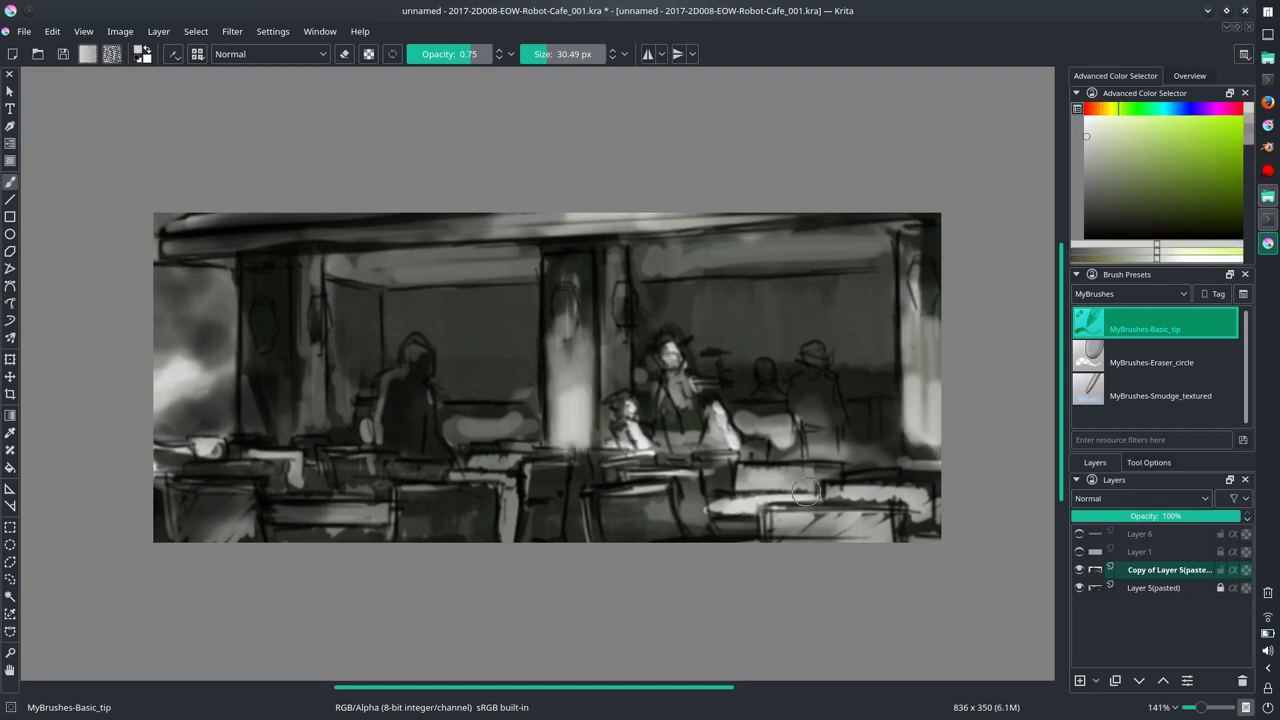
Step: Shape the seated figure left of centre with light and dark grey strokes at a smaller brush size
left_click_drag(174, 243, 163, 296)
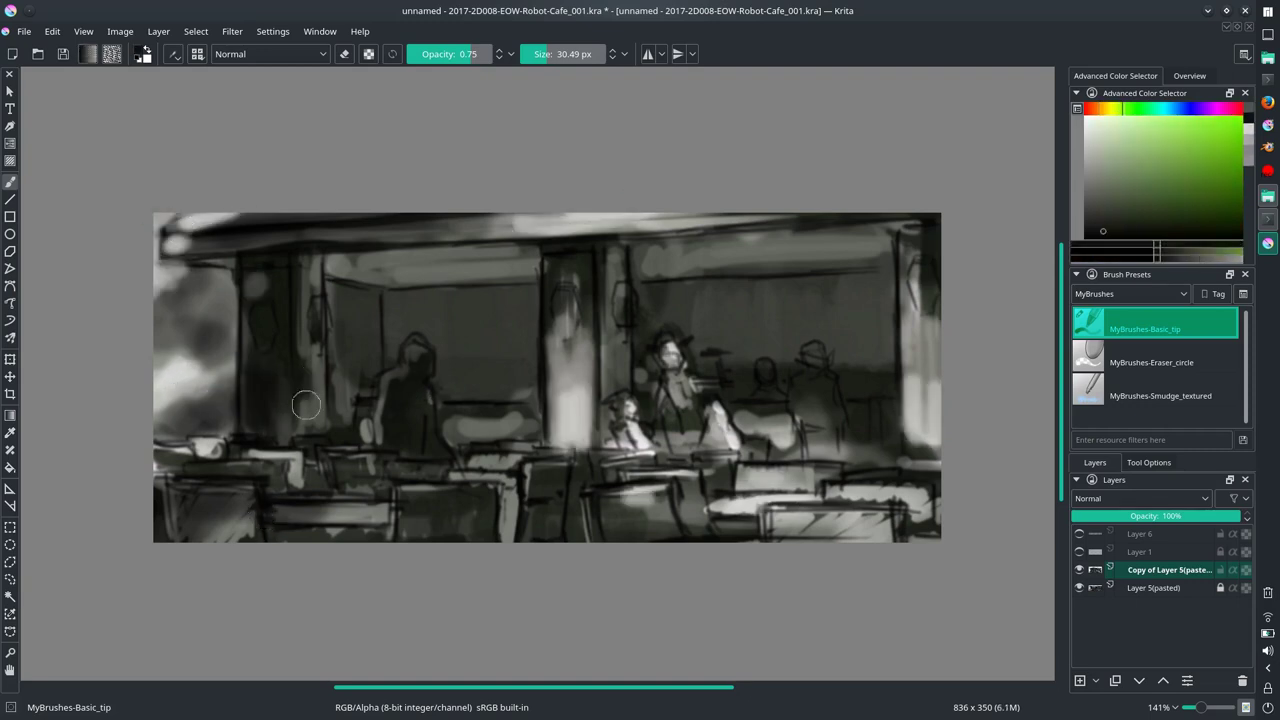
left_click(1094, 228)
key("bracketleft")
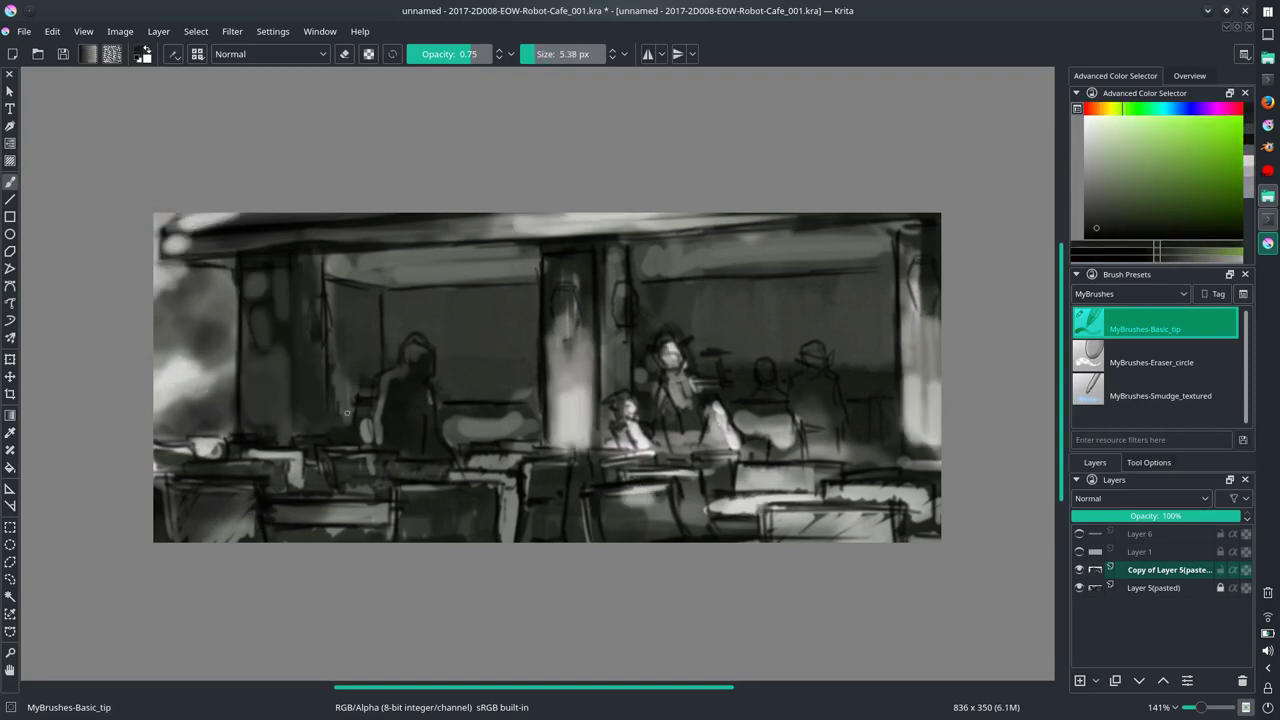
left_click(1094, 232)
key("ctrl+z")
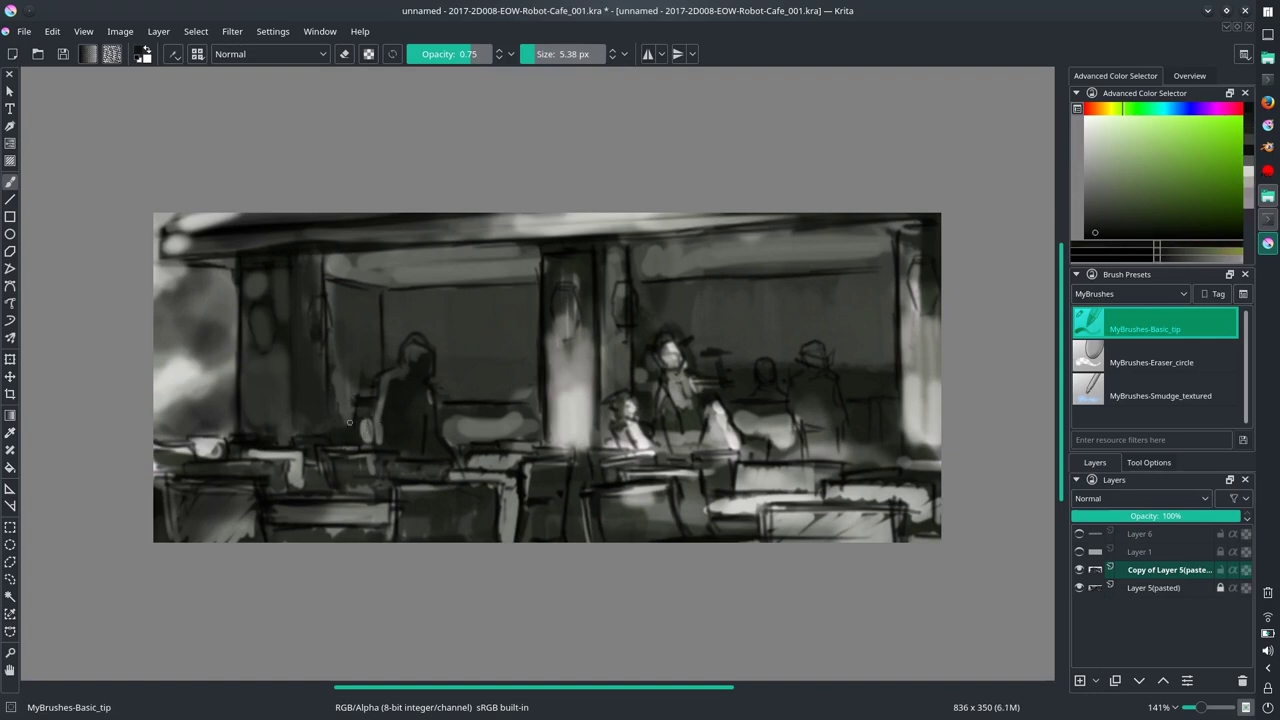
mouse_move(350, 395)
left_mouse_down()
mouse_move(370, 470)
mouse_move(353, 442)
left_mouse_up()
key("ctrl+z")
left_click(403, 368, "ctrl")
key("bracketleft")
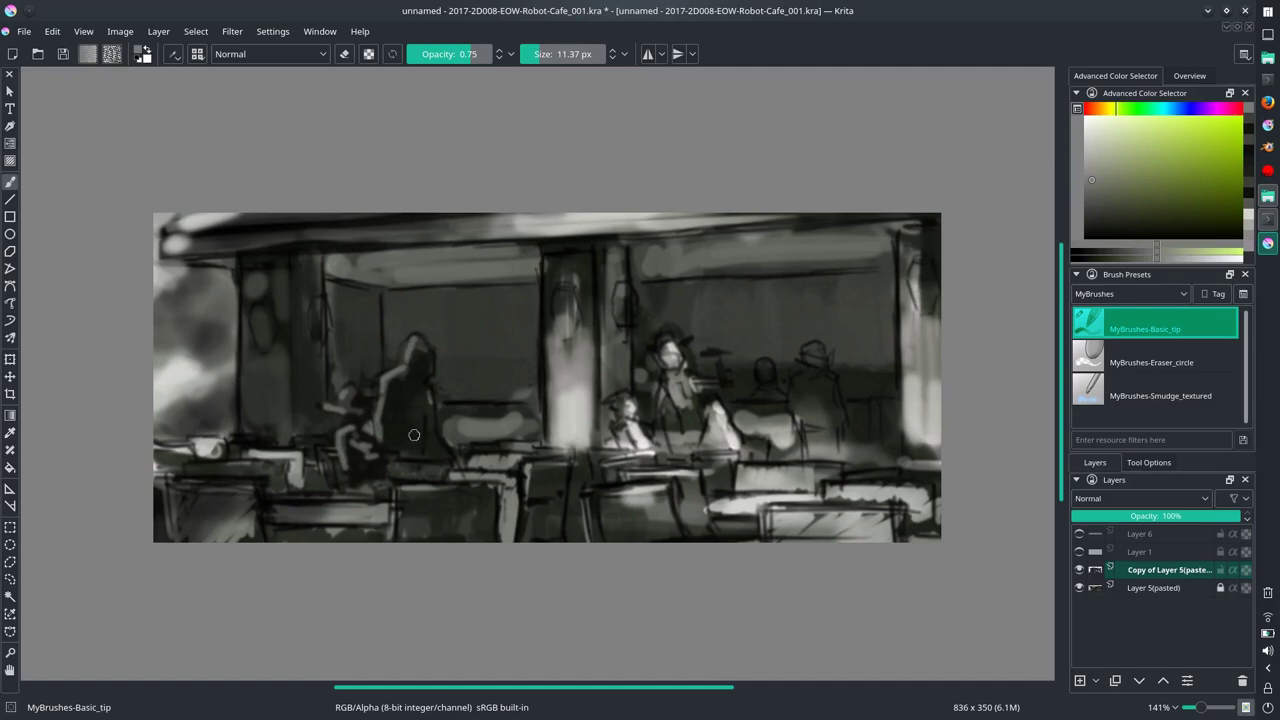
Step: Open Scale Image To New Size, check the resolution units, and cancel without resizing
left_click(120, 31)
left_click(194, 244)
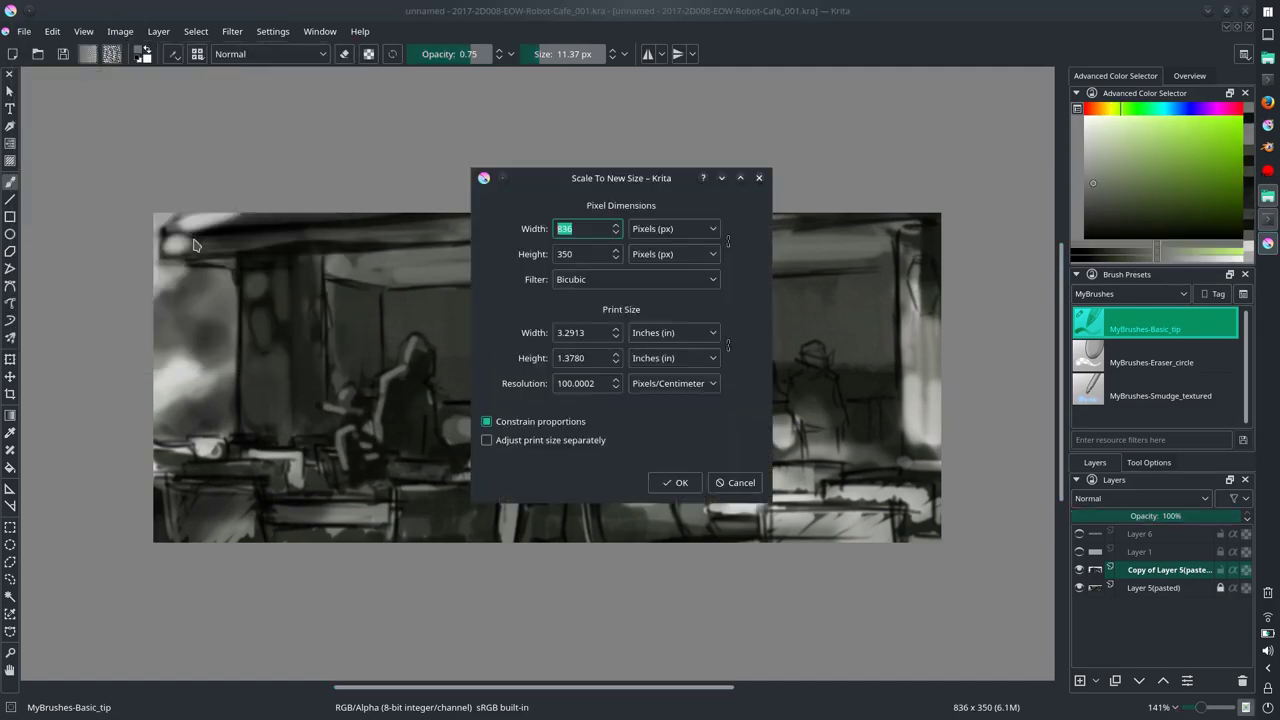
left_click(673, 383)
left_click(680, 412)
left_click(676, 482)
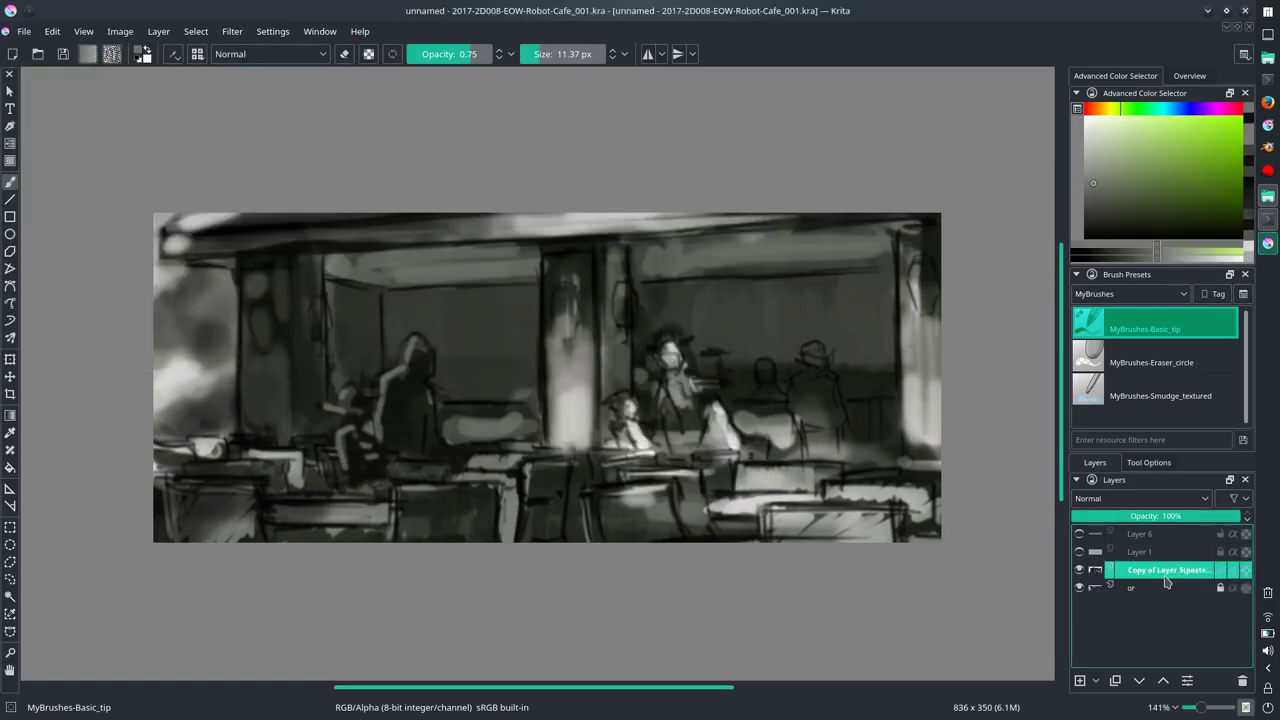
Step: Name the base layer original sketch, delete its copy, and transform the Layer 6 chair sketch
key("shift+Delete")
left_click(1079, 551)
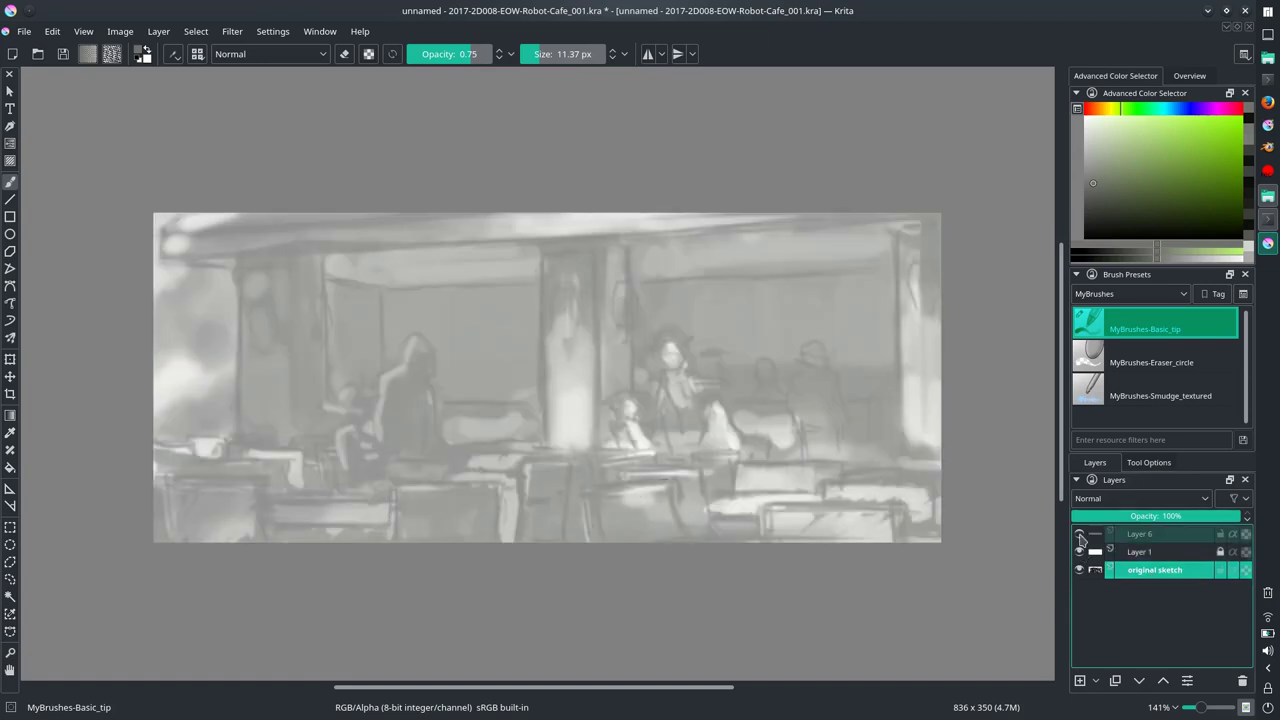
left_click(1079, 534)
left_click(1140, 534)
key("ctrl+t")
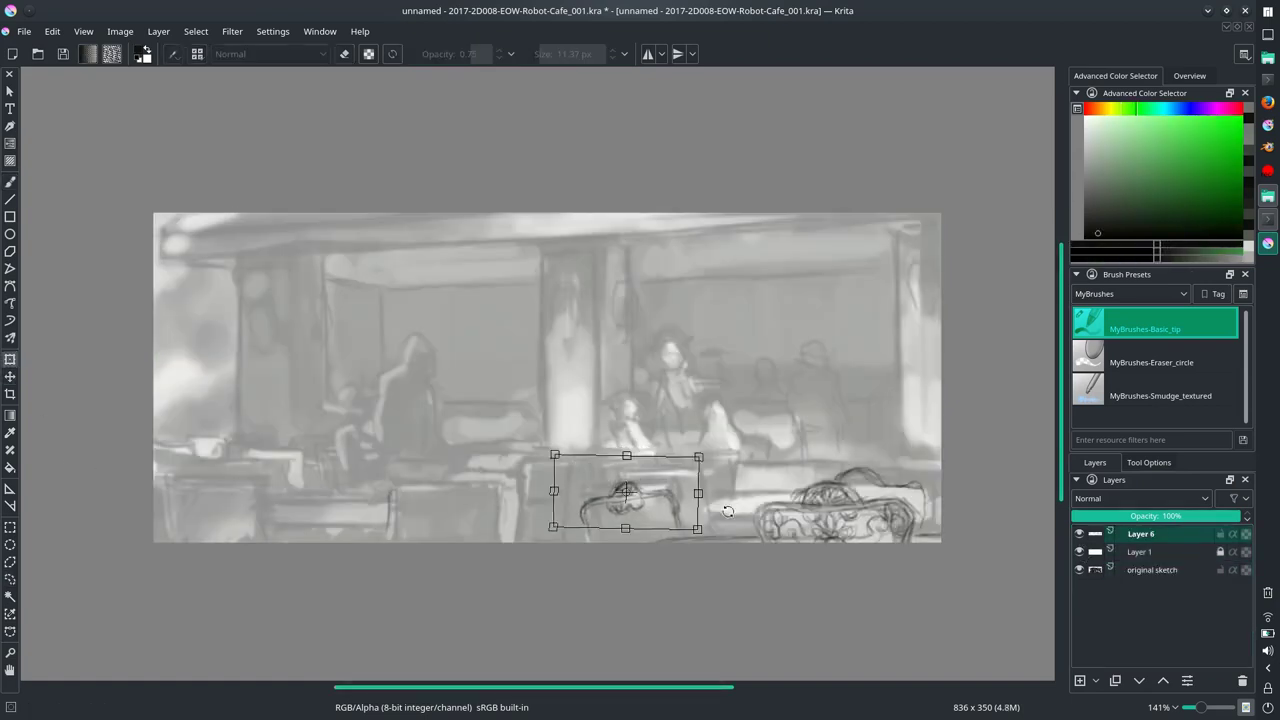
key("Return")
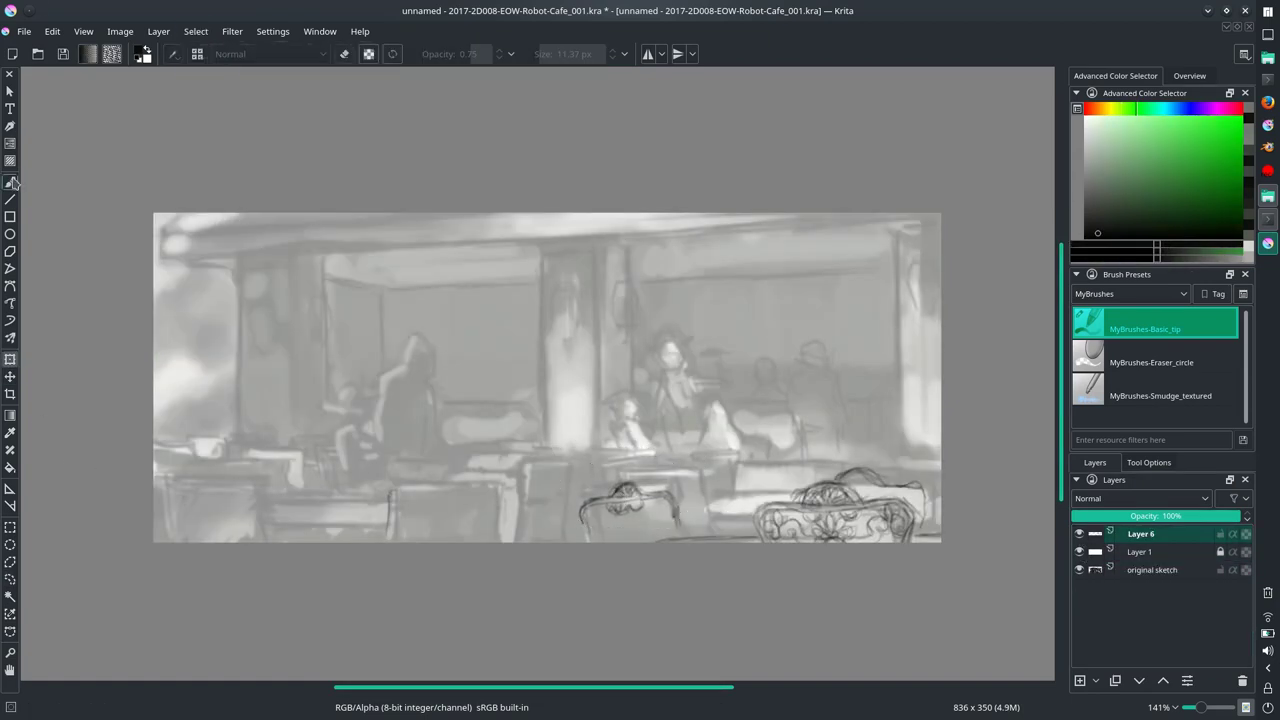
Step: Freehand-select the chairs, then clear the selection
left_click(11, 182)
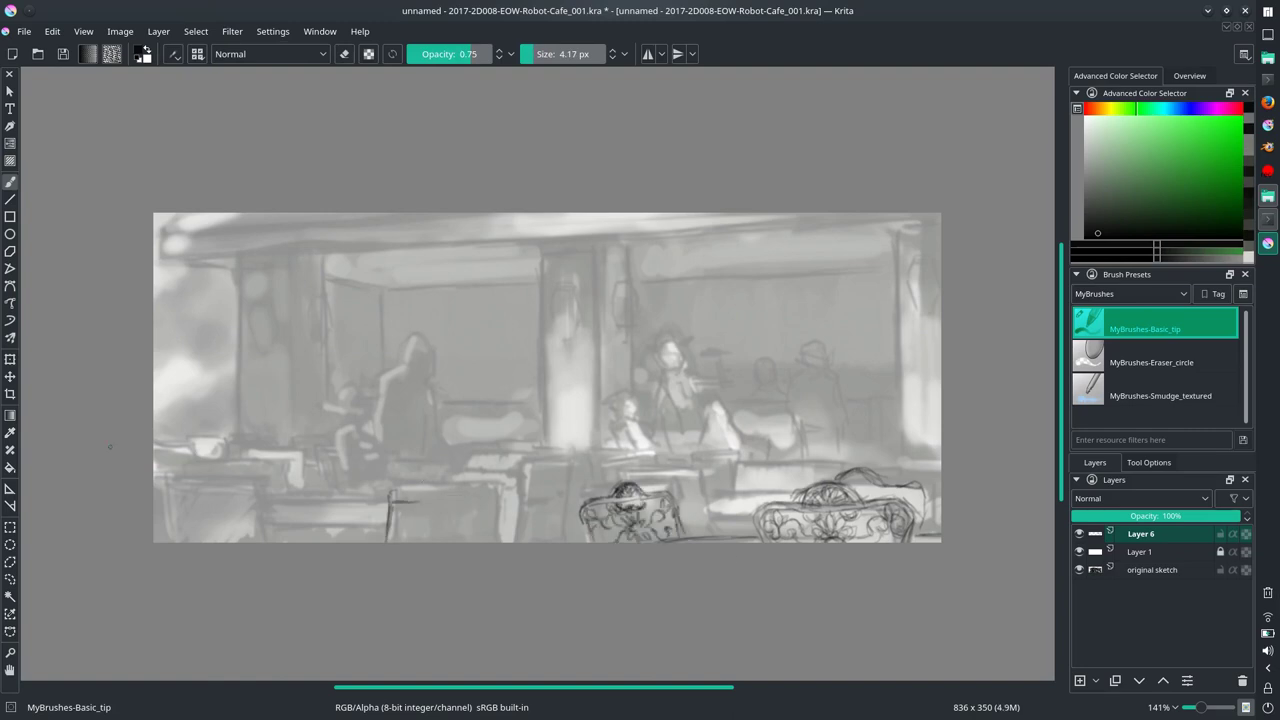
left_click_drag(575, 500, 680, 490)
left_click(1130, 465)
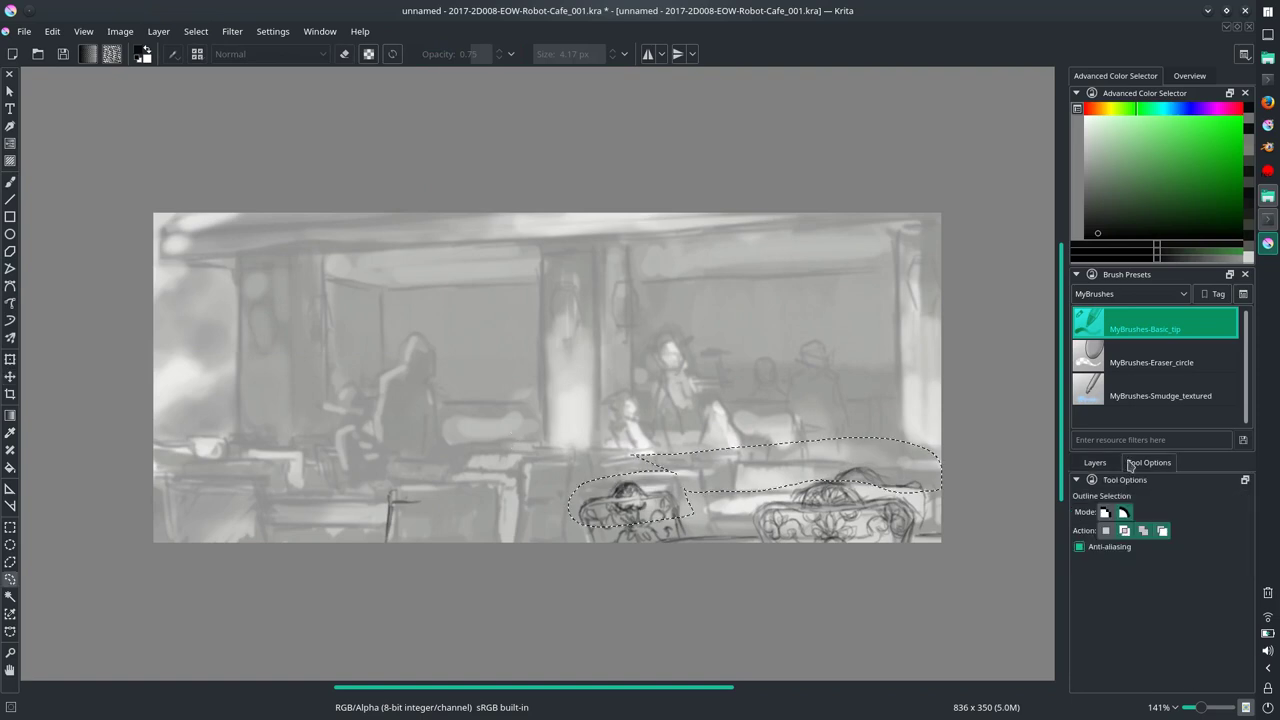
key("ctrl+shift+a")
left_click(1095, 462)
Step: Draw table lines at the lower left and stretch the lower sketch band leftward
key("b")
left_click_drag(394, 508, 436, 491)
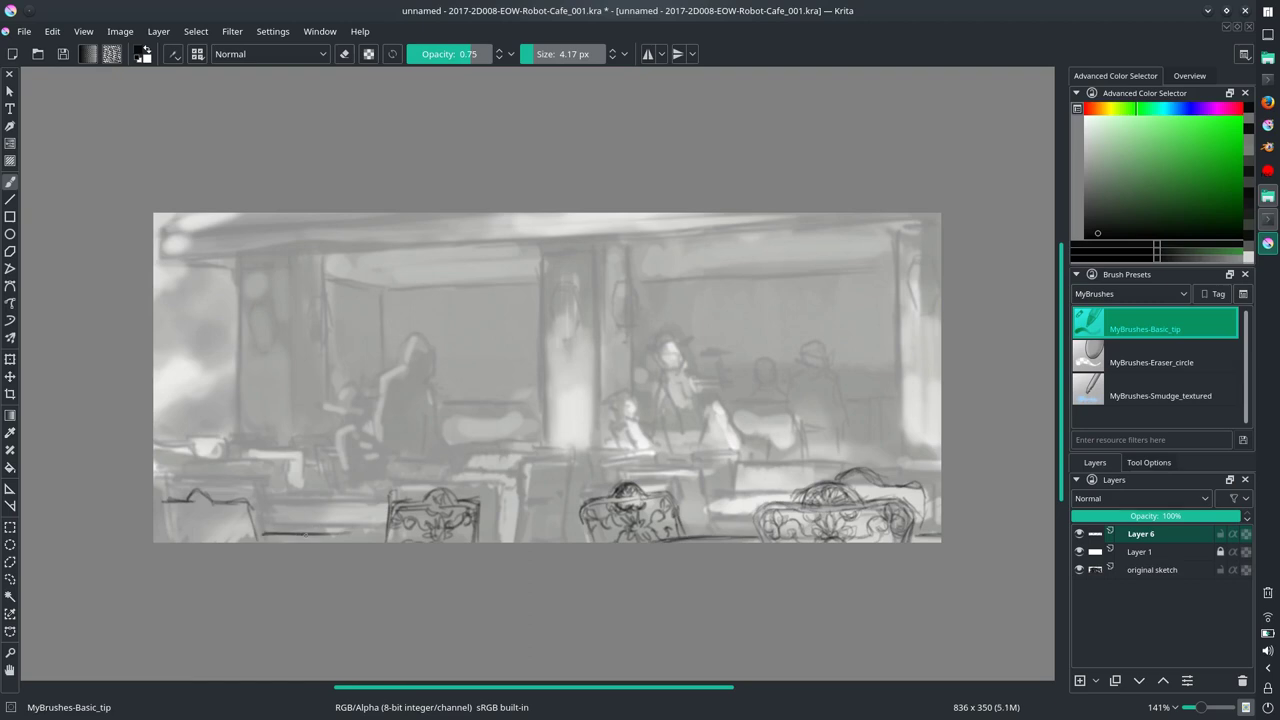
left_click_drag(264, 534, 386, 527)
left_click_drag(324, 518, 388, 511)
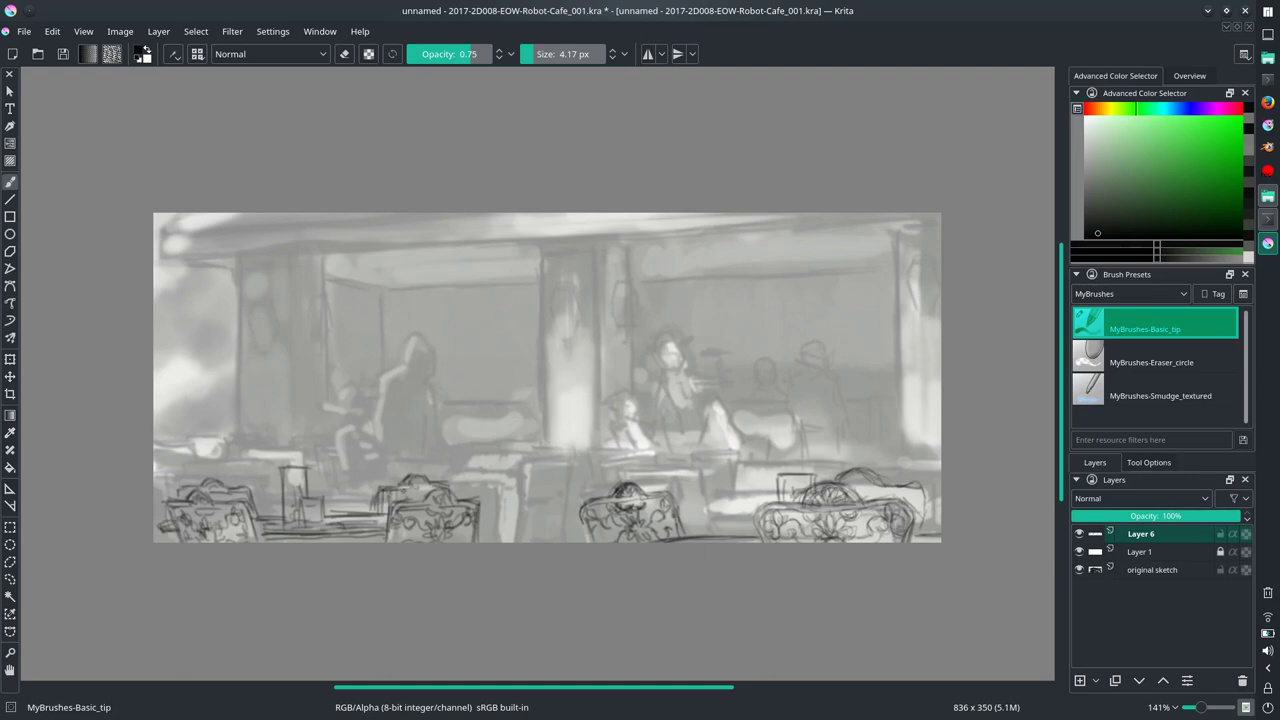
left_click(10, 359)
left_click_drag(153, 505, 20, 505)
Step: Apply the lower band transformation and zoom out to the whole painting
key("Return")
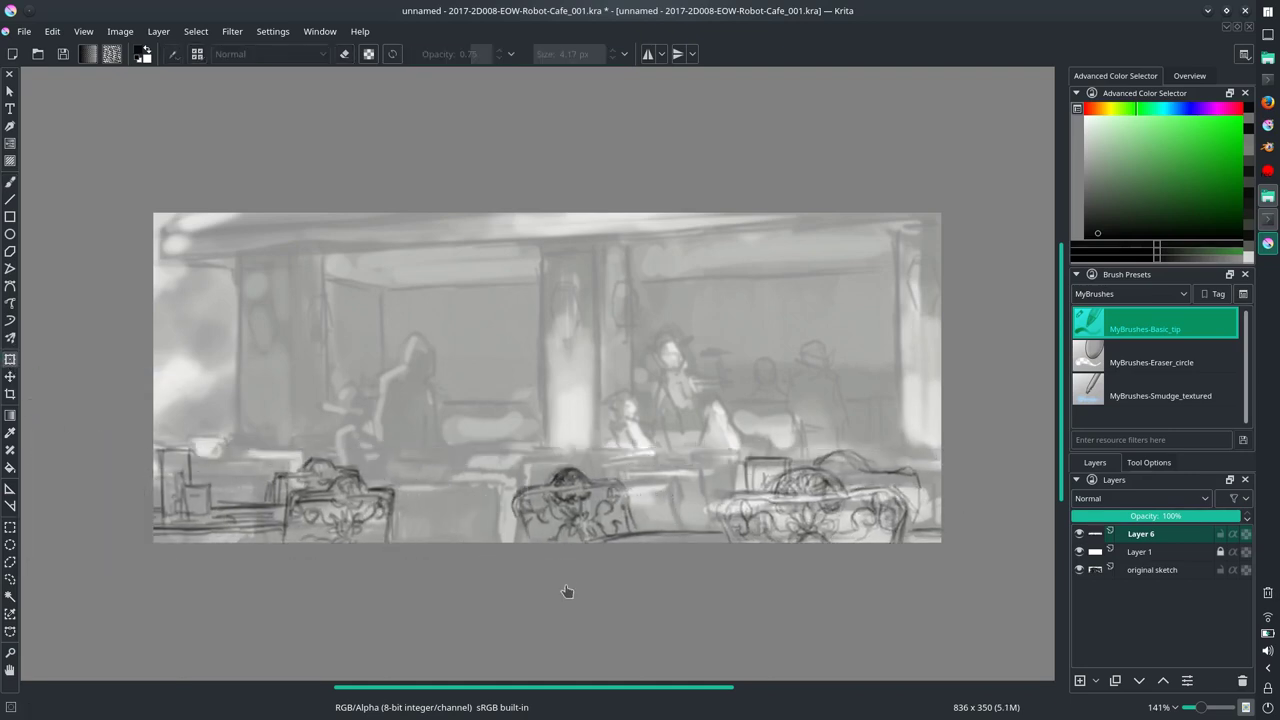
scroll(325, 604, "down", 3)
key("ctrl+r")
Step: Copy the middle table area with a rectangular selection and paste it as a new layer
left_click(1148, 462)
left_click(52, 31)
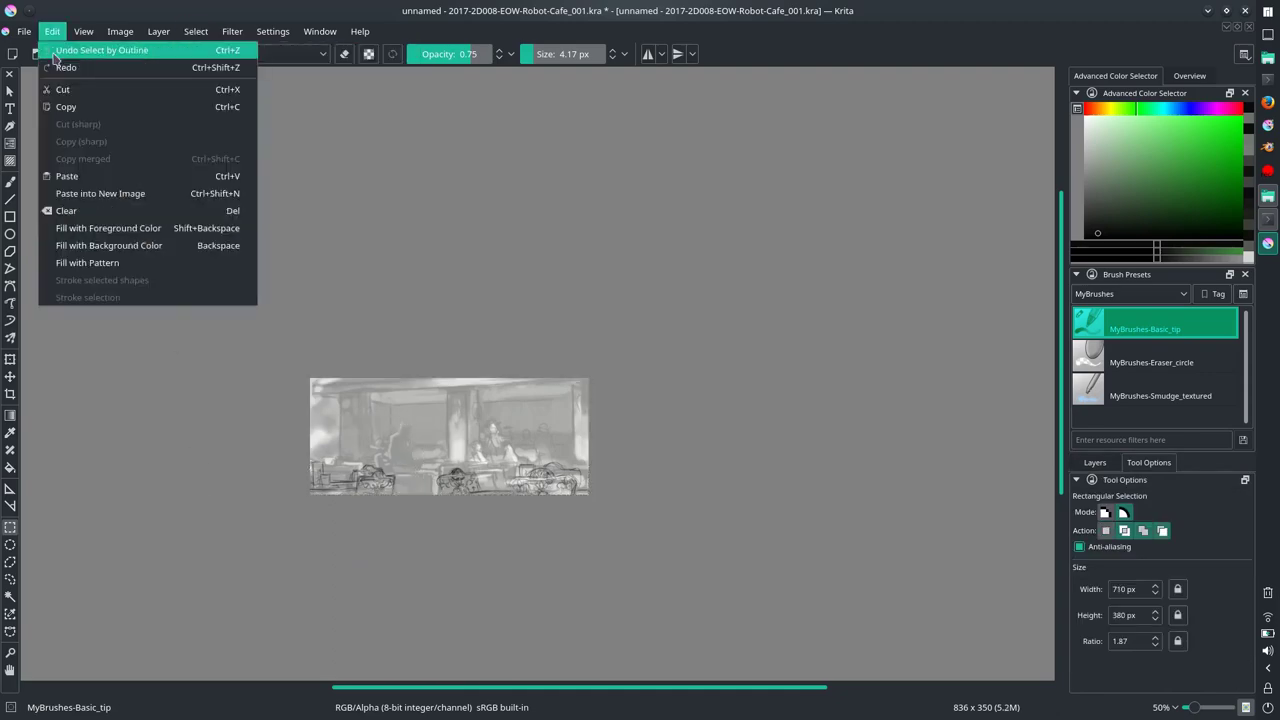
left_click(112, 48)
left_click_drag(437, 449, 189, 596)
left_click(189, 31)
left_click(228, 67)
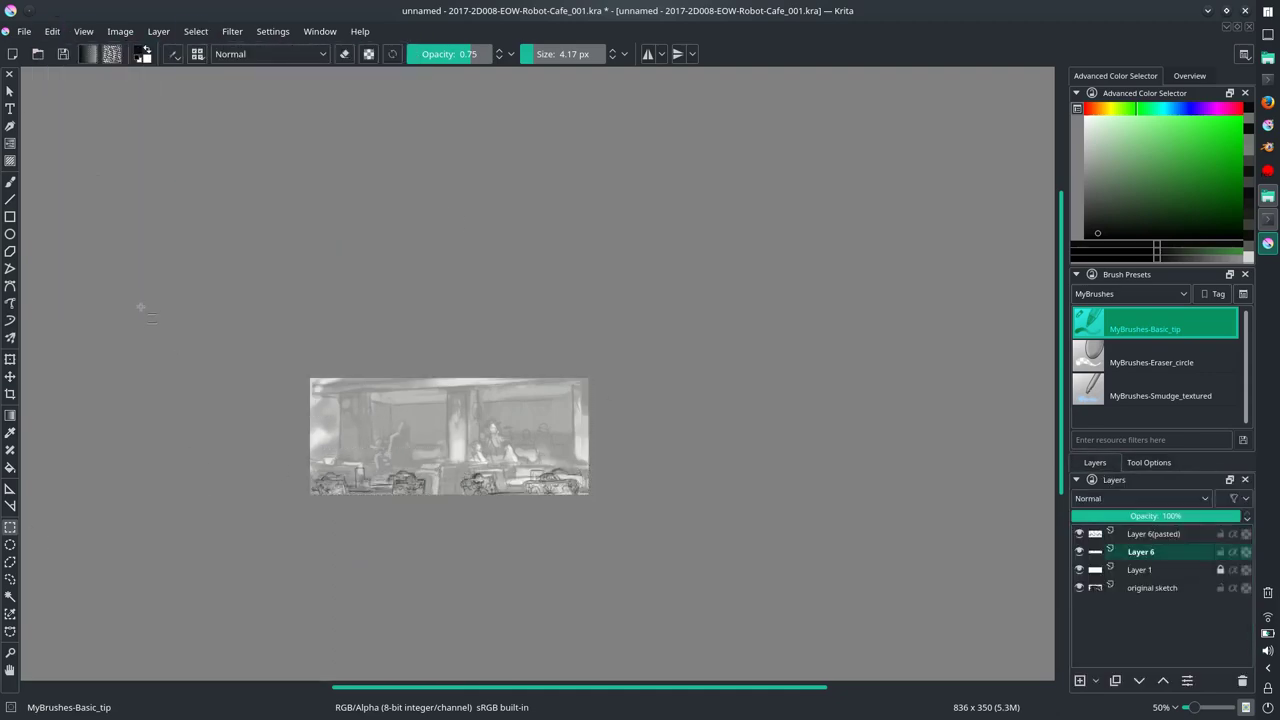
key("1")
Step: Move the pasted table copy onto the left tables, merge it into Layer 6, and fit the view
key("ctrl+t")
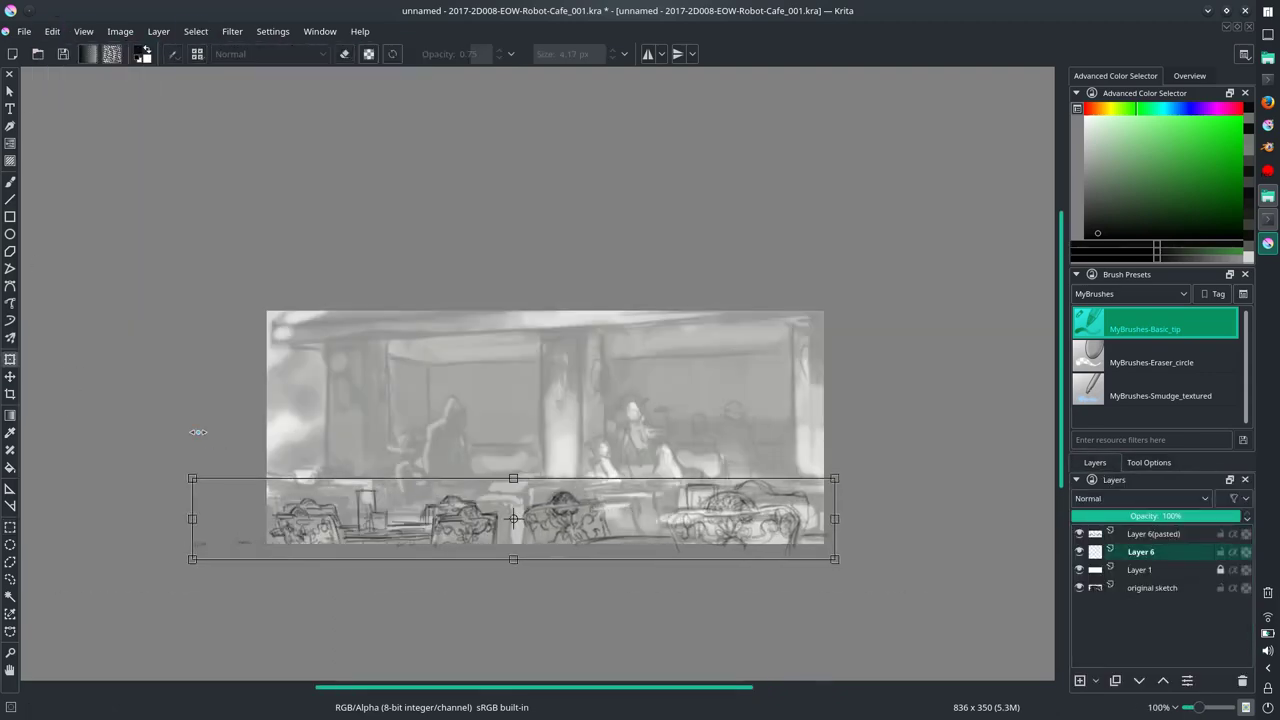
key("Return")
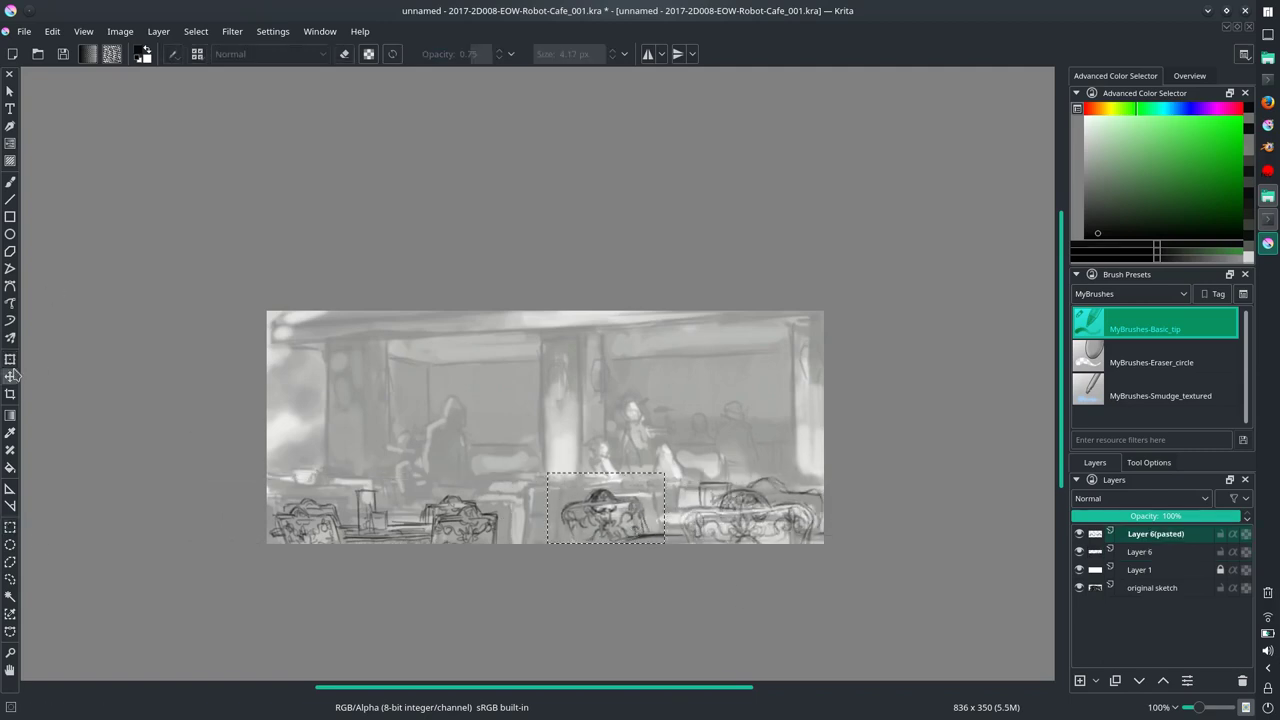
key("Page_Up")
left_click_drag(414, 519, 499, 504)
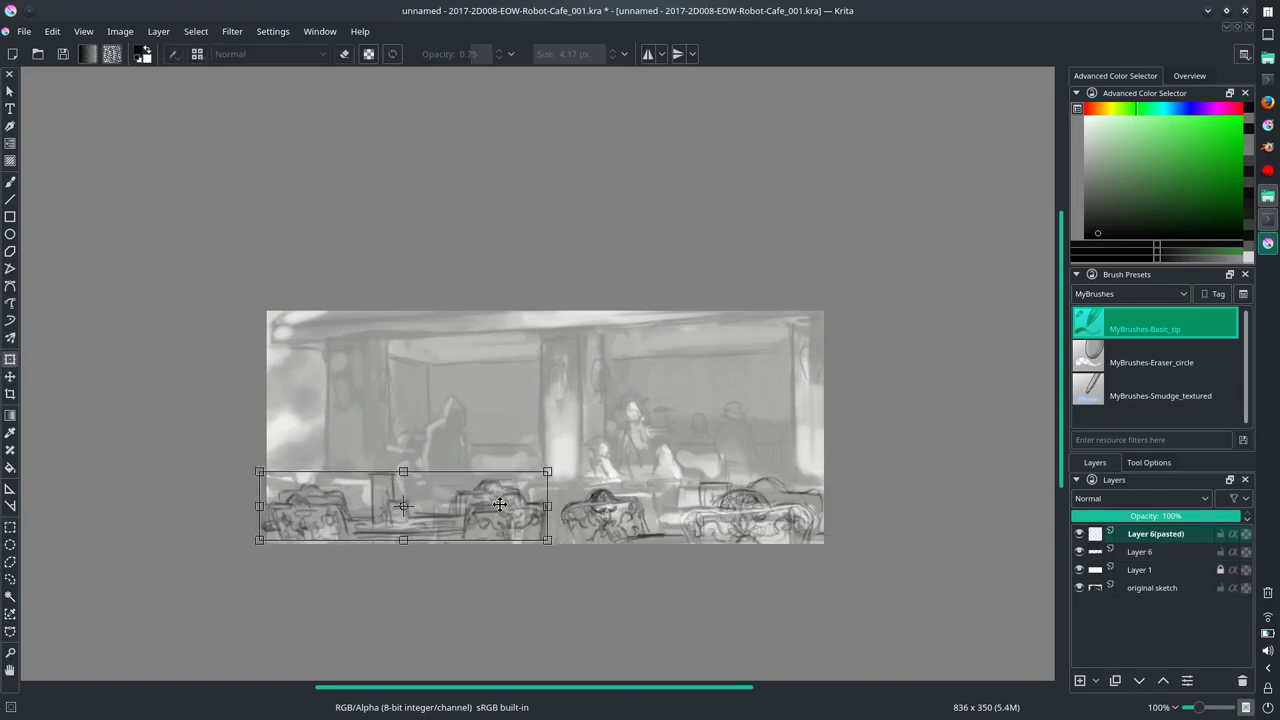
key("Return")
key("ctrl+e")
key("b")
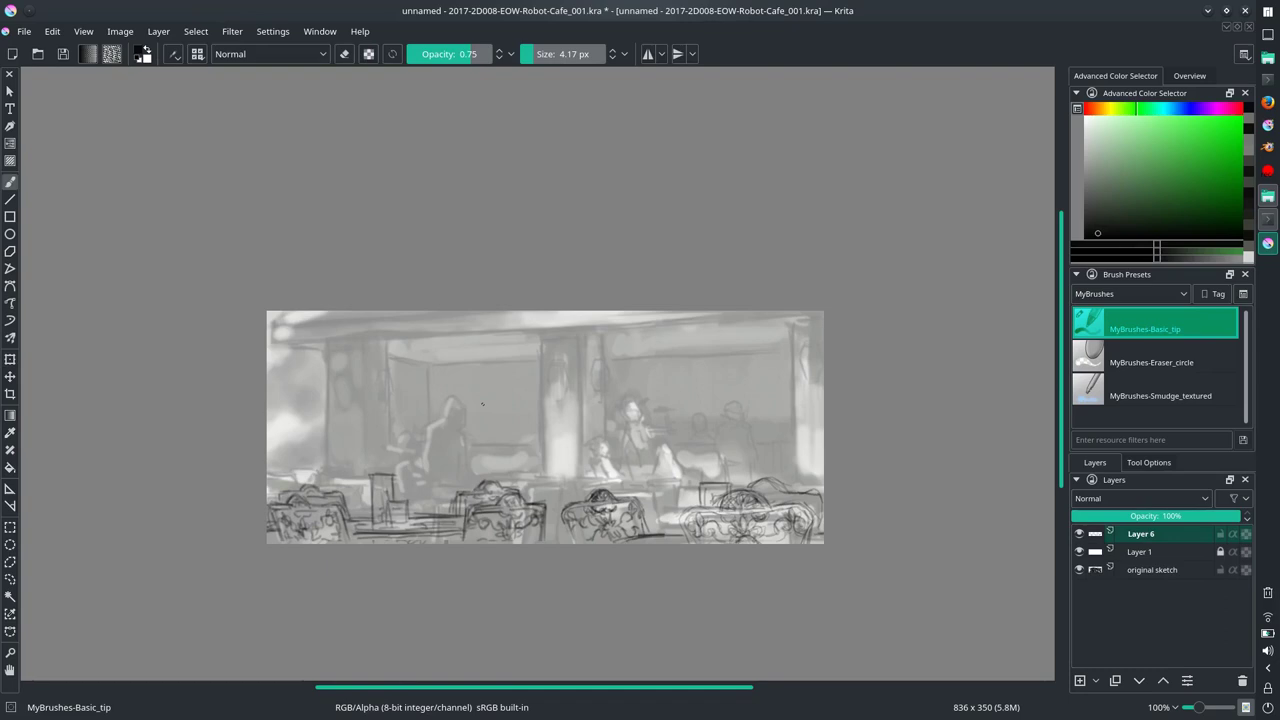
key("2")
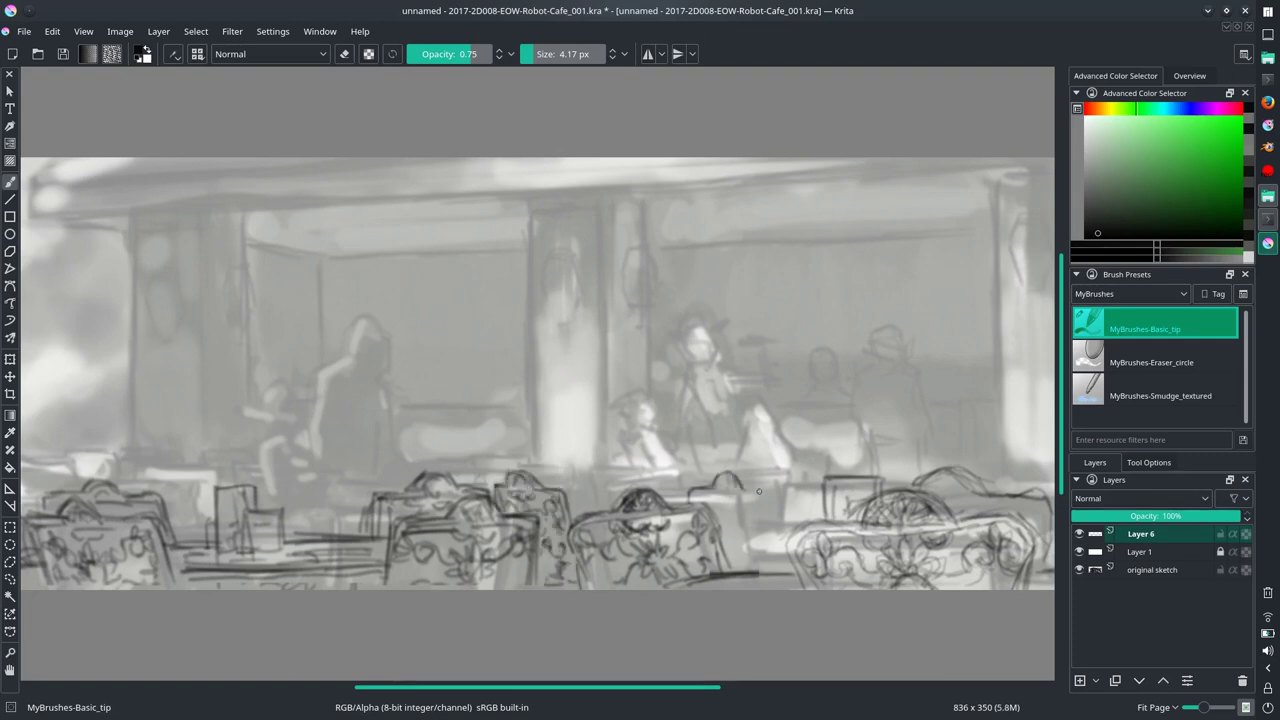
Step: Toggle Layer 1's visibility off and on, then choose the Eraser_circle preset
left_click(1079, 552)
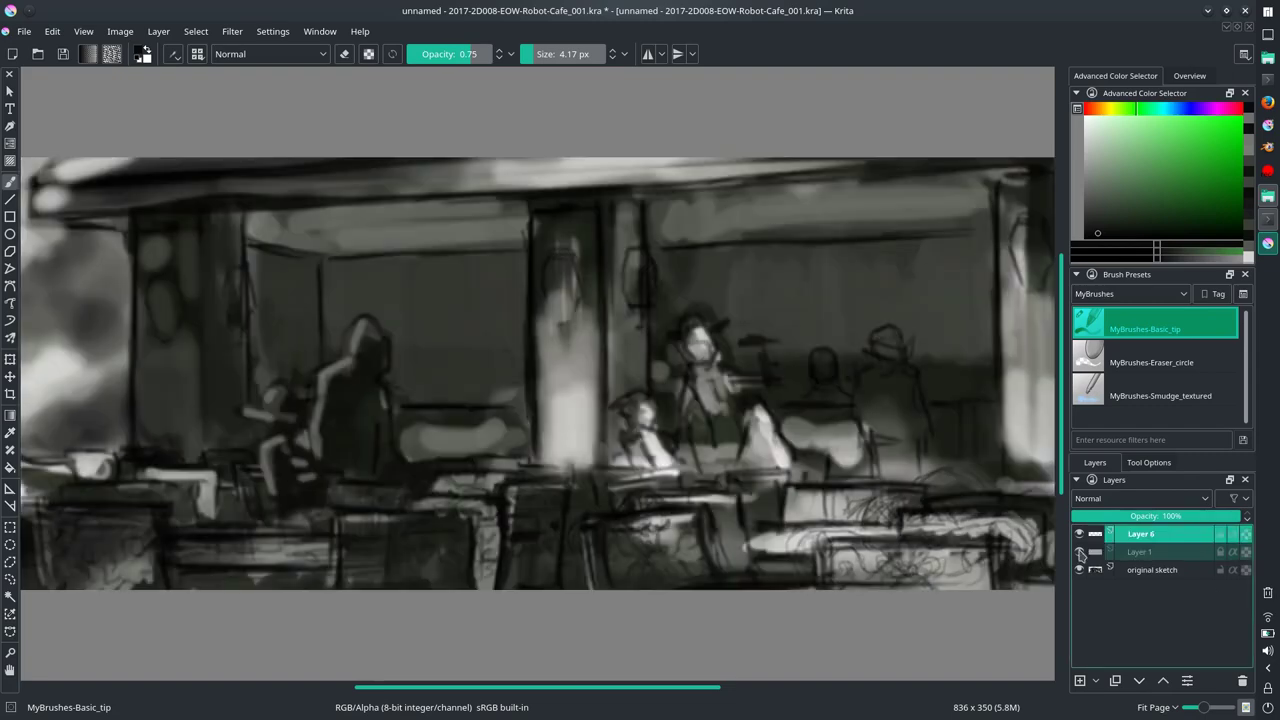
left_click(1080, 553)
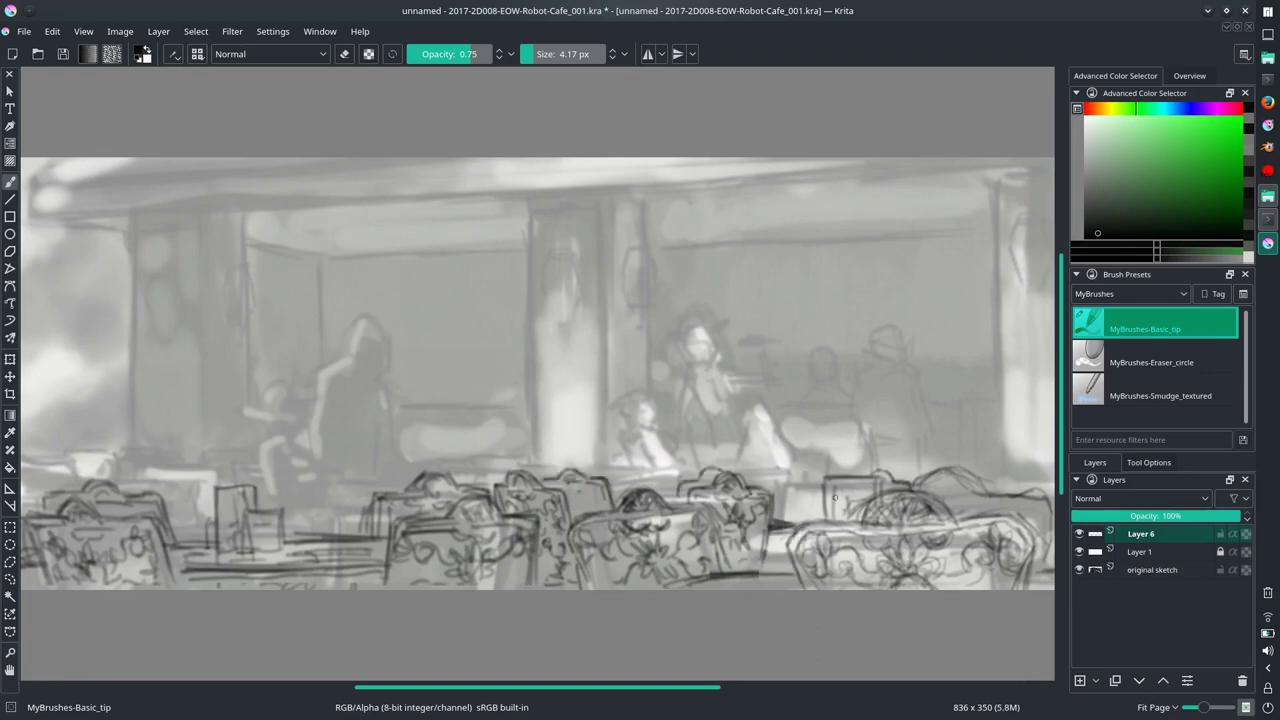
right_click(1150, 362)
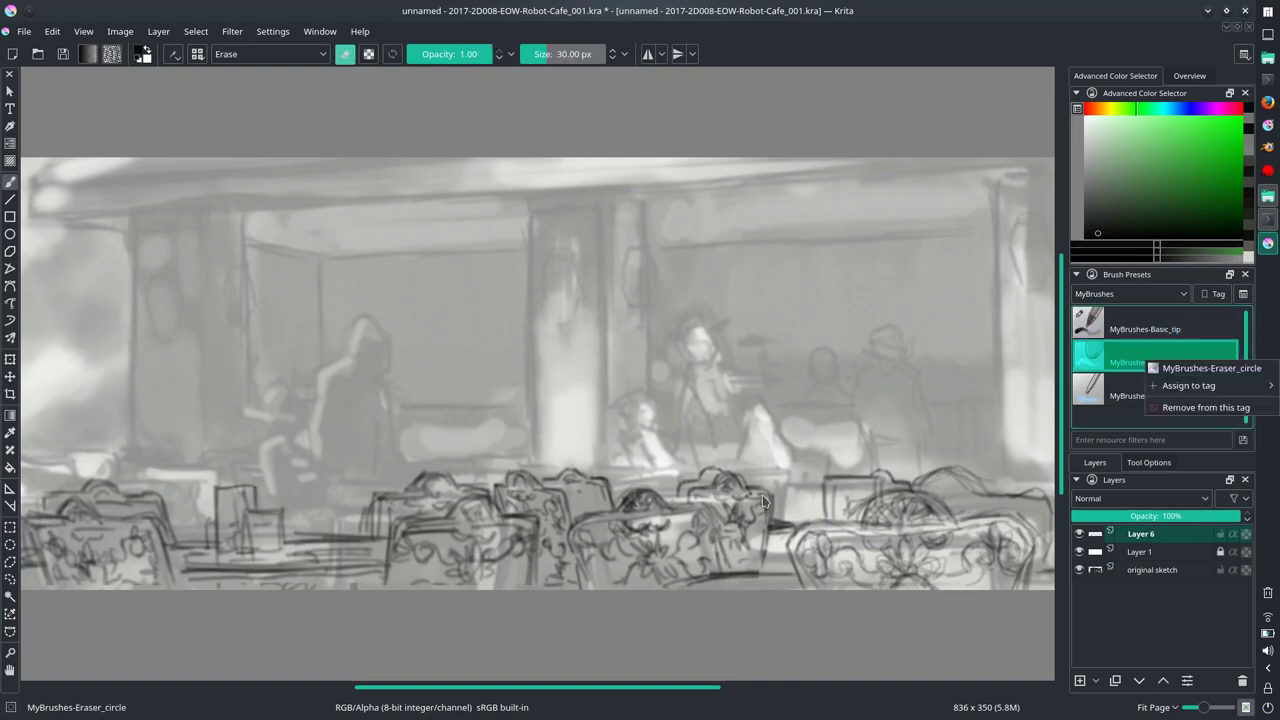
left_click(1150, 362)
key("t")
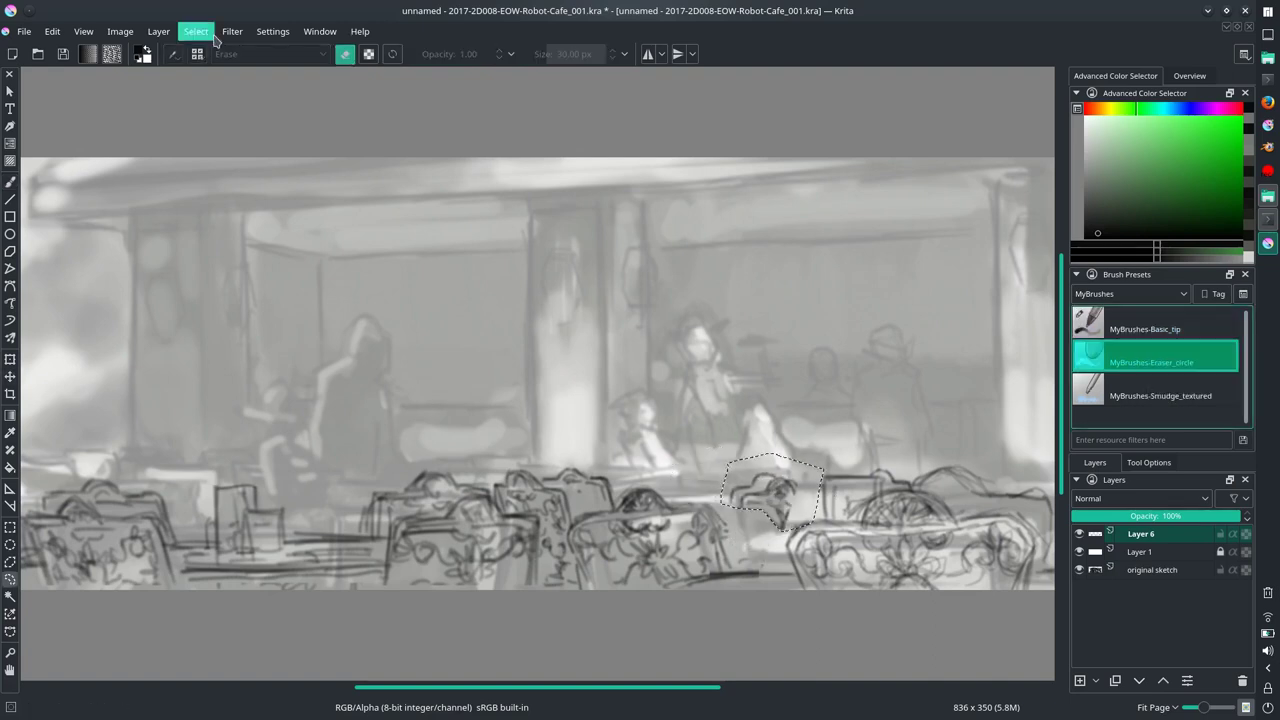
Step: Erase stray marks near the centre-right chair and redraw a line with Basic_tip
key("b")
key("slash")
key("slash")
left_click_drag(580, 478, 645, 470)
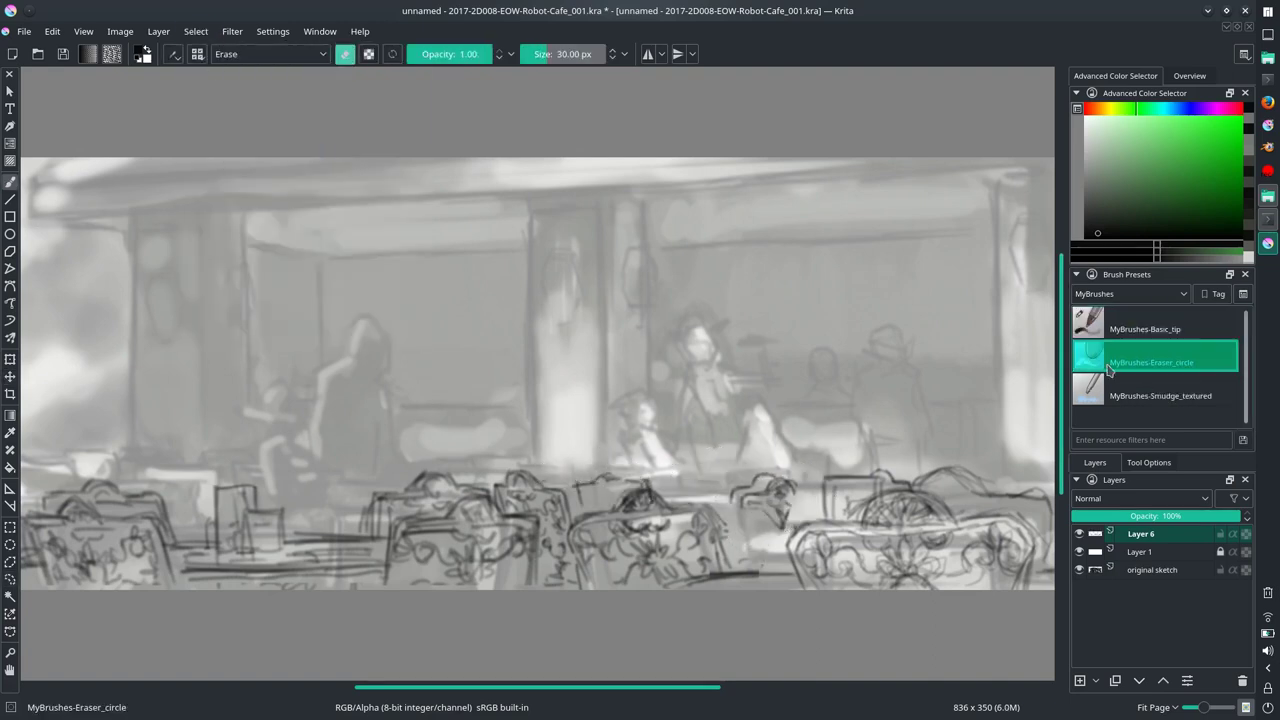
key("slash")
left_click_drag(742, 552, 748, 517)
key("t")
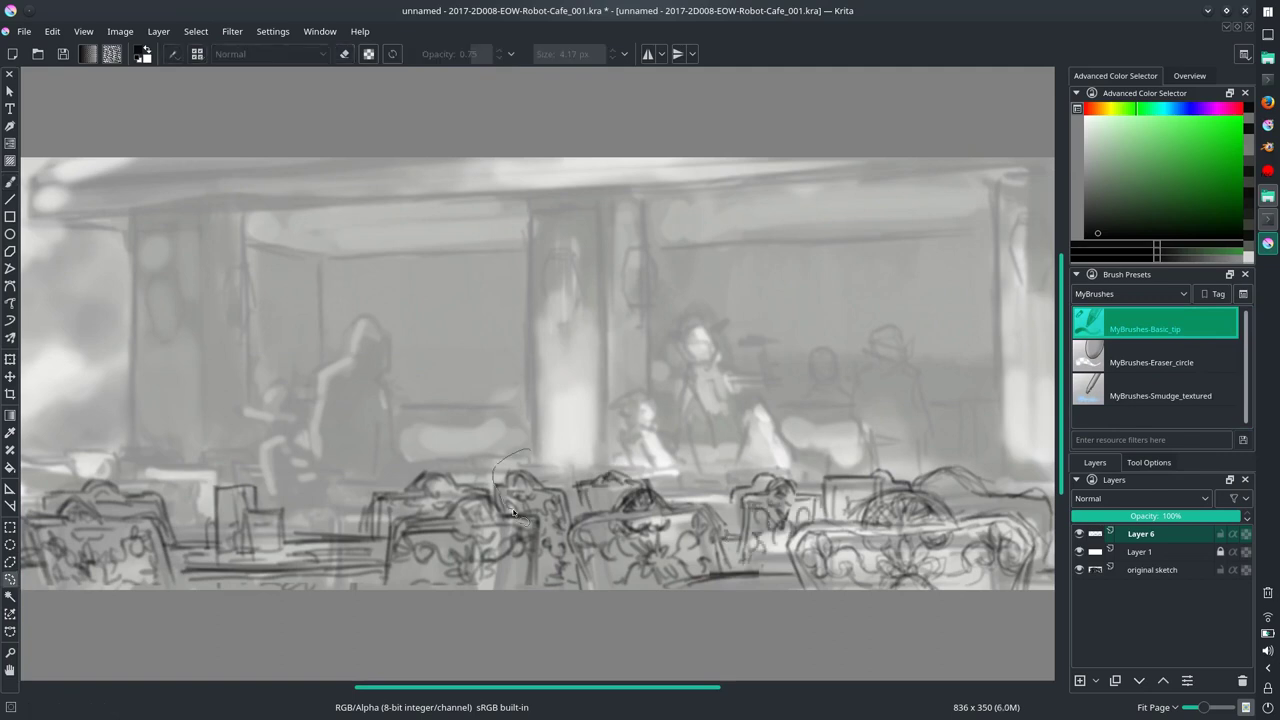
Step: Lasso a chair left of centre, copy it, and paste it as a new layer
key("ctrl+shift+d")
key("b")
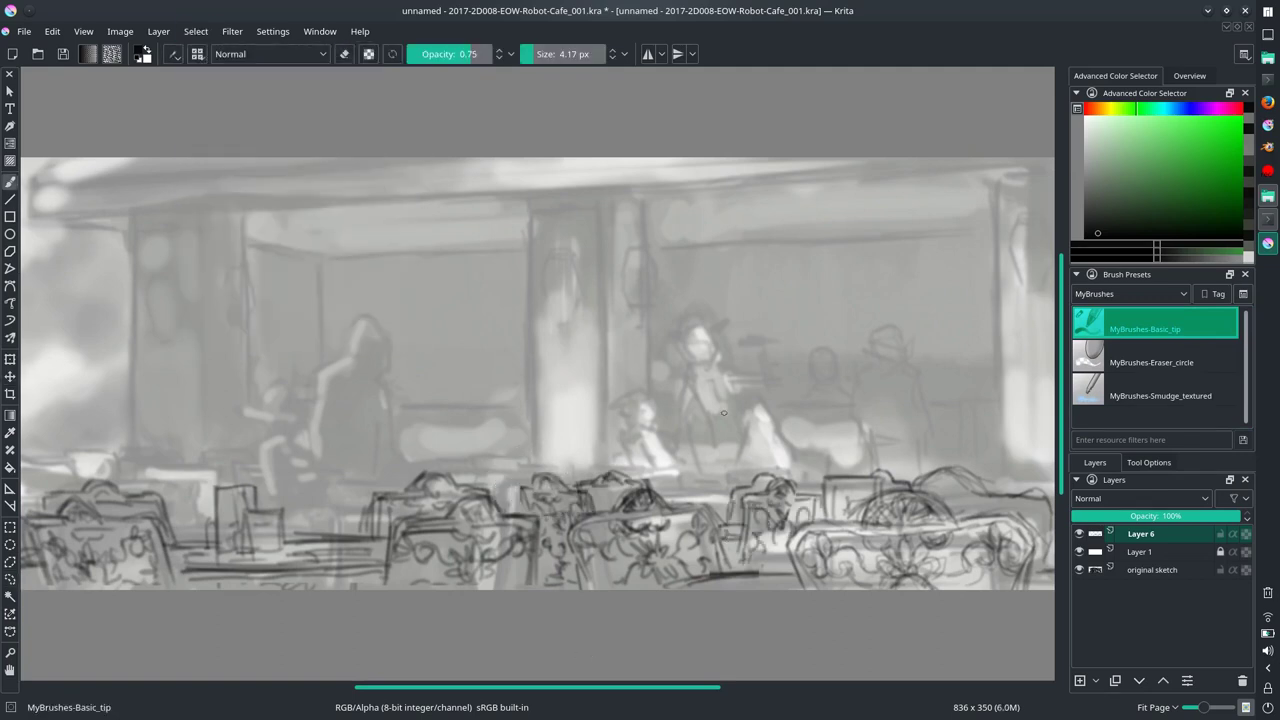
key("ctrl+shift+a")
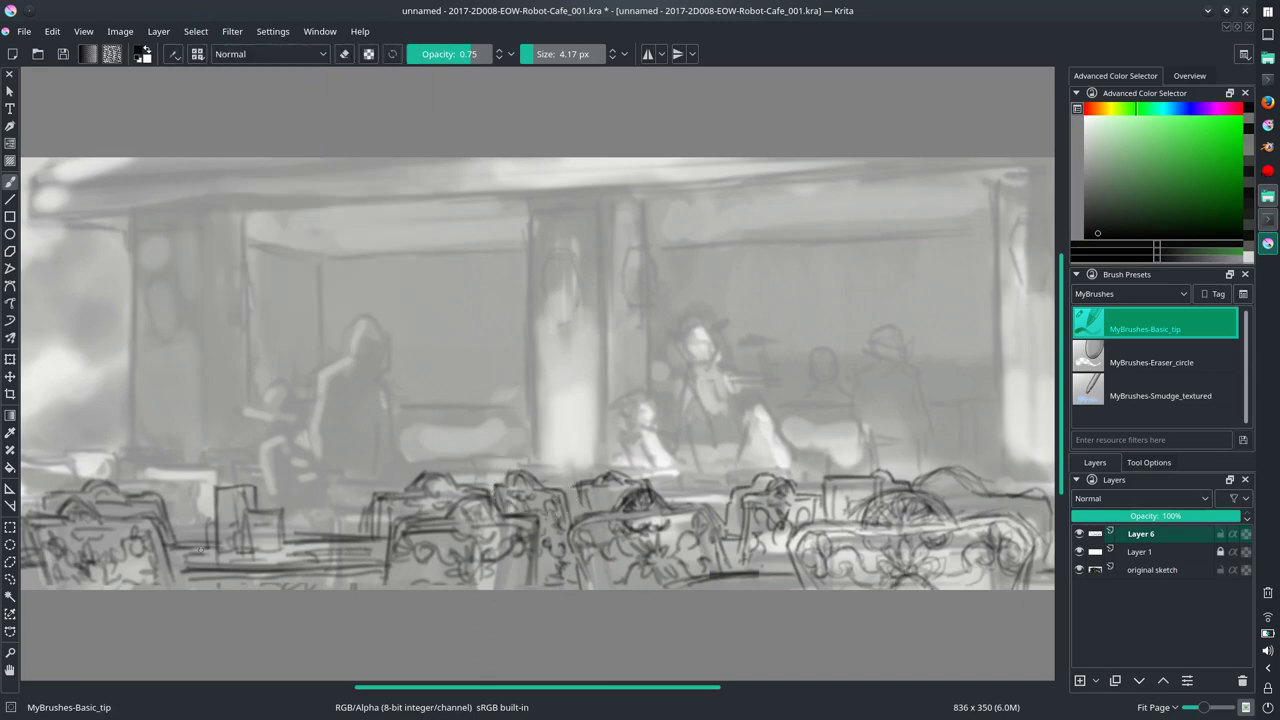
mouse_move(648, 458)
left_mouse_down()
mouse_move(607, 500)
mouse_move(336, 474)
left_mouse_up()
key("ctrl+c")
key("ctrl+v")
key("ctrl+t")
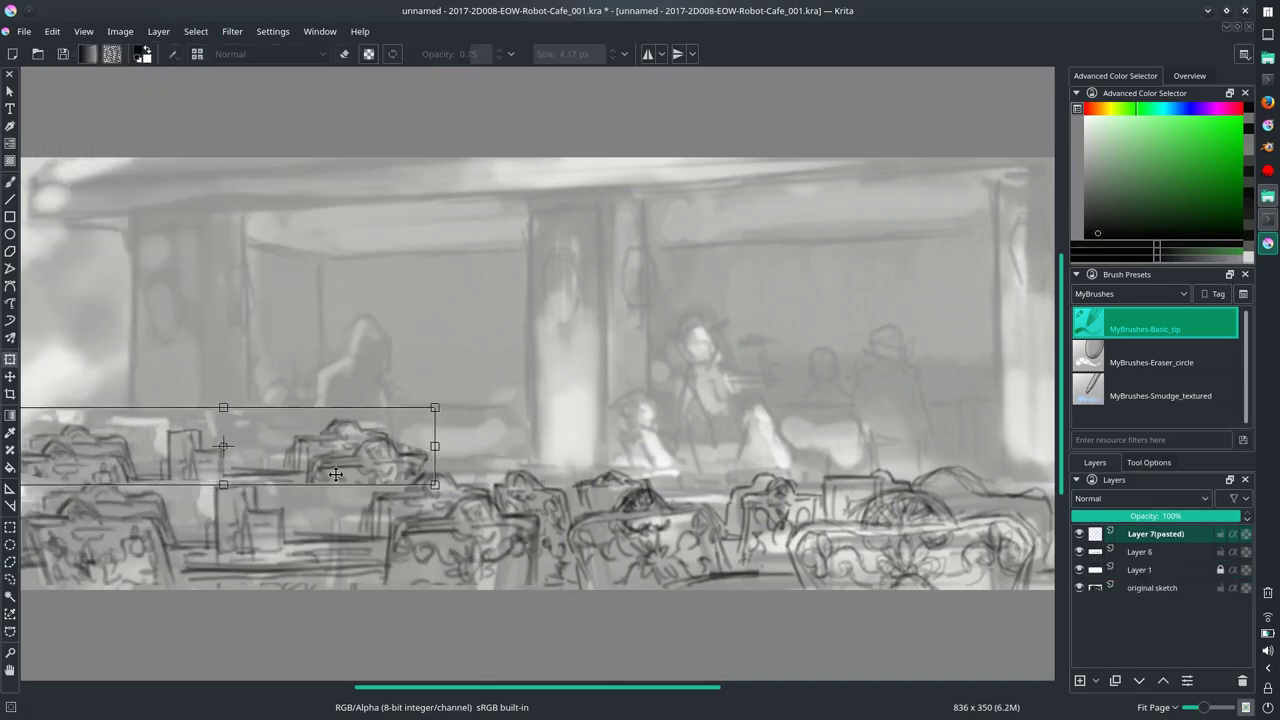
Step: Shift the pasted chairs right along the row and erase overlapping chair lines
key("Return")
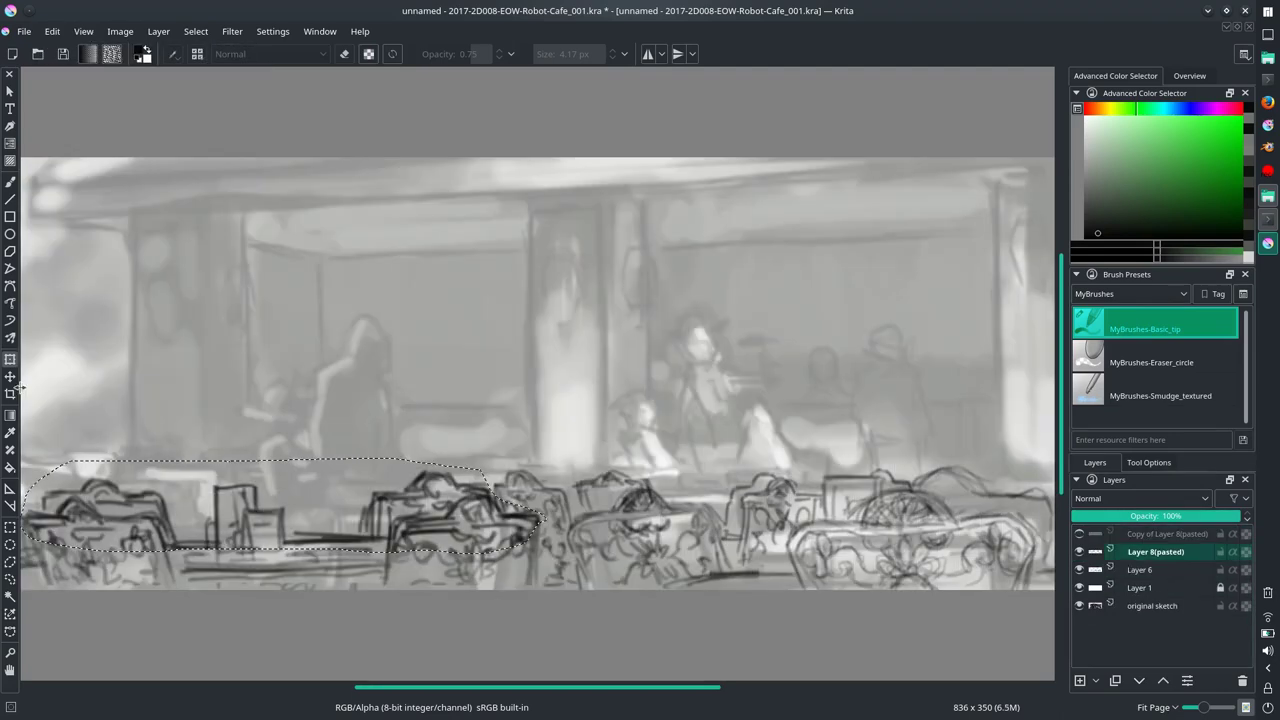
key("ctrl+t")
mouse_move(240, 500)
left_mouse_down()
mouse_move(993, 463)
mouse_move(431, 504)
left_mouse_up()
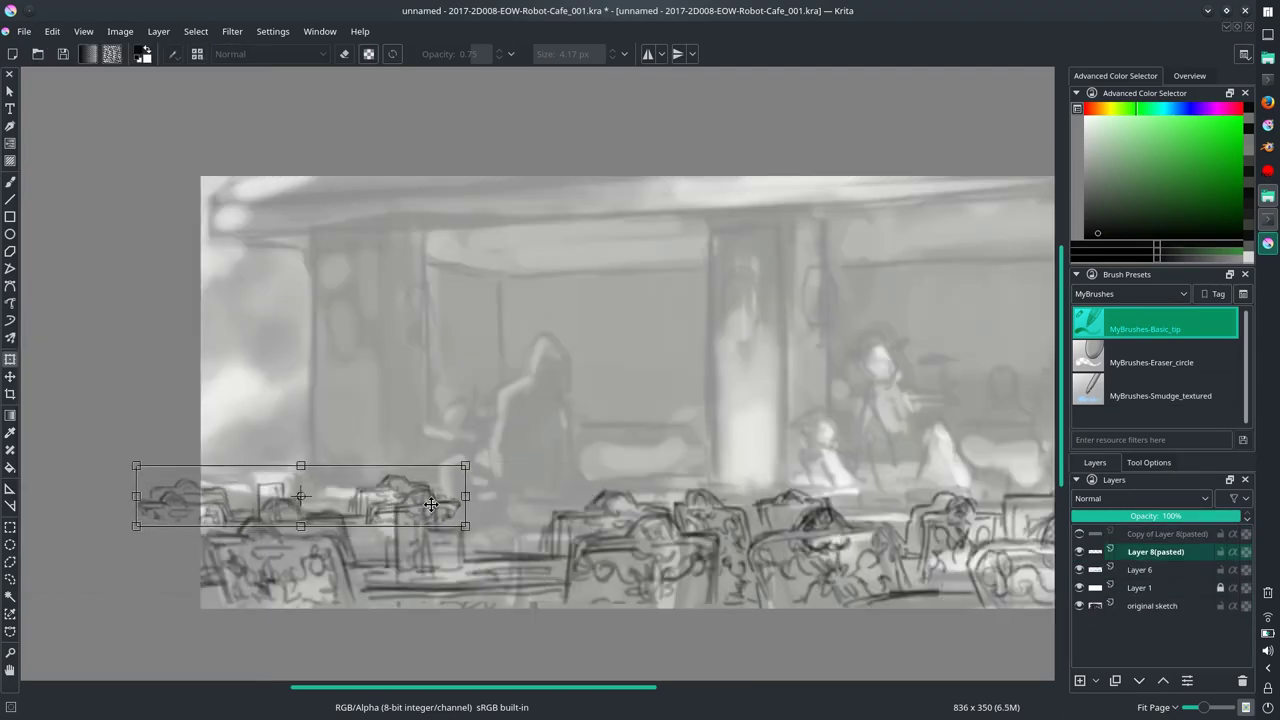
key("Return")
left_click(1150, 362)
left_click_drag(415, 518, 220, 528)
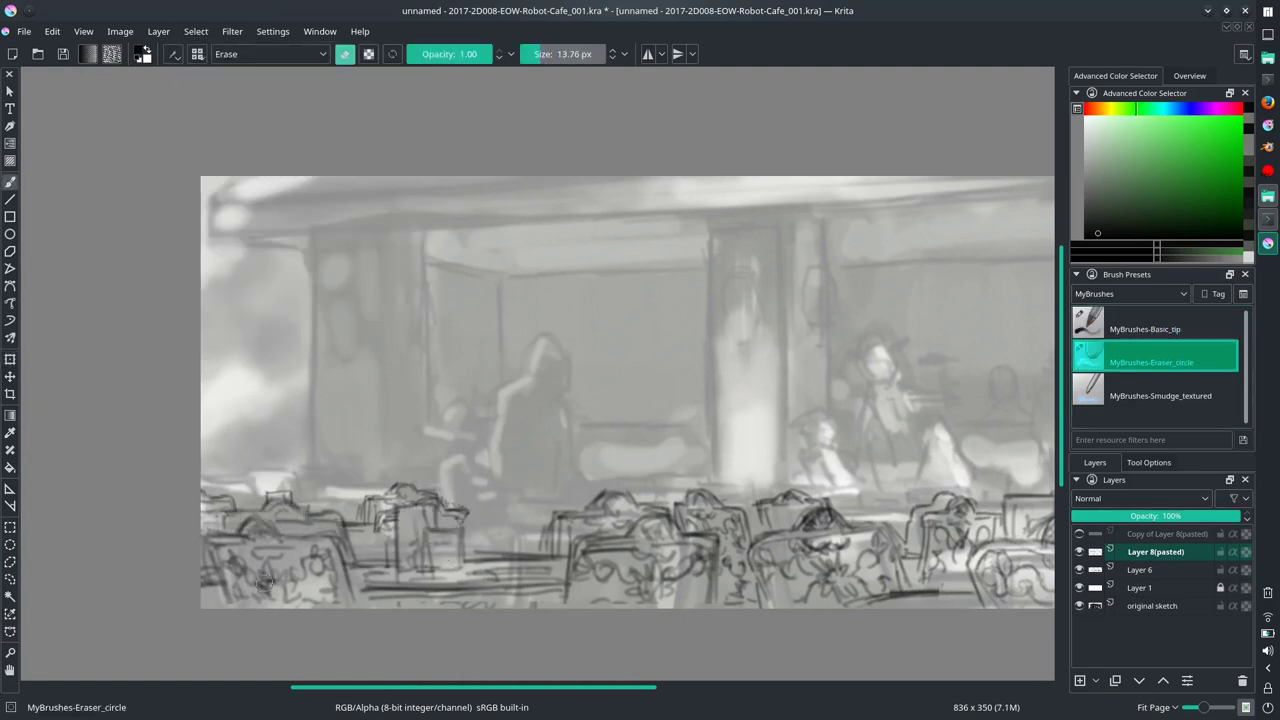
key("slash")
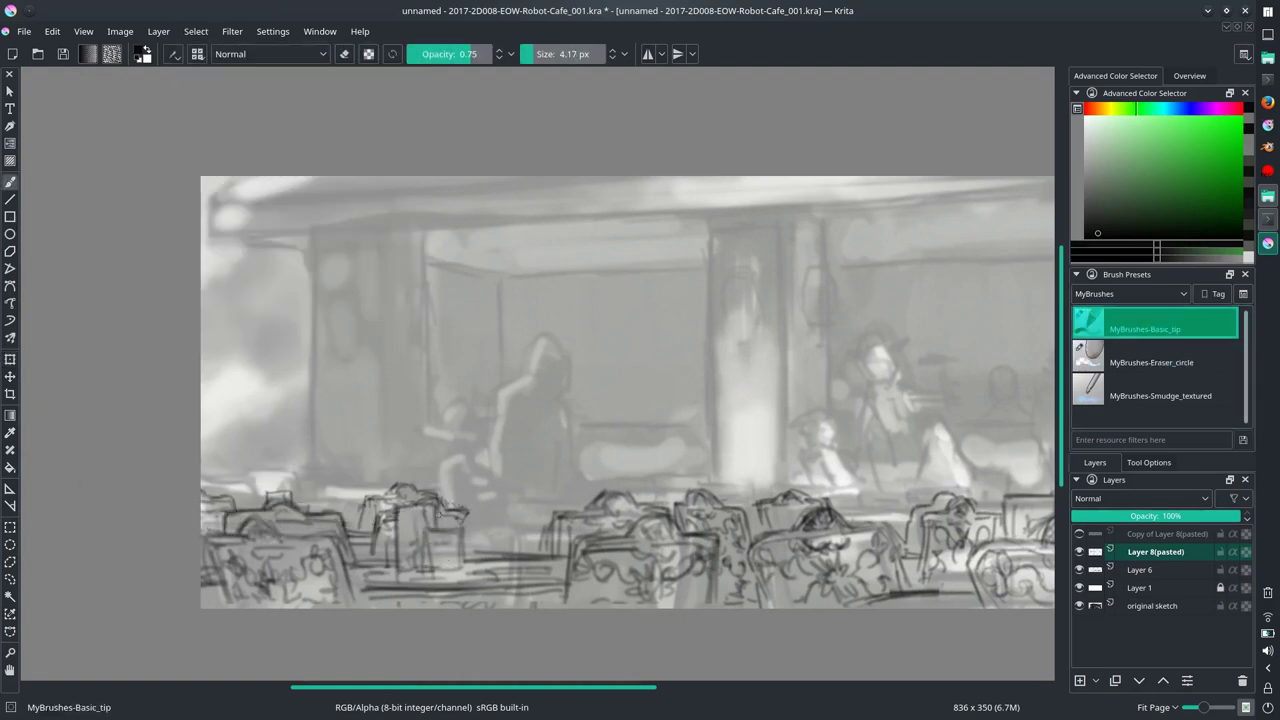
Step: Duplicate Layer 8(pasted), then paste a middle chair group from Layer 6 as Layer 9(pasted)
right_click(1155, 551)
left_click(1100, 309)
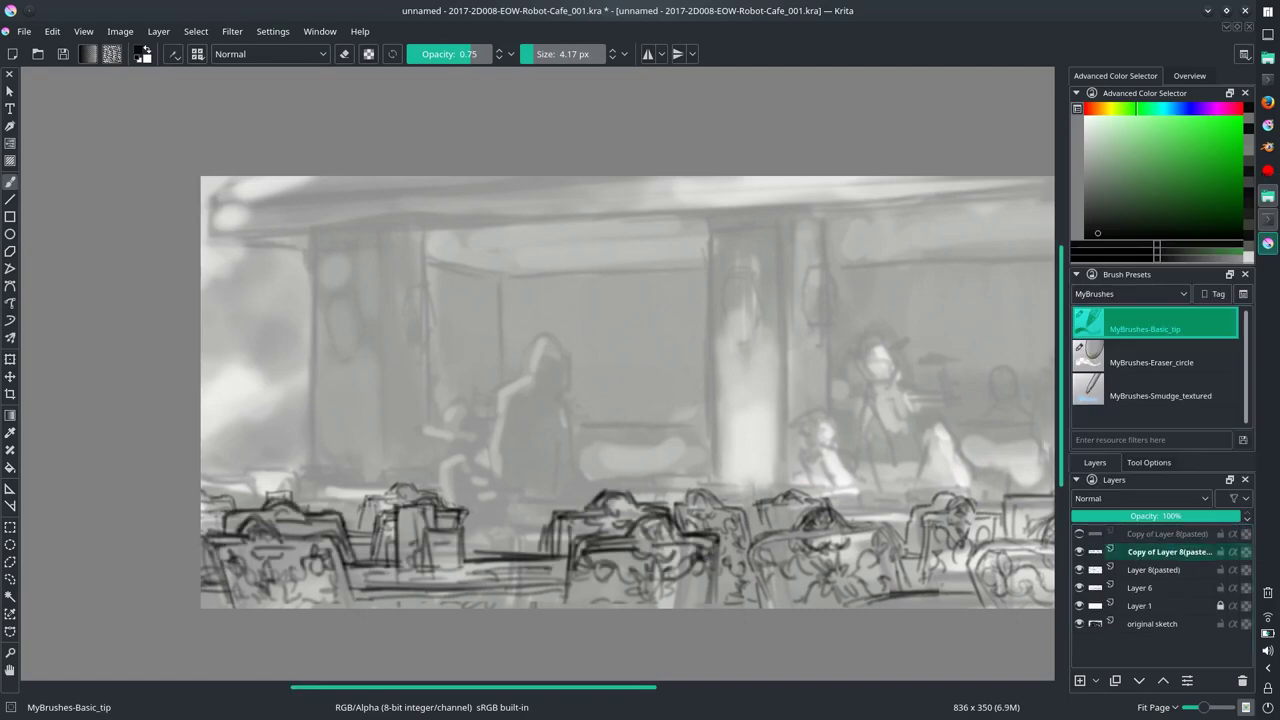
key("ctrl+t")
key("Escape")
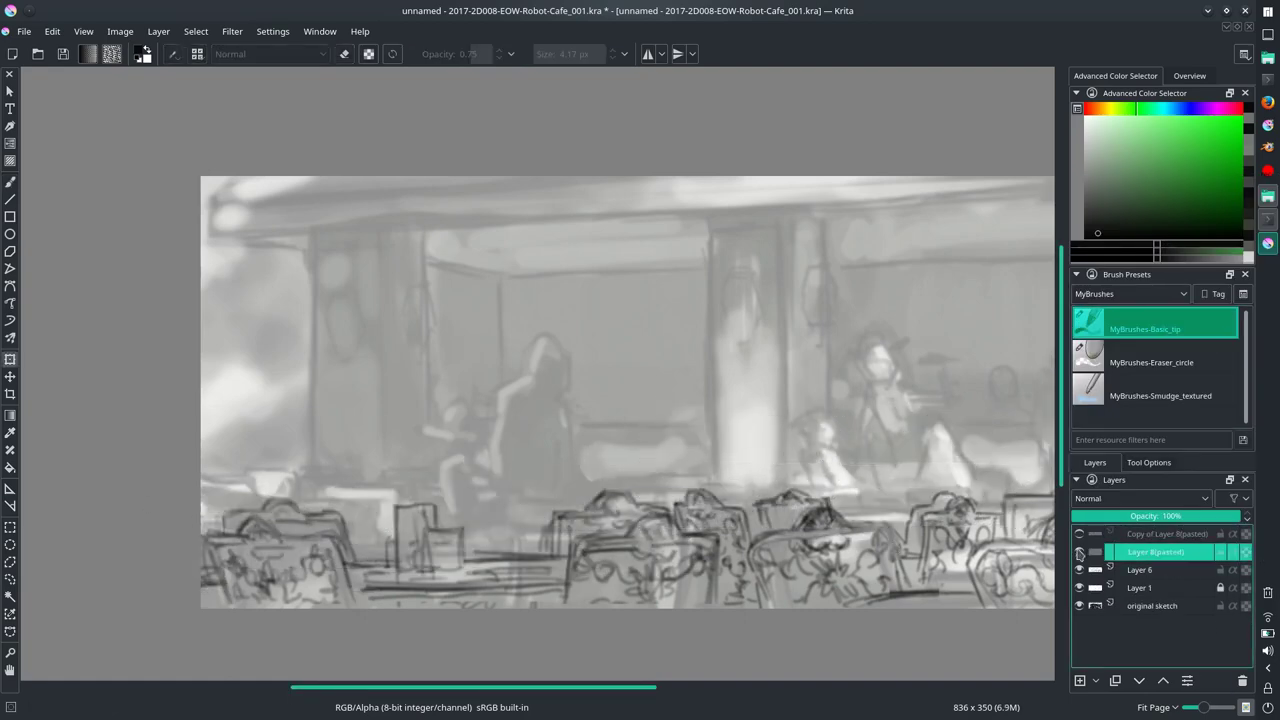
key("shift+Delete")
left_click_drag(1079, 587, 1079, 605)
key("ctrl+v")
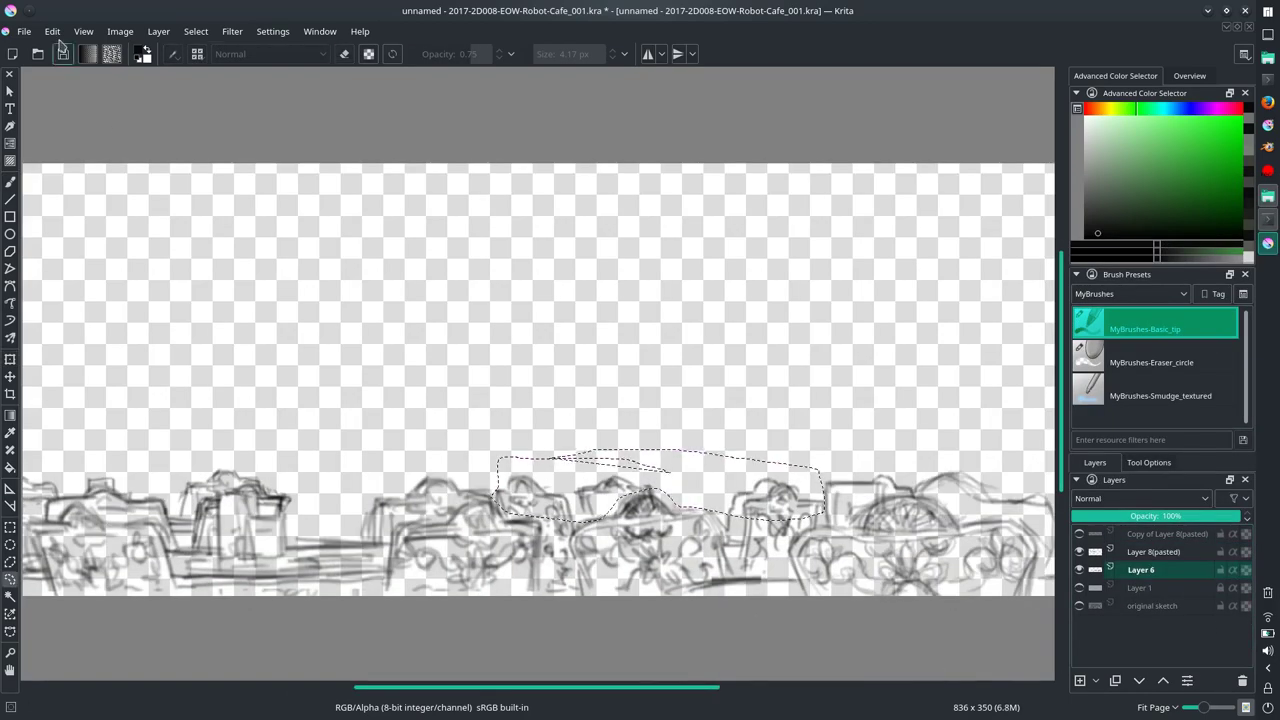
Step: Duplicate Layer 9(pasted) and move the copy right and down into the chair row
key("ctrl+j")
key("ctrl+t")
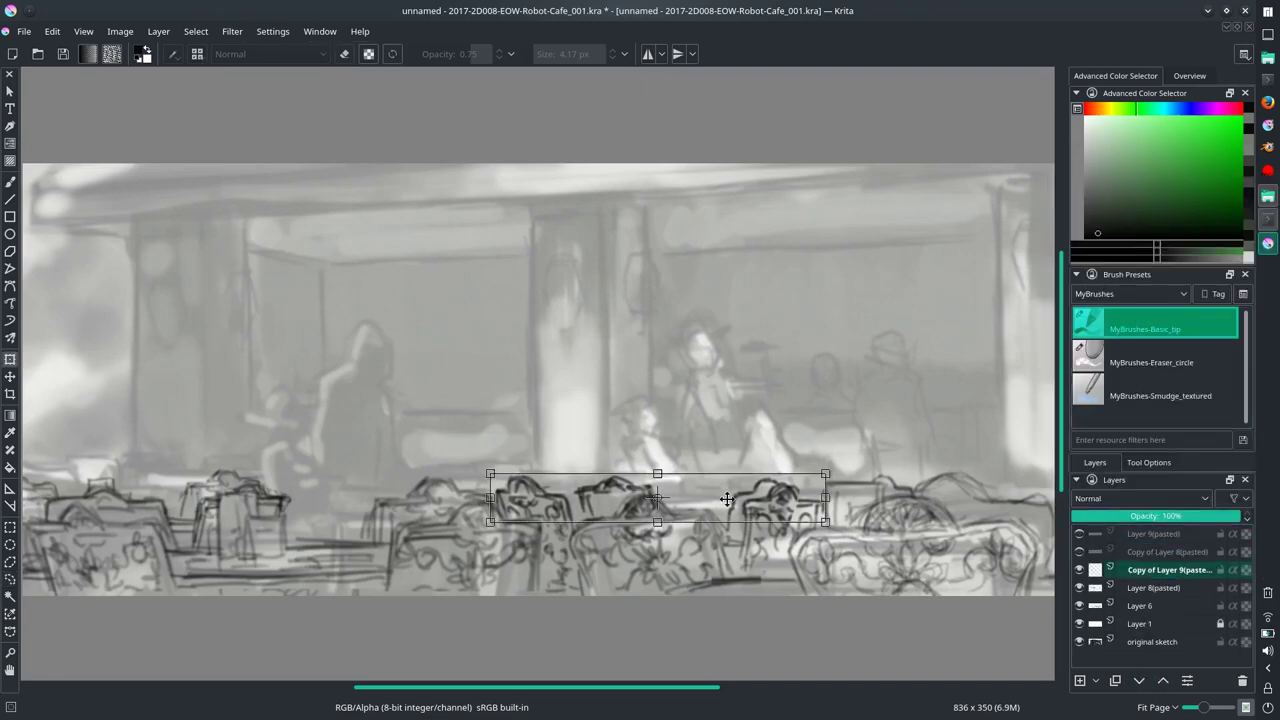
mouse_move(731, 496)
left_mouse_down()
mouse_move(901, 441)
mouse_move(910, 483)
left_mouse_up()
key("Return")
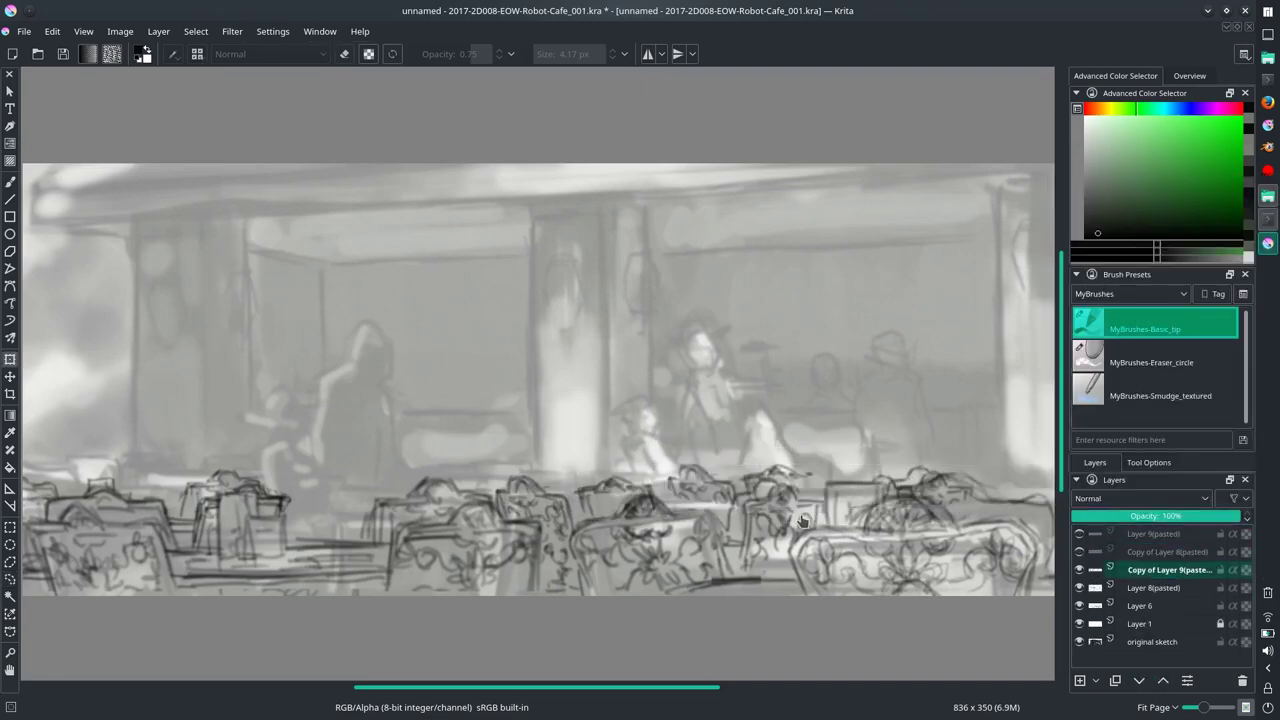
key("b")
key("e")
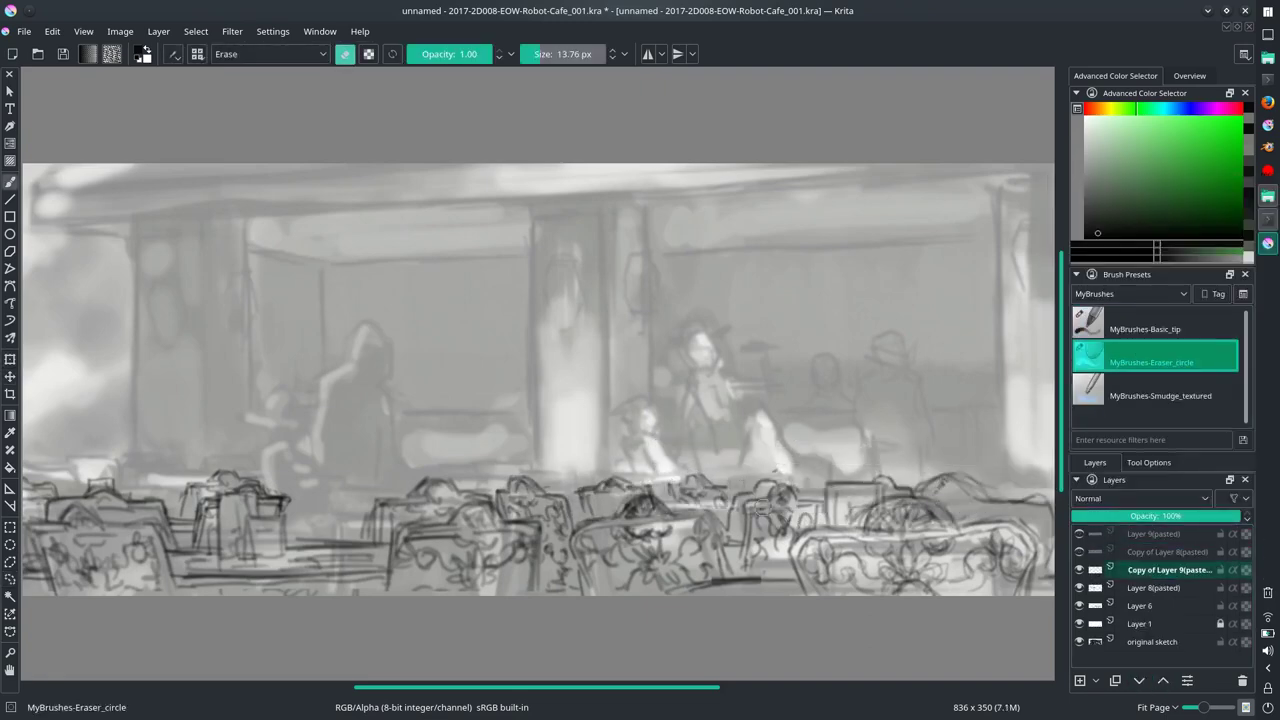
key("e")
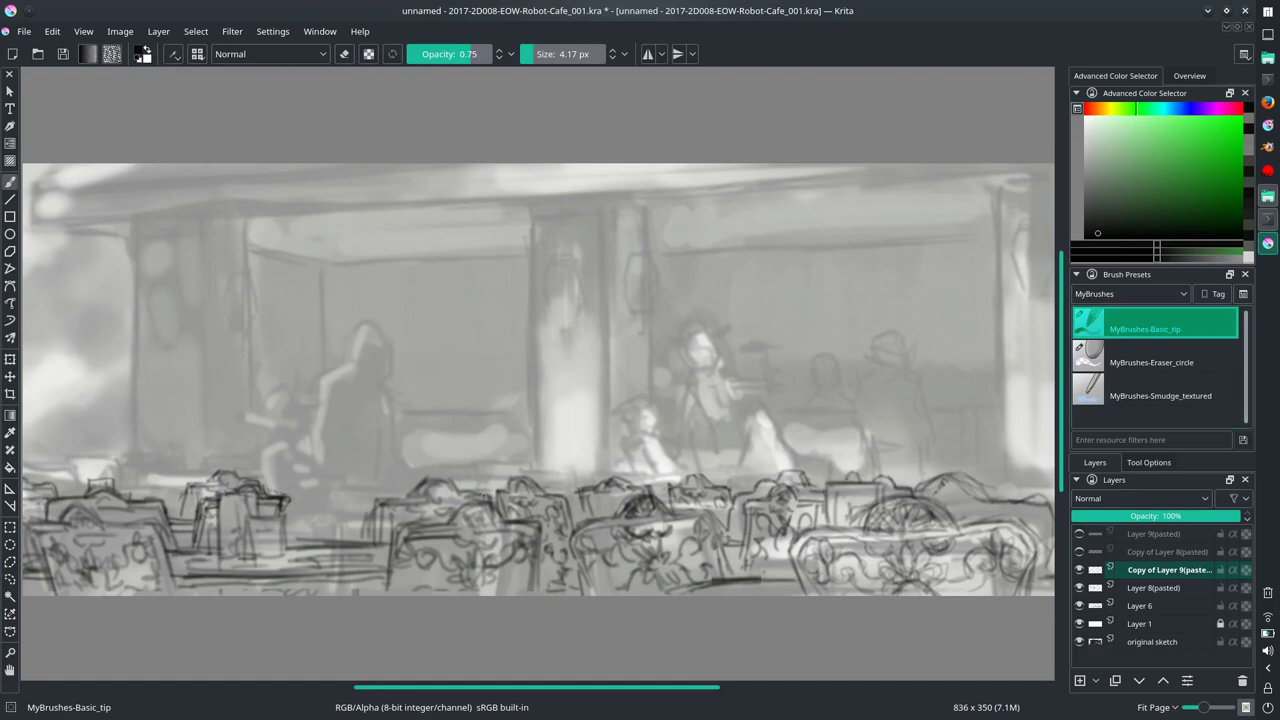
mouse_move(353, 494)
left_mouse_down()
mouse_move(411, 490)
mouse_move(372, 458)
left_mouse_up()
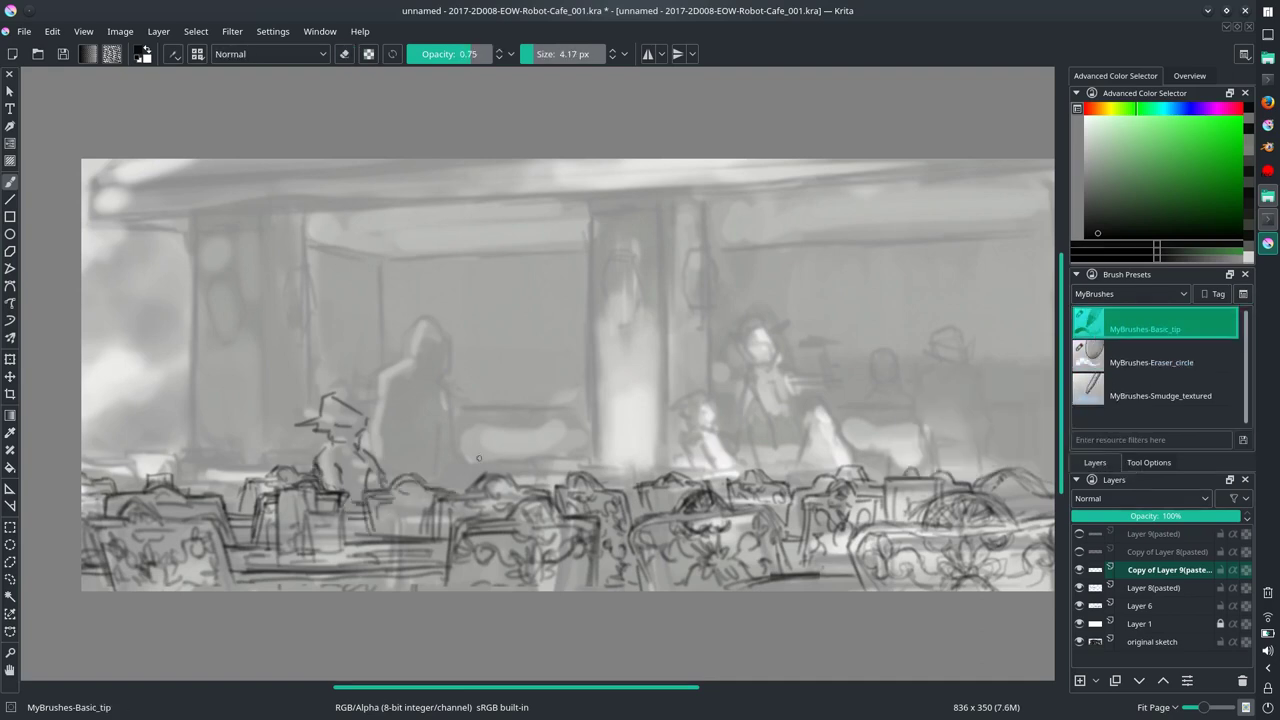
Step: Erase sketch lines around the seated figure and save the painting
key("e")
left_click_drag(370, 470, 342, 481)
key("ctrl+s")
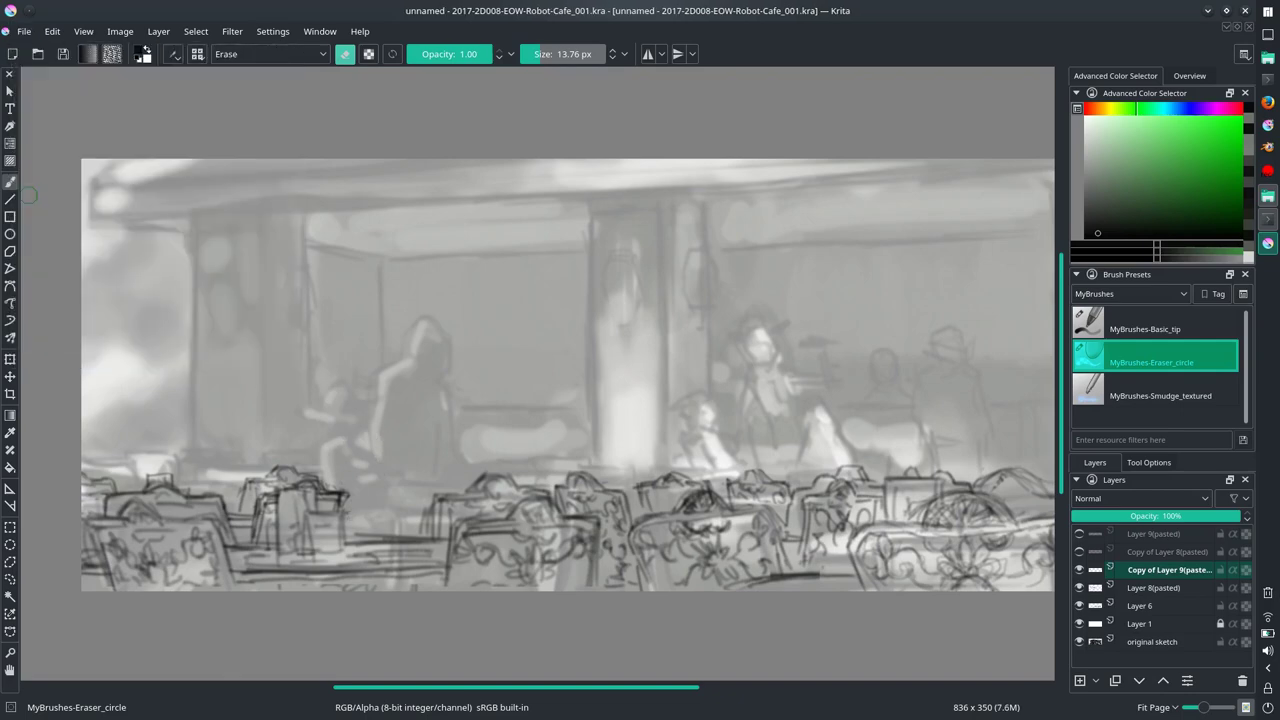
Step: Adjust the chair layer with a transform and zoom in on the left chairs
key("e")
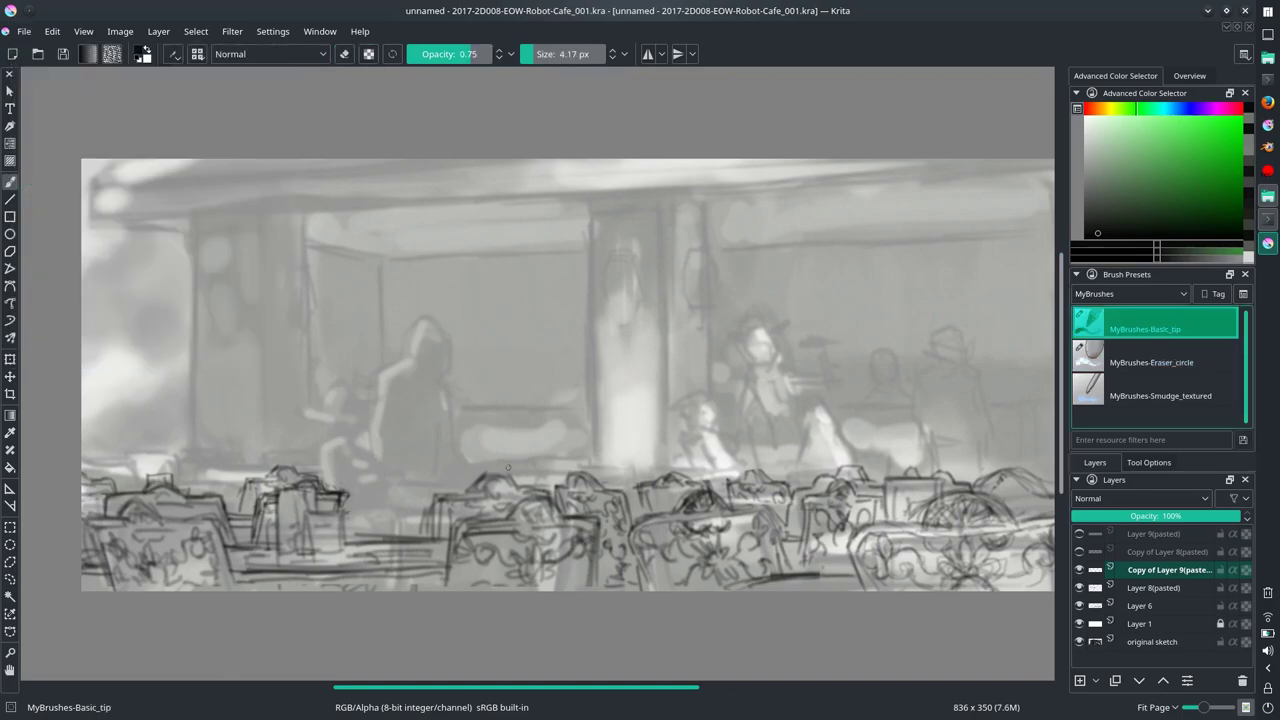
key("ctrl+t")
scroll(634, 481, "down", 2)
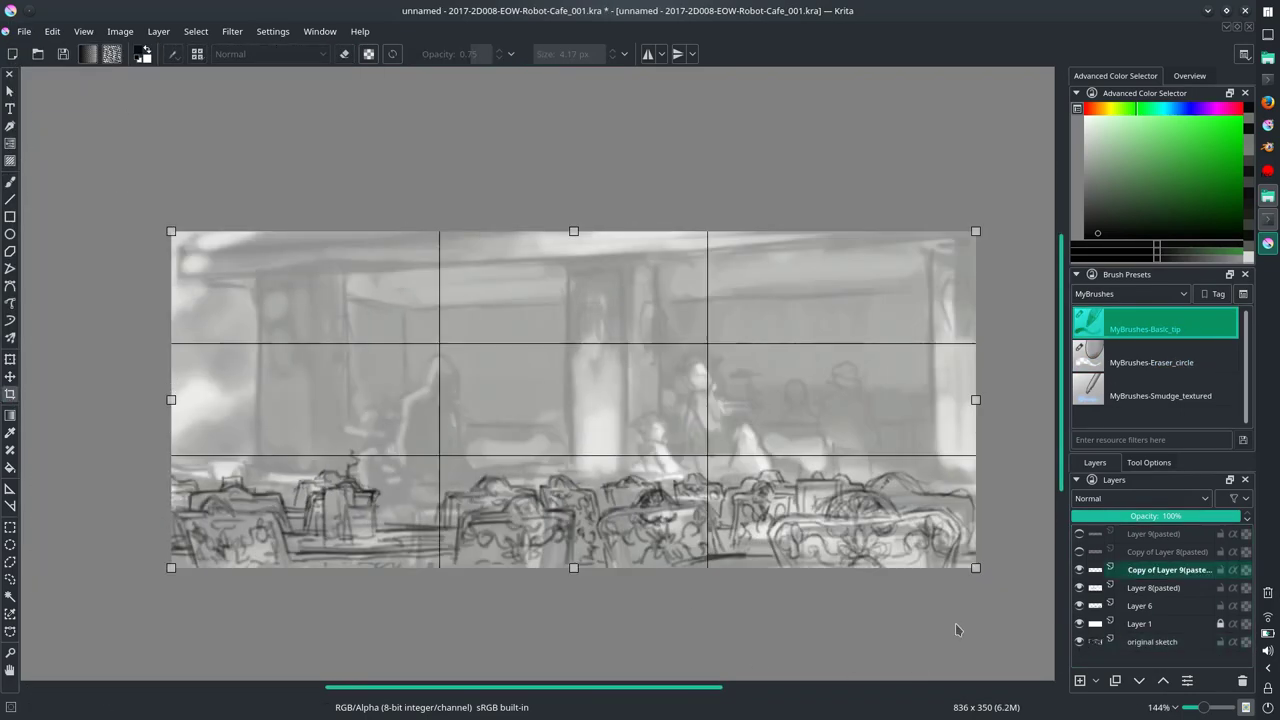
key("Return")
key("b")
key("plus")
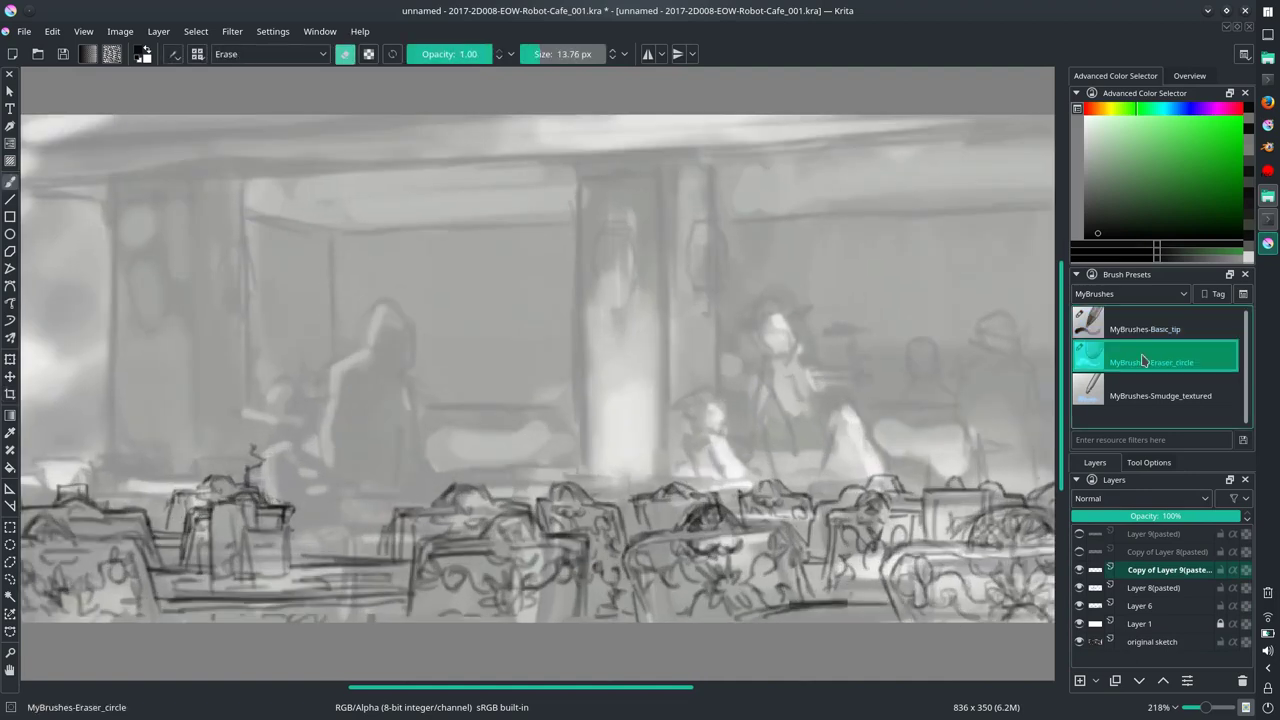
Step: Sketch a chair outline and a figure's head at the left with Basic_tip
left_click_drag(294, 460, 381, 524)
left_click_drag(295, 480, 360, 487)
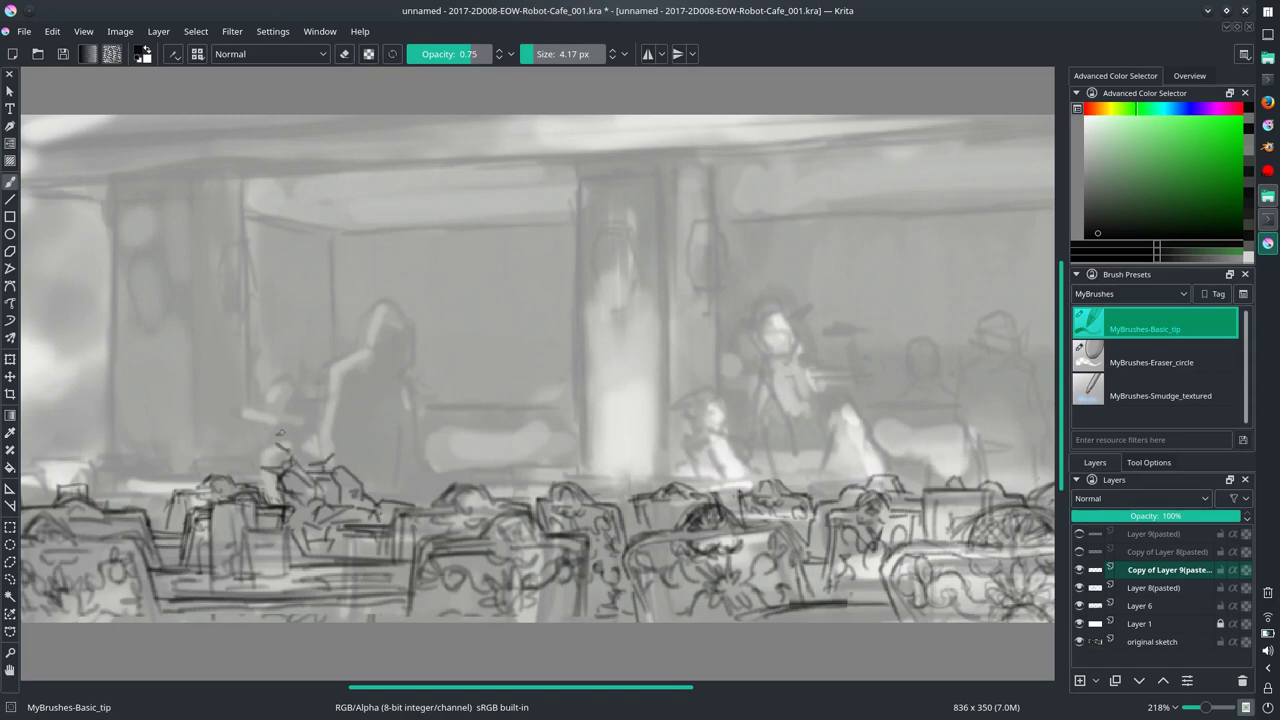
left_click_drag(281, 432, 336, 450)
left_click_drag(364, 398, 410, 386)
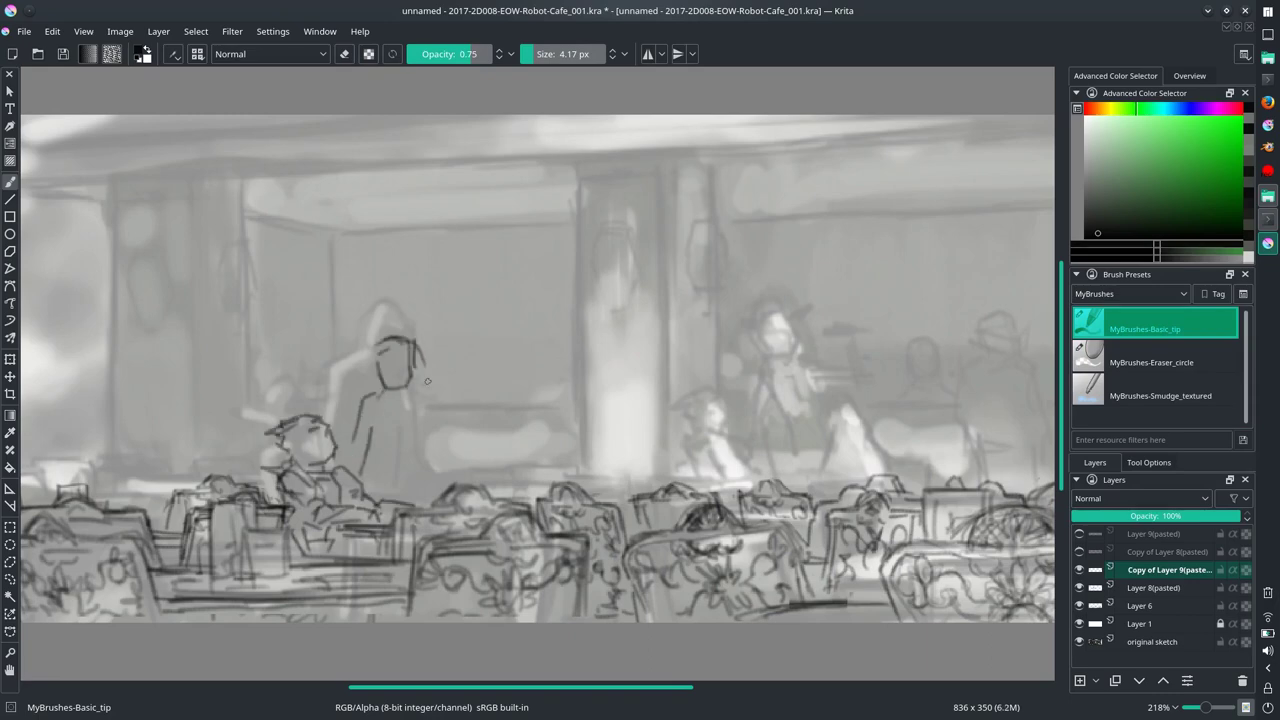
scroll(427, 381, "down", 2)
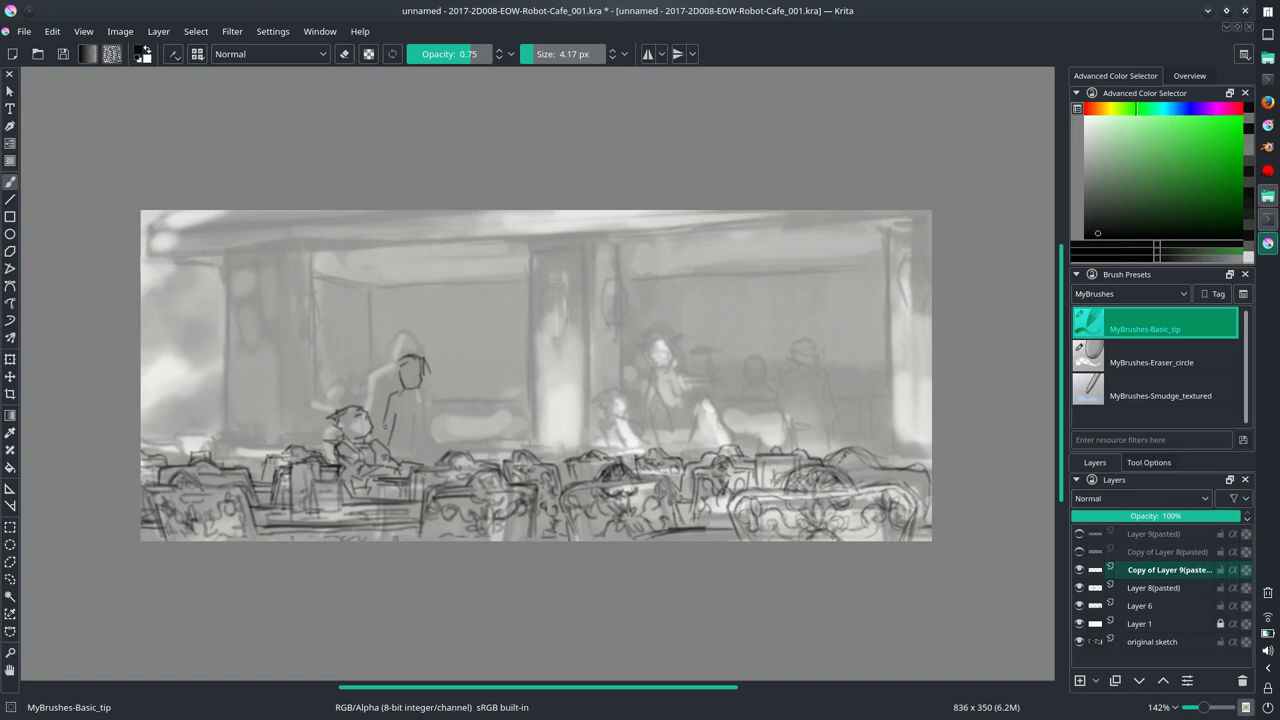
Step: Erase the standing figure's head and neck, then lasso the seated figure and nudge it up
key("slash")
left_click_drag(392, 420, 411, 356)
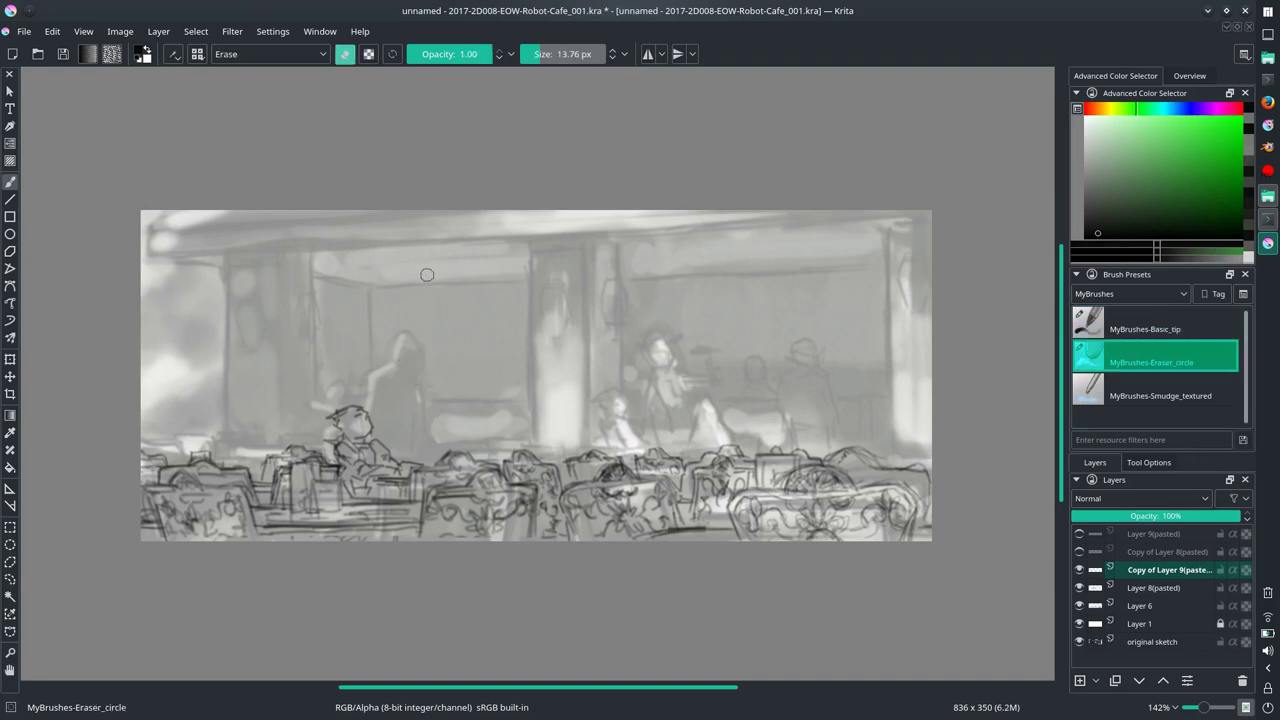
key("ctrl+r")
mouse_move(388, 410)
left_mouse_down()
mouse_move(351, 399)
mouse_move(414, 408)
left_mouse_up()
key("ctrl+t")
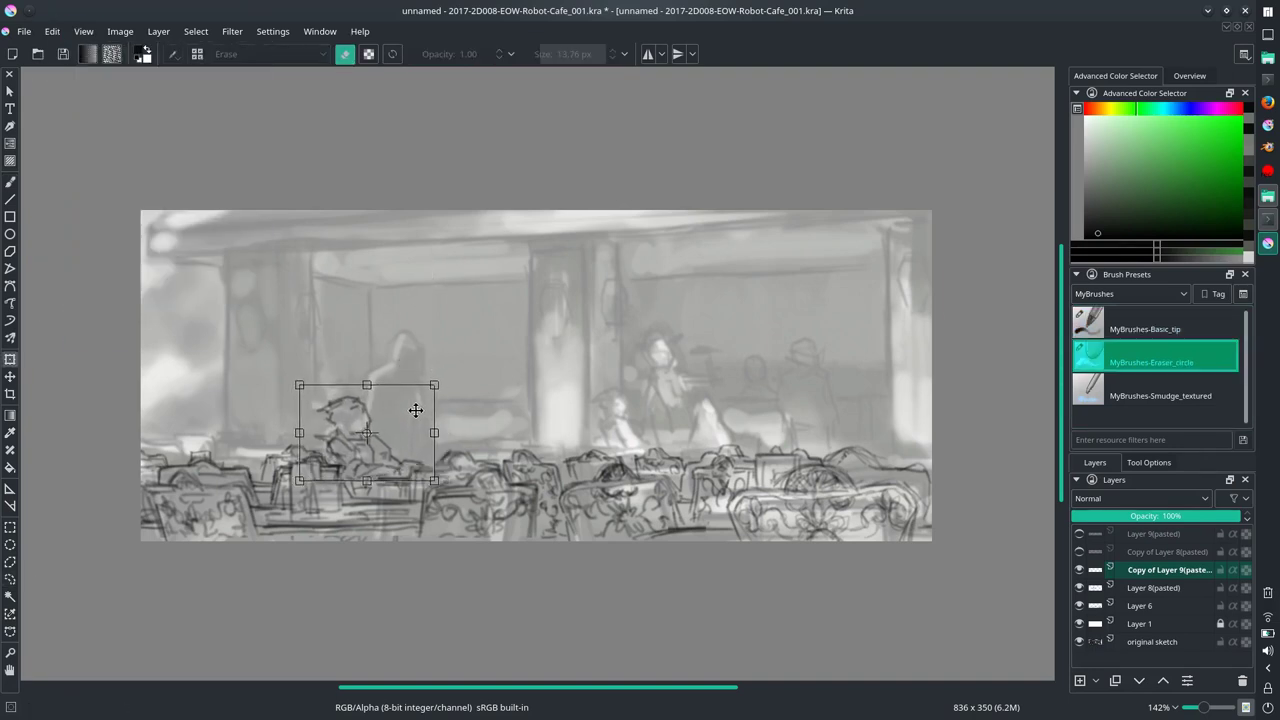
key("Return")
key("slash")
Step: Merge the chair layers into Layer 6 Merged
left_click(1140, 605, "shift")
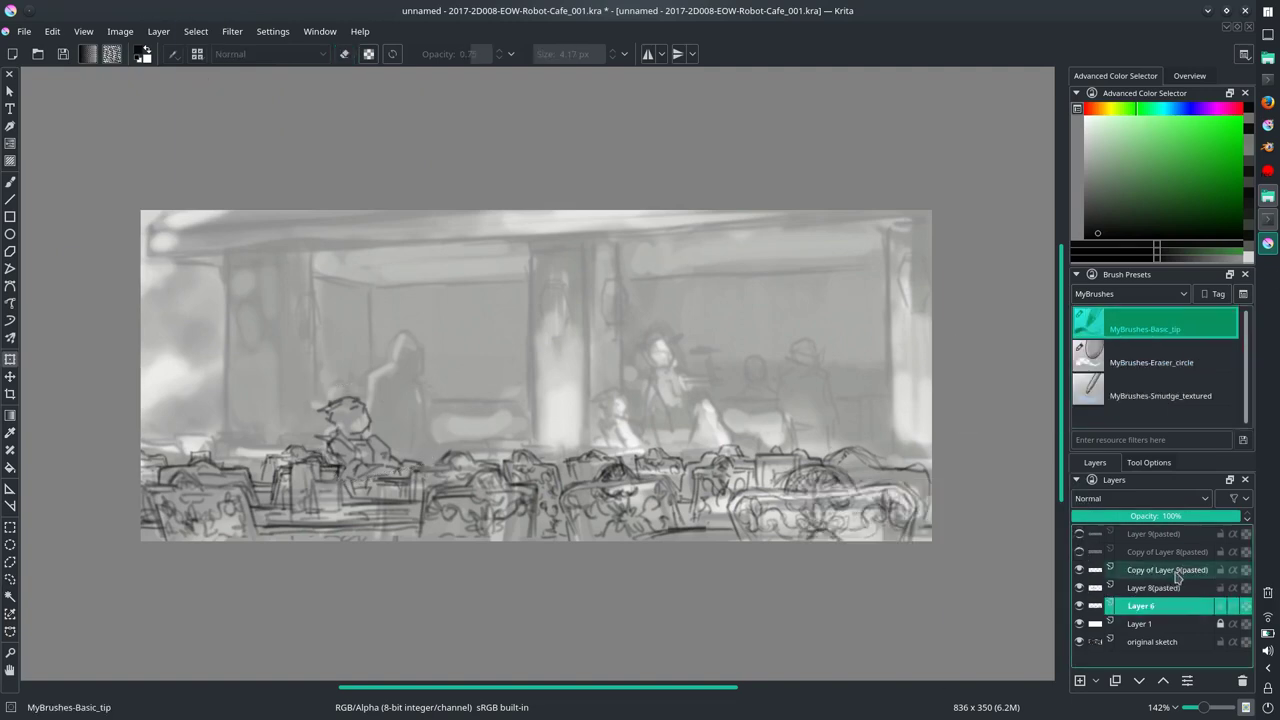
key("ctrl+e")
key("ctrl+t")
left_click_drag(373, 688, 405, 690)
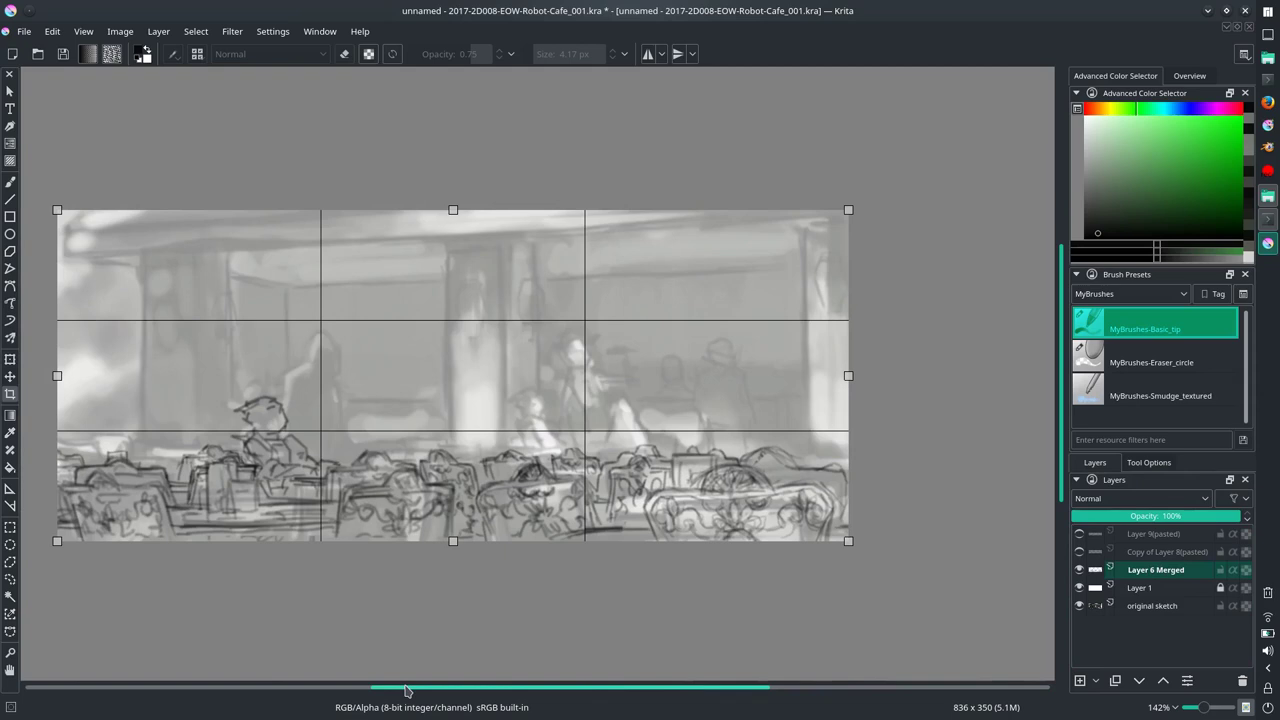
Step: With original sketch selected, Copy Merged the painting and paste it aligned as Layer 10(pasted)
key("Return")
key("Page_Down")
key("Page_Down")
left_click(52, 31)
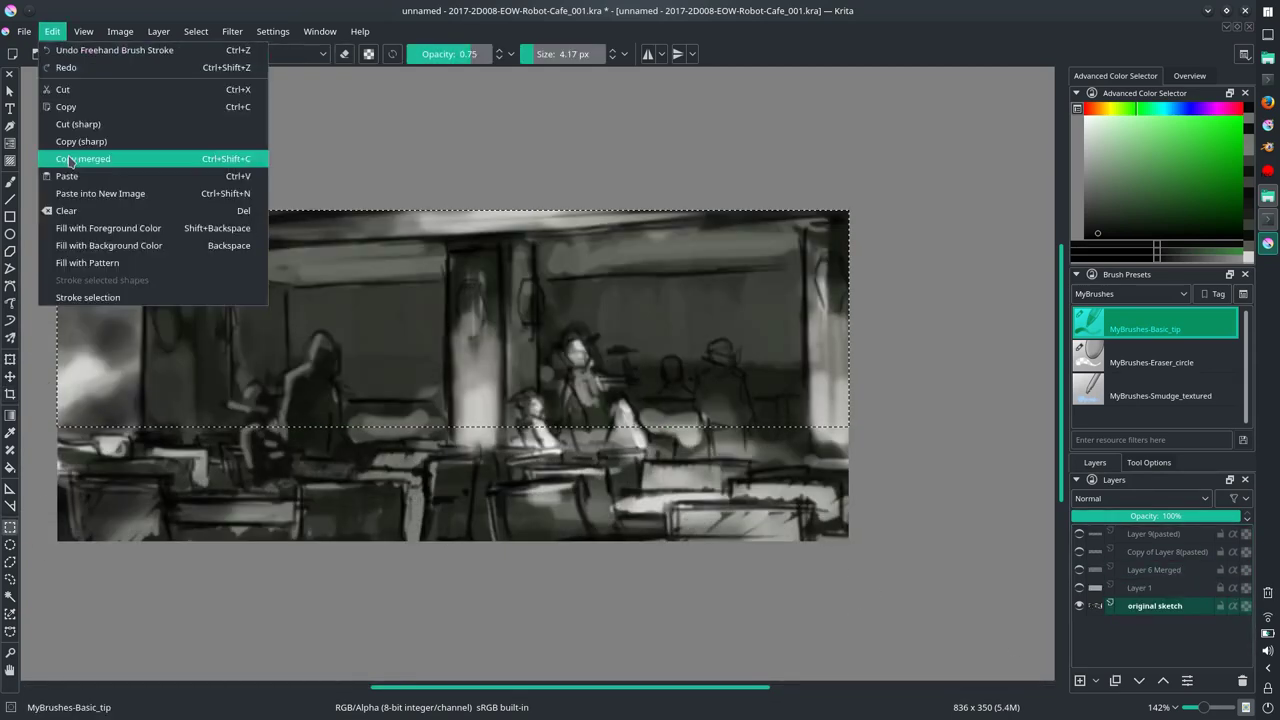
left_click(90, 177)
left_click_drag(445, 348, 479, 371)
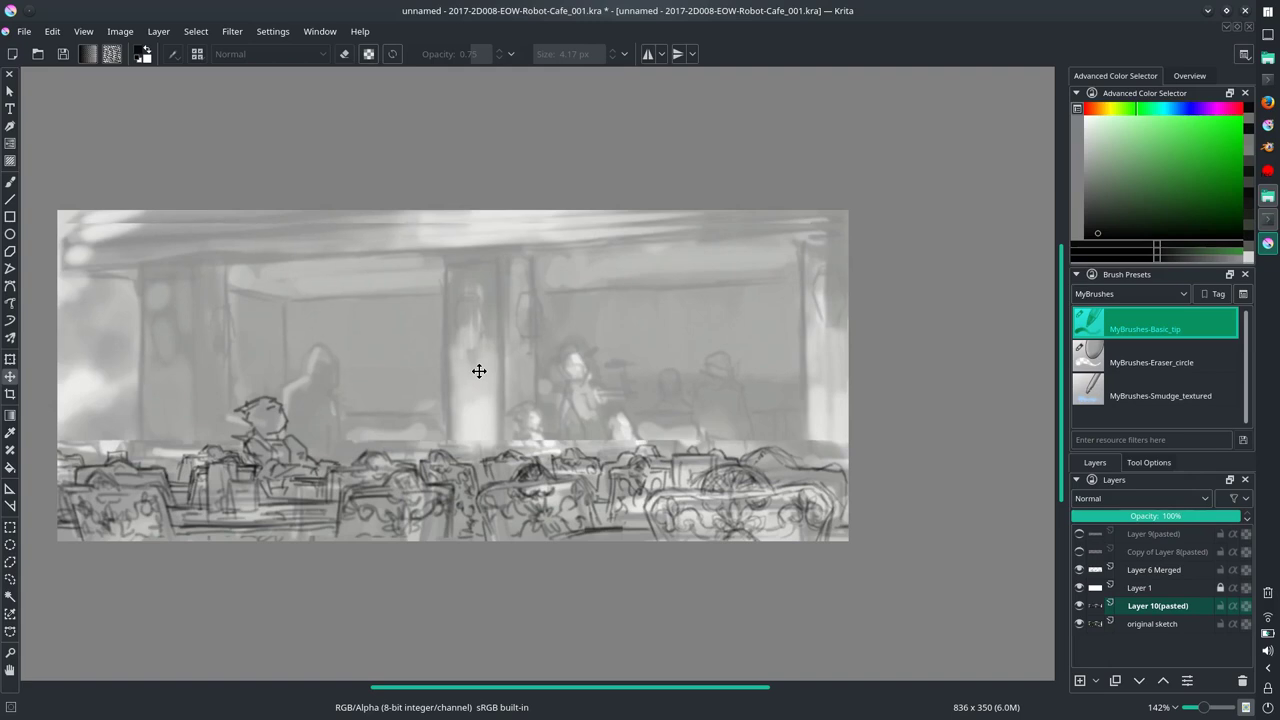
key("ctrl+t")
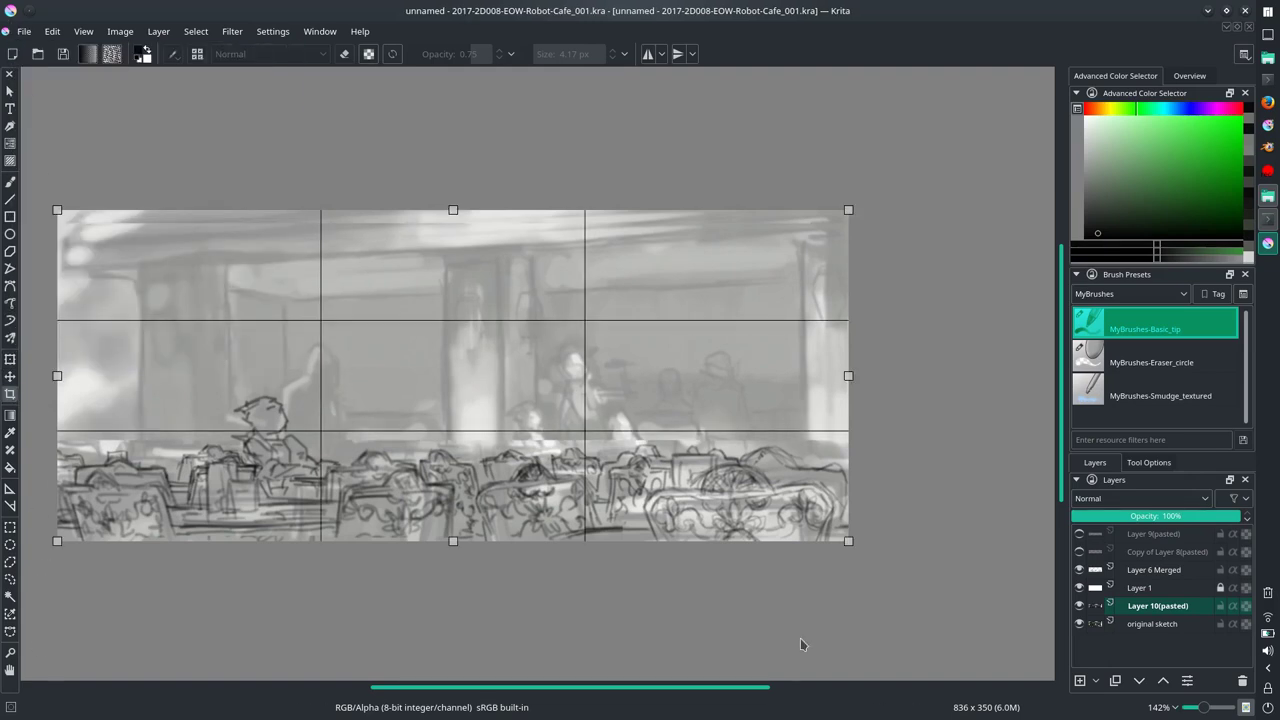
key("Escape")
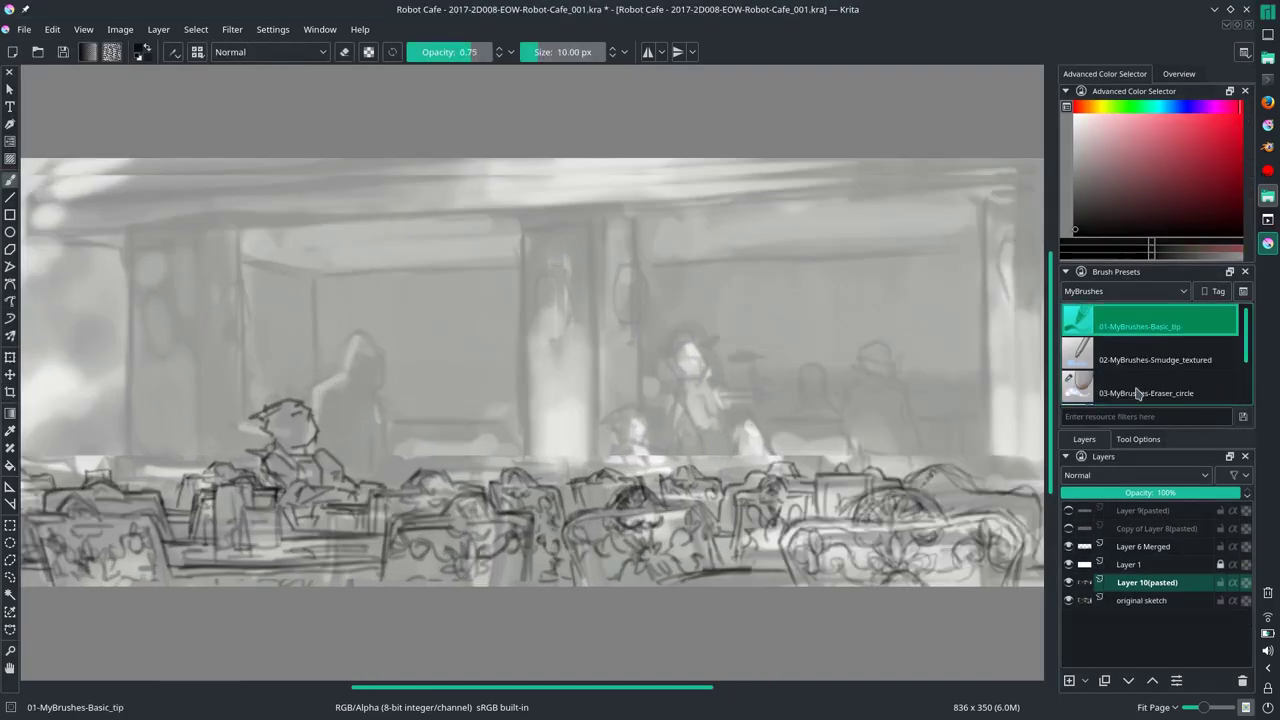
Step: Check the image properties, shrink the brush and select the Layer 6 Merged layer
left_click(120, 29)
left_click(140, 43)
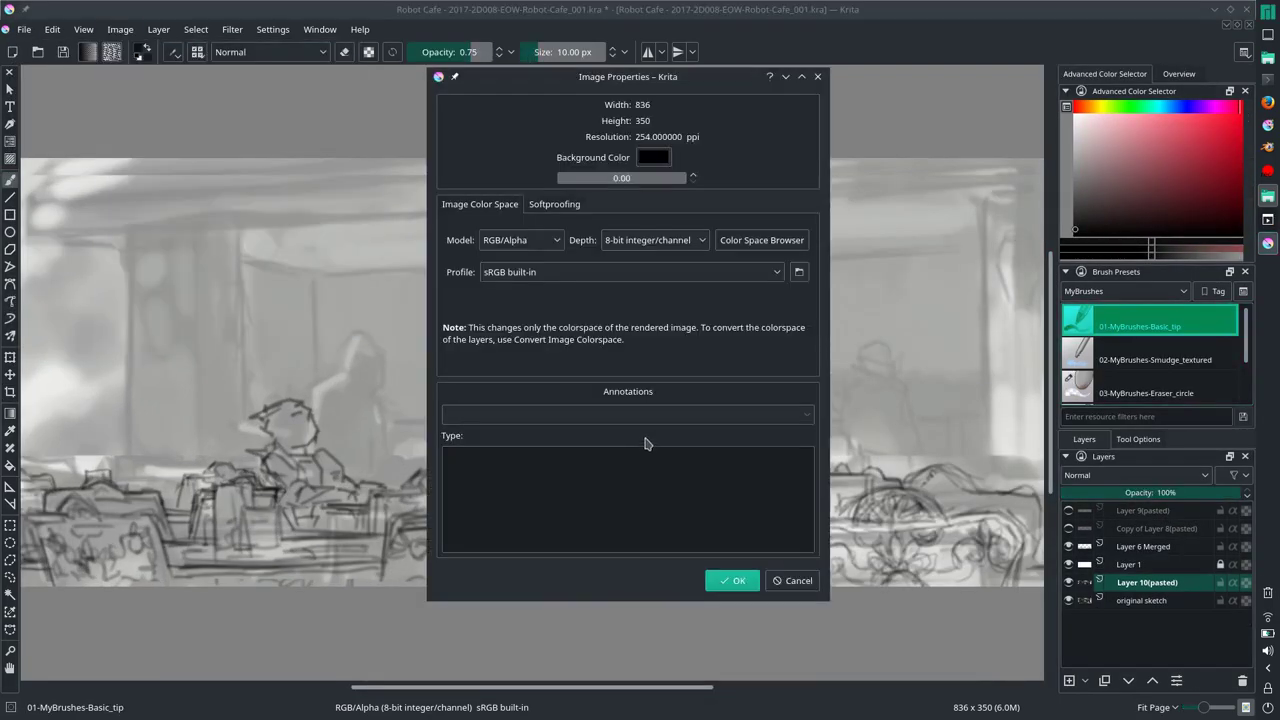
key("Escape")
left_click_drag(584, 353, 612, 397)
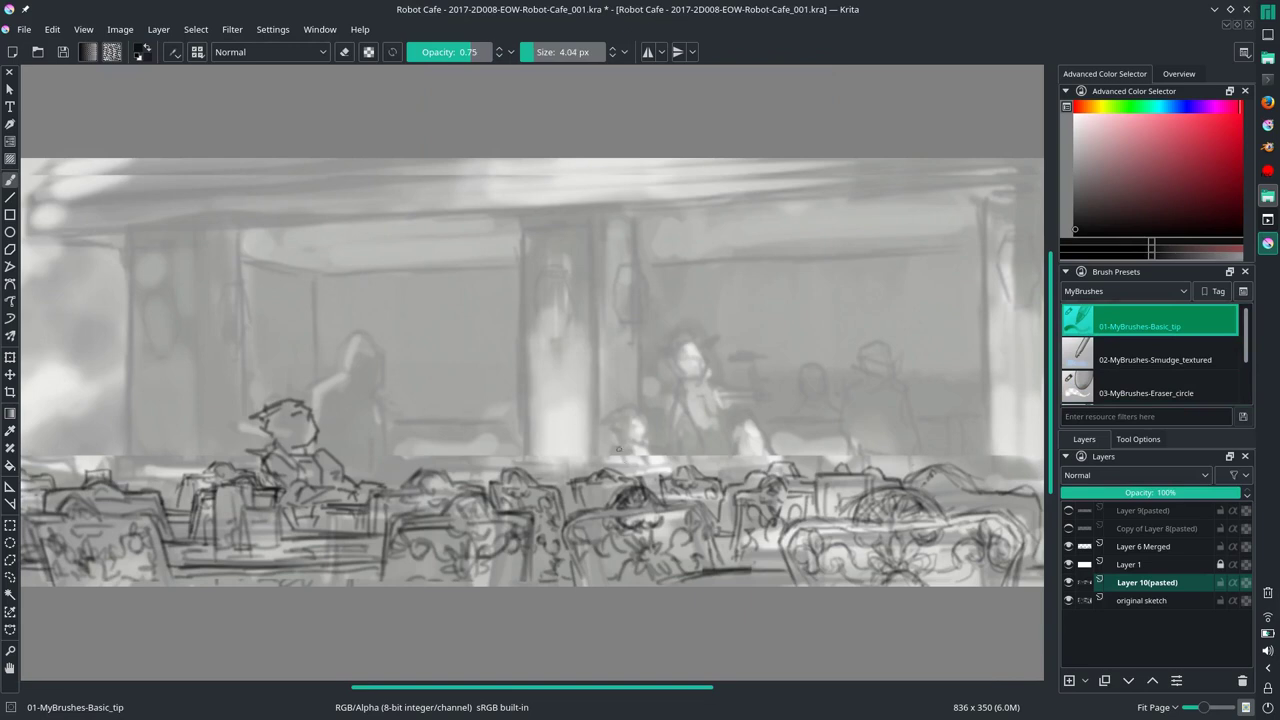
key("Page_Up")
key("Page_Up")
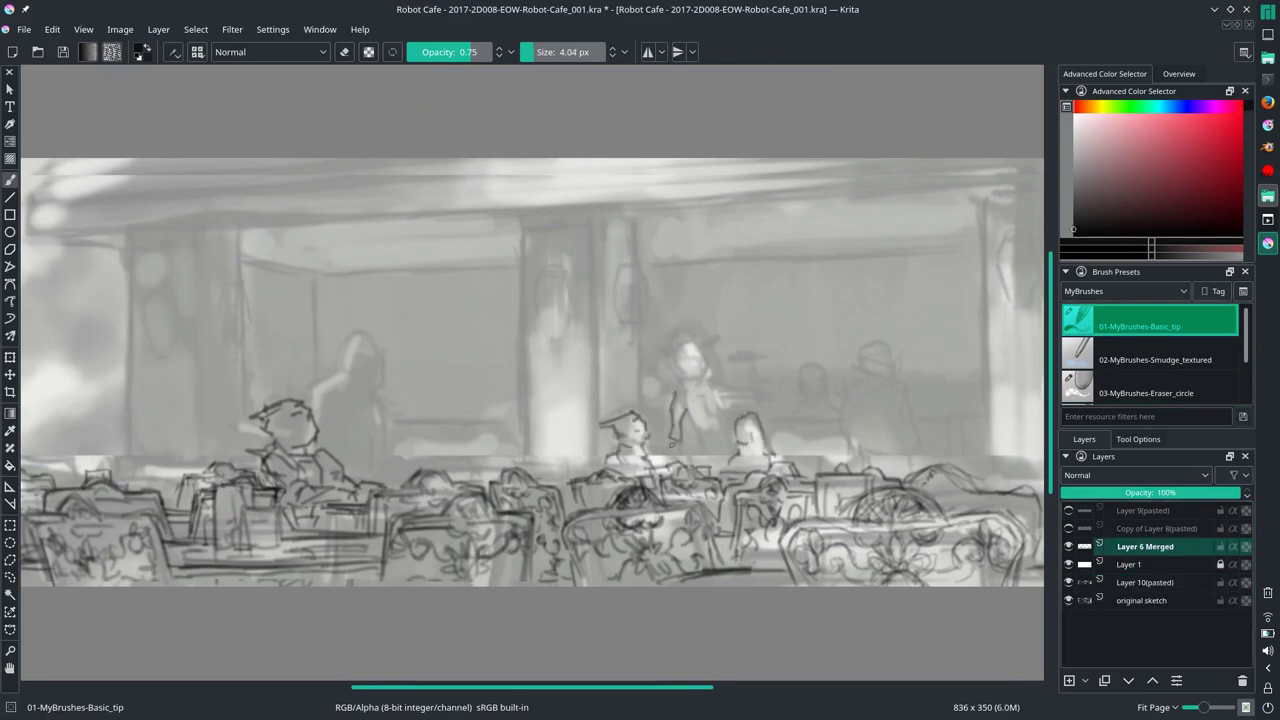
Step: Erase and shift the robot figure's sketch lines with the Eraser_circle preset
key("slash")
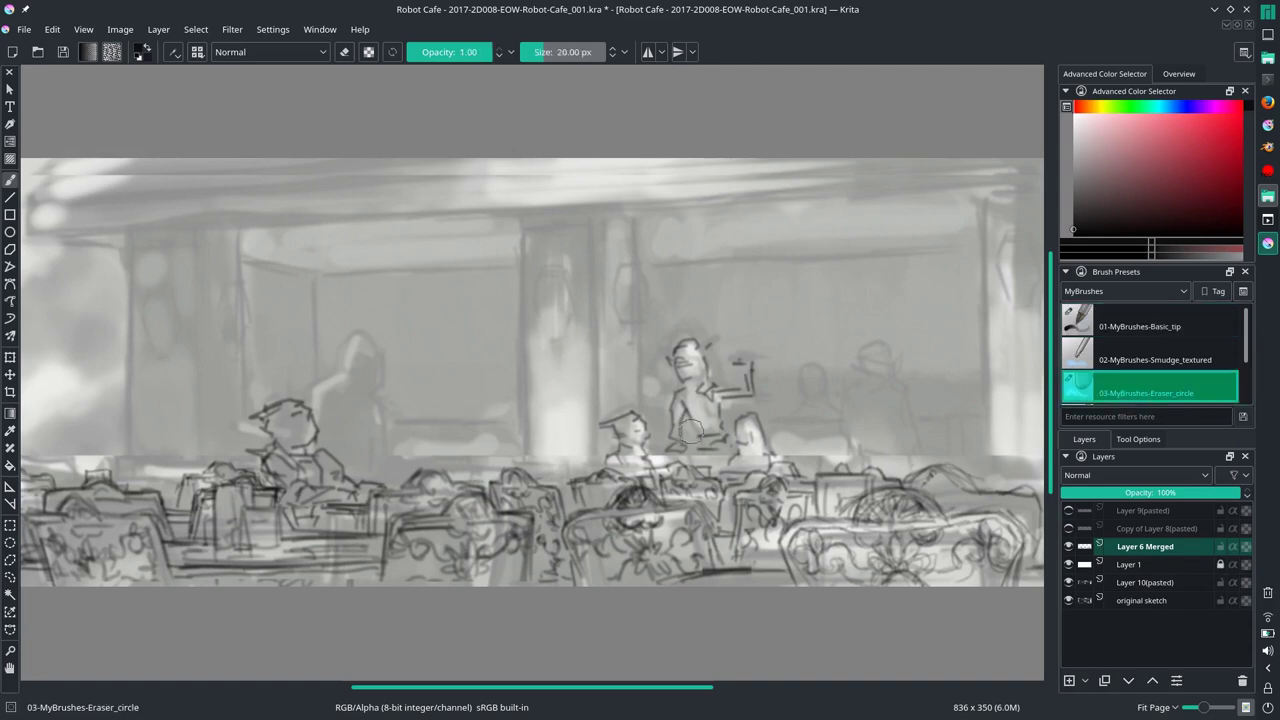
key("e")
key("t")
left_click_drag(700, 380, 708, 404)
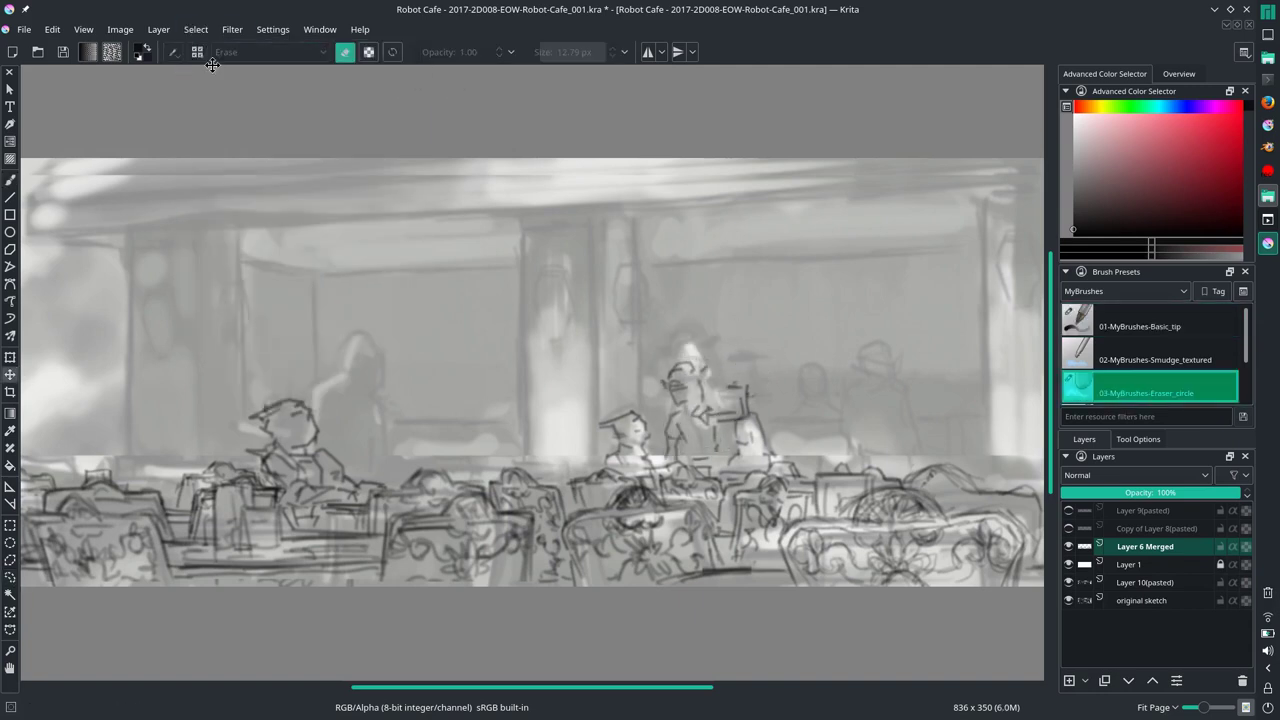
Step: Redraw the seated figure's head with Basic_tip and erase its old head and body lines
key("b")
key("slash")
left_click_drag(342, 384, 378, 472)
left_click(1140, 393)
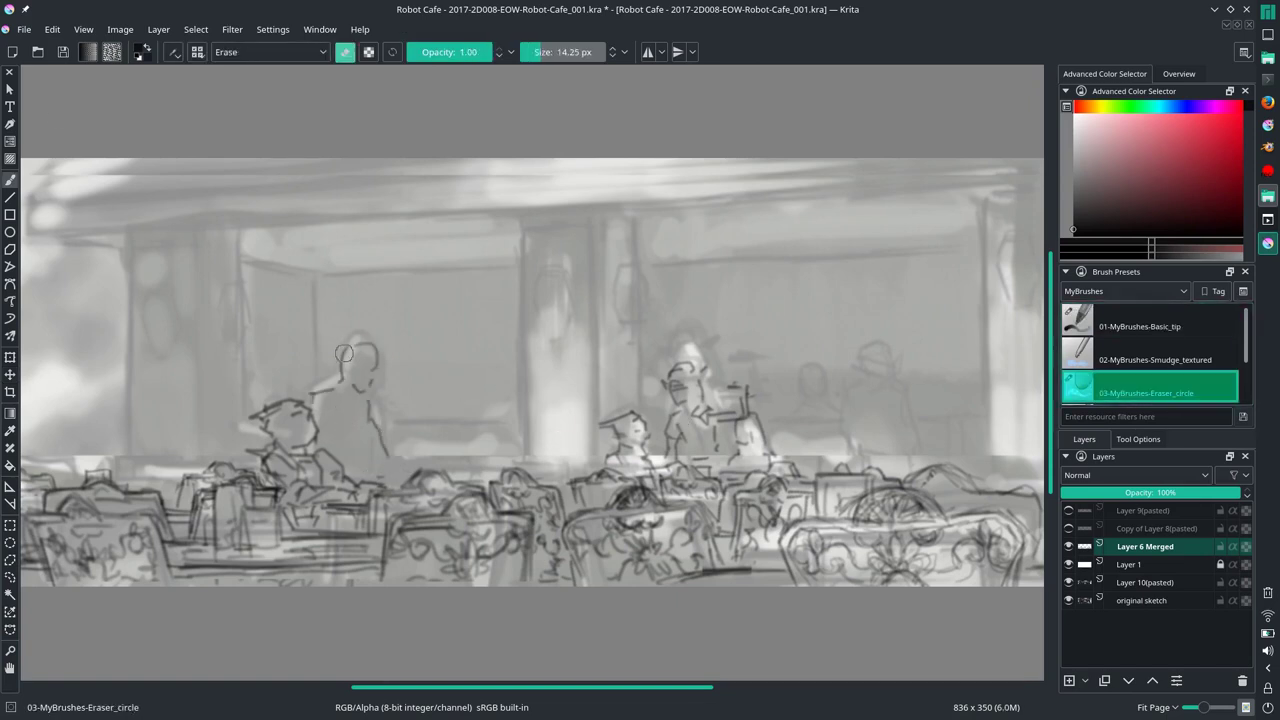
left_click_drag(345, 345, 372, 382)
key("slash")
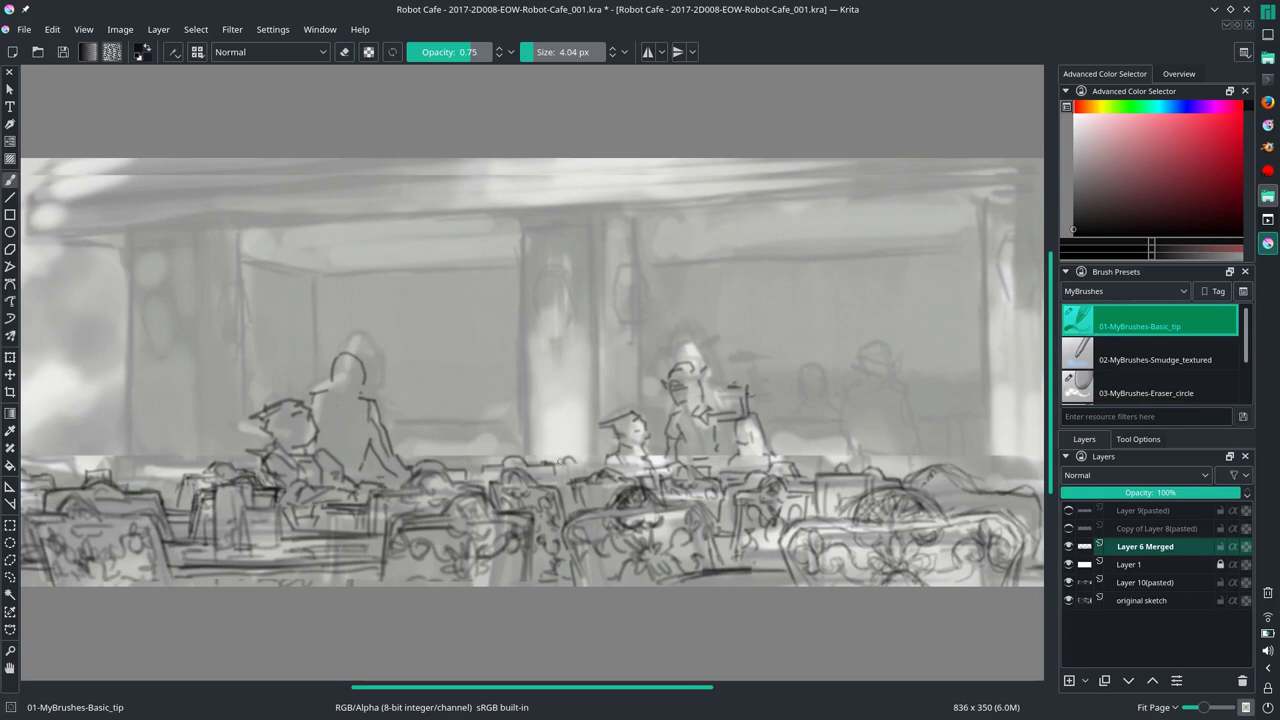
Step: Sketch lines over the lower-left chairs, a counter line and two pillar lines, then zoom out
left_click_drag(34, 459, 192, 476)
key("slash")
key("slash")
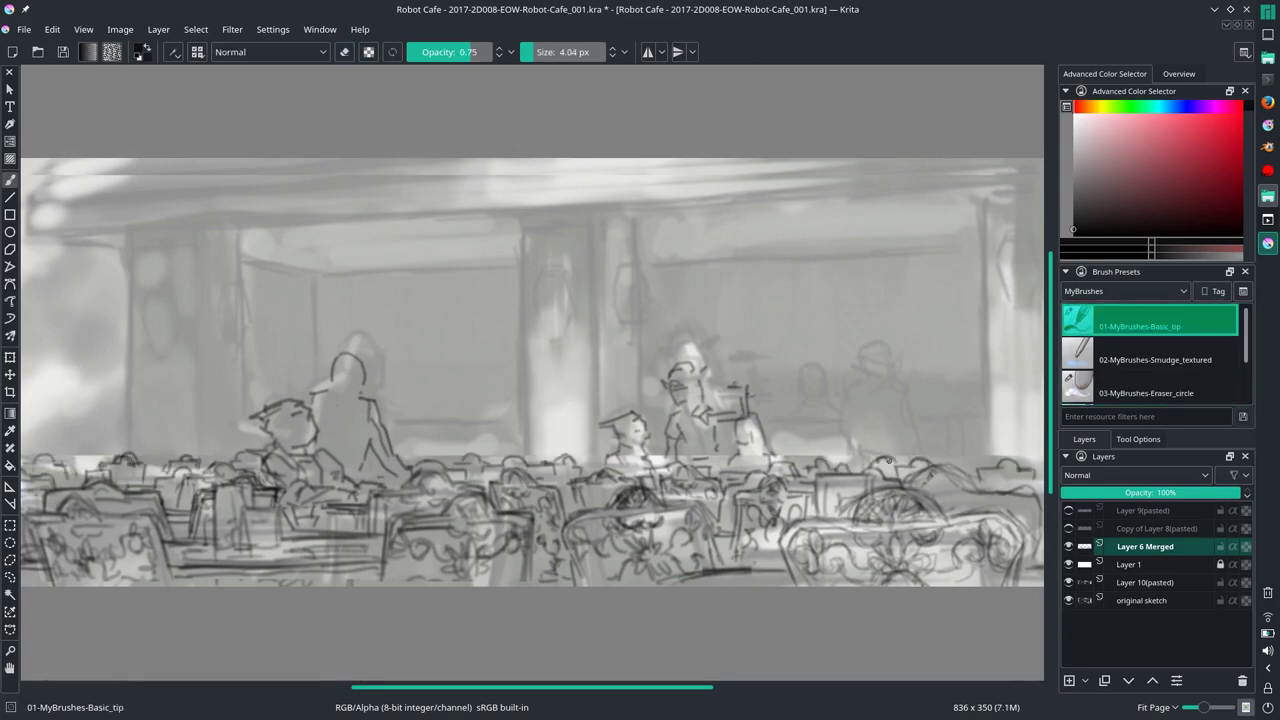
left_click_drag(392, 416, 516, 414)
left_click_drag(519, 300, 519, 228)
left_click_drag(590, 300, 590, 222)
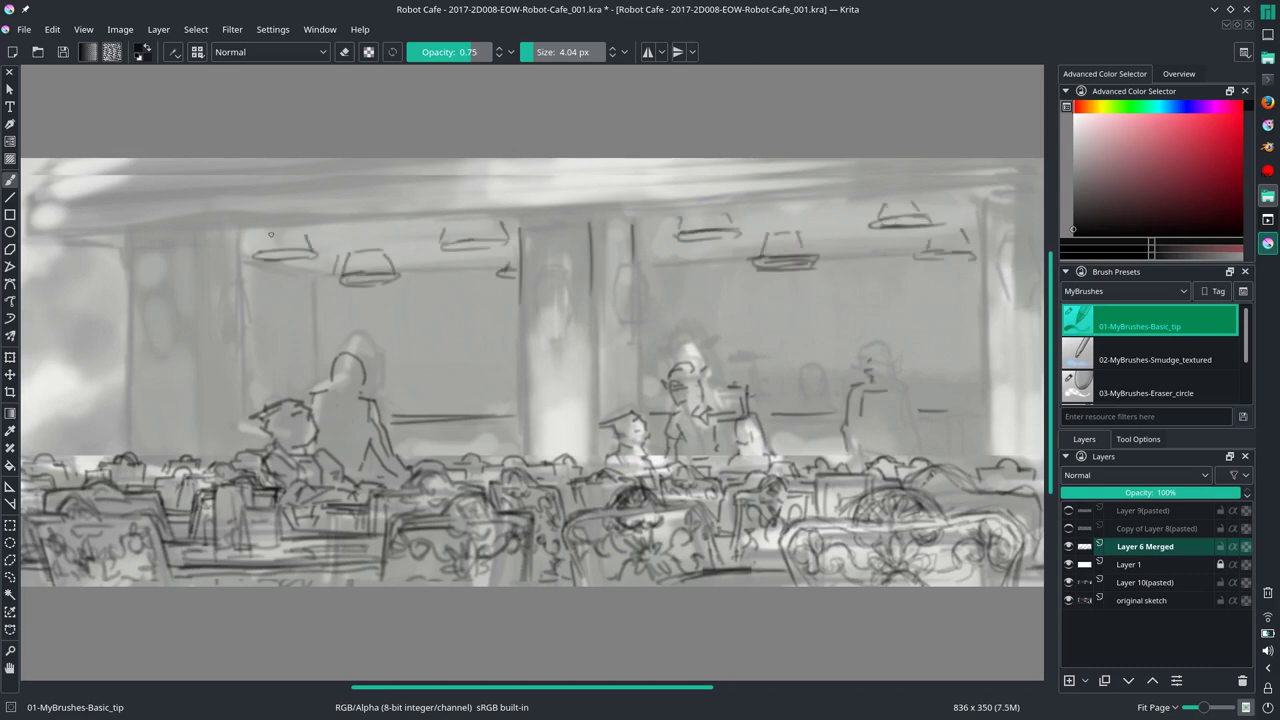
key("minus")
Step: Compare layer visibility, save incremental version _002 and delete the top layer
left_click(1068, 564)
left_click(1068, 564)
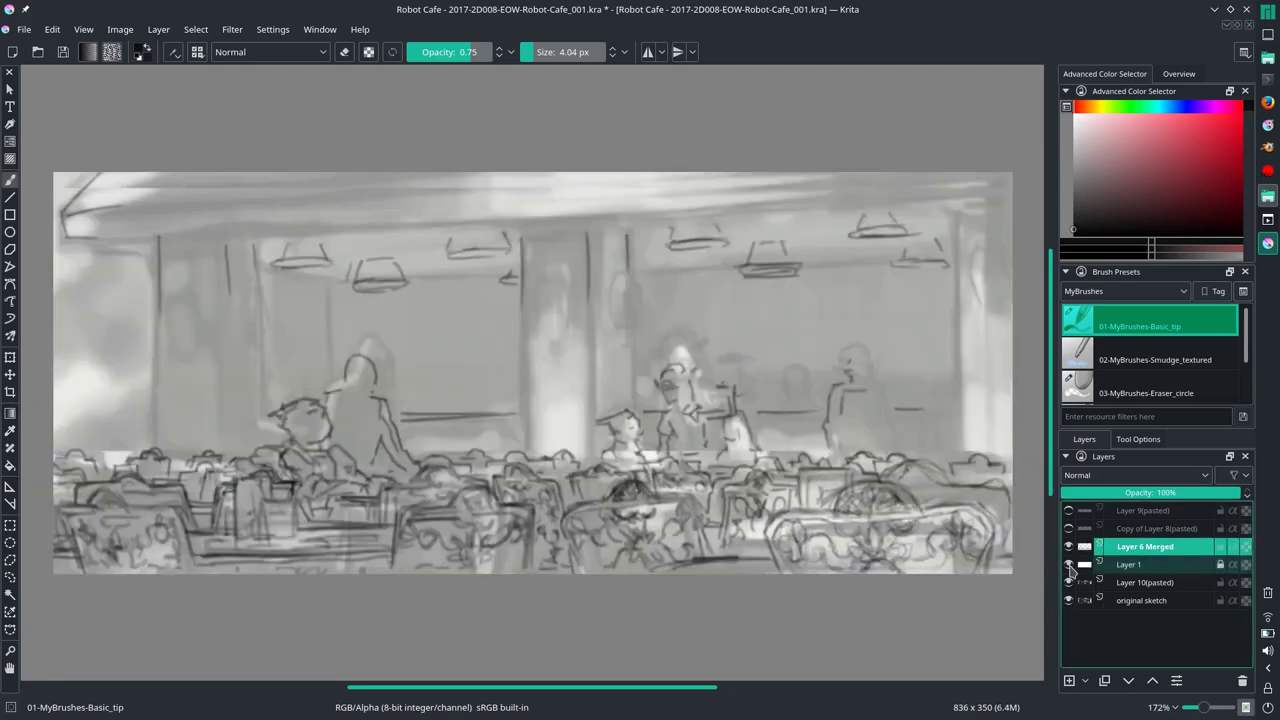
left_click(1070, 528)
left_click(23, 29)
left_click(100, 177)
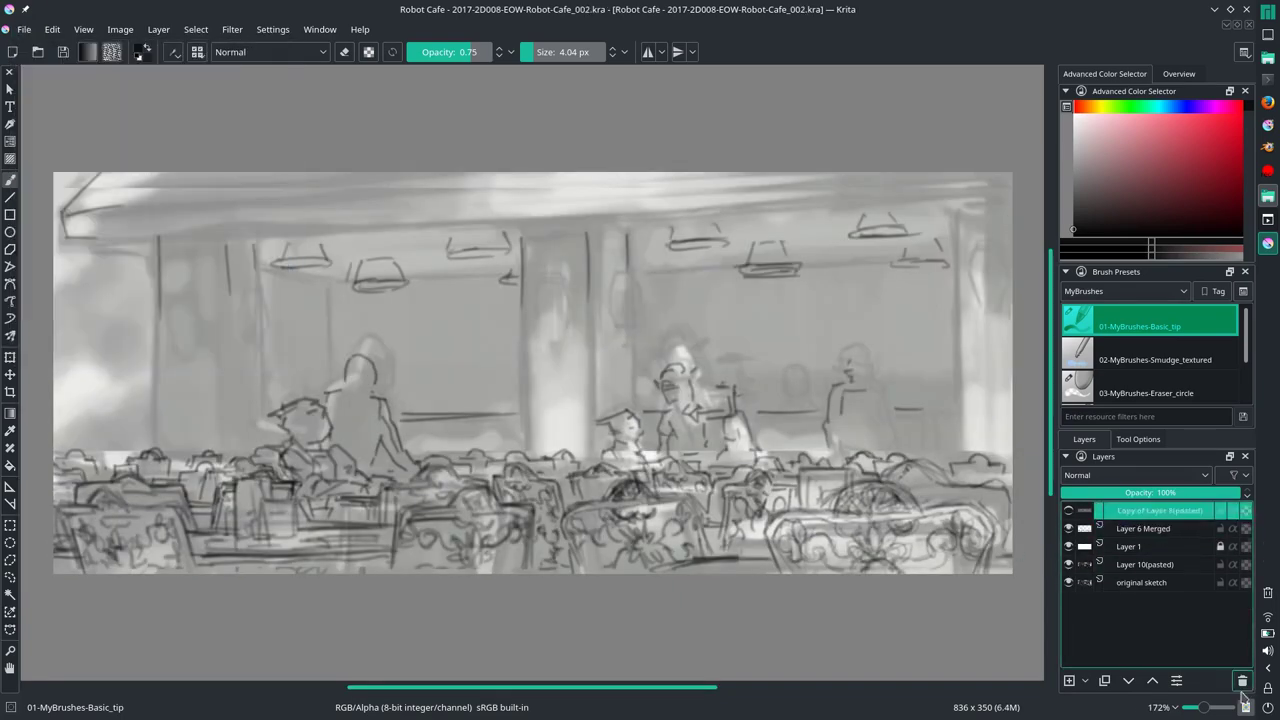
Step: Duplicate the Layer 6 Merged sketch, rename it and merge the duplicated sketch layers
right_click(1140, 512)
left_click(1137, 287)
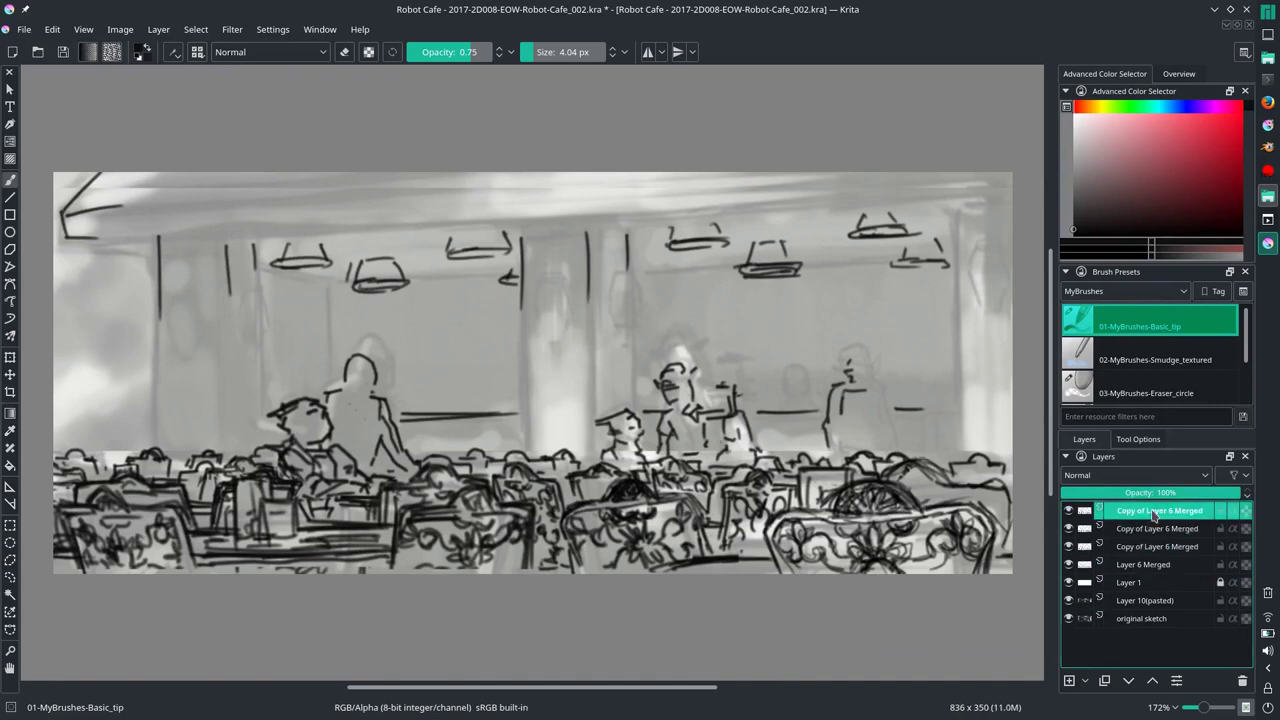
double_click(1139, 583)
key("Return")
key("shift+Delete")
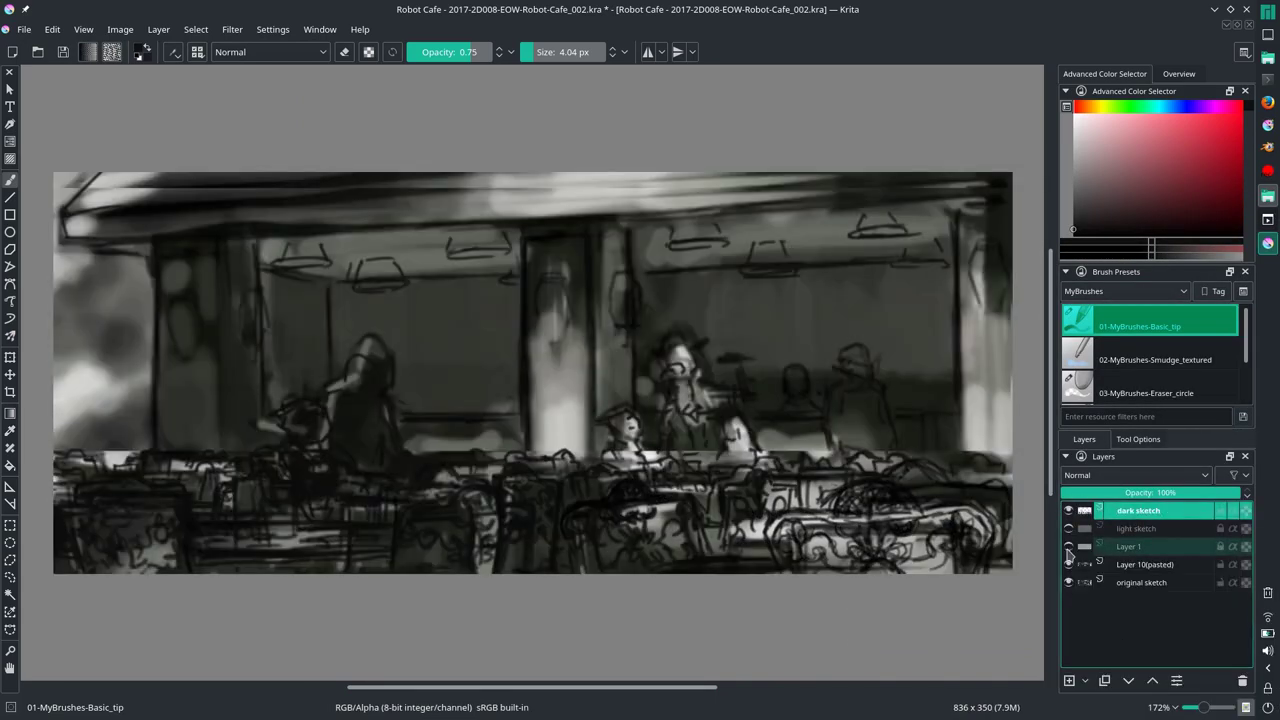
Step: Merge the pasted Layer 10 into the original sketch and name it 'bw sketch'
right_click(1148, 566)
left_click(1148, 568)
double_click(1136, 566)
type("sketch")
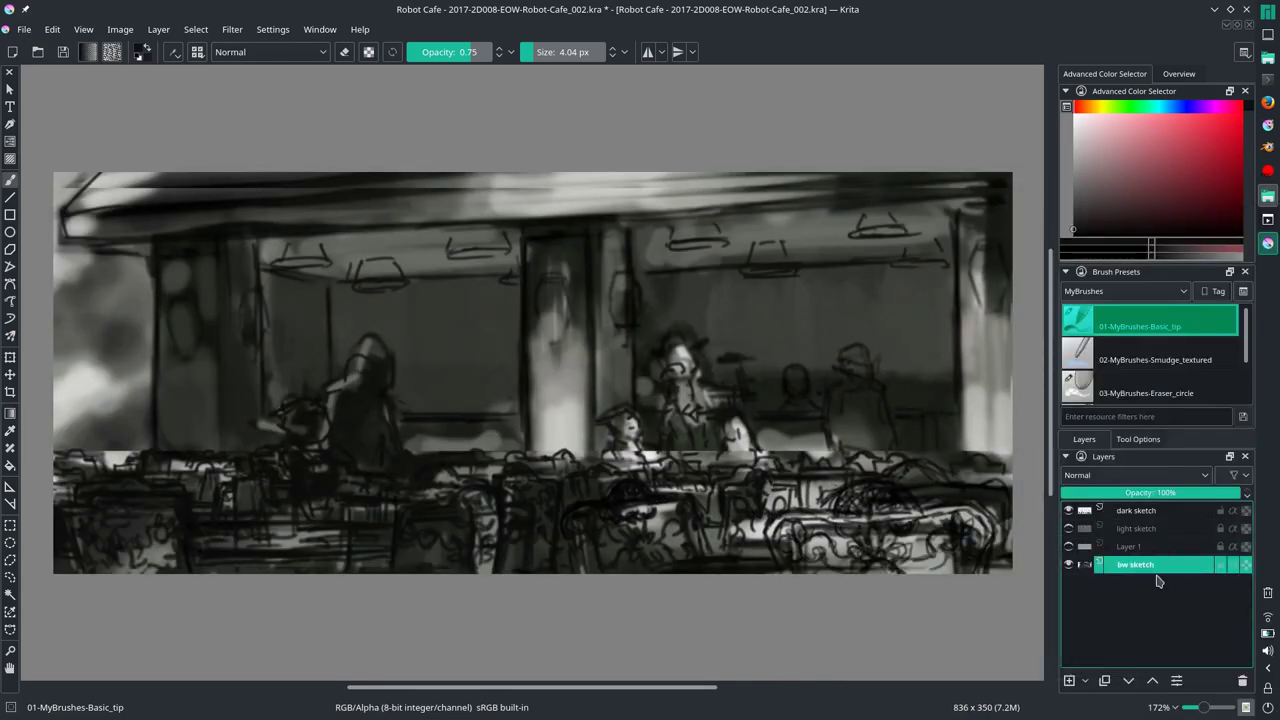
key("Return")
Step: Enlarge the brush, sample a dark grey-green, try then cancel a curve adjustment, and browse filters
key("minus")
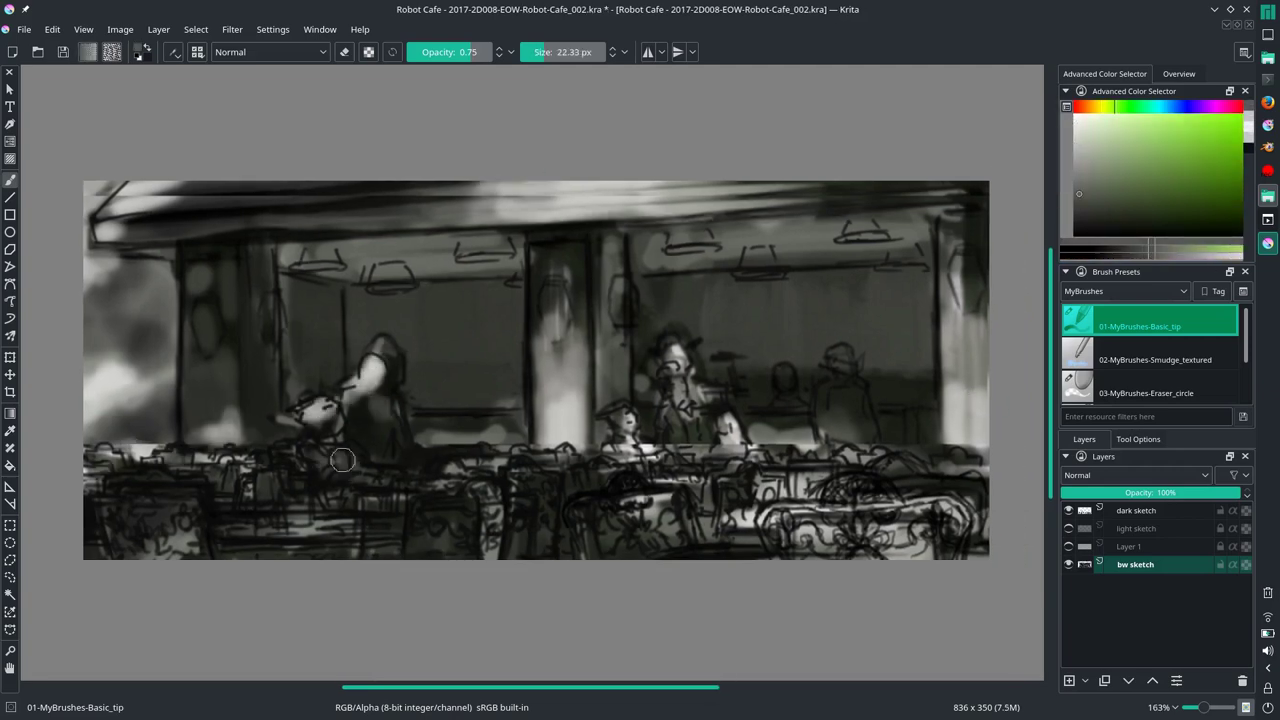
key("bracketright")
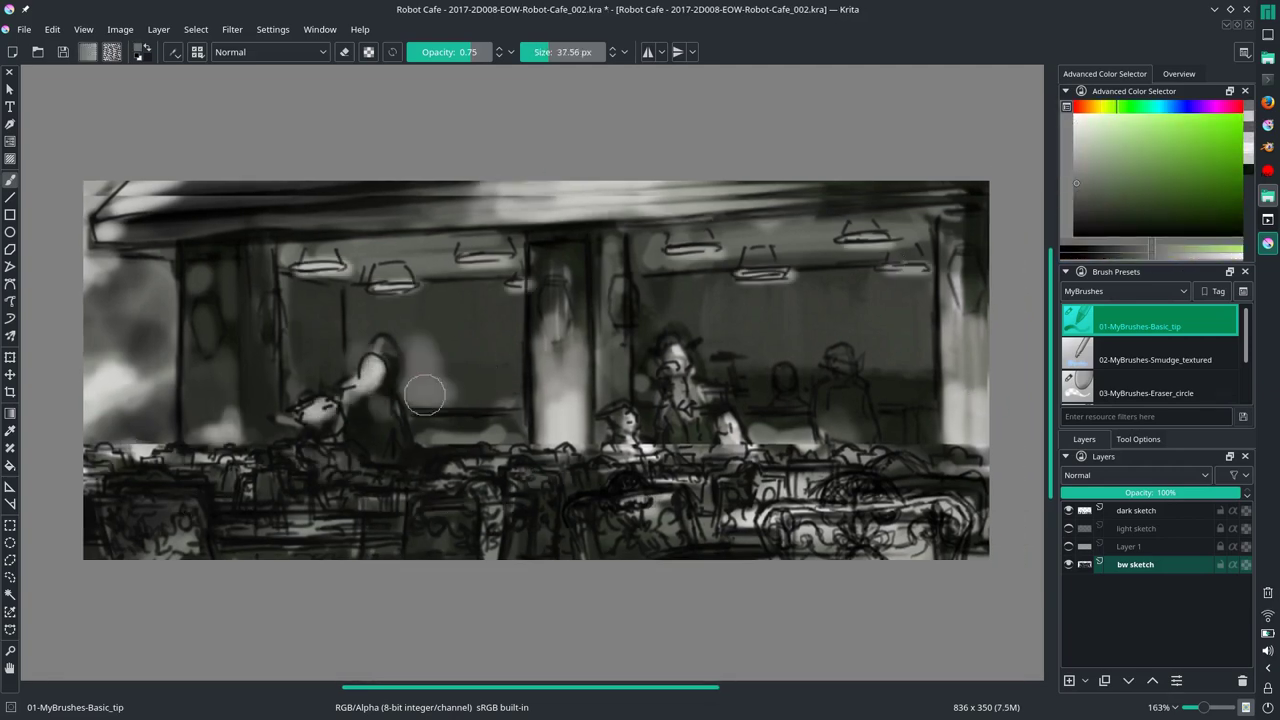
left_click(752, 353, "ctrl")
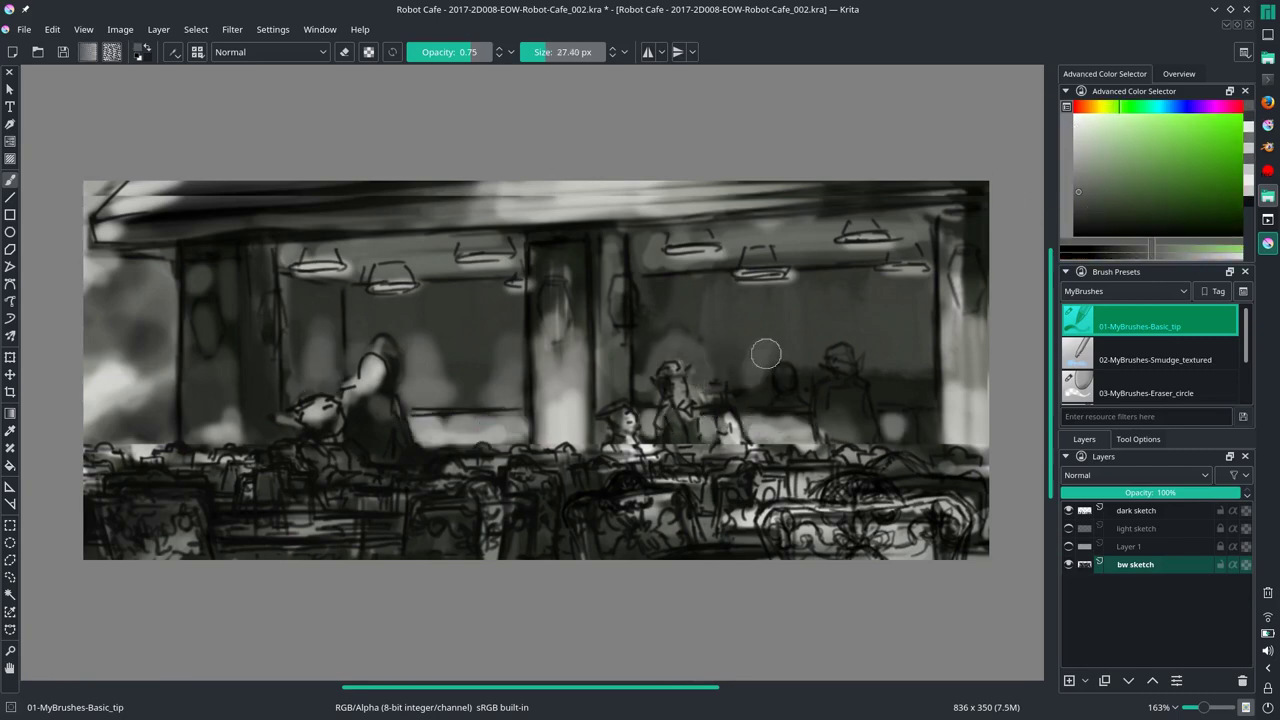
key("ctrl+m")
mouse_move(443, 208)
left_mouse_down()
mouse_move(857, 243)
mouse_move(786, 131)
left_mouse_up()
left_click(975, 128)
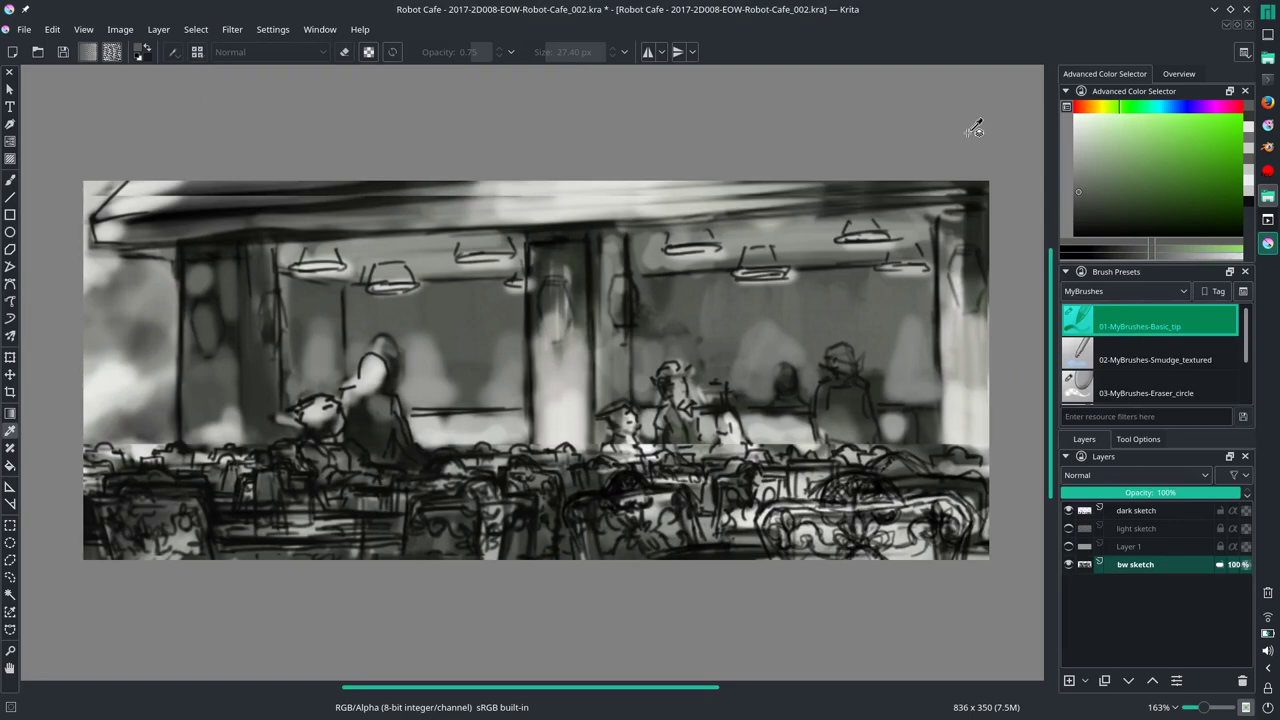
left_click(232, 29)
left_click(428, 84)
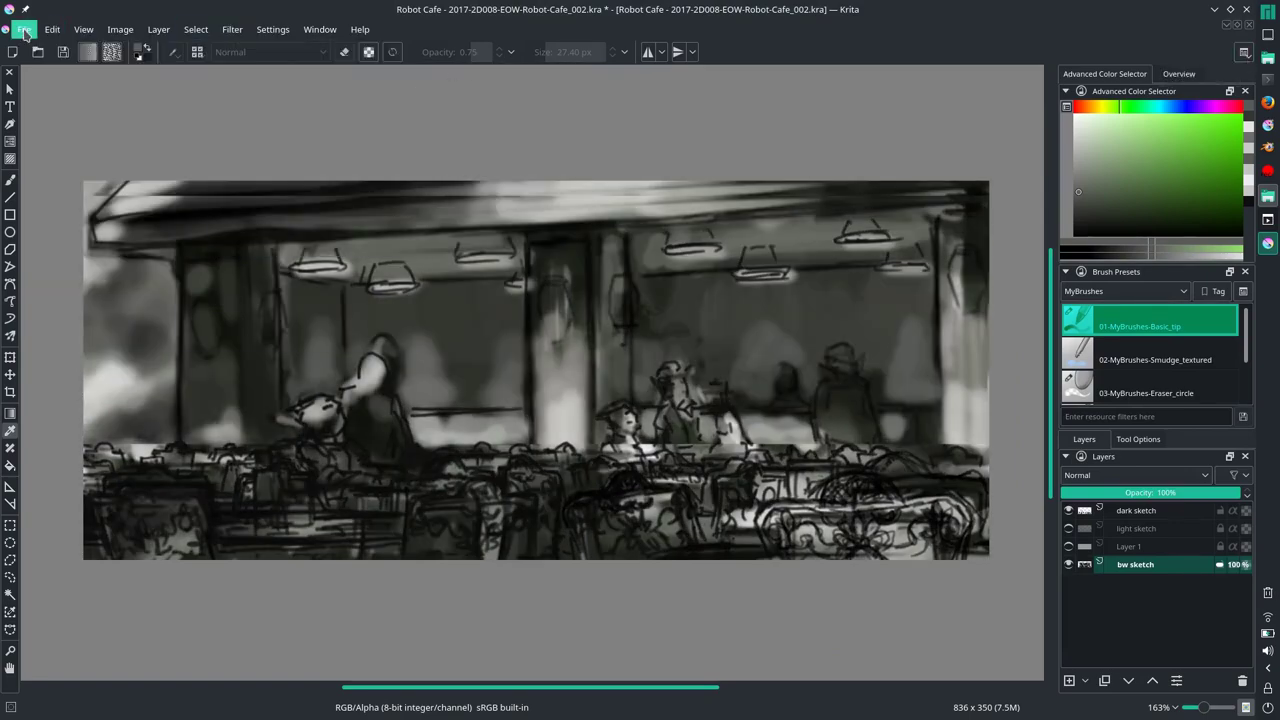
key("ctrl+m")
mouse_move(857, 254)
left_mouse_down()
mouse_move(857, 223)
mouse_move(840, 255)
mouse_move(892, 225)
left_mouse_up()
mouse_move(809, 132)
left_mouse_down()
mouse_move(705, 37)
mouse_move(949, 180)
mouse_move(940, 272)
left_mouse_up()
mouse_move(815, 272)
left_mouse_down()
mouse_move(815, 591)
mouse_move(857, 280)
left_mouse_up()
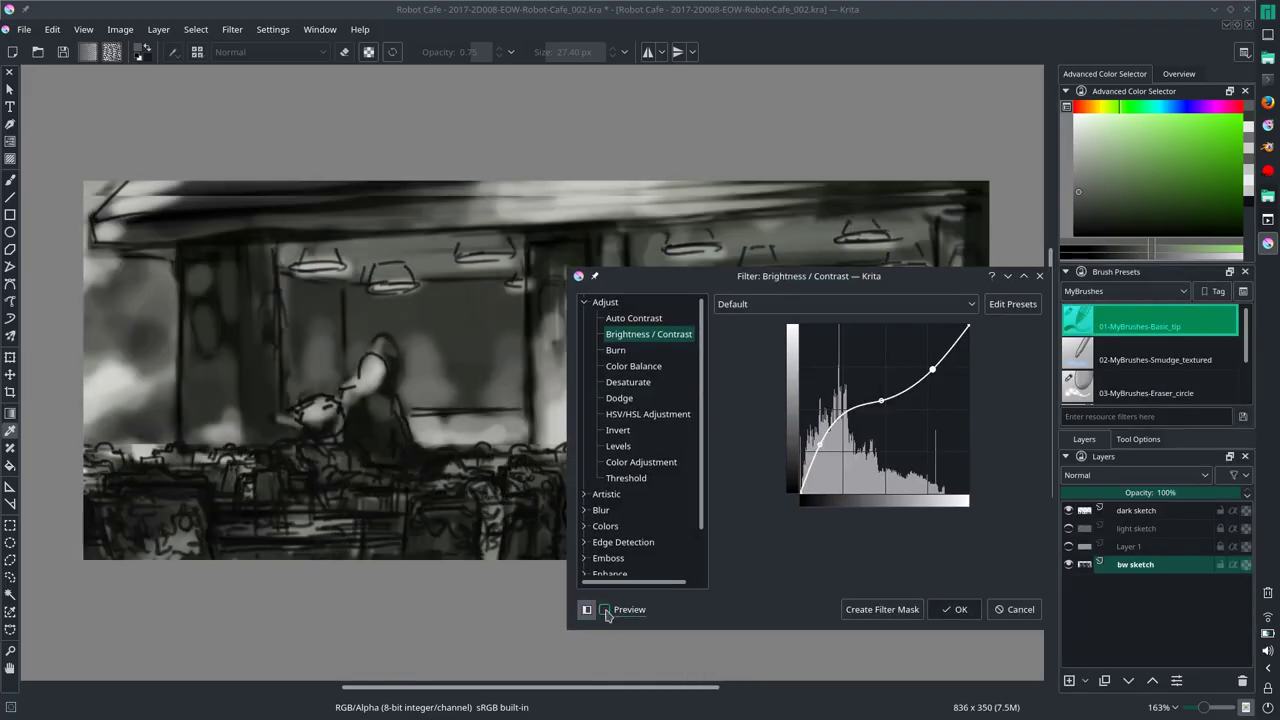
left_click(995, 609)
key("ctrl+j")
left_click(231, 29)
left_click(440, 85)
left_click_drag(653, 367, 745, 275)
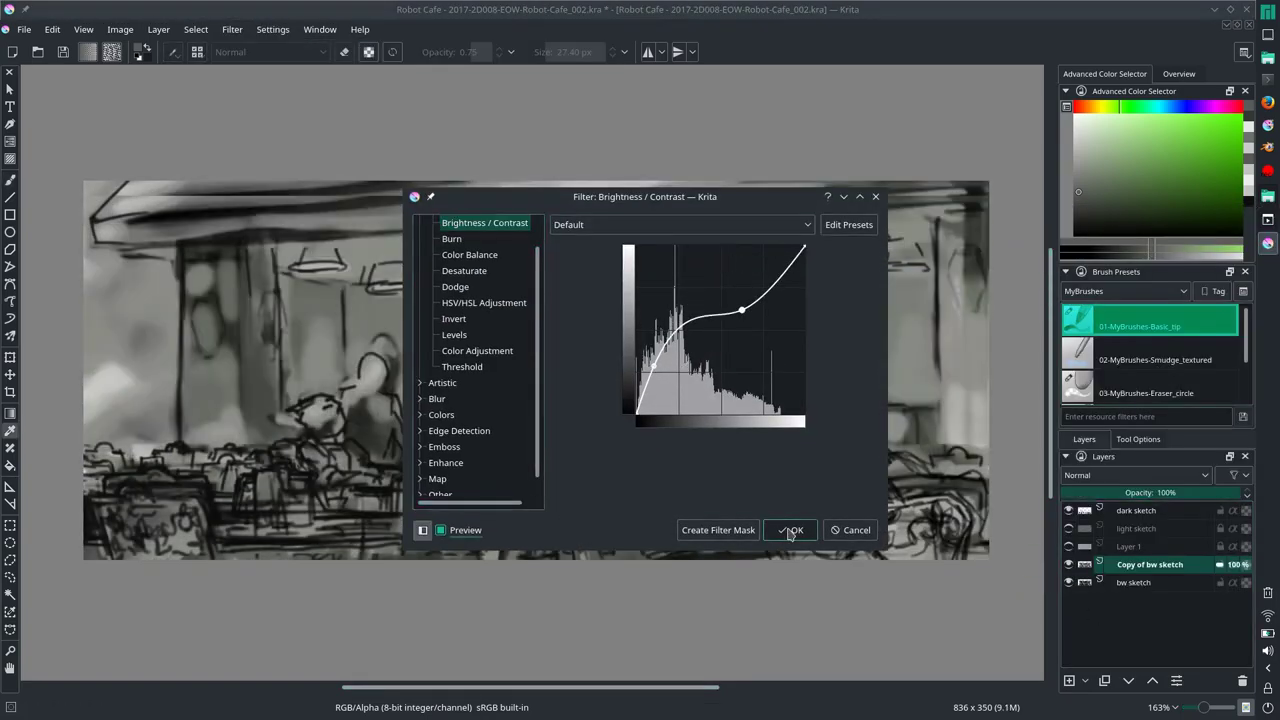
left_click(789, 530)
left_click(1135, 475)
left_click(1085, 250)
left_click(1135, 475)
left_click(1135, 440)
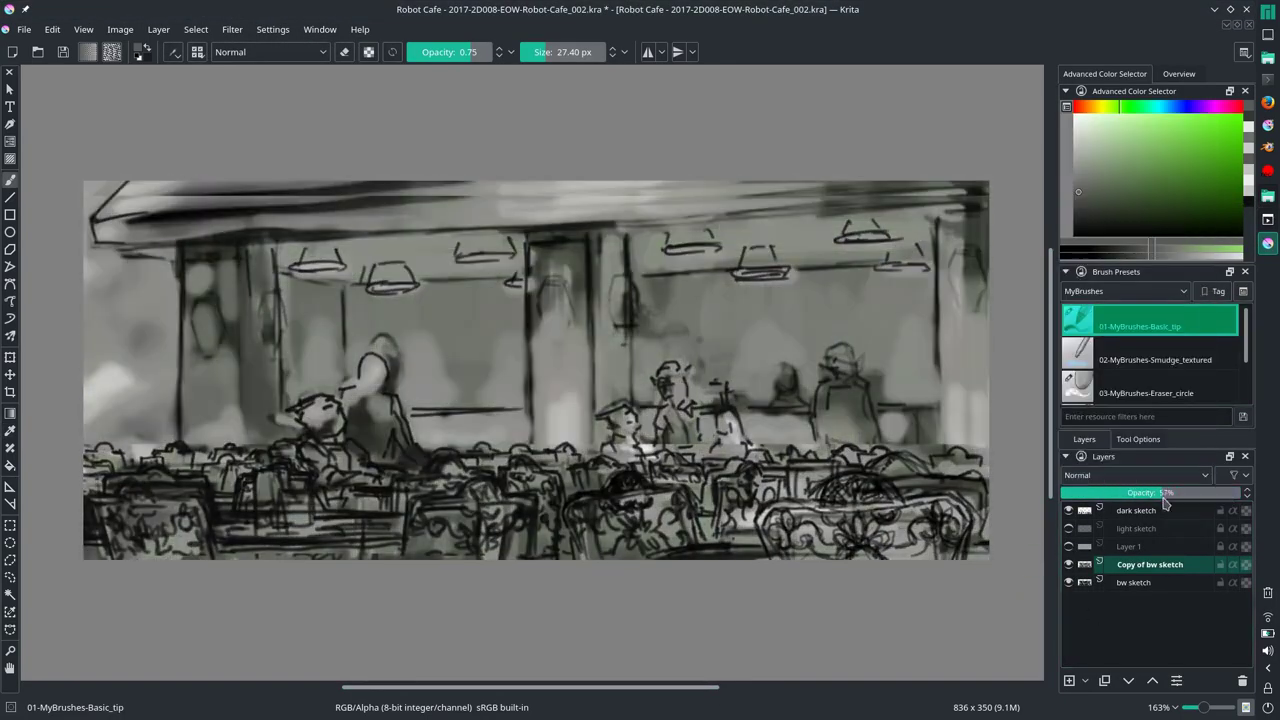
left_click_drag(1160, 492, 1113, 492)
key("ctrl+z")
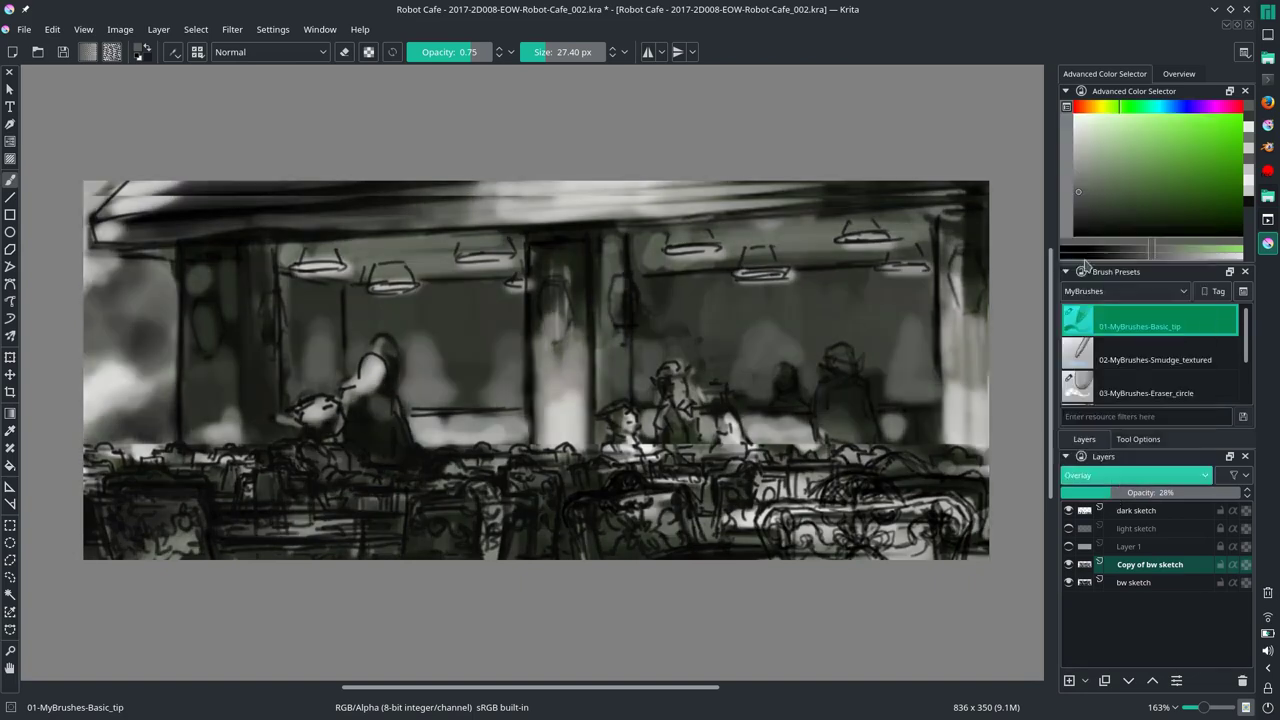
key("ctrl+z")
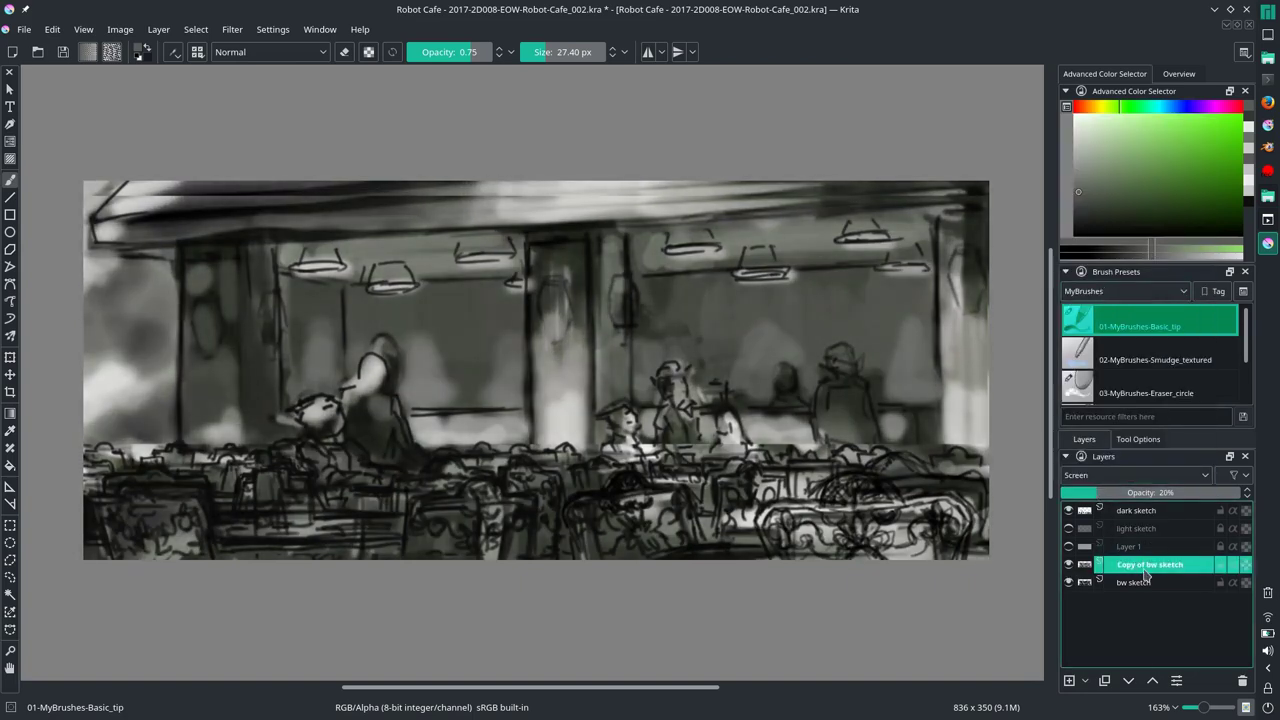
right_click(1146, 573)
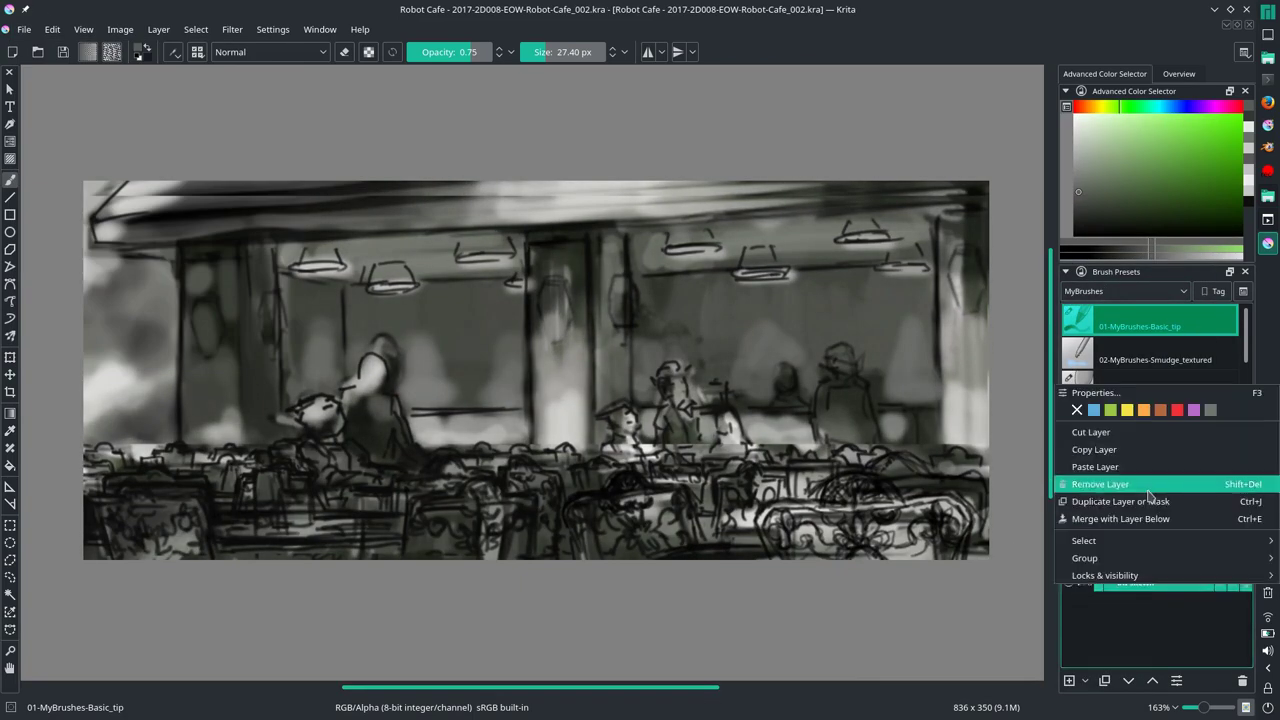
left_click(1148, 488)
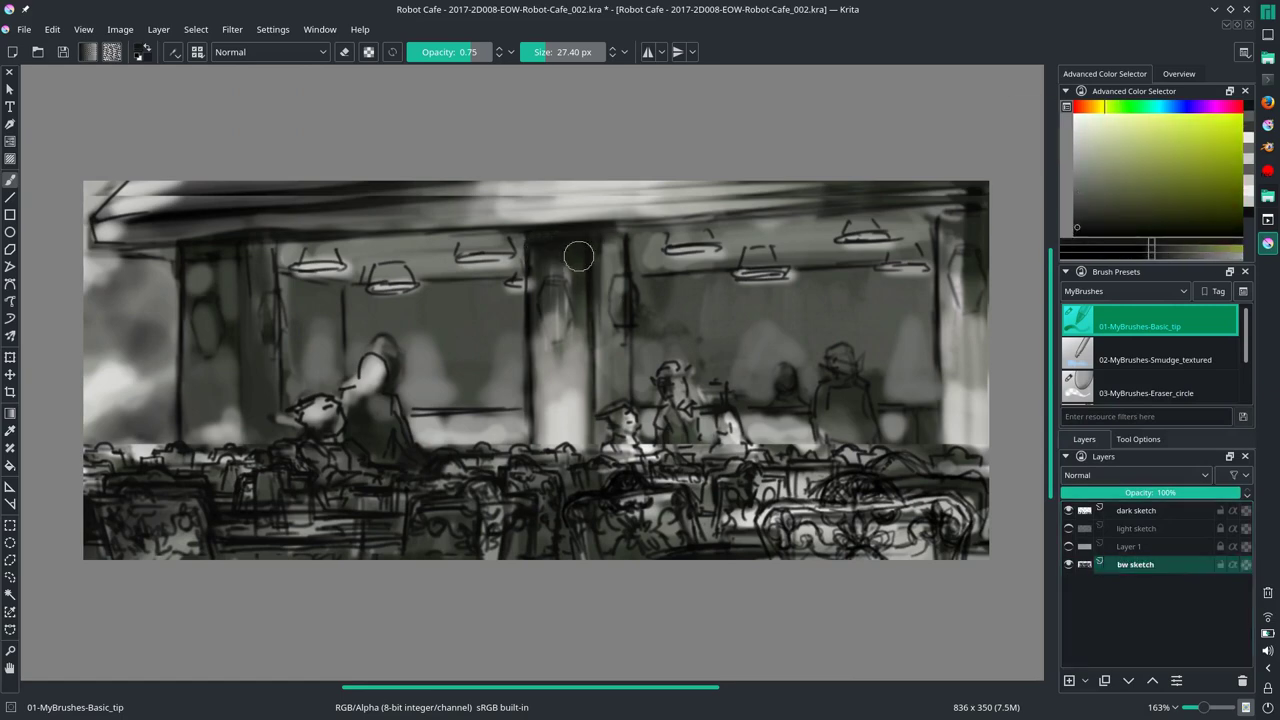
Step: Paint dark tones across the upper painting and a lighter roof-band stroke, then mirror the view
mouse_move(578, 257)
left_mouse_down()
mouse_move(700, 240)
mouse_move(314, 366)
left_mouse_up()
key("]")
key("]")
key("]")
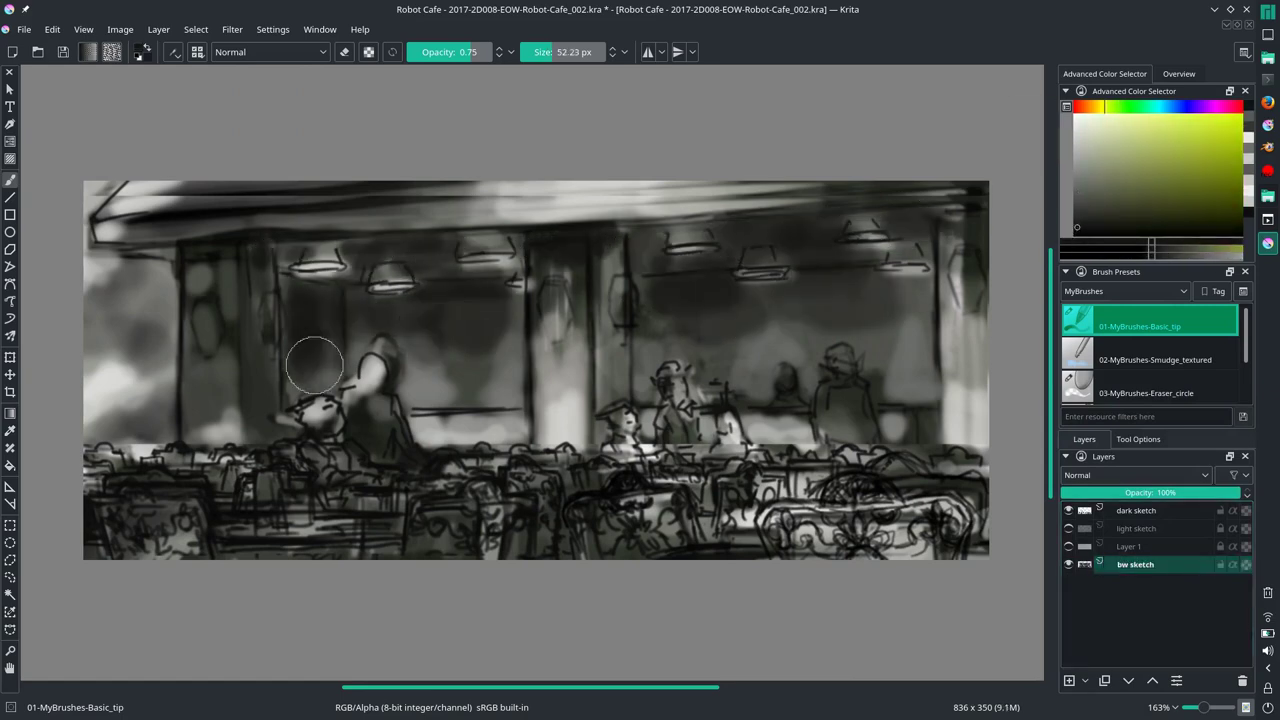
key("[")
key("[")
key("[")
left_click_drag(115, 210, 480, 185)
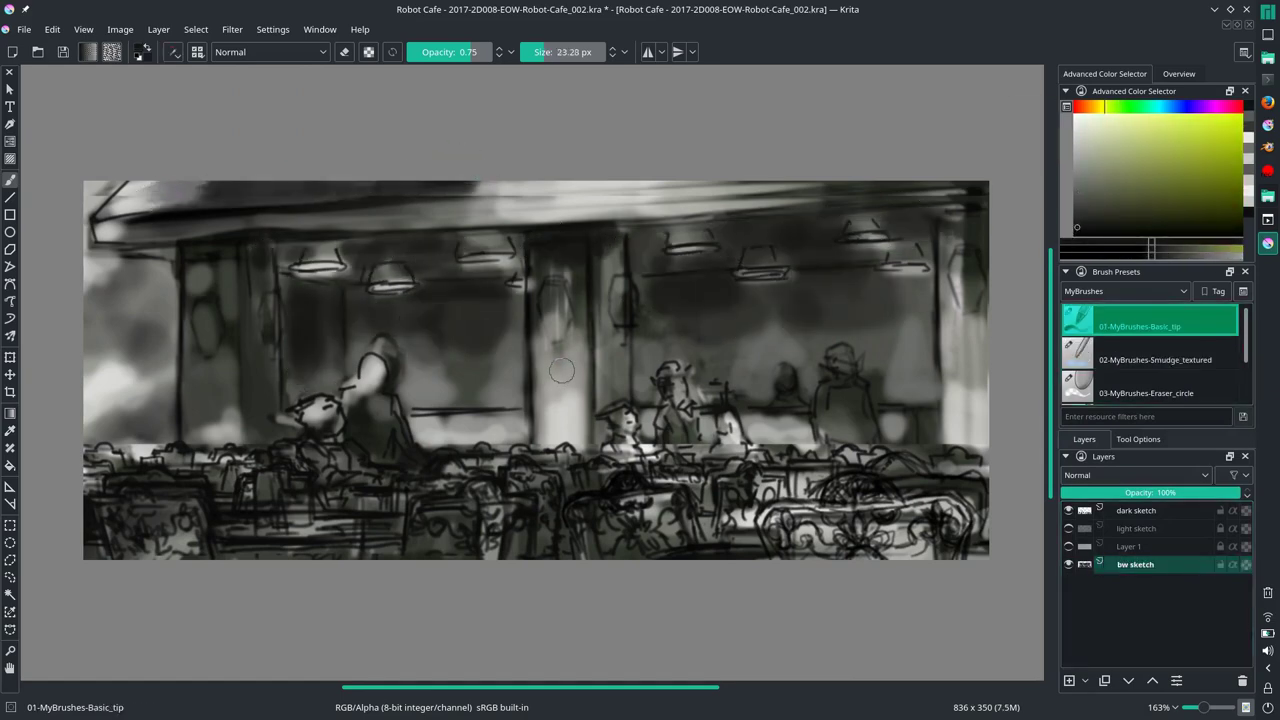
key("m")
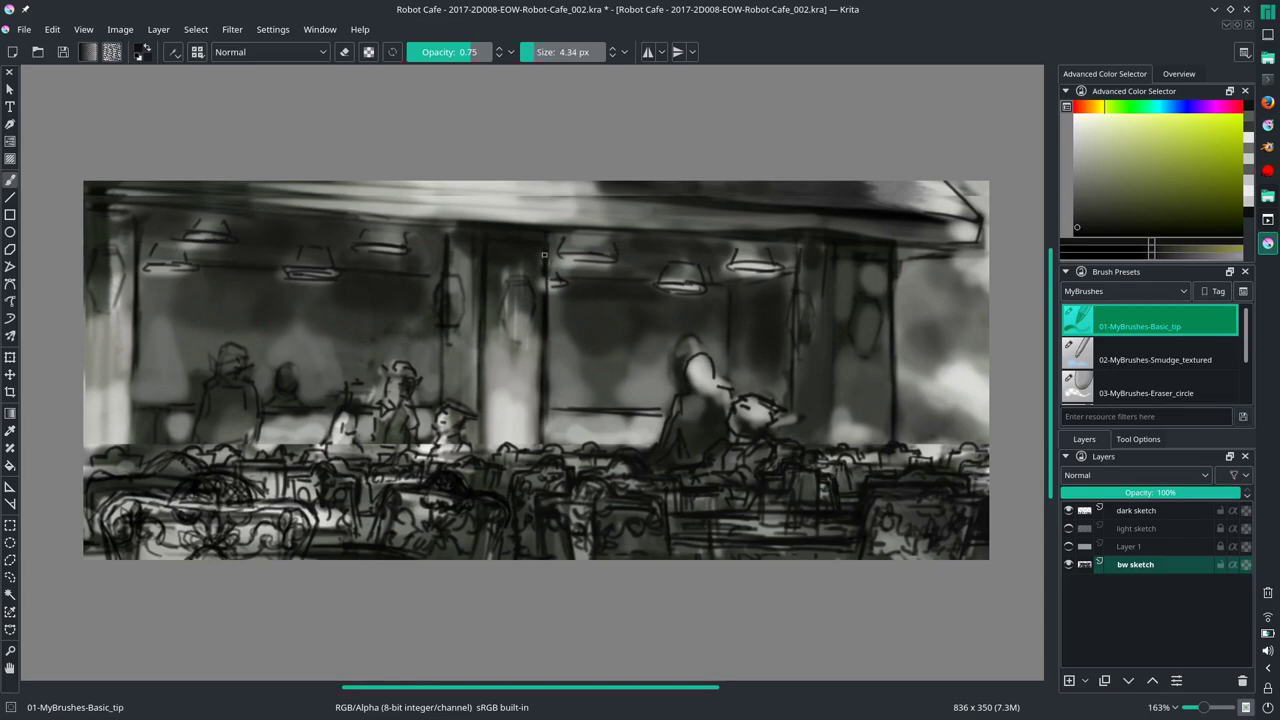
Step: Smudge light streaks near the central figure and flip the view back to normal
key("slash")
left_click_drag(495, 310, 490, 410)
left_click_drag(535, 325, 548, 443)
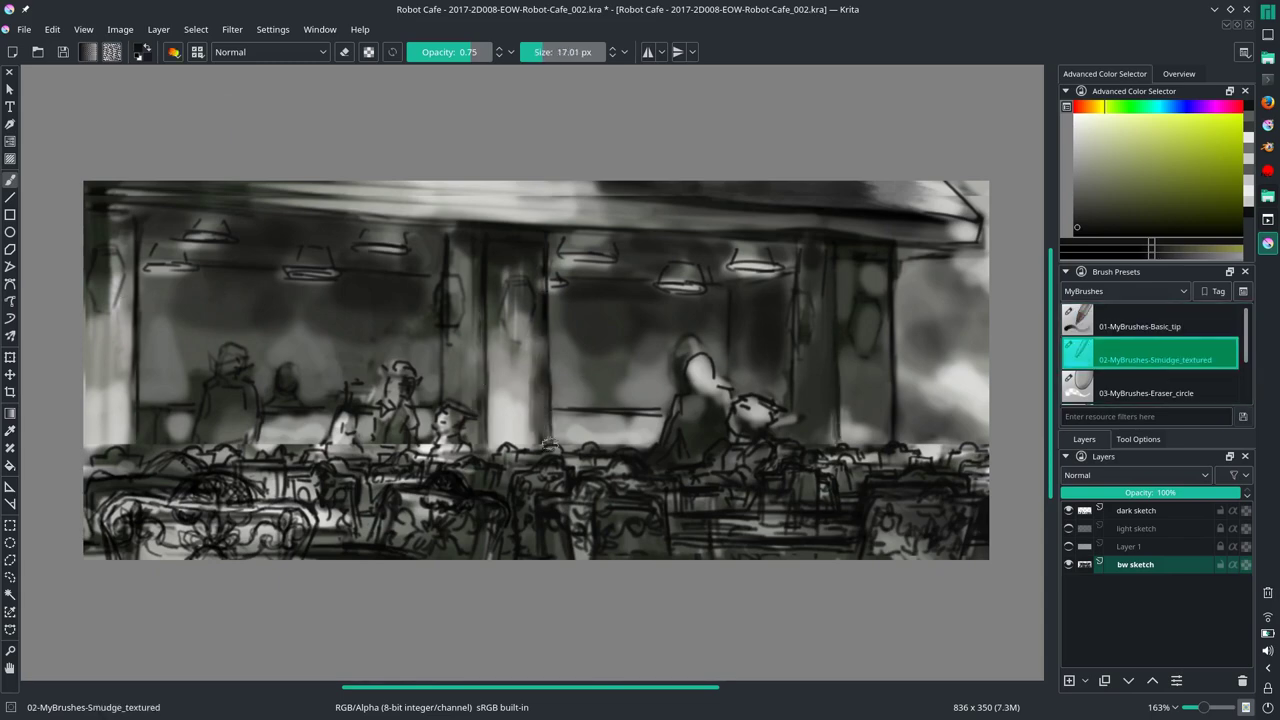
key("slash")
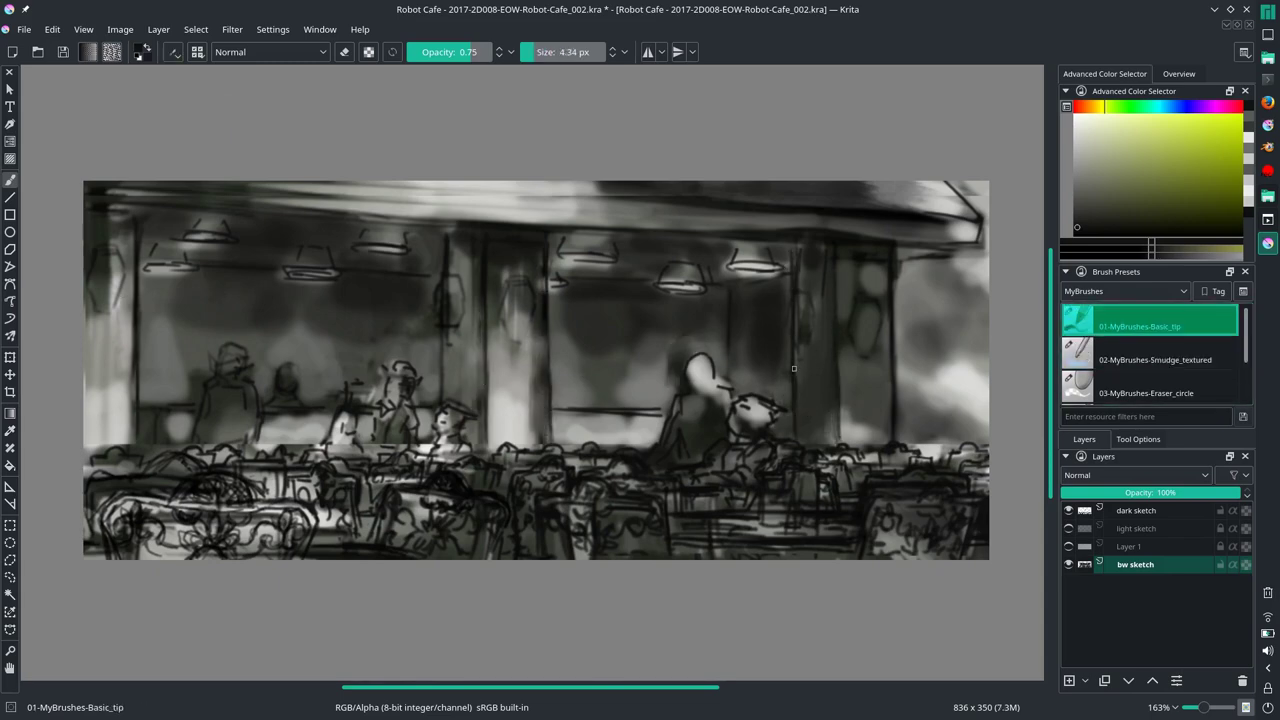
key("slash")
key("m")
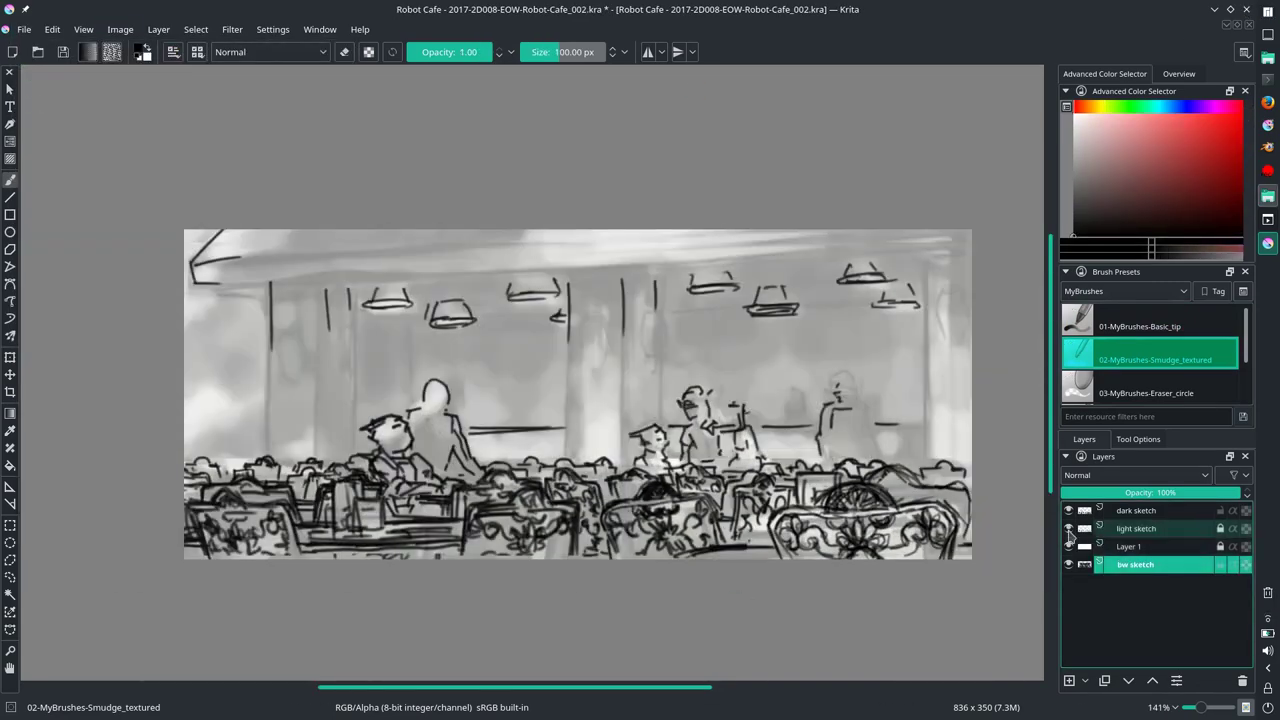
Step: Hide the dark sketch layer and make light sketch the active layer
left_click(1068, 510)
left_click(1137, 528)
key("slash")
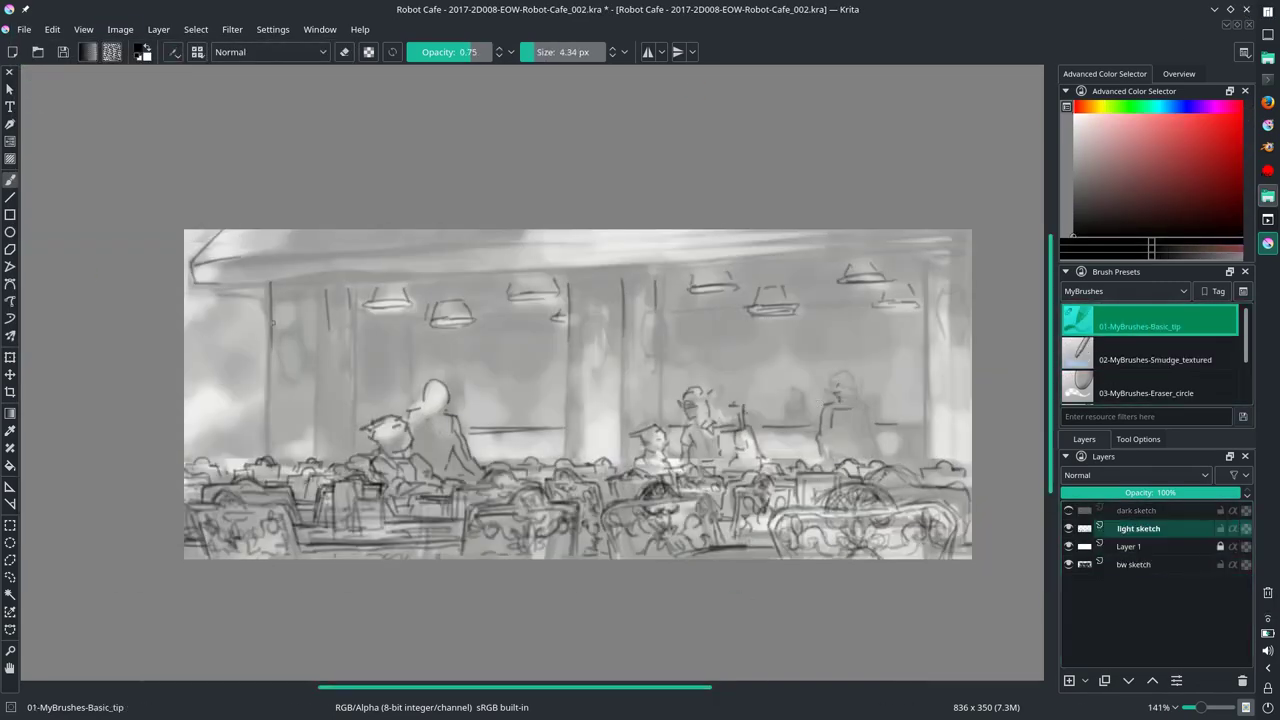
left_click(1068, 510)
left_click(1068, 510)
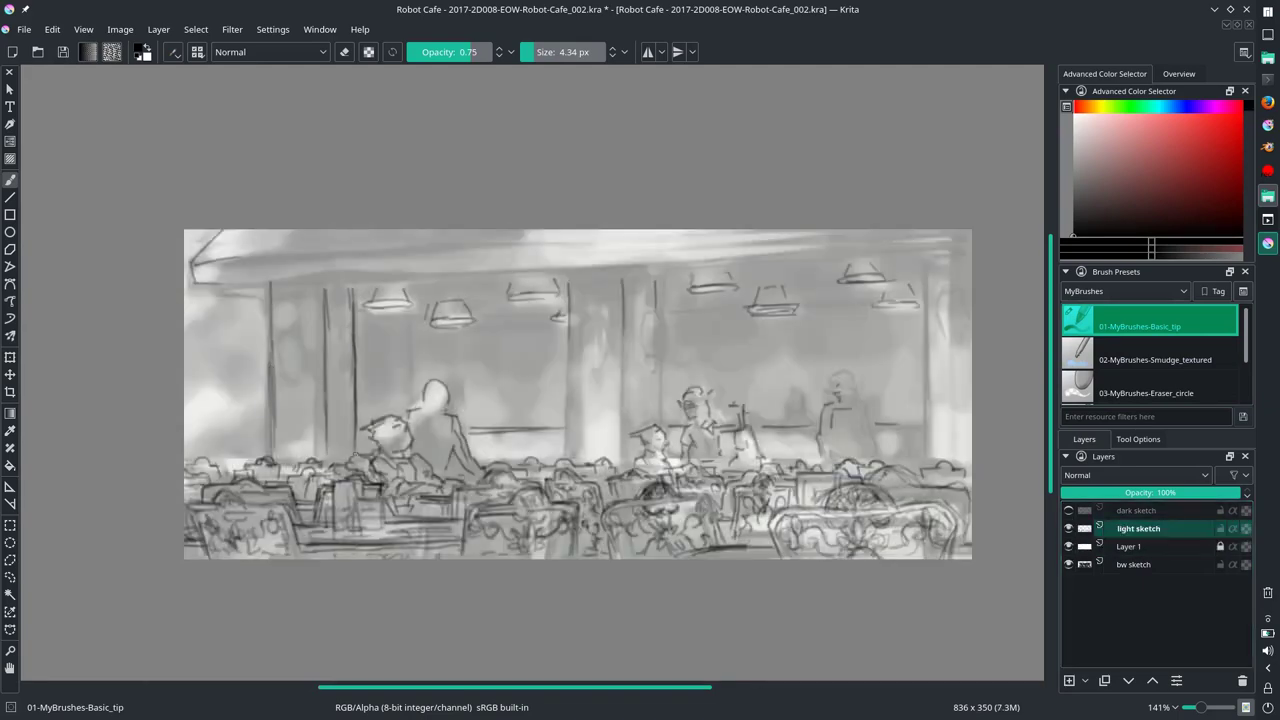
Step: Clean up the standing figure with the eraser and draw a firmer ceiling edge line
key("slash")
mouse_move(362, 331)
left_mouse_down()
mouse_move(344, 386)
mouse_move(356, 374)
left_mouse_up()
key("slash")
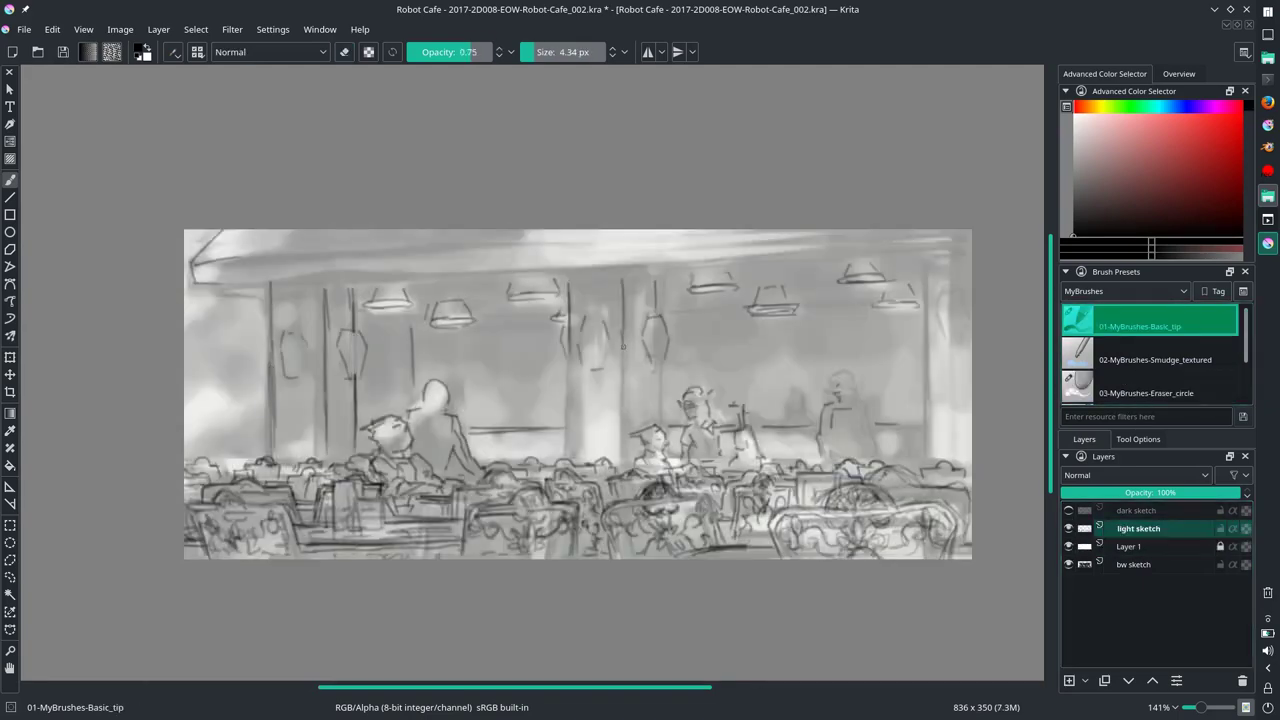
left_click_drag(218, 288, 440, 264)
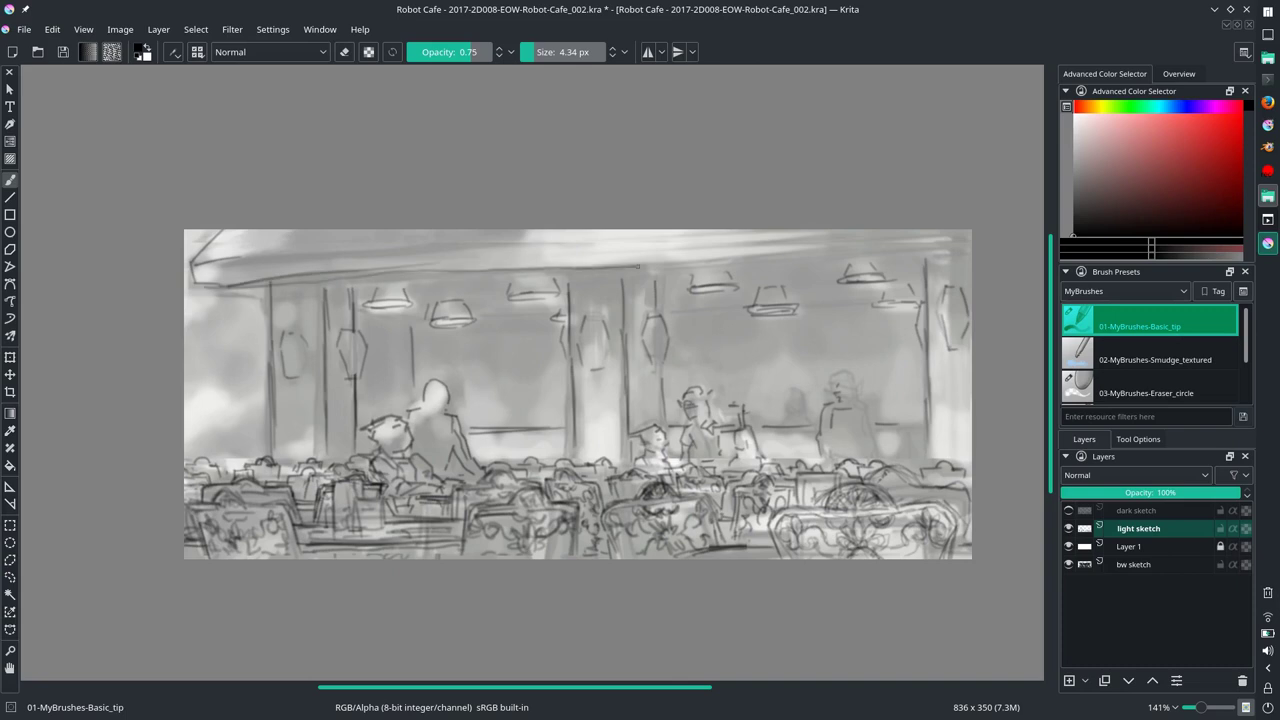
left_click_drag(242, 260, 460, 241)
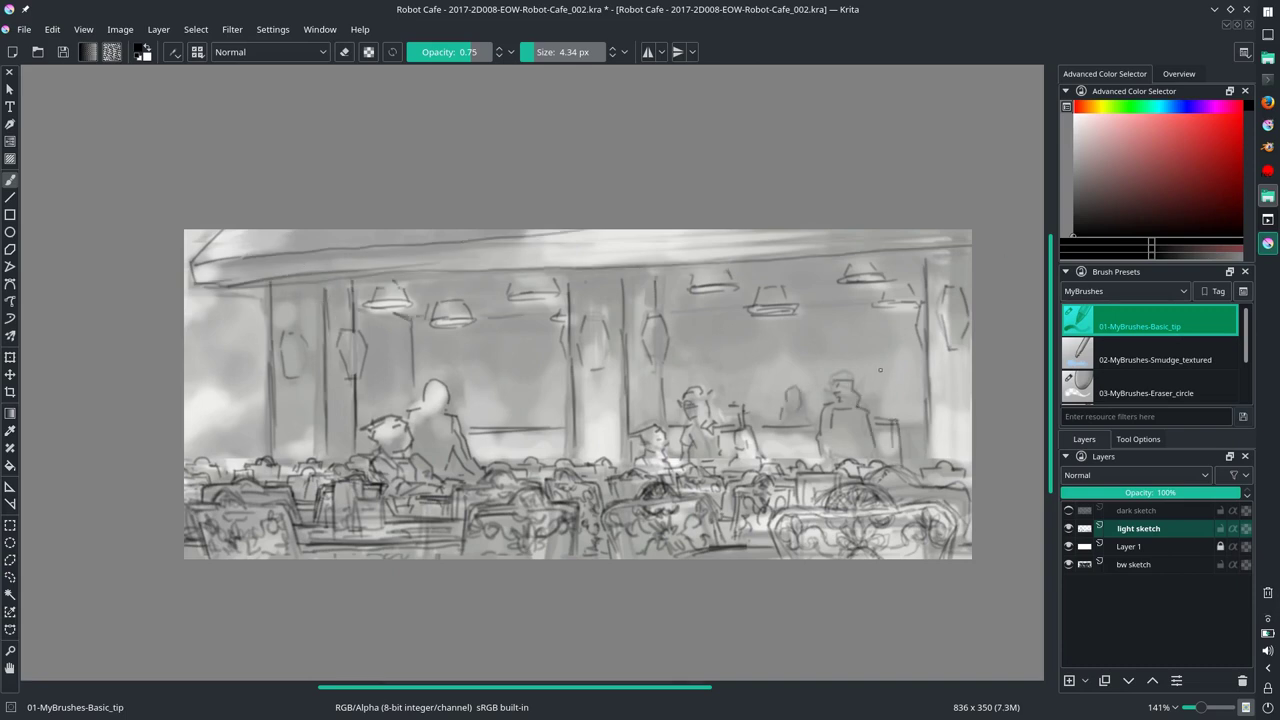
Step: Duplicate the sketch layers three times and merge the duplicated copies
right_click(1140, 528)
left_click(1143, 237)
right_click(1140, 540)
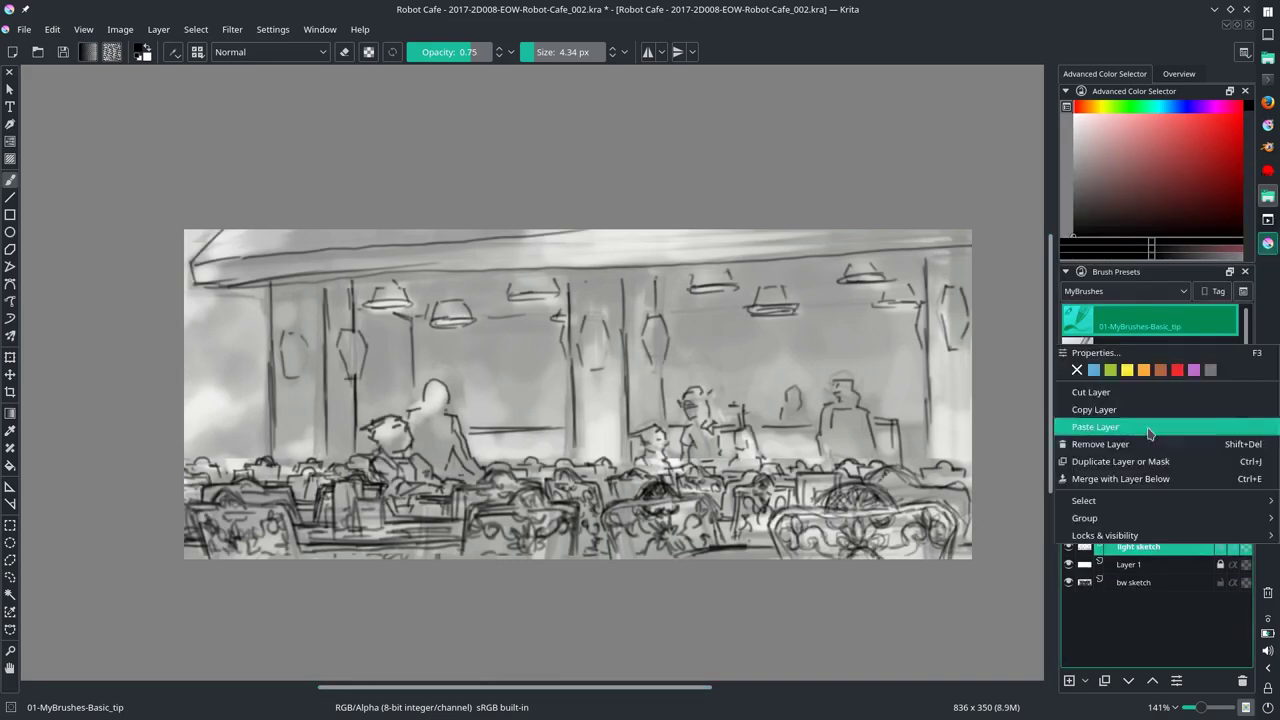
left_click(1130, 454)
right_click(1140, 546)
left_click(1130, 449)
right_click(1150, 530)
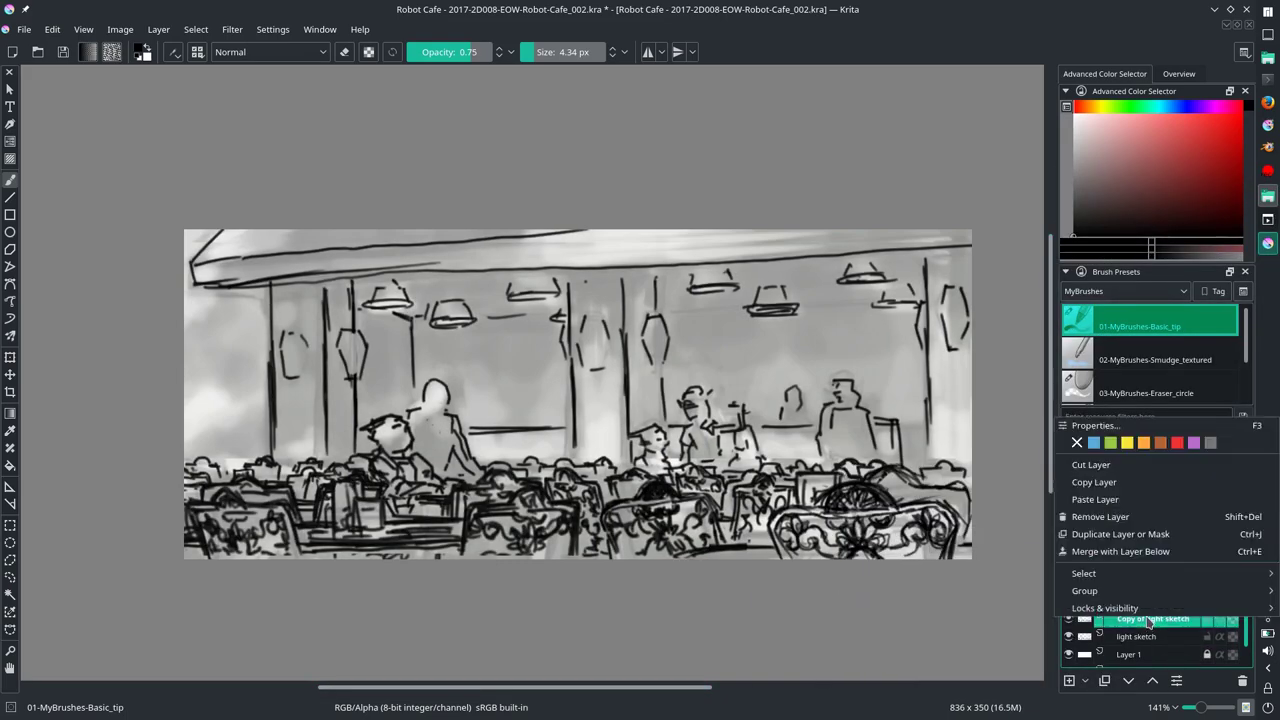
left_click(1130, 540)
Step: Hide dark sketch, light sketch and Layer 1, and set Copy of dark sketch to about 44% opacity
left_click_drag(1068, 510, 1068, 545)
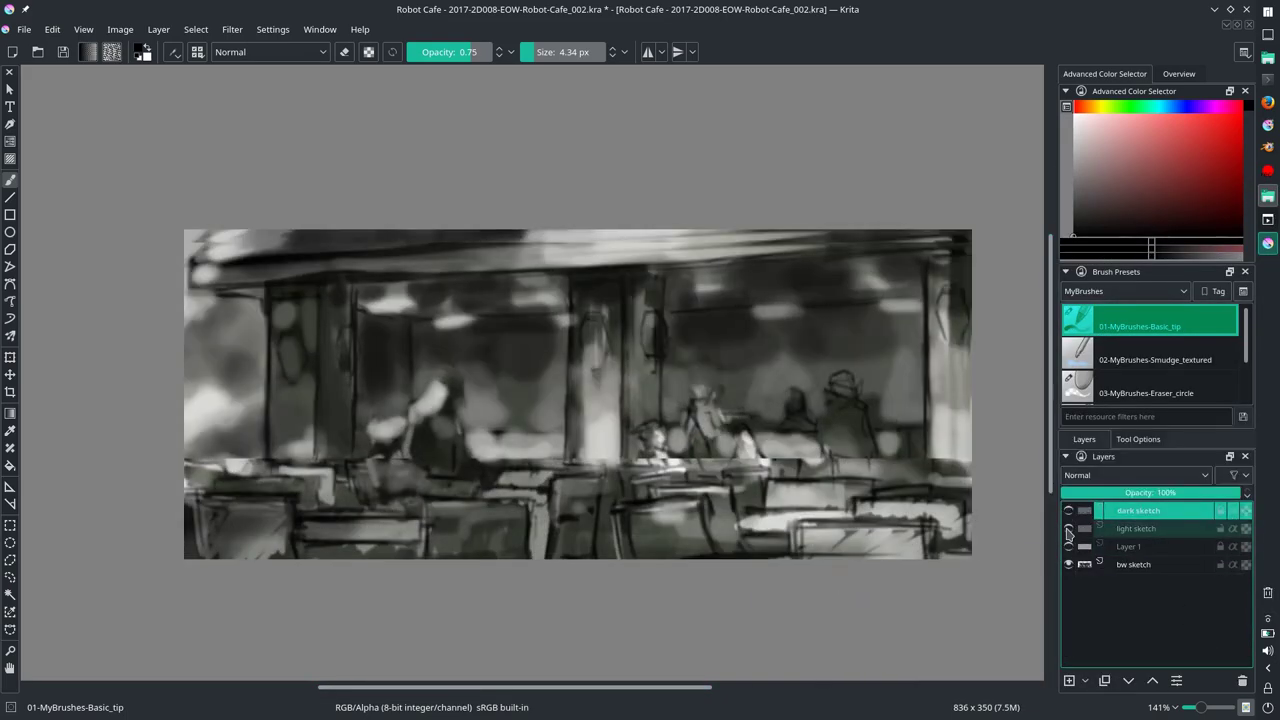
left_click(1068, 510)
right_click(1140, 510)
left_click(1130, 450)
left_click_drag(1140, 510, 1140, 560)
left_click_drag(1240, 493, 1143, 497)
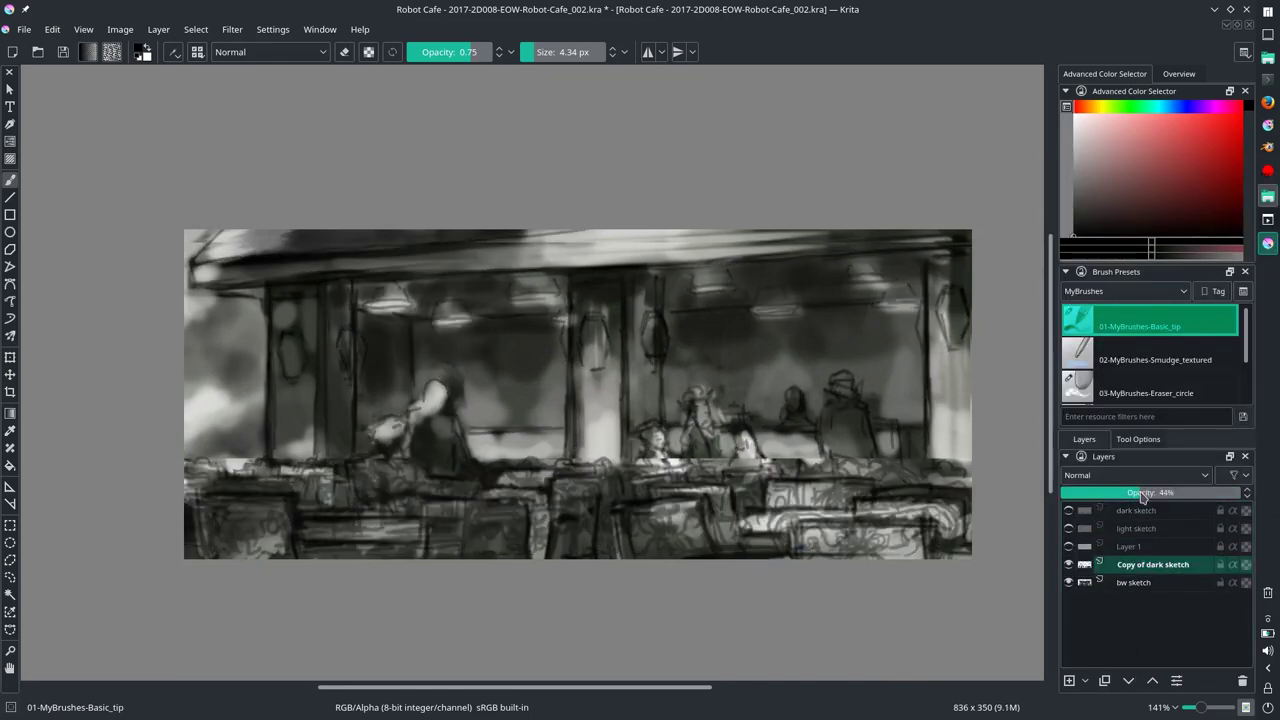
left_click(1068, 564)
Step: Pick the smudge brush for bw sketch and set Copy of dark sketch to about 46% opacity
left_click(1135, 582)
left_click(1150, 359)
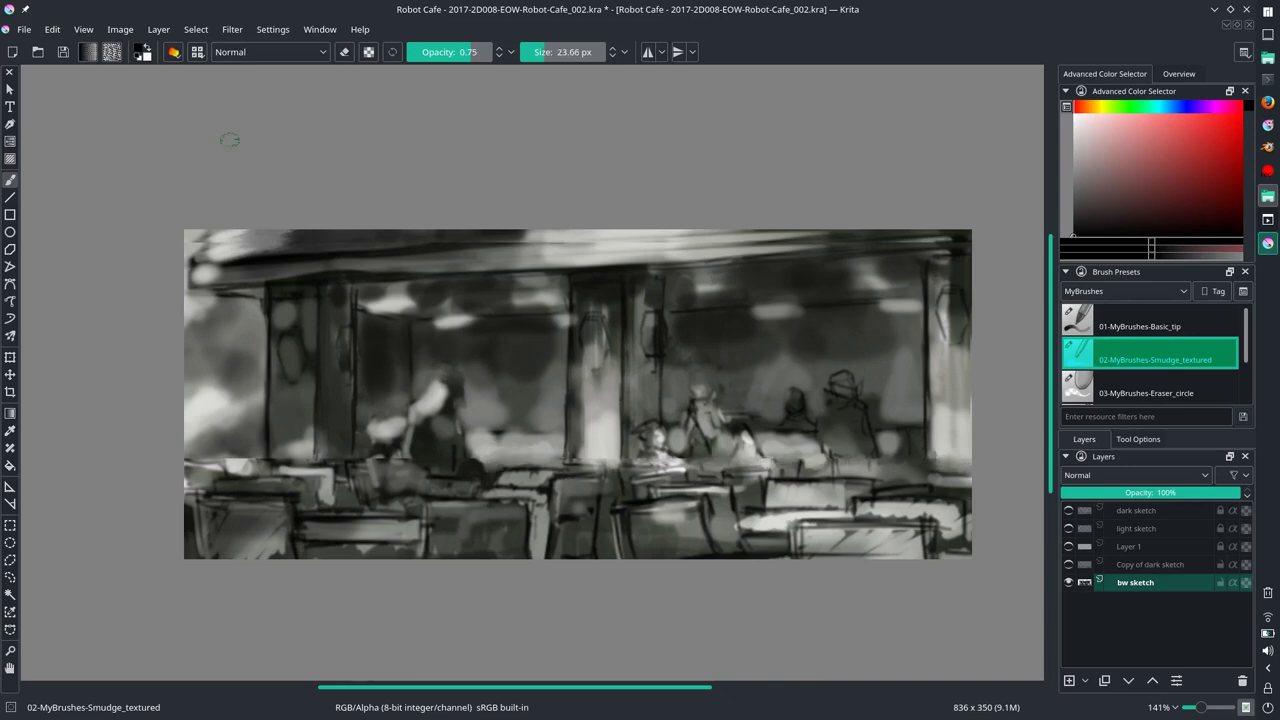
left_click(1068, 564)
left_click(1150, 564)
left_click(1145, 493)
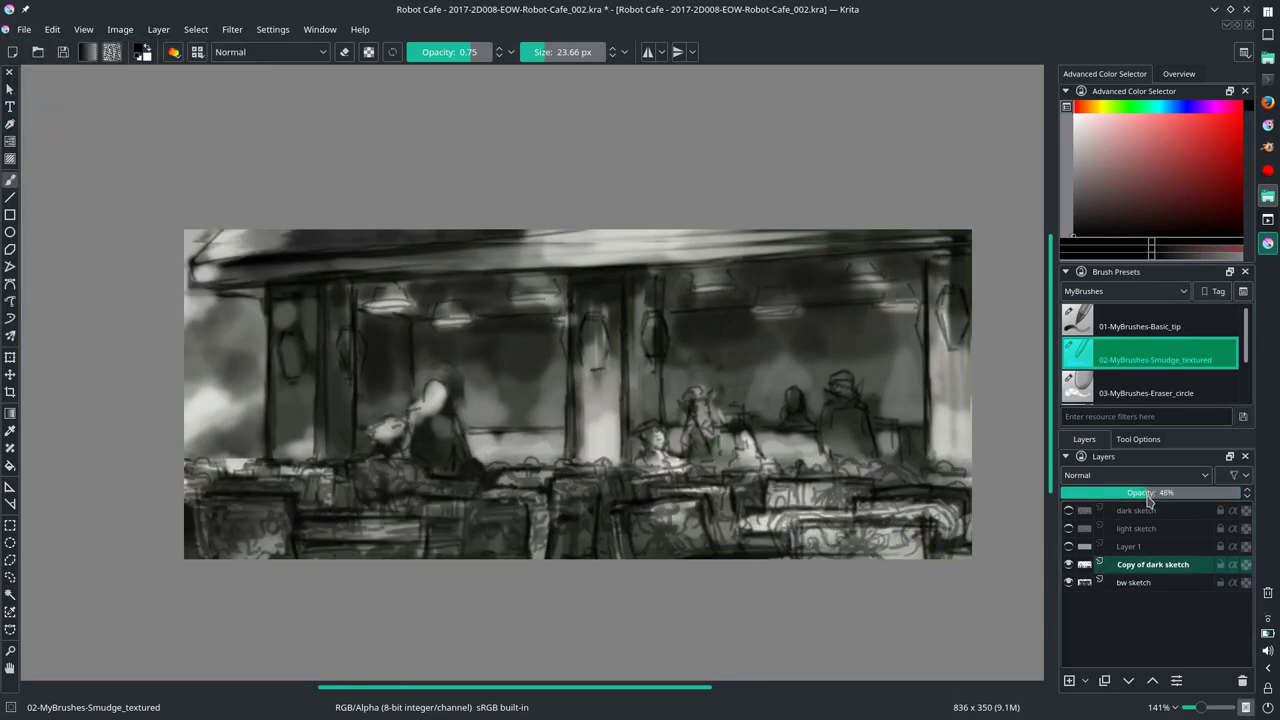
Step: Save incremental version _003 and smudge the lower furniture on the bw sketch layer
left_click(24, 29)
left_click(70, 220)
left_click(1135, 582)
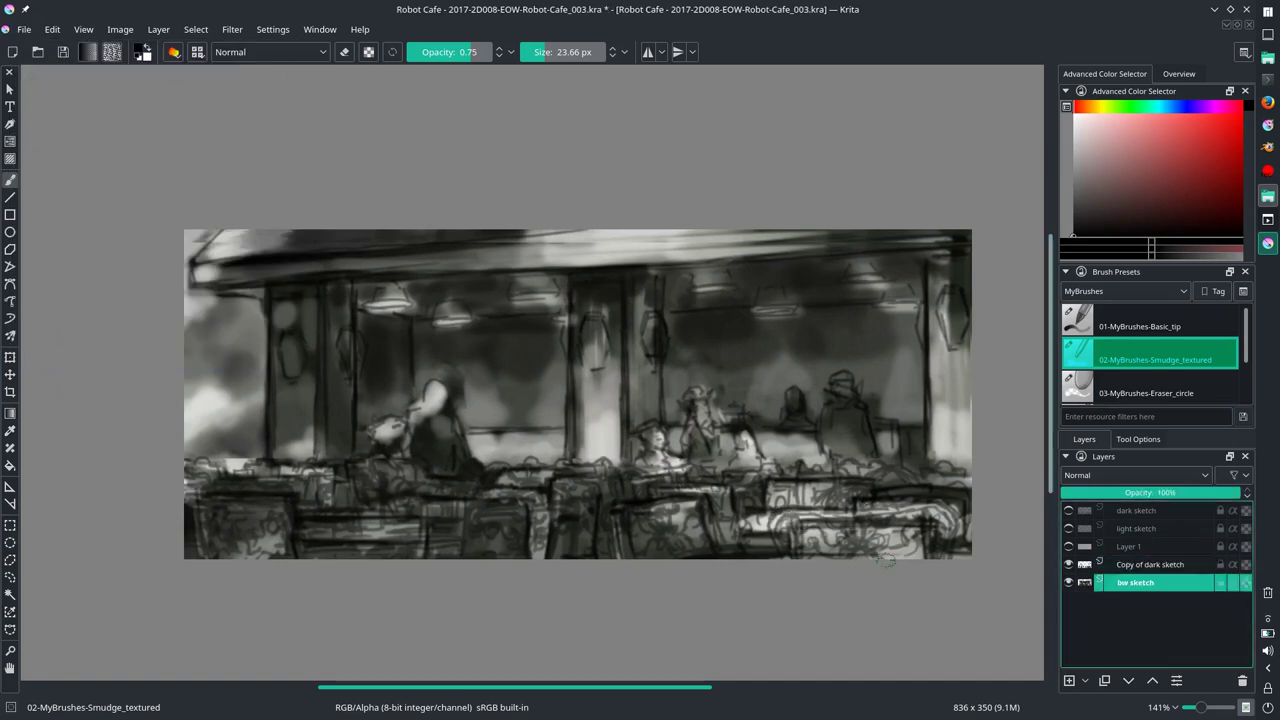
mouse_move(536, 490)
left_mouse_down()
mouse_move(483, 507)
mouse_move(620, 537)
mouse_move(250, 510)
mouse_move(440, 500)
left_mouse_up()
mouse_move(700, 485)
left_mouse_down()
mouse_move(930, 530)
mouse_move(670, 550)
left_mouse_up()
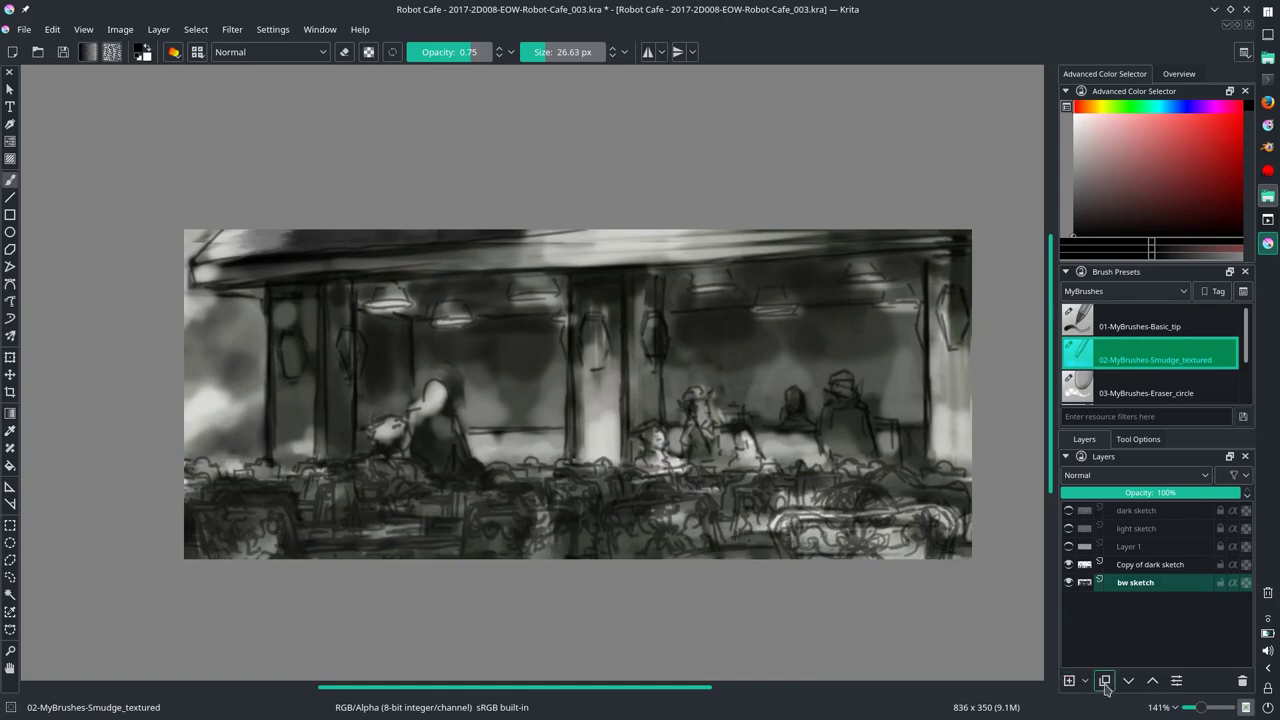
Step: Duplicate bw sketch, apply a Gaussian Blur to the copy and place it above bw sketch
left_click(1105, 682)
left_click(232, 29)
left_click(420, 161)
left_click(757, 526)
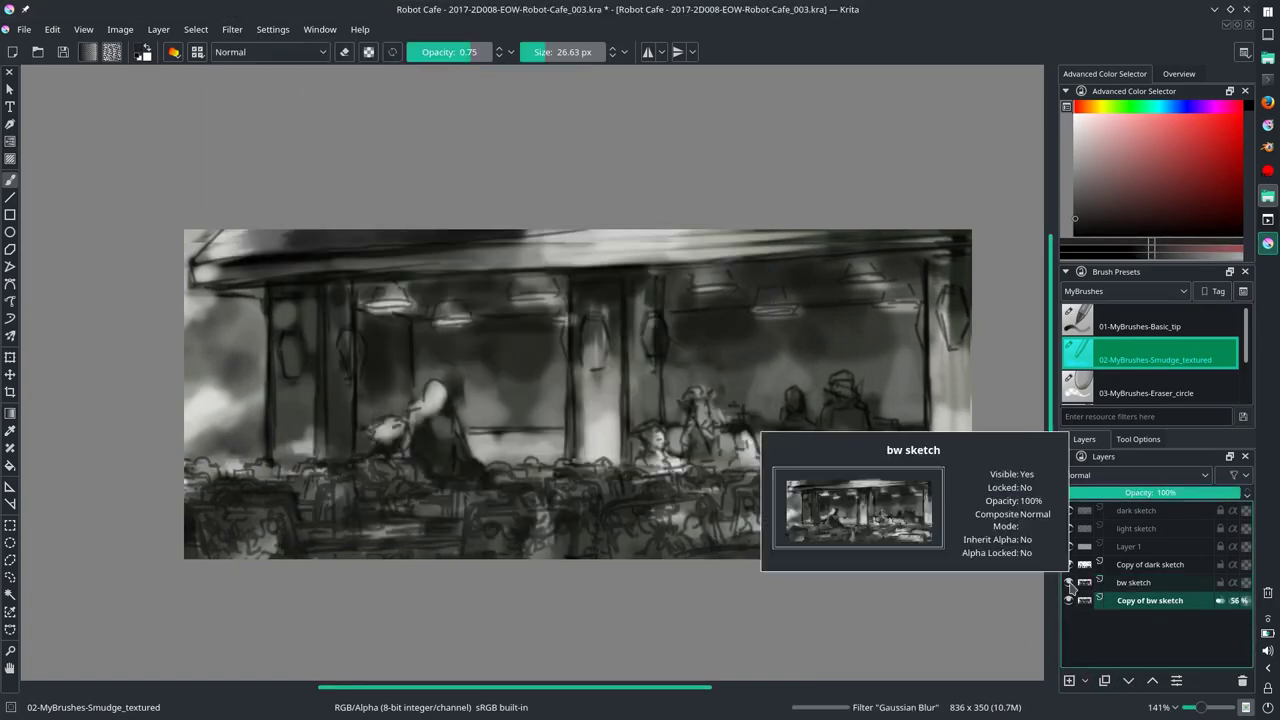
left_click(1069, 582)
key("ctrl+Page_Up")
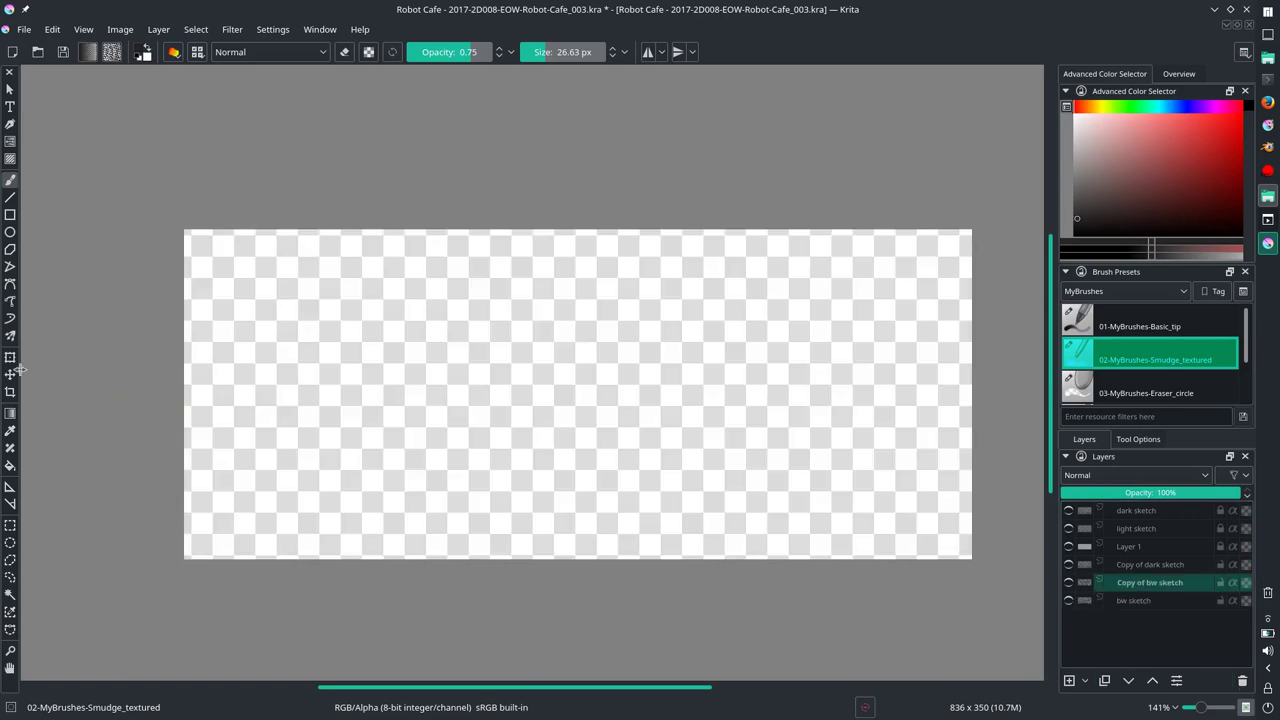
Step: Add a new empty Layer 5 and move it to the bottom of the stack
left_click(10, 465)
left_click(1069, 680)
left_click(514, 443)
Step: Fill Layer 5 with dark colour, rename it 'dark back' and trim it to the canvas
key("ctrl+Page_Down")
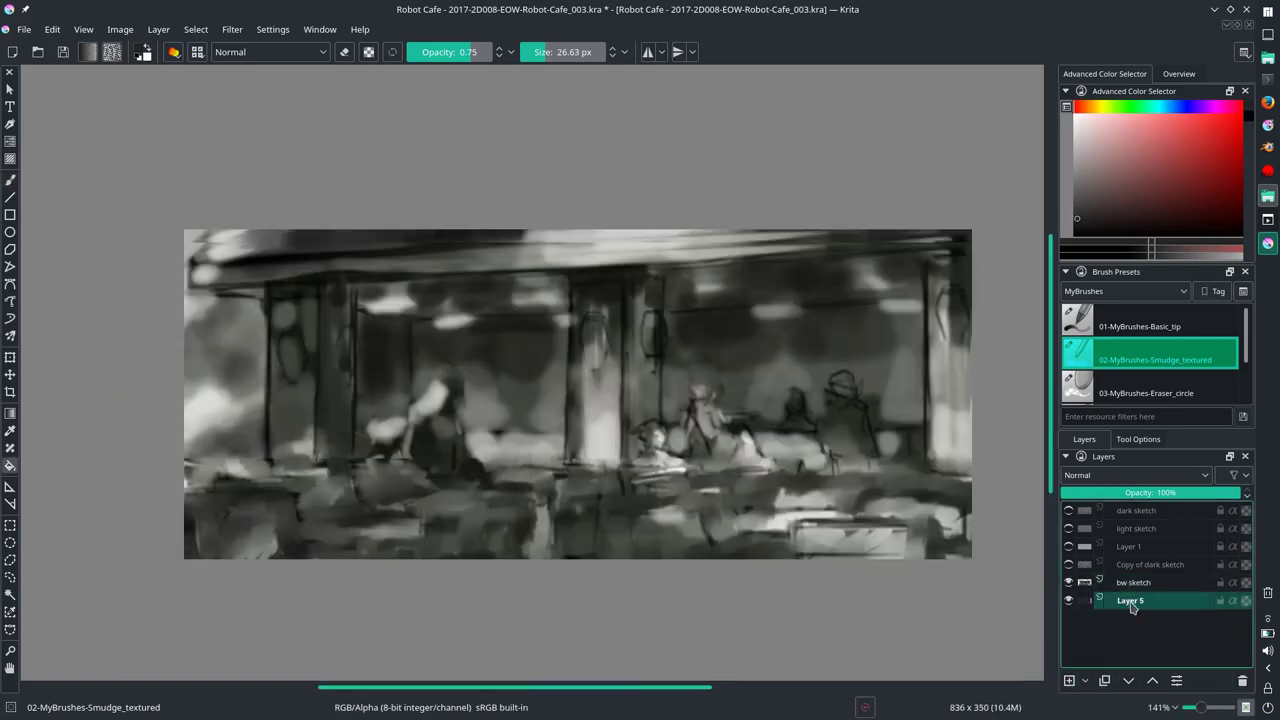
double_click(1131, 600)
type("dark back")
key("Return")
left_click(120, 29)
left_click(160, 104)
Step: Add Layer 6 above Layer 1 and lower Copy of dark sketch opacity to 23%
left_click(1135, 582)
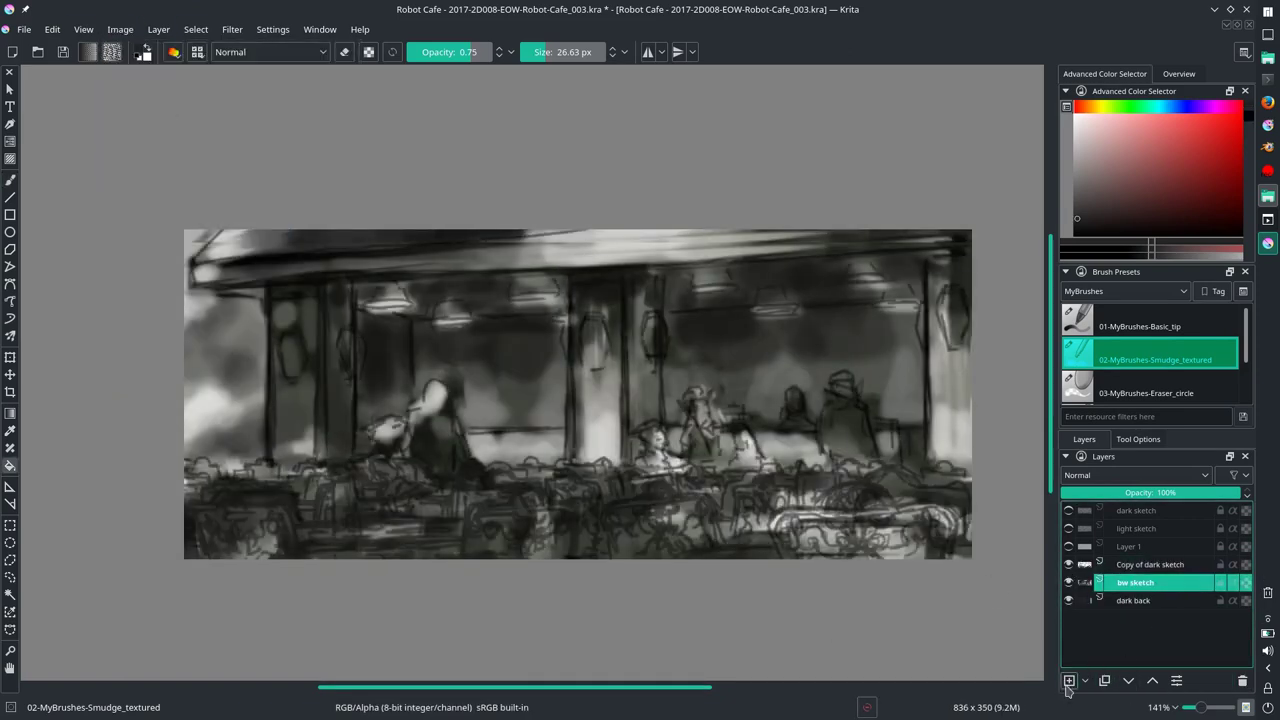
left_click(1069, 680)
left_click_drag(1128, 546, 1128, 590)
left_click(1068, 582)
left_click(1150, 546)
left_click_drag(1240, 492, 1103, 492)
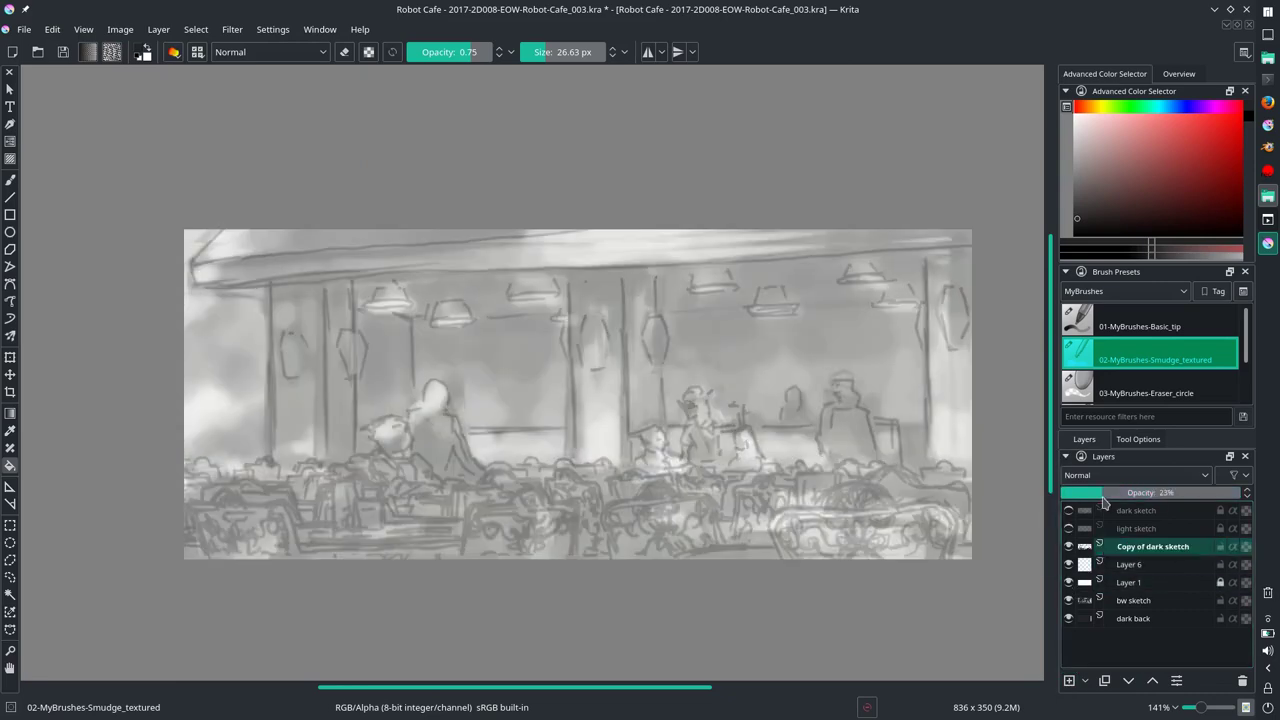
left_click(1130, 564)
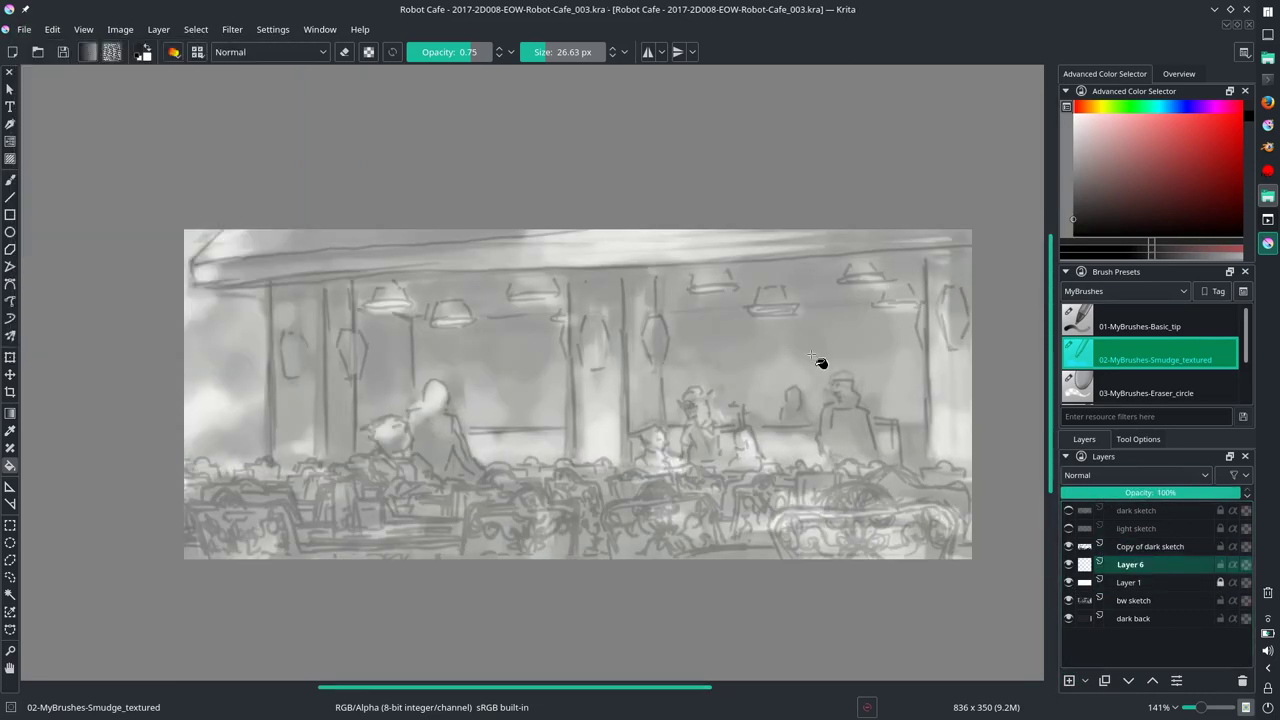
Step: Outline the centre and right foreground chairs on Layer 6 with the Basic_tip brush
key("slash")
key("b")
mouse_move(628, 503)
left_mouse_down()
mouse_move(715, 540)
mouse_move(688, 558)
left_mouse_up()
mouse_move(700, 505)
left_mouse_down()
mouse_move(790, 562)
mouse_move(840, 506)
mouse_move(925, 545)
mouse_move(805, 550)
mouse_move(952, 490)
left_mouse_up()
key("bracketright")
left_click_drag(770, 497, 810, 482)
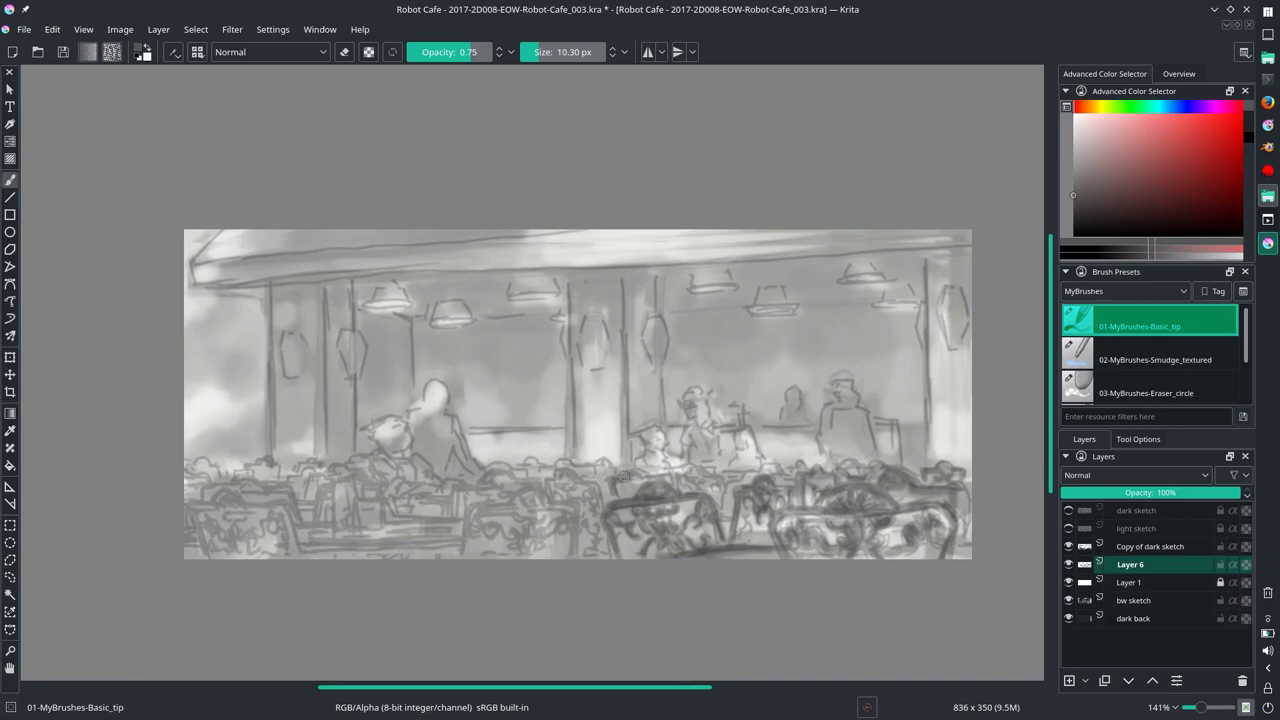
key("bracketright")
left_click_drag(470, 500, 575, 555)
mouse_move(505, 515)
left_mouse_down()
mouse_move(550, 545)
mouse_move(565, 530)
left_mouse_up()
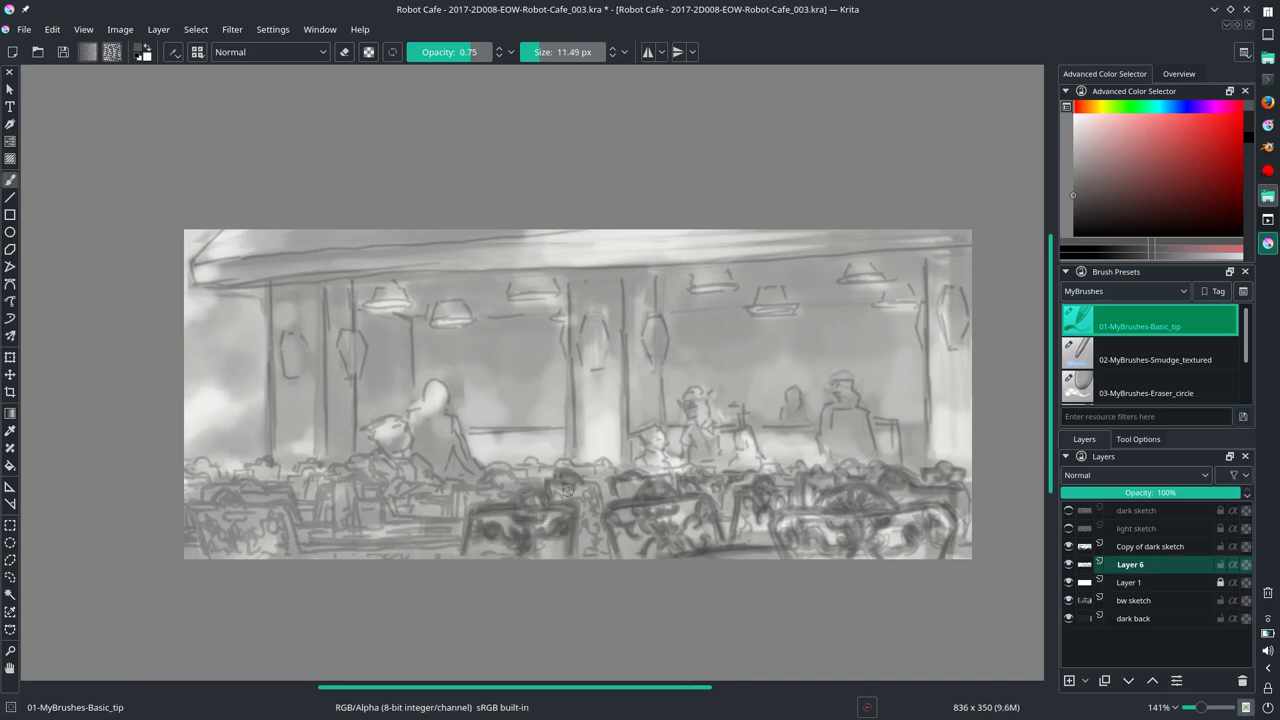
left_click_drag(560, 485, 609, 556)
Step: Sketch the left foreground chairs with a larger brush and finish the chair strokes
key("bracketright")
left_click_drag(235, 510, 300, 555)
left_click_drag(195, 500, 280, 548)
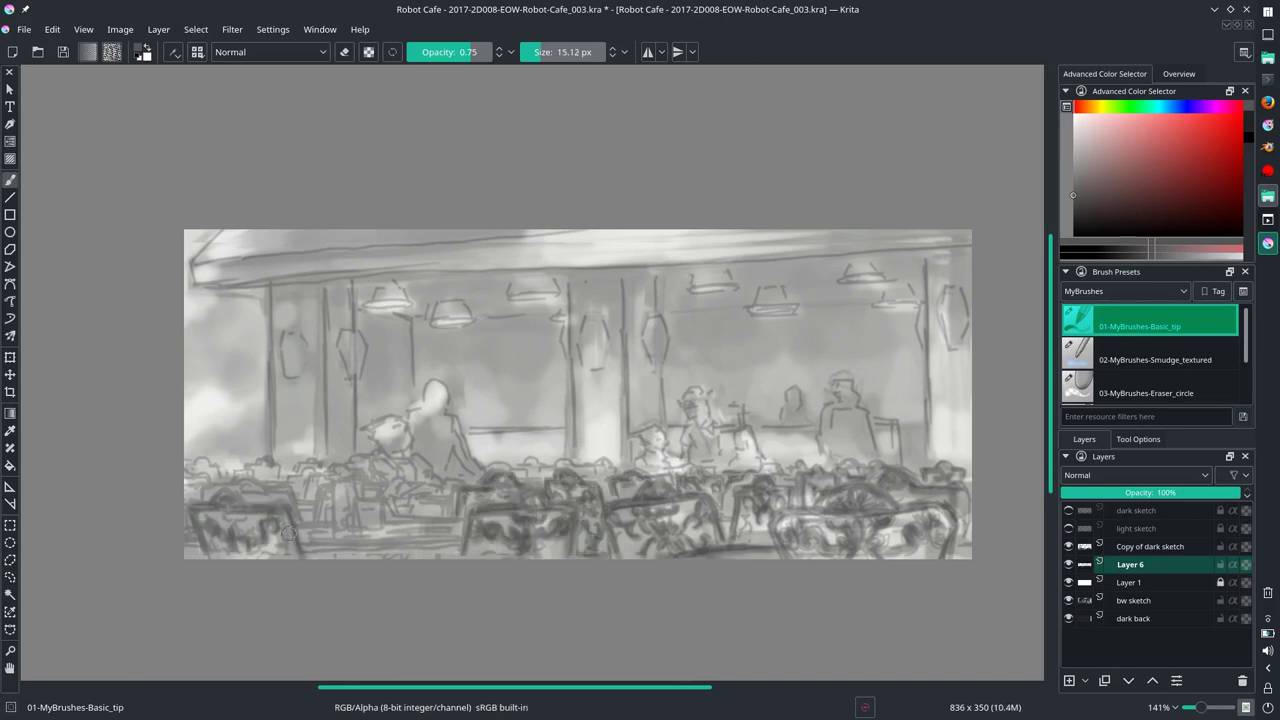
left_click_drag(190, 465, 295, 510)
left_click_drag(245, 462, 312, 474)
mouse_move(318, 490)
left_mouse_down()
mouse_move(362, 488)
mouse_move(340, 464)
left_mouse_up()
left_click_drag(490, 476, 614, 460)
left_click_drag(304, 552, 464, 520)
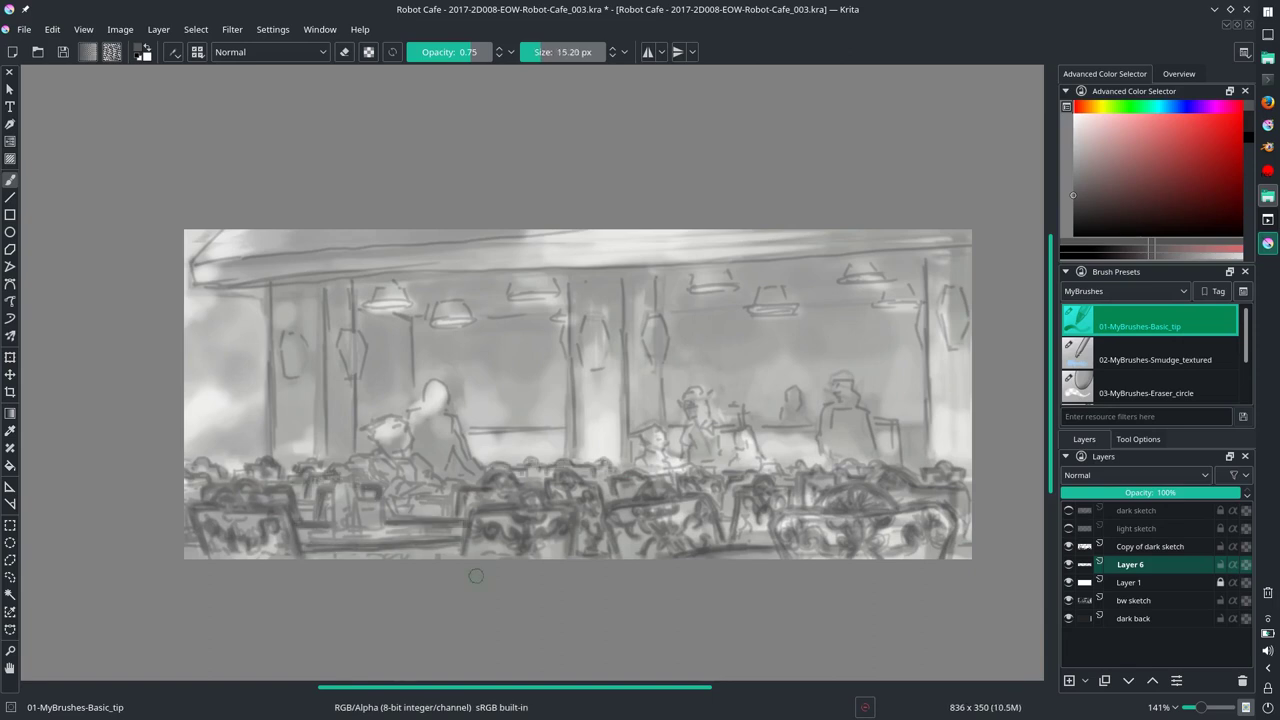
Step: Erase the upper-left lantern and pillar lines on Copy of dark sketch
left_click(1150, 546)
left_click(1145, 392)
mouse_move(250, 300)
left_mouse_down()
mouse_move(300, 383)
mouse_move(470, 300)
left_mouse_up()
Step: Erase sketch lines across the upper scene, pick a lighter colour, and move dark back beneath Copy of dark sketch
left_click_drag(570, 340, 900, 420)
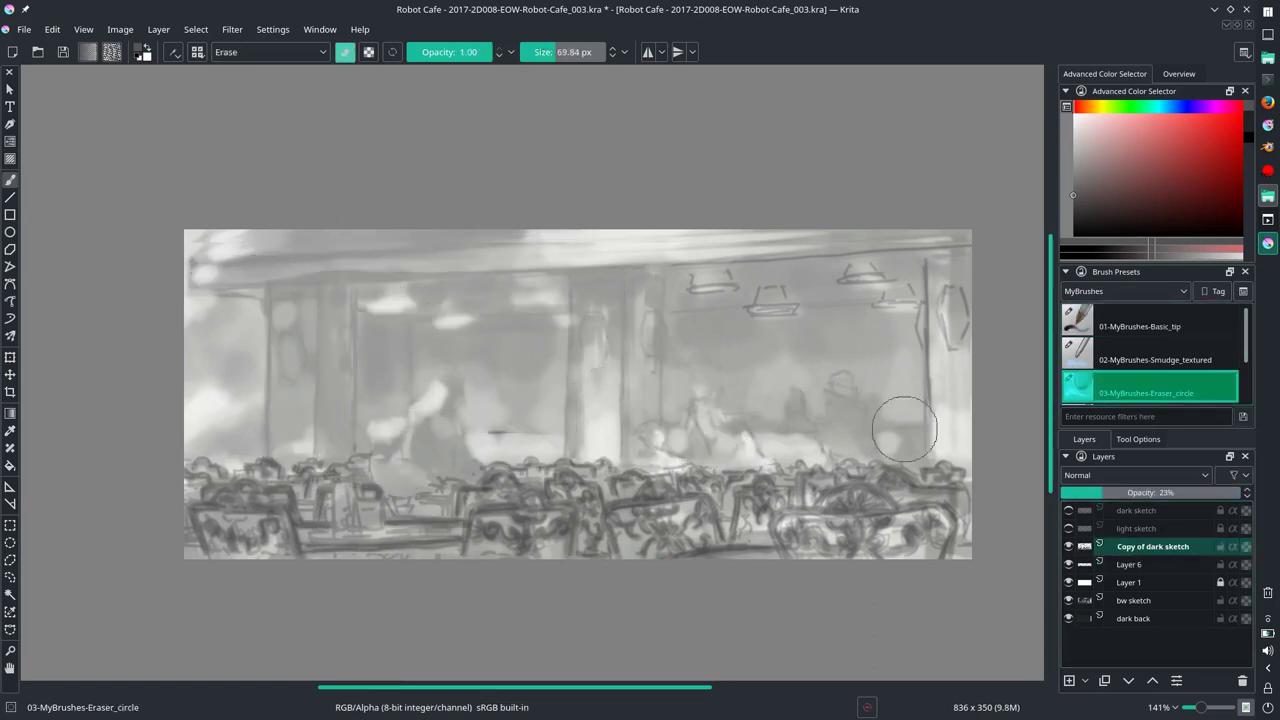
left_click_drag(720, 280, 930, 300)
left_click(1130, 564)
left_click_drag(1133, 618, 1133, 562)
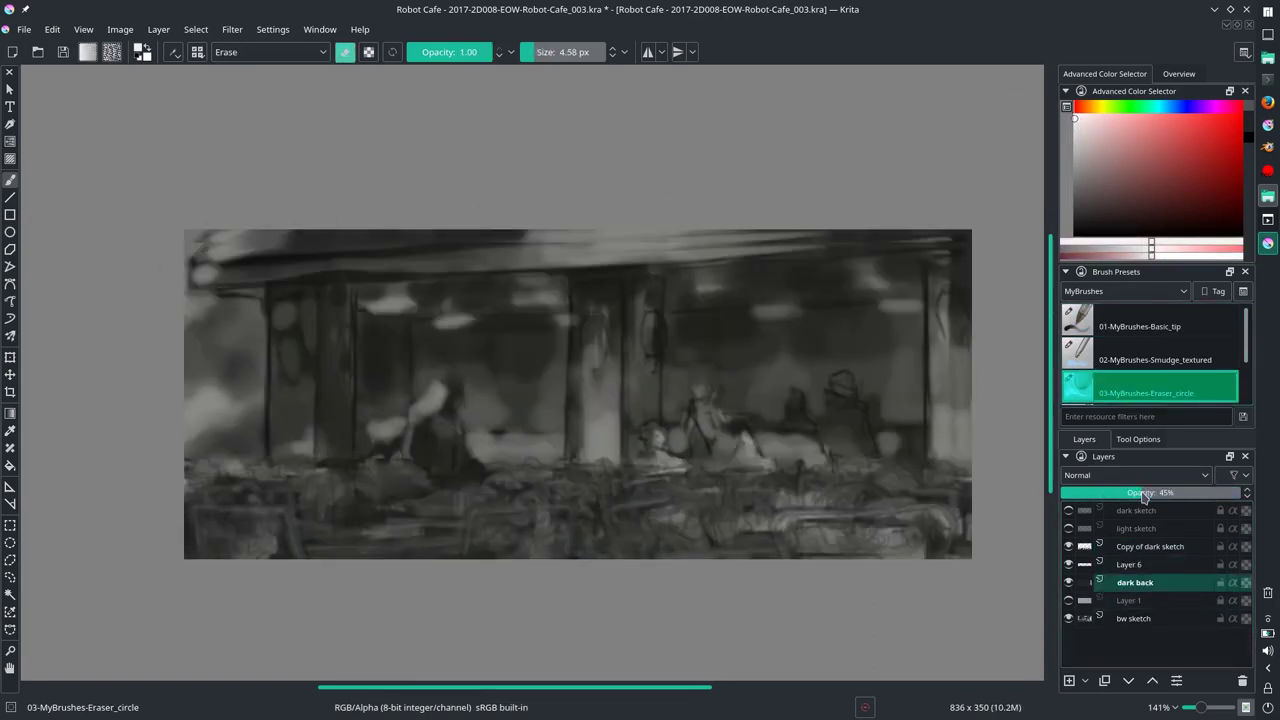
Step: Hide Layer 1, set a layer's opacity to about half, and add Layer 7 above Copy of dark sketch
left_click(1068, 600)
left_click(1150, 546)
left_click_drag(1240, 493, 1160, 507)
left_click(1069, 680)
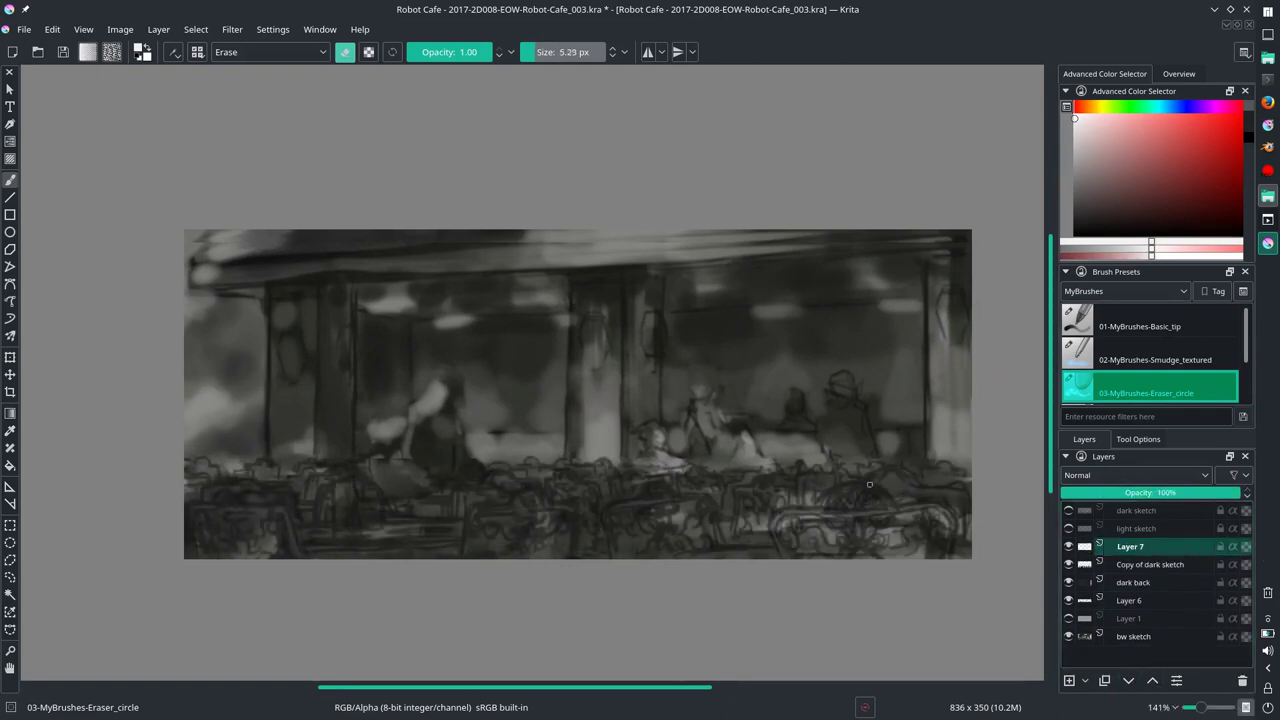
Step: Paint light chair highlights with Basic_tip, then move dark back to the bottom of the stack
left_click(1150, 322)
left_click_drag(878, 490, 844, 487)
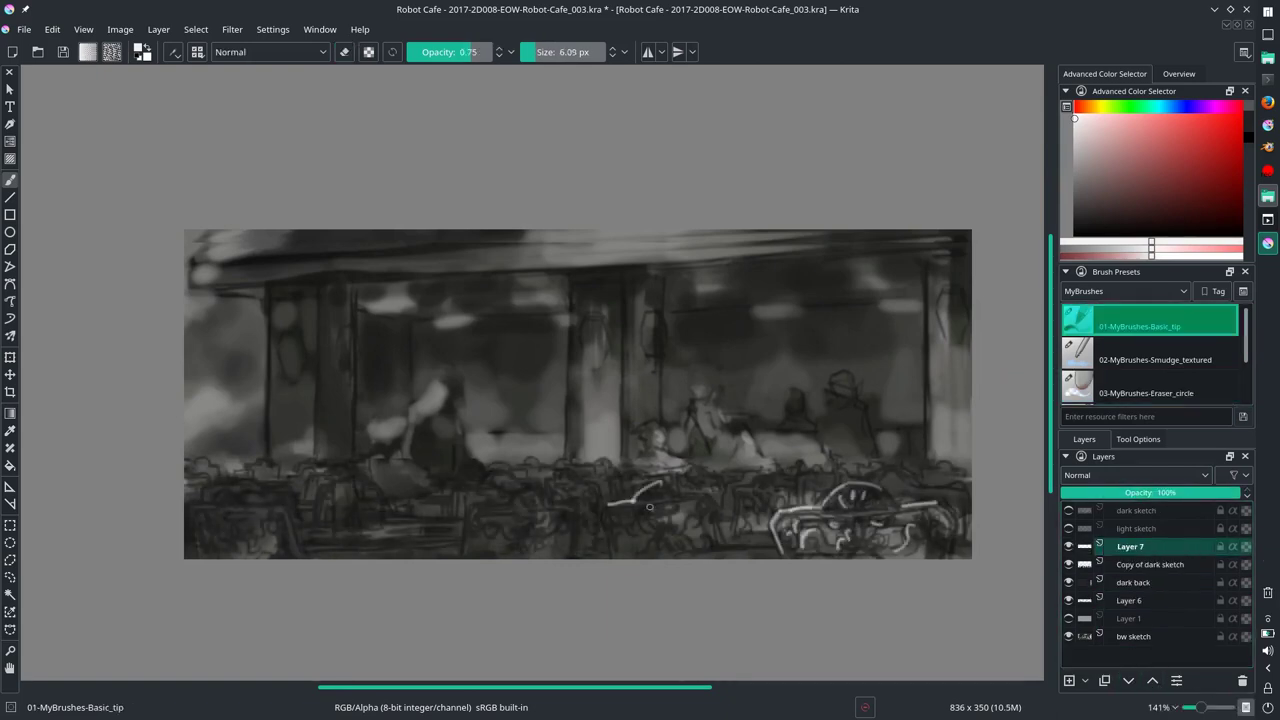
left_click_drag(738, 480, 766, 500)
left_click_drag(800, 488, 818, 475)
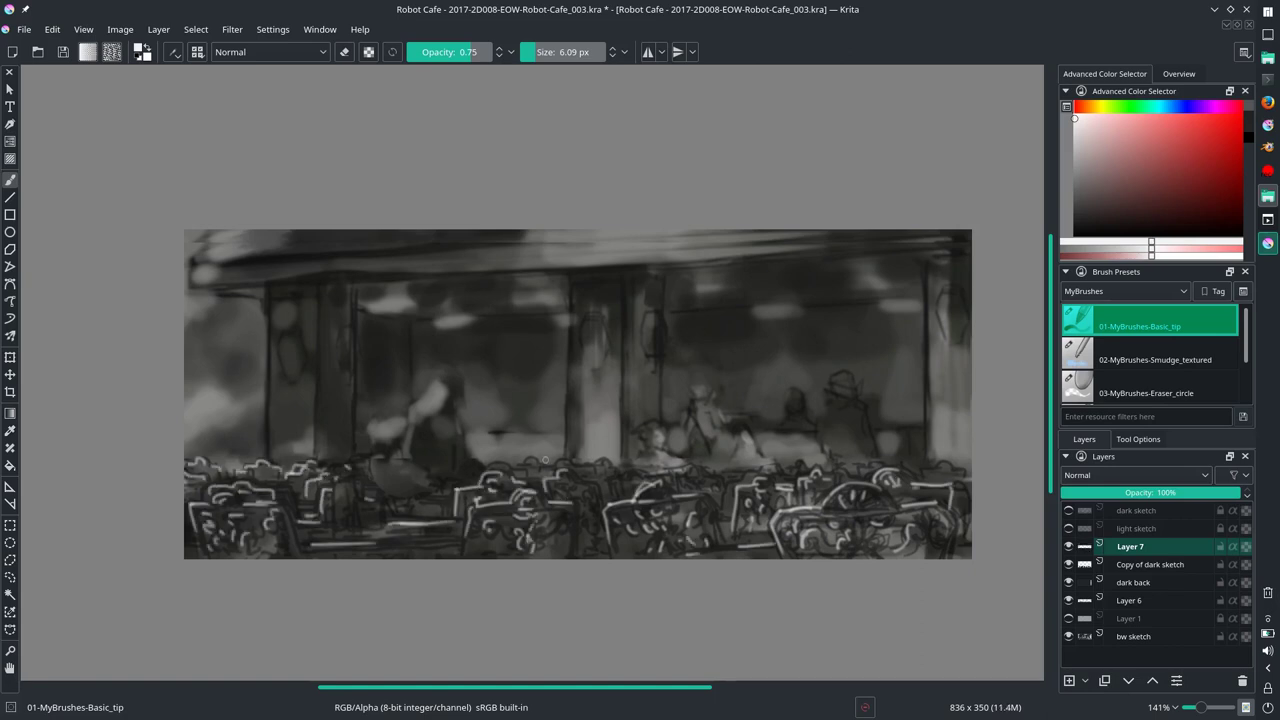
left_click_drag(609, 481, 628, 496)
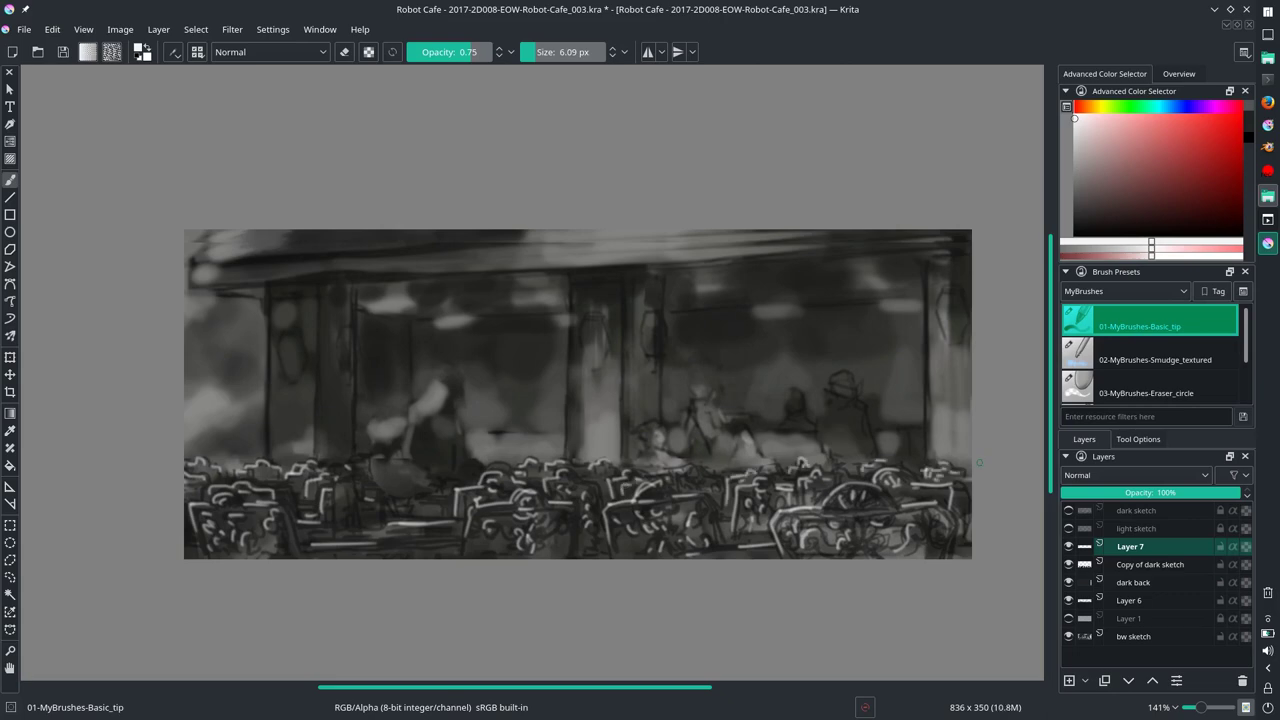
left_click_drag(1133, 582, 1133, 640)
Step: Select Layer 7 through Layer 6 and merge the copied sketch layers together
left_click(1129, 582, "shift")
right_click(1175, 551)
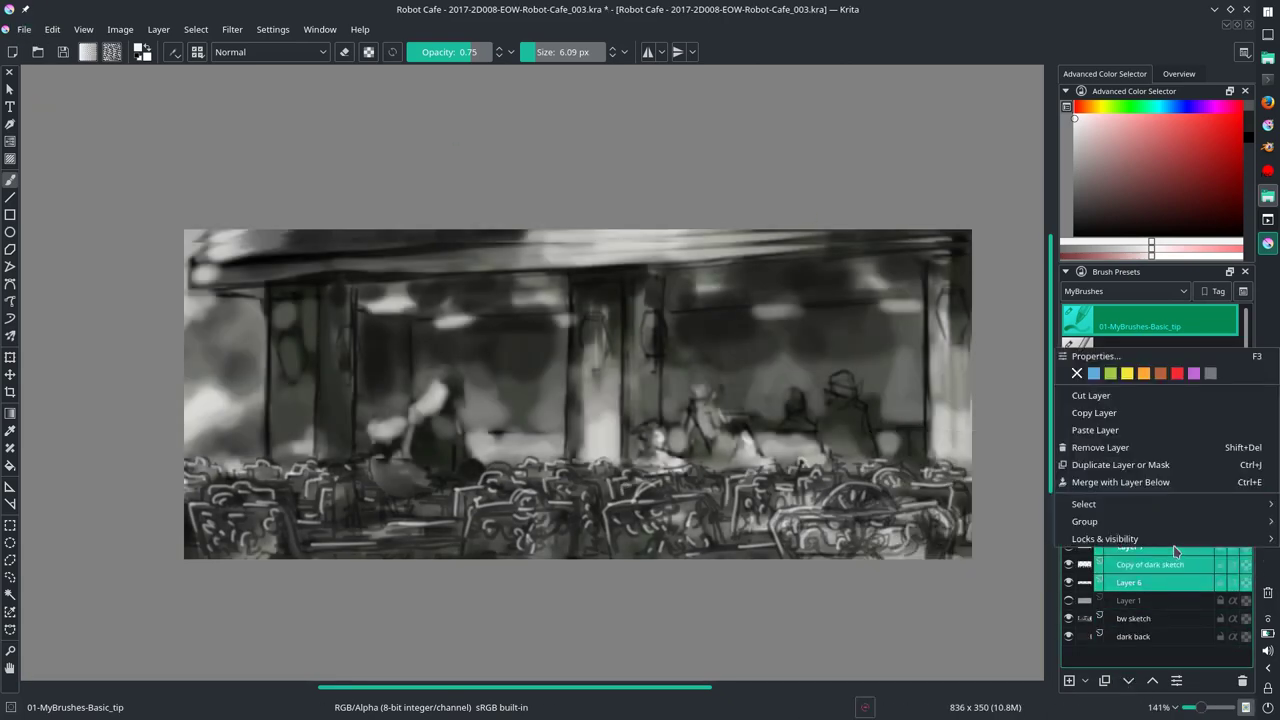
left_click(1120, 482)
Step: Hide dark sketch, fade its copy to 20% opacity, and merge it down into bw sketch
left_click(1068, 510)
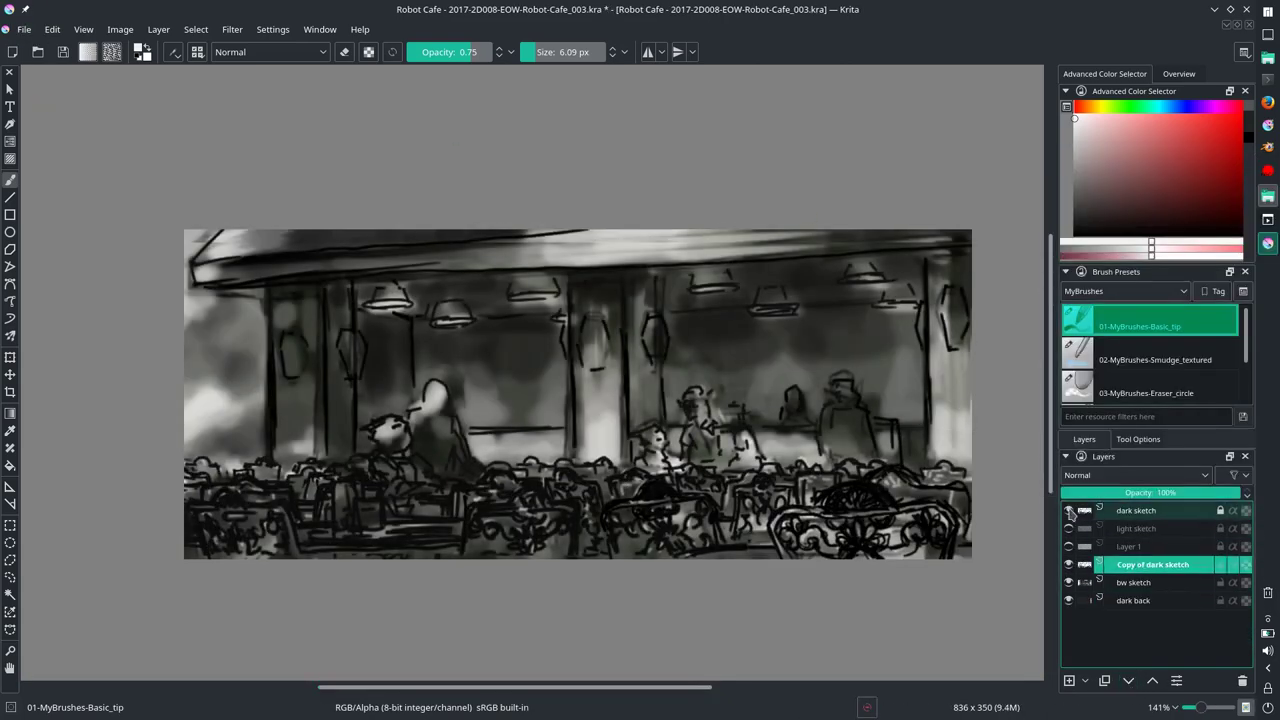
left_click(1068, 510)
left_click(1097, 492)
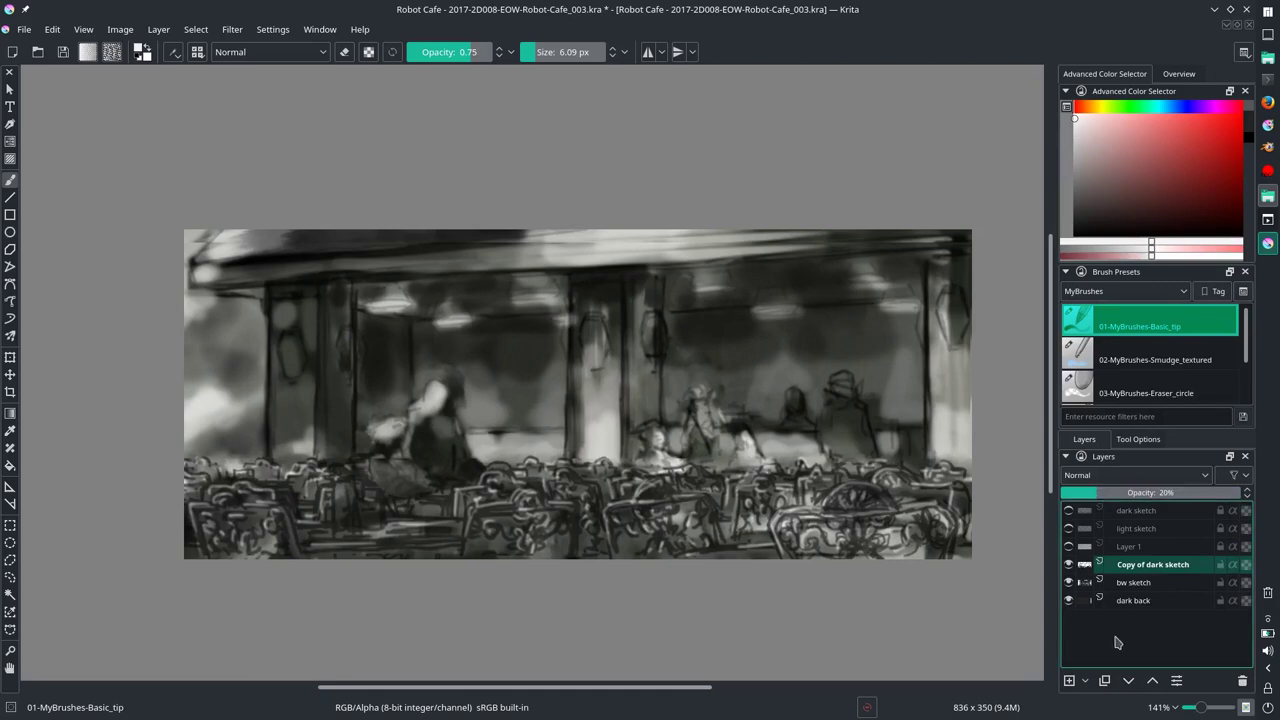
right_click(1069, 566)
left_click(1120, 357)
left_click(1068, 528)
left_click(1129, 681)
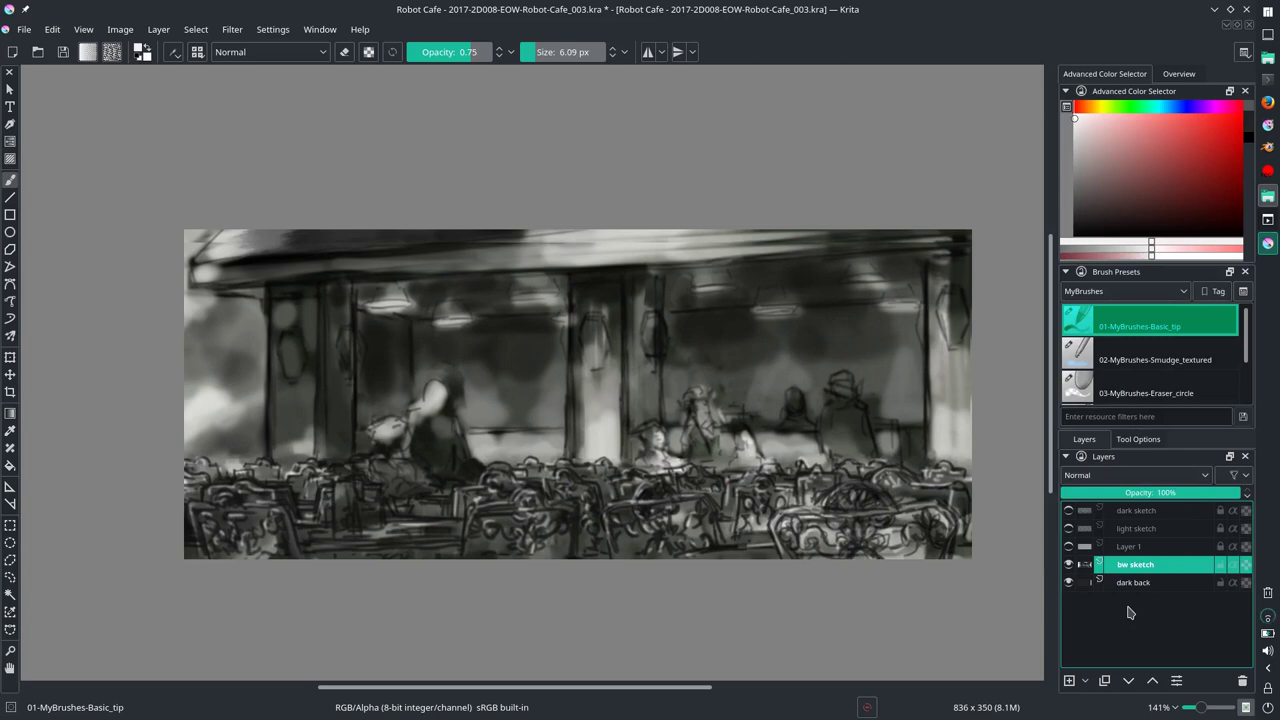
left_click(867, 707)
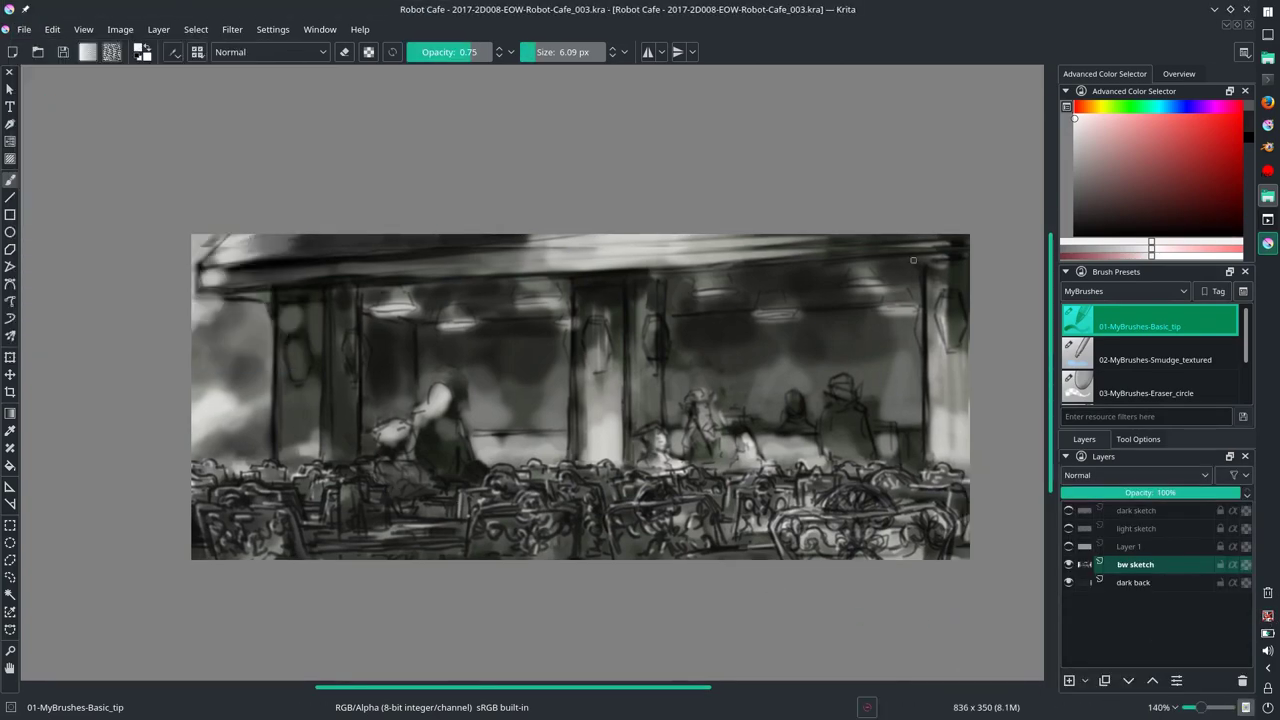
Step: Paint small black marks inside the café and near the right figures, resizing the brush to 29 then 13 px
key("d")
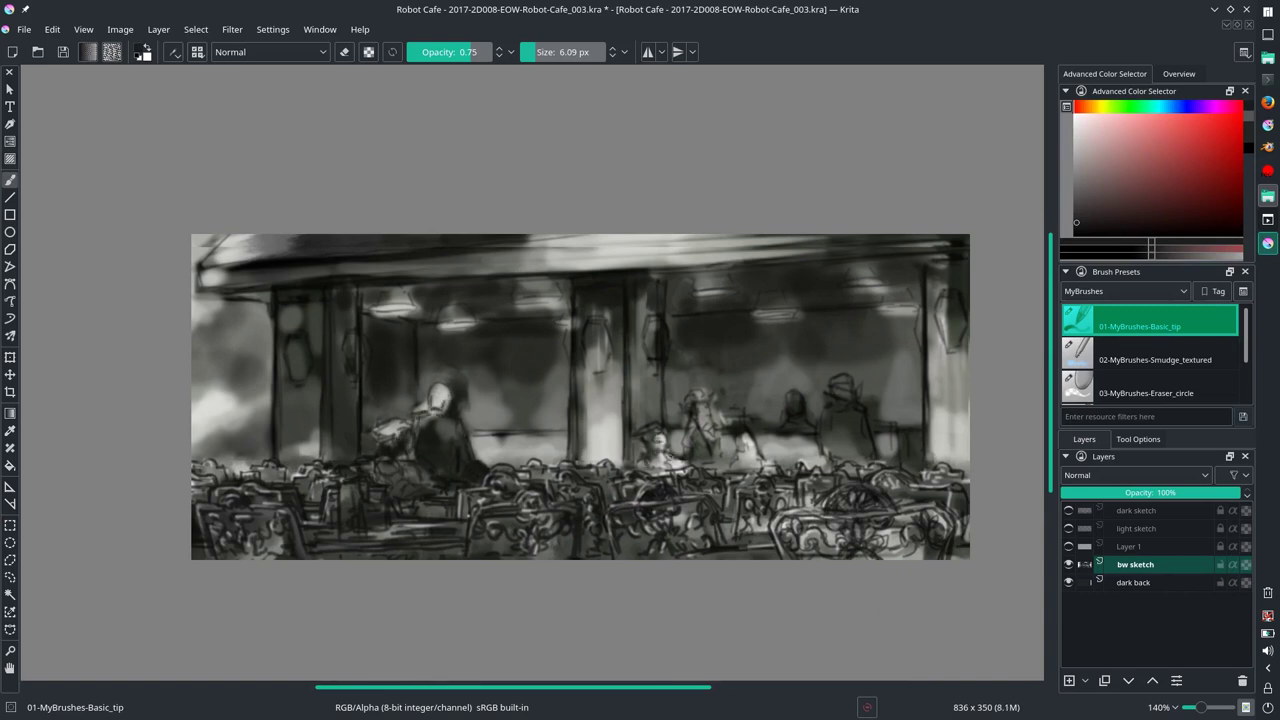
left_click_drag(684, 441, 668, 459)
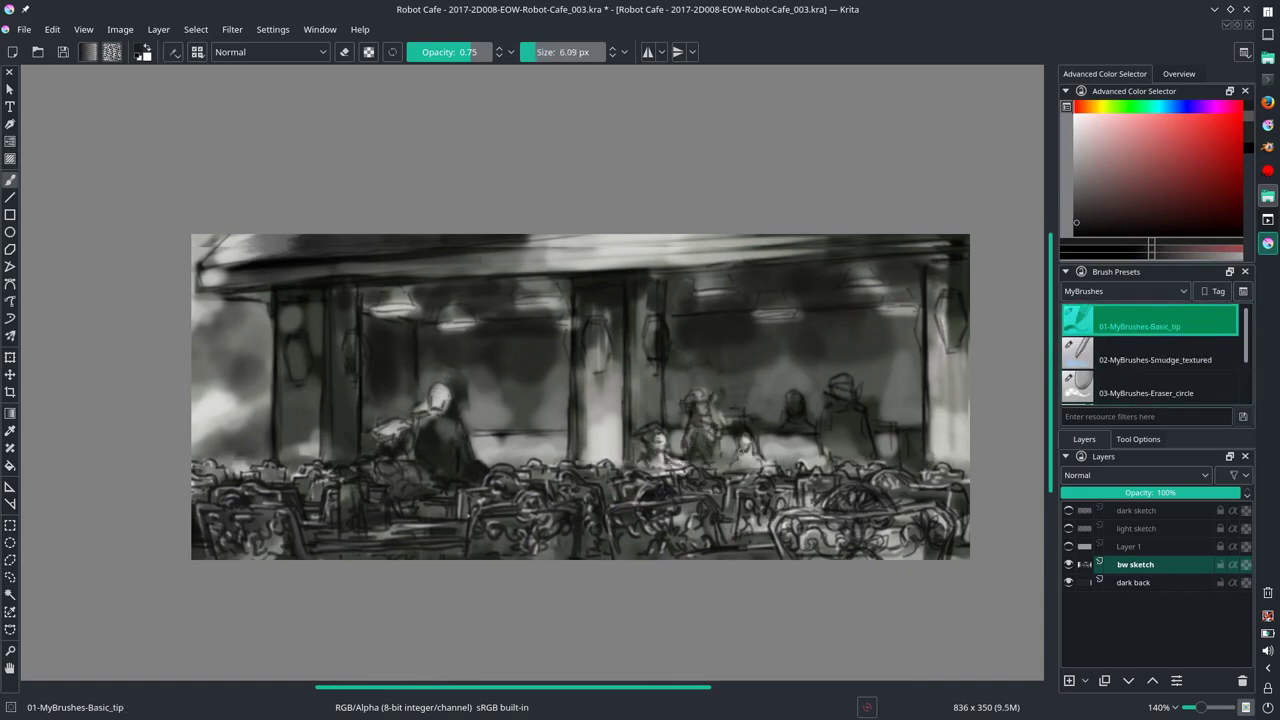
left_click_drag(828, 428, 862, 456)
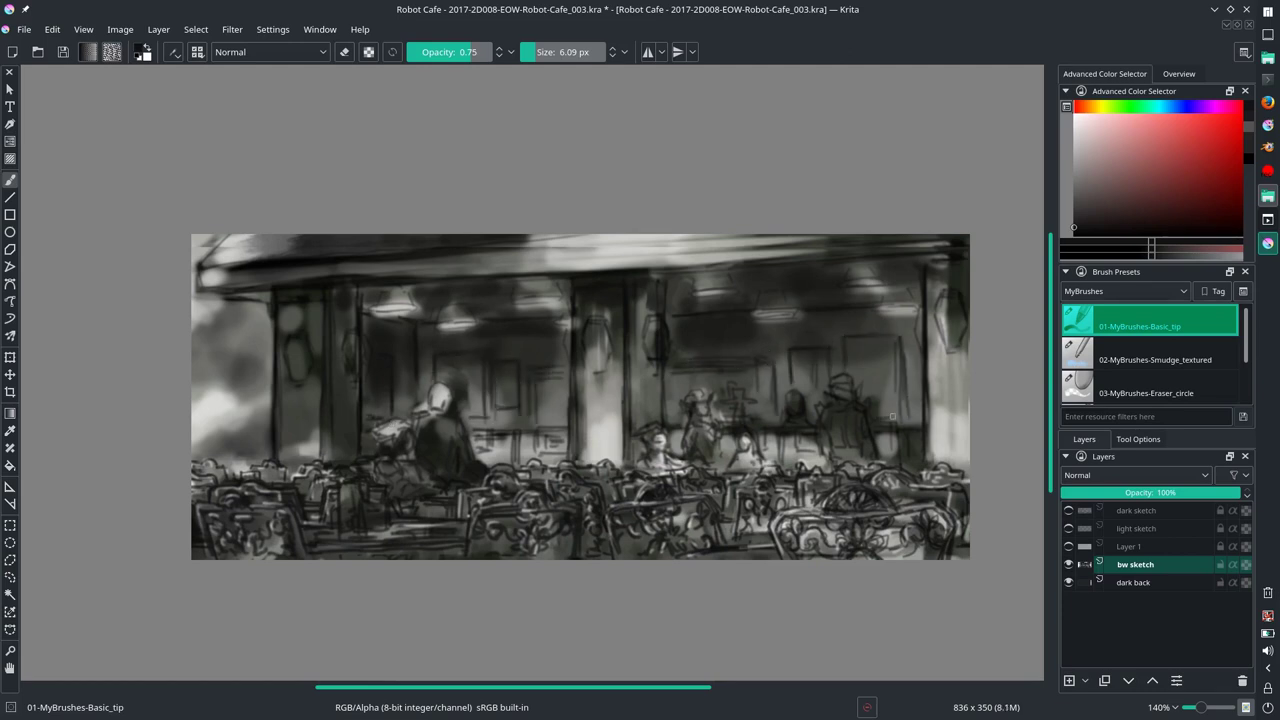
left_click_drag(458, 297, 689, 278)
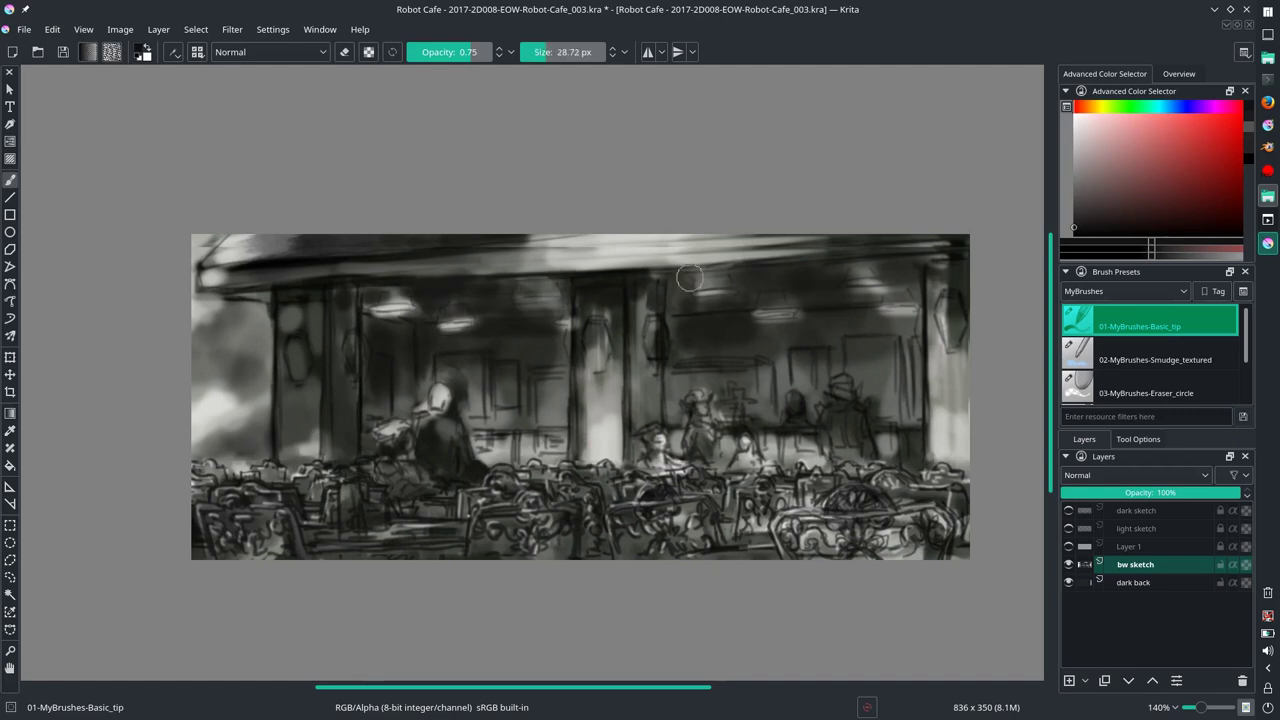
left_click_drag(950, 391, 742, 321)
Step: Switch to white, brighten the ceiling lamps, and paint lighter grey strokes into the café interior
key("x")
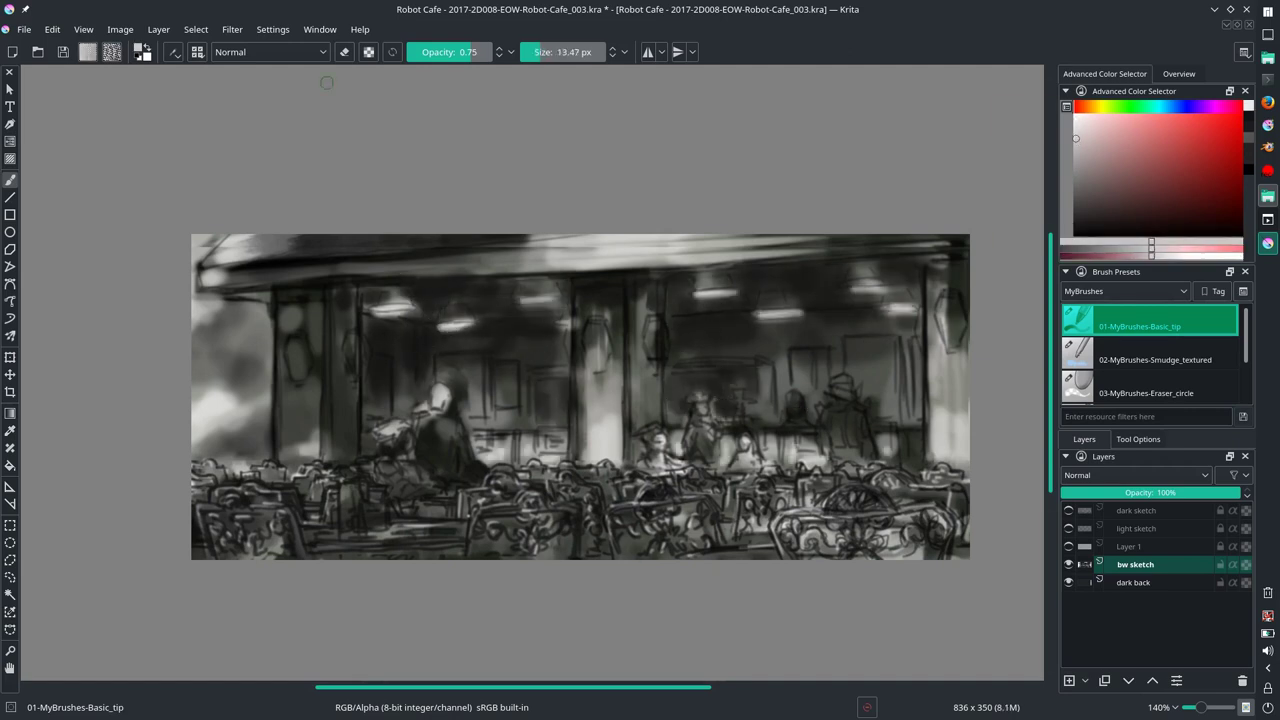
left_click(270, 52)
left_click(260, 200)
key("alt+shift+n")
left_click_drag(682, 386, 560, 380)
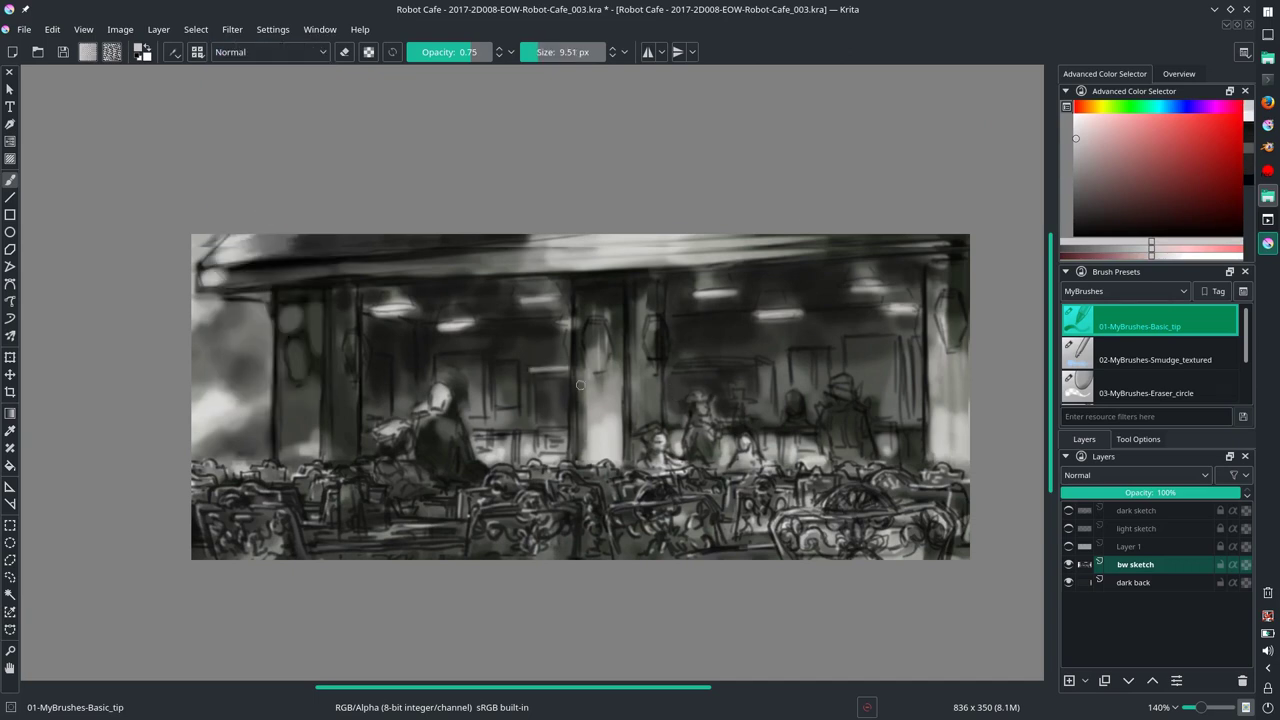
left_click(547, 375, "ctrl")
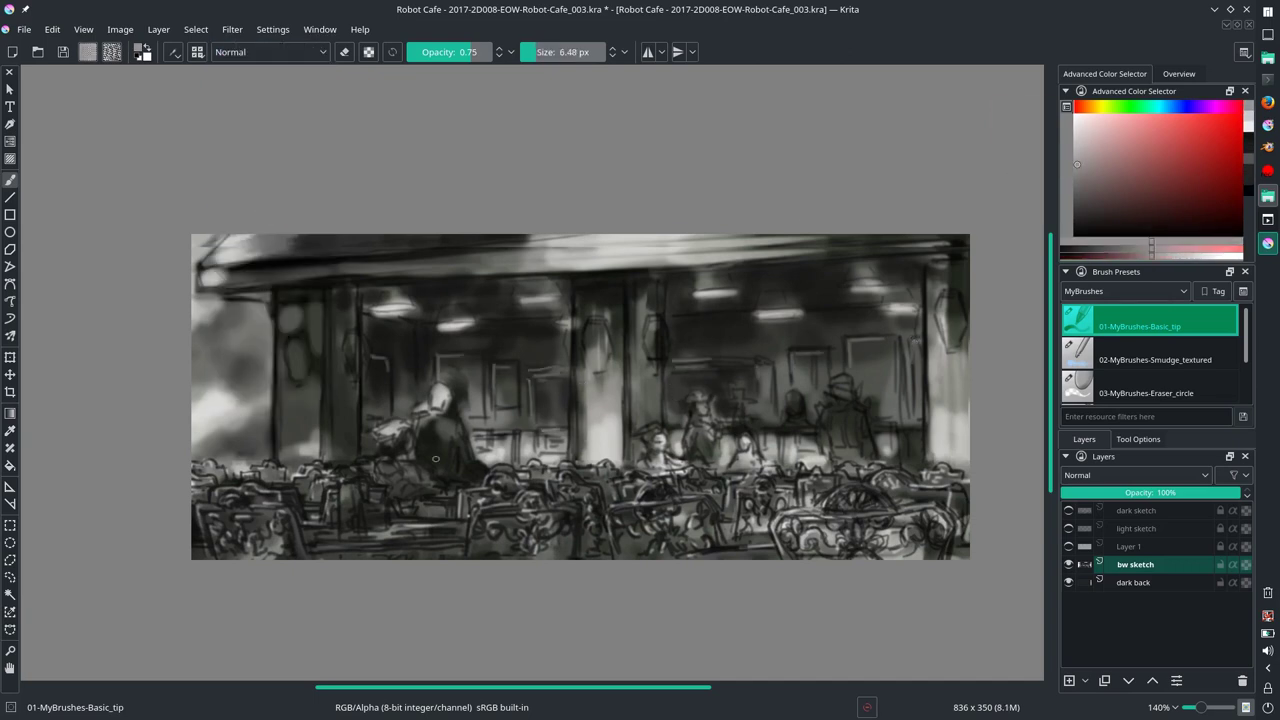
left_click(405, 466, "ctrl")
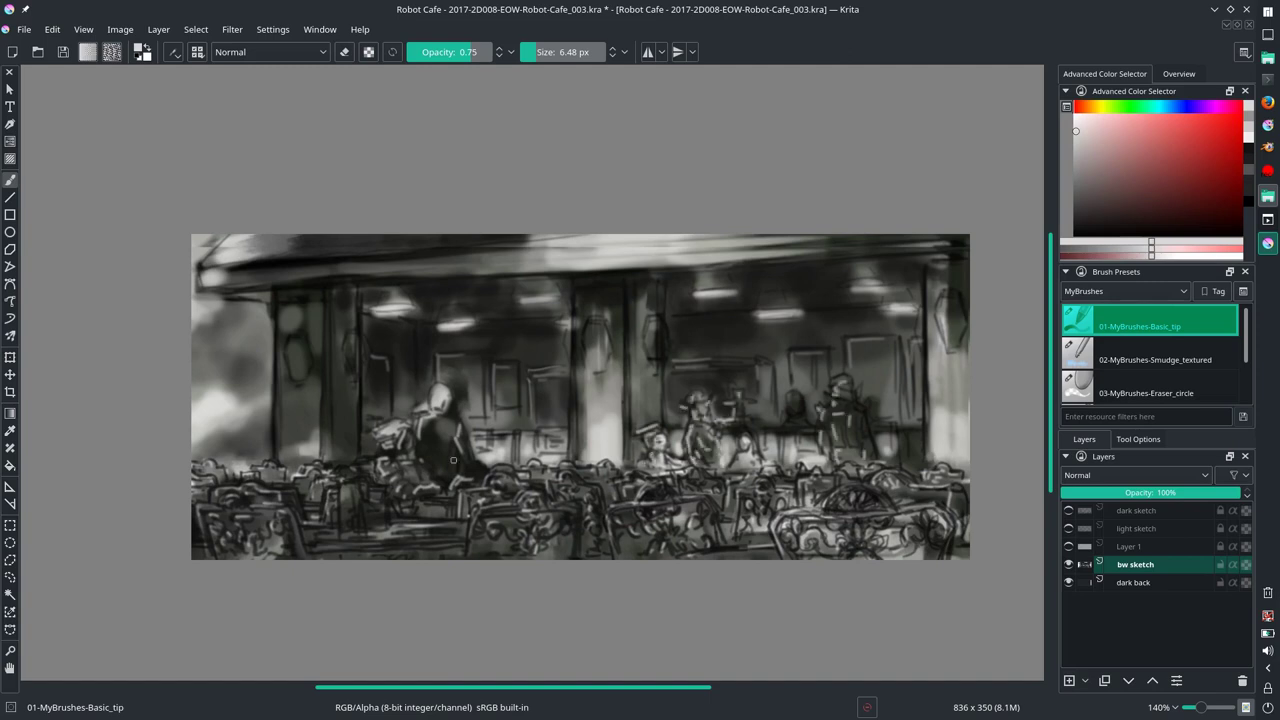
Step: Switch to Smudge_textured, save the painting, name the layer bw-sketch, and duplicate it
key("slash")
key("ctrl+s")
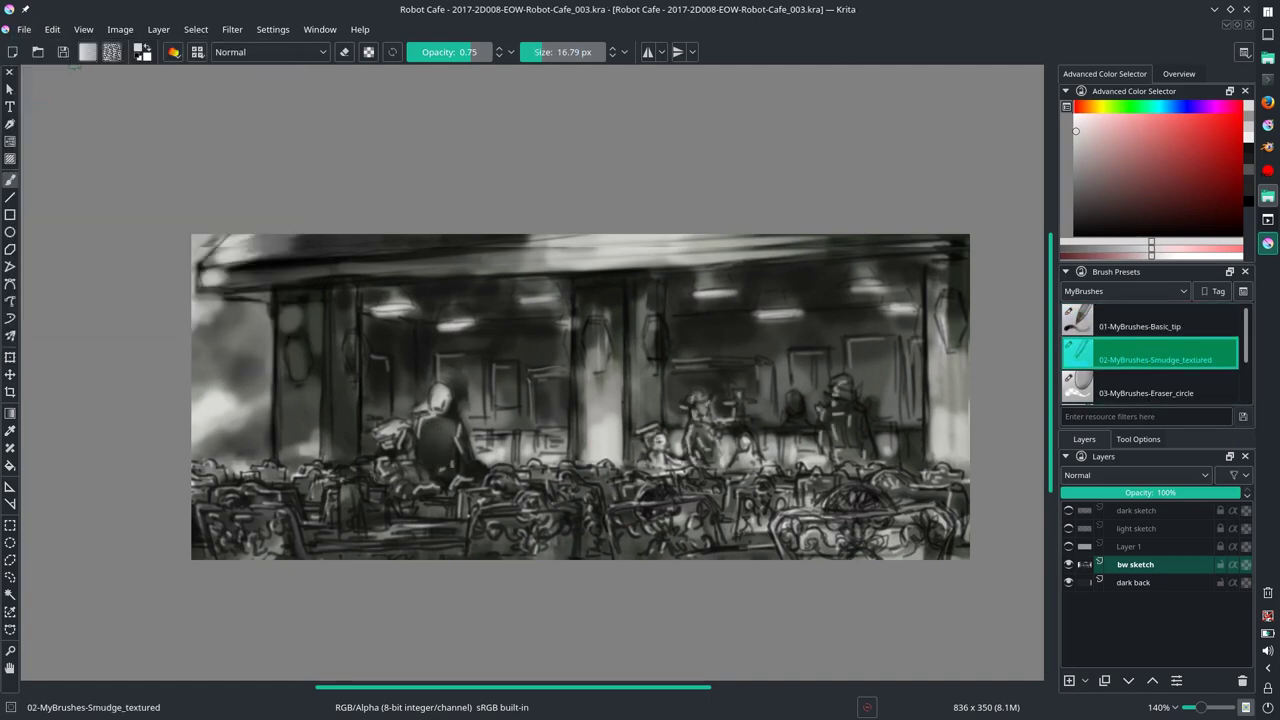
key("ctrl+shift+s")
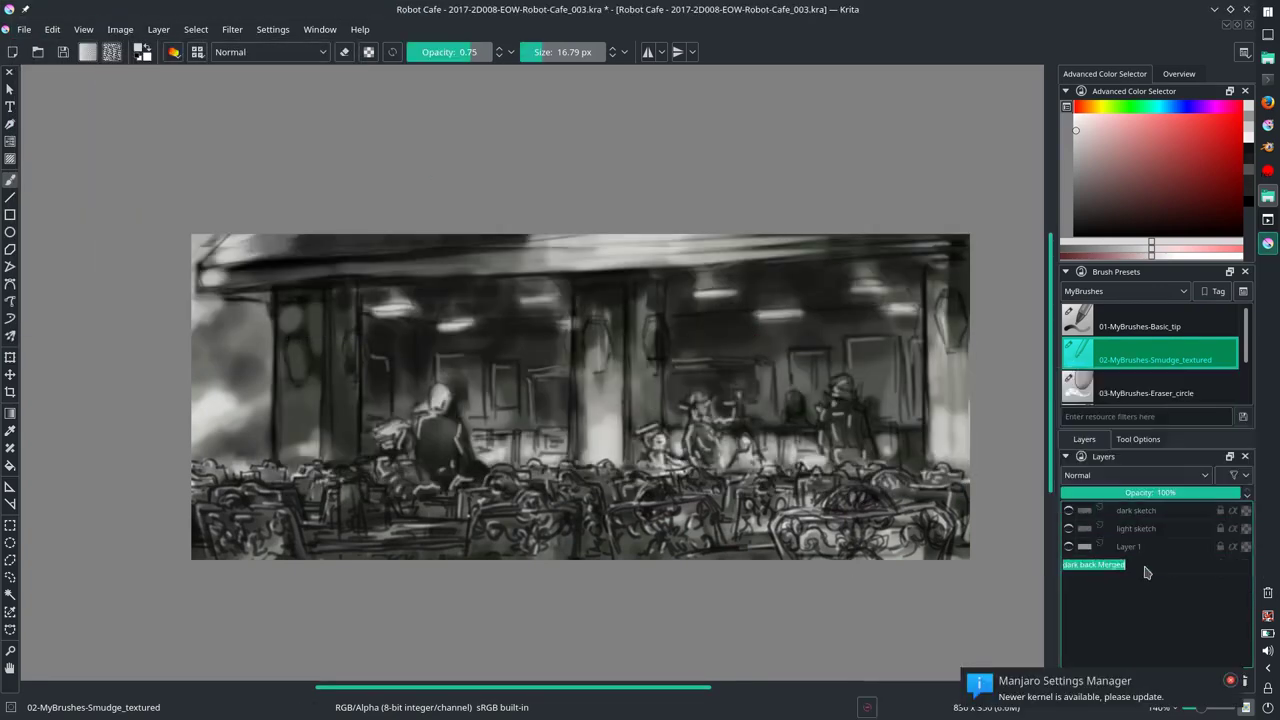
type("-sketch")
key("Return")
key("ctrl+j")
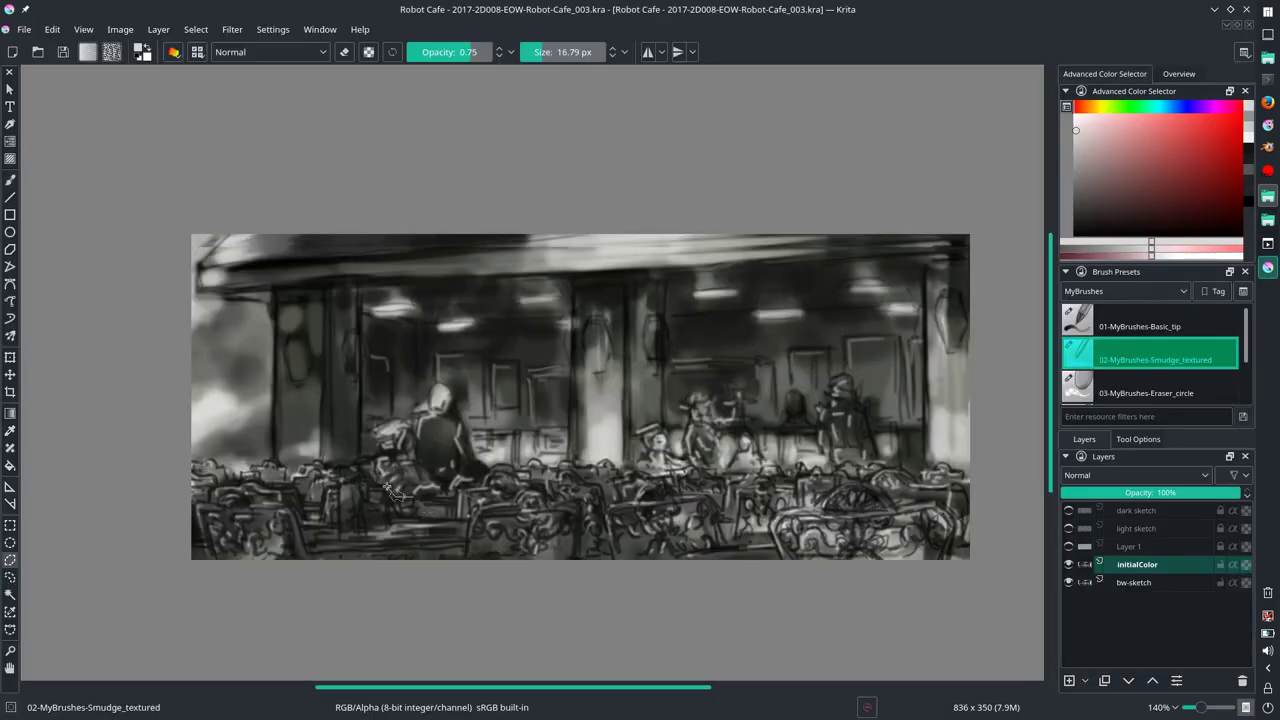
Step: Redo the undone step and open the Gradient Map filter
left_click(52, 29)
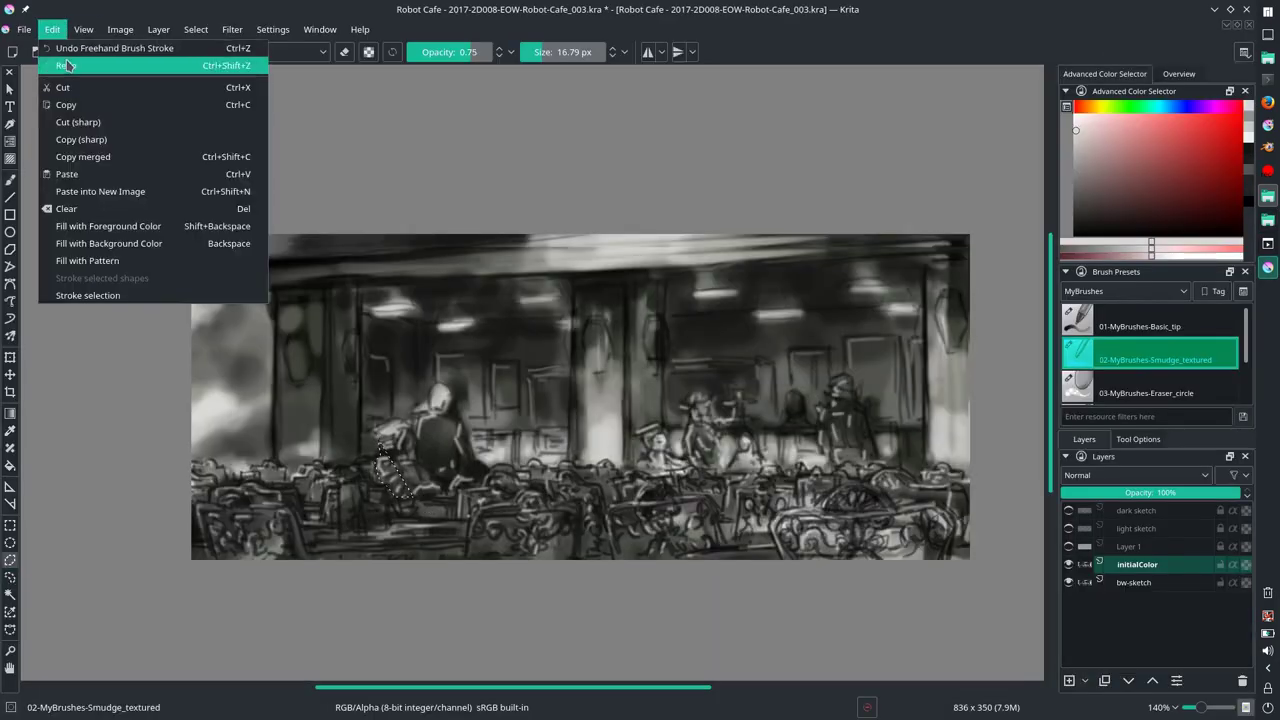
left_click(90, 46)
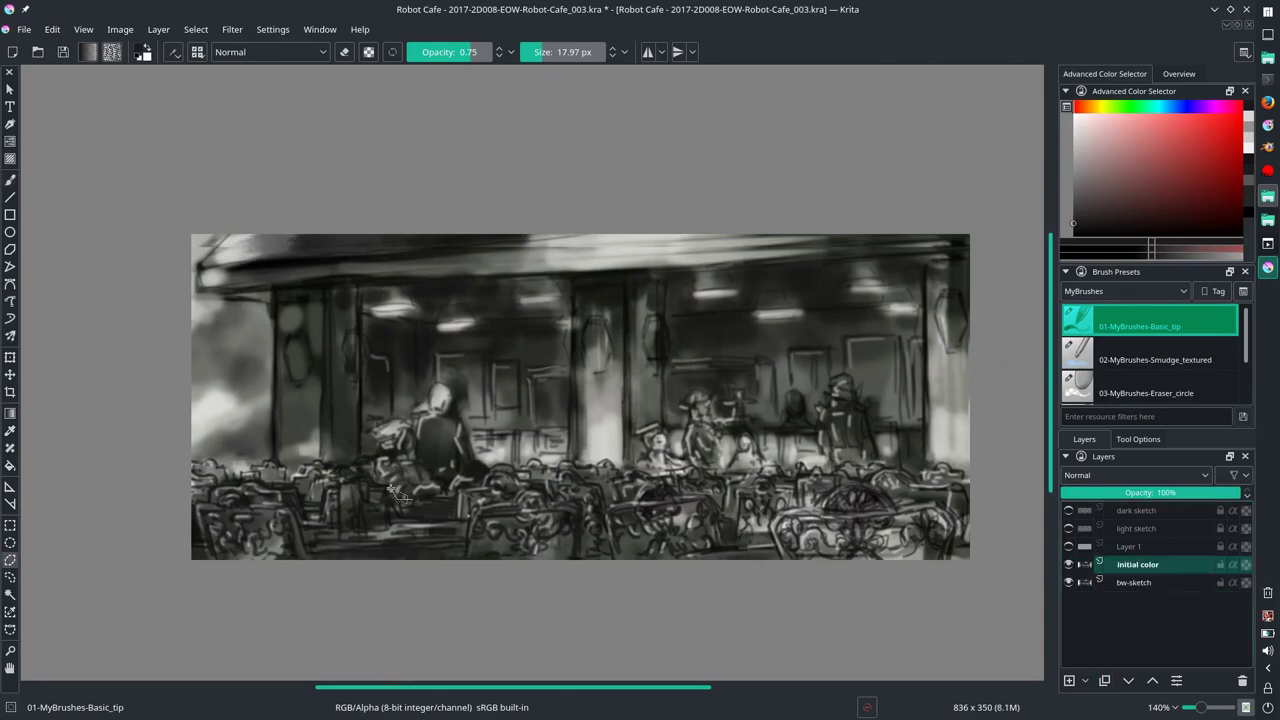
left_click(232, 29)
mouse_move(246, 122)
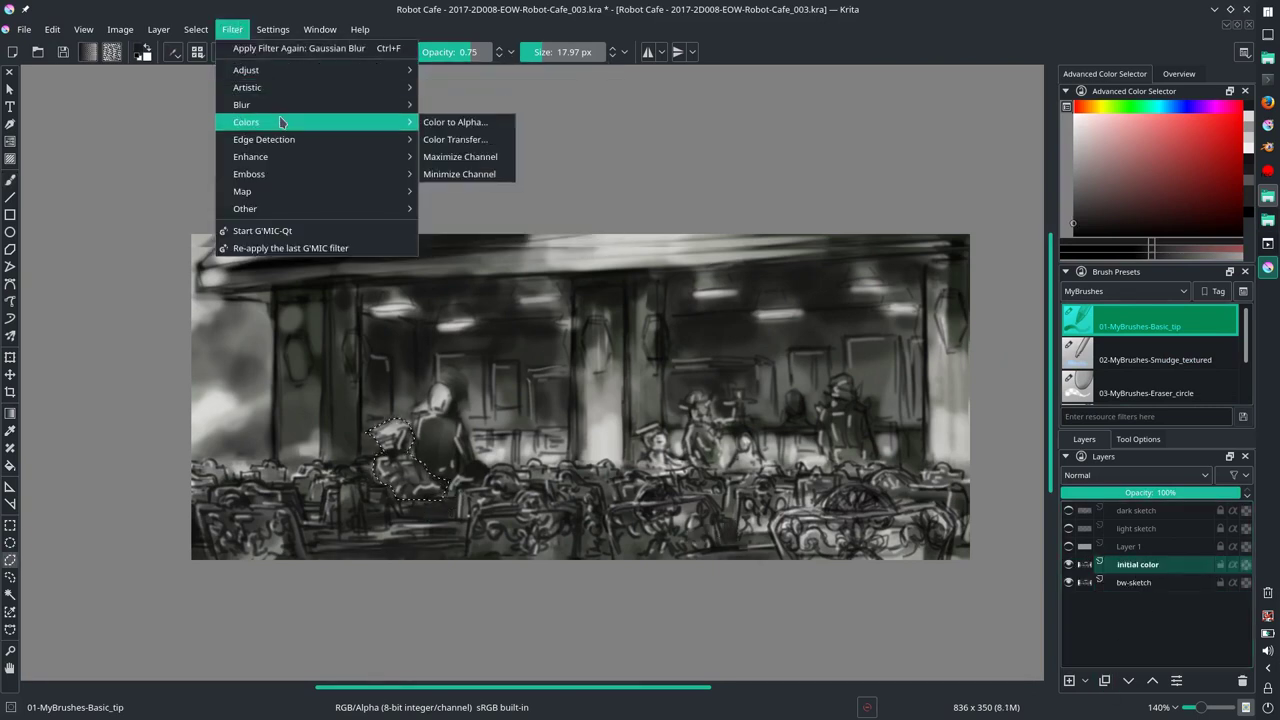
left_click(470, 189)
Step: Preview several preset gradients, including fire and green grass, on the lassoed figure
left_click(823, 305)
scroll(815, 330, "down", 2)
left_click(829, 329)
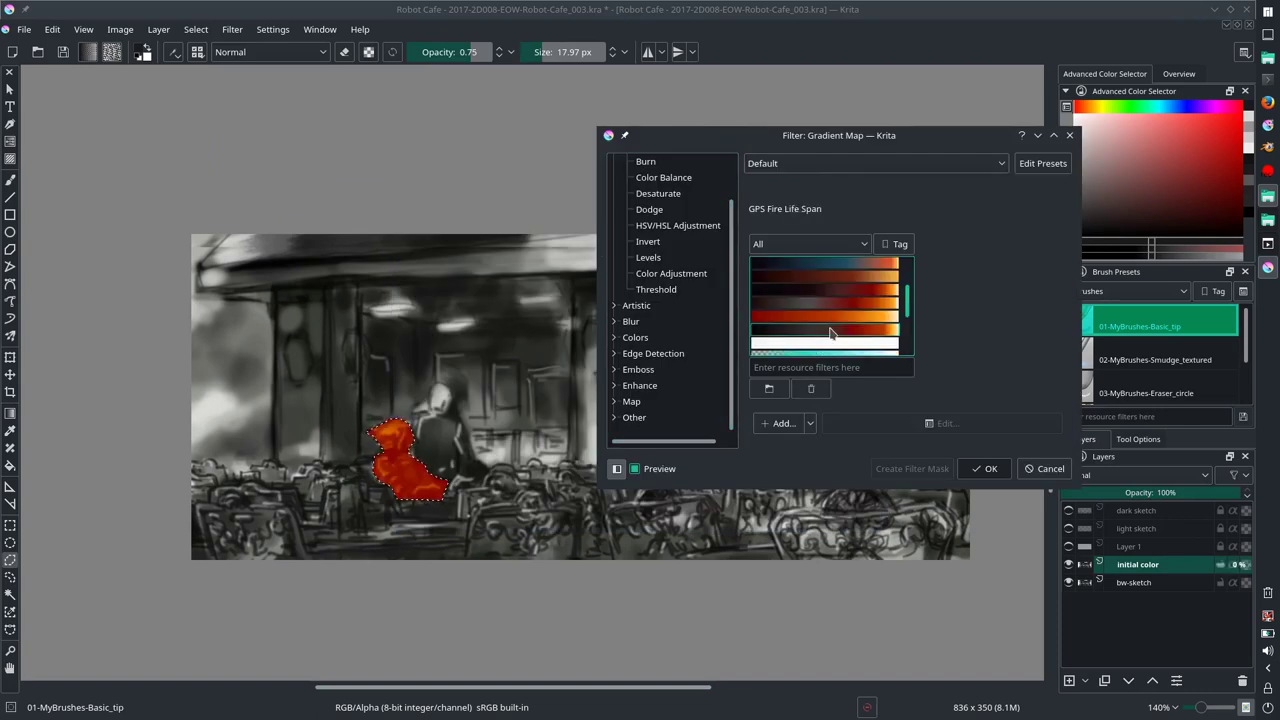
left_click(829, 330)
left_click(826, 322)
scroll(826, 322, "up", 5)
left_click(778, 423)
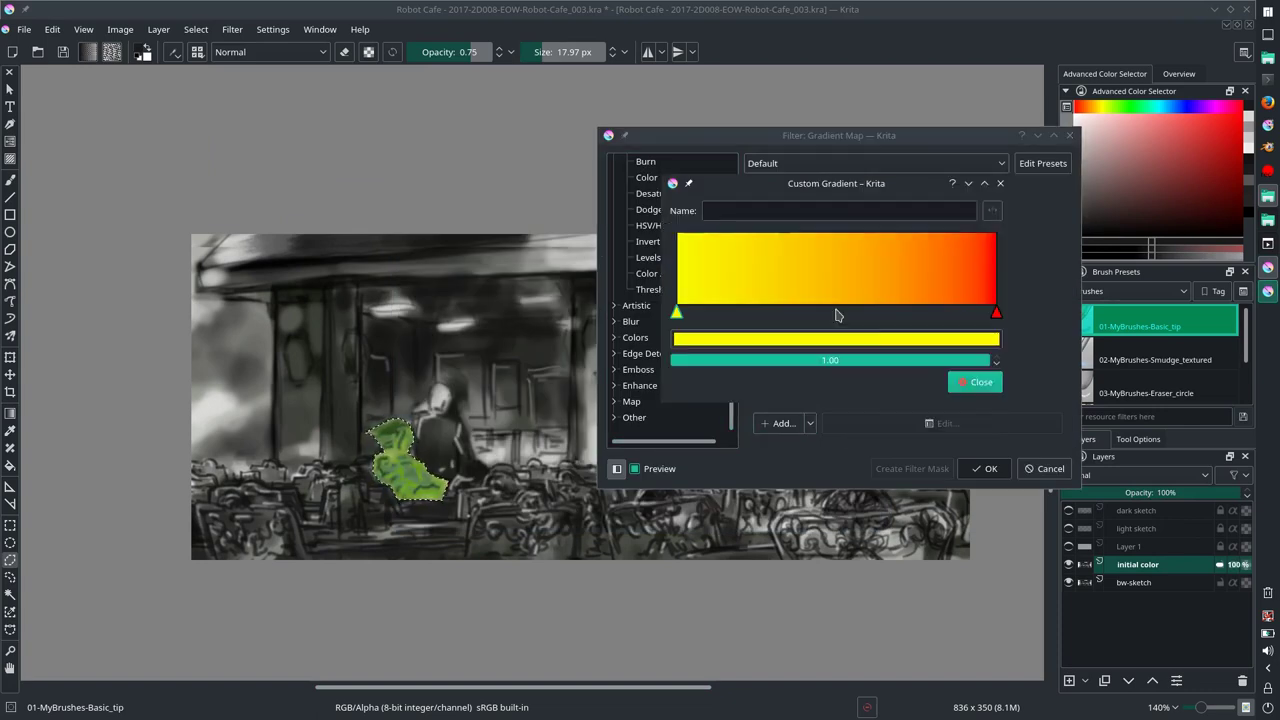
left_click(930, 378)
Step: Create a new custom gradient with a blue stop colour
left_click(778, 423)
left_click(920, 337)
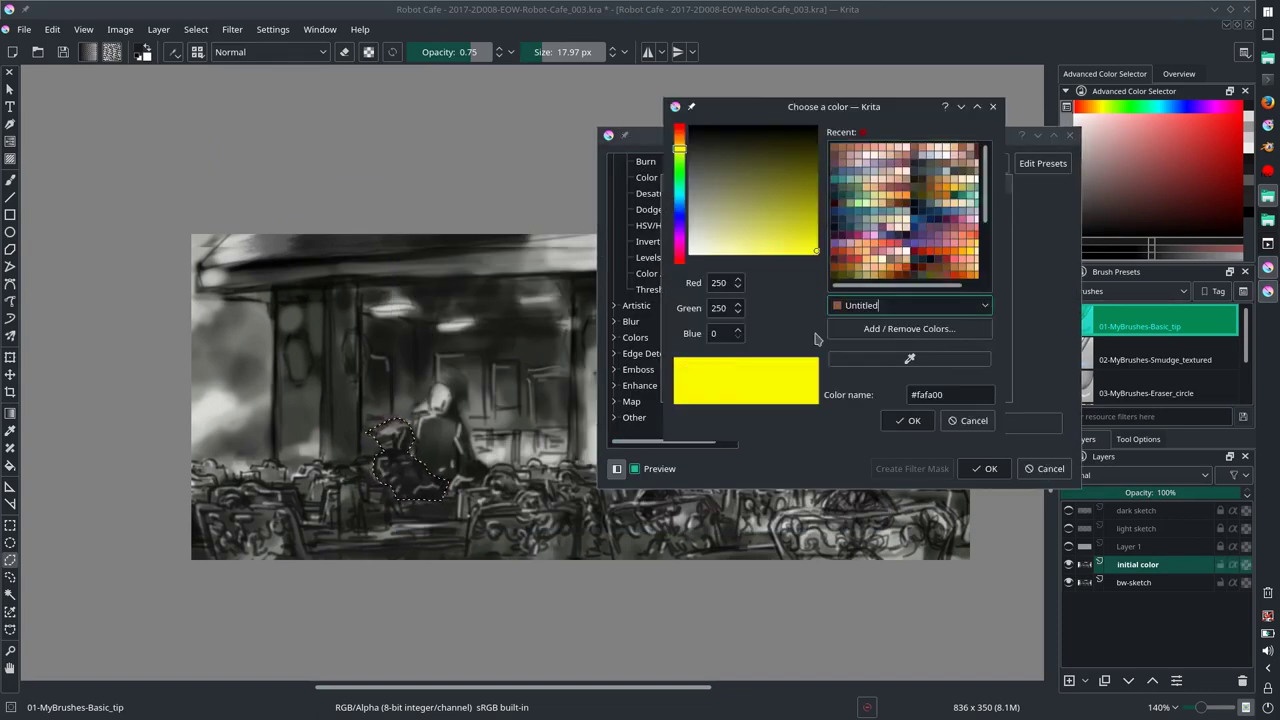
left_click(905, 420)
left_click(920, 346)
double_click(843, 234)
left_click(967, 389)
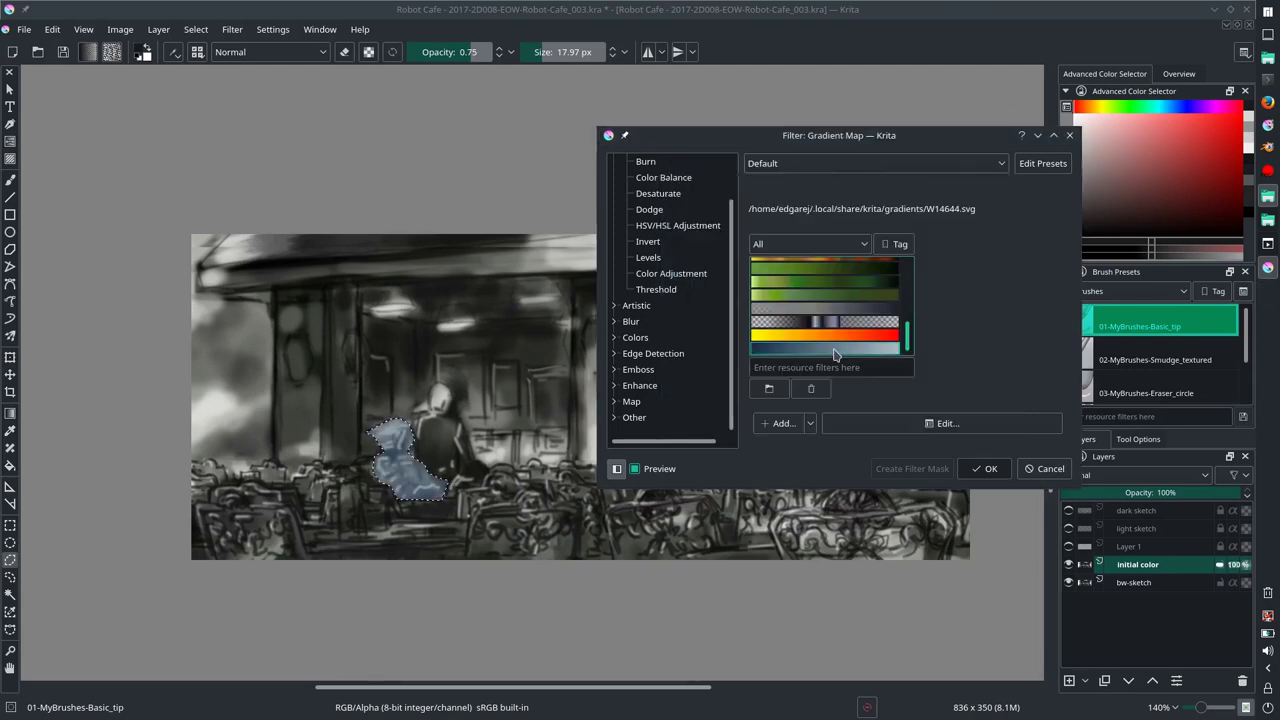
Step: Make the custom gradient's left stop a deeper navy blue, then close the gradient editor
left_click(947, 423)
left_click(830, 333)
left_click(898, 428)
left_click(671, 305)
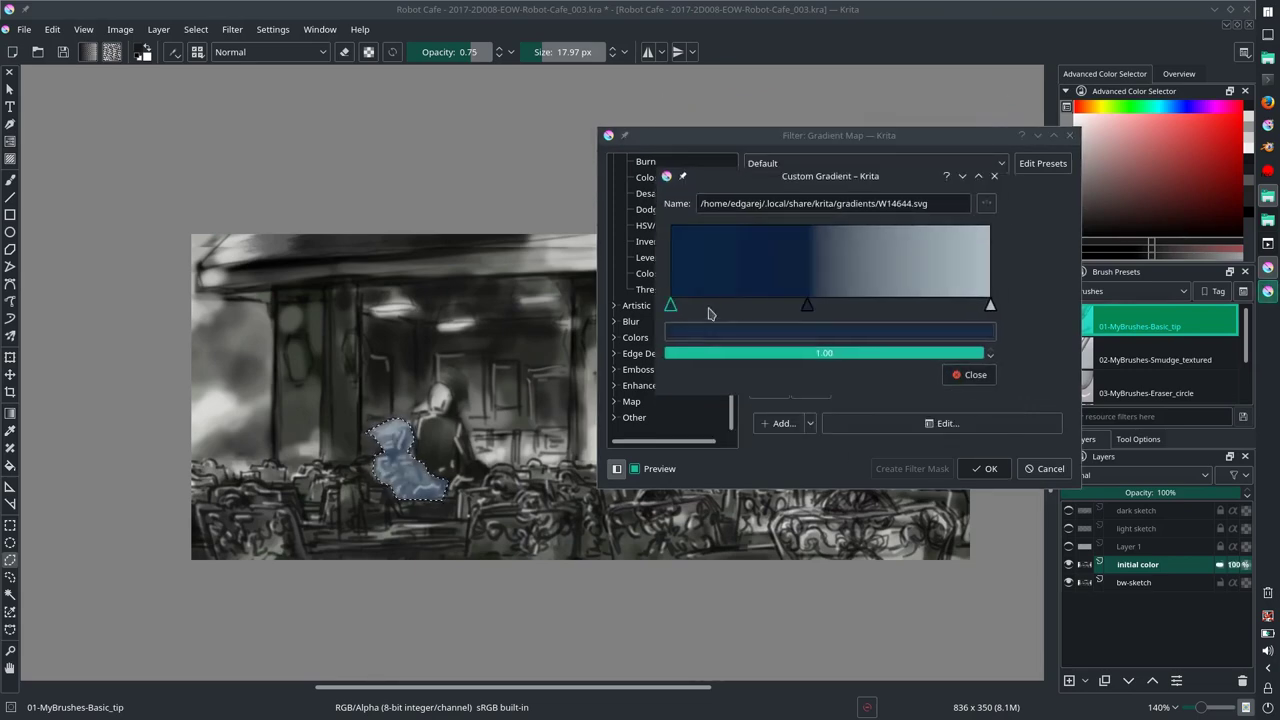
left_click(830, 333)
left_click(891, 411)
left_click(975, 374)
left_click(947, 423)
left_click(812, 313)
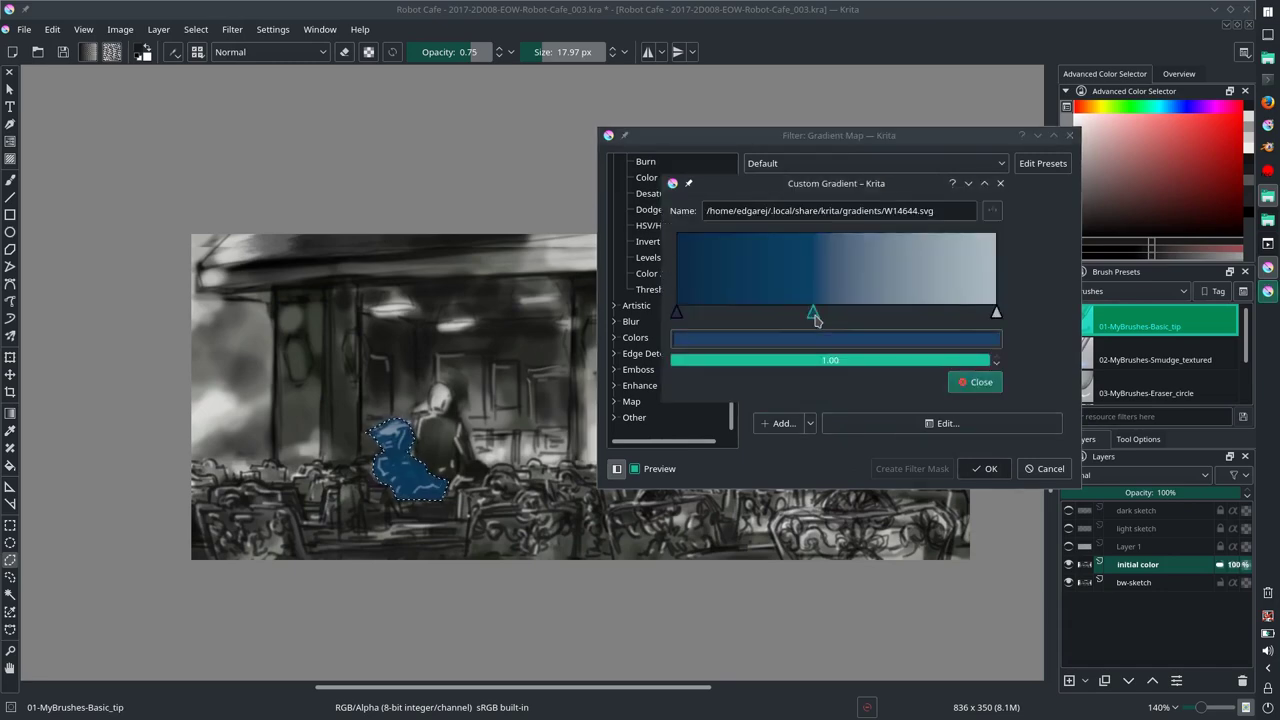
key("Escape")
left_click(832, 335)
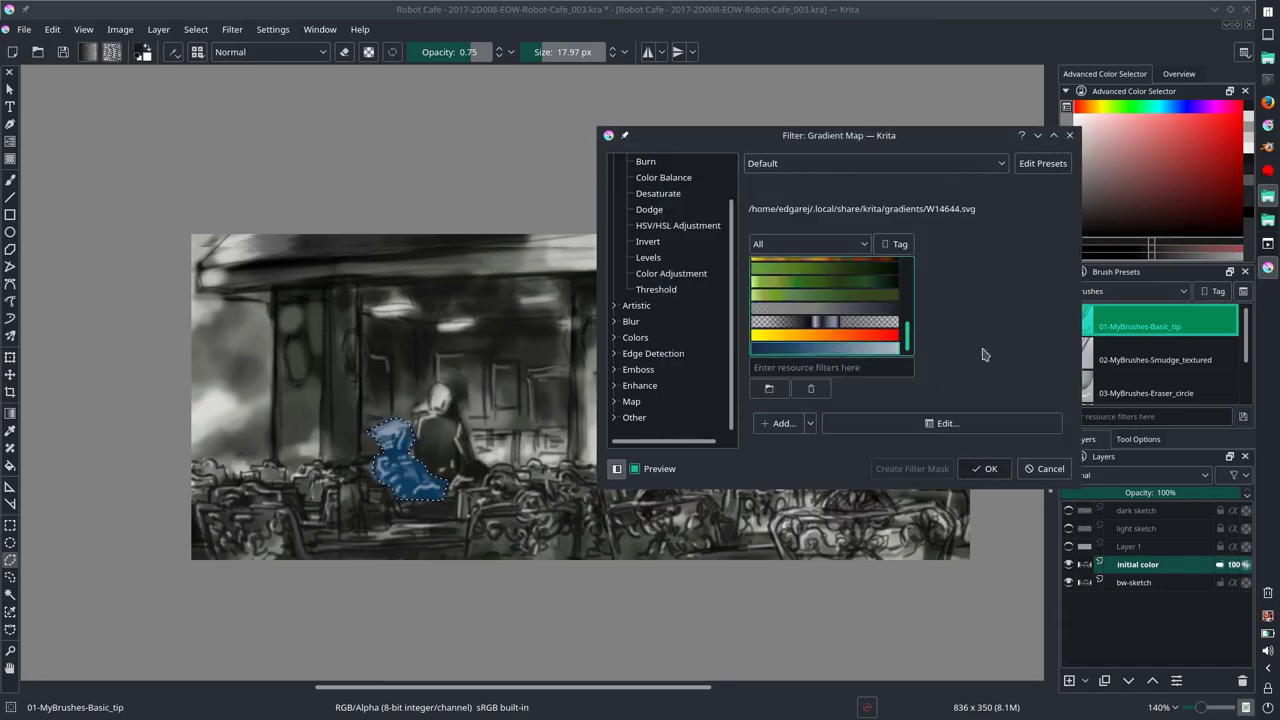
Step: Apply the gradient map, then reopen Gradient Map and try green and other gradients
left_click(985, 469)
left_click(232, 29)
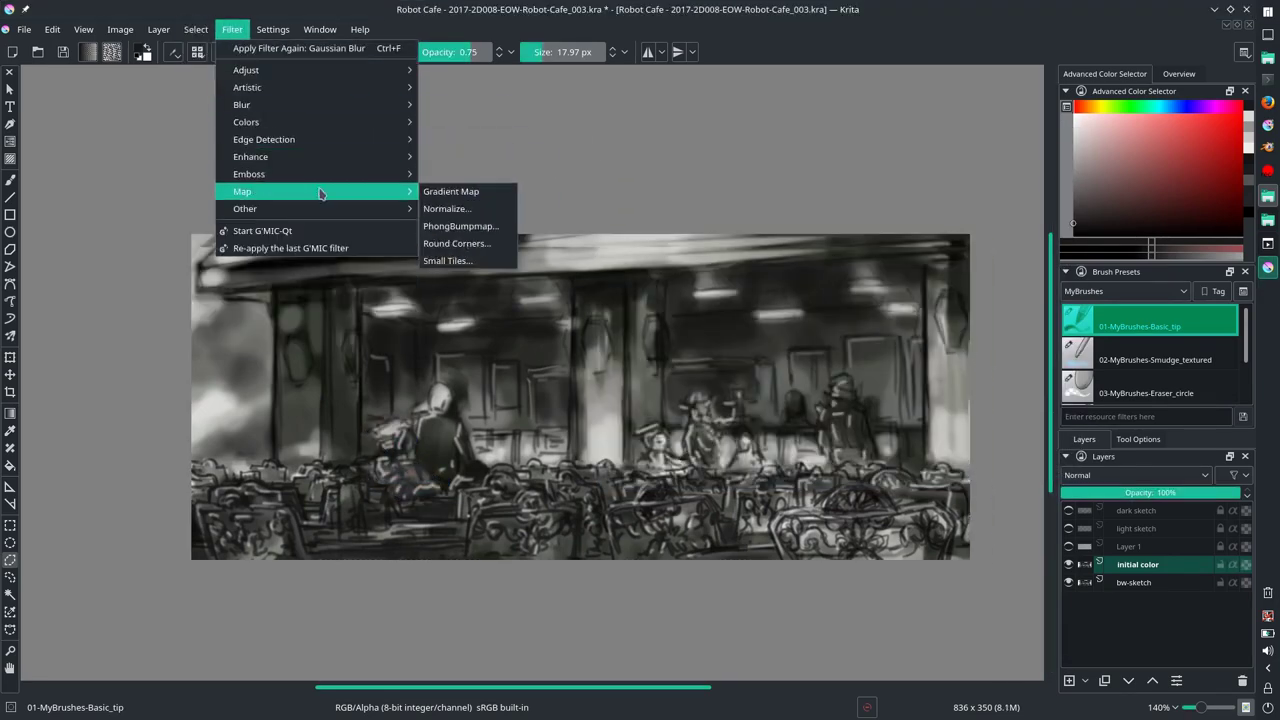
left_click(455, 189)
left_click(944, 260)
key("Escape")
left_click(232, 29)
left_click(455, 189)
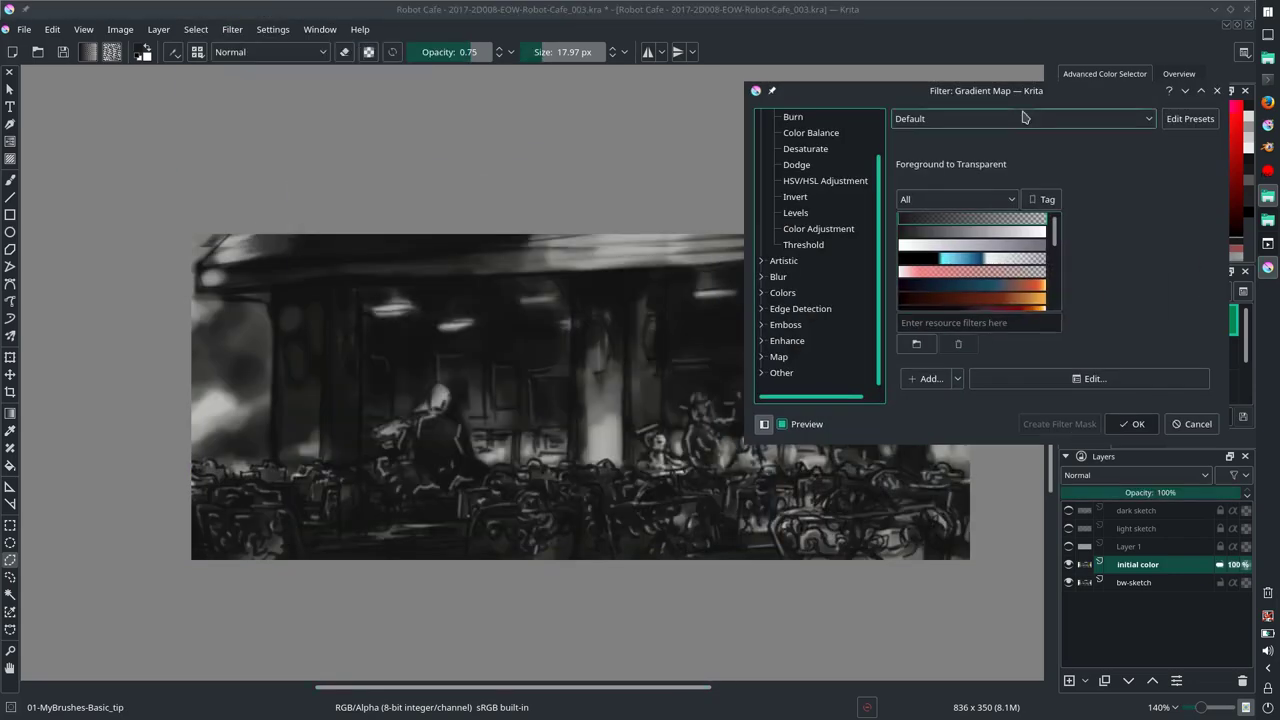
left_click(968, 305)
Step: Set the blue gradient's middle stop to brown and move it toward the dark end
double_click(968, 307)
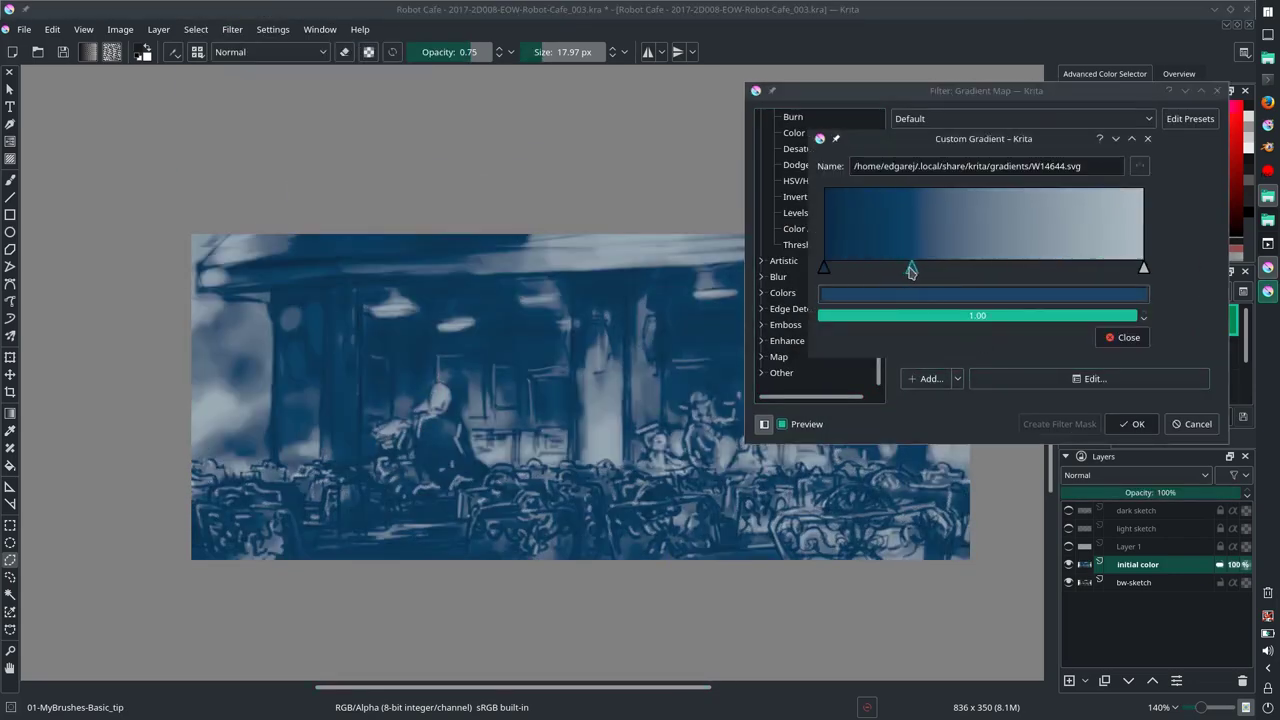
double_click(983, 294)
left_click(1051, 371)
left_click_drag(911, 270, 884, 271)
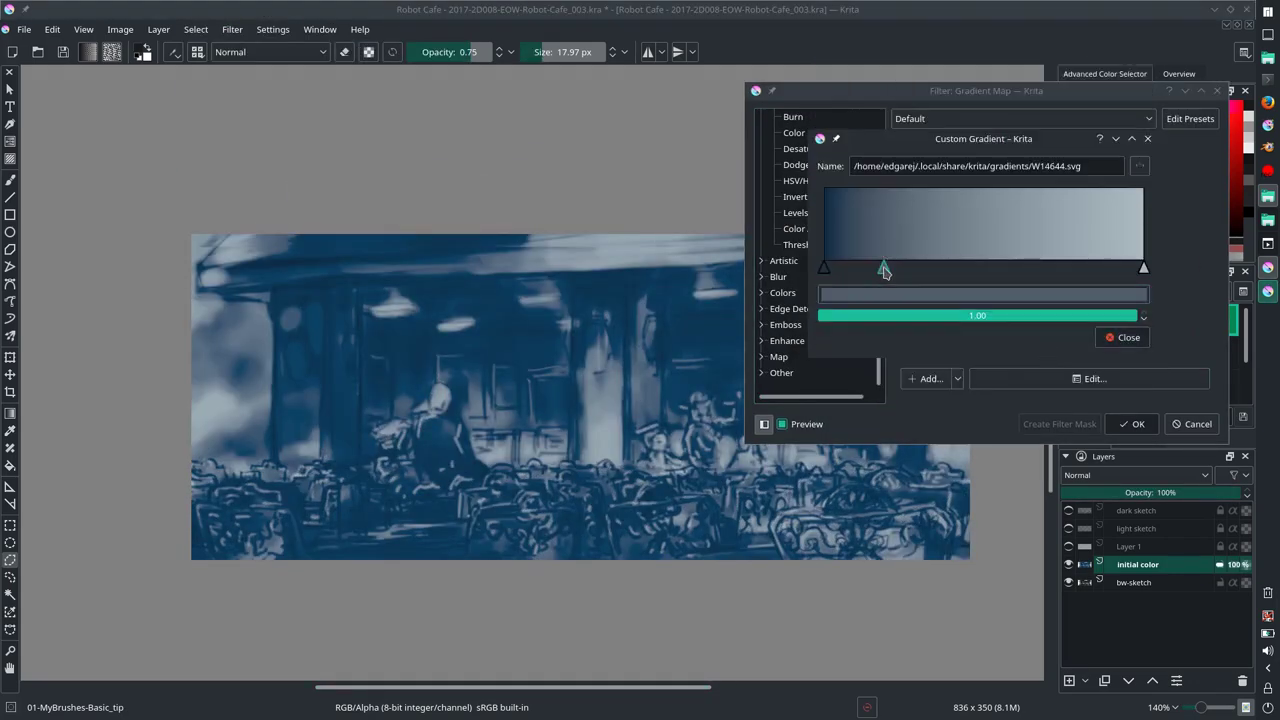
double_click(983, 294)
left_click(898, 138)
left_click(1057, 371)
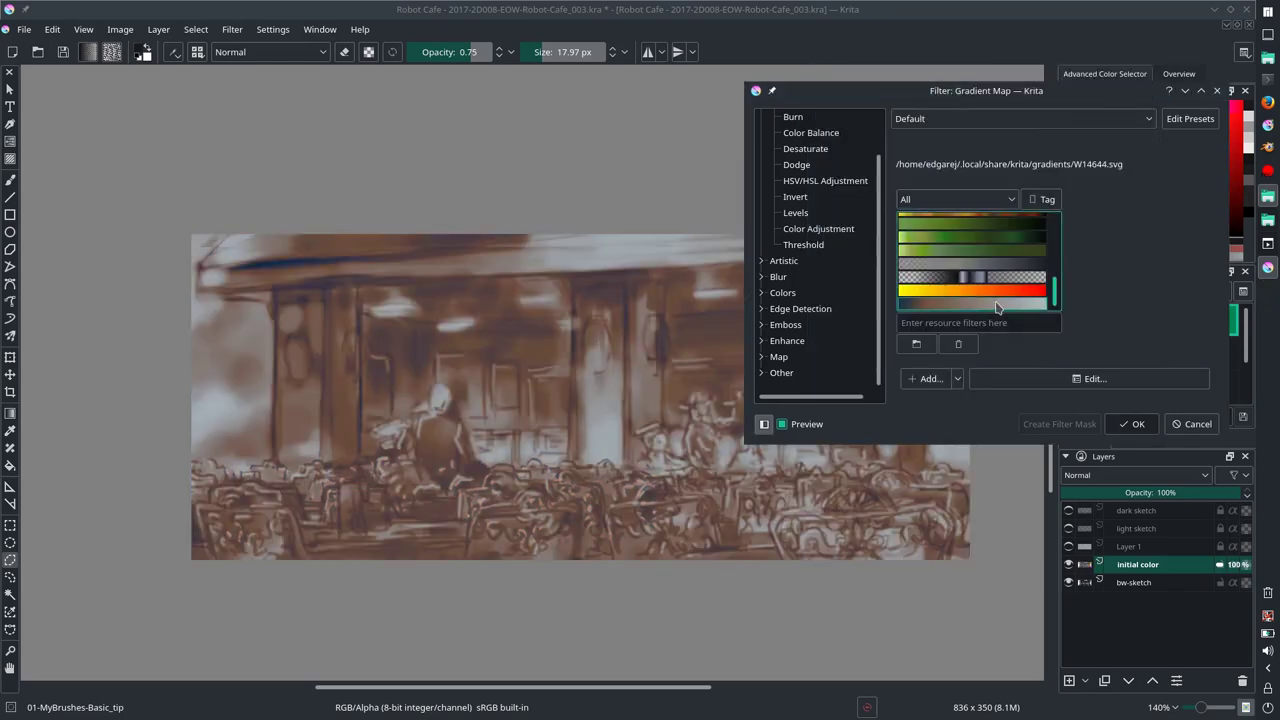
Step: Set a gradient stop colour to dark yellow
double_click(996, 307)
double_click(983, 294)
left_click(827, 90)
left_click(827, 100)
left_click(893, 148)
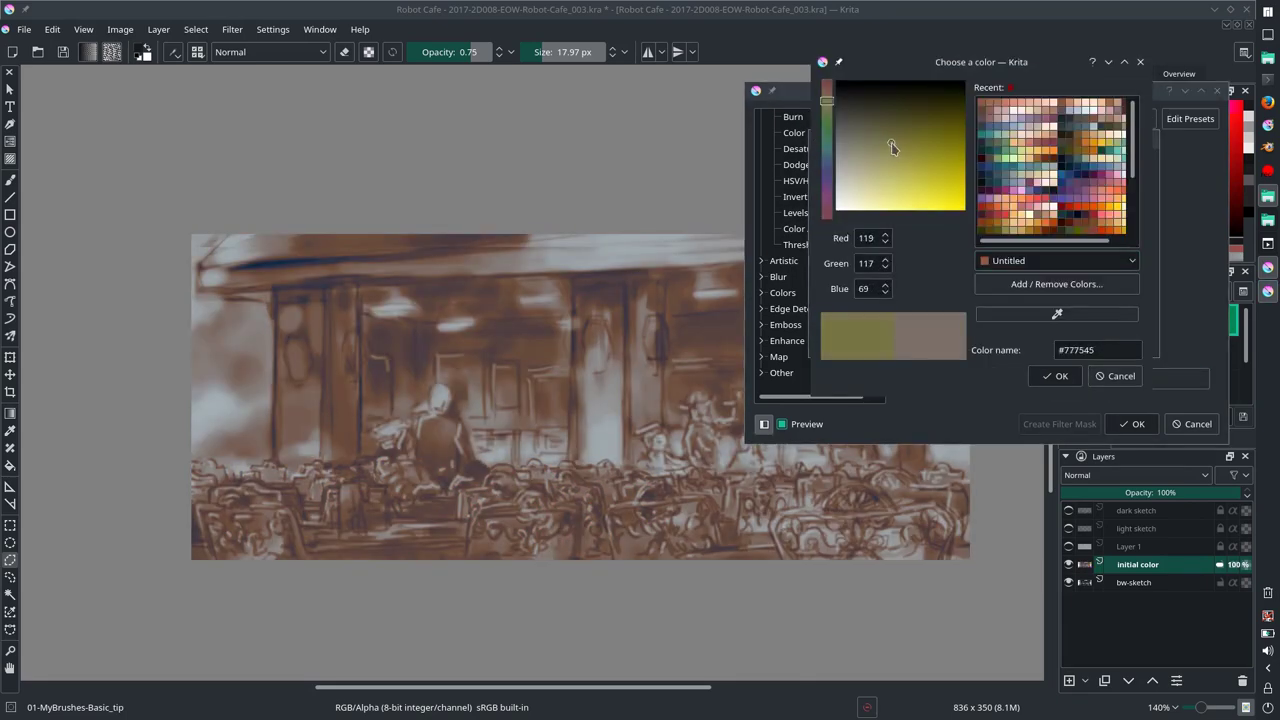
left_click(1057, 376)
double_click(983, 294)
left_click(827, 130)
Step: Choose the brown sepia preset gradient and apply the map to the sketch copy
left_click(1057, 376)
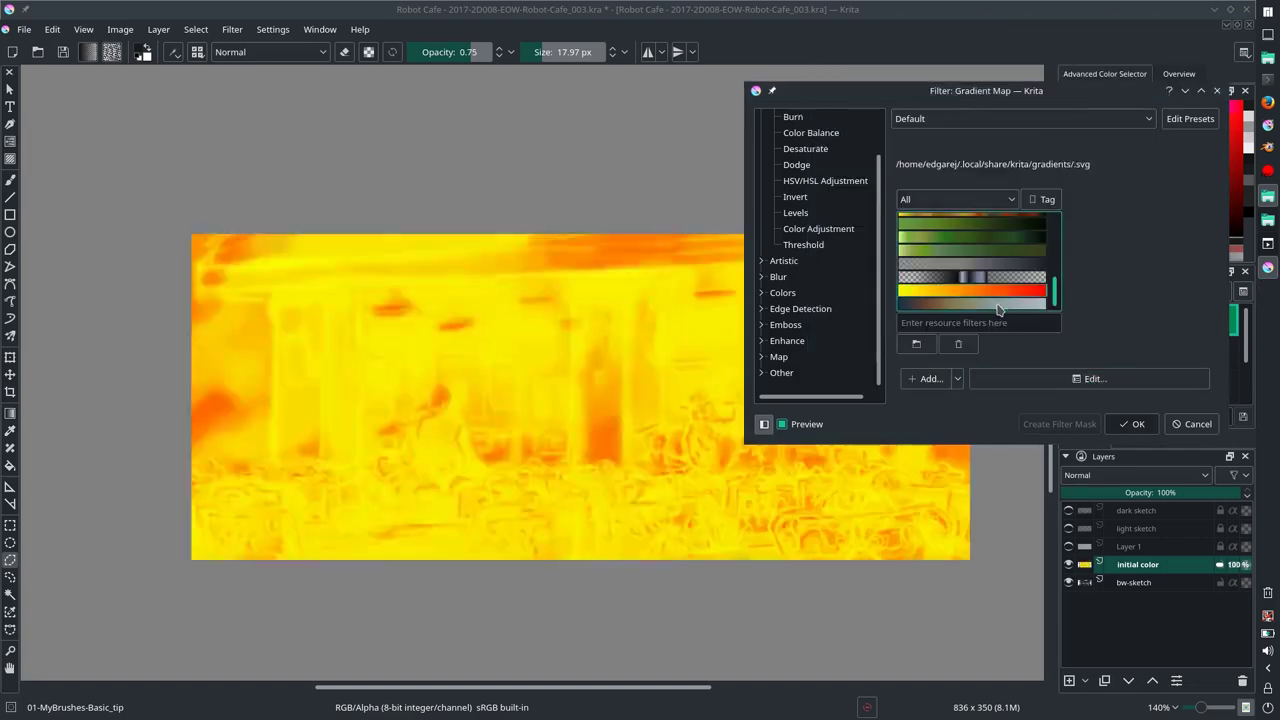
left_click(997, 307)
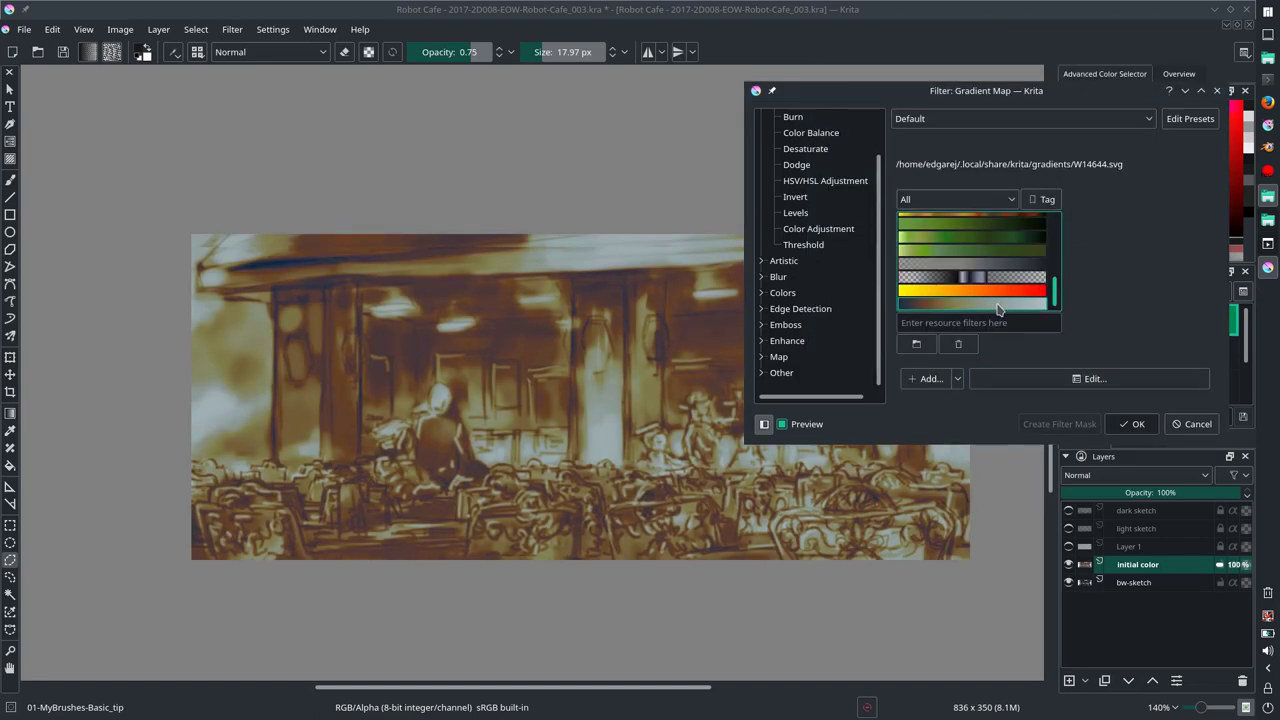
left_click(925, 379)
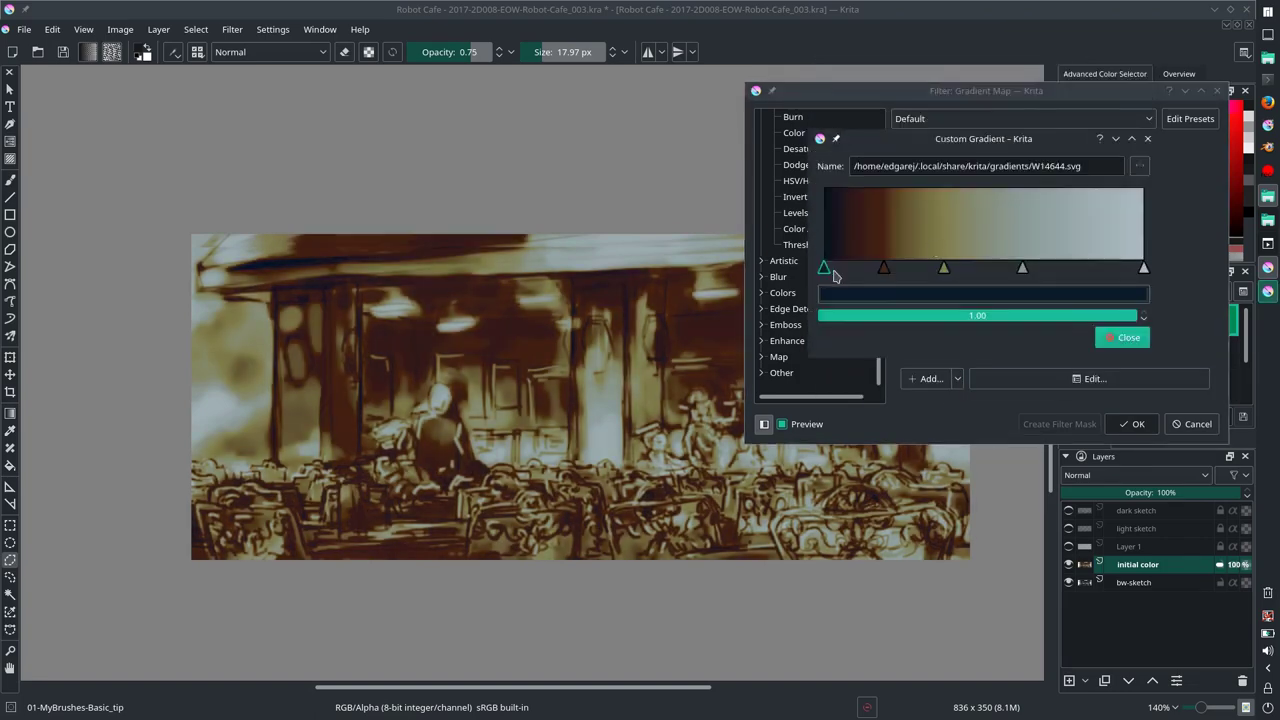
key("Escape")
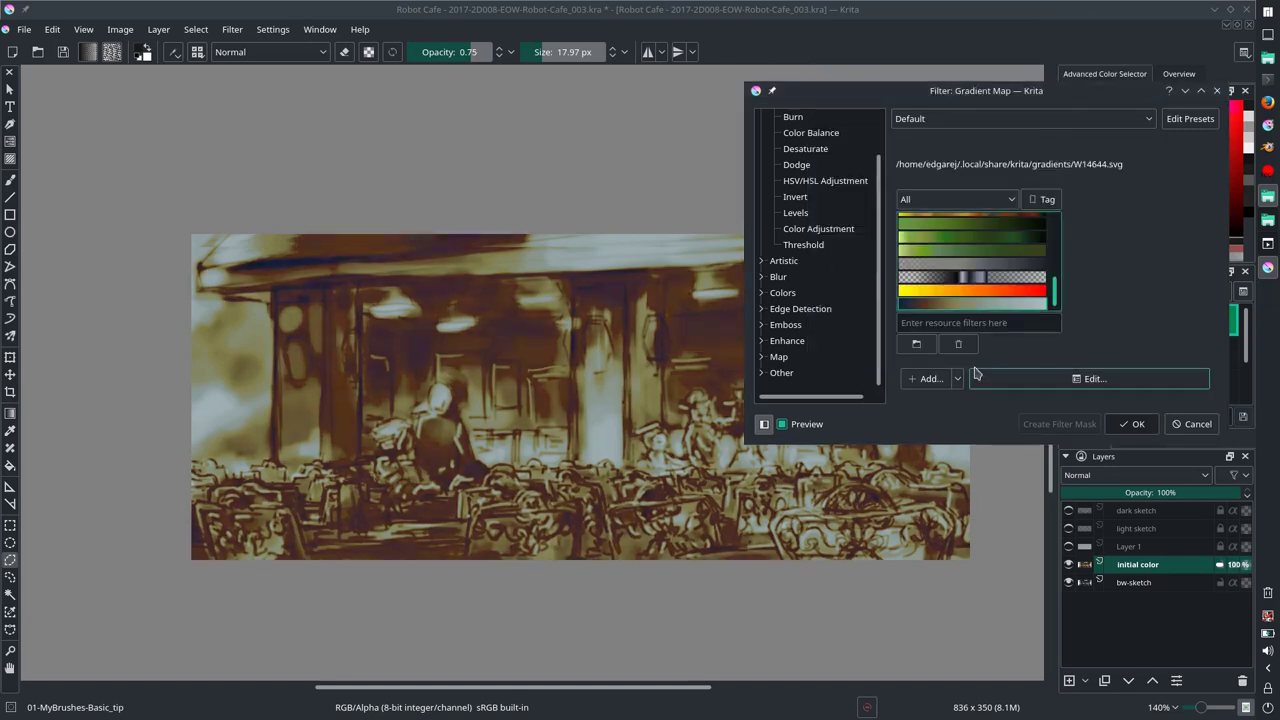
key("Escape")
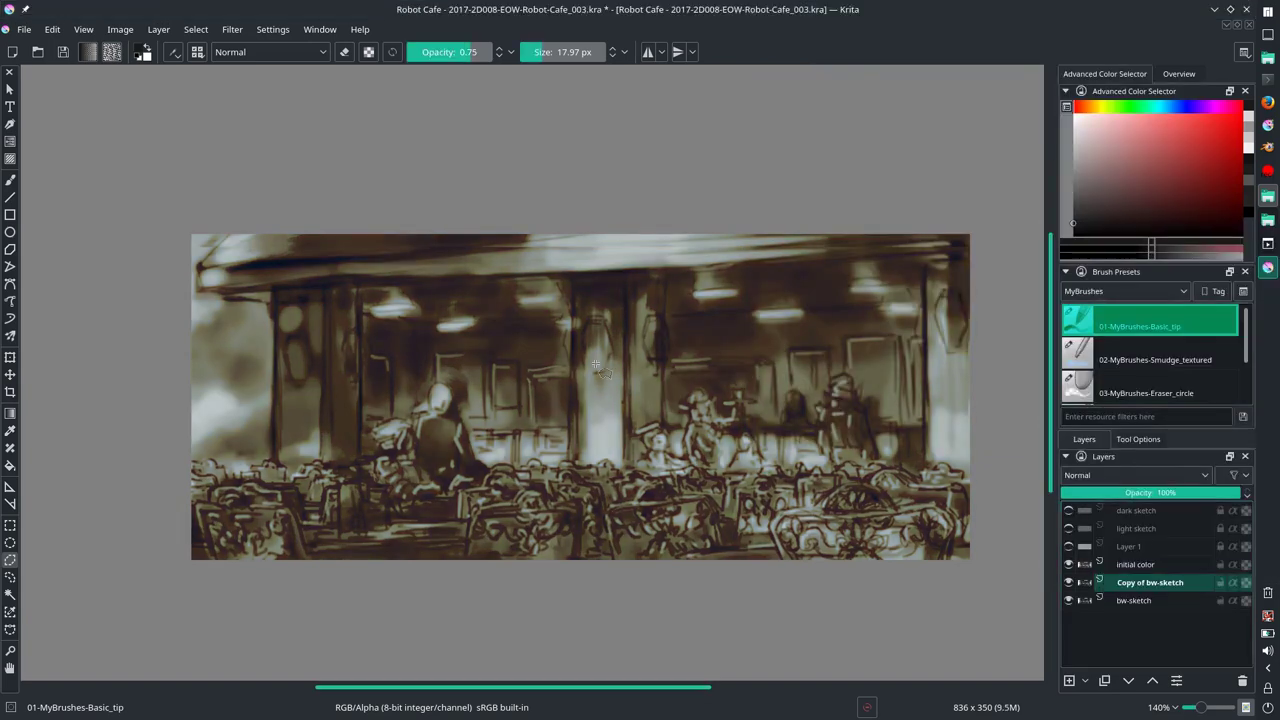
Step: Tint the café pink with the Color HSV brush, including the right edge and top awning
key("b")
left_click_drag(312, 300, 300, 465)
left_click_drag(585, 290, 597, 467)
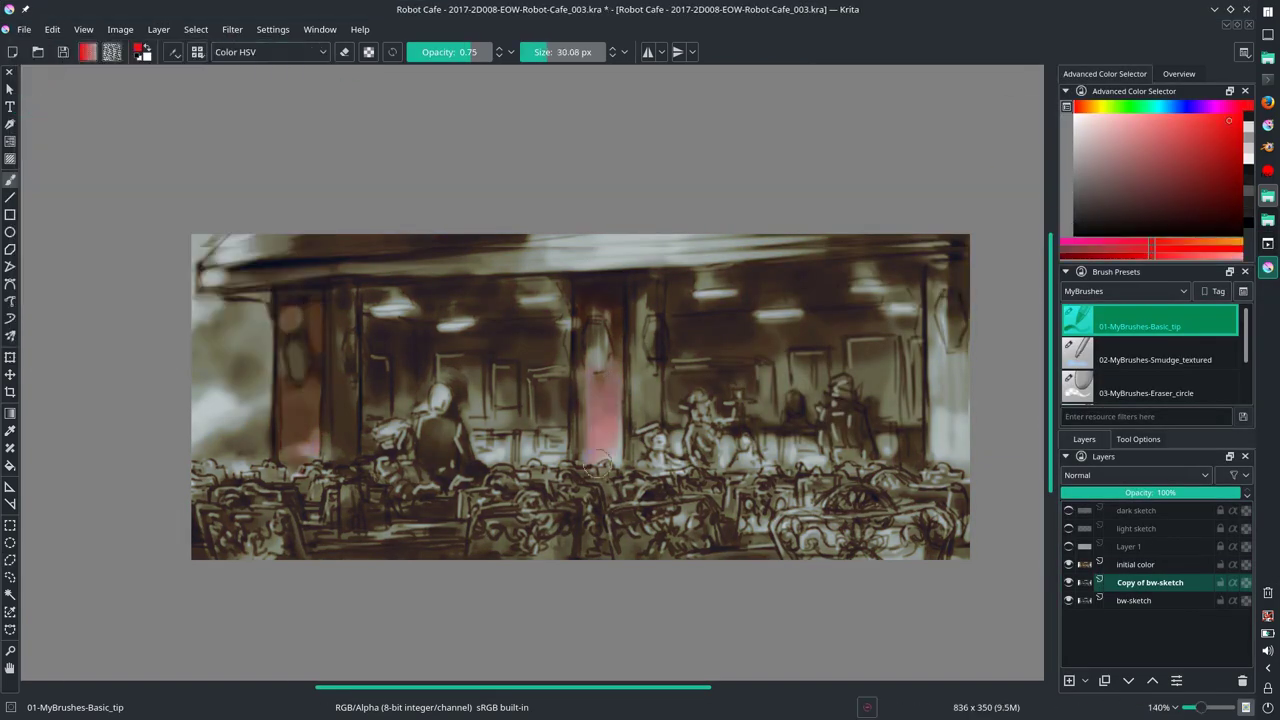
left_click_drag(940, 275, 945, 470)
left_click_drag(260, 240, 270, 285)
left_click_drag(545, 238, 548, 270)
left_click_drag(655, 238, 660, 260)
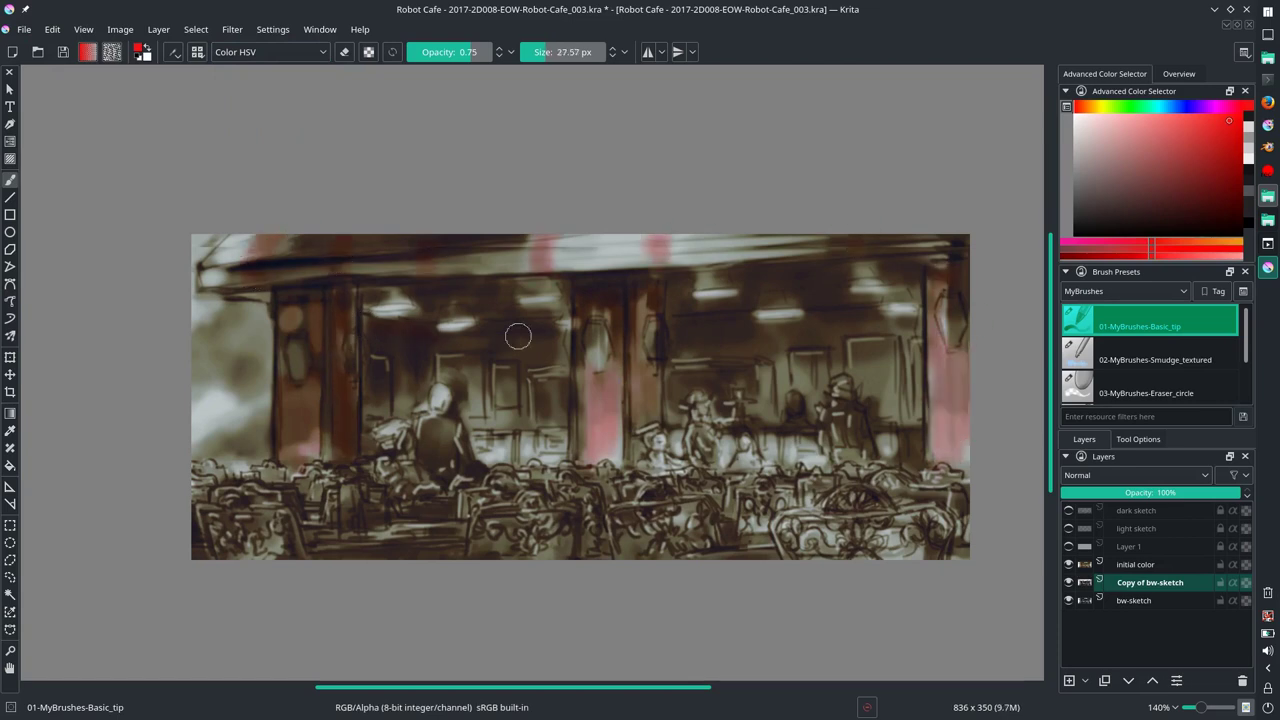
Step: Pick orange and green colours and tint the café figures green and cyan
left_click(1090, 105)
left_click(1205, 121)
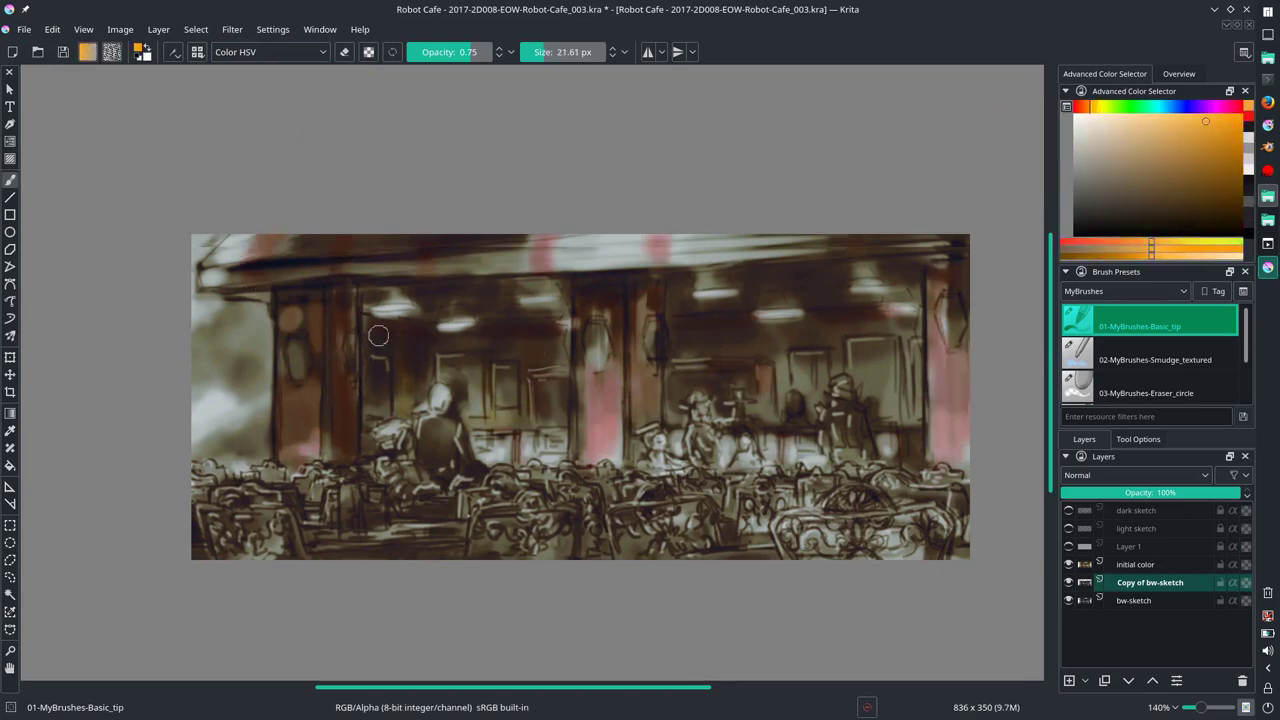
left_click(1180, 105)
left_click_drag(392, 425, 405, 445)
left_click(1118, 105)
left_click(1232, 124)
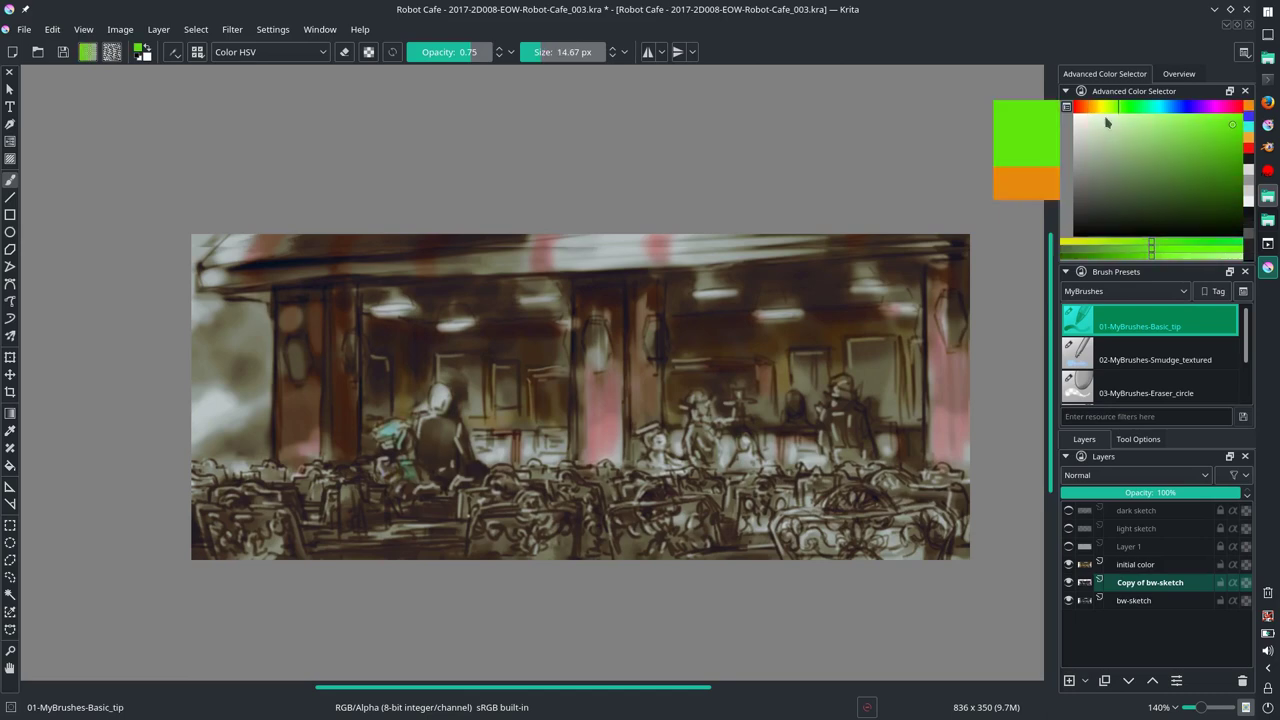
left_click_drag(655, 438, 660, 465)
left_click_drag(838, 385, 842, 435)
Step: Switch to the Splat_texture_2 brush and toggle the initial color layer to compare
scroll(803, 342, "down", 3)
scroll(1125, 291, "up", 1)
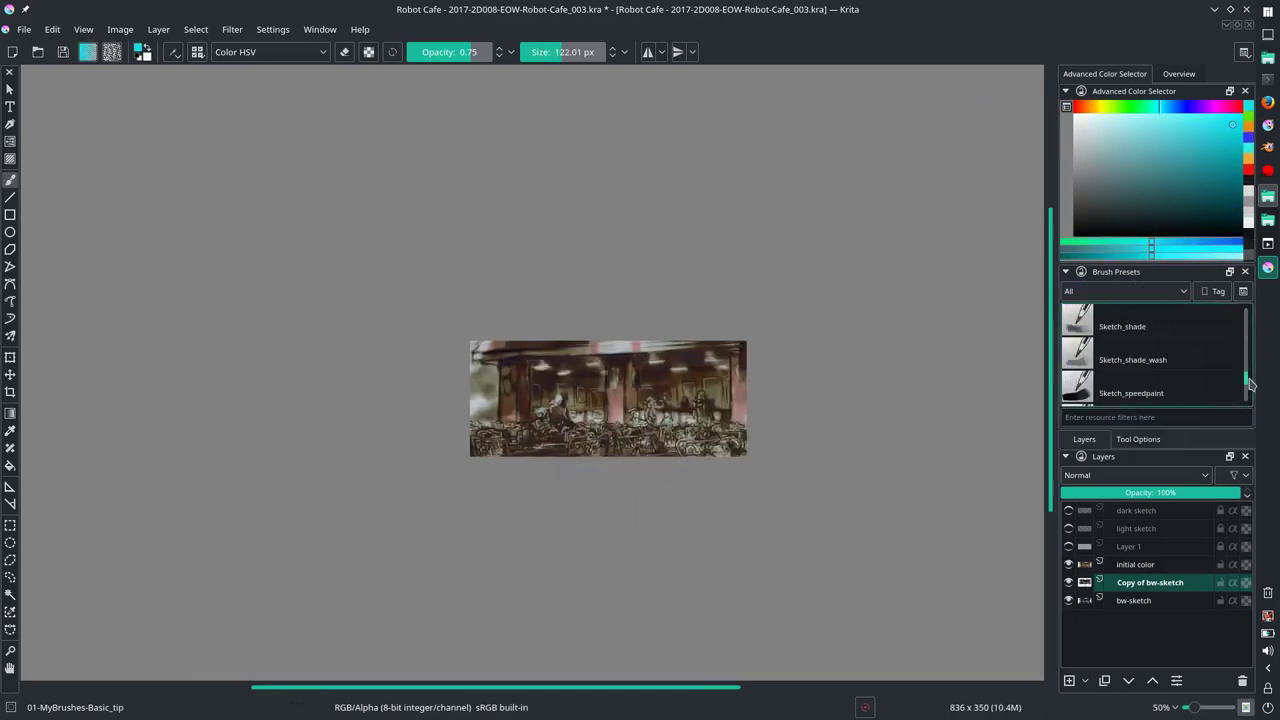
left_click(1150, 385)
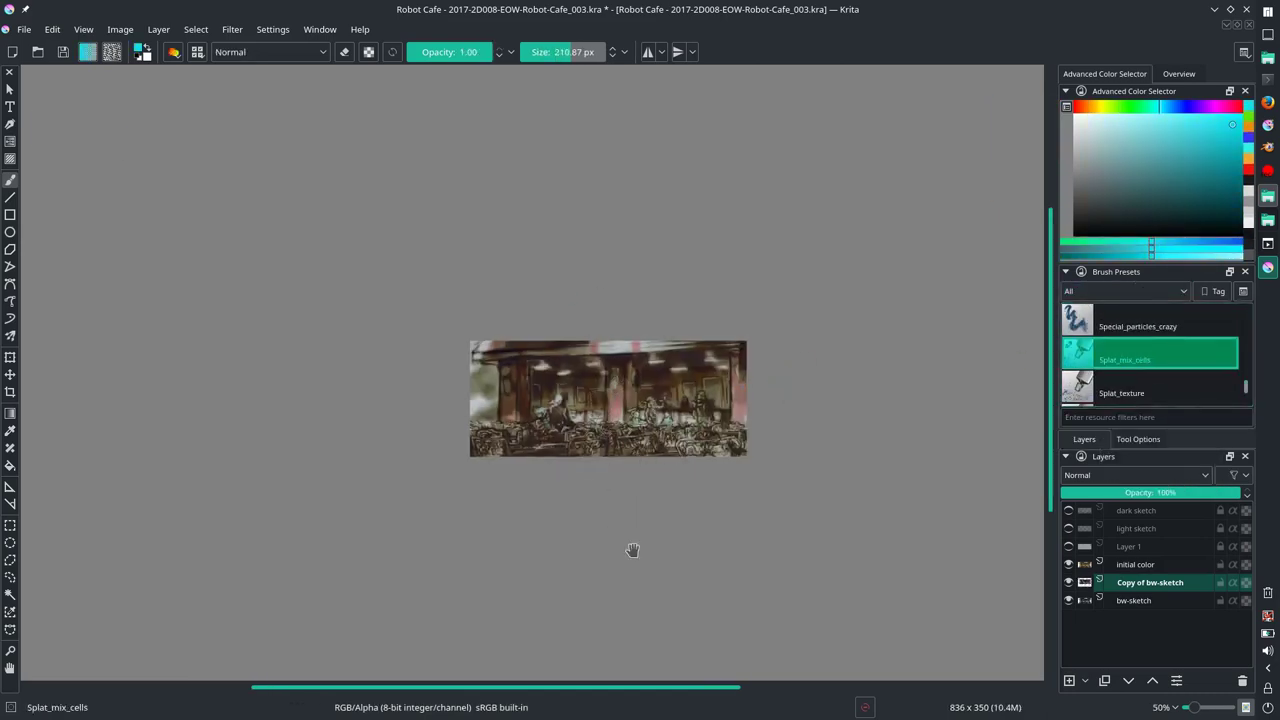
scroll(632, 550, "up", 3)
key("period")
key("period")
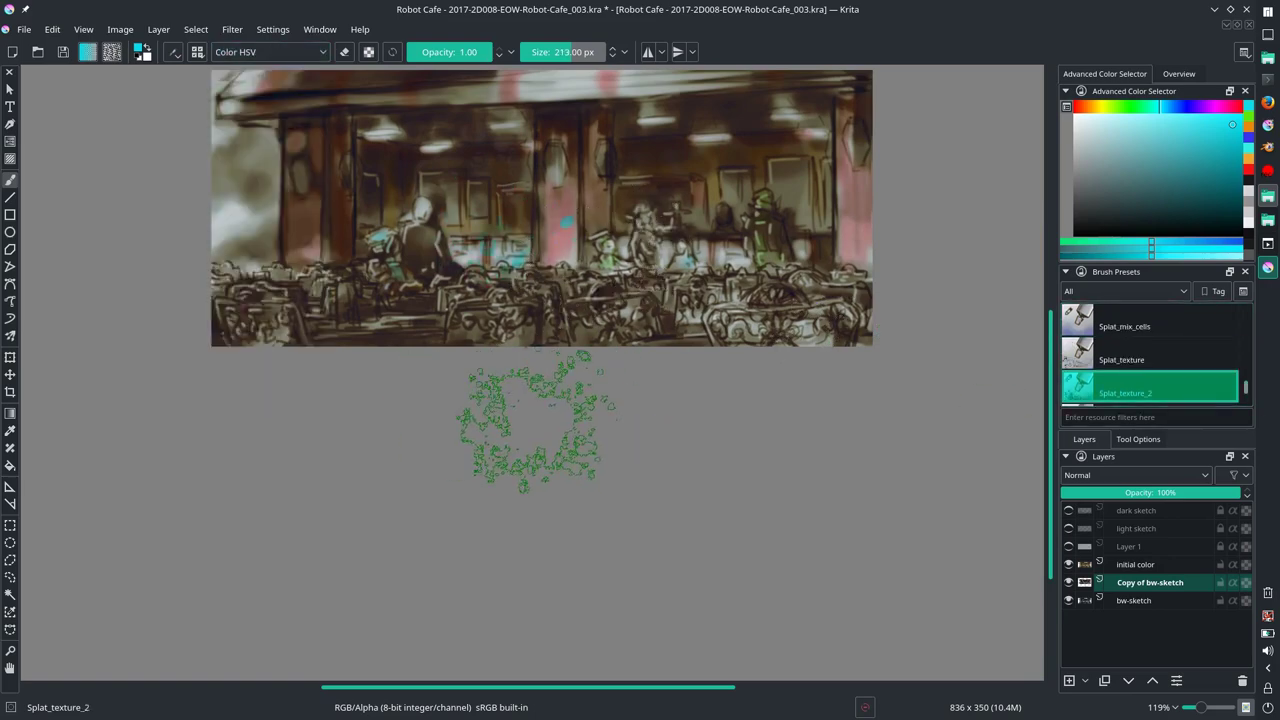
scroll(600, 457, "down", 3)
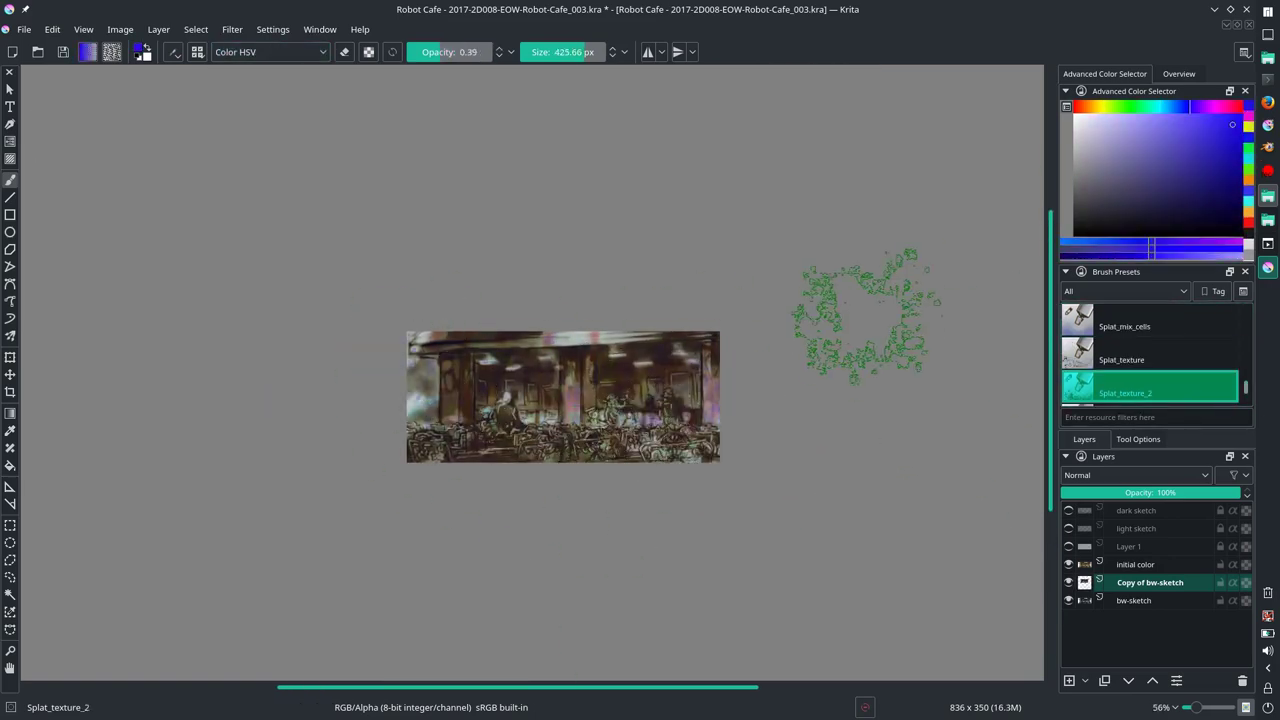
left_click(1068, 565)
left_click(1068, 565)
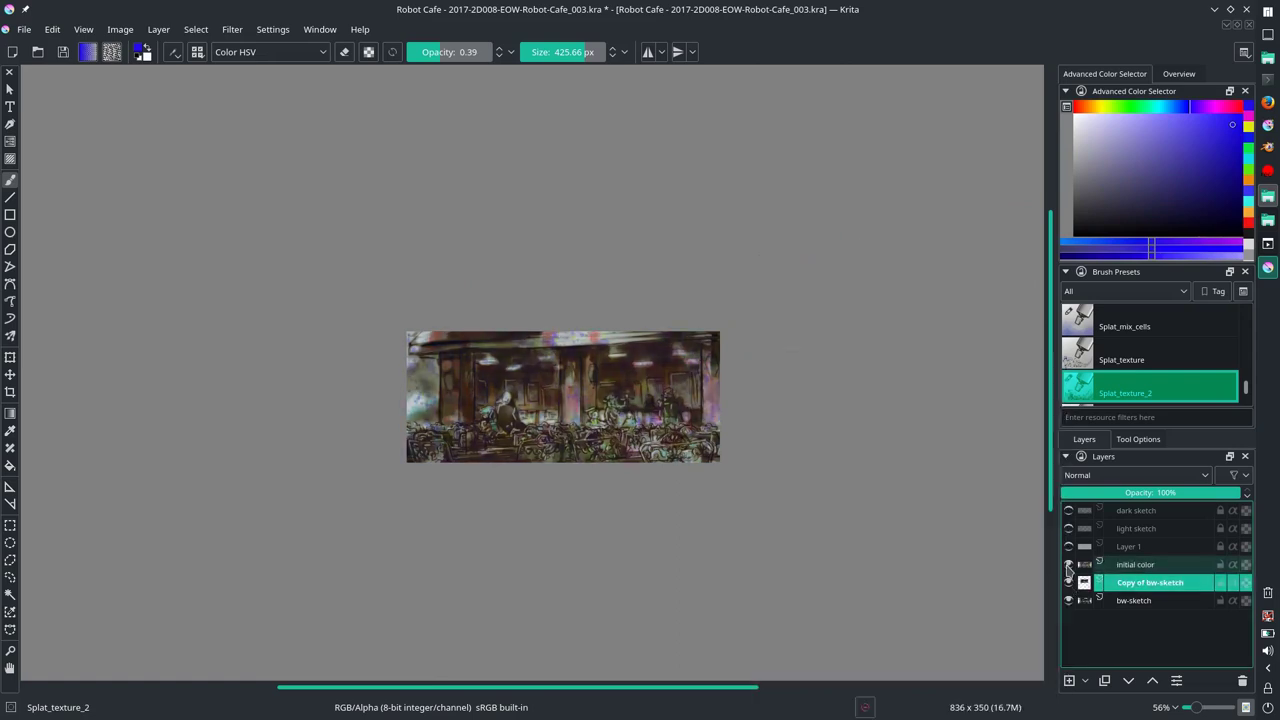
Step: Move the sketch copy above initial color, add Layer 9, and paint tan along the left edge
key("ctrl+Page_Up")
left_click_drag(1200, 493, 1183, 500)
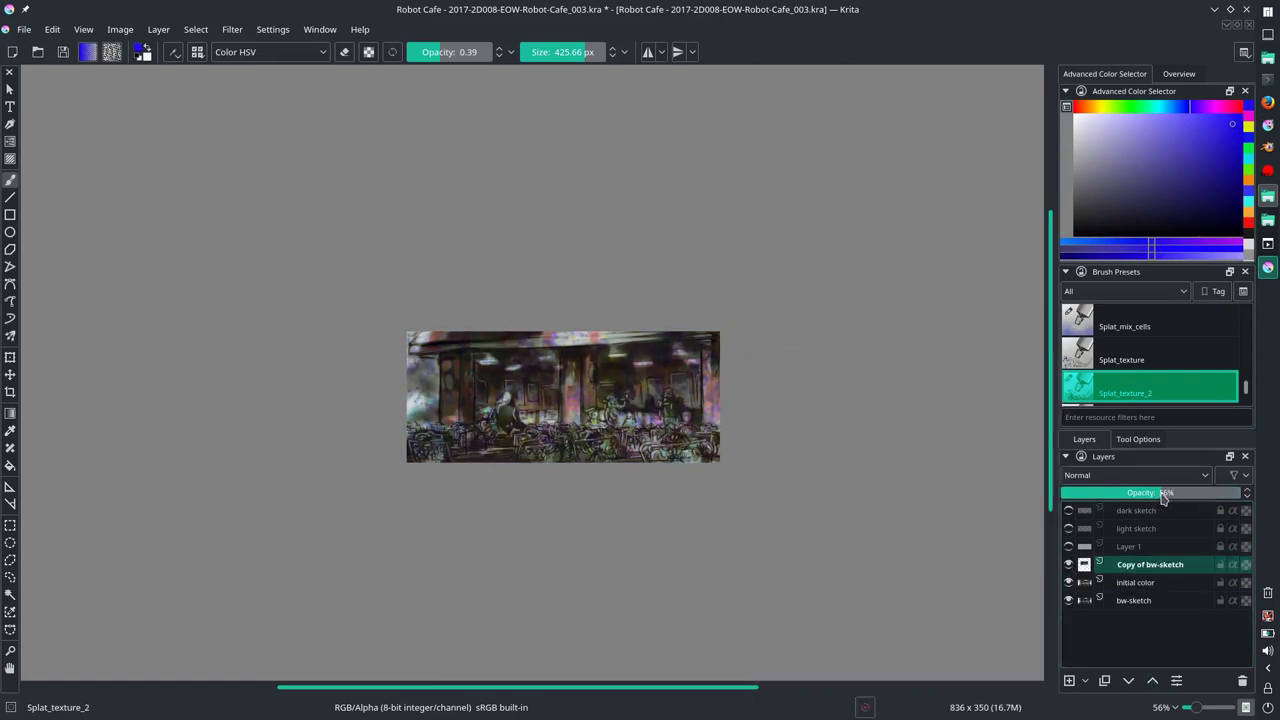
key("Insert")
key("slash")
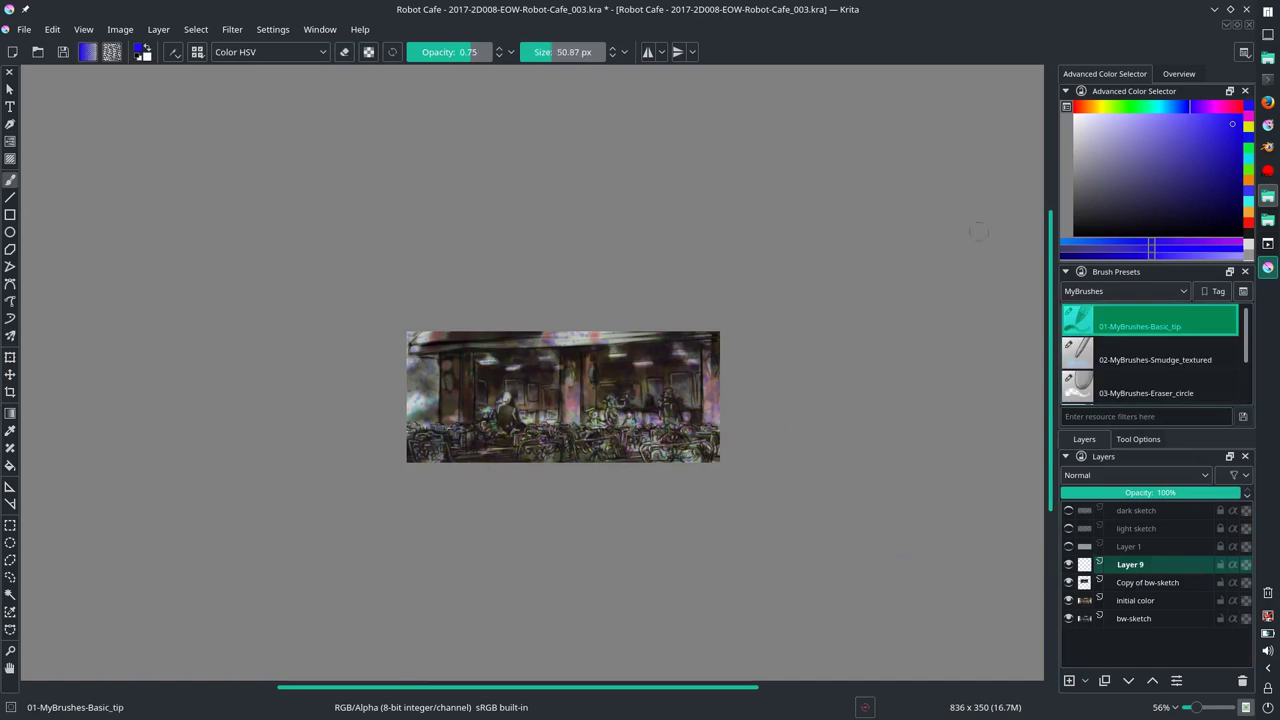
left_click_drag(416, 350, 416, 450)
Step: Set Layer 9 to Color HSV and tint the middle of the image reddish
key("alt+shift+n")
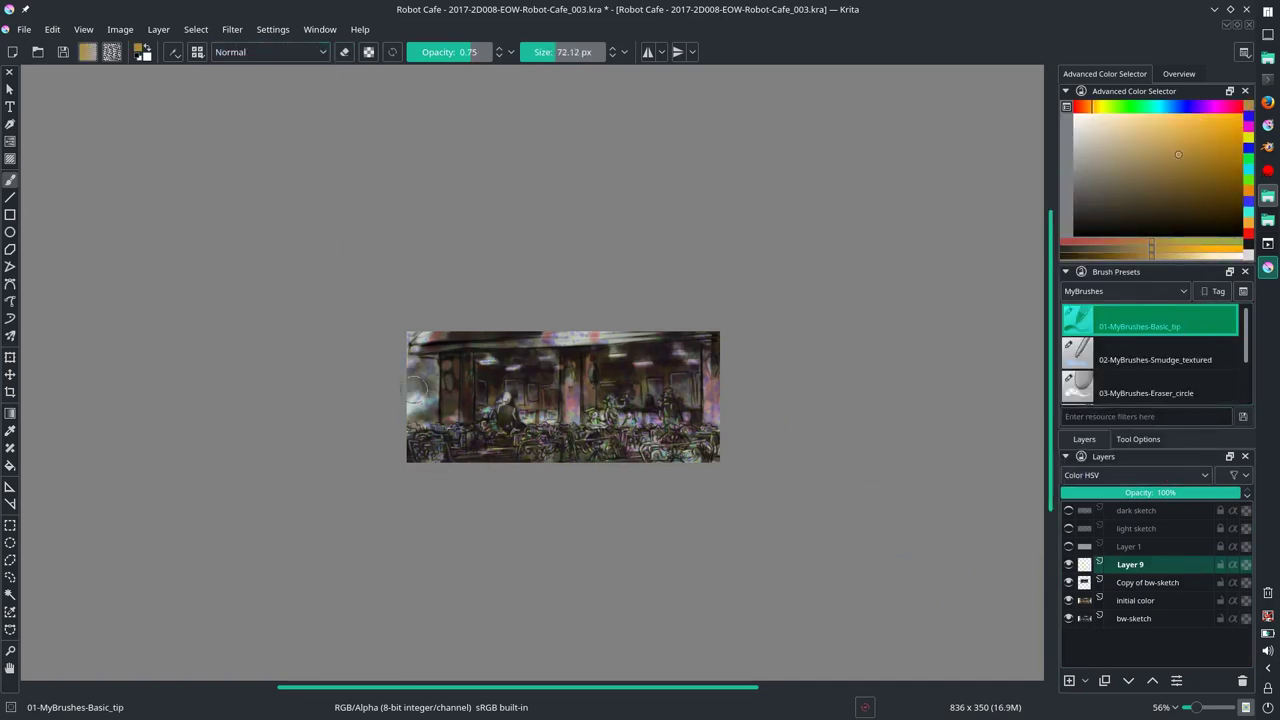
left_click(540, 393, "ctrl")
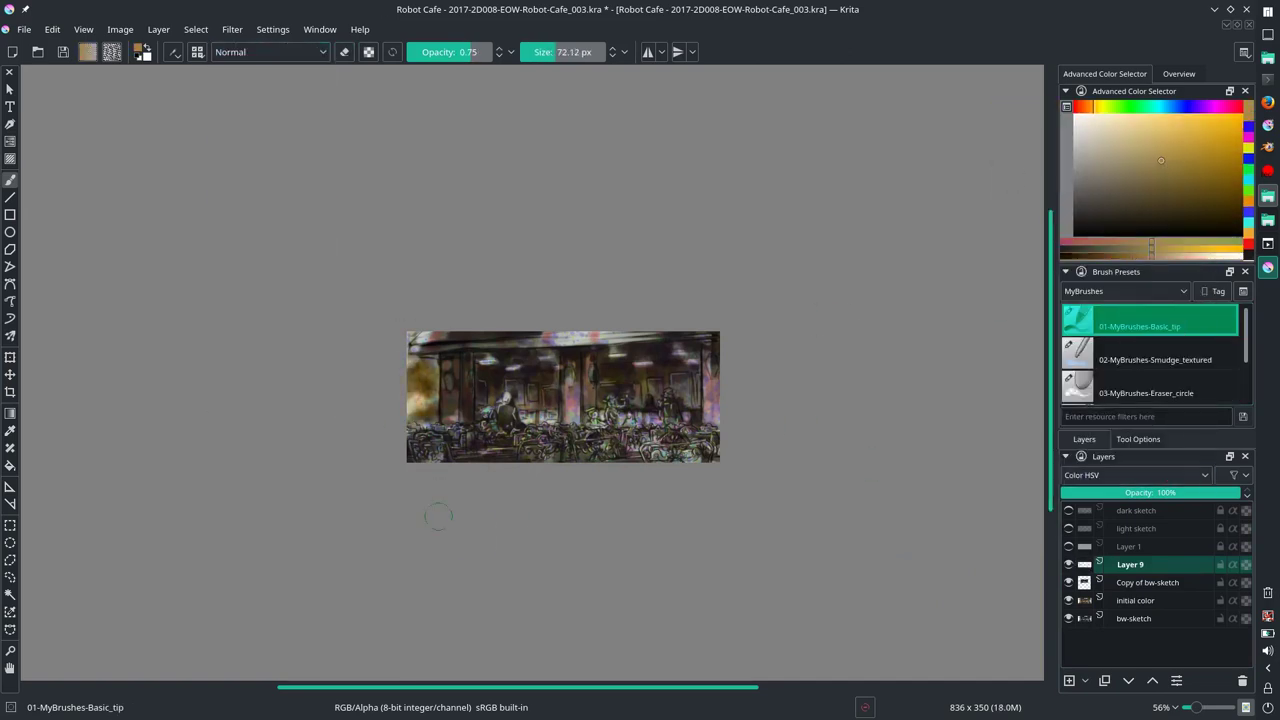
left_click(470, 395, "ctrl")
left_click_drag(455, 395, 580, 380)
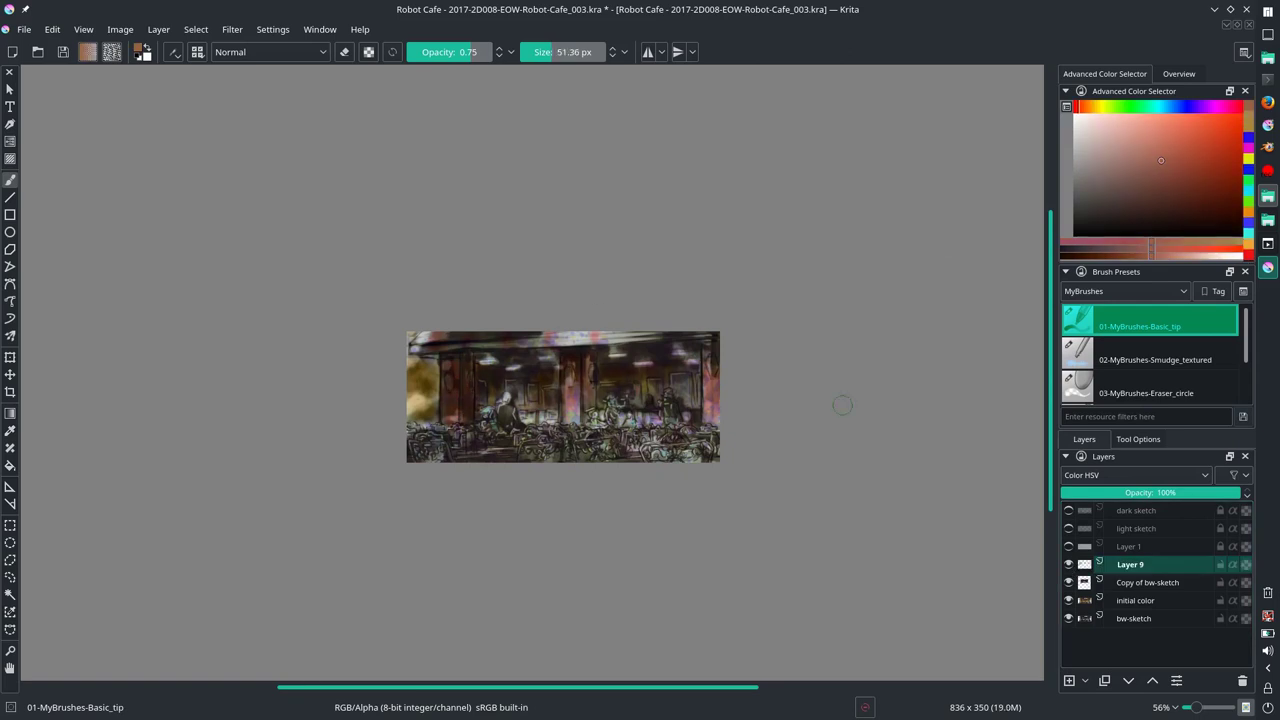
Step: Compare layer visibility, then merge the colour layers into a single initial color layer
left_click(1068, 564)
left_click(1150, 582)
left_click(1068, 618)
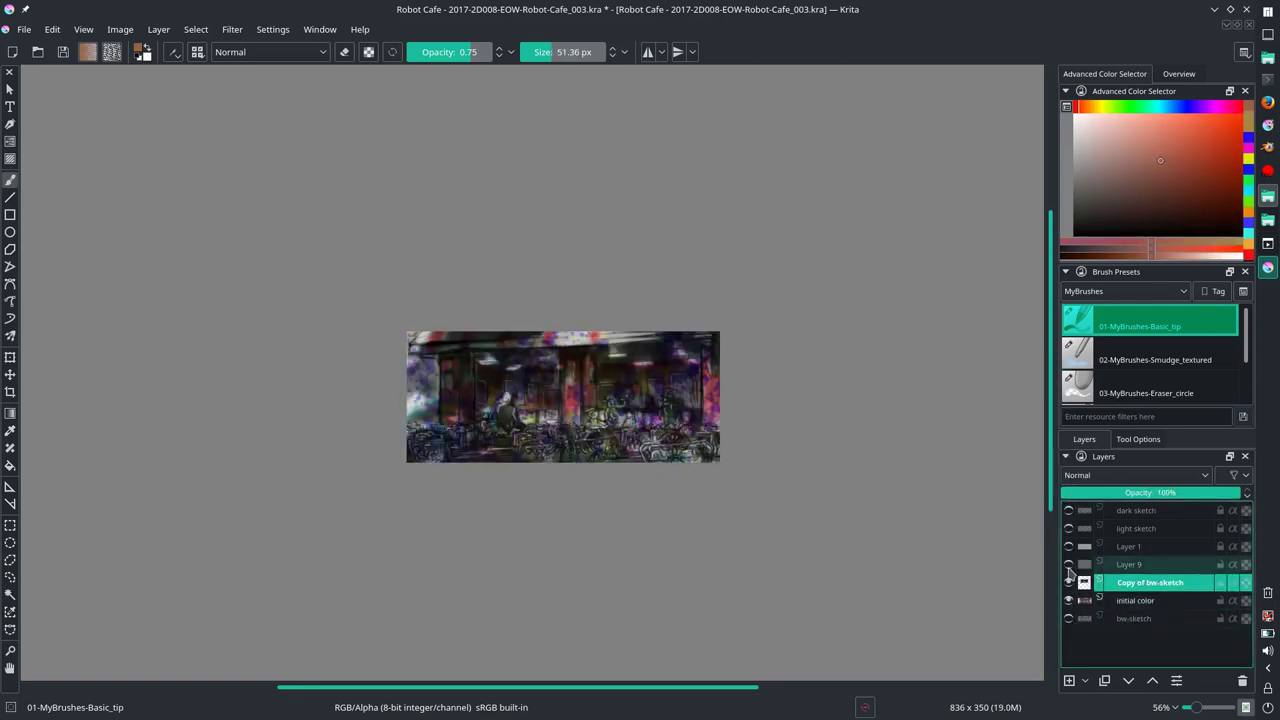
left_click(1068, 566)
right_click(1133, 618)
left_click(1114, 391)
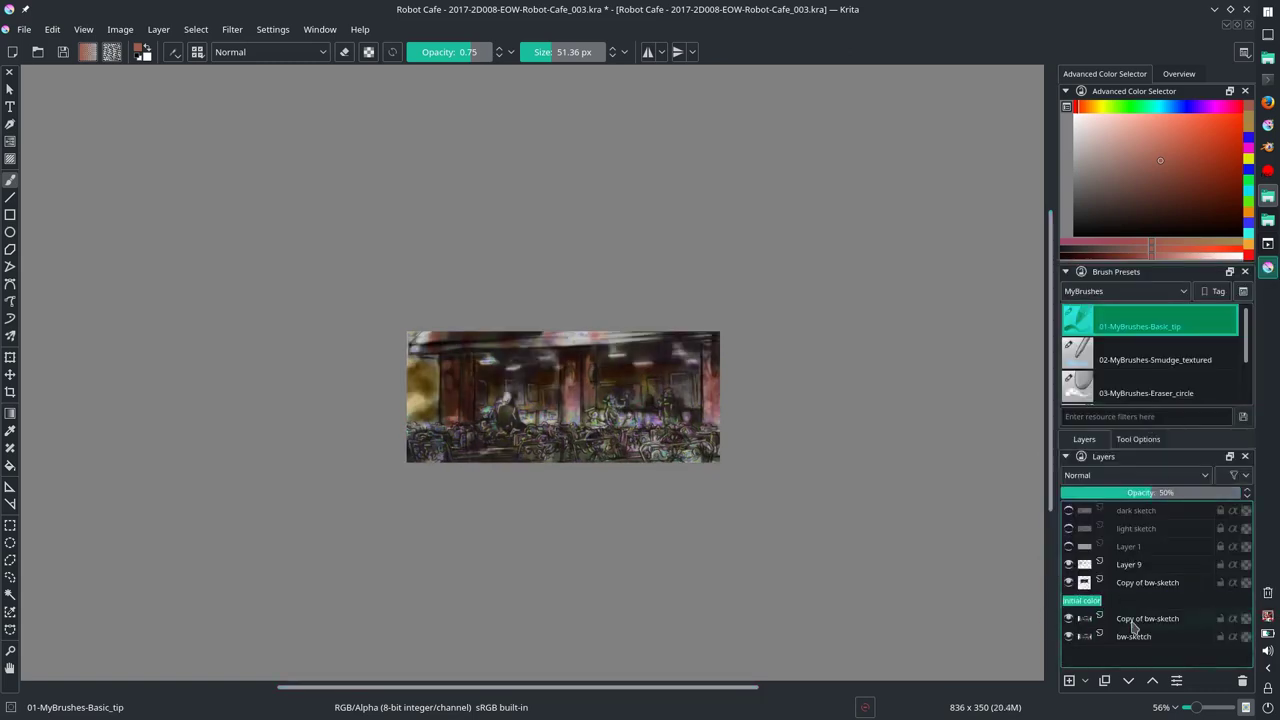
key("Return")
key("ctrl+e")
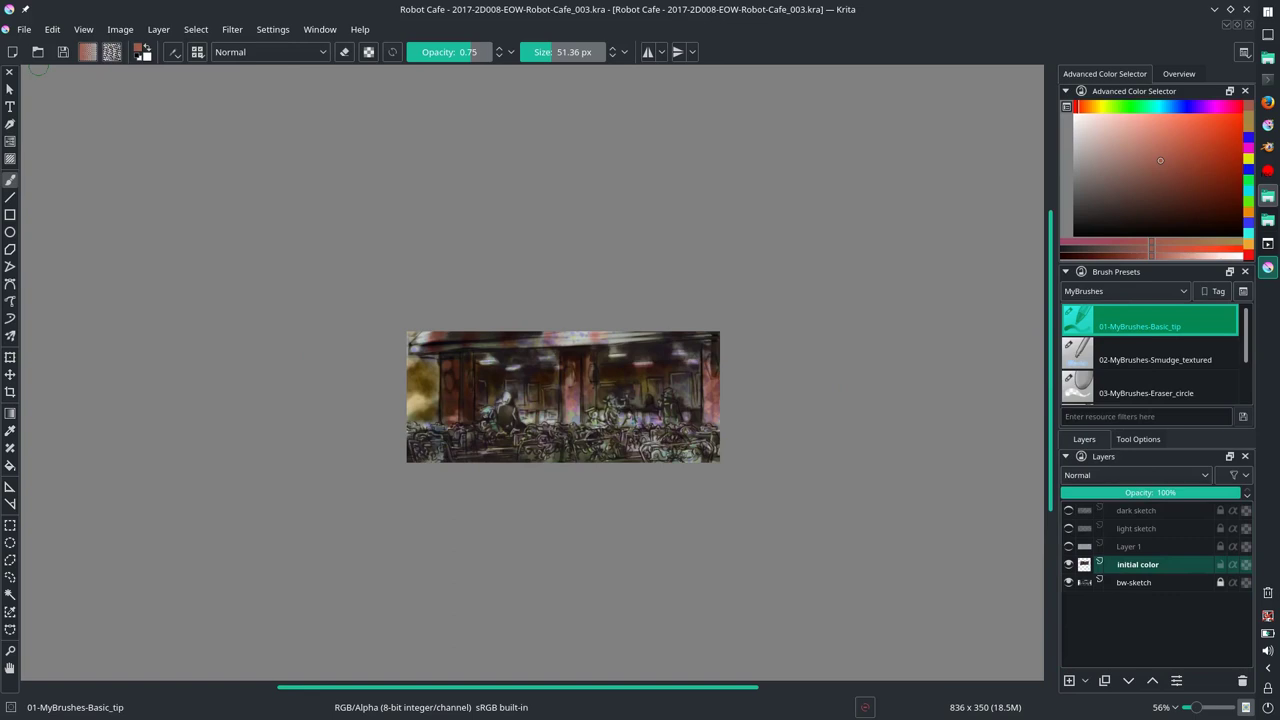
Step: Brighten the café chairs with an orange-brown brush in Color Dodge mode
scroll(605, 451, "up", 5)
left_click(268, 52)
left_click(268, 174)
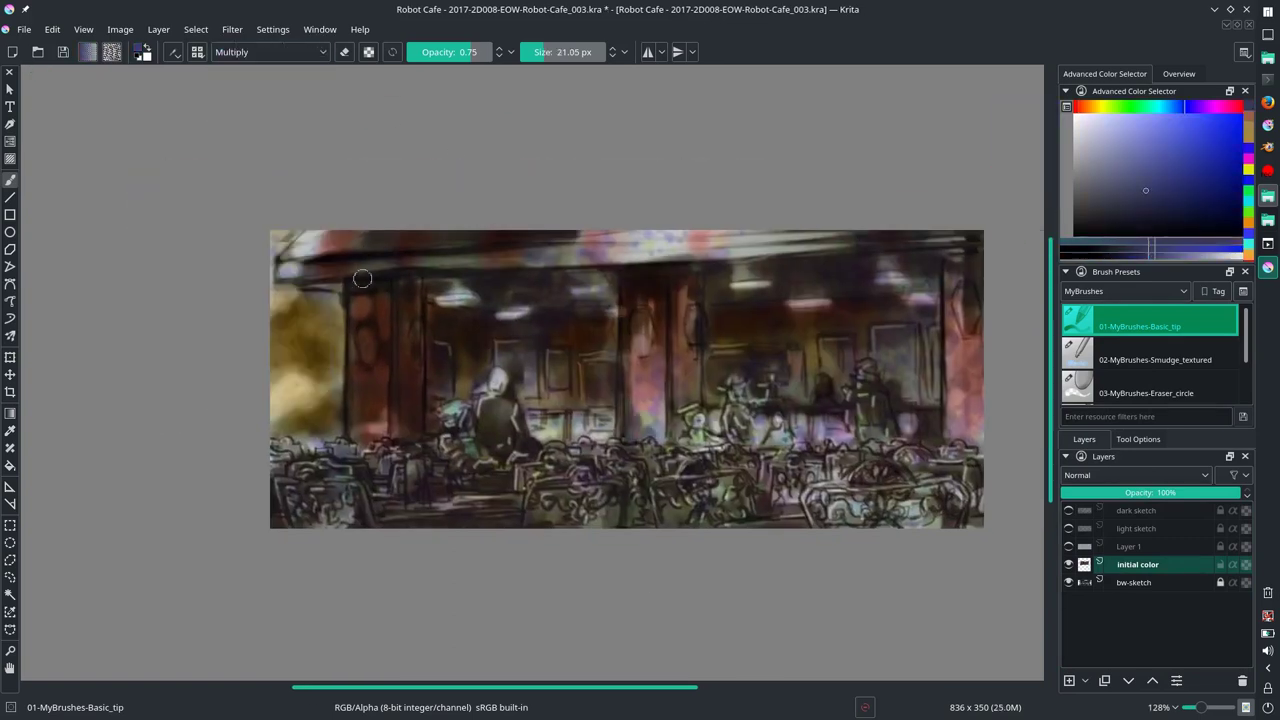
left_click_drag(1080, 231, 1167, 161)
key("alt+shift+d")
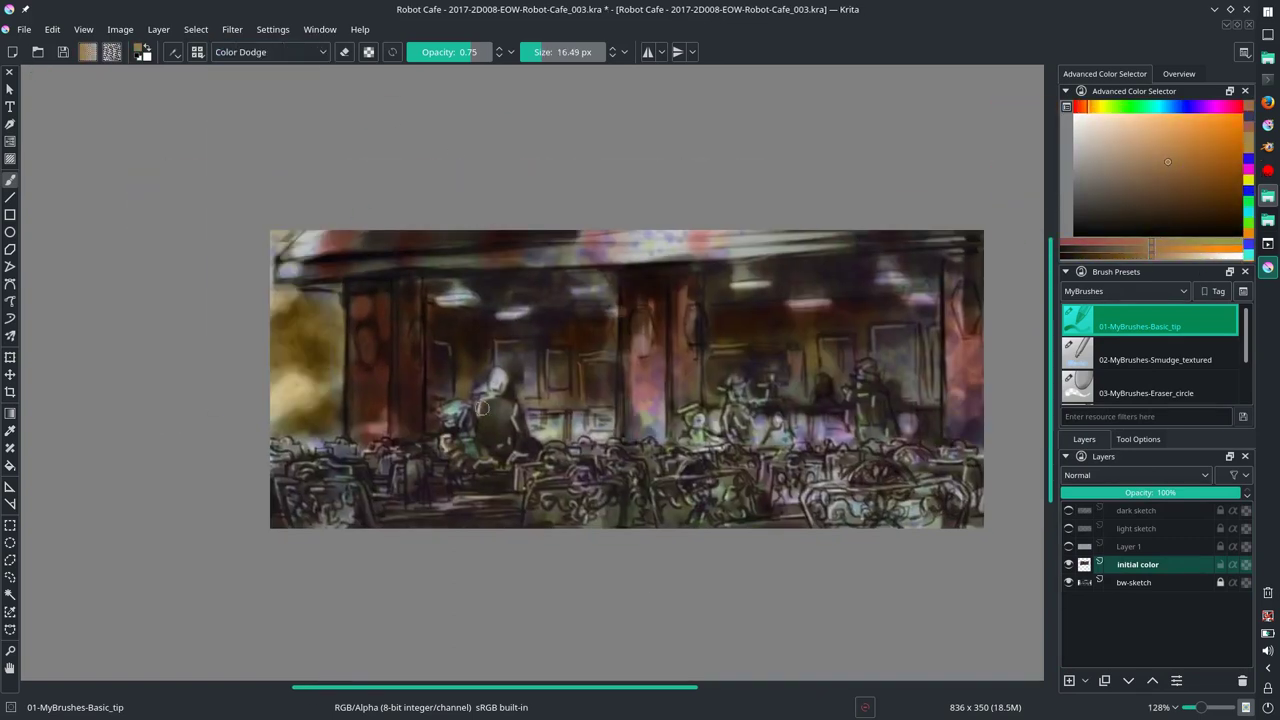
left_click_drag(416, 461, 342, 470)
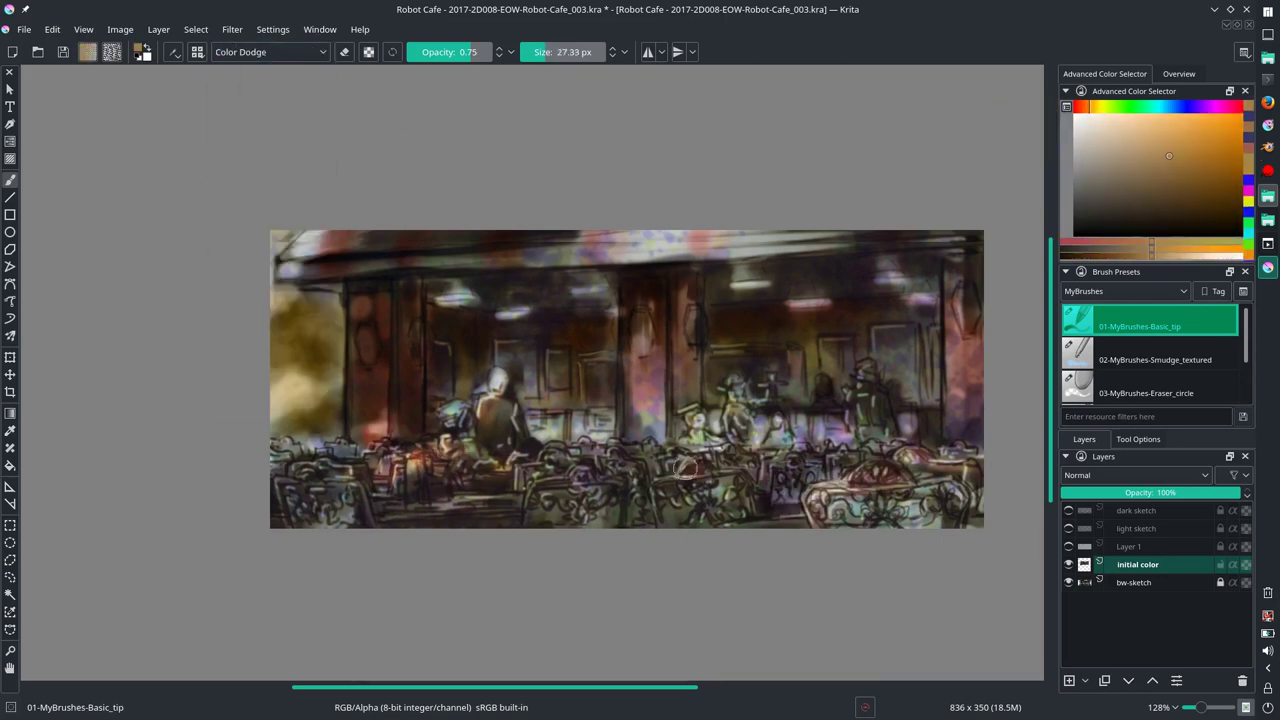
left_click_drag(860, 492, 737, 452)
Step: Darken the café's lower left with dark blue in Multiply mode, then return to Color Dodge
left_click(737, 452, "ctrl")
key("slash")
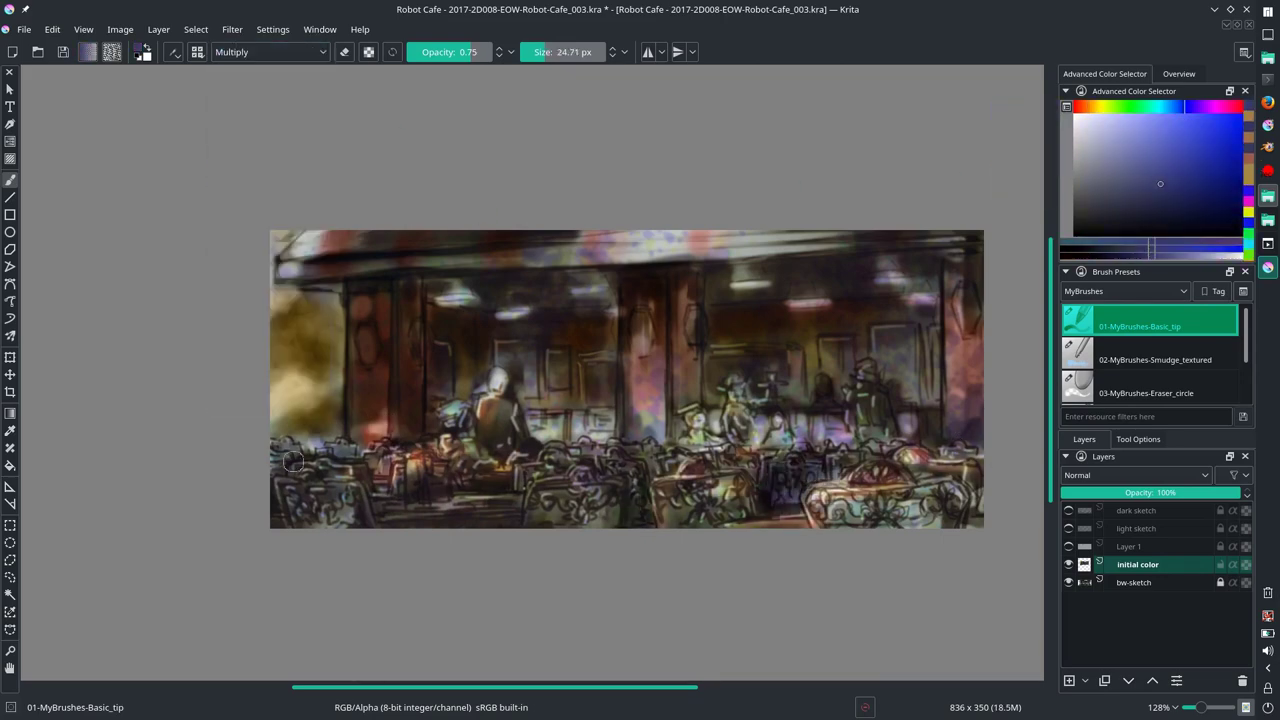
left_click_drag(293, 460, 330, 440)
key("slash")
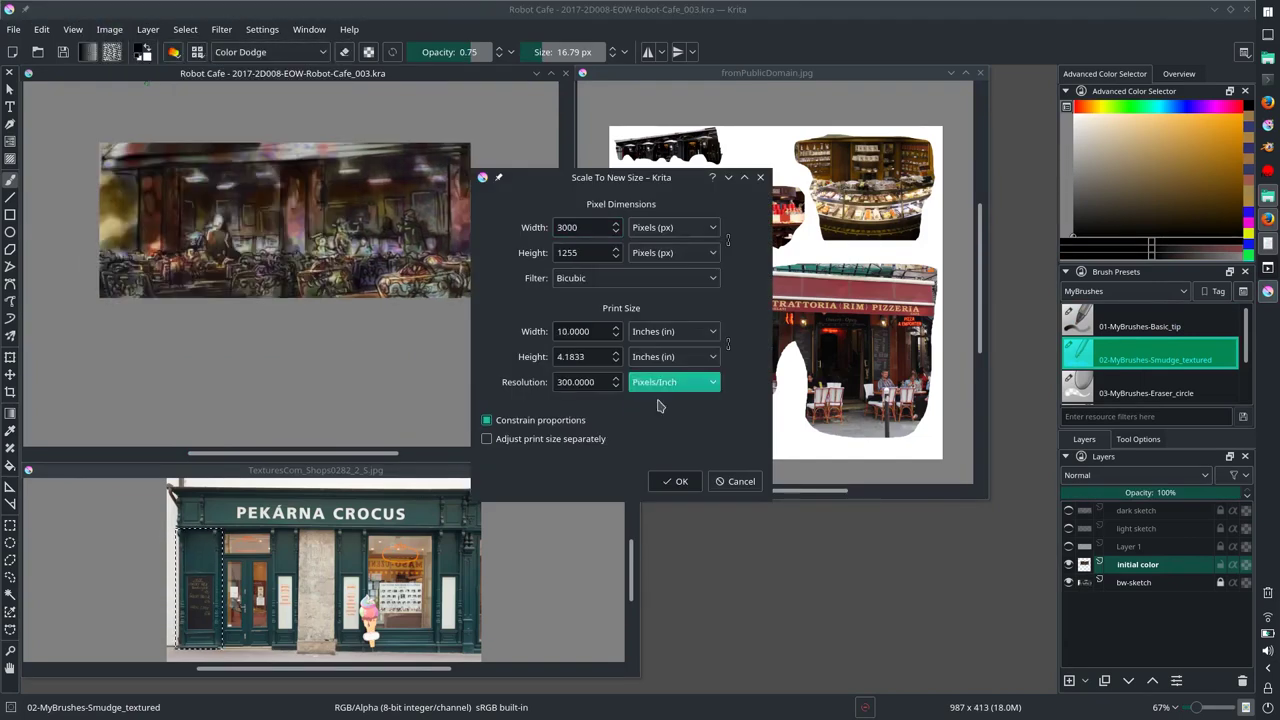
Step: Rescale the painting to 4780 × 2000 px and paste the door strip as a new layer
key("Return")
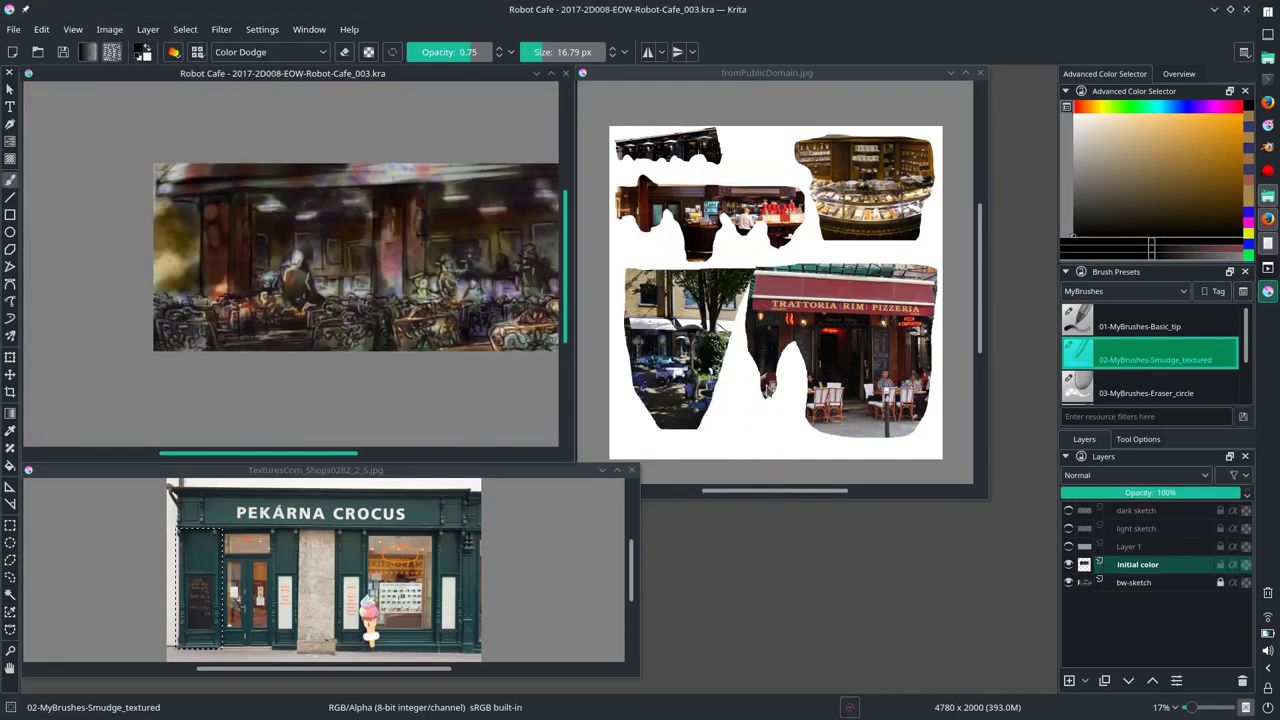
left_click(14, 29)
key("Escape")
key("ctrl+v")
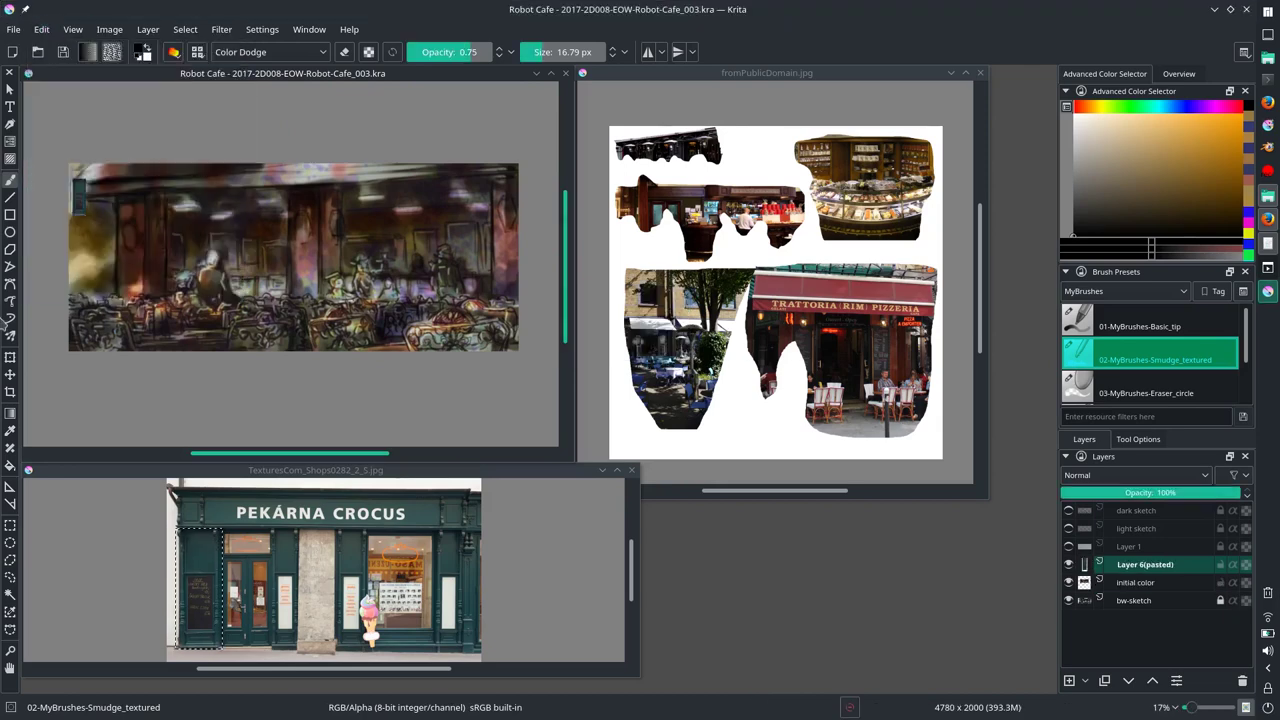
key("ctrl+t")
Step: Move the pasted door strip to the café's left side and perspective-transform it
left_click_drag(89, 215, 130, 238)
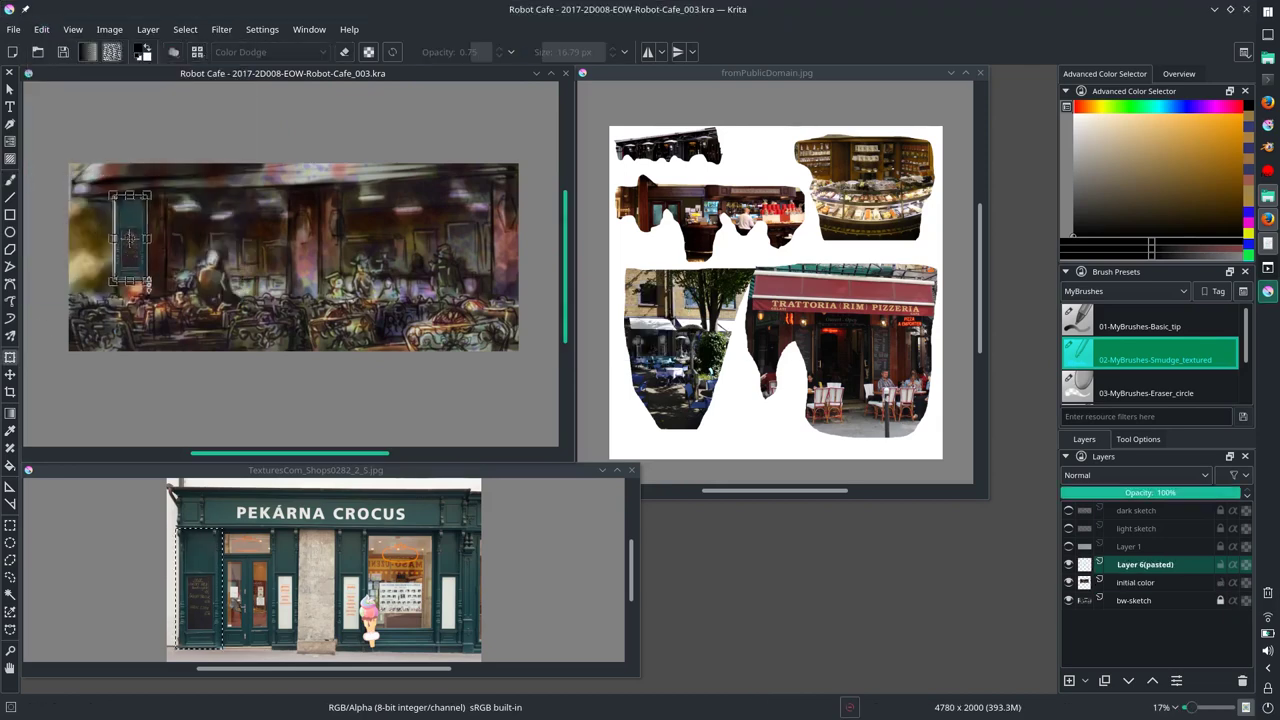
left_click(1138, 439)
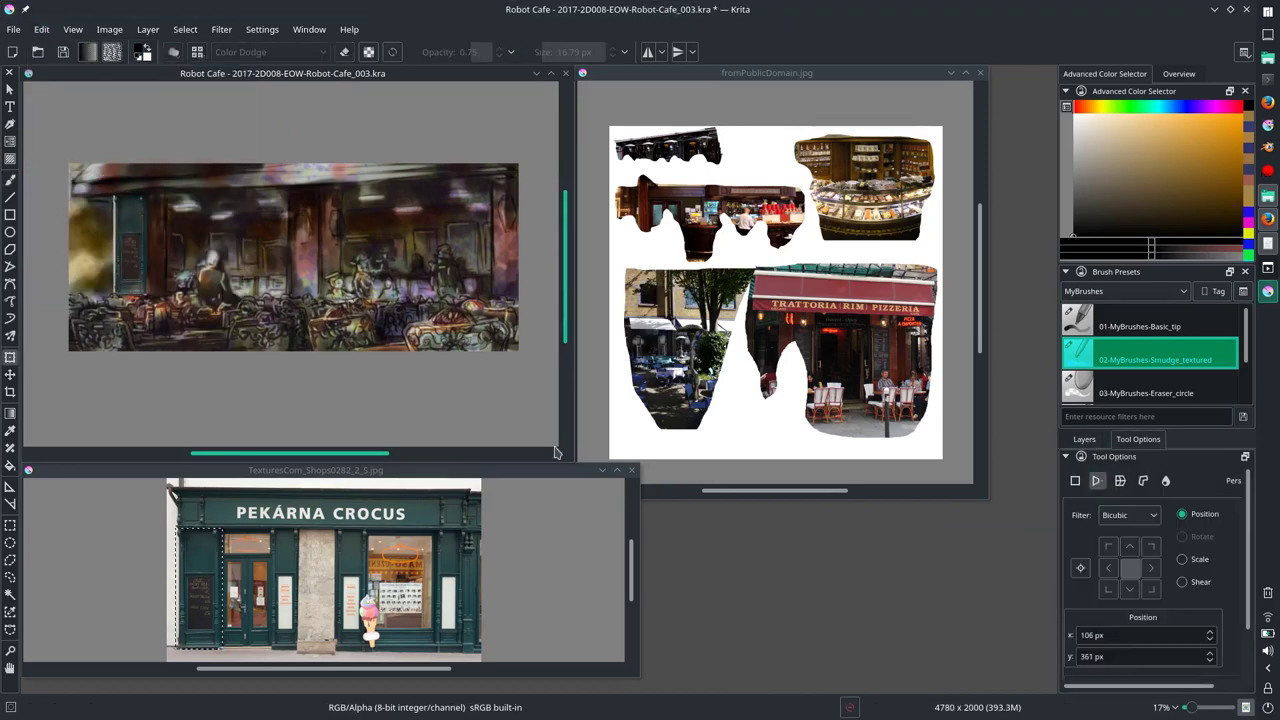
left_click(1120, 480)
scroll(566, 310, "up", 3)
left_click(1143, 481)
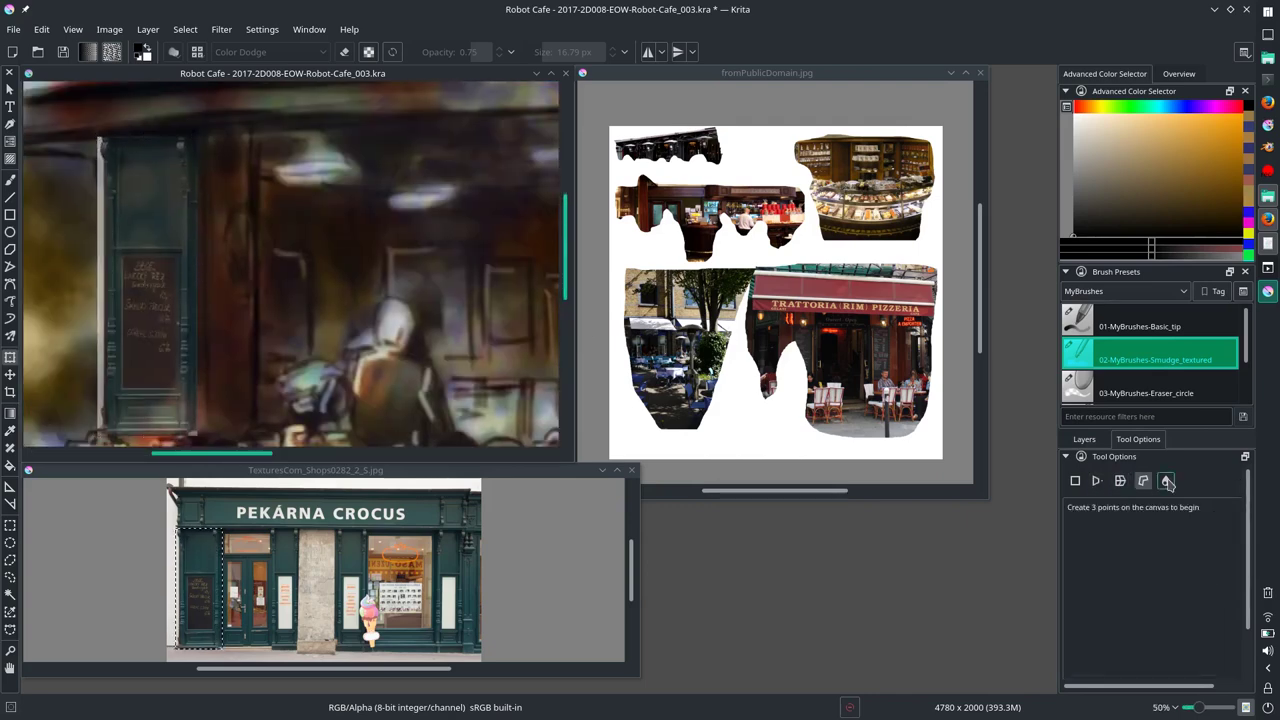
left_click(1096, 480)
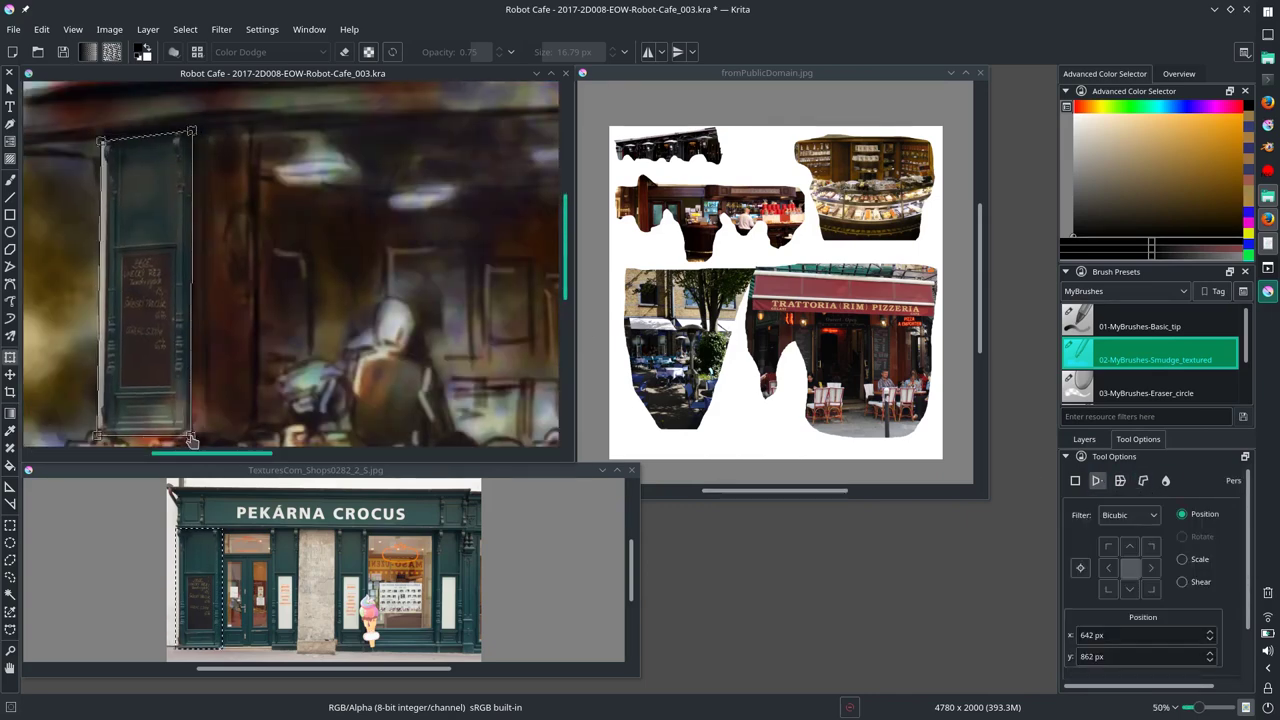
key("Return")
Step: Paste two more copies of the door strip, raising the newest above Layer 7(pasted)
scroll(63, 445, "down", 3)
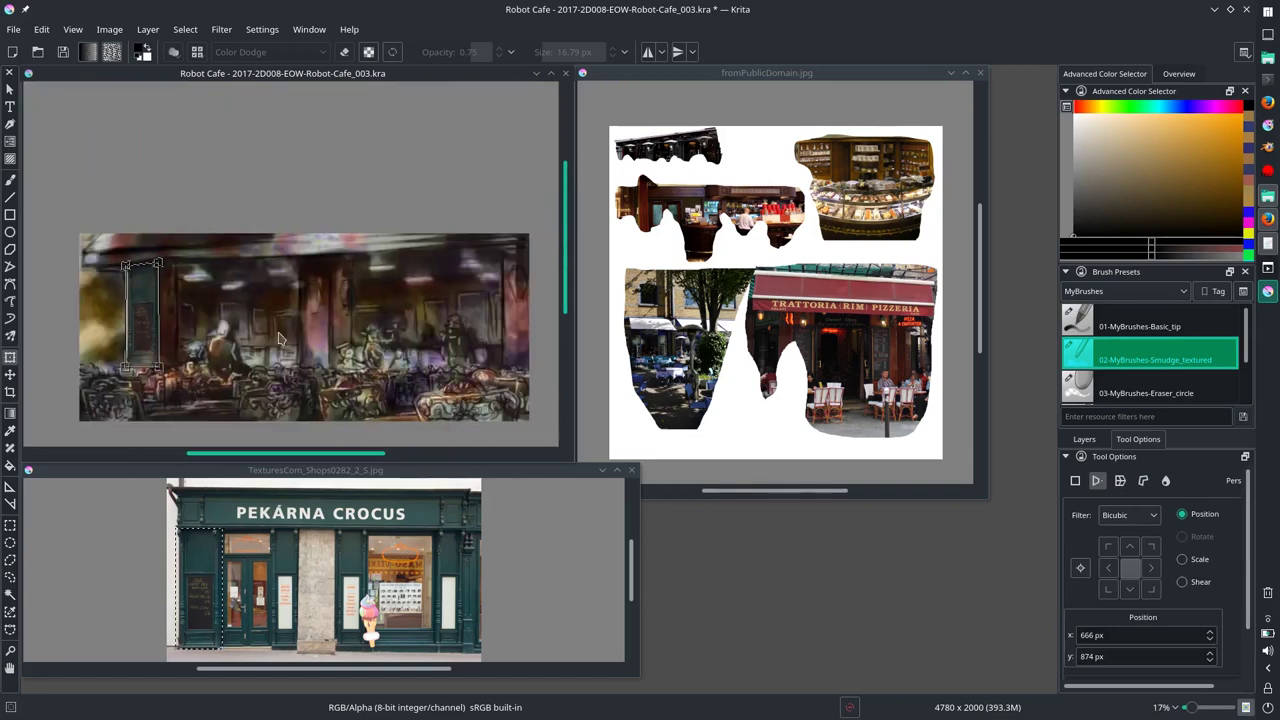
key("period")
key("b")
scroll(63, 452, "up", 3)
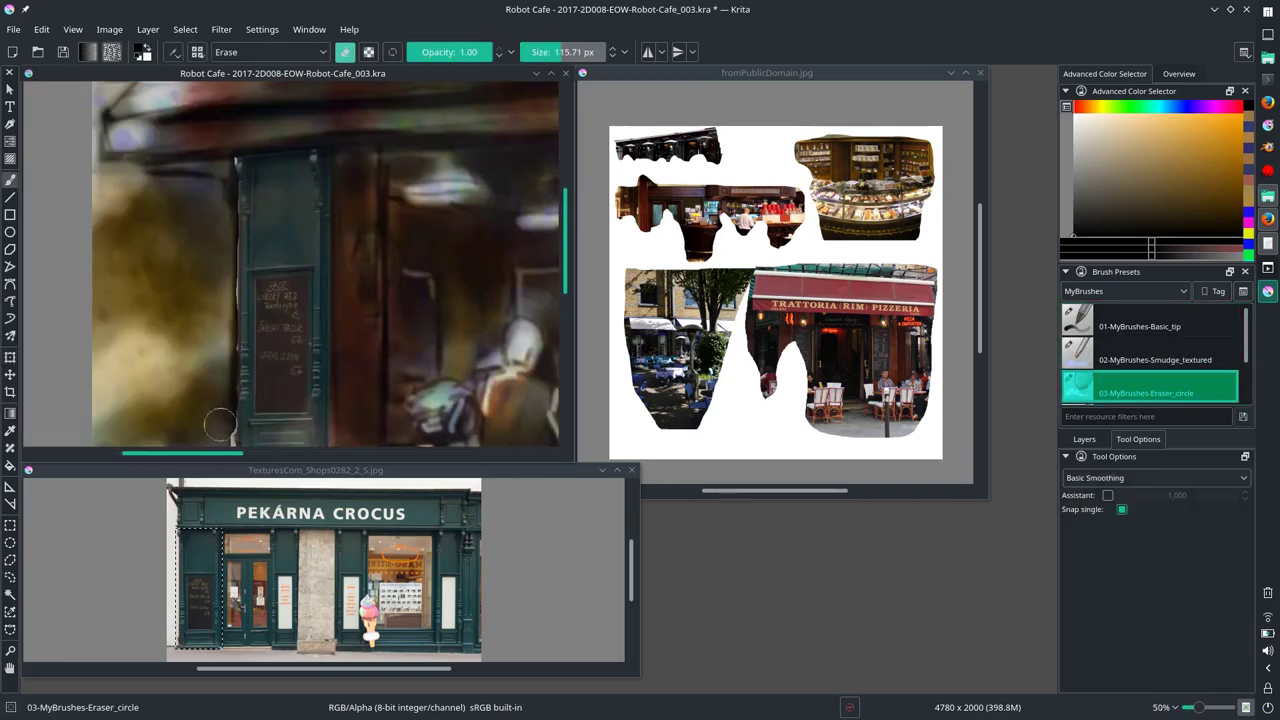
scroll(349, 229, "down", 3)
key("ctrl+r")
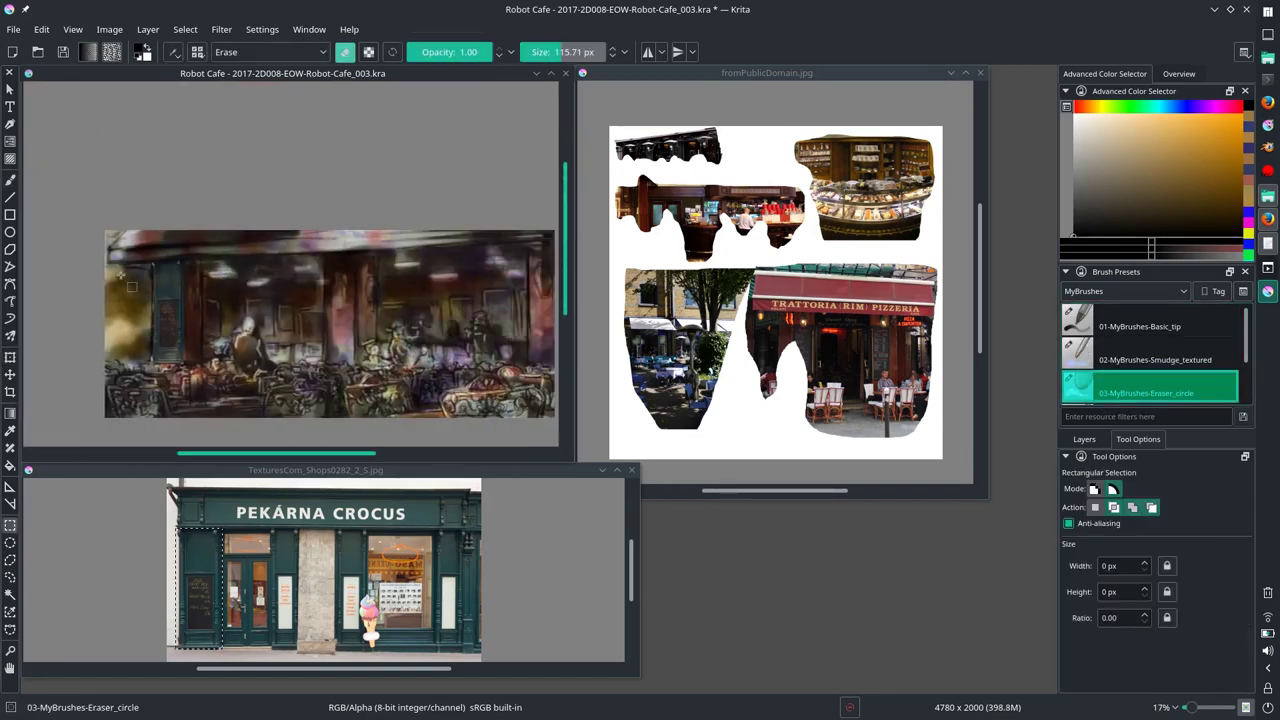
left_click(41, 29)
left_click(70, 178)
left_click(9, 181)
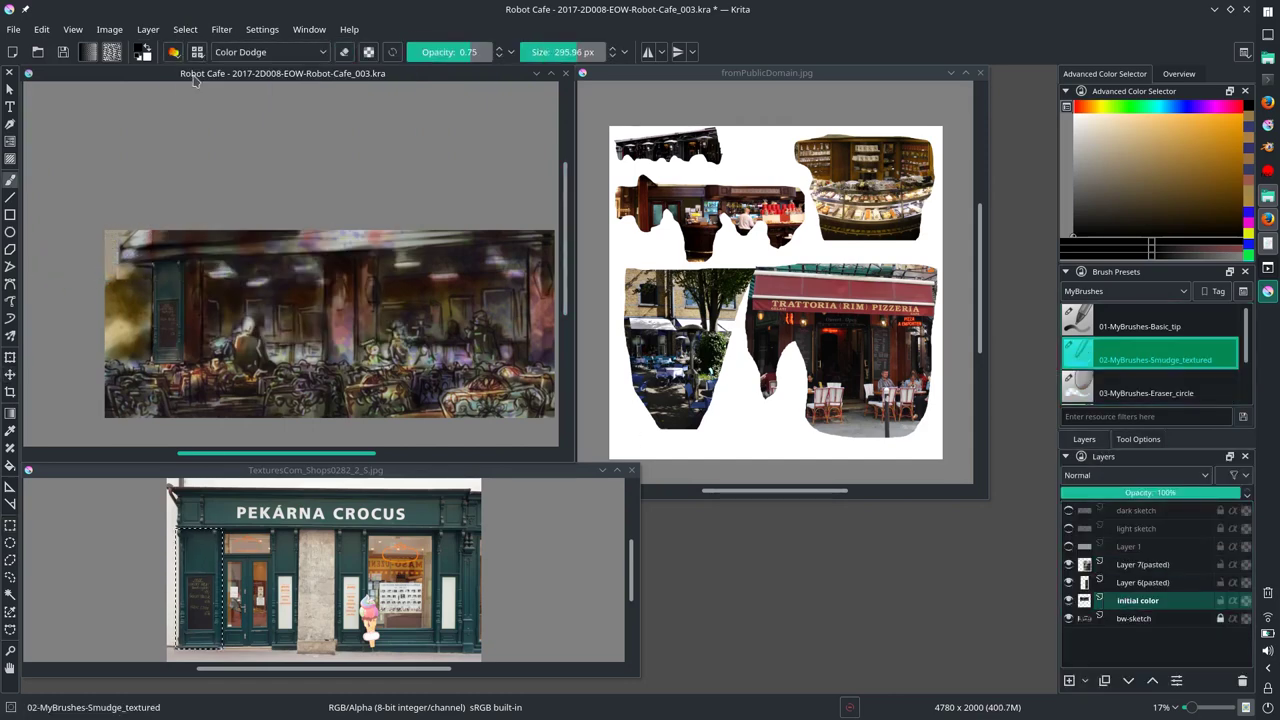
left_click(41, 29)
left_click(70, 178)
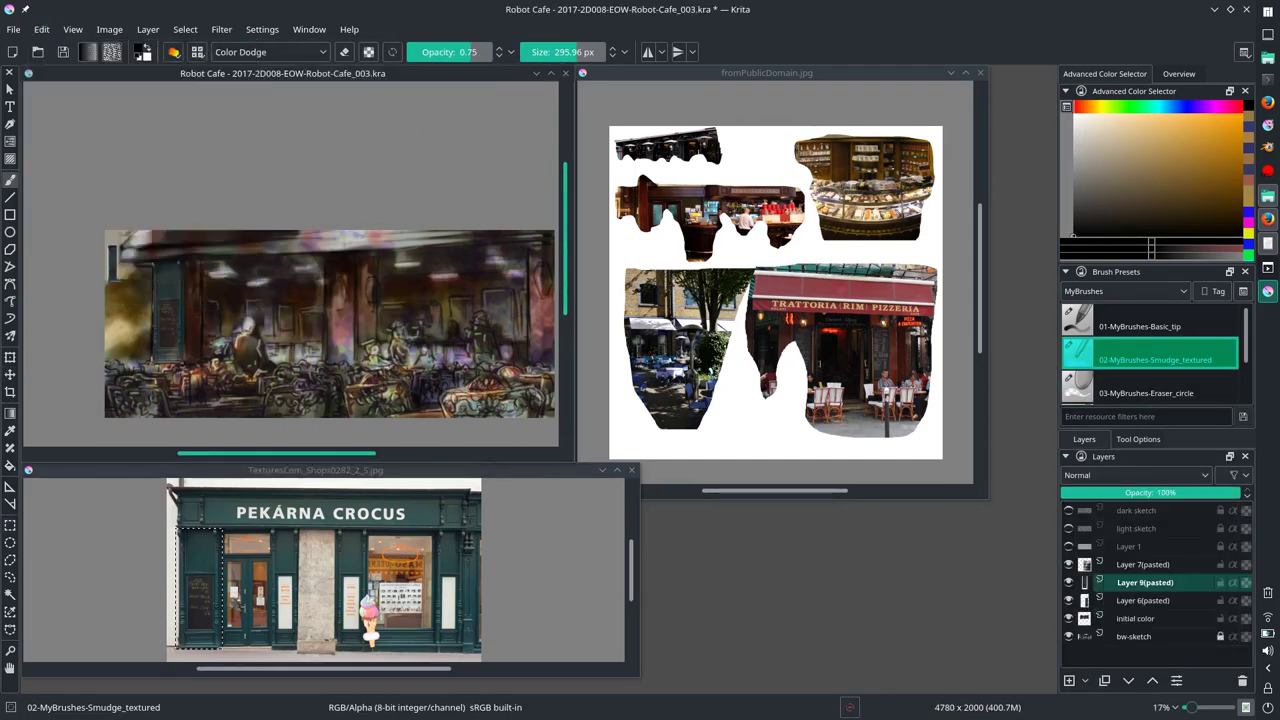
key("plus")
key("plus")
key("ctrl+Page_Up")
Step: Lower Layer 6(pasted) opacity, toggle it to compare, and check the doors in a mirrored view
left_click(1145, 600)
left_click(1153, 493)
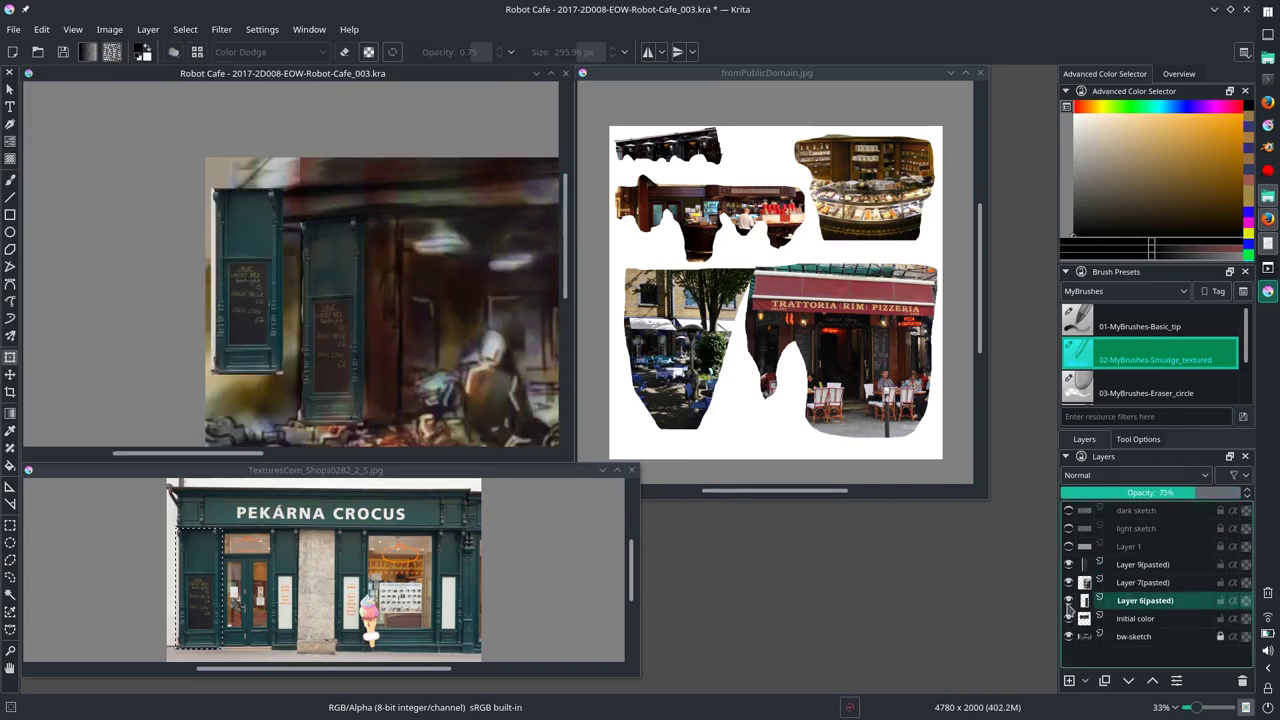
left_click(1068, 602)
left_click(1068, 602)
left_click(1145, 564)
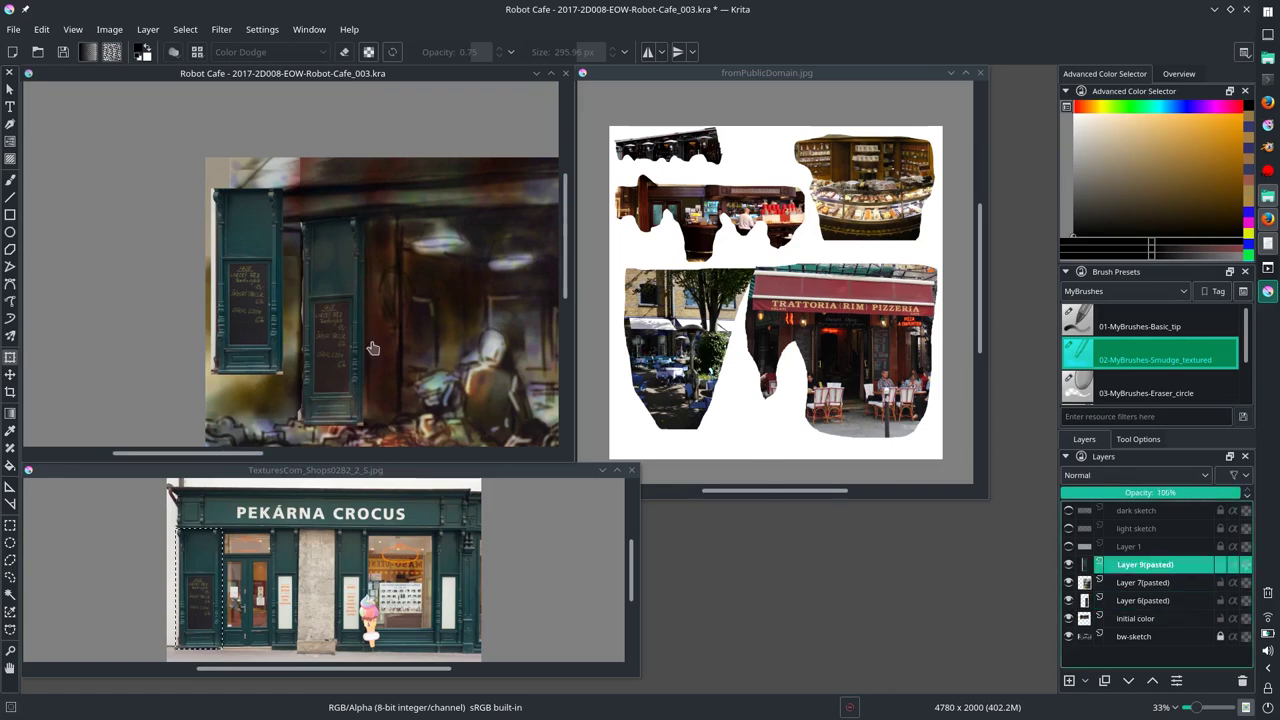
key("m")
key("e")
left_click_drag(383, 454, 287, 454)
key("m")
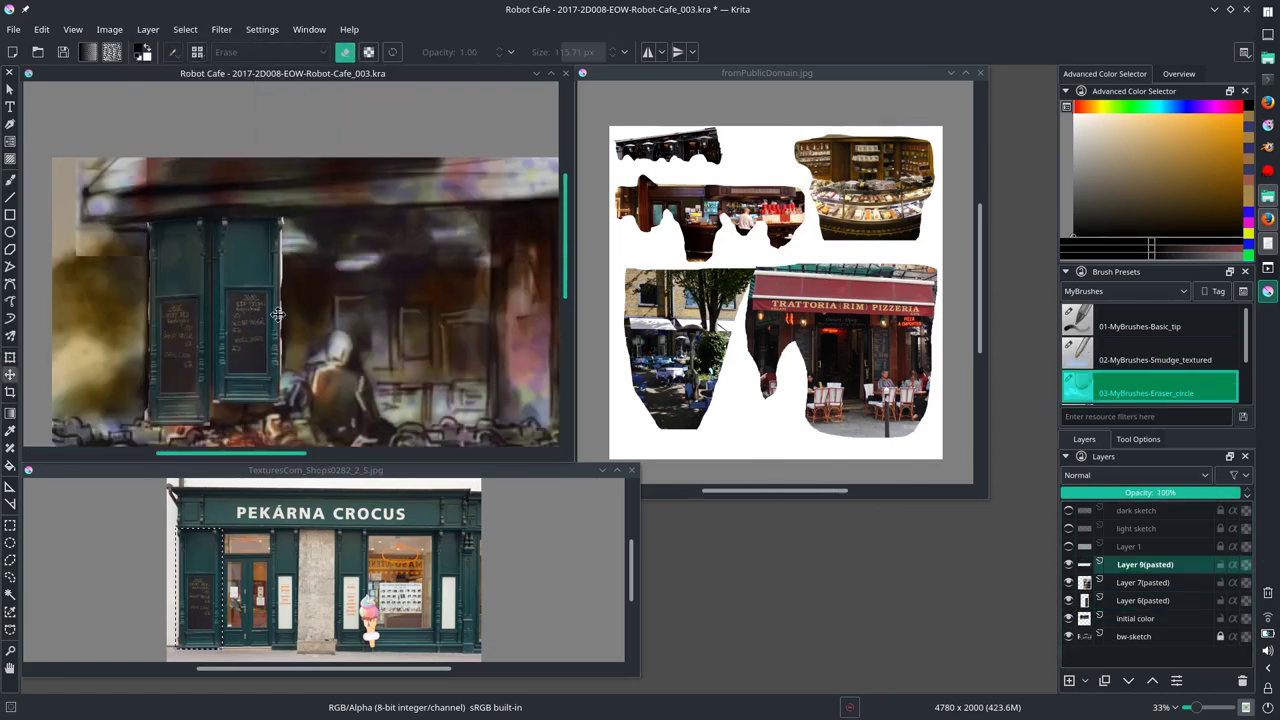
Step: Reposition the second door copy, select the right door area, and lower Layer 9(pasted) opacity
left_click(10, 357)
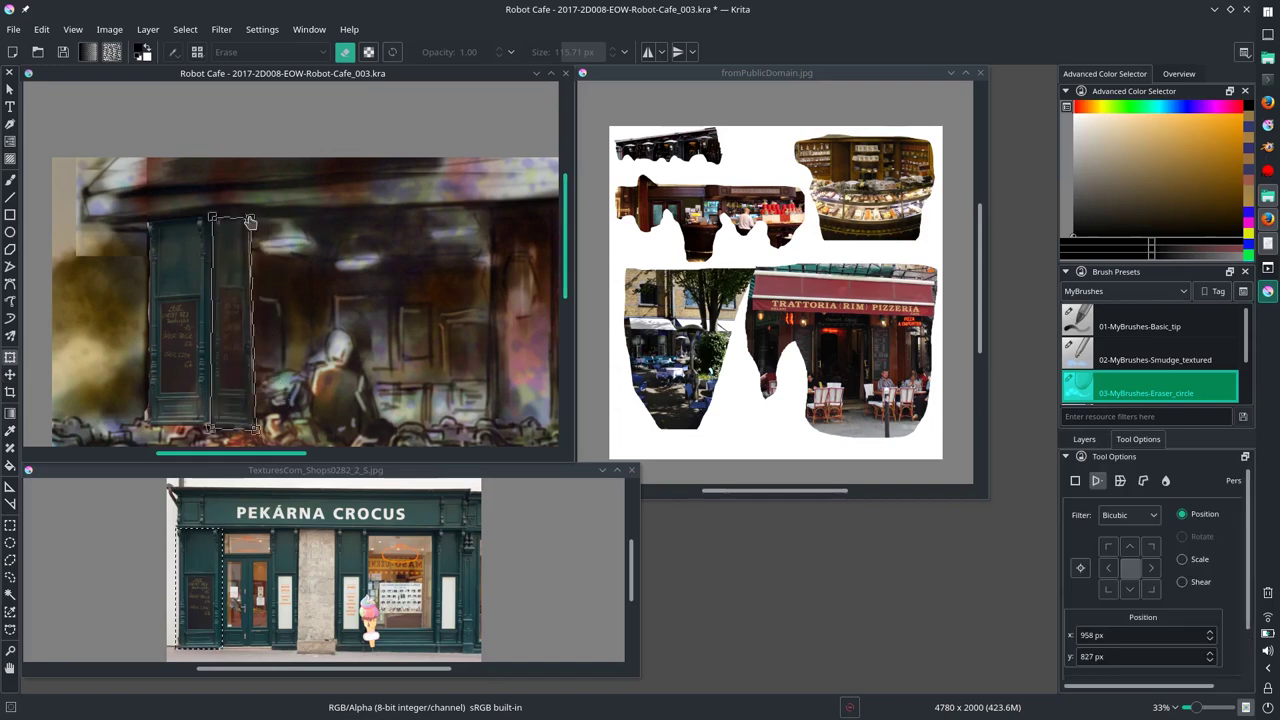
key("Return")
key("t")
left_click_drag(325, 316, 481, 382)
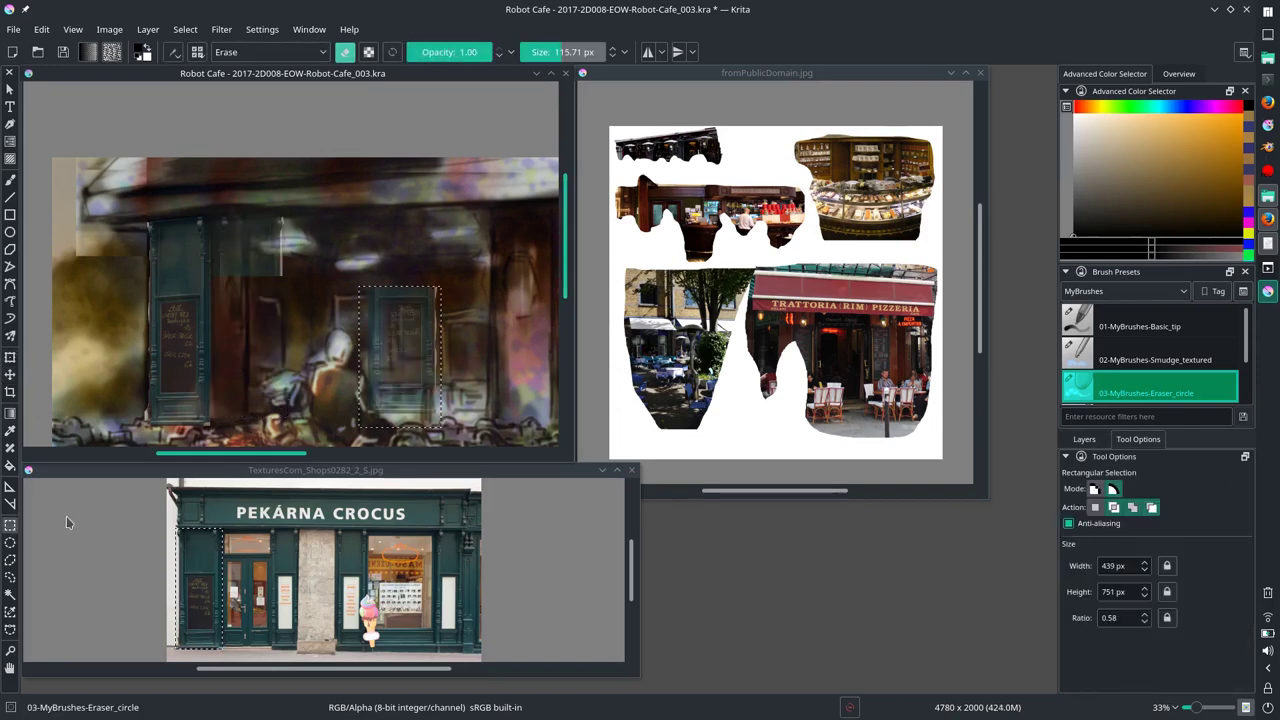
key("ctrl+r")
left_click(1084, 439)
left_click(1130, 580)
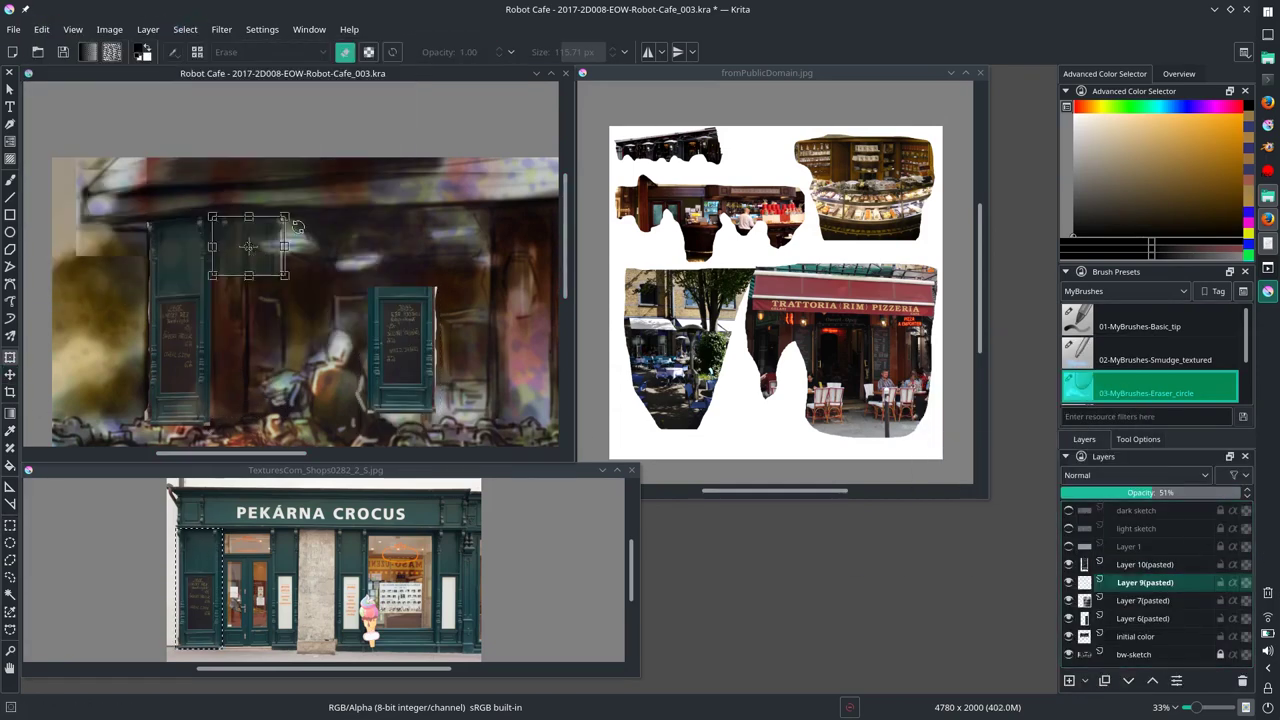
Step: Move a door copy beside the first door, skew it into perspective, and set Layer 6(pasted) to 67%
key("ctrl+t")
left_click(1138, 439)
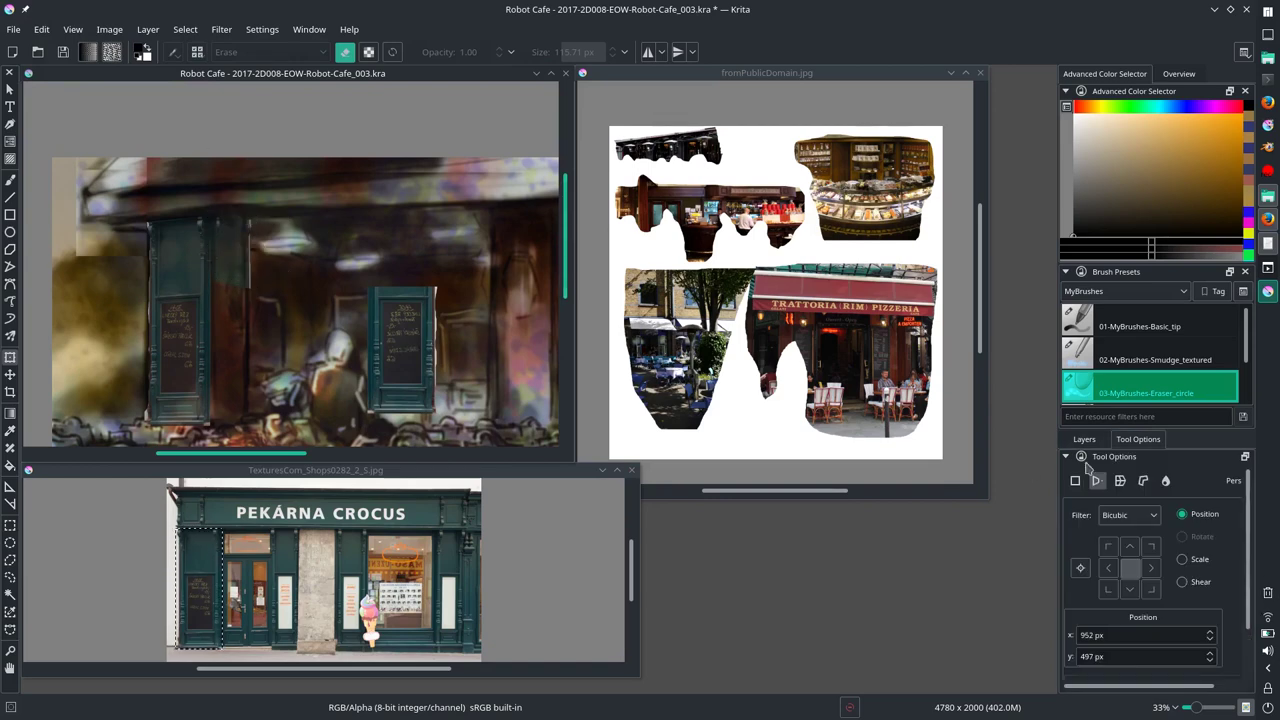
left_click(1084, 439)
left_click_drag(403, 350, 245, 358)
left_click_drag(288, 432, 255, 435)
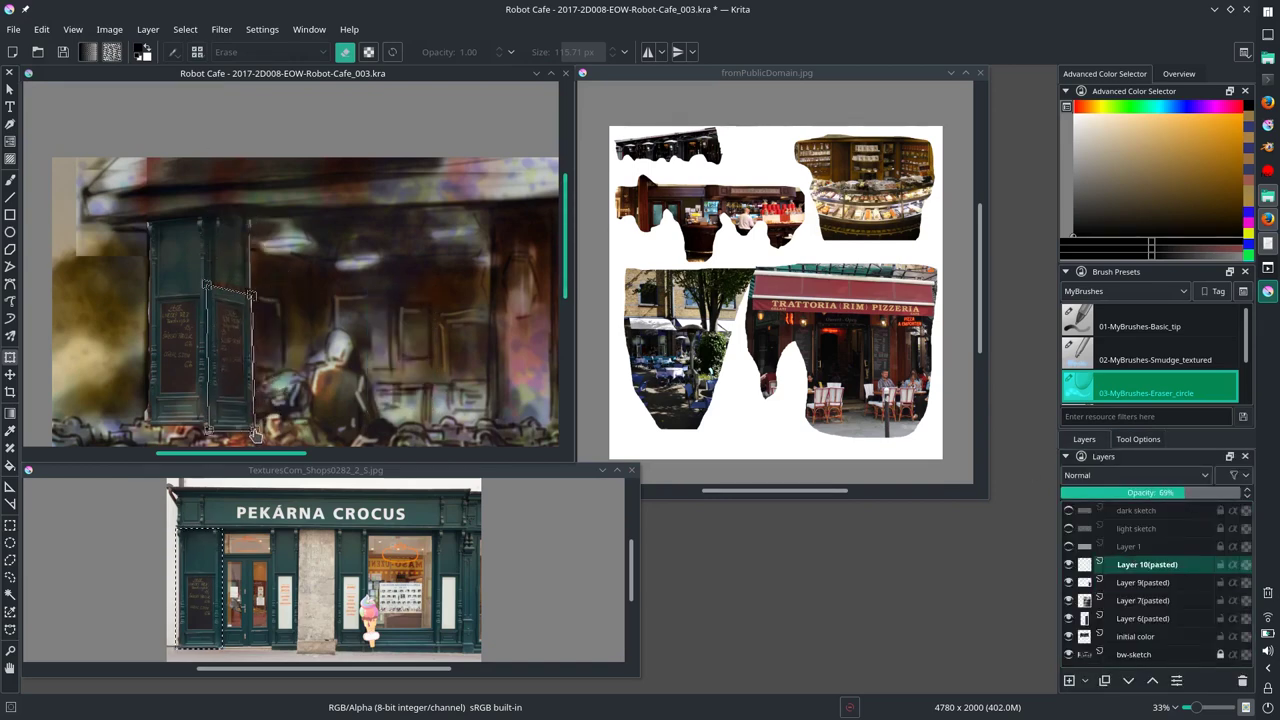
key("Return")
key("b")
left_click(1145, 582)
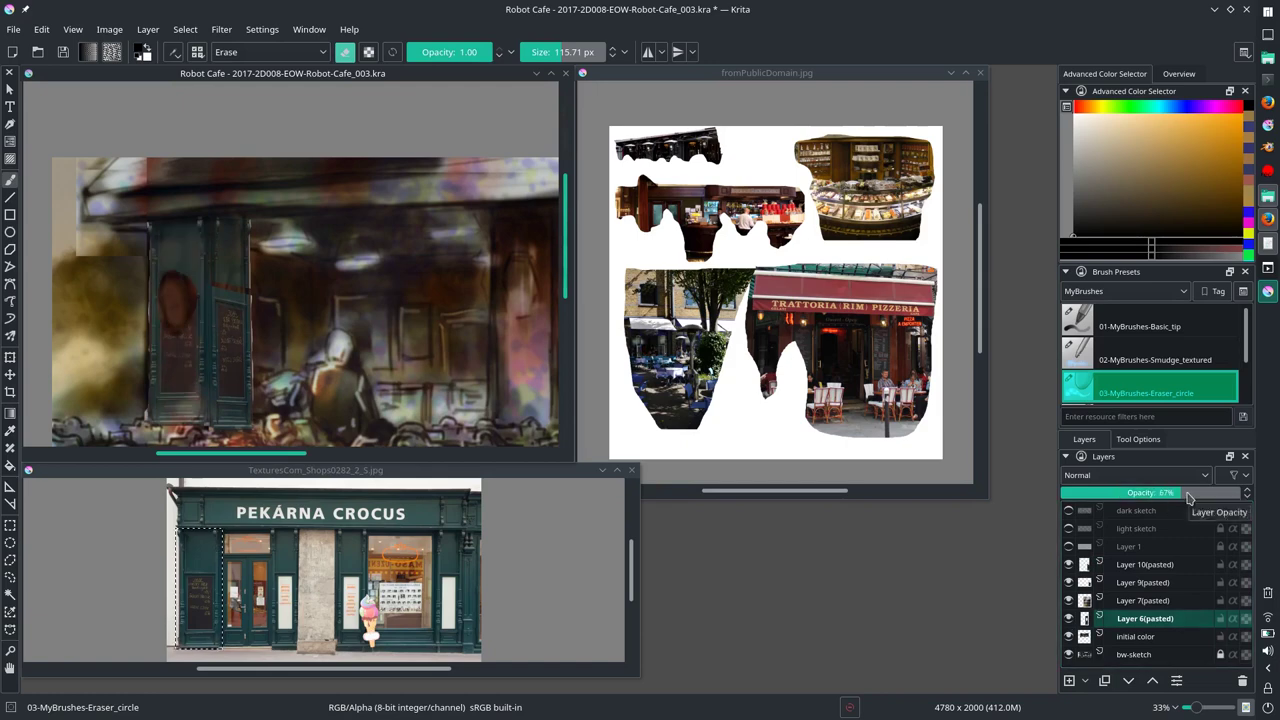
Step: Merge Layer 10(pasted) into Layer 9(pasted), delete Layer 7(pasted), and save the painting
right_click(1150, 564)
left_click(1110, 275)
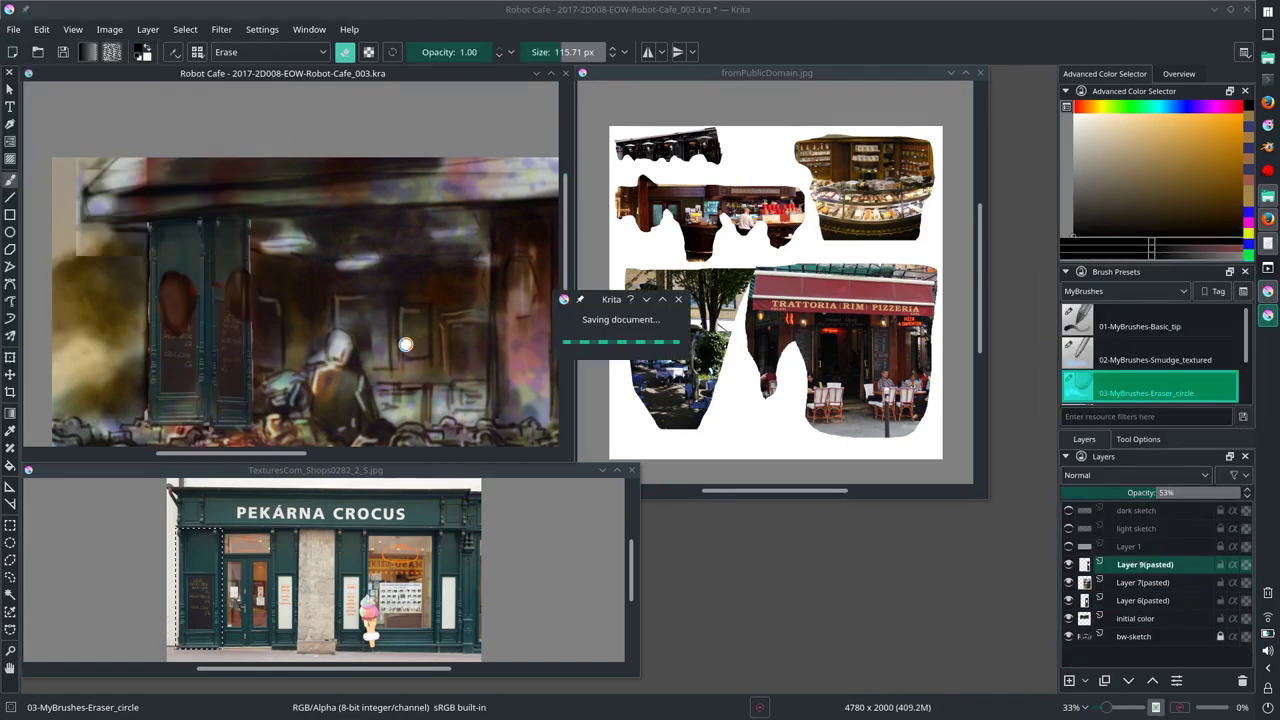
double_click(507, 74)
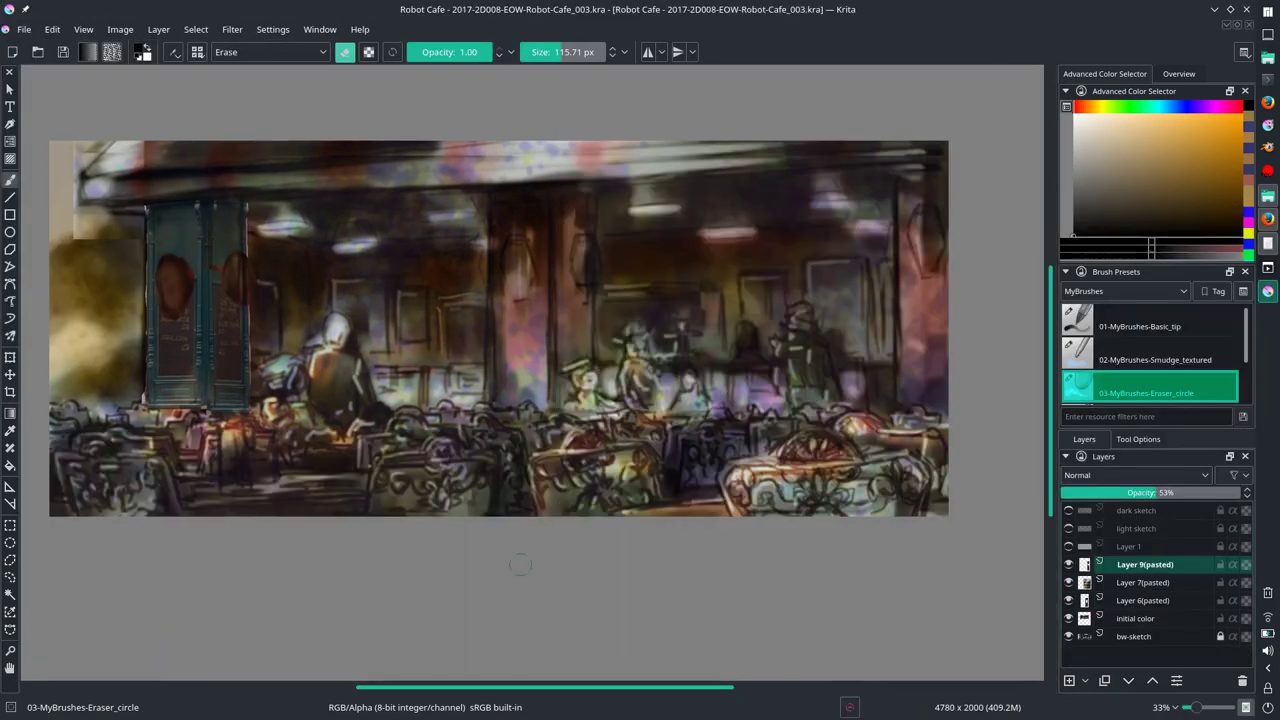
left_click(1142, 582)
right_click(1142, 582)
left_click(1110, 316)
left_click(24, 29)
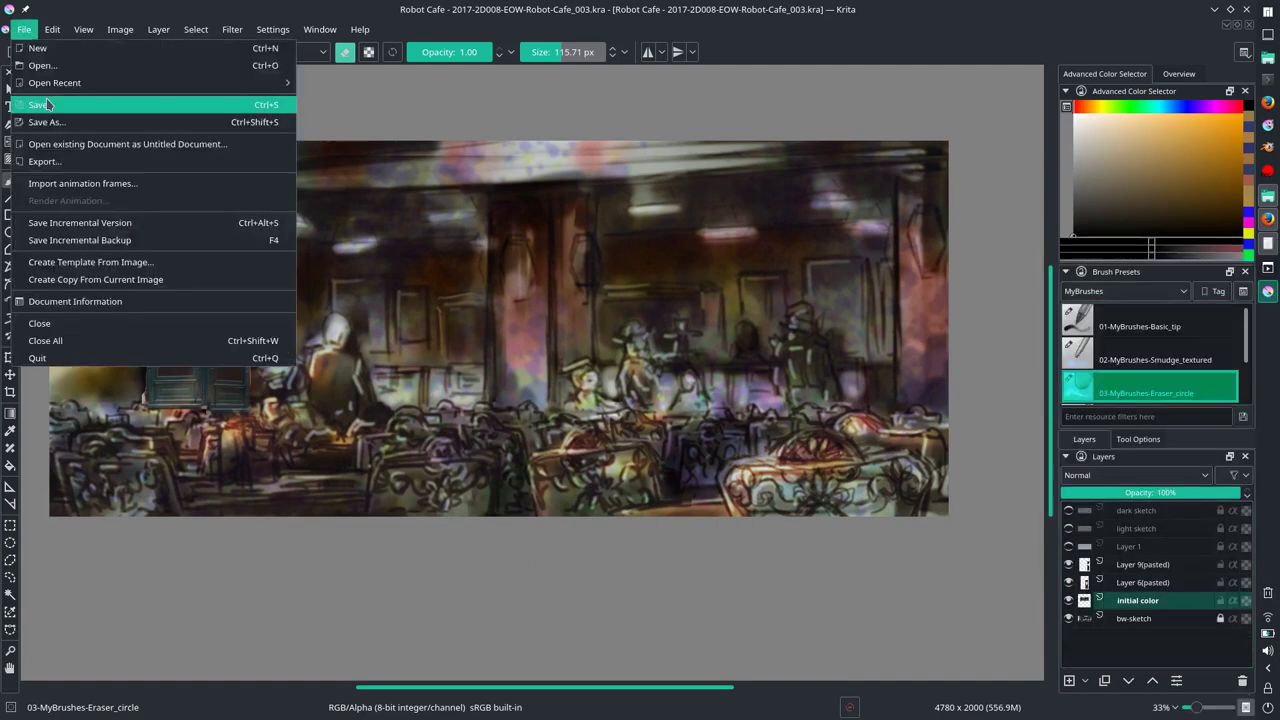
left_click(60, 100)
Step: Place a Vanishing Point assistant on the café painting
left_click(1138, 439)
left_click(1157, 481)
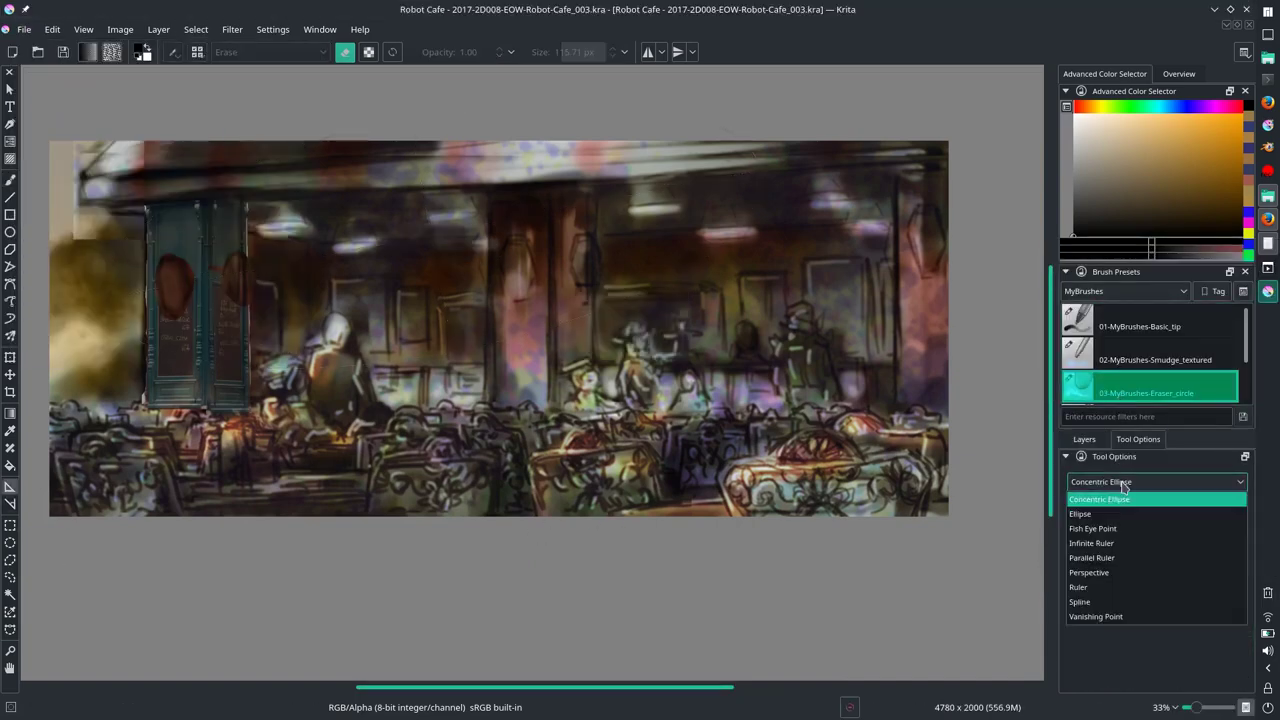
left_click(1100, 481)
left_click(288, 290)
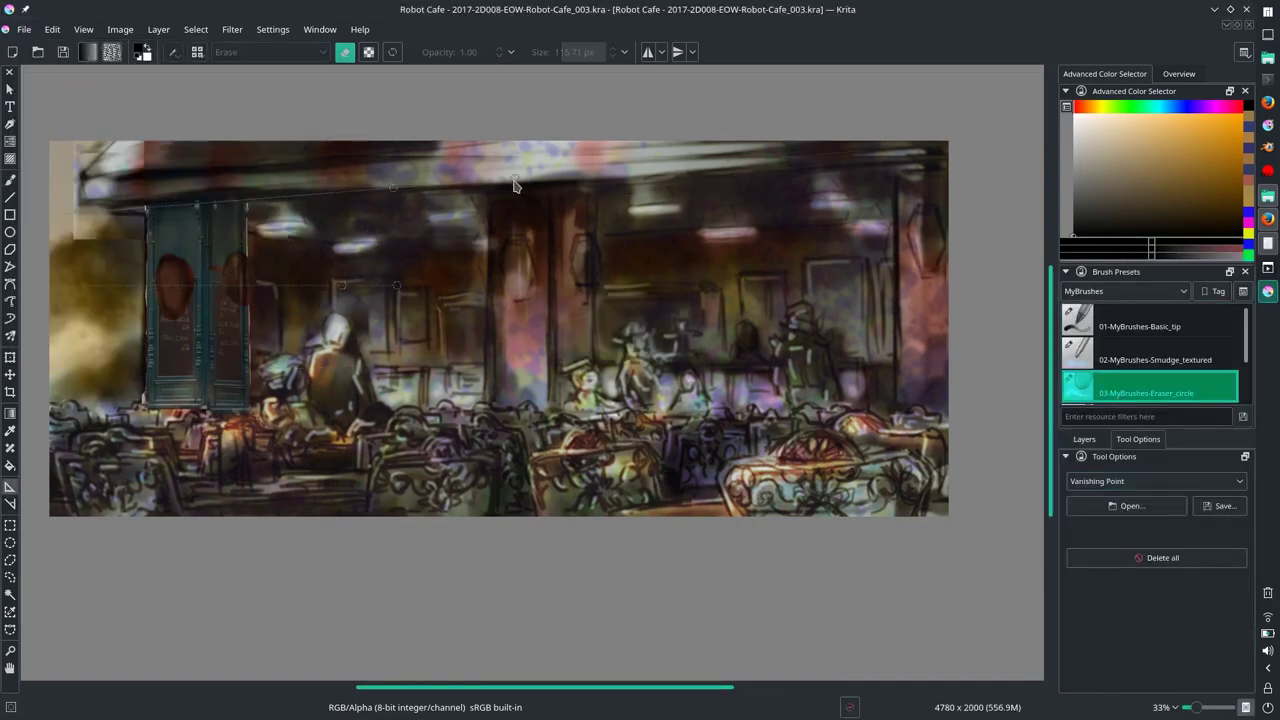
Step: On a new layer, draw orange perspective lines toward the vanishing point with the freehand brush
left_click(1084, 439)
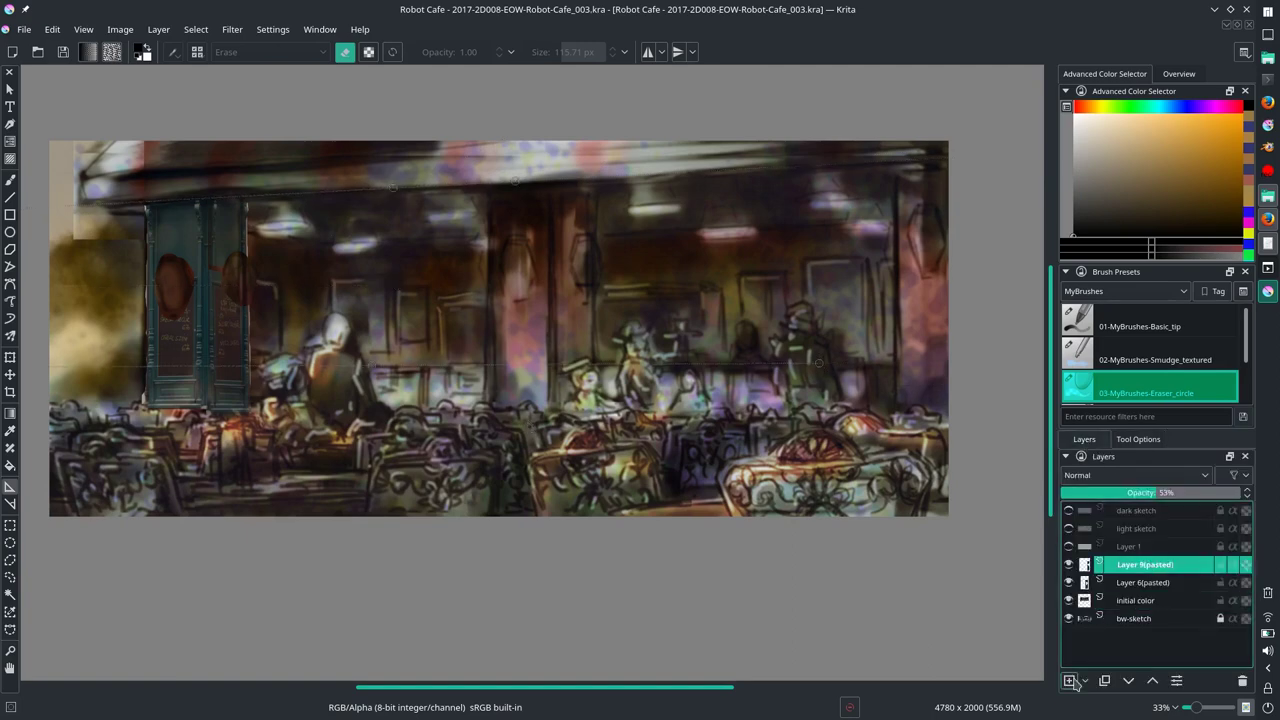
left_click(1140, 483)
key("b")
left_click(1140, 326)
left_click(1138, 439)
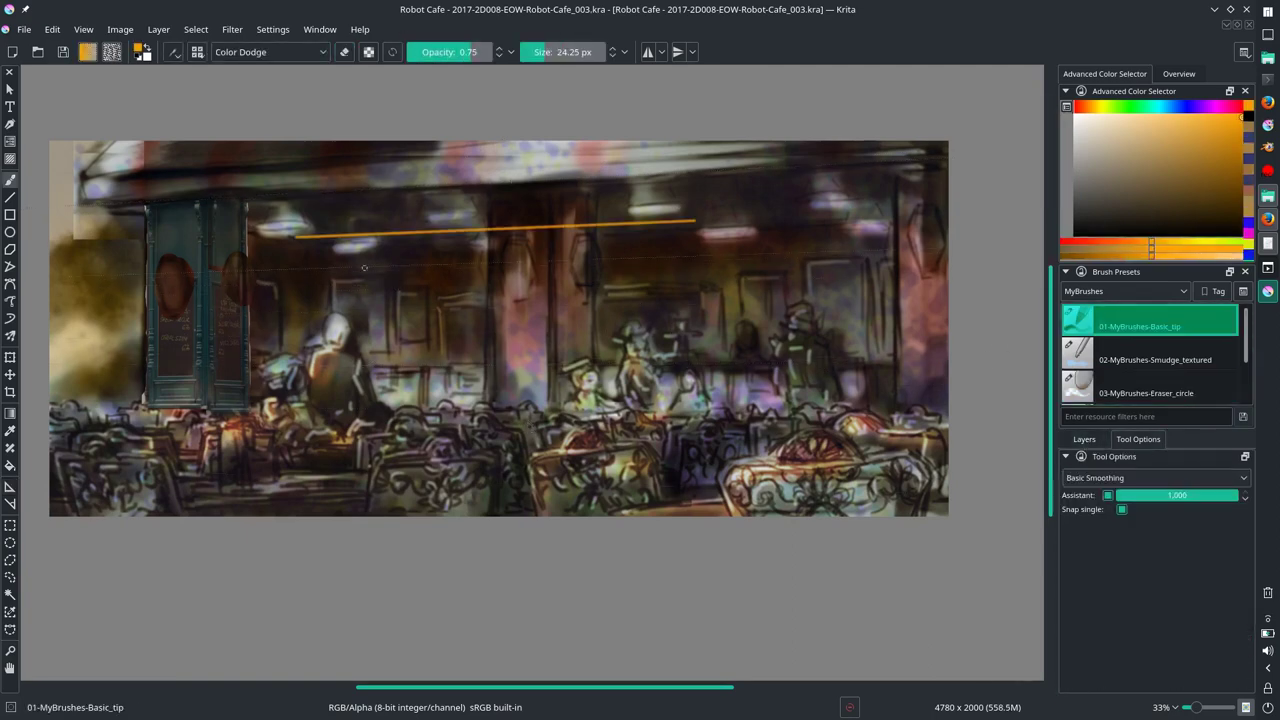
key("minus")
key("minus")
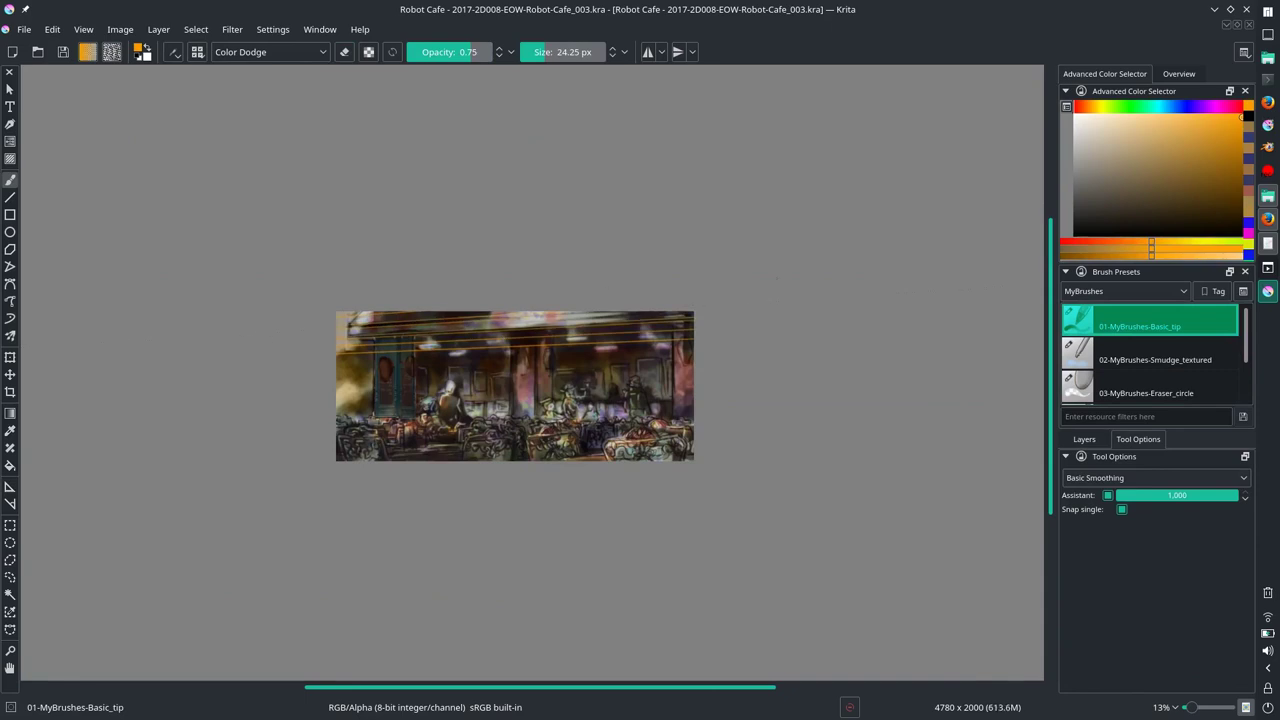
left_click_drag(346, 330, 508, 324)
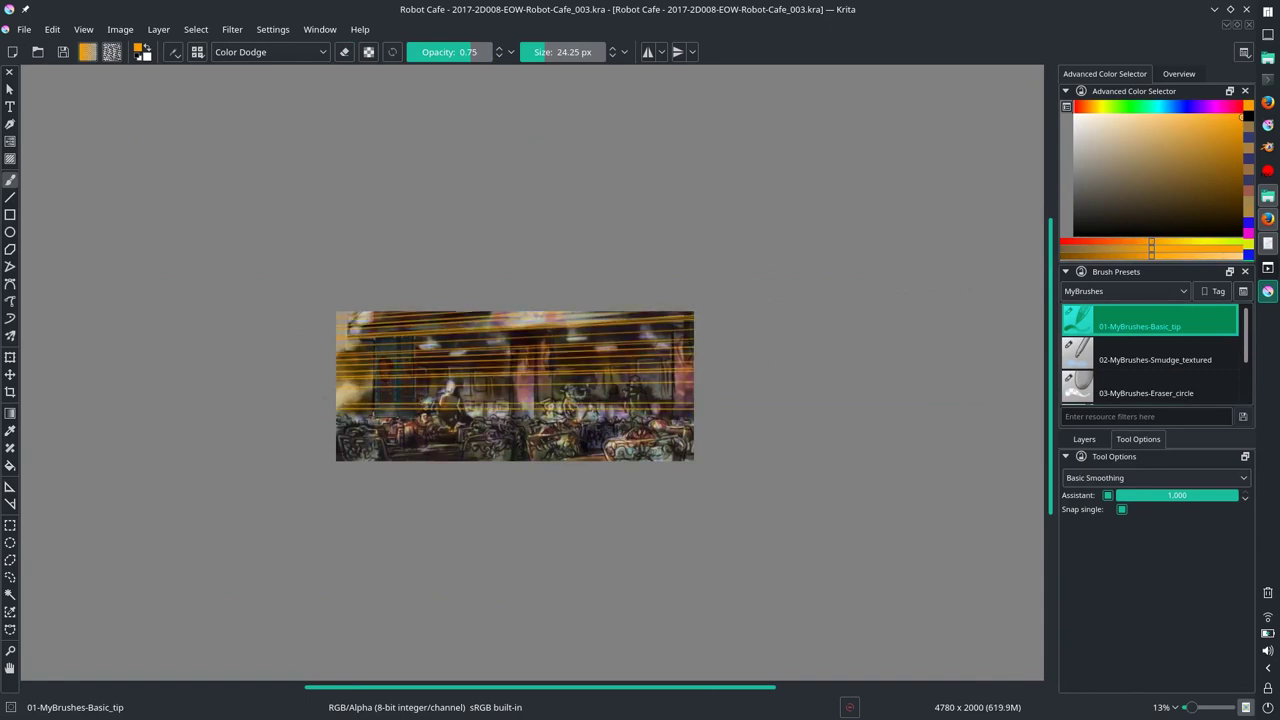
Step: Save the painting and review the assistant tool settings
left_click(1084, 439)
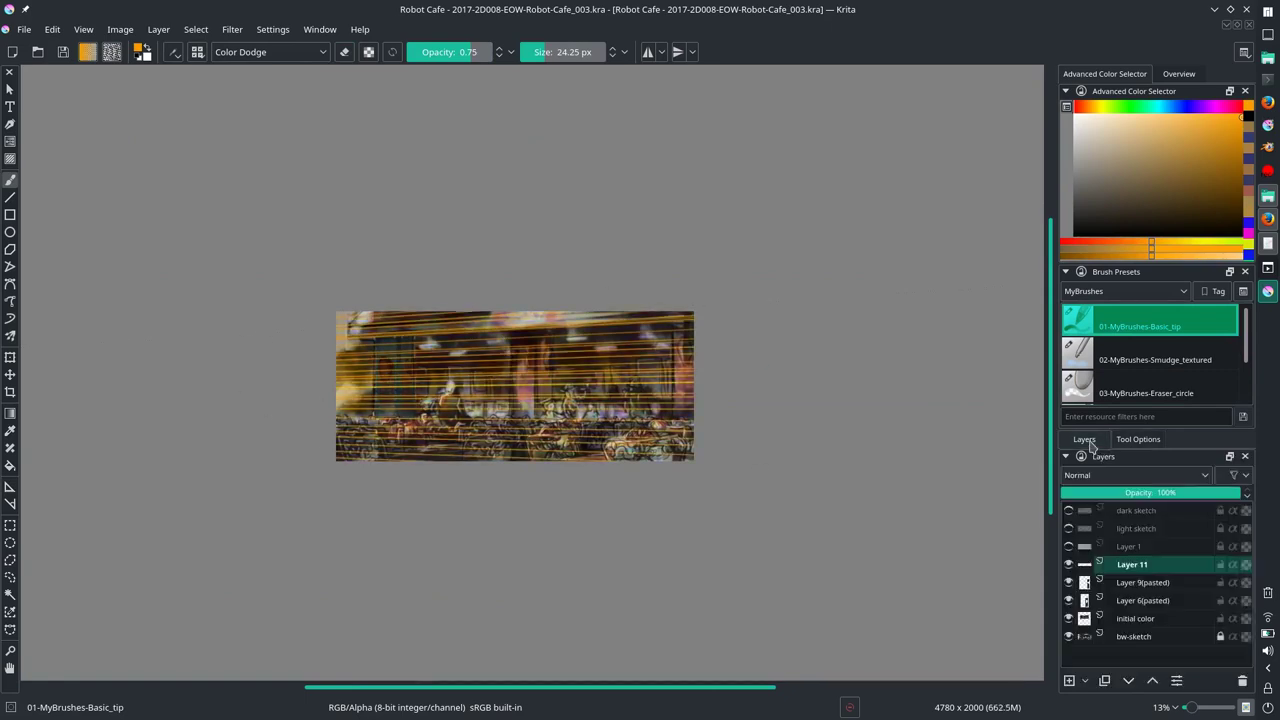
type("vanishing point 1")
key("ctrl+s")
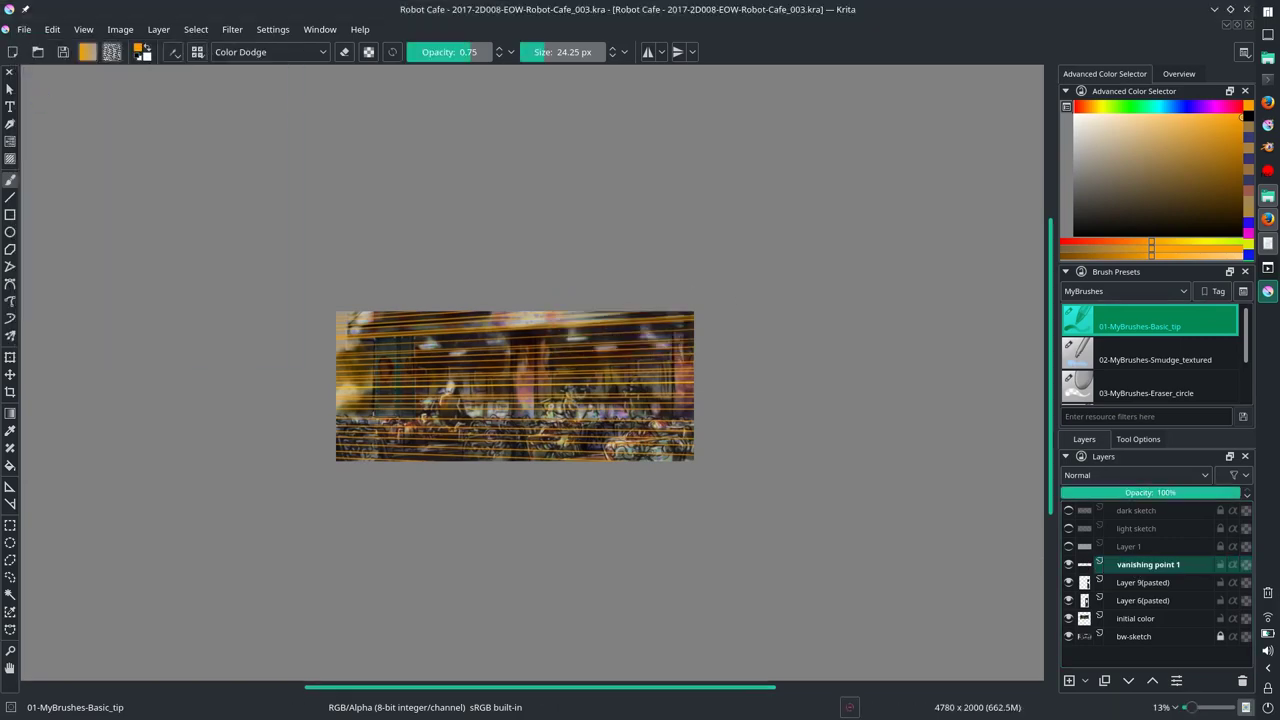
left_click(10, 487)
left_click(1138, 439)
scroll(385, 470, "up", 5)
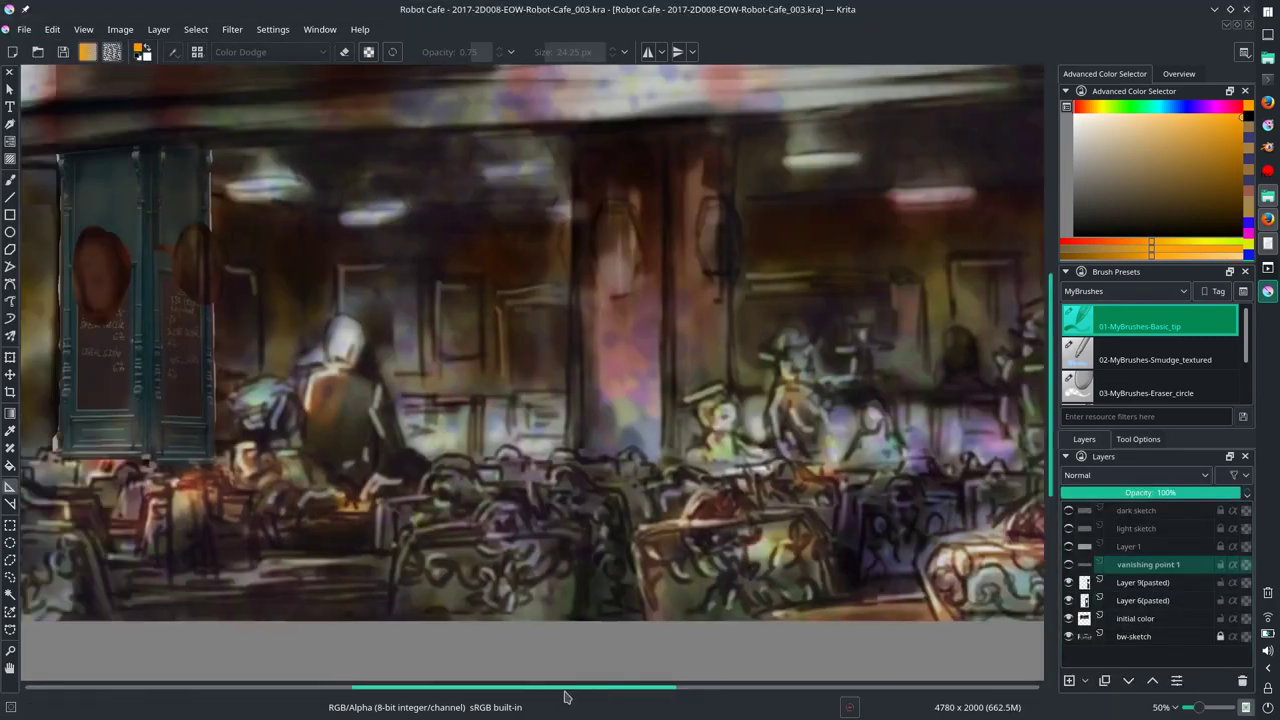
scroll(385, 470, "down", 2)
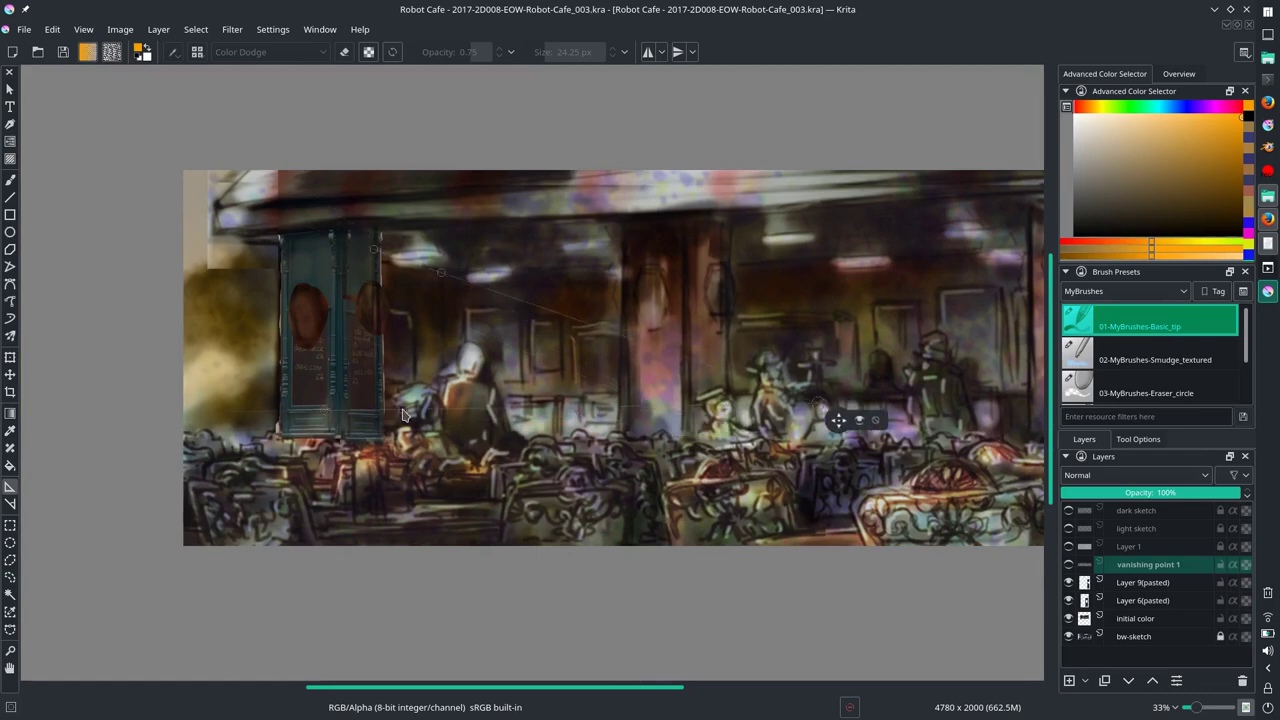
Step: Draw a straight green perspective line on a new guide layer
key("b")
key("Insert")
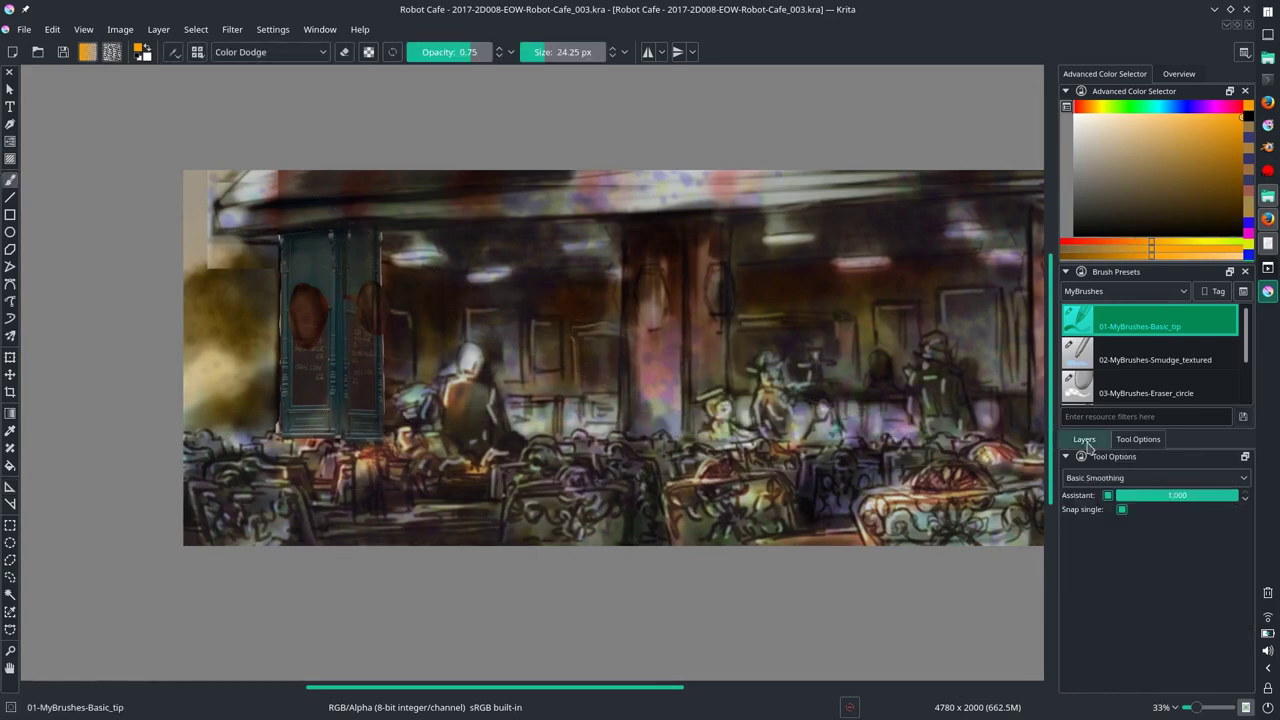
left_click_drag(100, 234, 938, 424)
scroll(448, 312, "down", 2)
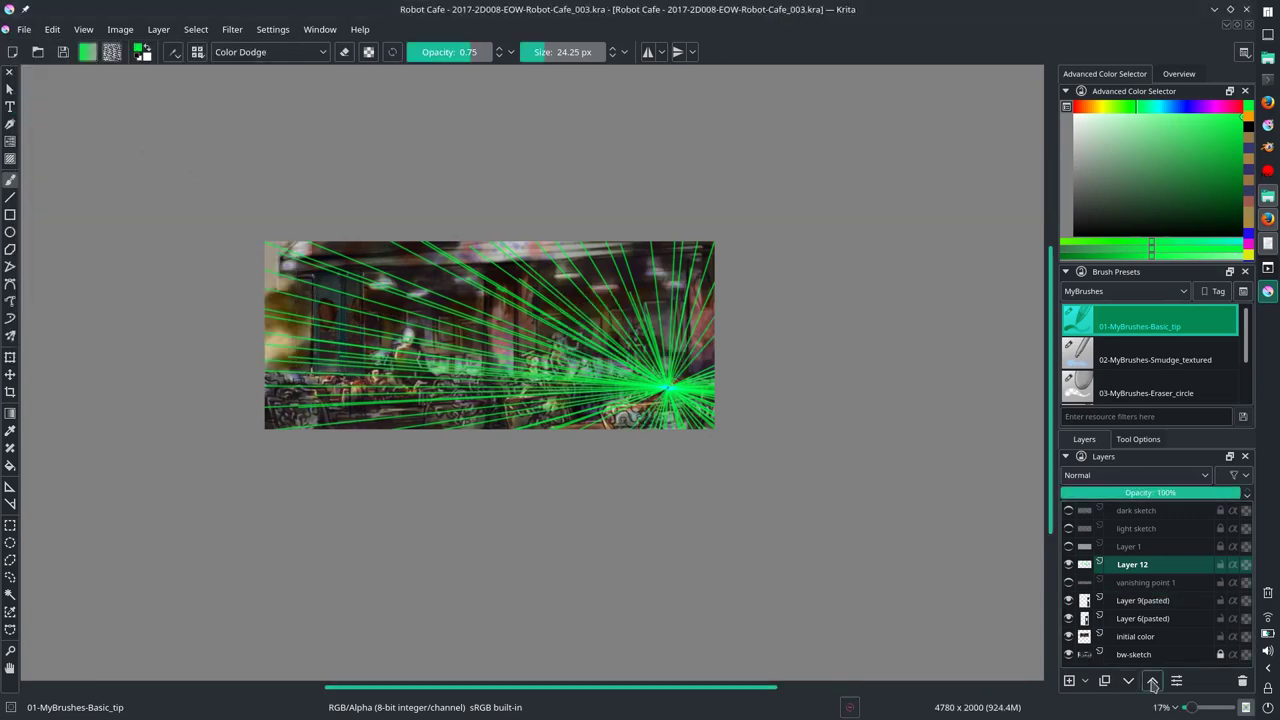
Step: Move vanishing point 1 above Layer 1, fade it to about 40% opacity, and save
left_click(1145, 584)
left_click_drag(1145, 587, 1145, 566)
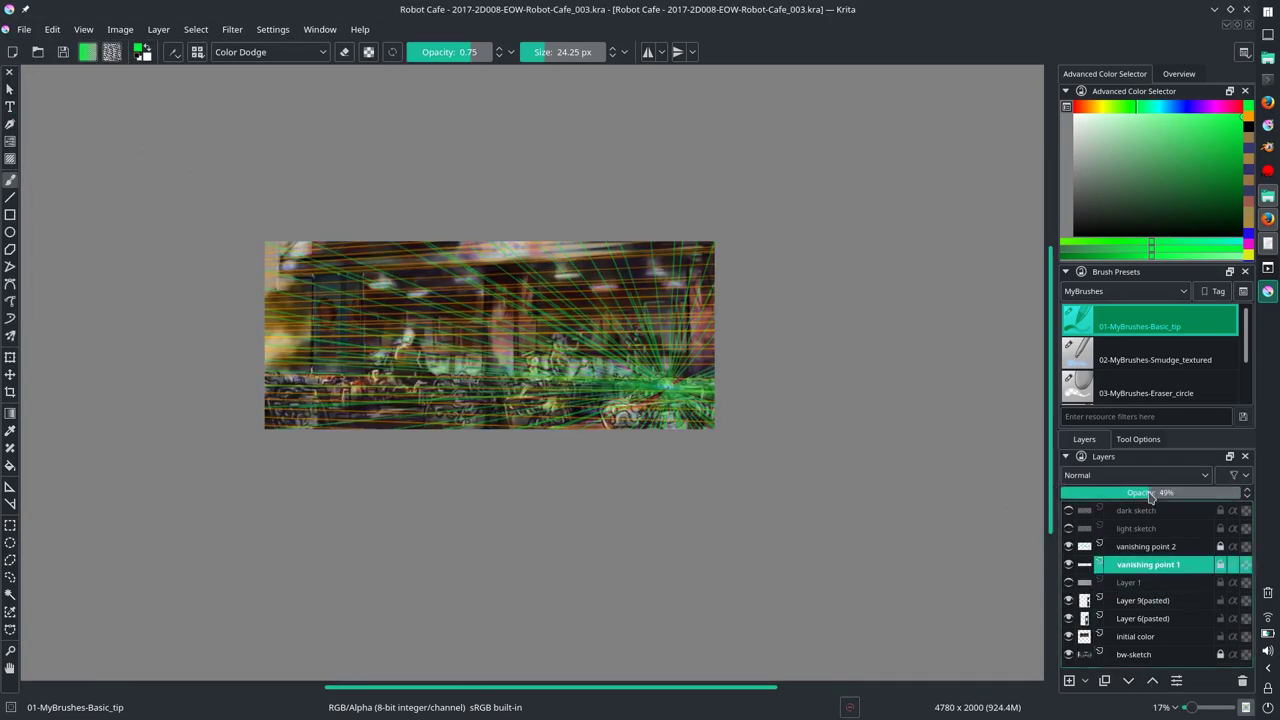
left_click_drag(1150, 493, 1135, 495)
left_click(24, 29)
left_click(40, 103)
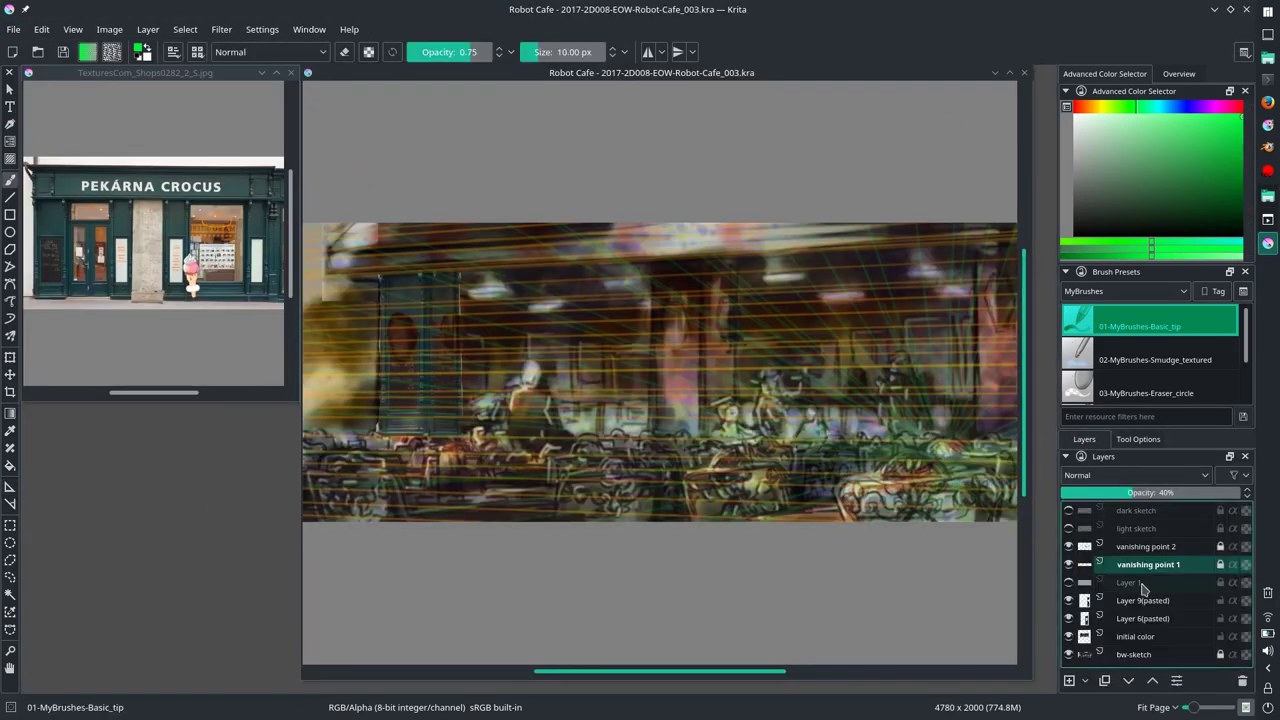
Step: Merge the two pasted door layers, hide the result, and paste a door piece from the shopfront photo
left_click(1142, 600)
key("ctrl+e")
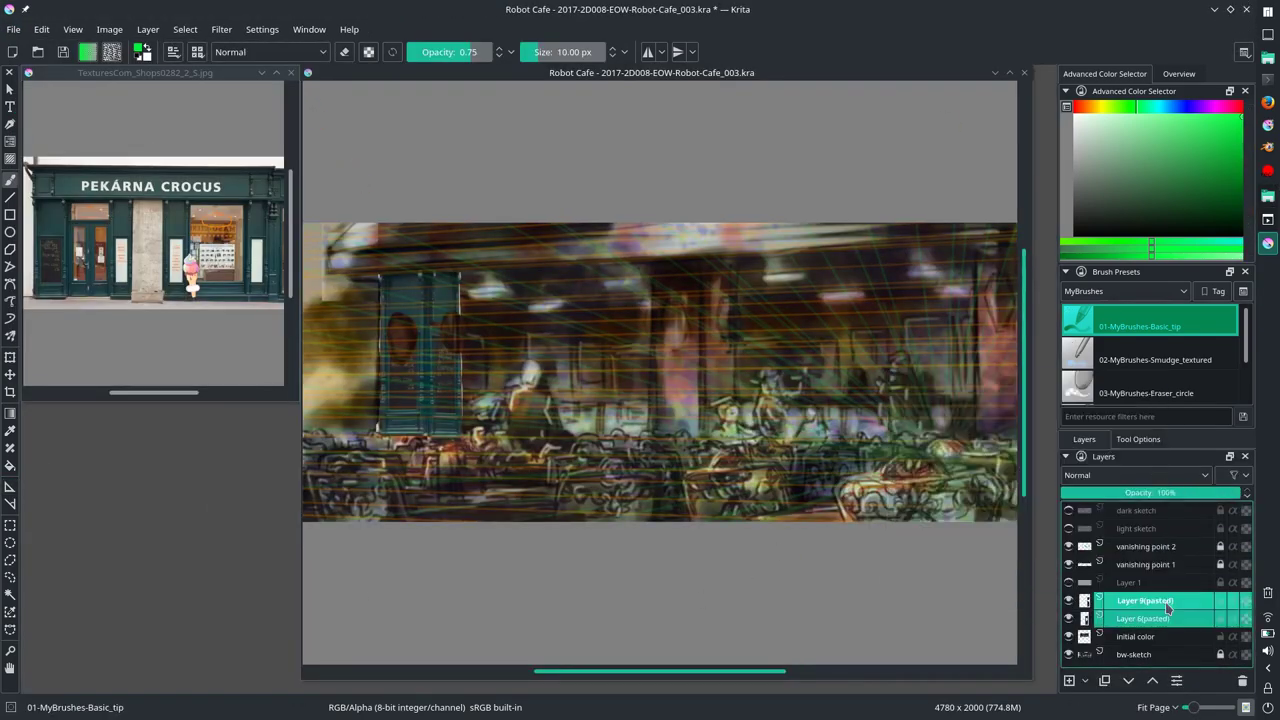
left_click(1068, 600)
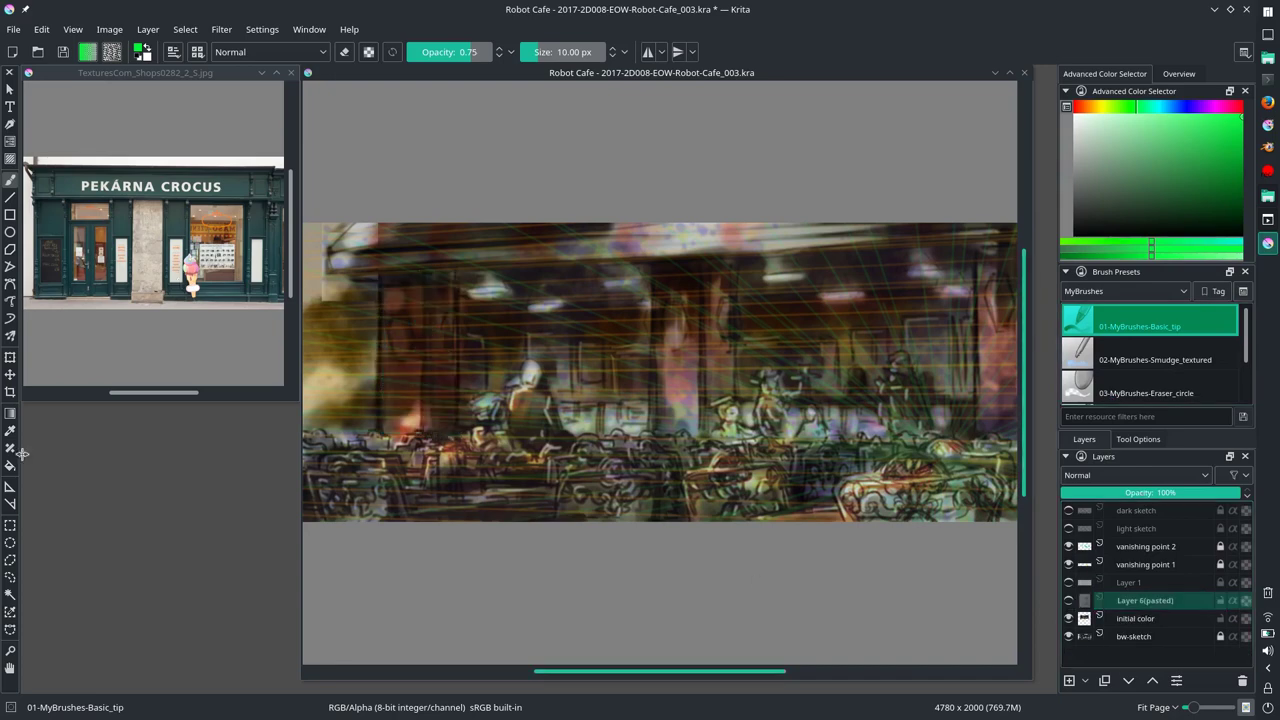
key("ctrl+Tab")
key("ctrl+Tab")
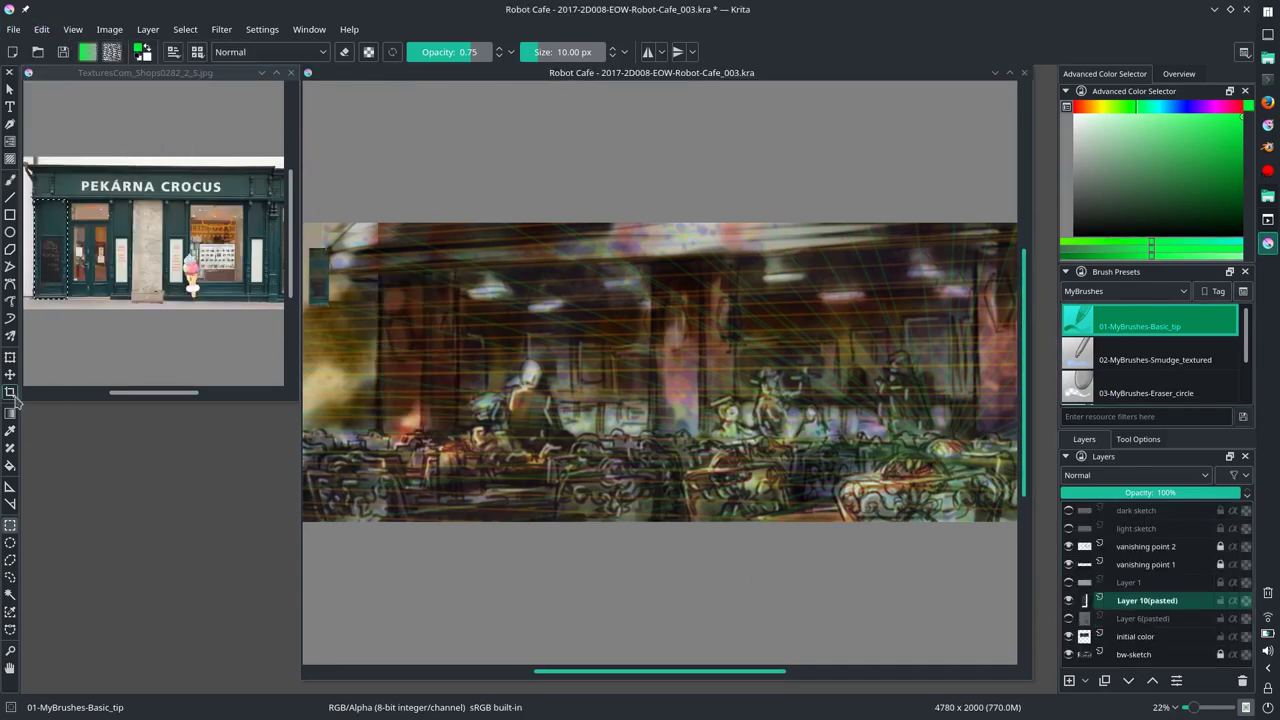
key("ctrl+v")
key("ctrl+t")
scroll(622, 268, "up", 1)
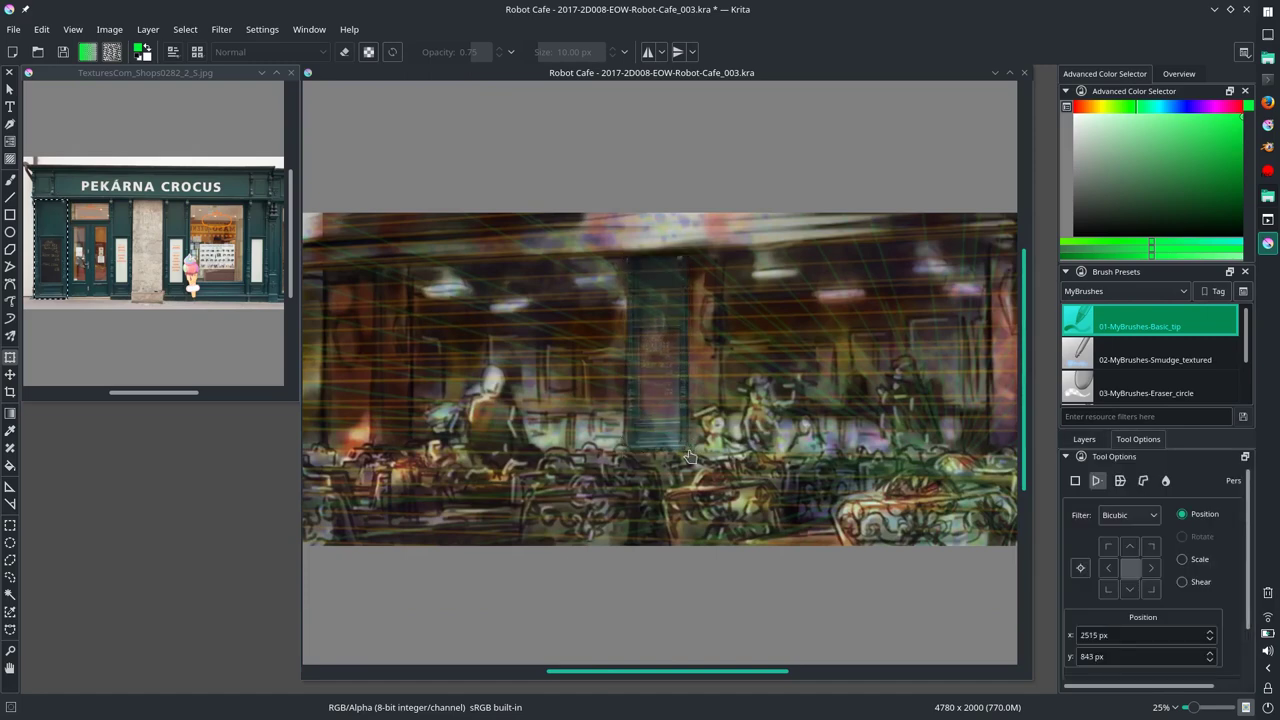
Step: Paste another shopfront piece, move it onto the wall, and fit its corner to the perspective lines
key("ctrl+r")
key("ctrl+Tab")
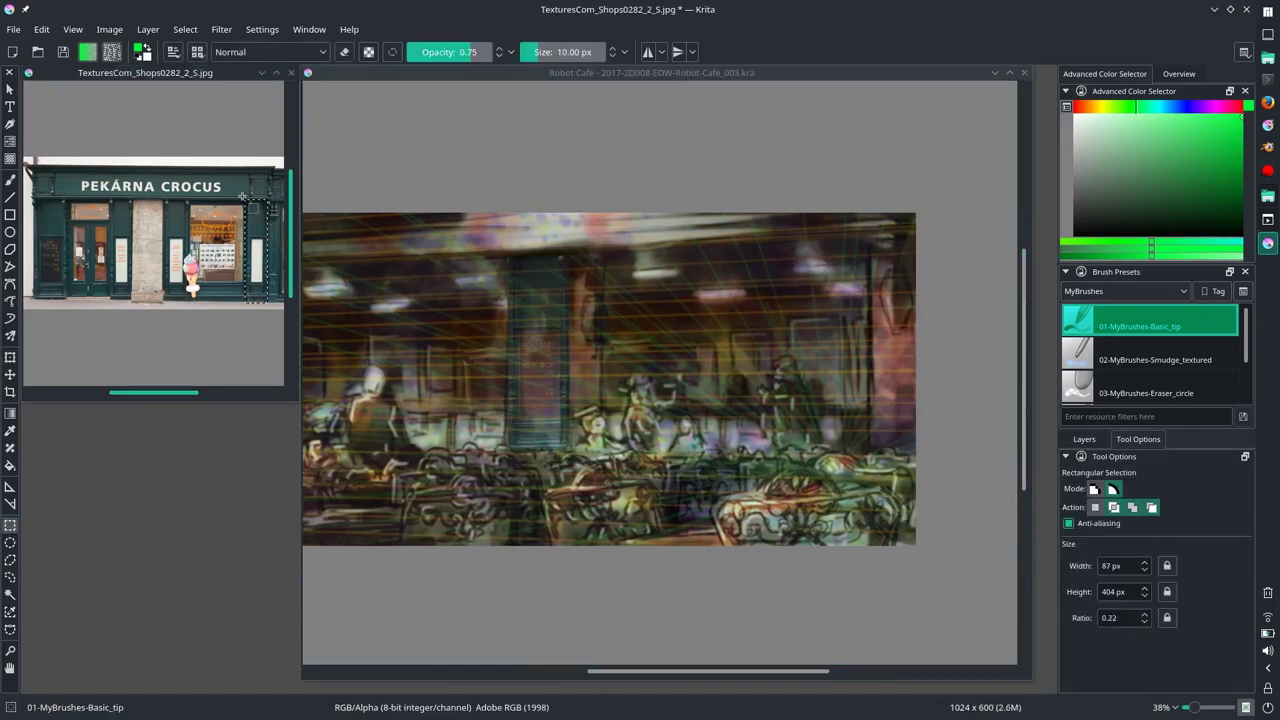
key("ctrl+Tab")
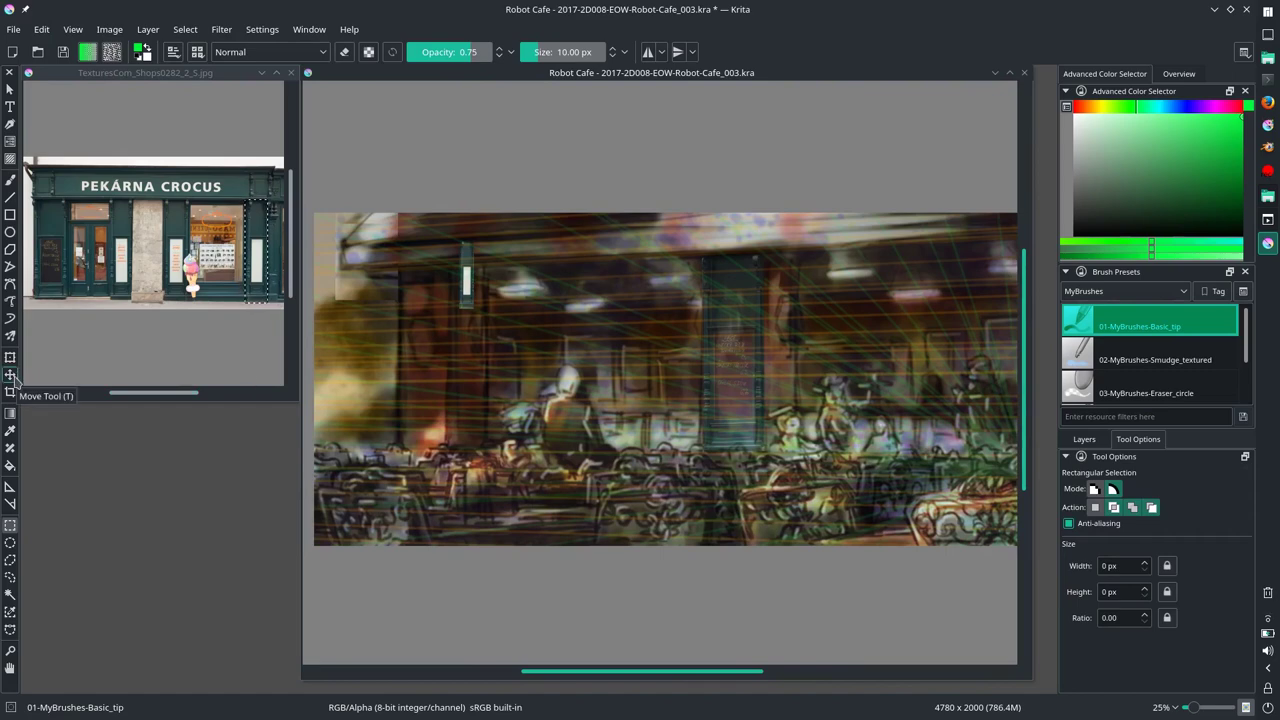
key("ctrl+t")
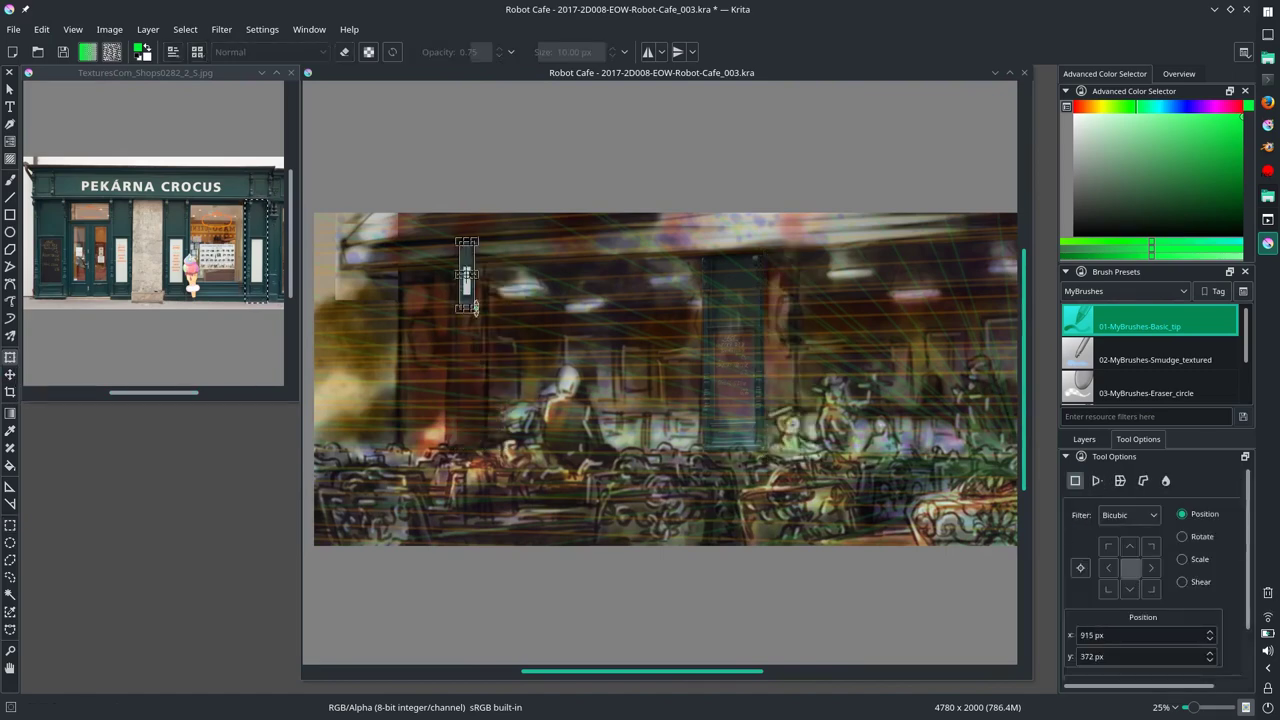
mouse_move(475, 308)
left_mouse_down()
mouse_move(806, 406)
mouse_move(791, 380)
left_mouse_up()
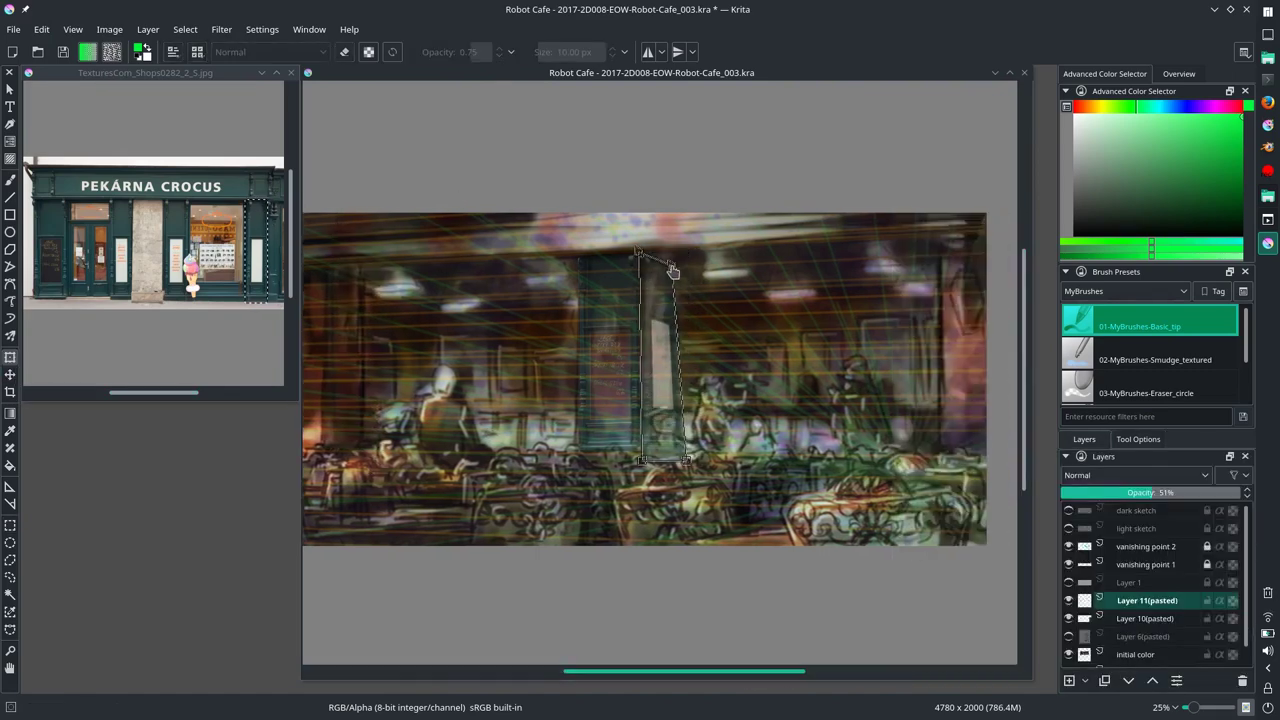
left_click(678, 467)
key("slash")
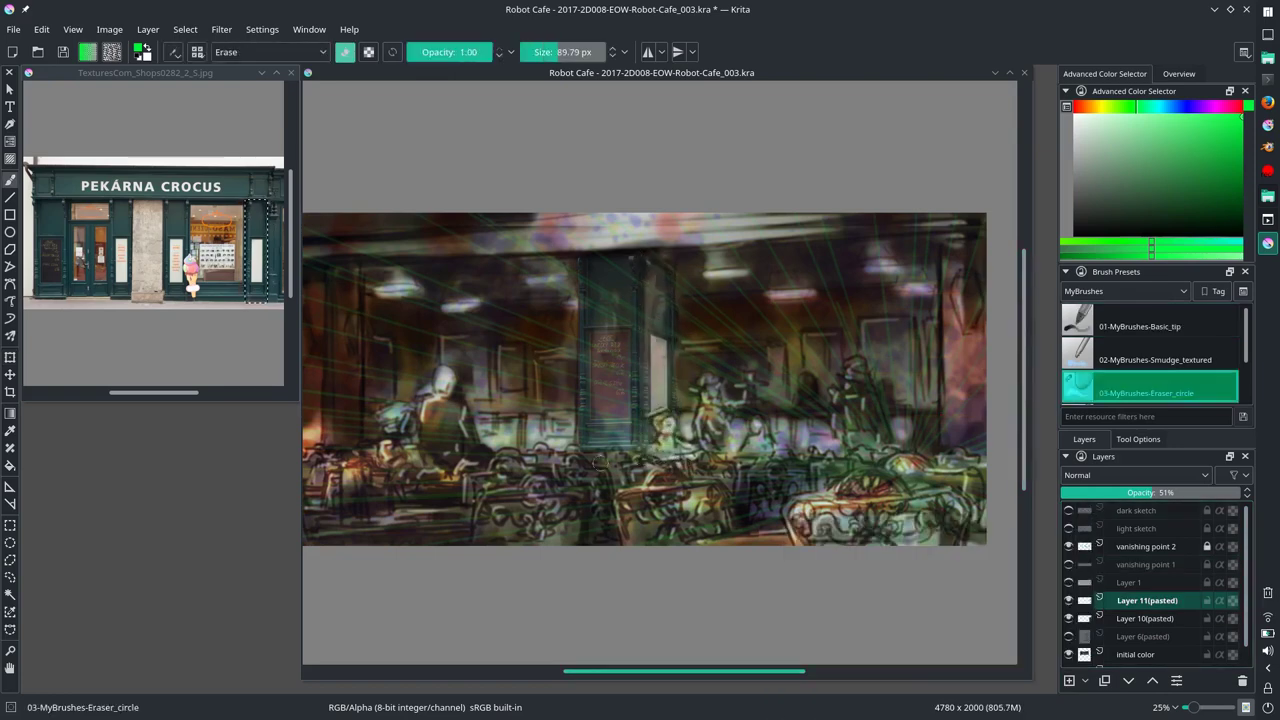
Step: Restore Layer 10(pasted) to full opacity, show Layer 6(pasted), merge the door layers, and save
key("Page_Down")
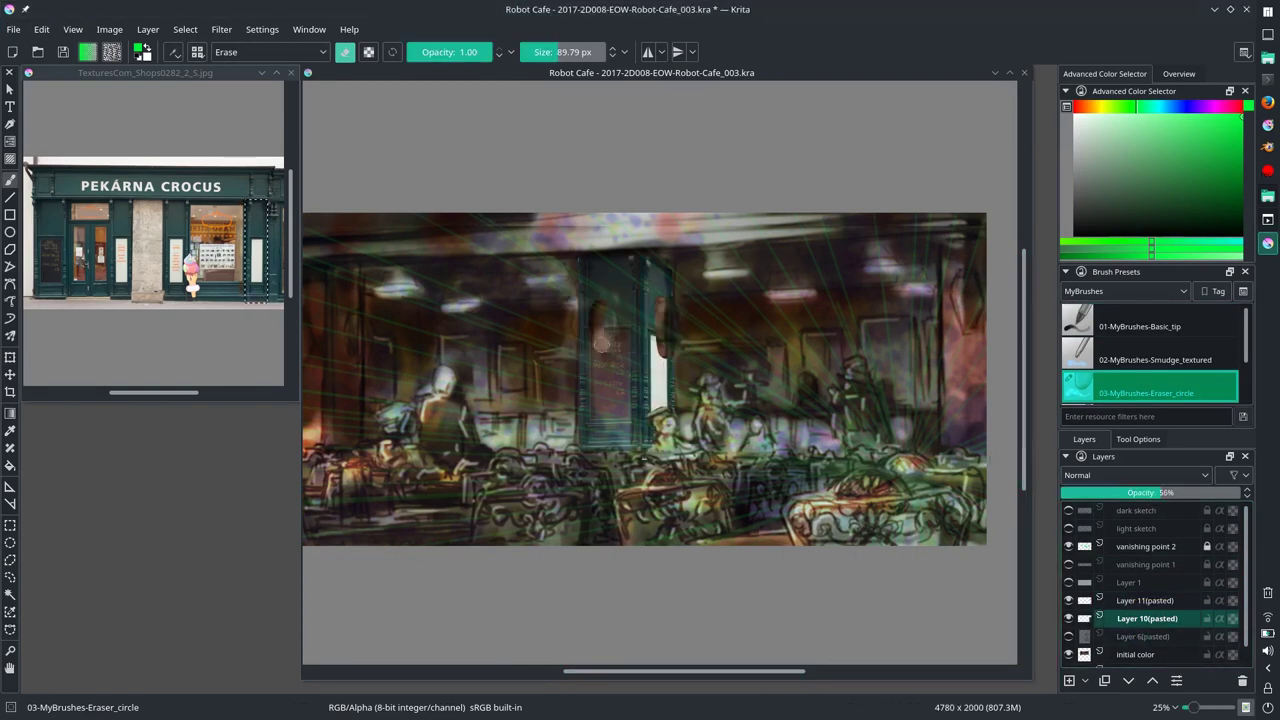
left_click_drag(1159, 492, 1240, 492)
left_click(1068, 636)
left_click(1152, 636)
left_click(1145, 600, "shift")
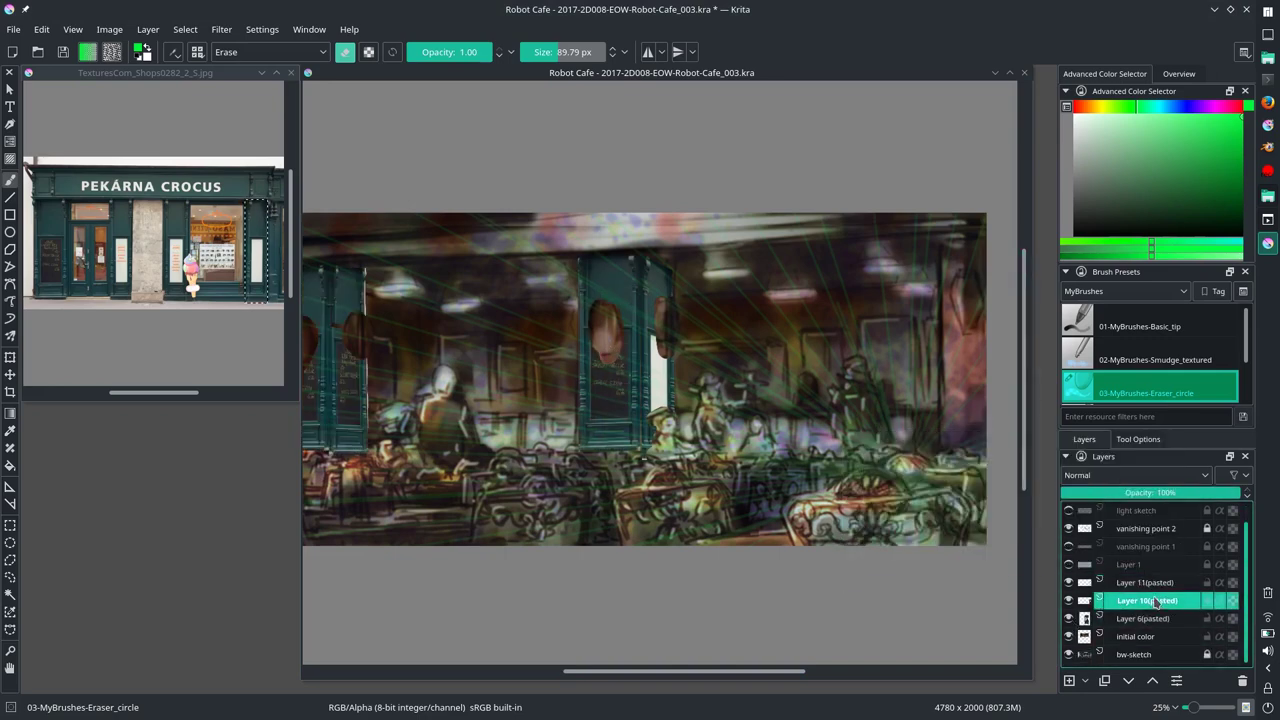
right_click(1150, 618)
left_click(1110, 566)
key("ctrl+s")
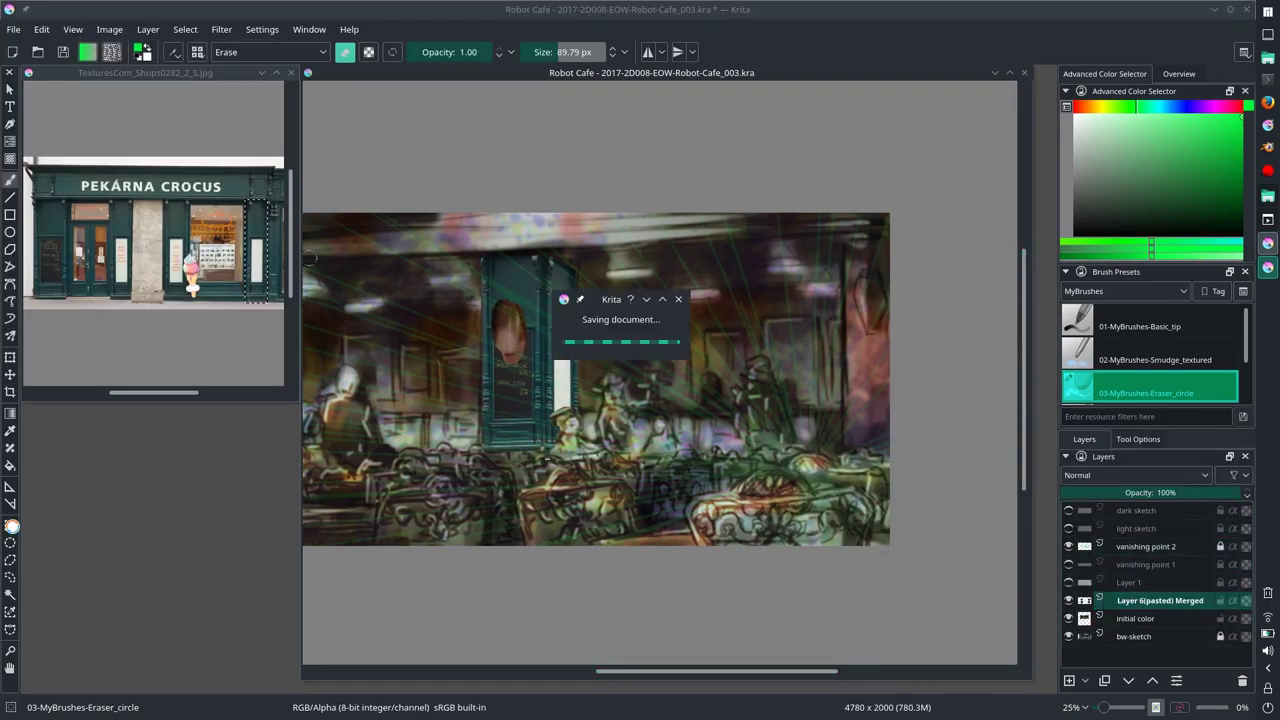
Step: Copy another door strip from the shopfront, paste it at the painting's right edge, and skew it into perspective
left_click(145, 313)
left_click_drag(110, 197, 130, 298)
key("ctrl+c")
left_click(466, 71)
key("ctrl+v")
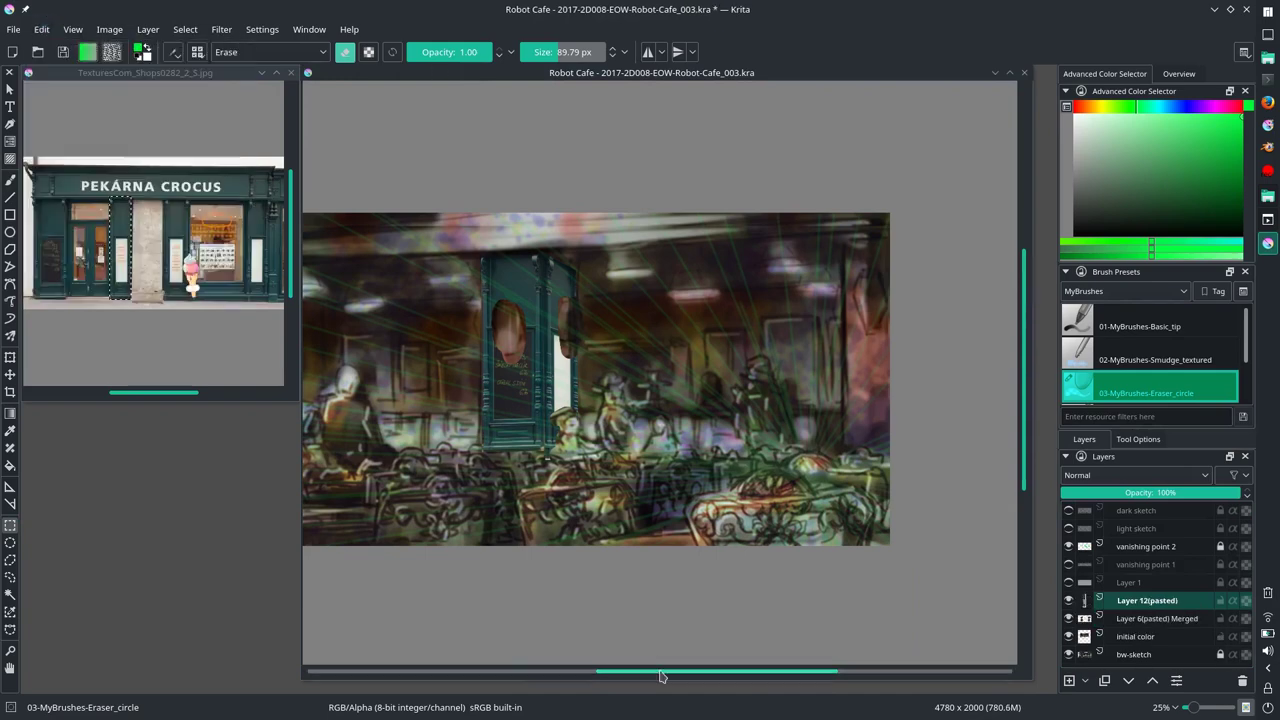
left_click_drag(678, 322, 790, 322)
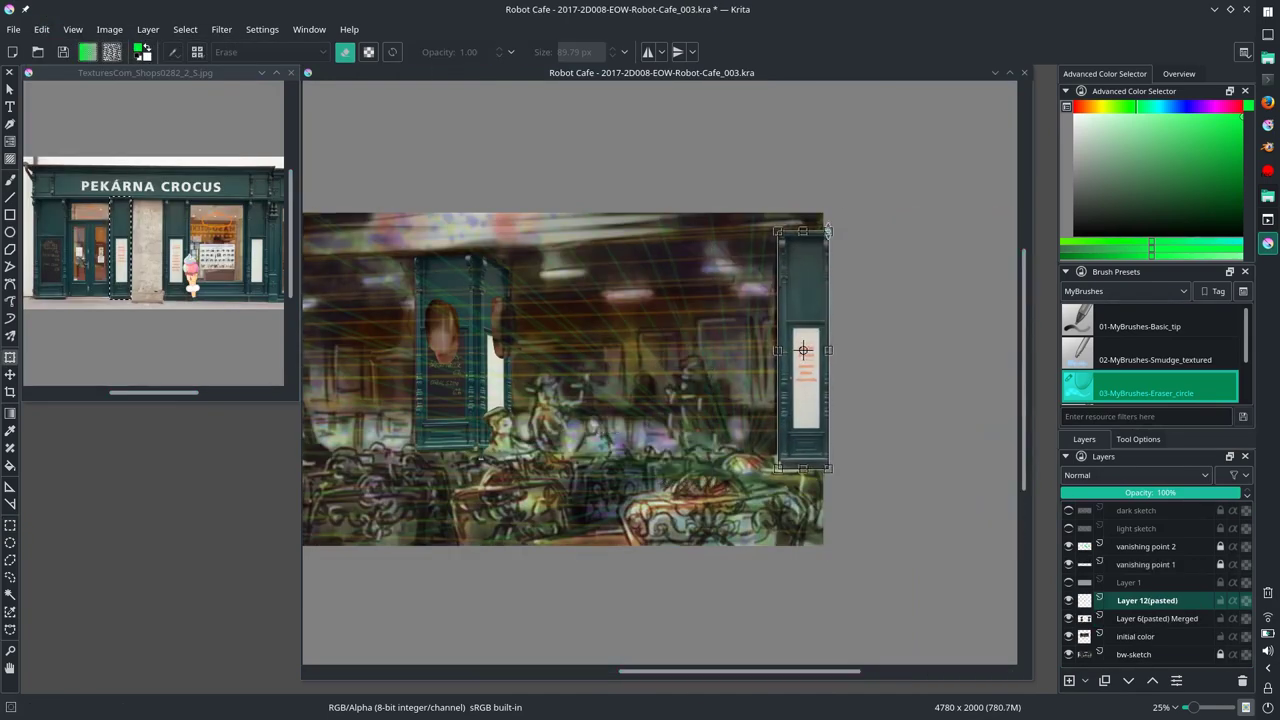
key("ctrl+t")
mouse_move(832, 216)
left_mouse_down()
mouse_move(833, 244)
mouse_move(795, 214)
left_mouse_up()
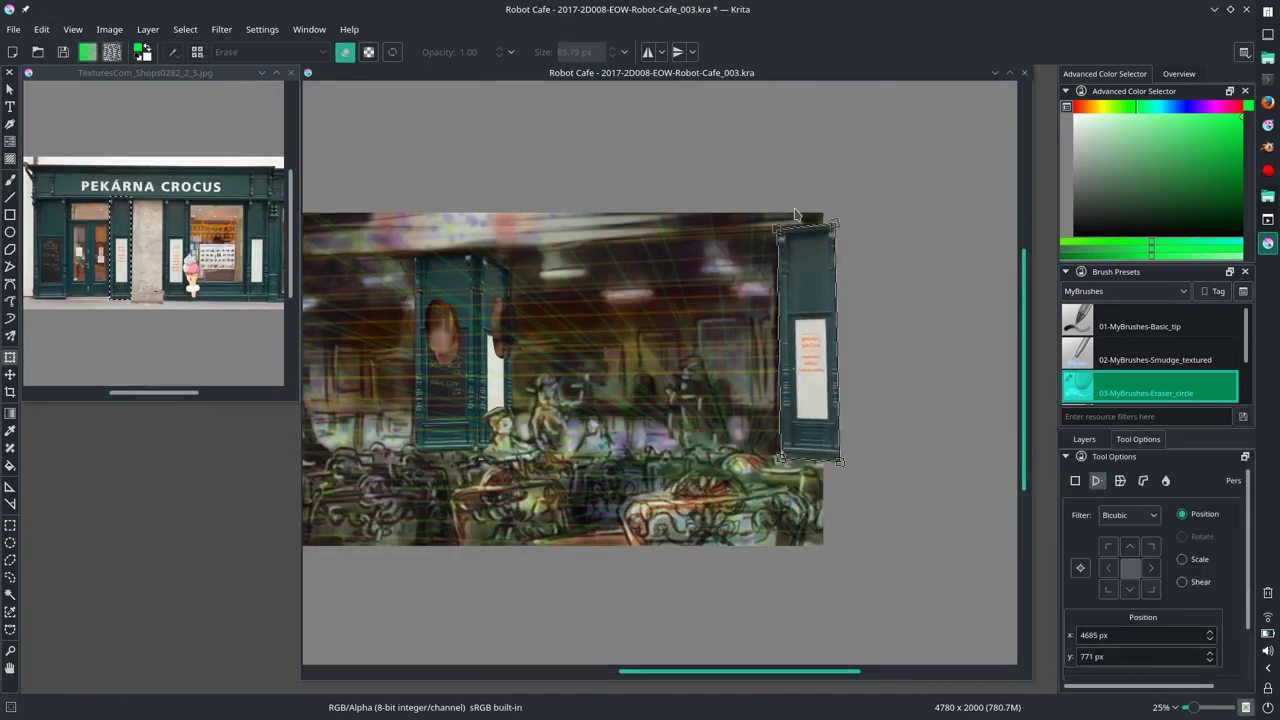
key("Return")
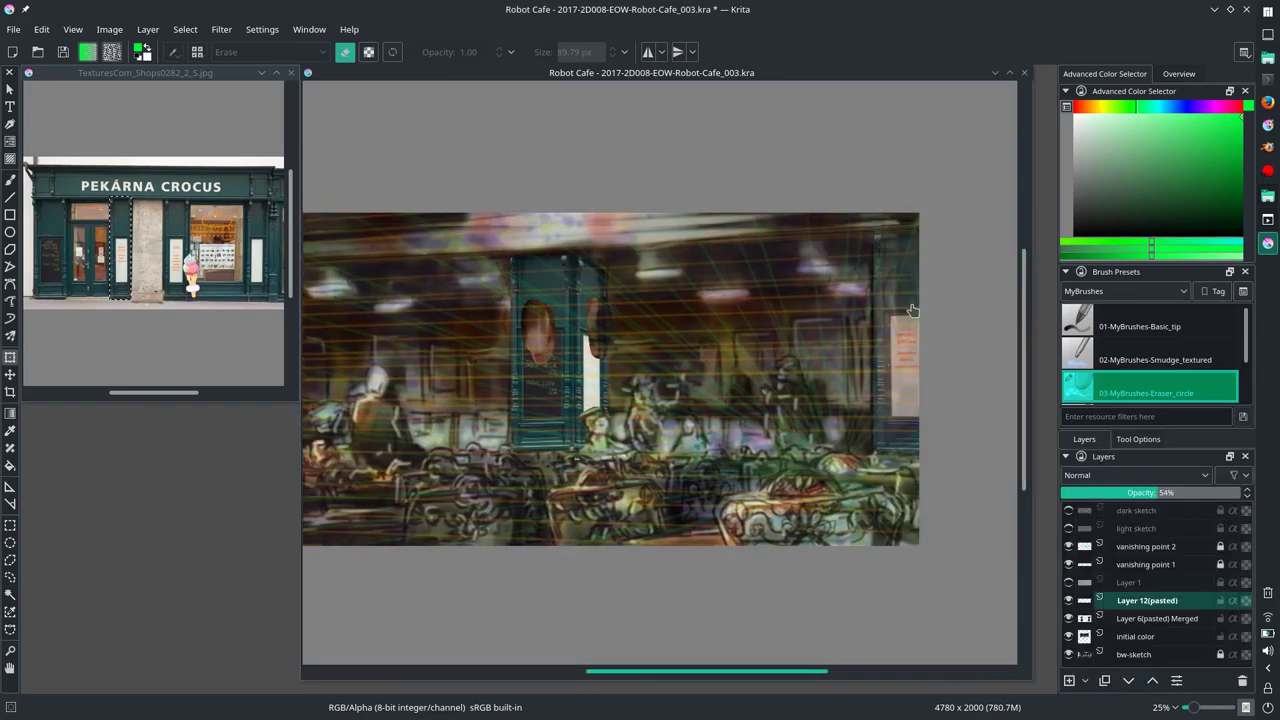
key("b")
Step: Merge the strip into the door layer, close the shopfront photo, and open the awning image
right_click(1147, 600)
left_click(1130, 392)
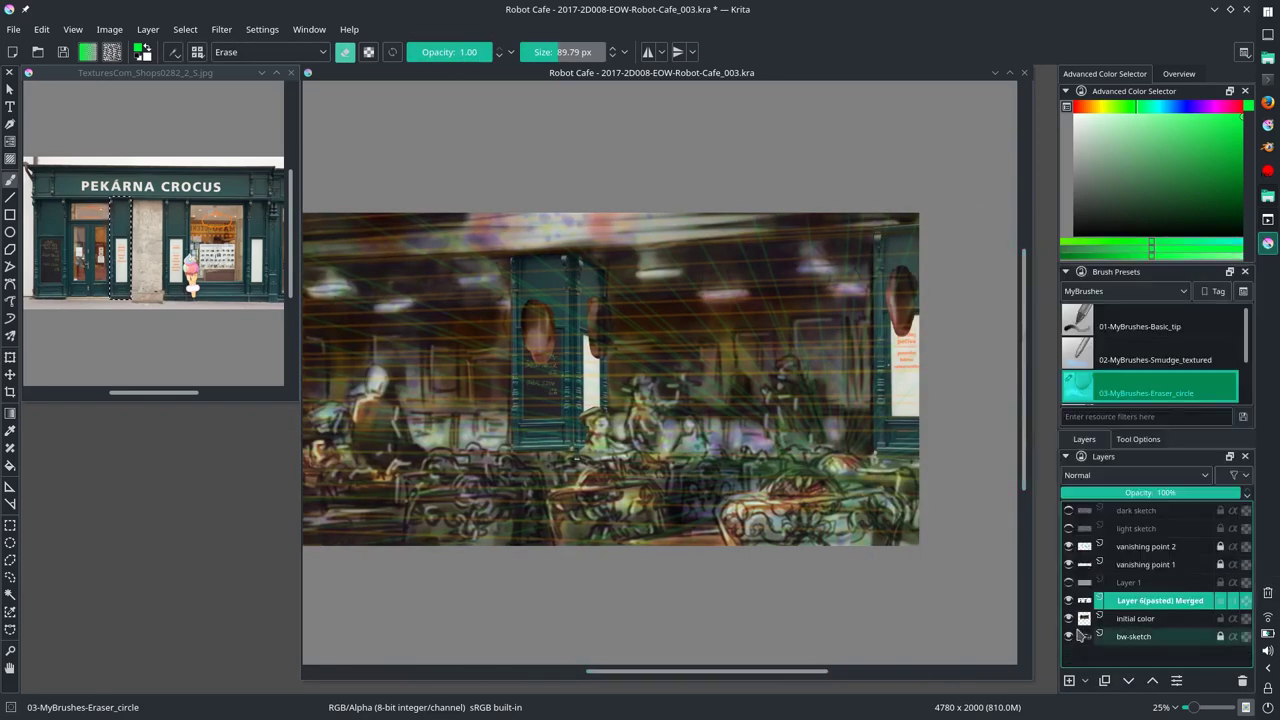
scroll(757, 556, "down", 1)
left_click(291, 73)
key("ctrl+o")
Step: Paste the awning texture's bottom band at the café's top-left, shrunk and tilted to the perspective
key("Return")
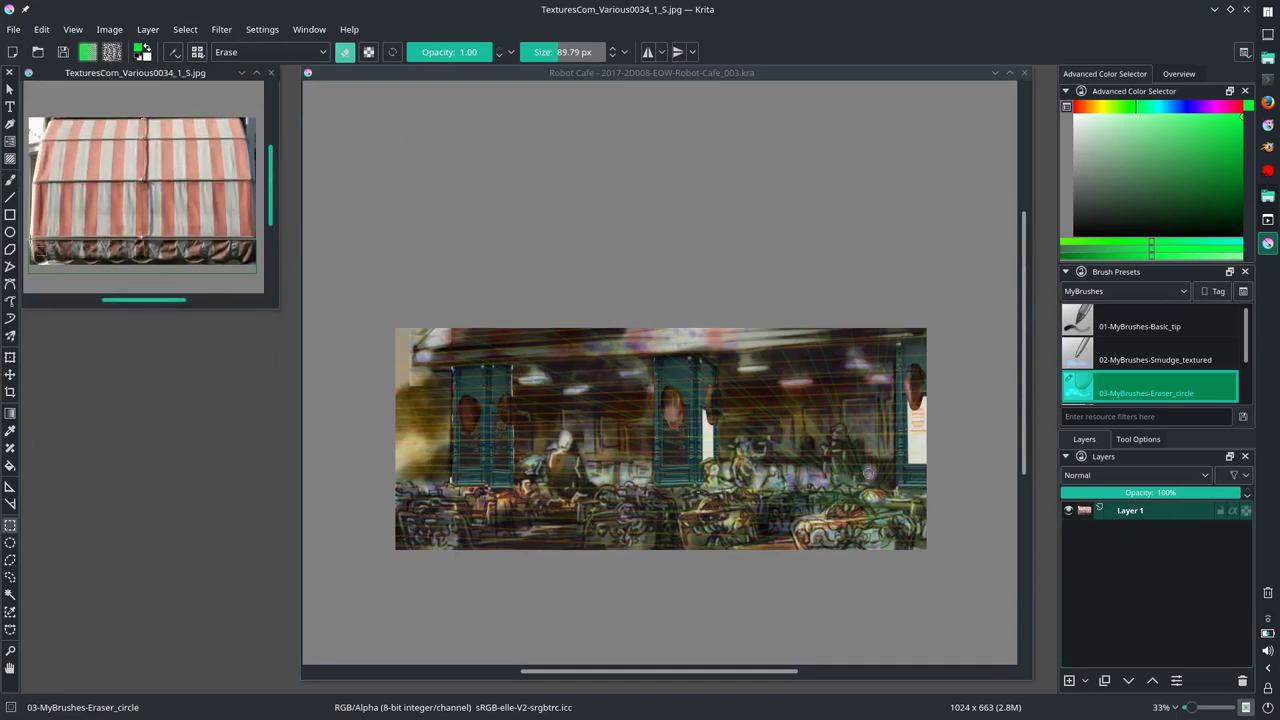
left_click_drag(28, 238, 256, 270)
key("ctrl+v")
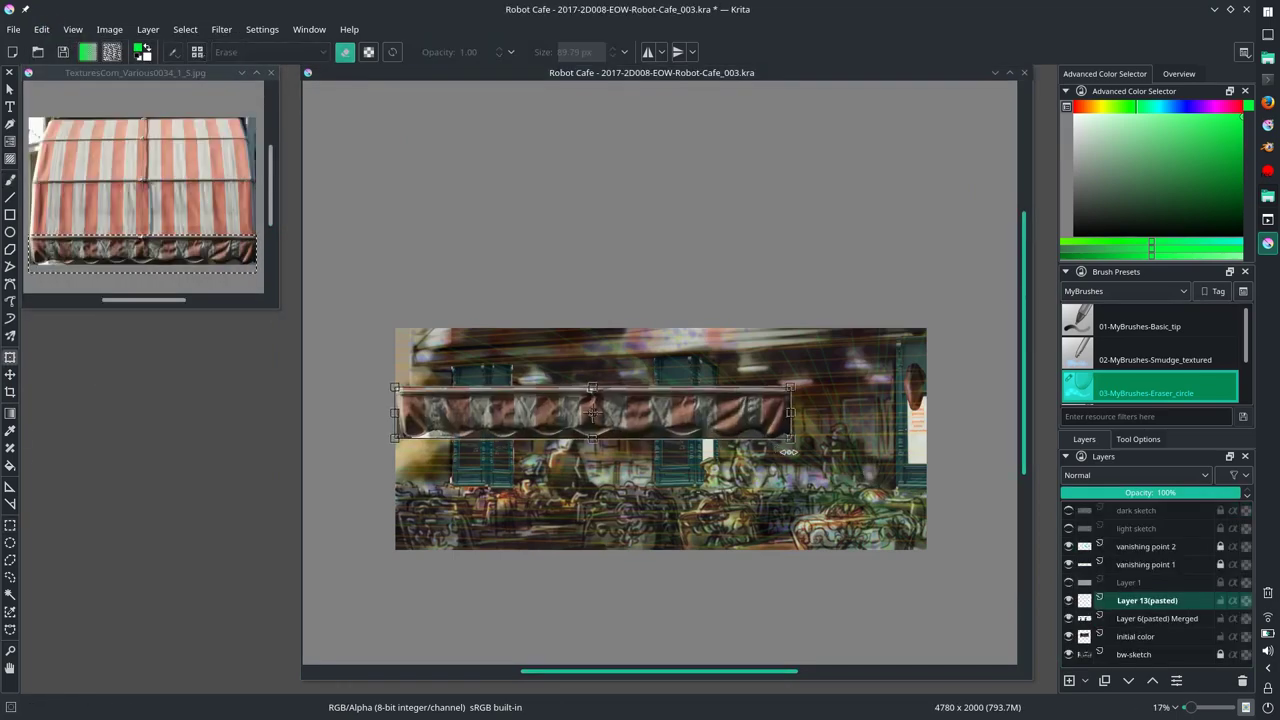
key("ctrl+t")
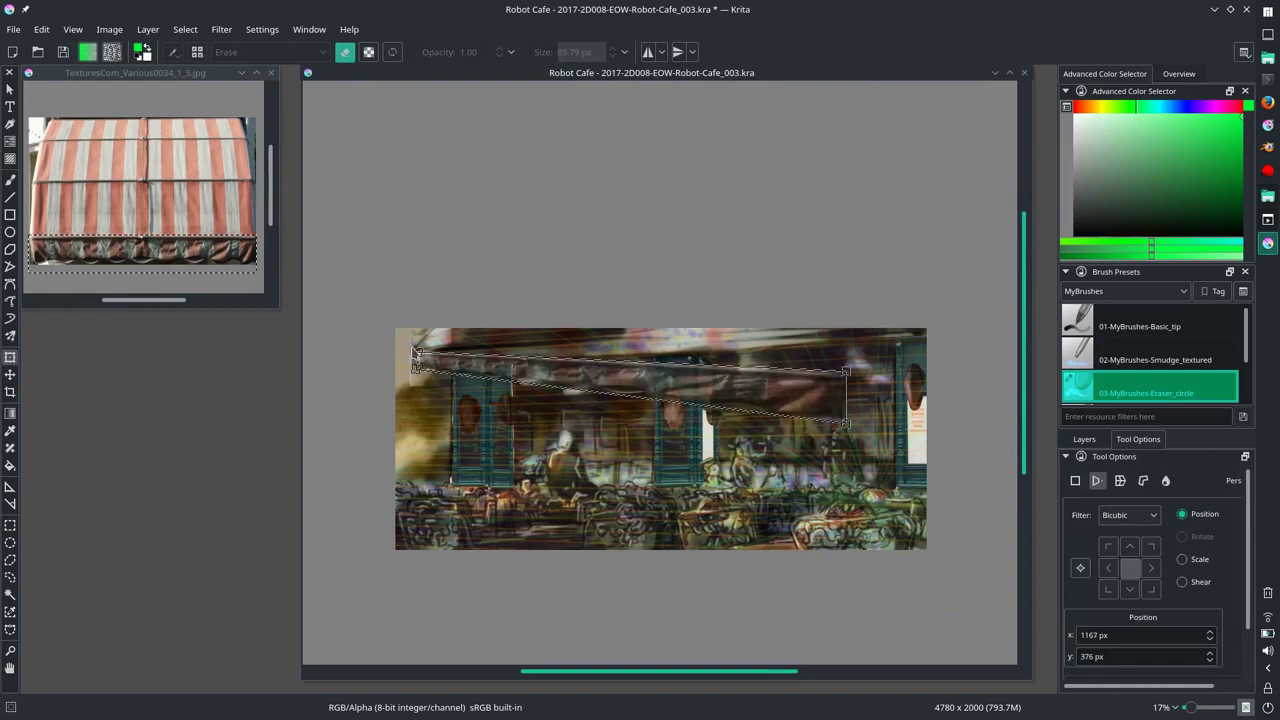
left_click_drag(508, 411, 526, 369)
left_click_drag(808, 396, 604, 362)
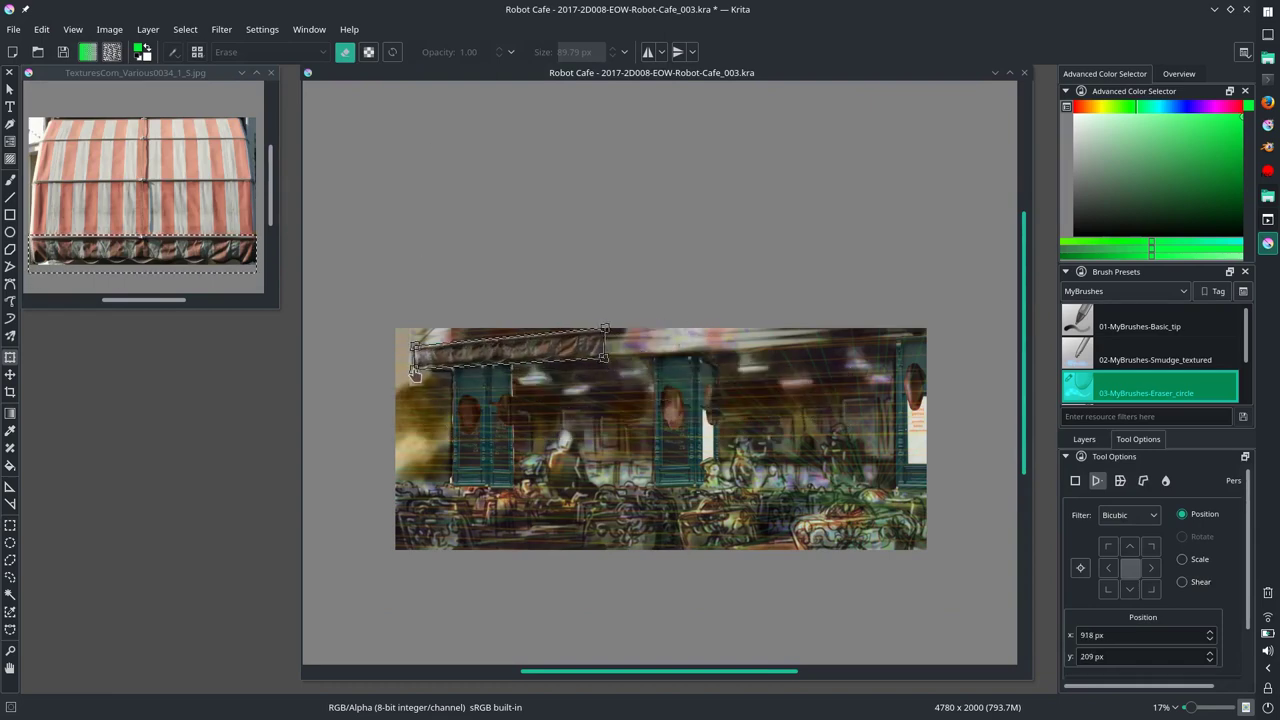
left_click_drag(707, 330, 714, 553)
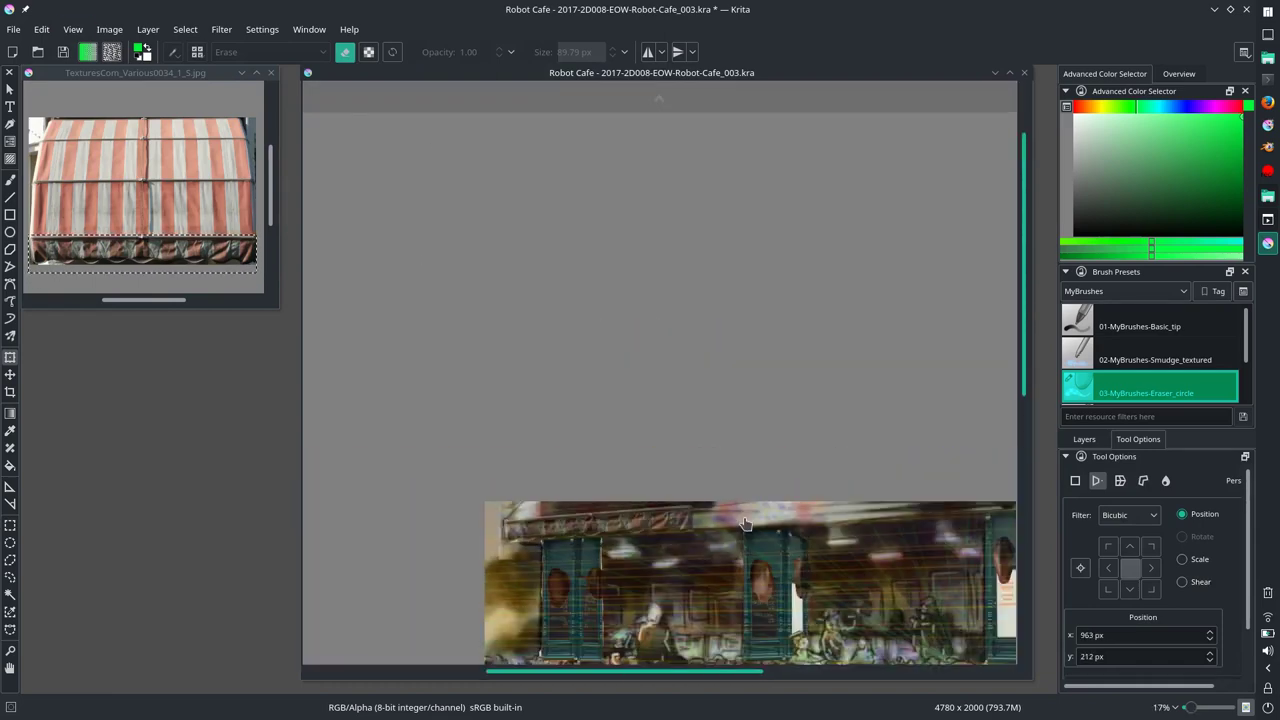
key("t")
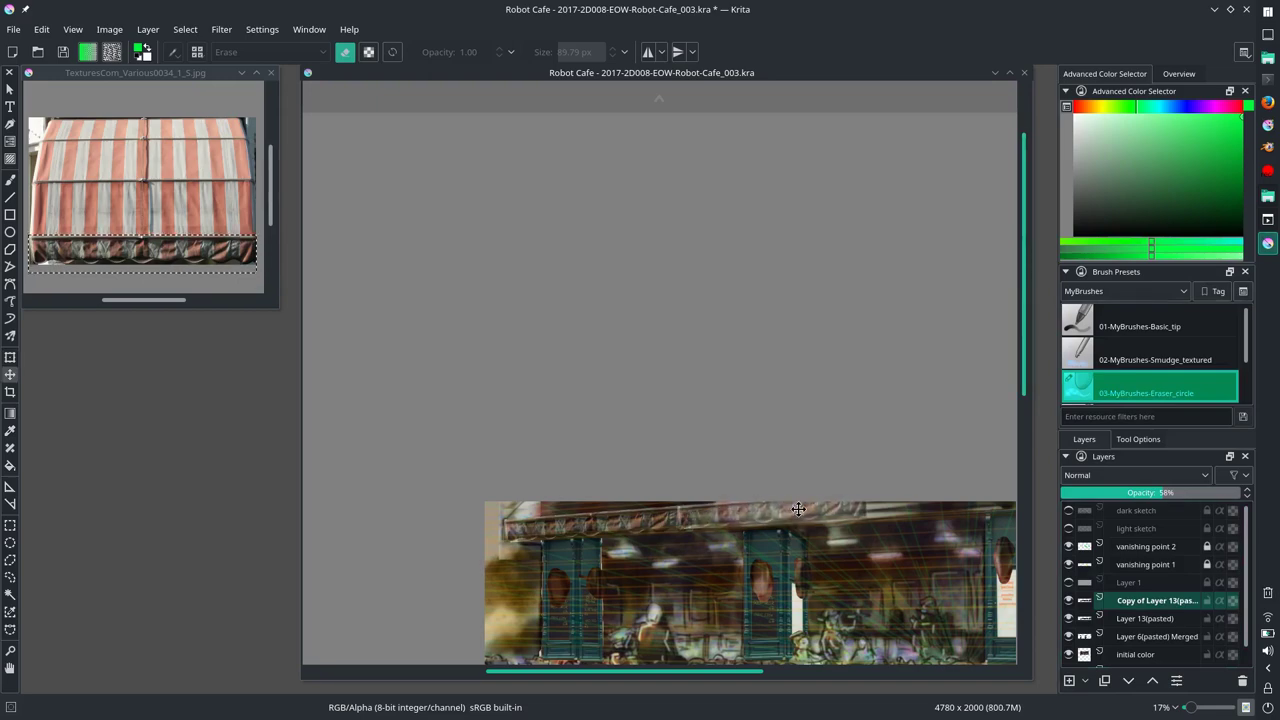
Step: Add a copy of the awning strip further left, fitted to the awning's perspective
key("ctrl+j")
left_click_drag(798, 509, 720, 516)
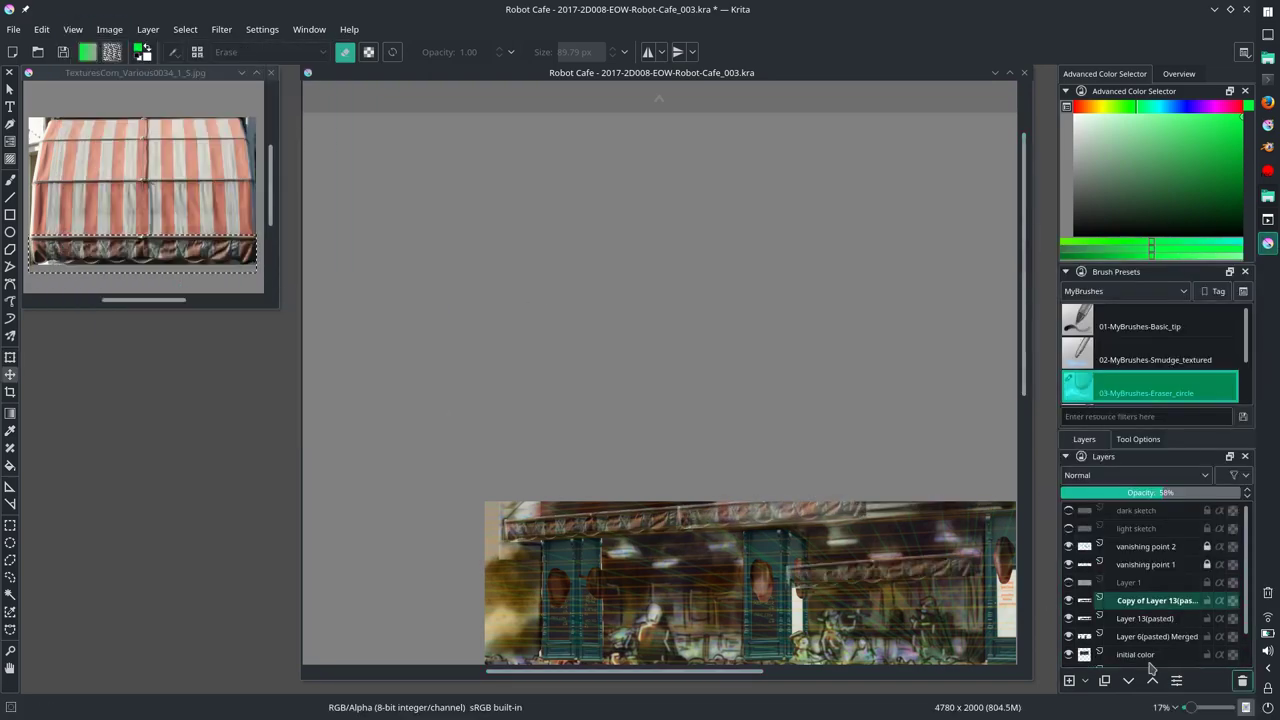
left_click(1150, 618)
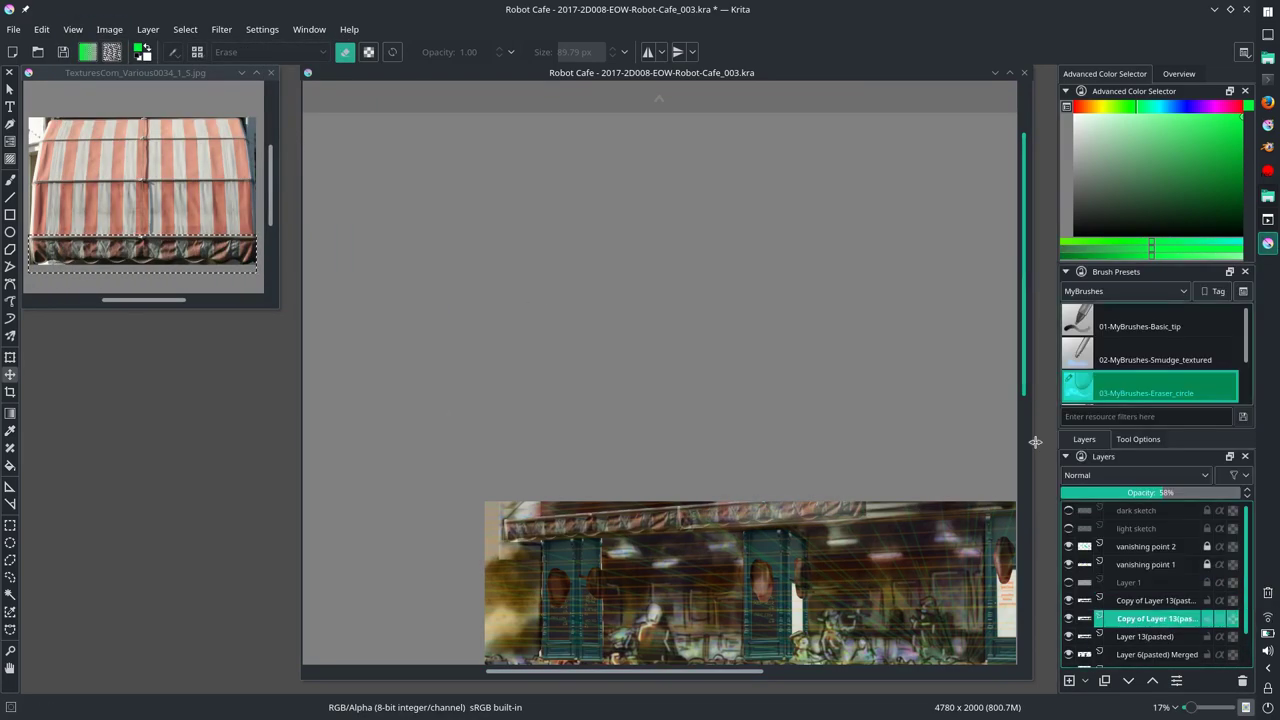
left_click(69, 298)
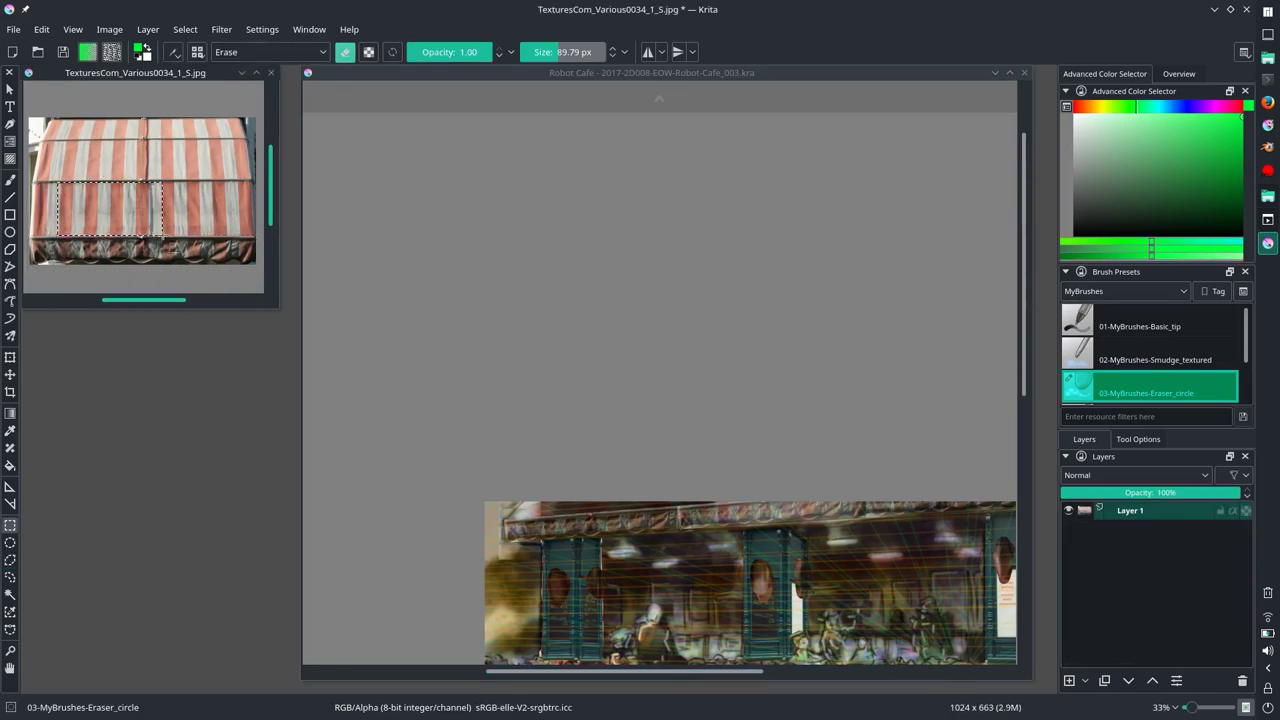
left_click(420, 106)
key("plus")
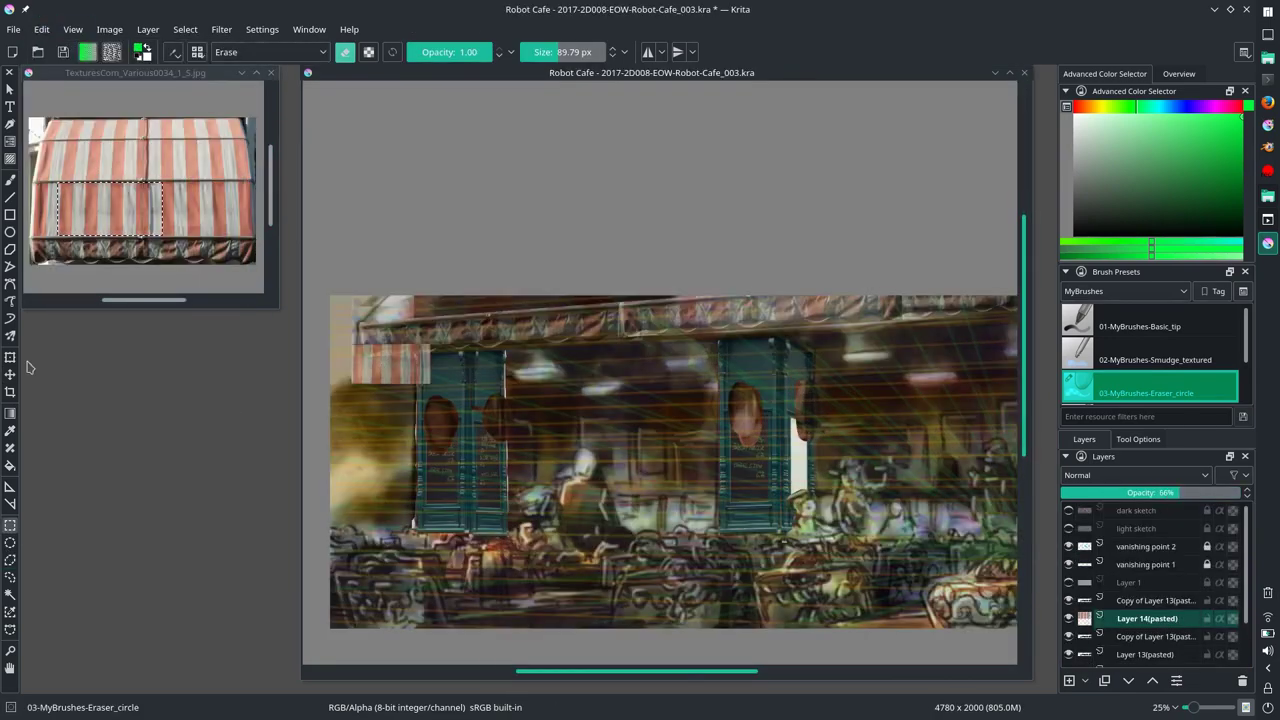
key("ctrl+t")
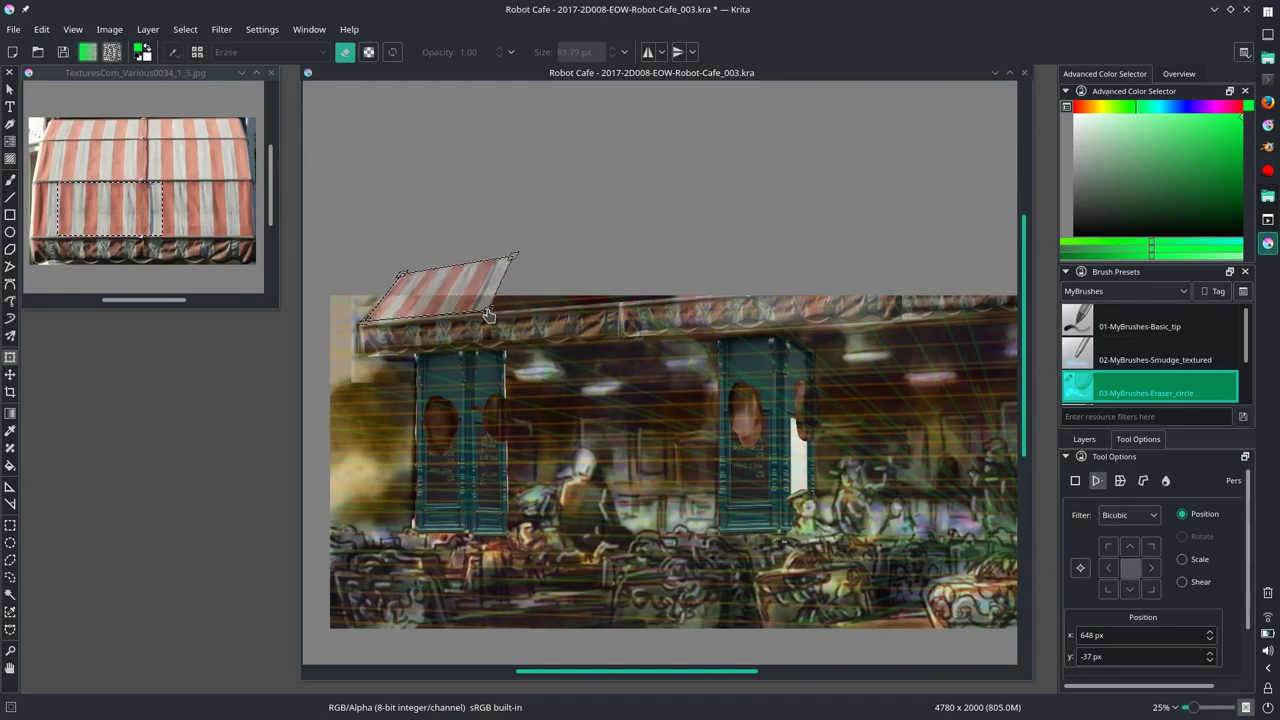
key("Return")
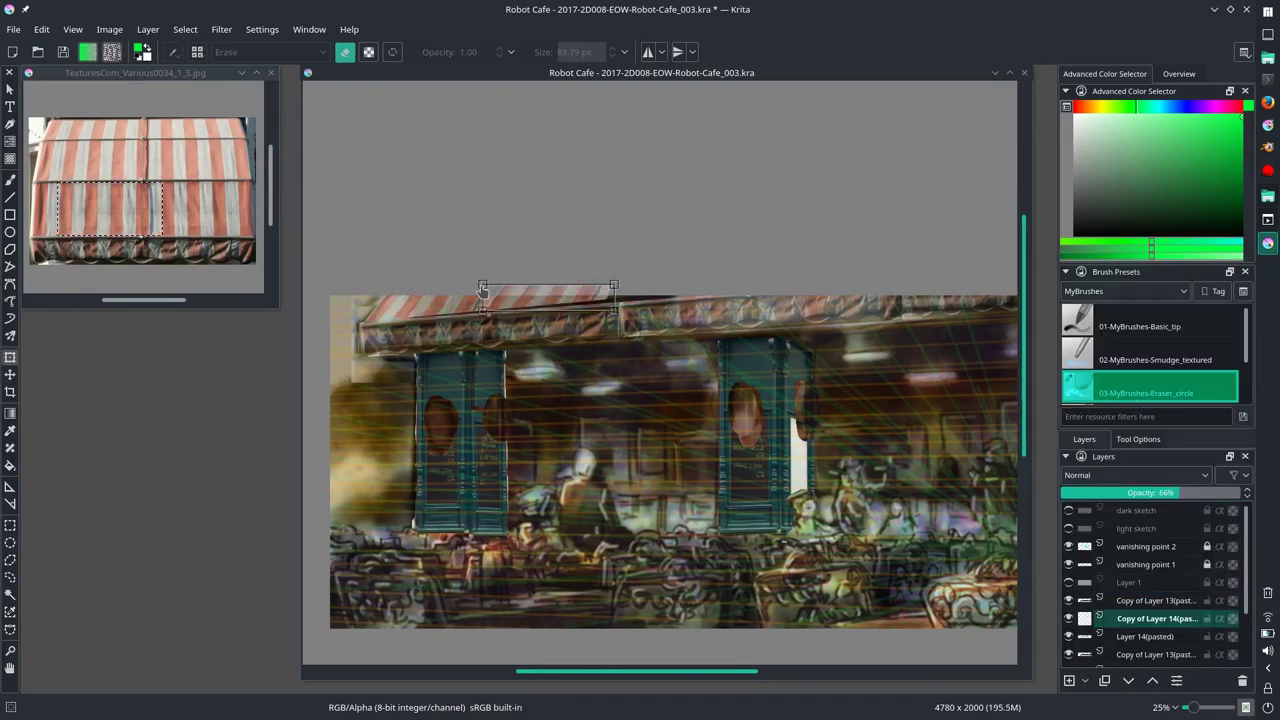
Step: Add another awning piece copy, then merge all awning pieces into one layer
key("ctrl+j")
key("t")
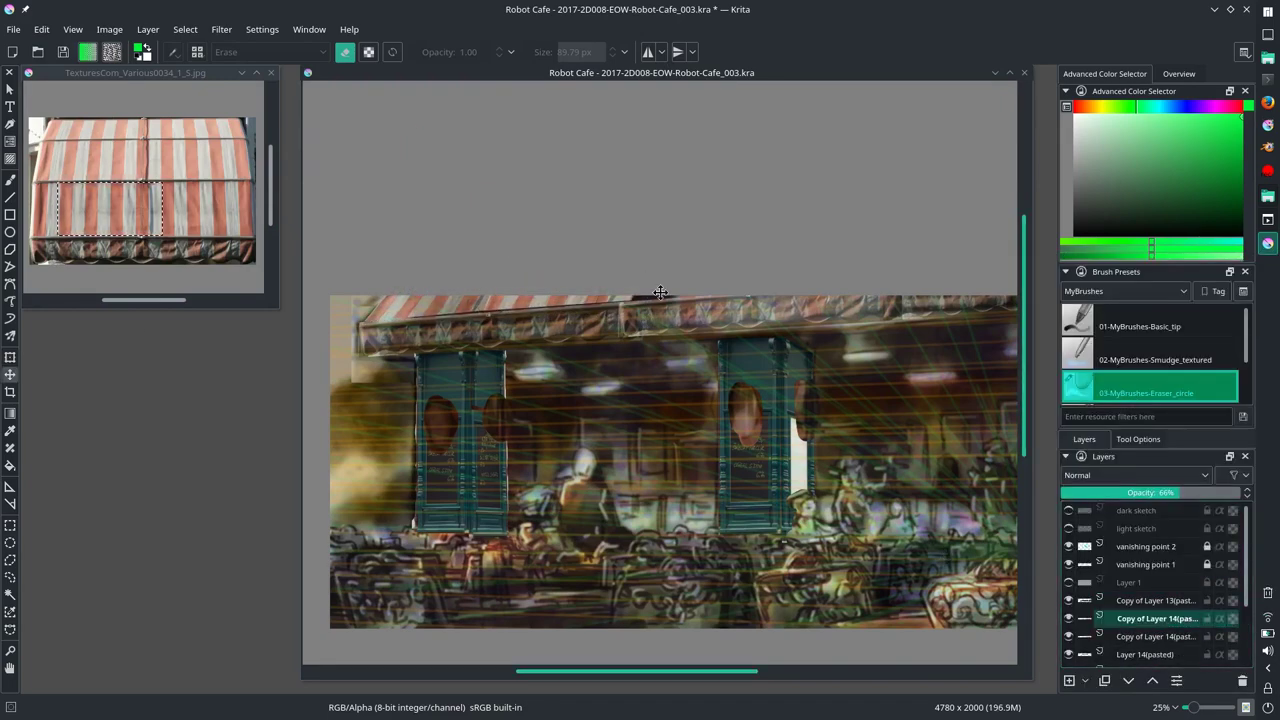
left_click(1150, 600)
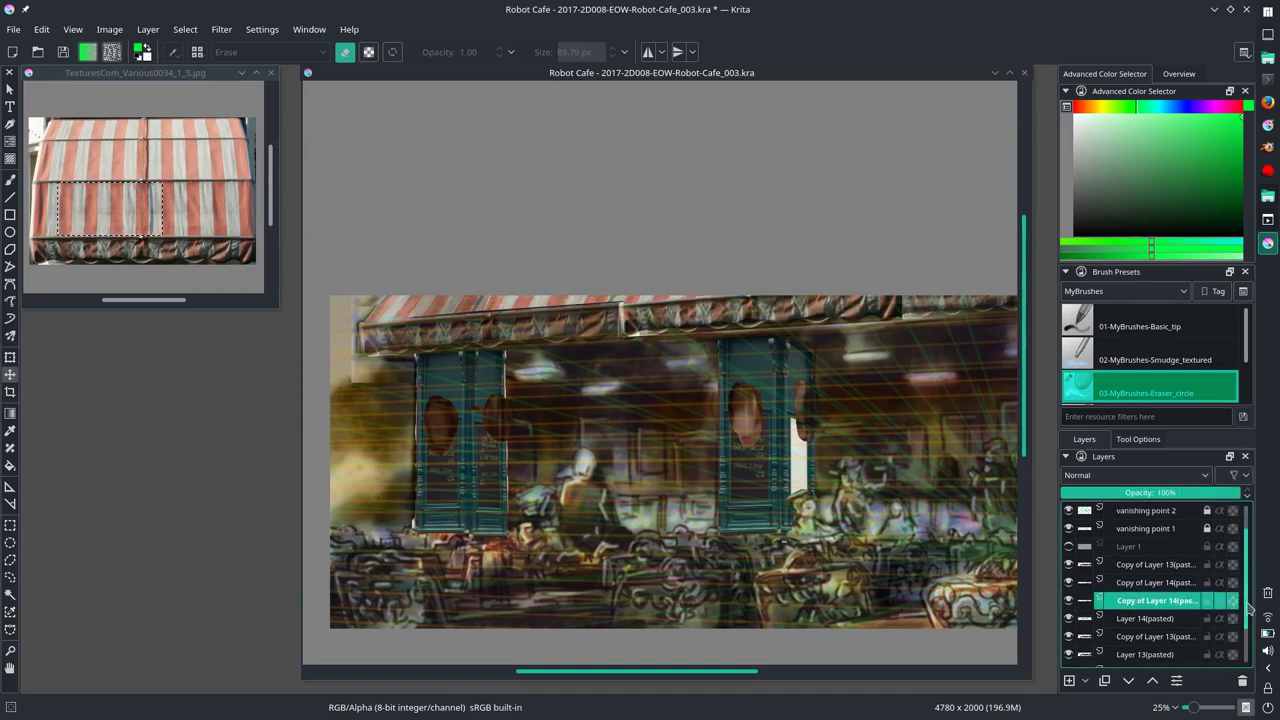
scroll(1150, 600, "down", 1)
left_click(1150, 528, "shift")
key("ctrl+e")
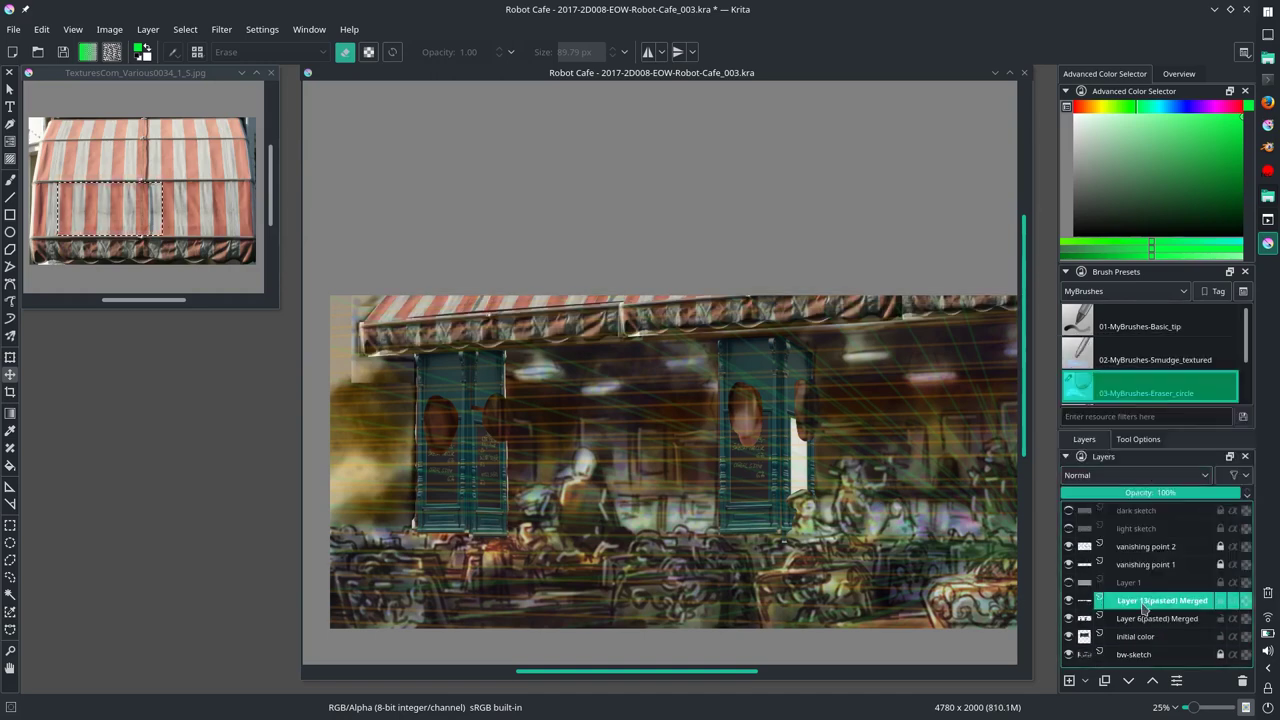
left_click(13, 29)
Step: Save the painting, close the awning texture without saving, and open the poster texture
left_click(40, 106)
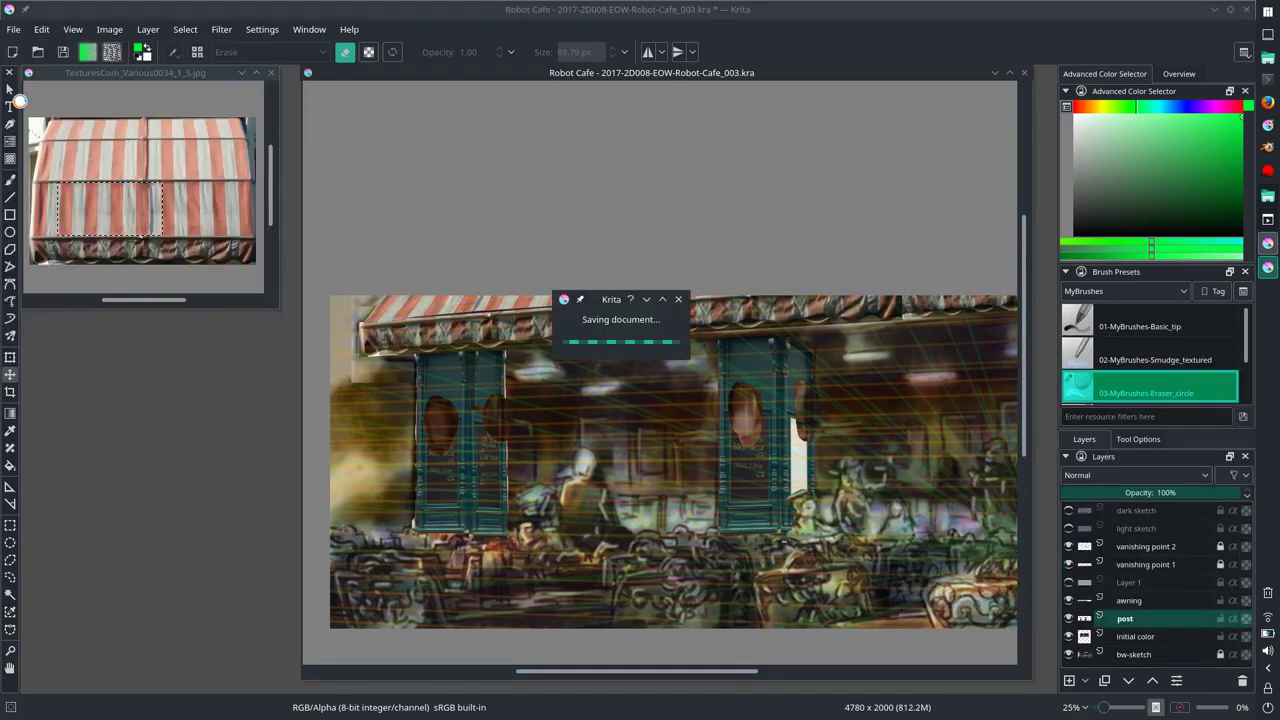
left_click(270, 72)
left_click(692, 368)
key("ctrl+o")
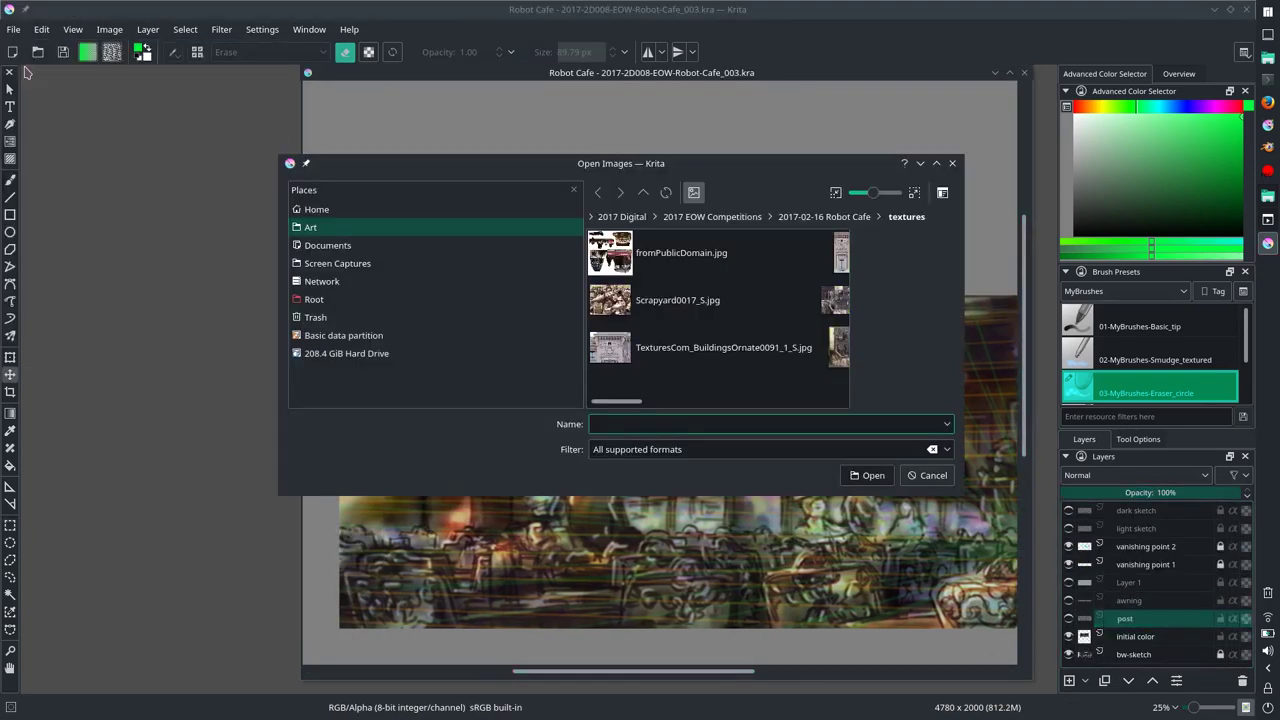
left_click(700, 348)
left_click(866, 474)
Step: Paste the whole poster texture into the café, stretched up past the canvas top
key("ctrl+a")
key("ctrl+c")
left_click(420, 72)
key("ctrl+v")
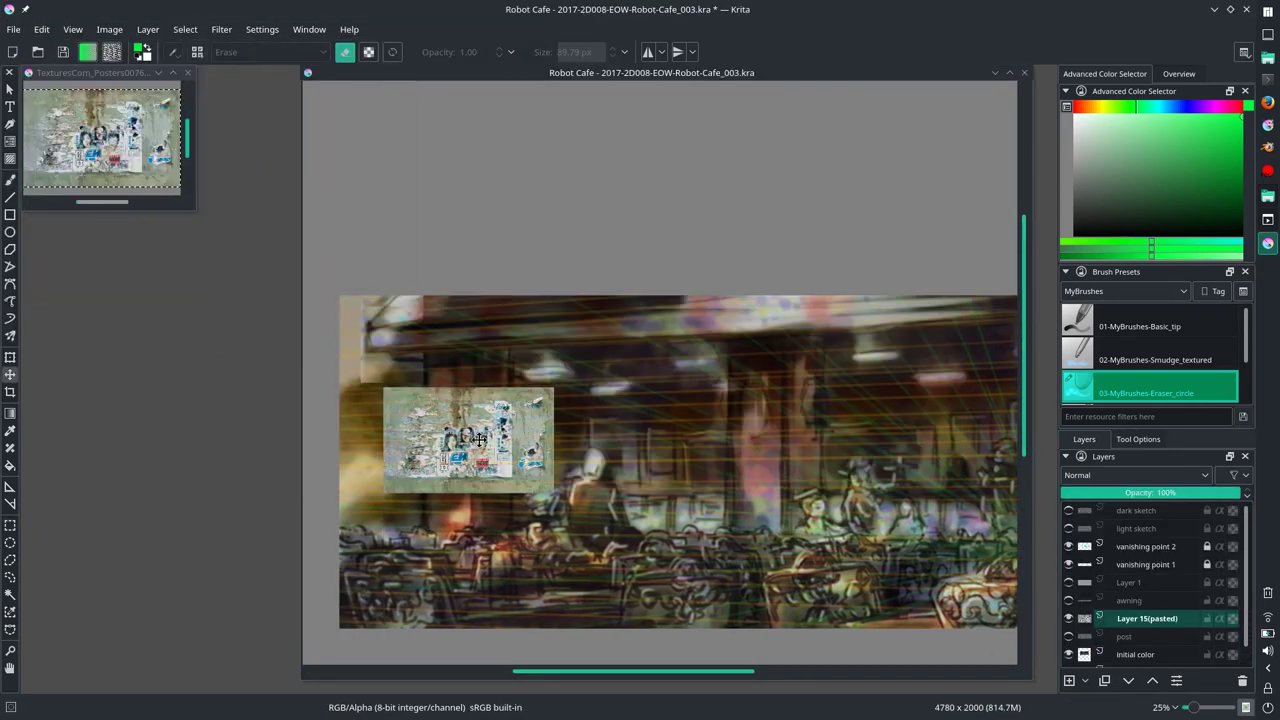
key("ctrl+t")
left_click_drag(420, 390, 148, 297)
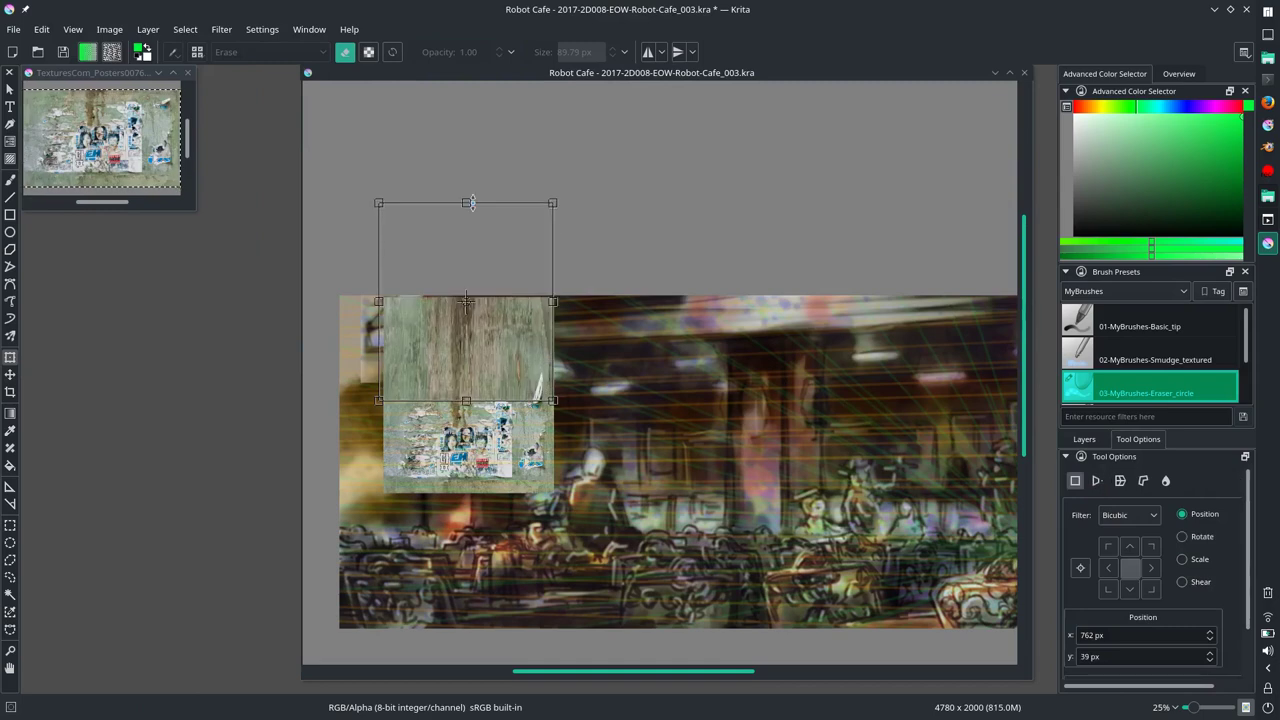
left_click(10, 525)
Step: Stretch the poster down toward the tables, make it semi-transparent, and hide the poster wall layer
key("ctrl+t")
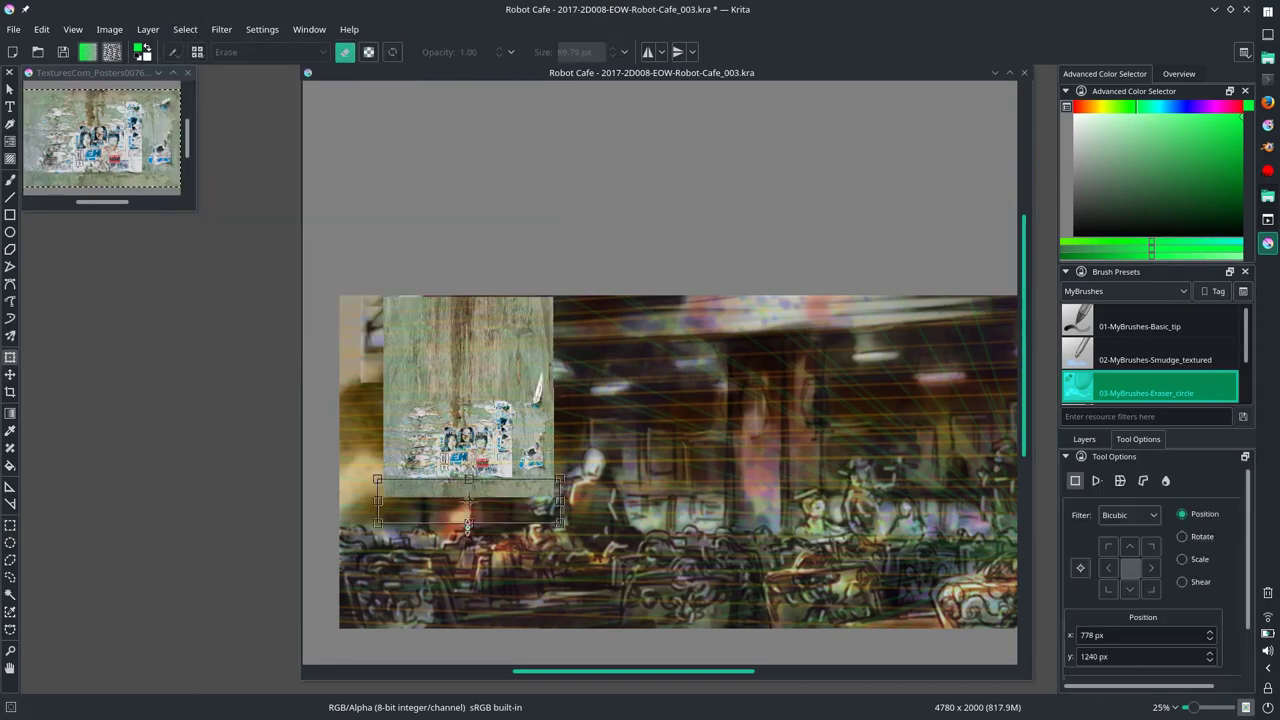
left_click_drag(468, 492, 468, 538)
left_click(1084, 439)
key("ctrl+t")
scroll(660, 450, "left", 3)
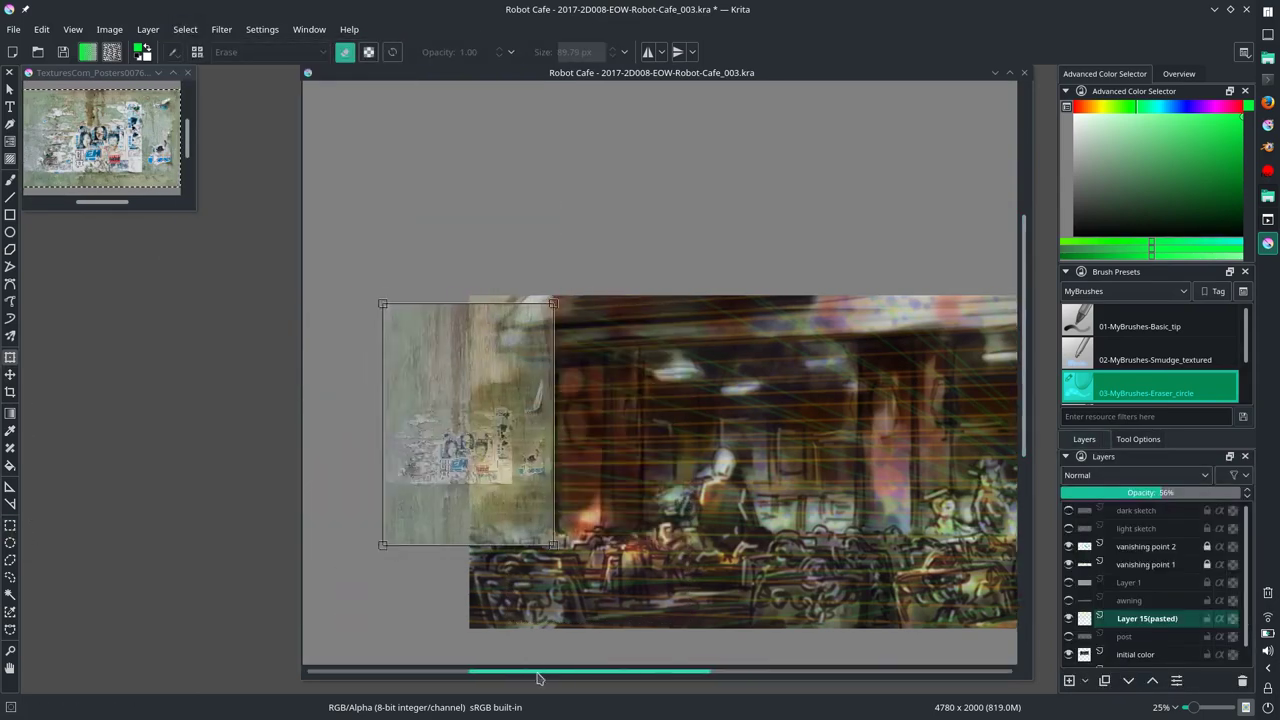
key("b")
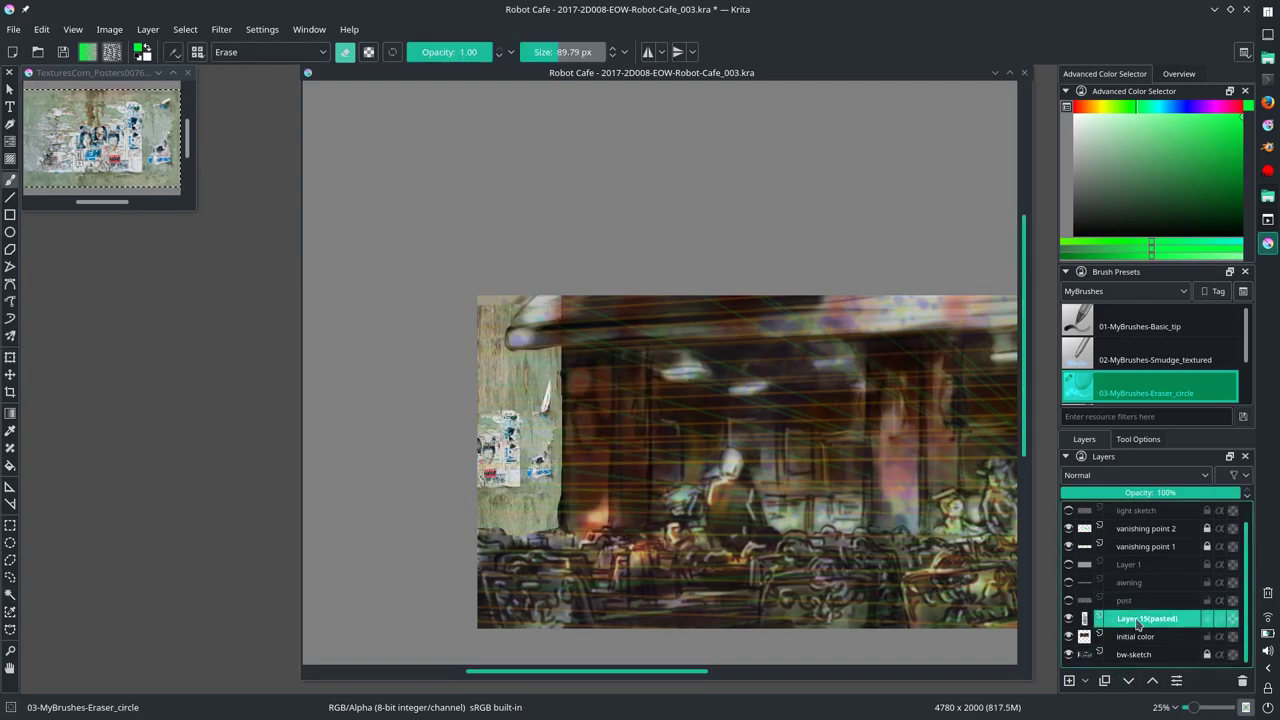
type("outside wall")
key("shift+Delete")
left_click(187, 77)
left_click(187, 77)
Step: Save the painting and open fromPublicDomain.jpg in an enlarged window
key("ctrl+s")
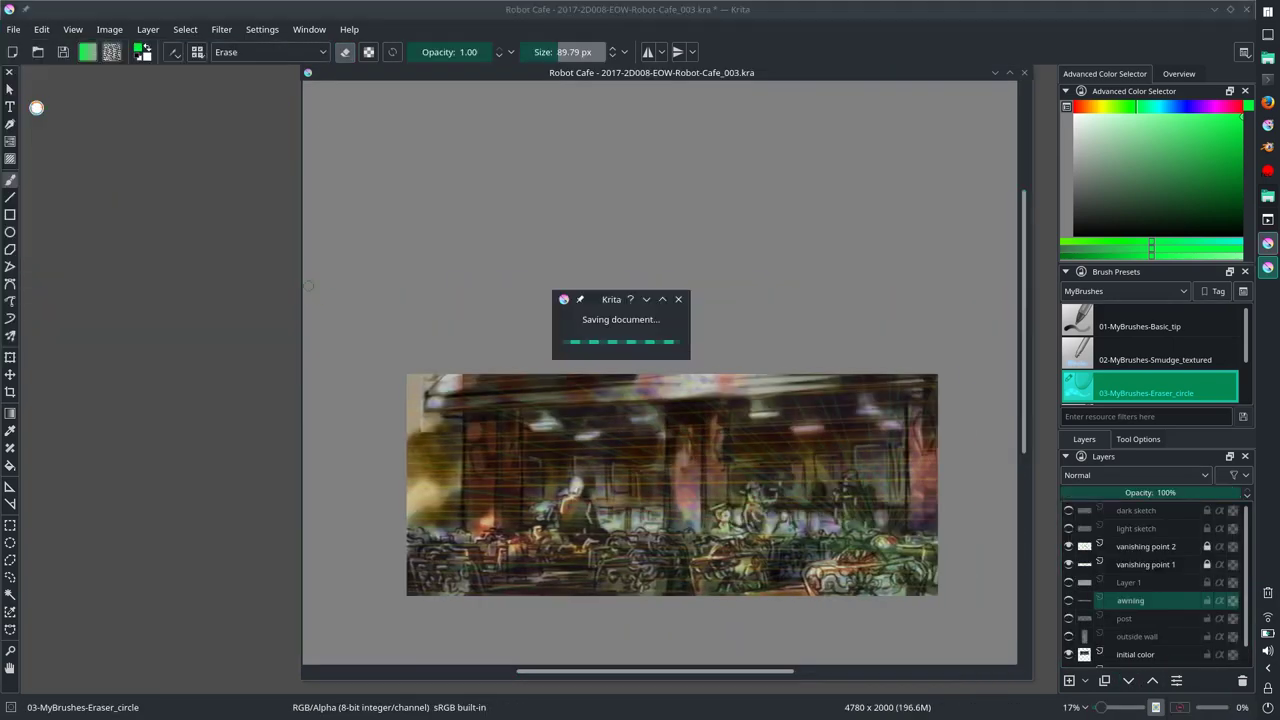
key("ctrl+o")
double_click(663, 263)
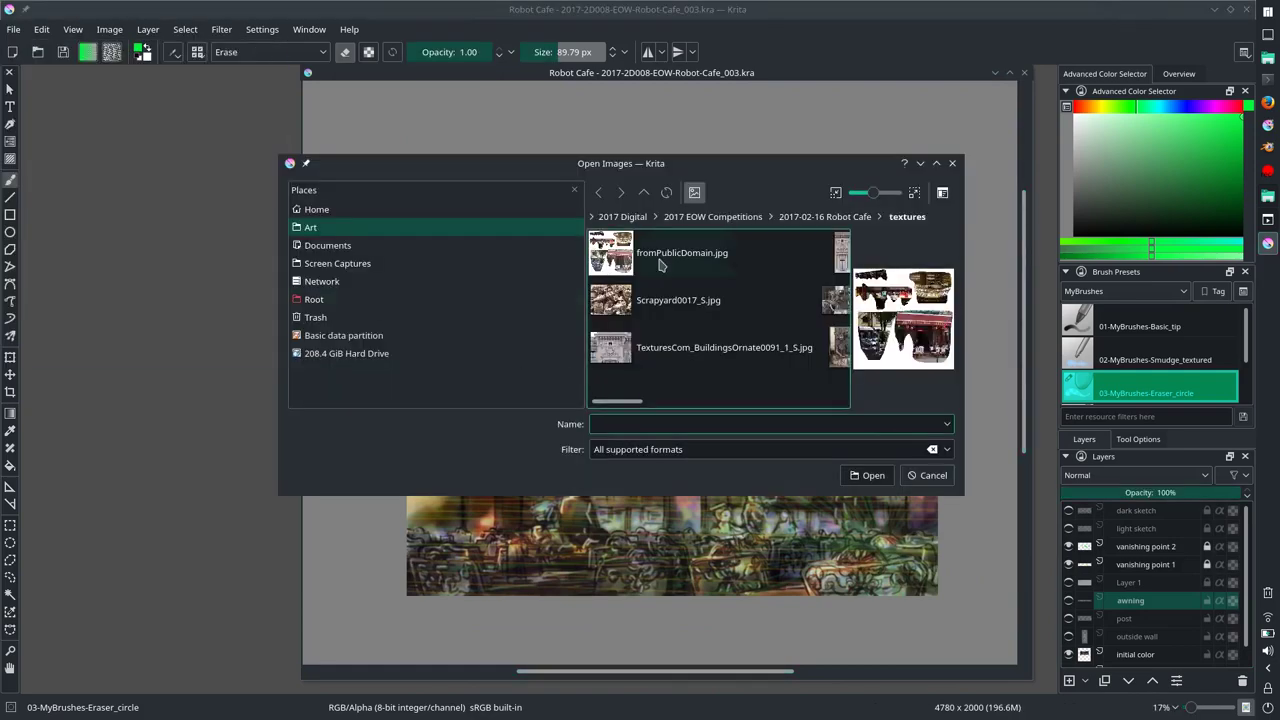
left_click_drag(195, 208, 293, 414)
scroll(150, 240, "up", 5)
scroll(150, 240, "down", 1)
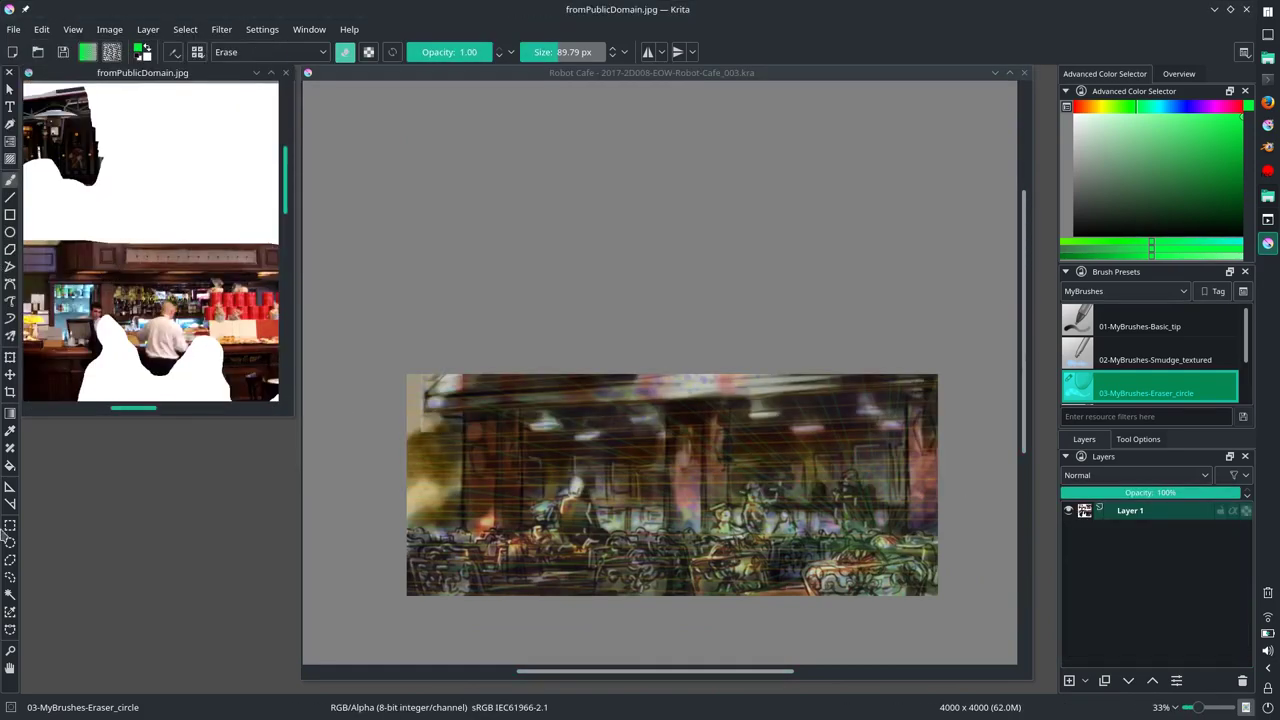
Step: Paste the photo's bar counter area into the painting, mirrored horizontally
key("ctrl+r")
left_click_drag(66, 237, 256, 325)
key("ctrl+c")
left_click(41, 29)
left_click(57, 166)
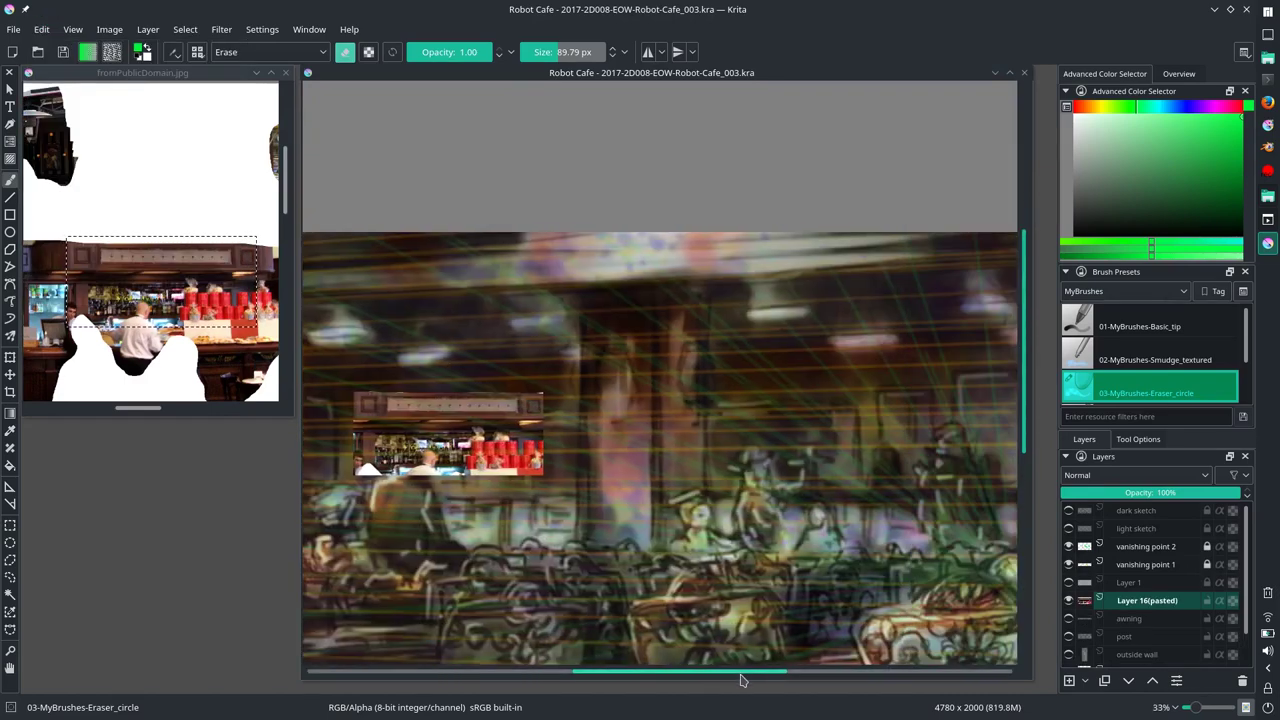
key("minus")
left_click(147, 29)
left_click(450, 200)
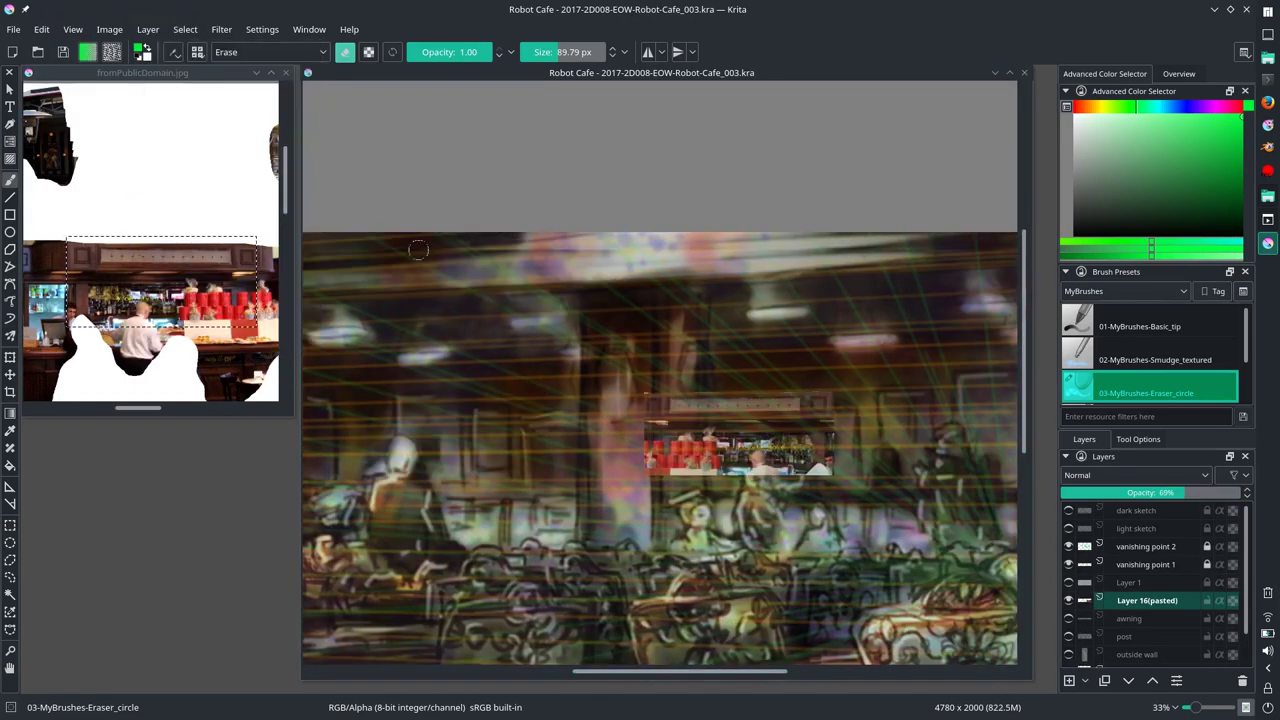
Step: Move the bar piece into the café interior, skewed to match the perspective
key("ctrl+t")
left_click_drag(643, 475, 527, 530)
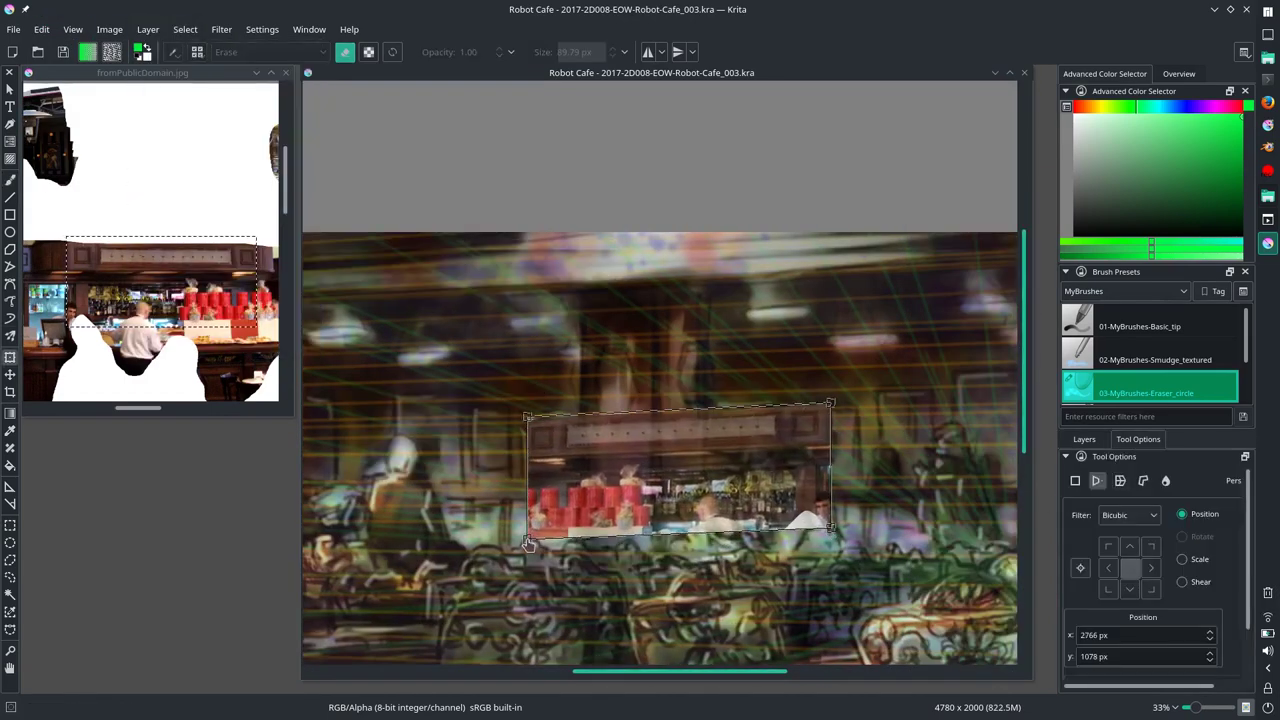
left_click_drag(725, 460, 722, 470)
key("Return")
Step: Erase a vertical band from the bar piece and set its layer opacity to about half
key("b")
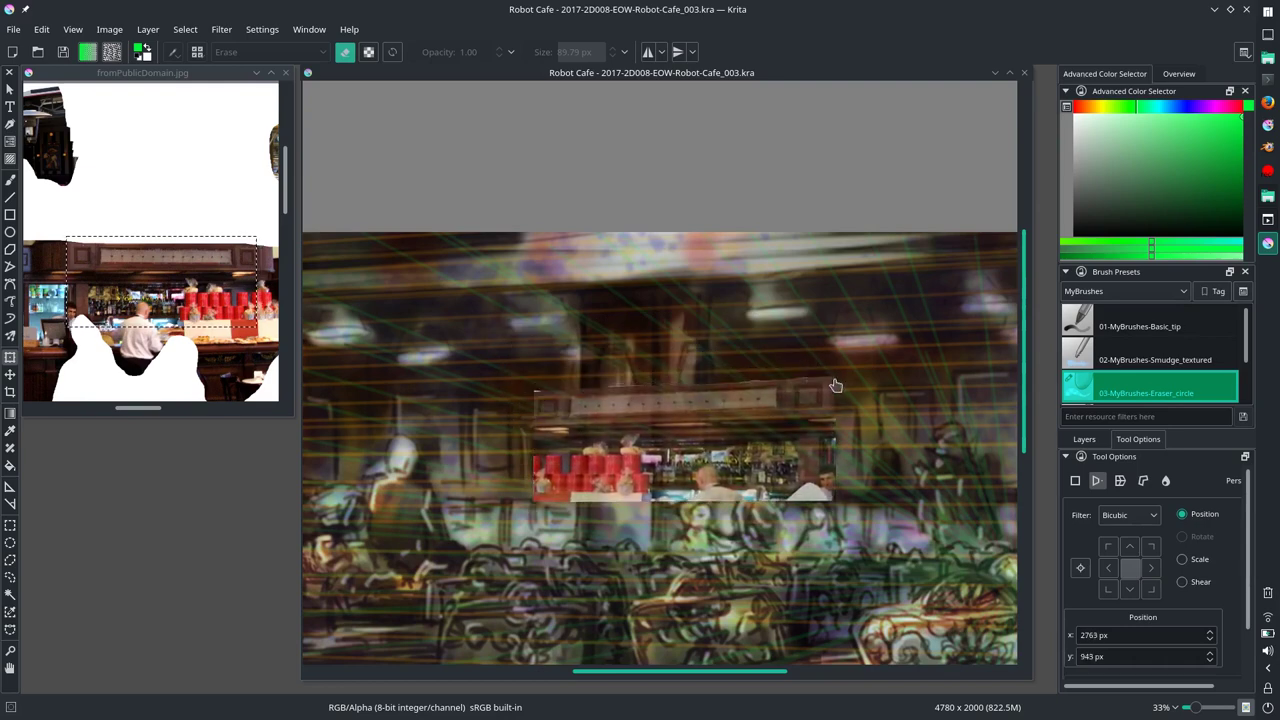
left_click_drag(586, 396, 668, 497)
left_click(1108, 492)
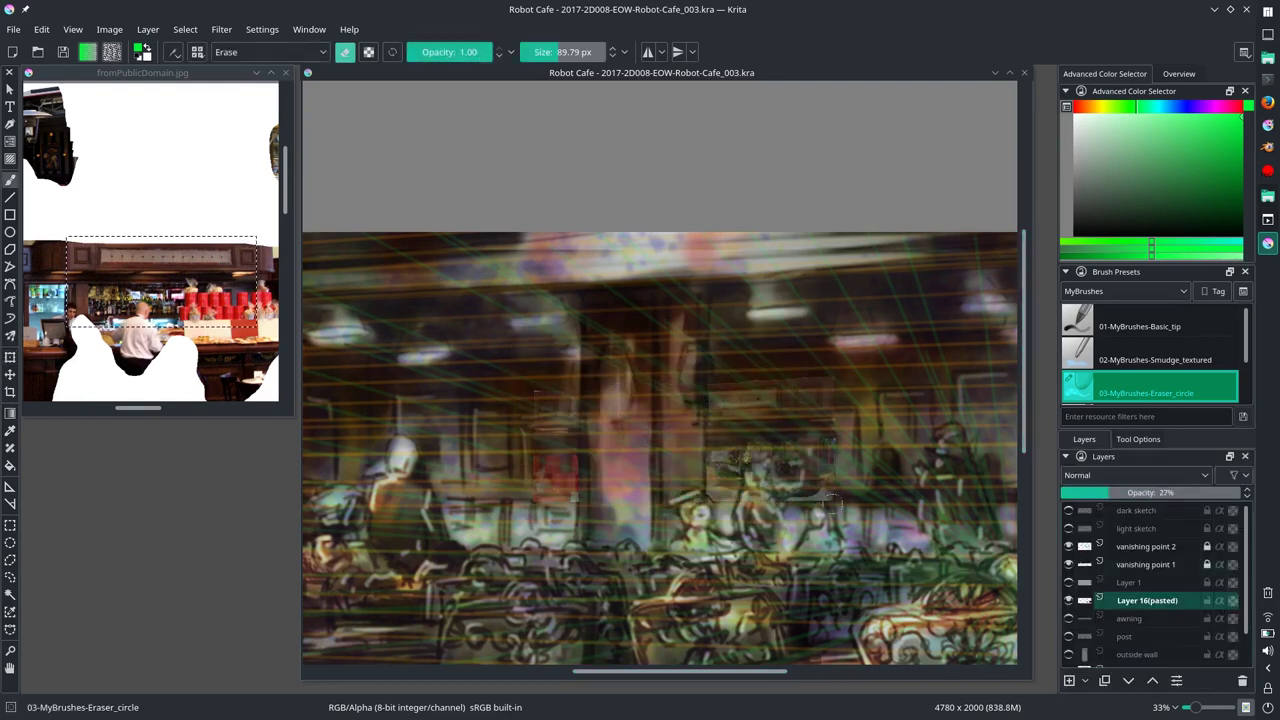
left_click(1158, 493)
left_click_drag(1158, 497, 1070, 493)
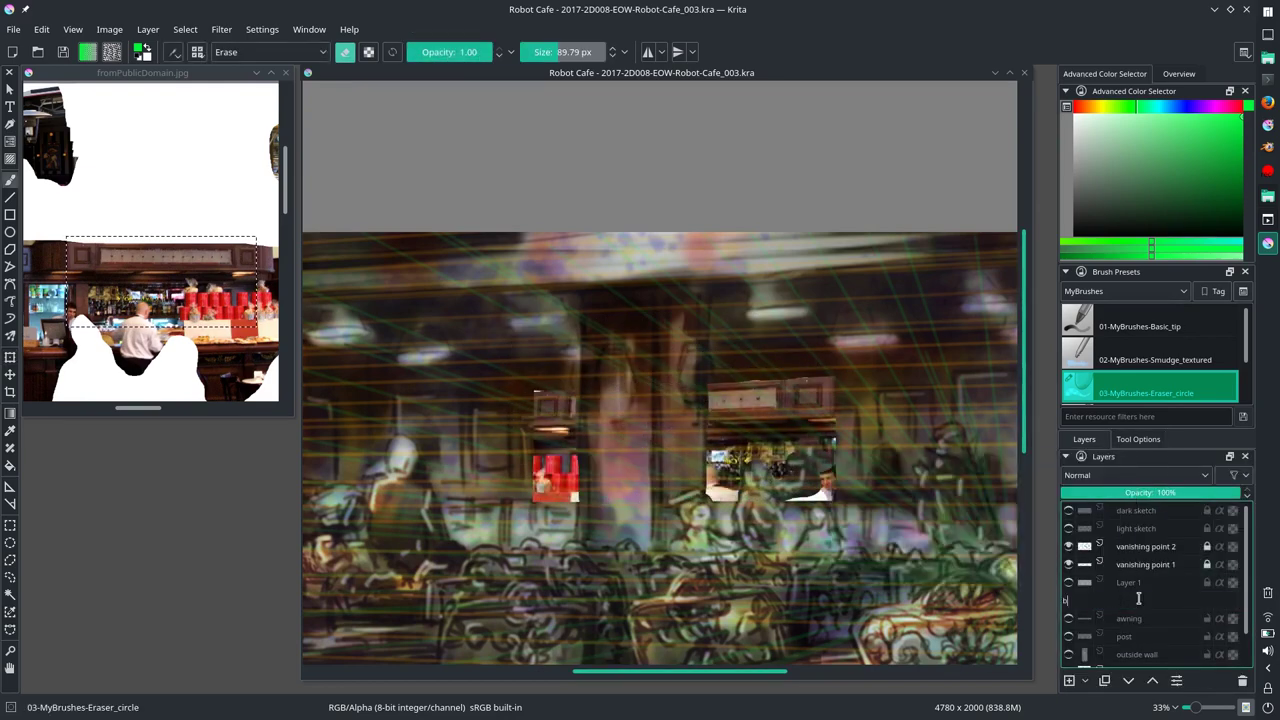
left_click_drag(160, 408, 201, 410)
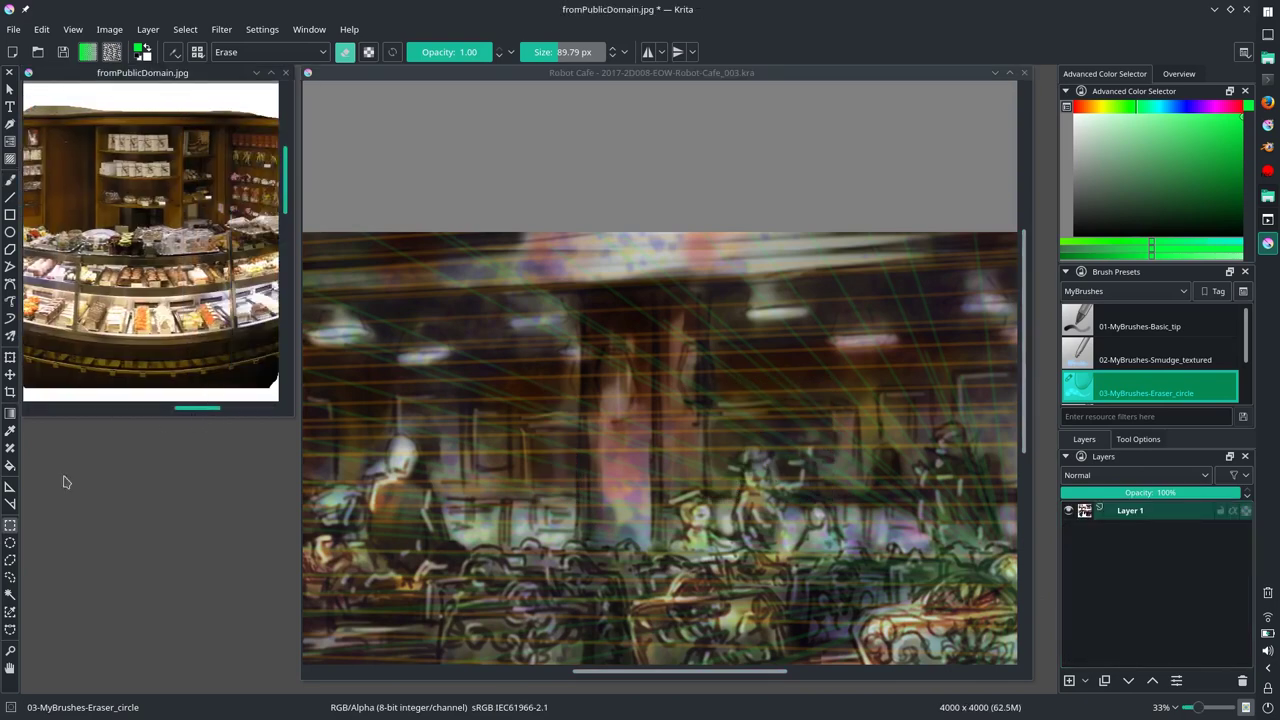
Step: Paste the photo's pastry display case into the painting, perspective-fitted down toward the counter
left_click_drag(66, 230, 230, 338)
left_click(41, 29)
left_click(70, 134)
key("ctrl+v")
key("ctrl+t")
left_click(1138, 439)
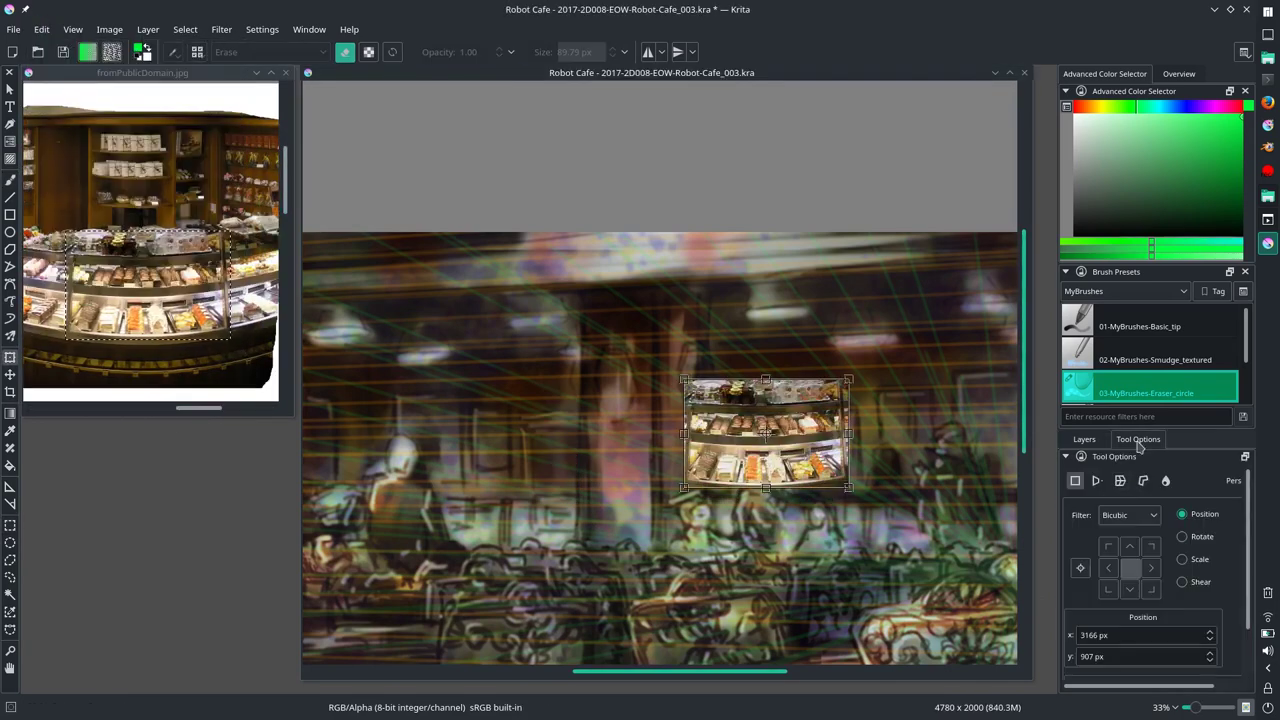
left_click(1120, 480)
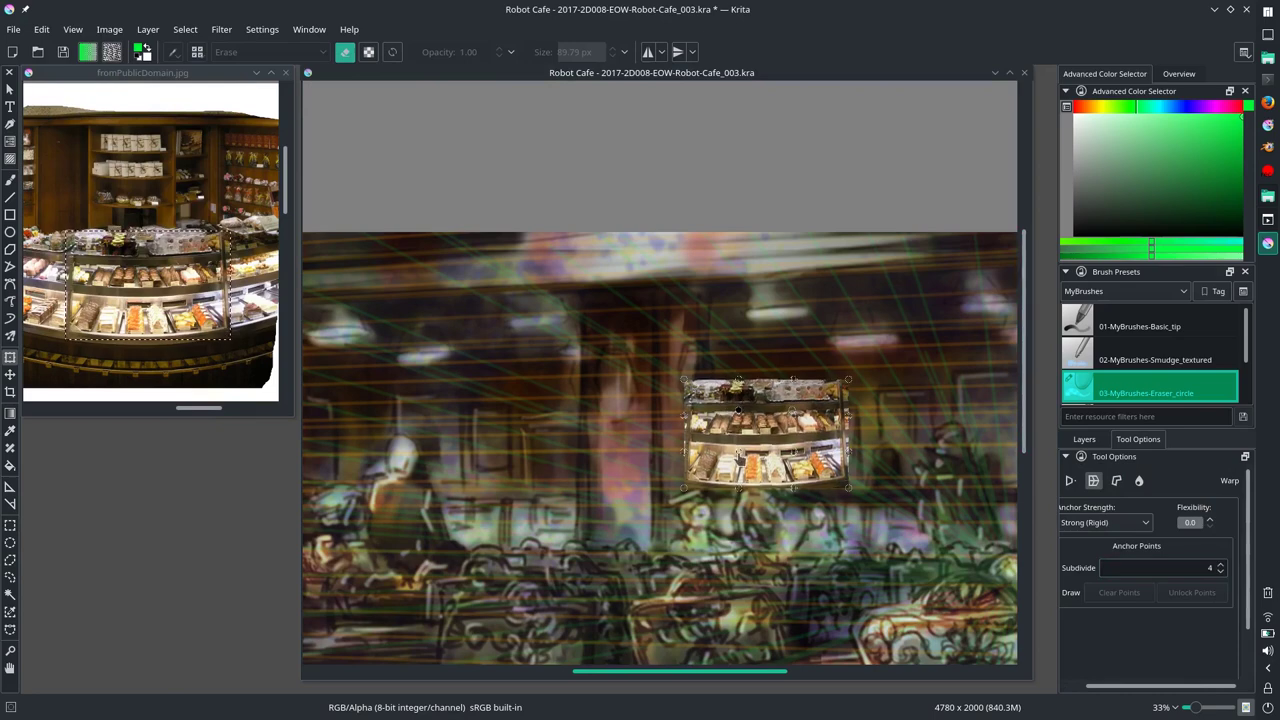
left_click(1069, 480)
mouse_move(785, 437)
left_mouse_down()
mouse_move(540, 555)
mouse_move(432, 558)
mouse_move(694, 556)
mouse_move(775, 533)
left_mouse_up()
key("Return")
Step: Duplicate the pastry case, merge the copies into a layer named 'food', and set 15% opacity
right_click(1150, 600)
left_click(1100, 374)
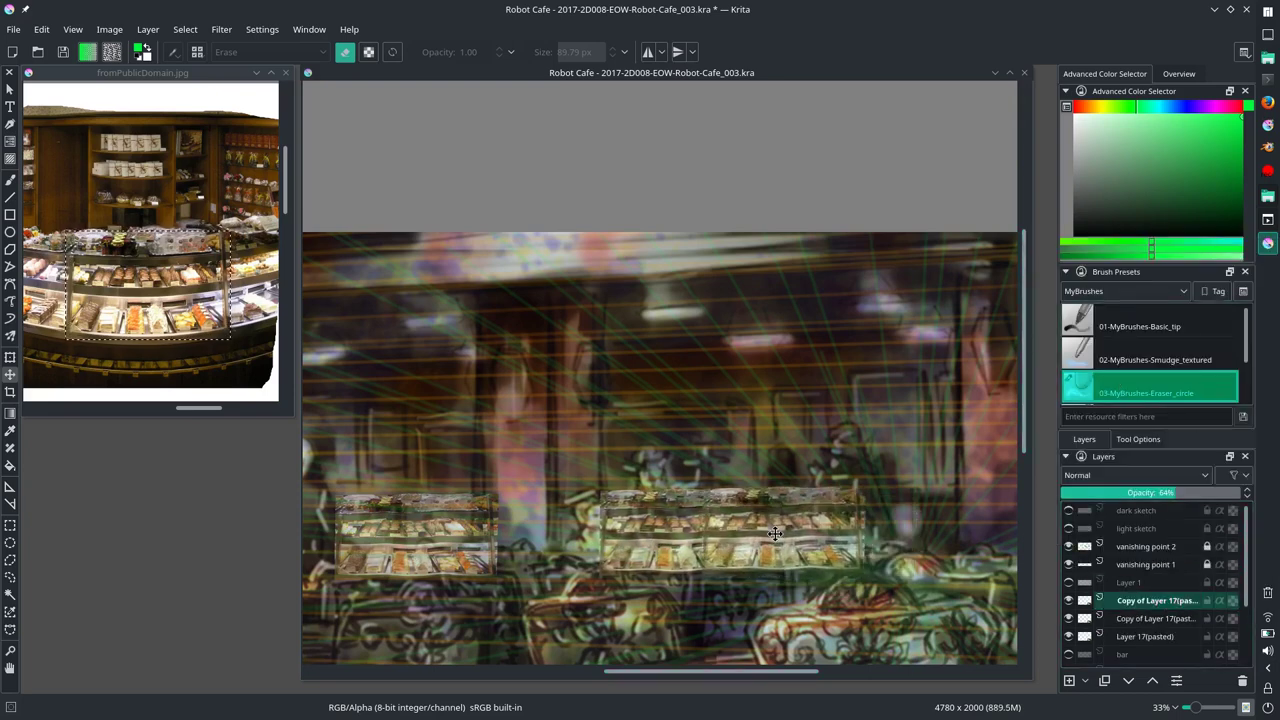
left_click(1240, 492)
key("ctrl+e")
key("ctrl+e")
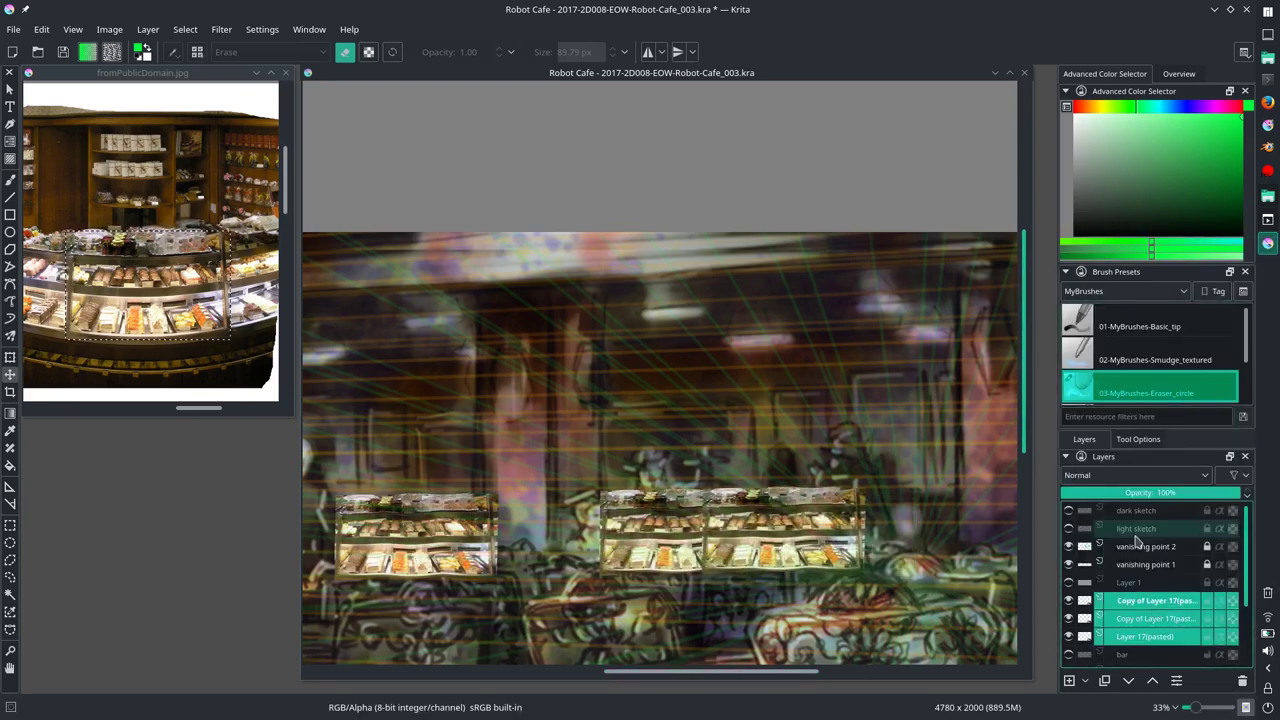
double_click(1145, 600)
type("food")
key("Return")
left_click_drag(1150, 492, 1088, 492)
key("b")
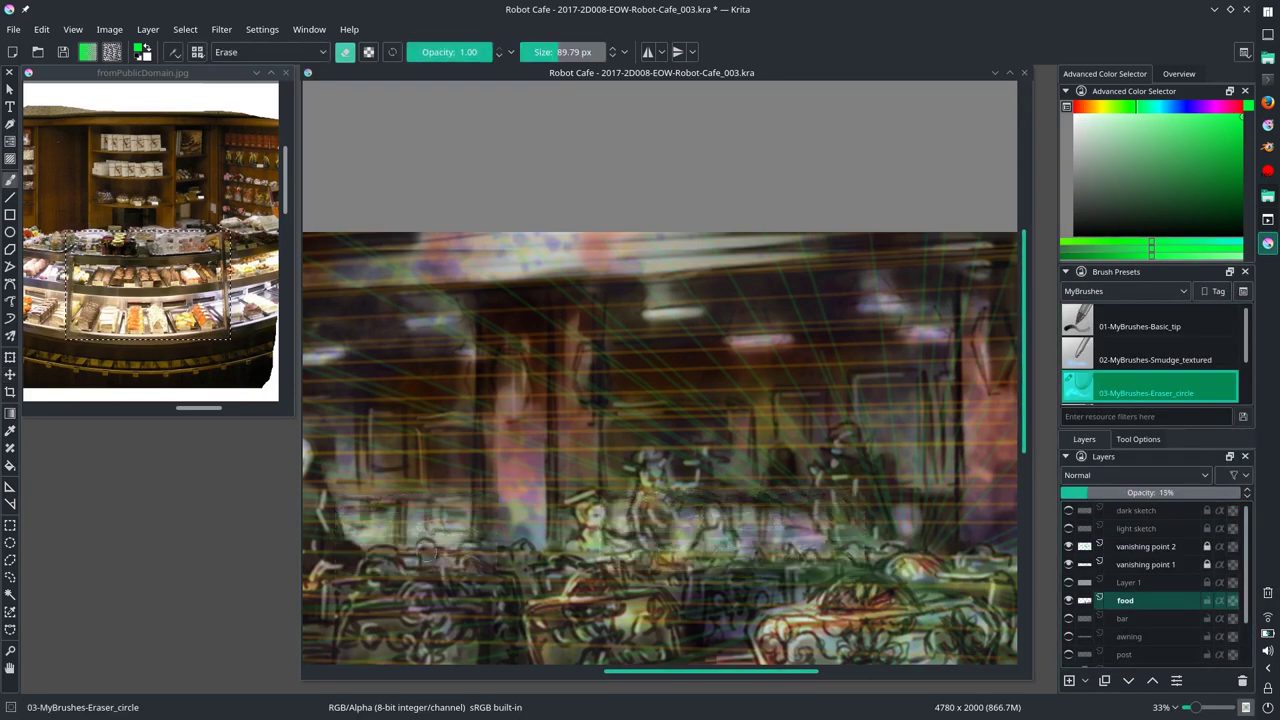
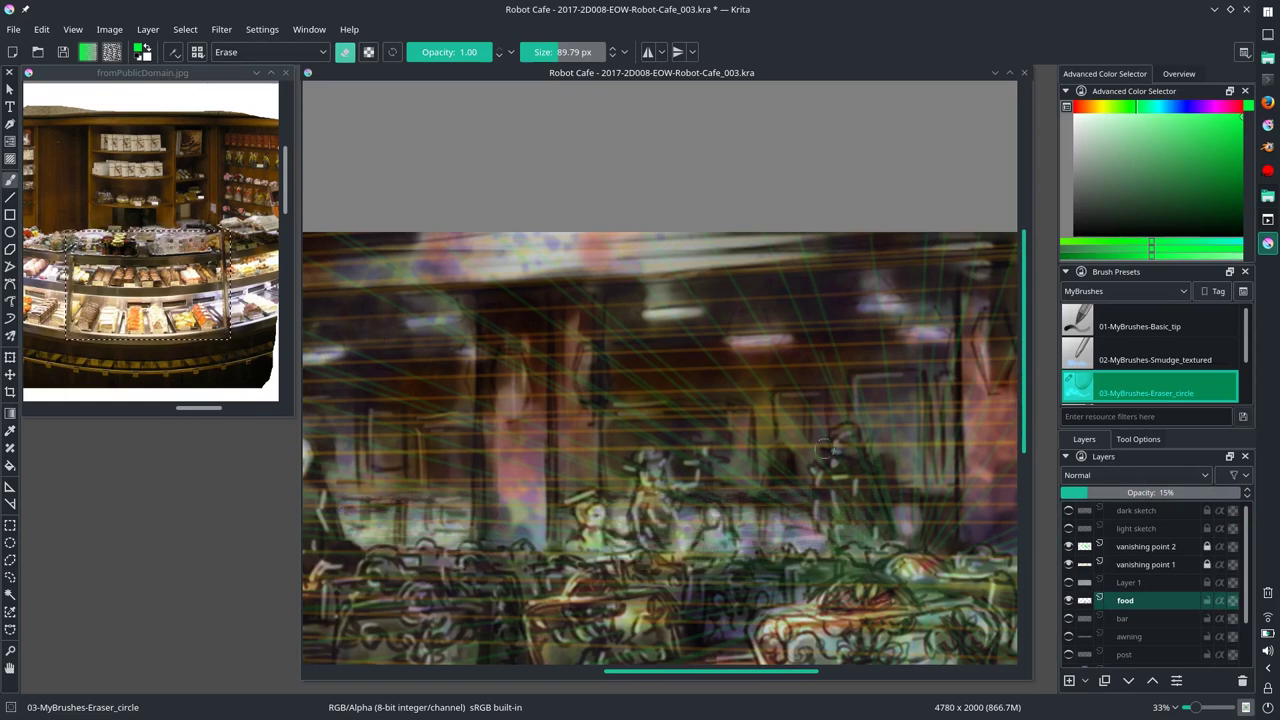
Step: Restore the food layer to full opacity and save the painting
key("ctrl+z")
key("ctrl+s")
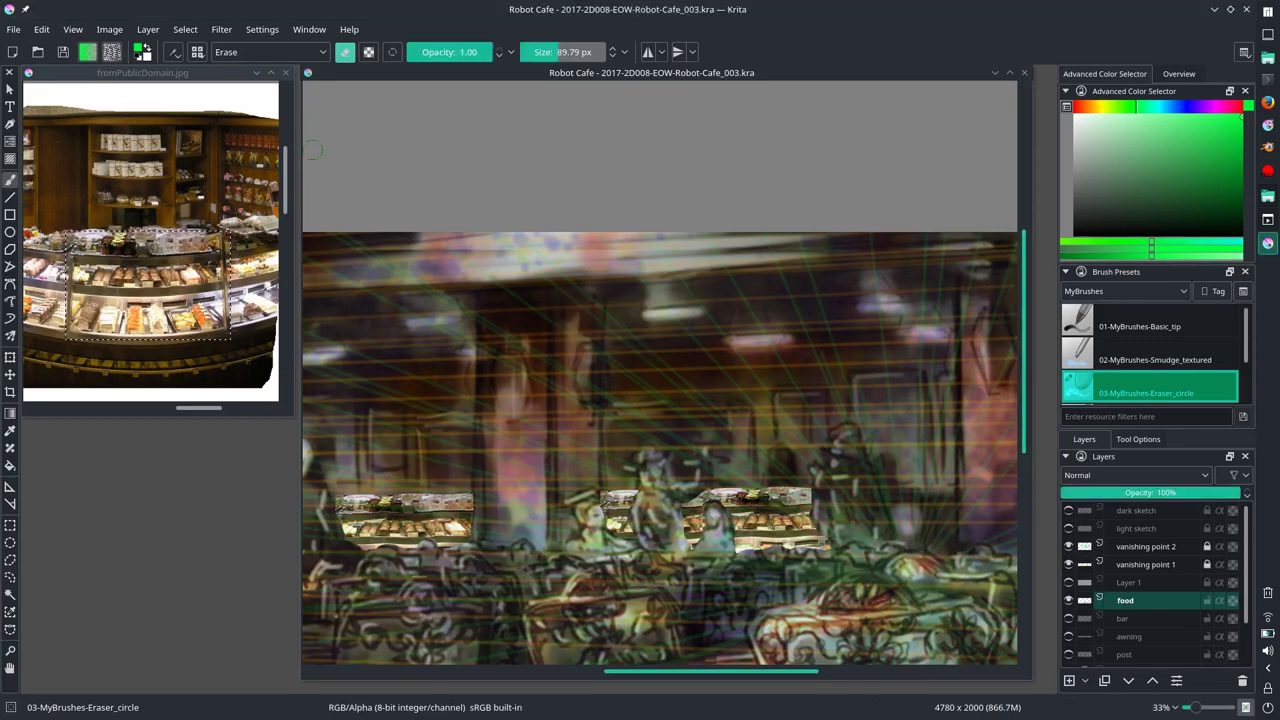
scroll(788, 382, "down", 2)
Step: Copy the chalkboard menu from the pizzeria reference photo
left_click(234, 408)
scroll(103, 224, "down", 5)
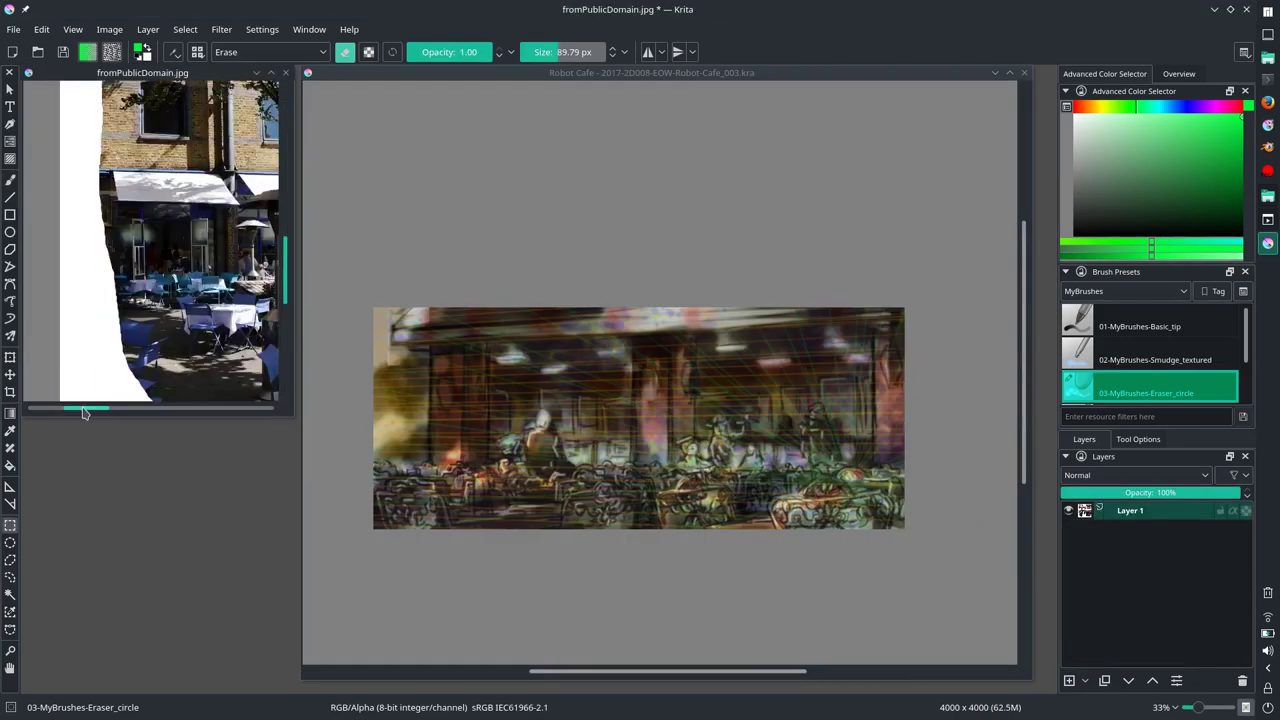
scroll(103, 224, "down", 5)
left_click(41, 29)
left_click(60, 134)
left_click(476, 188)
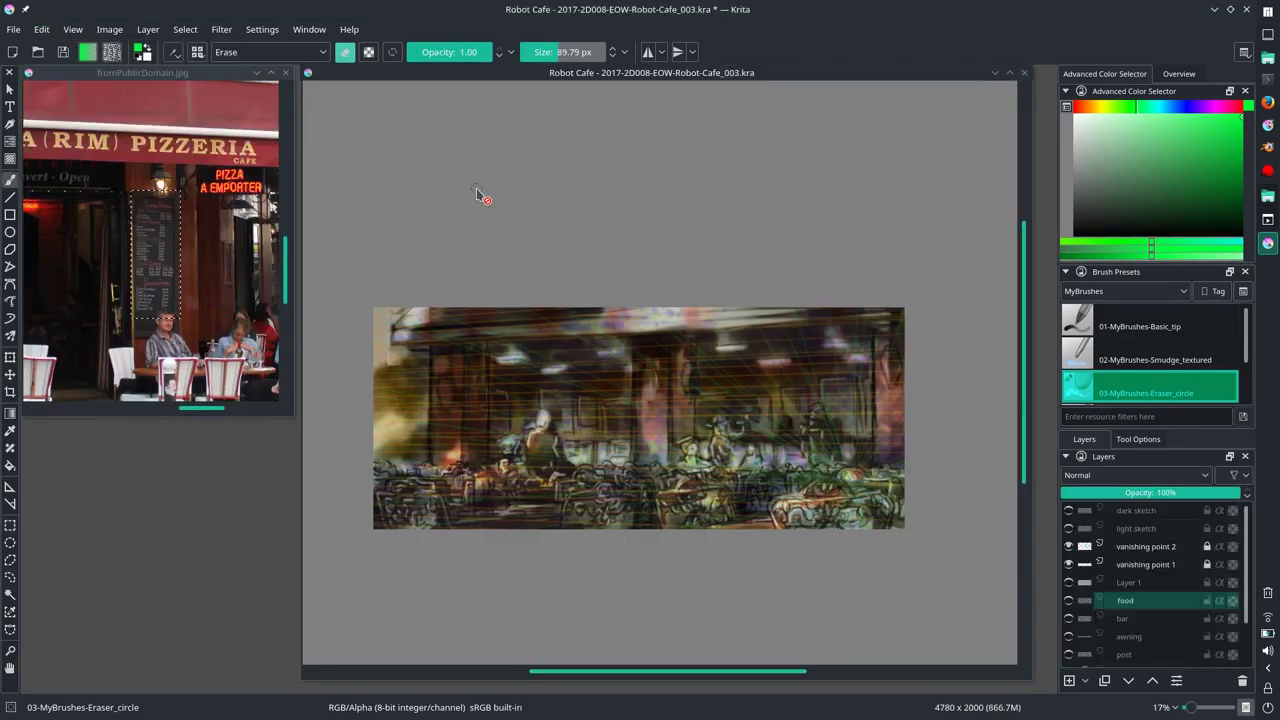
Step: Paste the chalkboard twice onto the café walls, left and right, and merge the copies
key("ctrl+v")
scroll(615, 474, "up", 3)
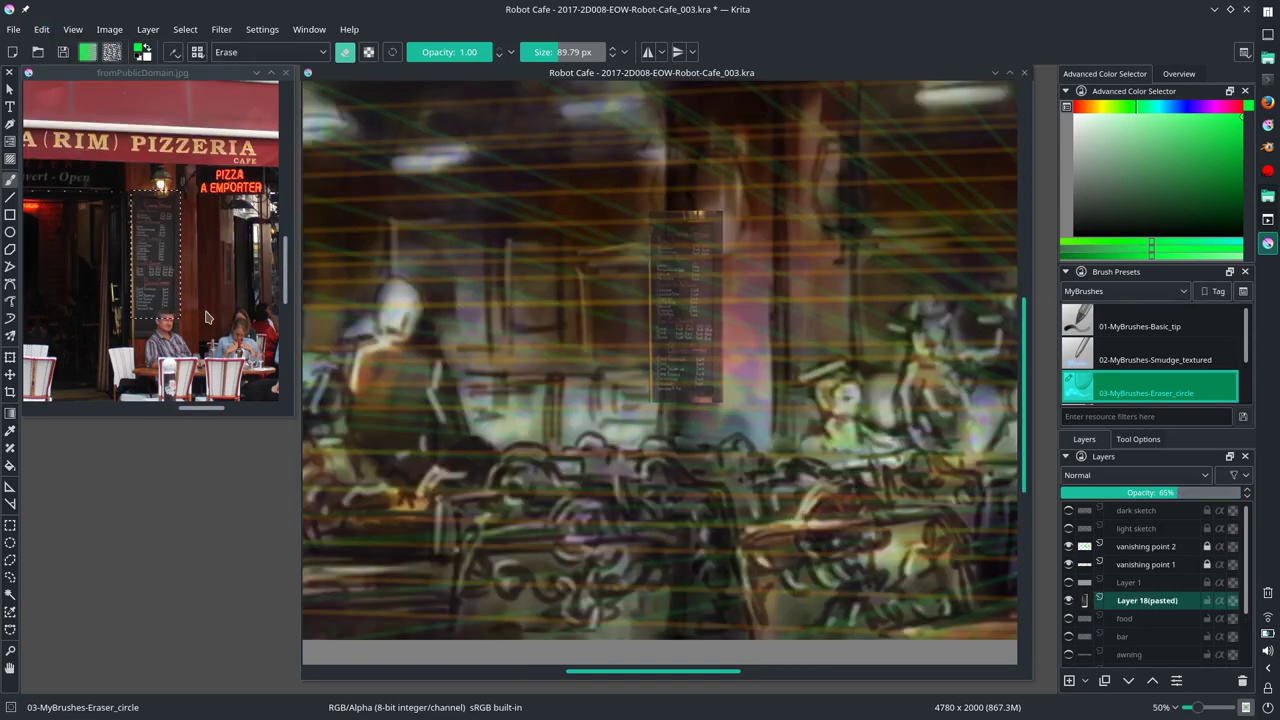
key("ctrl+t")
left_click_drag(647, 343, 537, 361)
scroll(537, 361, "down", 2)
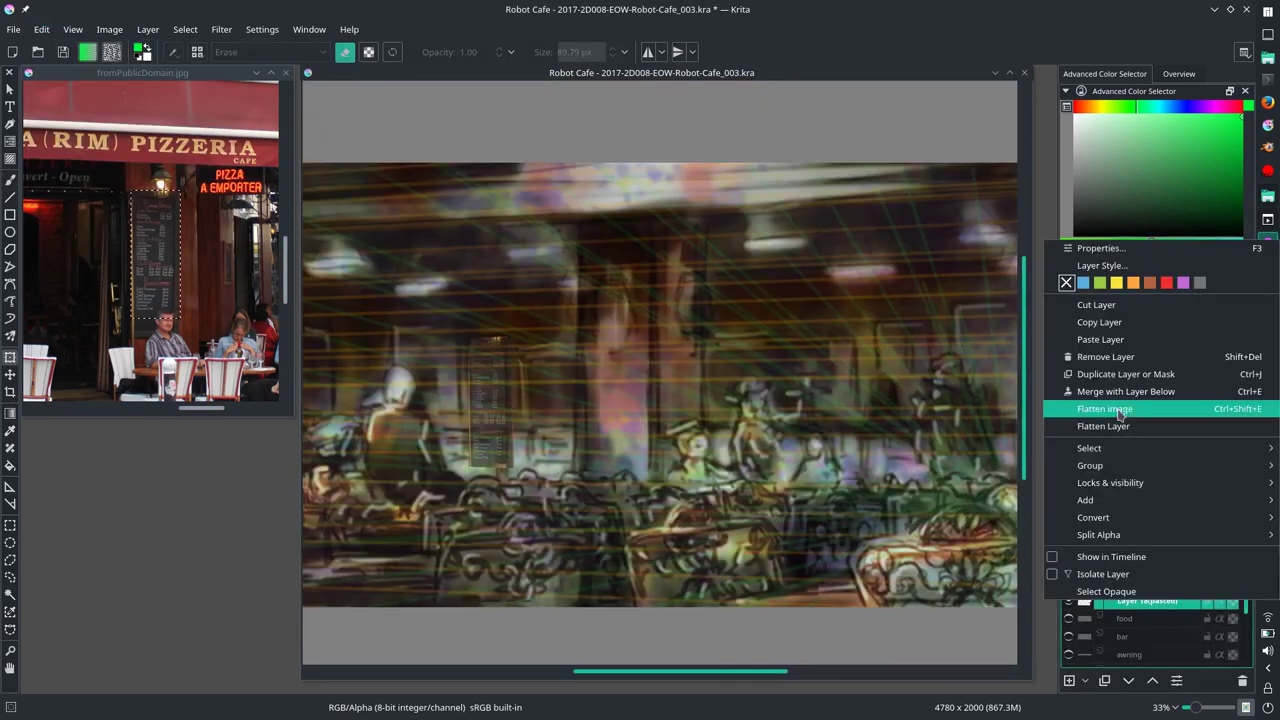
left_click_drag(778, 416, 1188, 397)
key("ctrl+t")
key("Return")
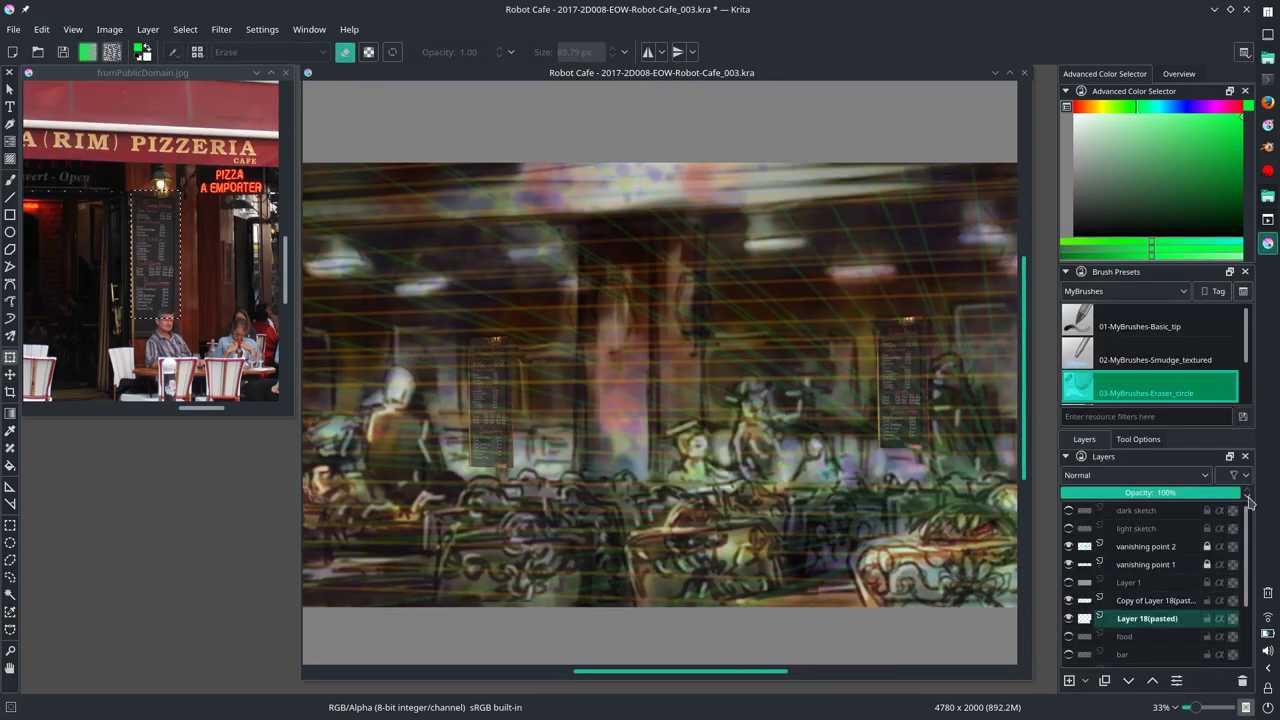
key("ctrl+e")
Step: Restore the chalkboard layer's opacity, move the food menu layer below bar, and save
key("b")
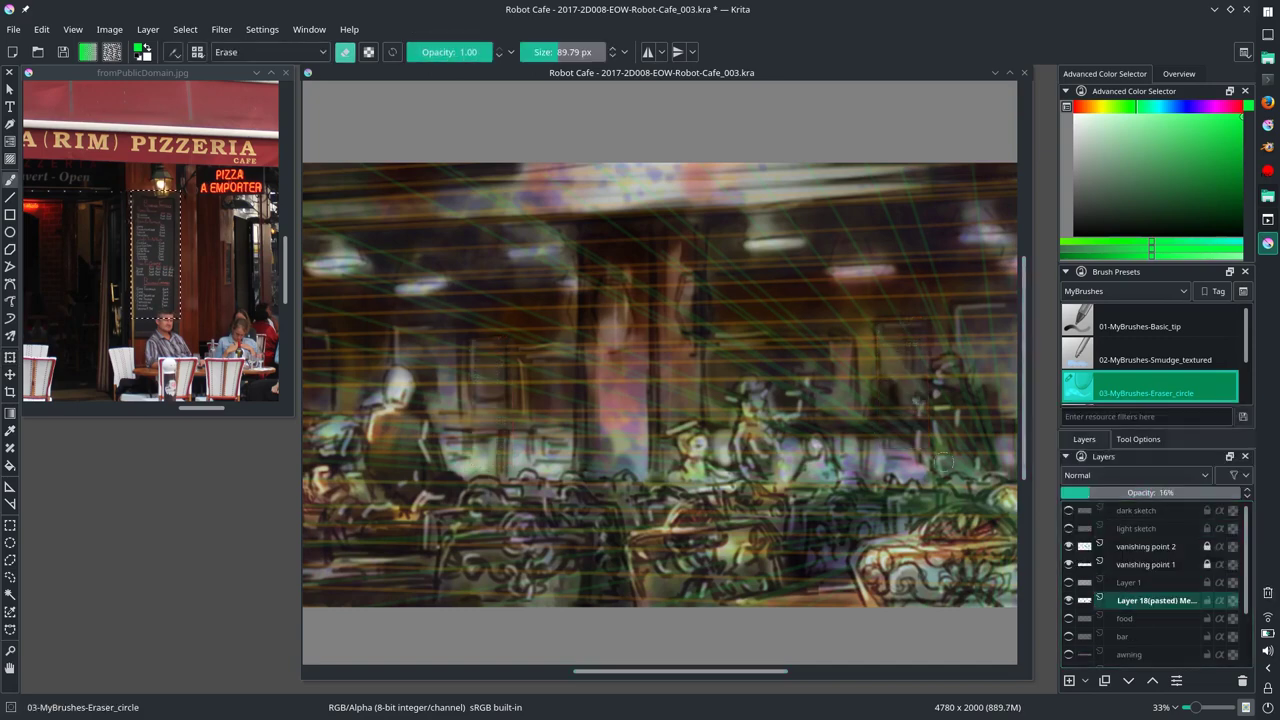
key("ctrl+z")
key("ctrl+s")
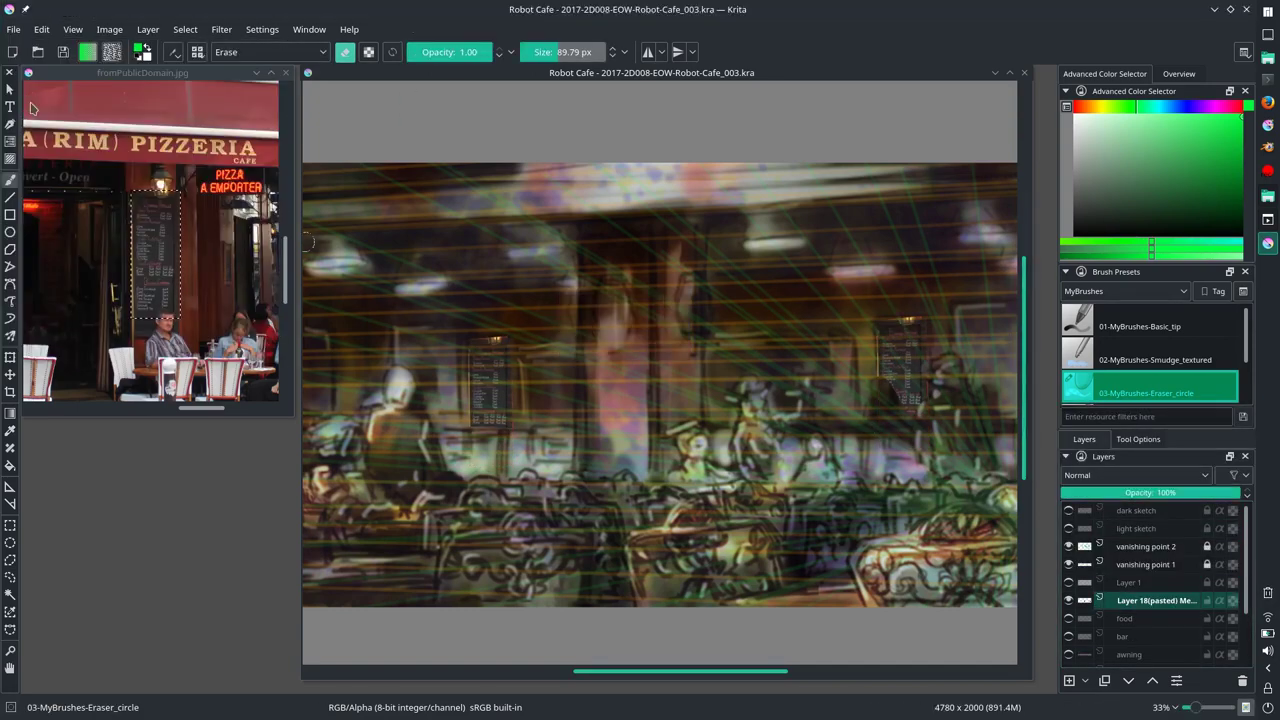
type("food menu")
left_click_drag(1146, 605, 1146, 640)
left_click(1069, 600)
left_click_drag(1069, 600, 1069, 636)
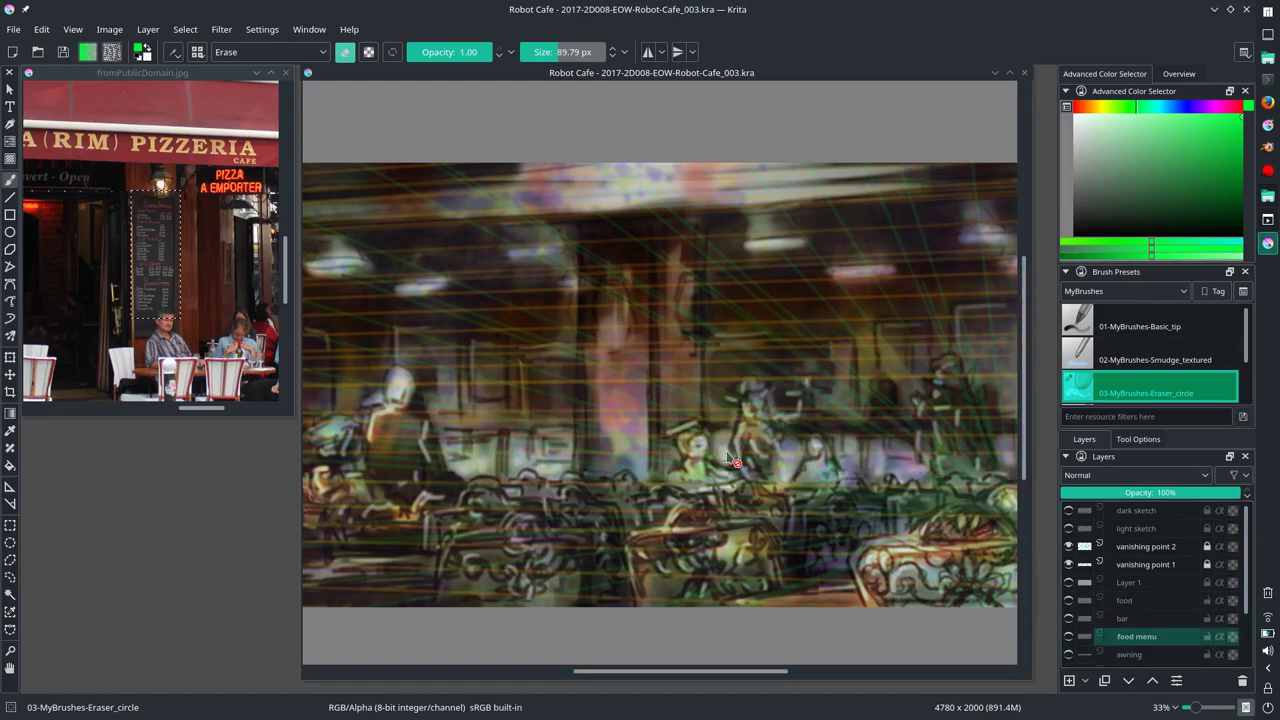
key("minus")
key("minus")
key("ctrl+s")
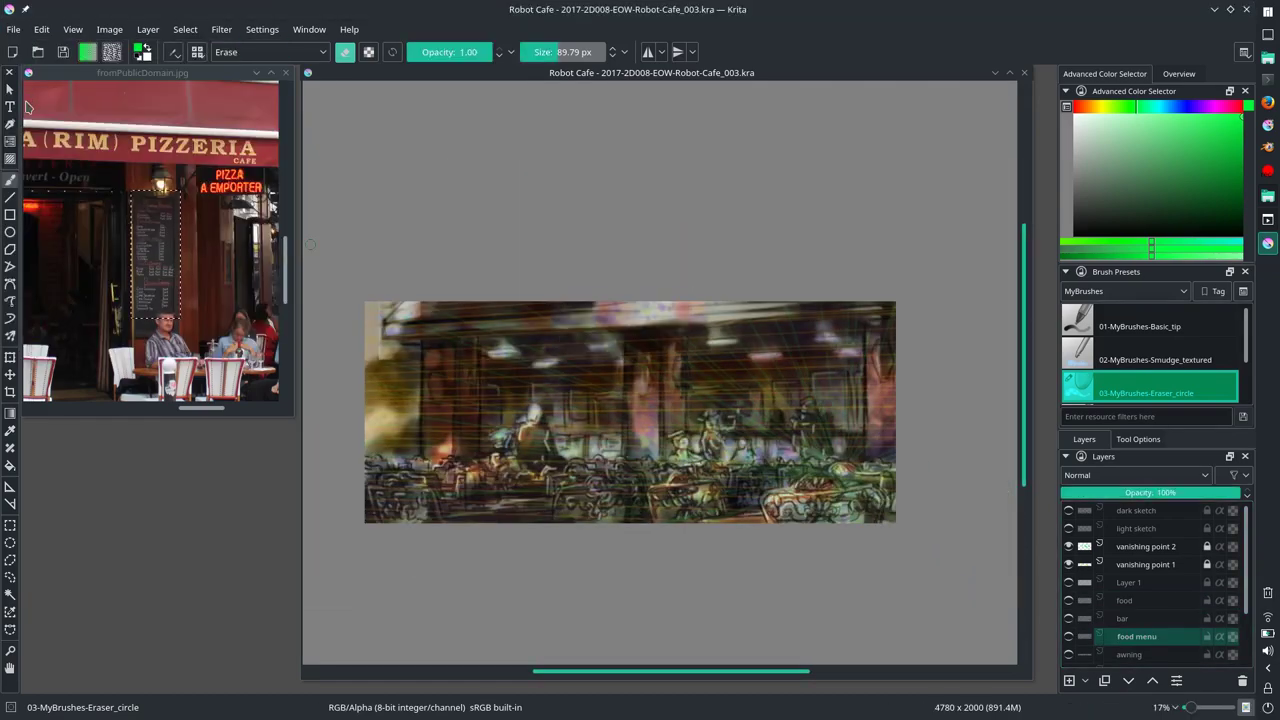
Step: Close the pizzeria photo and choose the oriental lantern texture to open
key("ctrl+w")
key("ctrl+o")
left_click(663, 290)
mouse_move(745, 401)
left_mouse_down()
mouse_move(812, 400)
mouse_move(779, 421)
left_mouse_up()
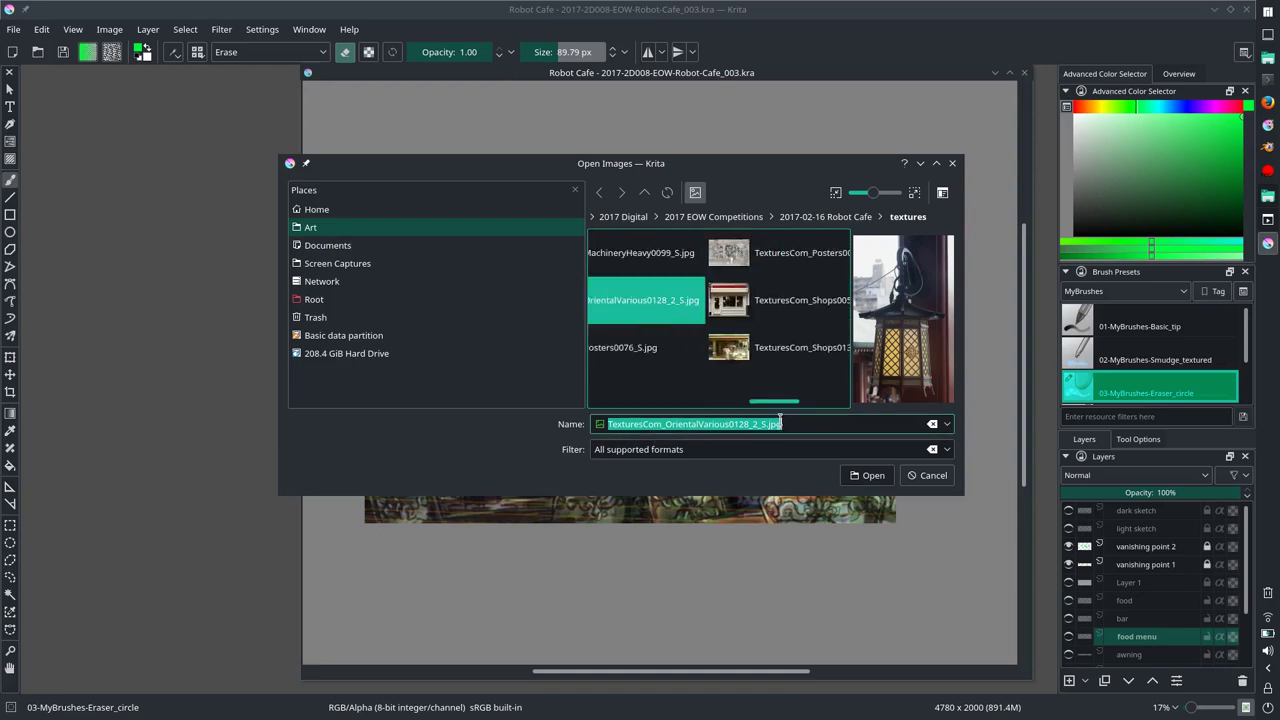
Step: Paste the oriental lantern into Robot Cafe, scaled and placed near the ceiling
key("Return")
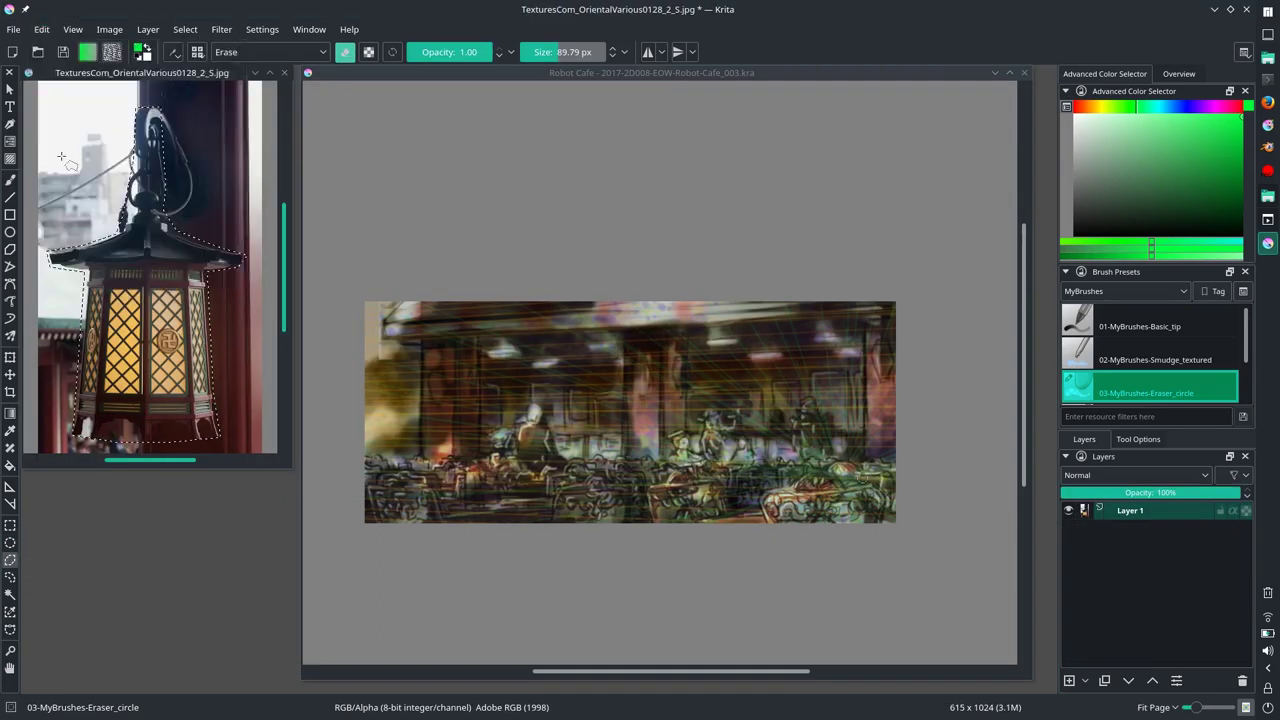
left_click(41, 29)
left_click(60, 117)
mouse_move(485, 320)
left_mouse_down()
mouse_move(405, 337)
mouse_move(486, 310)
mouse_move(822, 357)
mouse_move(818, 305)
left_mouse_up()
key("ctrl+j")
Step: Duplicate and position lantern copies to make five lanterns along the ceiling
right_click(1145, 636)
left_click(1100, 520)
left_click(1157, 654)
key("ctrl+t")
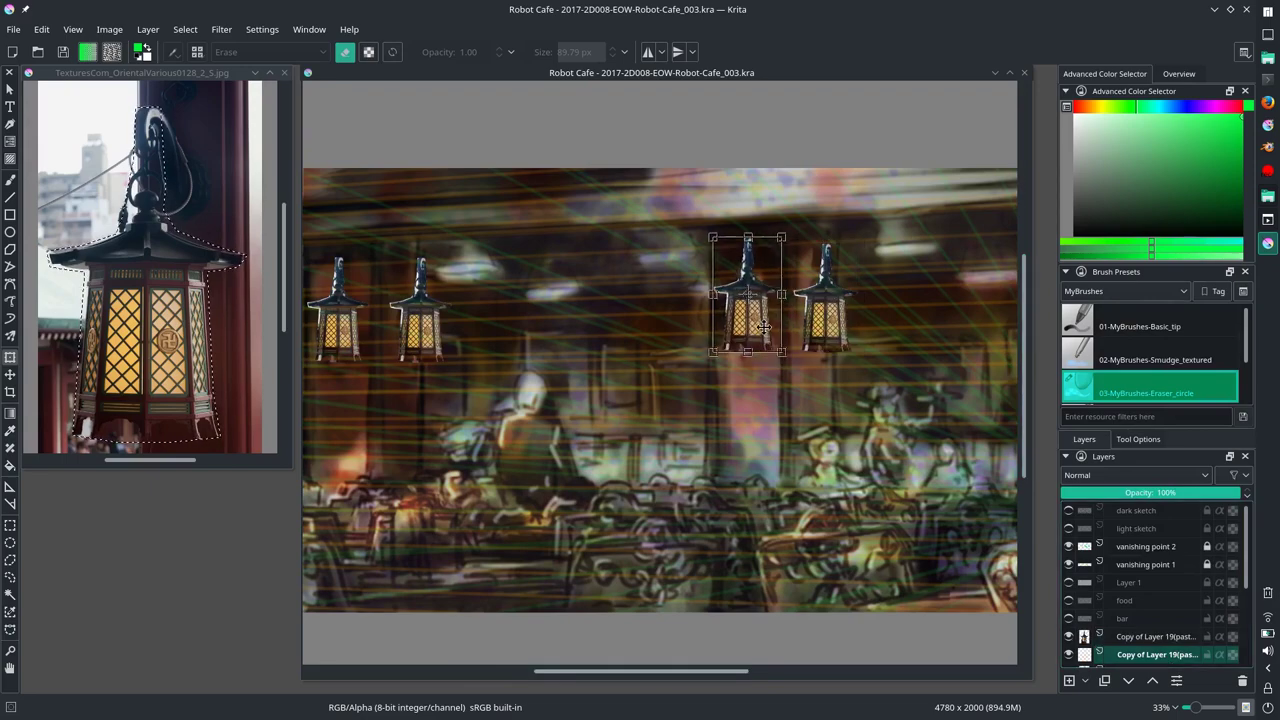
left_click_drag(719, 672, 815, 677)
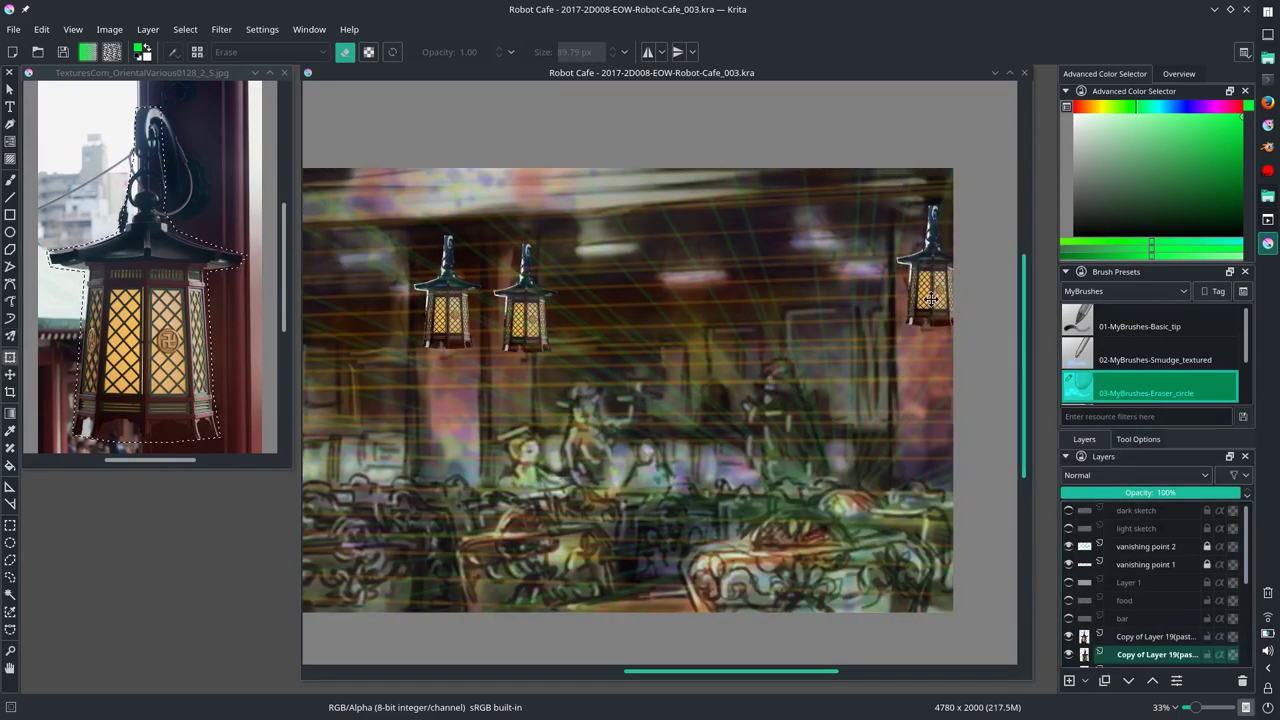
Step: Save the painting and close the lantern reference image
left_click(13, 29)
left_click(26, 100)
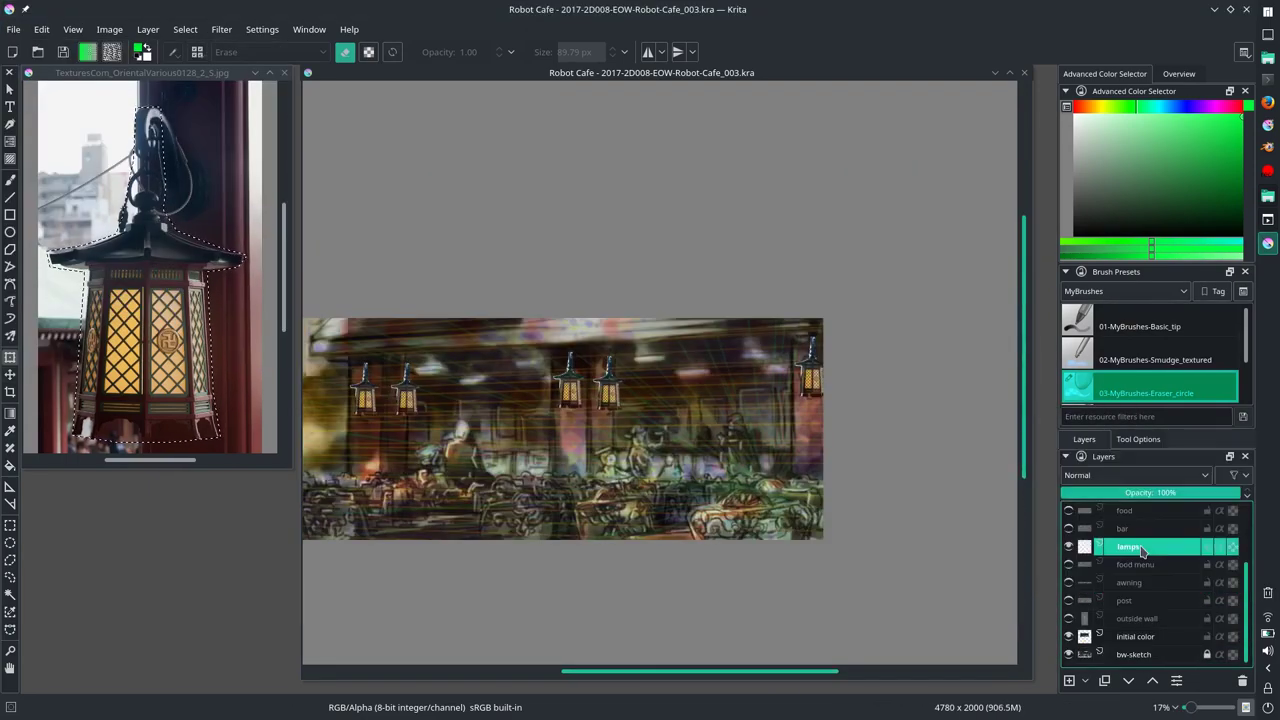
left_click(284, 73)
key("Return")
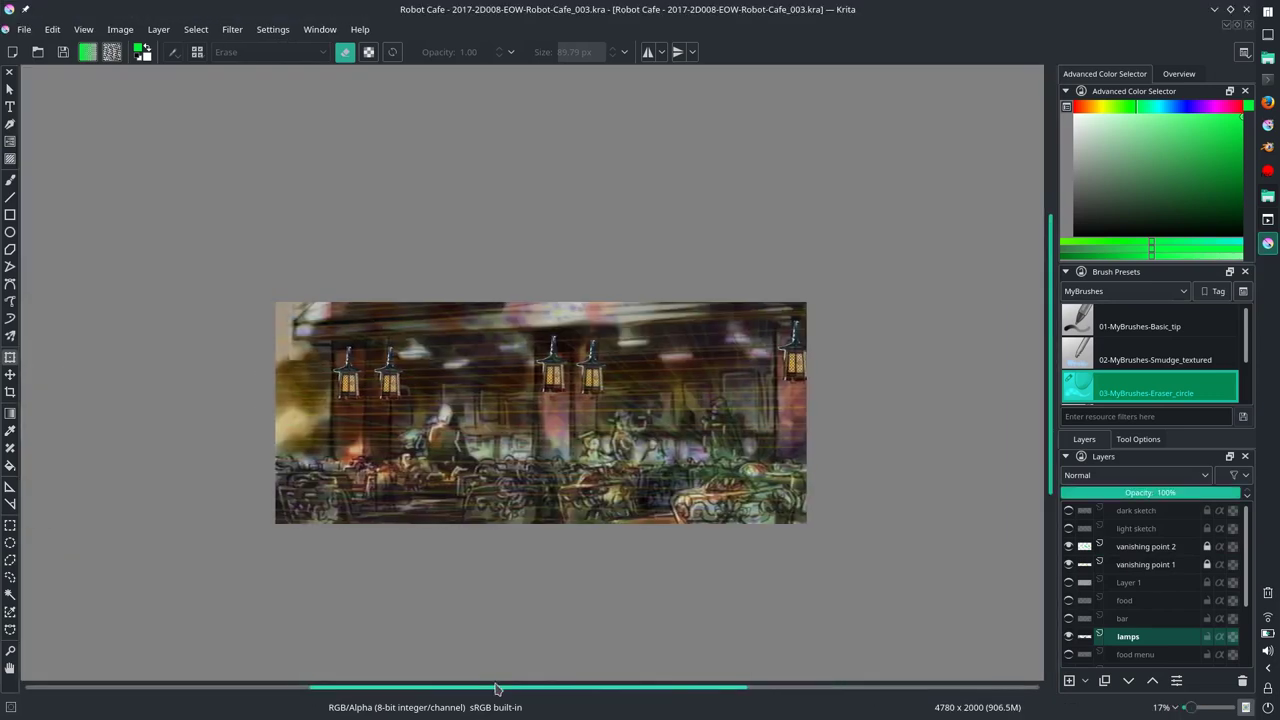
Step: Group the layers from bar to outside wall into a textures group
left_click_drag(1069, 625, 1068, 662)
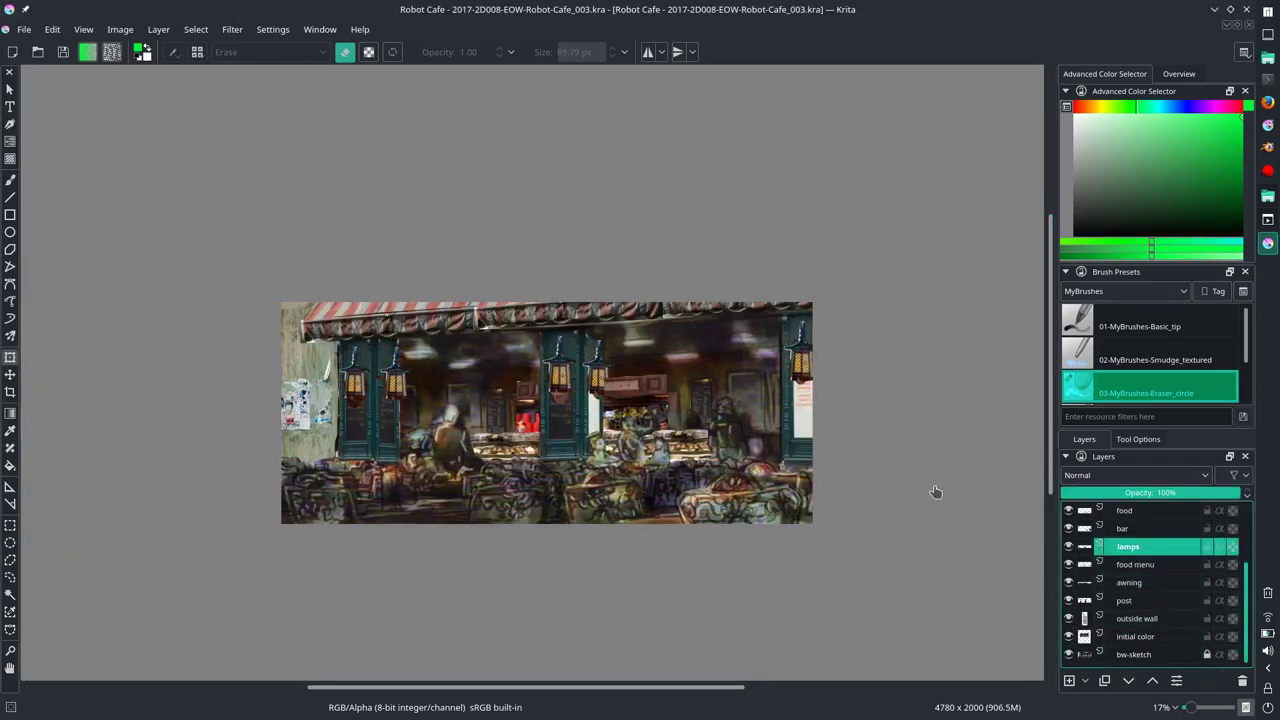
left_click_drag(1068, 510, 1068, 618)
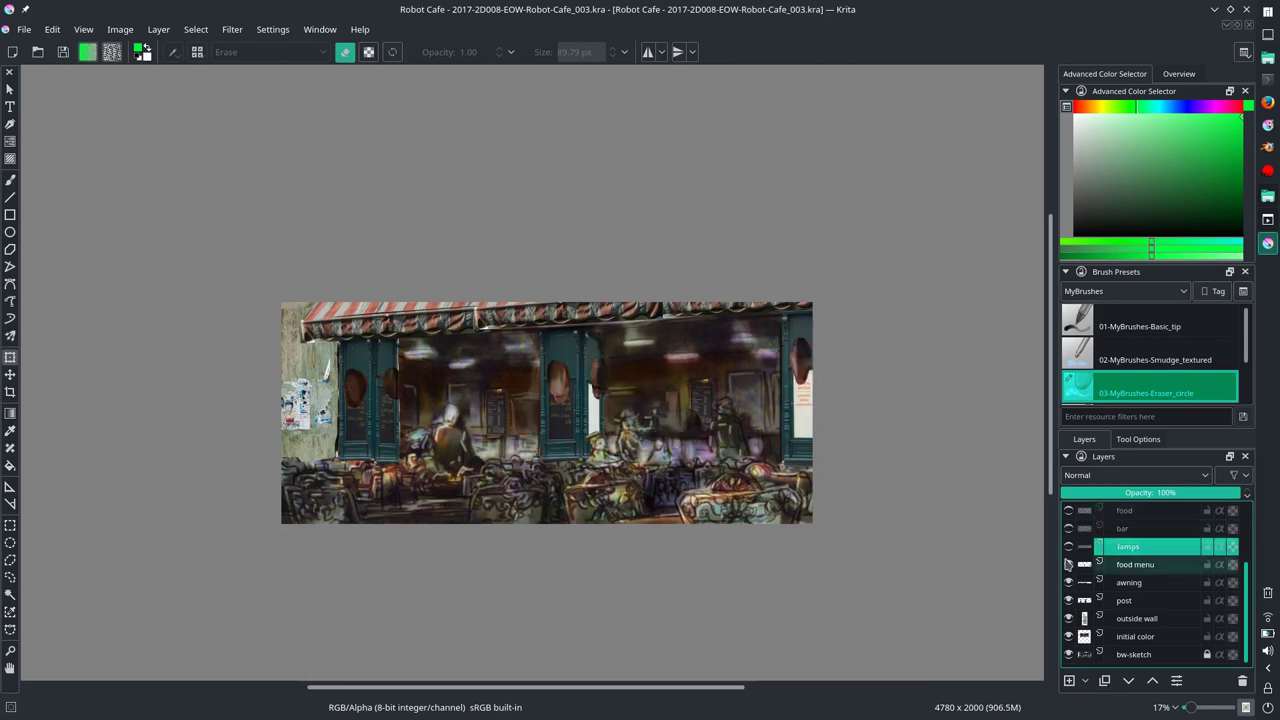
scroll(1140, 600, "up", 1)
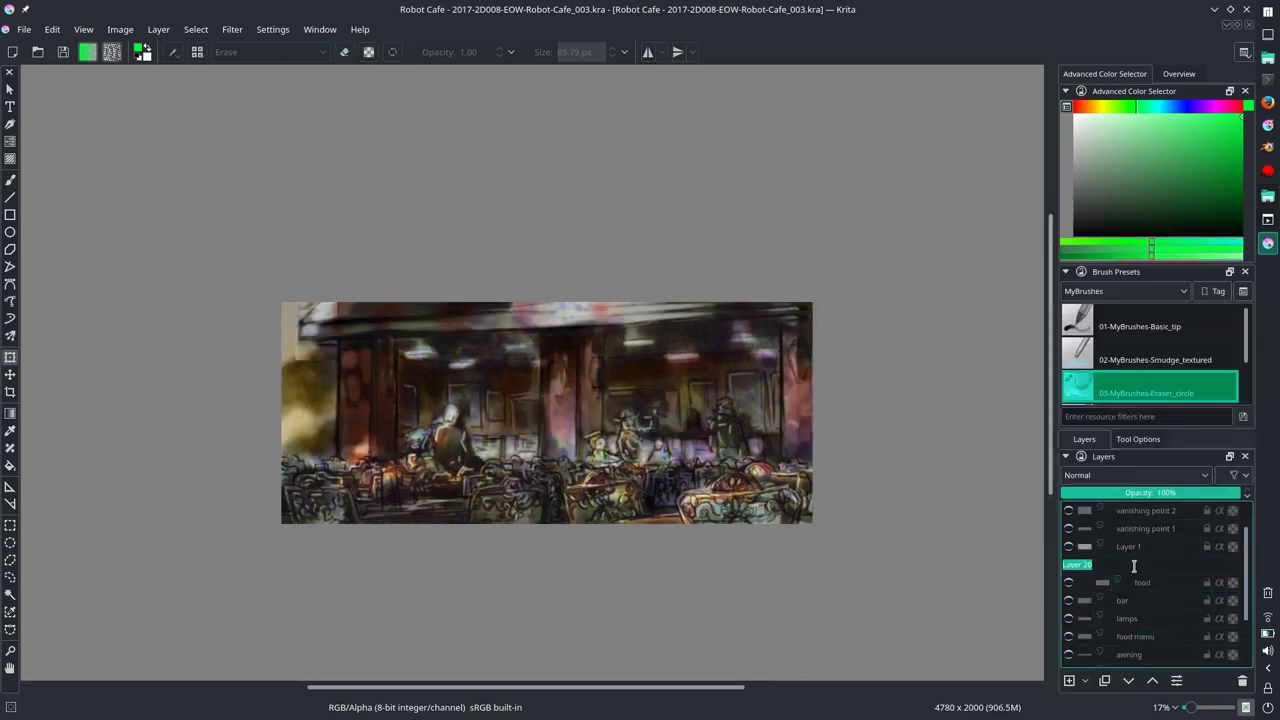
left_click(1124, 654, "shift")
key("ctrl+g")
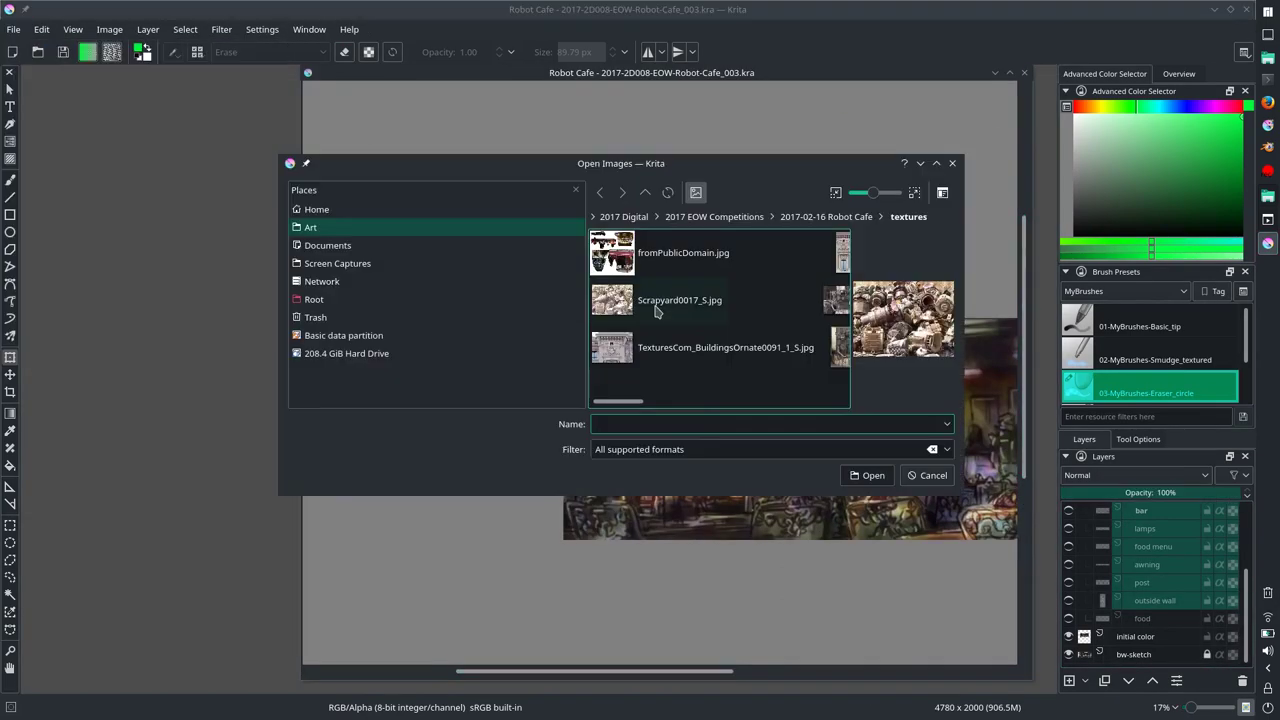
Step: Paste the Scrapyard0017_S.jpg texture and add a duplicate moved to the right
double_click(657, 312)
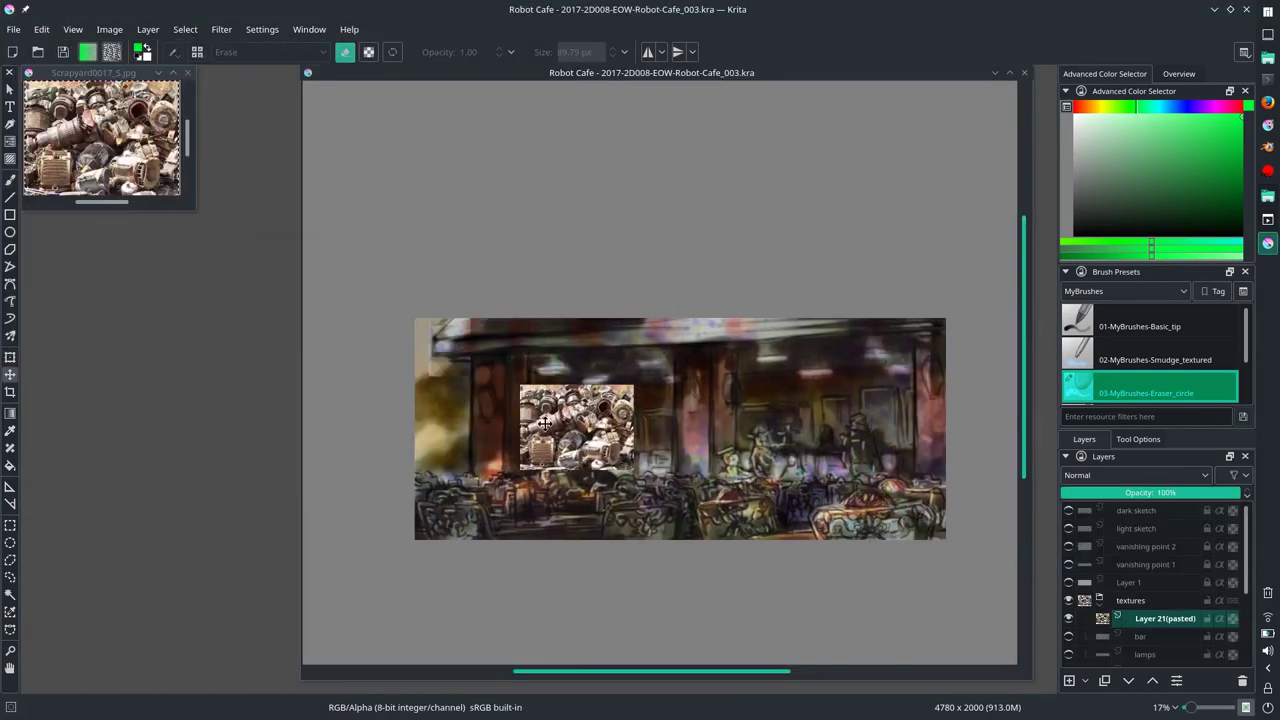
left_click(42, 29)
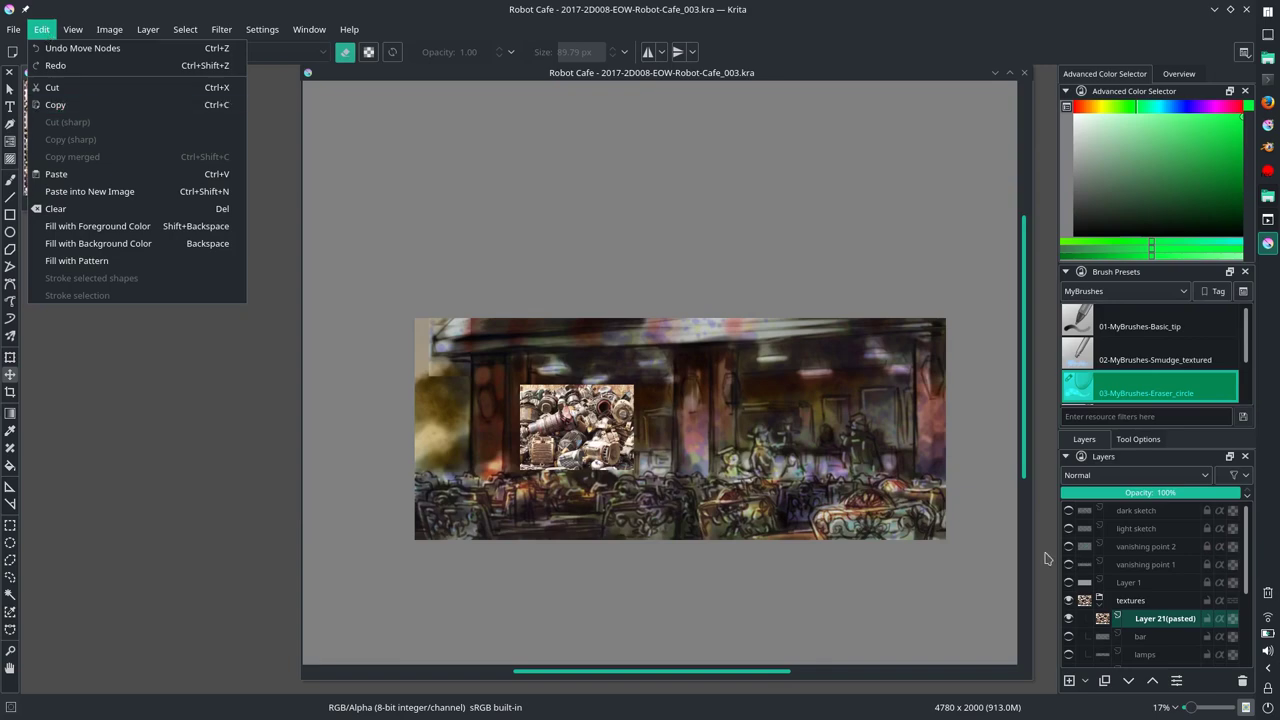
right_click(1166, 620)
left_click(1120, 391)
left_click_drag(561, 415, 866, 410)
right_click(1150, 620)
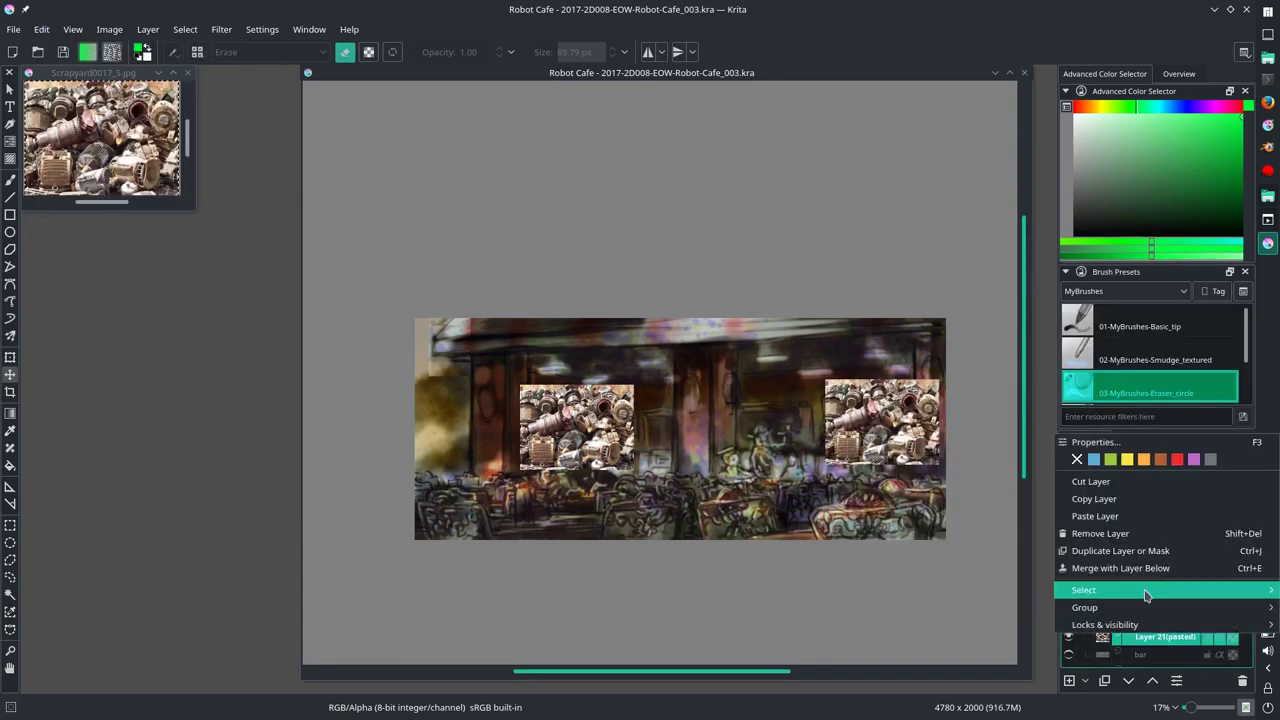
left_click(1068, 600)
Step: Polygon-select three window panels, invert, and delete the scrapyard texture outside them
scroll(357, 362, "up", 2)
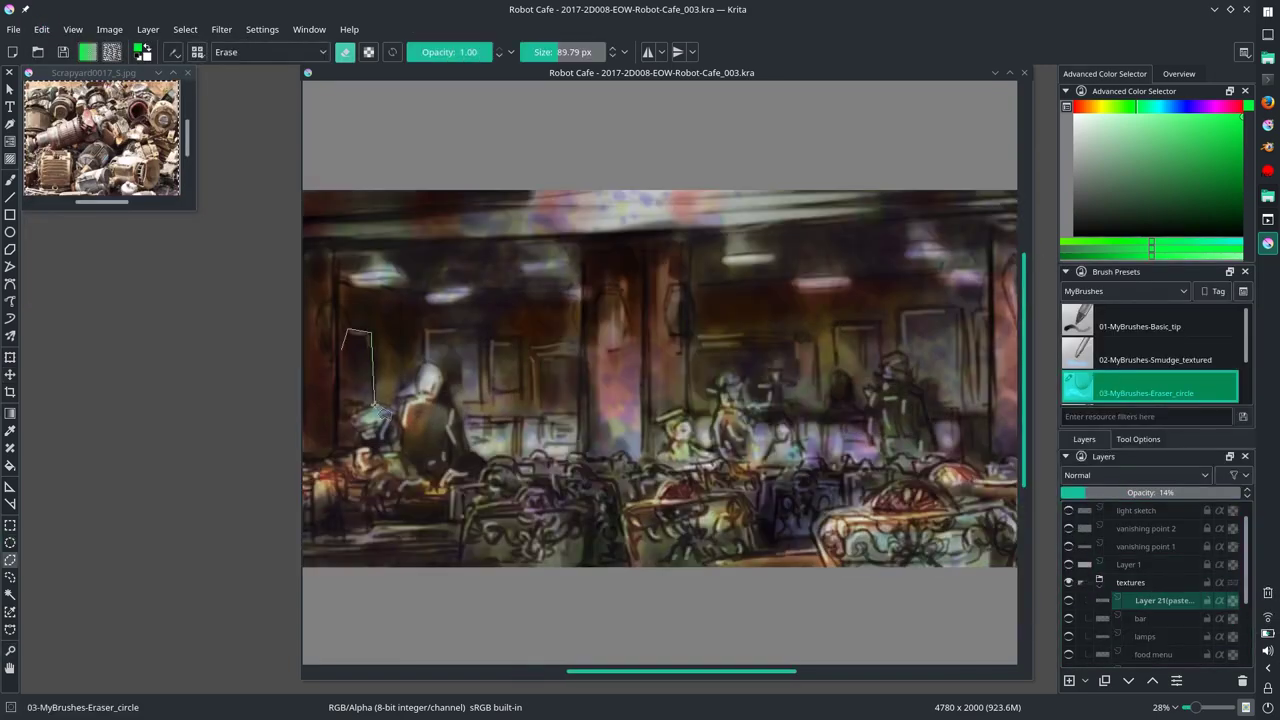
double_click(345, 400)
left_click(1138, 439)
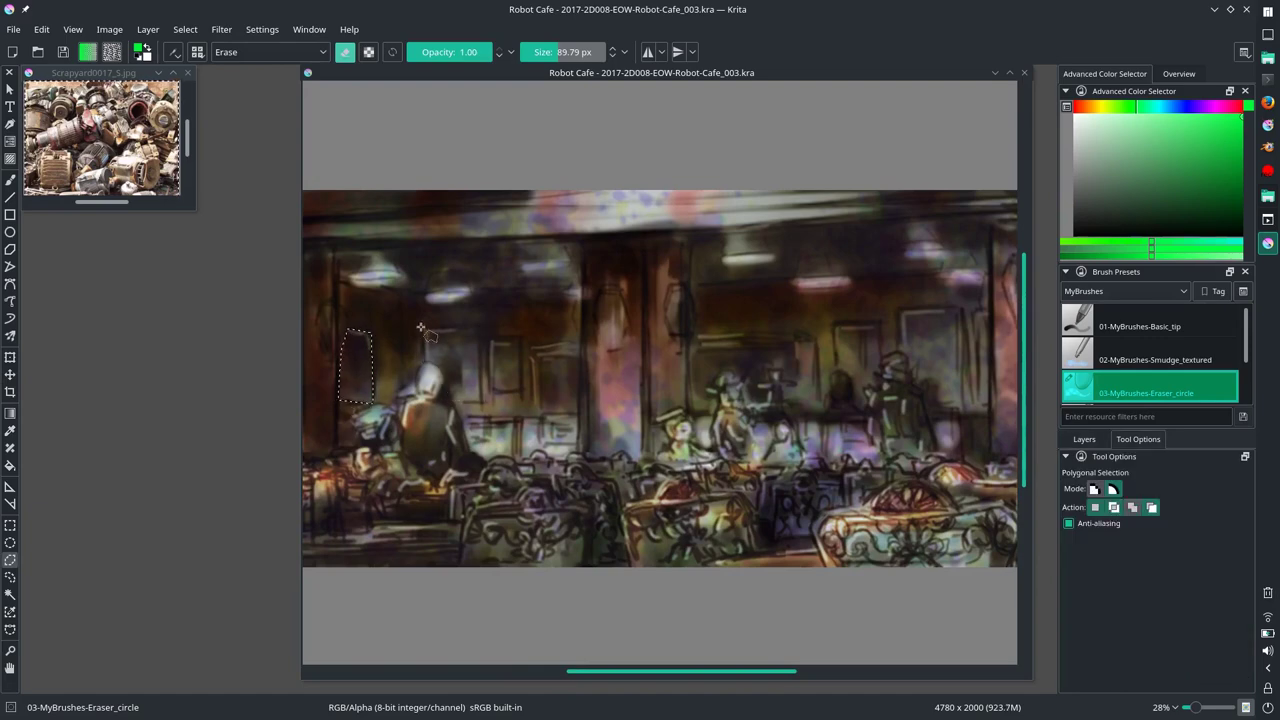
left_click(933, 303)
left_click(185, 29)
left_click(300, 77)
left_click(1084, 439)
left_click(1068, 600)
key("Delete")
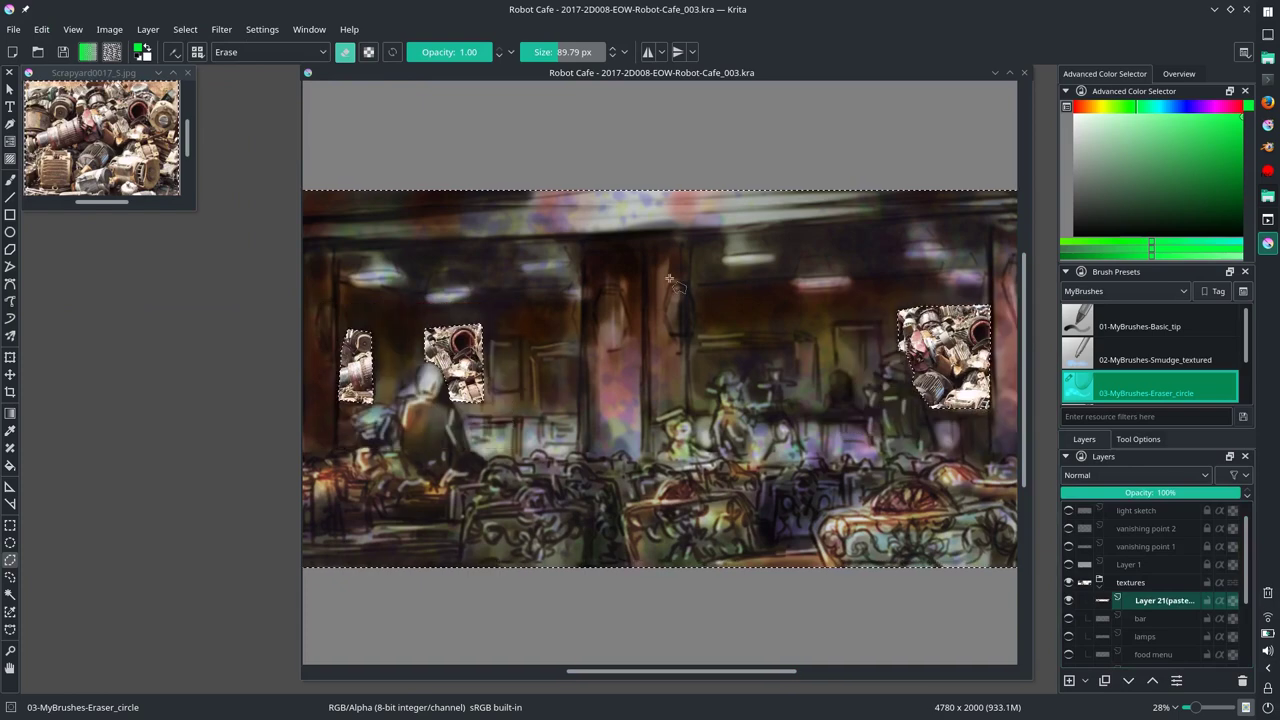
left_click(13, 29)
left_click(40, 70)
Step: Copy the MachineryHeavy0096 texture into the Robot Cafe painting
double_click(714, 337)
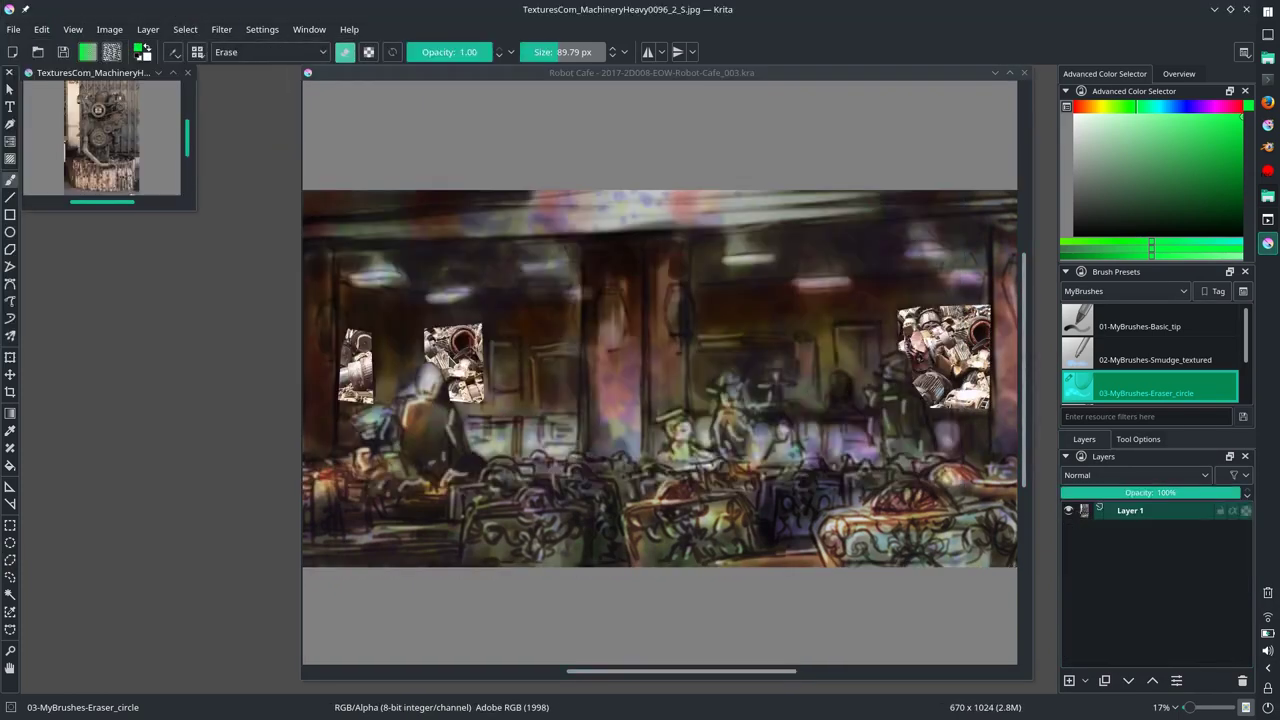
left_click(185, 29)
left_click(195, 45)
key("ctrl+c")
left_click(41, 29)
left_click(70, 172)
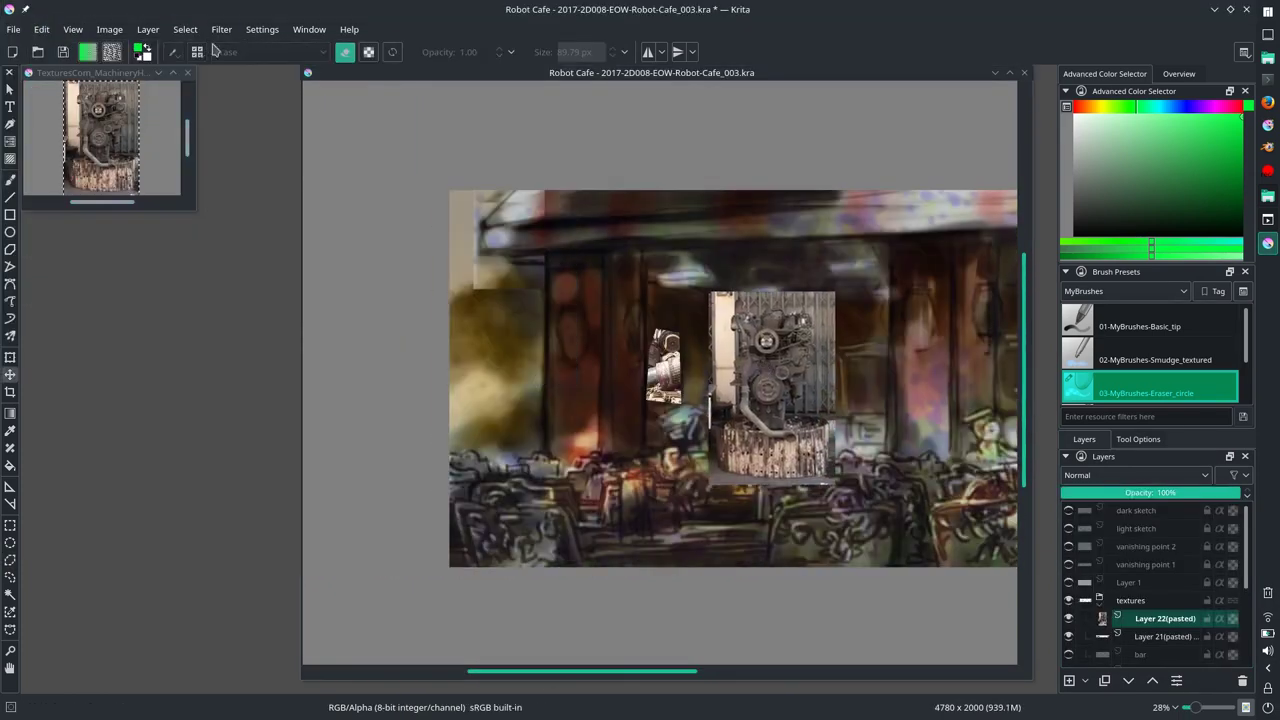
left_click(185, 29)
left_click(195, 45)
scroll(735, 460, "right", 3)
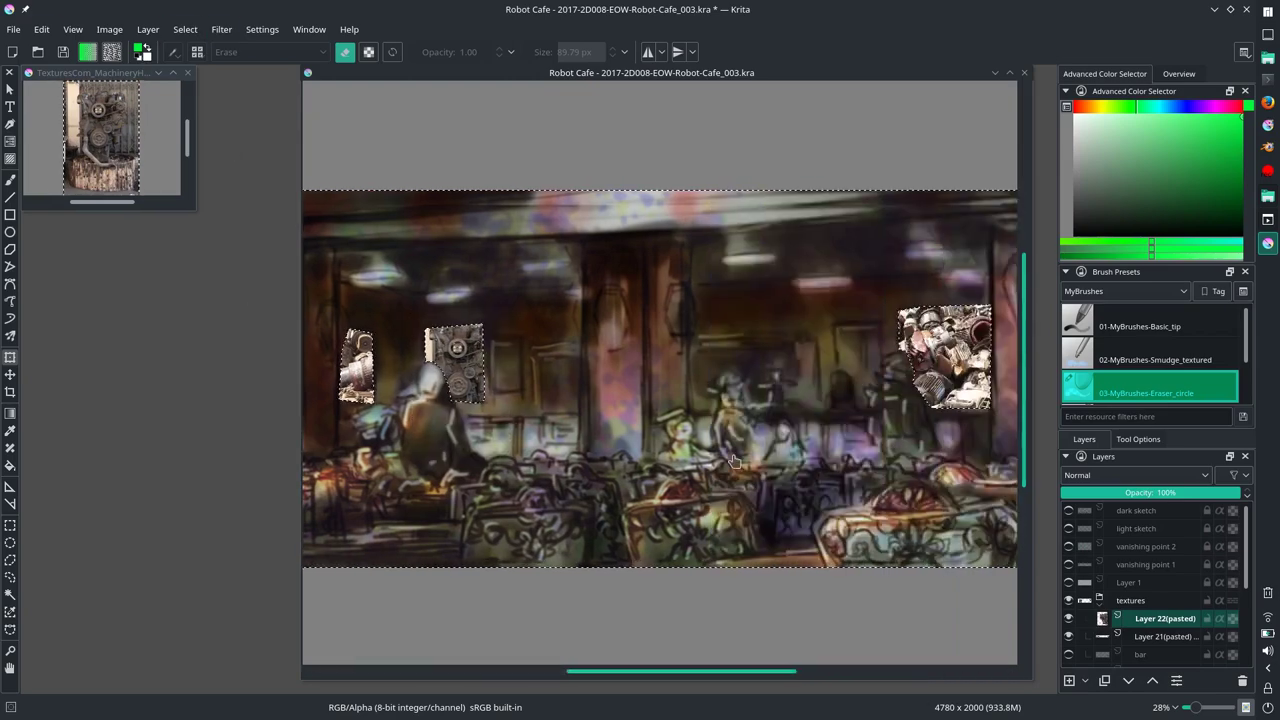
key("ctrl+shift+a")
Step: Rename the pasted layer to 'paintings'
double_click(1165, 618)
type("paintings")
key("Return")
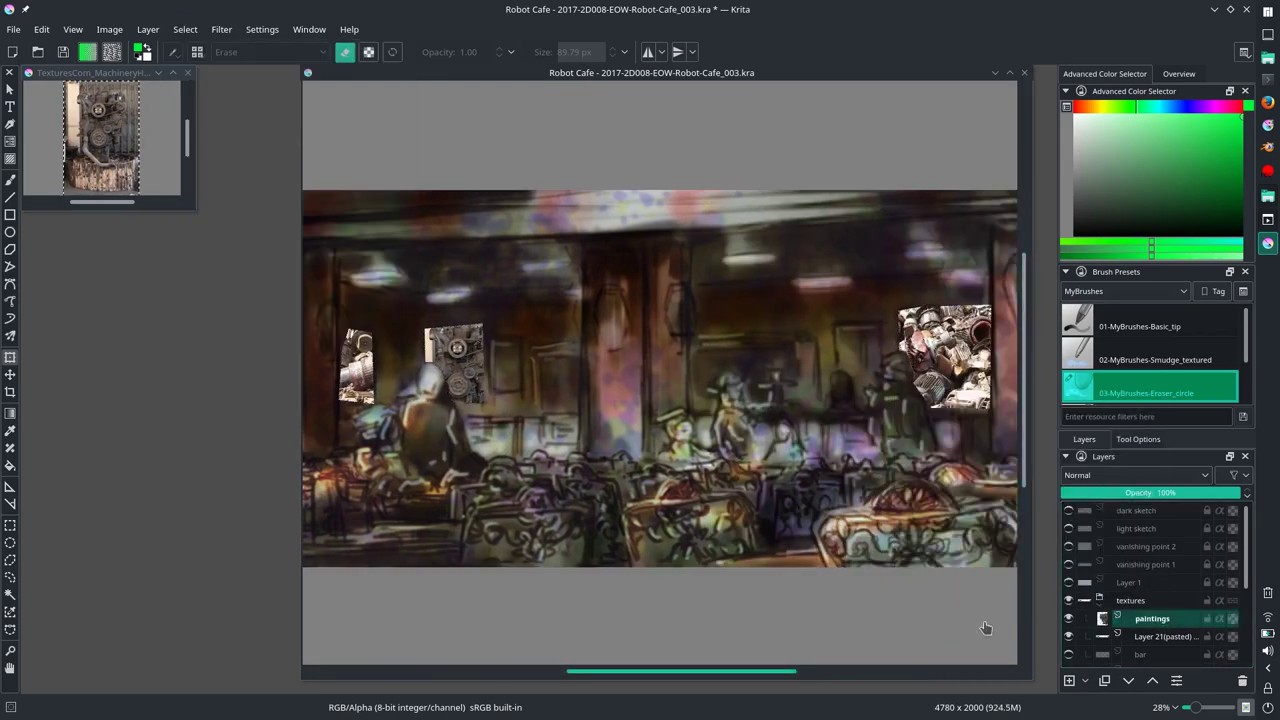
right_click(1150, 618)
left_click(1090, 351)
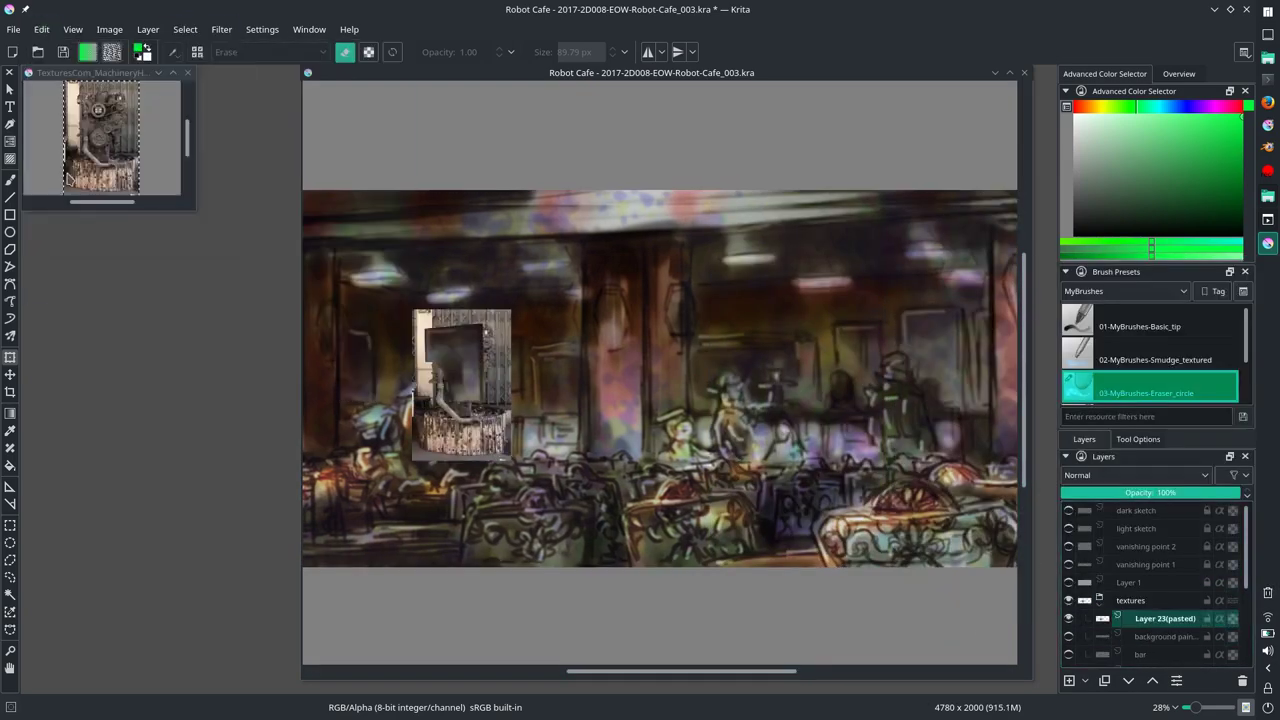
Step: Paste another copy of the machinery texture and close its image without saving
left_click(41, 29)
left_click(100, 135)
key("ctrl+c")
left_click(563, 472)
key("ctrl+v")
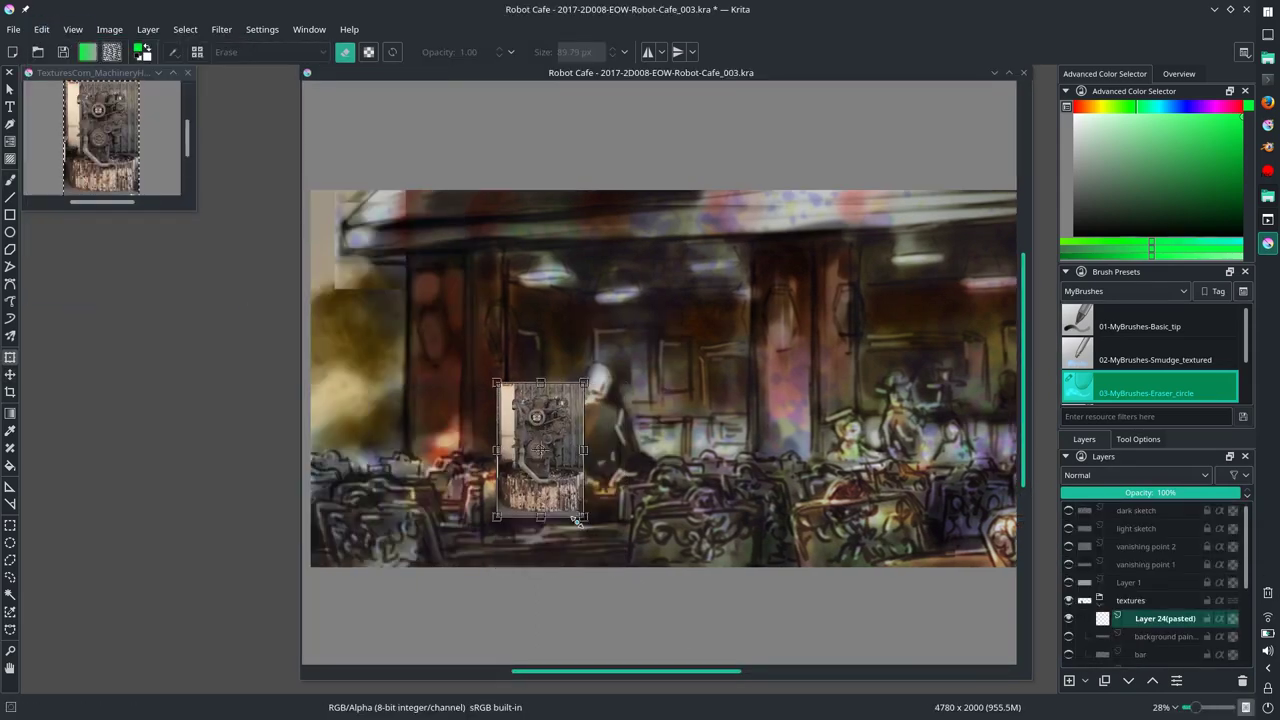
left_click(187, 72)
left_click(634, 366)
Step: Open the next machinery texture and paste it into the painting
key("ctrl+o")
double_click(716, 347)
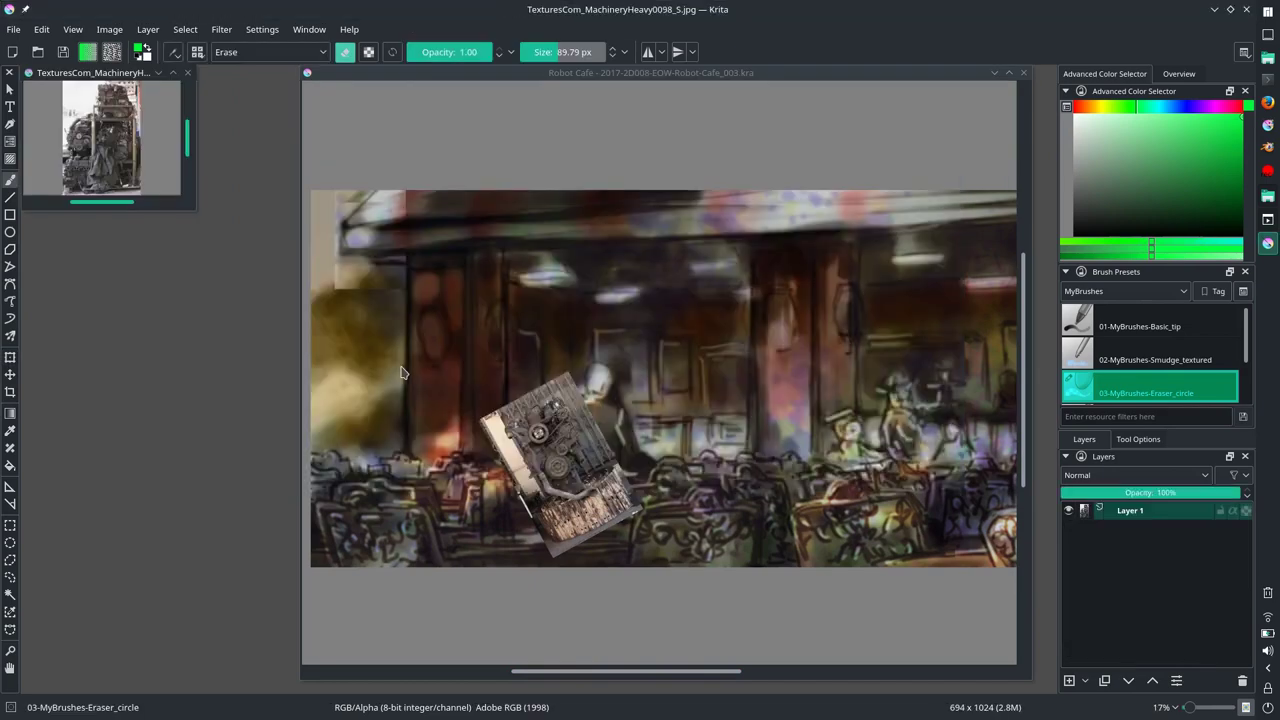
left_click(41, 29)
left_click(60, 151)
left_click(660, 130)
key("ctrl+v")
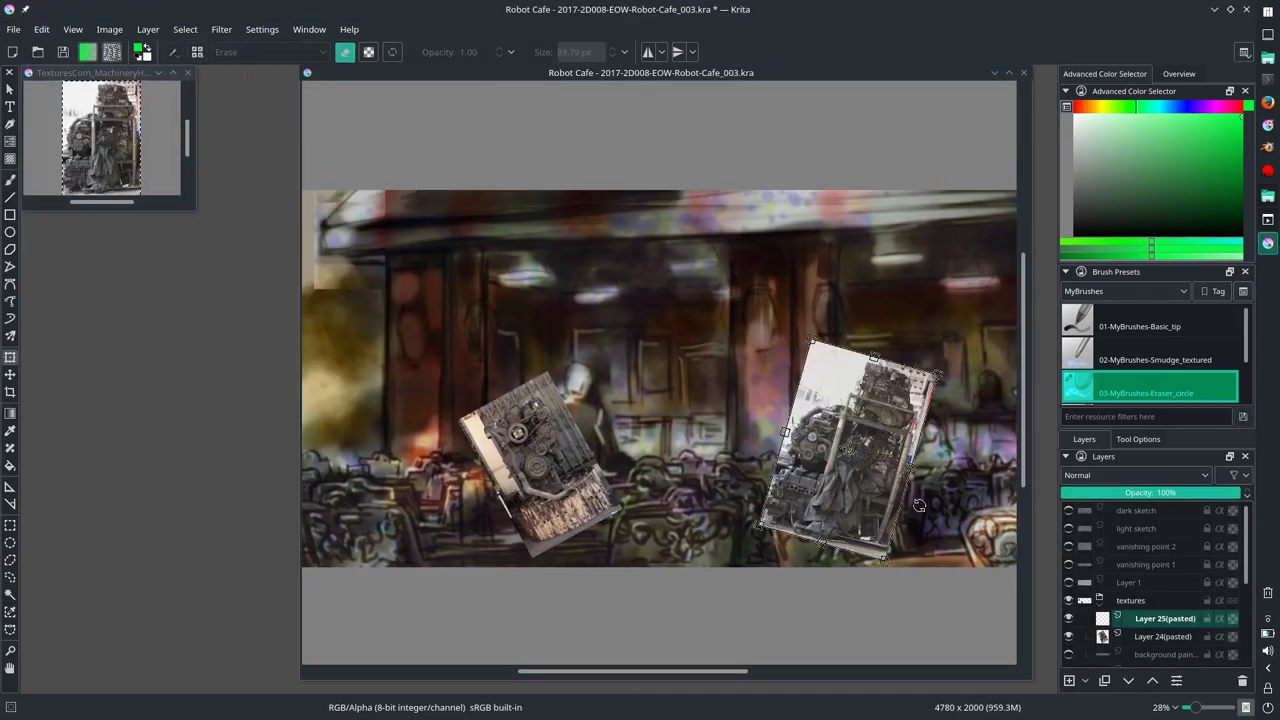
Step: Paste MachineryHeavy0099_S.jpg into the painting and close that texture image
key("ctrl+o")
double_click(640, 300)
key("ctrl+c")
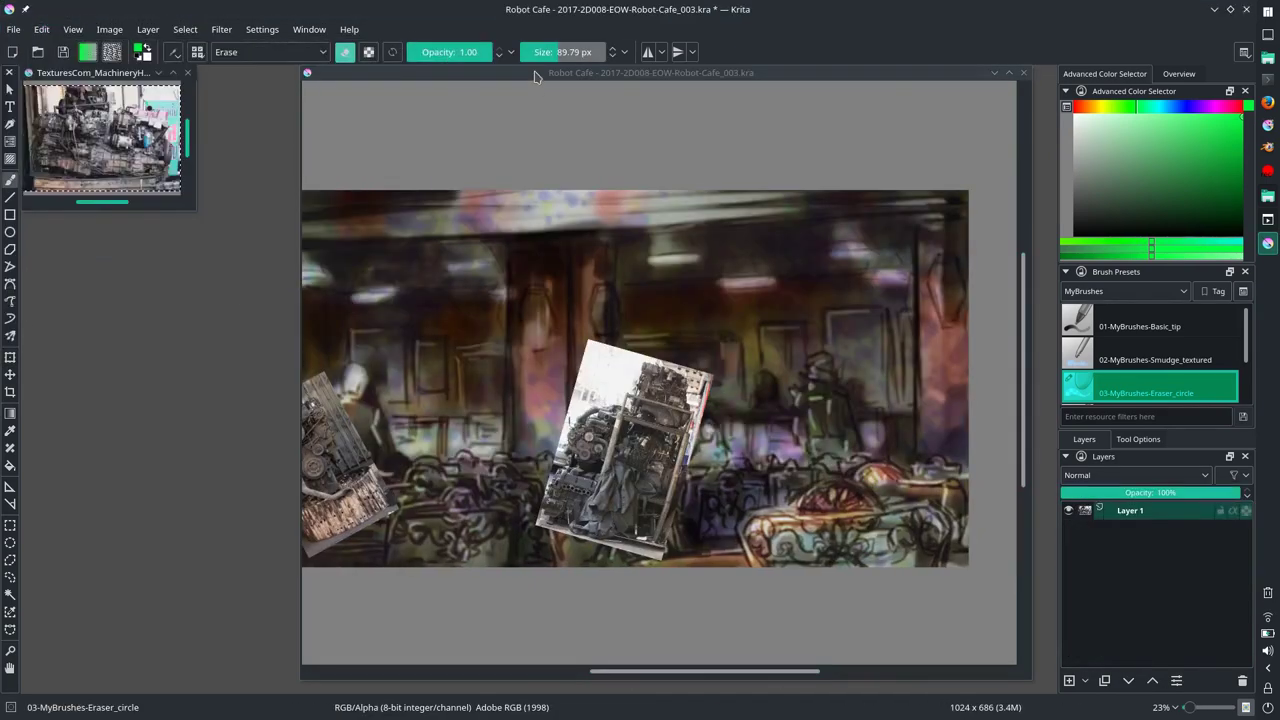
key("ctrl+Tab")
key("ctrl+v")
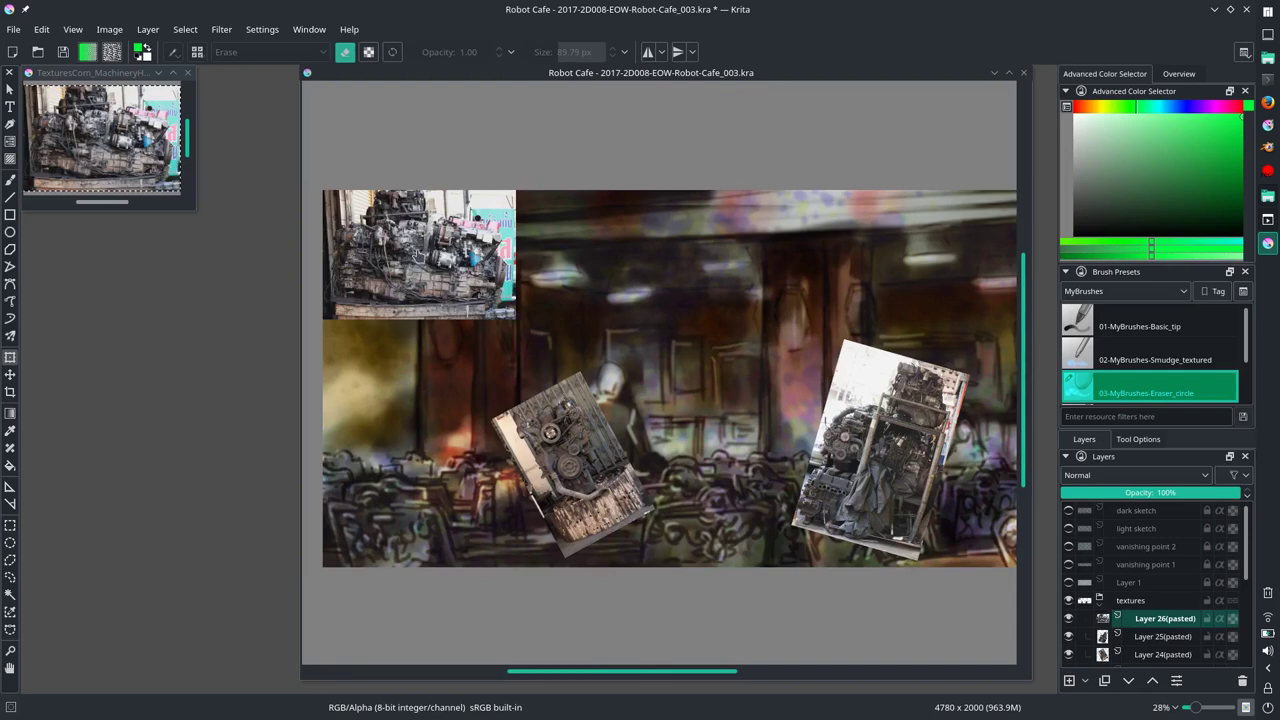
left_click(189, 78)
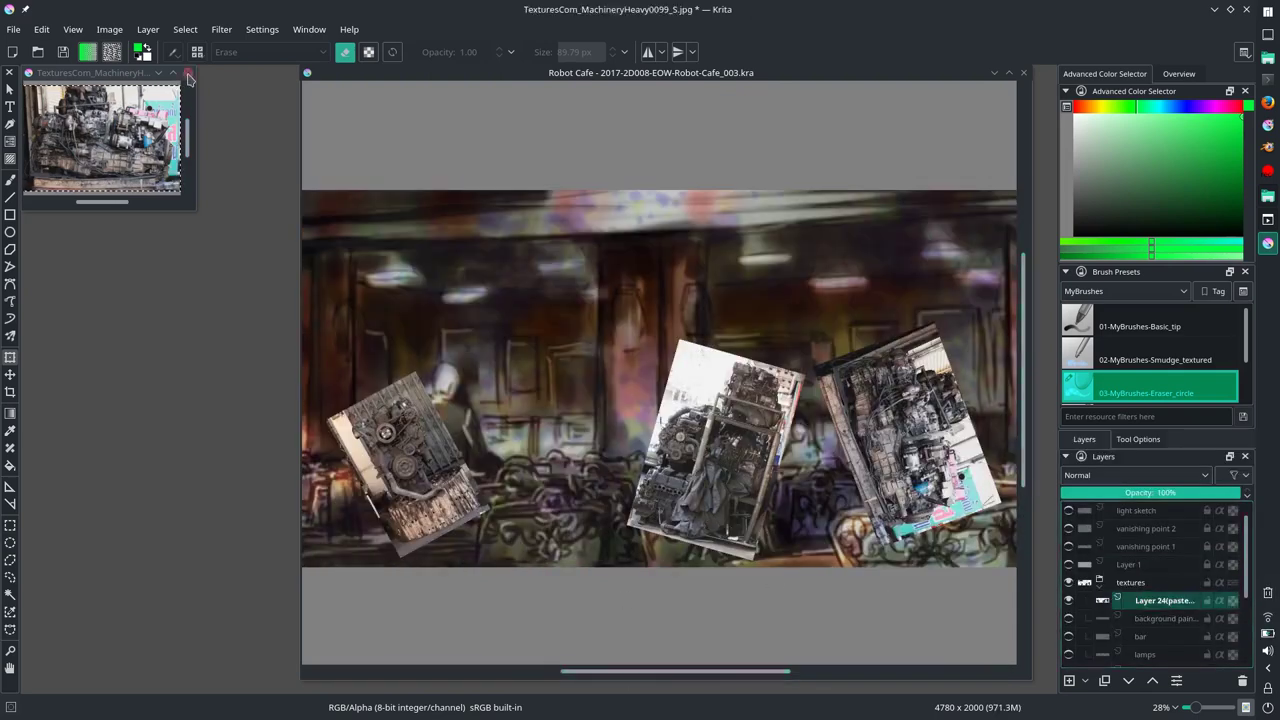
left_click(189, 78)
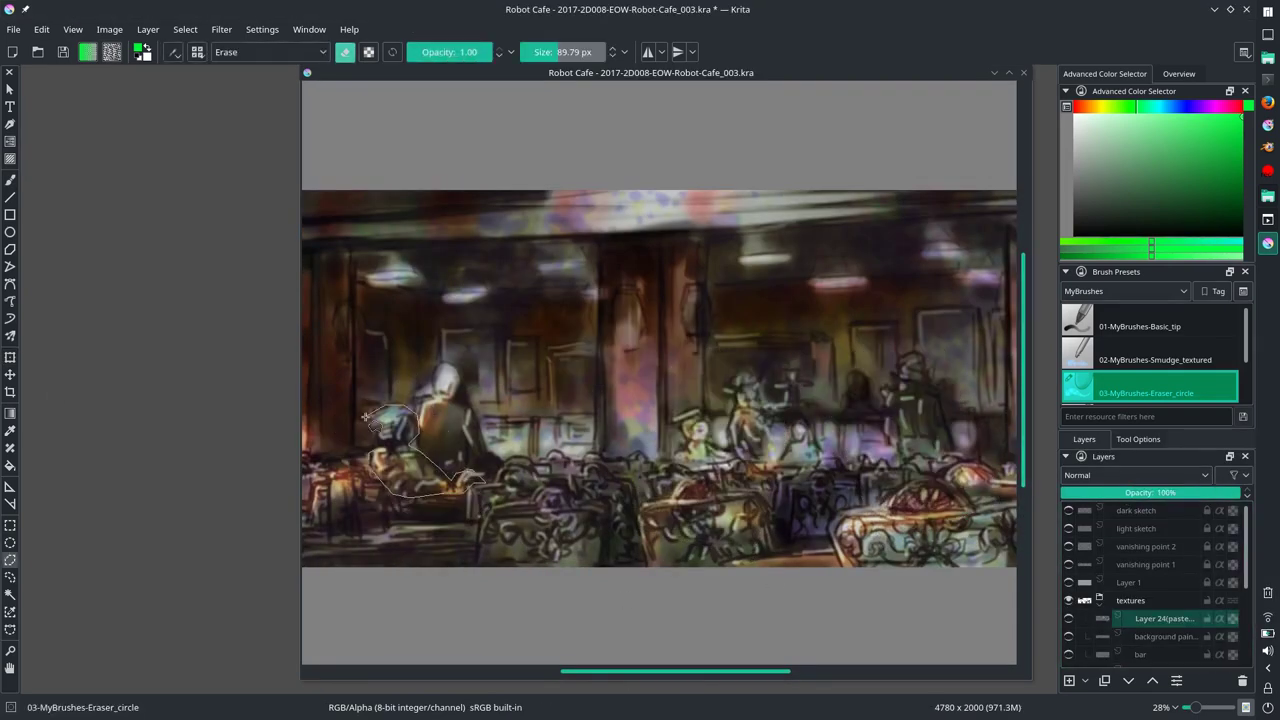
Step: Polygon-select the robot figures and rename the original robots layer to 'robot original'
left_click(1138, 440)
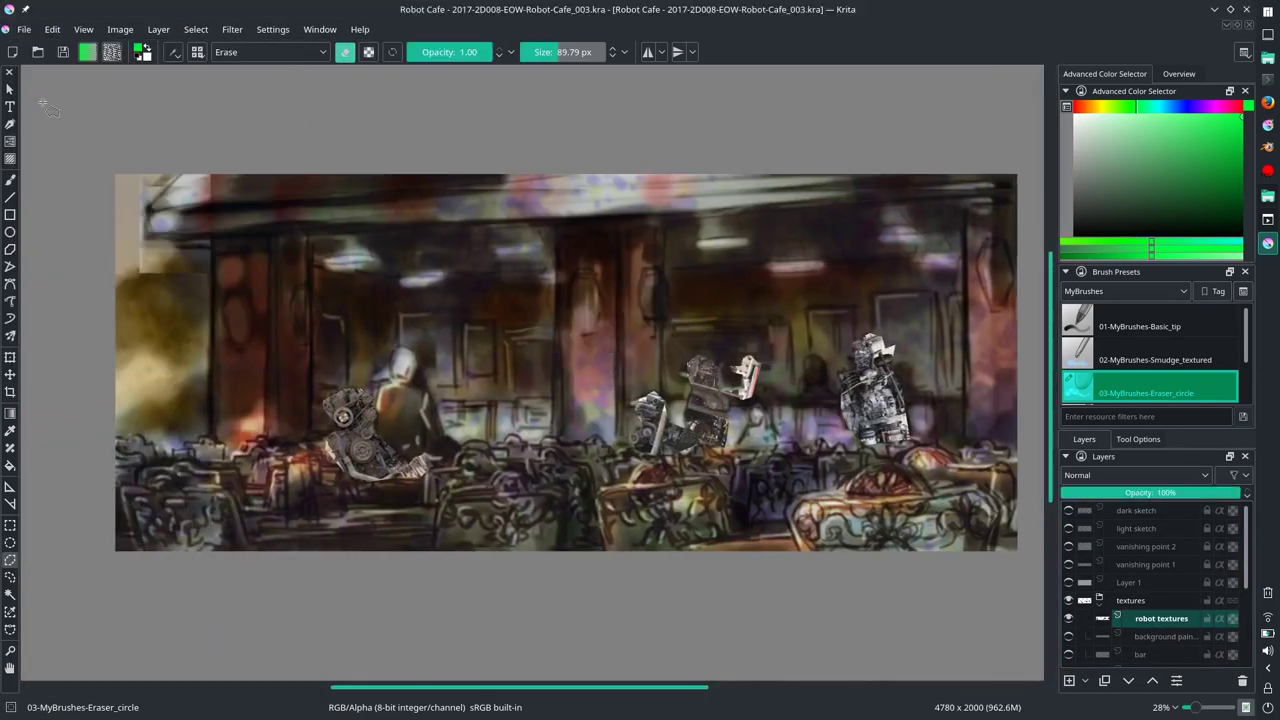
left_click(196, 29)
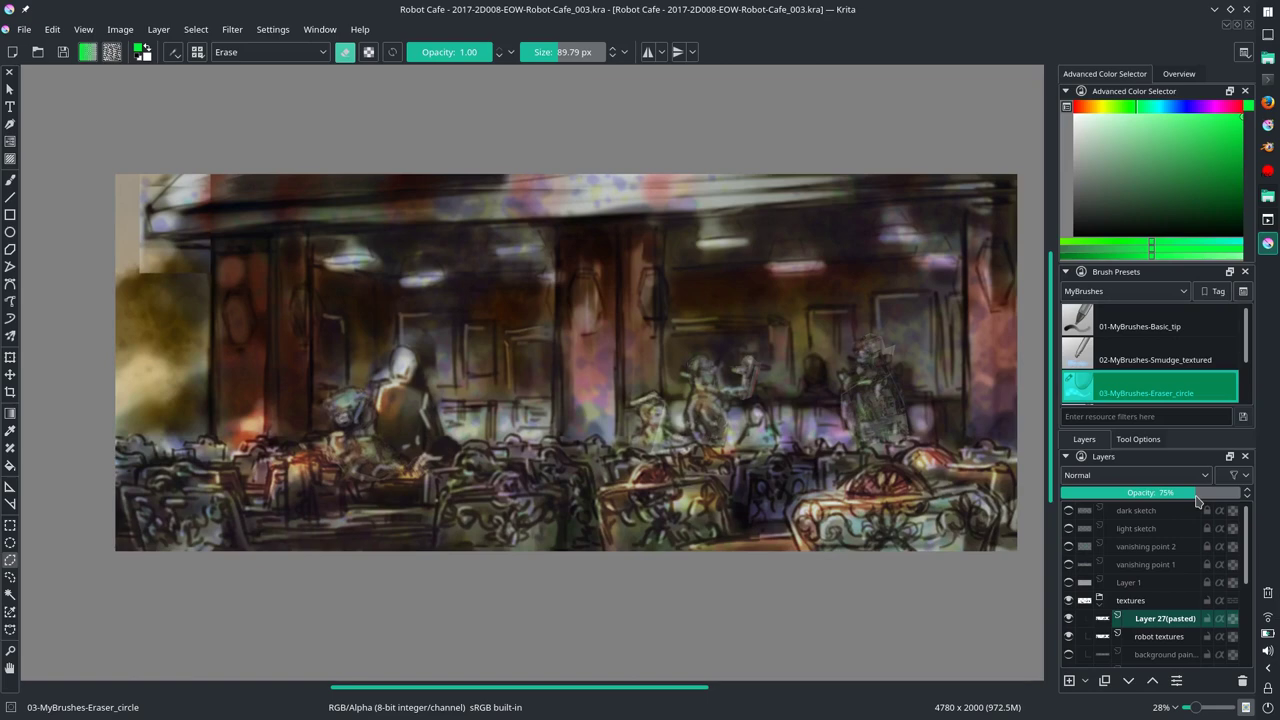
double_click(1157, 618)
type("robot original")
key("Return")
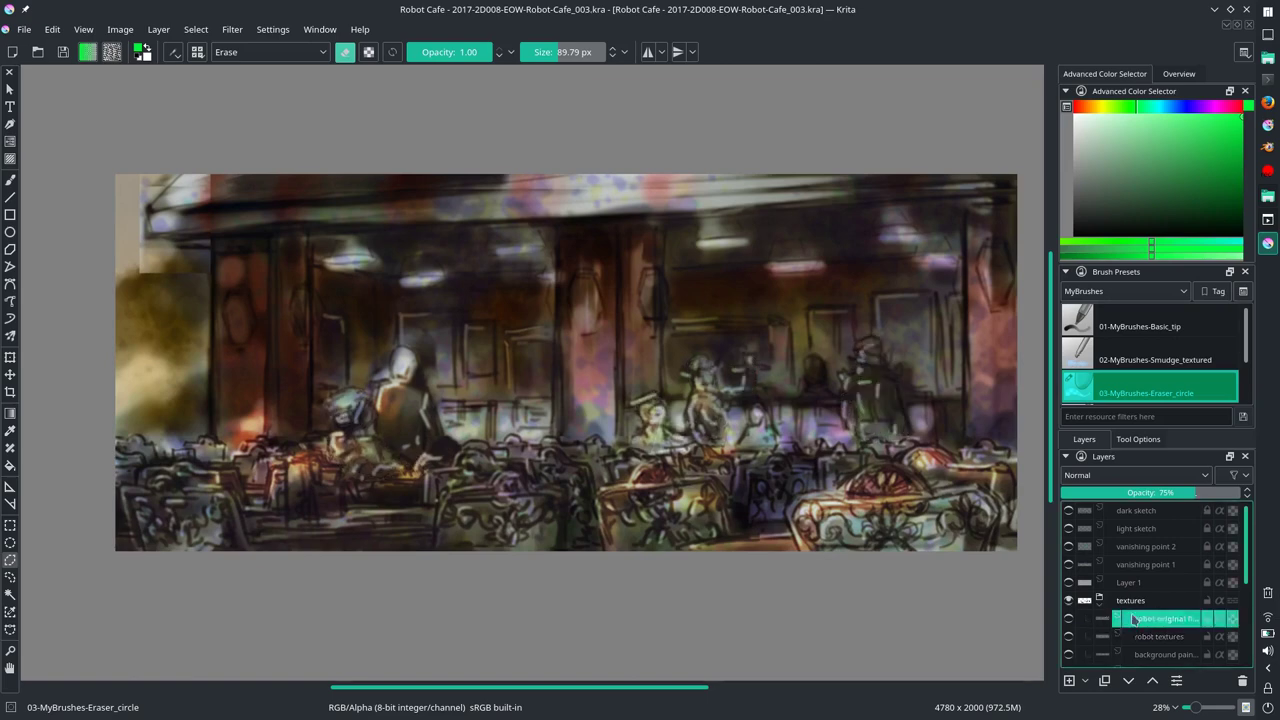
left_click(1138, 636)
key("slash")
key("slash")
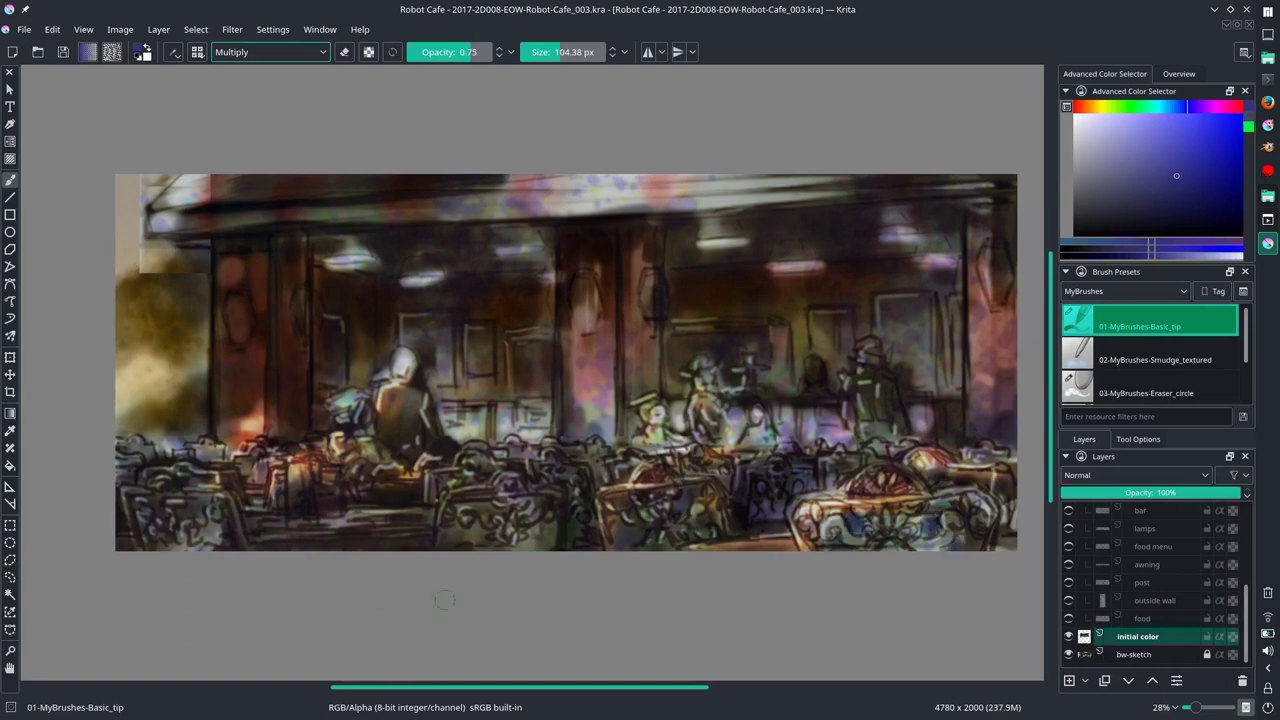
Step: Reset the brush to Normal blending and scale the image to 4000 × 1674 pixels
left_click(270, 52)
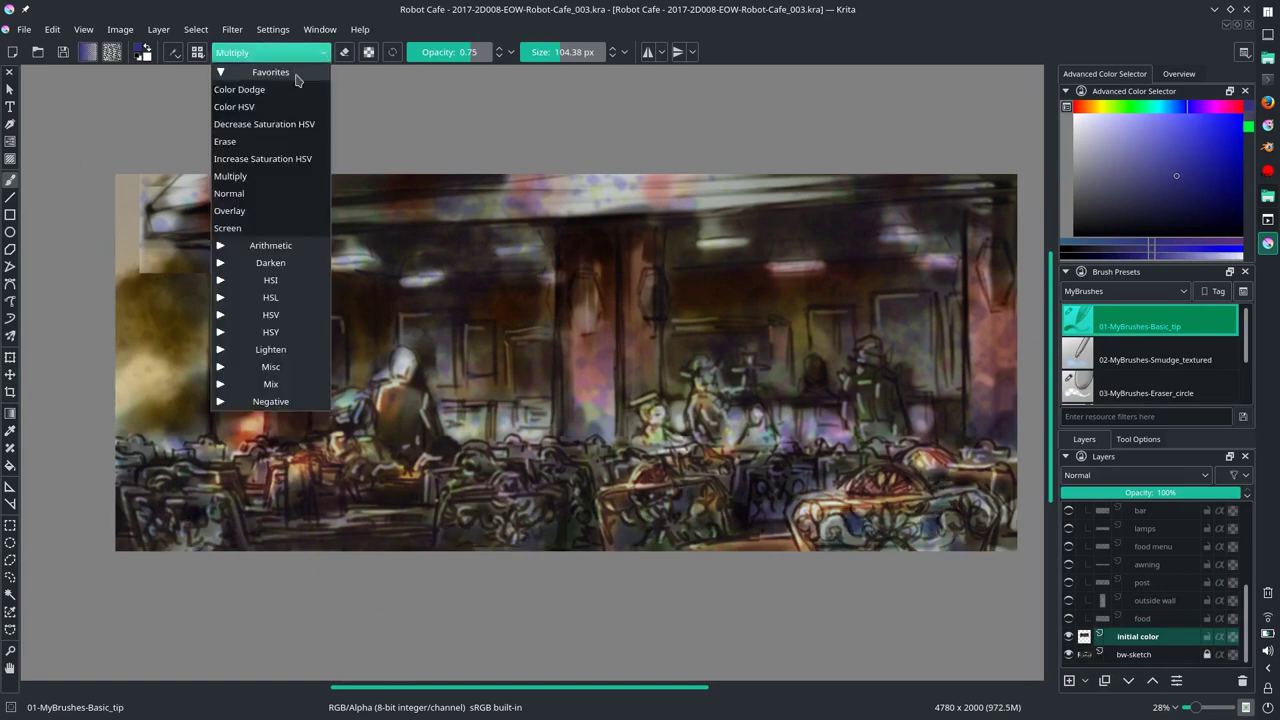
left_click(250, 182)
left_click(120, 29)
left_click(168, 244)
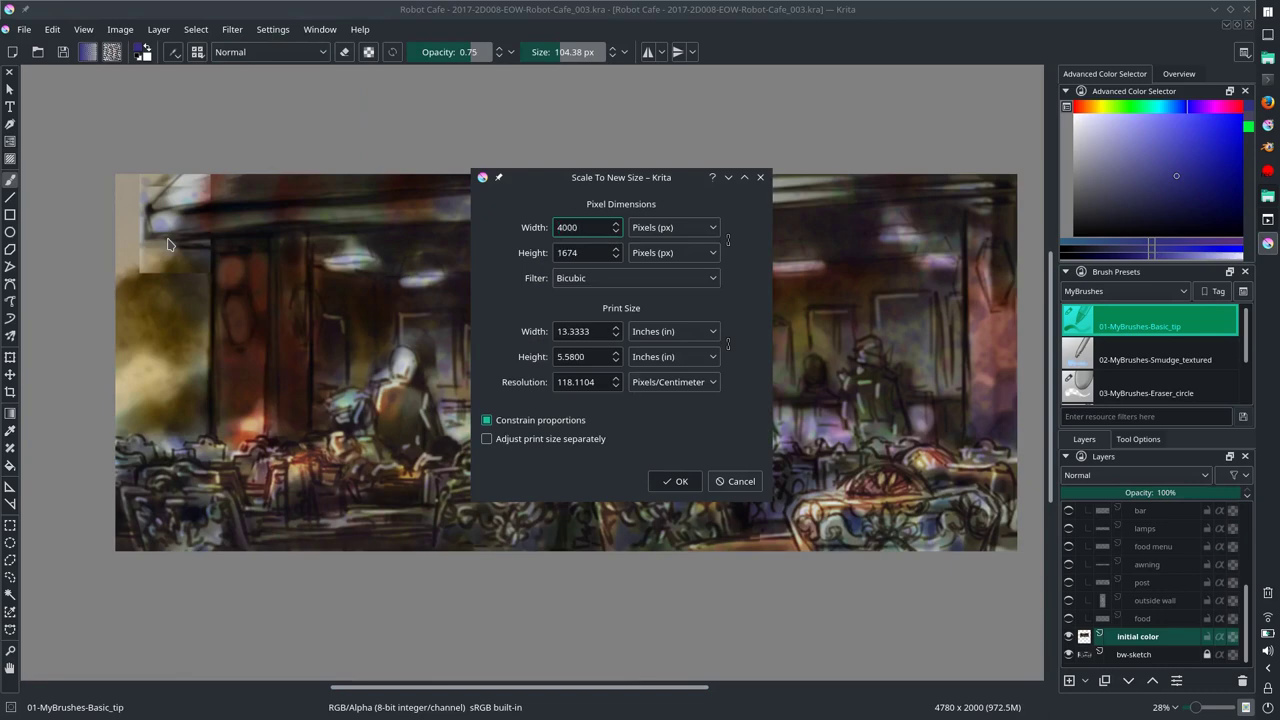
left_click(675, 481)
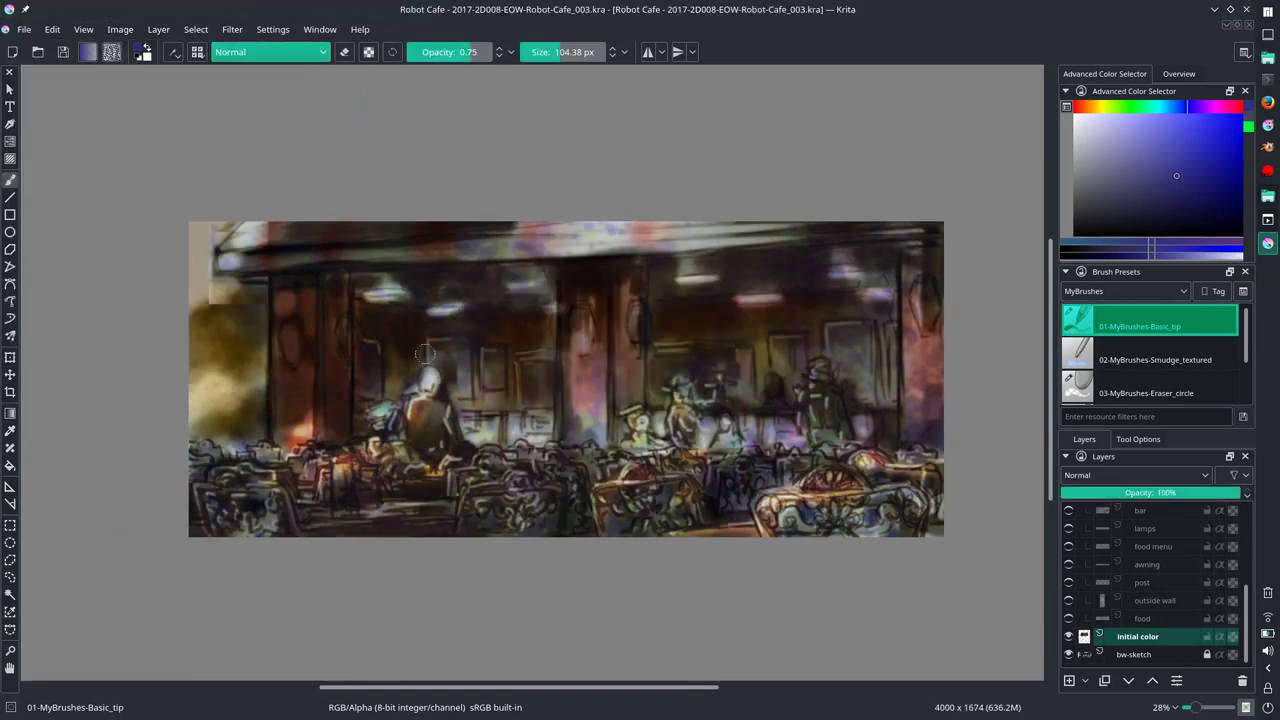
Step: Save an incremental _004 version, merge the initial colour layer down, and delete it
key("ctrl+alt+s")
key("ctrl+e")
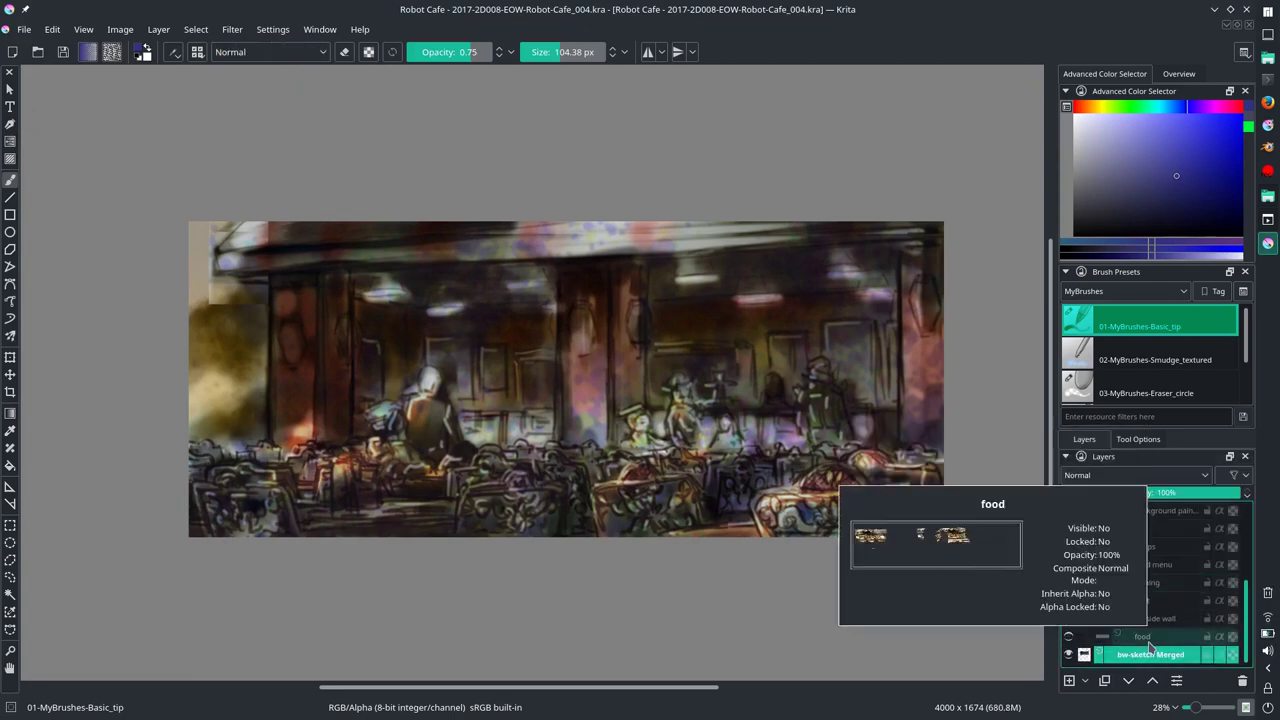
key("shift+Delete")
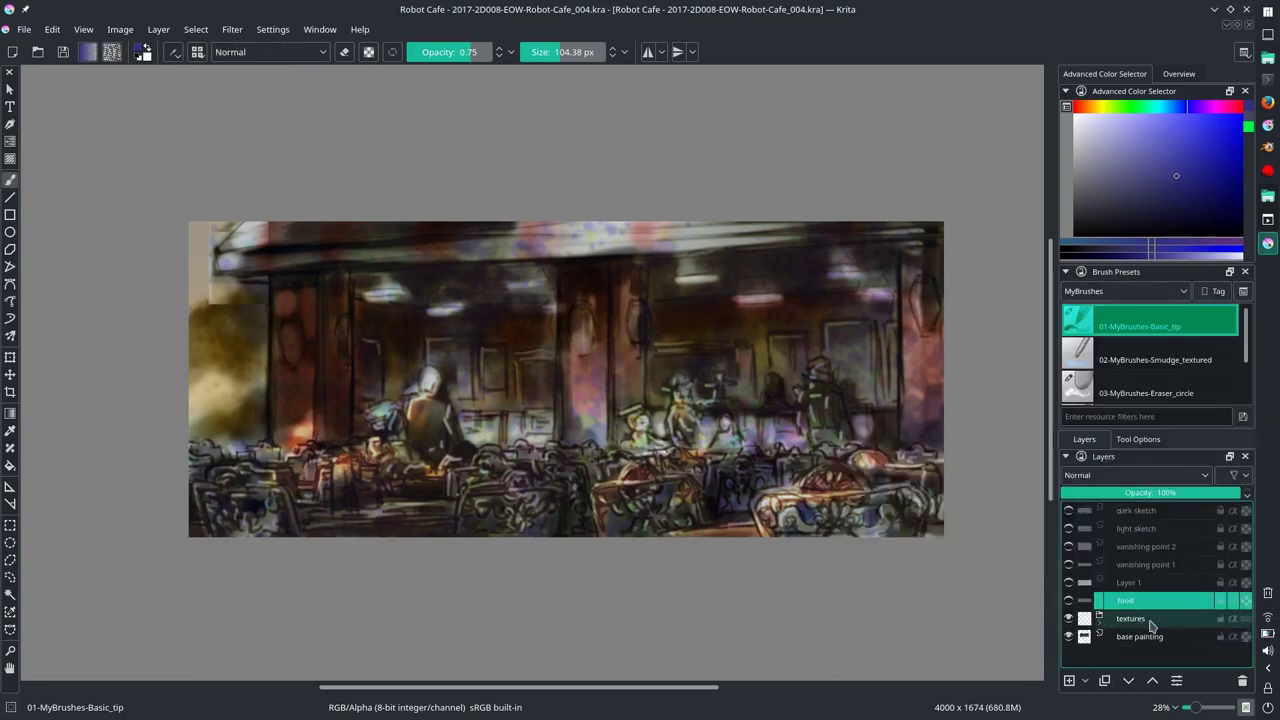
left_click(1099, 618)
Step: Set the outside wall layer to Normal blending and duplicate it
left_click(1150, 637)
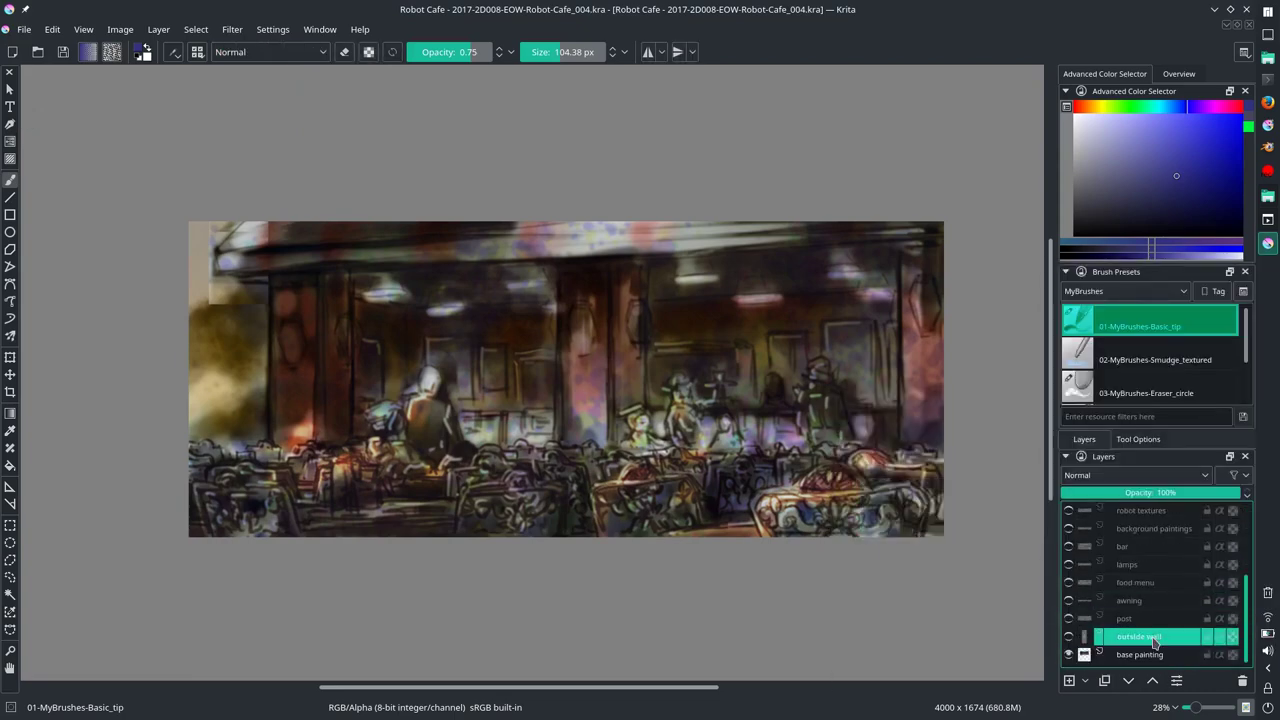
left_click(1135, 475)
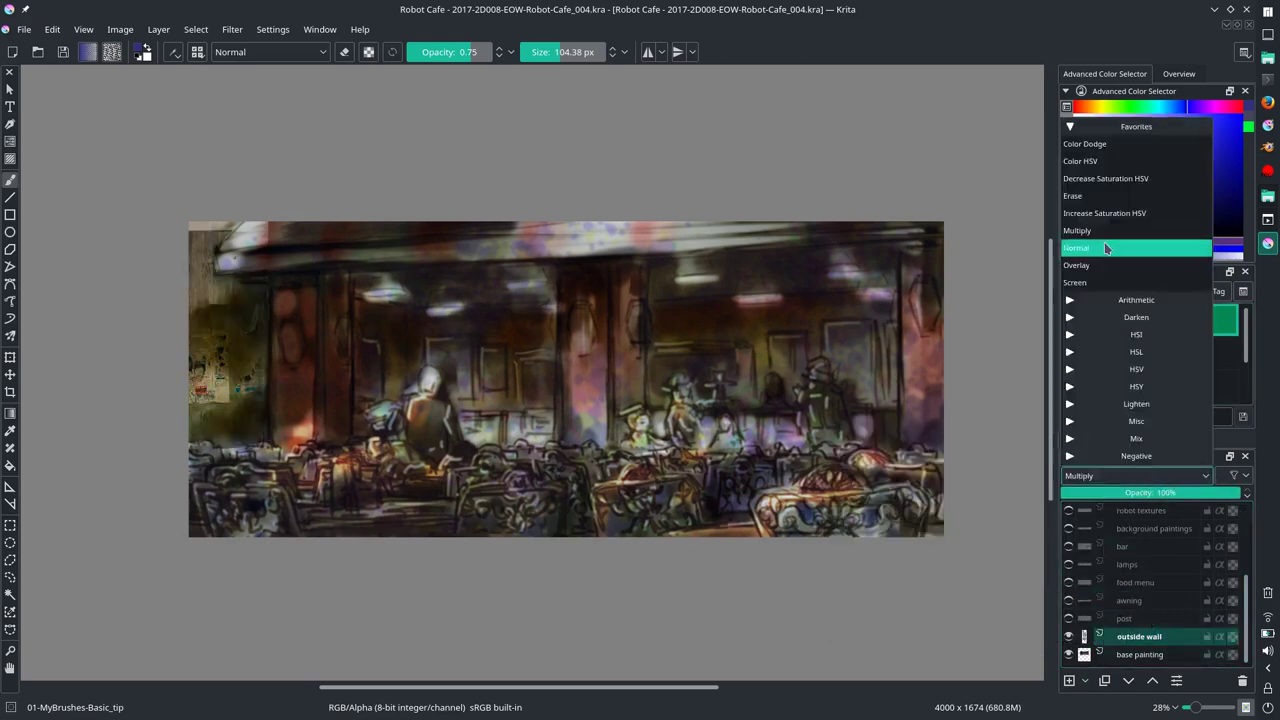
left_click(1105, 248)
right_click(1140, 636)
left_click(1143, 409)
Step: Posterize the outside wall copy and set the original layer to 30% opacity
left_click(232, 29)
left_click(429, 137)
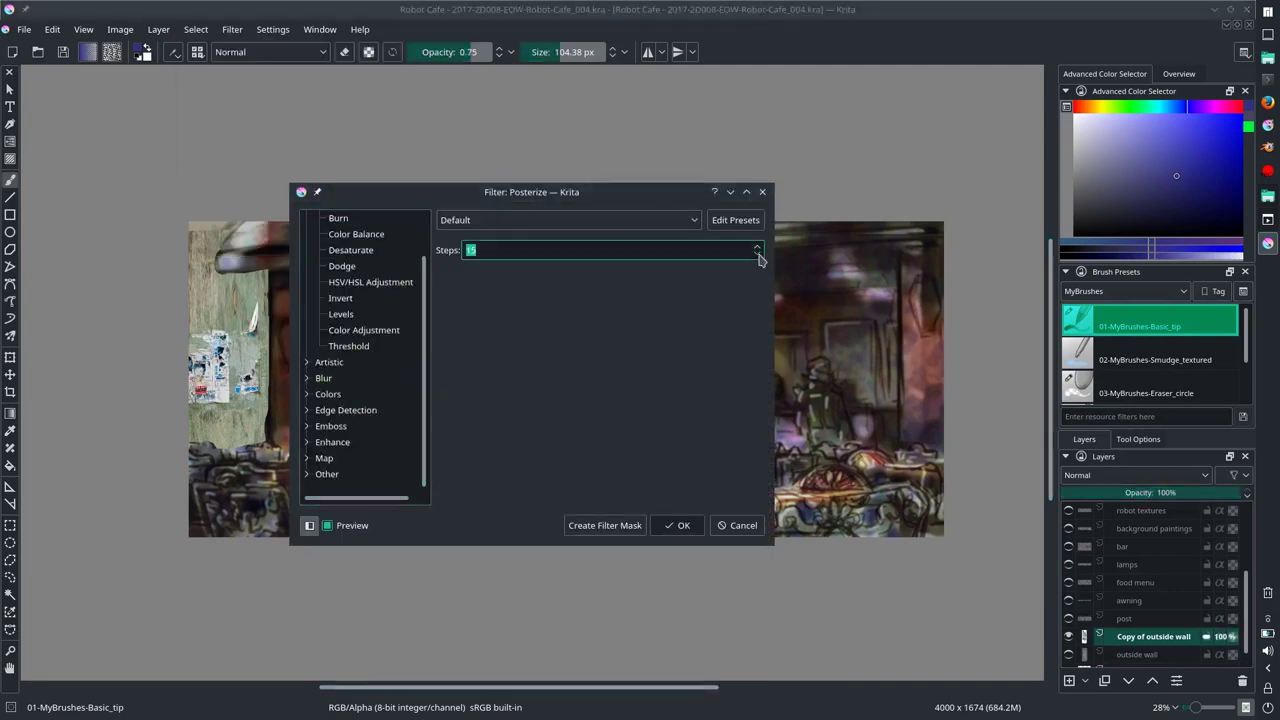
left_click(328, 526)
left_click(757, 255)
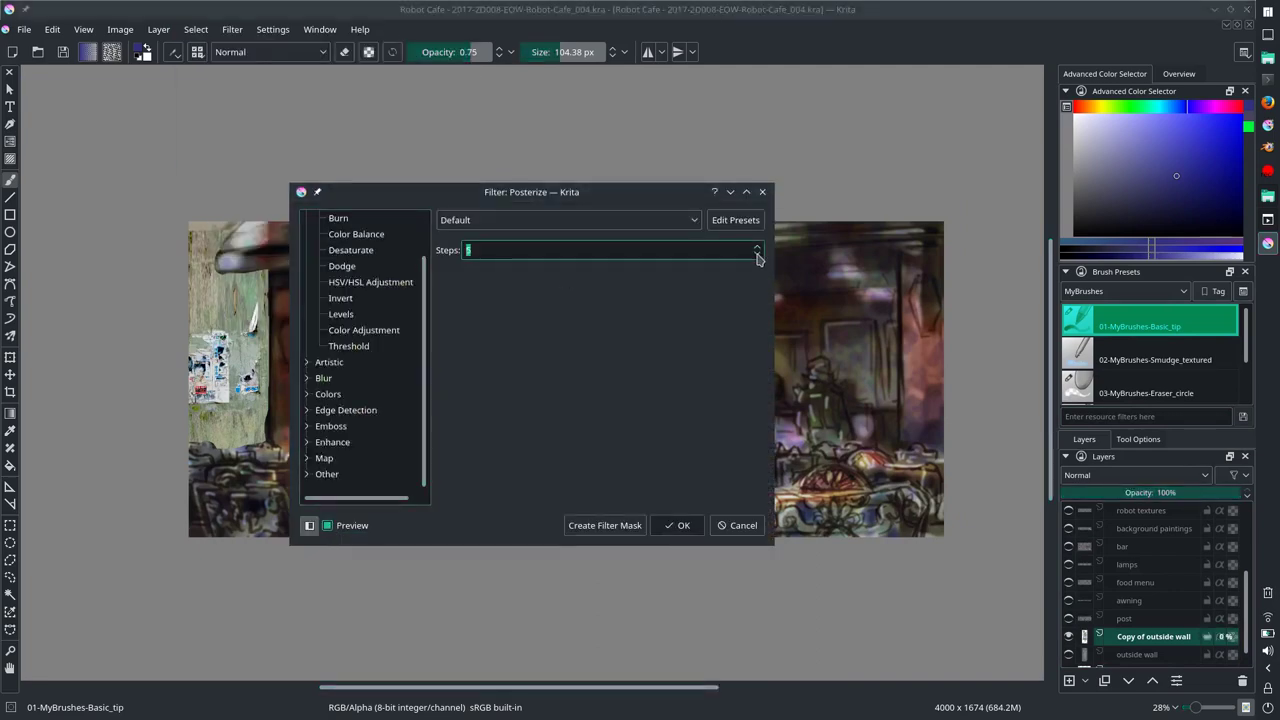
left_click(677, 526)
left_click(1140, 654)
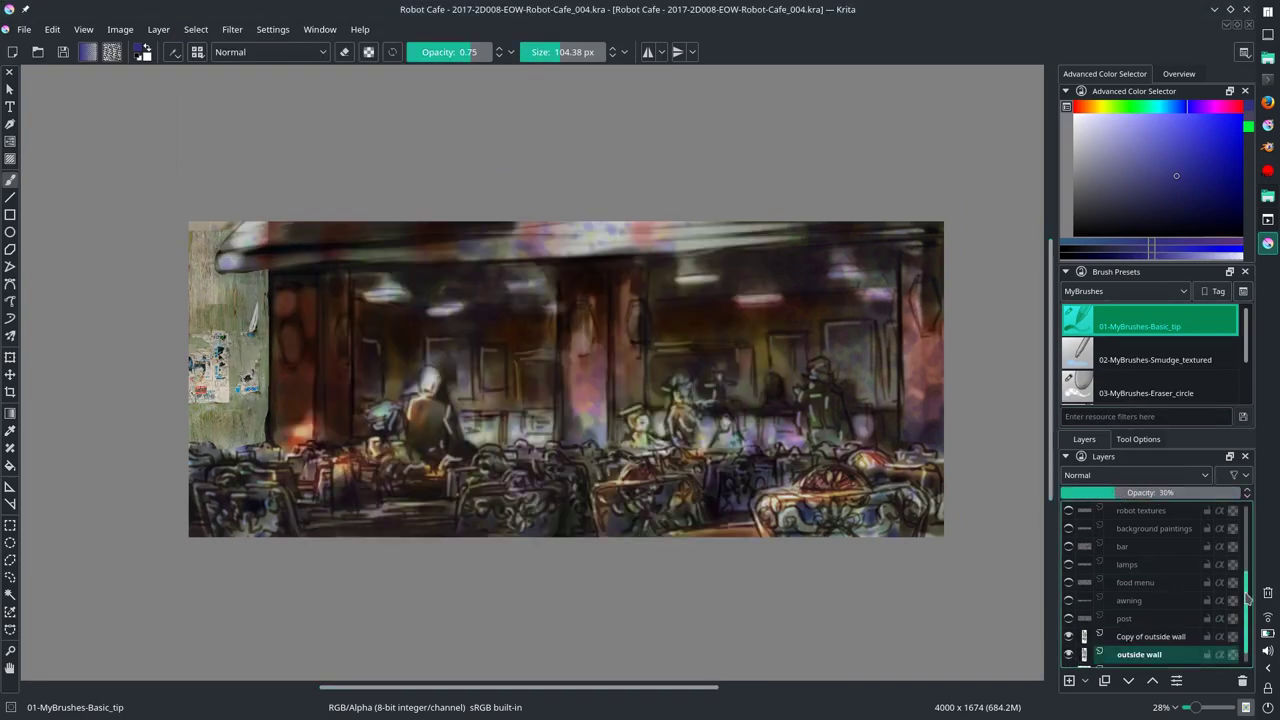
scroll(1200, 598, "down", 1)
left_click(1125, 618)
Step: Show the post layer, drop the awning to about 53% and raise food to about 61% opacity
left_click(1145, 493)
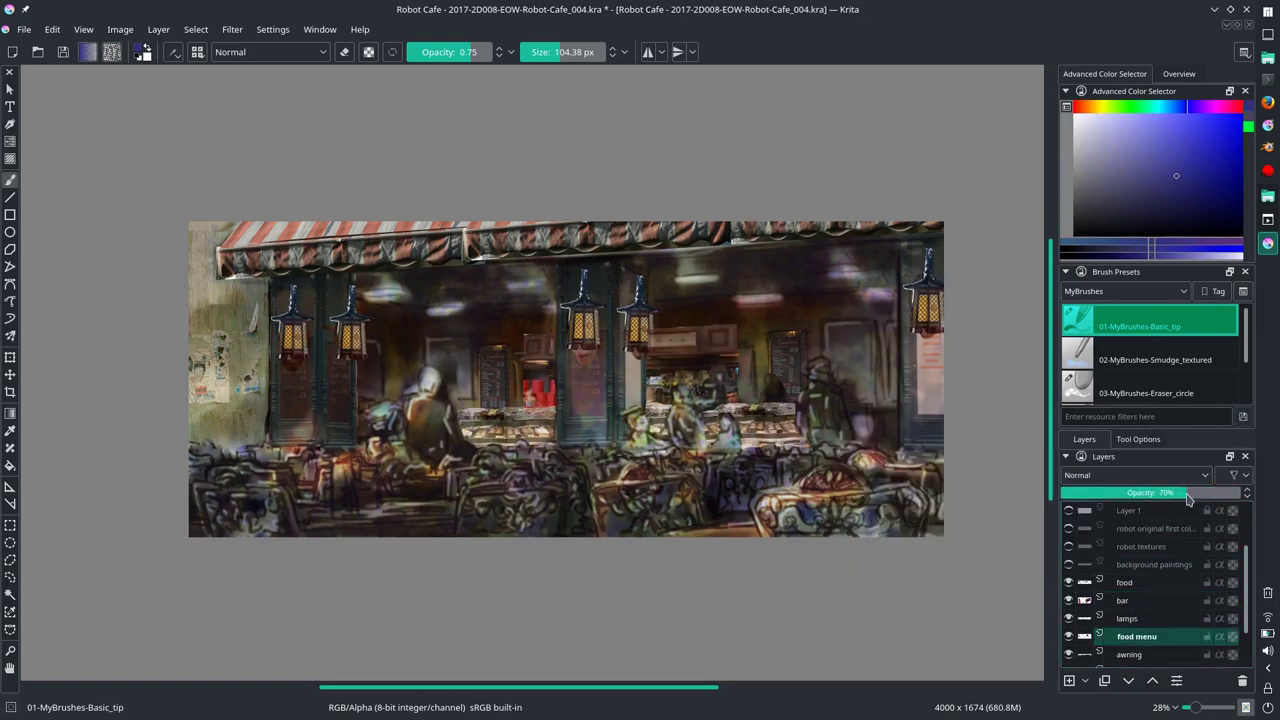
left_click(1150, 654)
left_click(1157, 493)
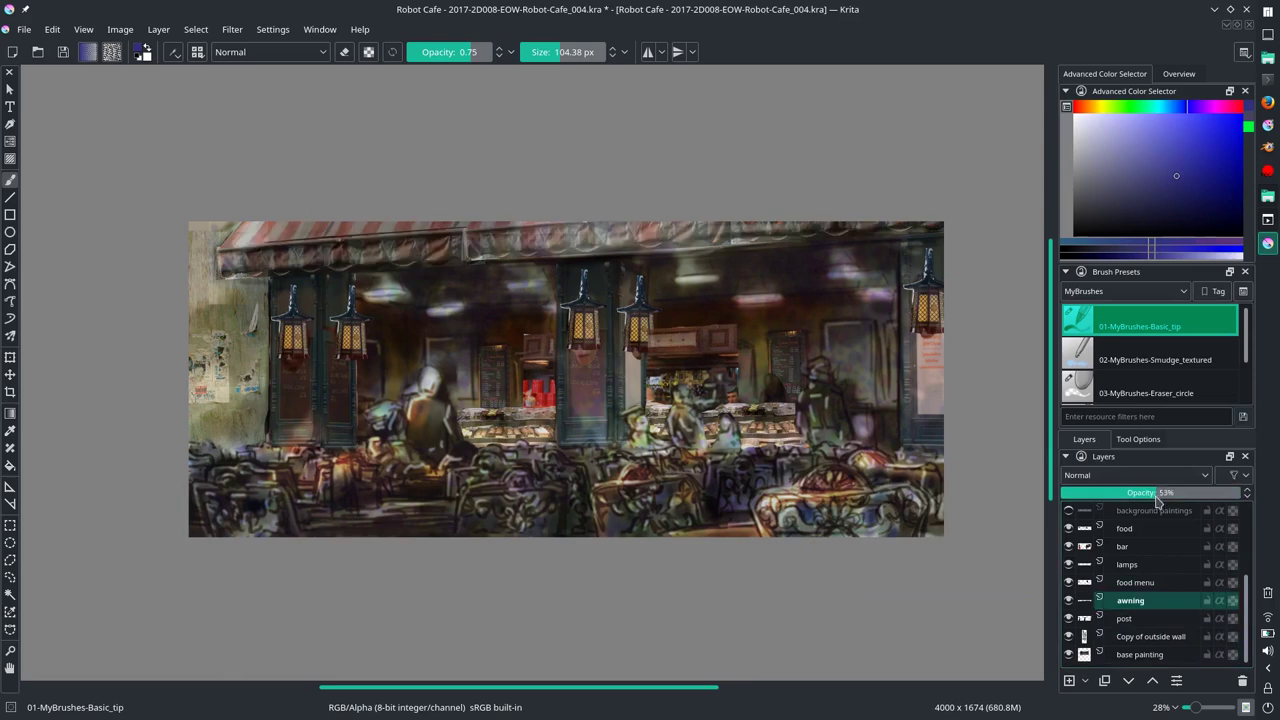
key("Page_Up")
key("Page_Up")
key("Page_Up")
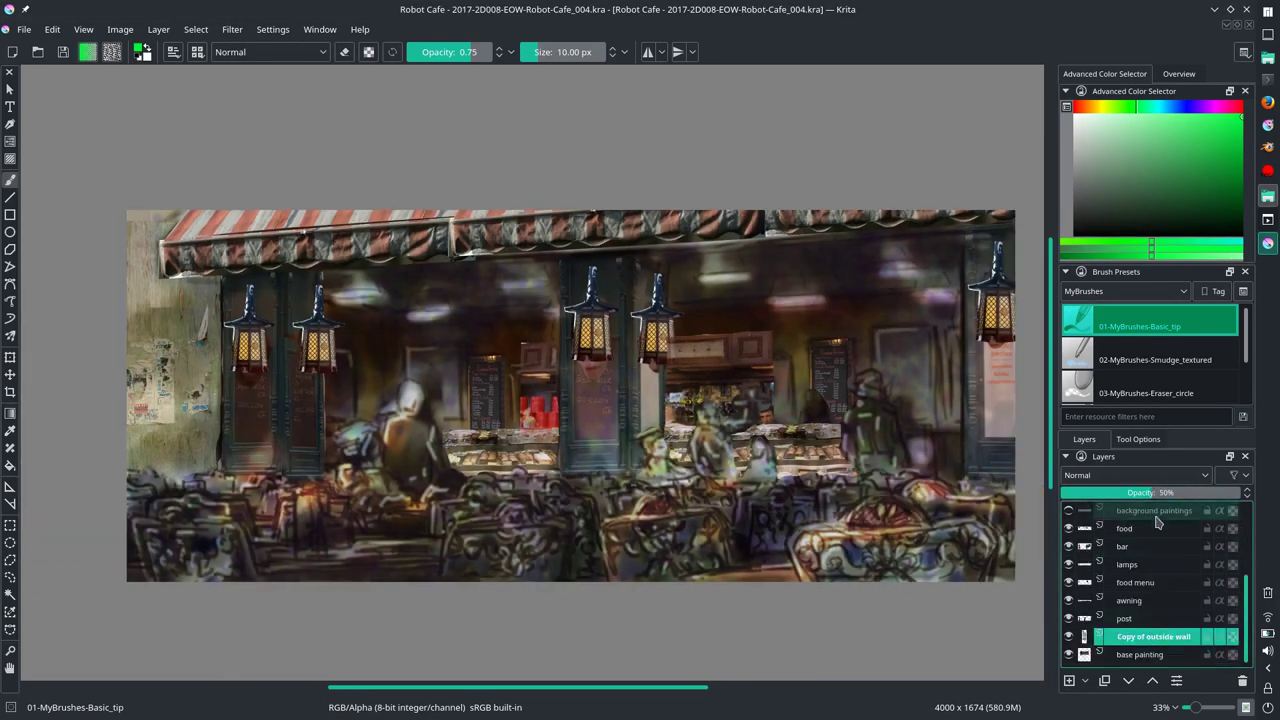
left_click(1172, 493)
key("Page_Up")
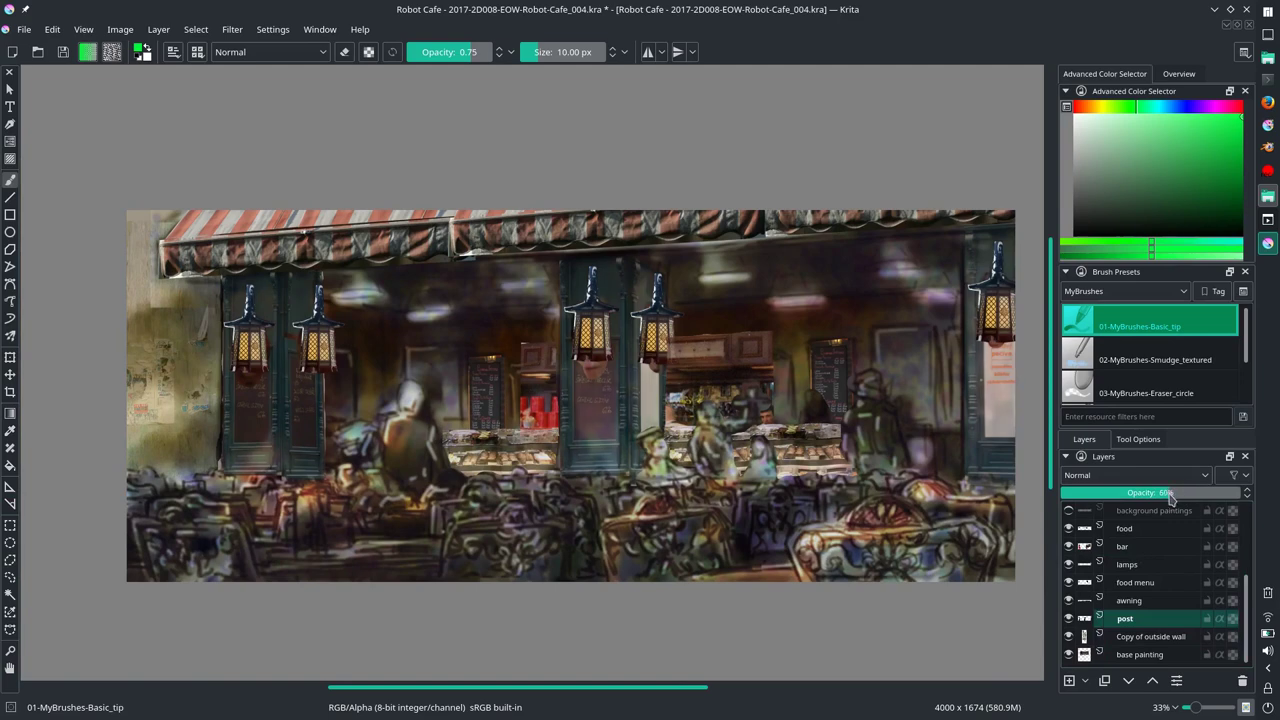
Step: Fade the awning further, set food menu to 78% and bar to 70%, then reach robot textures
left_click(1130, 600)
left_click_drag(1177, 493, 1150, 493)
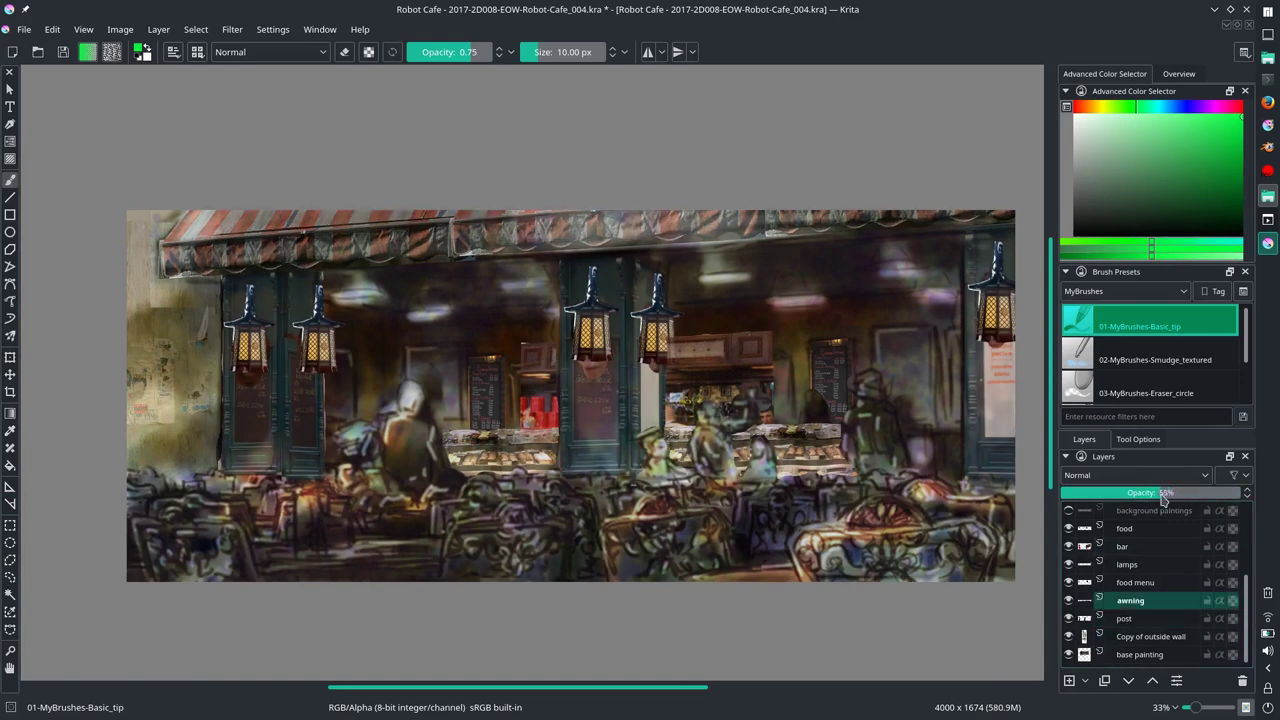
left_click(1153, 590)
left_click(1203, 493)
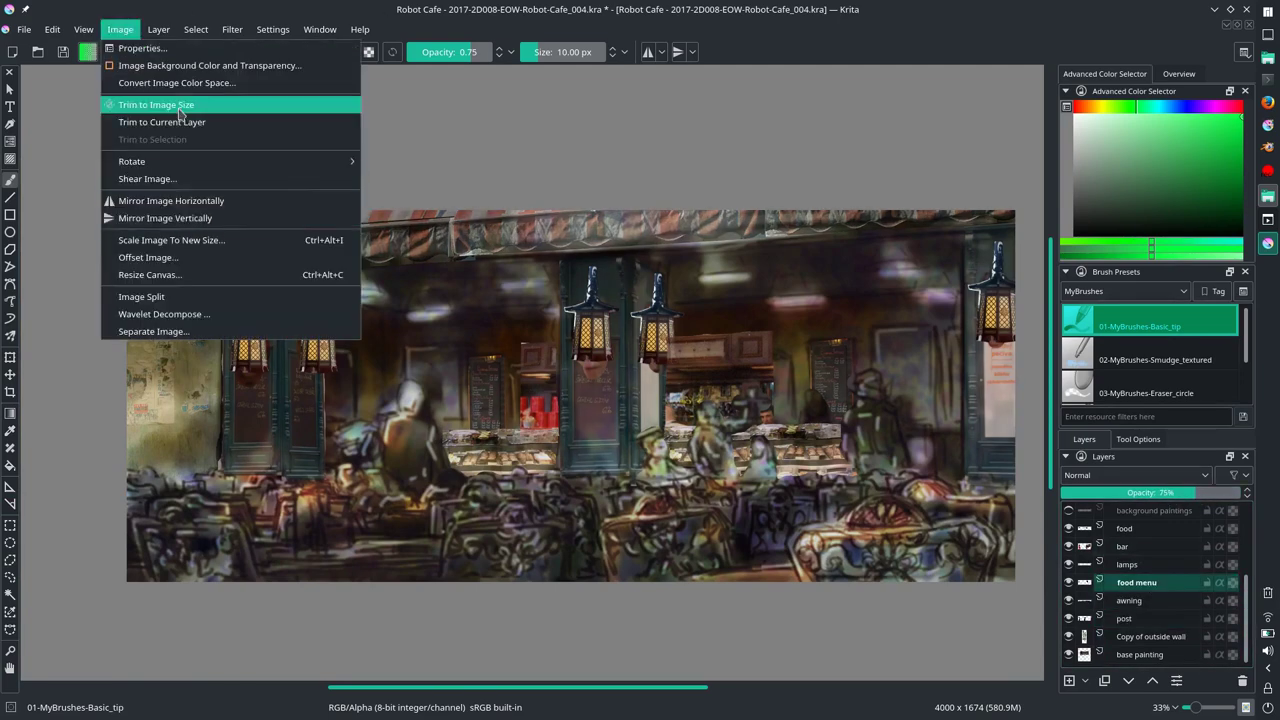
left_click(1123, 546)
left_click(1185, 493)
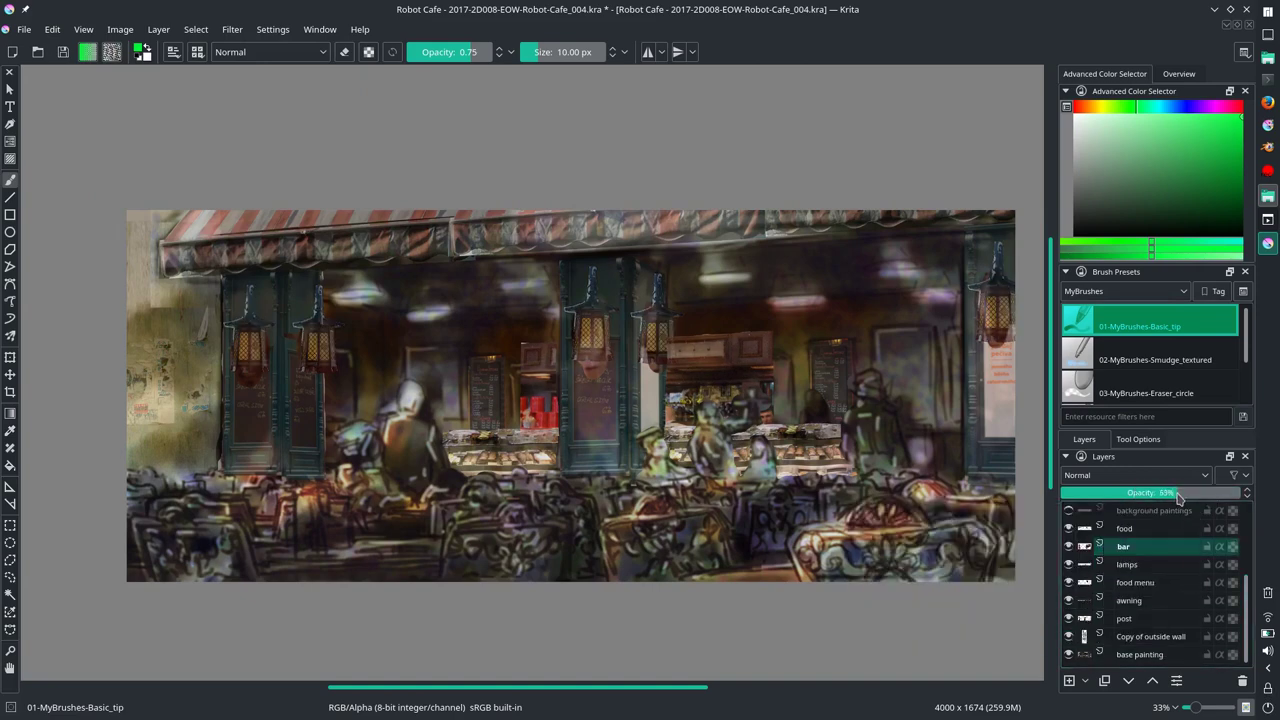
key("Page_Up")
key("Page_Up")
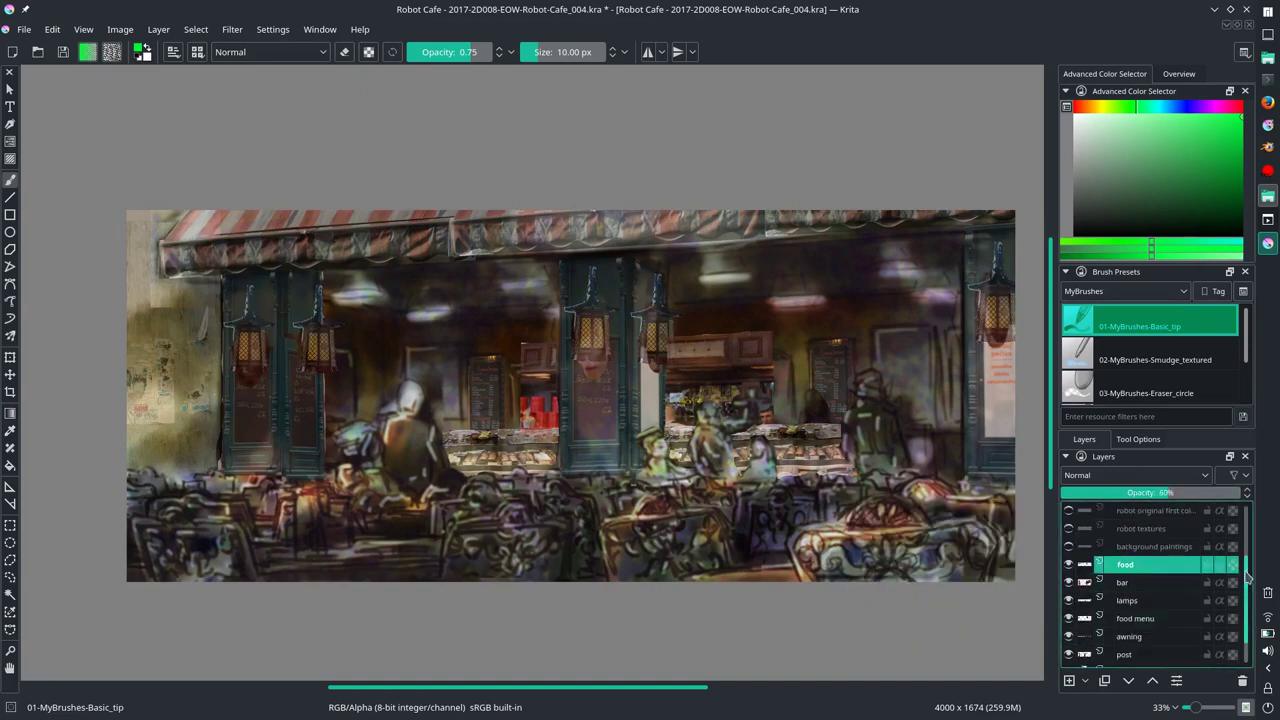
key("Page_Up")
key("Page_Up")
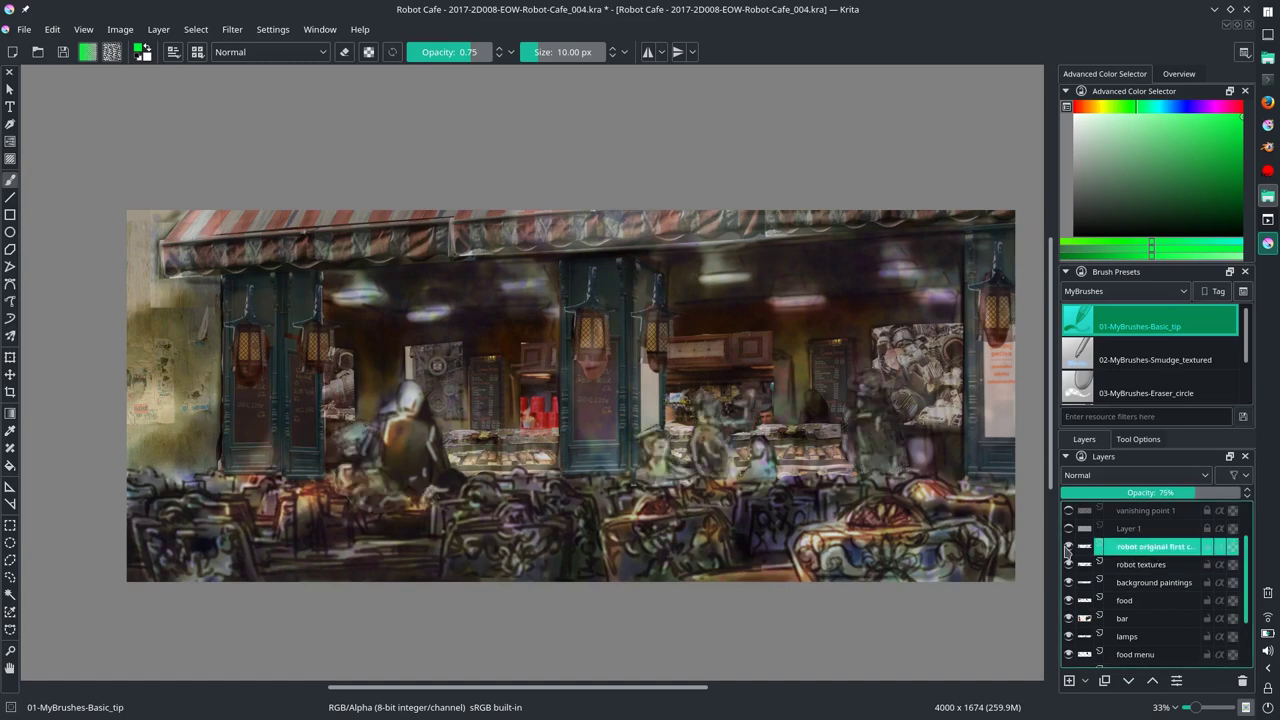
Step: Save the document and paste a copy of the lantern selection onto its own layer
left_click(33, 36)
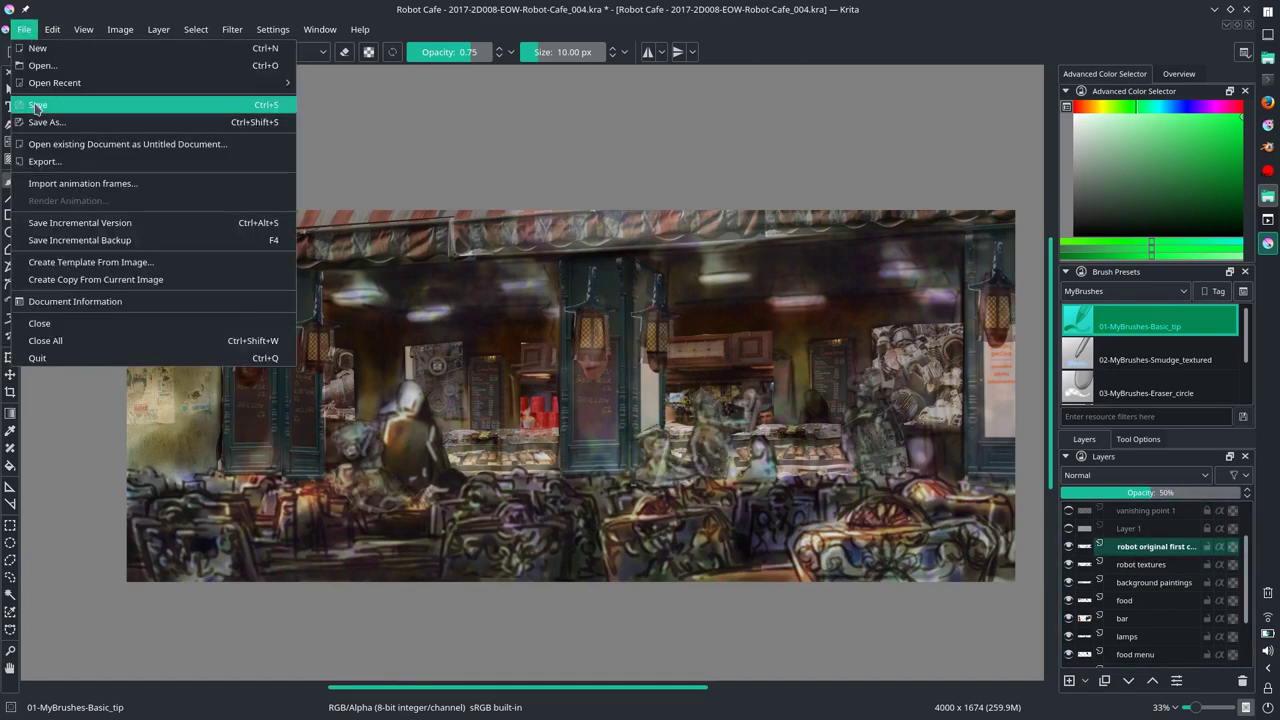
left_click(35, 107)
key("ctrl+c")
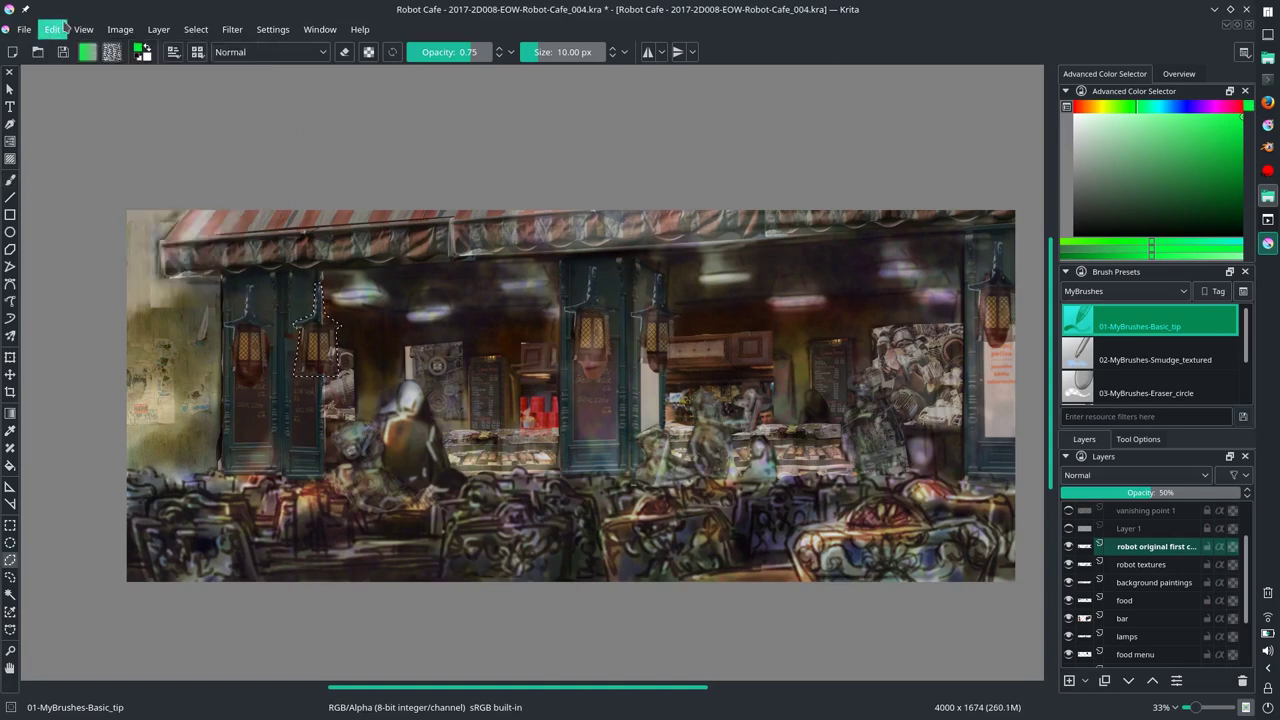
key("ctrl+v")
Step: Add an empty layer and pick dark brown, lighter brown and dark navy colours with the brush
key("Insert")
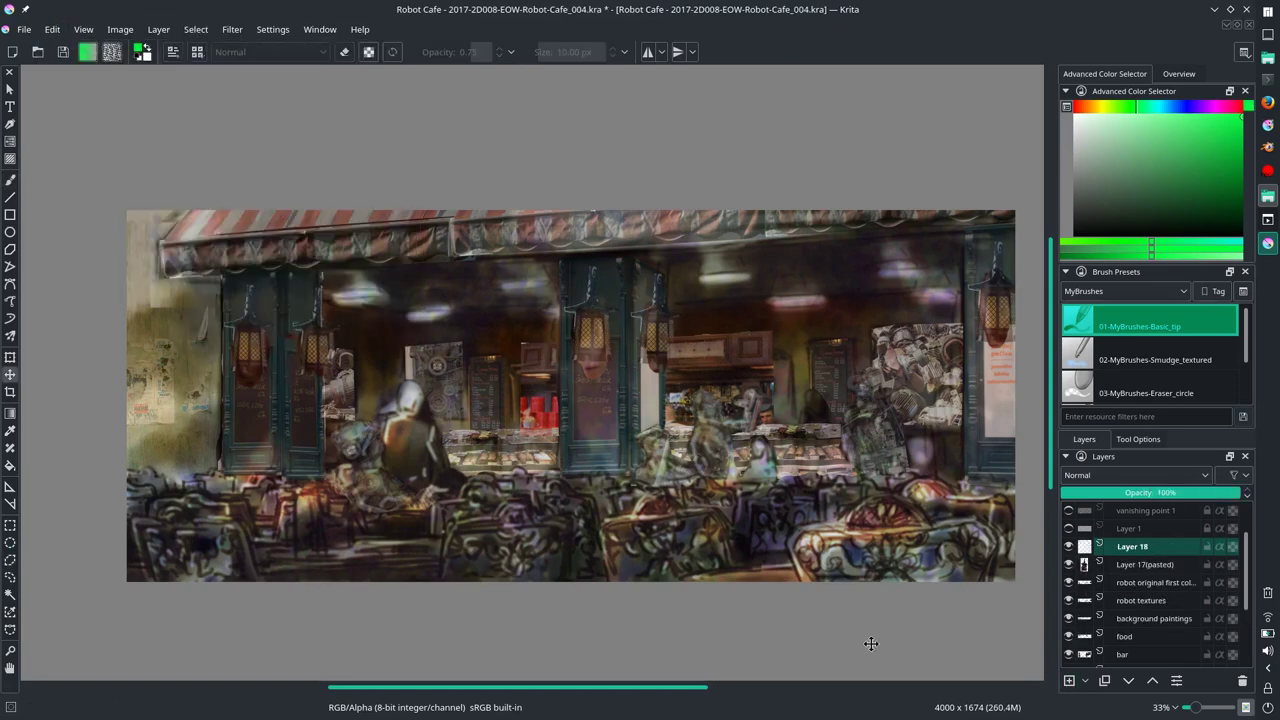
key("b")
left_click(349, 320, "ctrl")
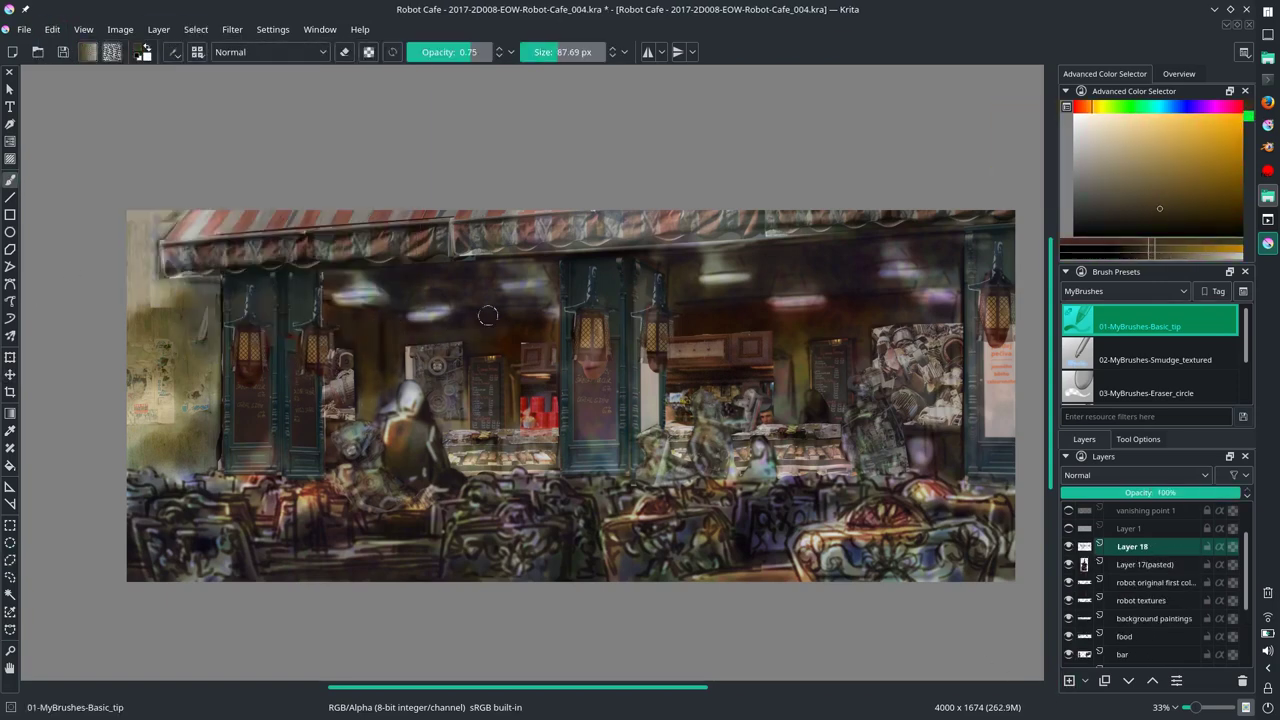
left_click(805, 375, "ctrl")
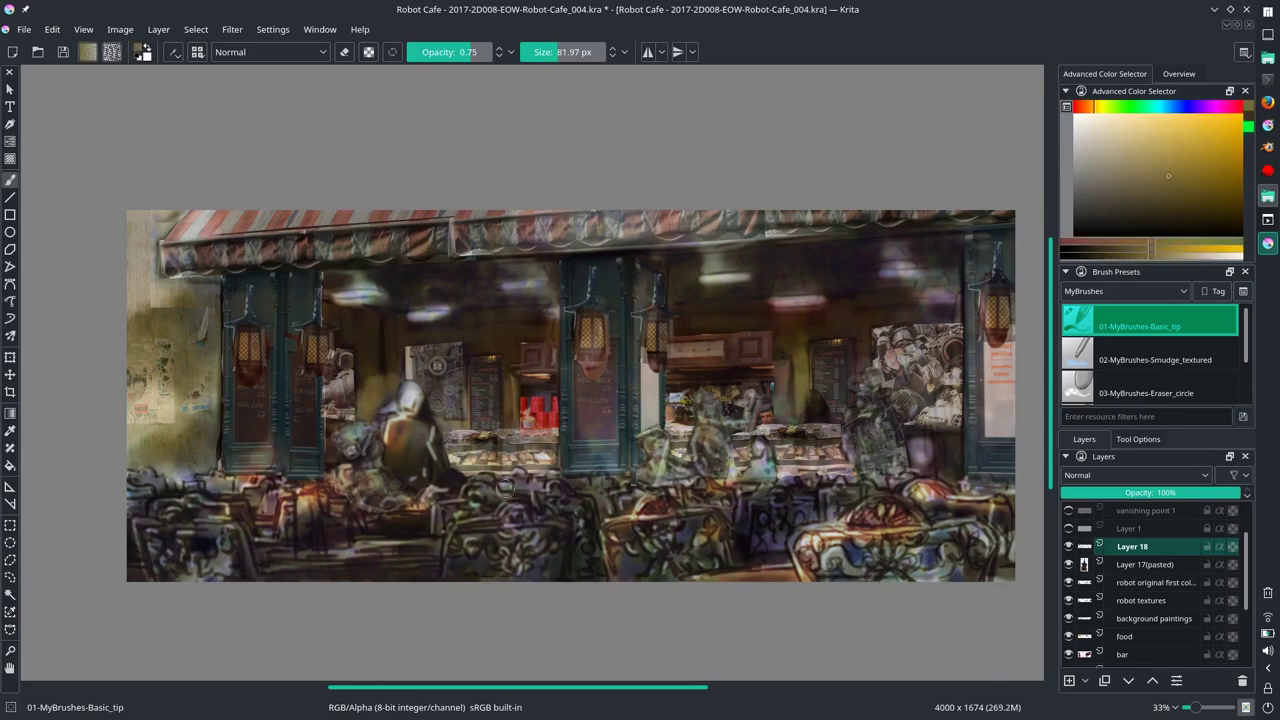
left_click(309, 307, "ctrl")
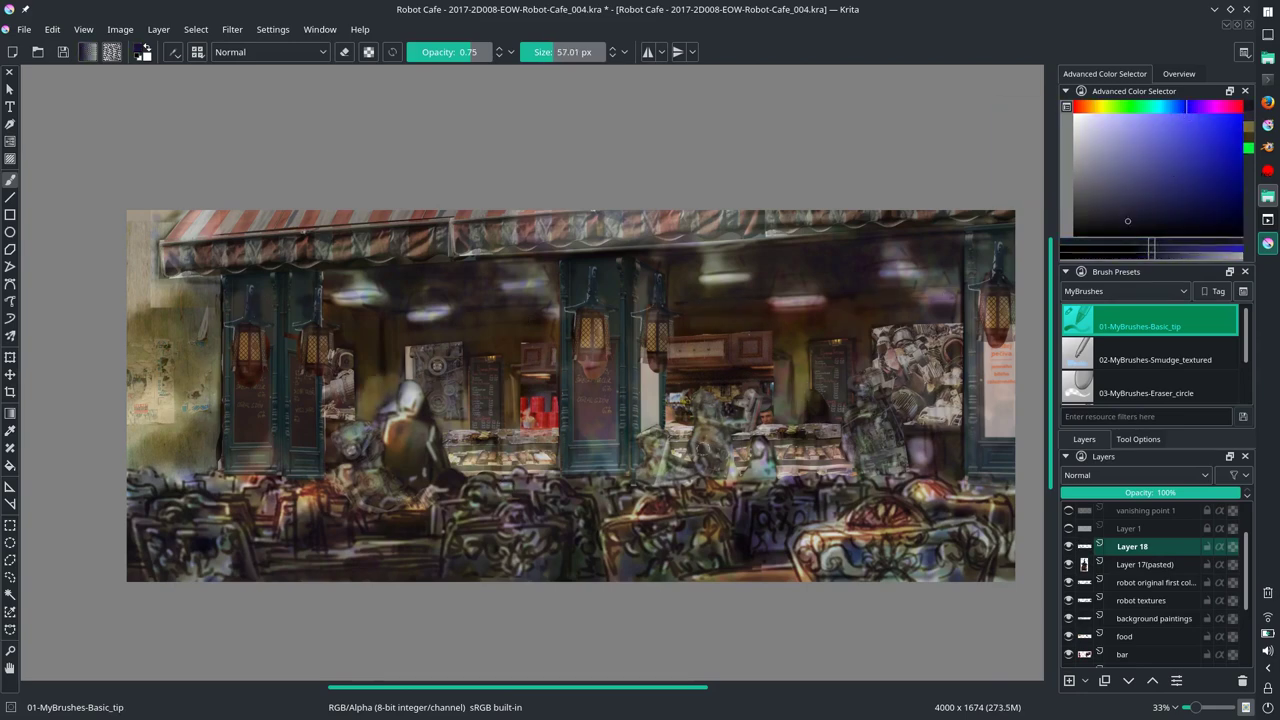
Step: Add a Multiply layer and darken the awning, upper storefront and left side with strokes
key("Insert")
left_click(1135, 475)
left_click(1120, 300)
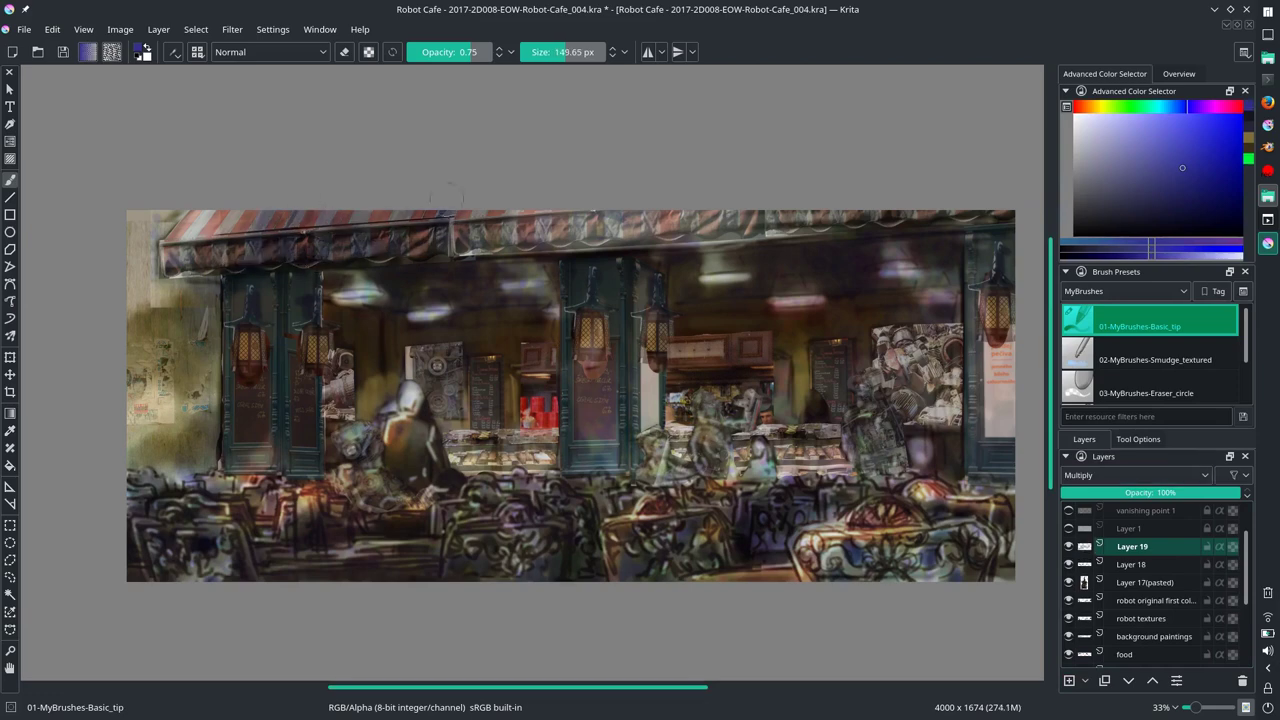
left_click_drag(1000, 235, 500, 255)
left_click_drag(720, 245, 340, 222)
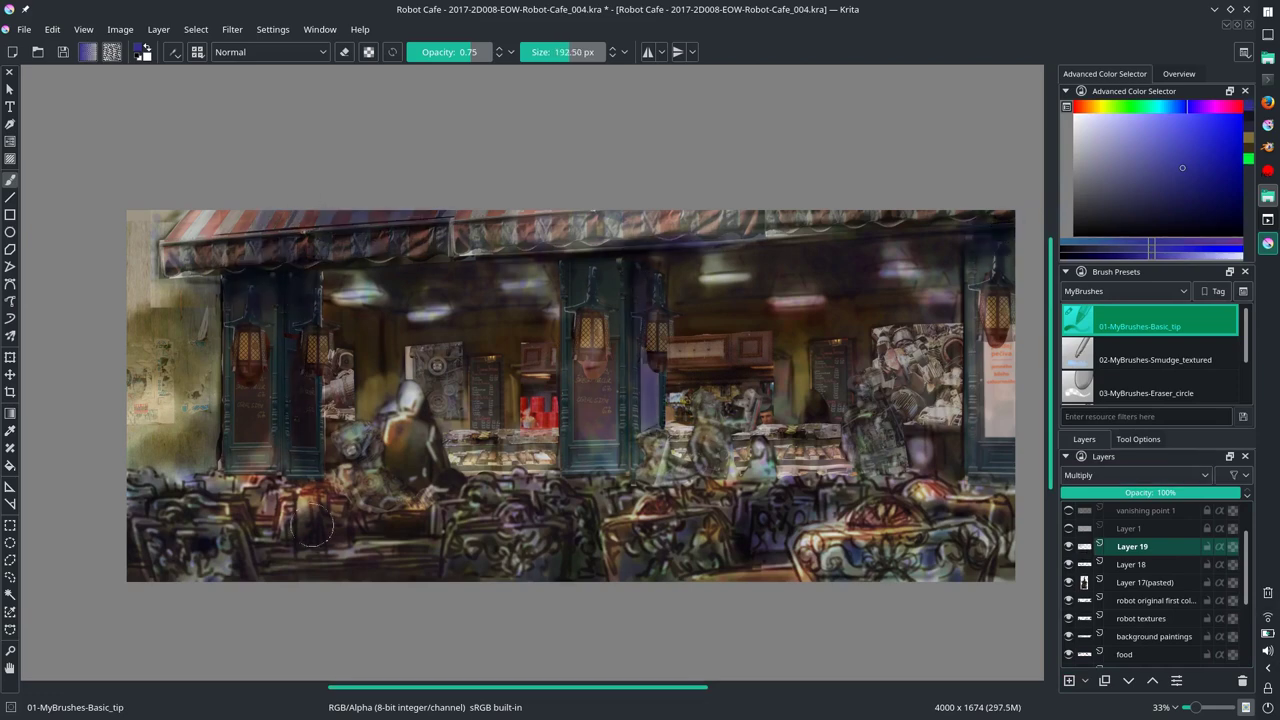
left_click_drag(600, 280, 565, 340)
mouse_move(990, 250)
left_mouse_down()
mouse_move(185, 328)
mouse_move(180, 450)
left_mouse_up()
Step: Add a Color Dodge layer and paint glow over the door area, lower storefront and awning
key("Insert")
left_click(1135, 475)
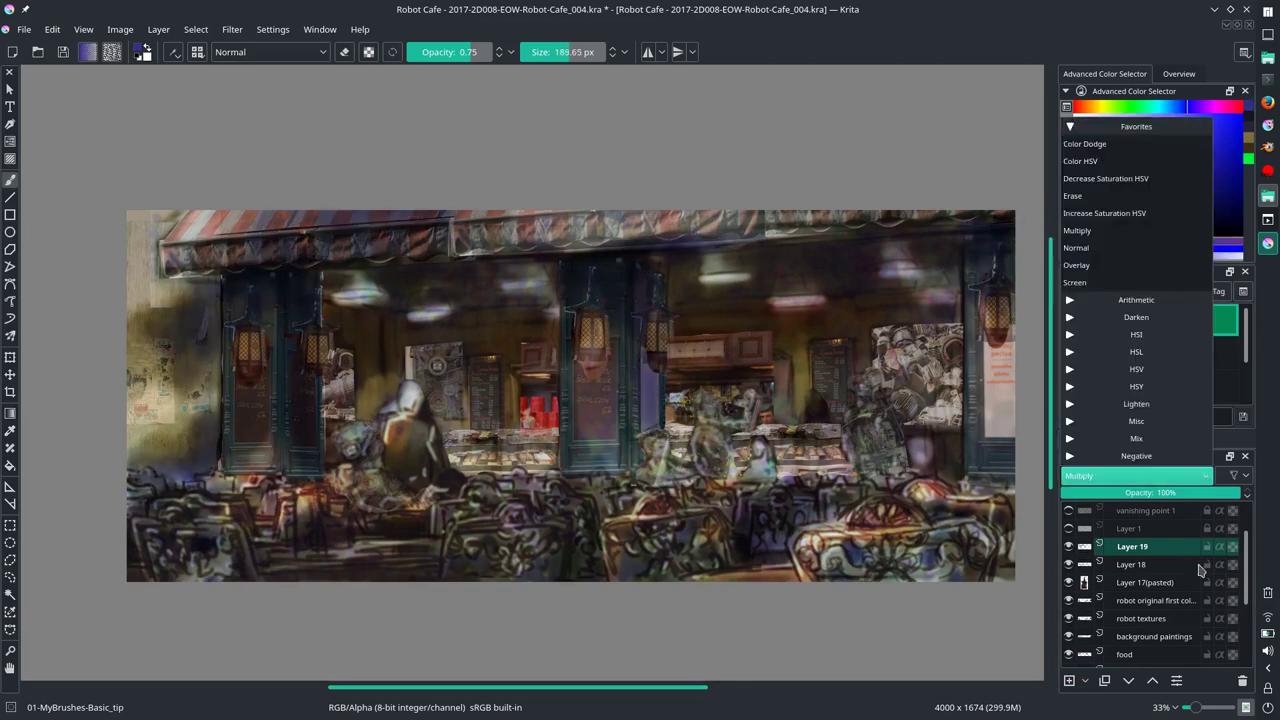
left_click(1110, 230)
left_click(605, 415, "ctrl")
mouse_move(598, 400)
left_mouse_down()
mouse_move(592, 458)
mouse_move(990, 400)
left_mouse_up()
left_click_drag(200, 225, 827, 236)
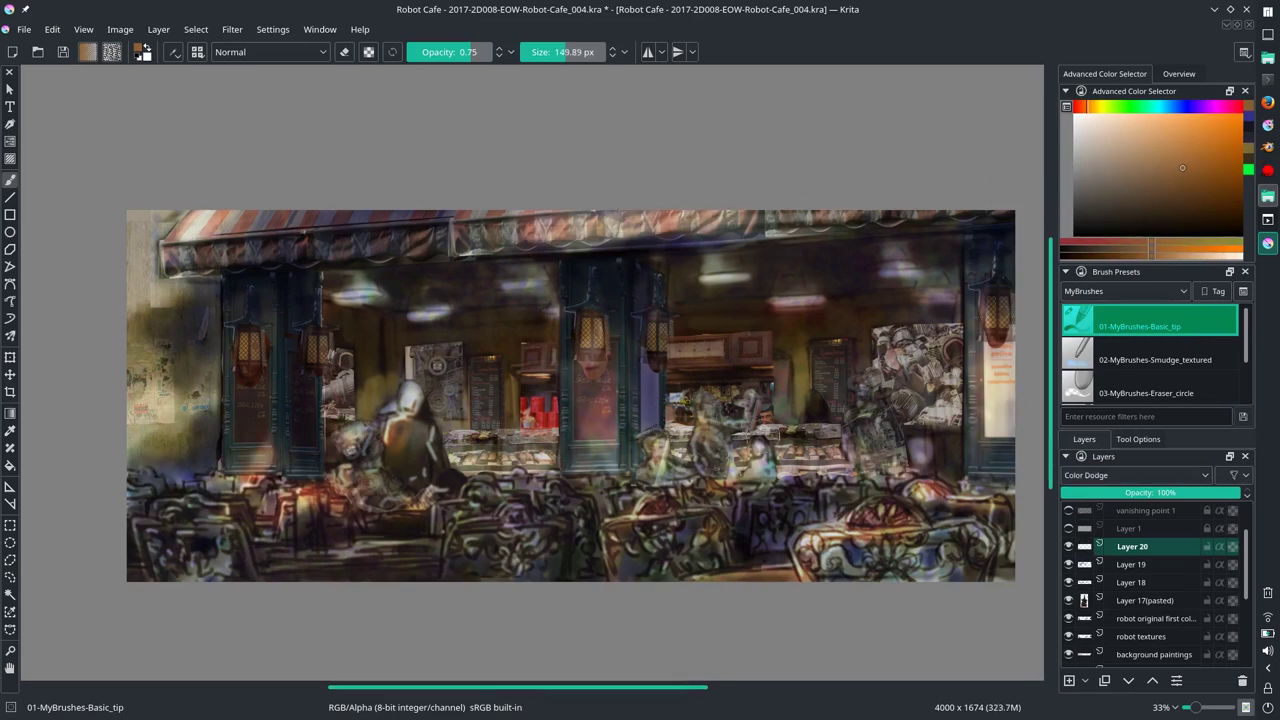
key("Page_Down")
left_click(890, 545, "ctrl")
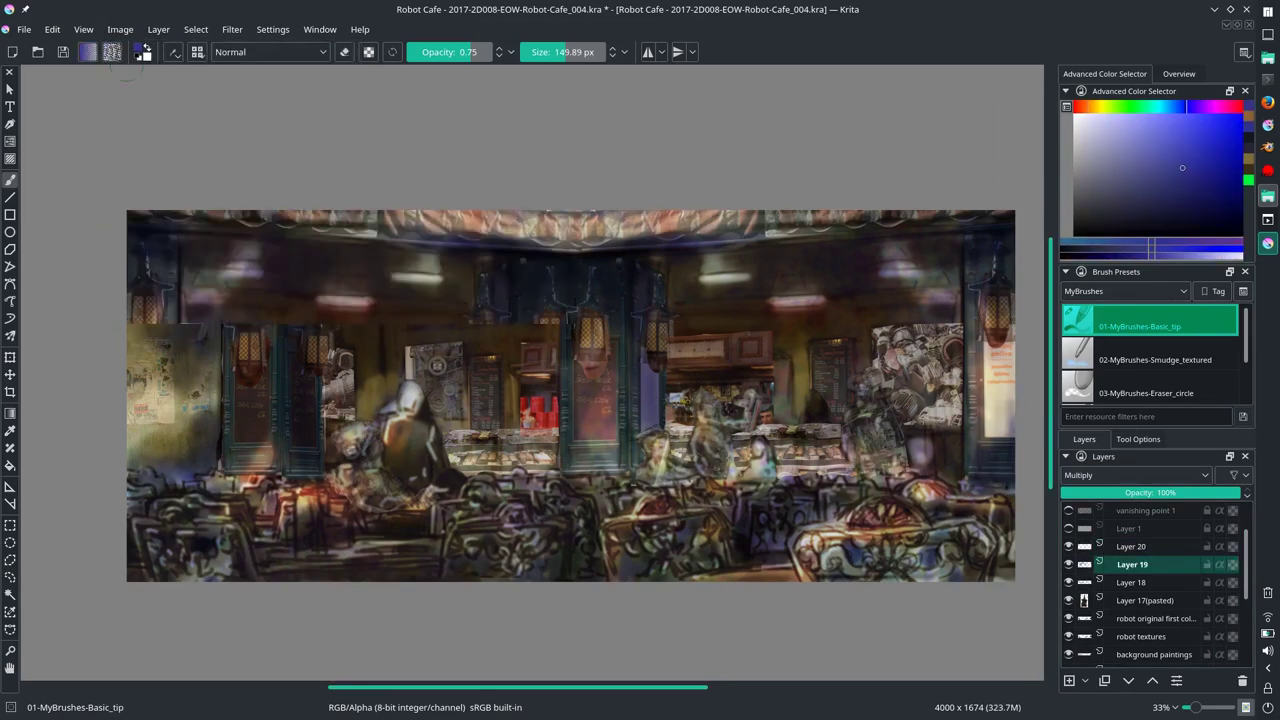
Step: Mirror the view to check the composition and save an incremental _005 version
key("m")
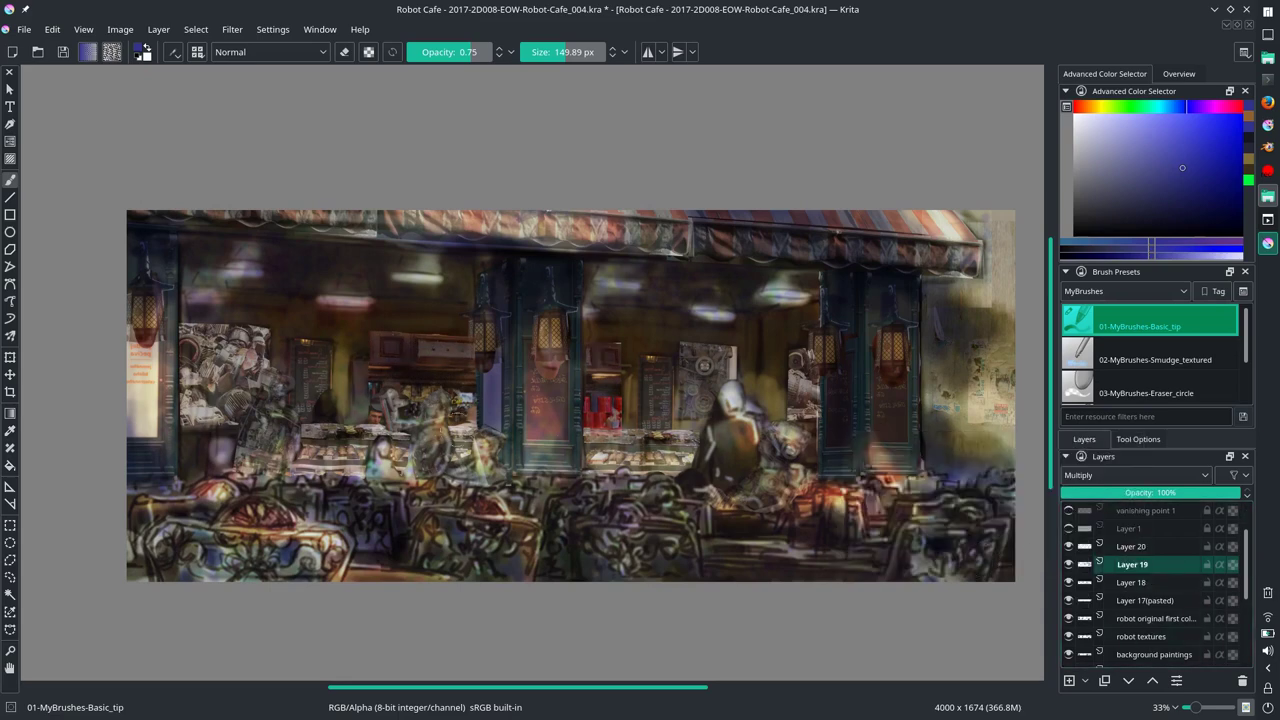
left_click(23, 29)
left_click(45, 115)
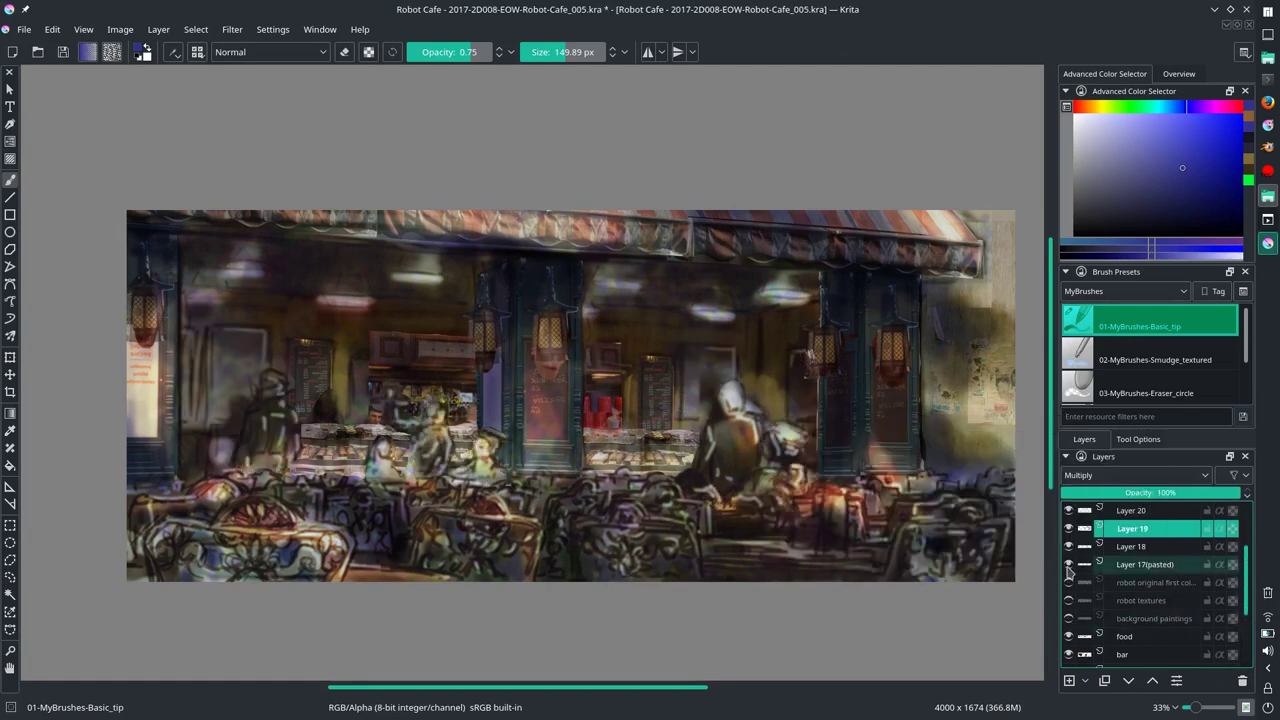
Step: Select the three painting layers, save again, and begin transforming the bottom-left area
mouse_move(1130, 566)
left_mouse_down()
mouse_move(1146, 547)
mouse_move(1140, 600)
left_mouse_up()
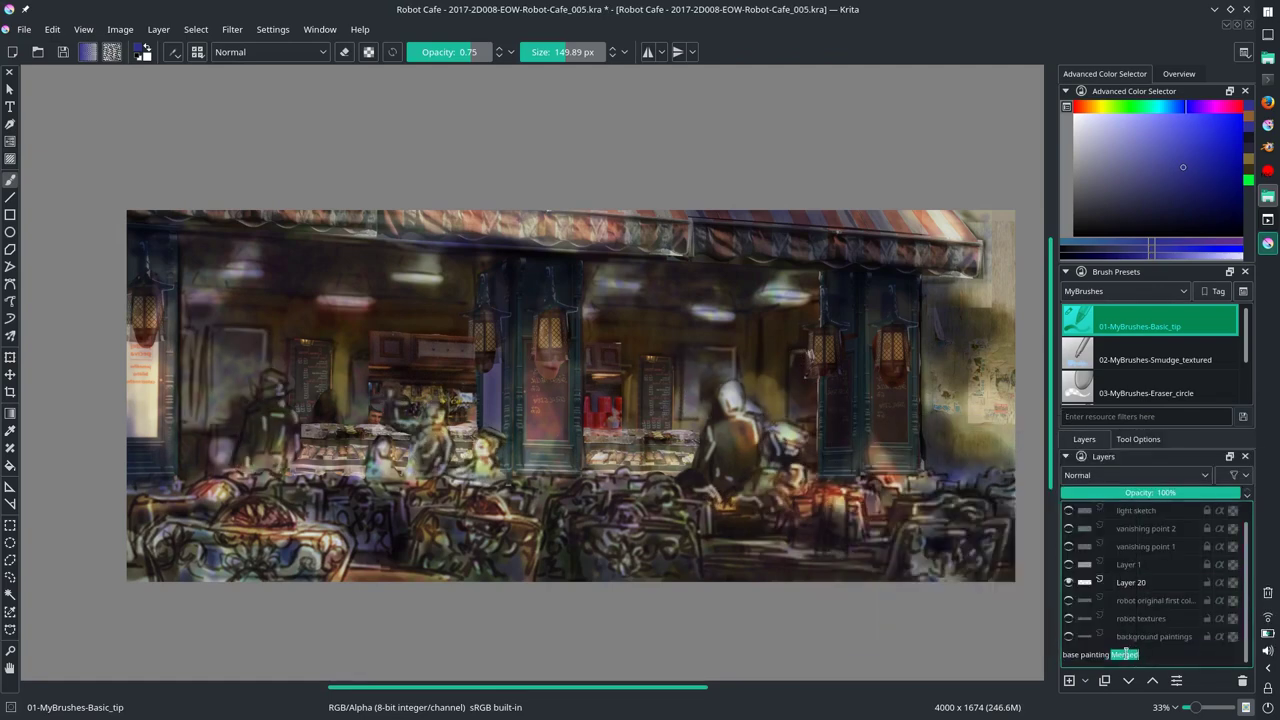
left_click(23, 29)
left_click(45, 99)
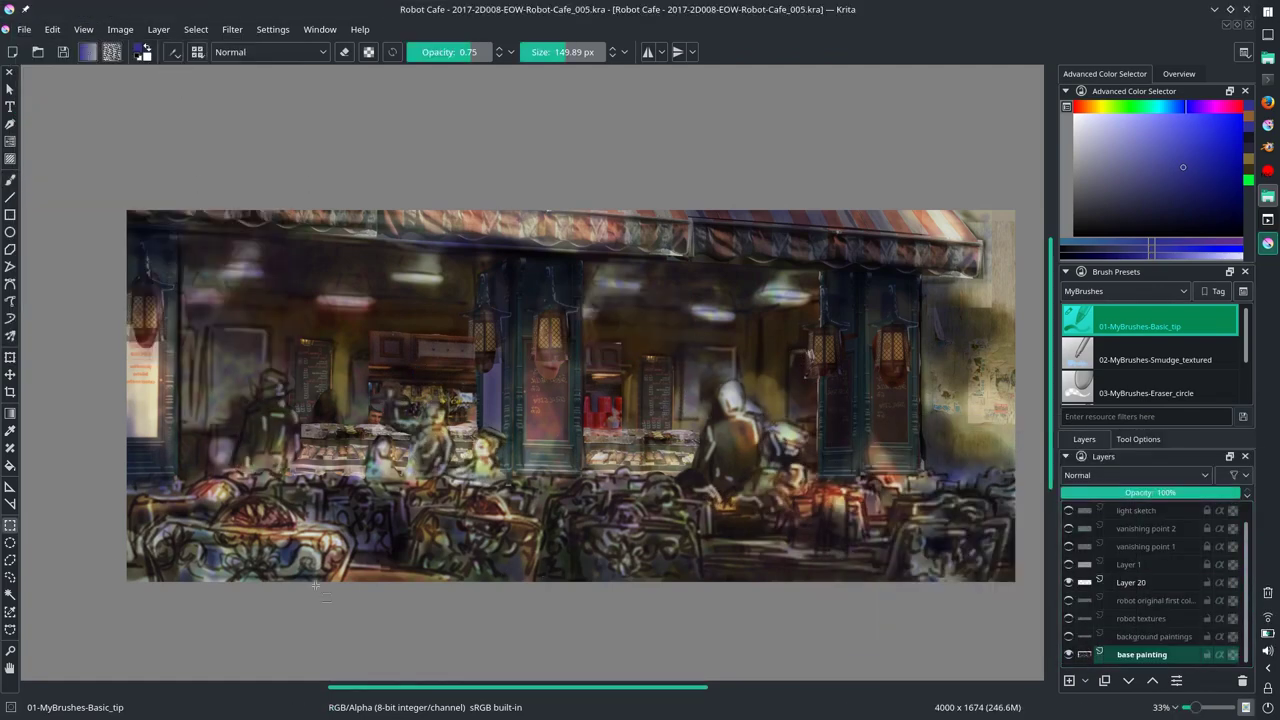
key("ctrl+t")
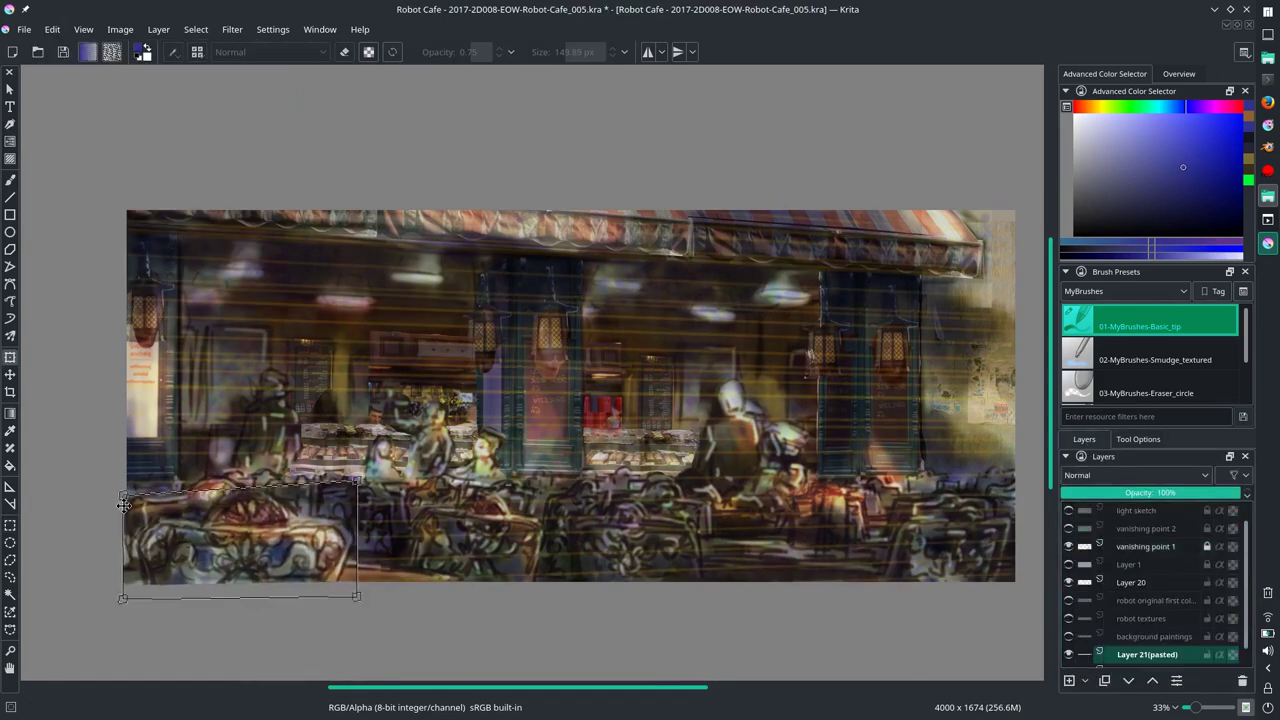
Step: Apply the transform, hide the vanishing point 1 guides, and merge the pasted layer into base painting
key("Return")
left_click(1069, 546)
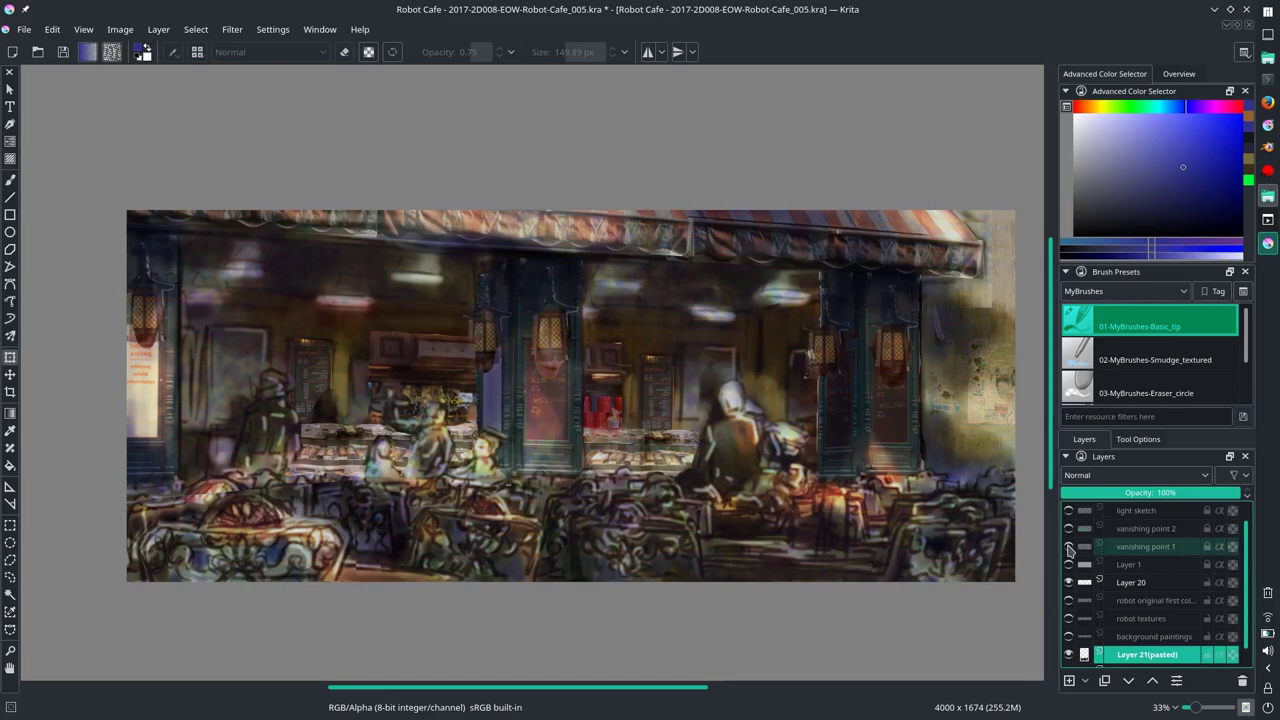
key("ctrl+e")
key("Return")
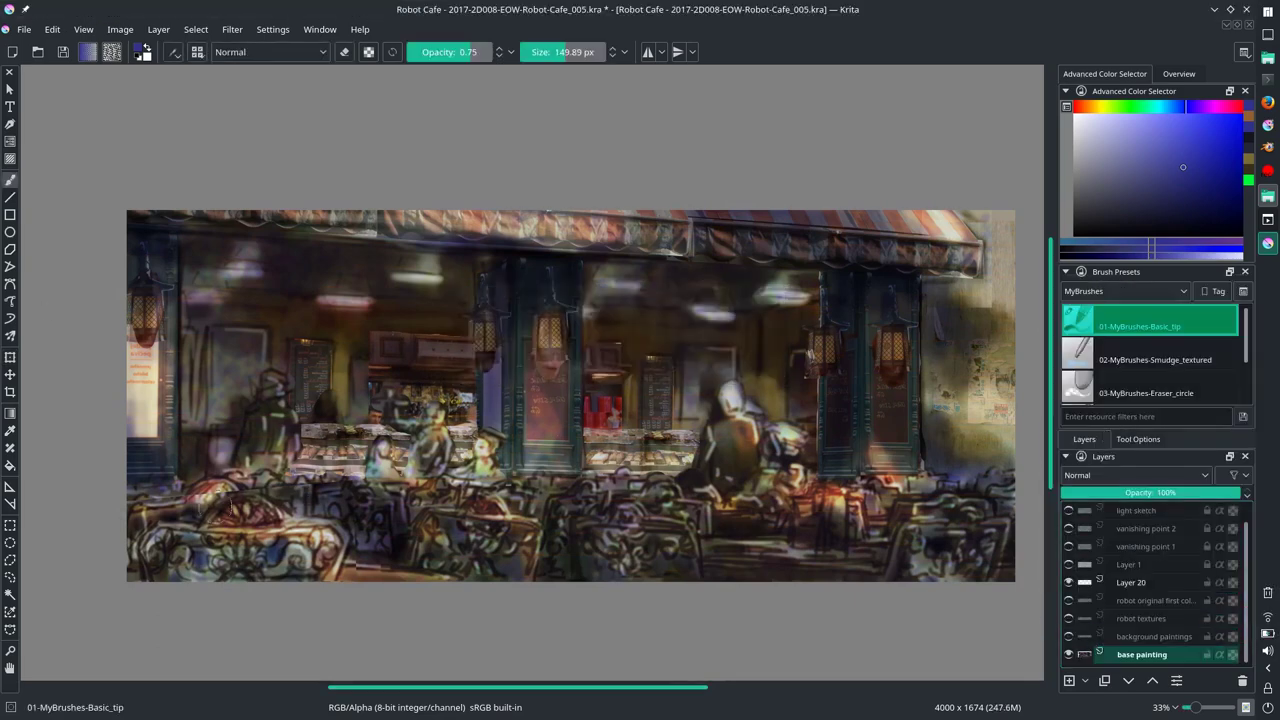
Step: Try dark green, pale yellow-green and dark orange colours while toggling basic and smudge brushes
left_click(183, 517, "ctrl")
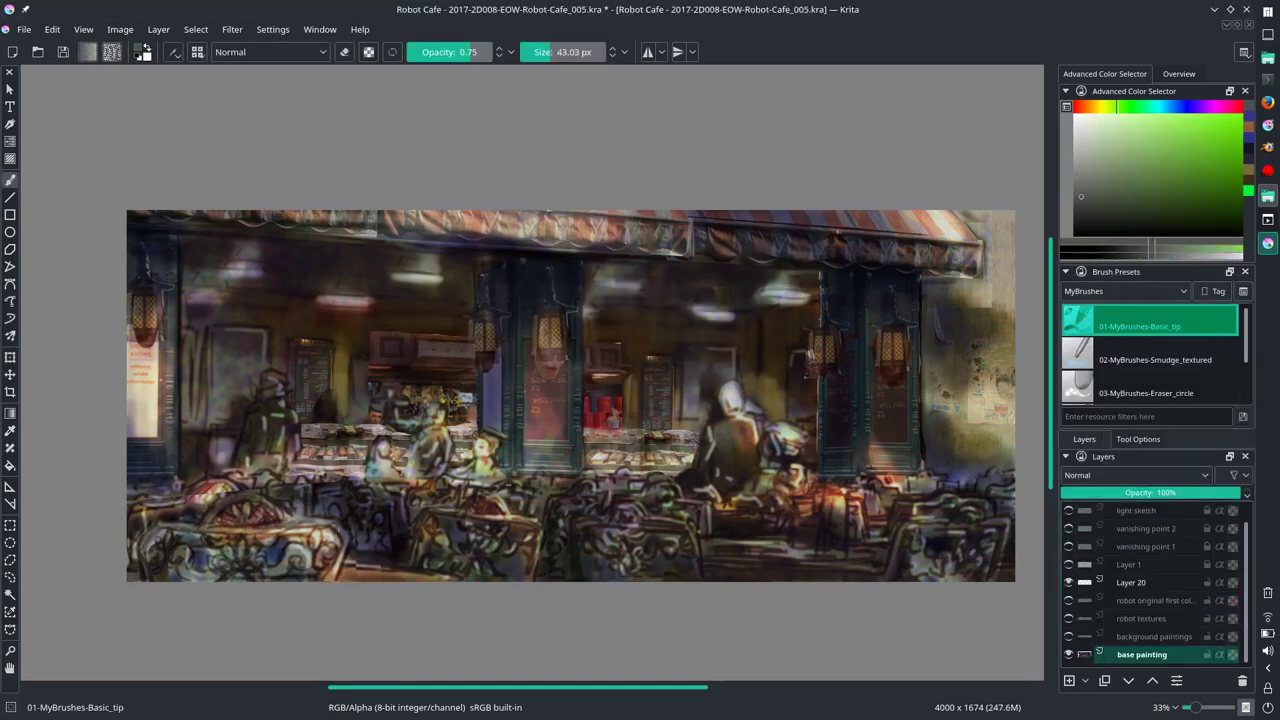
scroll(128, 470, "up", 2)
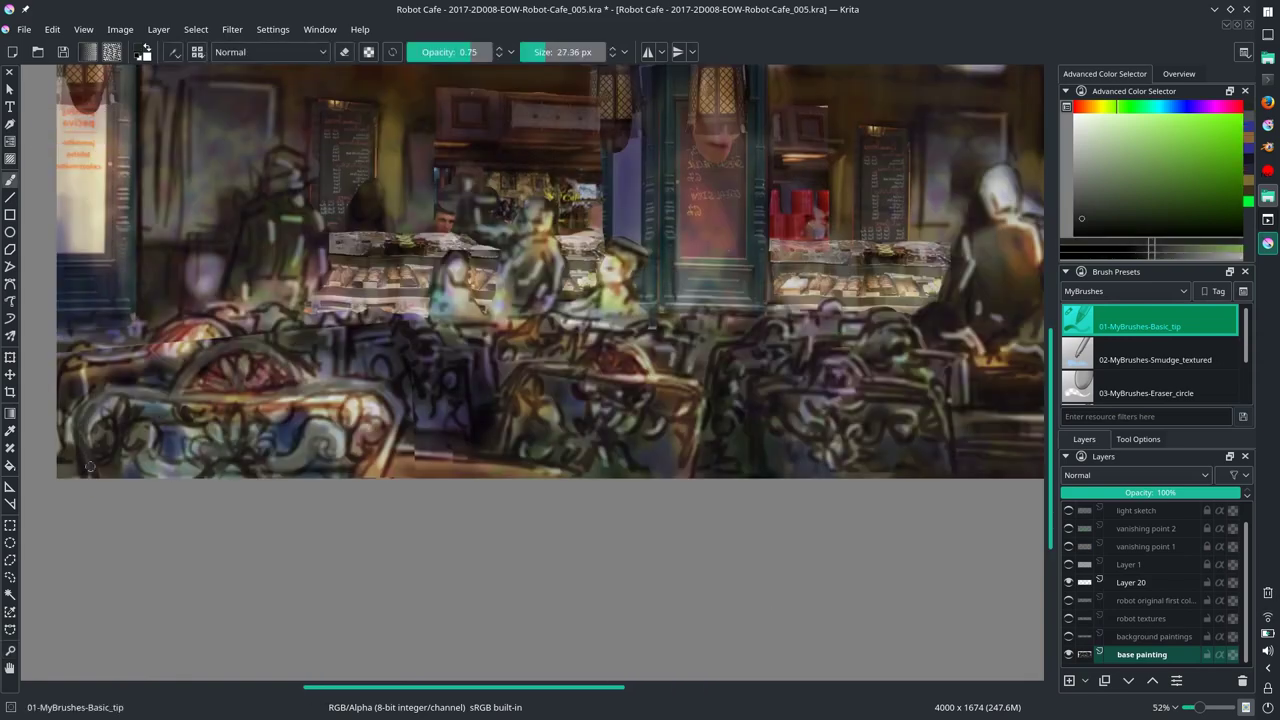
key("slash")
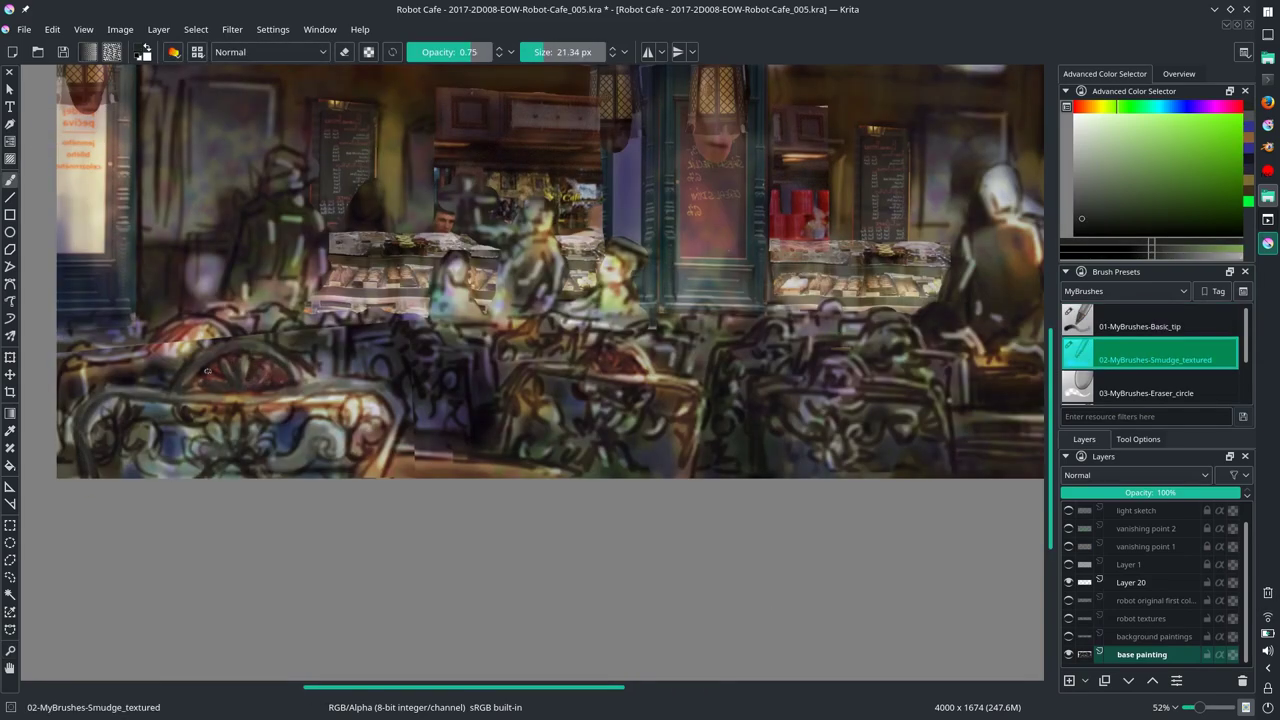
key("slash")
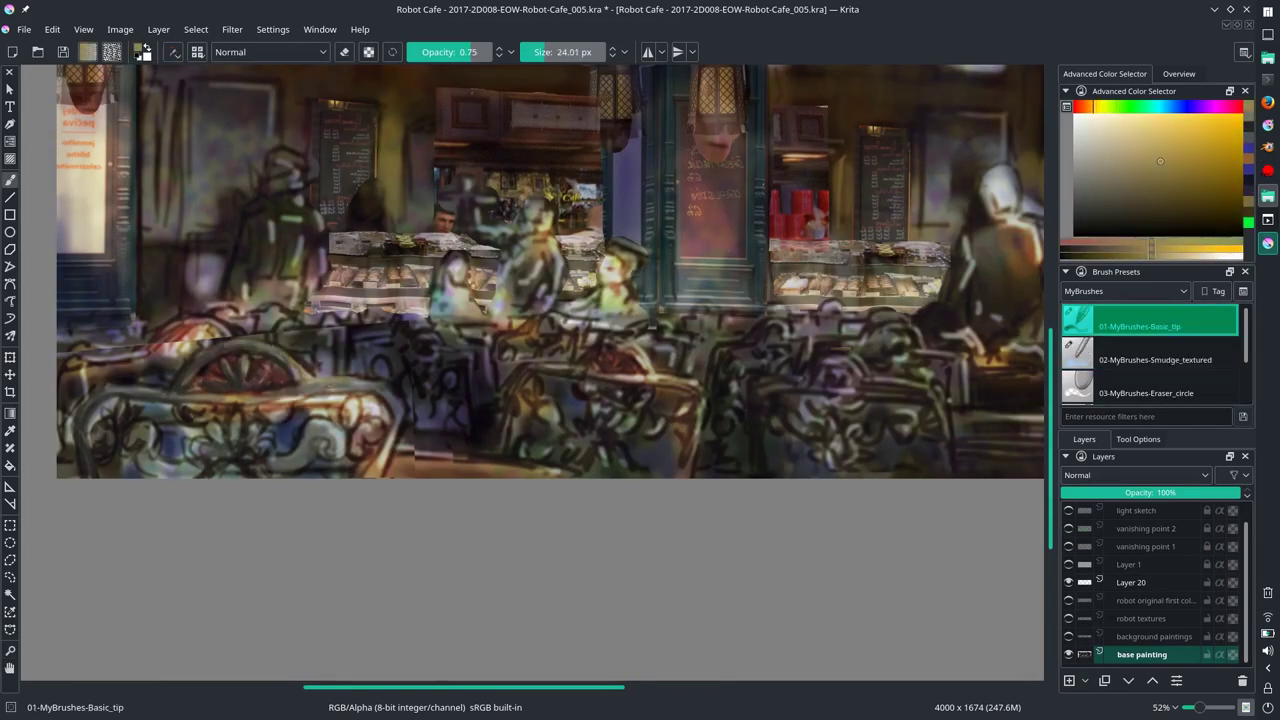
left_click(399, 386, "ctrl")
left_click(204, 383, "ctrl")
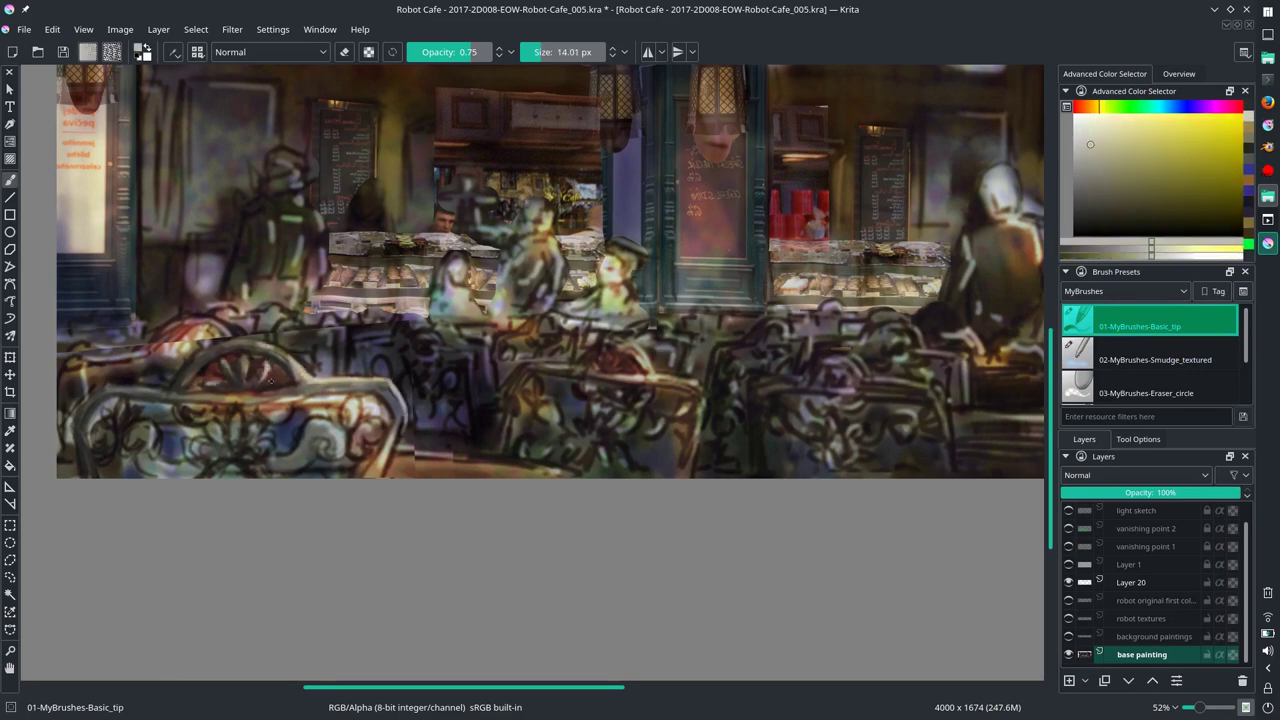
key("slash")
key("slash")
left_click(222, 392, "ctrl")
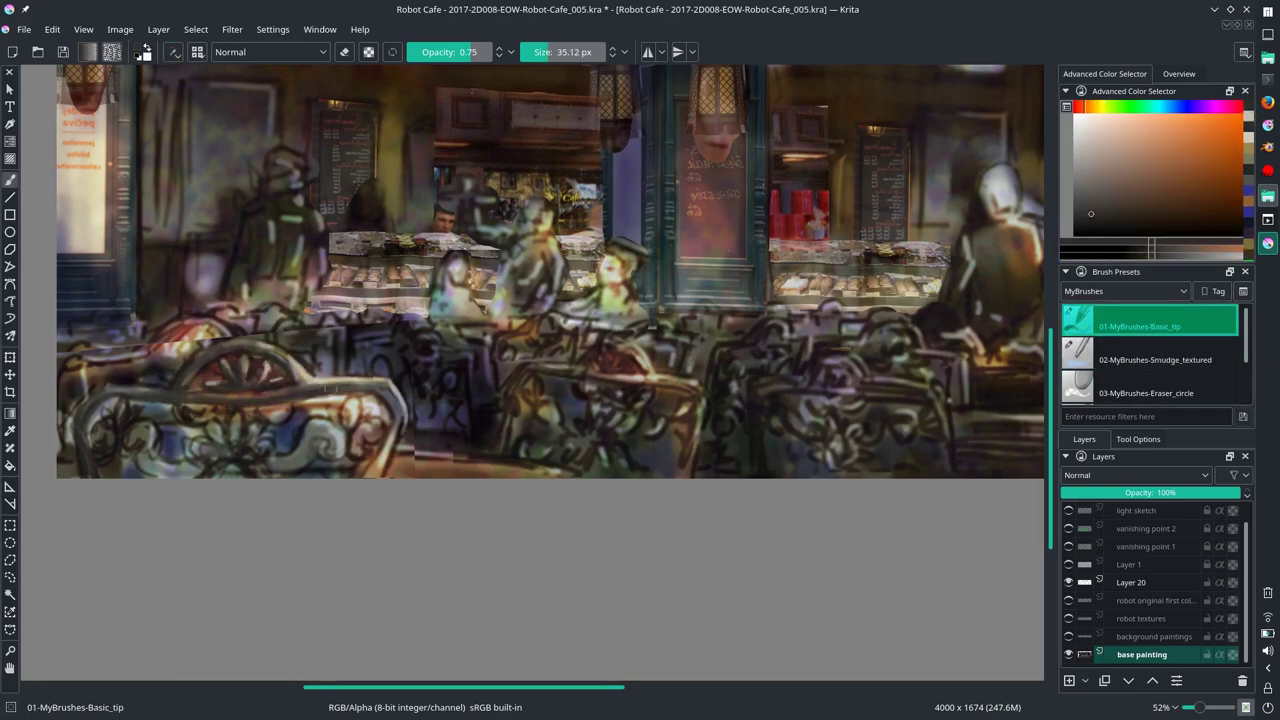
key("slash")
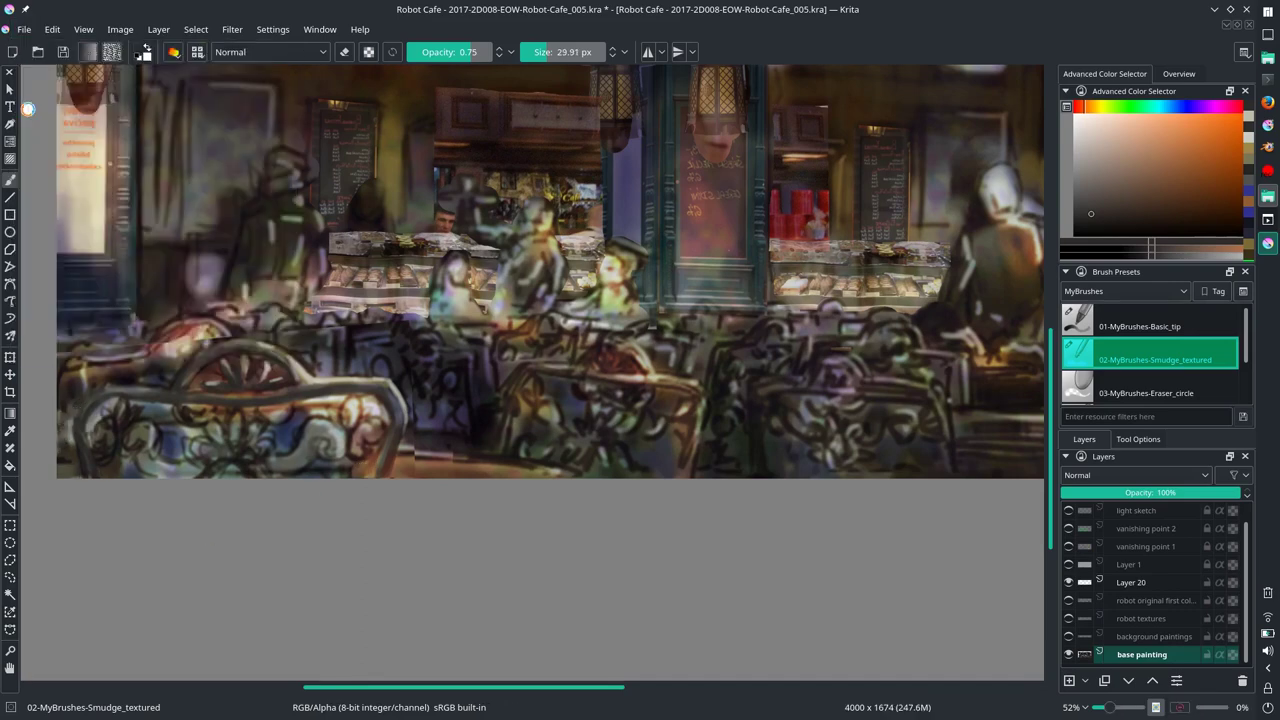
Step: Move Layer 20 down the stack and merge the glow layer into base painting
left_click(1062, 584)
left_click(1128, 680)
left_click(1128, 680)
left_click(1128, 680)
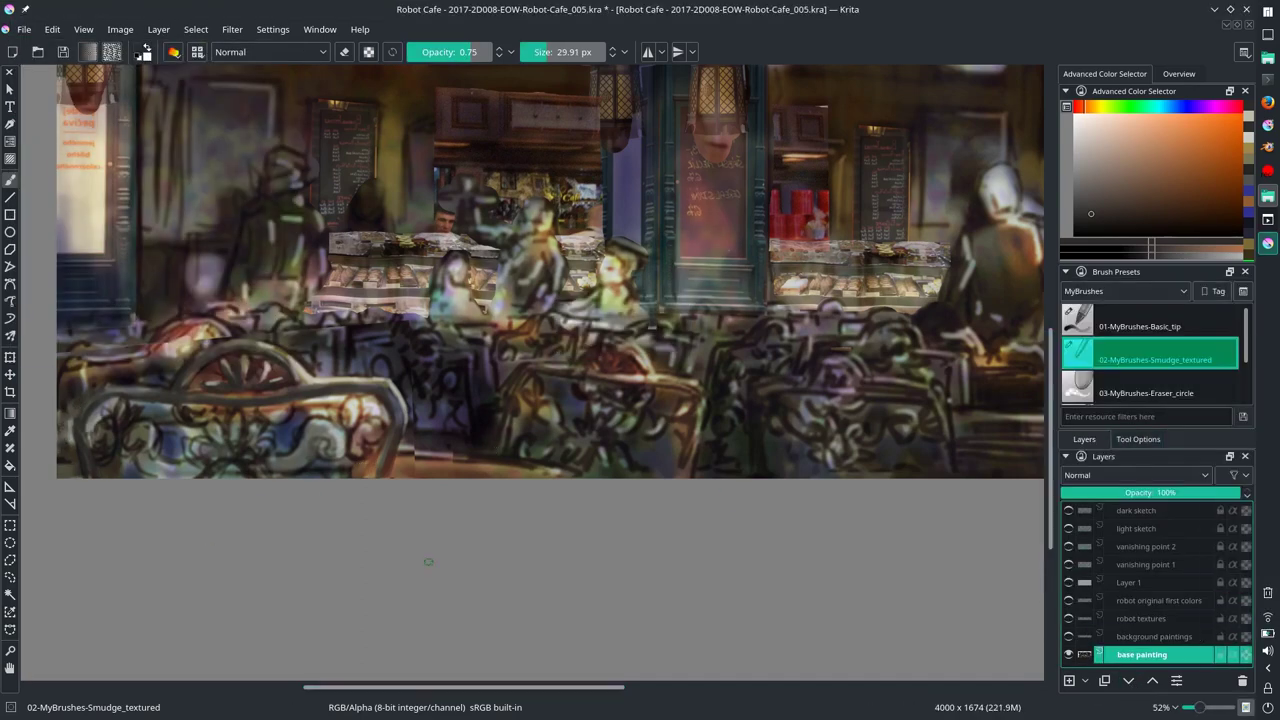
key("ctrl+e")
key("slash")
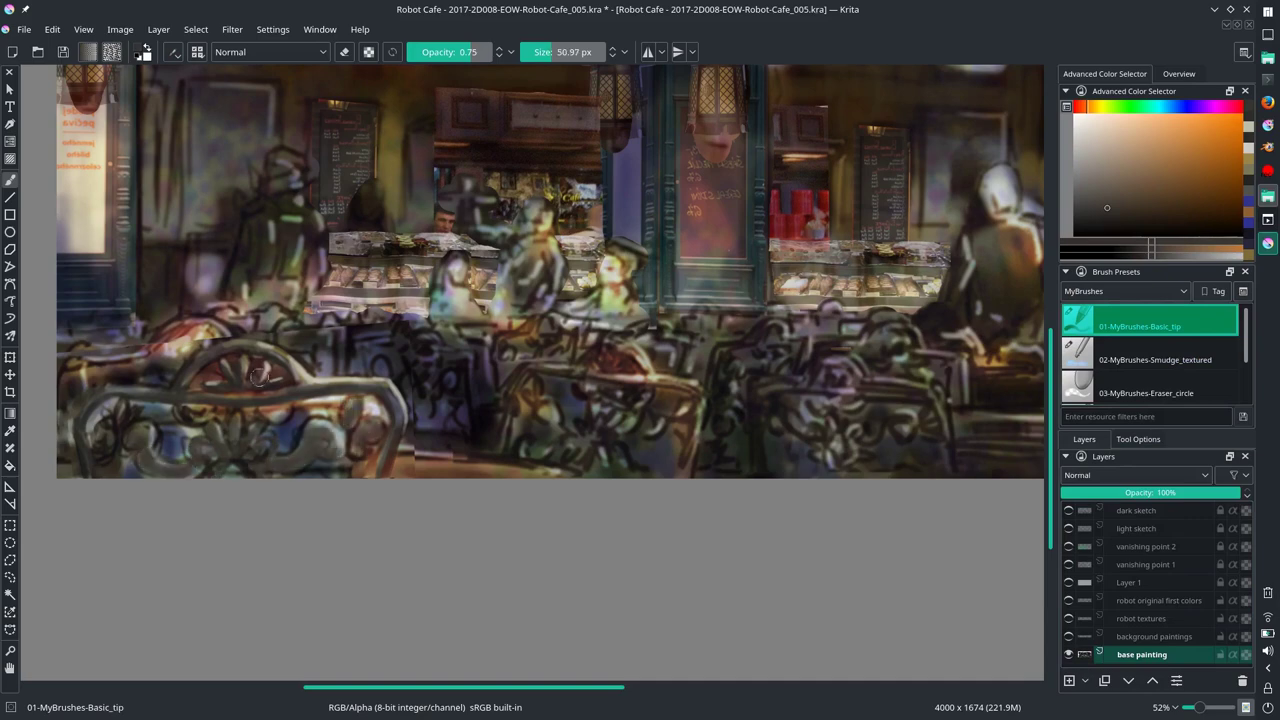
Step: Sample a darker orange-brown and paint dark strokes along the lower-left bench
key("slash")
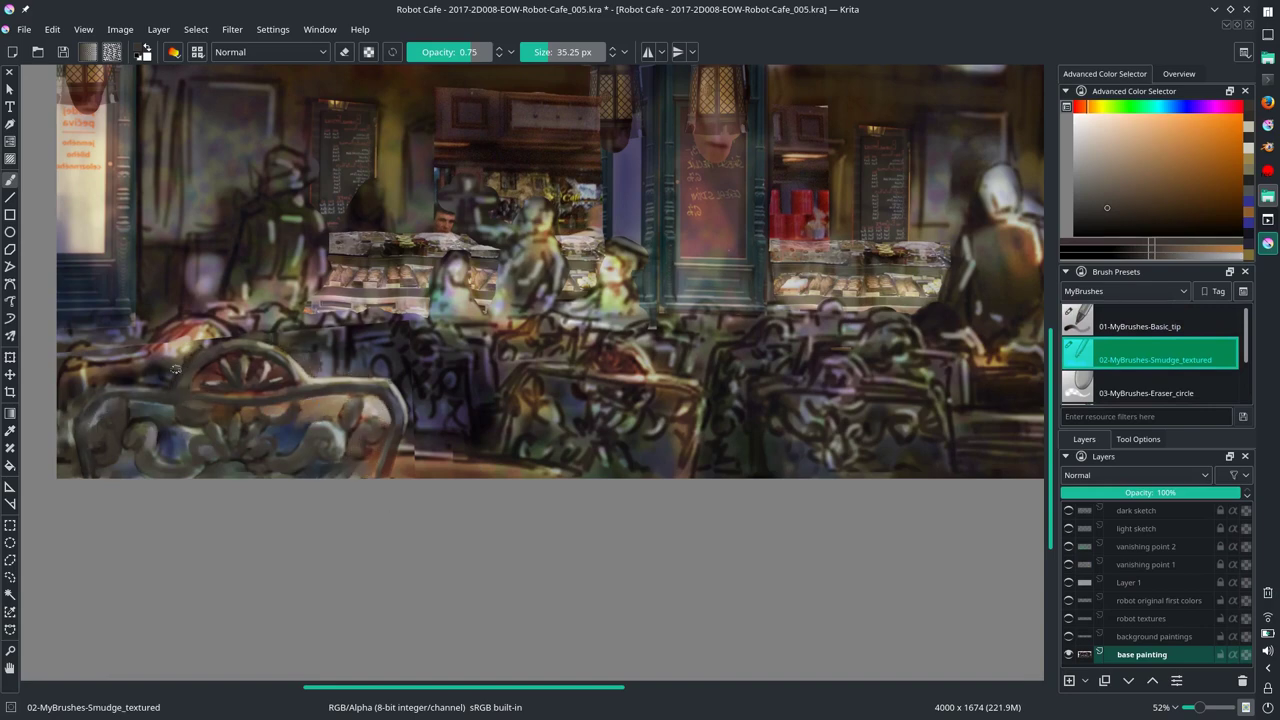
key("slash")
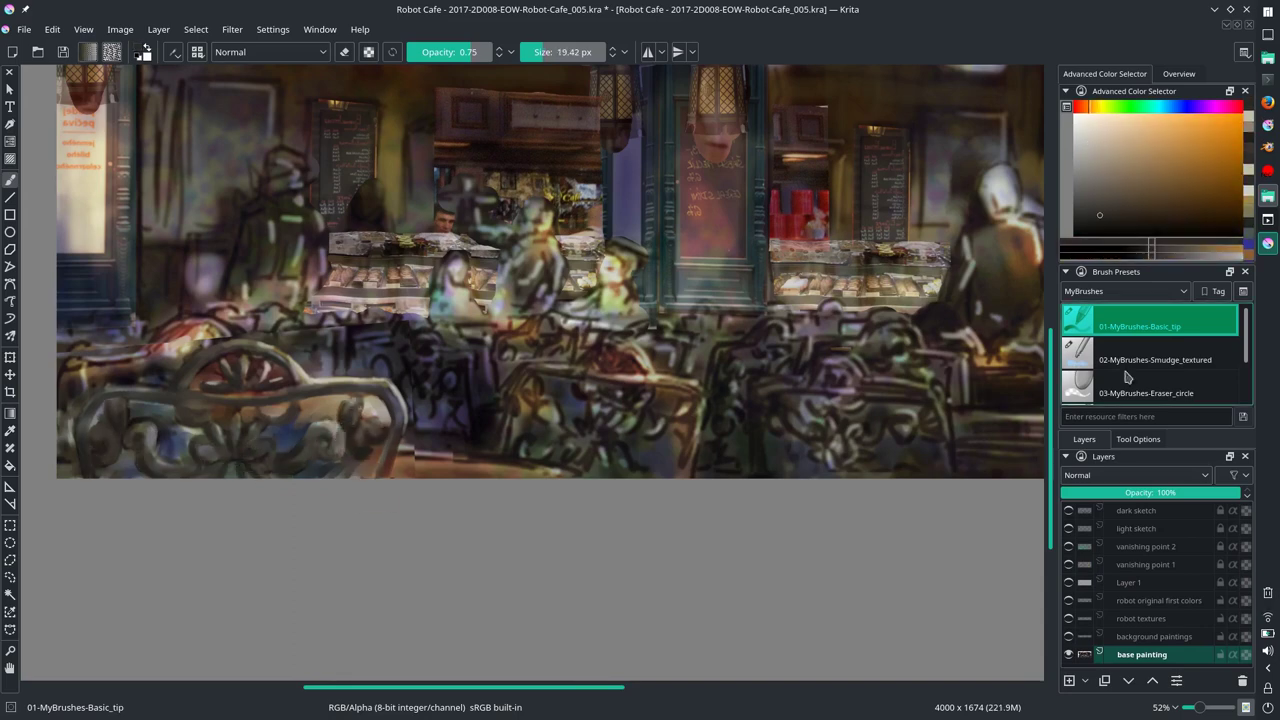
key("slash")
key("slash")
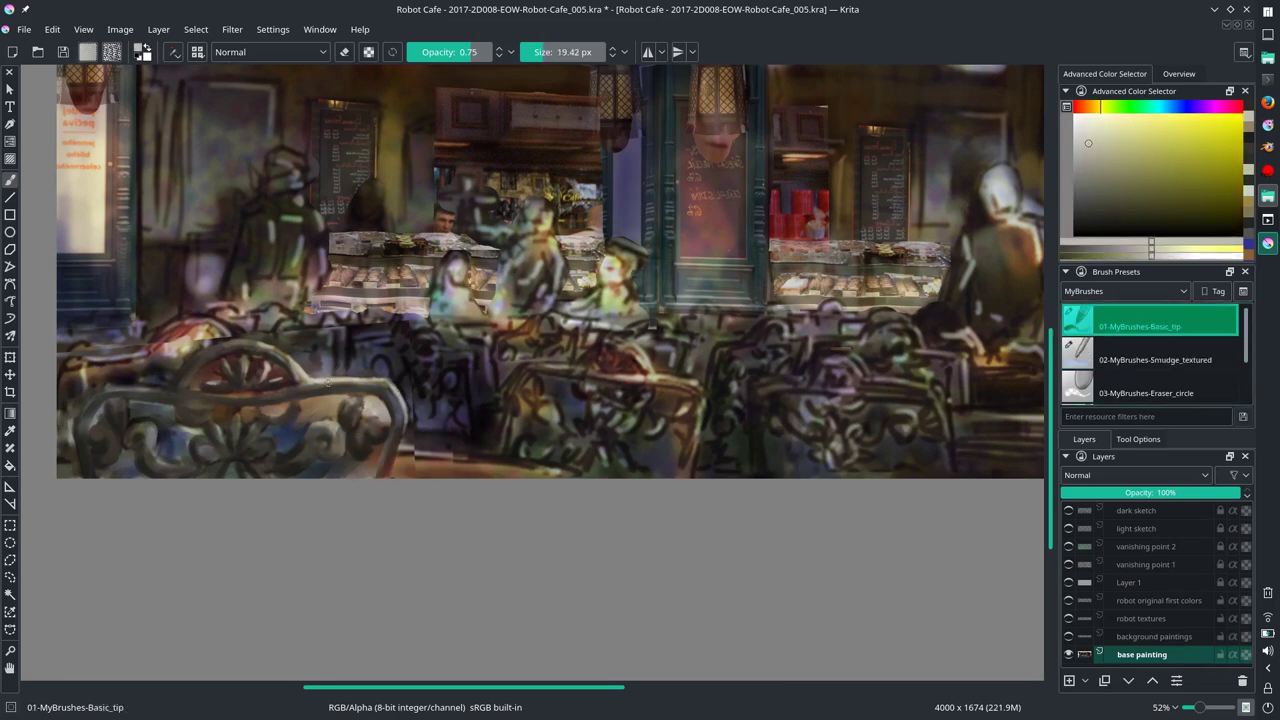
left_click(192, 417, "ctrl")
left_click_drag(350, 395, 152, 462)
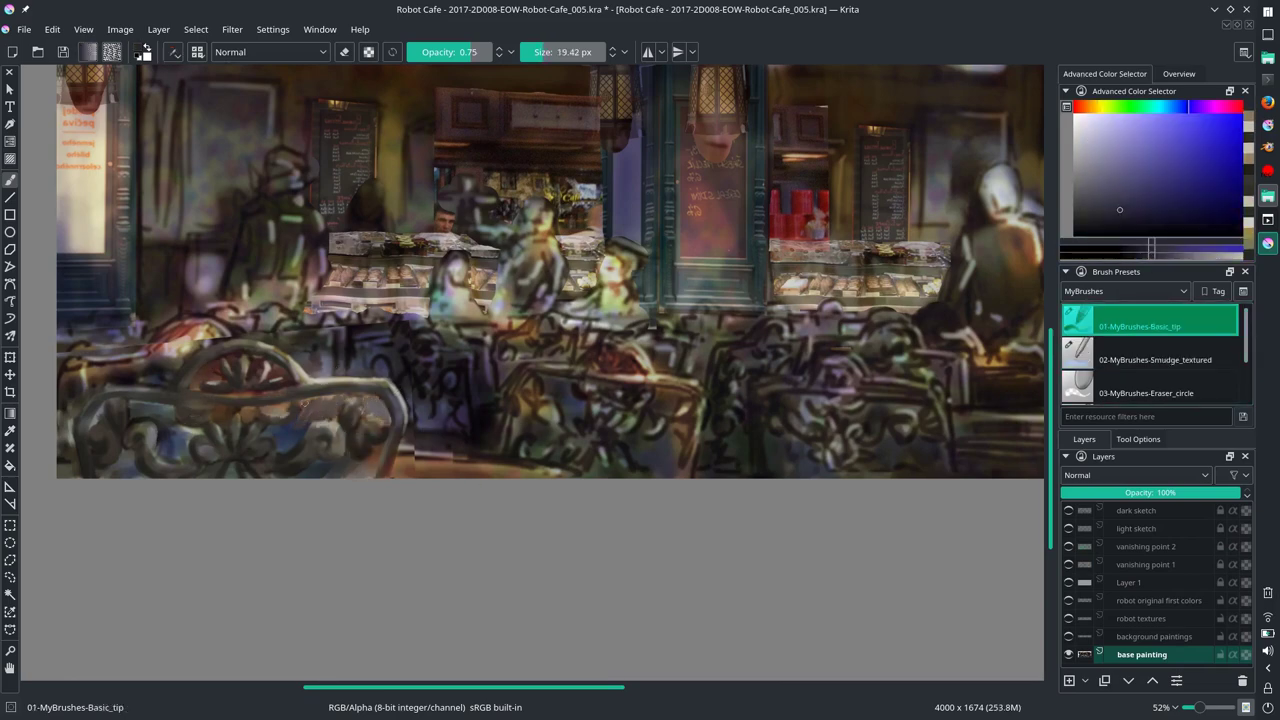
Step: Smudge the lower-left bench edges, lighten the colour, and fit the whole painting in view
key("slash")
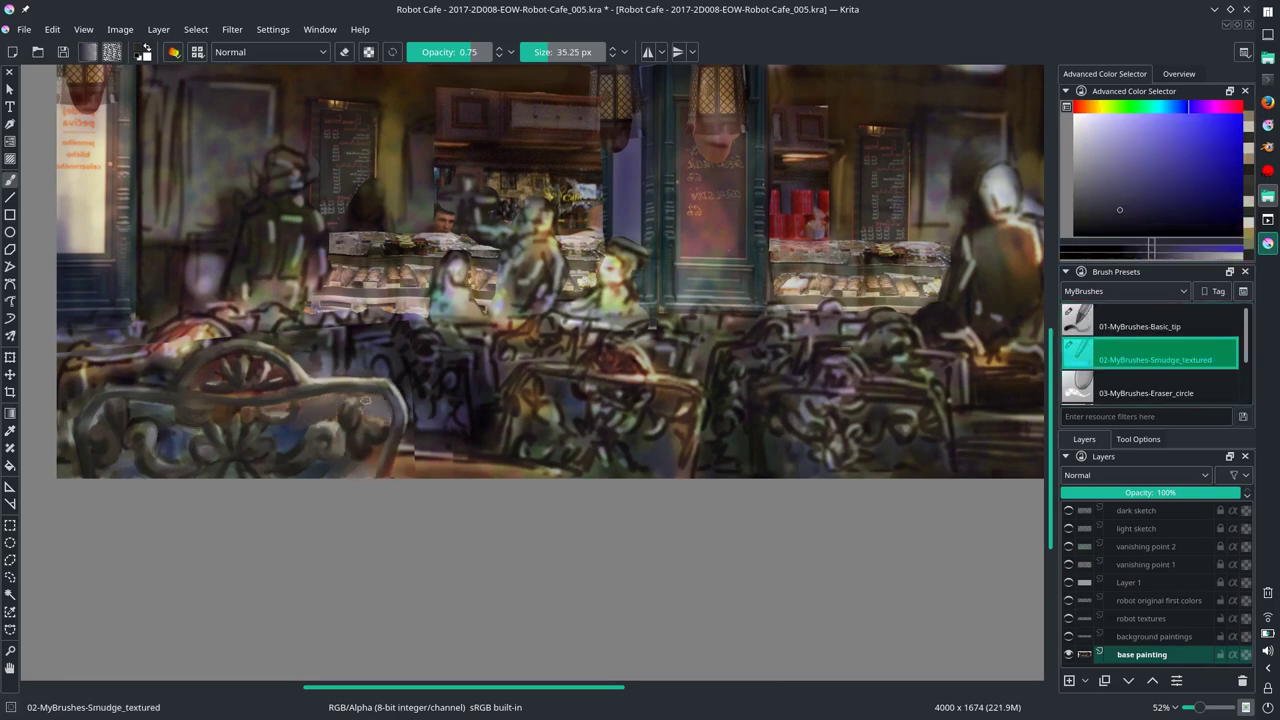
left_click_drag(184, 460, 164, 498)
key("slash")
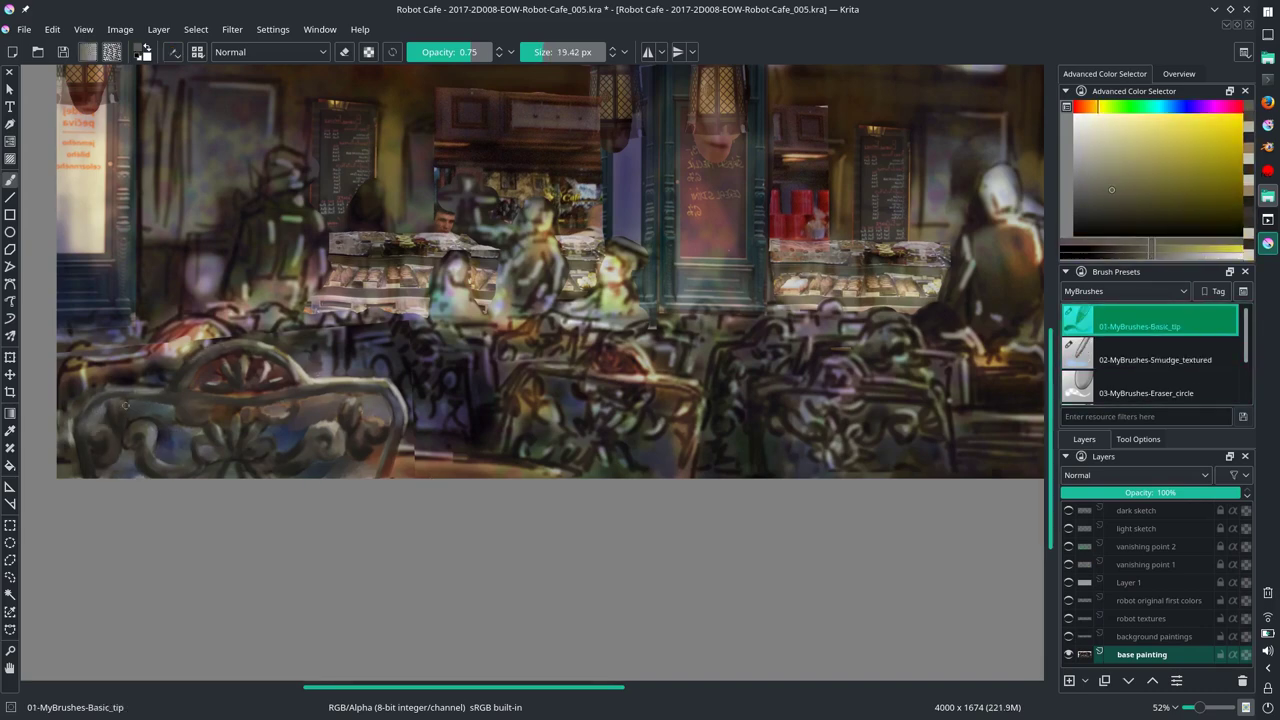
key("l")
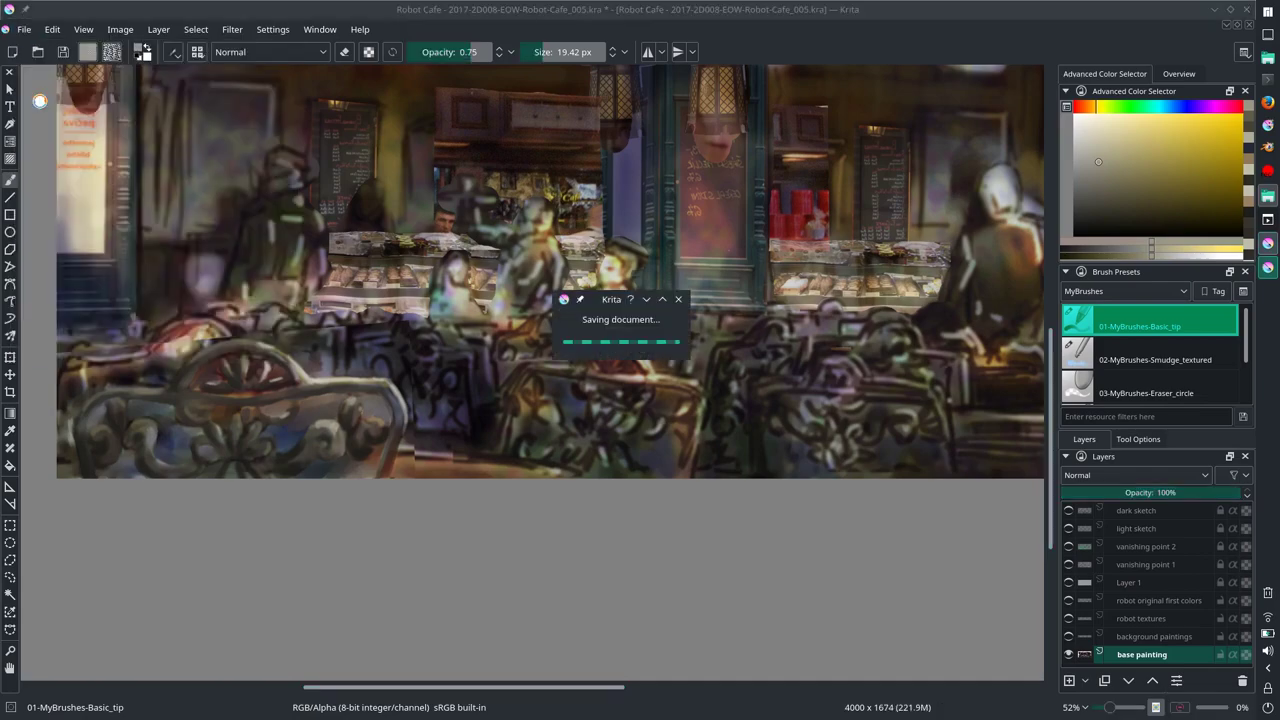
key("2")
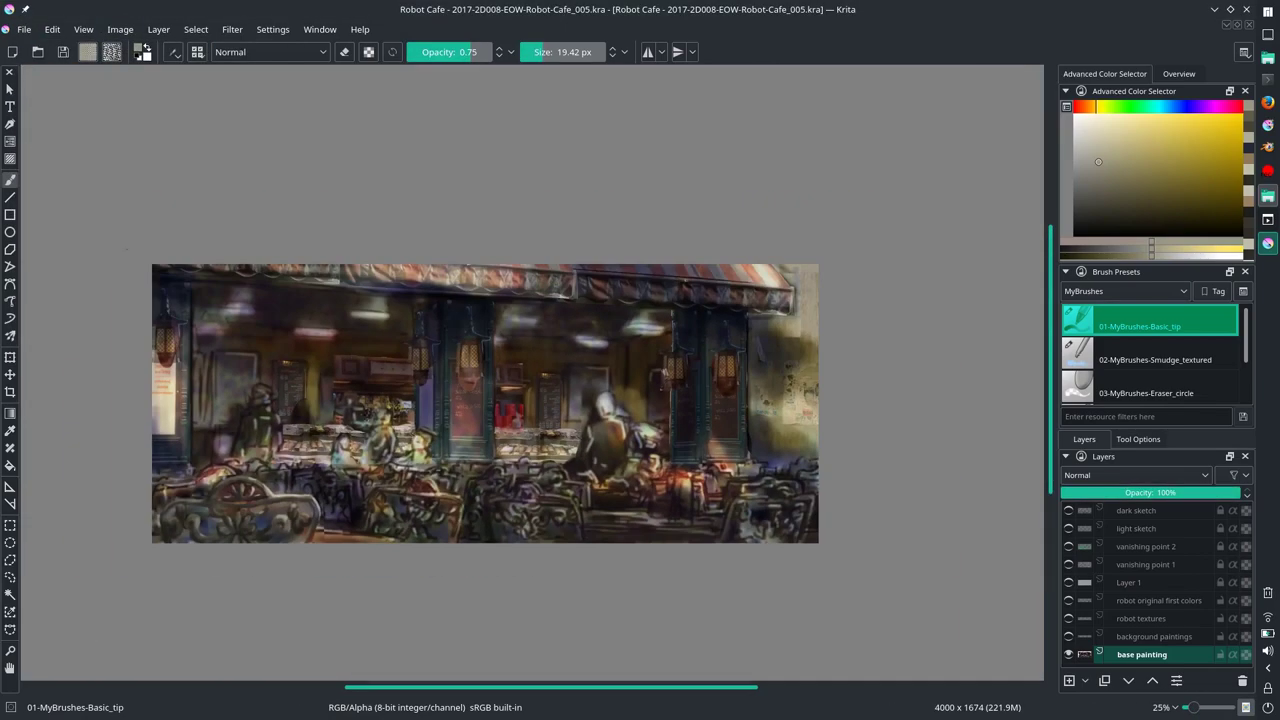
Step: In mirrored view, shift a bench piece, then outline and paste the right bench part as a layer
key("m")
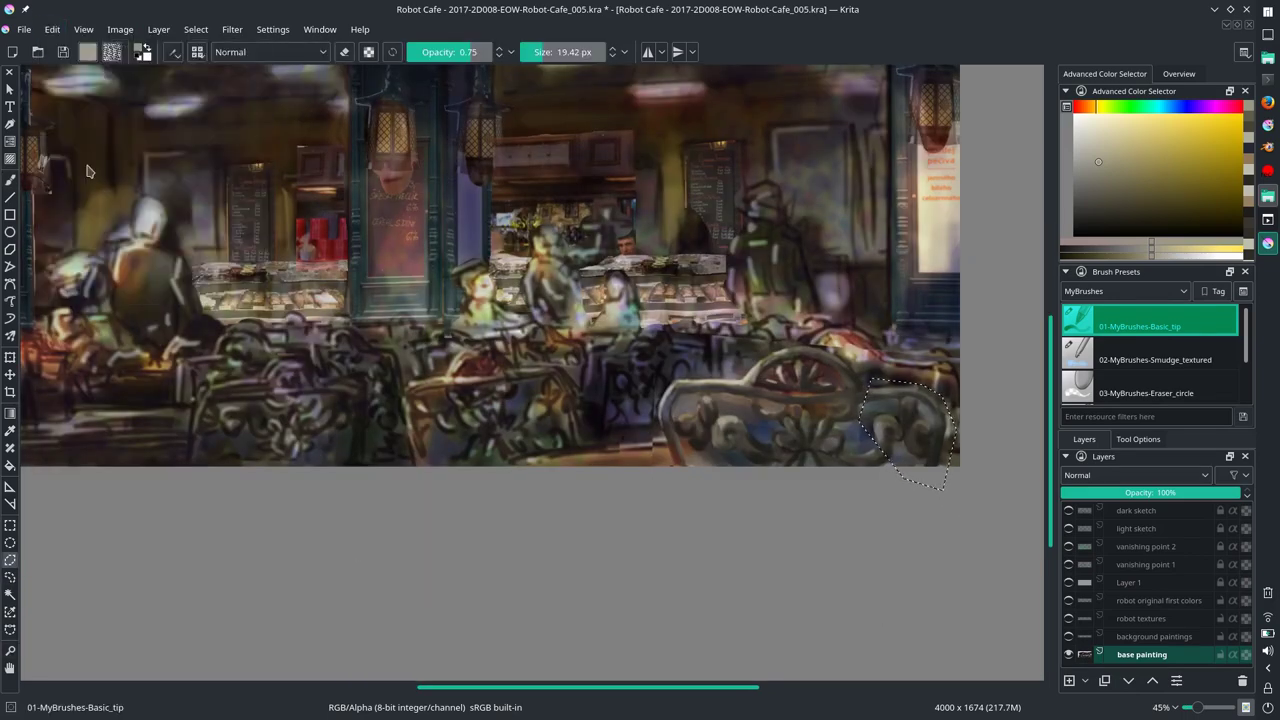
left_click_drag(945, 428, 925, 478)
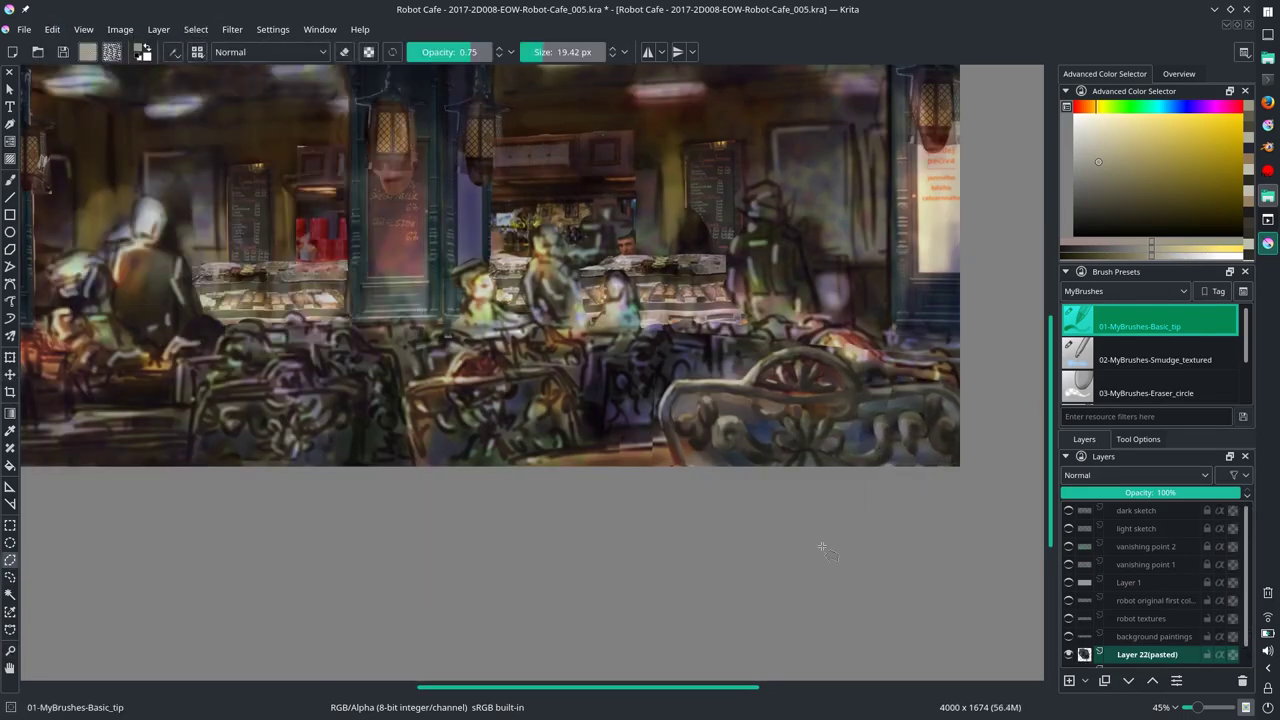
left_click_drag(787, 476, 876, 508)
key("ctrl+c")
key("ctrl+v")
scroll(901, 436, "down", 3)
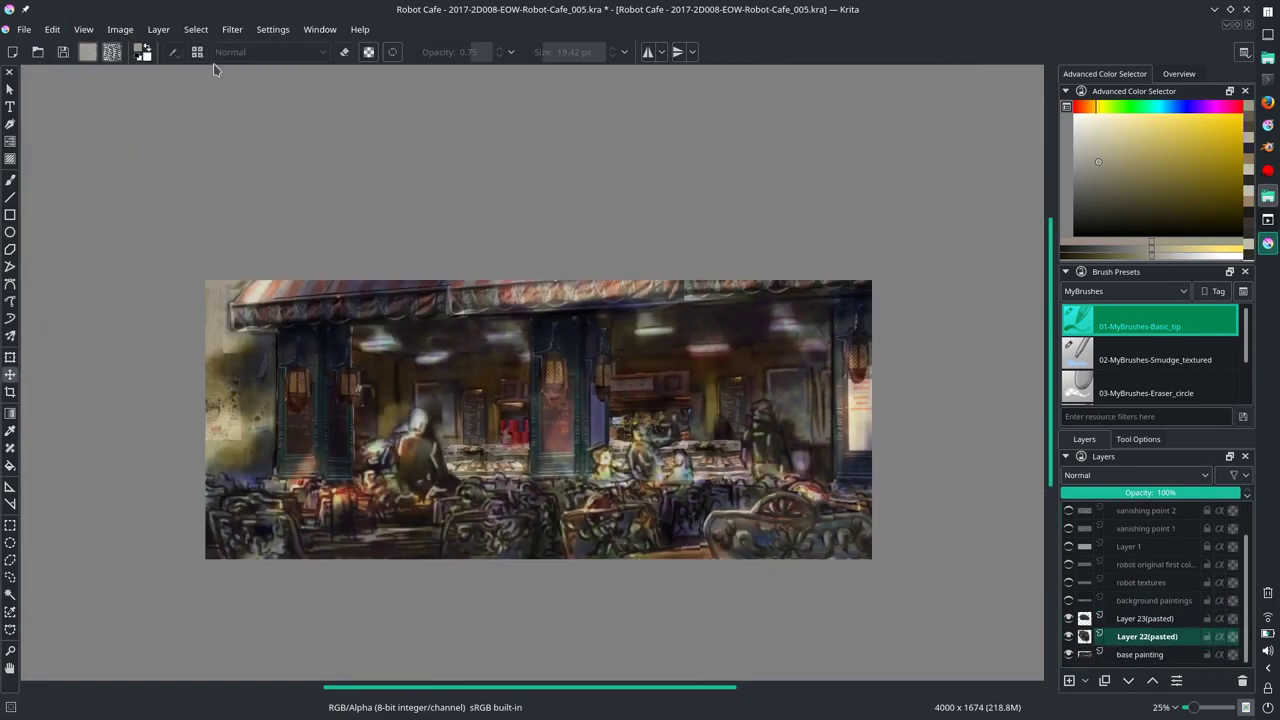
Step: Mirror back, copy and paste the lower-left bench for transforming, then discard the pasted bench layers
left_click(53, 29)
key("m")
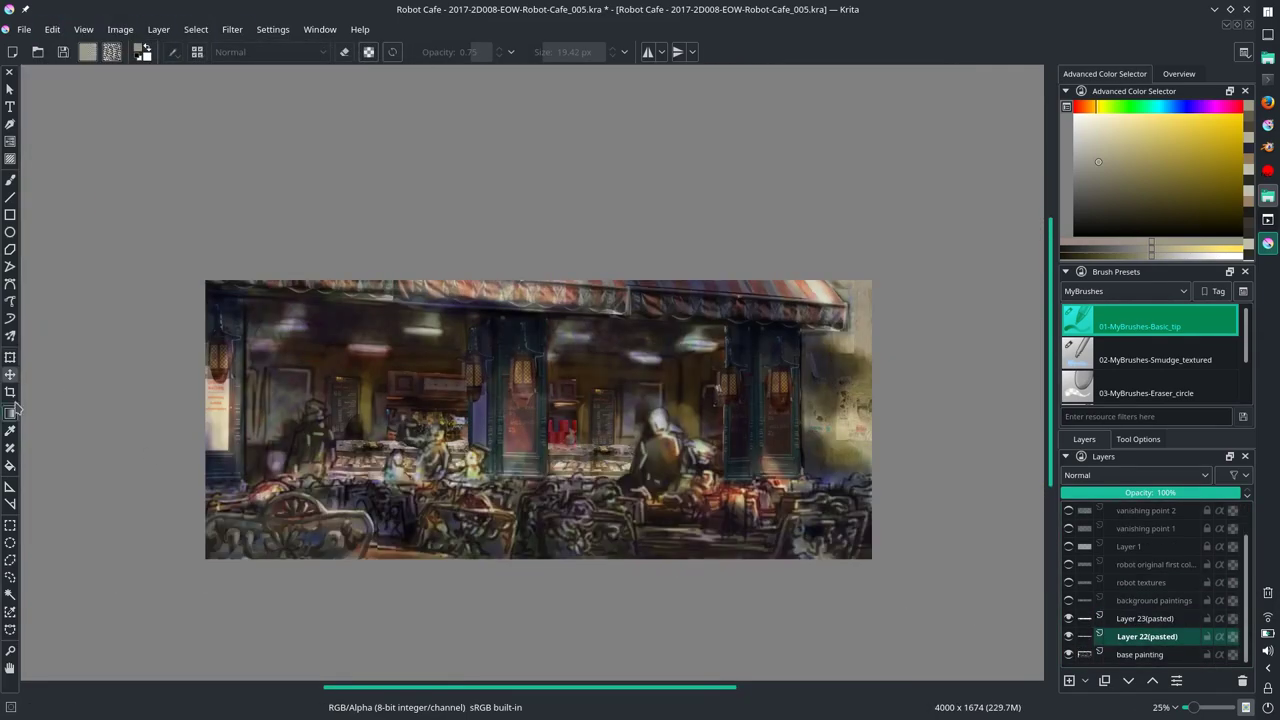
left_click(10, 560)
mouse_move(187, 580)
left_mouse_down()
mouse_move(380, 530)
mouse_move(190, 585)
left_mouse_up()
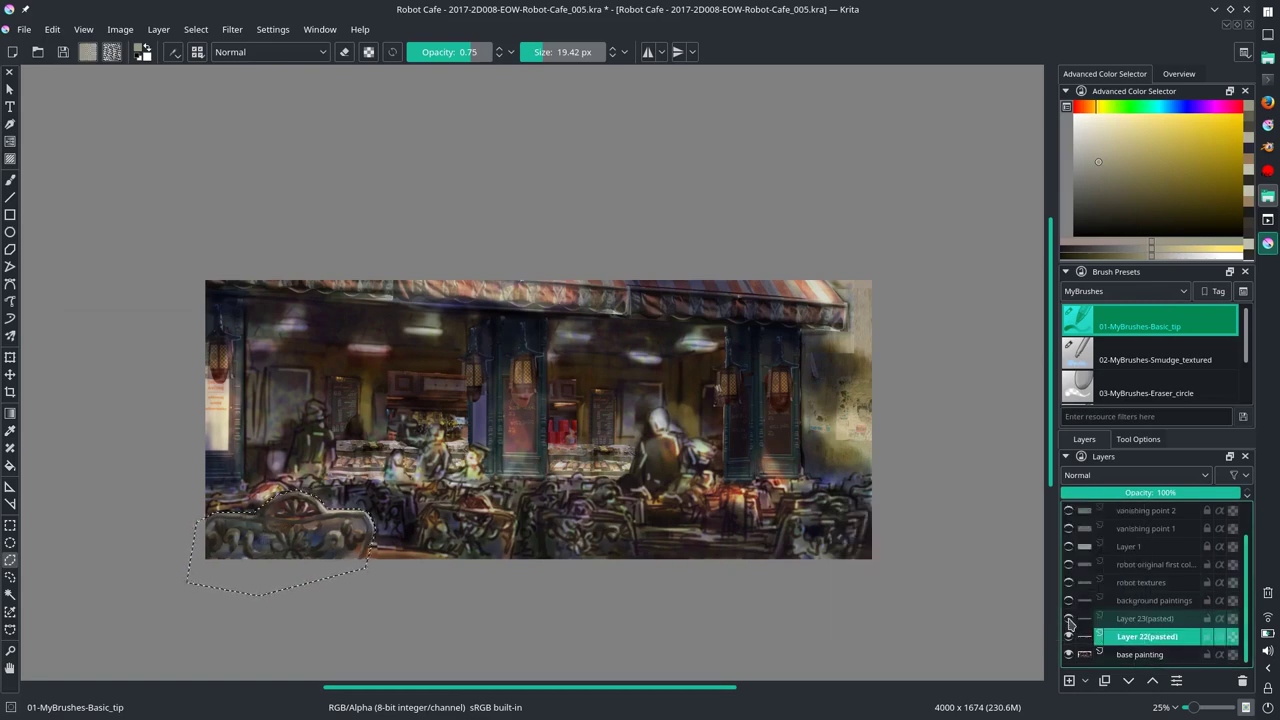
left_click(53, 29)
left_click(82, 157)
key("ctrl+t")
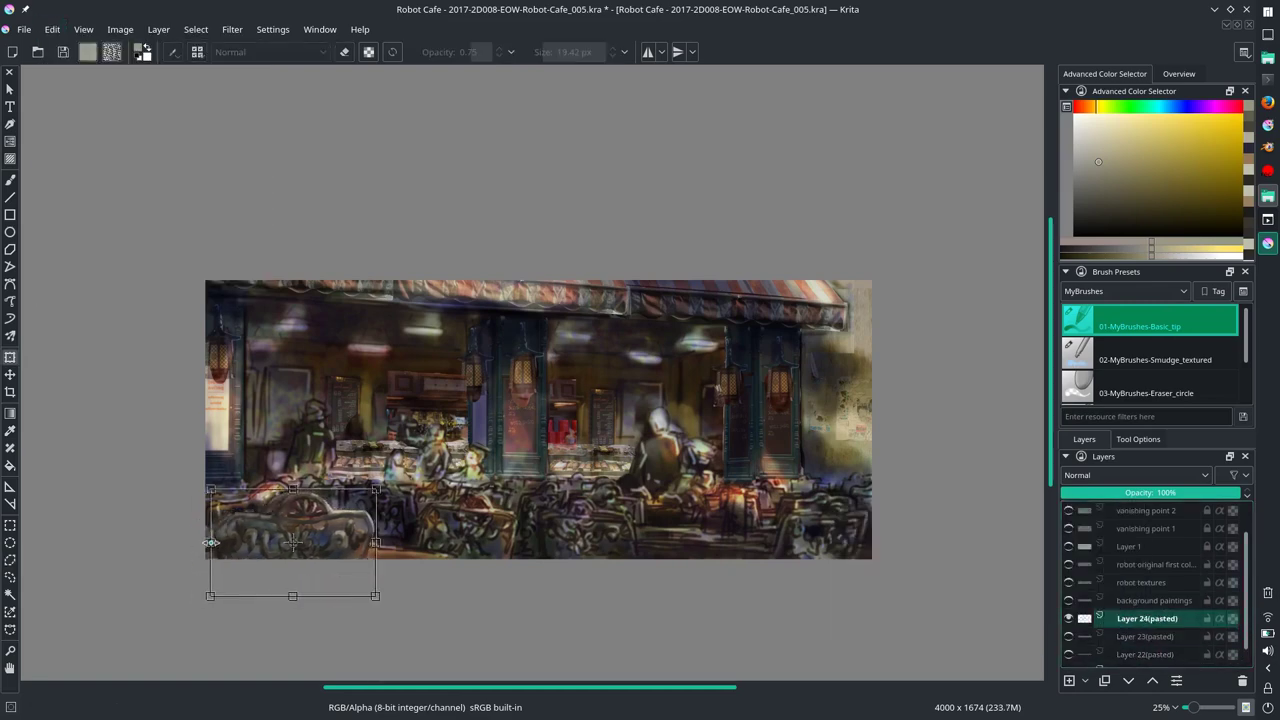
scroll(319, 563, "up", 2)
key("ctrl+e")
key("ctrl+e")
key("ctrl+e")
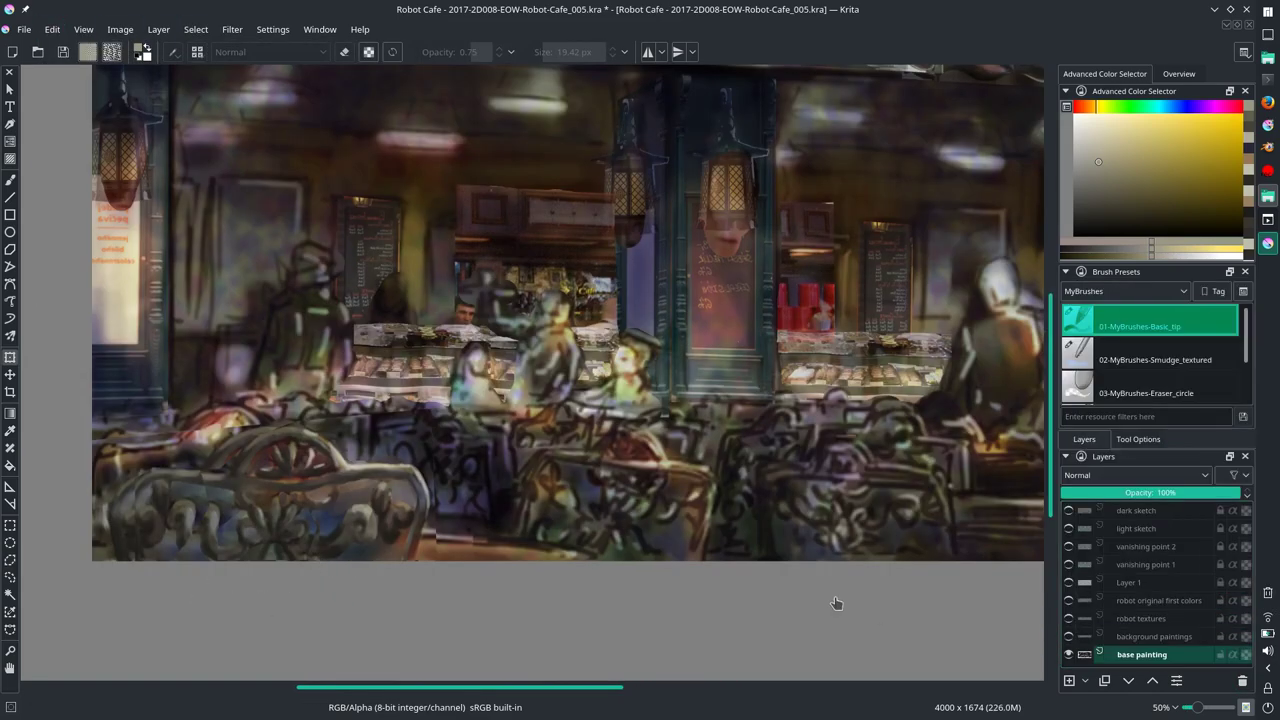
Step: Sample dark orange, blue and yellowish tones and darken the chair area near the bottom
key("/")
key("/")
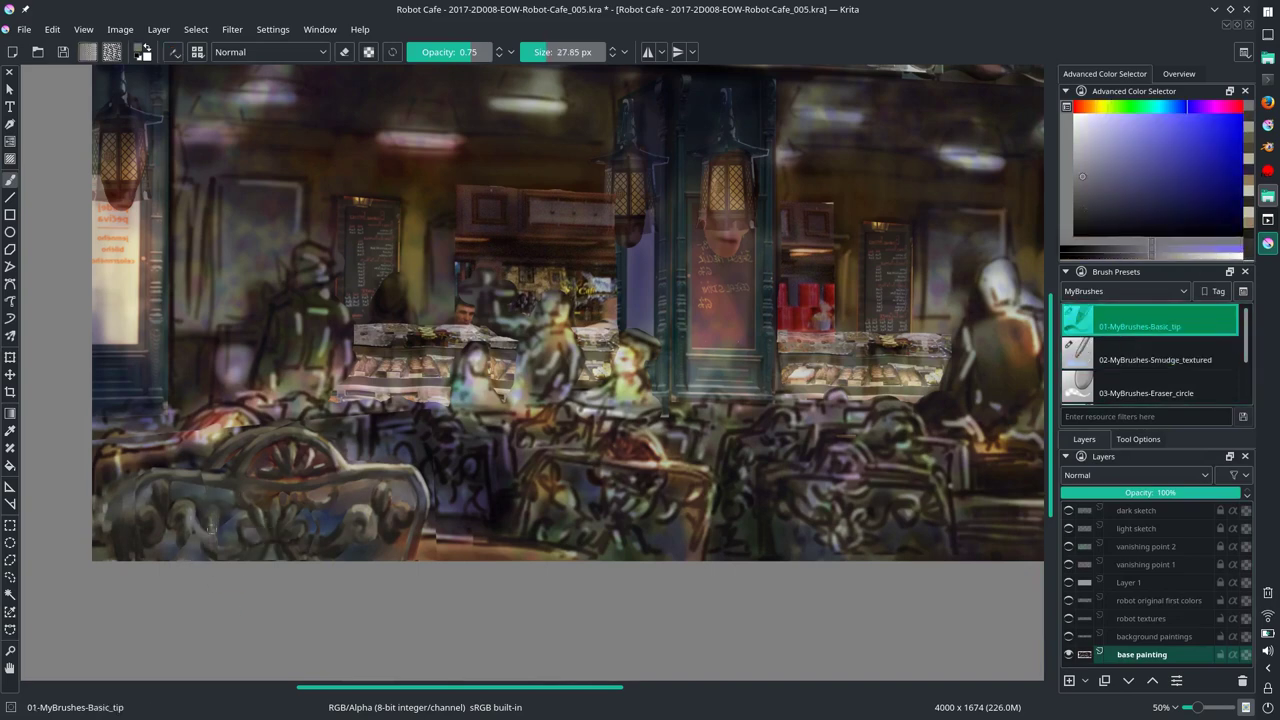
left_click(330, 549, "ctrl")
left_click(322, 540, "ctrl")
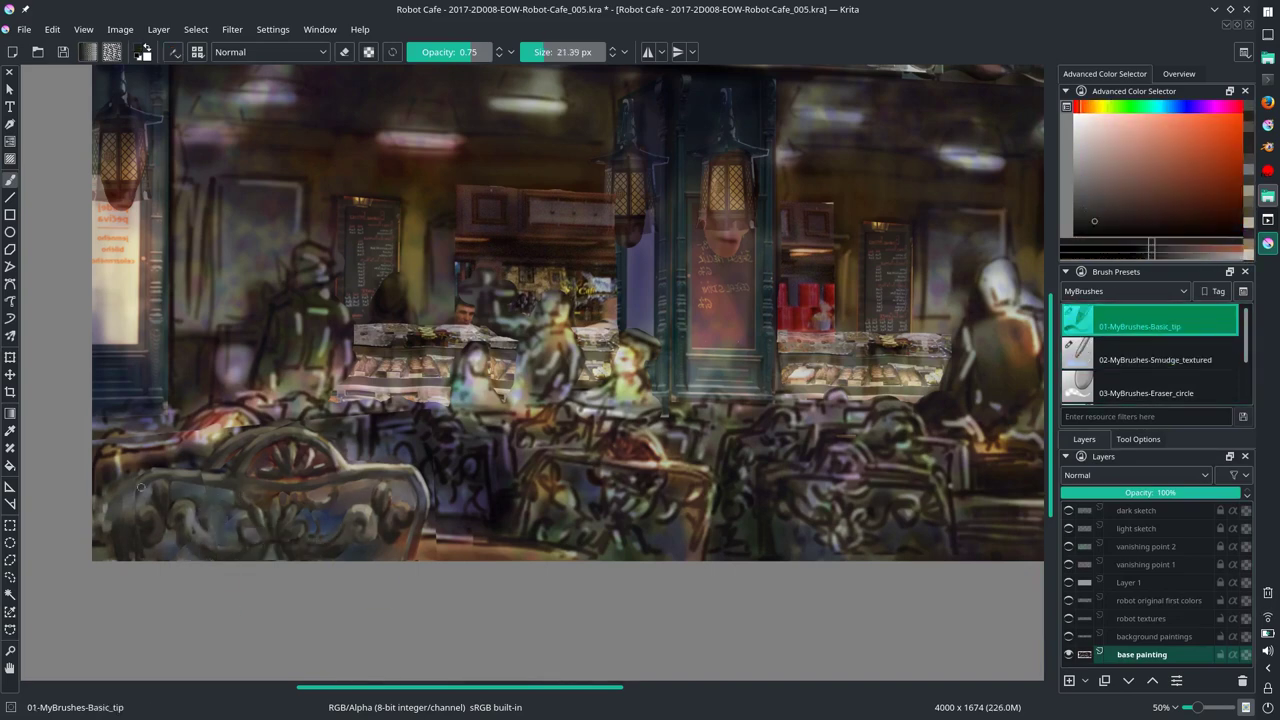
left_click(313, 528, "ctrl")
key("/")
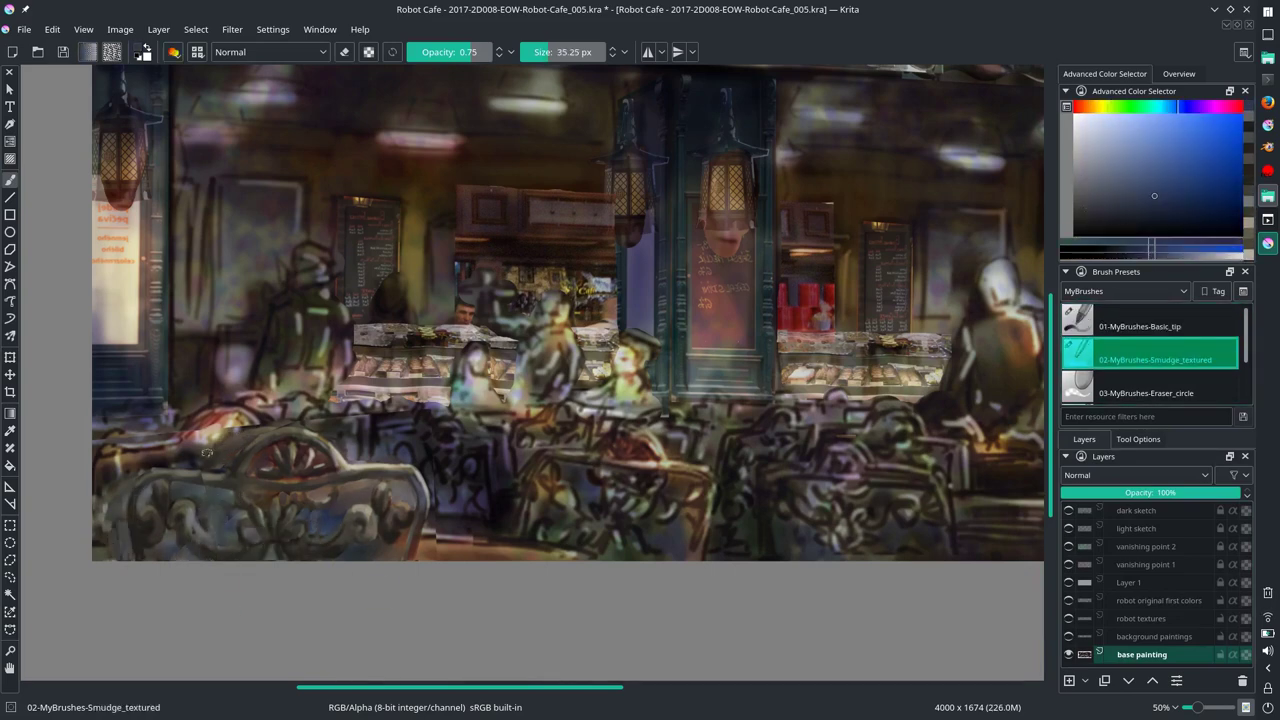
key("/")
left_click(270, 495, "ctrl")
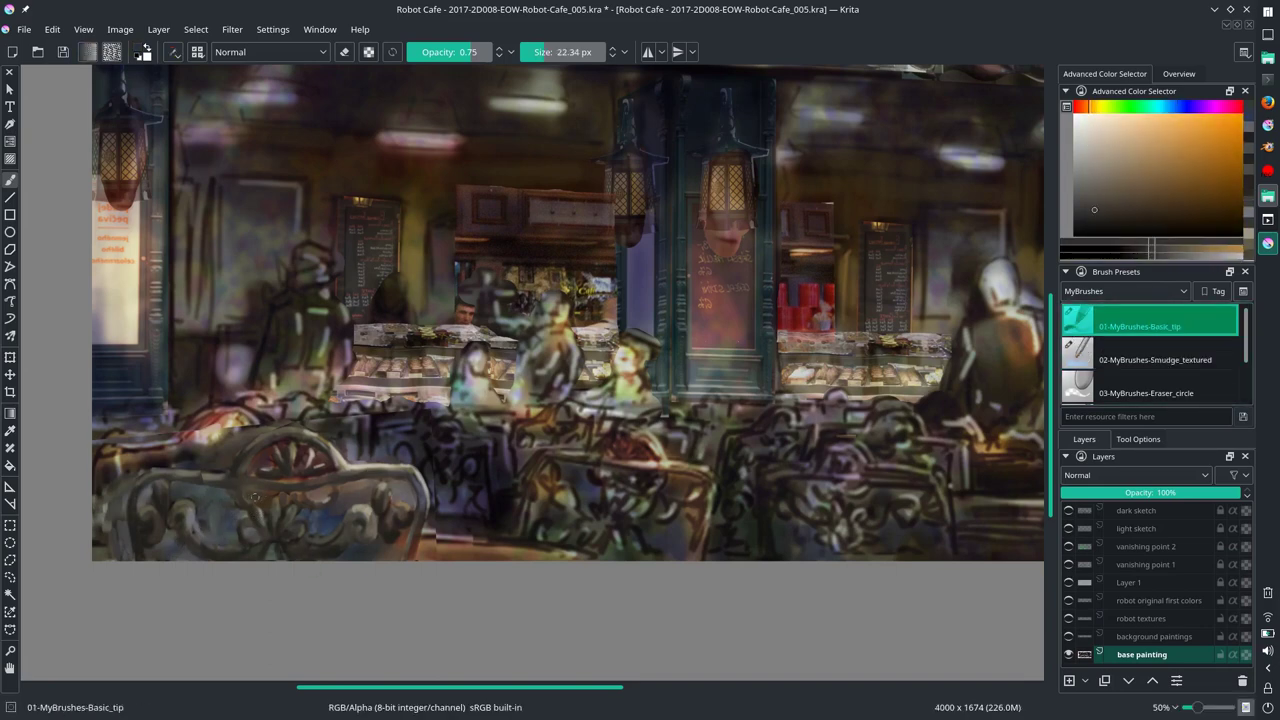
left_click(287, 498, "ctrl")
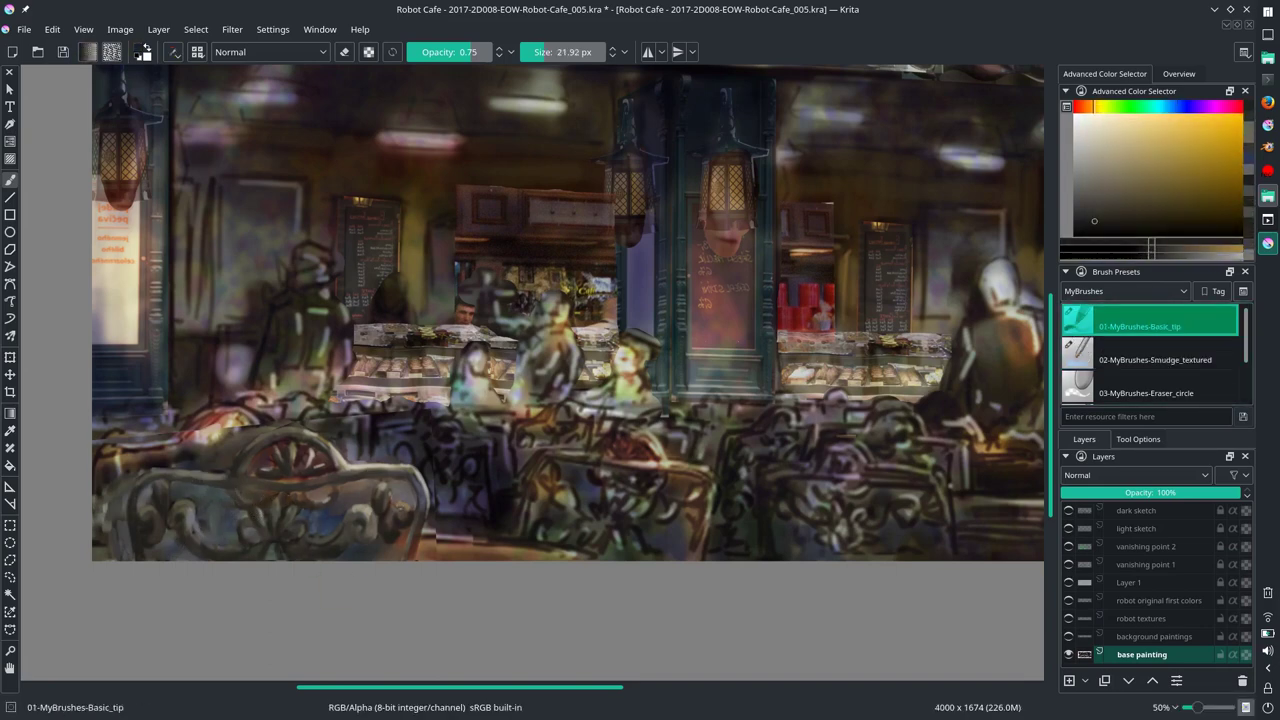
mouse_move(370, 505)
left_mouse_down()
mouse_move(405, 548)
mouse_move(506, 540)
left_mouse_up()
Step: Enlarge the brush and paint a dark magenta stroke along the bottom edge
left_click(325, 543, "ctrl")
left_click(166, 496, "ctrl")
key("]")
left_click(432, 547, "ctrl")
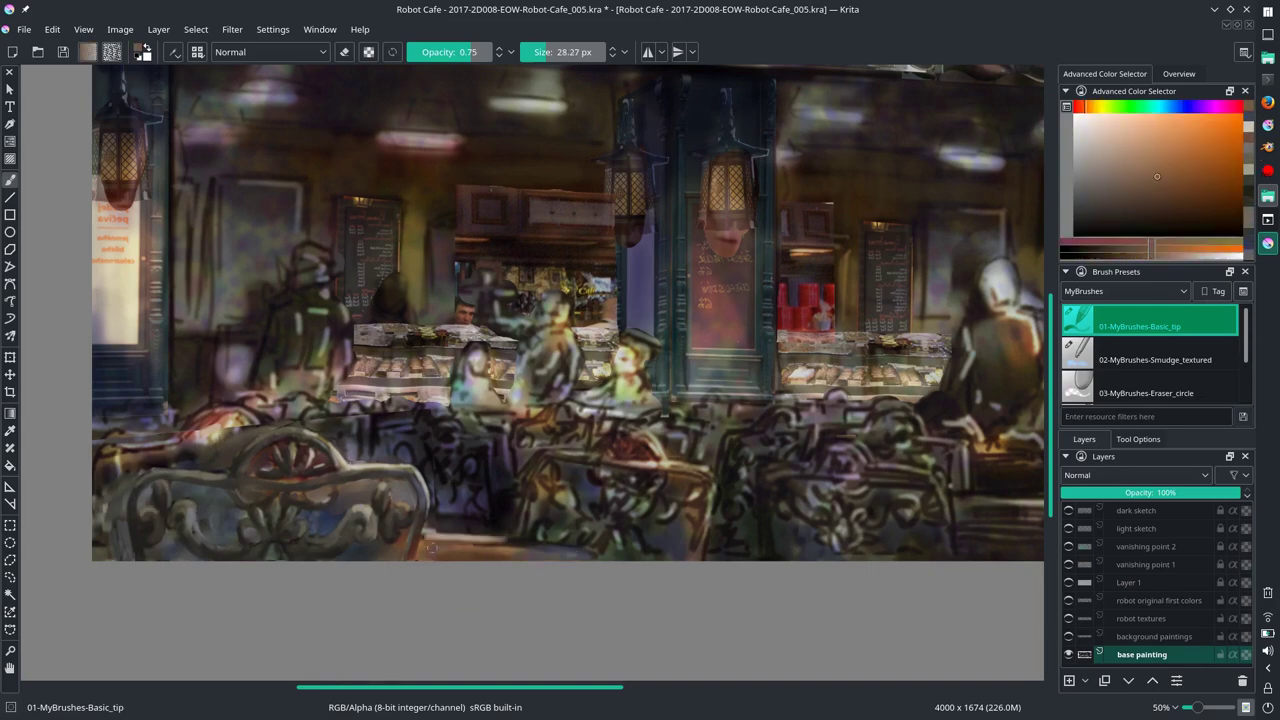
key("]")
left_click(275, 552, "ctrl")
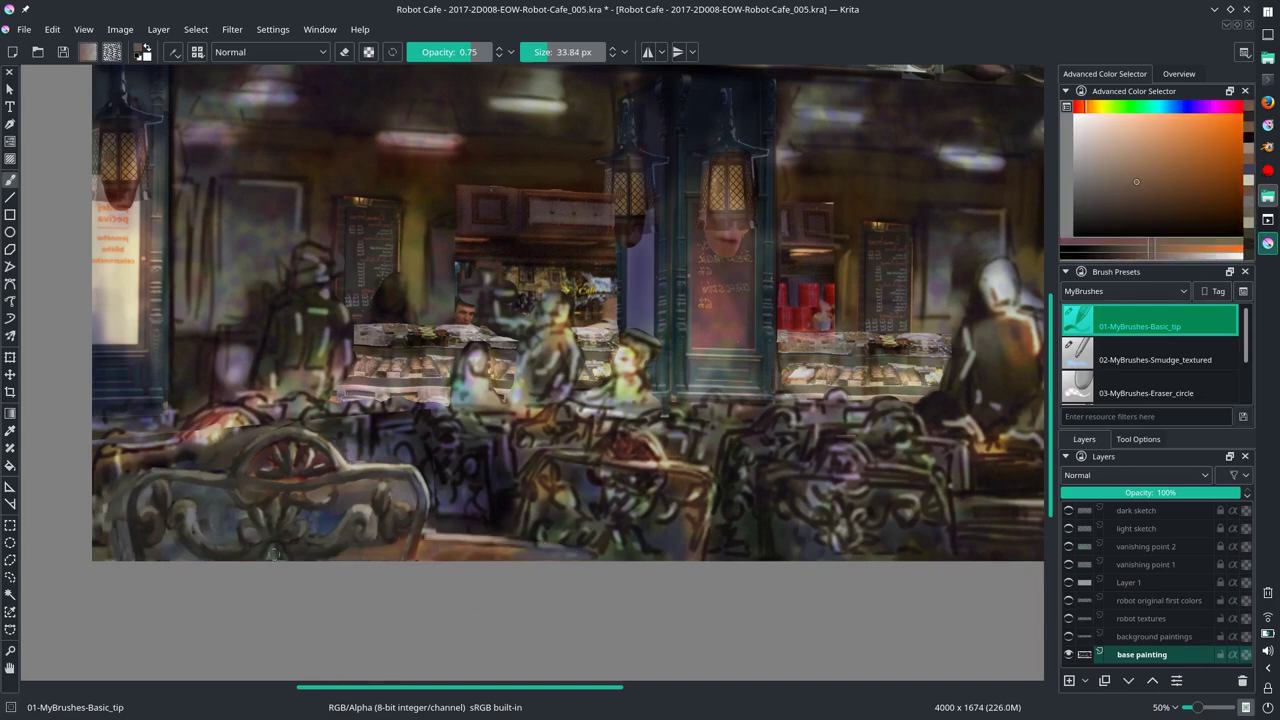
left_click(505, 550, "ctrl")
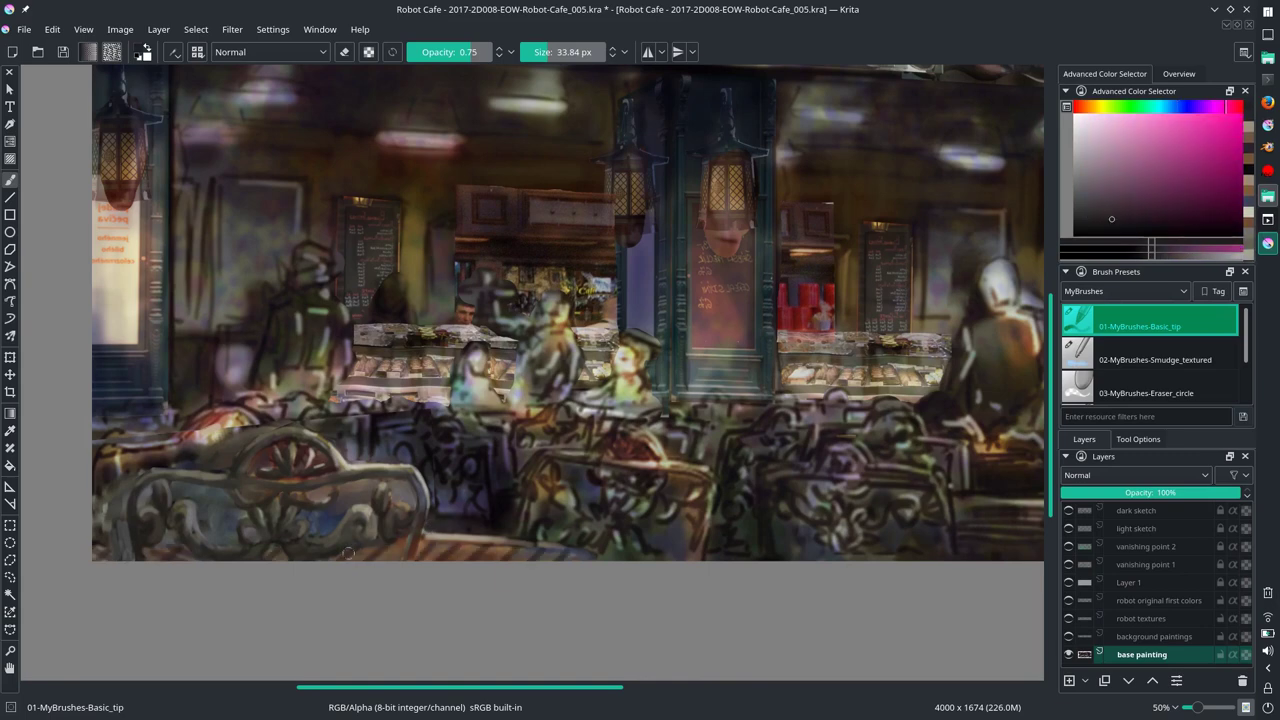
mouse_move(348, 552)
left_mouse_down()
mouse_move(546, 549)
mouse_move(100, 550)
left_mouse_up()
Step: With a smaller brush, paint orange-brown along the bottom and bottom-left edges
key("[")
left_click(527, 555, "ctrl")
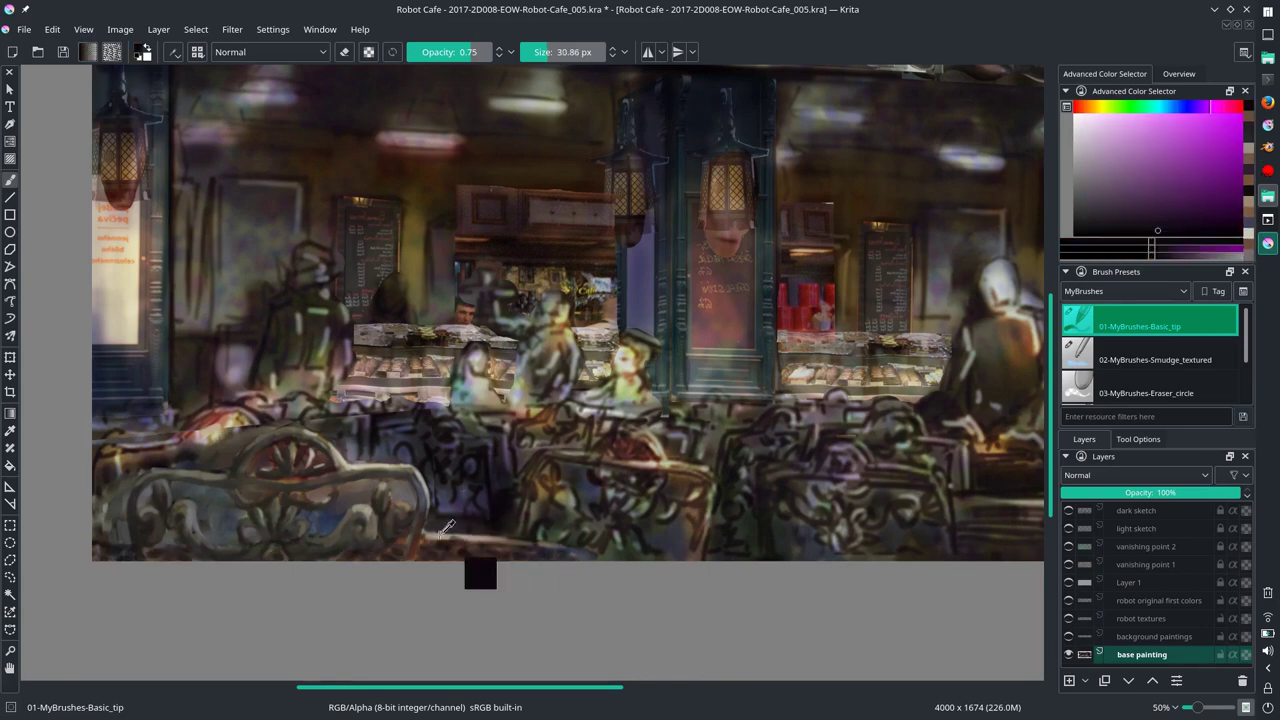
left_click(480, 556, "ctrl")
key("[")
key("[")
key("[")
left_click_drag(530, 557, 357, 556)
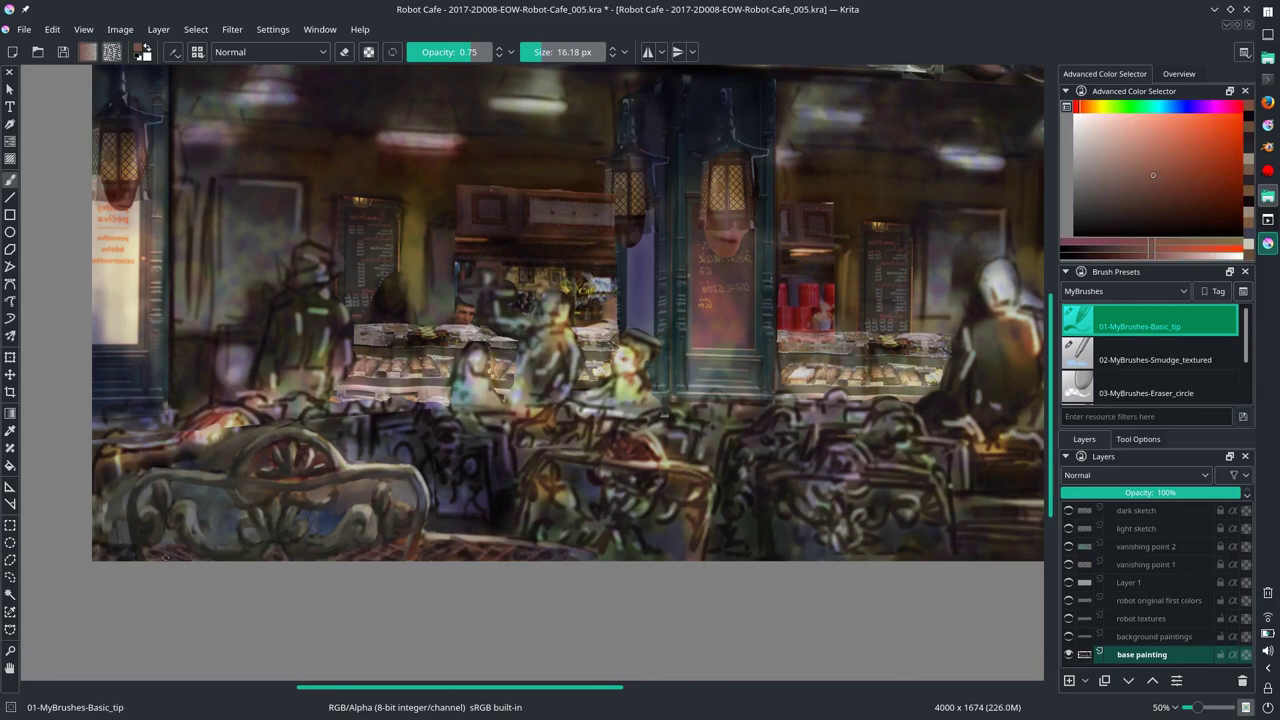
left_click_drag(165, 556, 100, 552)
left_click(353, 537, "ctrl")
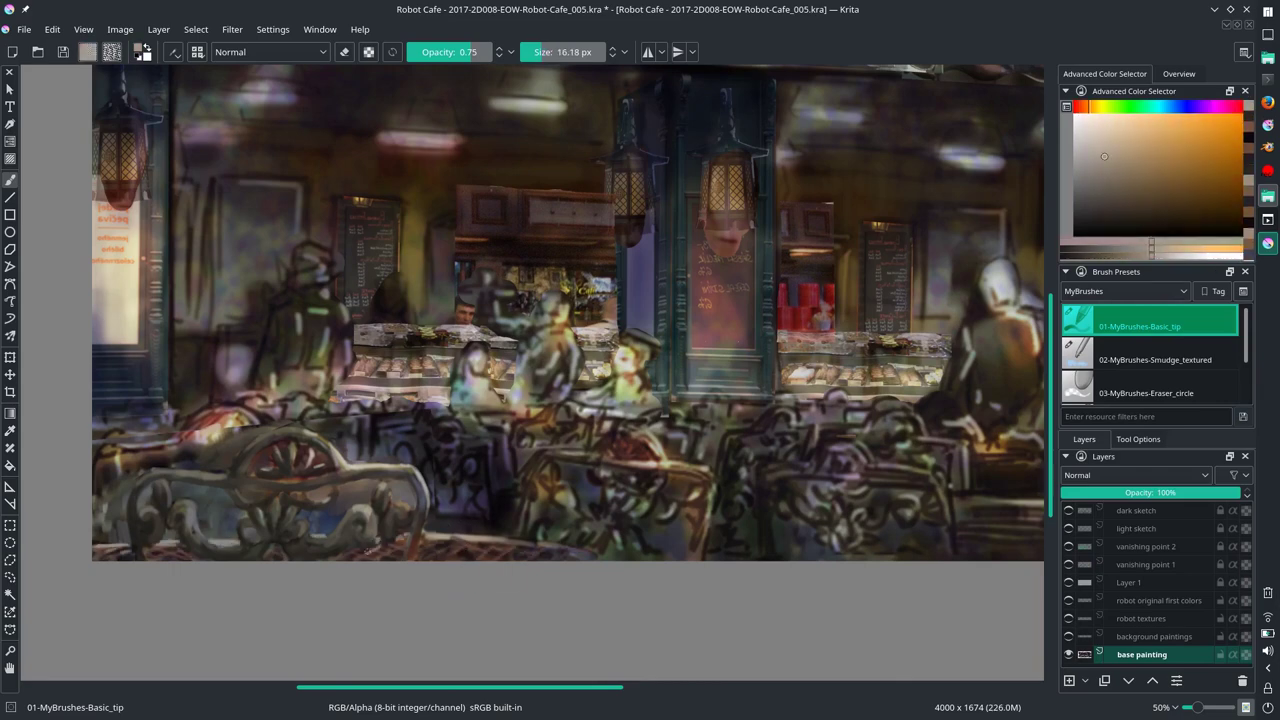
Step: Smudge the bottom-edge strokes, then brighten the bottom-left edge with lighter orange strokes
key("slash")
left_click_drag(428, 545, 545, 556)
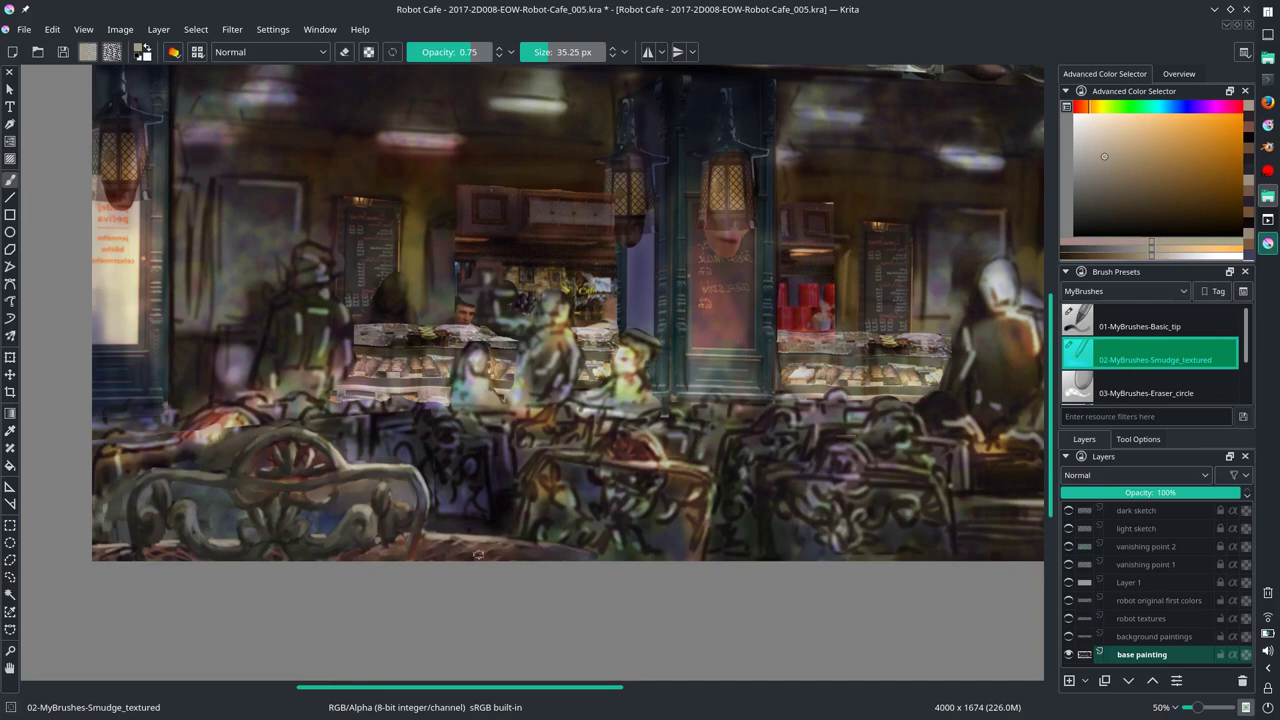
left_click_drag(198, 556, 96, 554)
key("slash")
left_click(470, 543, "ctrl")
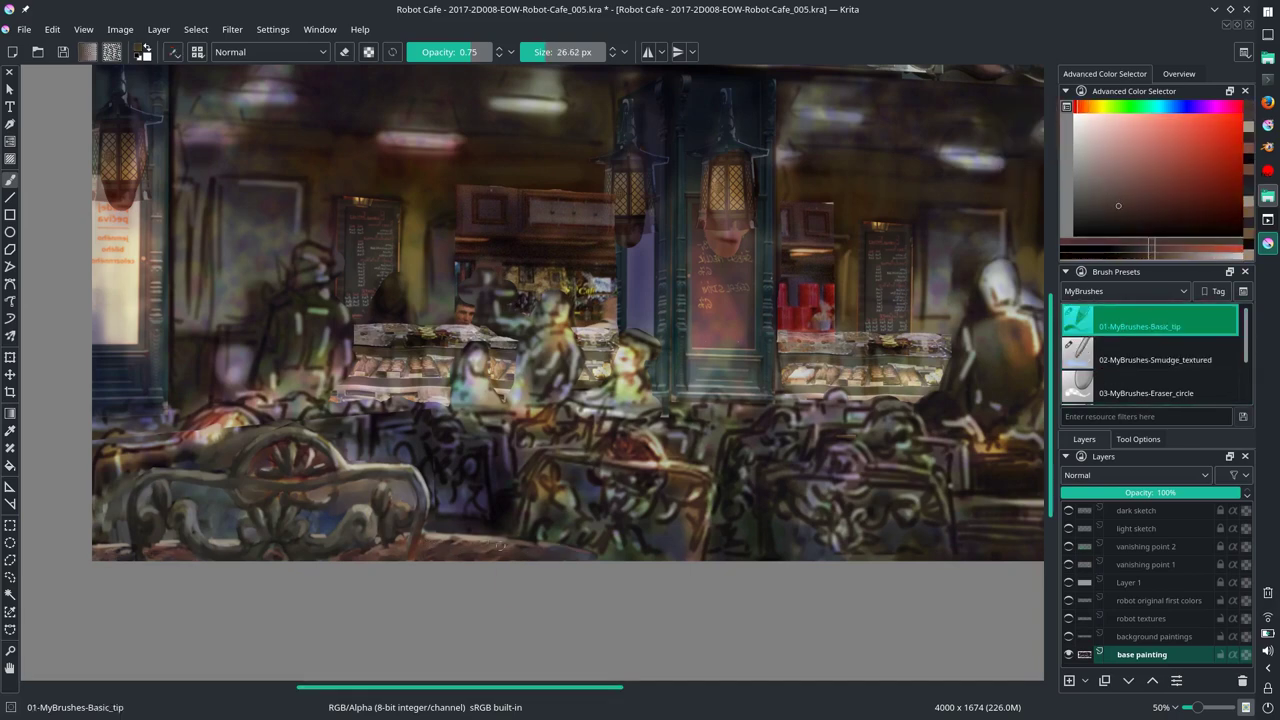
left_click(470, 543, "ctrl")
mouse_move(436, 545)
left_mouse_down()
mouse_move(522, 548)
mouse_move(414, 541)
left_mouse_up()
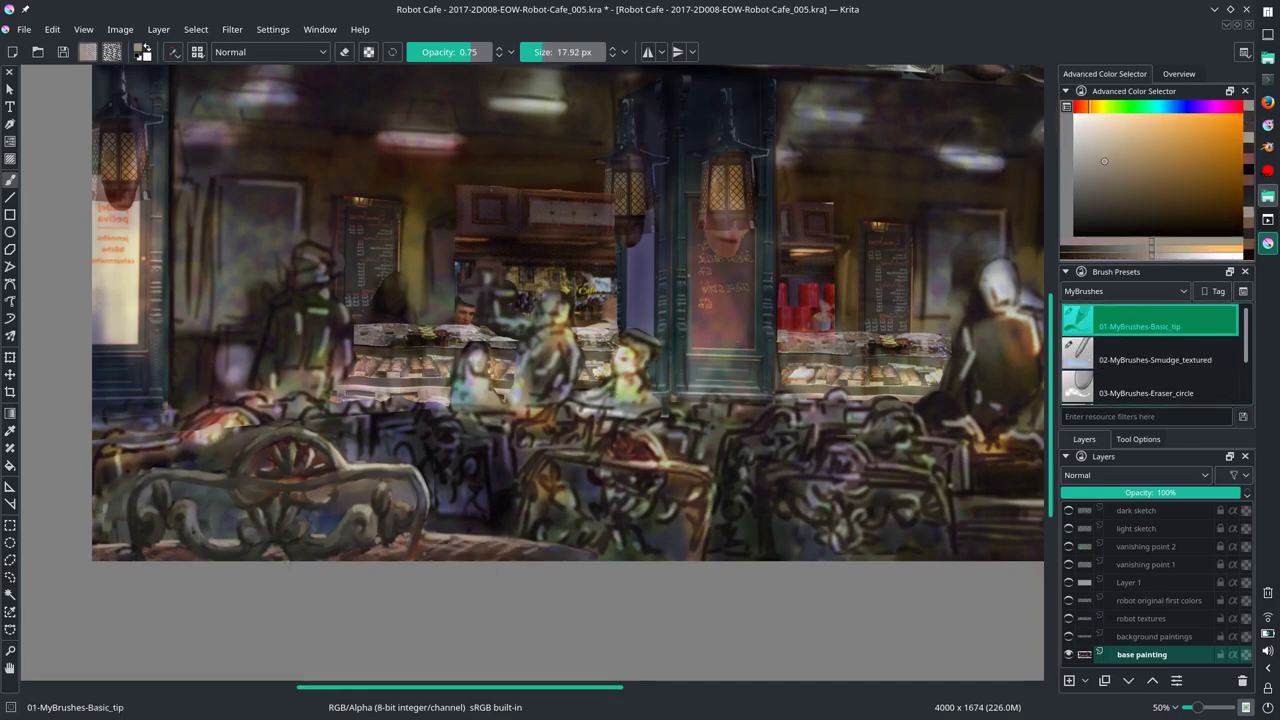
left_click_drag(188, 551, 96, 553)
scroll(641, 519, "down", 2)
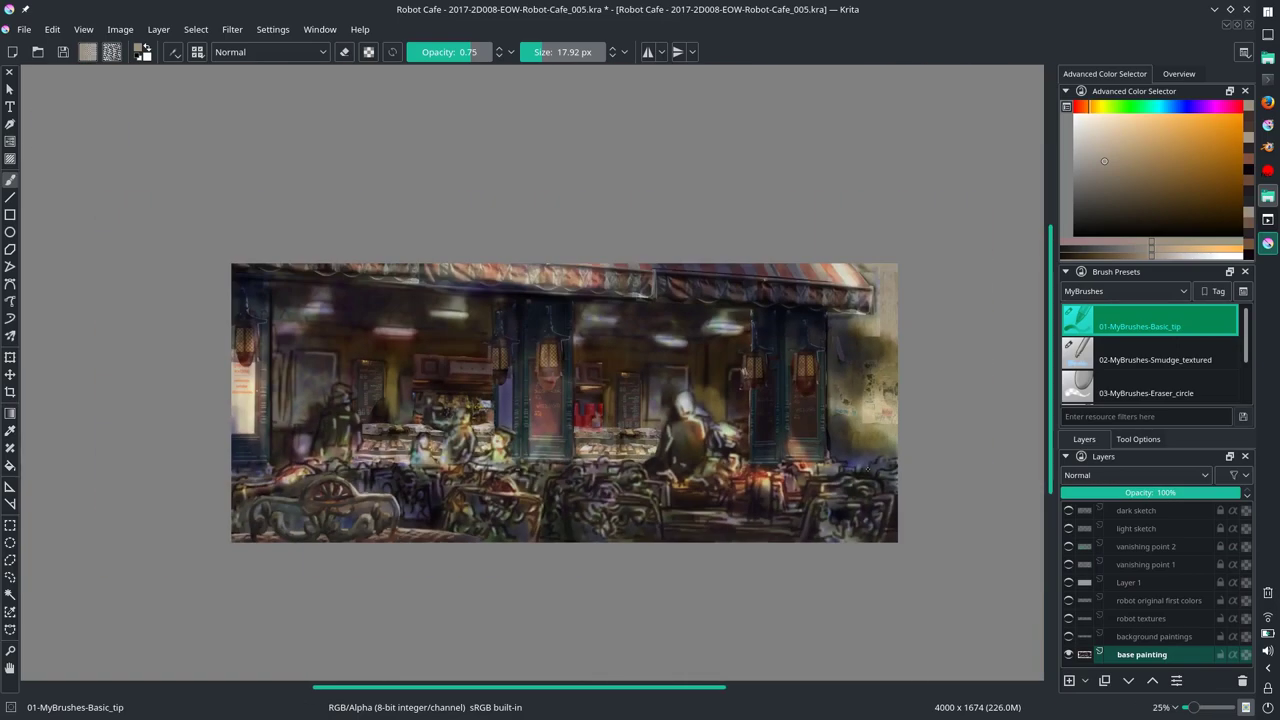
Step: Save the café painting as the _006 version and mirror the image to check the composition
key("ctrl+s")
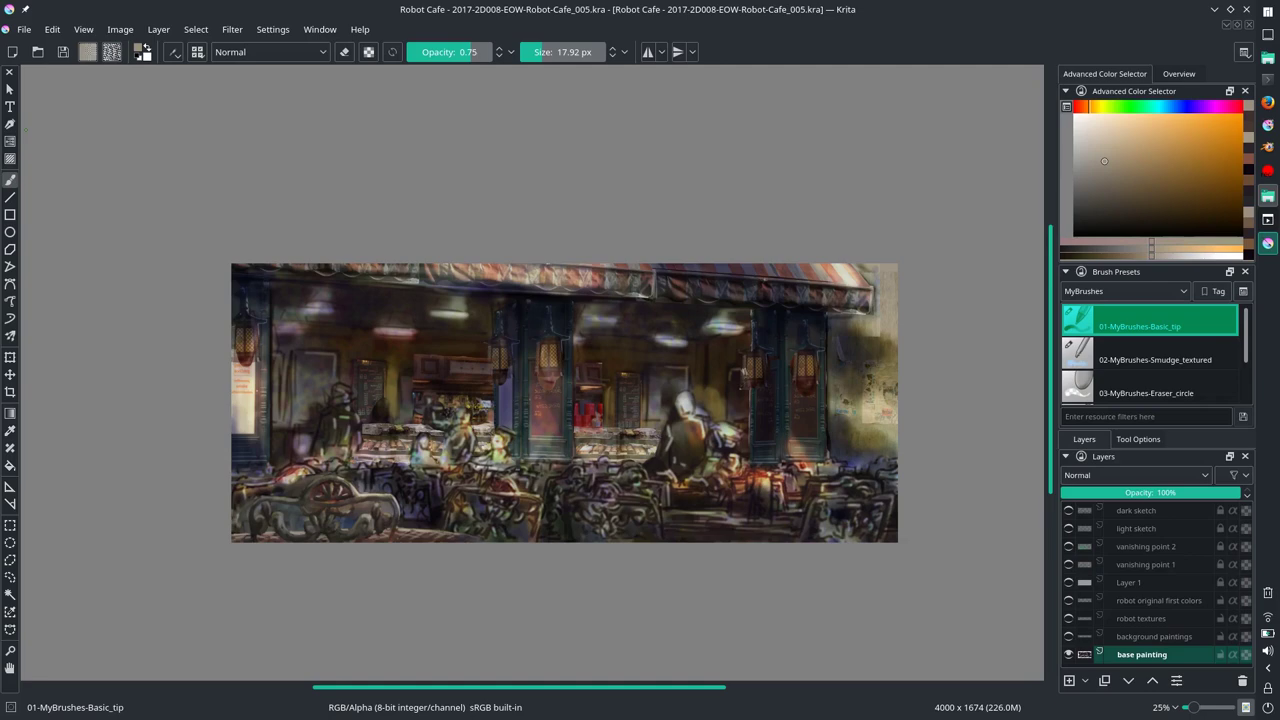
left_click(120, 29)
left_click(190, 190)
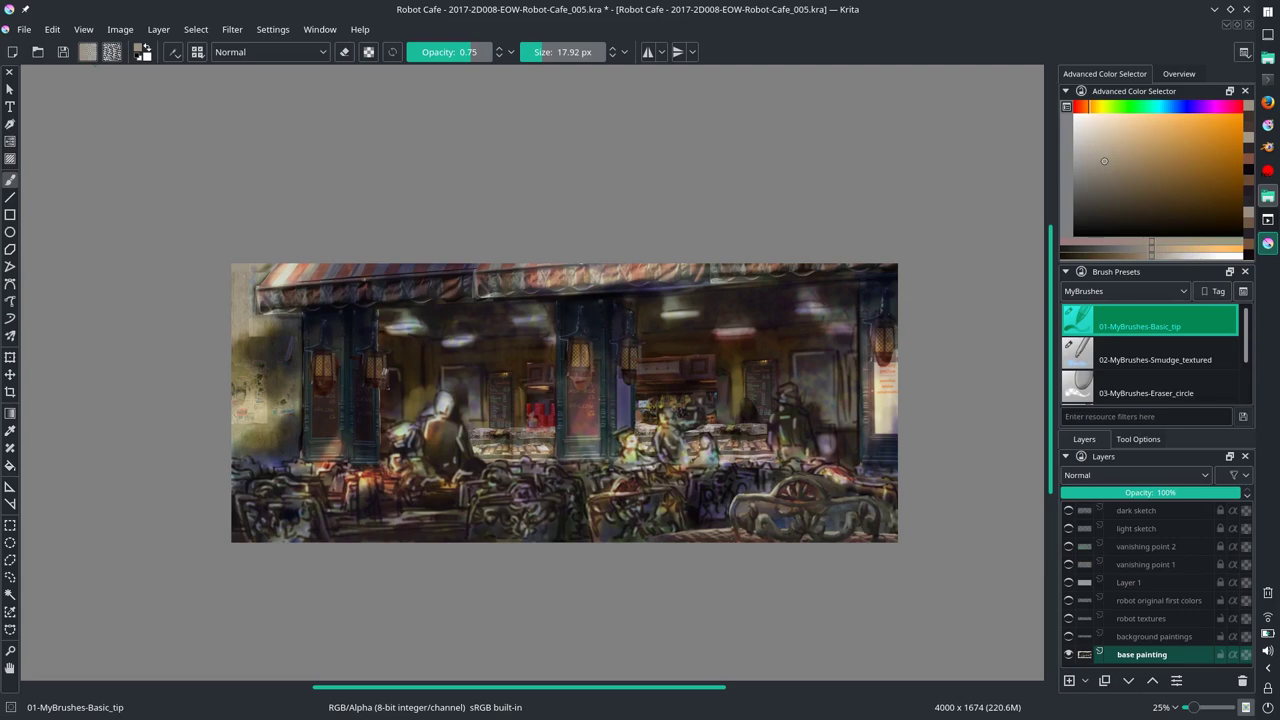
scroll(274, 255, "down", 4)
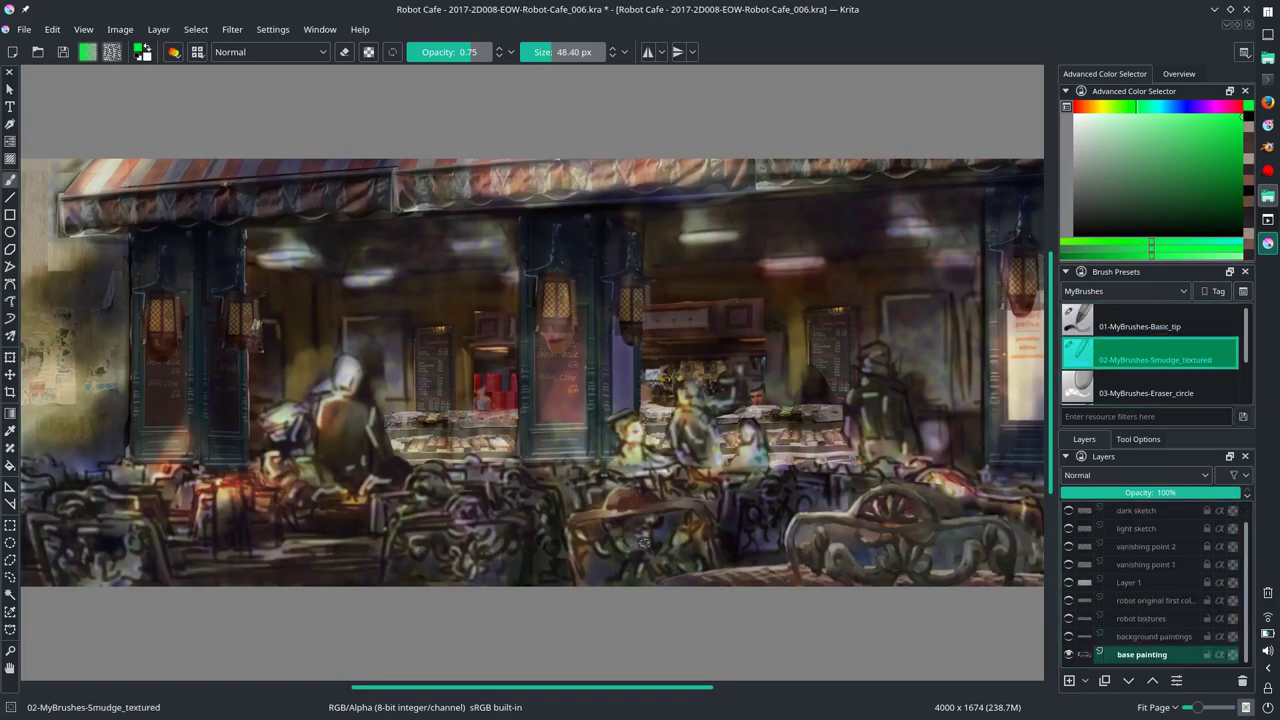
Step: Smudge the foreground chairs together and paint muted green over the robot figures
left_click_drag(643, 541, 731, 551)
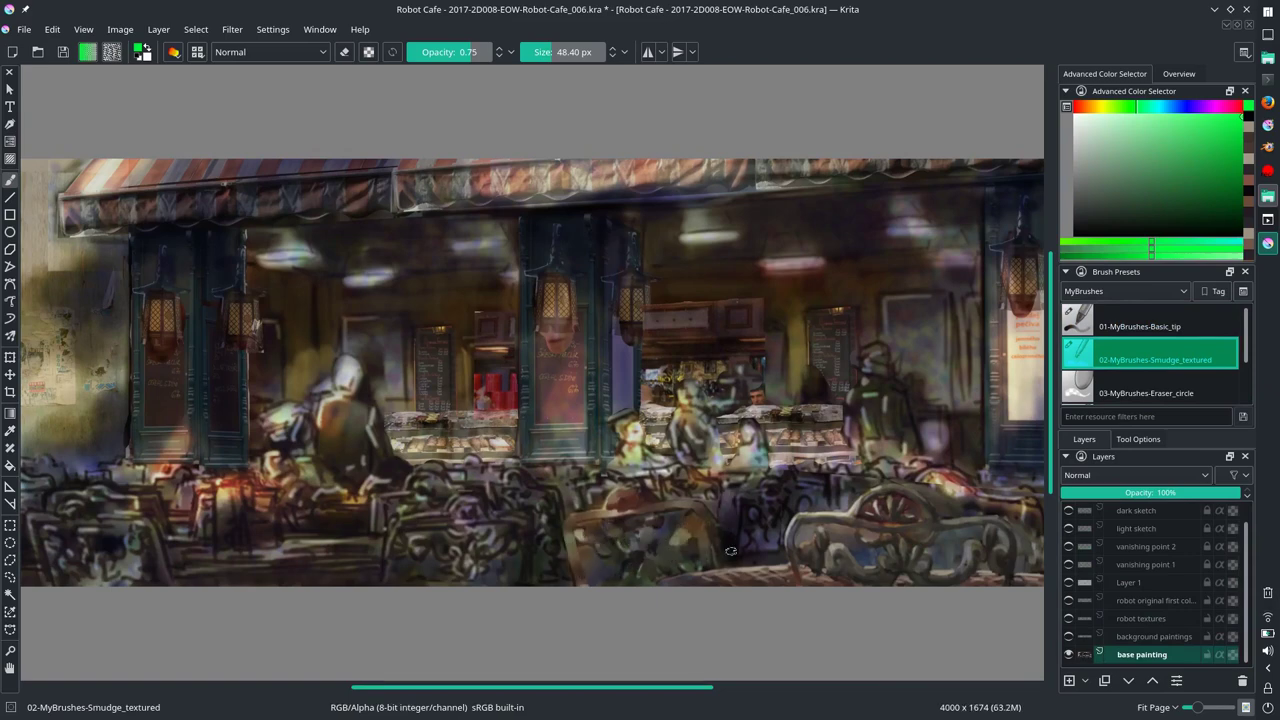
key("/")
left_click(1148, 174)
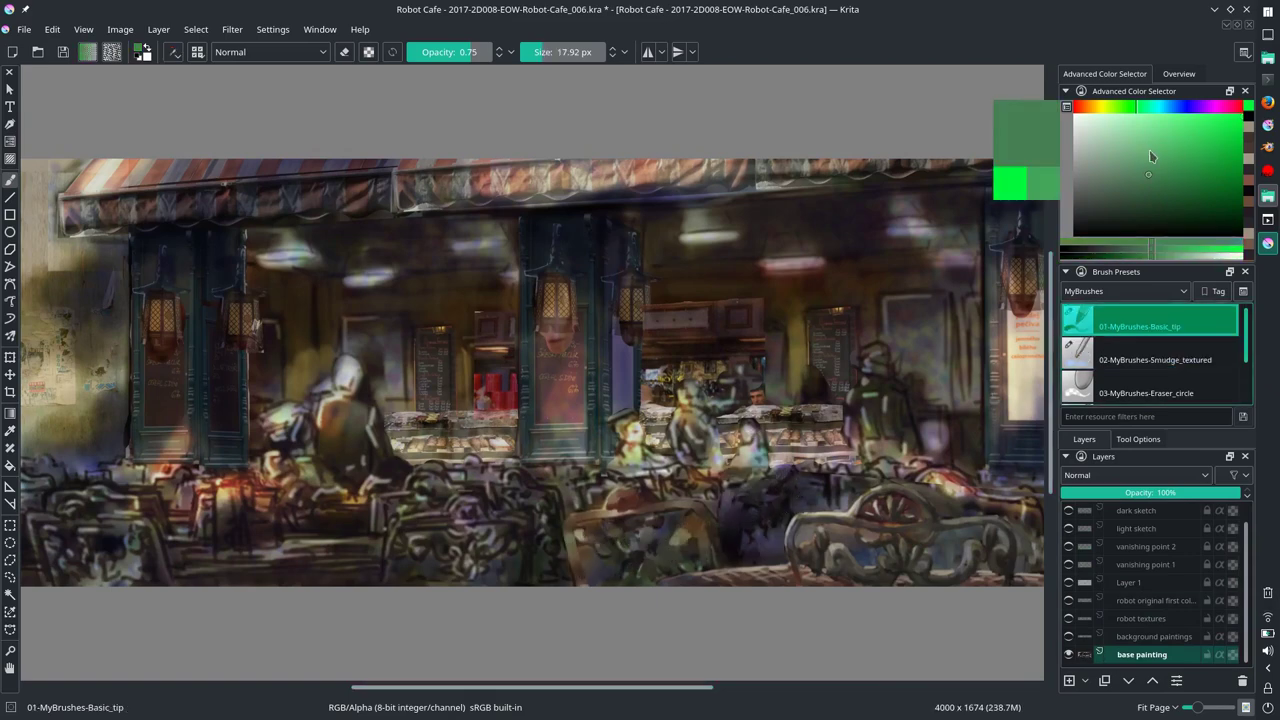
mouse_move(345, 368)
left_mouse_down()
mouse_move(345, 400)
mouse_move(300, 470)
left_mouse_up()
left_click_drag(630, 425, 640, 460)
left_click_drag(690, 395, 700, 450)
mouse_move(750, 428)
left_mouse_down()
mouse_move(755, 455)
mouse_move(750, 440)
mouse_move(670, 485)
mouse_move(710, 495)
left_mouse_up()
Step: Smudge the robots into the tables and the right lantern and sign, then darken around the right lantern
key("/")
mouse_move(840, 495)
left_mouse_down()
mouse_move(940, 466)
mouse_move(1030, 495)
left_mouse_up()
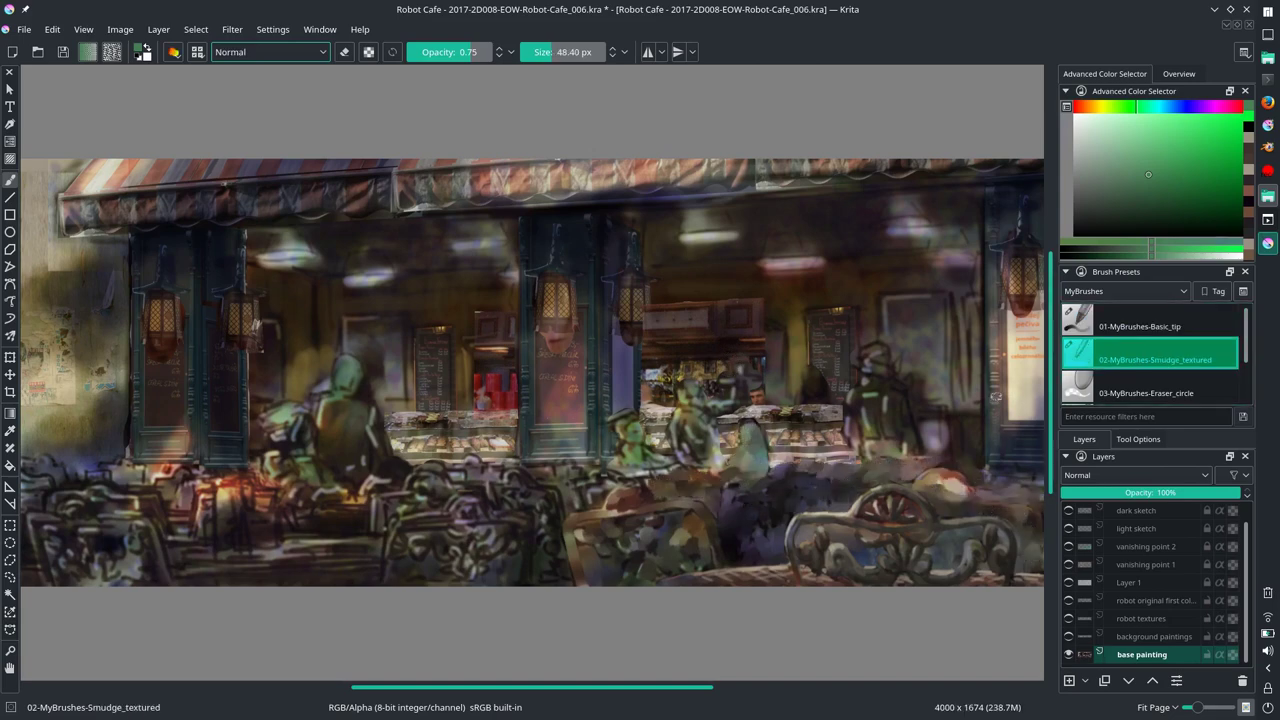
left_click_drag(998, 285, 1030, 270)
key("/")
left_click_drag(1025, 410, 1003, 302)
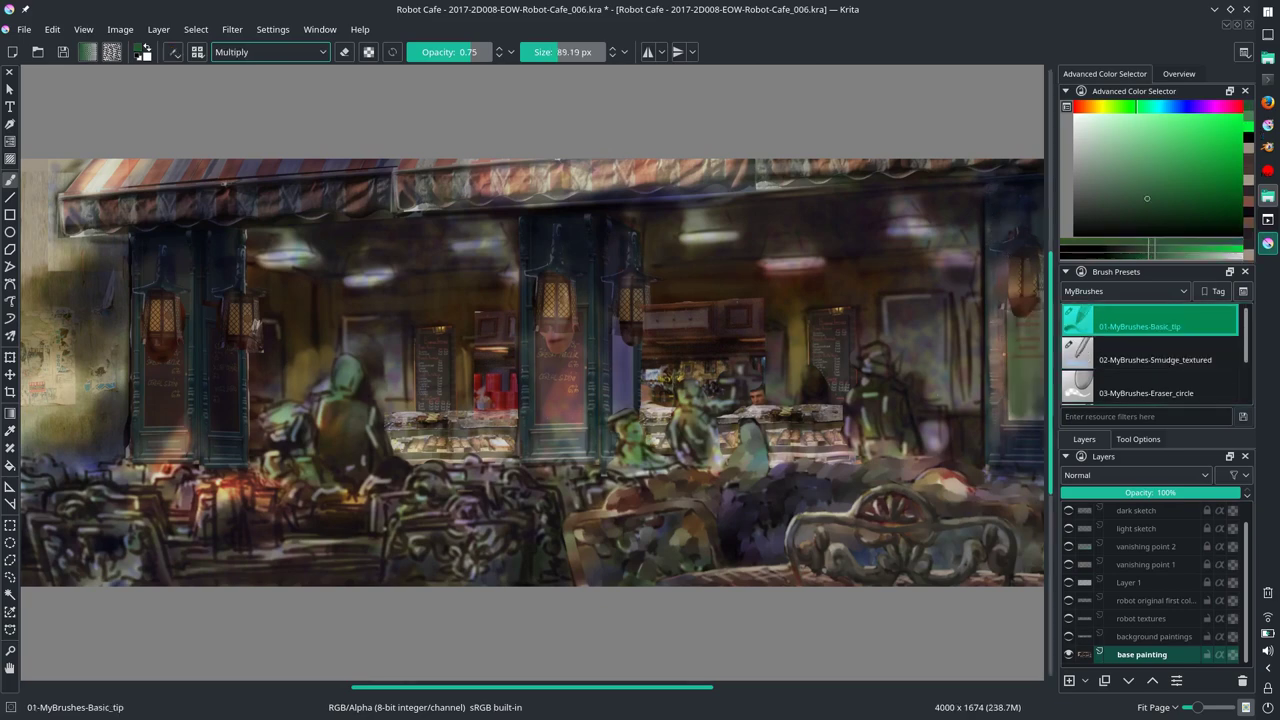
key("alt+shift+n")
left_click(230, 300, "ctrl")
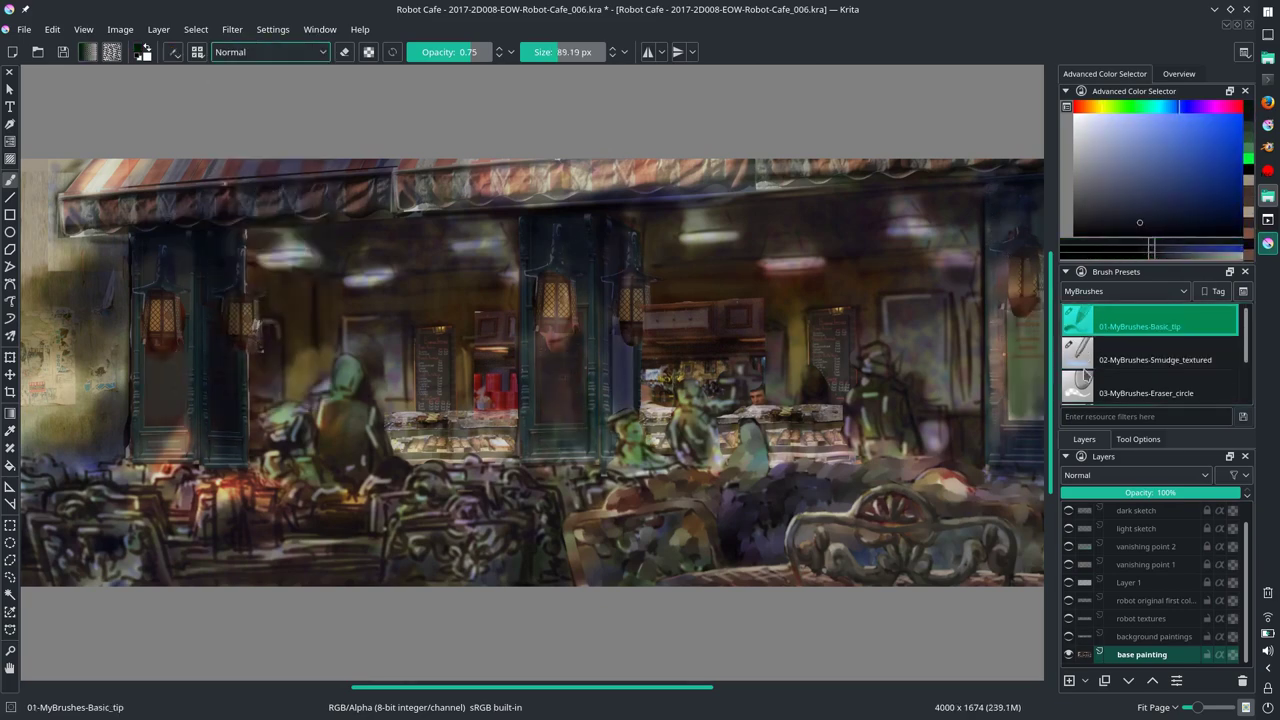
Step: Add warm orange Color Dodge glow near the counter, the right edge and the central window
left_click(1022, 285, "ctrl")
key("alt+shift+d")
mouse_move(545, 445)
left_mouse_down()
mouse_move(580, 410)
mouse_move(585, 420)
left_mouse_up()
left_click_drag(1030, 360, 1003, 465)
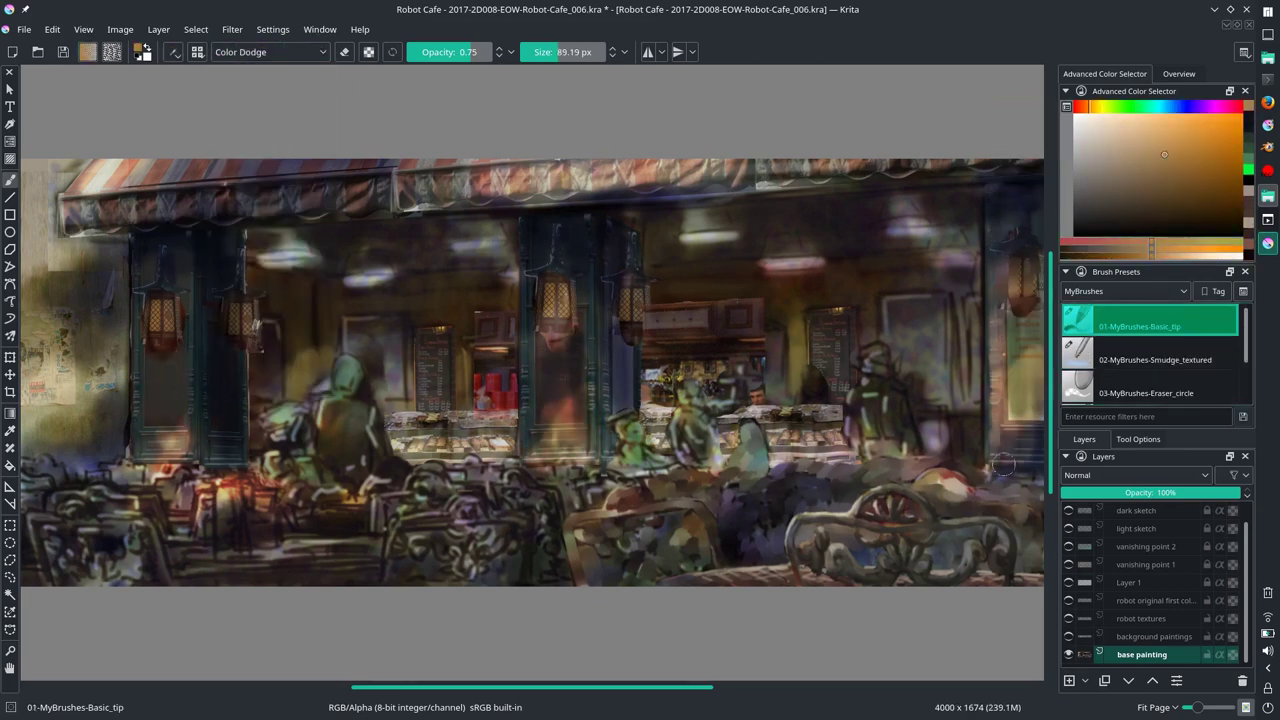
left_click_drag(565, 450, 575, 290)
Step: Save, export a JPG copy named 2017-robot-cafe, then smudge the lower painting with the textured brush
key("alt+shift+n")
left_click(24, 29)
left_click(39, 105)
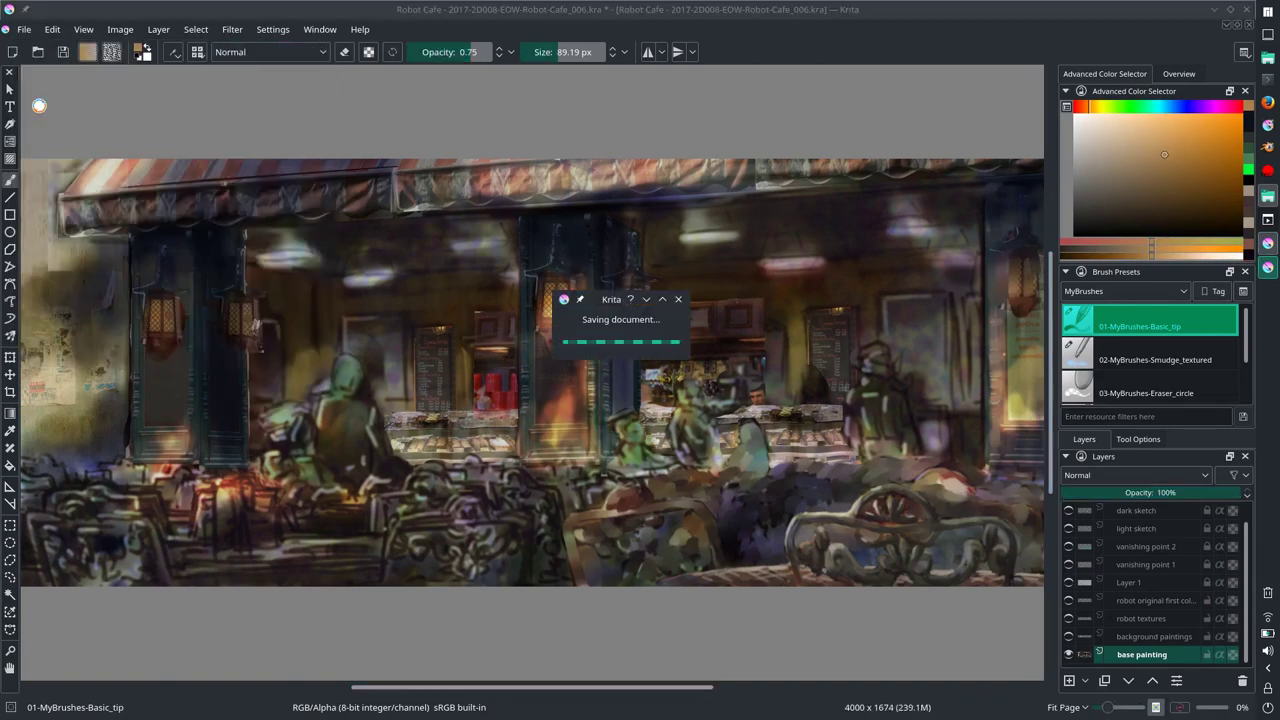
left_click(24, 29)
left_click(40, 160)
left_click(760, 428)
left_click(650, 446)
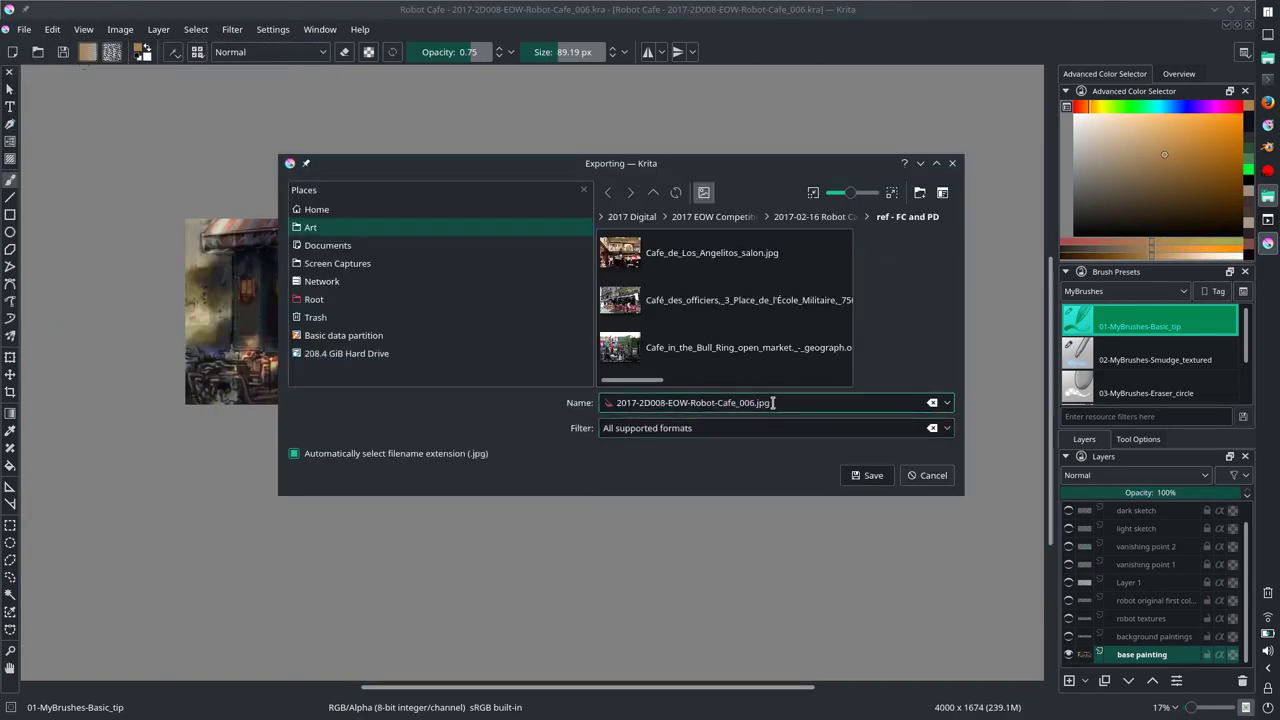
type("2017-robot-cafe")
key("Return")
key("2")
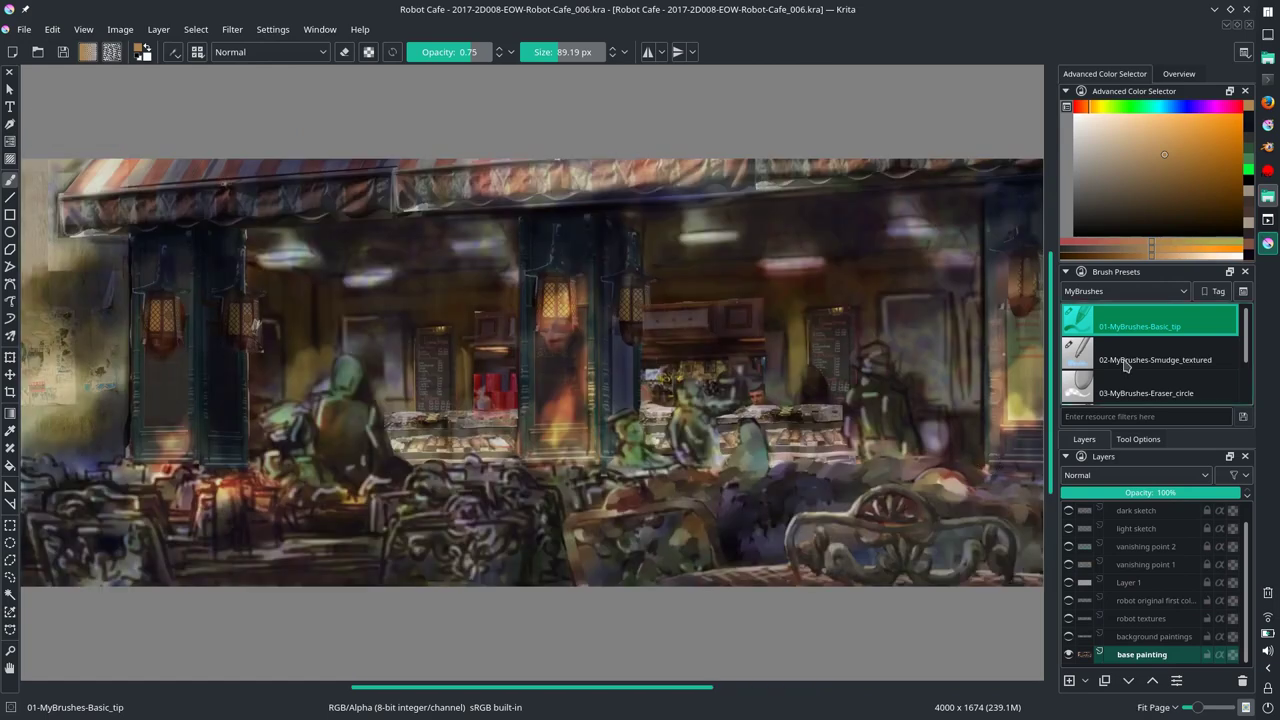
left_click(1125, 366)
mouse_move(606, 511)
left_mouse_down()
mouse_move(518, 563)
mouse_move(420, 512)
mouse_move(540, 495)
mouse_move(562, 555)
mouse_move(570, 491)
left_mouse_up()
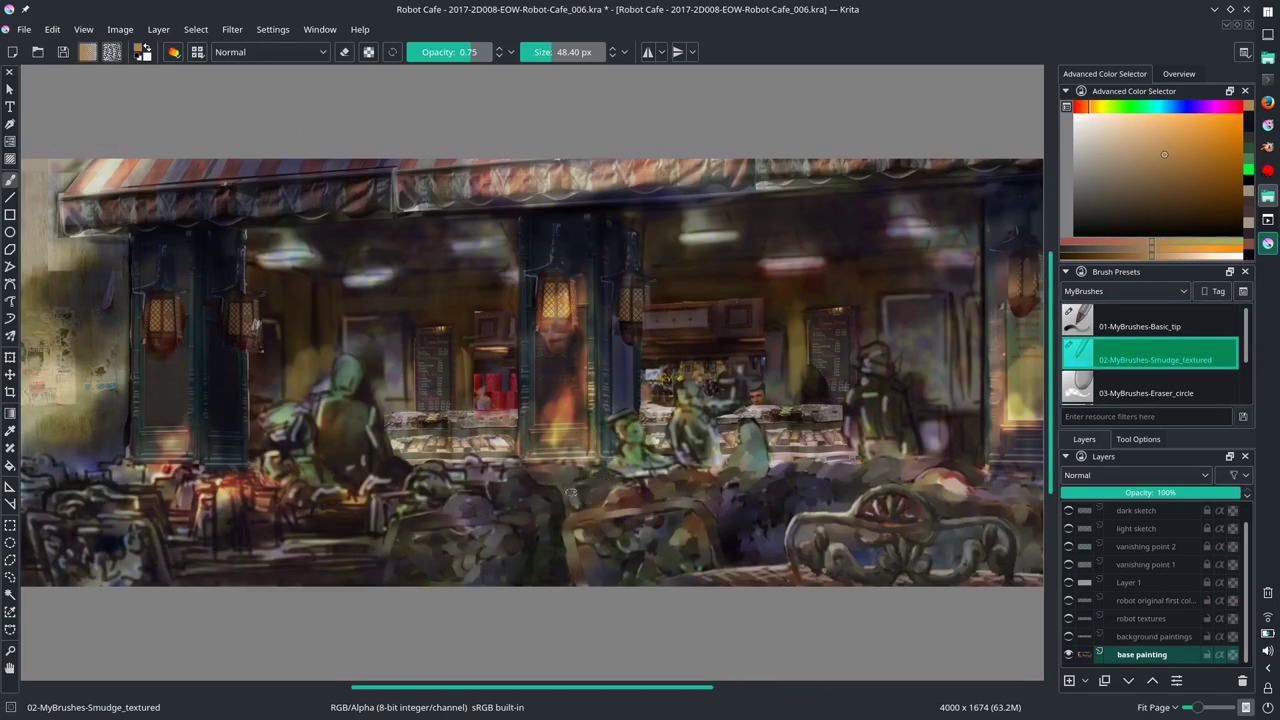
Step: Smudge the right-edge lantern and lit area into a lampshade shape and save
scroll(570, 491, "down", 2)
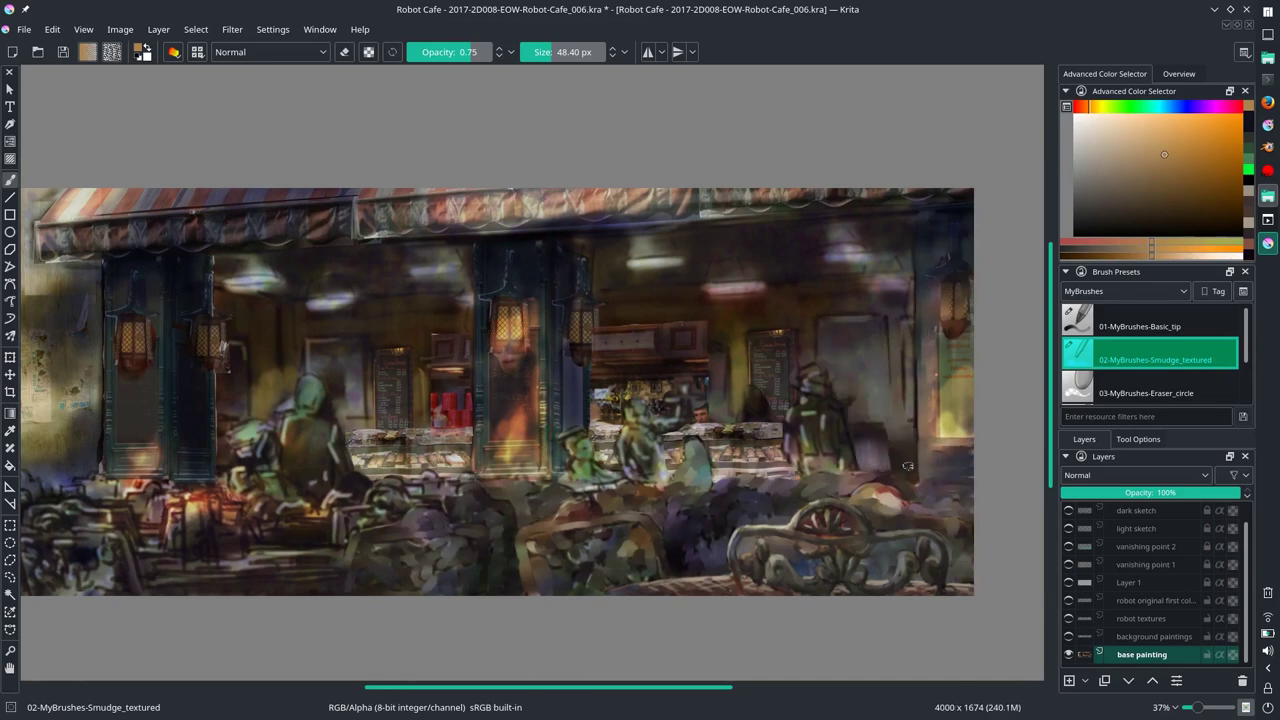
left_click_drag(907, 465, 915, 330)
left_click_drag(945, 260, 945, 440)
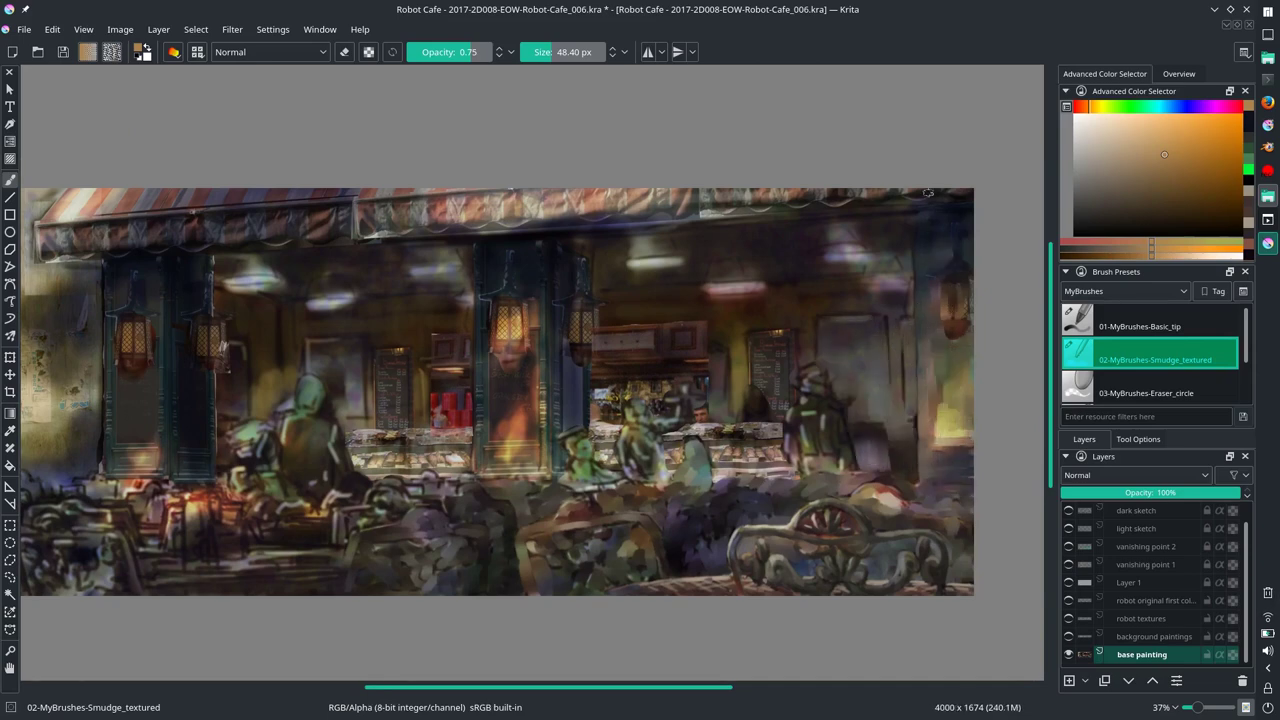
left_click_drag(875, 250, 820, 256)
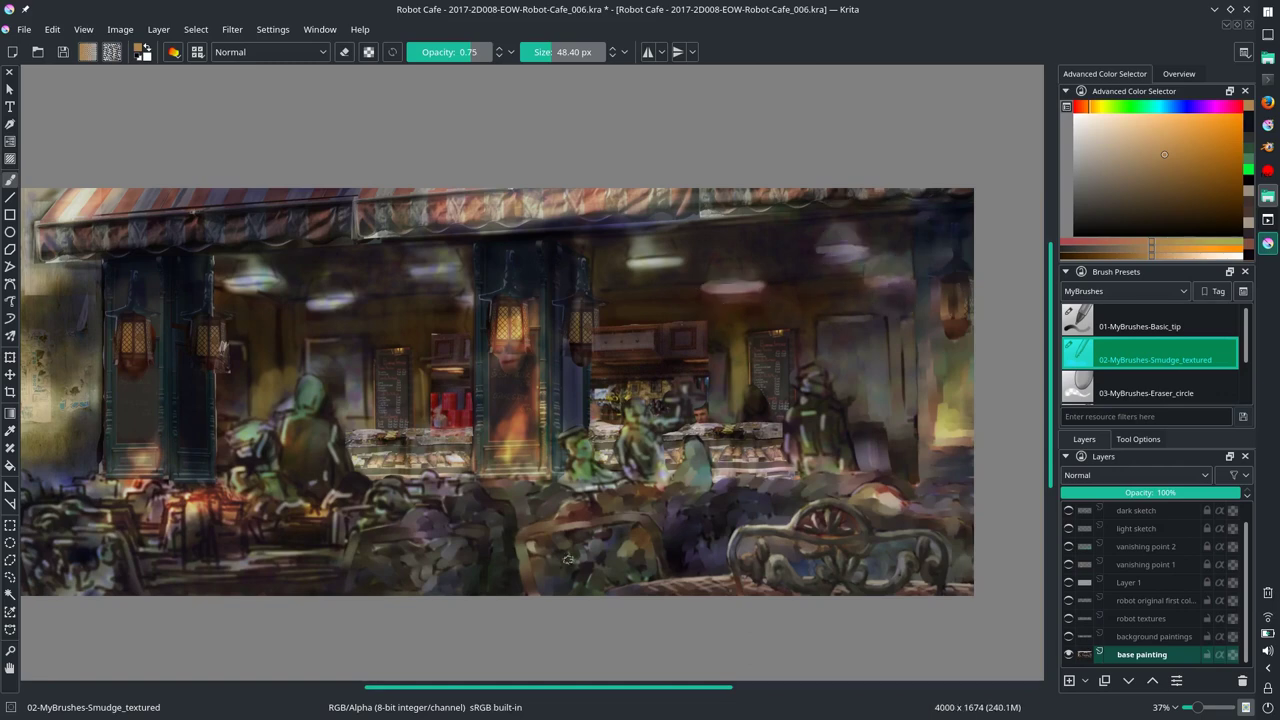
key("slash")
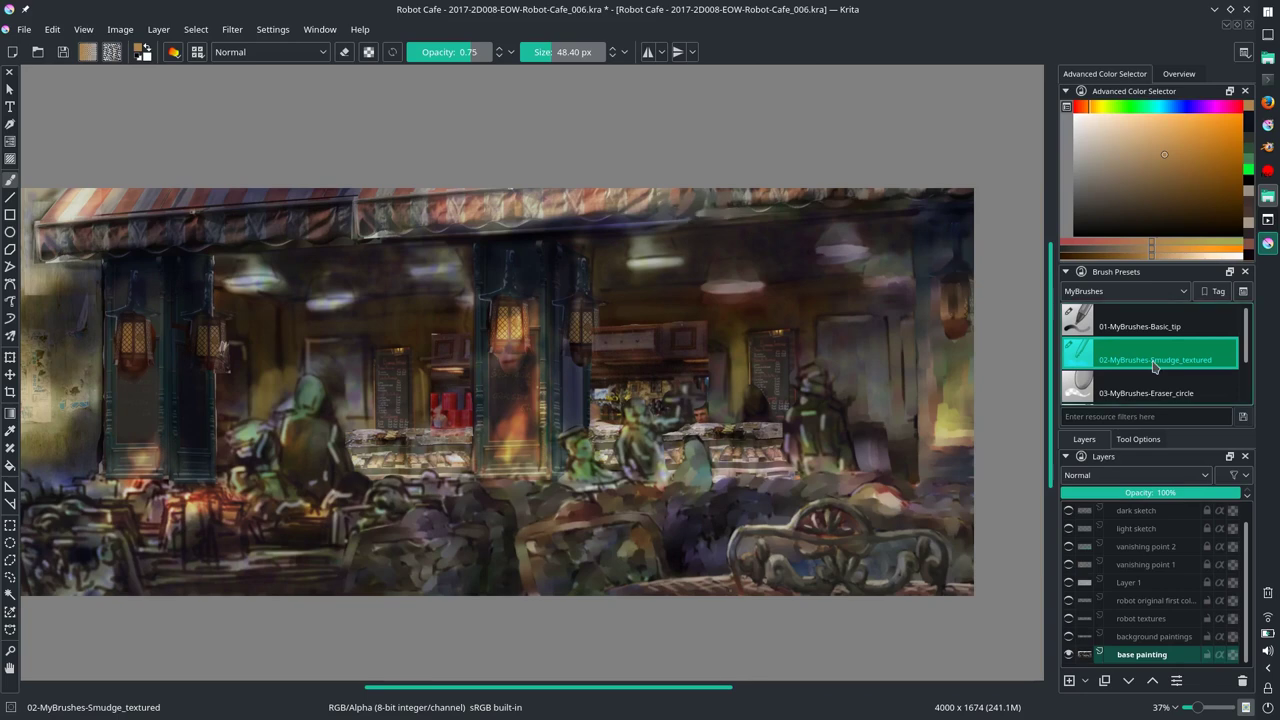
key("slash")
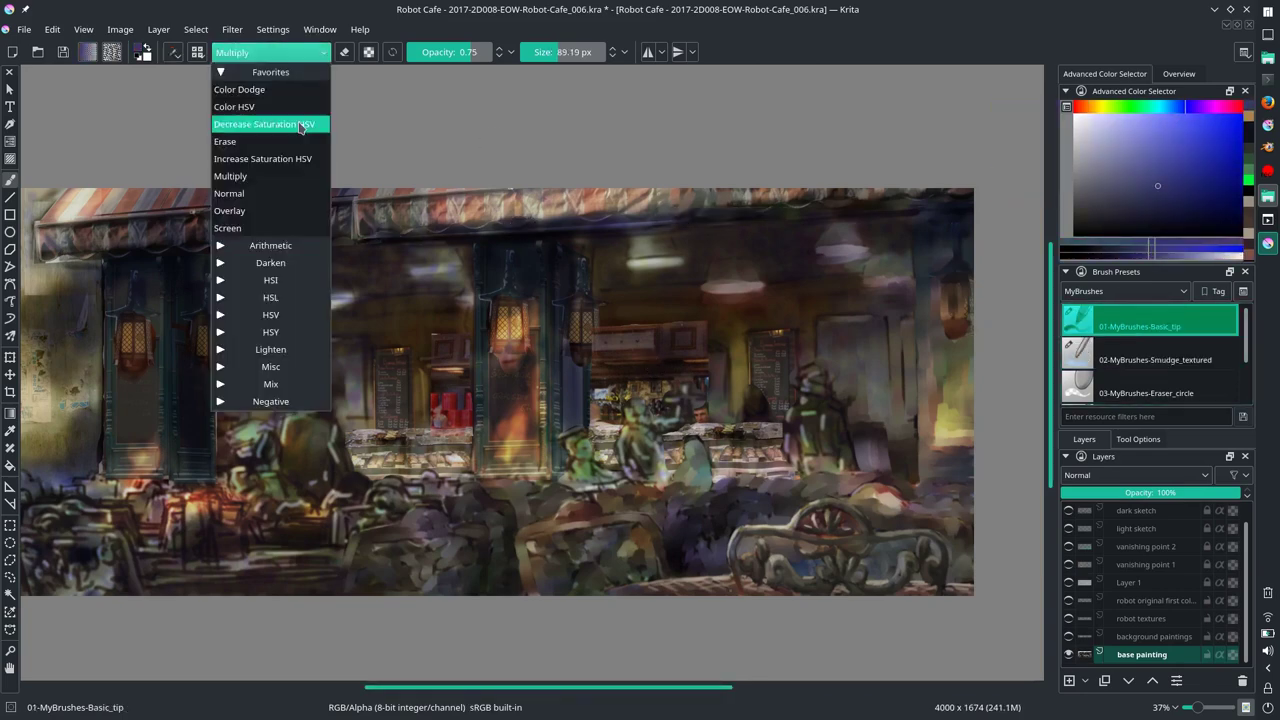
key("ctrl+s")
Step: Softly smudge the ceiling lamp with a smaller brush, save, and smudge the foreground tables
left_click_drag(739, 276, 677, 241)
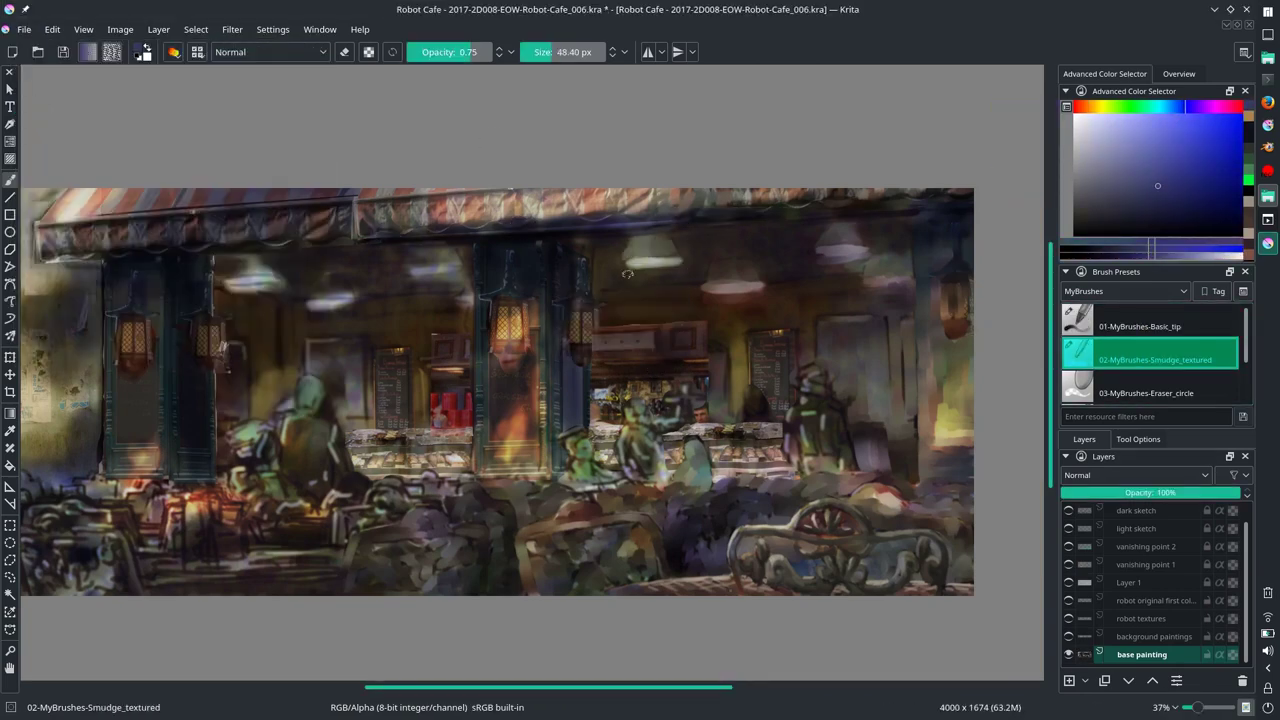
key("slash")
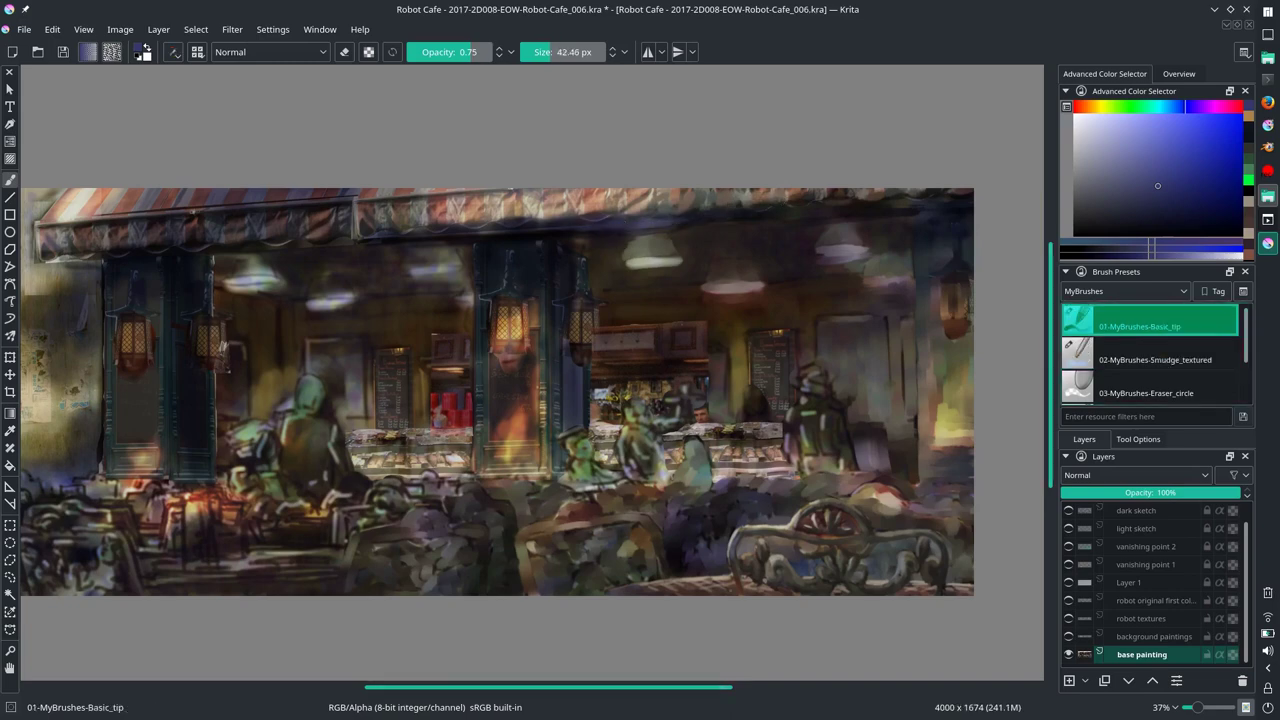
key("slash")
key("ctrl+s")
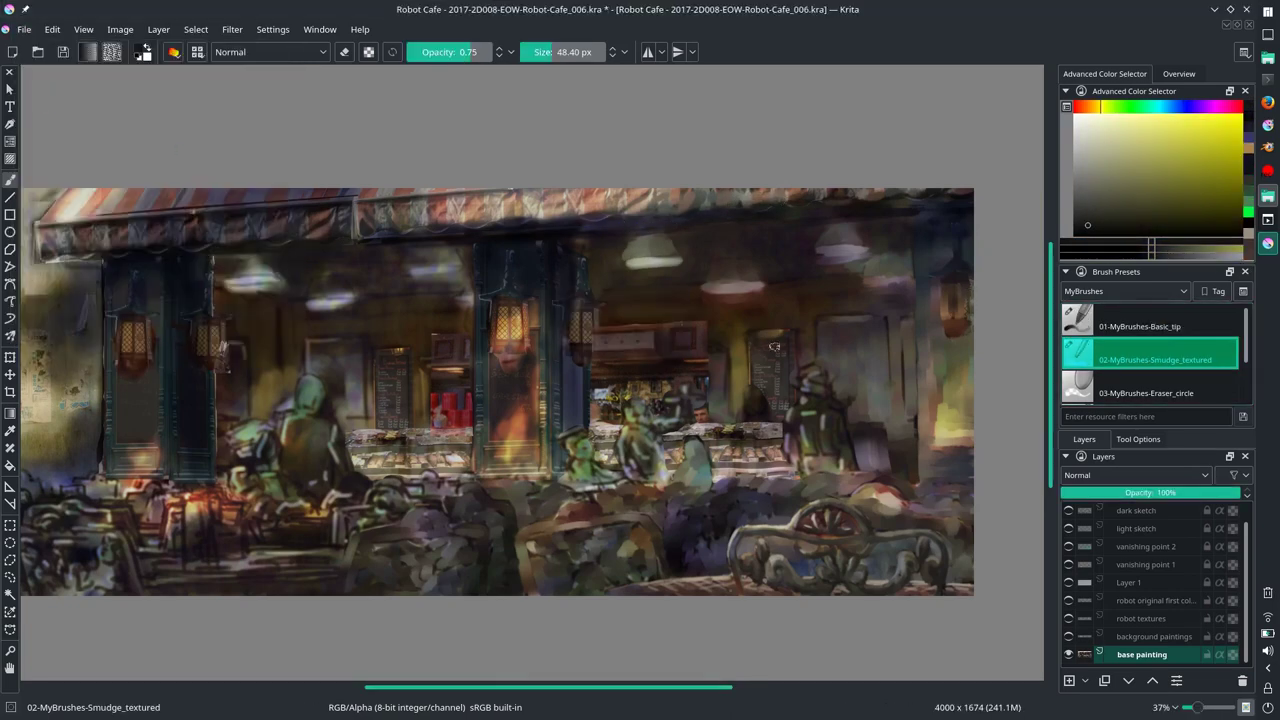
key("bracketleft")
key("bracketleft")
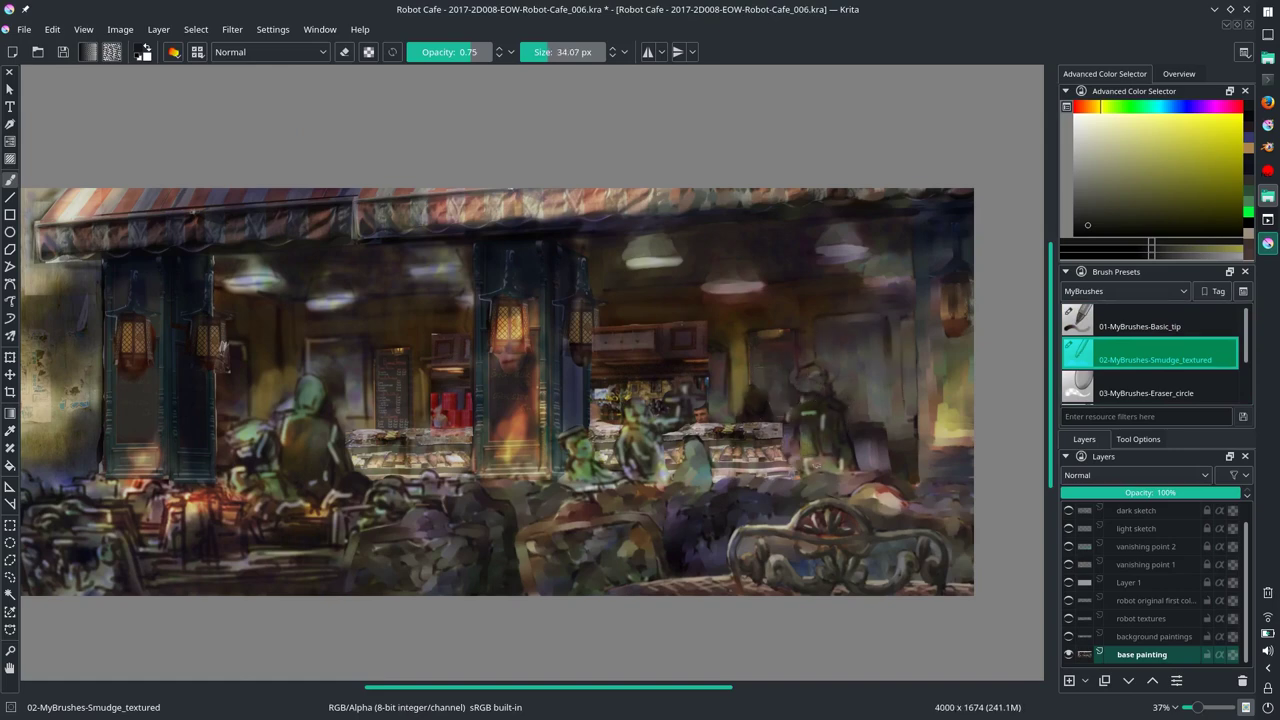
key("bracketleft")
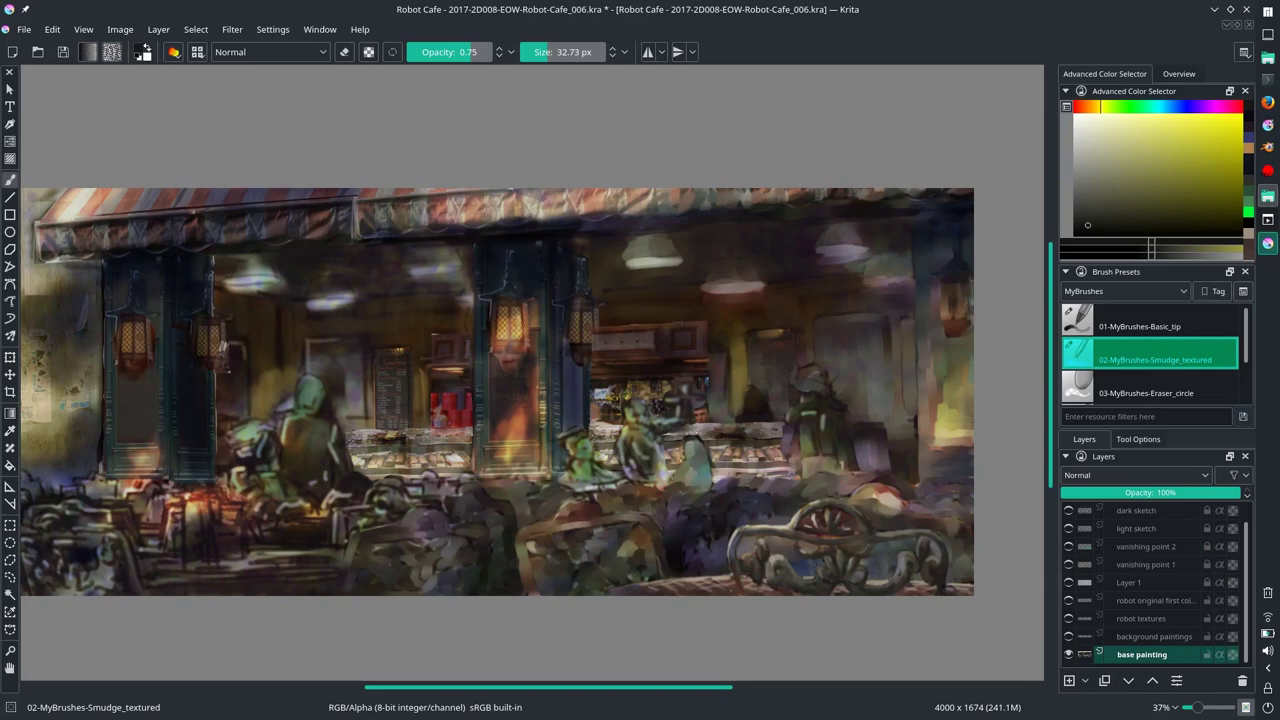
key("ctrl+s")
left_click_drag(592, 472, 618, 470)
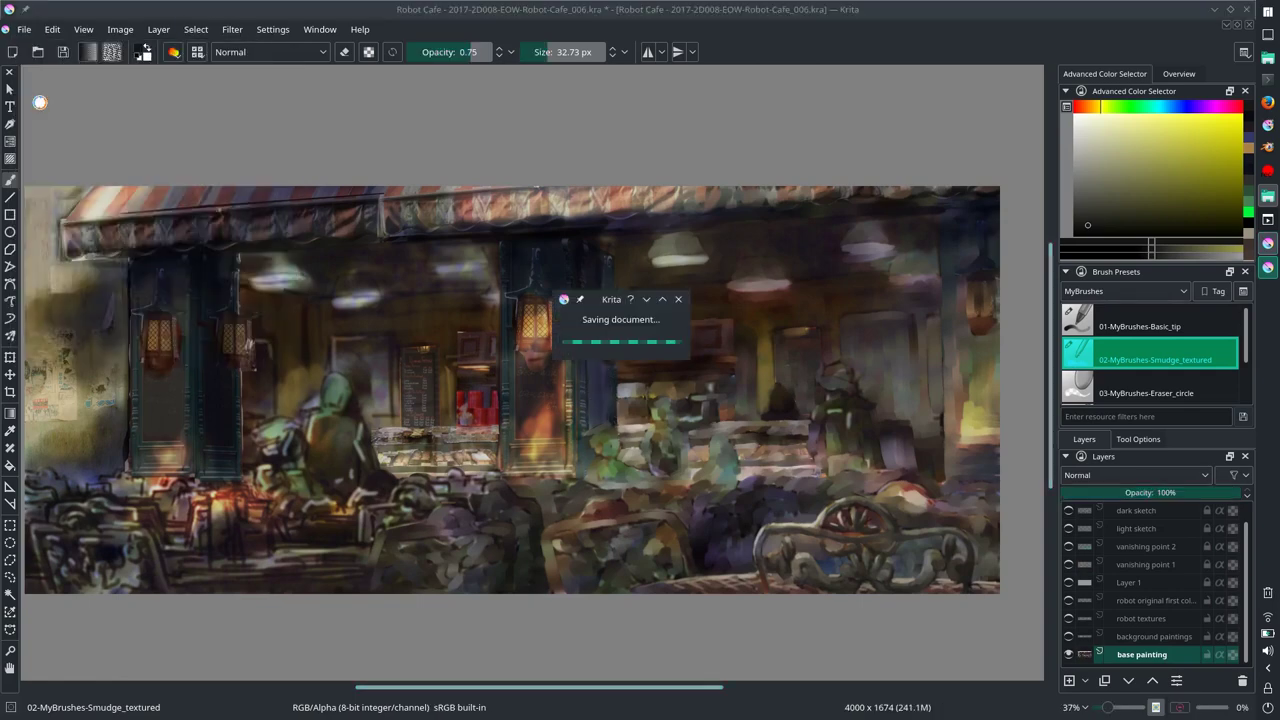
scroll(605, 280, "down", 3)
scroll(605, 280, "down", 3)
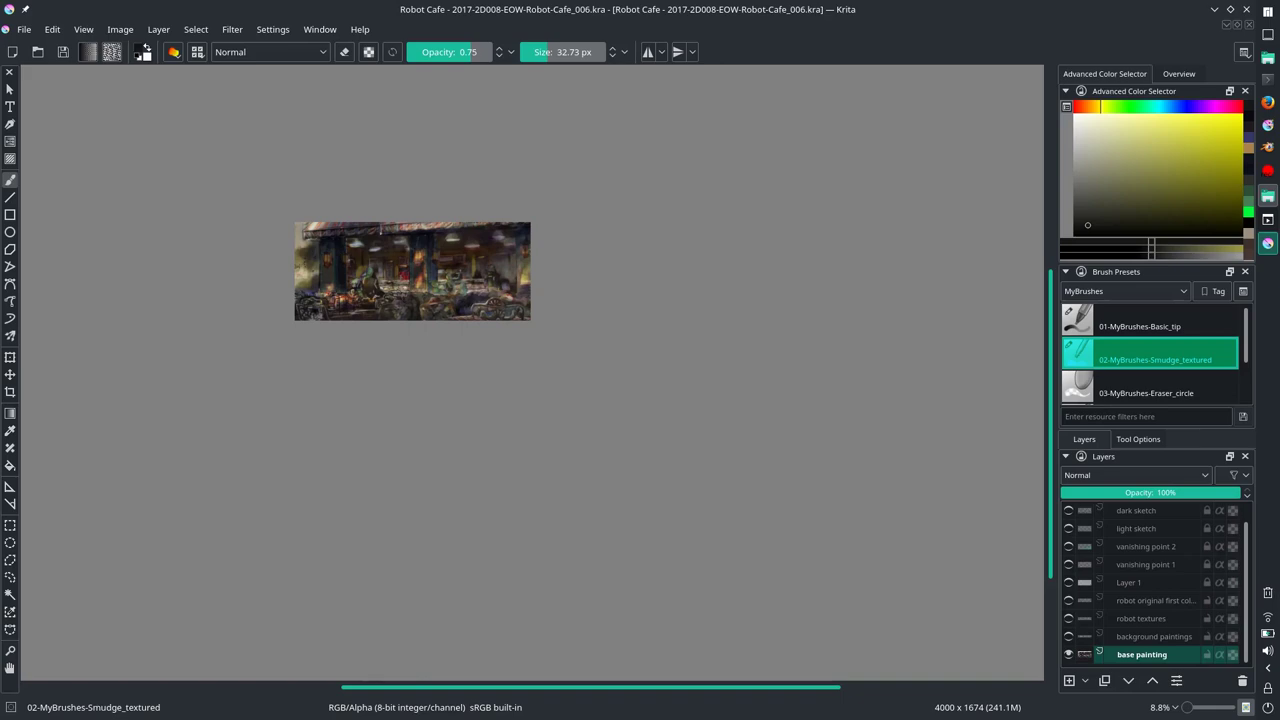
key("2")
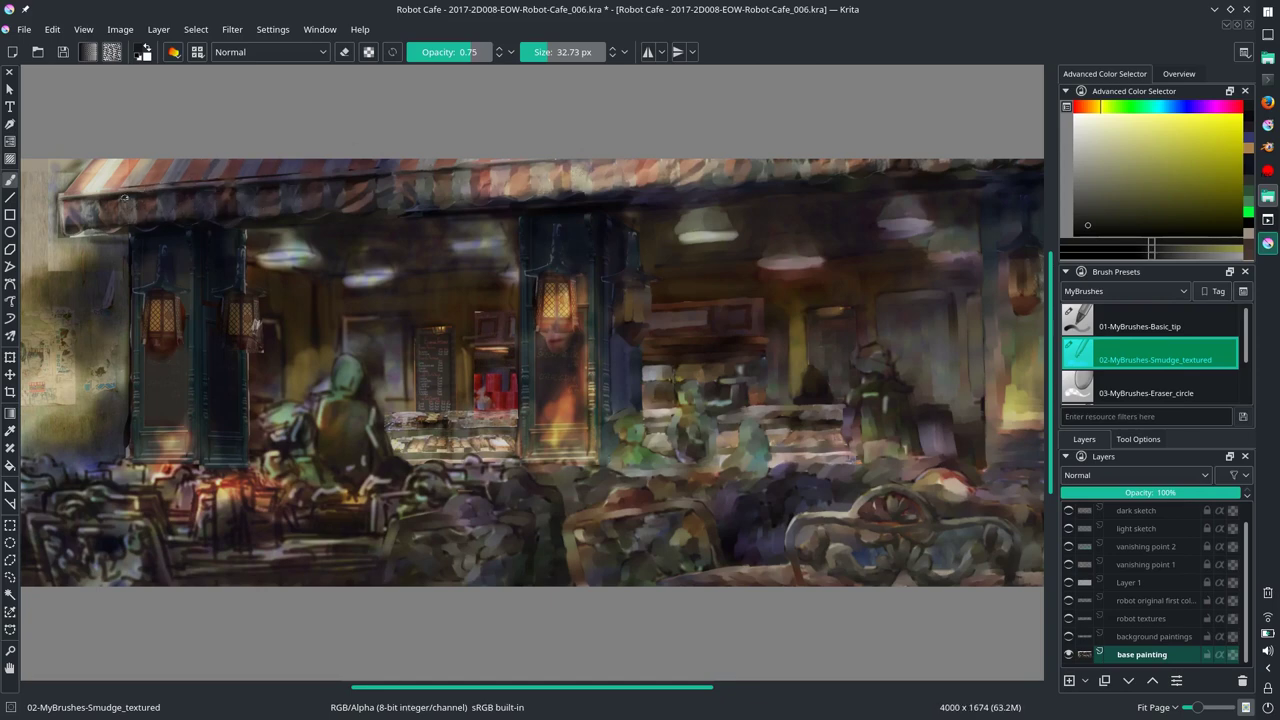
Step: Smudge along the striped awning and soften the painting's left edge with a larger brush, then save
left_click_drag(124, 198, 104, 196)
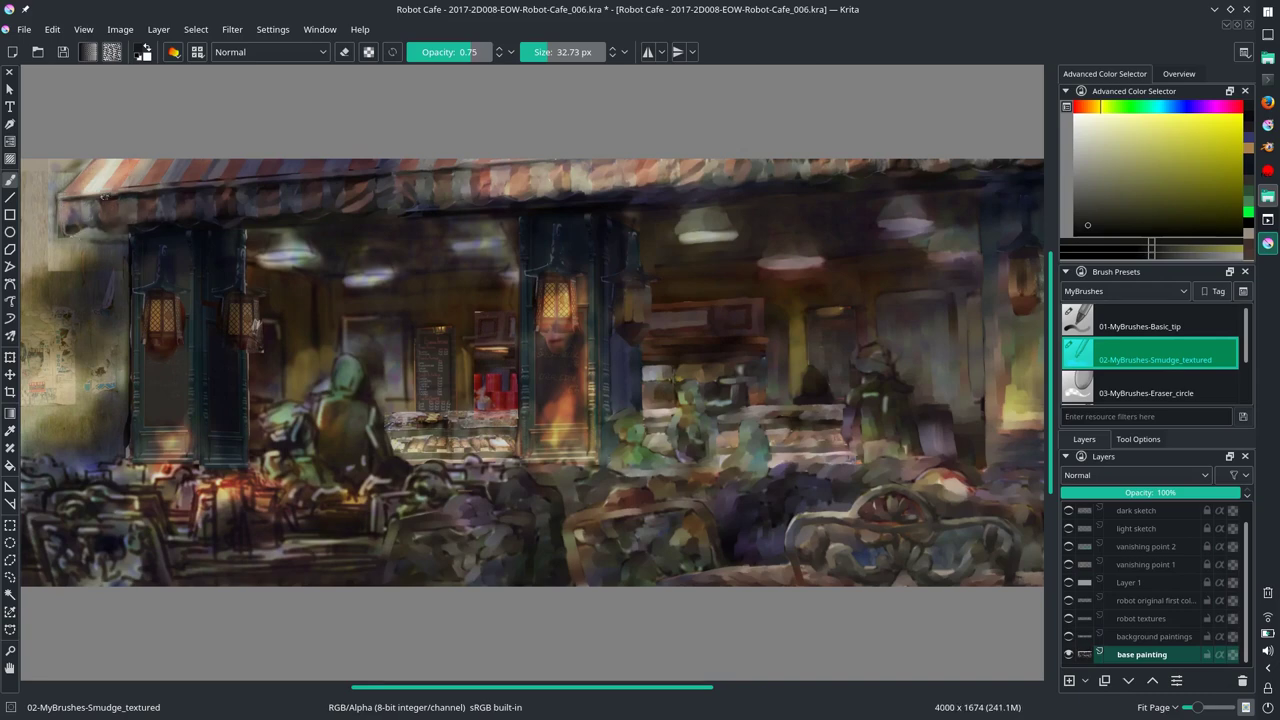
key("bracketright")
scroll(157, 294, "down", 1)
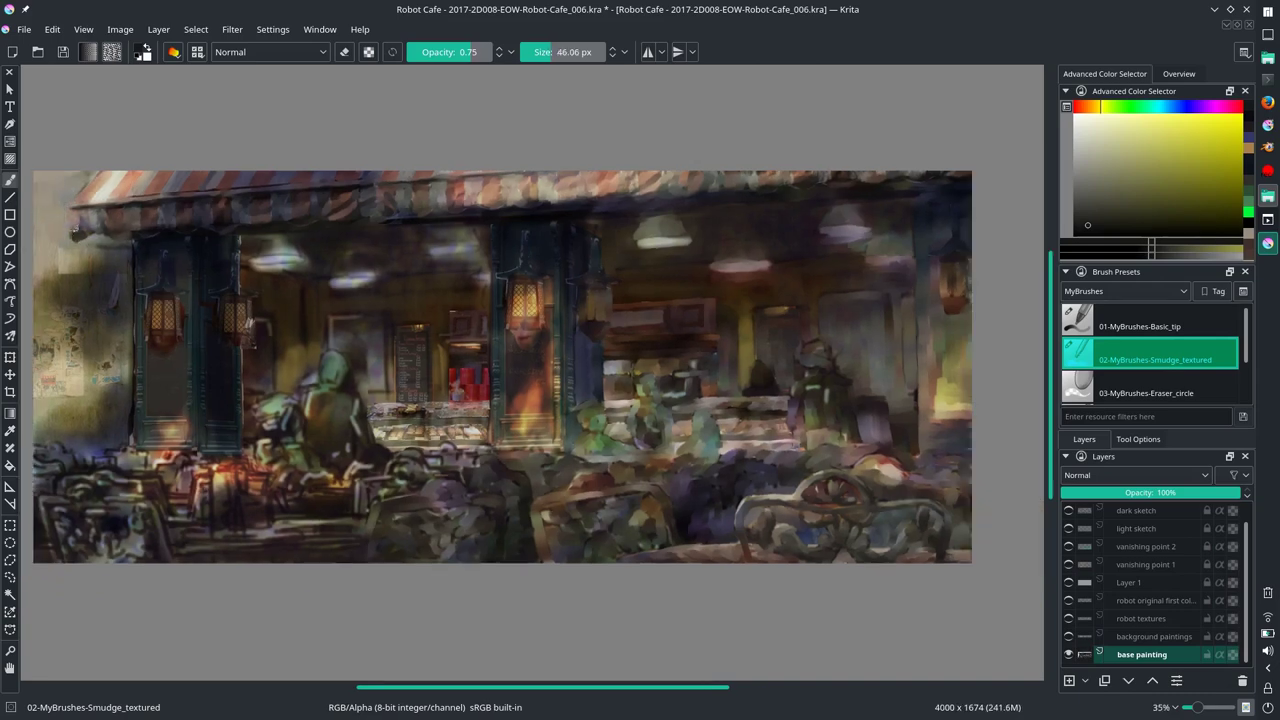
key("bracketright")
mouse_move(54, 346)
left_mouse_down()
mouse_move(74, 315)
mouse_move(46, 346)
mouse_move(68, 373)
left_mouse_up()
key("bracketleft")
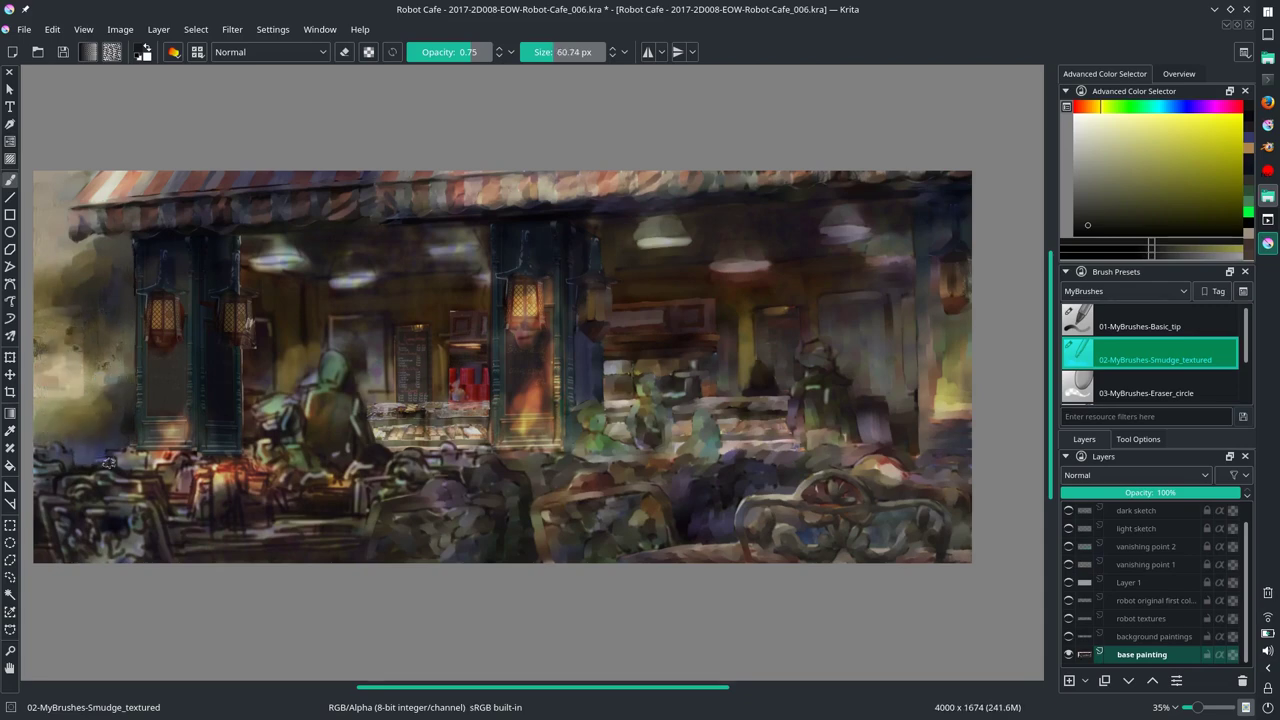
key("ctrl+s")
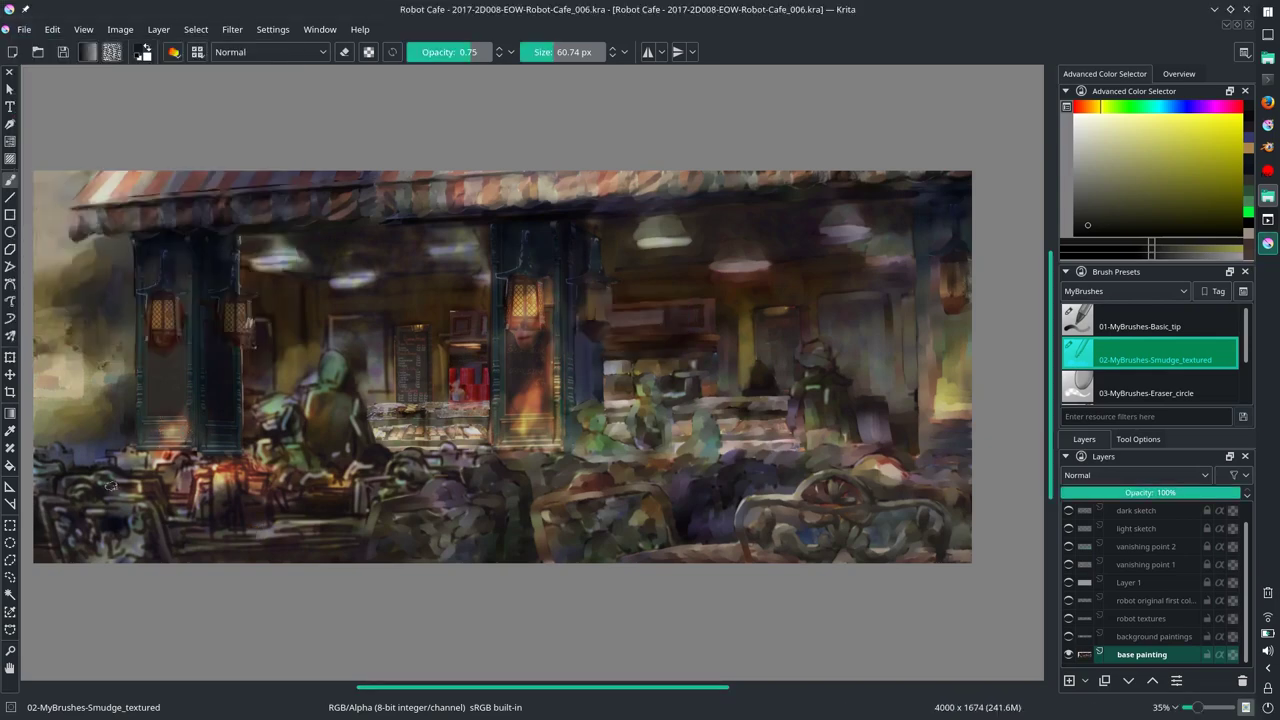
Step: With a ~36 px brush, smudge the lower-left foreground, bottom edge and bottom-centre chairs
left_click_drag(115, 458, 101, 478)
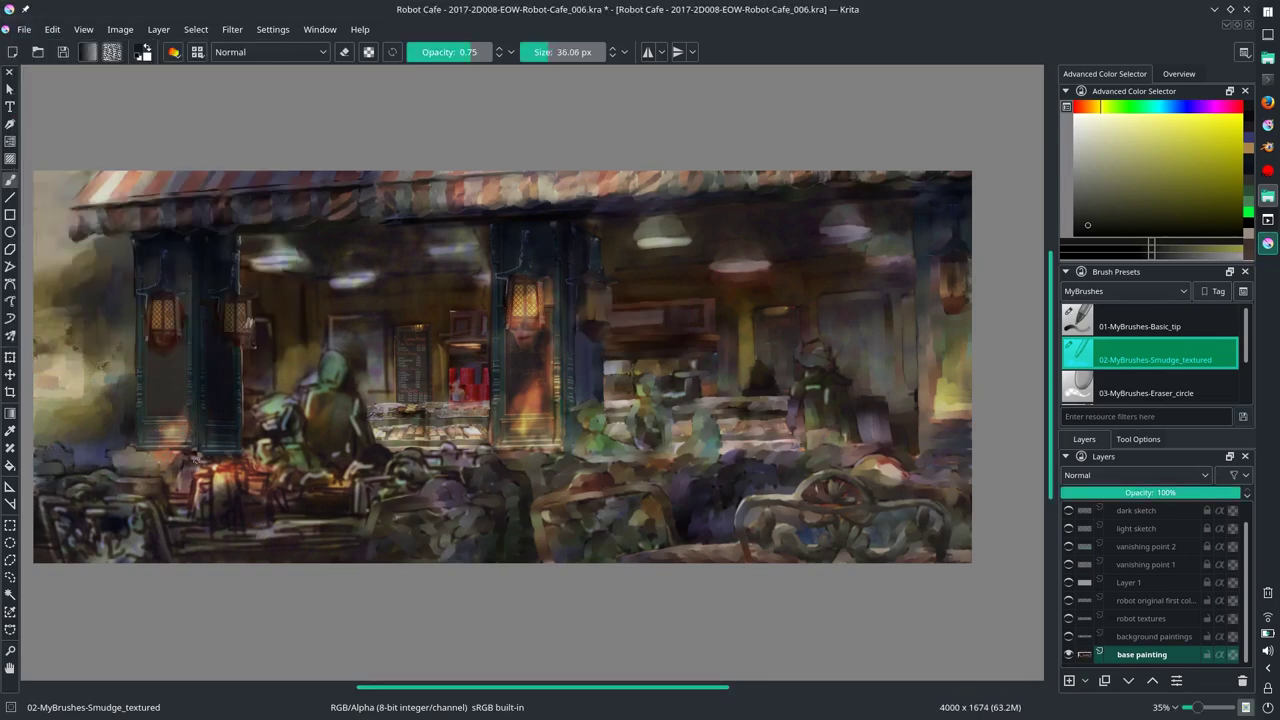
mouse_move(41, 496)
left_mouse_down()
mouse_move(66, 523)
mouse_move(135, 518)
mouse_move(100, 549)
left_mouse_up()
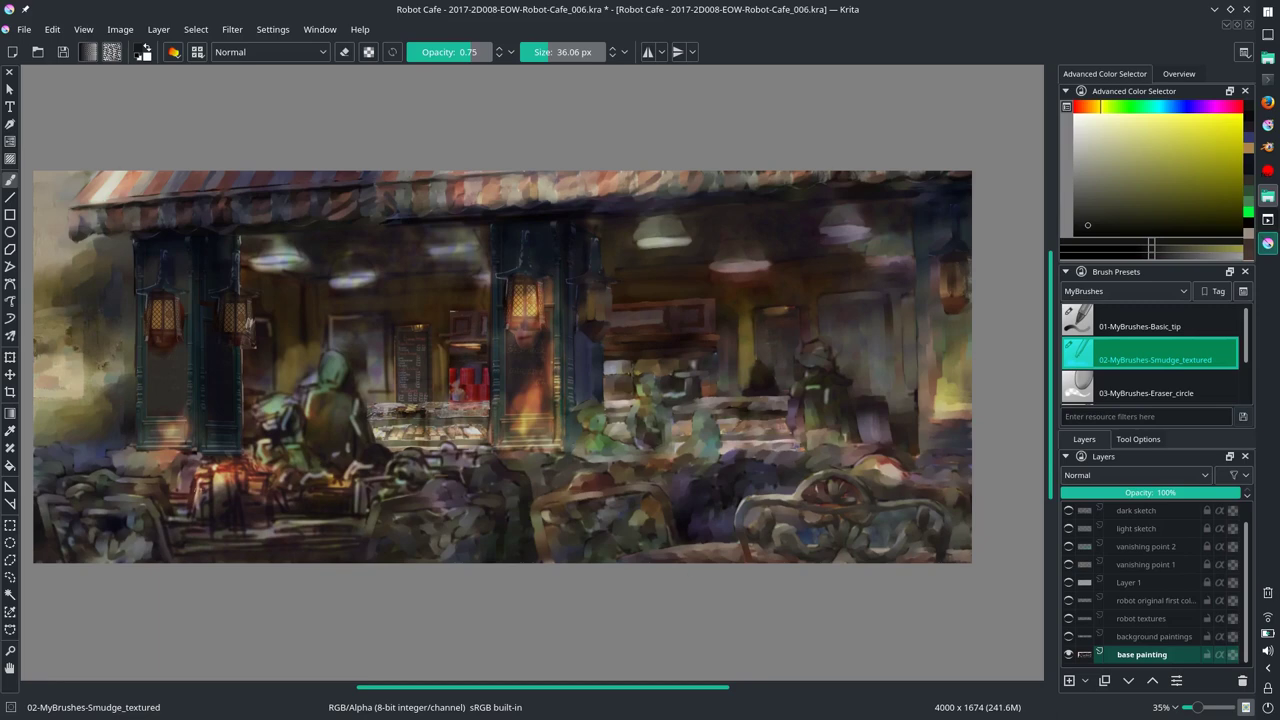
mouse_move(180, 502)
left_mouse_down()
mouse_move(217, 526)
mouse_move(352, 520)
left_mouse_up()
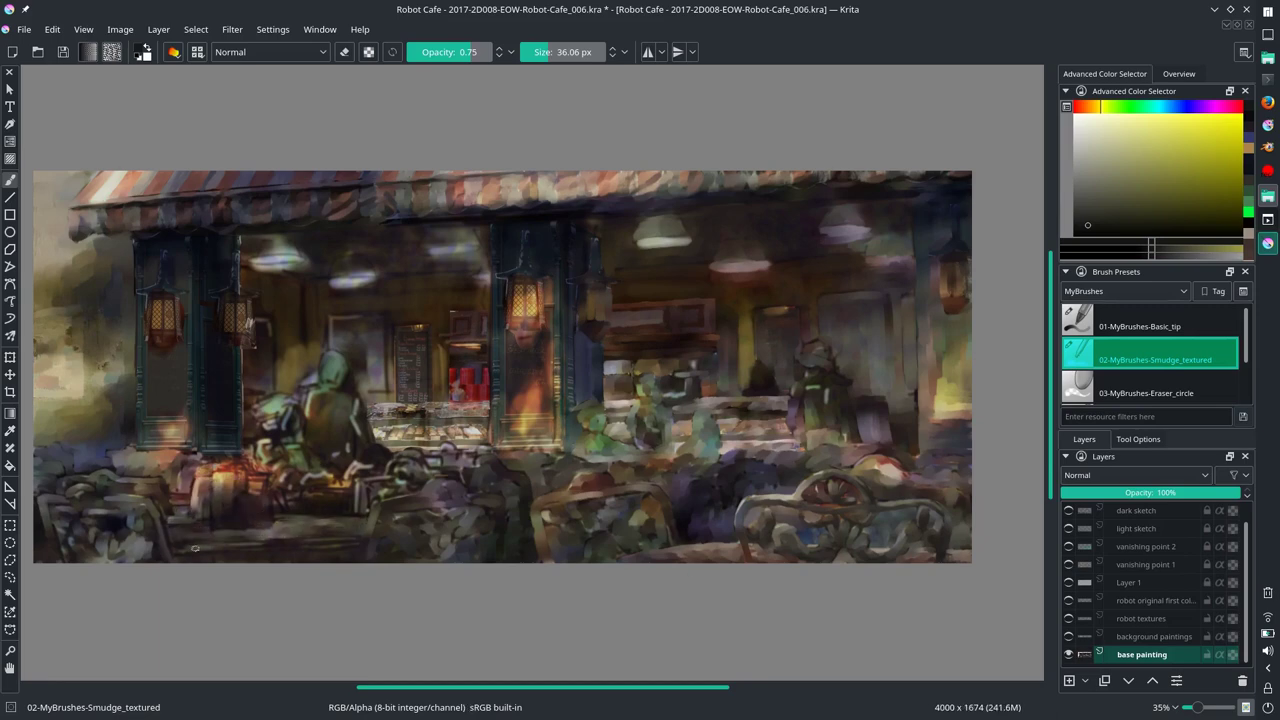
left_click_drag(174, 550, 294, 544)
left_click_drag(417, 502, 144, 518)
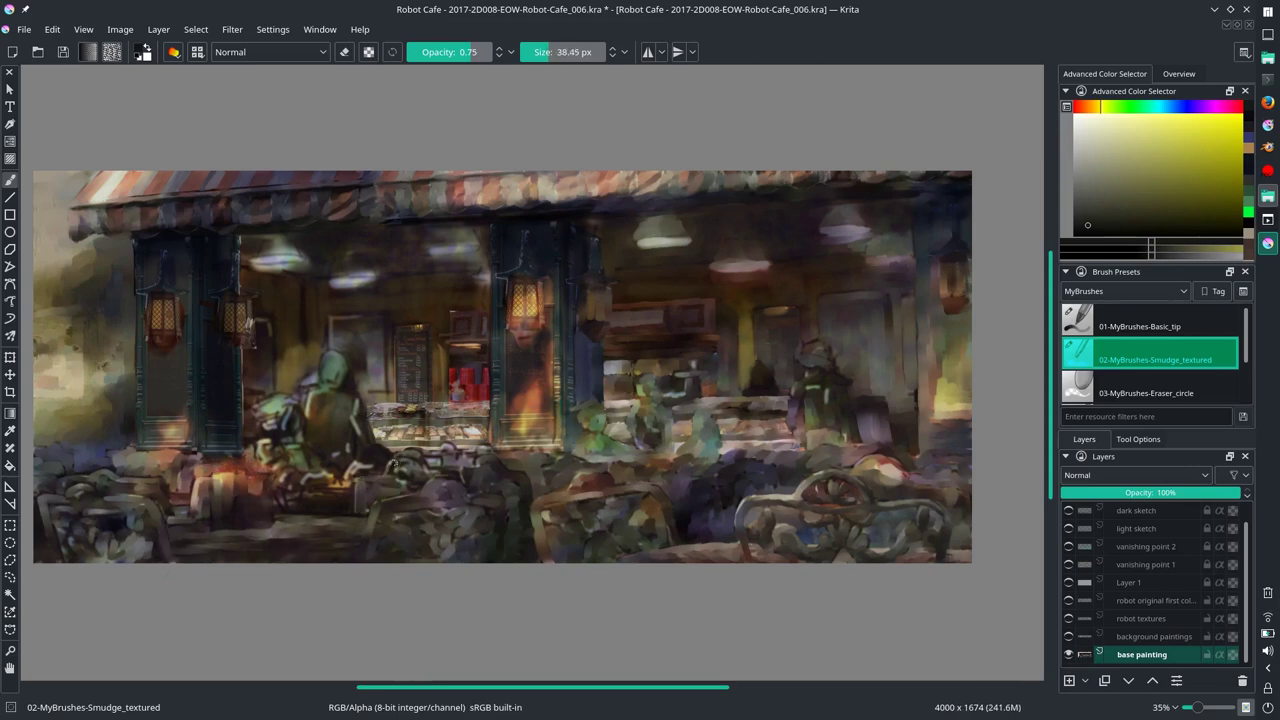
left_click_drag(368, 489, 416, 454)
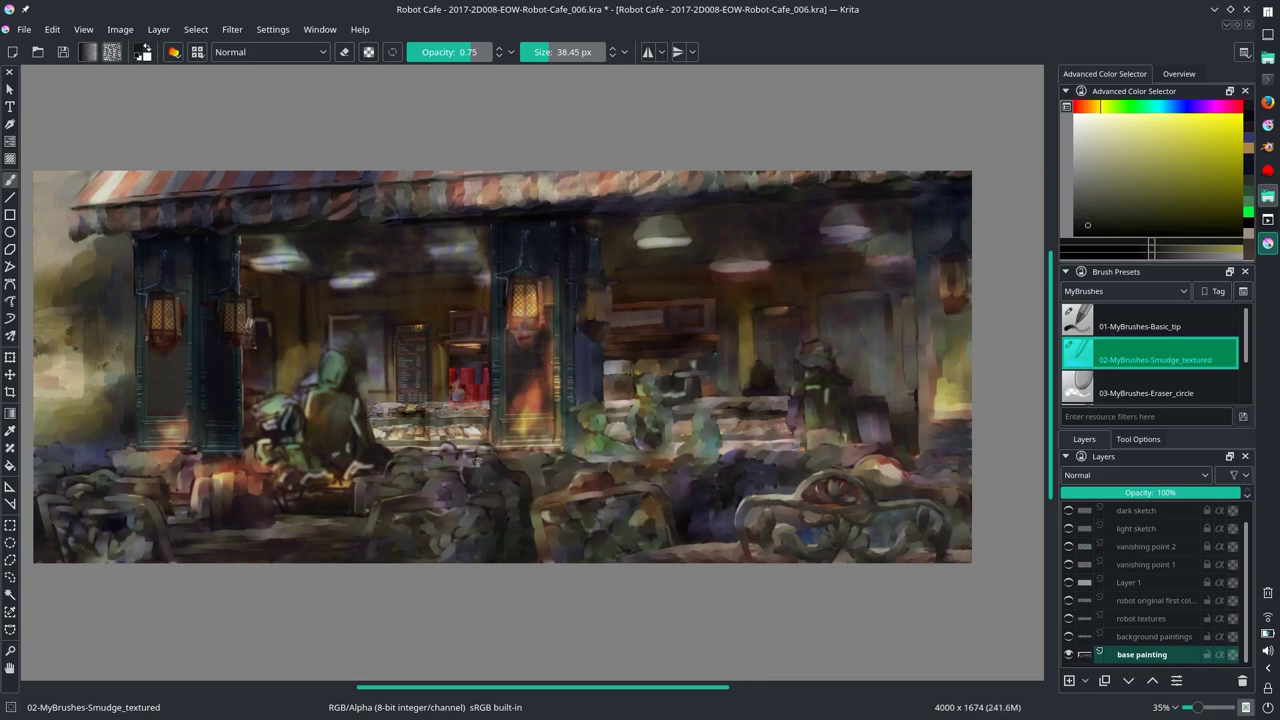
left_click_drag(518, 484, 553, 460)
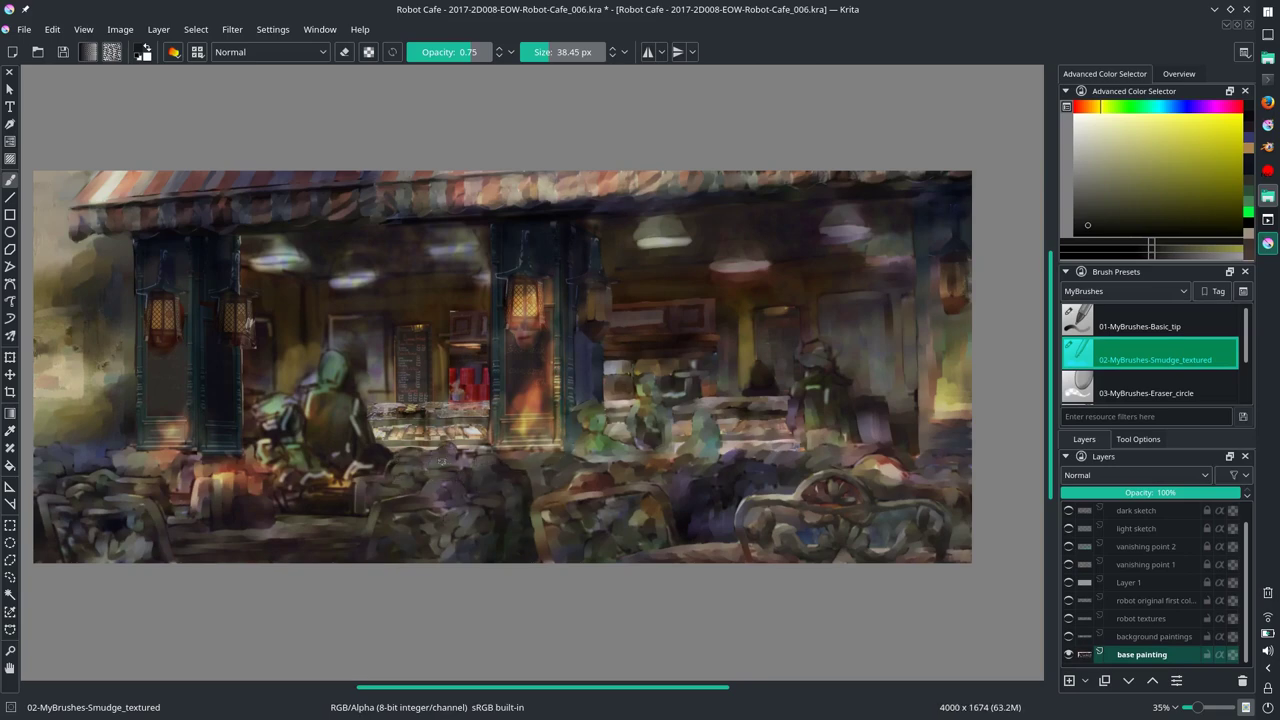
left_click_drag(451, 453, 466, 469)
Step: Save, fit the painting to the view, and smudge a small lower-left area with a slightly larger brush
key("ctrl+s")
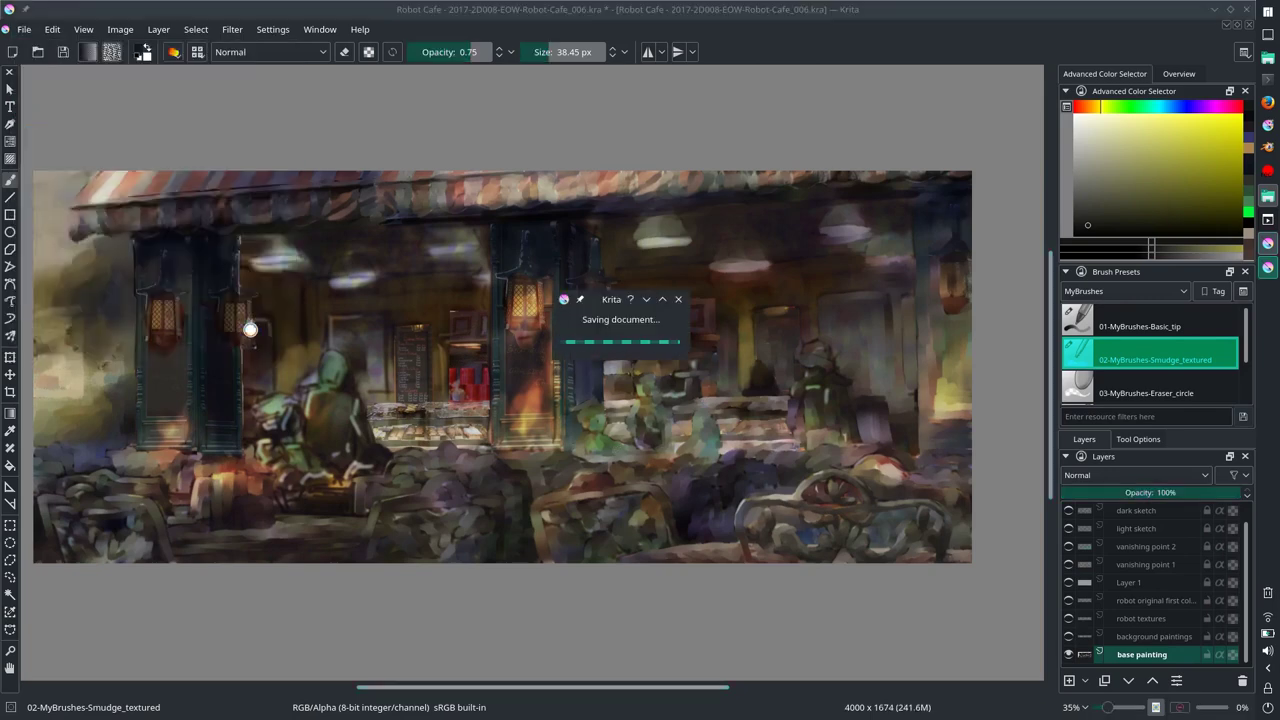
scroll(250, 331, "down", 3)
scroll(249, 330, "down", 2)
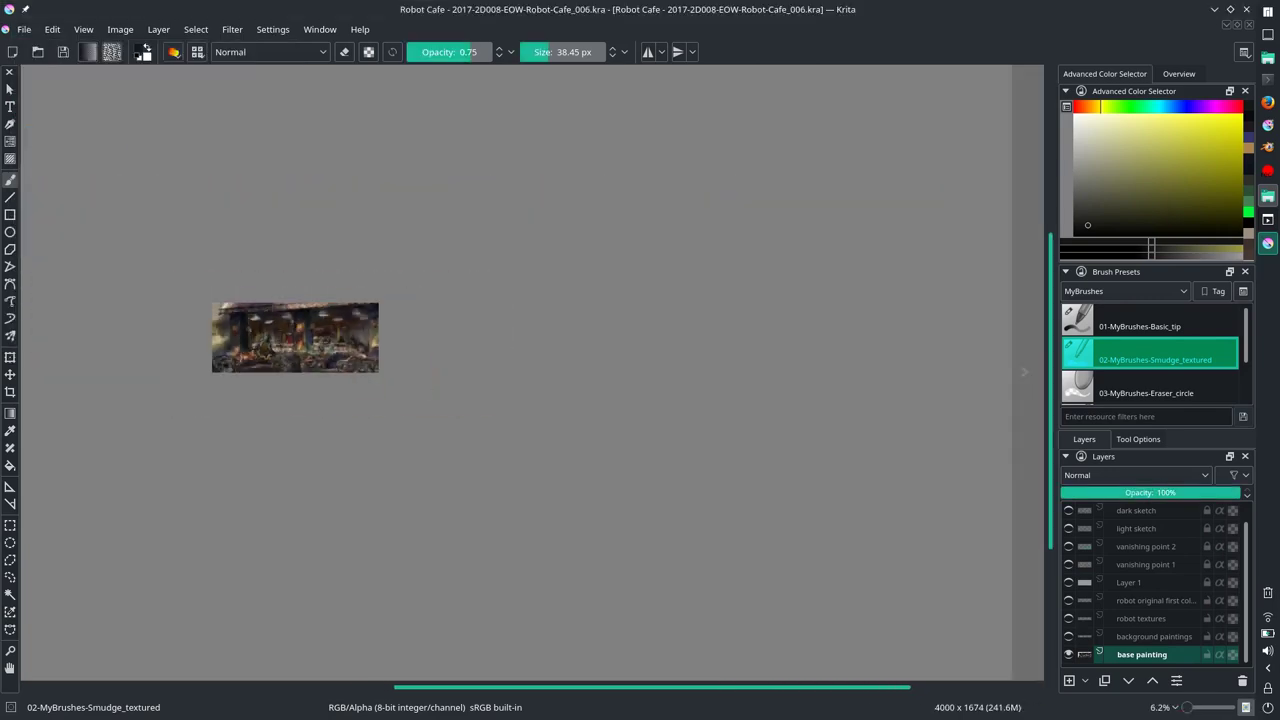
key("2")
left_click_drag(262, 455, 284, 476)
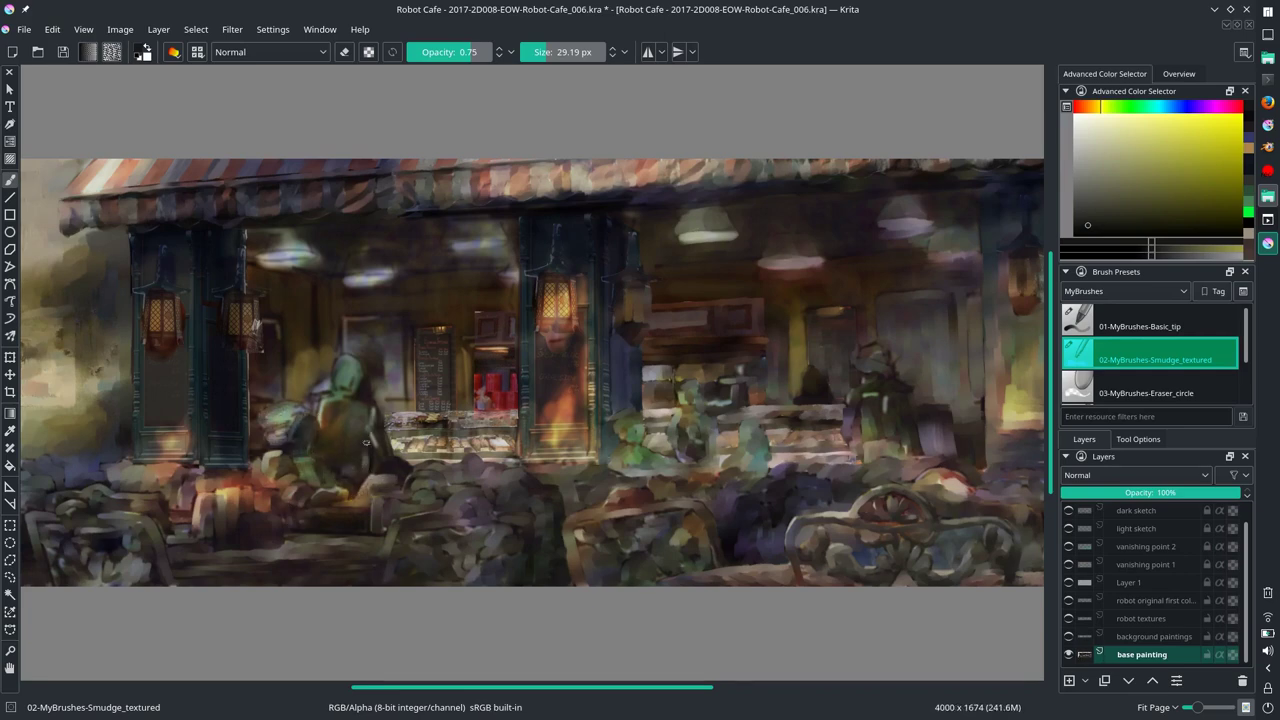
key("bracketright")
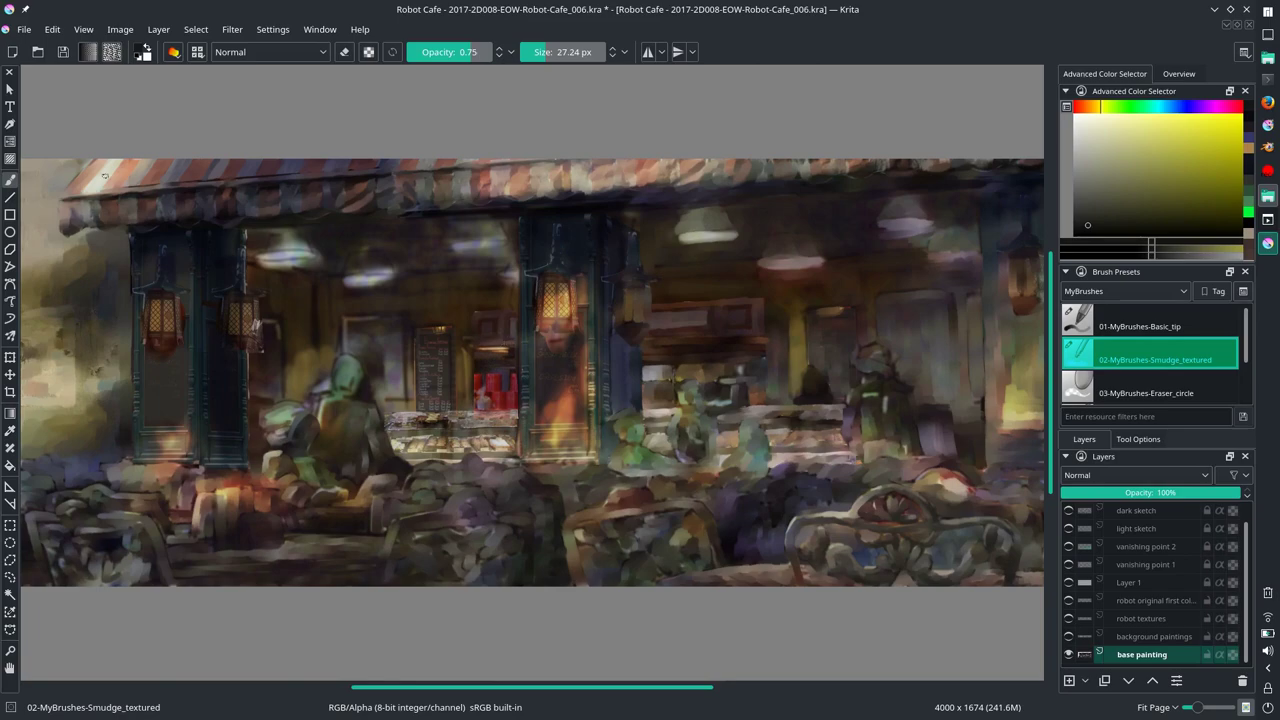
key("ctrl+s")
key("minus")
key("minus")
key("minus")
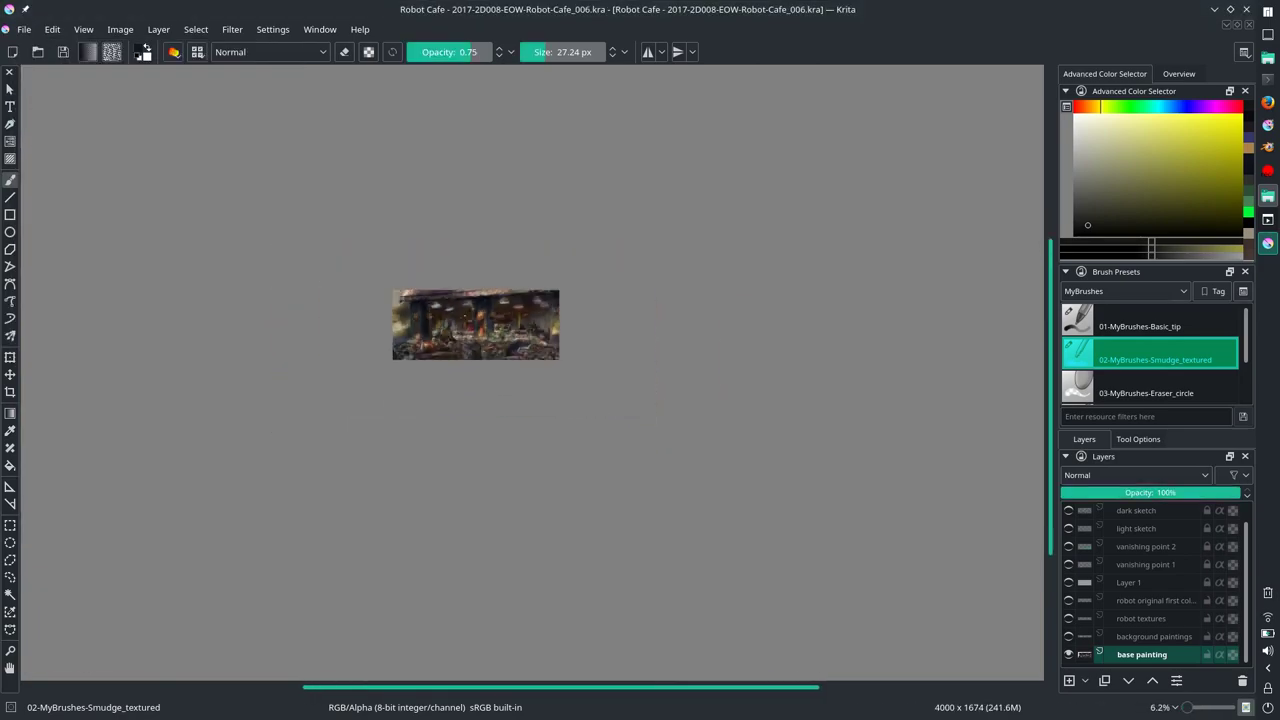
key("2")
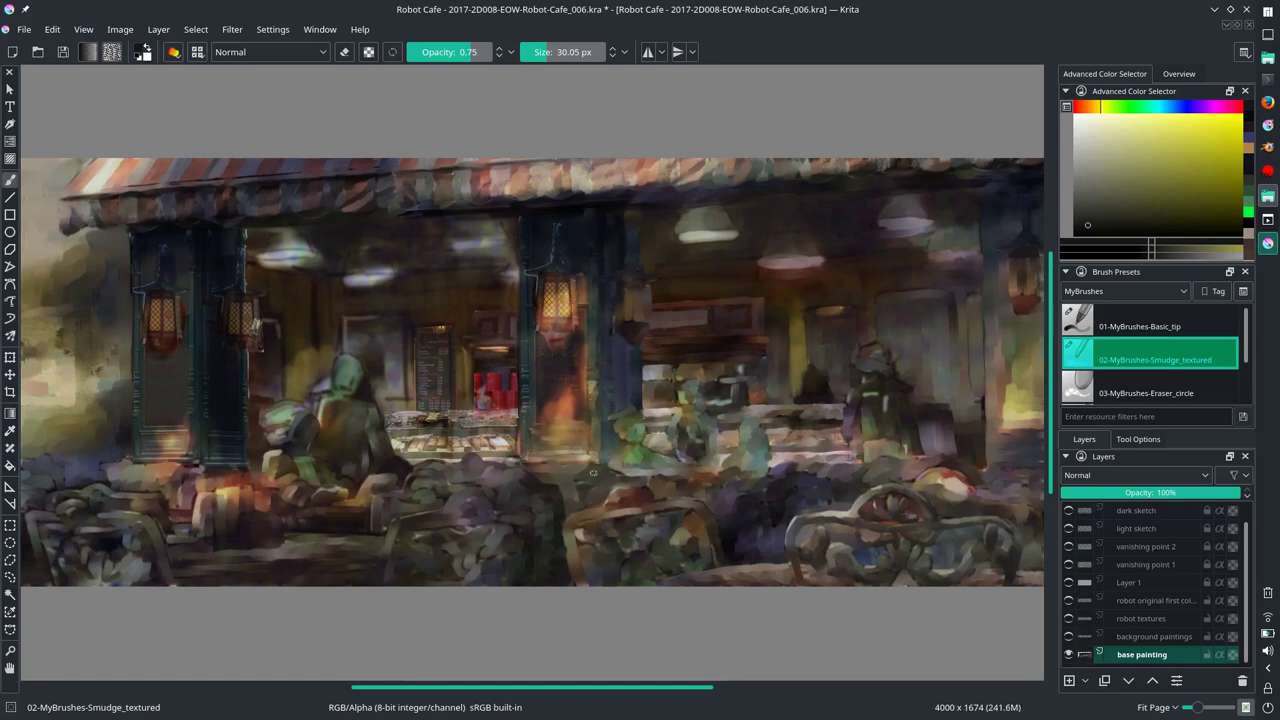
Step: Smudge the glow below the central lantern and the lantern on the central pillar, saving along the way
left_click_drag(580, 382, 548, 410)
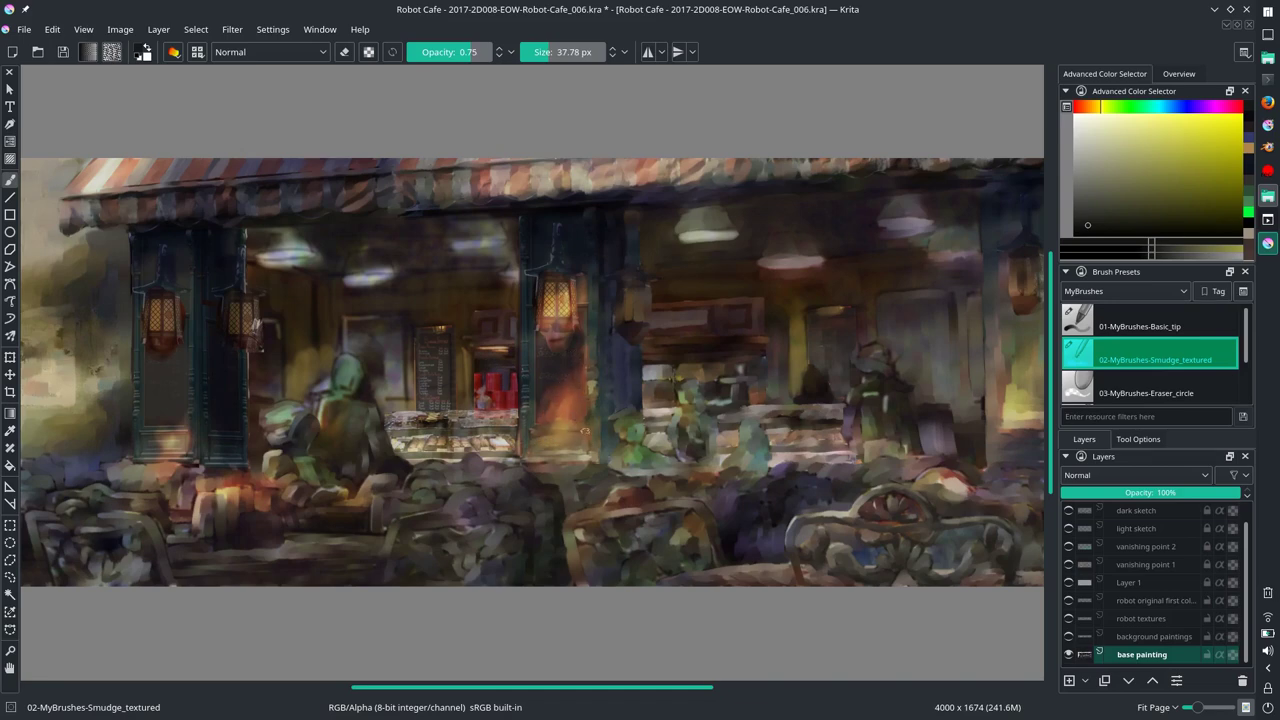
key("bracketleft")
key("ctrl+s")
left_click_drag(552, 306, 574, 300)
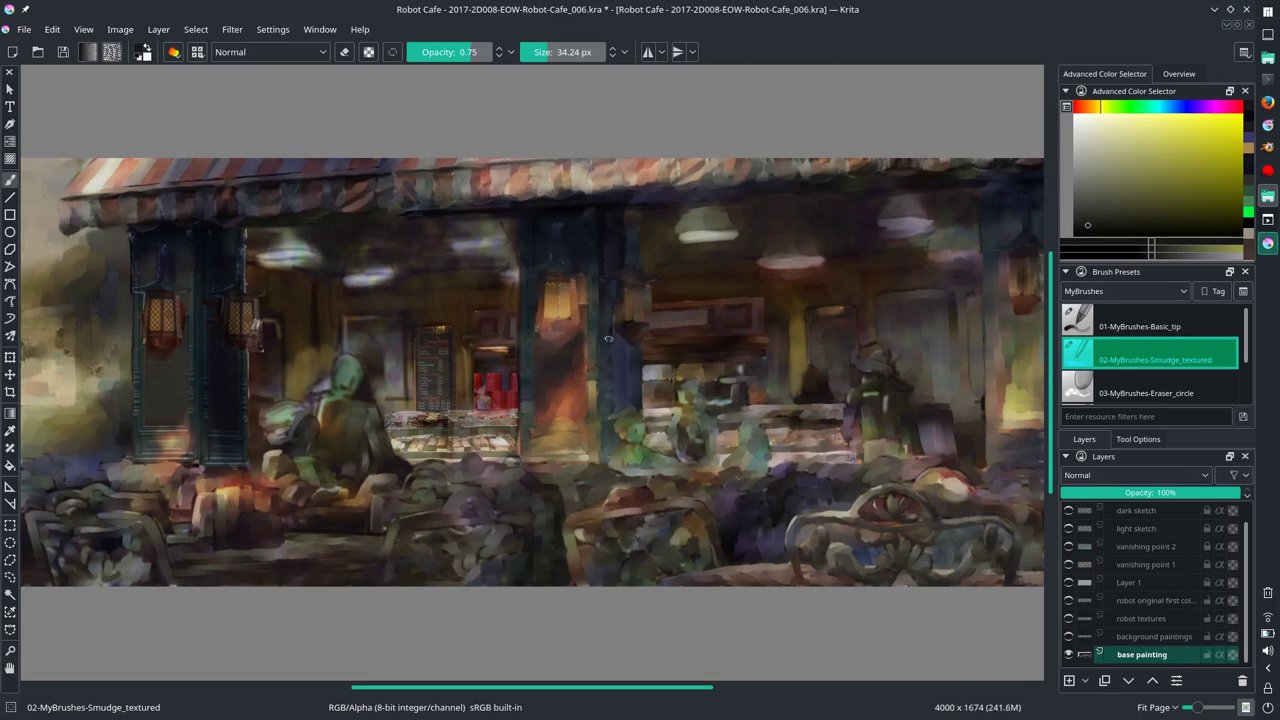
key("bracketright")
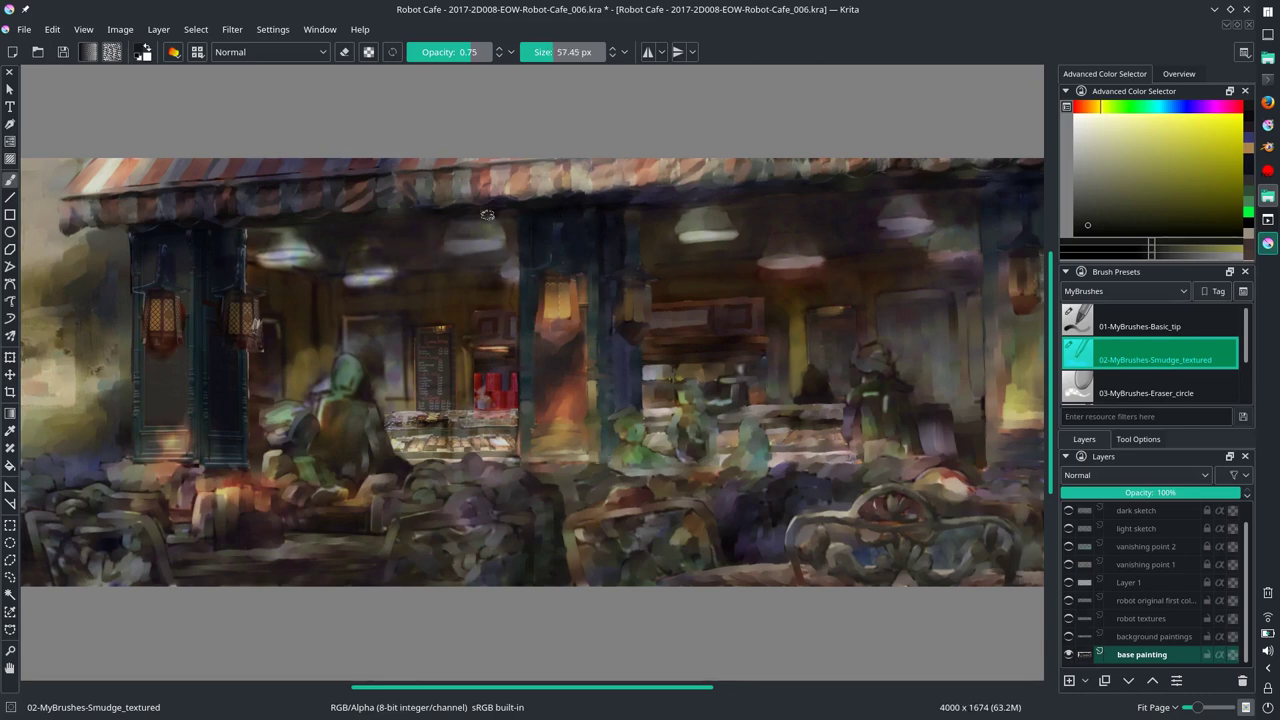
key("bracketleft")
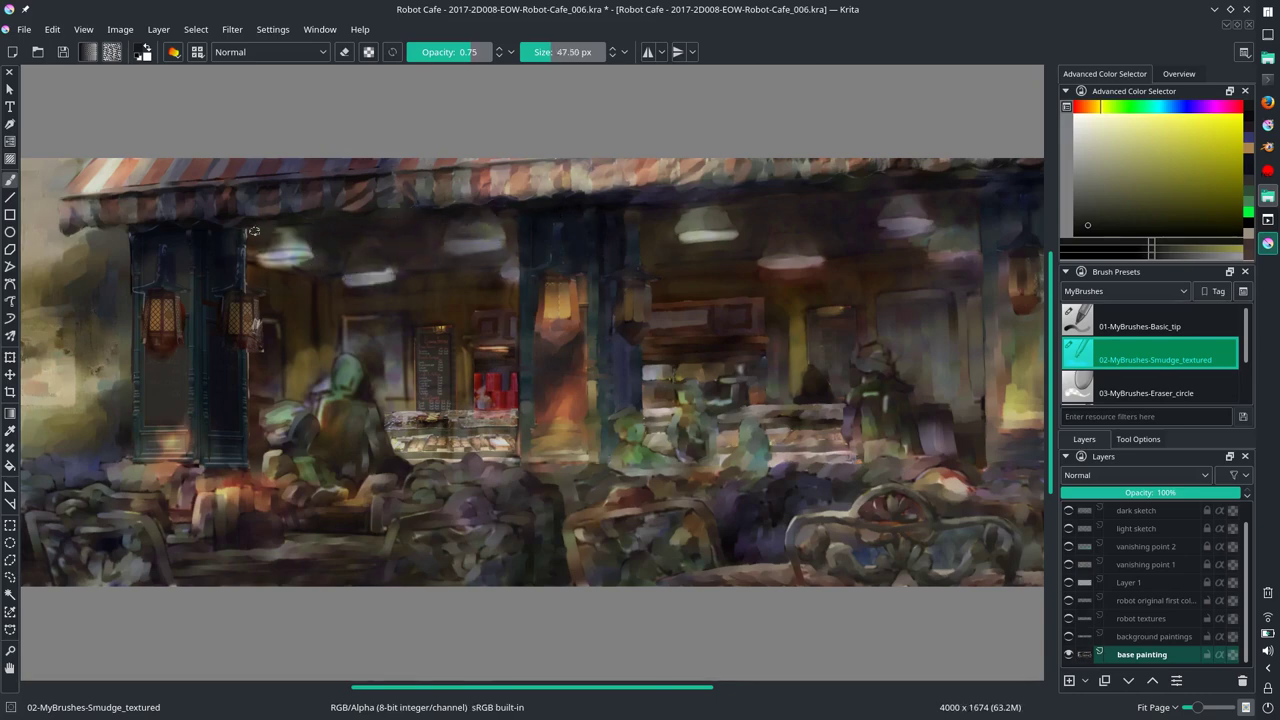
Step: Soften the hanging lamp under the awning and the left edge of the robot's head
left_click_drag(306, 256, 272, 232)
key("bracketleft")
key("bracketleft")
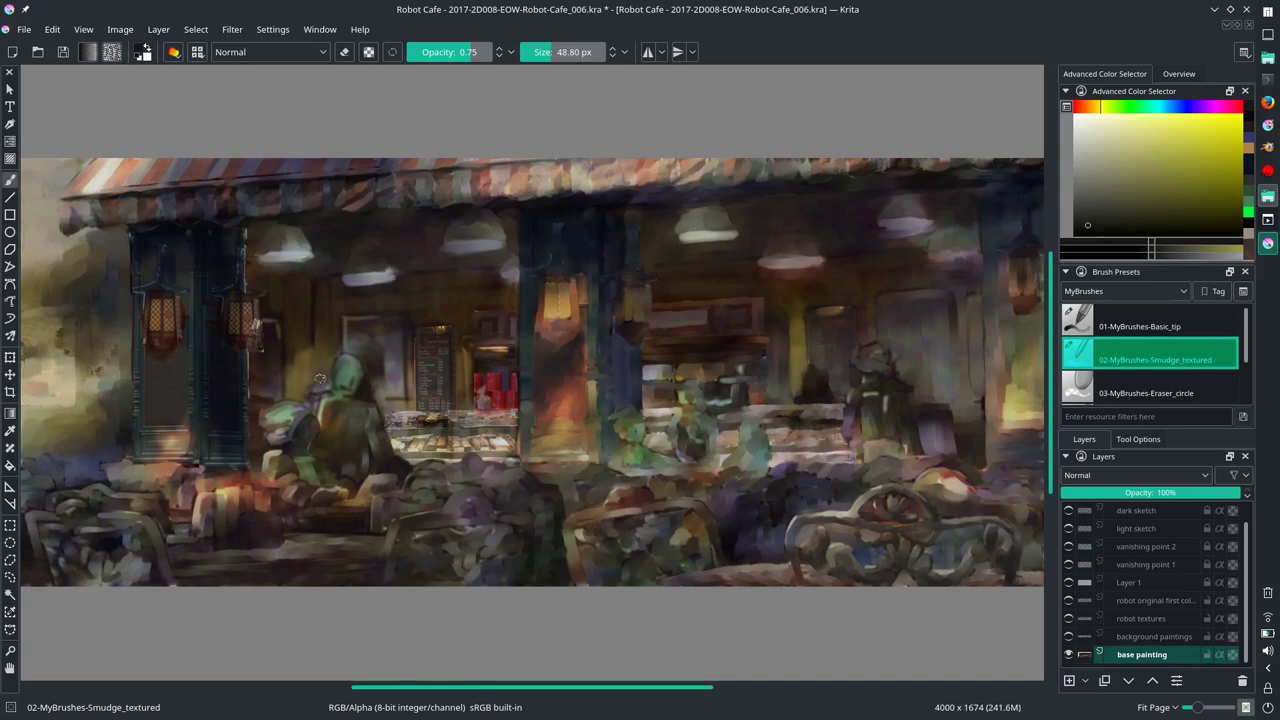
left_click_drag(316, 398, 360, 388)
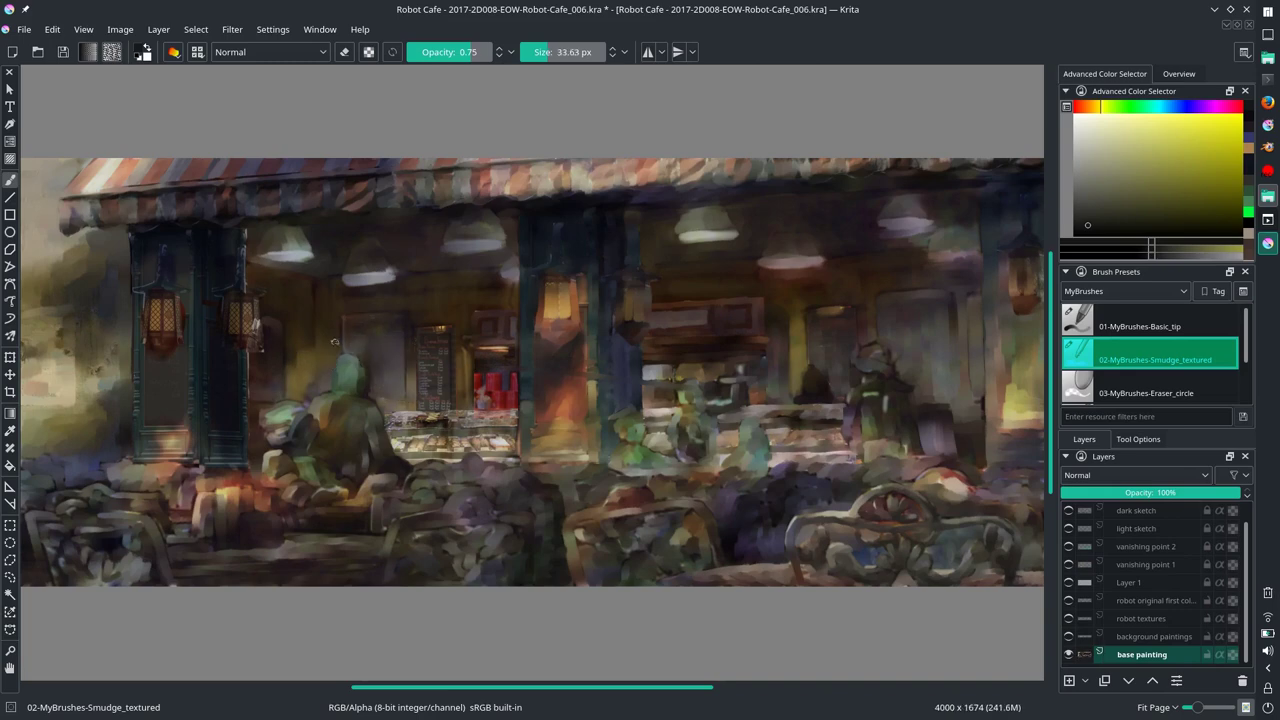
key("bracketright")
Step: Save, shrink the smudge brush, and dab a smudge near the central pillar's base
left_click(23, 29)
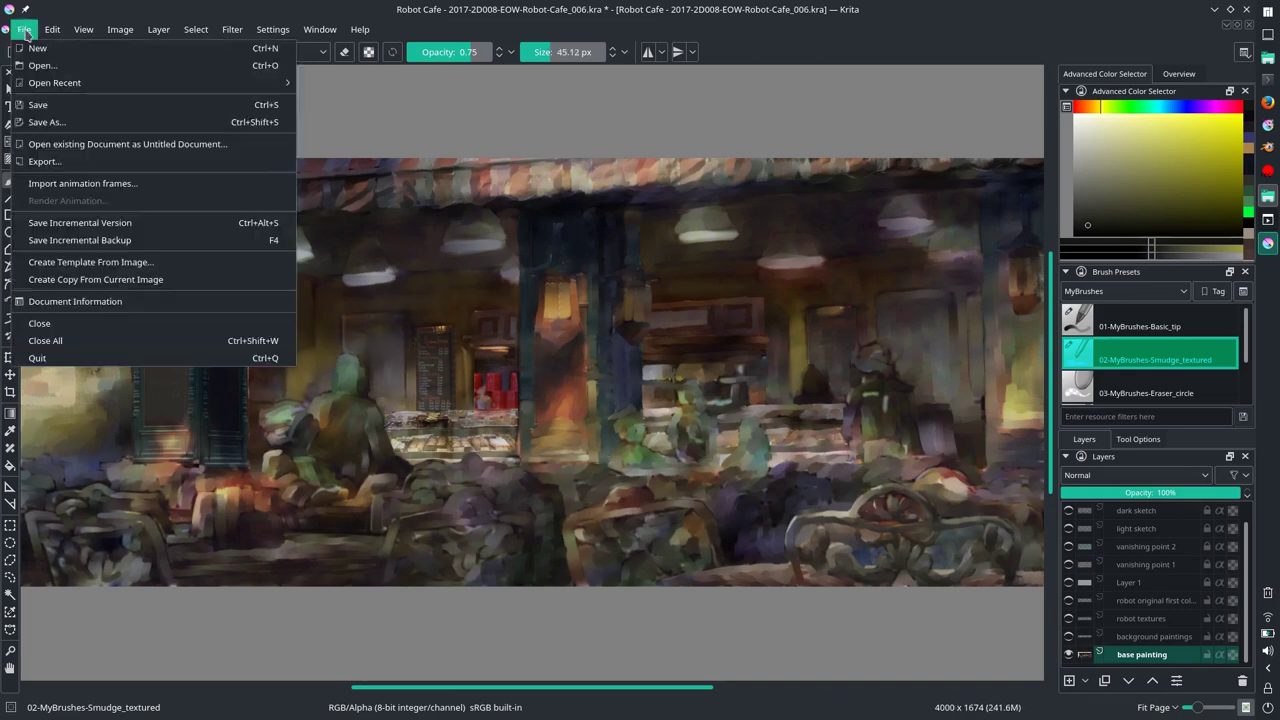
left_click(45, 103)
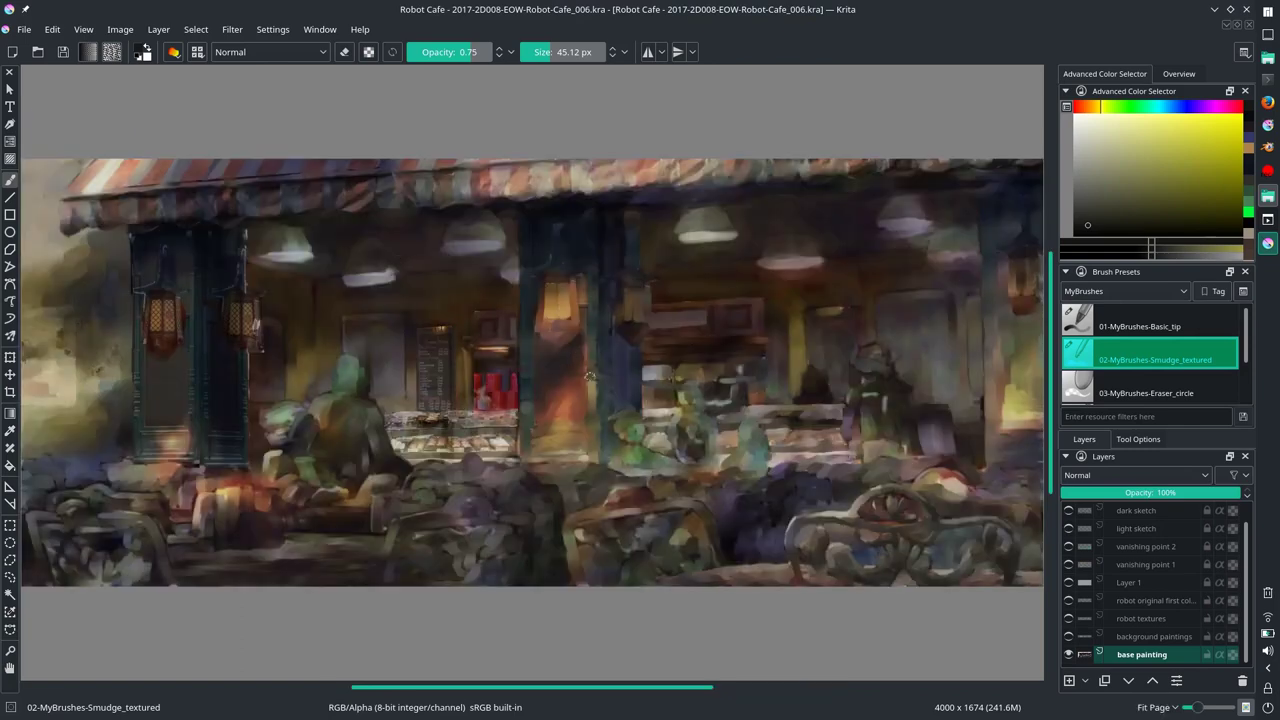
key("bracketleft")
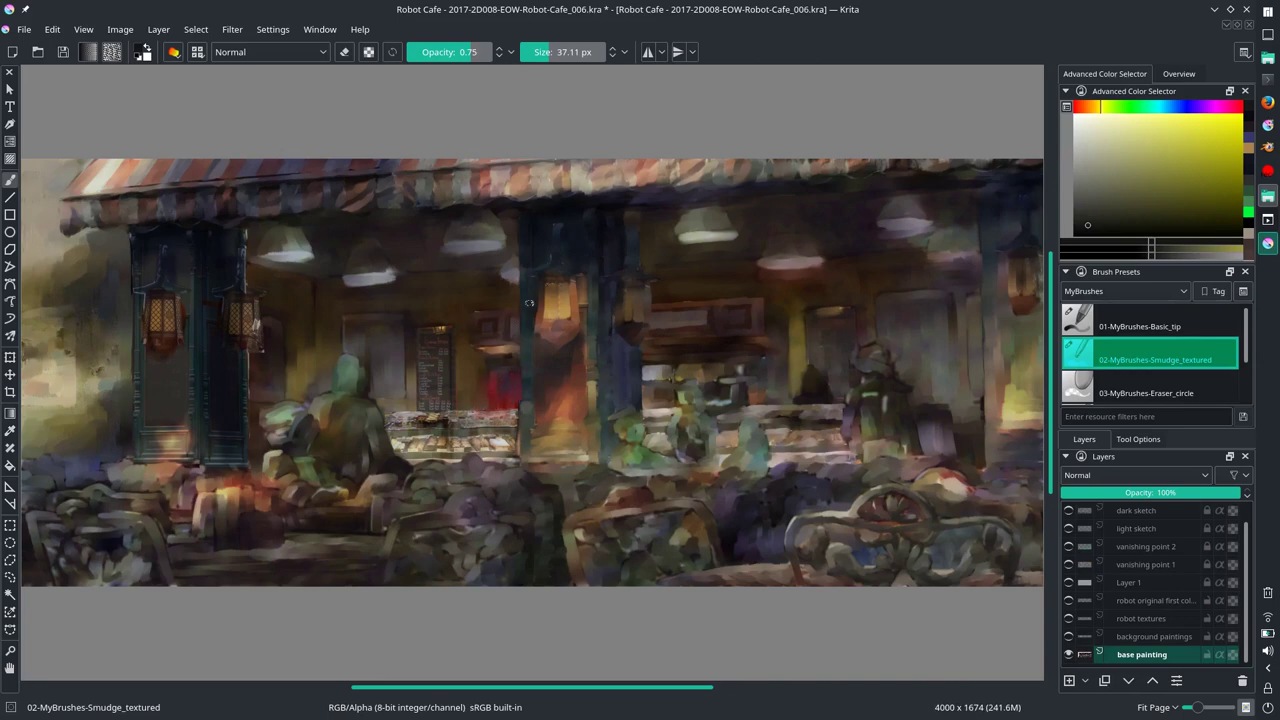
key("bracketleft")
key("ctrl+s")
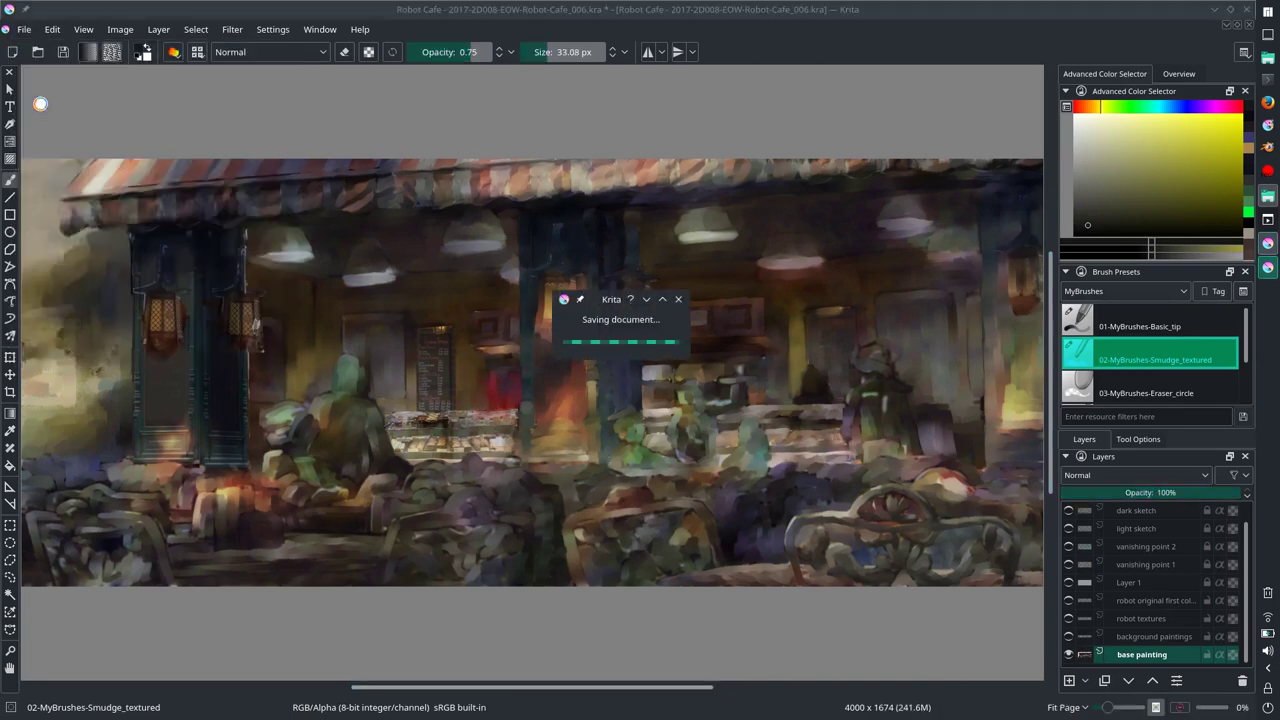
left_click(477, 401)
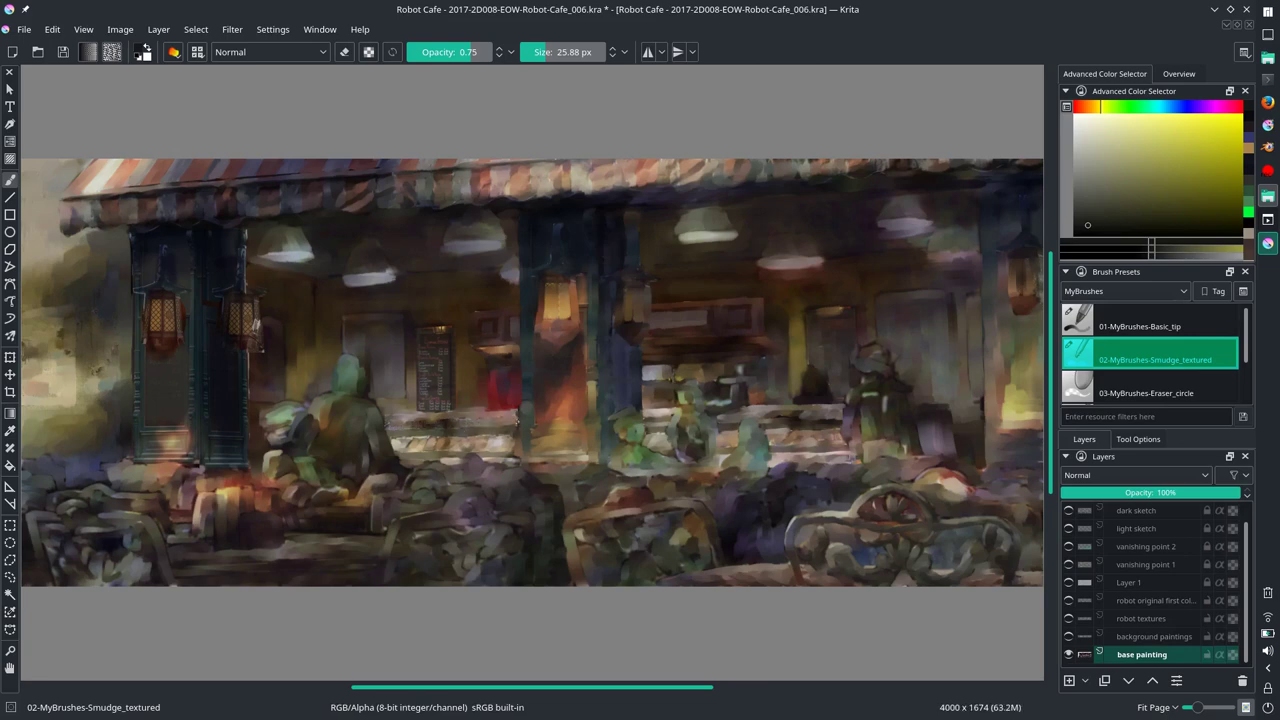
key("ctrl+s")
Step: Zoom in and out to judge the whole painting while fine-tuning the smudge brush size
scroll(453, 385, "down", 1)
scroll(445, 430, "down", 3)
scroll(437, 486, "down", 1)
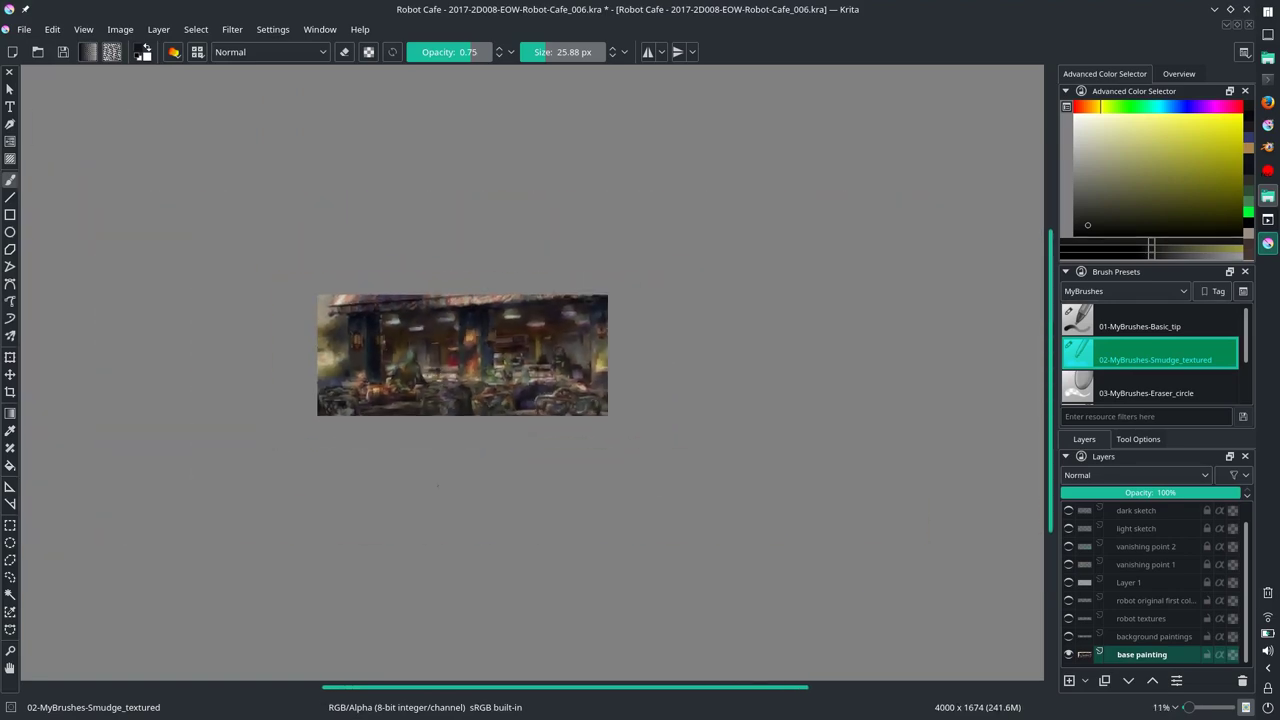
scroll(607, 582, "down", 2)
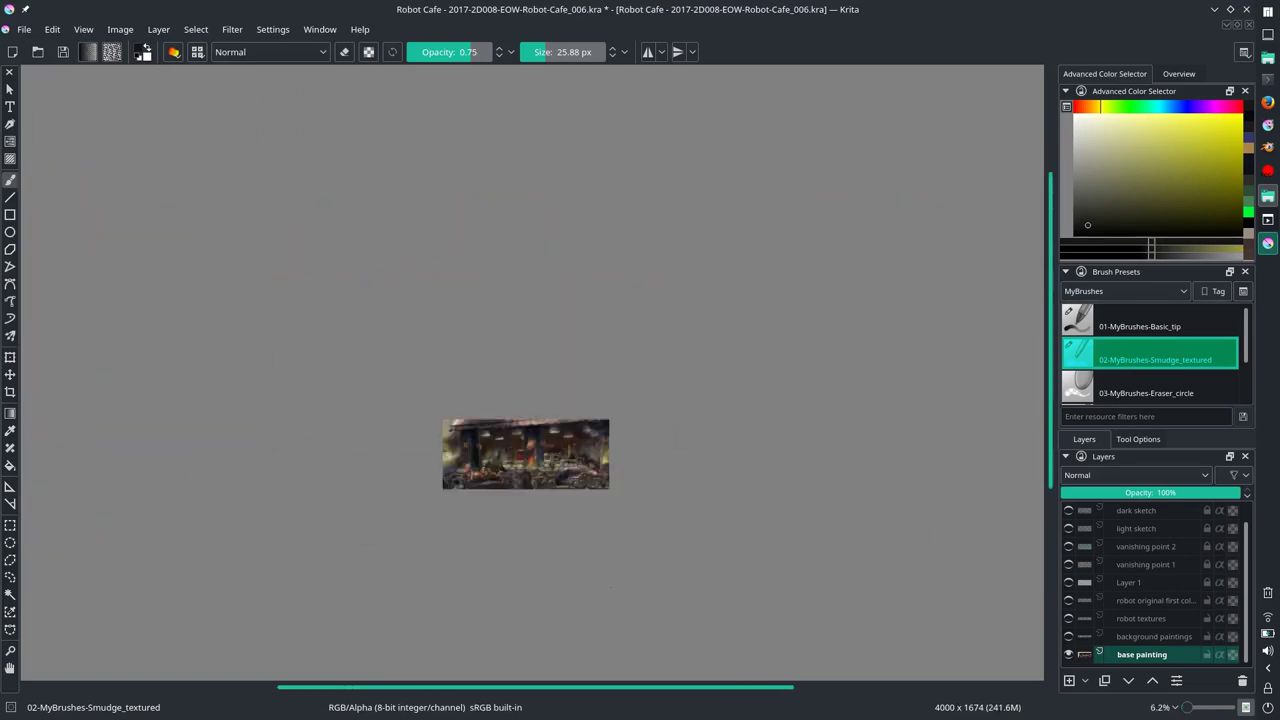
key("2")
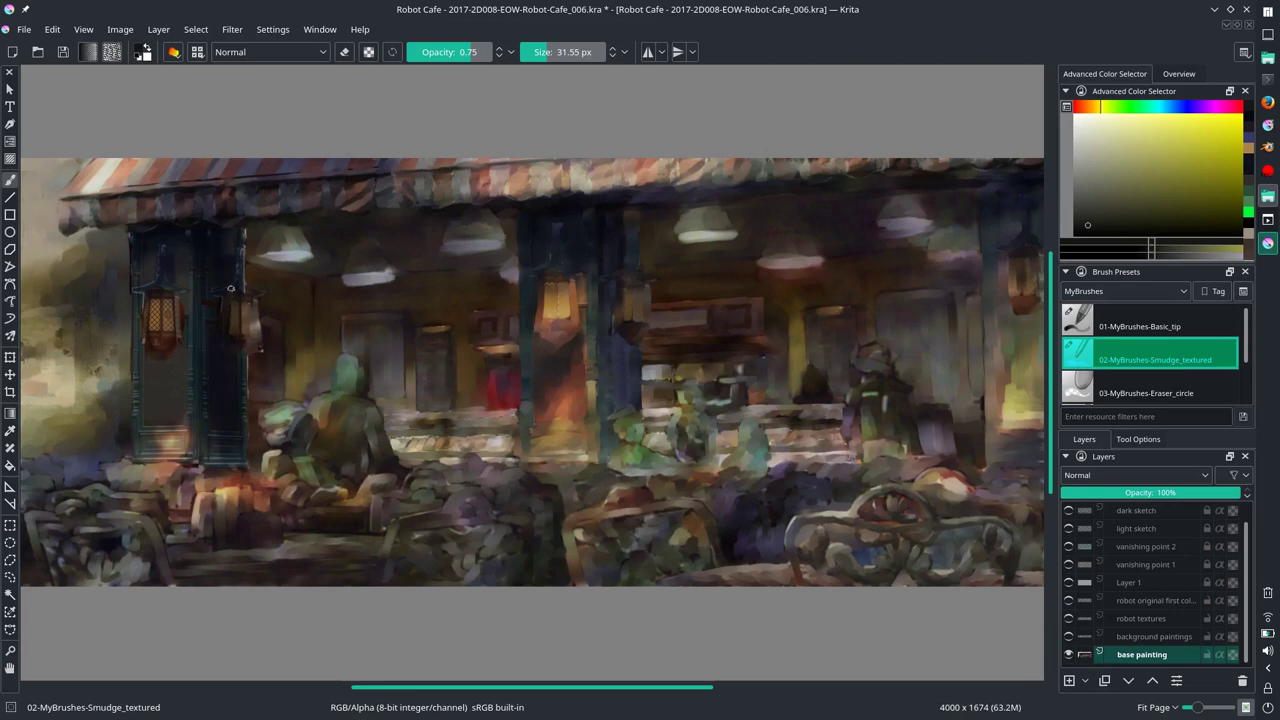
key("bracketleft")
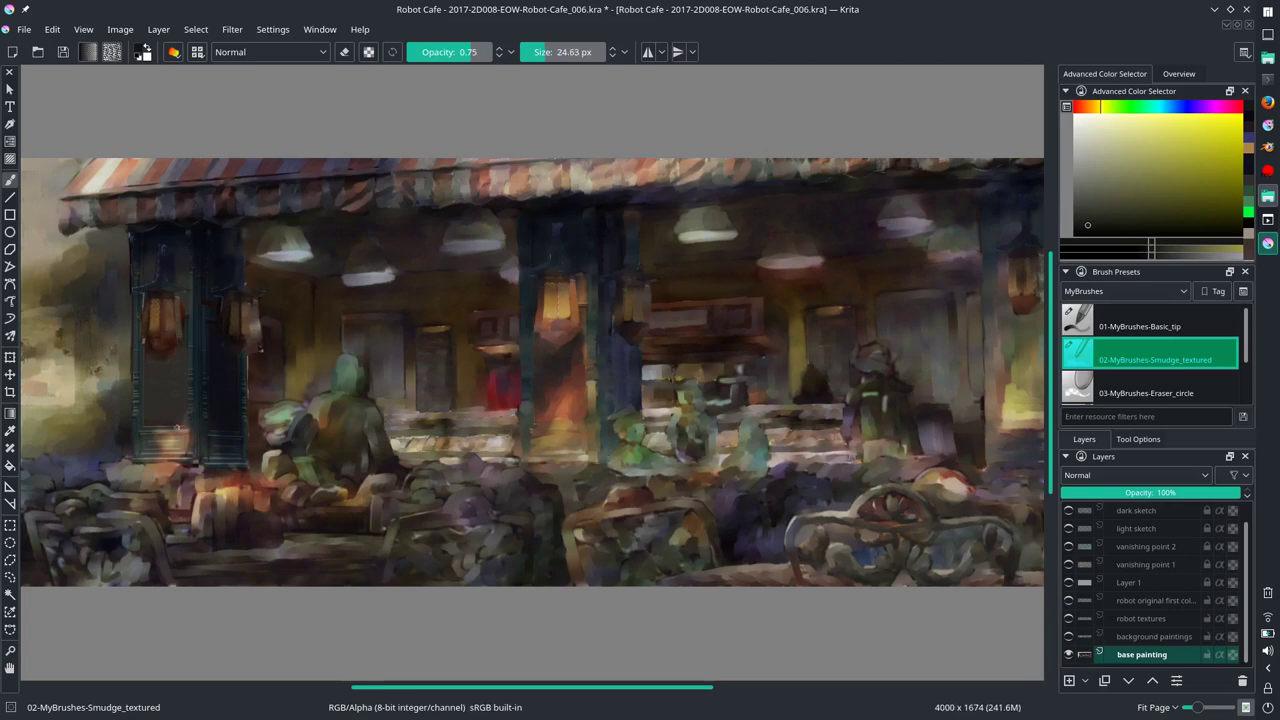
key("bracketright")
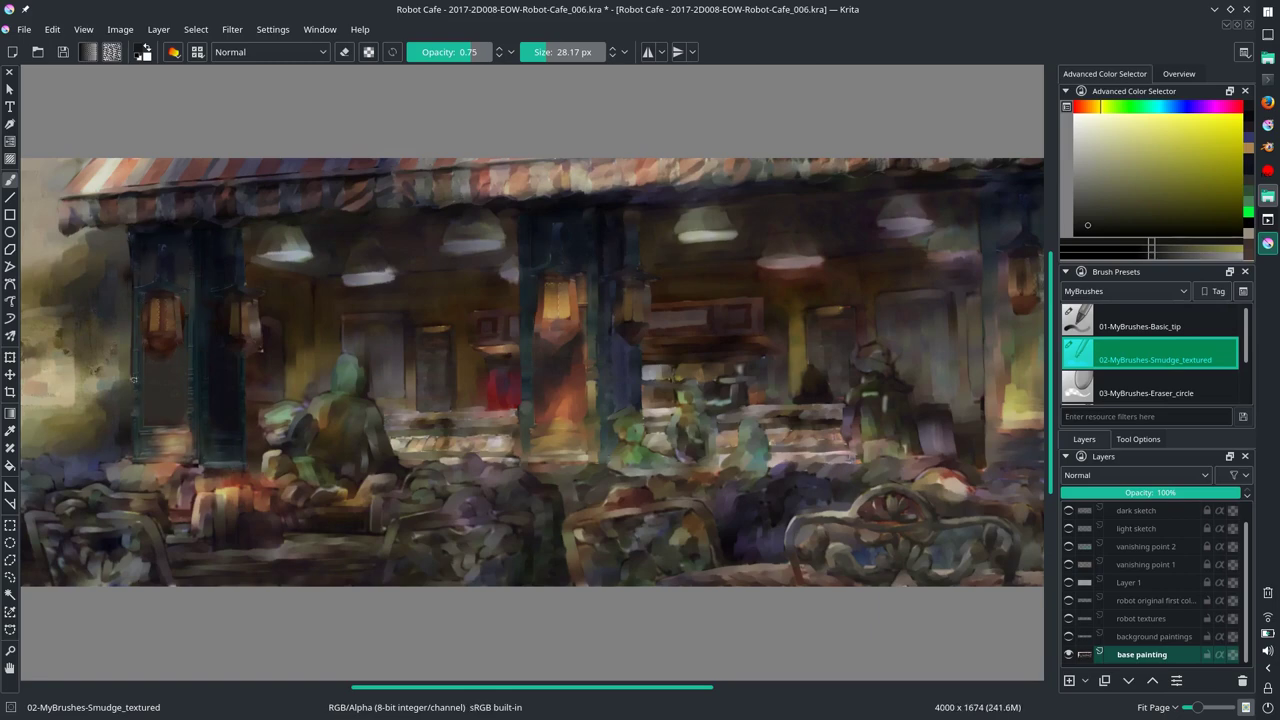
key("bracketleft")
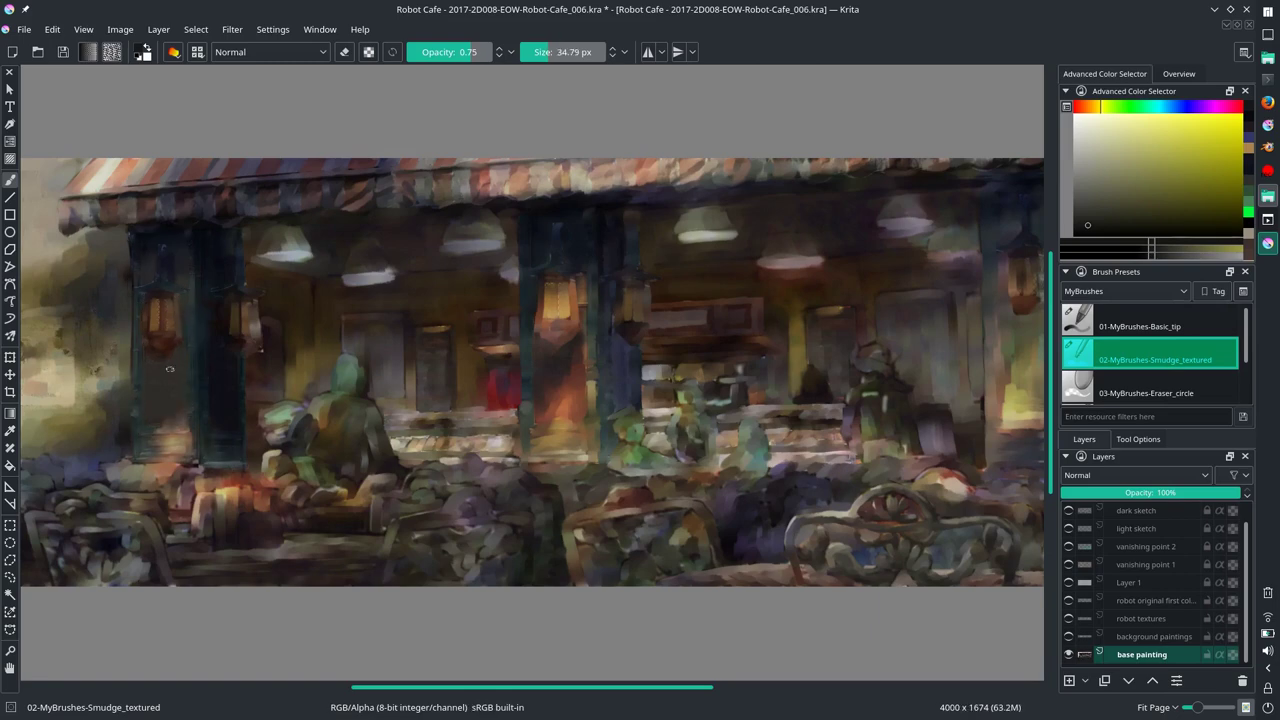
key("minus")
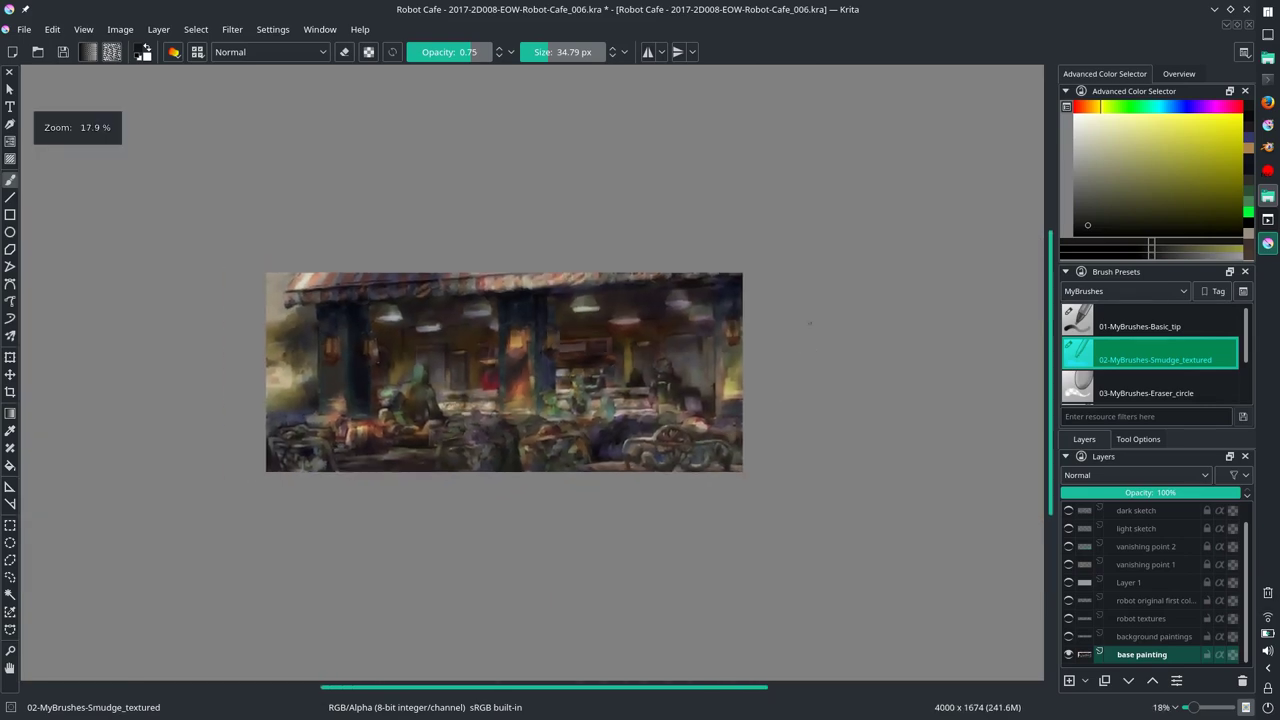
key("bracketright")
scroll(788, 455, "down", 3)
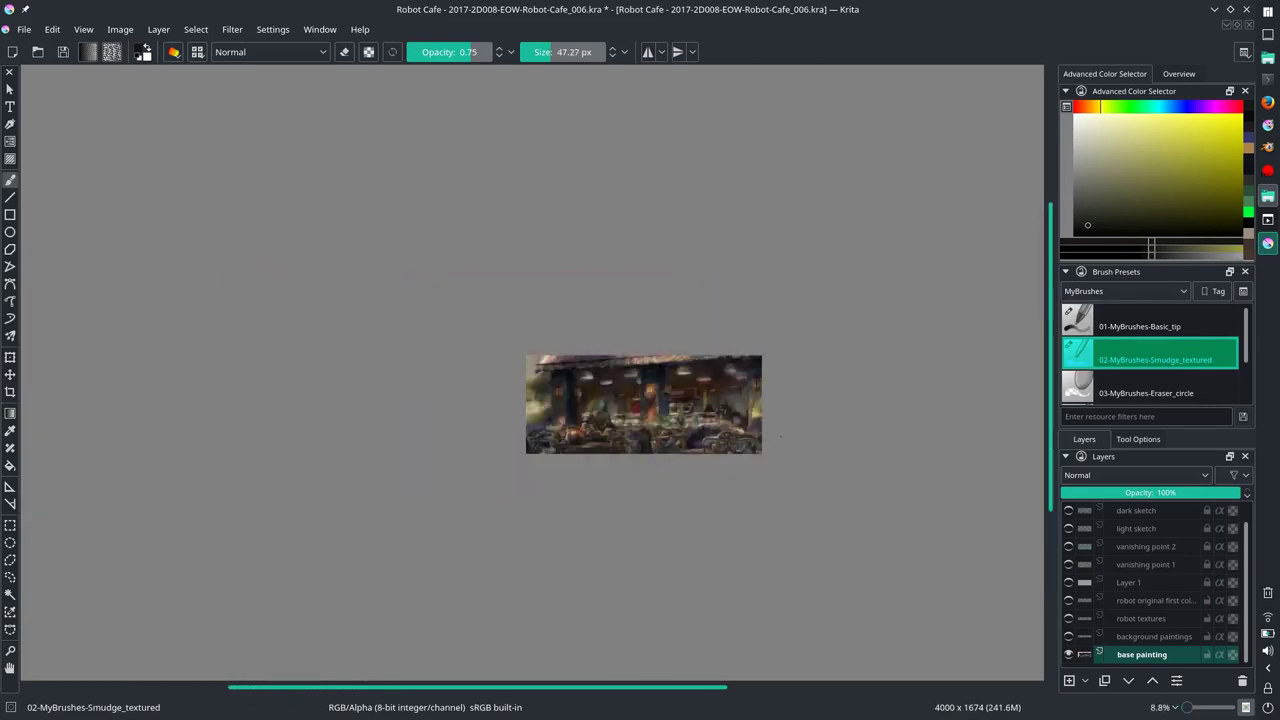
scroll(779, 435, "up", 3)
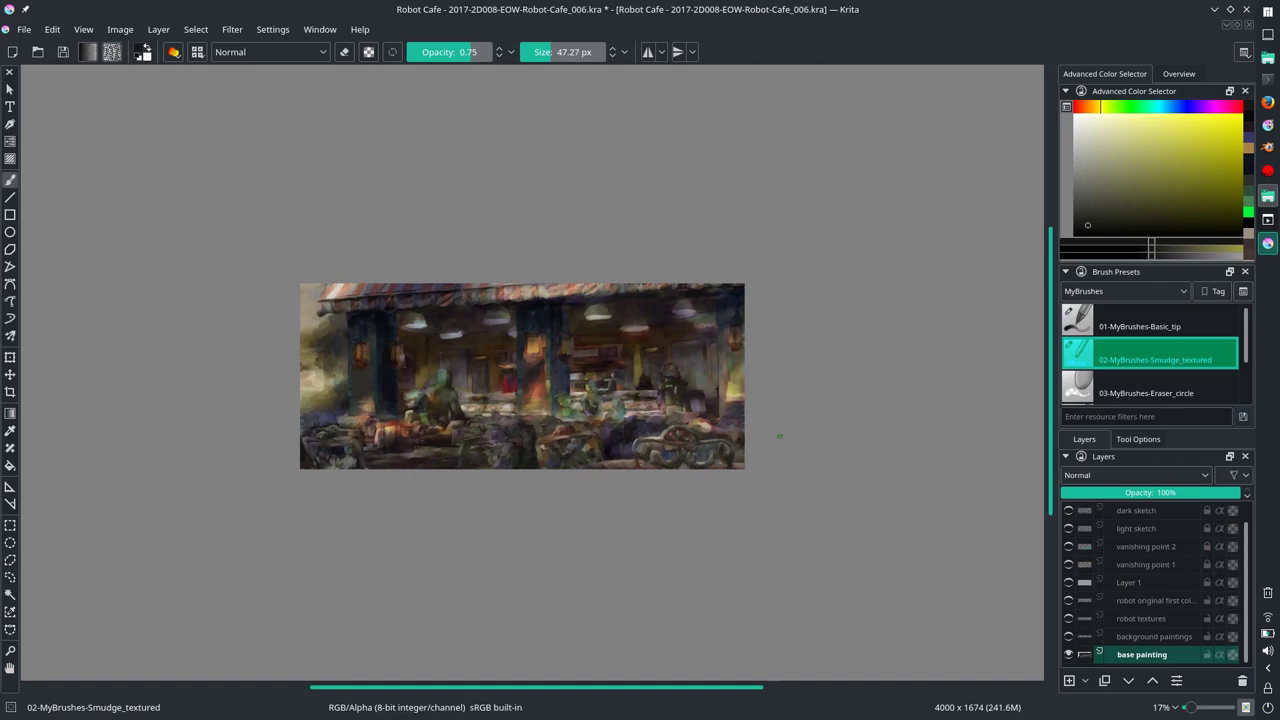
scroll(779, 435, "down", 3)
scroll(779, 435, "up", 5)
Step: Try dark blue multiply strokes over the café, undo them, and save
scroll(365, 413, "up", 1)
key("slash")
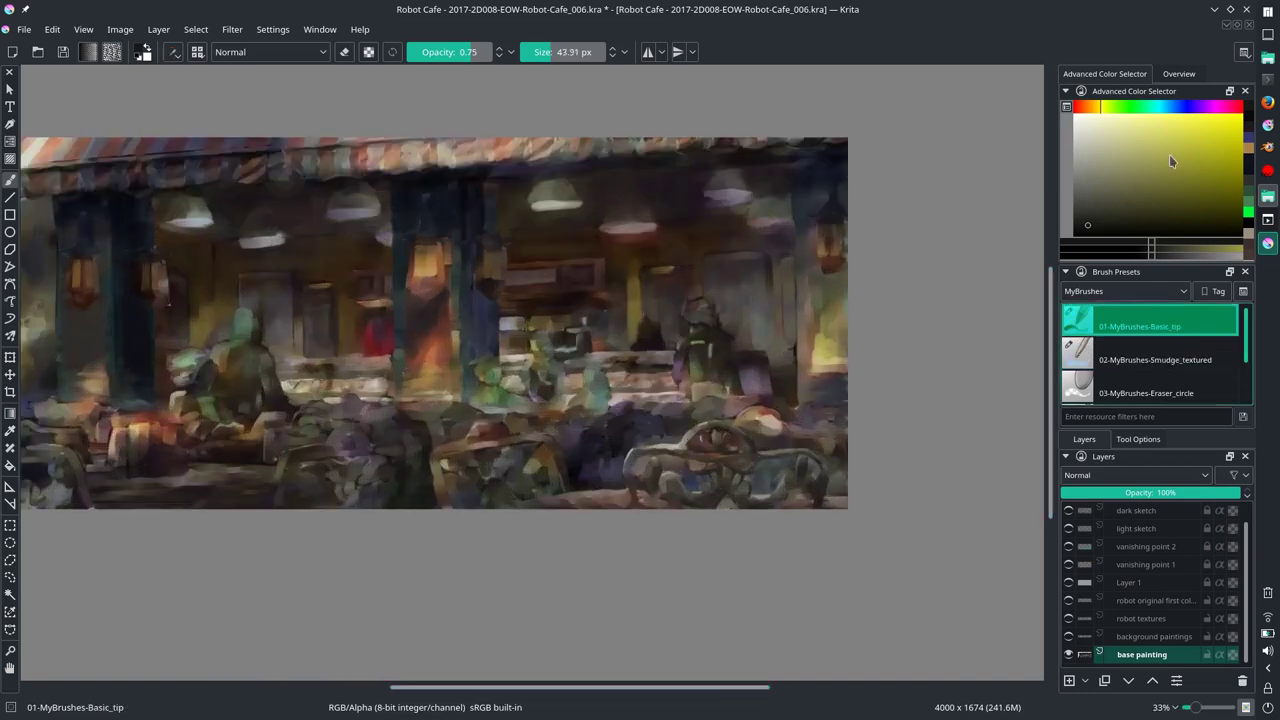
left_click(290, 370, "ctrl")
mouse_move(290, 385)
left_mouse_down()
mouse_move(392, 365)
mouse_move(673, 355)
left_mouse_up()
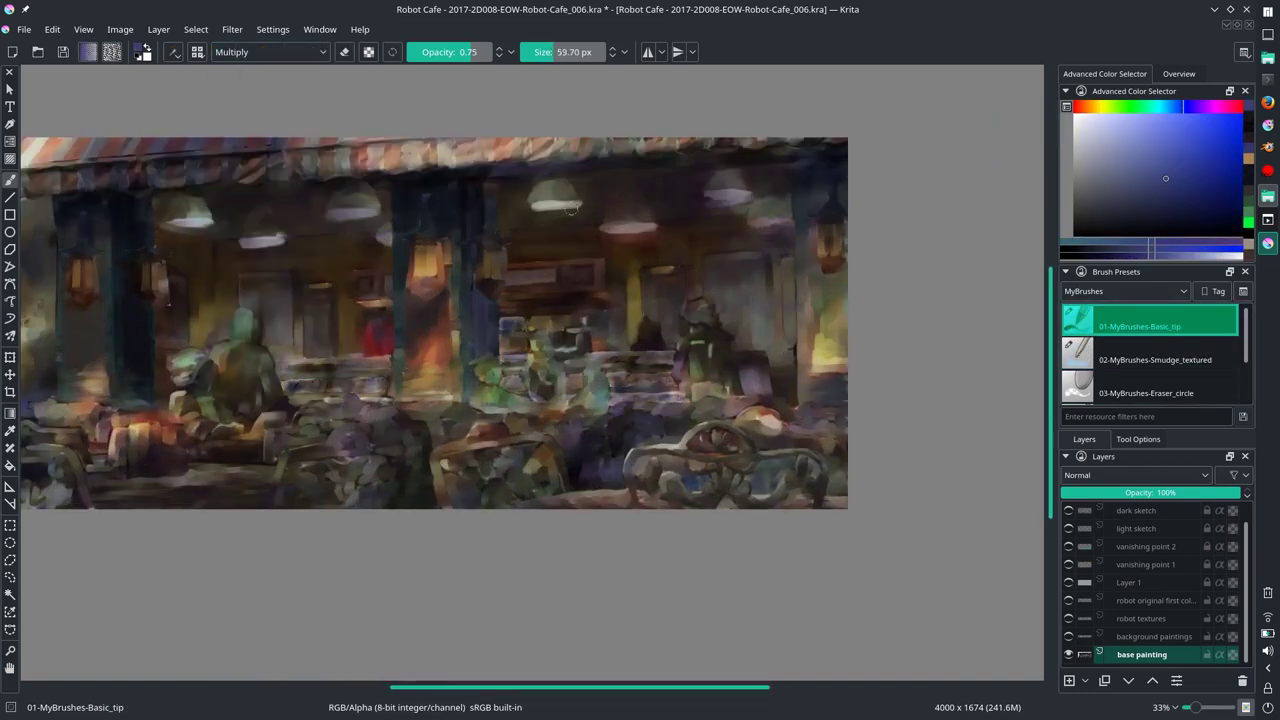
key("ctrl+z")
key("ctrl+z")
left_click(62, 51)
scroll(104, 250, "down", 2)
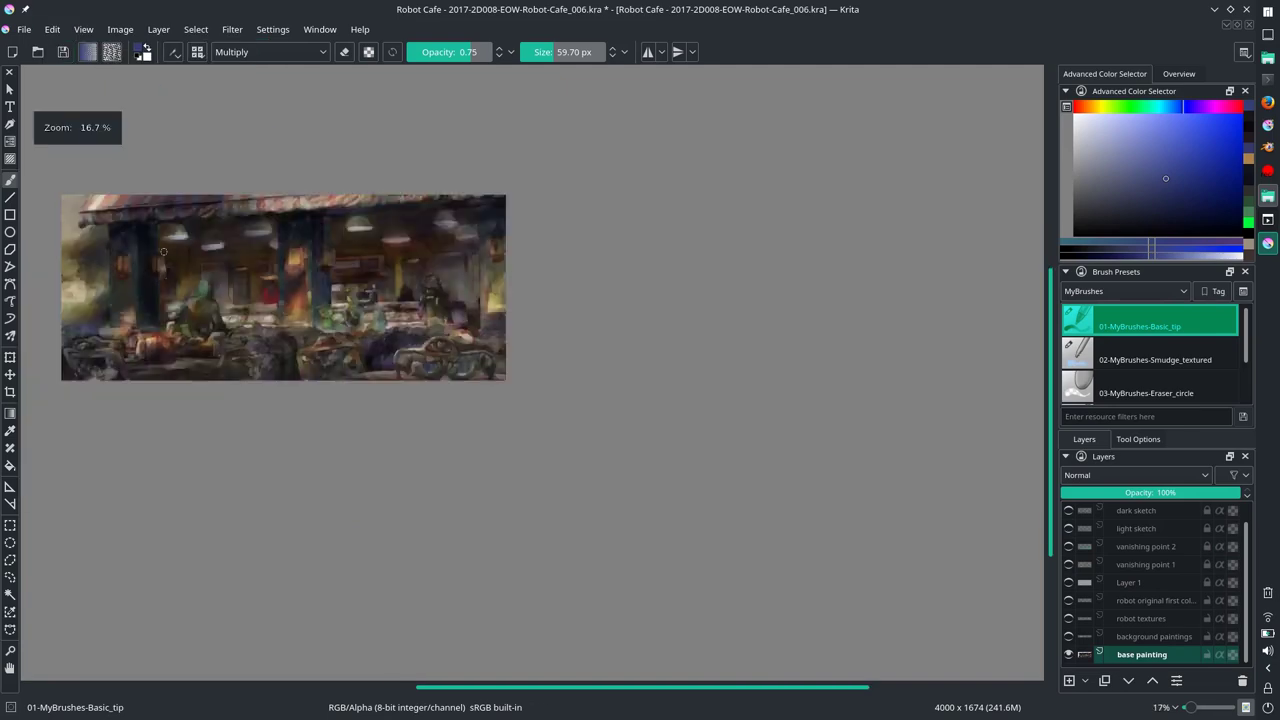
scroll(405, 462, "down", 2)
scroll(300, 459, "up", 3)
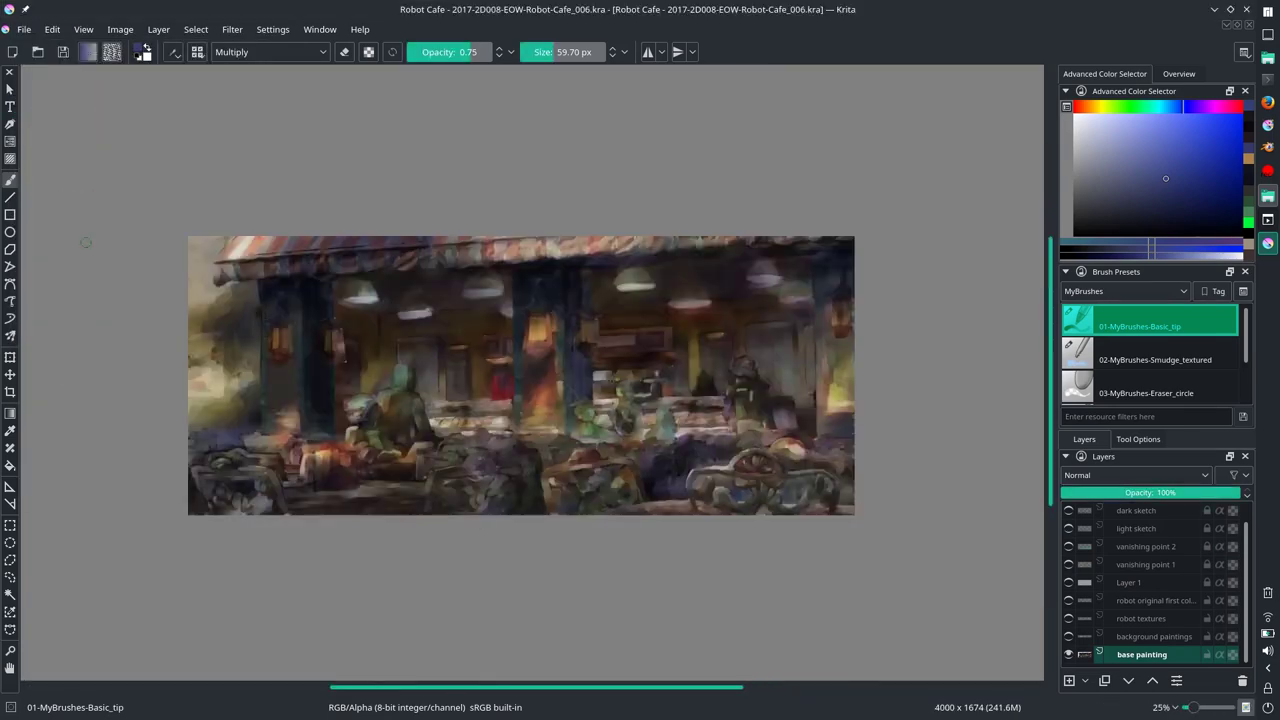
Step: Select the café interior around the robots, darken it with a curve and desaturate it
mouse_move(367, 393)
left_mouse_down()
mouse_move(302, 282)
mouse_move(522, 268)
mouse_move(920, 490)
mouse_move(810, 262)
mouse_move(785, 440)
mouse_move(670, 408)
left_mouse_up()
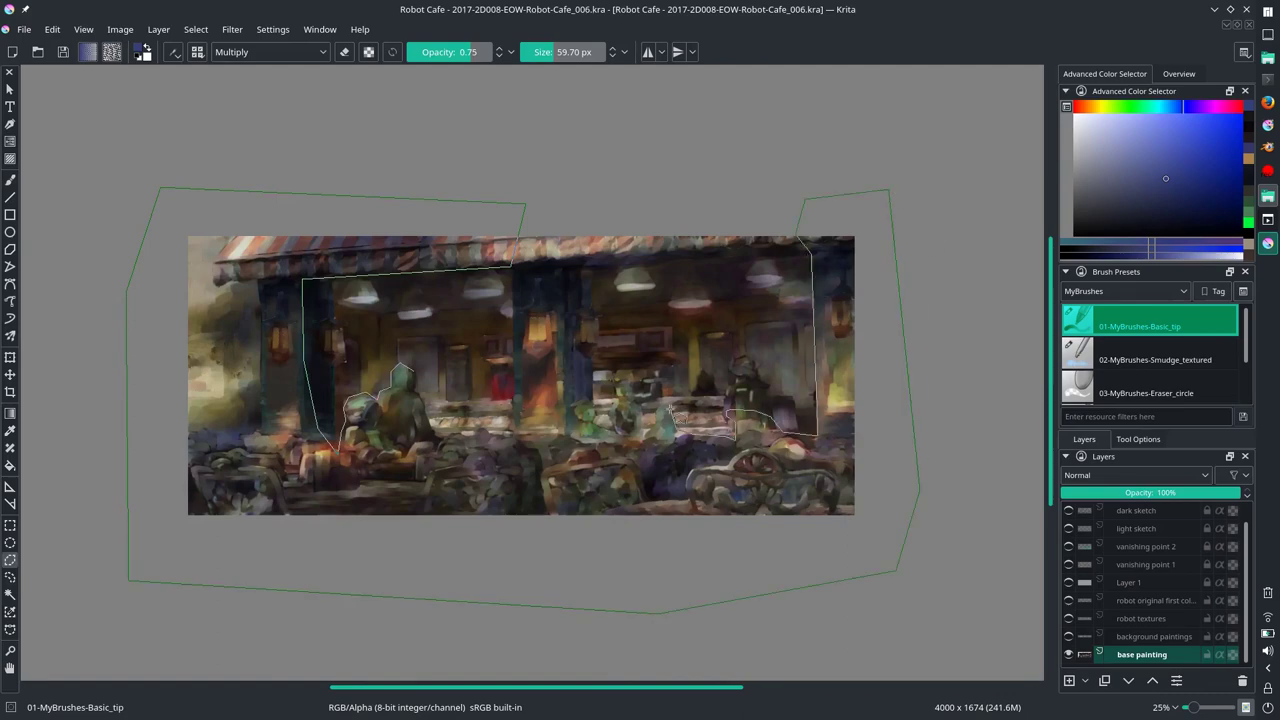
double_click(440, 433)
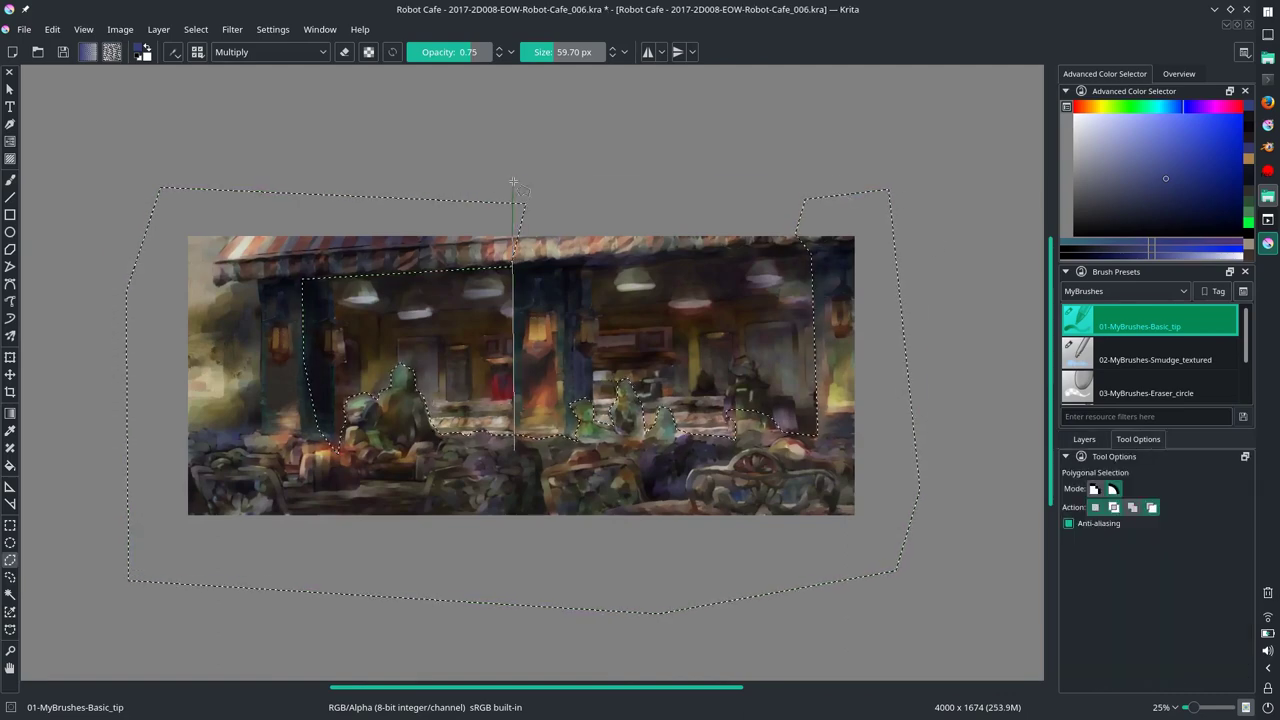
left_click(10, 466)
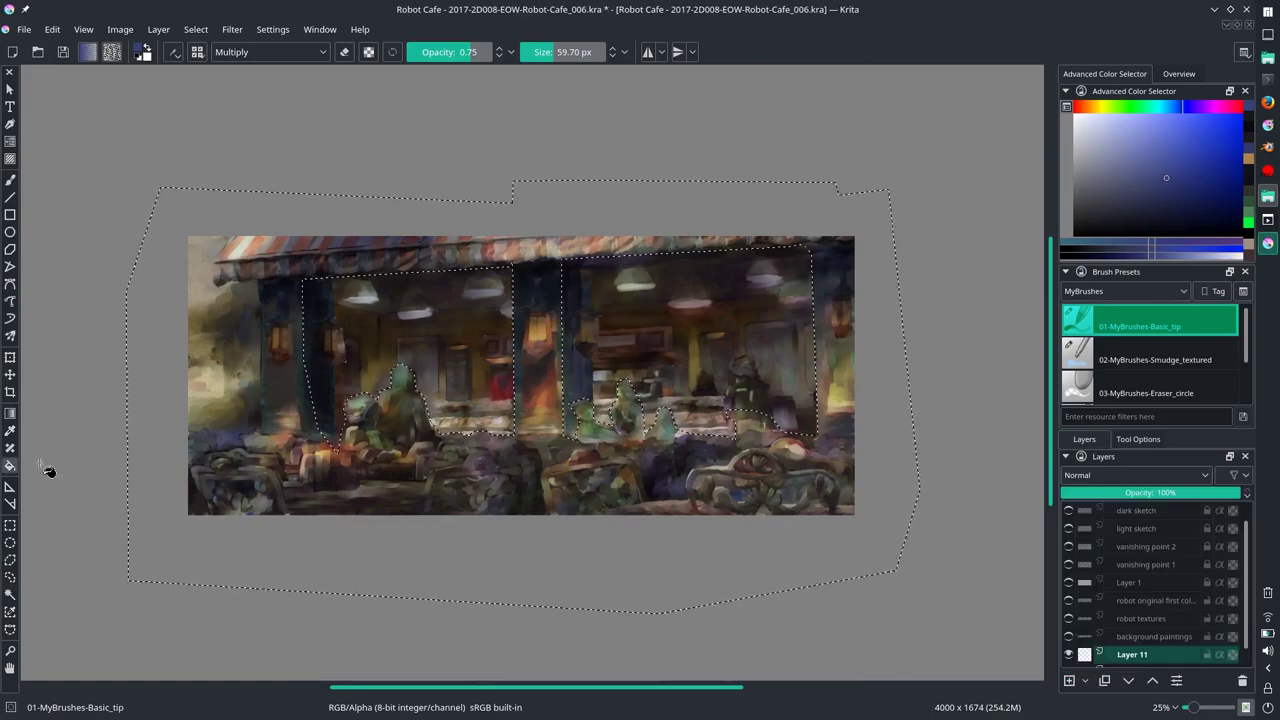
left_click(443, 478)
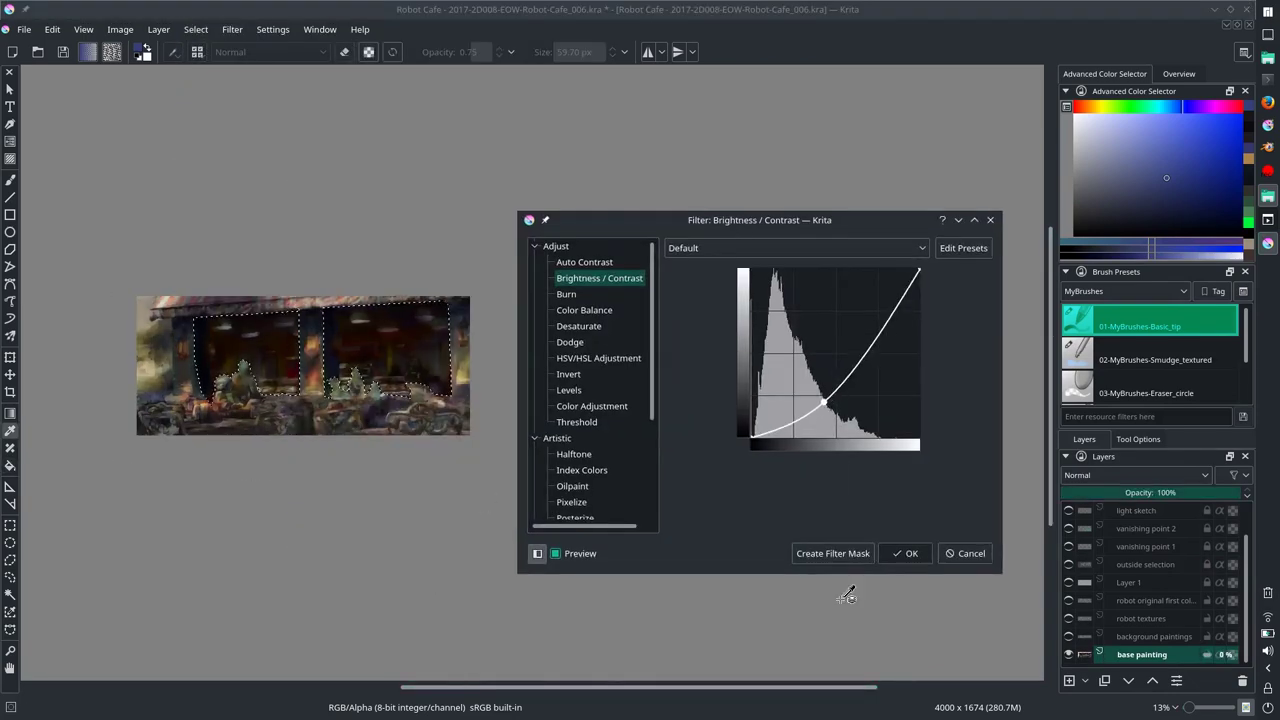
left_click(232, 29)
mouse_move(246, 70)
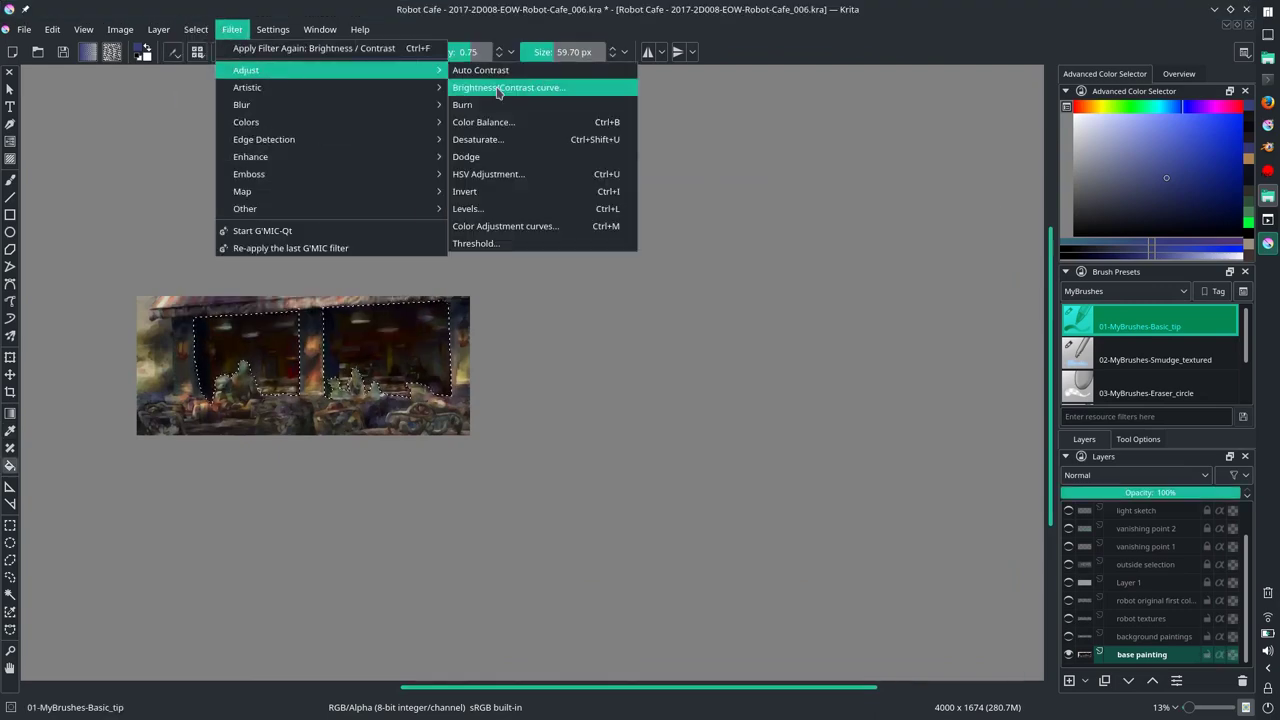
left_click(500, 141)
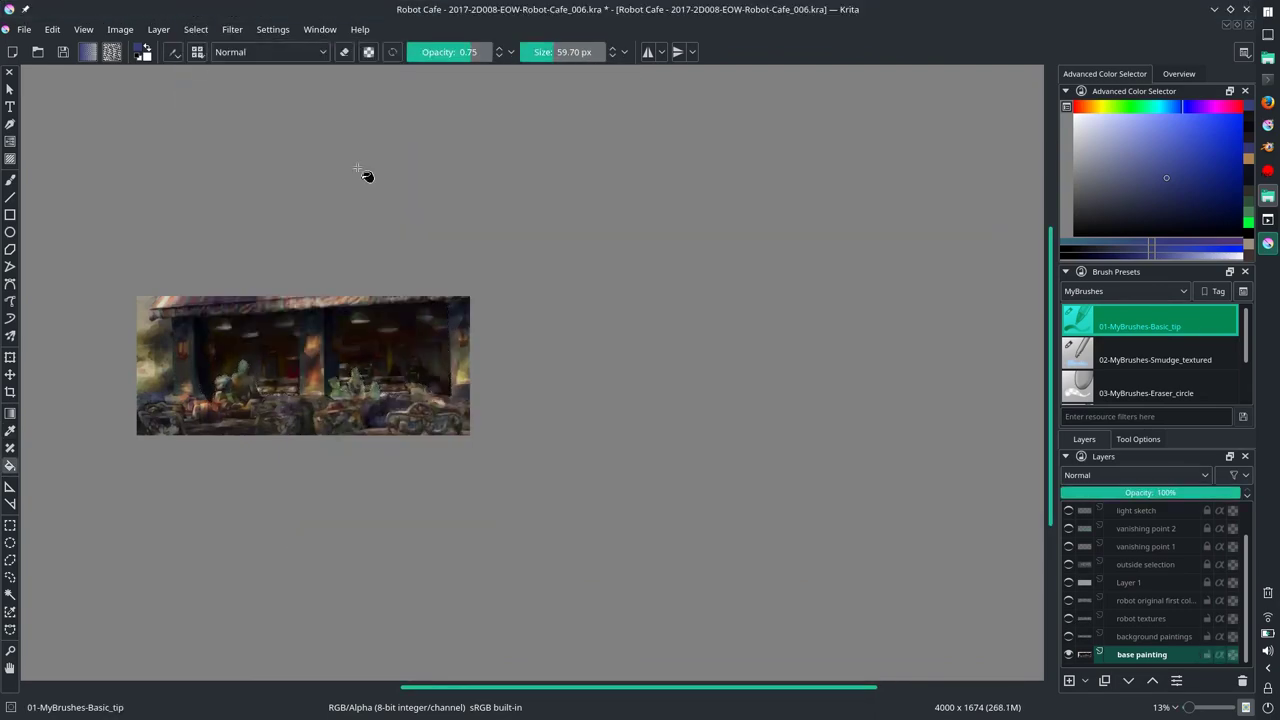
Step: Paint dark orange over the central lanterns to dim them
scroll(329, 191, "up", 4)
scroll(609, 554, "up", 1)
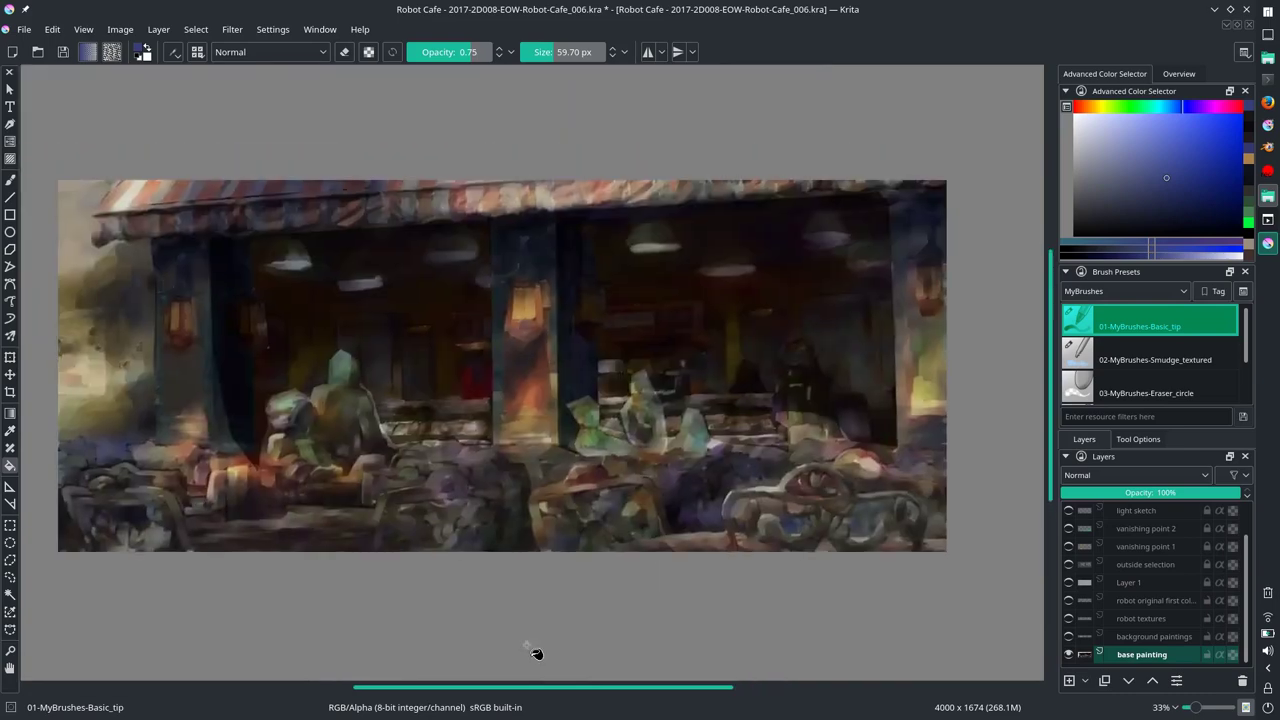
left_click(525, 300, "ctrl")
left_click_drag(520, 295, 530, 330)
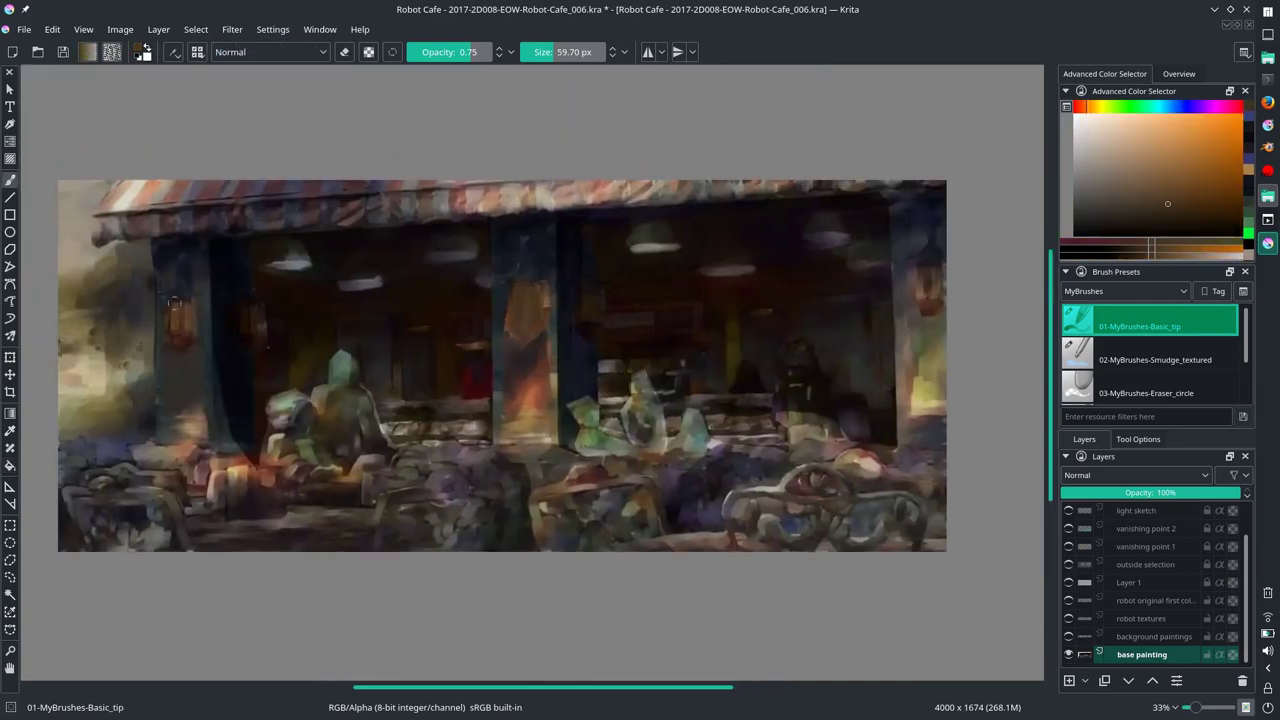
Step: Dim the left and right lanterns, then smudge around the dark pillar base and robot figure
left_click_drag(176, 305, 185, 325)
left_click_drag(920, 280, 924, 297)
key("slash")
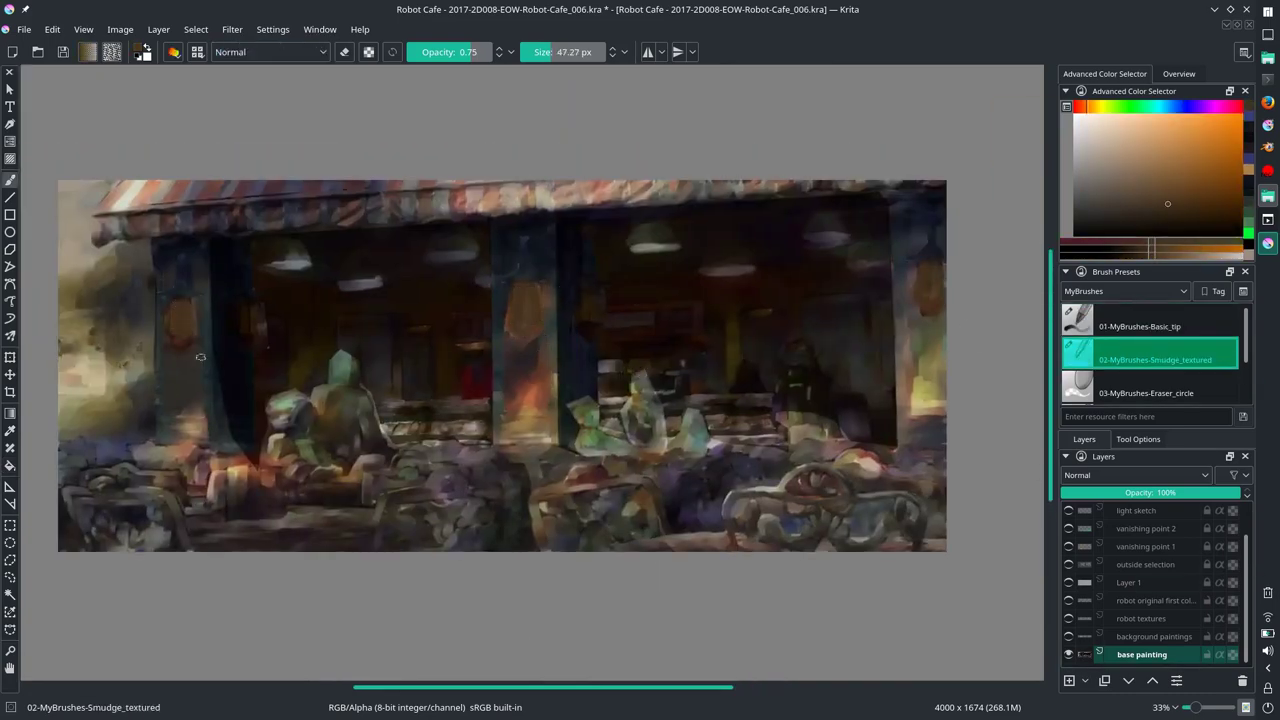
left_click_drag(230, 436, 240, 442)
left_click_drag(784, 412, 832, 415)
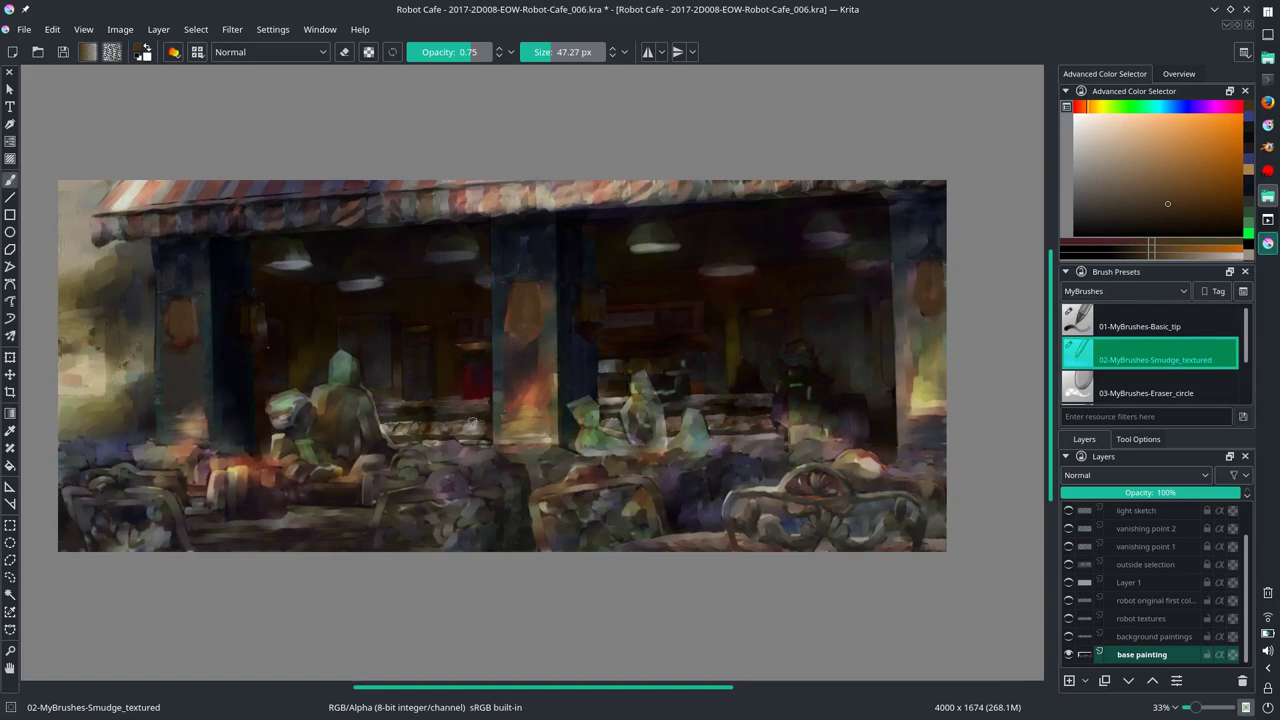
Step: Save the painting, fit it to the view, and smudge a soft mark on the pillar
scroll(463, 489, "down", 1)
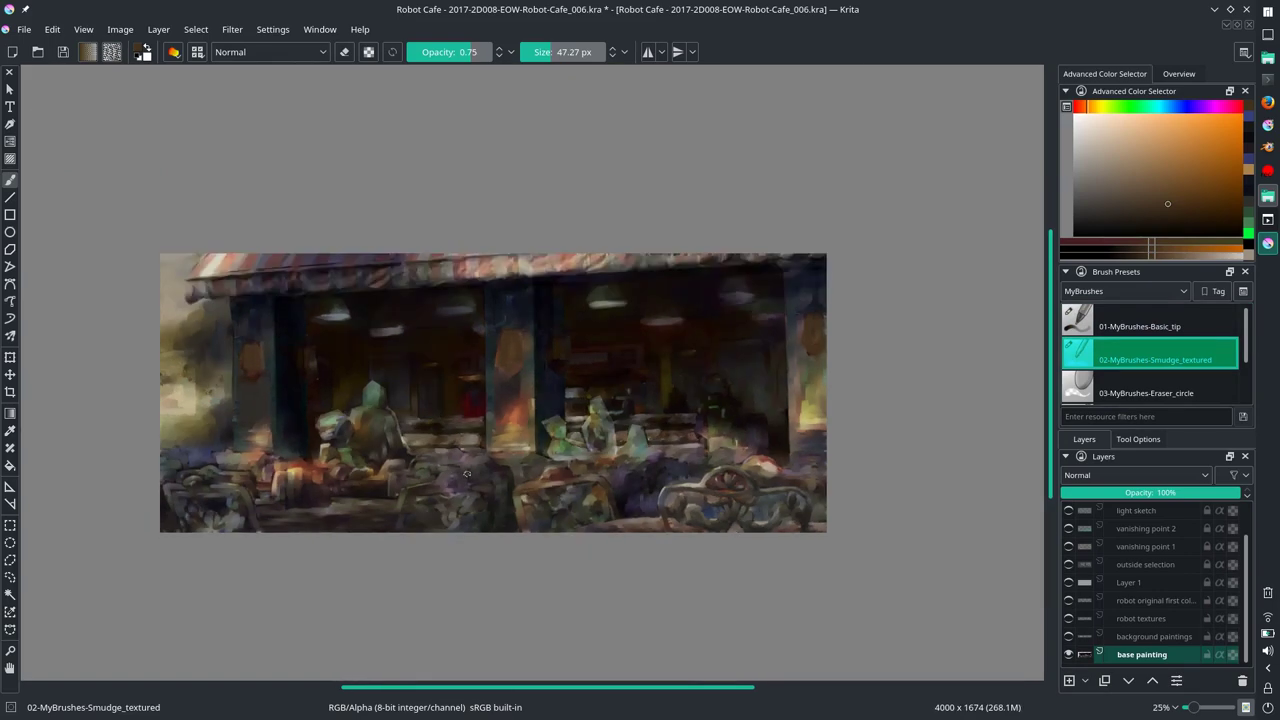
scroll(463, 489, "down", 4)
left_click(23, 29)
left_click(137, 170)
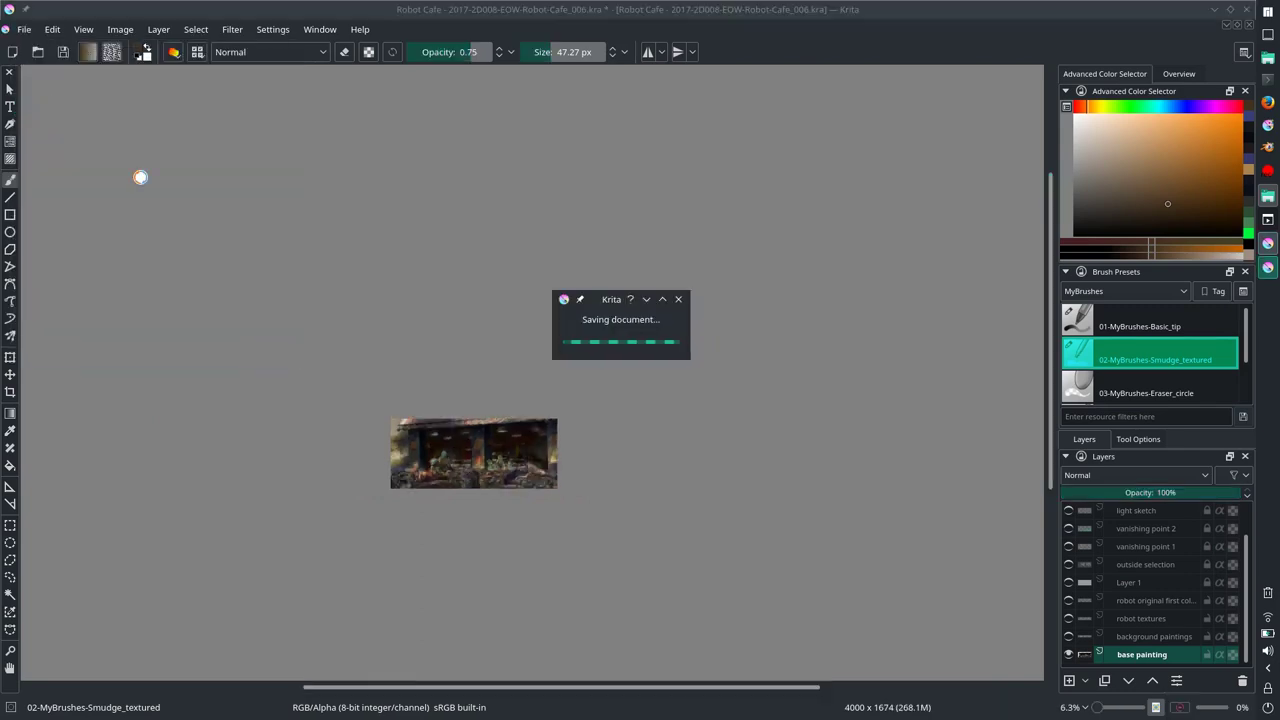
key("2")
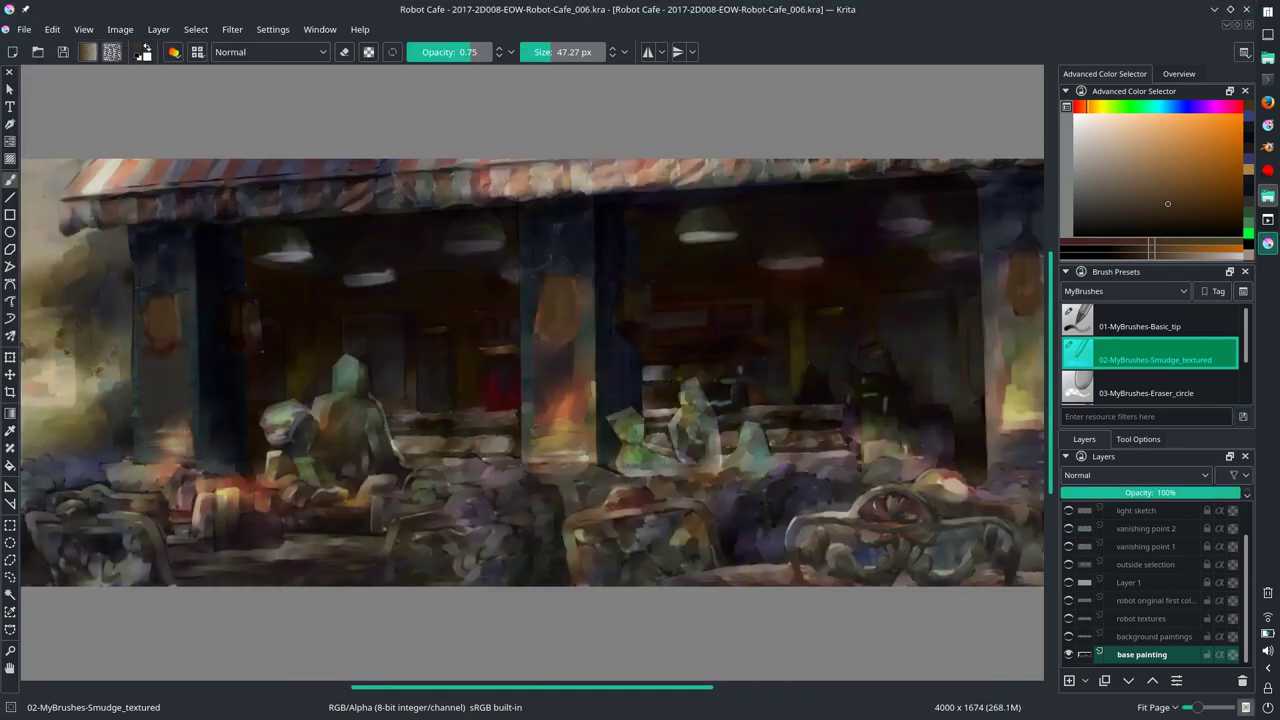
left_click_drag(590, 394, 588, 377)
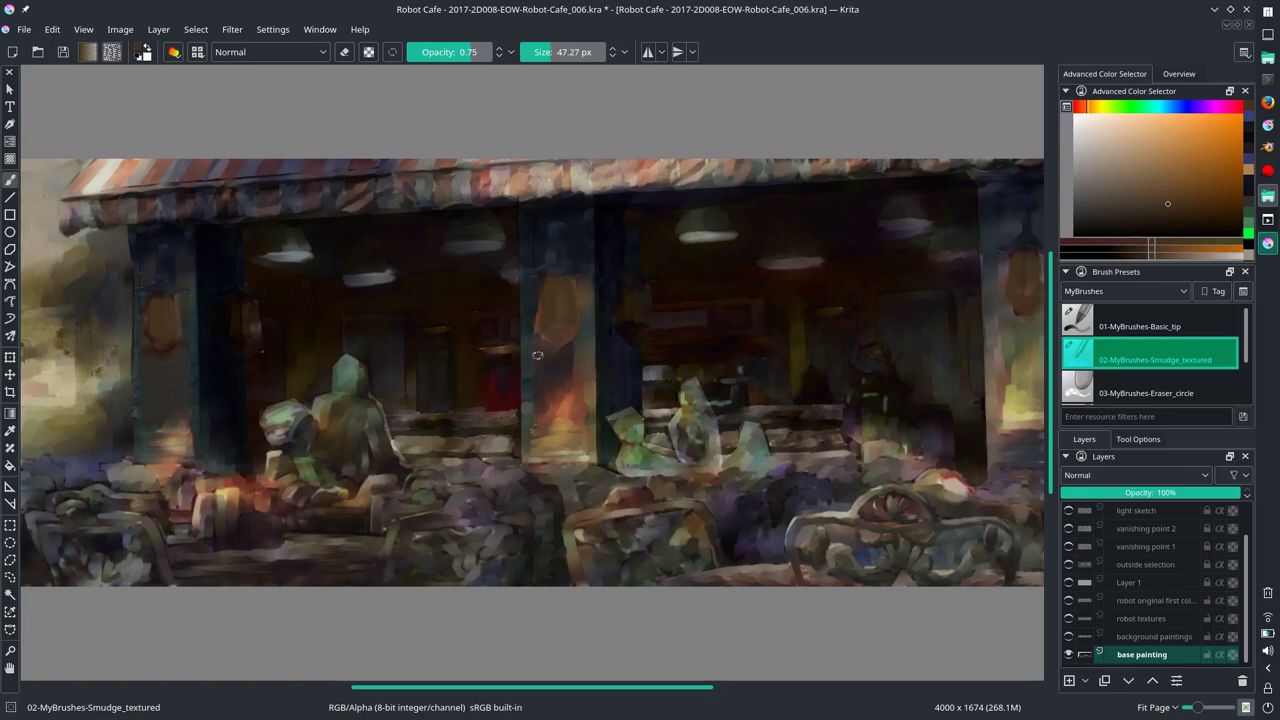
scroll(537, 355, "down", 3)
Step: Brighten the reselected café interior with a curves adjustment, deselect, and save
scroll(537, 355, "up", 3)
left_click(196, 29)
mouse_move(246, 70)
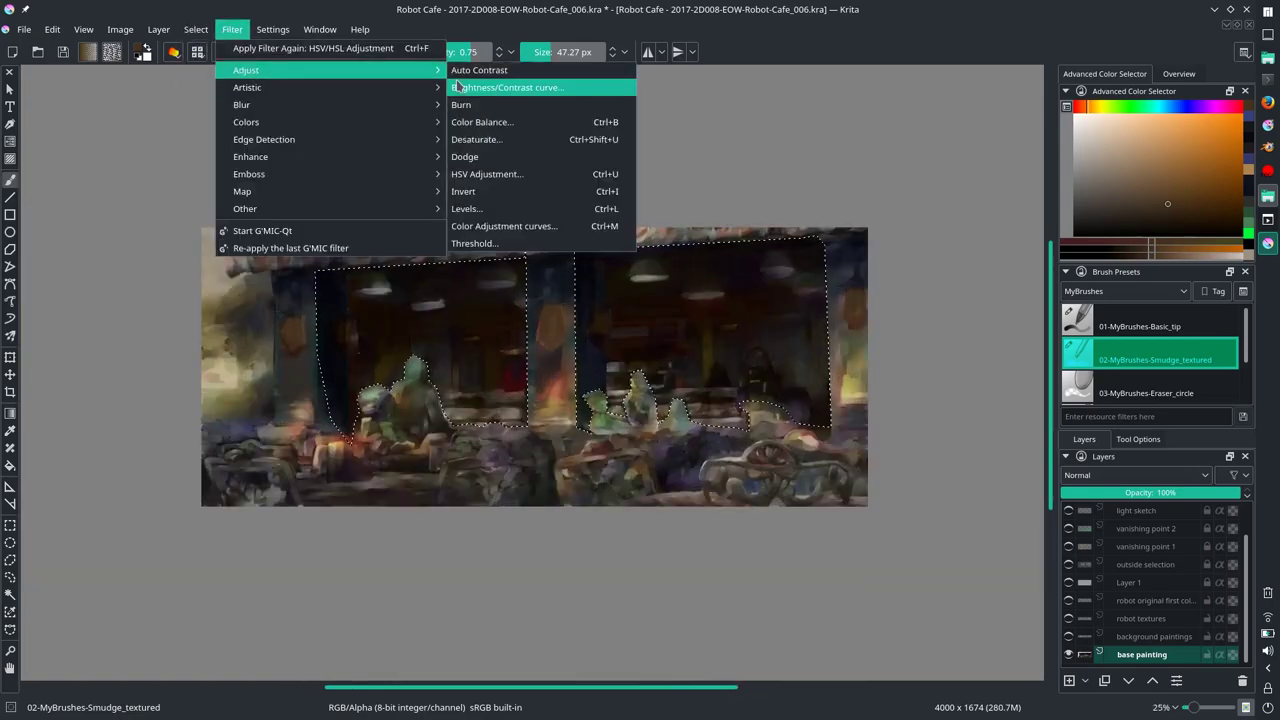
left_click(457, 87)
left_click_drag(1080, 480, 1080, 434)
key("Escape")
left_click(196, 29)
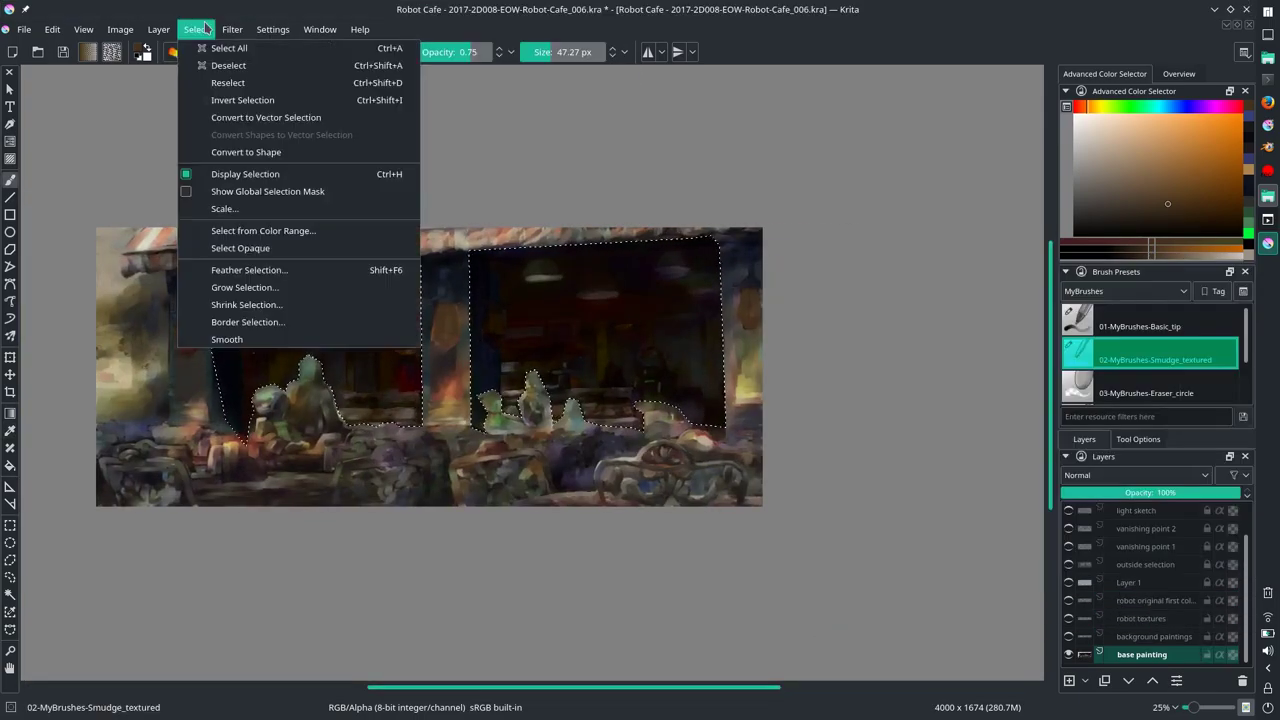
left_click(228, 65)
key("ctrl+s")
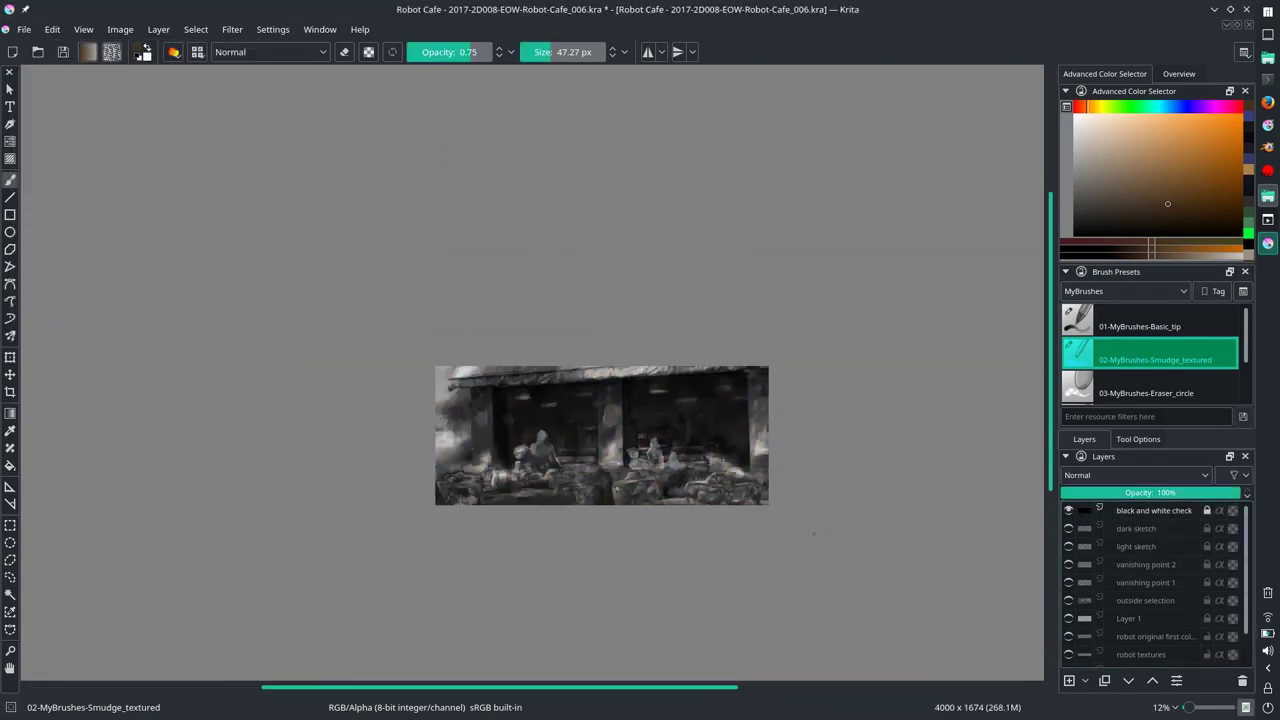
Step: Lower the interior saturation to −21 and save the painting again
left_click(232, 29)
left_click(540, 175)
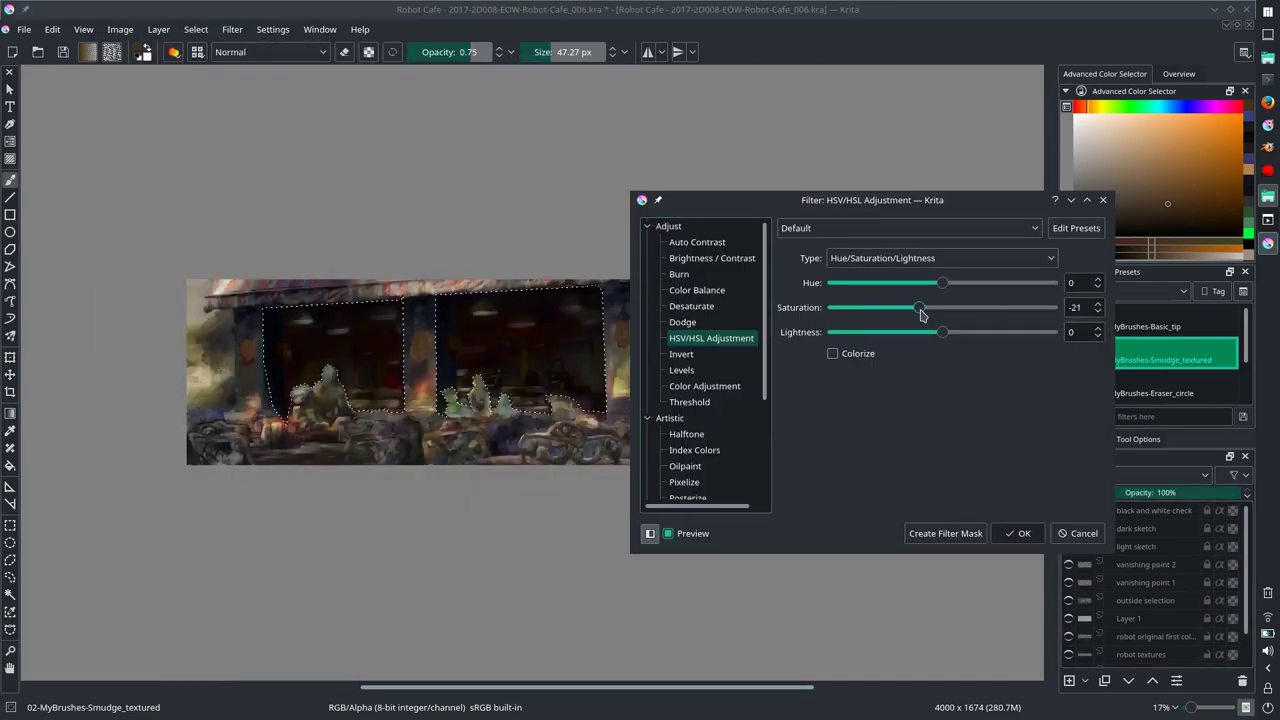
left_click(1018, 535)
key("2")
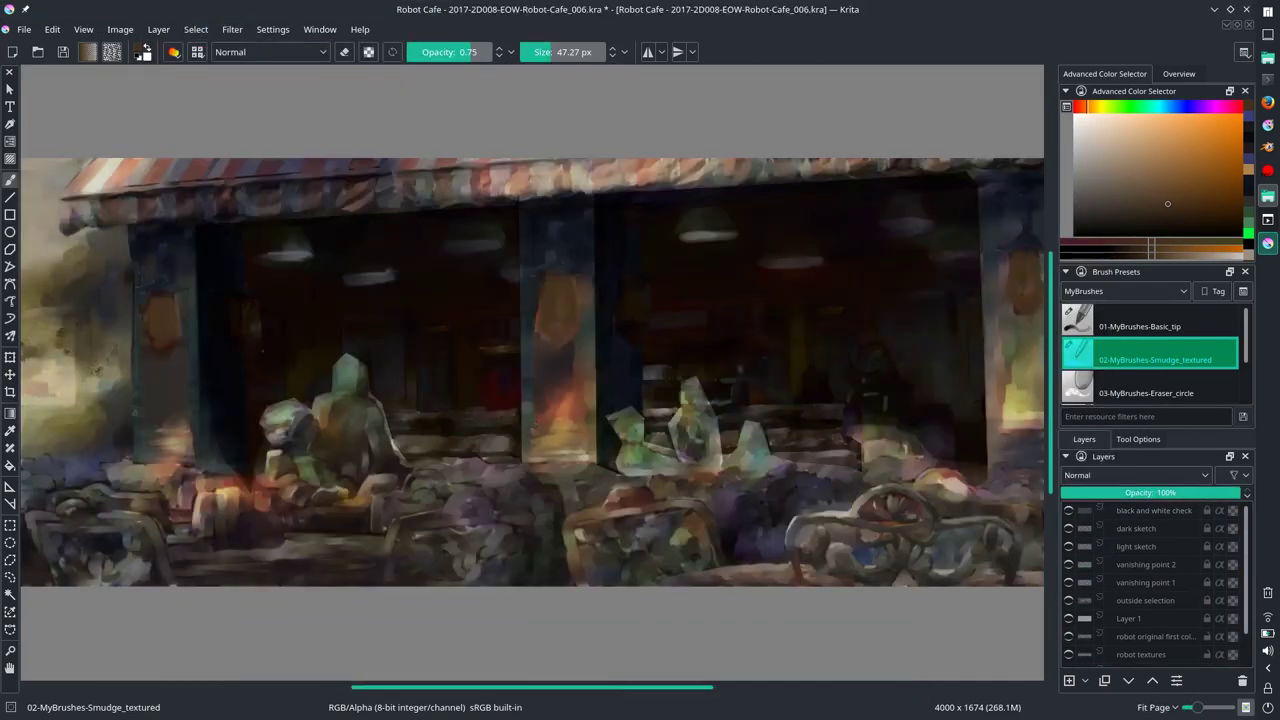
left_click(24, 29)
left_click(50, 103)
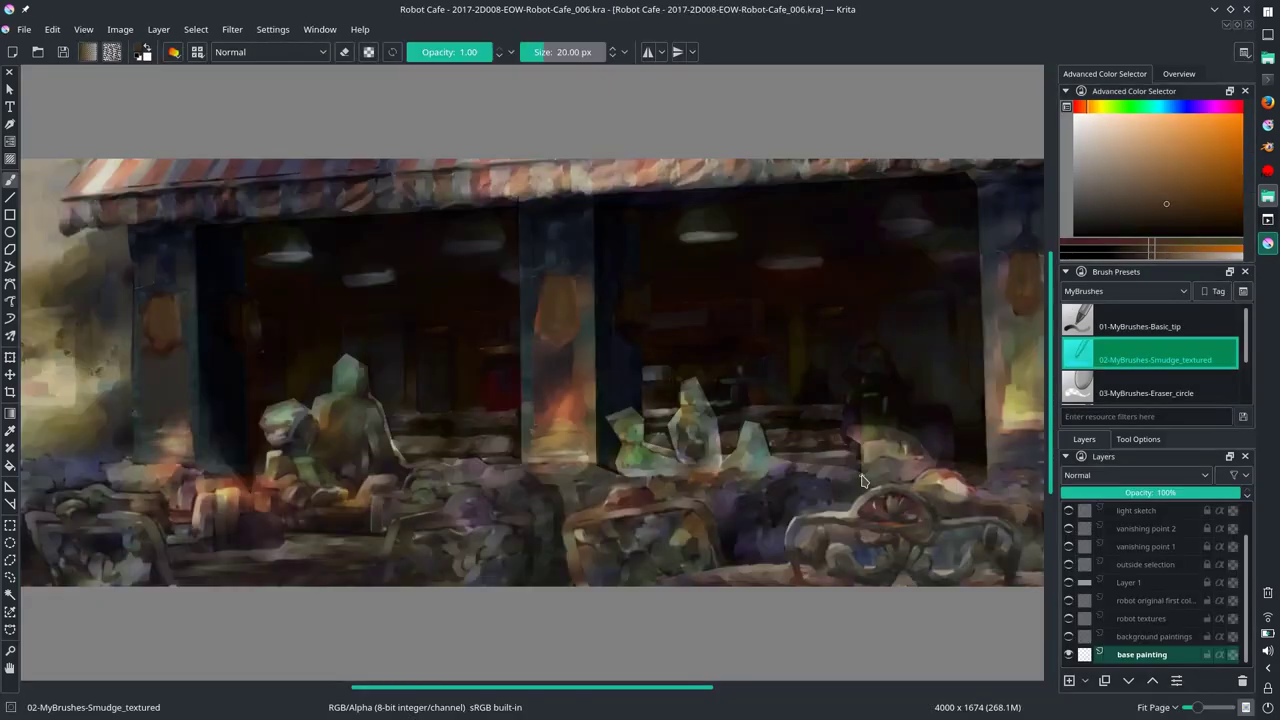
Step: Set brush opacity to 0.75 and smudge the lower-right benches with a smaller textured smudge brush
key("slash")
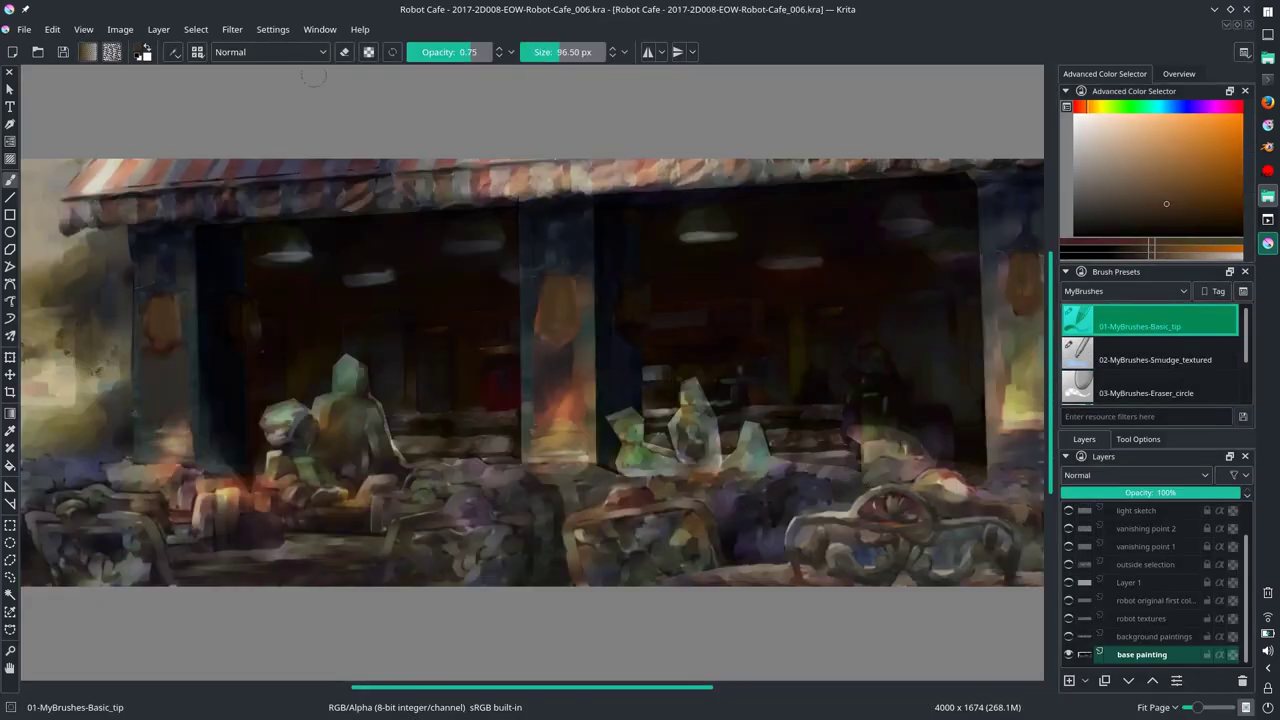
key("minus")
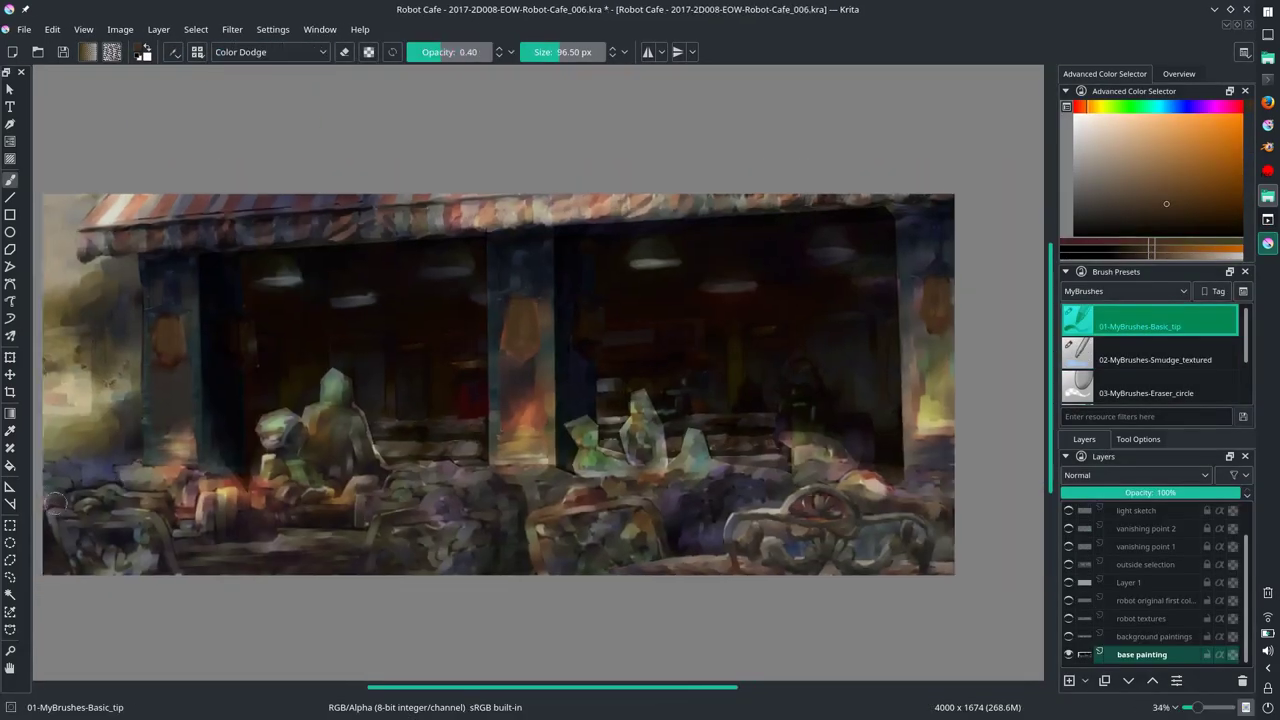
key("o")
key("o")
key("o")
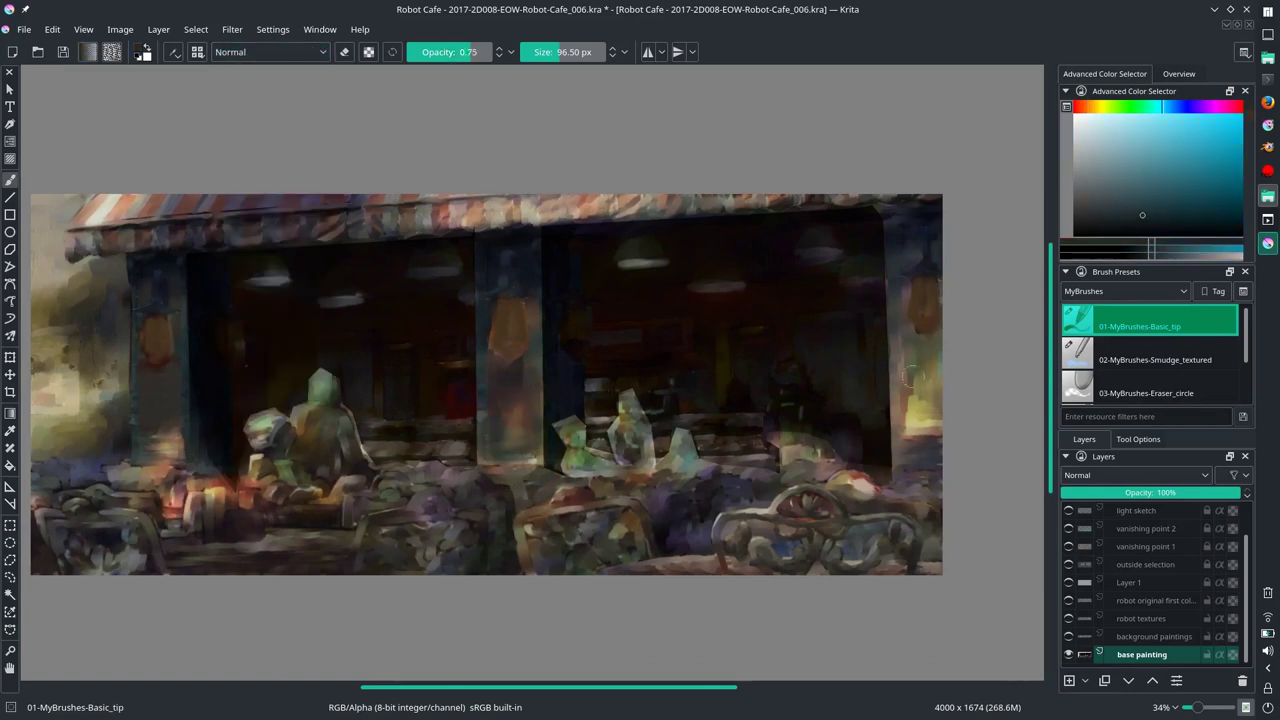
key("slash")
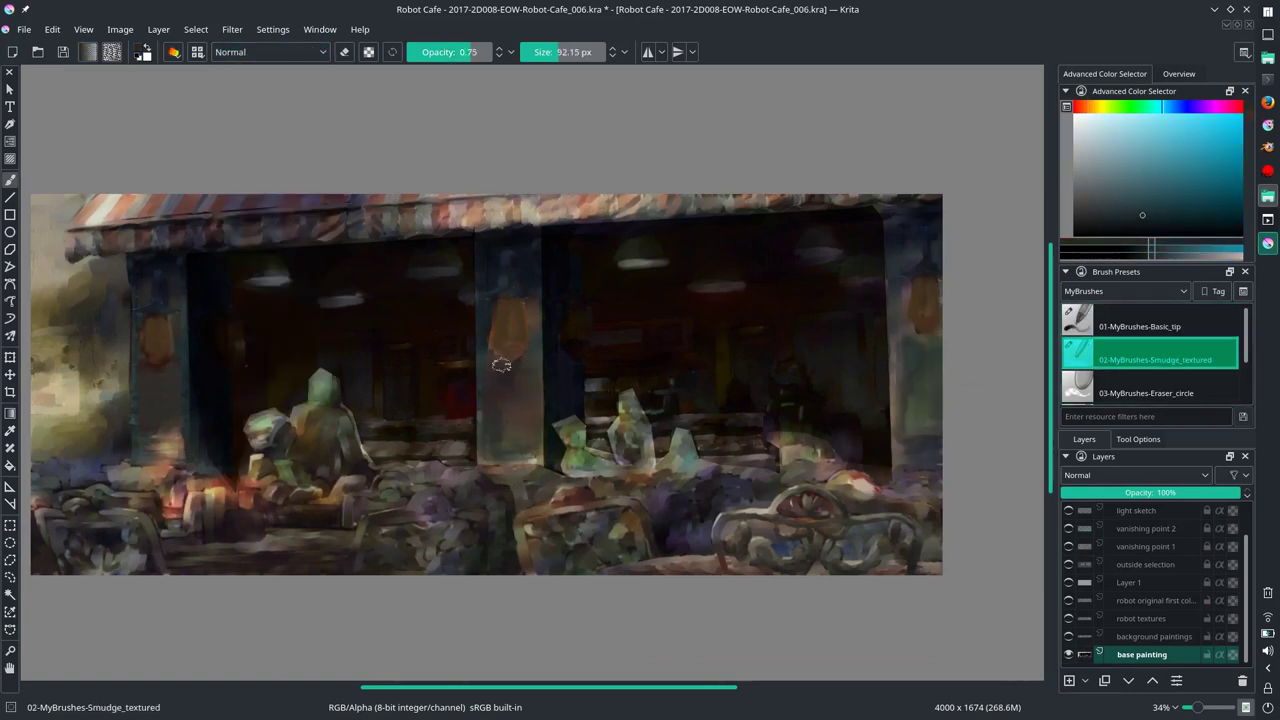
key("bracketleft")
left_click_drag(760, 505, 848, 505)
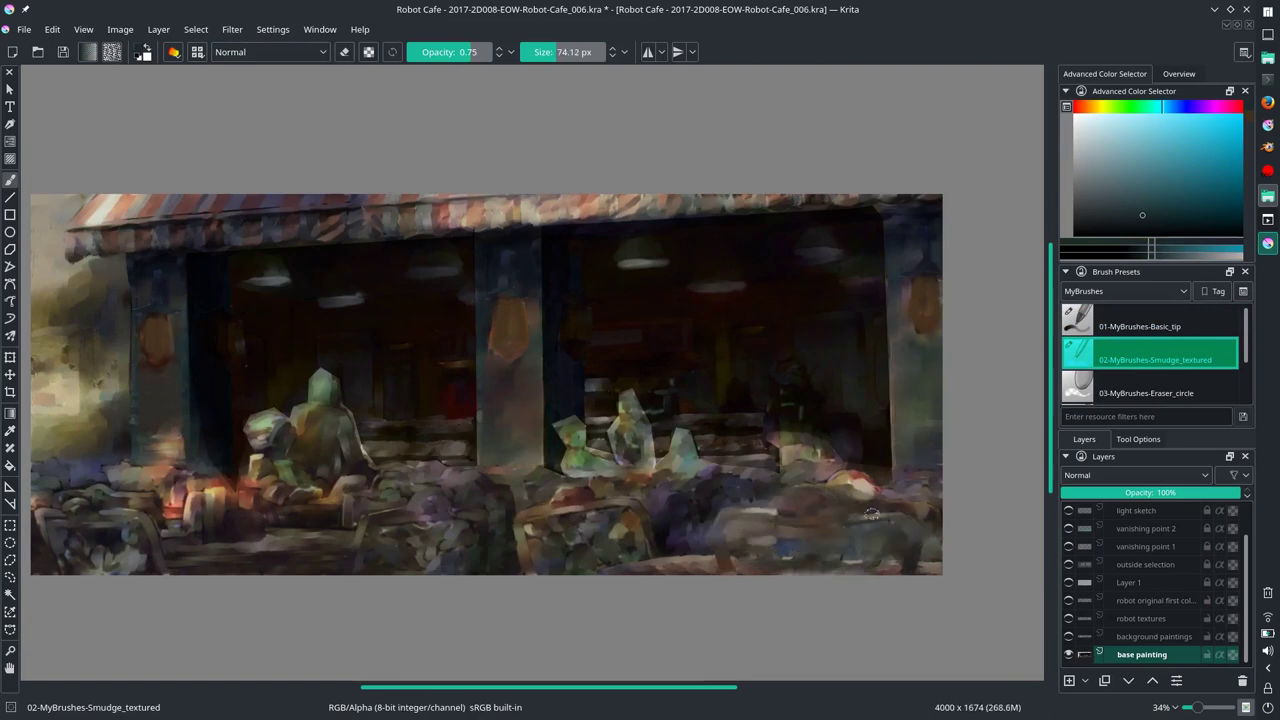
left_click_drag(785, 562, 933, 565)
key("bracketleft")
key("bracketleft")
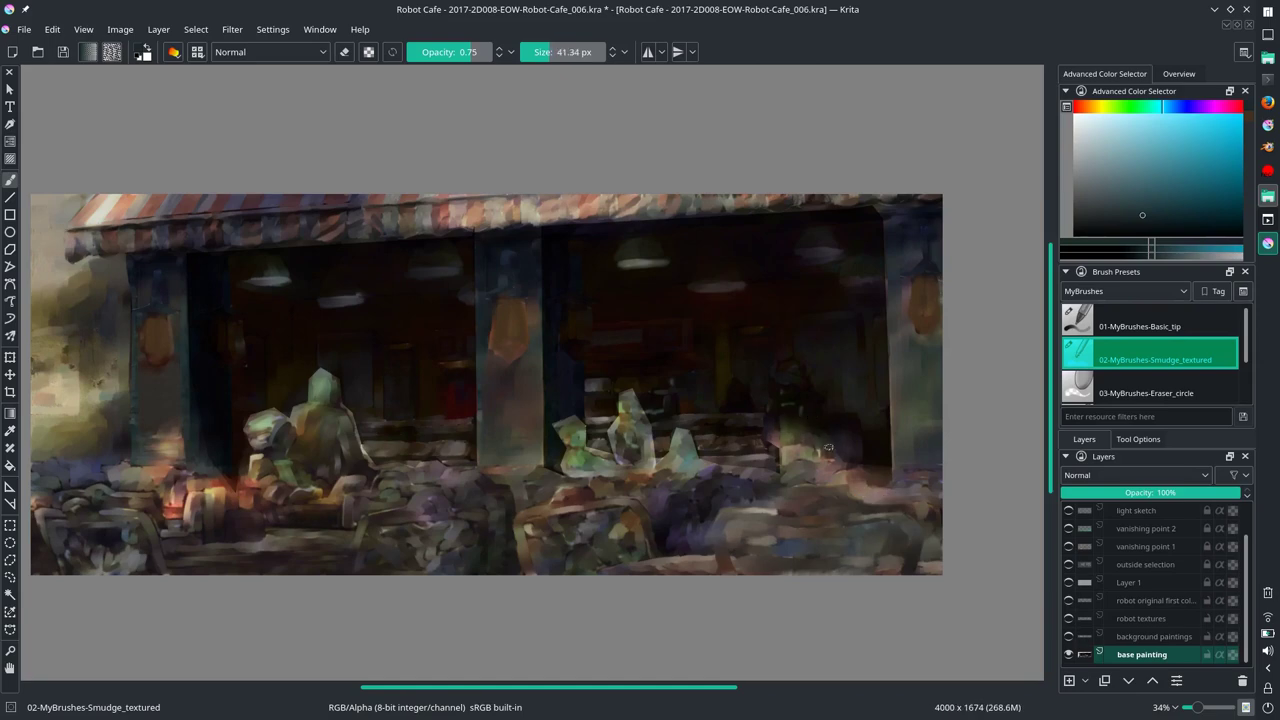
Step: Paint the interior in light tan and dark desaturated red with a smaller basic brush
key("slash")
key("slash")
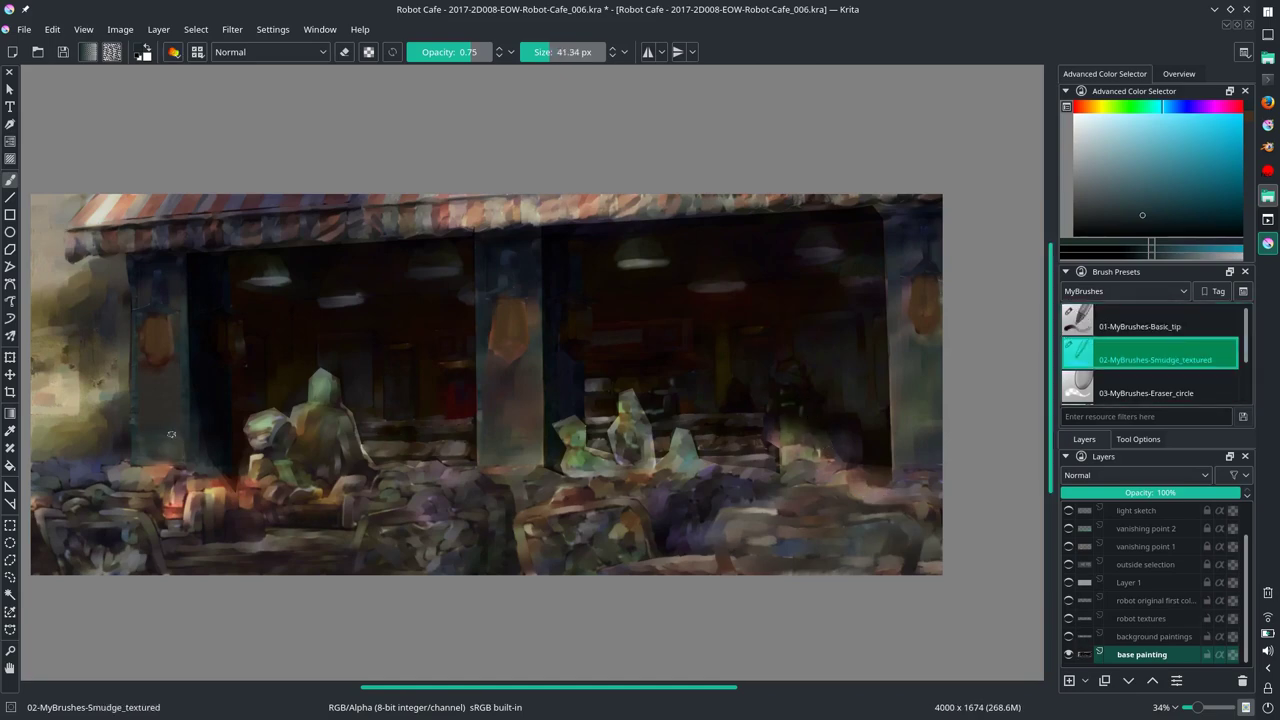
key("slash")
left_click(105, 390, "ctrl")
left_click_drag(110, 385, 213, 394)
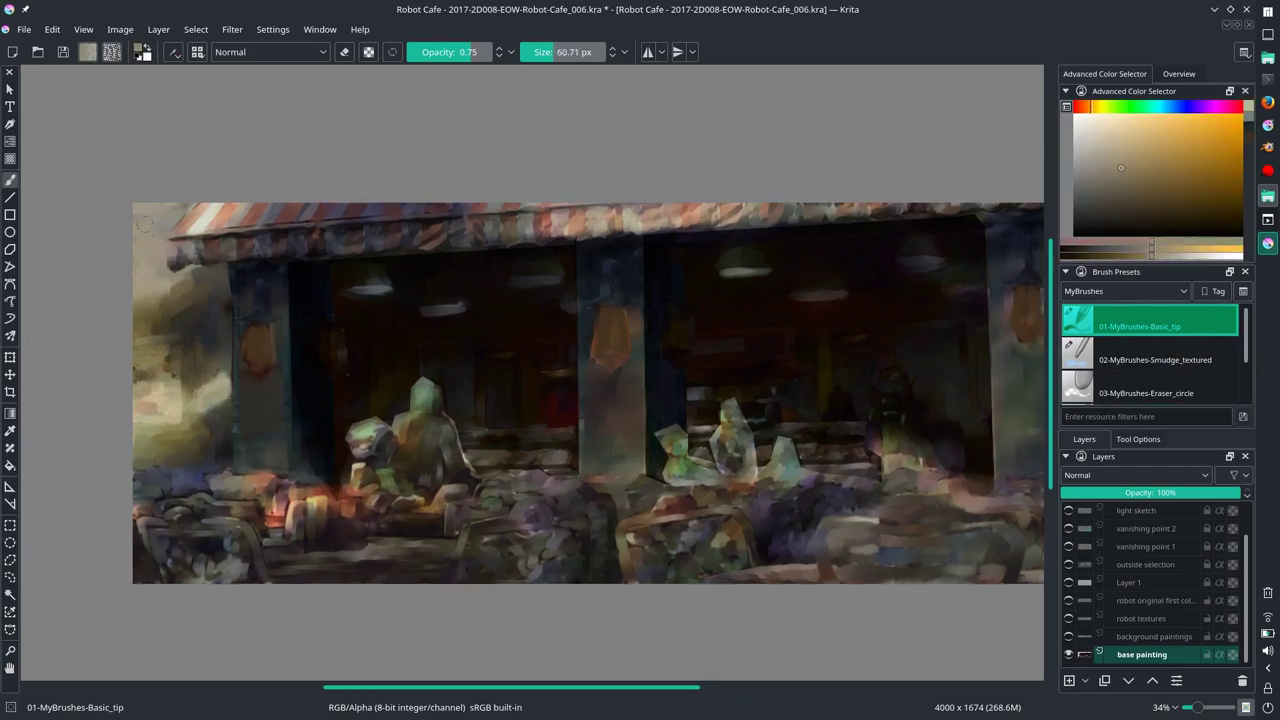
left_click_drag(182, 281, 167, 281)
left_click(170, 455, "ctrl")
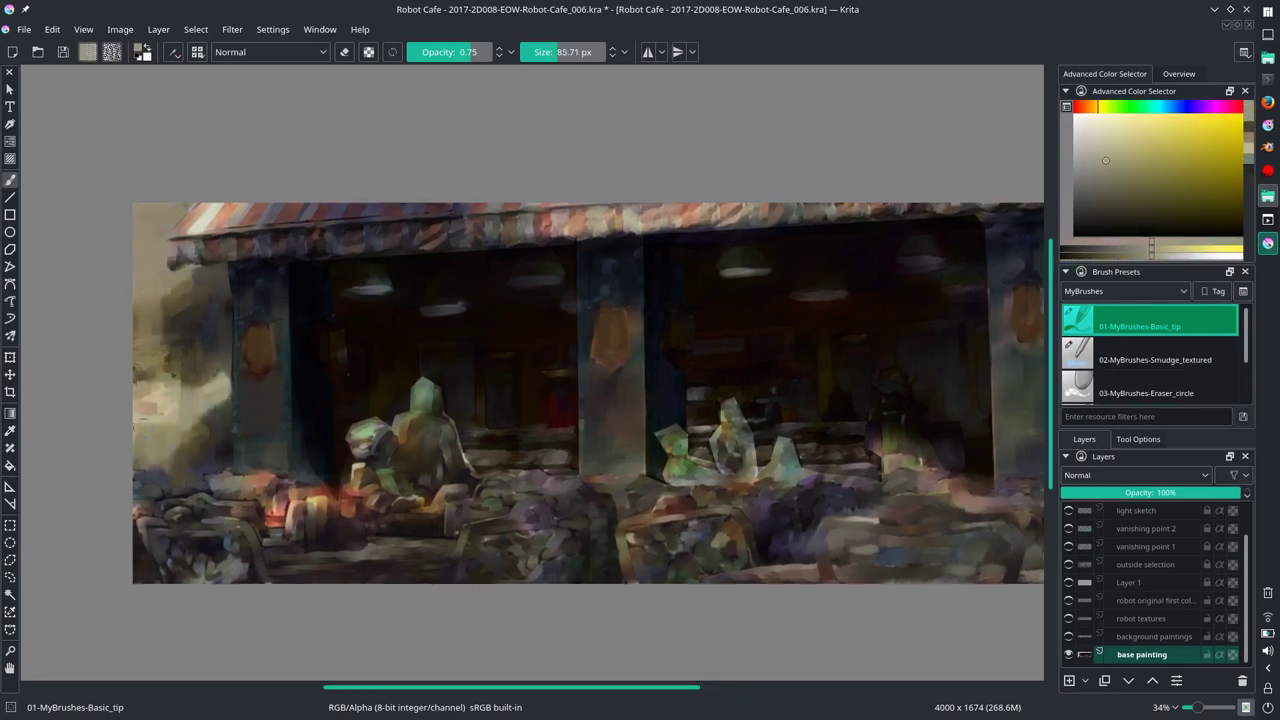
left_click(165, 442, "ctrl")
key("slash")
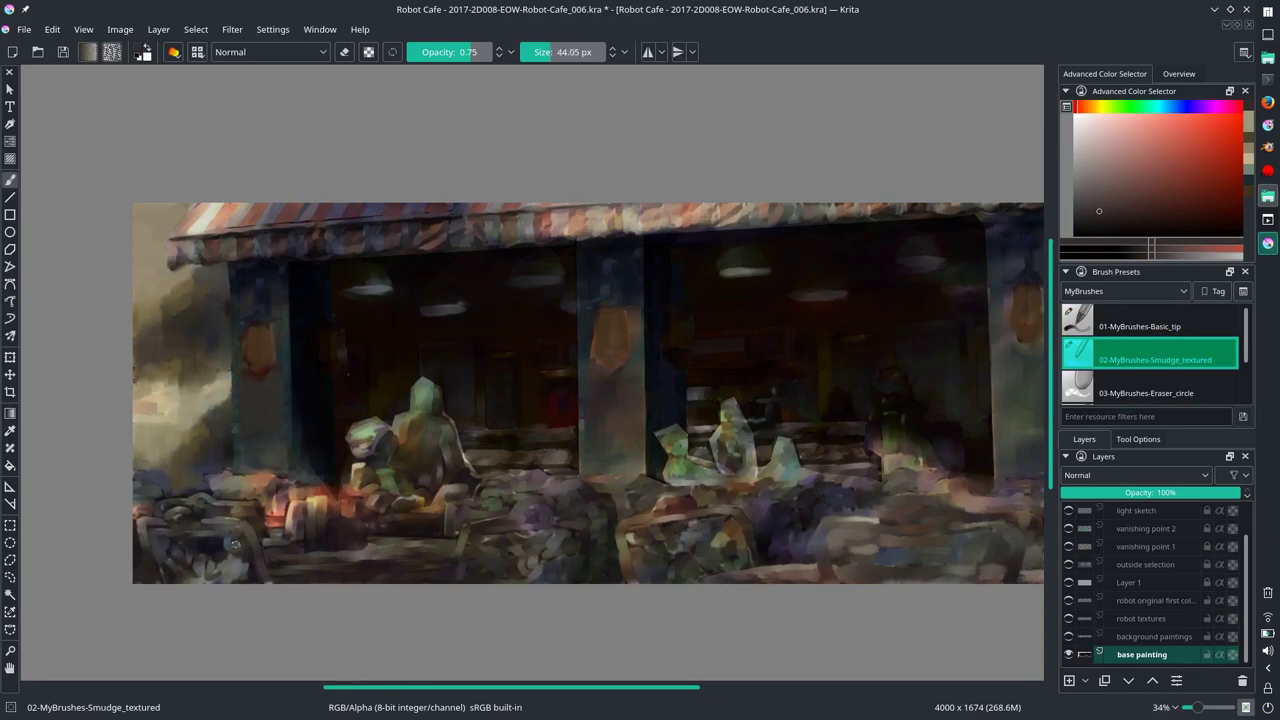
Step: Rework the robots in dark blue, then load greyish cyan with Color Dodge blending
left_click(497, 431, "ctrl")
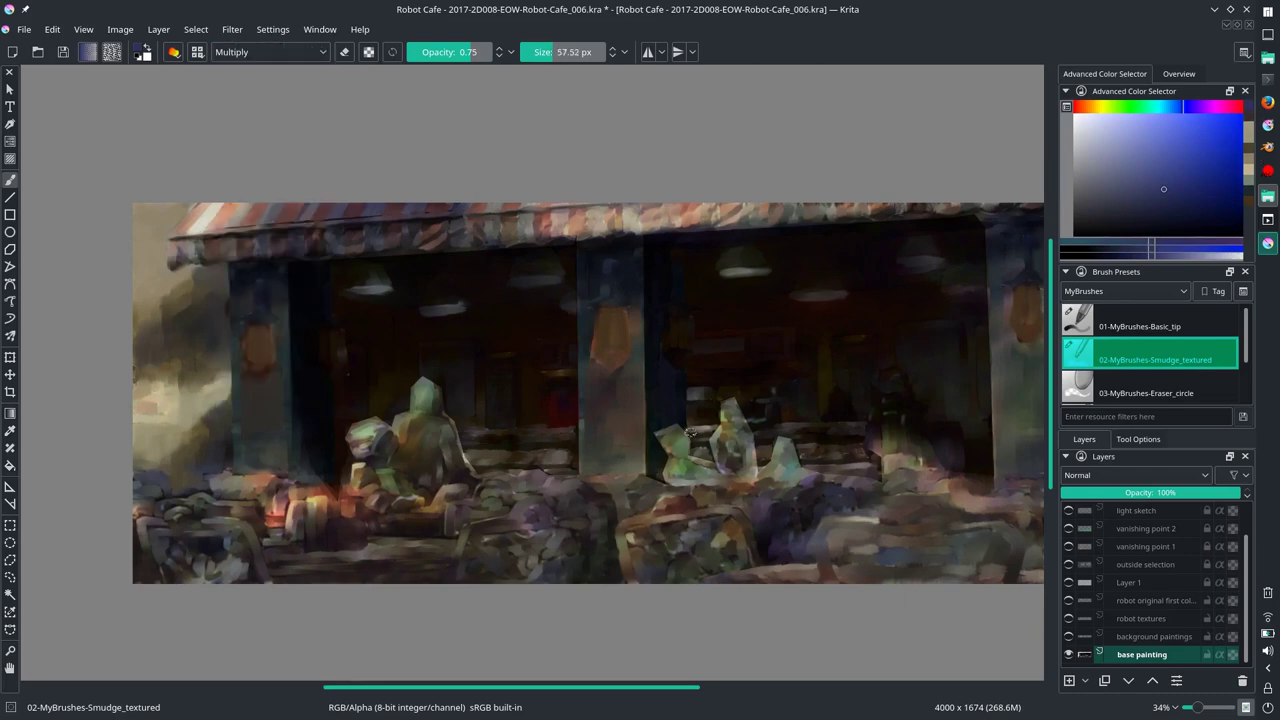
key("slash")
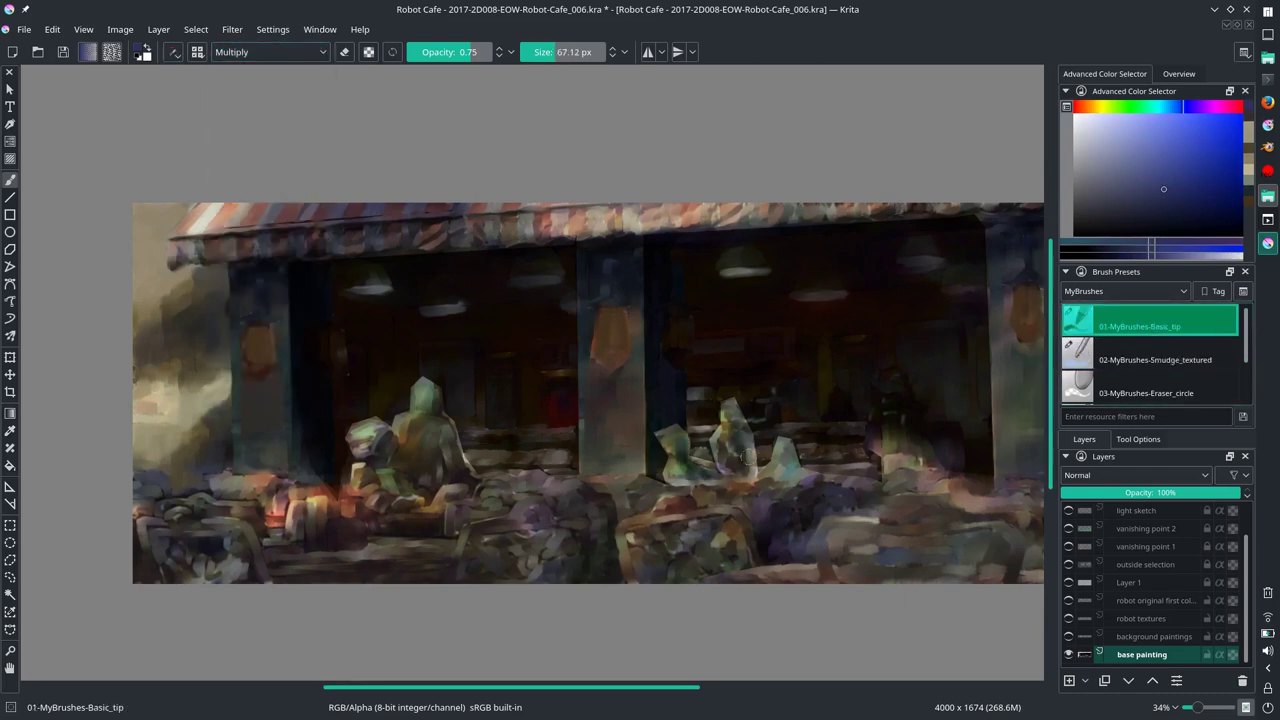
key("slash")
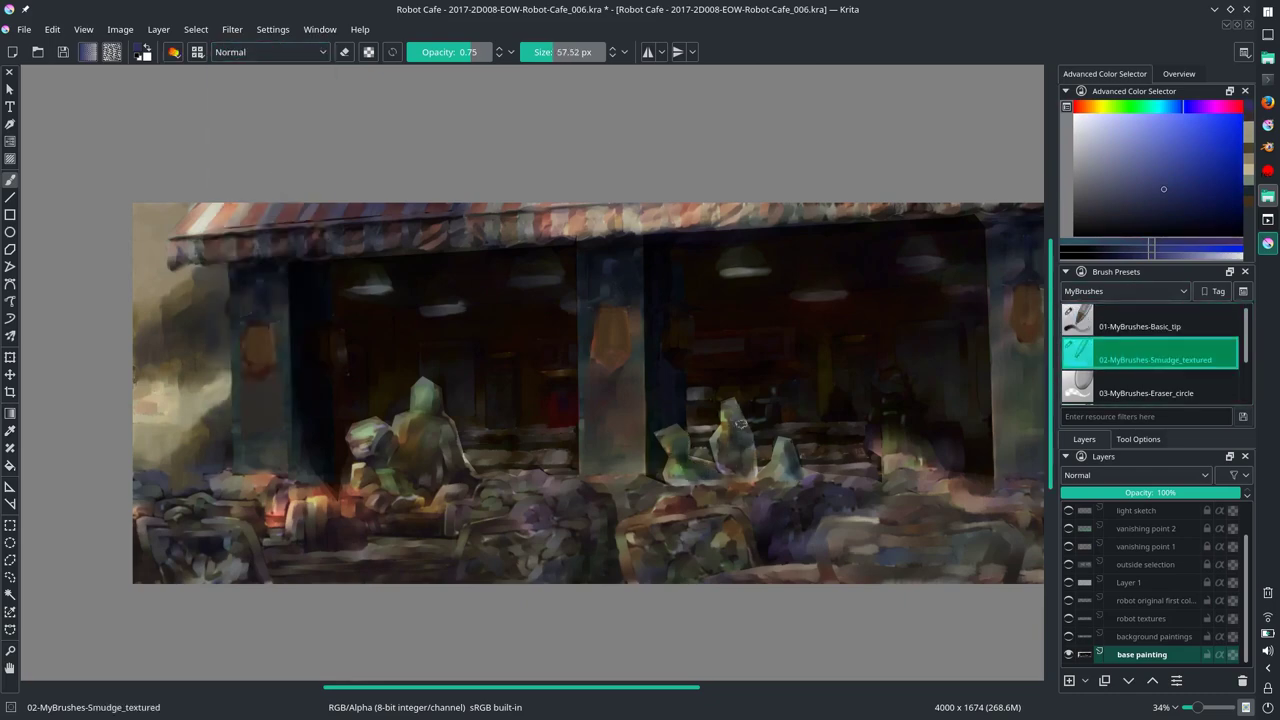
key("slash")
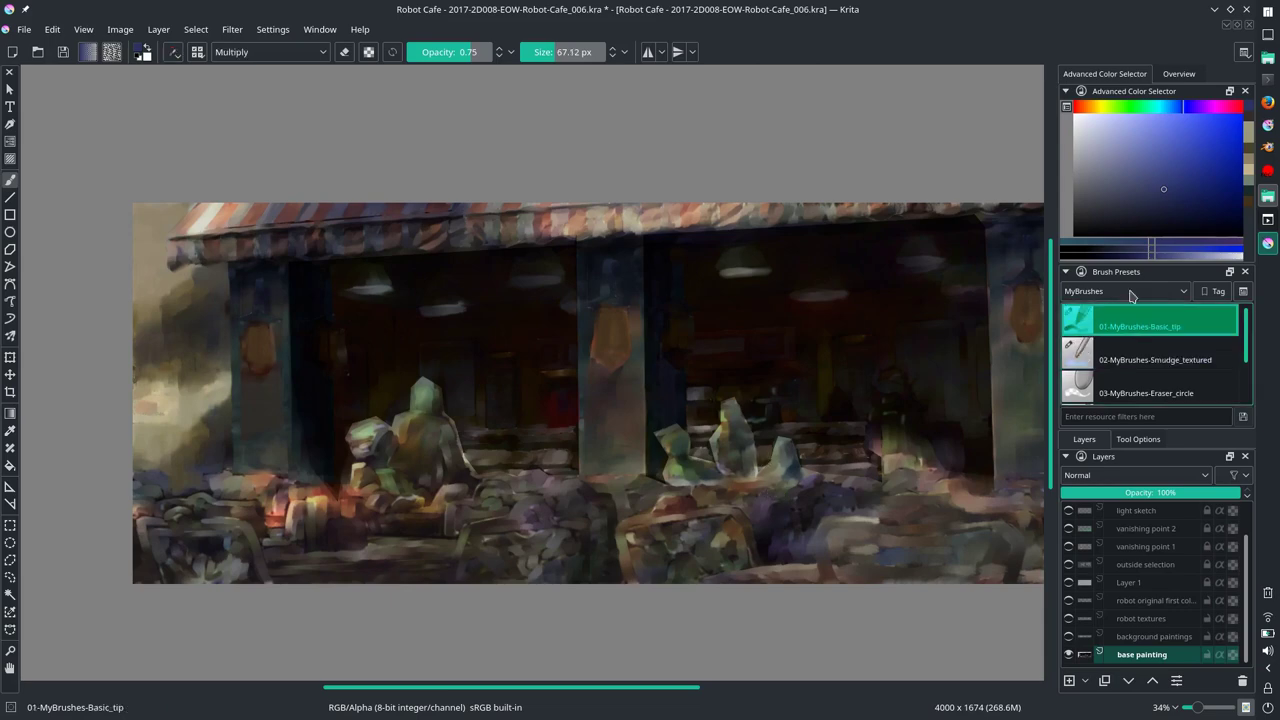
left_click(640, 465, "ctrl")
key("alt+shift+d")
Step: Paint soft cyan Color Dodge glows on the left lantern and pillar, central pillar and right pillar
mouse_move(640, 465)
left_mouse_down()
mouse_move(650, 445)
mouse_move(613, 463)
mouse_move(595, 452)
left_mouse_up()
key("ctrl+z")
key("o")
key("o")
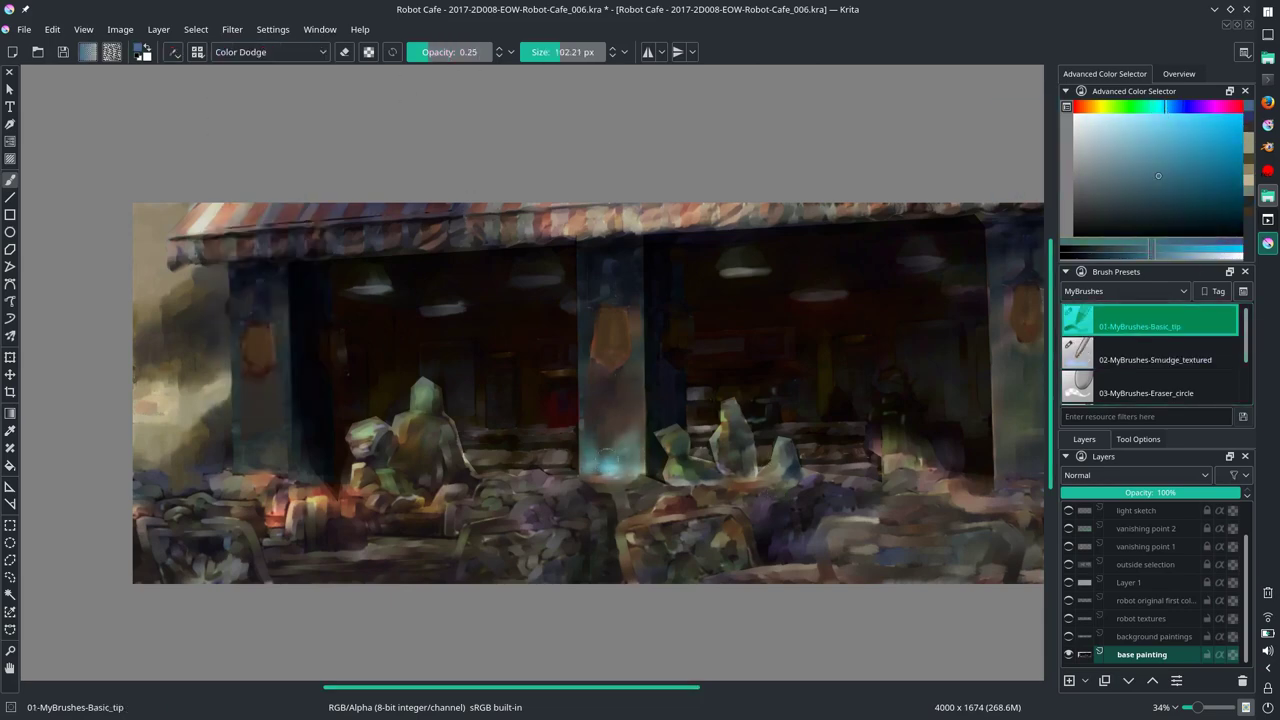
key("bracketleft")
left_click_drag(244, 388, 283, 312)
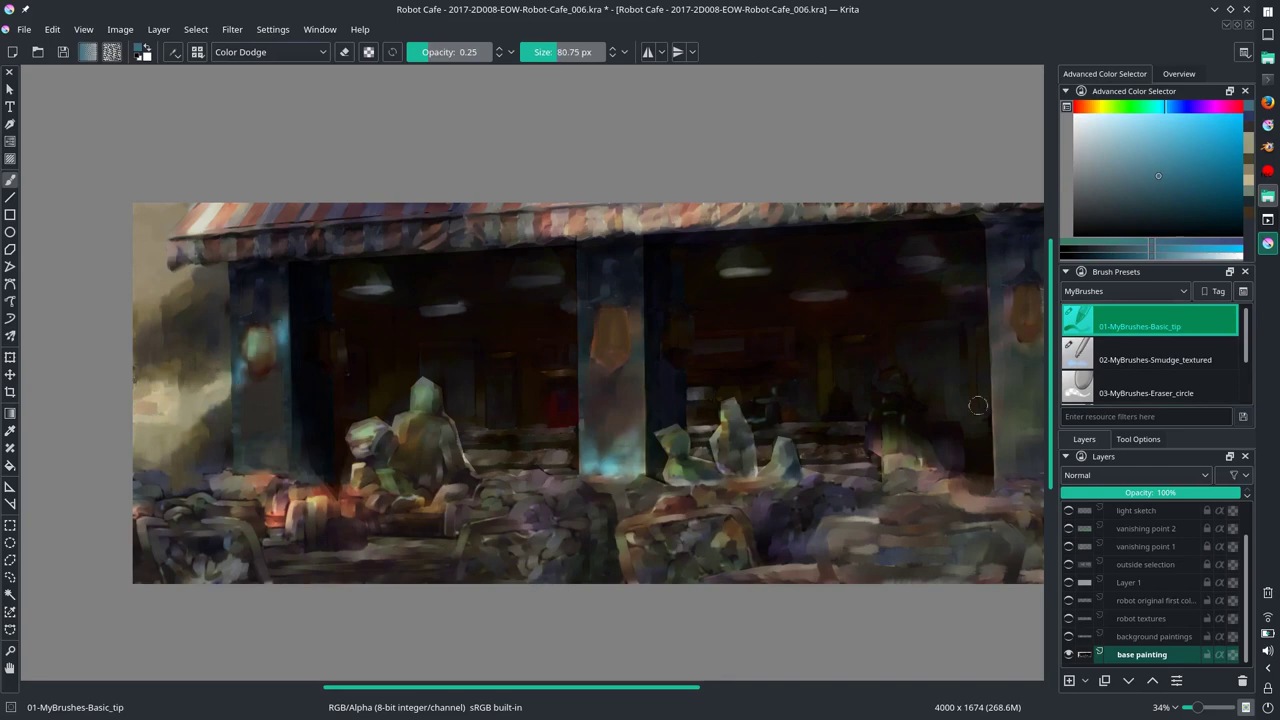
mouse_move(623, 430)
left_mouse_down()
mouse_move(612, 305)
mouse_move(615, 330)
mouse_move(636, 282)
left_mouse_up()
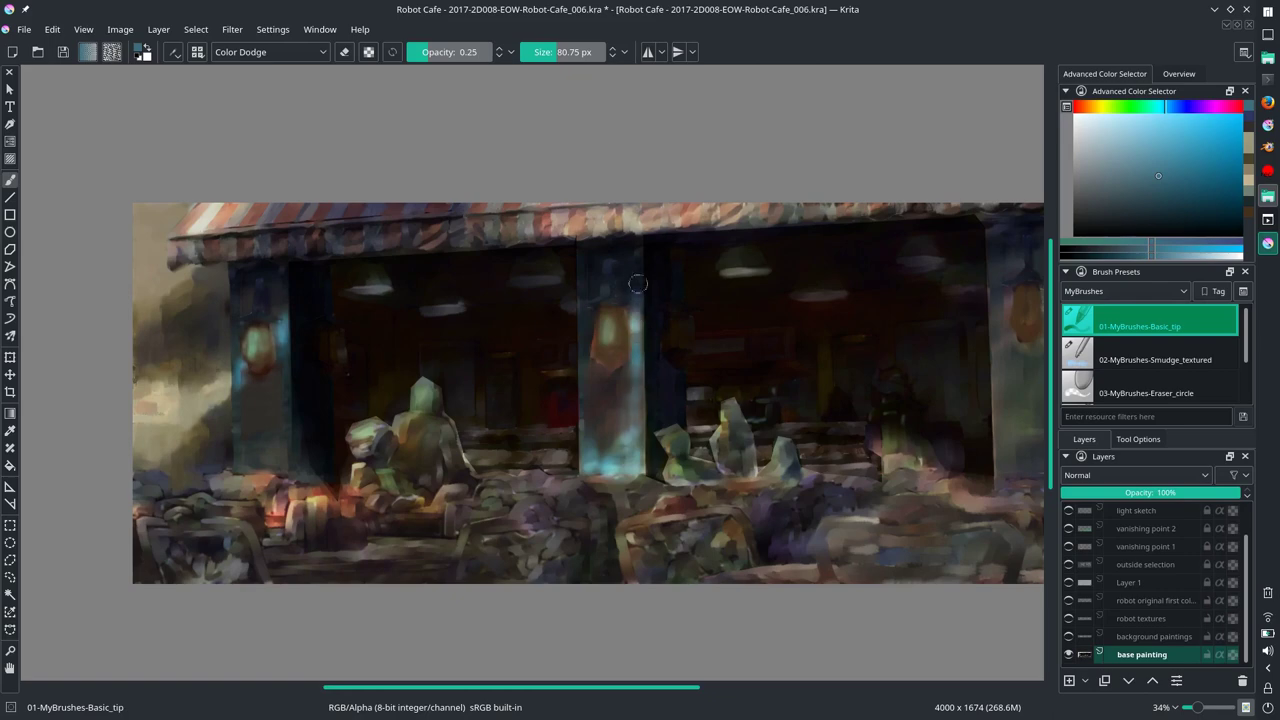
key("bracketright")
mouse_move(1001, 445)
left_mouse_down()
mouse_move(841, 448)
mouse_move(866, 372)
left_mouse_up()
left_click_drag(864, 480, 850, 276)
mouse_move(882, 352)
left_mouse_down()
mouse_move(840, 470)
mouse_move(884, 474)
mouse_move(555, 482)
mouse_move(612, 470)
mouse_move(942, 520)
left_mouse_up()
Step: Add an orange glow and a faint 0.20-opacity cyan lantern stroke, restore Normal blending, and save
left_click(858, 440, "ctrl")
scroll(957, 459, "down", 1)
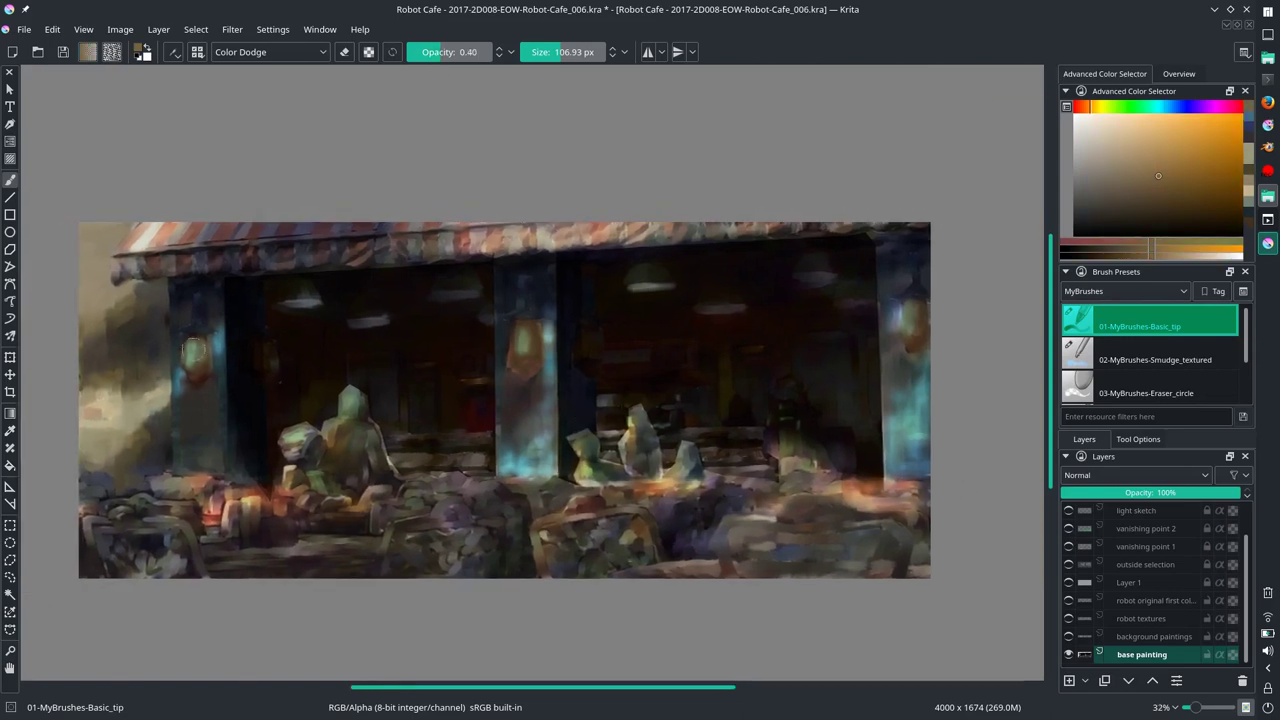
key("bracketright")
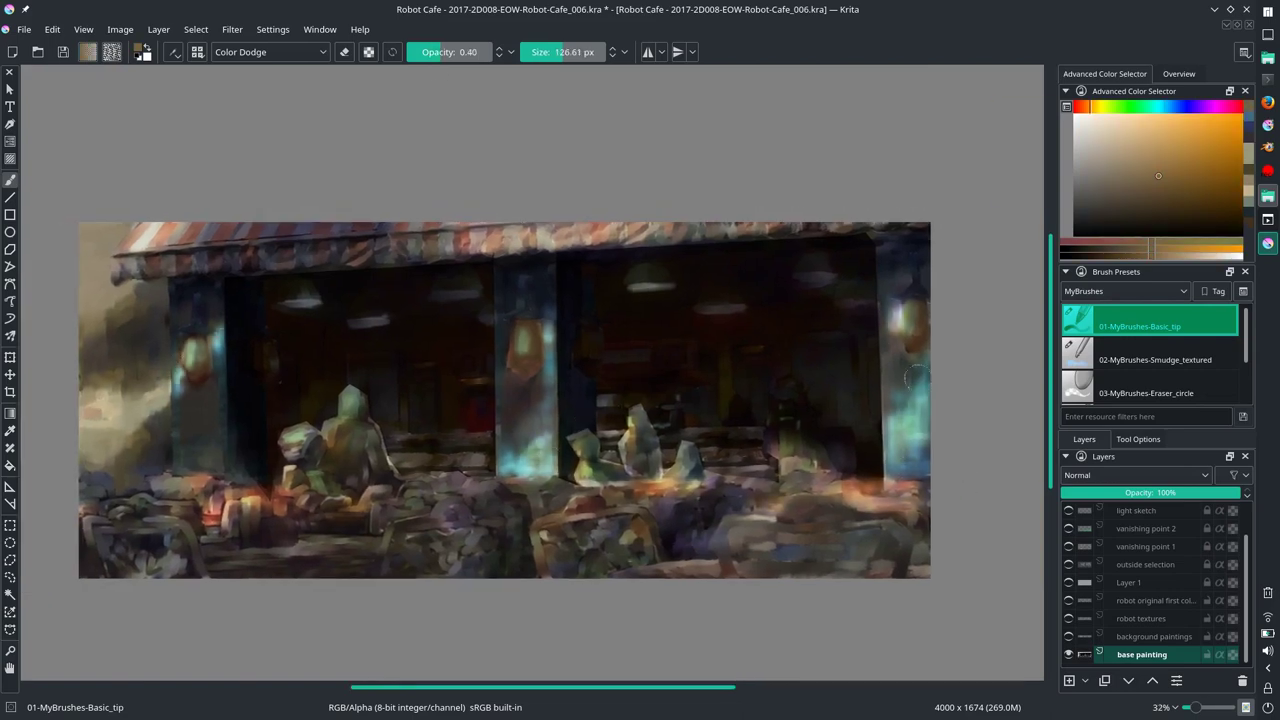
left_click(915, 305, "ctrl")
key("o")
key("o")
left_click_drag(195, 382, 183, 403)
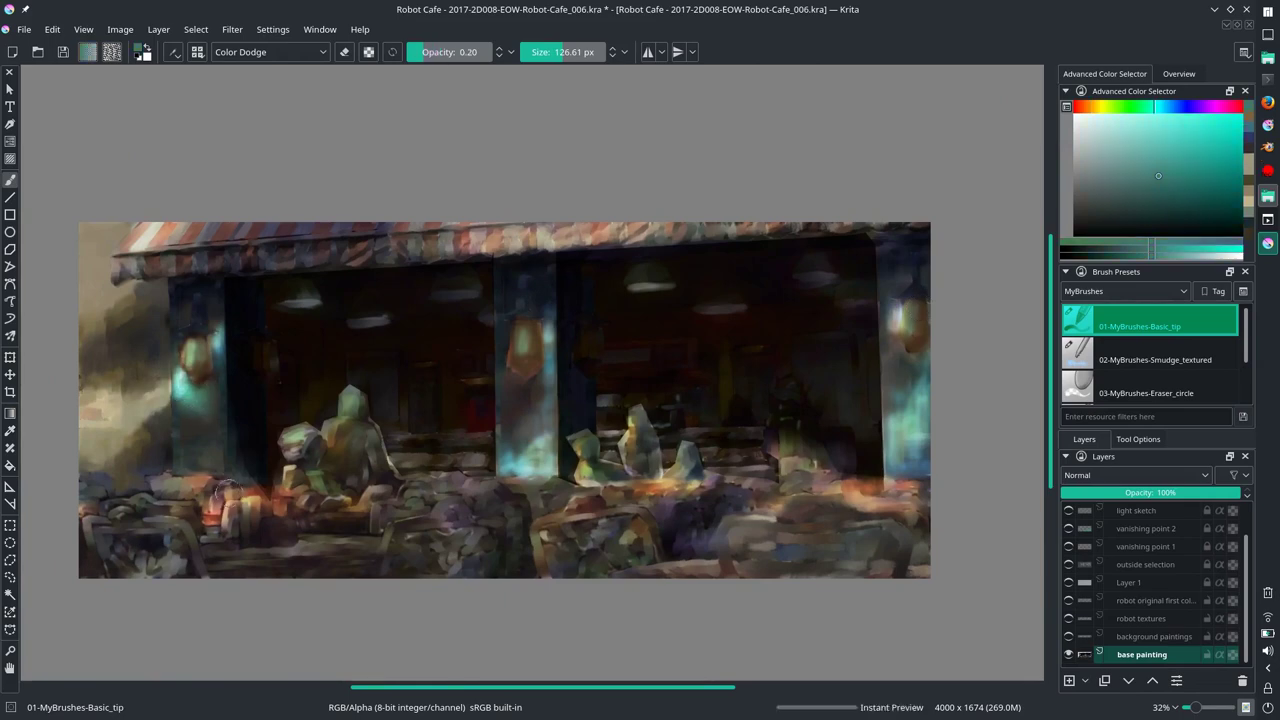
scroll(375, 389, "down", 5)
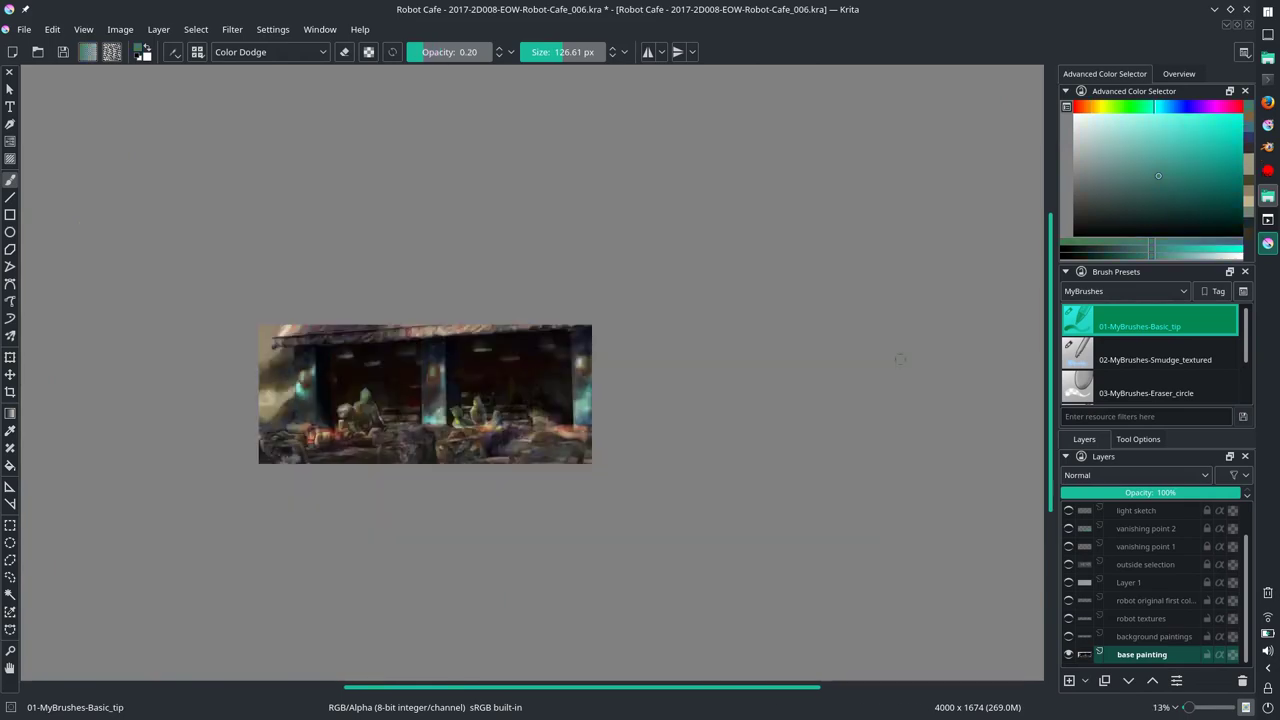
scroll(900, 358, "up", 5)
key("alt+shift+n")
key("ctrl+s")
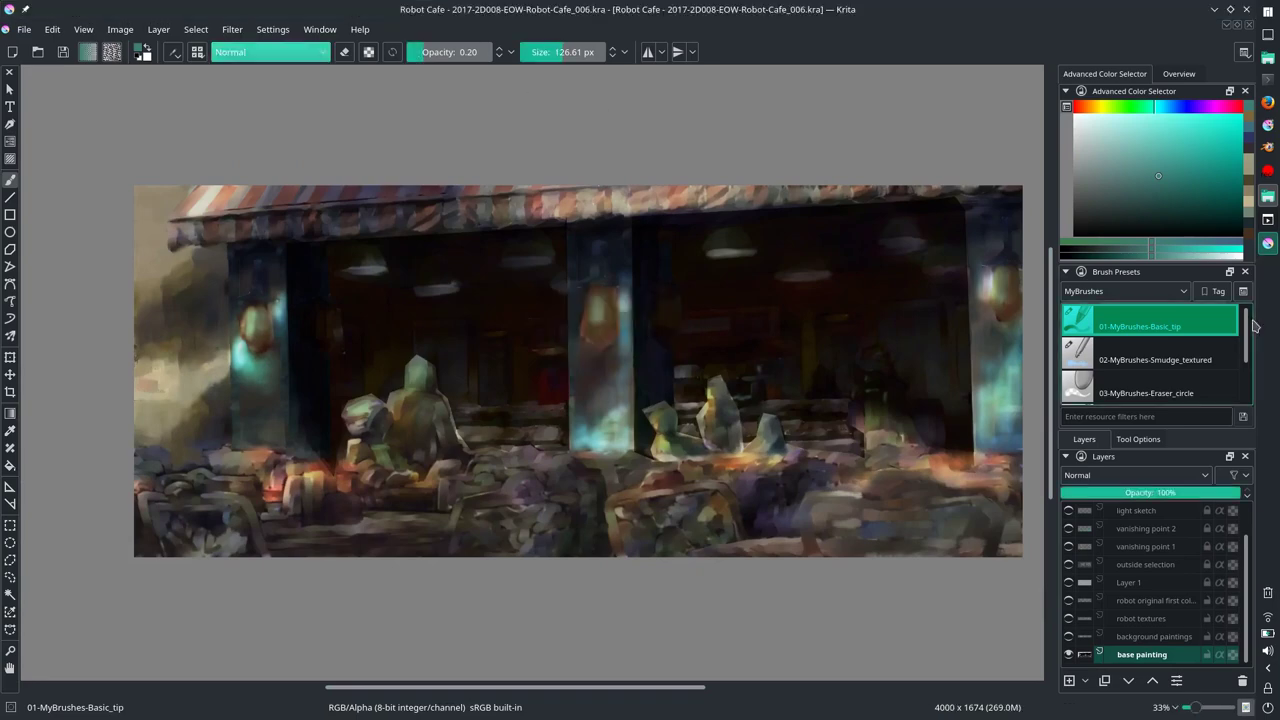
Step: Smudge the right pillar edge, lower-right rubble and a robot's edge with 02-Smudge_textured
left_click(1150, 359)
mouse_move(933, 240)
left_mouse_down()
mouse_move(945, 283)
mouse_move(930, 338)
left_mouse_up()
mouse_move(914, 436)
left_mouse_down()
mouse_move(900, 450)
mouse_move(960, 465)
mouse_move(976, 427)
mouse_move(960, 410)
left_mouse_up()
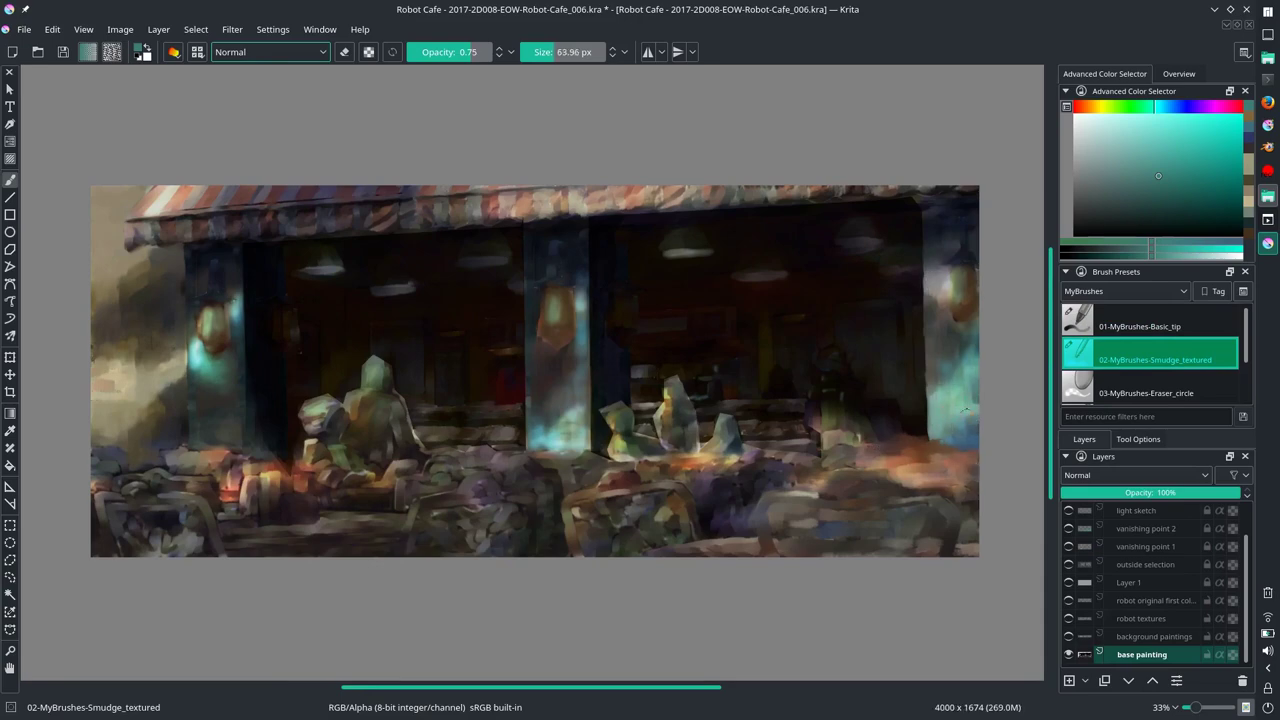
left_click_drag(606, 398, 611, 452)
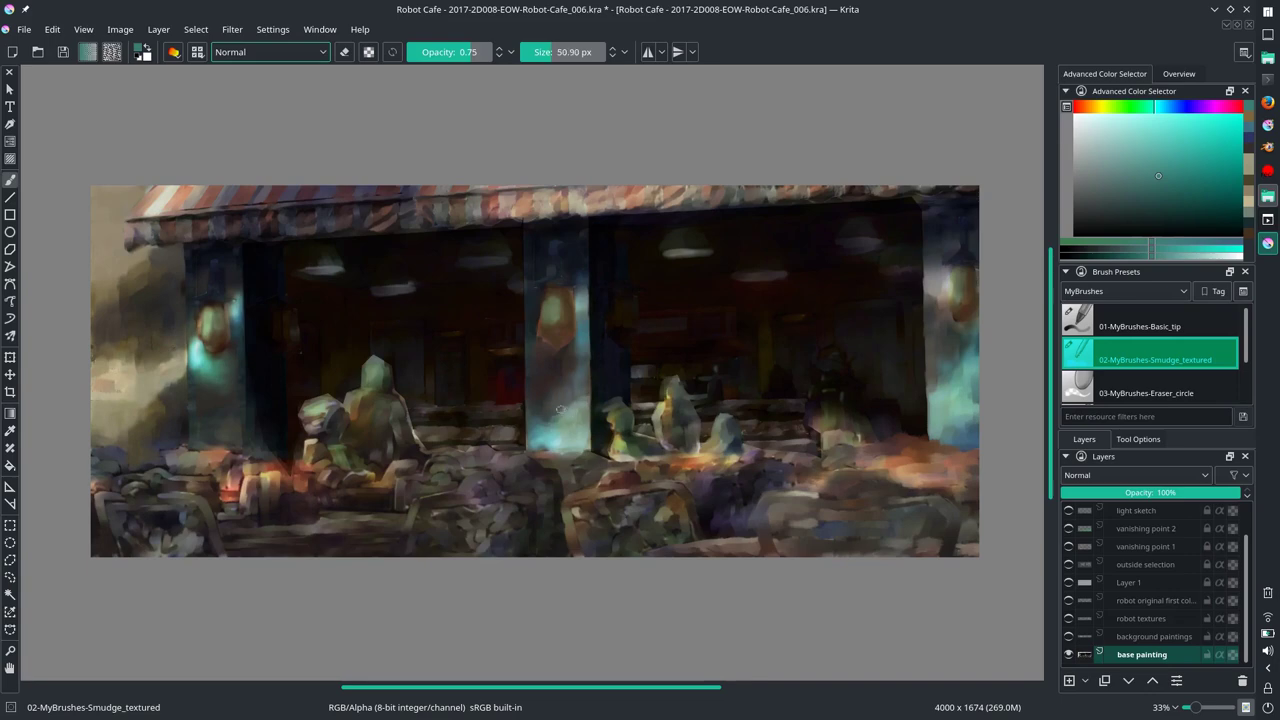
key("bracketleft")
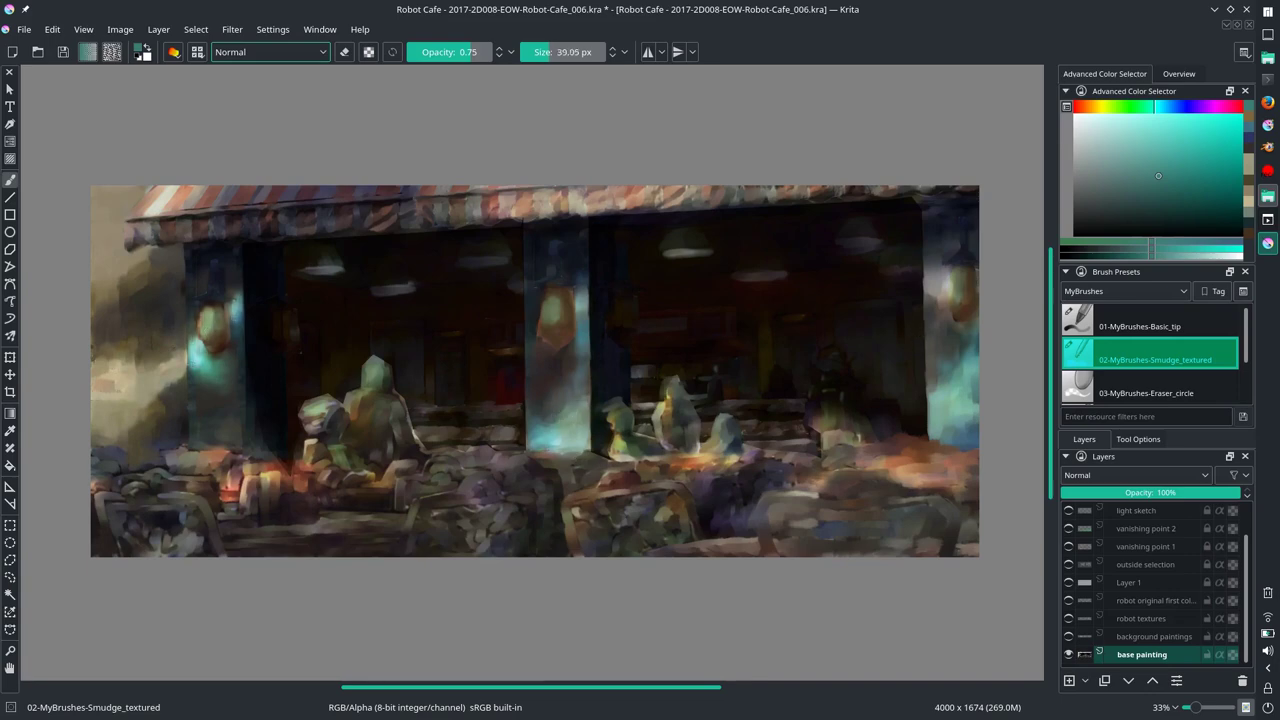
Step: Show Layer 1, fill it with teal, and move it beneath the base painting layer
key("minus")
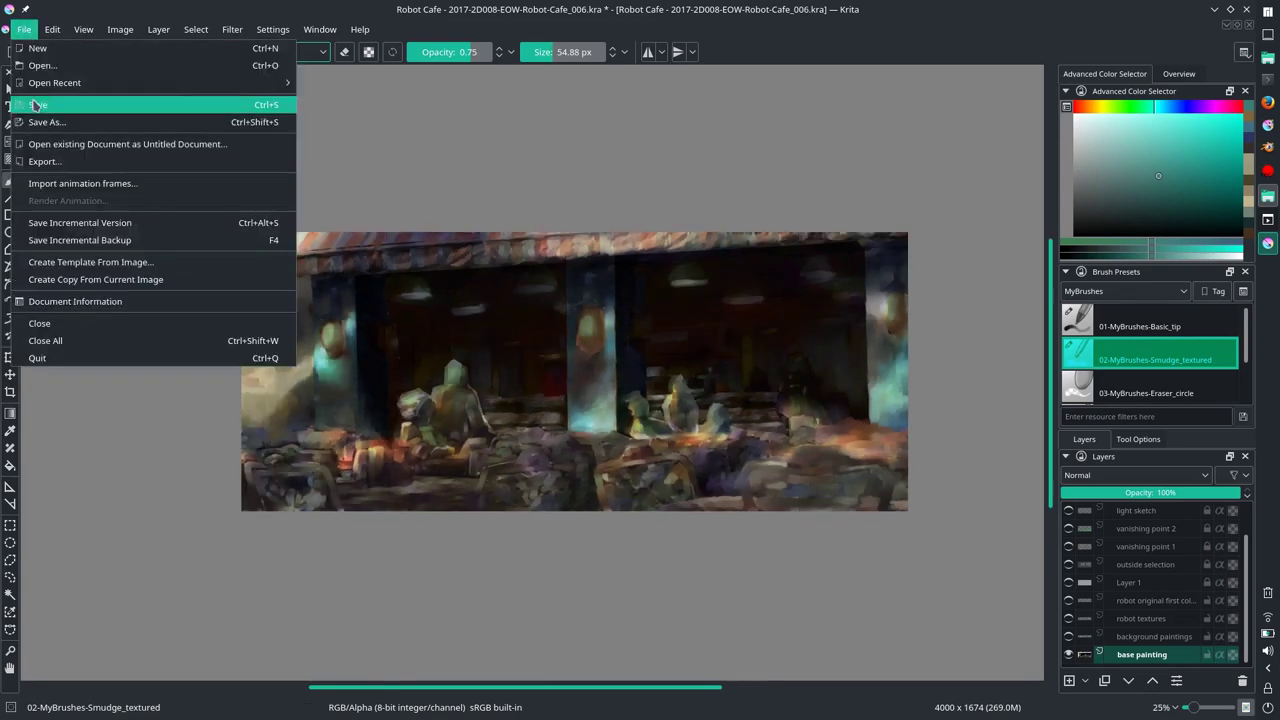
key("ctrl+s")
left_click(1157, 587)
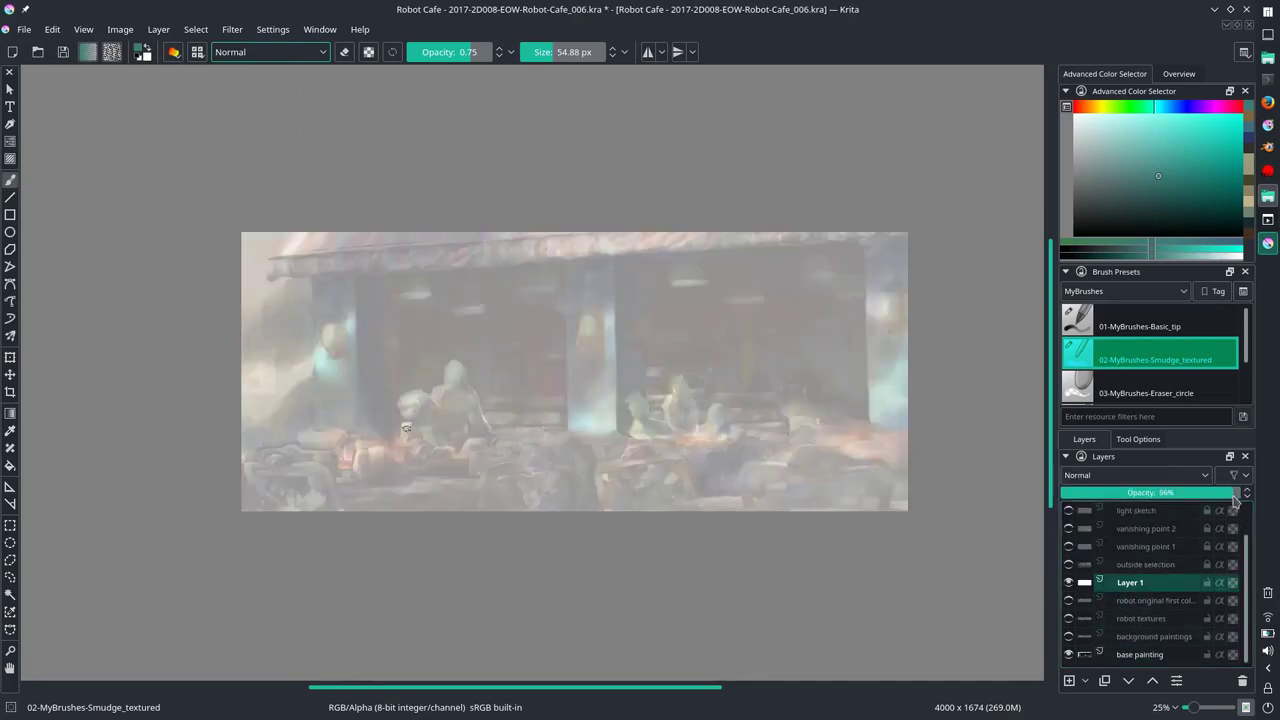
key("f")
left_click(640, 394)
left_click(1128, 680)
left_click(1128, 680)
left_click(1128, 683)
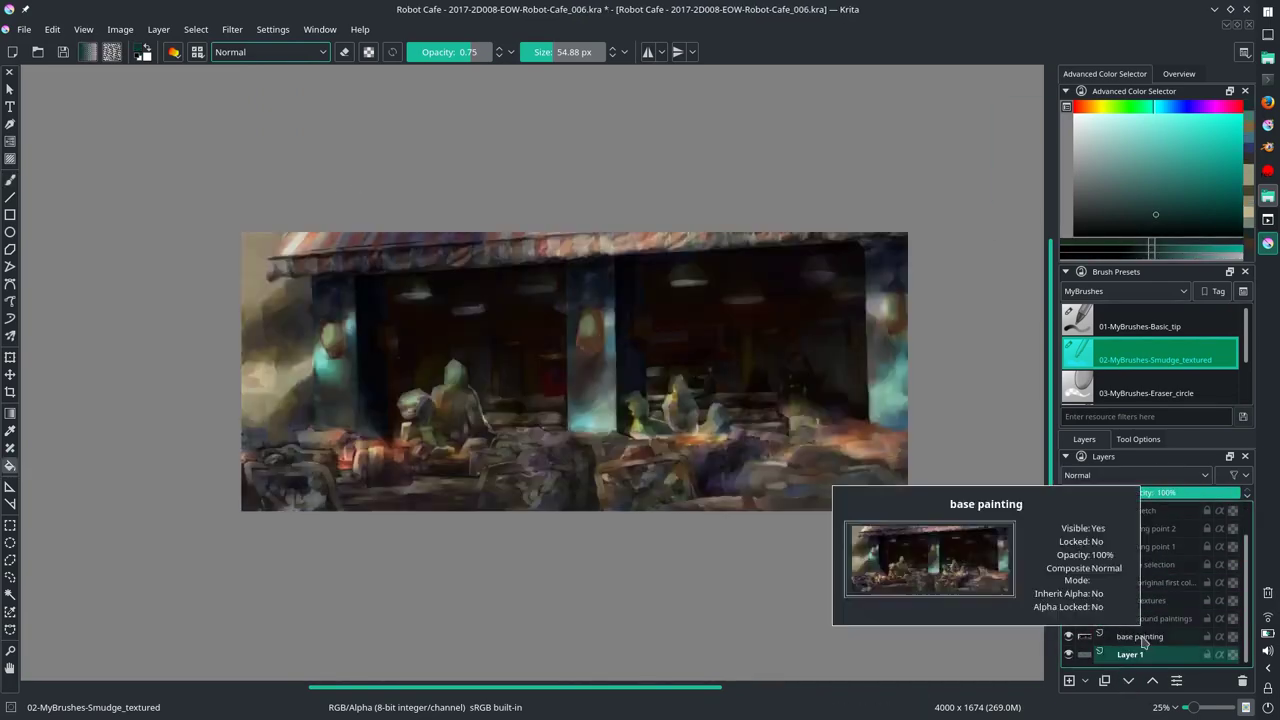
left_click(1141, 654)
Step: Save the painting, return to the freehand brush, and mirror the canvas to check composition
left_click(118, 29)
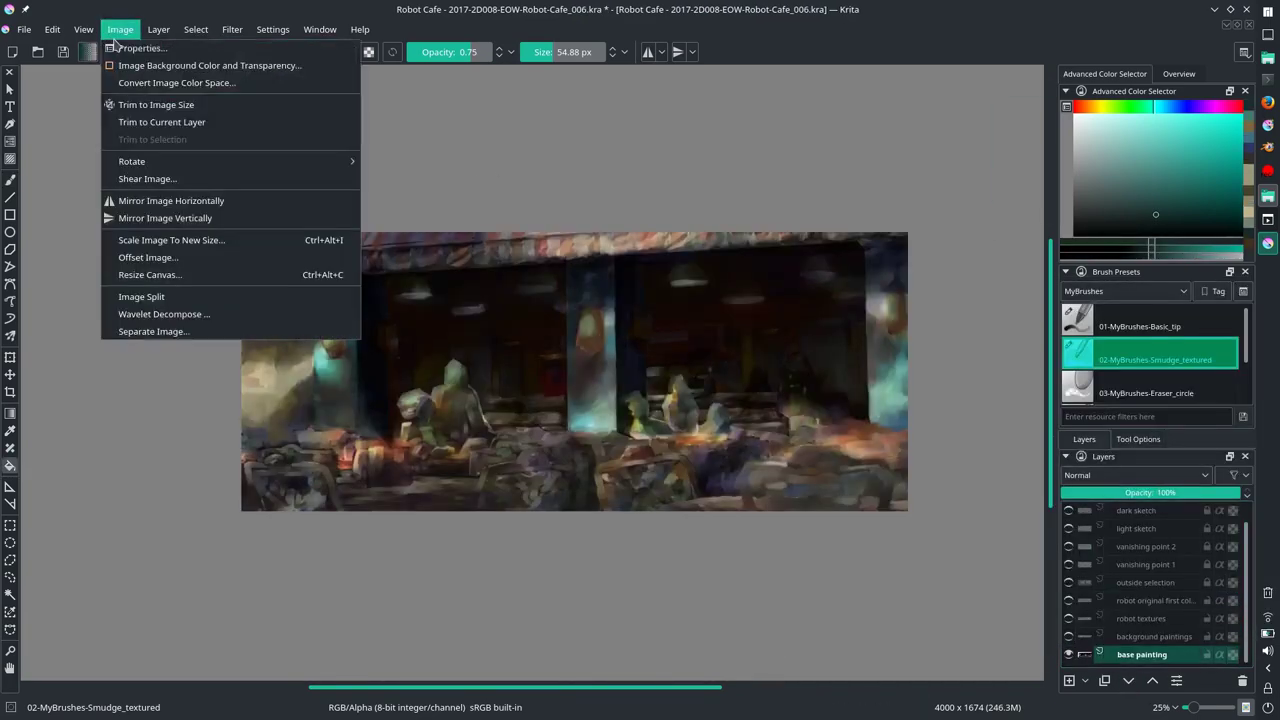
key("Escape")
key("ctrl+s")
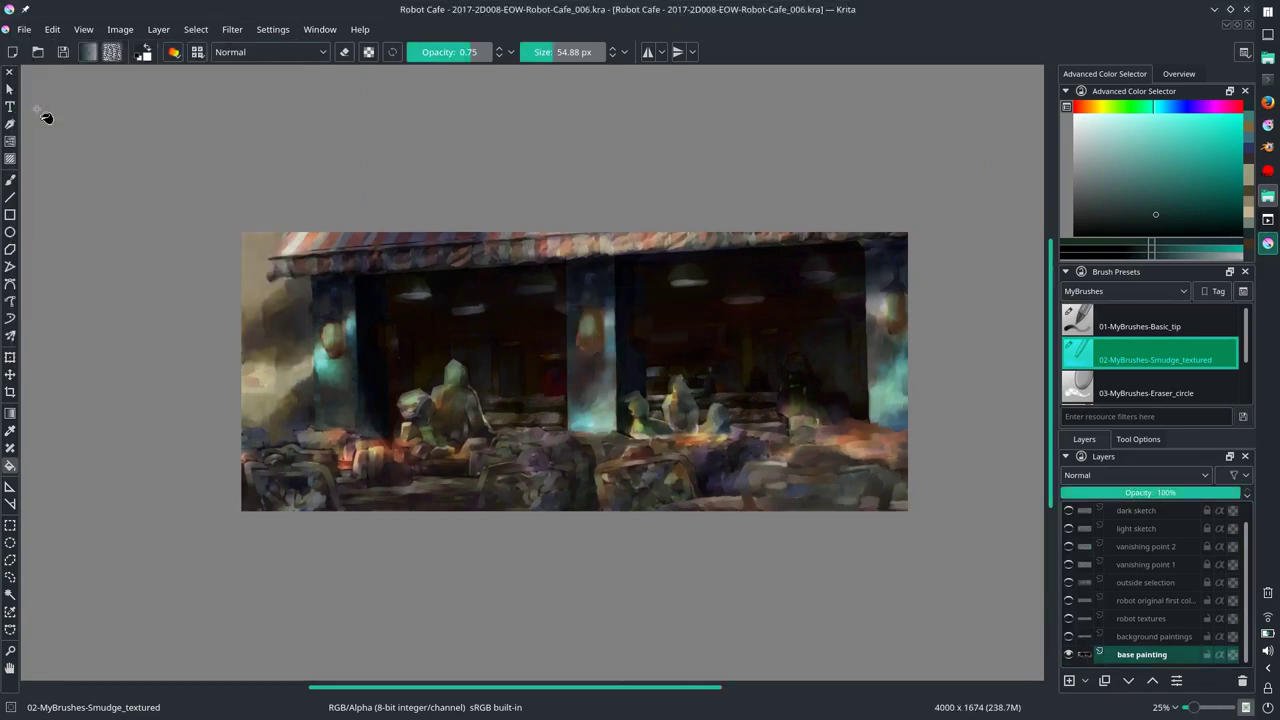
key("b")
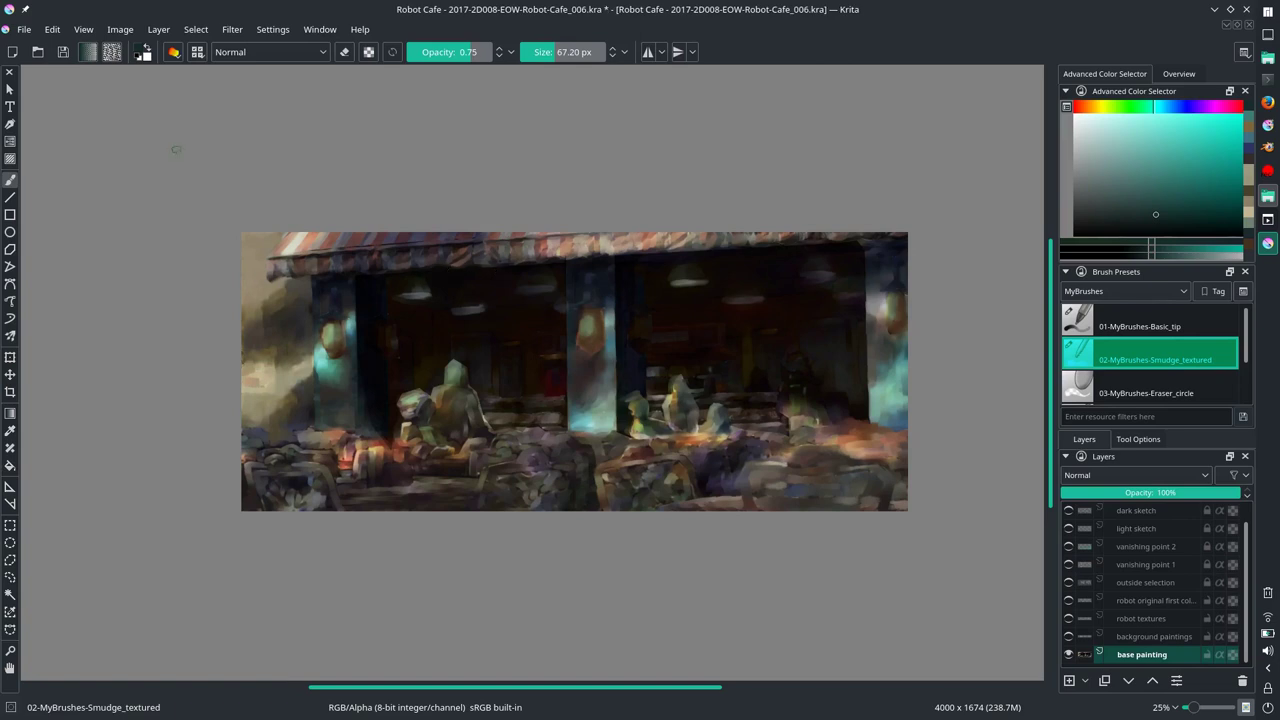
key("ctrl+s")
key("m")
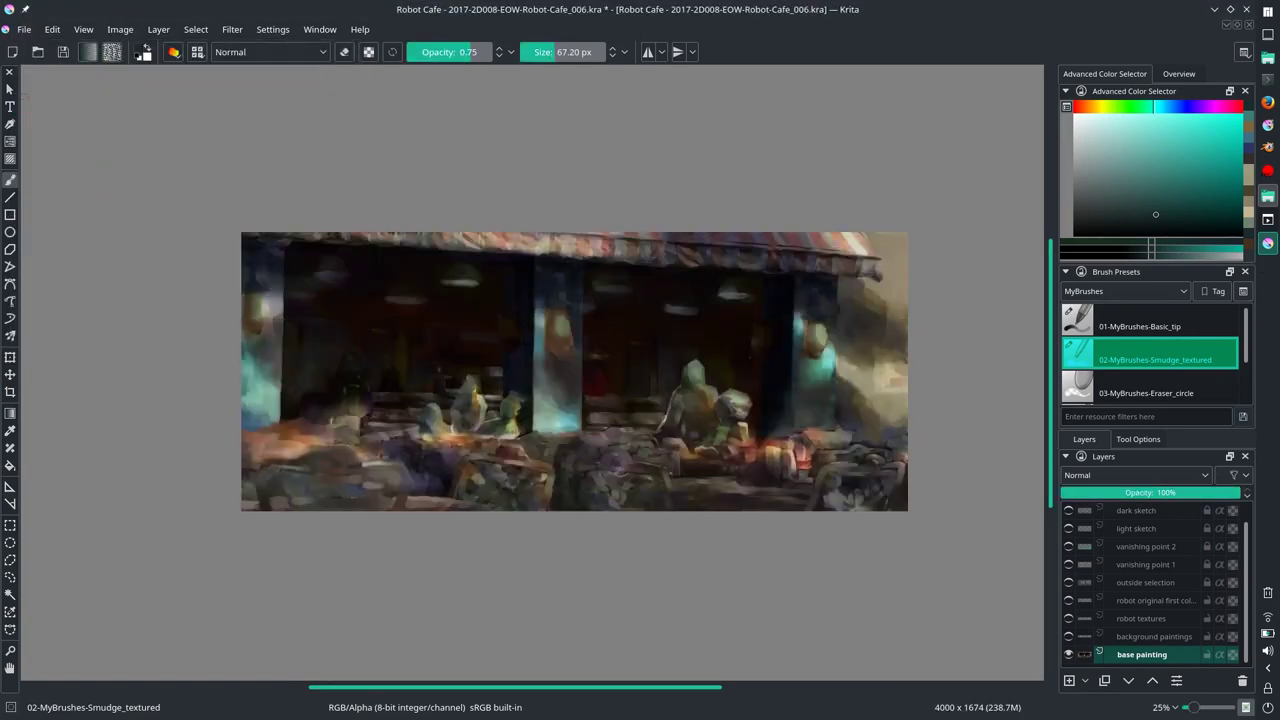
key("bracketleft")
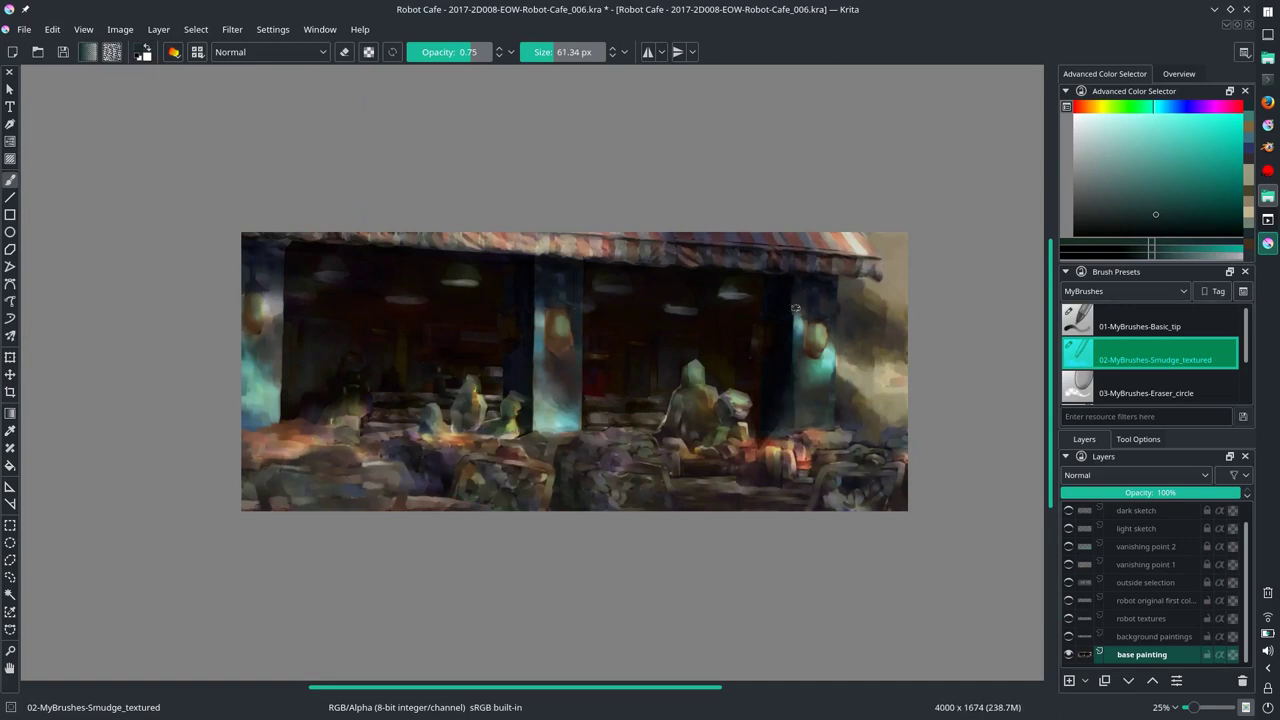
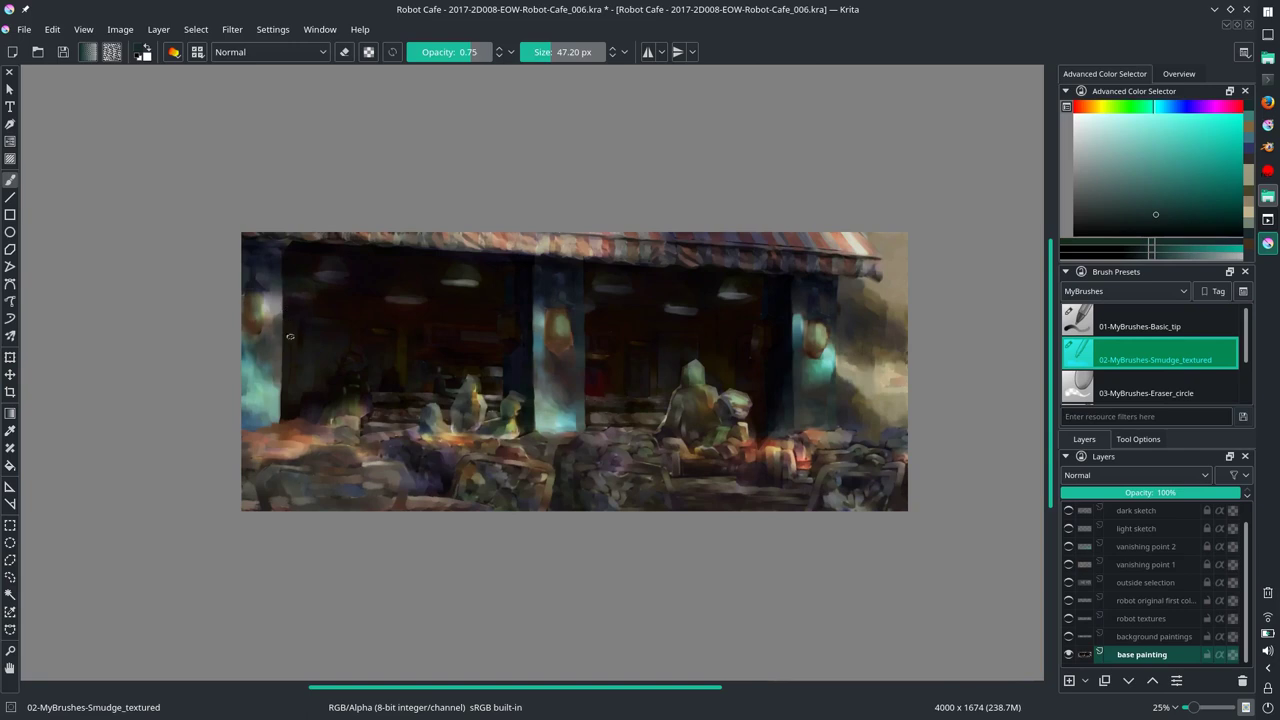
Step: Save, briefly show both vanishing-point perspective guides, hide them again, and save
key("ctrl+s")
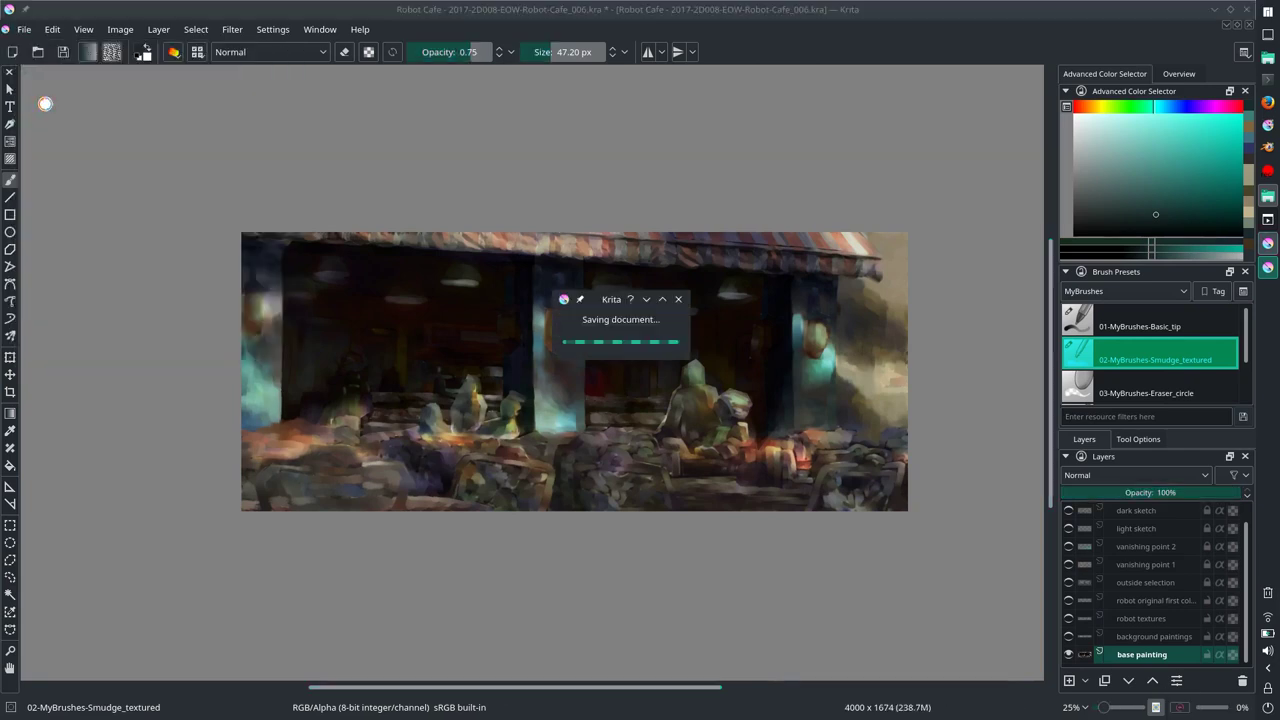
left_click(1068, 564)
left_click(1068, 546)
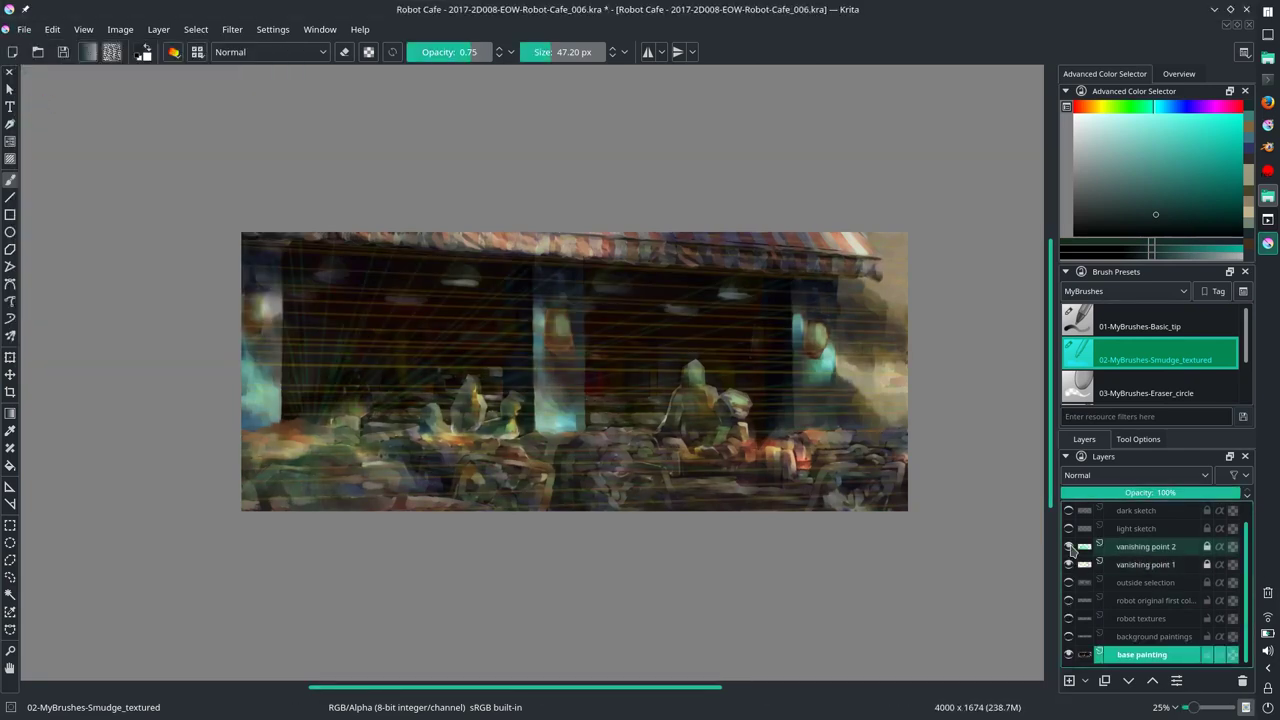
left_click(1068, 564)
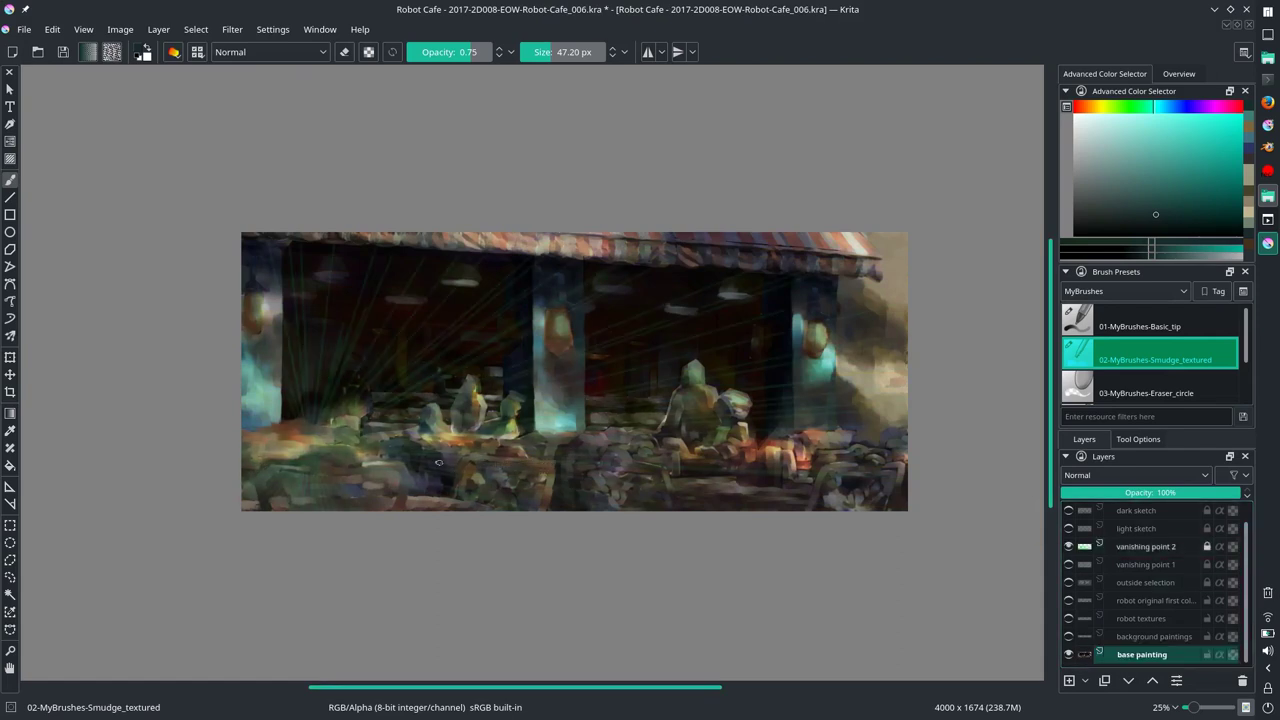
left_click(1068, 546)
key("ctrl+s")
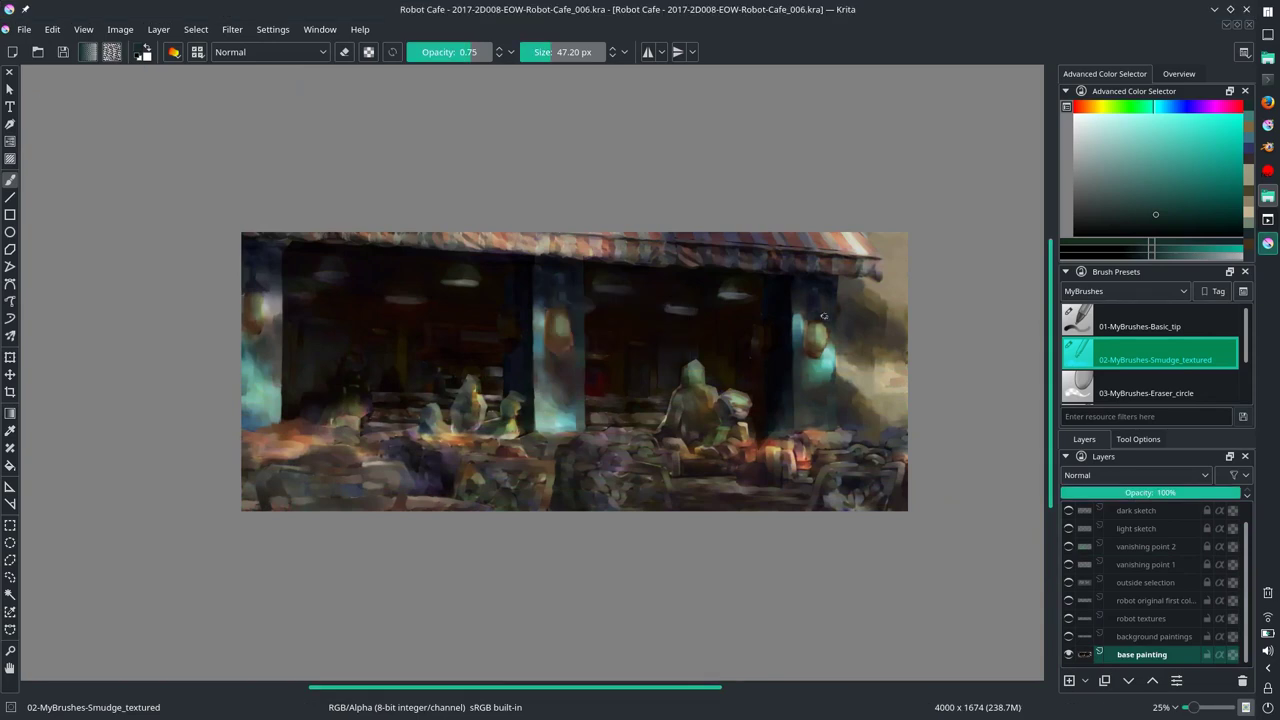
Step: Toggle between Basic_tip and Smudge_textured brushes, reset colour to near-black, and save
key("slash")
key("d")
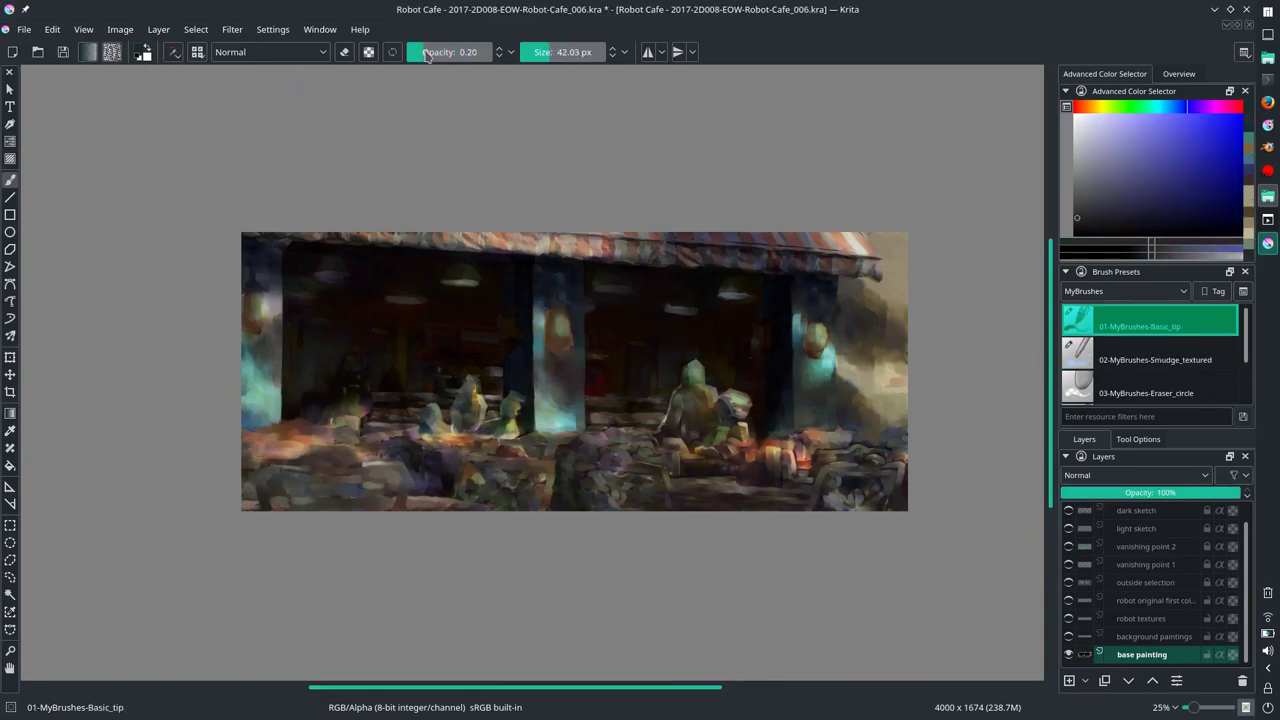
key("slash")
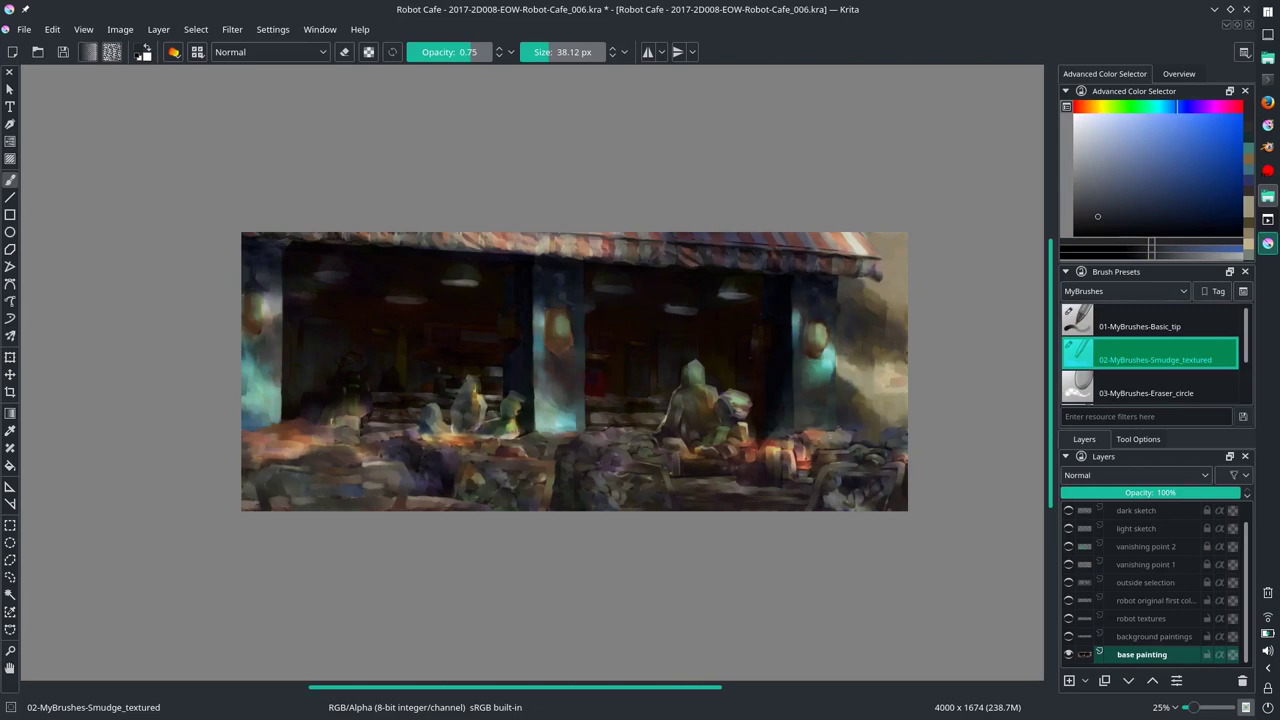
key("slash")
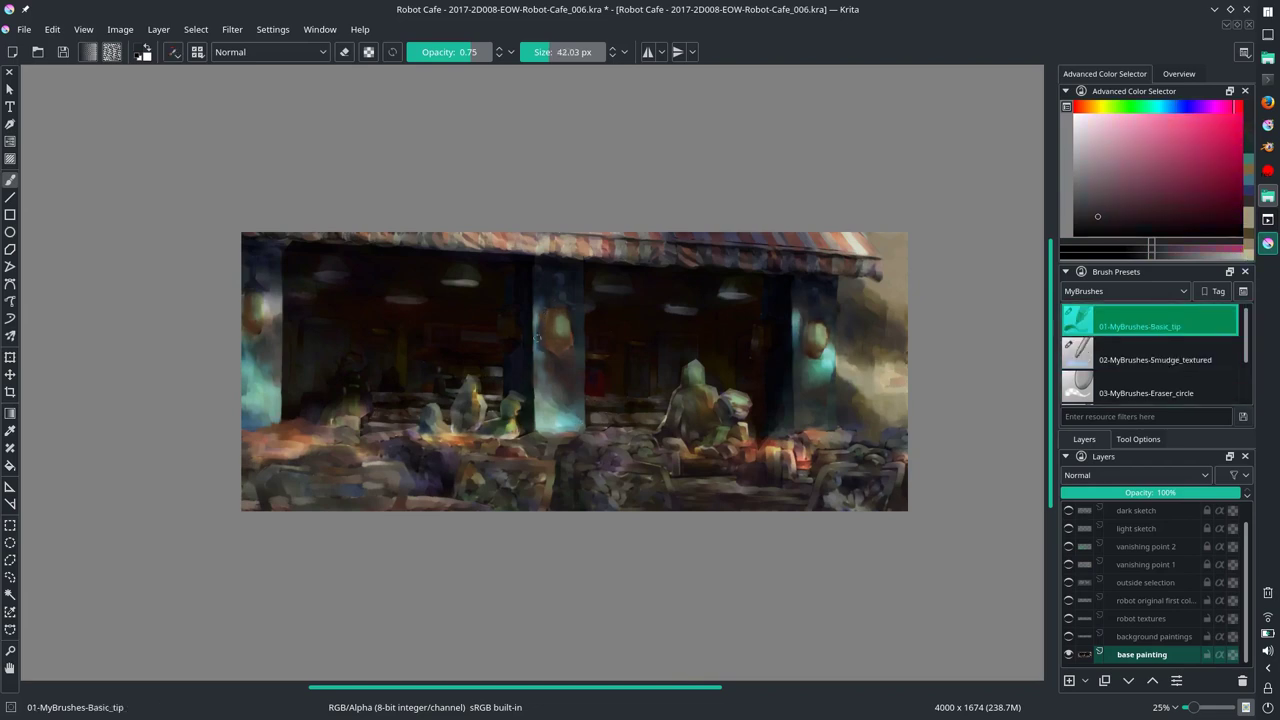
key("slash")
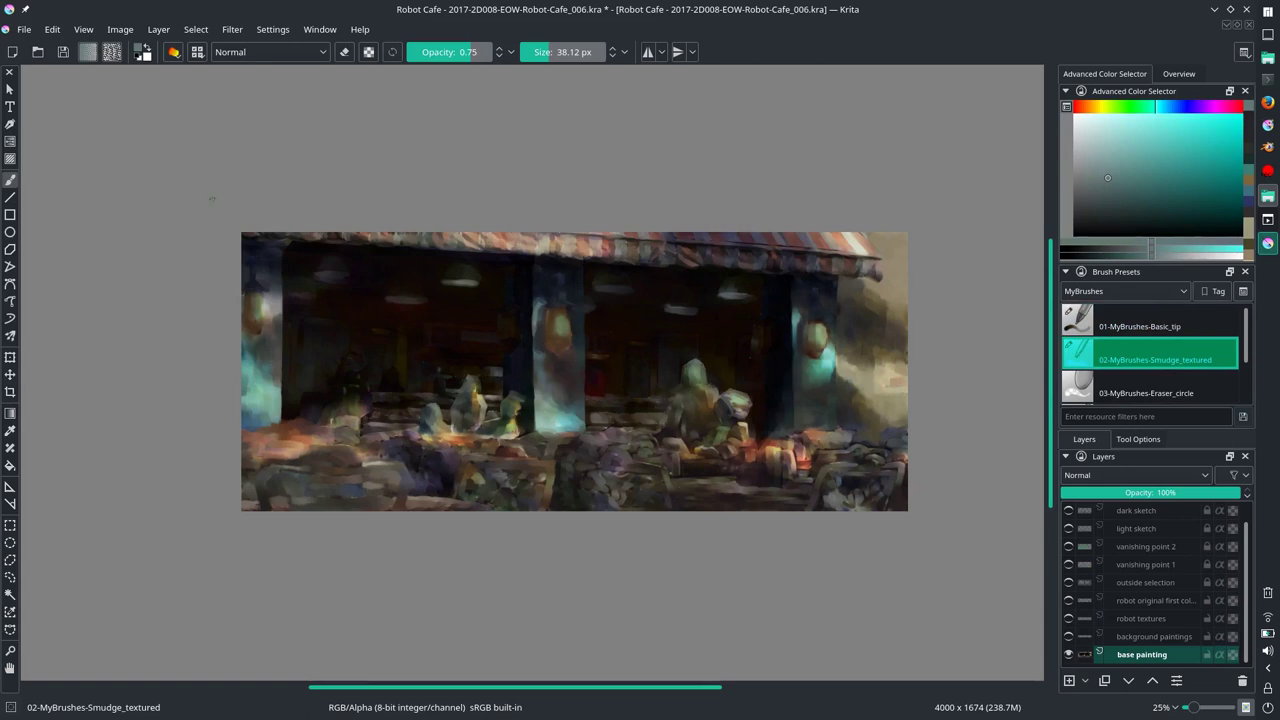
key("ctrl+s")
Step: Check the flipped view, mirror the painting horizontally, and save it as a new version
key("m")
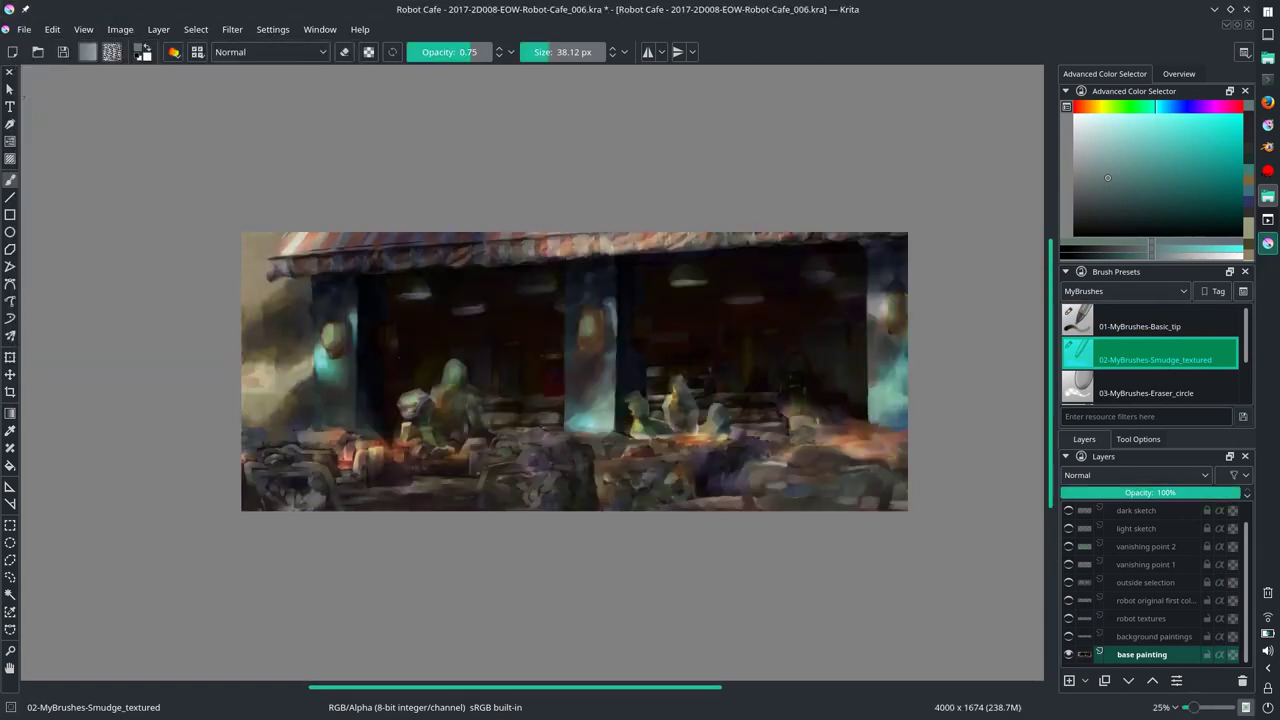
key("m")
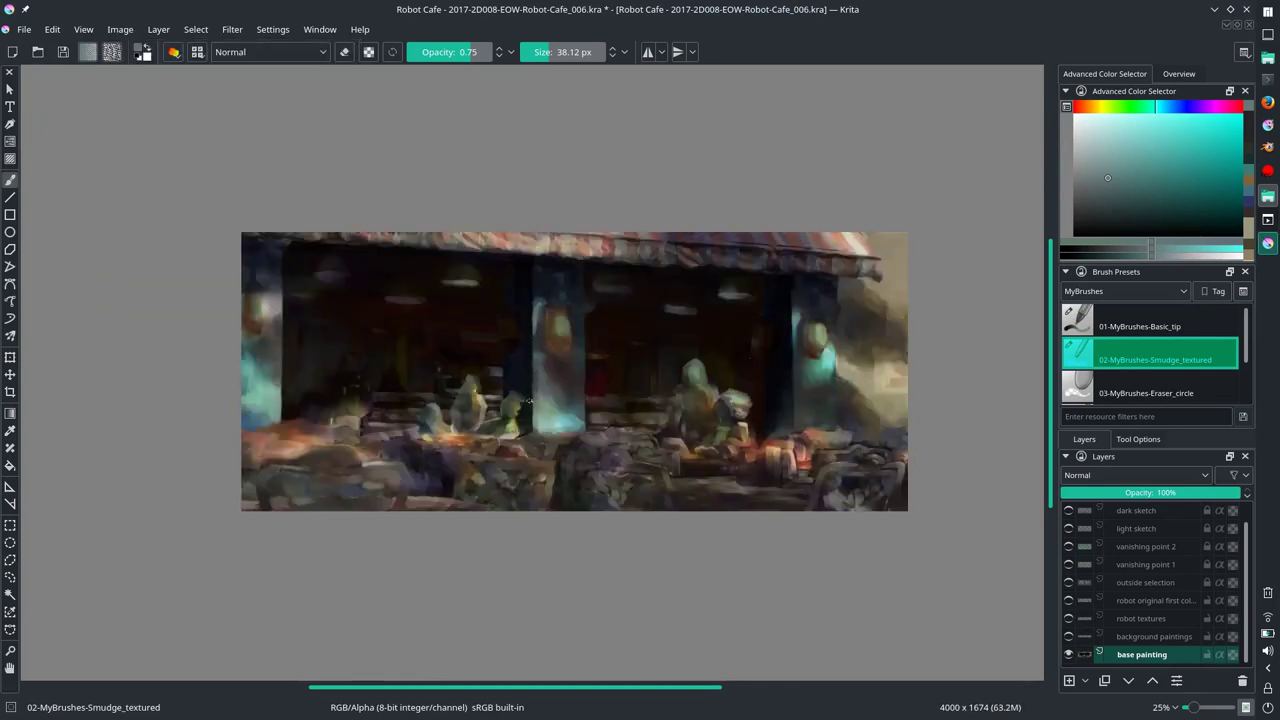
left_click(120, 29)
left_click(34, 103)
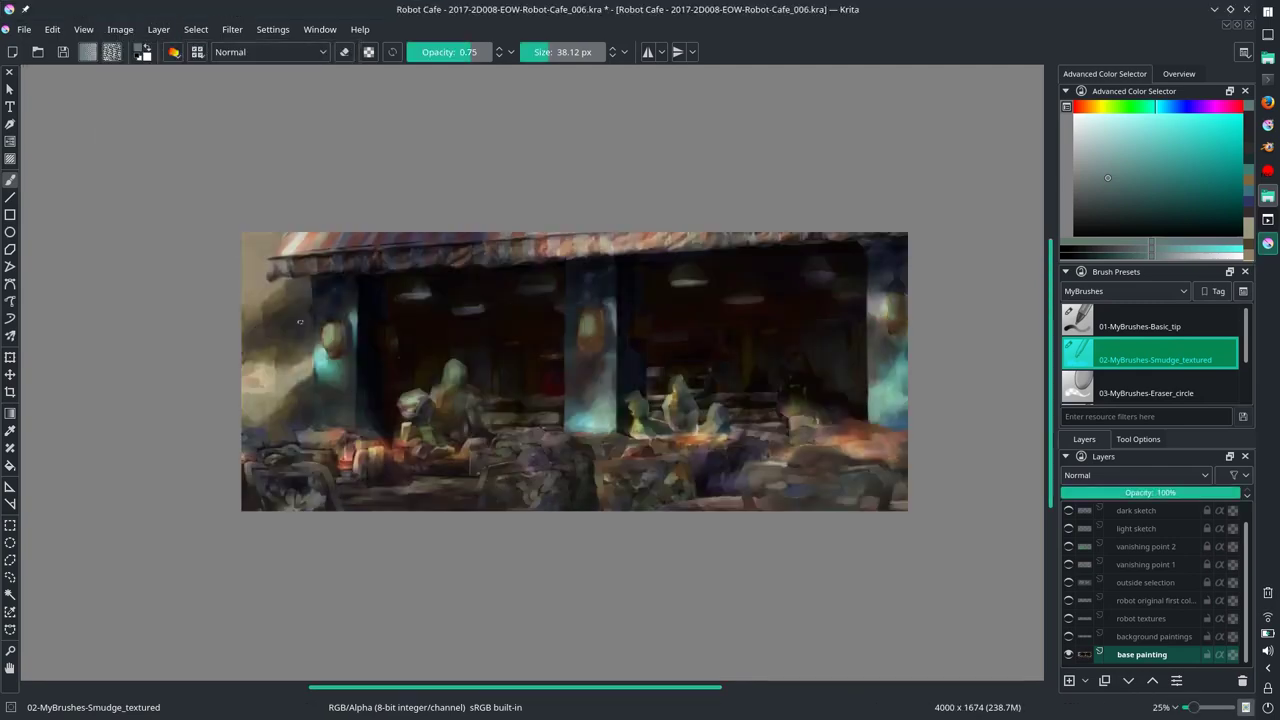
scroll(299, 321, "down", 4)
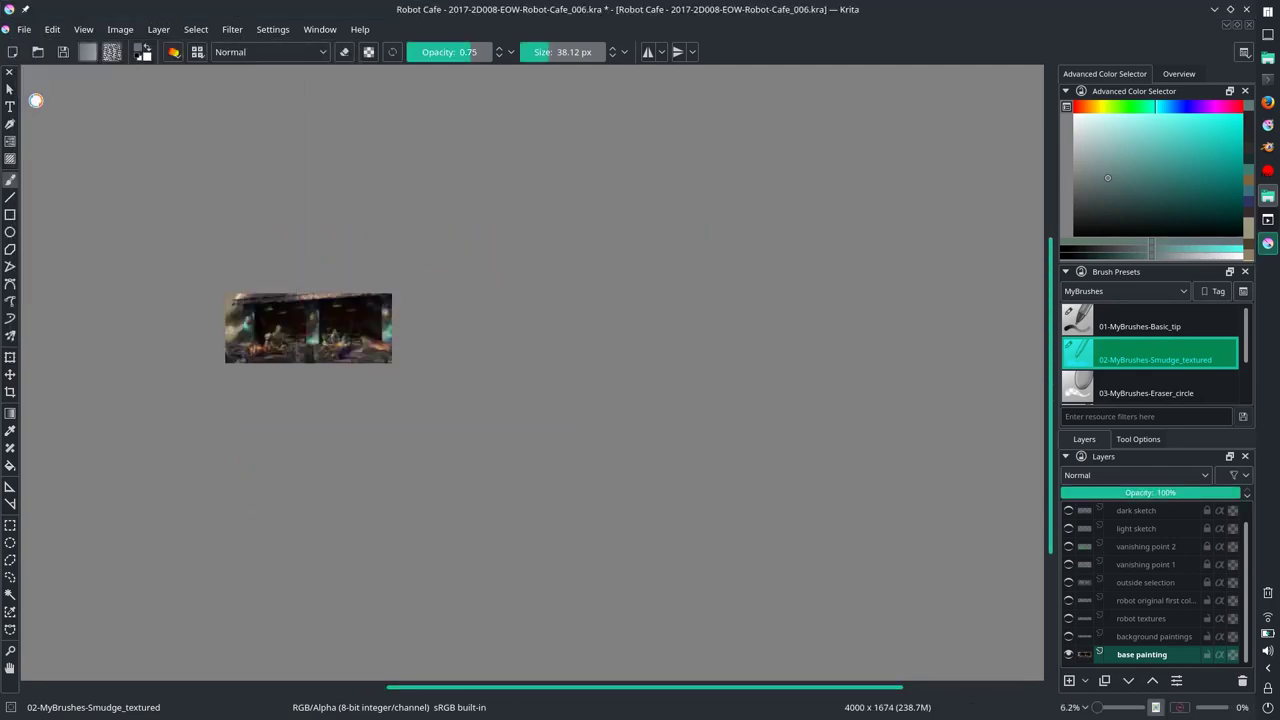
key("ctrl+s")
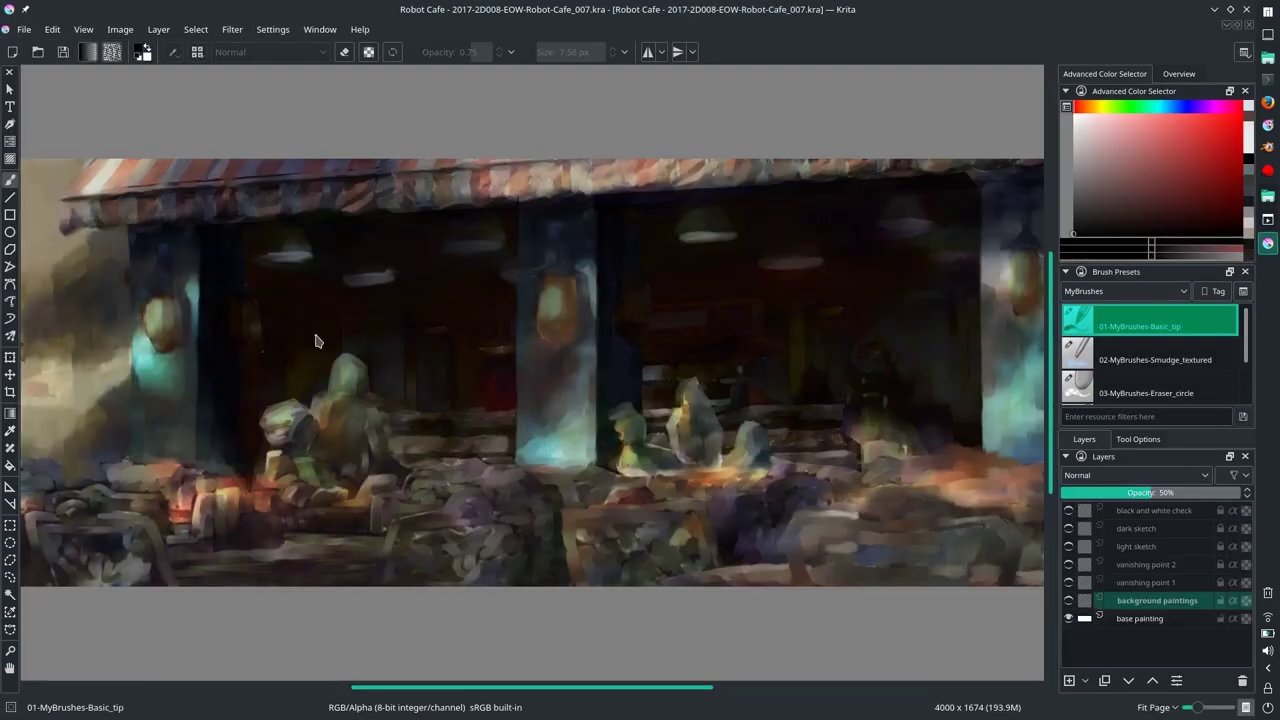
Step: Check the background paintings layer at 4% opacity, hide it, and make base painting active
left_click(1068, 600)
left_click_drag(1150, 492, 1071, 496)
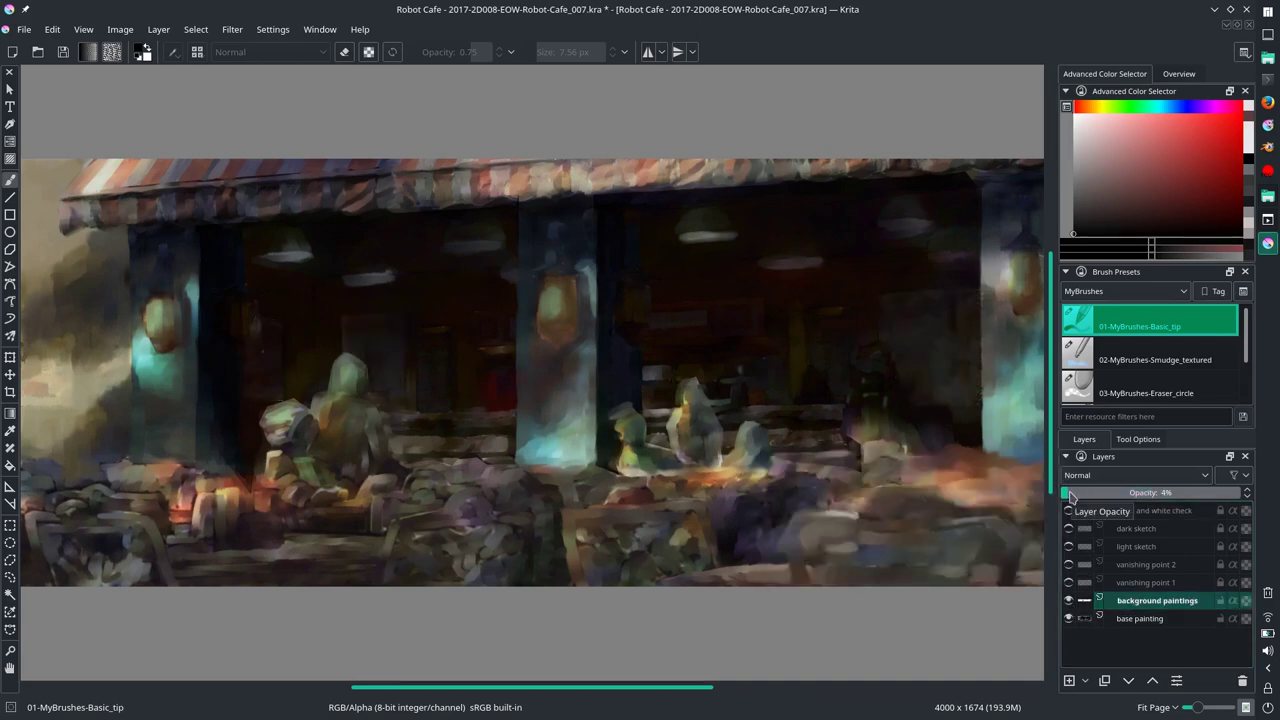
left_click(1068, 600)
left_click(1140, 618)
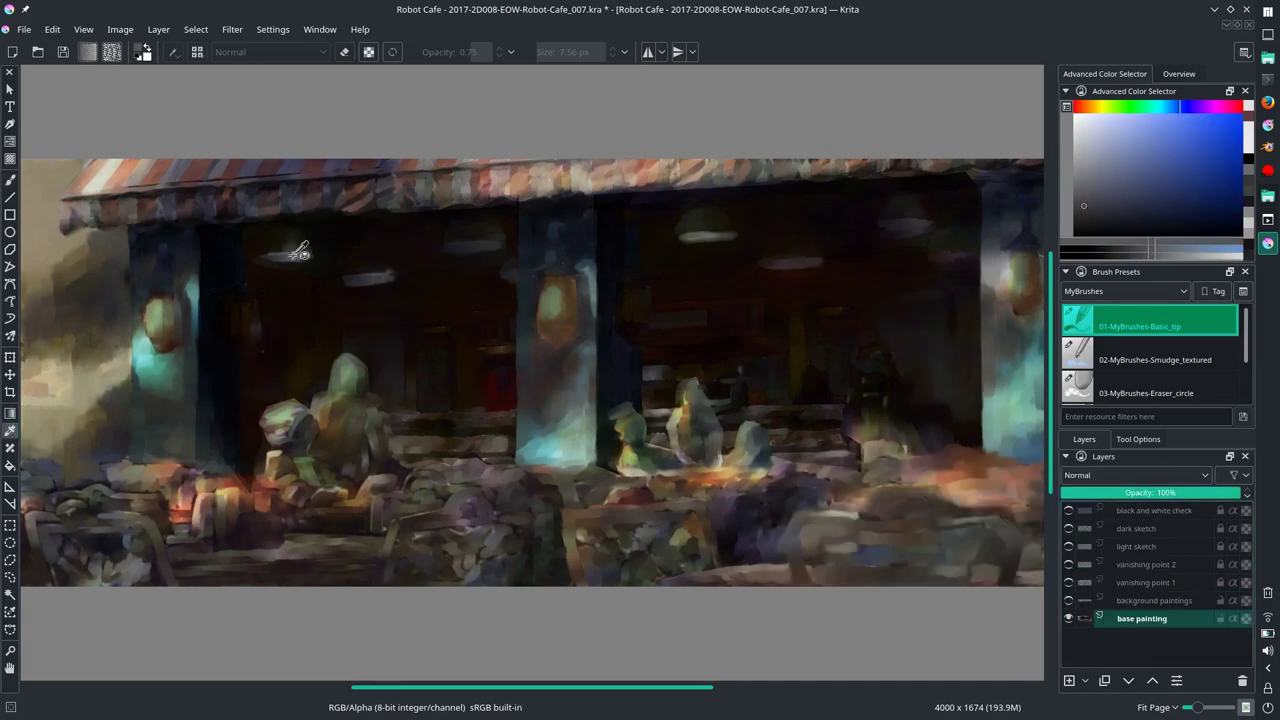
Step: Sample a dark orange from the painting and bring up the Settings dockers list
left_click_drag(417, 277, 425, 362)
scroll(557, 431, "up", 2)
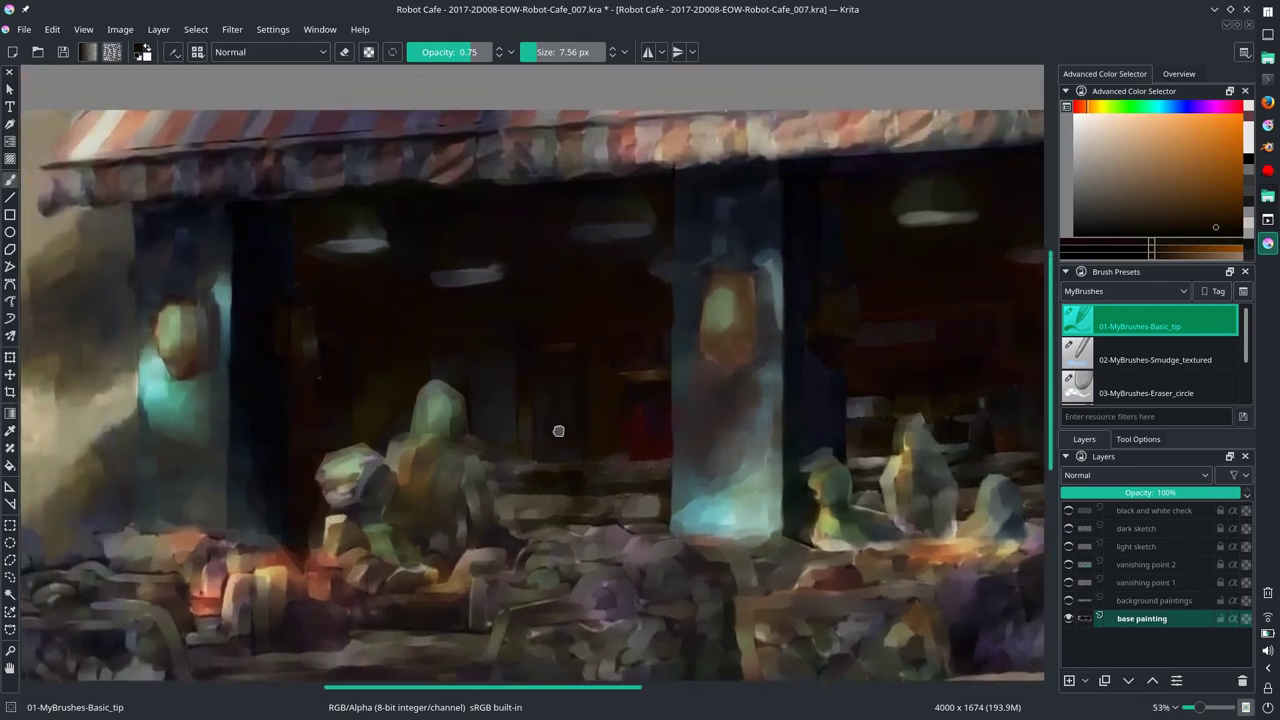
scroll(291, 263, "down", 3)
scroll(291, 403, "up", 3)
left_click(273, 29)
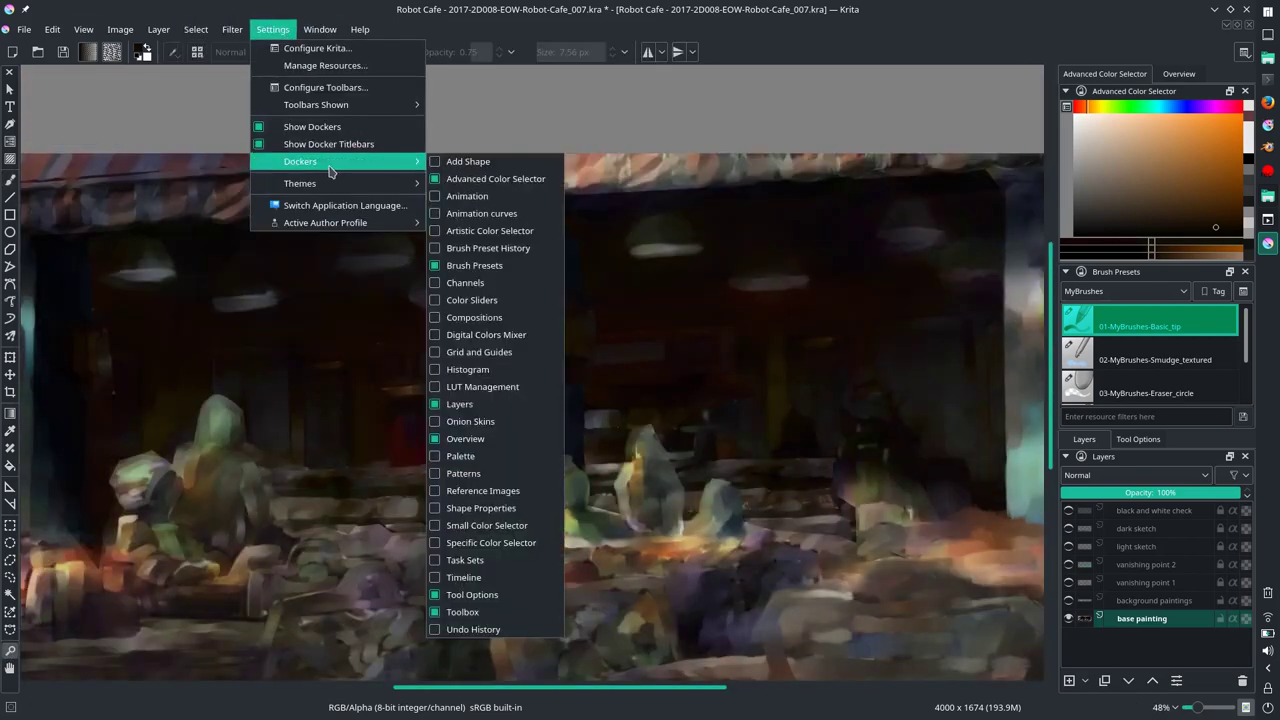
Step: Open the floating Reference Images viewer and browse into the 'ref - FC and PD' folder
left_click(470, 497)
left_click_drag(946, 262, 699, 189)
left_click(602, 384)
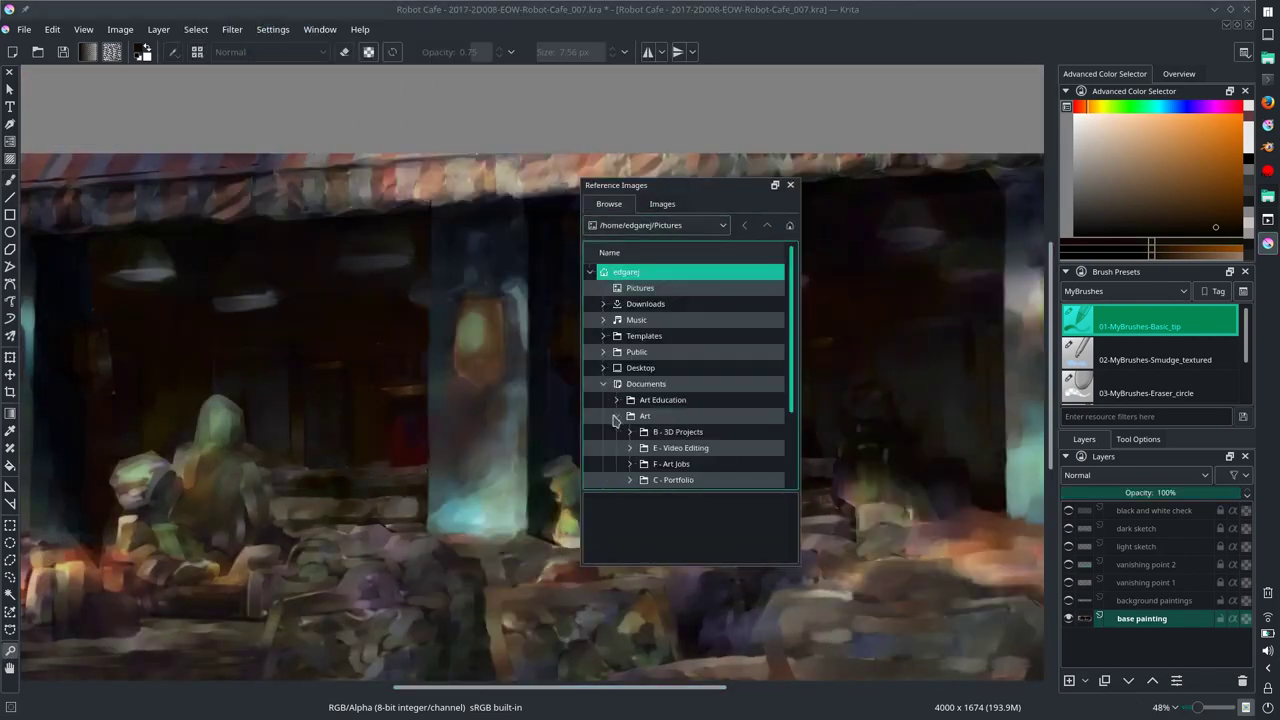
scroll(616, 420, "down", 2)
scroll(662, 430, "down", 2)
scroll(662, 430, "down", 4)
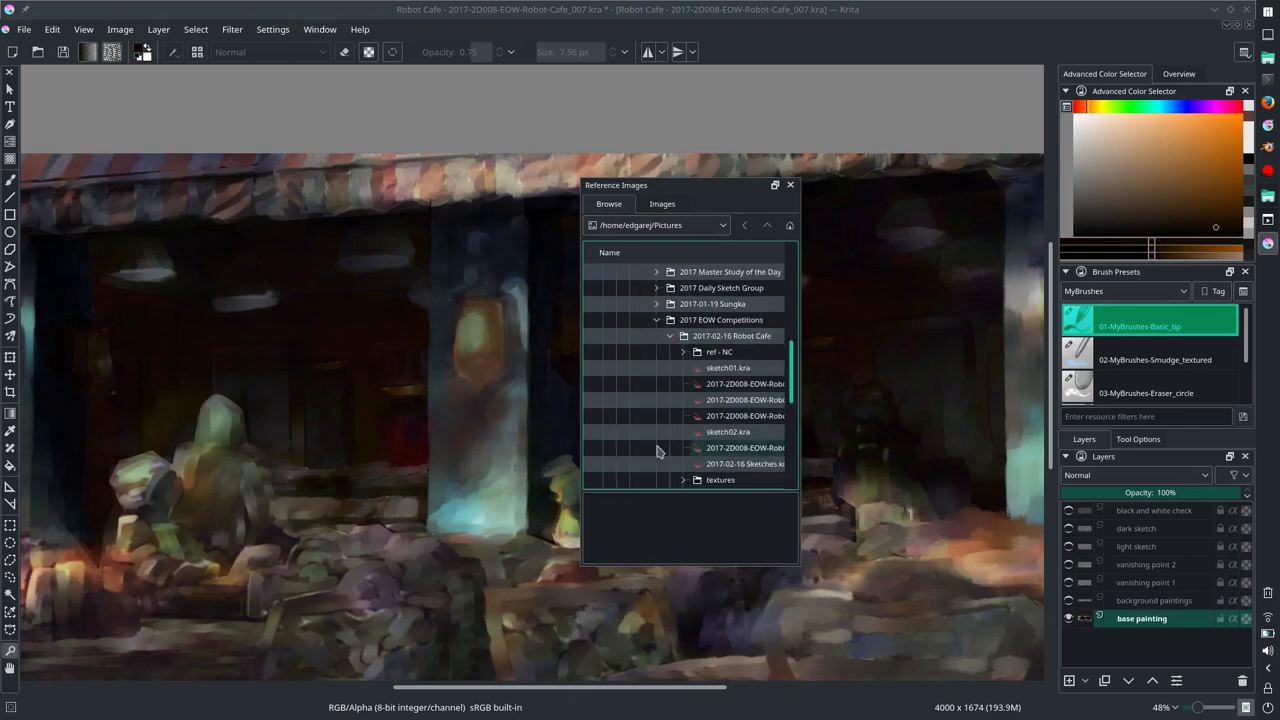
double_click(732, 384)
Step: Load ref-robotCafe-comp.jpg, resize and move the viewer aside, and sample a dark red
left_click_drag(797, 427, 878, 427)
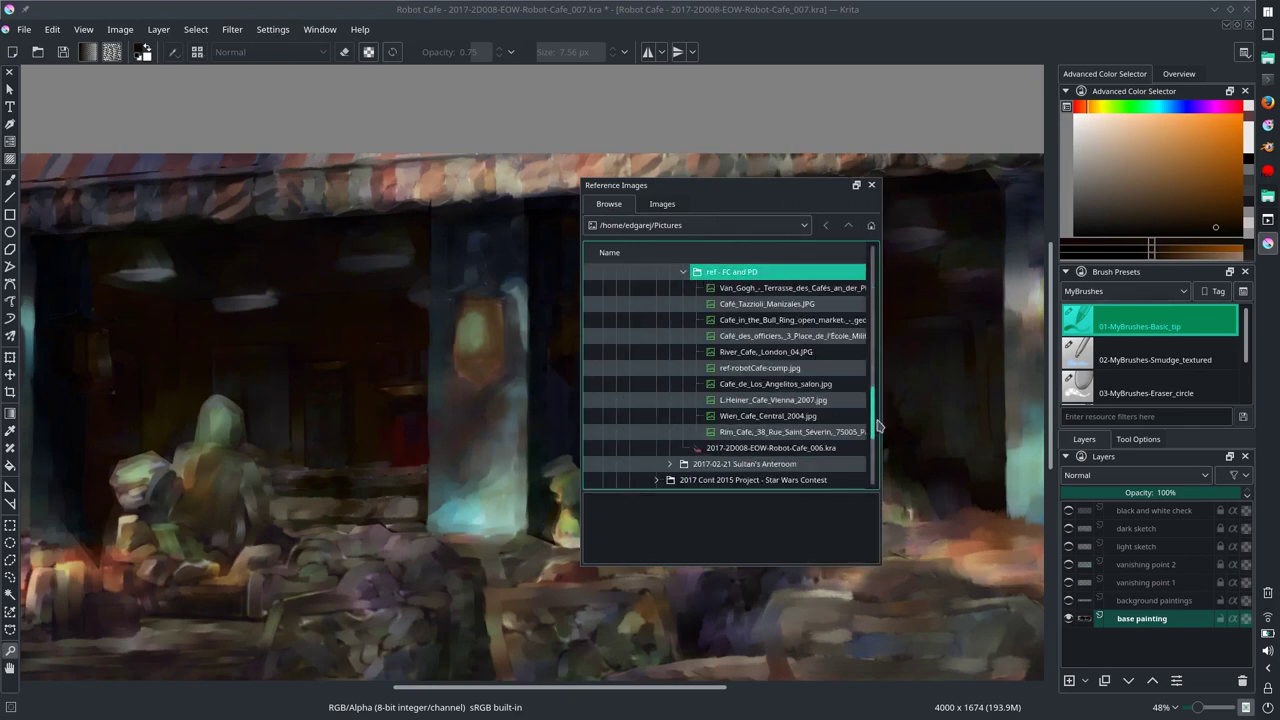
scroll(760, 400, "up", 3)
scroll(760, 400, "down", 3)
scroll(760, 380, "up", 2)
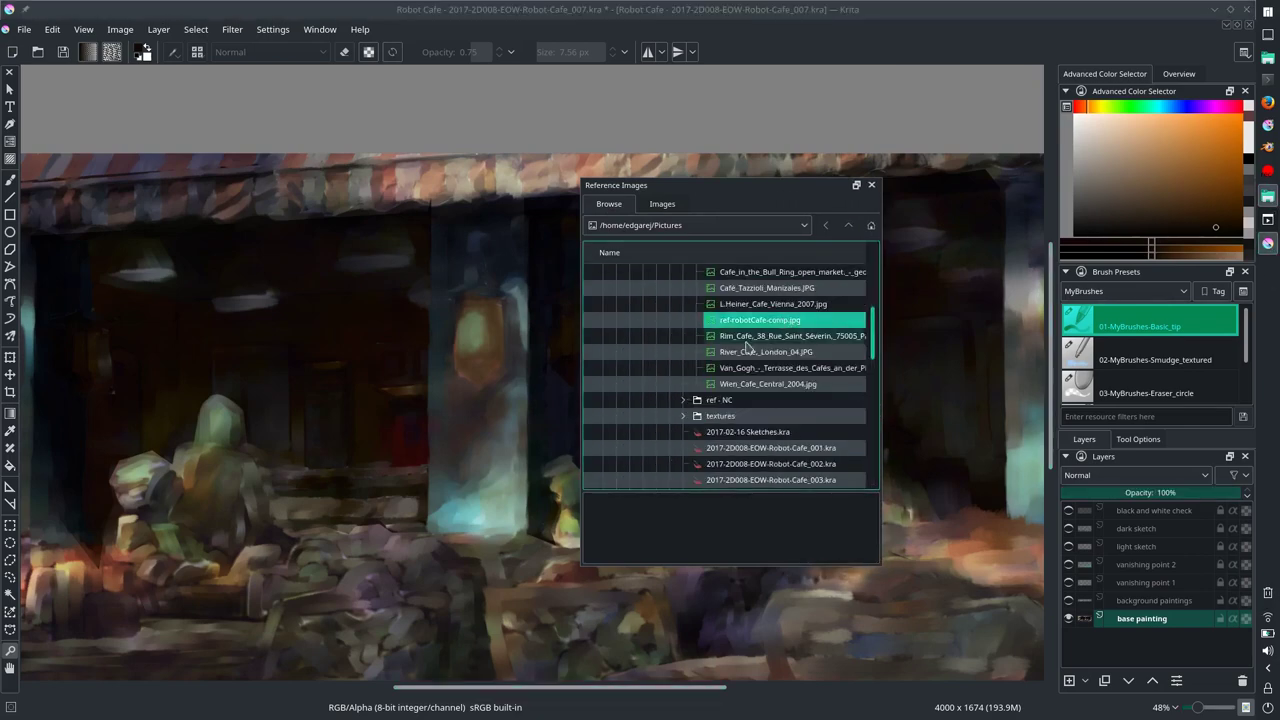
double_click(745, 324)
left_click_drag(788, 566, 788, 400)
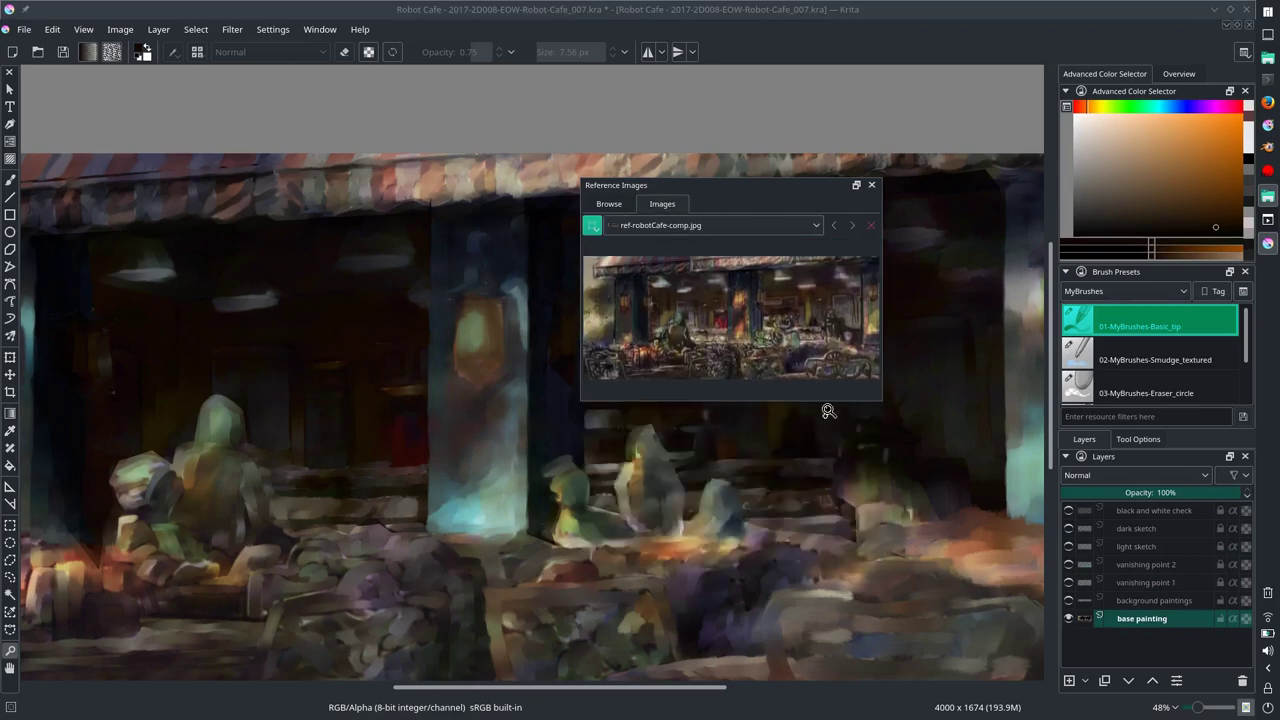
left_click_drag(740, 192, 805, 79)
left_click(290, 370, "ctrl")
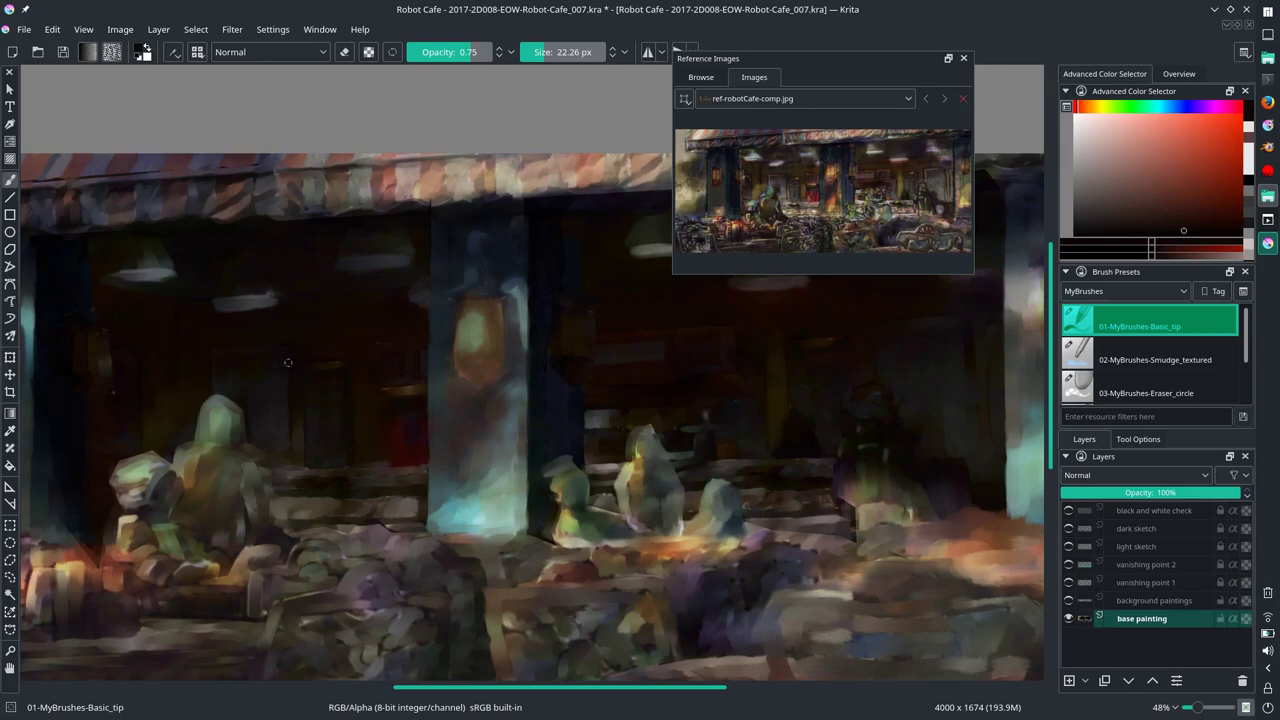
Step: Sample orange and dark tones from the painting, resizing the brush to about 36 px
left_click(290, 432, "ctrl")
left_click(176, 417, "ctrl")
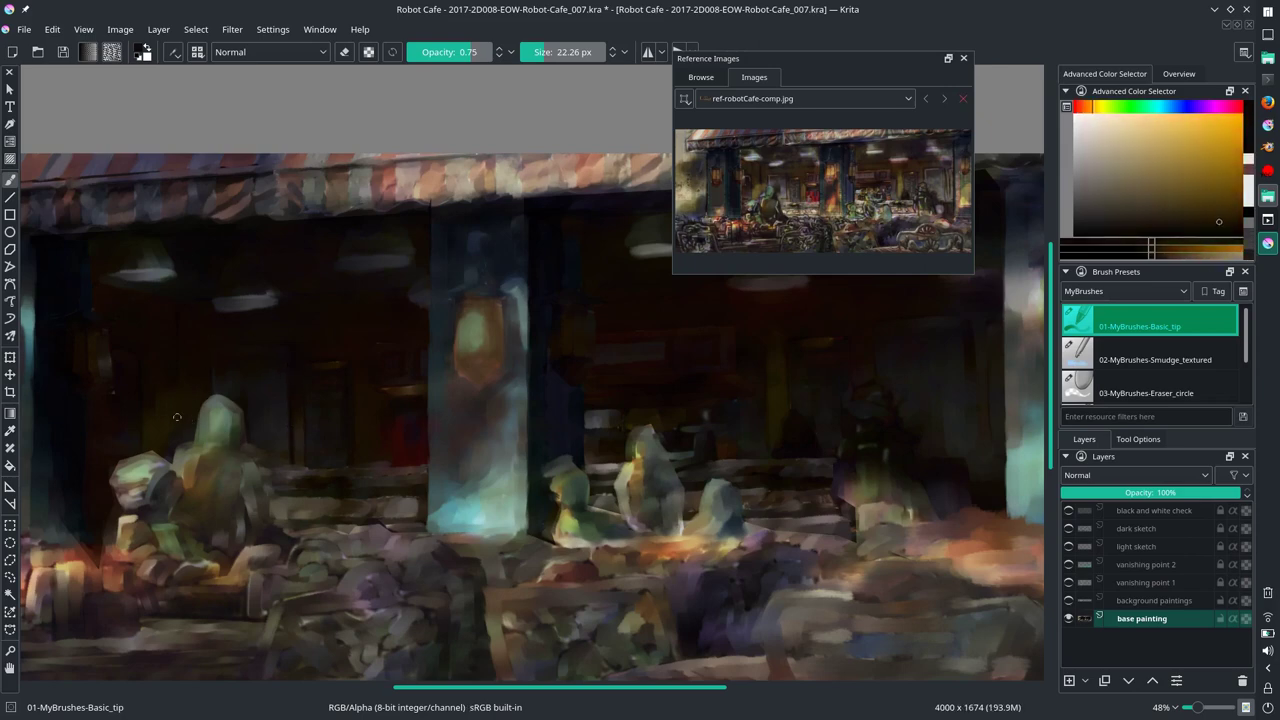
left_click(176, 422, "ctrl")
key("bracketright")
left_click(166, 331, "ctrl")
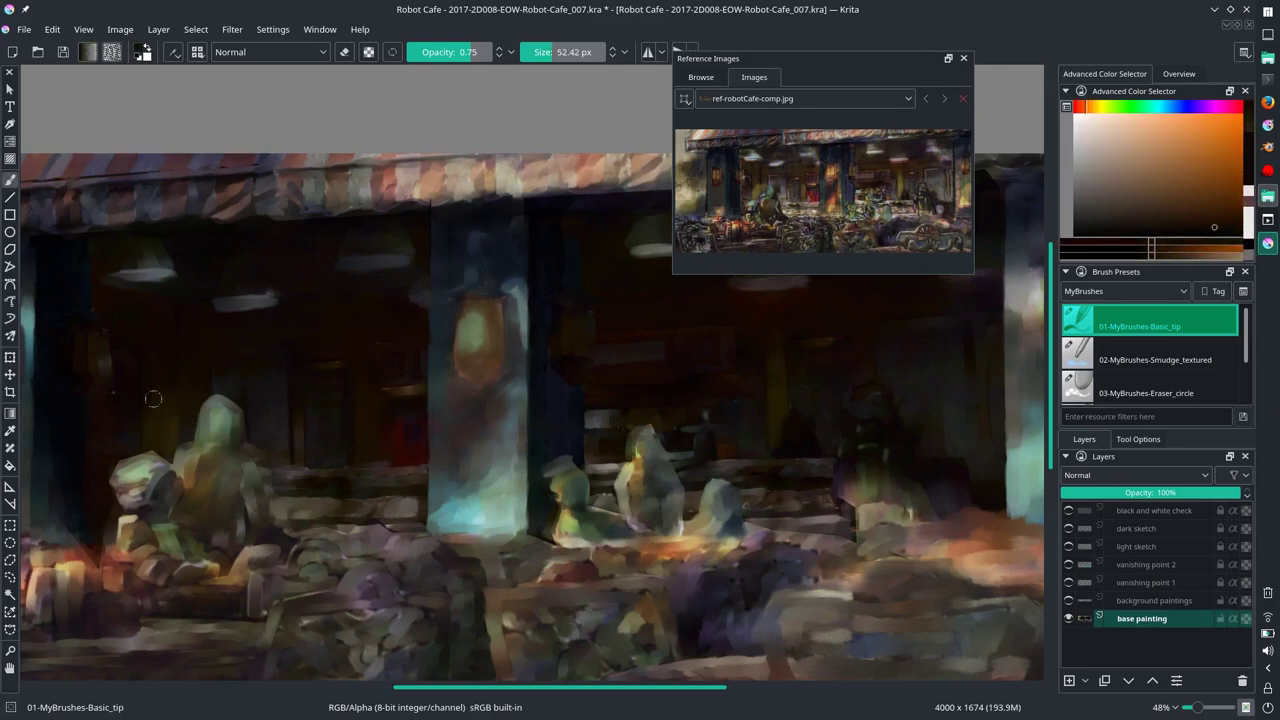
key("bracketright")
key("bracketright")
key("bracketleft")
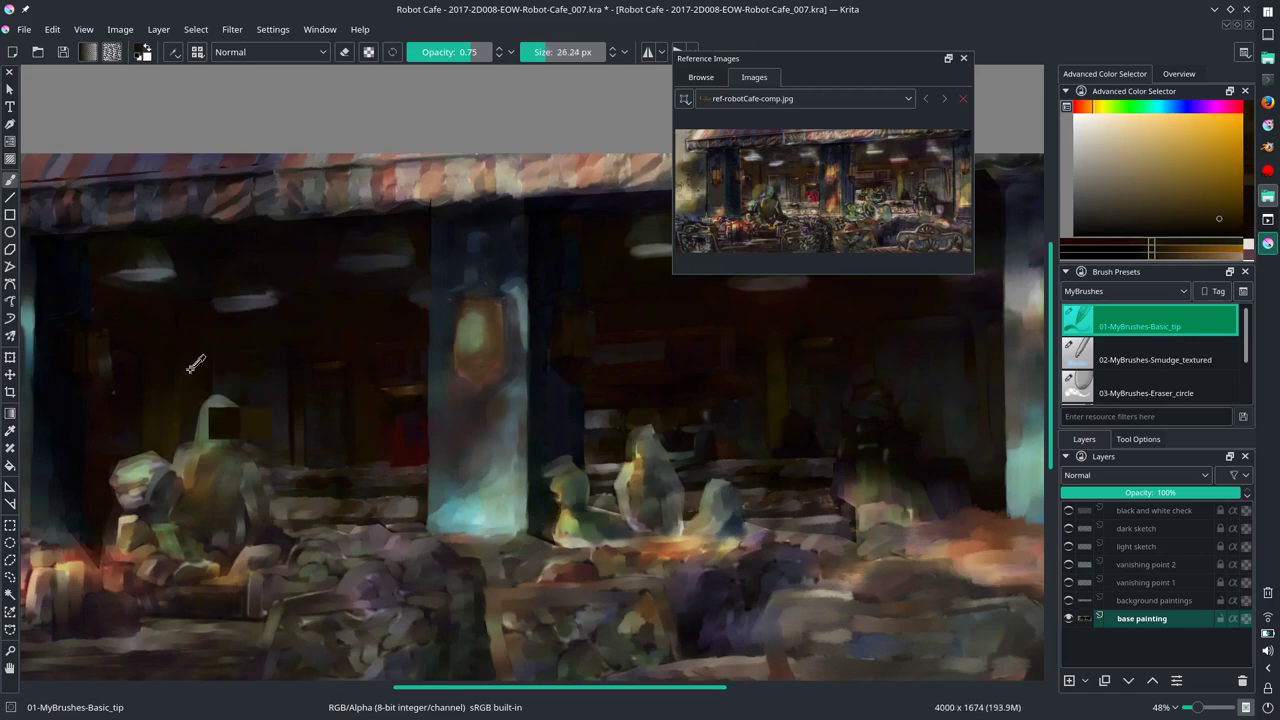
left_click(90, 501, "ctrl")
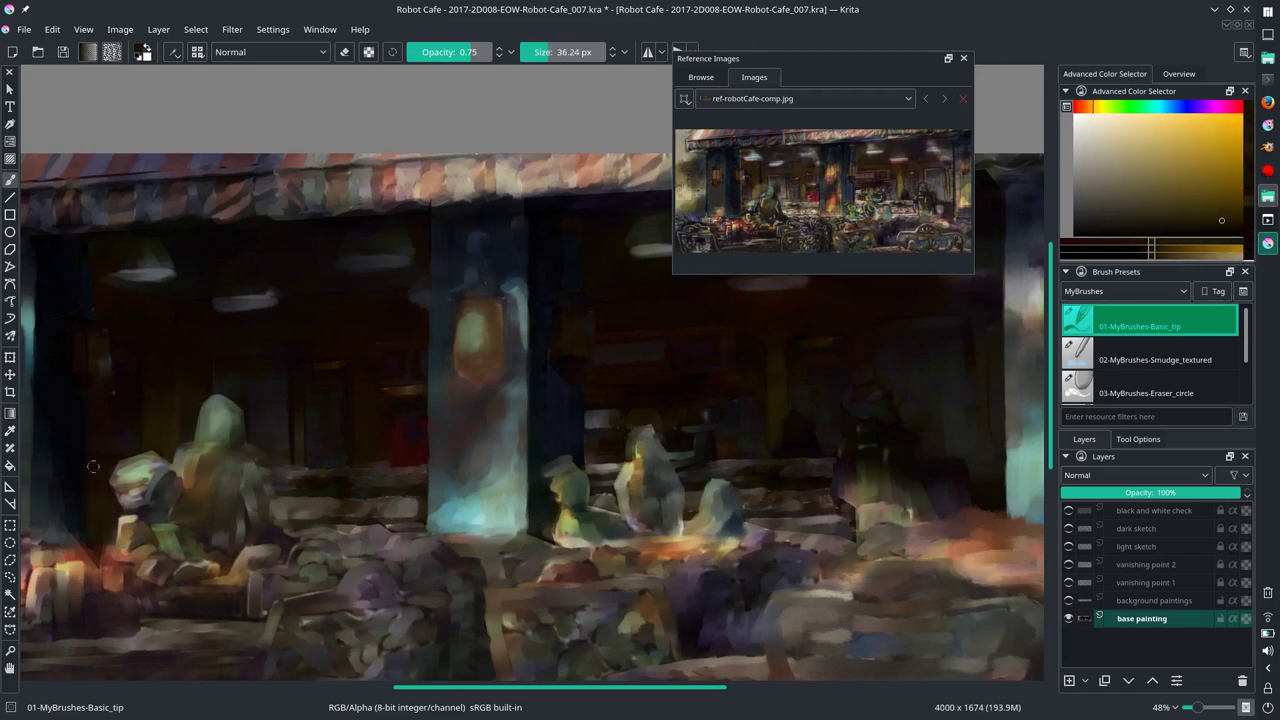
Step: Swap to Smudge_textured at about 34 px, then back to Basic_tip, sampling orange and dark red
key("slash")
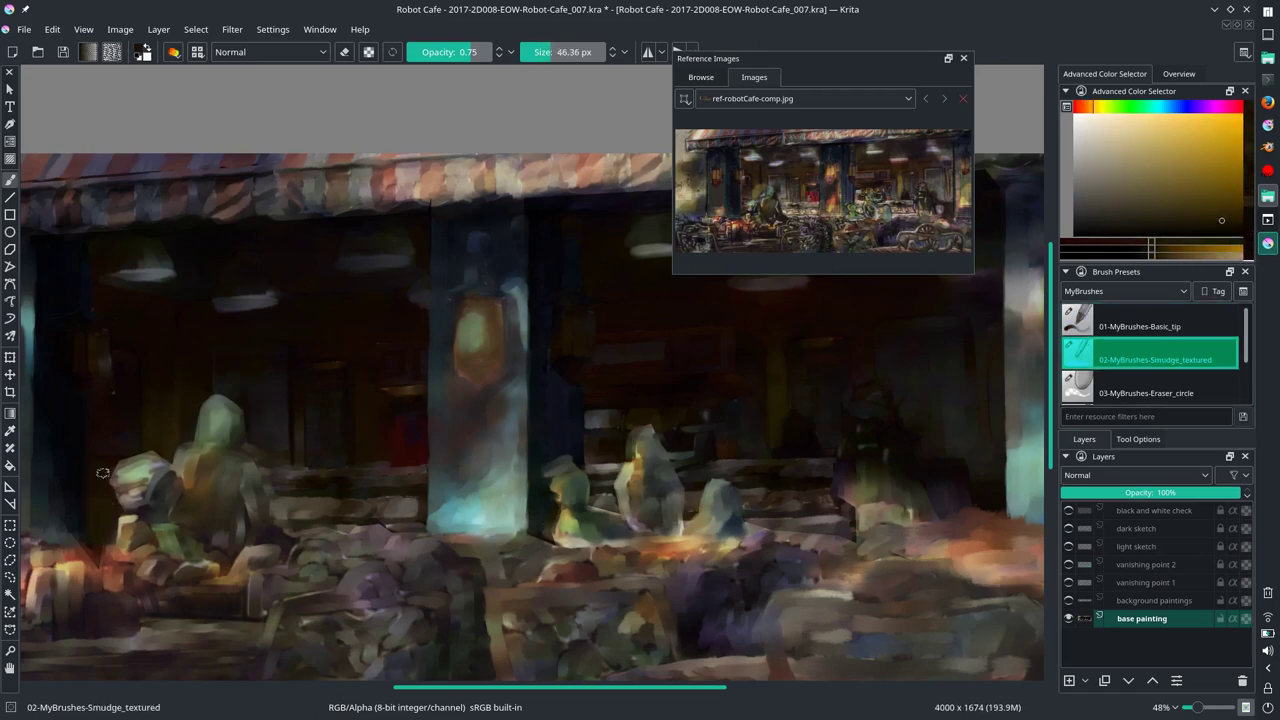
scroll(95, 500, "up", 3)
key("bracketleft")
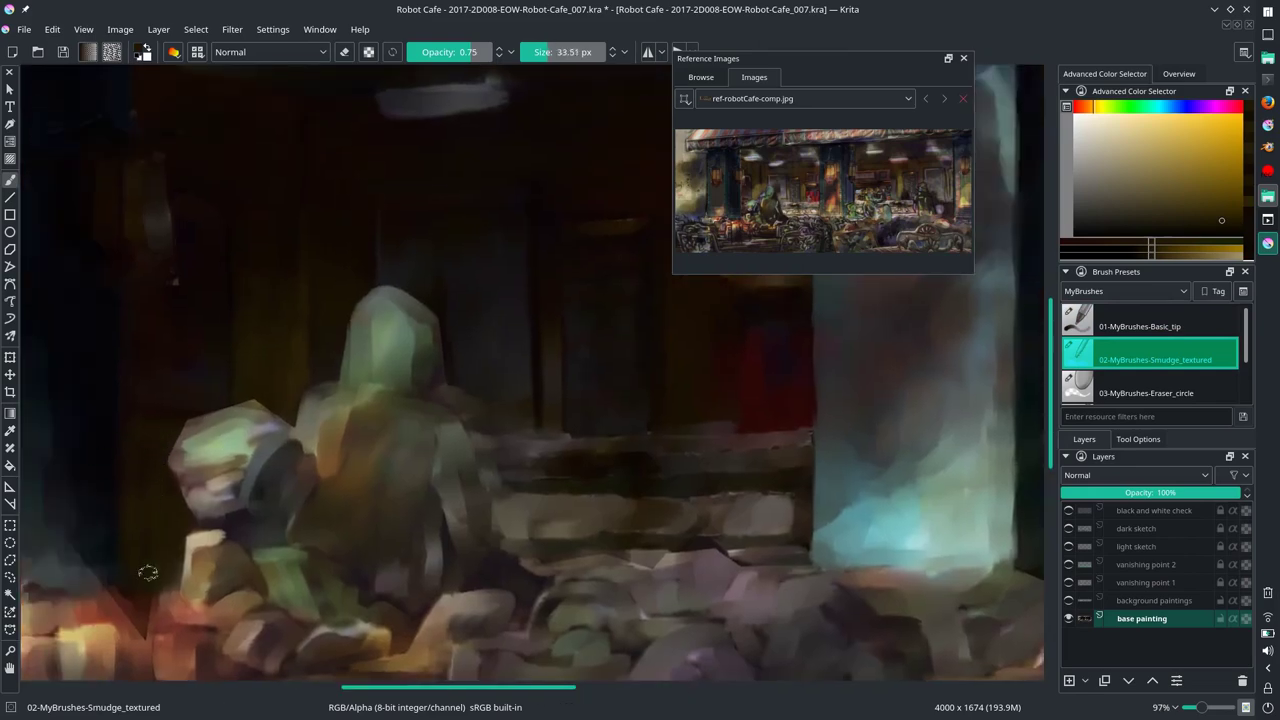
scroll(290, 555, "down", 3)
left_click(205, 443, "ctrl")
key("slash")
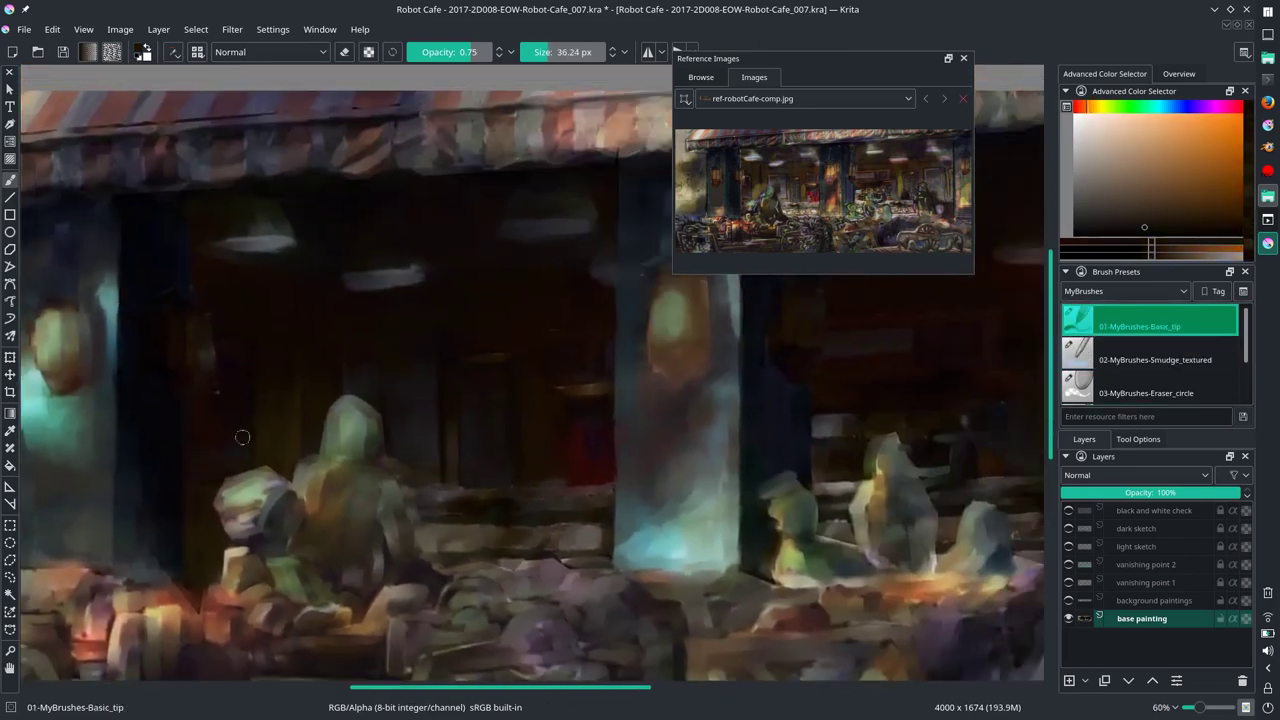
left_click(236, 345, "ctrl")
left_click(246, 455, "ctrl")
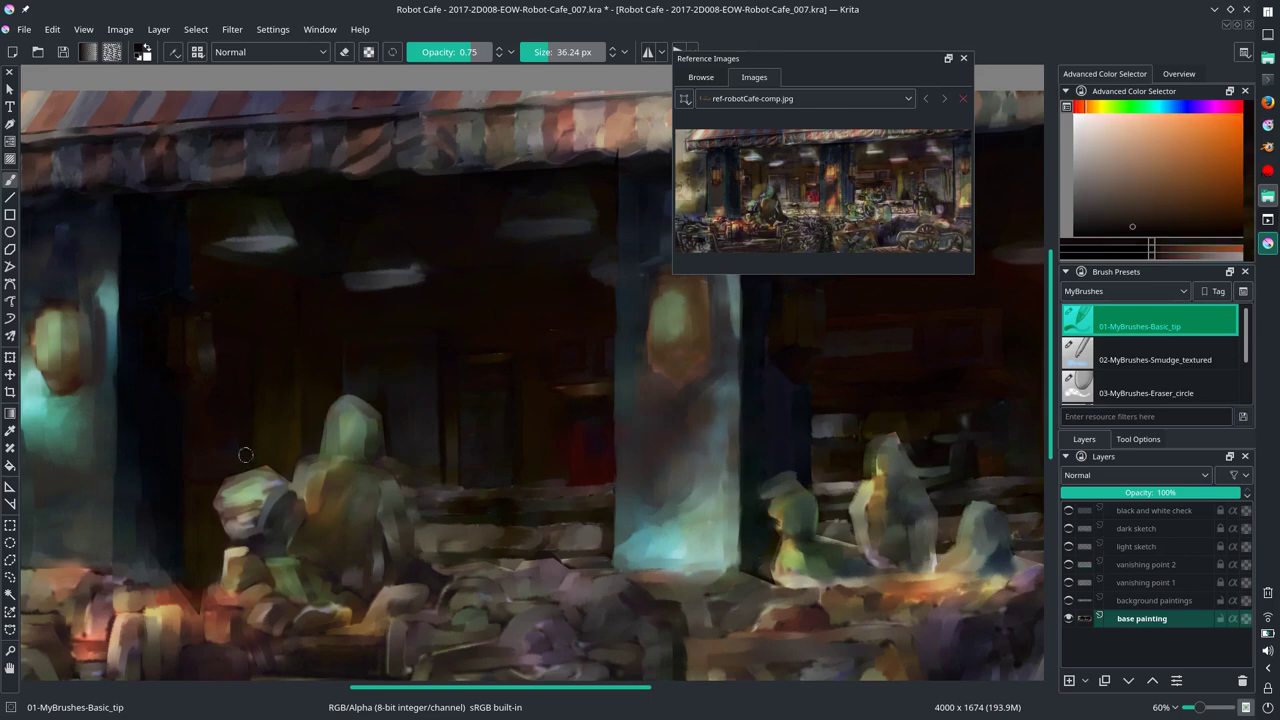
Step: Dab sampled dark reds and oranges into the café interior with a larger brush
scroll(515, 464, "right", 3)
scroll(546, 408, "right", 2)
left_click(565, 303, "ctrl")
left_click(663, 309, "ctrl")
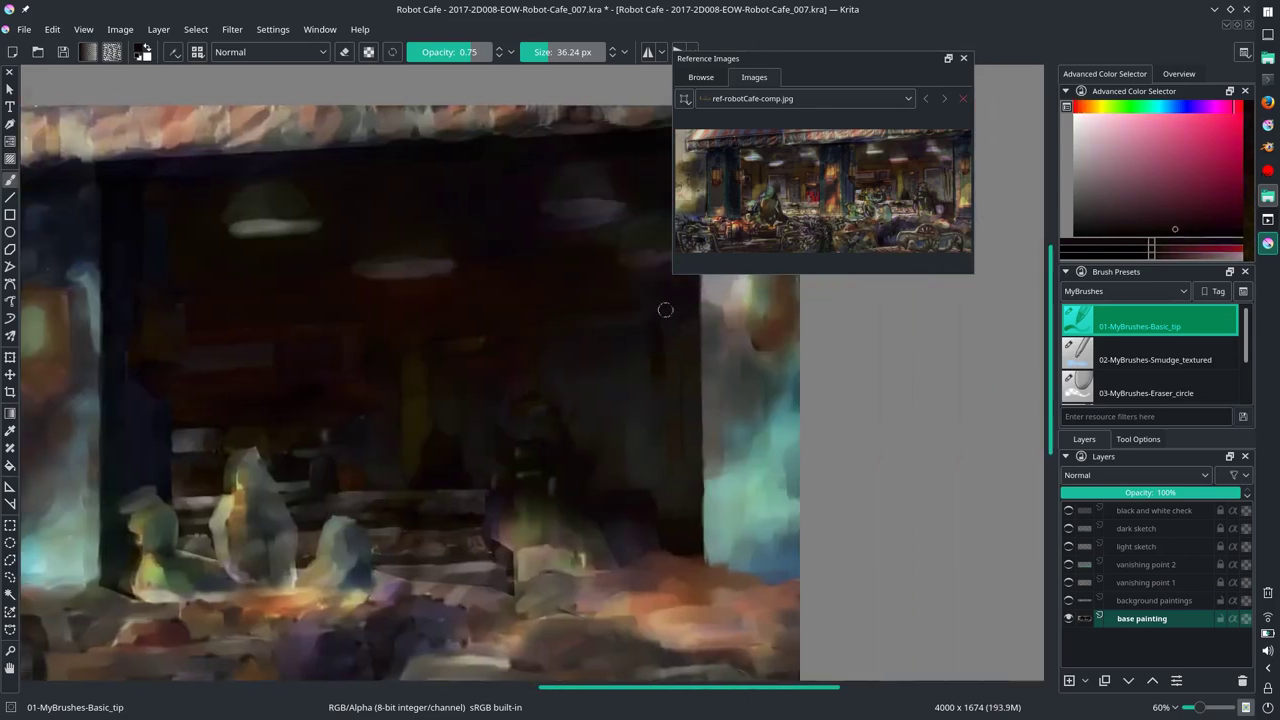
left_click(678, 318, "ctrl")
left_click(672, 430, "ctrl")
left_click(670, 540, "ctrl")
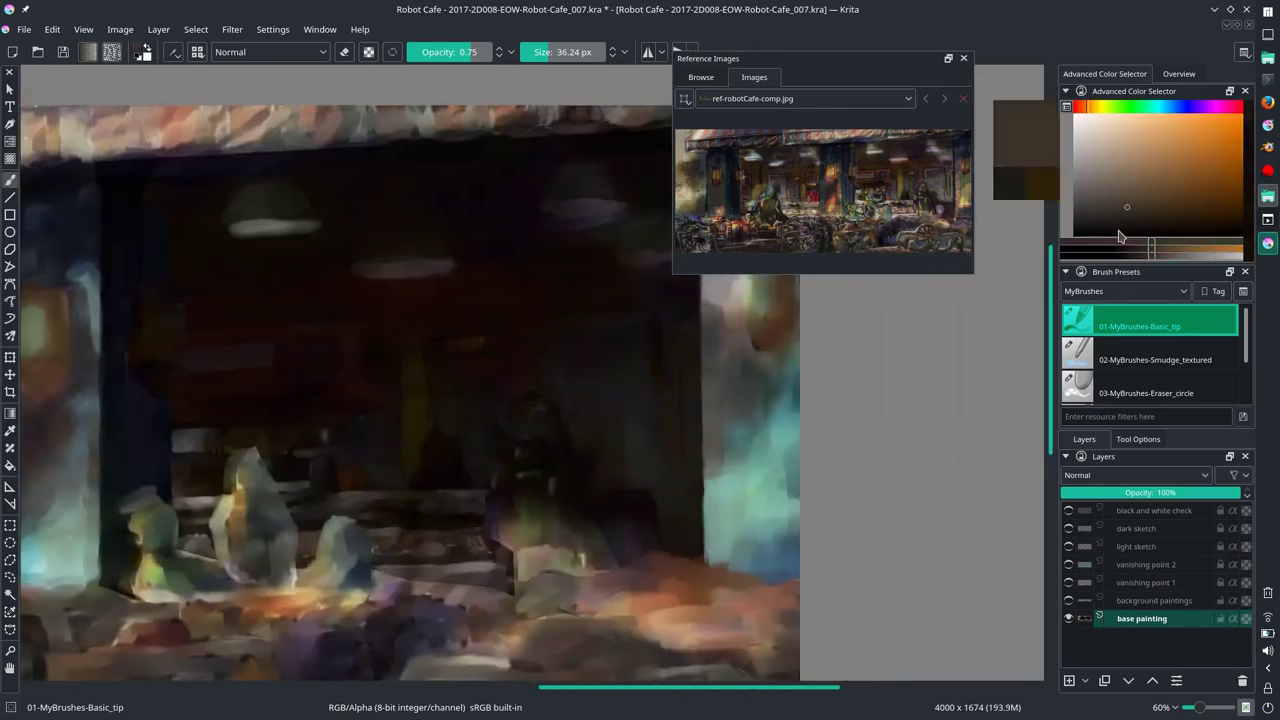
left_click_drag(670, 540, 689, 553)
left_click(687, 521, "ctrl")
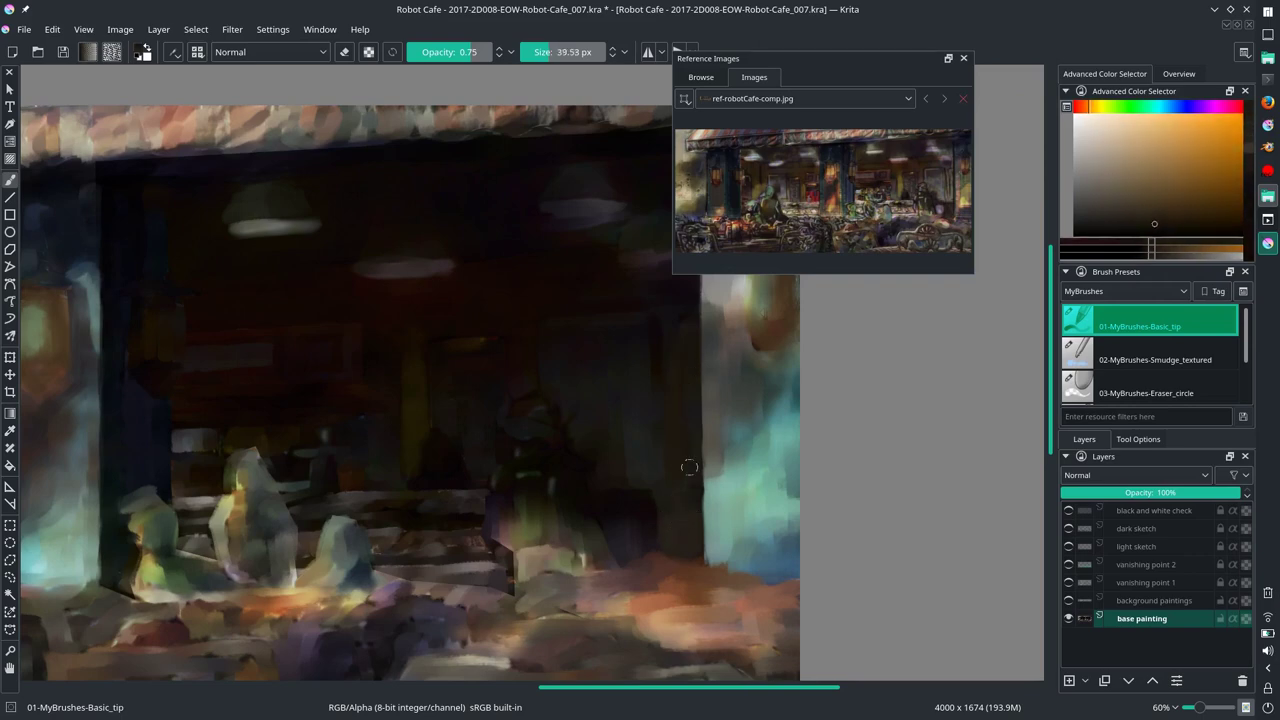
left_click(534, 377, "ctrl")
left_click(557, 321, "ctrl")
Step: Paint shadow tones over the back wall, beside the right pillar, and around the middle robot
left_click(574, 297, "ctrl")
left_click(540, 314, "ctrl")
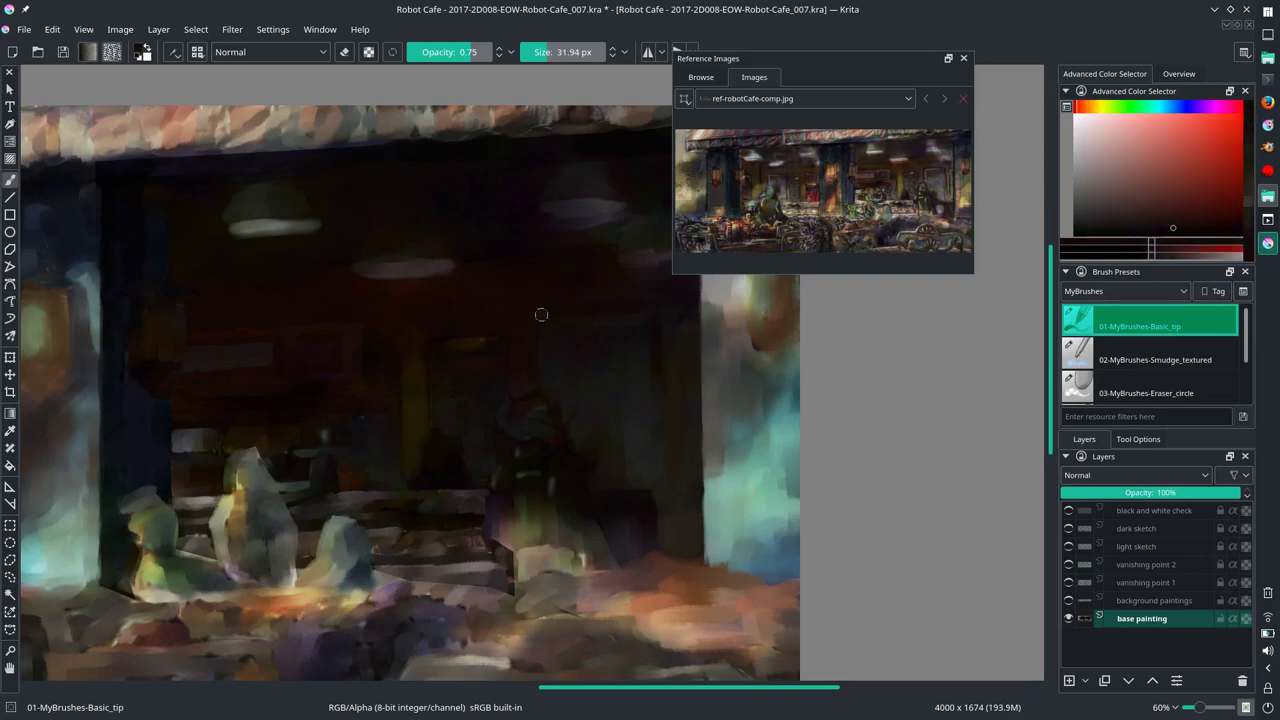
left_click(677, 314, "ctrl")
left_click(665, 428, "ctrl")
left_click(662, 515, "ctrl")
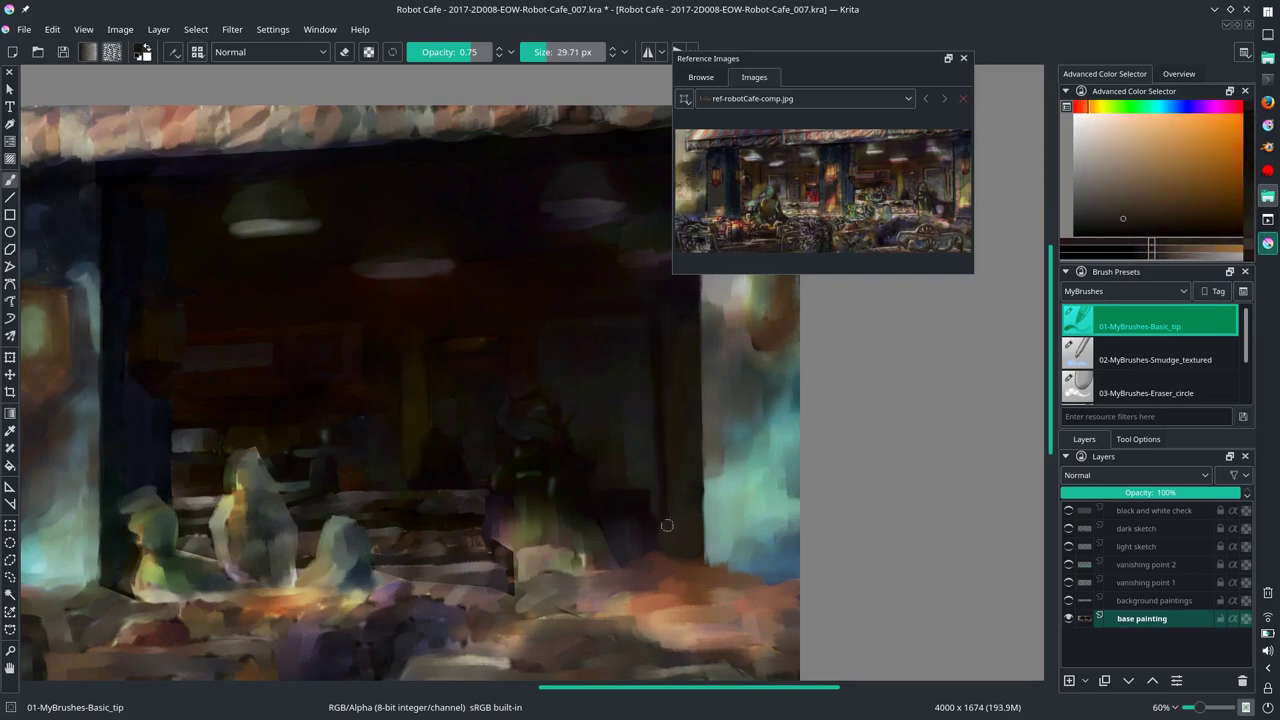
left_click(663, 520, "ctrl")
left_click(663, 520, "ctrl")
left_click(672, 353, "ctrl")
left_click(668, 348, "ctrl")
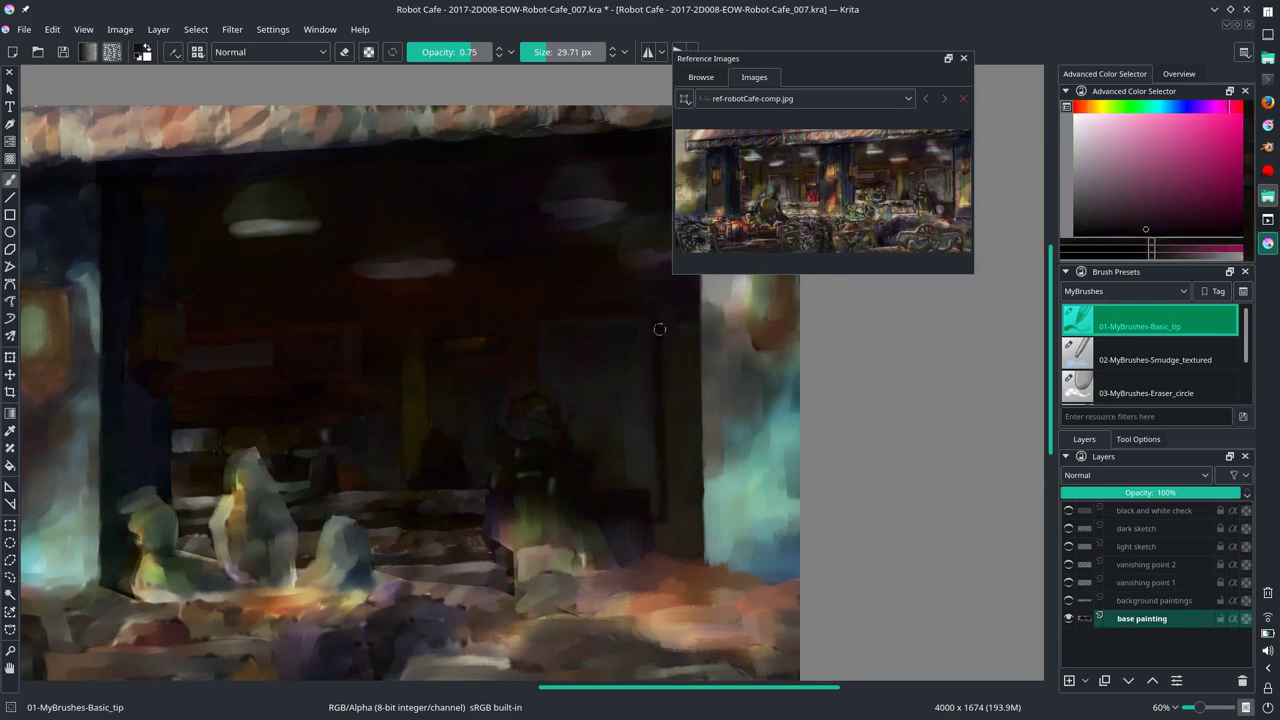
left_click(643, 349, "ctrl")
left_click(655, 328, "ctrl")
left_click(656, 529, "ctrl")
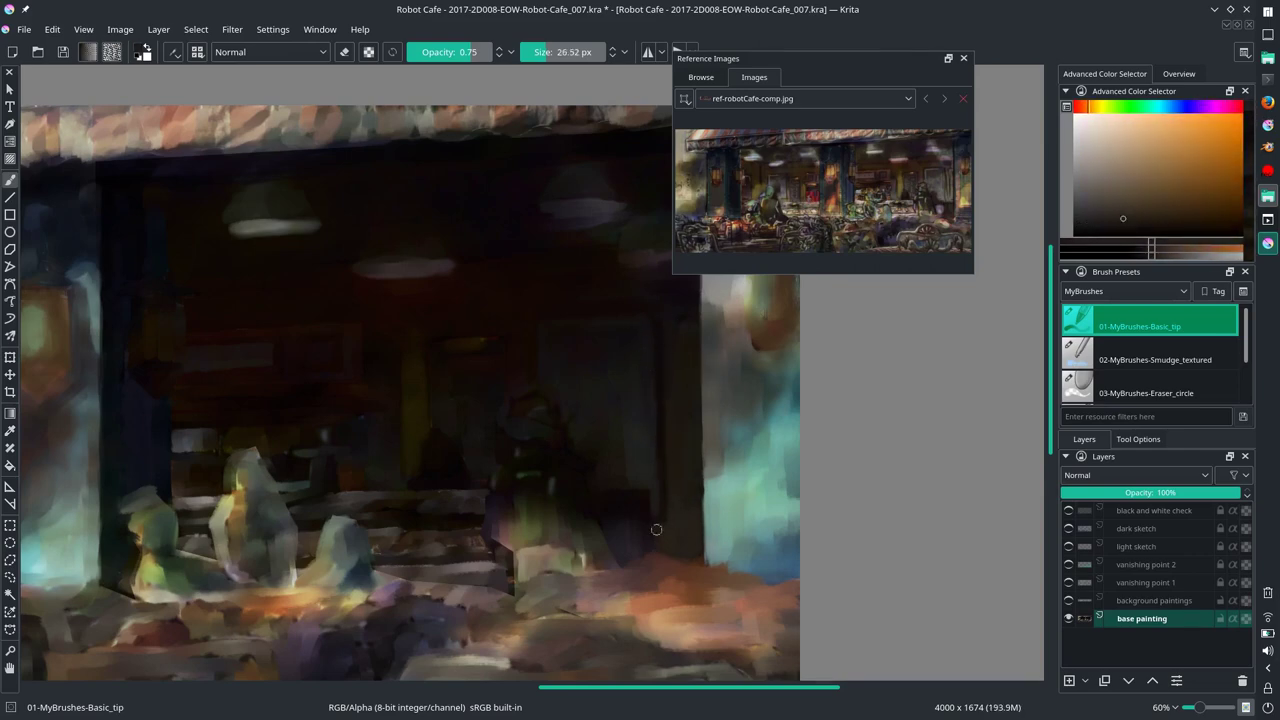
Step: Show the background paintings layer and erase a thin strip of the machine image
left_click(1068, 600)
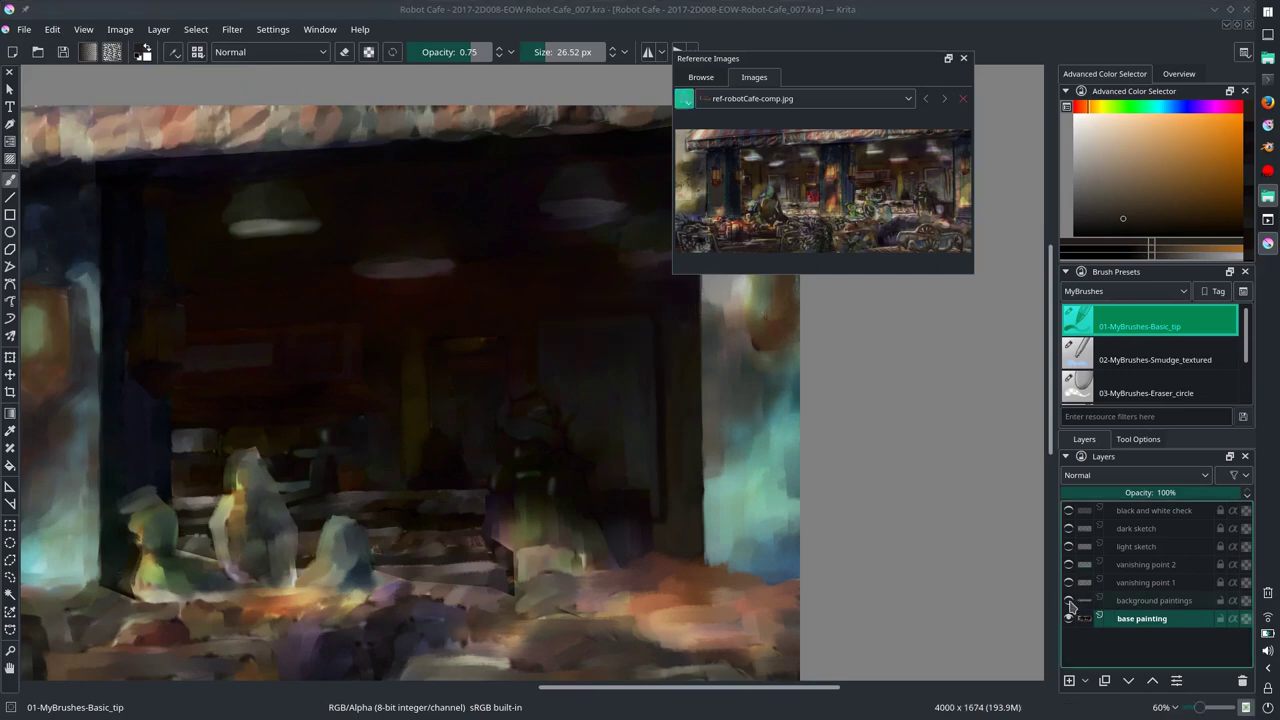
scroll(1118, 476, "down", 2)
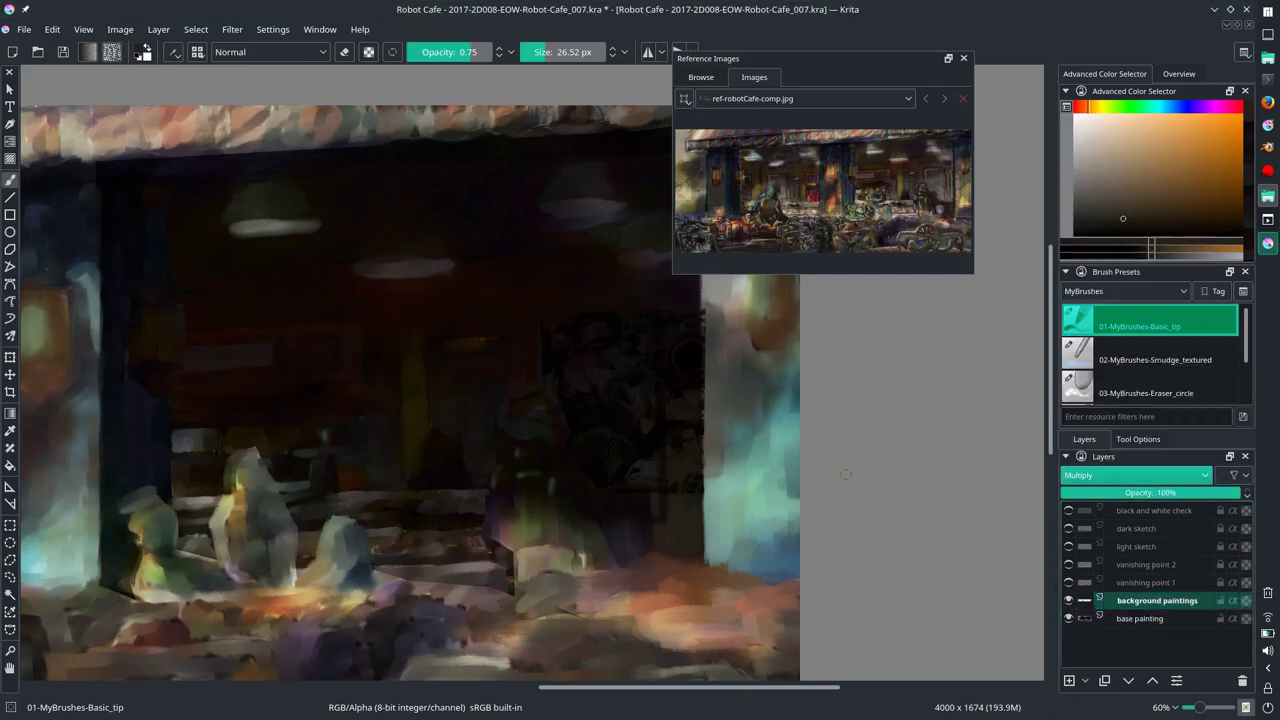
left_click(1140, 391)
left_click_drag(662, 320, 673, 494)
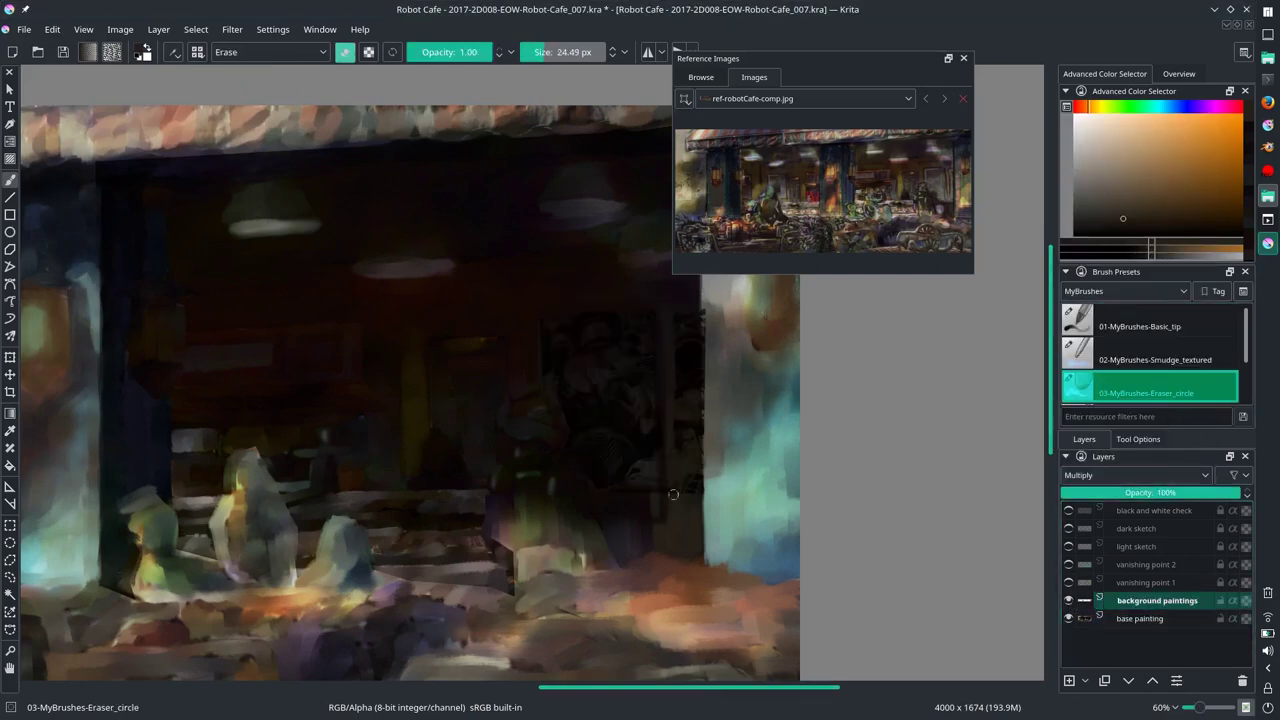
Step: Try copying a rectangle of the machine image to a new layer, then undo it
left_click(10, 525)
left_click_drag(543, 443, 703, 513)
key("ctrl+v")
left_click(52, 29)
key("t")
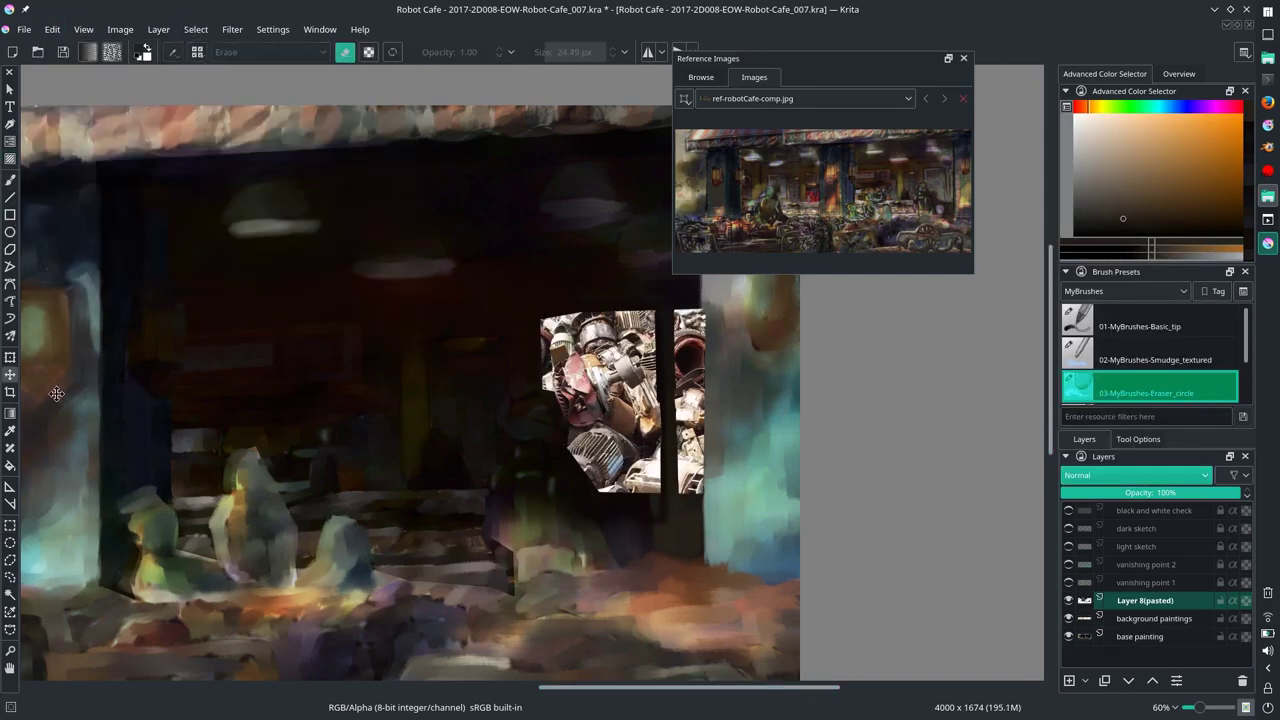
key("ctrl+shift+a")
key("shift+Delete")
key("b")
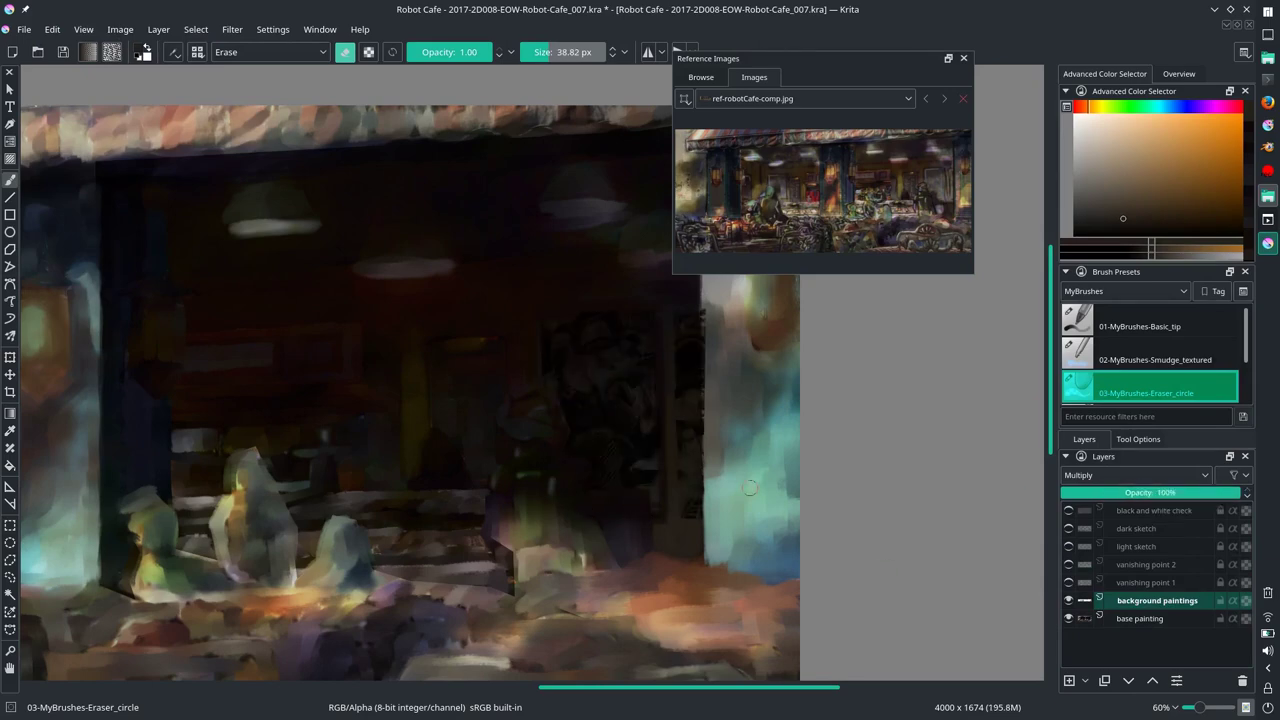
key("2")
Step: Move the machine image bottoms down, paste them as a layer, merge down, and set Multiply
scroll(429, 331, "up", 3)
key("ctrl+z")
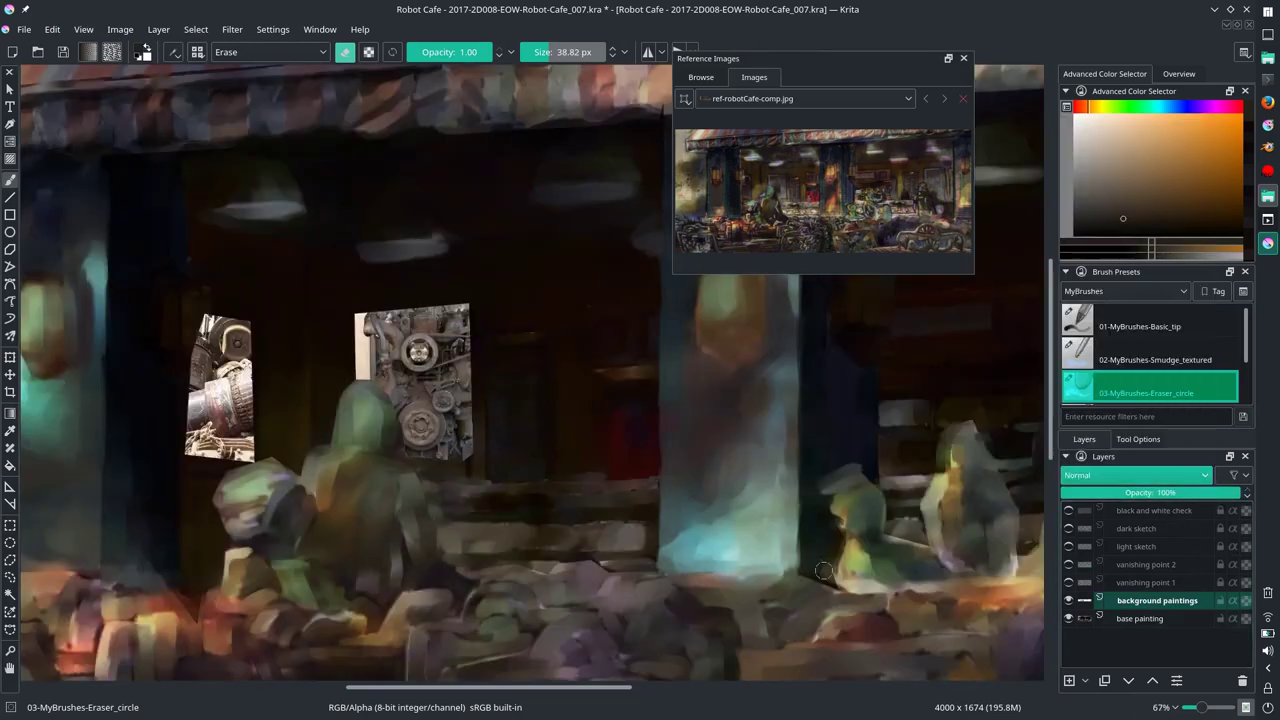
key("ctrl+r")
key("t")
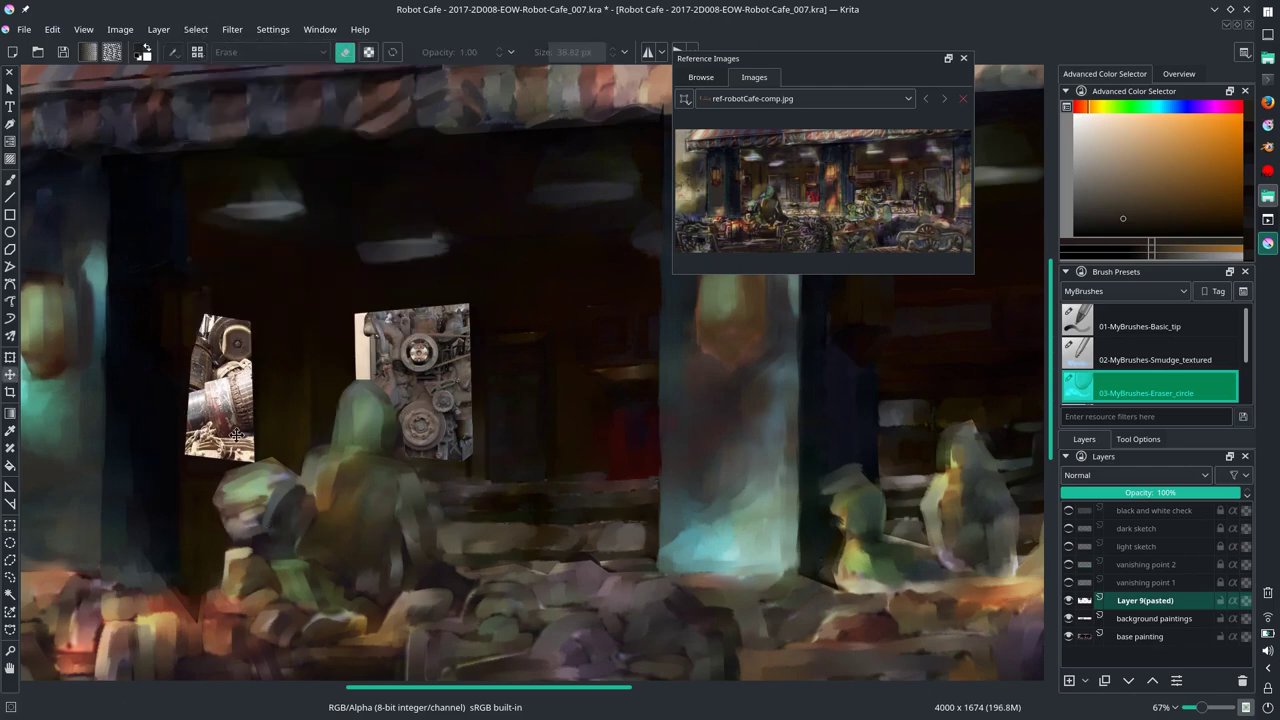
left_click_drag(370, 494, 370, 524)
key("ctrl+v")
key("ctrl+r")
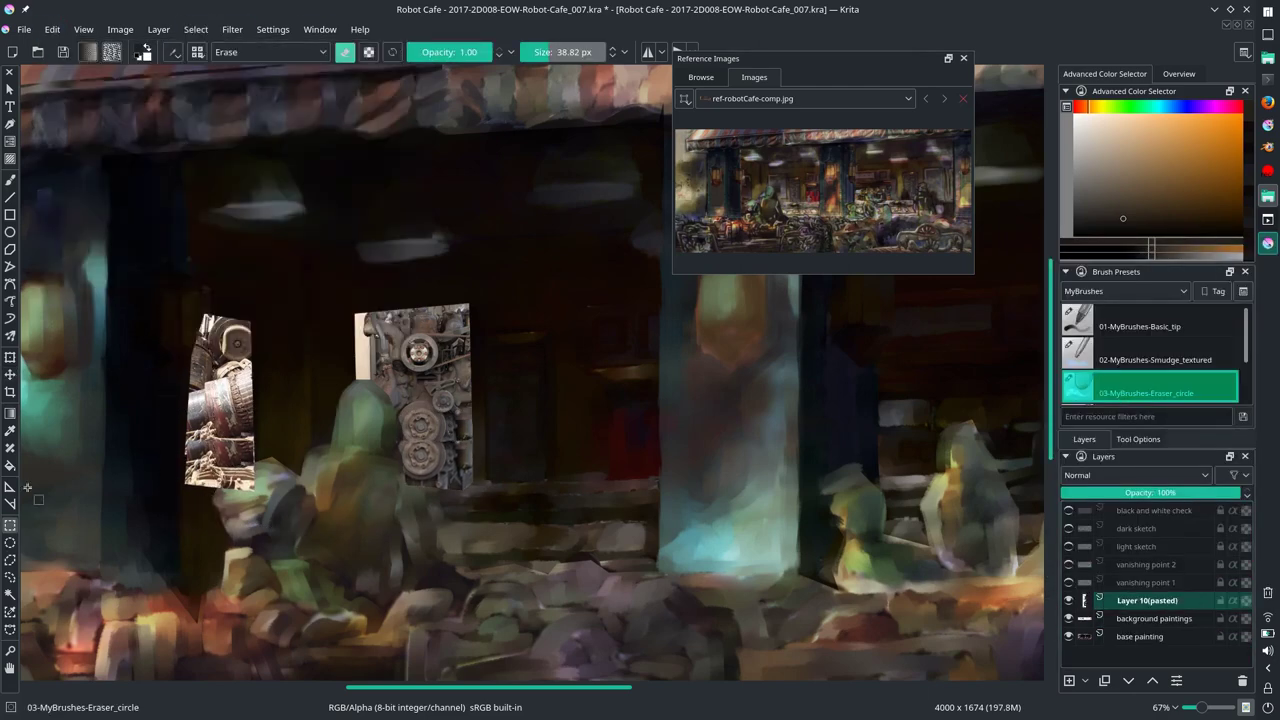
key("t")
key("ctrl+e")
left_click(1135, 475)
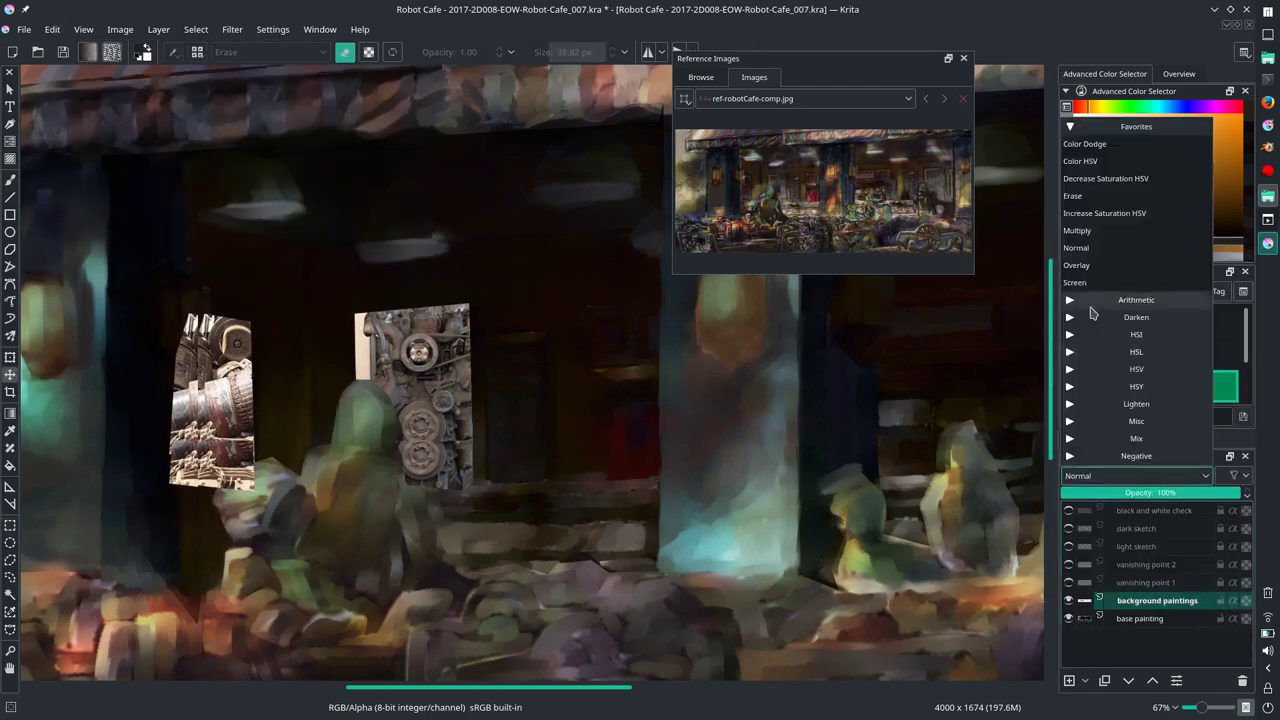
left_click(1103, 243)
Step: Paste the machine images again, deselect, merge into background paintings, and confirm Multiply blending
key("ctrl+v")
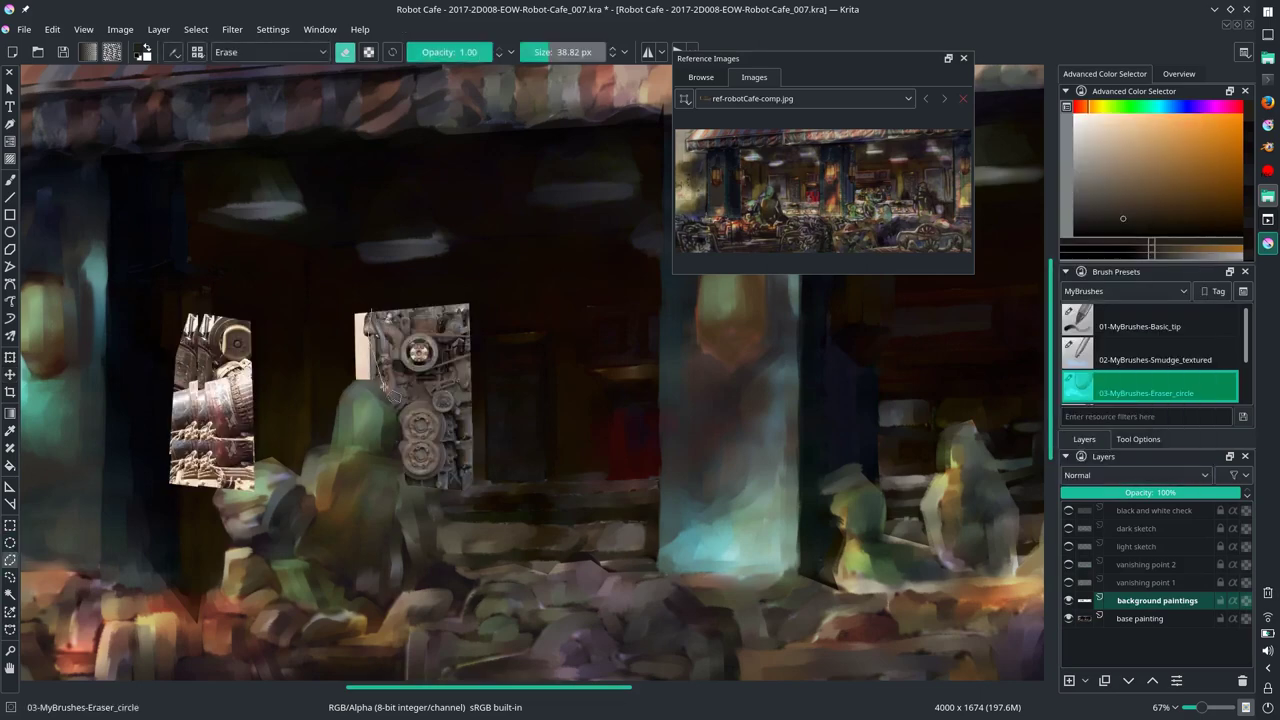
left_click(196, 29)
left_click(228, 65)
key("t")
key("ctrl+e")
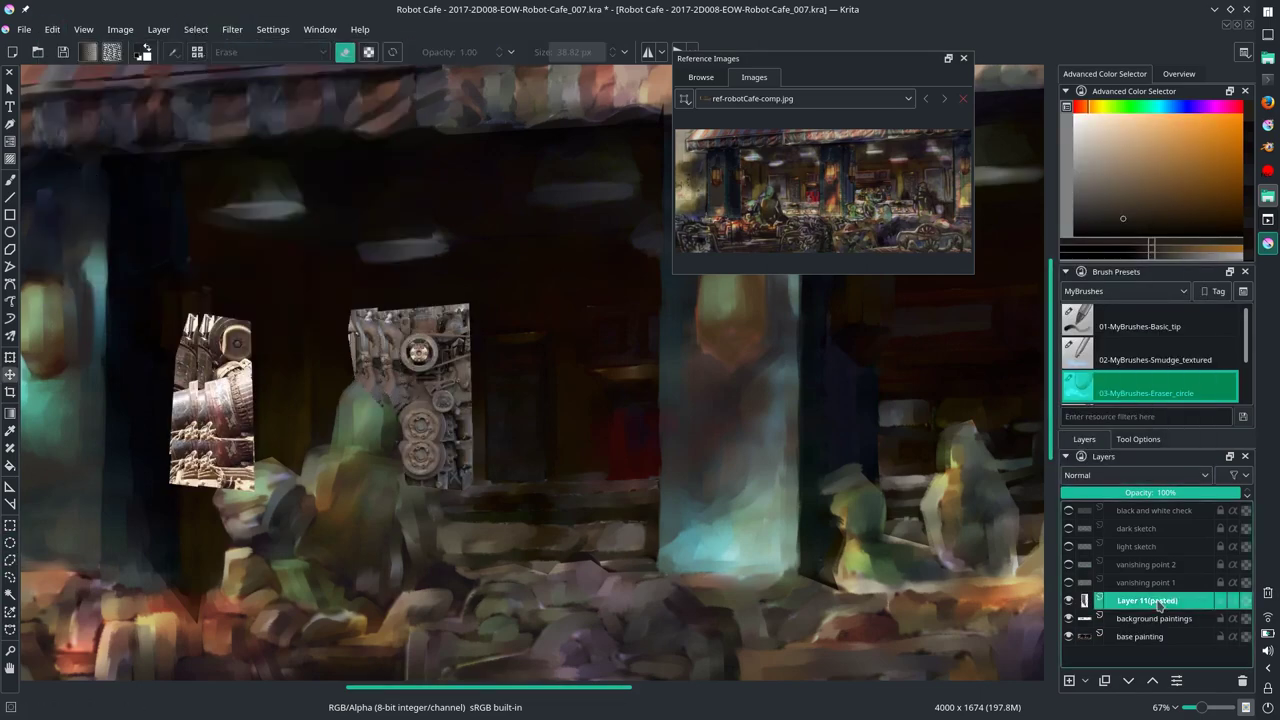
left_click(1135, 475)
left_click(1103, 243)
scroll(462, 454, "down", 2)
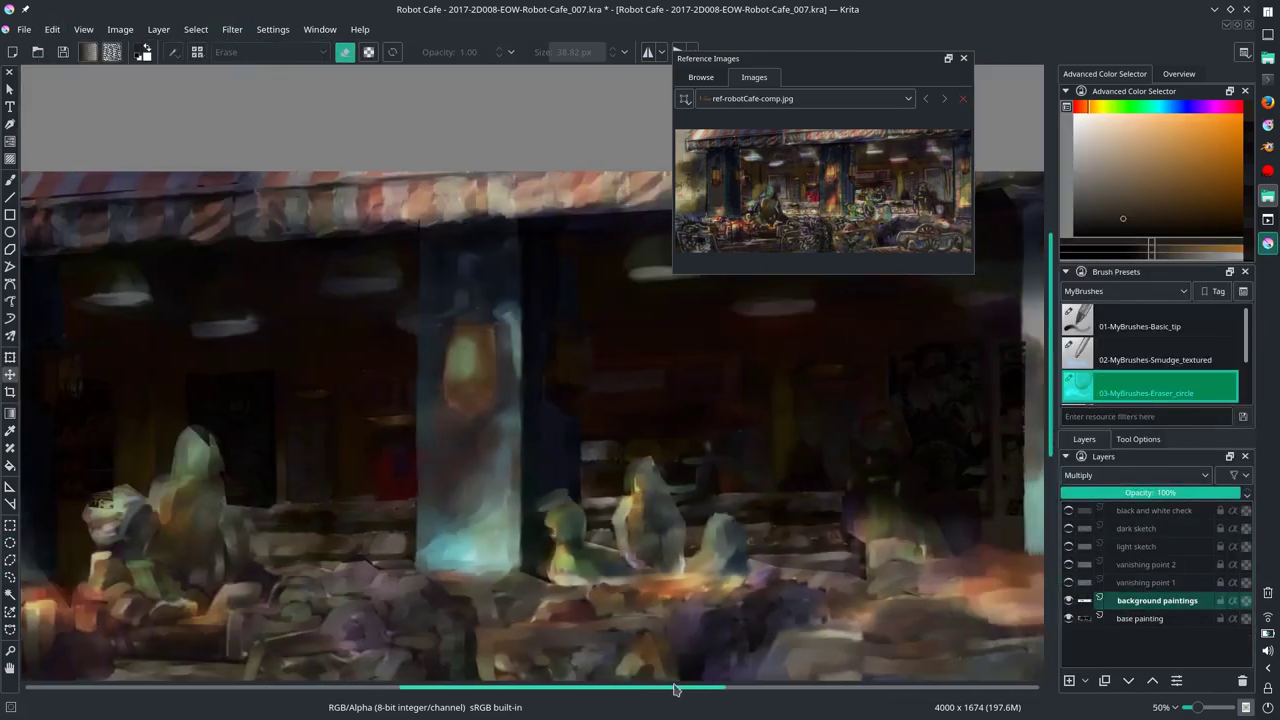
key("b")
Step: Lower opacity to 78%, try Overlay, then settle on Multiply at 79% opacity
scroll(462, 454, "left", 2)
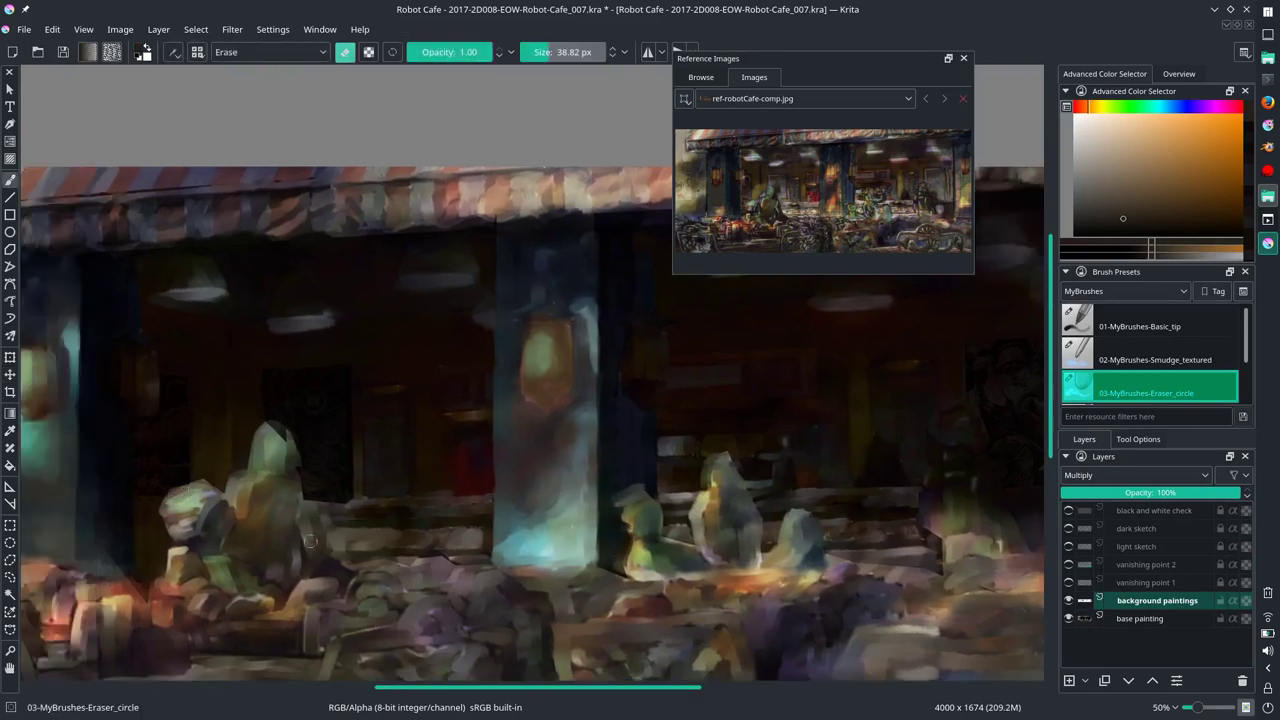
left_click(1201, 493)
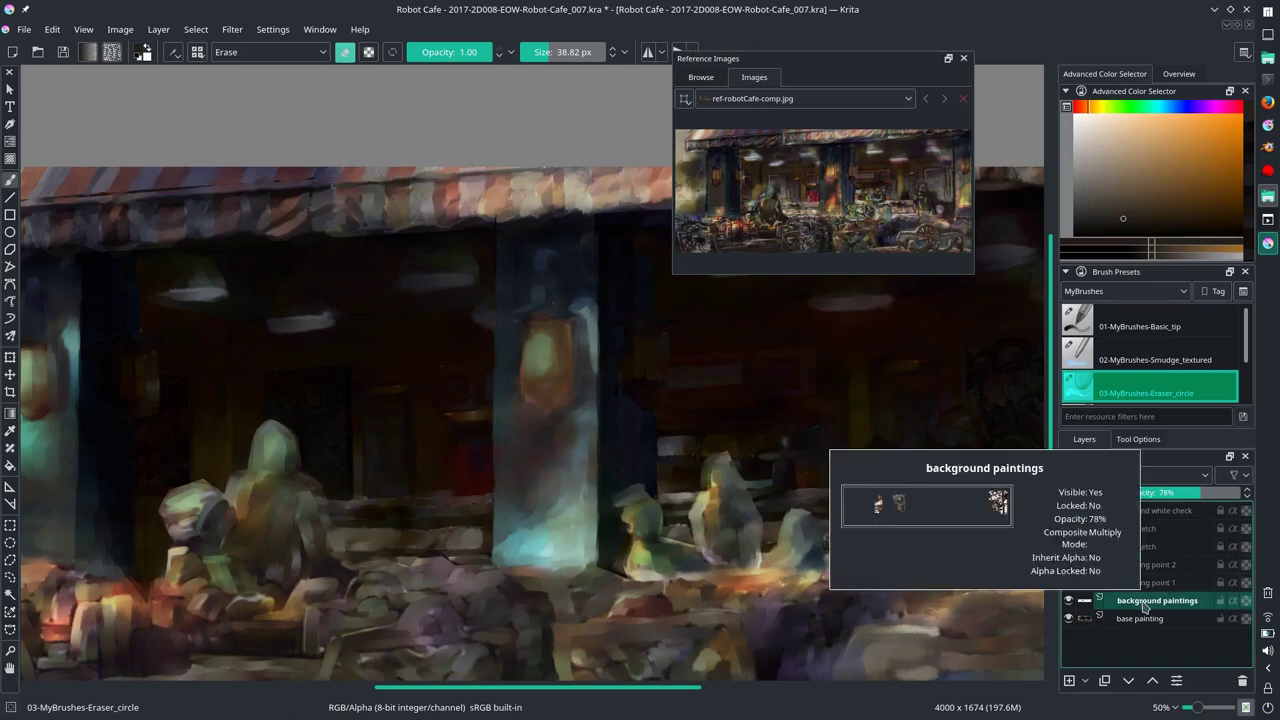
left_click(1135, 475)
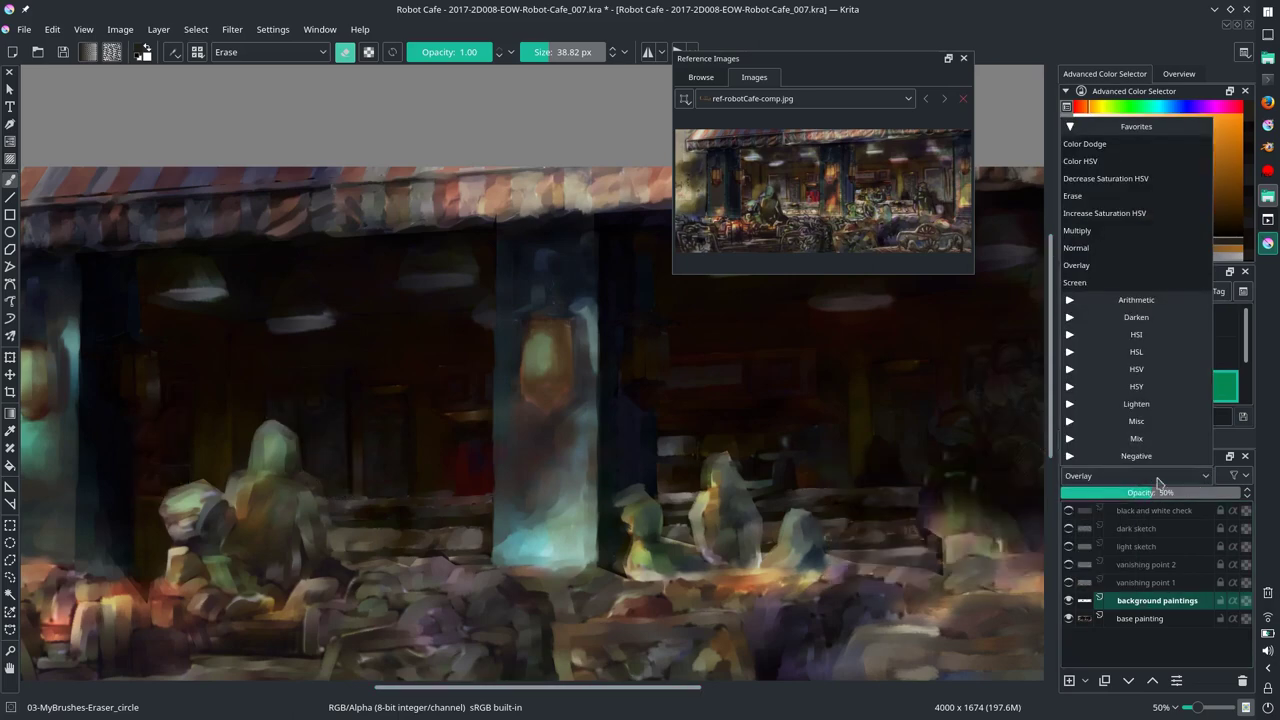
left_click(1076, 265)
scroll(803, 431, "down", 1)
scroll(803, 431, "right", 2)
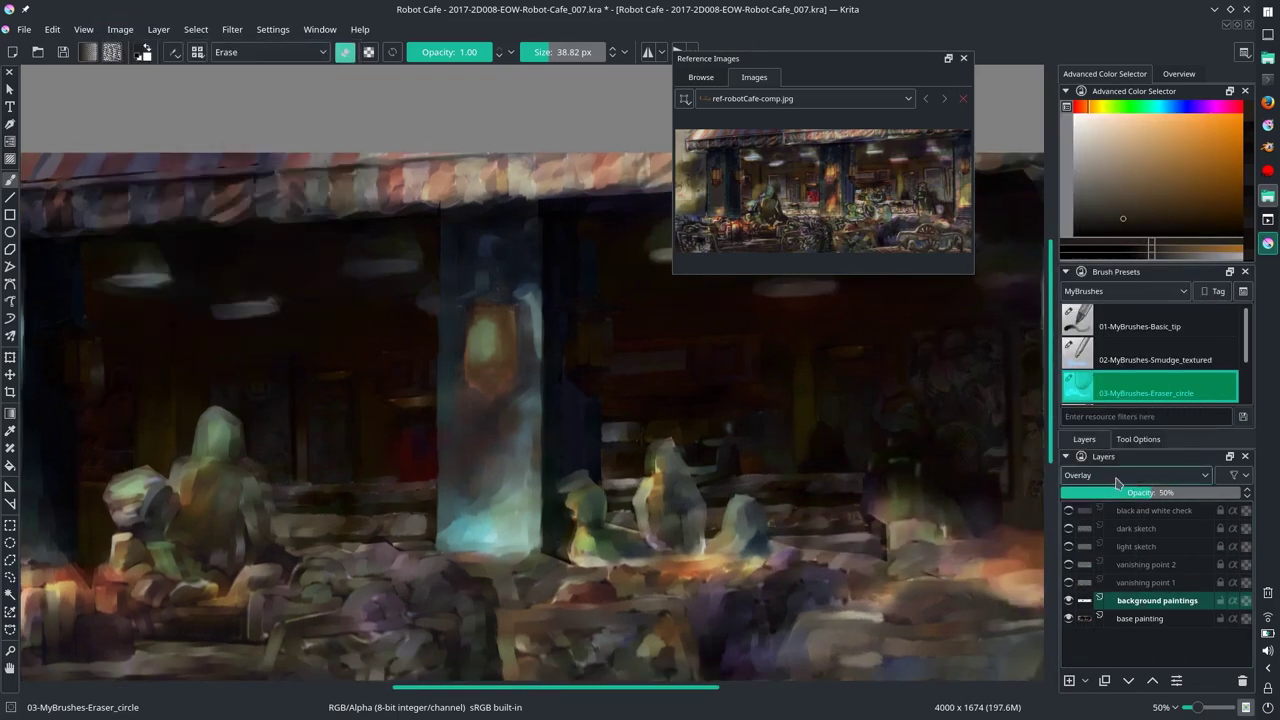
scroll(1110, 475, "up", 2)
left_click(1204, 493)
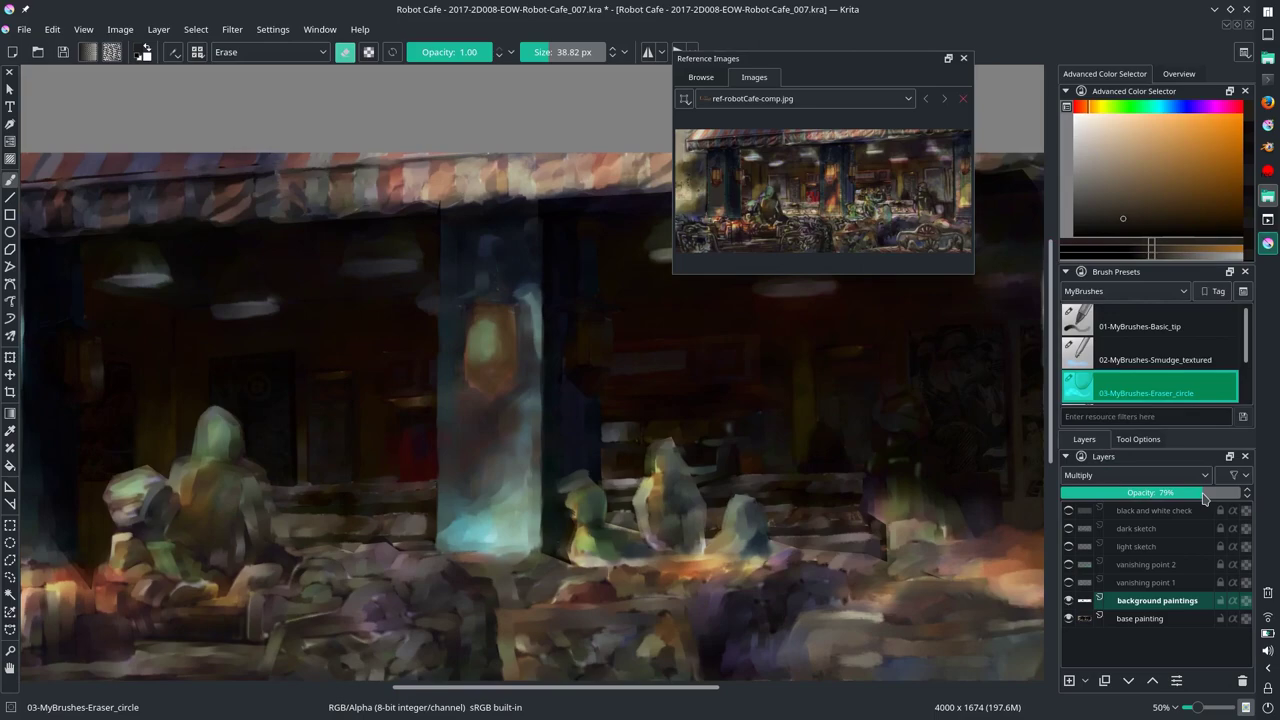
Step: Fit the painting in view, dock then close the reference images panel, and dock the overview panel
right_click(1165, 600)
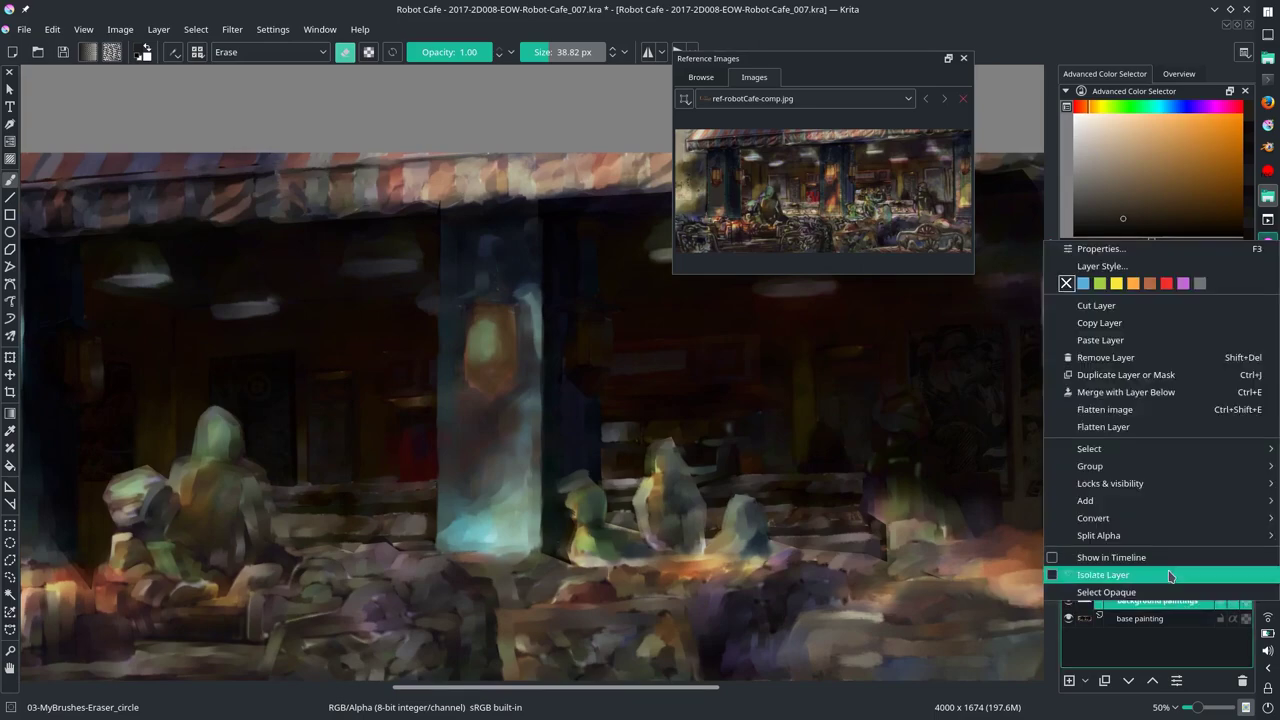
left_click(1169, 576)
key("2")
left_click_drag(708, 58, 981, 300)
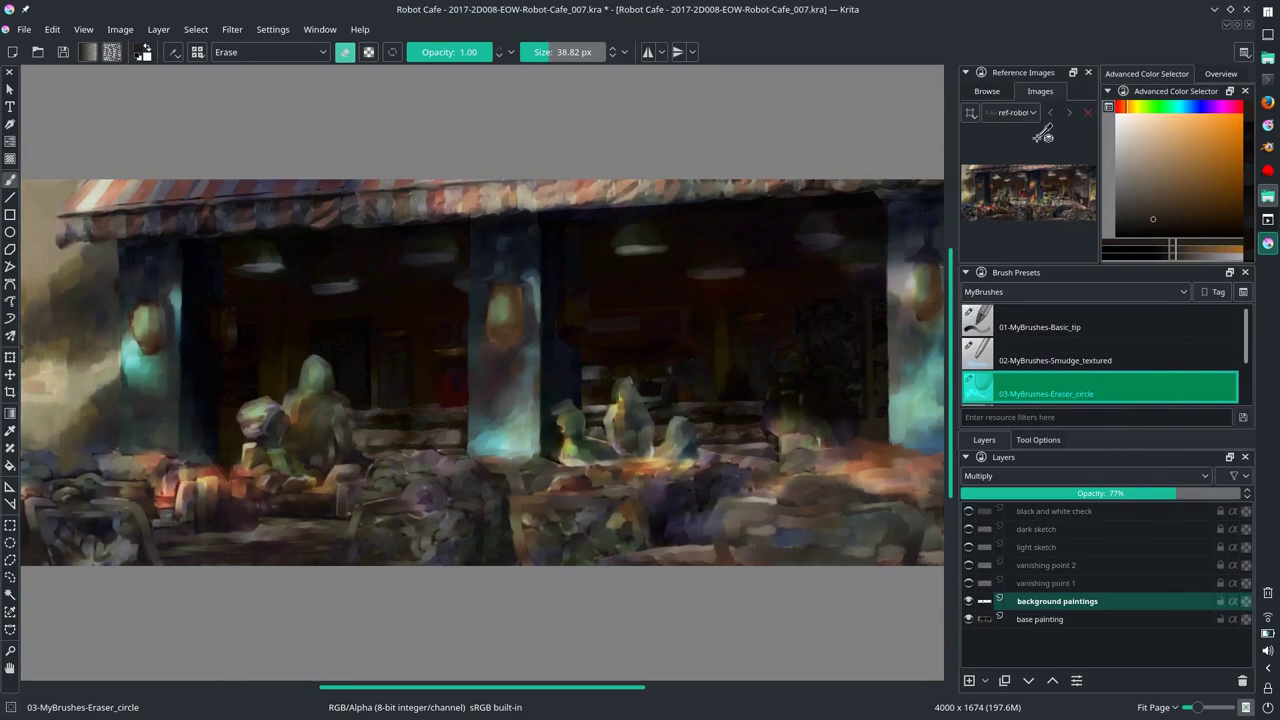
left_click(1088, 72)
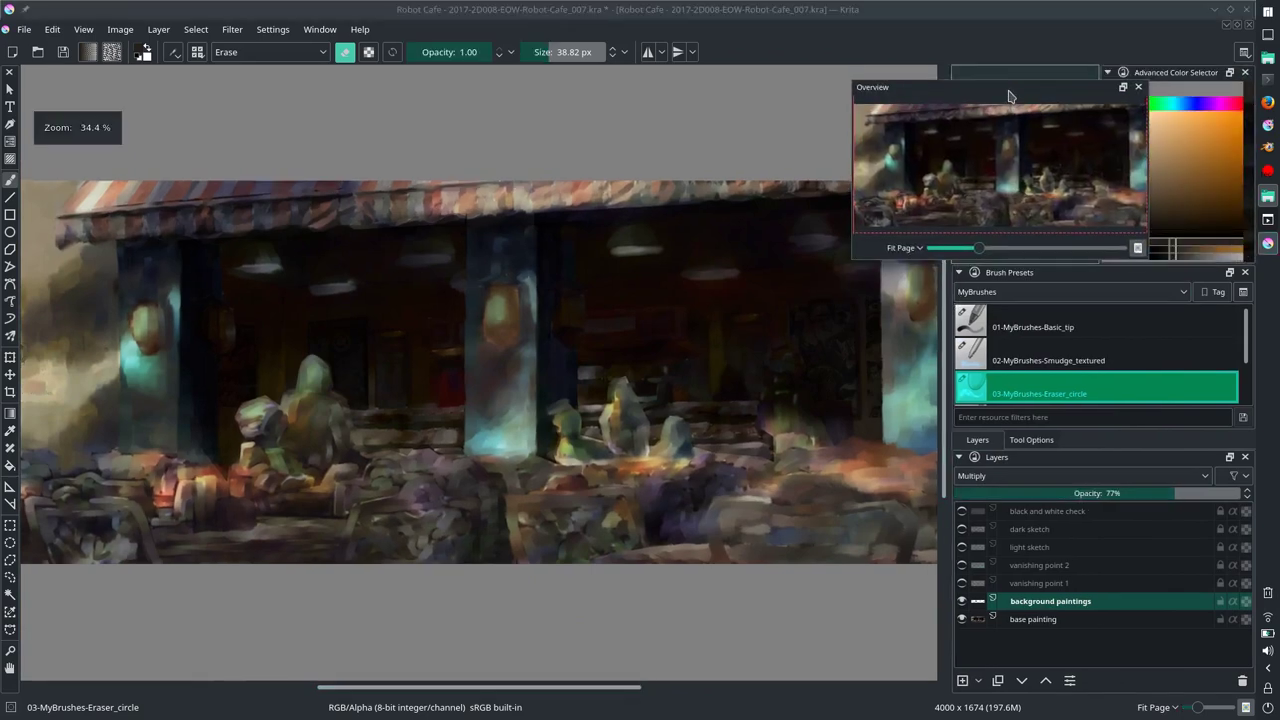
left_click_drag(1221, 74, 1010, 100)
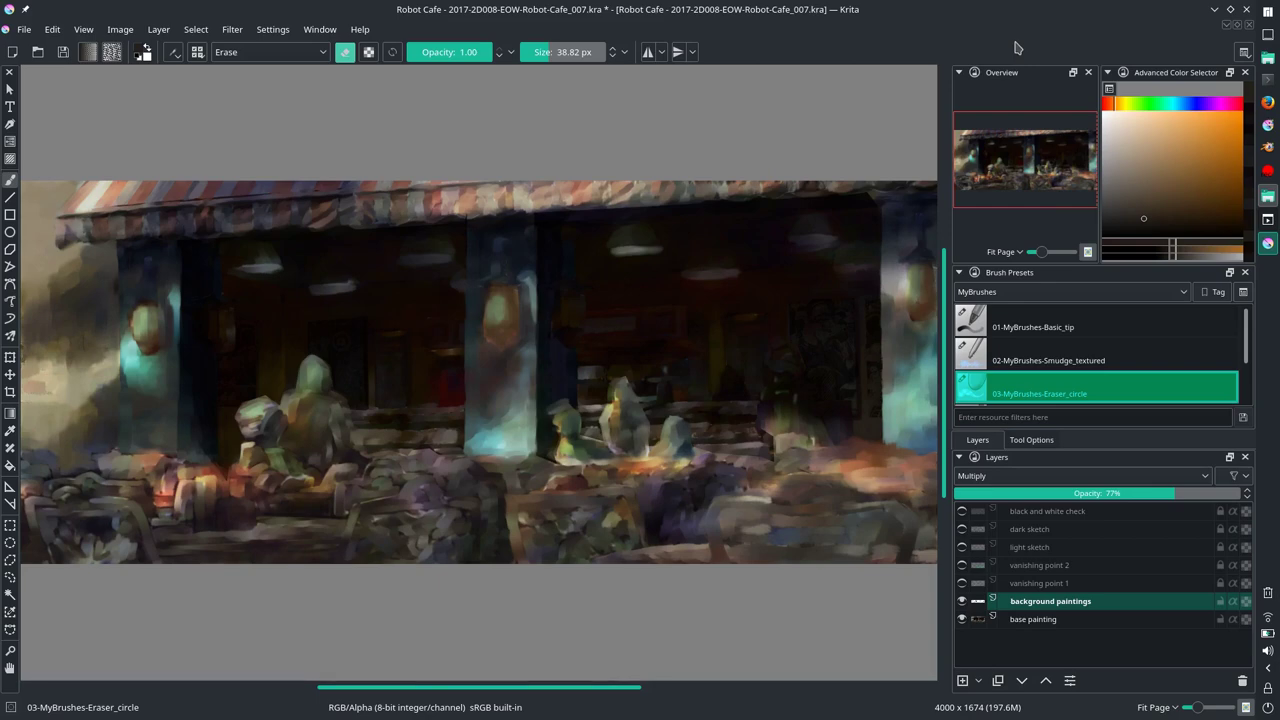
Step: Switch workspace layout, enlarge the colour selector, show layers, and add the overview docker
left_click(1244, 52)
left_click(1143, 157)
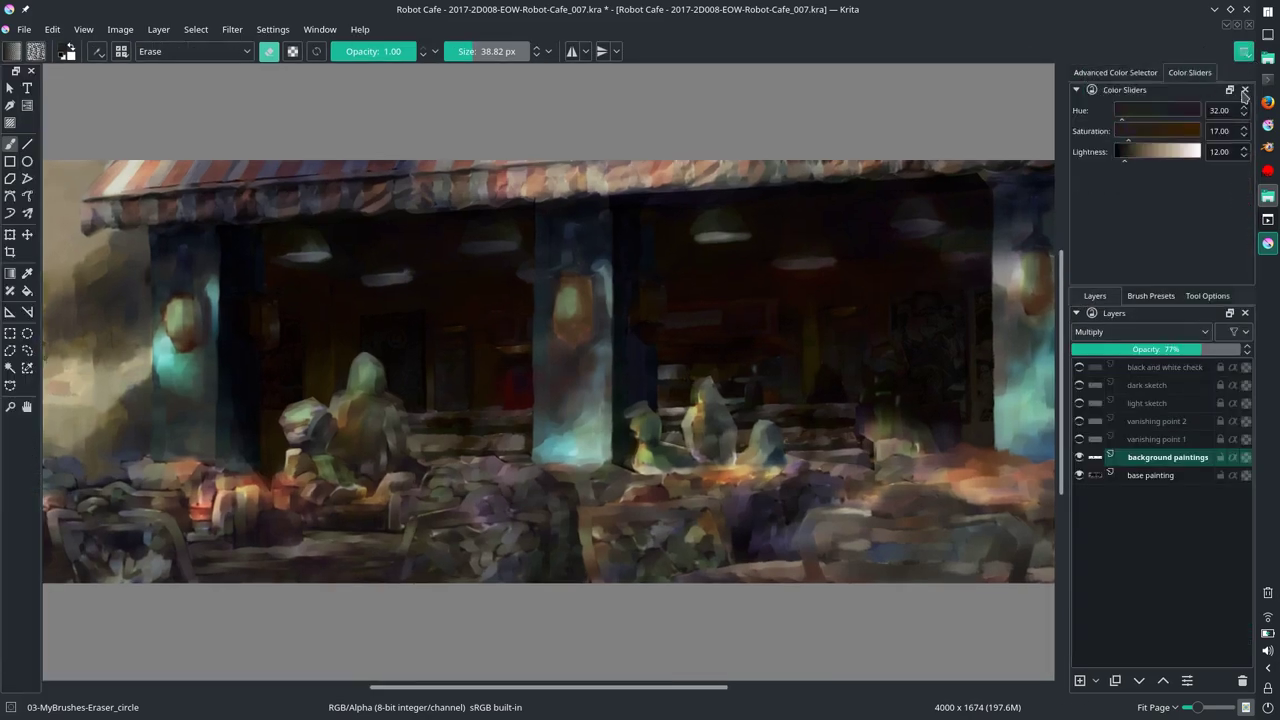
mouse_move(1156, 300)
left_mouse_down()
mouse_move(1156, 343)
mouse_move(1160, 282)
left_mouse_up()
left_click(1095, 548)
left_click(272, 29)
mouse_move(300, 161)
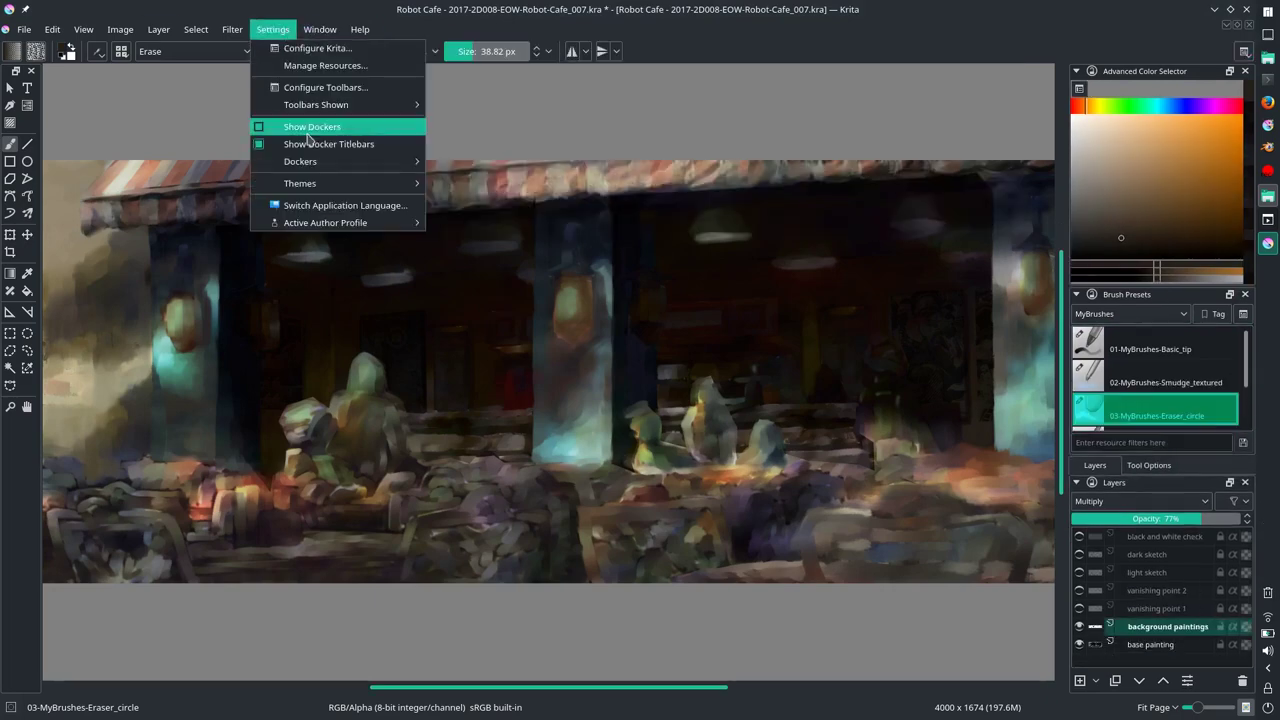
left_click(460, 560)
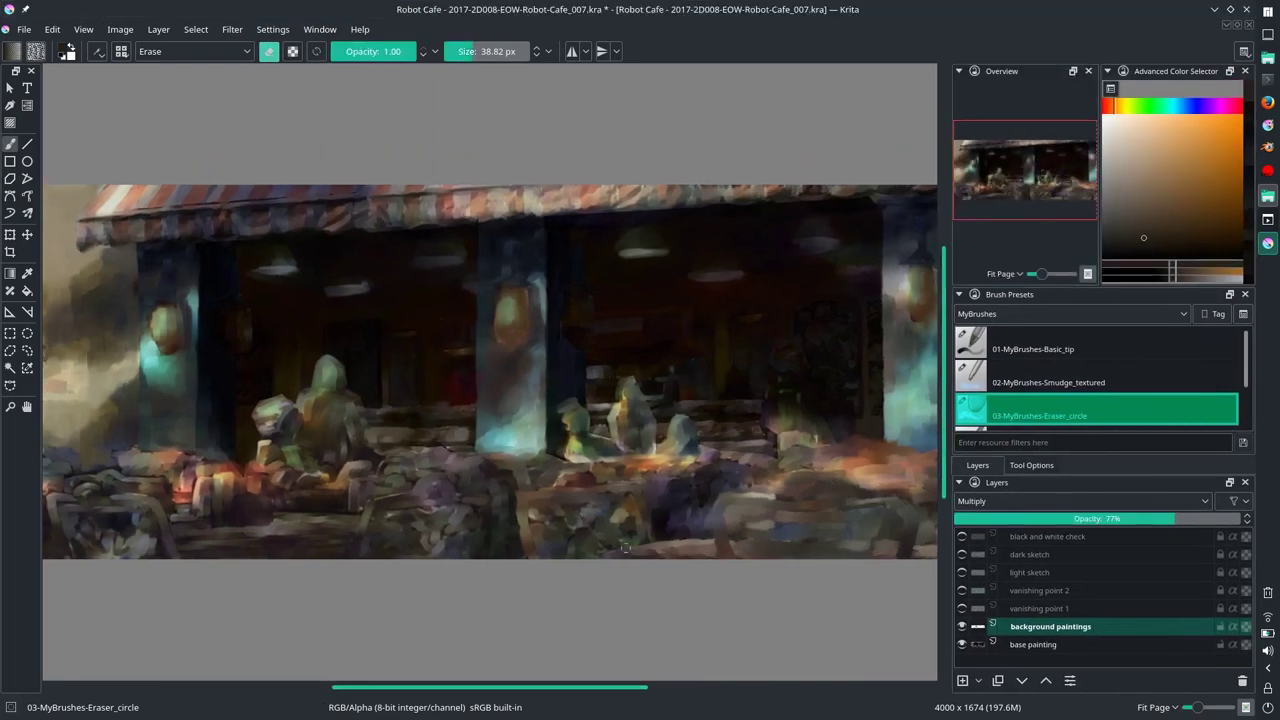
Step: Save the current panel arrangement as the workspace 'EOW workspace'
left_click(1244, 51)
type("EOW workspace")
key("Return")
scroll(692, 330, "up", 4)
Step: Merge background paintings into the base painting and save as incremental version _008
key("ctrl+e")
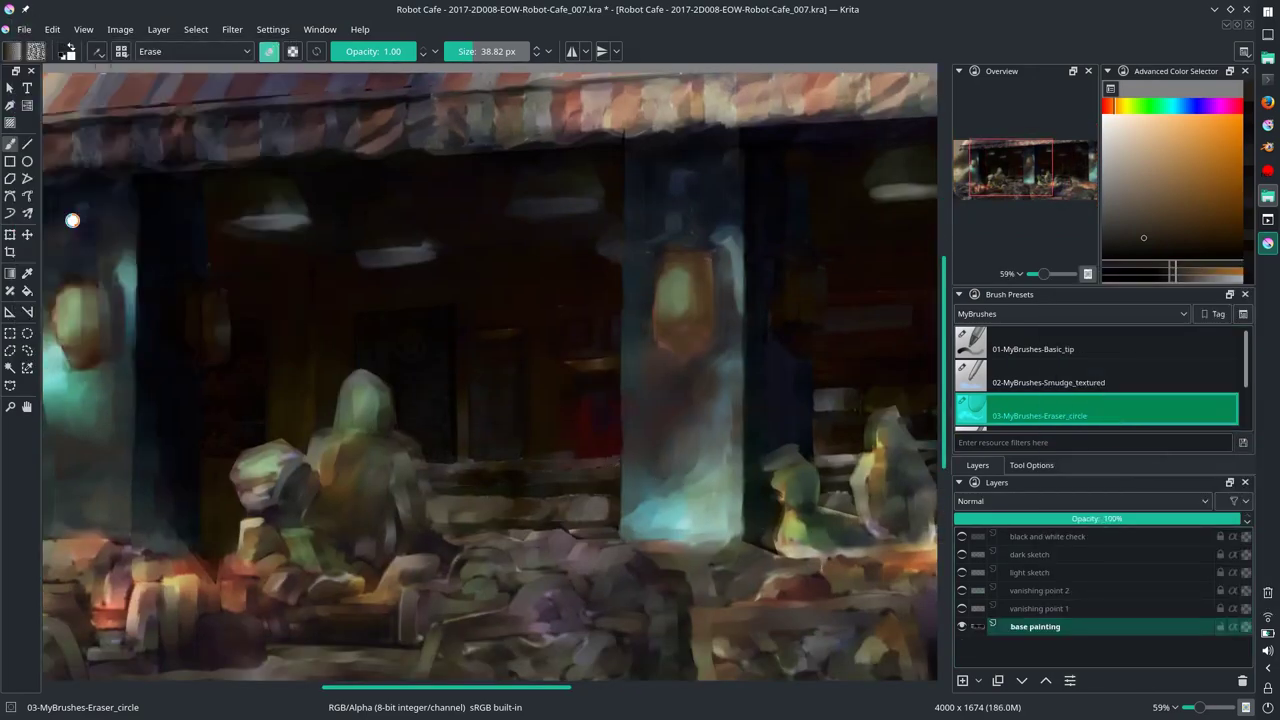
key("ctrl+alt+s")
scroll(459, 416, "up", 2)
Step: Slim the tool panel to one column and set up a smaller Smudge_textured brush
key("/")
left_click(155, 490, "ctrl")
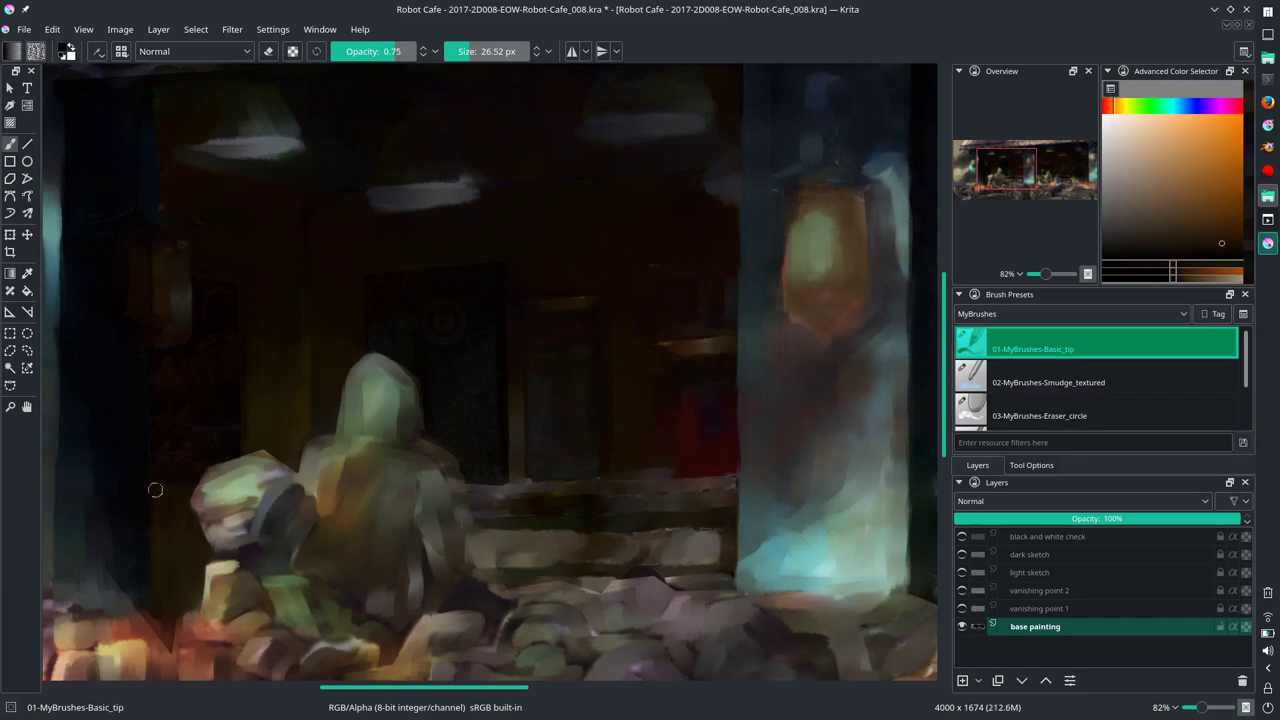
left_click_drag(40, 431, 22, 432)
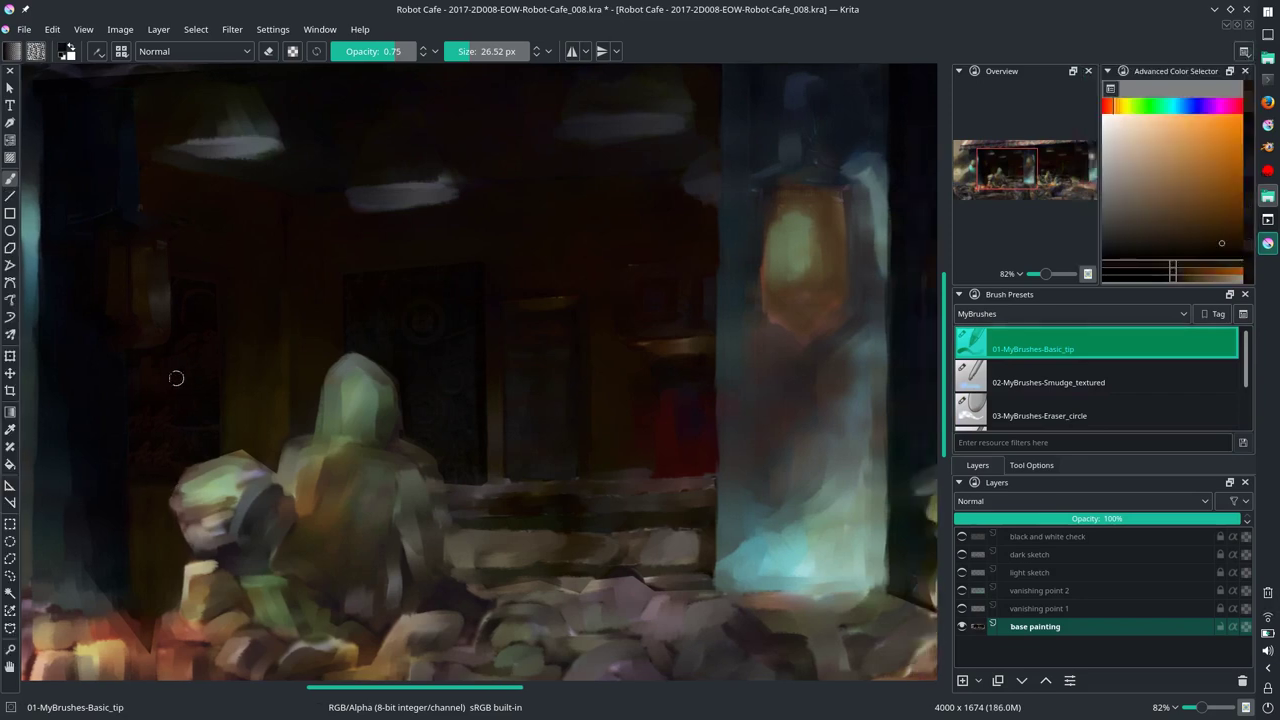
key(".")
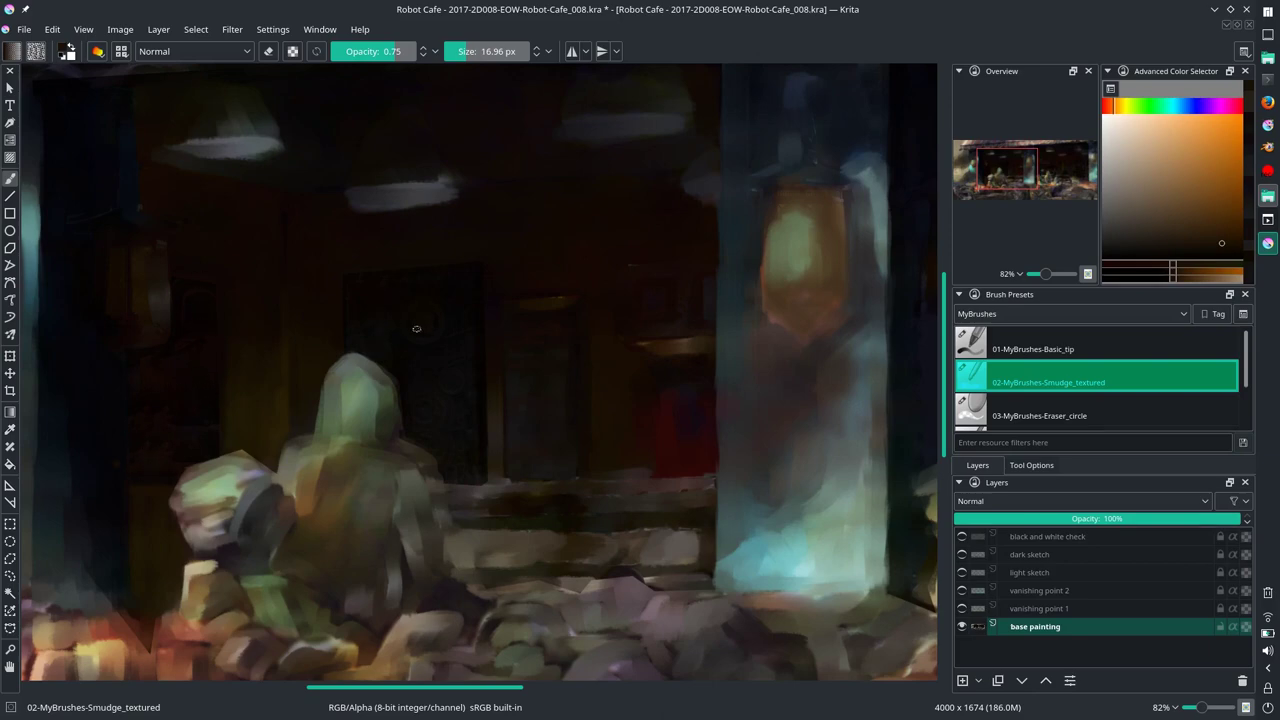
scroll(416, 328, "up", 4)
key("bracketleft")
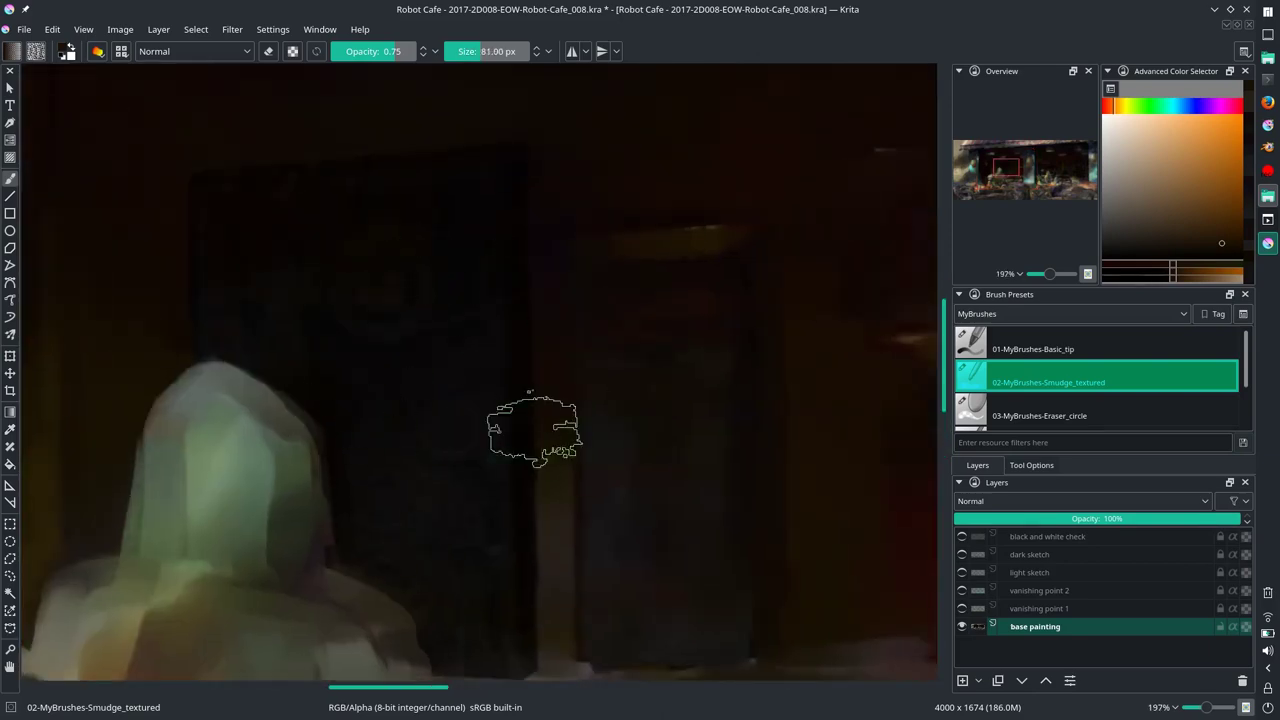
key("bracketleft")
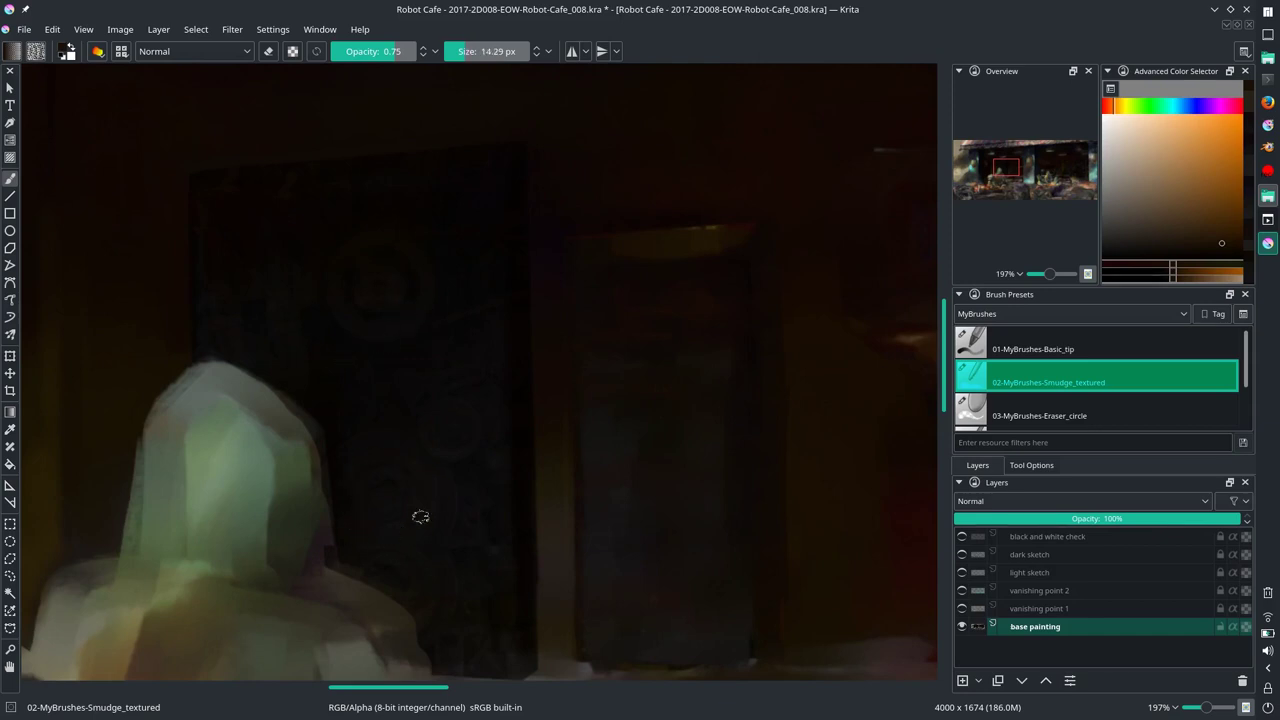
scroll(434, 509, "down", 1)
key("bracketright")
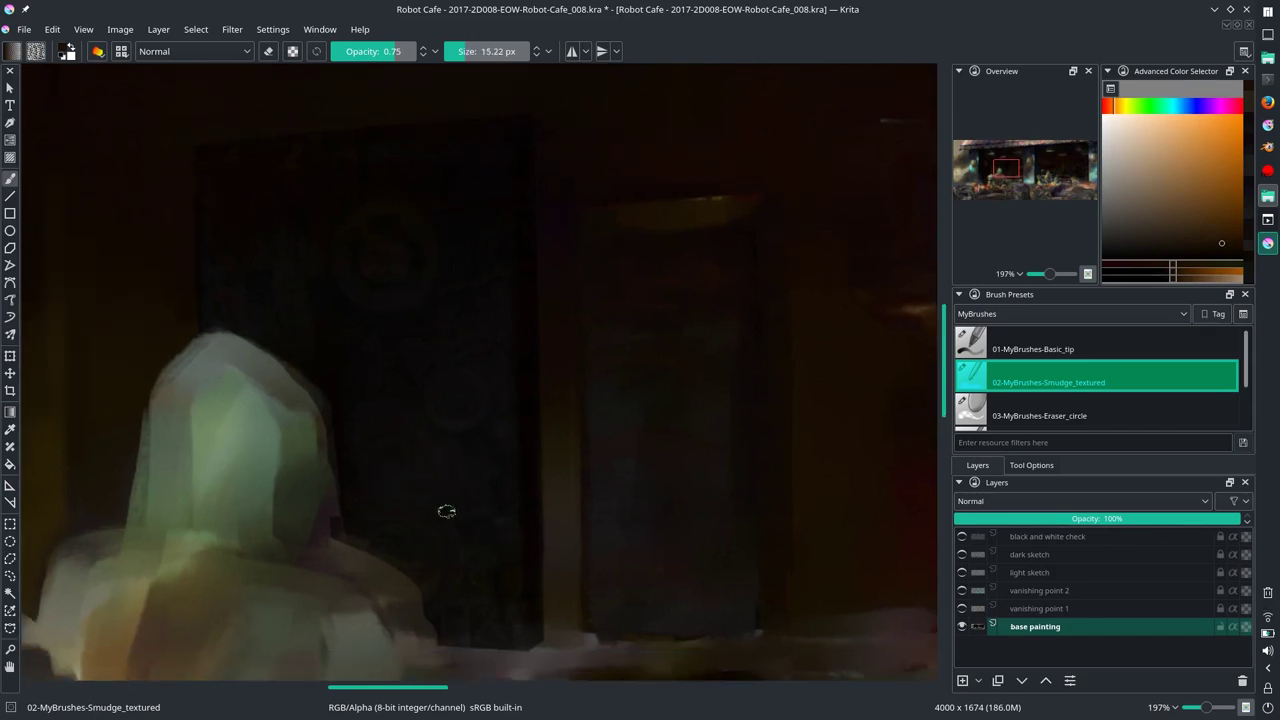
scroll(525, 287, "down", 1)
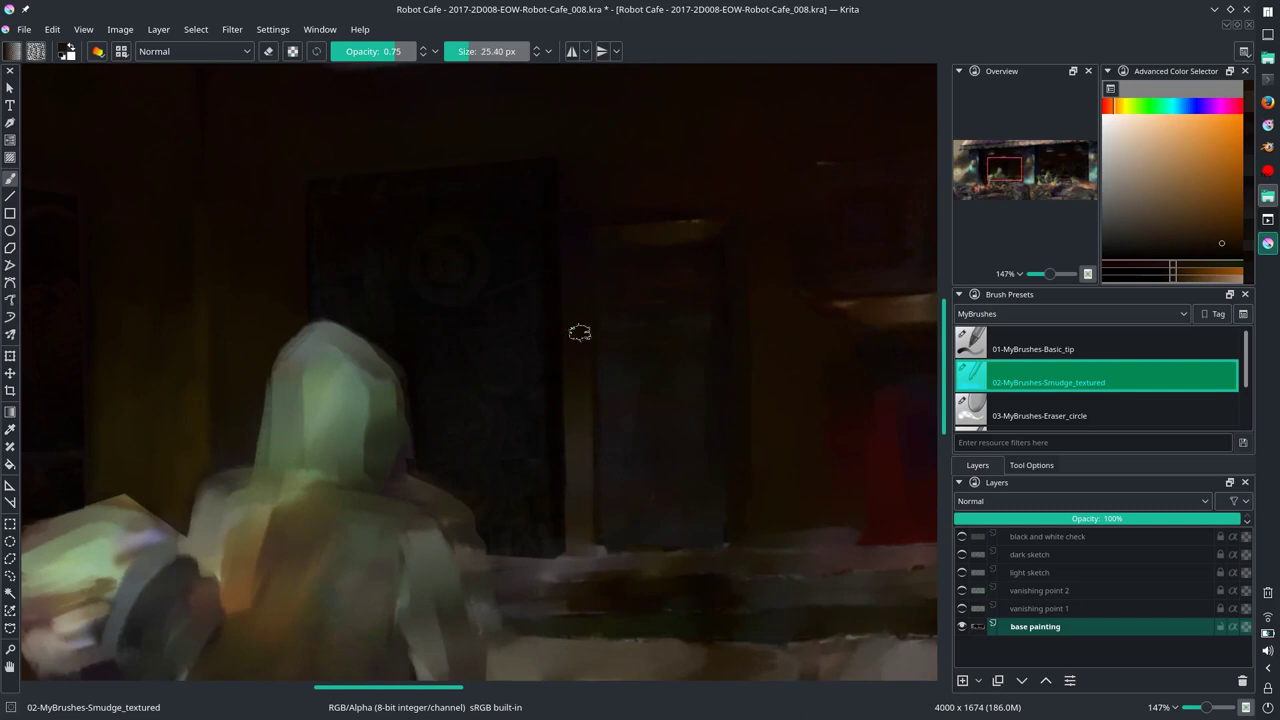
key("bracketright")
key("bracketright")
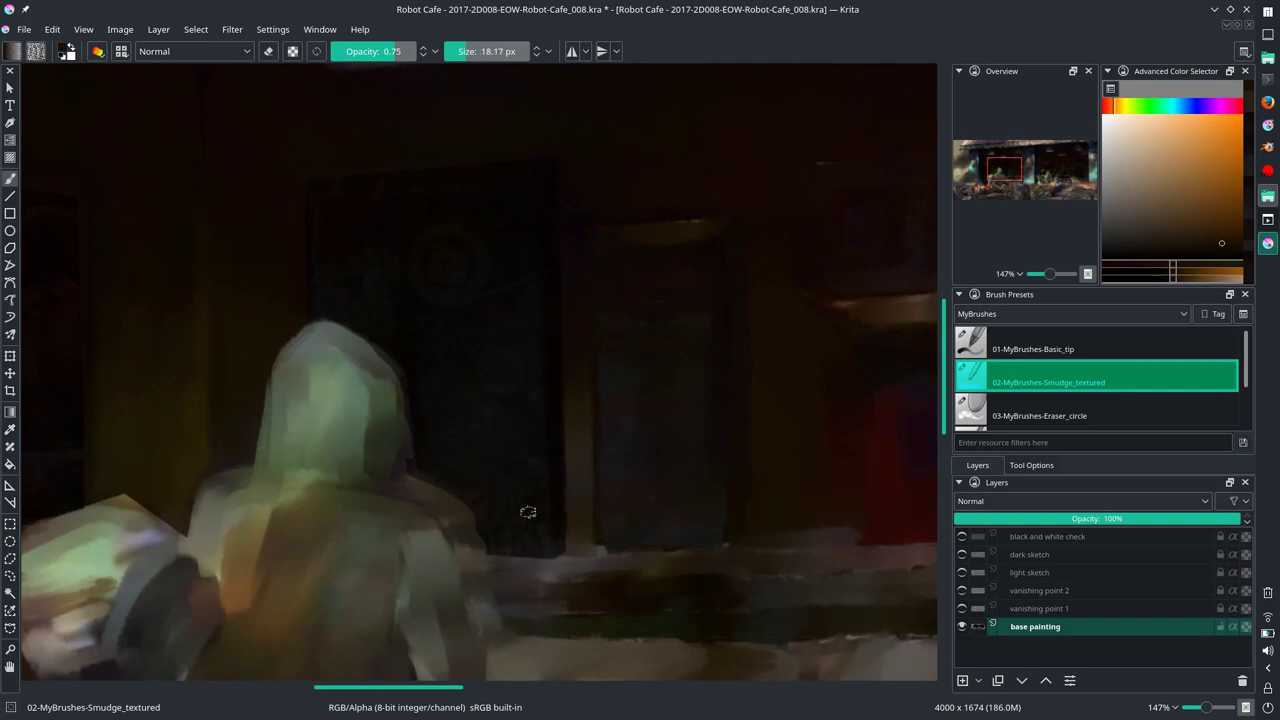
scroll(666, 429, "right", 10)
key("bracketleft")
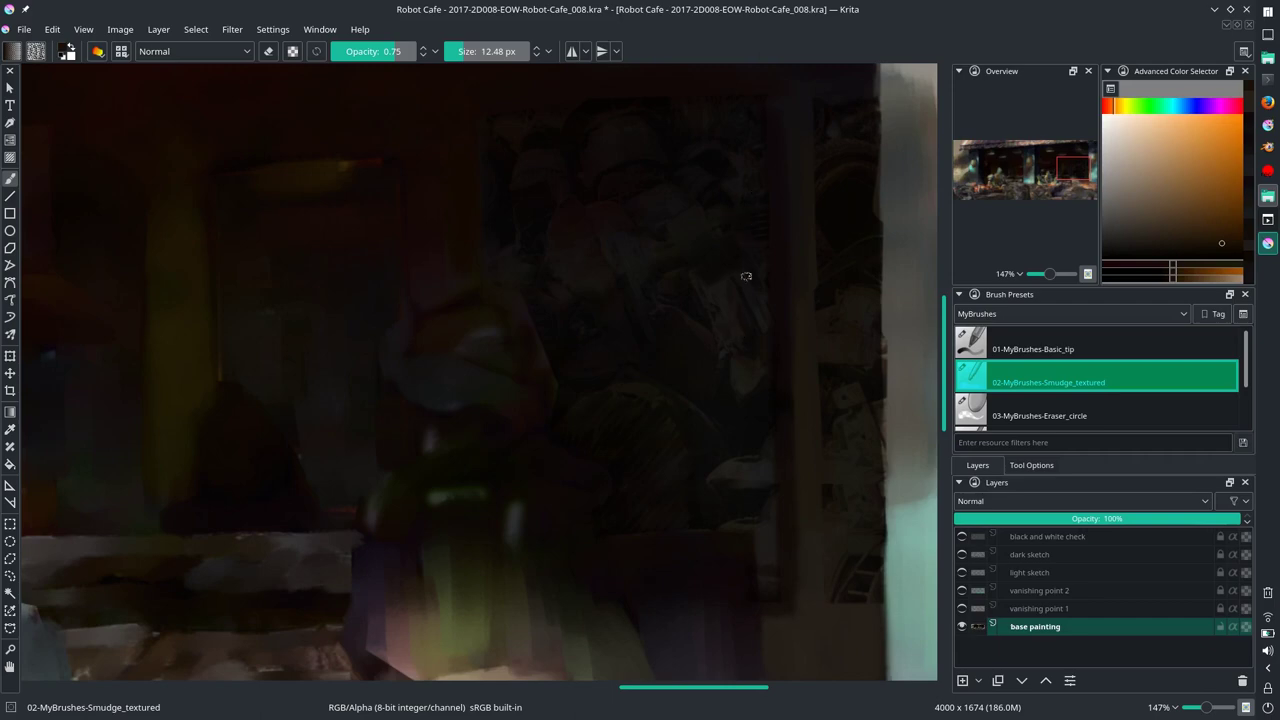
Step: Smudge the dark back-room edge downward to soften it
left_click_drag(874, 130, 903, 381)
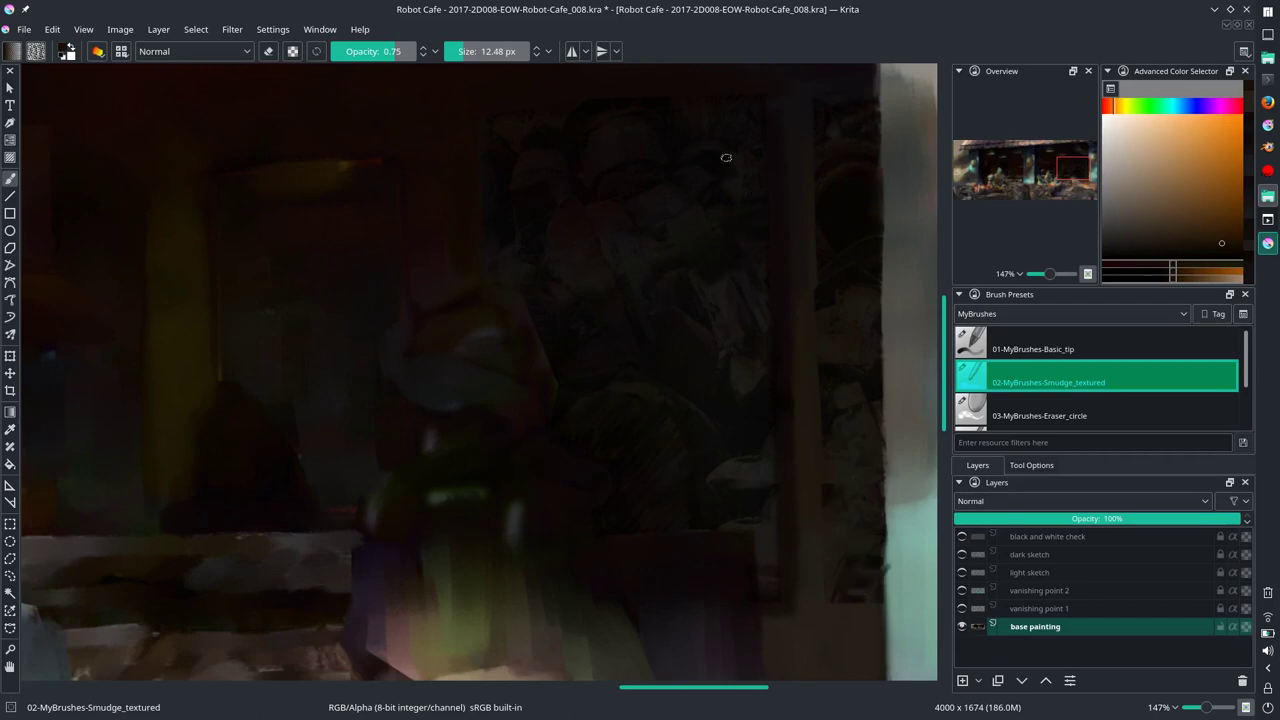
scroll(726, 157, "down", 5)
scroll(634, 334, "down", 1)
scroll(606, 386, "up", 2)
scroll(606, 386, "up", 1)
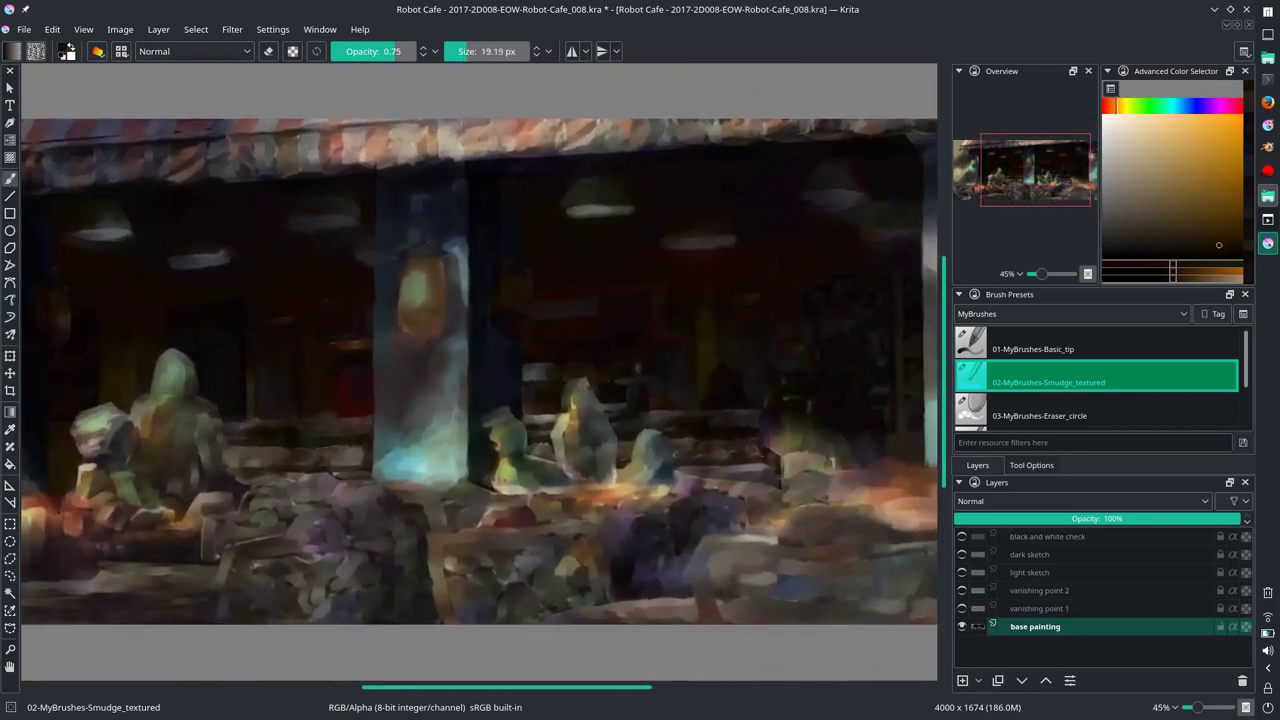
Step: Return to the Basic_tip brush with a dark red colour and save the document
key("slash")
left_click(107, 246, "ctrl")
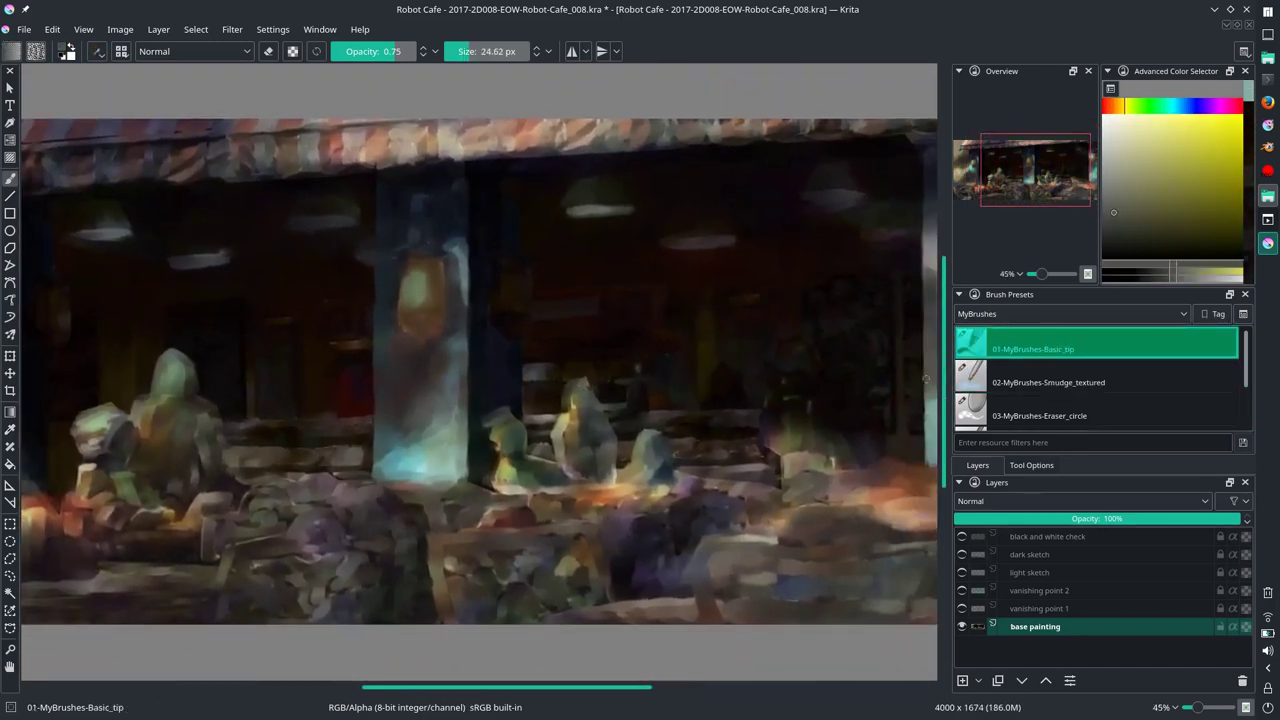
key("ctrl+s")
Step: Scale the 4000 × 1674 image to 3584 × 1500 pixels with proportions constrained
left_click(120, 29)
left_click(113, 65)
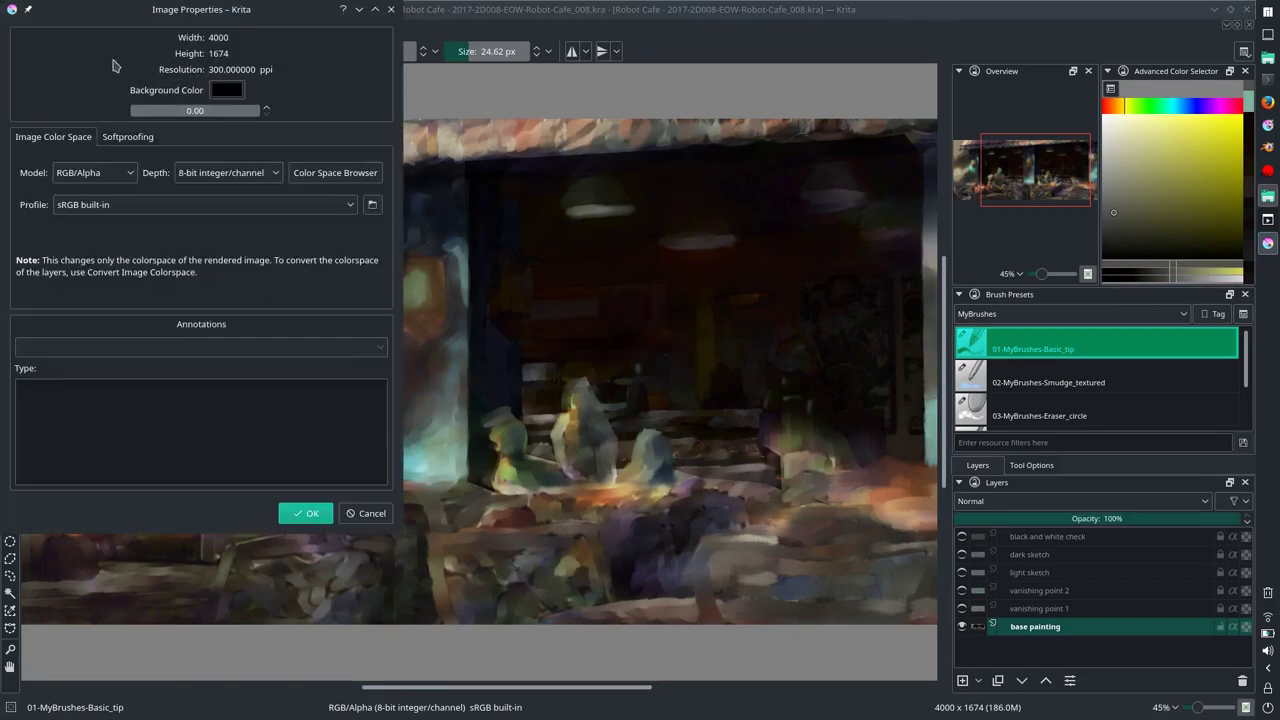
key("Escape")
key("ctrl+alt+i")
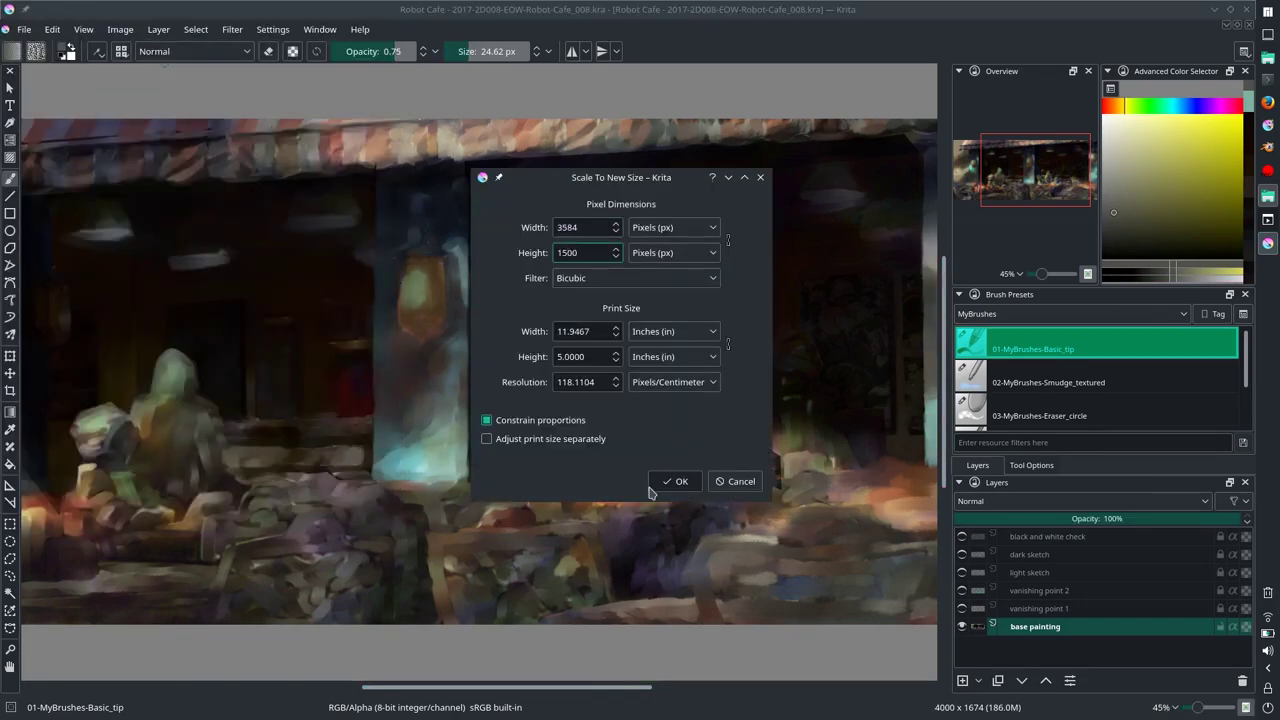
left_click(674, 480)
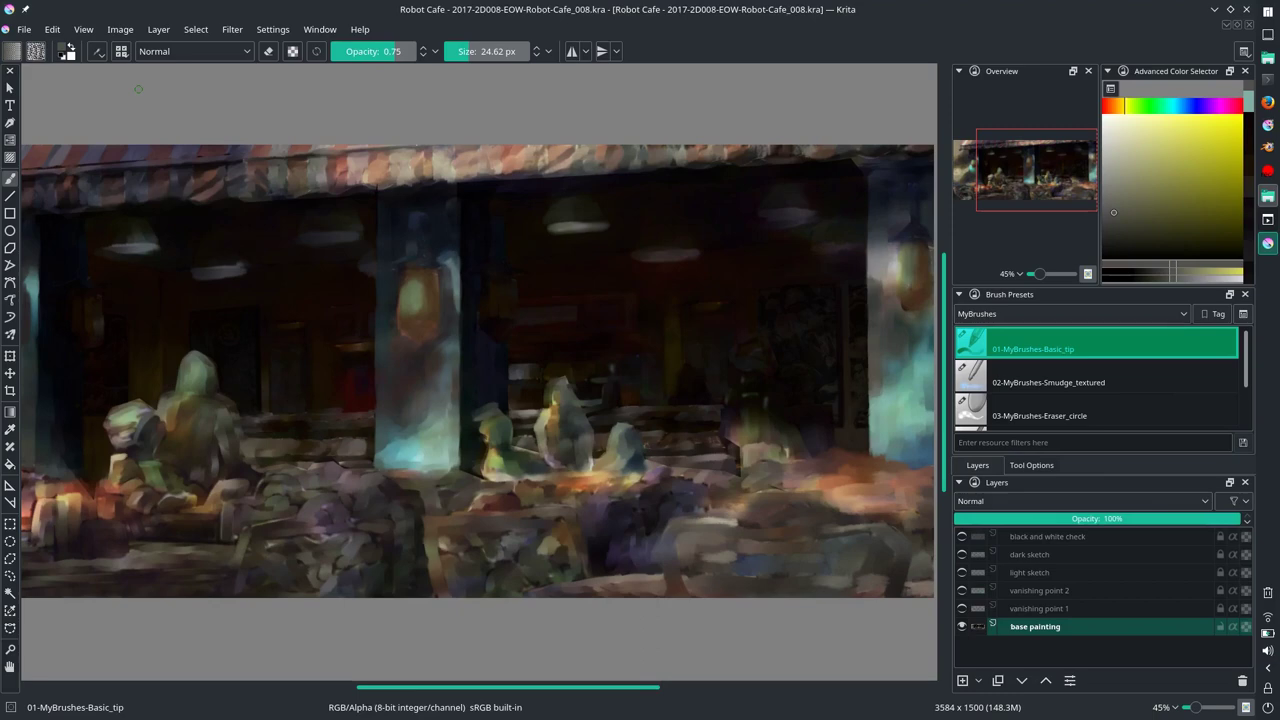
Step: Repaint the hanging lamp highlights in light bluish-grey, adding counter and robot-area highlights
key("2")
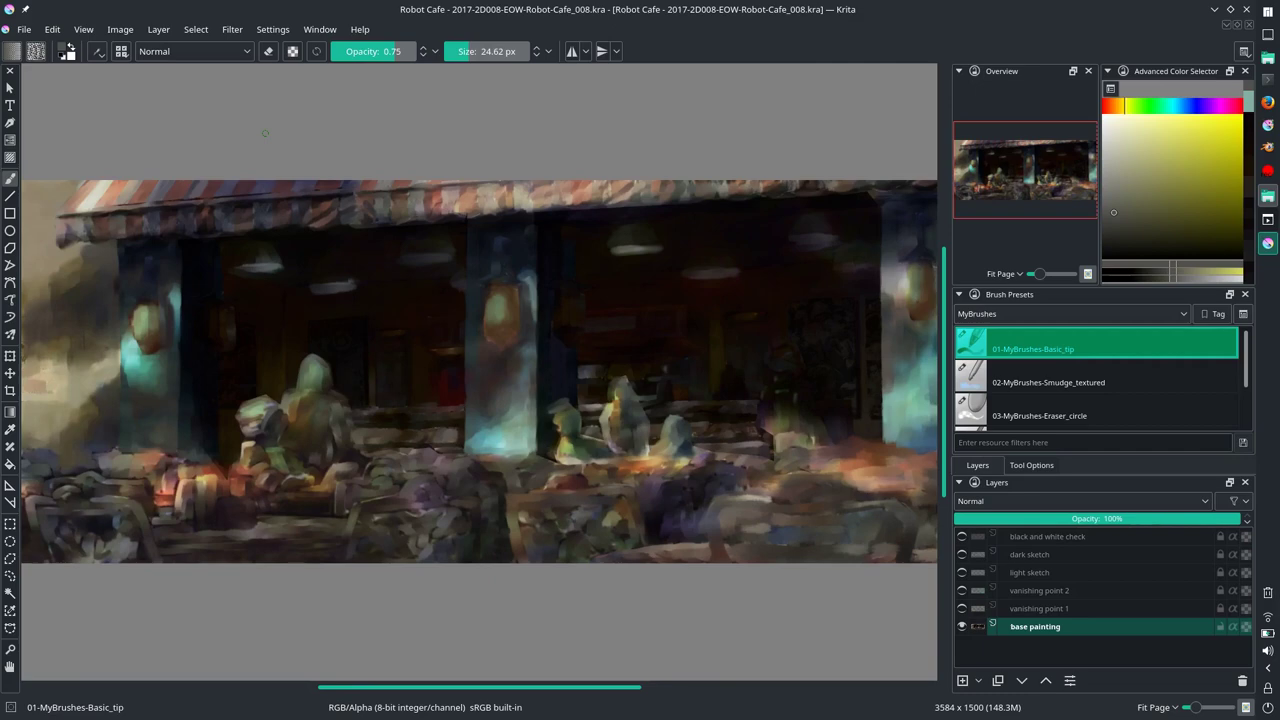
left_click(352, 304, "ctrl")
mouse_move(330, 288)
left_mouse_down()
mouse_move(398, 434)
mouse_move(420, 432)
left_mouse_up()
left_click_drag(695, 428, 762, 428)
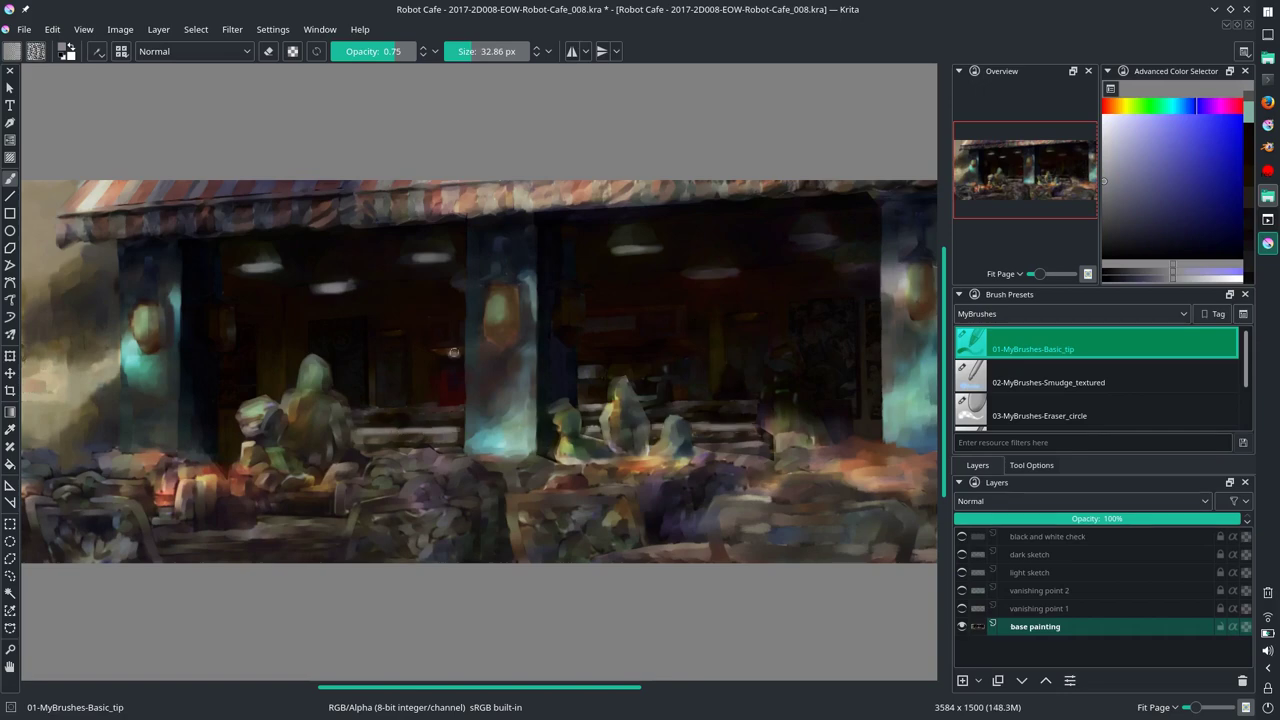
left_click(453, 352)
left_click(634, 347)
left_click(672, 347)
scroll(719, 414, "down", 2)
scroll(526, 403, "up", 5)
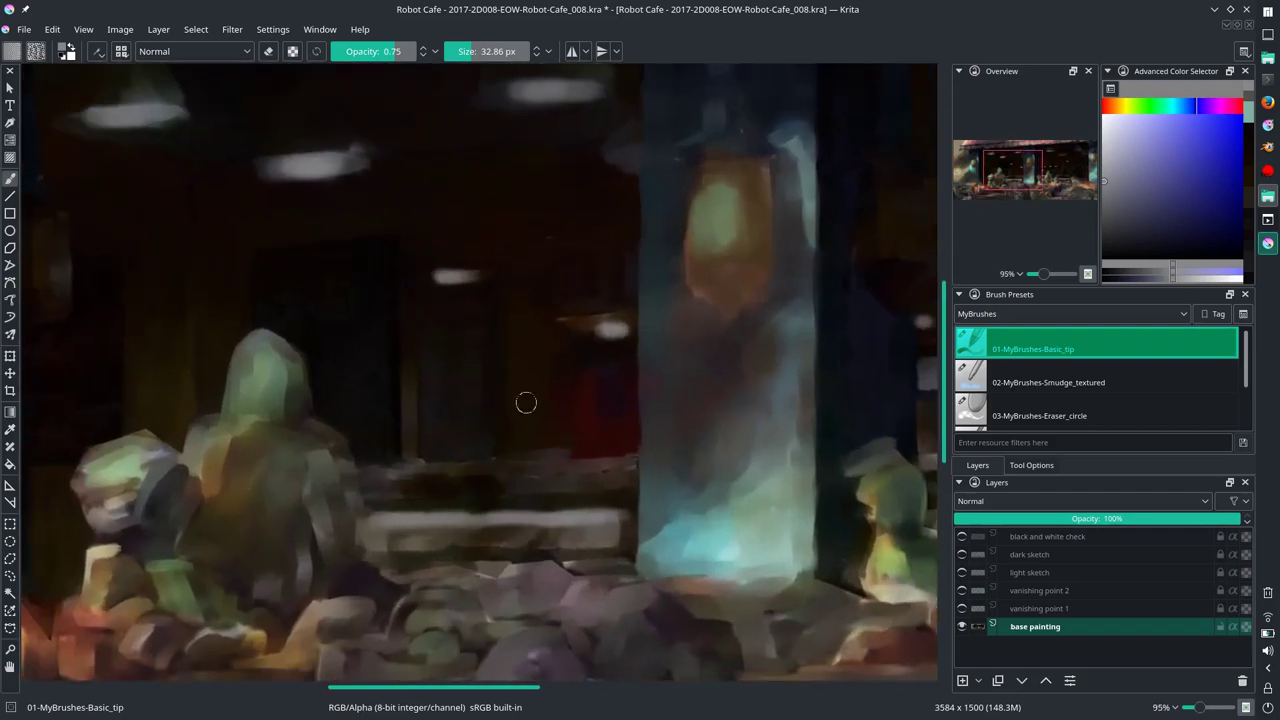
Step: Sample dark red, olive and orange tones from the painting, framing the central pillar and lantern
left_click(526, 403, "ctrl")
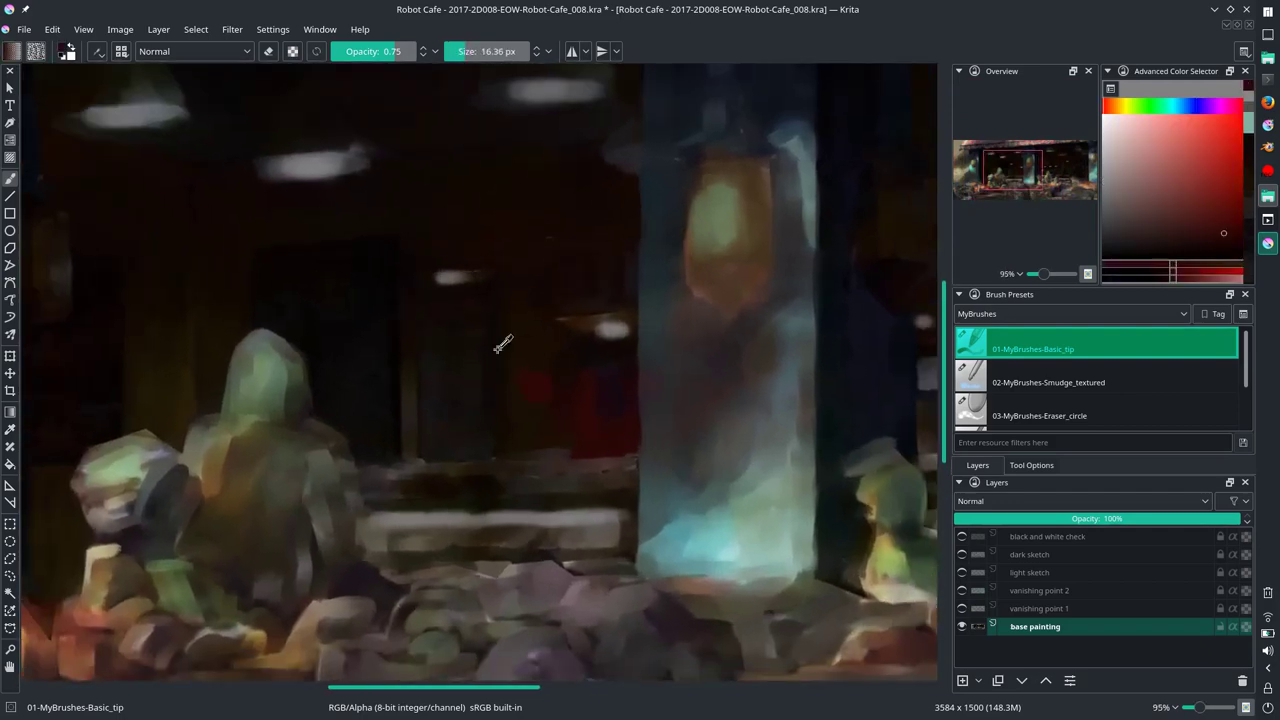
left_click_drag(502, 343, 492, 368)
left_click(492, 368, "ctrl")
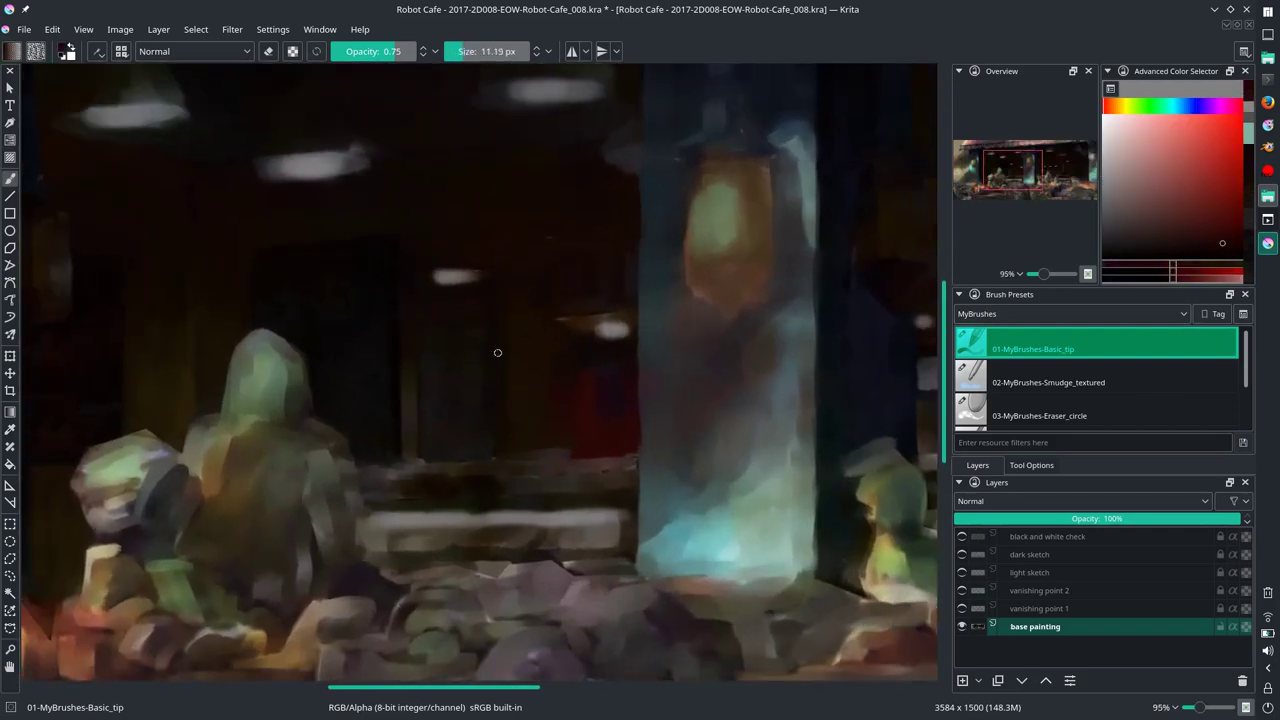
left_click(418, 295, "ctrl")
left_click_drag(418, 295, 505, 297)
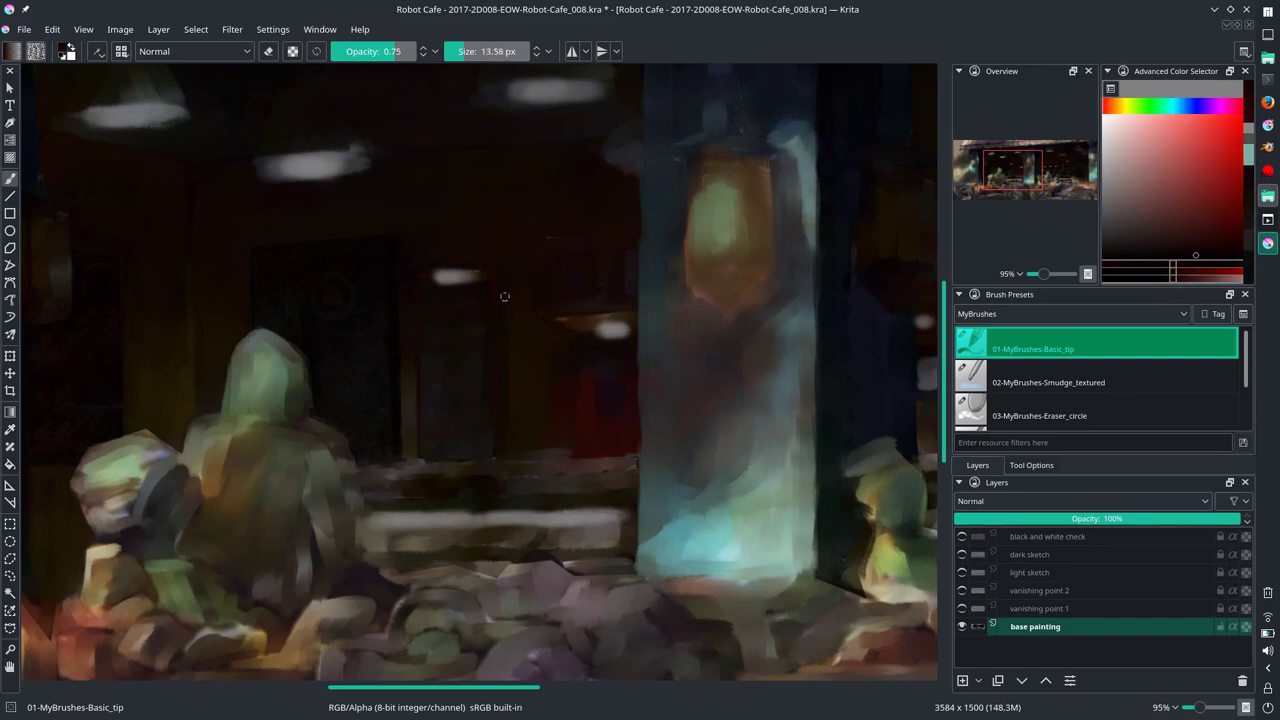
left_click(447, 264, "ctrl")
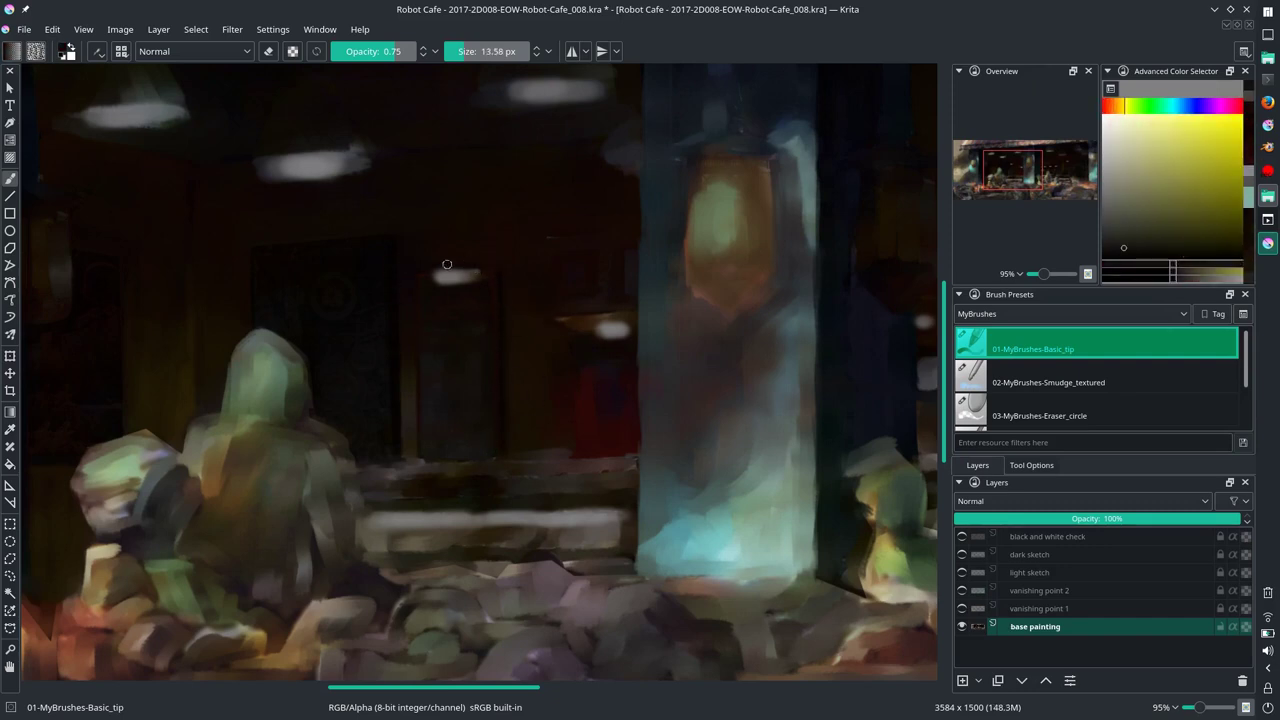
left_click(443, 265, "ctrl")
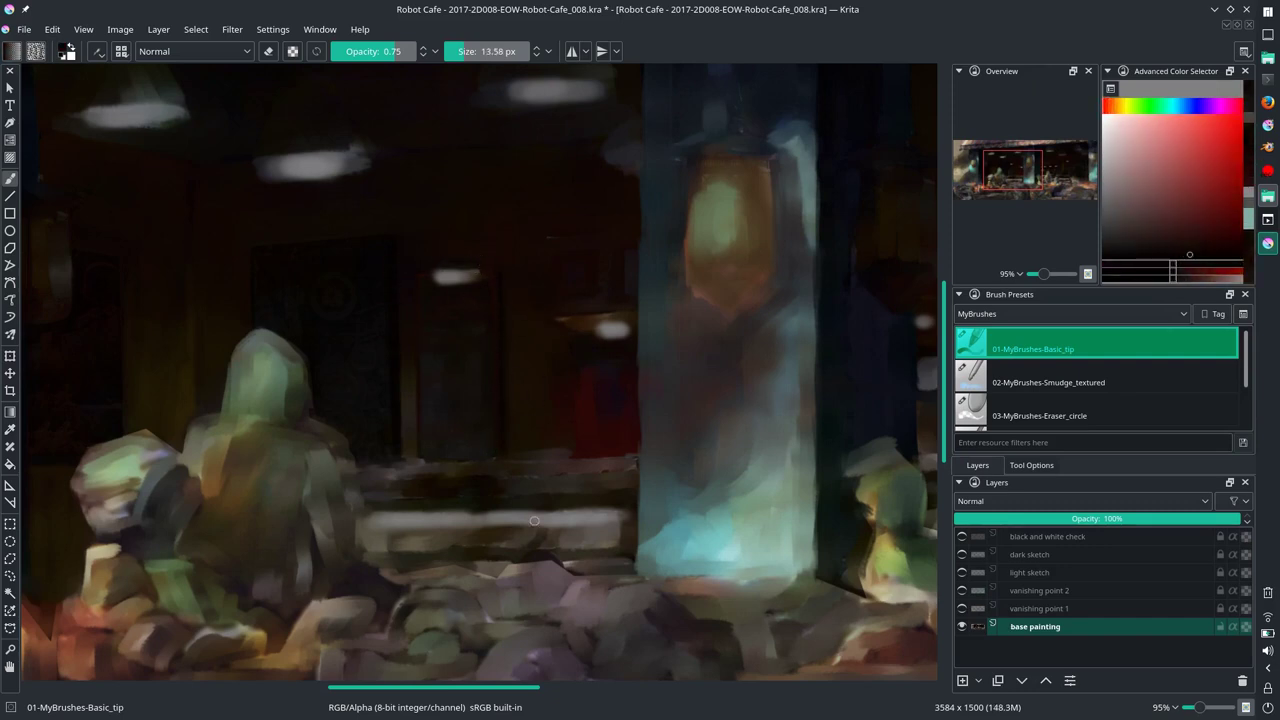
left_click(520, 334, "ctrl")
scroll(528, 394, "down", 2)
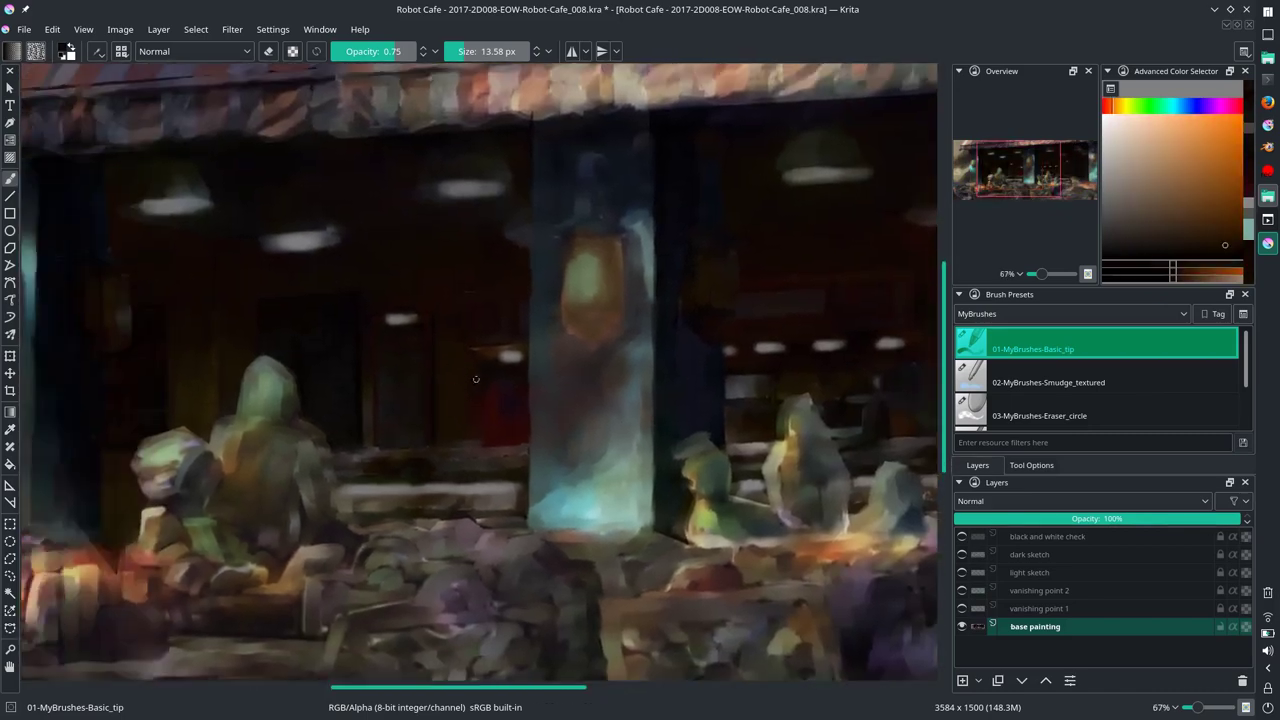
left_click_drag(474, 383, 530, 397)
Step: Sample blues, a pale lavender-white for the ceiling lamp, and dark browns from the scene
left_click(414, 214, "ctrl")
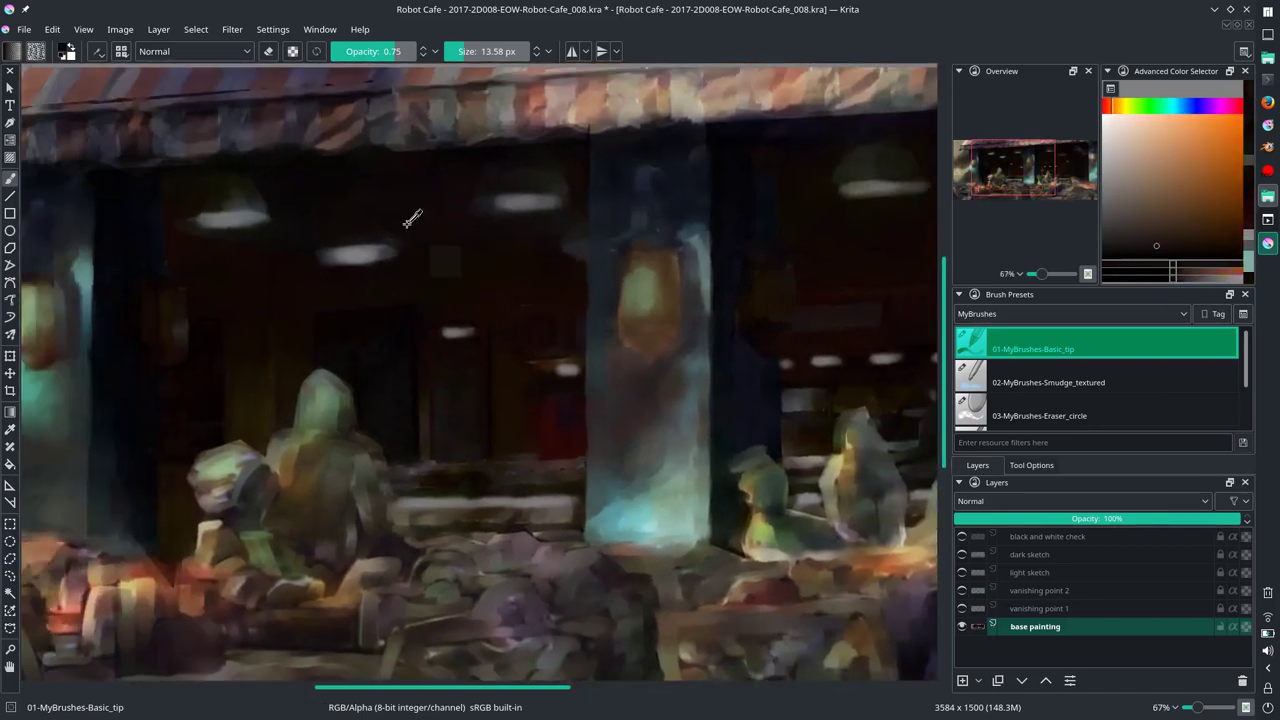
key("bracketright")
key("bracketright")
key("bracketright")
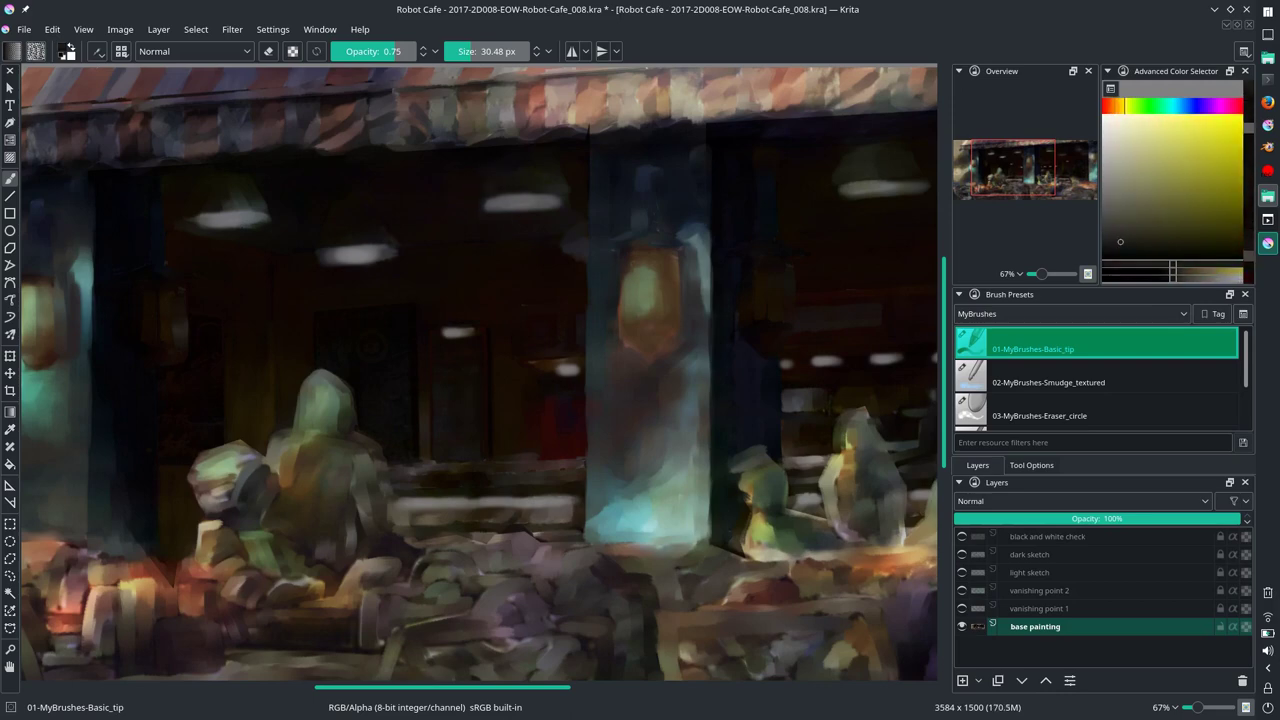
left_click(559, 246, "ctrl")
left_click(589, 443, "ctrl")
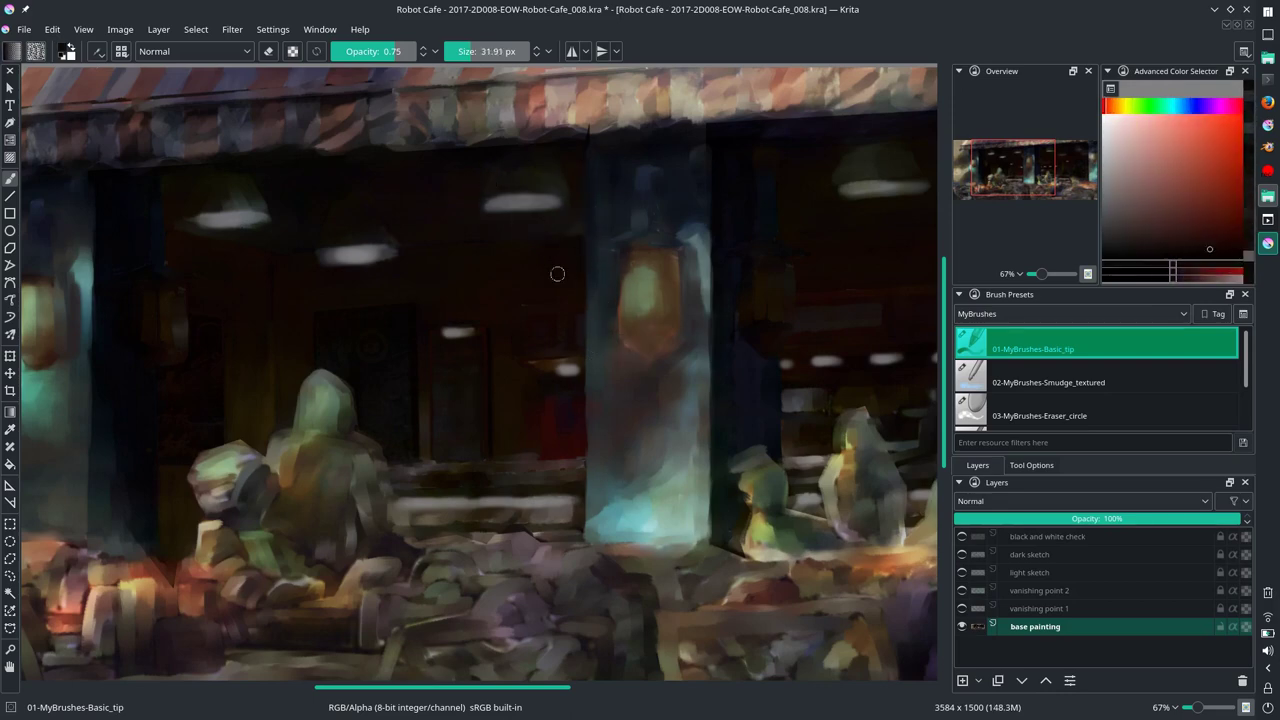
left_click(593, 232, "ctrl")
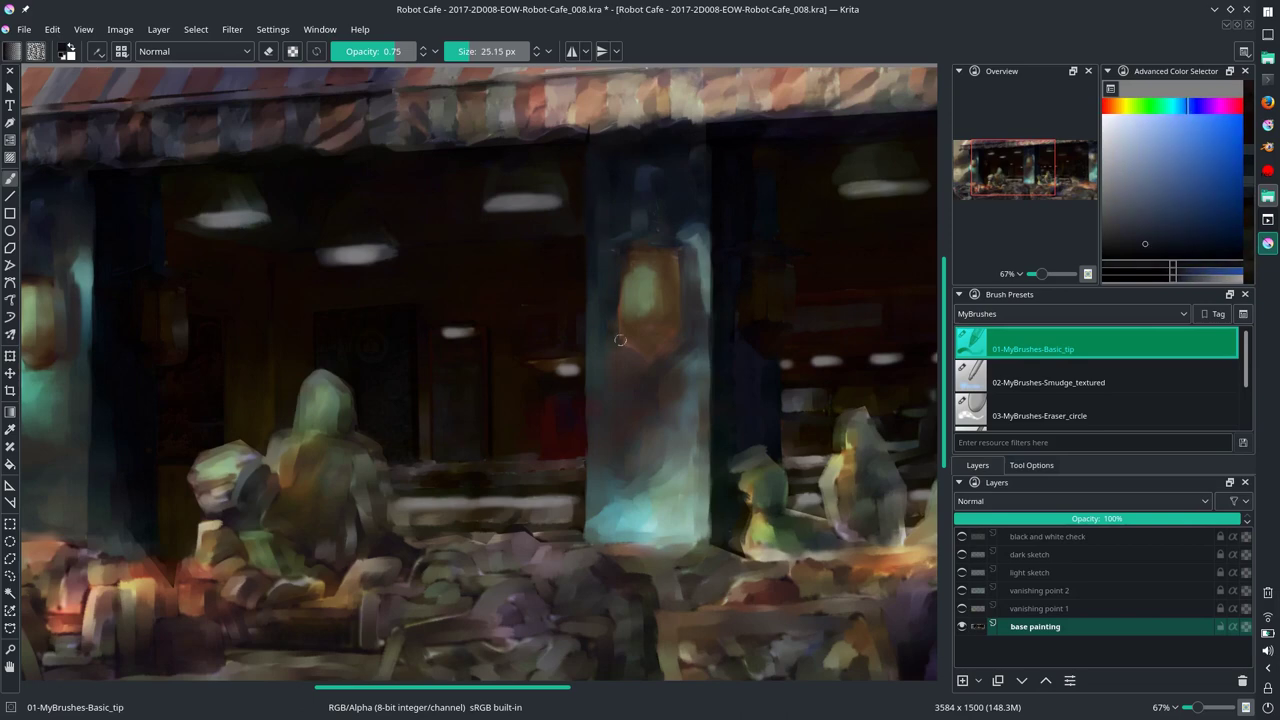
left_click(381, 254, "ctrl")
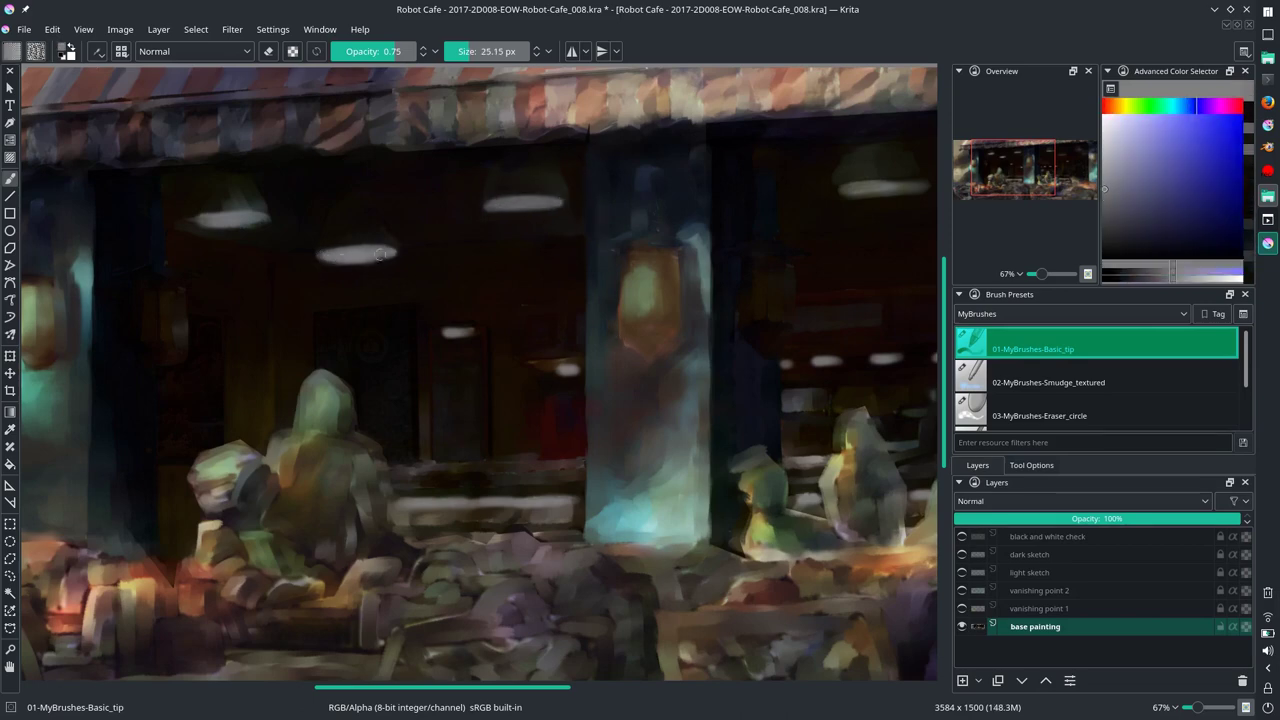
left_click(190, 176, "ctrl")
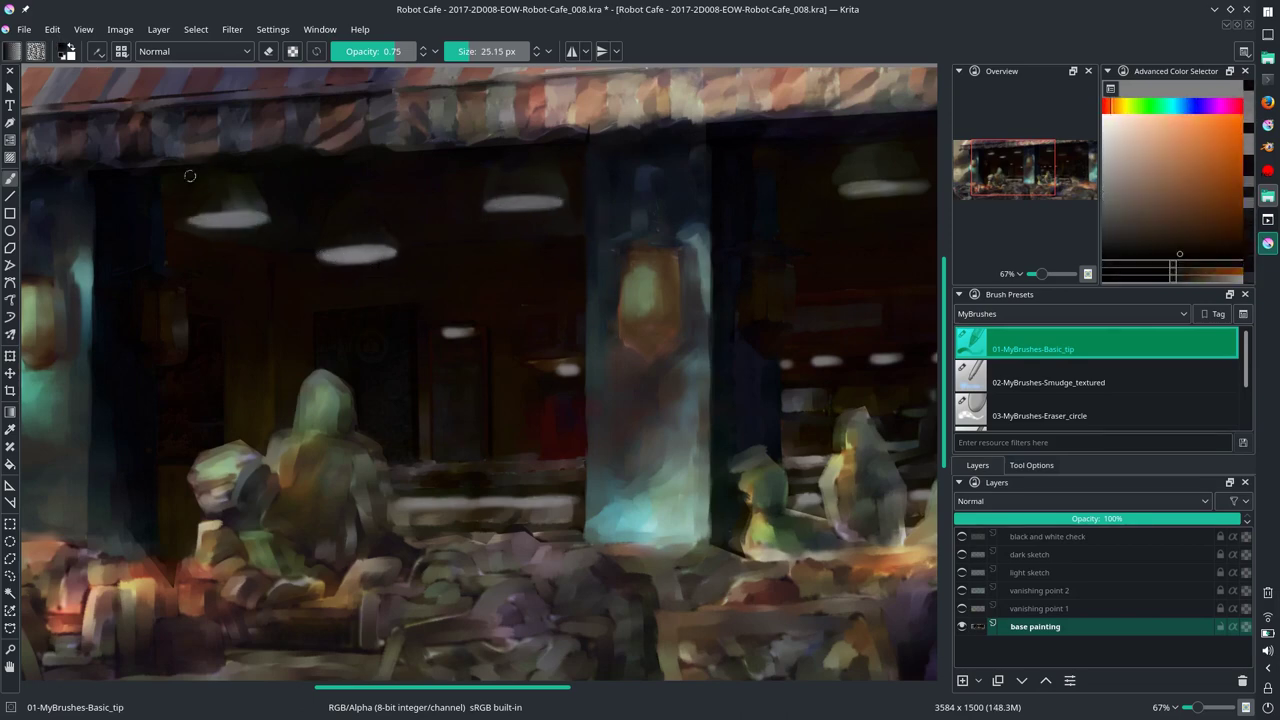
scroll(236, 287, "down", 2)
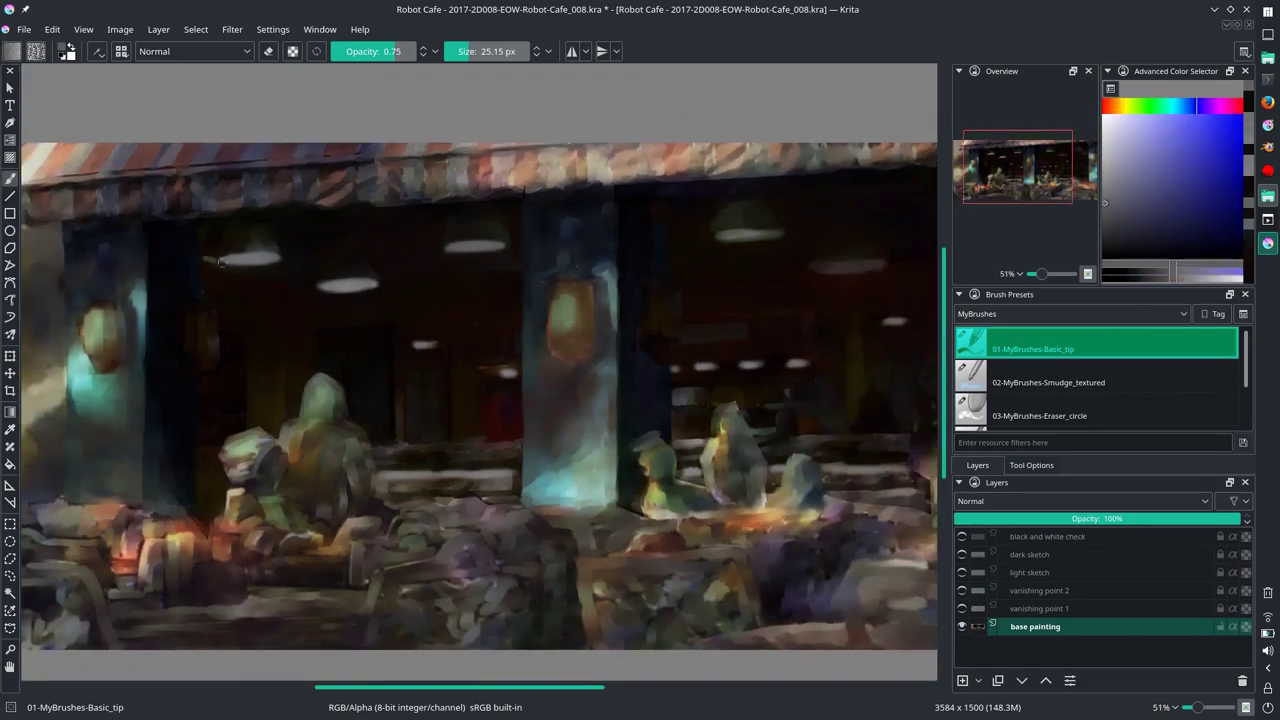
scroll(245, 263, "up", 2)
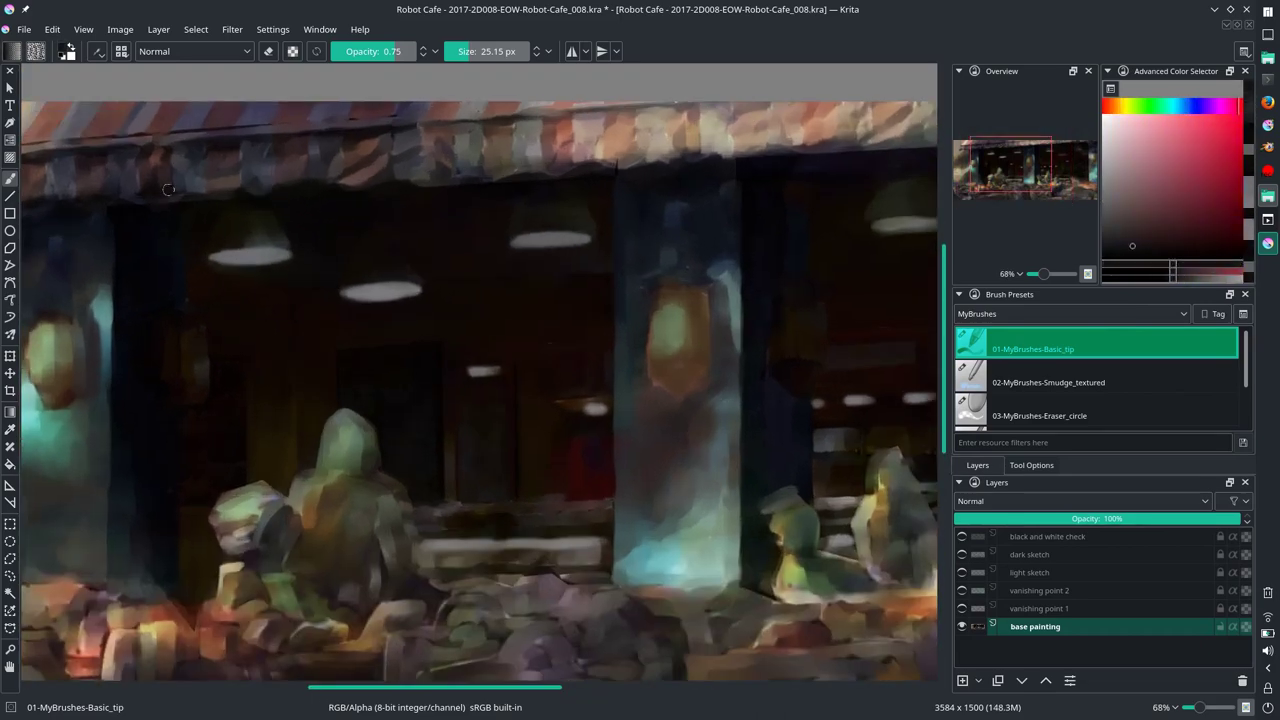
left_click(225, 180, "ctrl")
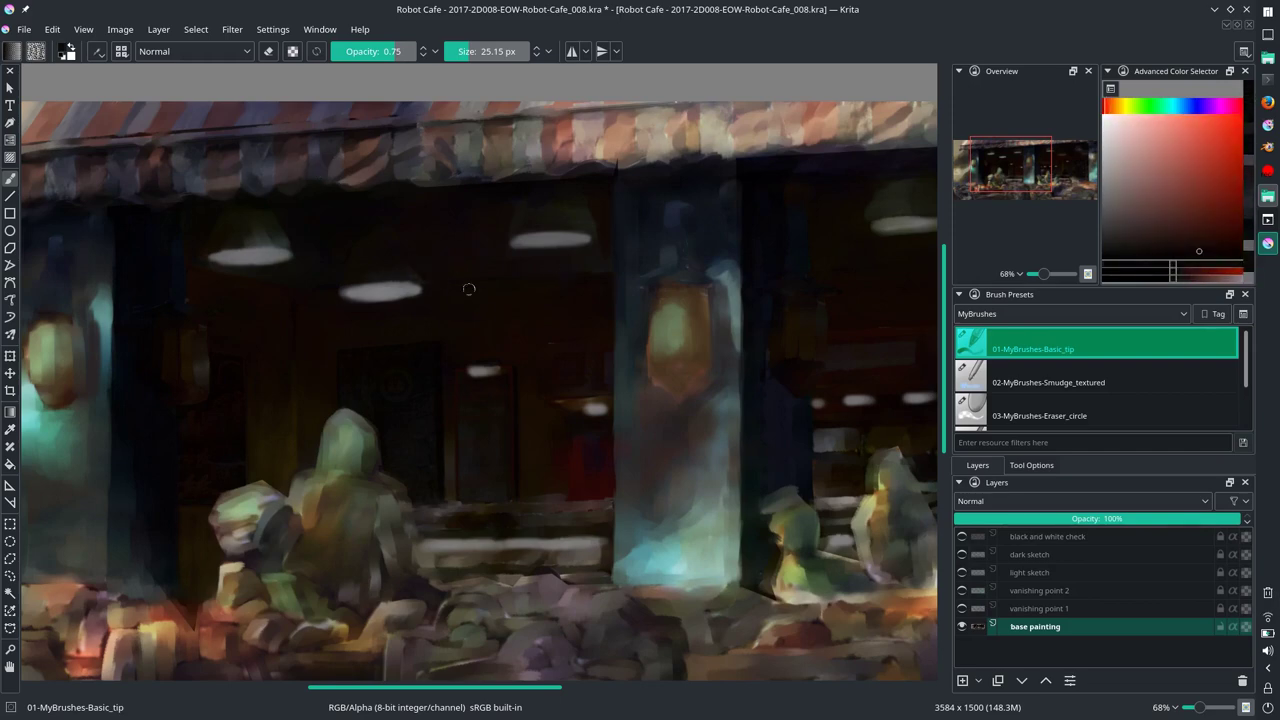
left_click(591, 188, "ctrl")
mouse_move(591, 188)
left_mouse_down()
mouse_move(341, 194)
mouse_move(622, 163)
mouse_move(250, 196)
left_mouse_up()
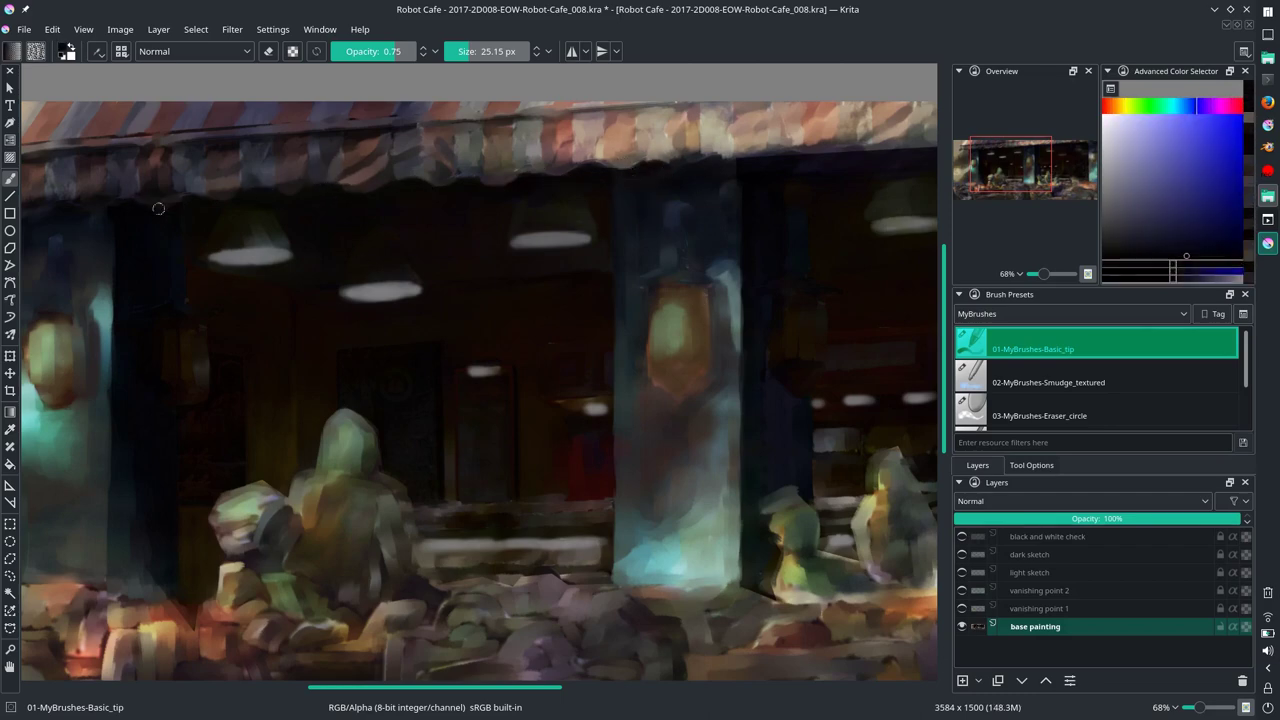
Step: Sample awning and lamp tones and paint a pale greyish-purple lamp shape under the ceiling
scroll(233, 178, "down", 3)
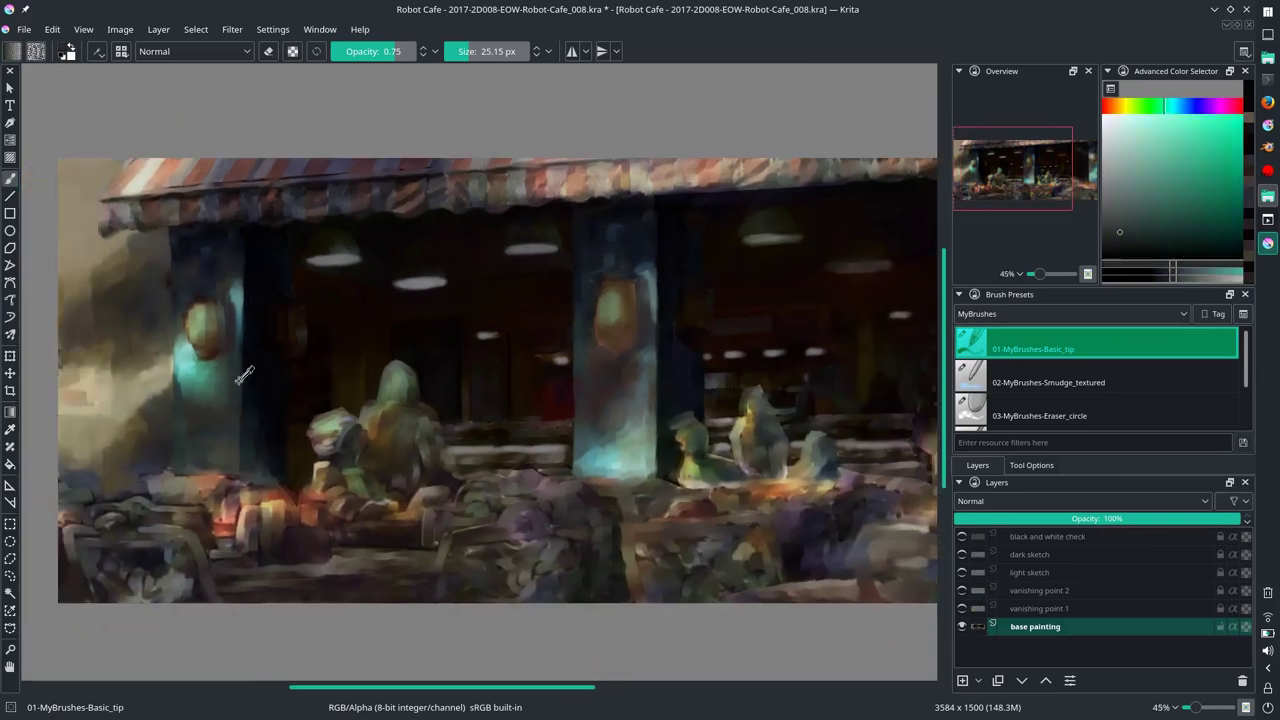
left_click(660, 430, "ctrl")
scroll(592, 219, "up", 1)
left_click_drag(592, 219, 672, 206)
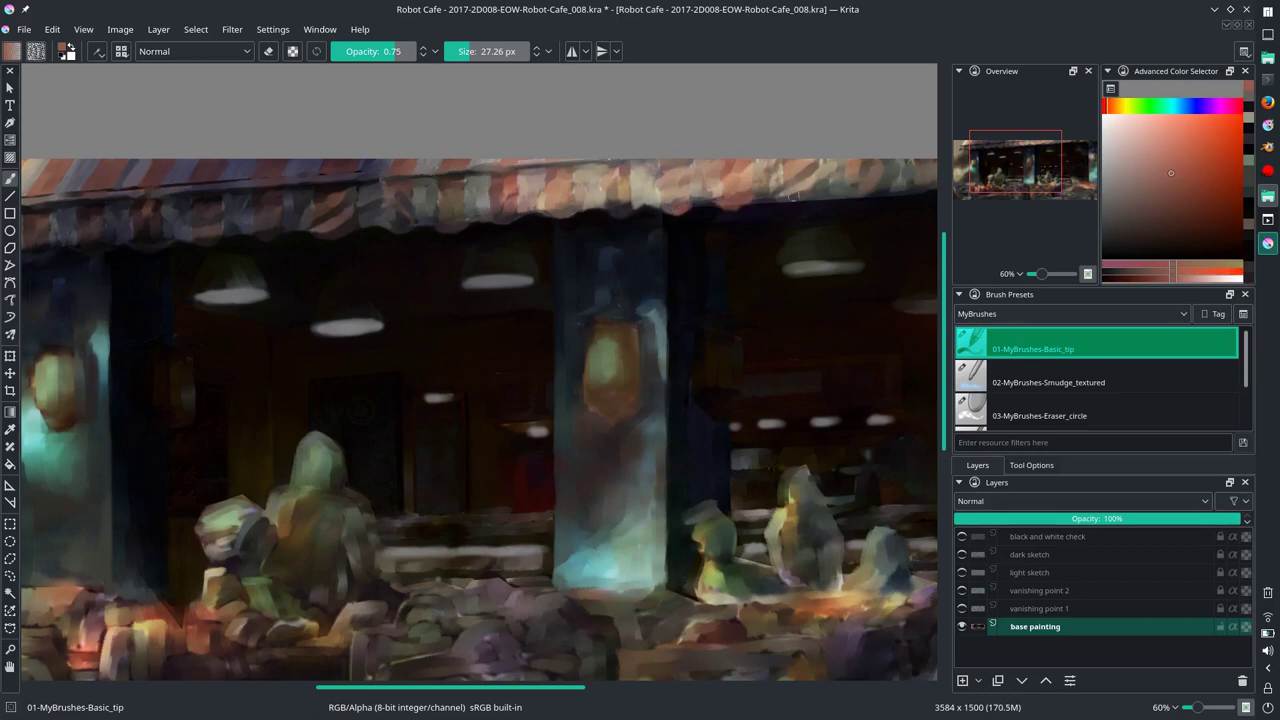
left_click(731, 241, "ctrl")
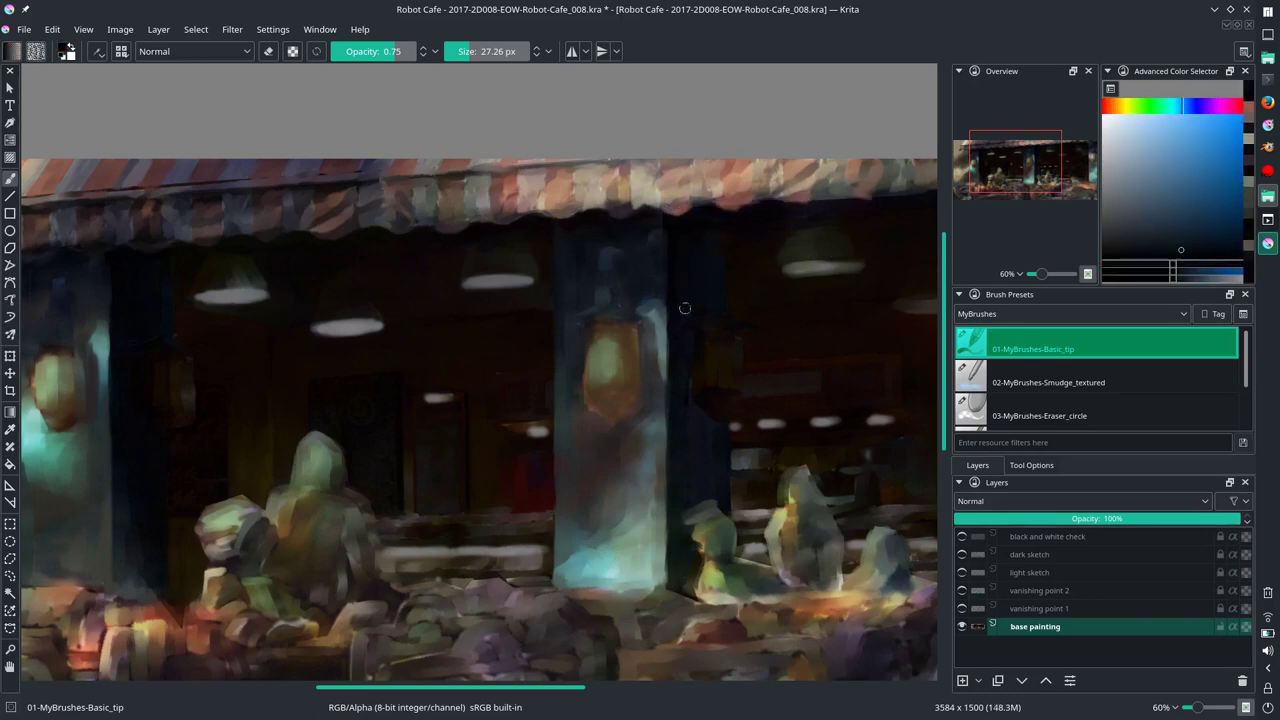
left_click(652, 450, "ctrl")
scroll(652, 450, "down", 2)
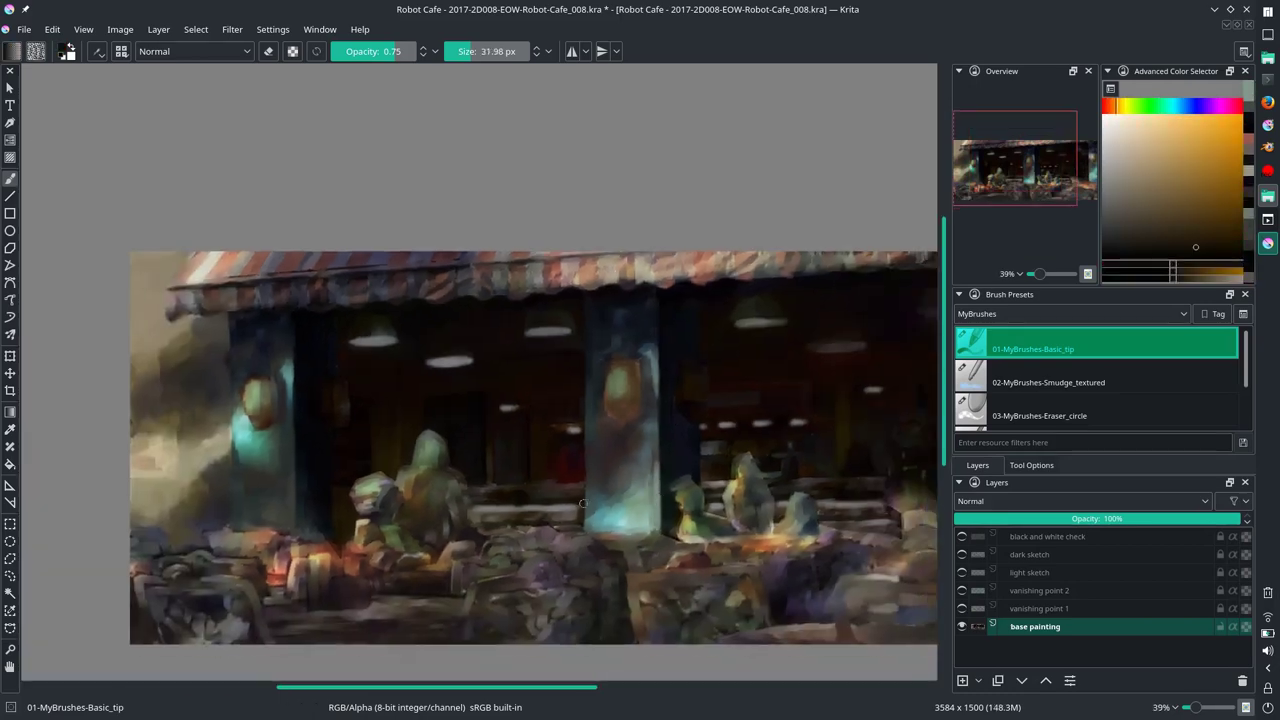
left_click(591, 375, "ctrl")
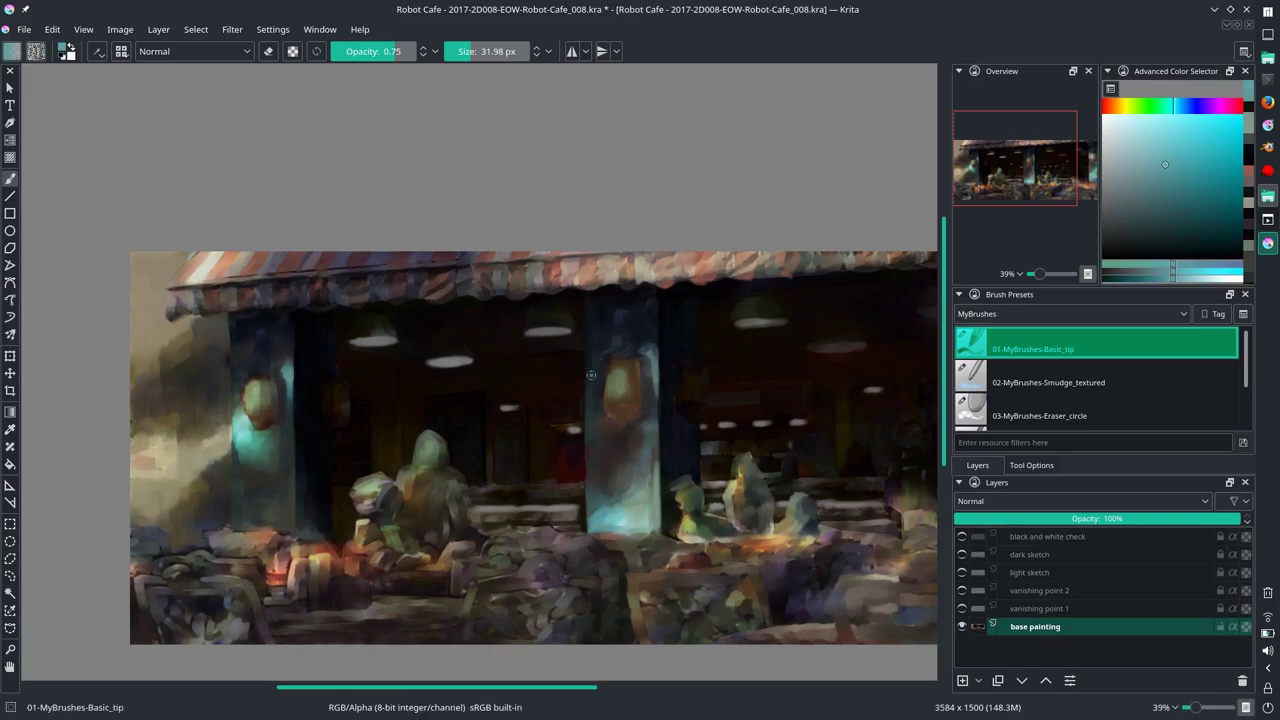
scroll(720, 378, "right", 3)
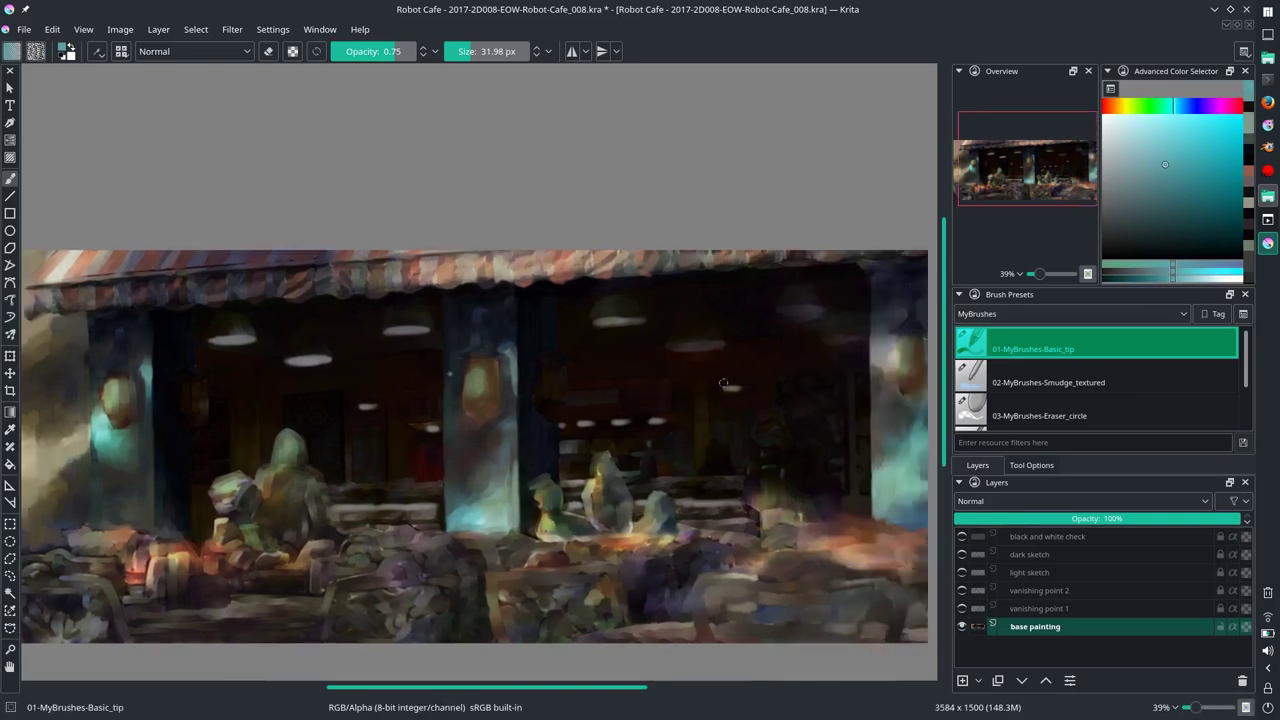
left_click(727, 381, "ctrl")
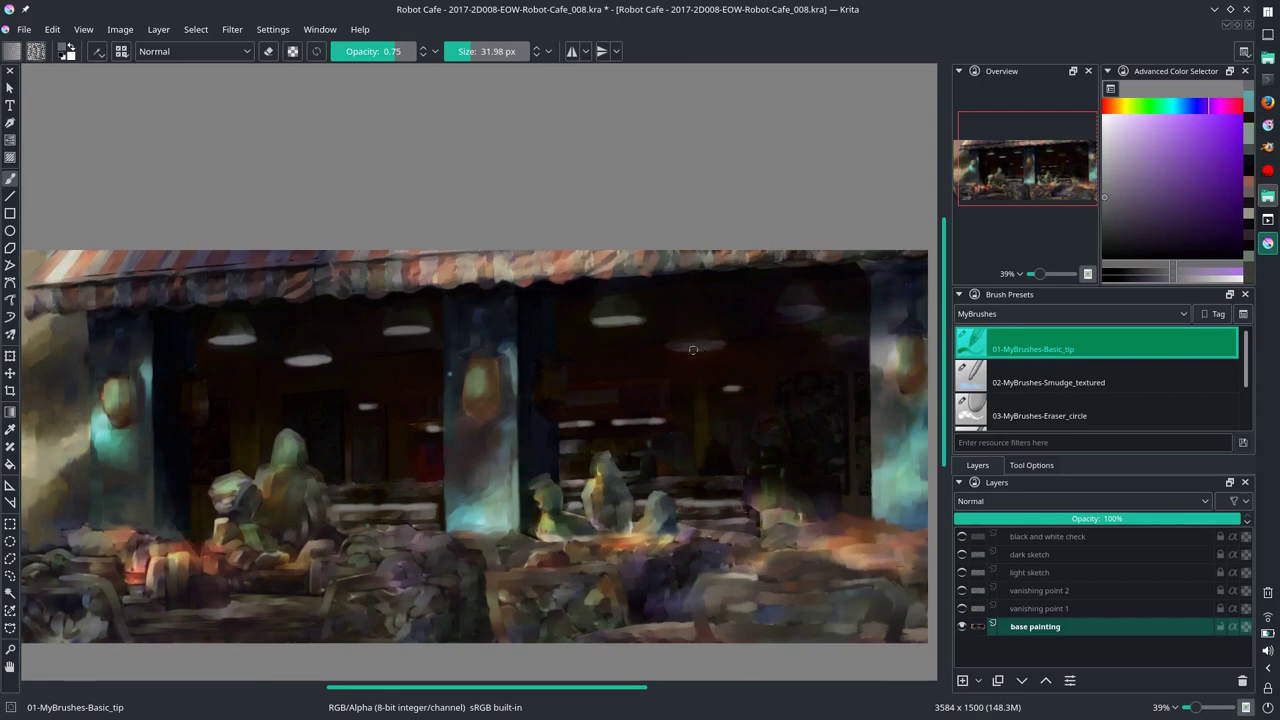
left_click_drag(693, 349, 675, 344)
scroll(452, 480, "up", 2)
scroll(400, 400, "up", 2)
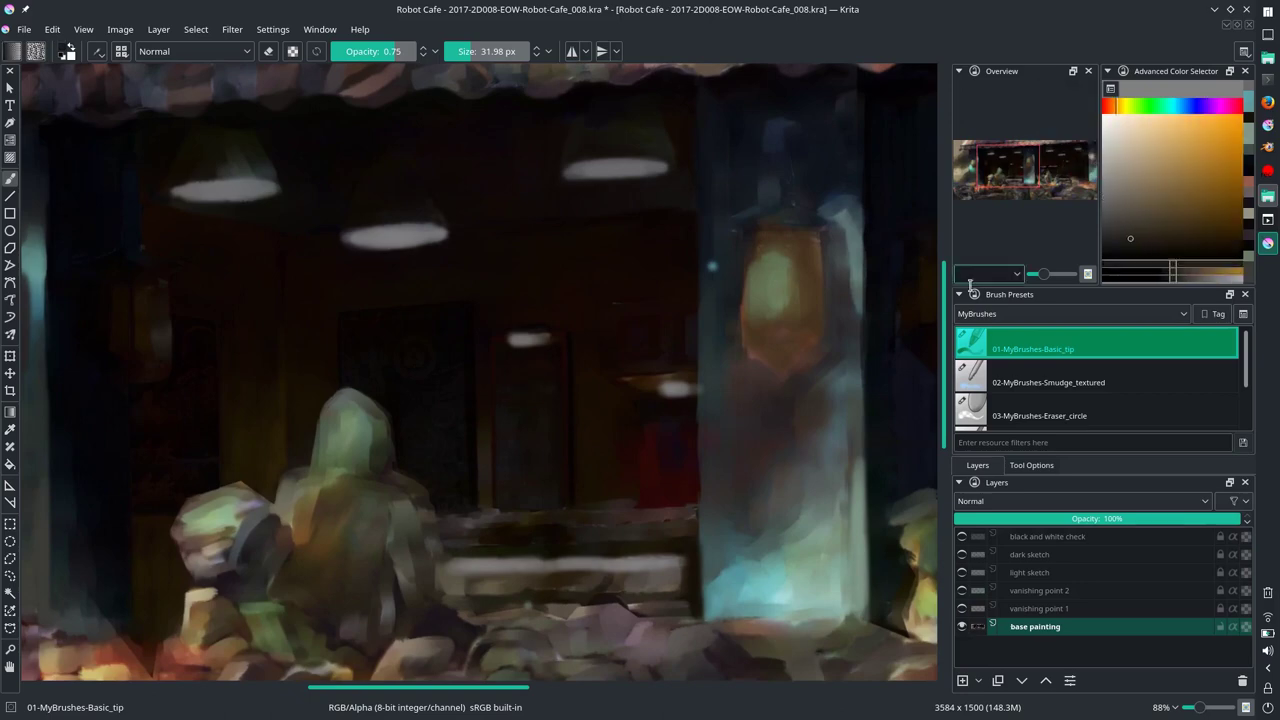
Step: Scribble small lines of writing on the dark menu board in dark pink, then save
key("bracketleft")
key("bracketleft")
key("bracketleft")
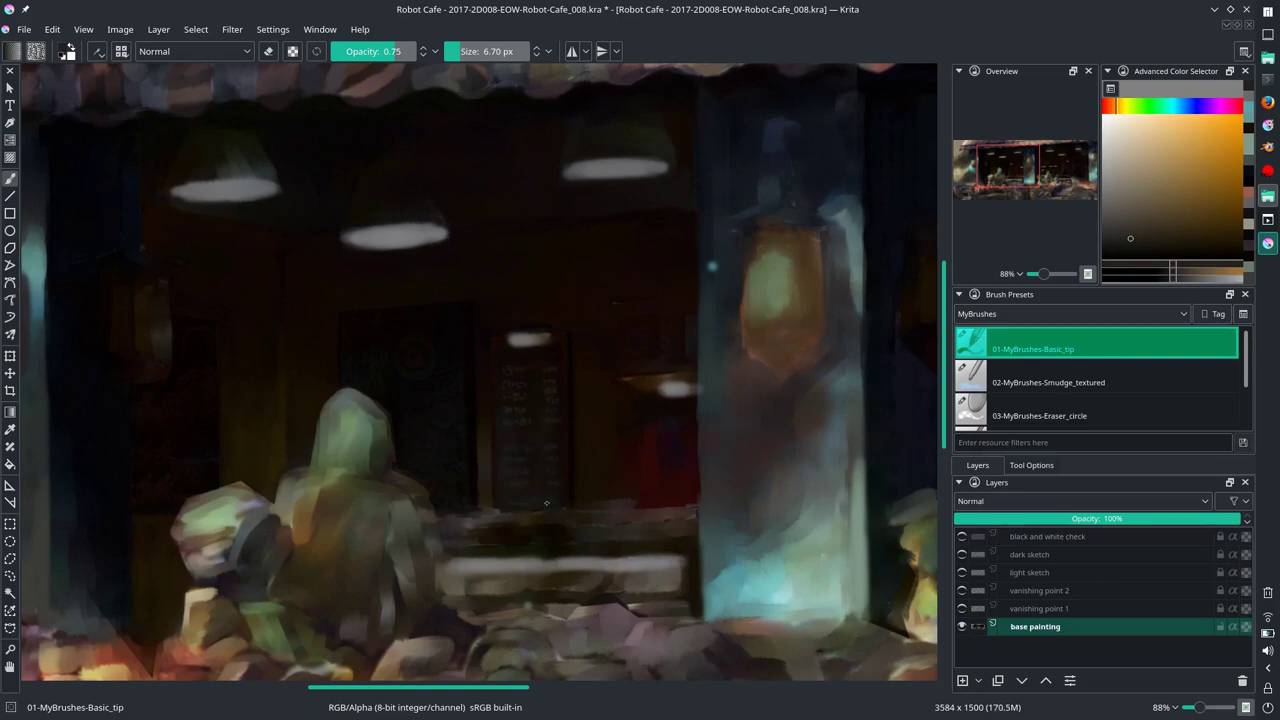
left_click(509, 492, "ctrl")
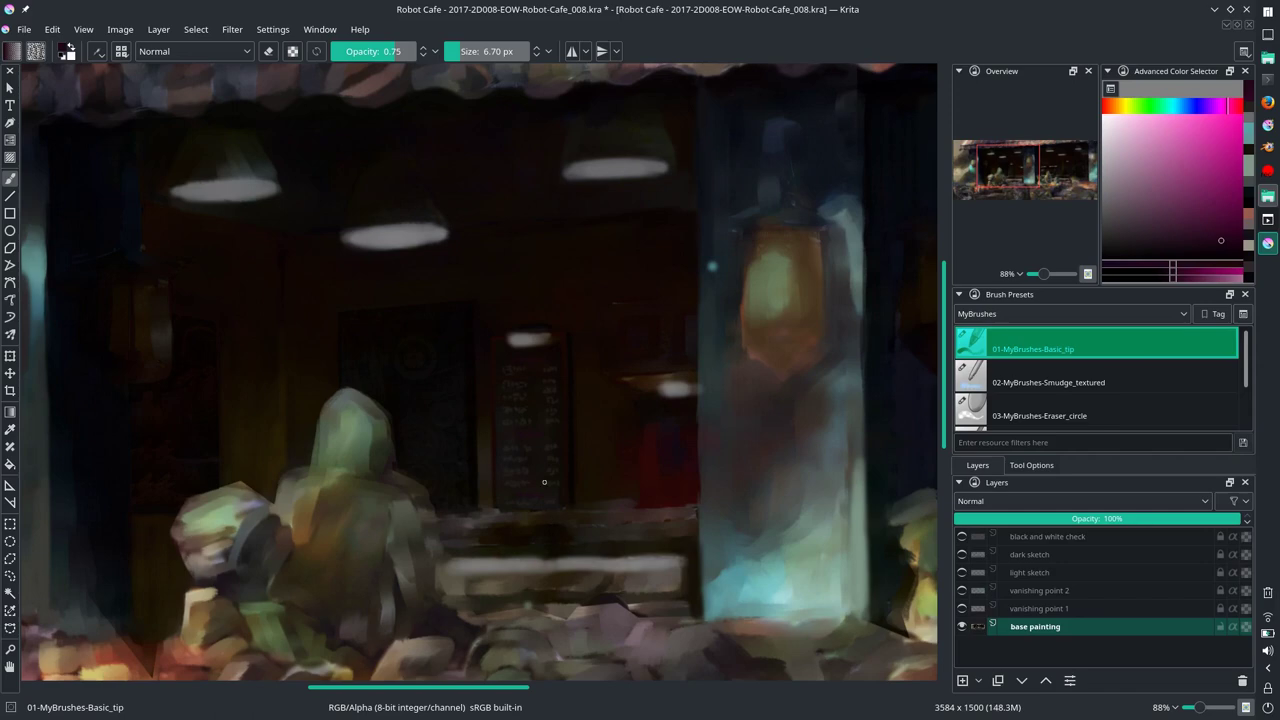
scroll(619, 545, "down", 1)
scroll(621, 528, "down", 5)
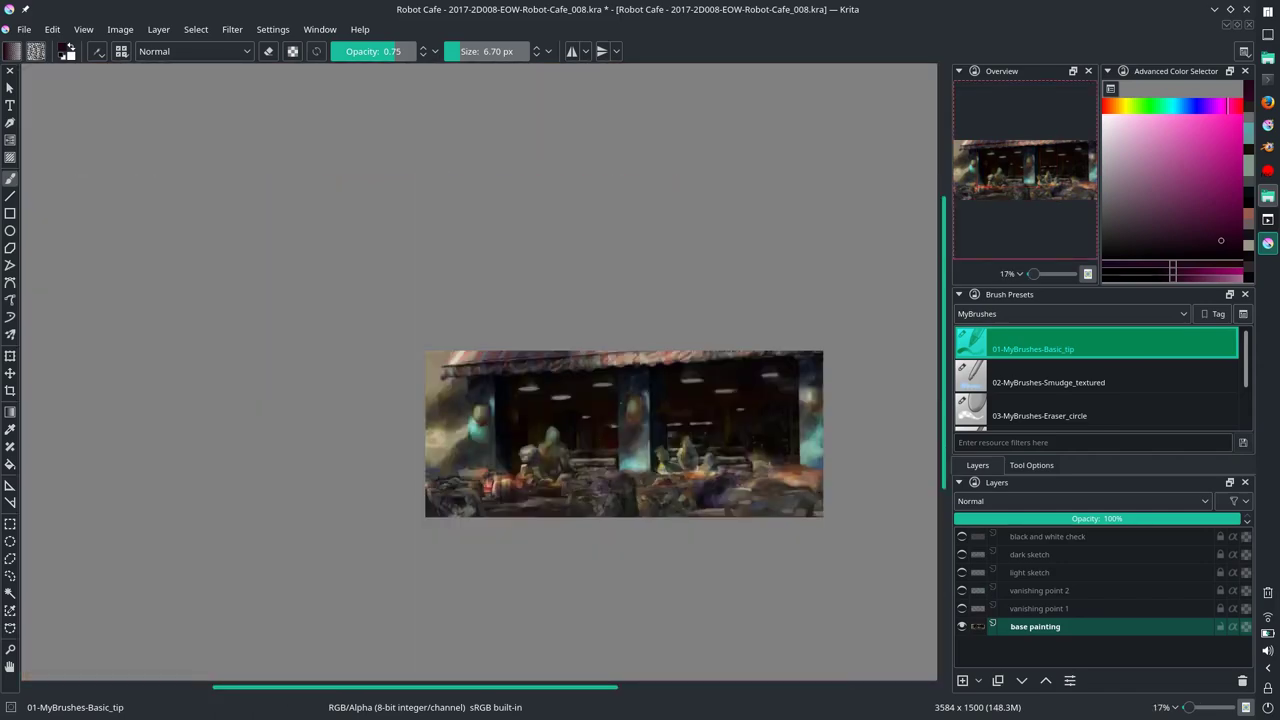
key("ctrl+s")
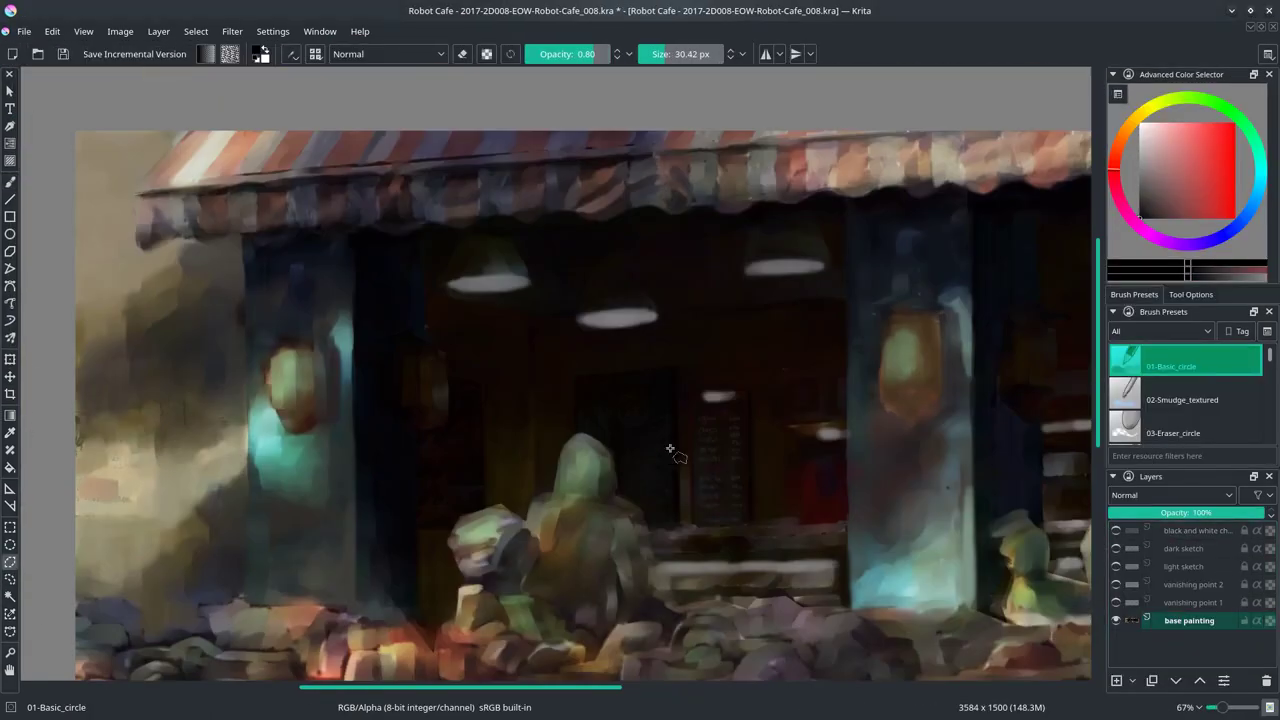
Step: Outline the dark gaps beside the left and middle pillars with polygonal selections
left_click_drag(352, 234, 353, 616)
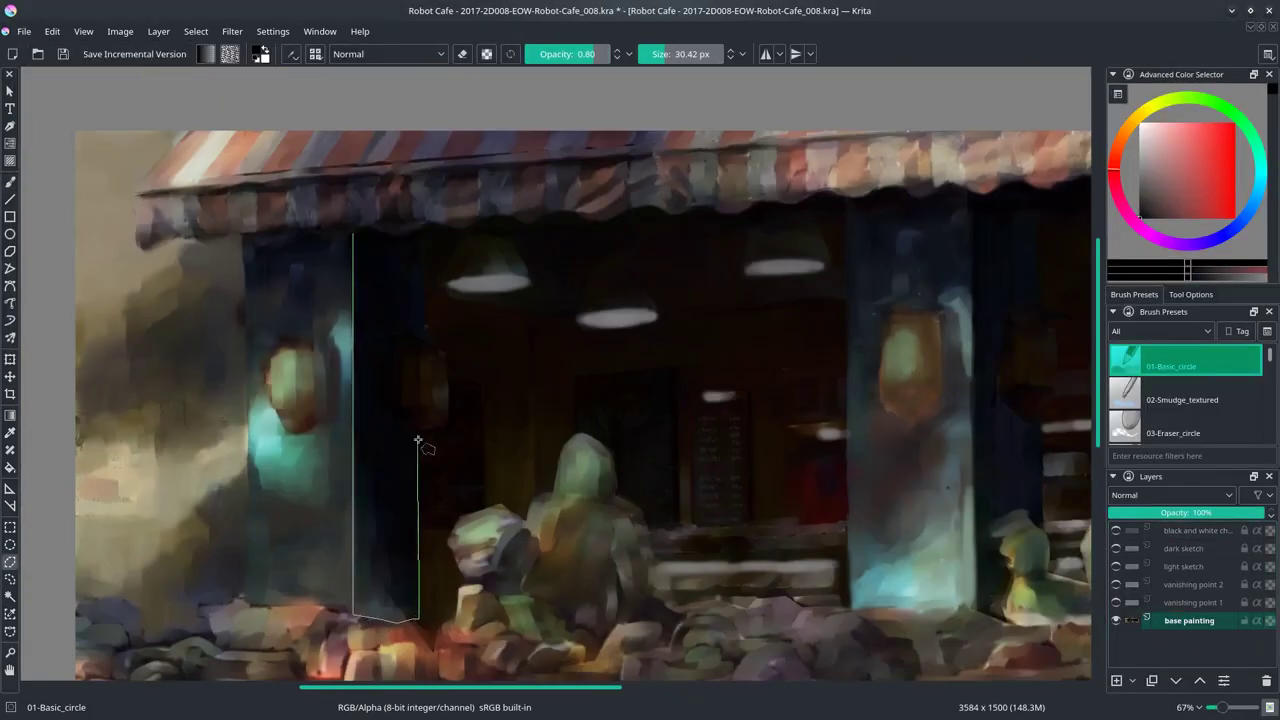
mouse_move(418, 440)
left_mouse_down()
mouse_move(423, 237)
mouse_move(405, 240)
left_mouse_up()
left_click(1190, 294)
left_click_drag(960, 400, 660, 400)
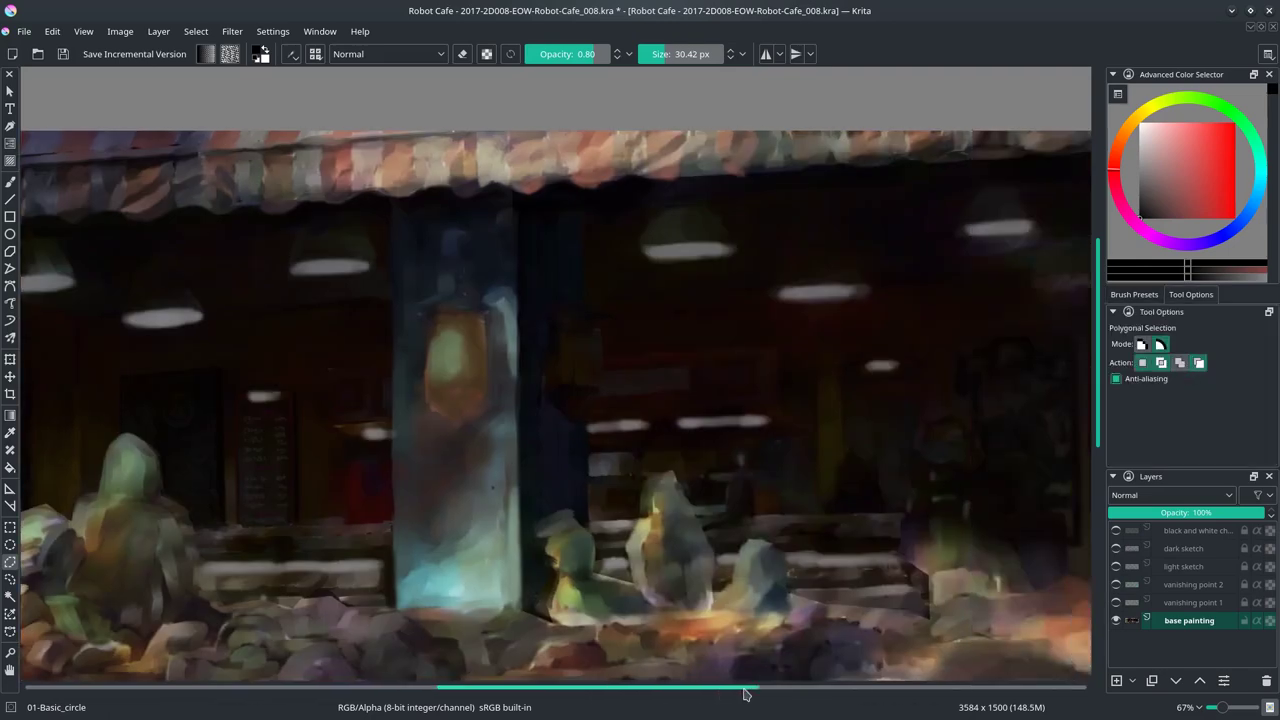
left_click(661, 190)
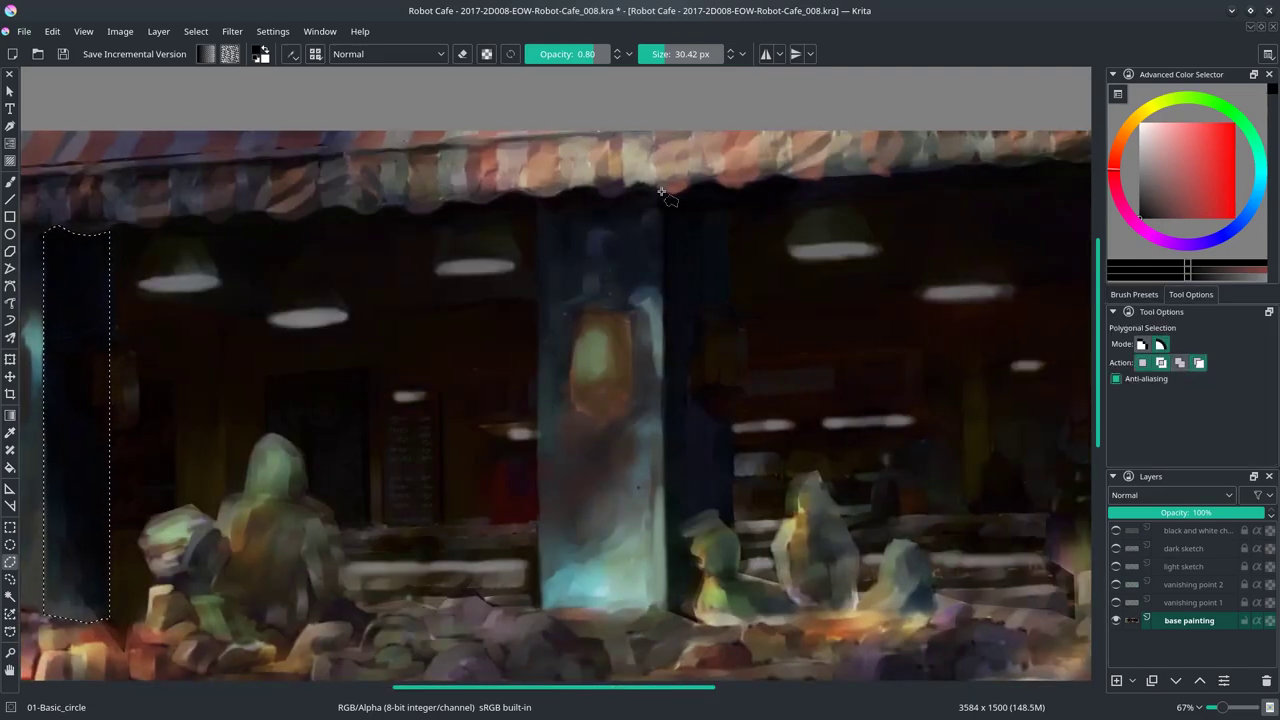
left_click(686, 532)
left_click(708, 511)
left_click(734, 526)
left_click(668, 194)
left_click_drag(657, 643, 929, 643)
left_click(379, 226)
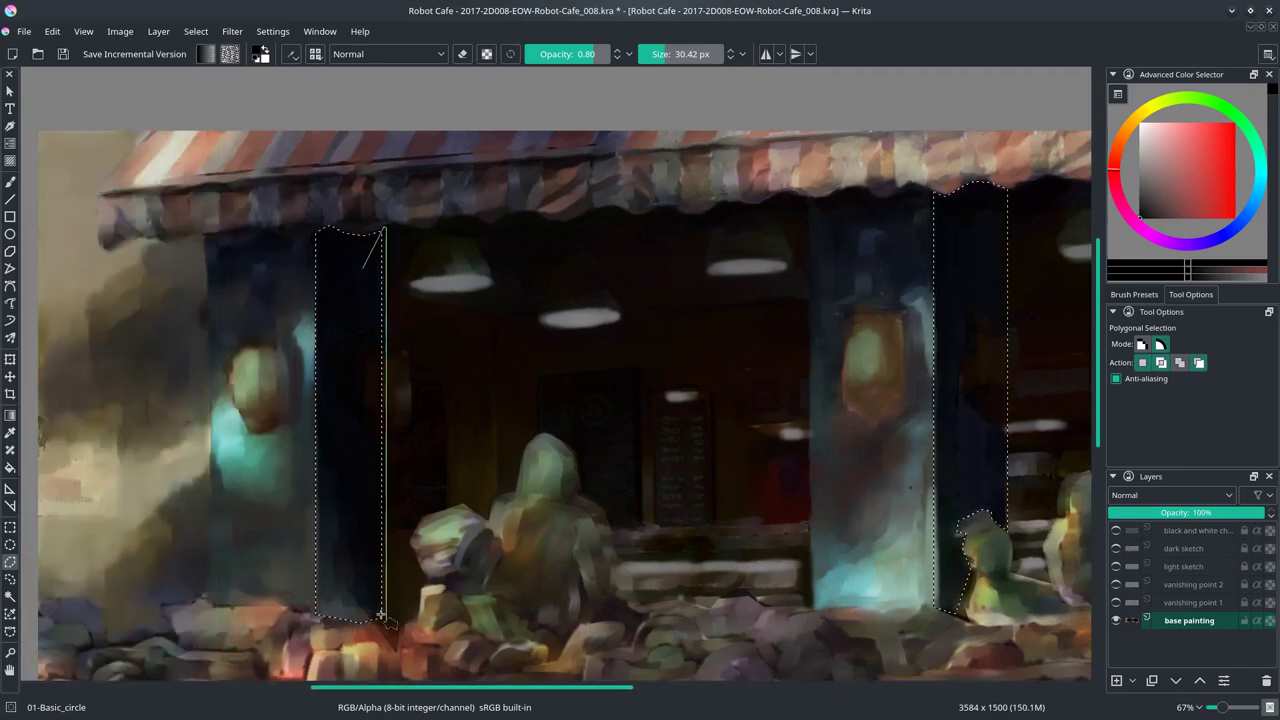
Step: Switch back to the brush, fit the whole painting in view and save
key("b")
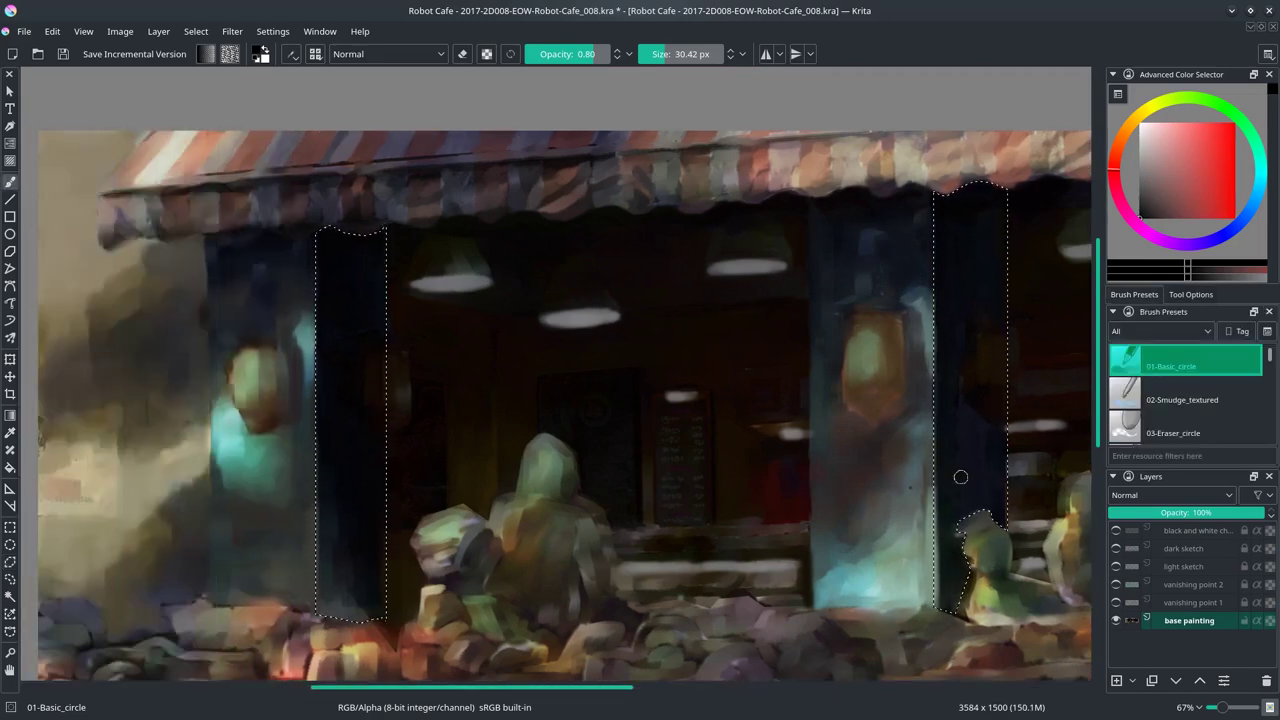
left_click(900, 455, "ctrl")
key("2")
scroll(476, 404, "down", 2)
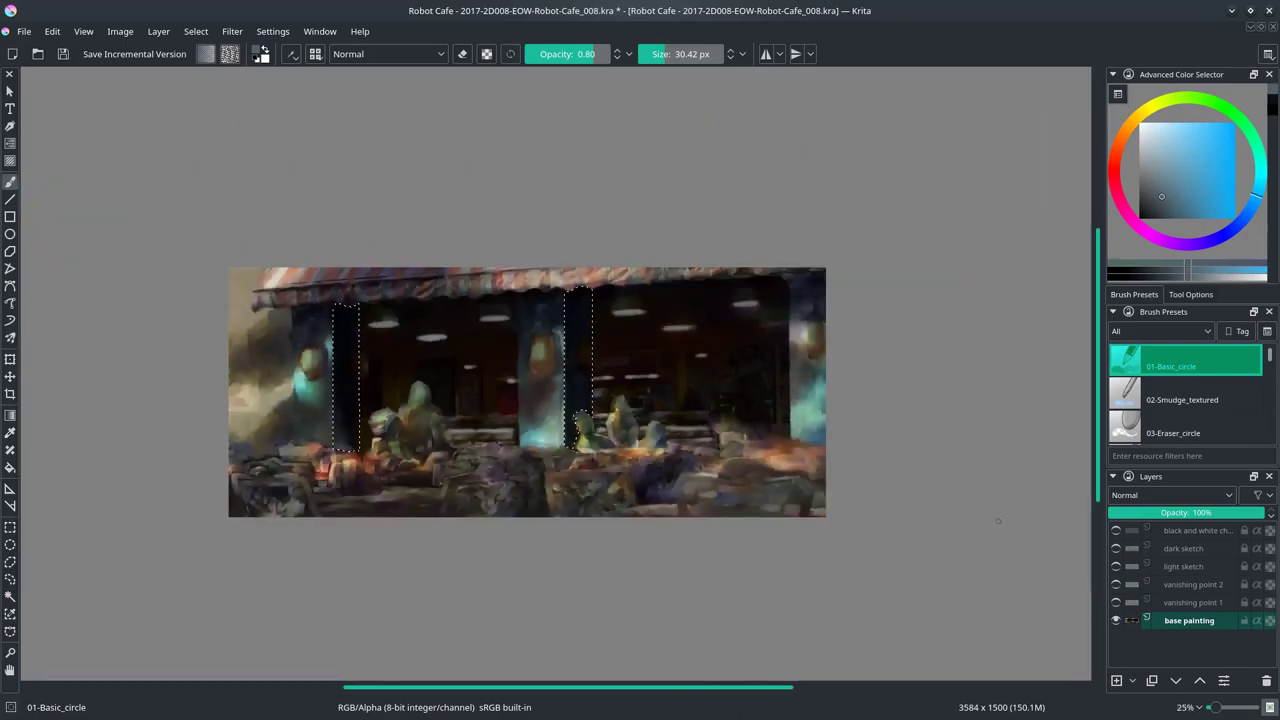
key("ctrl+s")
Step: Brighten the selected gaps with a Brightness/Contrast curve, checking values in black and white
left_click(232, 31)
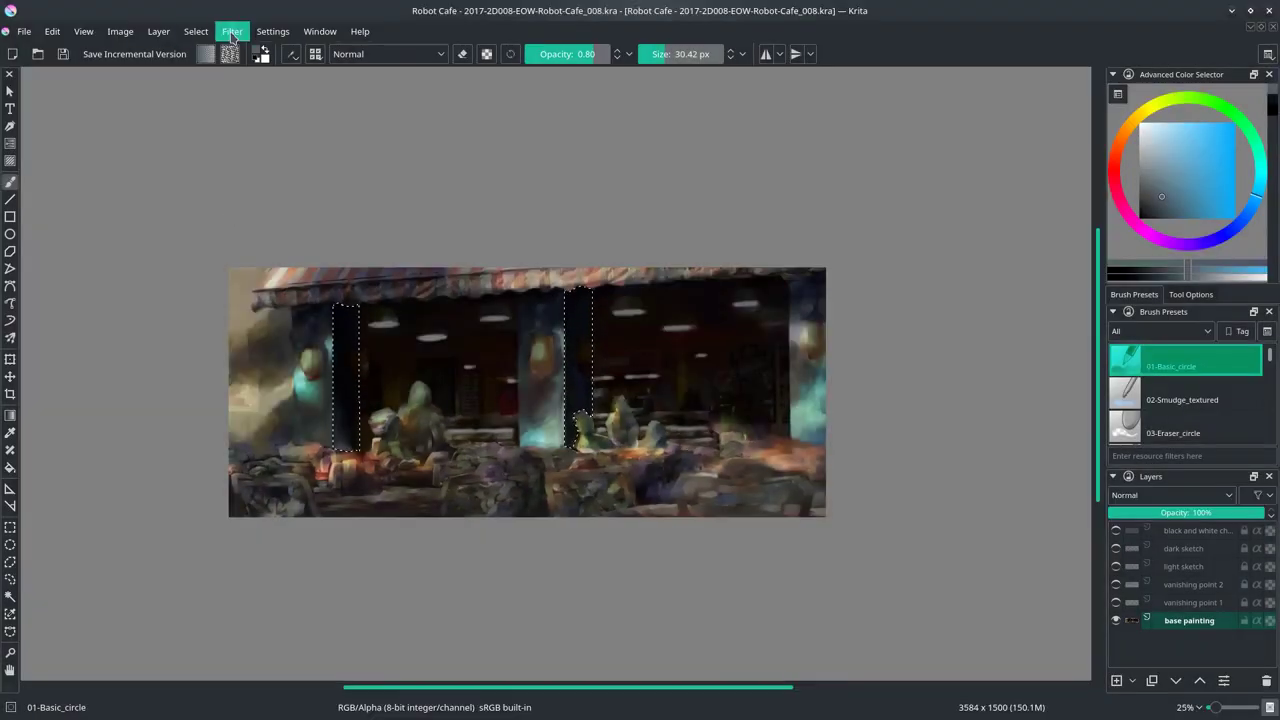
left_click(450, 107)
left_click_drag(757, 249, 857, 226)
left_click(851, 503)
left_click(232, 31)
left_click(450, 107)
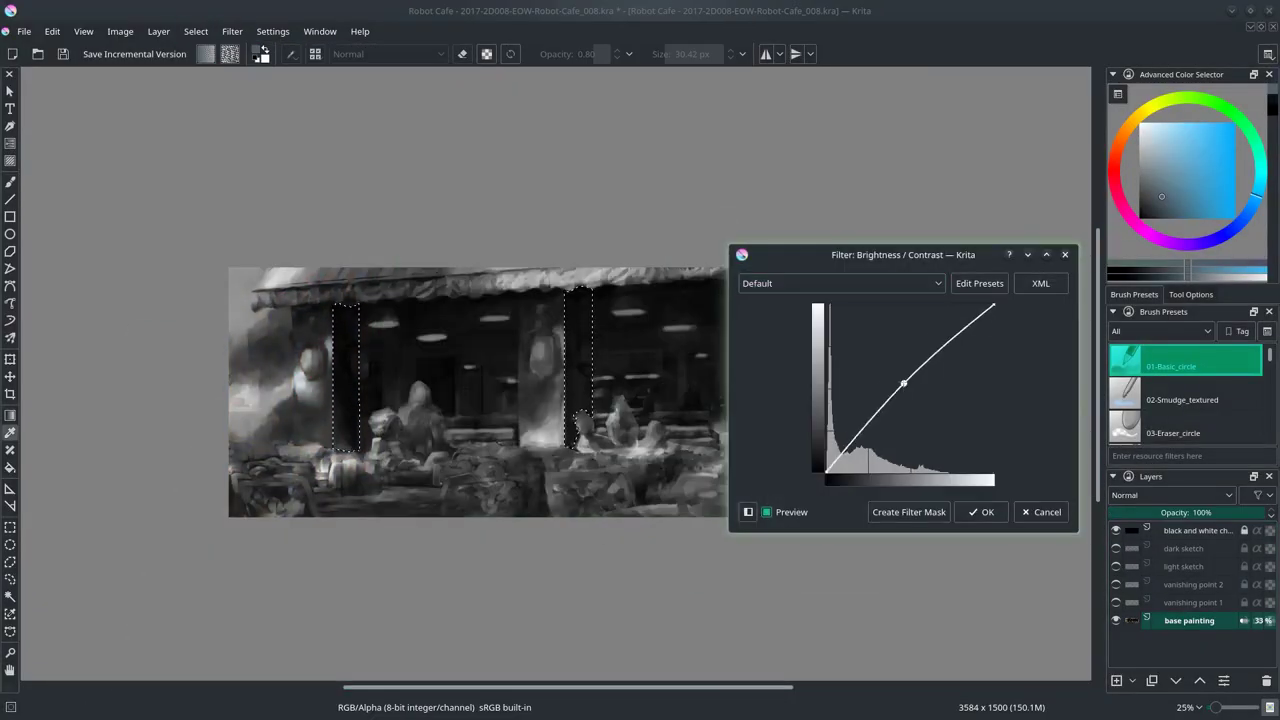
left_click_drag(906, 372, 884, 330)
left_click(986, 511)
left_click(1116, 530)
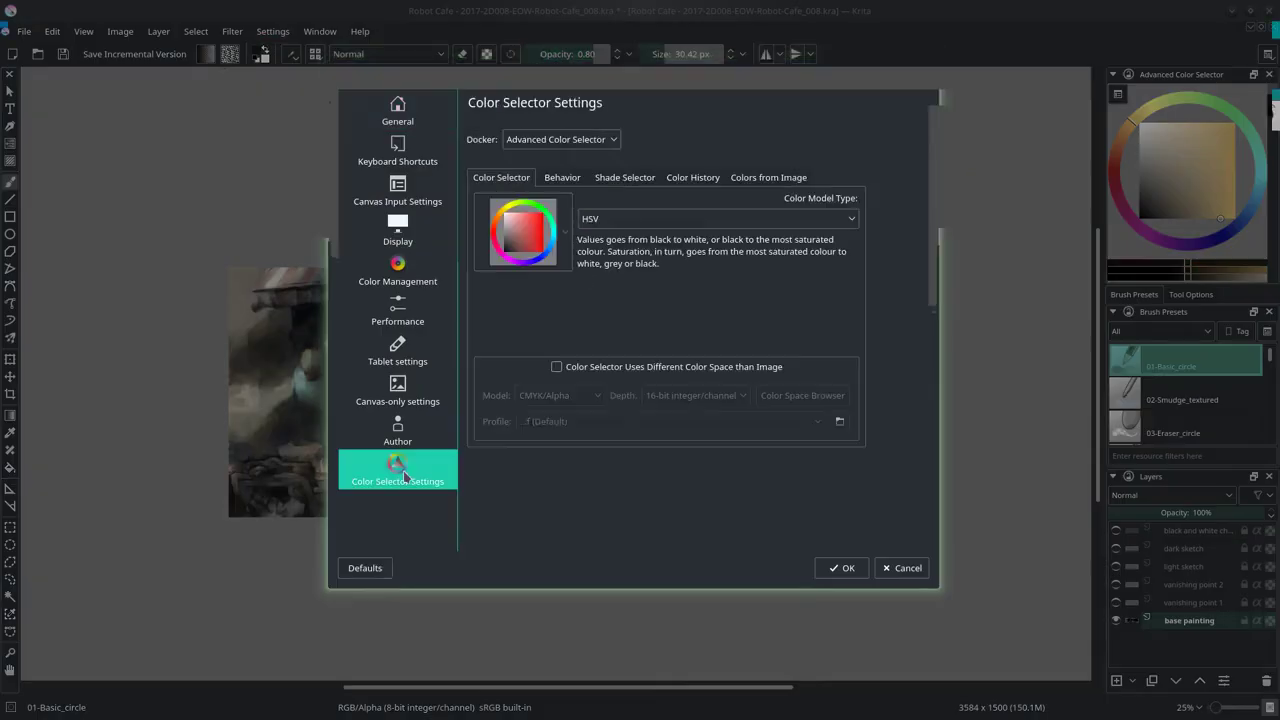
Step: Fill both selected gaps with dark teal using a roughly 150 px brush
left_click(518, 234)
left_click(851, 569)
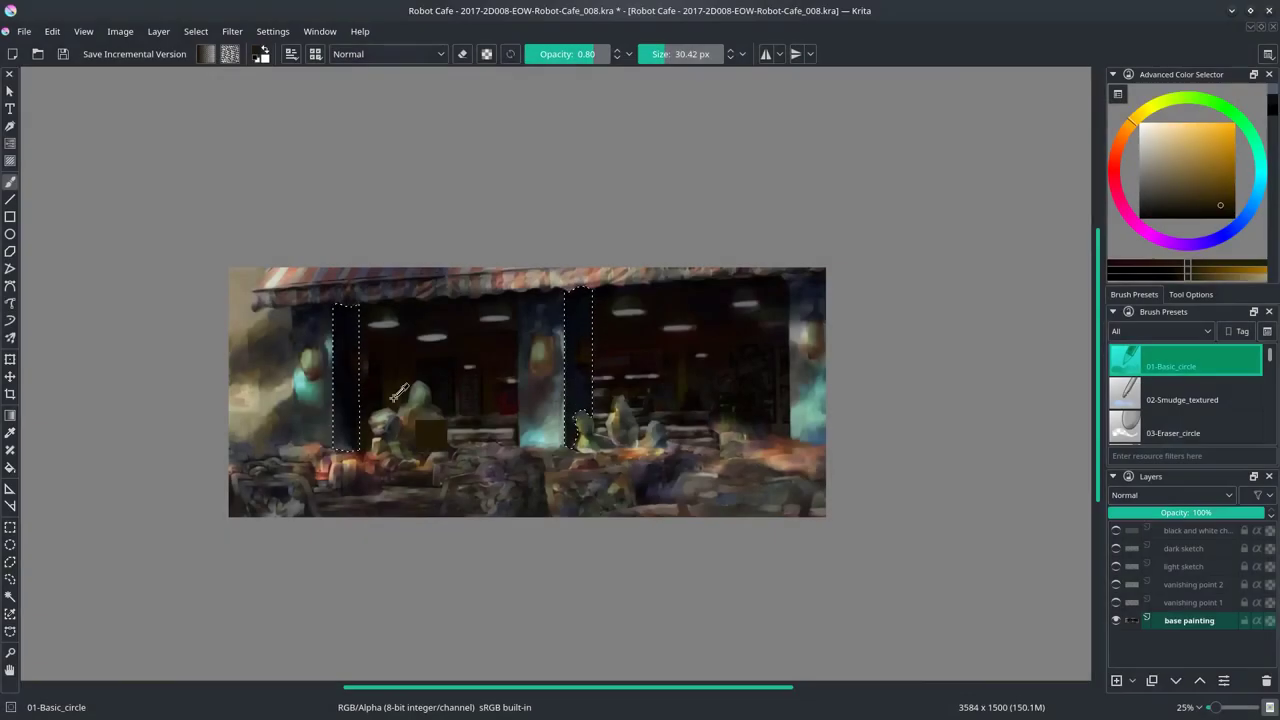
left_click(1255, 145)
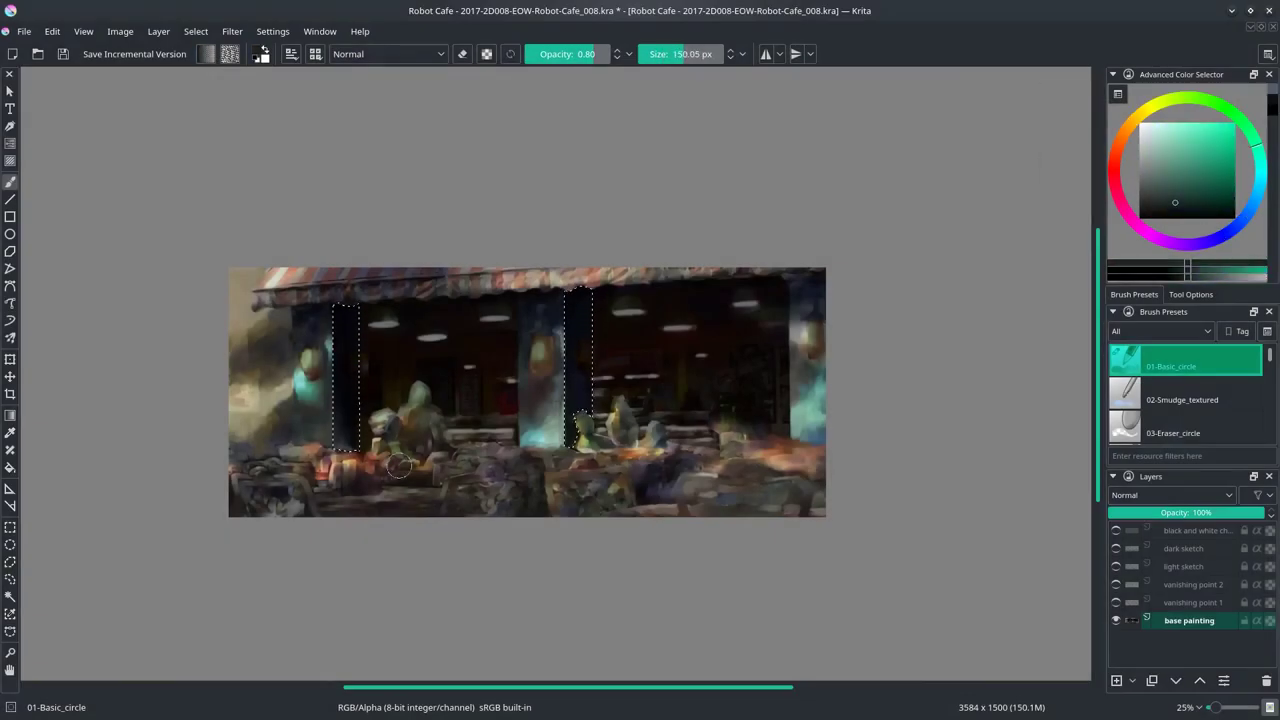
left_click_drag(346, 310, 346, 445)
left_click_drag(578, 292, 578, 440)
left_click(1116, 530)
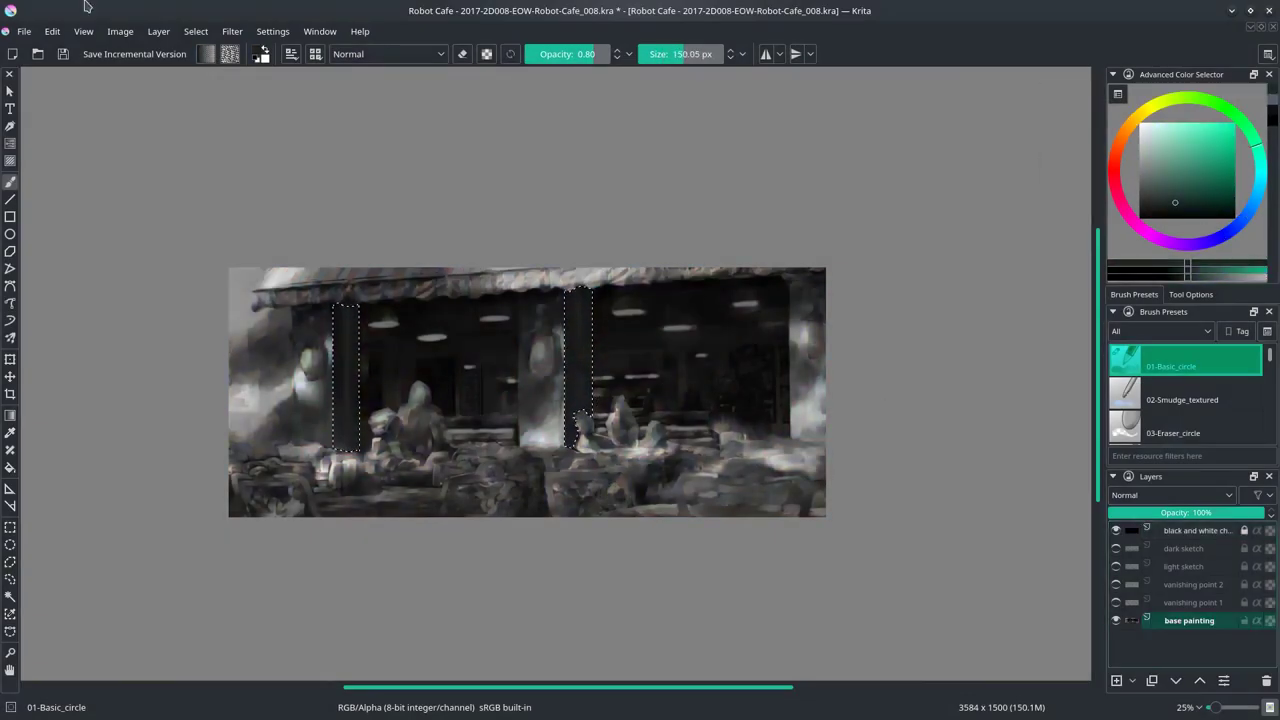
left_click(1116, 530)
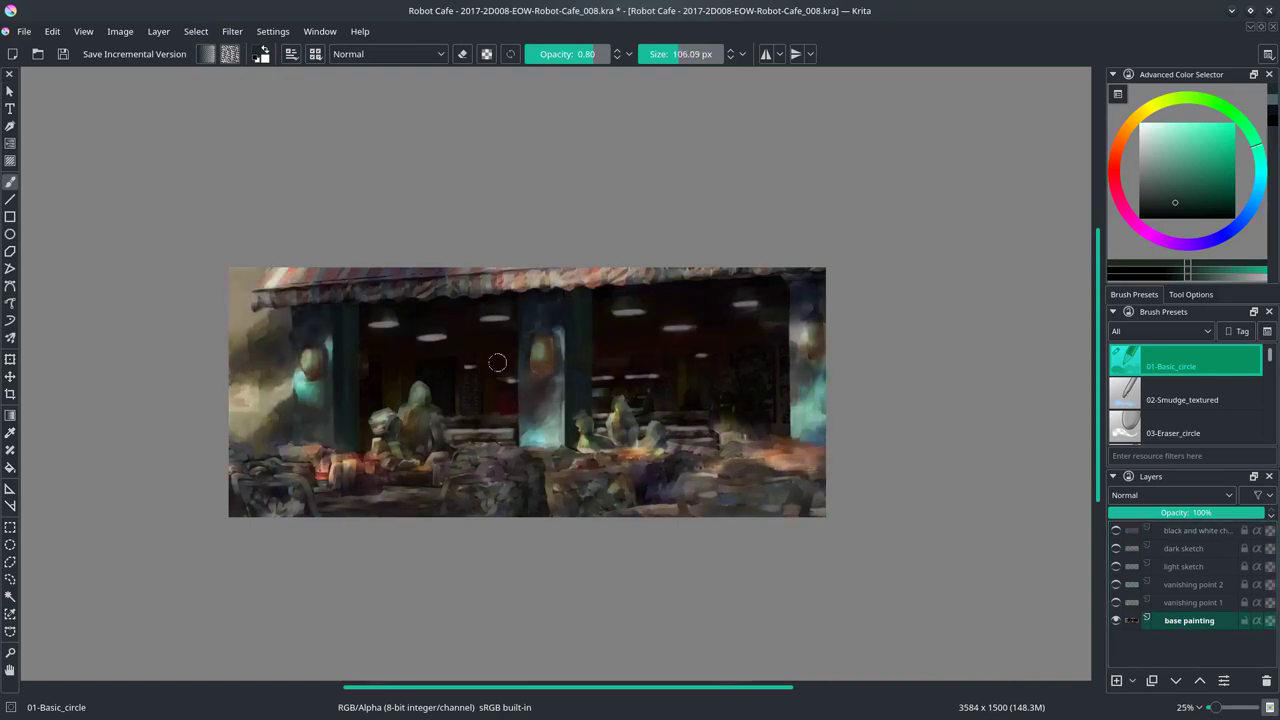
Step: Sample an orange from the painting, pan across the café and save the file
left_click(540, 352, "ctrl")
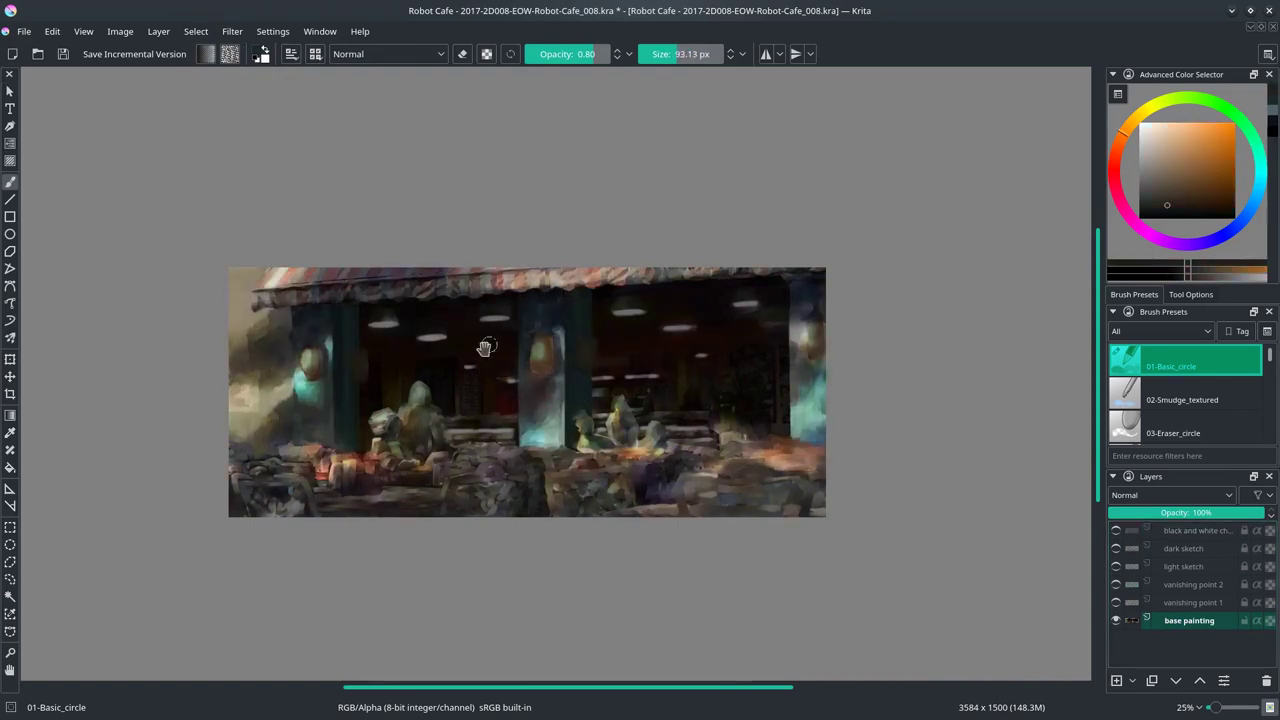
scroll(484, 347, "up", 2)
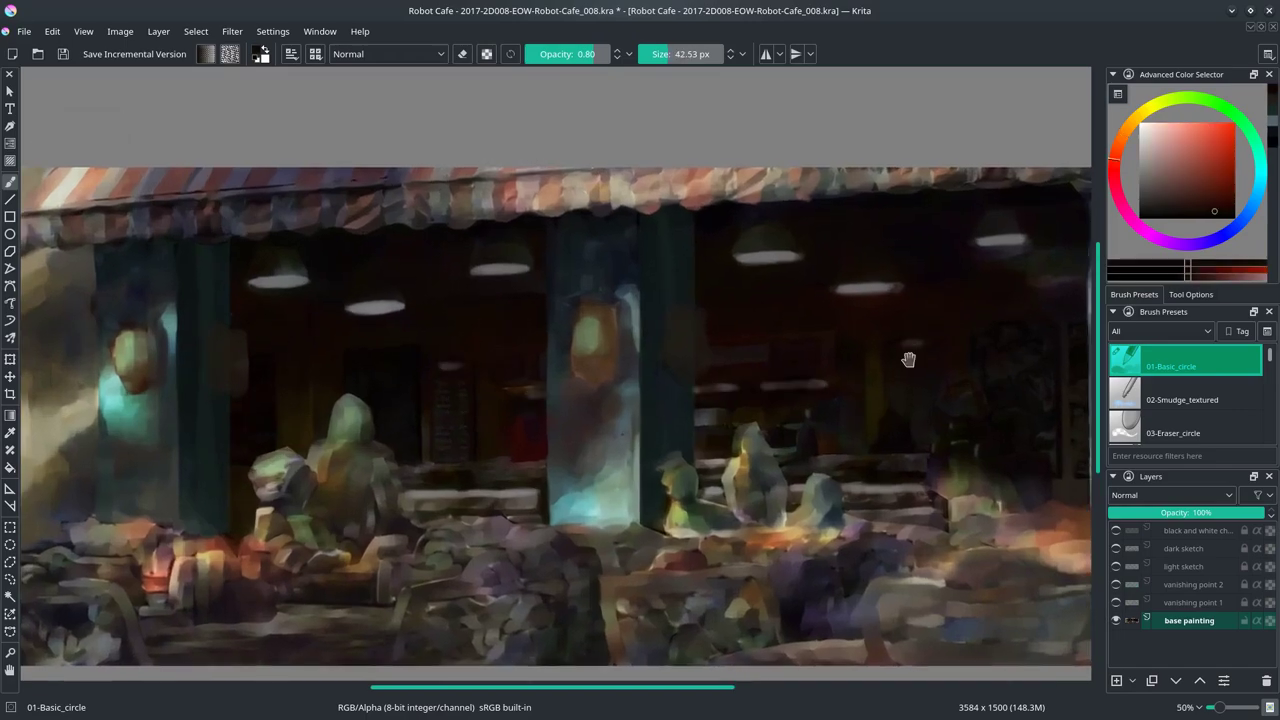
left_click_drag(908, 360, 882, 297)
left_click(24, 31)
left_click(46, 104)
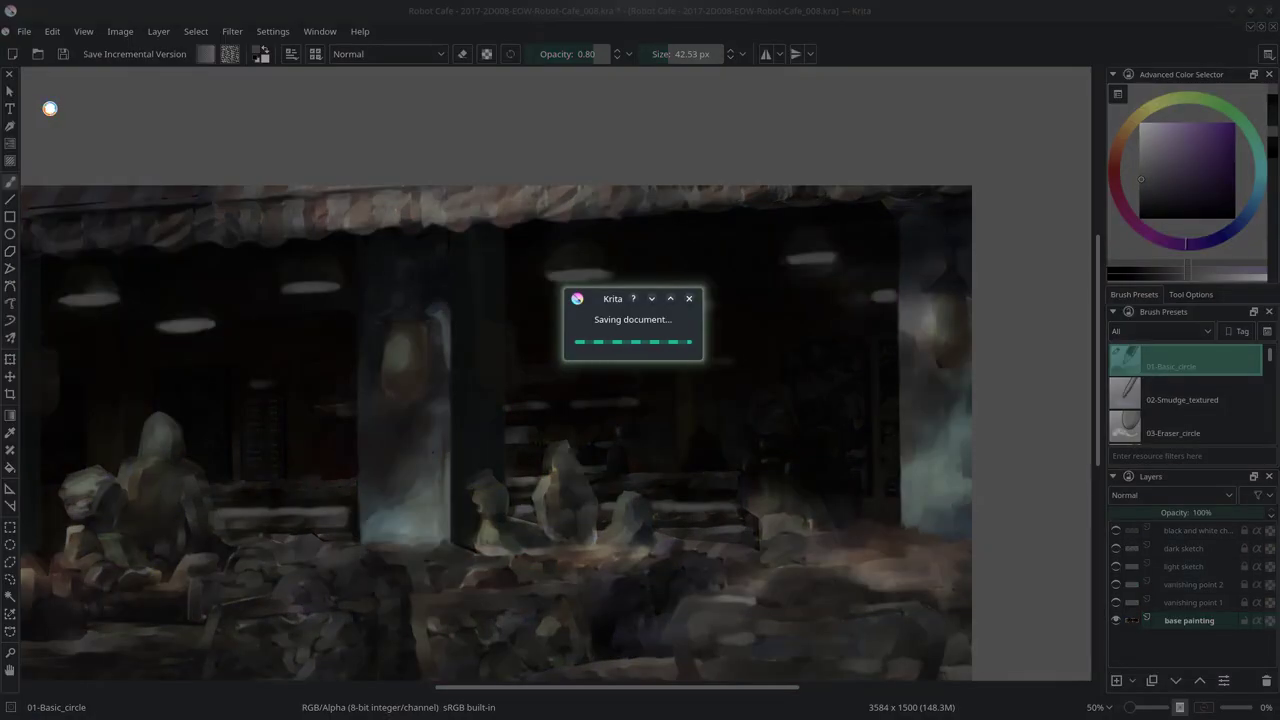
Step: Save, then copy the first polygon-selected foreground counter patch and paste it as a new layer
key("2")
left_click(10, 561)
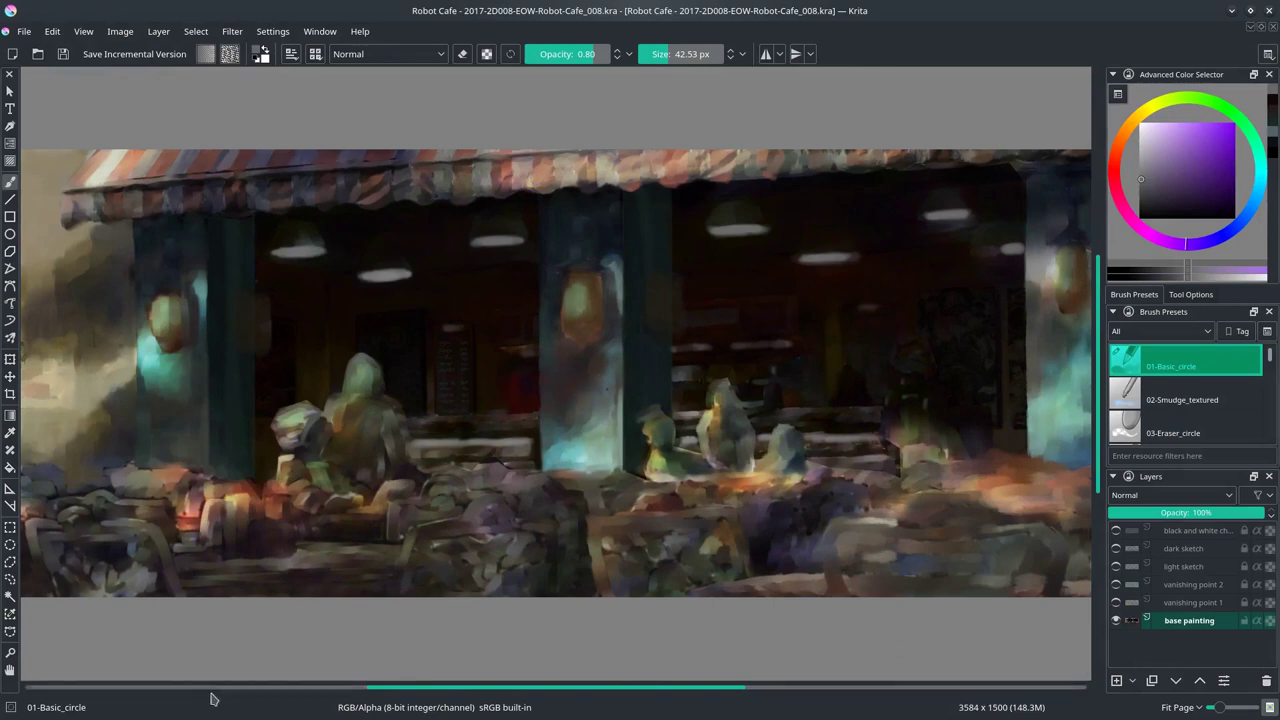
left_click(52, 31)
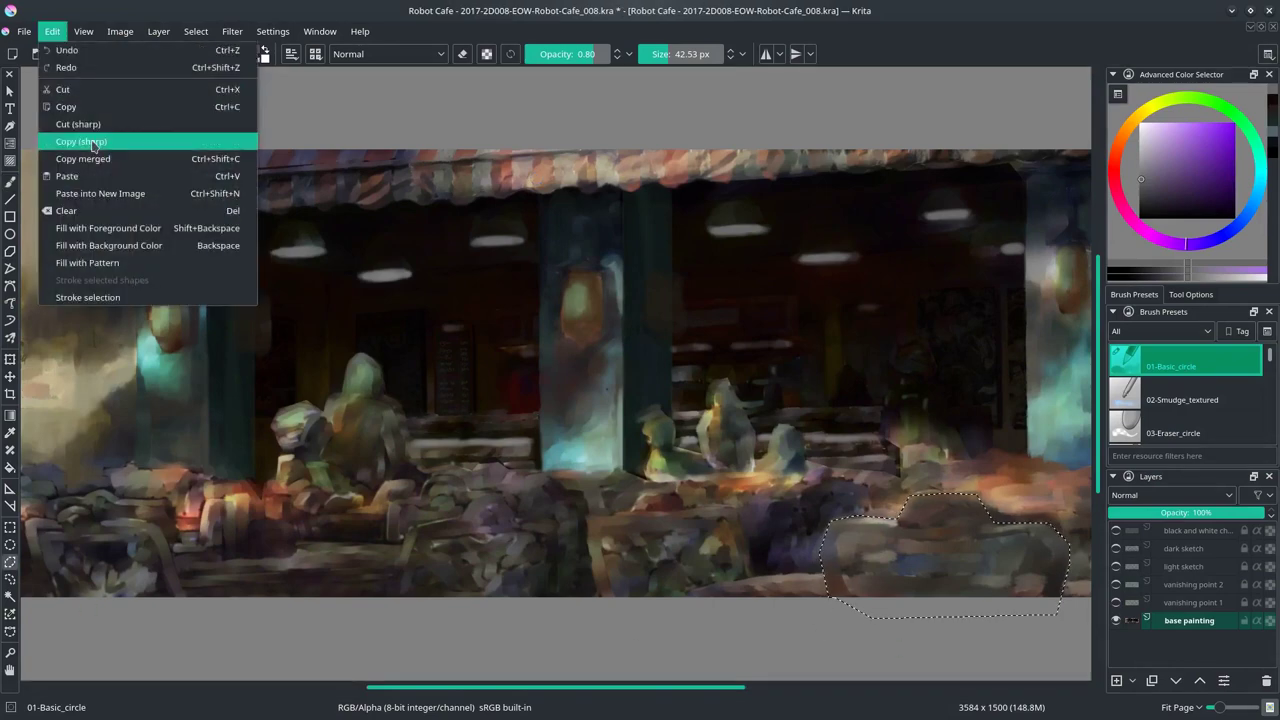
left_click(70, 137)
key("ctrl+t")
key("Return")
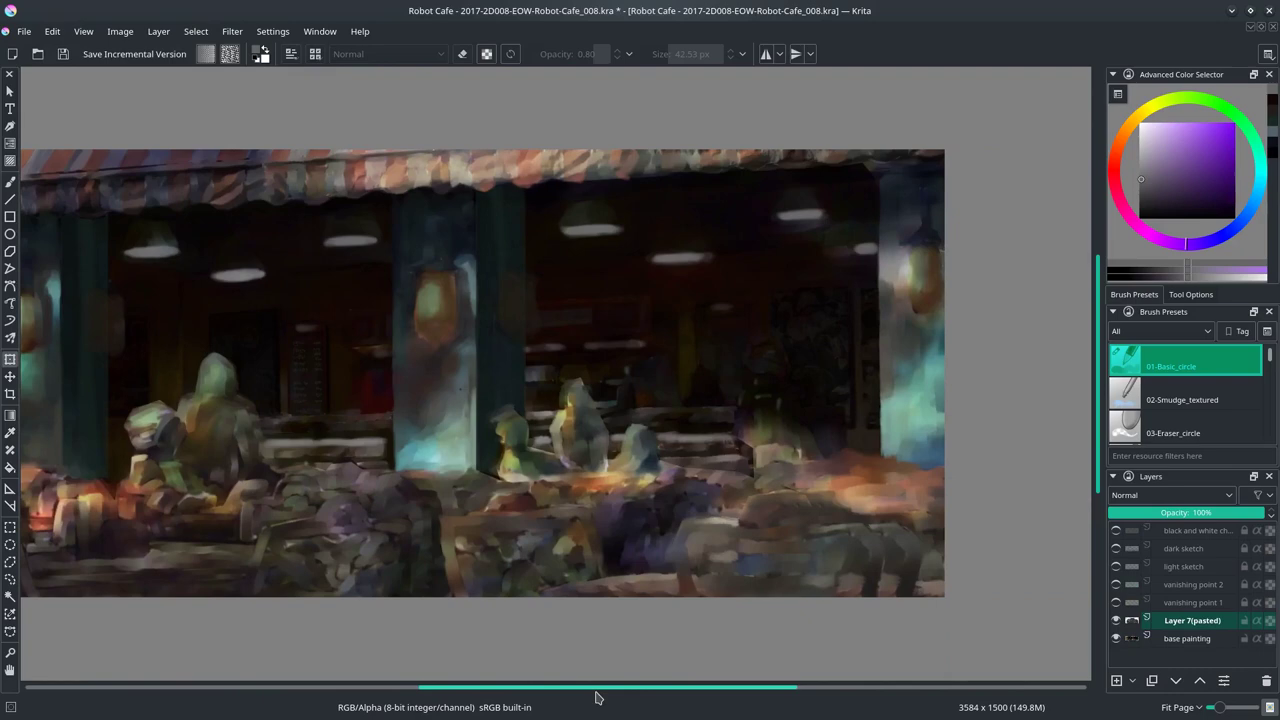
key("b")
Step: Outline a second foreground patch, copy it, and paste and place it as a new layer
left_click(458, 600)
left_click(440, 518)
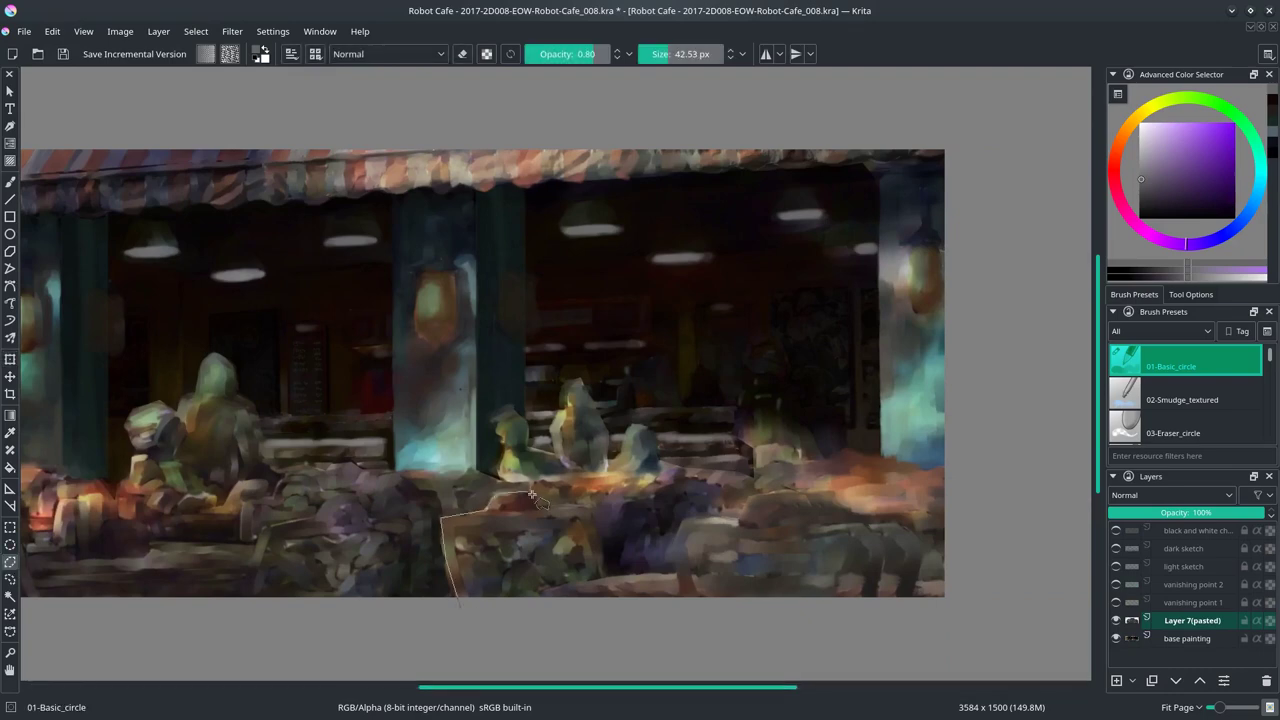
double_click(585, 590)
left_click(52, 31)
left_click(70, 157)
key("ctrl+t")
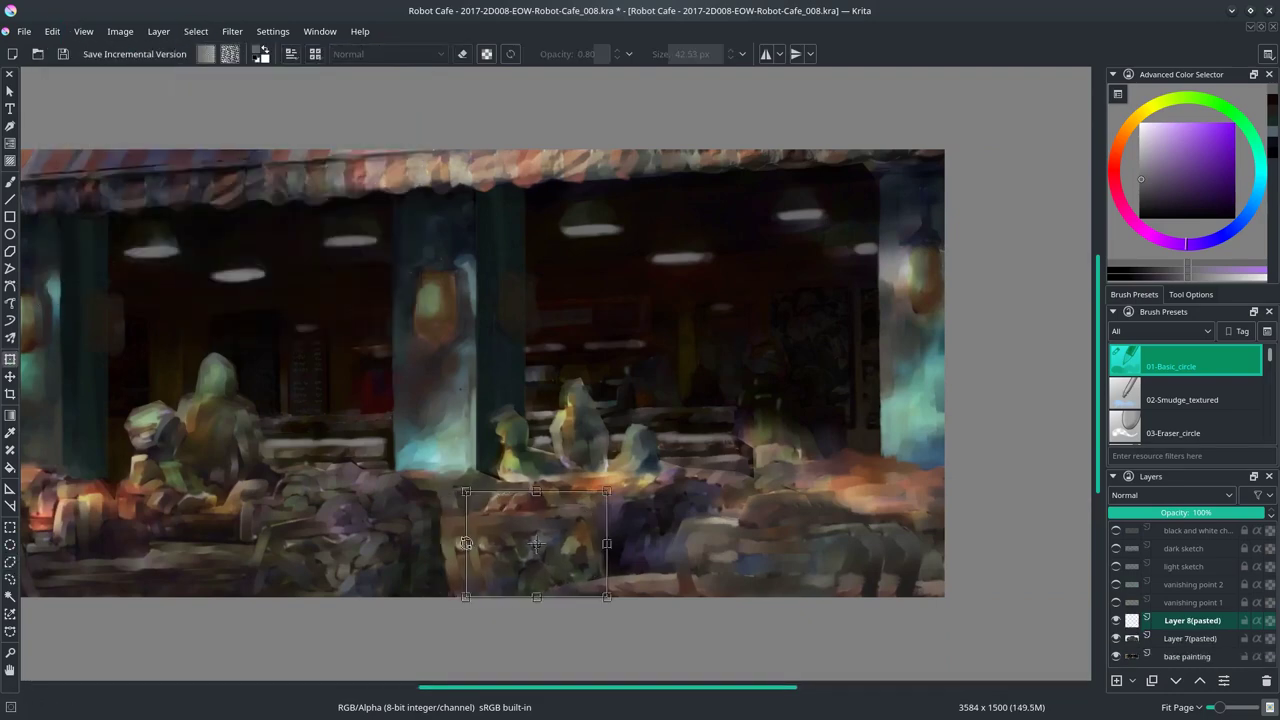
key("Return")
key("b")
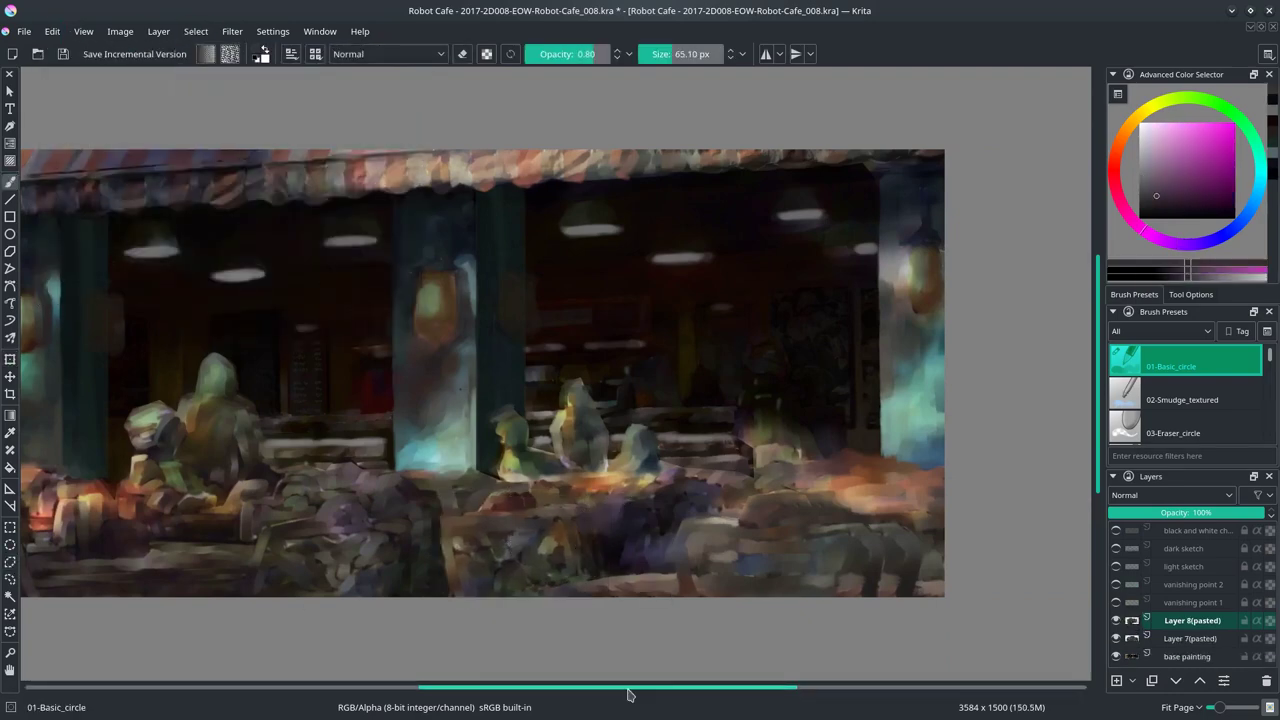
Step: Pick an orange colour, then copy a third counter patch and paste it as a new layer
left_click(529, 491, "ctrl")
scroll(931, 634, "left", 3)
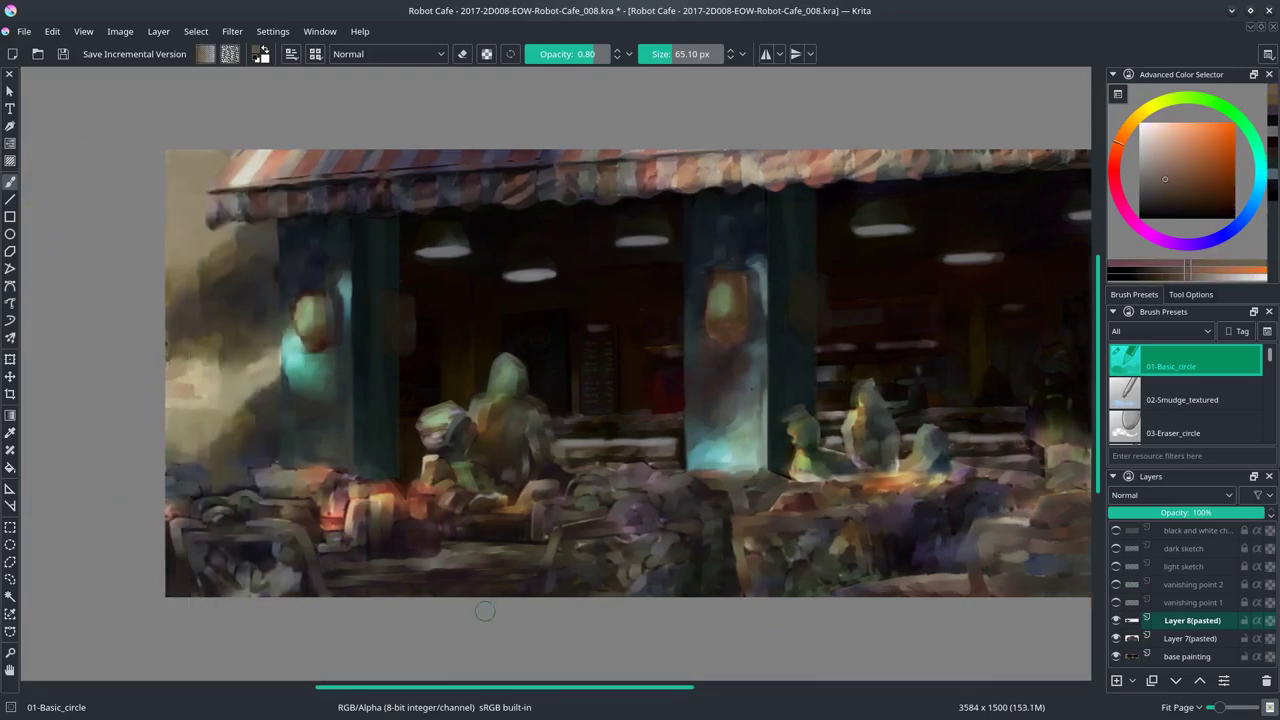
left_click(10, 561)
left_click(539, 600)
left_click(554, 530)
left_click(685, 493)
double_click(685, 597)
left_click(52, 31)
left_click(70, 157)
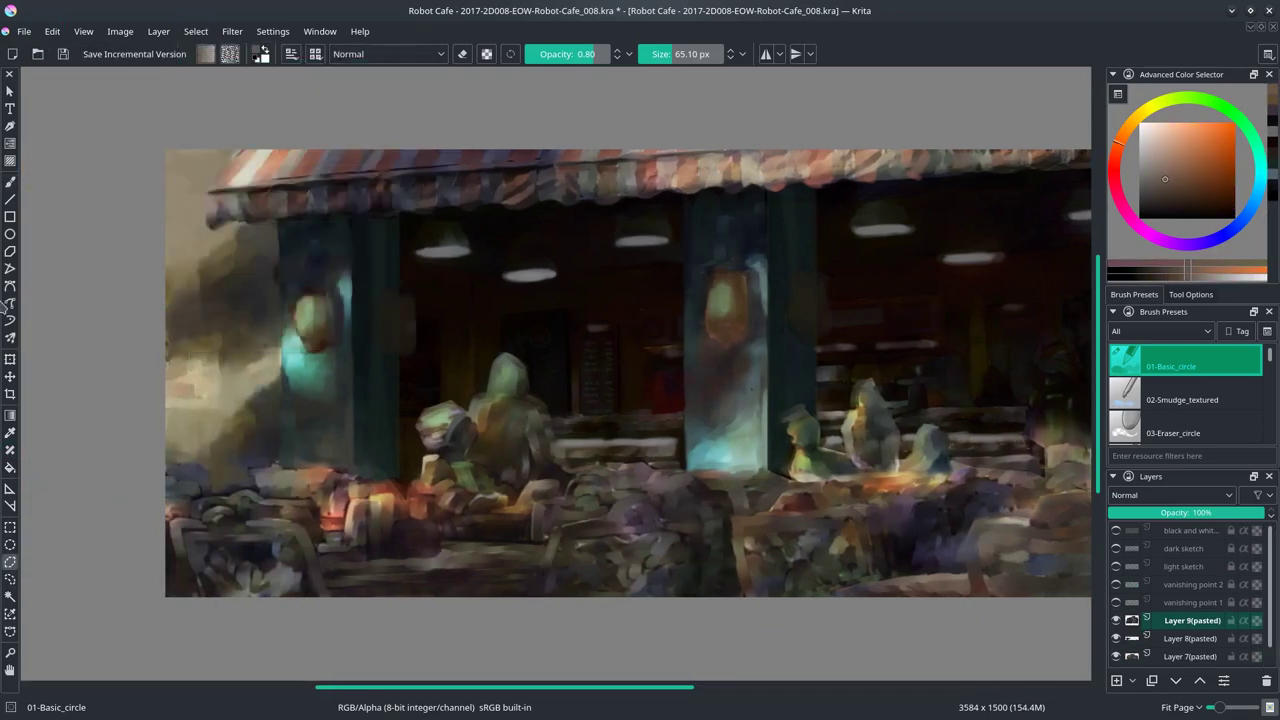
key("ctrl+t")
key("Return")
Step: Save, check the painting in greyscale, and merge the visible layers into the base painting
key("Page_Down")
key("Page_Down")
key("Page_Down")
key("slash")
key("b")
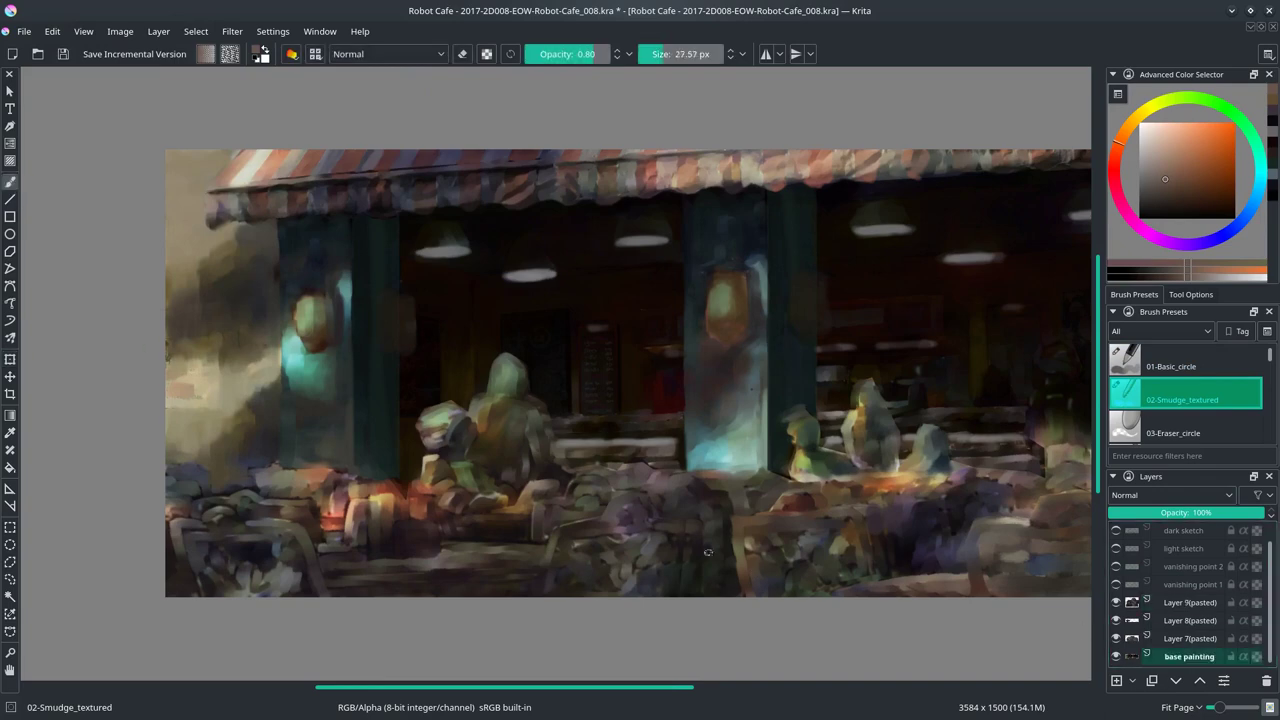
key("ctrl+s")
scroll(728, 625, "down", 5)
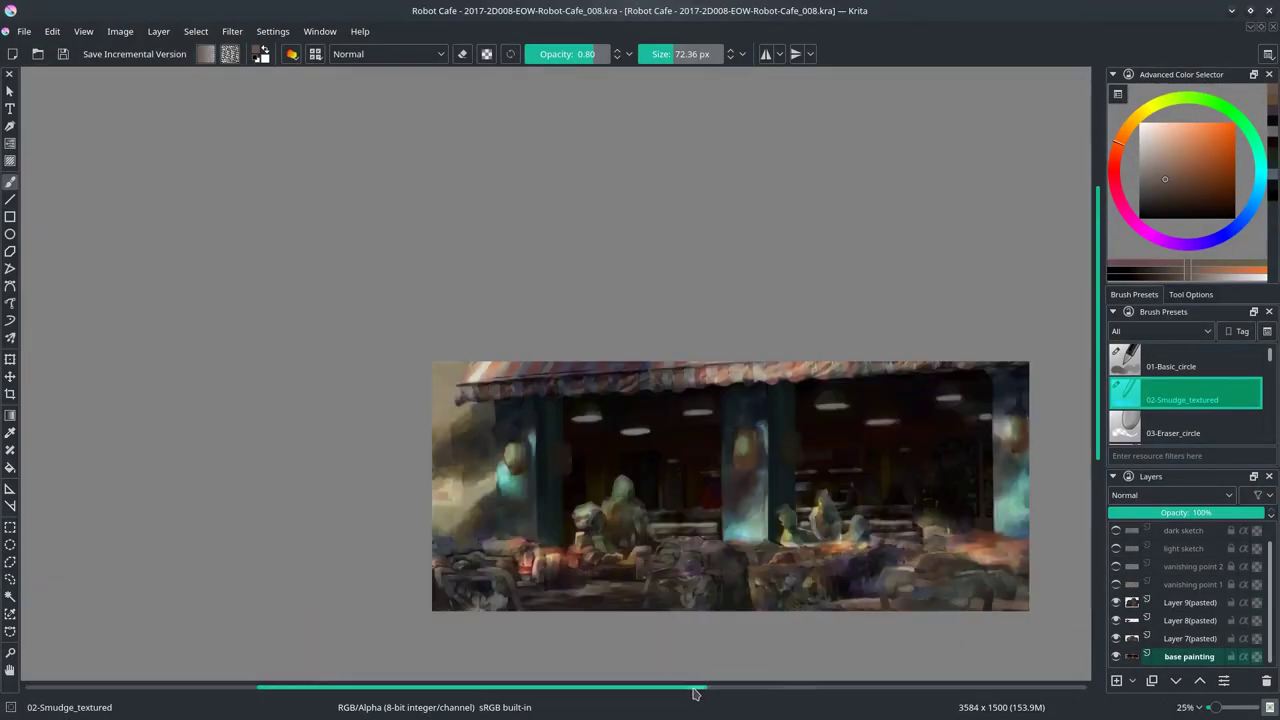
scroll(1121, 545, "up", 1)
left_click(1117, 531)
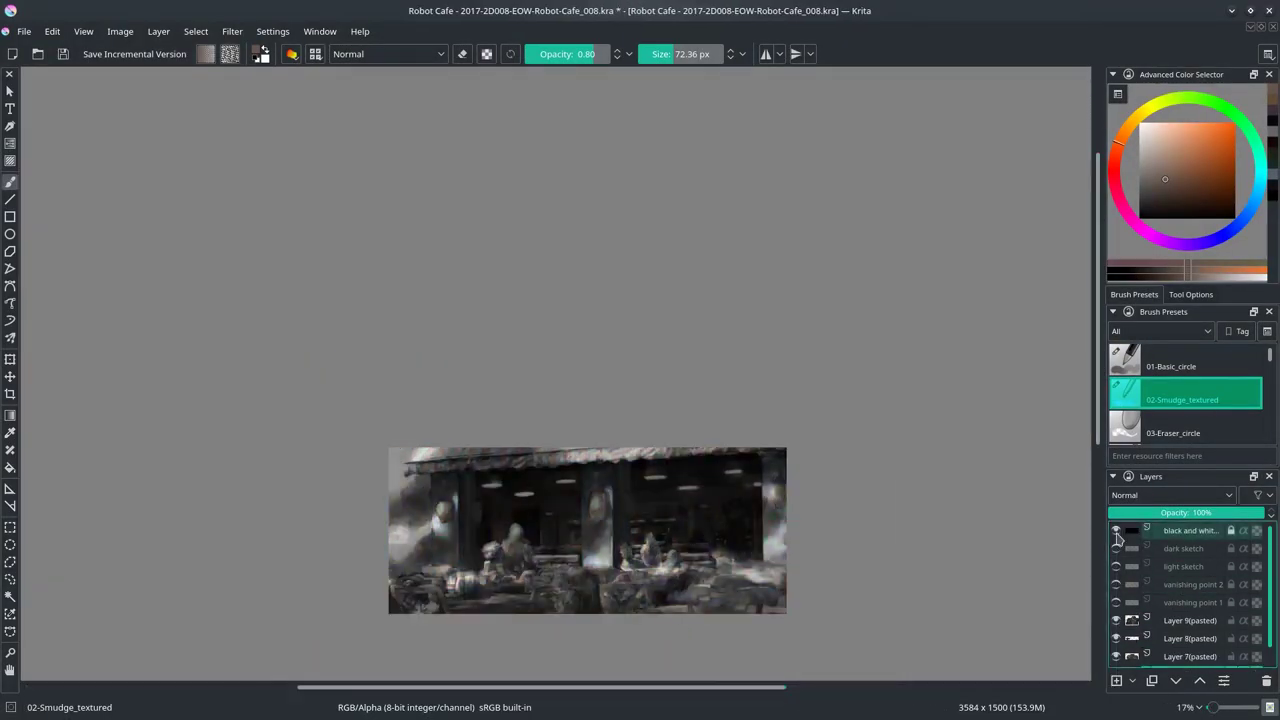
left_click(1117, 531)
right_click(1180, 620)
left_click(1080, 414)
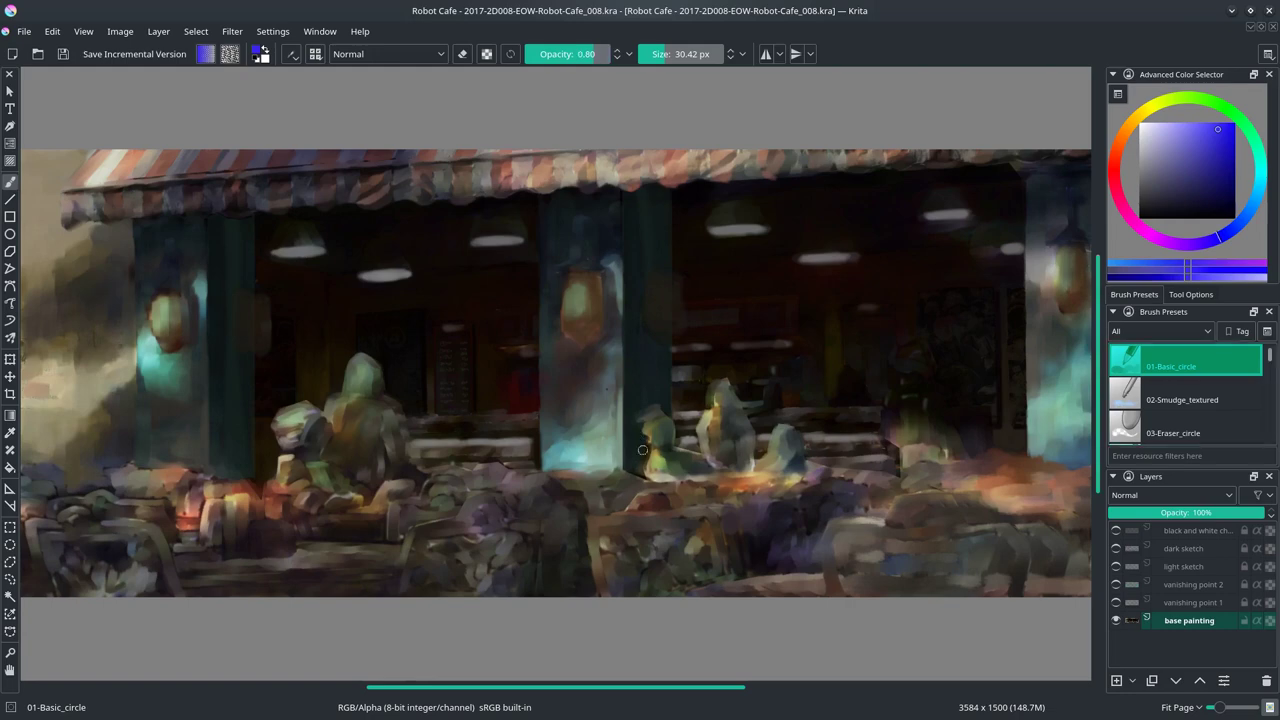
Step: Paint darker shading strokes into the café interior using dark red and orange-brown colours
left_click_drag(965, 505, 855, 512)
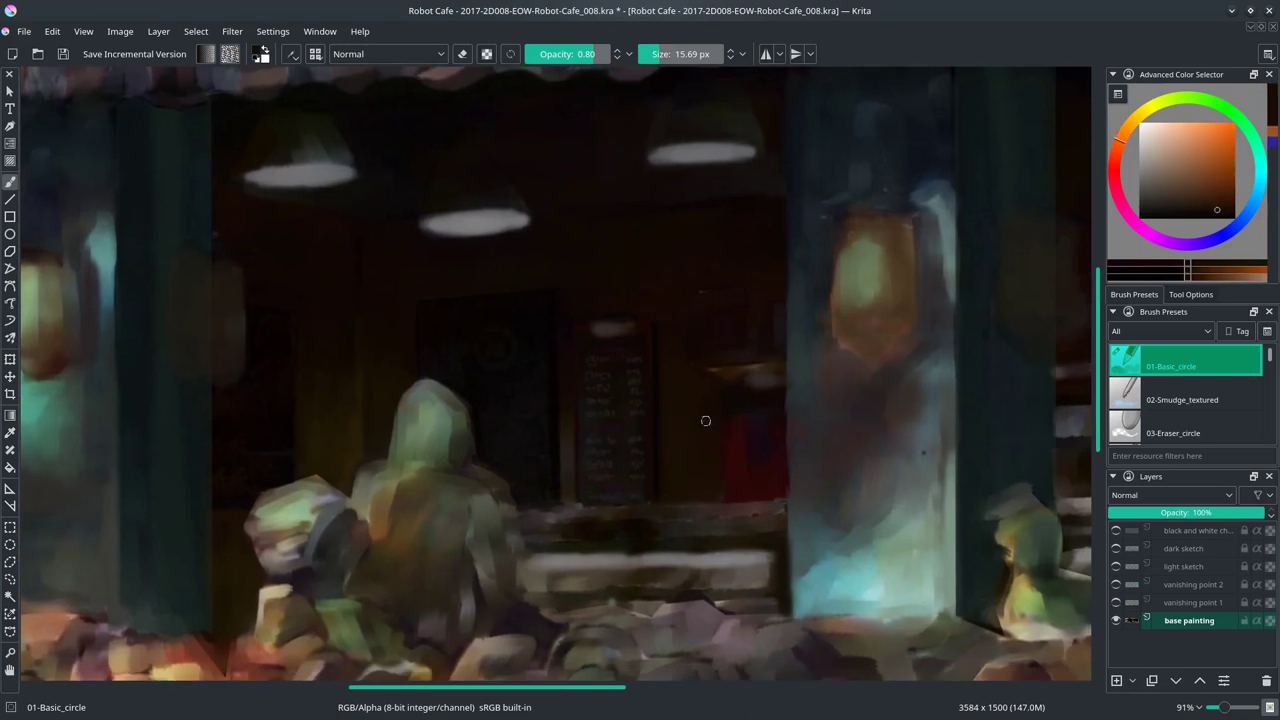
left_click(705, 421, "ctrl")
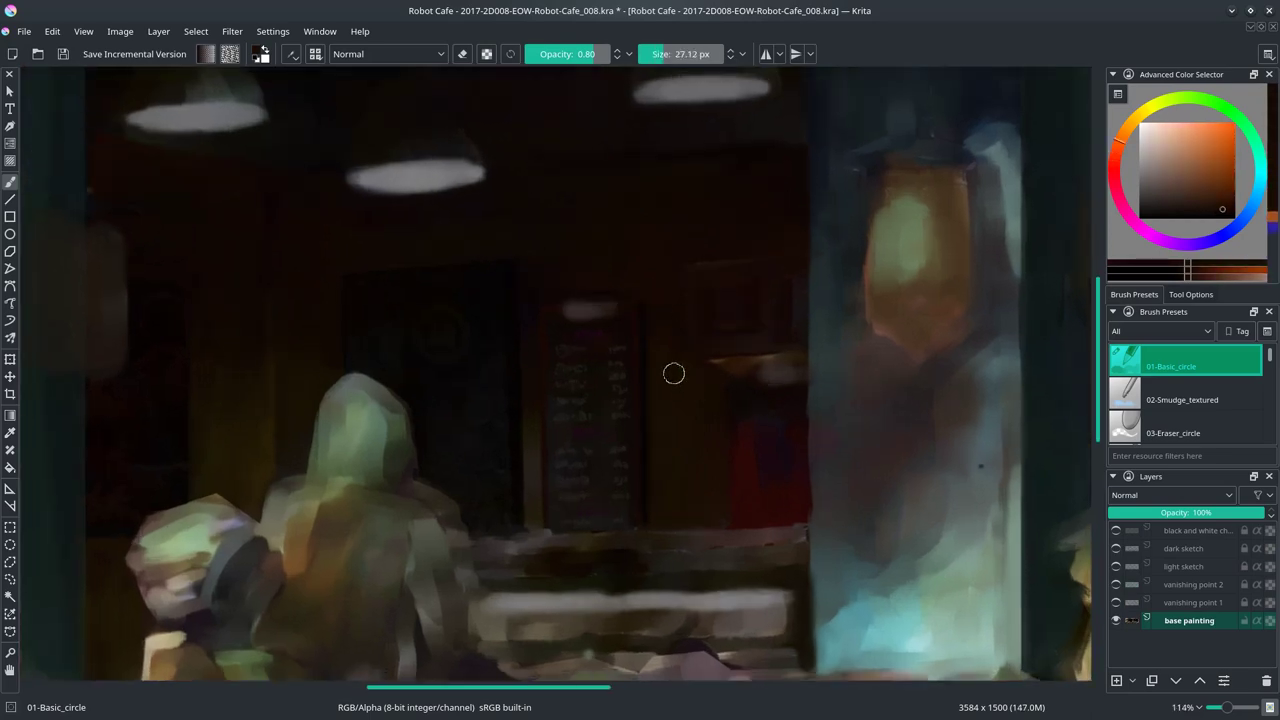
left_click(723, 301, "ctrl")
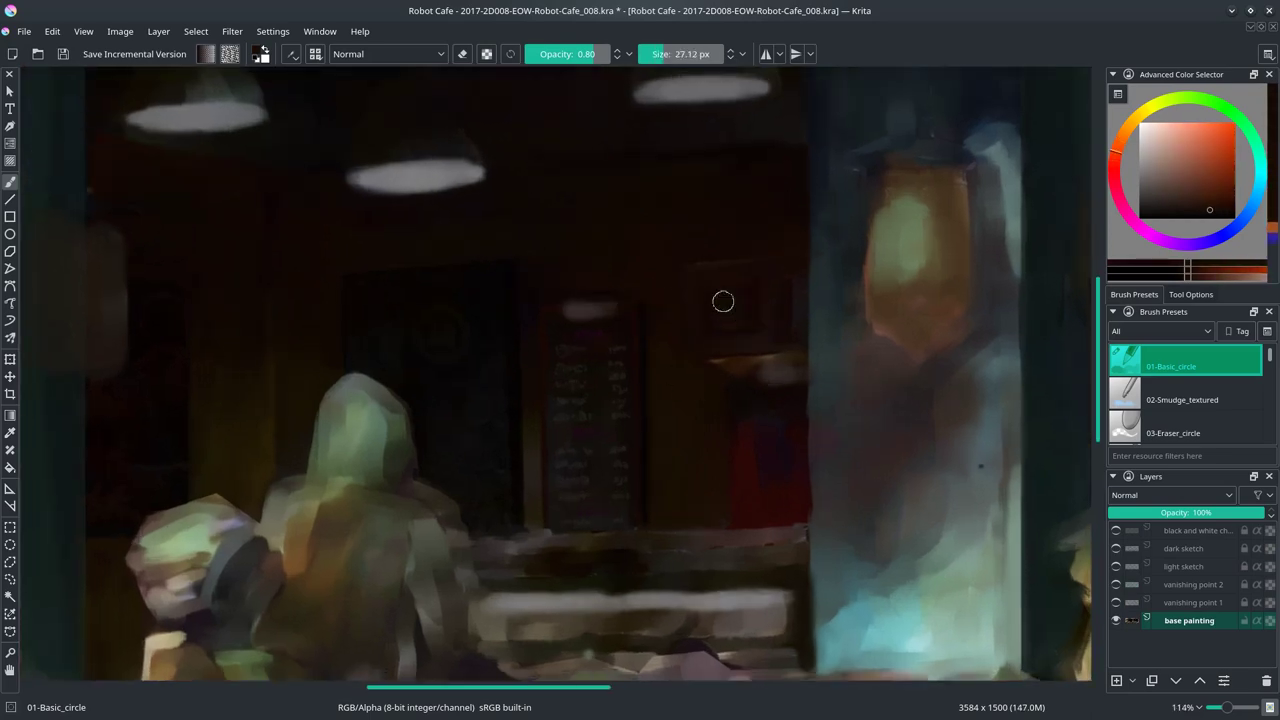
left_click(745, 360, "ctrl")
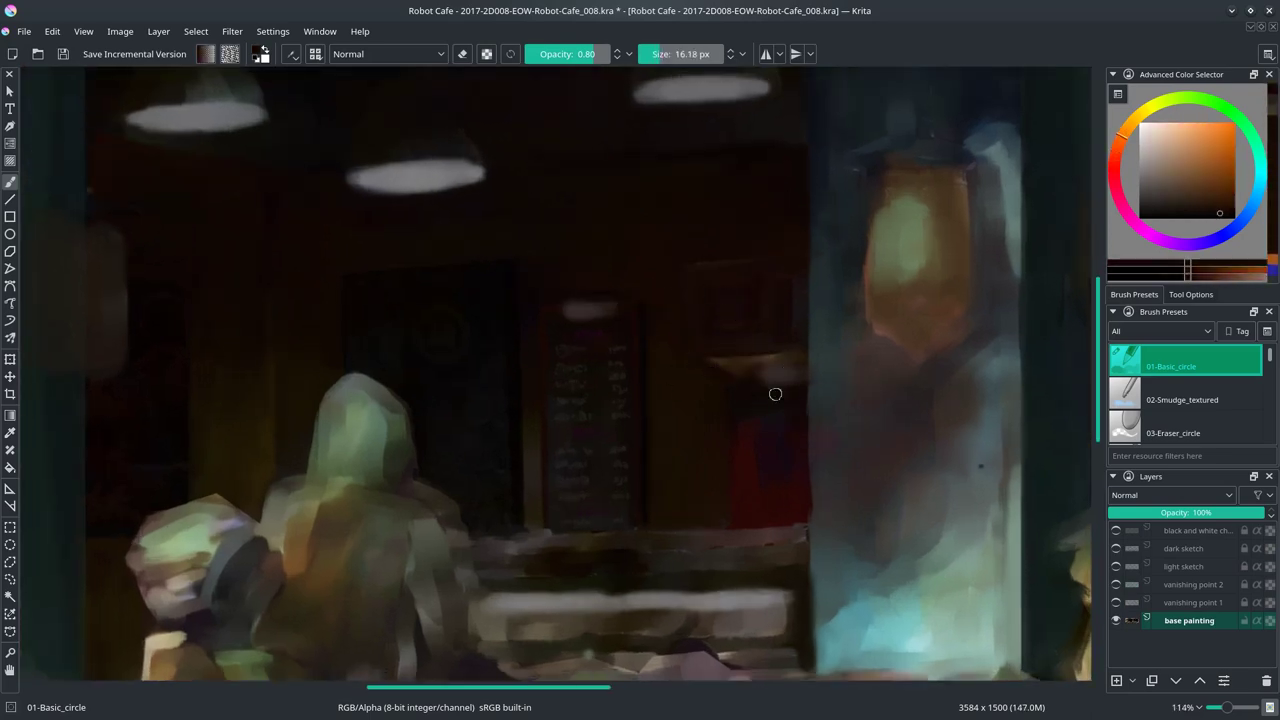
left_click(743, 366, "ctrl")
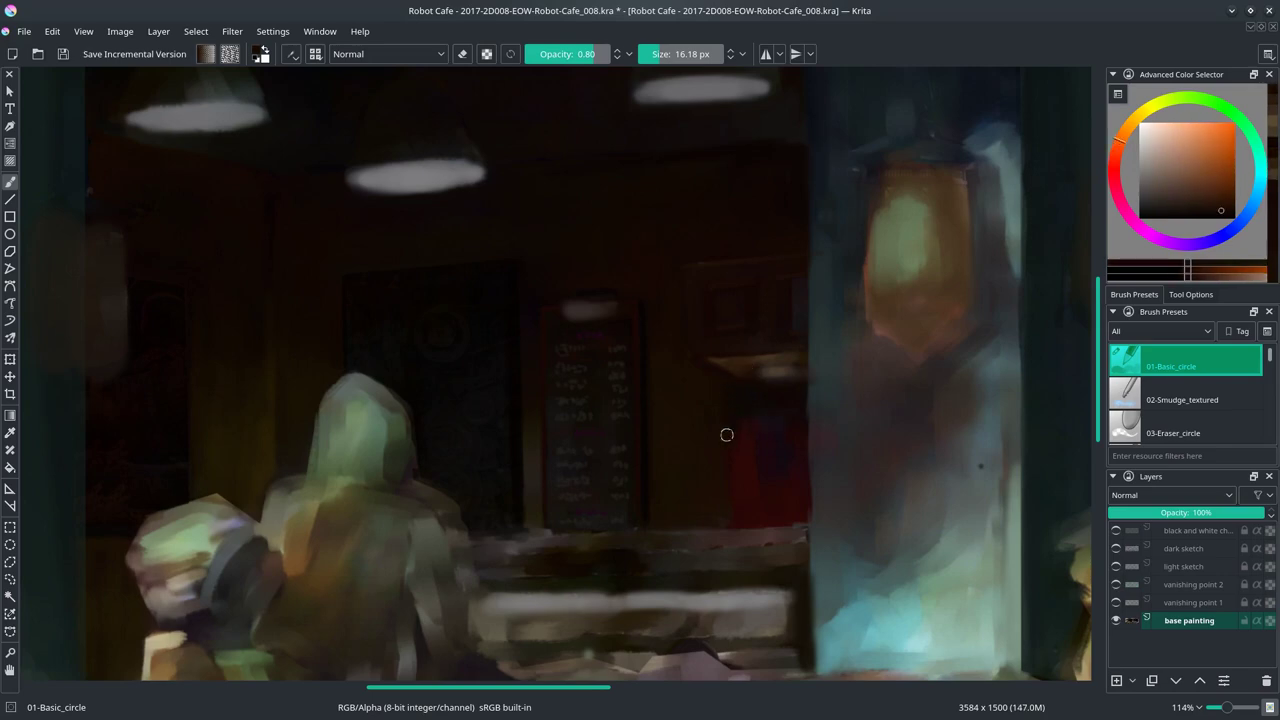
left_click(729, 393, "ctrl")
left_click(703, 399, "ctrl")
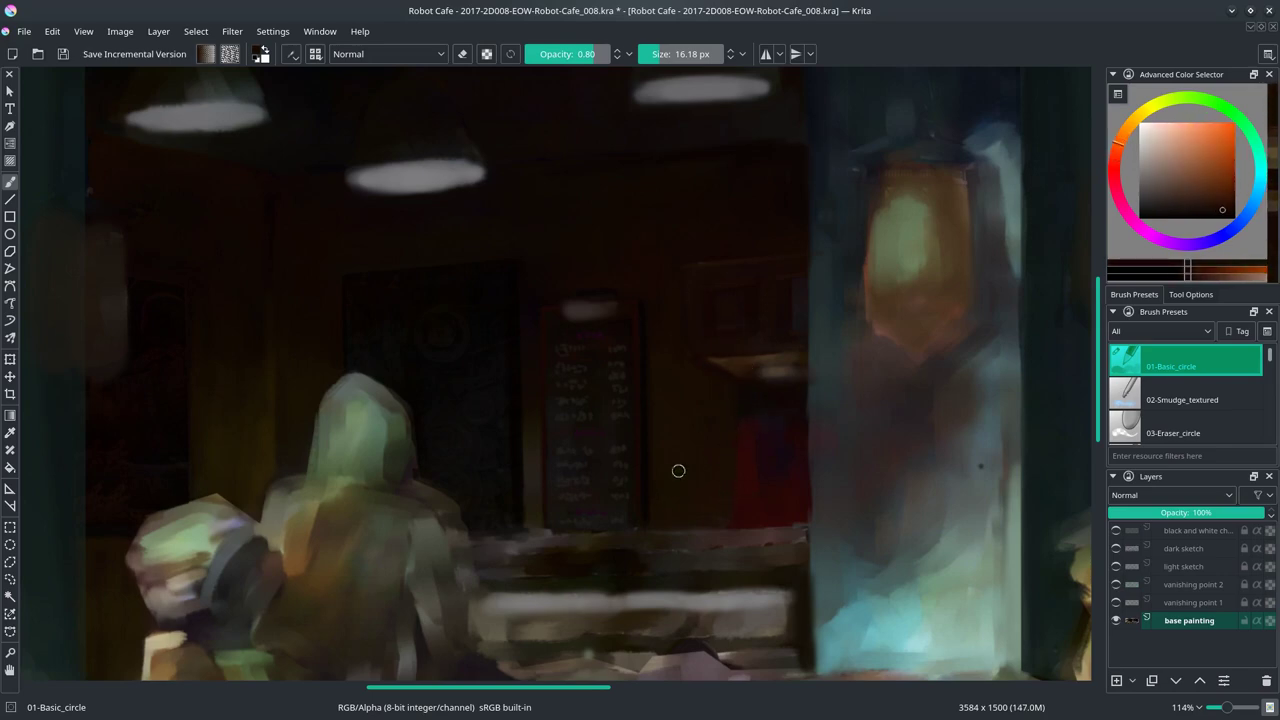
left_click(553, 487, "ctrl")
Step: Show the vanishing point 1 guide layer and lower its opacity to fade the lines
left_click(1116, 602)
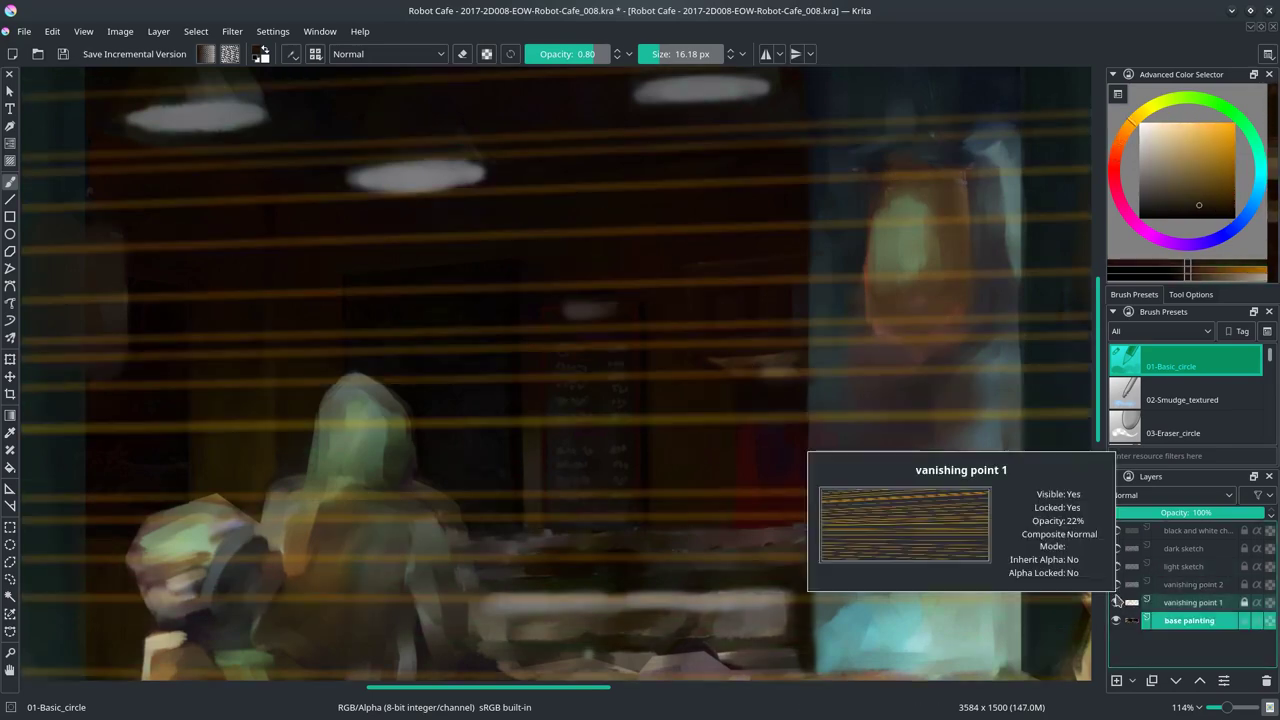
scroll(681, 473, "down", 3)
scroll(681, 473, "up", 3)
scroll(694, 457, "up", 2)
left_click(420, 337, "ctrl")
left_click(1192, 602)
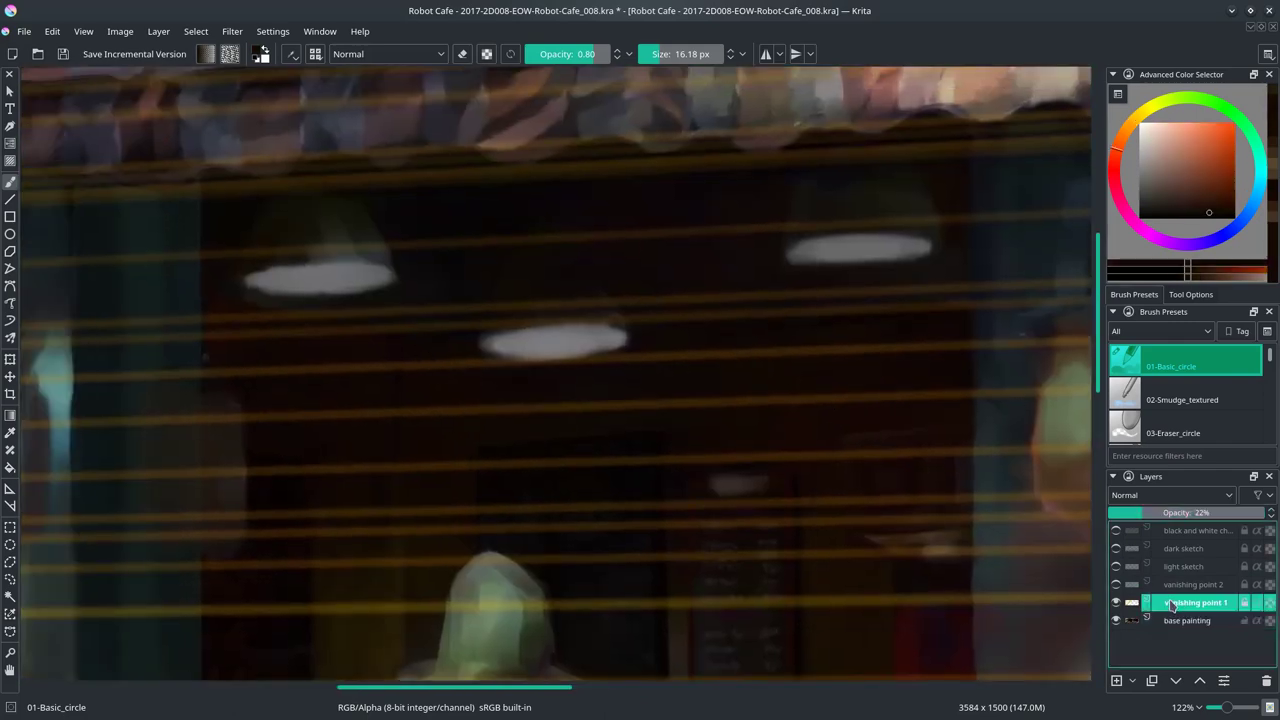
left_click(1124, 513)
left_click(409, 349, "ctrl")
key("Page_Down")
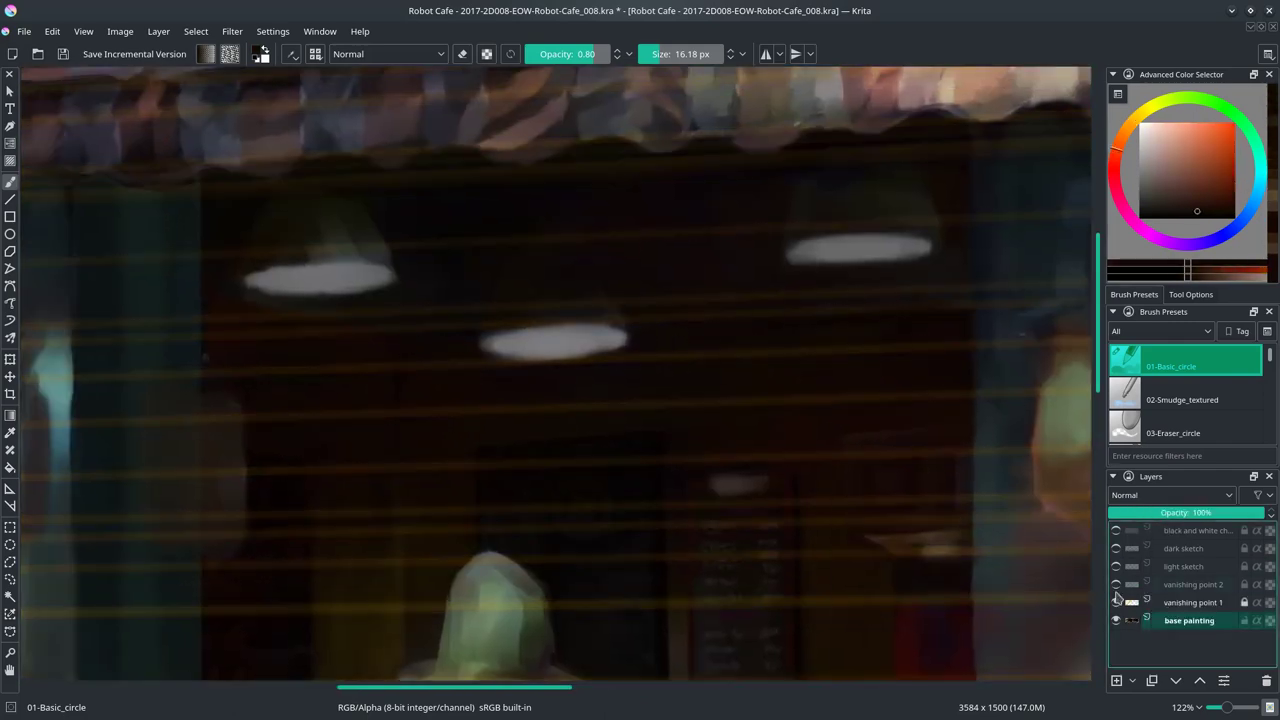
Step: Paint over the back wall with adjusted colours, shrinking then slightly enlarging the brush
left_click(579, 428, "ctrl")
key("[")
key("[")
key("[")
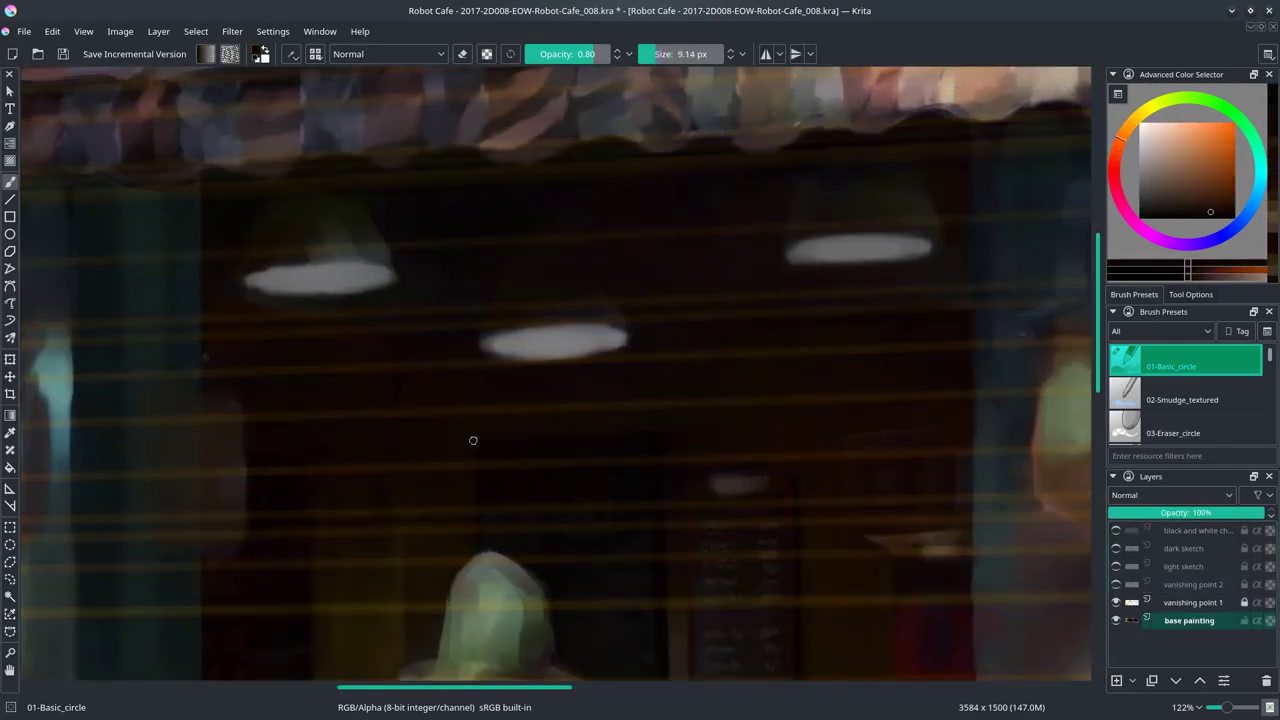
left_click(471, 440, "ctrl")
mouse_move(760, 435)
left_mouse_down()
mouse_move(750, 427)
mouse_move(781, 310)
left_mouse_up()
left_click(781, 310, "ctrl")
left_click(845, 305, "ctrl")
key("bracketright")
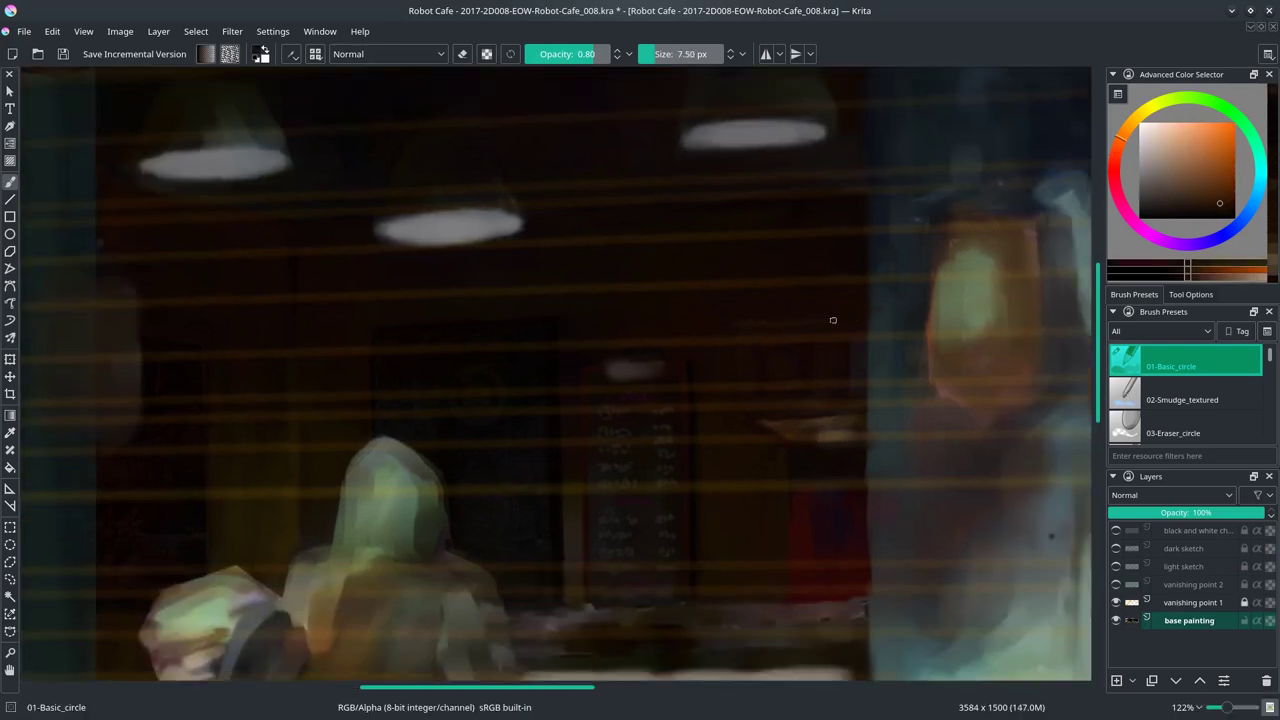
scroll(790, 370, "down", 3)
Step: Enlarge the brush and paint with orange-brown to yellow-olive colours along the counter edge
left_click(545, 496, "ctrl")
key("bracketright")
key("bracketright")
key("bracketright")
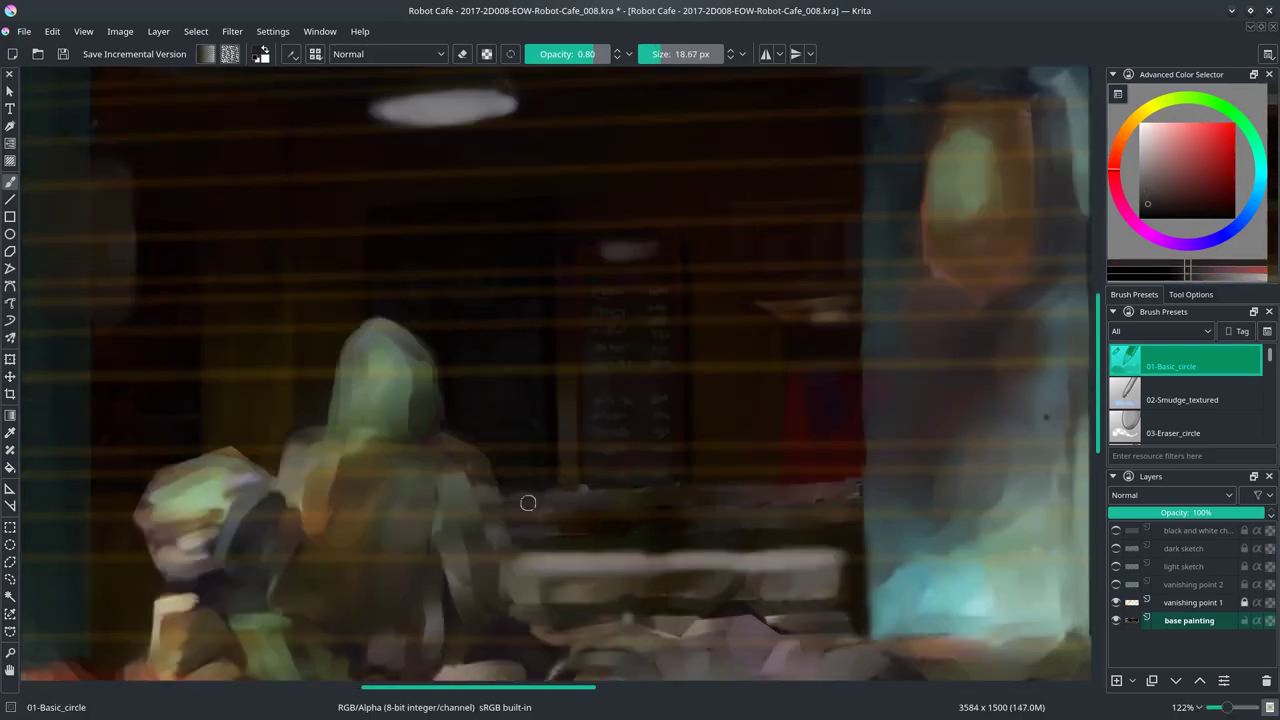
left_click(551, 491, "ctrl")
left_click(756, 478, "ctrl")
left_click(823, 451, "ctrl")
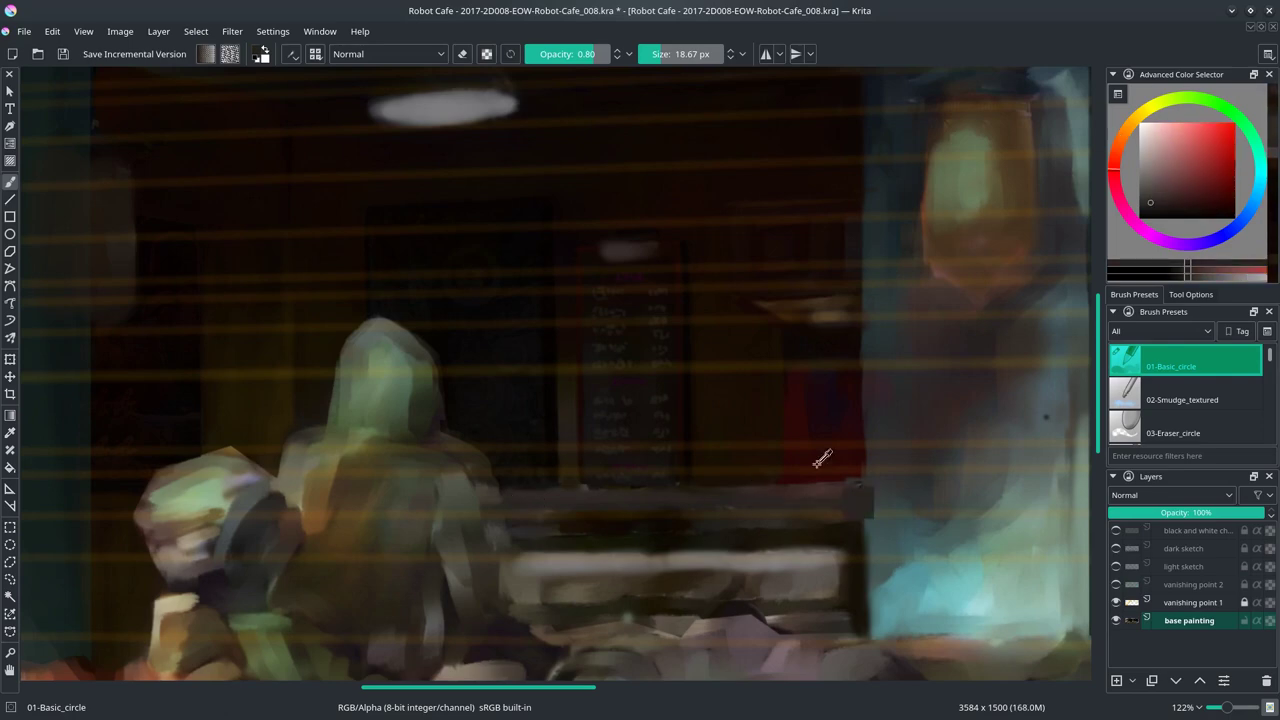
left_click(810, 548, "ctrl")
left_click(543, 531, "ctrl")
left_click(606, 543, "ctrl")
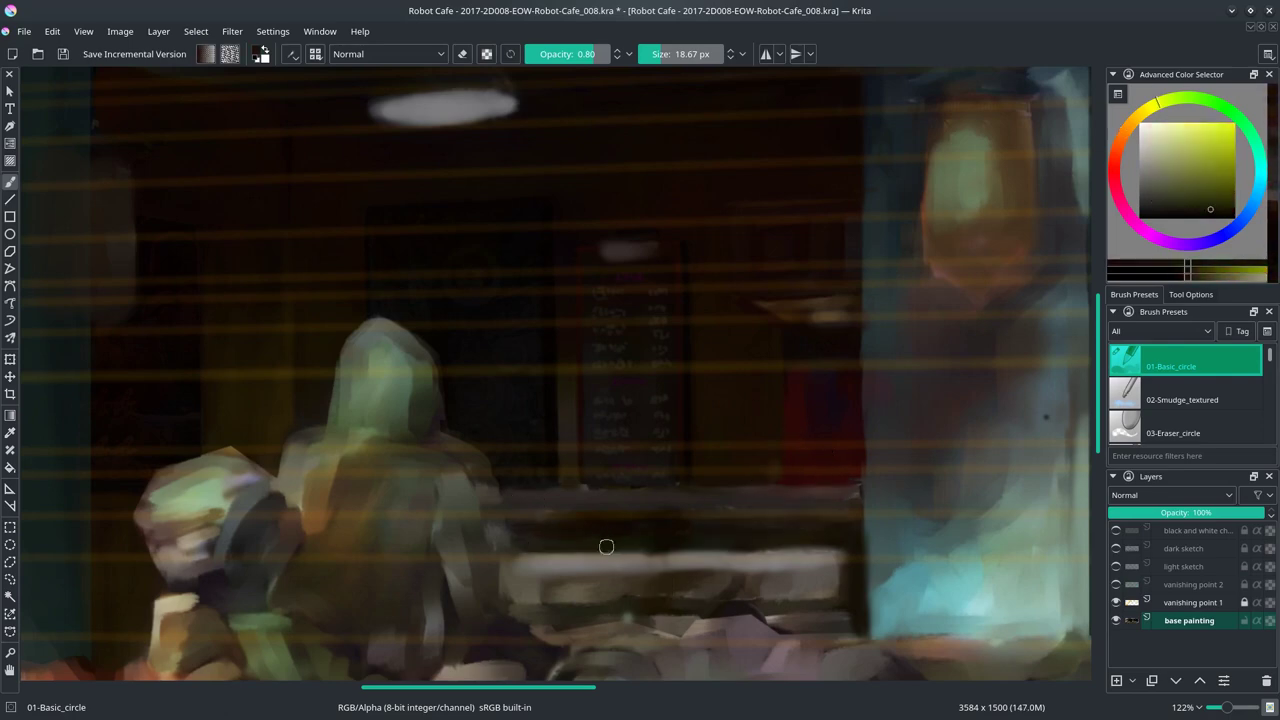
Step: Hide the vanishing point 1 guide layer and pick a dark orange colour
left_click(1116, 602)
left_click(597, 514, "ctrl")
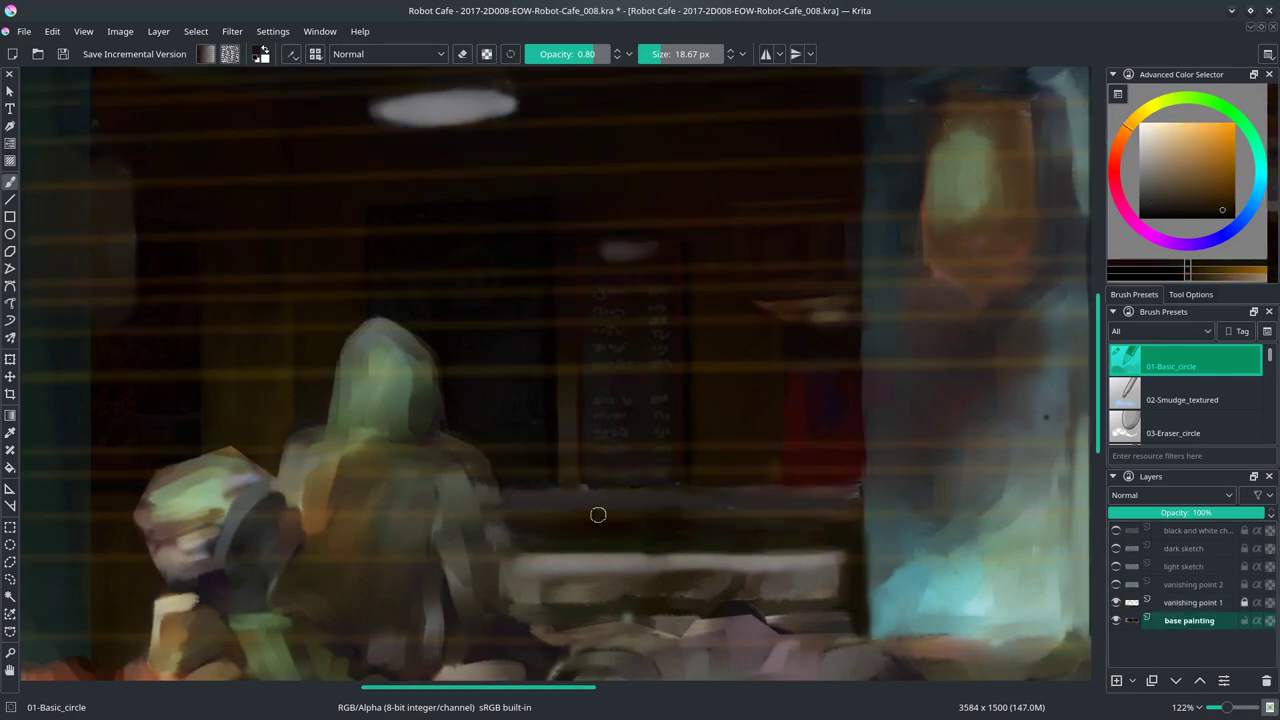
scroll(545, 475, "up", 1)
Step: Rectangle-select the back counter strip behind the hooded robot and Copy merged it
left_click(563, 420, "ctrl")
scroll(563, 420, "up", 2)
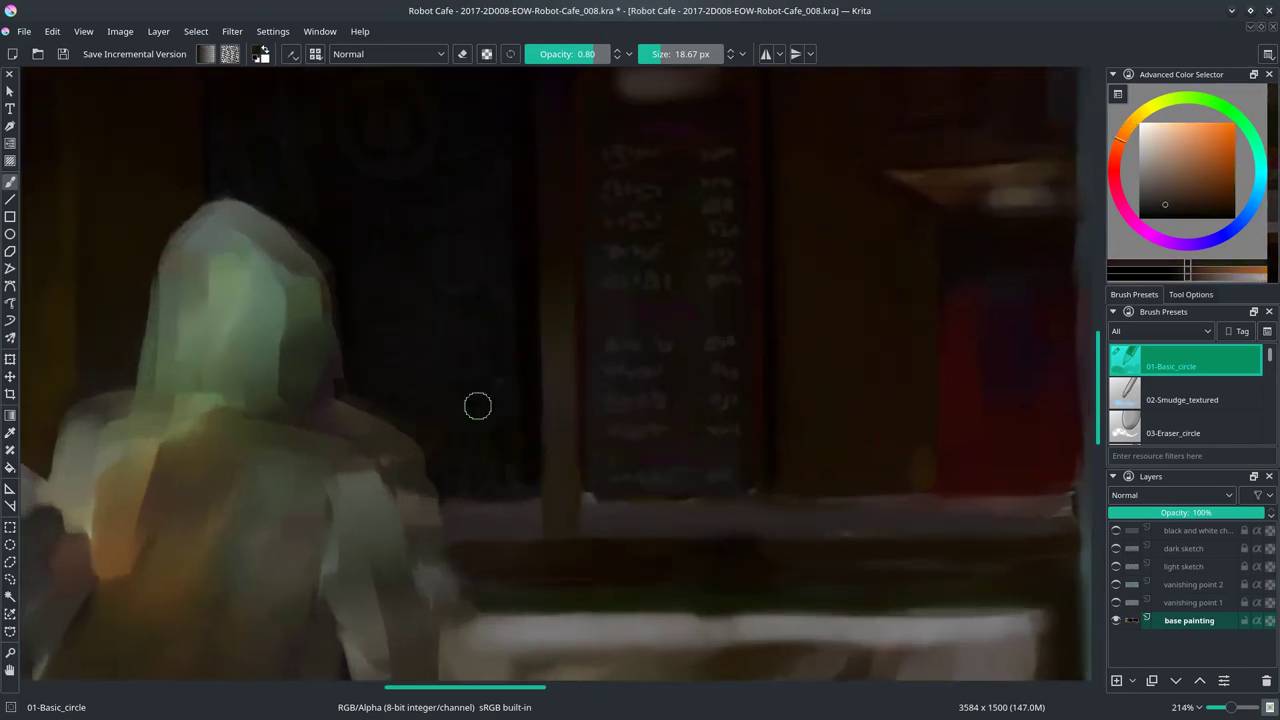
key("ctrl+r")
left_click_drag(432, 410, 778, 498)
left_click(52, 31)
left_click(70, 161)
left_click(196, 31)
left_click(200, 67)
Step: Paste the counter strip, nudge it slightly lower, and merge it down into the base painting
key("ctrl+v")
key("t")
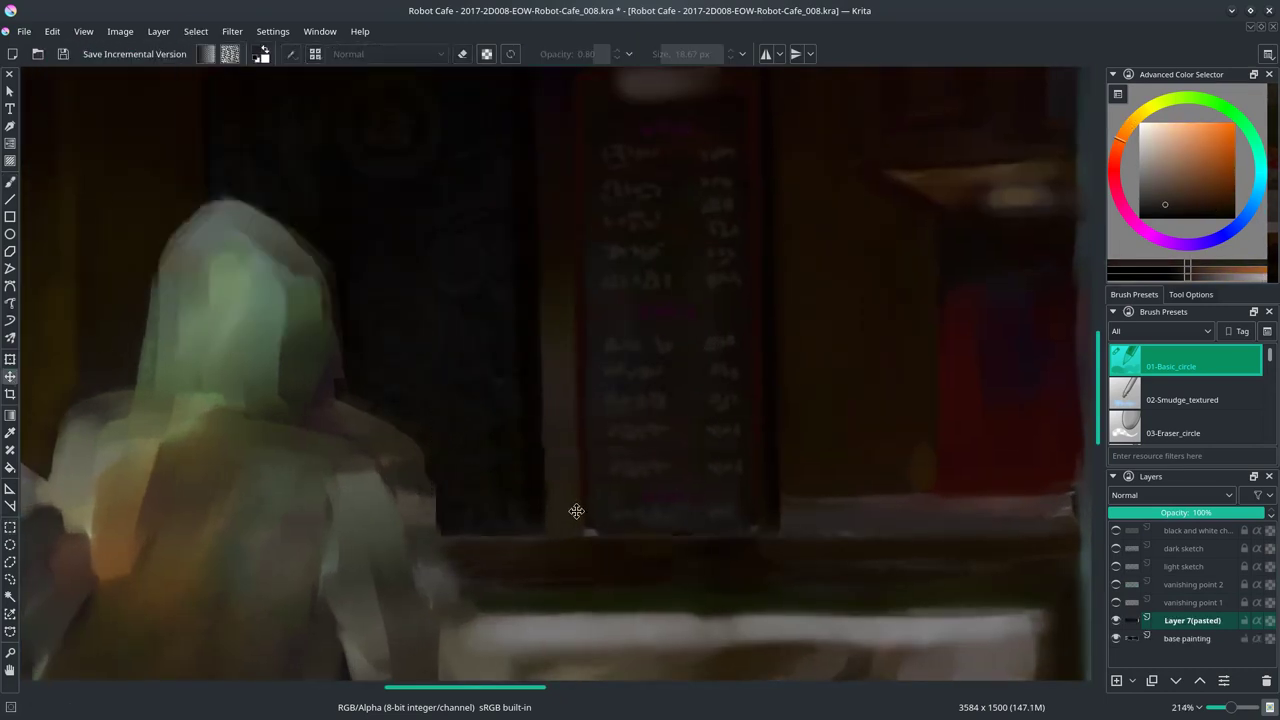
left_click_drag(574, 514, 575, 519)
left_click(1133, 423)
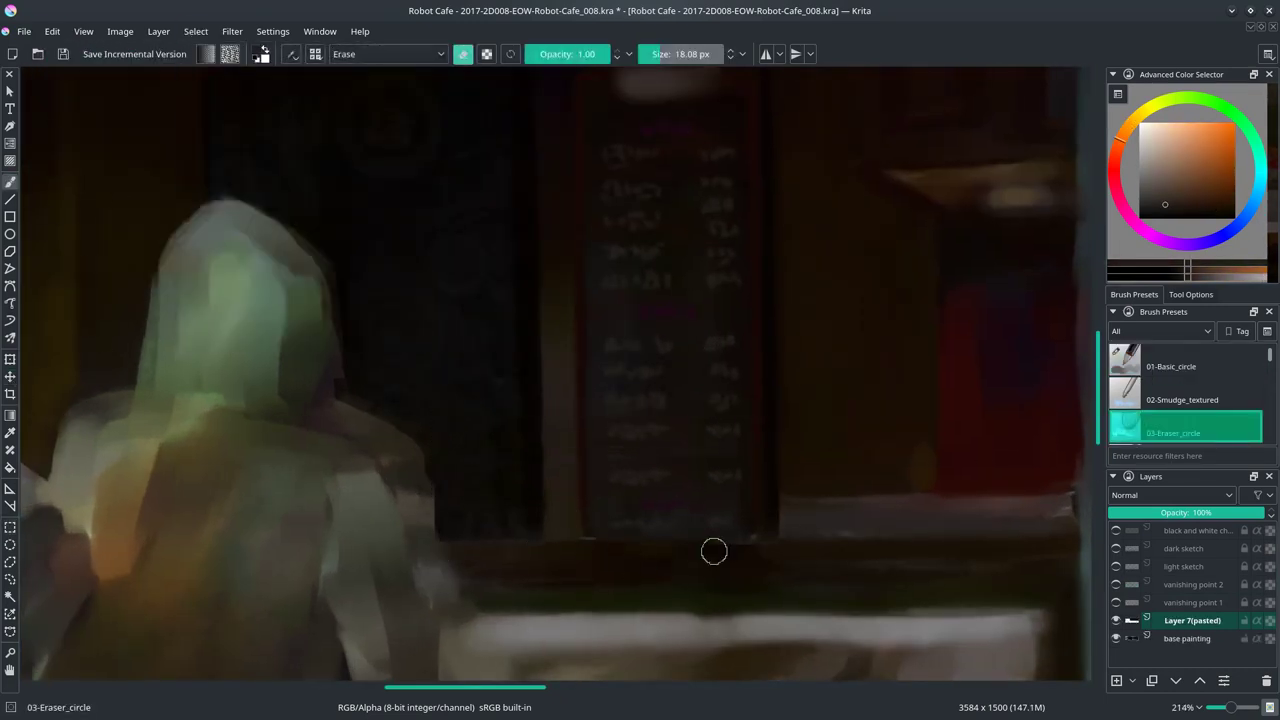
key("ctrl+e")
key("slash")
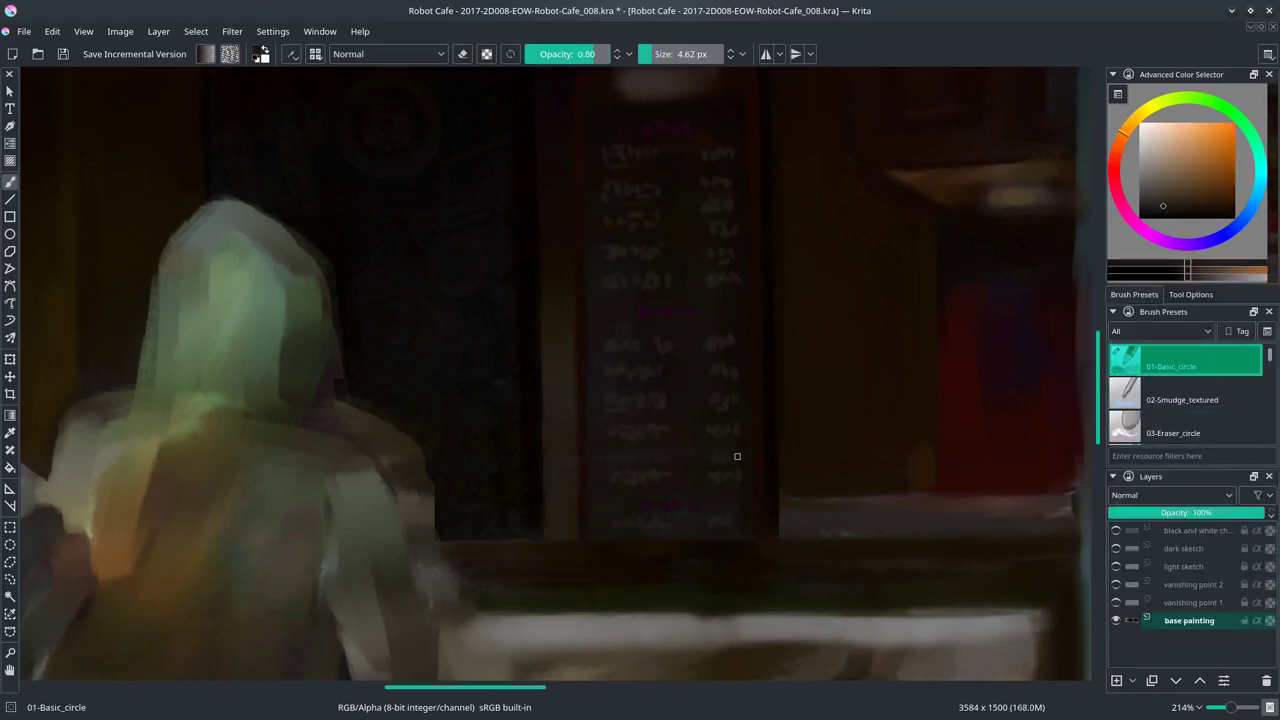
Step: Shrink the brush to 5.61 px, save, and zoom out to judge the painting
scroll(737, 456, "down", 2)
scroll(737, 456, "down", 1)
scroll(718, 477, "down", 2)
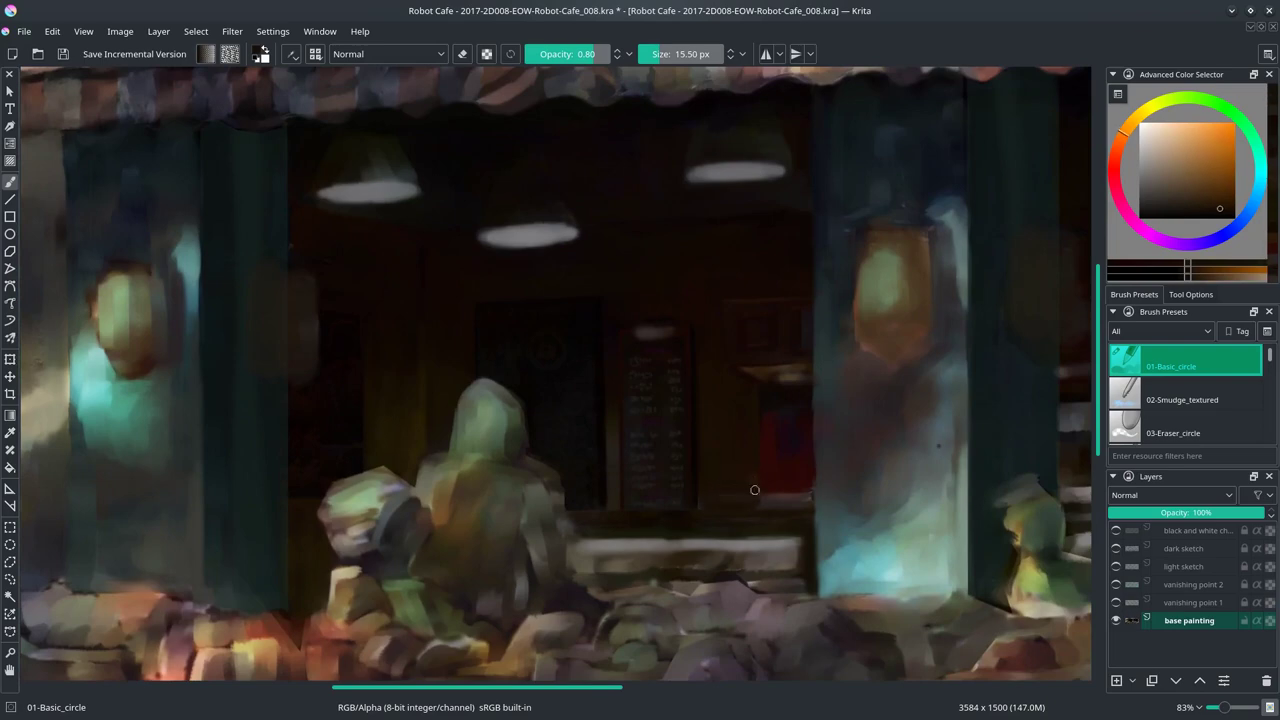
key("bracketleft")
key("bracketleft")
key("bracketleft")
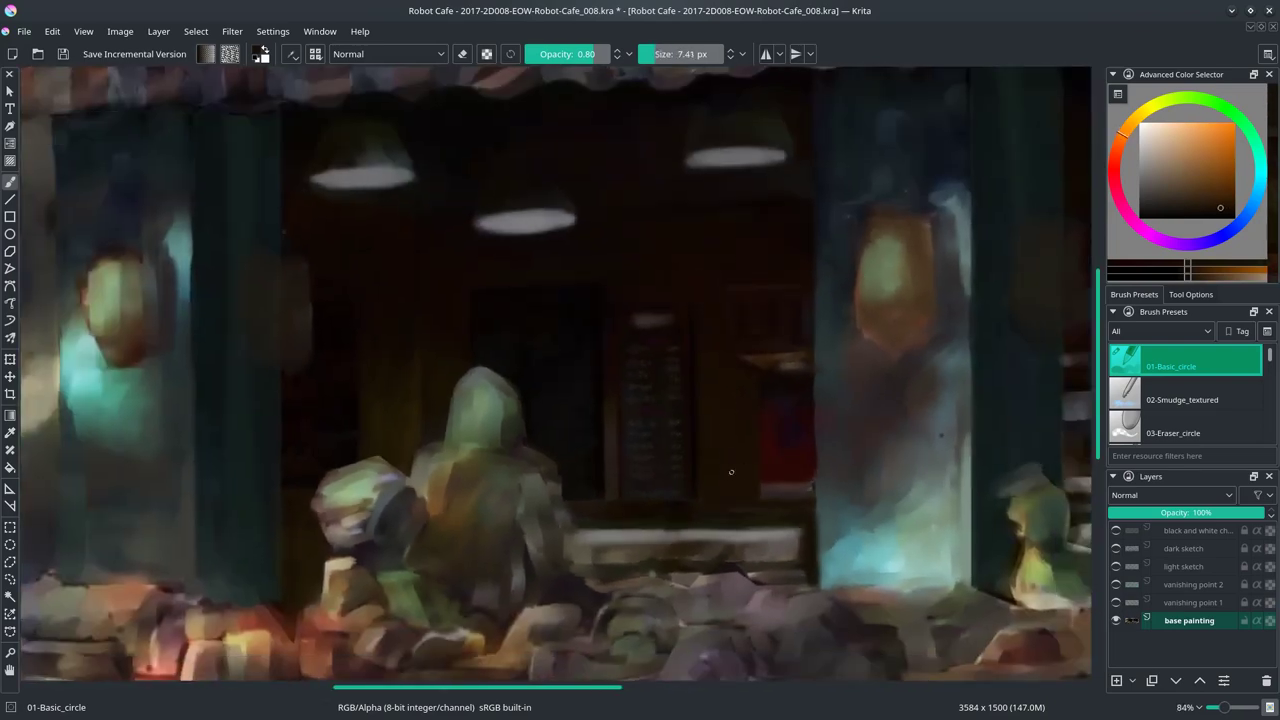
key("ctrl+s")
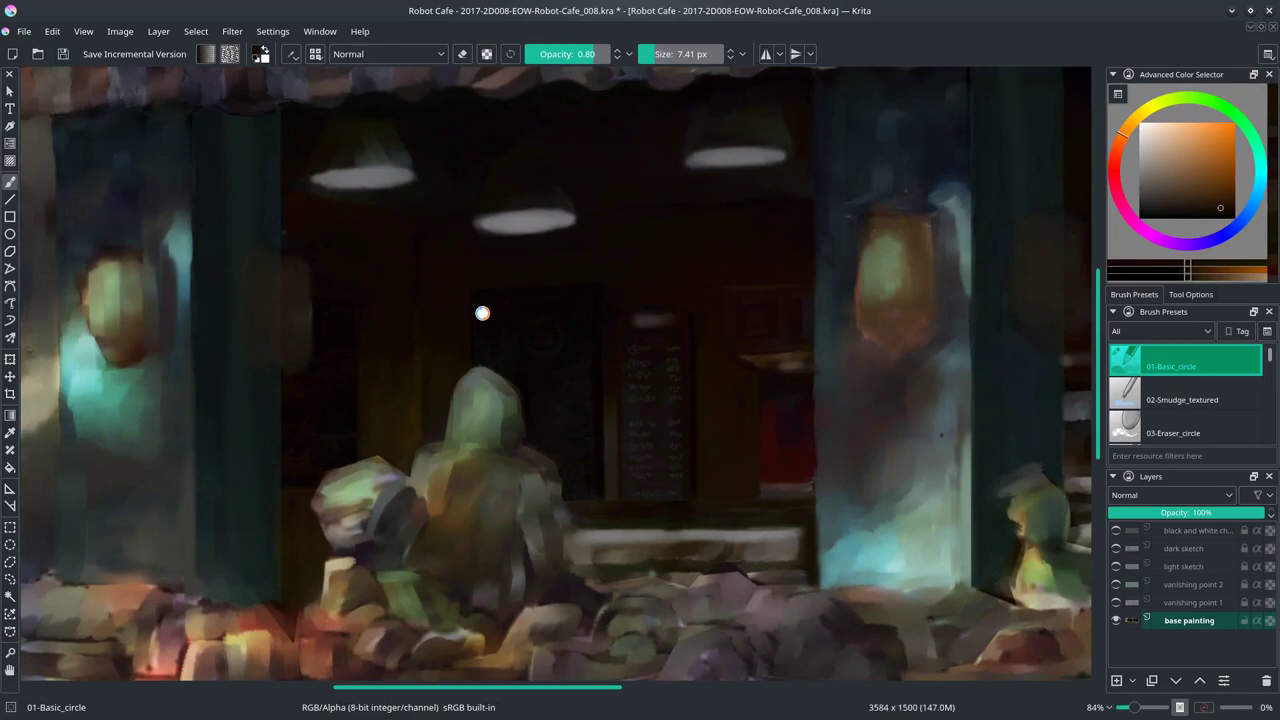
key("2")
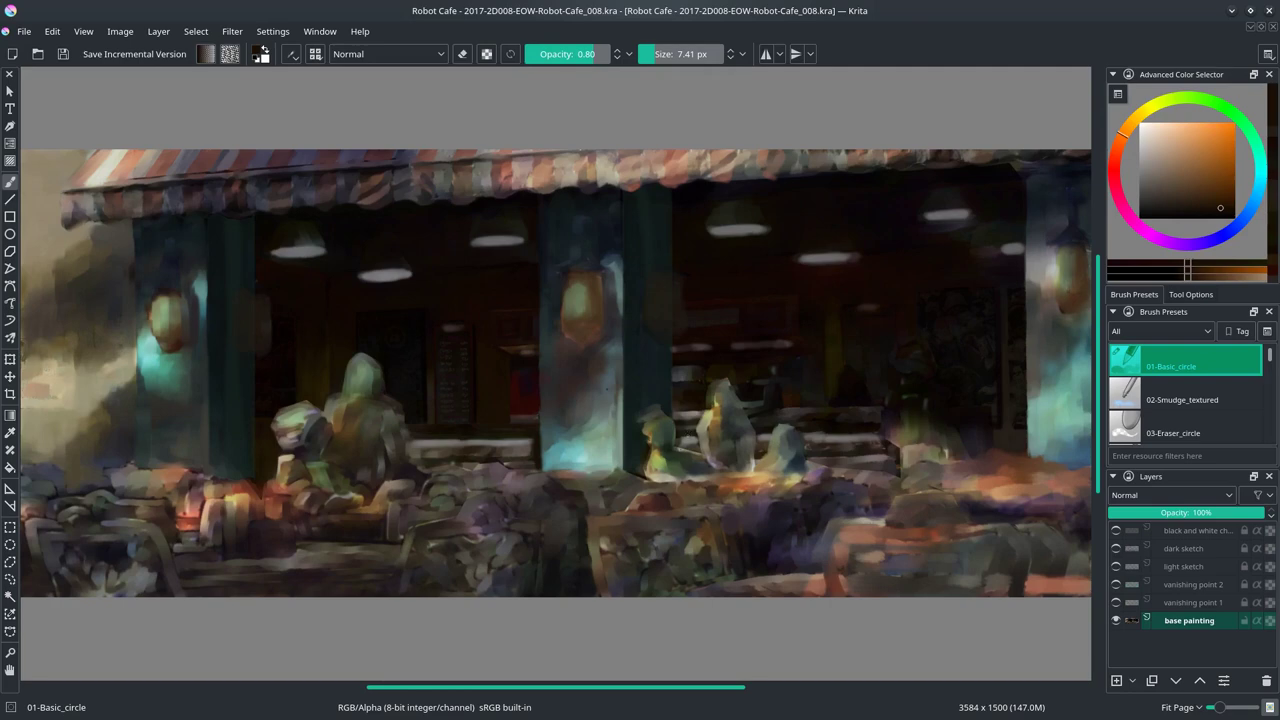
key("minus")
key("minus")
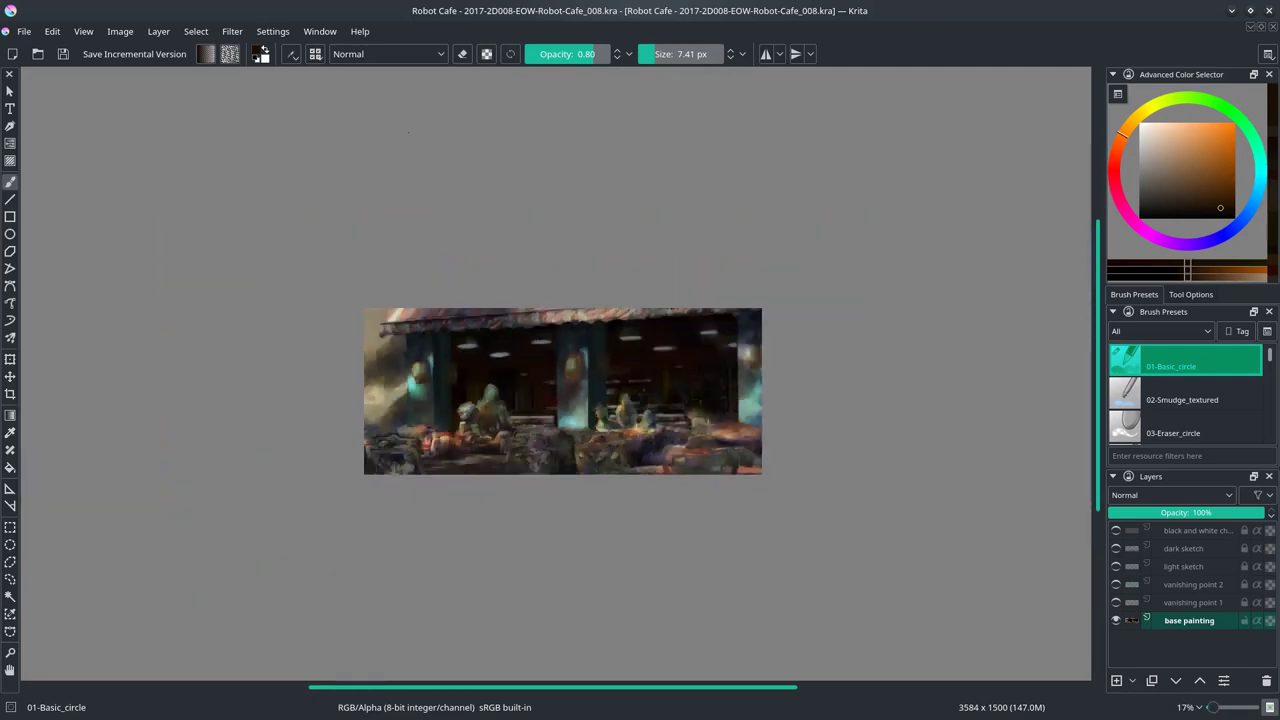
key("x")
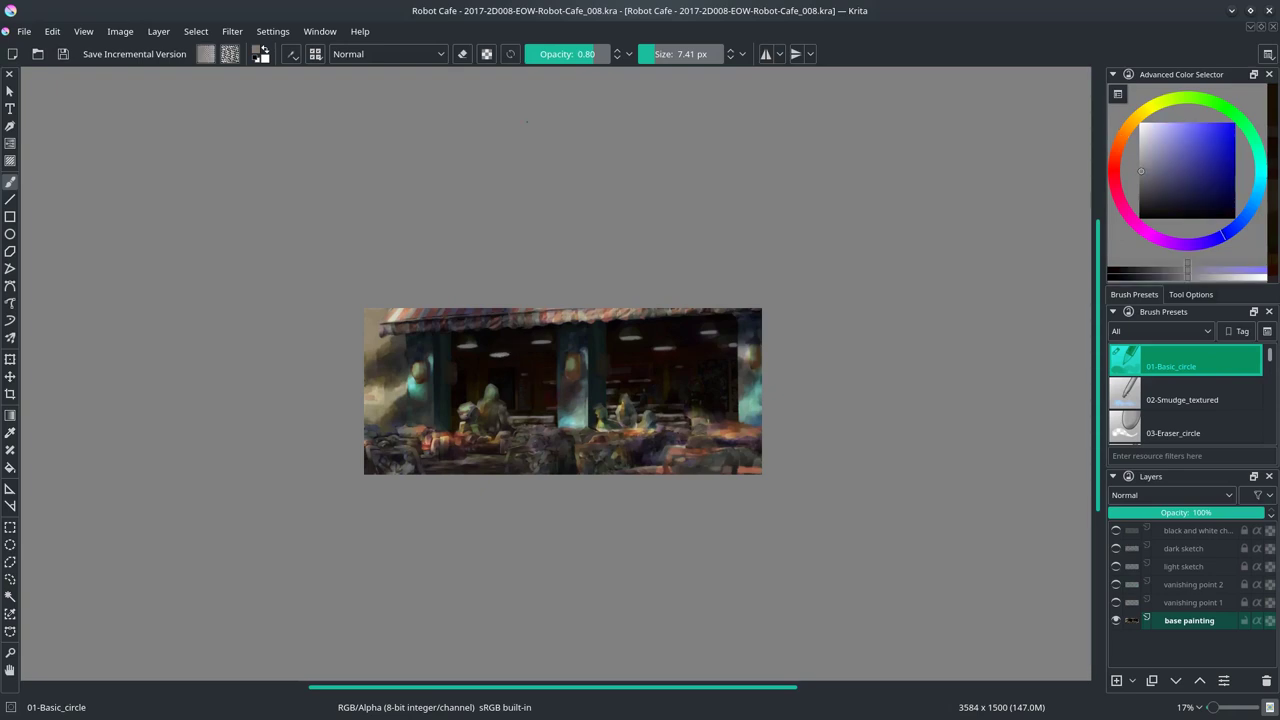
Step: Set the brush to Color Dodge blending at 0.14 opacity for a faint back-wall glaze
key("2")
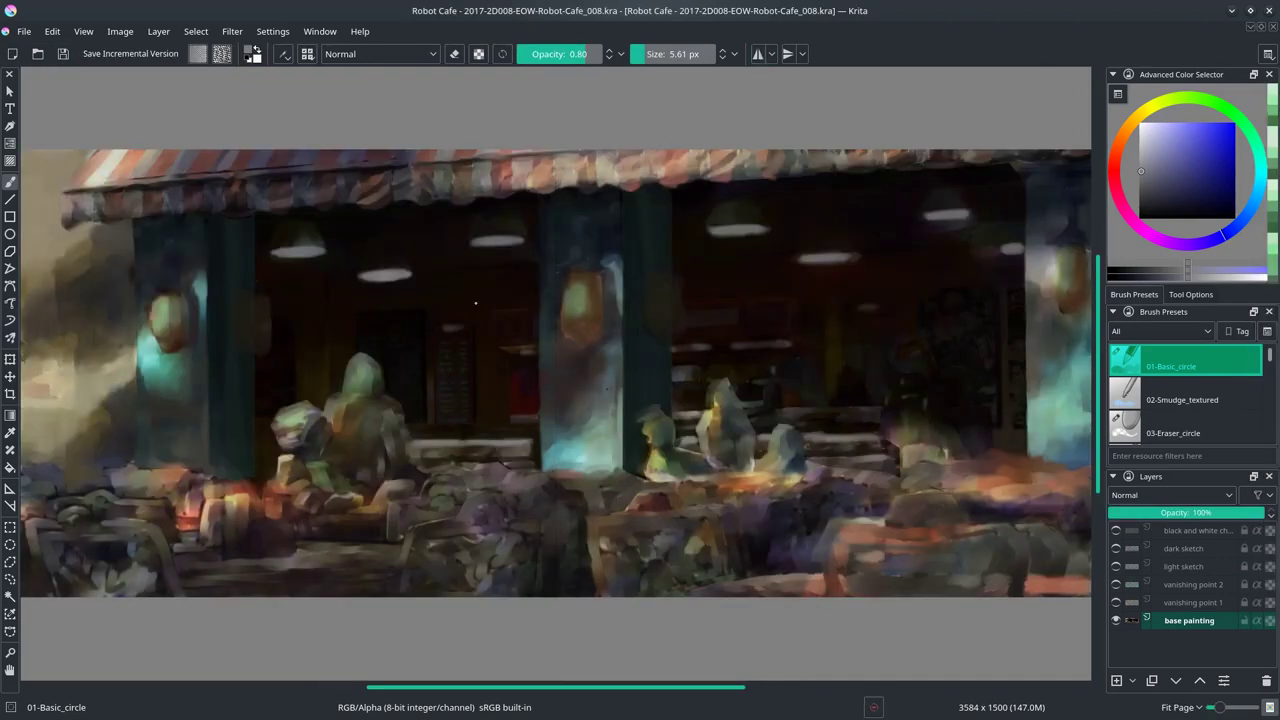
scroll(476, 323, "up", 5)
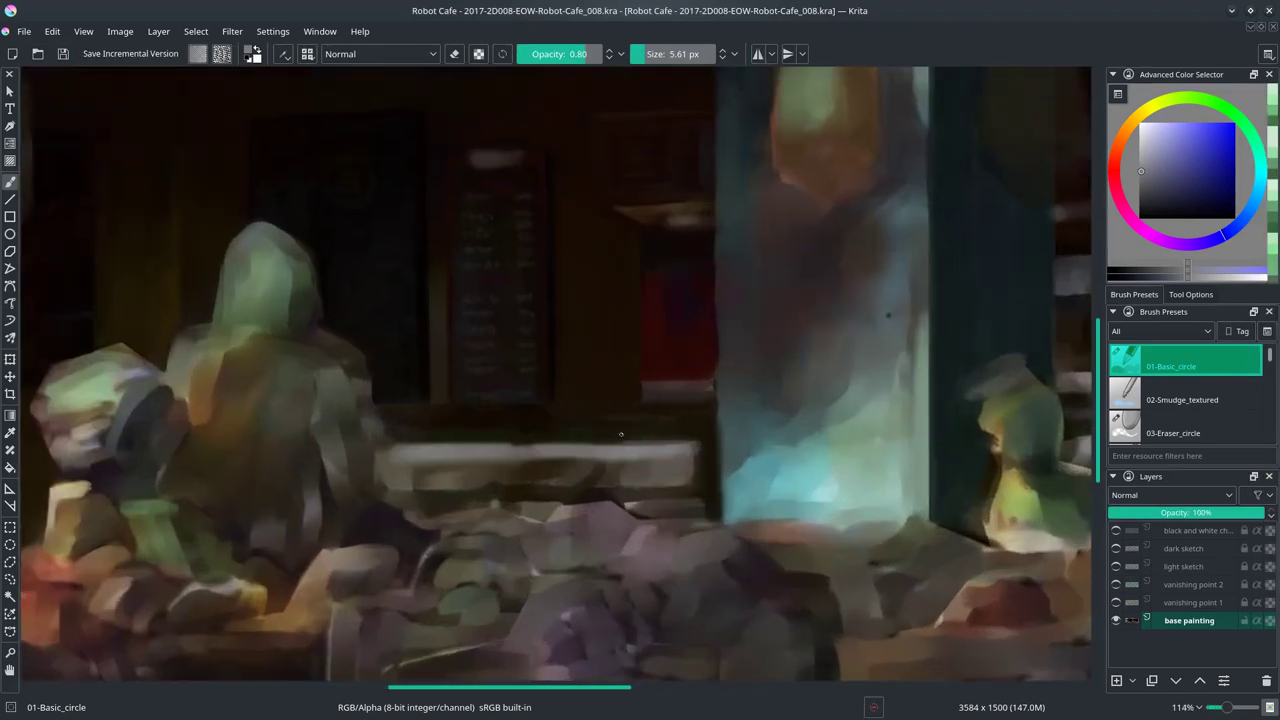
scroll(620, 434, "down", 3)
scroll(691, 500, "down", 2)
left_click(380, 54)
left_click(380, 300)
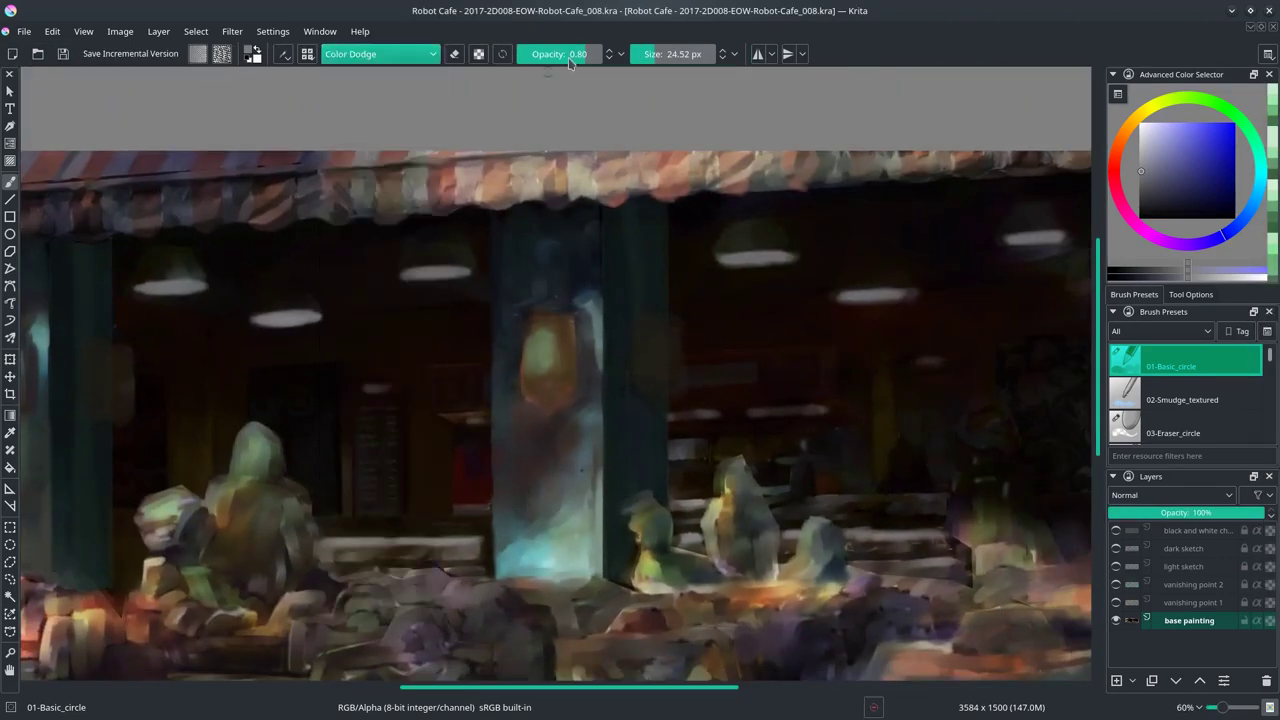
left_click_drag(570, 54, 529, 54)
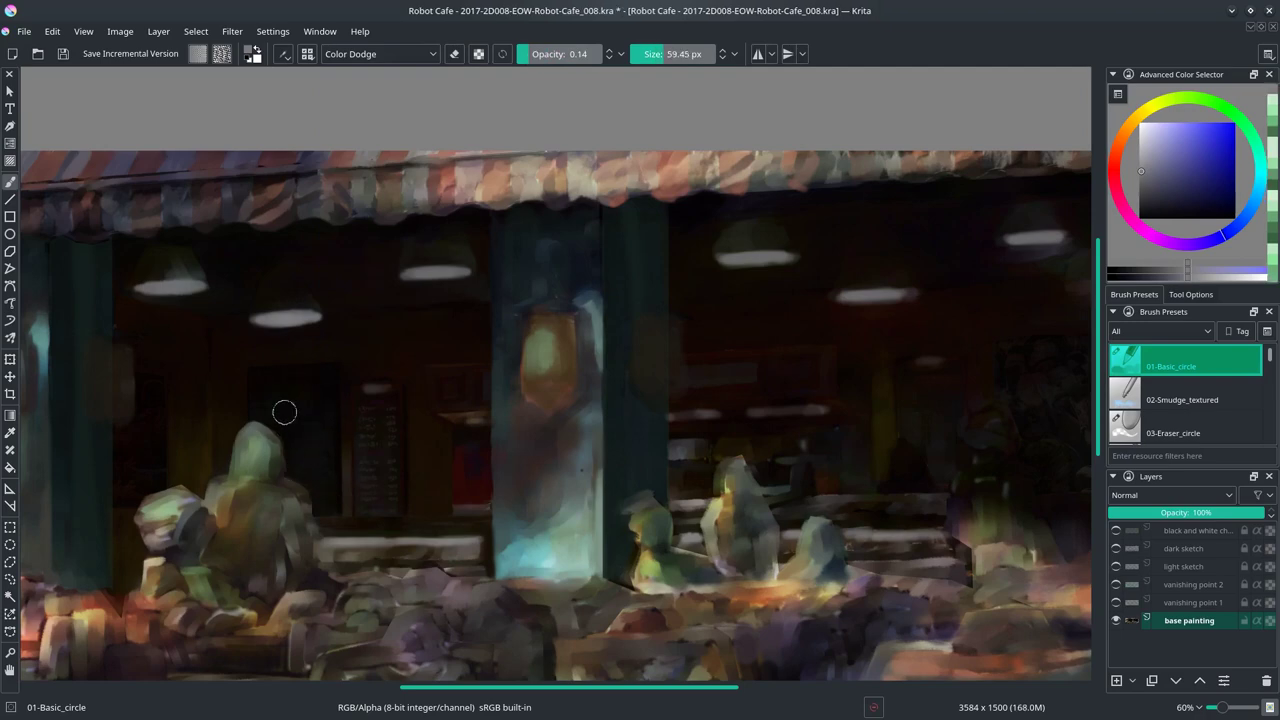
scroll(293, 391, "up", 2)
scroll(493, 309, "up", 2)
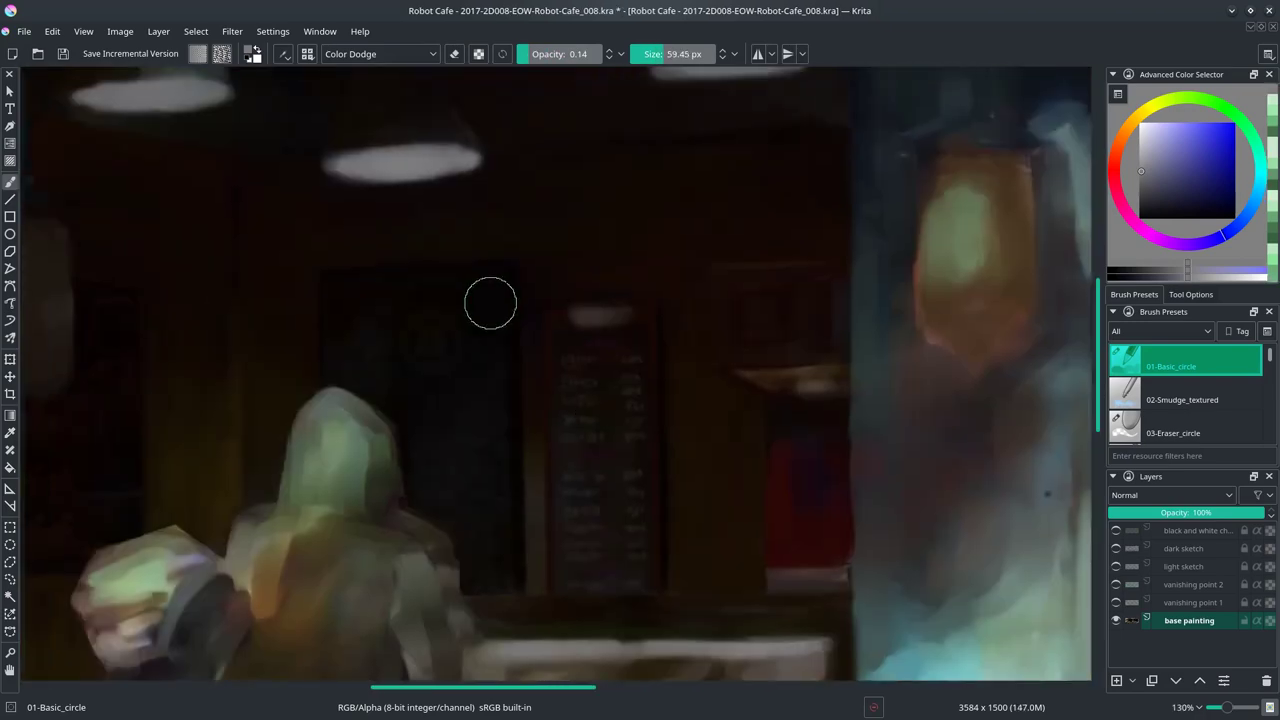
scroll(249, 406, "down", 1)
scroll(480, 455, "down", 2)
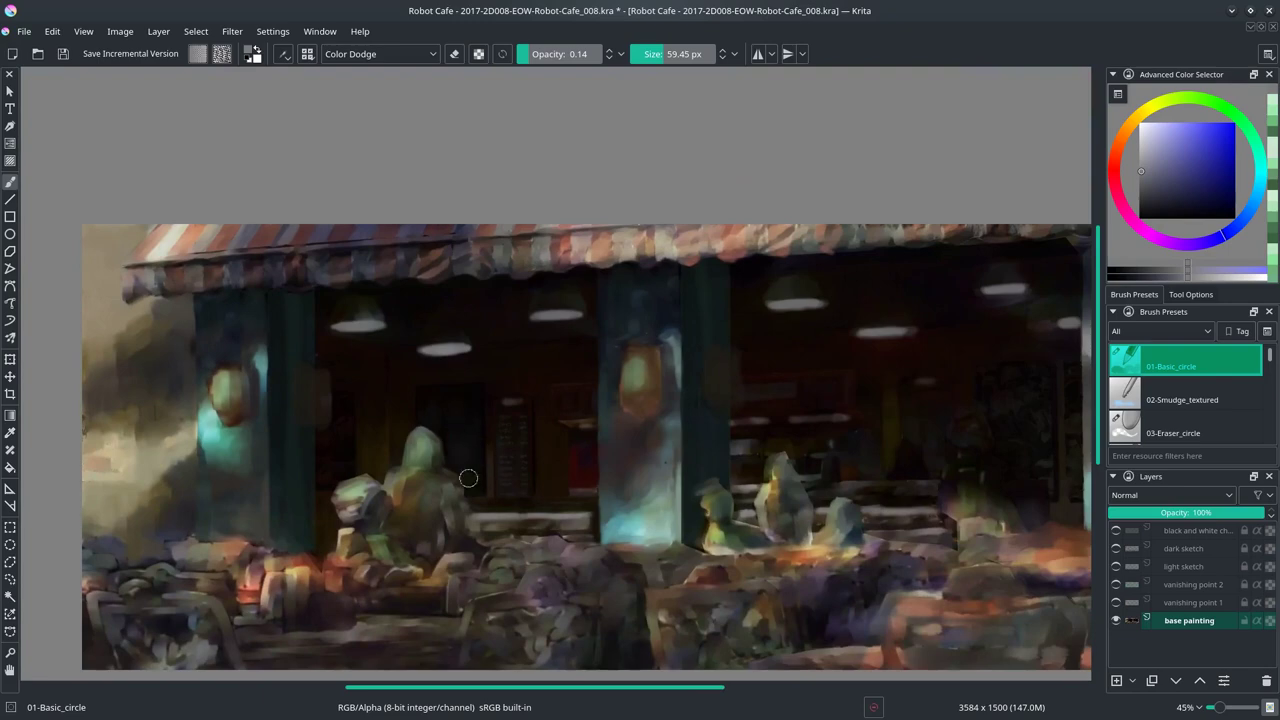
scroll(475, 484, "up", 4)
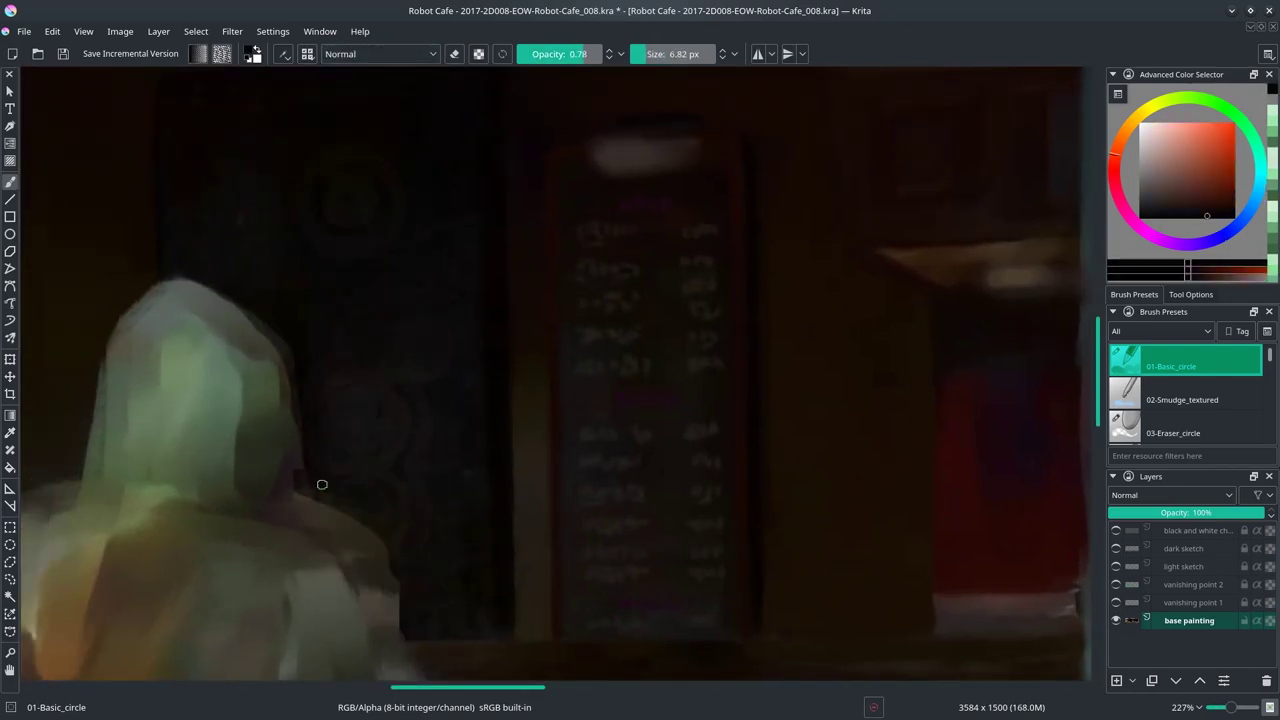
scroll(492, 403, "down", 5)
scroll(565, 395, "up", 4)
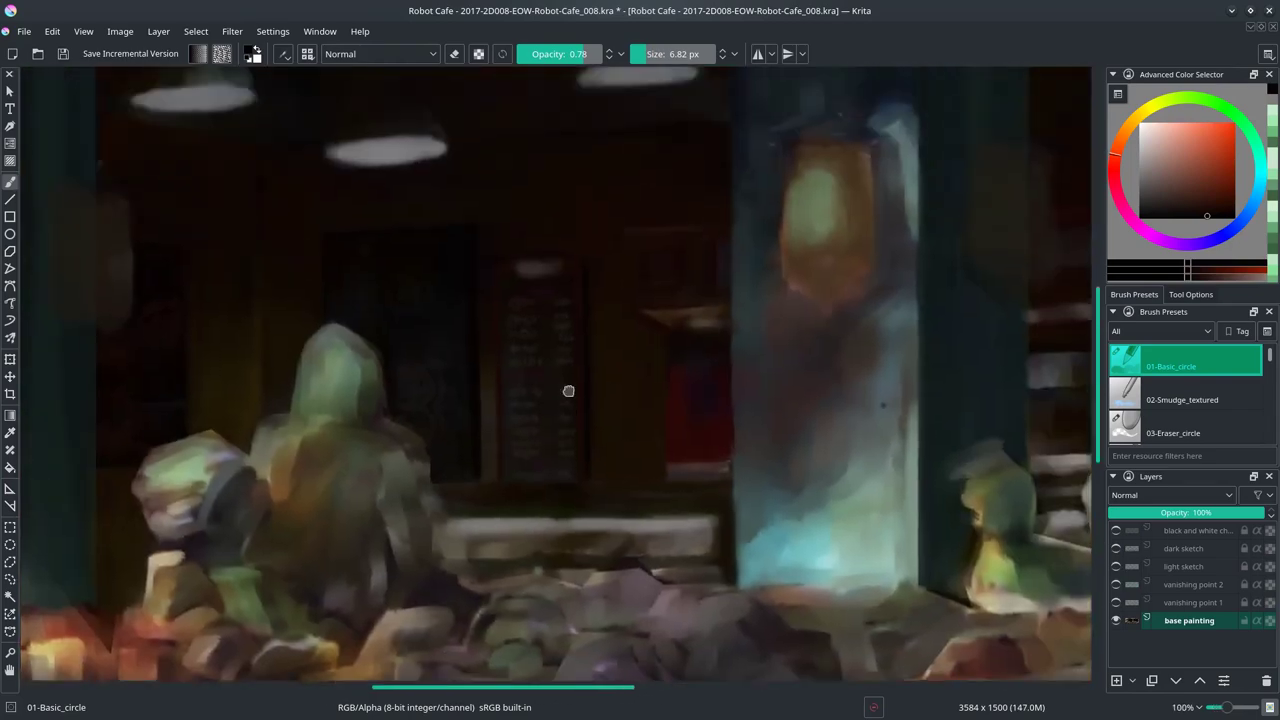
Step: Copy a strip of the counter from all layers, nudge it into place and merge it down
left_click(10, 527)
left_click_drag(449, 483, 729, 529)
left_click(52, 31)
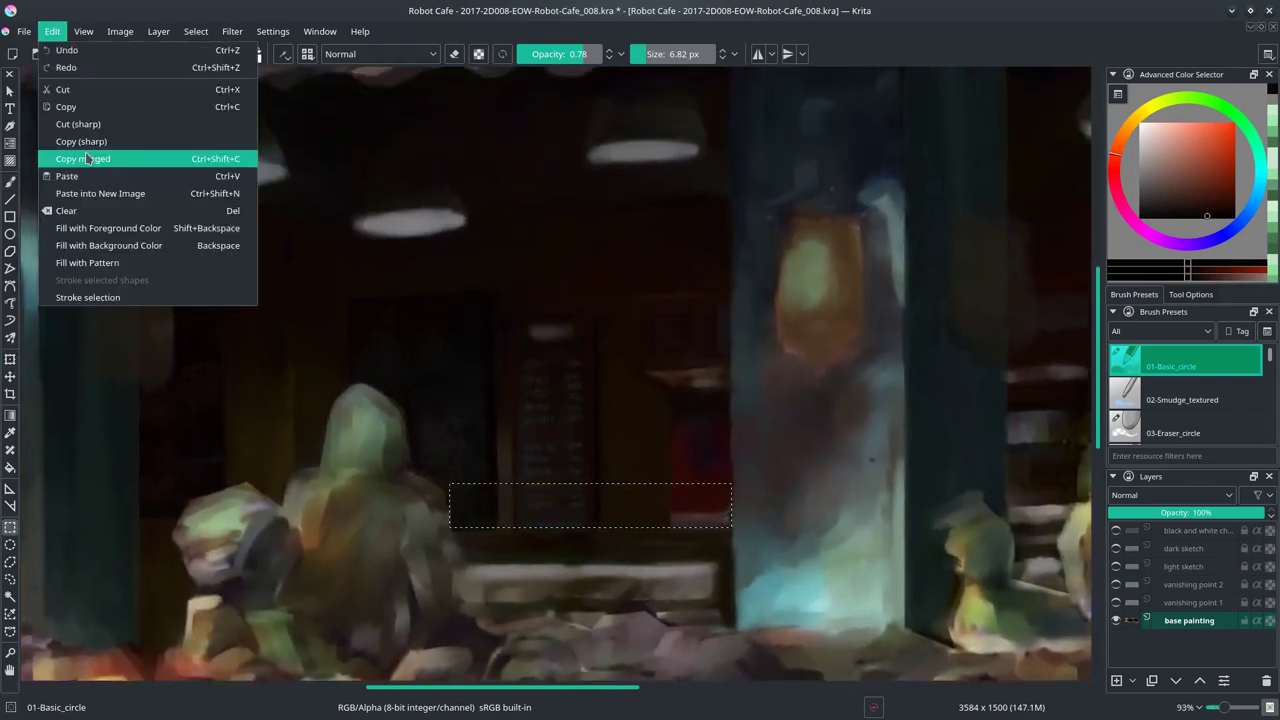
left_click(120, 157)
key("t")
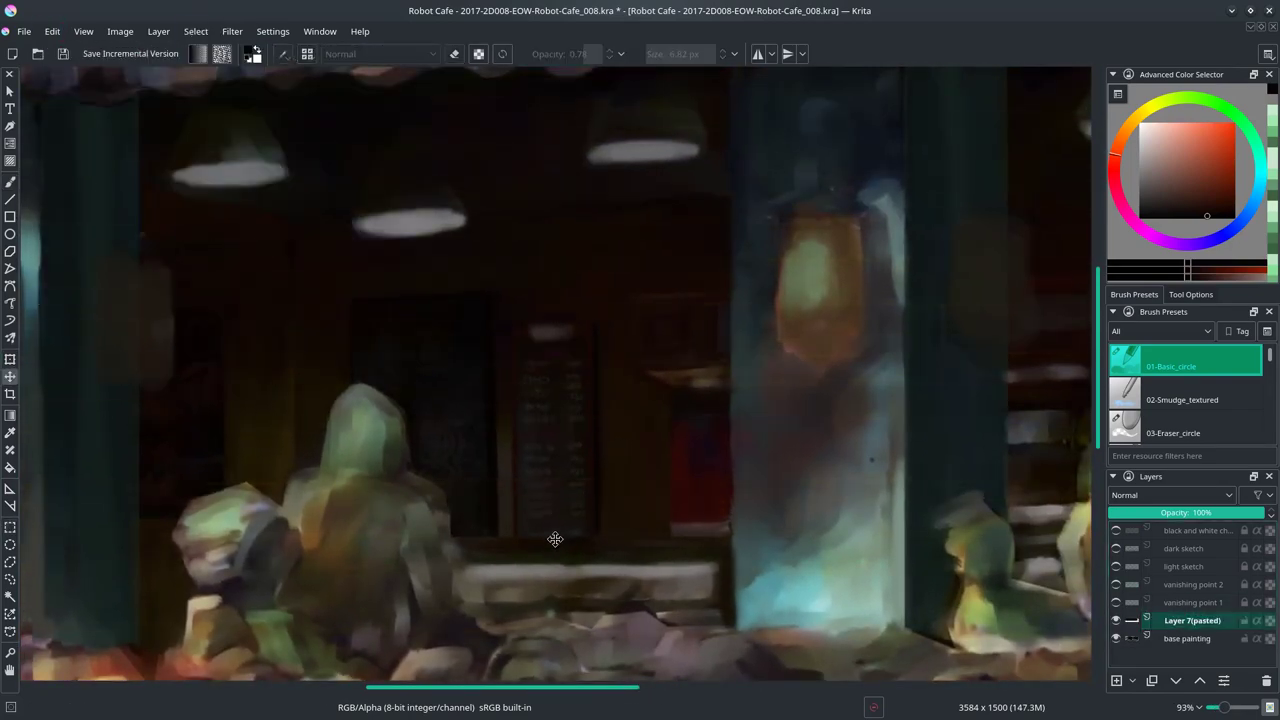
left_click_drag(557, 537, 556, 546)
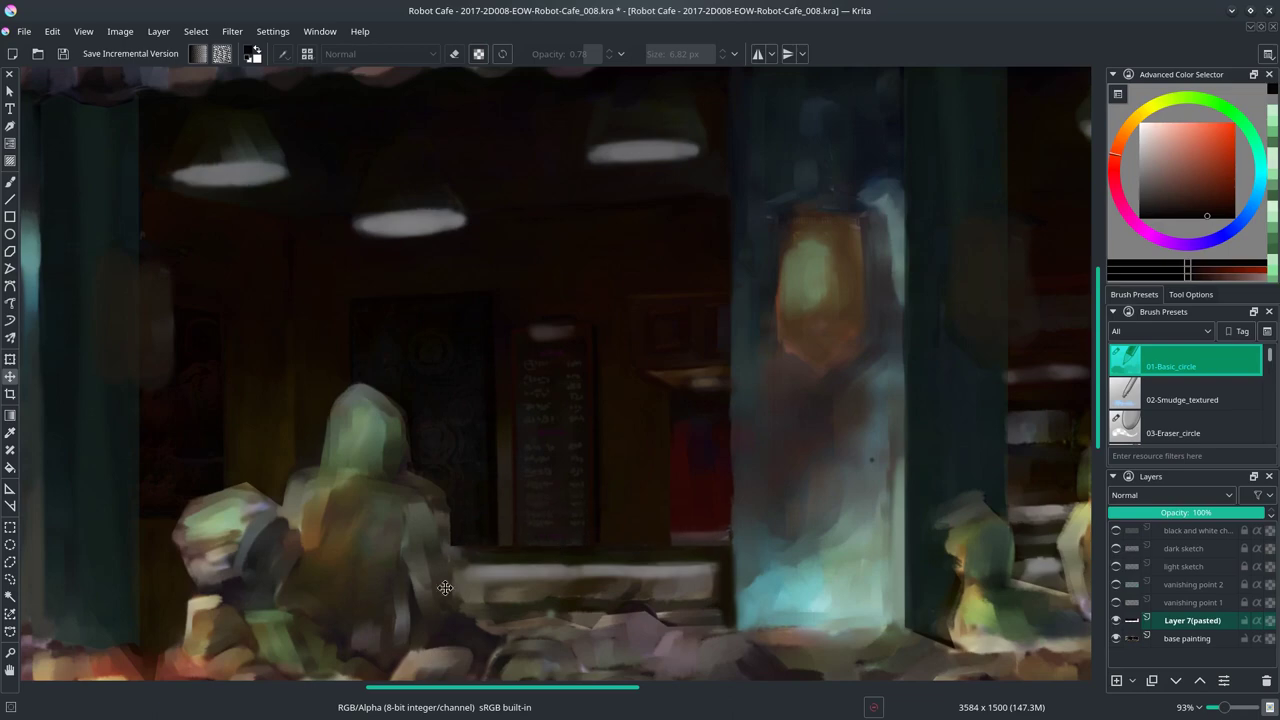
right_click(1190, 620)
left_click(1160, 414)
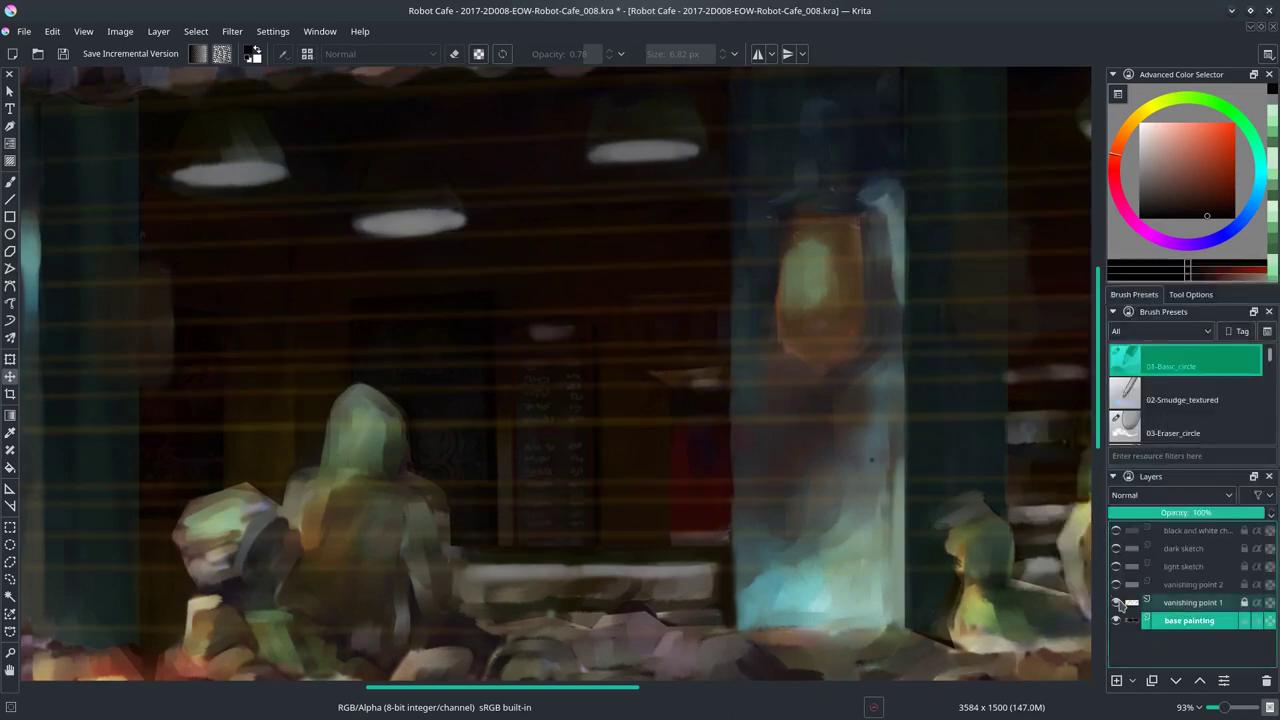
Step: Return to the brush and pick a darker brown while toggling the vanishing point 1 guides
key("b")
scroll(607, 349, "up", 1)
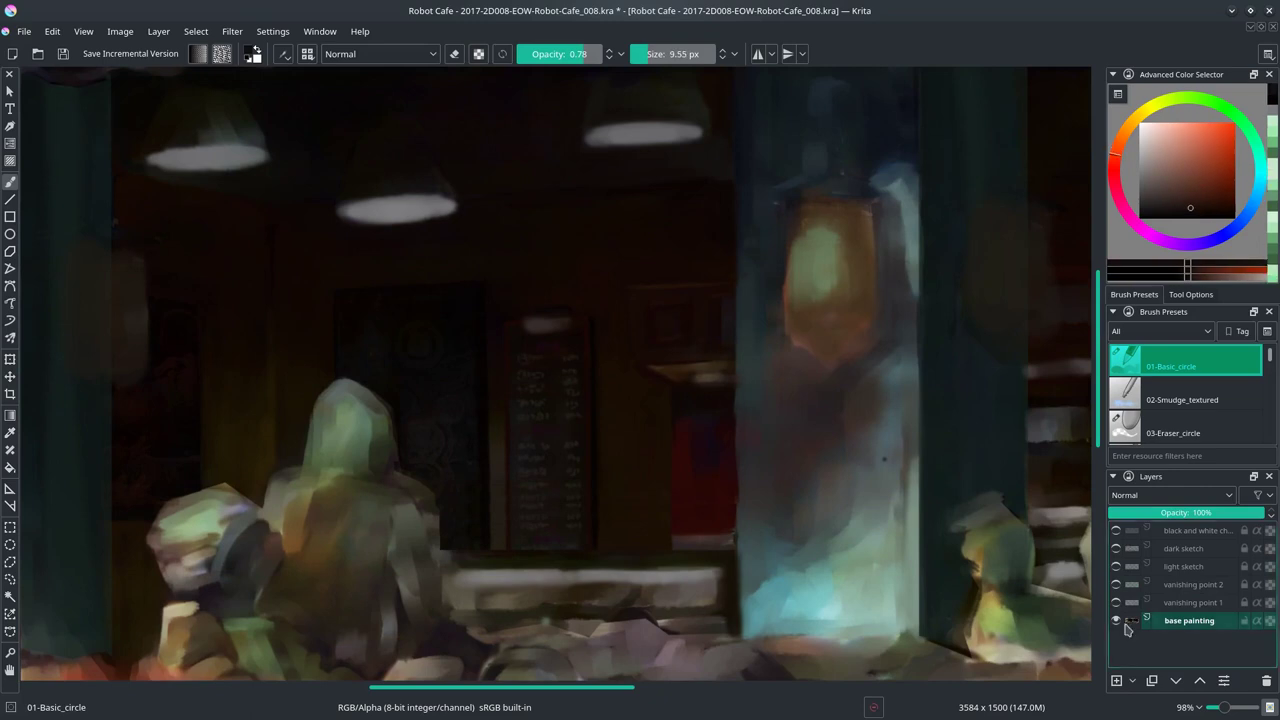
left_click(1116, 602)
left_click(692, 349, "ctrl")
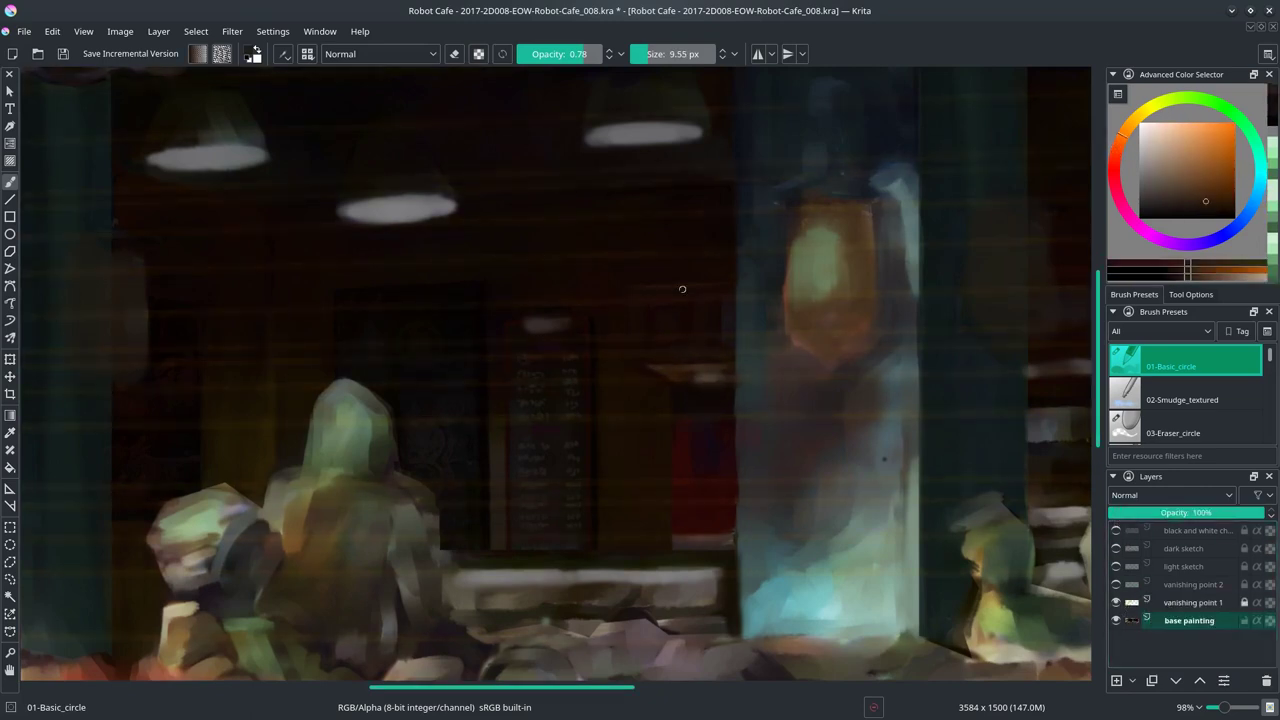
scroll(657, 439, "up", 2)
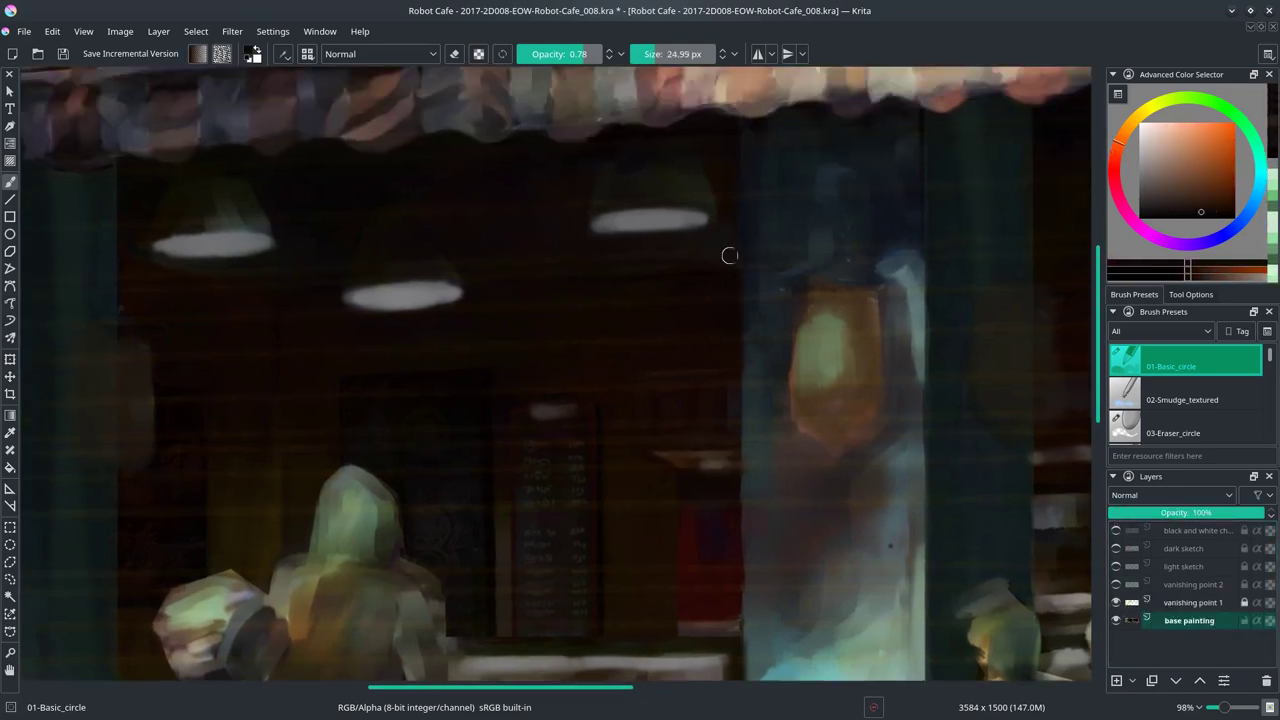
left_click(317, 294, "ctrl")
left_click(1116, 602)
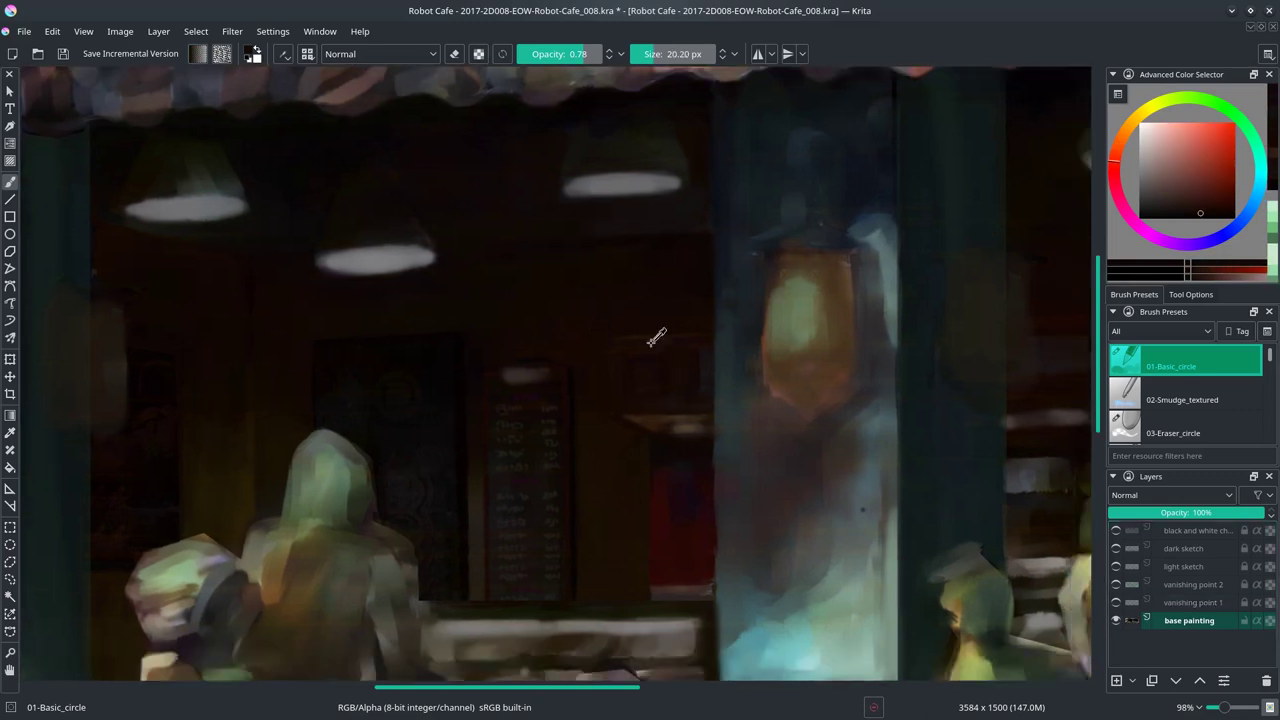
Step: Pick a darker orange, try Multiply blending, then set the brush back to Normal
left_click(671, 420, "ctrl")
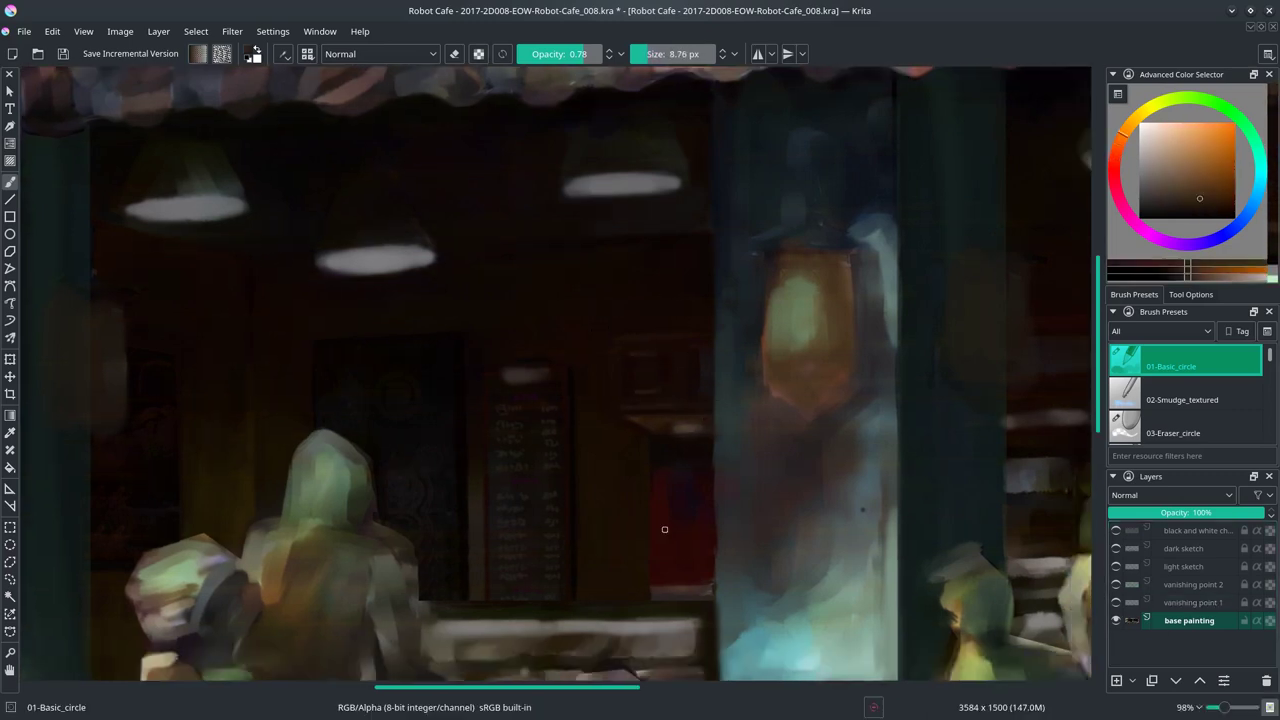
left_click(571, 300, "ctrl")
key("alt+shift+m")
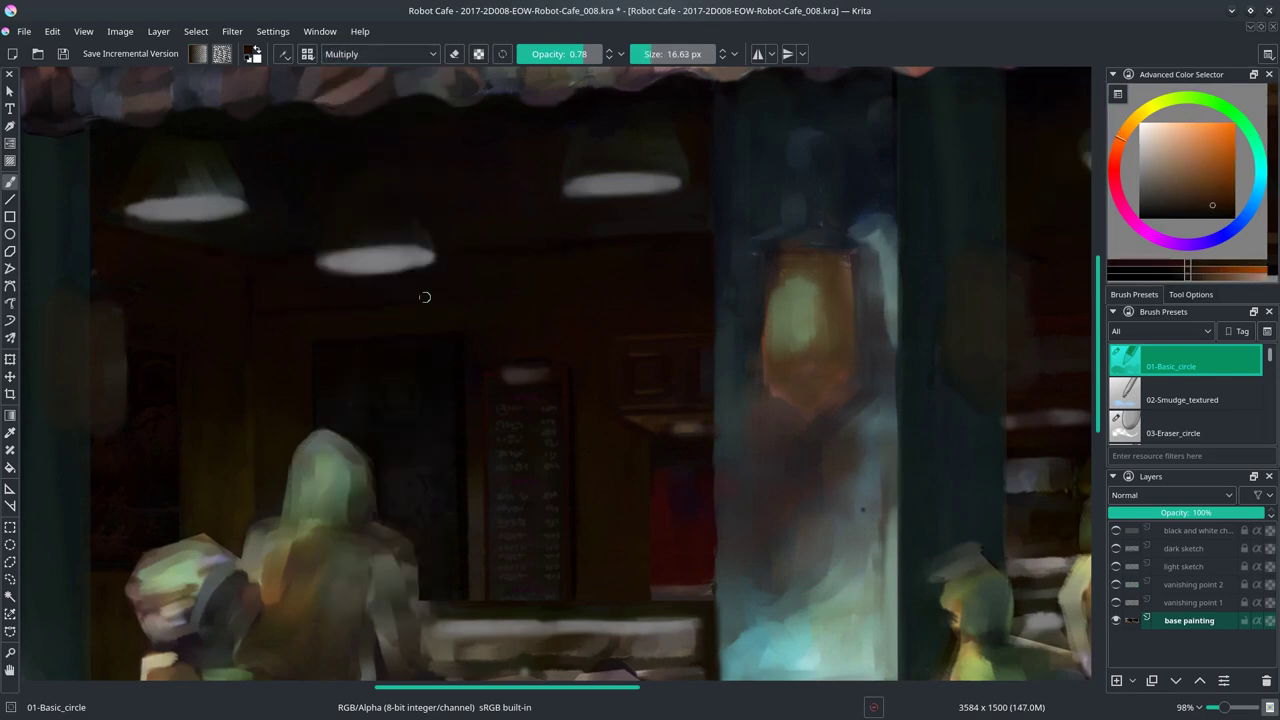
key("ctrl+z")
left_click(1117, 621, "shift")
left_click(380, 53)
left_click(350, 68)
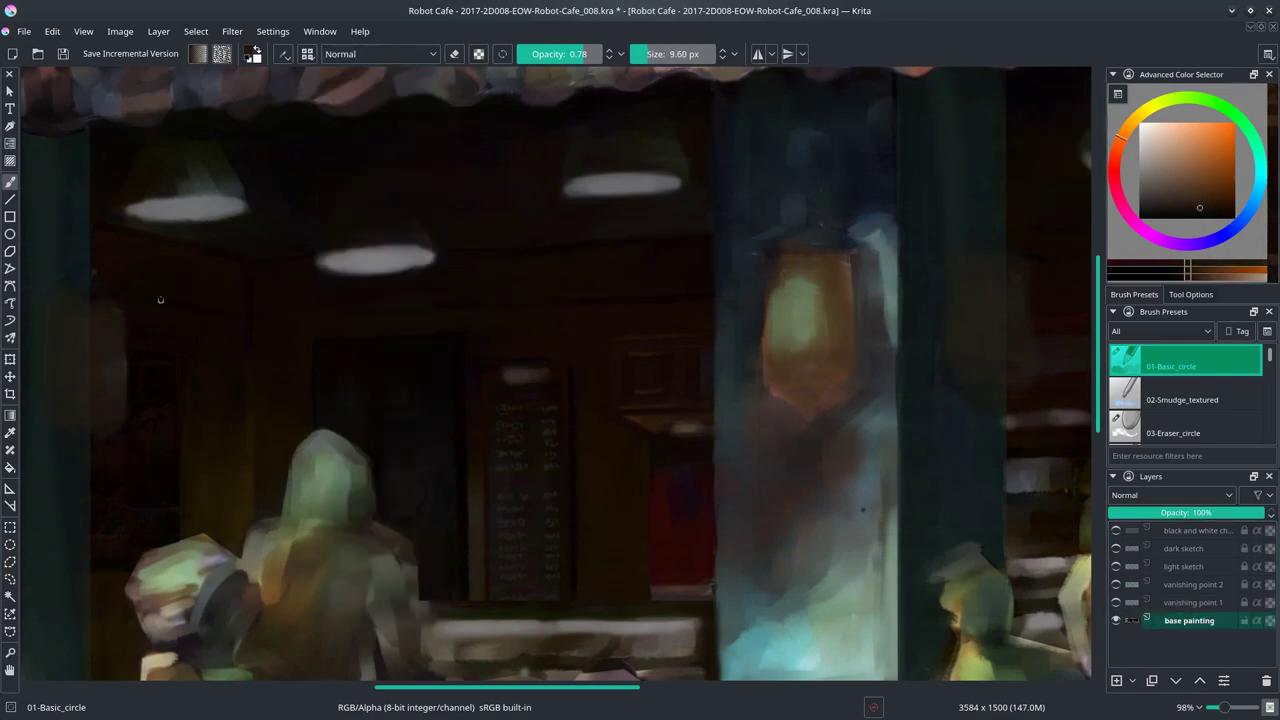
Step: Try out orange, yellow-orange, red-orange, red and dark blue paint colours
scroll(623, 483, "down", 2)
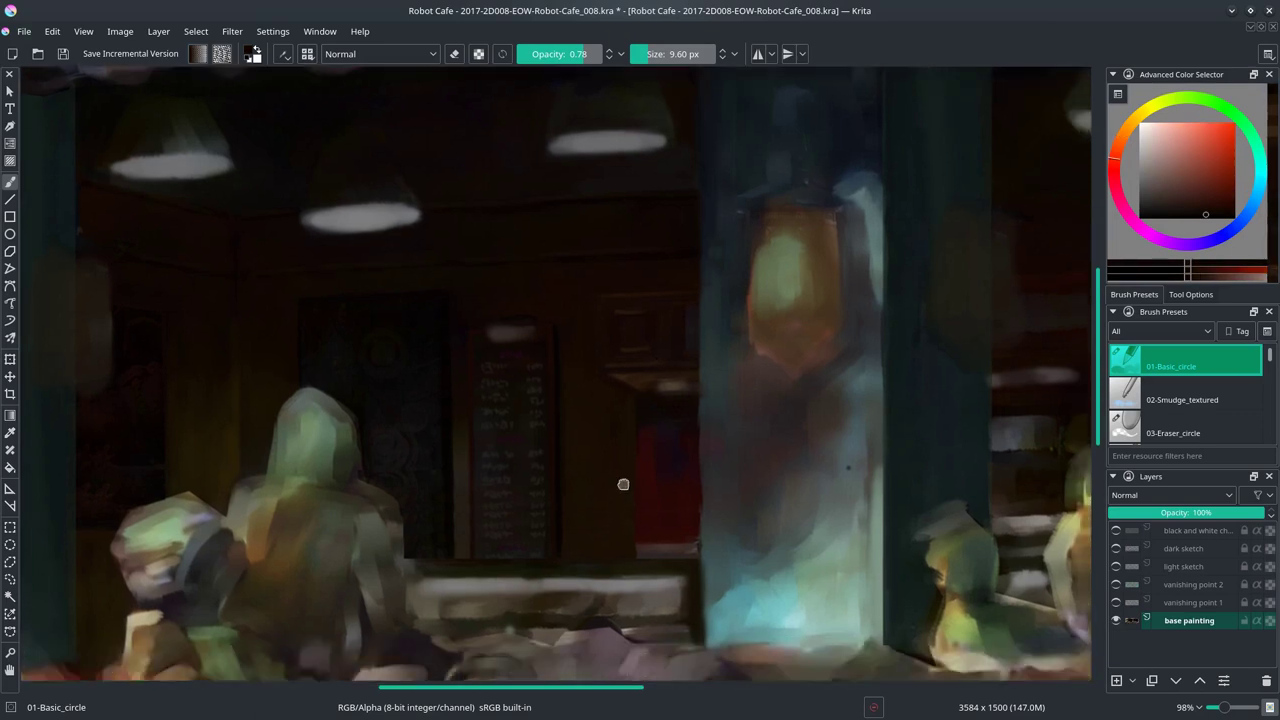
left_click(650, 405, "ctrl")
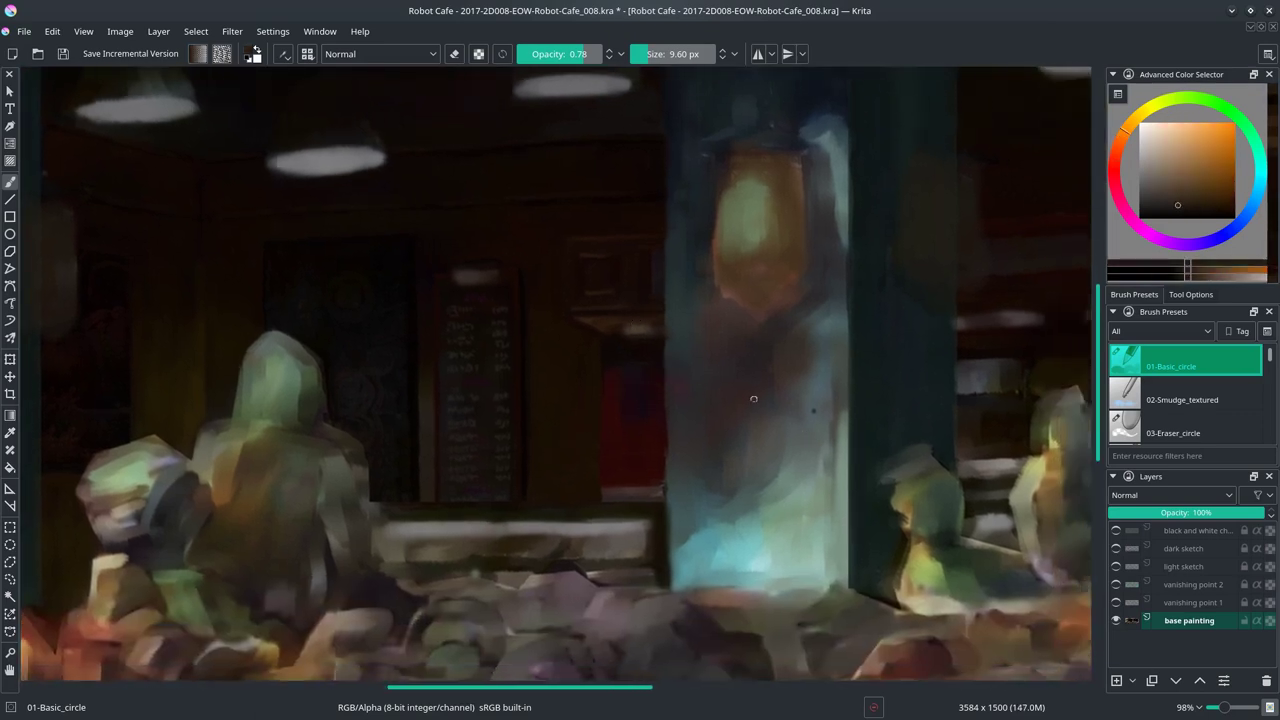
left_click(610, 400, "ctrl")
left_click(619, 457, "ctrl")
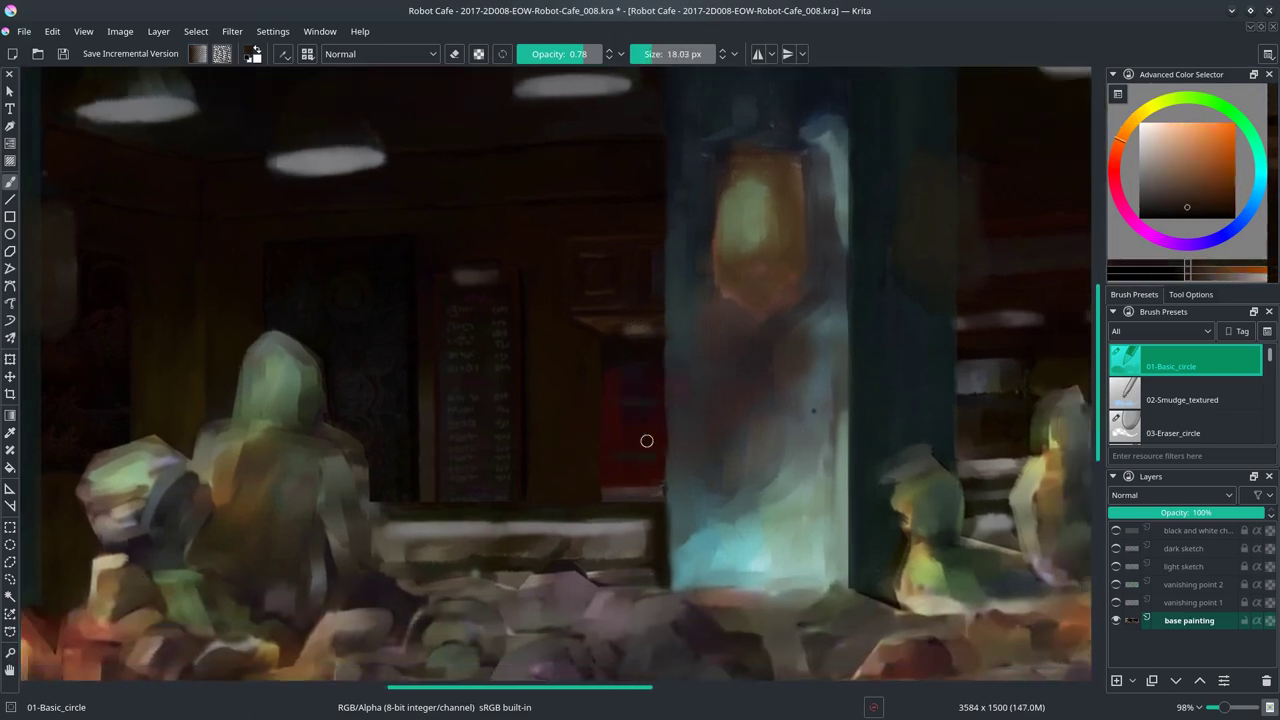
left_click(648, 367, "ctrl")
left_click(643, 372, "ctrl")
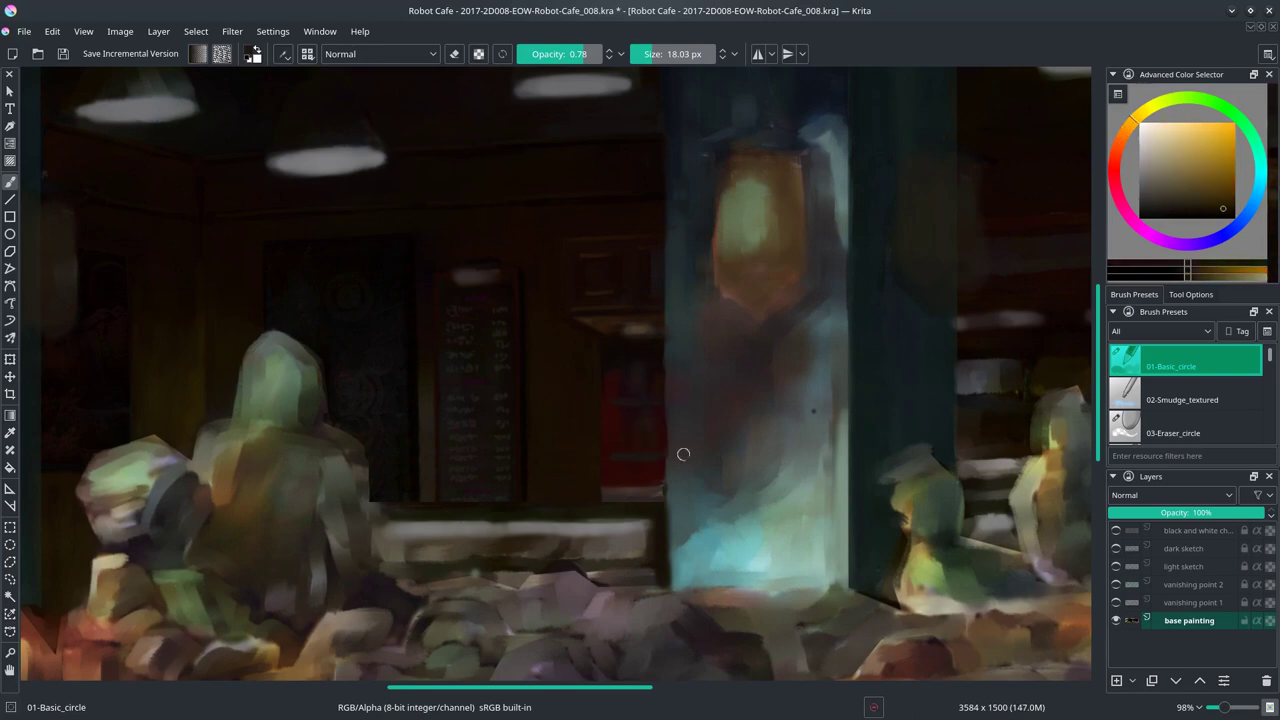
left_click(628, 495, "ctrl")
left_click(677, 364, "ctrl")
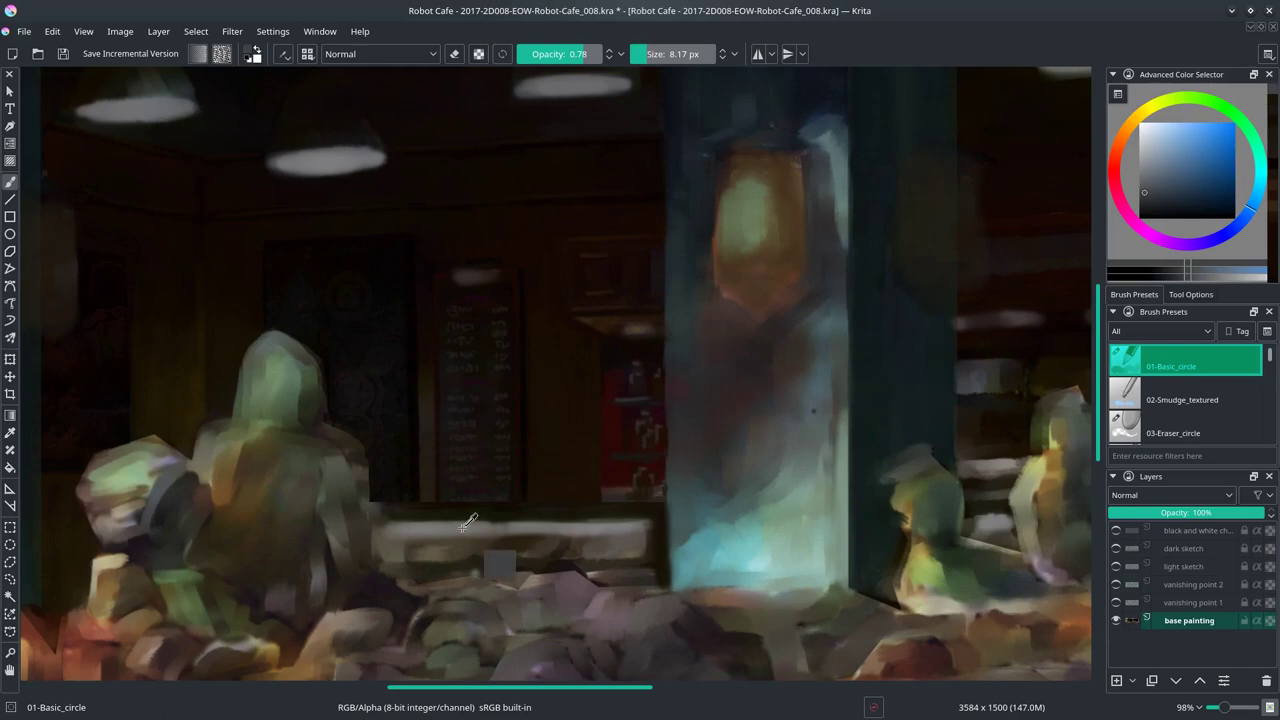
Step: Sample dark yellow, dark orange, reddish-brown and light yellowish tones from the painting
left_click(500, 566, "ctrl")
left_click(1116, 602)
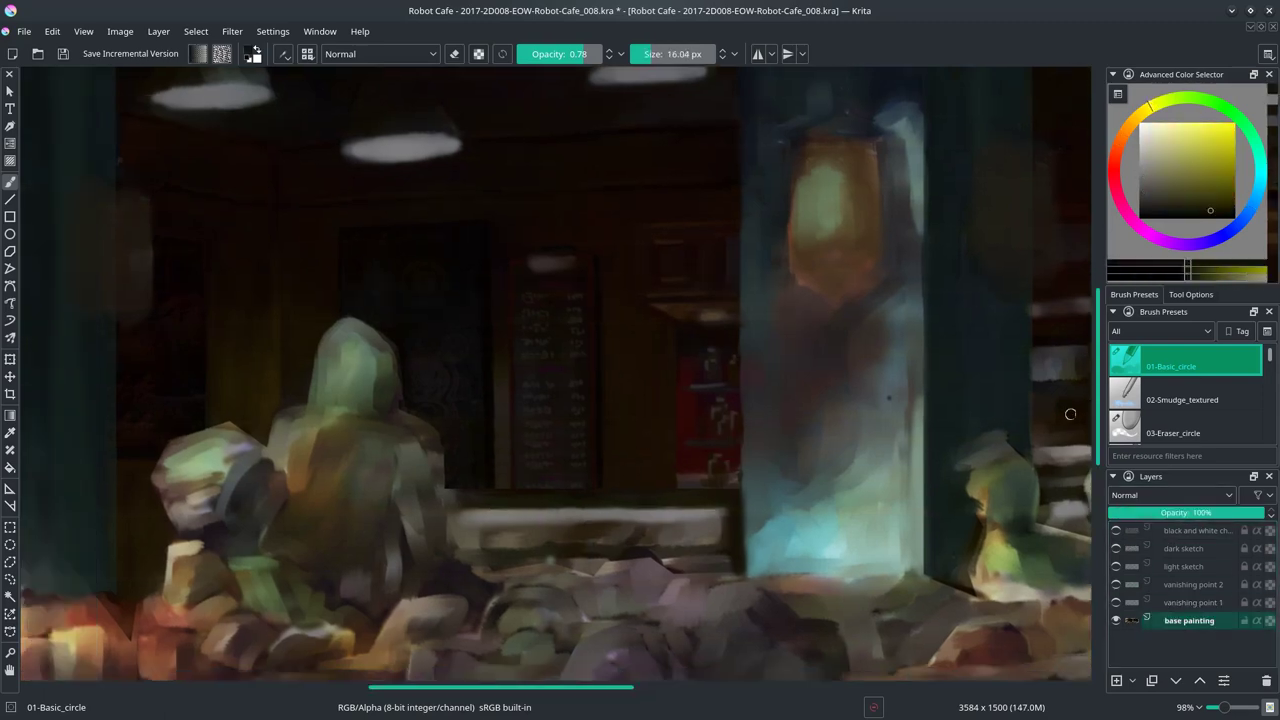
left_click(1073, 425, "ctrl")
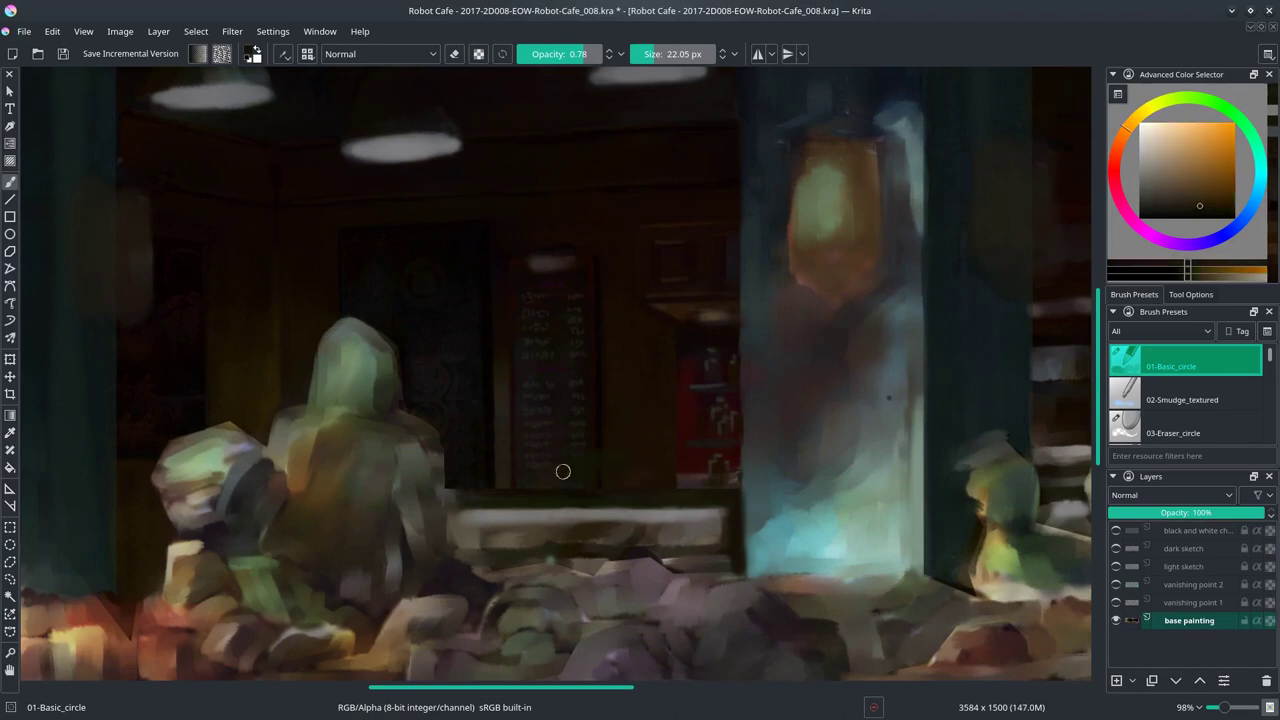
left_click(1085, 368, "ctrl")
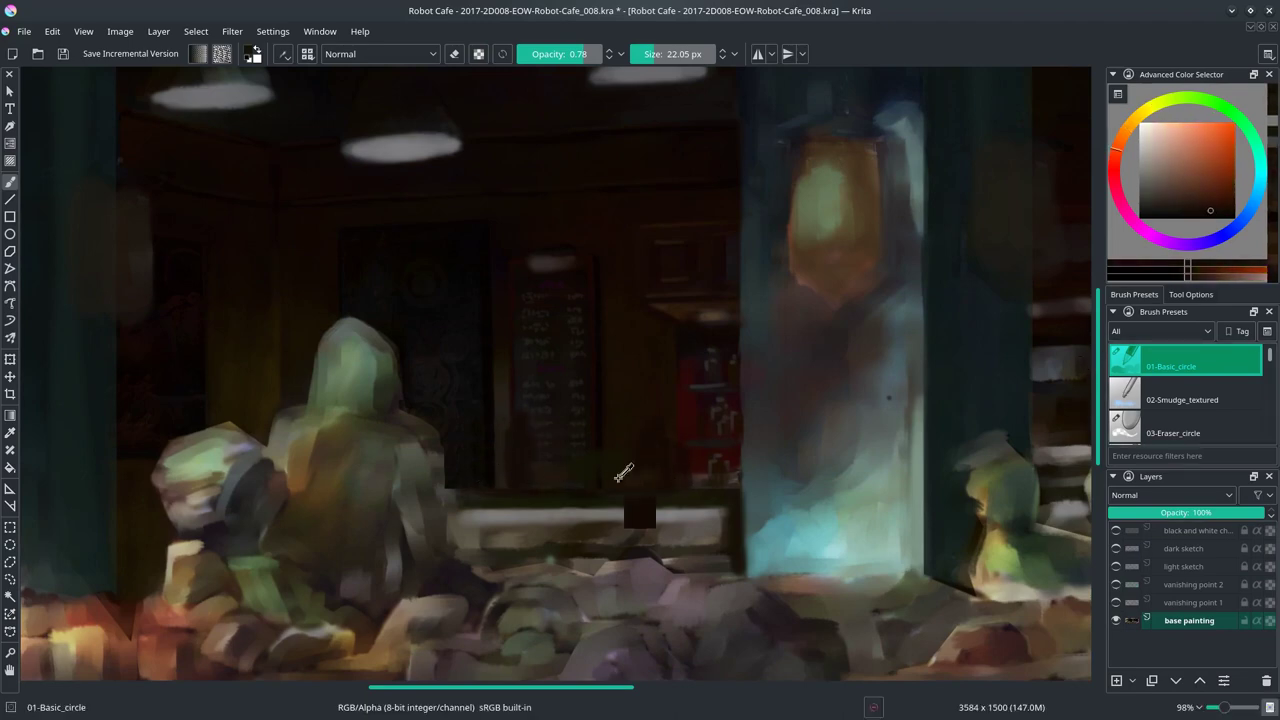
left_click(623, 472, "ctrl")
Step: Alternate smudge and round brushes, picking dark red-brown, olive and grey-blue with a larger brush
key("/")
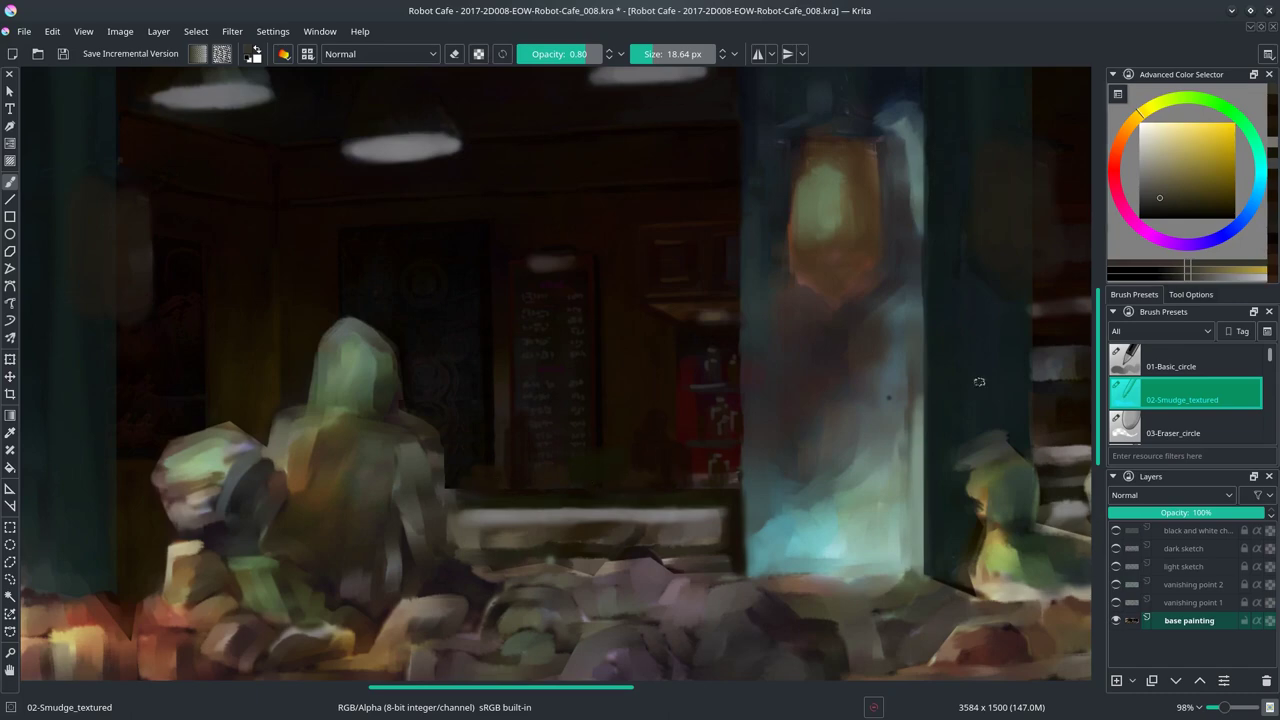
key("slash")
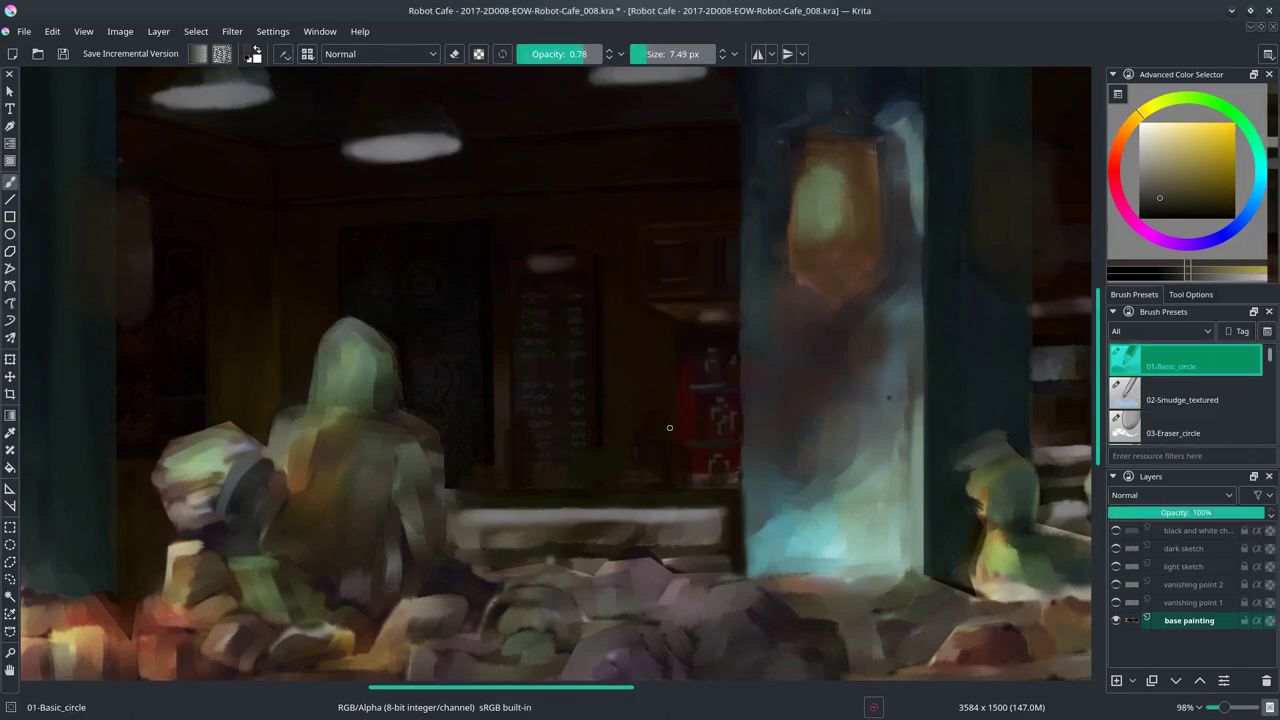
left_click(653, 456, "ctrl")
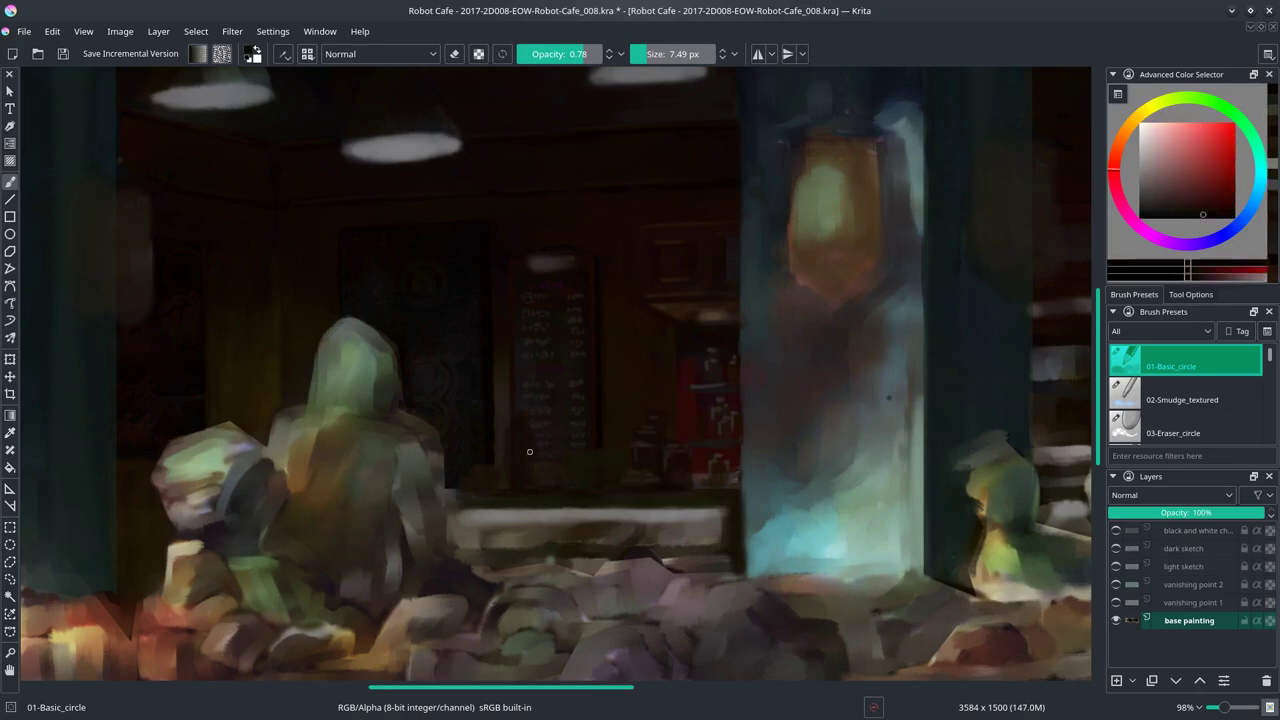
left_click(495, 478, "ctrl")
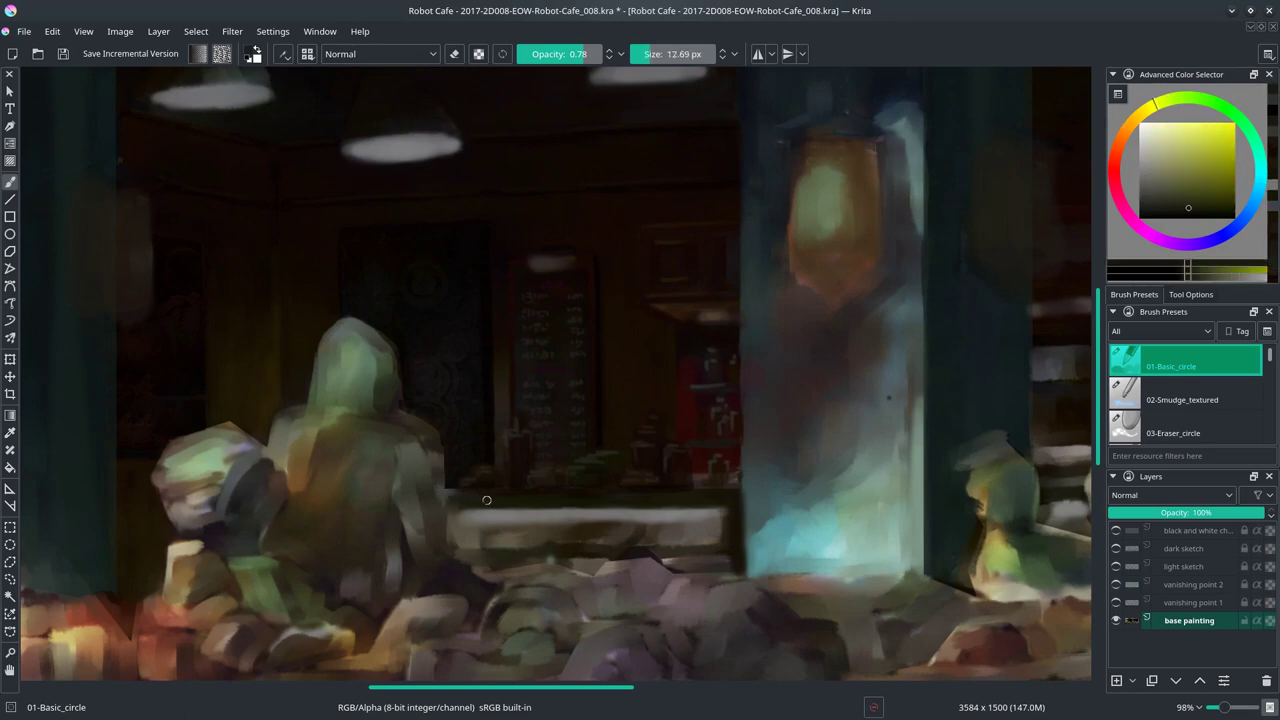
mouse_move(603, 412)
left_mouse_down()
mouse_move(726, 514)
mouse_move(525, 535)
mouse_move(512, 525)
mouse_move(515, 506)
mouse_move(531, 546)
mouse_move(557, 521)
mouse_move(676, 544)
left_mouse_up()
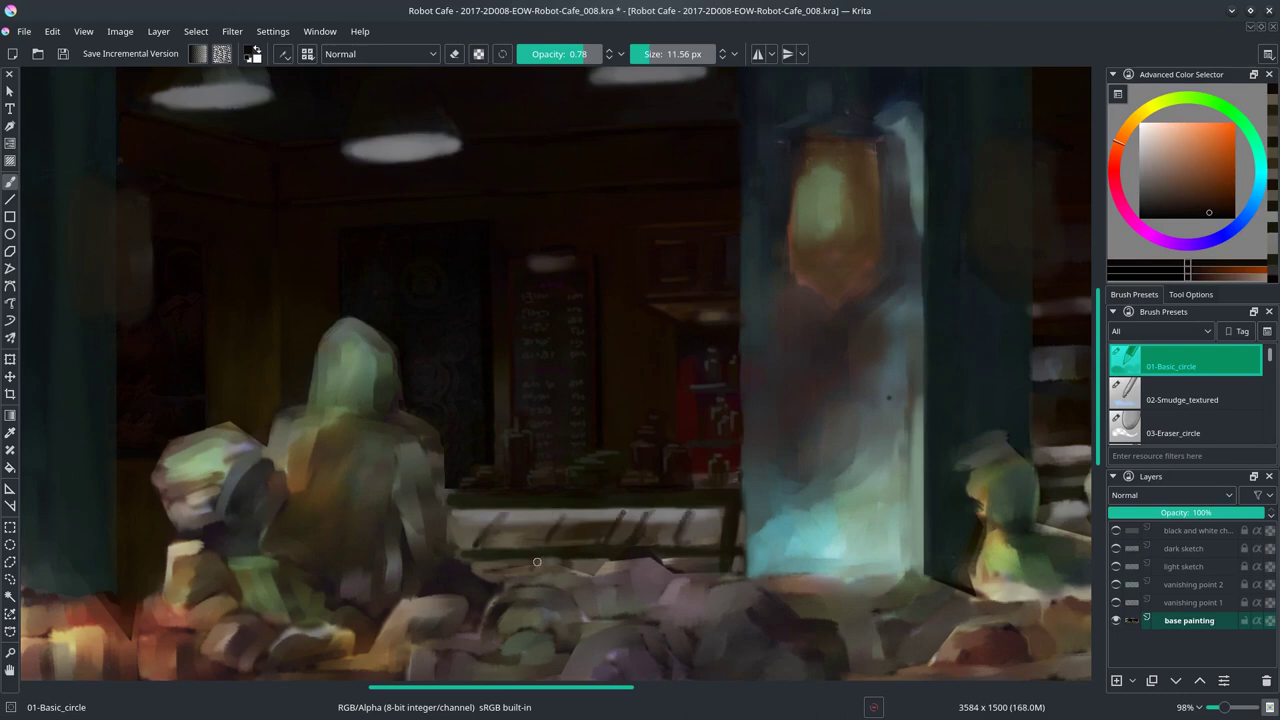
Step: Sample a light grey from the counter and paint light strokes along the counter top
left_click(653, 552, "ctrl")
key("period")
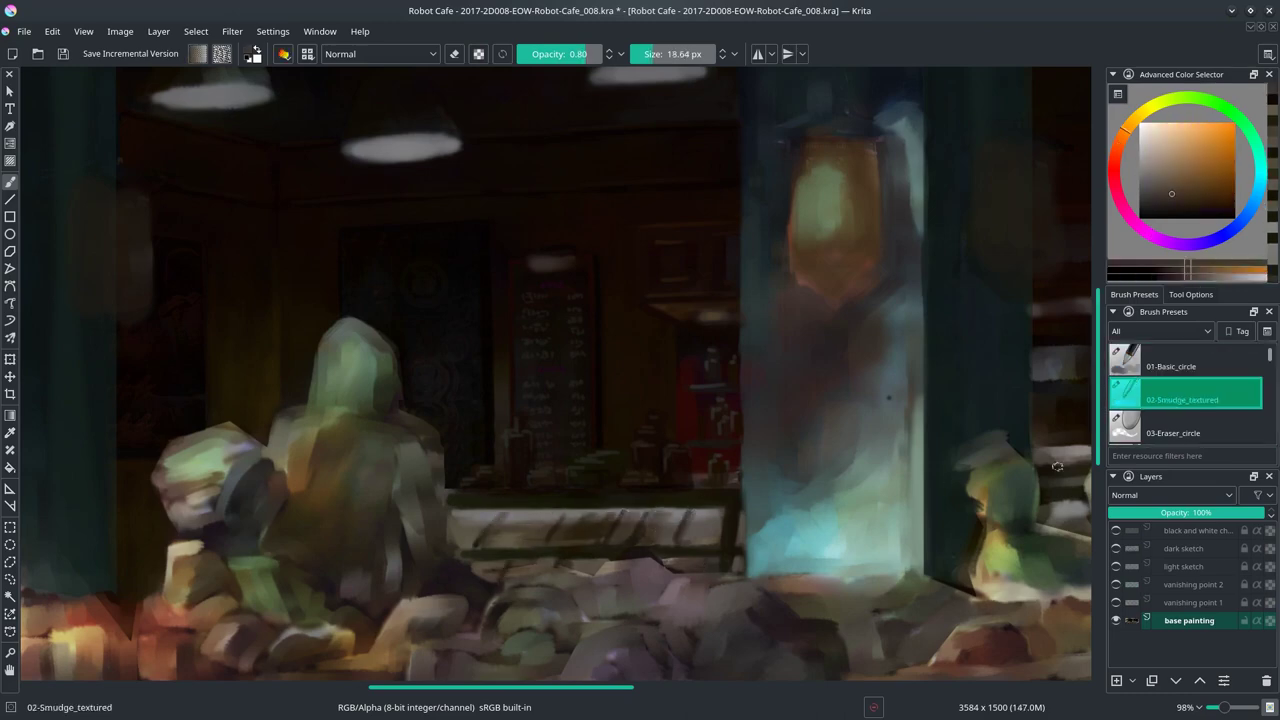
key("comma")
left_click(520, 532, "ctrl")
left_click_drag(470, 537, 652, 538)
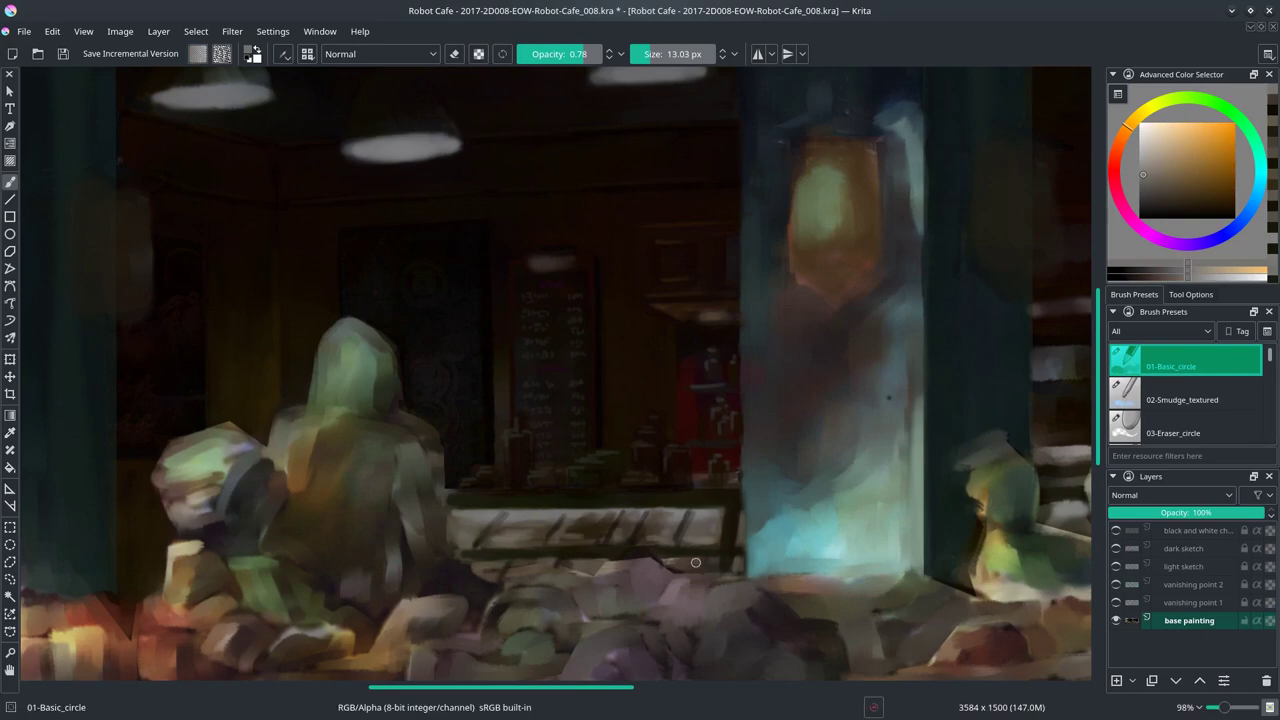
scroll(310, 307, "down", 6)
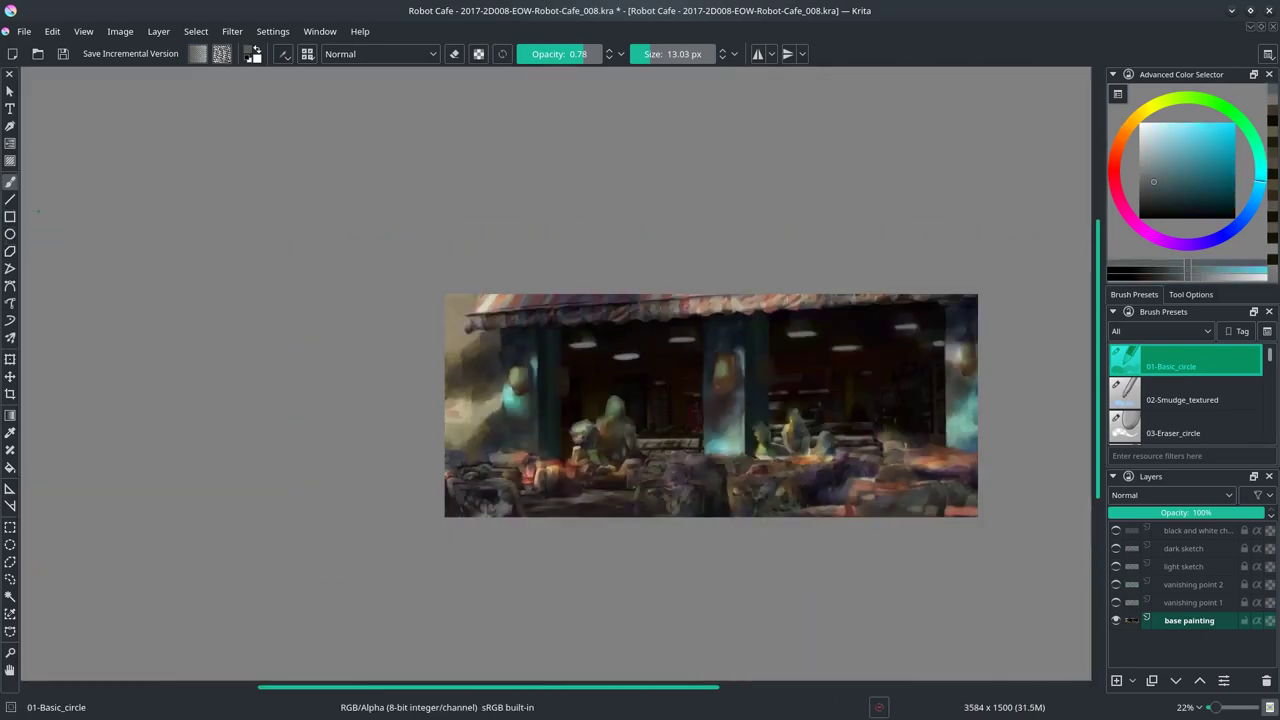
Step: Save the painting and zoom in toward the hanging lamps under the awning
key("ctrl+s")
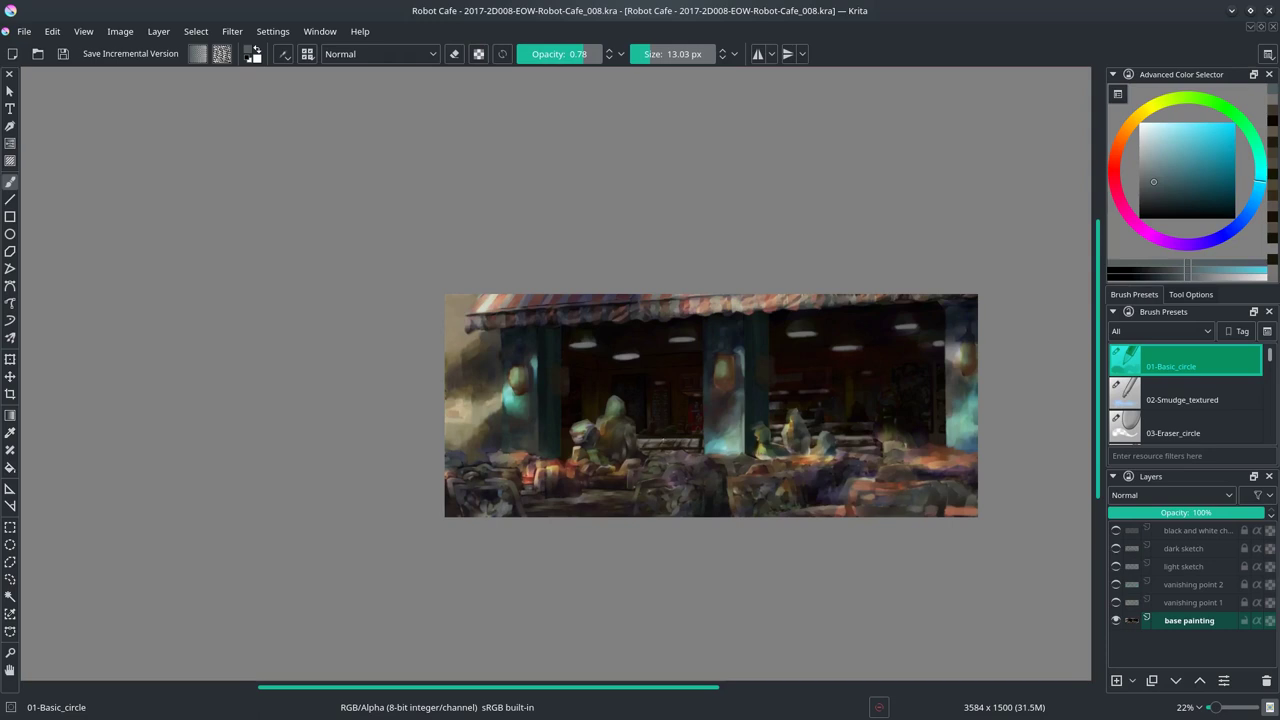
scroll(646, 455, "up", 3)
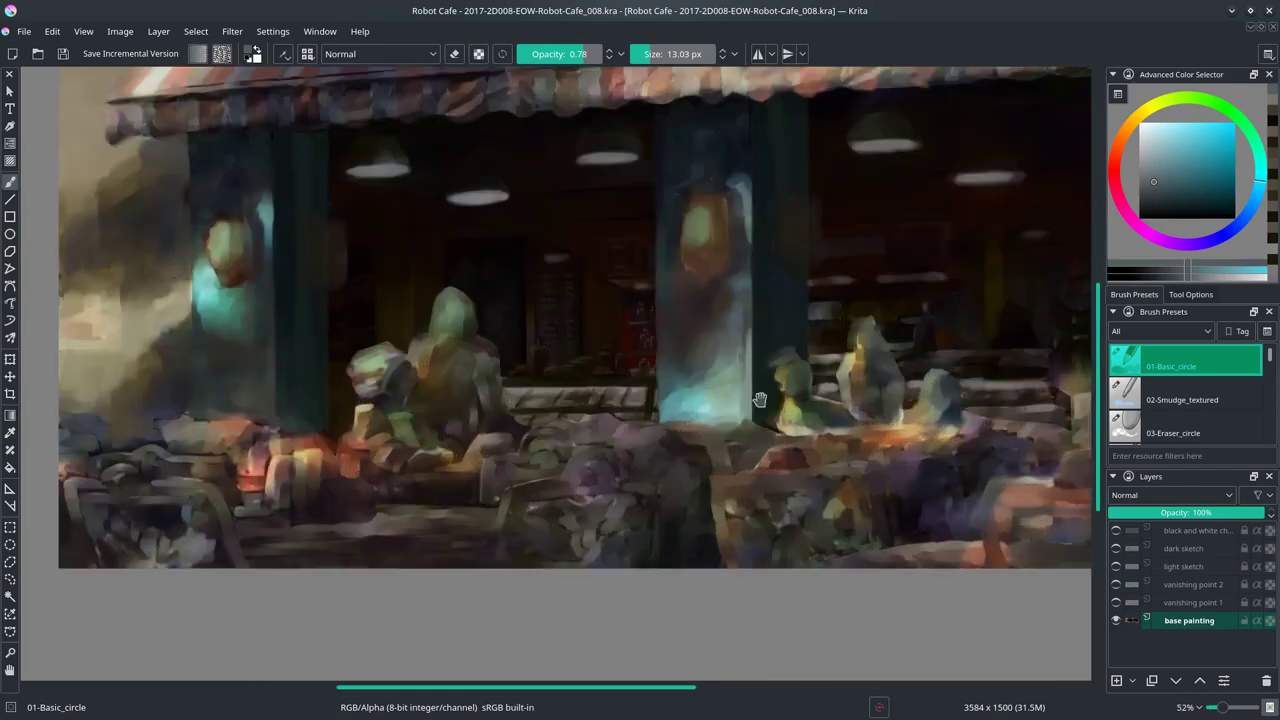
scroll(646, 455, "up", 2)
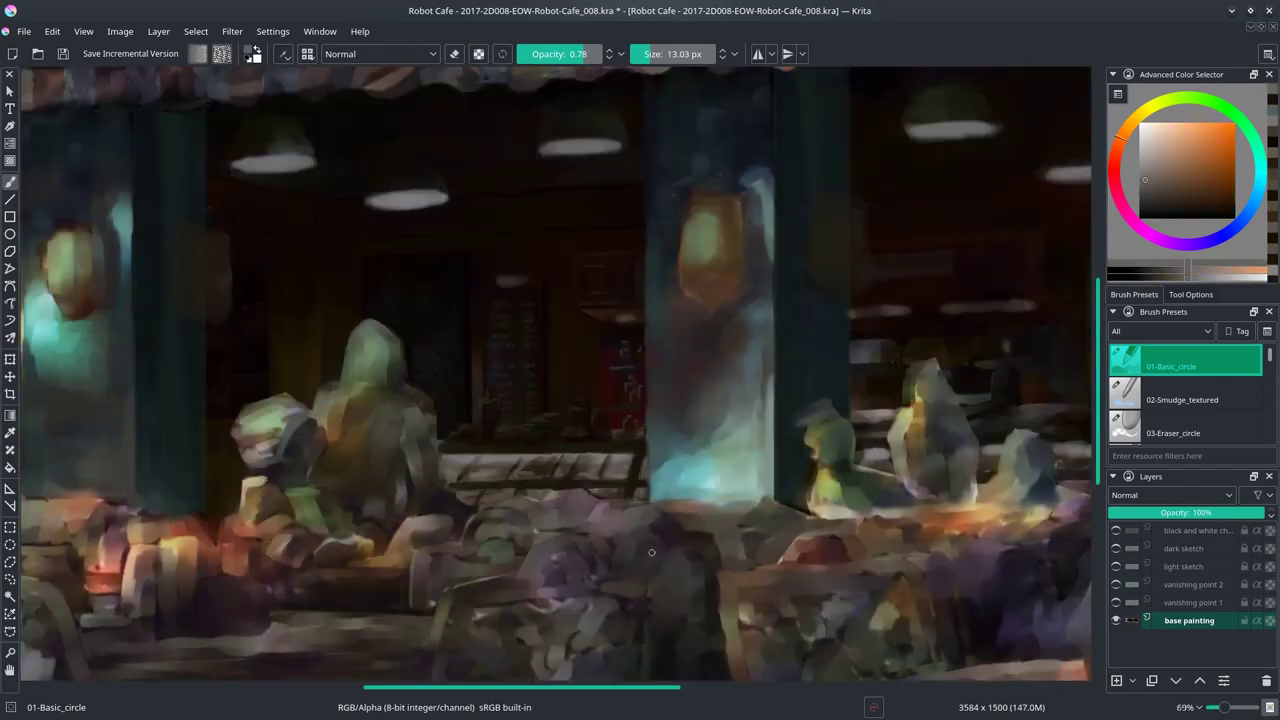
scroll(650, 537, "right", 5)
scroll(640, 480, "up", 2)
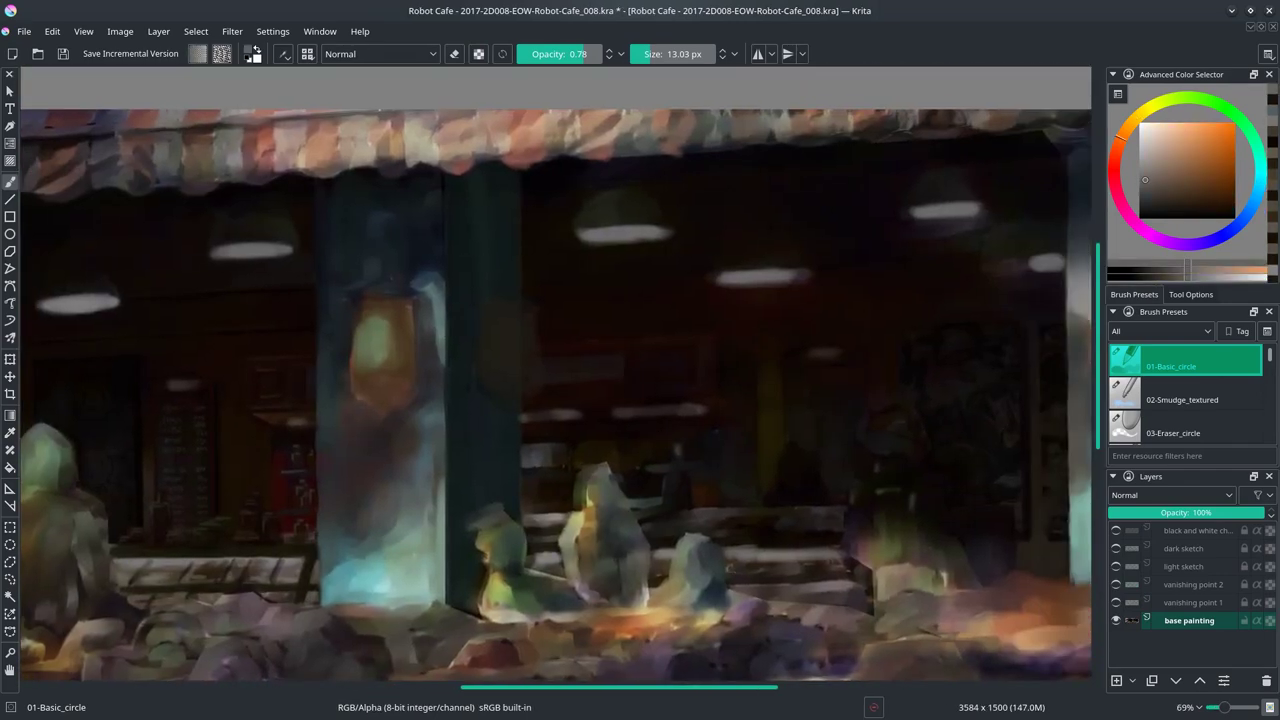
scroll(630, 424, "right", 3)
Step: Try Multiply at lower opacity, revert to Normal blending, and hide the vanishing point 1 guides
key("alt+shift+m")
key("i")
key("i")
key("i")
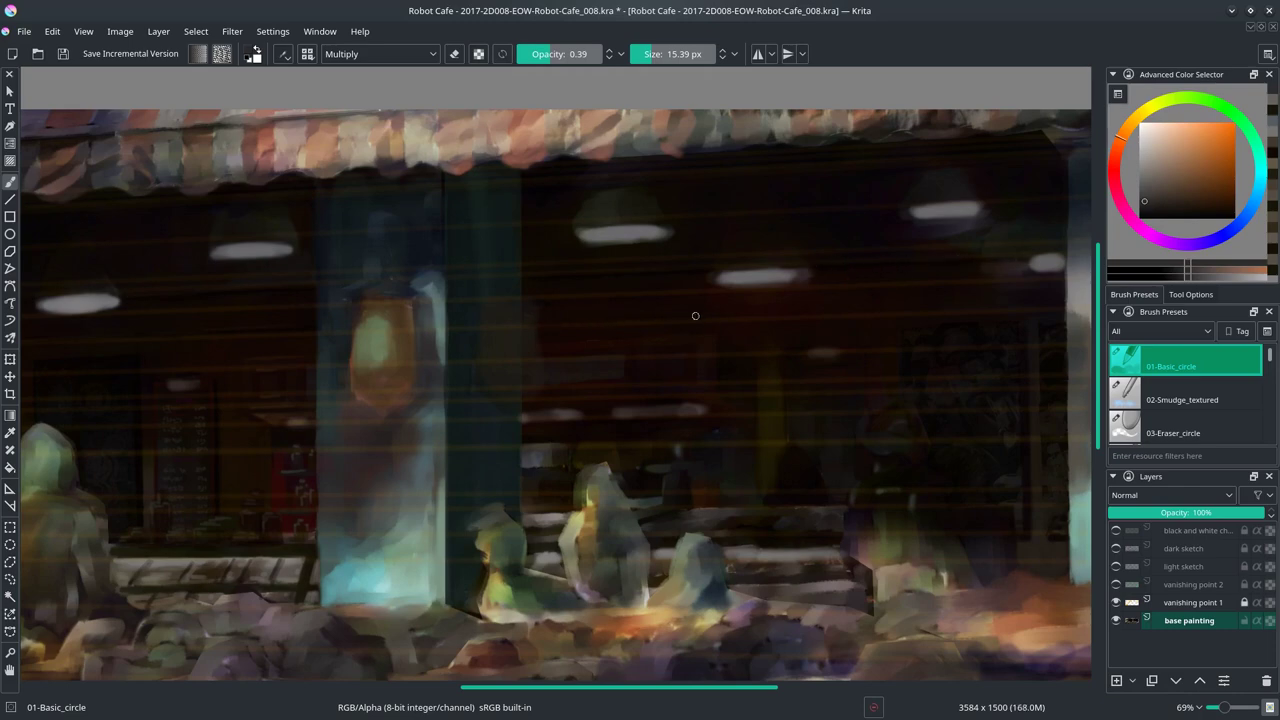
left_click(380, 53)
left_click(400, 91)
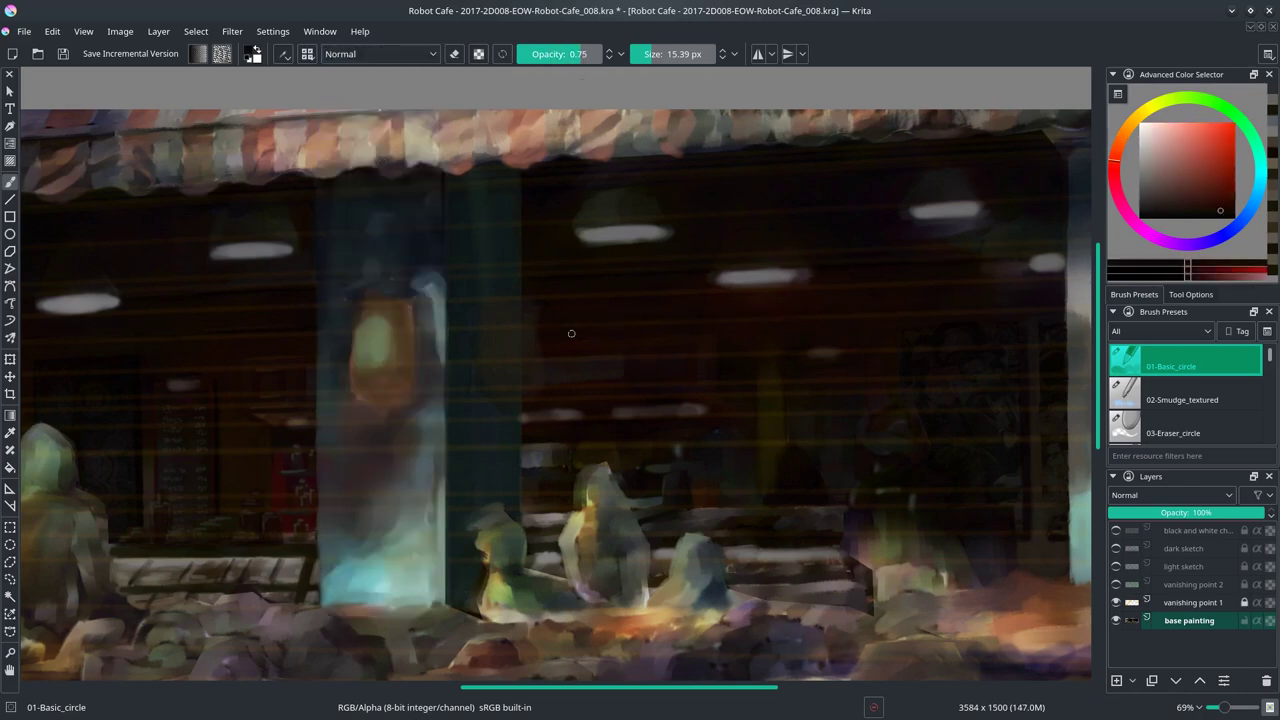
left_click(1116, 602)
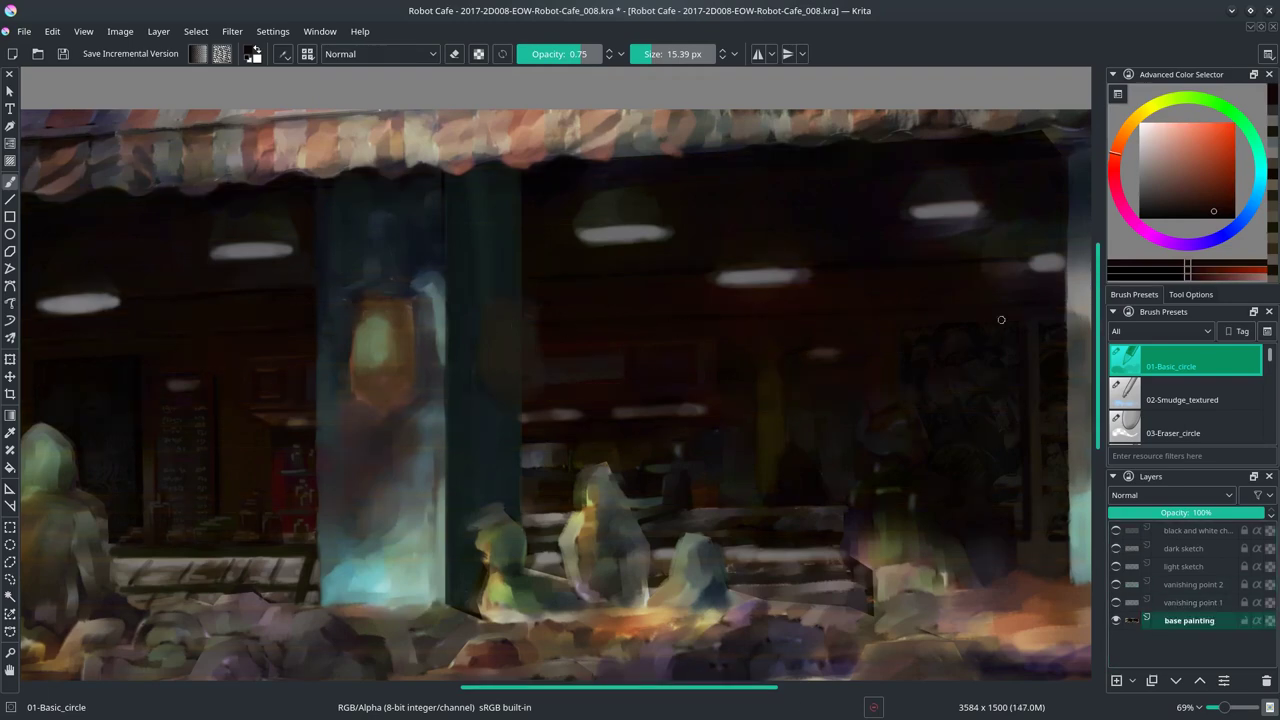
key("m")
key("m")
key("bracketright")
key("bracketright")
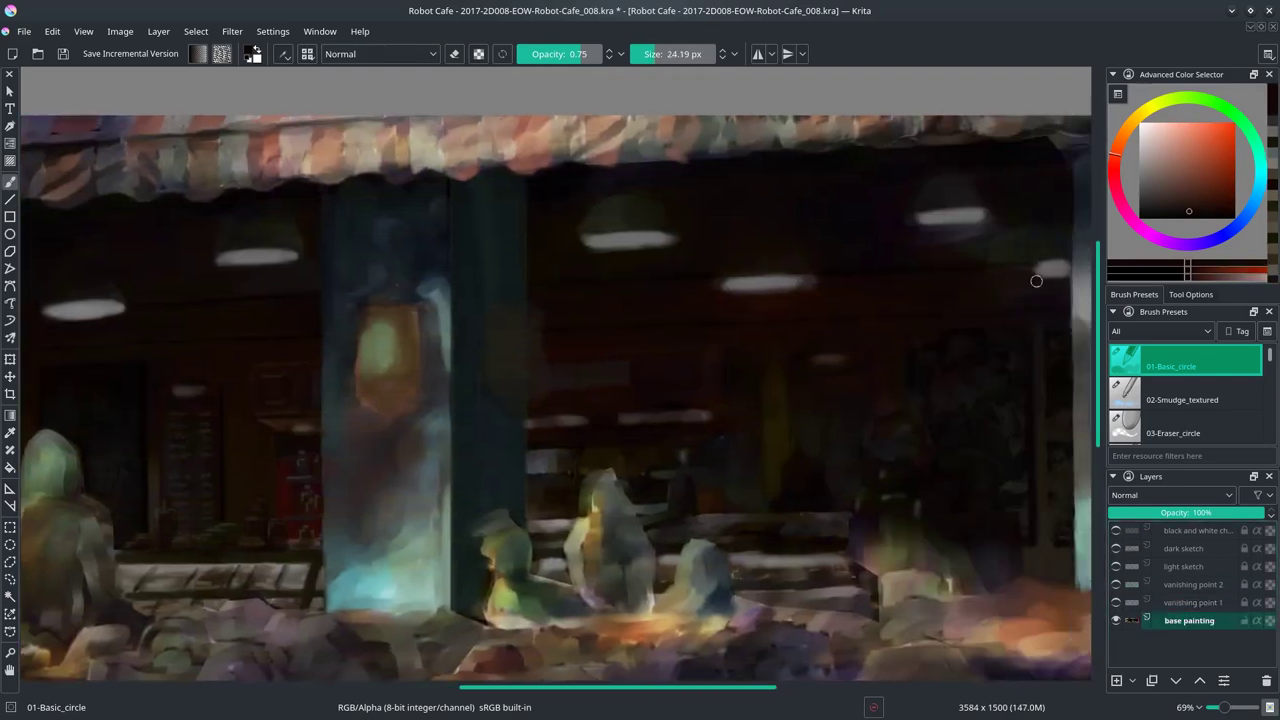
left_click_drag(1036, 281, 957, 263)
Step: Pick dark orange and dark olive-yellow with an enlarged round brush, zooming closer on the lamps
key("slash")
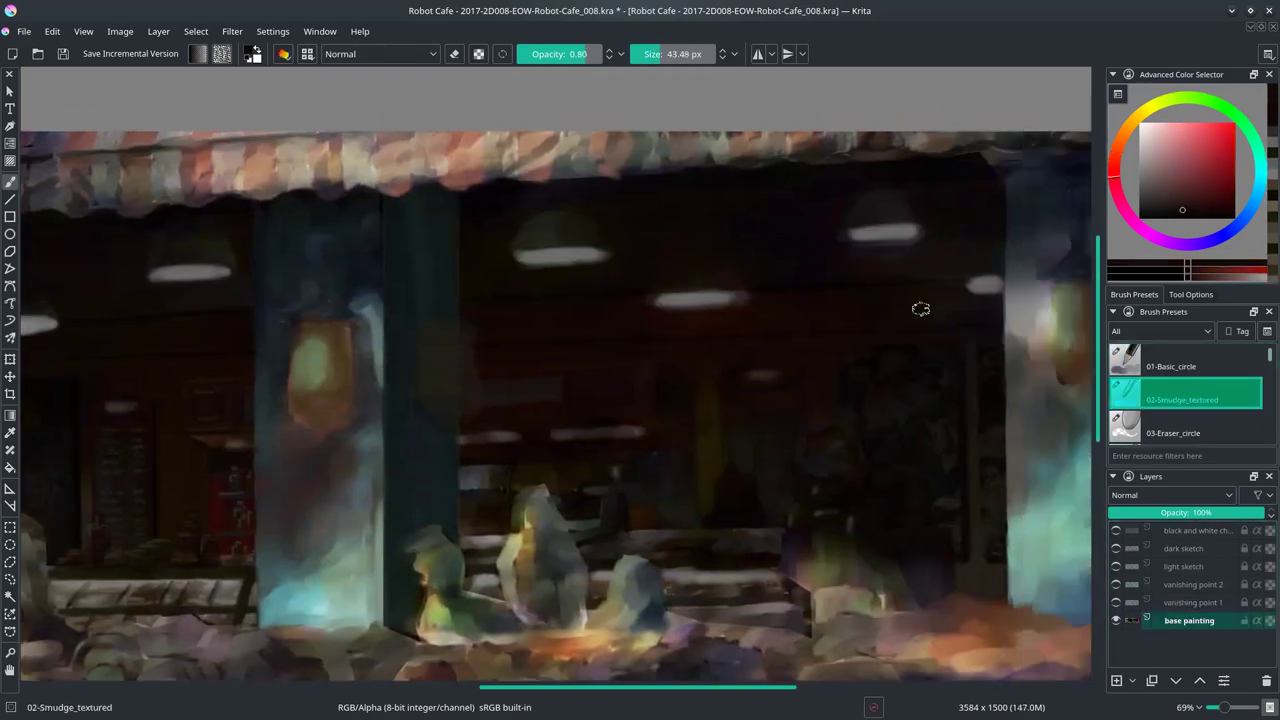
scroll(920, 309, "left", 3)
scroll(762, 342, "right", 1)
key("slash")
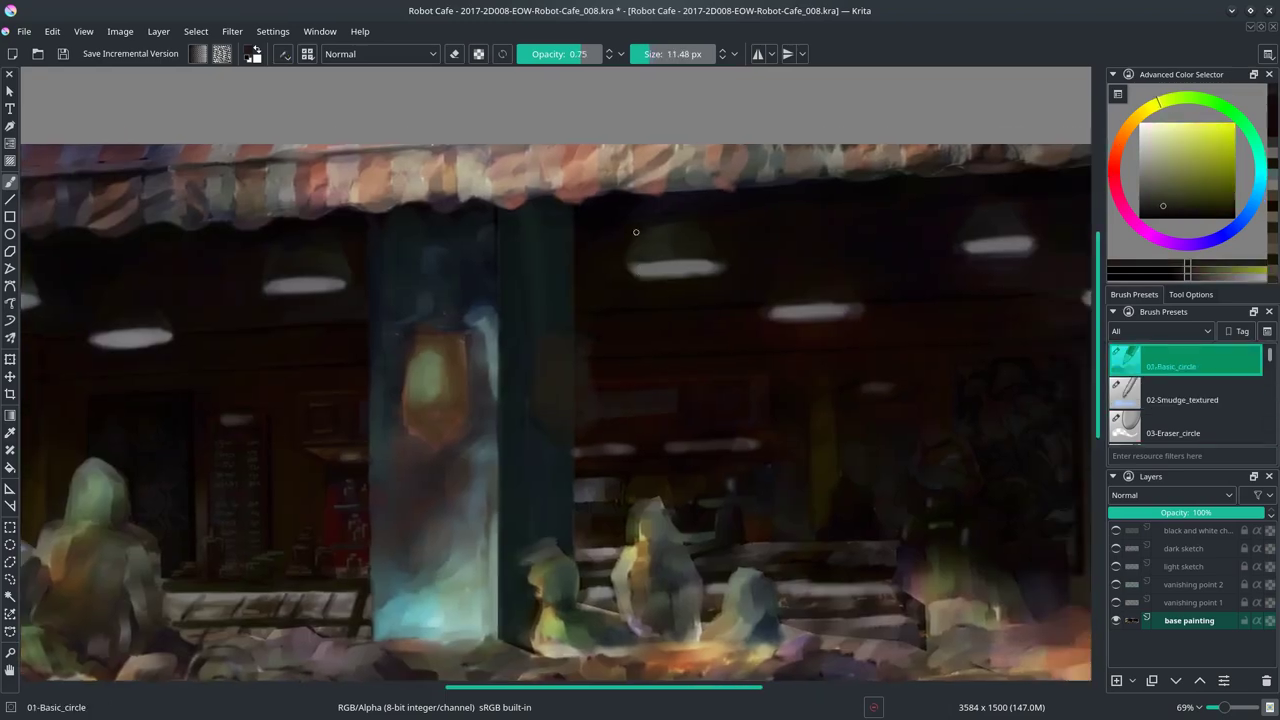
mouse_move(713, 241)
left_mouse_down()
mouse_move(631, 280)
mouse_move(772, 312)
left_mouse_up()
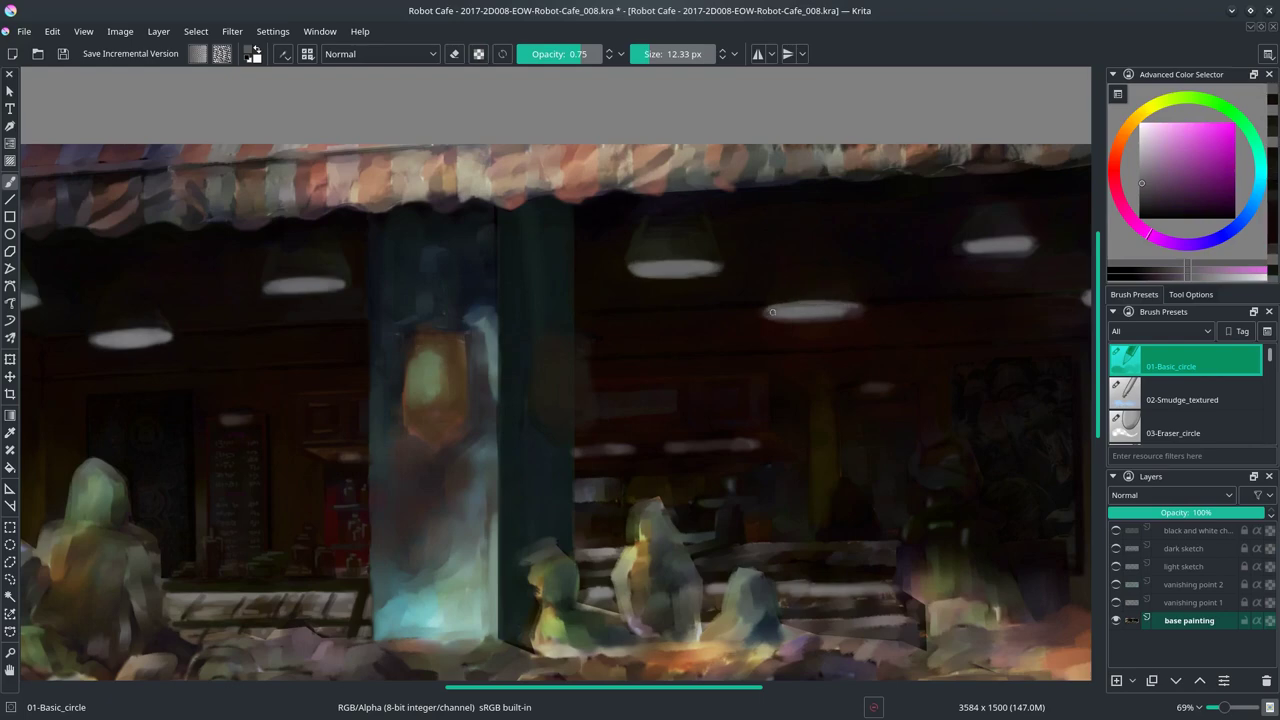
left_click_drag(854, 306, 782, 295)
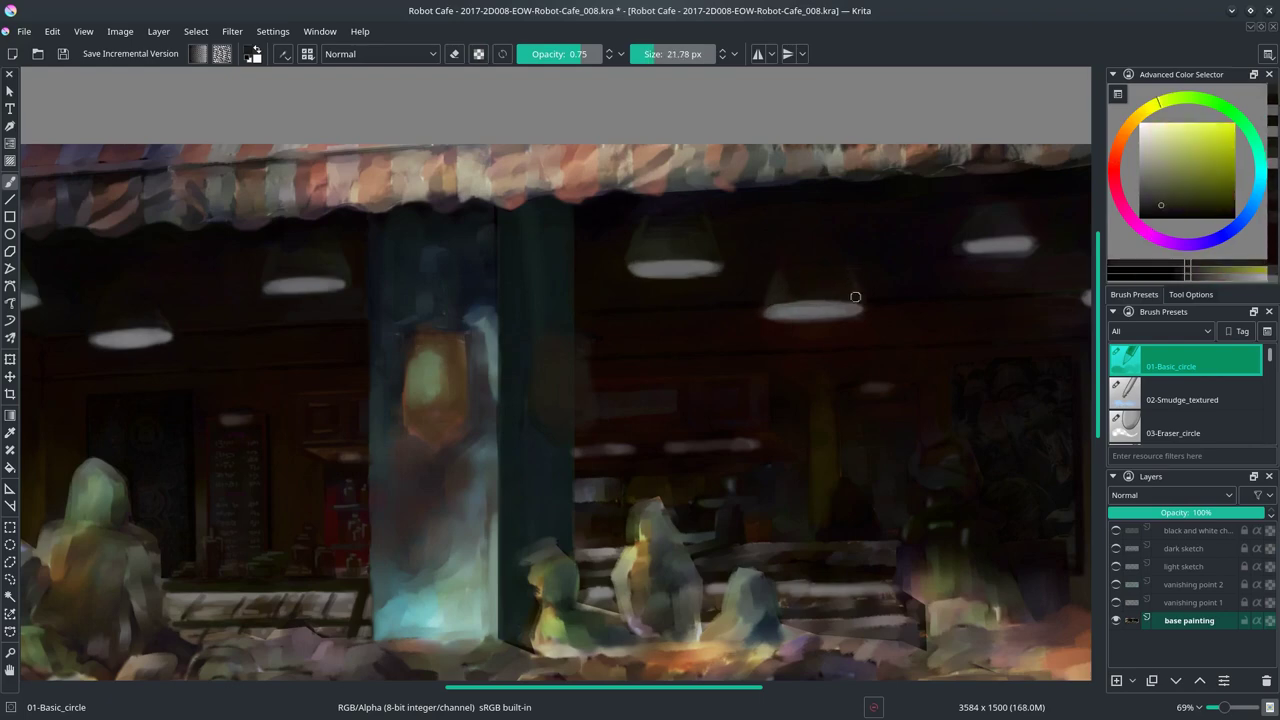
scroll(855, 297, "down", 2)
scroll(748, 279, "up", 2)
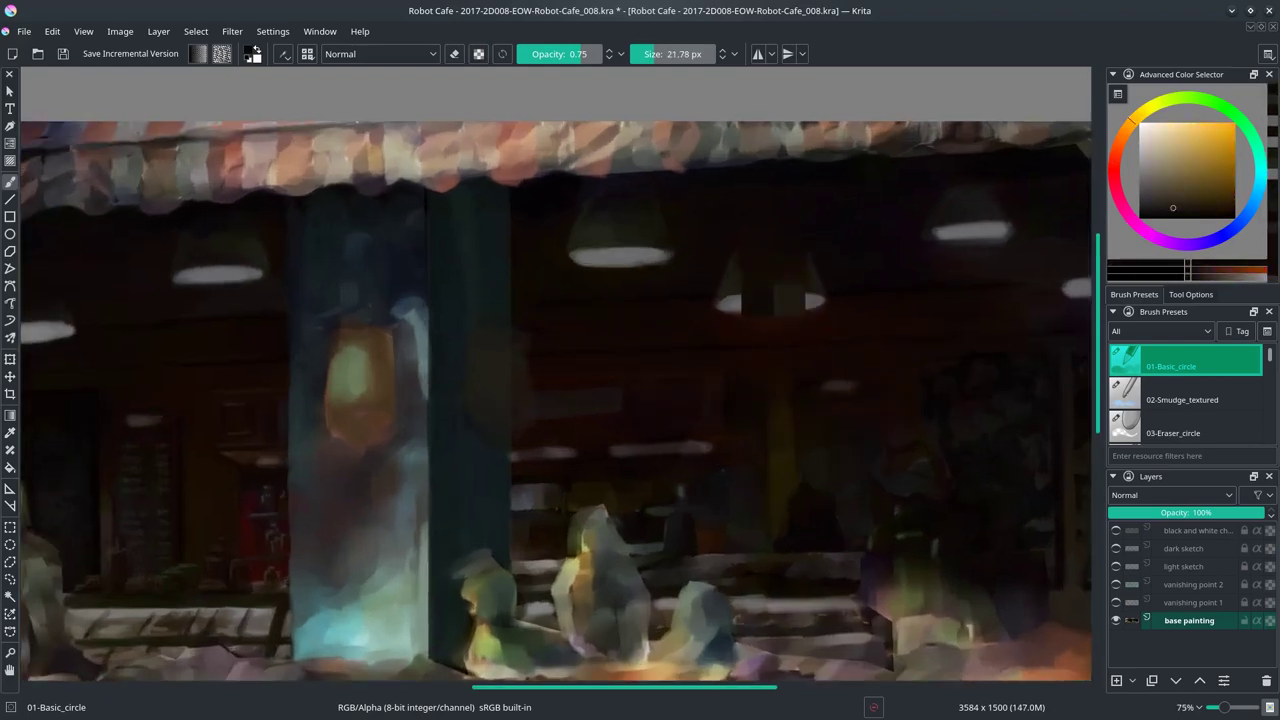
left_click_drag(748, 279, 759, 292)
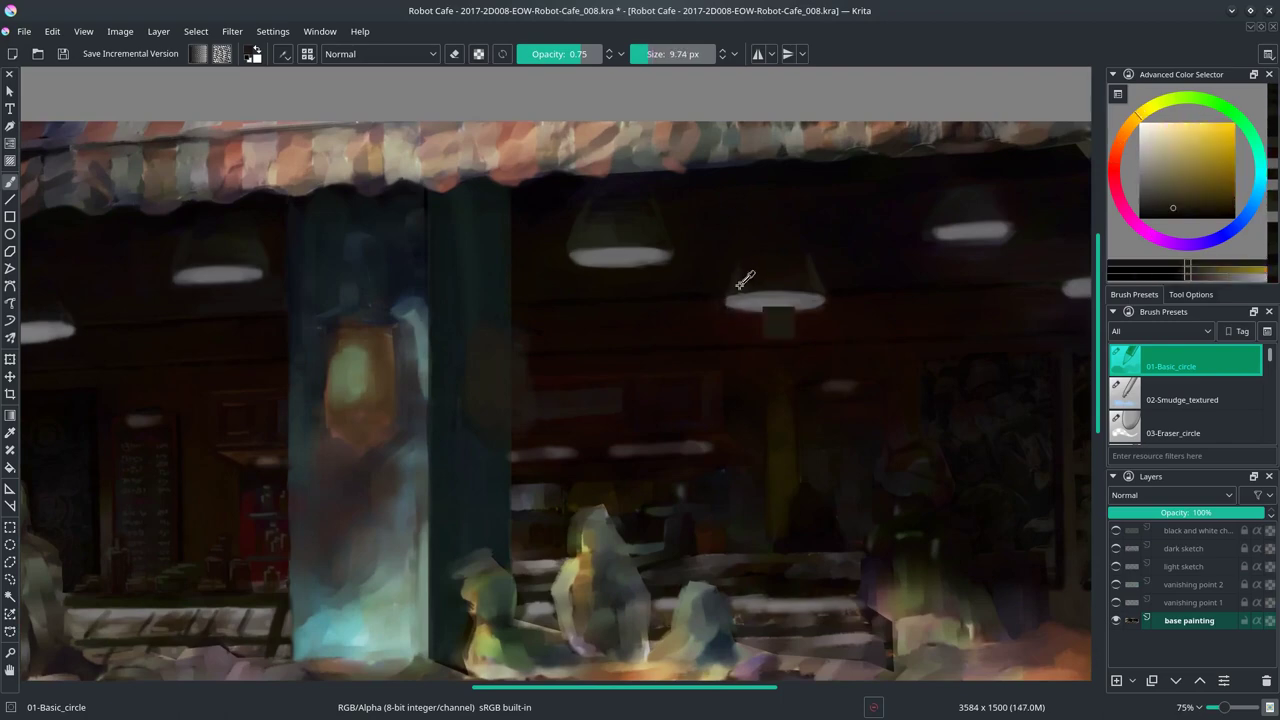
Step: Switch to the textured smudge brush and pick a dark yellow-brown for the lamp shades
scroll(663, 329, "left", 3)
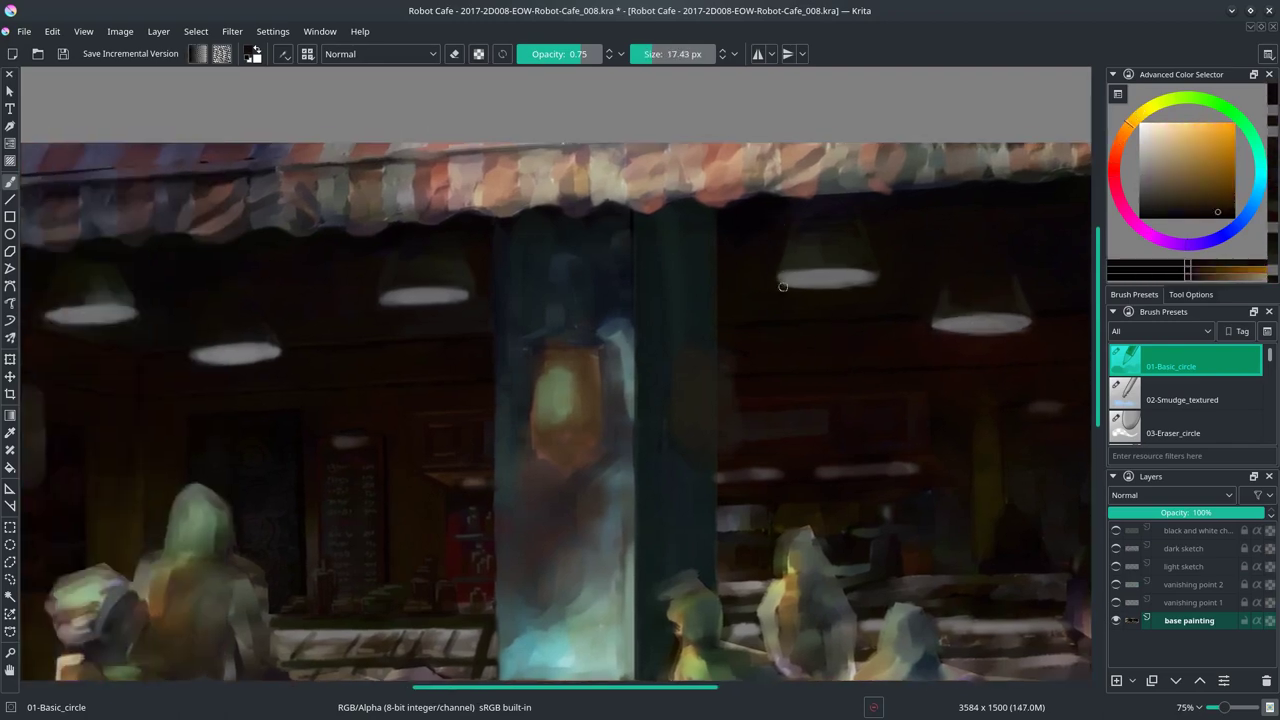
scroll(834, 286, "right", 1)
scroll(840, 351, "right", 1)
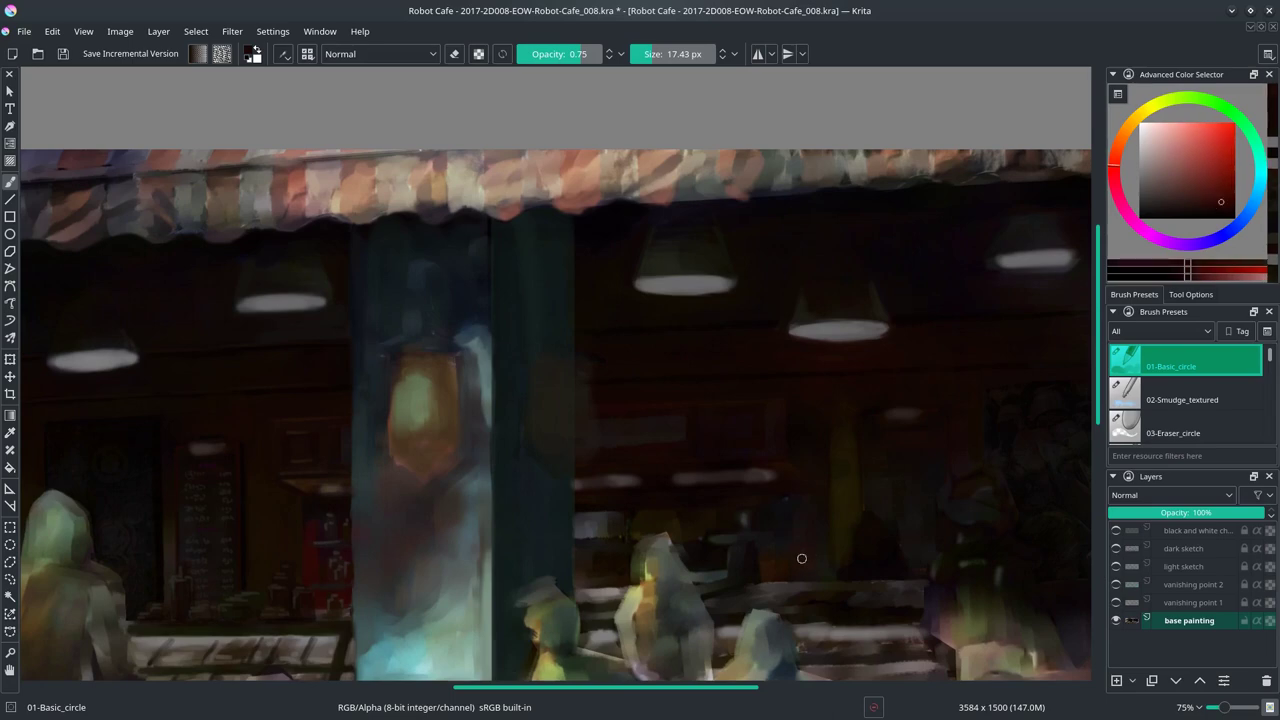
key(".")
scroll(760, 334, "right", 1)
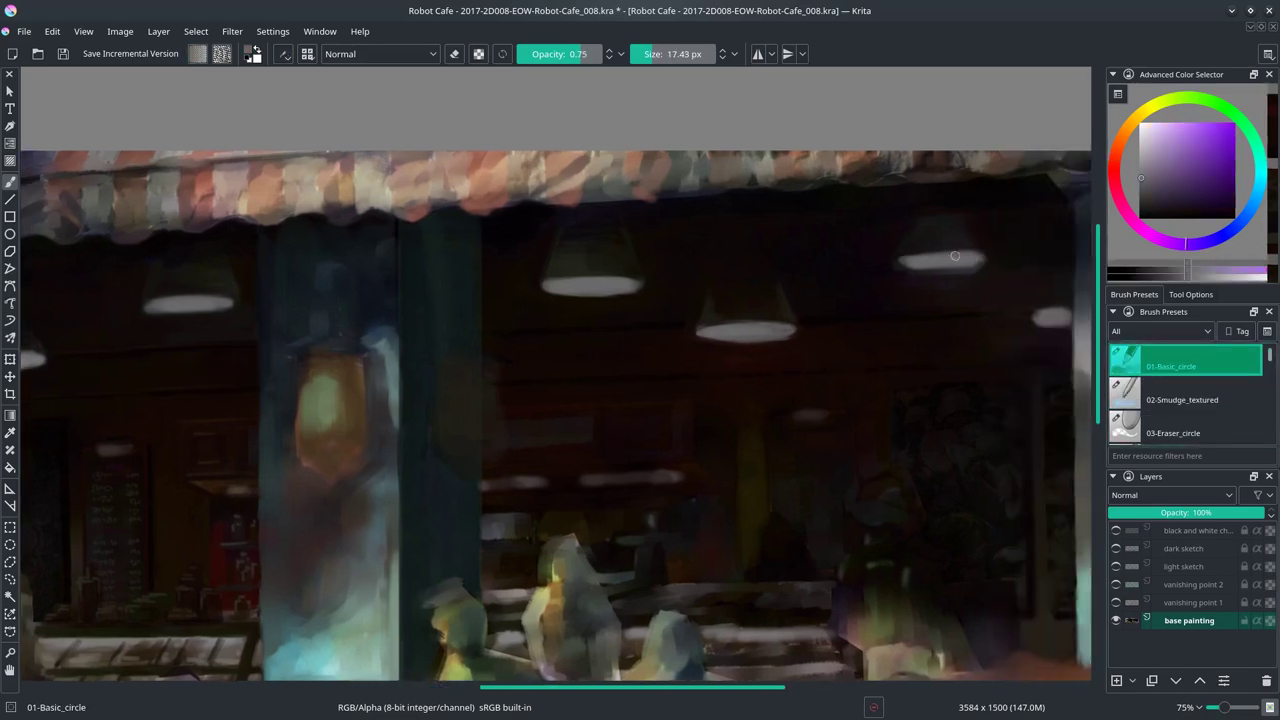
left_click(1045, 310, "ctrl")
scroll(1050, 314, "down", 5)
Step: Save the painting, shrink the brush to about 9 px and pick a dark orange
scroll(990, 350, "down", 3)
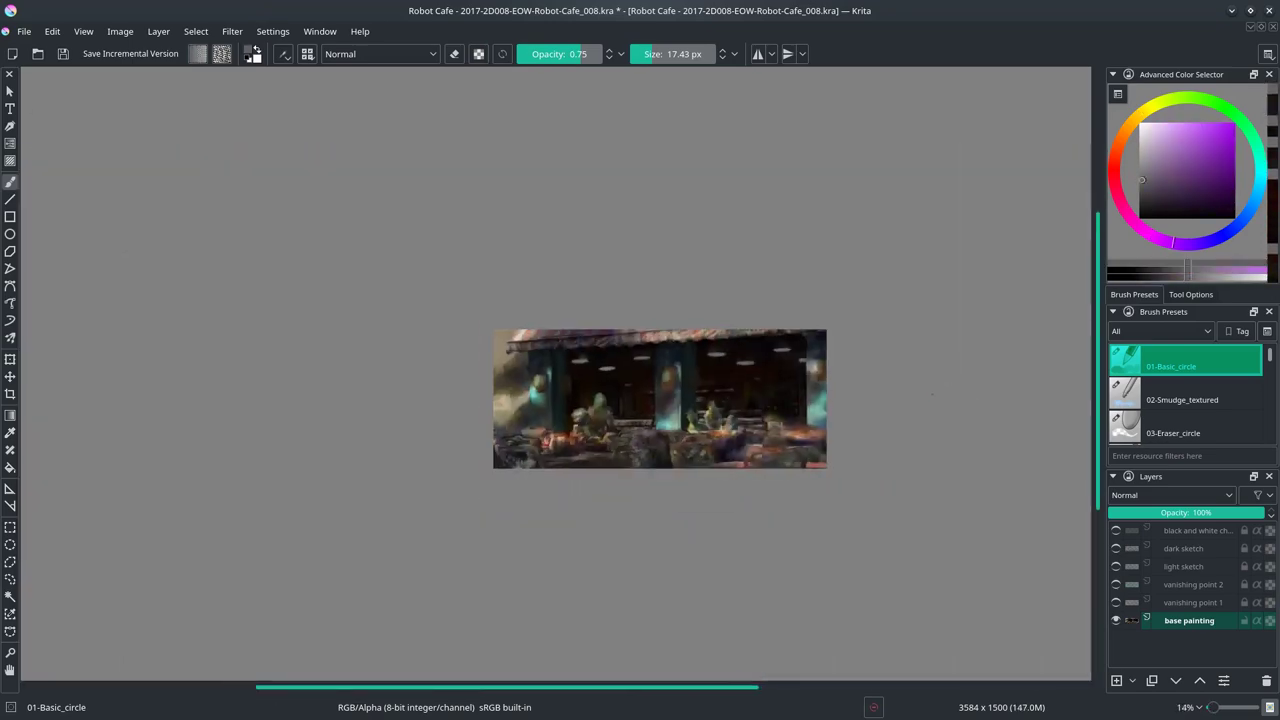
key("ctrl+s")
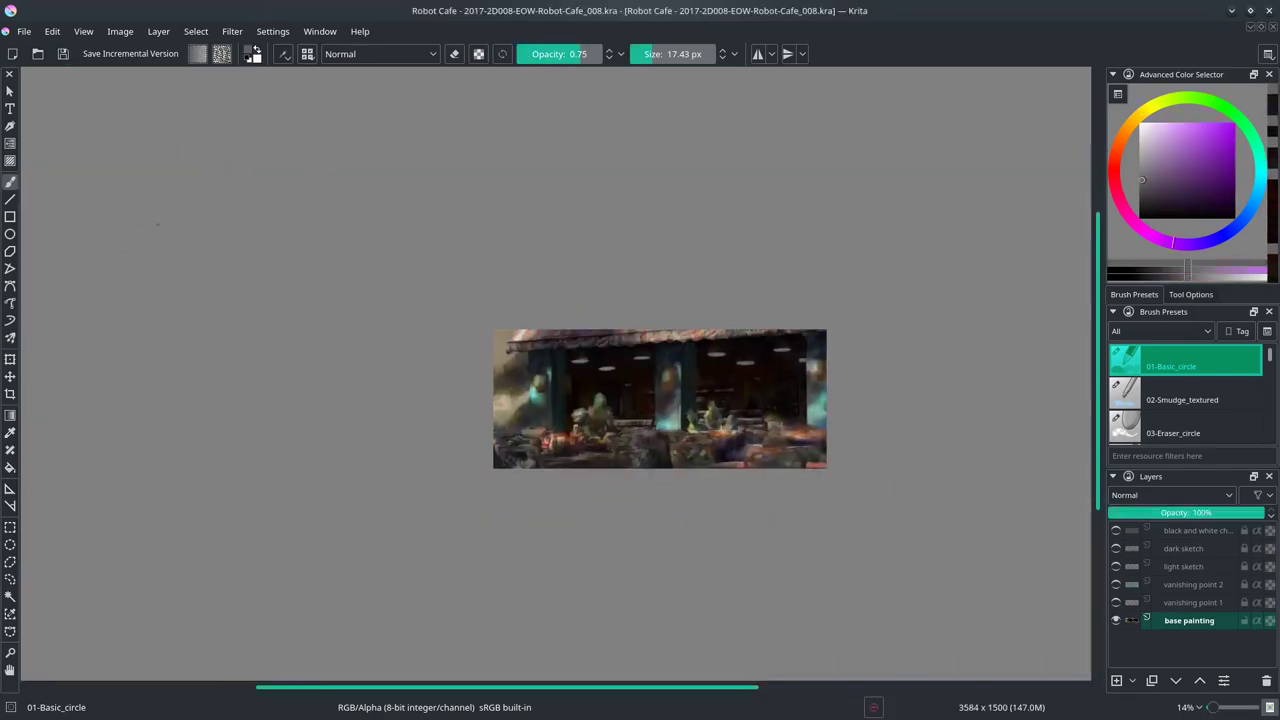
scroll(766, 366, "up", 5)
left_click_drag(722, 446, 566, 476)
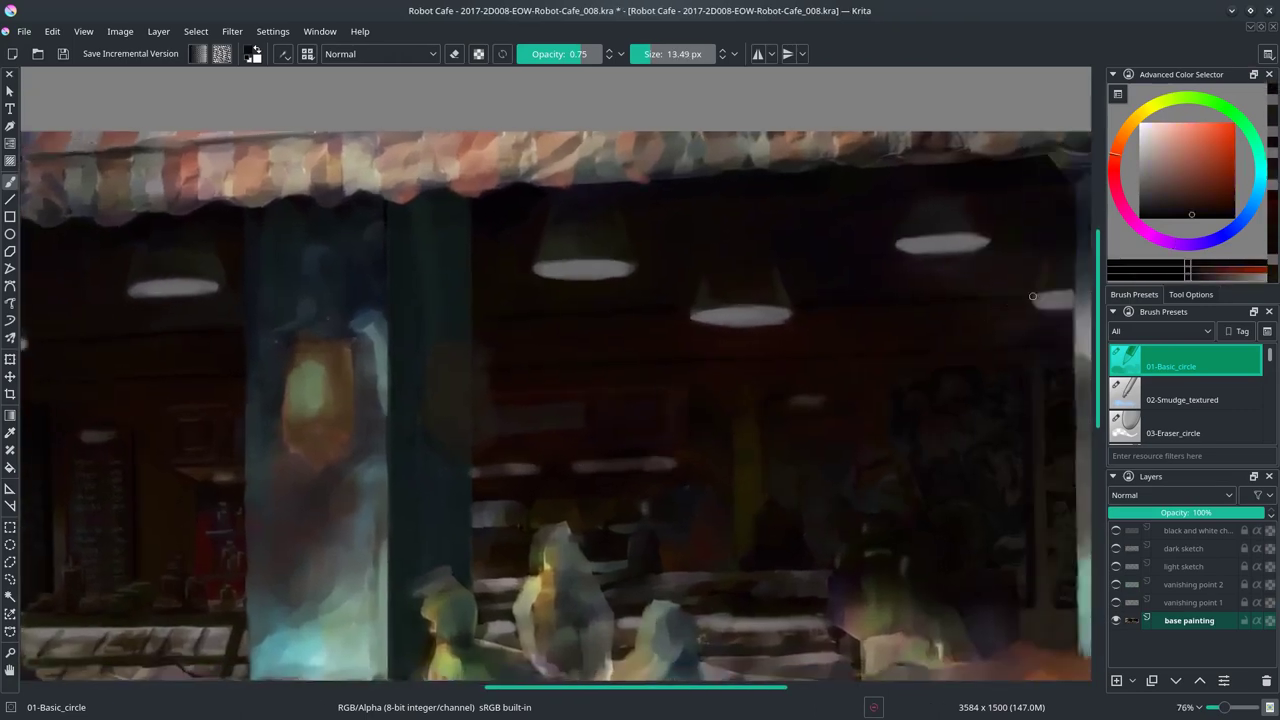
left_click(505, 364, "ctrl")
Step: Tilt the view about 15 degrees, level it again, and save once more
key("4")
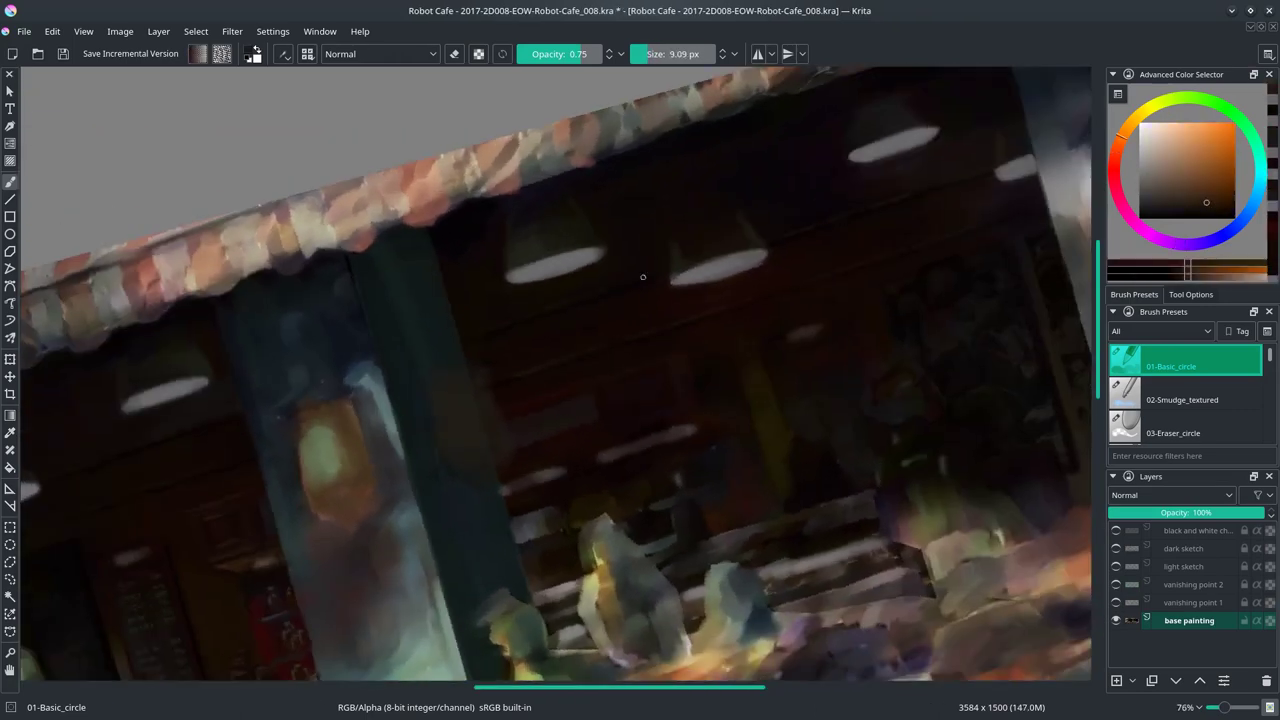
key("5")
scroll(824, 369, "down", 4)
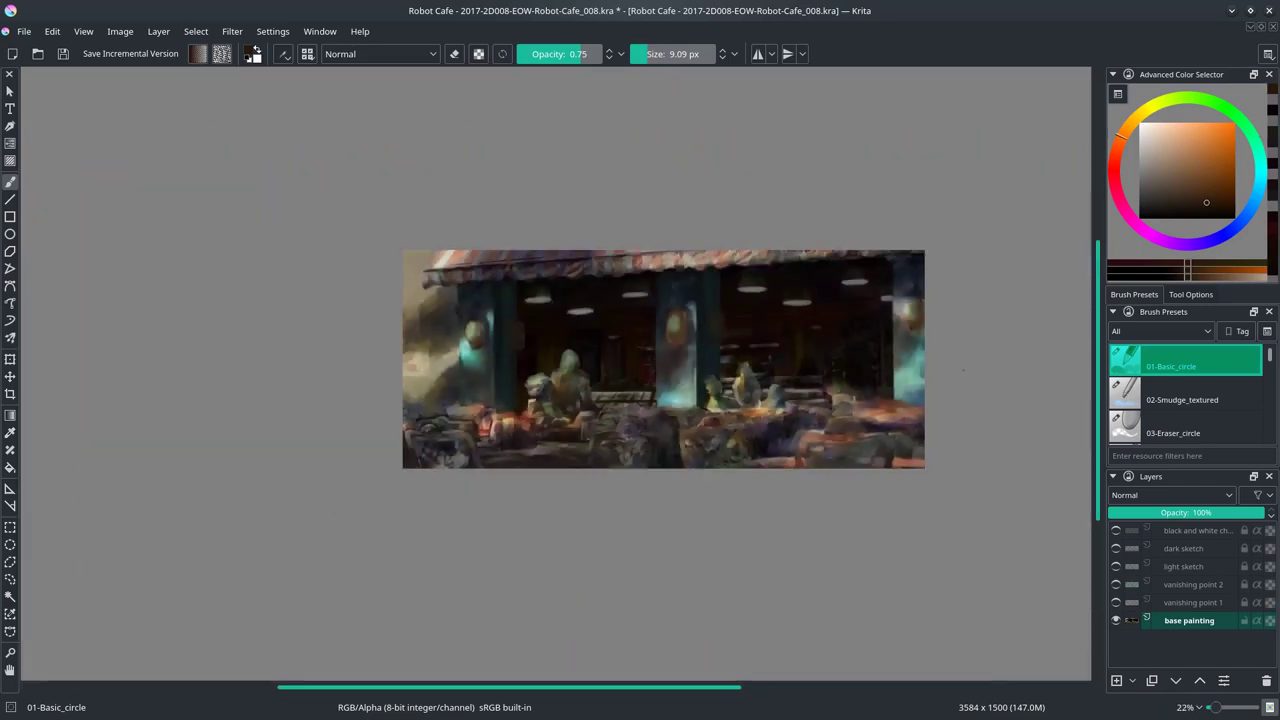
key("ctrl+s")
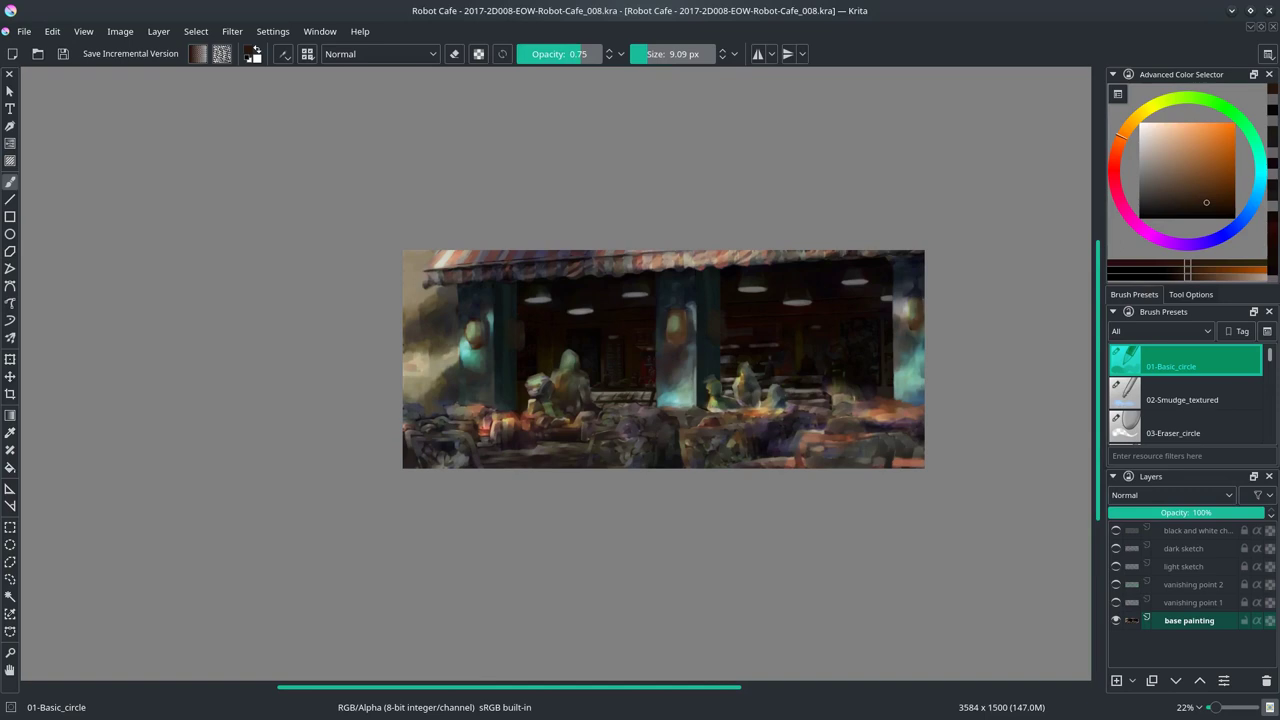
scroll(293, 536, "down", 3)
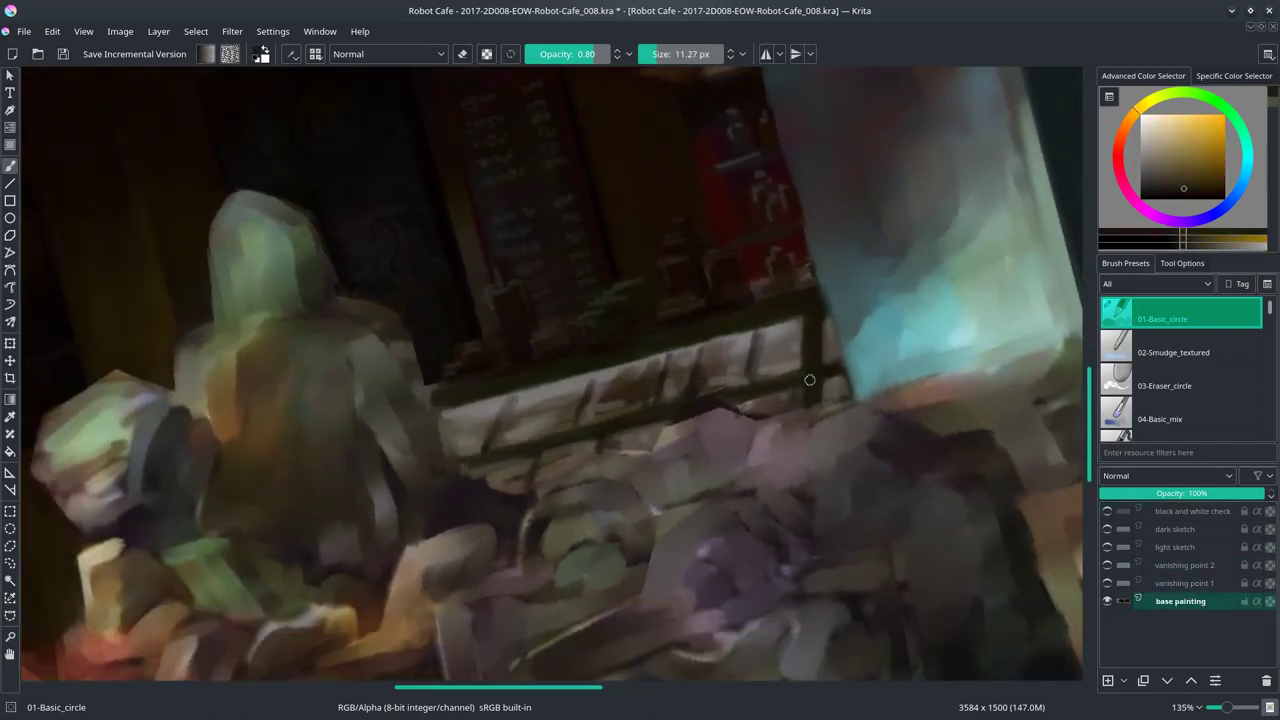
Step: Bring the counter robots into view and set up a roughly 30 px textured smudge brush
left_click_drag(806, 374, 567, 466)
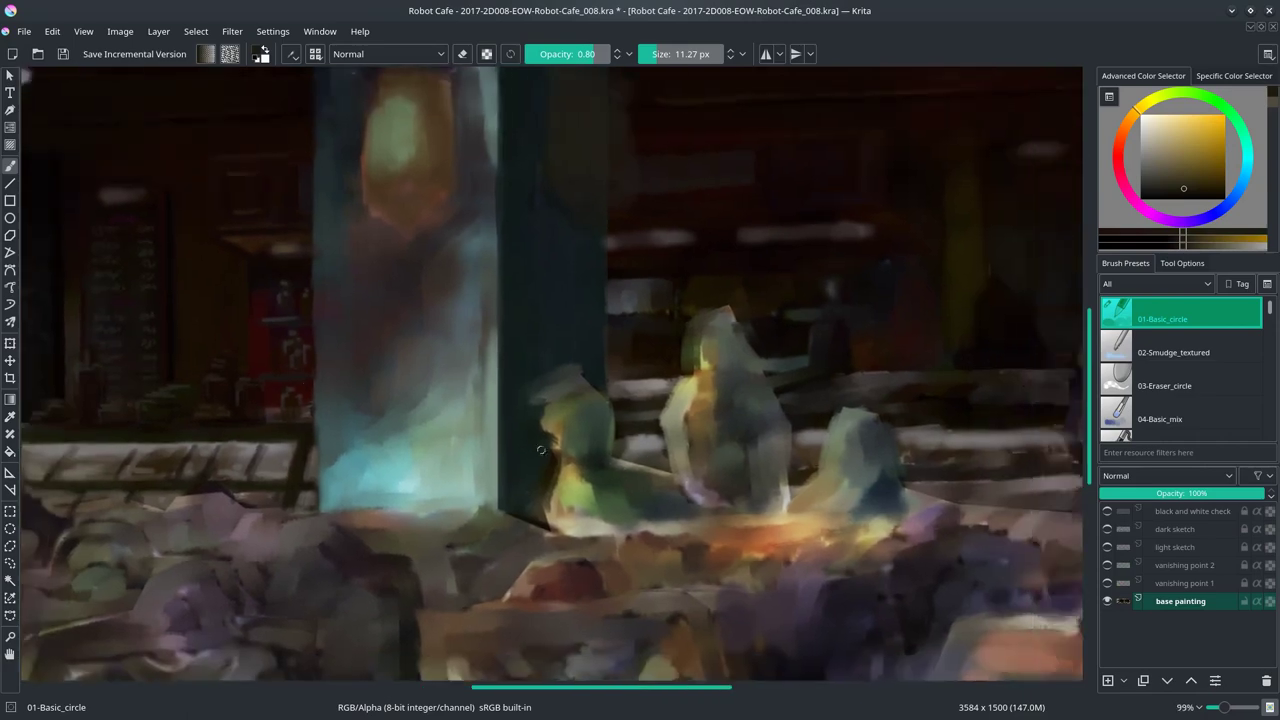
left_click(880, 376, "ctrl")
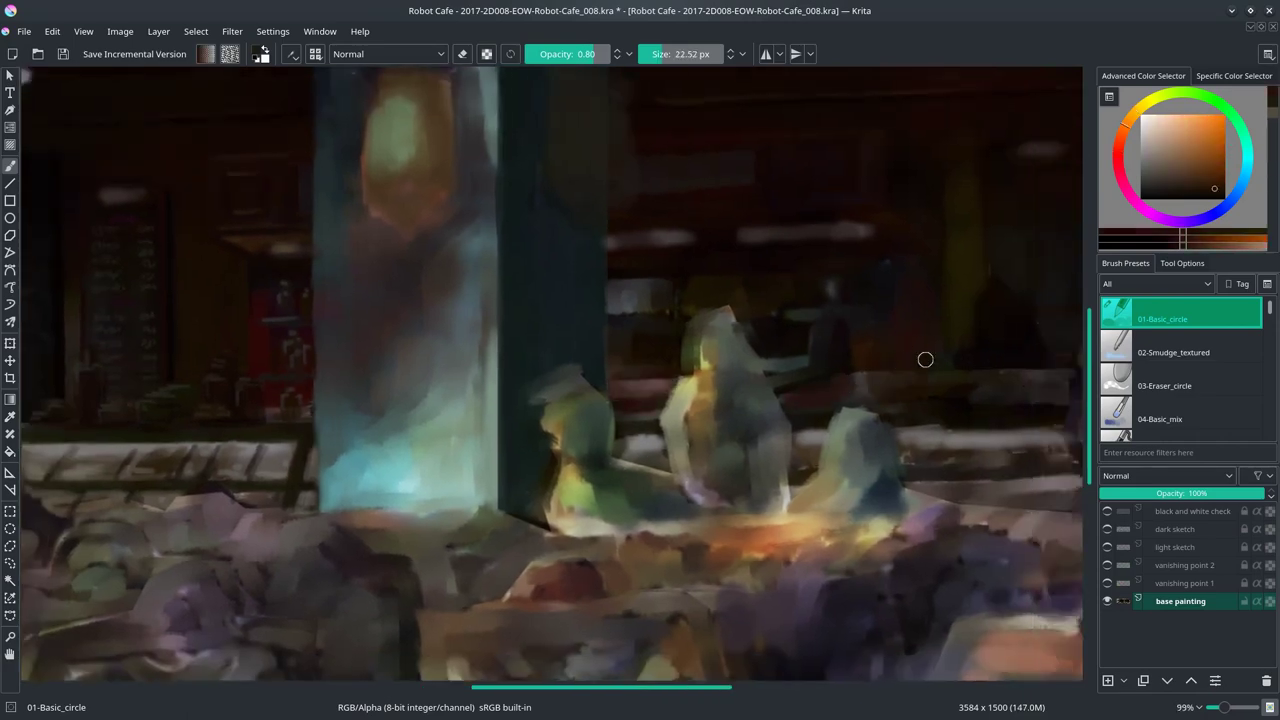
key("slash")
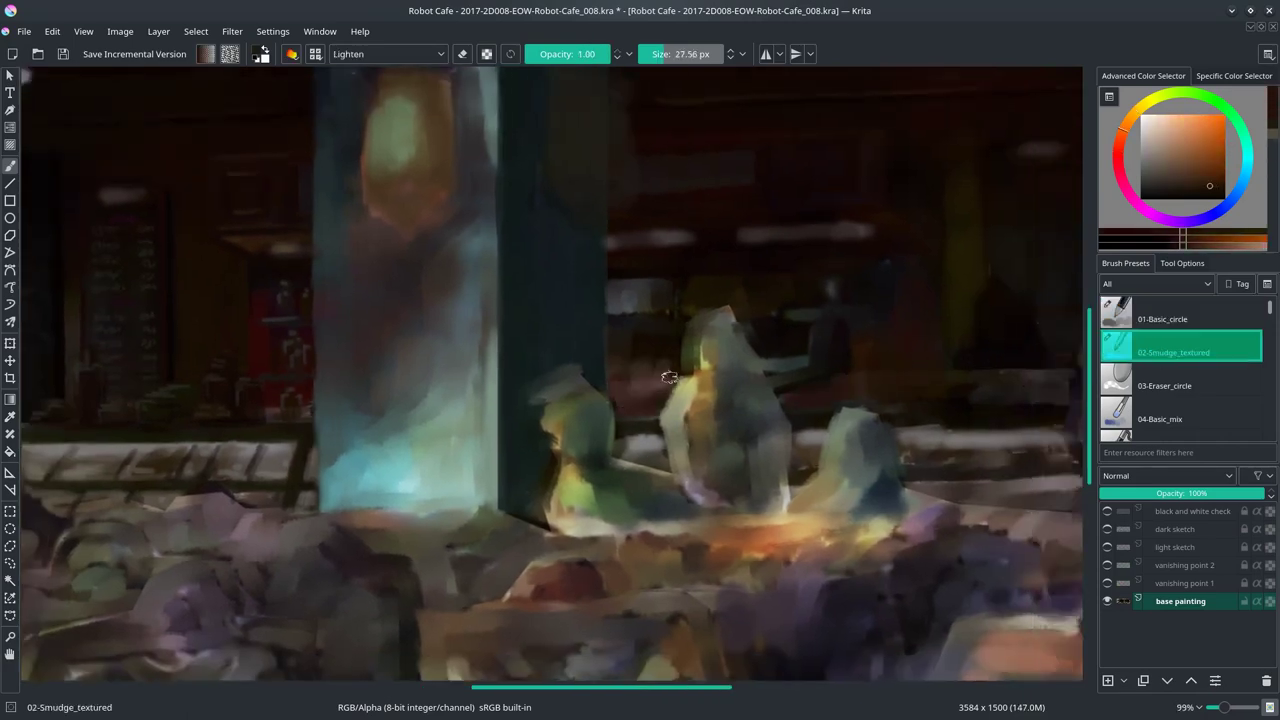
key("slash")
left_click(760, 388, "ctrl")
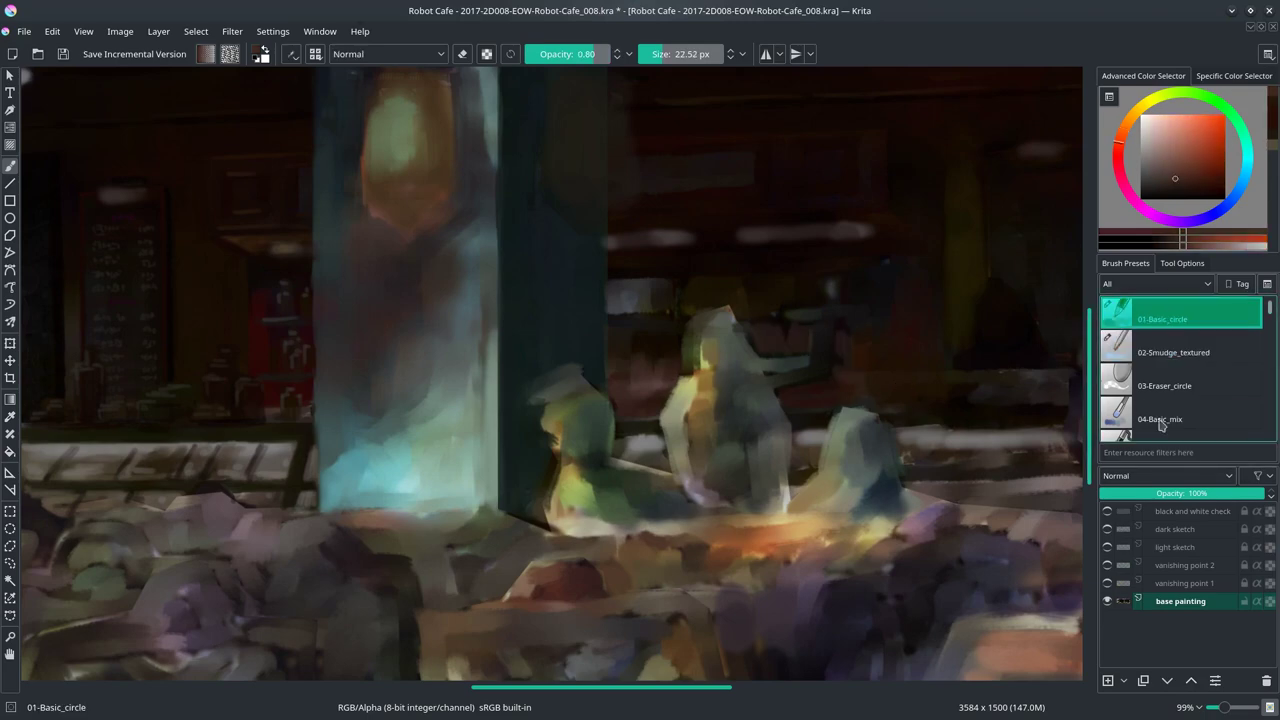
key("slash")
key("bracketright")
key("bracketright")
key("bracketright")
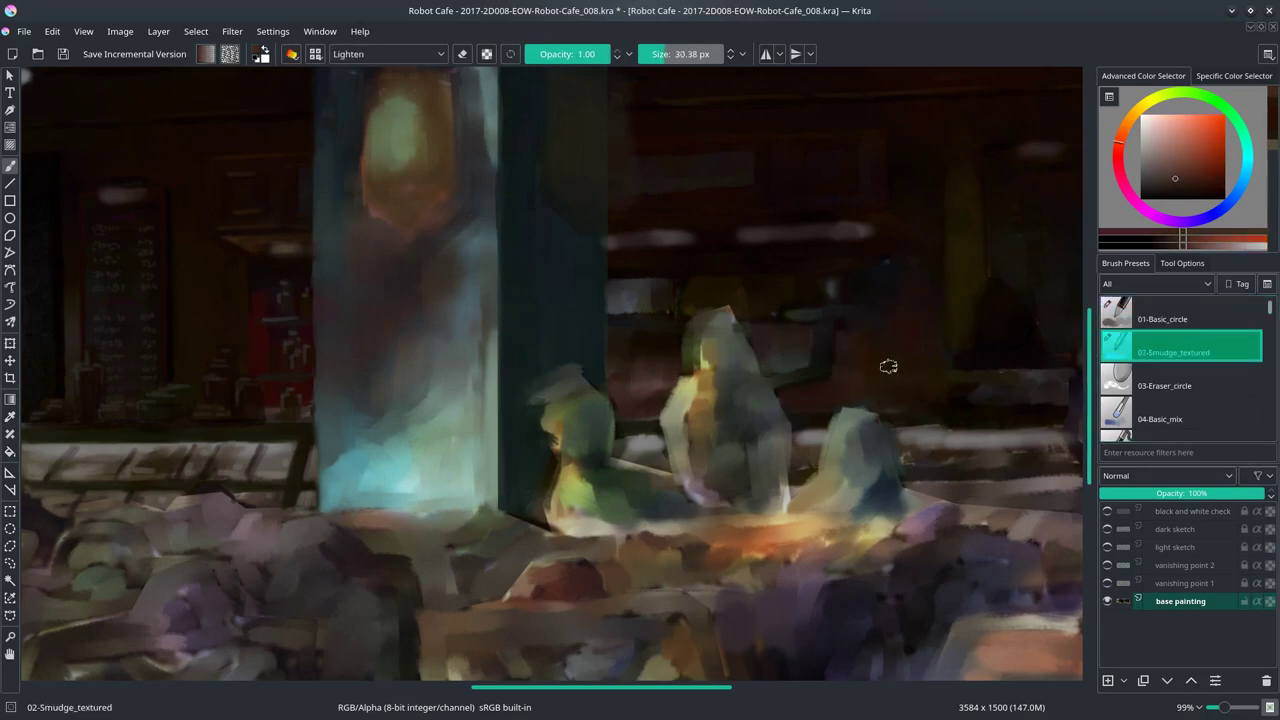
scroll(988, 380, "right", 2)
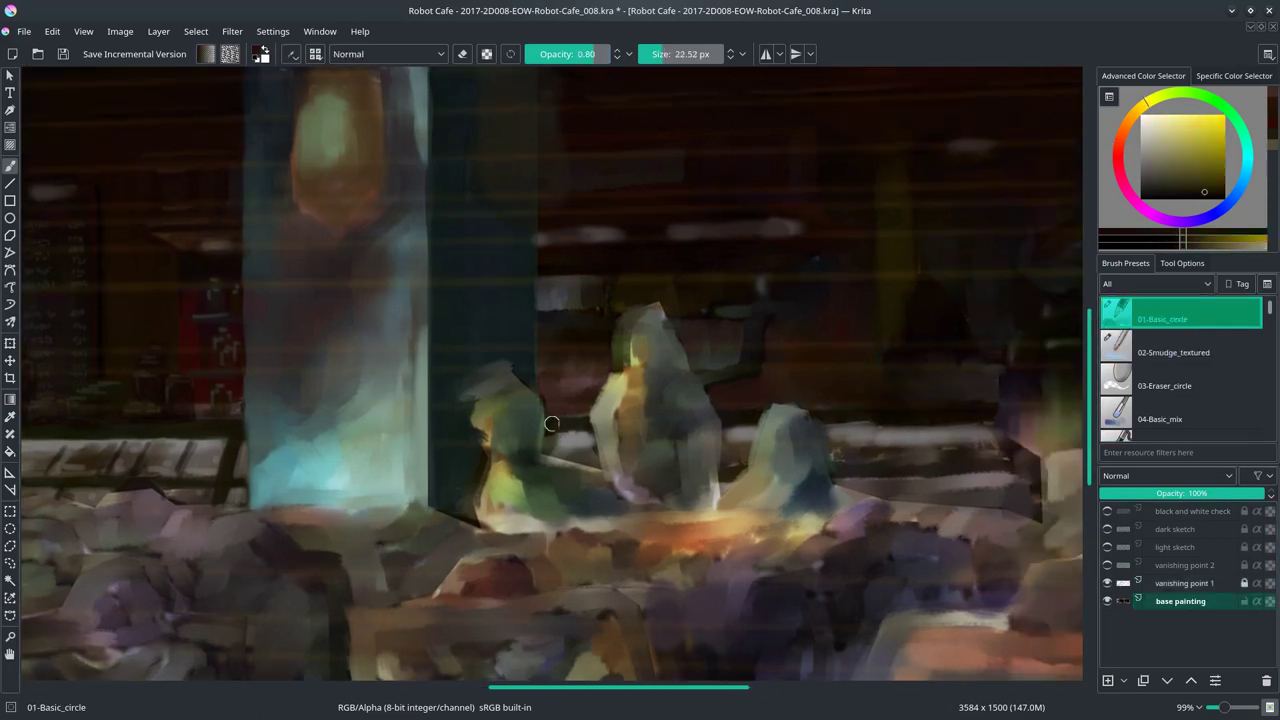
scroll(727, 431, "right", 5)
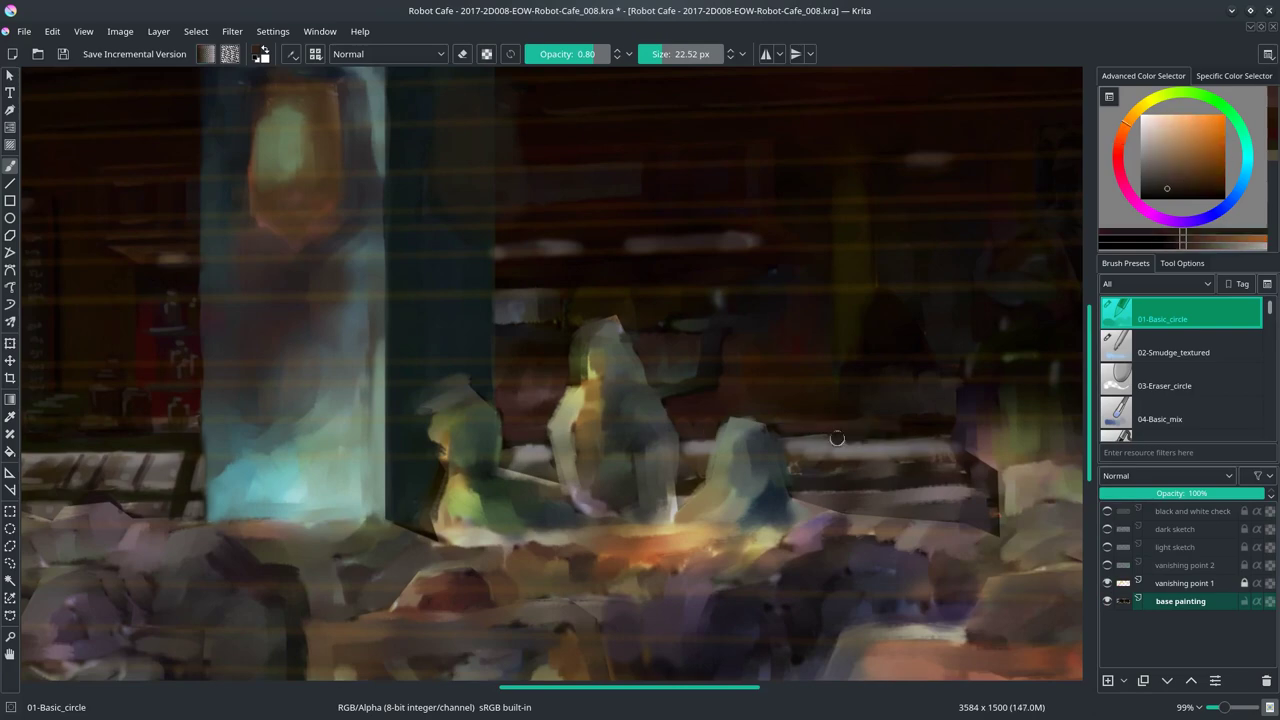
Step: Paint two dark red-brown lines along the counter top edge
left_click(820, 472, "ctrl")
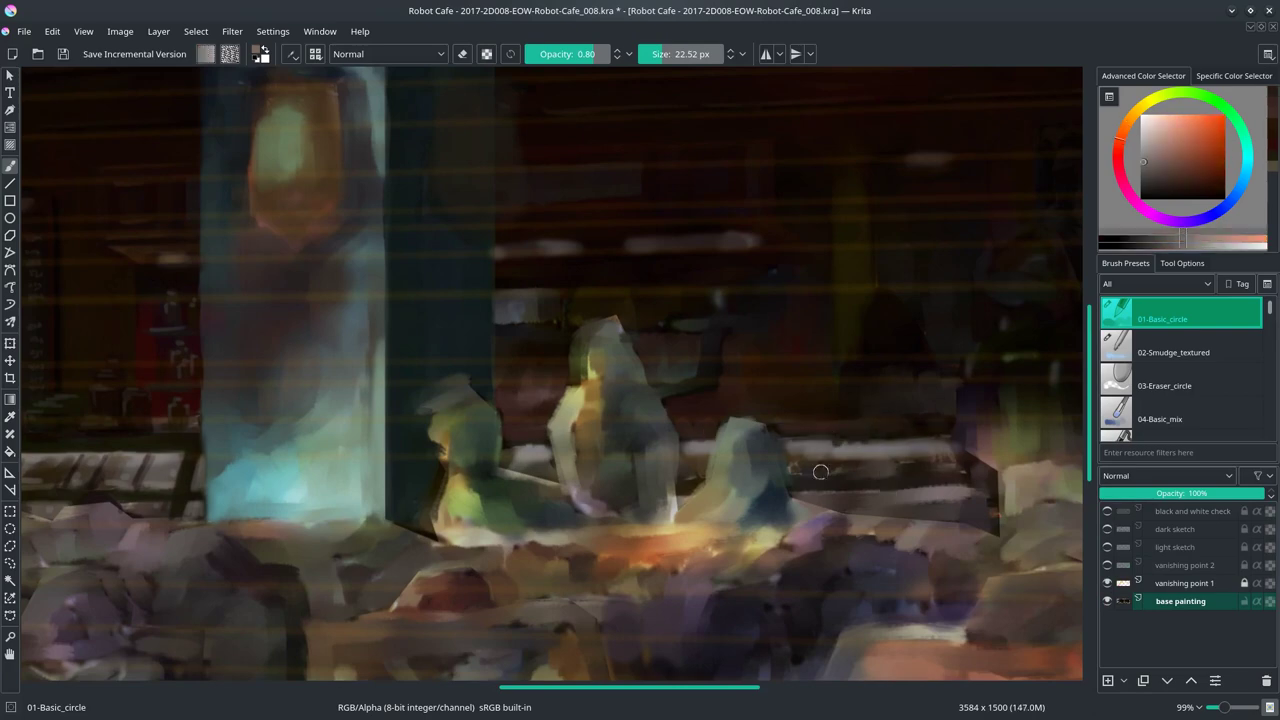
left_click(545, 430, "ctrl")
left_click(853, 416, "ctrl")
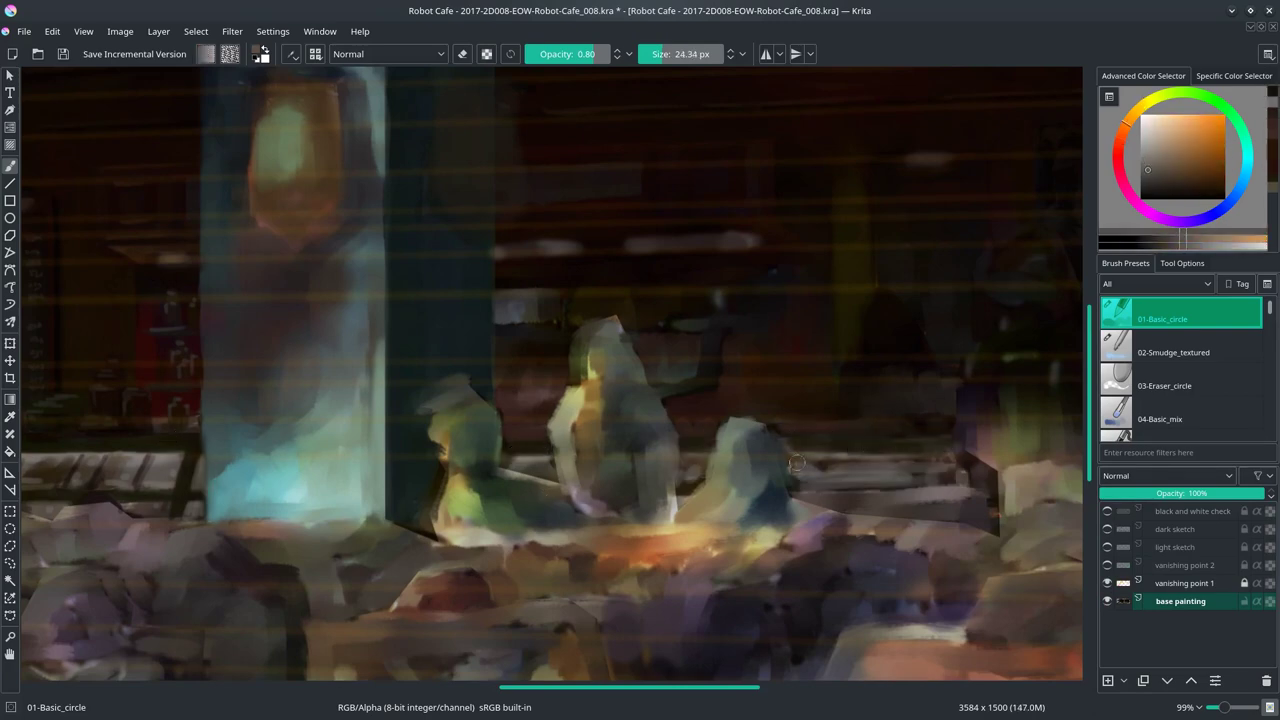
left_click(569, 388, "ctrl")
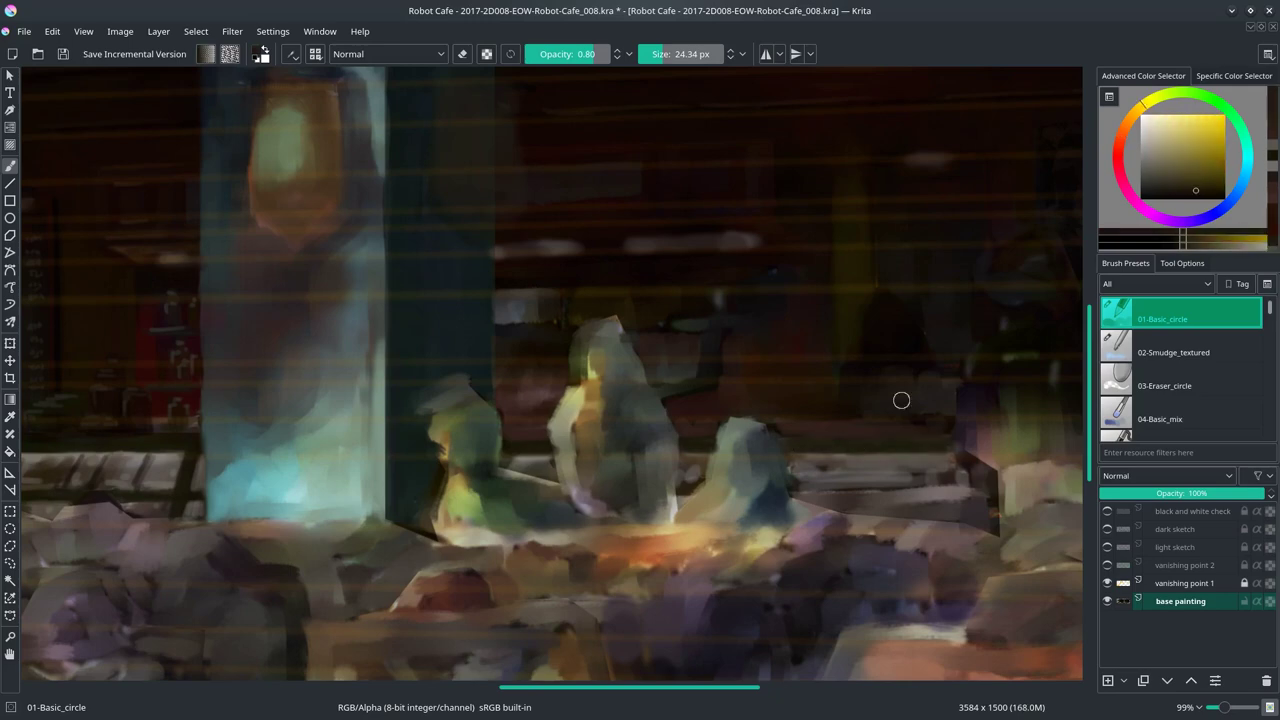
left_click_drag(676, 494, 964, 495)
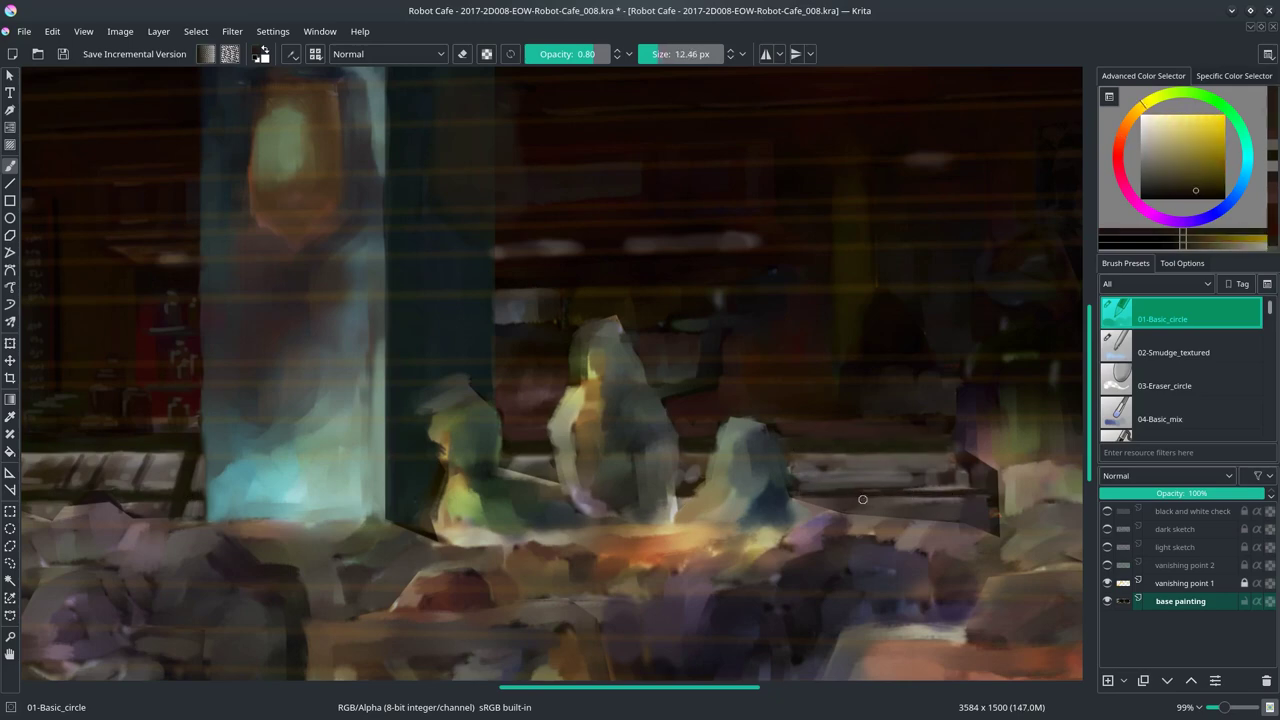
left_click_drag(688, 497, 985, 497)
Step: Add light brownish strokes on the counter front, shrink the brush to 9 px, and hide vanishing point 1 guides
left_click(901, 486, "ctrl")
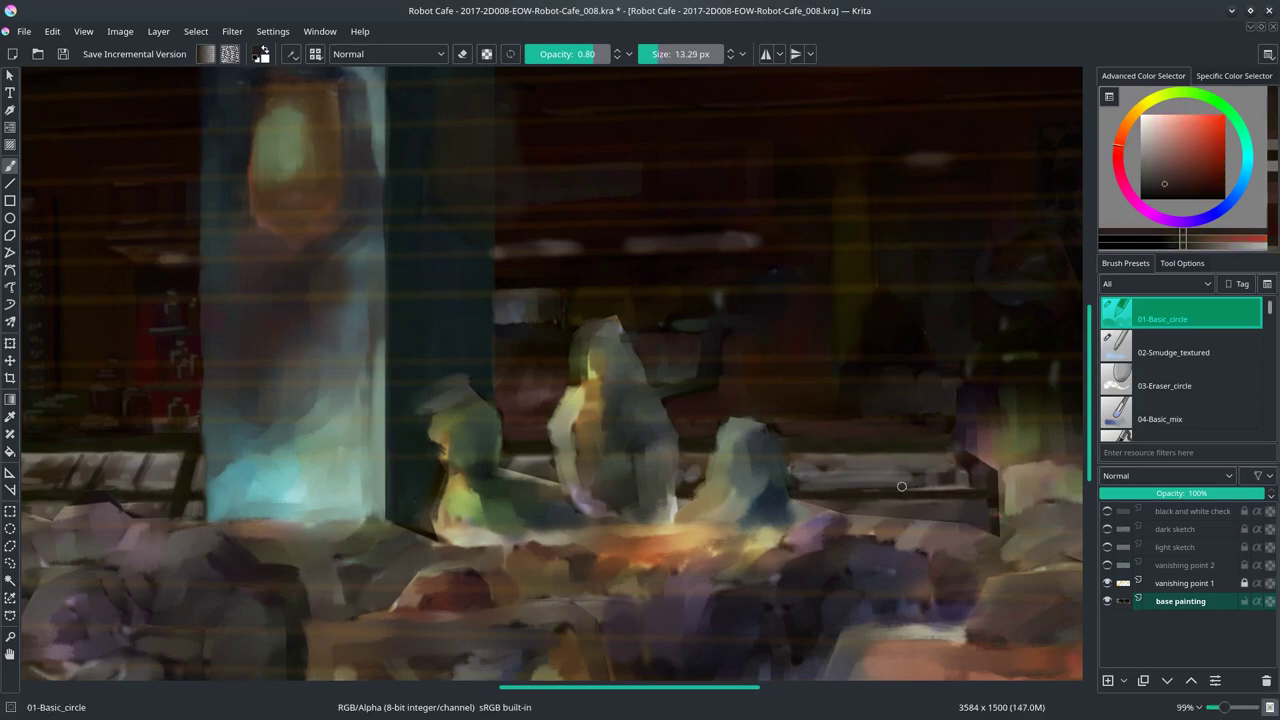
left_click(901, 486, "ctrl")
left_click_drag(830, 505, 996, 522)
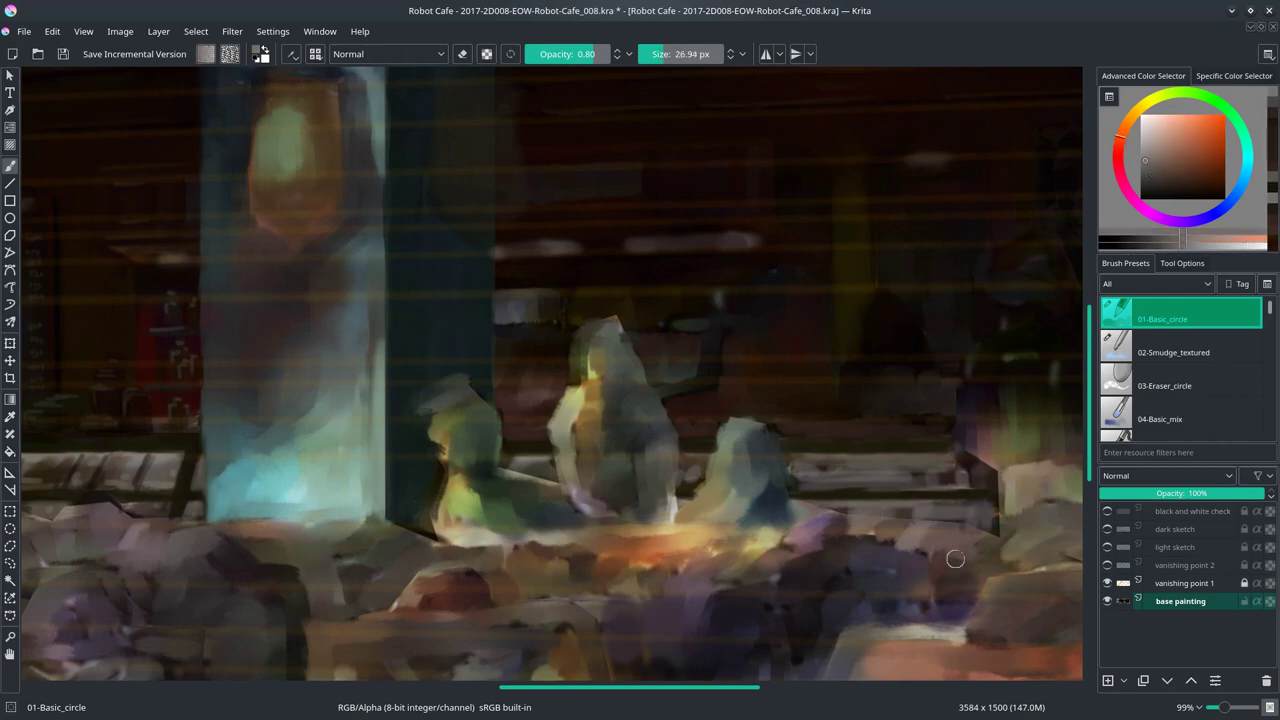
left_click(1170, 352)
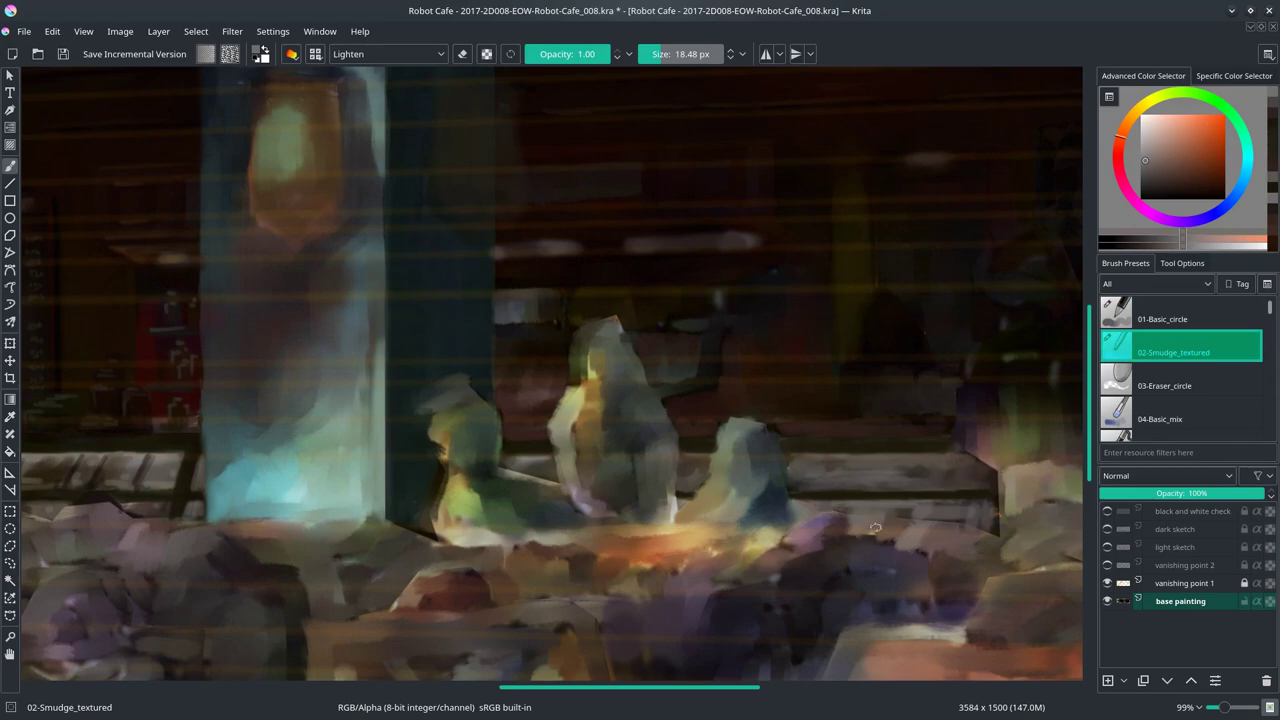
key("slash")
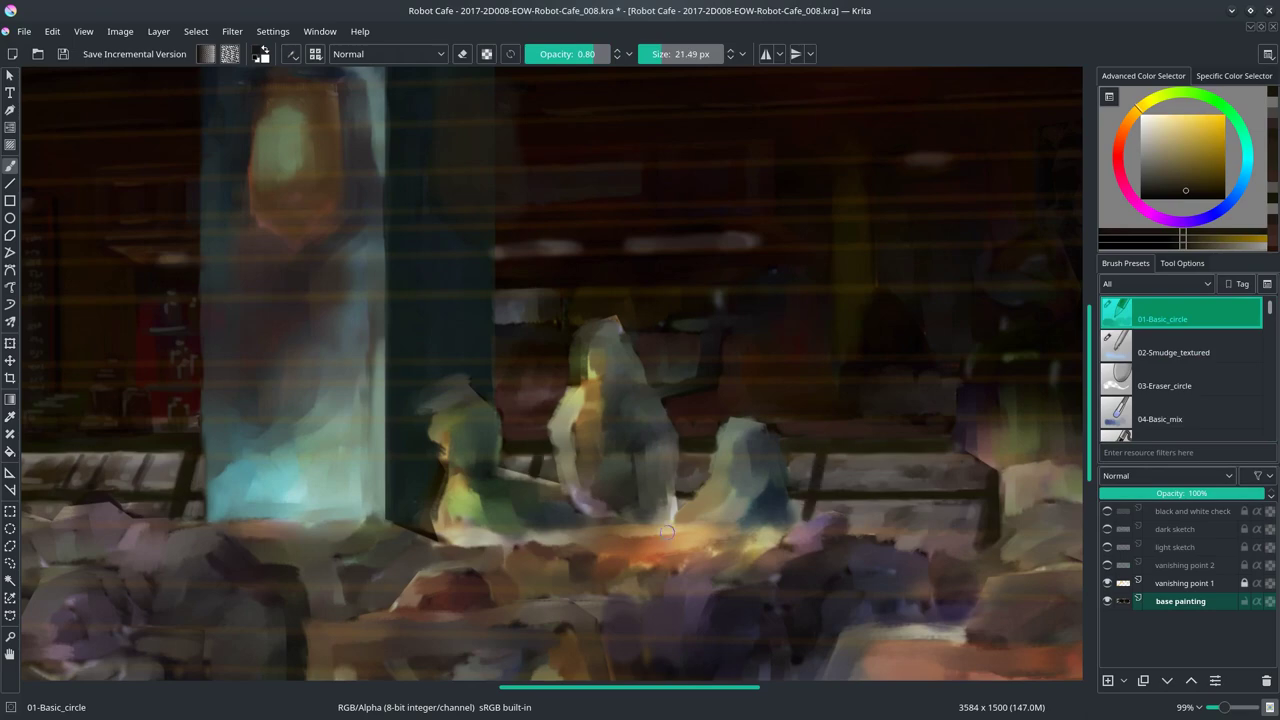
left_click(693, 461, "ctrl")
key("bracketleft")
key("bracketleft")
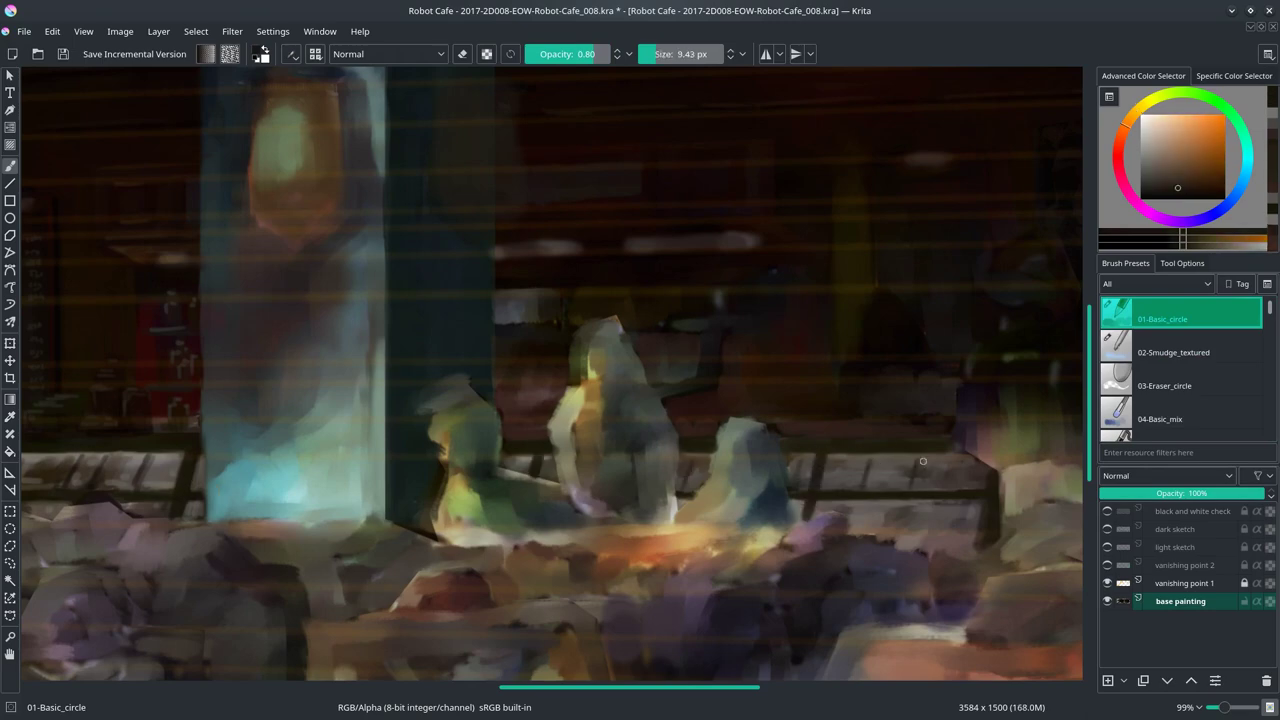
left_click(1107, 583)
left_click(876, 515, "ctrl")
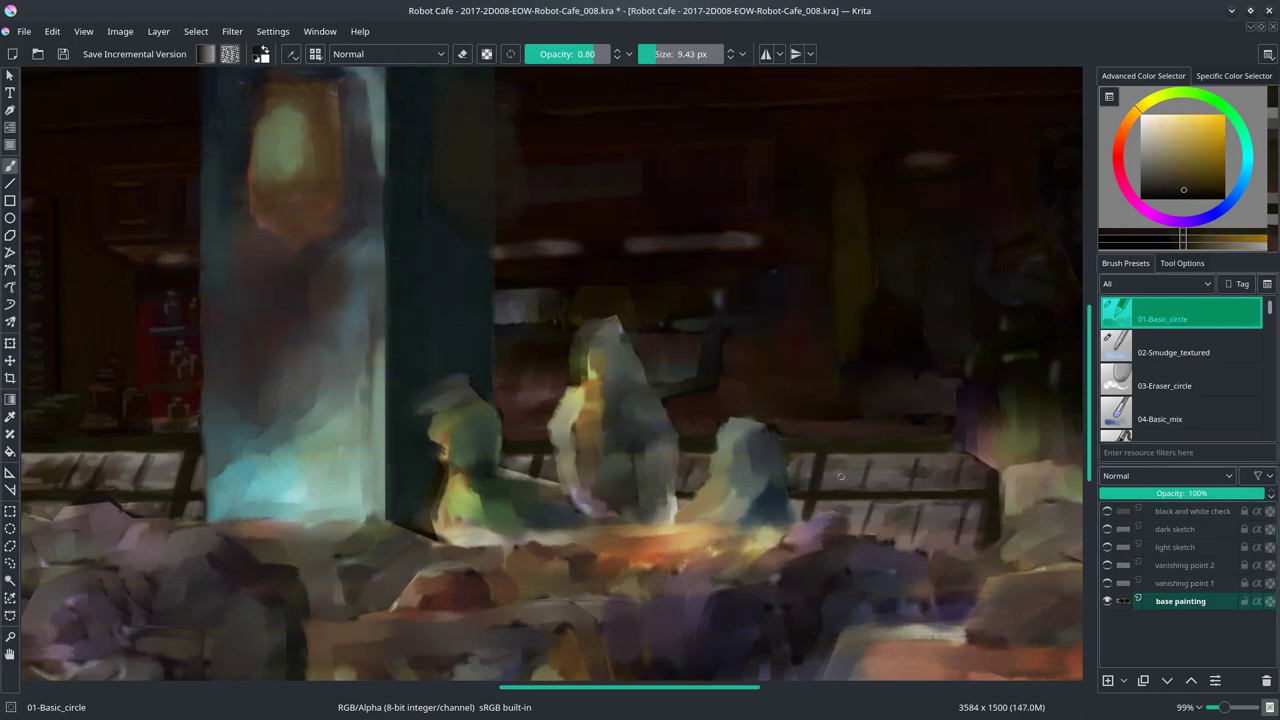
Step: Sample brownish orange and yellow shelf tones at 10–22 px, briefly showing the vanishing point 1 guides
left_click_drag(876, 515, 1000, 550)
scroll(604, 435, "down", 2)
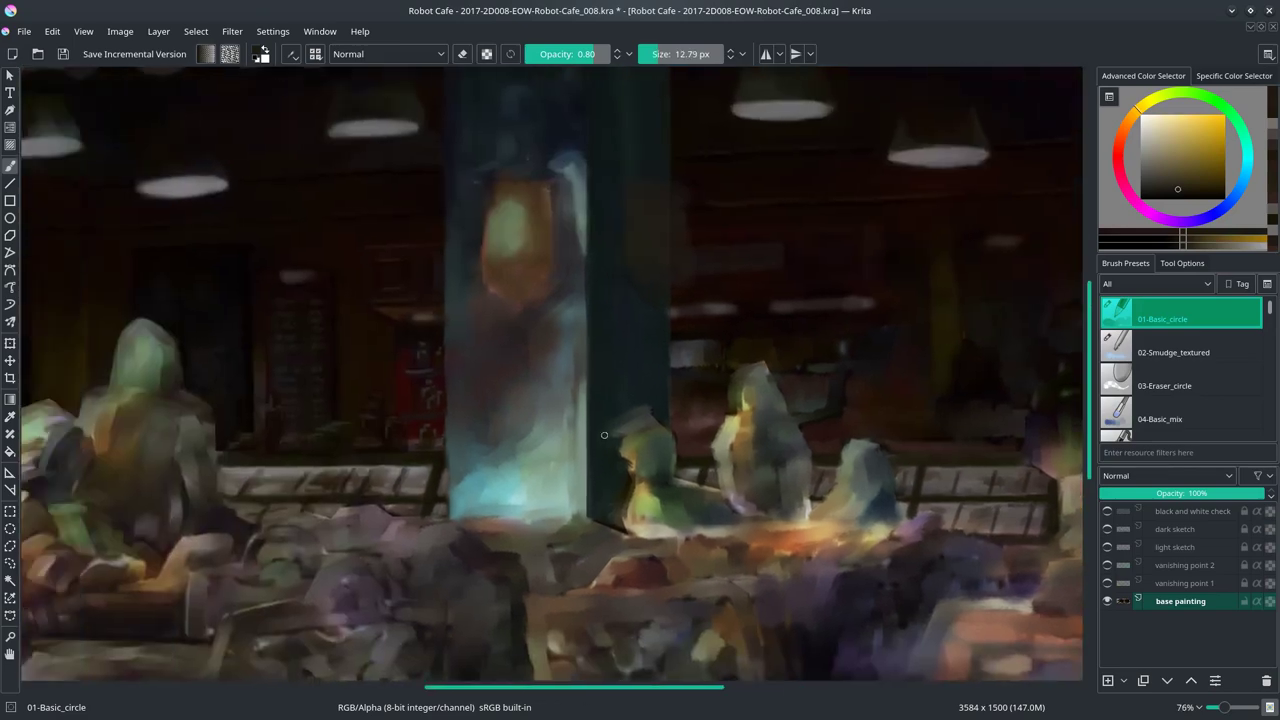
left_click(394, 462, "ctrl")
key("bracketright")
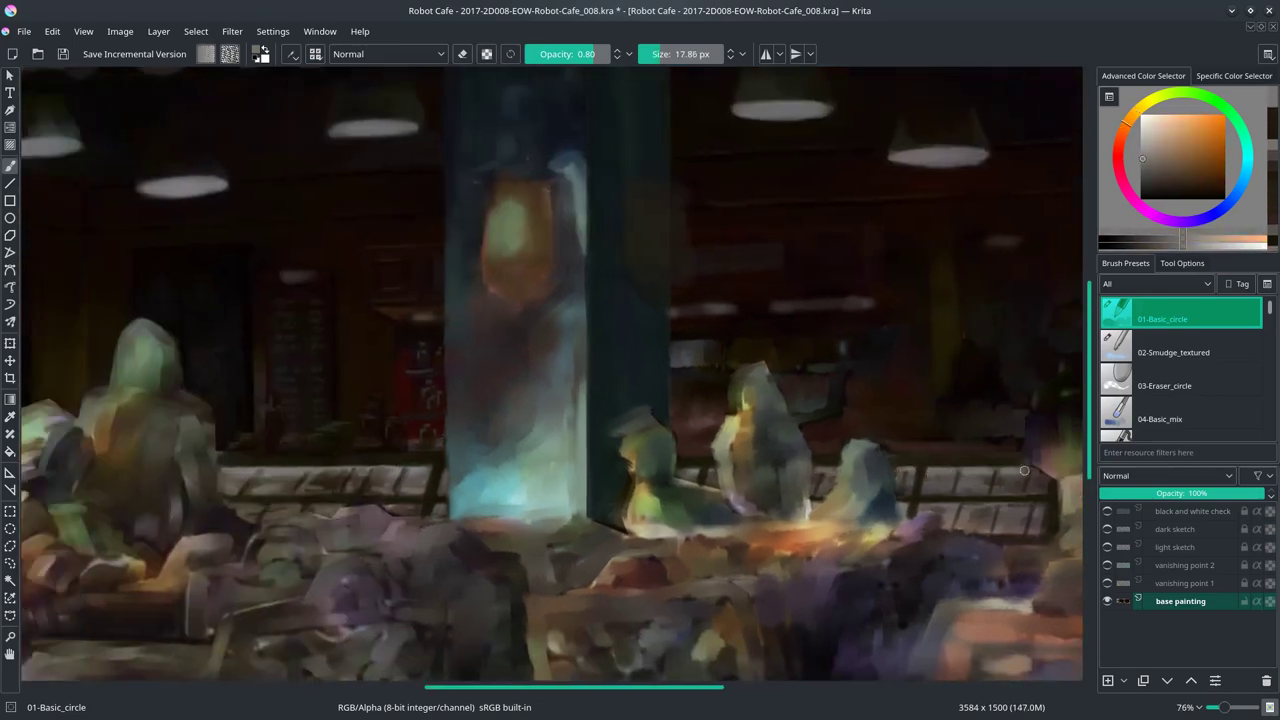
left_click(1023, 503, "ctrl")
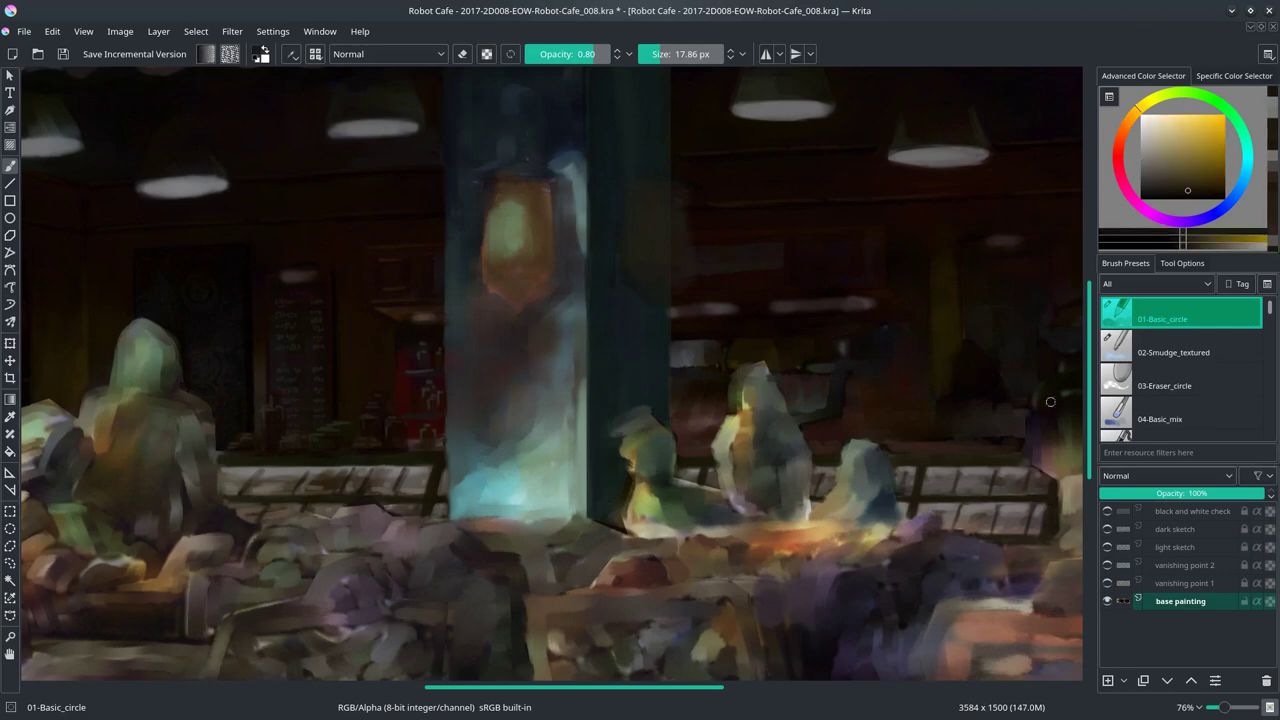
key("bracketleft")
key("bracketleft")
left_click(459, 421, "ctrl")
key("bracketright")
key("bracketright")
left_click(1107, 583)
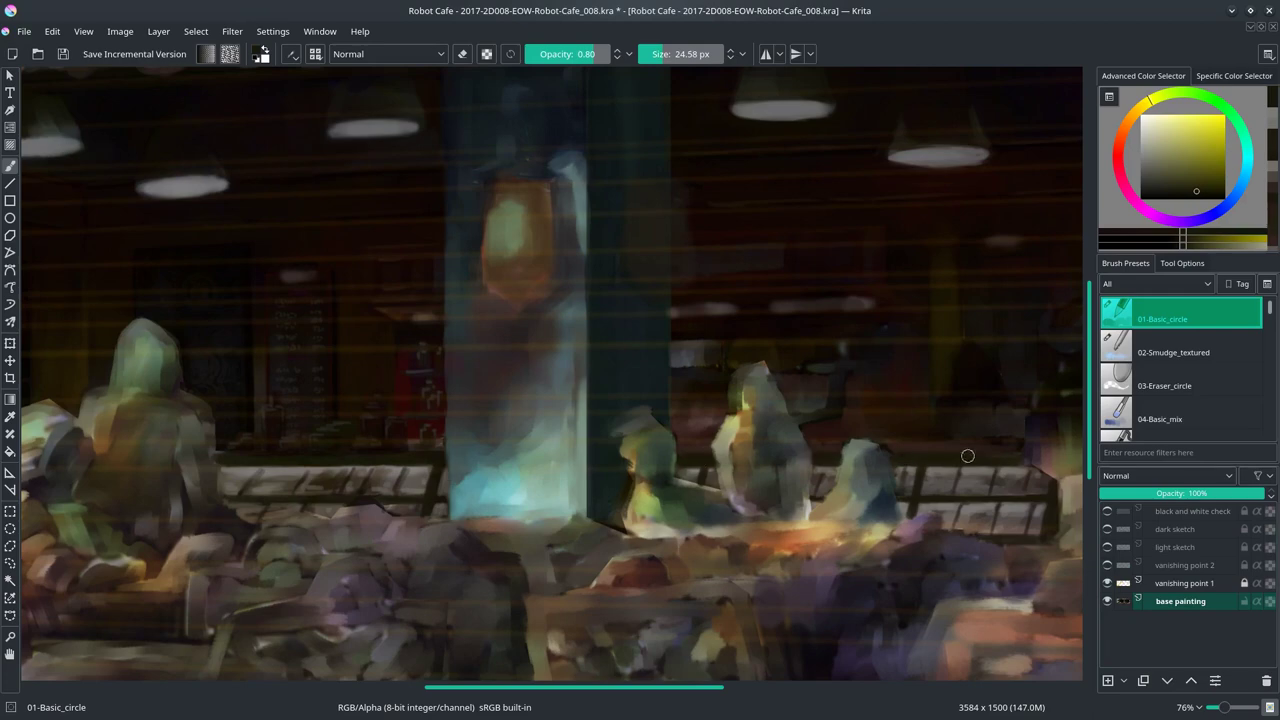
left_click(1107, 583)
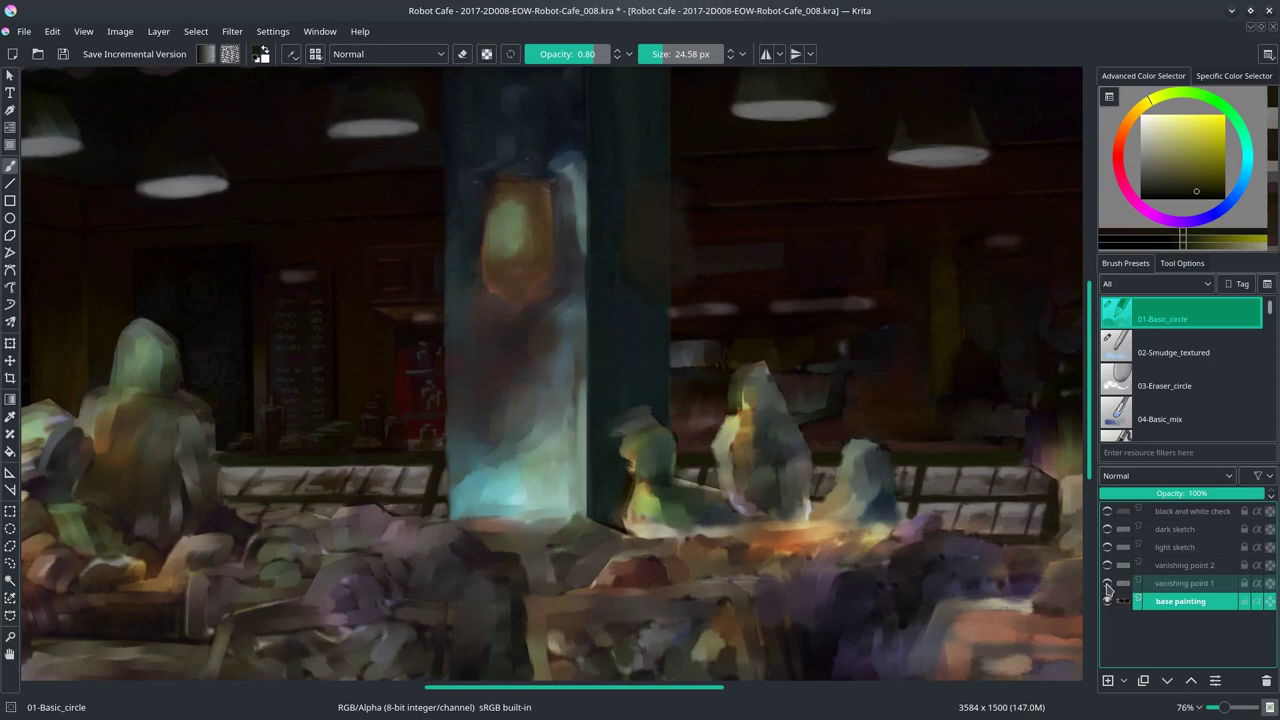
Step: Sample orange, darker and greyish pink shelf tones, growing the brush to about 16 px
key("bracketleft")
key("bracketleft")
key("bracketleft")
left_click(415, 352, "ctrl")
left_click(402, 331, "ctrl")
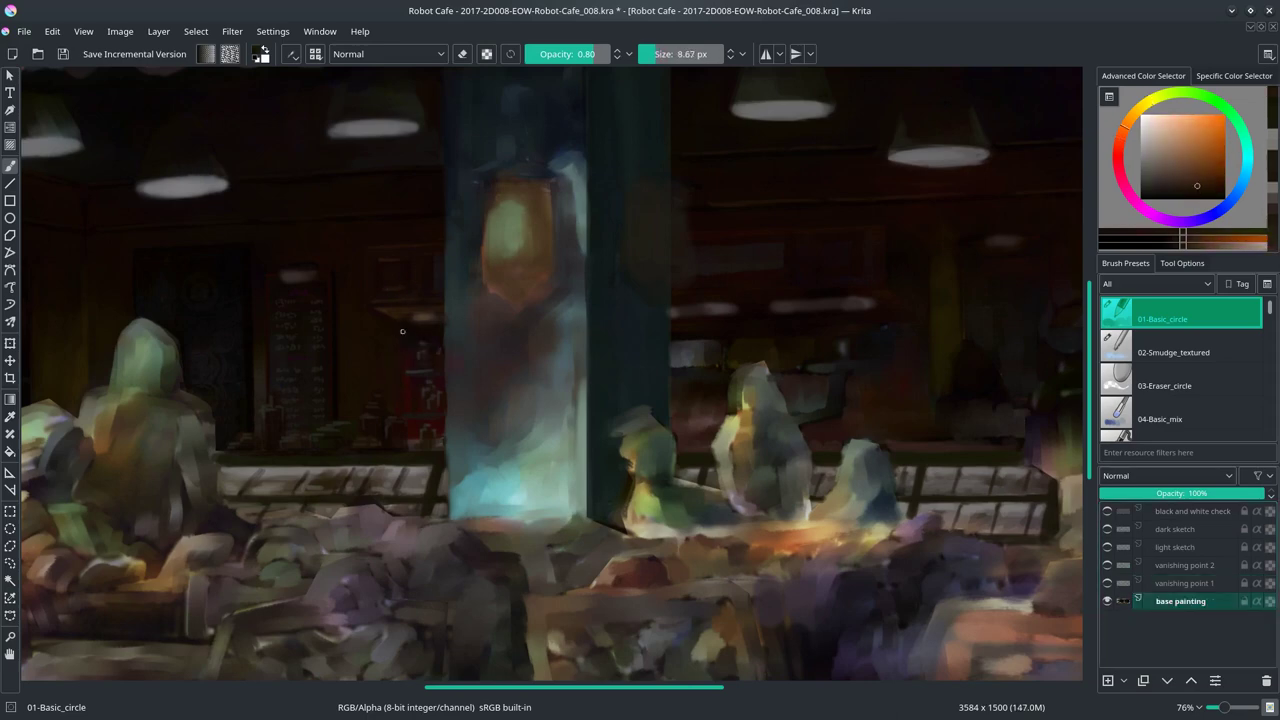
key("bracketright")
left_click(348, 254, "ctrl")
left_click(419, 278, "ctrl")
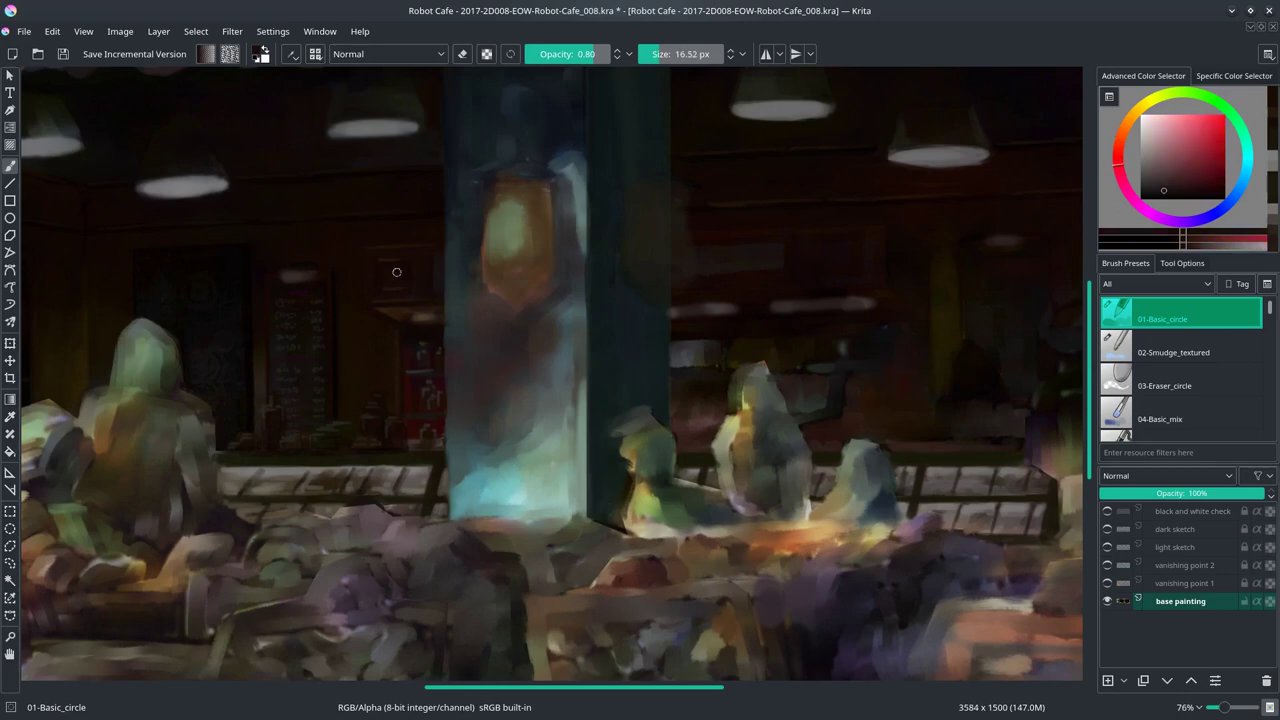
key("bracketright")
key("bracketright")
Step: Save the painting and switch to the textured smudge brush
key("ctrl+s")
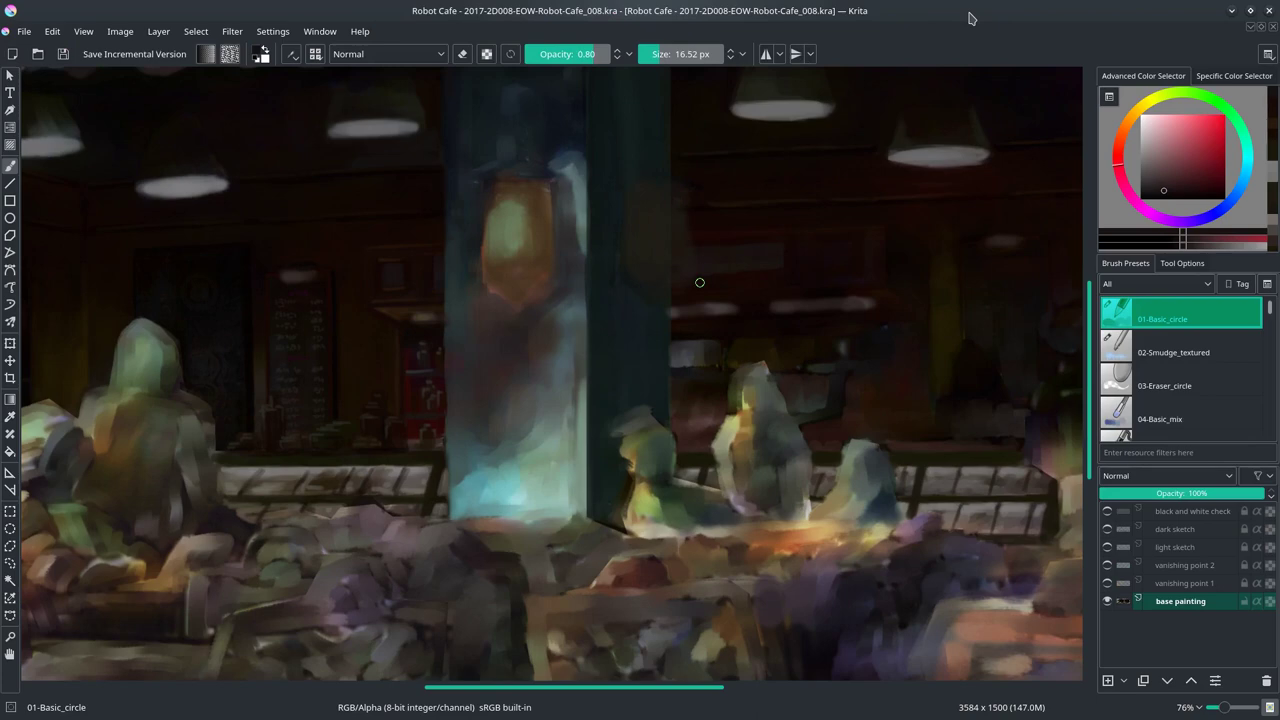
key("plus")
key("slash")
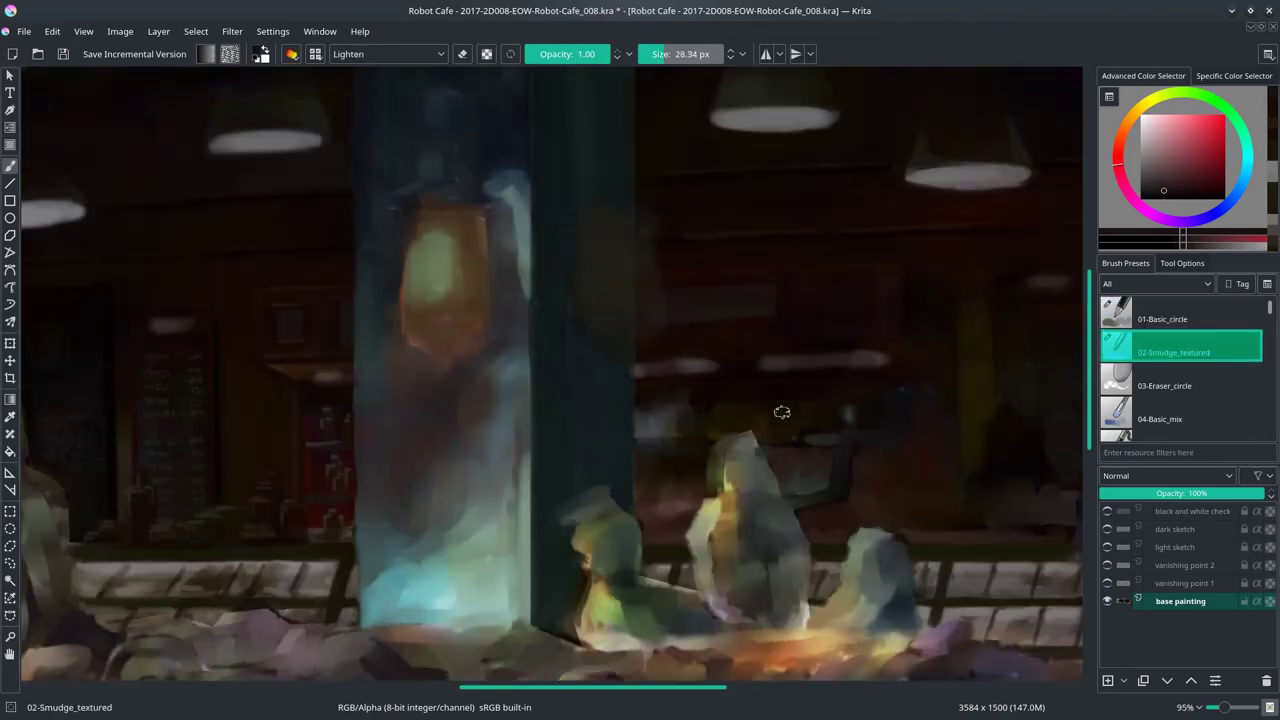
Step: Switch to a smaller 01-Basic_circle brush and sample muted oranges and dark reds from the painting
key("slash")
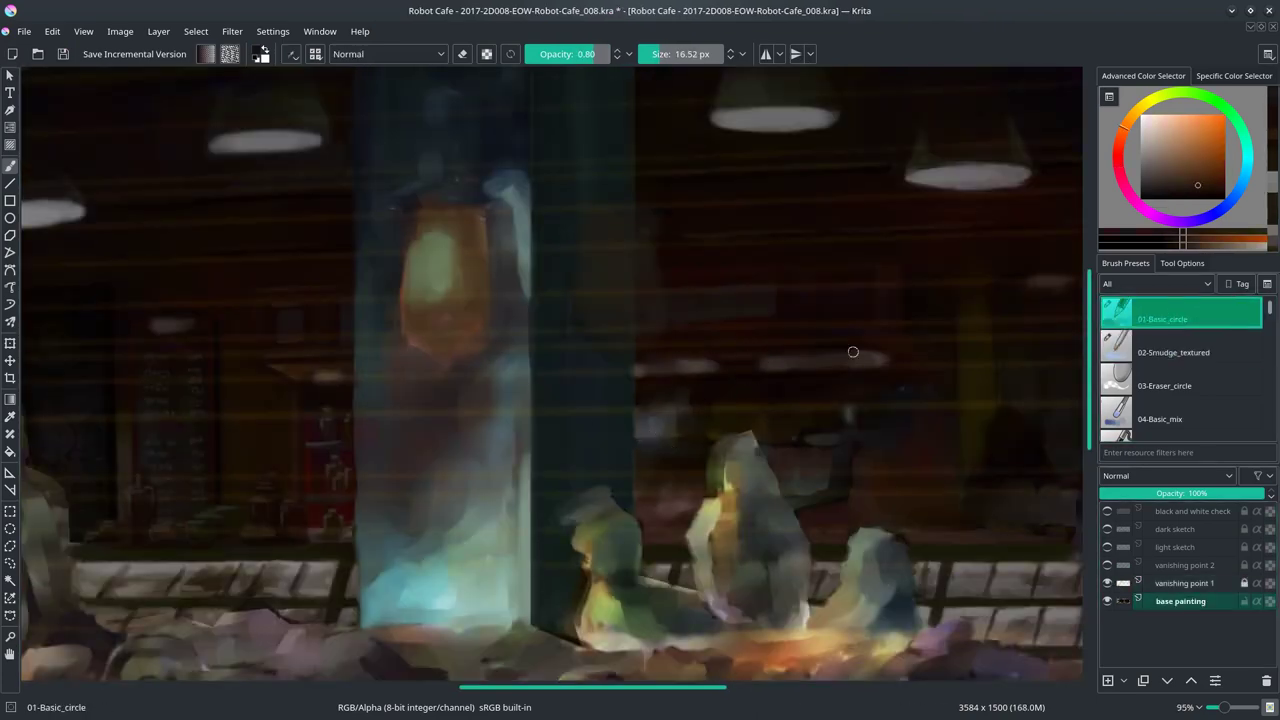
key("bracketleft")
left_click(682, 372, "ctrl")
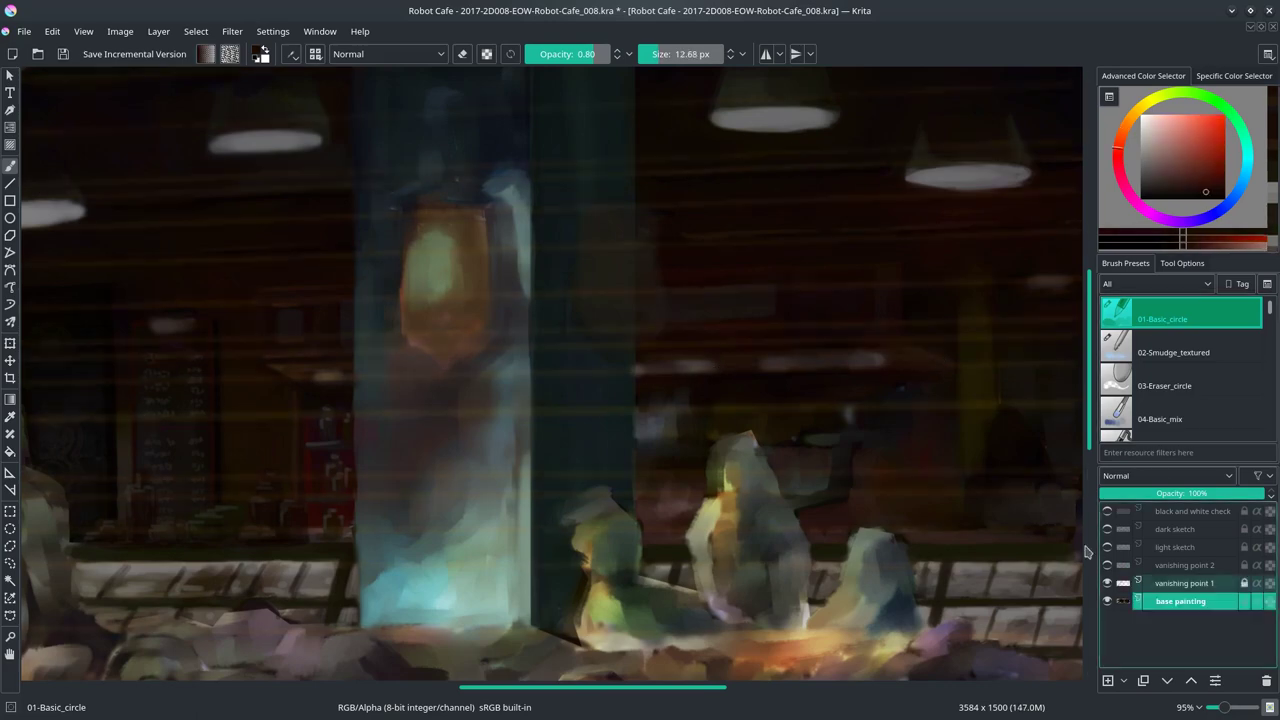
left_click(682, 358, "ctrl")
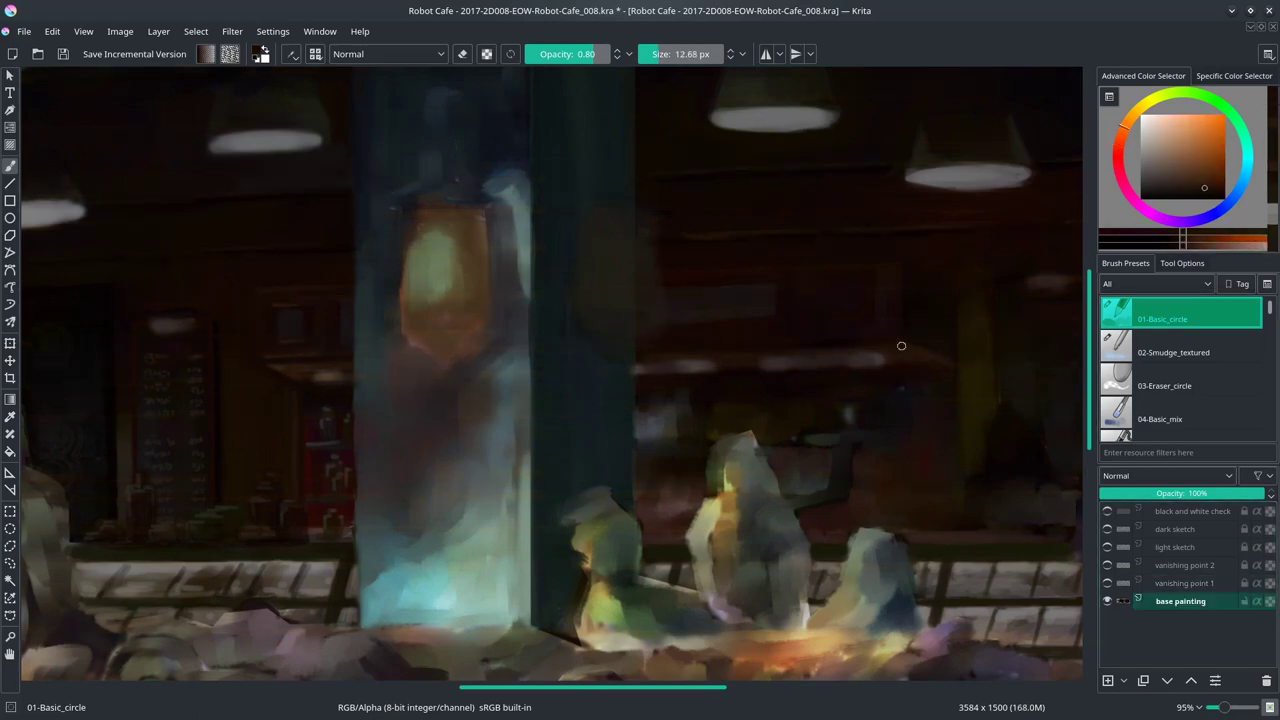
left_click(660, 352, "ctrl")
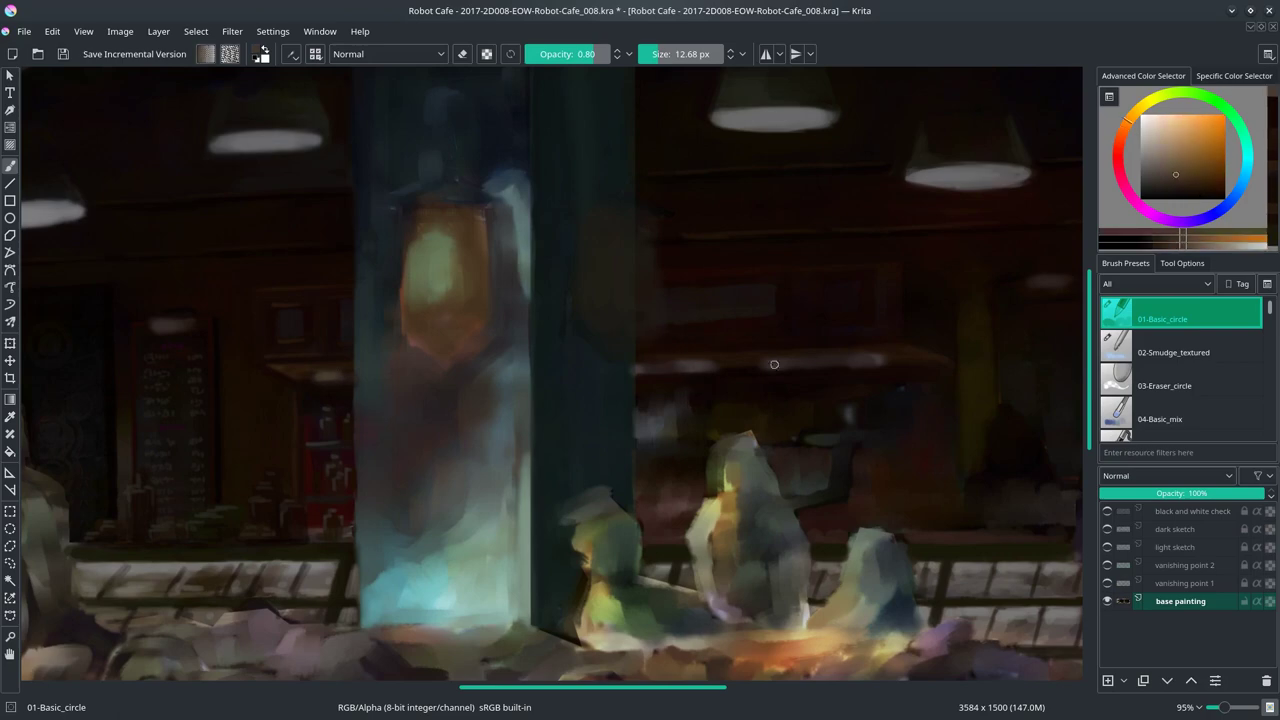
left_click(821, 367, "ctrl")
left_click(694, 349, "ctrl")
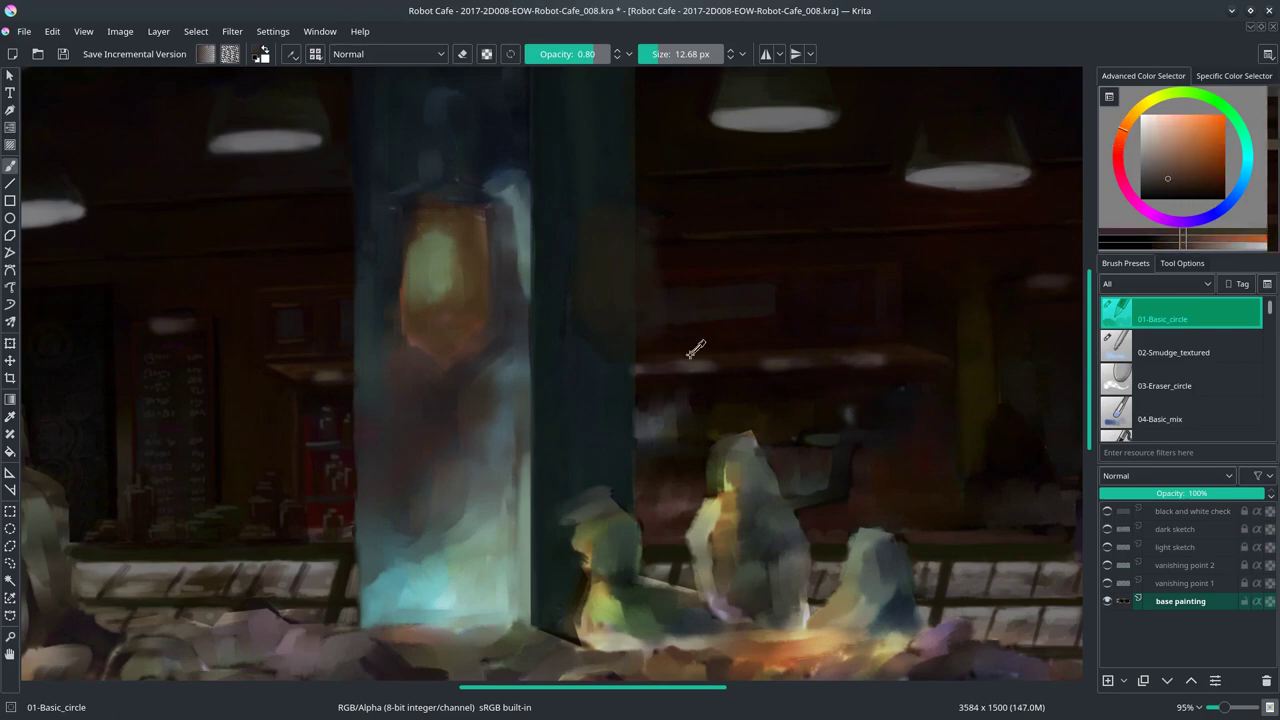
Step: Check perspective against the vanishing point 1 guides and paint a dark refining stroke across the back counter
key("bracketright")
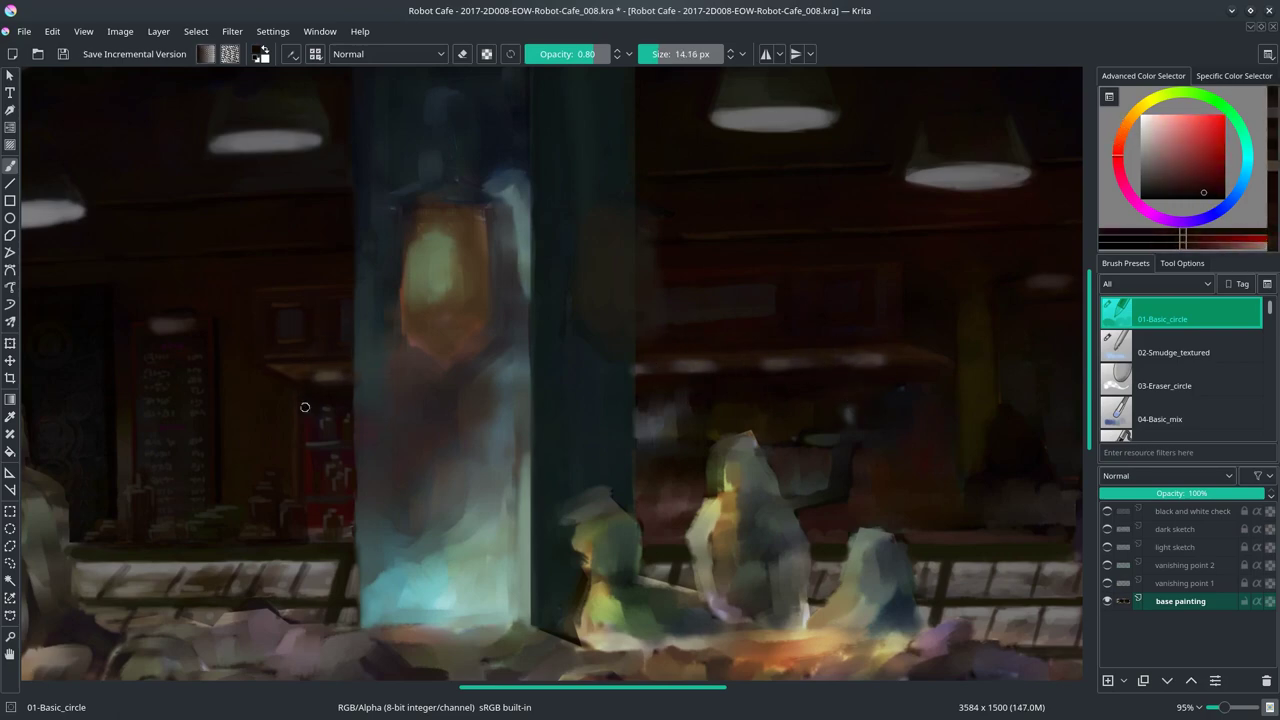
left_click(309, 407, "ctrl")
left_click_drag(309, 407, 298, 420)
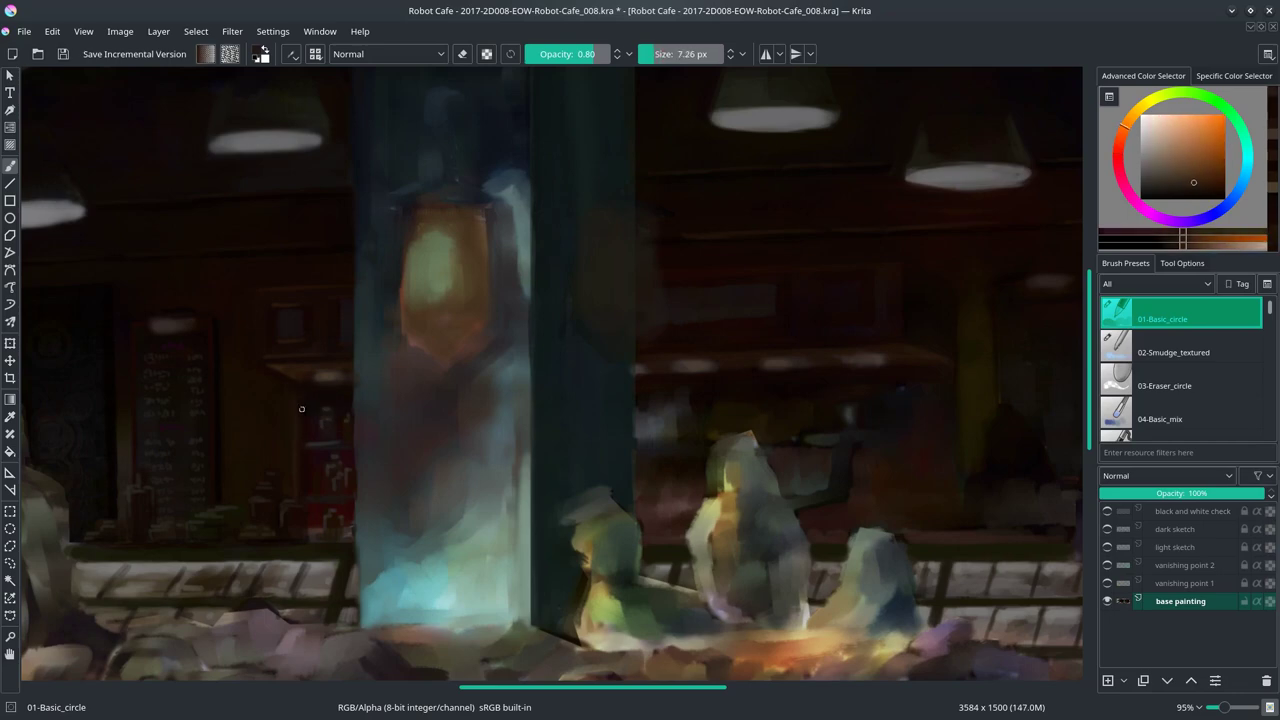
left_click(298, 420, "ctrl")
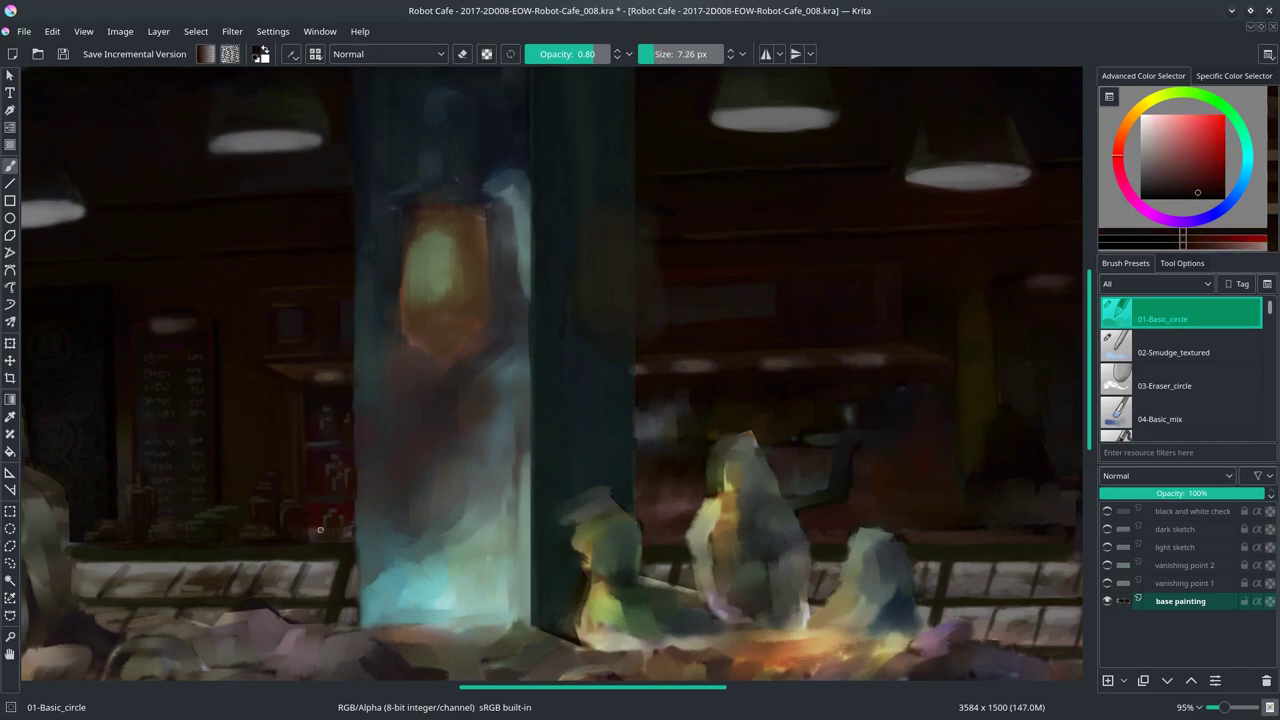
left_click(1107, 583)
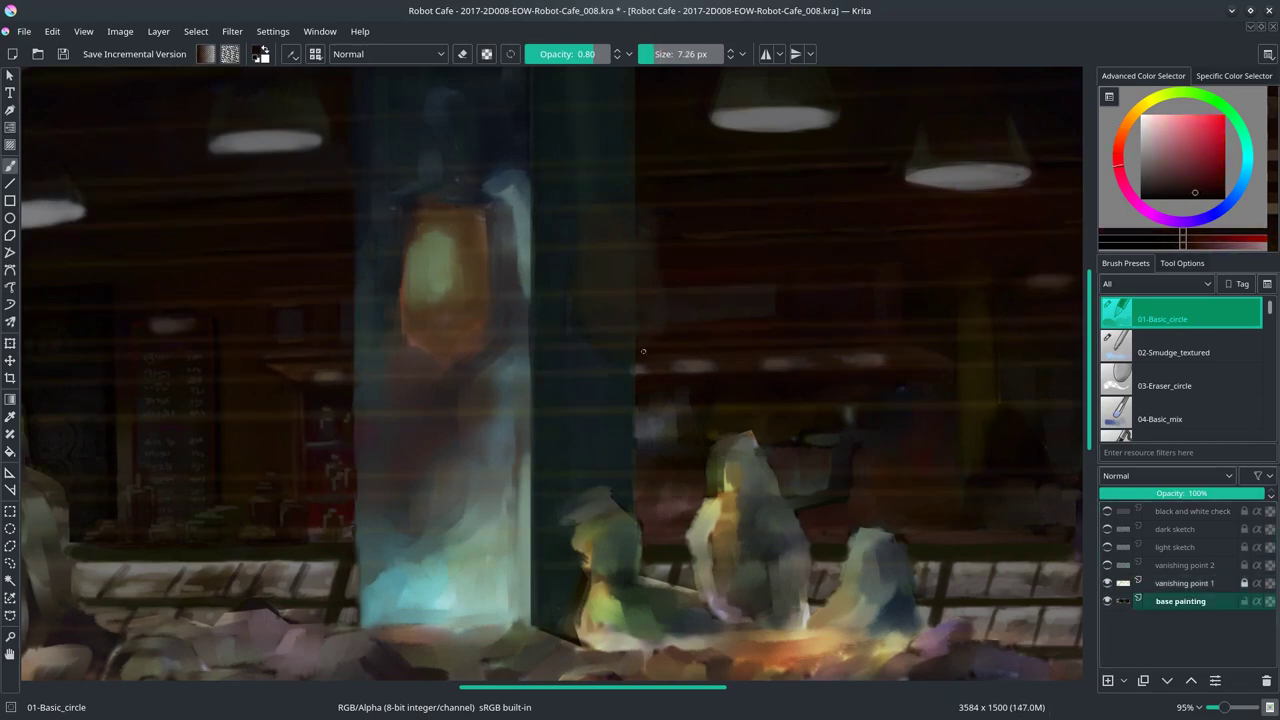
left_click(1107, 583)
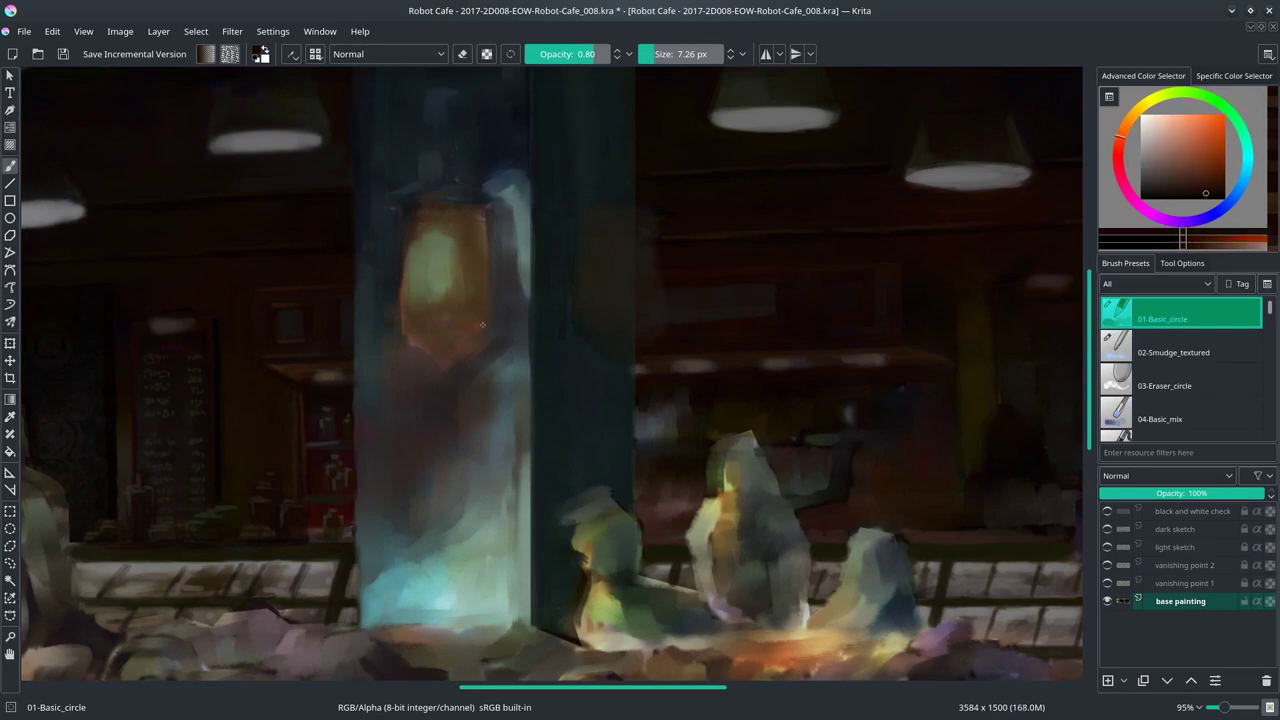
mouse_move(966, 409)
left_mouse_down()
mouse_move(948, 469)
mouse_move(329, 423)
left_mouse_up()
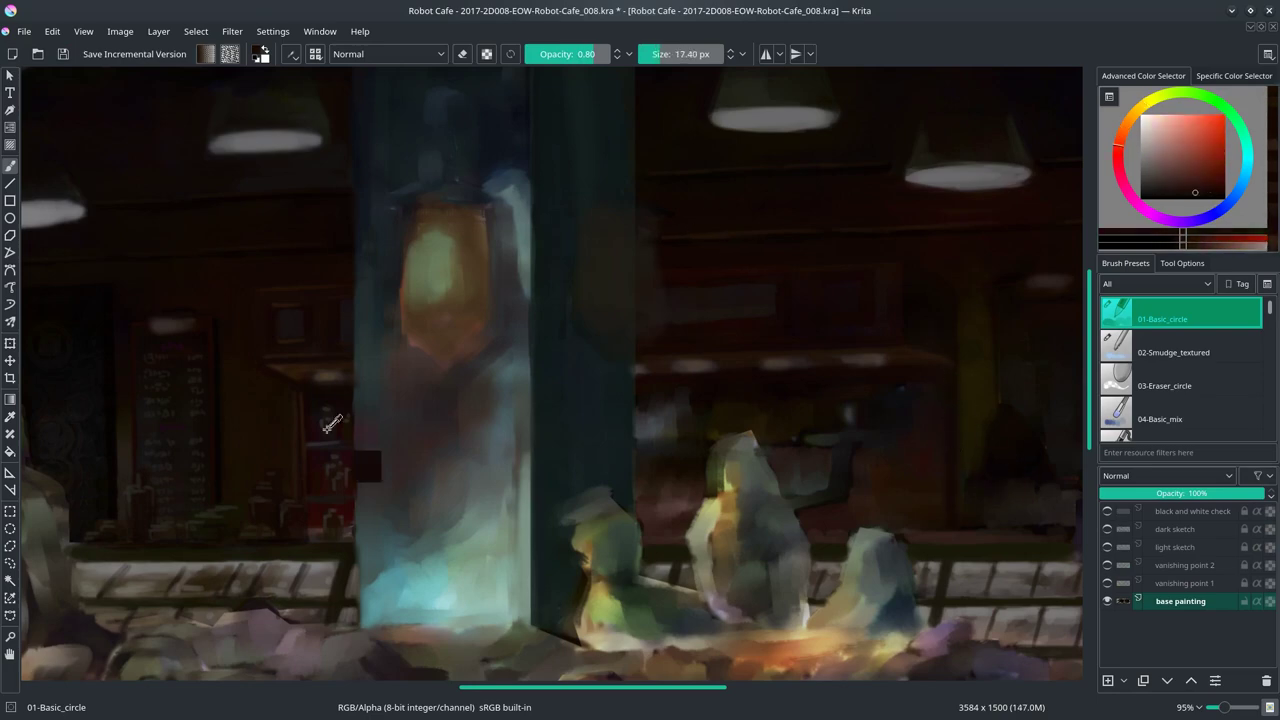
left_click(944, 404, "ctrl")
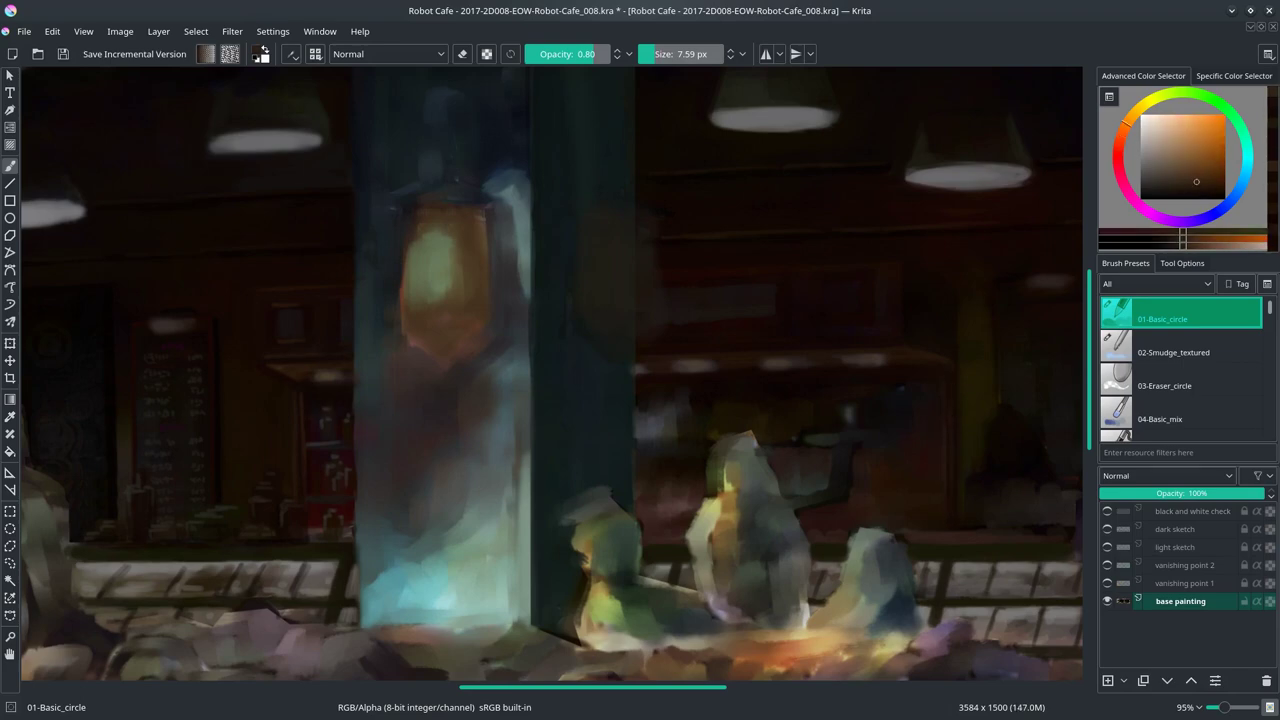
Step: Enlarge the brush to about 11 px, sample a dark blue-grey, and save the painting
left_click(641, 443, "ctrl")
left_click_drag(630, 443, 641, 443)
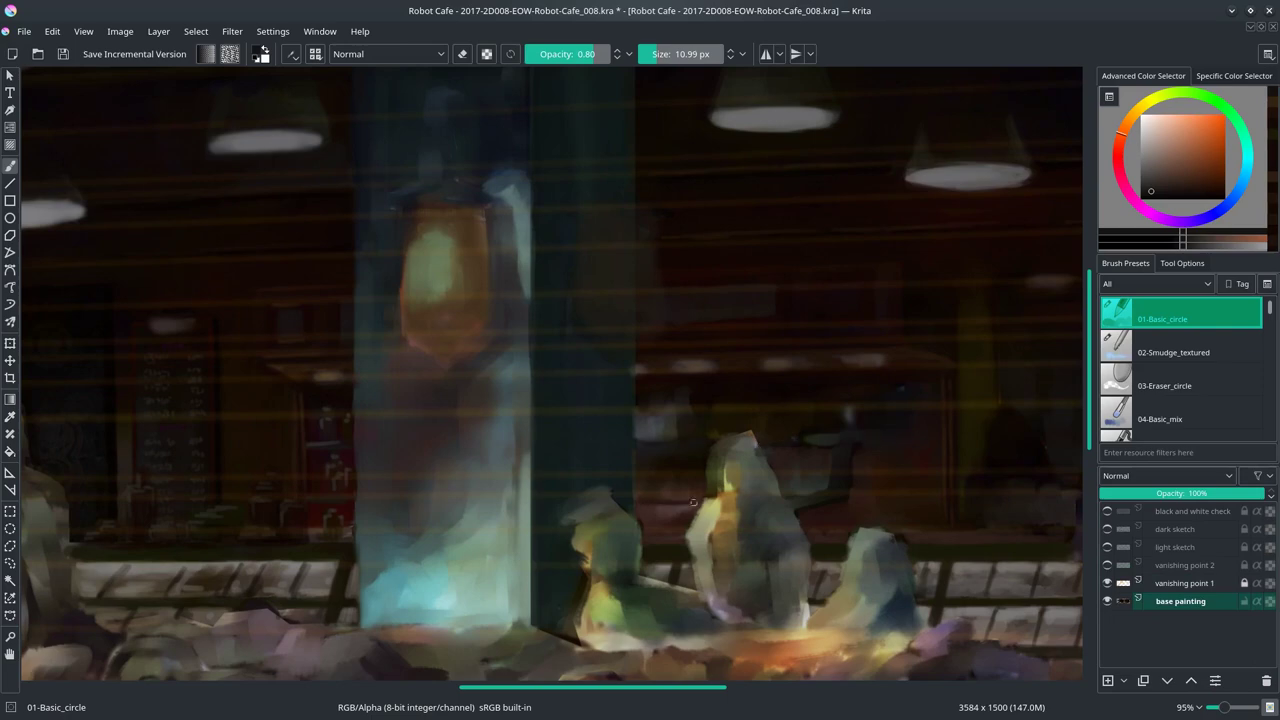
left_click(1107, 583)
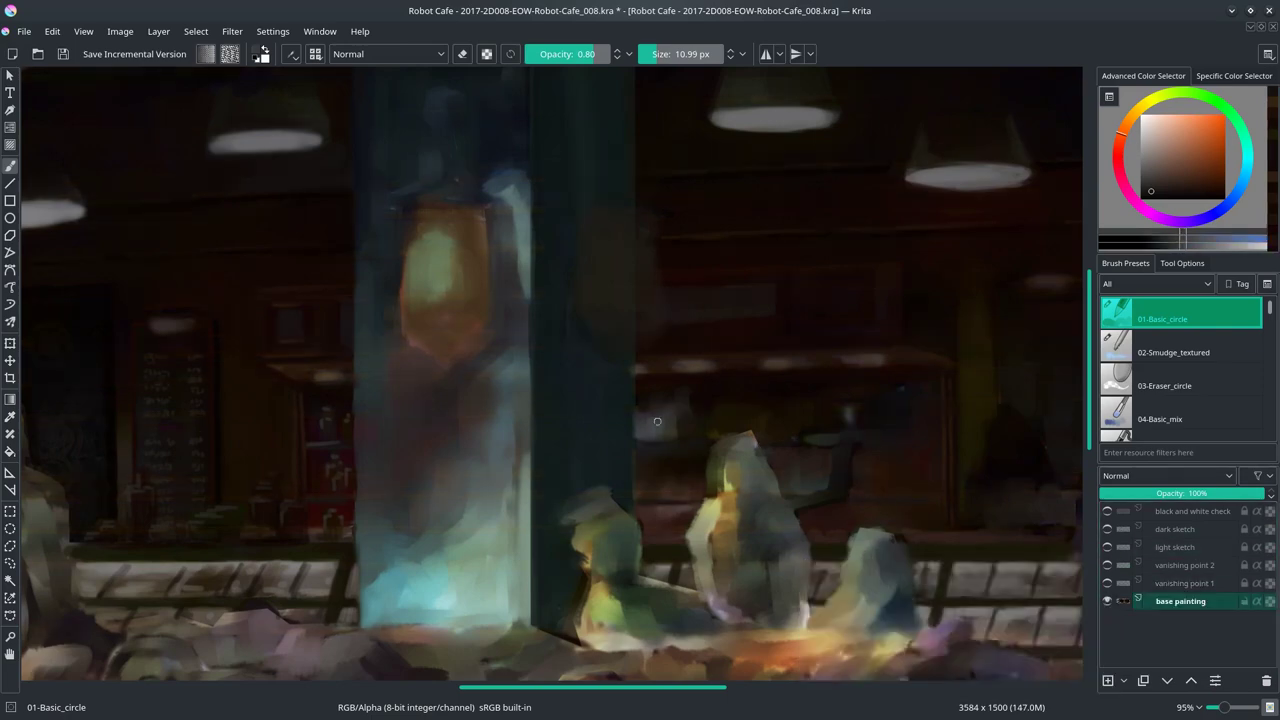
left_click(347, 489, "ctrl")
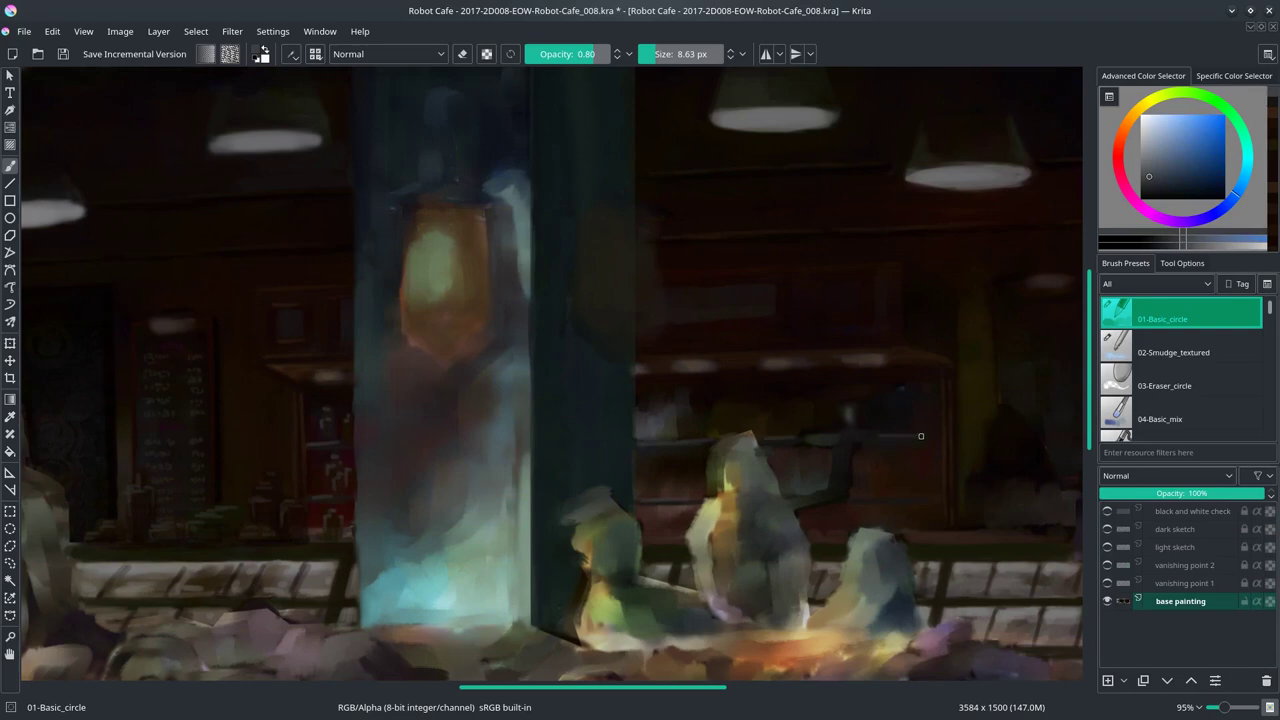
left_click(62, 54)
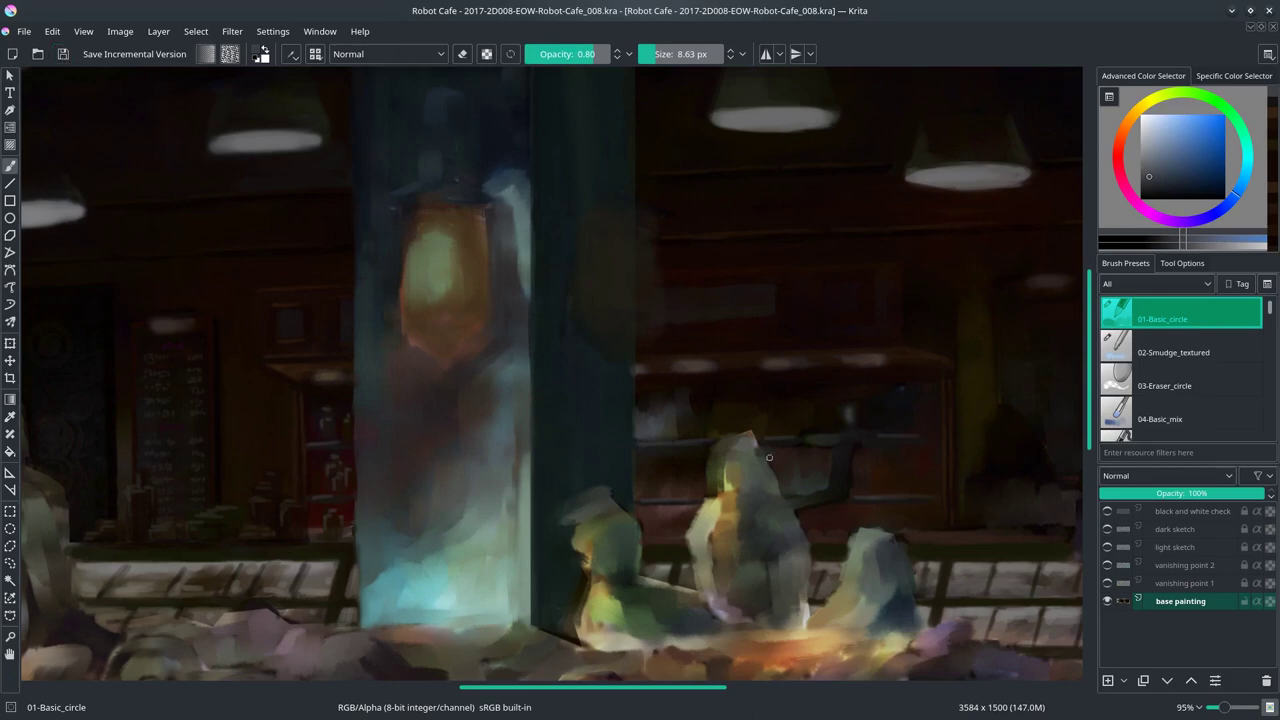
Step: Paint three light bottle shapes on the back shelf using a 7 px brush and sampled dark tones
scroll(674, 480, "up", 2)
left_click(674, 466, "ctrl")
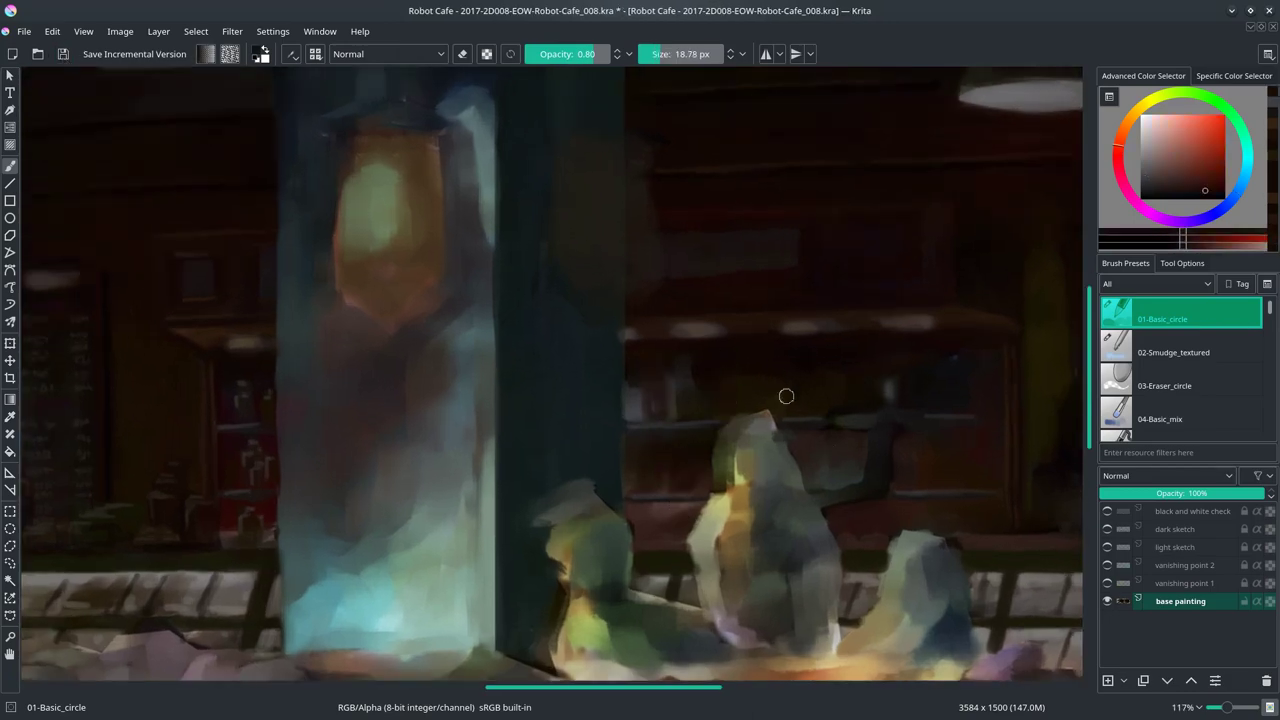
left_click(945, 386, "ctrl")
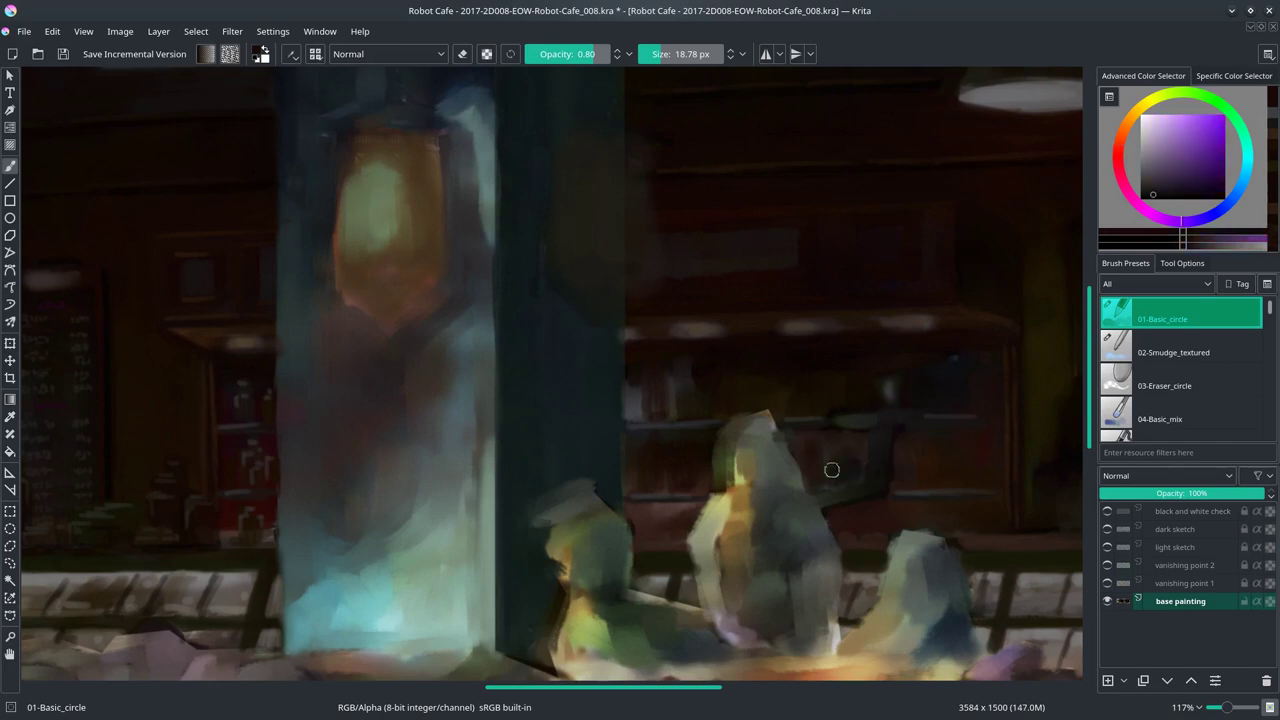
left_click(670, 397, "ctrl")
key("bracketleft")
key("bracketleft")
key("bracketleft")
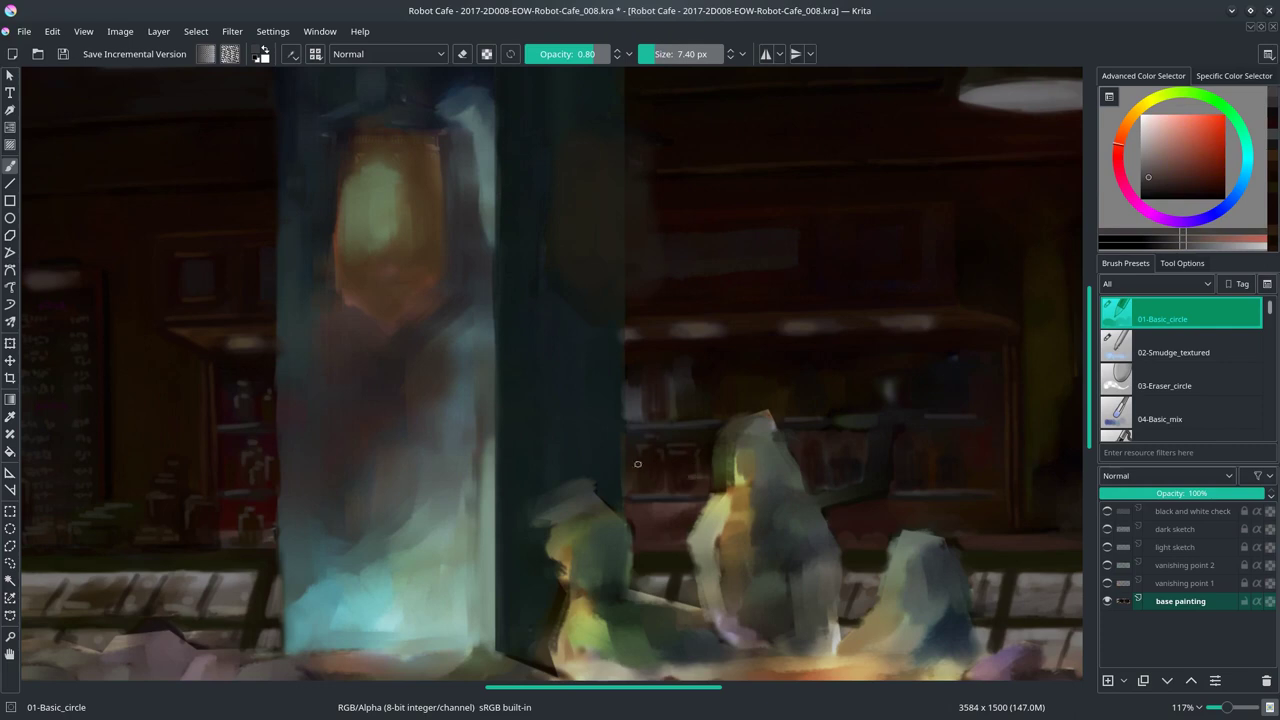
mouse_move(645, 392)
left_mouse_down()
mouse_move(656, 361)
mouse_move(717, 372)
left_mouse_up()
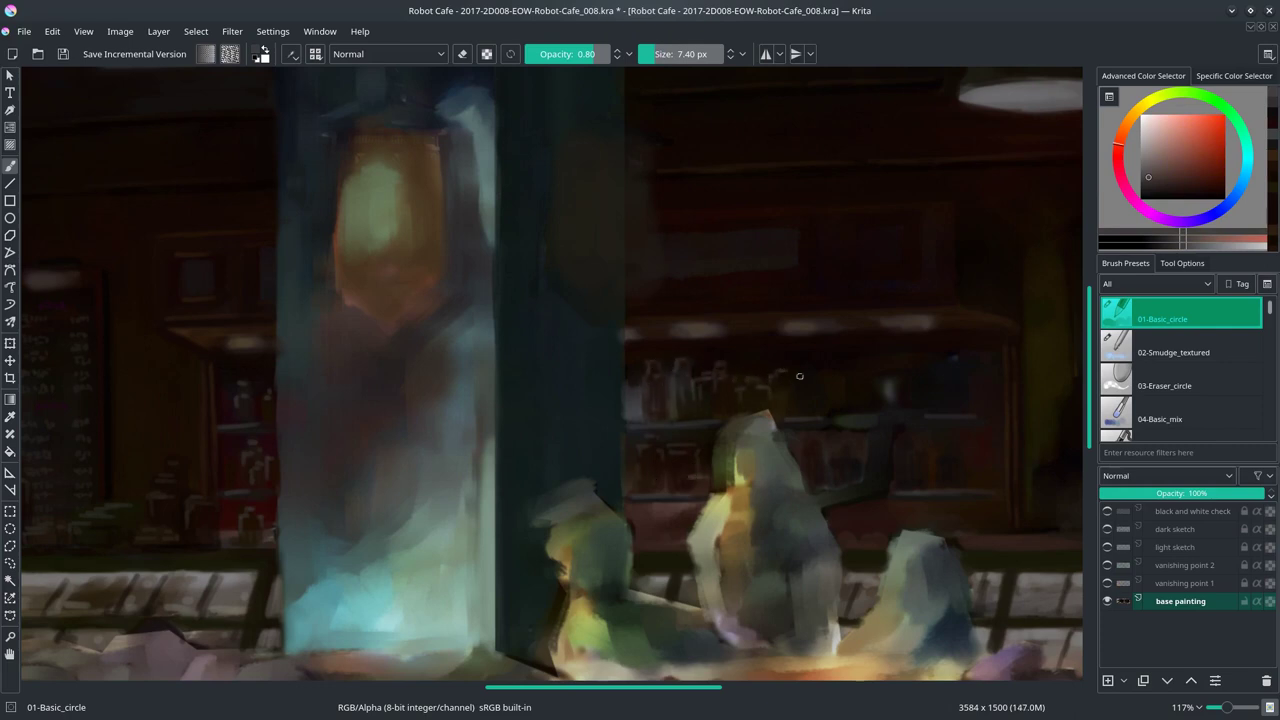
left_click_drag(797, 395, 800, 363)
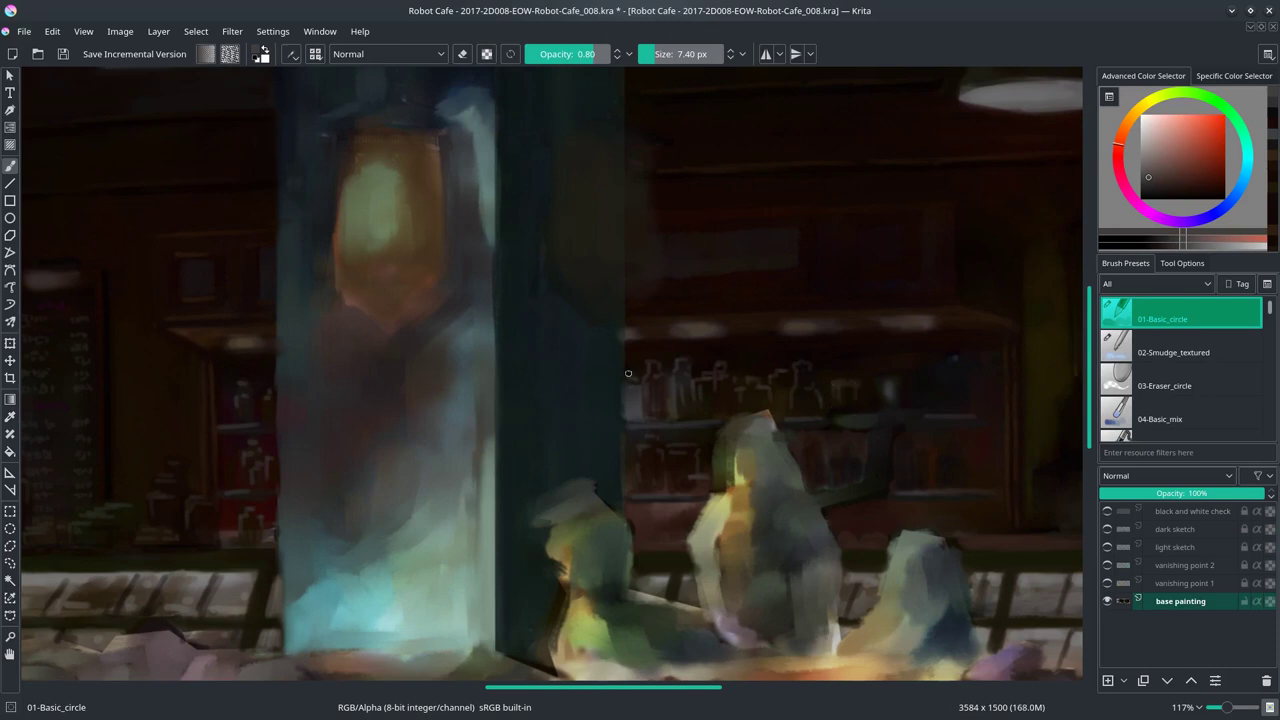
left_click_drag(944, 382, 946, 360)
scroll(700, 360, "down", 3)
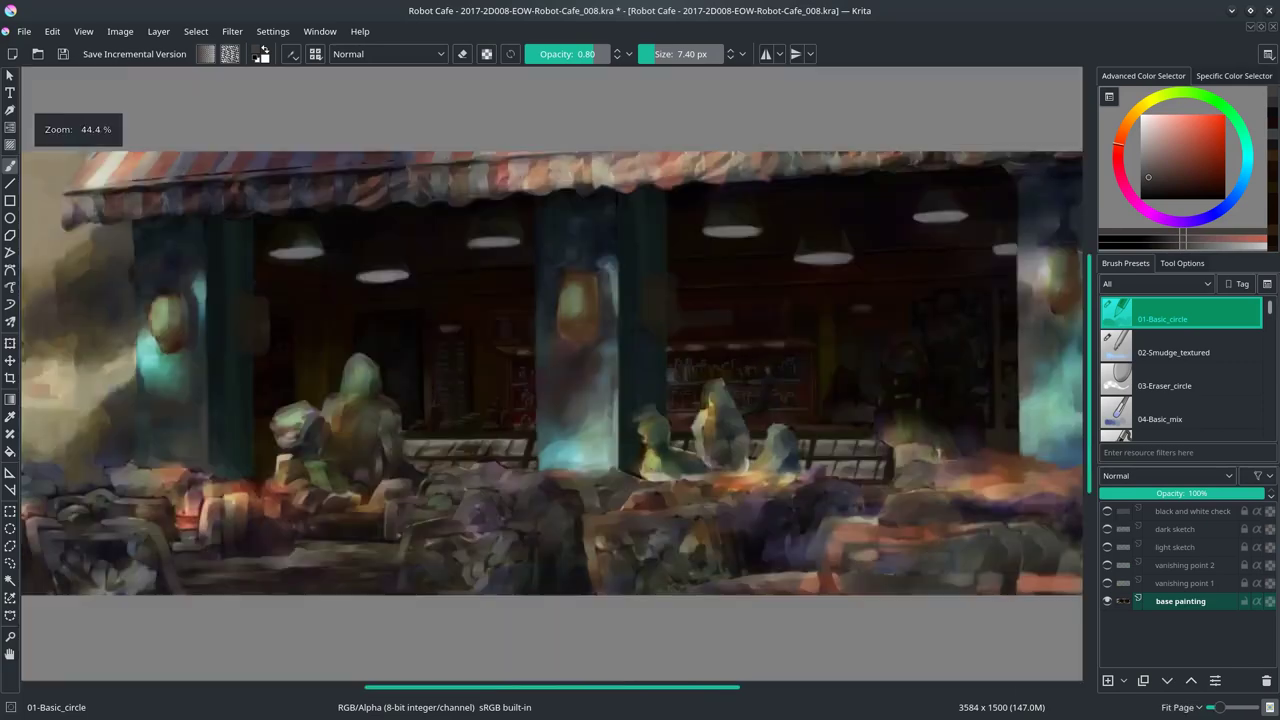
scroll(600, 280, "down", 3)
key("ctrl+s")
scroll(559, 331, "down", 3)
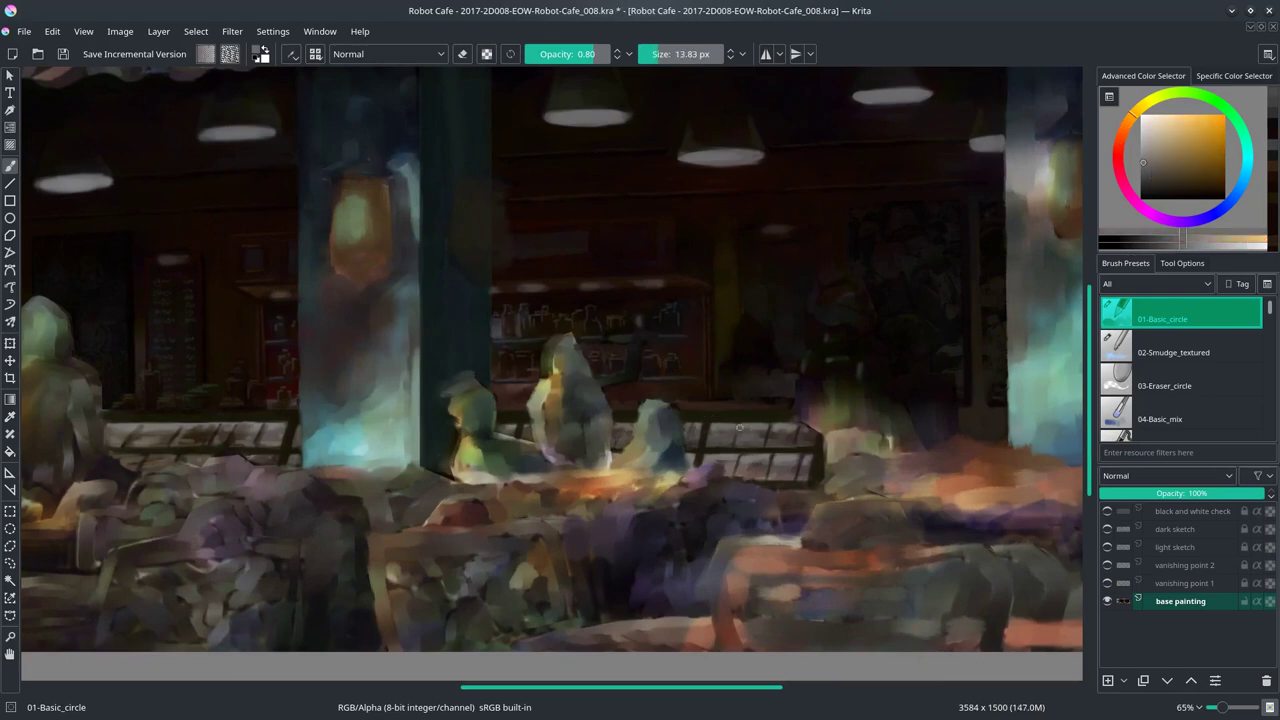
key("slash")
key("slash")
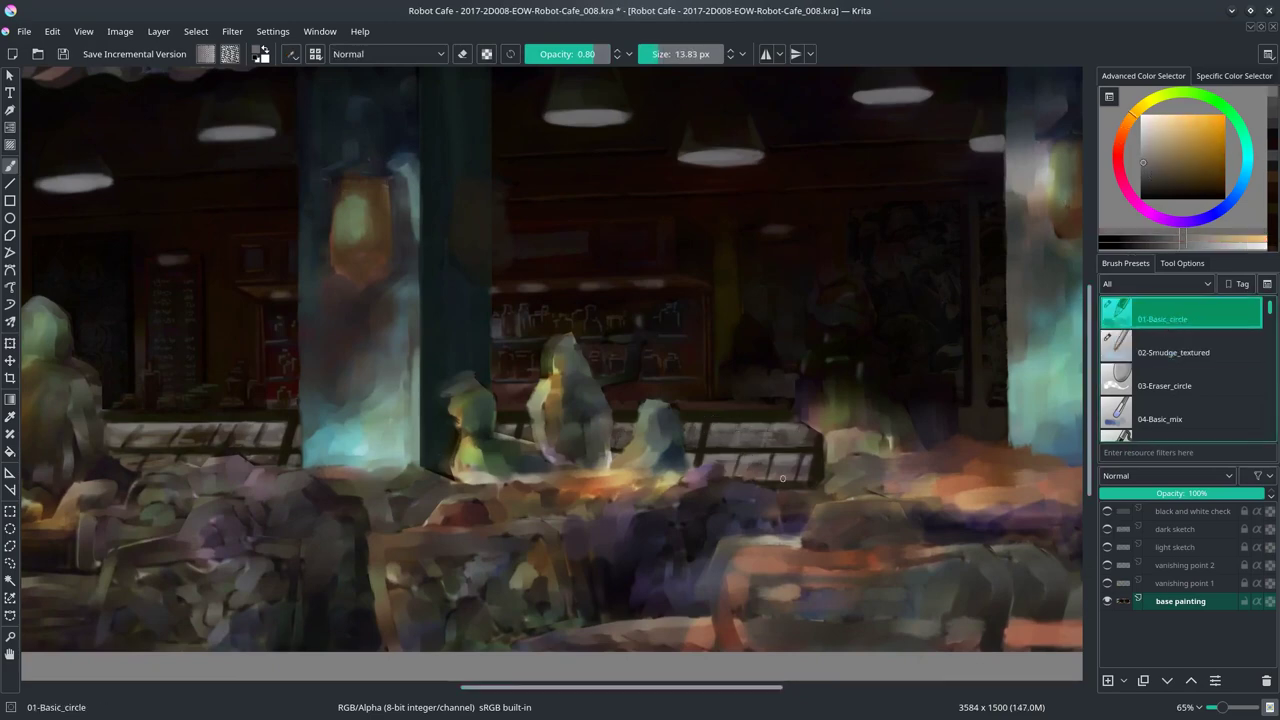
key("slash")
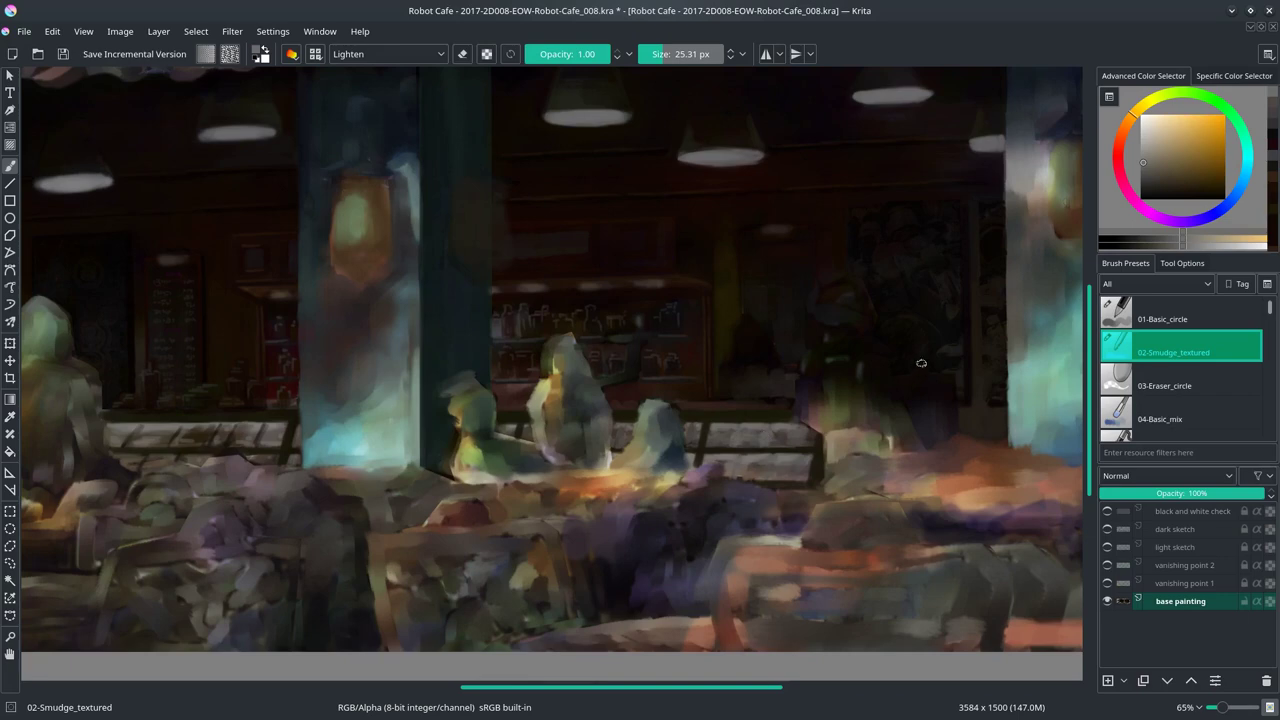
key("slash")
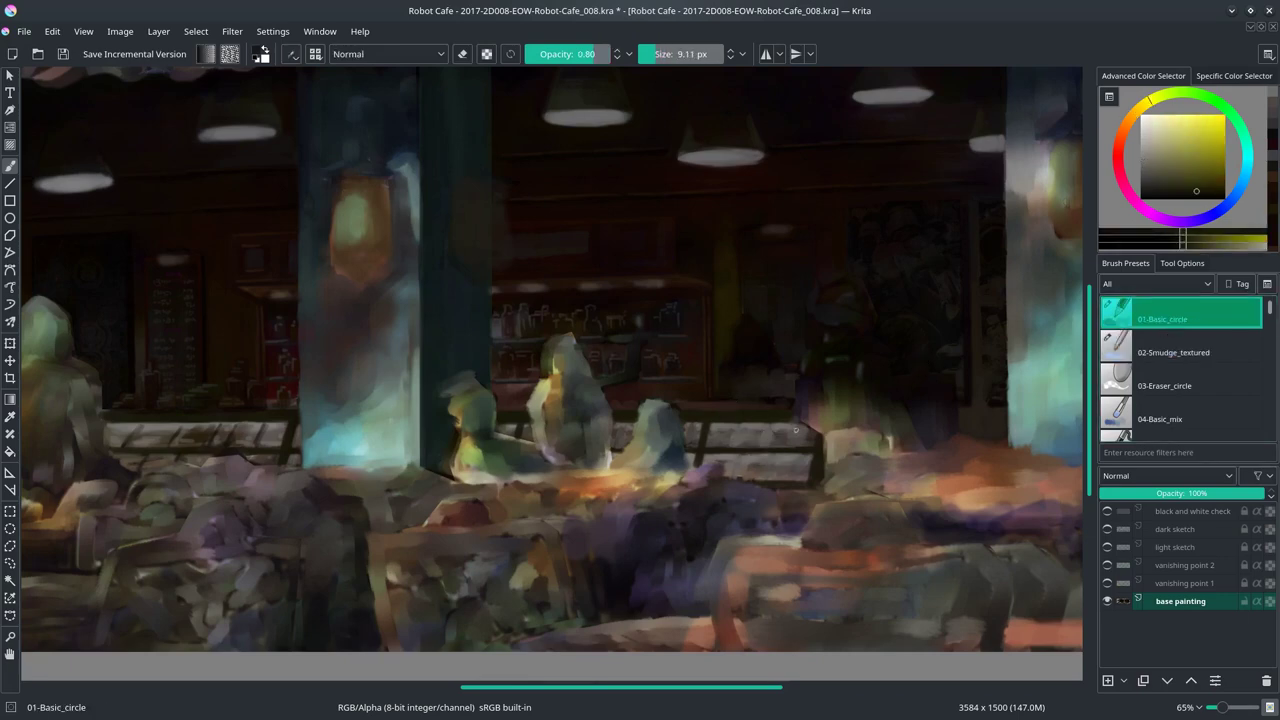
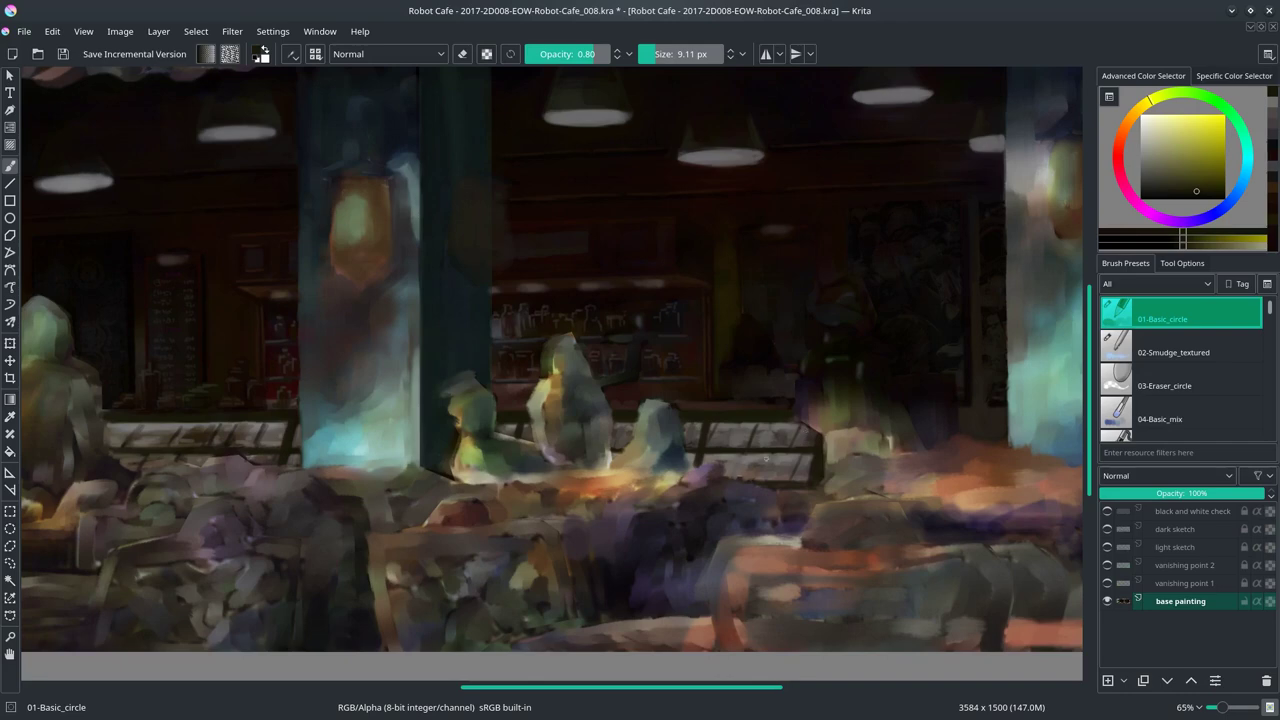
Step: Paint a dark stroke and a faint stroke along the counter ledges
scroll(723, 503, "down", 3)
scroll(723, 553, "down", 2)
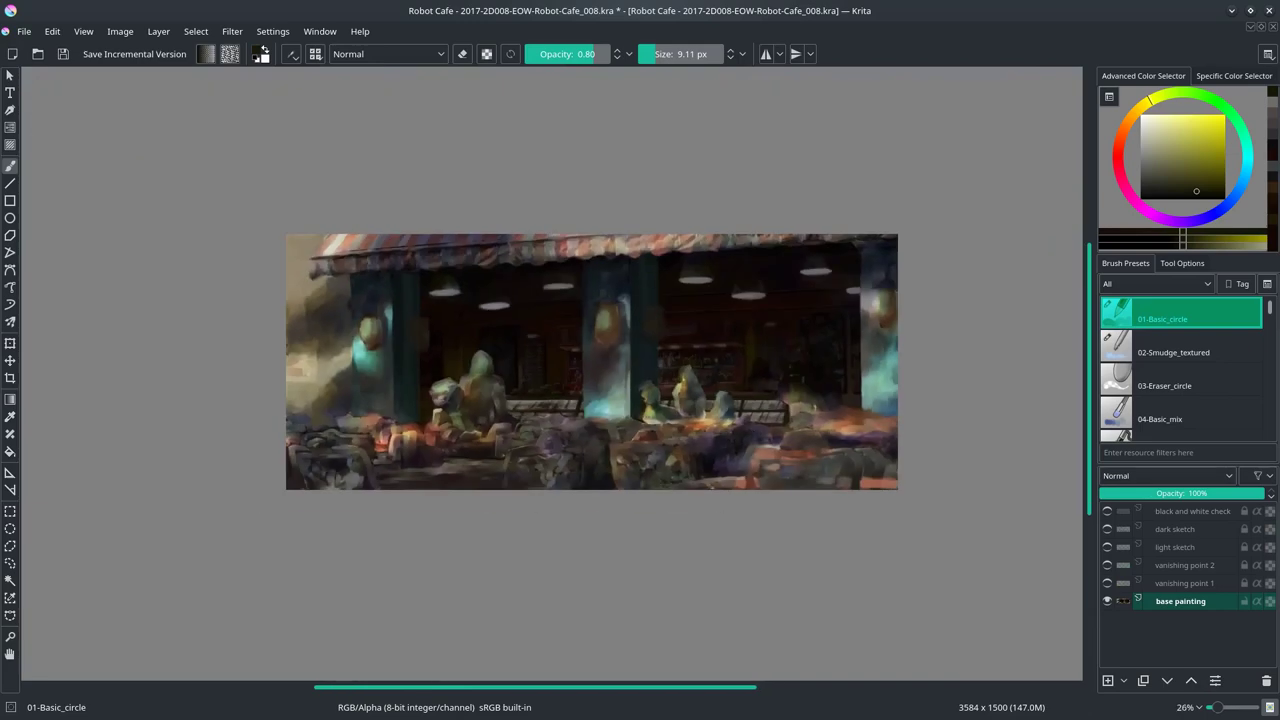
scroll(690, 472, "up", 4)
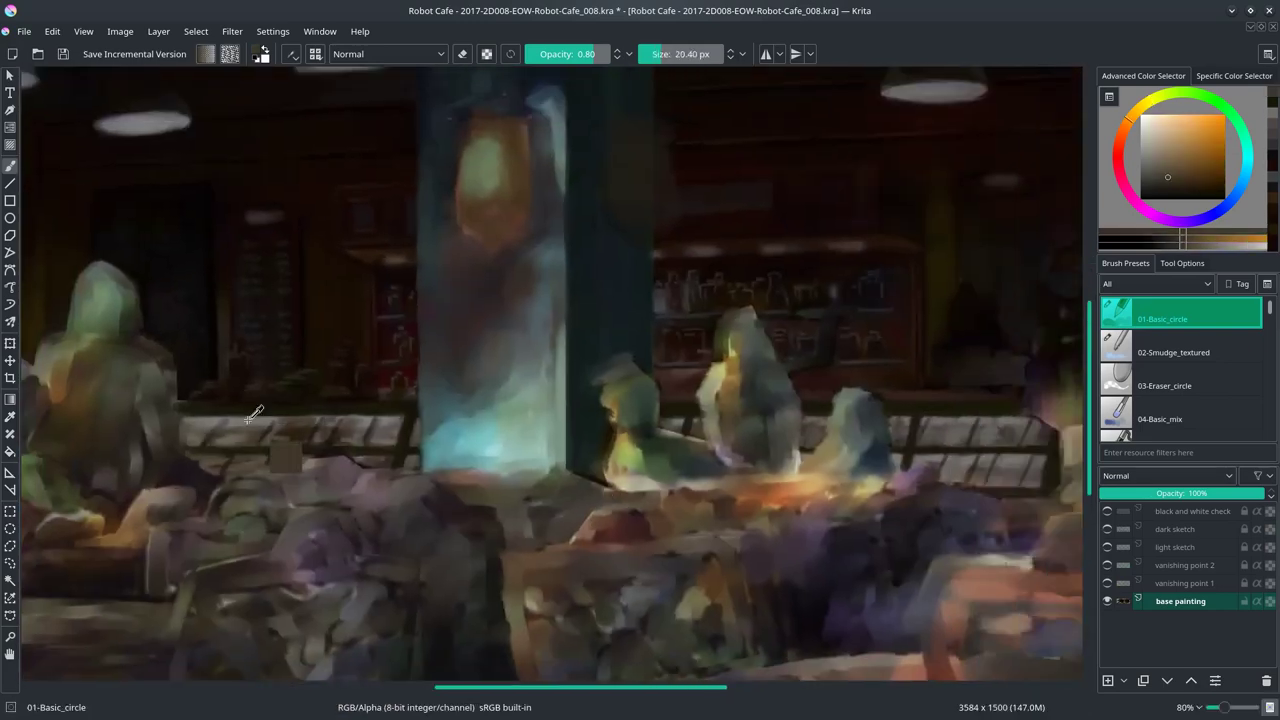
left_click(252, 413, "ctrl")
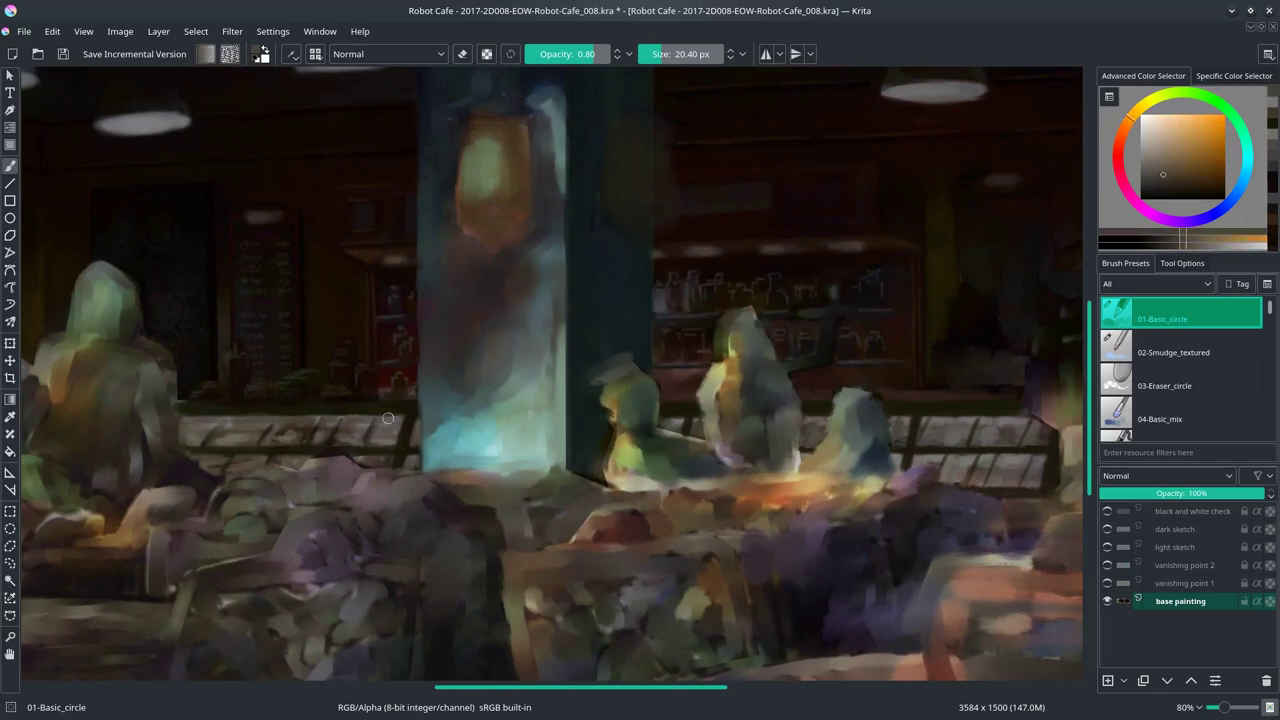
left_click_drag(388, 418, 1007, 419)
left_click(215, 418, "ctrl")
left_click_drag(215, 418, 680, 418)
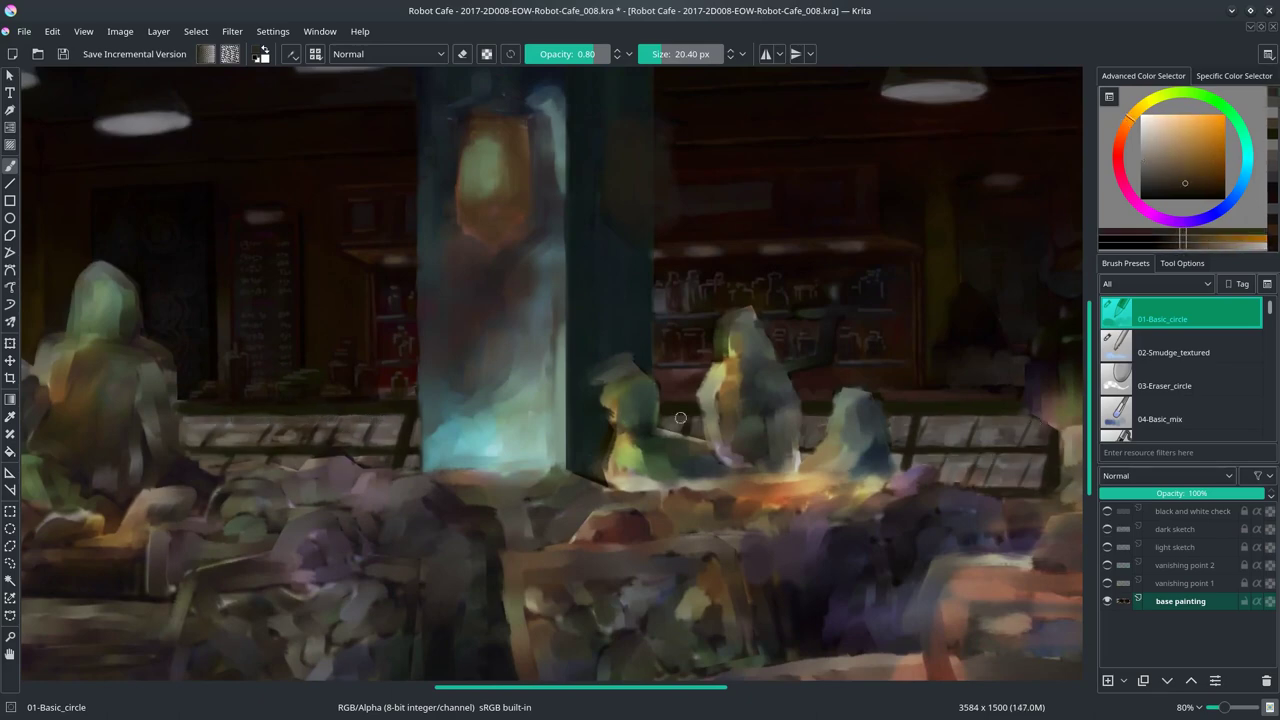
Step: Lighten the left and right counter ledges with greyish tan strokes and save
left_click(952, 451, "ctrl")
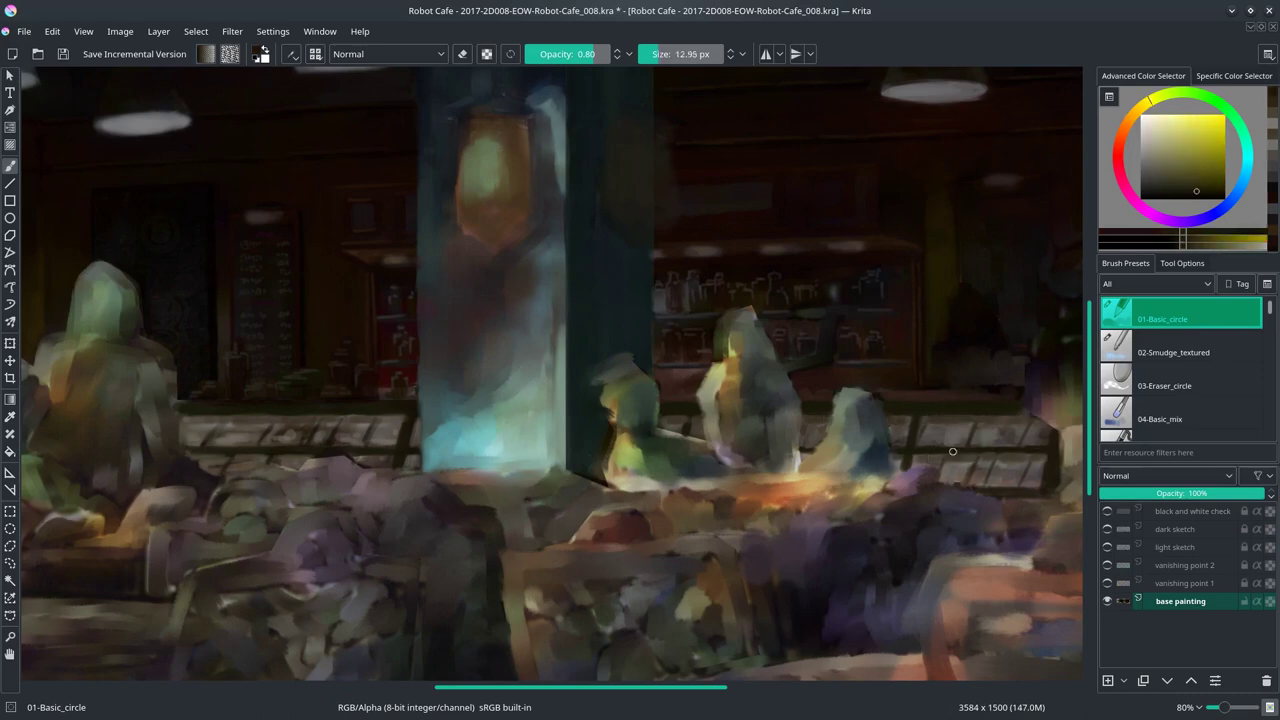
left_click(897, 442, "ctrl")
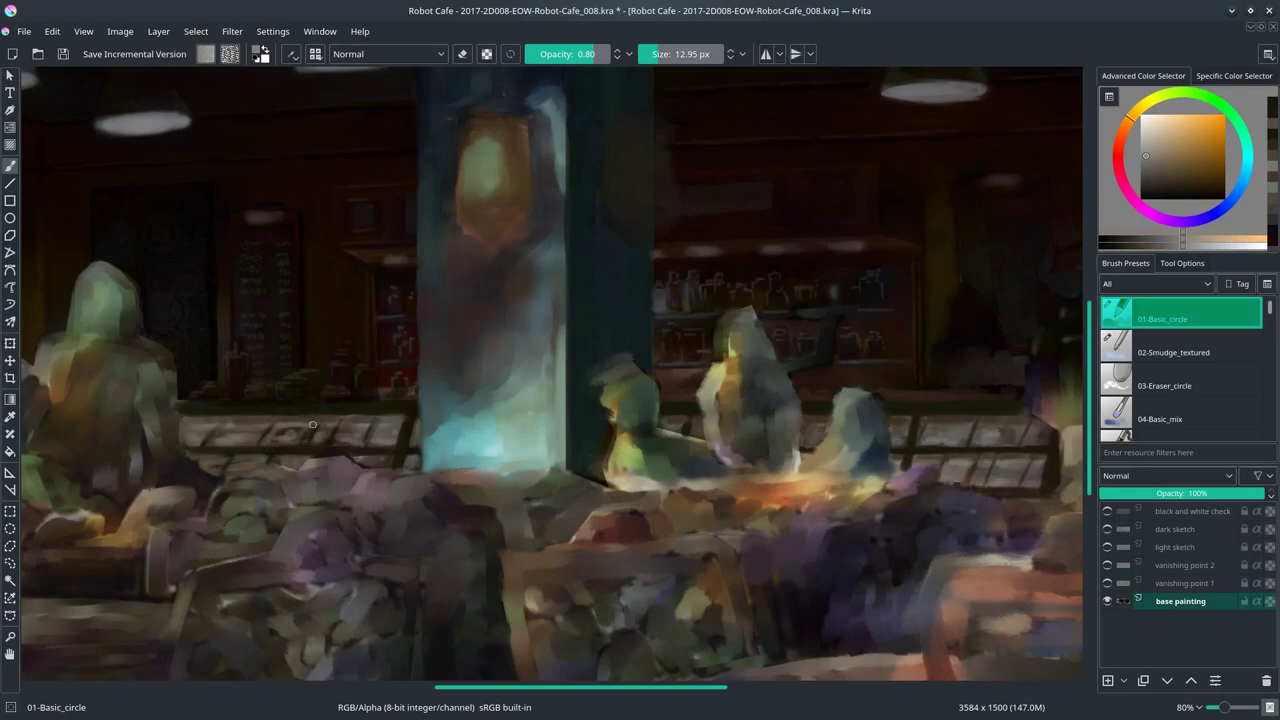
left_click_drag(312, 425, 190, 428)
left_click_drag(930, 425, 1061, 426)
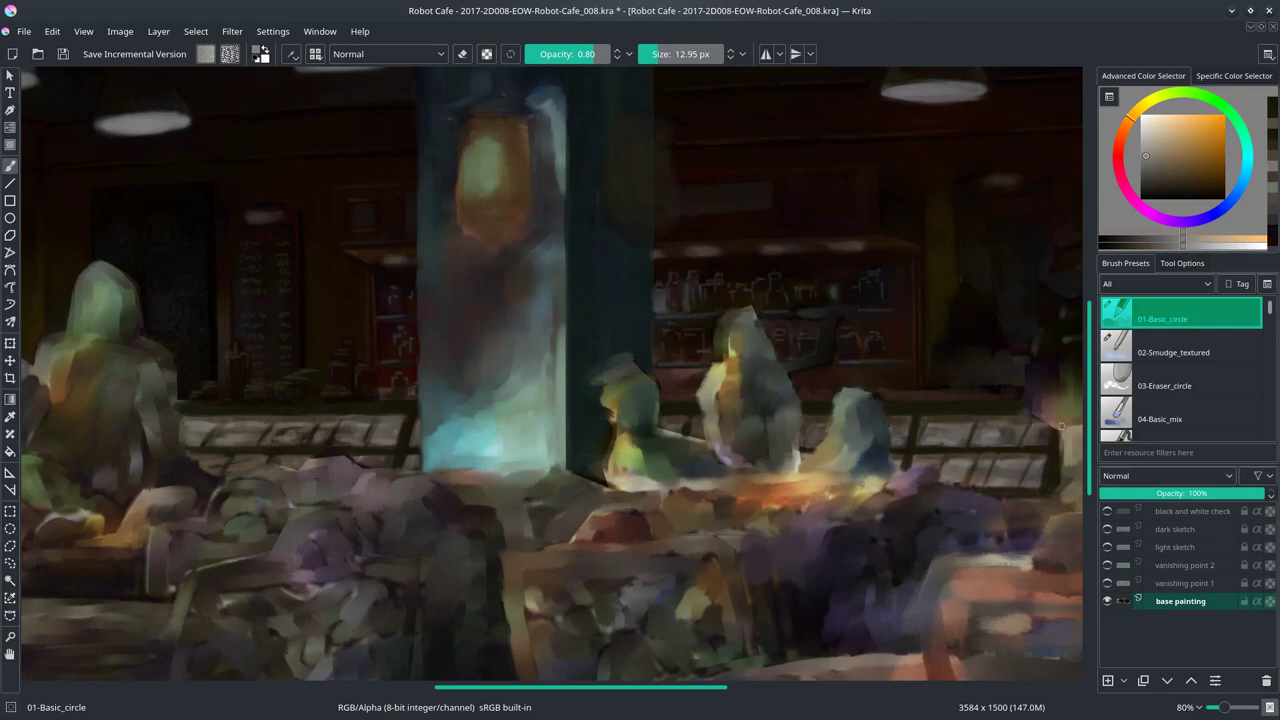
left_click(62, 54)
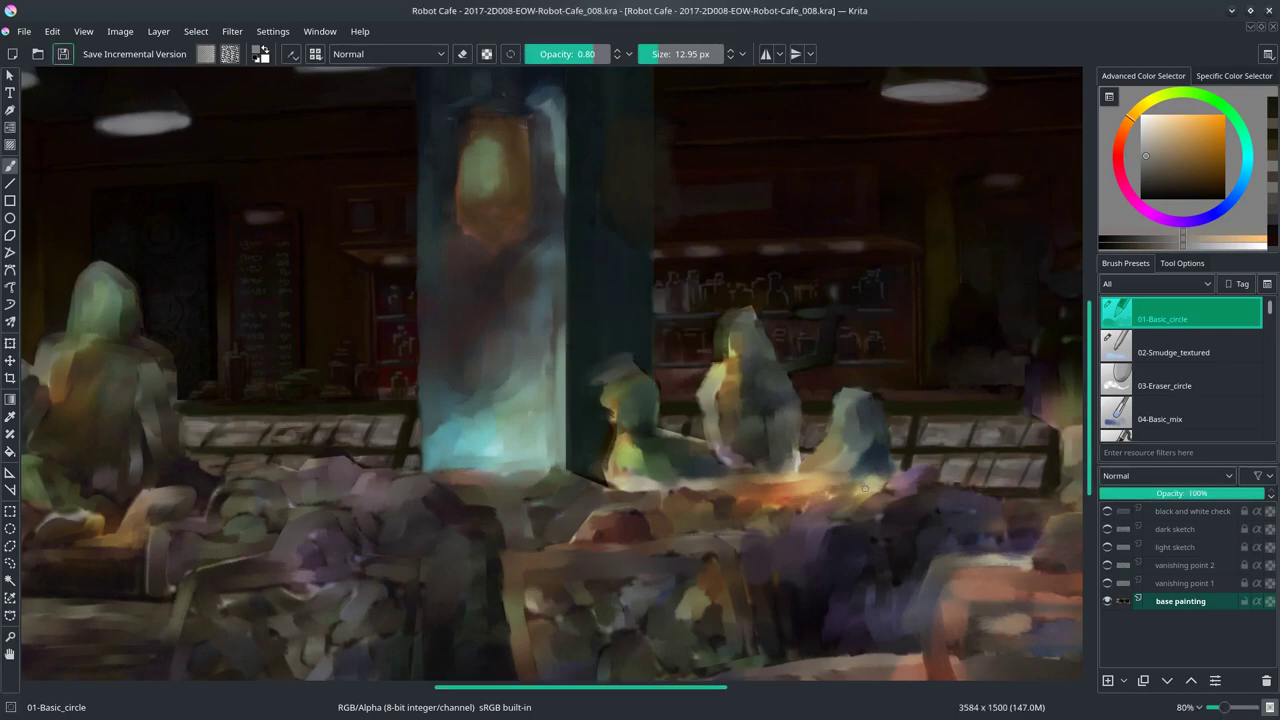
Step: Sample painting colours to settle on a dark orange-brown, with a smaller brush
scroll(914, 380, "up", 2)
scroll(914, 380, "up", 1)
left_click(871, 400, "ctrl")
left_click(895, 293, "ctrl")
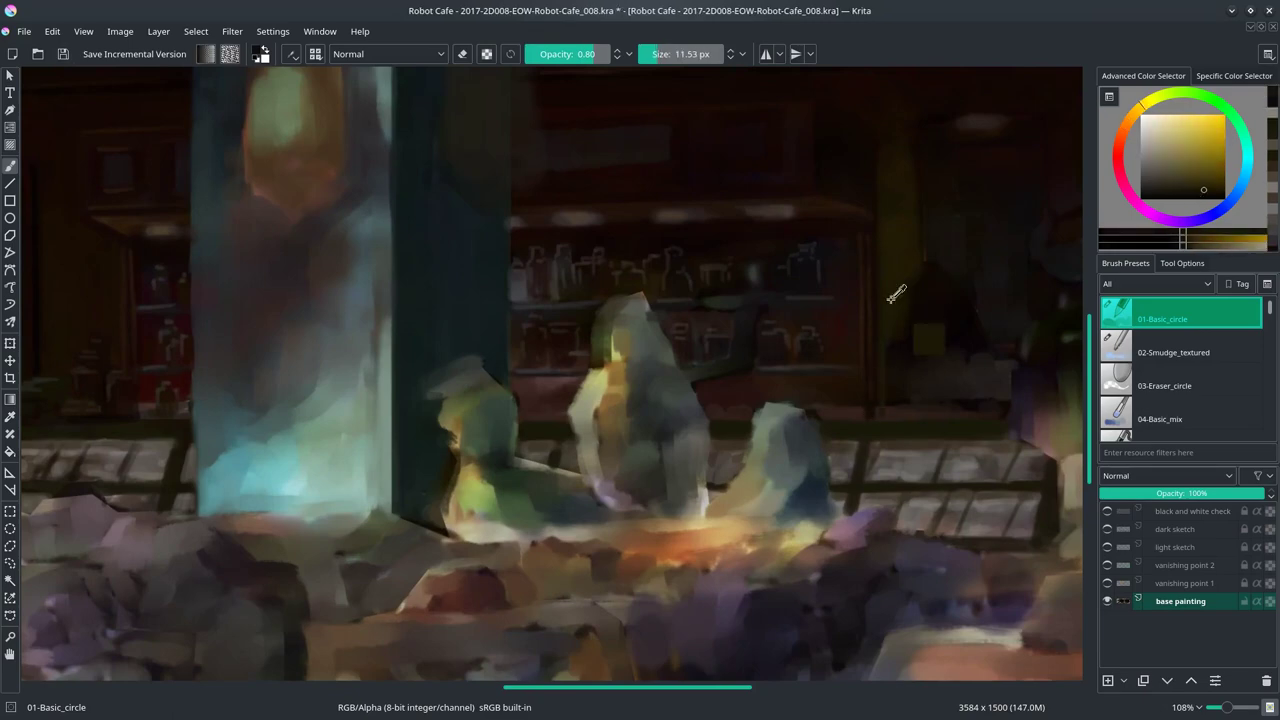
left_click(871, 400, "ctrl")
left_click(877, 406, "ctrl")
left_click(826, 397, "ctrl")
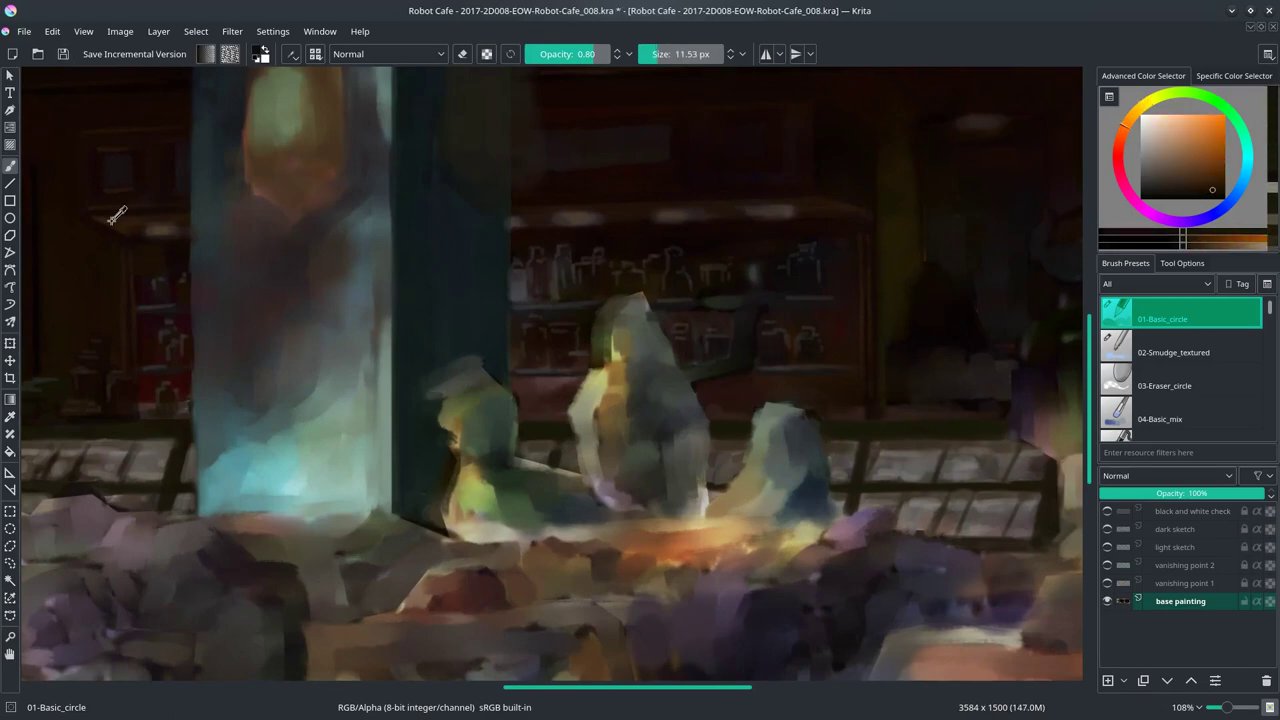
key("bracketleft")
left_click(862, 415, "ctrl")
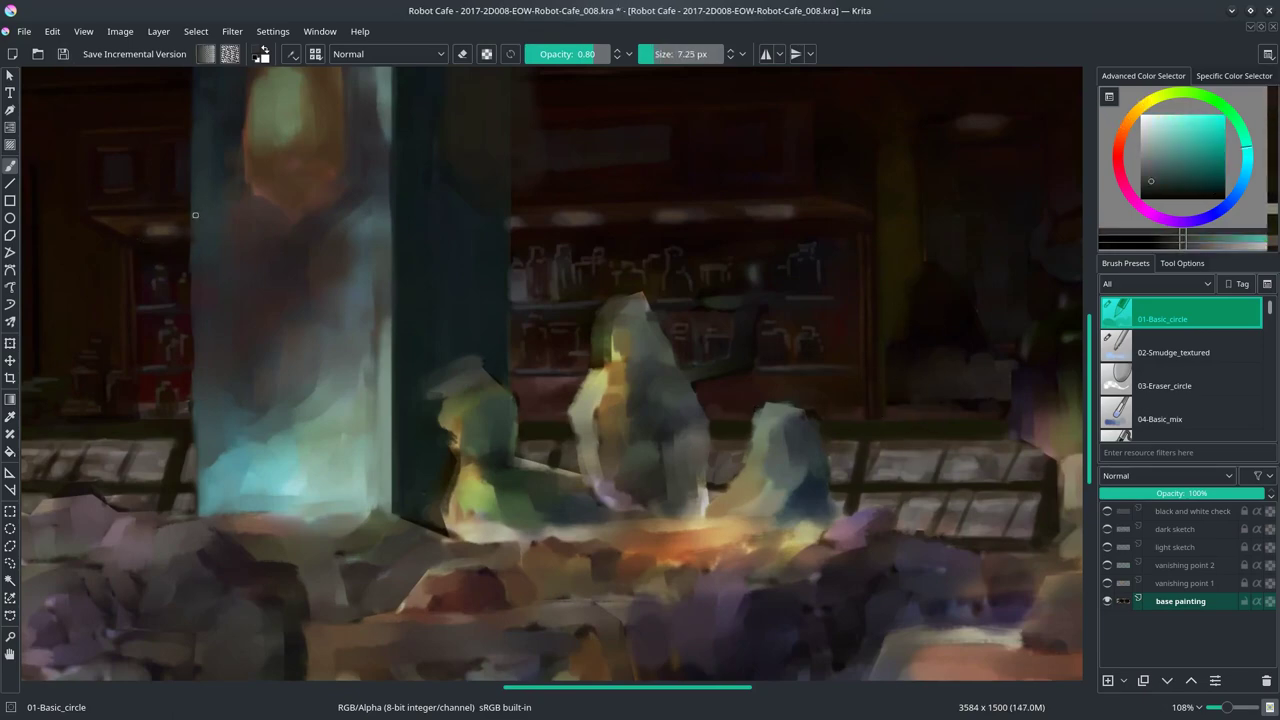
Step: Sample a darker brown and a dark cyan, enlarge the brush, and save
left_click(557, 233, "ctrl")
left_click(737, 210, "ctrl")
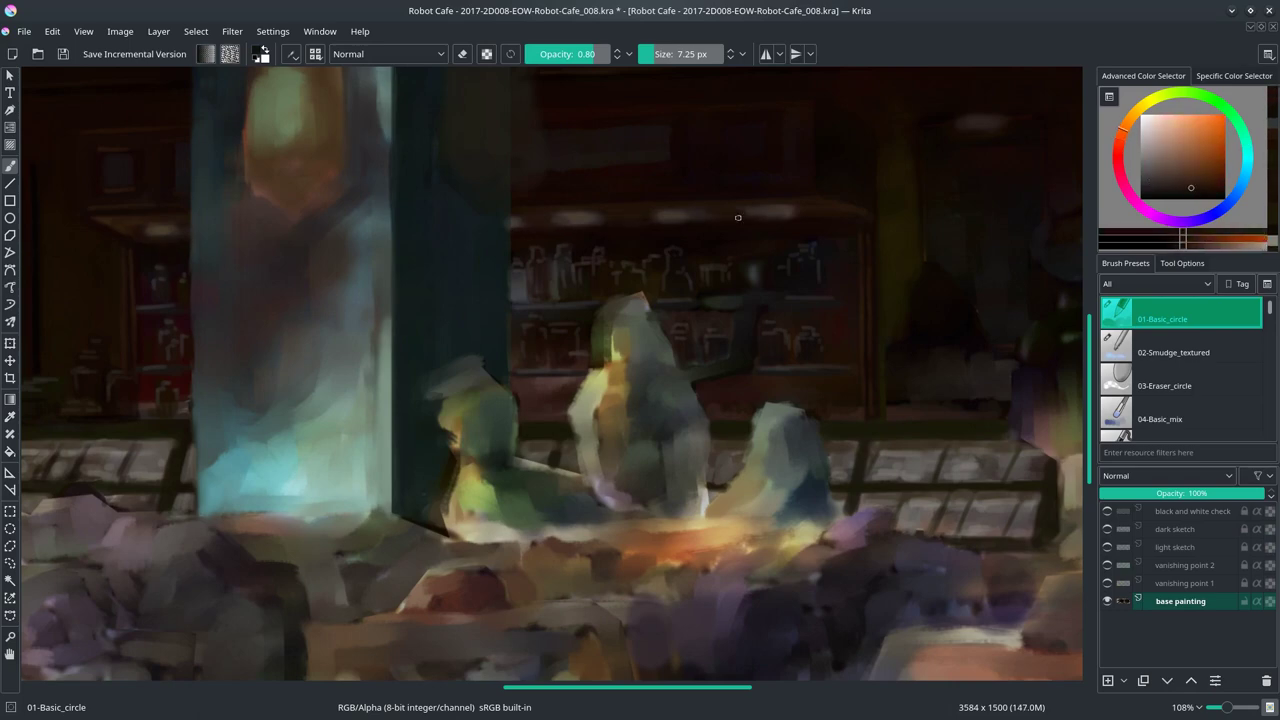
left_click(747, 322, "ctrl")
left_click(845, 318, "ctrl")
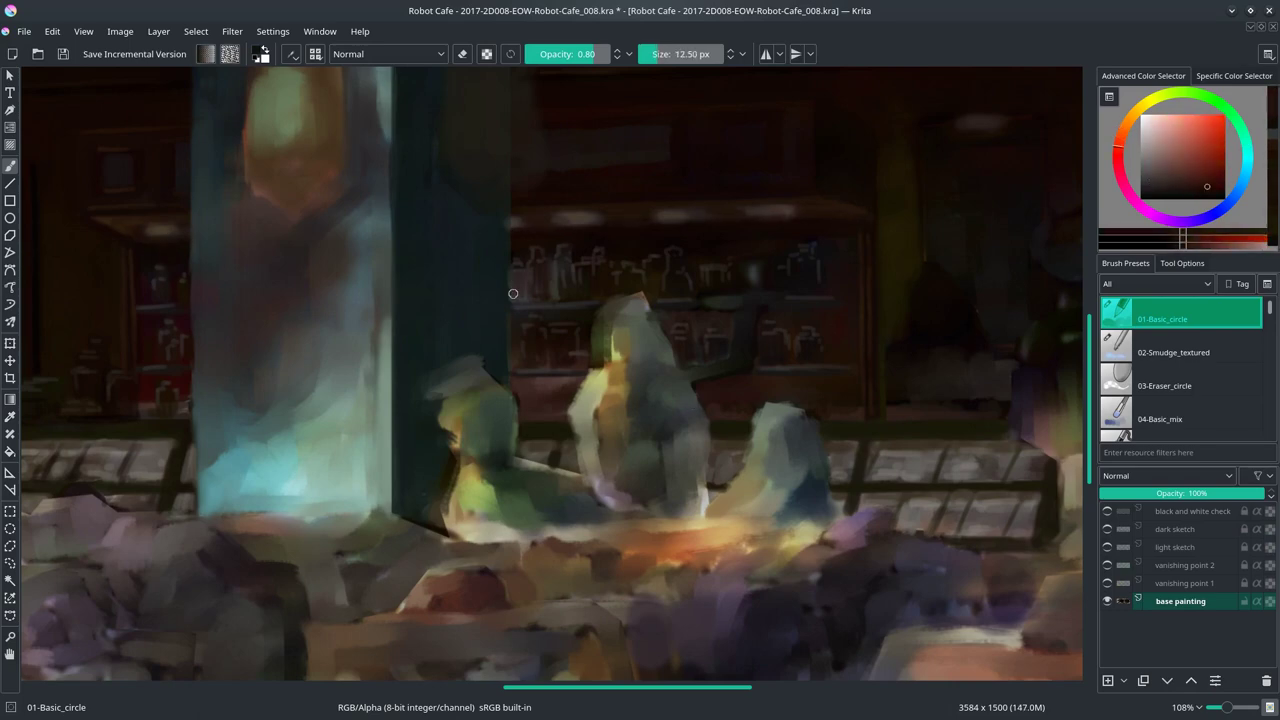
left_click(517, 285, "ctrl")
key("bracketright")
key("ctrl+s")
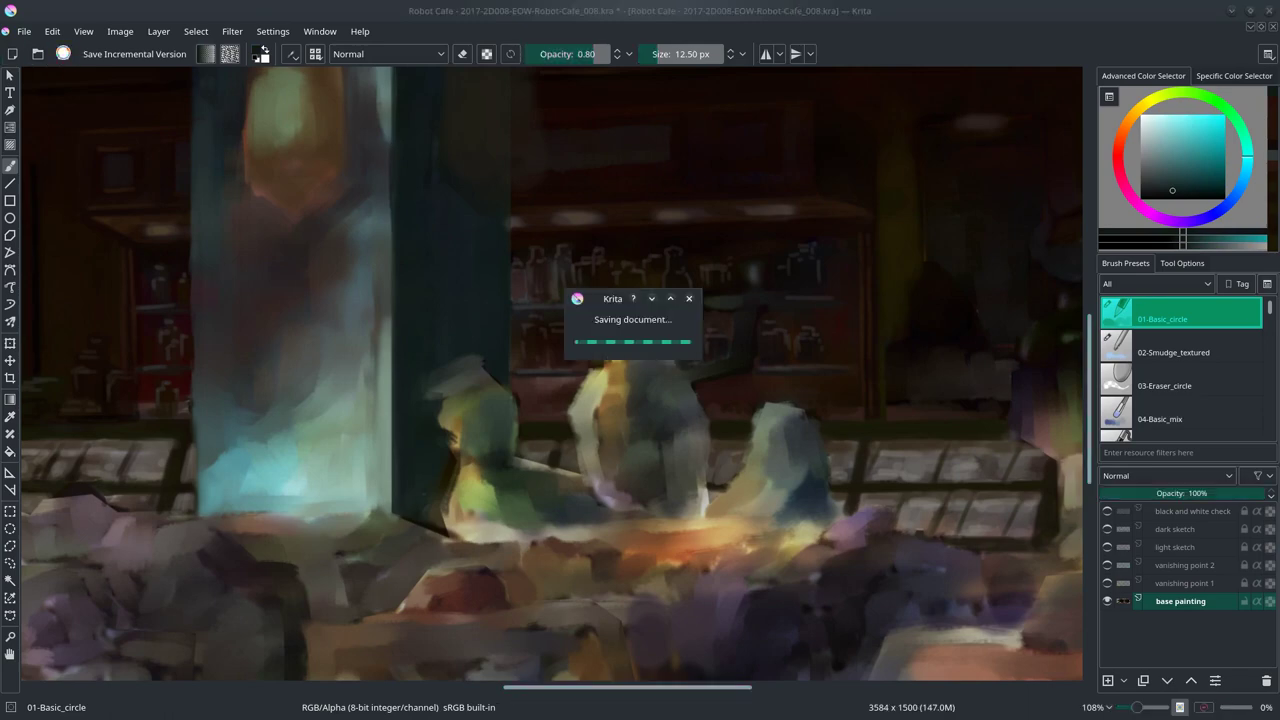
Step: Sample a dark red-brown, toggle the vanishing point 1 guides, and use a smaller textured smudge brush
key("bracketleft")
left_click(540, 384, "ctrl")
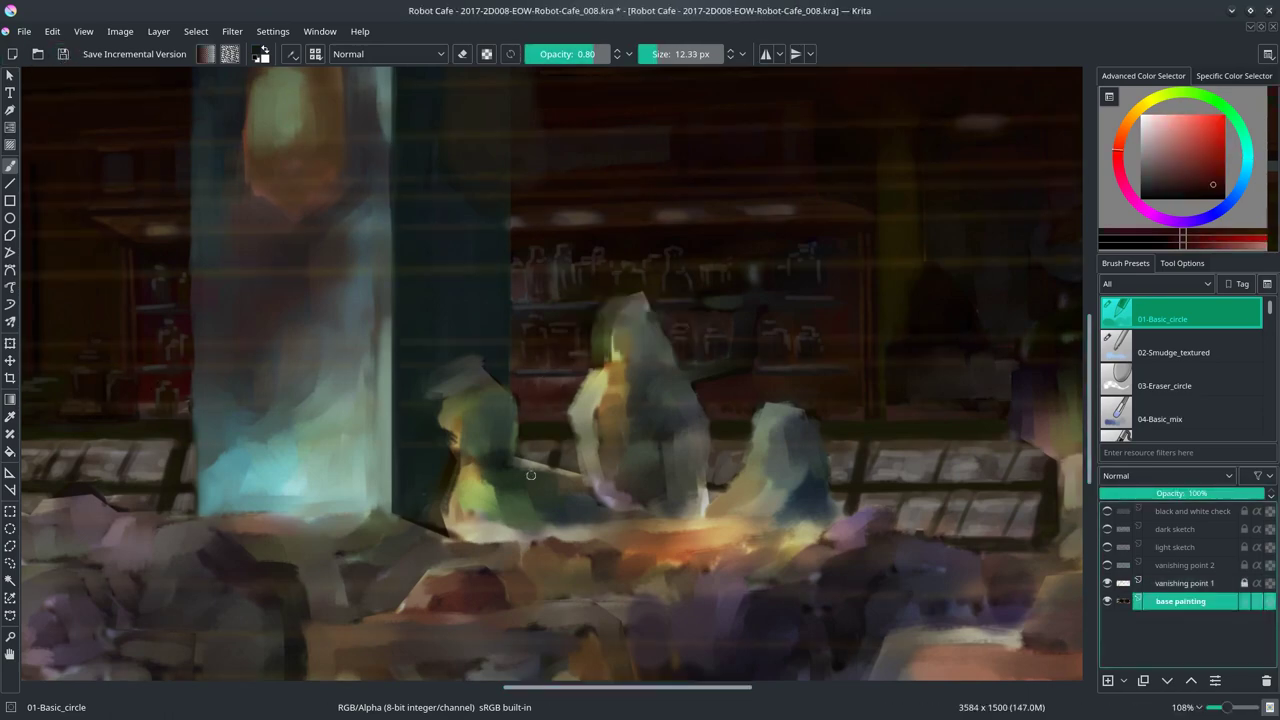
key("bracketright")
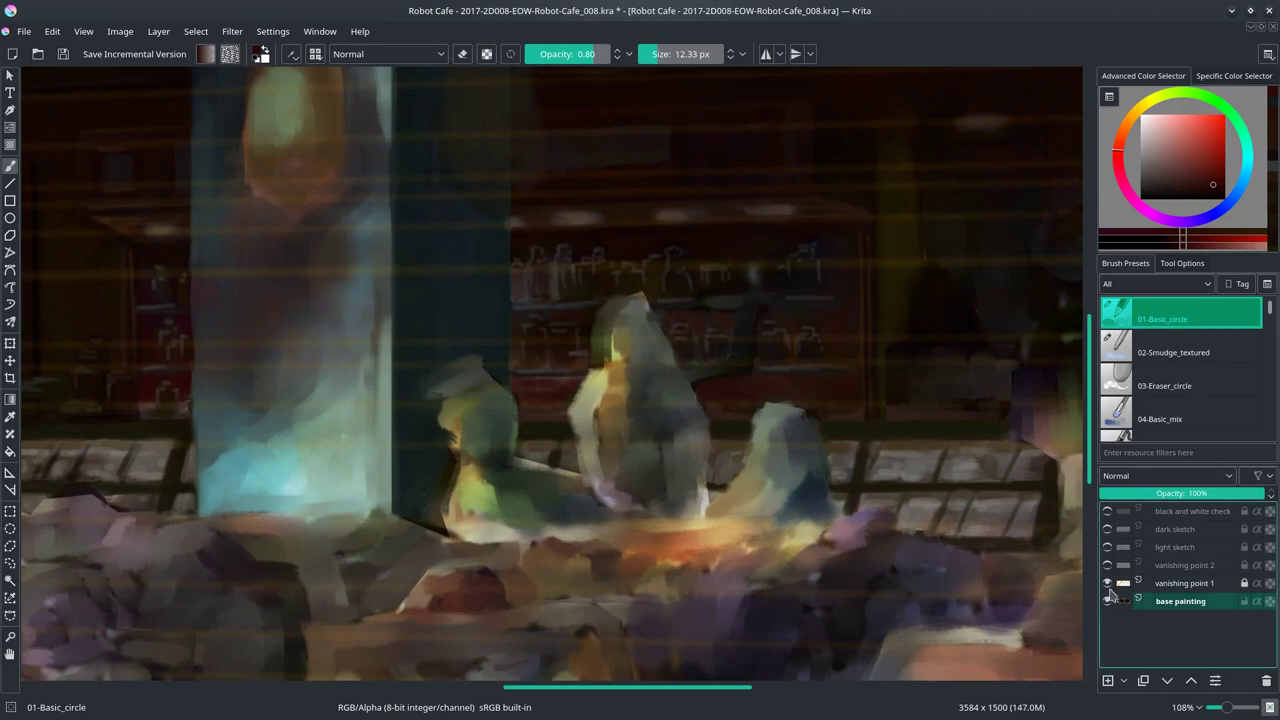
key("ctrl+h")
left_click(535, 410, "ctrl")
key("period")
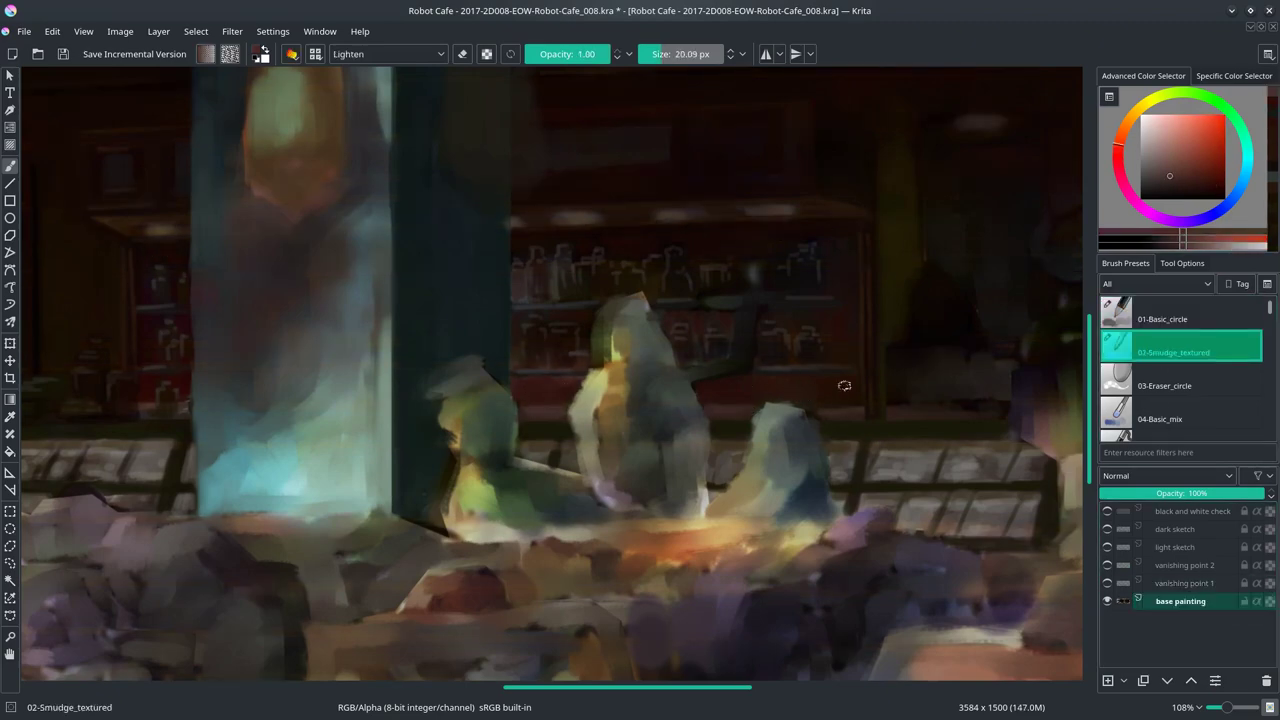
key("bracketleft")
scroll(646, 351, "up", 2, "ctrl")
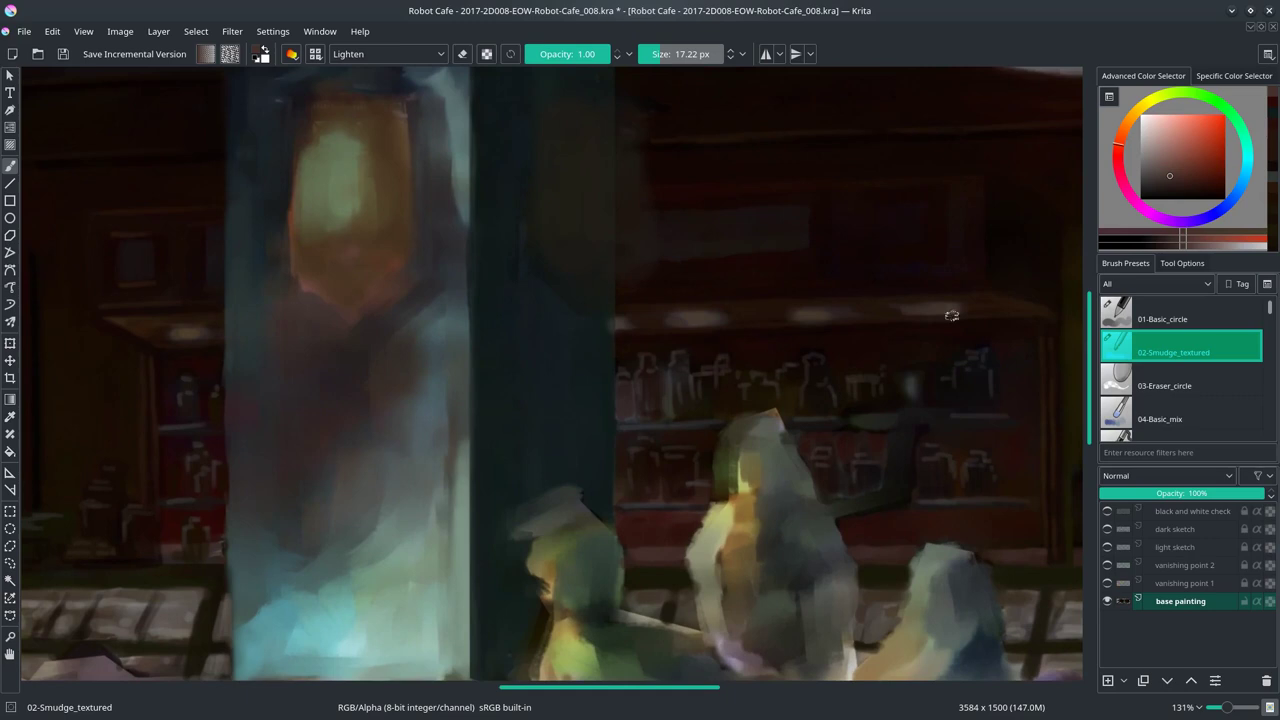
Step: Brighten the bottle shelf edge with a fine basic round brush in dark orange
left_click(951, 316, "ctrl")
key("slash")
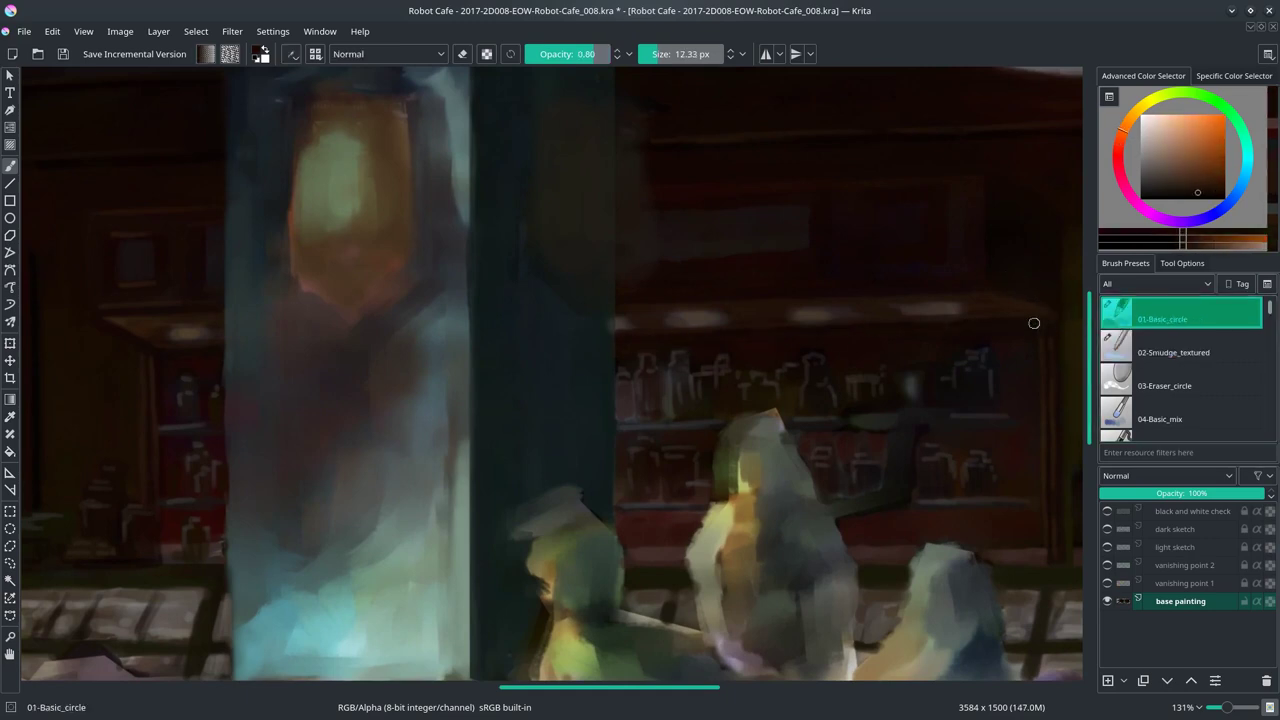
left_click(160, 352, "ctrl")
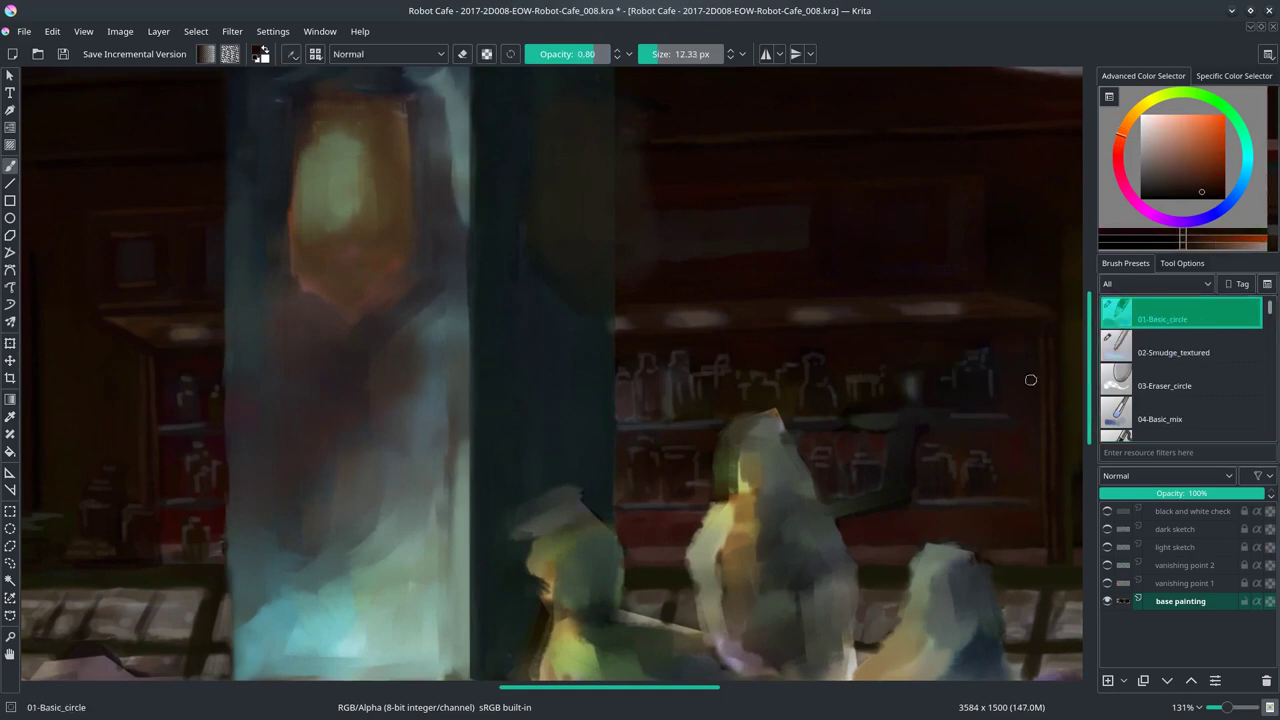
left_click(127, 312, "ctrl")
key("bracketleft")
key("bracketleft")
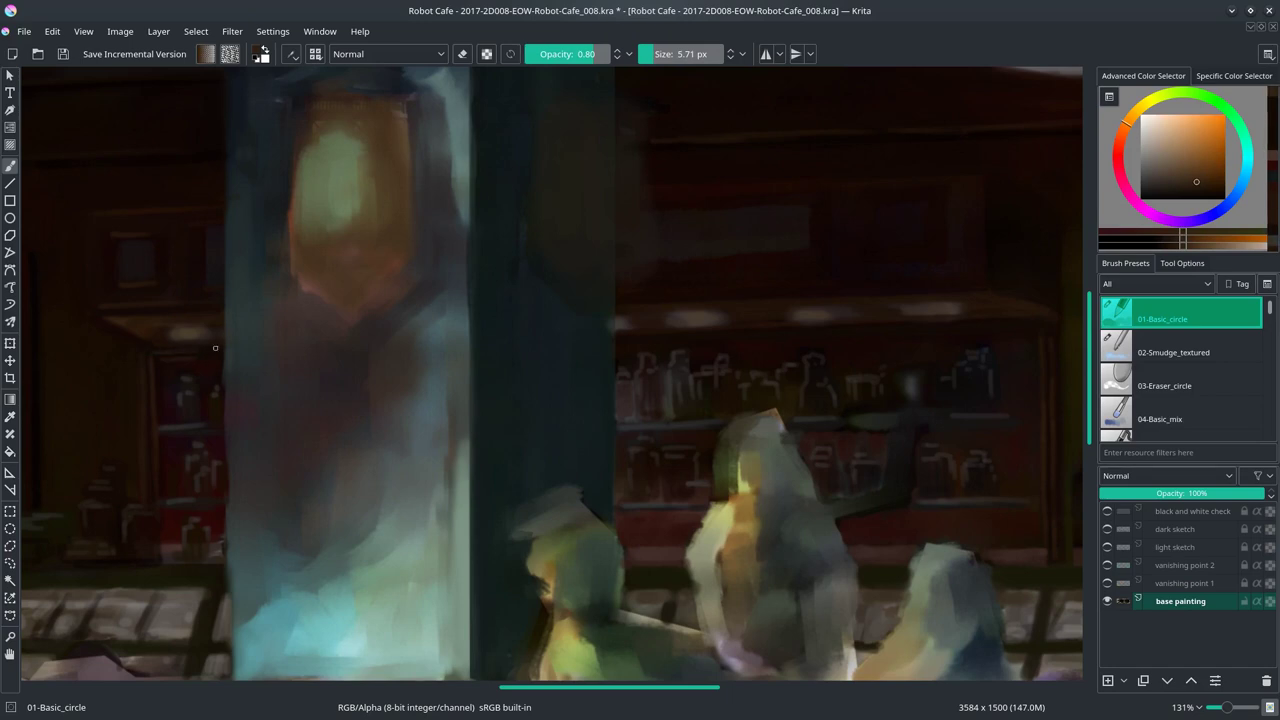
left_click(1107, 584)
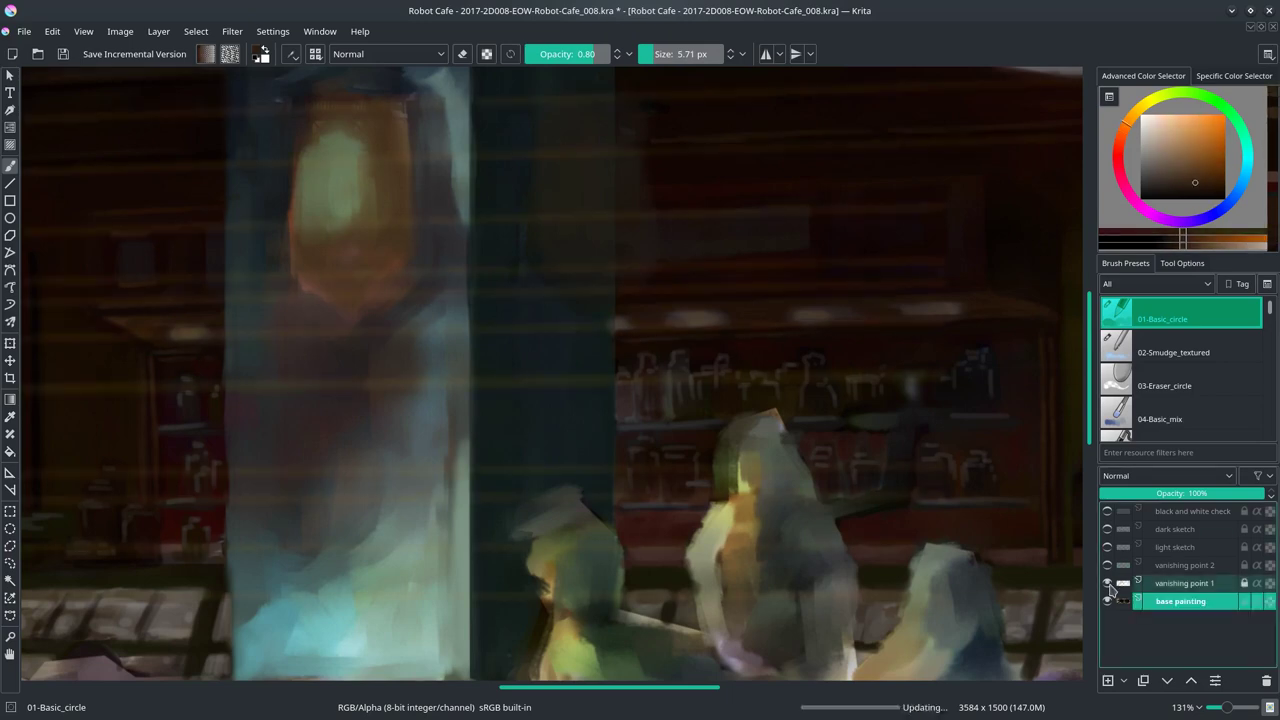
key("ctrl+z")
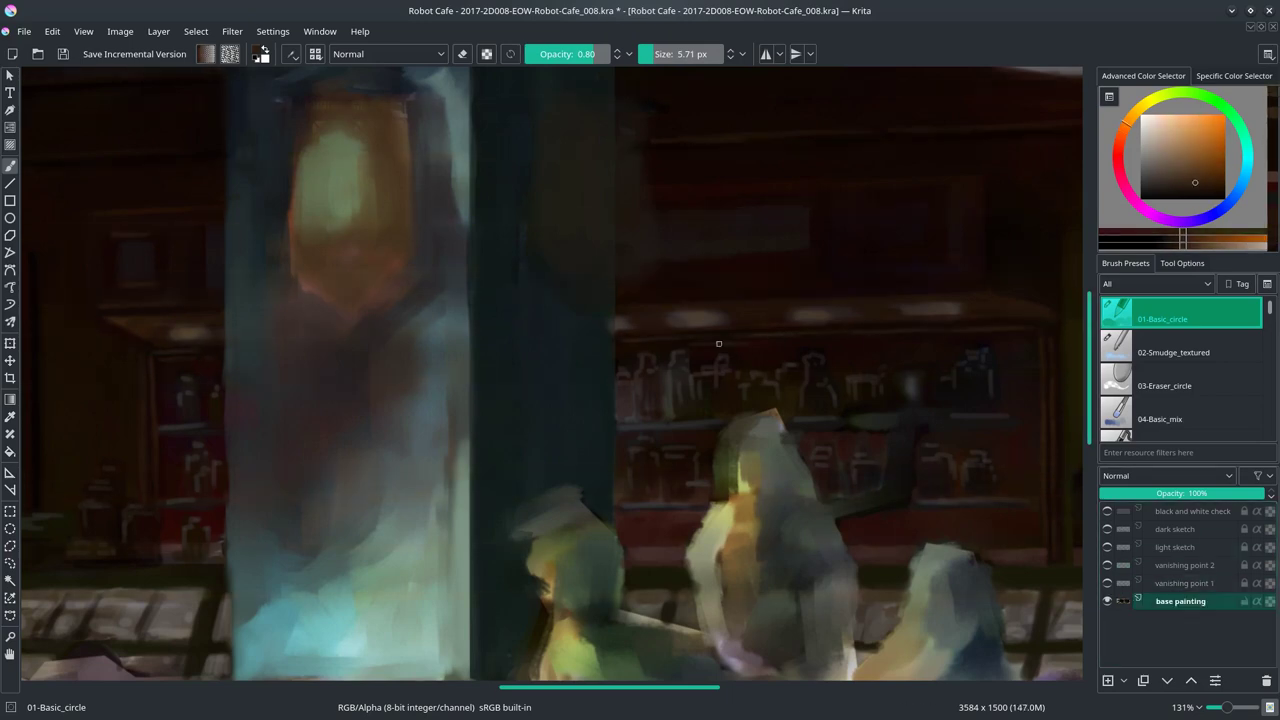
left_click_drag(992, 337, 1036, 332)
Step: Pick a slightly darker colour, save the painting, and fit the whole page in view
left_click(650, 349, "ctrl")
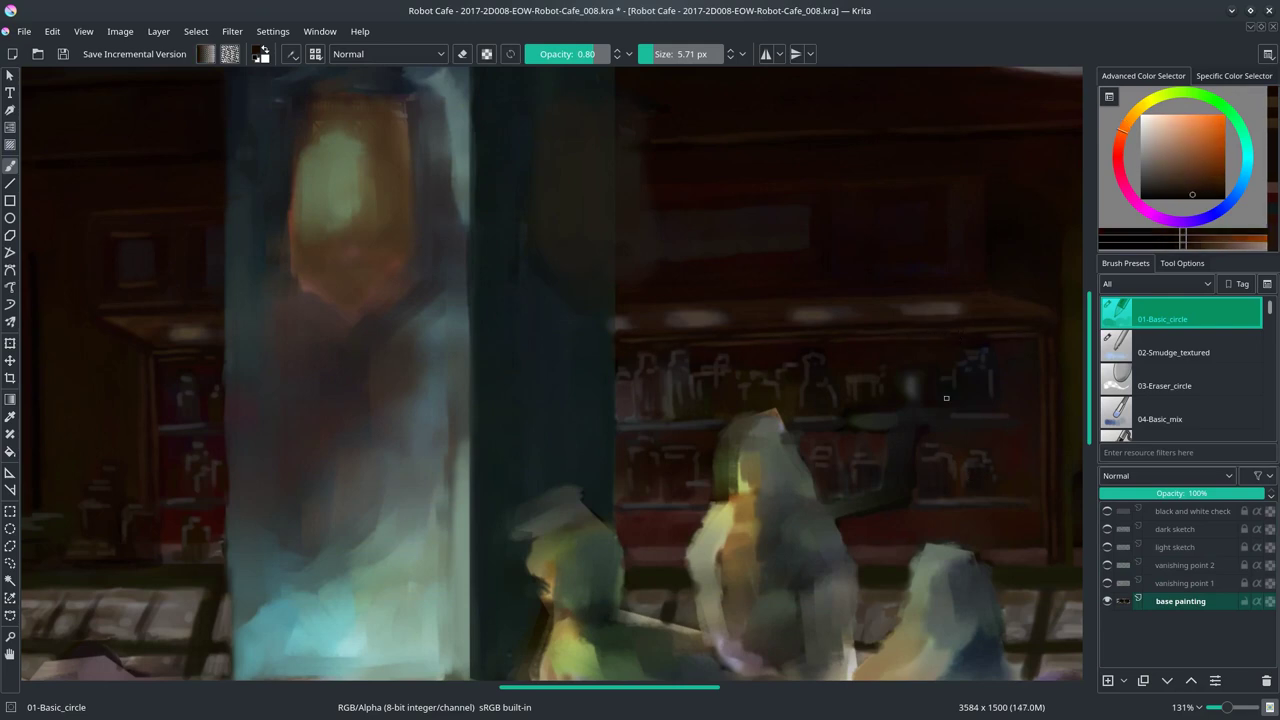
key("ctrl+s")
left_click(1107, 583)
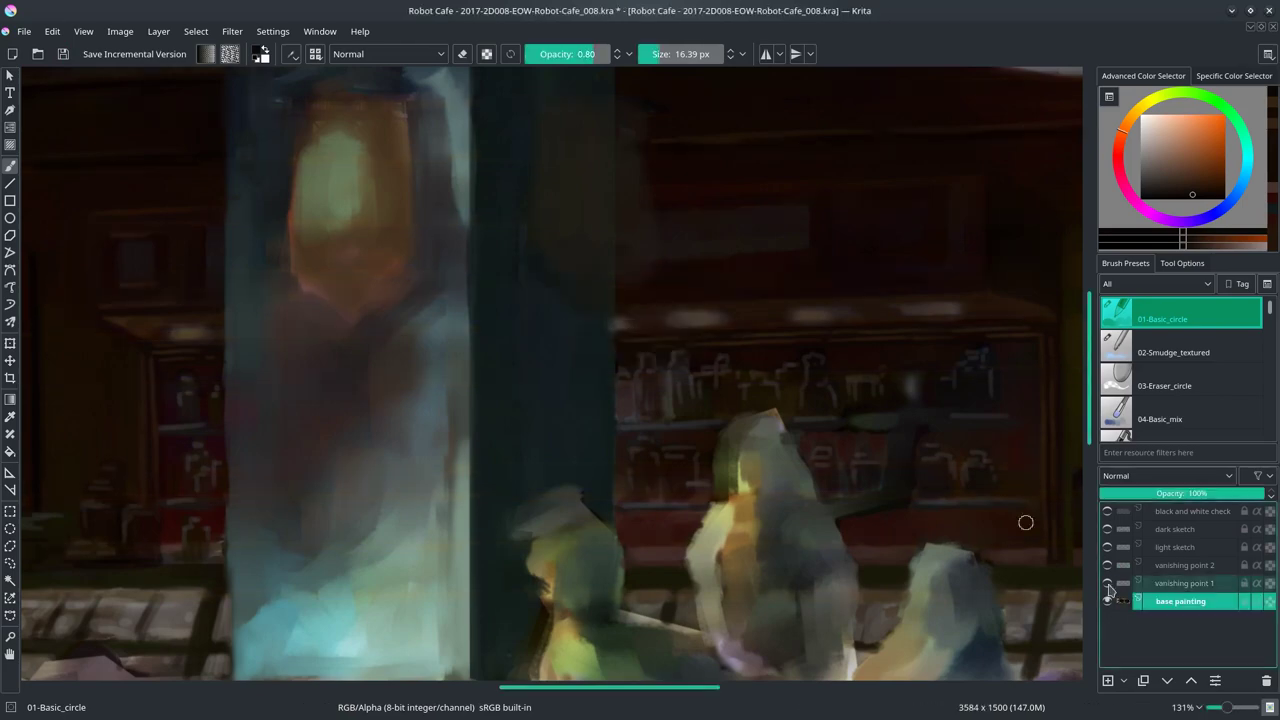
key("ctrl+shift+0")
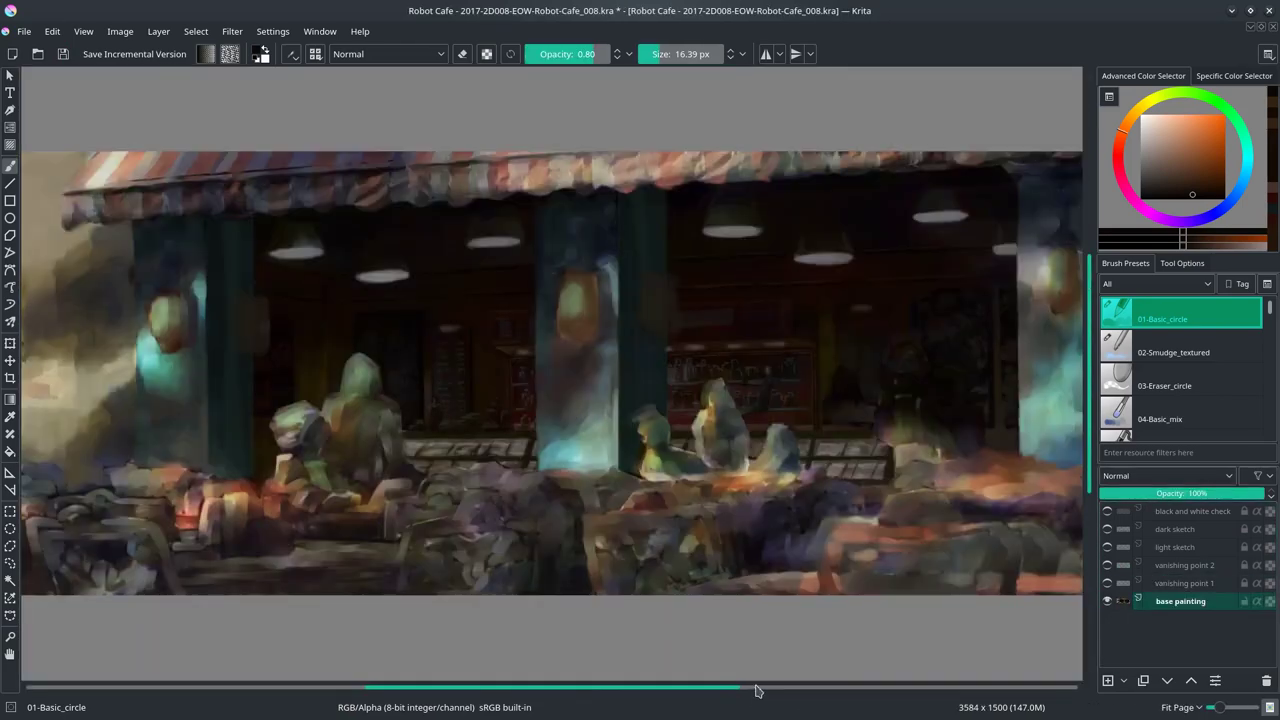
Step: Paint green strokes on the central pillar and smudge-blend its bright cyan top
key("minus")
key("minus")
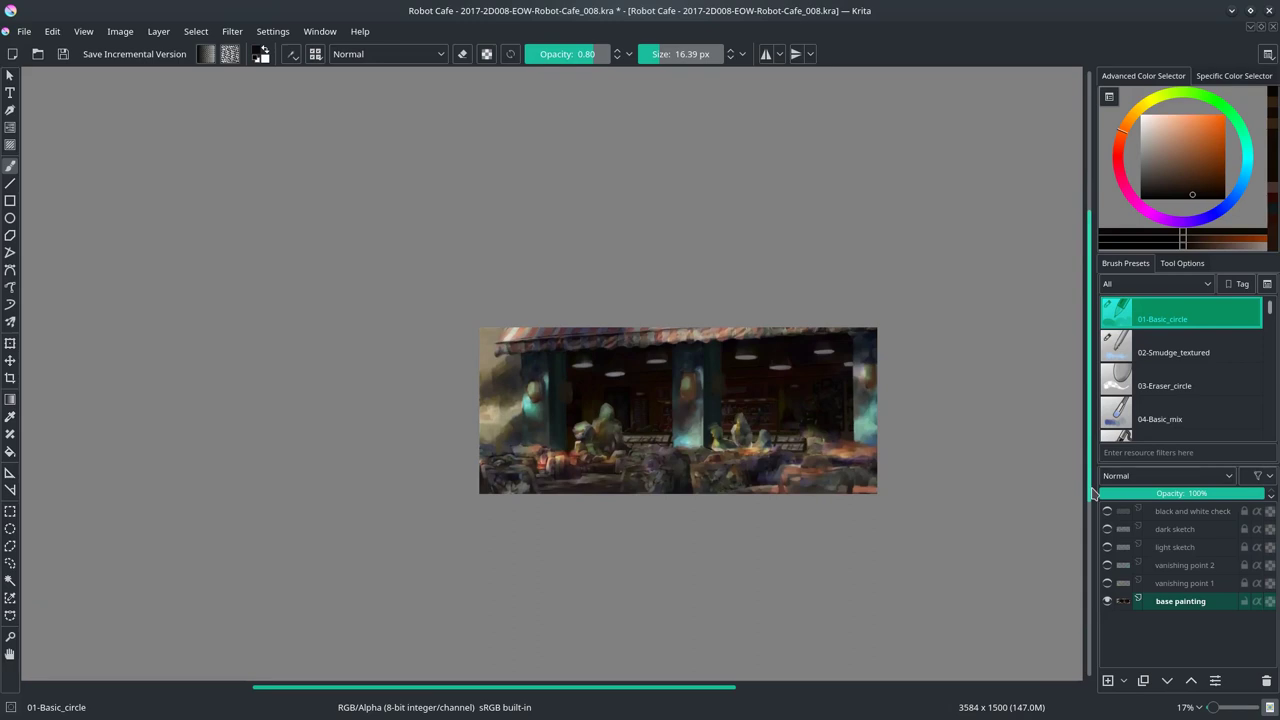
scroll(705, 364, "up", 5)
mouse_move(638, 345)
left_mouse_down()
mouse_move(716, 370)
mouse_move(711, 346)
mouse_move(690, 372)
mouse_move(697, 360)
mouse_move(700, 385)
left_mouse_up()
left_click(711, 622, "ctrl")
key("slash")
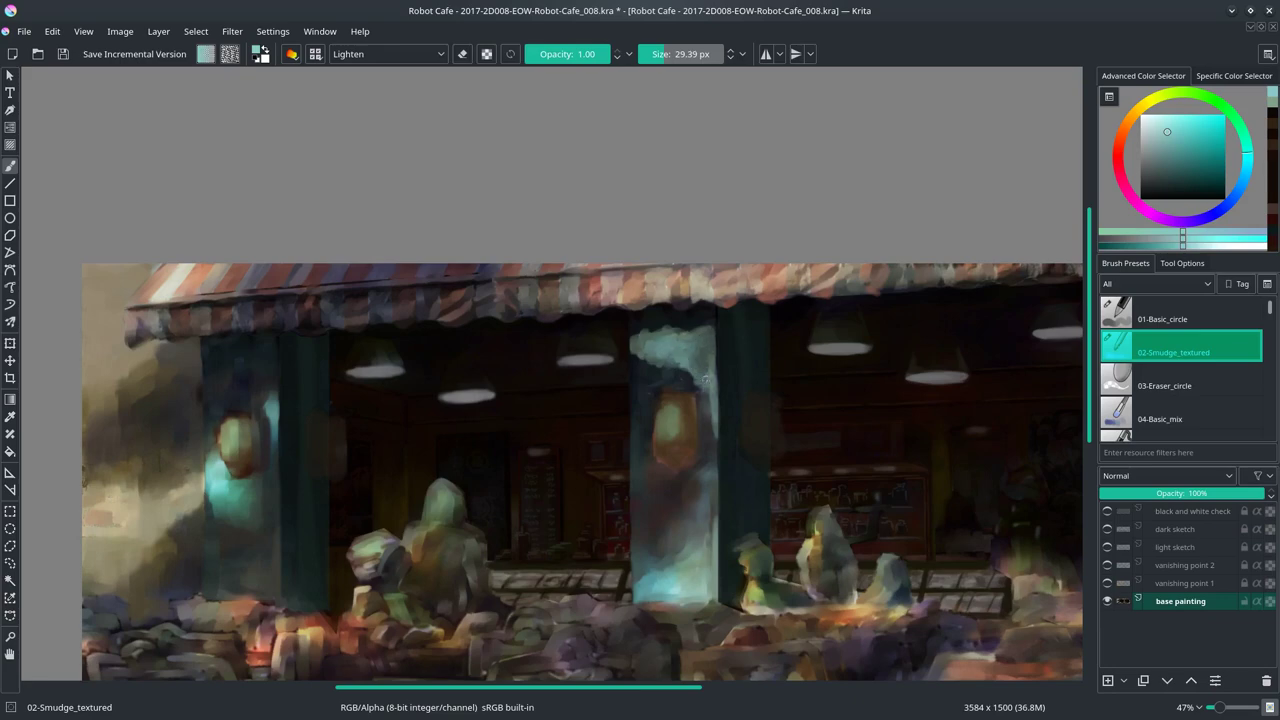
mouse_move(645, 345)
left_mouse_down()
mouse_move(670, 370)
mouse_move(646, 341)
left_mouse_up()
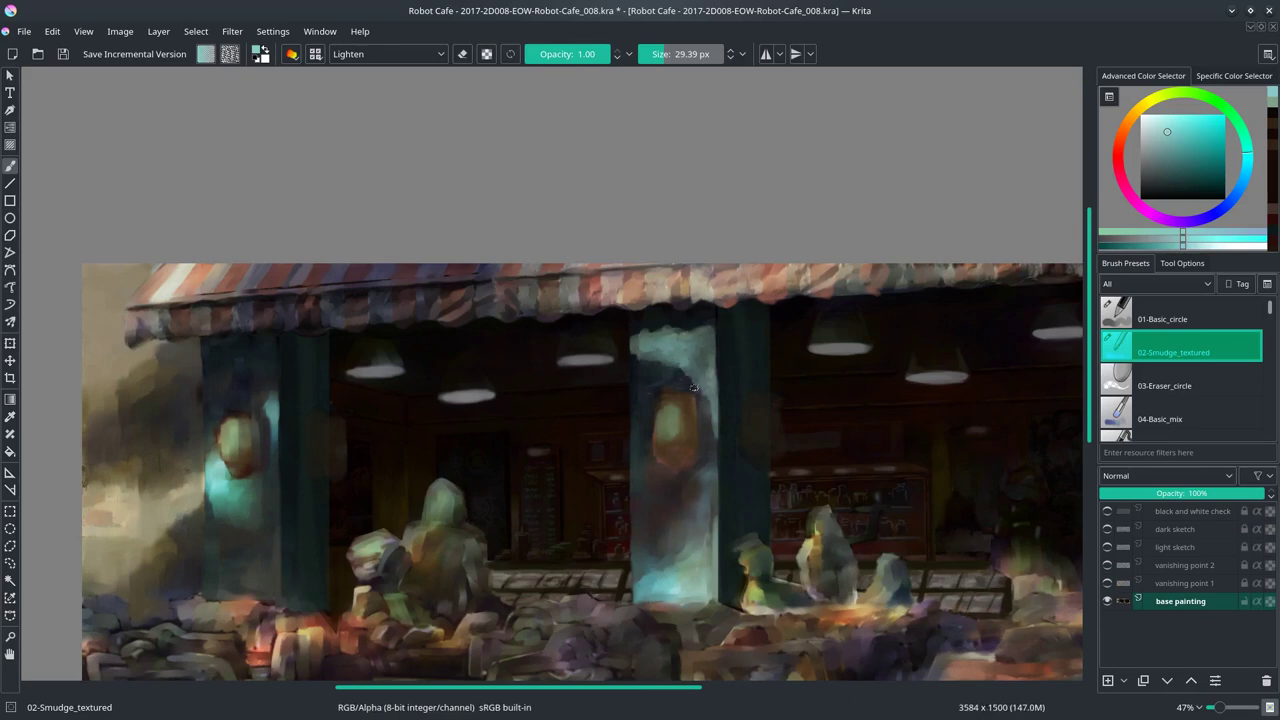
Step: Review the painting while swapping between round and smudge brushes, then save the _008 file
scroll(688, 370, "down", 4)
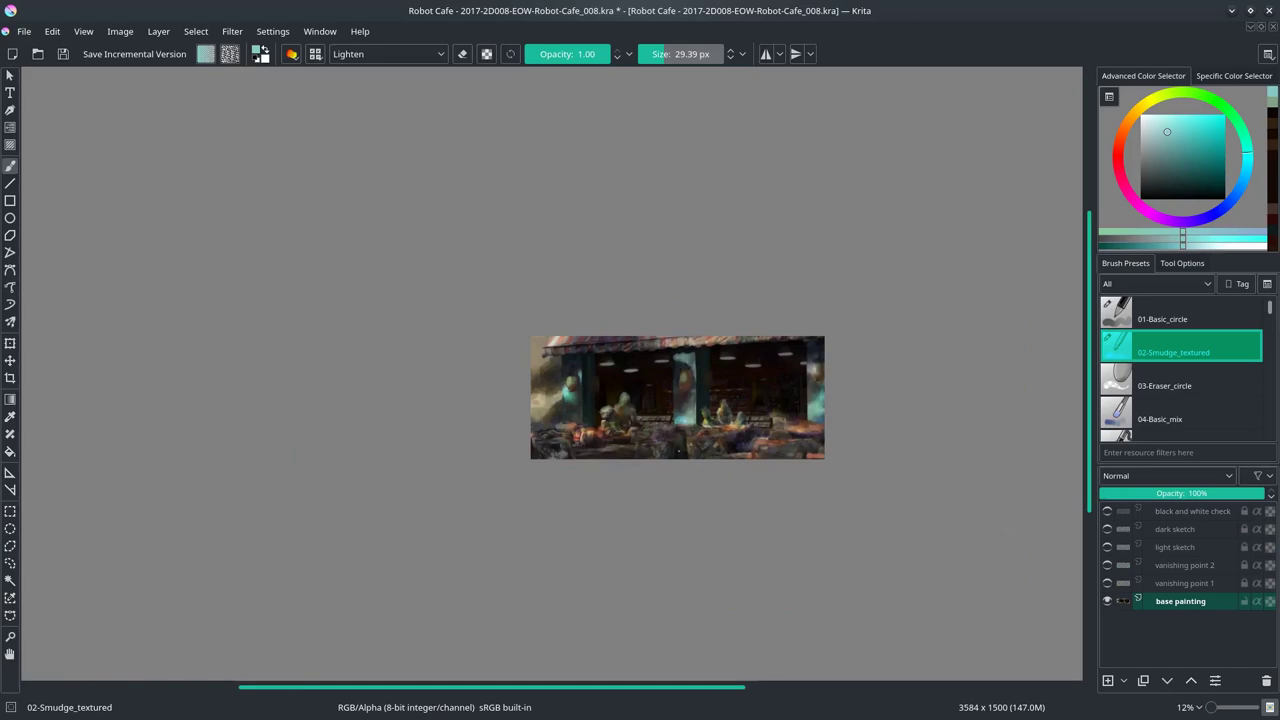
key("/")
scroll(690, 490, "up", 1)
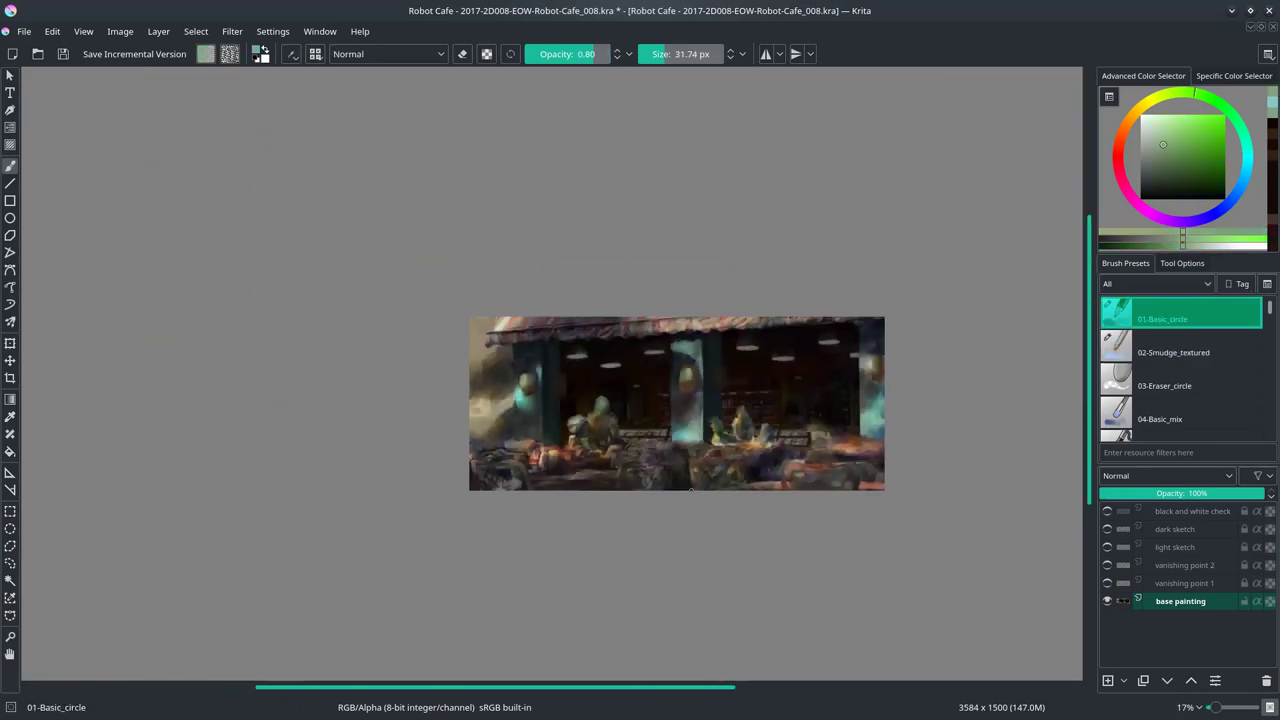
scroll(876, 439, "up", 4)
key("/")
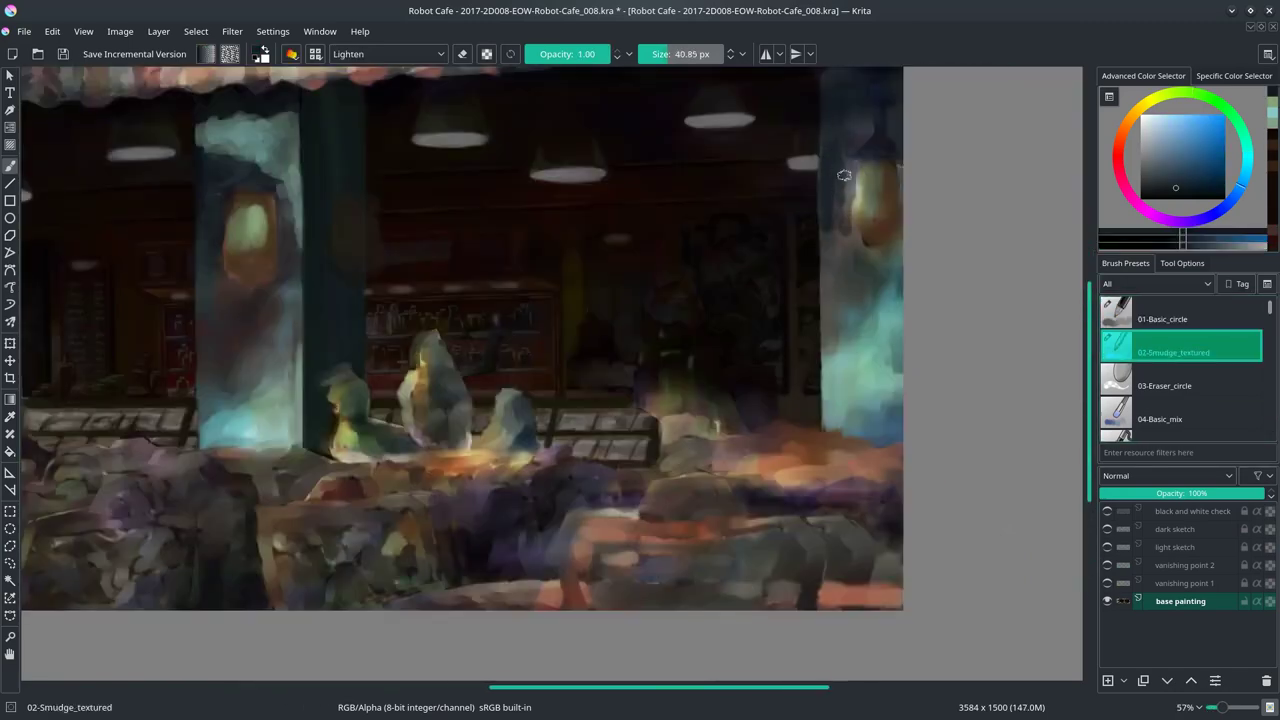
scroll(578, 222, "down", 3)
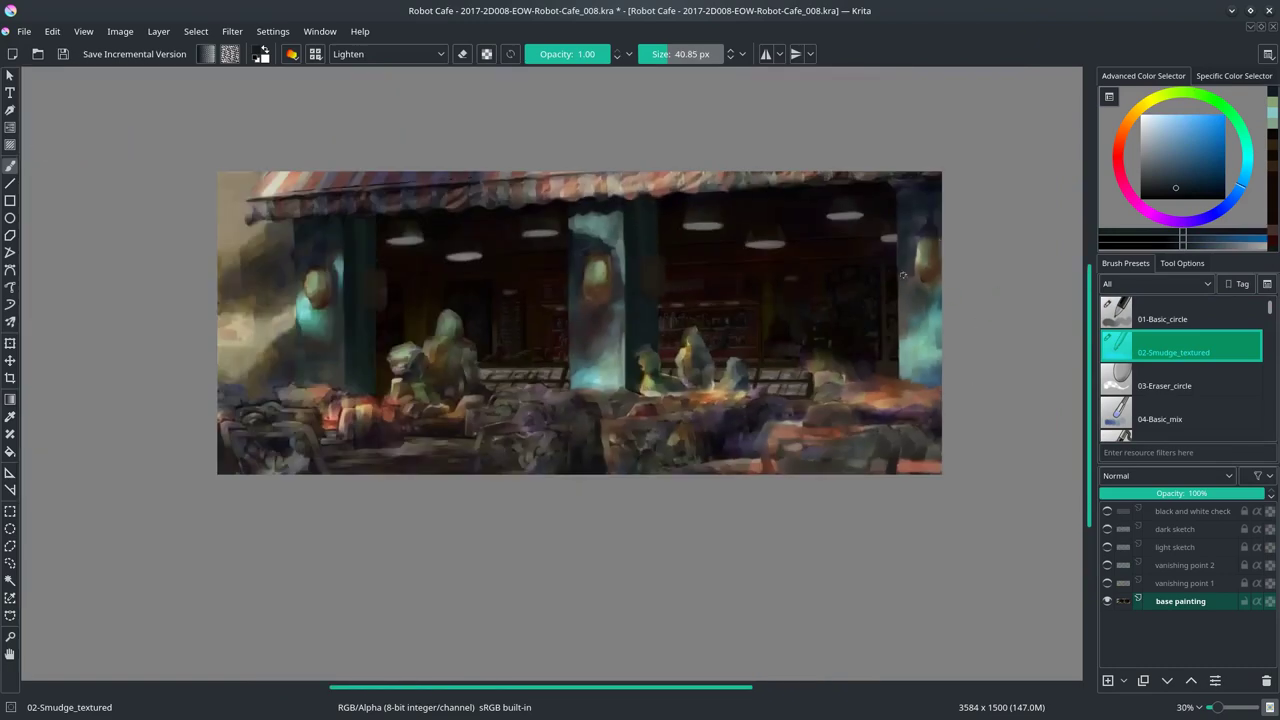
key("ctrl+s")
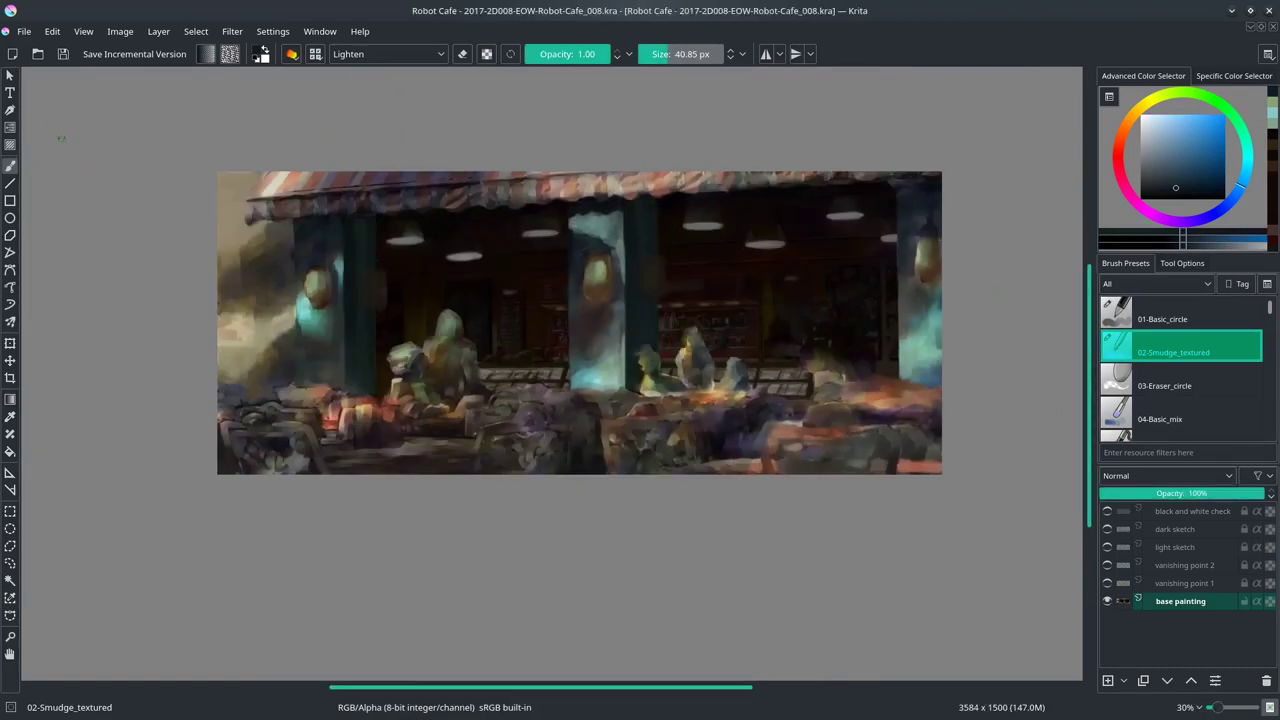
scroll(922, 474, "down", 3)
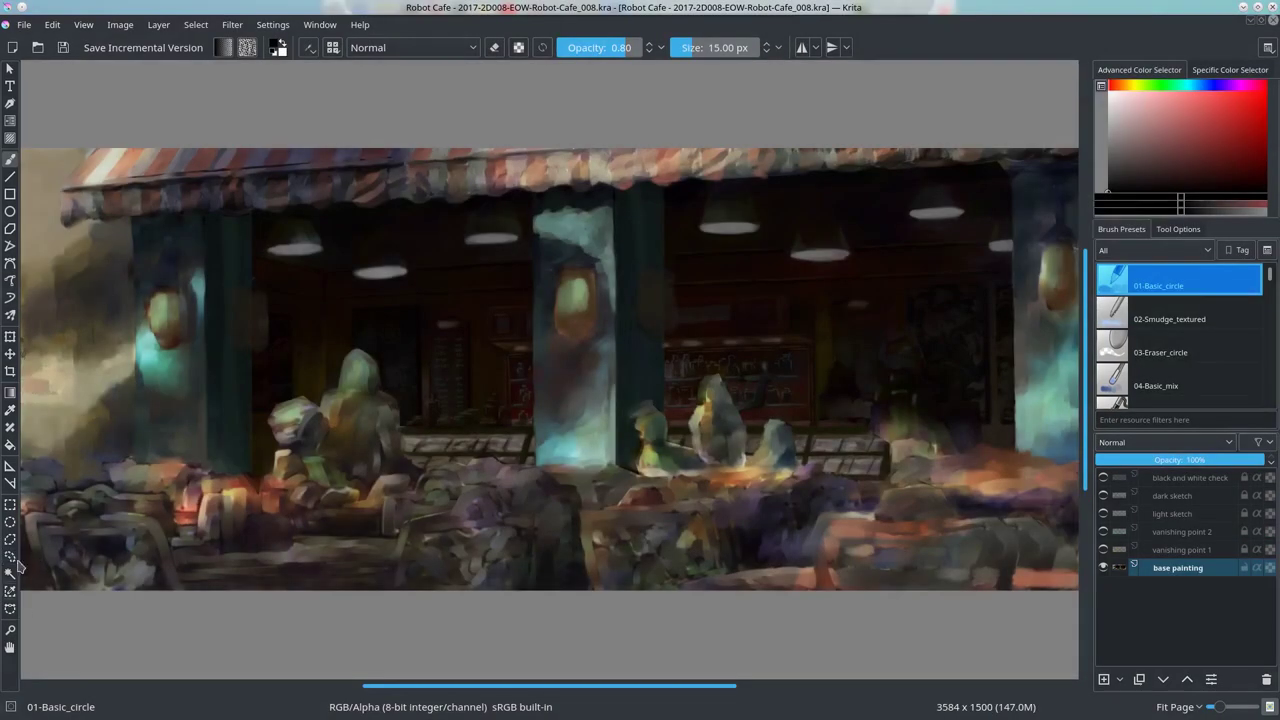
Step: Lasso the middle pillar's lantern, paste it as a new layer, and duplicate it
left_click(10, 539)
left_click_drag(572, 250, 592, 256)
left_click(83, 24)
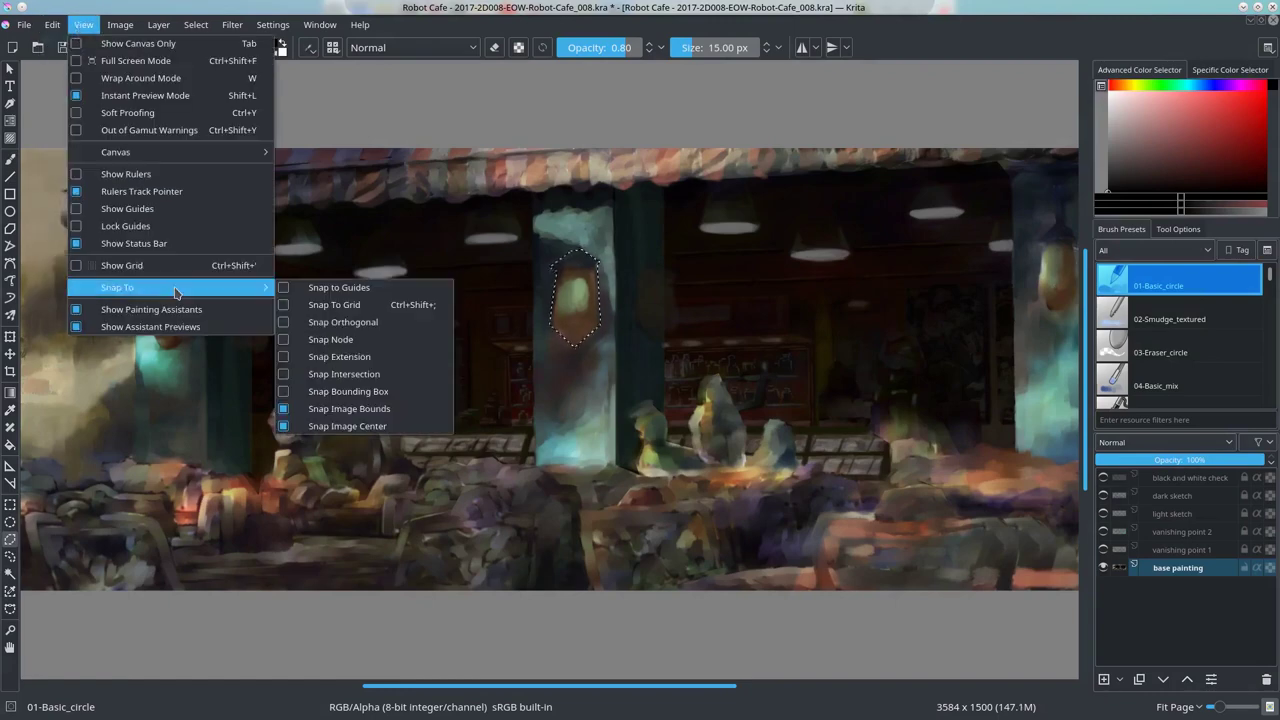
key("Escape")
left_click(52, 24)
left_click(100, 168)
key("ctrl+j")
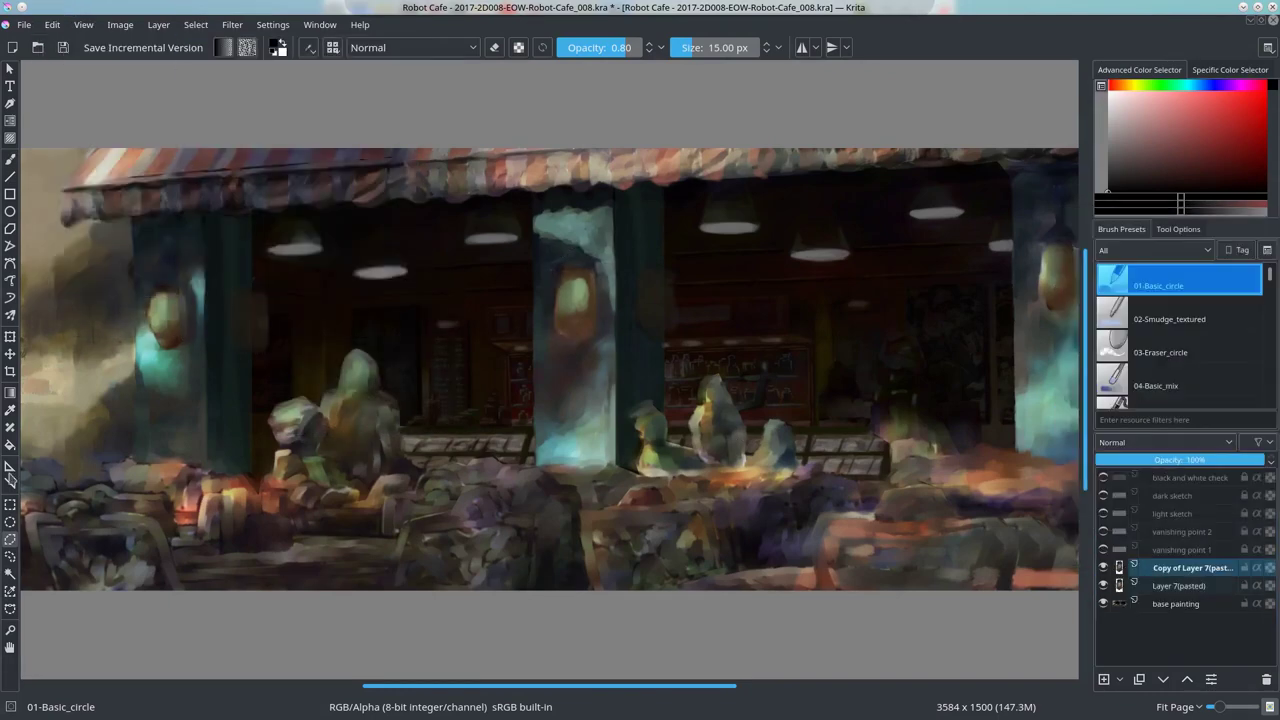
Step: Move the lantern copy onto the left pillar, set layers to 50% and 20%, merge, and save as _009
key("ctrl+t")
left_click_drag(572, 295, 245, 318)
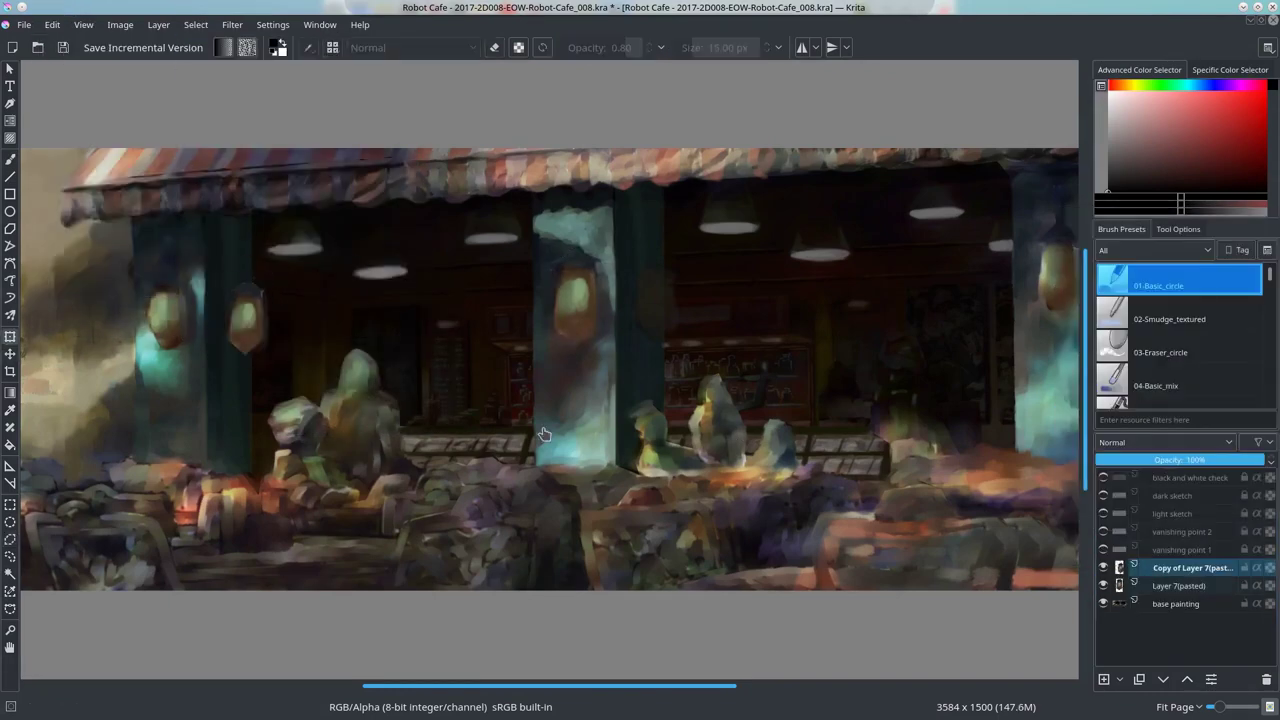
left_click(1182, 460)
left_click_drag(1182, 460, 1133, 460)
left_click(1180, 585)
right_click(1180, 585)
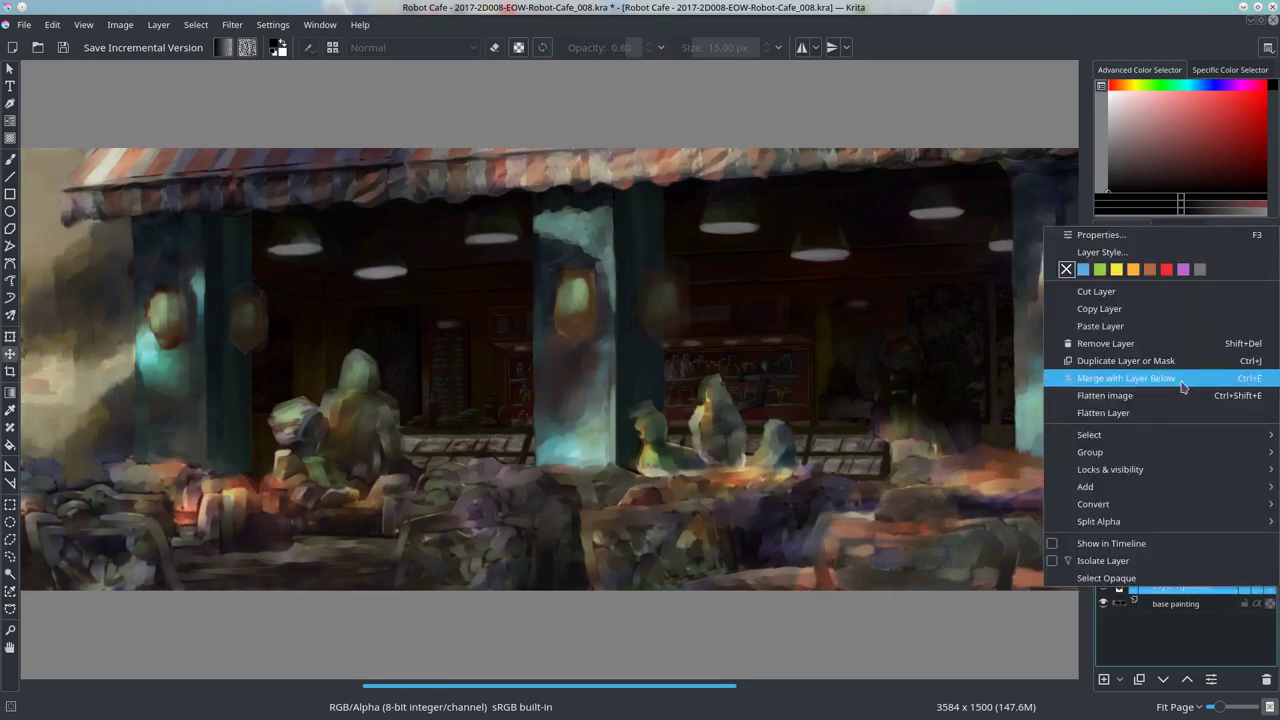
left_click(1150, 400)
left_click(143, 47)
Step: Shrink the brush to 16 px and sample darker colours from the painting
scroll(763, 343, "up", 5)
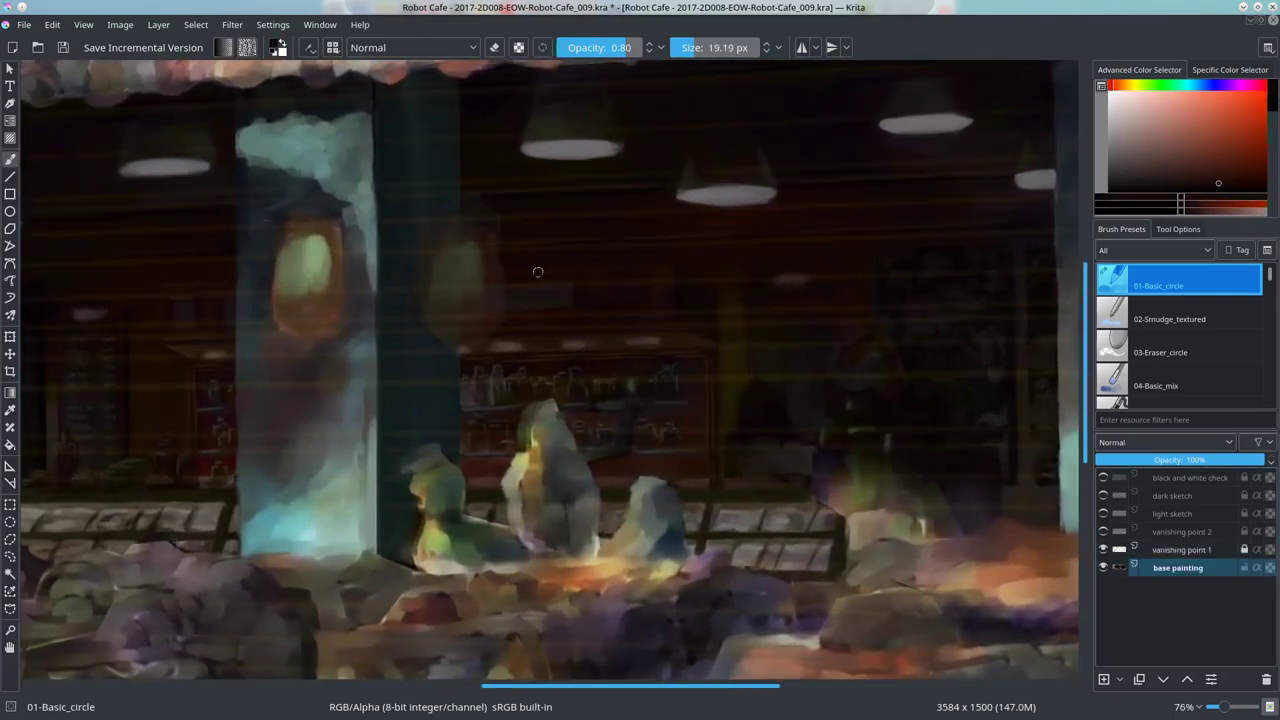
key("bracketleft")
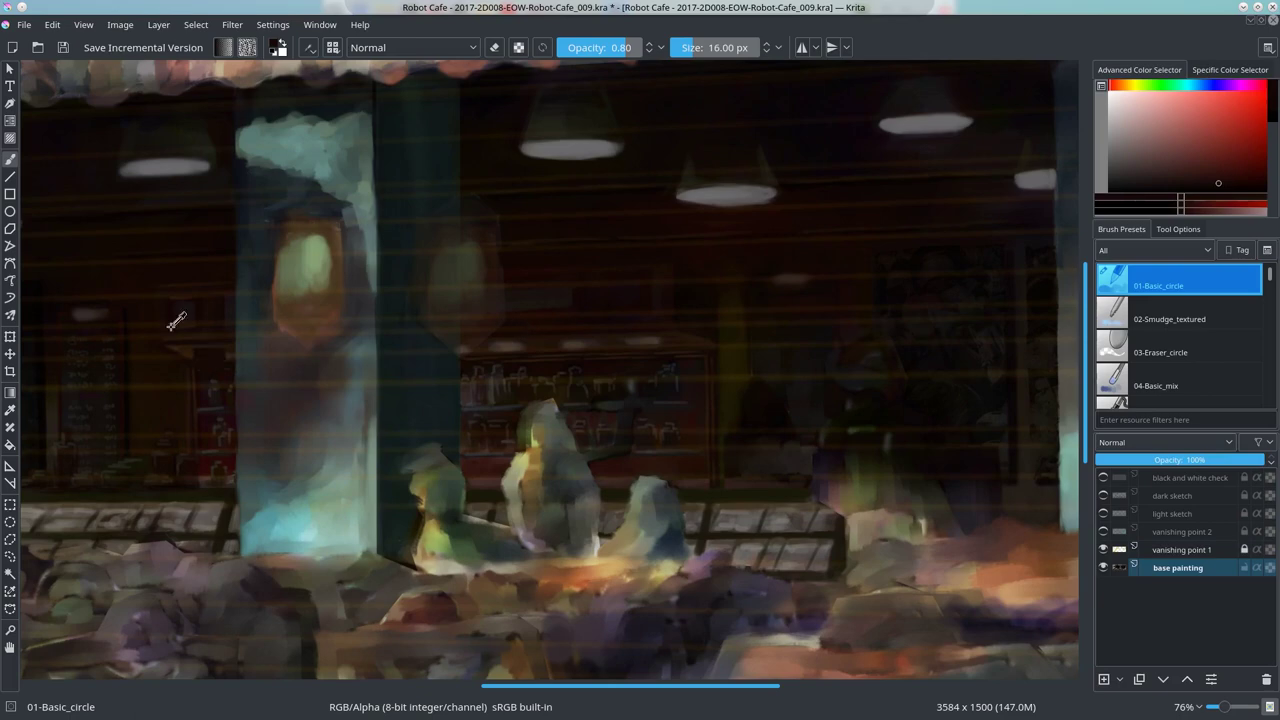
left_click(588, 331, "ctrl")
left_click(672, 329, "ctrl")
Step: Sample darker, redder colours, hide the vanishing point 1 guides, and shrink the brush to about 14 px
left_click(545, 327, "ctrl")
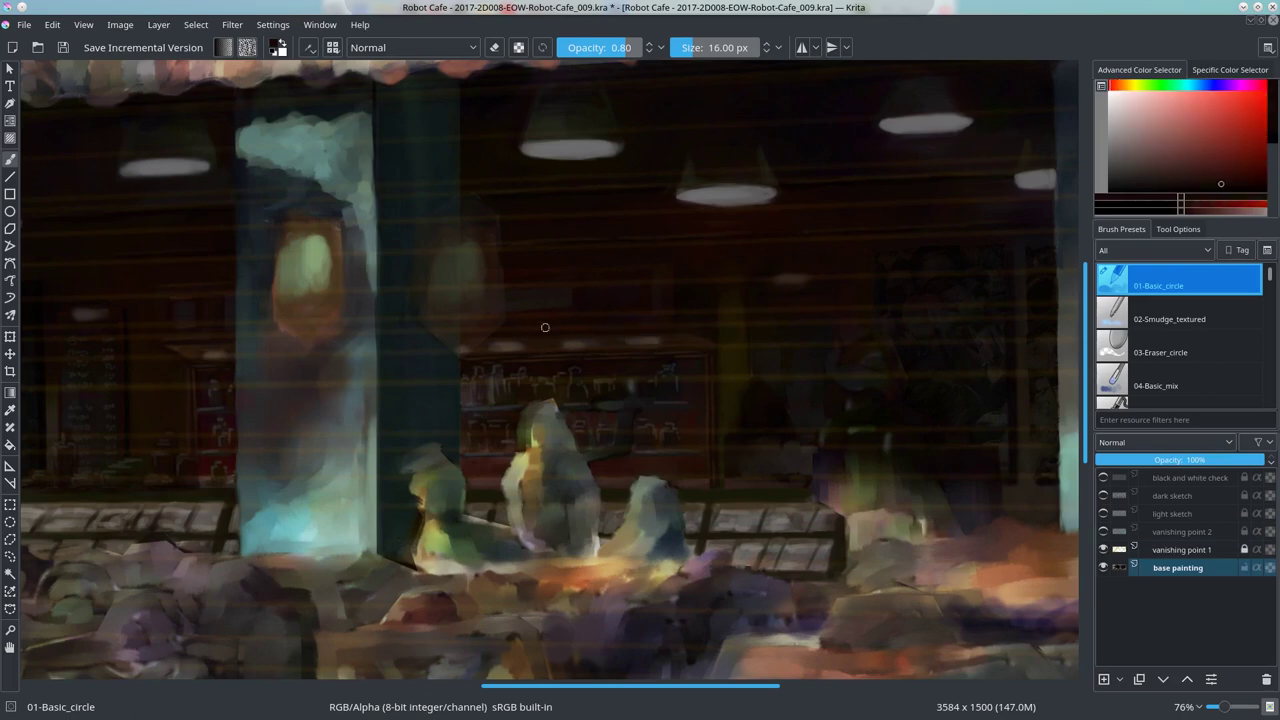
left_click(544, 304, "ctrl")
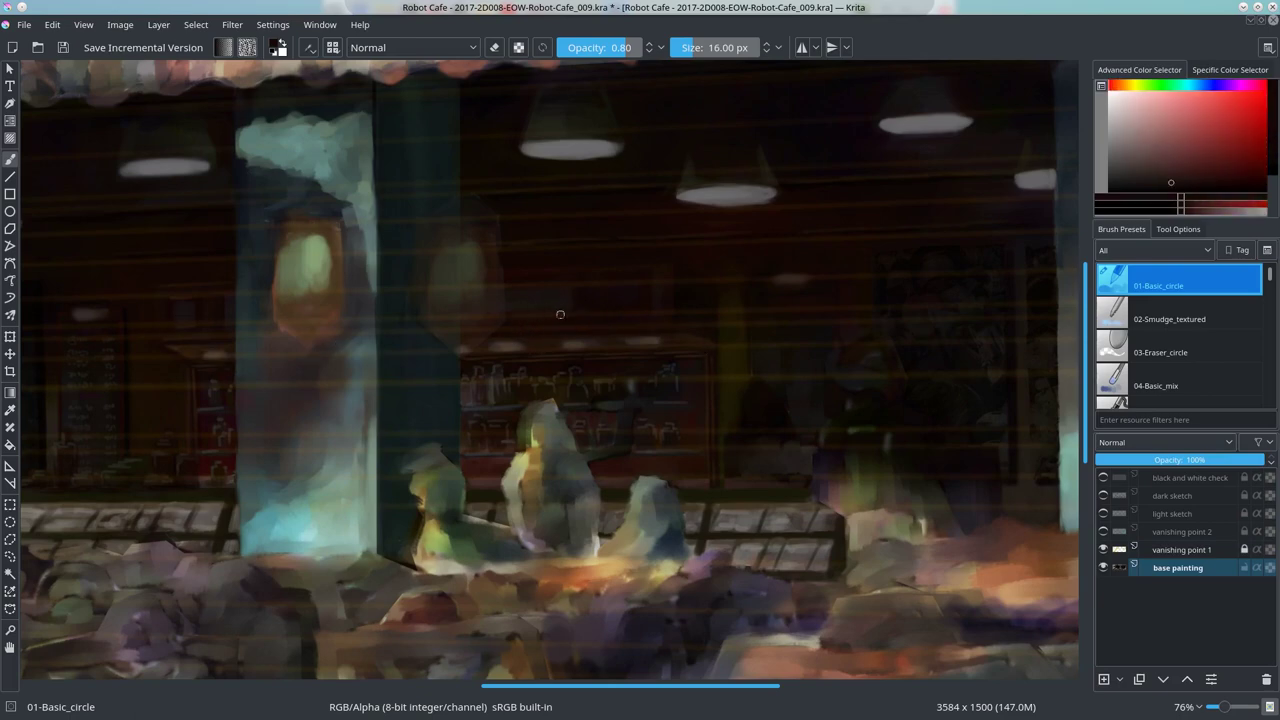
left_click(516, 269, "ctrl")
left_click(624, 273, "ctrl")
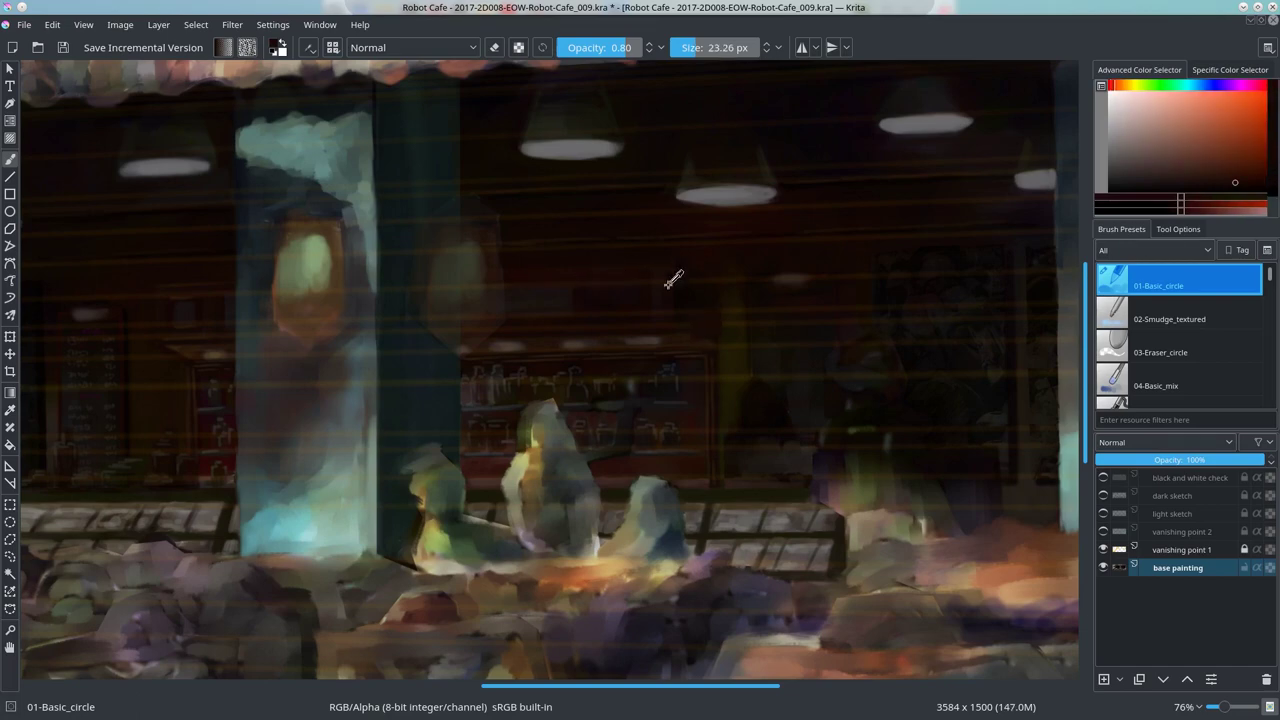
left_click(646, 274, "ctrl")
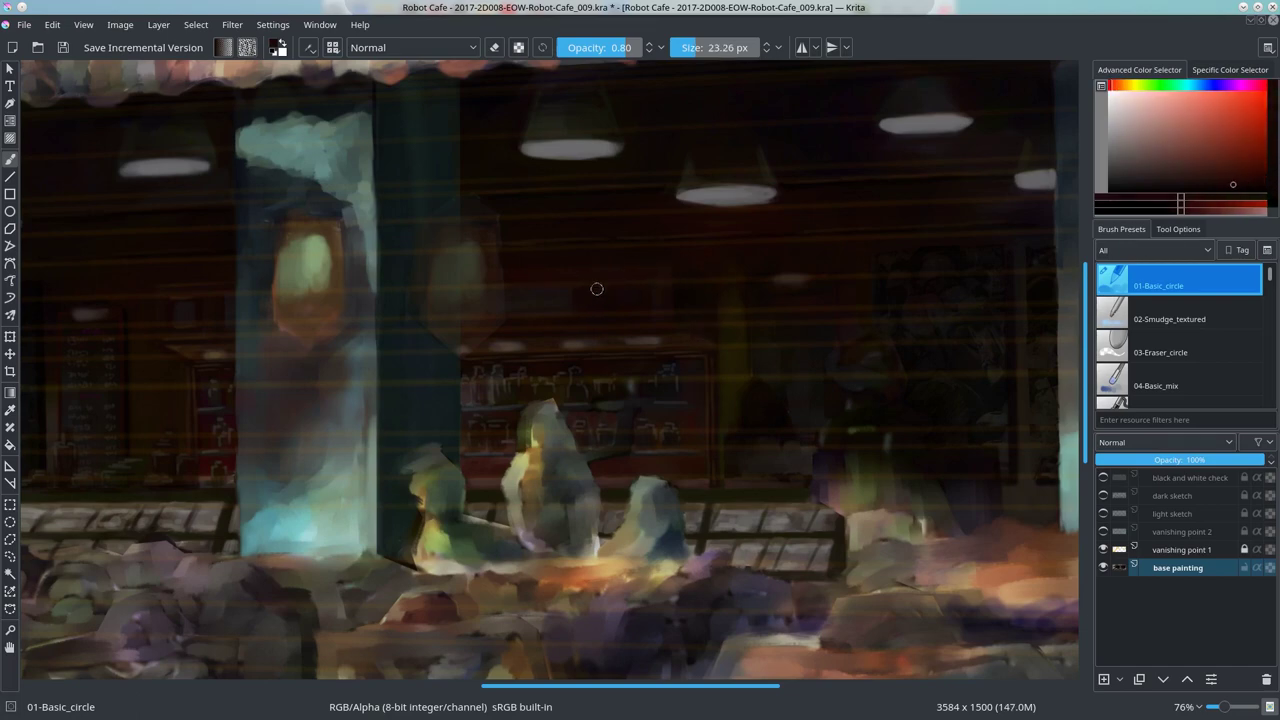
left_click(580, 315, "ctrl")
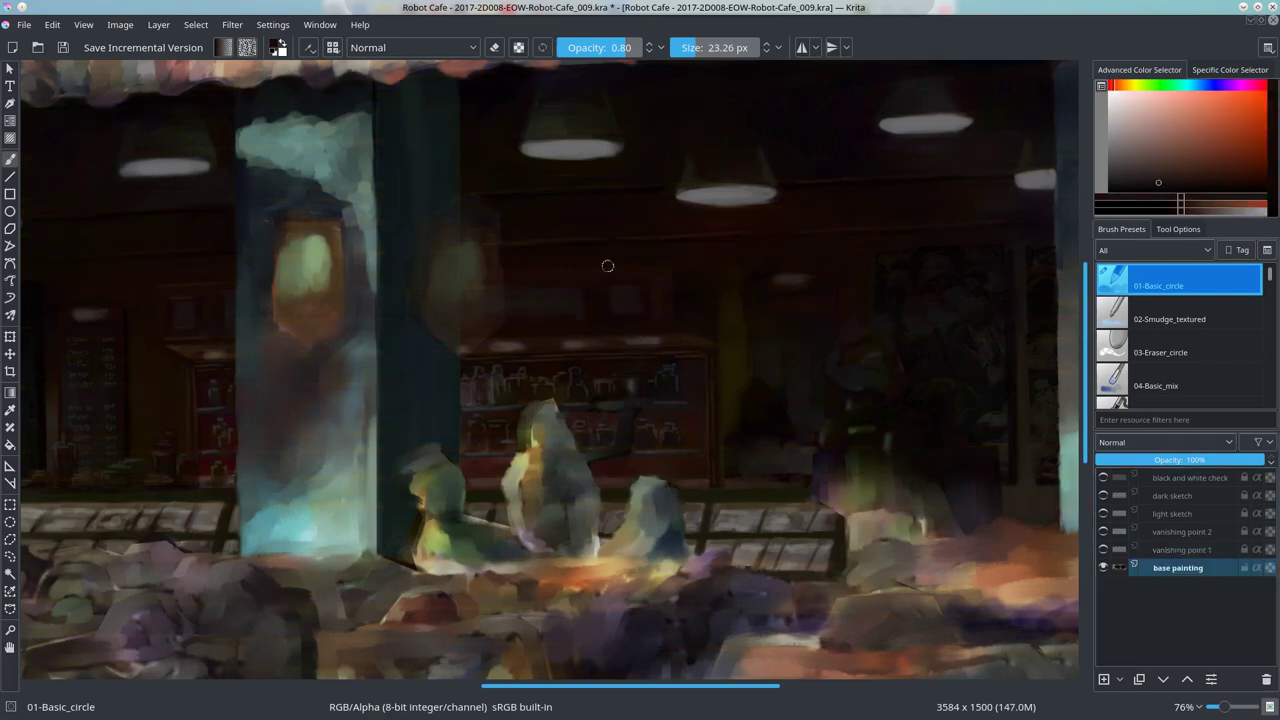
left_click(397, 299, "ctrl")
key("[")
key("[")
Step: Sample red and orange colours, rotate the canvas 15° and back, and set the brush to about 9.5 px
left_click(1103, 549)
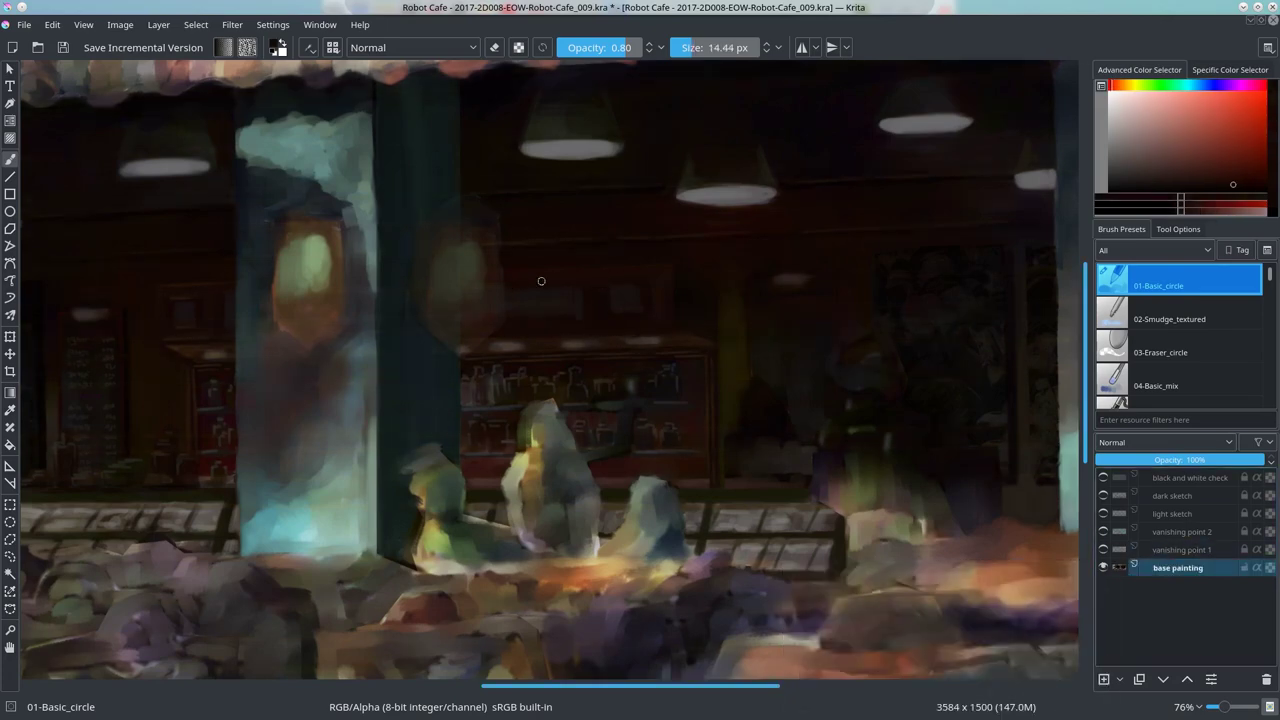
left_click(540, 319, "ctrl")
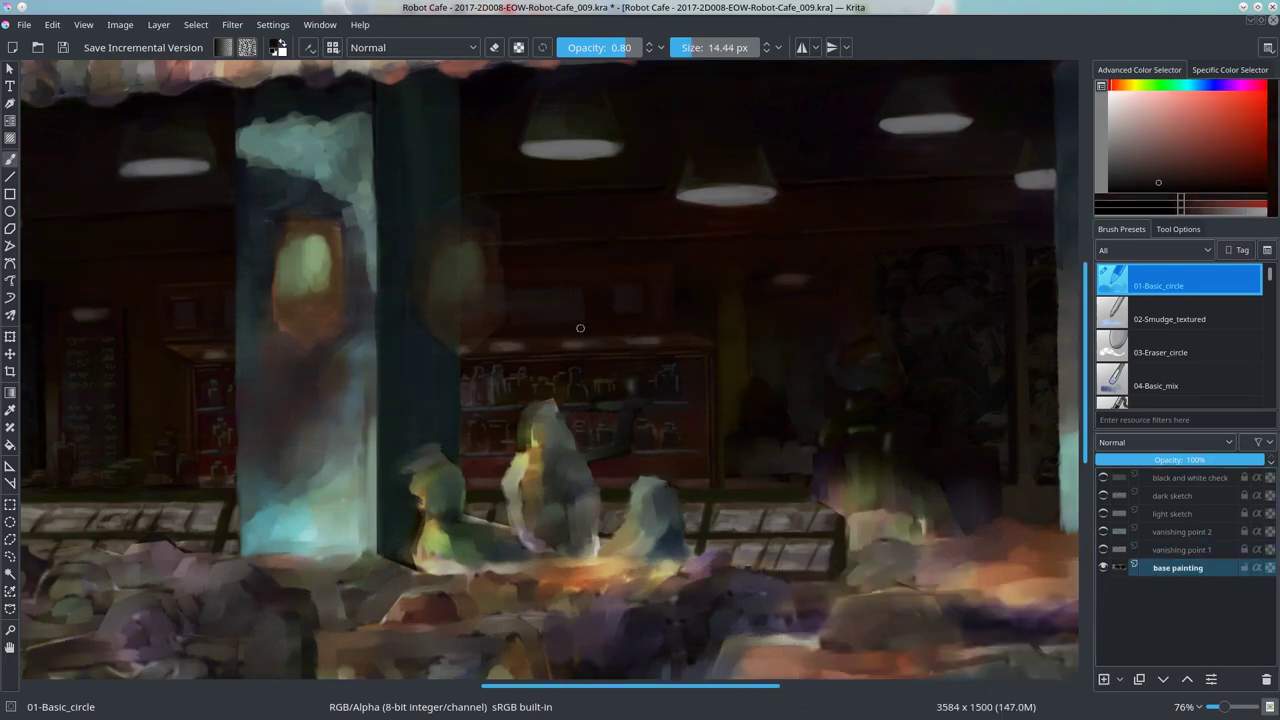
left_click(603, 304, "ctrl")
left_click(644, 347, "ctrl")
key("4")
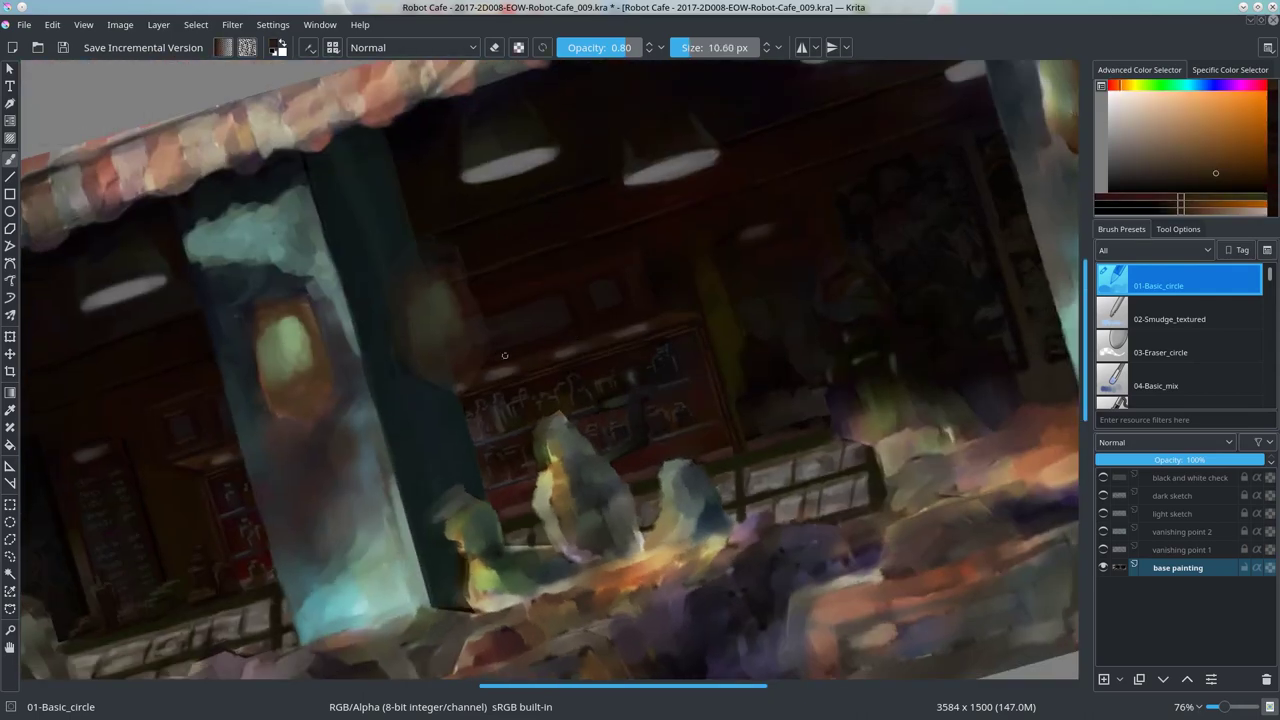
key("bracketleft")
key("5")
key("bracketright")
Step: Sample one more colour, save the _009 file, and fit the whole painting in view
left_click(558, 289, "ctrl")
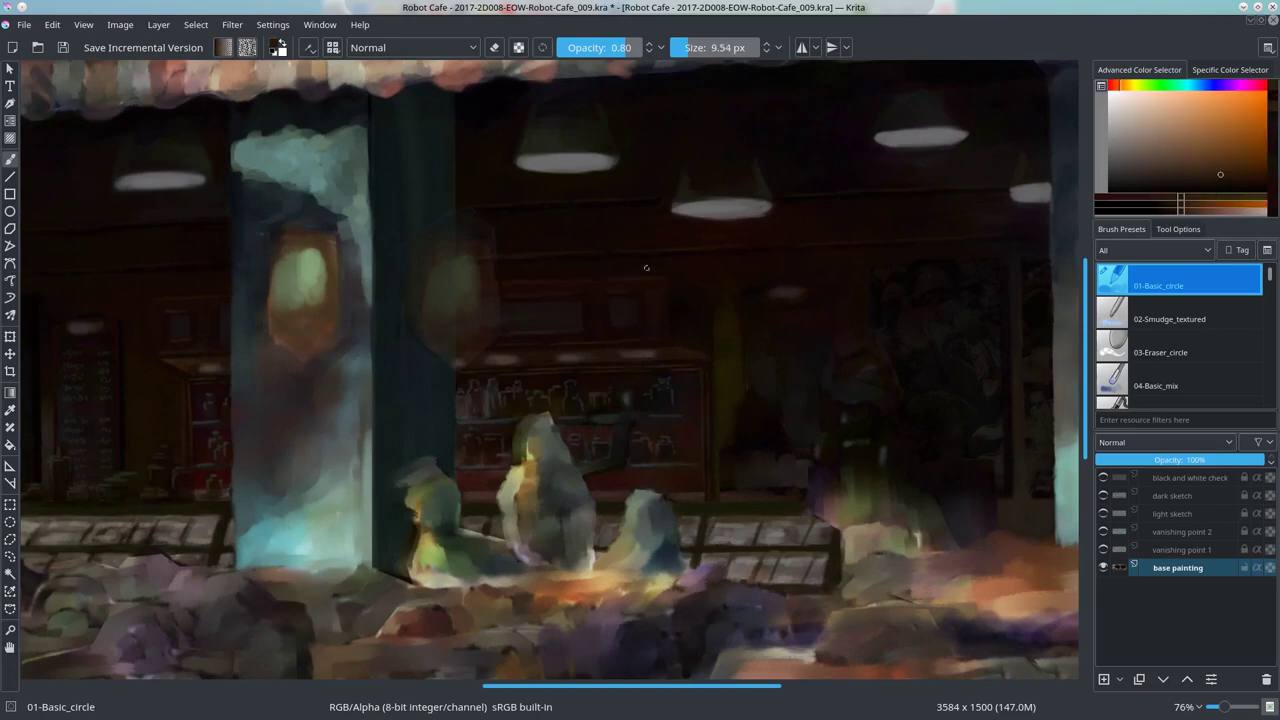
left_click(63, 48)
key("ctrl+shift+0")
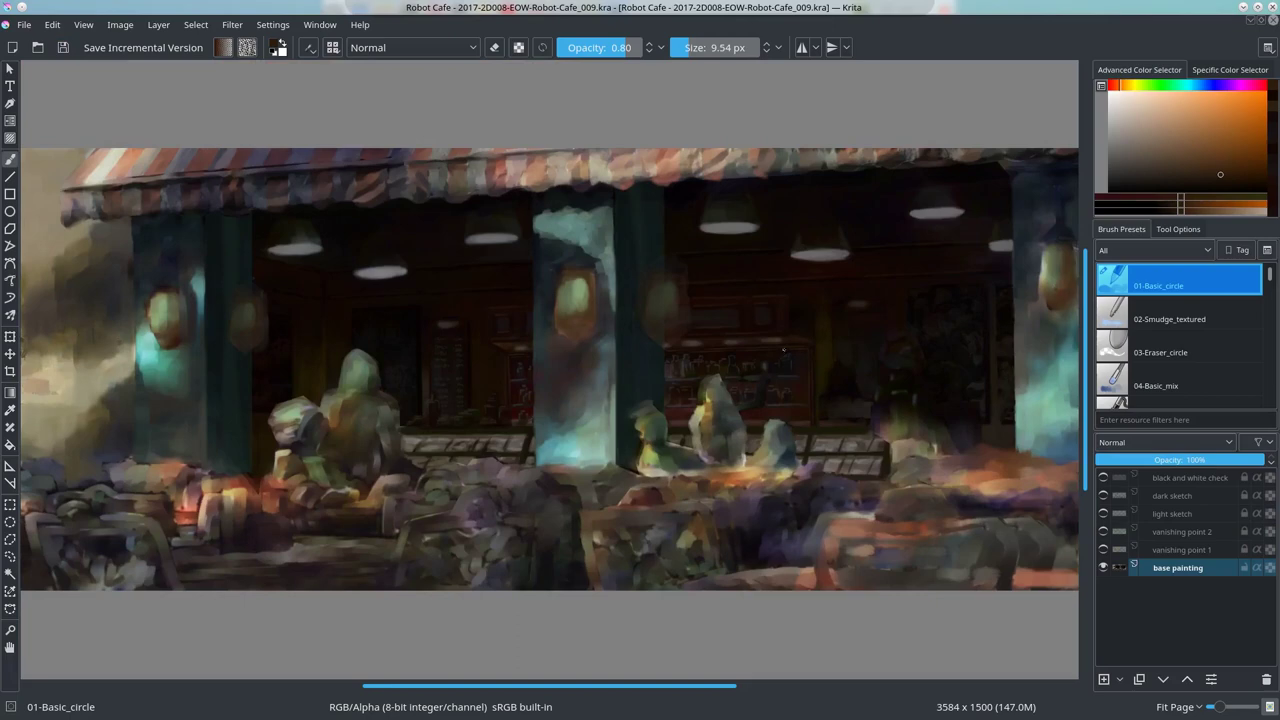
scroll(783, 349, "up", 3)
Step: Sample yellows and orange-reds from the café interior, with the brush at about 21 px
key("bracketright")
key("bracketright")
key("bracketright")
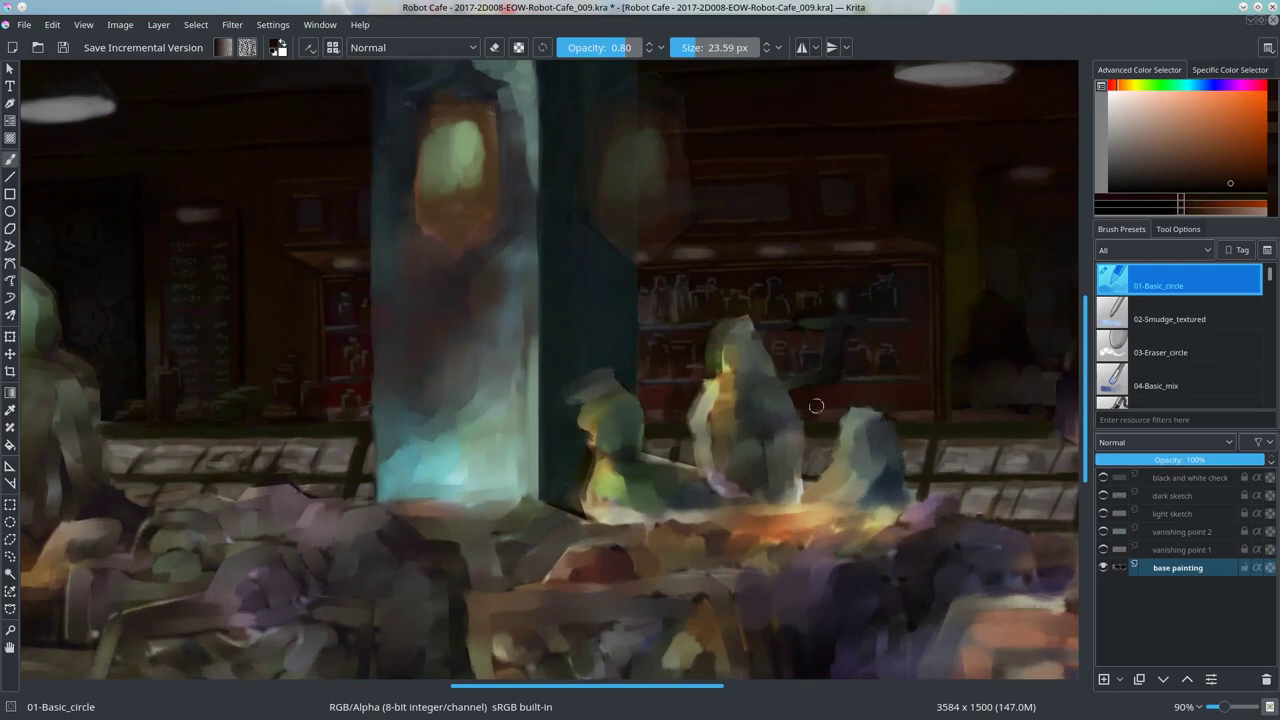
left_click(882, 378, "ctrl")
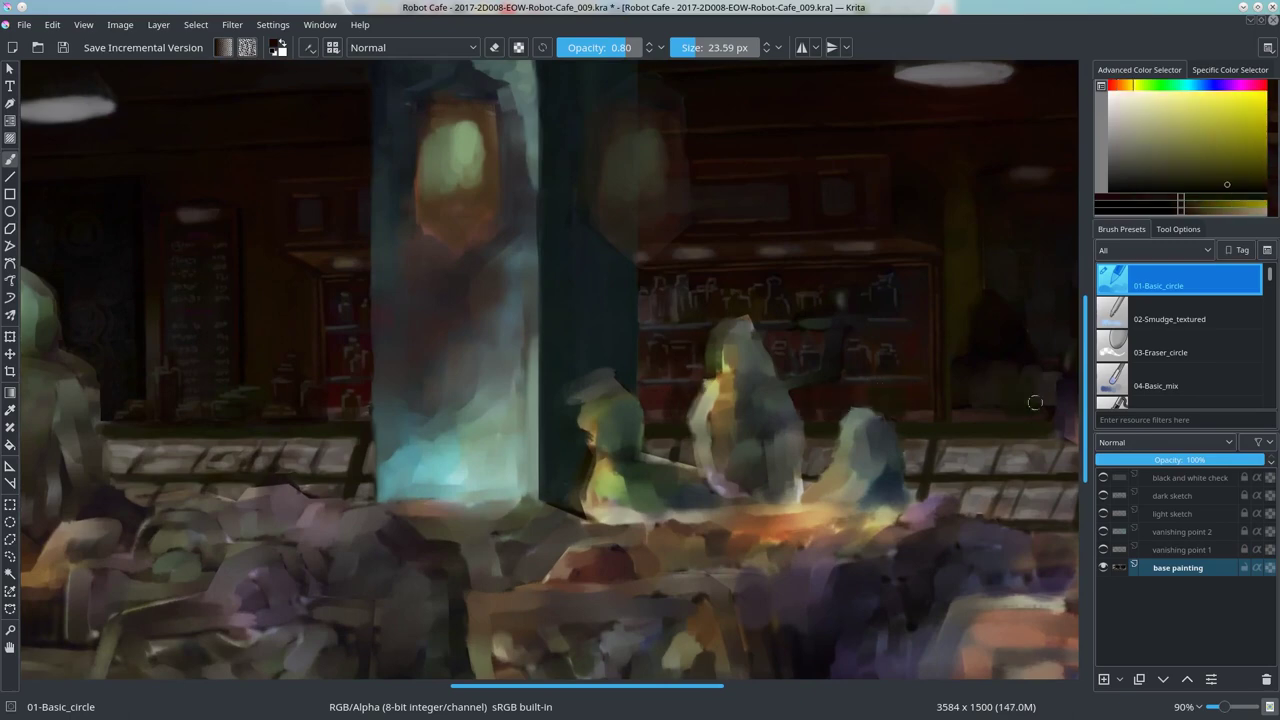
scroll(1035, 402, "up", 1)
left_click(782, 337, "ctrl")
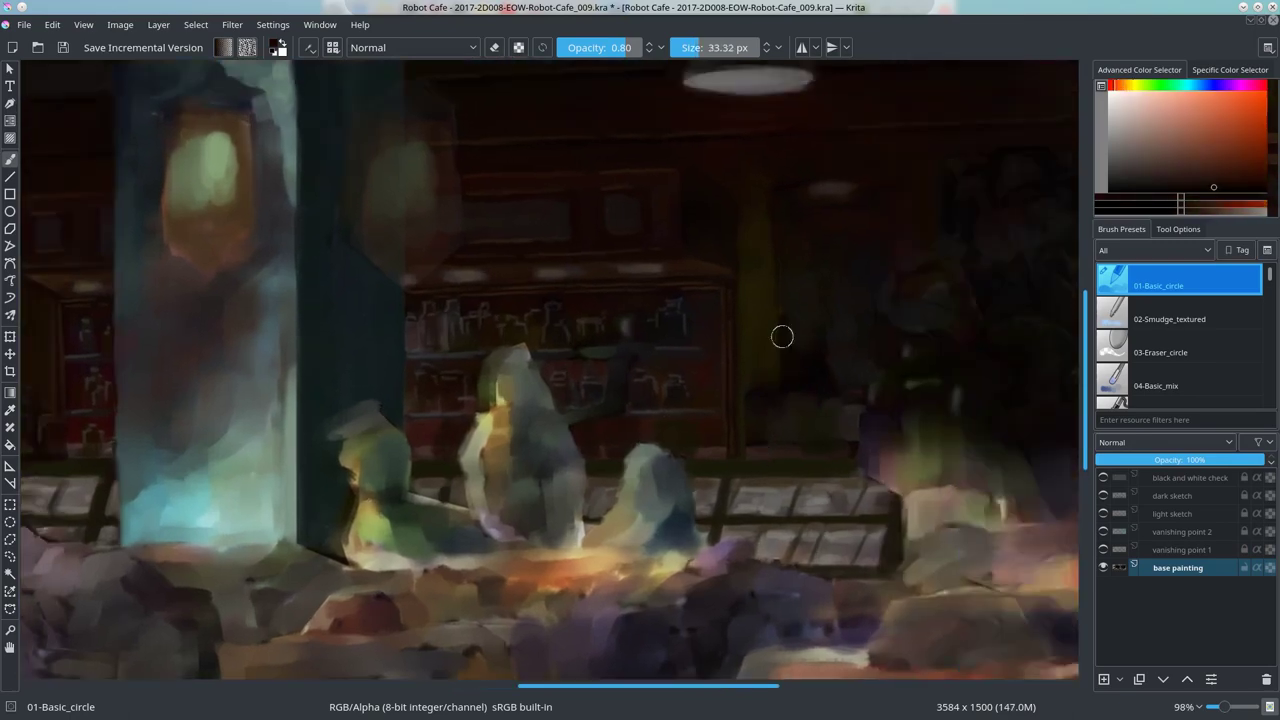
left_click(807, 358, "ctrl")
left_click(820, 262, "ctrl")
left_click(807, 271, "ctrl")
key("bracketleft")
key("bracketleft")
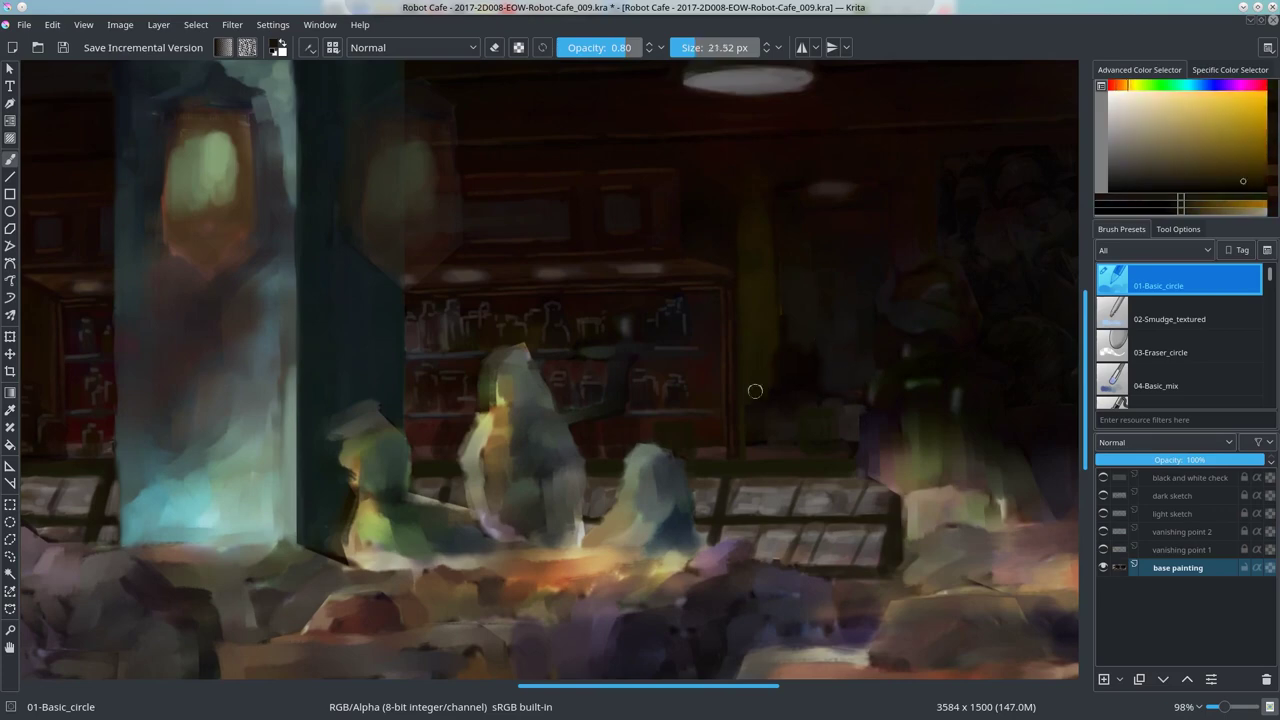
Step: Try red and yellow shades while resizing the brush between 15, 27 and 12 px
left_click(797, 367, "ctrl")
left_click(820, 354, "ctrl")
left_click(1176, 183)
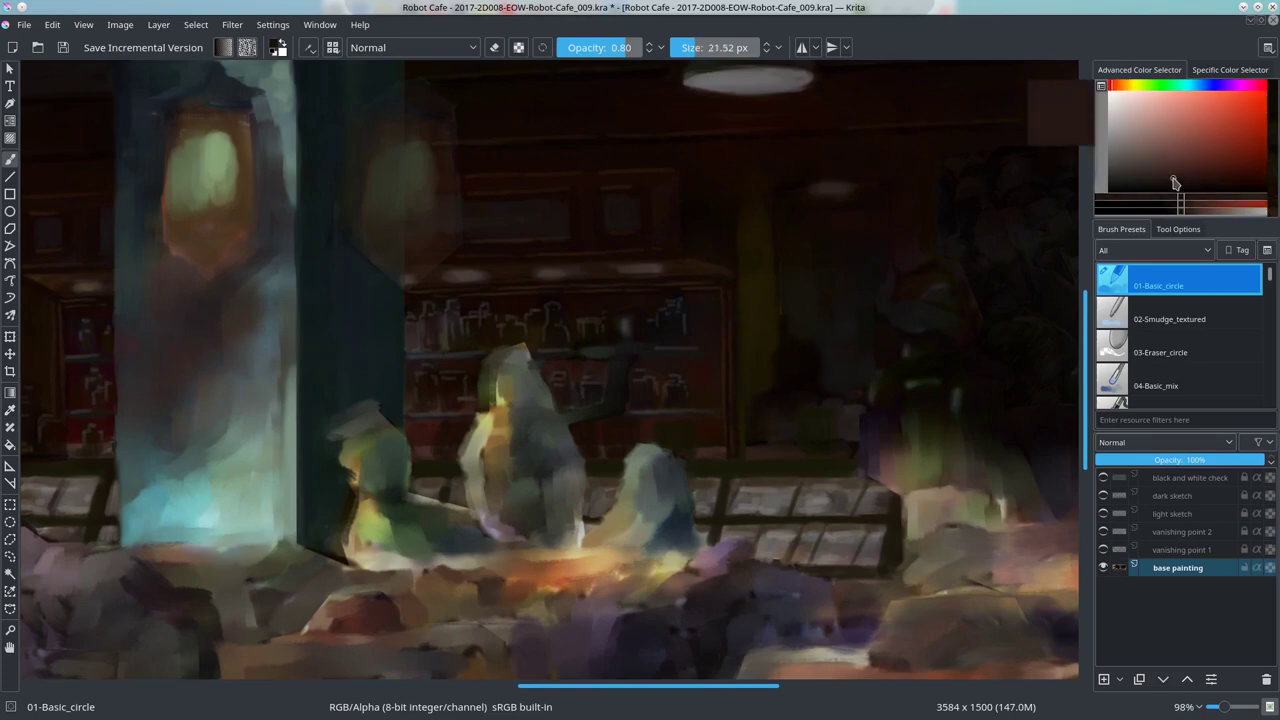
left_click(809, 363, "ctrl")
key("bracketleft")
left_click(820, 352, "ctrl")
left_click(762, 397, "ctrl")
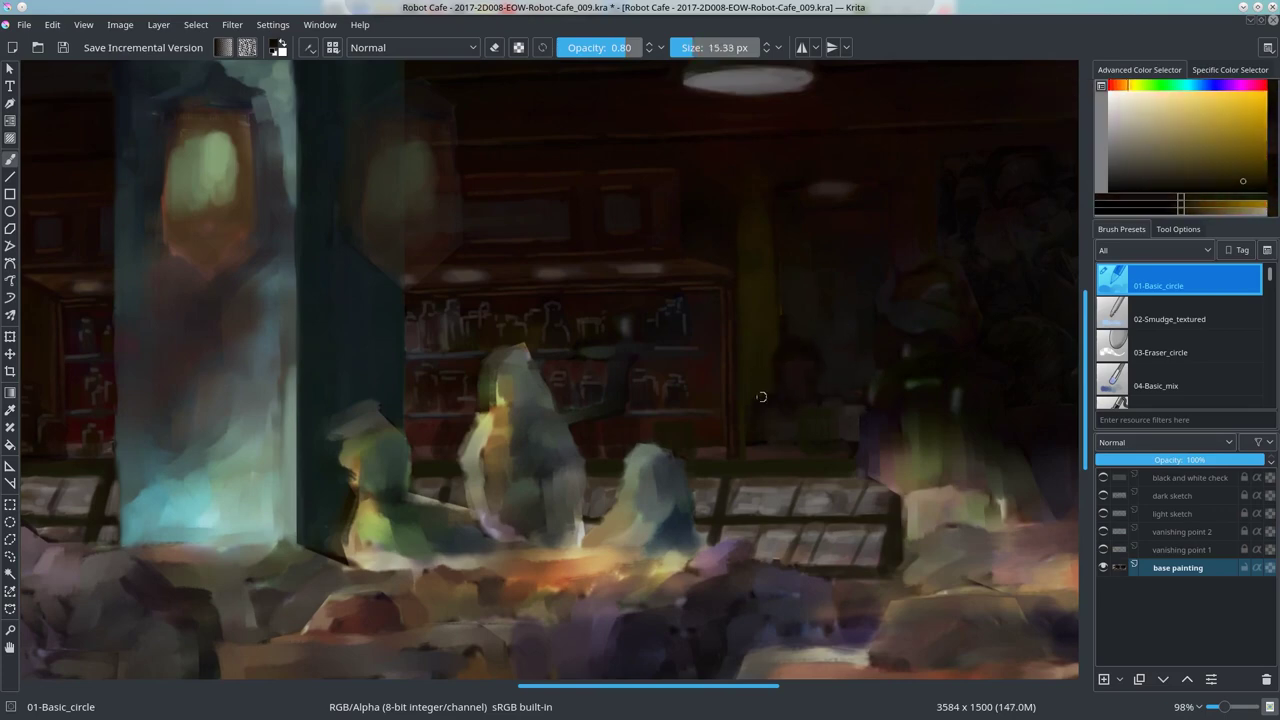
left_click(762, 397, "ctrl")
left_click(770, 410, "ctrl")
key("bracketright")
scroll(847, 399, "up", 2)
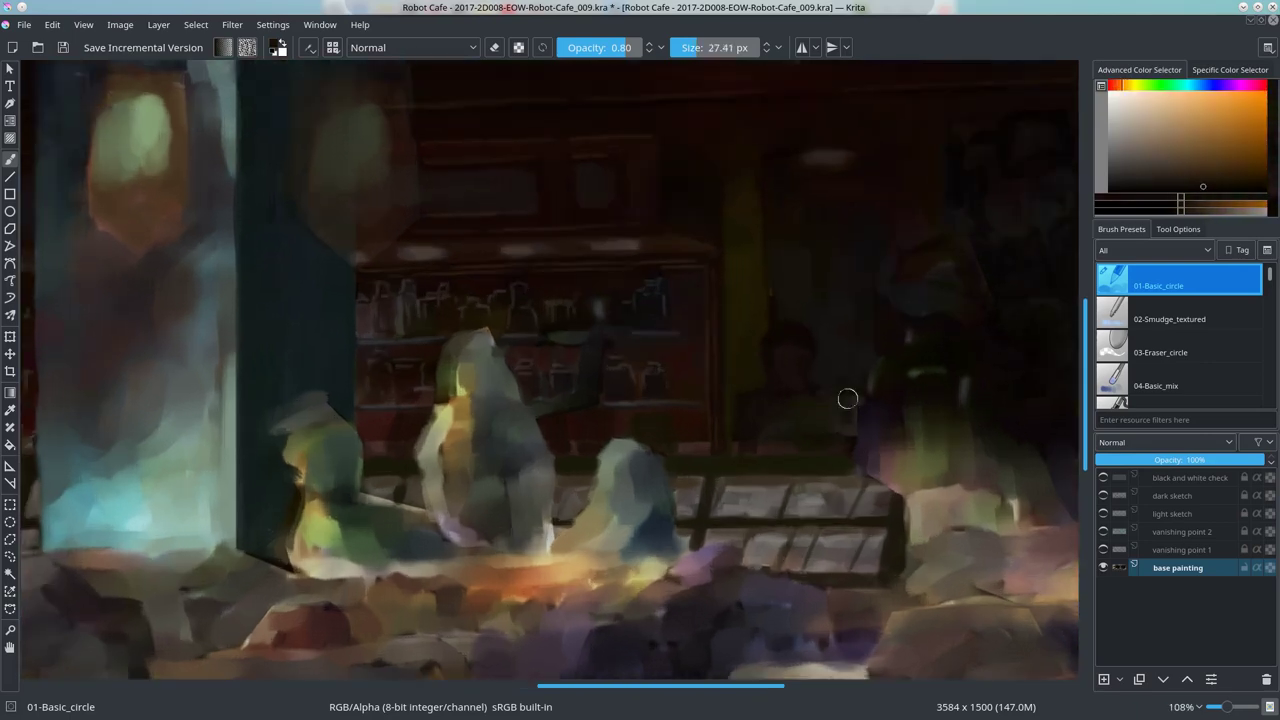
key("bracketleft")
key("bracketleft")
Step: Sample redder, dark red and orange colours, ending with a 15 px brush
left_click(742, 430, "ctrl")
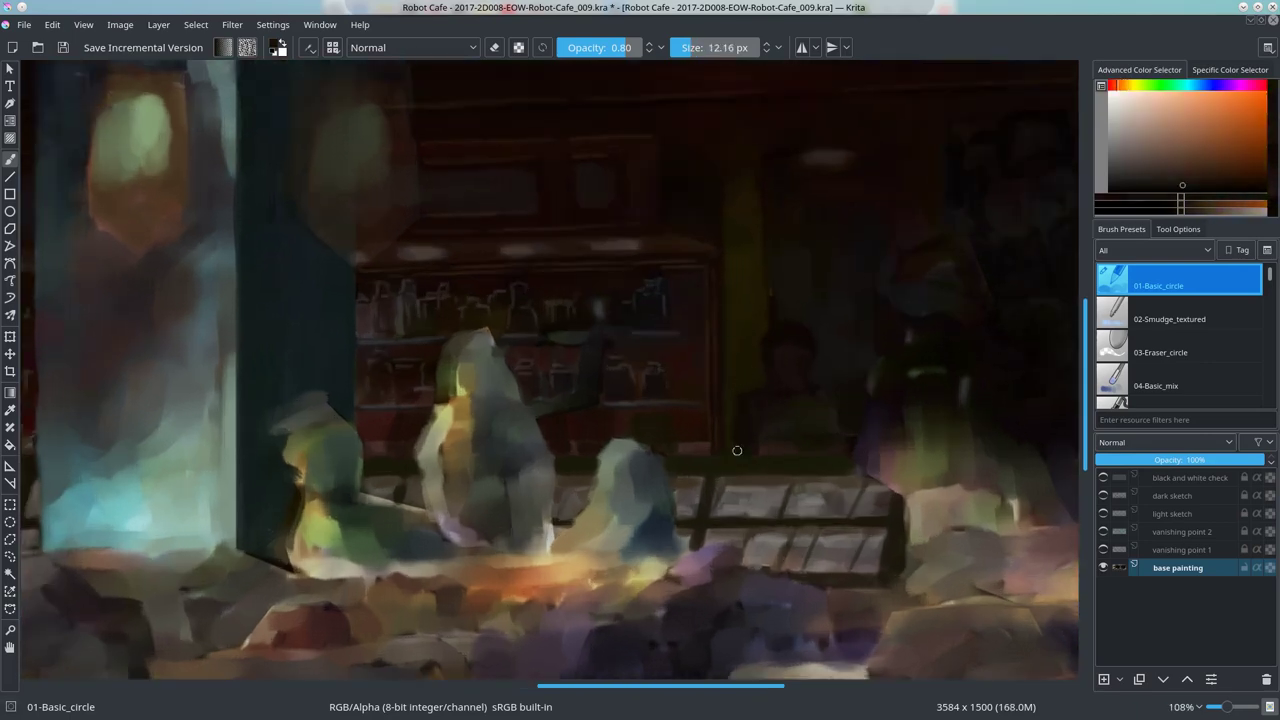
left_click(790, 371, "ctrl")
left_click(793, 379, "ctrl")
key("bracketleft")
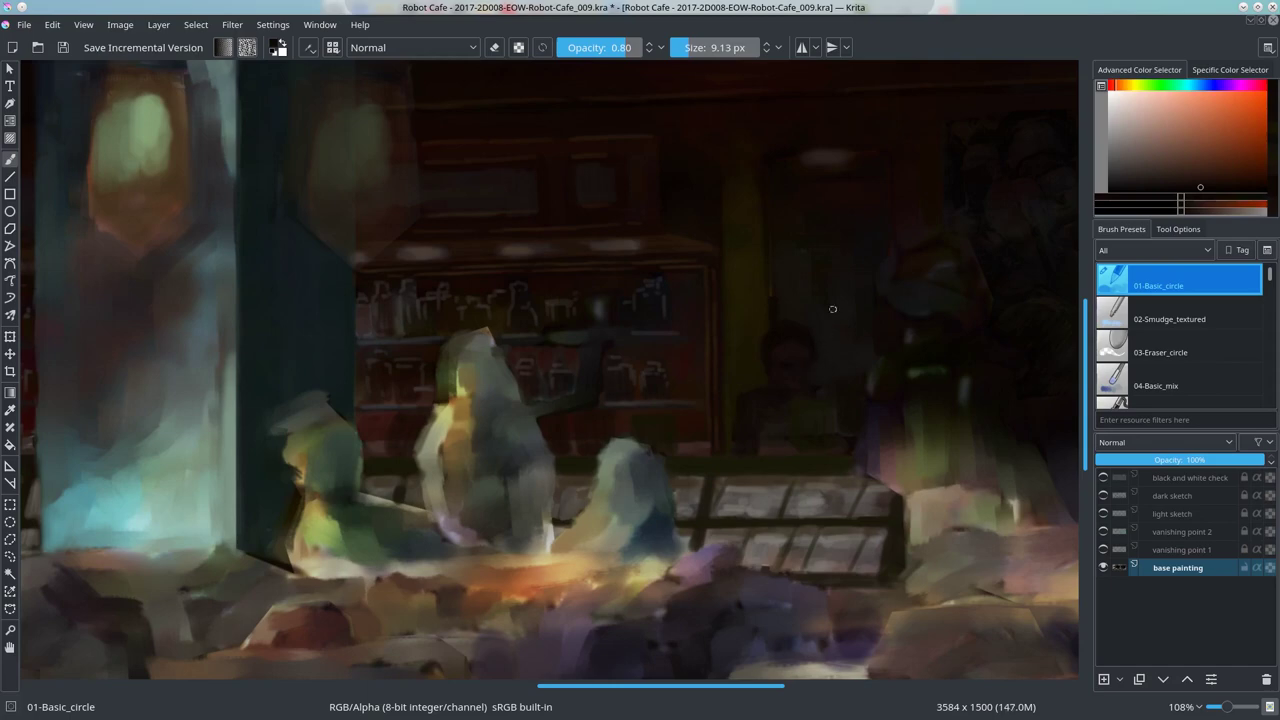
left_click(795, 345, "ctrl")
key("bracketright")
Step: Undo a reddish dab in the café interior, pick an orange with a smaller brush, and save
left_click(893, 403)
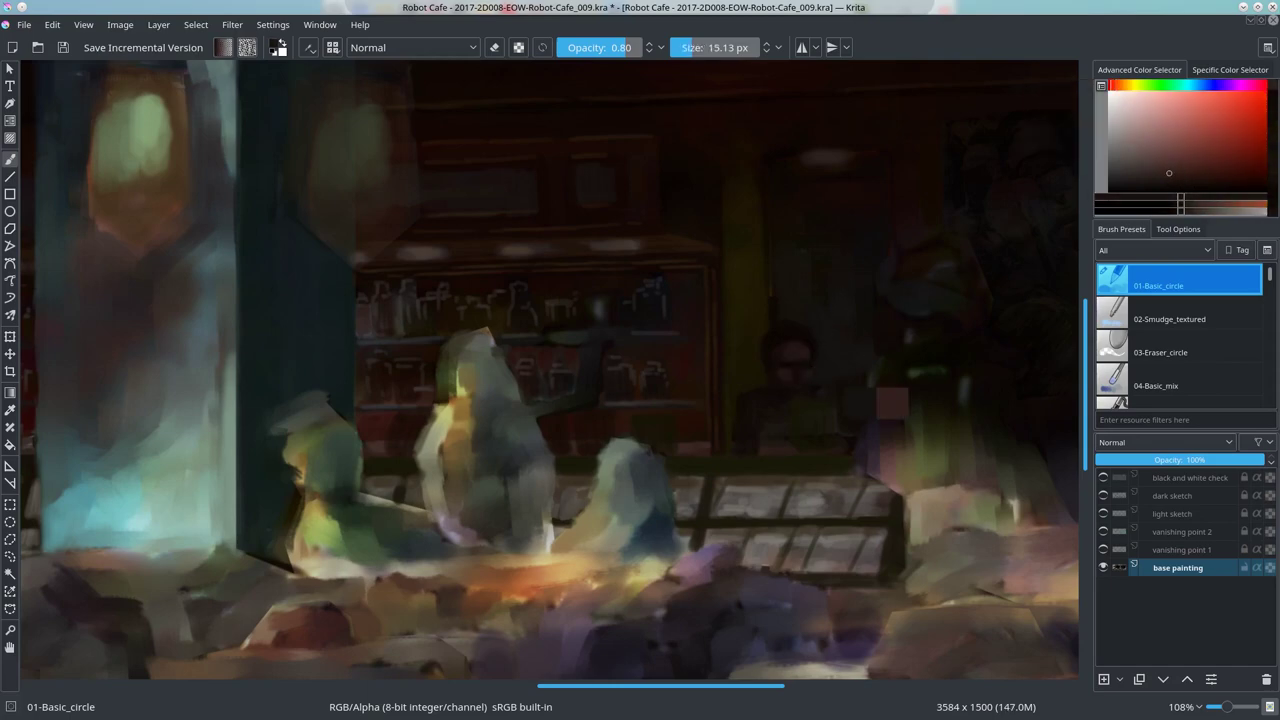
key("ctrl+z")
left_click(806, 390, "ctrl")
key("bracketleft")
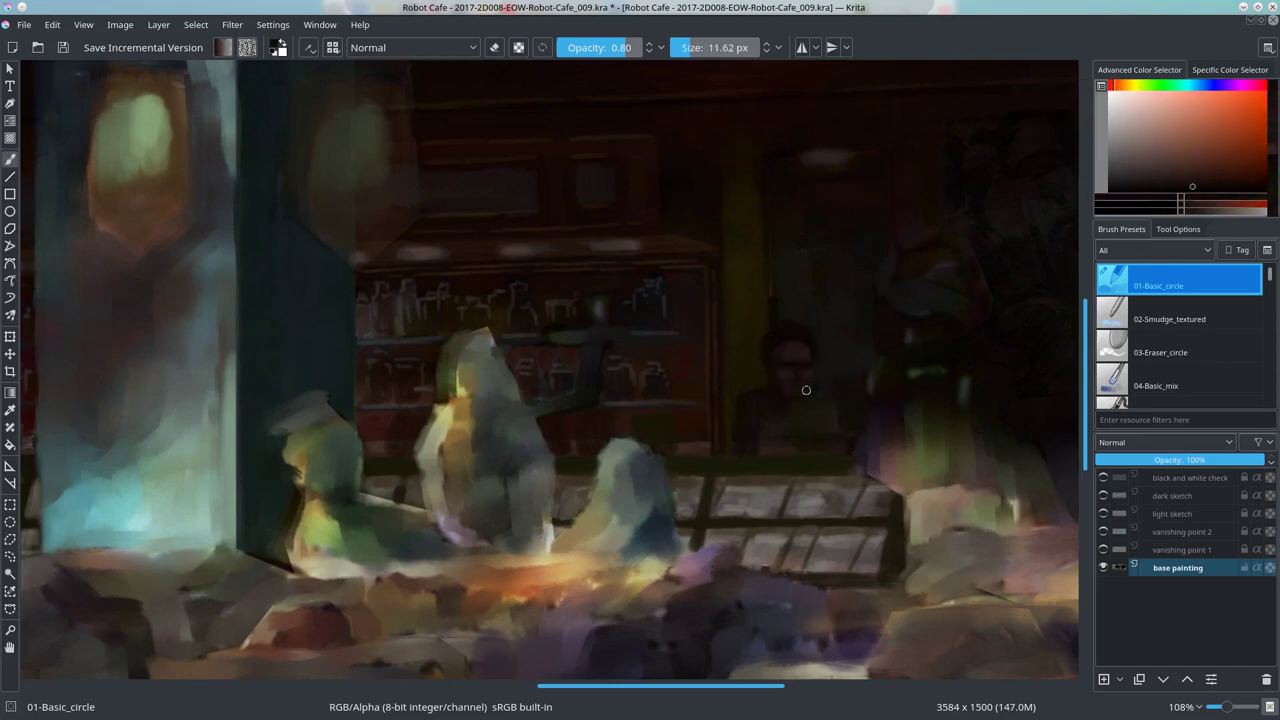
left_click(957, 425, "ctrl")
key("bracketleft")
key("ctrl+s")
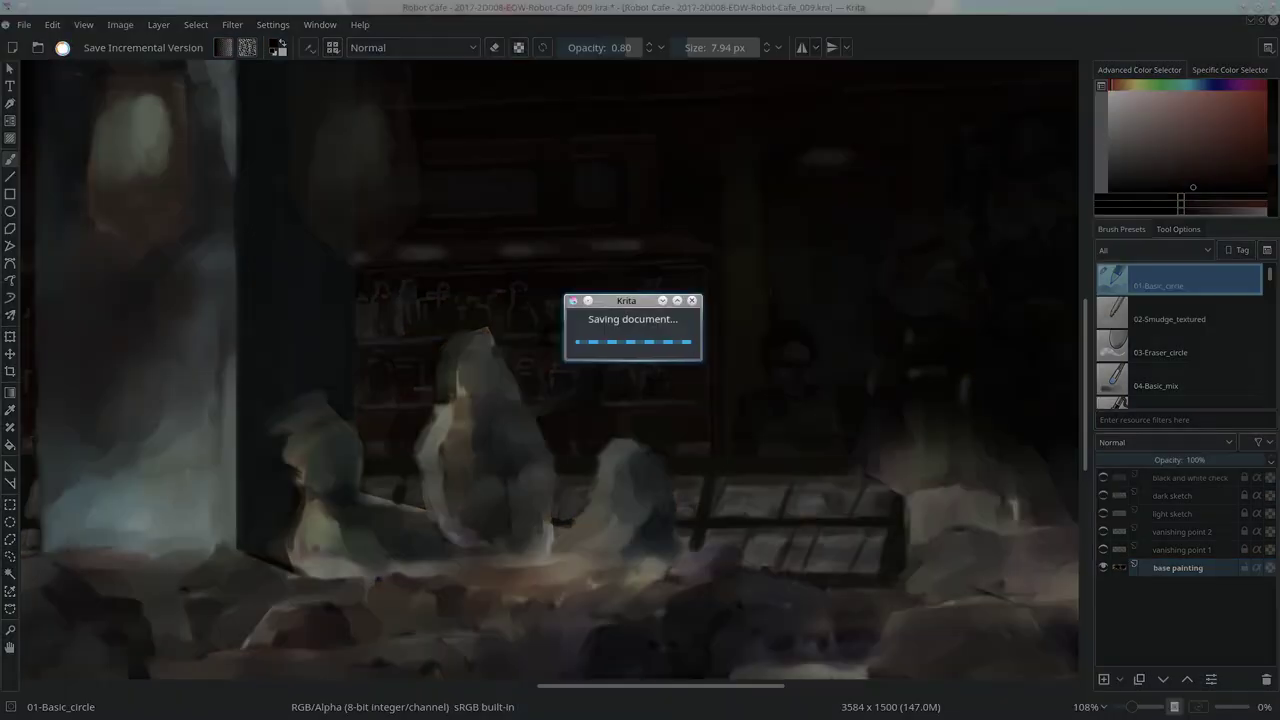
key("ctrl+r")
Step: Copy the seated figure's head to a pasted layer, transform it, and merge it into the base painting
left_click_drag(790, 340, 792, 342)
left_click(52, 24)
left_click(77, 152)
left_click(196, 24)
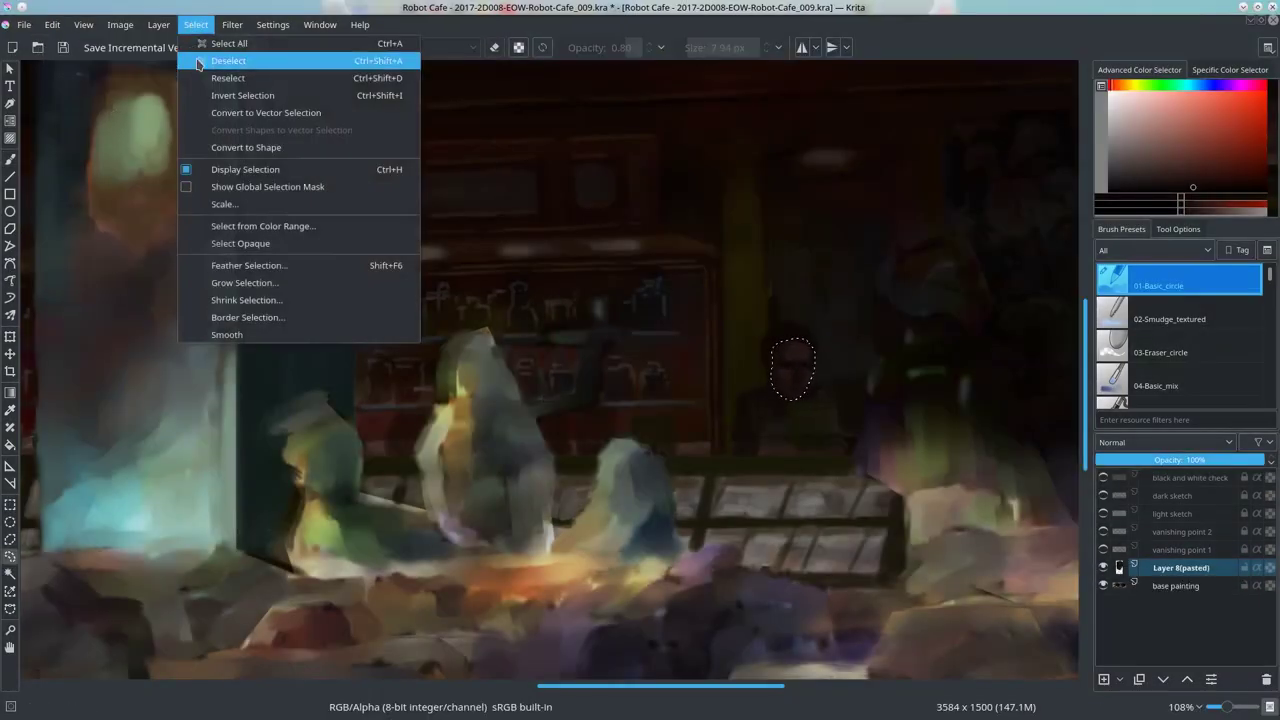
key("Escape")
key("ctrl+v")
key("ctrl+t")
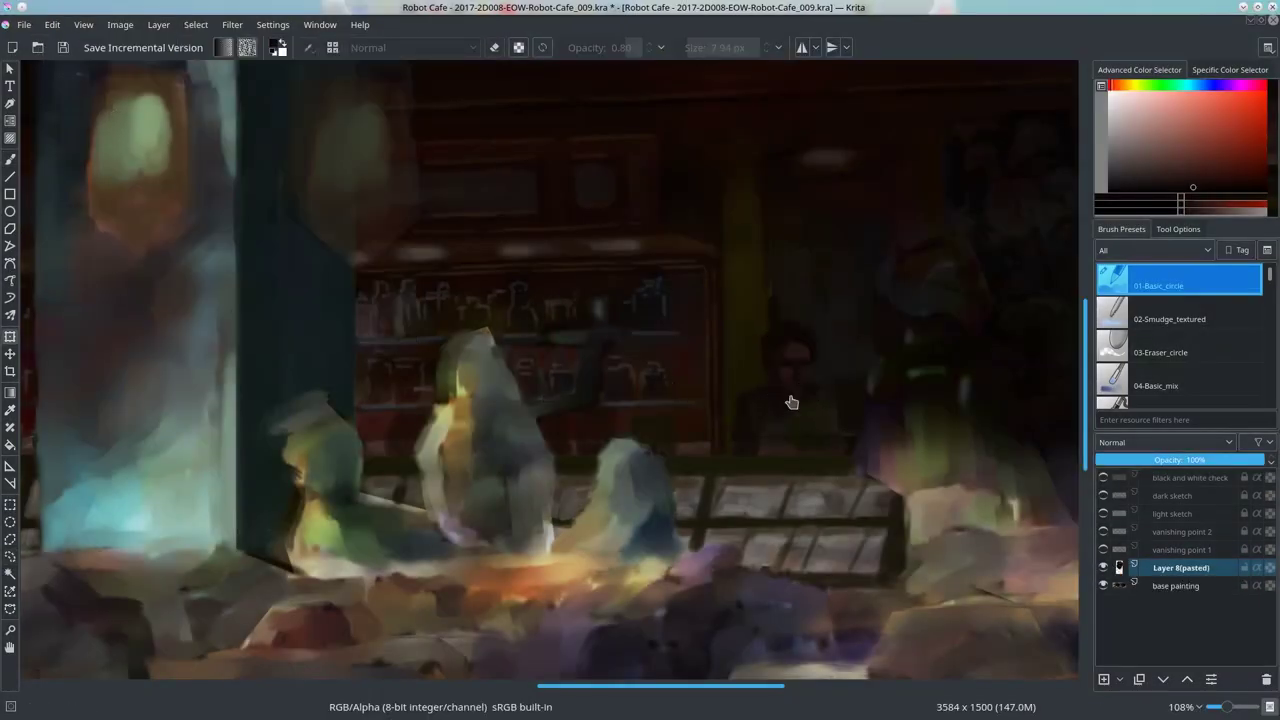
key("b")
key("ctrl+e")
key("2")
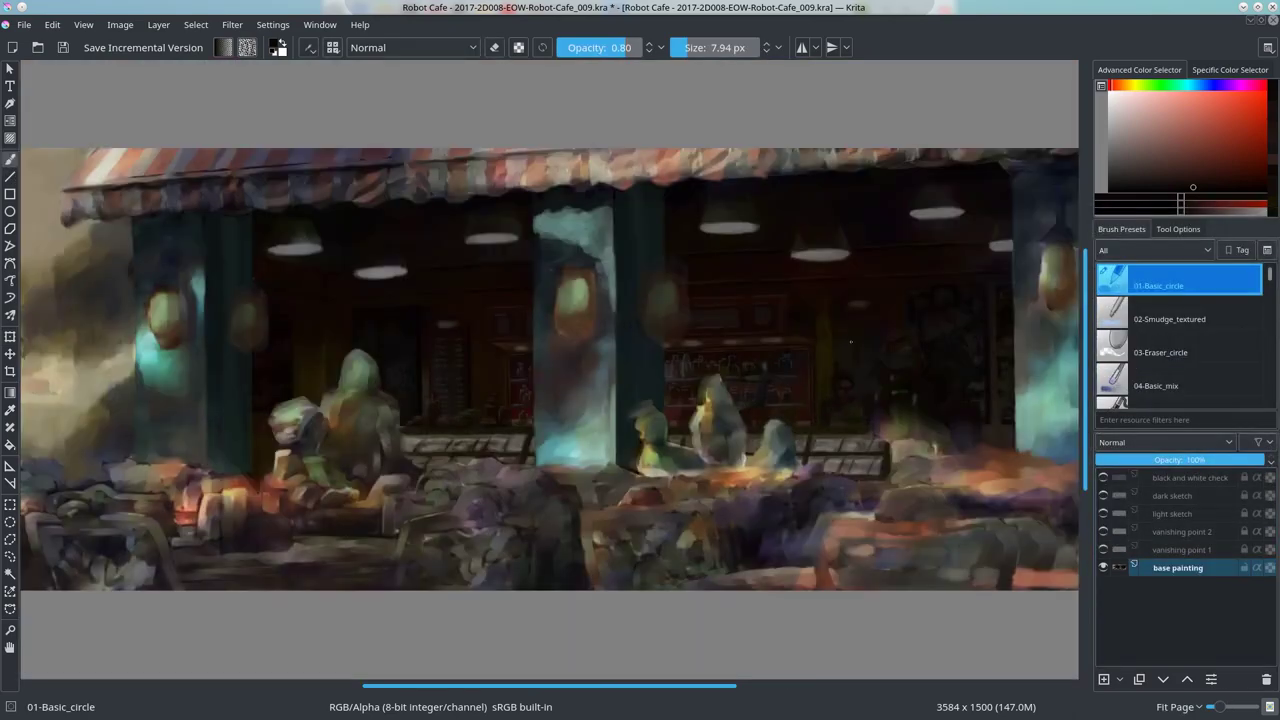
Step: Freehand-select a region on the right of the scene, paste it, and reposition the patch
scroll(827, 388, "up", 5)
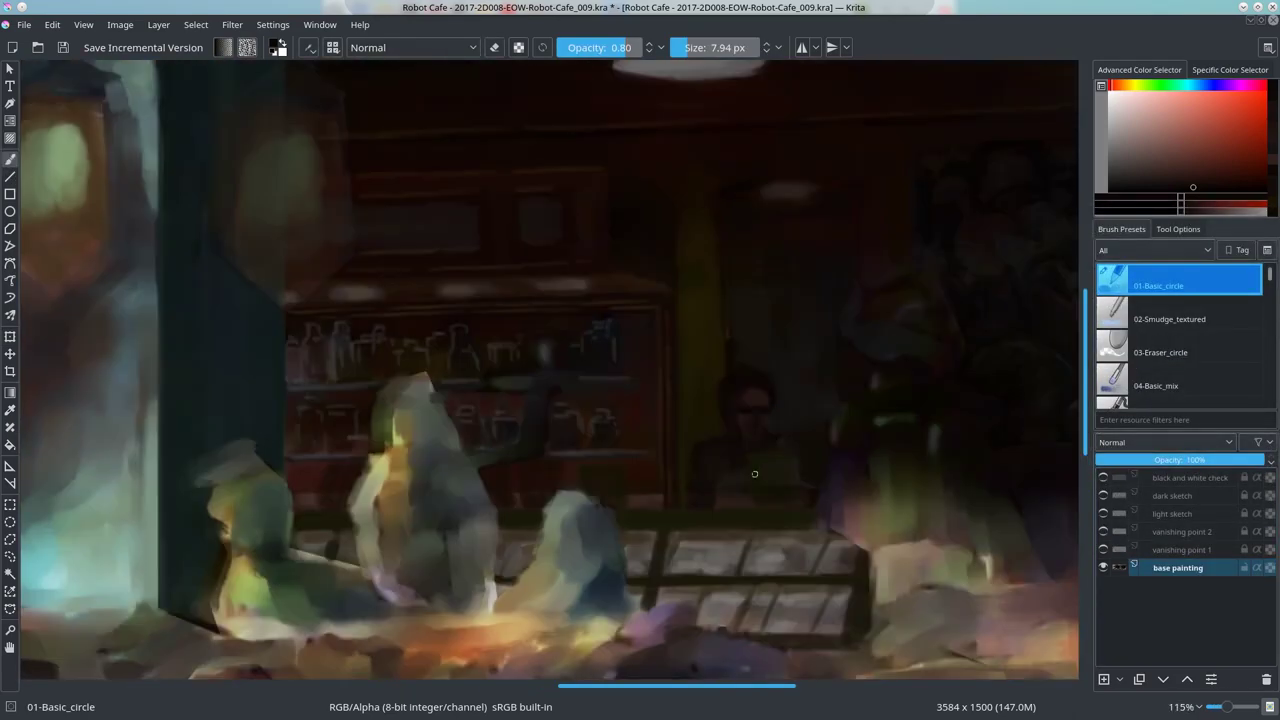
key("ctrl+r")
left_click_drag(885, 298, 855, 345)
key("ctrl+c")
key("ctrl+v")
key("ctrl+t")
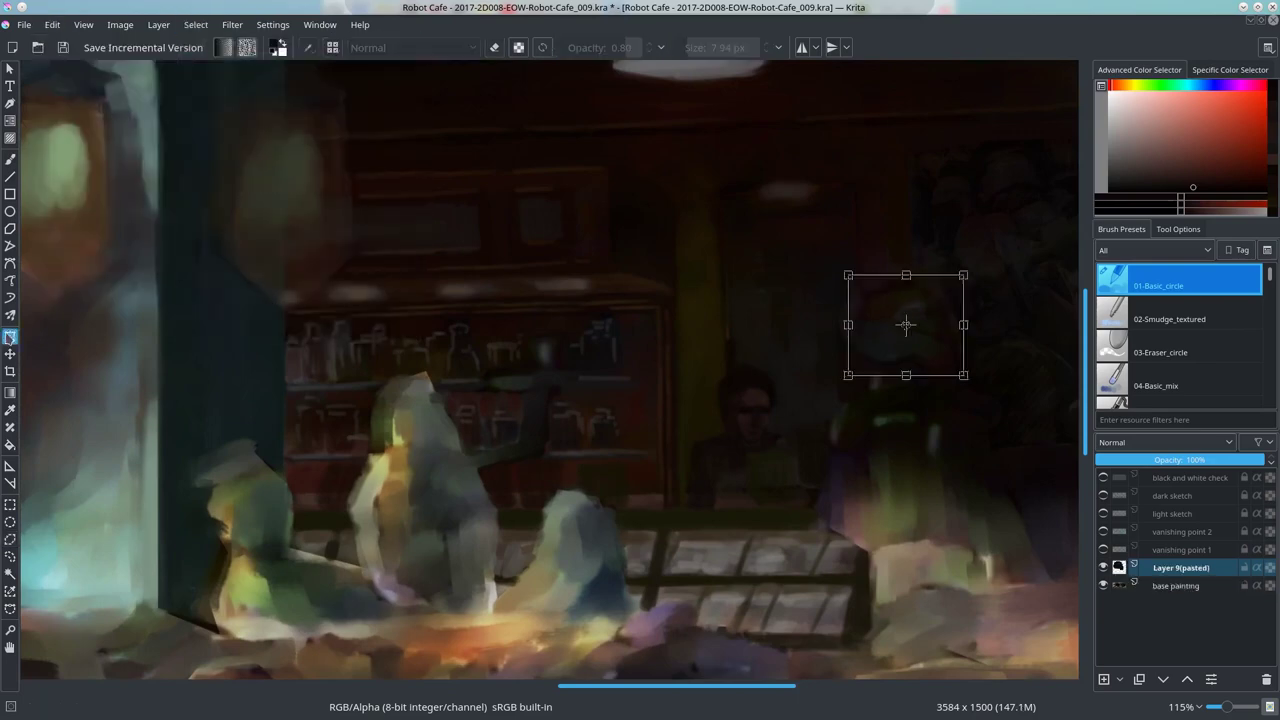
left_click_drag(986, 271, 962, 294)
key("Return")
key("b")
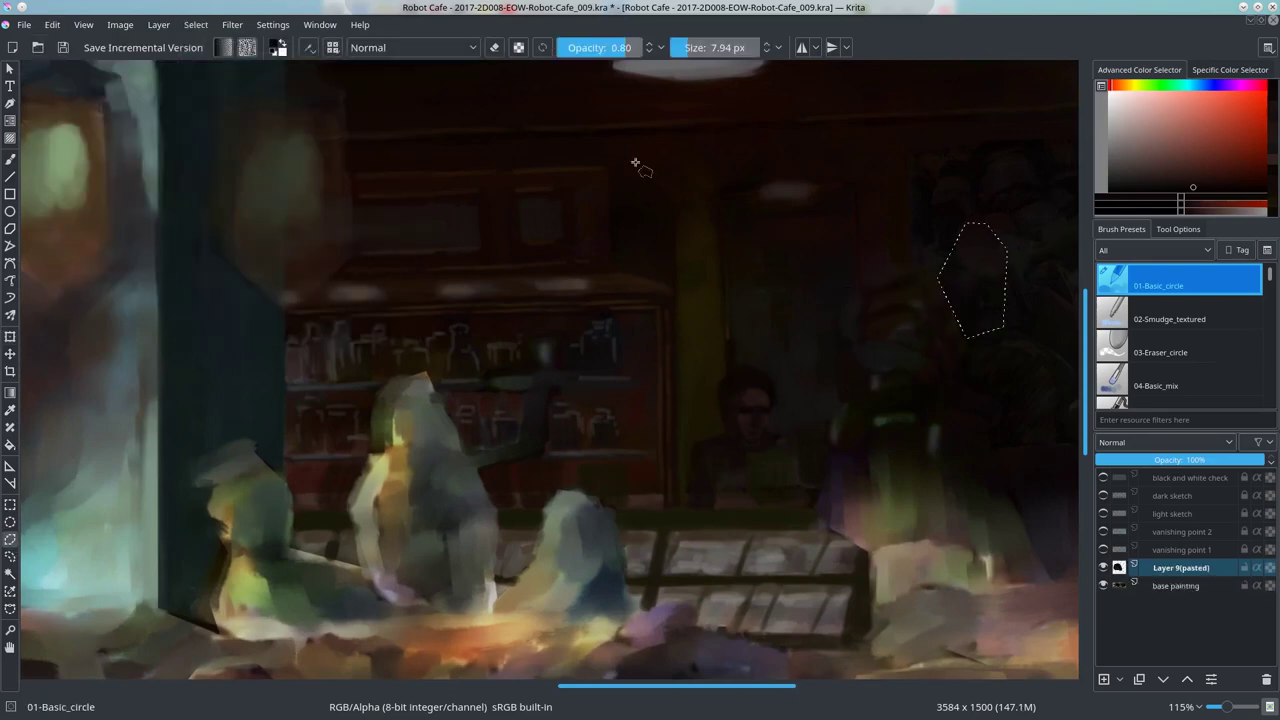
Step: Paste the region again as Layer 10 and skew it with a perspective transform
key("ctrl+c")
key("ctrl+v")
key("t")
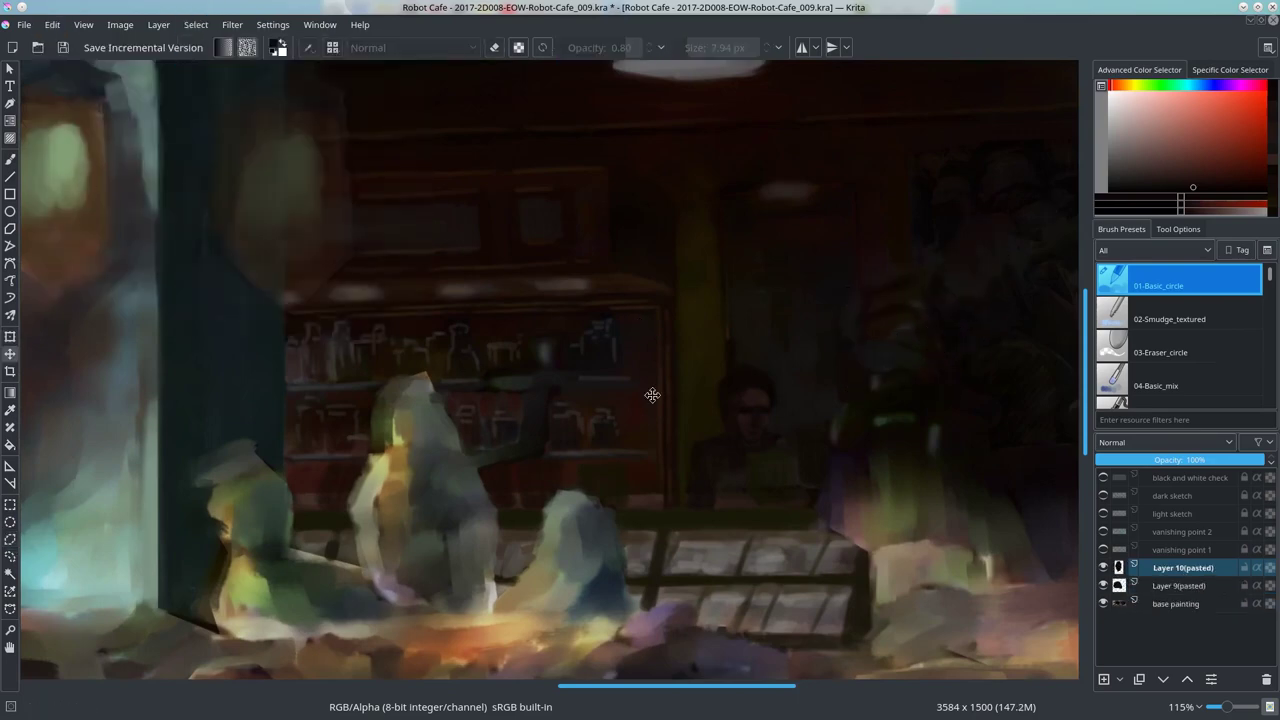
key("b")
key("ctrl+t")
left_click(1178, 229)
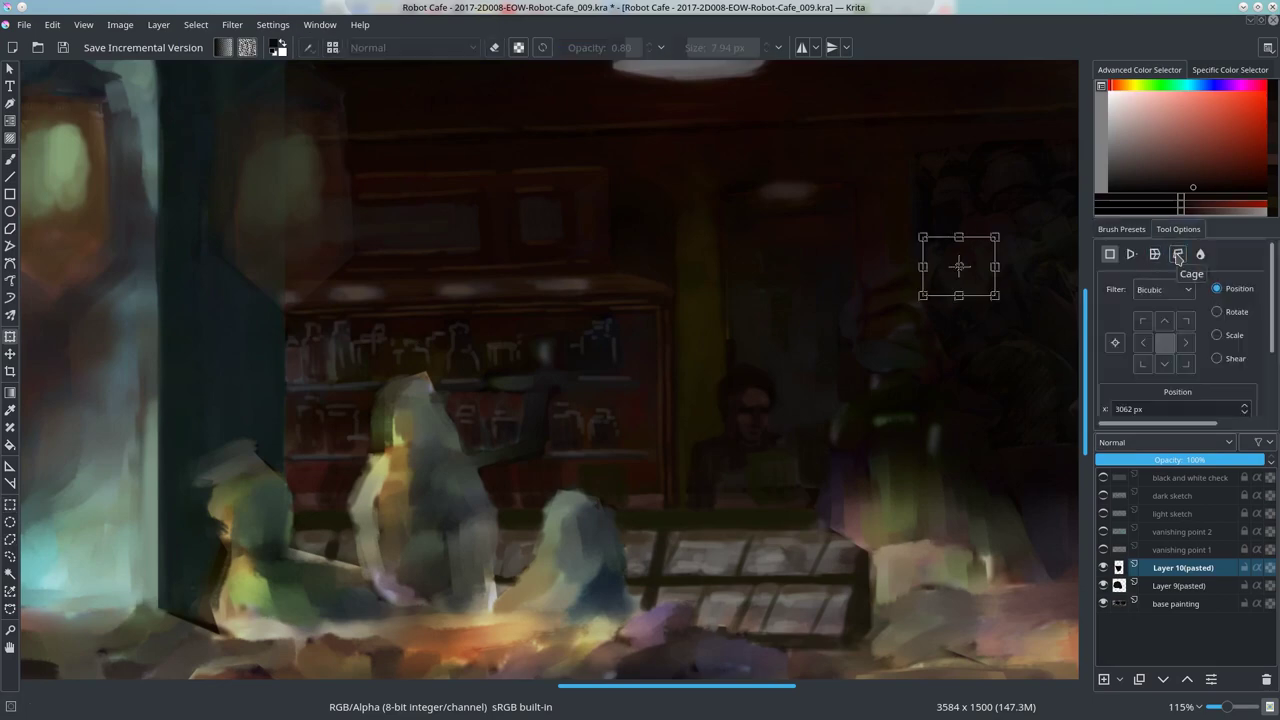
left_click(1178, 254)
left_click_drag(922, 237, 875, 240)
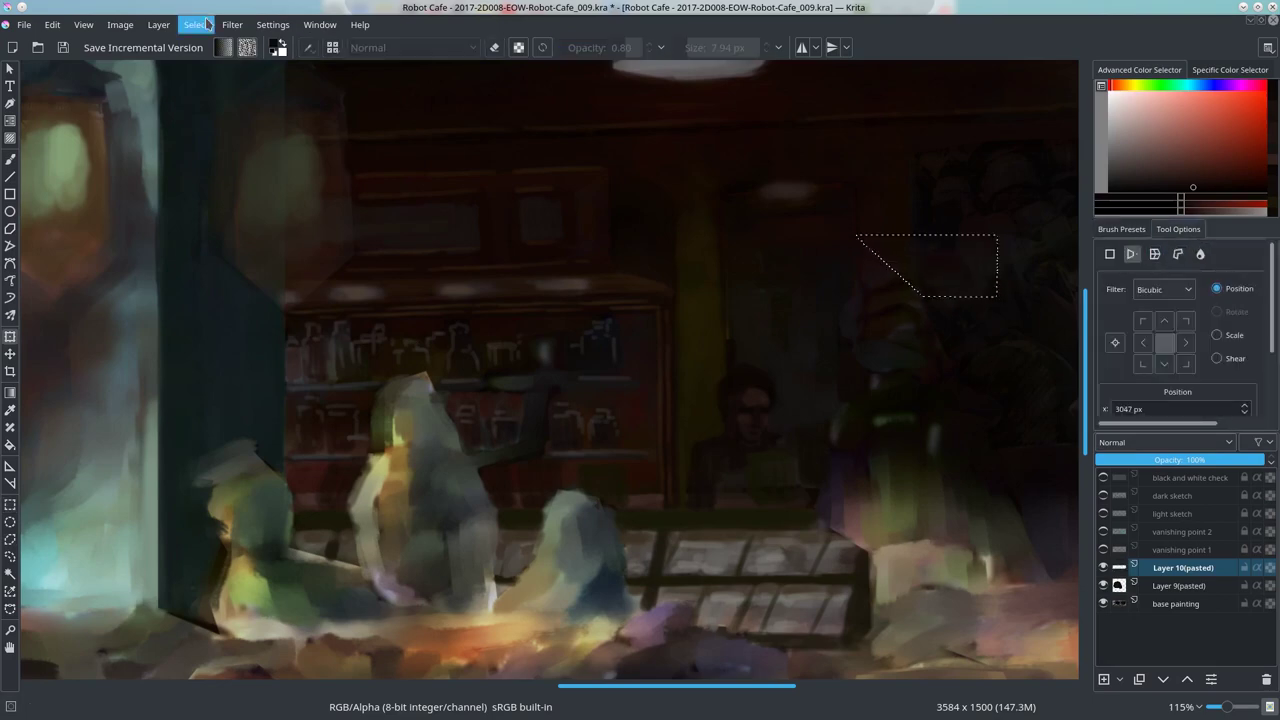
key("b")
Step: Pick a darker colour, paste another patch as Layer 11, and nudge it slightly left
left_click(871, 268, "ctrl")
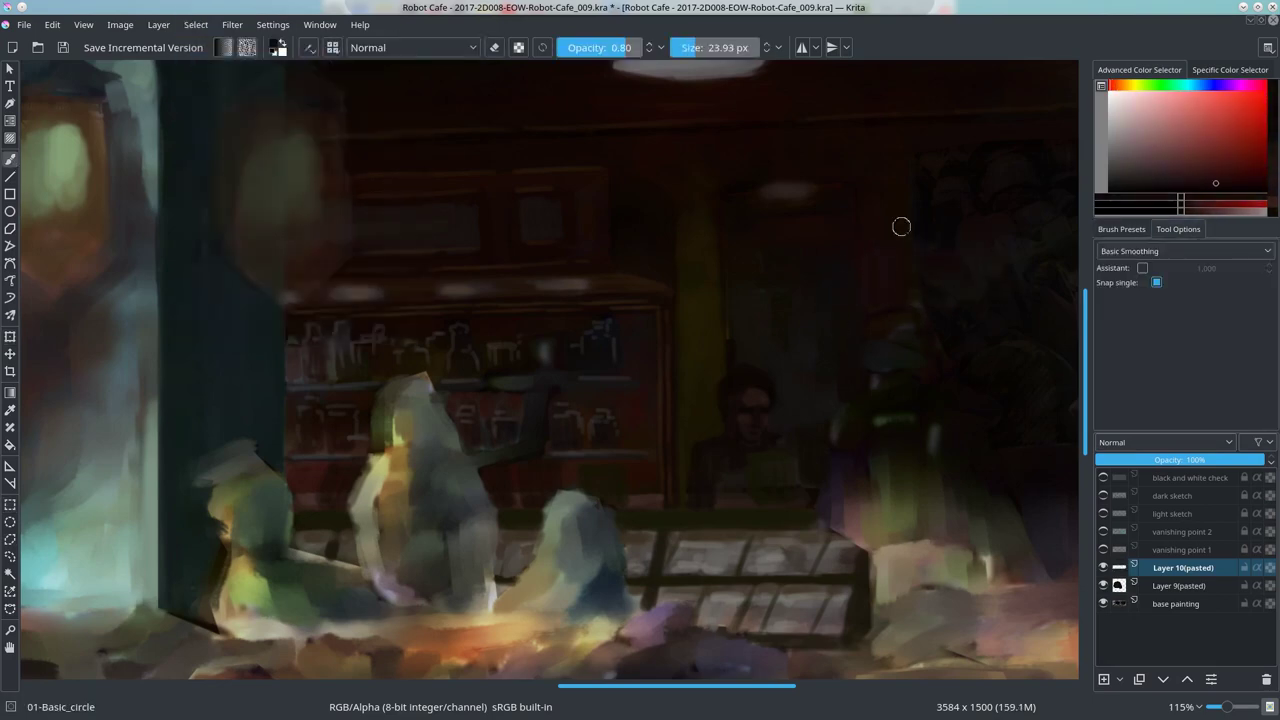
key("ctrl+v")
key("ctrl+t")
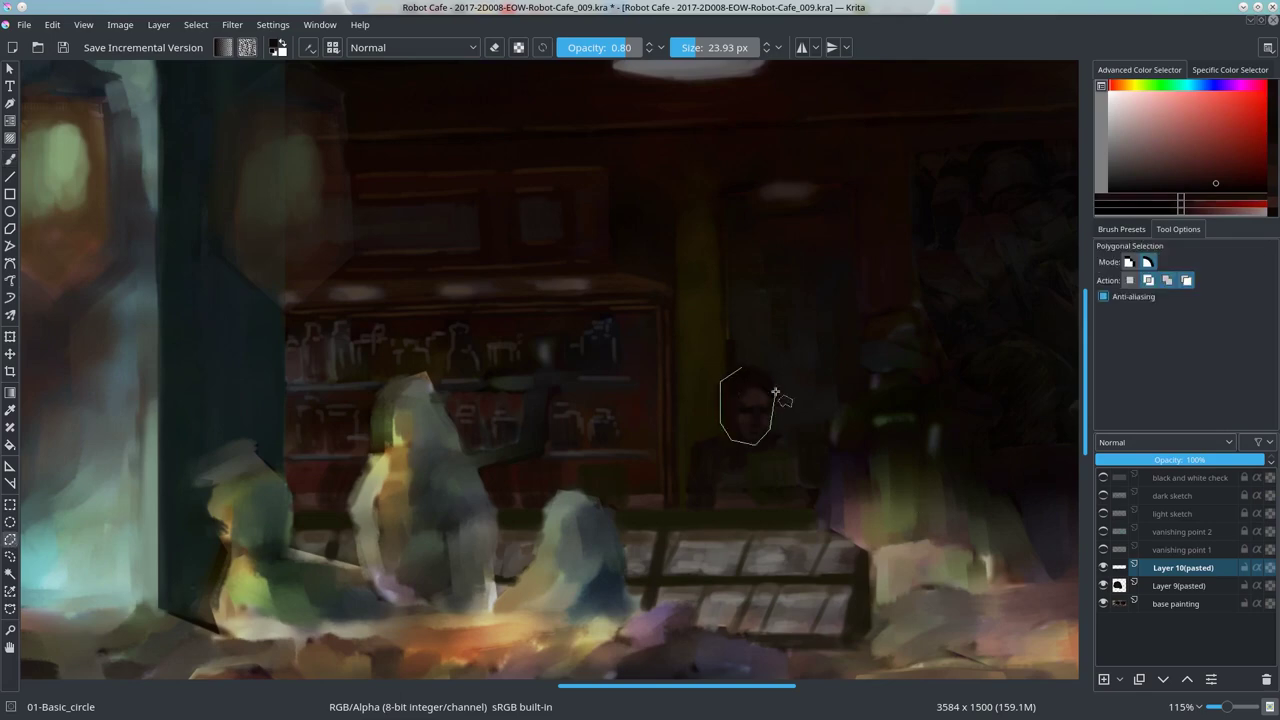
left_click_drag(779, 364, 764, 377)
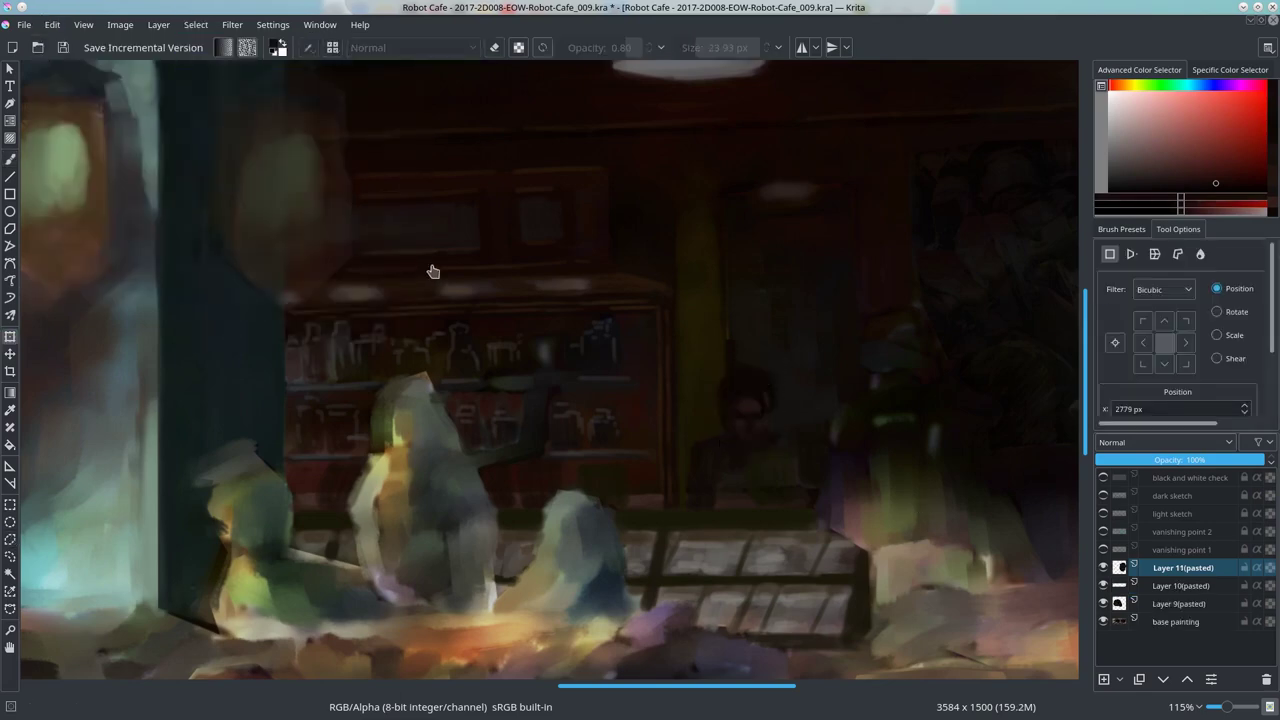
key("b")
Step: Choose dark, saturated and softer orange shades while adjusting the brush size
left_click(785, 372, "ctrl")
left_click(768, 420, "ctrl")
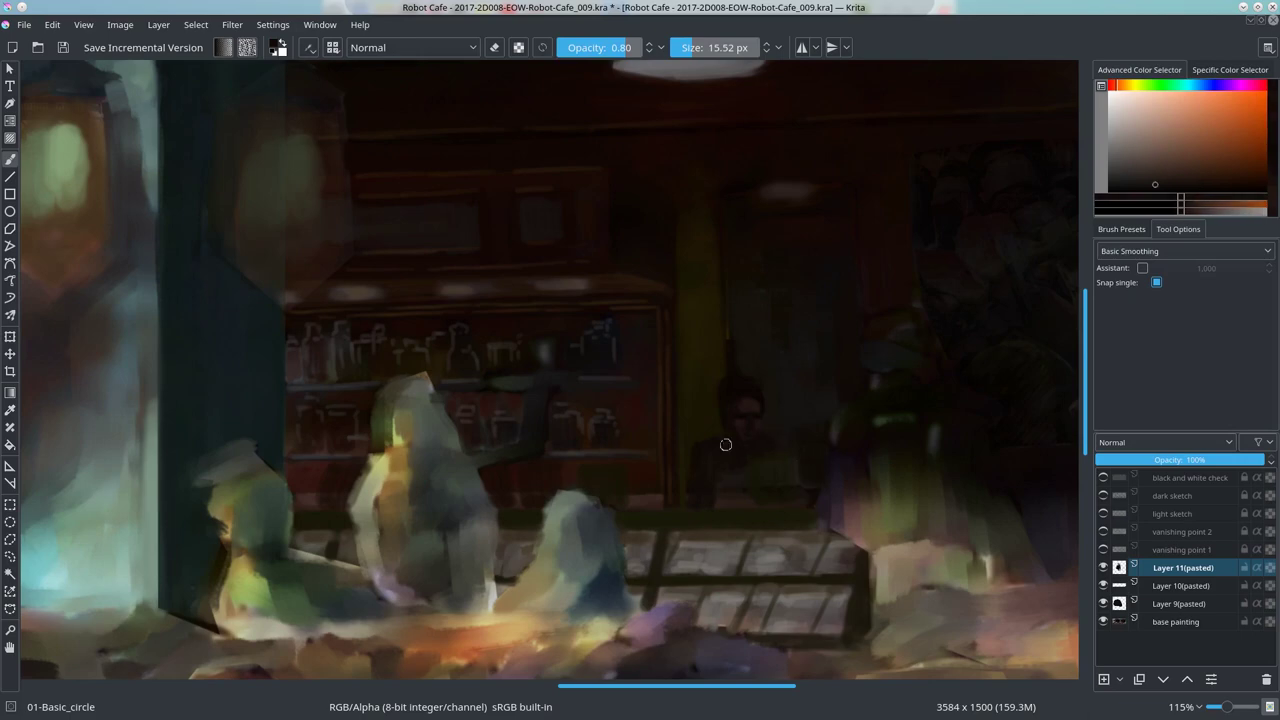
left_click(790, 468, "ctrl")
key("bracketright")
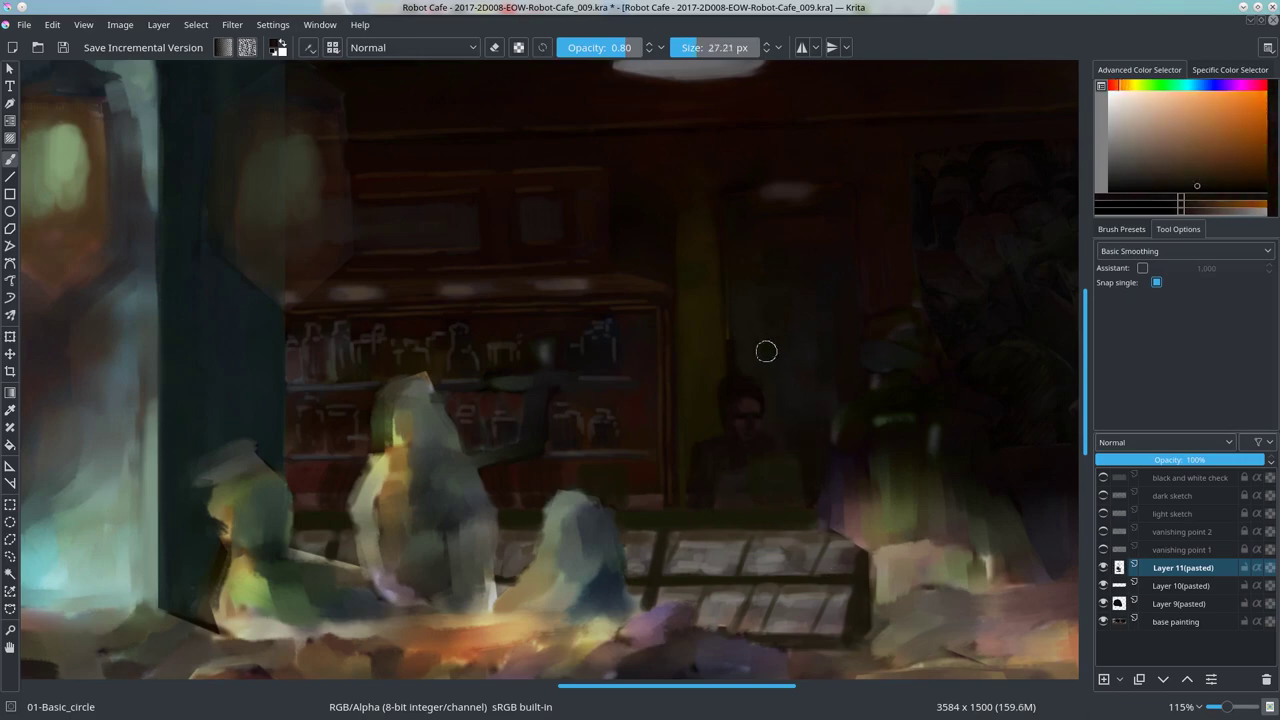
left_click(766, 355, "ctrl")
key("bracketleft")
Step: Merge all pasted layers into the base painting and save
key("ctrl+e")
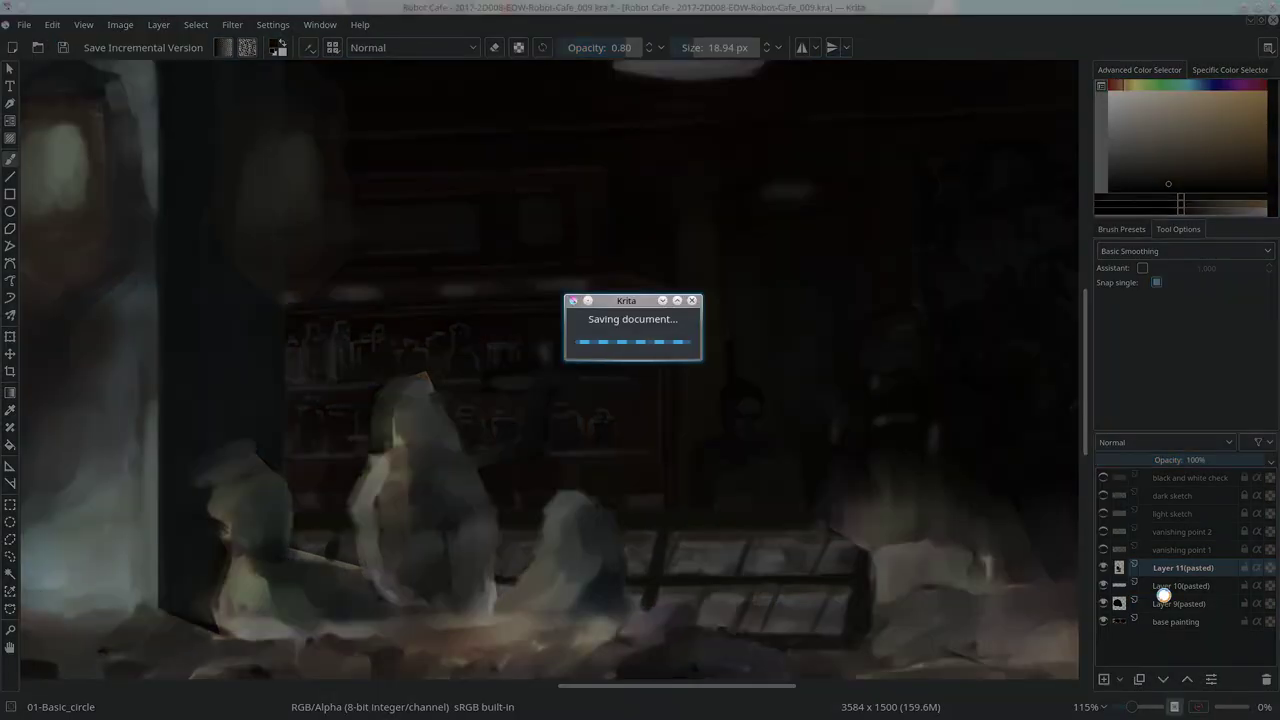
right_click(1180, 567)
left_click(1140, 397)
key("ctrl+e")
left_click(62, 48)
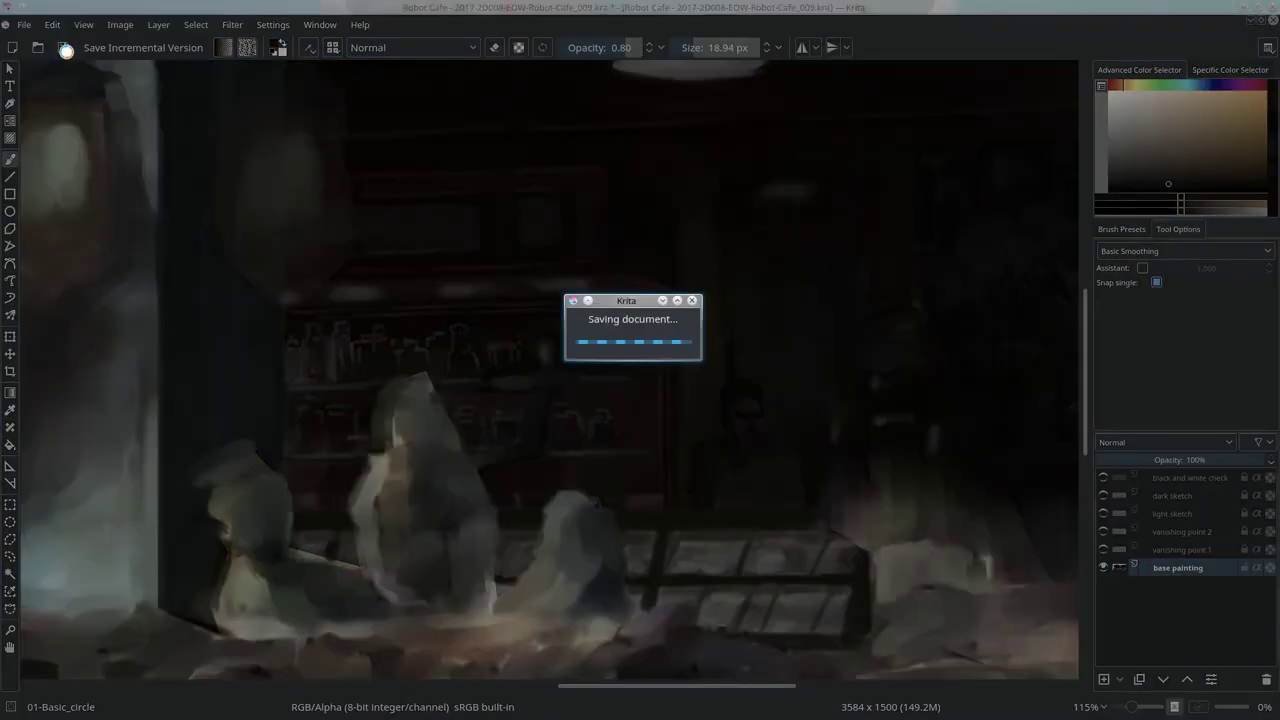
Step: Refine the seated figure with smaller red strokes, then settle on an orange shade
key("bracketleft")
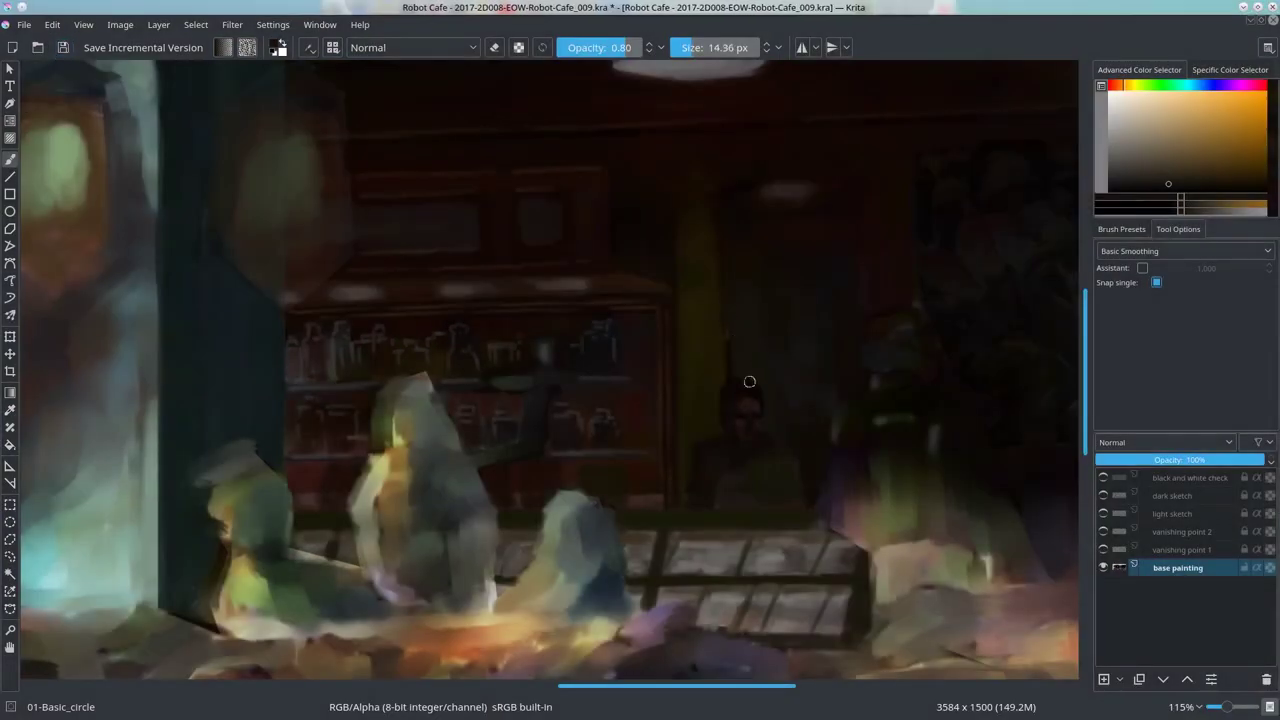
left_click(737, 409, "ctrl")
key("bracketleft")
mouse_move(746, 471)
left_mouse_down()
mouse_move(728, 443)
mouse_move(788, 478)
left_mouse_up()
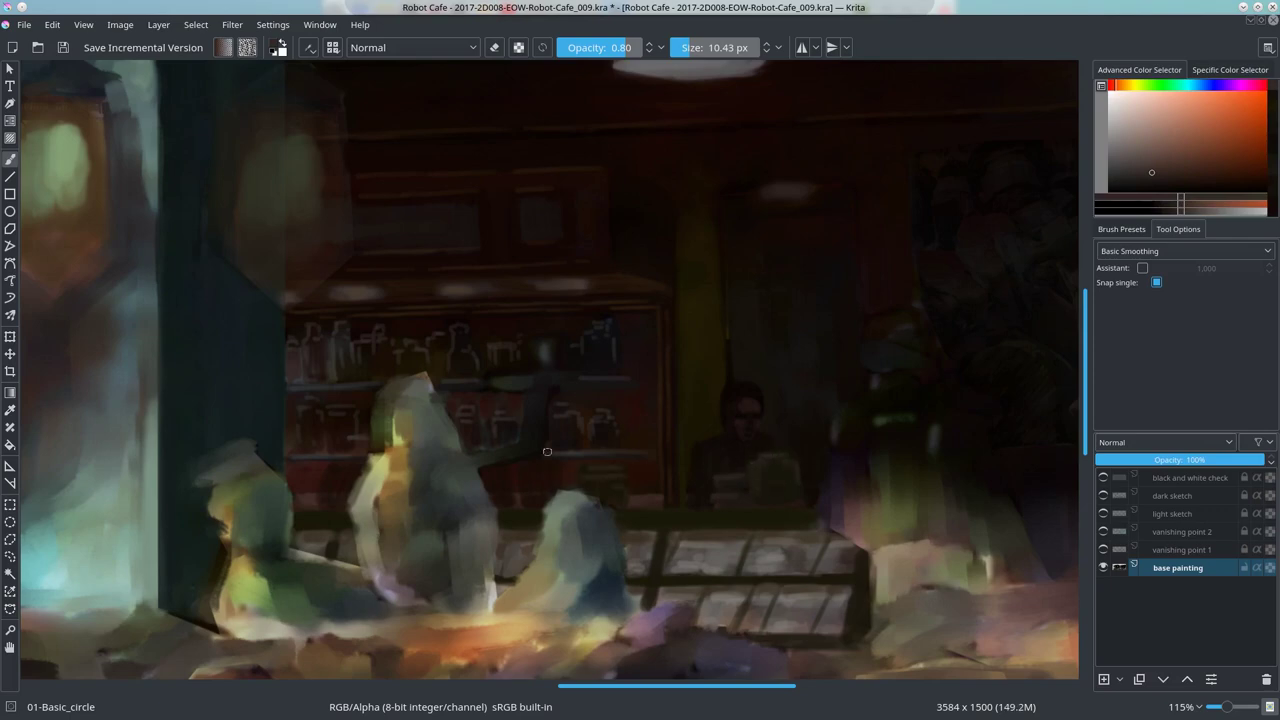
left_click(517, 434, "ctrl")
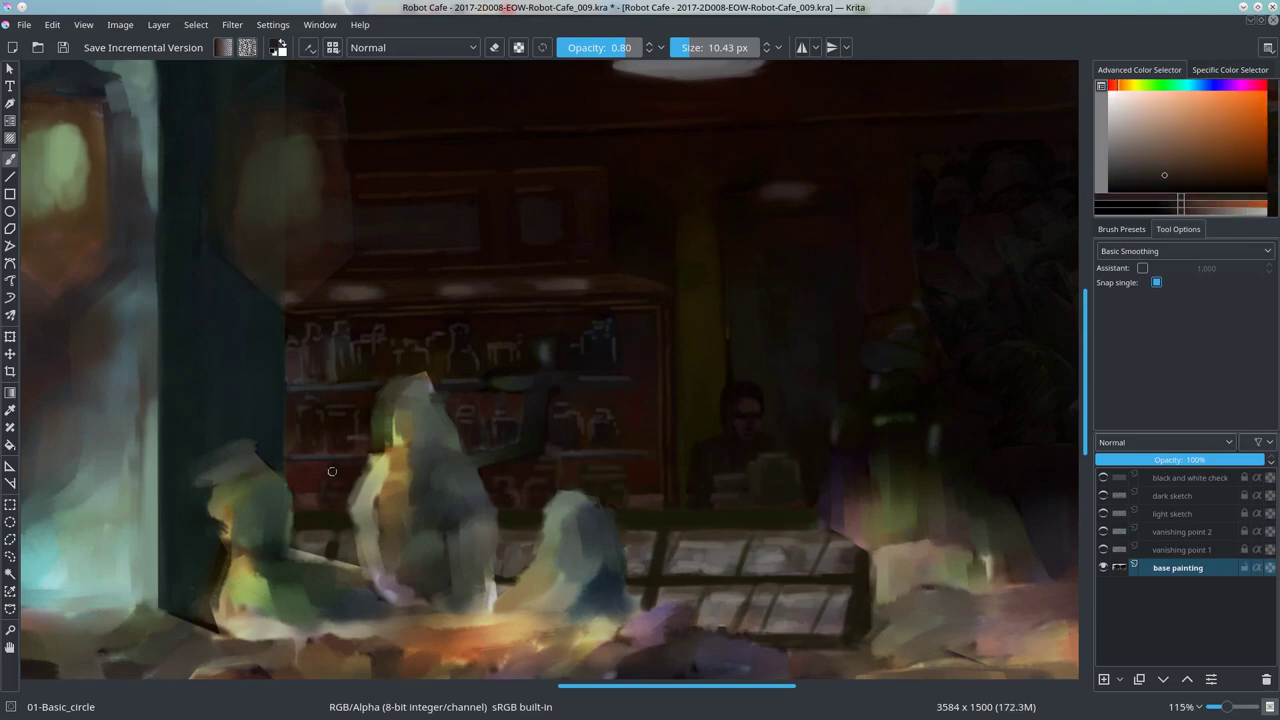
left_click(517, 434, "ctrl")
left_click(1186, 187)
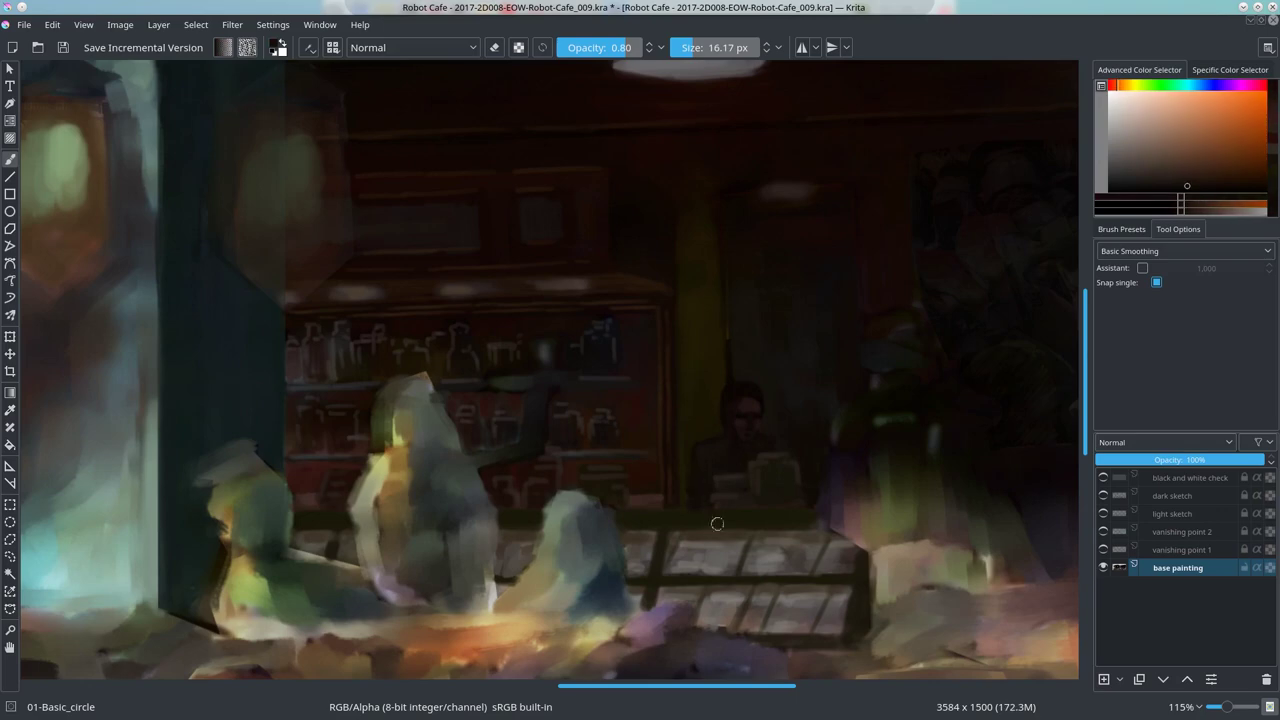
key("bracketright")
key("bracketright")
Step: Mirror the view to check the composition and pick a dark red-brown with a larger brush
scroll(780, 450, "down", 3)
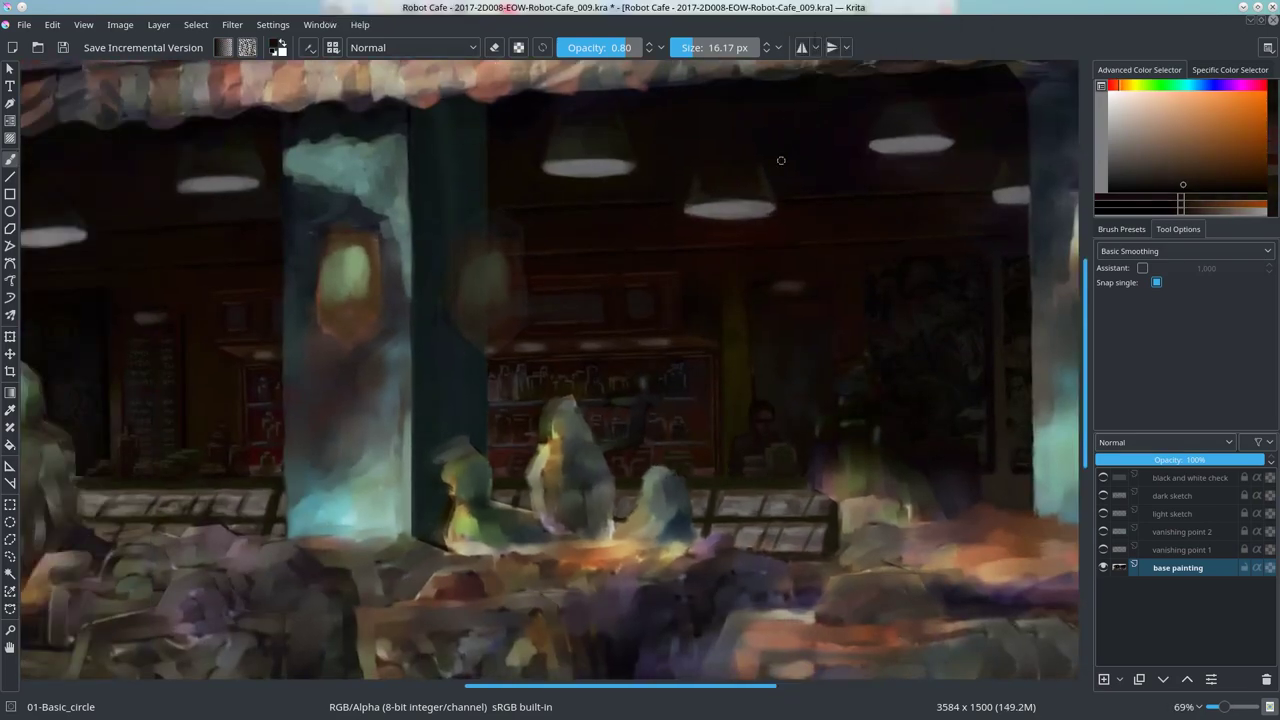
scroll(678, 405, "up", 3)
key("bracketleft")
key("bracketleft")
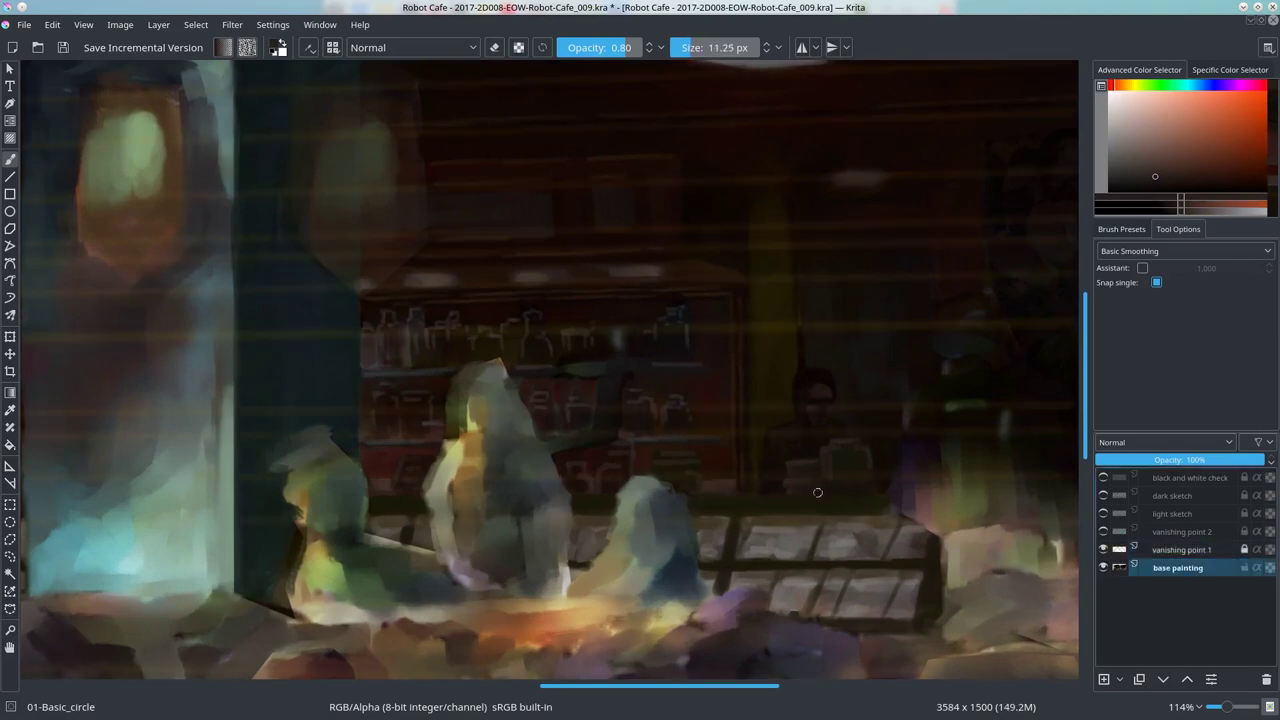
key("m")
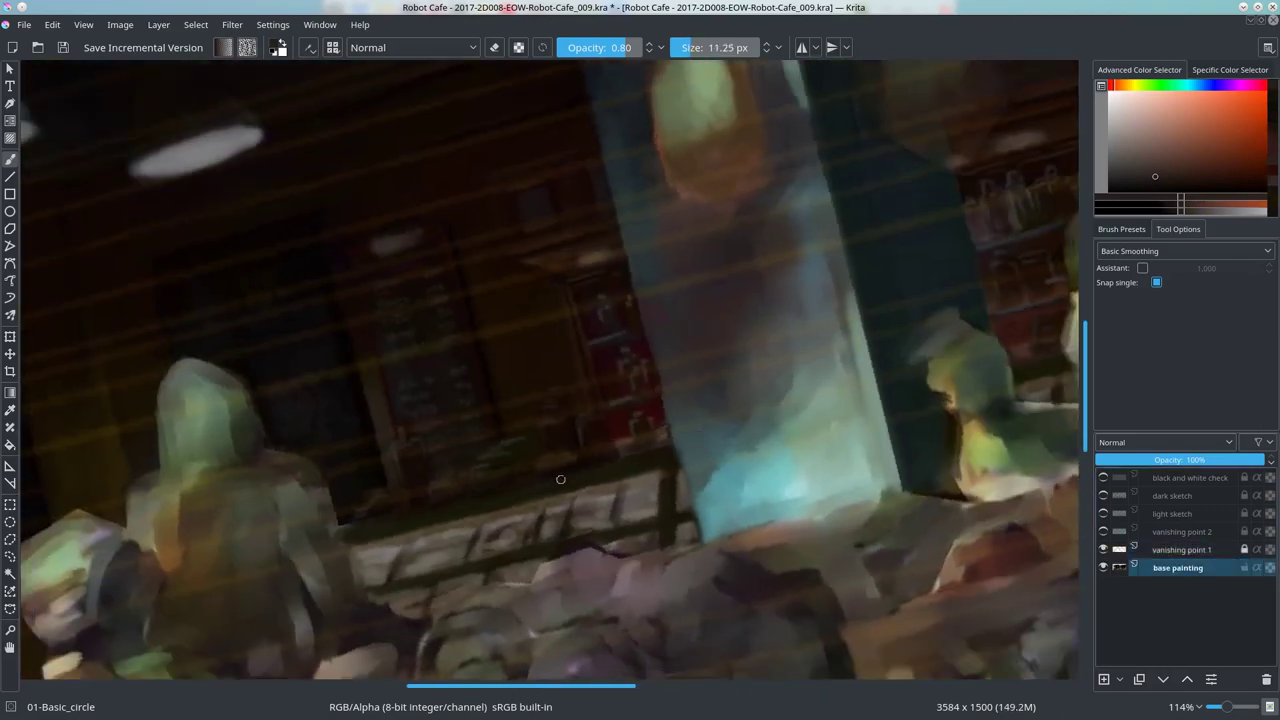
key("bracketleft")
key("bracketleft")
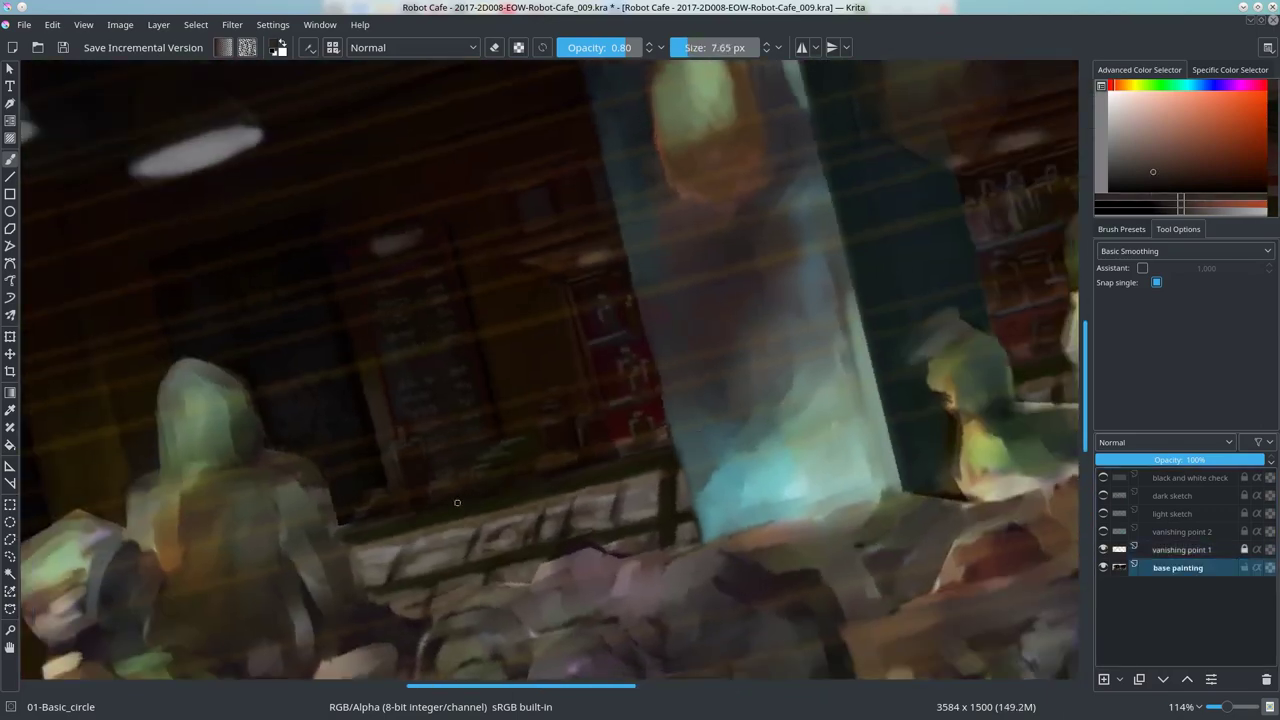
scroll(968, 407, "right", 5)
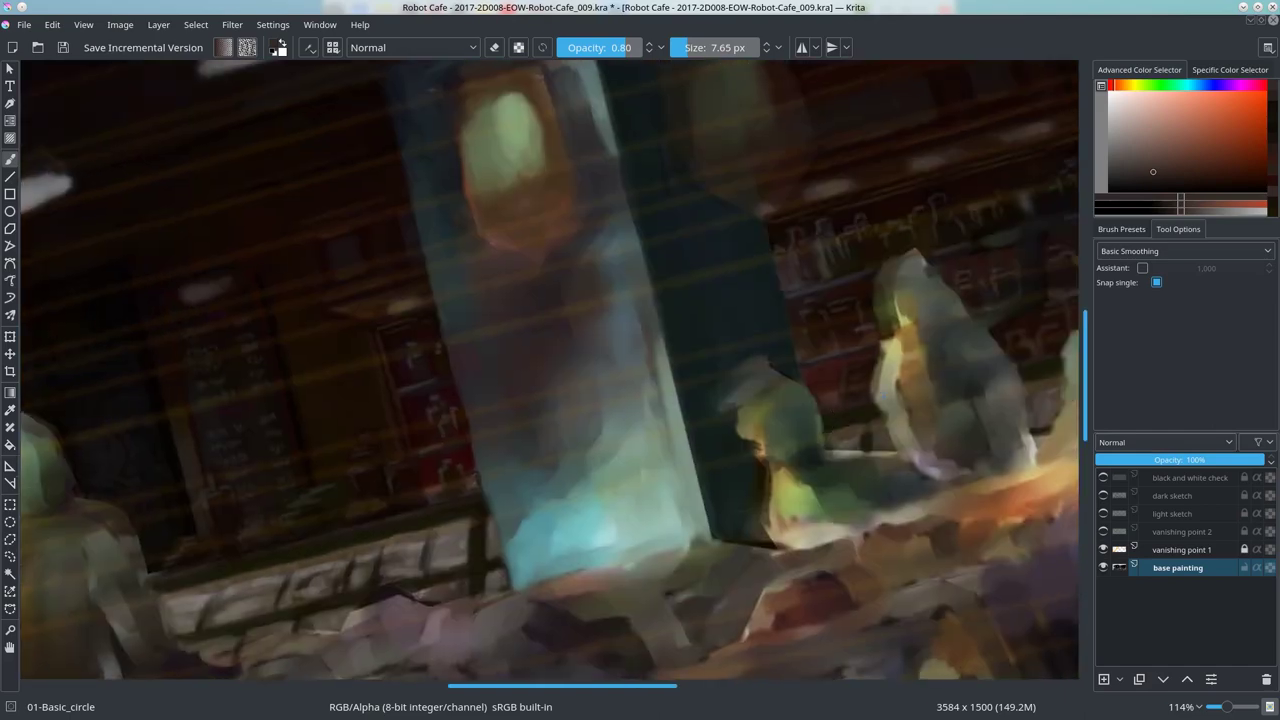
left_click(863, 408, "ctrl")
key("bracketright")
key("bracketright")
key("bracketright")
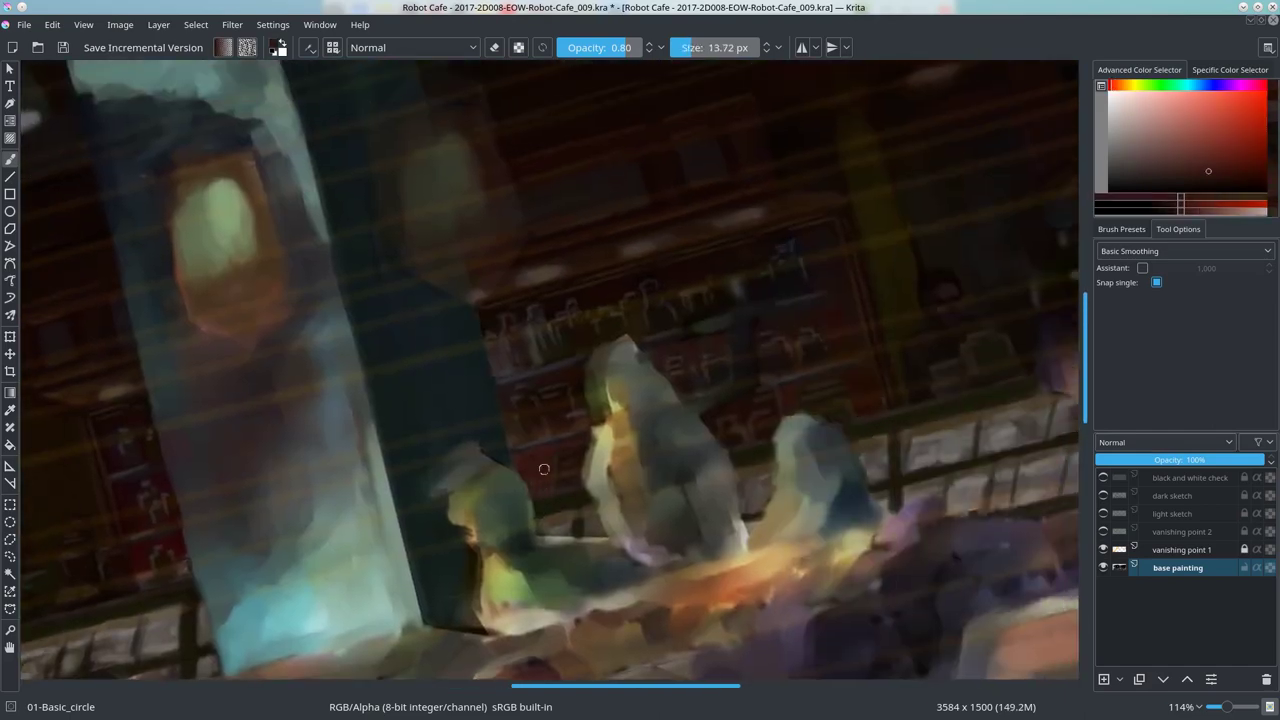
Step: Hide the vanishing point 1 guides, fit and reset the view, then rotate it counterclockwise
left_click(1103, 549)
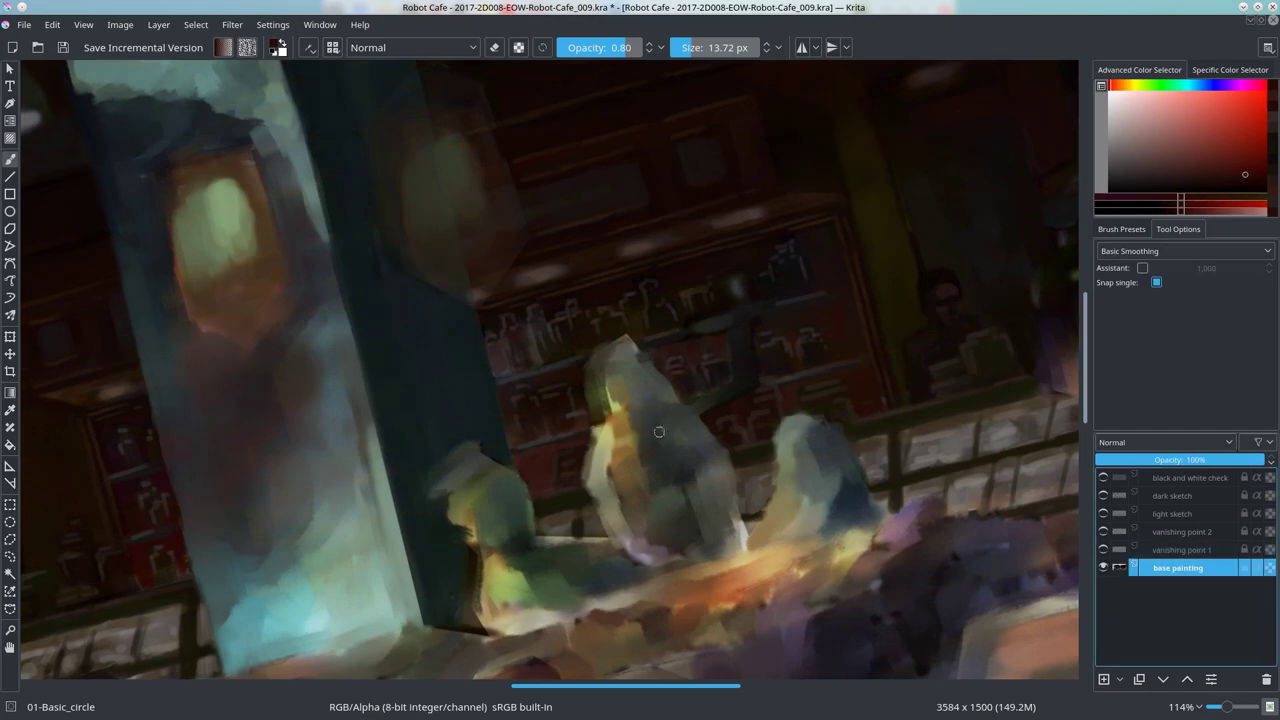
key("2")
key("5")
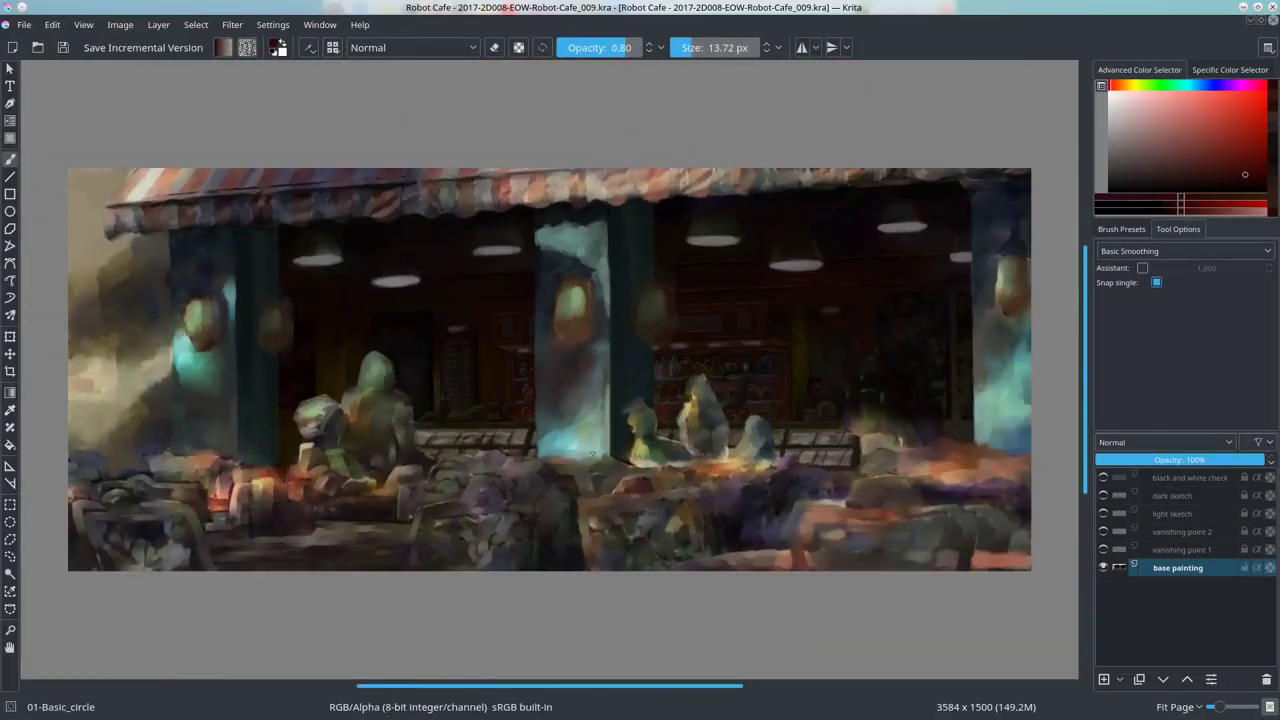
scroll(769, 464, "up", 3, "ctrl")
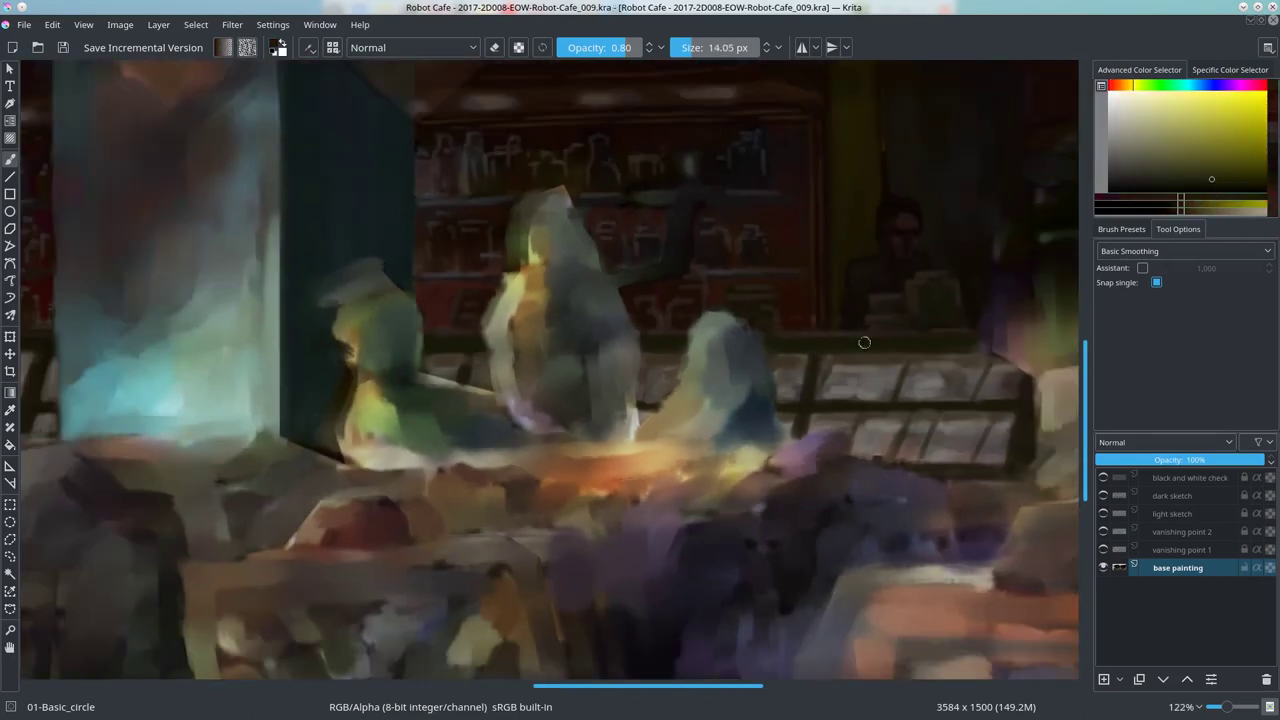
key("bracketleft")
key("4")
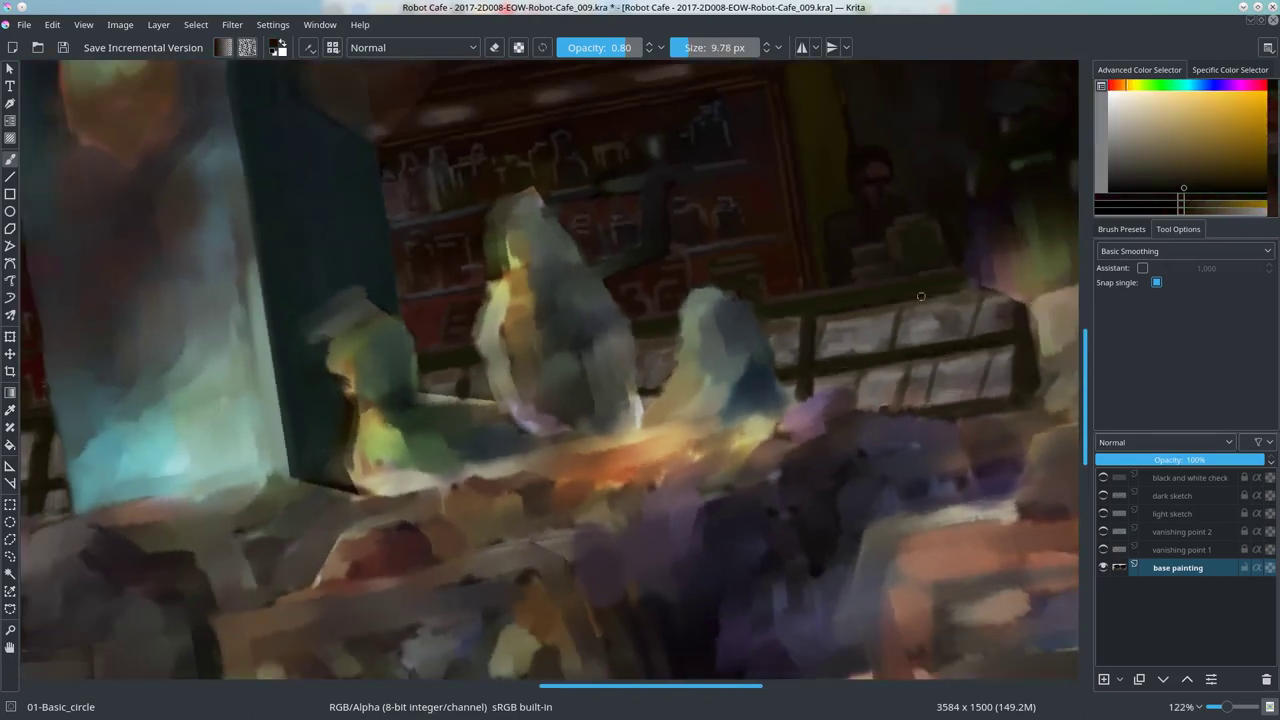
Step: Paint with dark yellow and orange, then reset the rotation and zoom out to the whole painting
left_click(475, 380, "ctrl")
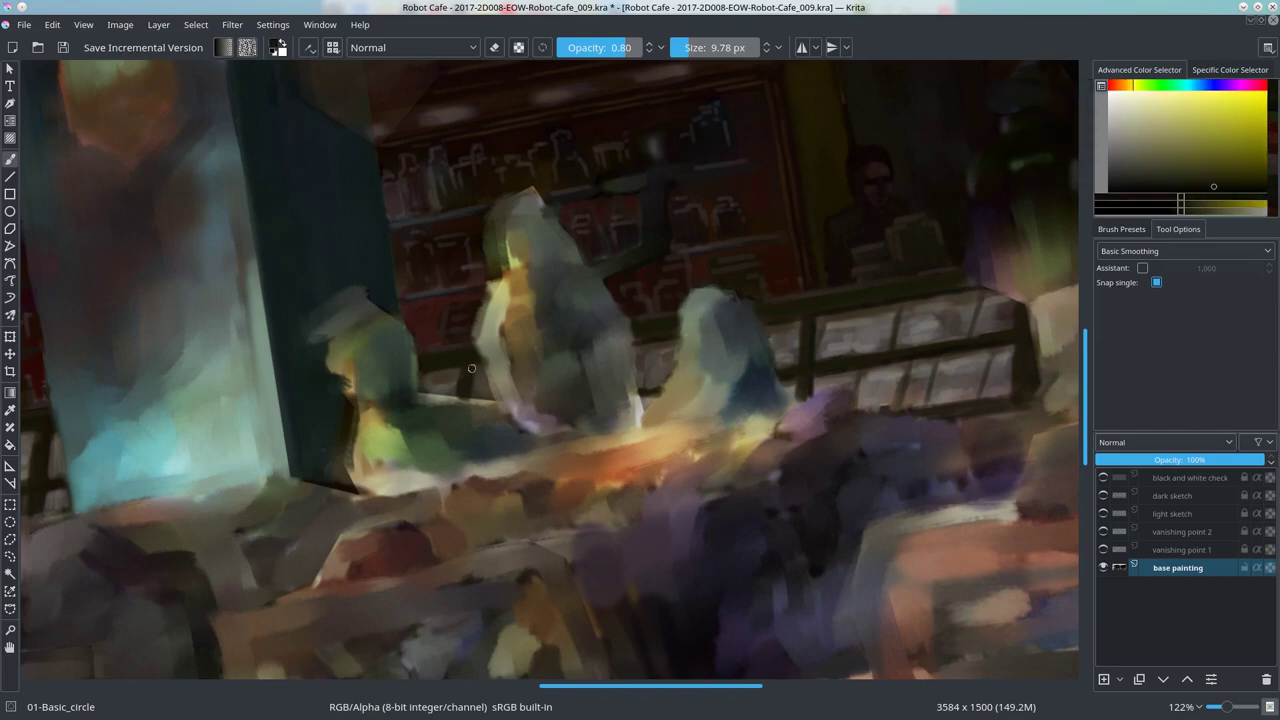
scroll(437, 425, "left", 2)
scroll(300, 405, "left", 2)
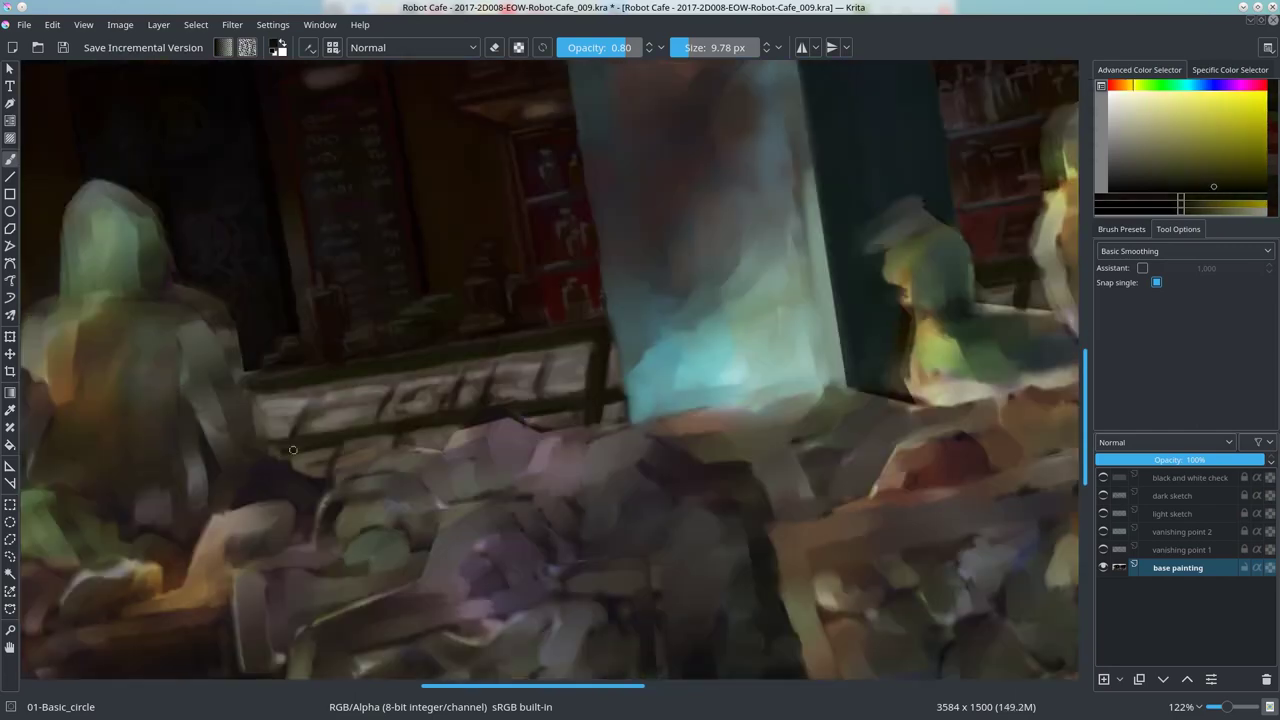
left_click(590, 350, "ctrl")
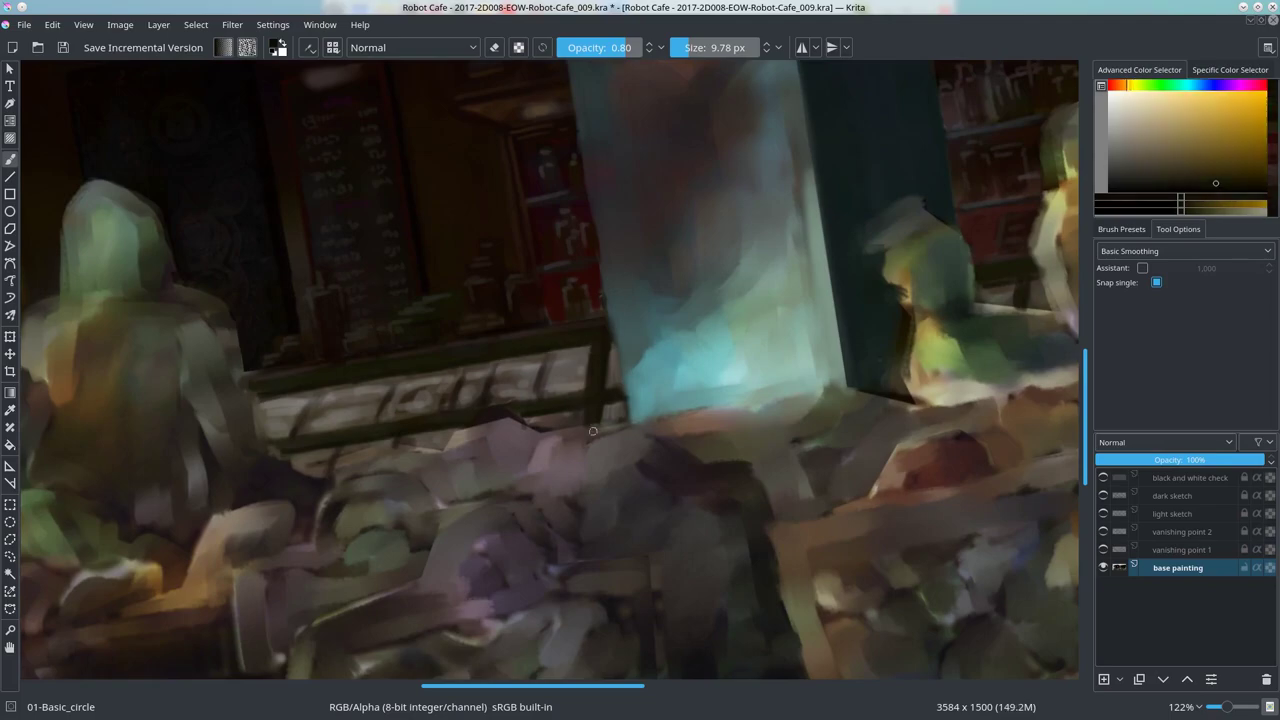
key("6")
key("5")
scroll(594, 330, "down", 5)
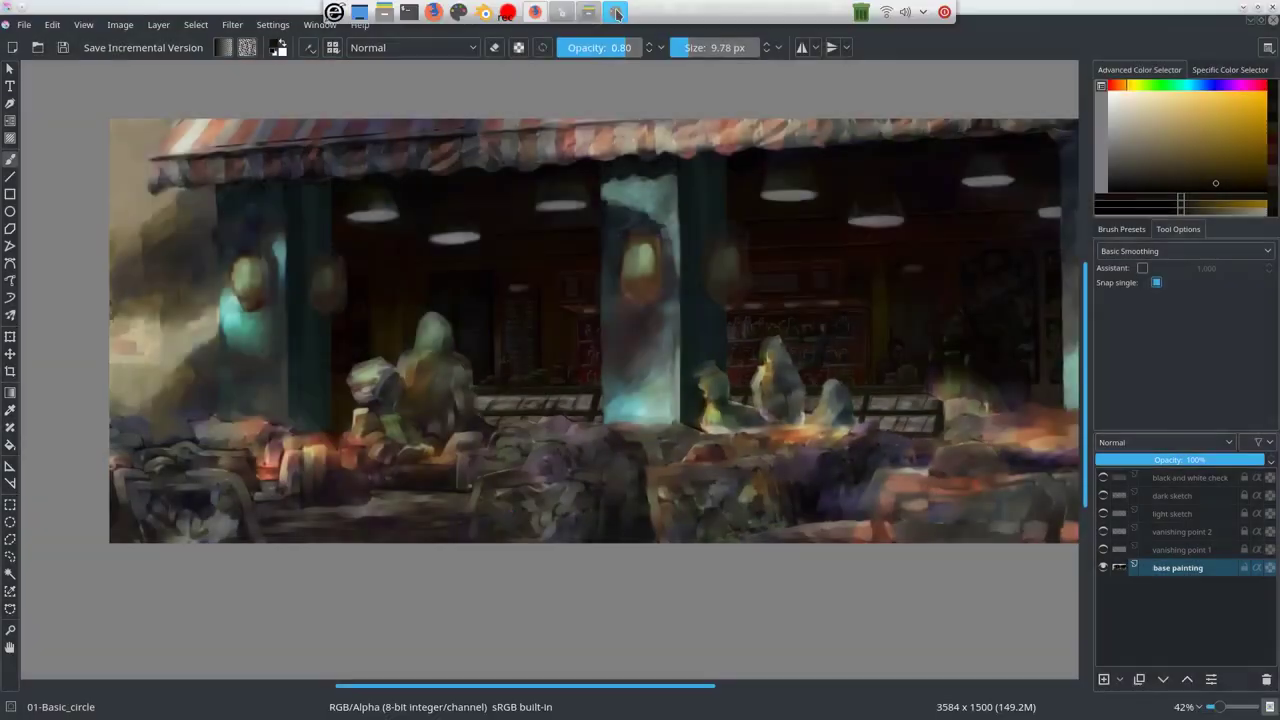
Step: Resize the brush between about 15 and 35 px while sampling dark olive and orange from the painting
scroll(751, 200, "up", 3)
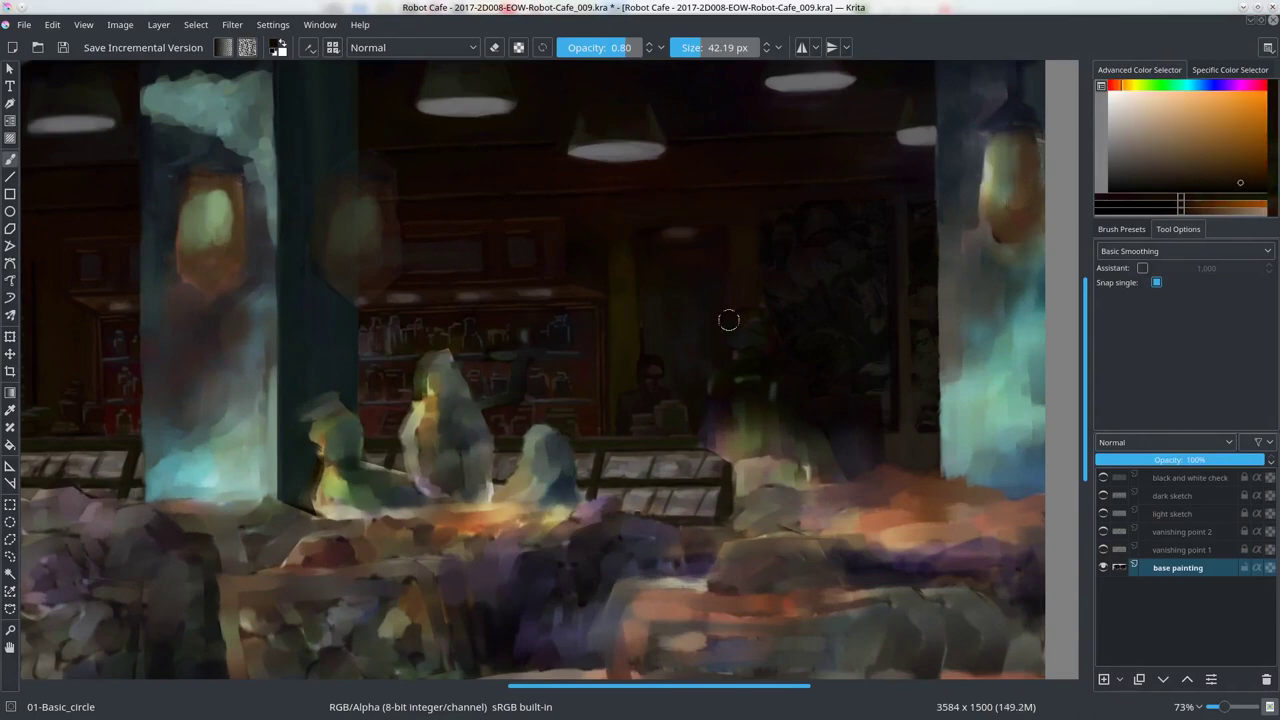
left_click_drag(728, 320, 810, 314)
key("bracketleft")
key("bracketleft")
key("bracketleft")
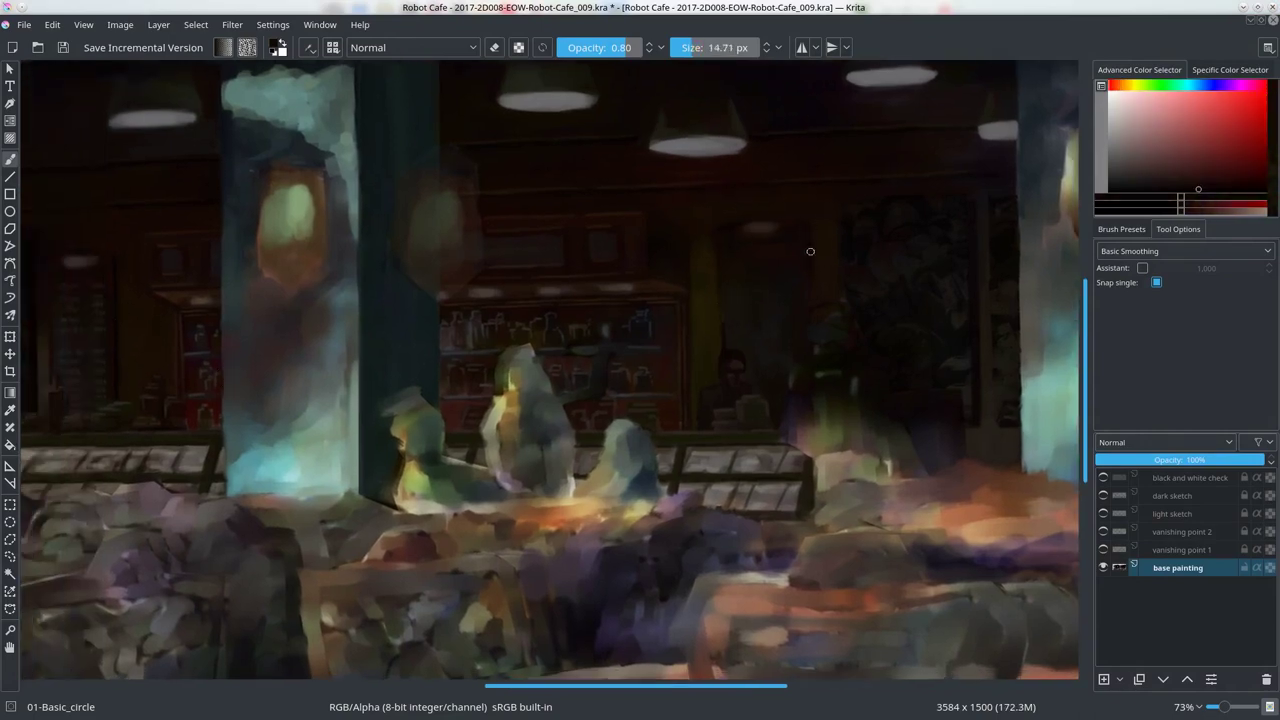
left_click(810, 251, "ctrl")
key("bracketright")
key("bracketright")
left_click_drag(709, 257, 764, 210)
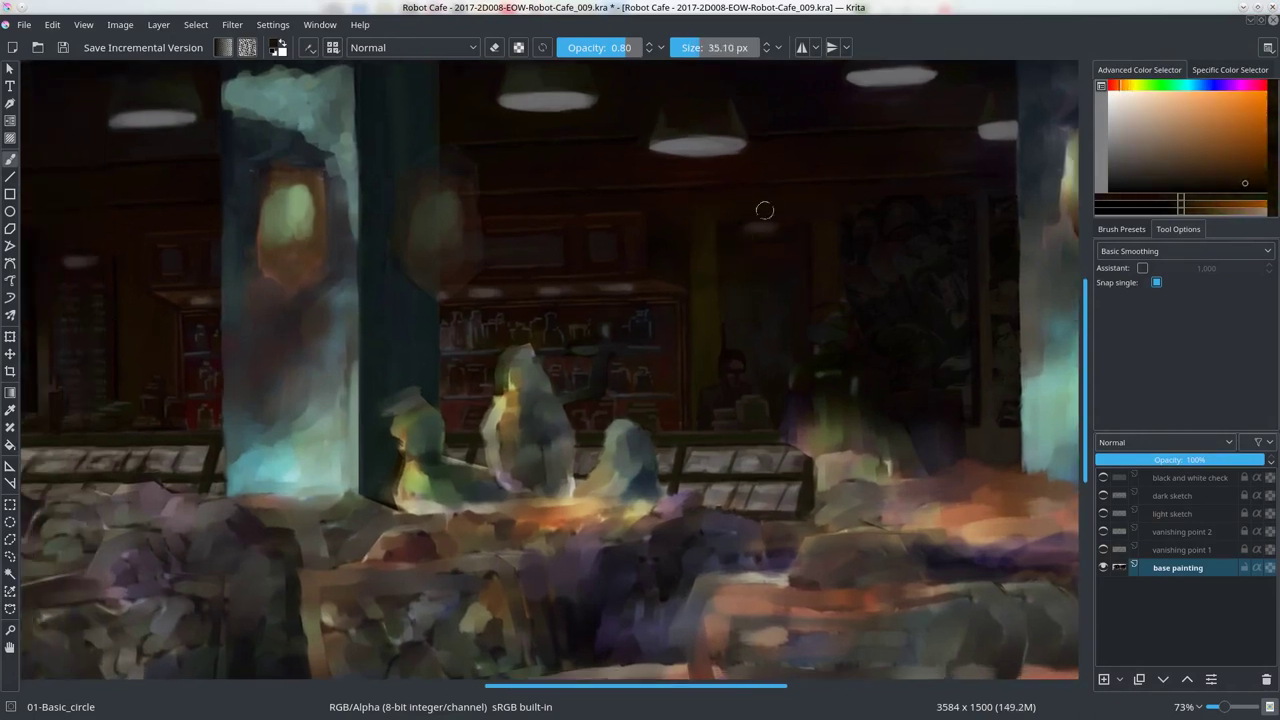
Step: Paint with dark red and dark orange, briefly trying 02-Smudge_textured before returning to 01-Basic_circle
left_click(723, 227, "ctrl")
key("bracketleft")
key("bracketleft")
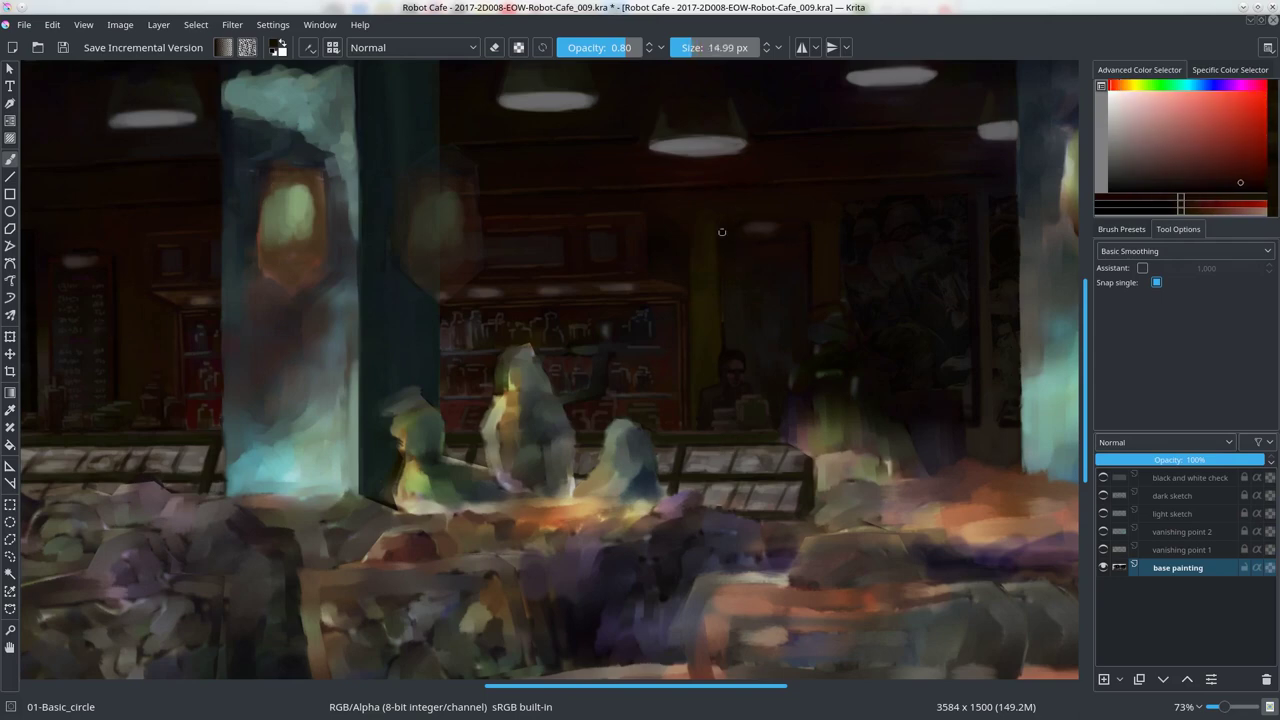
key("bracketright")
key("bracketright")
left_click(744, 317, "ctrl")
key("slash")
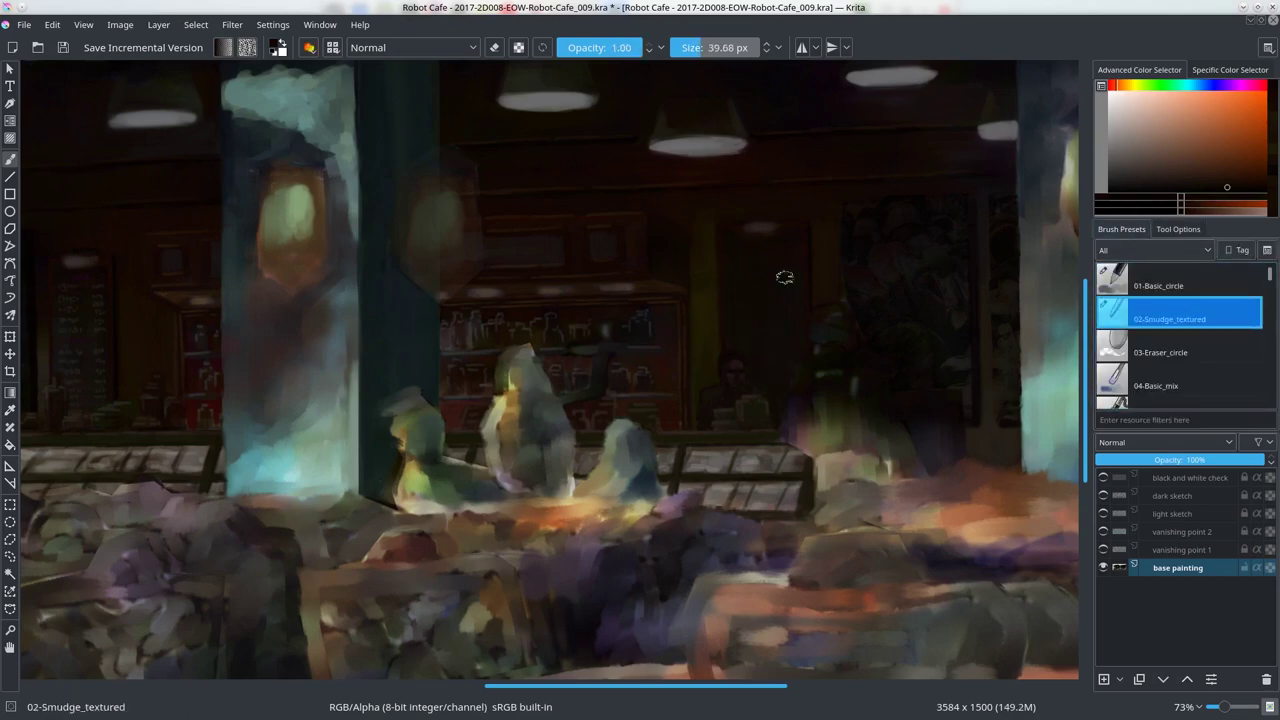
key("slash")
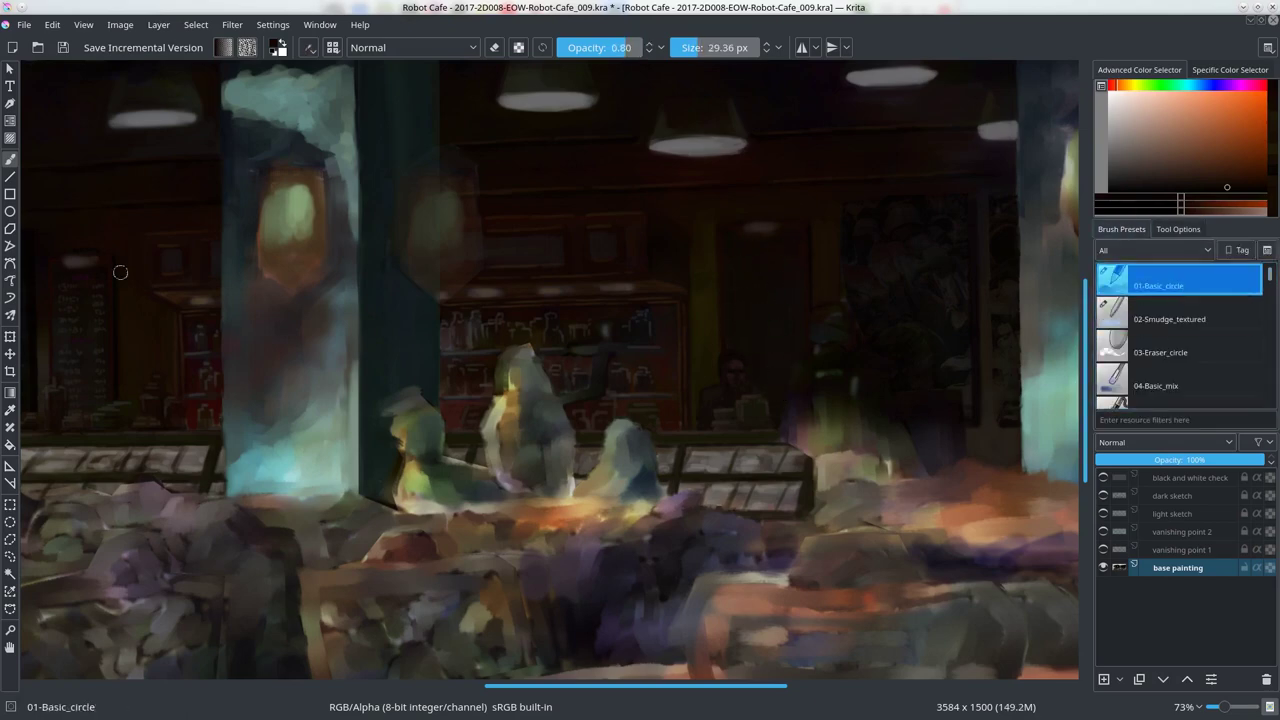
Step: Touch up with very dark tones, pan to the café's right edge, save, and show the vanishing point 2 guides
left_click(755, 248, "ctrl")
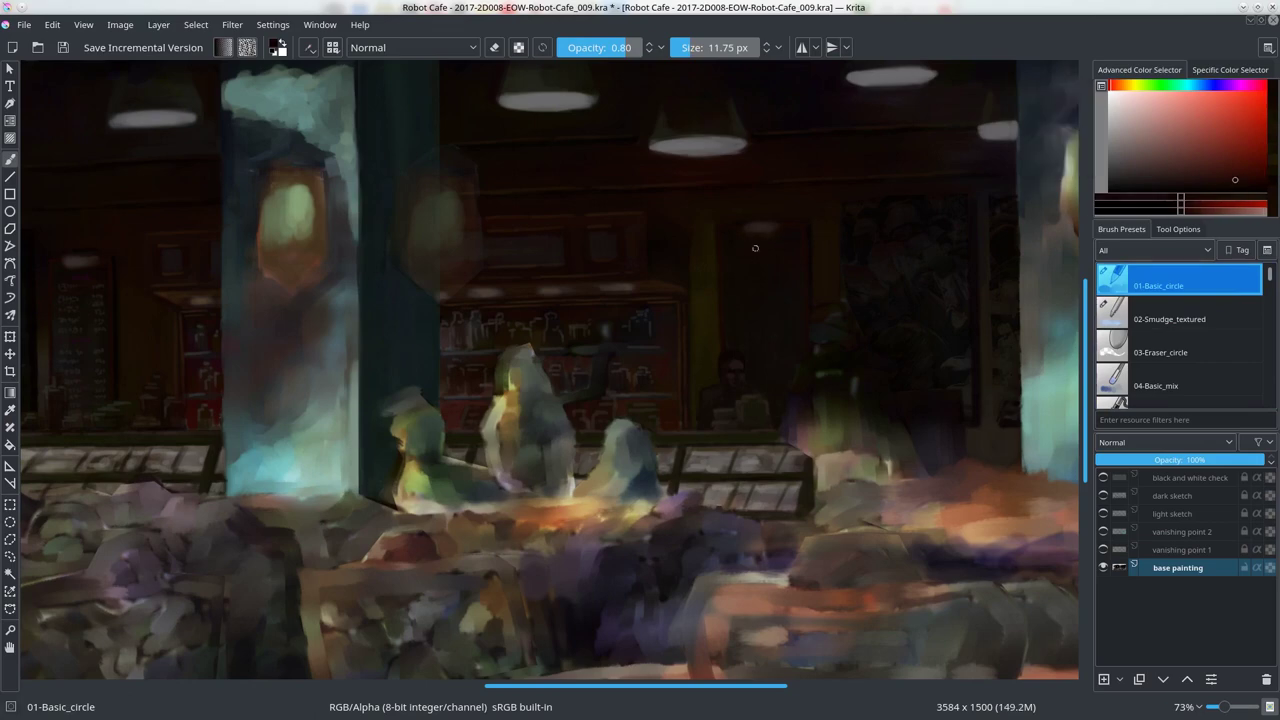
left_click(1123, 181)
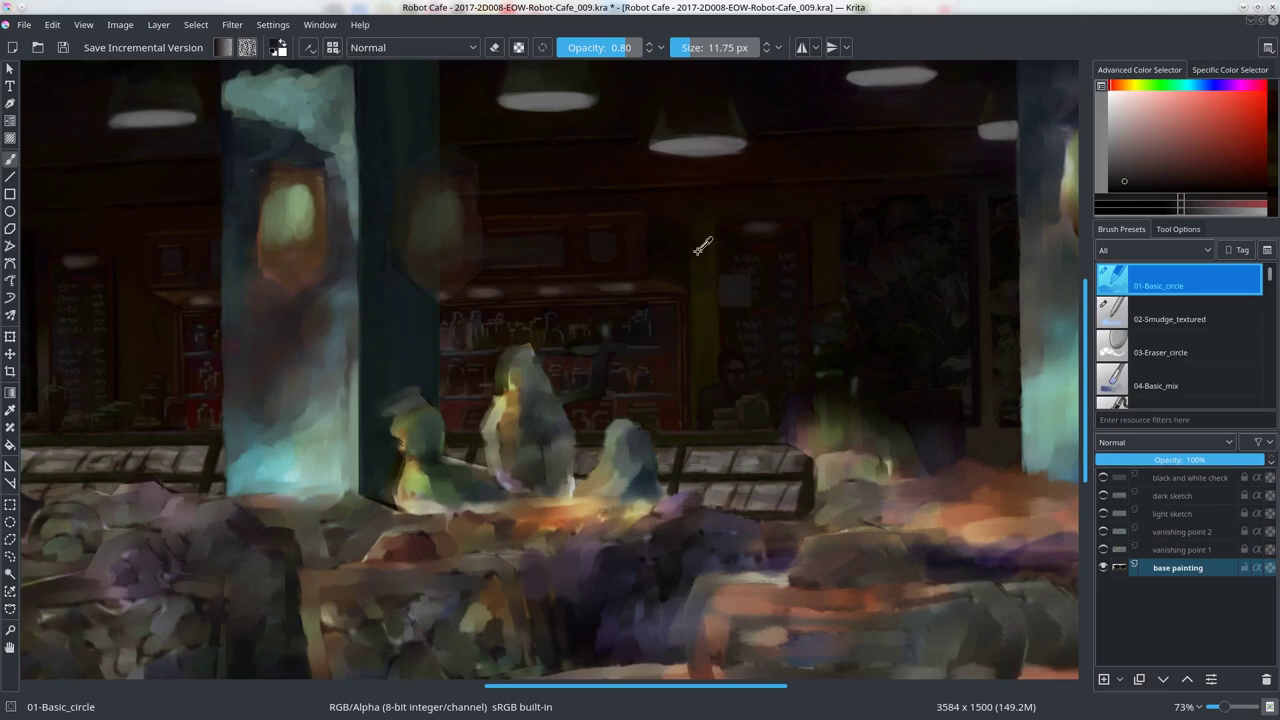
left_click(735, 290, "ctrl")
left_click_drag(1003, 359, 773, 374)
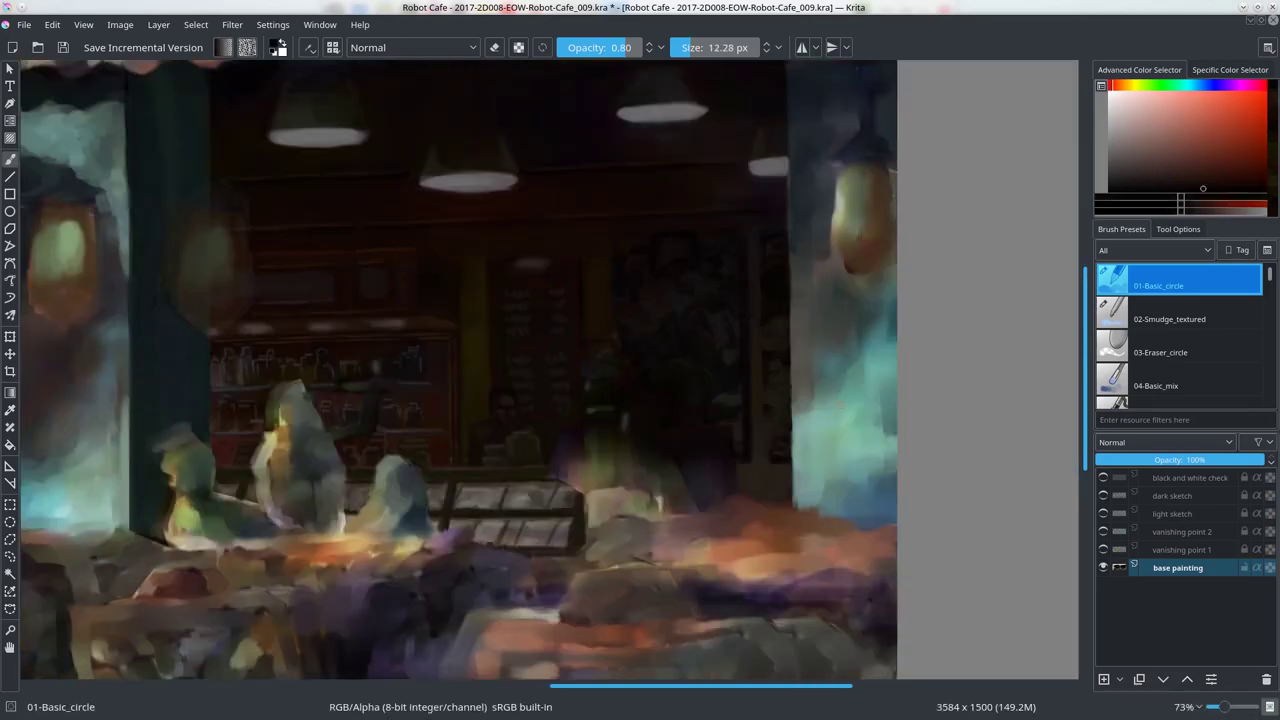
left_click(63, 48)
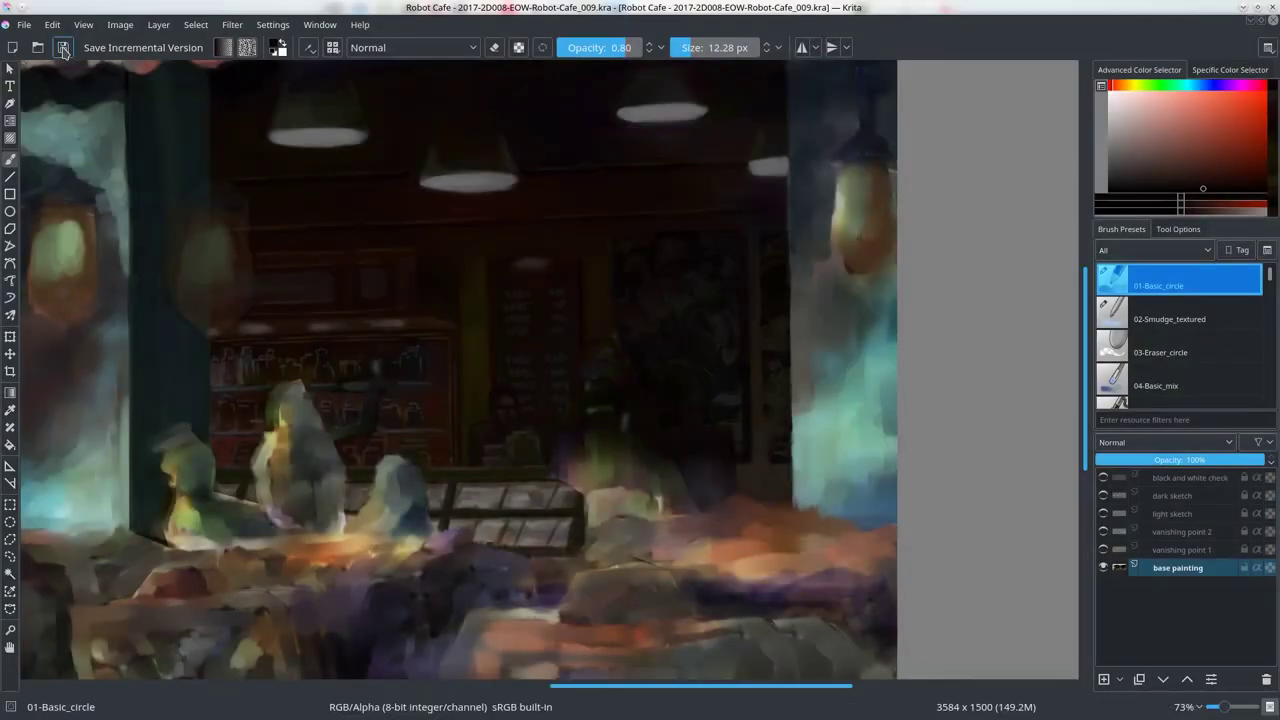
left_click(1103, 531)
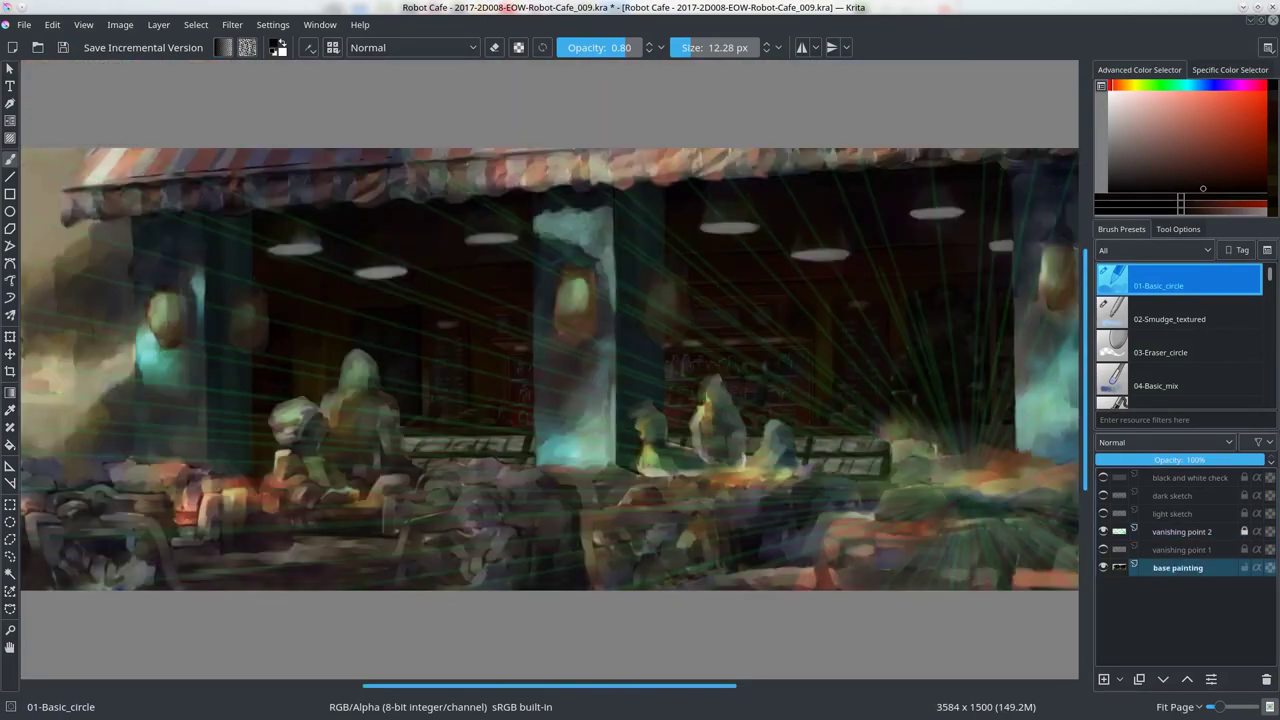
Step: Add a new layer and place a Vanishing Point assistant near the central robots
left_click(1103, 531)
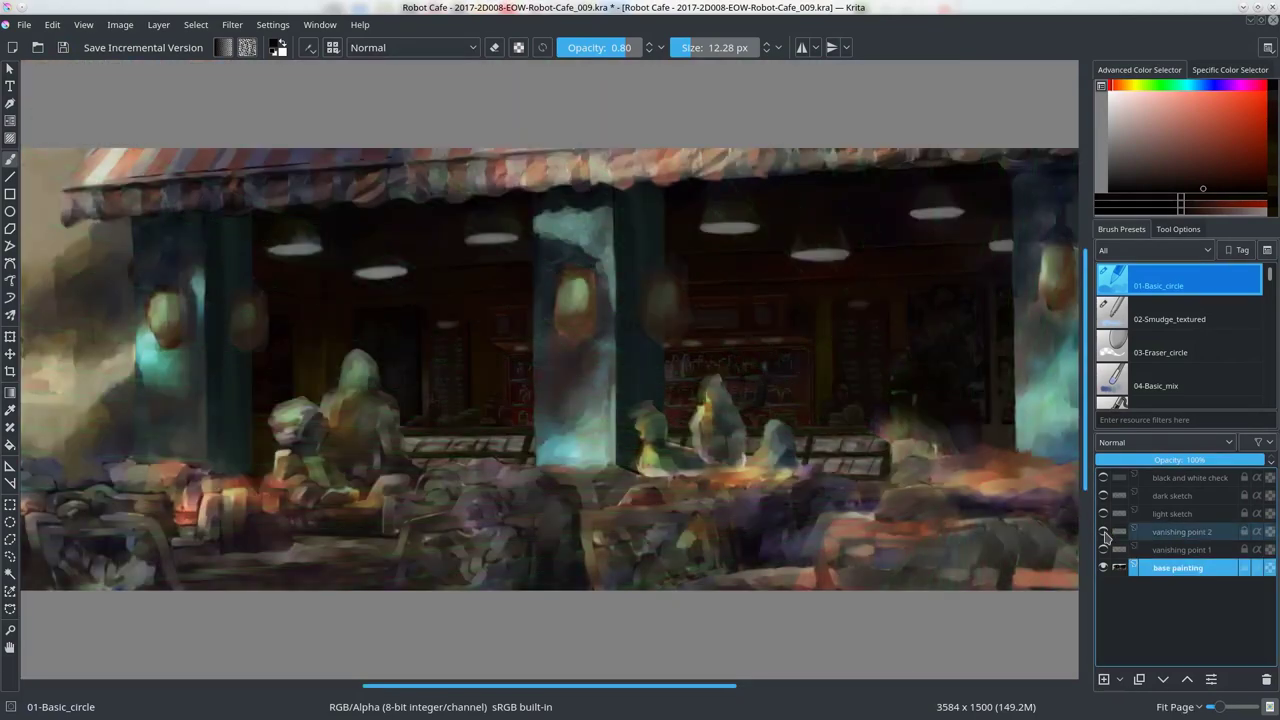
key("Insert")
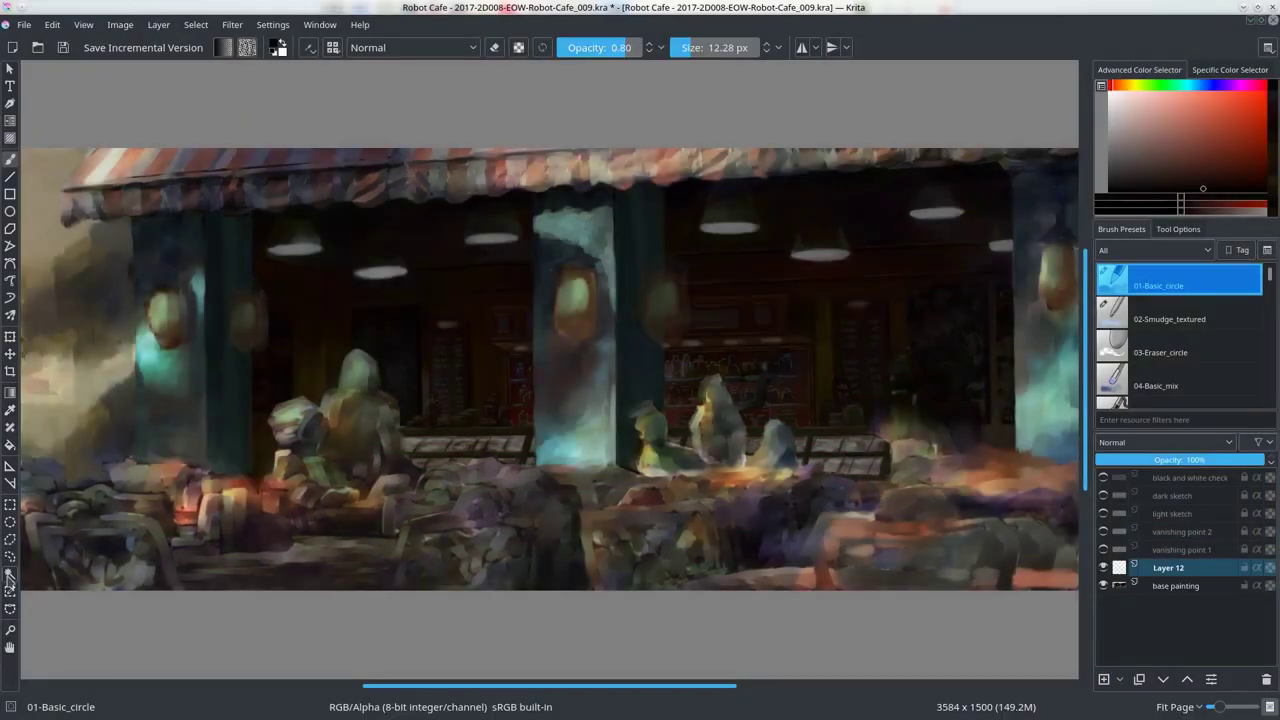
left_click(10, 466)
left_click(1178, 229)
left_click(1185, 254)
left_click(1185, 386)
left_click(286, 268)
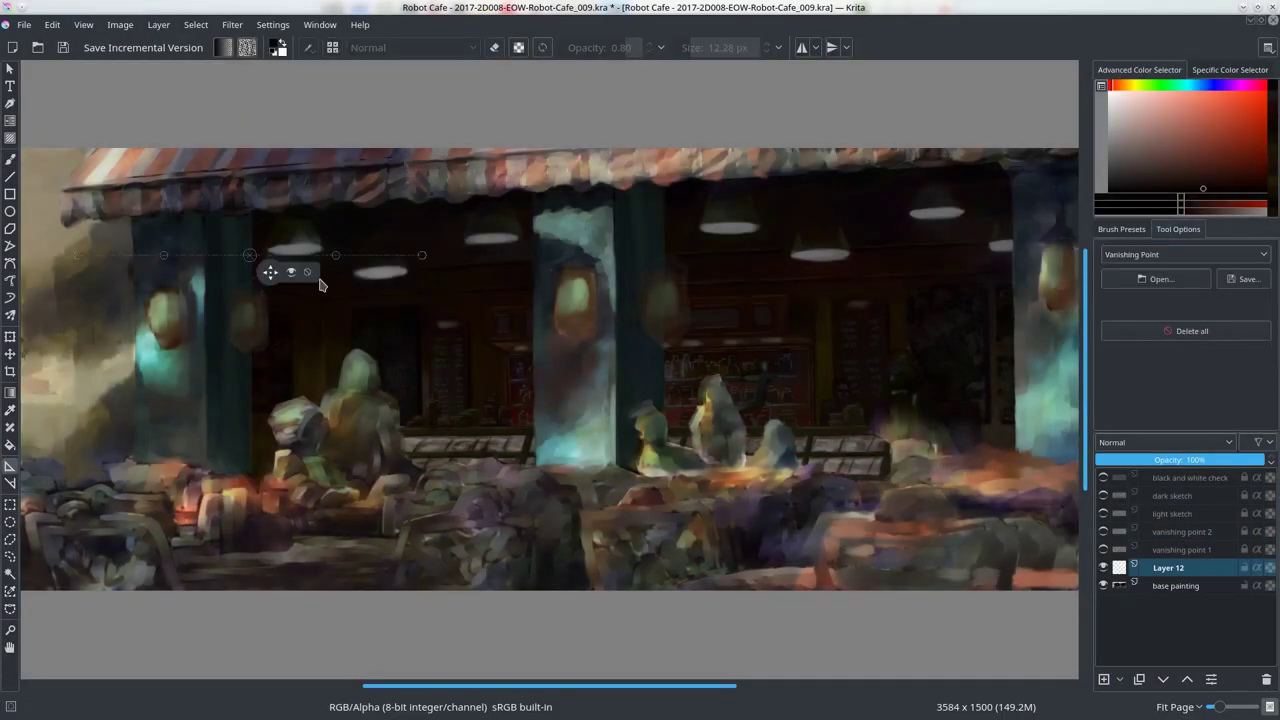
left_click_drag(286, 268, 637, 372)
left_click_drag(542, 372, 252, 258)
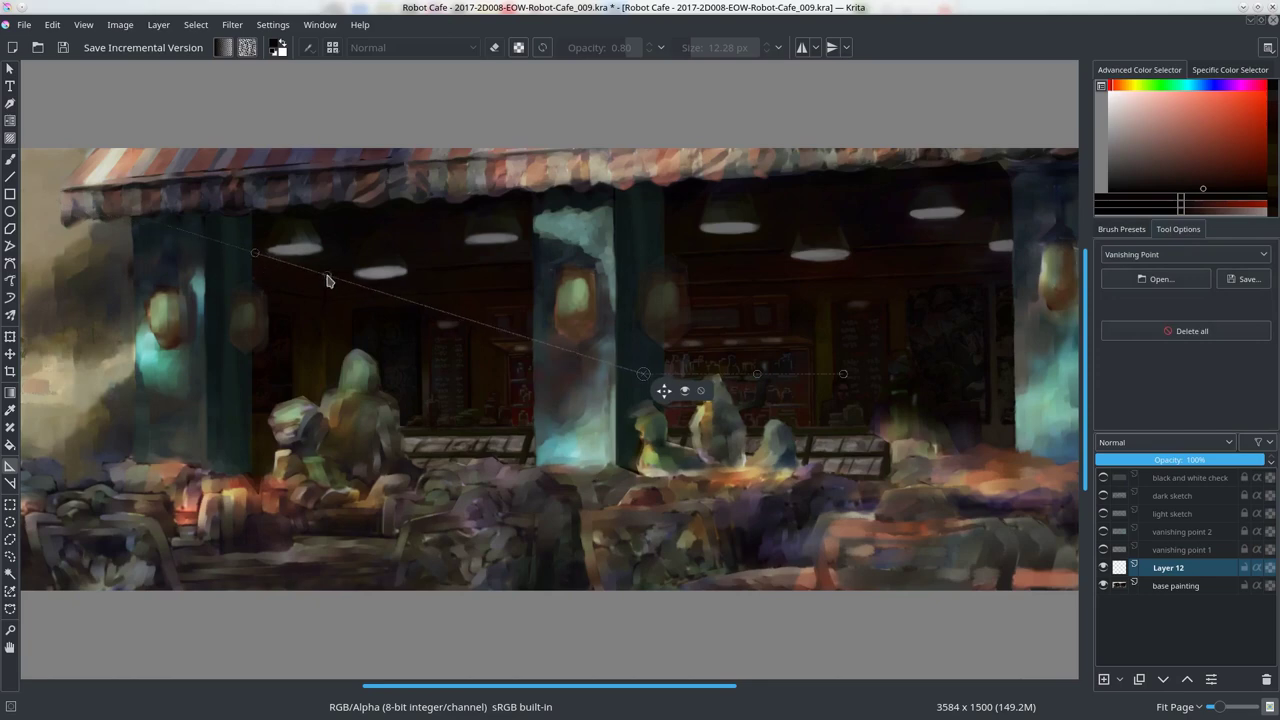
left_click_drag(527, 395, 255, 287)
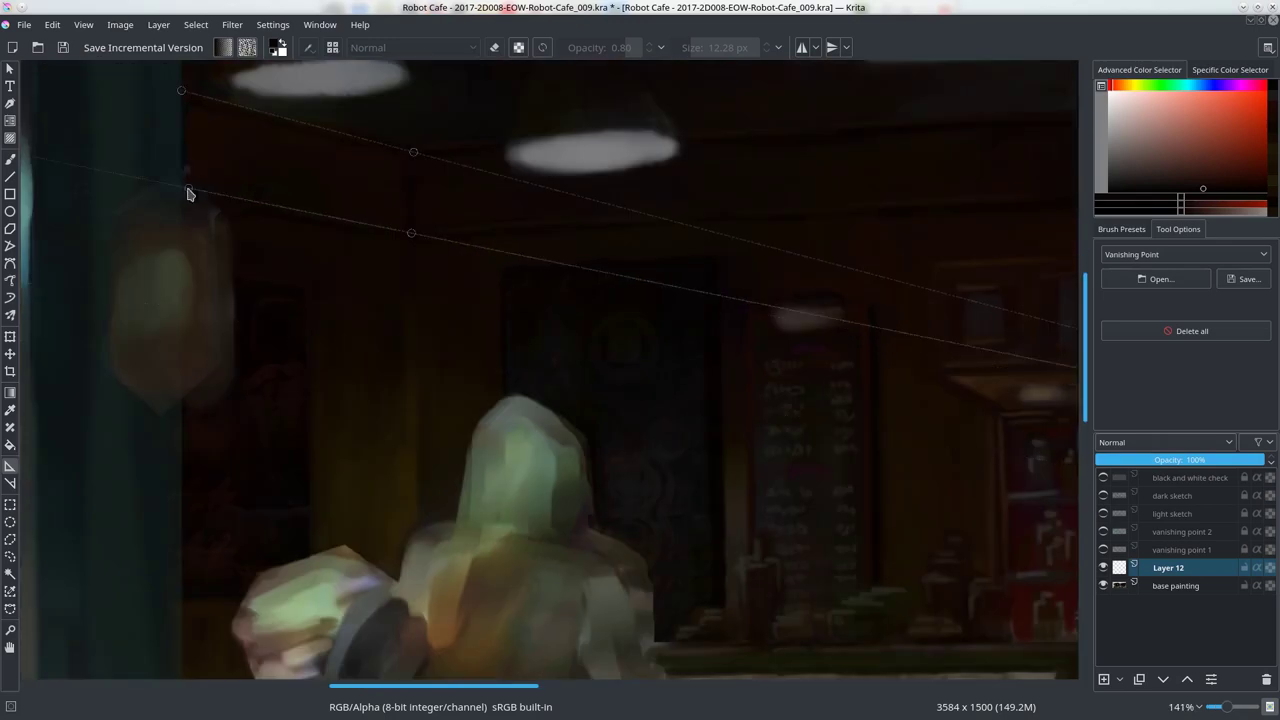
Step: Draw three red perspective test lines, delete that layer, and add a fresh empty layer
key("b")
left_click(1262, 96)
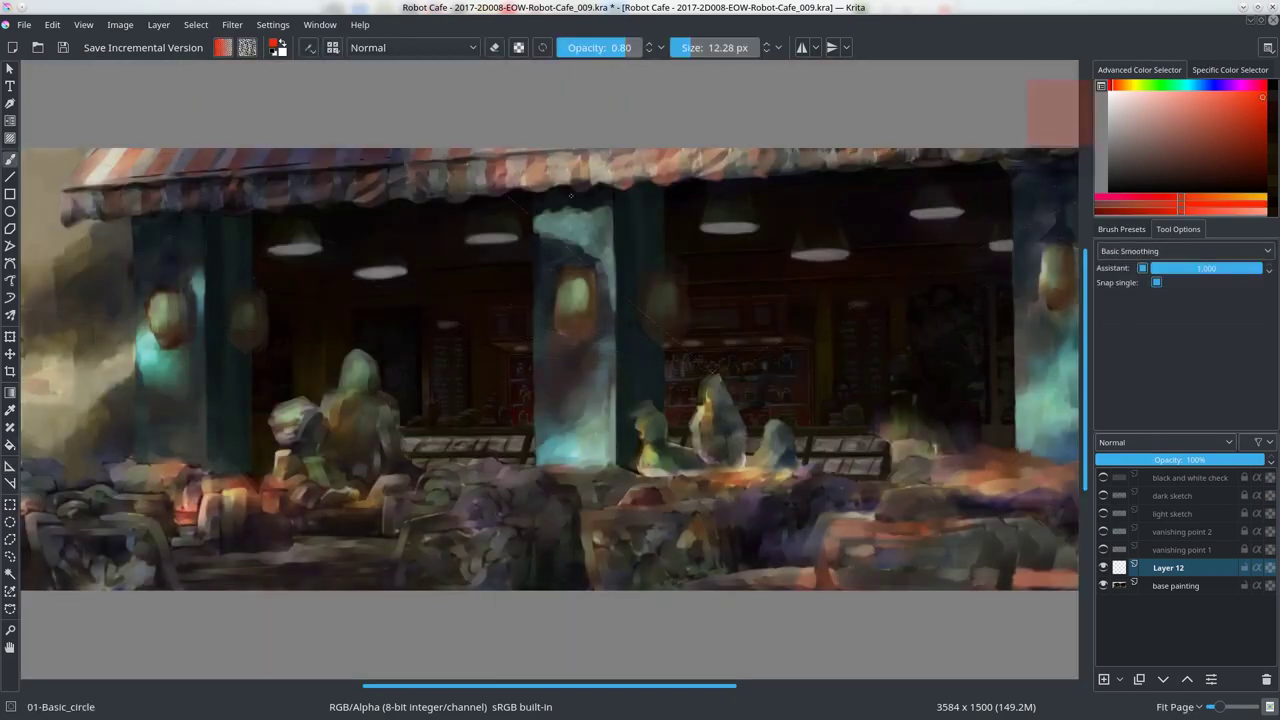
key("minus")
left_click_drag(80, 166, 560, 320)
left_click_drag(100, 190, 600, 340)
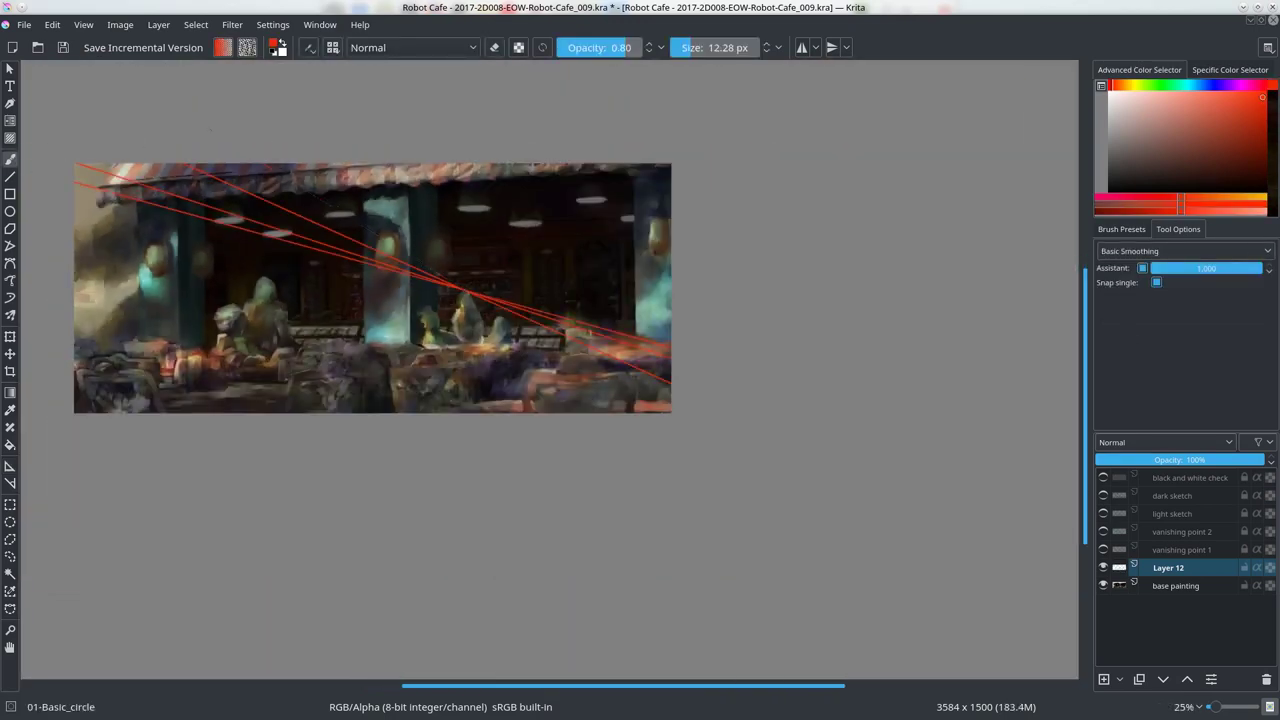
left_click_drag(210, 128, 650, 413)
key("shift+Delete")
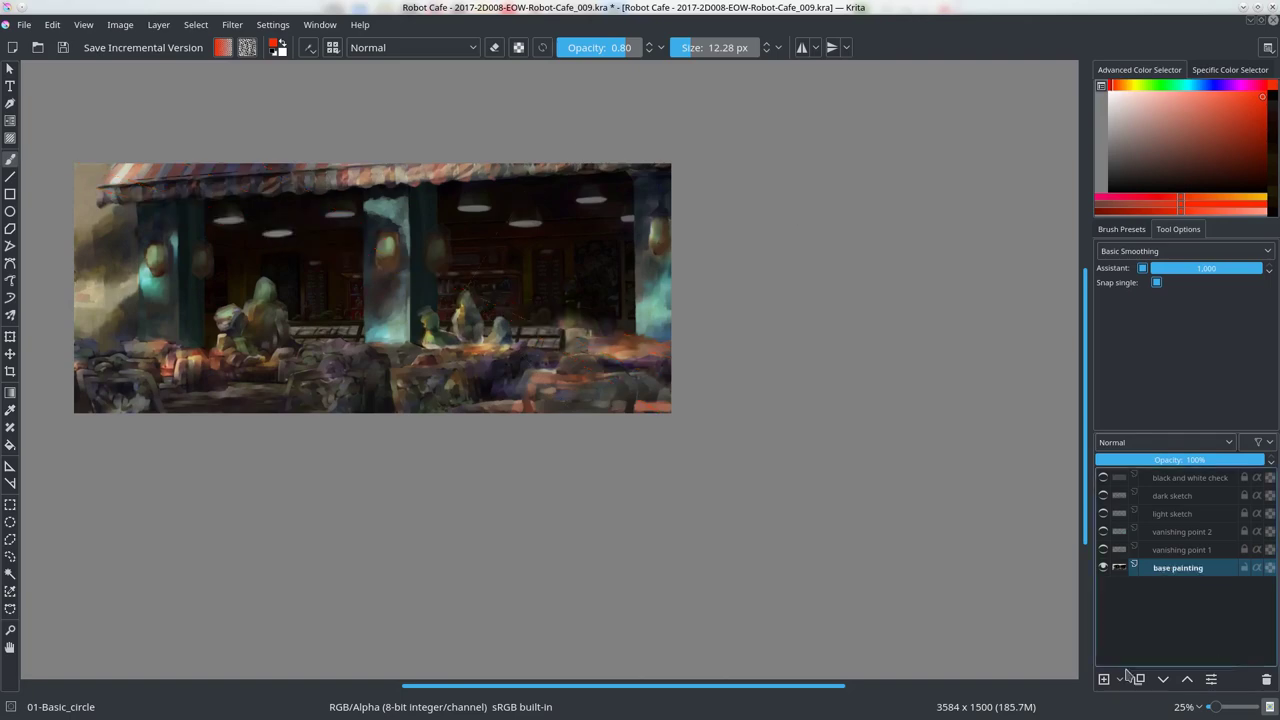
key("Insert")
Step: Save the document and drag the vanishing-point assistant to a new position
left_click(10, 466)
scroll(524, 535, "up", 4)
scroll(709, 294, "left", 5)
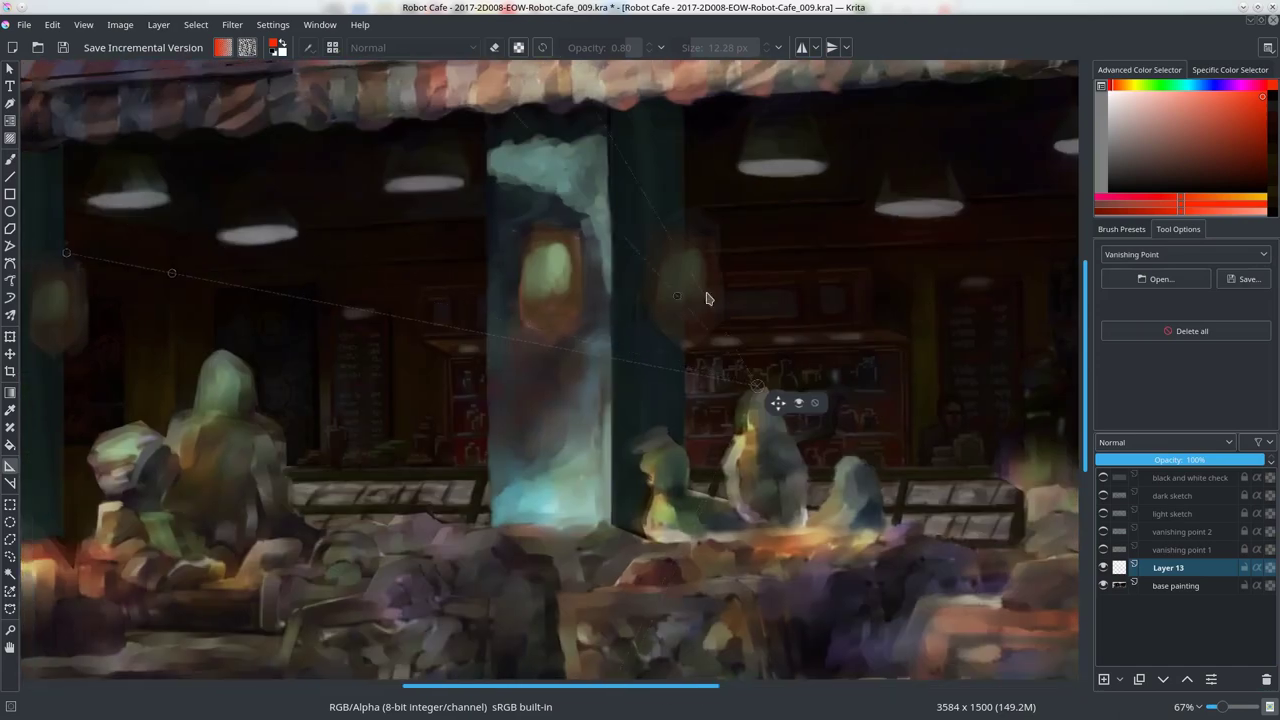
scroll(850, 450, "up", 3)
scroll(800, 606, "up", 3)
scroll(830, 351, "down", 3)
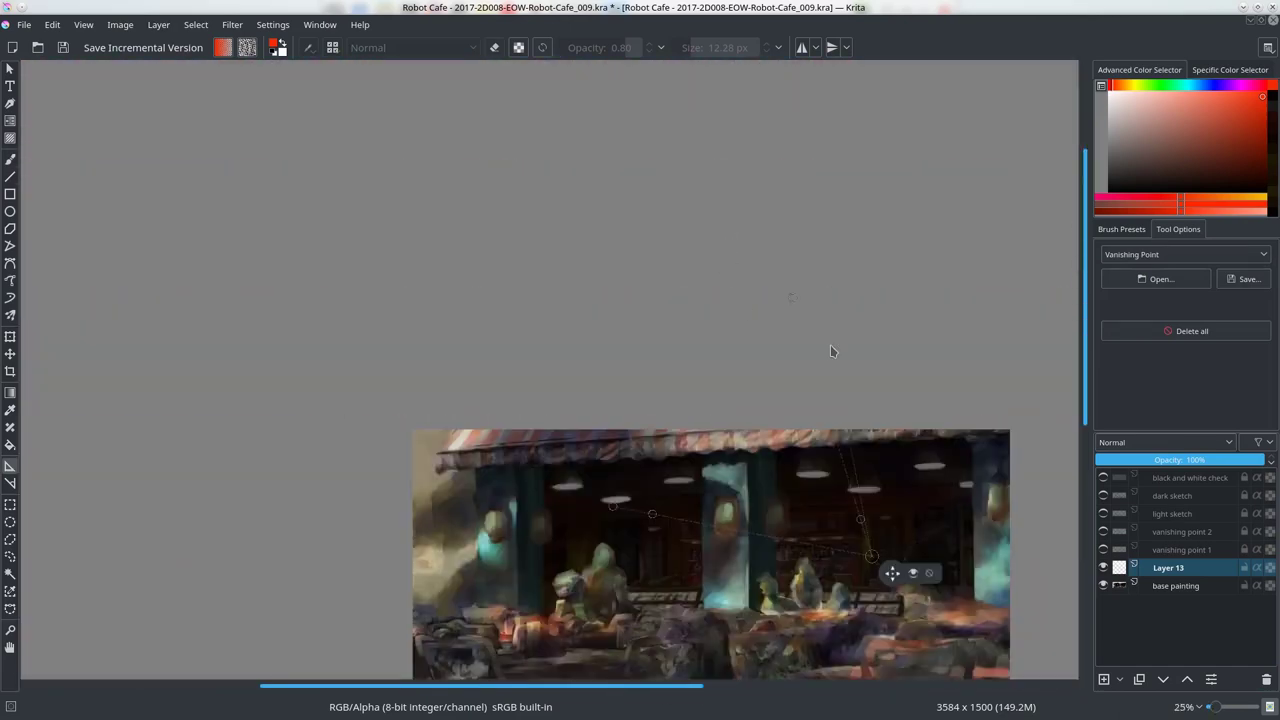
key("ctrl+s")
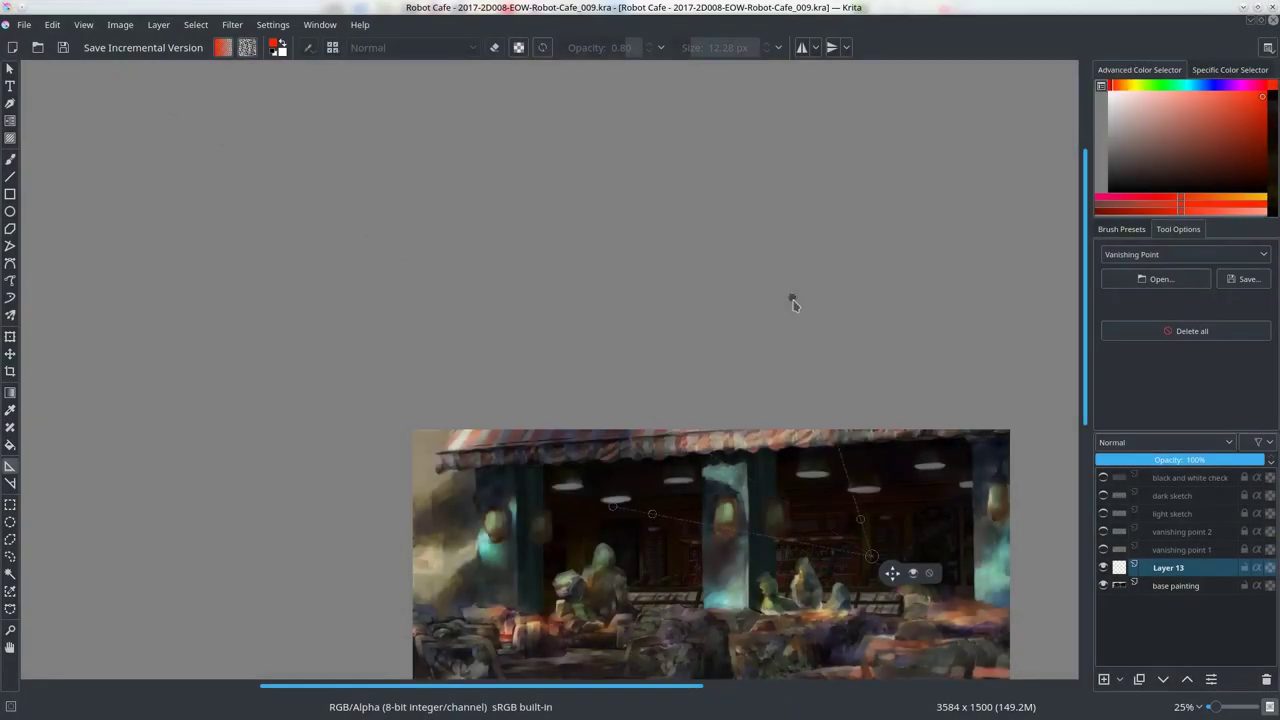
left_click_drag(652, 514, 820, 553)
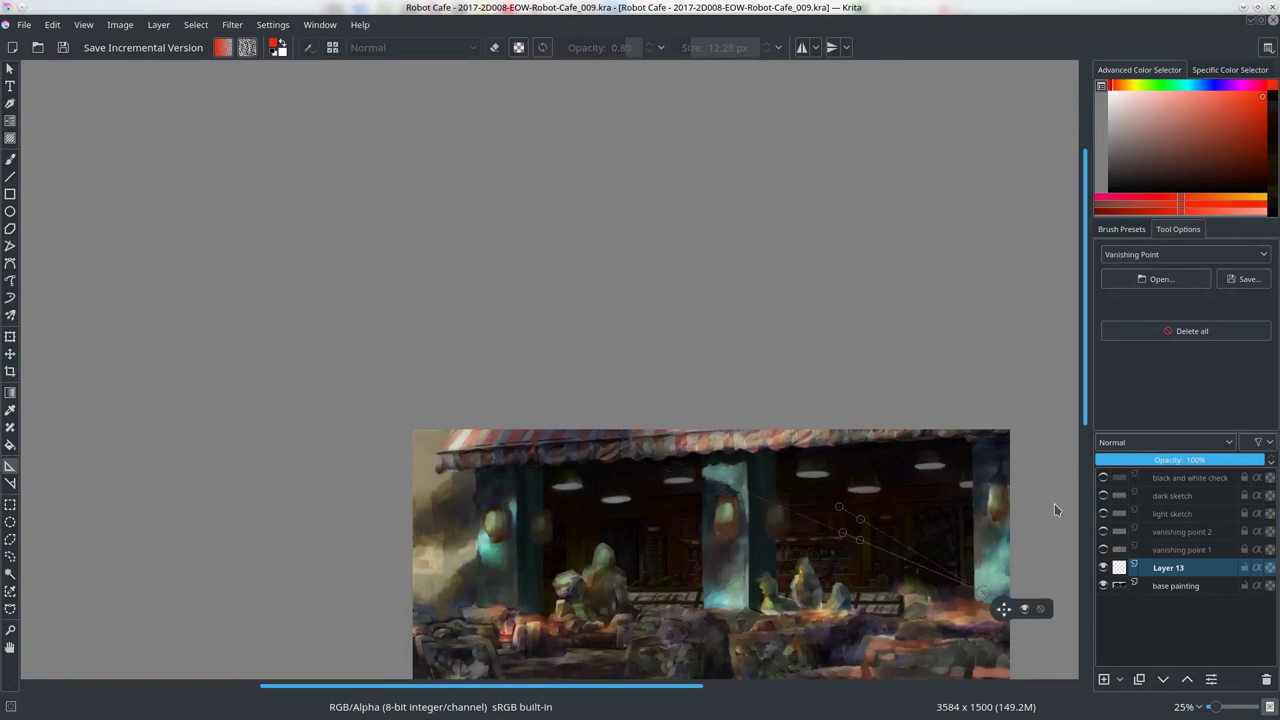
scroll(880, 540, "up", 5)
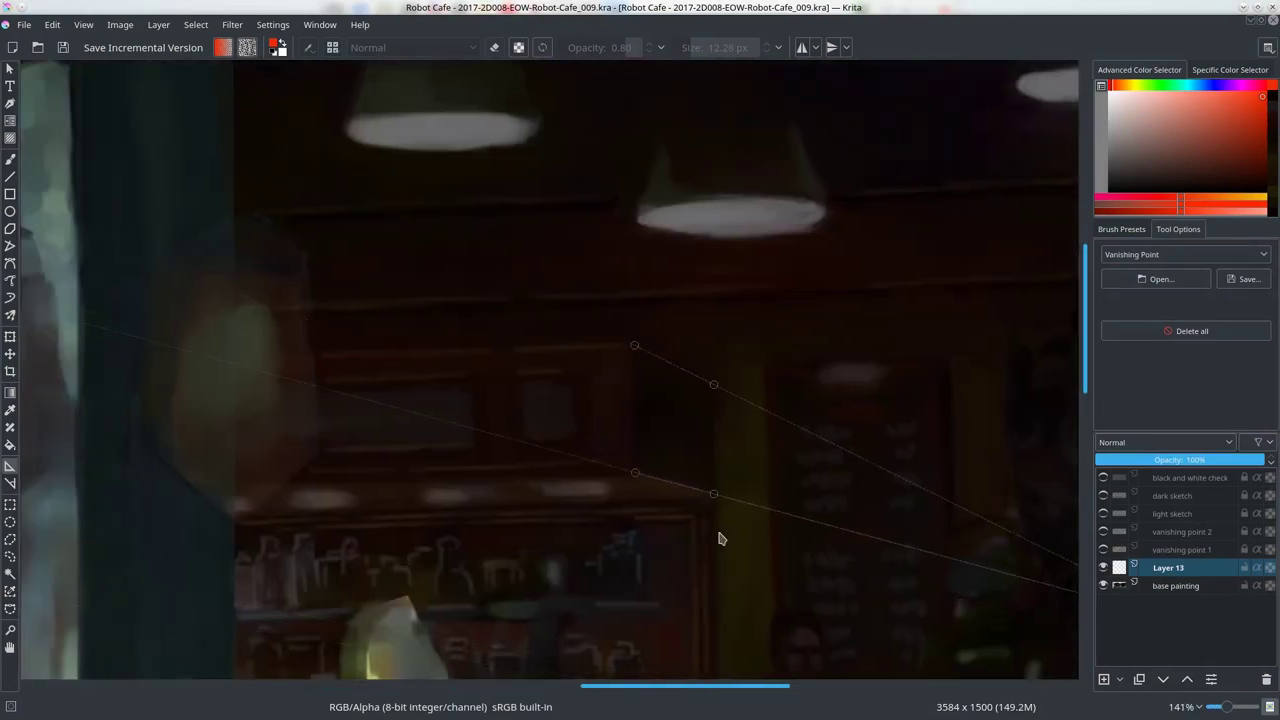
scroll(717, 534, "down", 8)
Step: Draw red snapped perspective lines from the awning and left side to the vanishing point
key("b")
left_click_drag(320, 252, 852, 356)
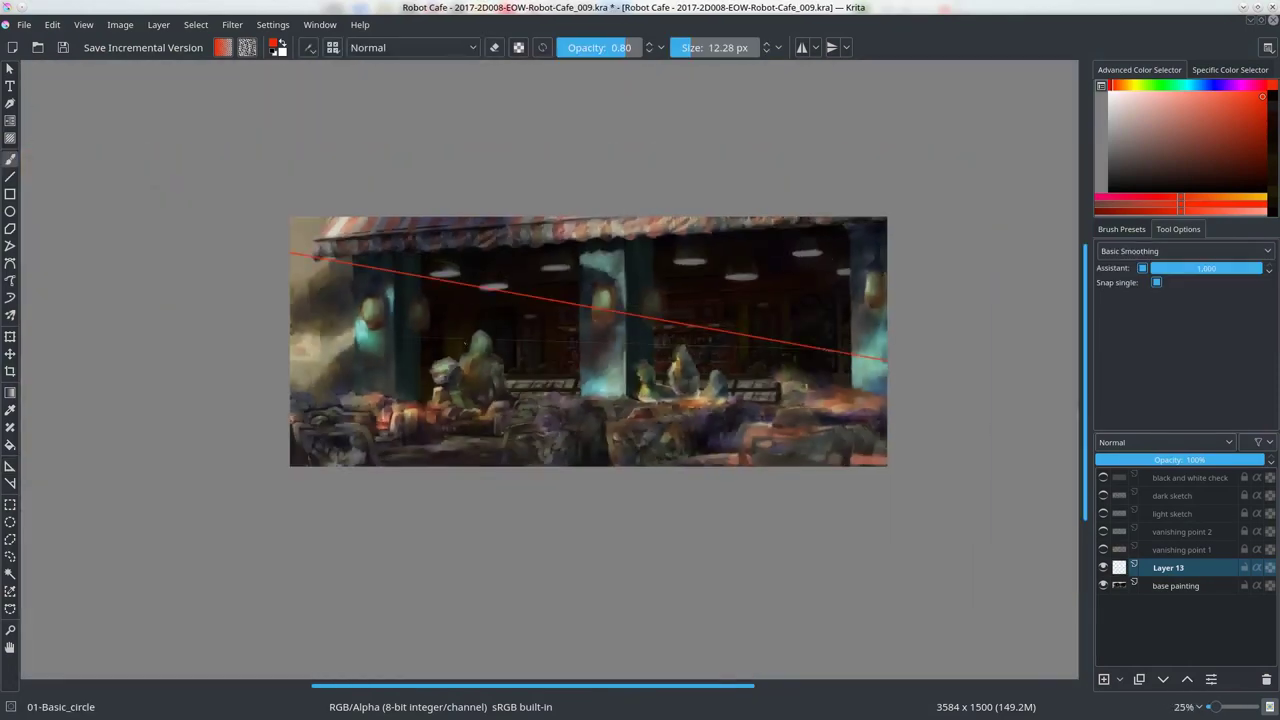
left_click_drag(322, 282, 852, 353)
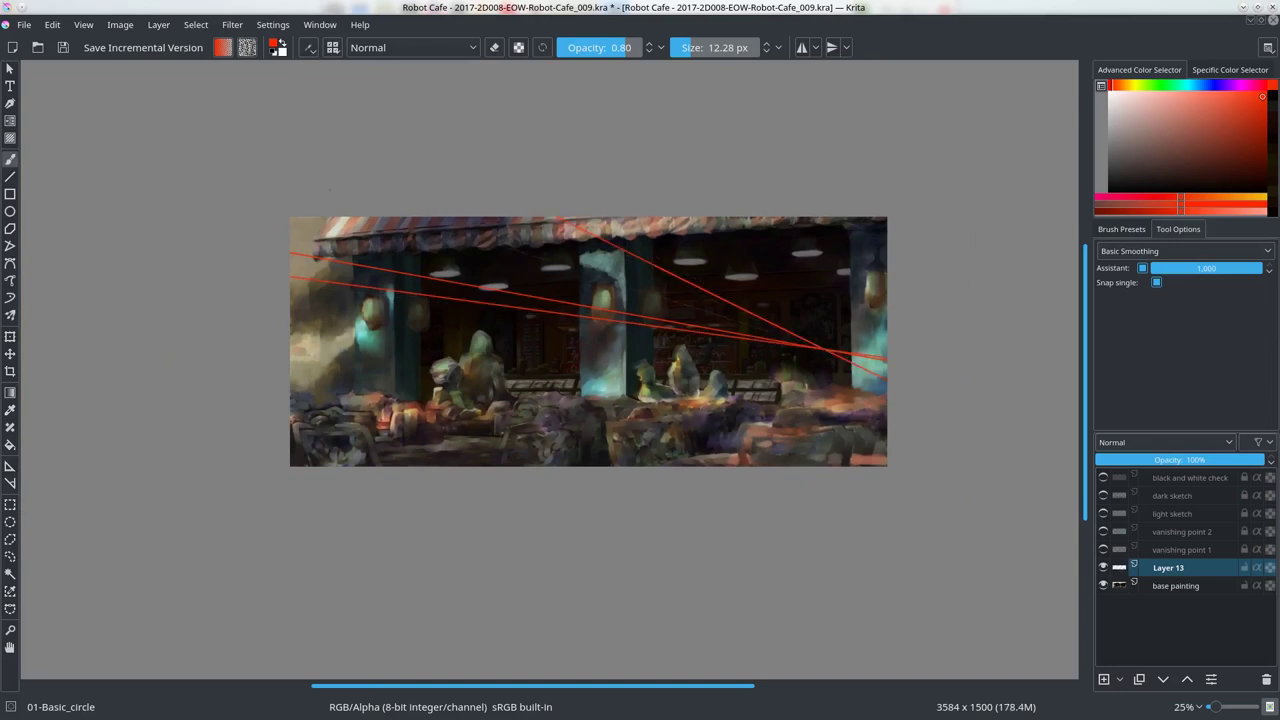
left_click_drag(420, 220, 830, 350)
left_click_drag(500, 218, 830, 350)
left_click_drag(360, 220, 830, 350)
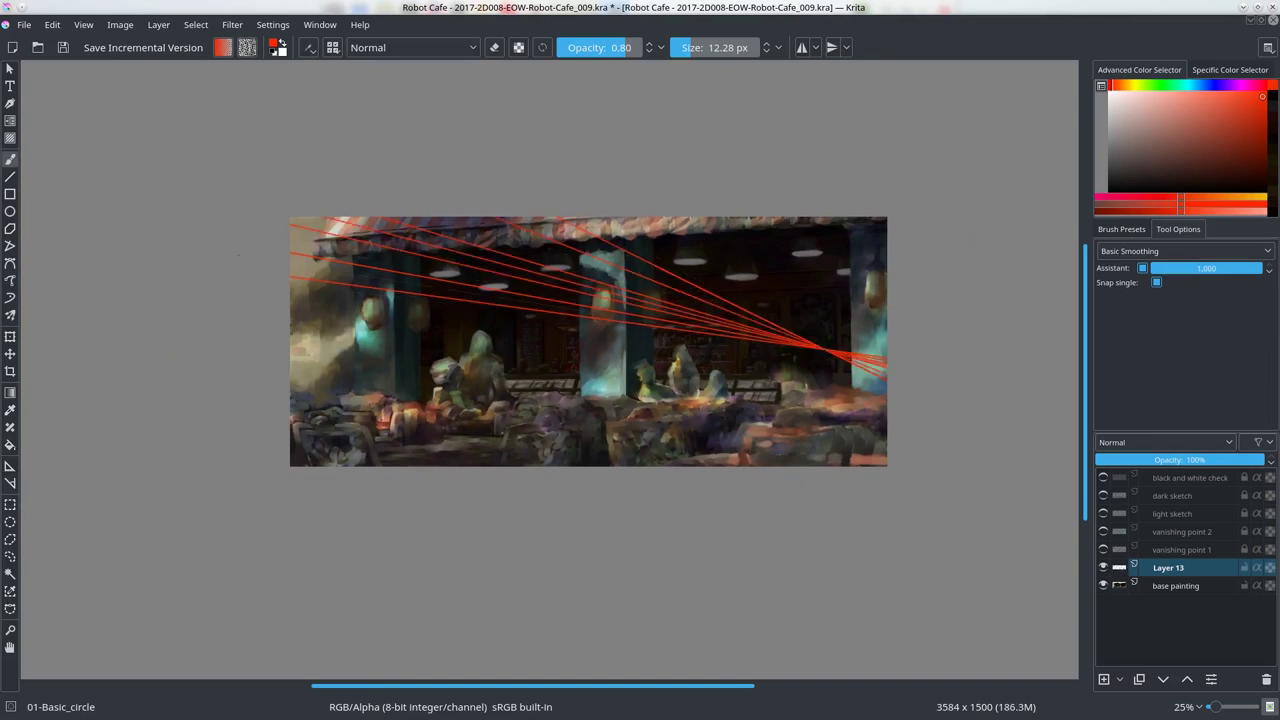
left_click_drag(300, 270, 830, 350)
left_click_drag(292, 232, 830, 350)
left_click_drag(440, 218, 830, 350)
left_click_drag(295, 297, 830, 350)
left_click_drag(295, 312, 830, 350)
left_click_drag(295, 340, 830, 352)
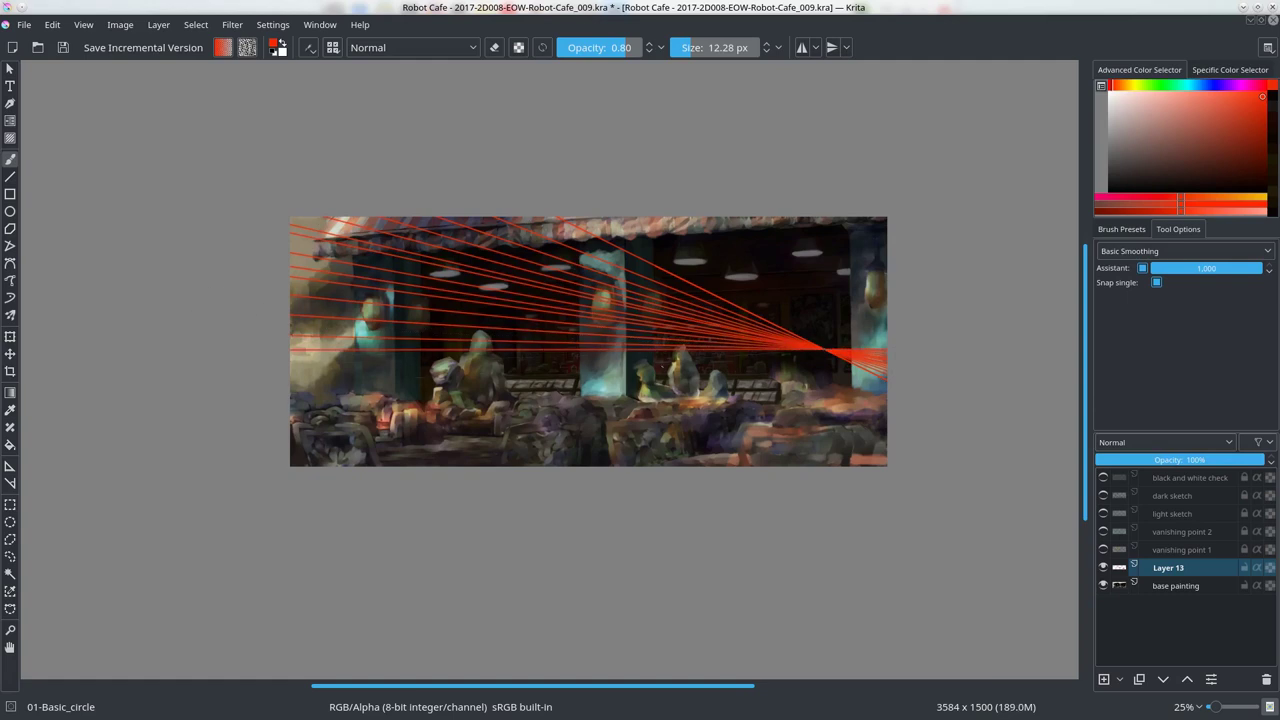
Step: Fan more red perspective lines across the lower painting, bottom edge, right side and top
left_click_drag(292, 375, 830, 350)
left_click_drag(292, 400, 830, 350)
left_click_drag(292, 425, 830, 350)
left_click_drag(300, 462, 830, 350)
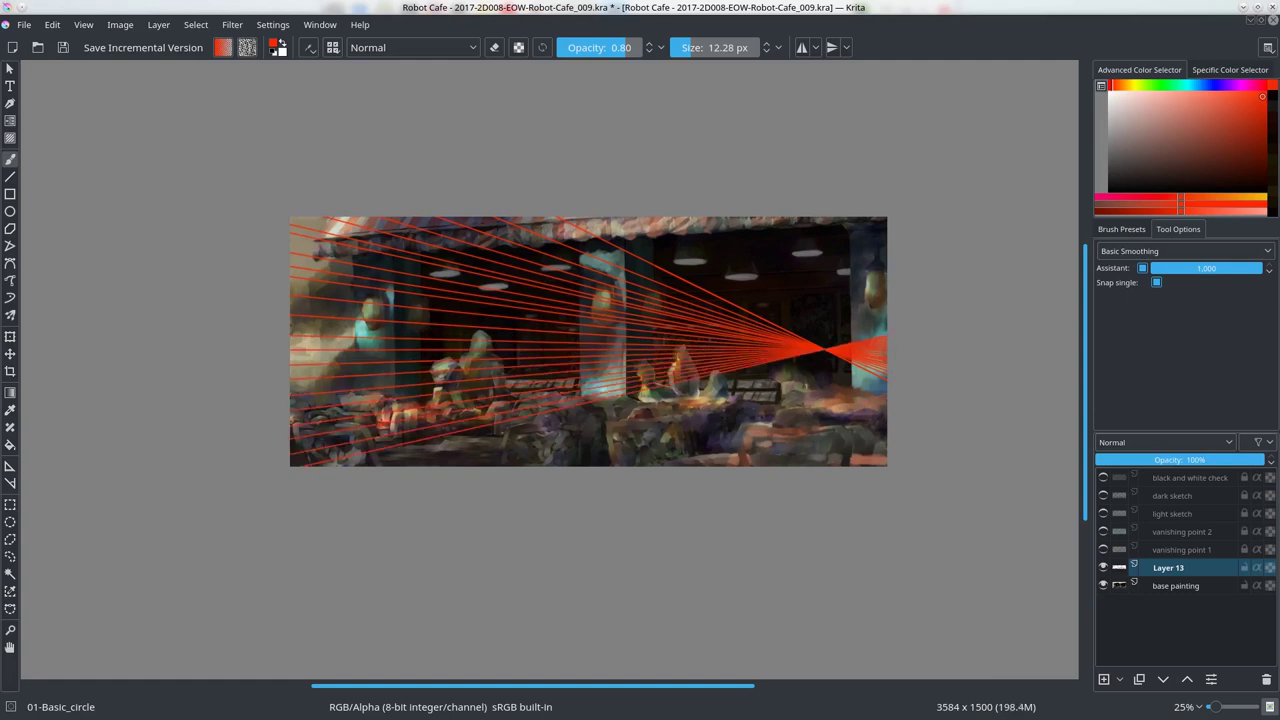
left_click_drag(365, 465, 822, 350)
left_click_drag(450, 465, 822, 350)
left_click_drag(505, 465, 822, 350)
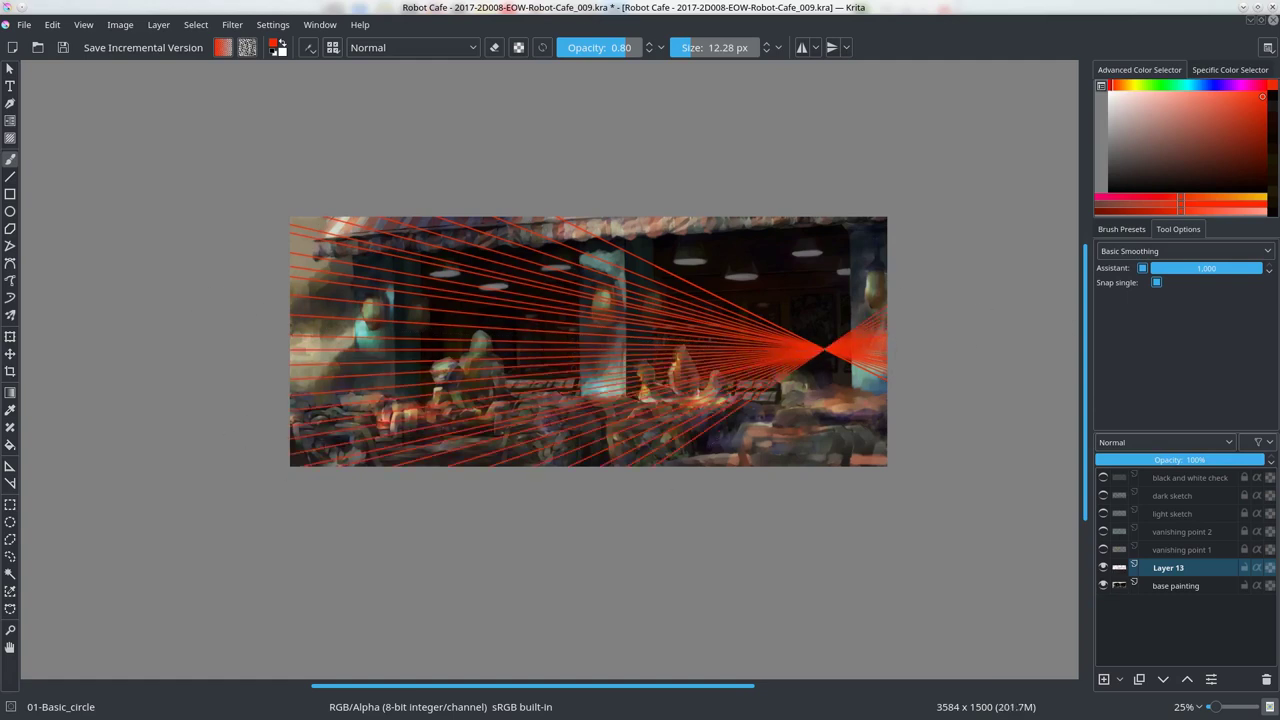
left_click_drag(690, 460, 822, 350)
left_click_drag(750, 422, 822, 350)
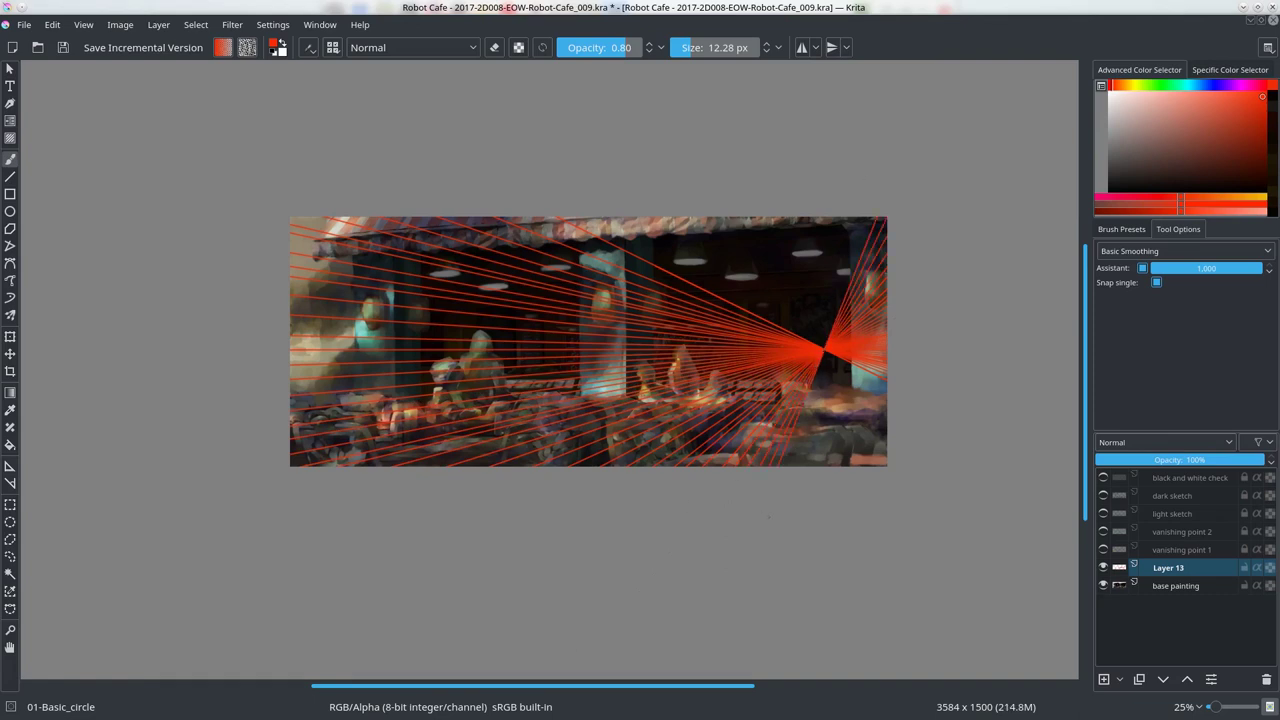
mouse_move(805, 220)
left_mouse_down()
mouse_move(822, 350)
mouse_move(768, 218)
left_mouse_up()
left_click_drag(822, 350, 733, 207)
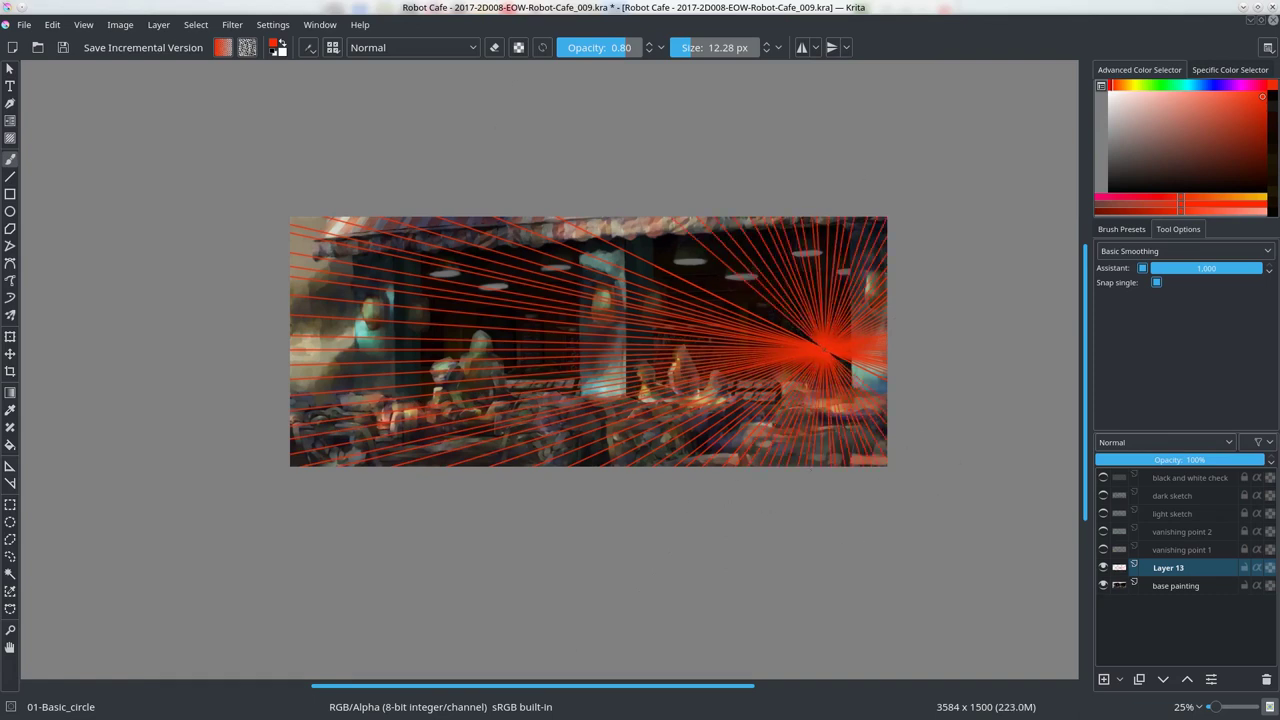
double_click(1168, 567)
Step: Rename the layer 'vanishing point 3', fade it to 8%, save, then delete it
type("vanishing point 3")
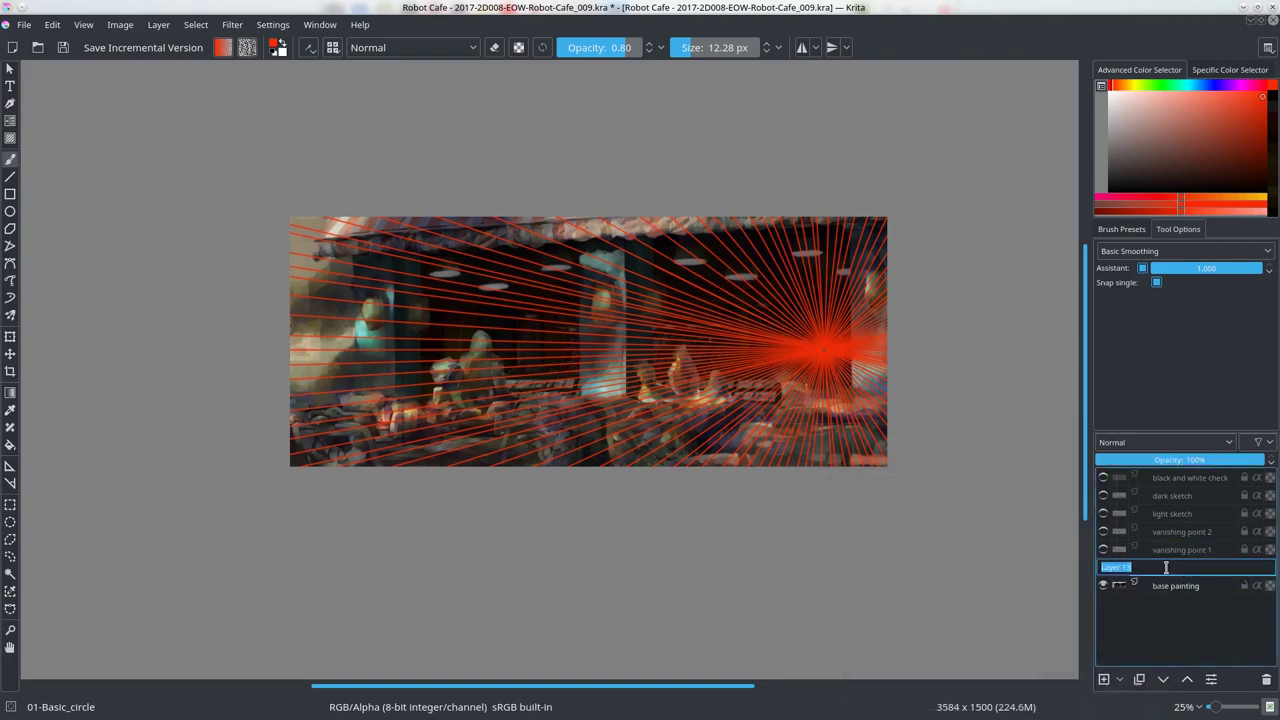
key("Return")
left_click(1109, 462)
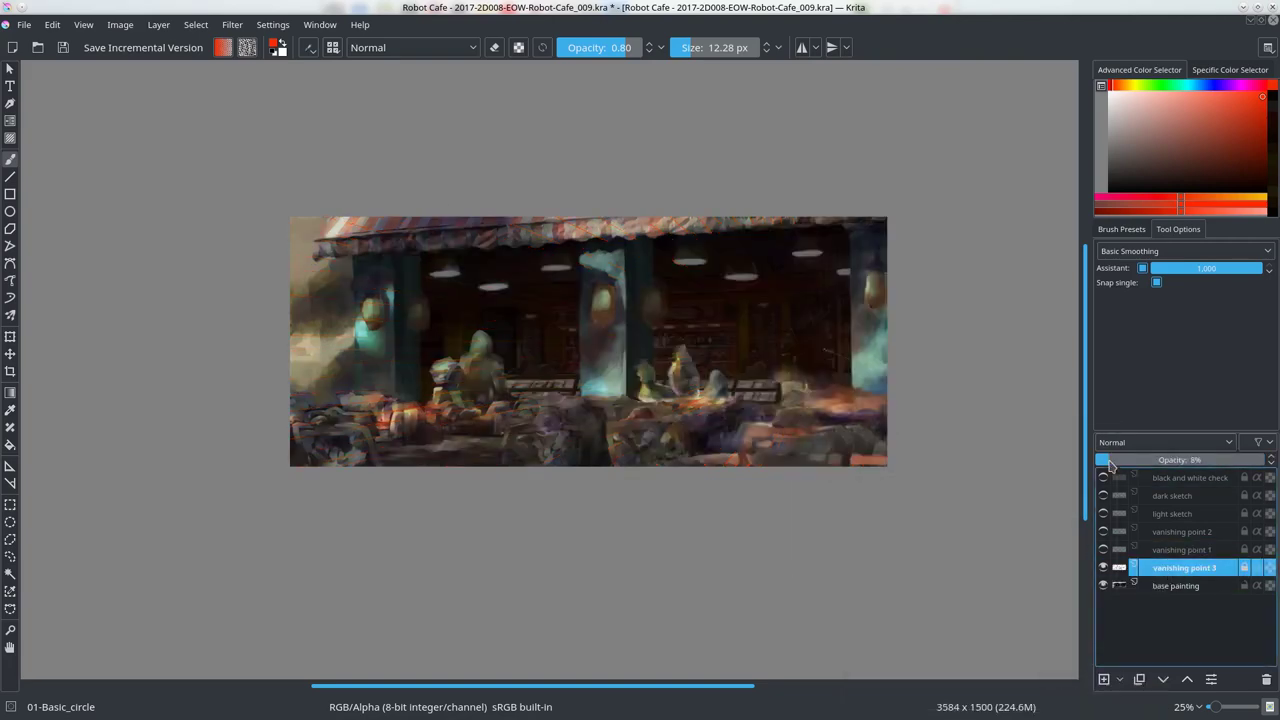
key("ctrl+s")
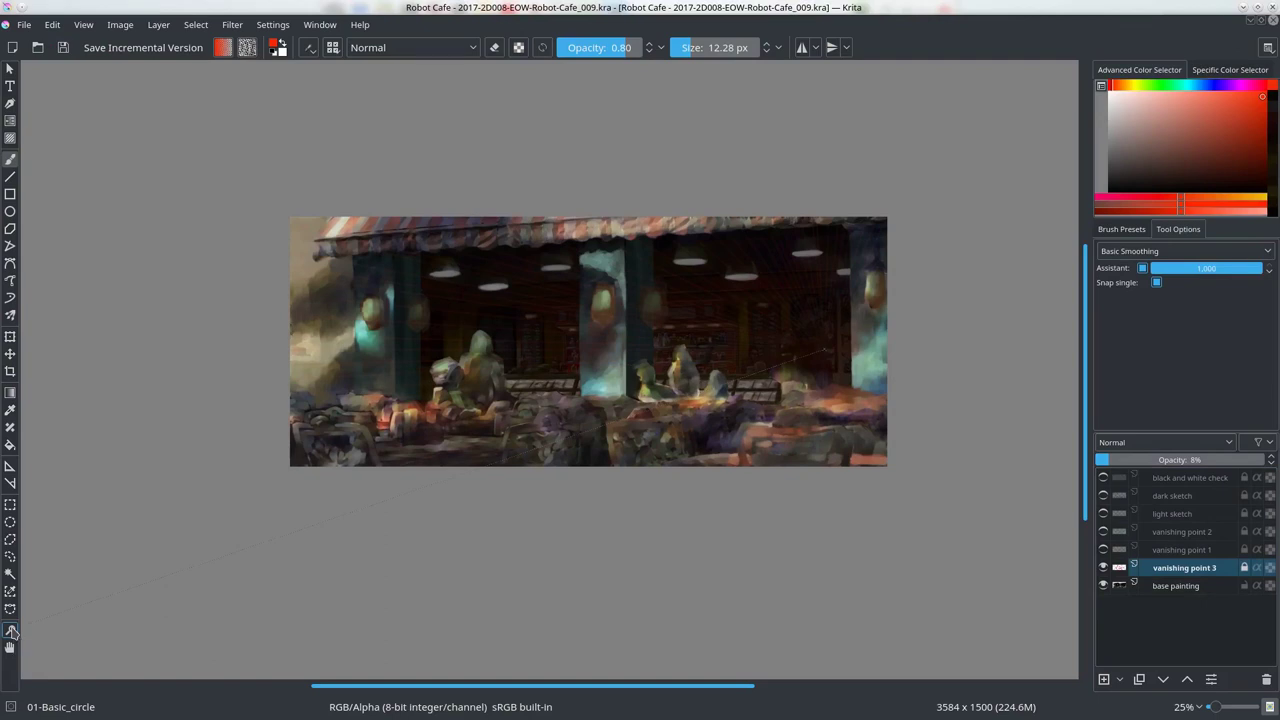
key("shift+Delete")
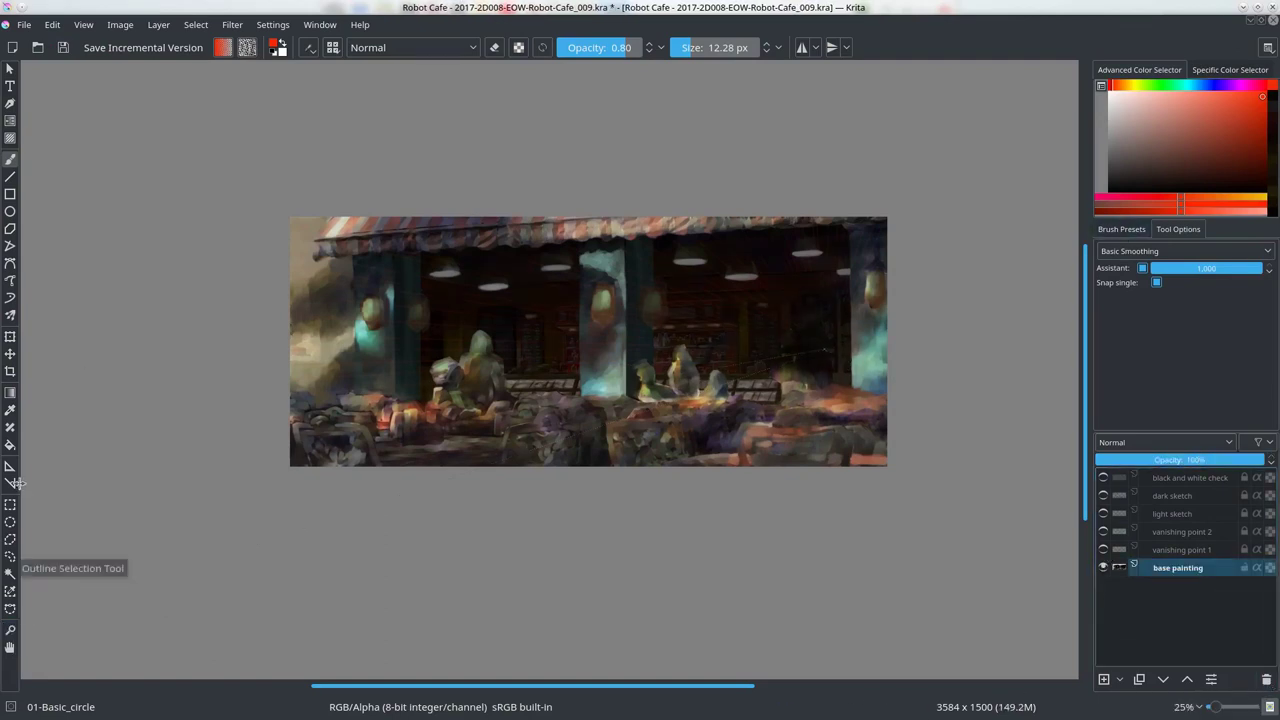
Step: Adjust the vanishing-point assistant's guides and view the painting at actual size
left_click(10, 466)
scroll(970, 374, "up", 3)
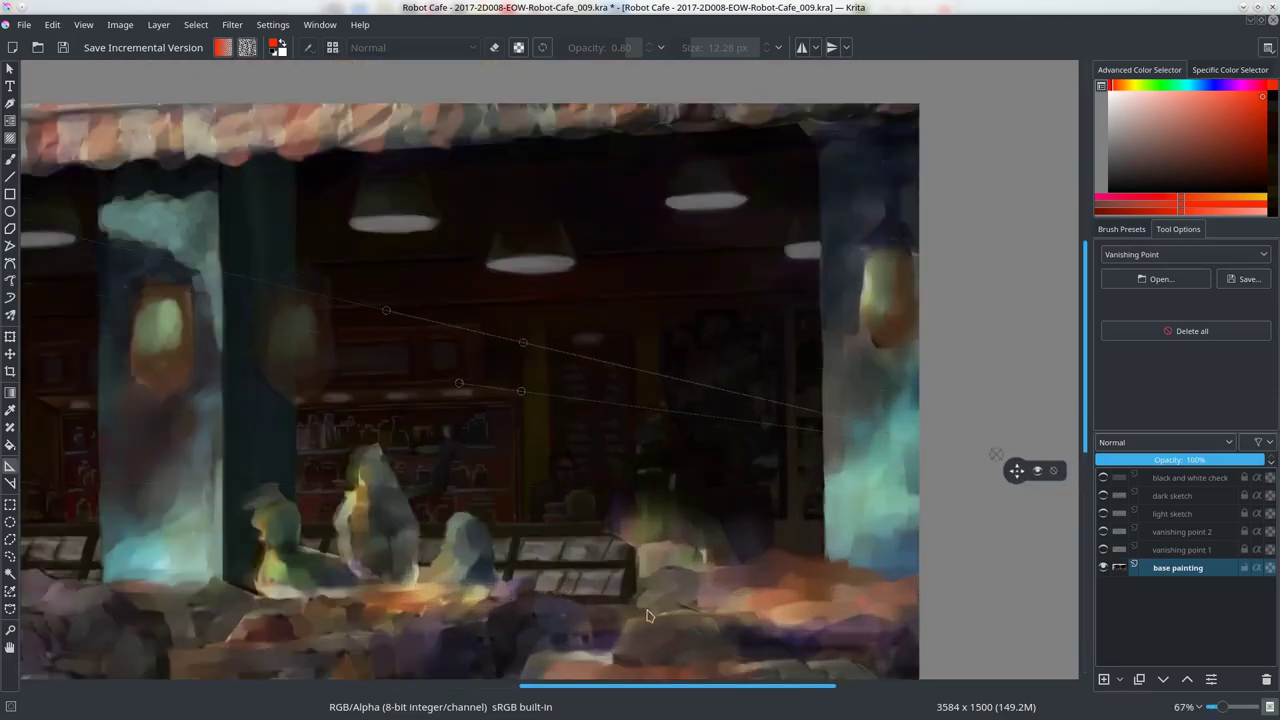
scroll(540, 347, "up", 3)
scroll(449, 297, "down", 10)
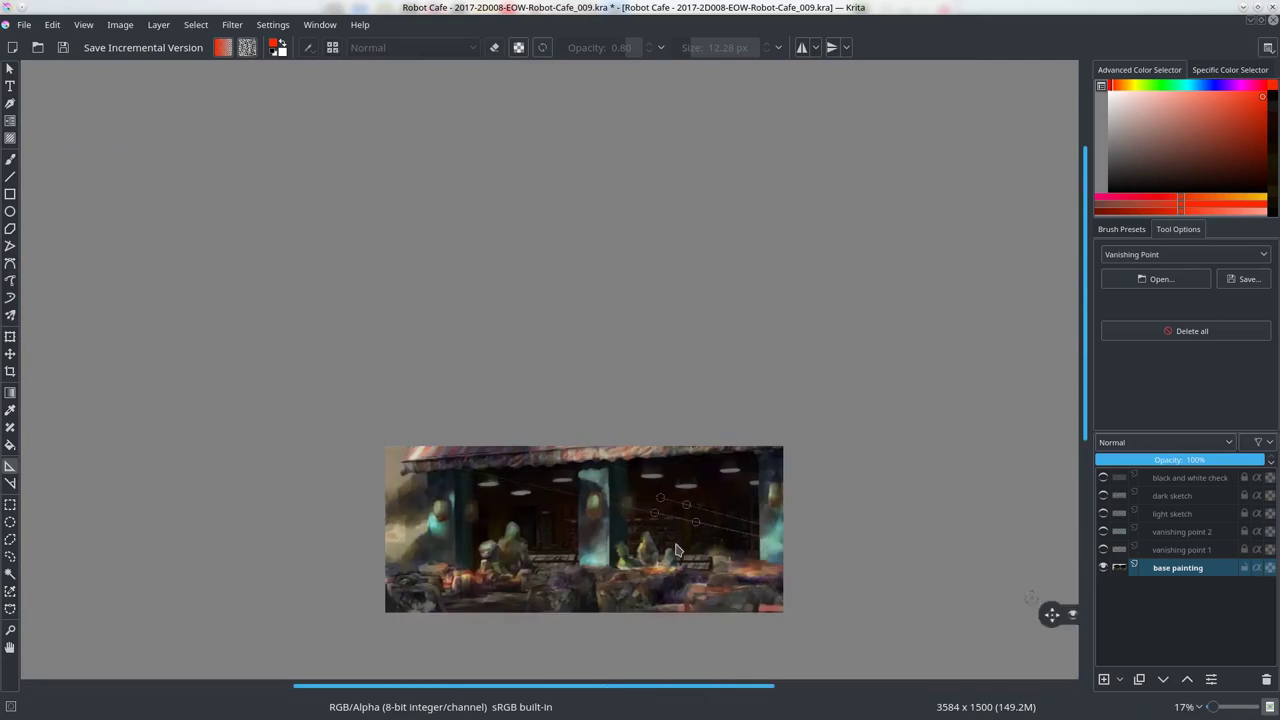
scroll(672, 547, "up", 3)
left_click_drag(614, 449, 672, 423)
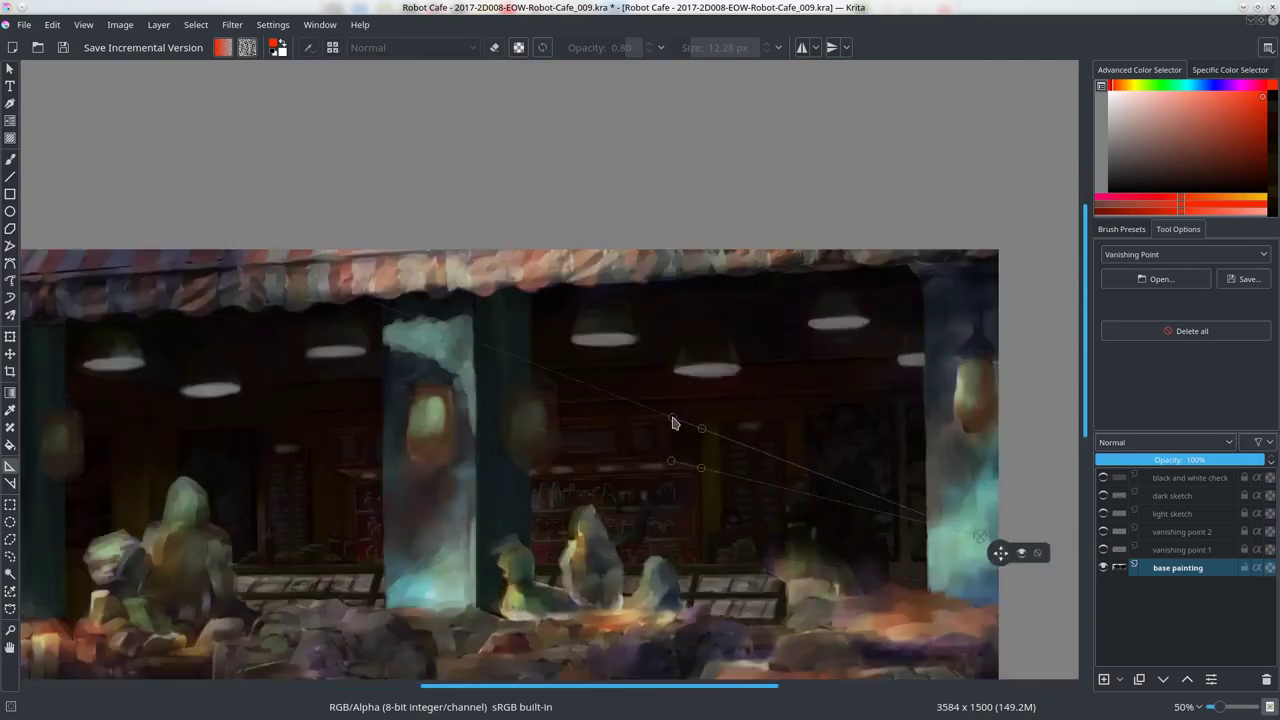
scroll(672, 423, "down", 4)
scroll(672, 423, "down", 3)
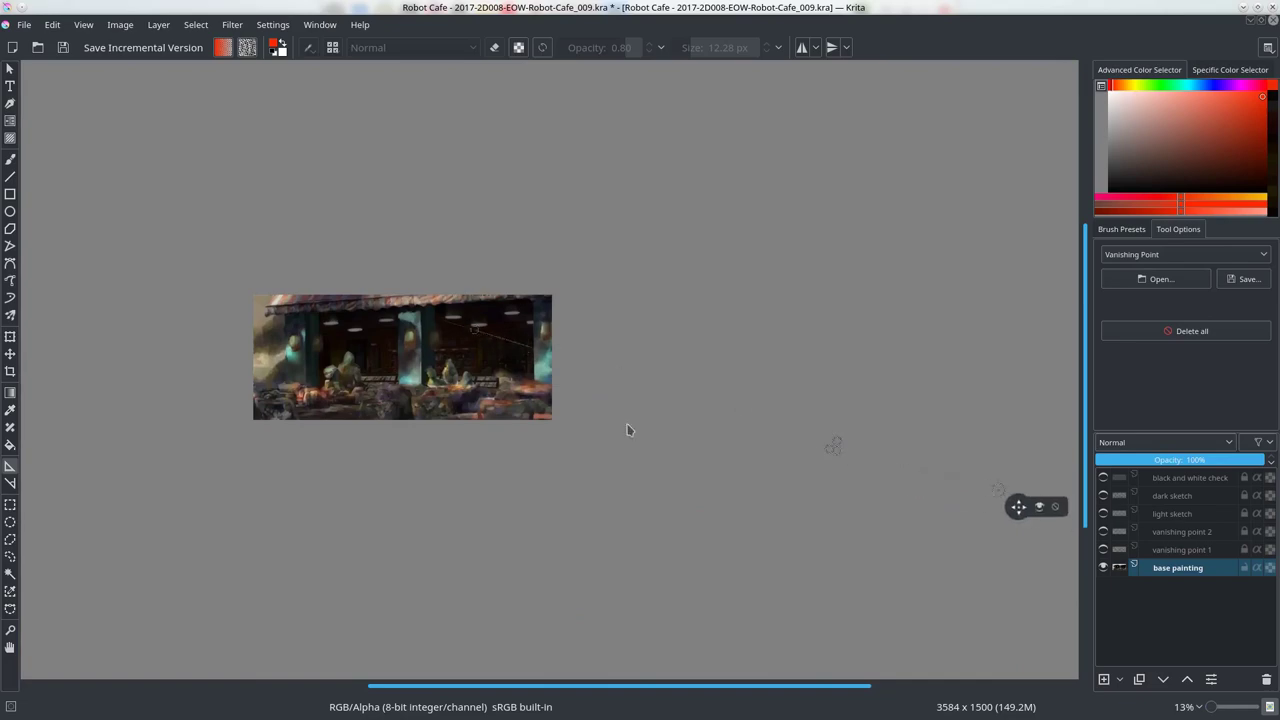
key("1")
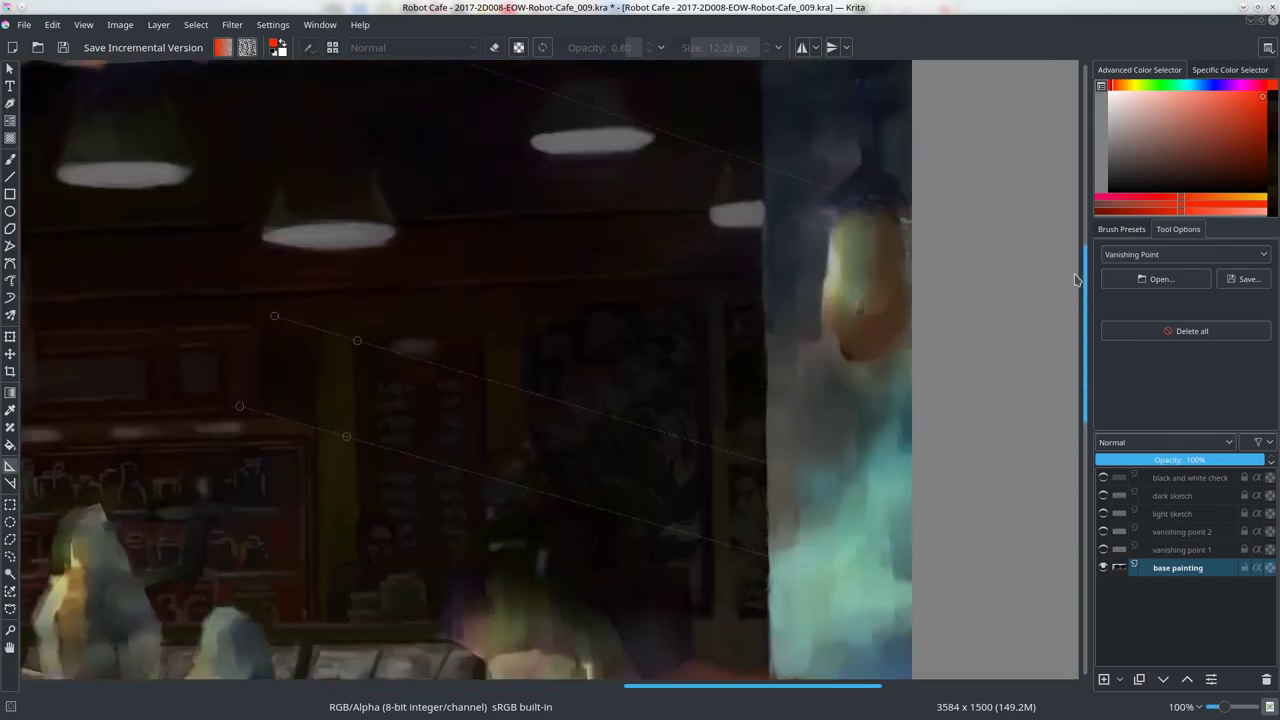
scroll(1075, 279, "up", 1)
Step: Reposition the side handles, move the vanishing point right and down, and add a new layer
left_click_drag(240, 437, 260, 441)
left_click_drag(274, 342, 257, 360)
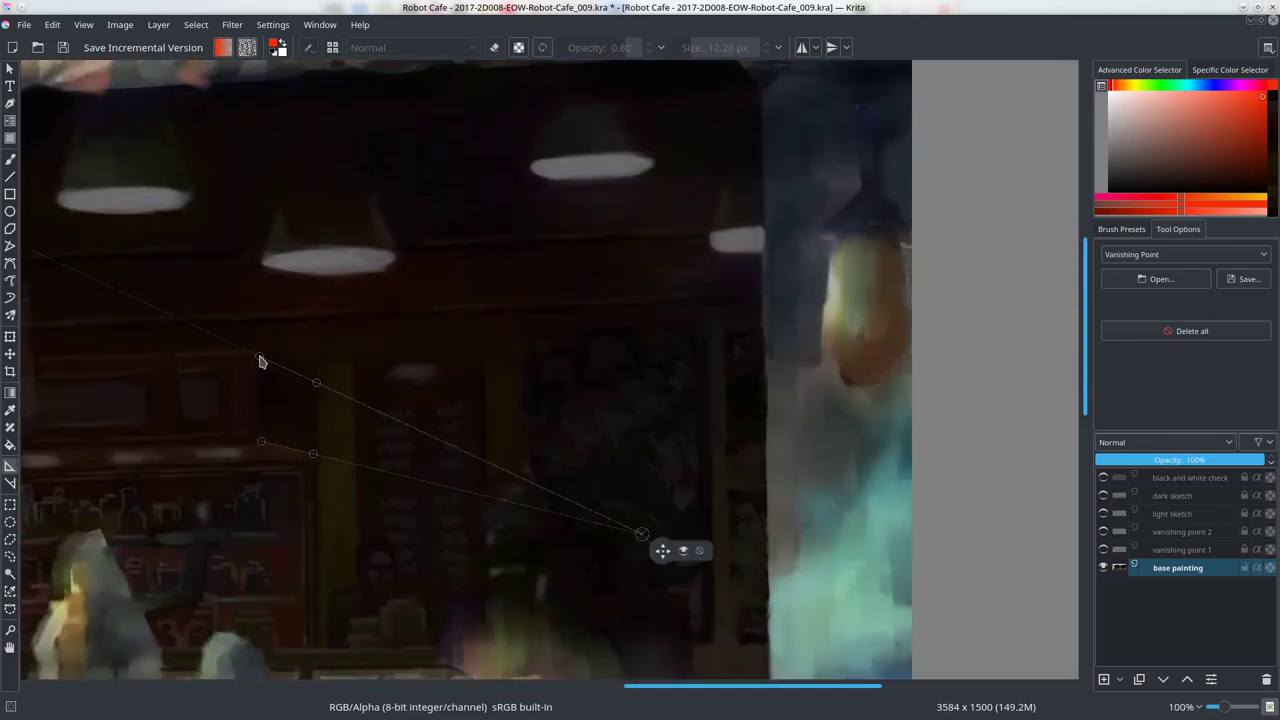
scroll(920, 607, "down", 3)
left_click_drag(257, 265, 263, 266)
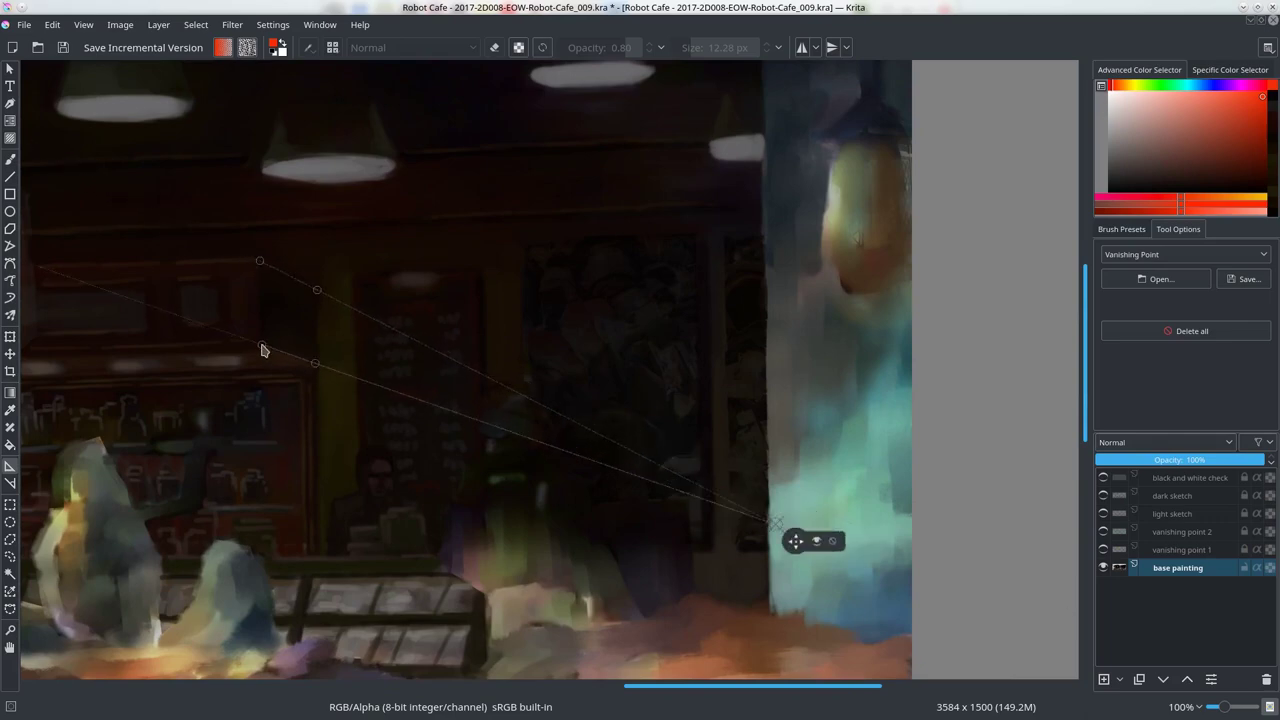
left_click_drag(260, 346, 259, 345)
left_click_drag(762, 519, 1013, 623)
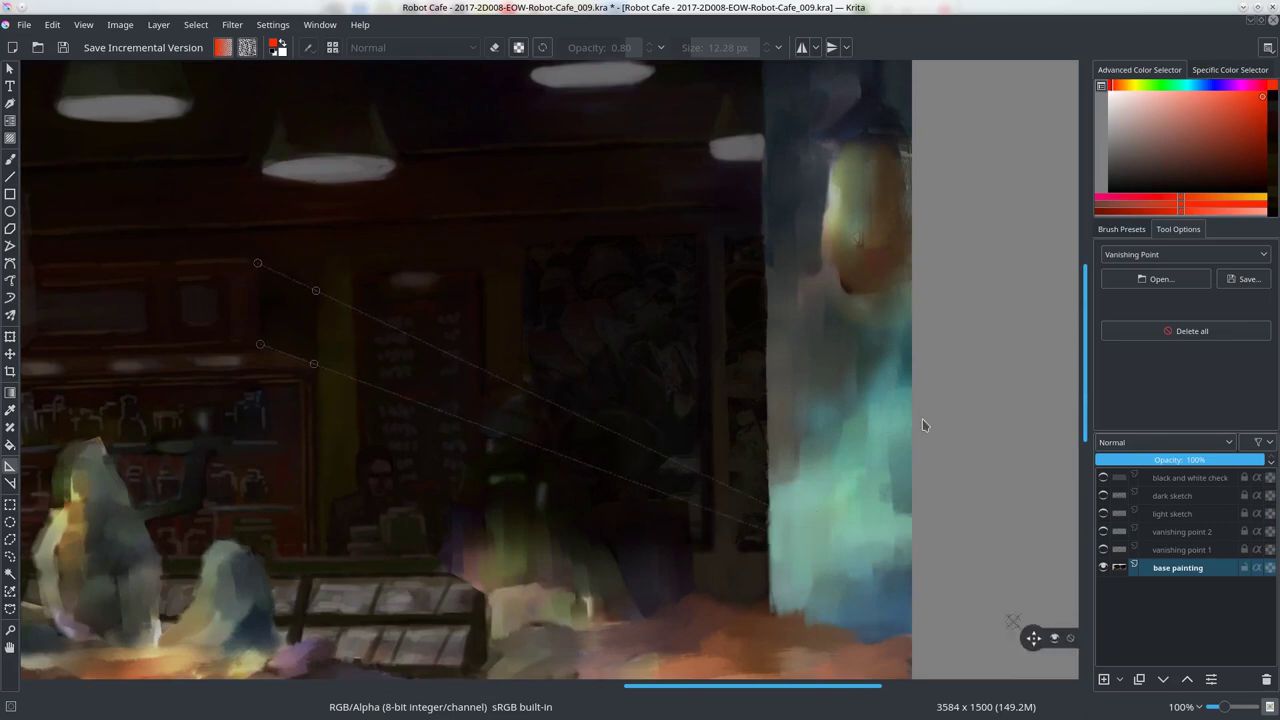
key("b")
key("Insert")
Step: Zoom out, draw red lines snapped toward the right vanishing point, and save
key("minus")
key("minus")
key("minus")
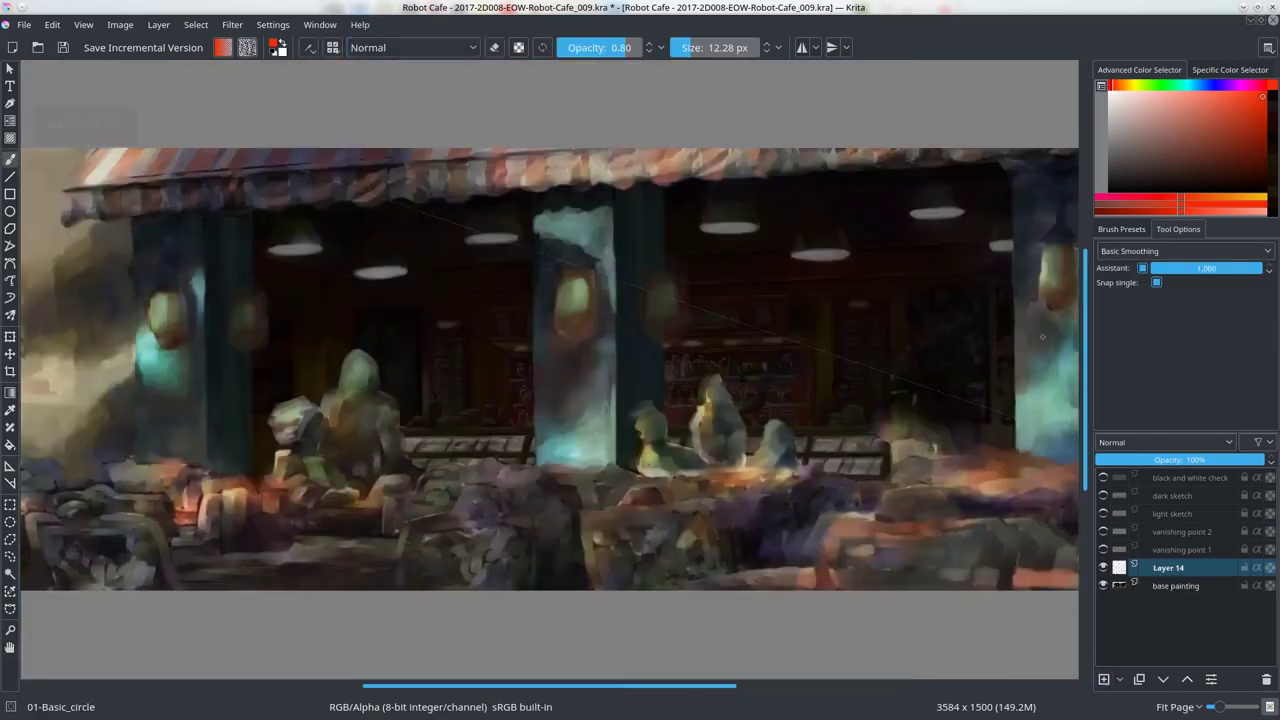
key("minus")
key("minus")
key("minus")
left_click_drag(488, 366, 740, 421)
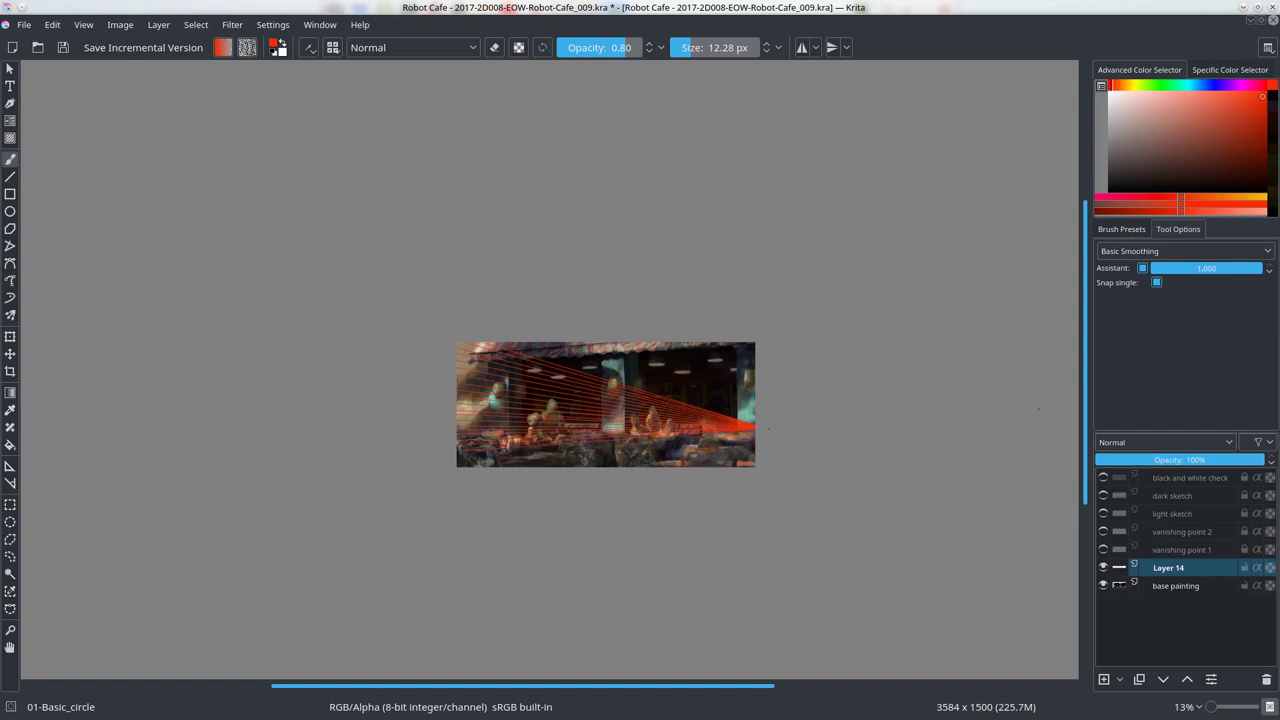
key("ctrl+s")
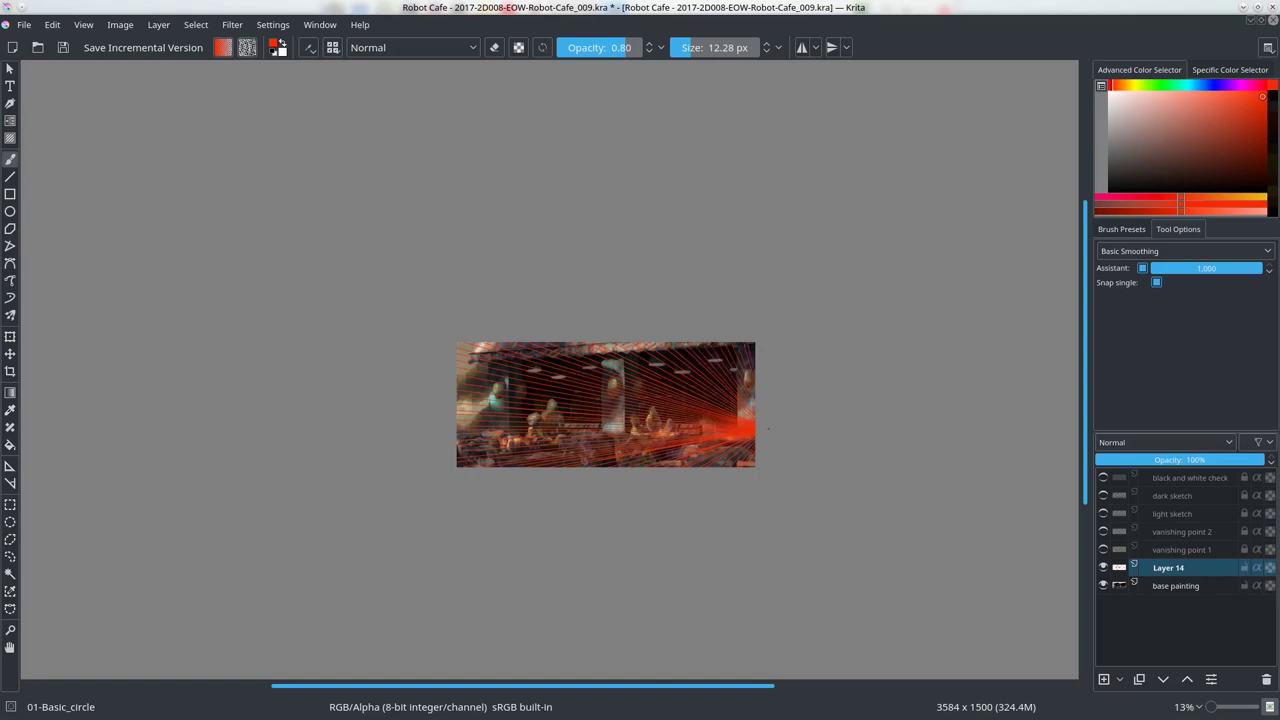
Step: Move Layer 14 above vanishing point 2, fade it to 6%, select base painting, and save
left_click_drag(1168, 567, 1170, 533)
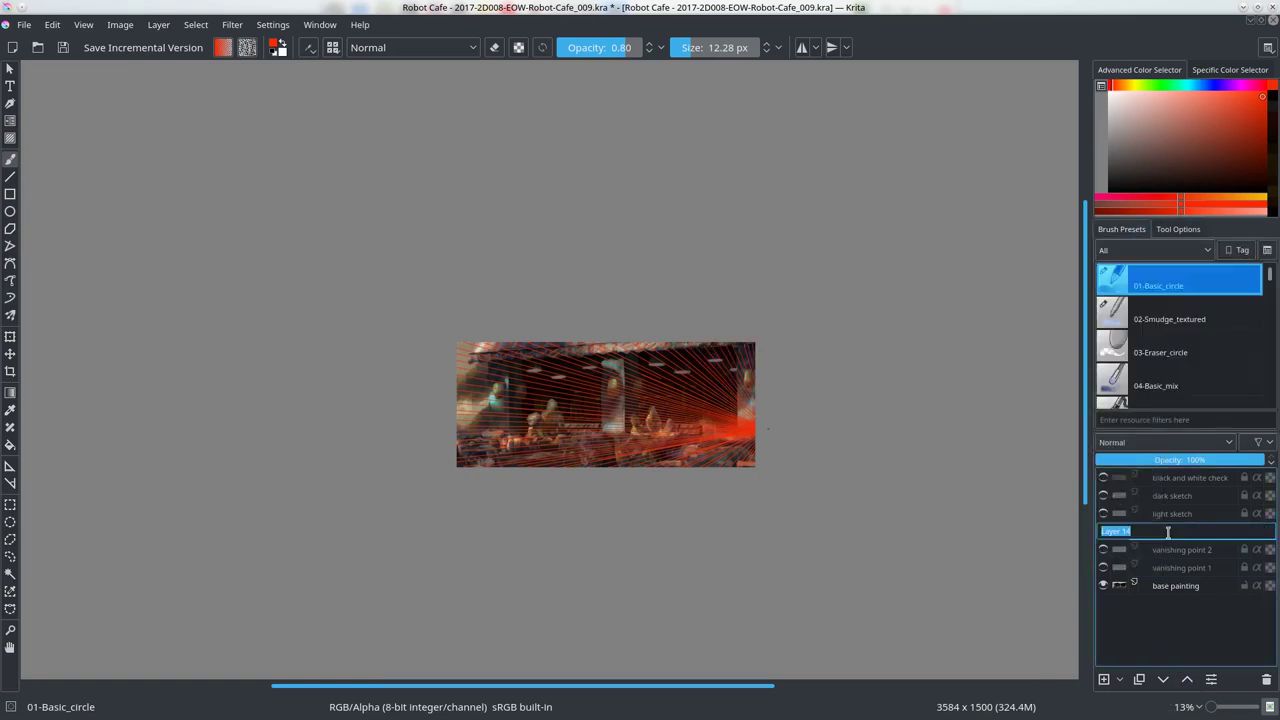
type("vanishing point 3")
left_click(1105, 459)
key("2")
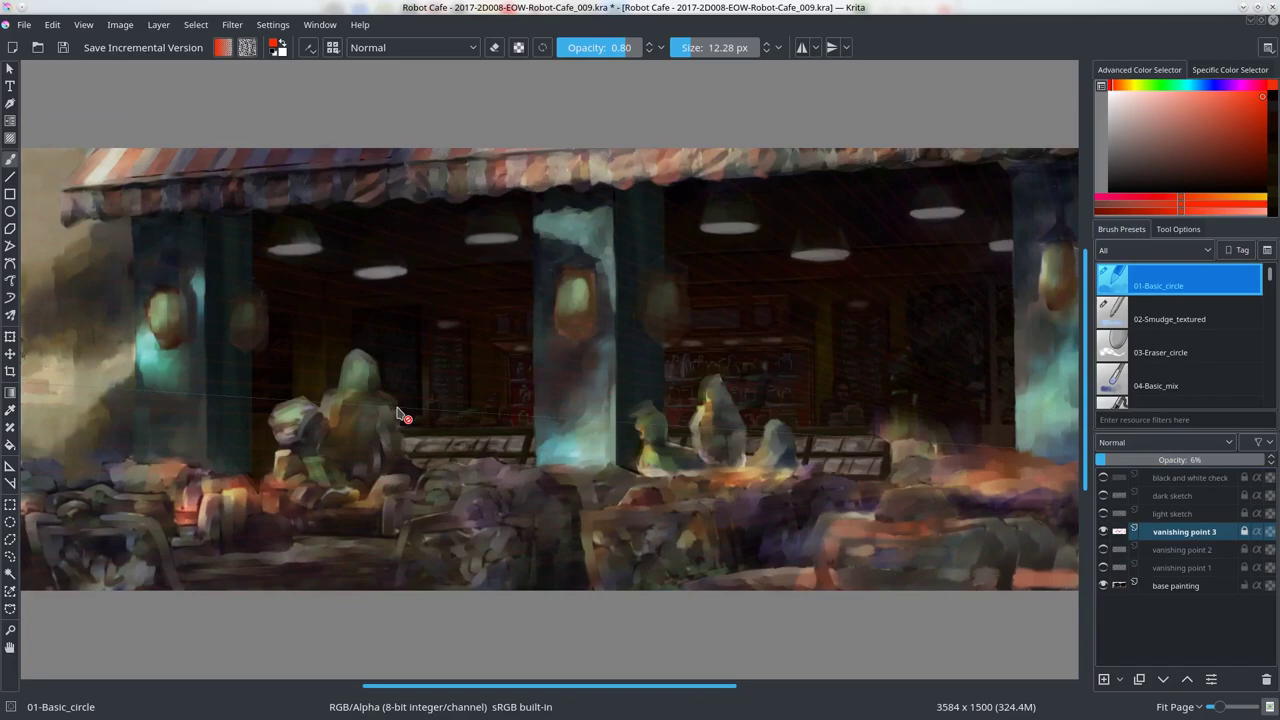
left_click(1177, 585)
key("ctrl+s")
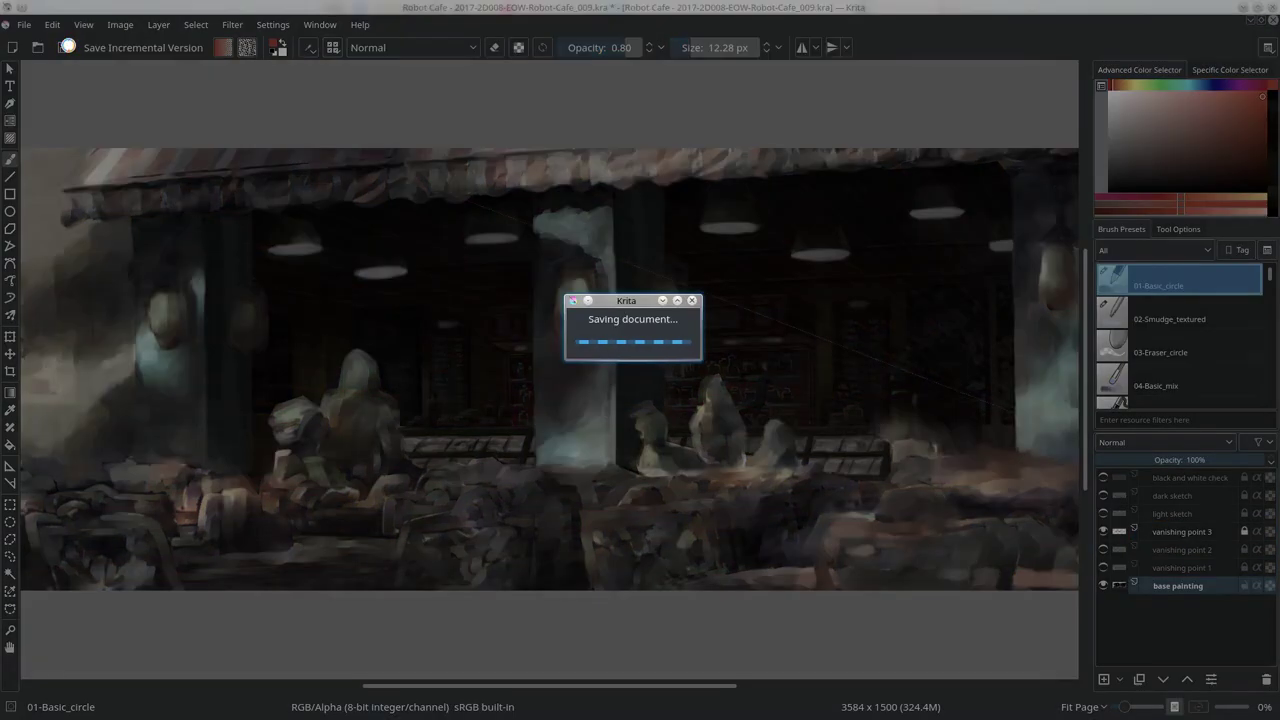
Step: Pick a dark red painting colour
scroll(860, 400, "up", 5)
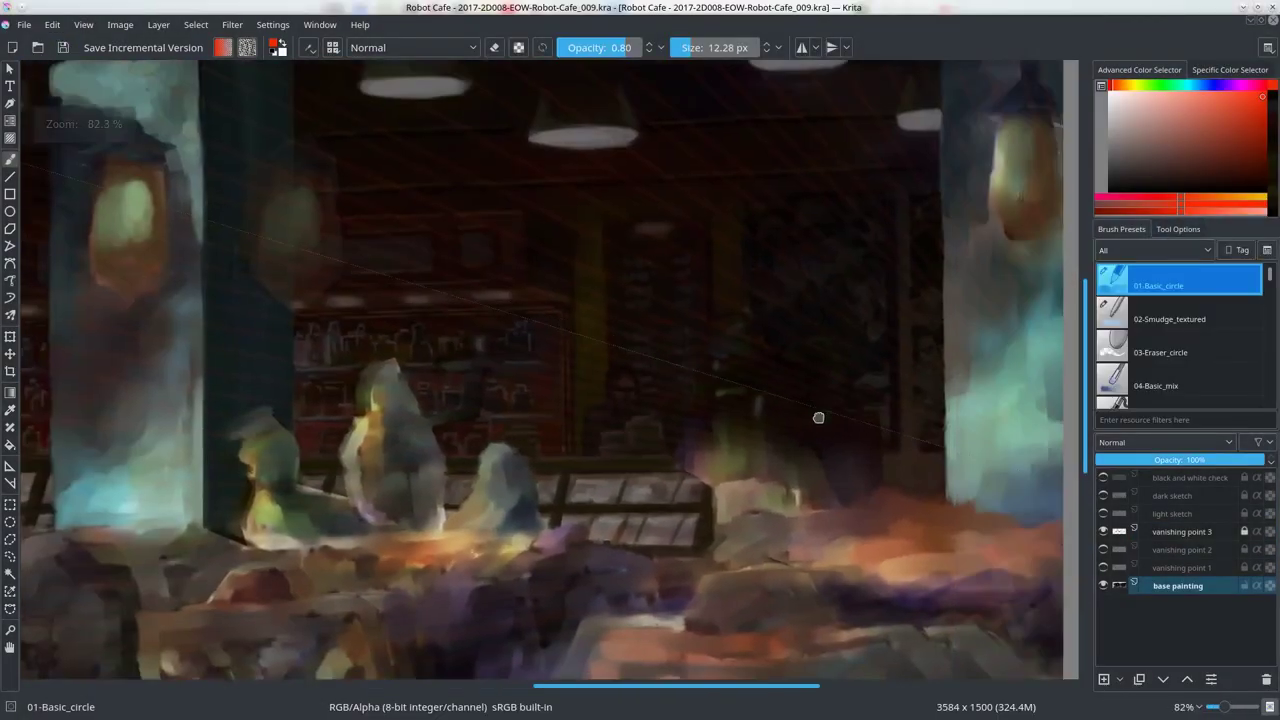
left_click(762, 415, "ctrl")
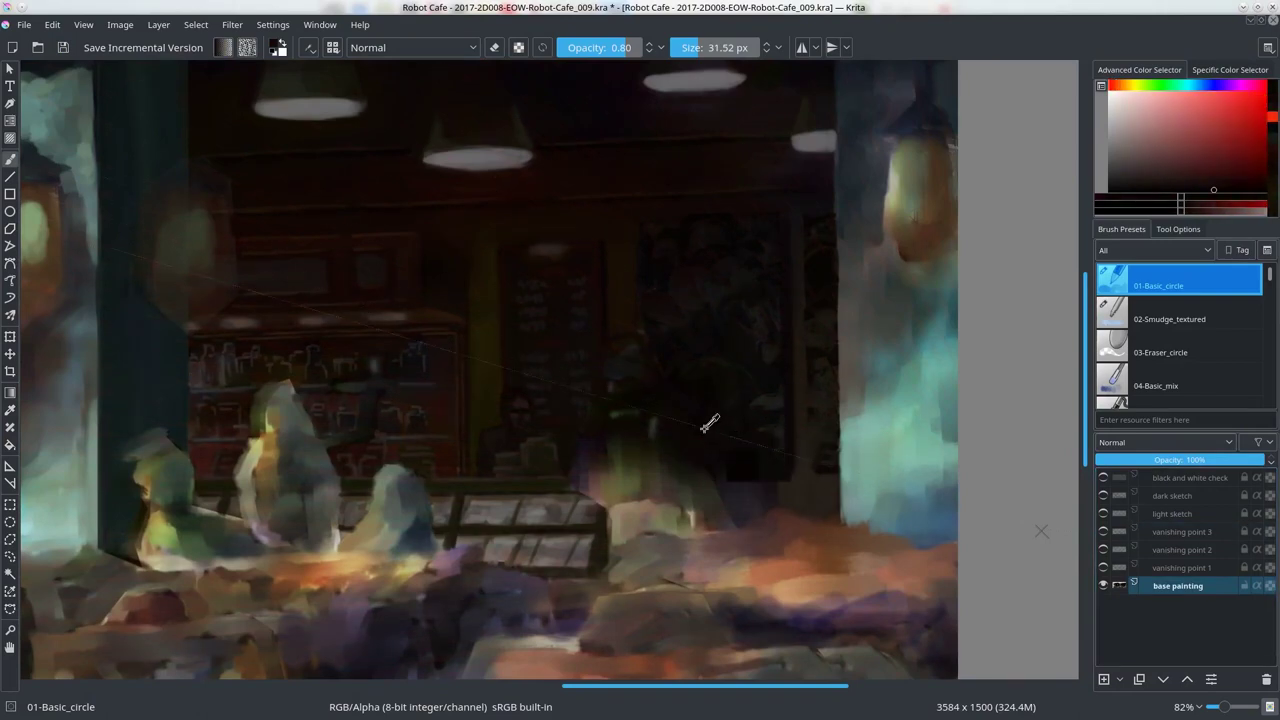
scroll(772, 428, "up", 2)
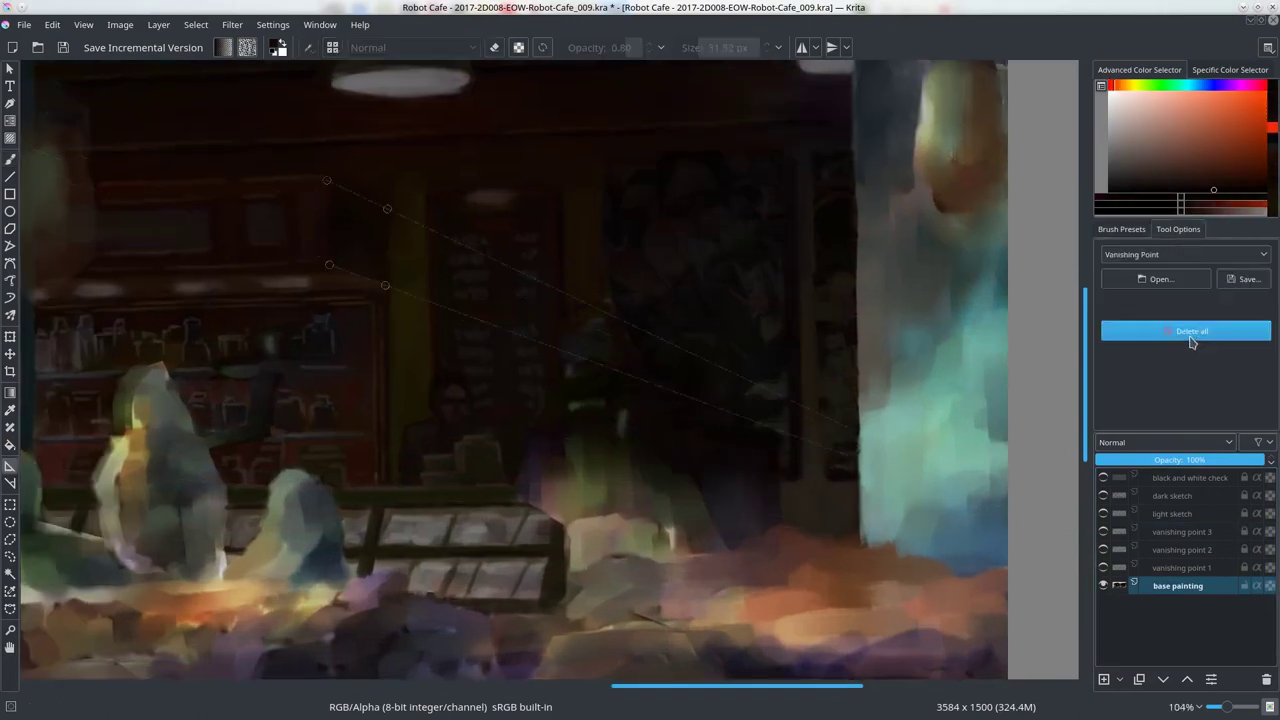
scroll(768, 403, "up", 1)
Step: Remove all vanishing-point assistants and toggle the vanishing point guide layers' visibility
left_click(739, 409, "ctrl")
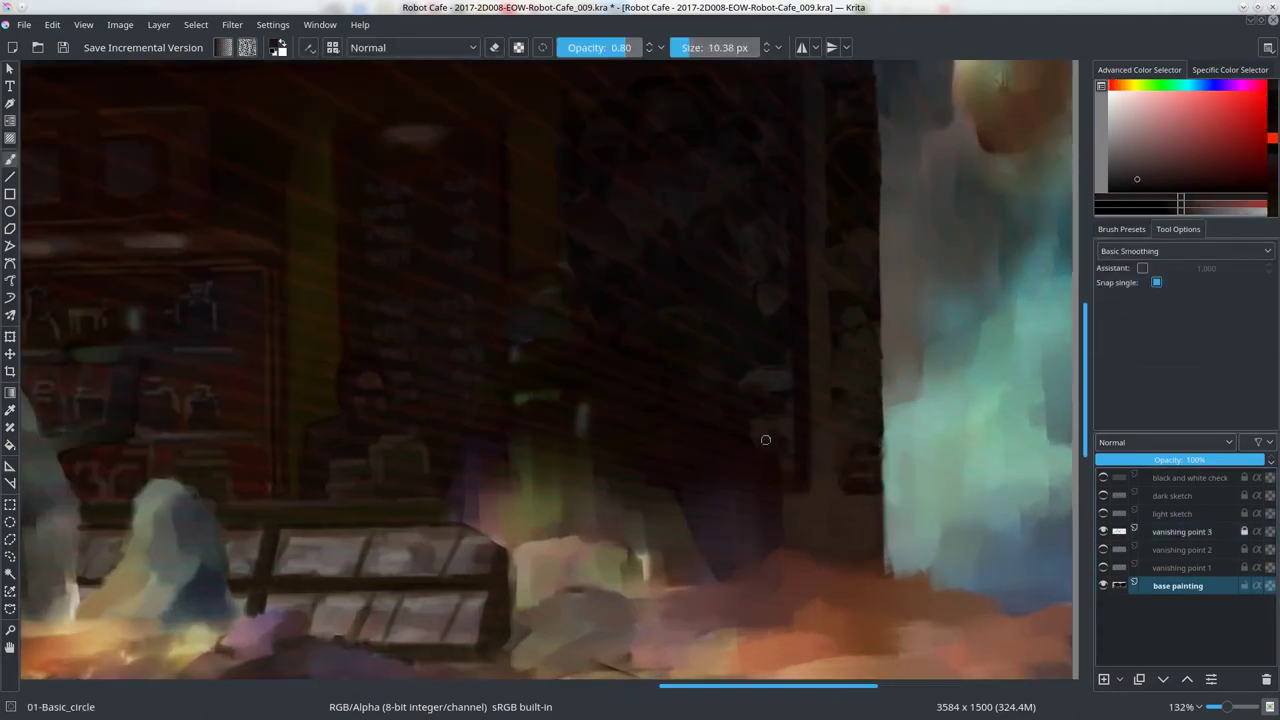
left_click(737, 463, "ctrl")
left_click(689, 432, "ctrl")
left_click(689, 432, "ctrl")
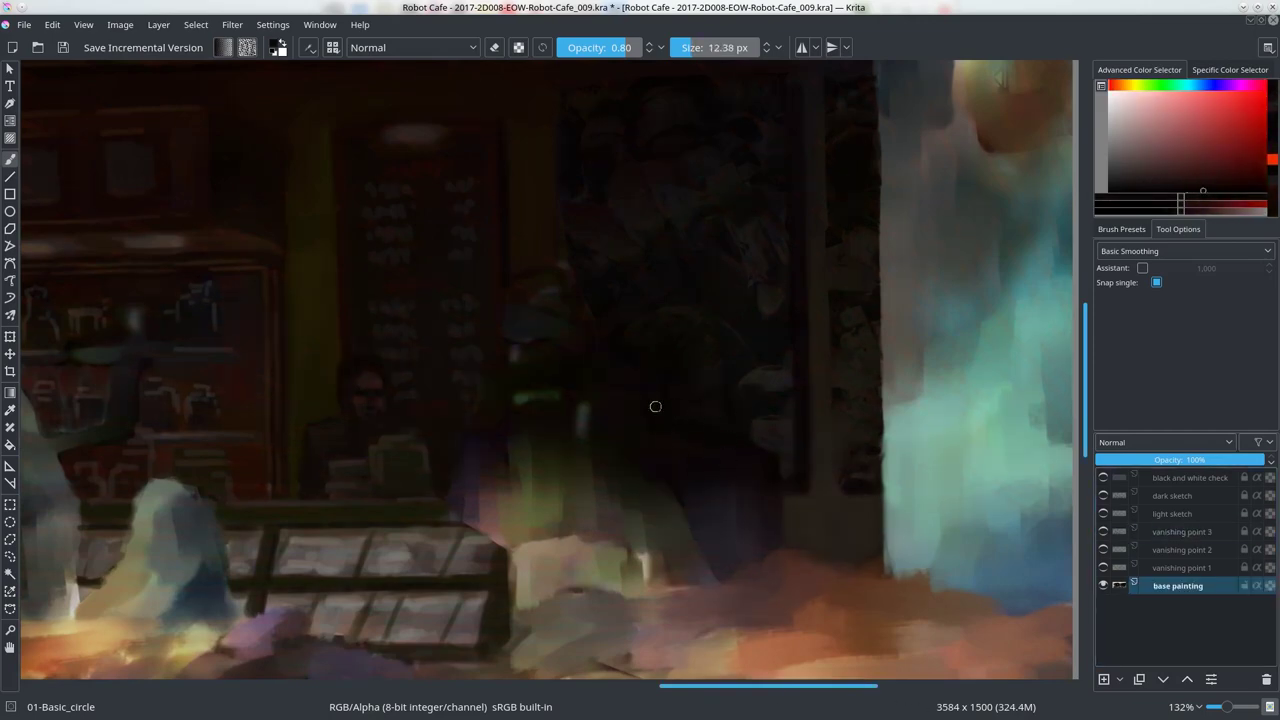
left_click(654, 406, "ctrl")
left_click(1103, 567)
left_click(1103, 531)
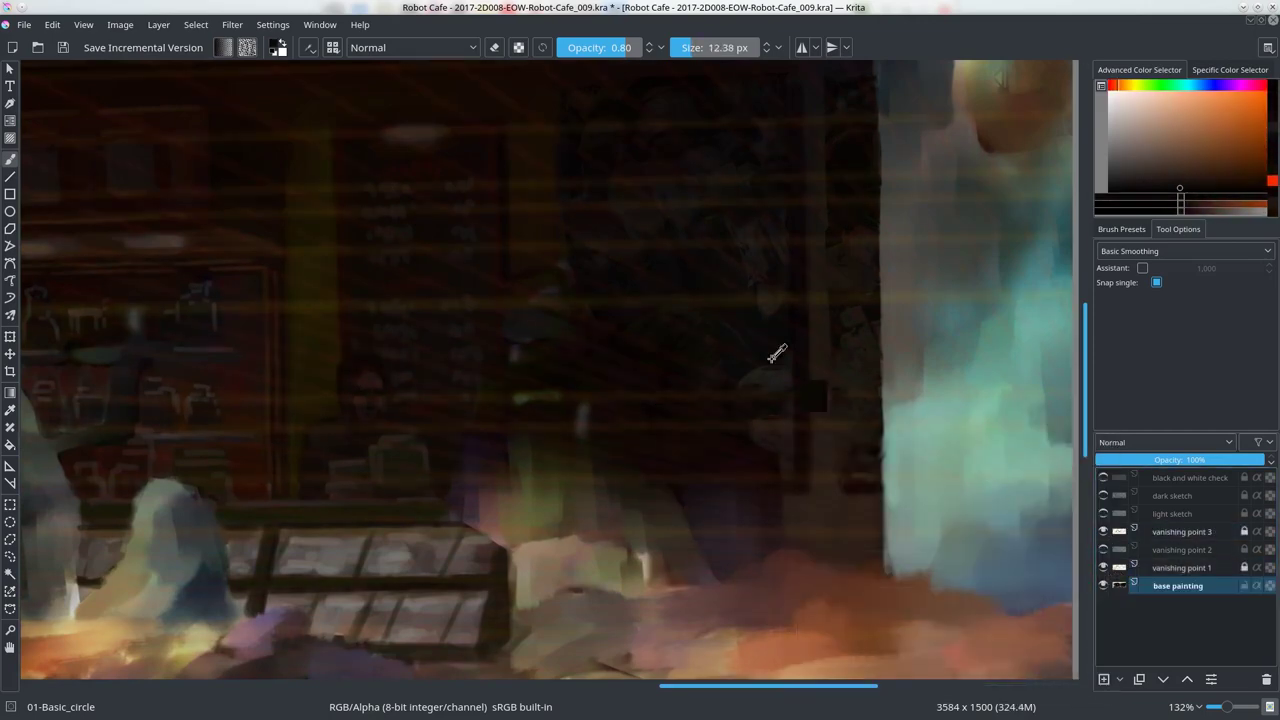
Step: Paint a dark stroke over the lower floor, alternating the textured smudge and basic round brushes
left_click(697, 448, "ctrl")
left_click_drag(697, 448, 736, 469, "shift")
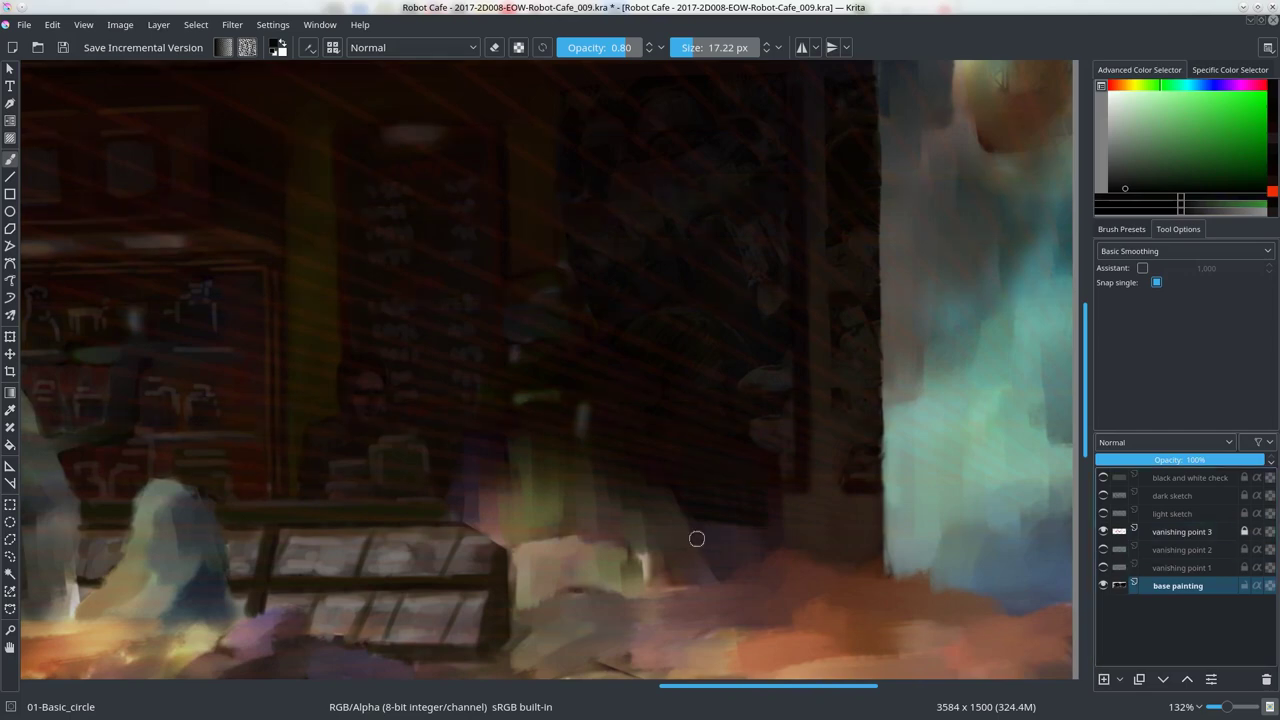
left_click_drag(694, 537, 761, 556)
scroll(829, 400, "up", 1)
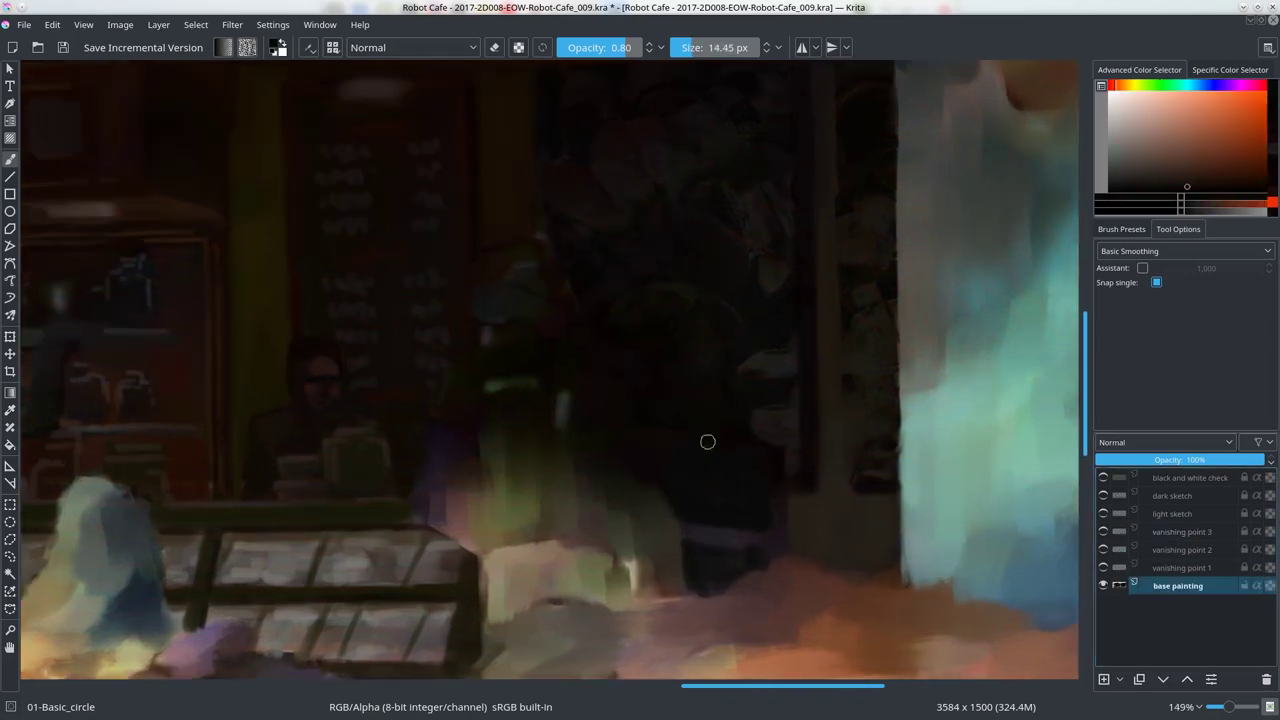
left_click(757, 520, "ctrl")
key("slash")
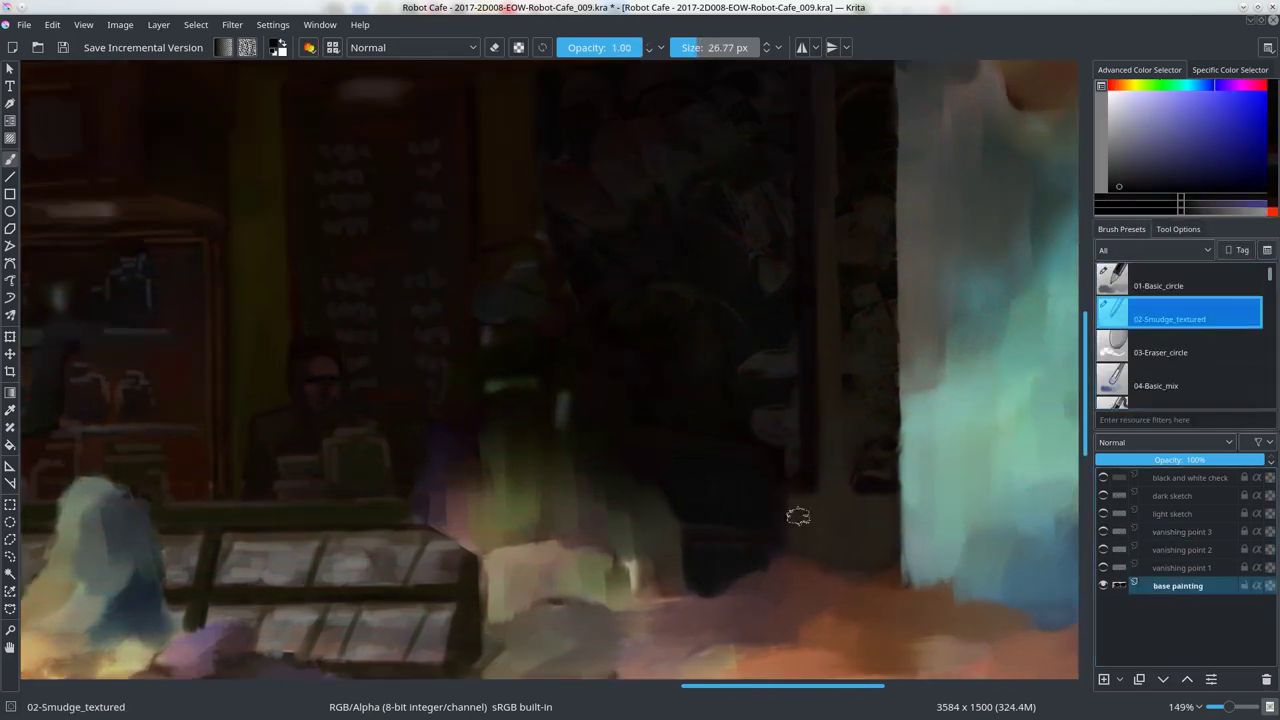
left_click(806, 484, "ctrl")
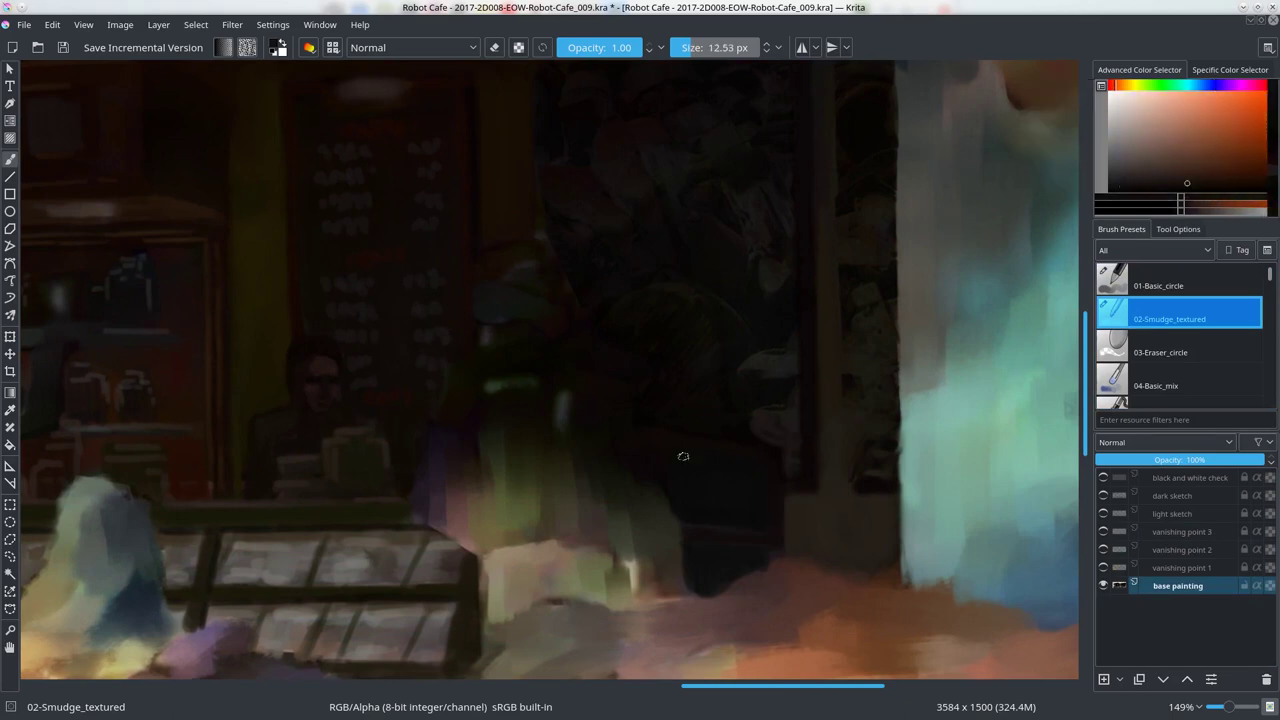
key("slash")
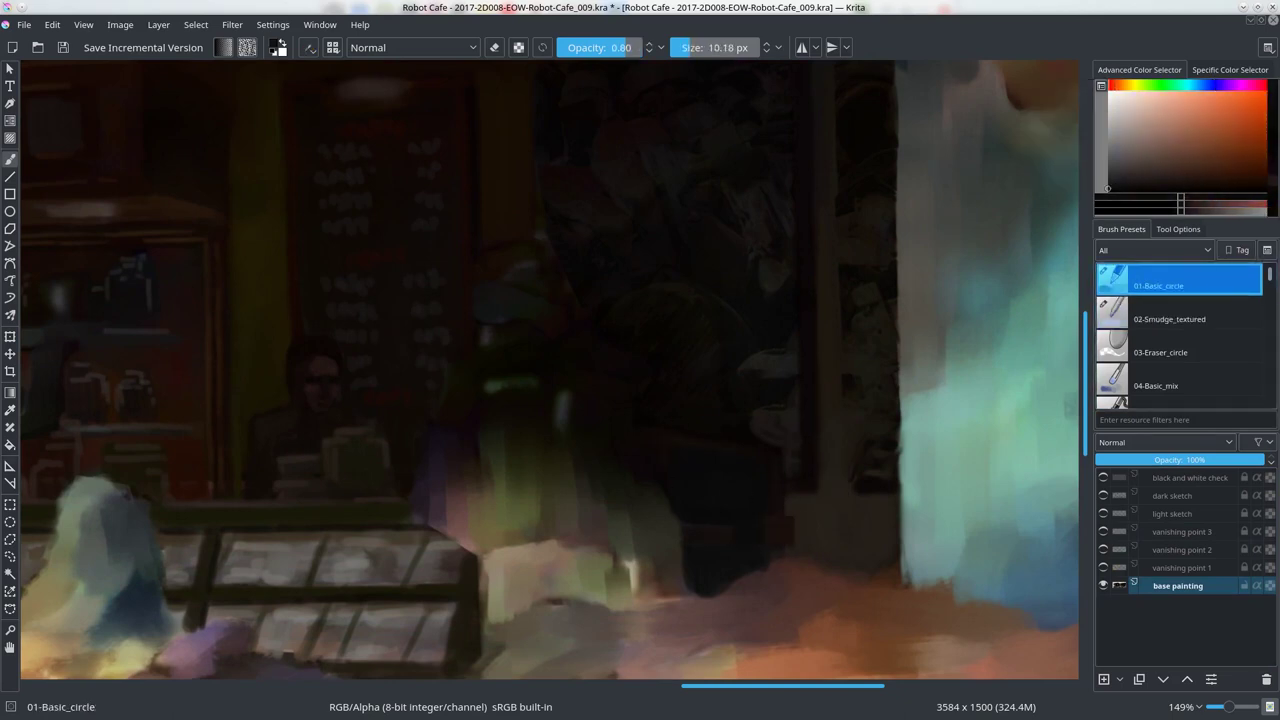
Step: Sample olive and dark interior colours, resize the brush, and reset the canvas rotation
left_click(686, 471, "ctrl")
left_click_drag(686, 471, 689, 467)
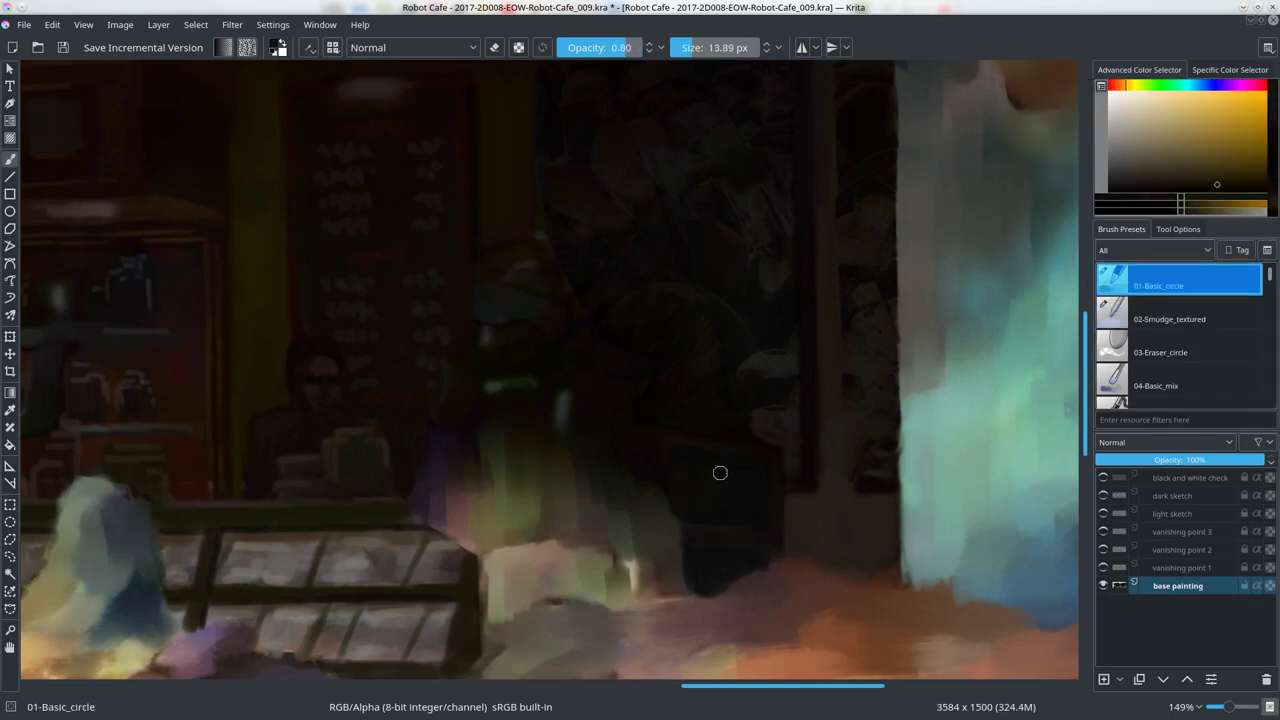
left_click(702, 502, "ctrl")
key("bracketleft")
key("bracketleft")
key("bracketleft")
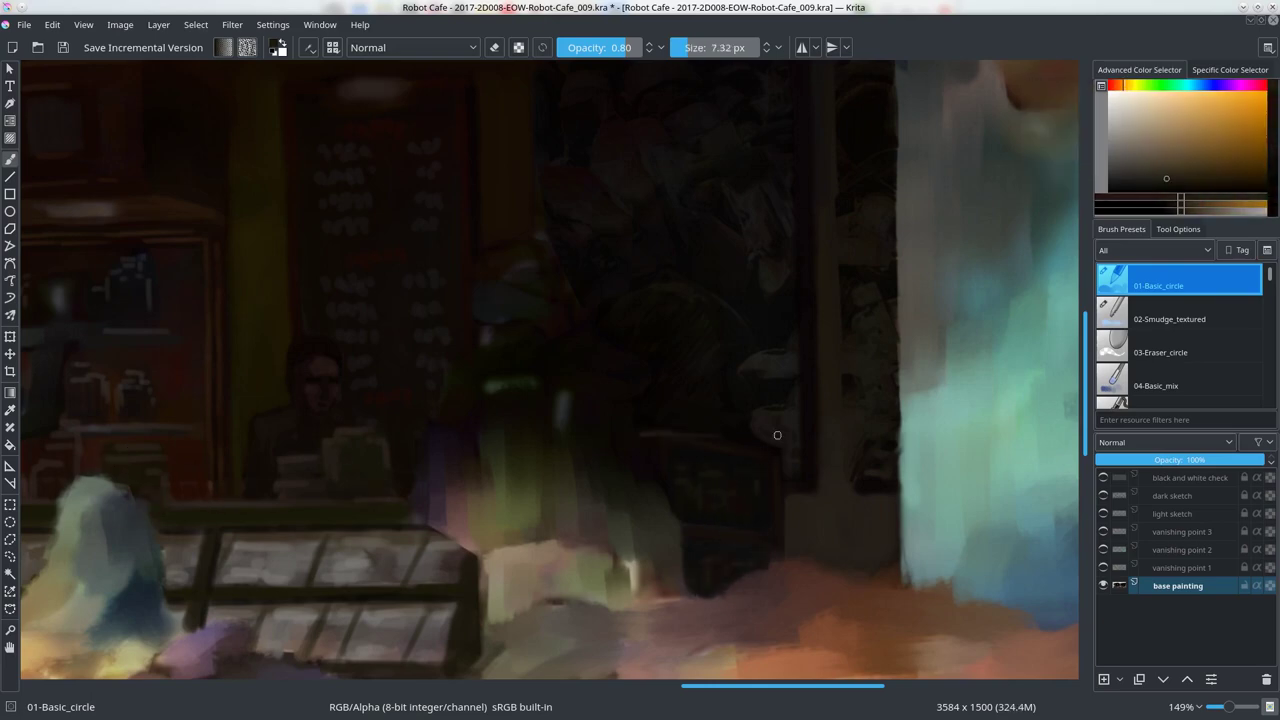
left_click_drag(777, 435, 671, 413)
key("5")
left_click(819, 238, "ctrl")
key("bracketleft")
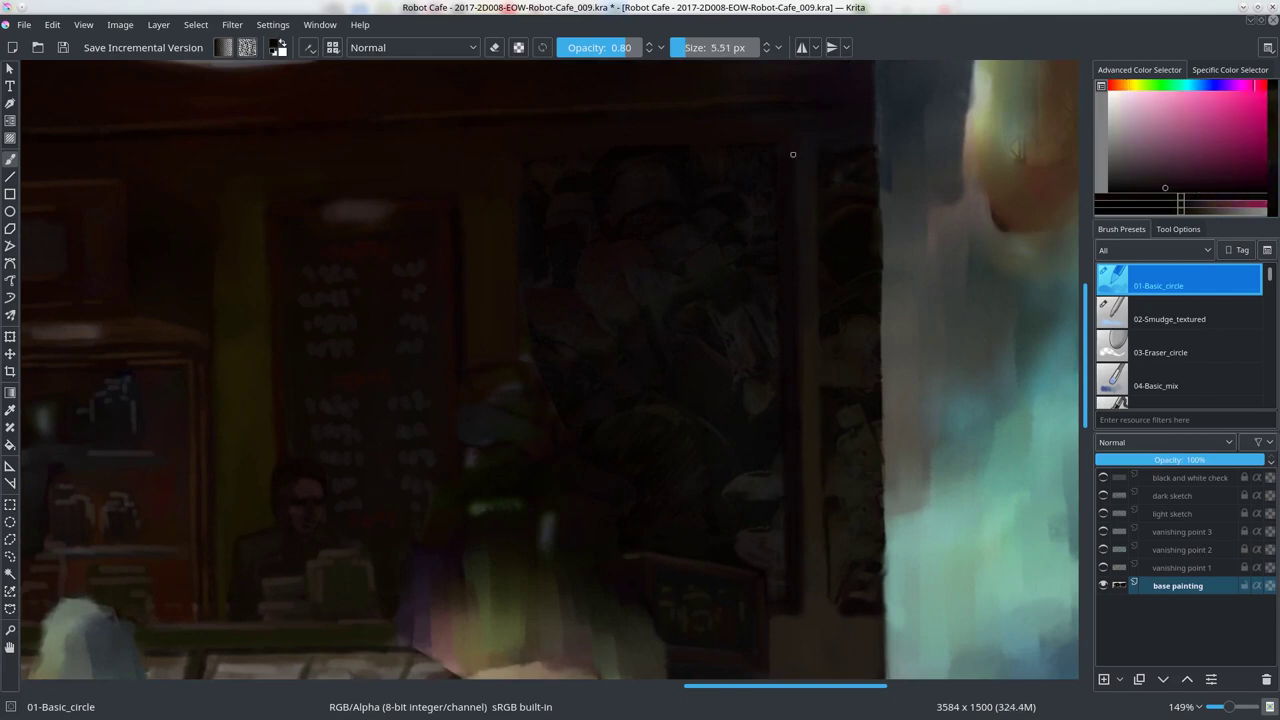
Step: Darken the interior with reddish-brown and orange-brown tones, then fit the whole painting in view
left_click(817, 277, "ctrl")
key("bracketright")
key("bracketright")
key("bracketright")
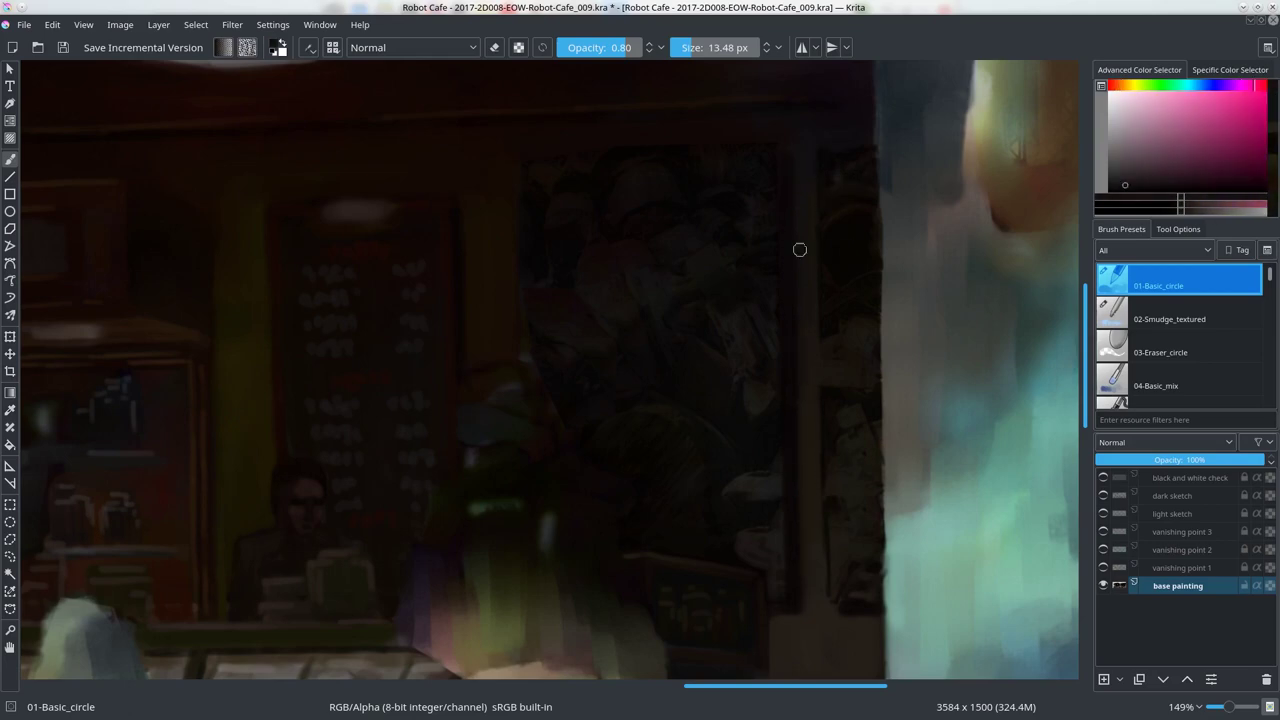
left_click(806, 571, "ctrl")
key("bracketleft")
left_click(859, 145, "ctrl")
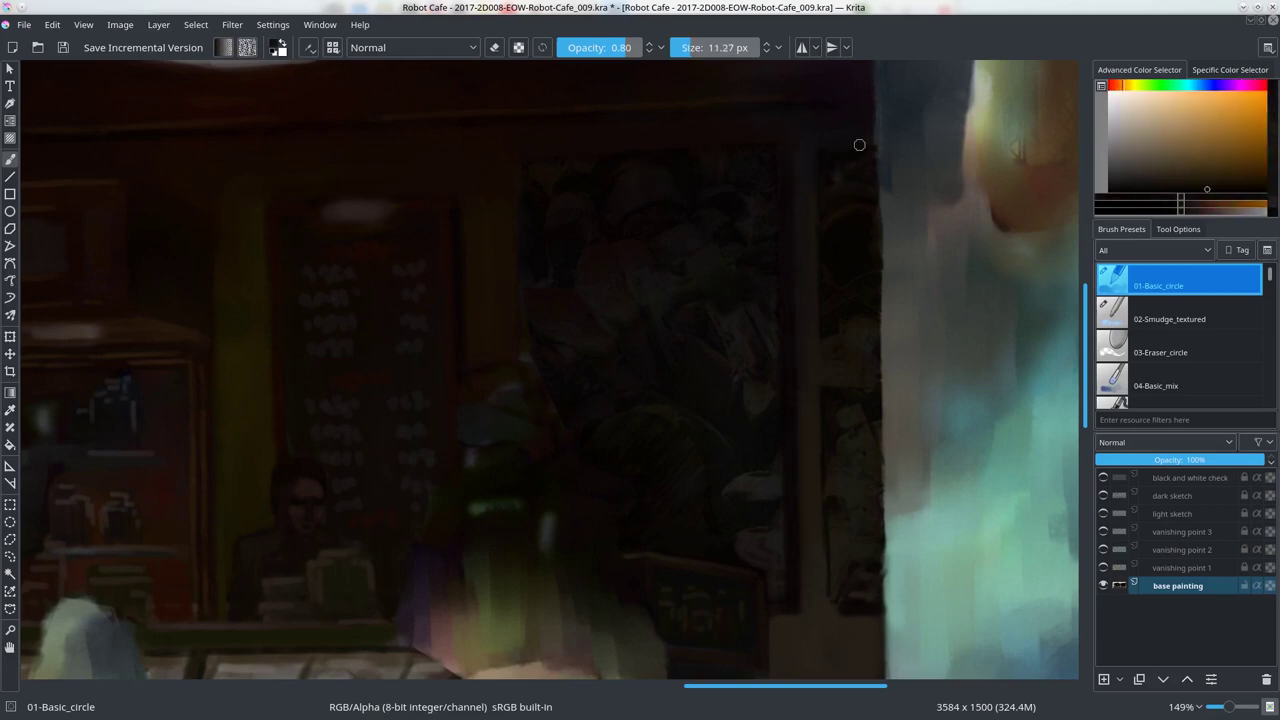
left_click(534, 123, "ctrl")
key("bracketright")
key("bracketright")
key("bracketright")
key("2")
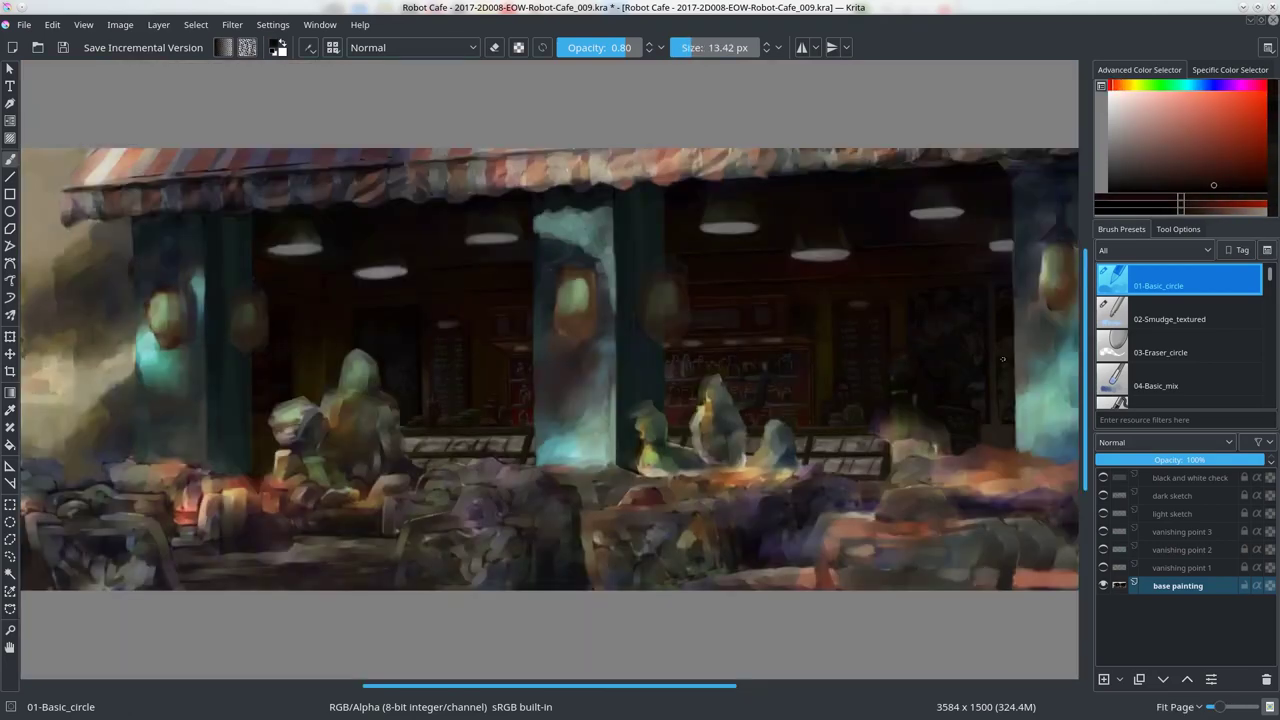
left_click(62, 47)
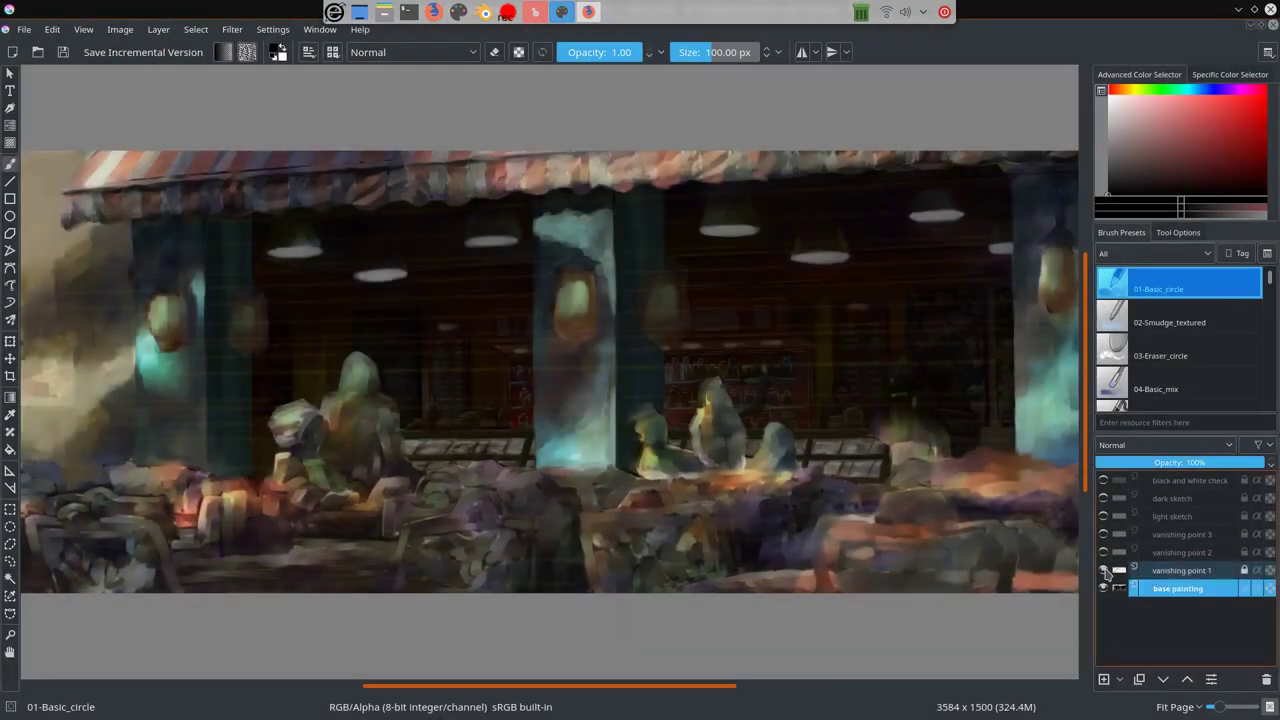
Step: Show vanishing point 1, add a new layer, and paint a dark foreground stroke
left_click(1104, 570)
key("Insert")
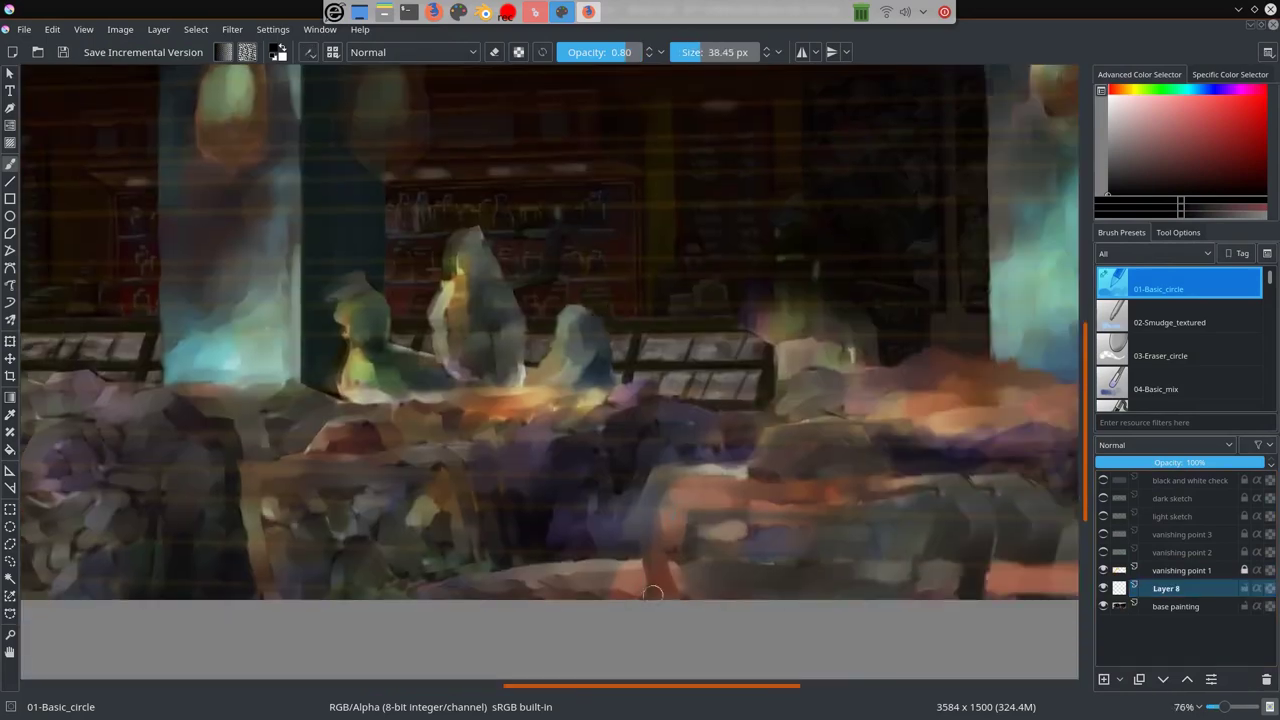
mouse_move(652, 593)
left_mouse_down()
mouse_move(652, 528)
mouse_move(829, 563)
mouse_move(549, 534)
mouse_move(697, 516)
mouse_move(620, 575)
left_mouse_up()
key("bracketright")
left_click(827, 582, "ctrl")
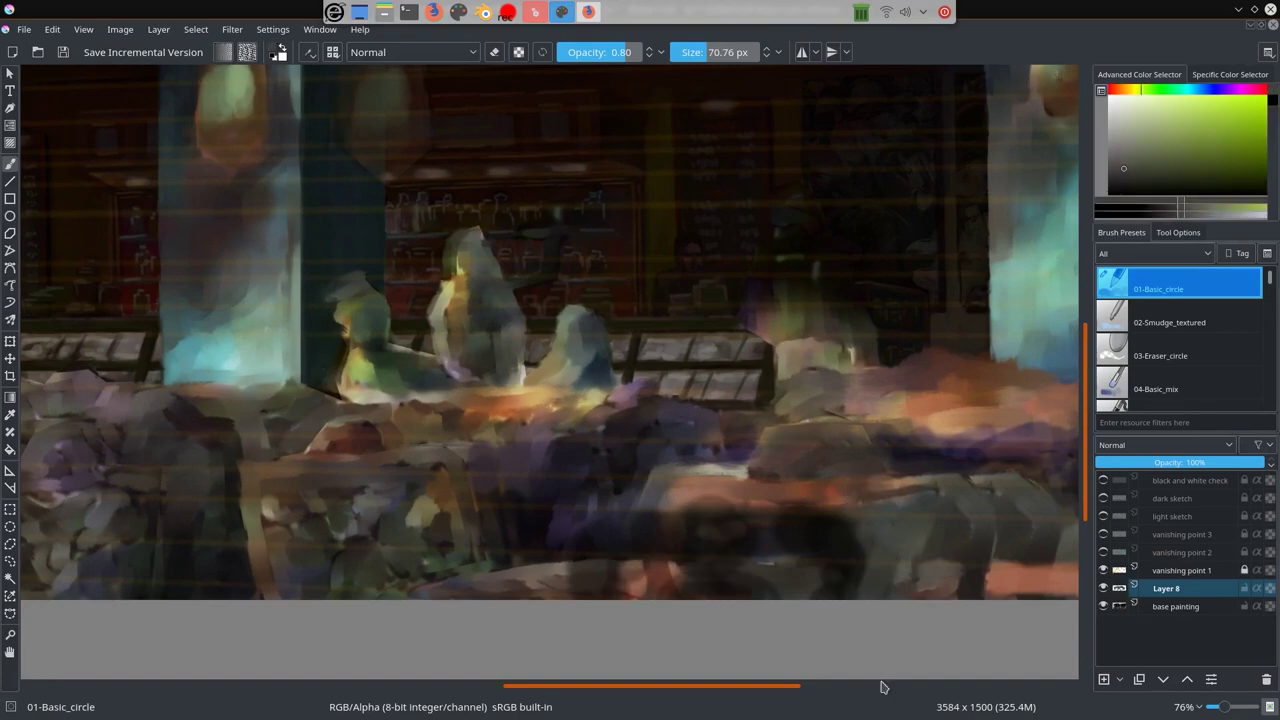
key("bracketleft")
key("bracketleft")
Step: Outline the chair back and frame with orange and light salmon strokes
left_click_drag(600, 531, 715, 500)
key("bracketleft")
key("bracketleft")
left_click_drag(755, 520, 830, 520)
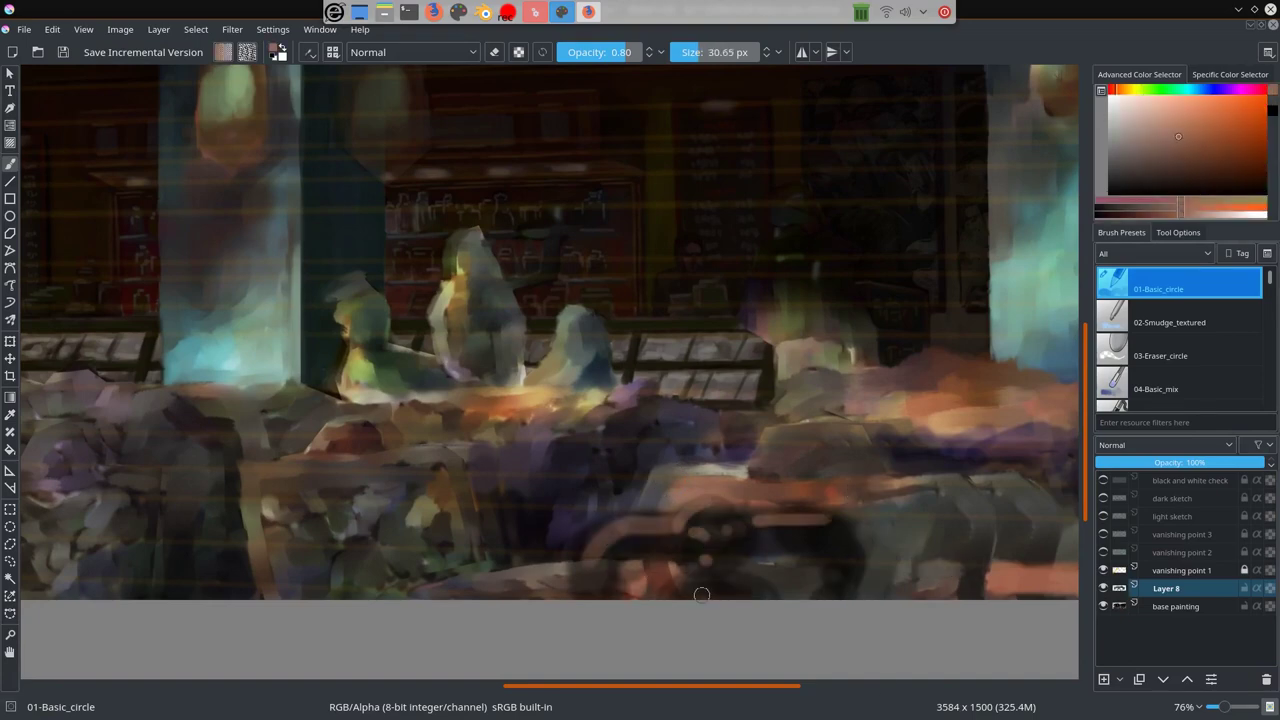
left_click(700, 588, "ctrl")
key("bracketleft")
left_click_drag(592, 542, 710, 503)
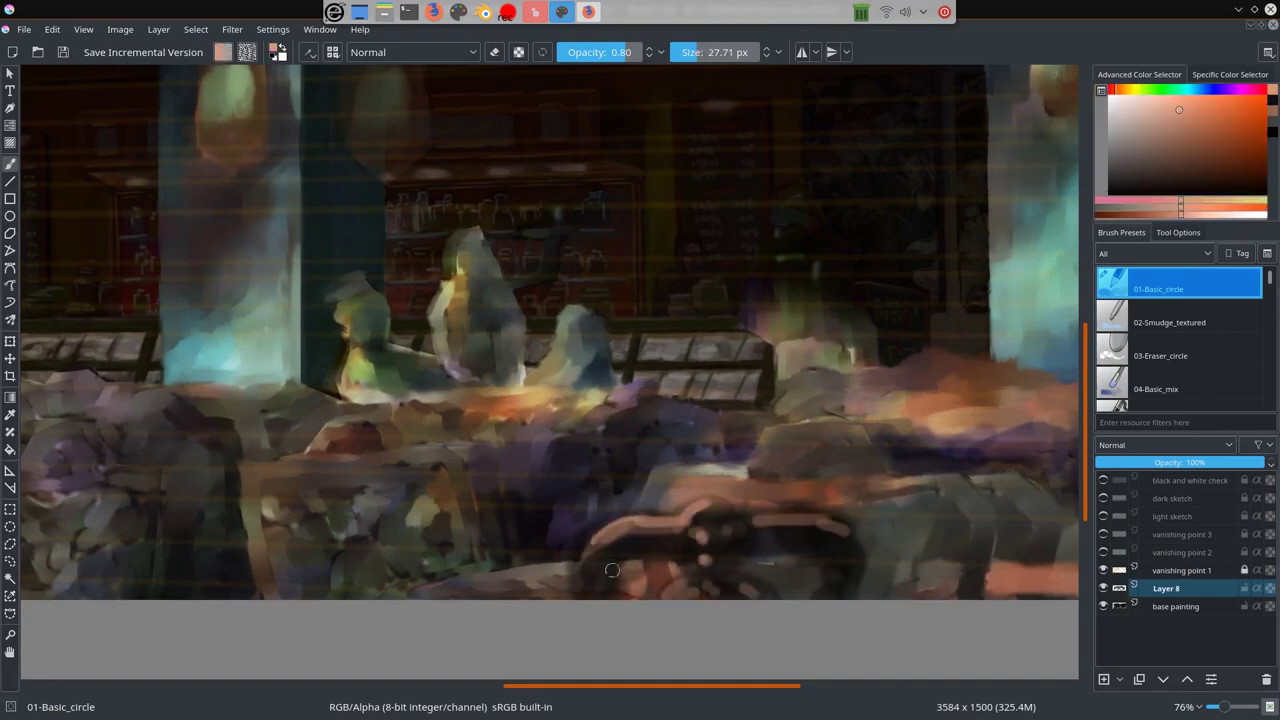
Step: Darken around the chair in dark brown and sketch loops for another chair at right
left_click(446, 496, "ctrl")
left_click(525, 475, "ctrl")
key("bracketright")
key("bracketright")
key("bracketright")
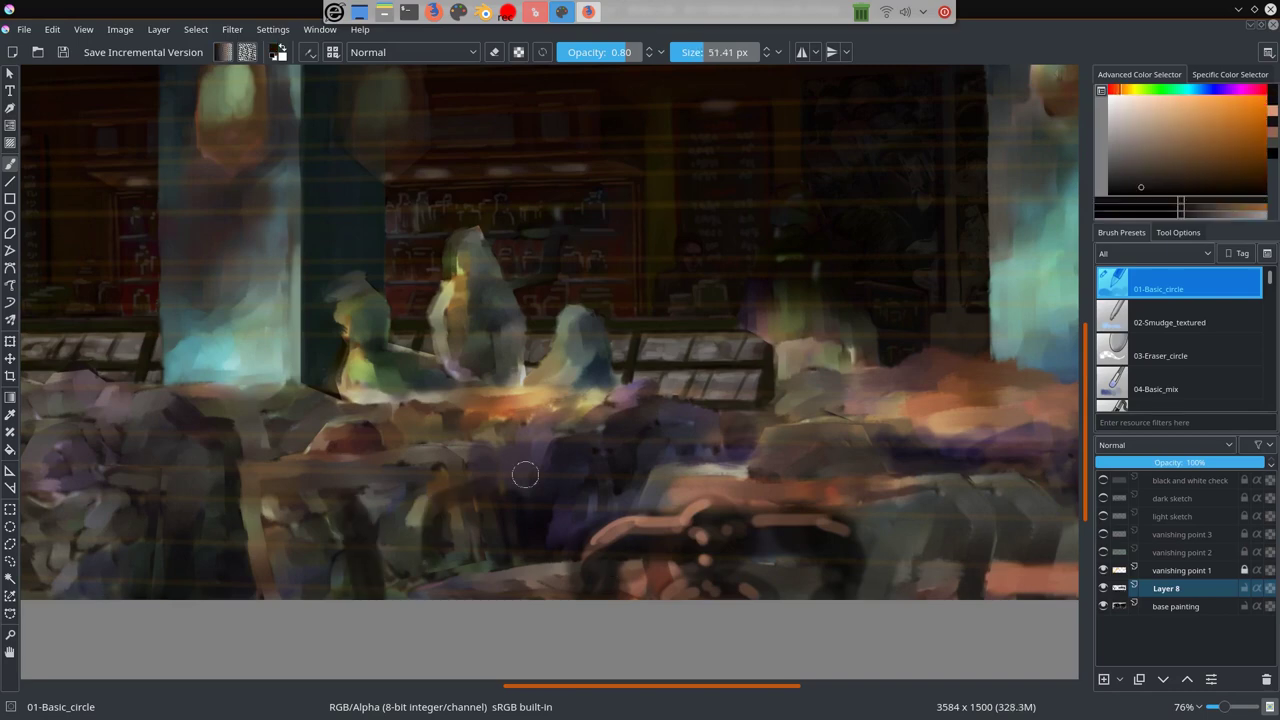
left_click_drag(525, 475, 450, 505)
left_click(588, 512, "ctrl")
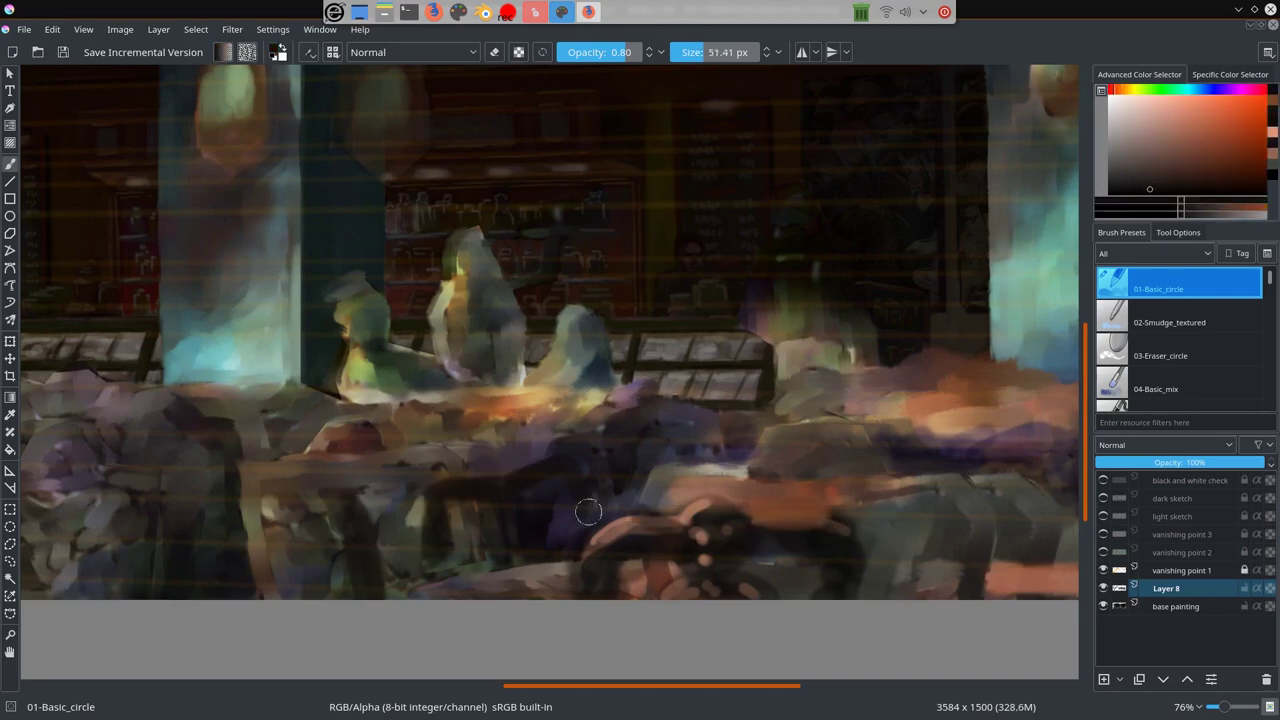
mouse_move(784, 480)
left_mouse_down()
mouse_move(752, 492)
mouse_move(890, 500)
left_mouse_up()
left_click_drag(1055, 472, 965, 585)
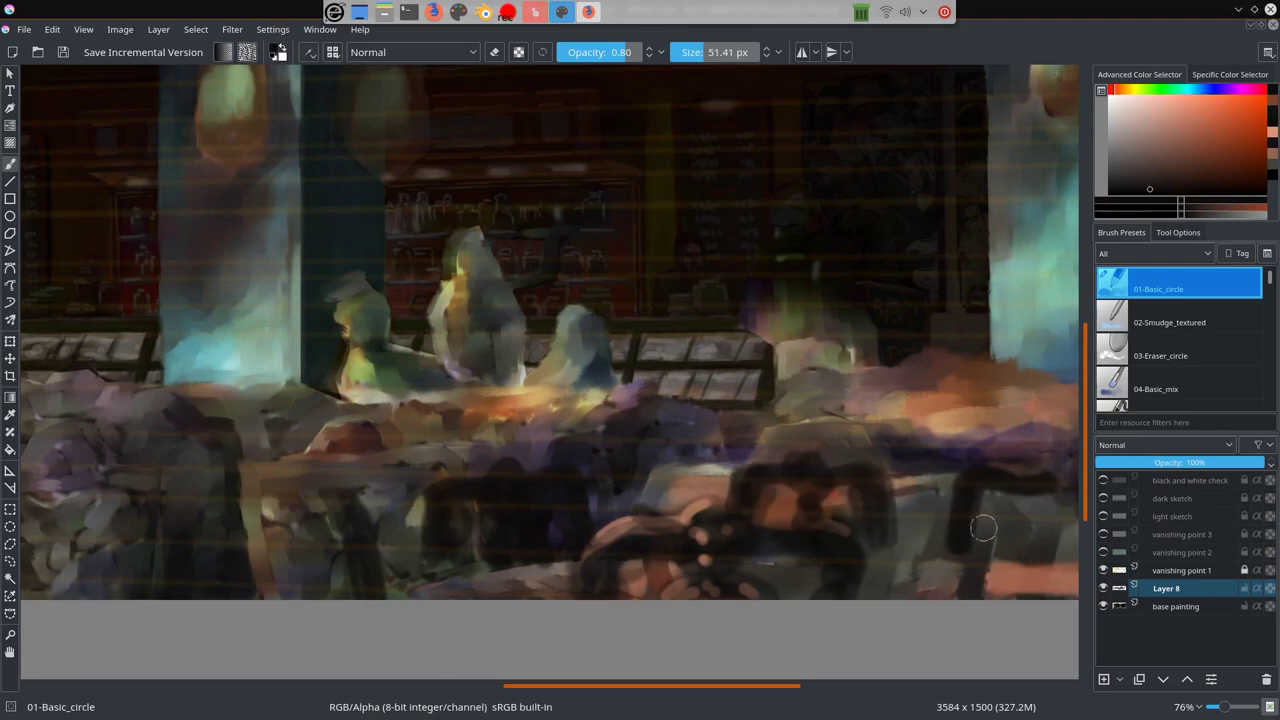
Step: Merge the new layer into the base painting and smudge-blend the new chair strokes
key("slash")
right_click(1166, 588)
left_click(1143, 380)
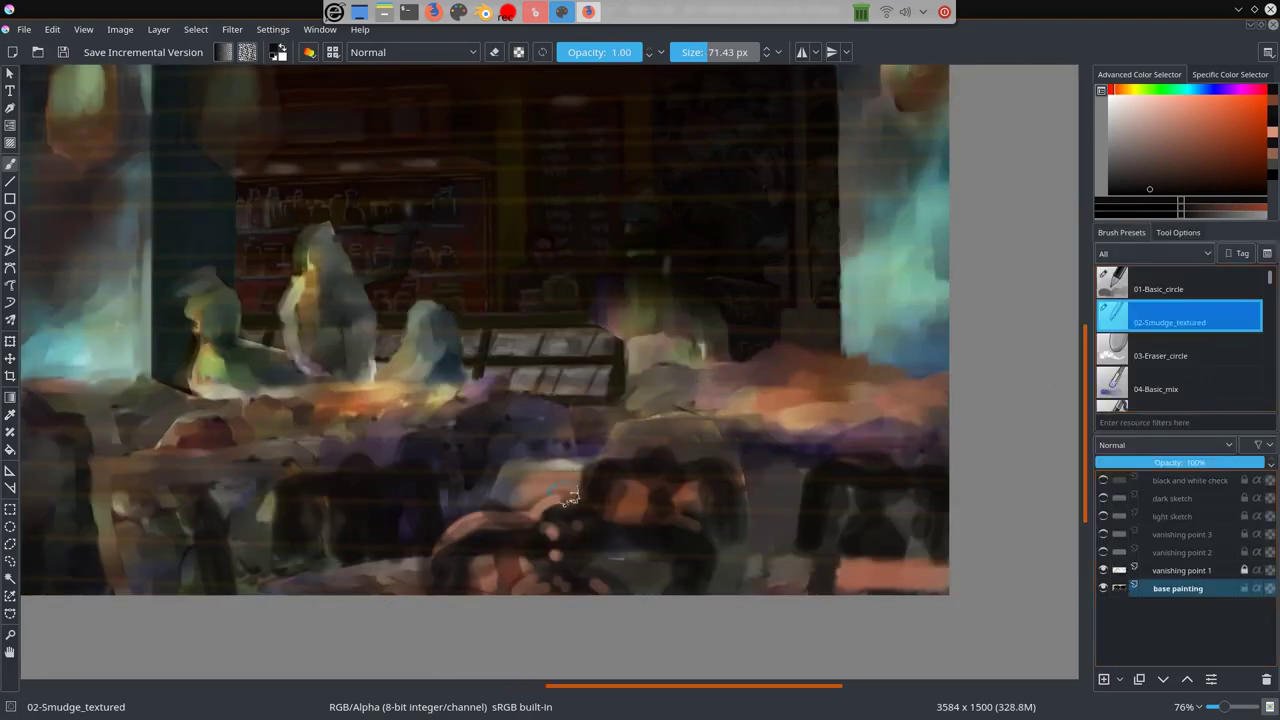
mouse_move(165, 553)
left_mouse_down()
mouse_move(529, 457)
mouse_move(545, 470)
mouse_move(766, 437)
left_mouse_up()
Step: Paint salmon-orange strokes across the chair frames with the basic round brush
key("slash")
left_click(859, 551, "ctrl")
left_click_drag(880, 462, 860, 580)
mouse_move(600, 466)
left_mouse_down()
mouse_move(668, 464)
mouse_move(792, 582)
left_mouse_up()
left_click_drag(840, 548, 920, 545)
left_click_drag(340, 456, 420, 466)
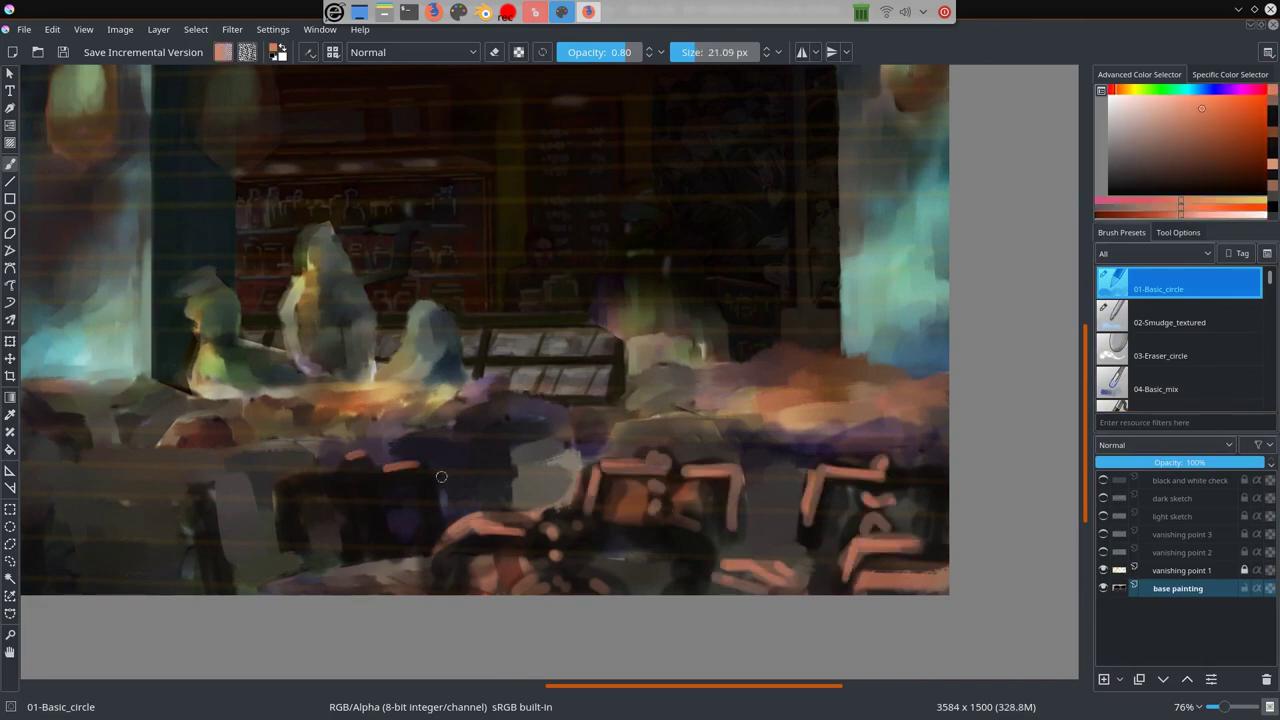
Step: Smudge the lower chair strokes and paint dark diagonal hatching on the chair back
left_click(360, 578, "ctrl")
key("slash")
left_click_drag(712, 585, 773, 594)
key("slash")
left_click(745, 578, "ctrl")
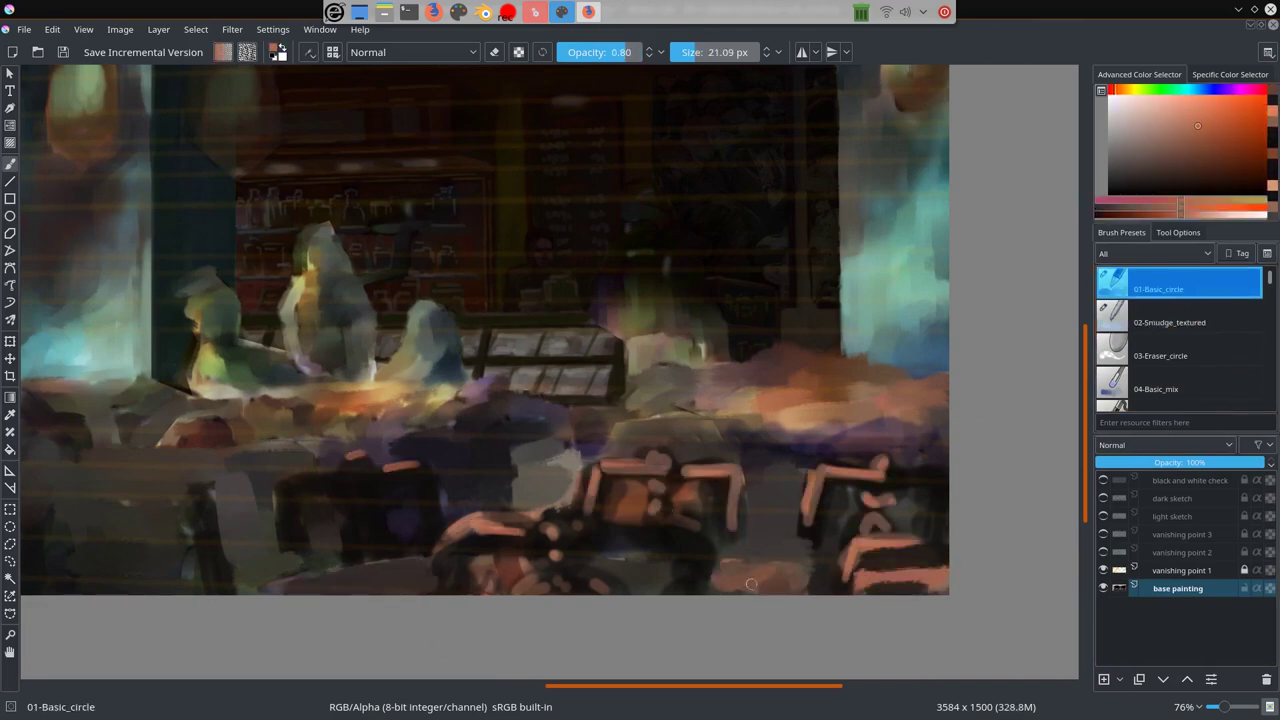
scroll(440, 585, "up", 2)
left_click(593, 452, "ctrl")
left_click_drag(565, 440, 660, 390)
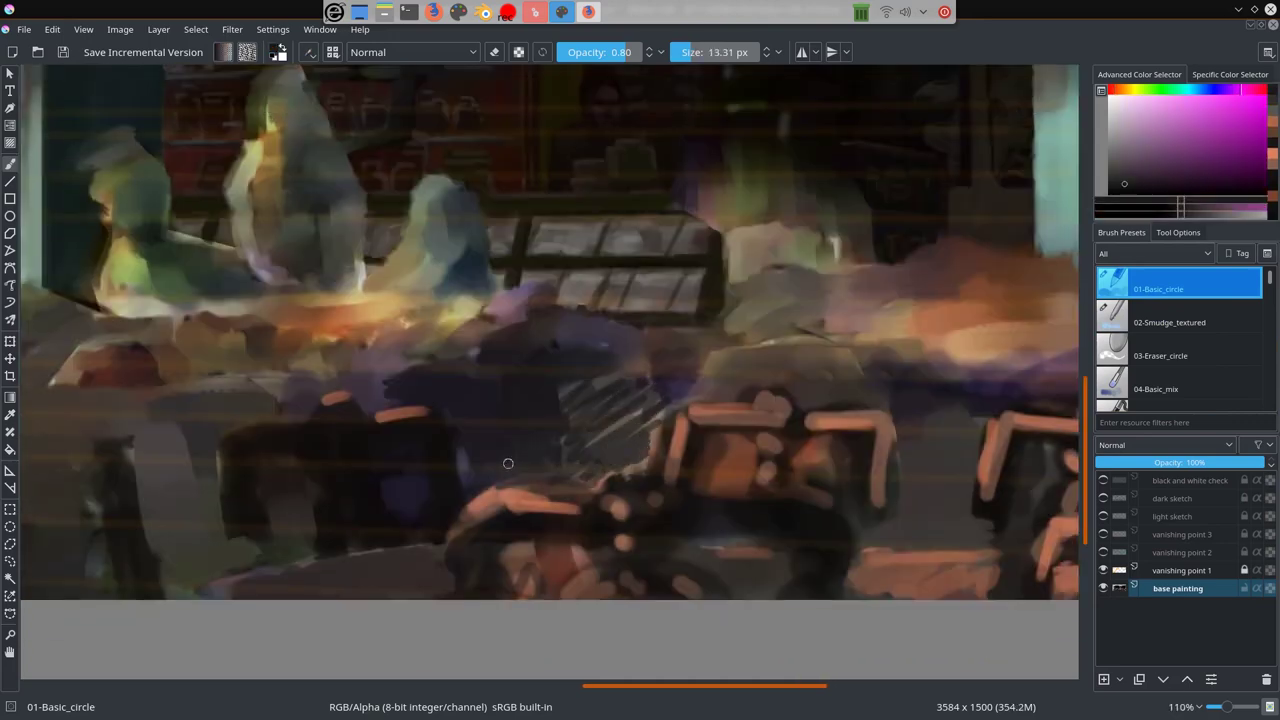
Step: Repaint the chair's lower orange curve and add orange strokes at the bottom
left_click(506, 463, "ctrl")
mouse_move(470, 525)
left_mouse_down()
mouse_move(580, 500)
mouse_move(600, 475)
left_mouse_up()
left_click_drag(700, 505, 840, 522)
left_click(520, 575, "ctrl")
mouse_move(478, 515)
left_mouse_down()
mouse_move(452, 595)
mouse_move(530, 540)
mouse_move(756, 545)
left_mouse_up()
left_click(640, 540, "ctrl")
left_click(656, 520, "ctrl")
Step: Smudge the right chair's strokes, then pick a darker colour and a smaller brush
key("slash")
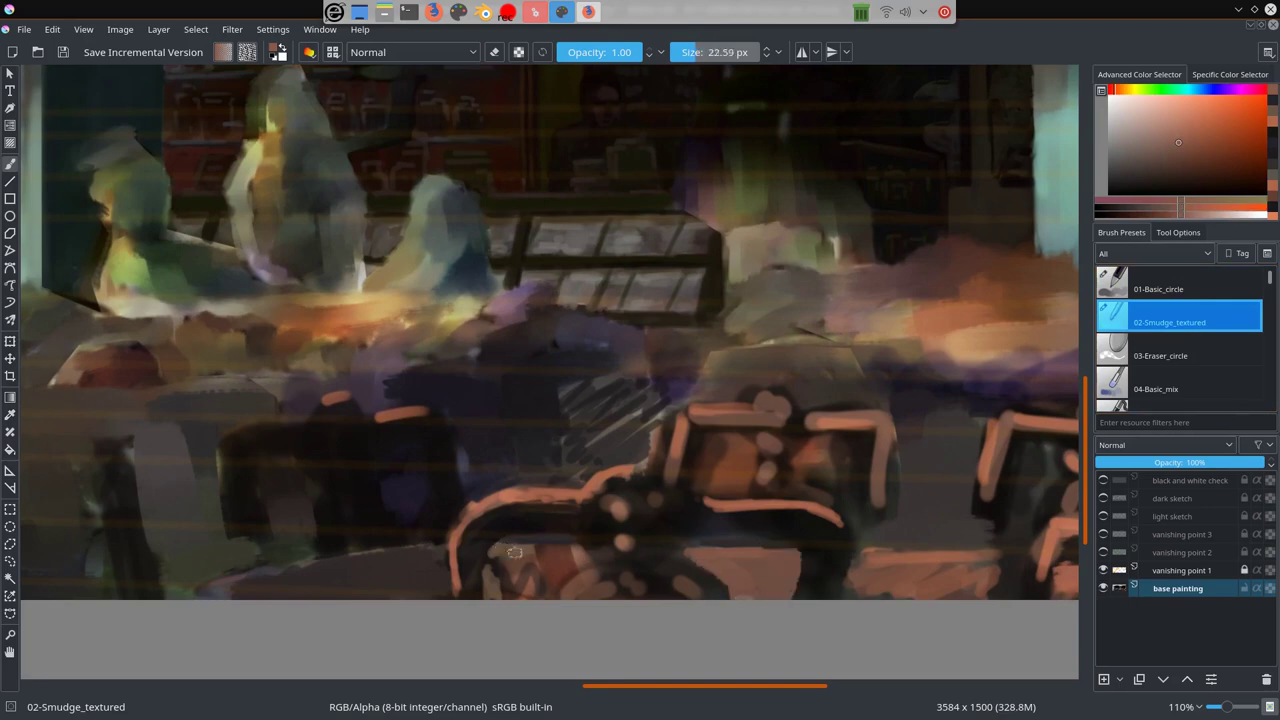
left_click_drag(870, 555, 845, 590)
key("slash")
left_click(740, 516, "ctrl")
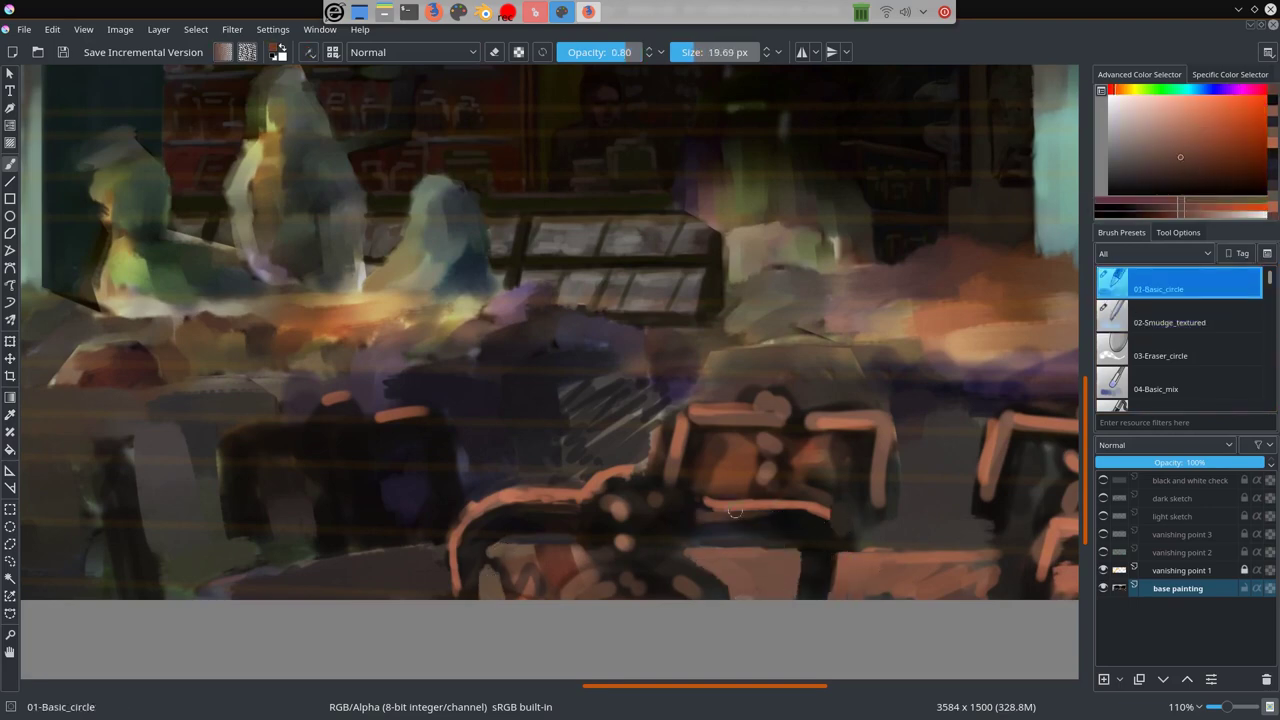
left_click(753, 522, "ctrl")
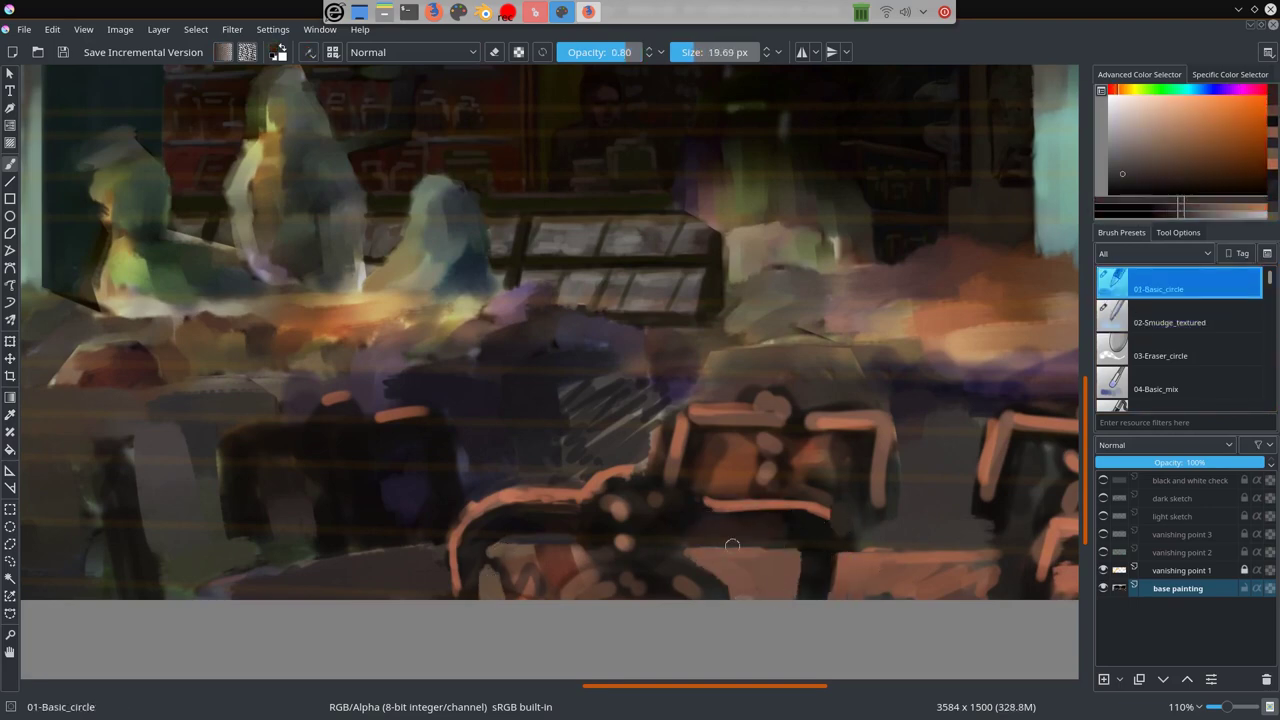
left_click_drag(753, 524, 725, 524)
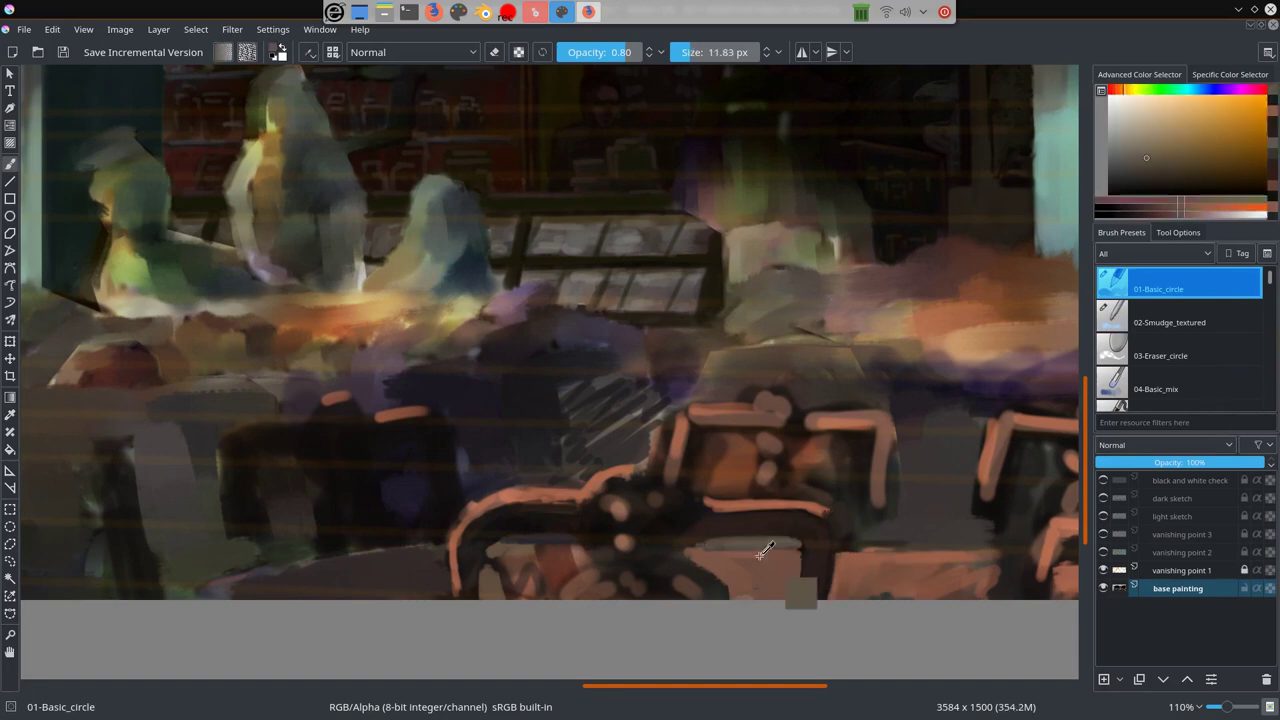
Step: Enlarge the brush and paint a dark brown stroke on the chair seat
left_click(560, 575, "ctrl")
left_click(512, 570, "ctrl")
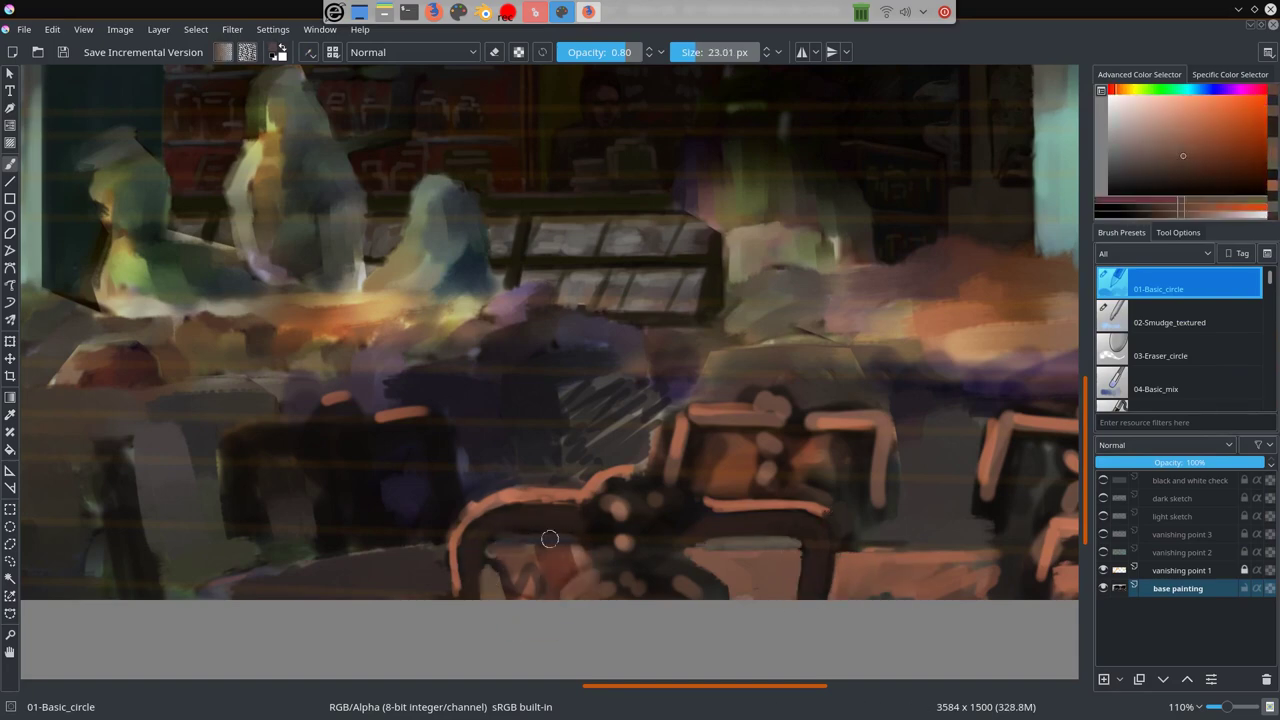
left_click_drag(514, 567, 560, 567)
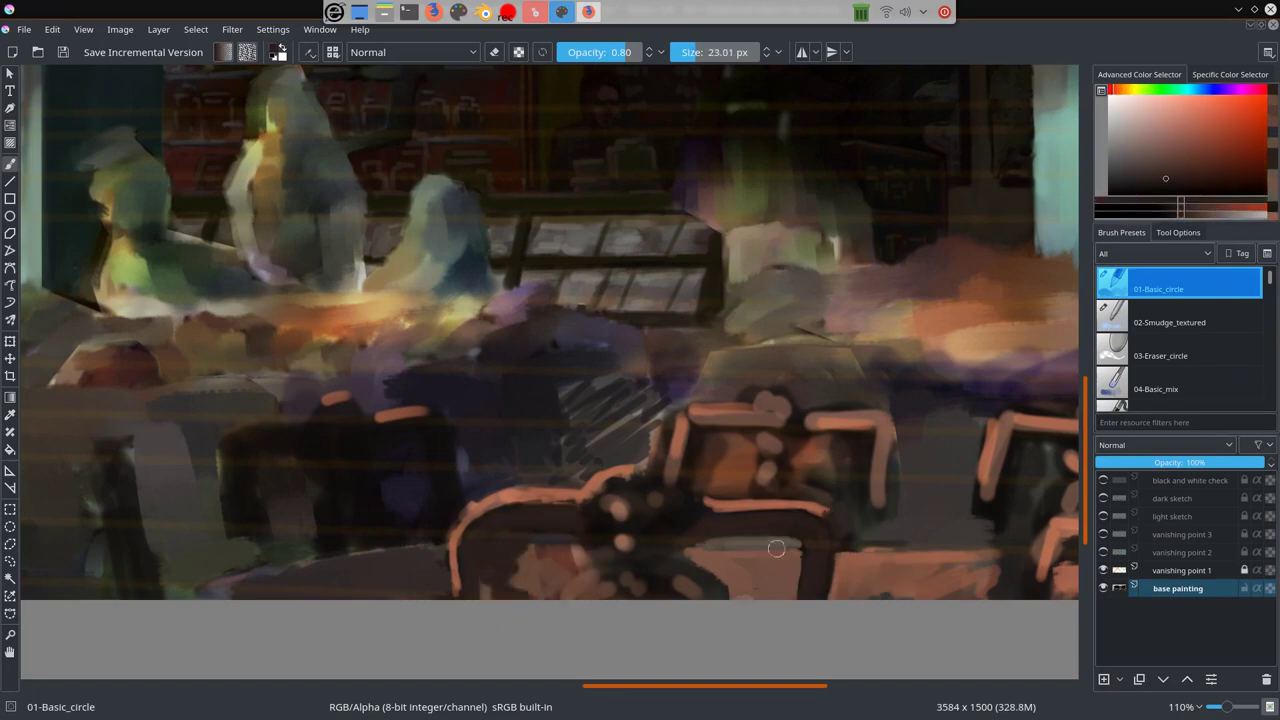
left_click_drag(776, 548, 794, 585)
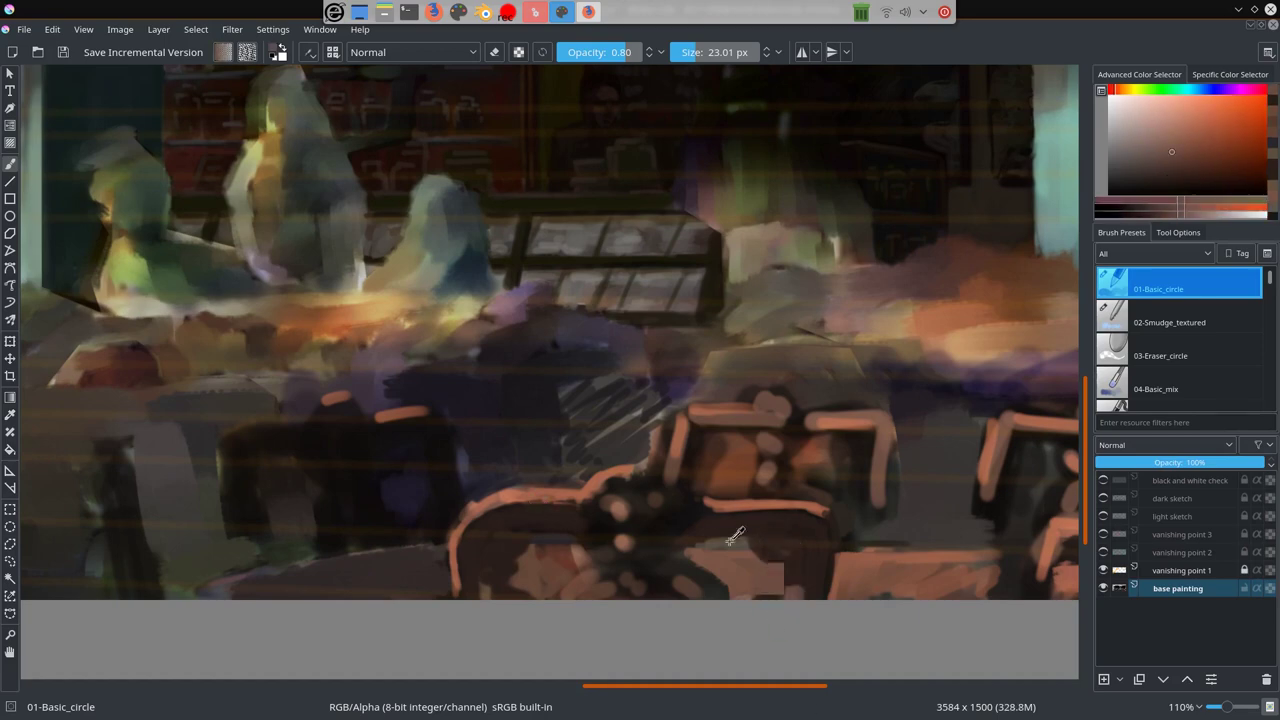
Step: Adjust the brush size and sample a light orange from the painting
left_click(530, 531, "ctrl")
left_click_drag(530, 531, 506, 531)
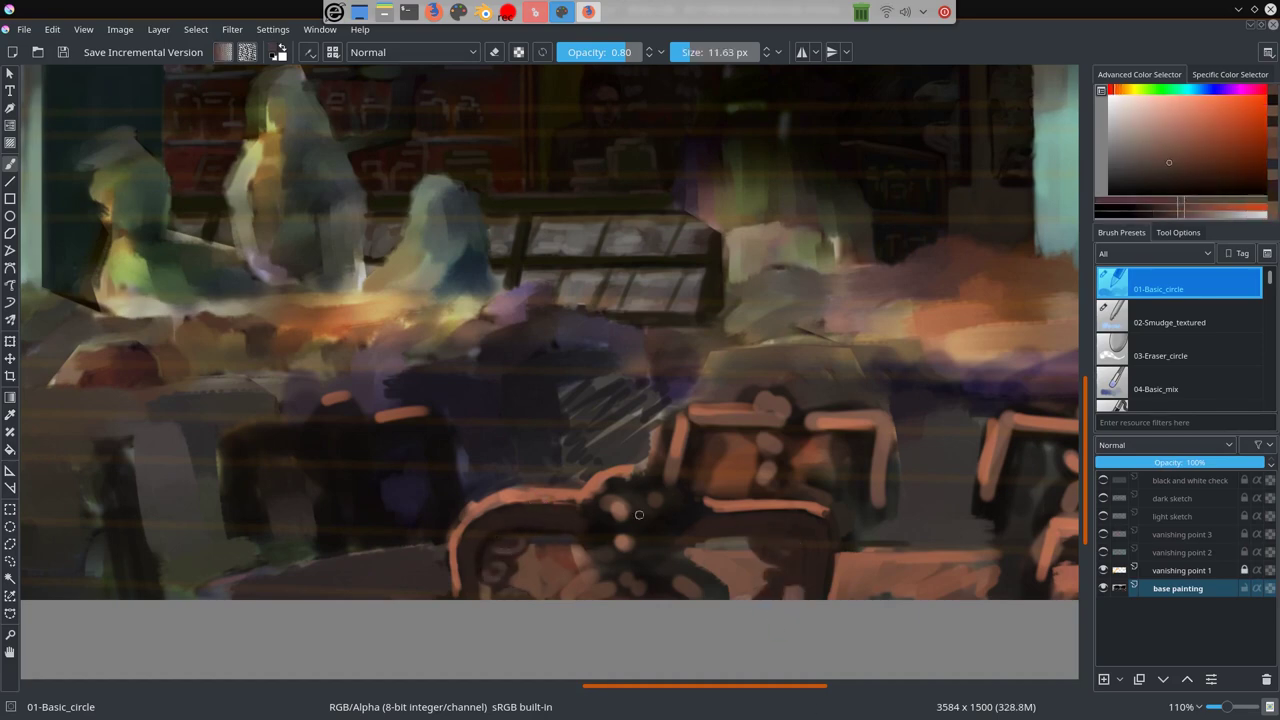
left_click(515, 550, "ctrl")
left_click_drag(640, 540, 701, 523)
key("bracketleft")
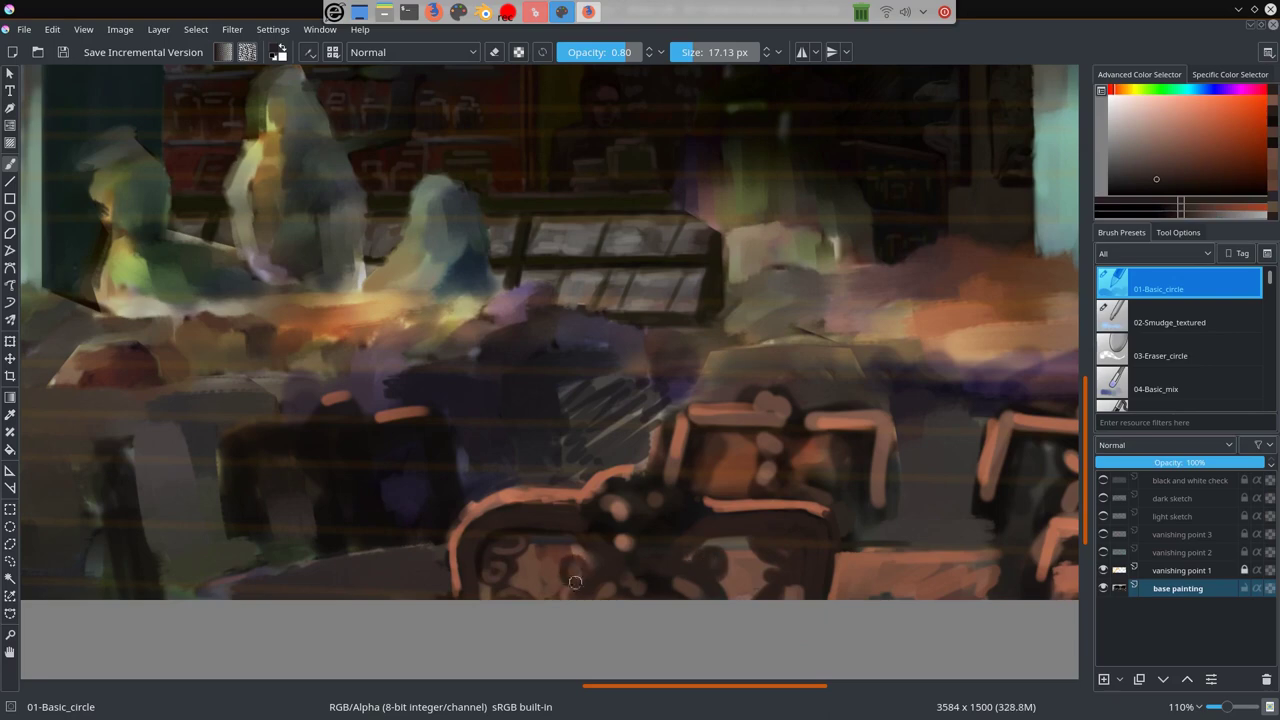
left_click(440, 556, "ctrl")
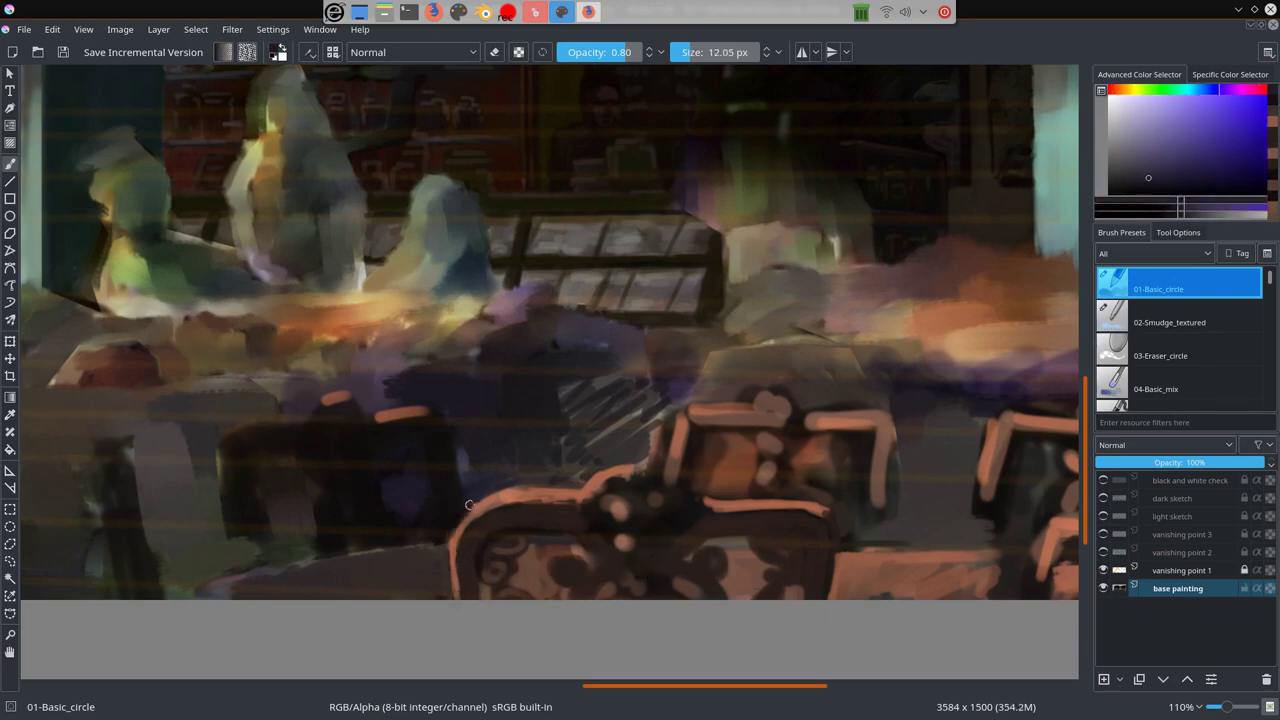
left_click_drag(440, 556, 530, 470)
Step: Paint an orange highlight along the chair rail and hide the vanishing point 1 guides
left_click(718, 505, "ctrl")
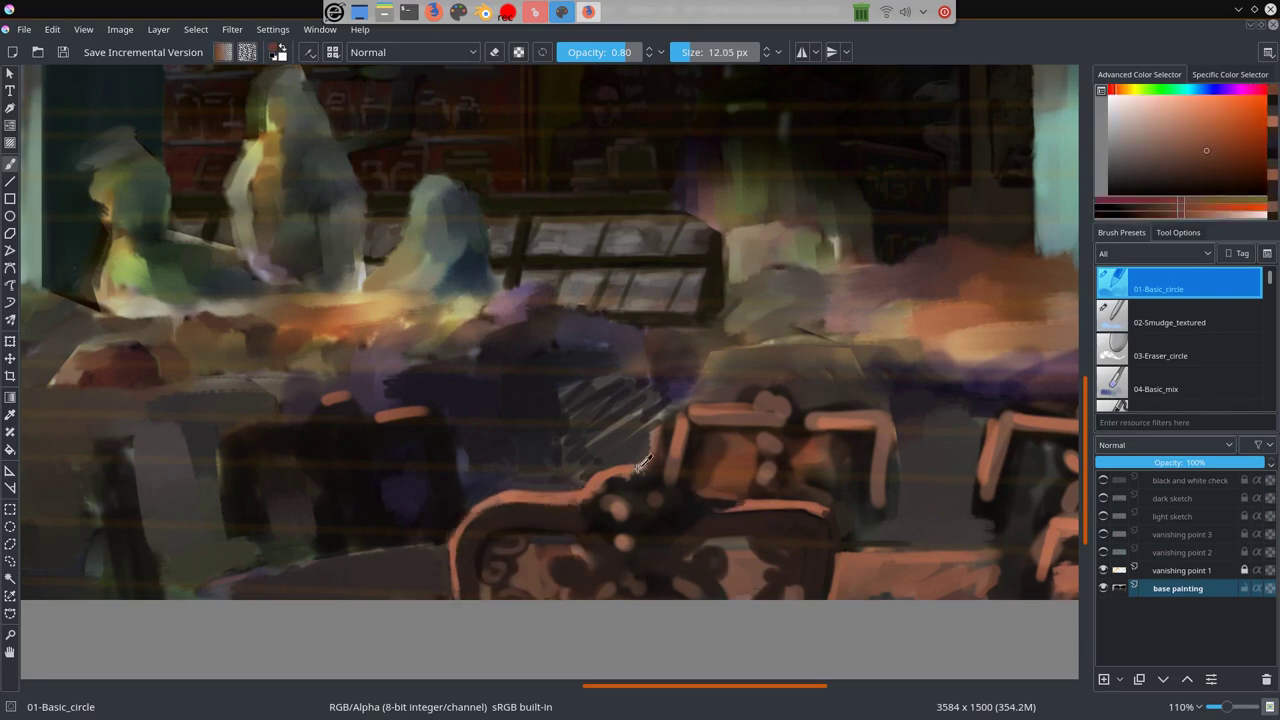
left_click_drag(640, 468, 835, 520)
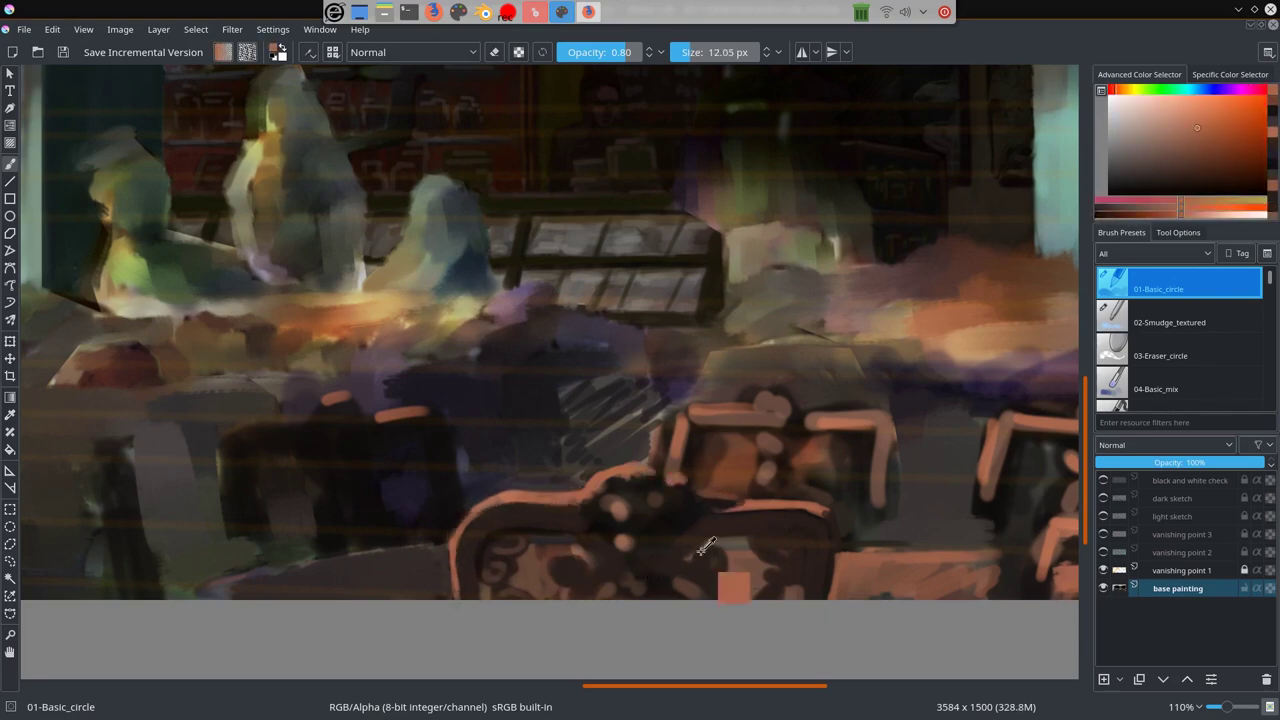
left_click(740, 500, "ctrl")
key("bracketright")
key("bracketright")
left_click(628, 531, "ctrl")
key("bracketleft")
key("bracketleft")
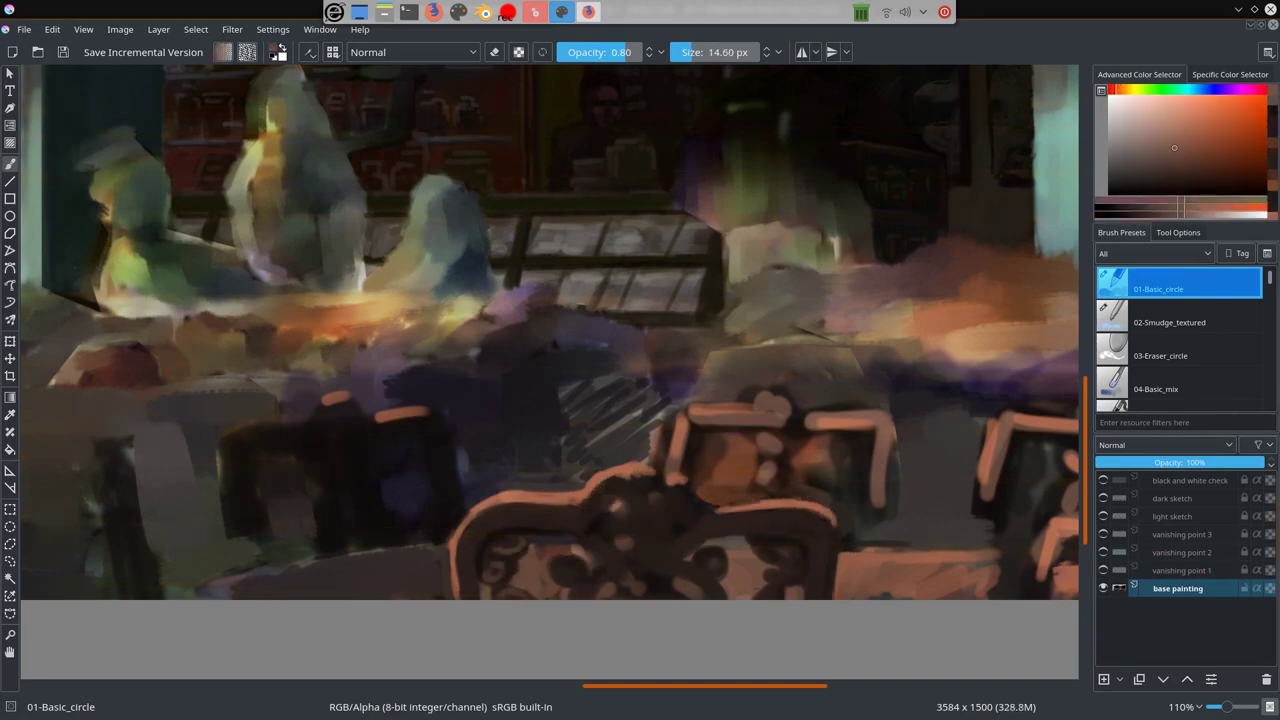
Step: Dab light orange-beige and orange-brown highlights onto the lower chair
left_click(780, 580, "ctrl")
left_click(624, 543)
left_click(658, 545)
left_click_drag(612, 590, 700, 585)
left_click(640, 545, "ctrl")
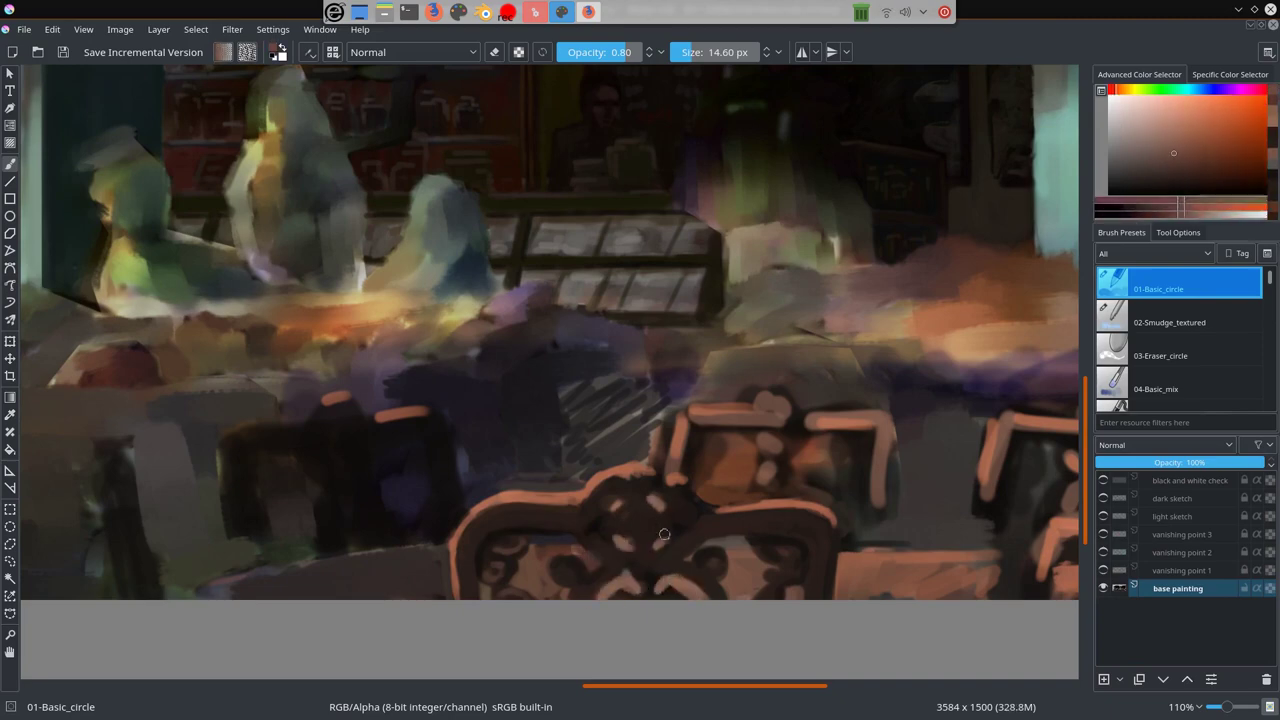
left_click(670, 538)
left_click(662, 506)
left_click(616, 503)
Step: With a smaller brush, dab light beige-orange spots and greyish accents on the chair
left_click(634, 478, "ctrl")
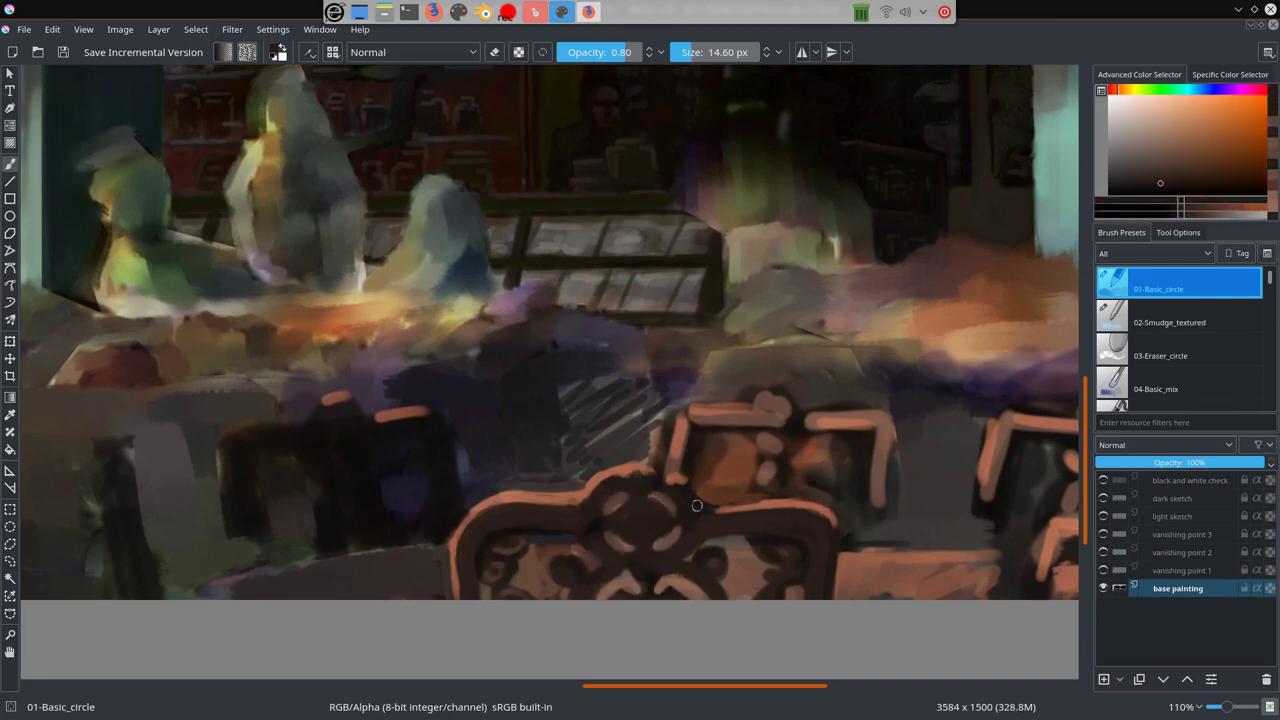
key("bracketleft")
left_click(699, 502)
left_click(743, 512, "ctrl")
left_click(670, 479)
left_click(728, 505)
left_click(750, 503, "ctrl")
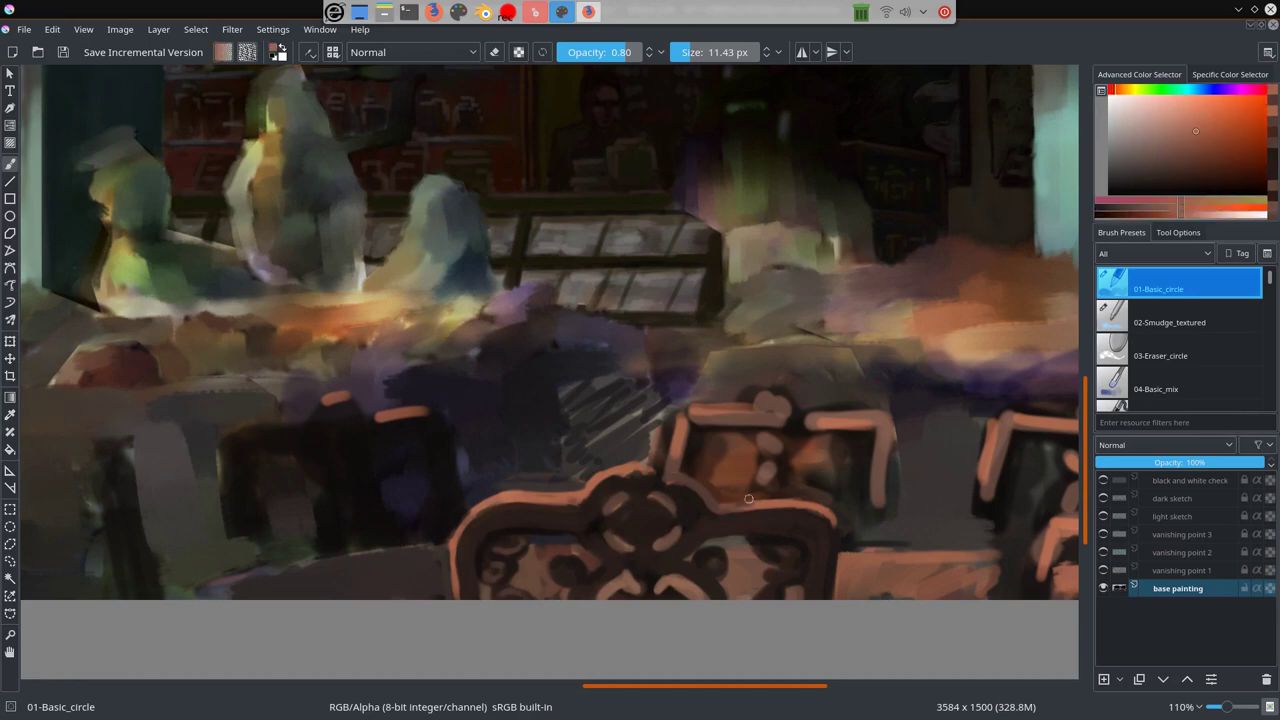
left_click(700, 473, "ctrl")
left_click(726, 529)
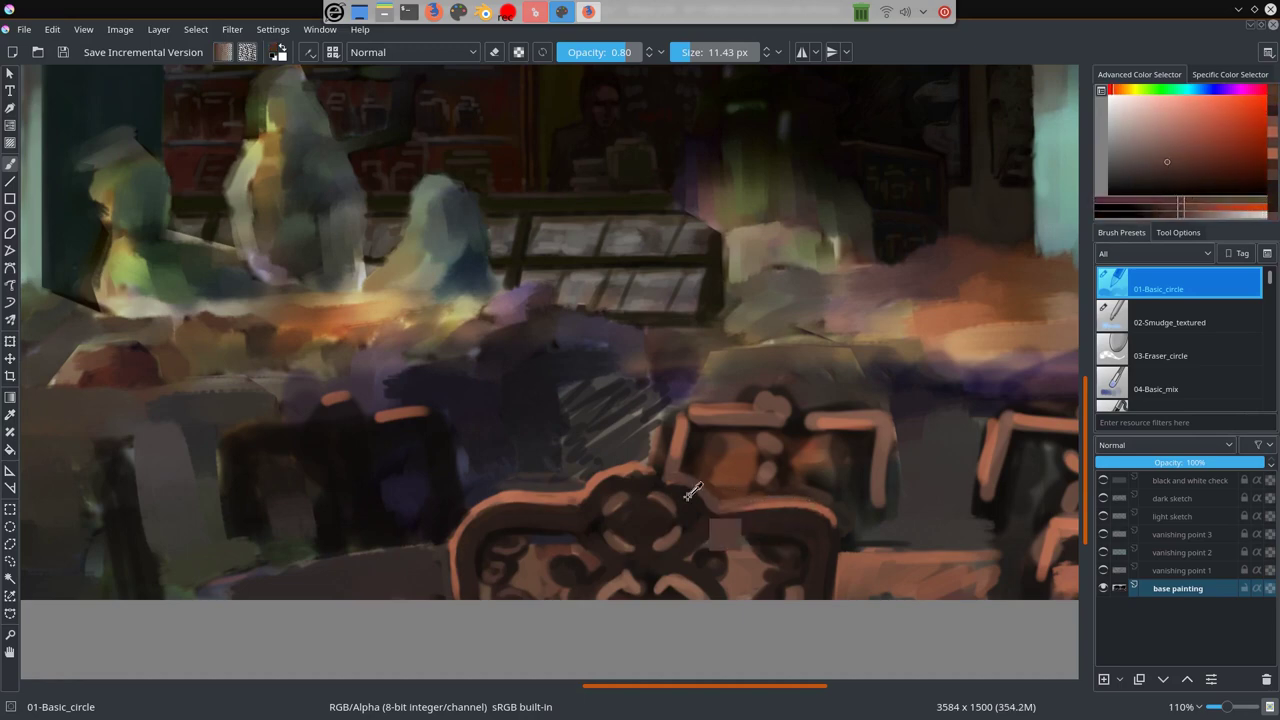
Step: Shrink the brush further and sample several orange-brown tones from the chair
left_click(640, 474, "ctrl")
left_click(580, 484, "ctrl")
key("bracketleft")
left_click(620, 470, "ctrl")
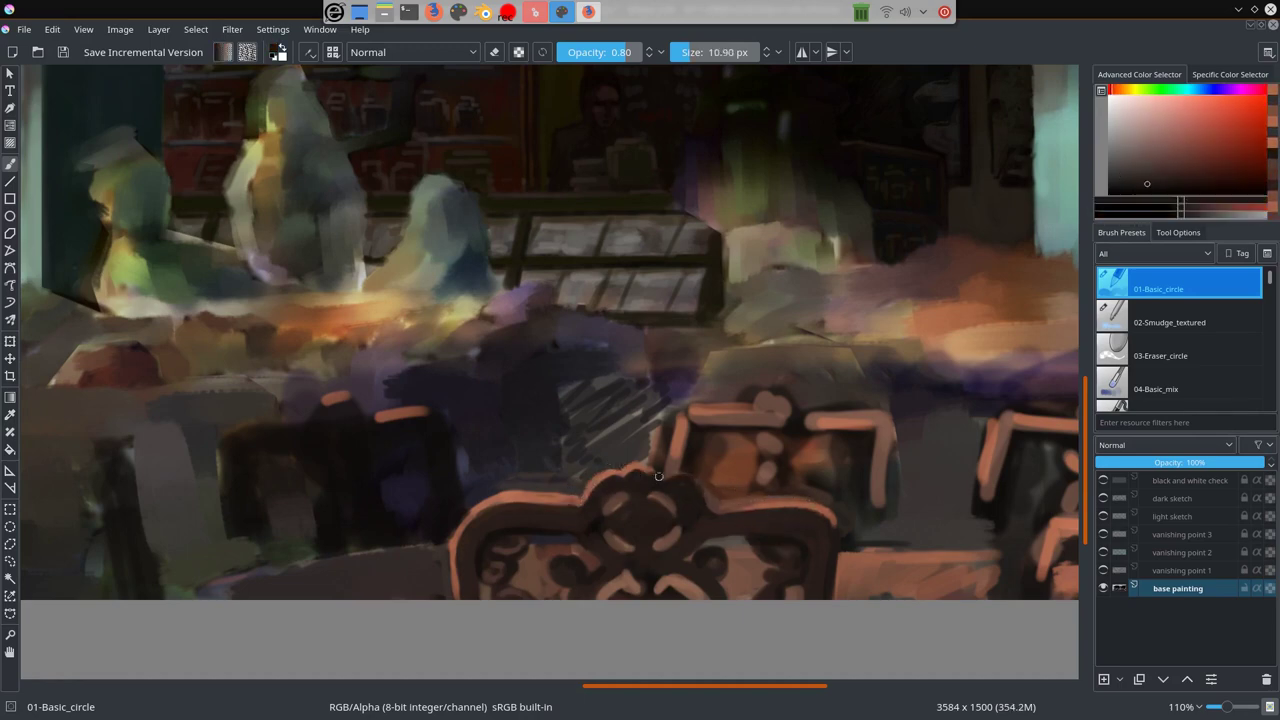
left_click(660, 478, "ctrl")
key("slash")
key("slash")
key("bracketleft")
Step: Sample dark brown and blue-violet, then paint dark scrollwork along the chair back's bottom
left_click(652, 474, "ctrl")
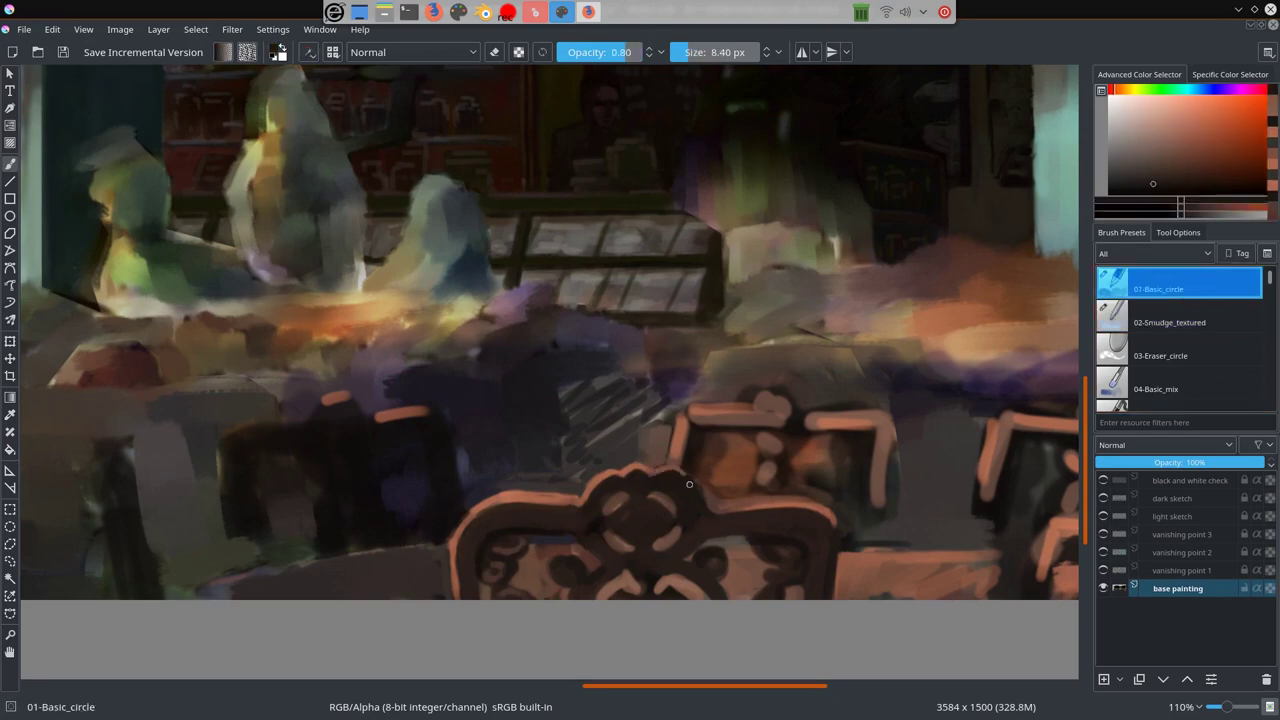
left_click(690, 485, "ctrl")
left_click(730, 480, "ctrl")
left_click(773, 482, "ctrl")
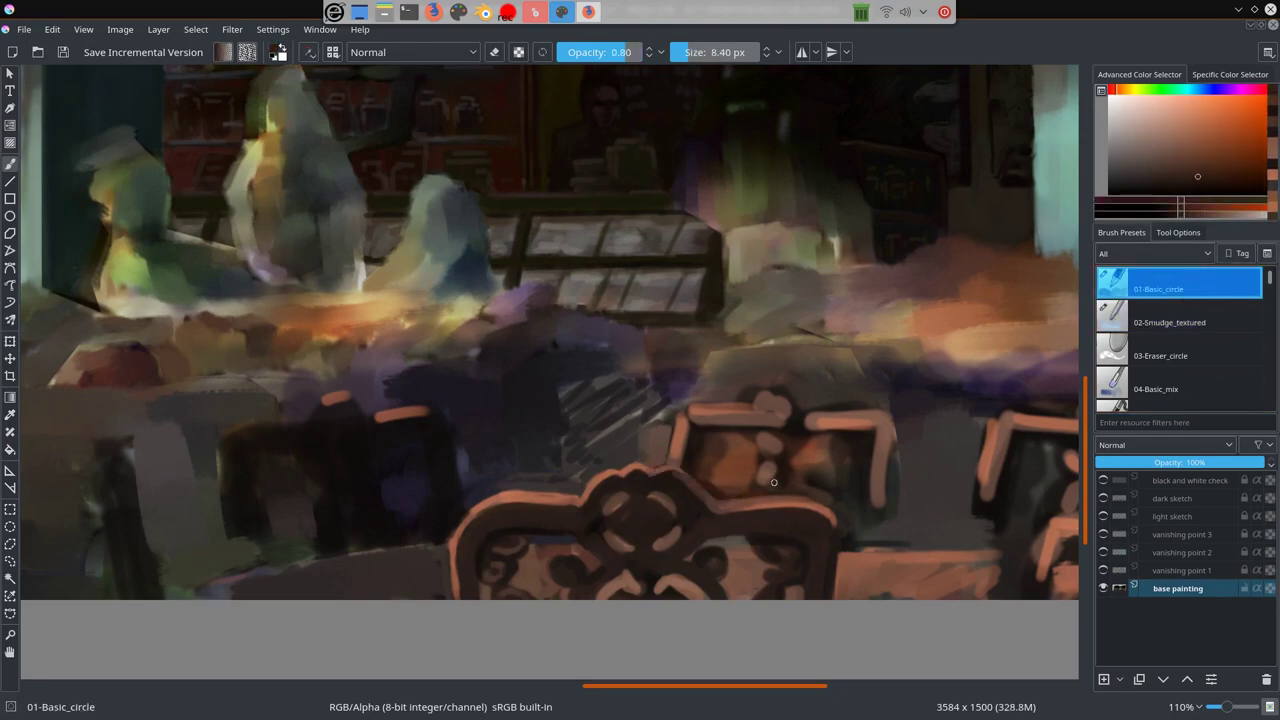
left_click(630, 570, "ctrl")
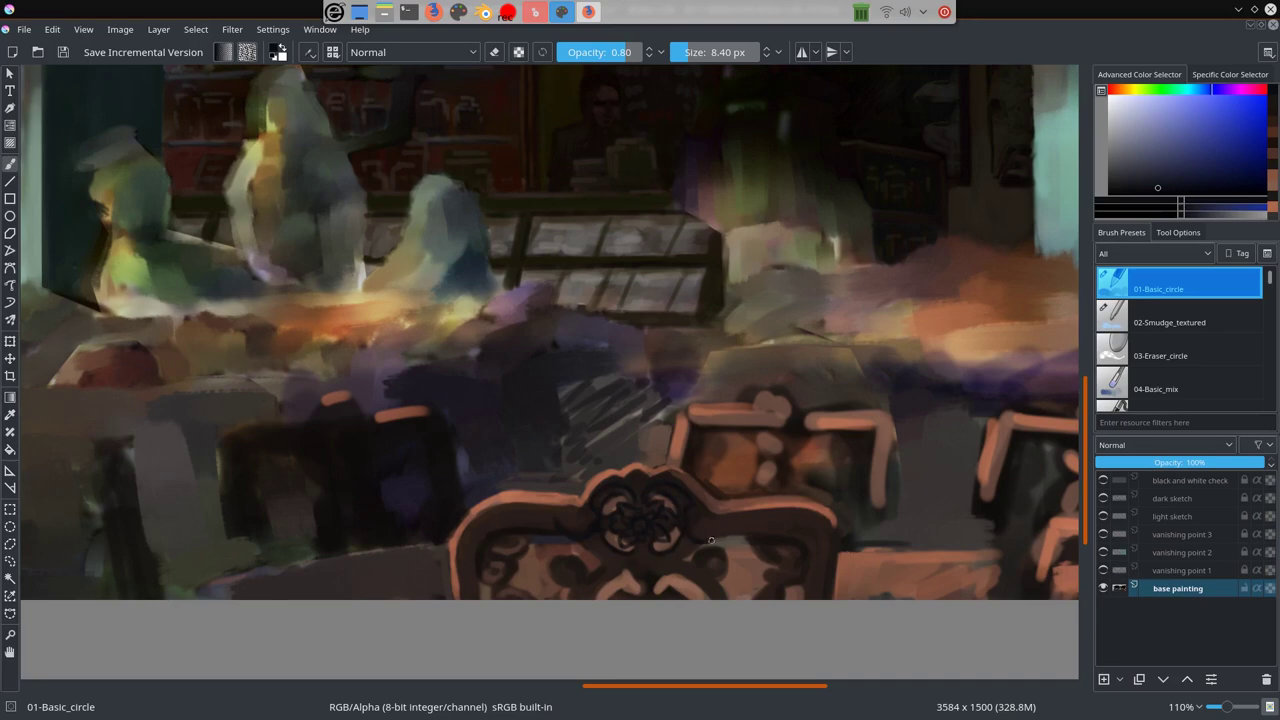
left_click(700, 545, "ctrl")
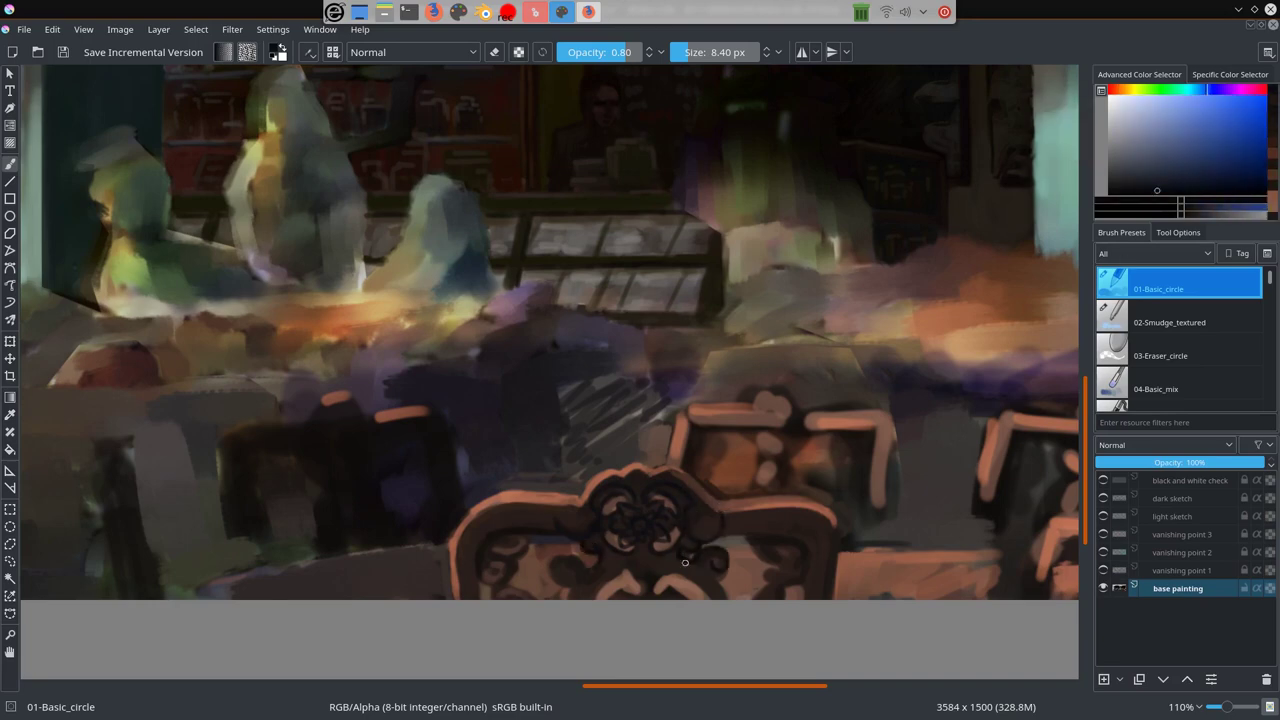
left_click_drag(556, 596, 573, 557)
left_click_drag(598, 598, 688, 575)
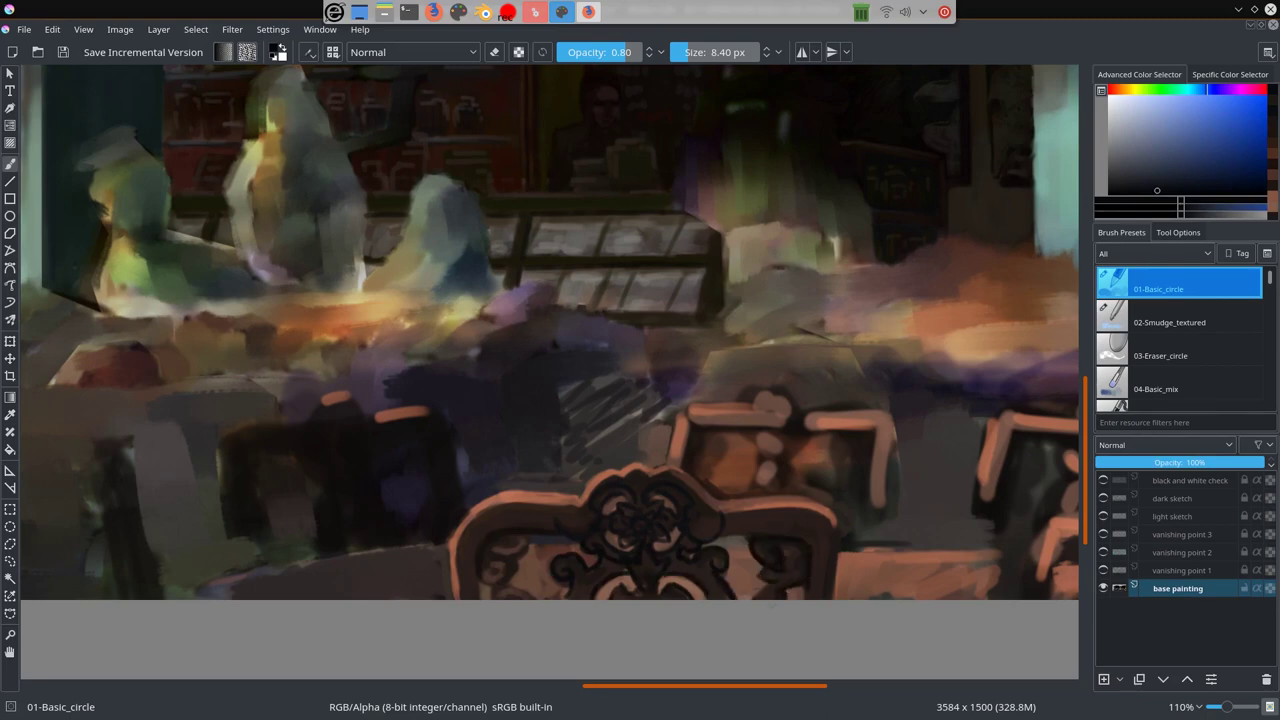
Step: Sample further orange tones from the chair and painting
left_click(566, 506, "ctrl")
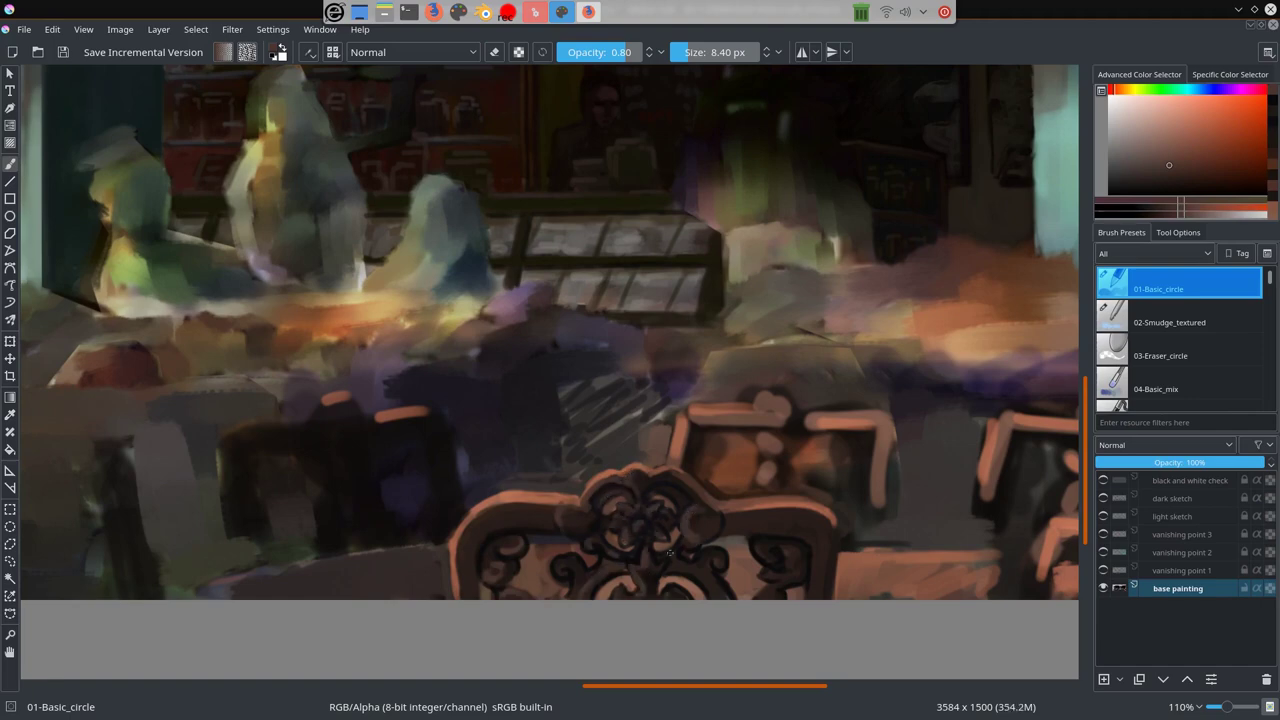
left_click(746, 524, "ctrl")
left_click(511, 547, "ctrl")
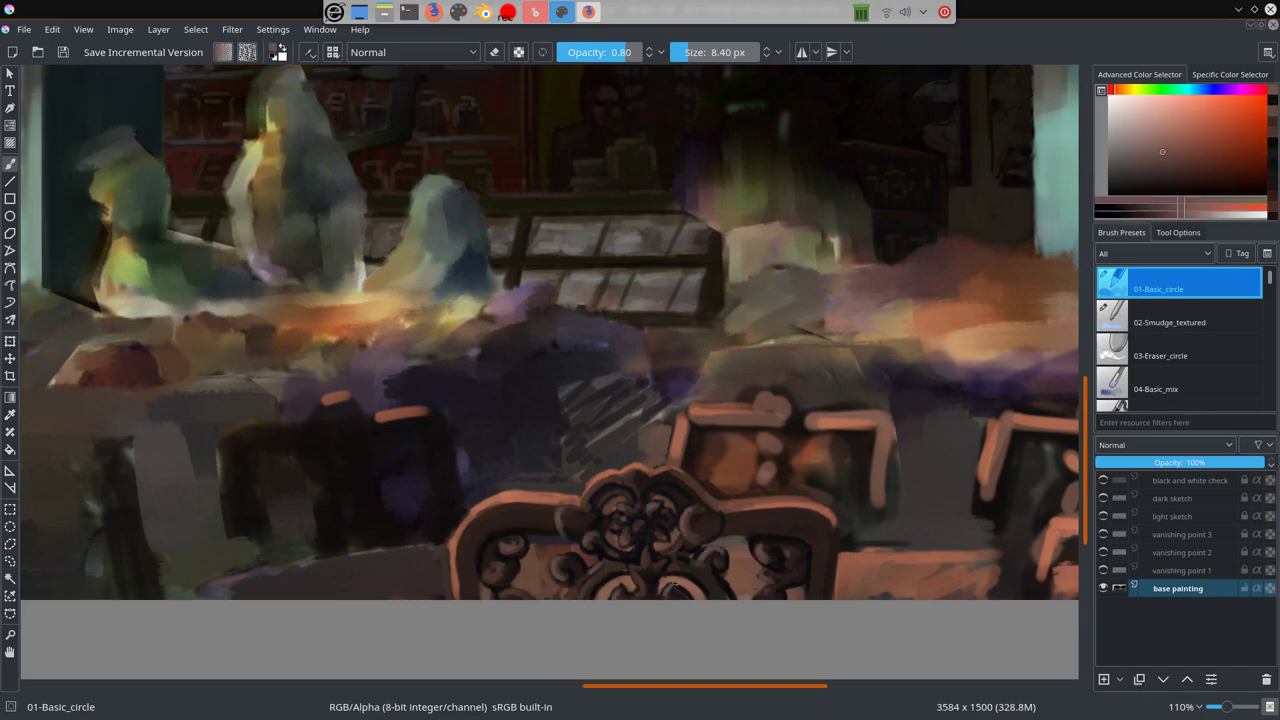
scroll(744, 537, "down", 5)
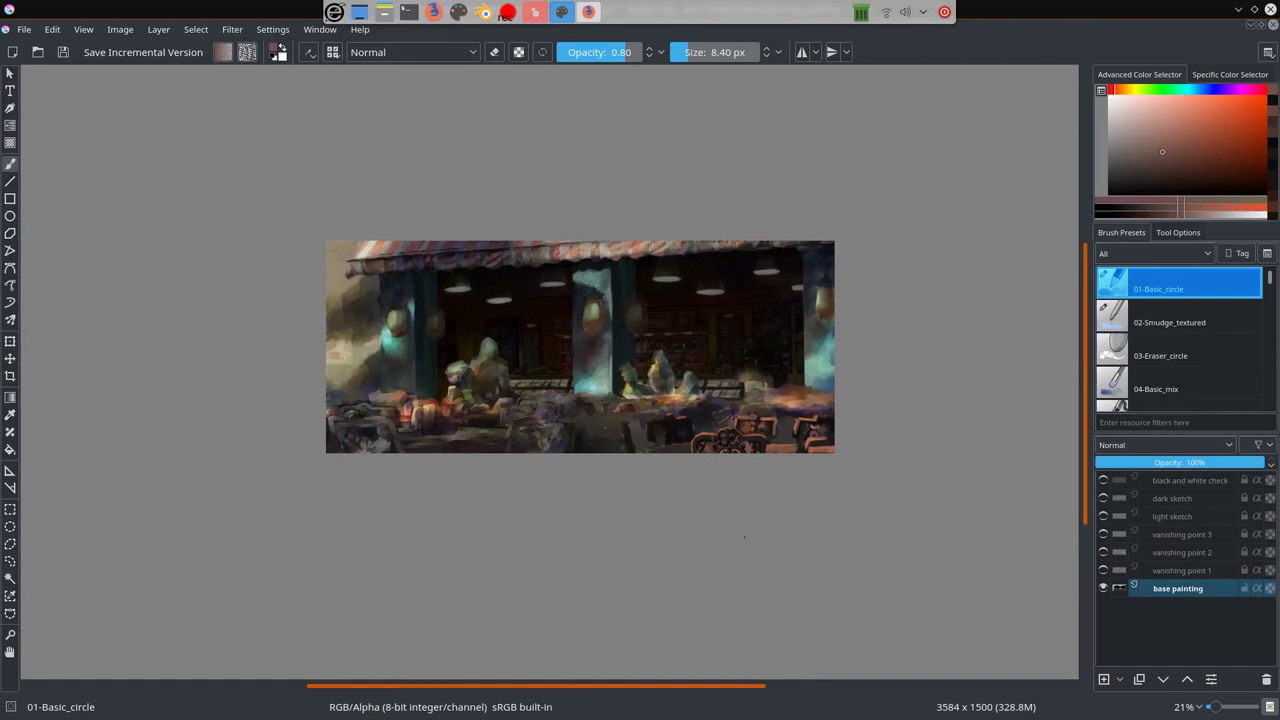
Step: Erase stray sketch lines at the left awning corner and right edge, then save the painting
left_click(1180, 588)
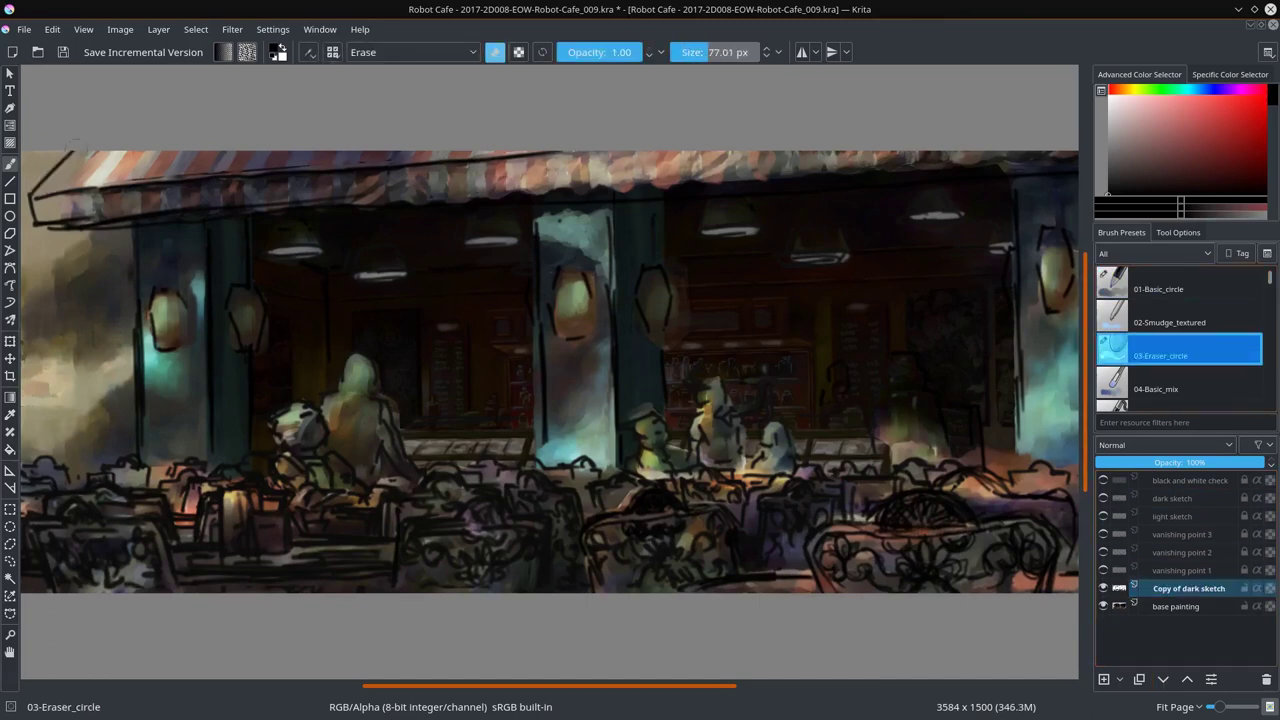
mouse_move(40, 190)
left_mouse_down()
mouse_move(180, 277)
mouse_move(843, 200)
mouse_move(335, 205)
left_mouse_up()
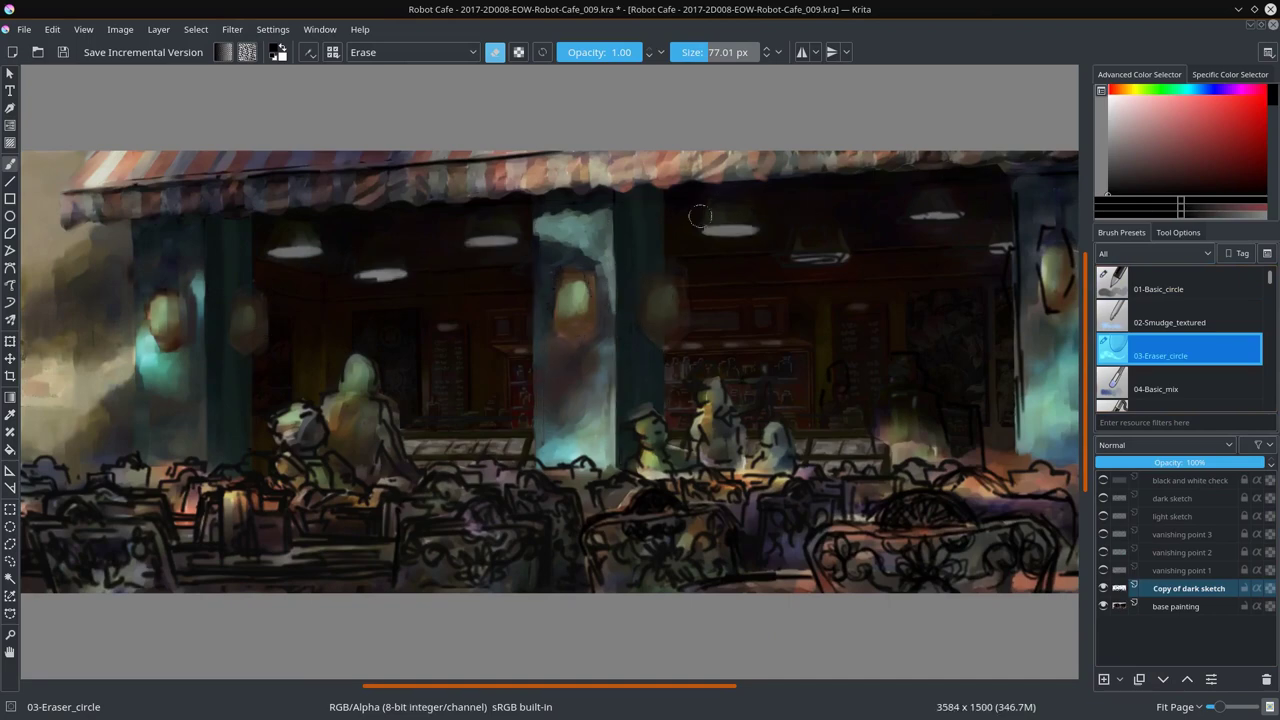
left_click_drag(895, 238, 1040, 320)
key("minus")
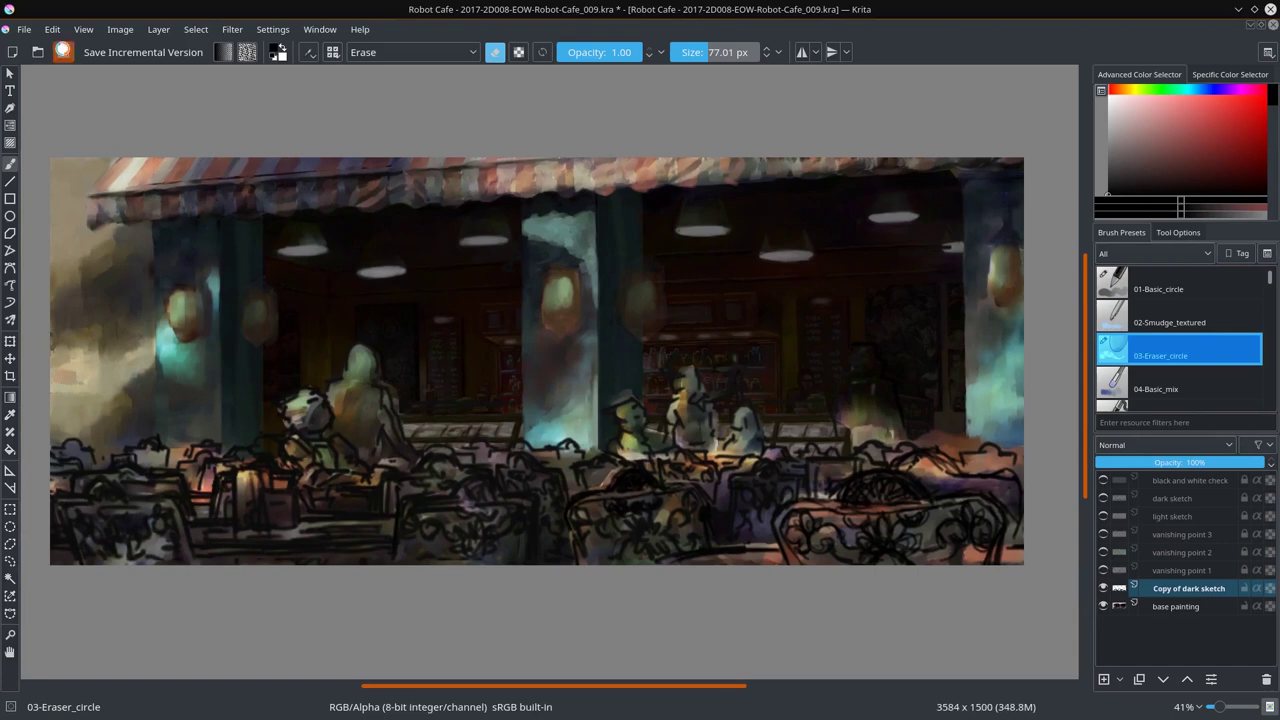
left_click(62, 52)
left_click(10, 544)
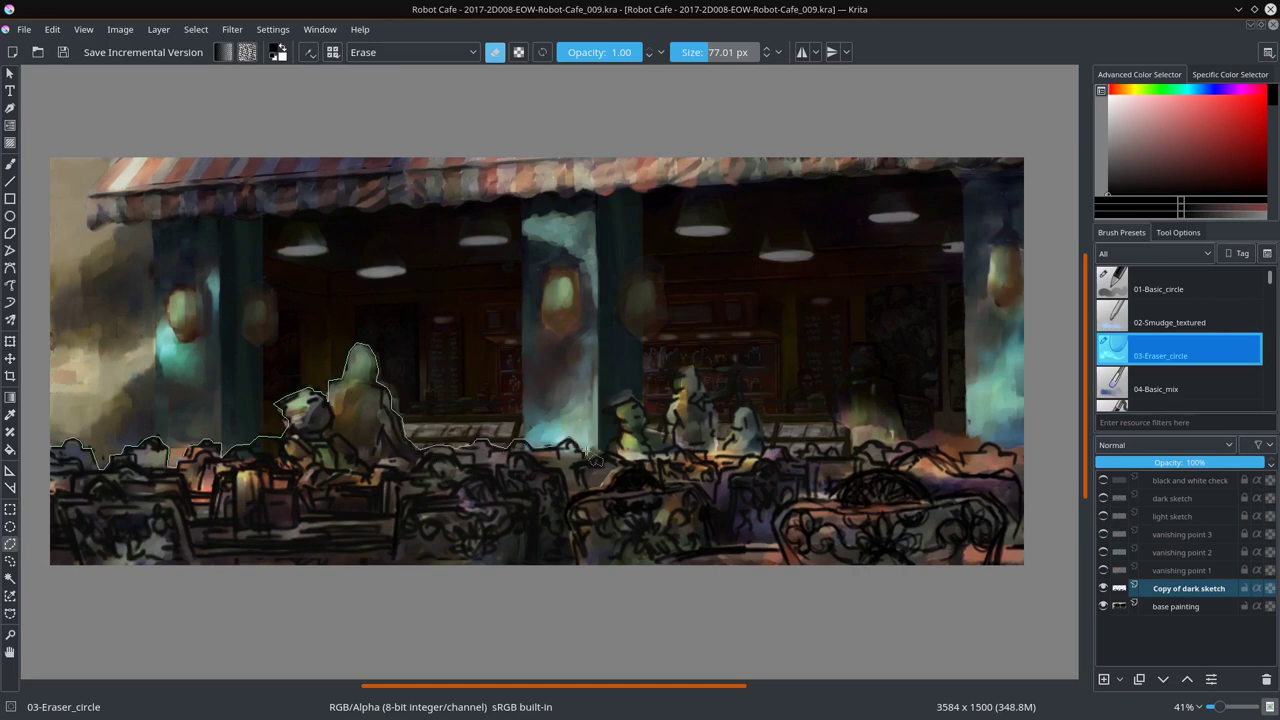
Step: Freehand-select around the seated robots and tables and delete the sketch lines there
left_click_drag(675, 457, 689, 368)
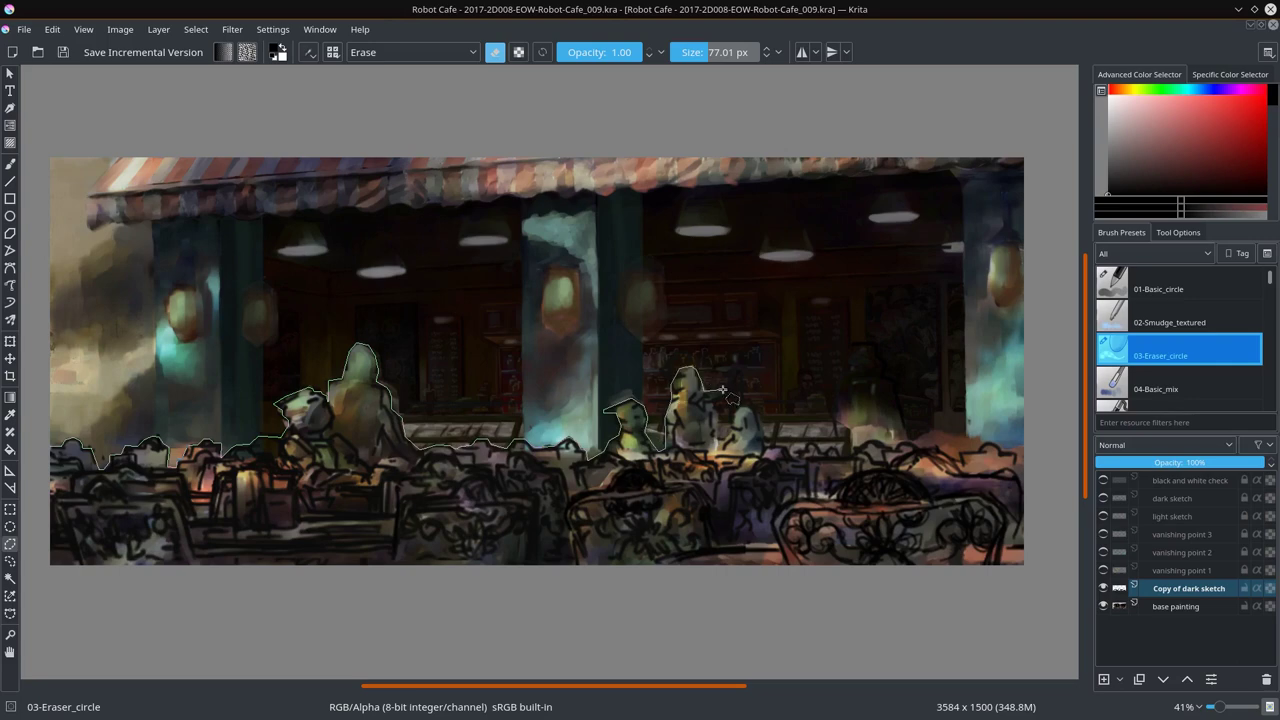
mouse_move(793, 458)
left_mouse_down()
mouse_move(840, 452)
mouse_move(856, 343)
mouse_move(914, 444)
mouse_move(1038, 600)
mouse_move(40, 590)
left_mouse_up()
key("Delete")
left_click(53, 29)
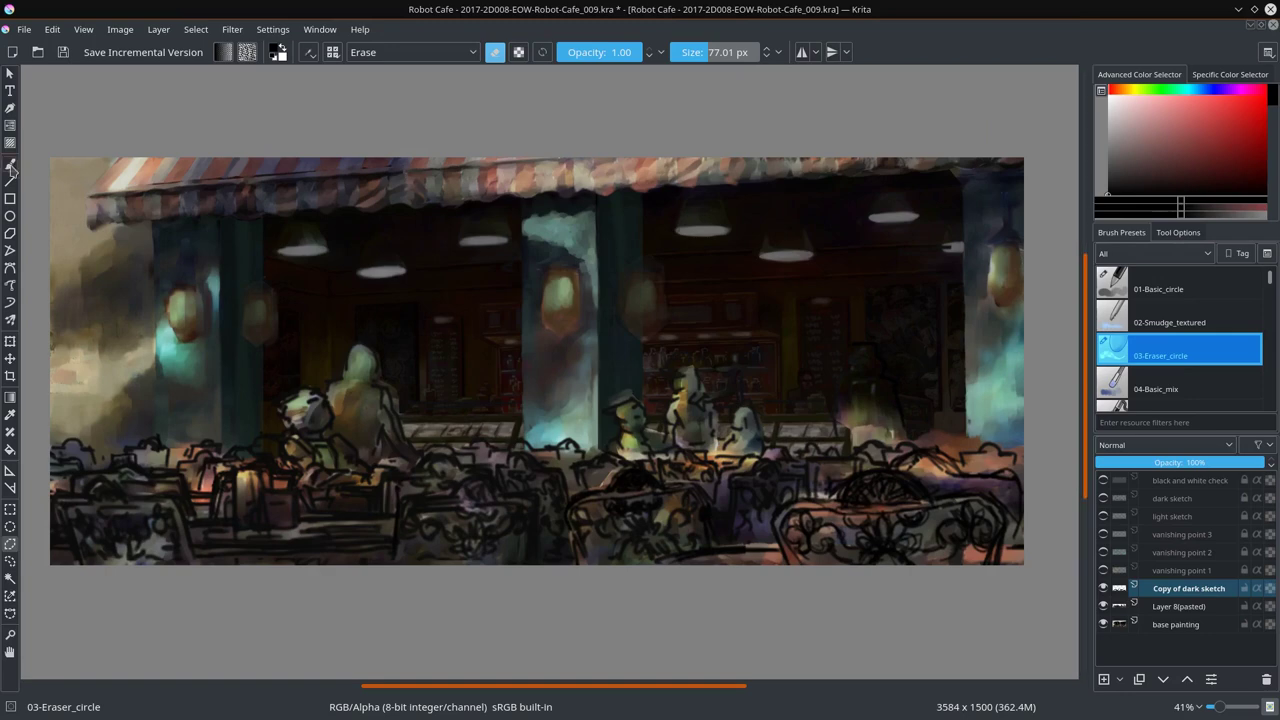
Step: Lower the sketch copy's opacity to about 67% and merge it into Layer 8 (pasted)
left_click(10, 165)
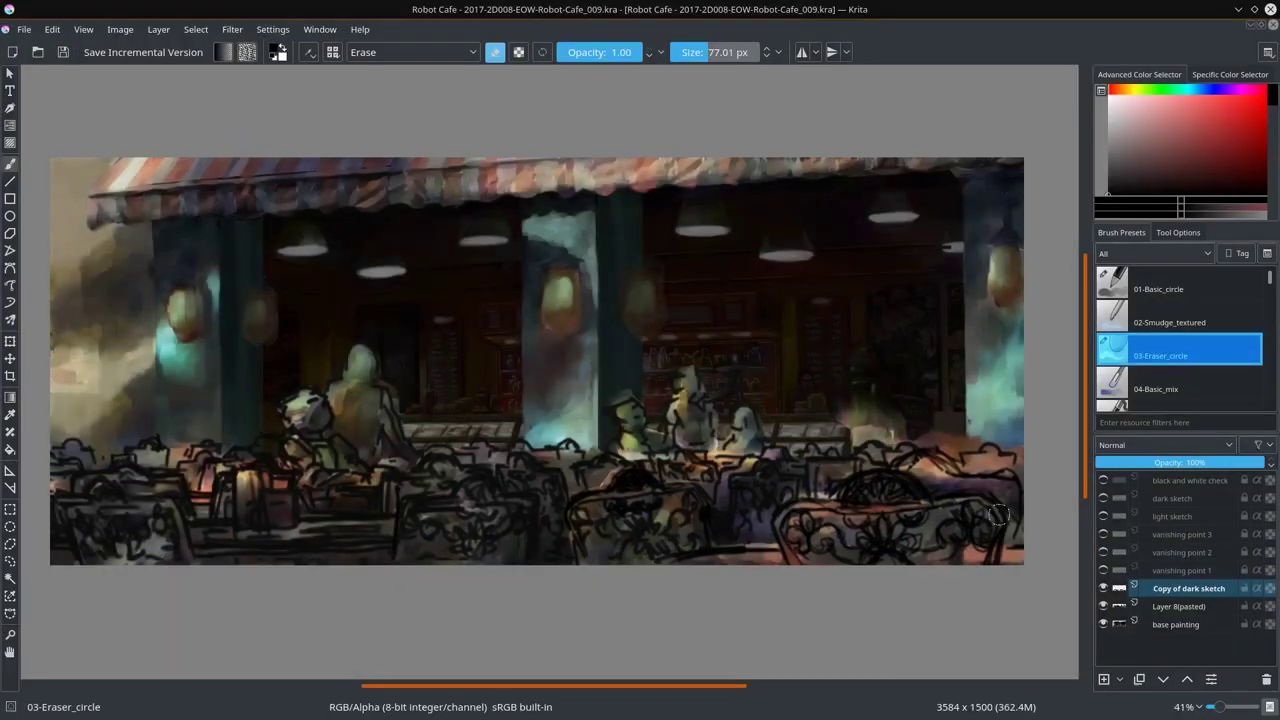
left_click_drag(1250, 463, 1200, 466)
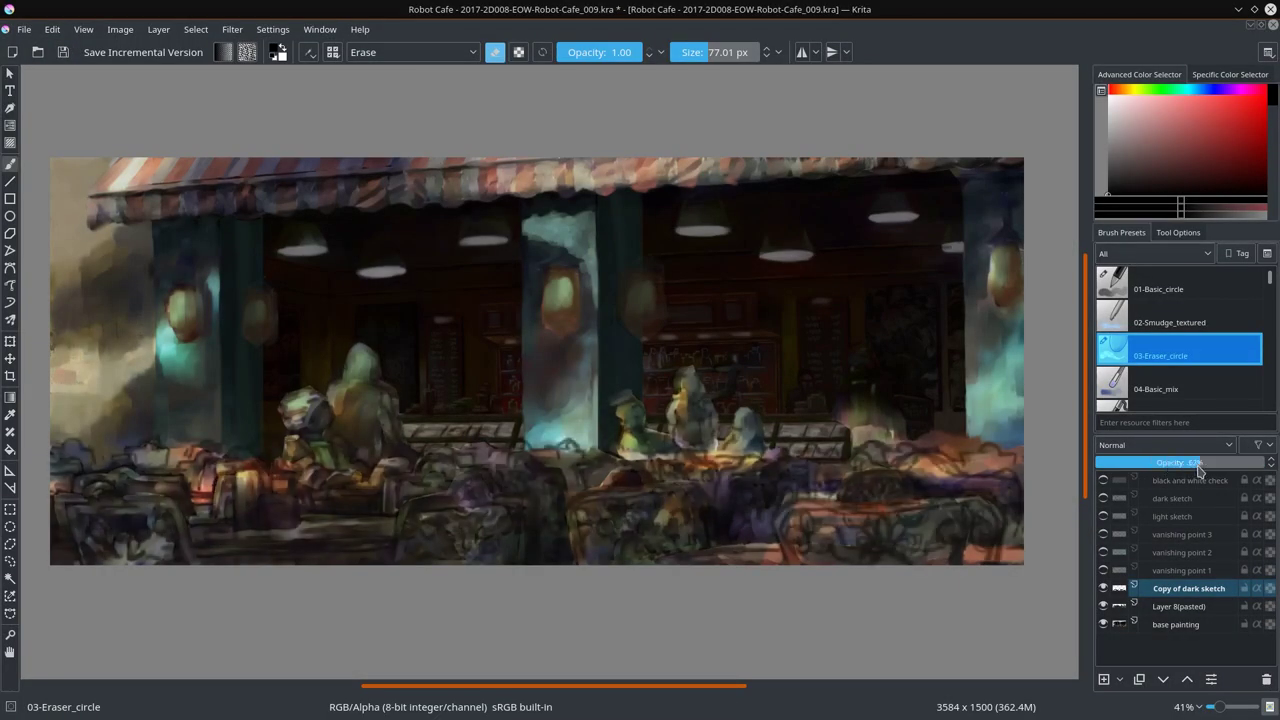
key("ctrl+e")
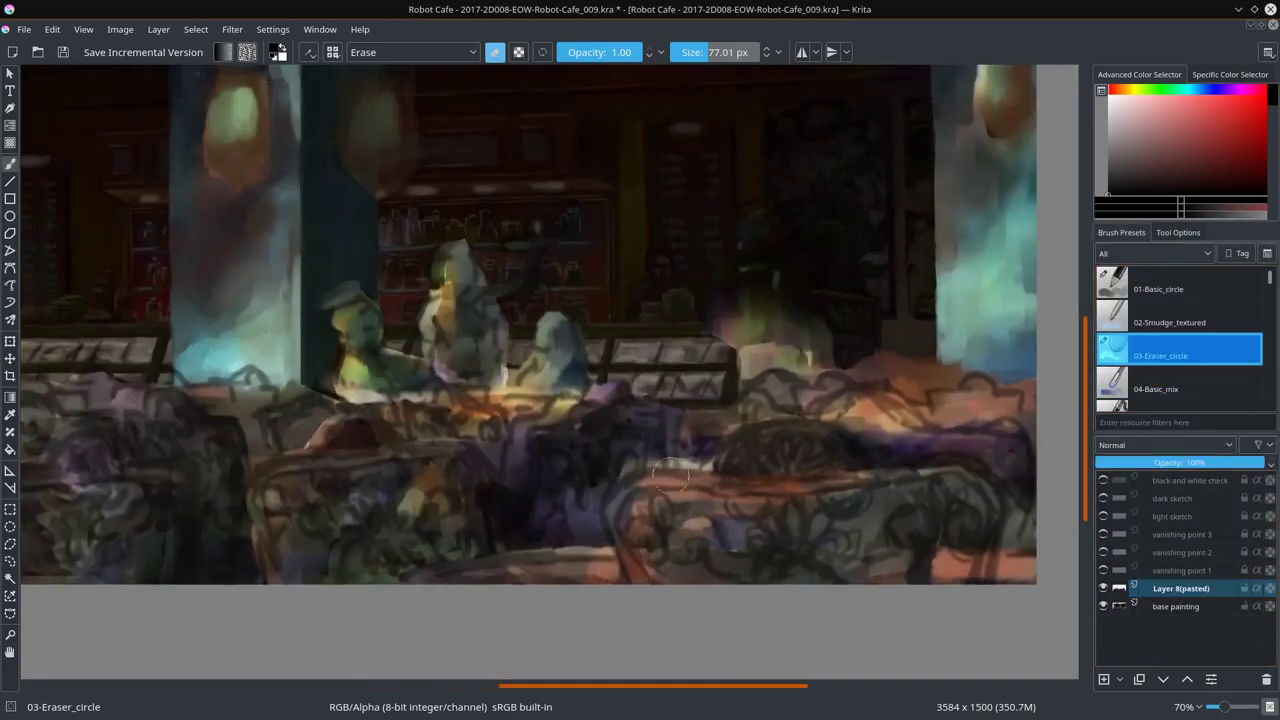
Step: Paint dark strokes over the front chairs and darken the table's top edge
scroll(618, 523, "up", 2)
key("slash")
mouse_move(627, 519)
left_mouse_down()
mouse_move(690, 462)
mouse_move(739, 521)
mouse_move(728, 428)
left_mouse_up()
left_click(618, 530, "ctrl")
left_click(655, 548, "ctrl")
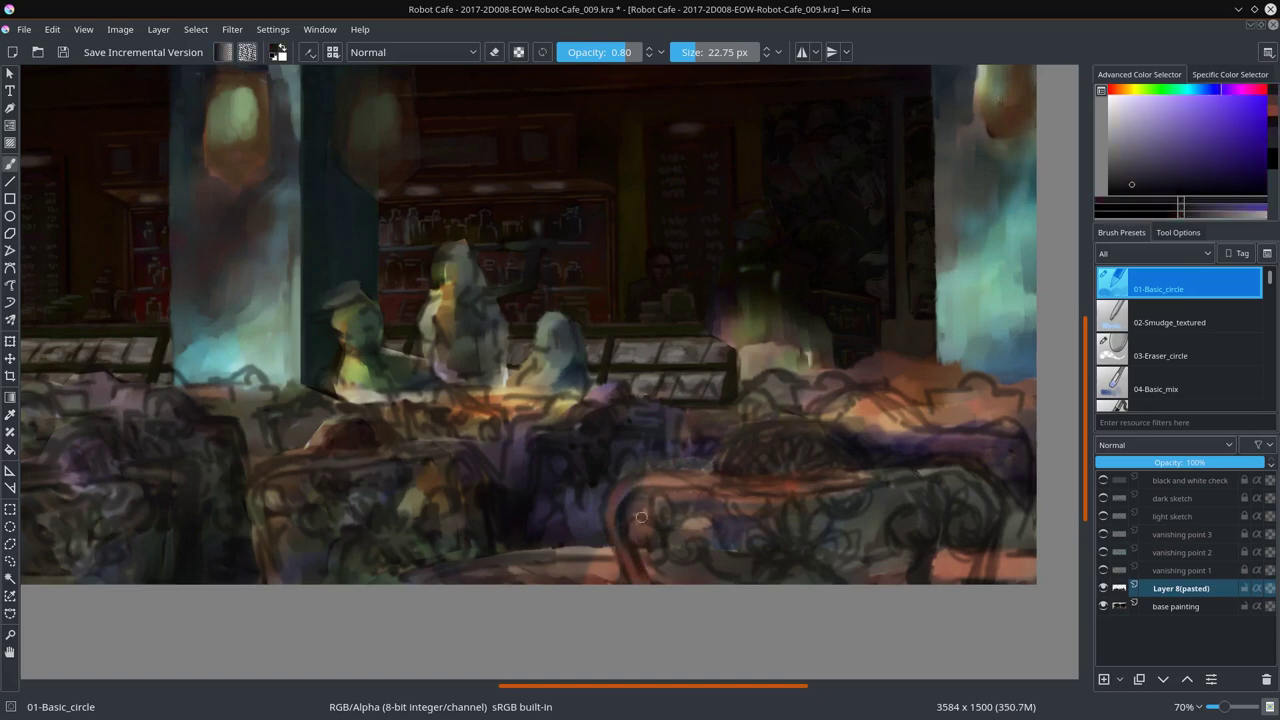
key("period")
key("comma")
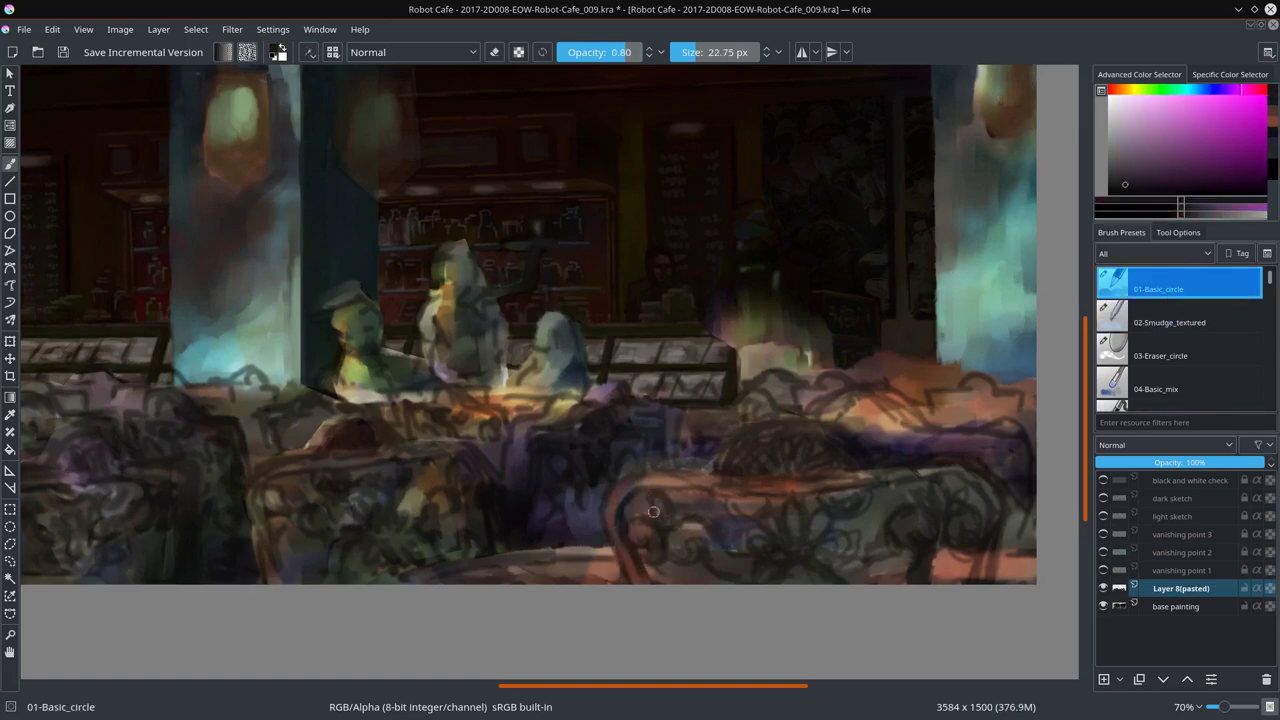
mouse_move(650, 495)
left_mouse_down()
mouse_move(725, 555)
mouse_move(655, 561)
left_mouse_up()
left_click_drag(641, 487, 994, 500)
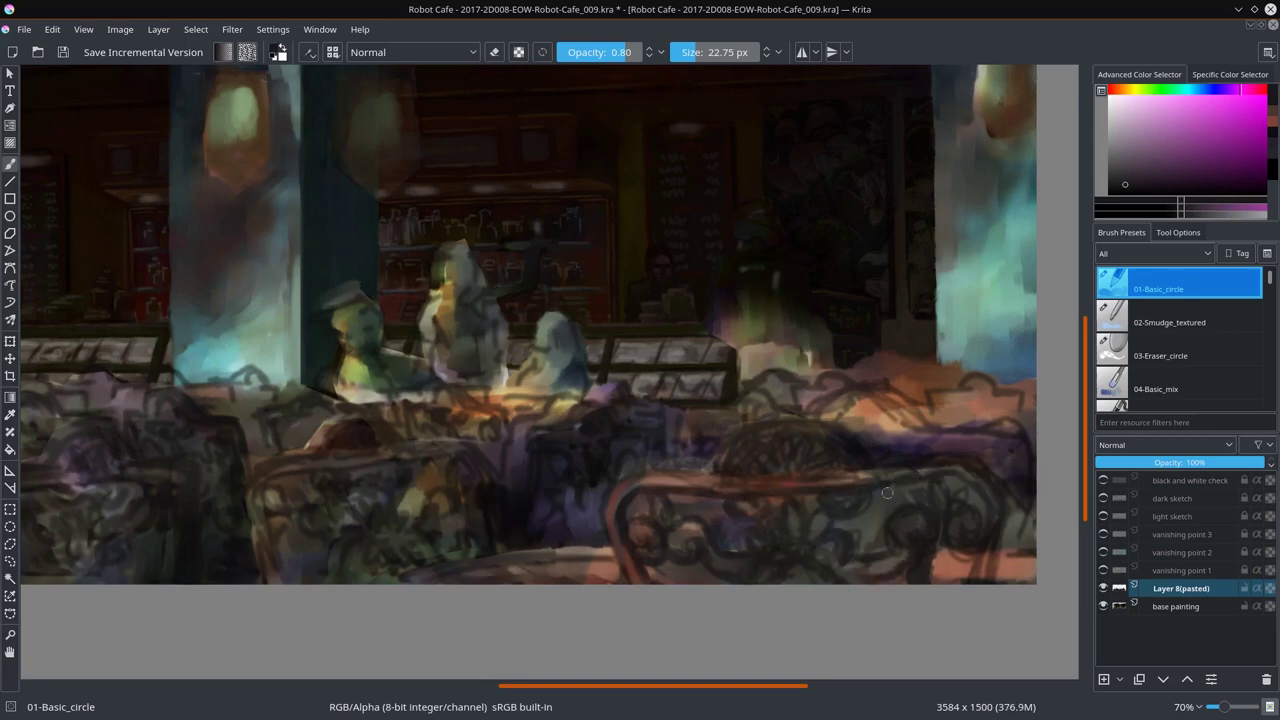
Step: Add dark strokes at the table's right end and smudge the paint near the bottom edge
key("period")
key("comma")
left_click_drag(975, 475, 980, 578)
left_click(1185, 328)
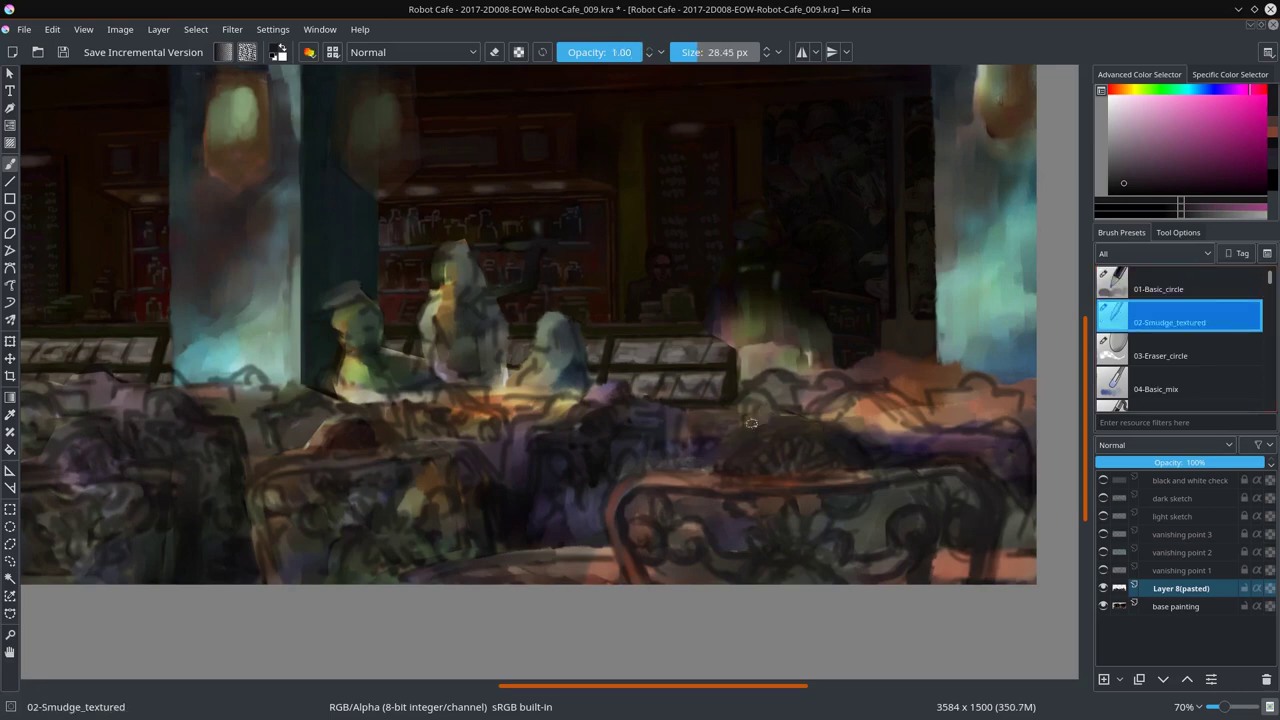
key("comma")
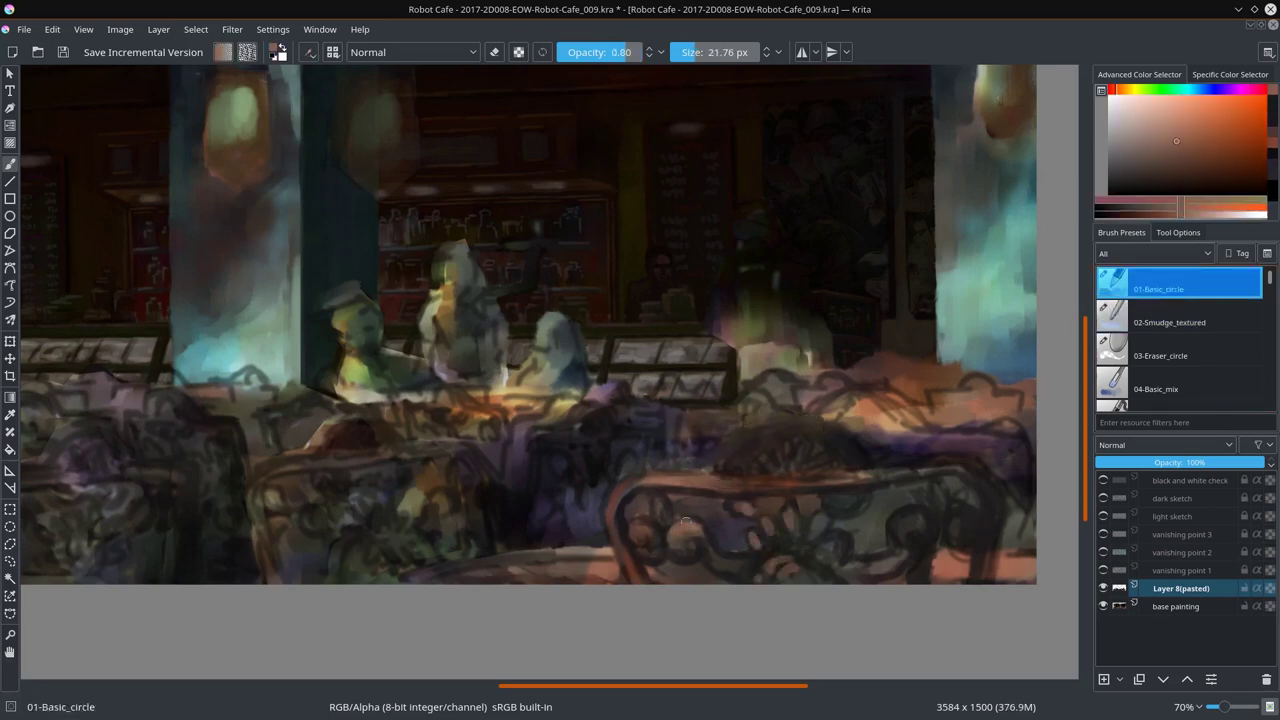
key("period")
left_click_drag(940, 575, 1022, 553)
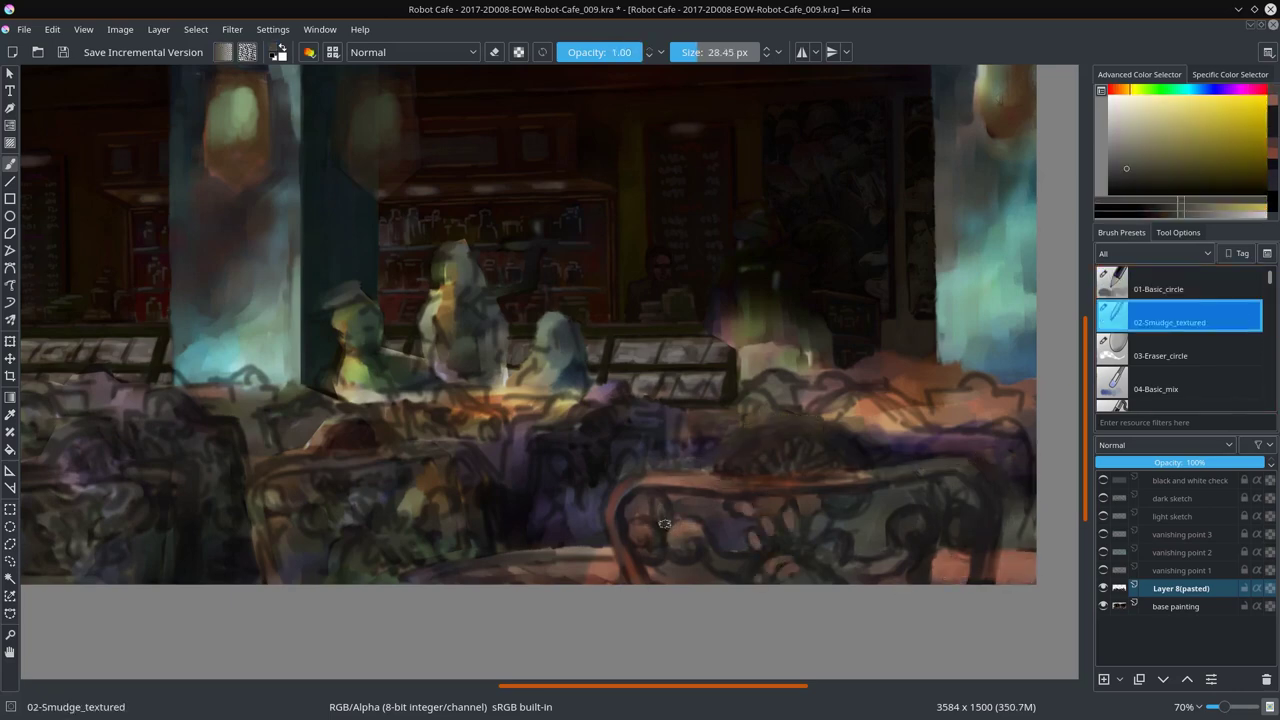
key("comma")
Step: Paint orange light onto the chair's wheel, then sample darker tones with a smaller brush
left_click_drag(730, 440, 940, 466)
left_click_drag(750, 470, 800, 445)
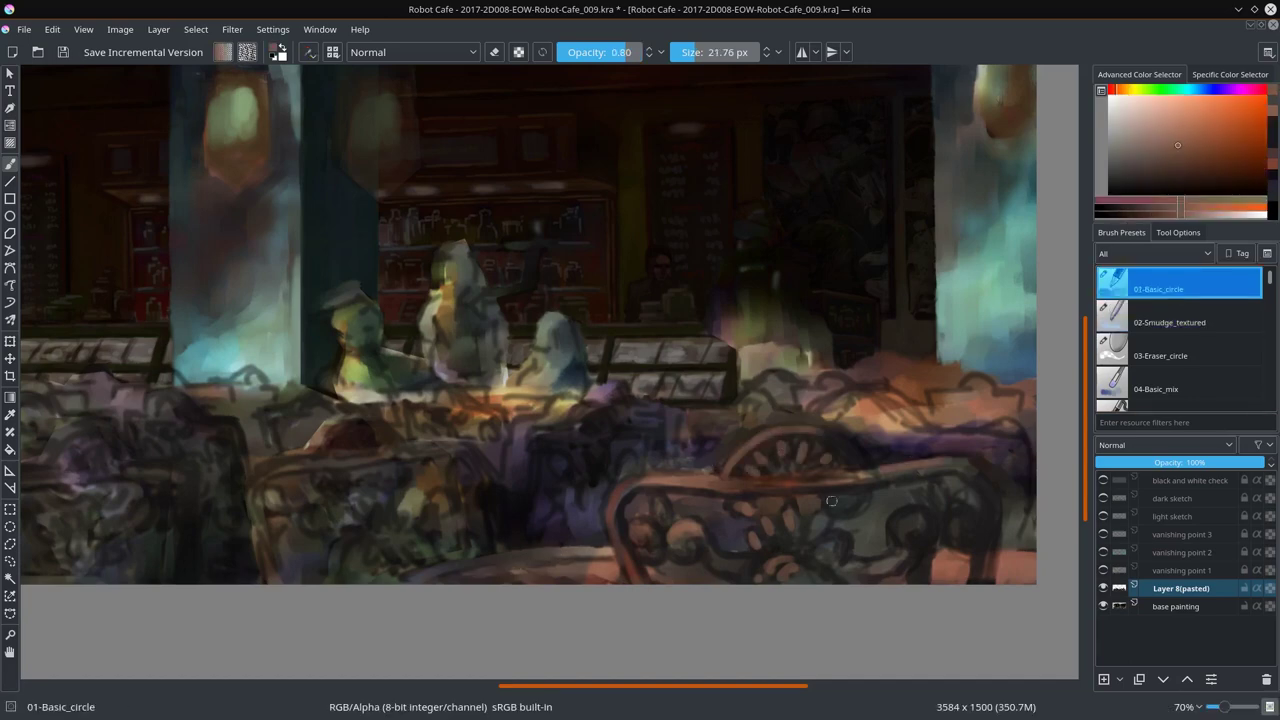
left_click(729, 562, "ctrl")
key("bracketleft")
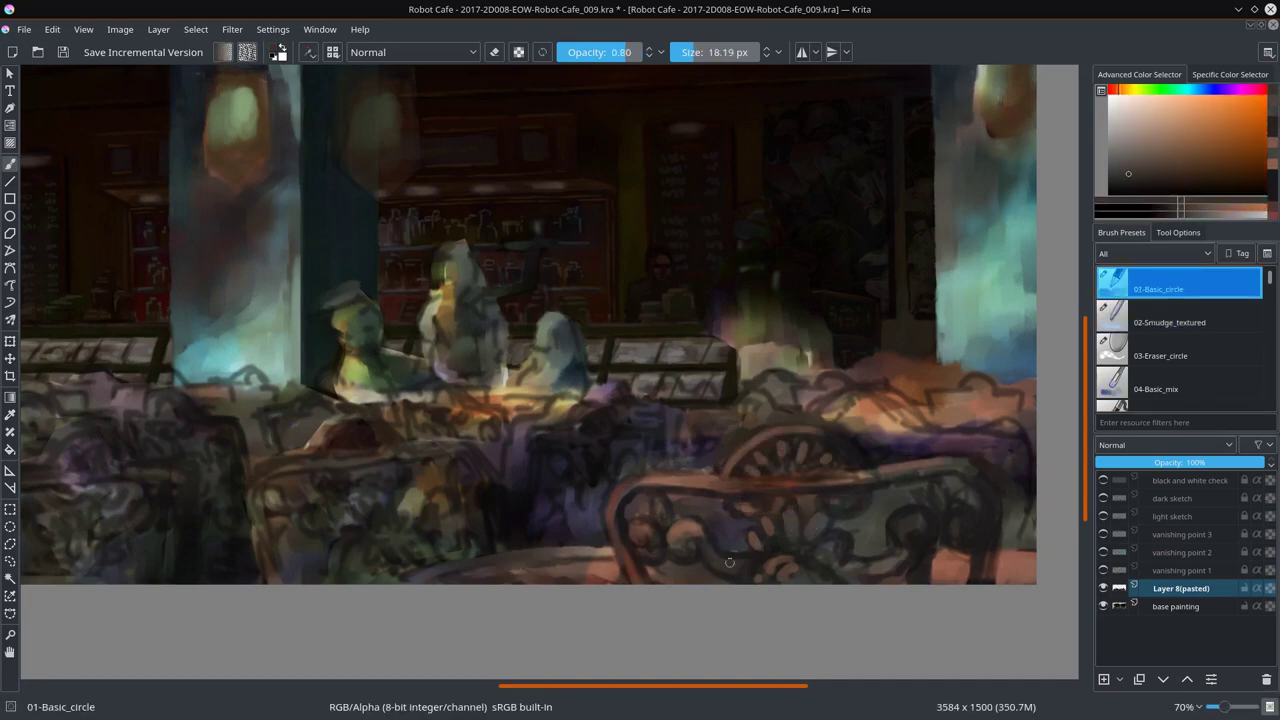
left_click_drag(729, 562, 717, 461)
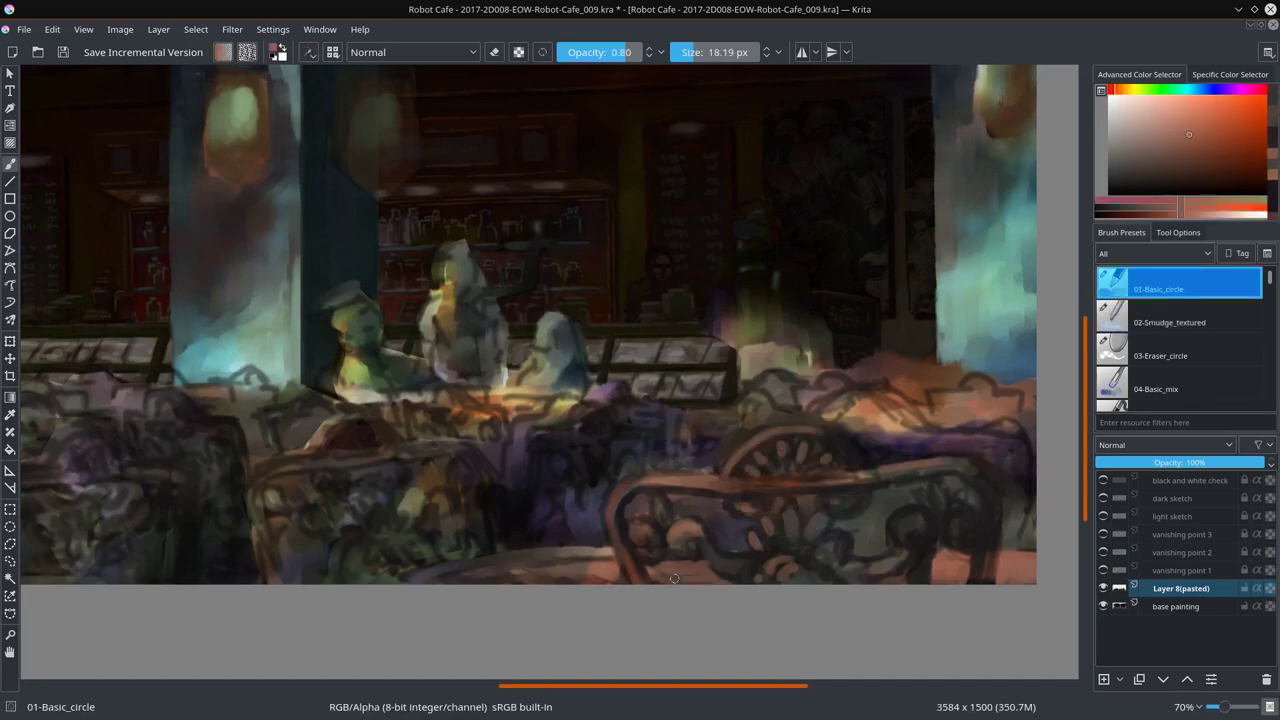
left_click(717, 461, "ctrl")
key("bracketleft")
key("bracketleft")
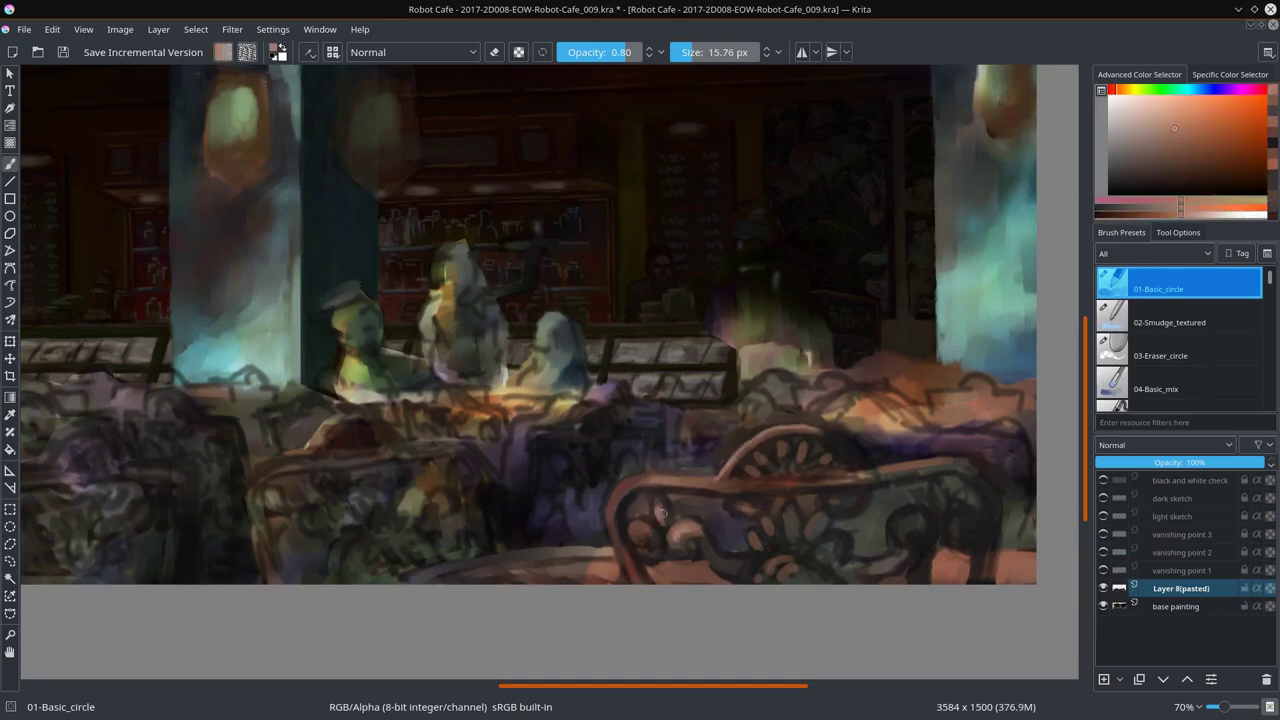
Step: Paint dark purple shading into the scrollwork and pink-magenta tones across the chair top
mouse_move(769, 545)
left_mouse_down()
mouse_move(851, 439)
mouse_move(838, 441)
left_mouse_up()
key("bracketright")
key("bracketright")
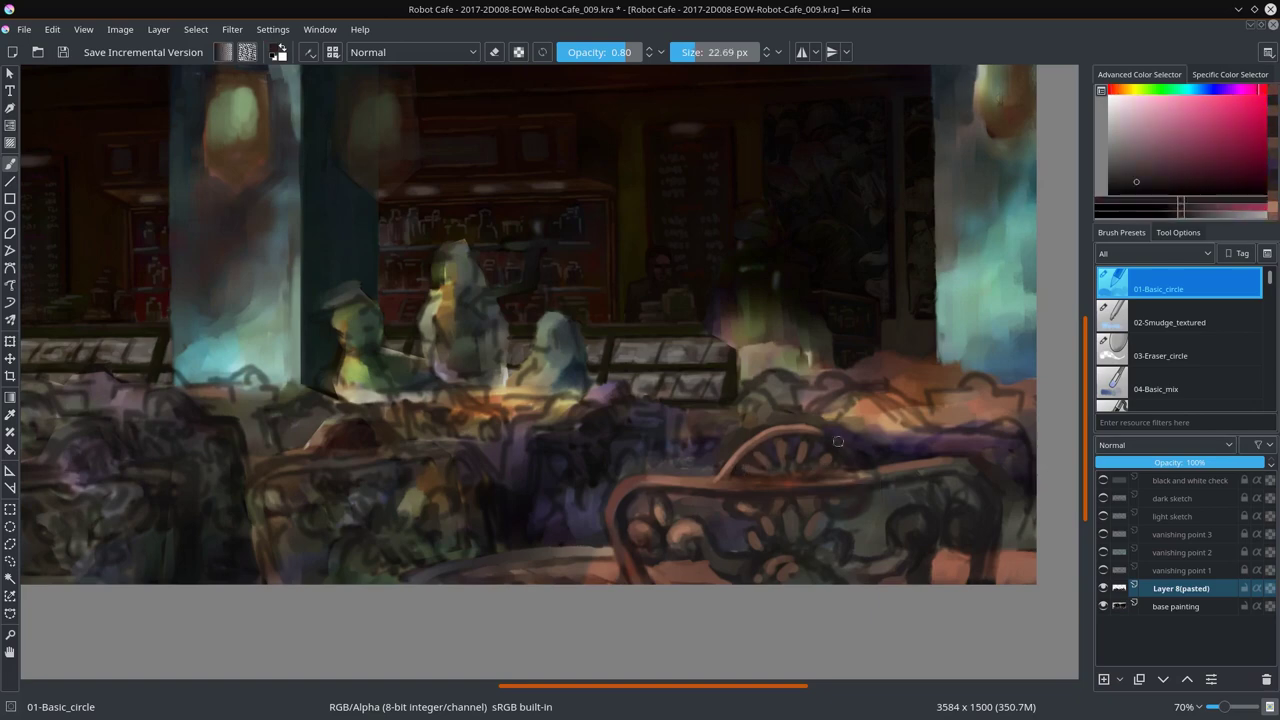
mouse_move(838, 441)
left_mouse_down()
mouse_move(1001, 485)
mouse_move(758, 465)
mouse_move(940, 493)
mouse_move(973, 520)
left_mouse_up()
key("bracketright")
key("bracketleft")
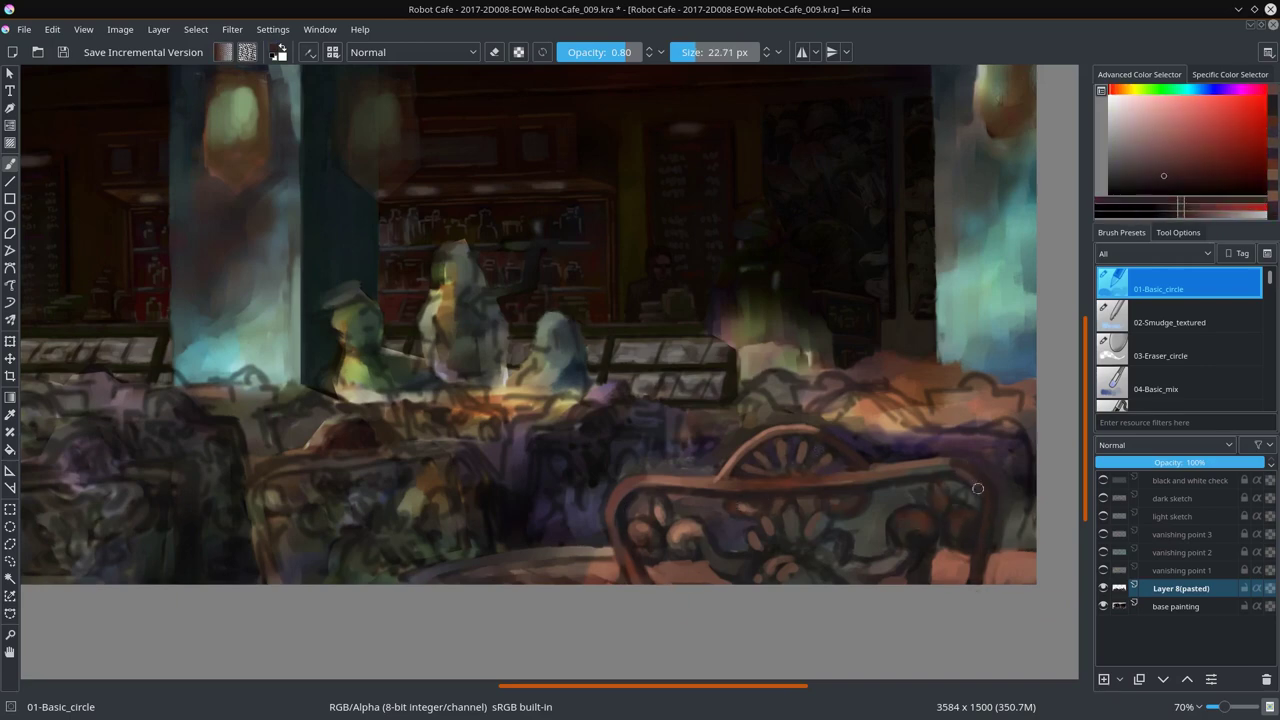
Step: Add dark blue shadow, yellowish-grey tones and salmon-orange highlights to the chair back
mouse_move(630, 572)
left_mouse_down()
mouse_move(654, 528)
mouse_move(889, 603)
mouse_move(694, 511)
mouse_move(697, 577)
mouse_move(722, 566)
left_mouse_up()
key("bracketleft")
left_click_drag(690, 472, 909, 435)
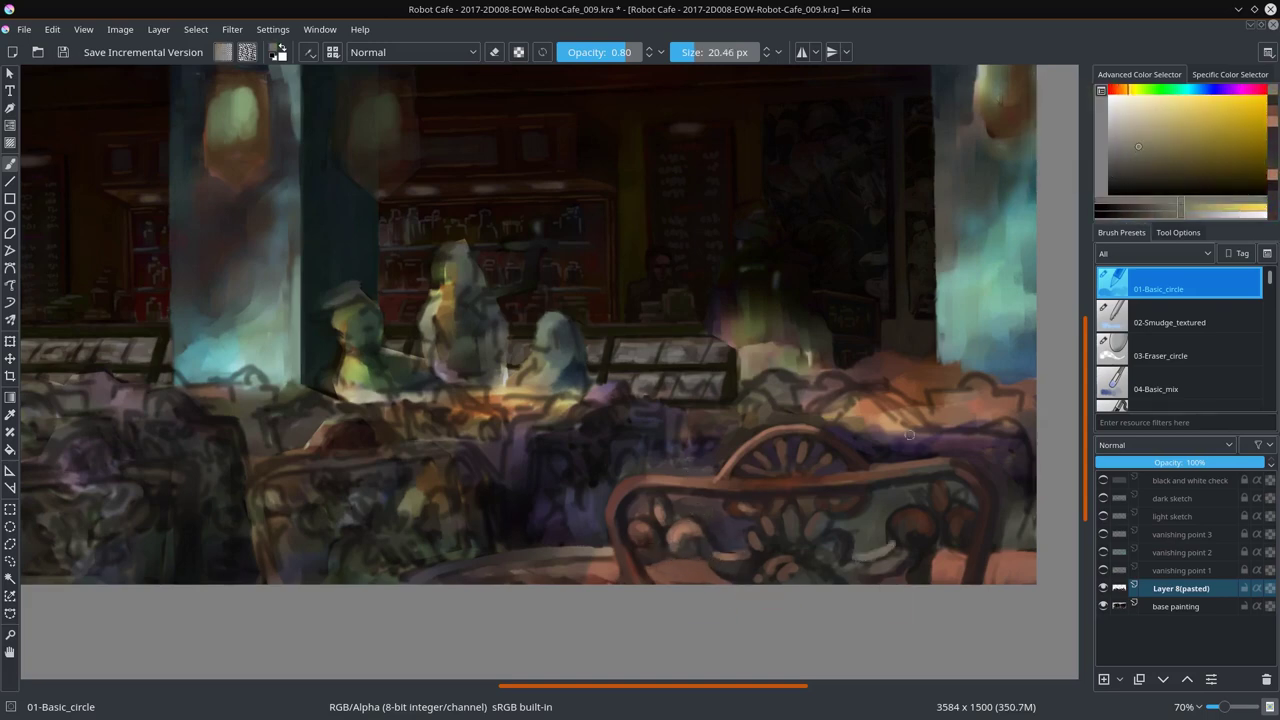
left_click_drag(906, 519, 985, 570)
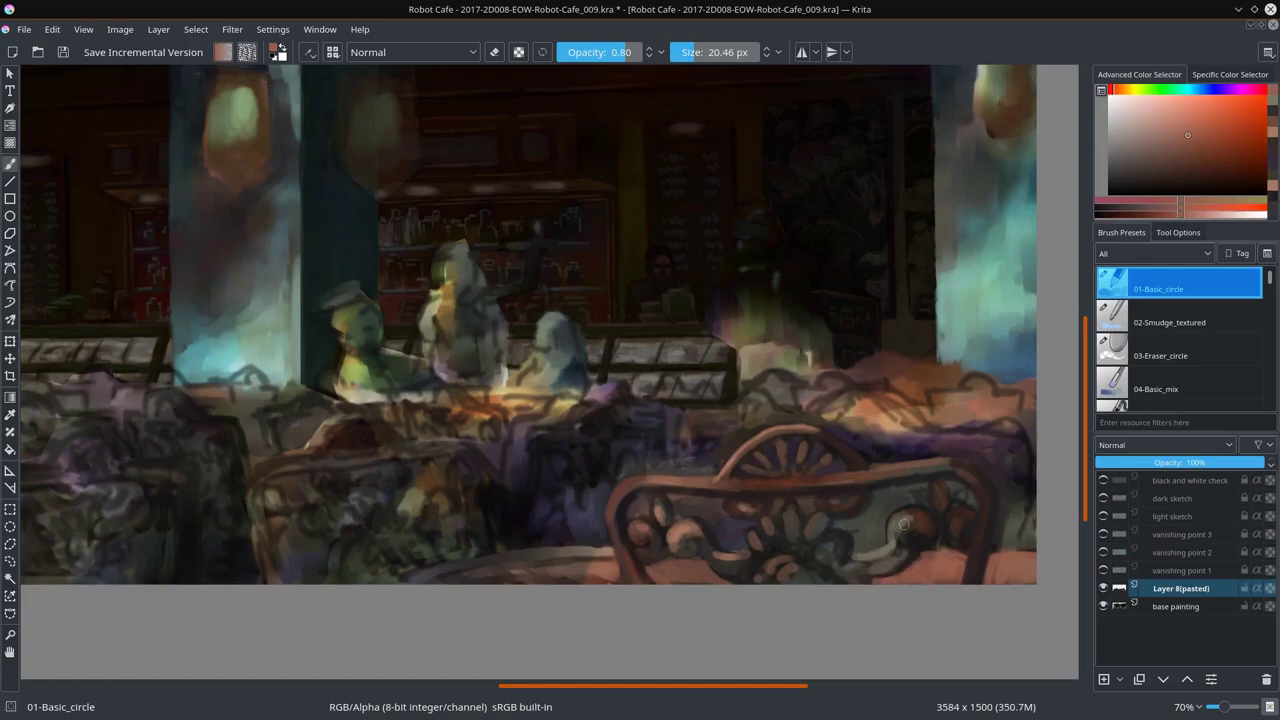
Step: Paint light peach highlights, grey-brown shading and muted pink touches along the chair's lower rail and back
left_click_drag(903, 523, 778, 558)
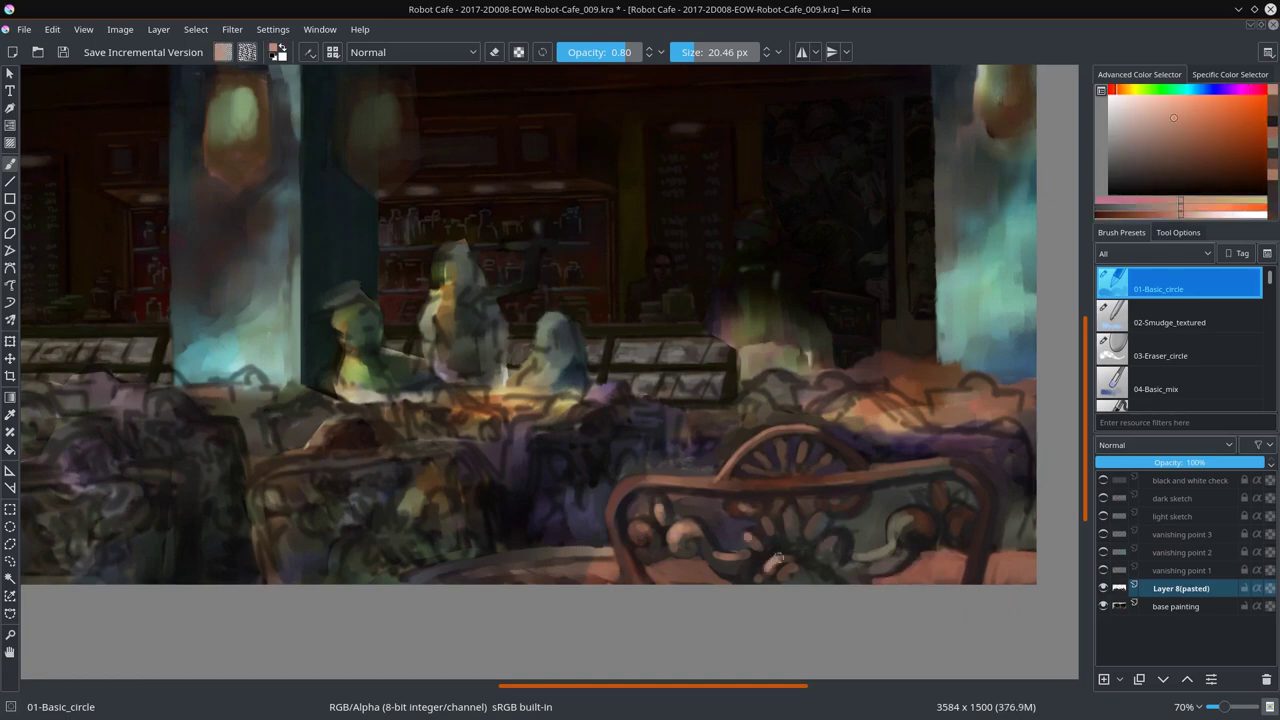
mouse_move(720, 476)
left_mouse_down()
mouse_move(903, 549)
mouse_move(856, 571)
mouse_move(665, 542)
mouse_move(658, 556)
left_mouse_up()
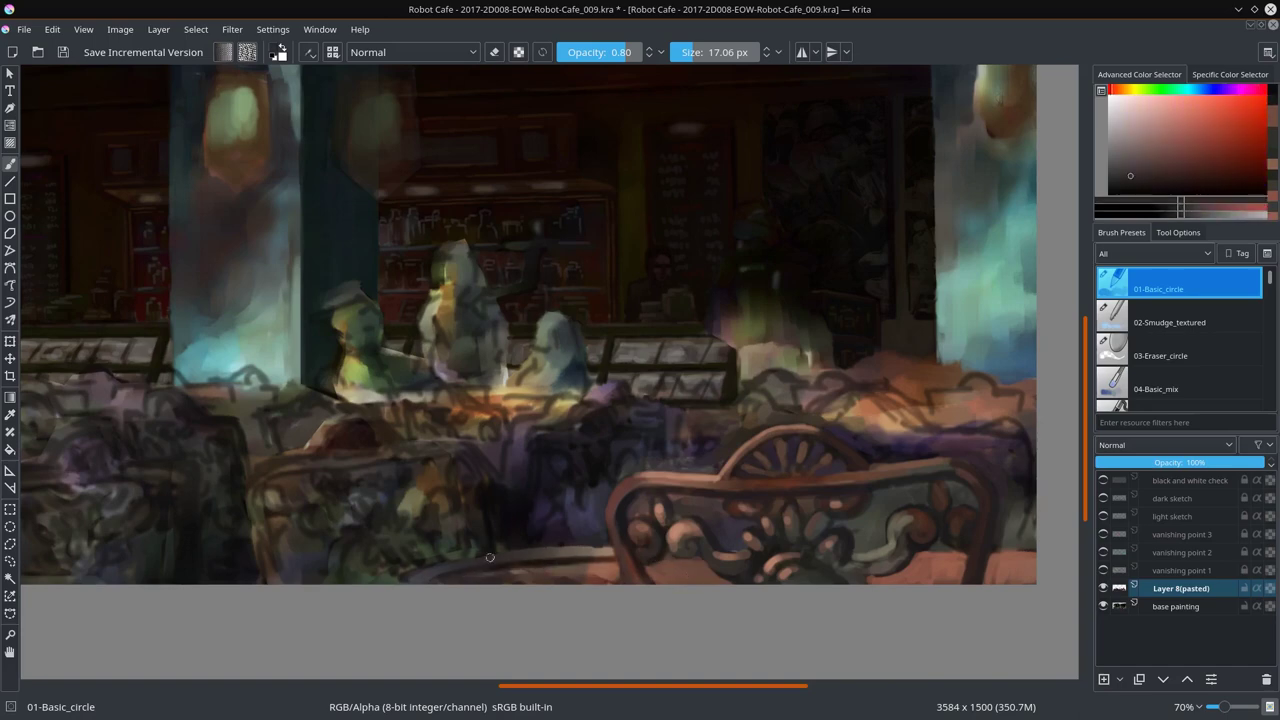
left_click_drag(470, 566, 780, 510)
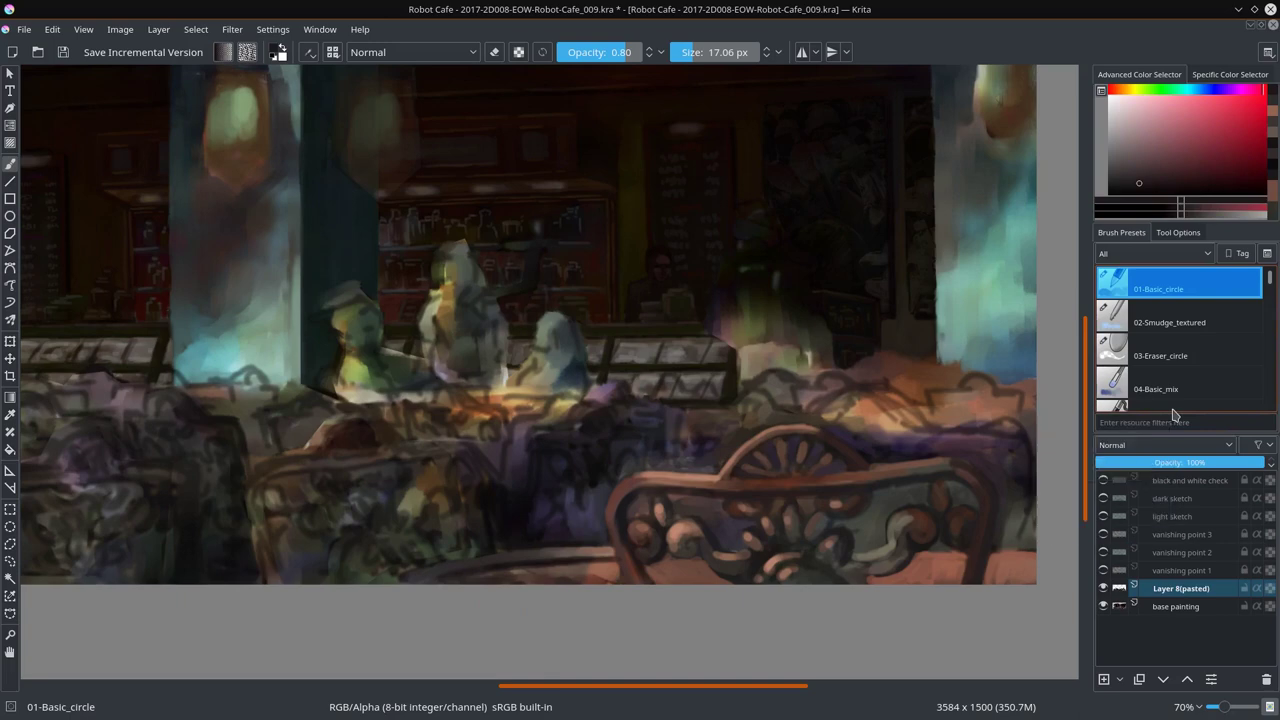
left_click_drag(907, 345, 699, 481)
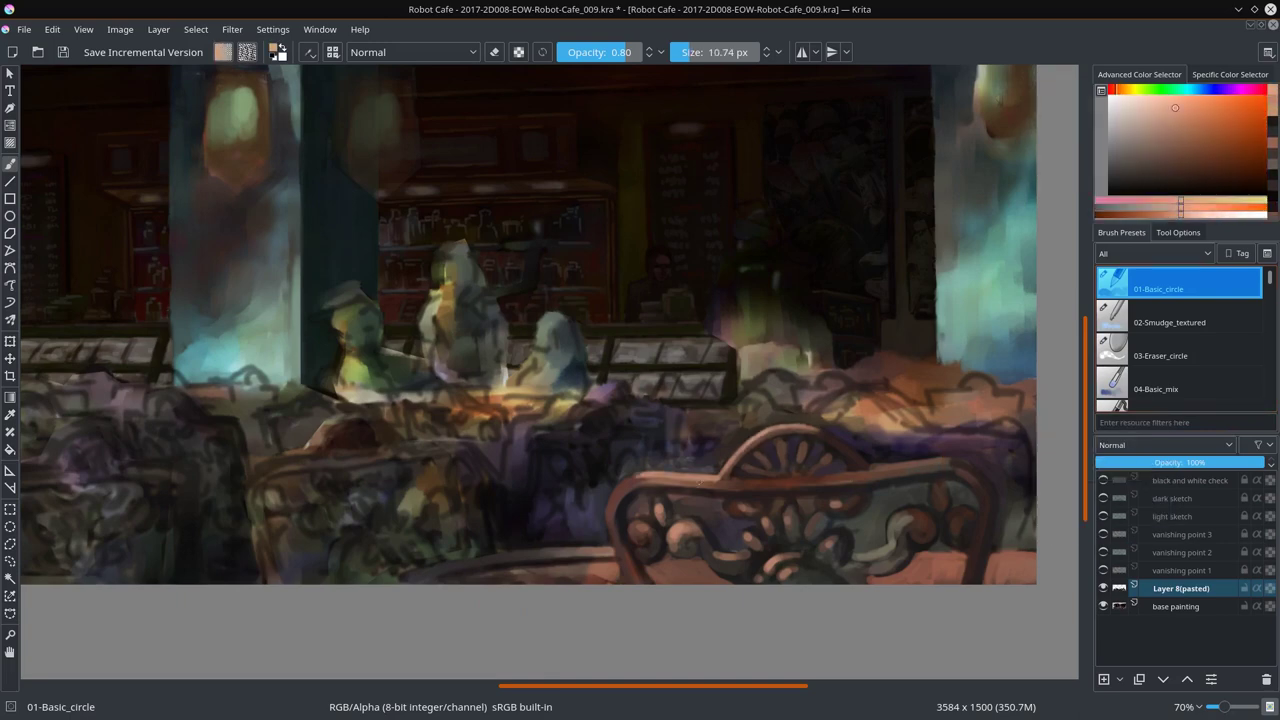
left_click_drag(982, 436, 686, 608)
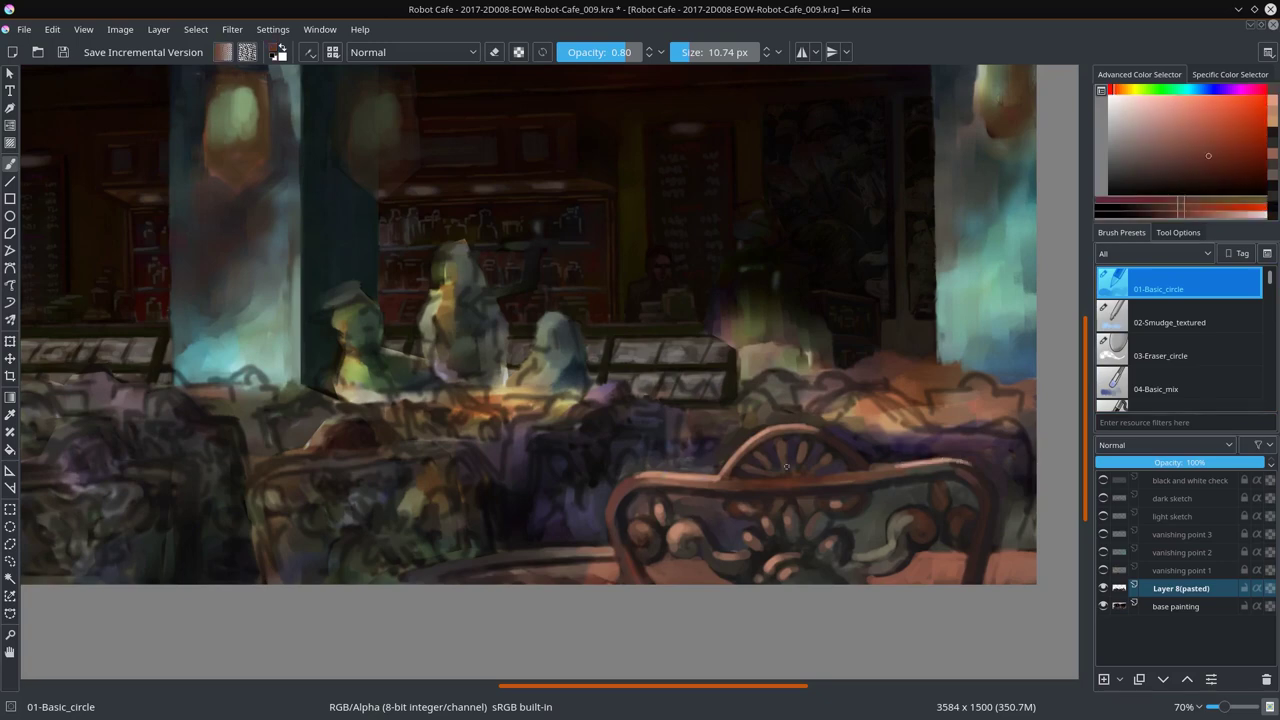
Step: Blend one stroke with Smudge_textured, return to Basic_circle, sample a dark grey, and save
key("/")
left_click_drag(519, 577, 566, 571)
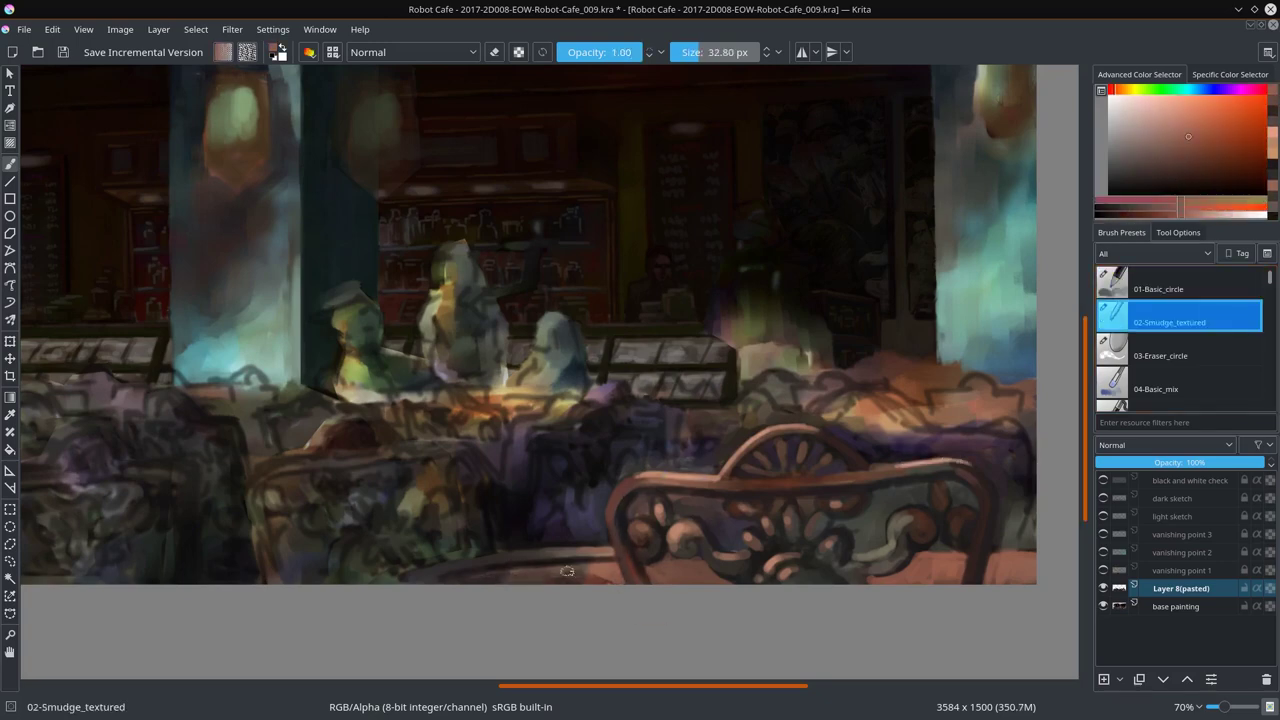
key("/")
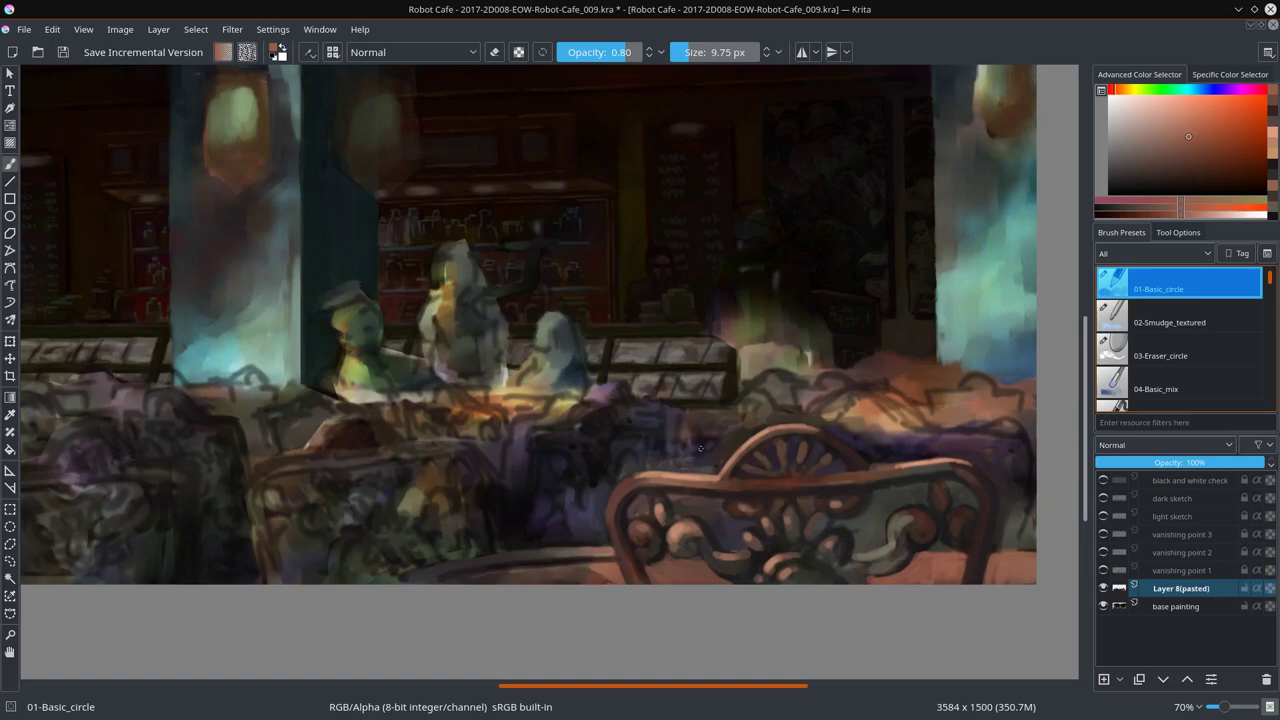
left_click(700, 448, "ctrl")
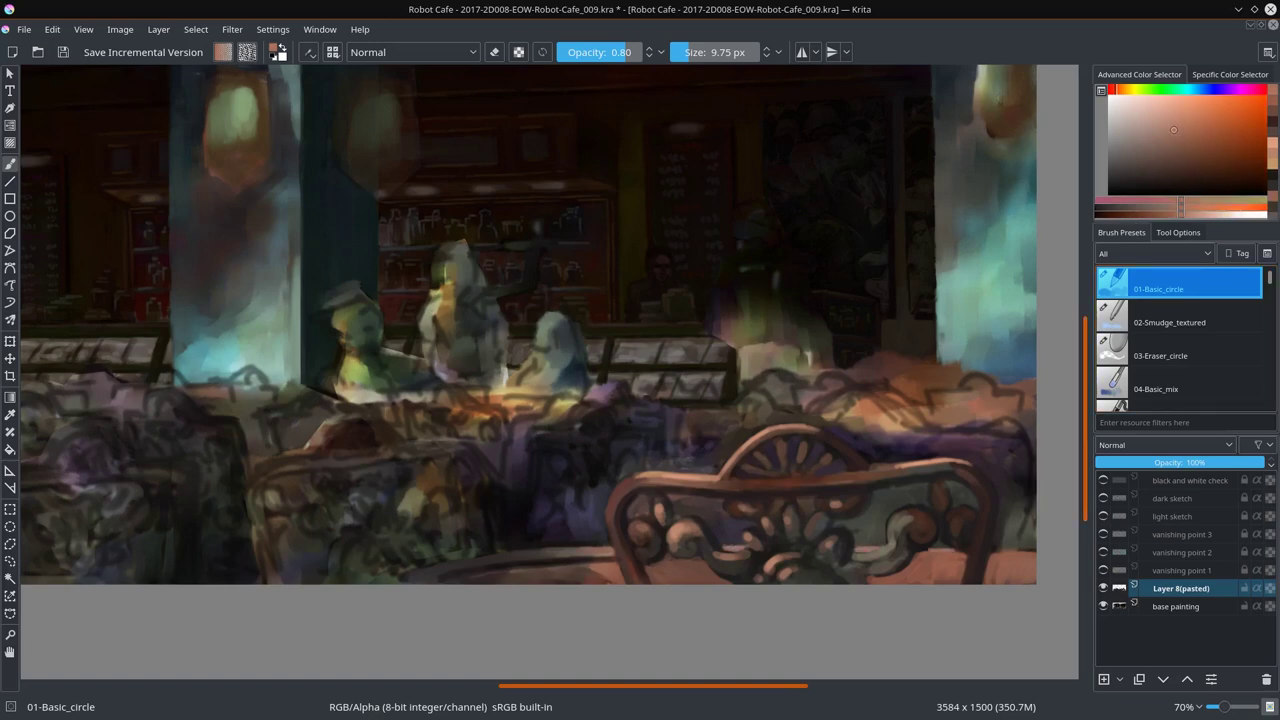
left_click(1010, 507, "ctrl")
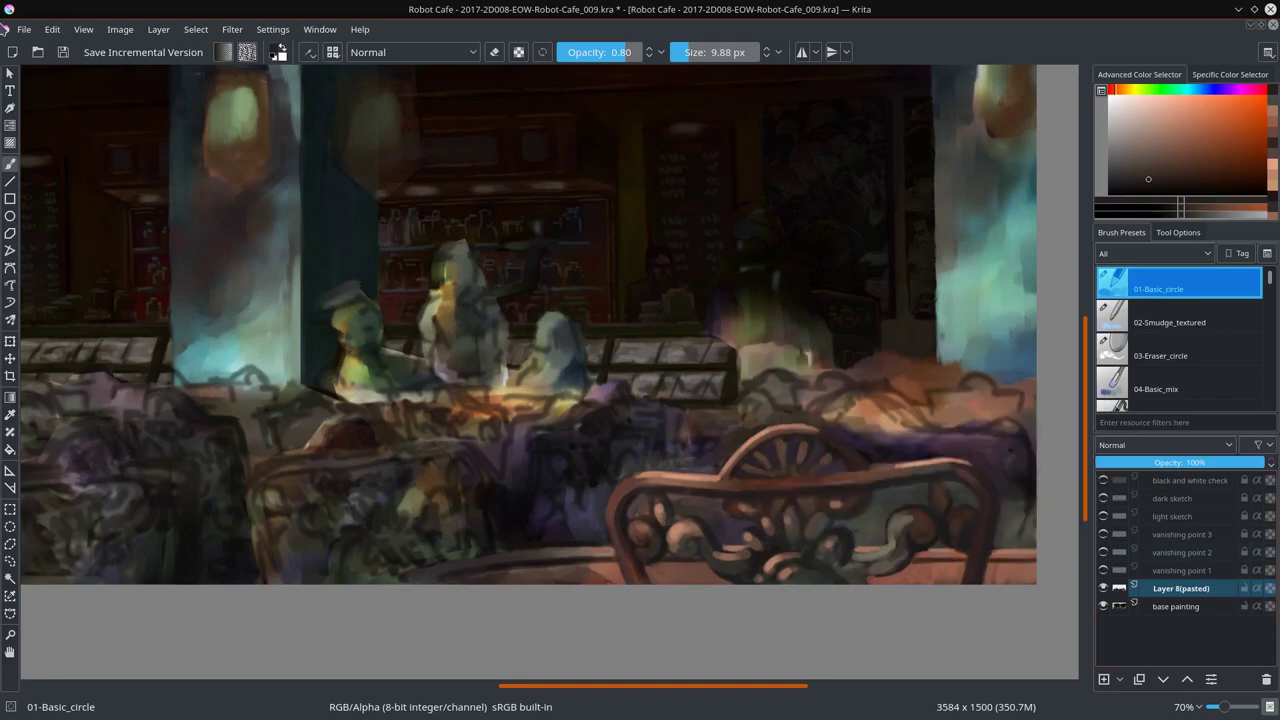
key("ctrl+s")
Step: Add a dark stroke near the chairs and a light peach highlight along the rear chair's top edge
scroll(703, 480, "down", 4)
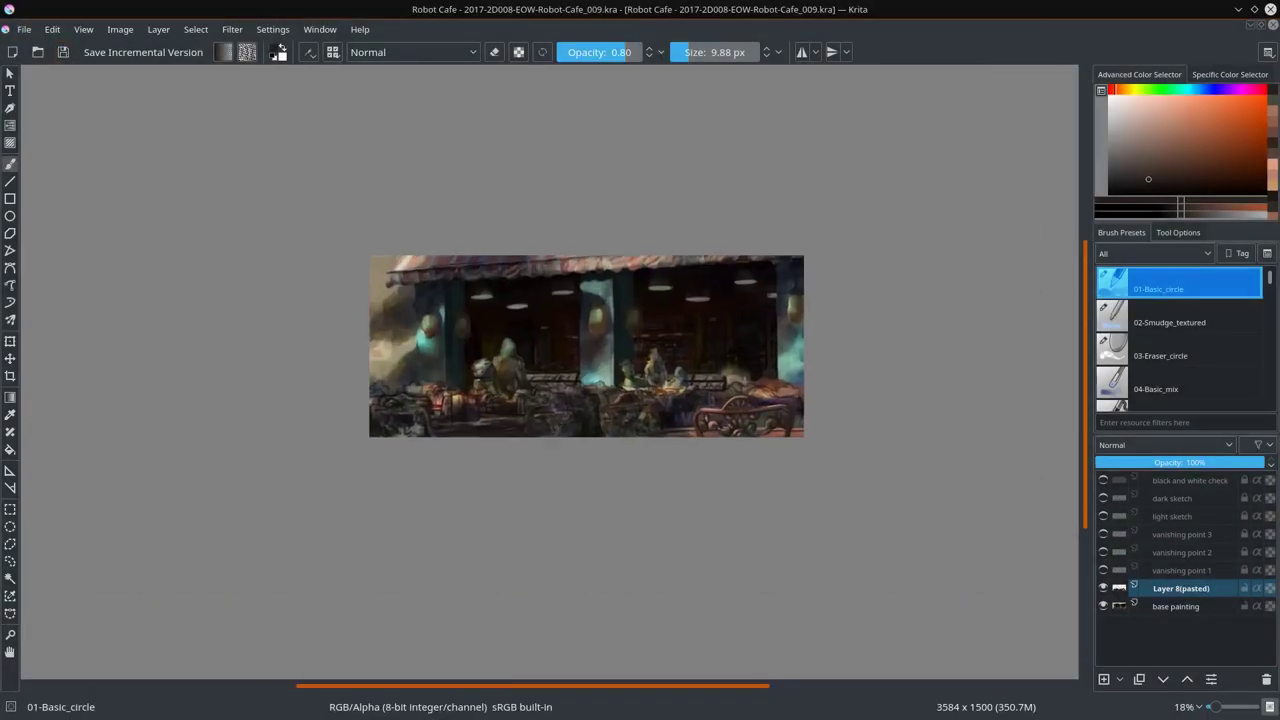
scroll(767, 419, "up", 4)
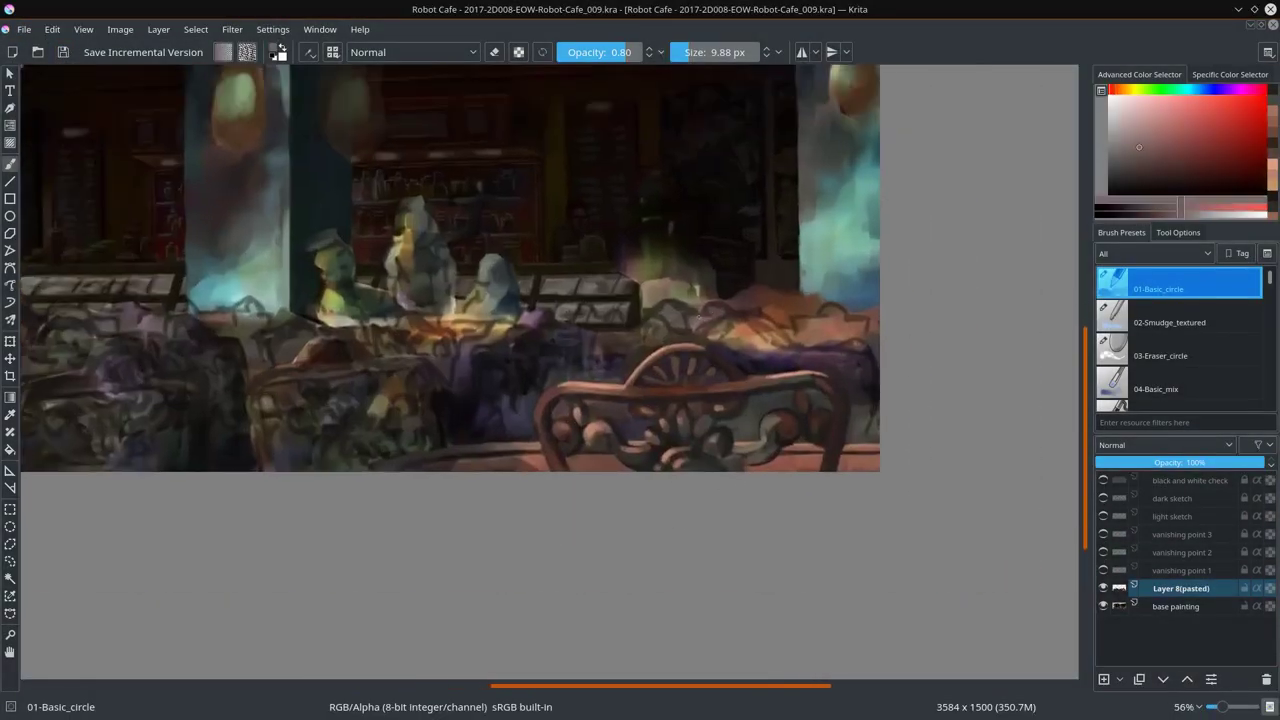
left_click_drag(786, 322, 705, 330)
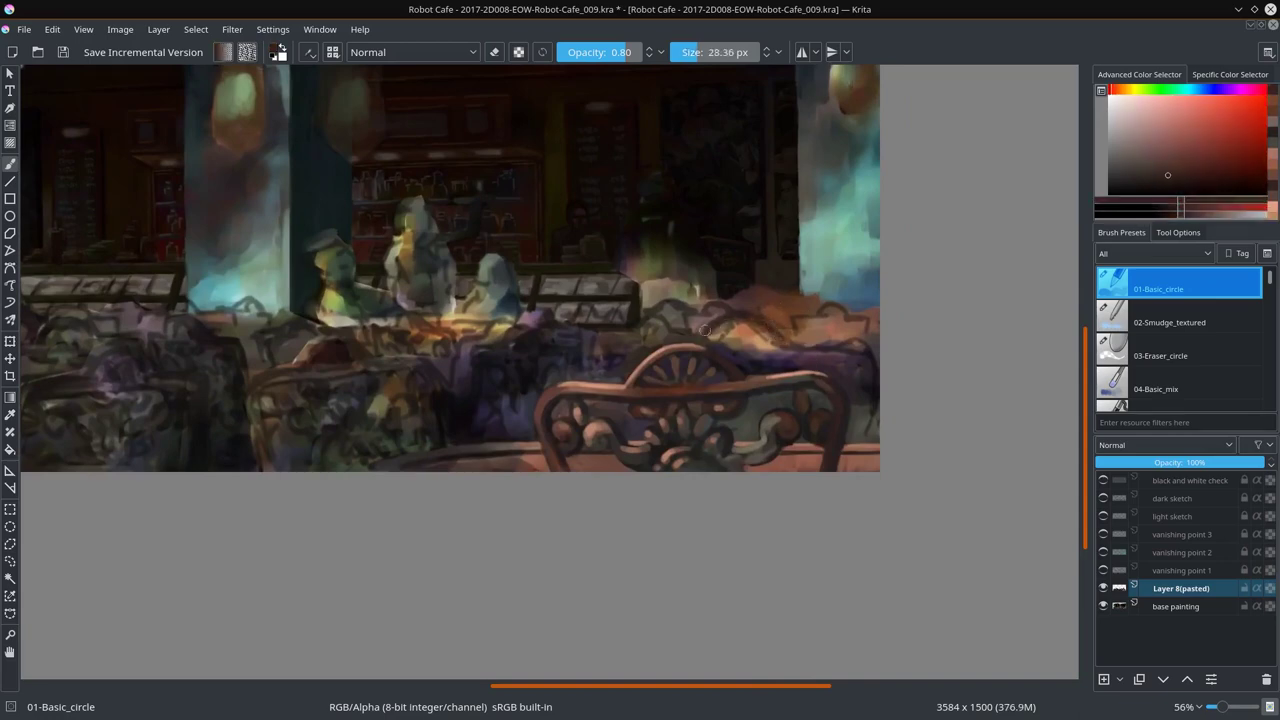
left_click(868, 362, "ctrl")
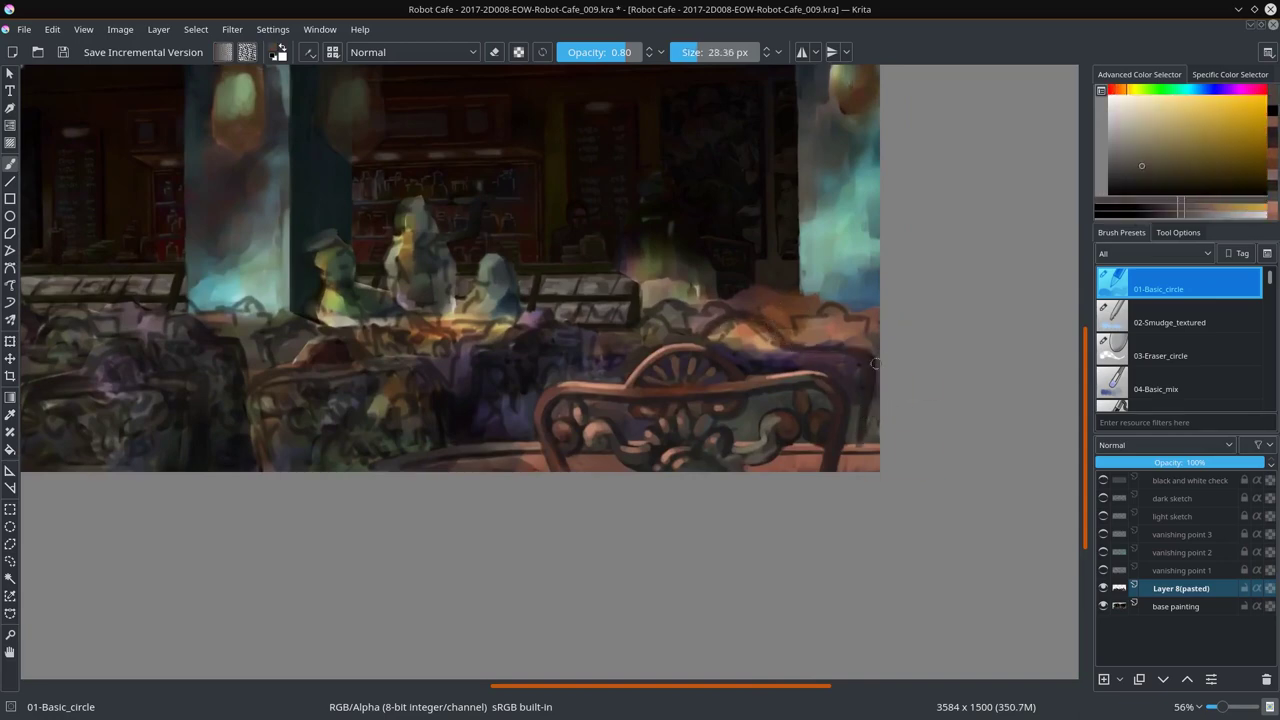
left_click(870, 460, "ctrl")
left_click(619, 367, "ctrl")
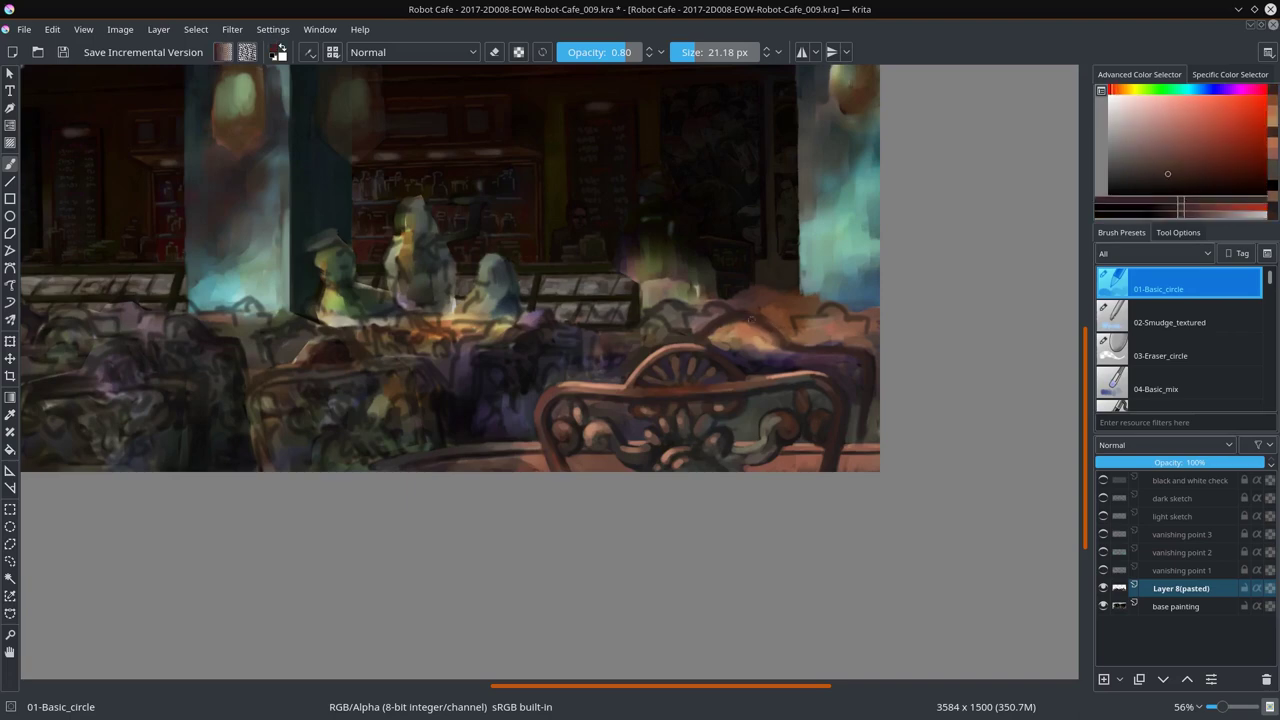
mouse_move(619, 367)
left_mouse_down()
mouse_move(755, 330)
mouse_move(866, 350)
left_mouse_up()
Step: Paint dark strokes and marks on the rear chair back with a smaller brush
left_click(801, 381, "ctrl")
mouse_move(788, 354)
left_mouse_down()
mouse_move(727, 342)
mouse_move(757, 376)
left_mouse_up()
left_click(783, 367, "ctrl")
key("bracketleft")
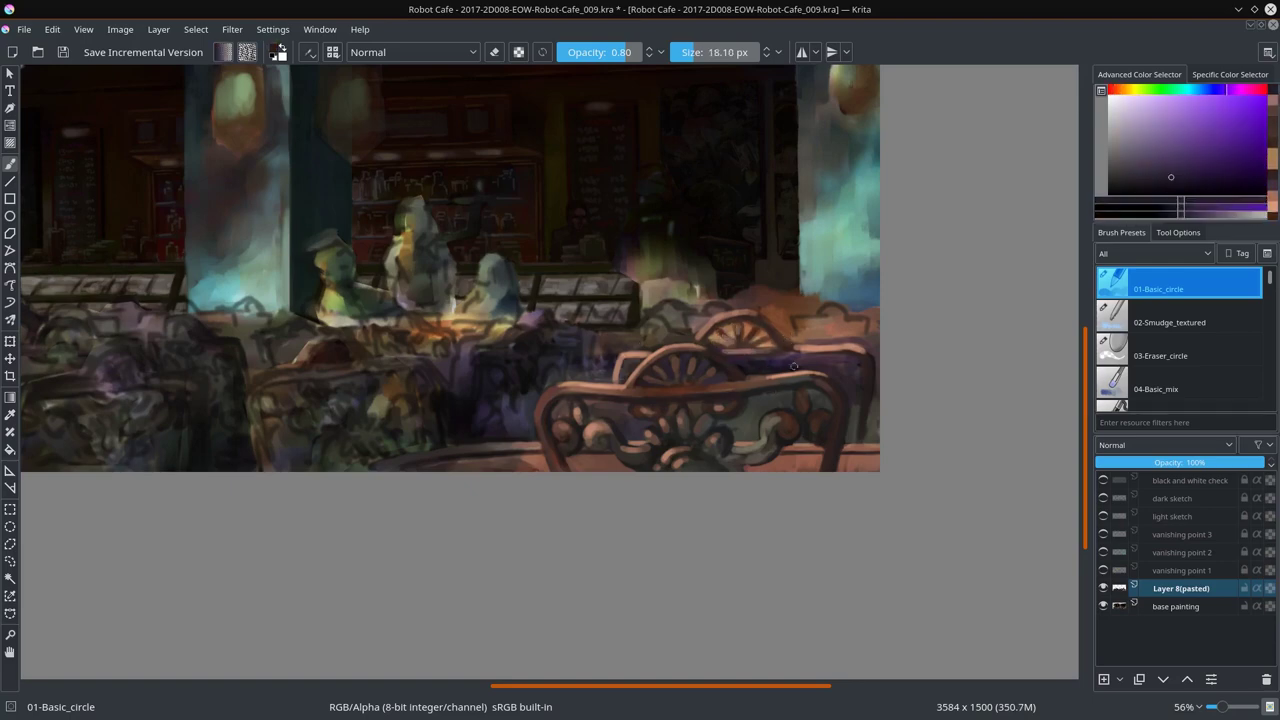
left_click(753, 366, "ctrl")
left_click_drag(753, 366, 791, 366)
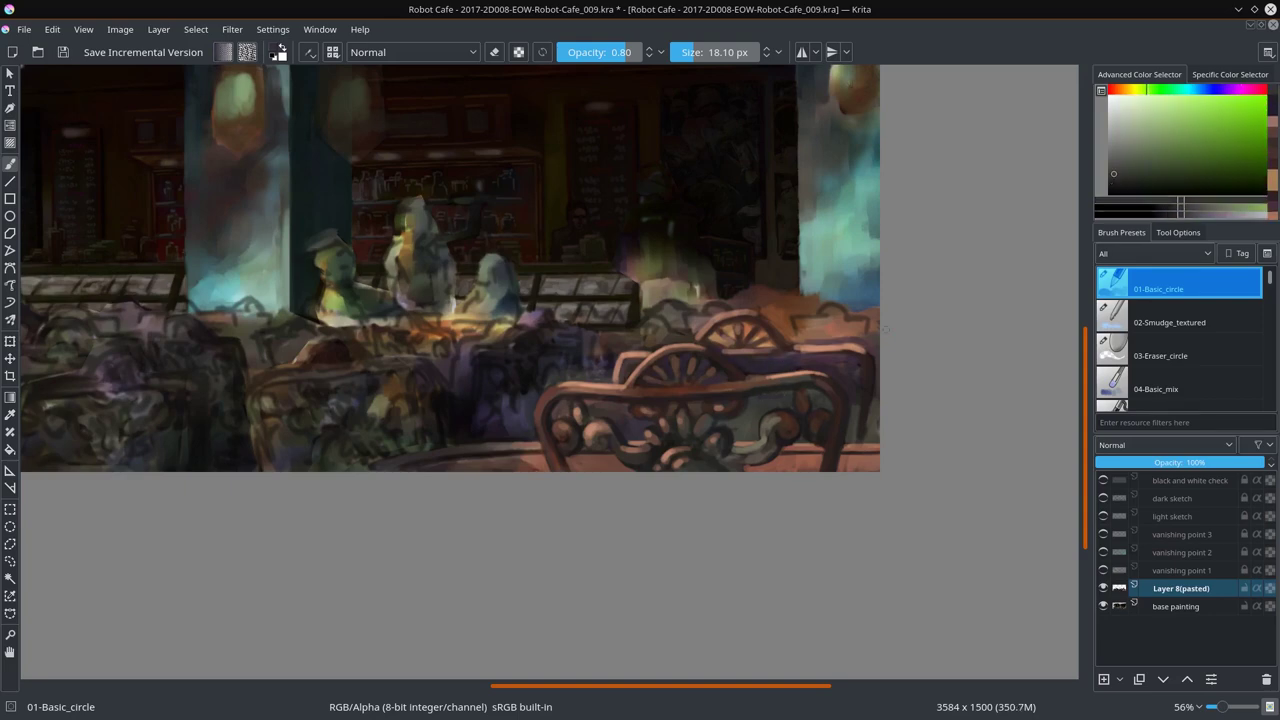
Step: Paint light orange-pink along the rear chair's top and lower rails
left_click(798, 352, "ctrl")
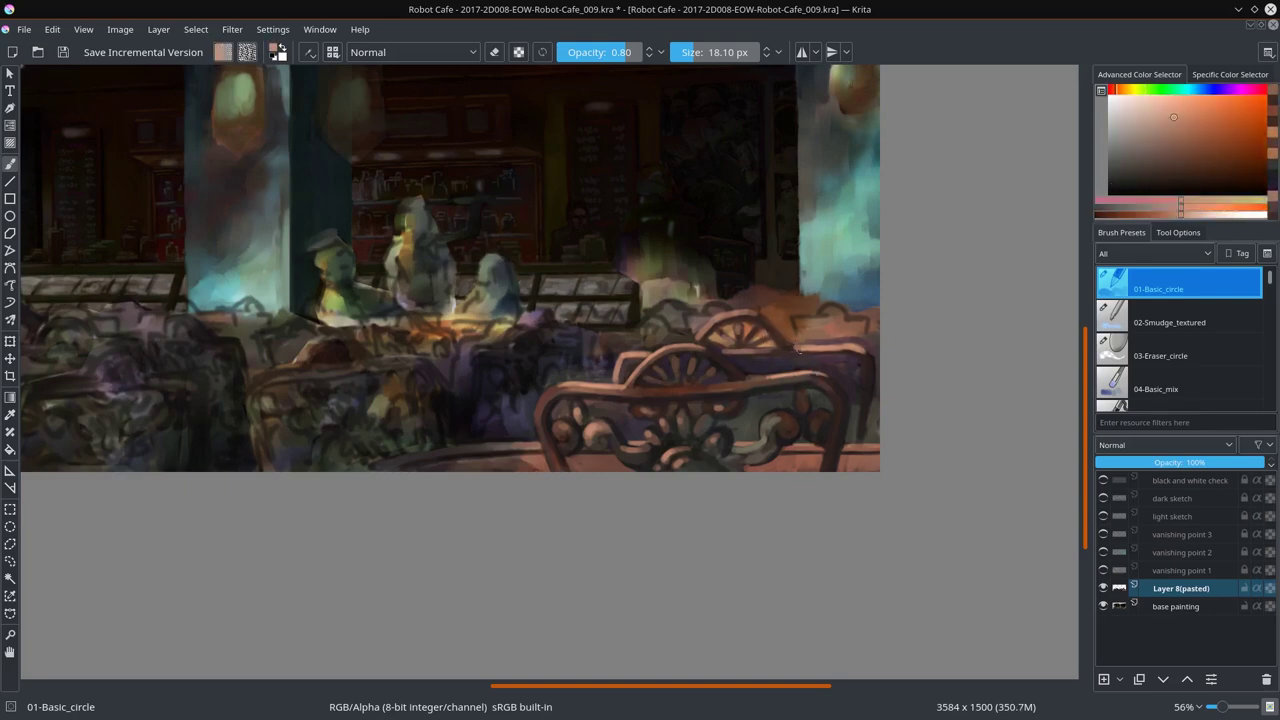
left_click(763, 405, "ctrl")
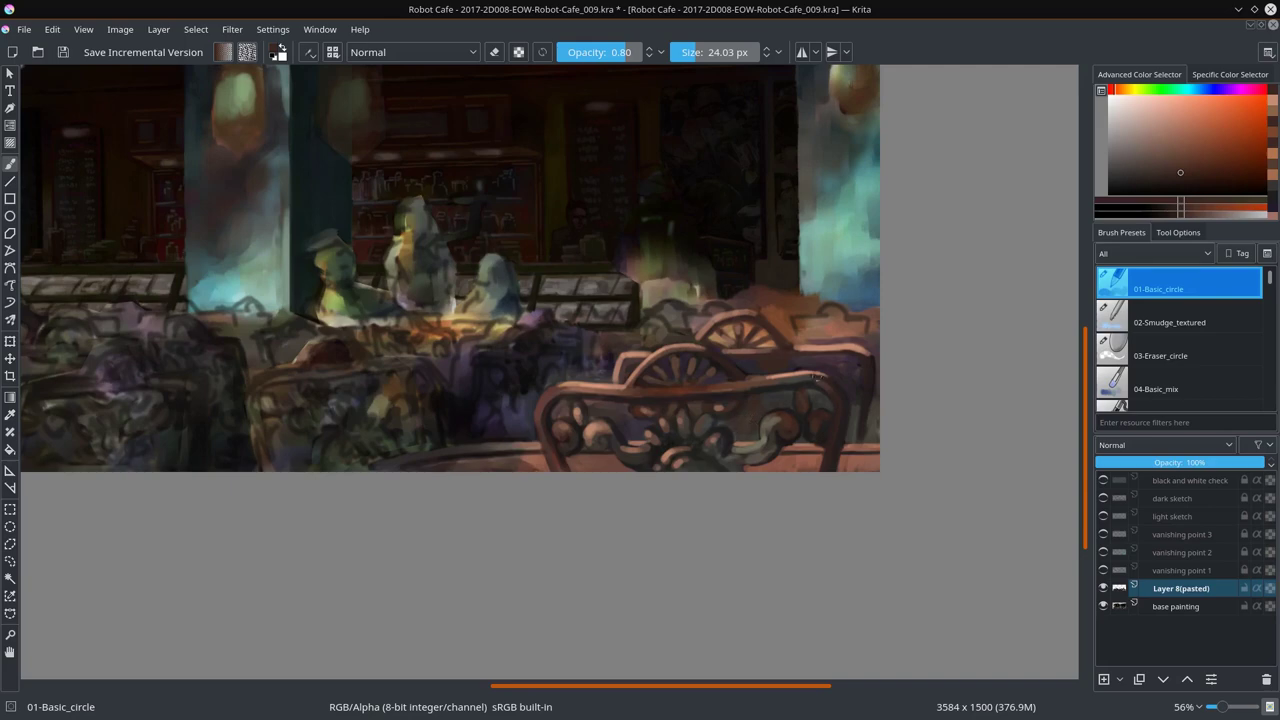
left_click(614, 405, "ctrl")
left_click_drag(752, 366, 840, 366)
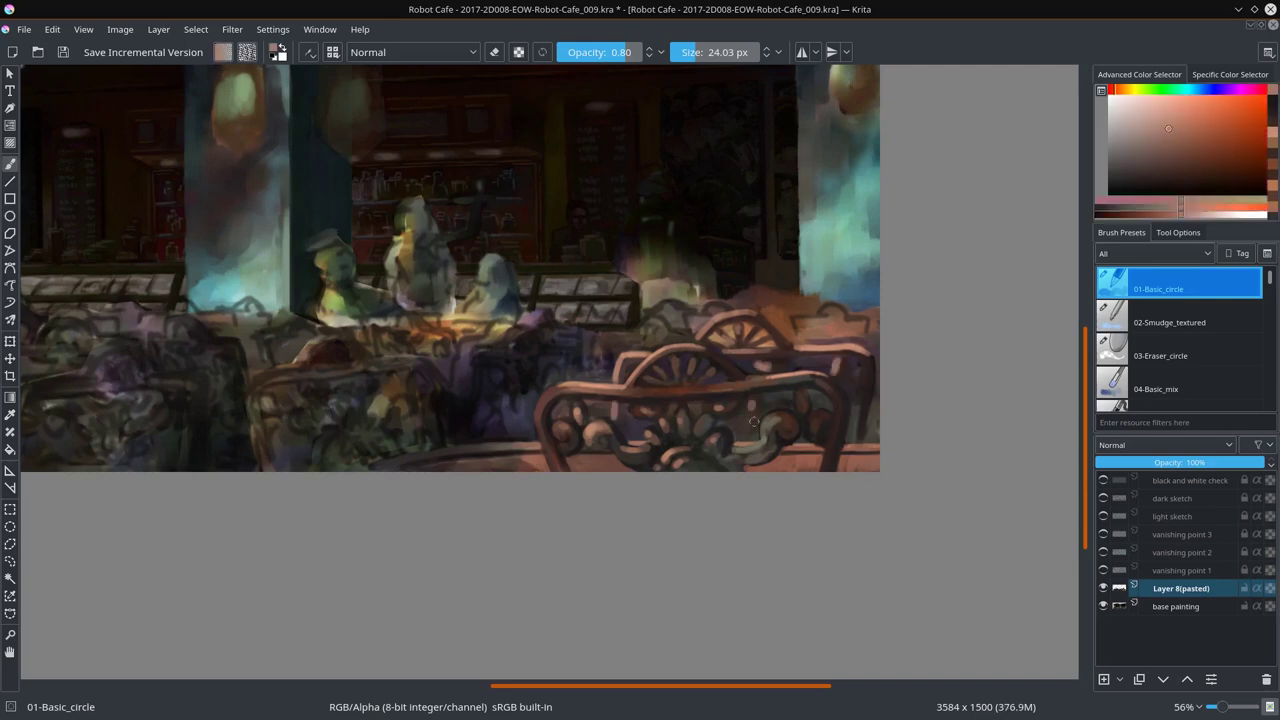
left_click_drag(748, 424, 816, 395)
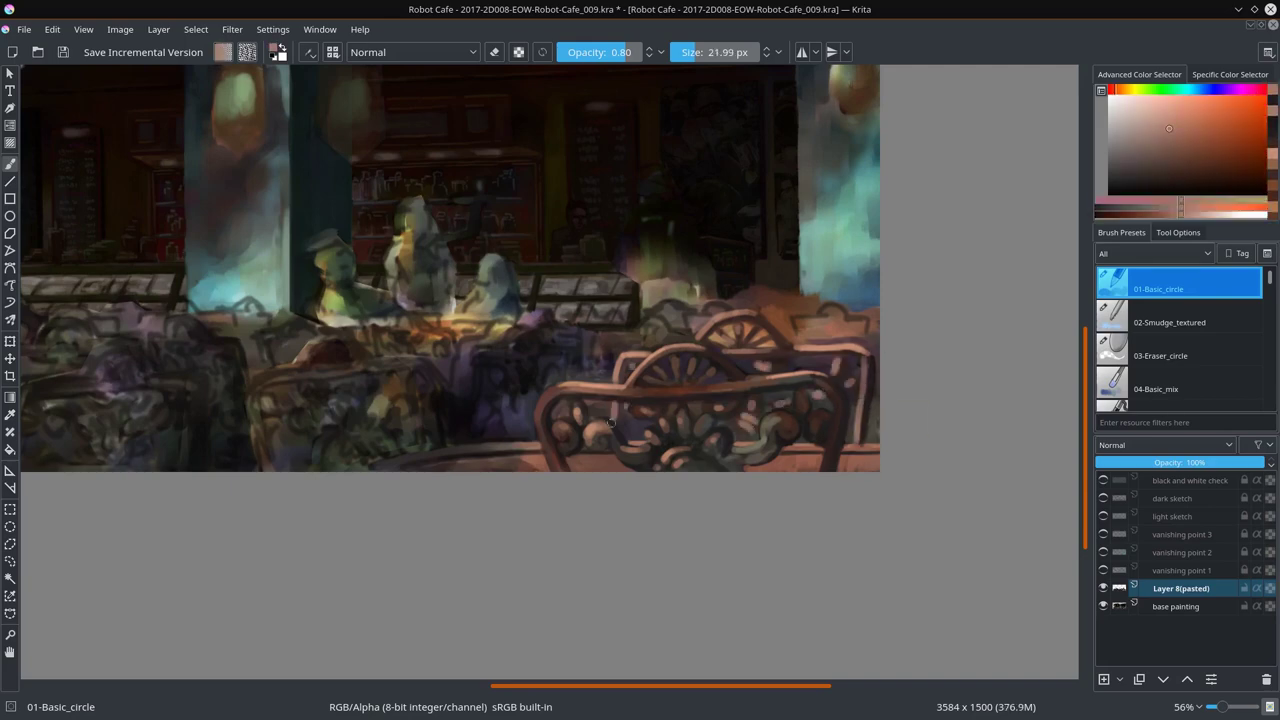
Step: Shrink the brush, sample a dark red-brown, save the painting, and fit it to view
key("bracketleft")
left_click(801, 357, "ctrl")
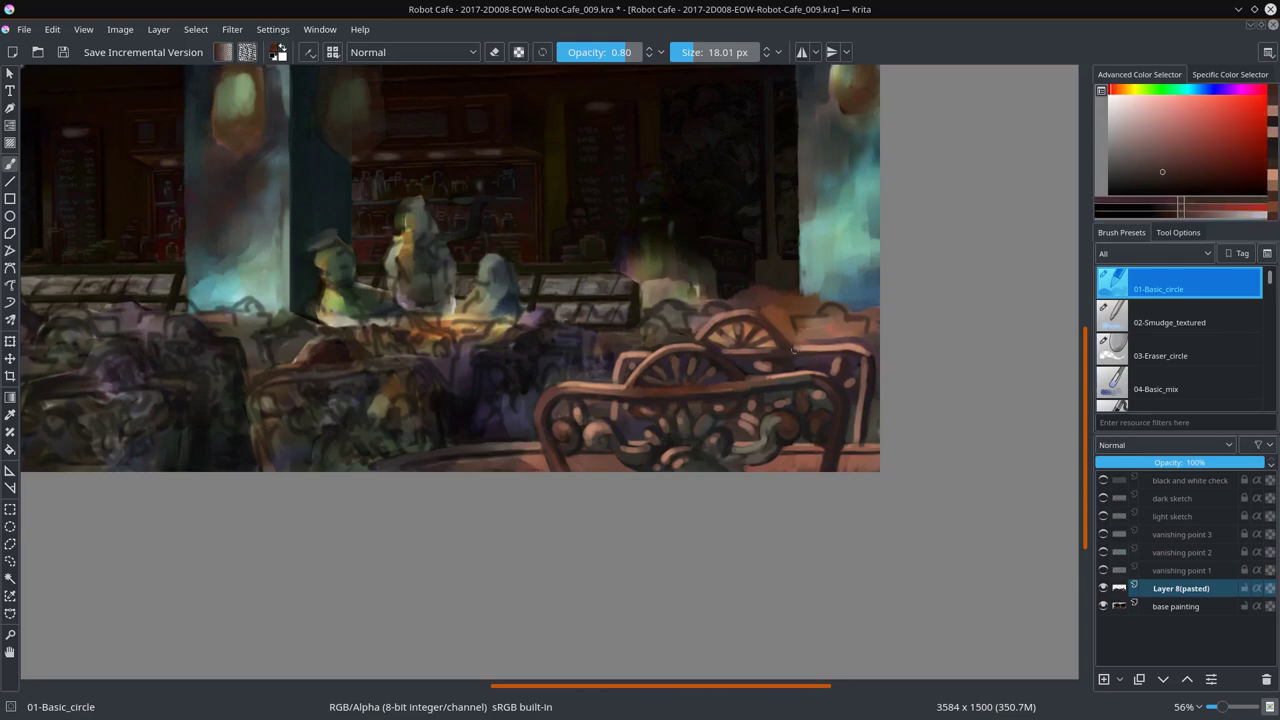
key("ctrl+s")
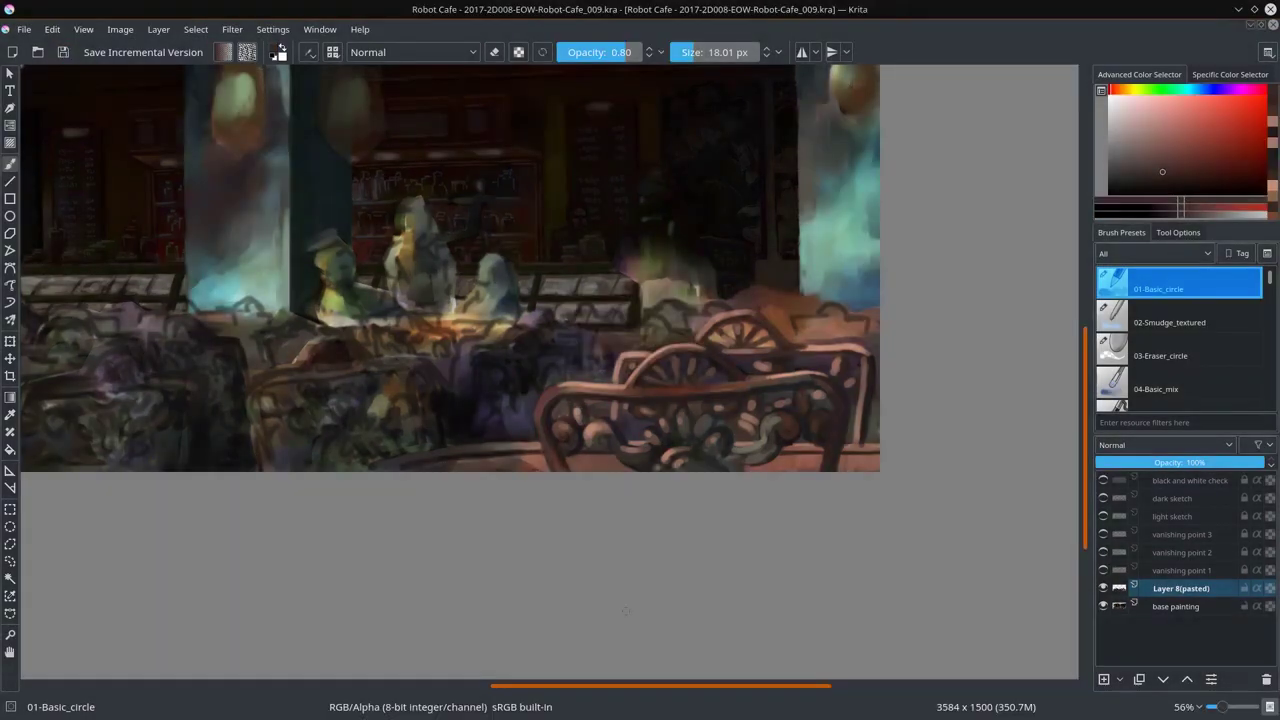
key("2")
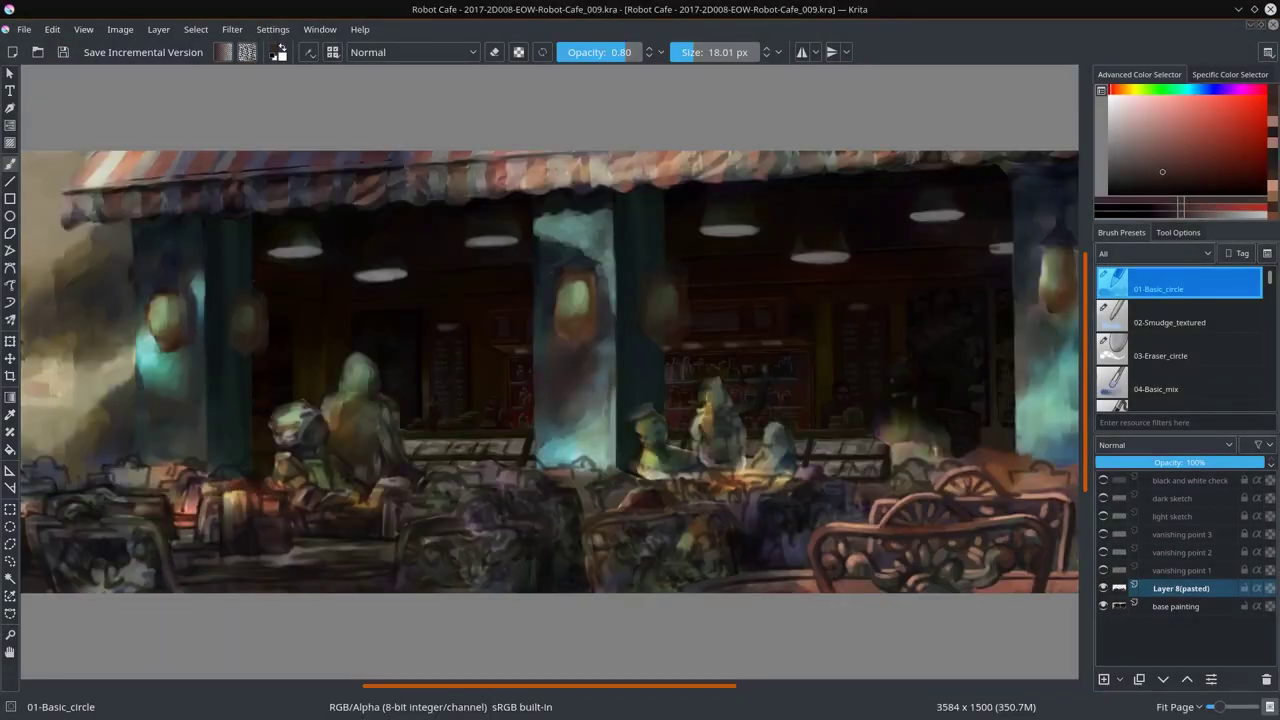
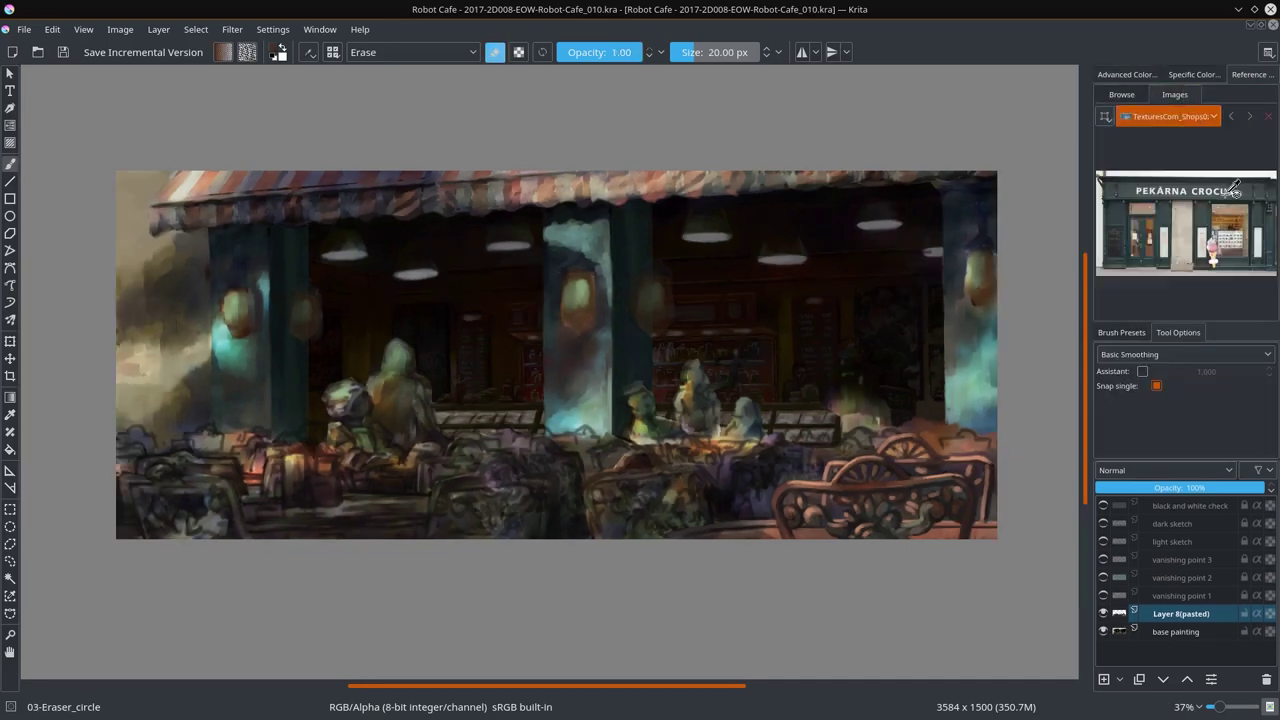
Step: Set up the 01-Basic_circle brush on the base painting layer: dark green, Multiply, 0.75 opacity
left_click(1165, 631)
left_click(1121, 332)
left_click(1180, 385)
left_click(1127, 74)
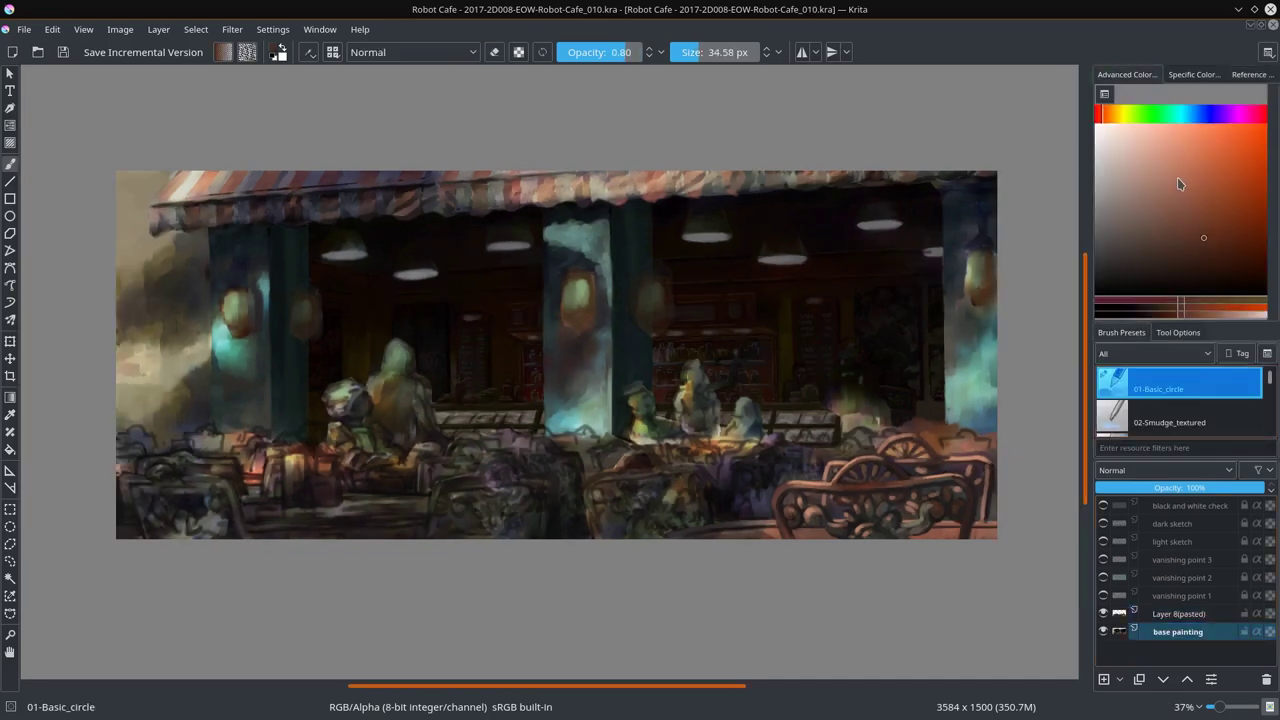
left_click(1240, 76)
left_click(610, 52)
left_click(413, 52)
left_click(400, 130)
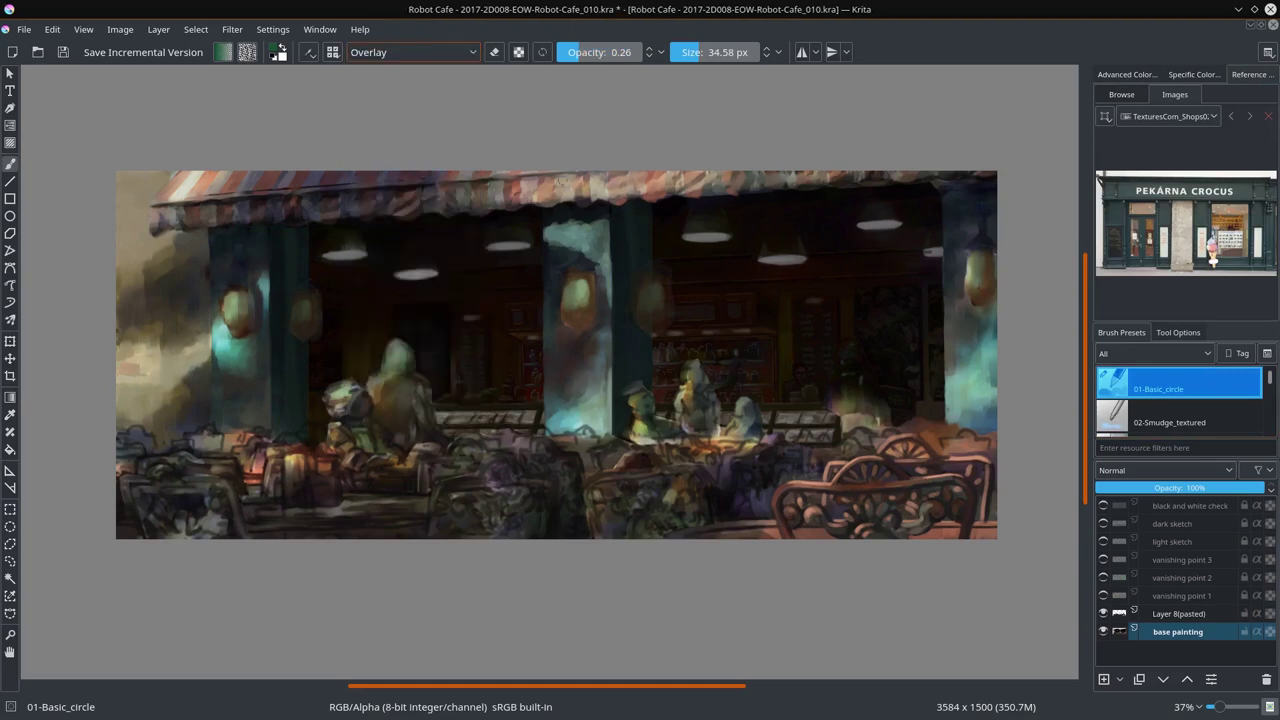
left_click_drag(610, 52, 619, 52)
left_click(1127, 74)
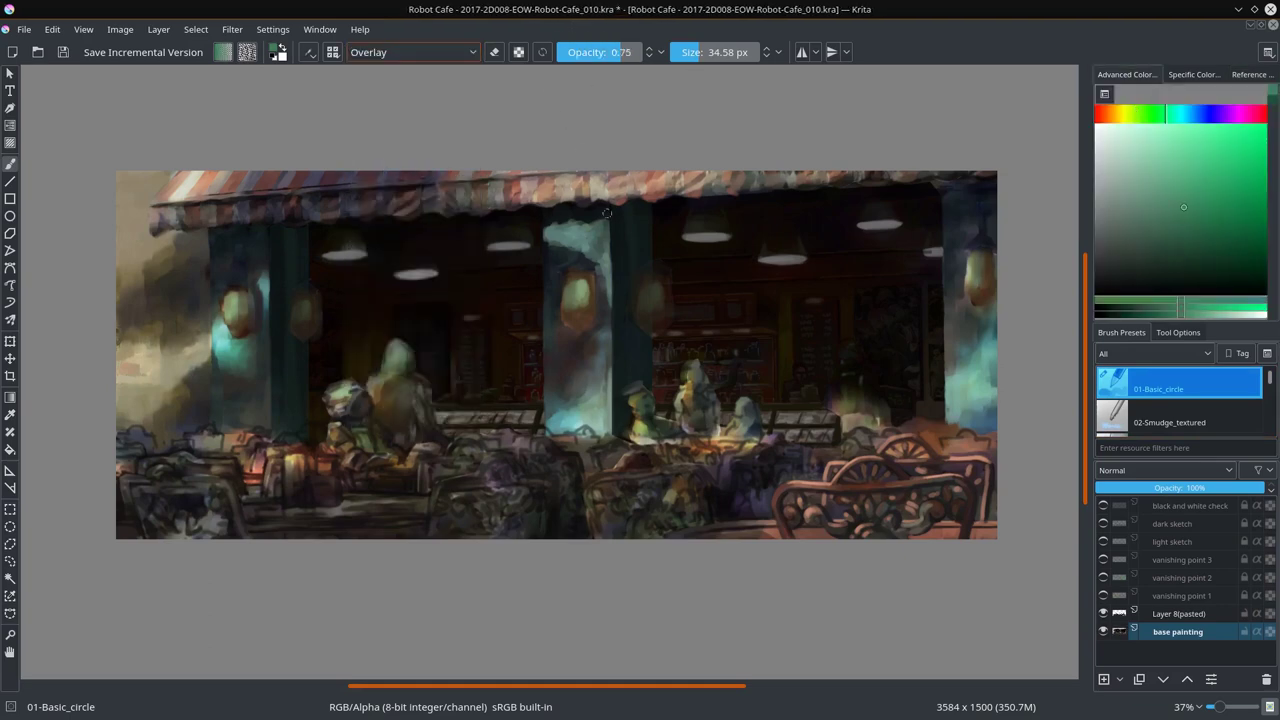
key("alt+shift+m")
Step: Darken the central, left and right columns with vertical Multiply strokes
left_click_drag(607, 230, 610, 432)
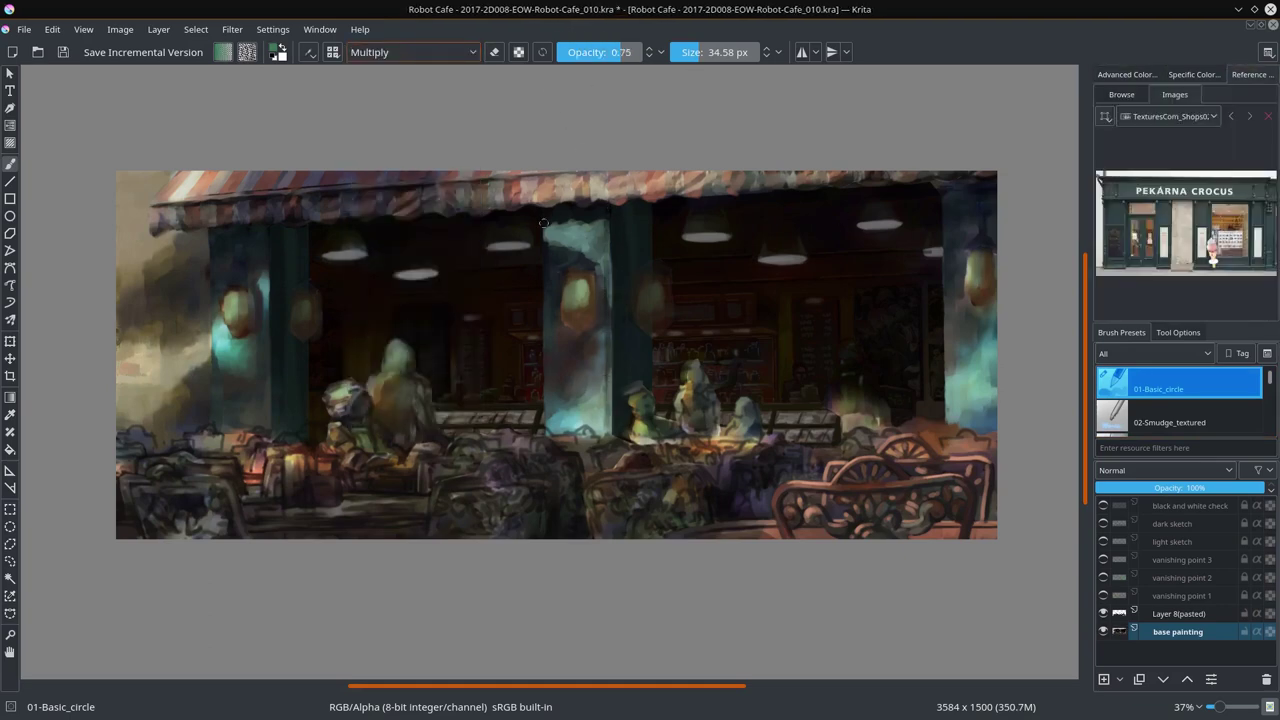
left_click_drag(544, 222, 548, 425)
left_click_drag(209, 234, 213, 414)
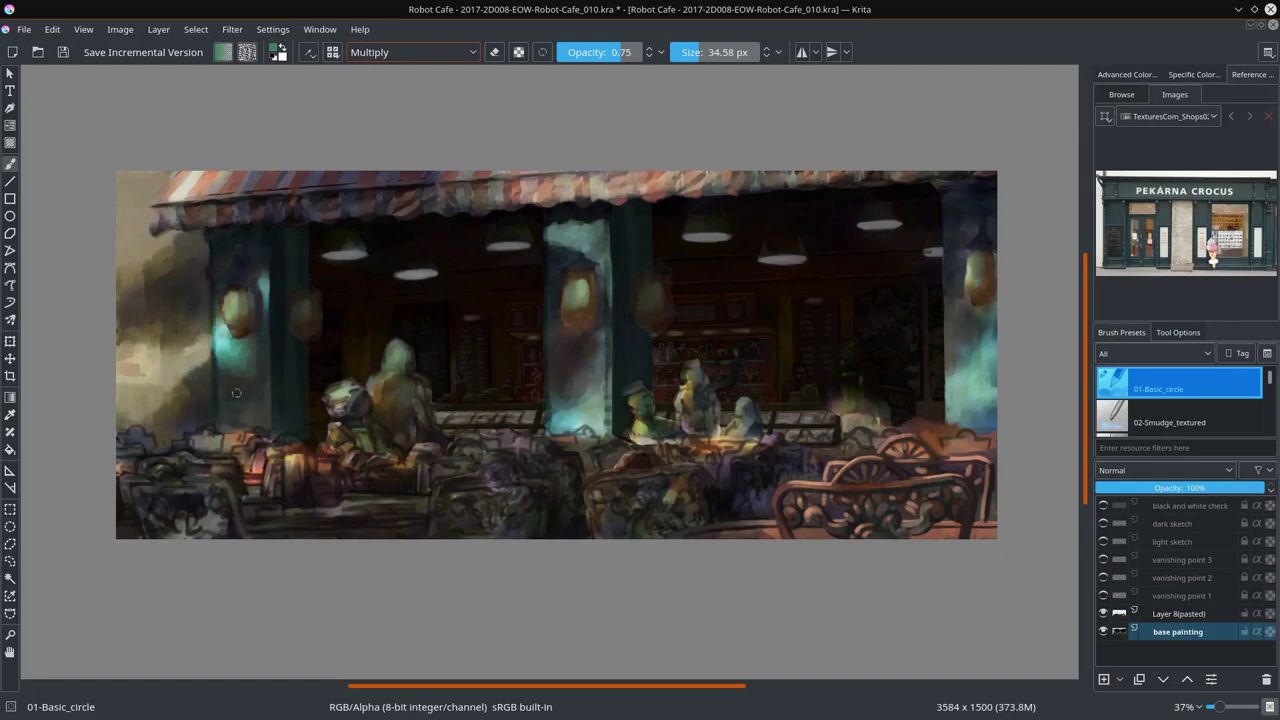
left_click_drag(267, 270, 267, 404)
key("bracketright")
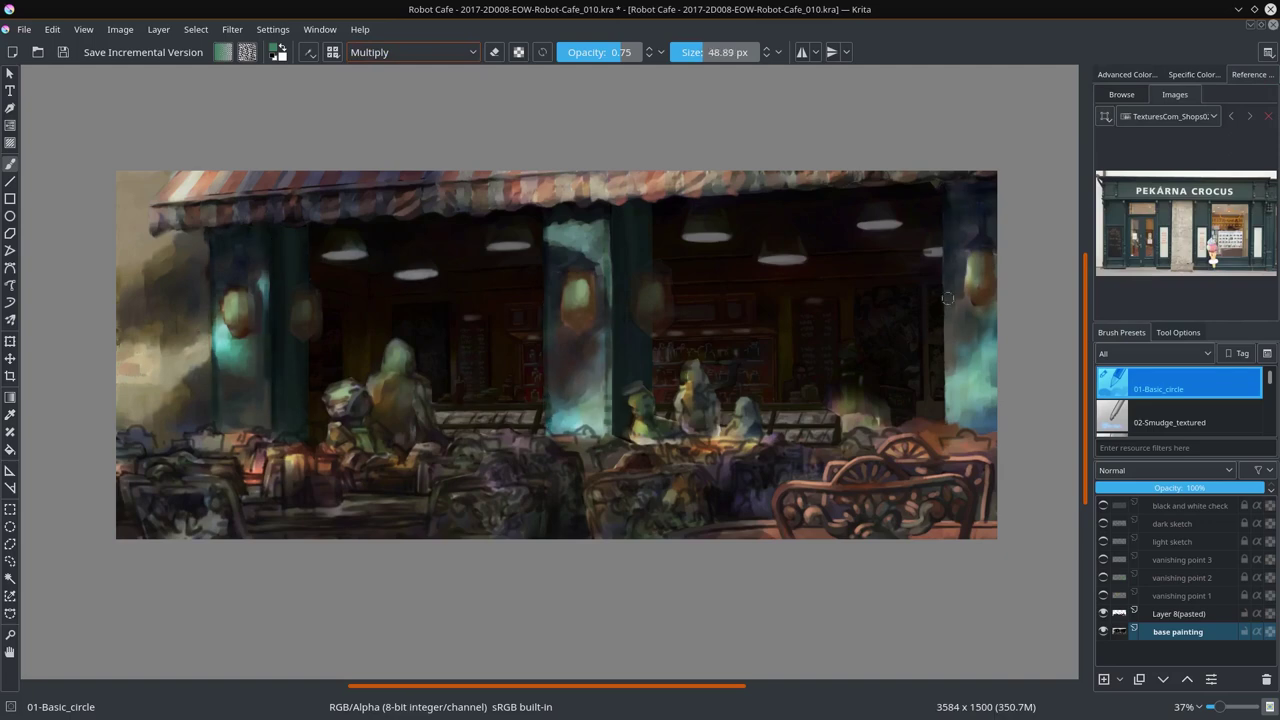
left_click_drag(946, 184, 950, 420)
key("bracketleft")
key("bracketleft")
Step: Try Color Dodge and Multiply again, toggle the vanishing point 1 guide, then reset blending to Normal
key("alt+shift+d")
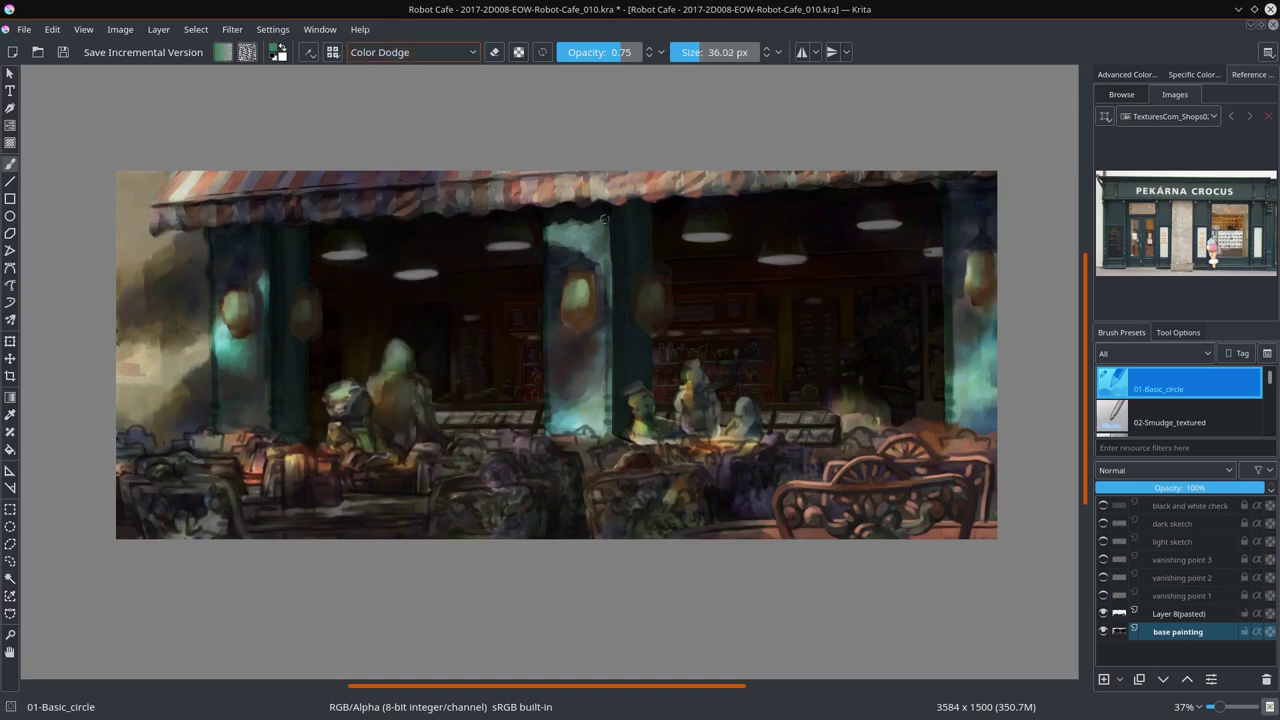
left_click(1127, 74)
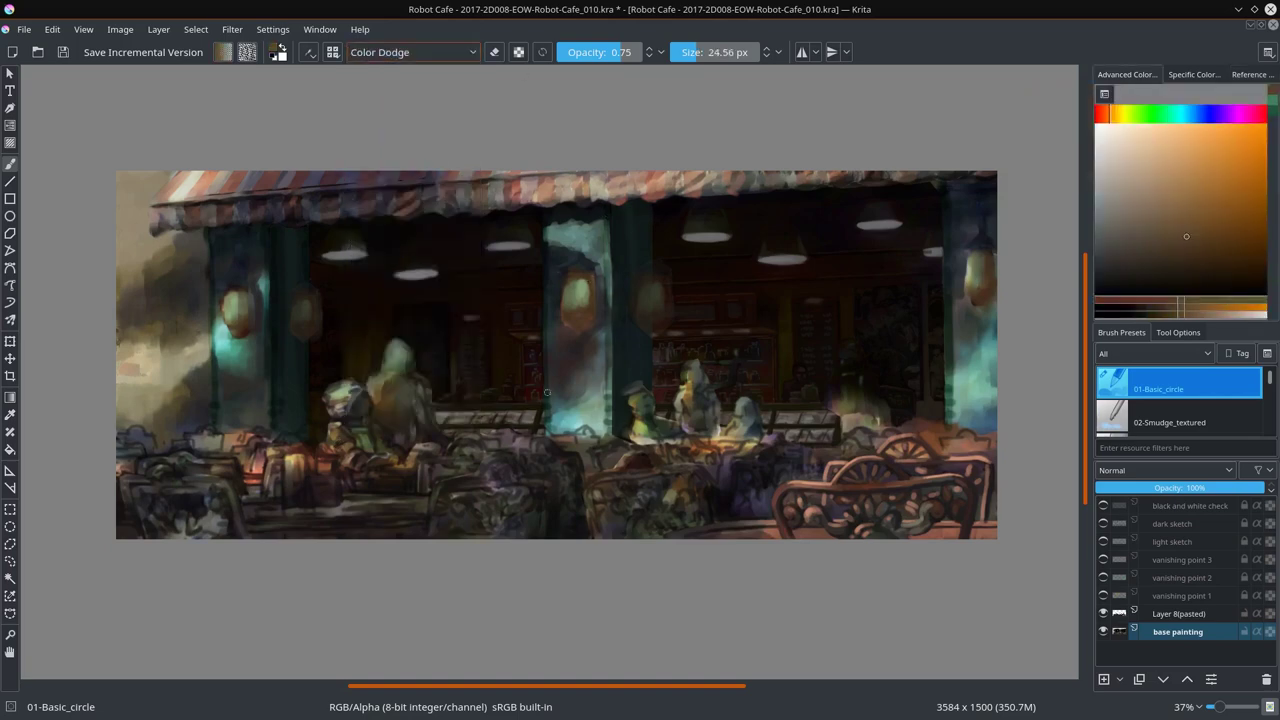
key("bracketright")
key("bracketright")
key("bracketright")
key("bracketright")
key("bracketright")
key("bracketright")
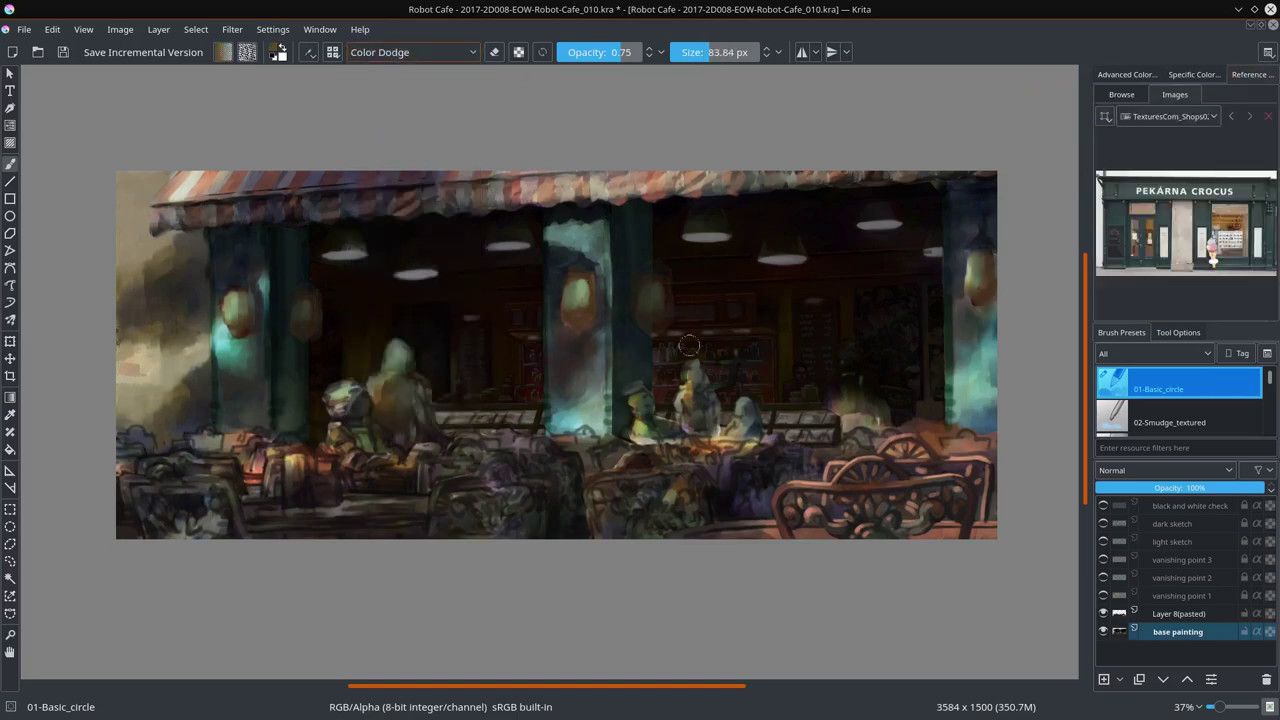
key("alt+shift+m")
left_click(1103, 595)
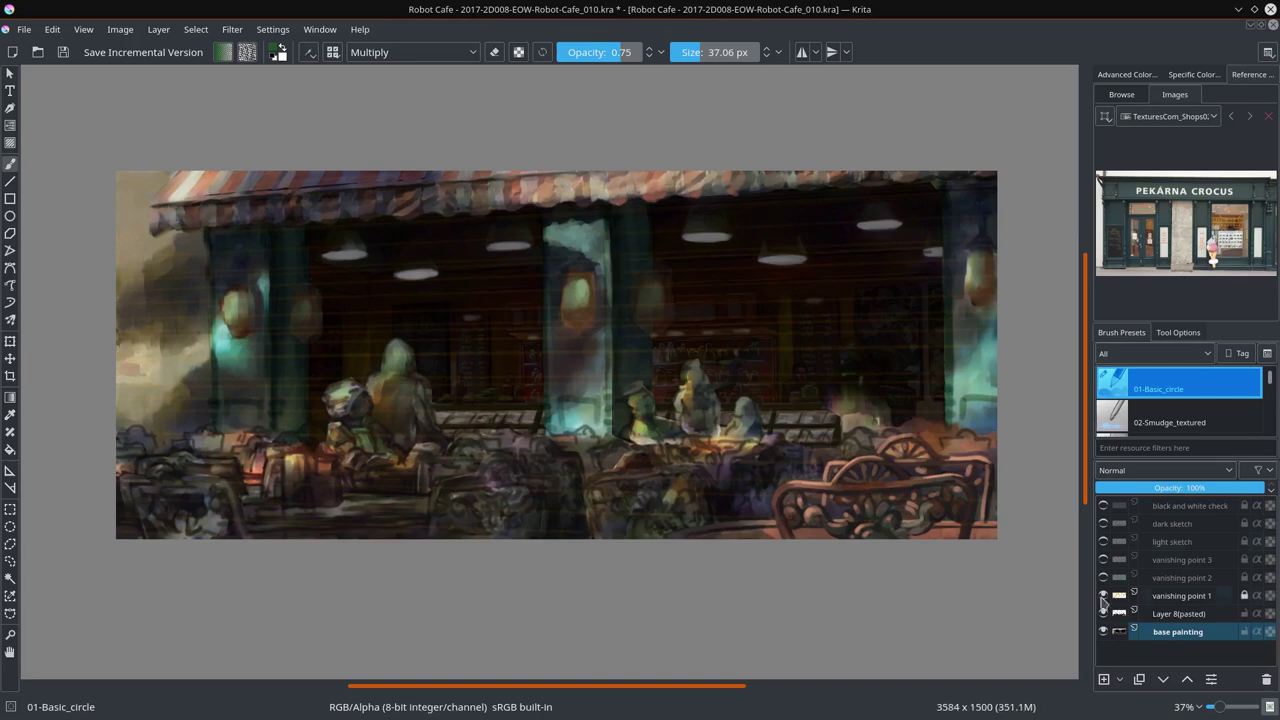
left_click(1103, 595)
left_click(413, 52)
left_click(380, 76)
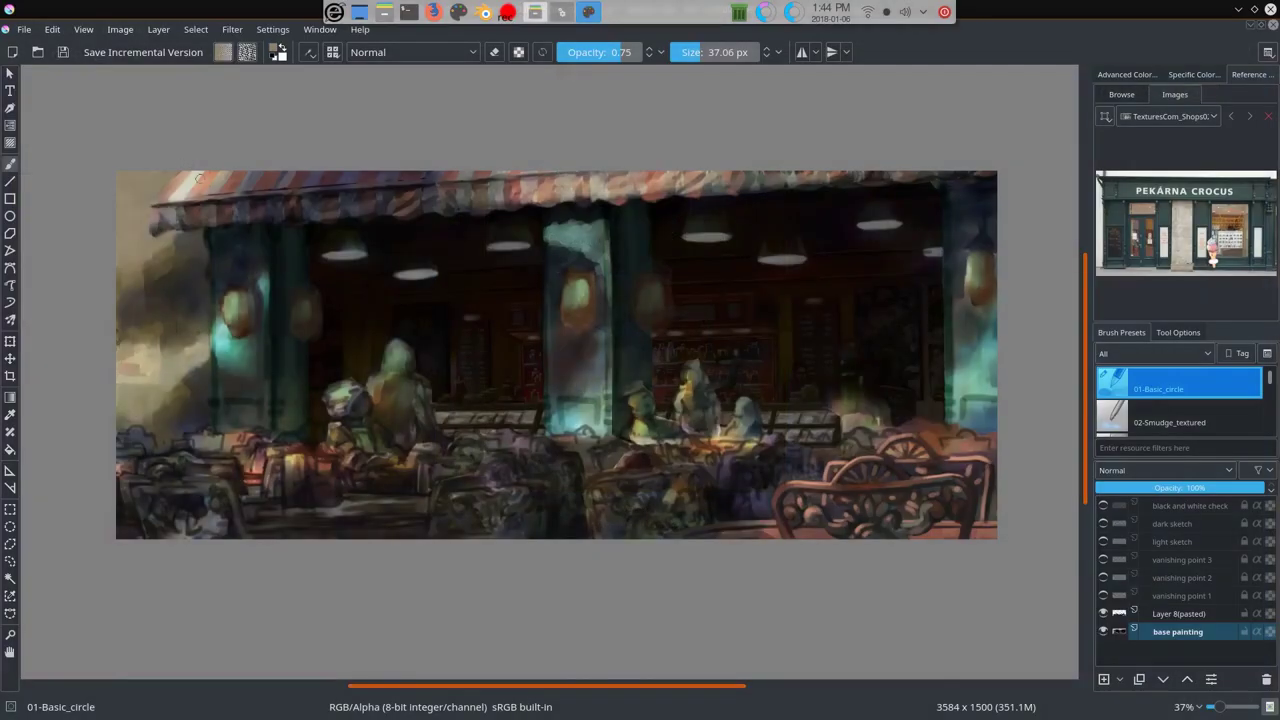
Step: Zoom in, shrink the brush to about 20 px, and undo a trial dark stroke under the awning
scroll(199, 177, "up", 3)
left_click_drag(259, 260, 155, 250)
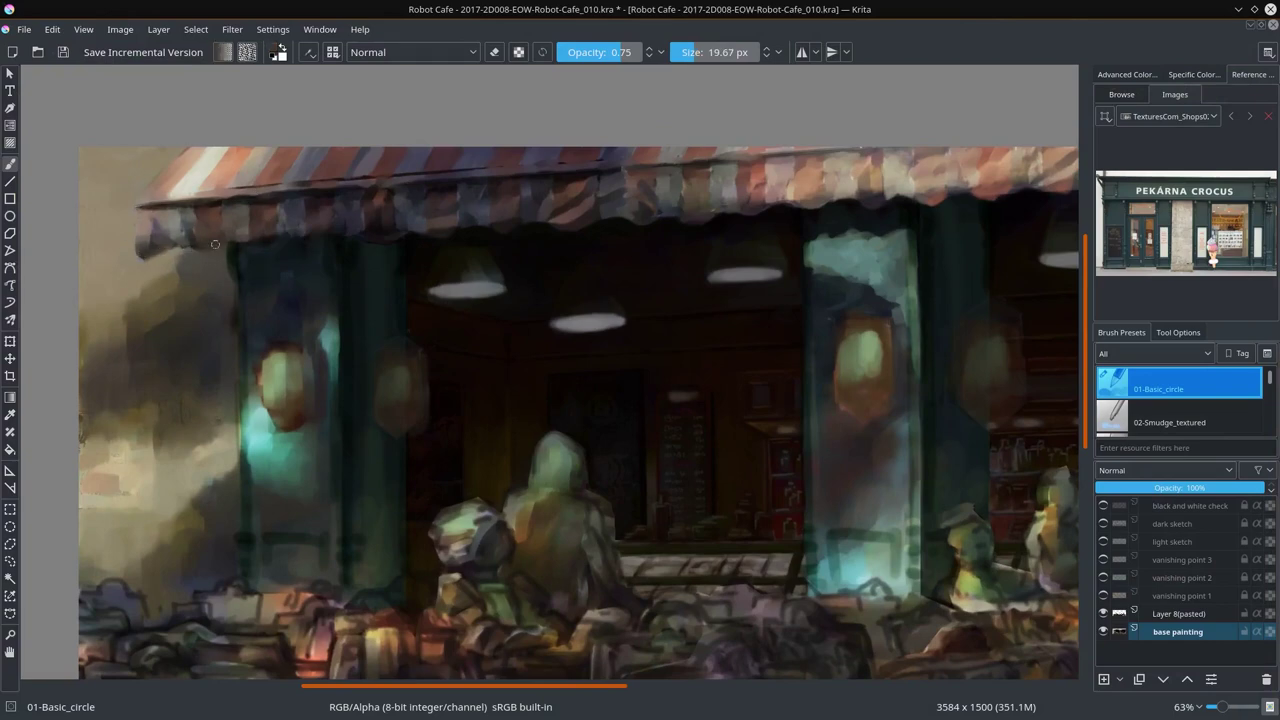
left_click_drag(285, 234, 369, 231)
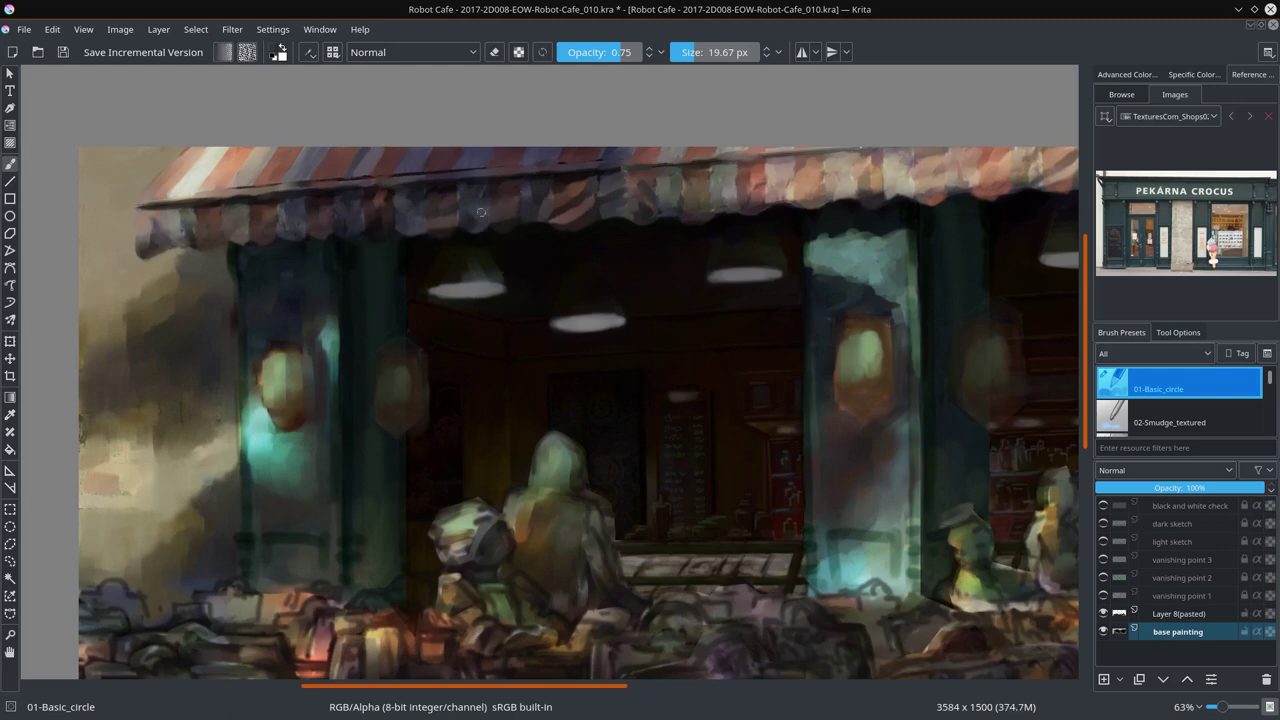
key("ctrl+z")
Step: Touch up the awning's lower edge with light pinkish strokes sampled from the awning
left_click_drag(148, 221, 141, 243)
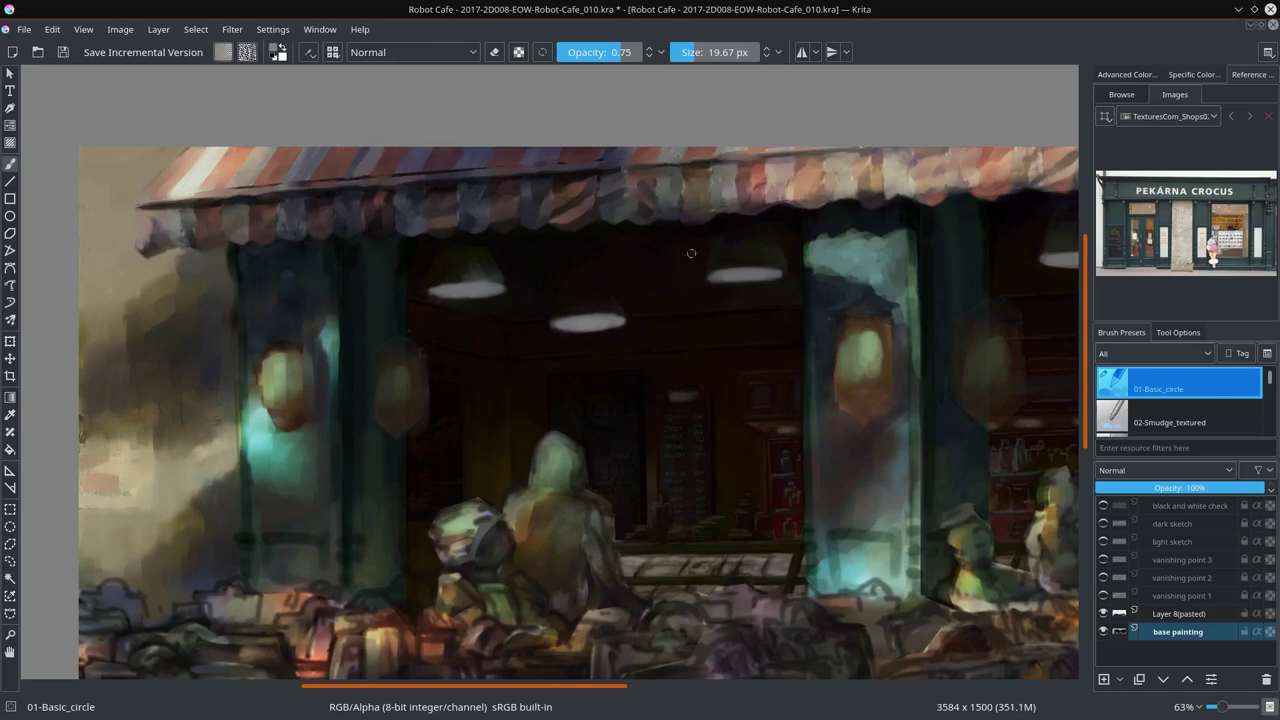
left_click_drag(691, 253, 421, 298)
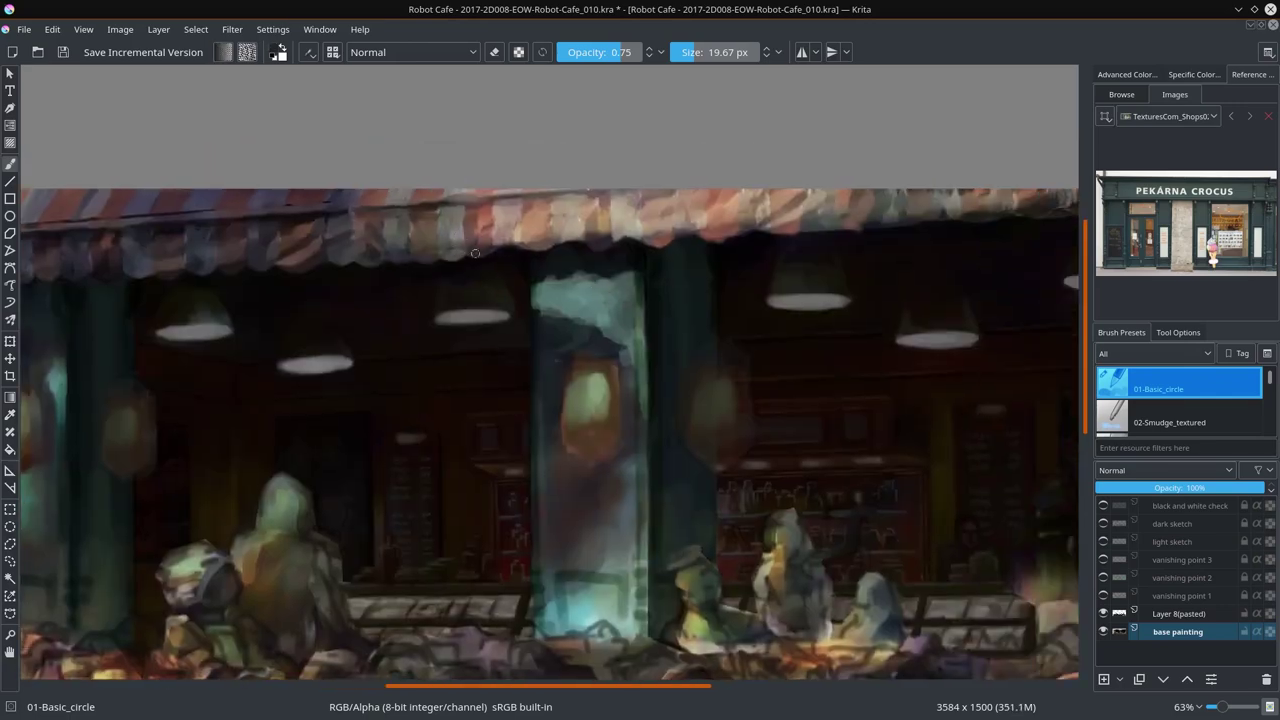
mouse_move(496, 250)
left_mouse_down()
mouse_move(516, 232)
mouse_move(582, 244)
left_mouse_up()
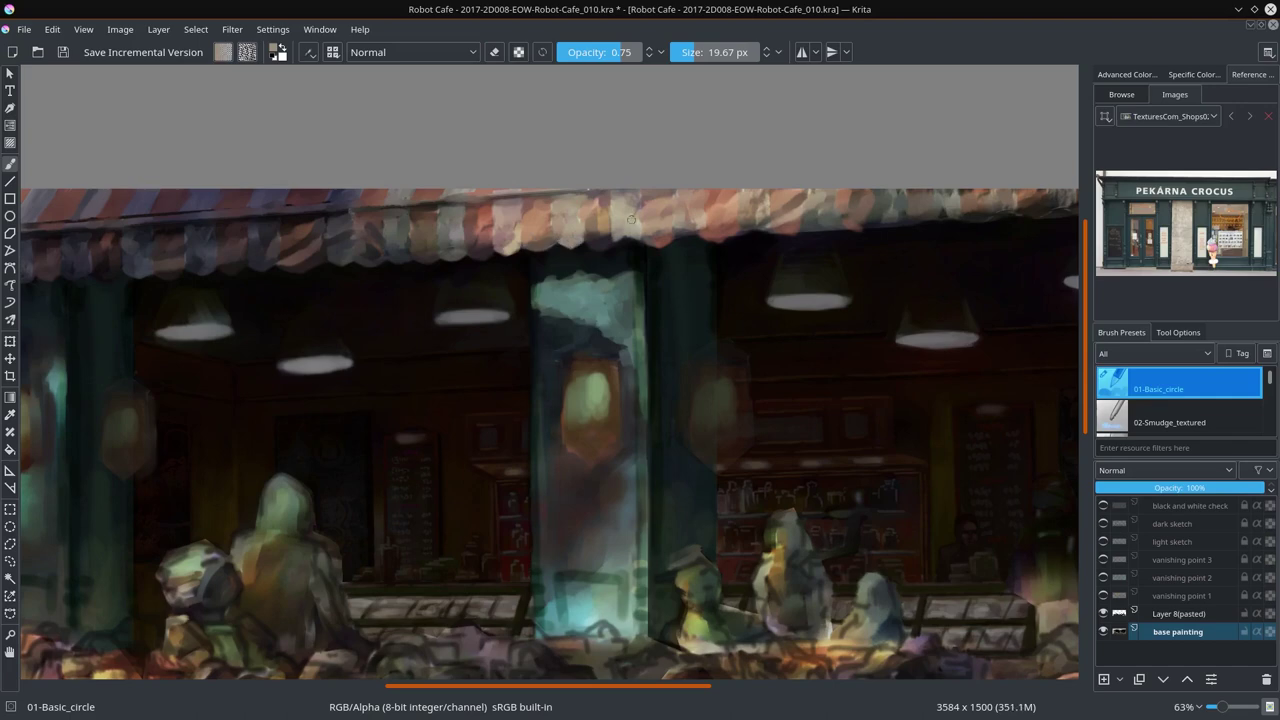
left_click_drag(615, 242, 636, 237)
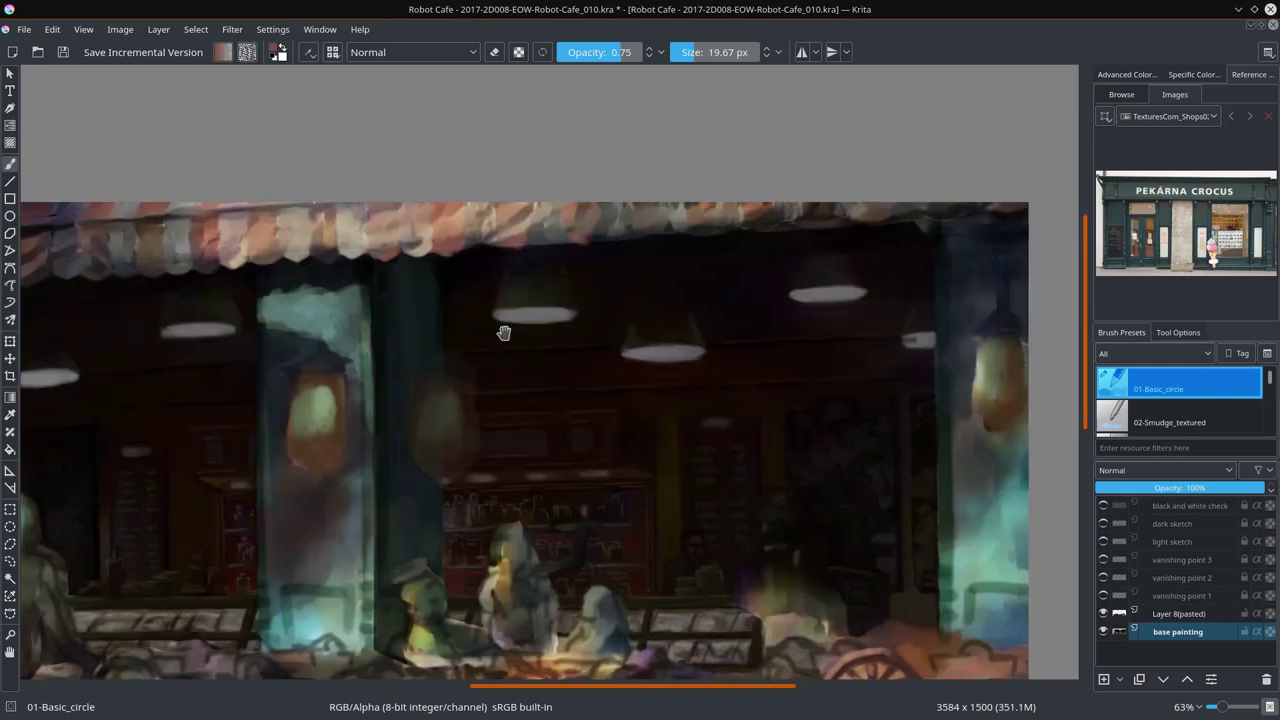
left_click_drag(740, 278, 503, 331)
left_click(462, 241, "ctrl")
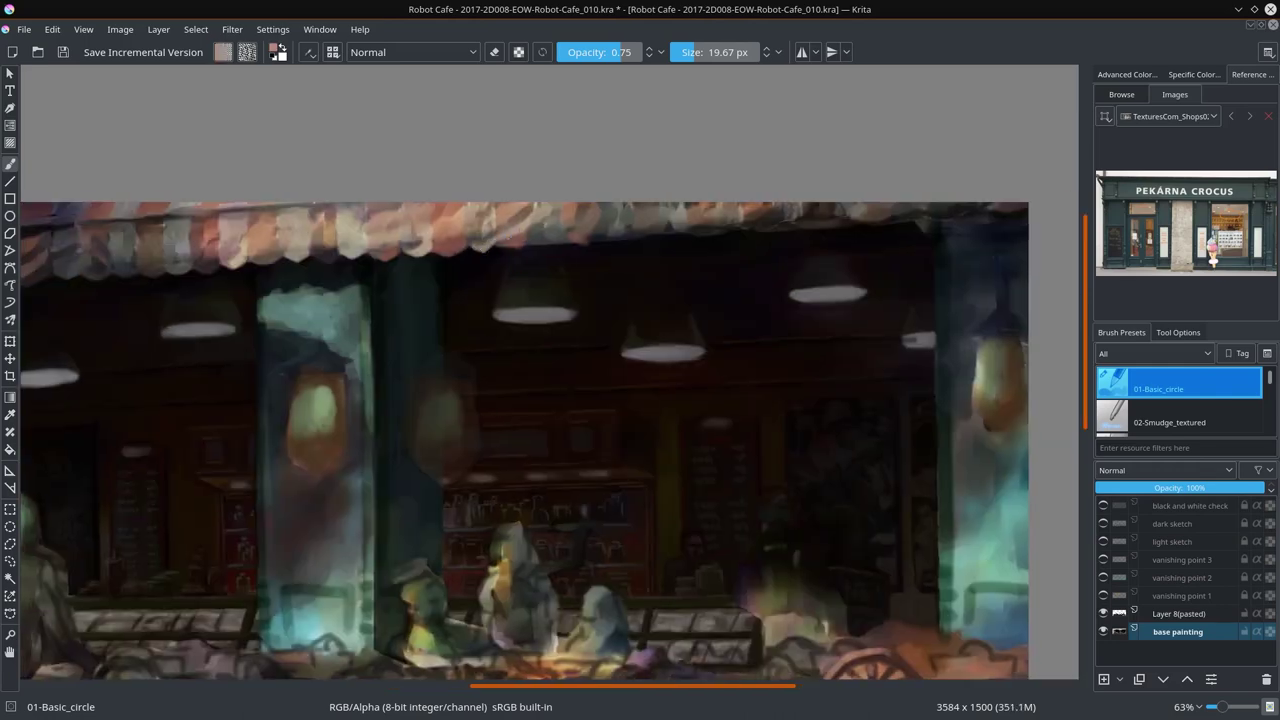
left_click(578, 236, "ctrl")
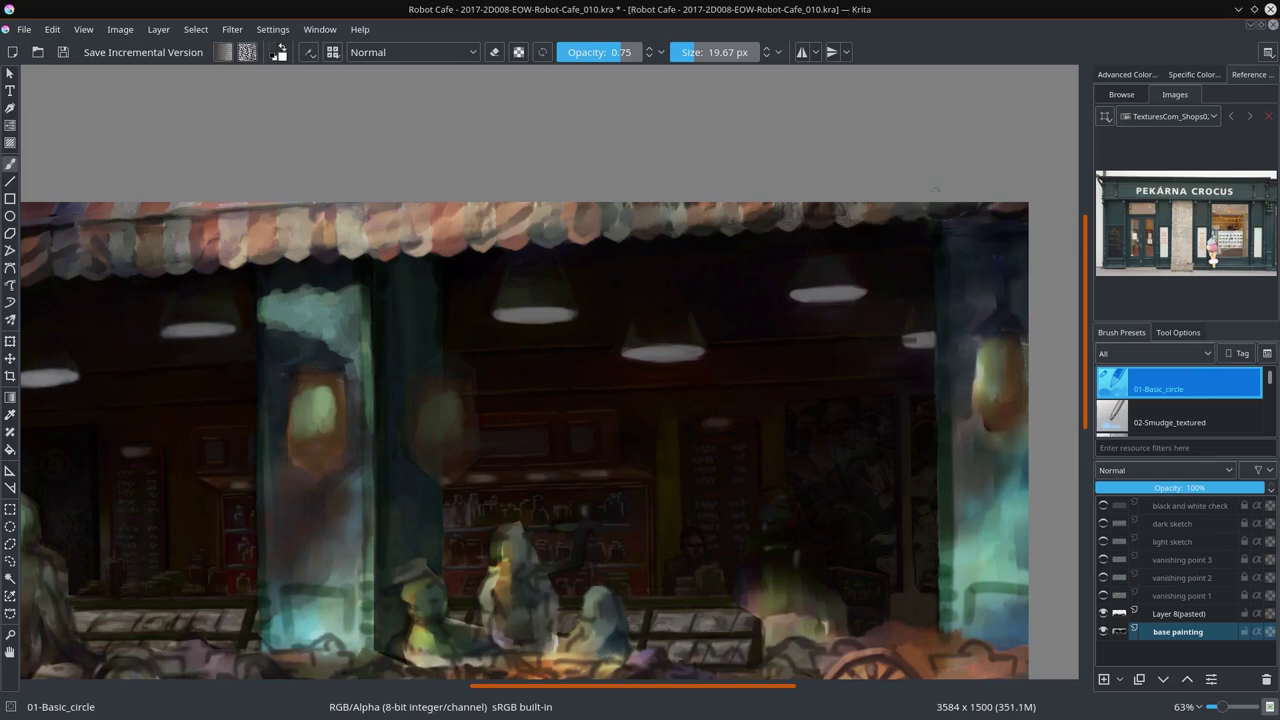
key("2")
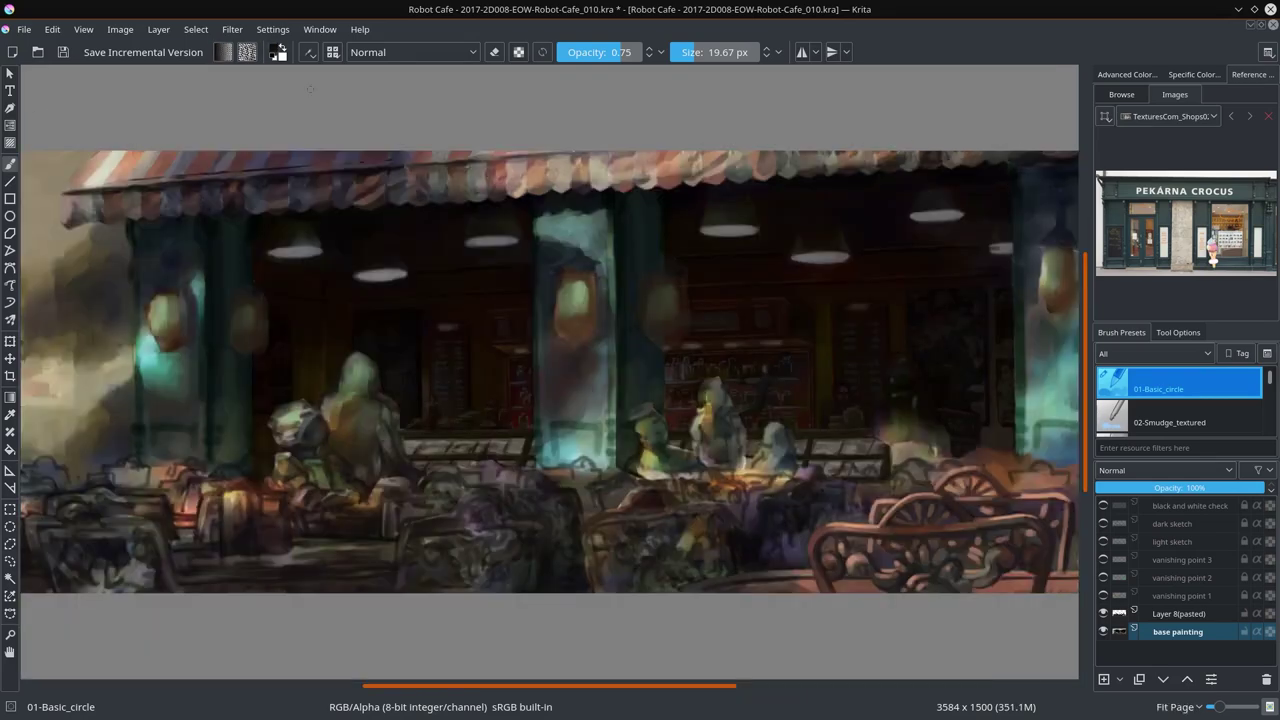
key("ctrl+s")
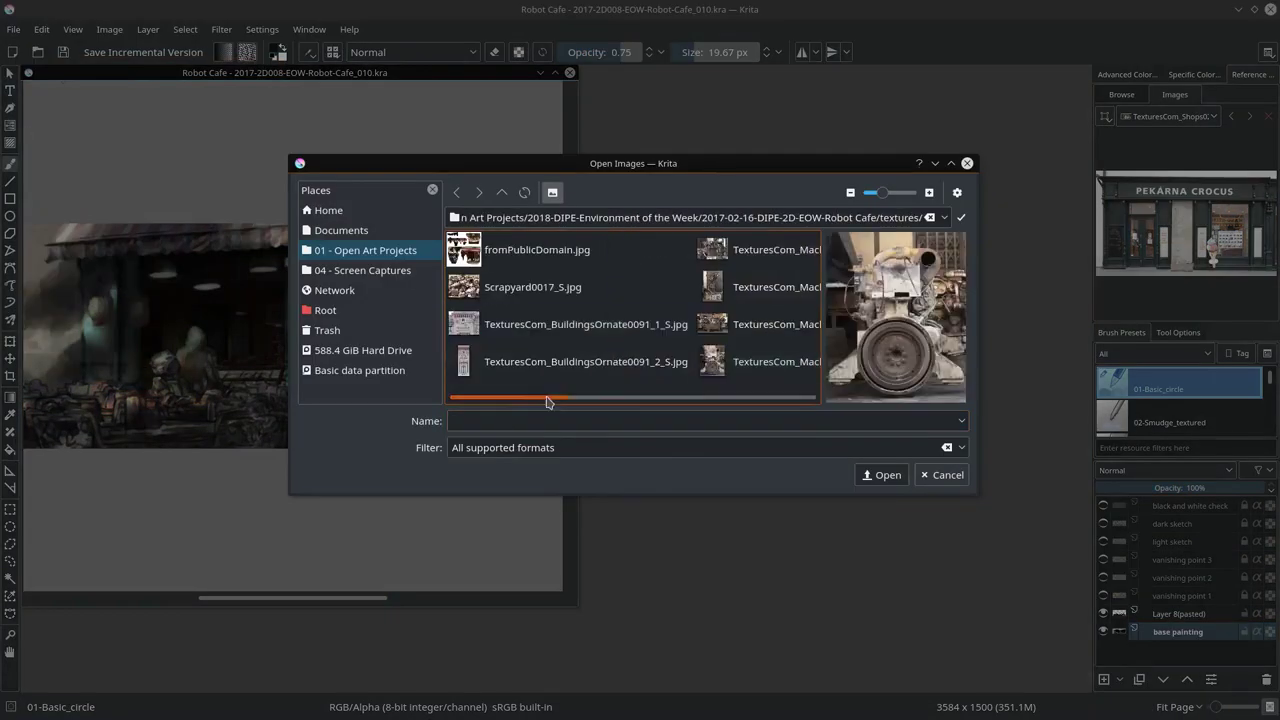
Step: Open TexturesCom_Shops0282_2_S.jpg, select its left pillar strip, and return to Robot Cafe
left_click(882, 475)
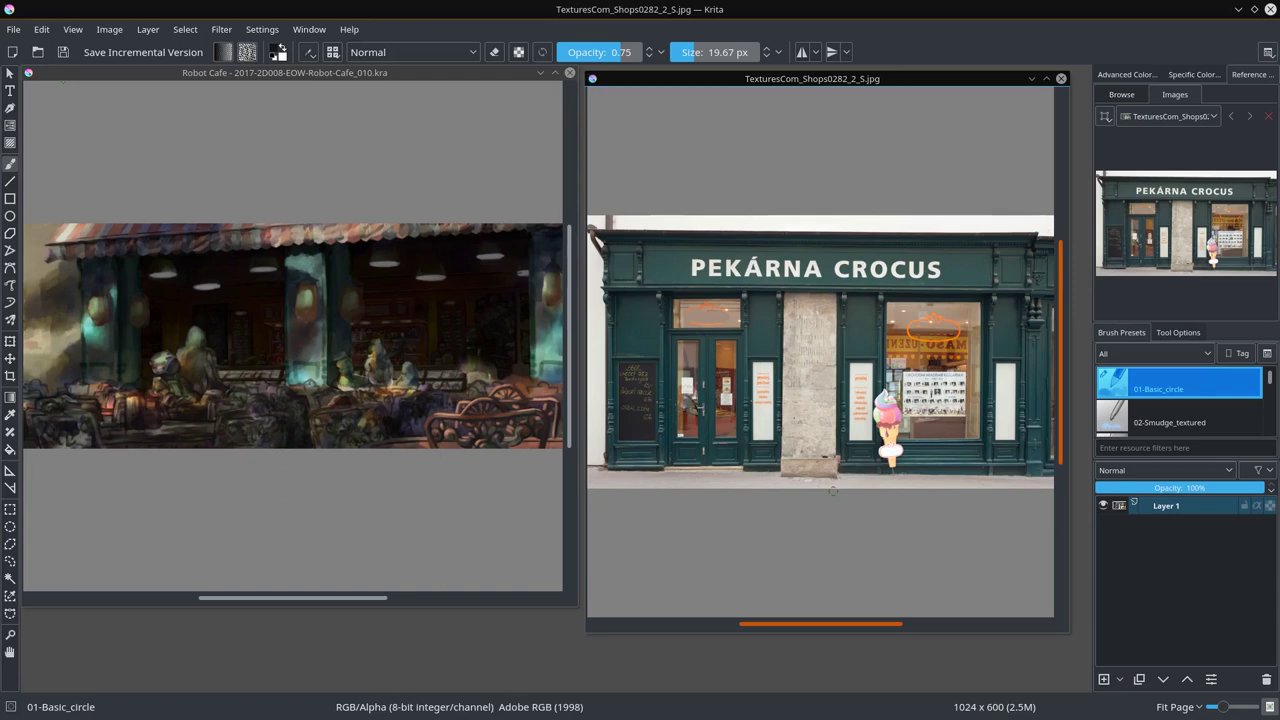
scroll(690, 283, "up", 3)
scroll(690, 283, "down", 2)
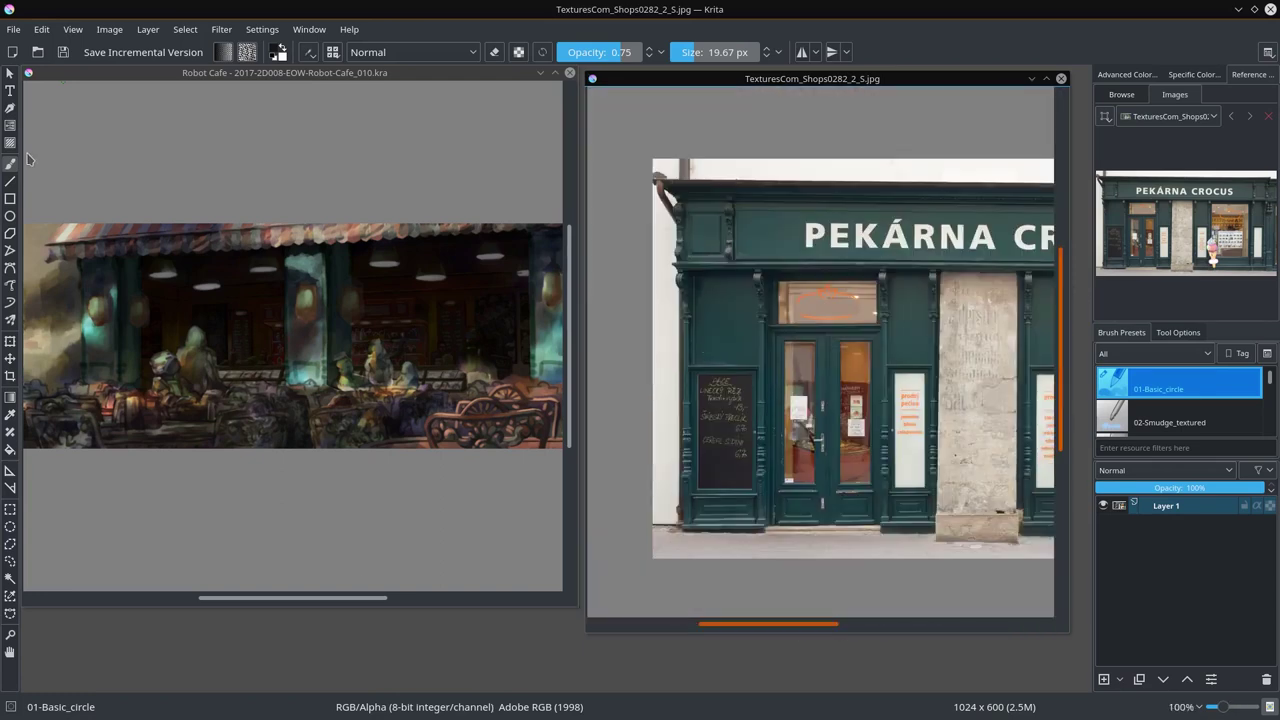
left_click(1178, 332)
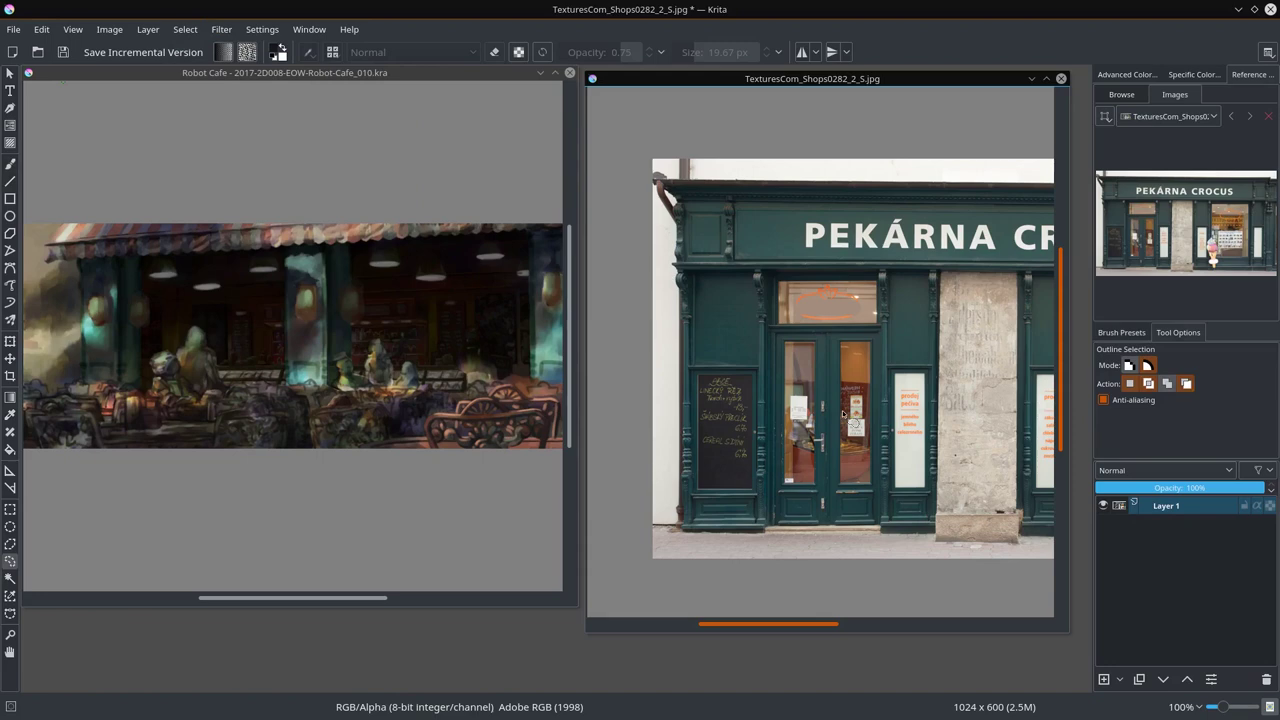
left_click_drag(678, 272, 690, 528)
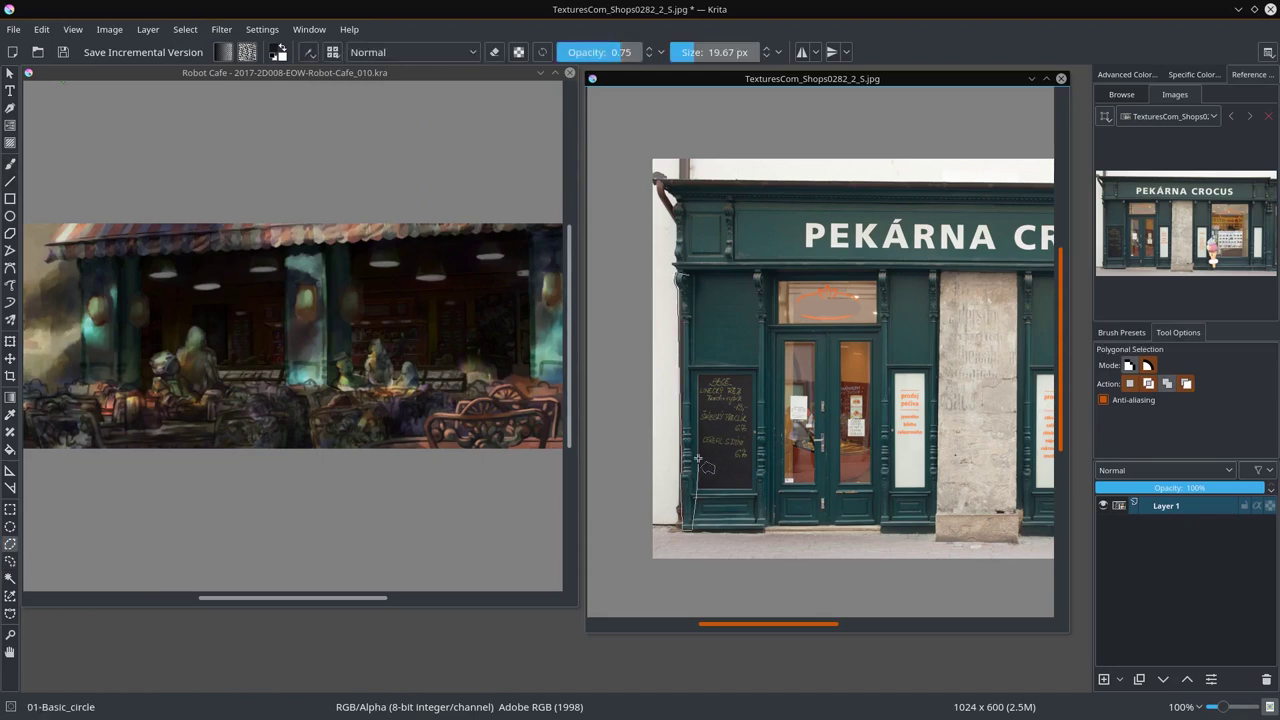
left_click(63, 92)
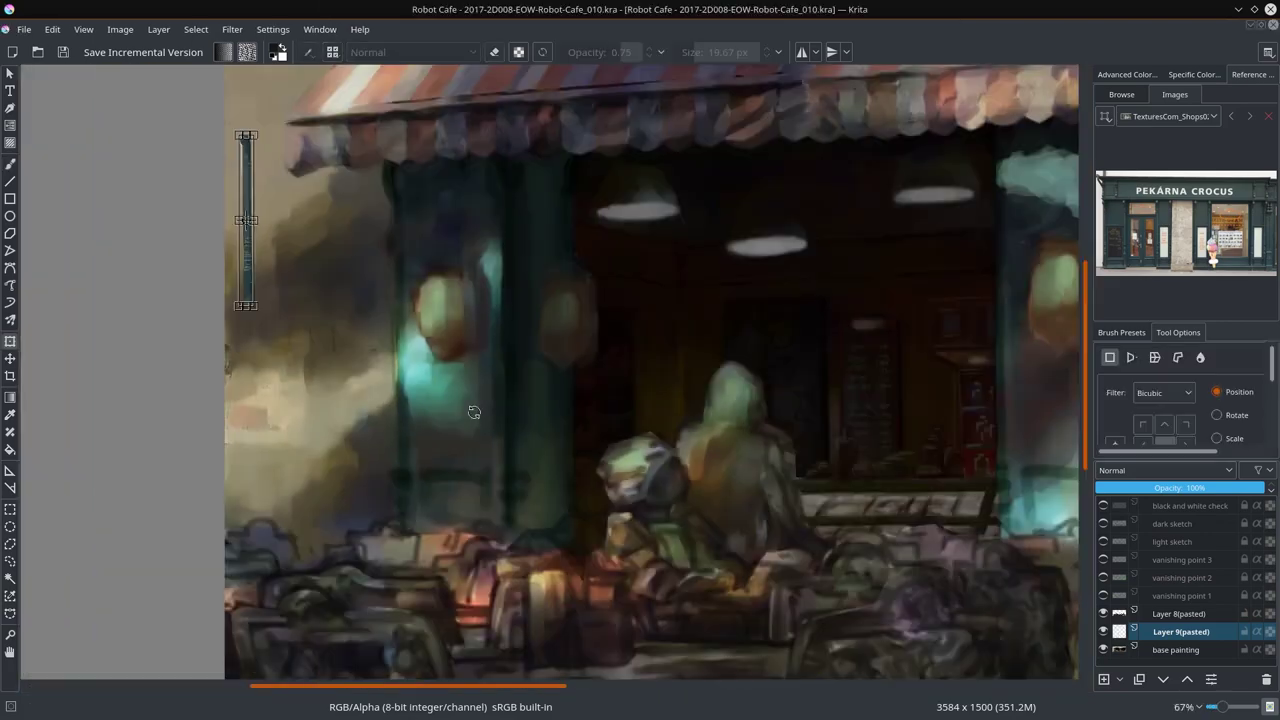
Step: Move the pasted pillar strip onto the café's left column
key("t")
left_click_drag(474, 412, 619, 431)
key("ctrl+t")
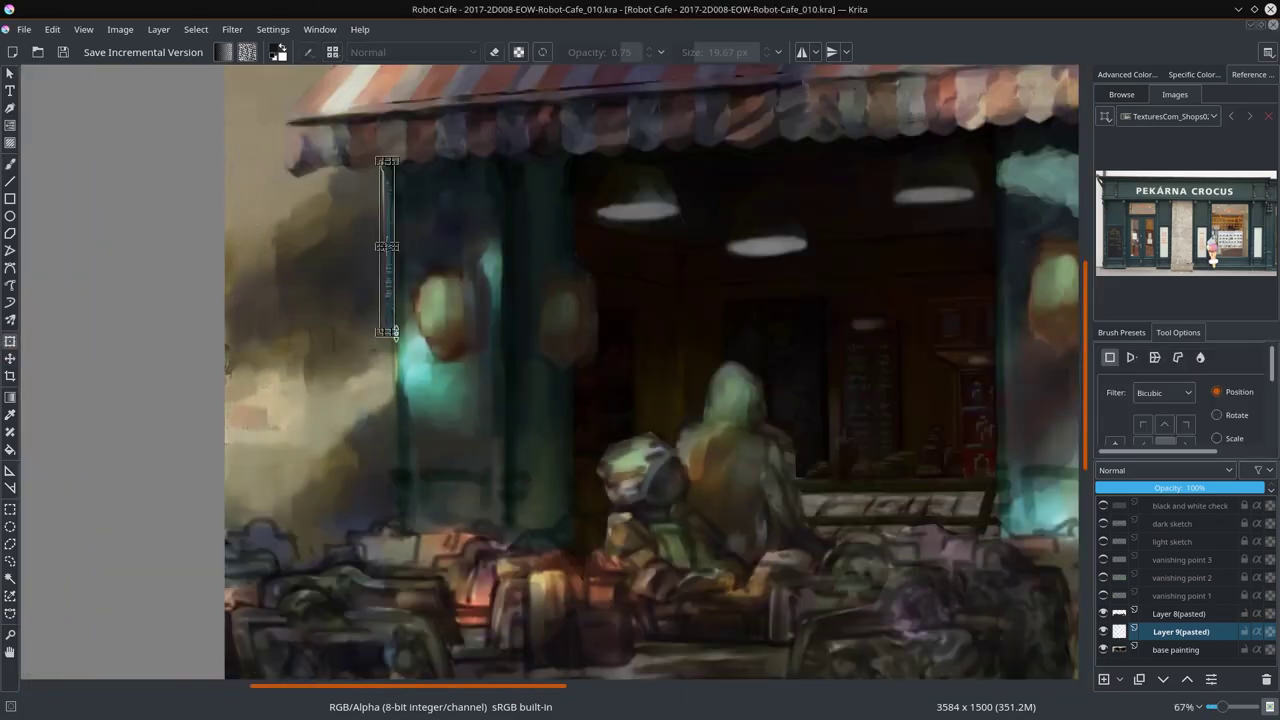
scroll(393, 397, "down", 2)
key("Return")
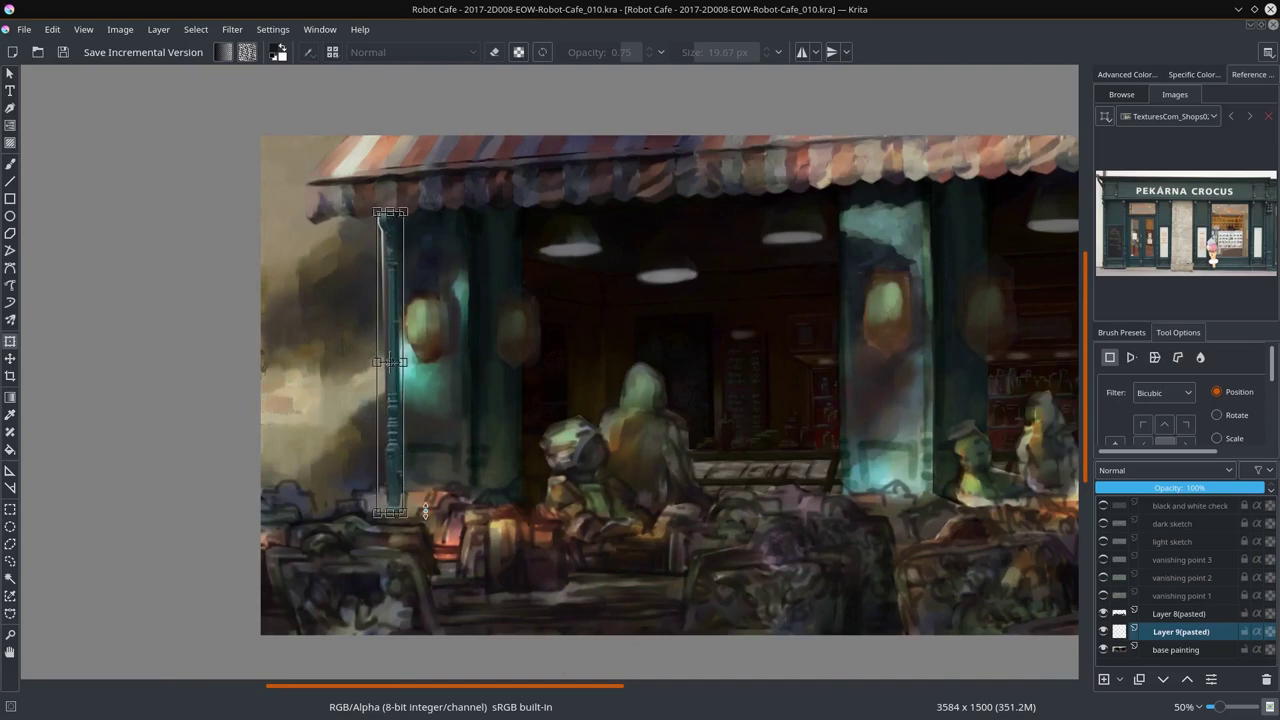
scroll(515, 467, "down", 1)
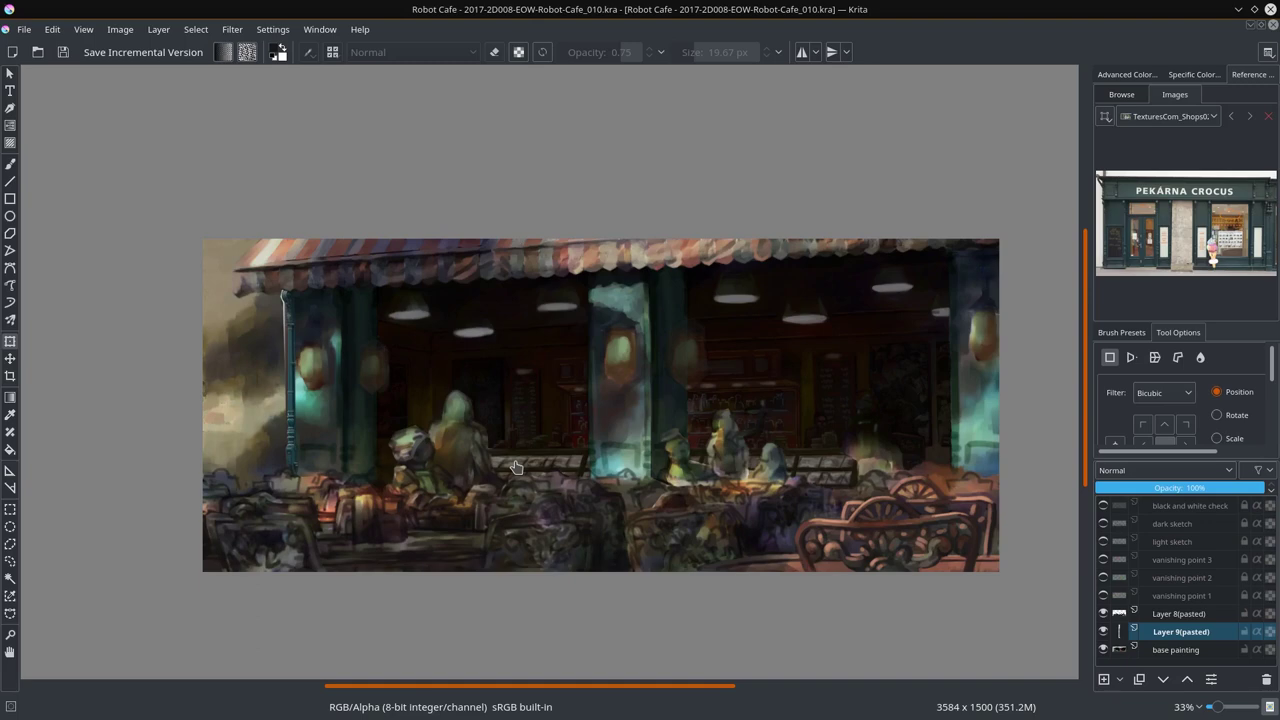
Step: Duplicate the column layers, shifting copies to the café centre and right side, and save
right_click(1180, 631)
left_click(1171, 606)
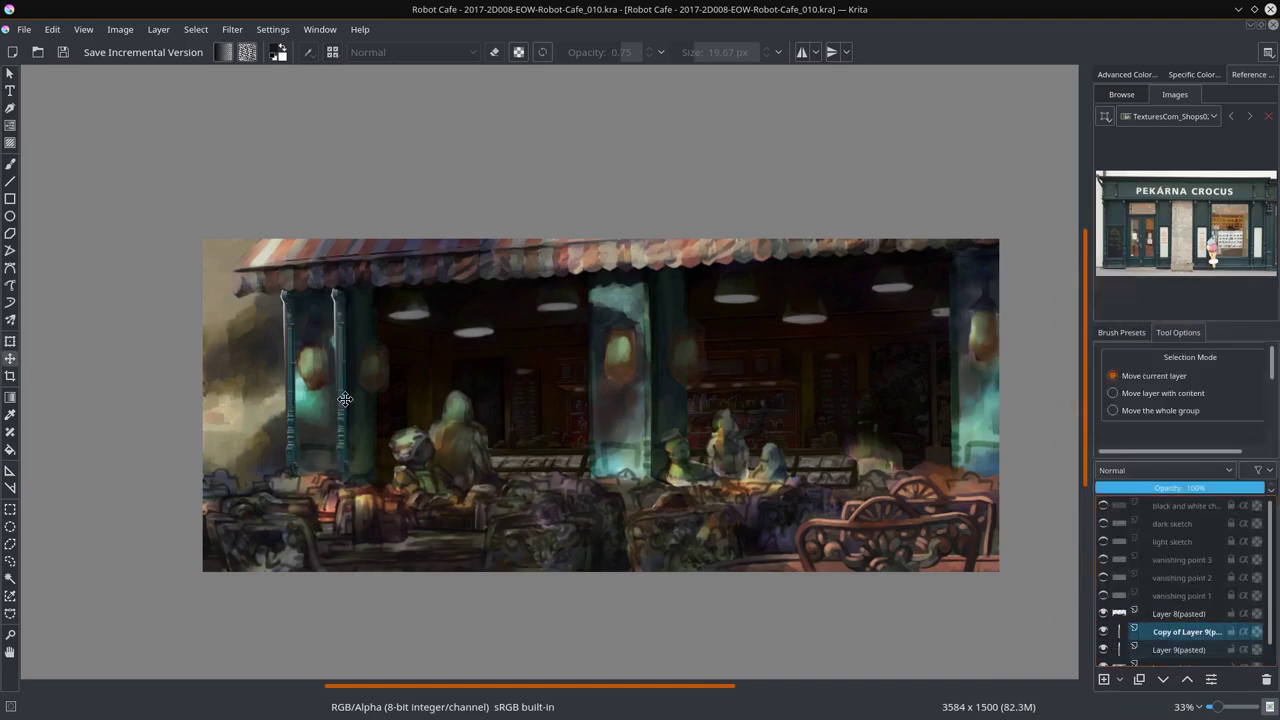
key("shift+Down")
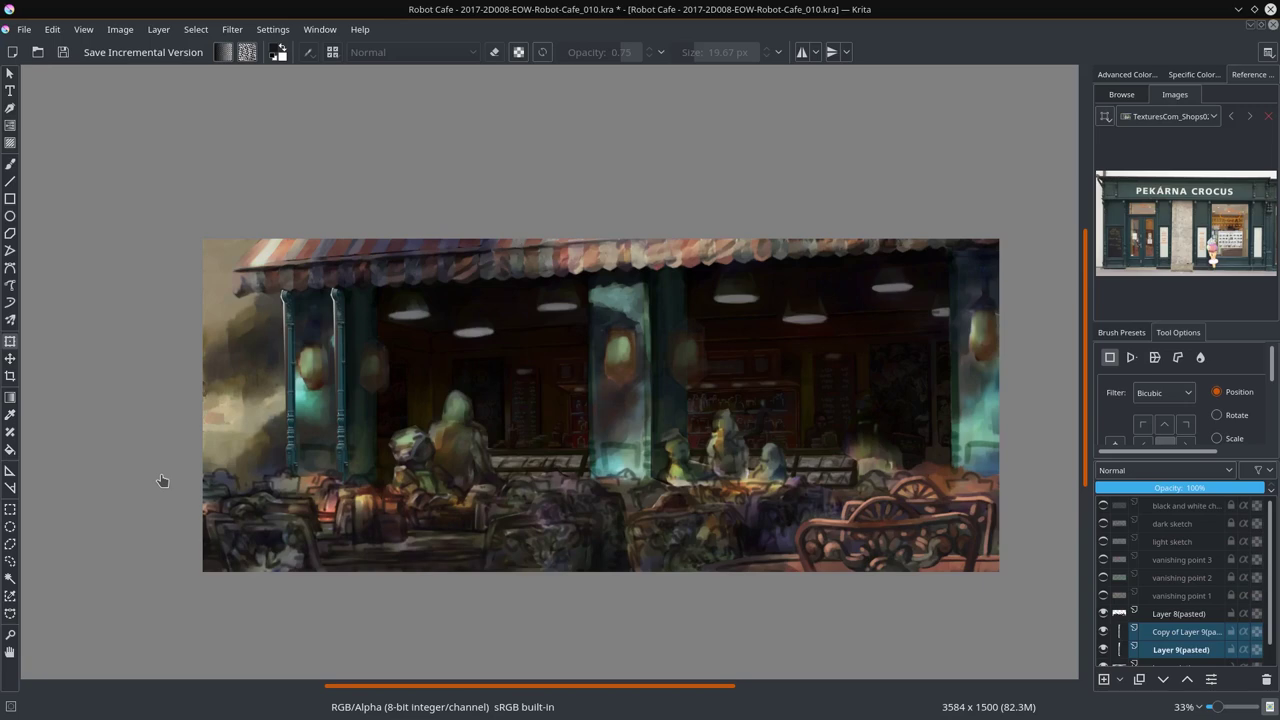
right_click(1180, 640)
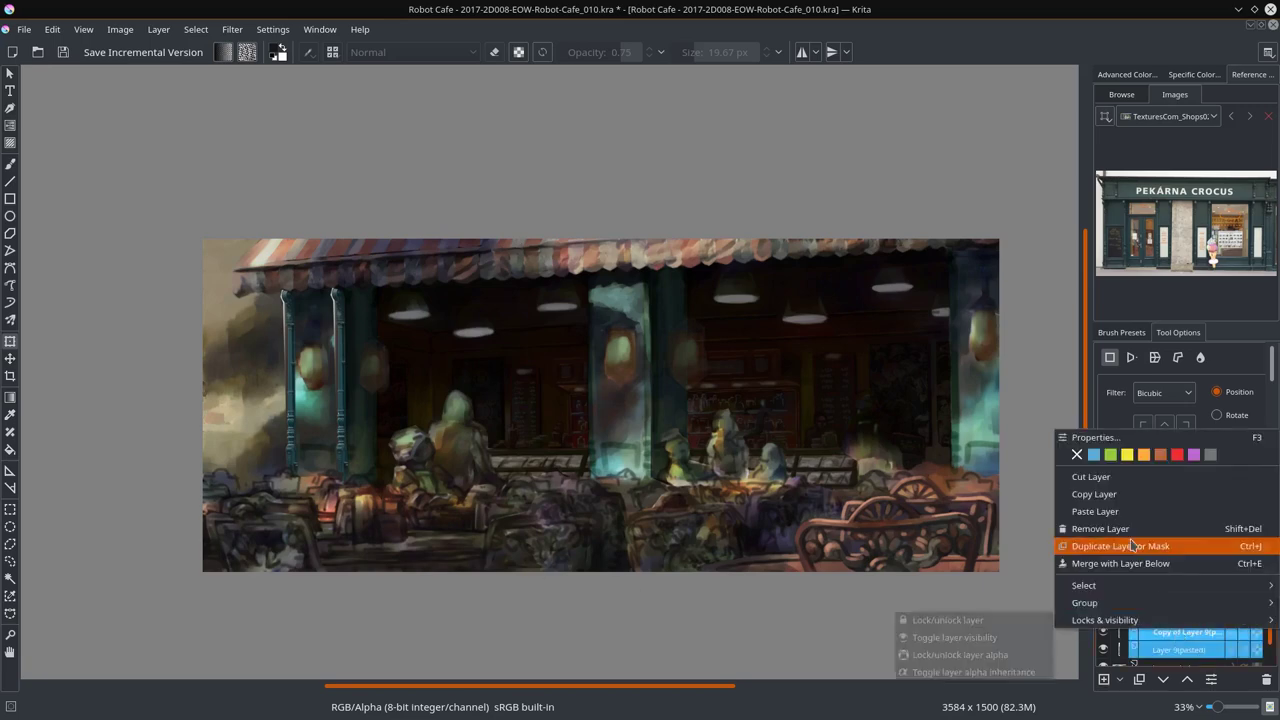
left_click(1171, 609)
key("t")
left_click_drag(645, 350, 657, 356)
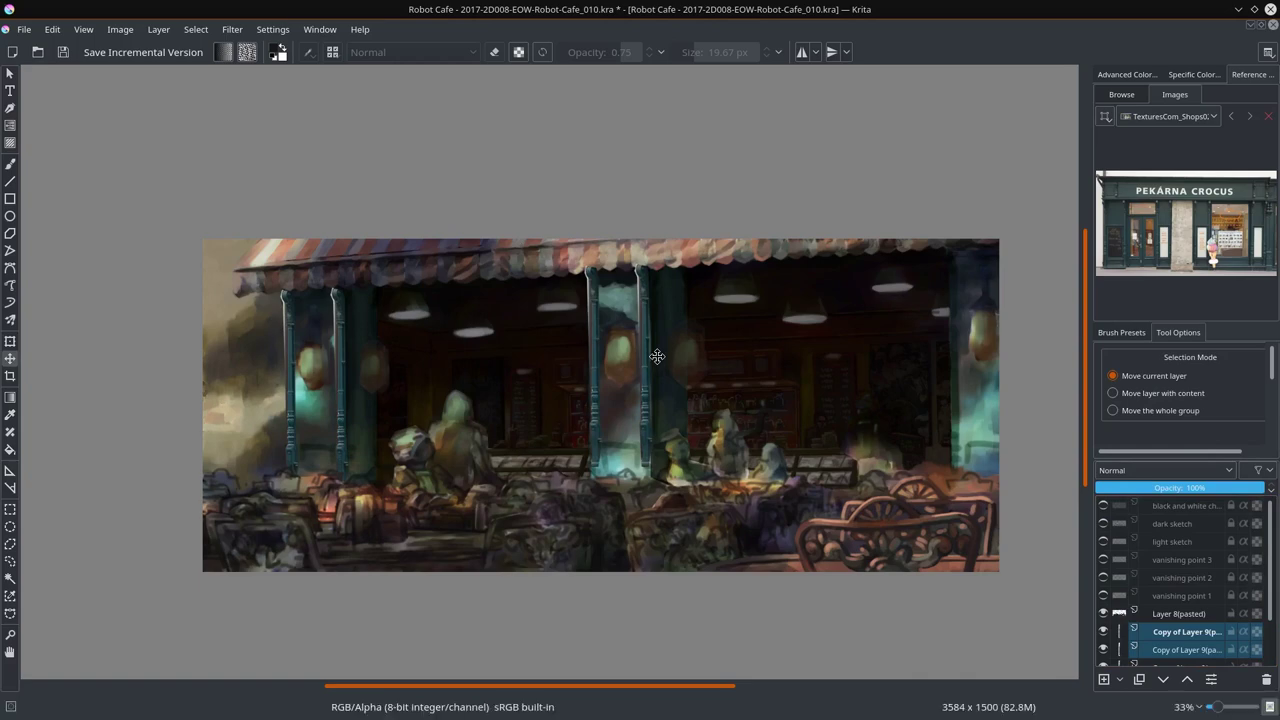
key("ctrl+t")
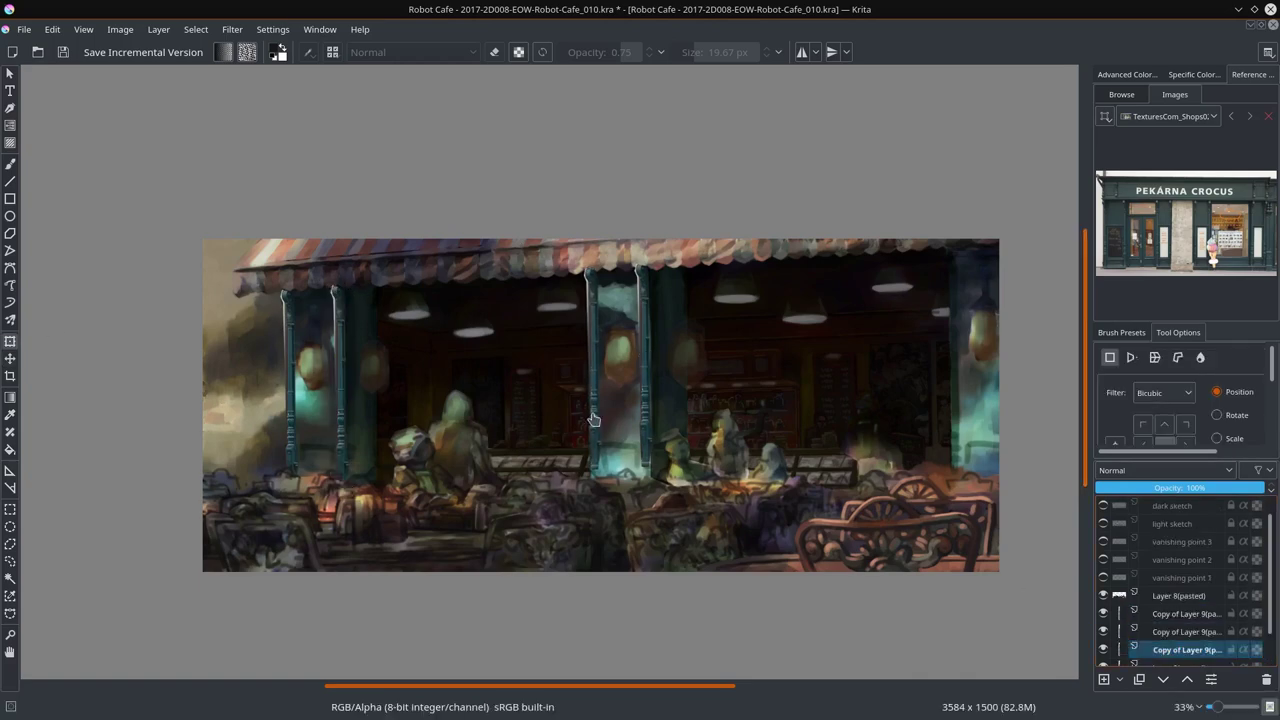
key("Page_Up")
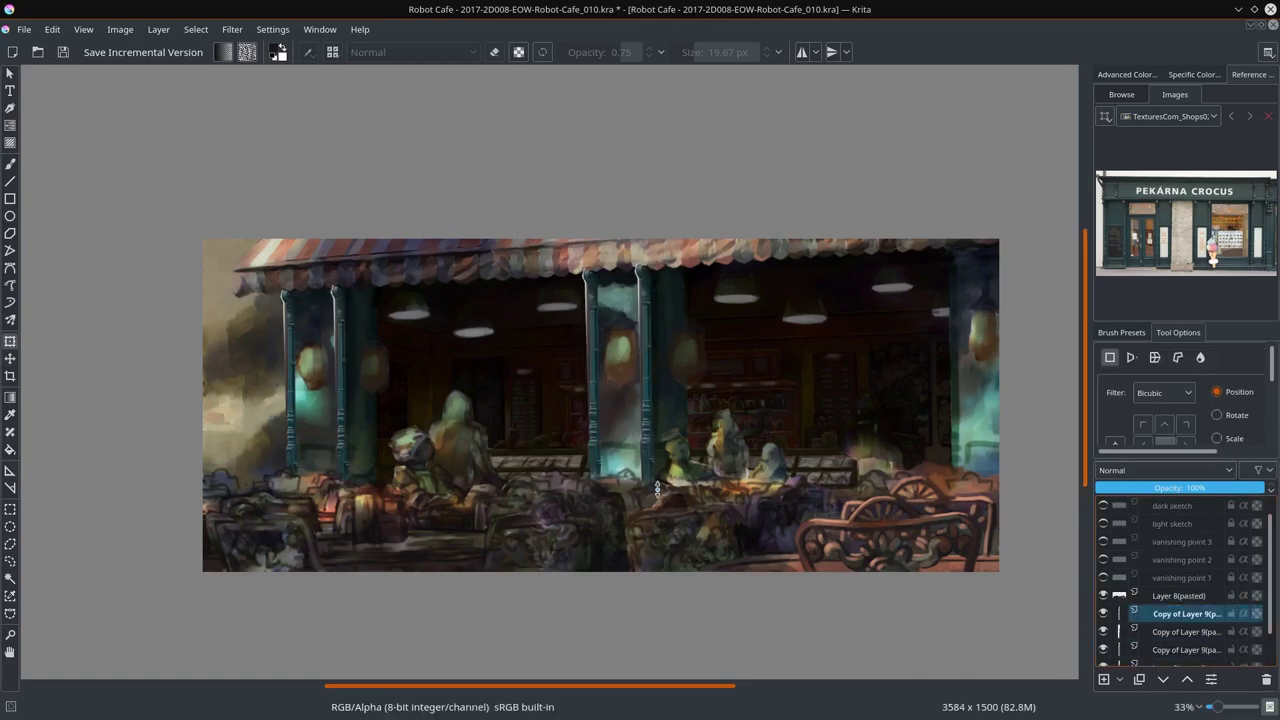
right_click(1185, 613)
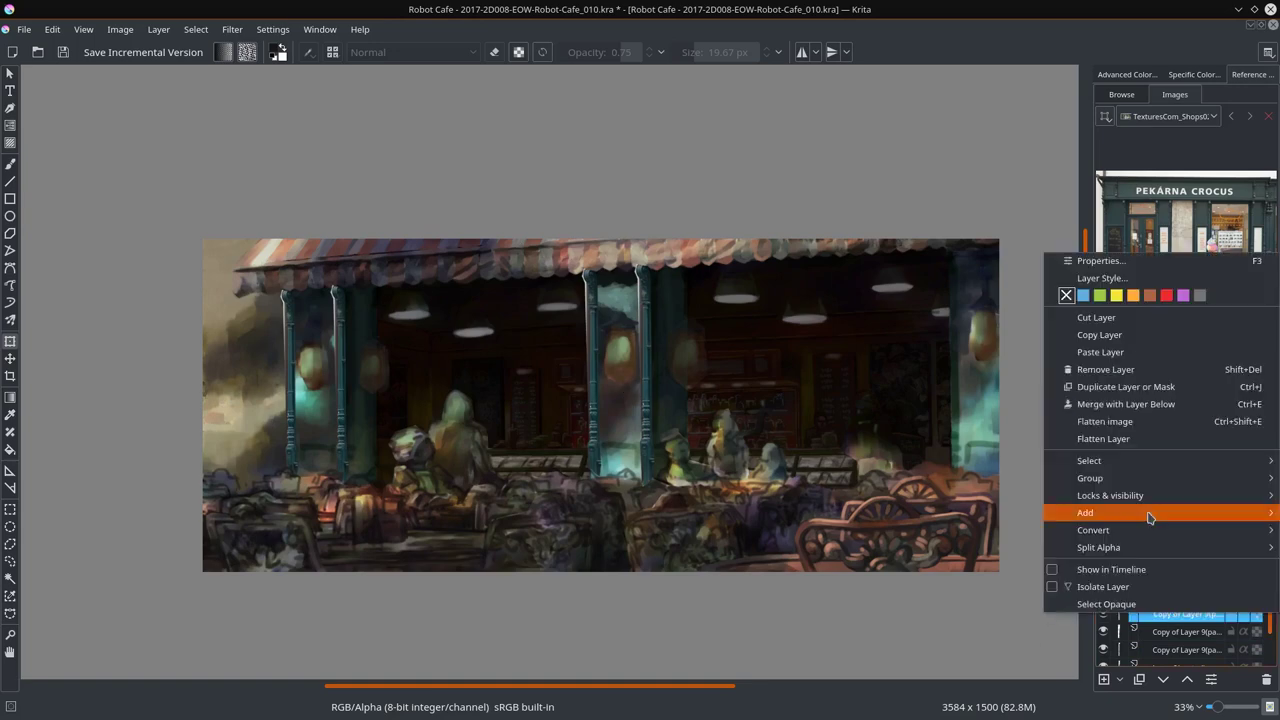
left_click(1151, 517)
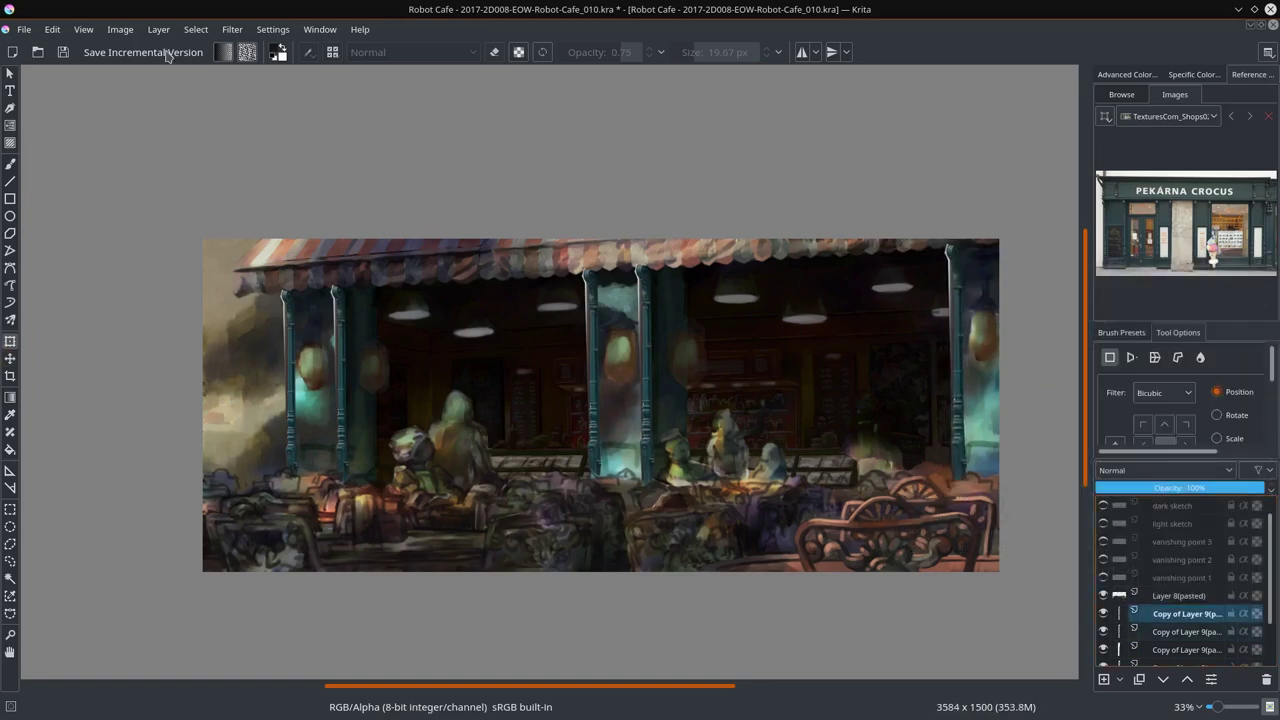
left_click(61, 52)
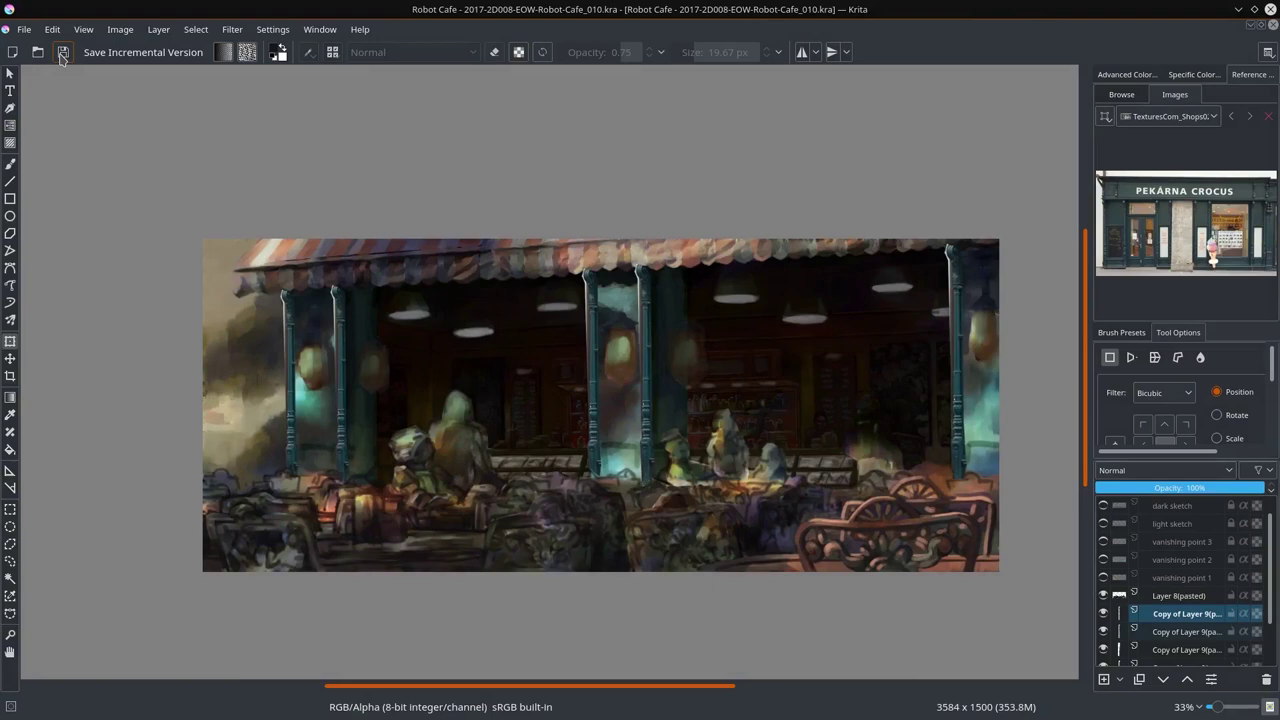
Step: Mirror the view, switch to the eraser, and make Layer 8(pasted) active
key("m")
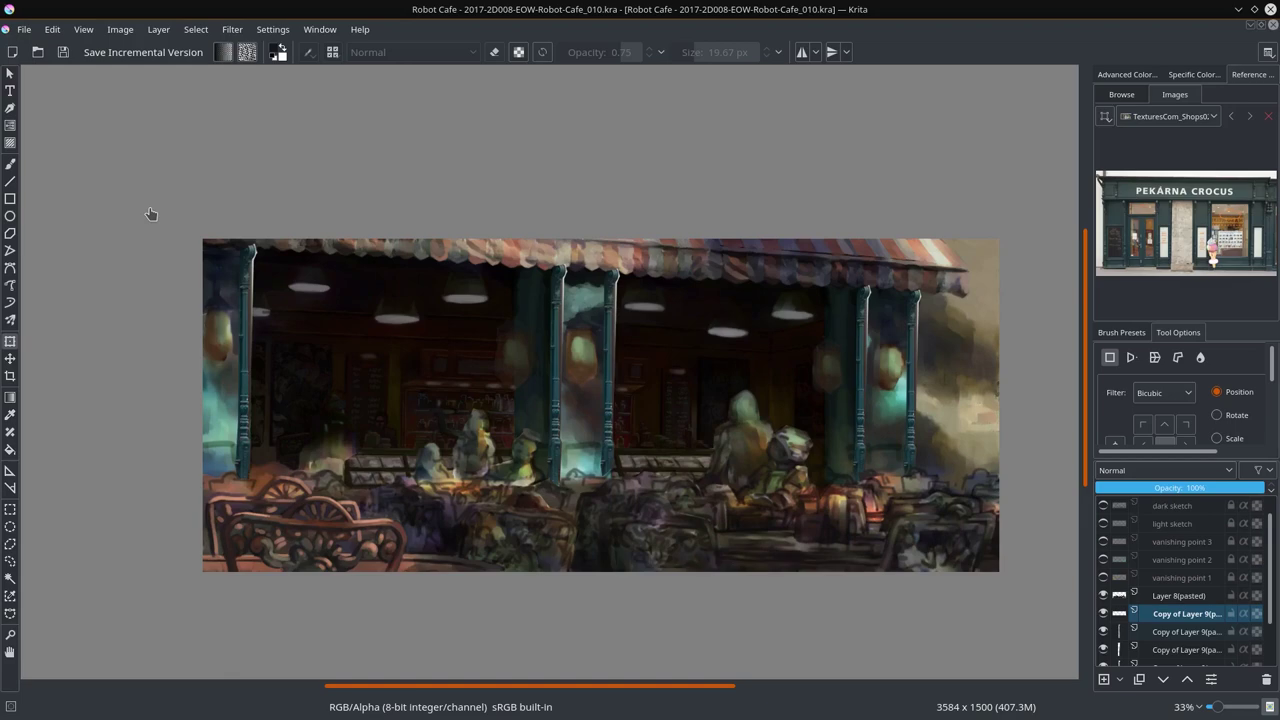
key("b")
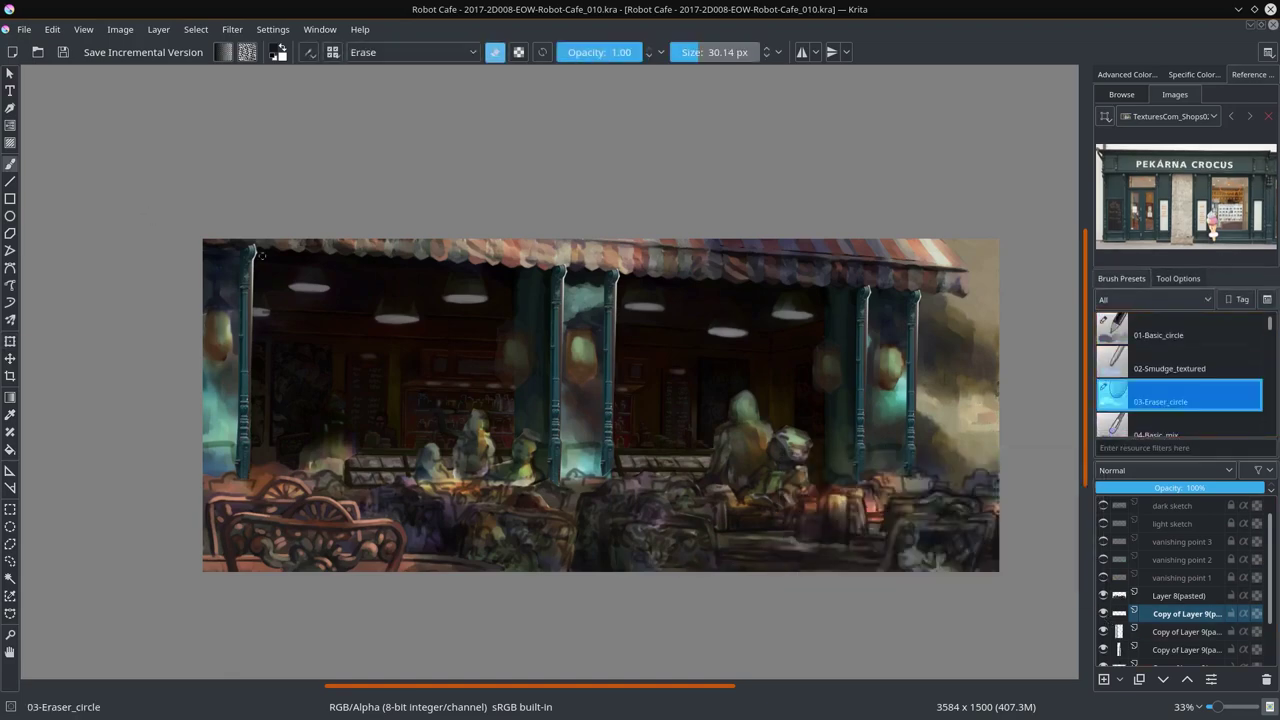
key("/")
key("e")
left_click(1185, 631)
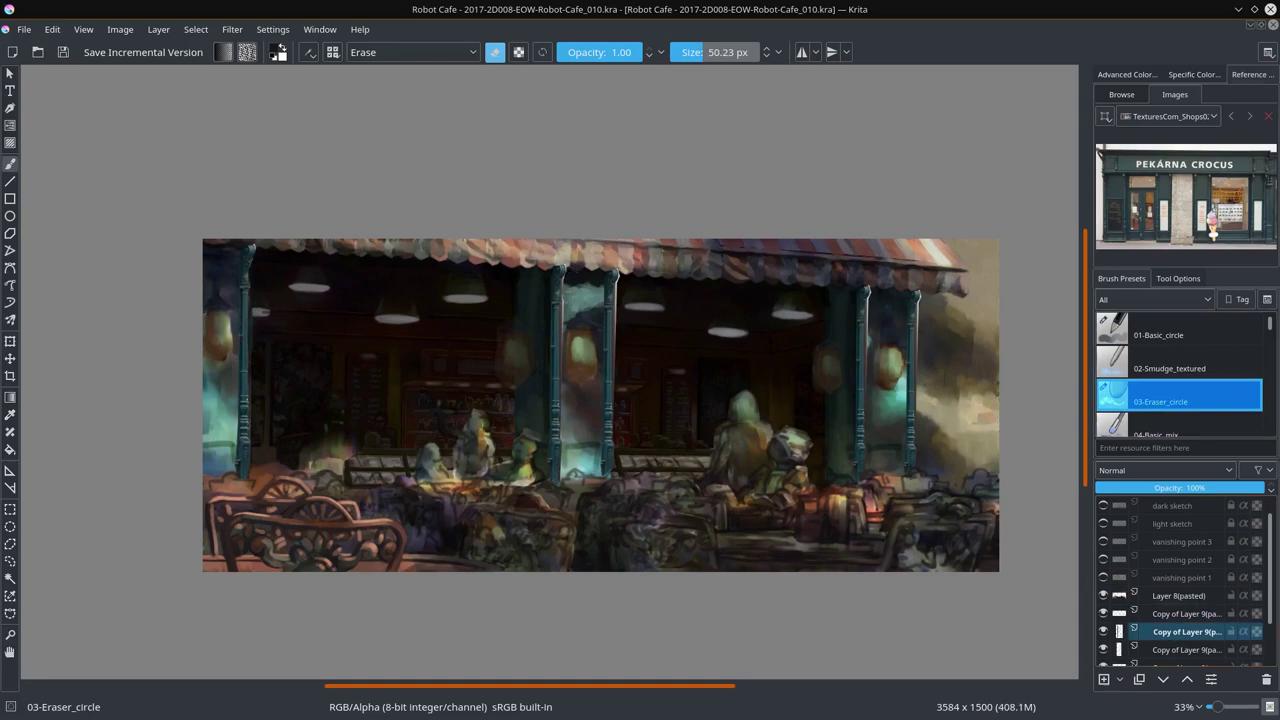
key("Page_Down")
key("Page_Down")
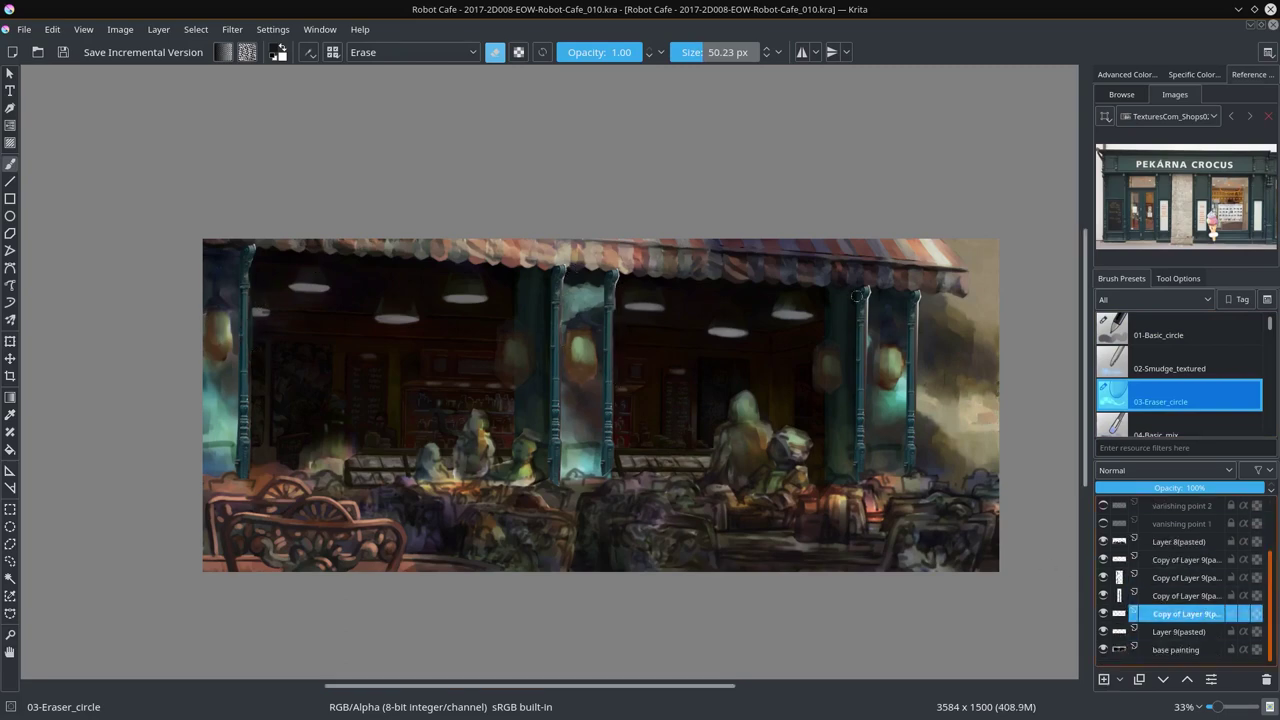
key("Page_Down")
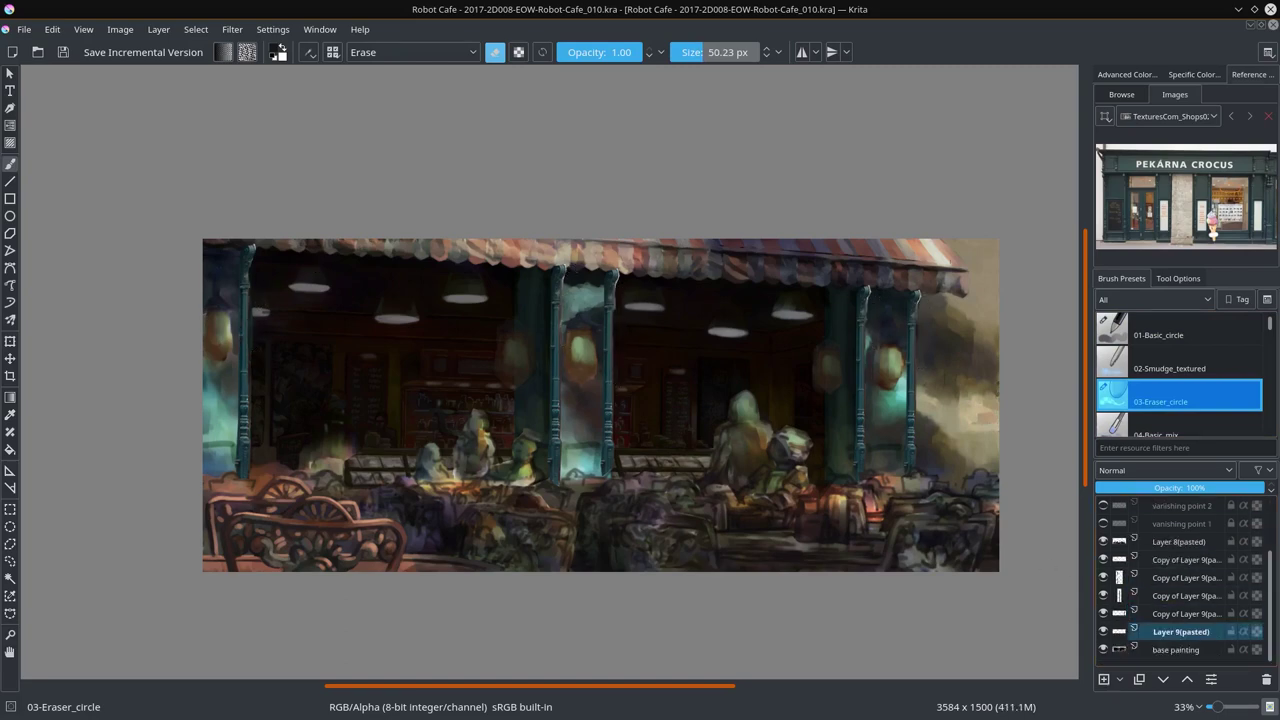
scroll(123, 211, "down", 1)
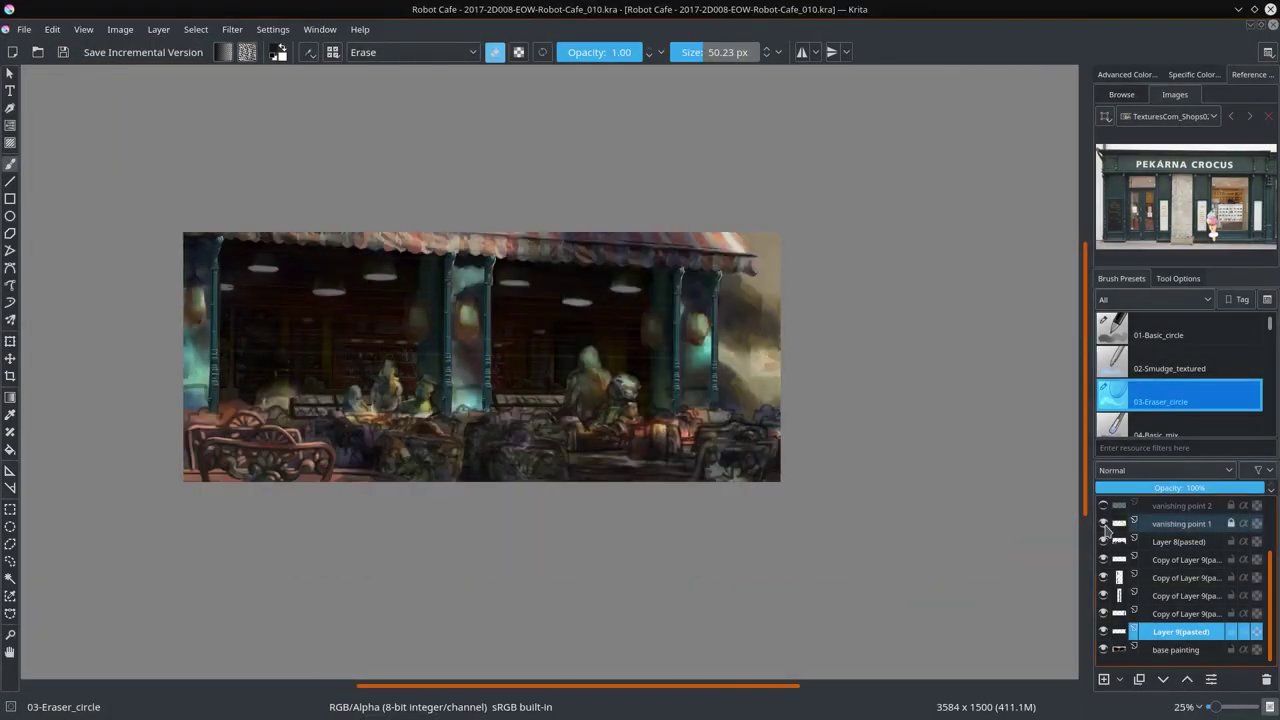
key("Page_Up")
key("Page_Up")
key("Page_Up")
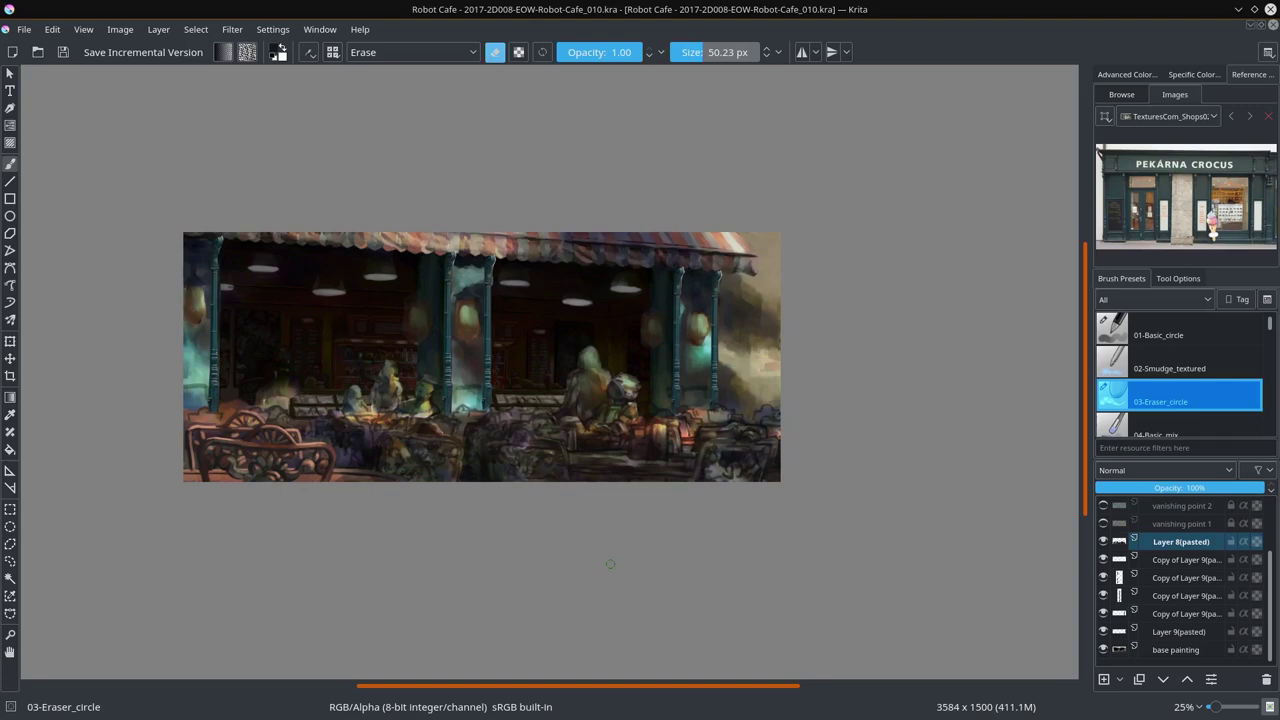
scroll(250, 480, "up", 3)
Step: Lasso the front-left chair and paste a copy onto a new layer
left_click(10, 544)
mouse_move(120, 490)
left_mouse_down()
mouse_move(432, 376)
mouse_move(120, 495)
mouse_move(85, 488)
left_mouse_up()
key("ctrl+c")
key("ctrl+v")
key("ctrl+t")
Step: Apply the stretch to the pasted chair and outline the chair with a polygonal selection
left_click(1178, 278)
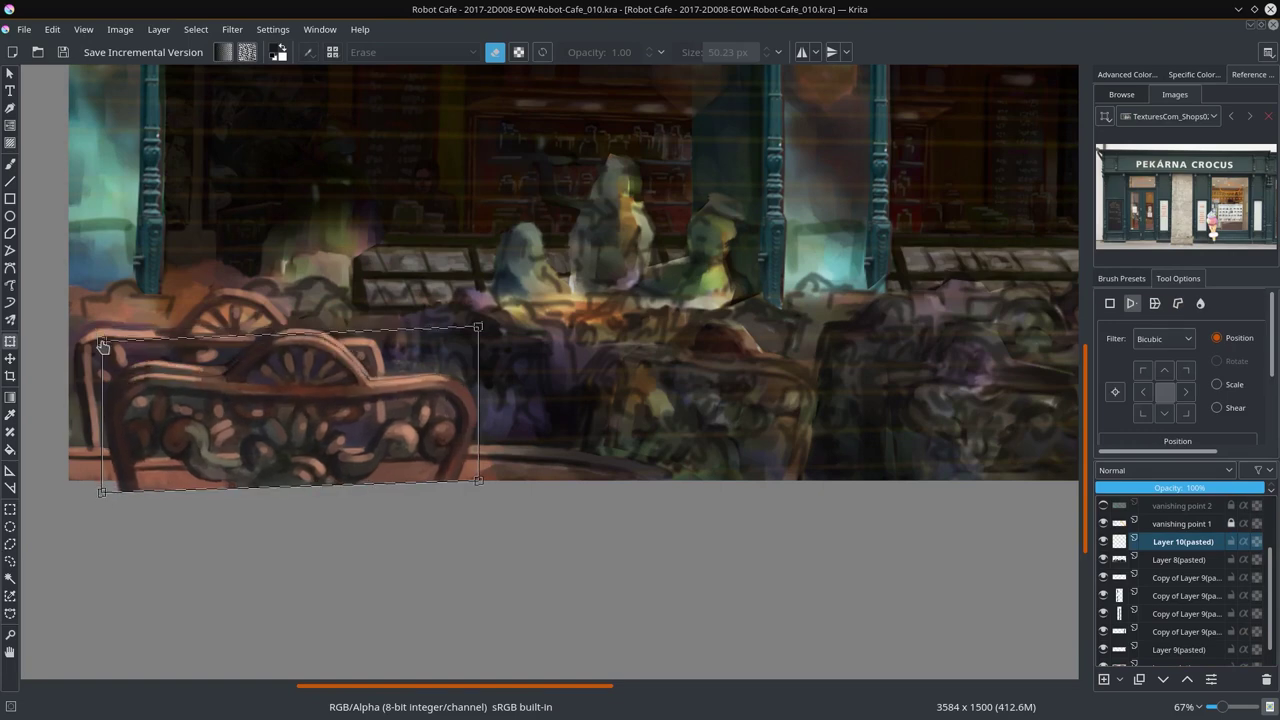
key("Return")
left_click(10, 544)
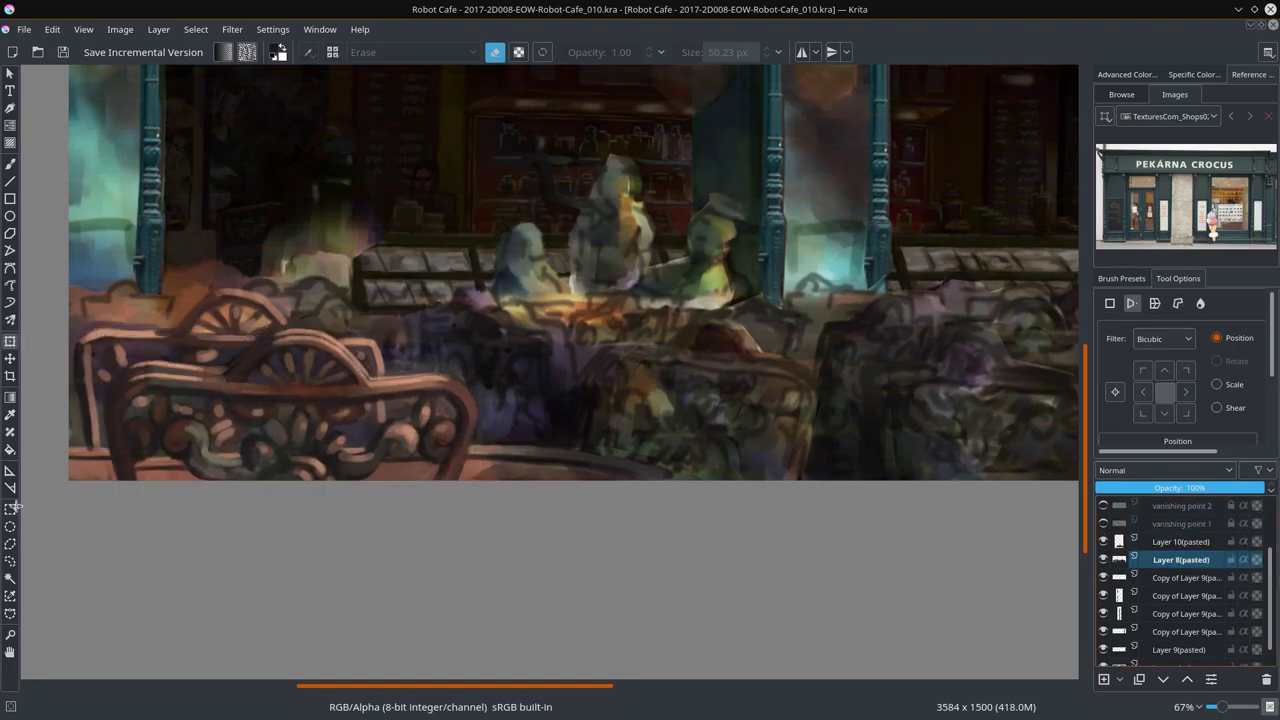
left_click(93, 328)
left_click(86, 445)
left_click(387, 444)
left_click(382, 340)
left_click(290, 330)
left_click(240, 289)
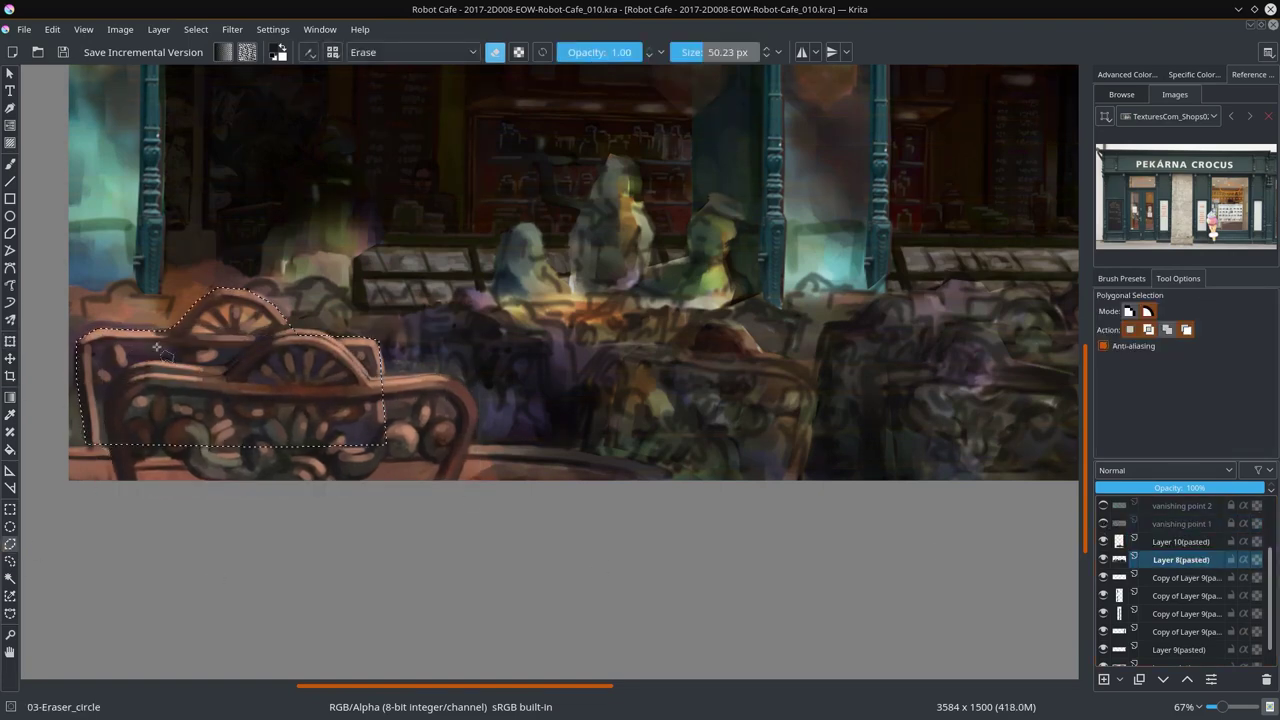
left_click(78, 336)
Step: Copy the selected chair onto a new layer and transform it
key("ctrl+c")
key("ctrl+v")
left_click(52, 29)
left_click(205, 63)
key("ctrl+t")
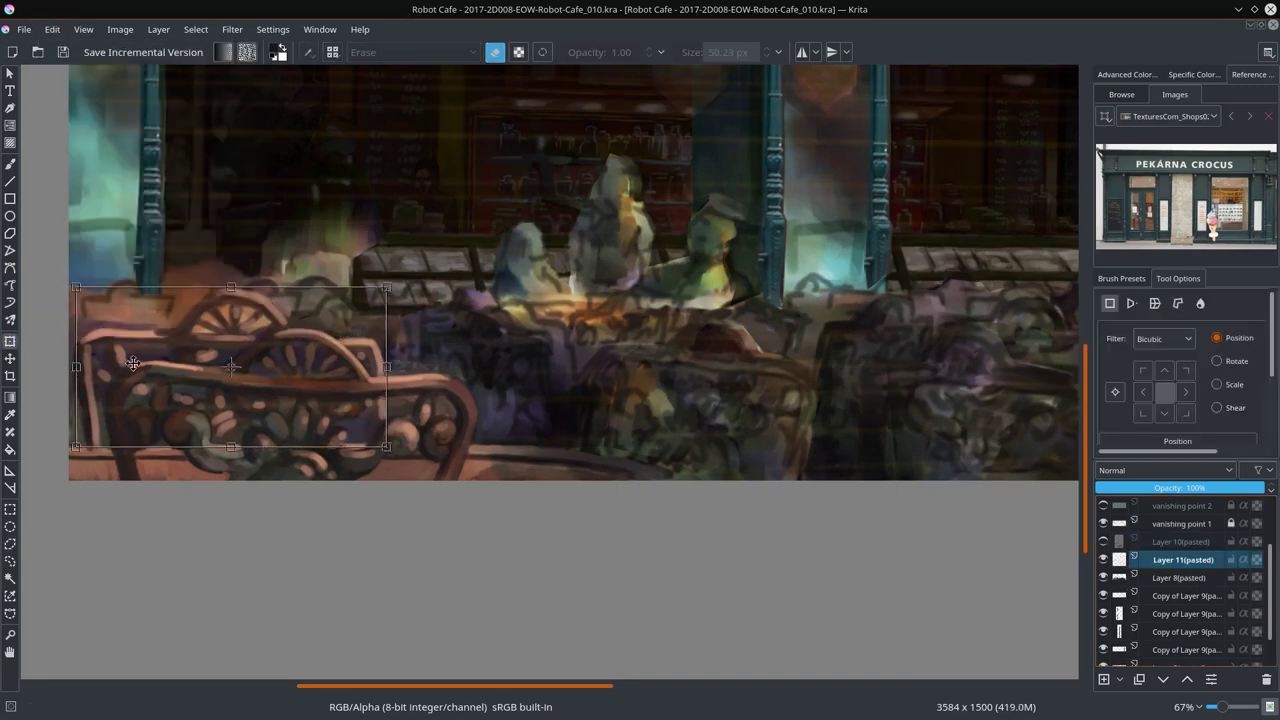
key("Return")
Step: Toggle Layer 10(pasted) visibility, hide the vanishing point 1 guide, and undo back to the chair selection
left_click(1103, 541)
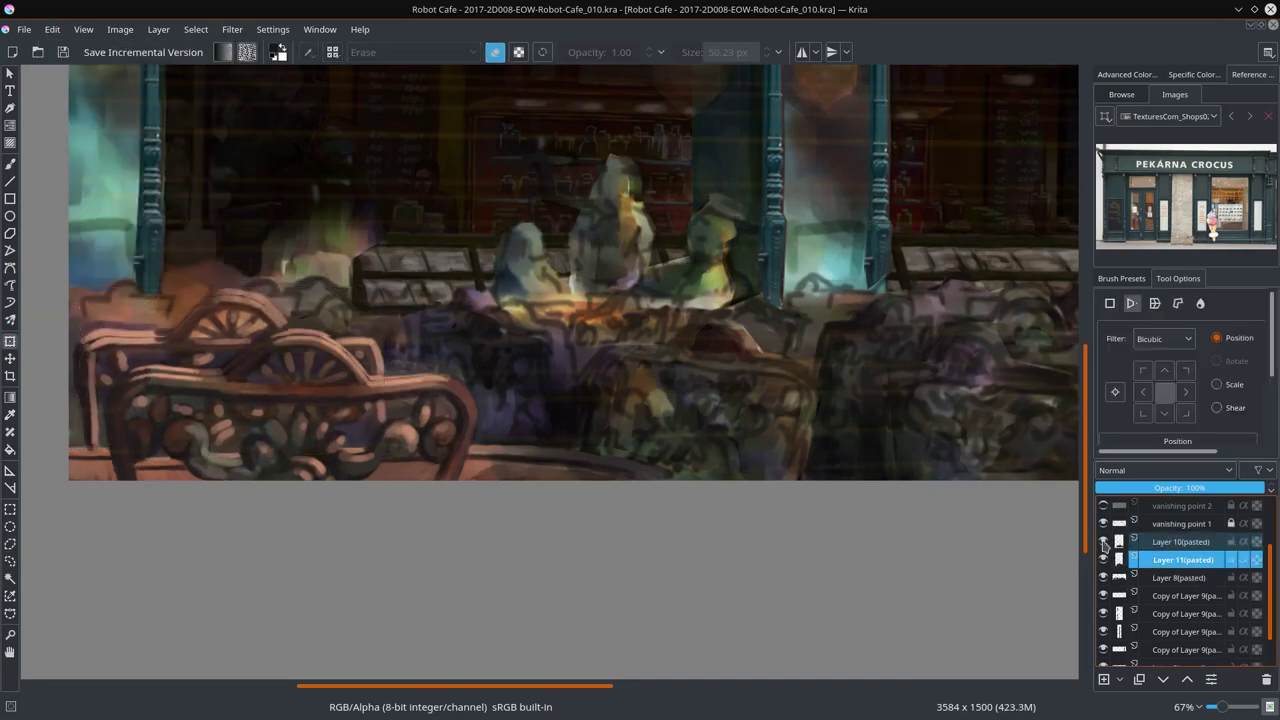
left_click(1103, 523)
left_click(1180, 541)
key("b")
scroll(253, 352, "up", 2, "ctrl")
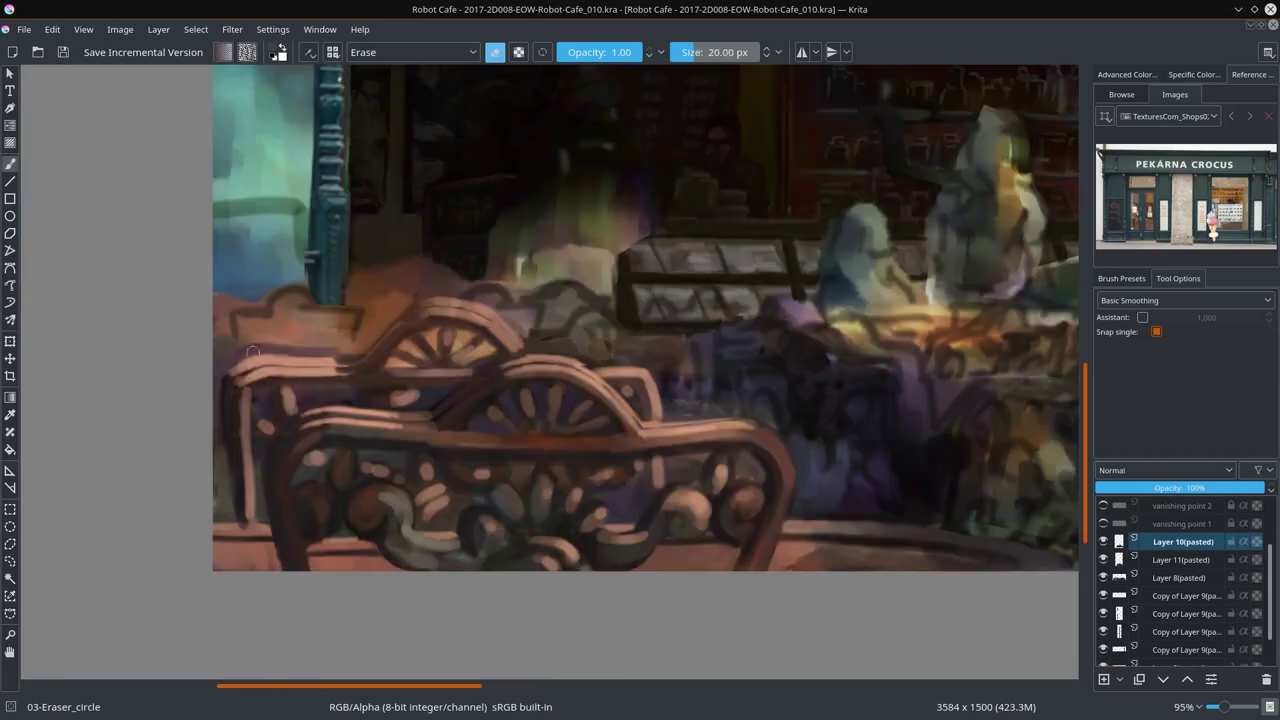
left_click(1105, 545)
key("ctrl+z")
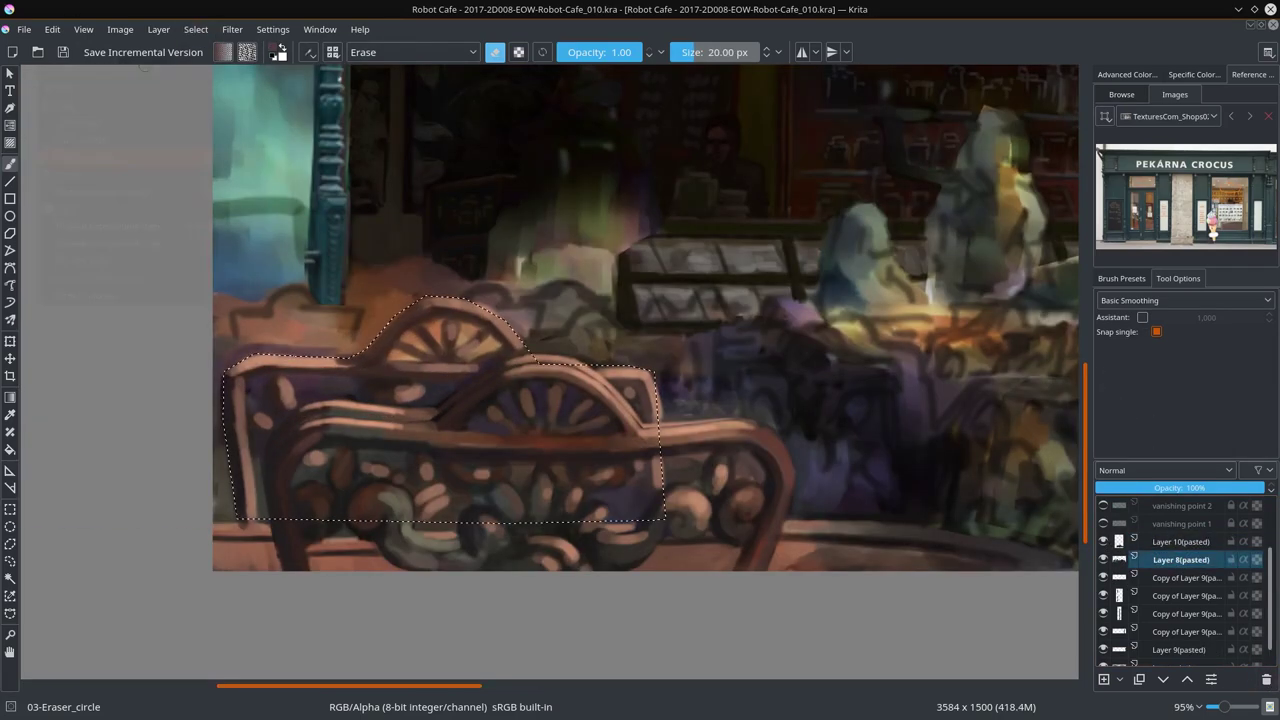
key("ctrl+z")
Step: Paste the chair again, skew its perspective, hide vanishing point 1, and add empty Layer 13
key("ctrl+c")
key("ctrl+v")
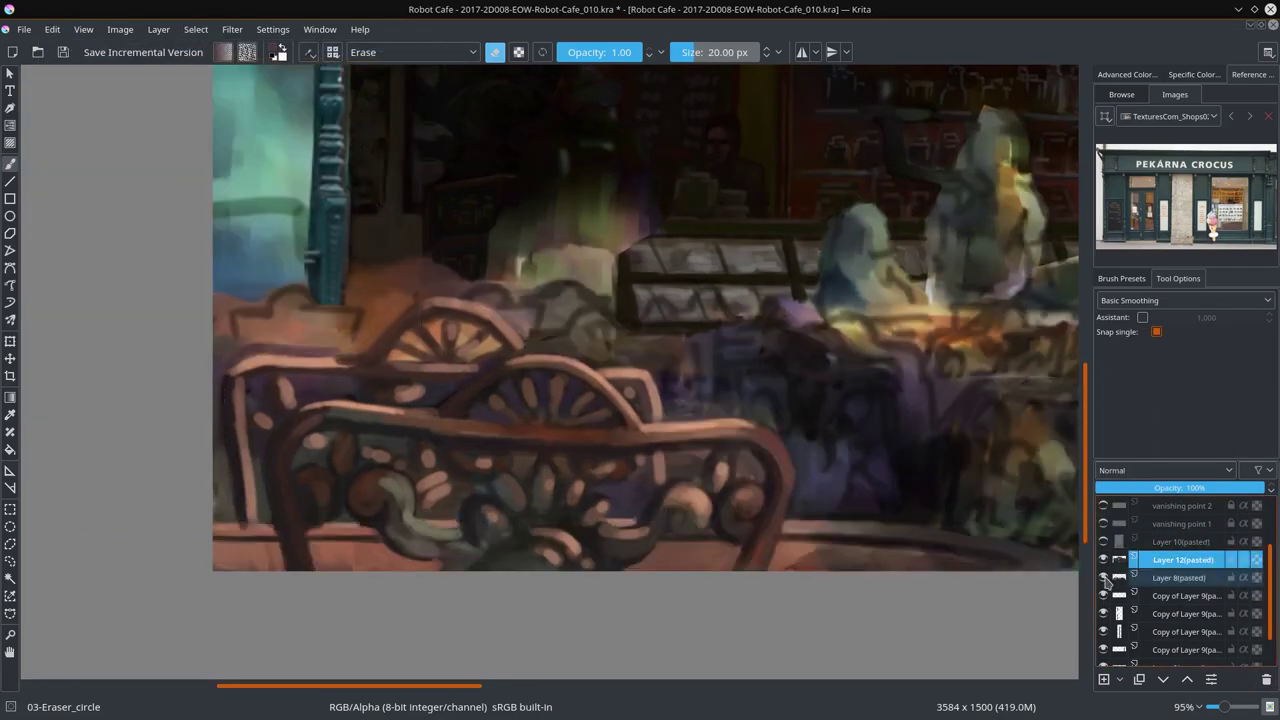
key("ctrl+t")
left_click_drag(246, 355, 229, 323)
key("Return")
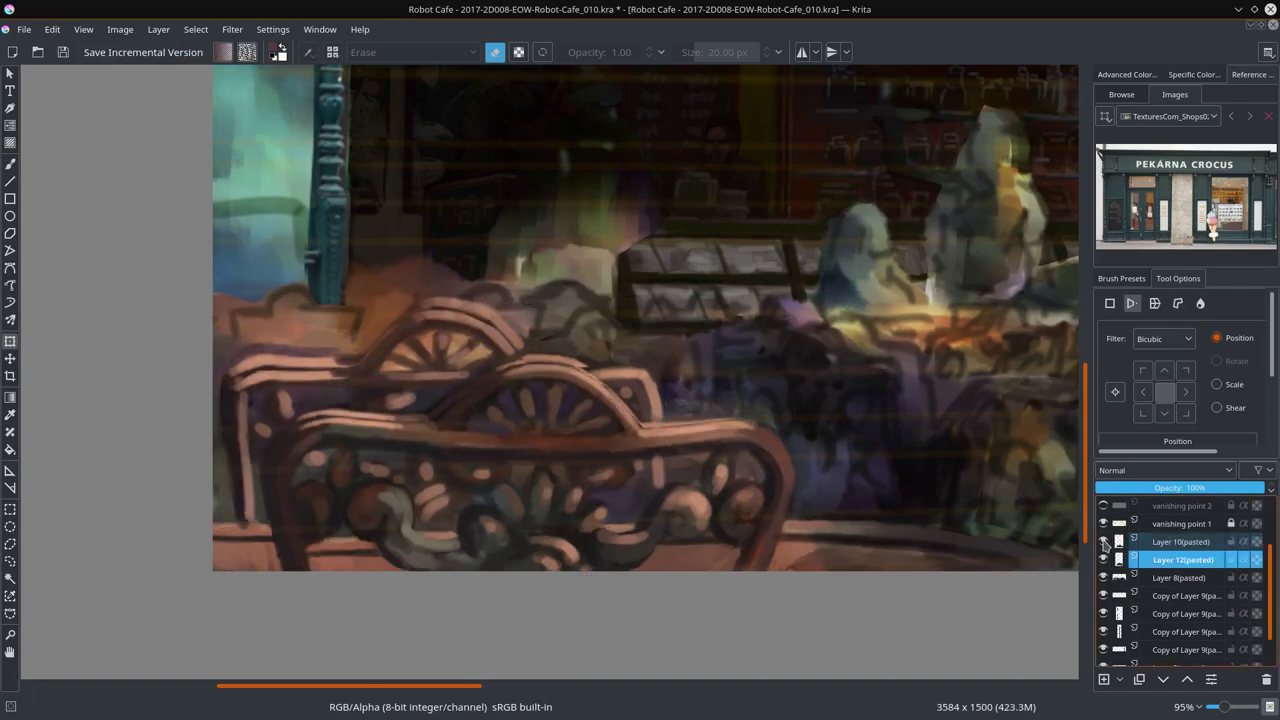
left_click(1117, 538)
left_click(1104, 523)
key("Insert")
Step: Choose the basic round brush and dab warm brown paint on the chair back
key("b")
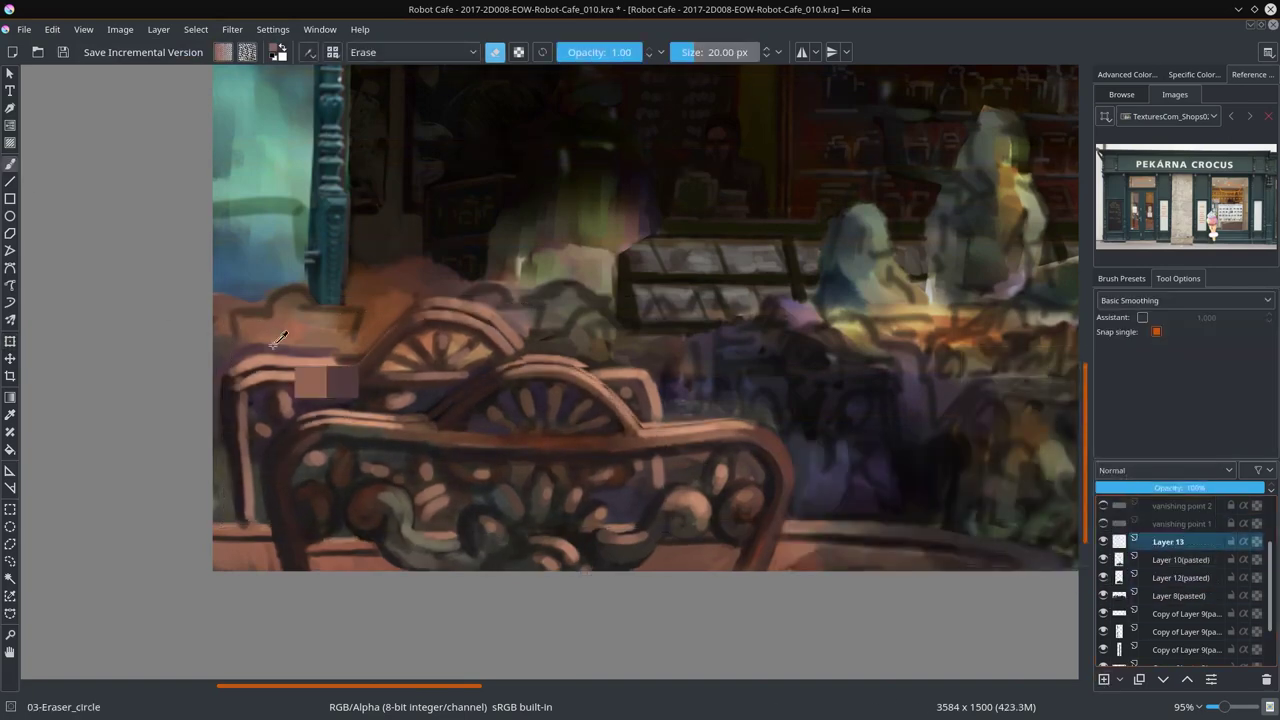
left_click(1122, 279)
left_click(1157, 330)
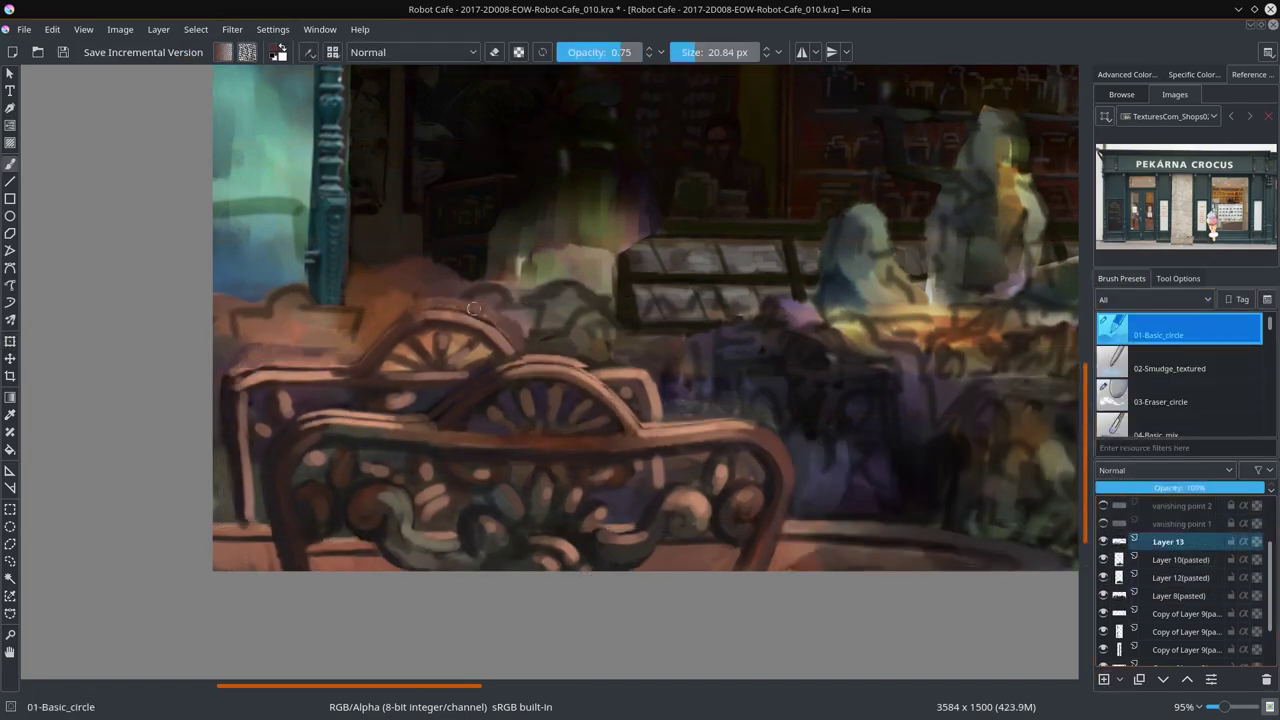
left_click(1157, 364)
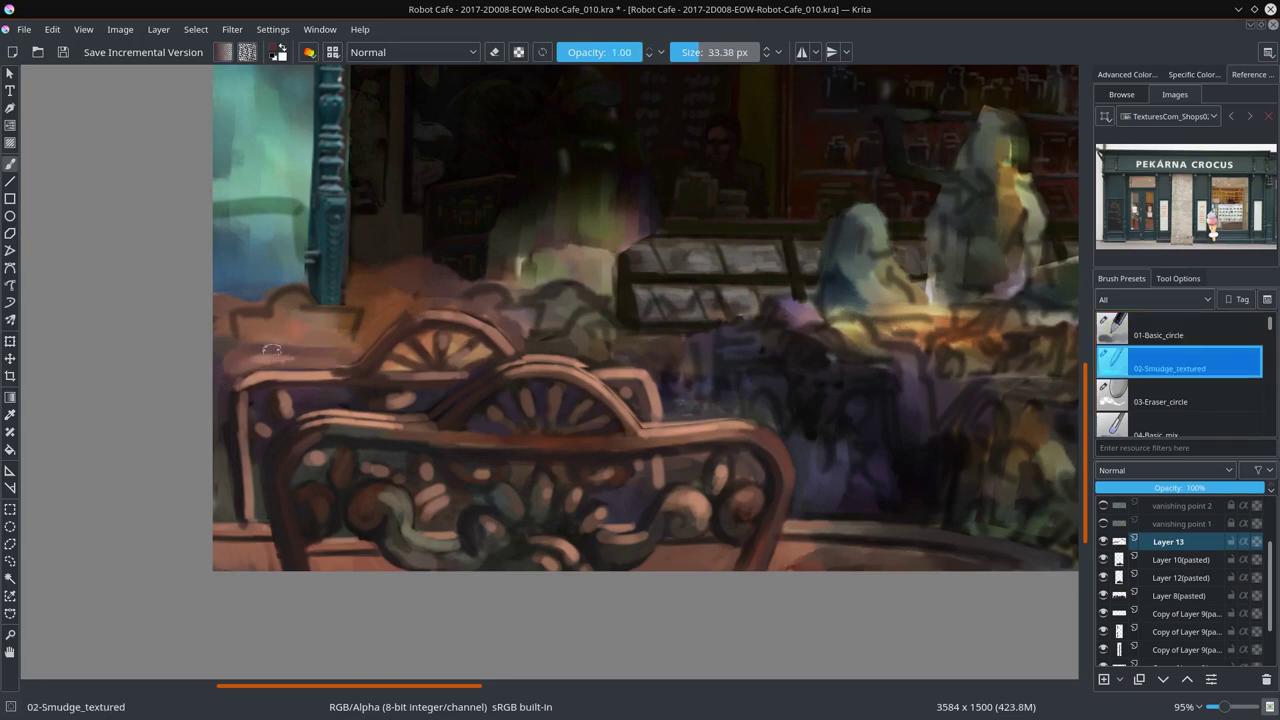
key("/")
key("/")
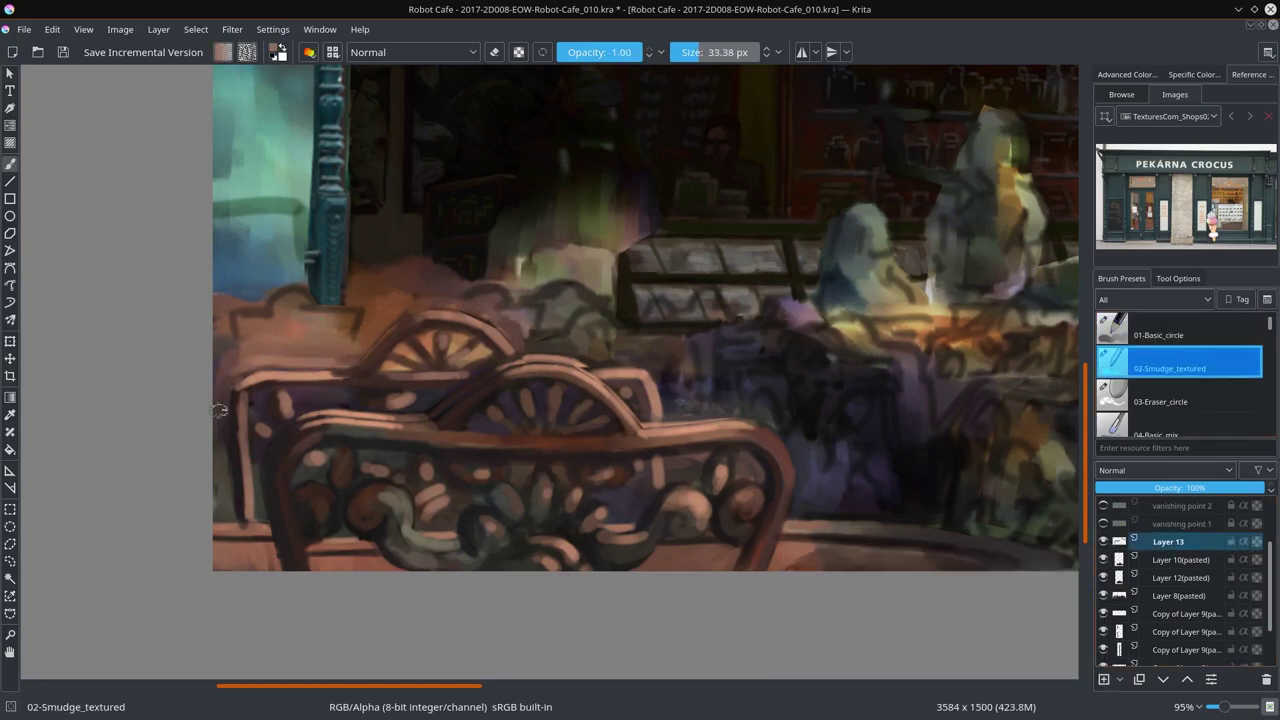
key("/")
left_click(452, 328)
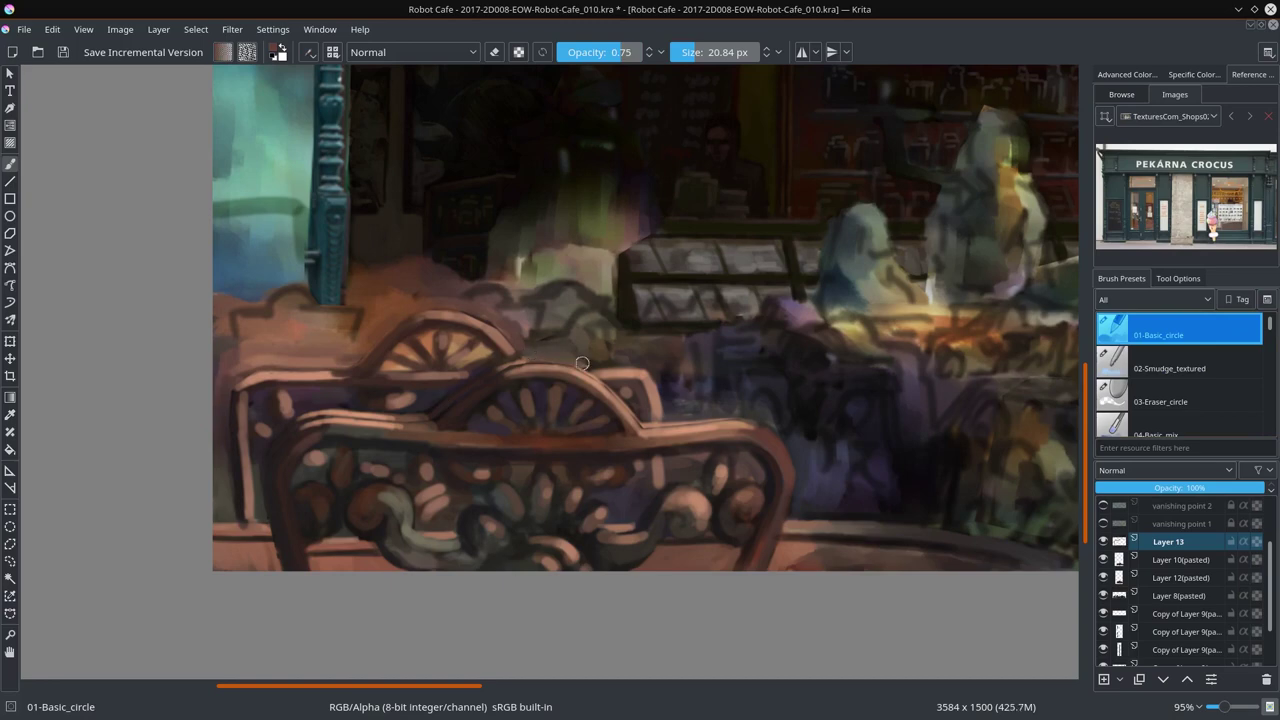
Step: Paint warm strokes along the cart's top edge and arch, sampling purple, yellow and red-brown tones
left_click(1127, 74)
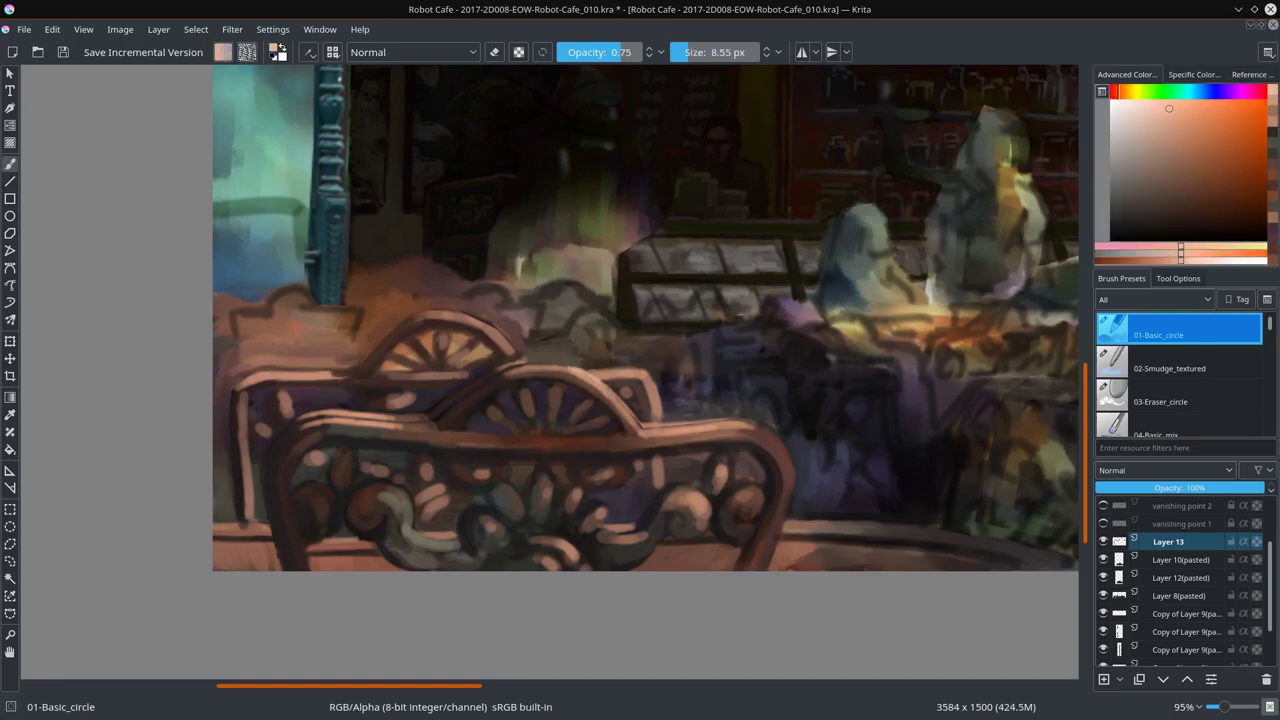
left_click(710, 418, "ctrl")
left_click_drag(650, 428, 756, 424)
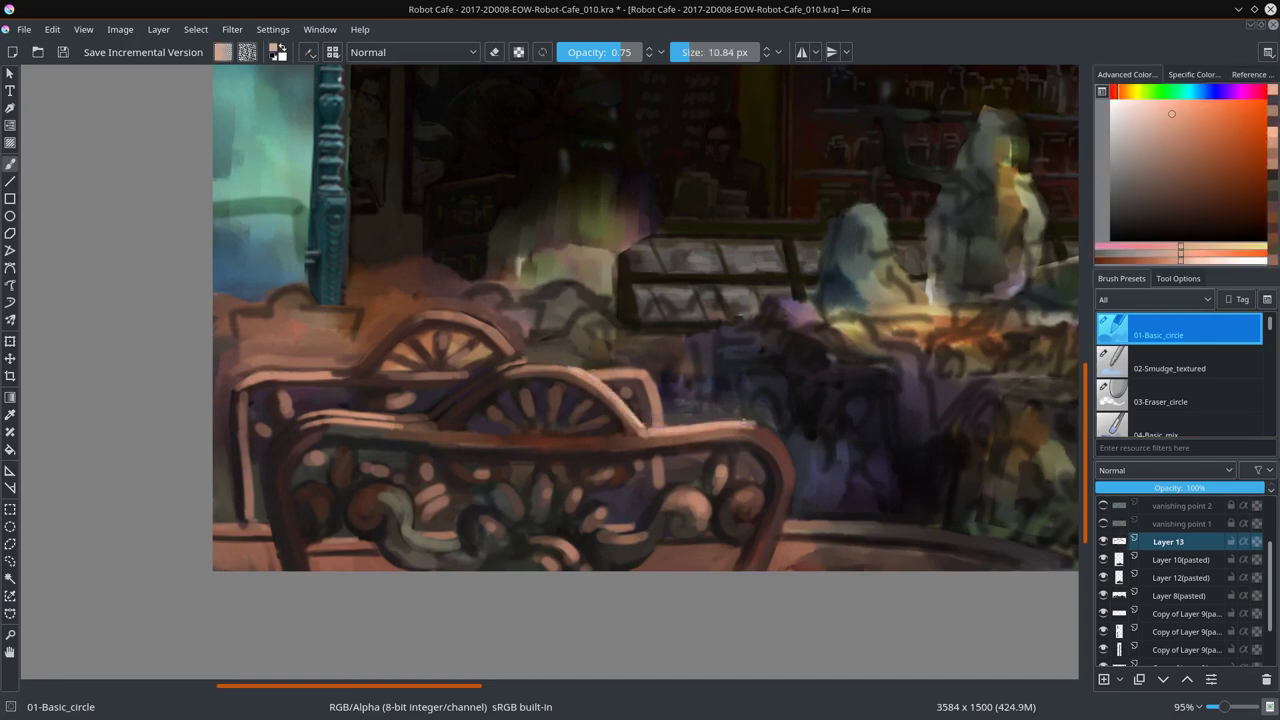
left_click(540, 400, "ctrl")
left_click_drag(508, 366, 465, 379)
left_click(440, 410, "ctrl")
left_click(395, 414, "ctrl")
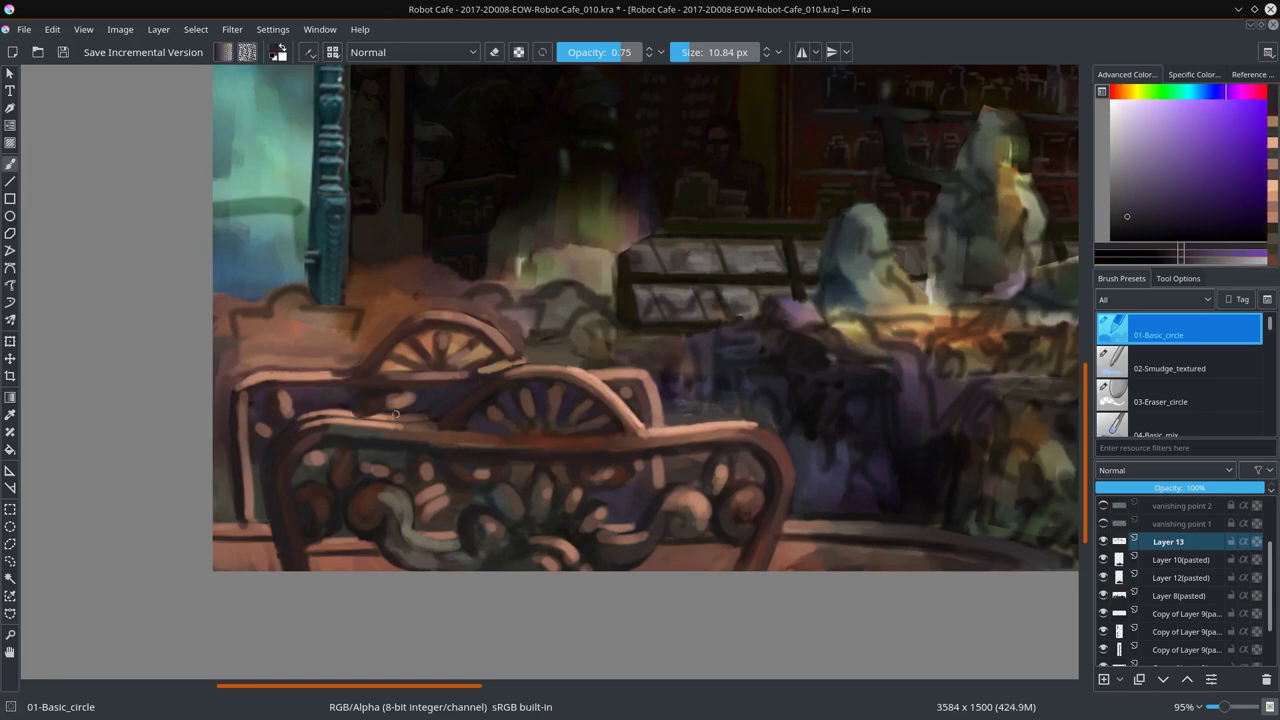
left_click(400, 414, "ctrl")
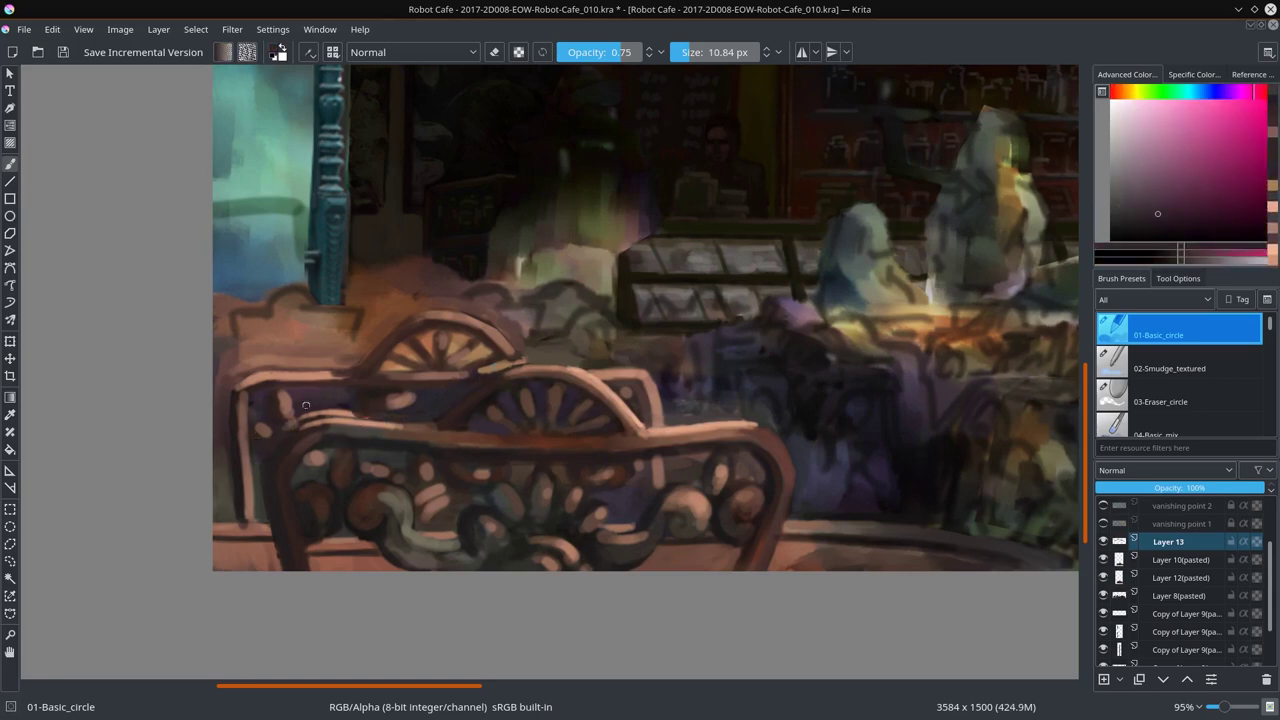
left_click(323, 410, "ctrl")
left_click(437, 435, "ctrl")
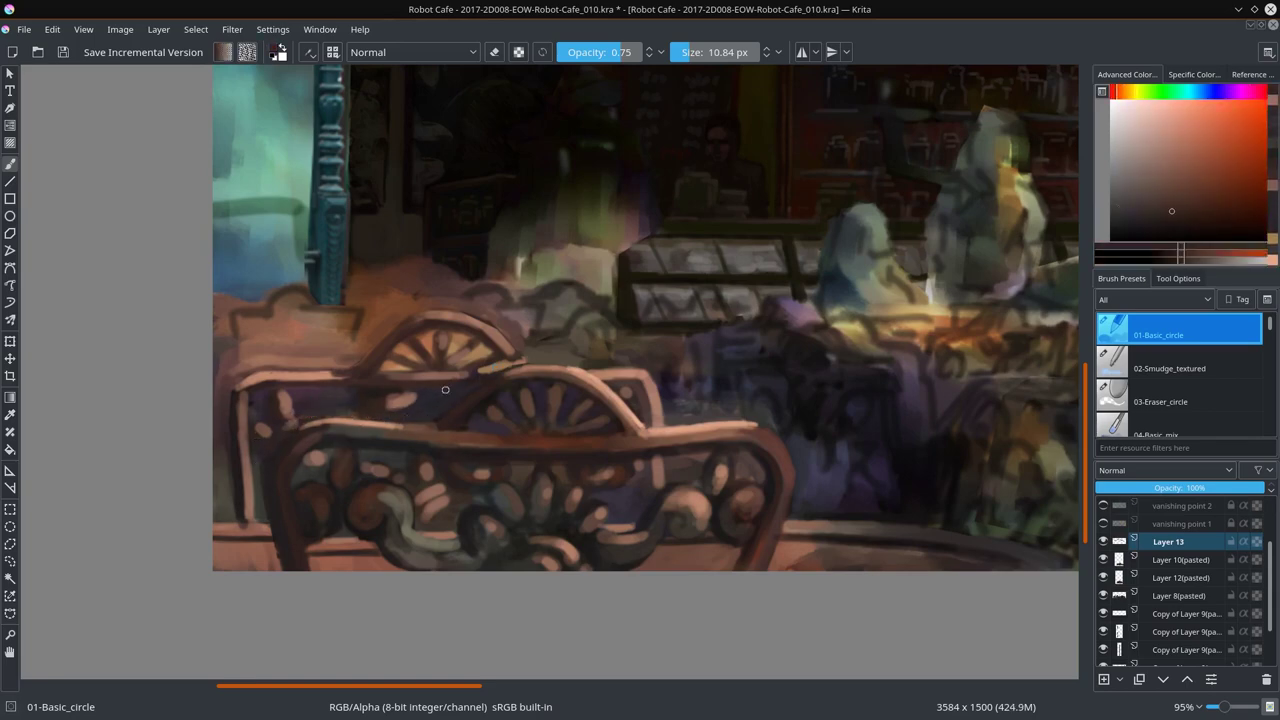
Step: Pick lighter and darker pinkish-brown paint colours, then save the painting
scroll(440, 410, "down", 3)
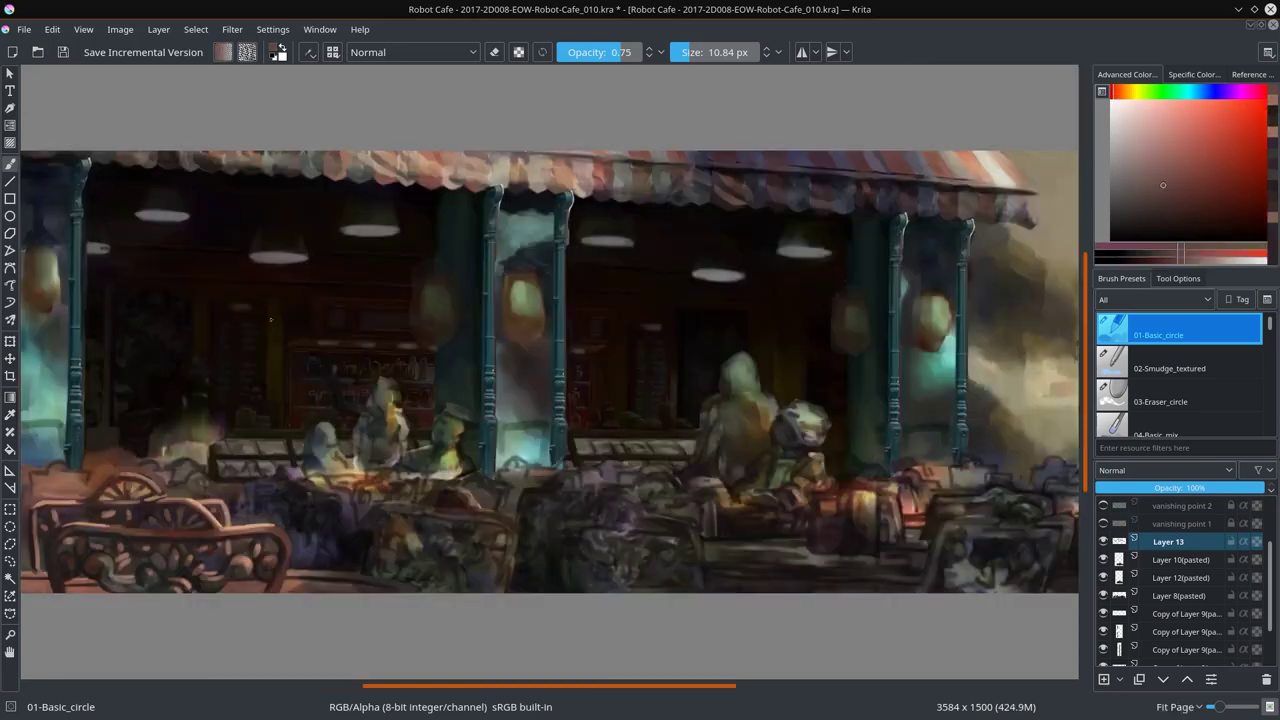
scroll(557, 583, "down", 3)
scroll(480, 537, "up", 1)
scroll(480, 537, "up", 3)
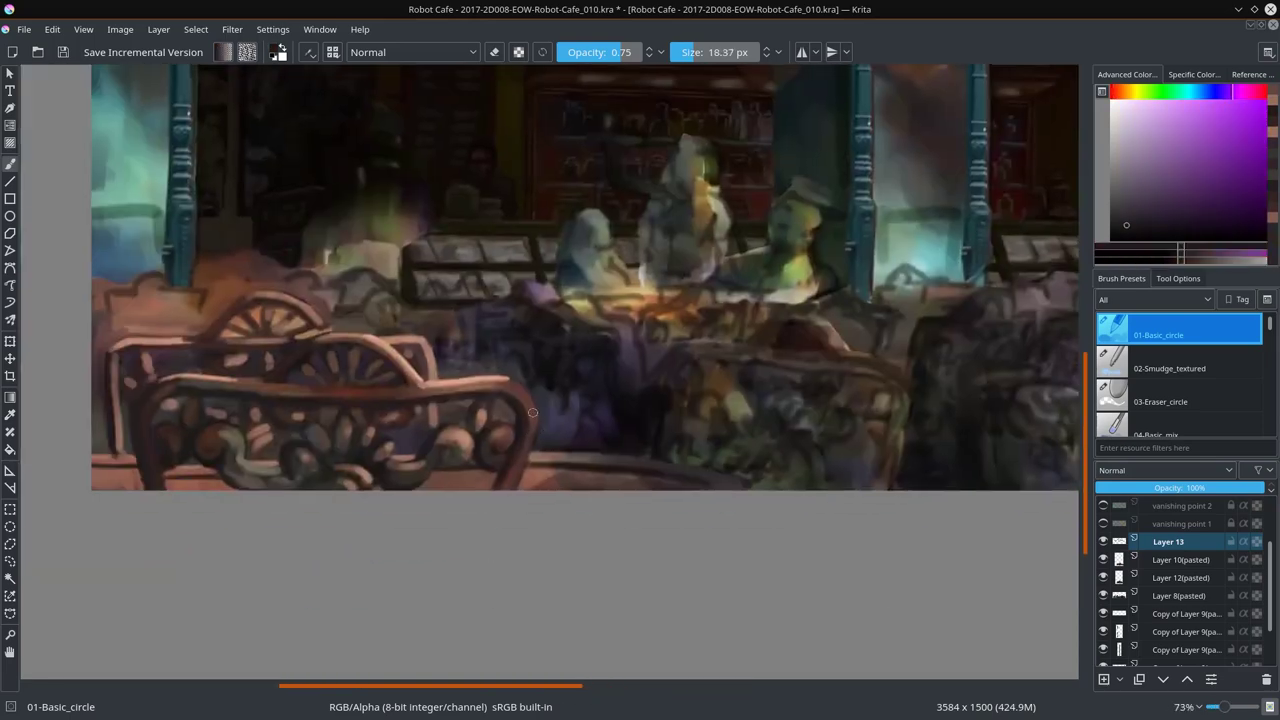
left_click(500, 490, "ctrl")
left_click(458, 482, "ctrl")
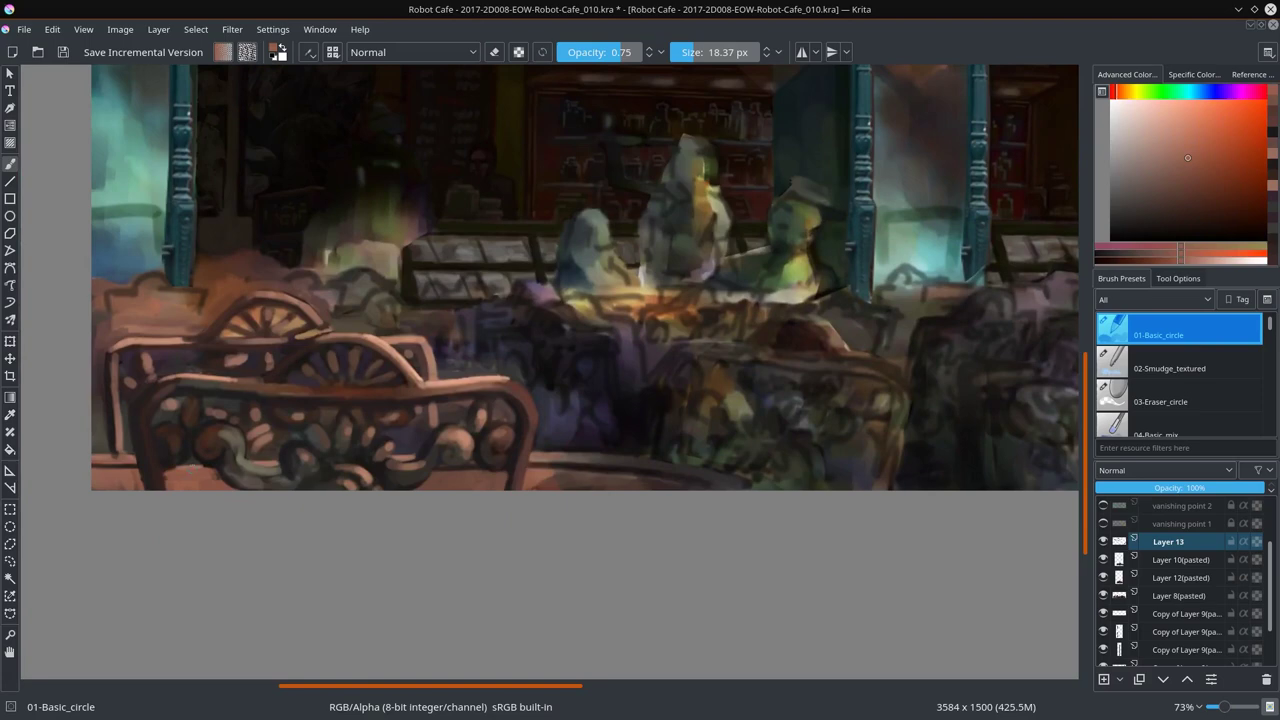
left_click(249, 457, "ctrl")
left_click(172, 547, "ctrl")
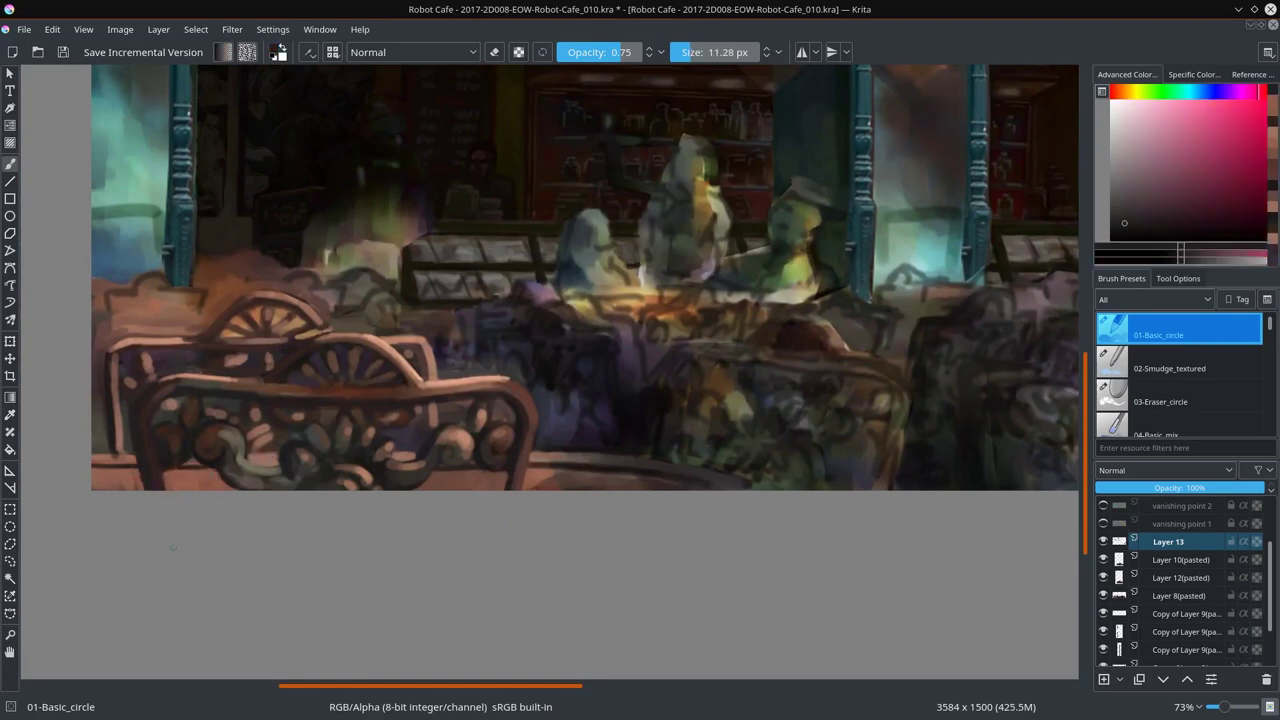
left_click(541, 400, "ctrl")
left_click(537, 505, "ctrl")
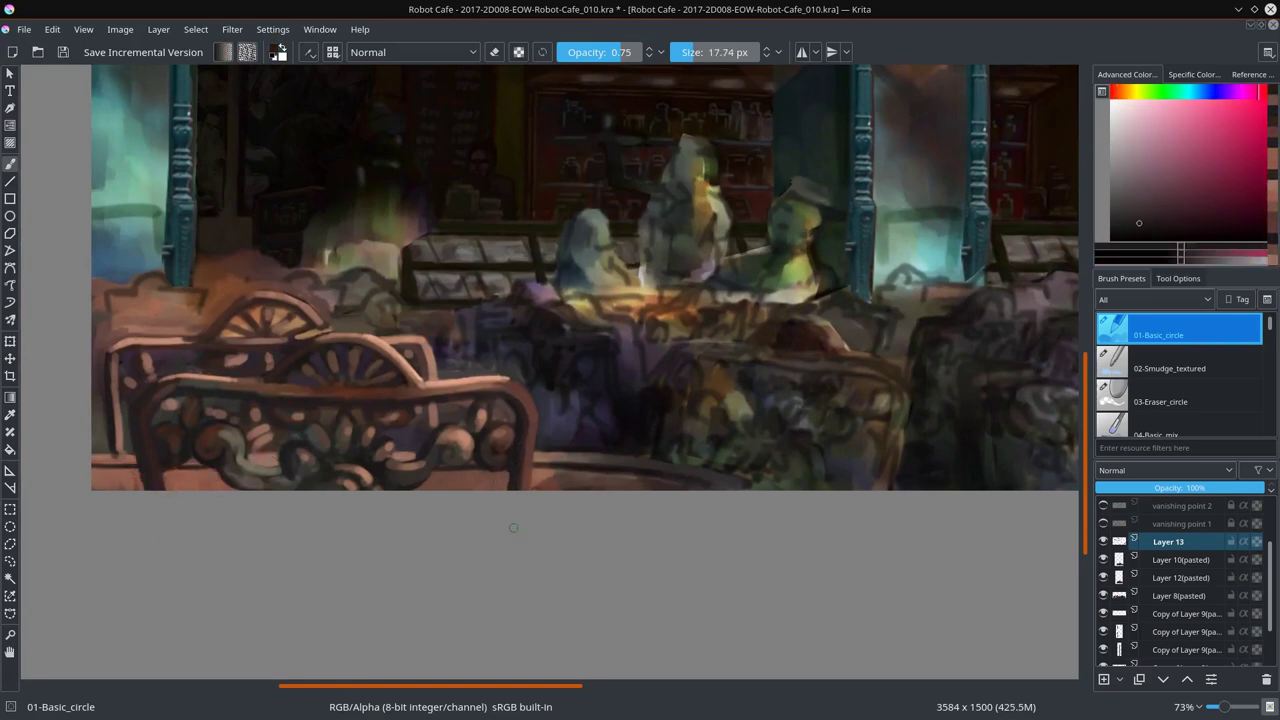
scroll(540, 515, "down", 4)
left_click(62, 52)
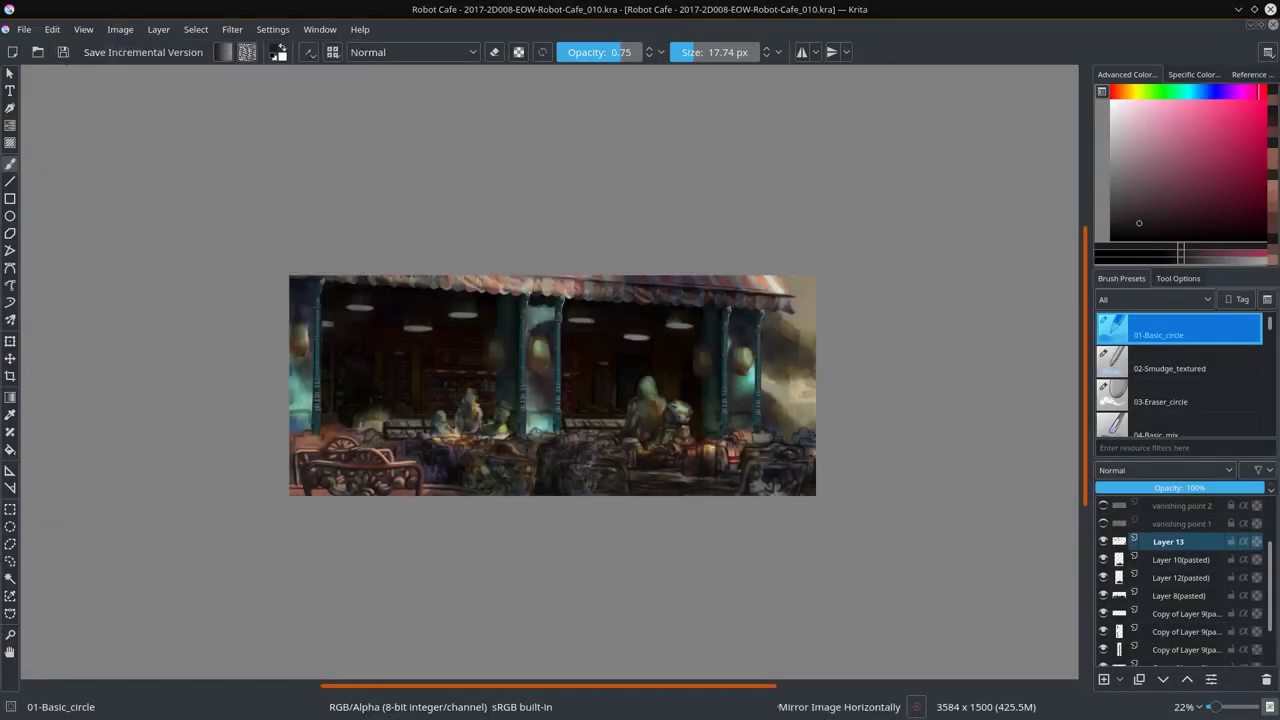
Step: Mirror the view to check proportions, sampling tan and near-black tones from the bench
key("m")
key("m")
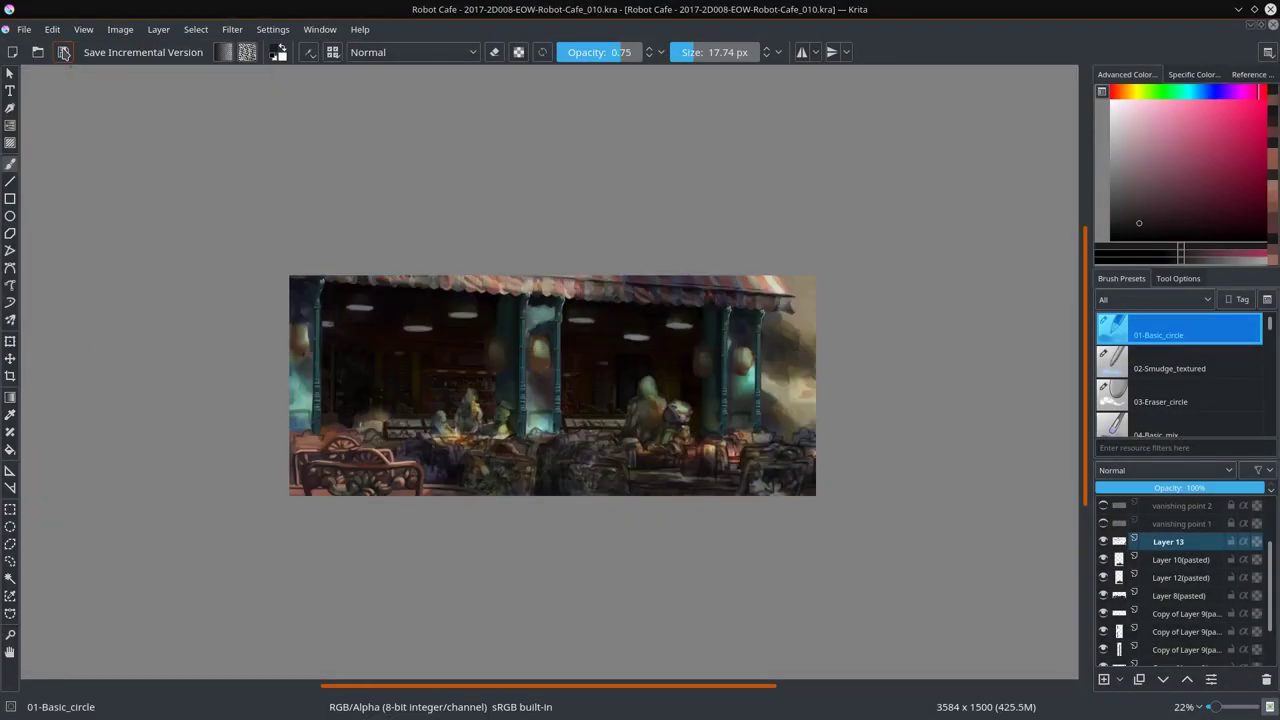
scroll(791, 454, "up", 4)
left_click(681, 437, "ctrl")
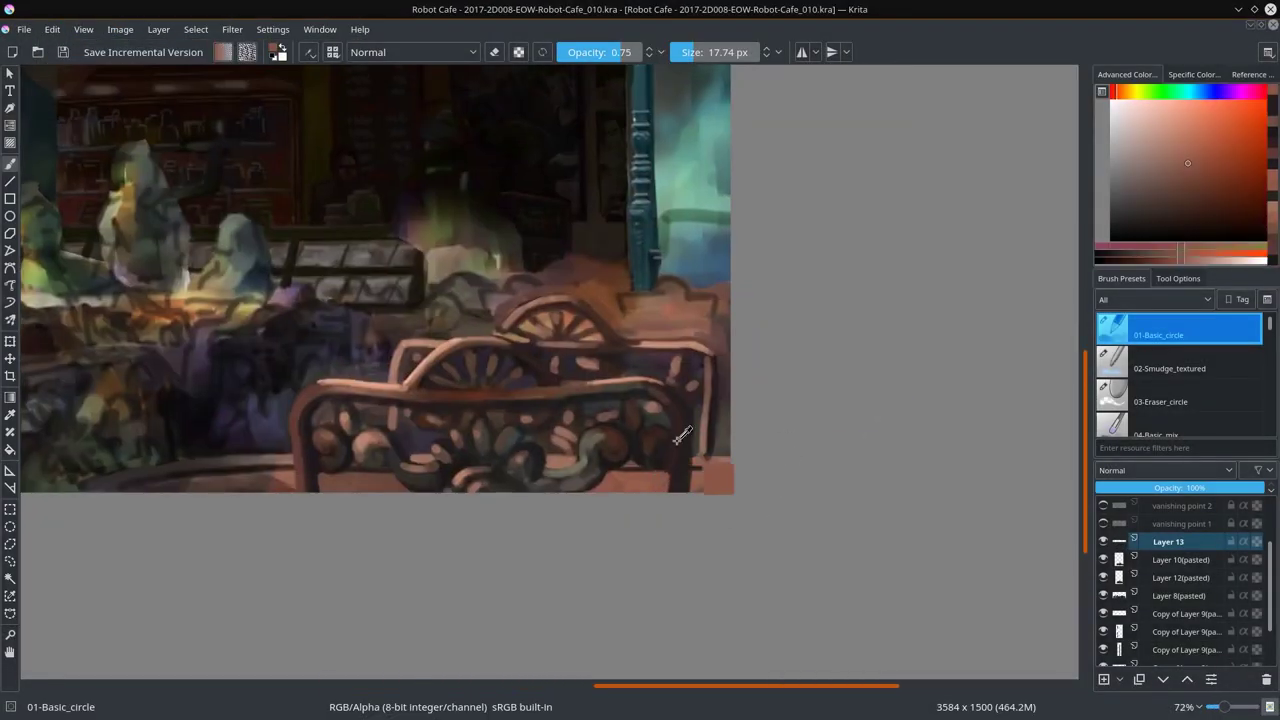
left_click(665, 457, "ctrl")
scroll(665, 457, "down", 5)
key("m")
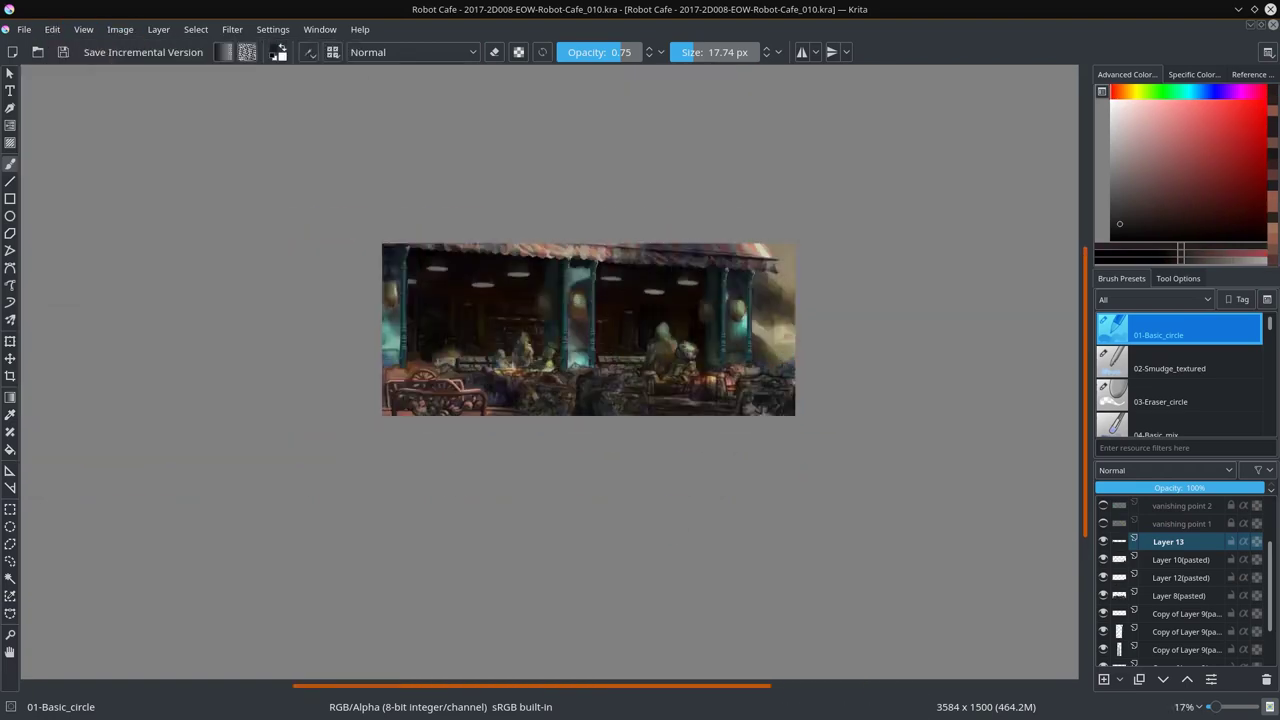
scroll(250, 320, "up", 4)
left_click(250, 320, "ctrl")
scroll(560, 505, "down", 4)
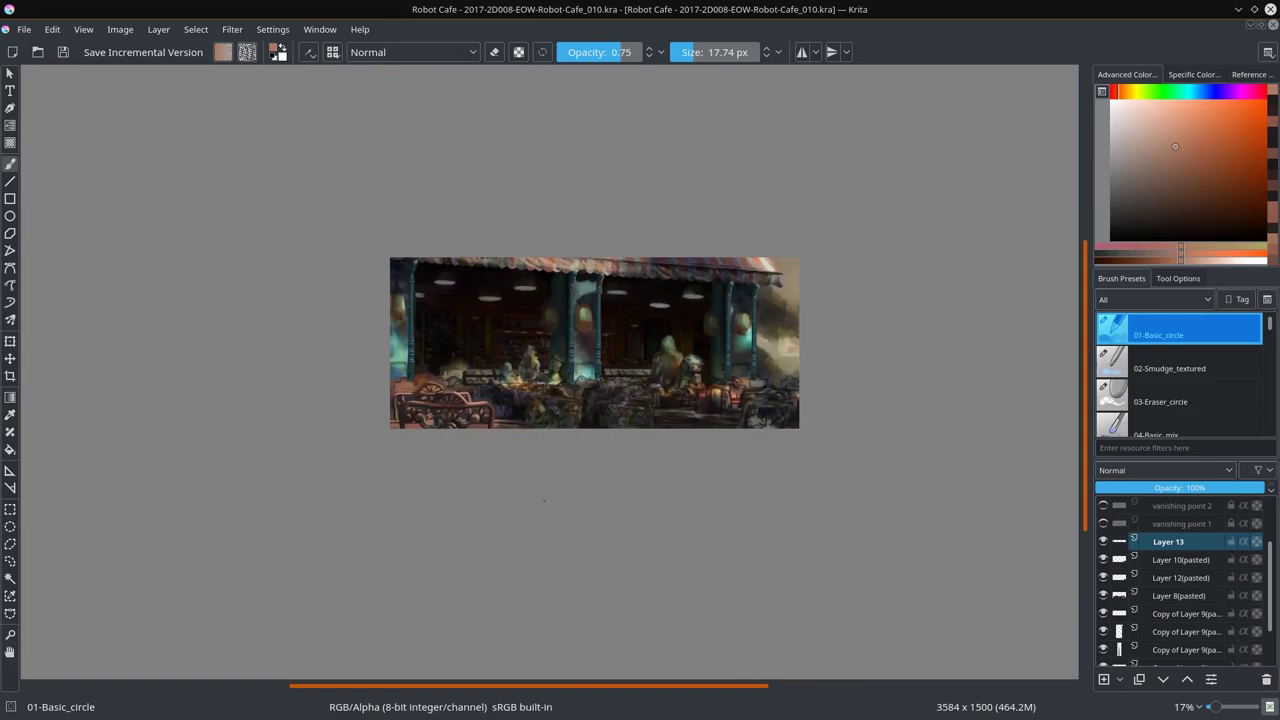
key("m")
Step: Save incremental version _011 and merge Layers 13 through 8 into one layer
key("ctrl+alt+s")
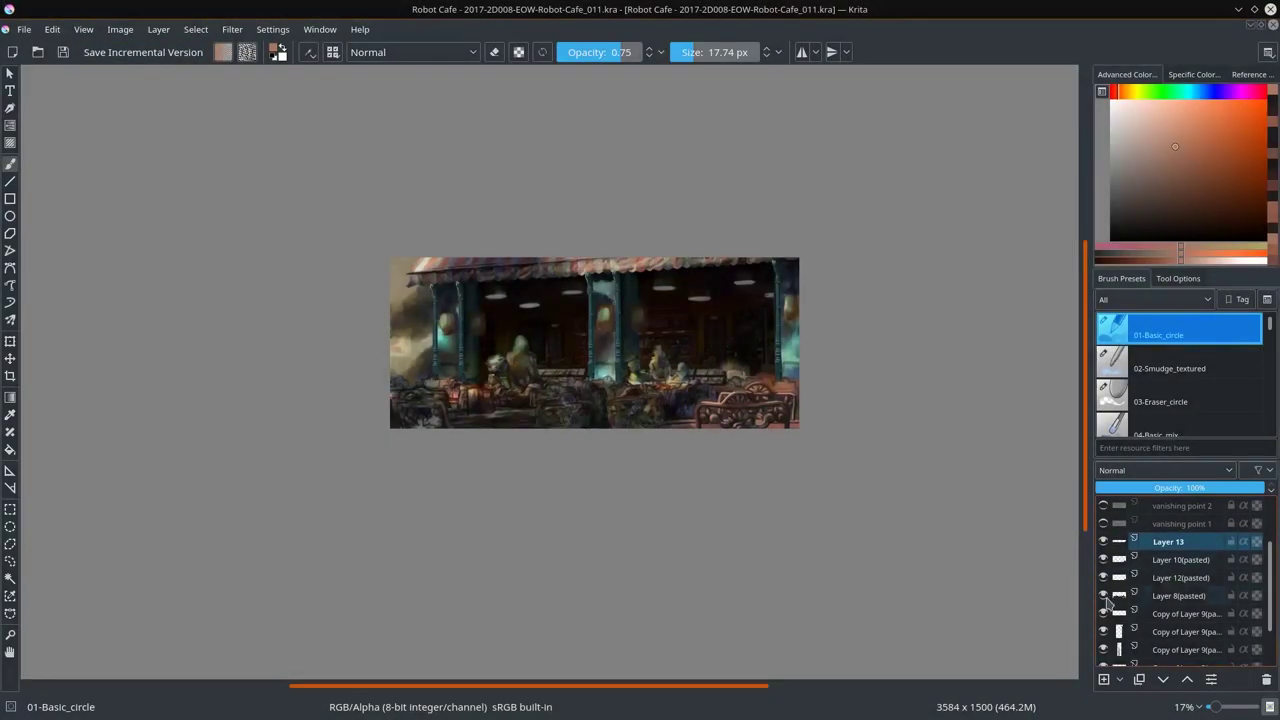
left_click(1108, 598, "shift")
right_click(1108, 598)
left_click(1090, 330)
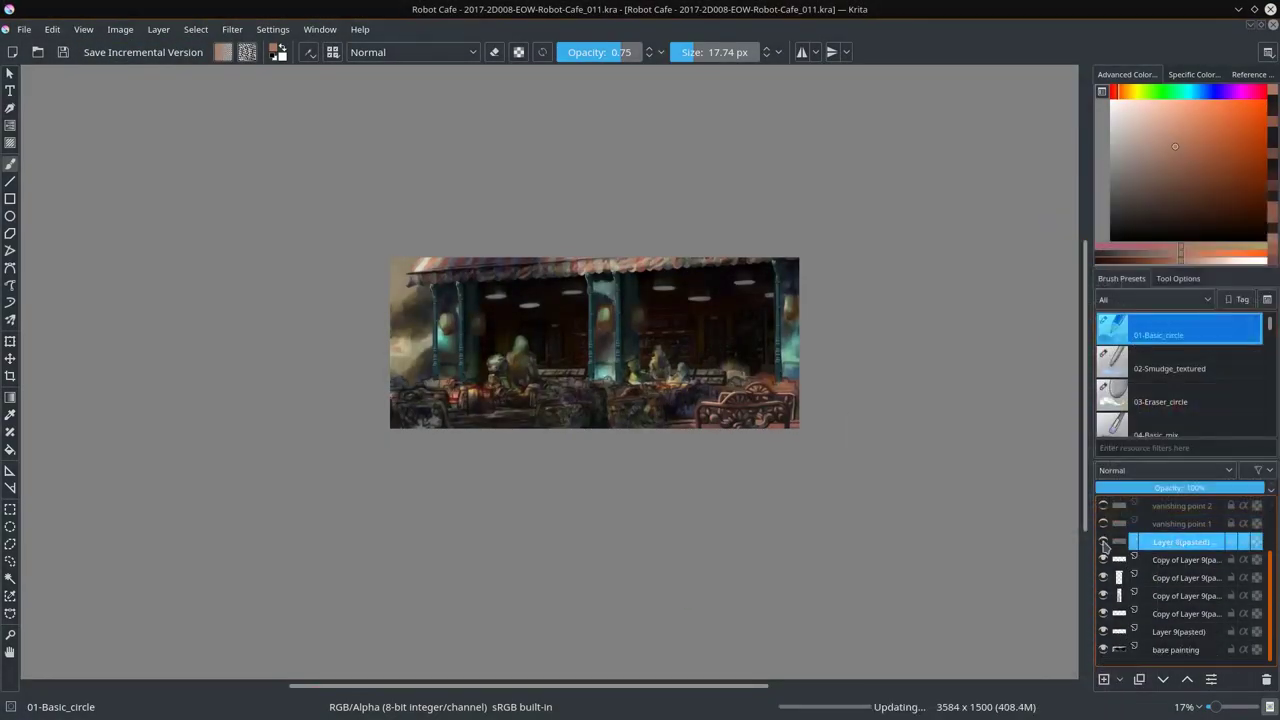
Step: Merge the Copy of Layer 9 layers into Layer 9(pasted) and save the file
left_click(1180, 613, "shift")
key("ctrl+e")
left_click(24, 29)
left_click(40, 103)
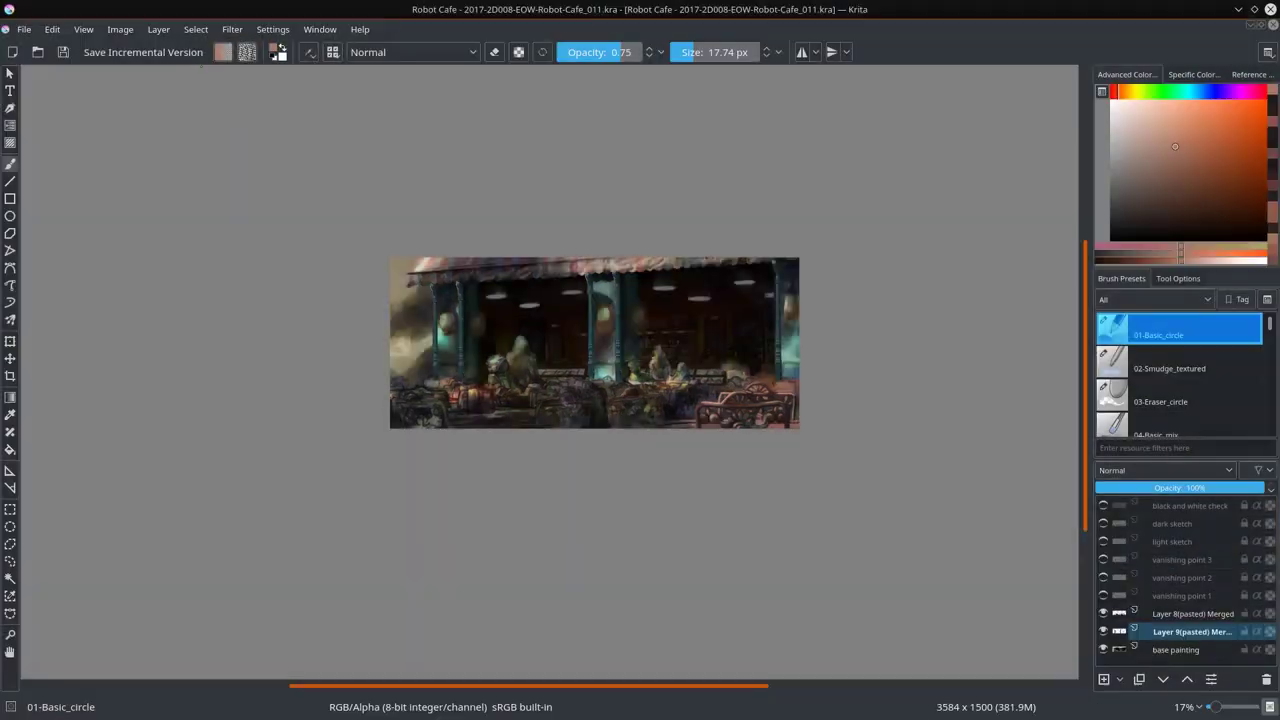
key("2")
key("e")
left_click(1200, 632)
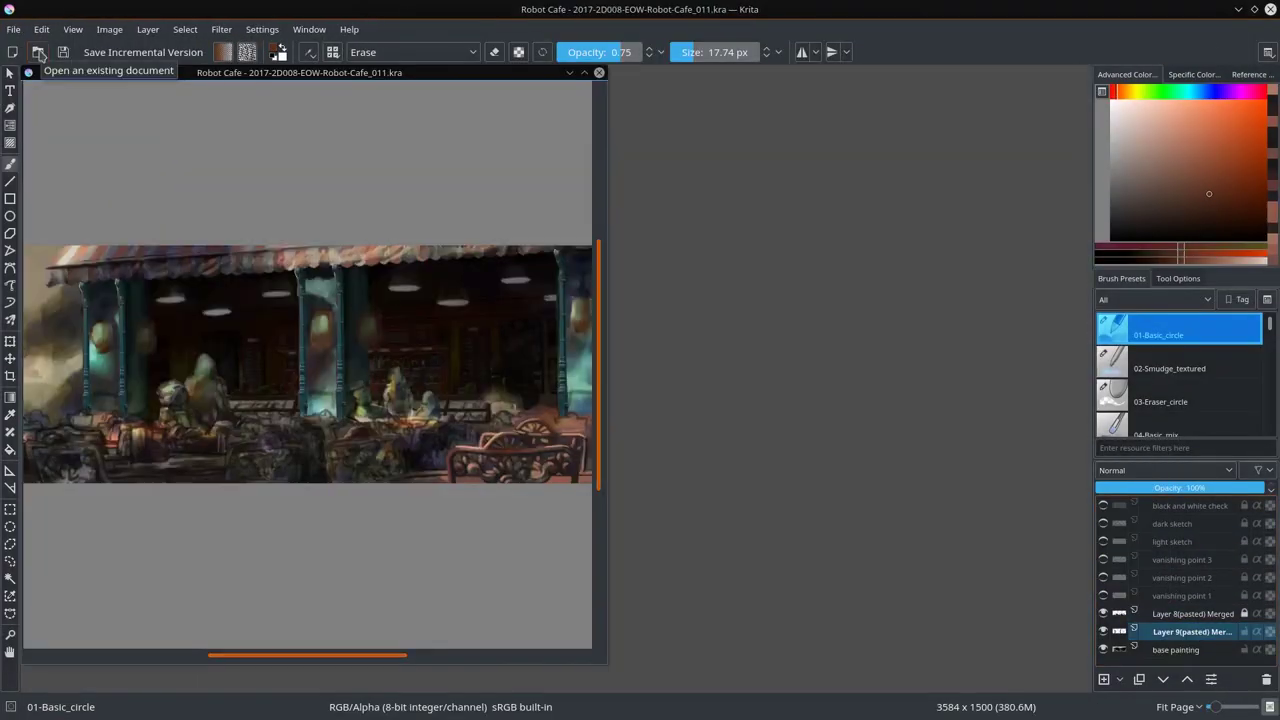
Step: Copy a column from TexturesCom_Shops0282_2_S.jpg and paste it into the café painting
left_click(37, 52)
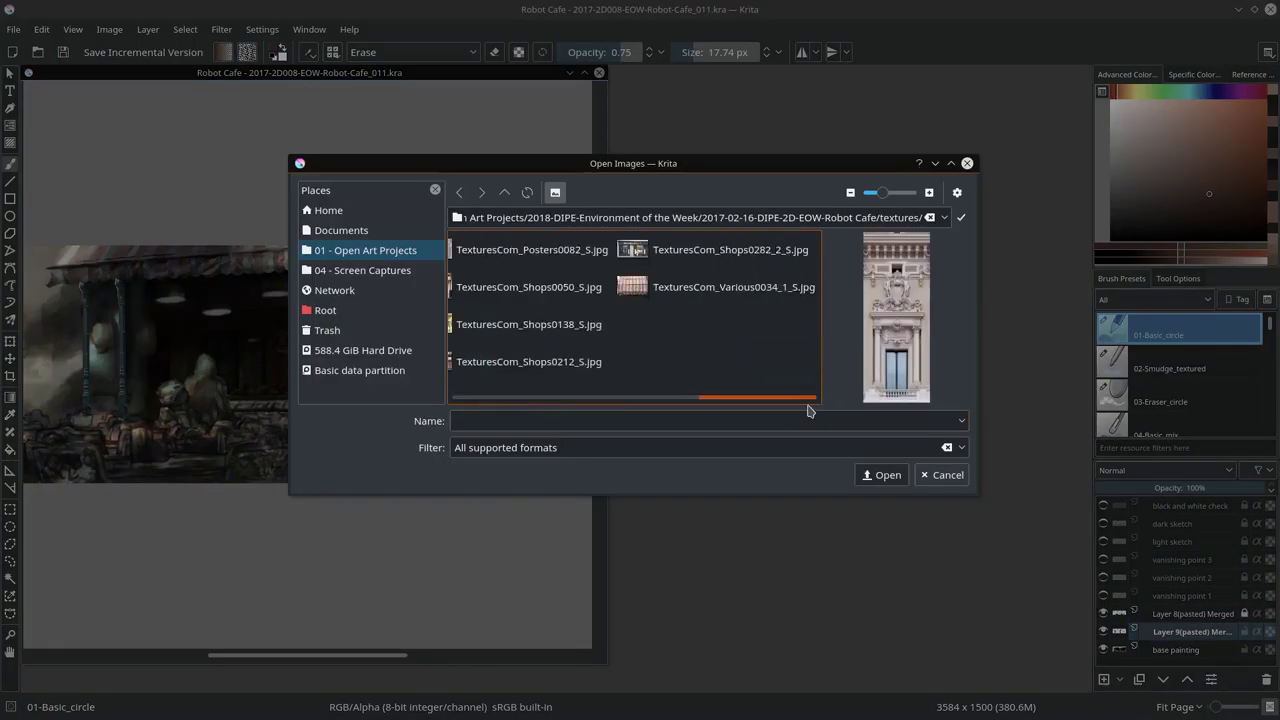
double_click(730, 249)
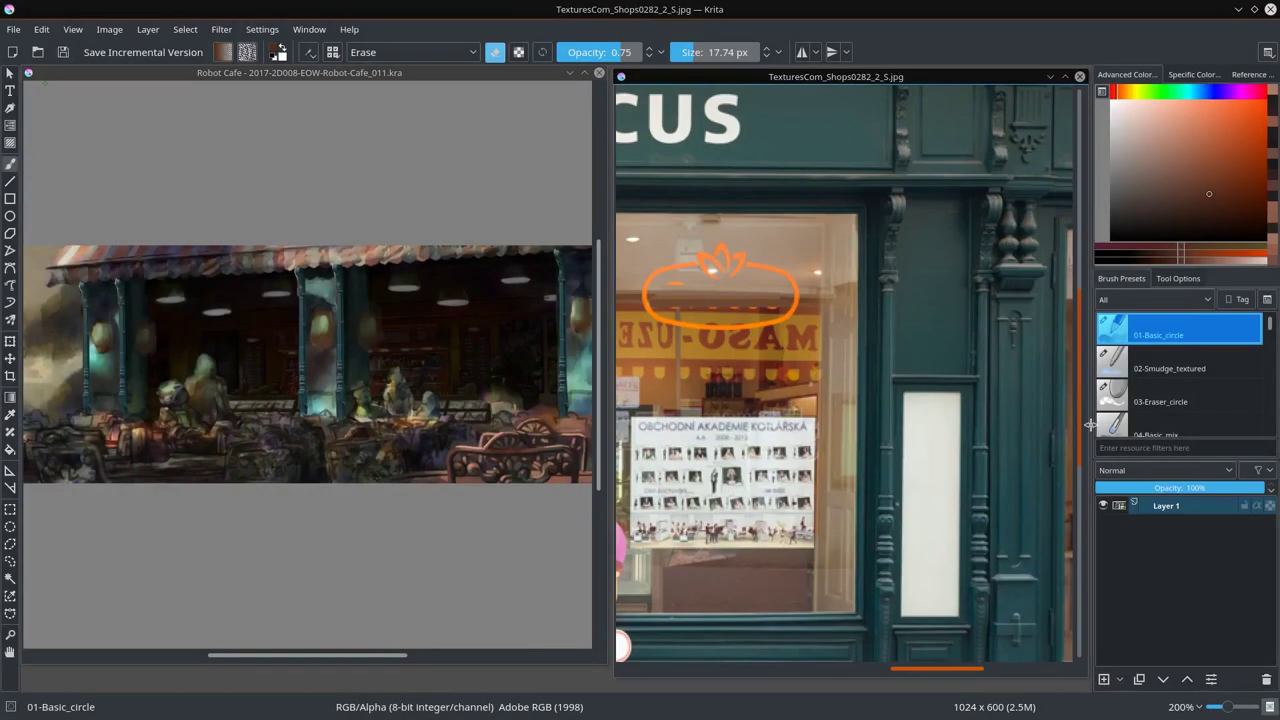
scroll(1000, 138, "down", 2)
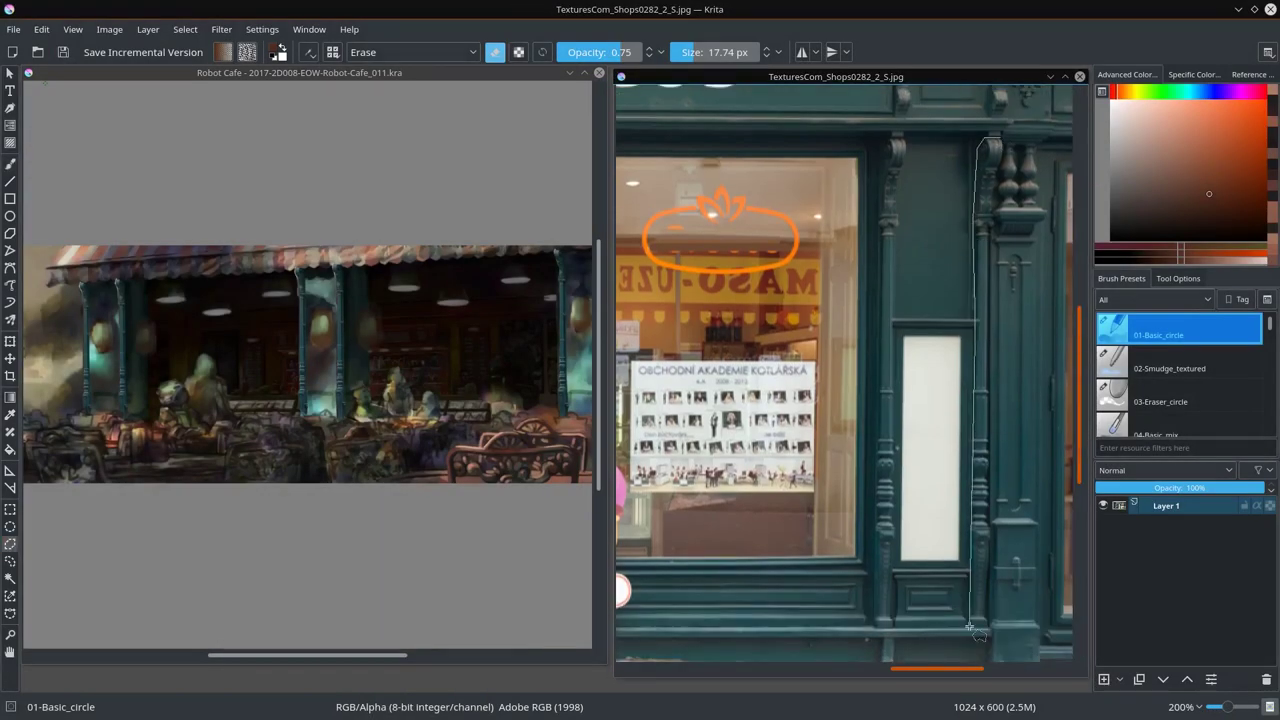
left_click(41, 29)
left_click(60, 119)
left_click(584, 73)
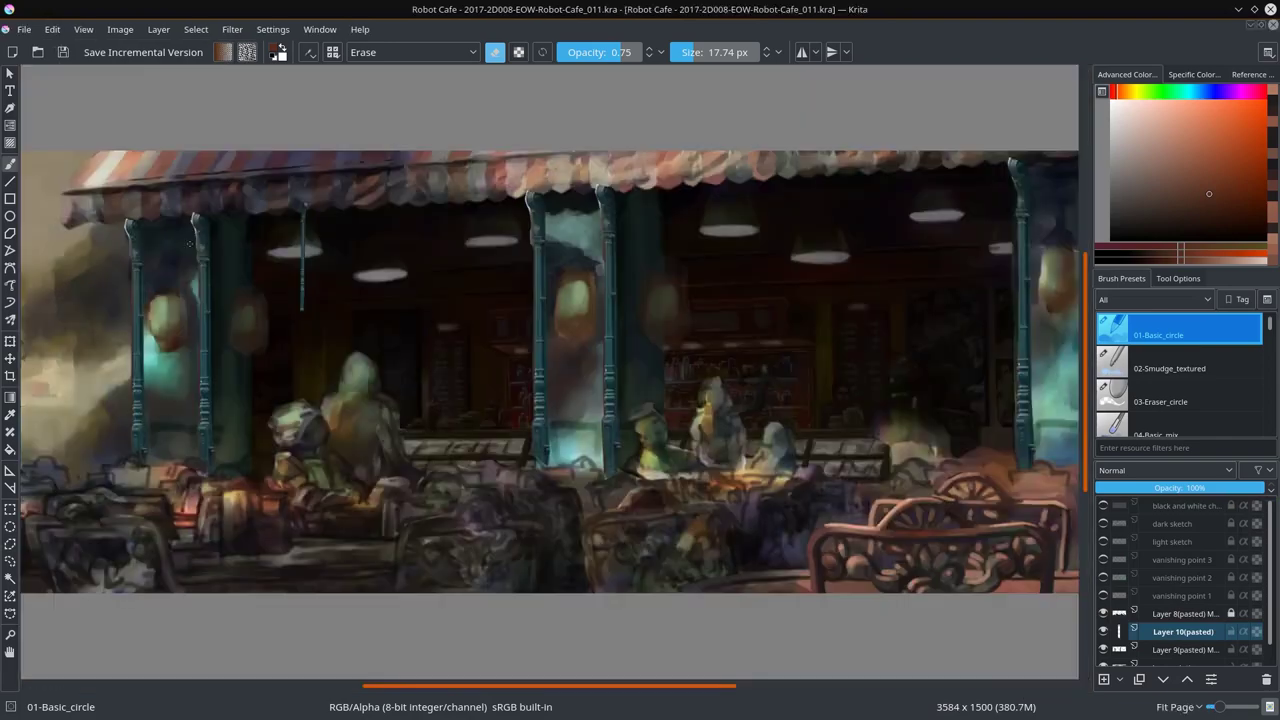
scroll(452, 183, "up", 3)
Step: Move the pasted column left into place and duplicate its layer
key("ctrl+t")
mouse_move(277, 417)
left_mouse_down()
mouse_move(167, 429)
mouse_move(208, 389)
left_mouse_up()
key("Return")
key("ctrl+j")
key("t")
left_click(1197, 652)
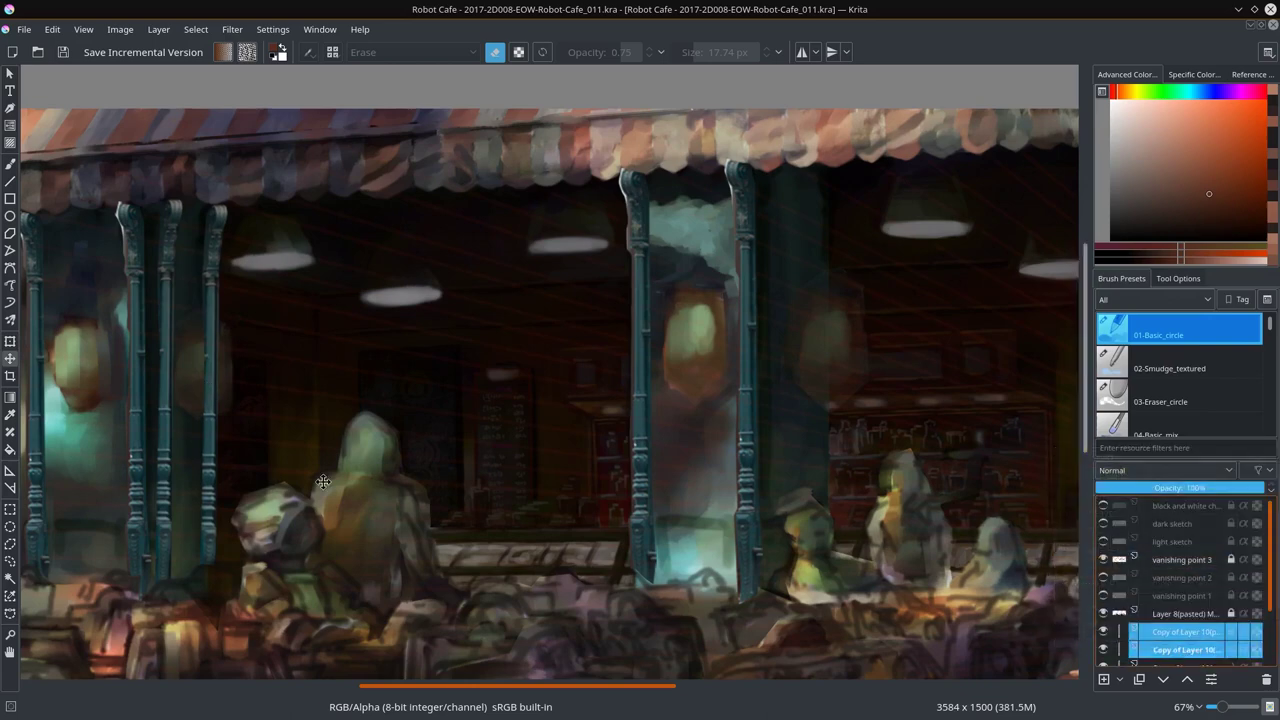
Step: Duplicate the column again and shift the copy right beside the central pillar
key("ctrl+j")
left_click_drag(720, 604, 795, 604)
key("ctrl+t")
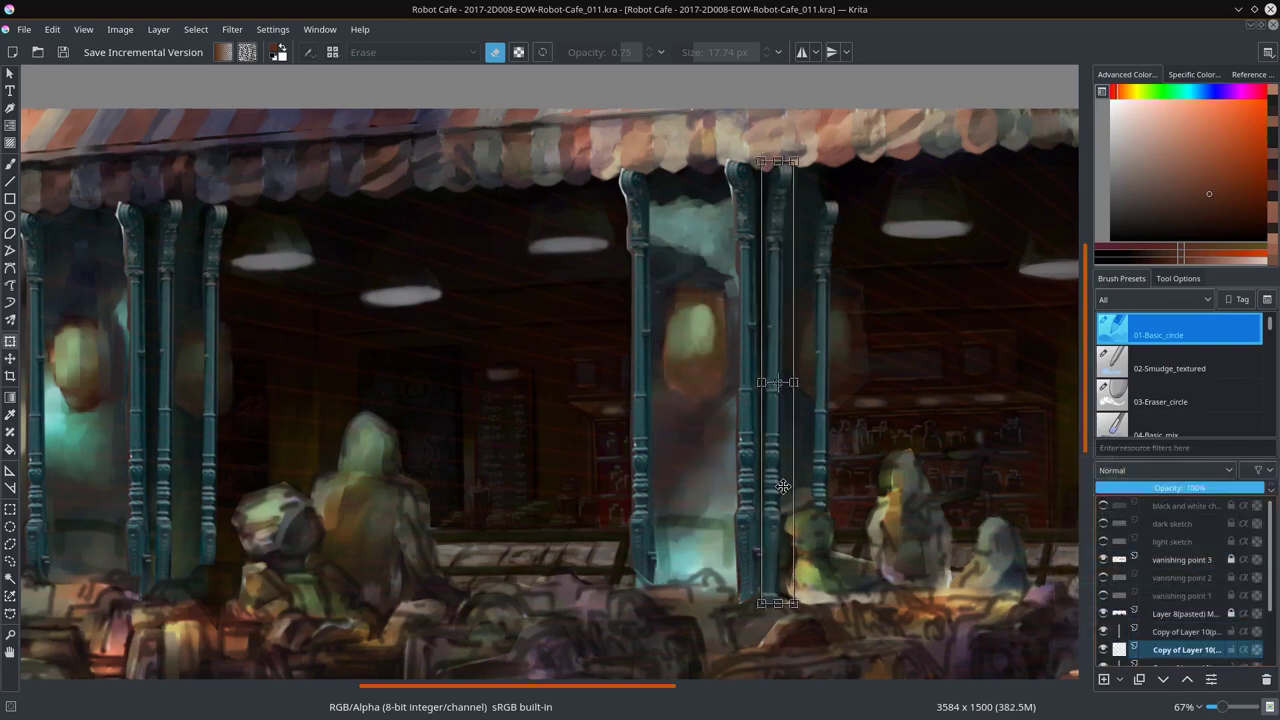
left_click_drag(782, 486, 827, 489)
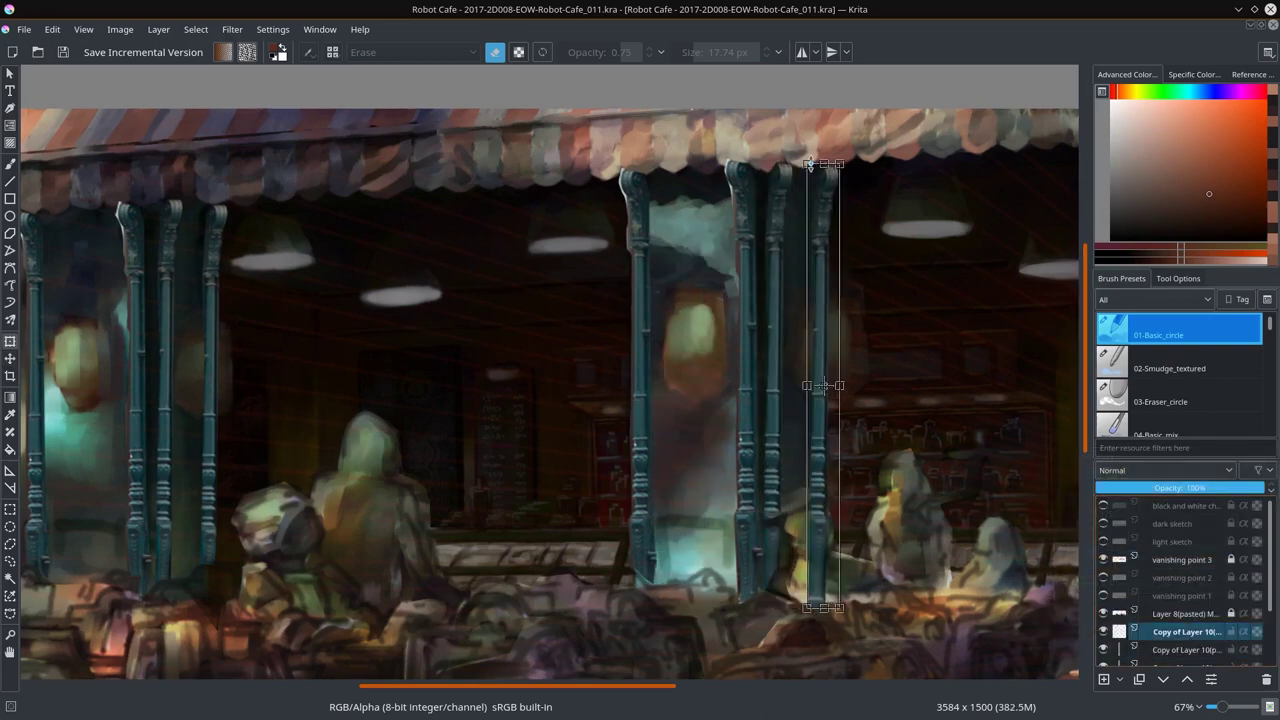
key("Return")
scroll(762, 316, "down", 3)
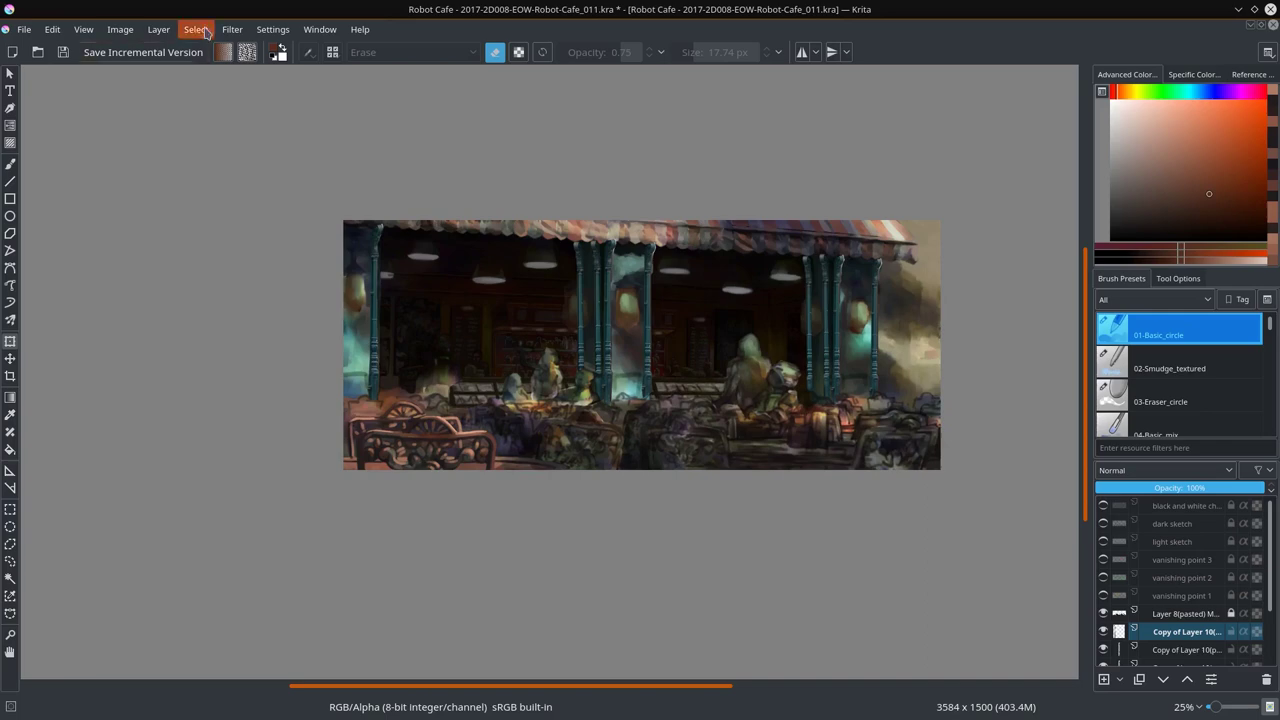
Step: Flip the canvas back to normal and return to the enlarged café painting
left_click(120, 29)
left_click(214, 260)
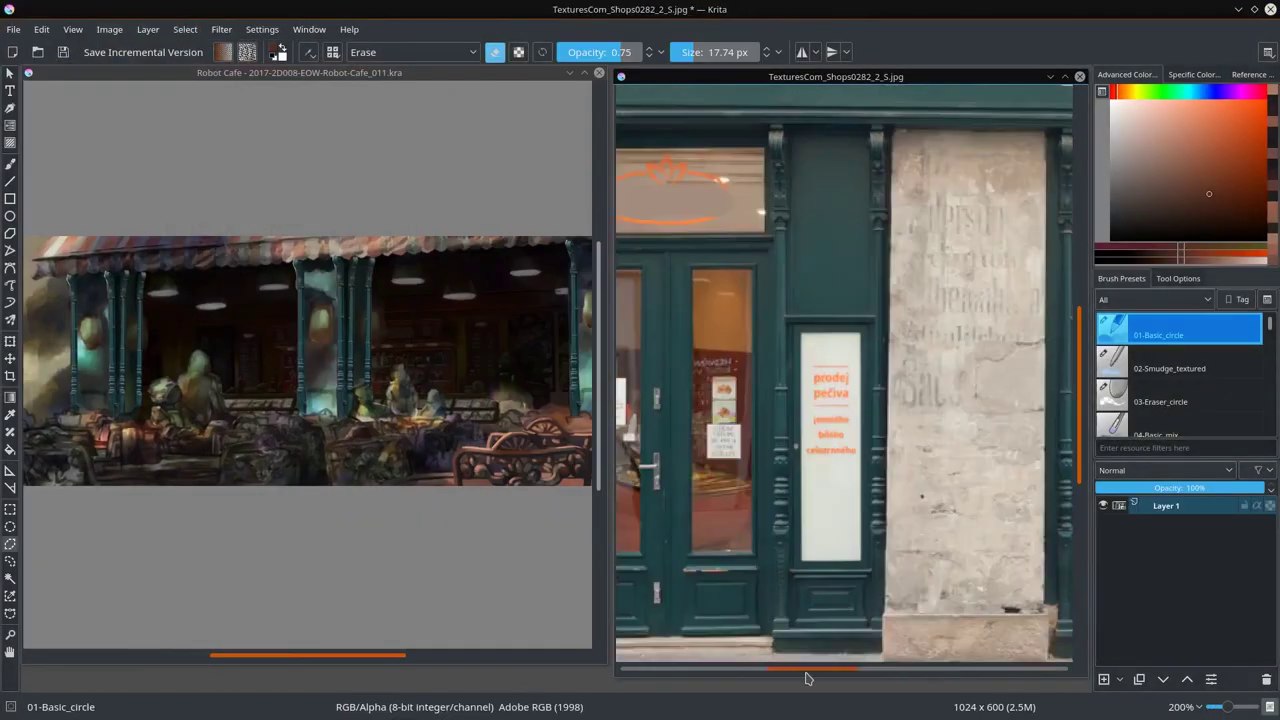
left_click_drag(807, 678, 727, 677)
left_click(300, 72)
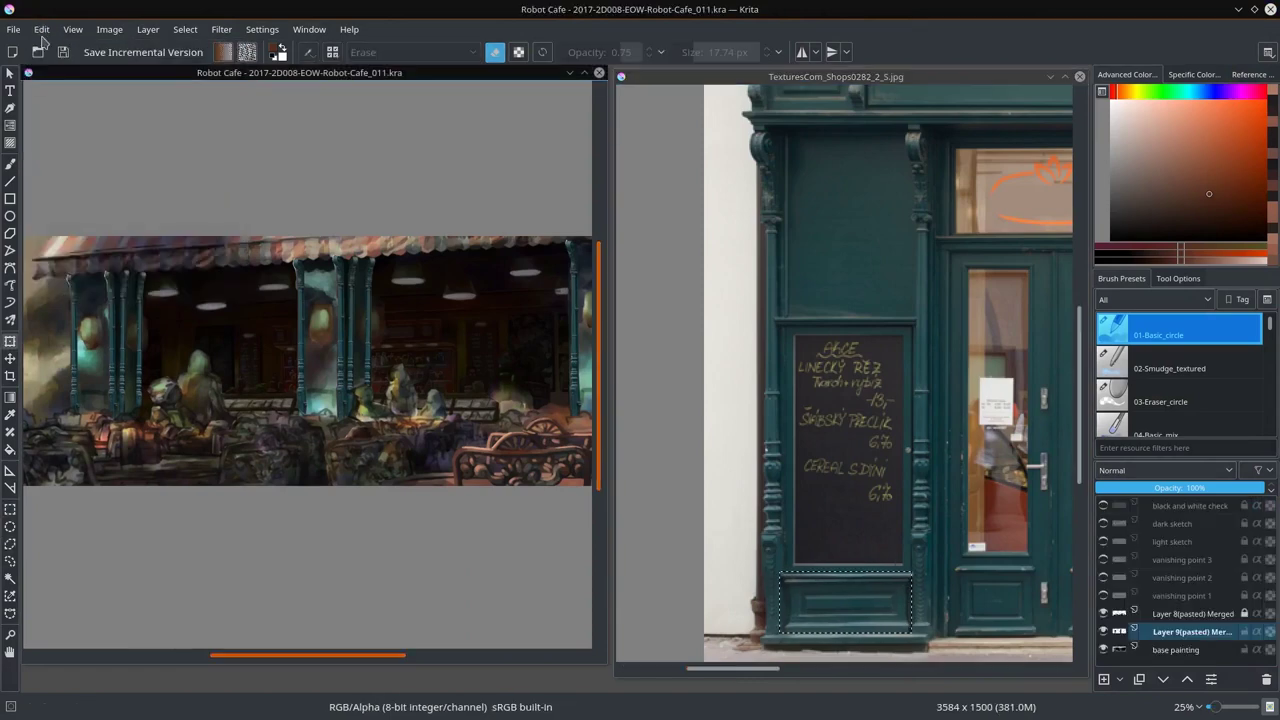
left_click(584, 72)
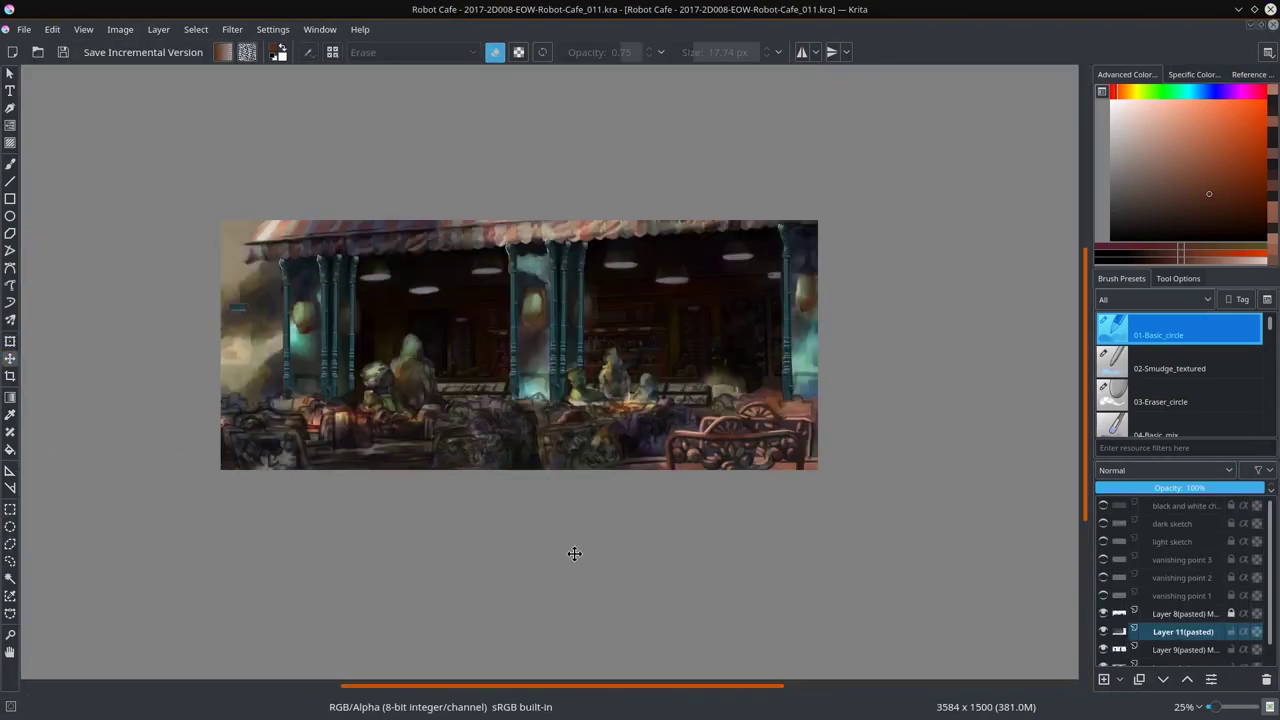
scroll(470, 480, "up", 1)
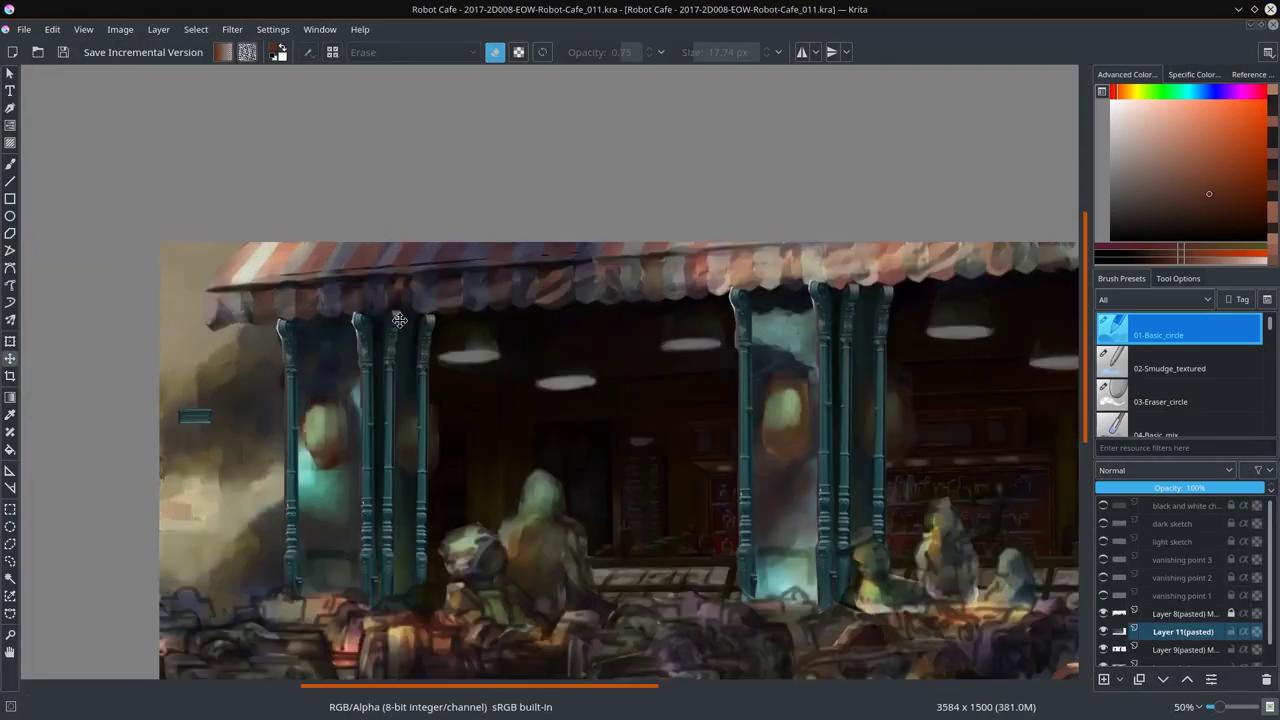
scroll(300, 400, "up", 1)
scroll(150, 360, "up", 1)
Step: Duplicate the pillar-base panel layer into several copies
left_click(10, 342)
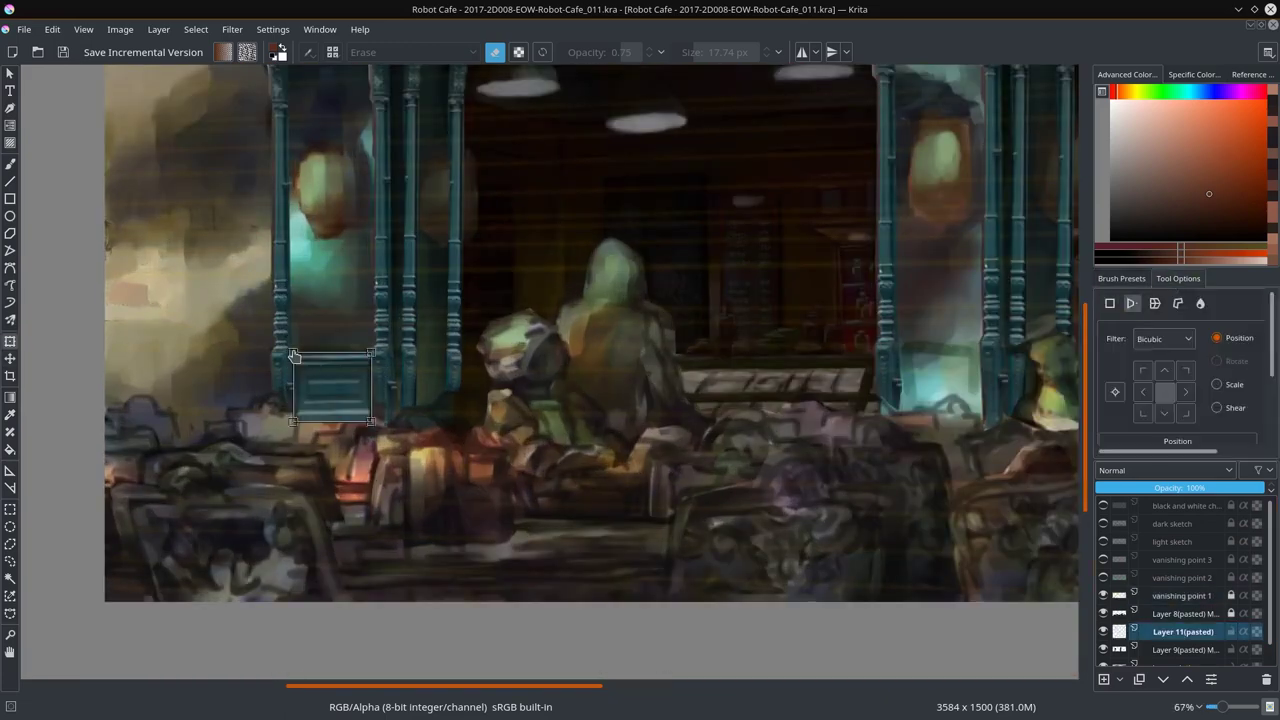
key("ctrl+j")
key("t")
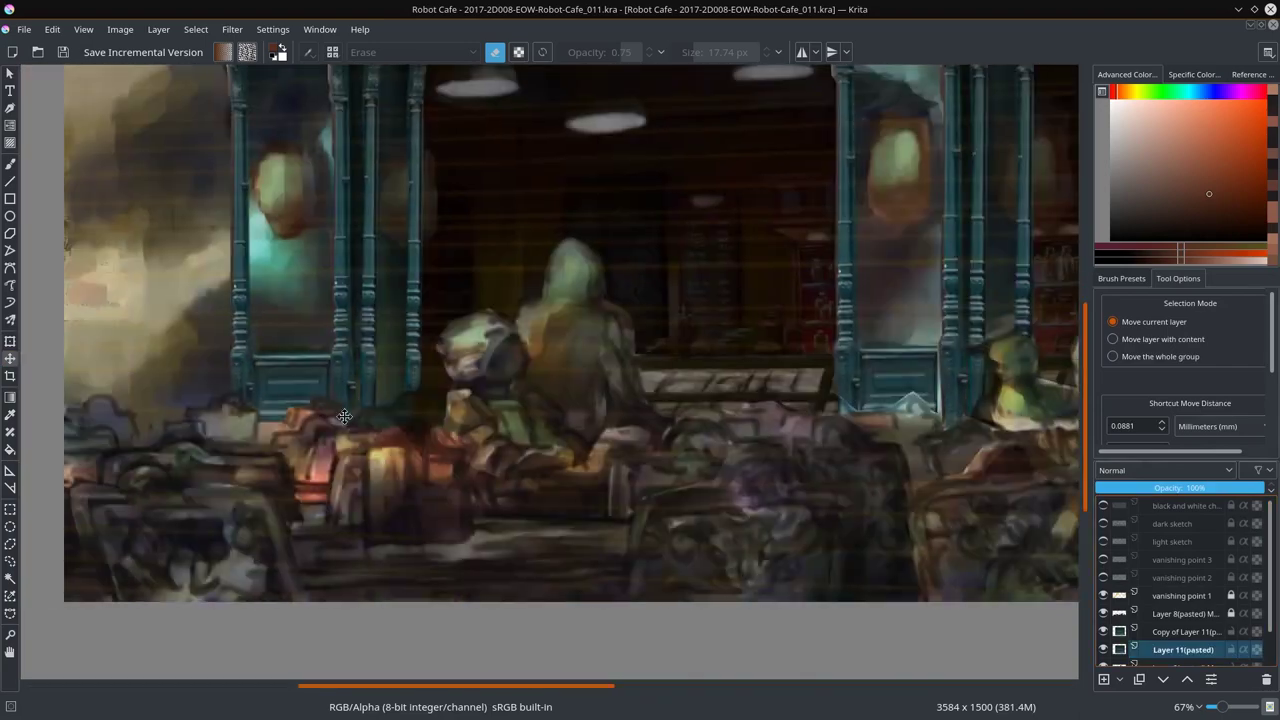
key("ctrl+t")
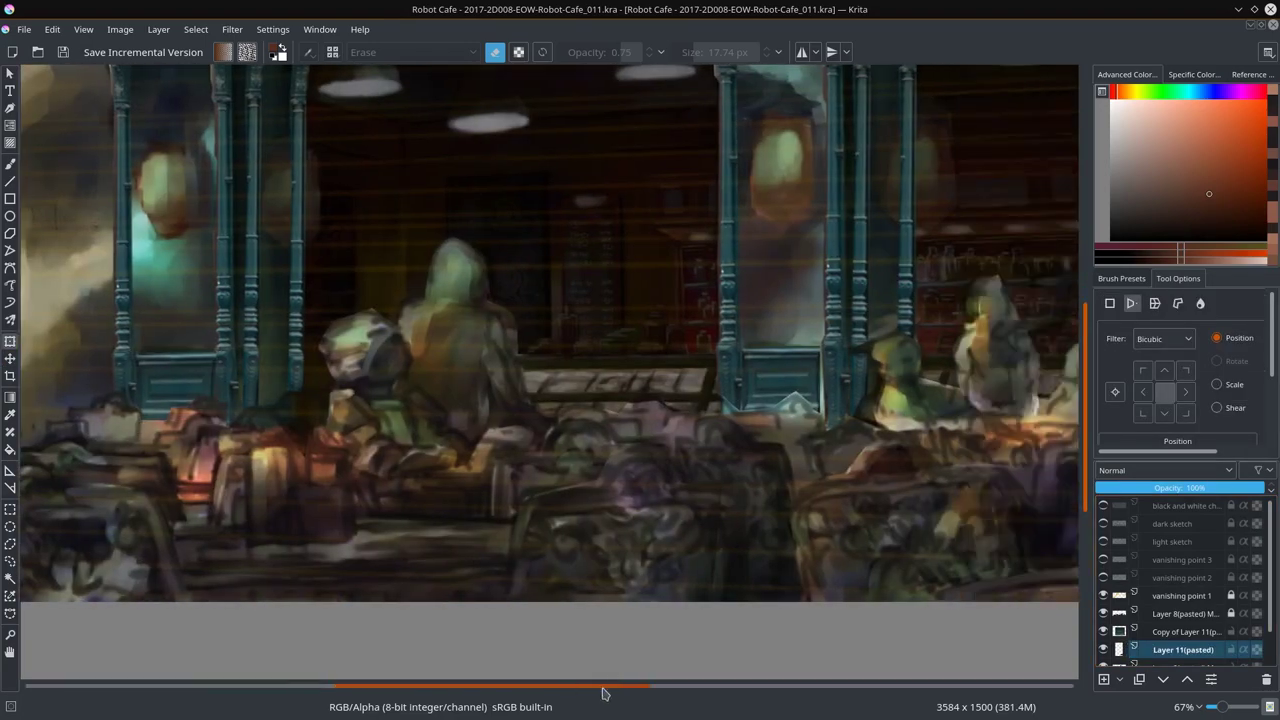
right_click(1180, 649)
left_click(1110, 408)
key("ctrl+j")
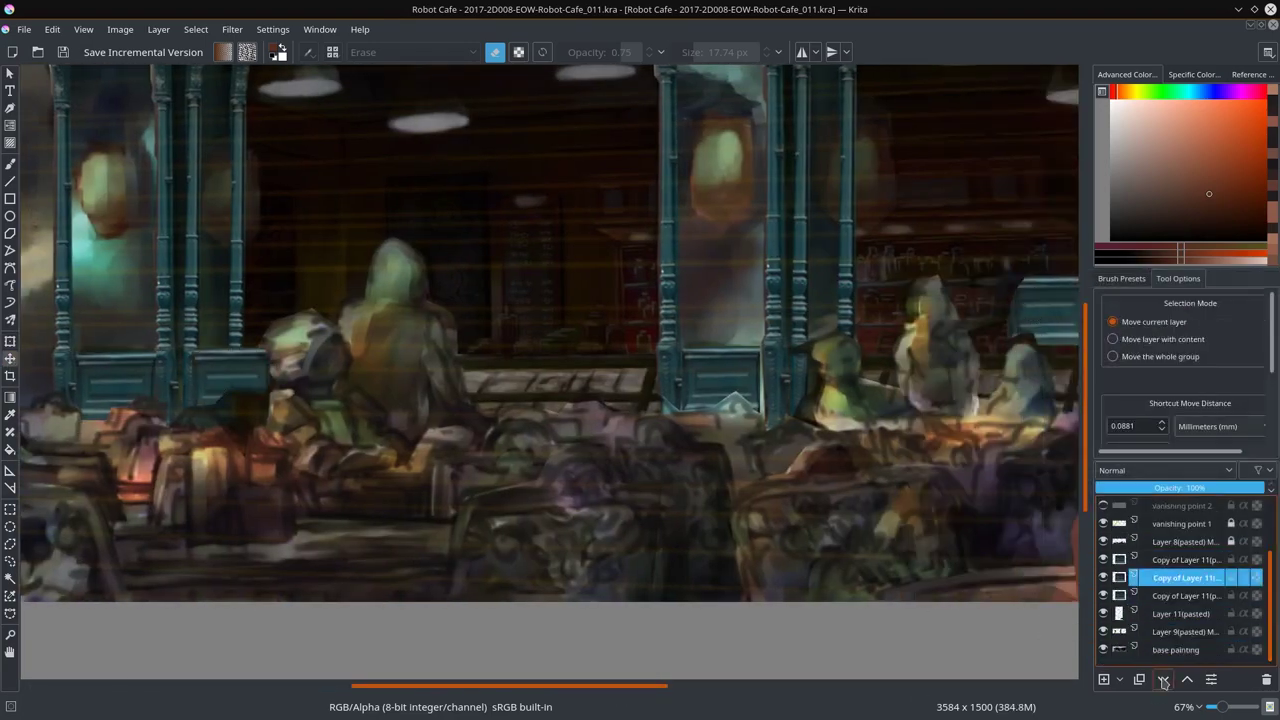
key("ctrl+t")
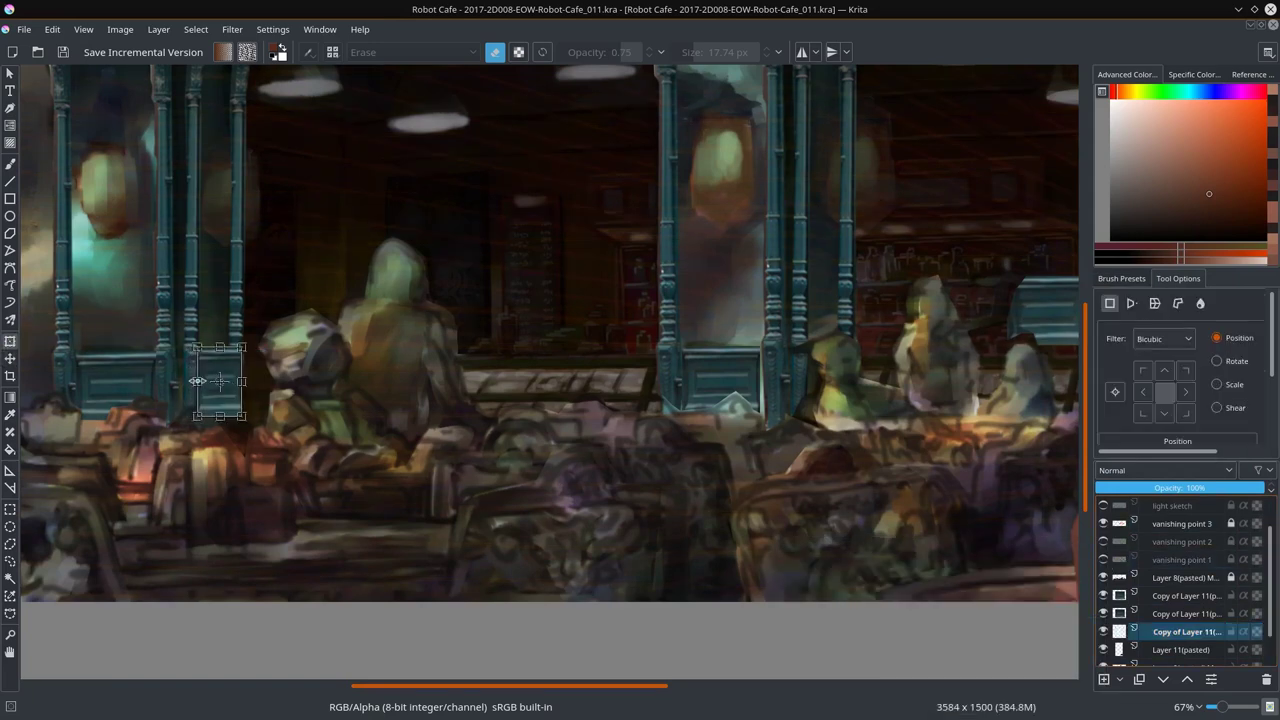
Step: Perspective-fit the panel copies under the pillars, including the right pillar base
left_click(1131, 303)
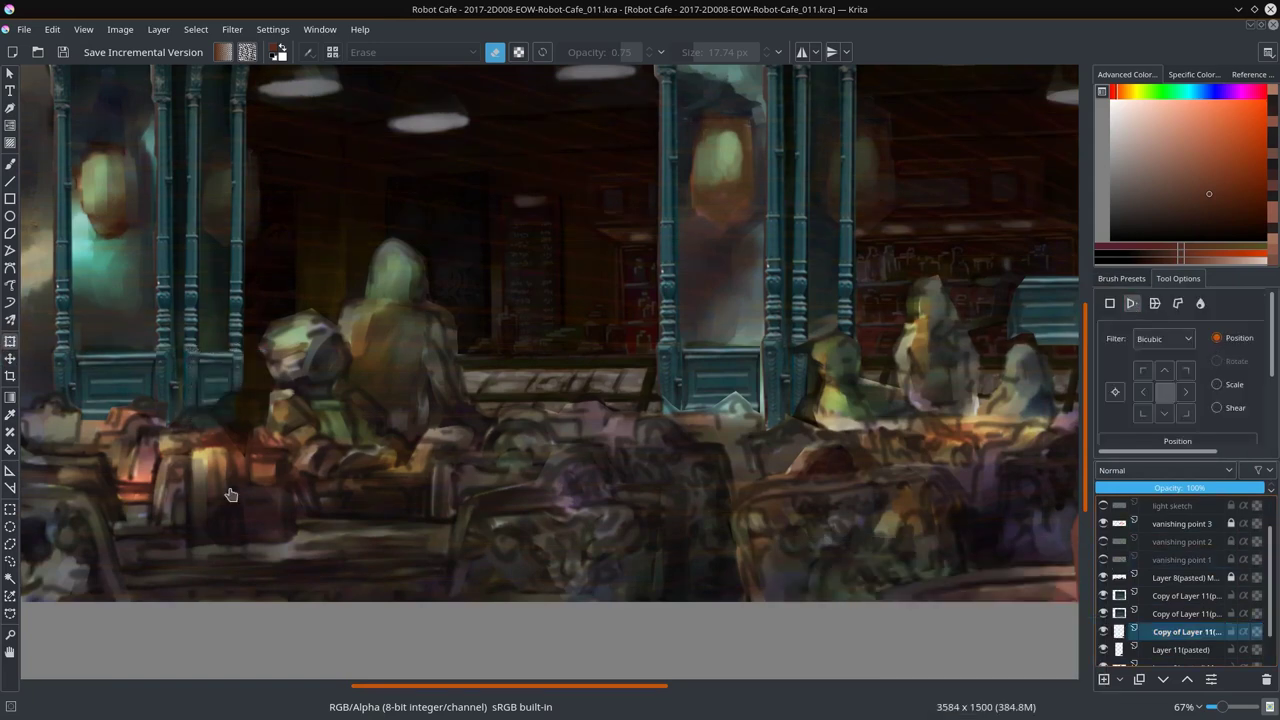
left_click_drag(230, 495, 195, 495)
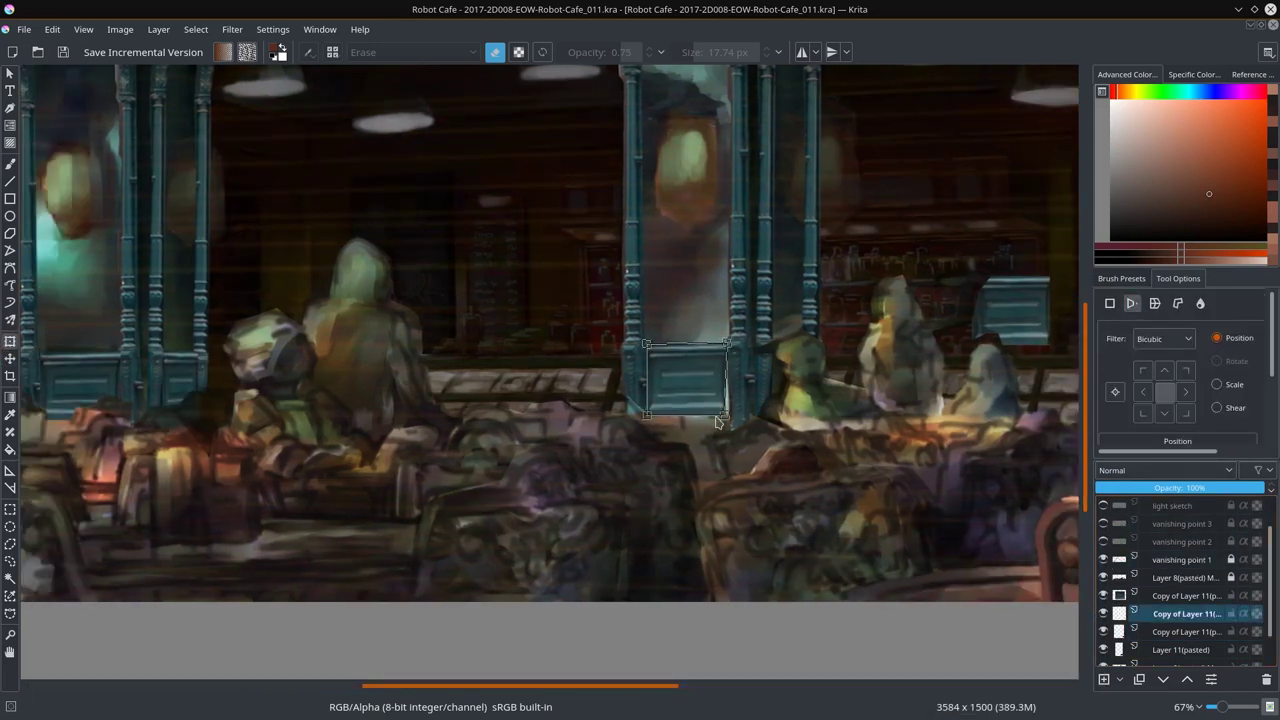
left_click_drag(717, 422, 643, 423)
left_click(1117, 596)
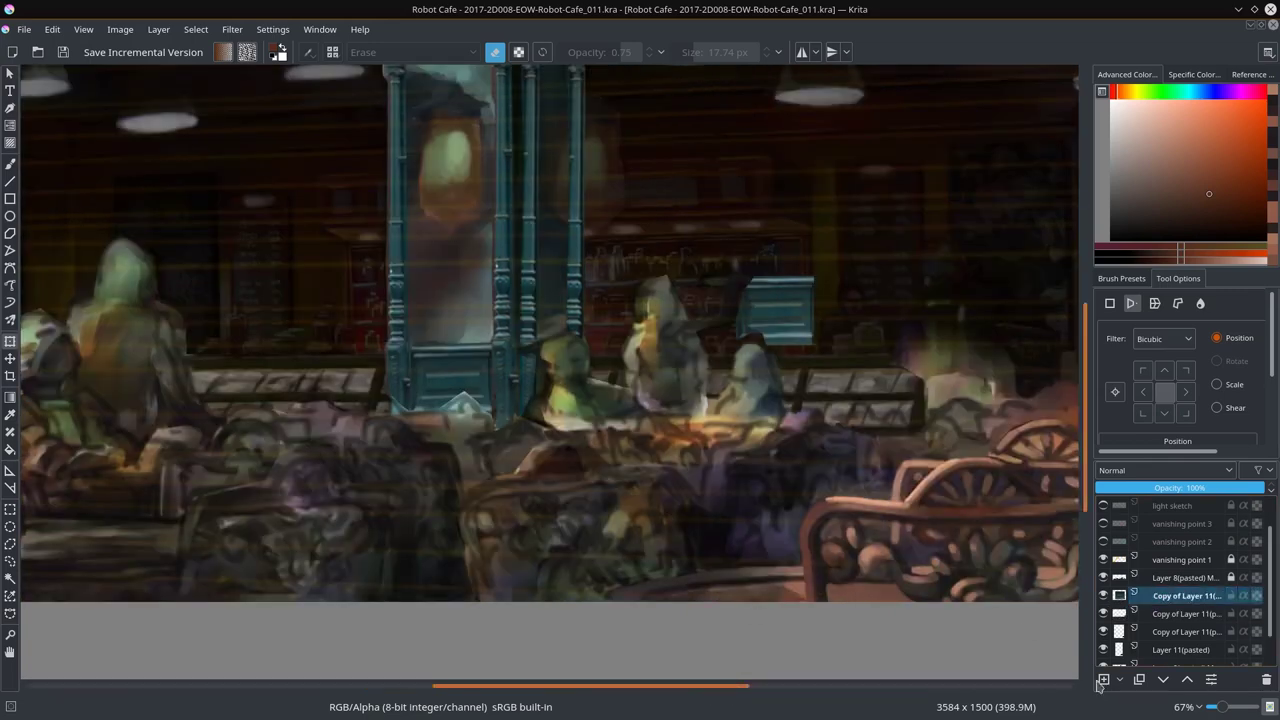
left_click(1103, 559)
left_click(1103, 523)
mouse_move(575, 380)
left_mouse_down()
mouse_move(602, 383)
mouse_move(571, 353)
left_mouse_up()
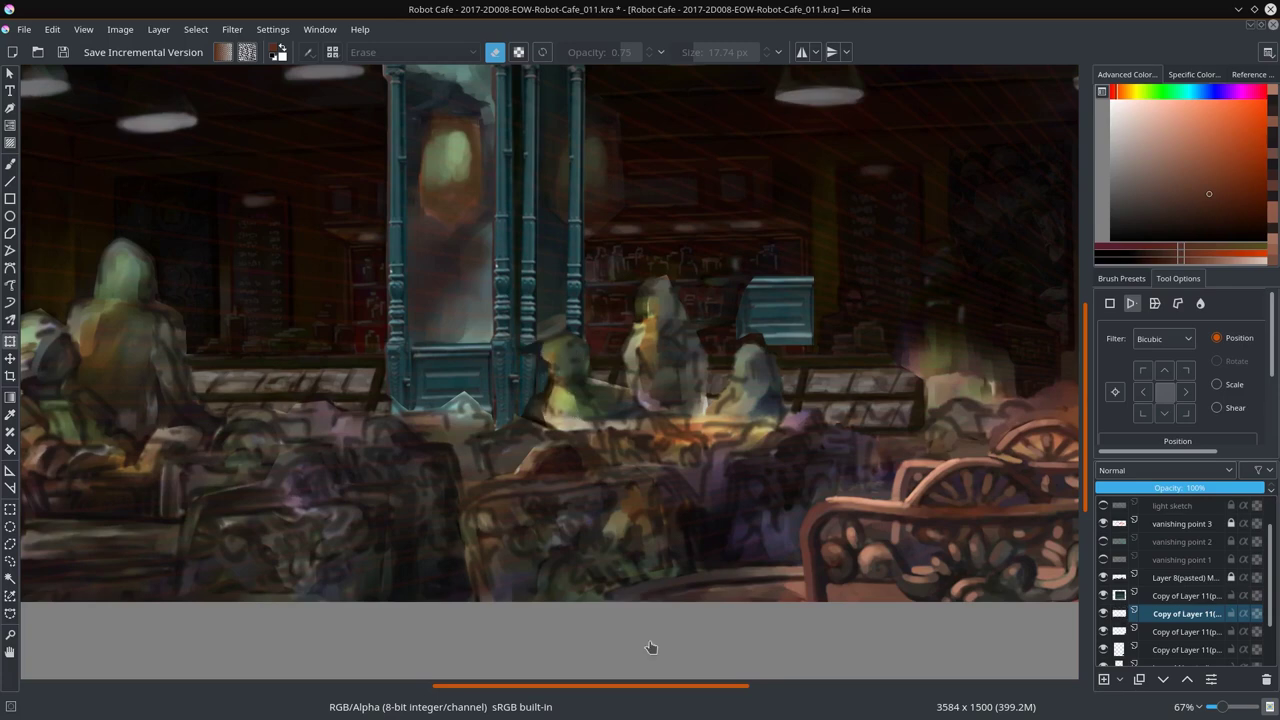
left_click(1185, 595)
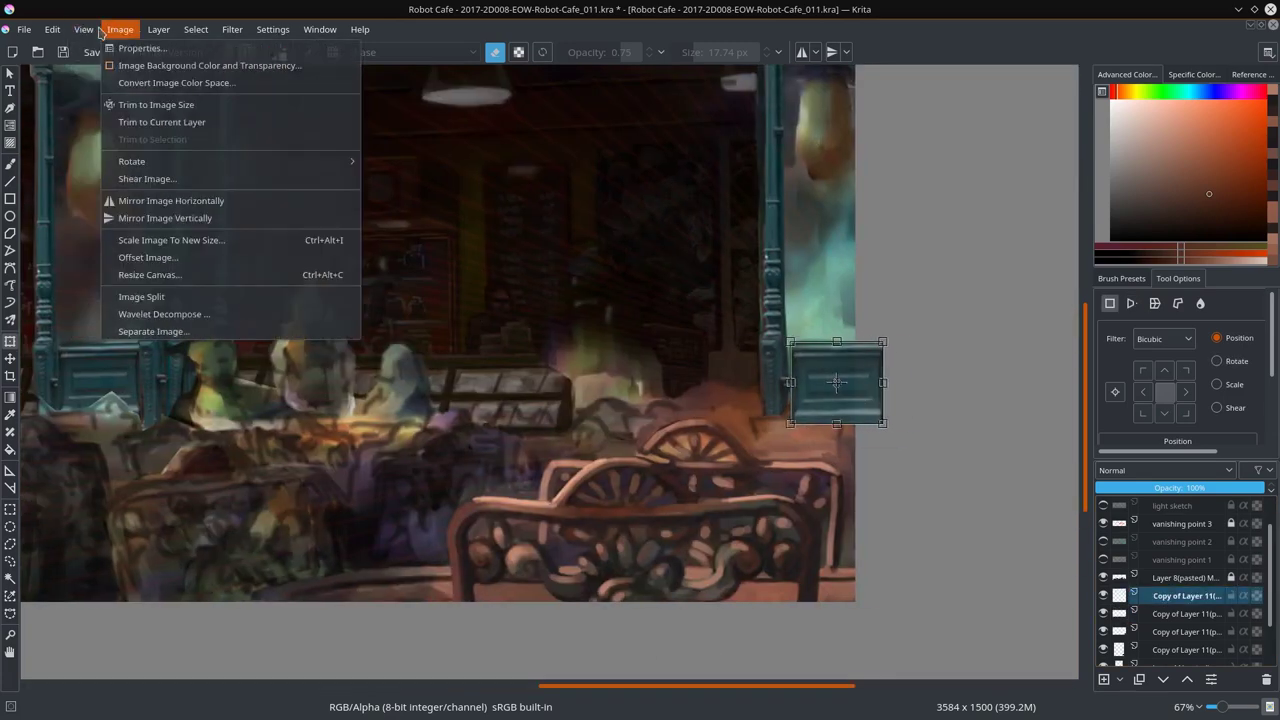
left_click_drag(884, 395, 830, 357)
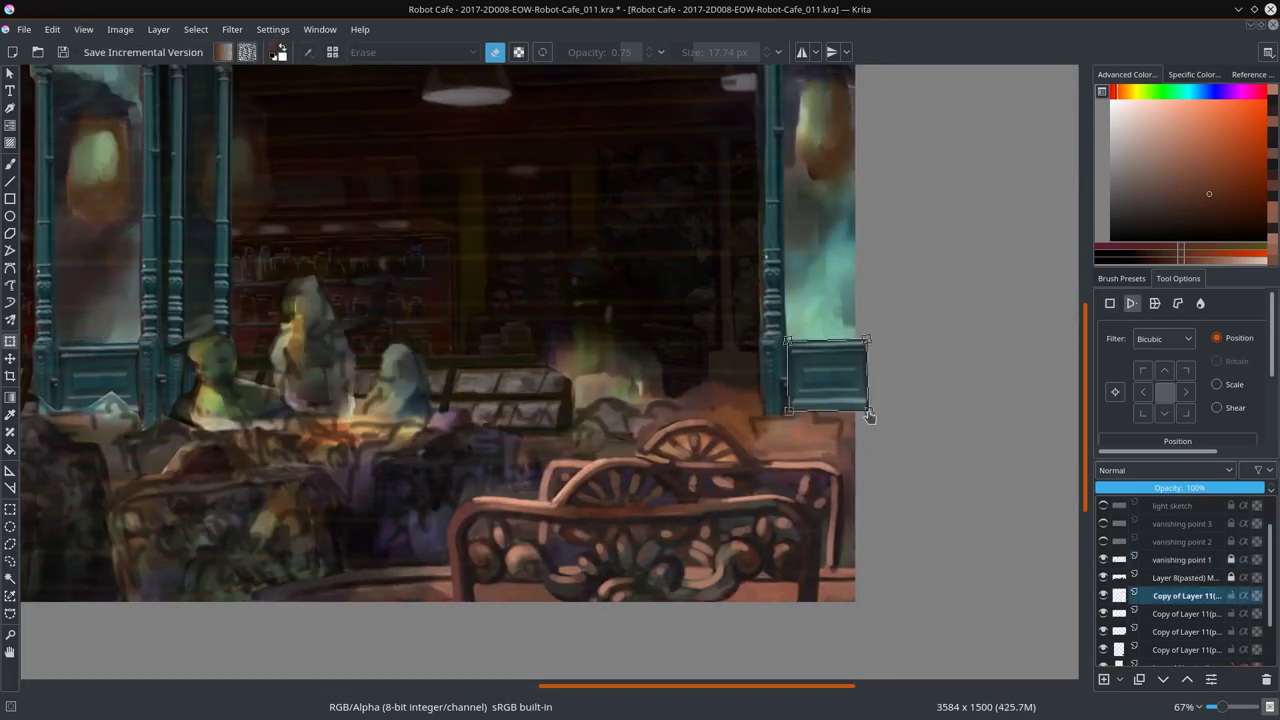
Step: View the whole painting flipped horizontally to check composition, then save
key("2")
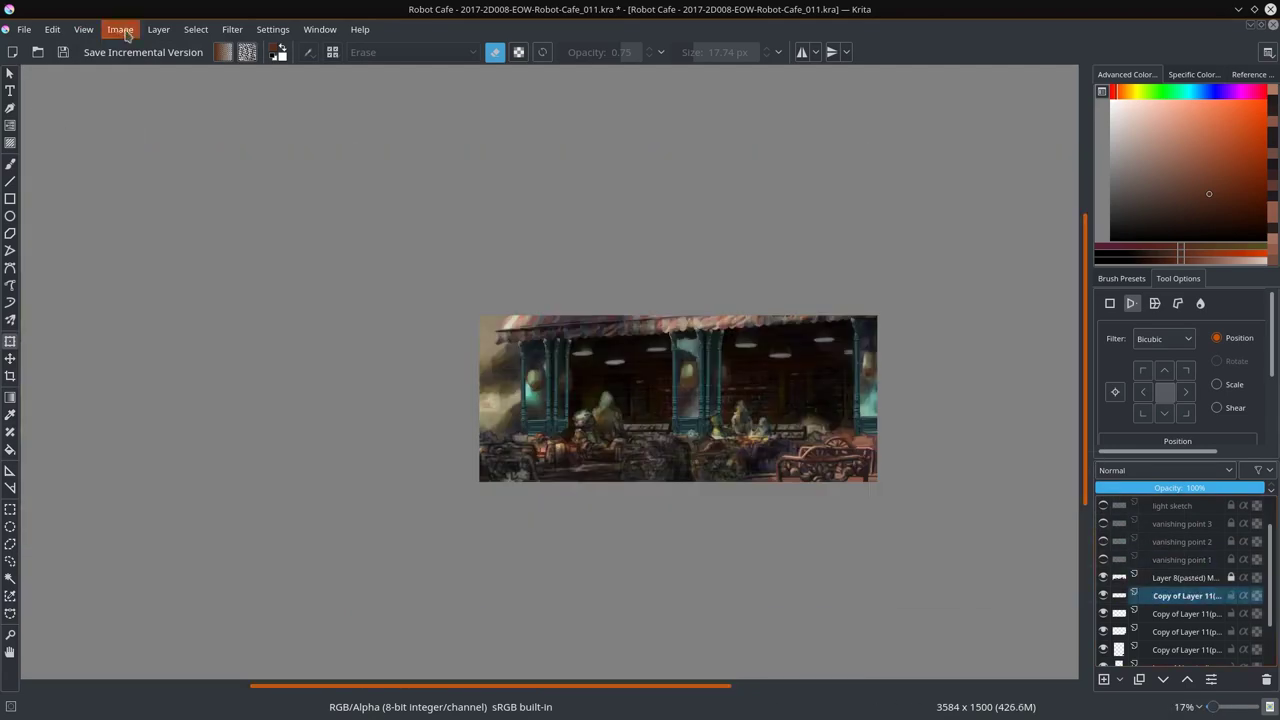
left_click(120, 29)
left_click(177, 206)
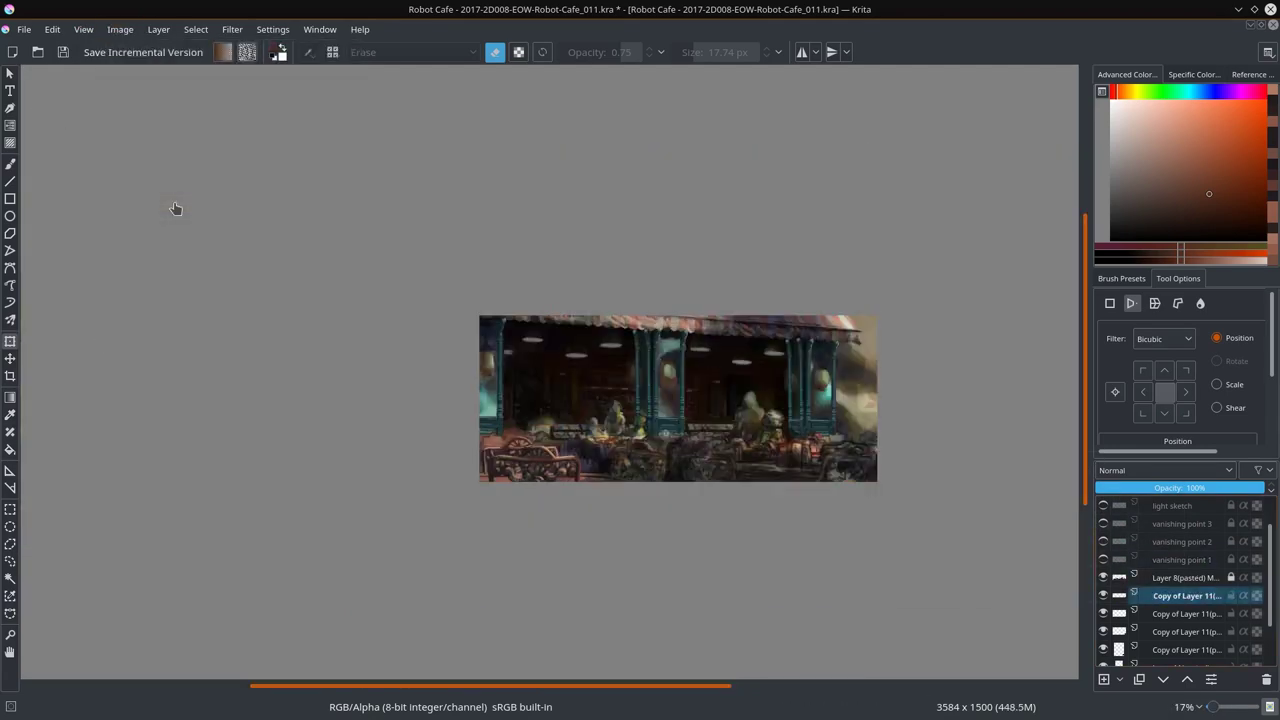
left_click(61, 52)
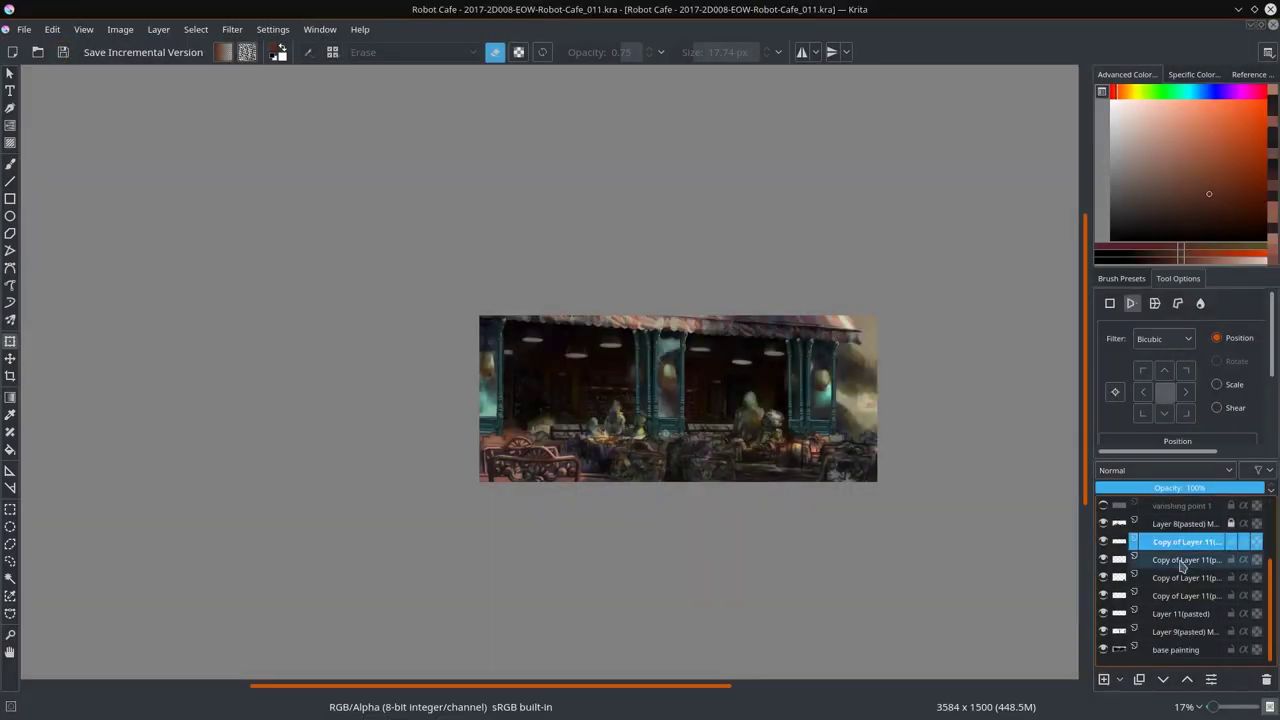
Step: Merge the panel copies into Layer 9(pasted) Merged and select the 03-Eraser_circle brush
left_click(1185, 632)
left_click(1185, 559, "shift")
right_click(1185, 559)
left_click(1110, 474)
left_click(1165, 401)
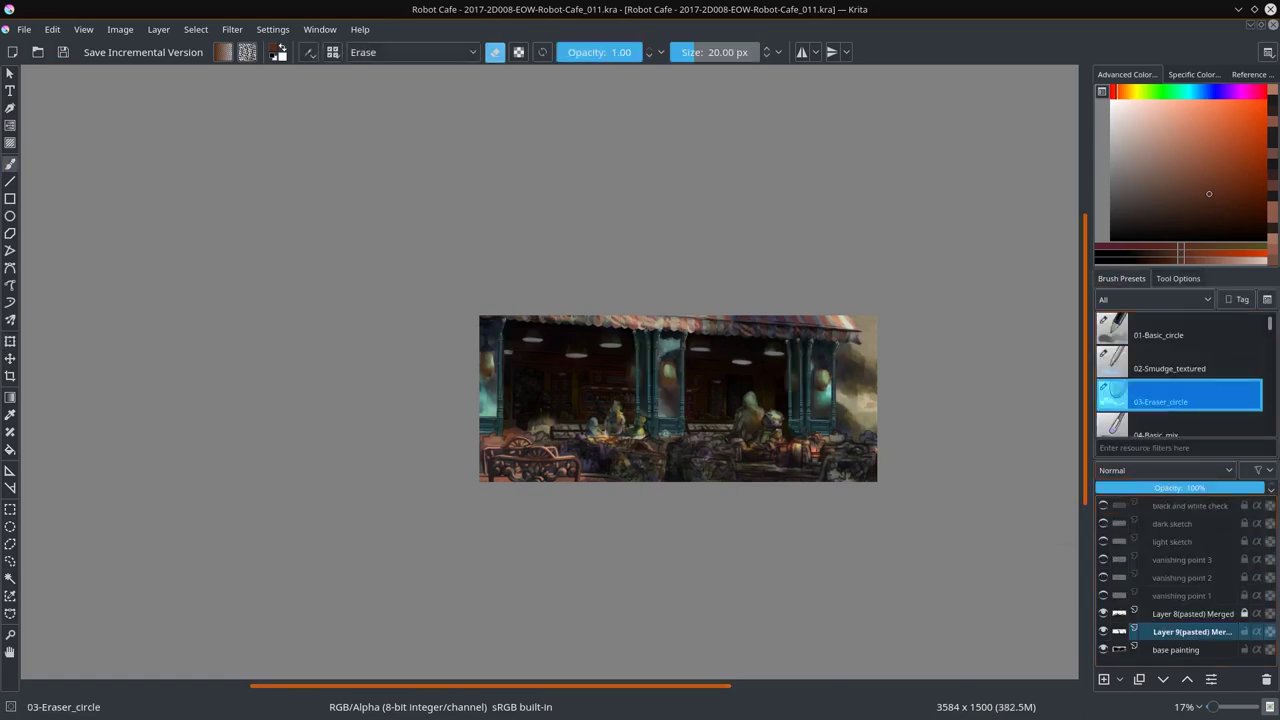
scroll(597, 480, "up", 2)
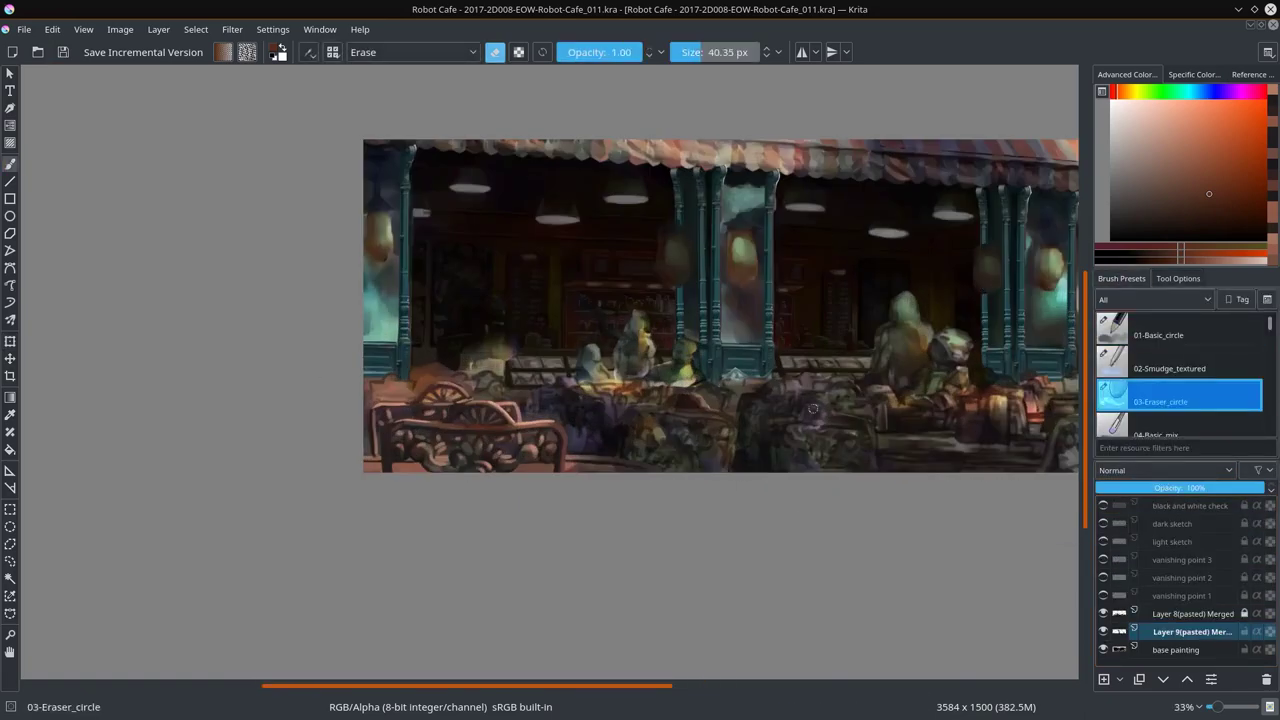
scroll(813, 409, "down", 2)
Step: Copy the hanging lantern from the reference photo and paste it into Robot Cafe
key("ctrl+s")
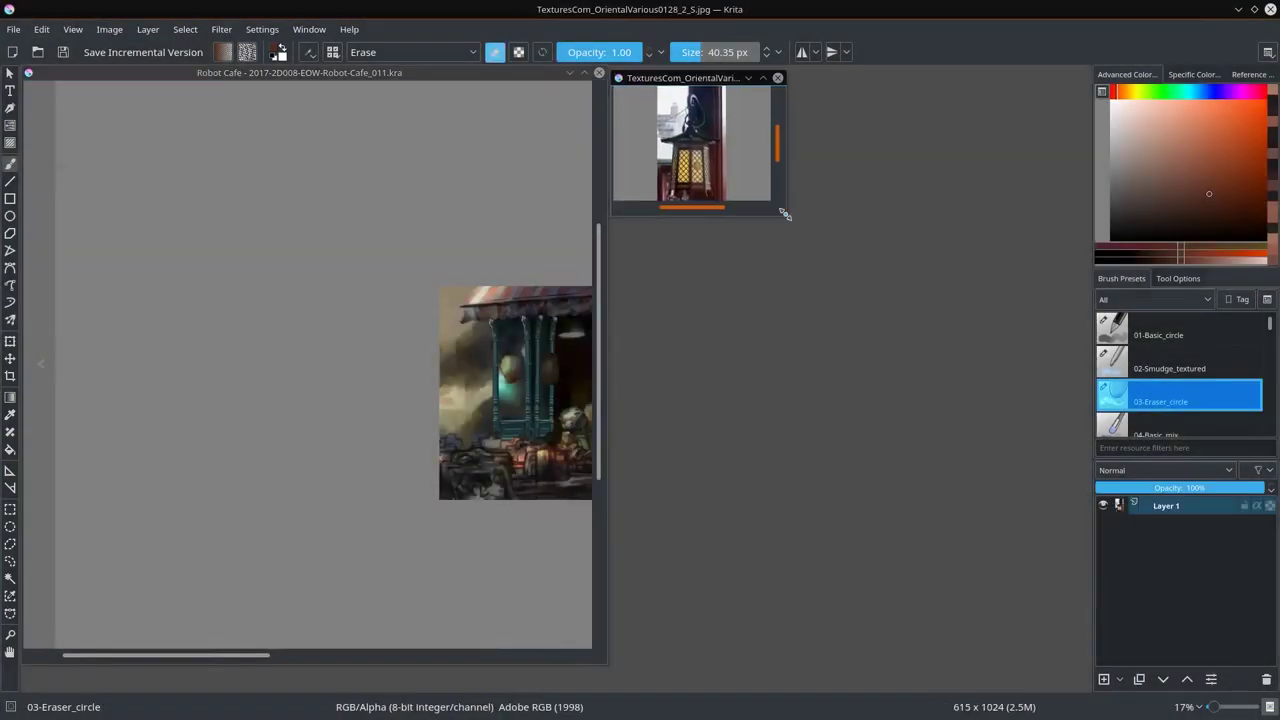
left_click_drag(785, 214, 1080, 660)
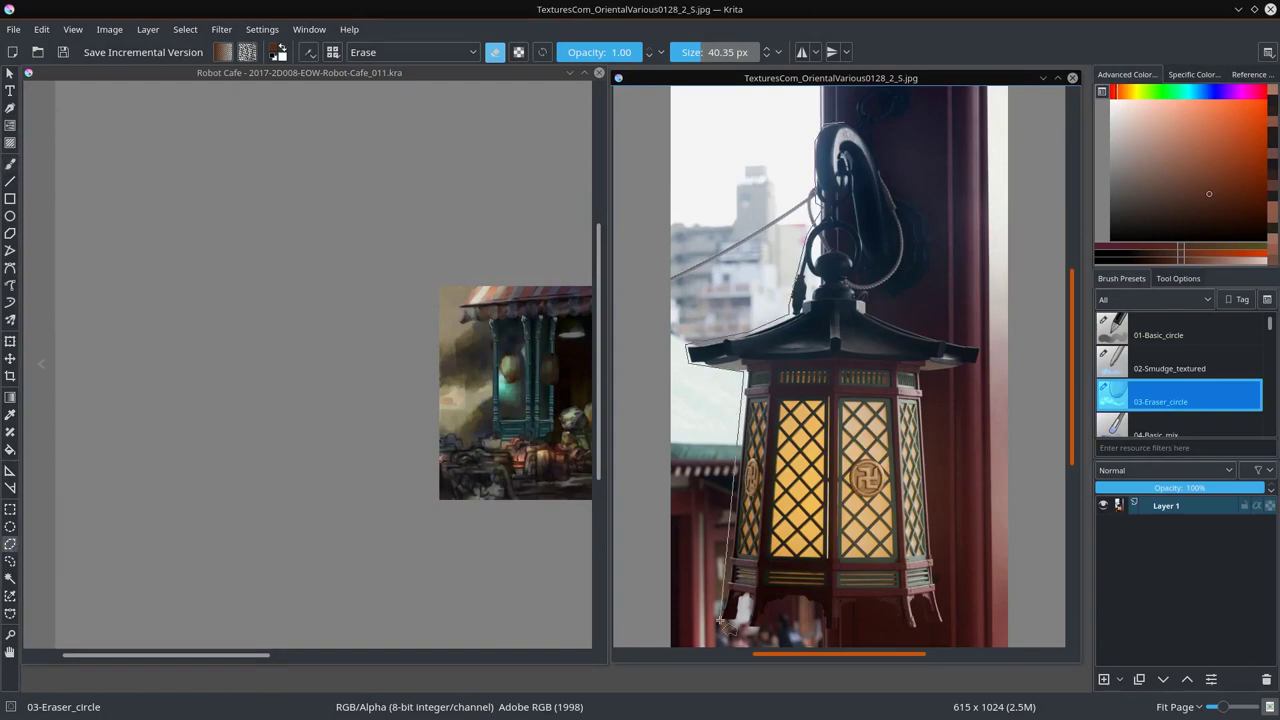
left_click(185, 29)
left_click(200, 60)
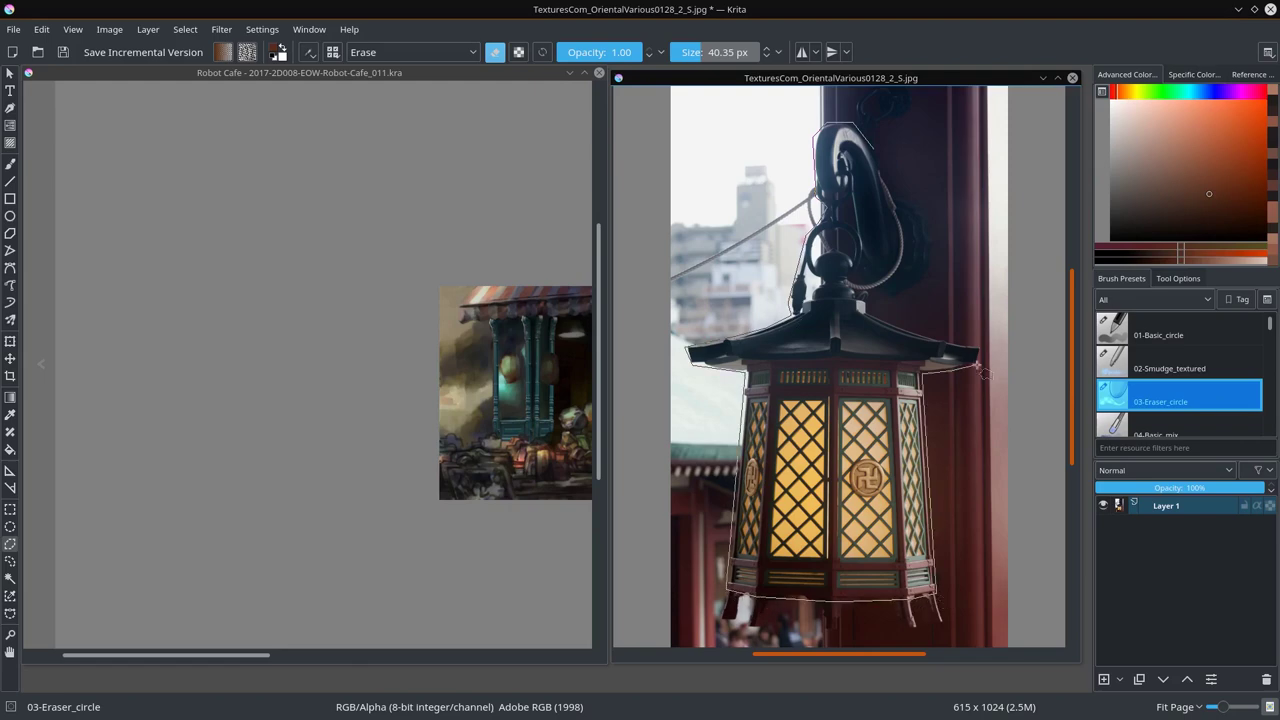
key("ctrl+c")
key("ctrl+Tab")
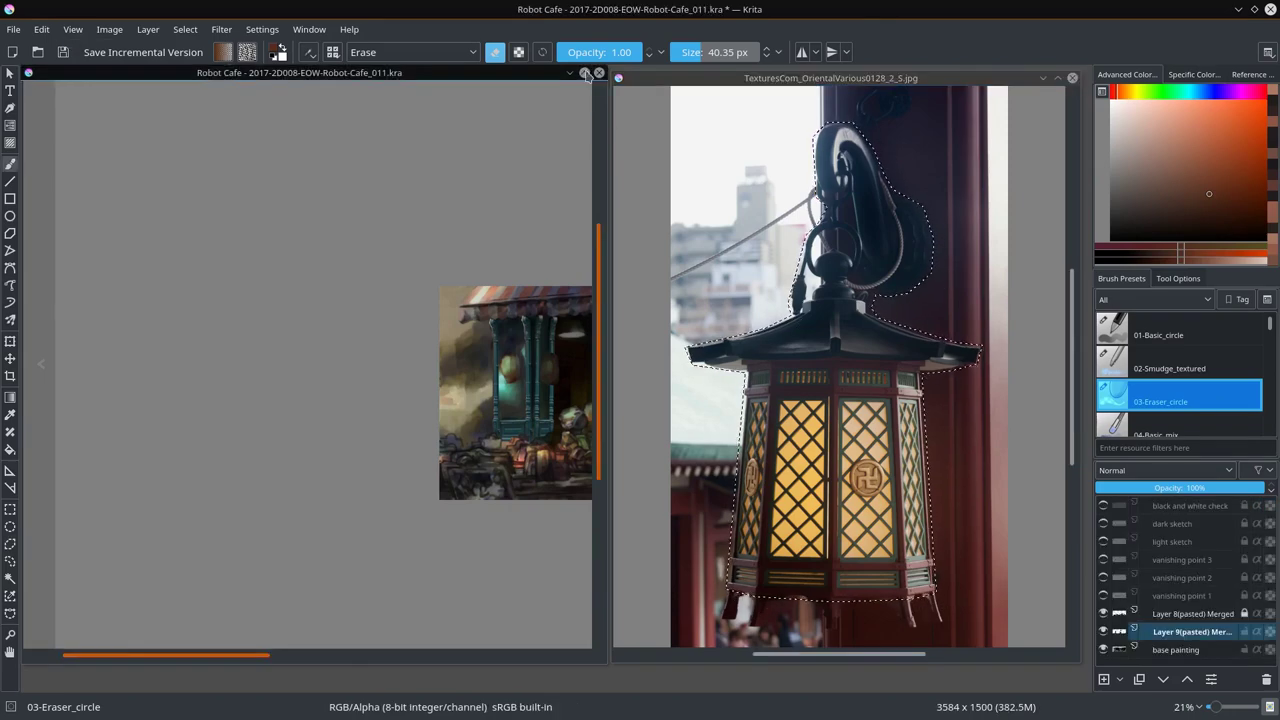
key("ctrl+v")
Step: Duplicate and resize the lantern, placing a copy on the right pillar
scroll(785, 592, "up", 5)
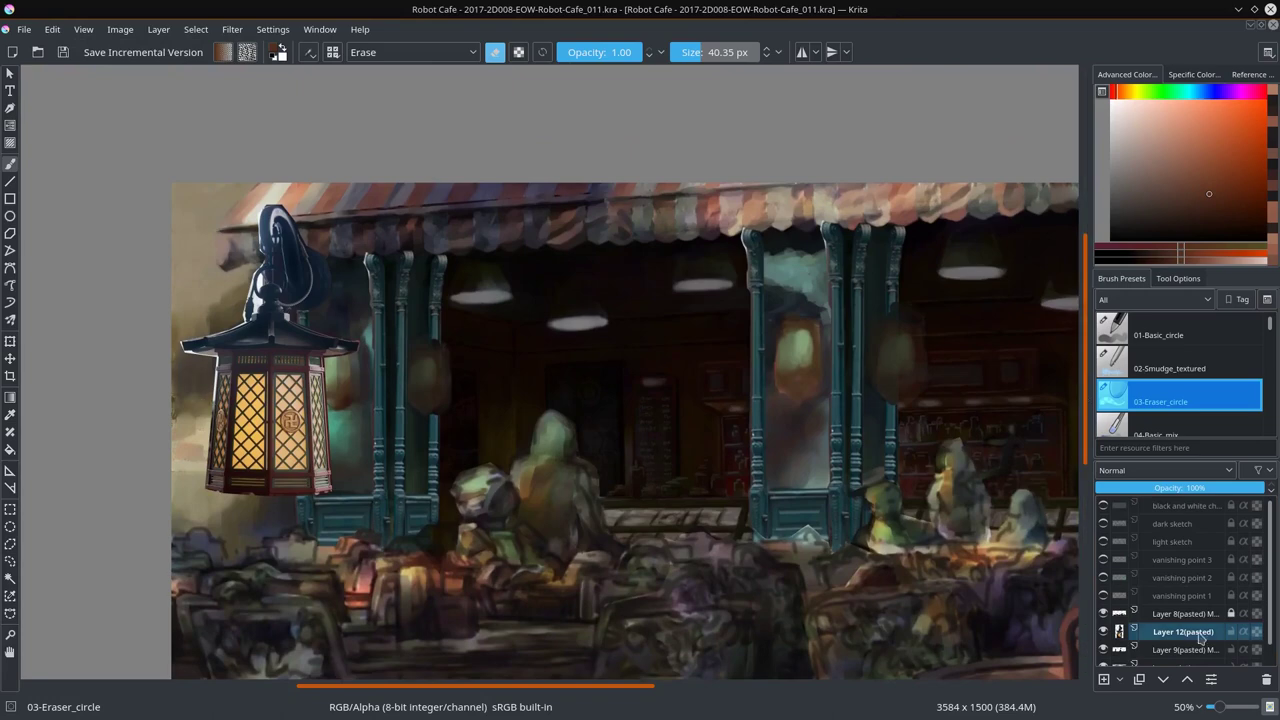
key("ctrl+j")
key("ctrl+t")
key("Return")
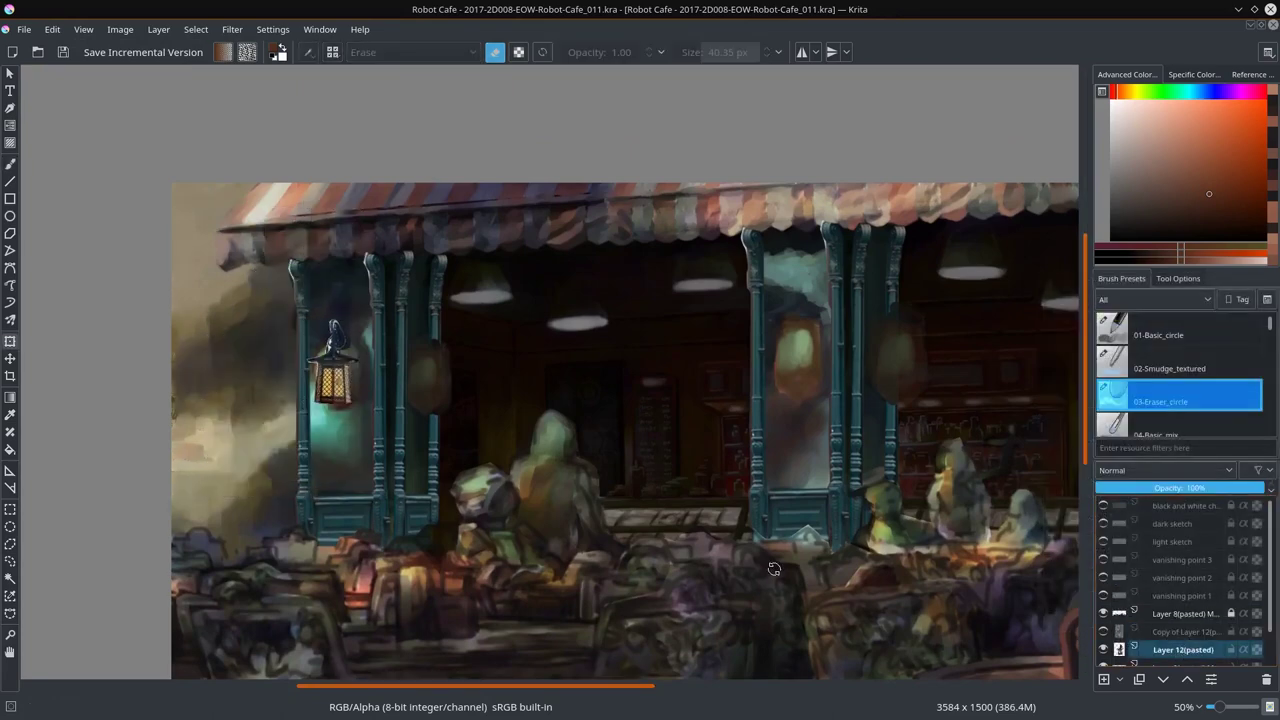
left_click(1103, 595)
left_click(10, 341)
left_click_drag(333, 345, 810, 335)
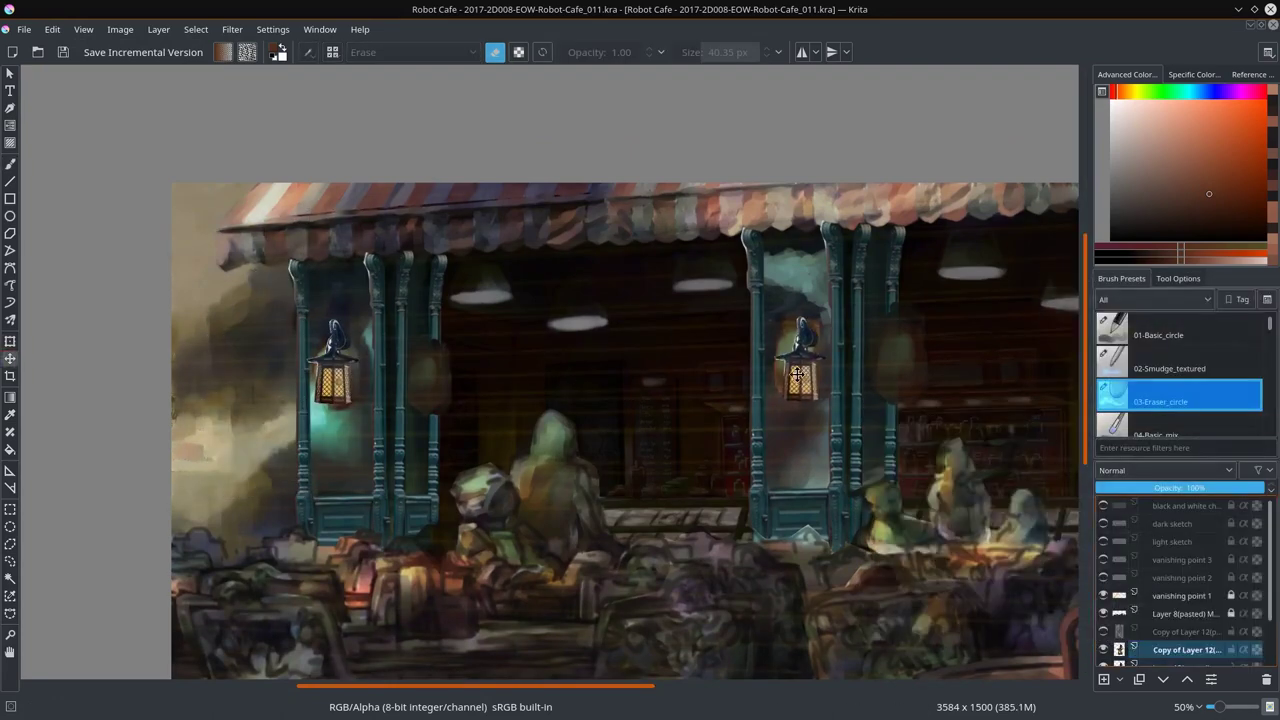
key("Return")
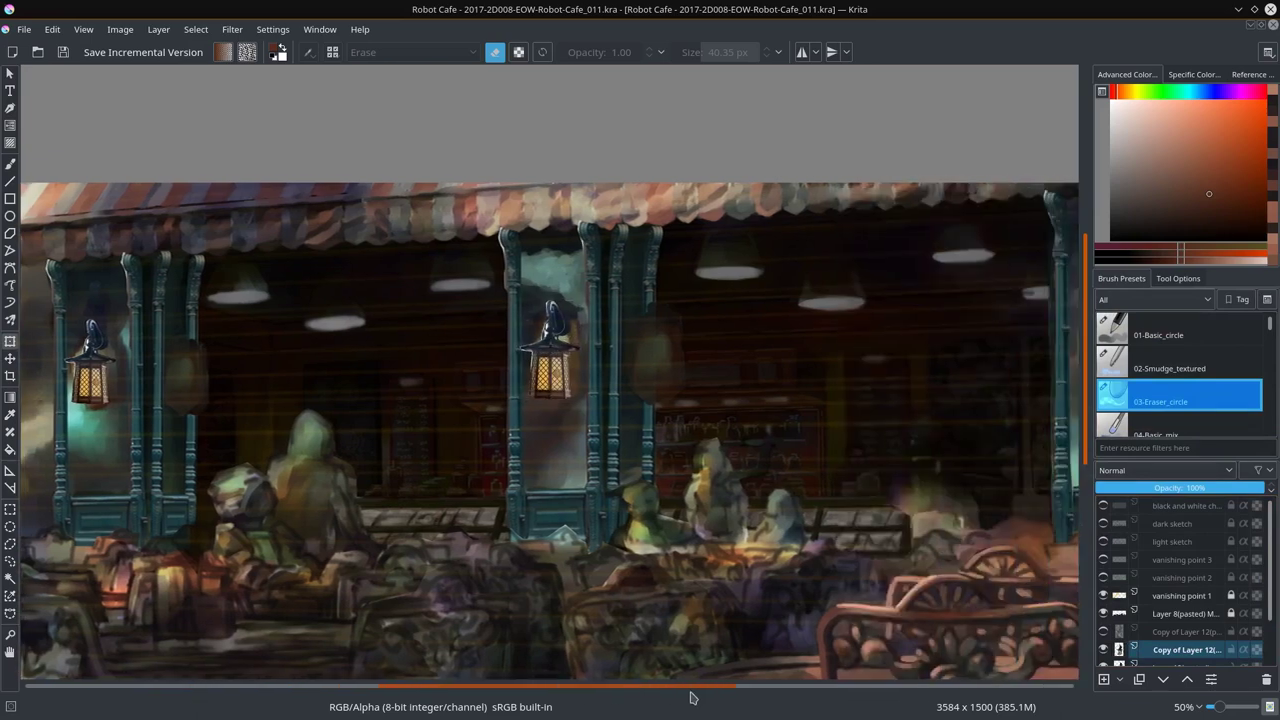
Step: Zoom out, mirror the view to check composition, and save
left_click_drag(543, 686, 748, 696)
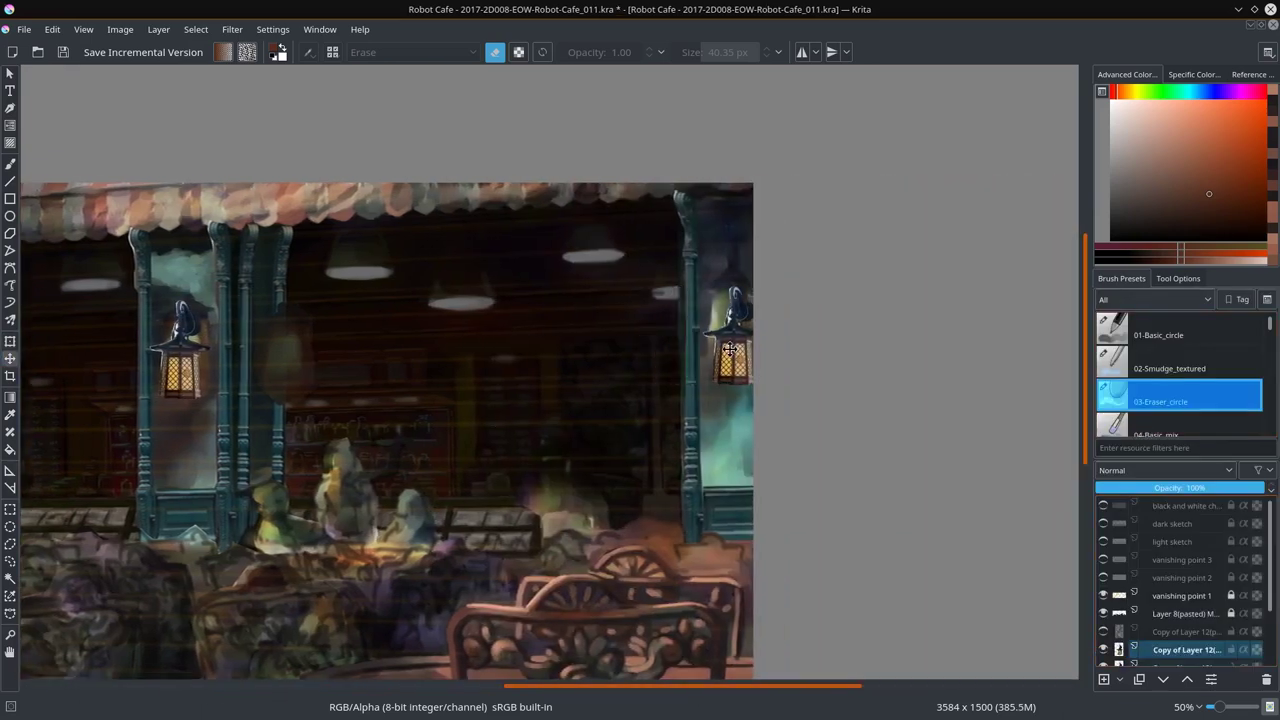
key("minus")
key("minus")
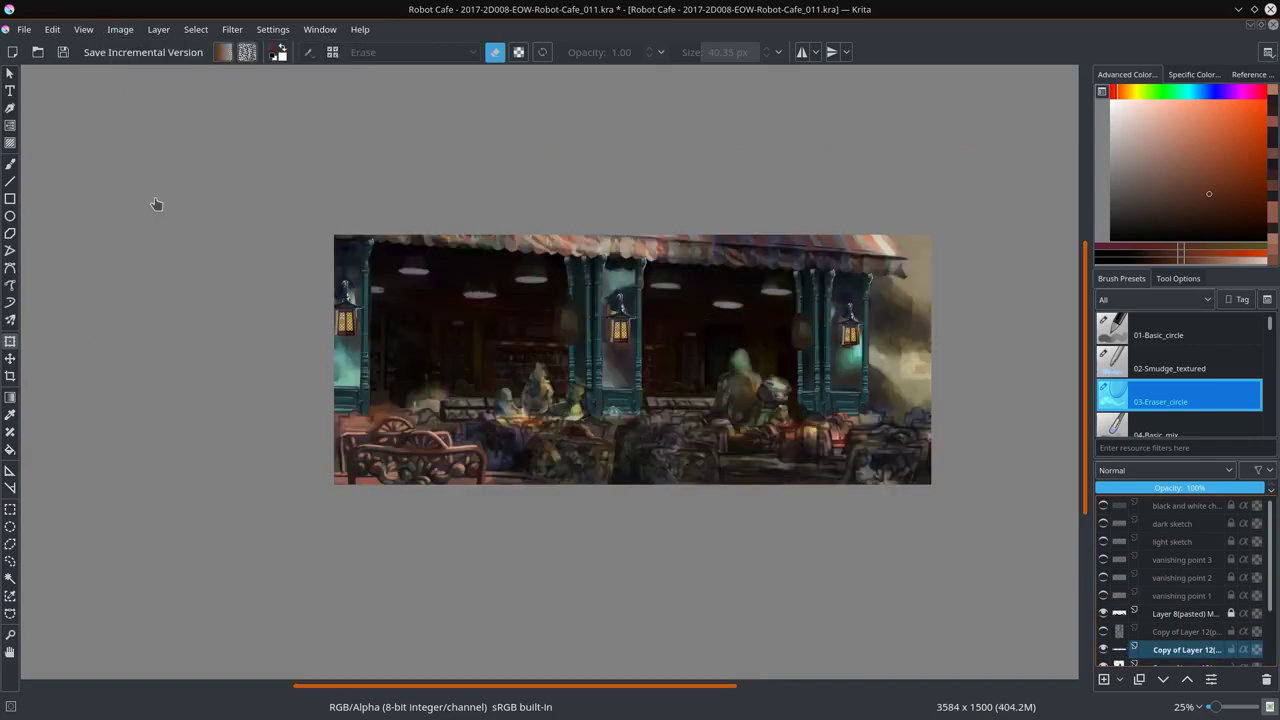
key("m")
key("ctrl+s")
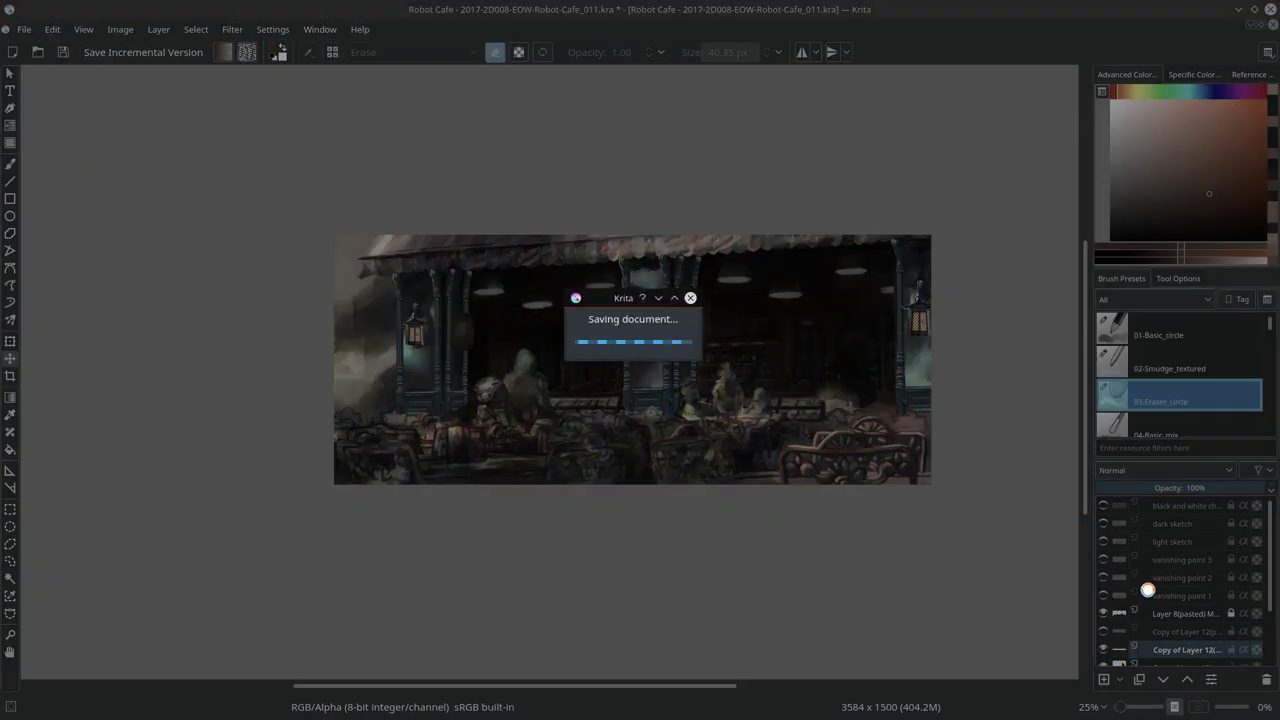
Step: Duplicate the lantern again and place a smaller copy on the left pillar group
left_click(158, 29)
left_click(95, 292)
key("ctrl+z")
key("ctrl+z")
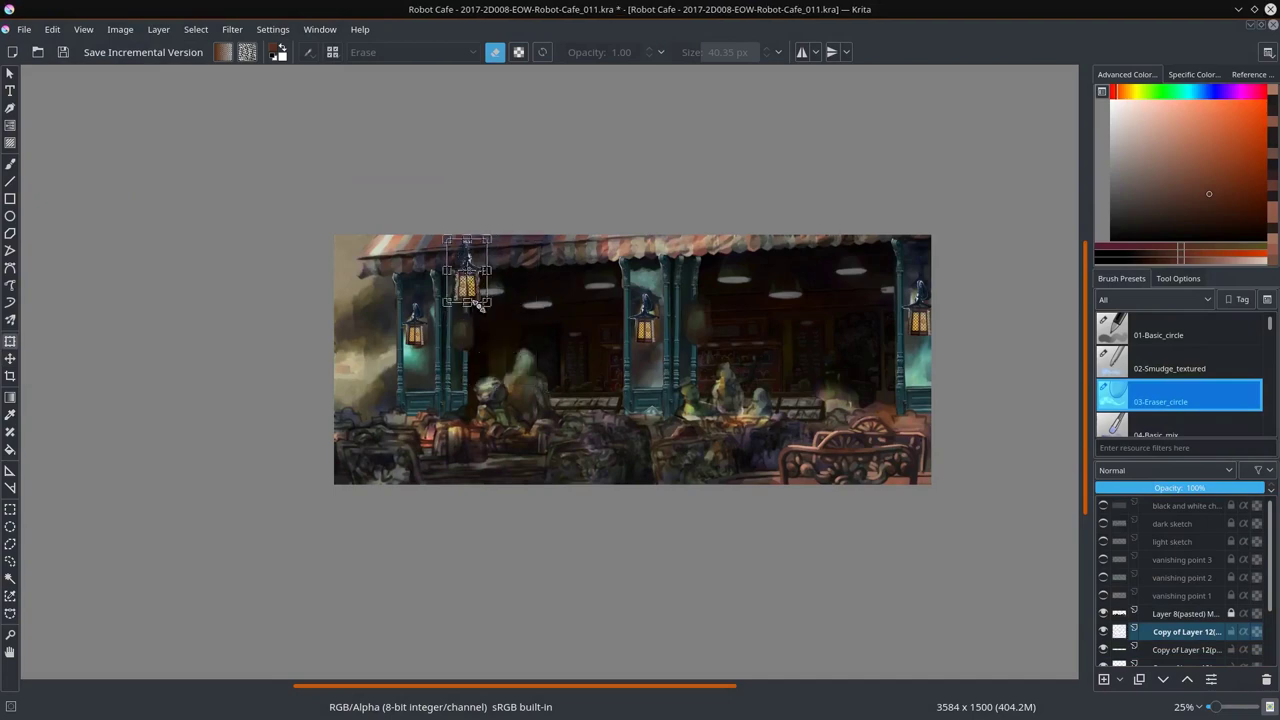
scroll(470, 300, "up", 3)
key("ctrl+t")
mouse_move(435, 290)
left_mouse_down()
mouse_move(345, 395)
mouse_move(450, 388)
left_mouse_up()
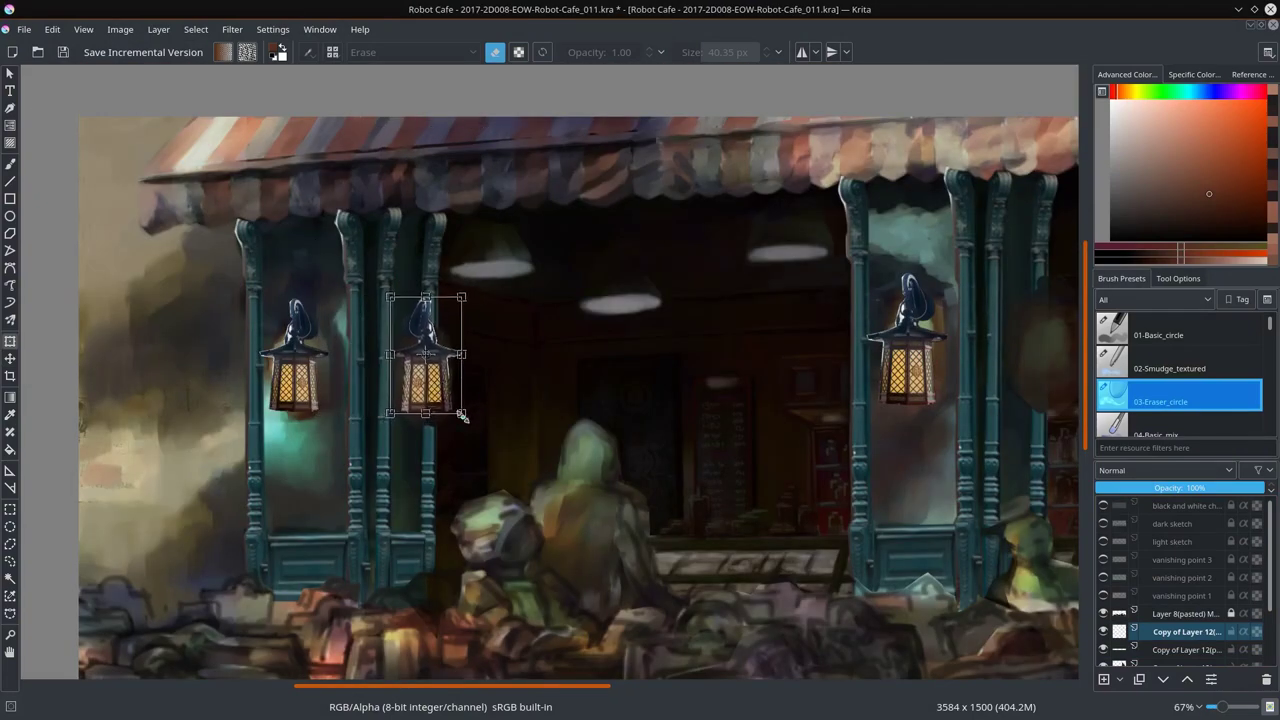
key("Return")
scroll(450, 388, "down", 5)
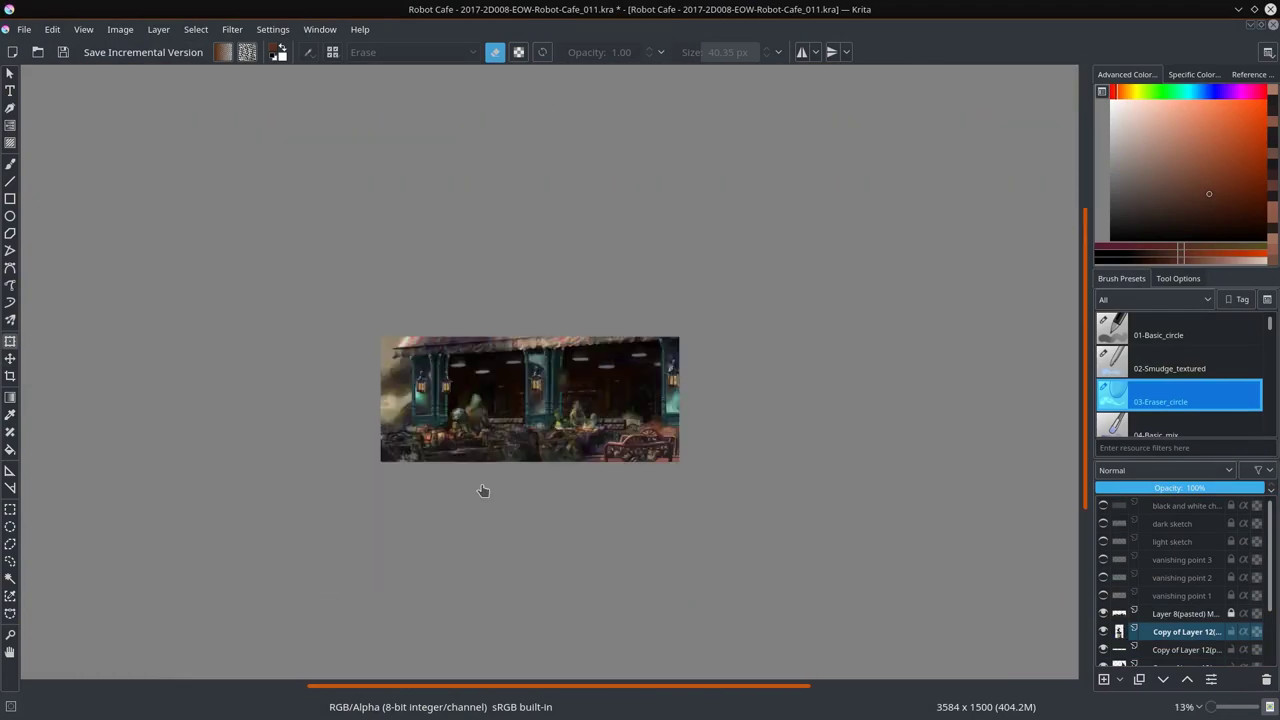
scroll(482, 490, "up", 4)
Step: Merge both Copy of Layer 12 lanterns down and save incremental version _013
right_click(1185, 631)
key("t")
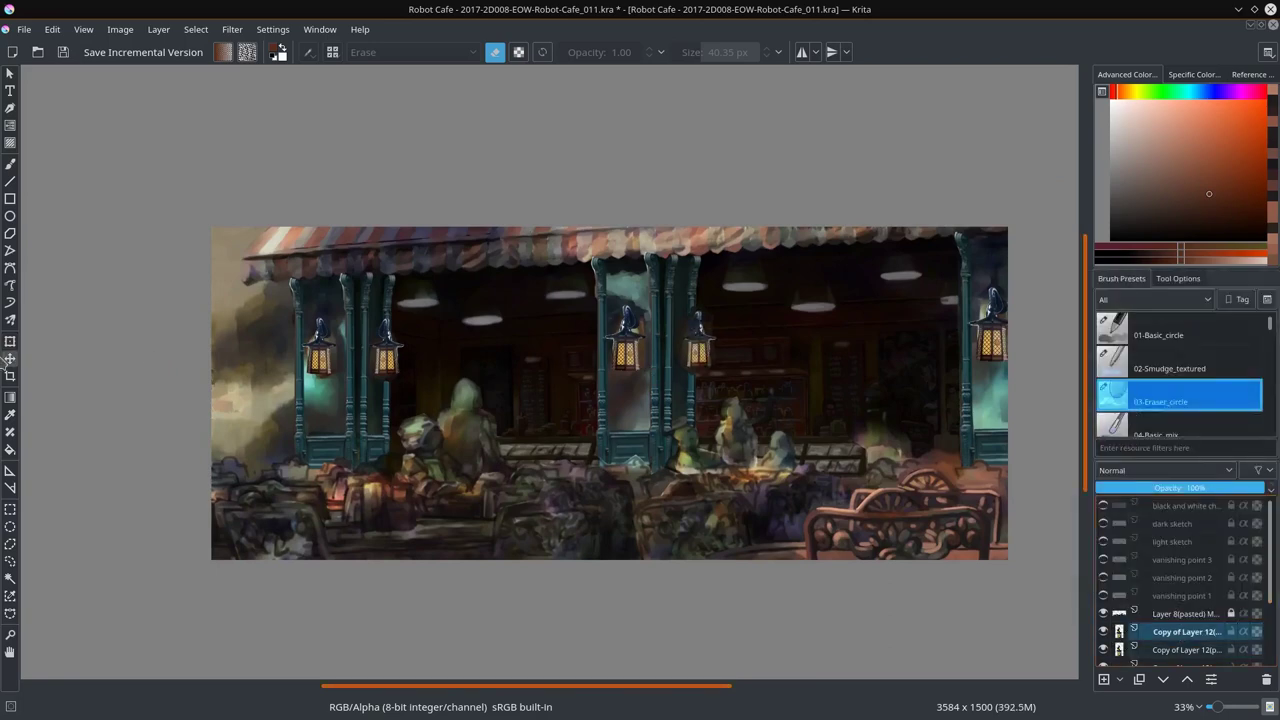
key("ctrl+t")
key("Page_Down")
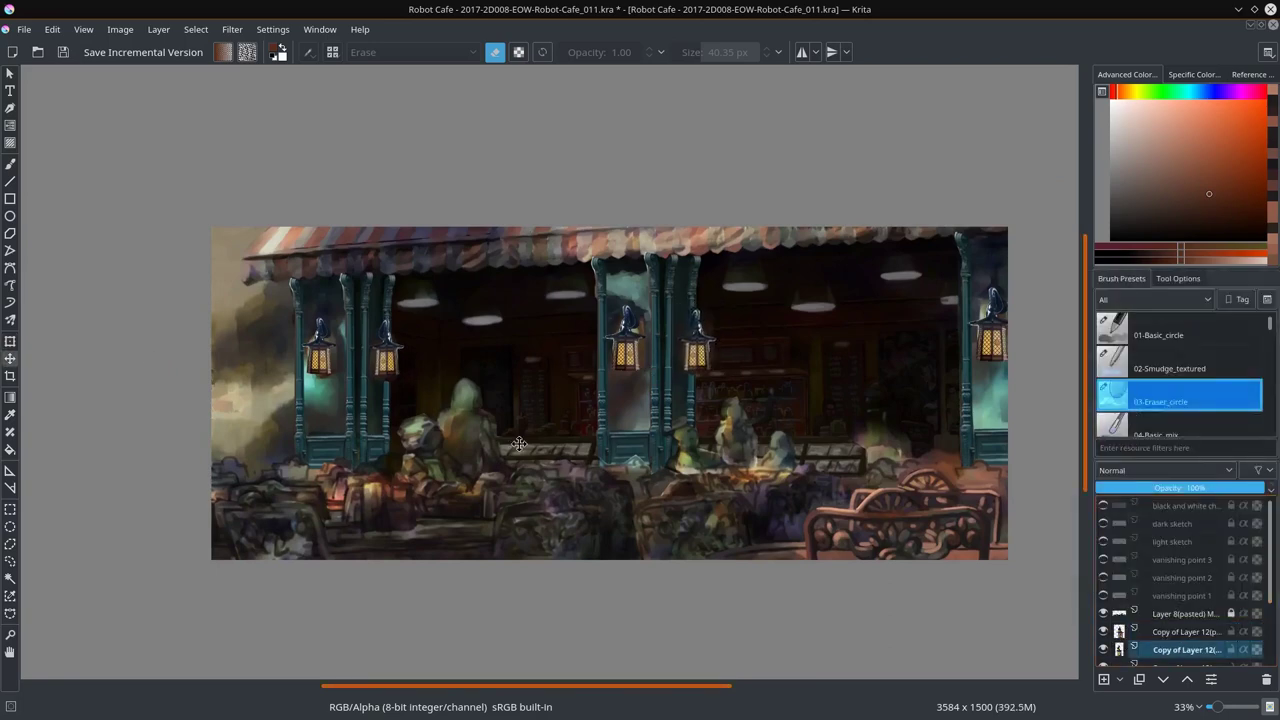
scroll(163, 193, "down", 3)
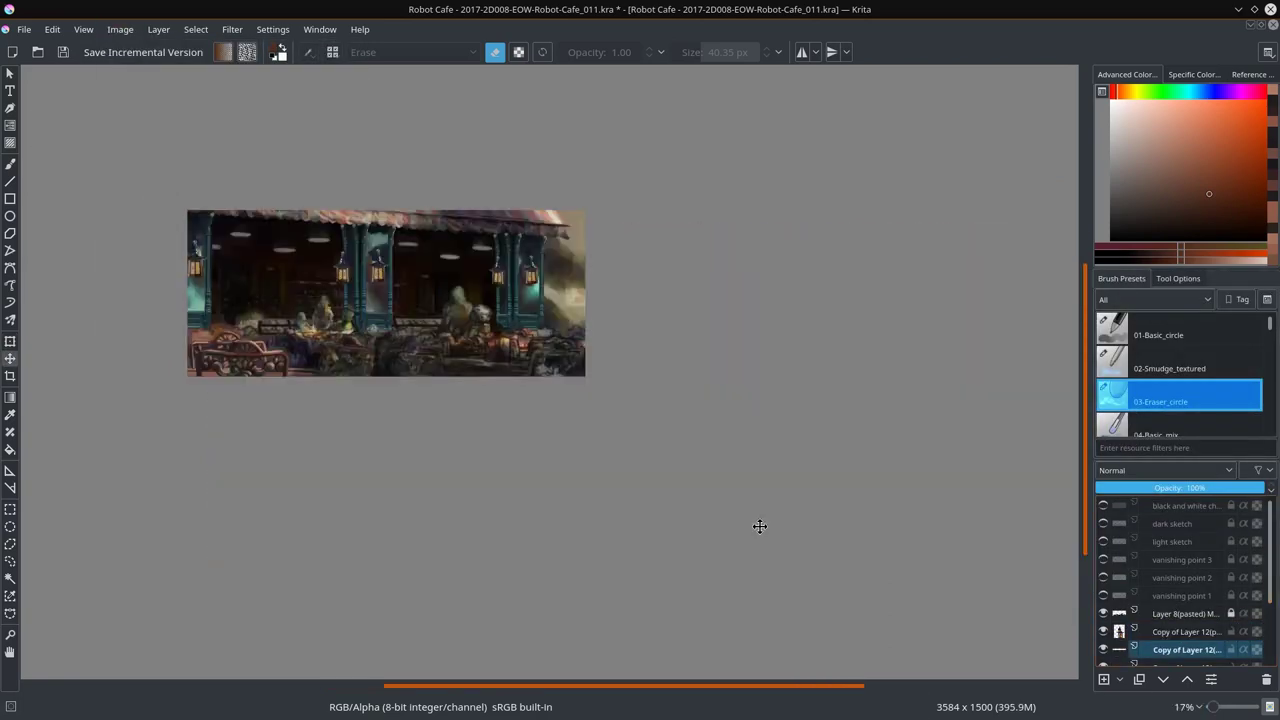
key("ctrl+e")
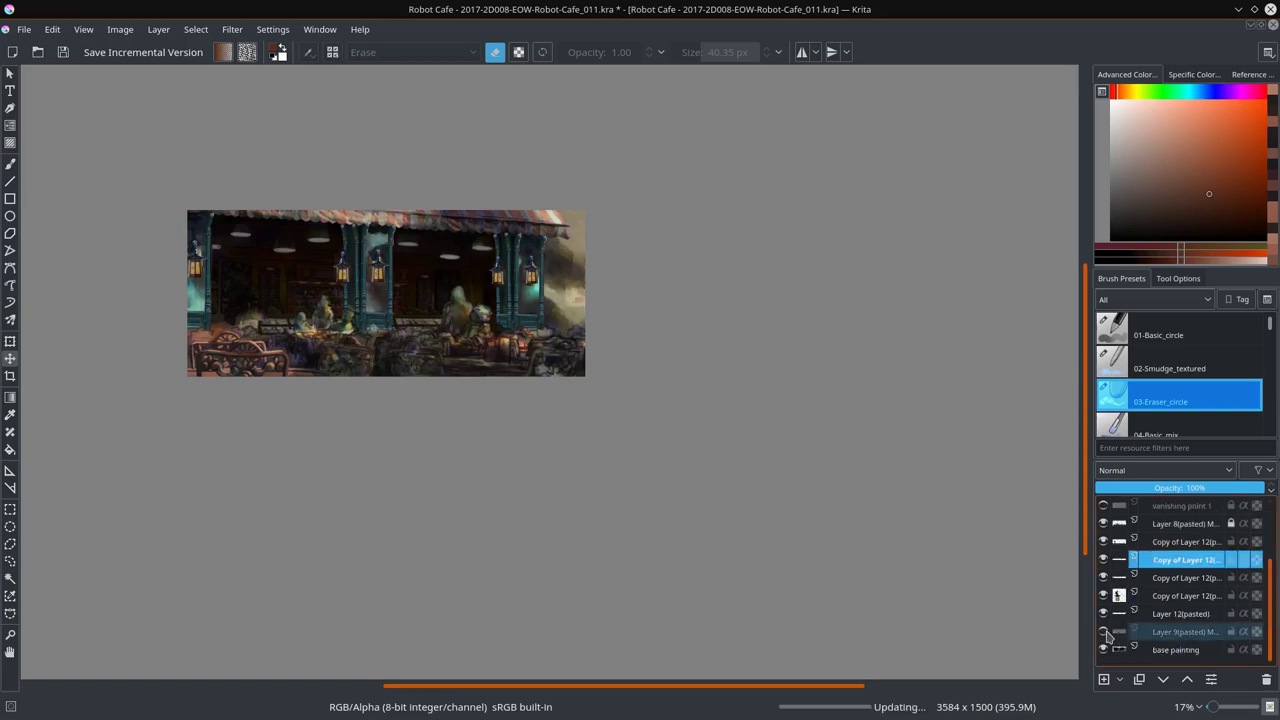
key("ctrl+e")
key("ctrl+s")
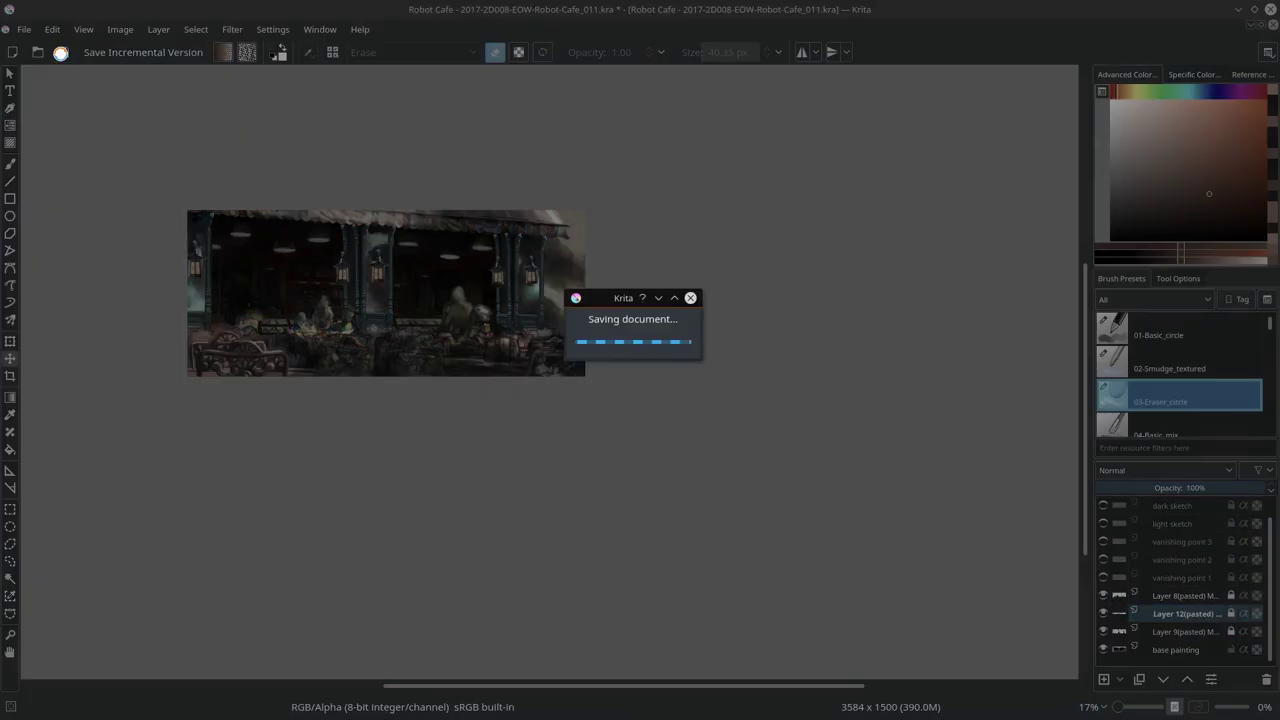
left_click(130, 52)
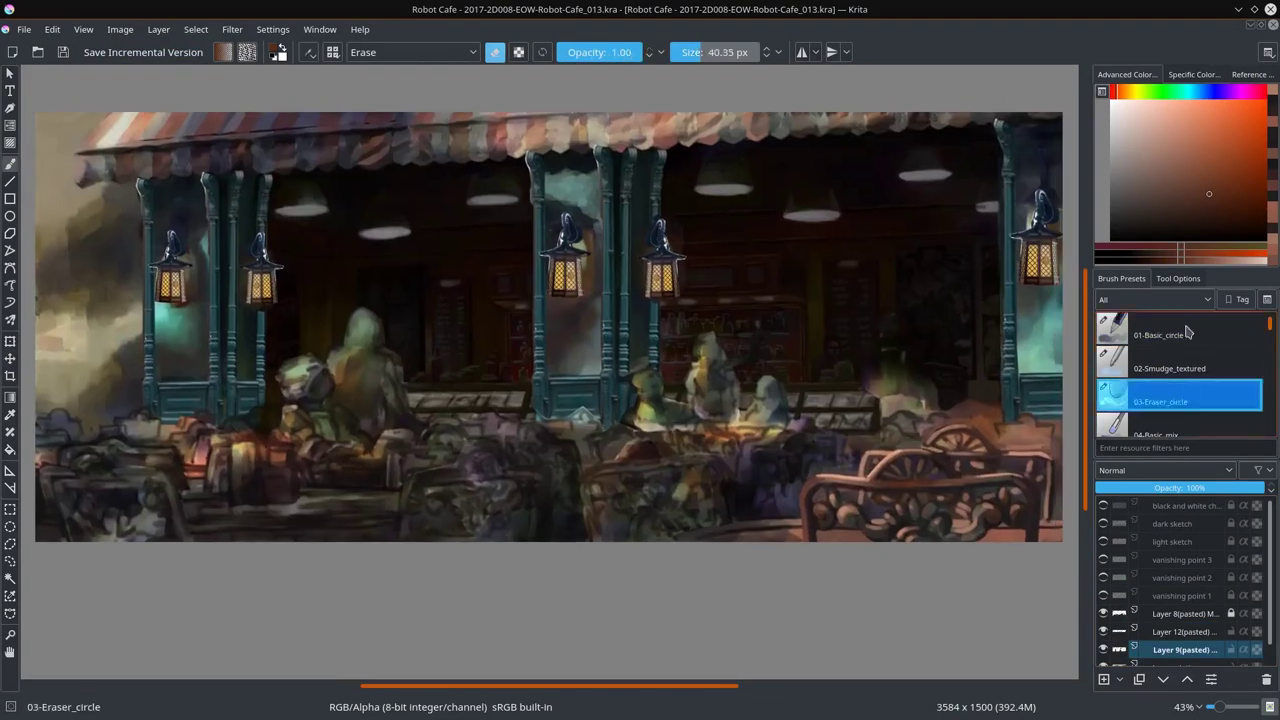
Step: Paint shading with an enlarged Multiply brush, then add glow in Color Dodge mode
left_click(413, 52)
left_click(405, 200)
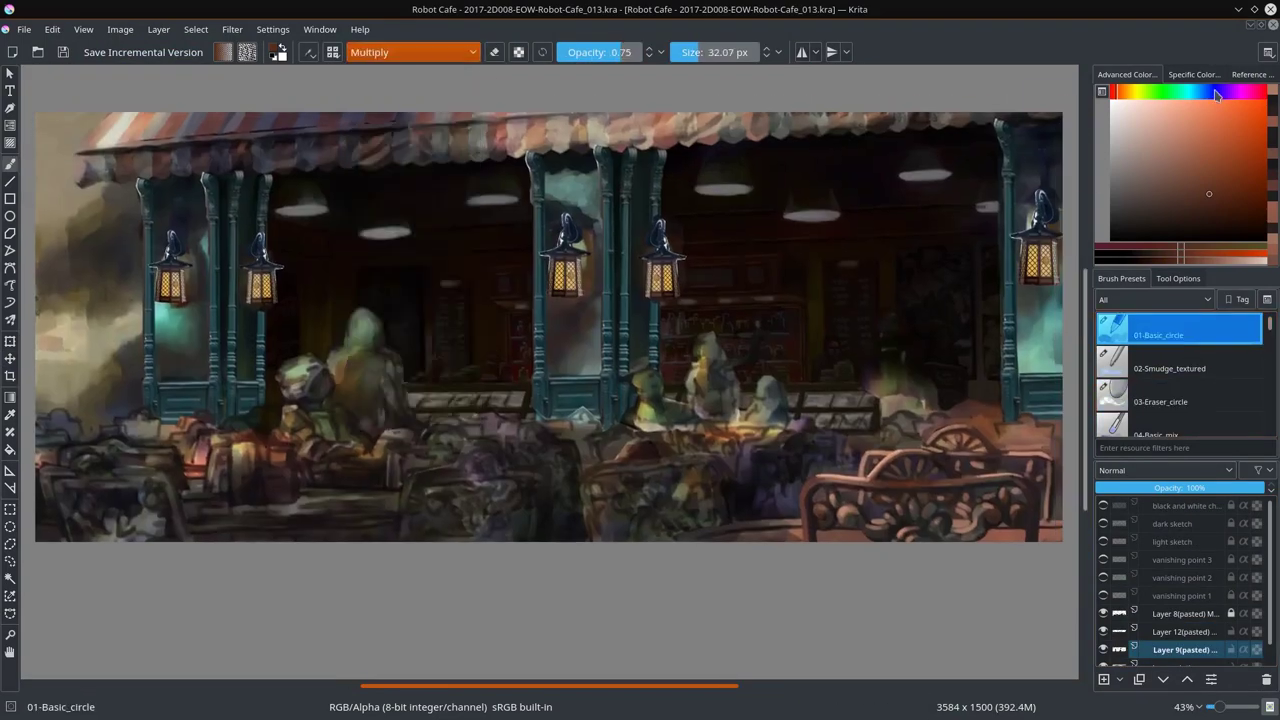
key("bracketright")
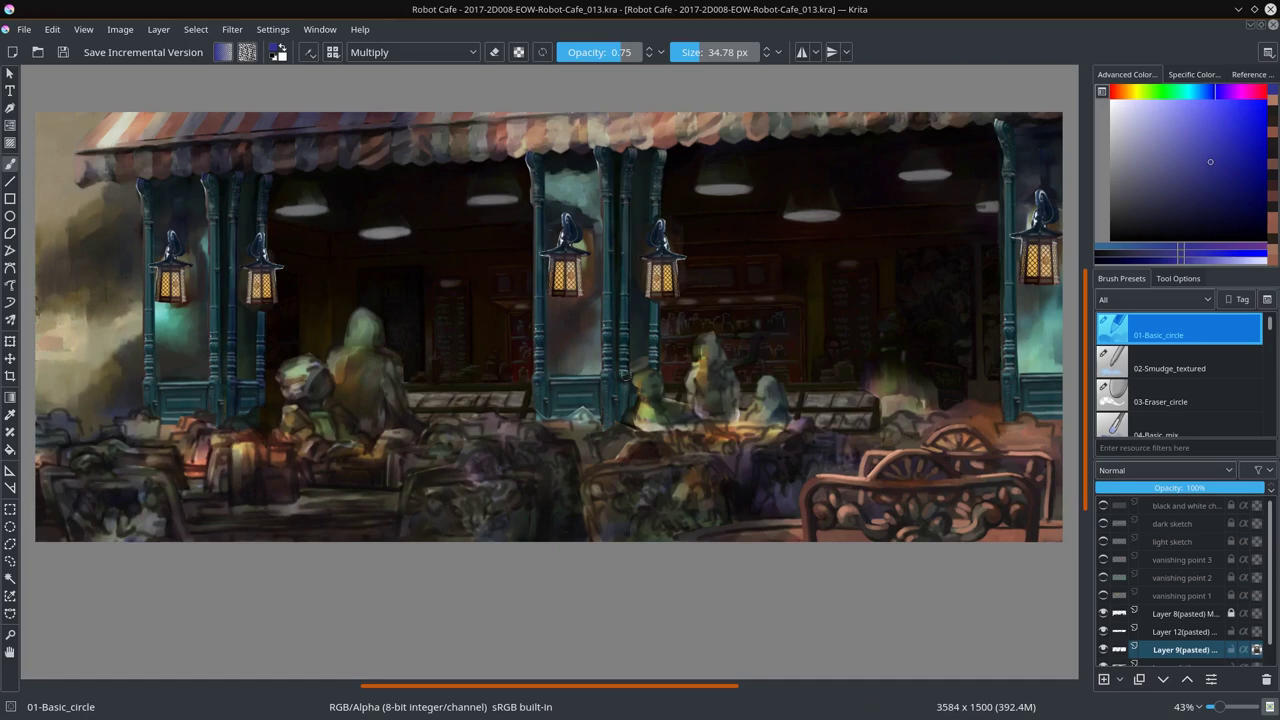
left_click(413, 52)
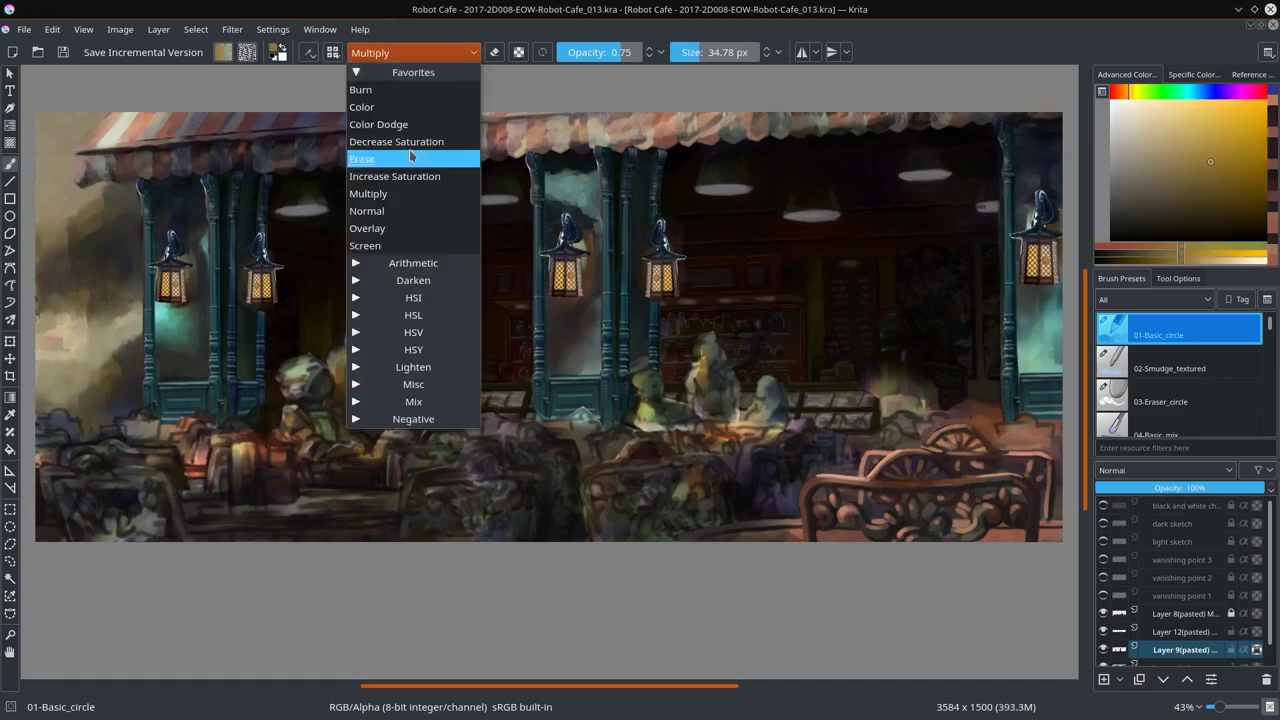
left_click(390, 157)
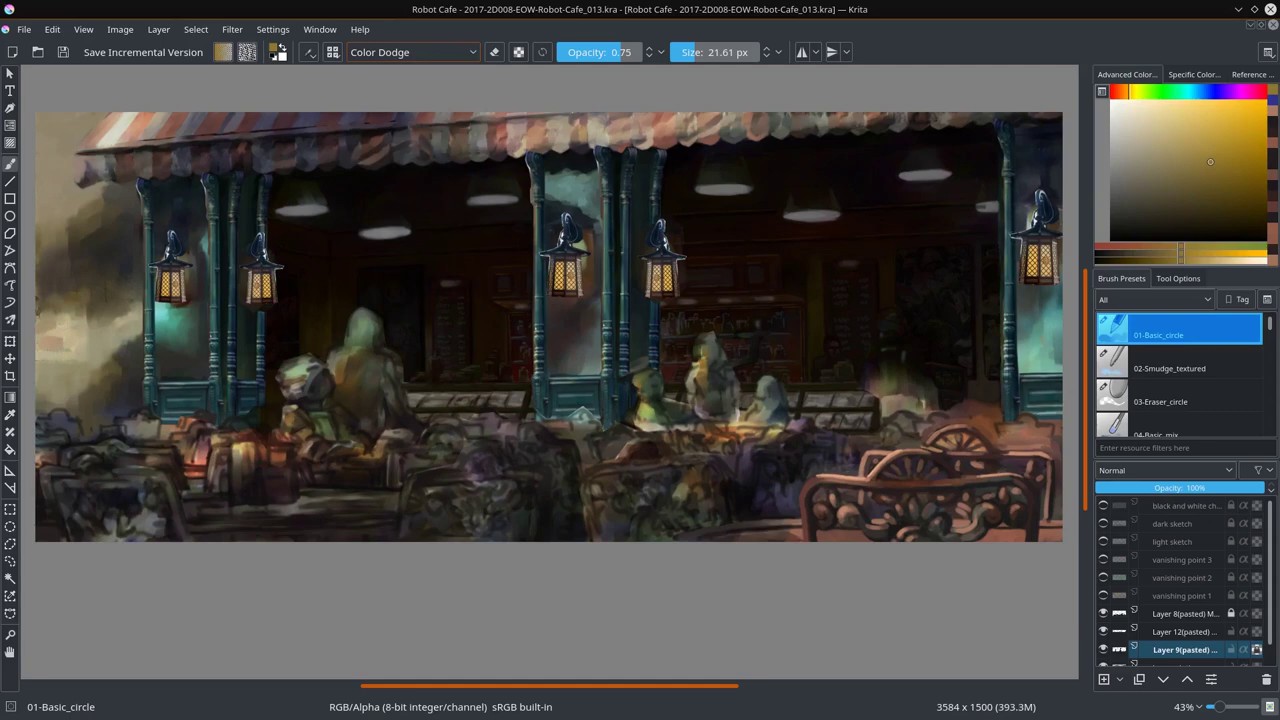
Step: Shade Layer 12(pasted) in blue Multiply, set opacity 50%, and merge Layer 9 down
left_click(1257, 632)
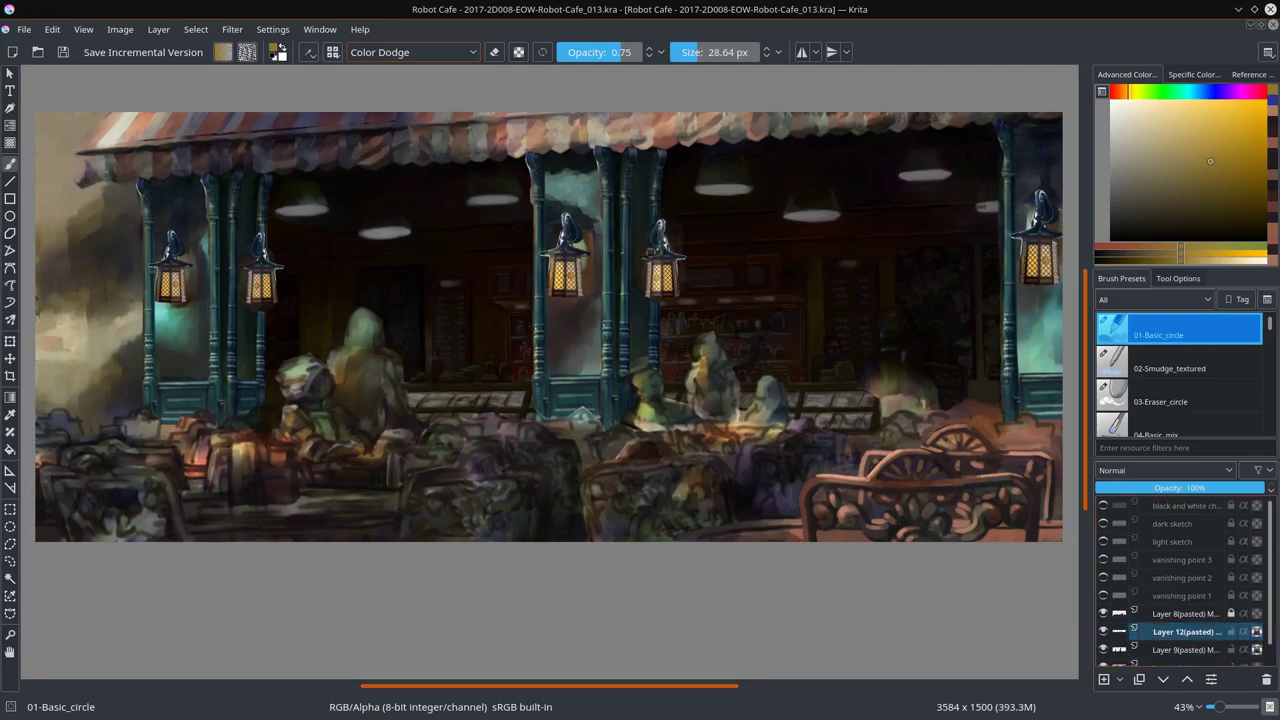
left_click(1210, 91)
key("alt+shift+m")
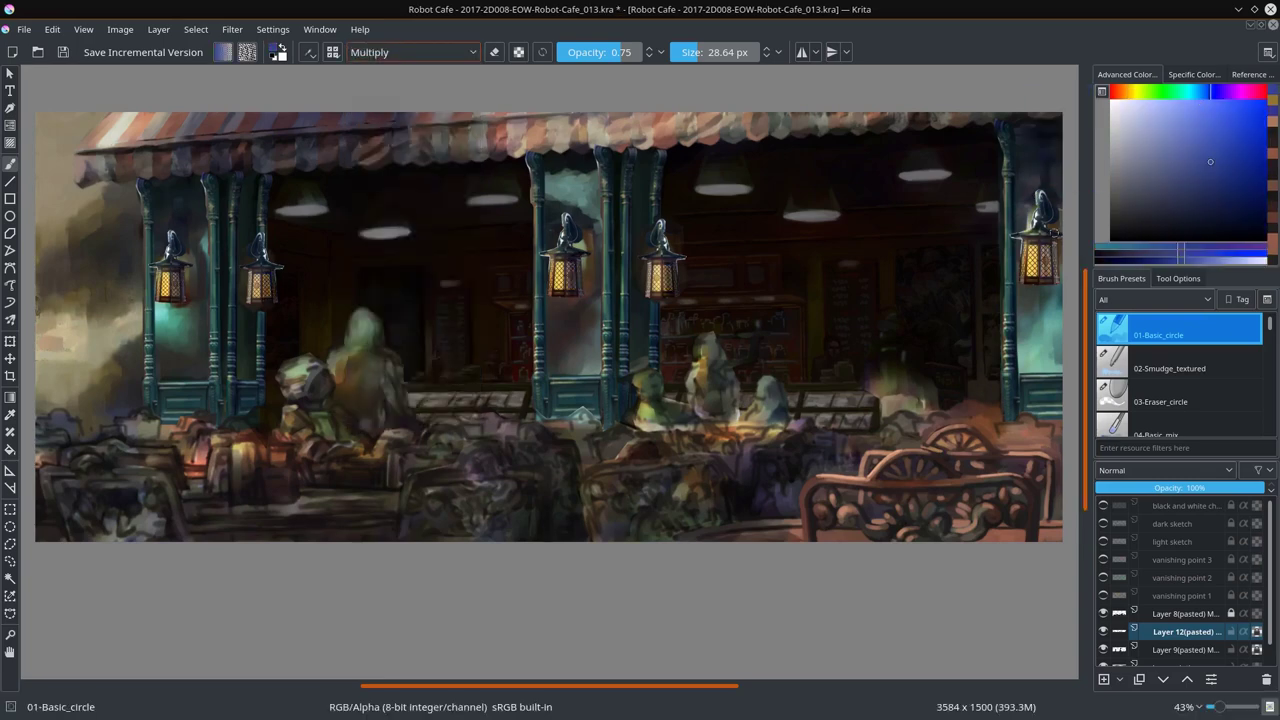
scroll(971, 304, "down", 5)
key("ctrl+s")
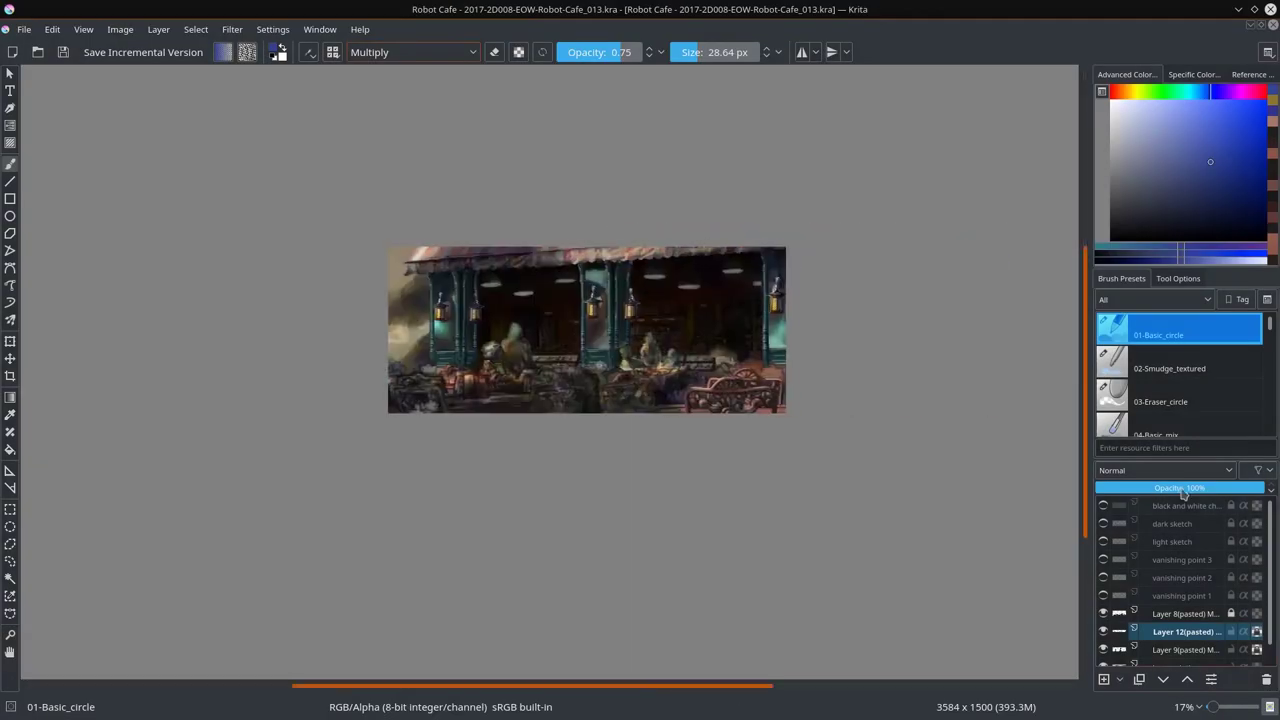
left_click(1183, 488)
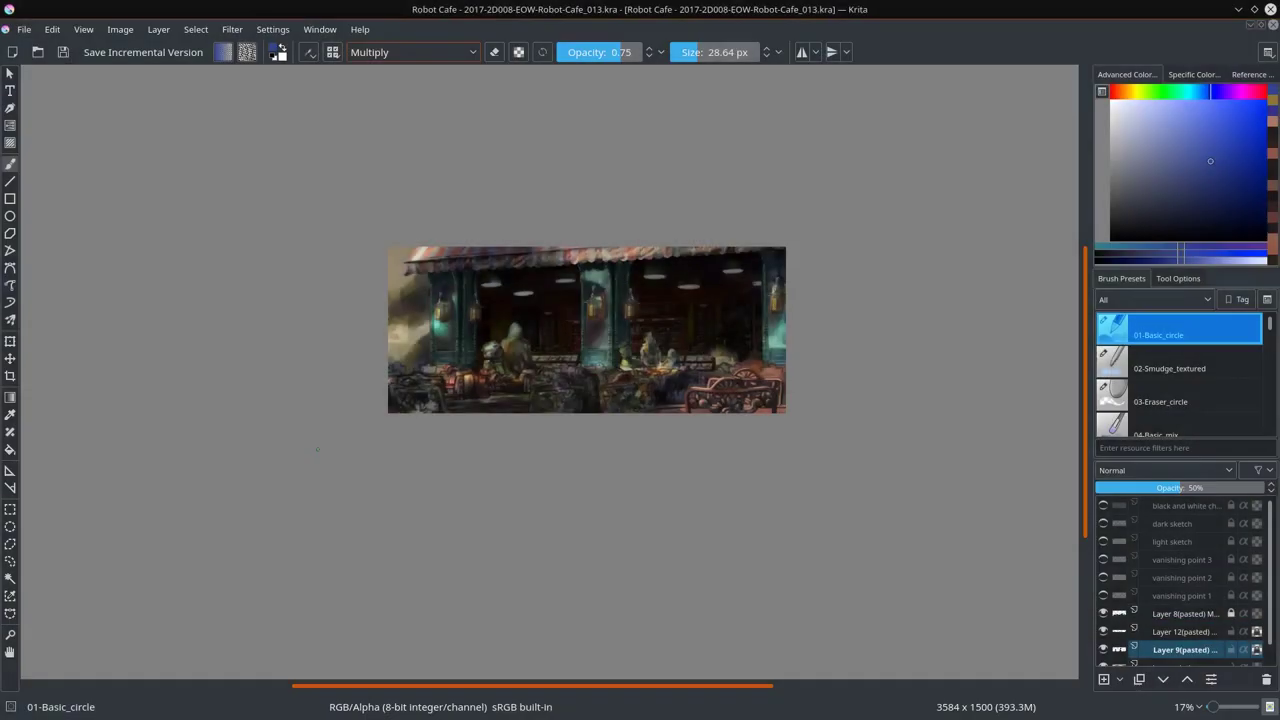
left_click(120, 55)
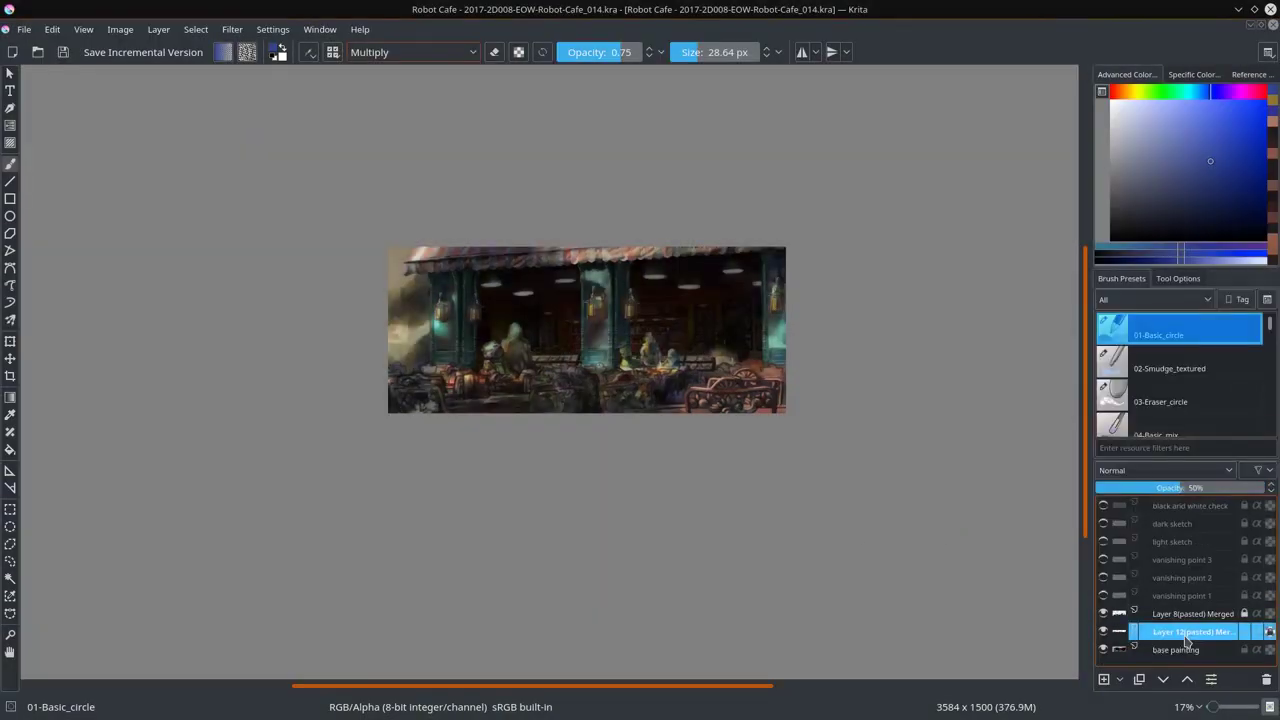
Step: Merge the lantern layer (Layer 12) down into the base painting
left_click(52, 29)
key("Escape")
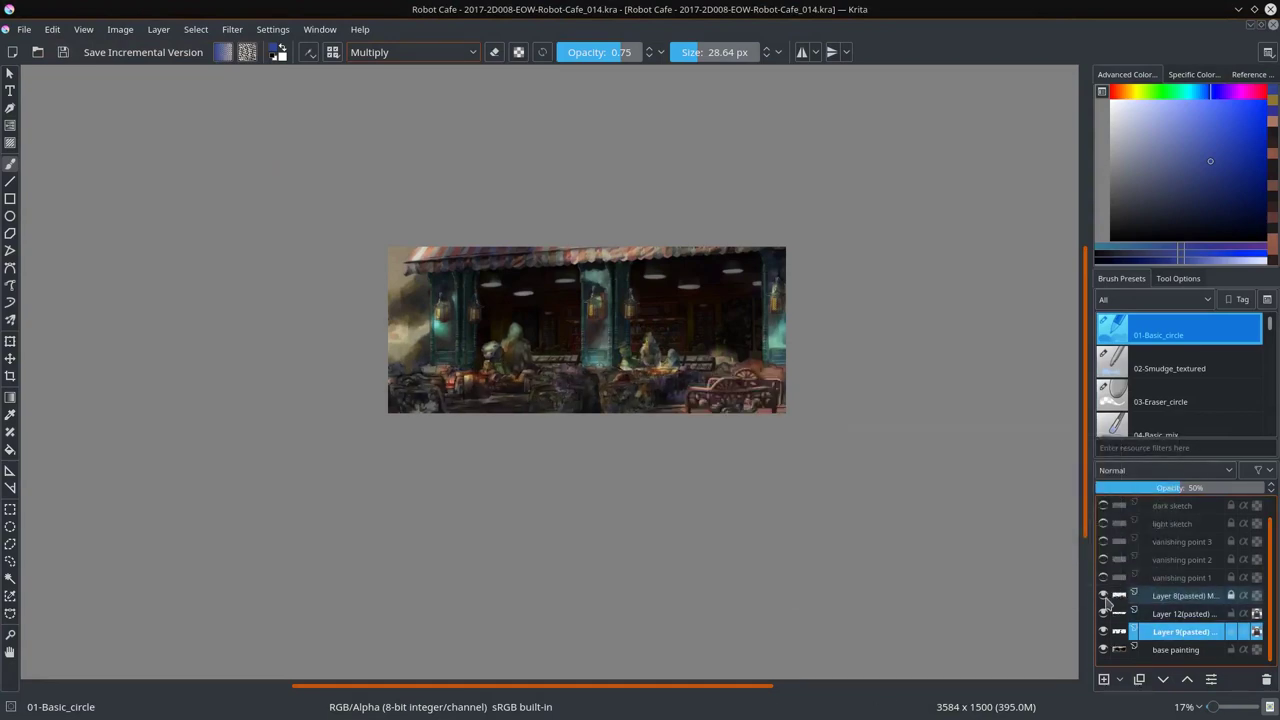
left_click(1180, 650)
key("ctrl+e")
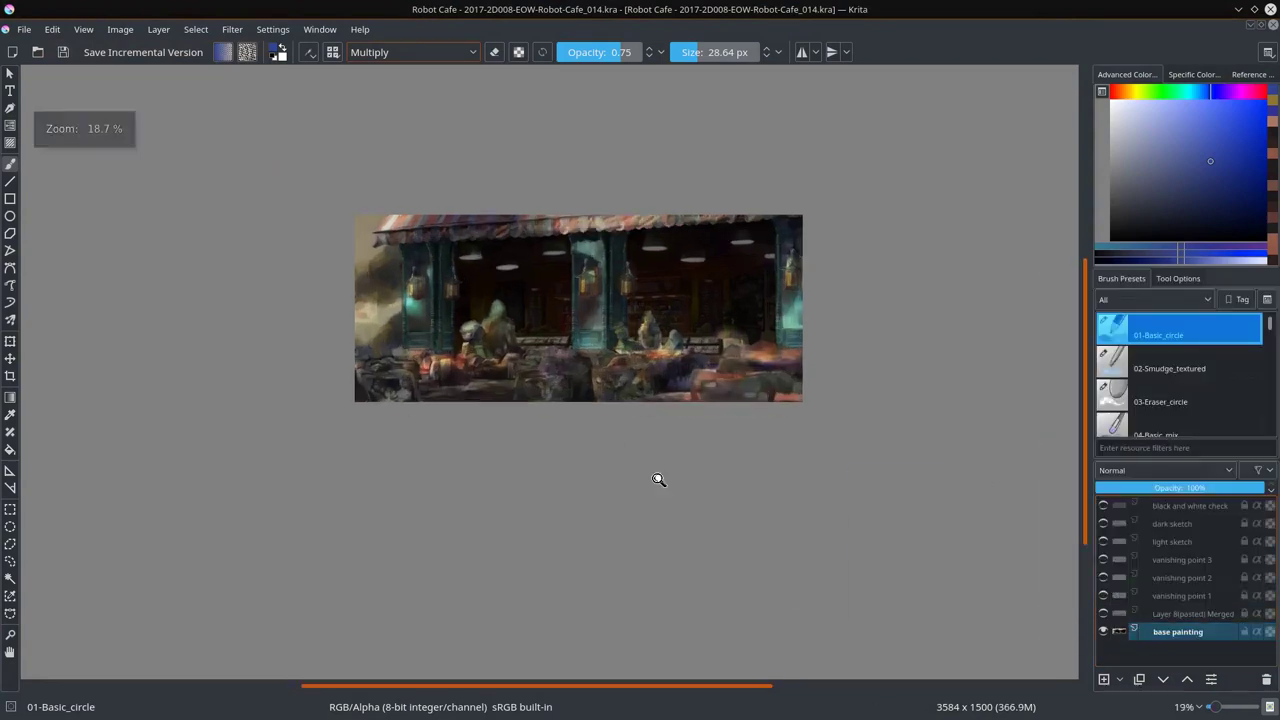
Step: Smudge a patch of the café with the 02-Smudge_textured brush, then return to the round brush
scroll(657, 477, "up", 5)
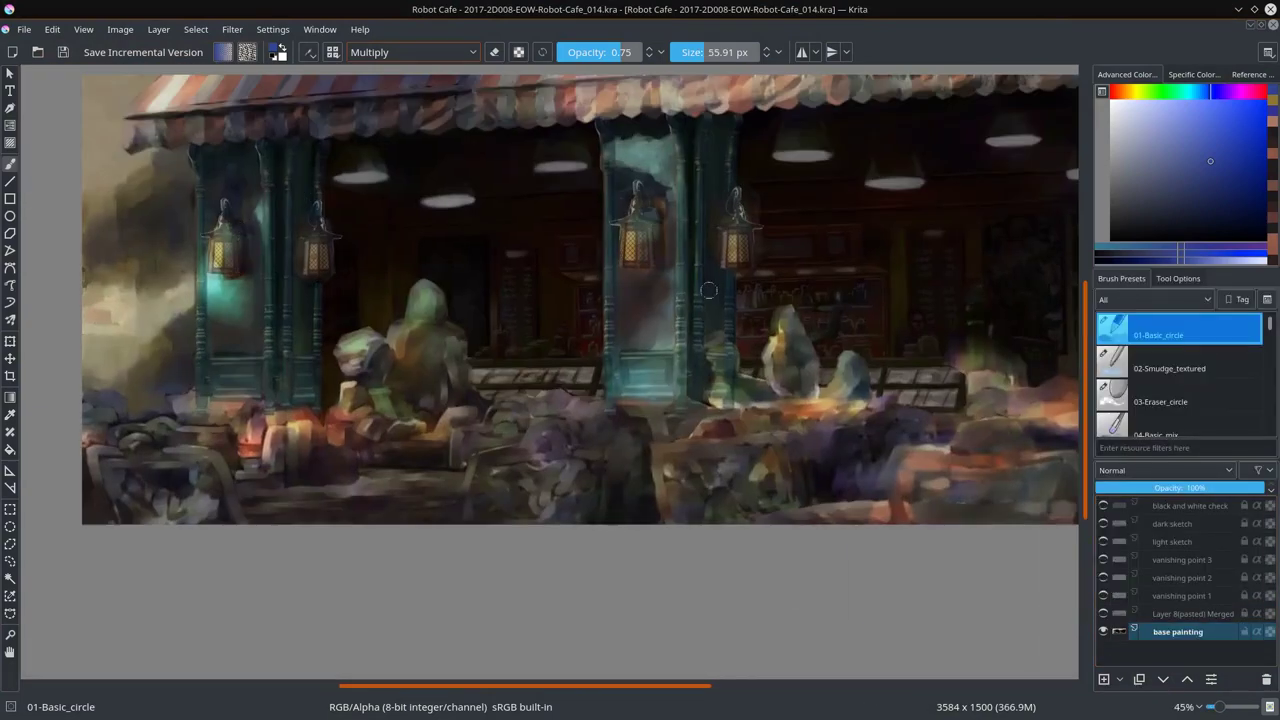
scroll(592, 343, "right", 5)
left_click(410, 52)
left_click(371, 120)
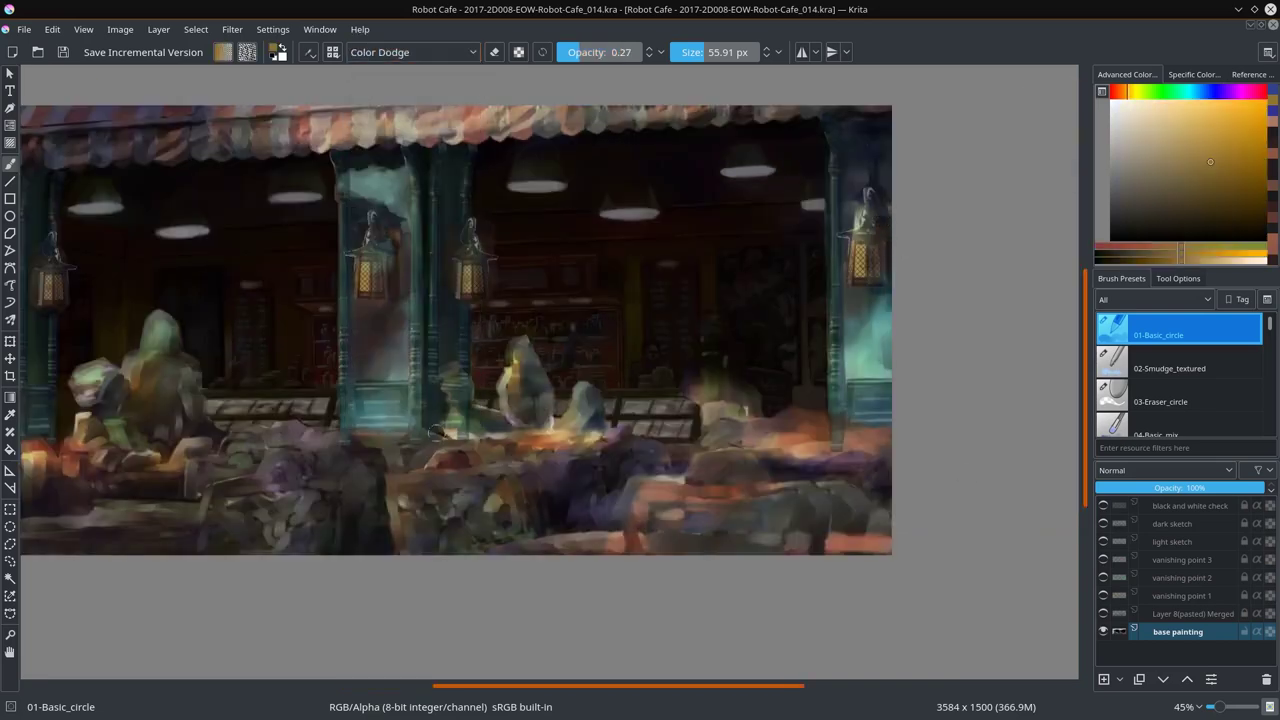
left_click(1197, 368)
left_click_drag(465, 393, 484, 405)
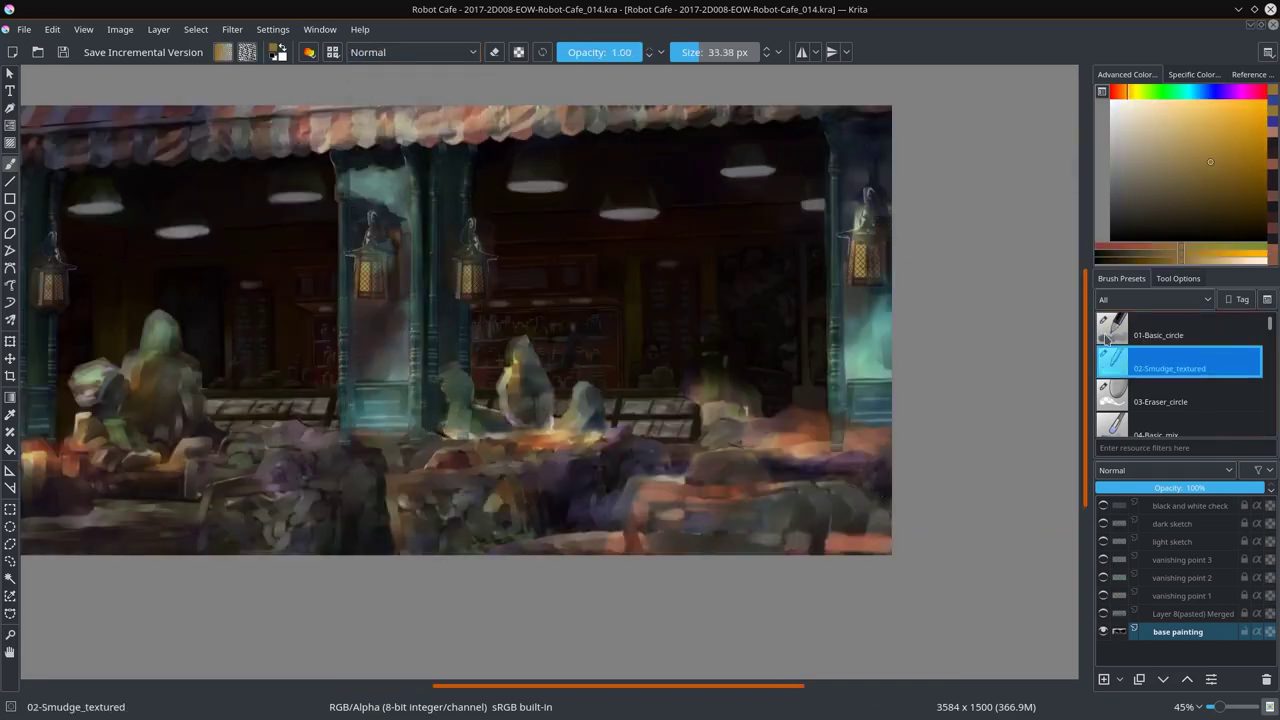
left_click(1107, 335)
scroll(465, 370, "down", 5)
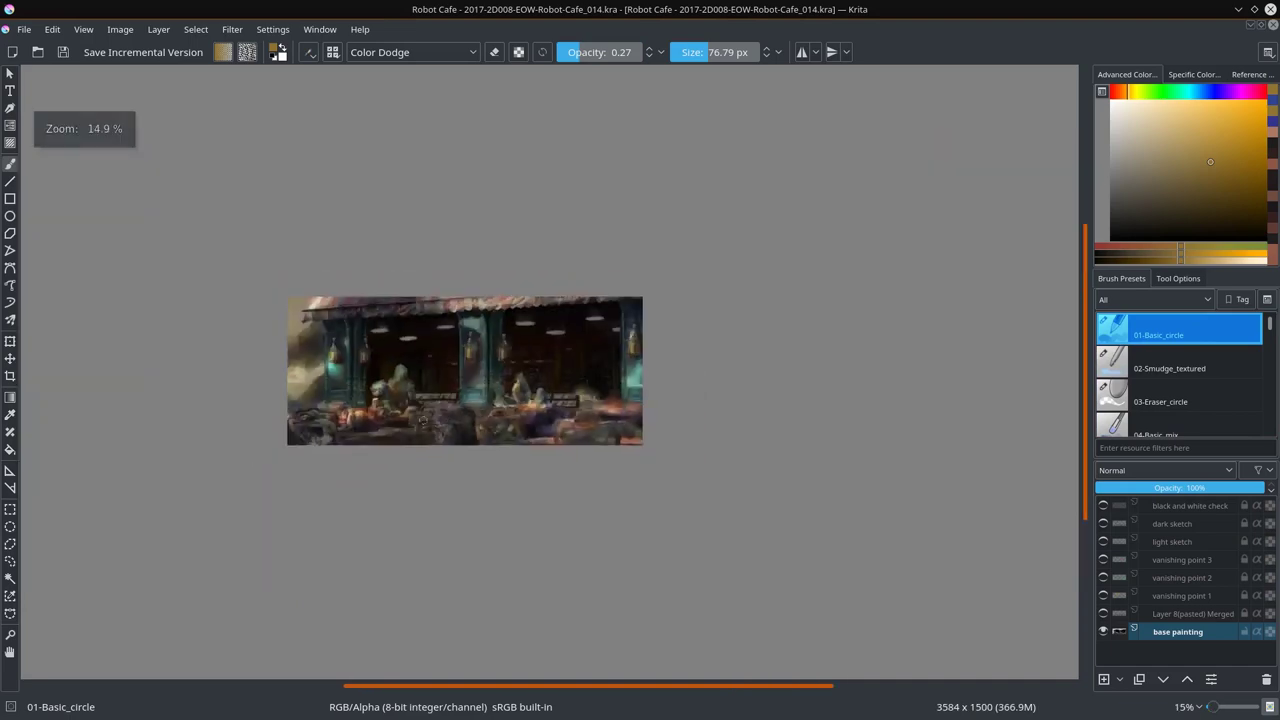
Step: Set the round brush to Normal blending and save the painting
key("alt+shift+m")
scroll(537, 440, "up", 2)
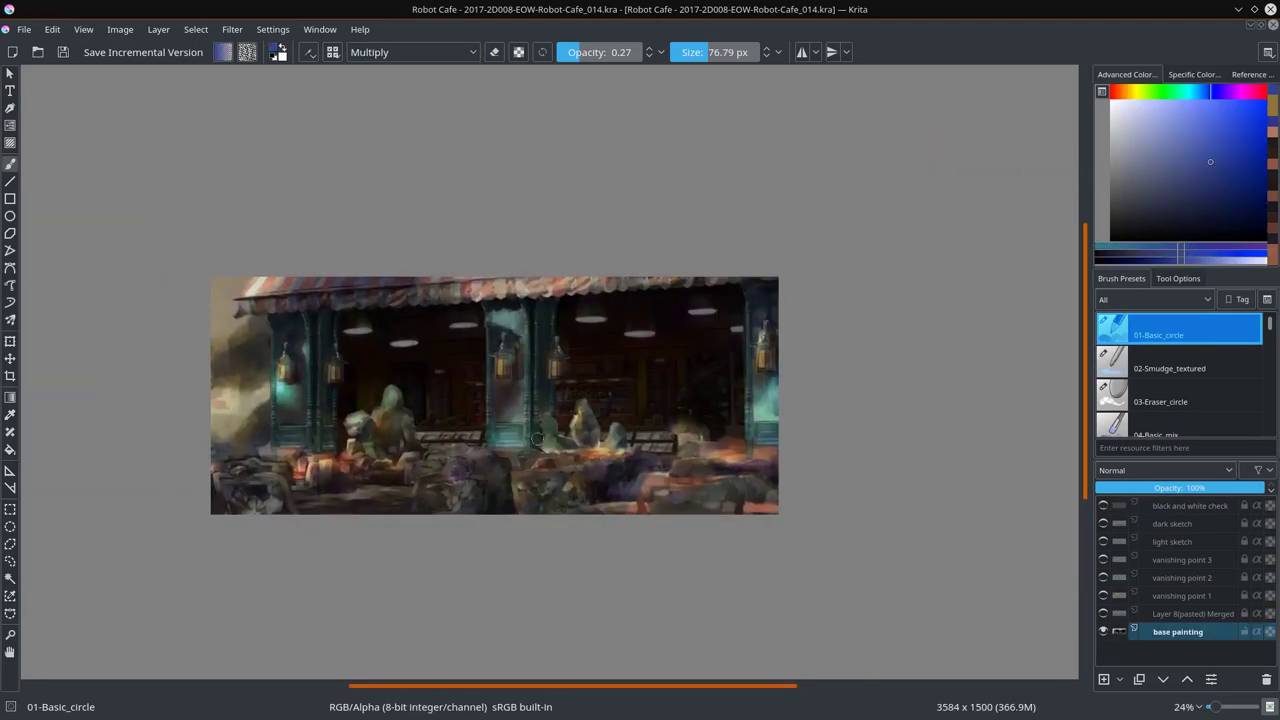
left_click(410, 52)
left_click(400, 78)
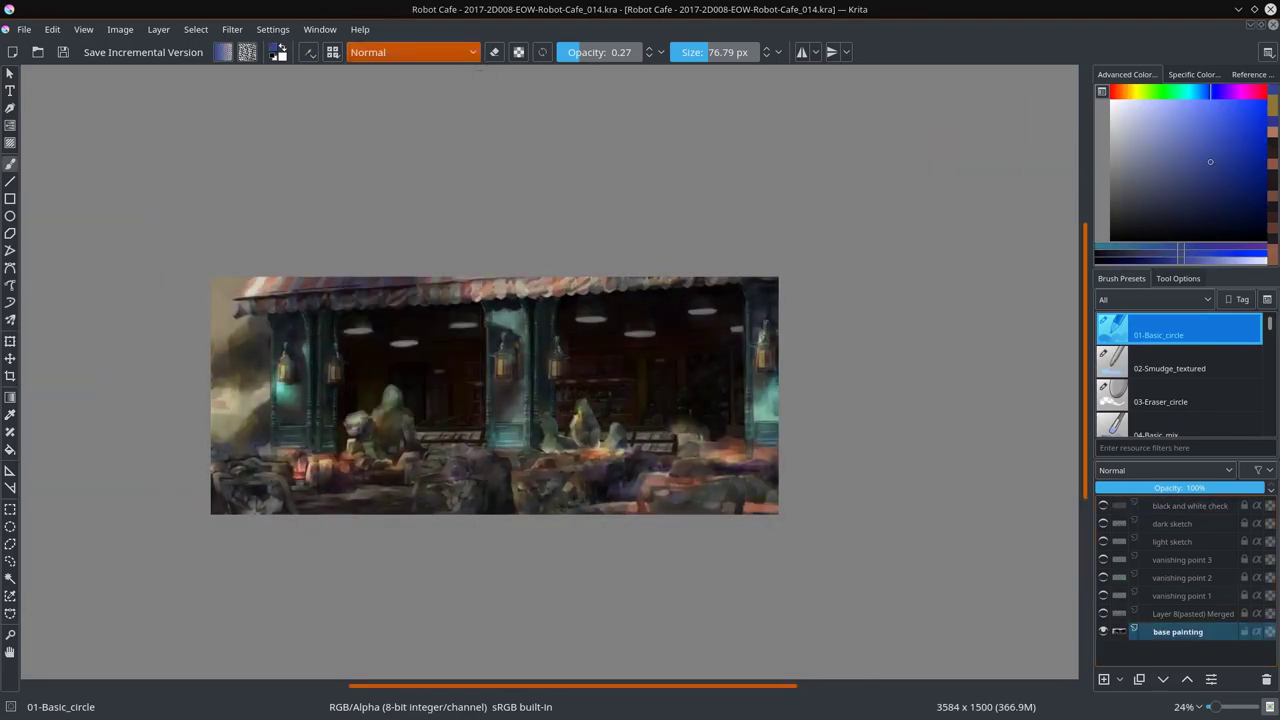
key("ctrl+s")
Step: Pick a dark cyan and set a smaller round brush to Normal blending
scroll(316, 236, "up", 5)
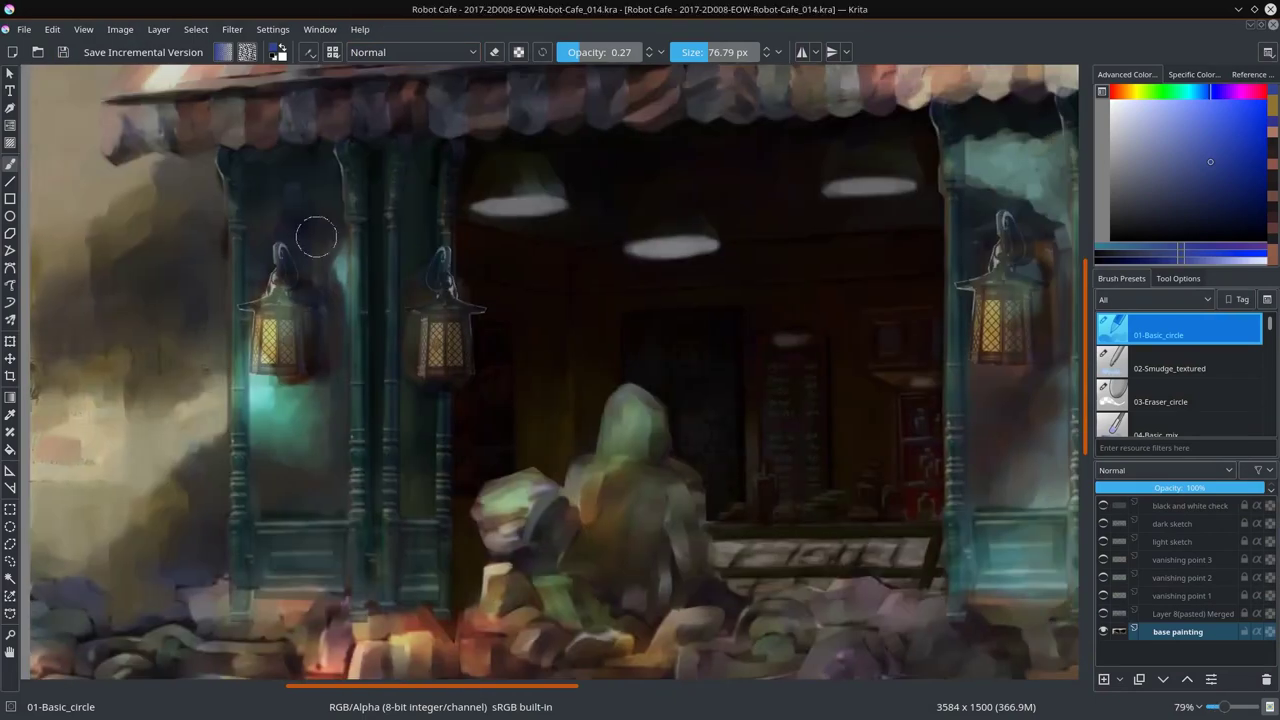
left_click(287, 225, "ctrl")
key("alt+shift+m")
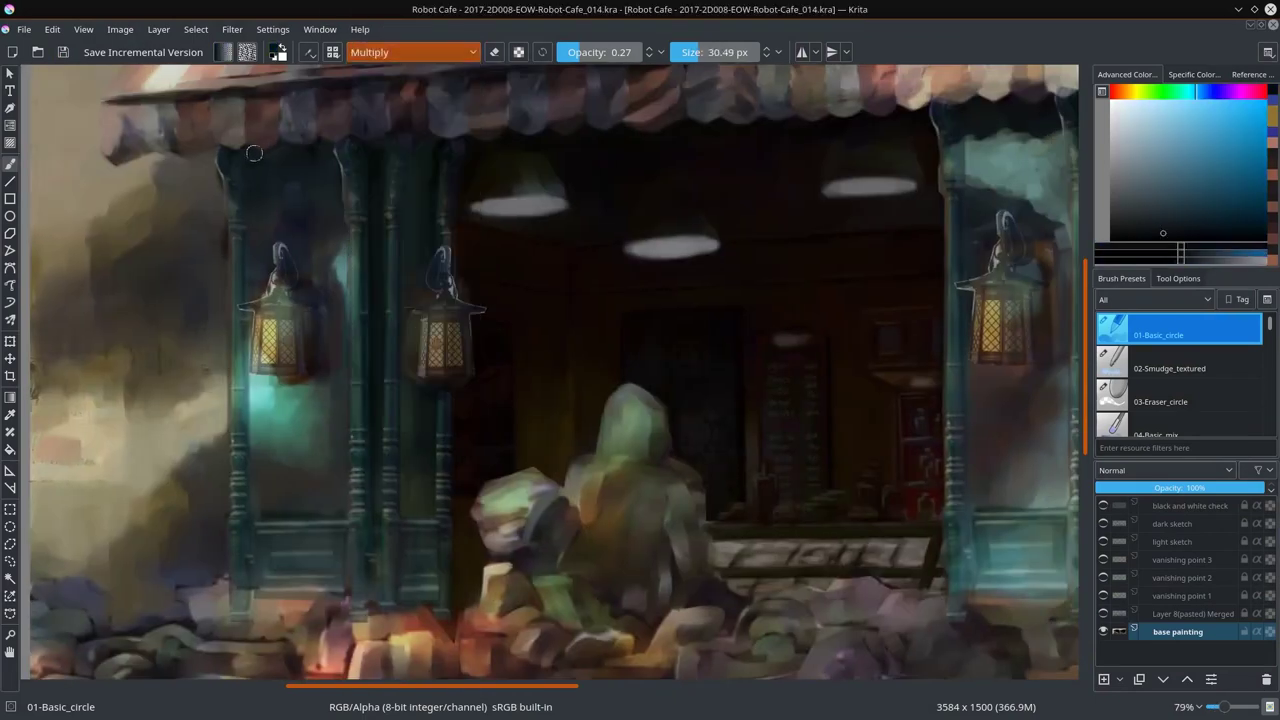
left_click(617, 55)
left_click(410, 52)
left_click(400, 78)
key("bracketleft")
key("bracketleft")
key("bracketleft")
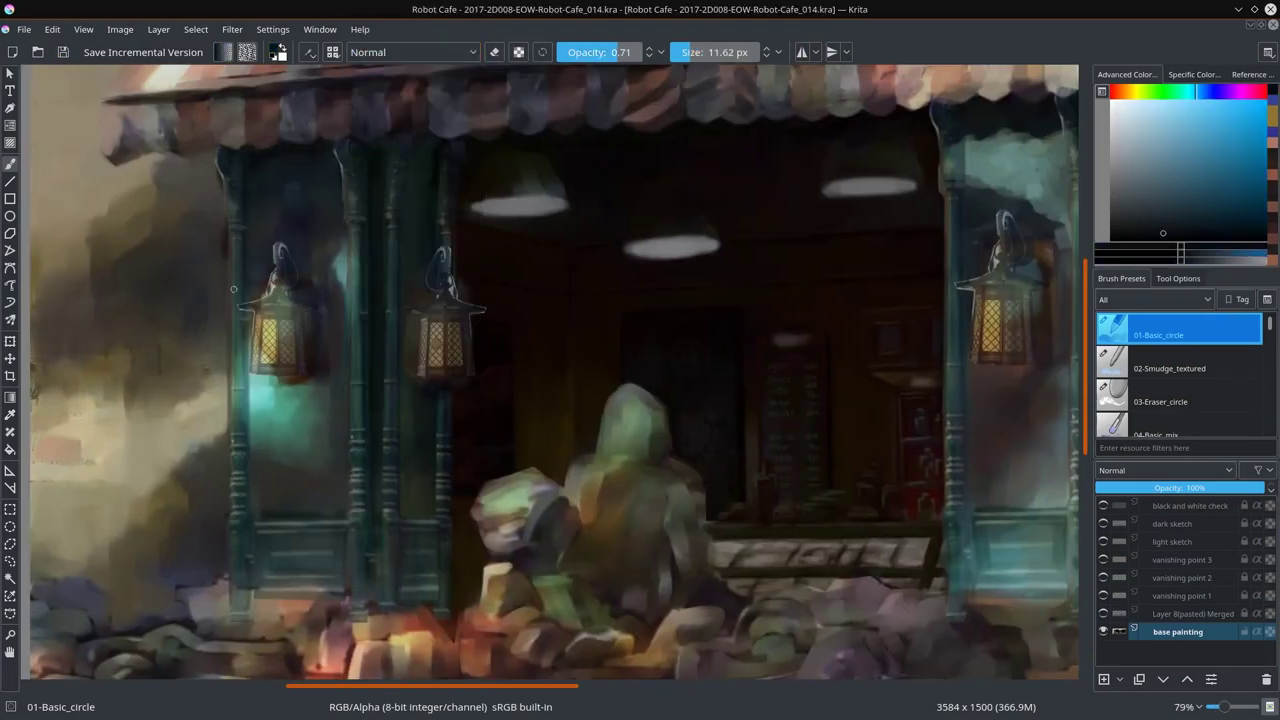
Step: Adjust the paint colour to a dark yellow and paint a short dark stroke on the column
left_click(292, 147, "ctrl")
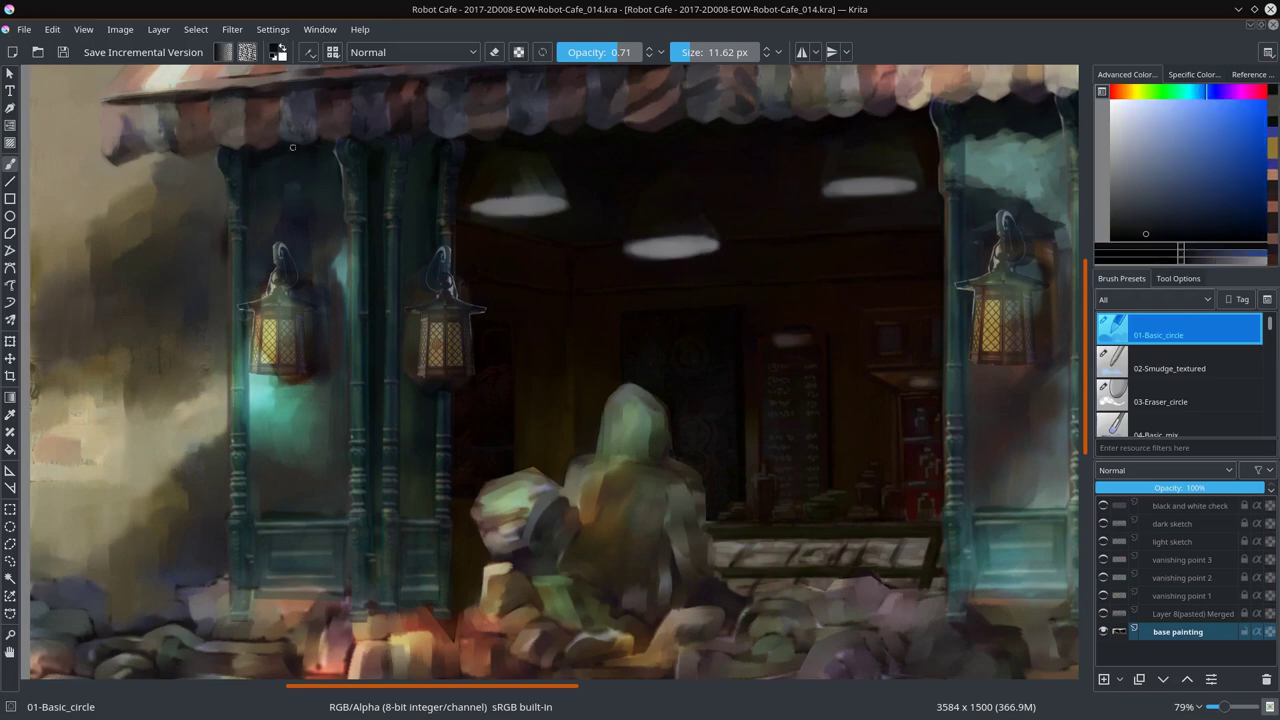
left_click(284, 176, "ctrl")
key("bracketleft")
key("bracketleft")
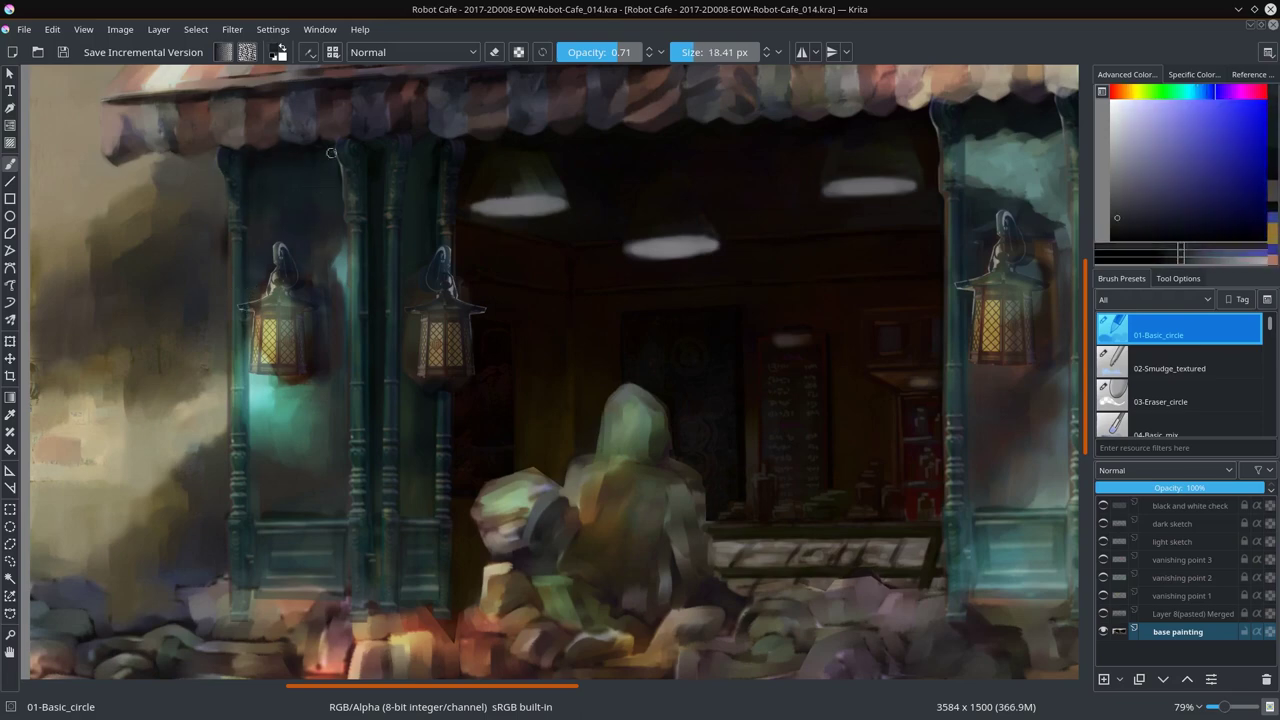
left_click(339, 167, "ctrl")
left_click(327, 406, "ctrl")
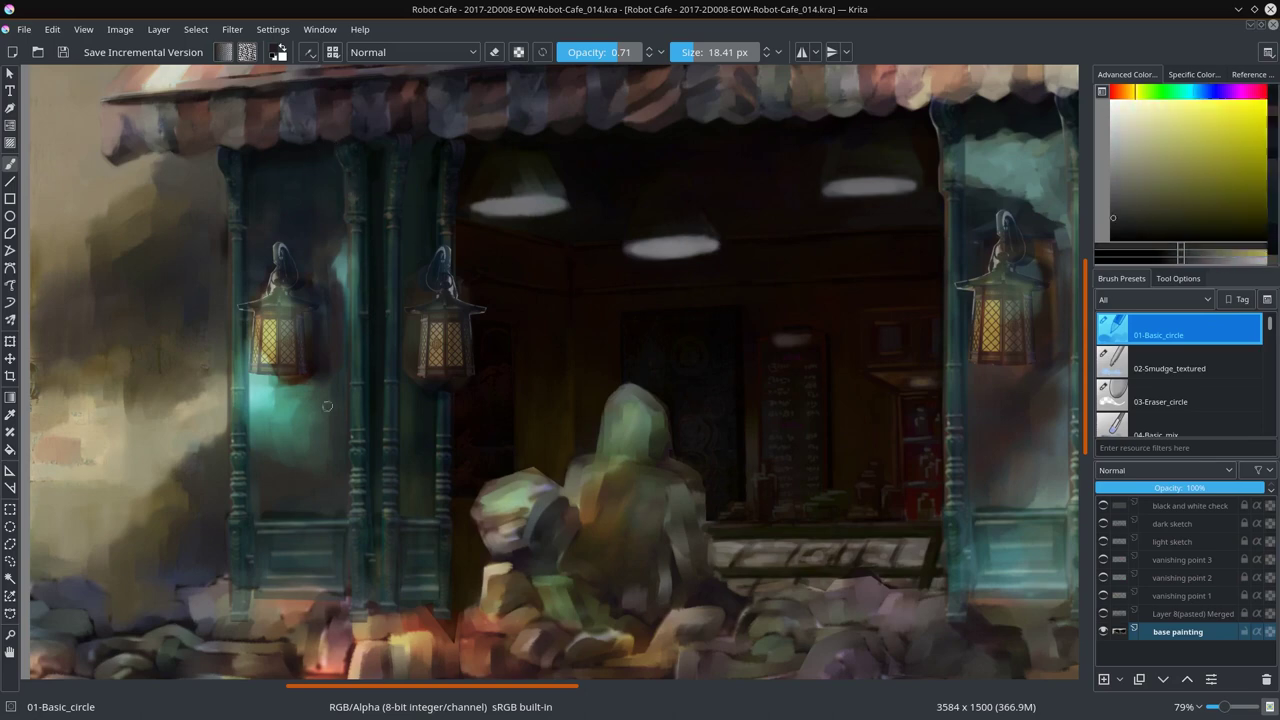
left_click_drag(262, 606, 322, 608)
Step: Sample dark green from the pillar and paint a thin dark stroke down it
left_click(304, 454, "ctrl")
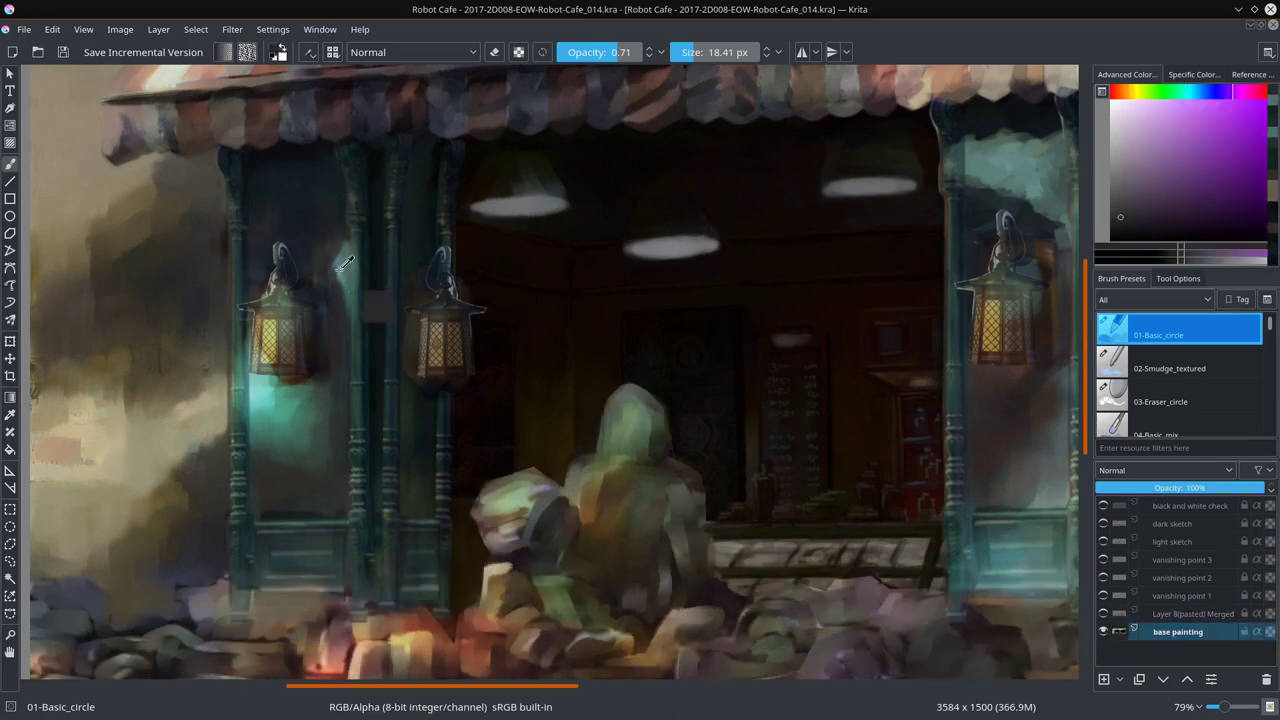
left_click(293, 291, "ctrl")
left_click(356, 417, "ctrl")
left_click_drag(368, 150, 371, 268)
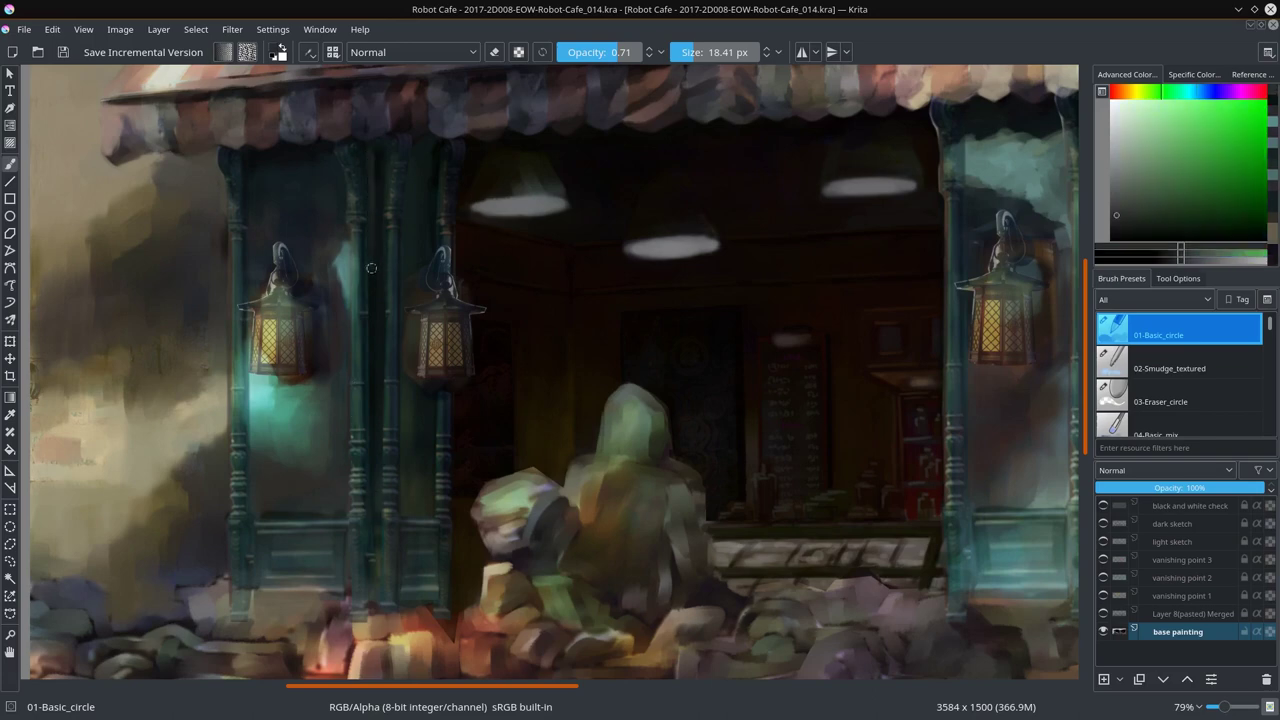
left_click(374, 149, "ctrl")
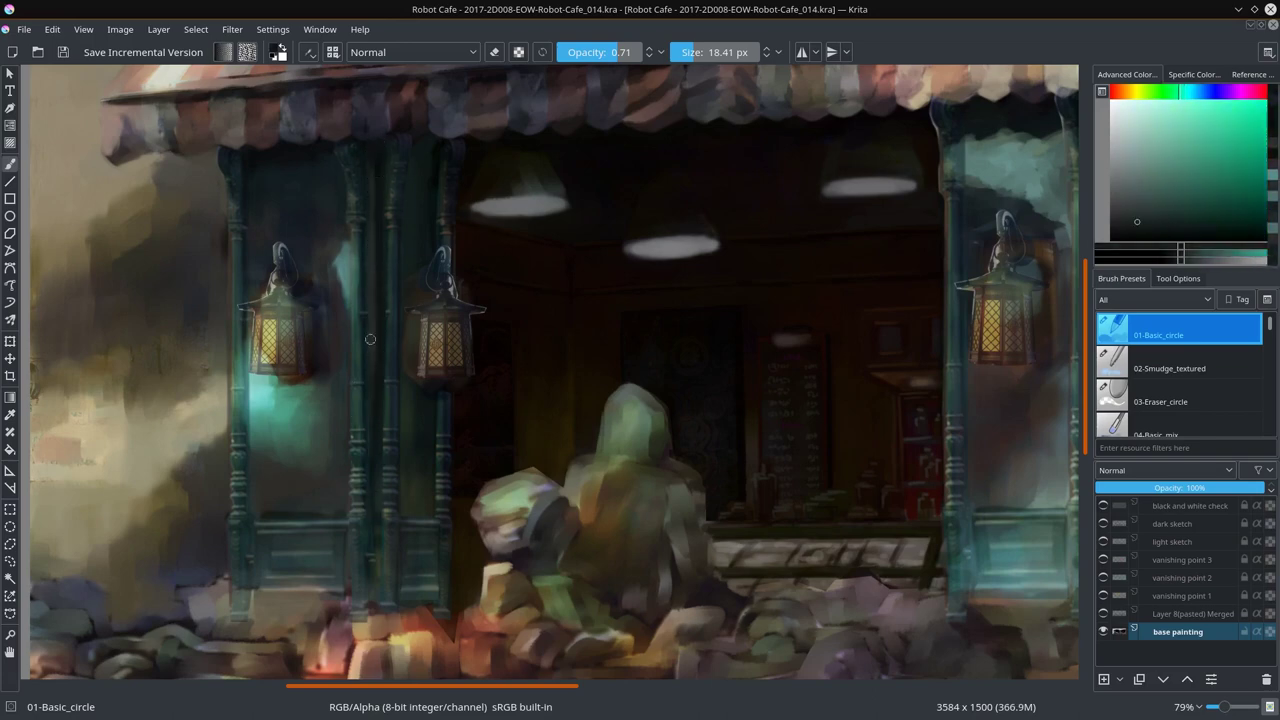
key("bracketleft")
key("bracketleft")
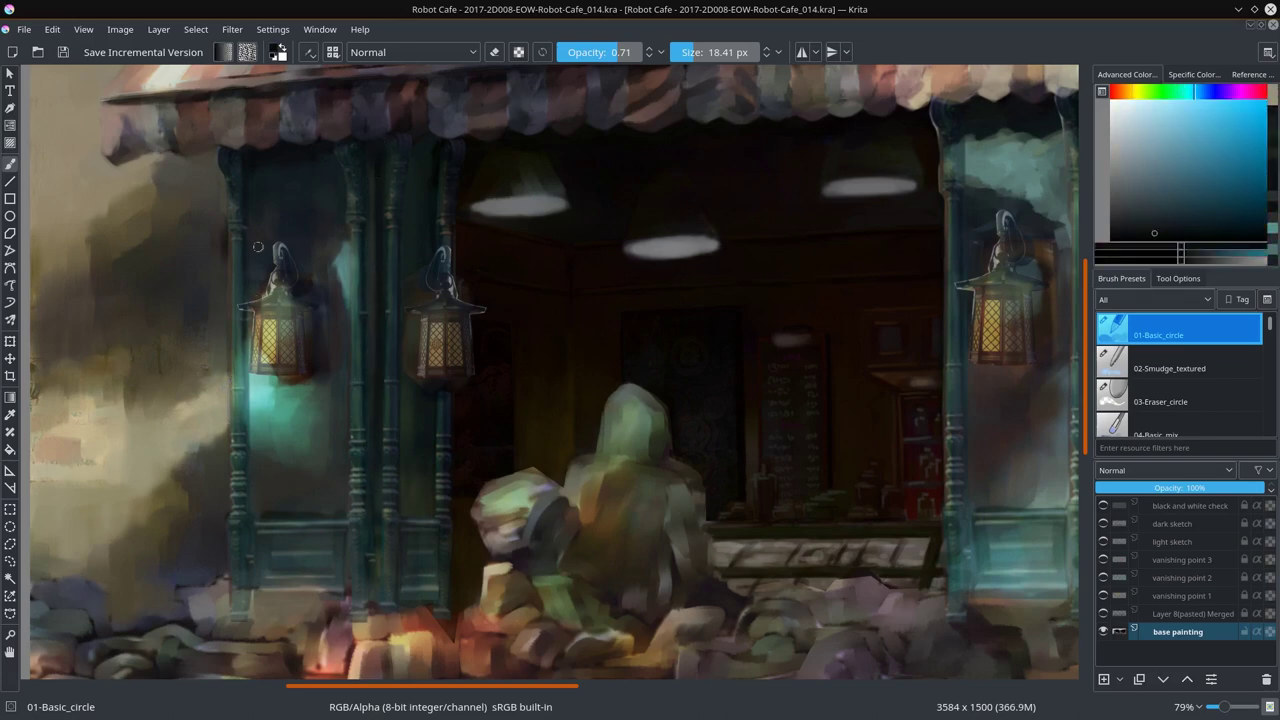
Step: Brighten the left pillar edge with a teal Color Dodge glow at lower opacity
left_click(244, 310, "ctrl")
key("bracketleft")
left_click(237, 345, "ctrl")
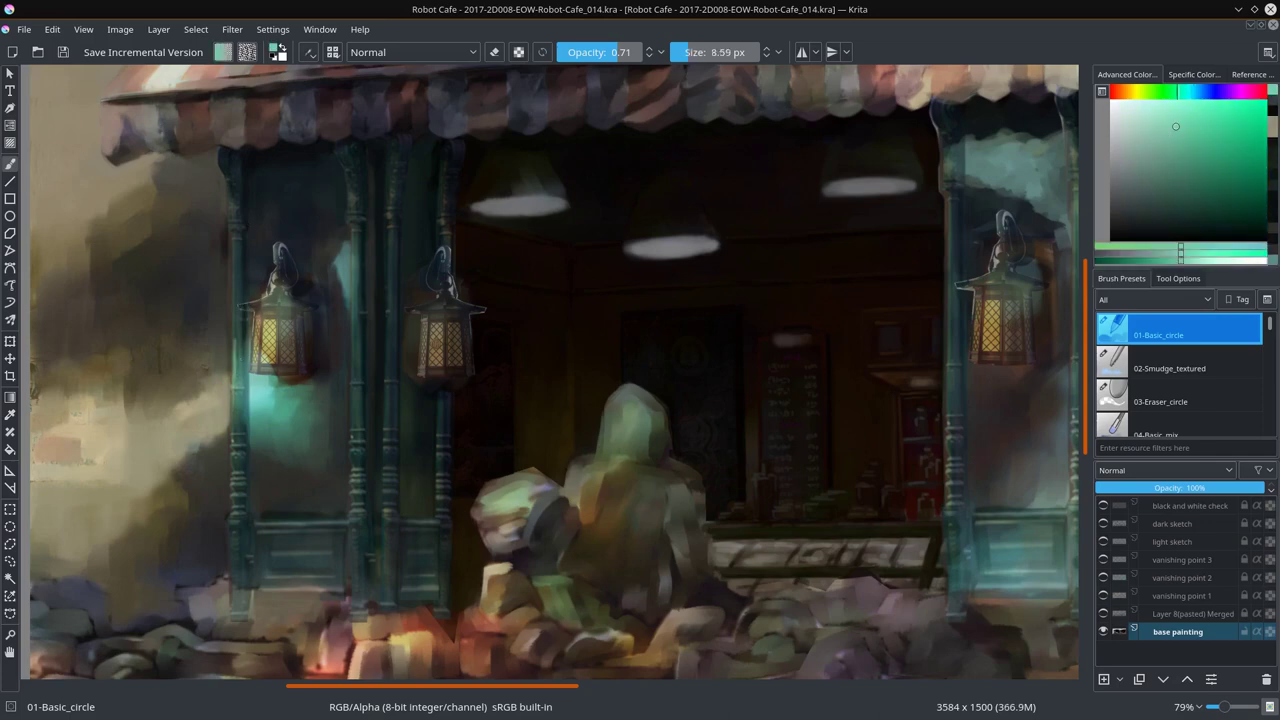
left_click(230, 225, "ctrl")
key("alt+shift+d")
key("i")
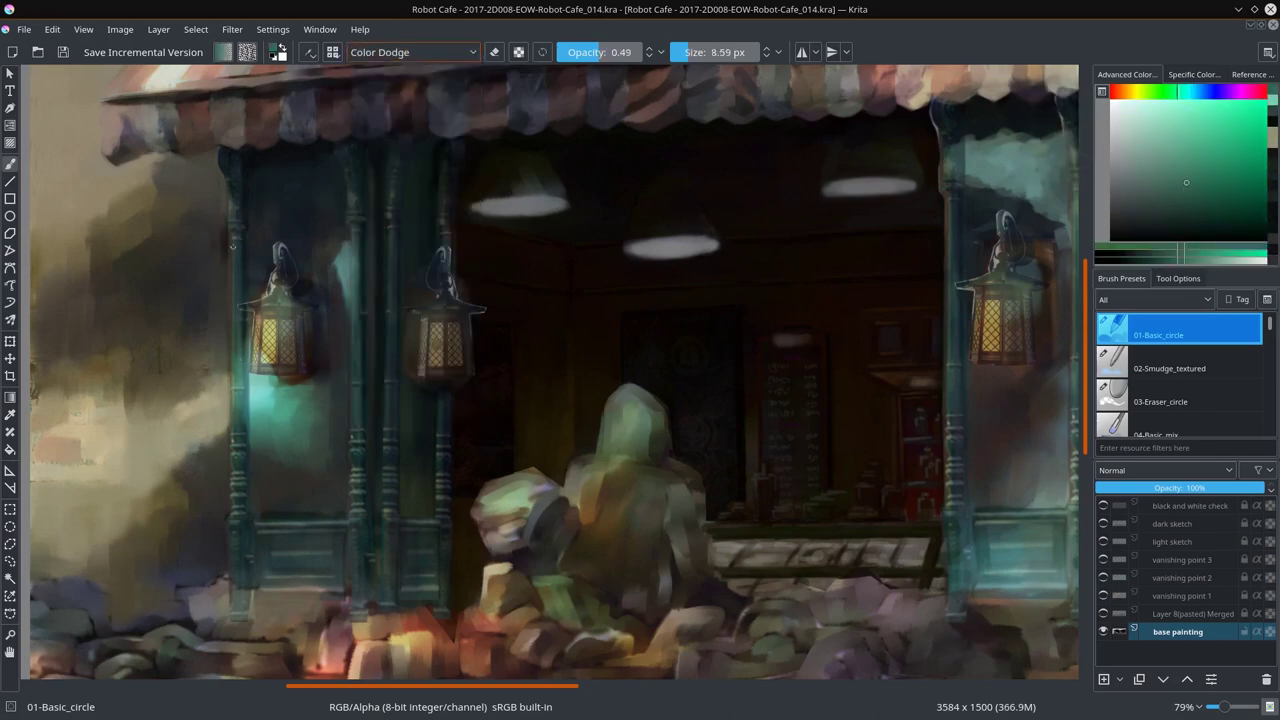
left_click_drag(232, 245, 235, 384)
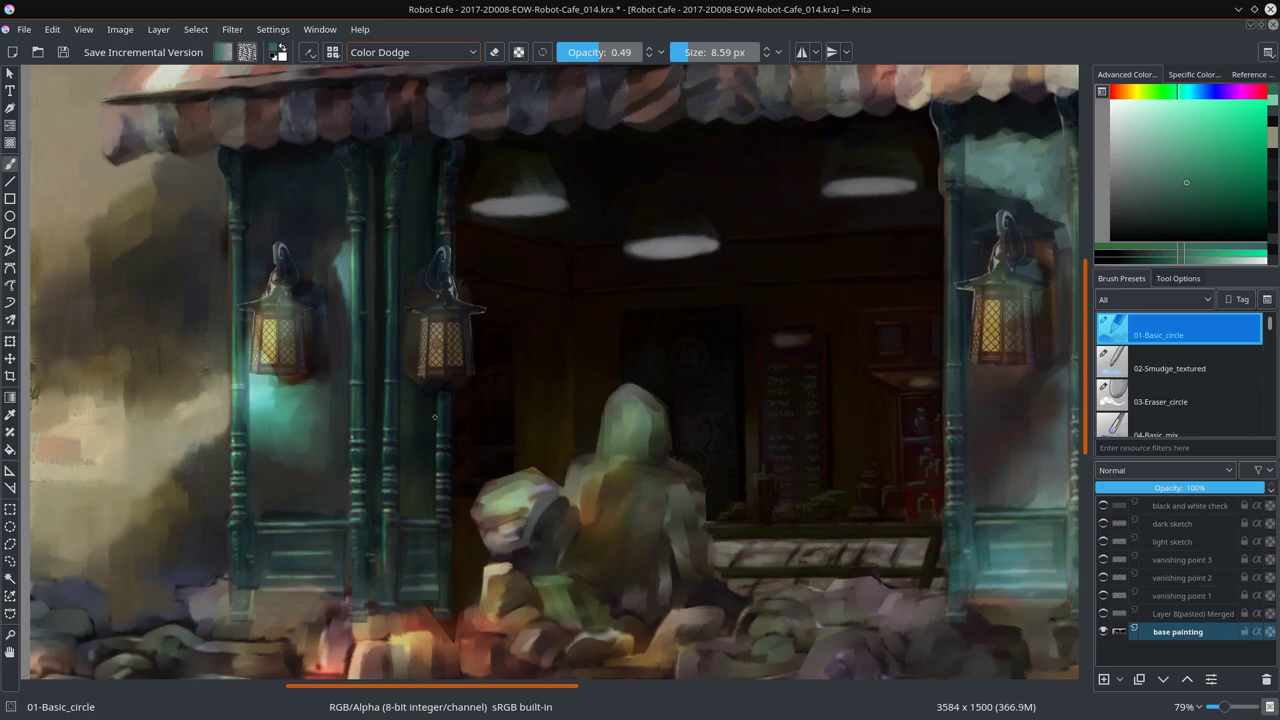
Step: Switch the brush to Multiply blending, shrink it, and zoom out
scroll(441, 524, "down", 5)
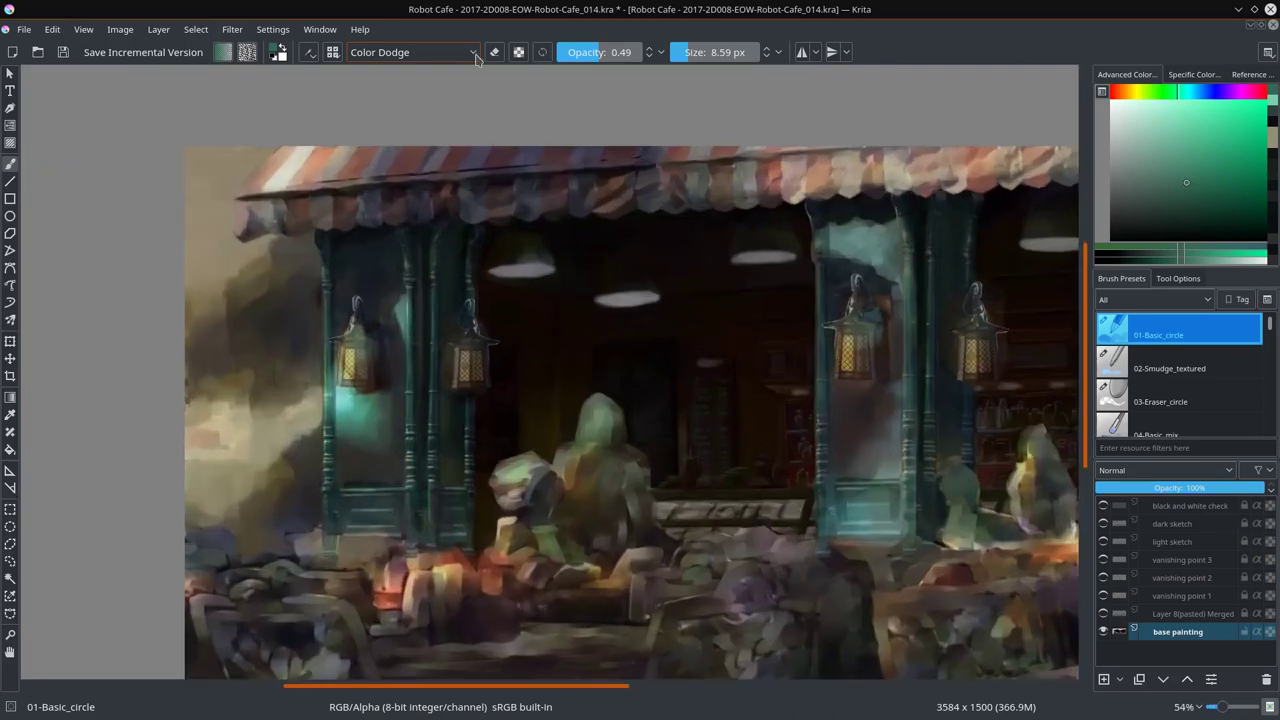
left_click(410, 52)
left_click(437, 315)
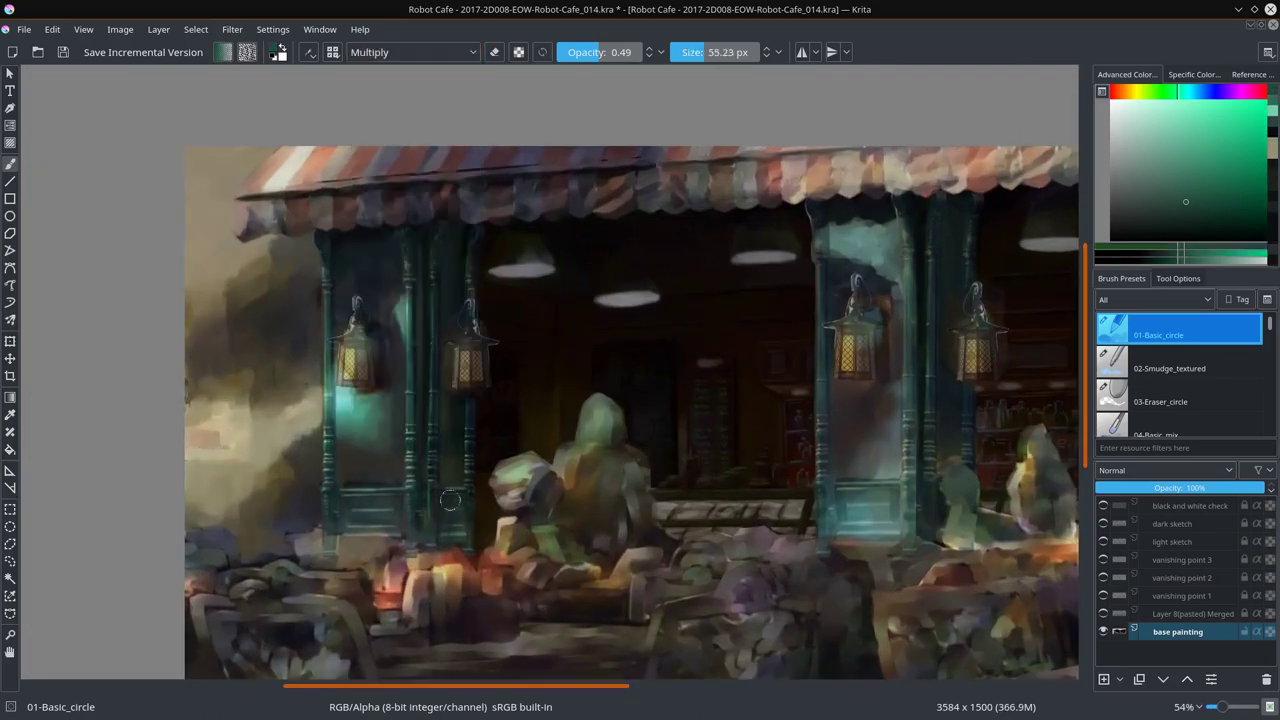
key("bracketleft")
key("bracketleft")
scroll(620, 556, "down", 3)
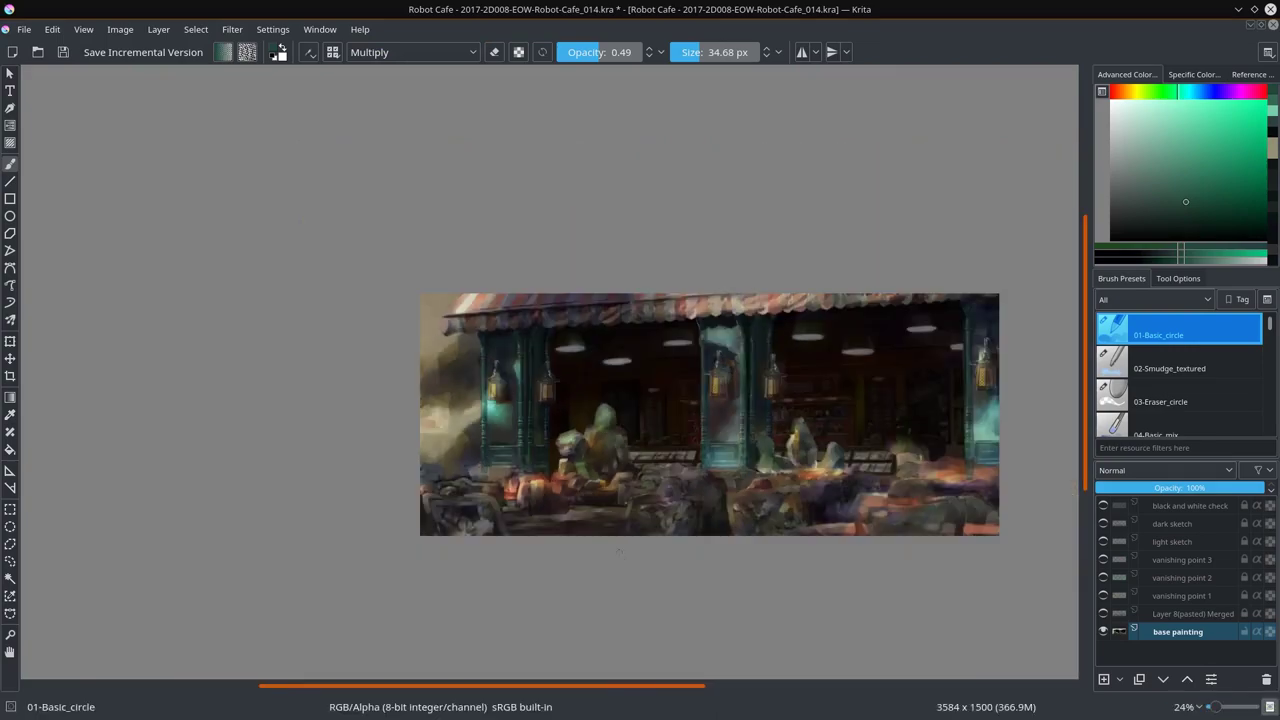
Step: Save, then sample dark teal and grey-red tones near the left lanterns
key("ctrl+s")
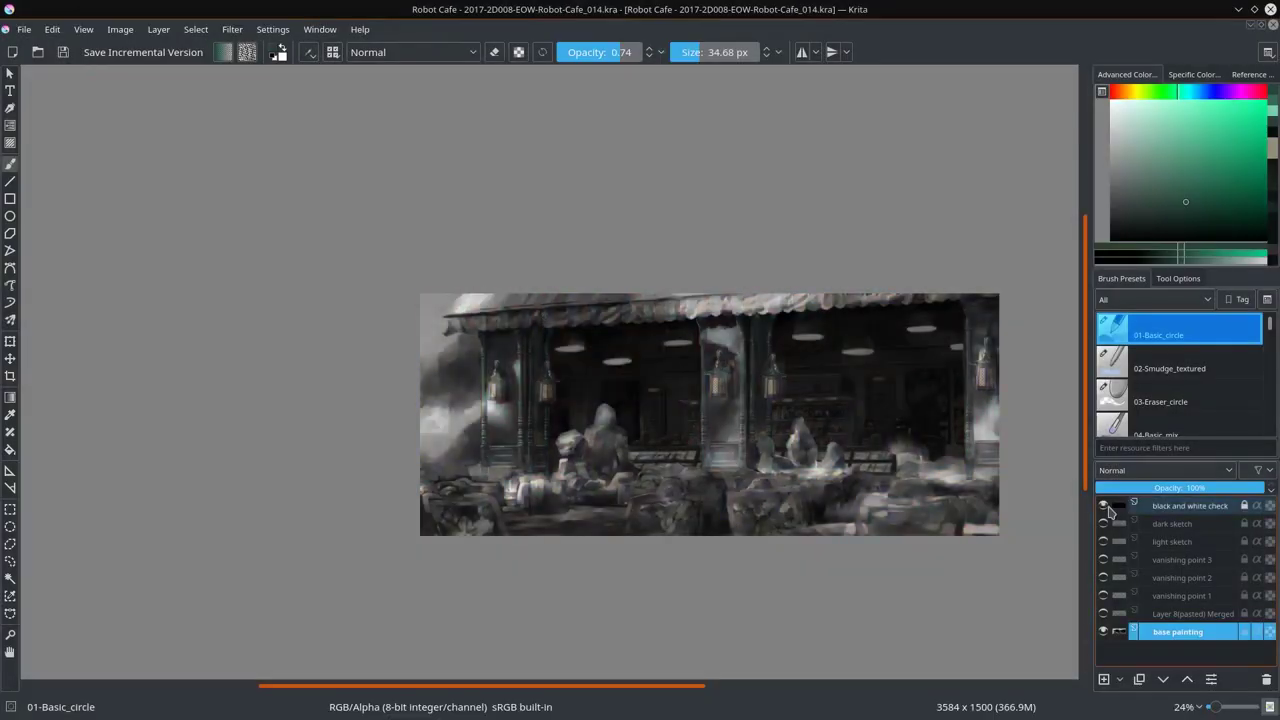
scroll(525, 357, "up", 5)
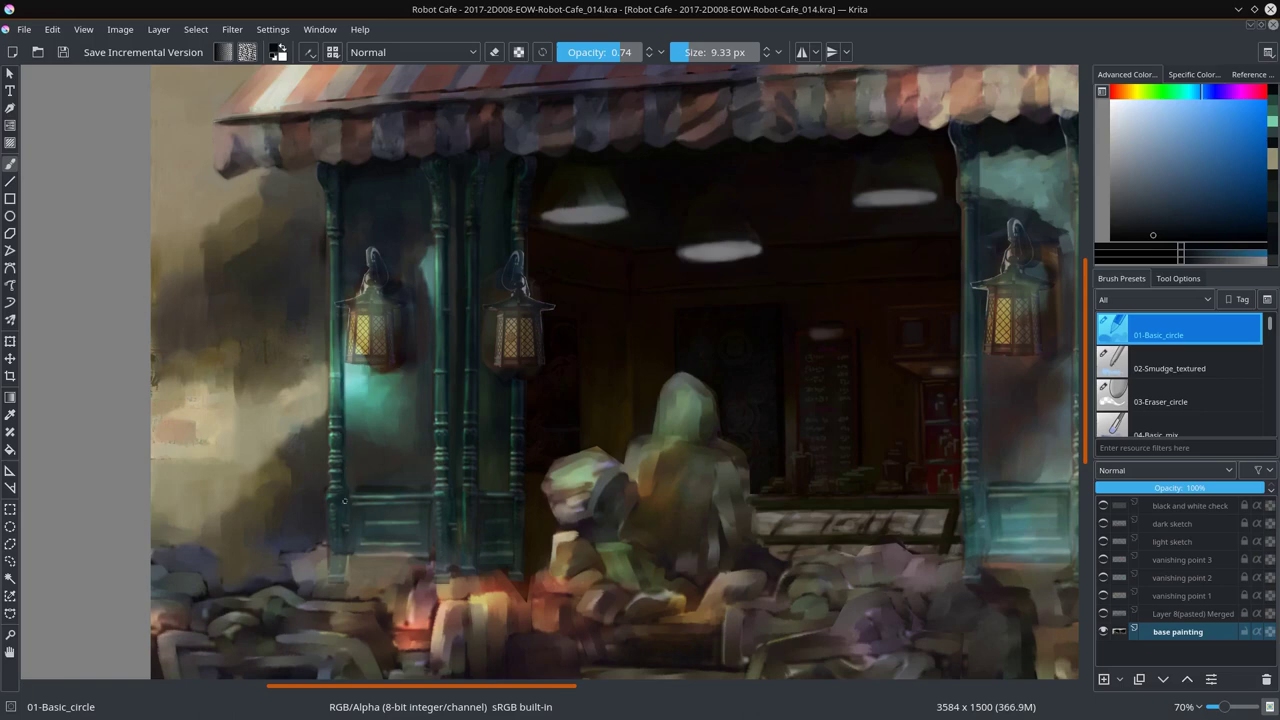
left_click(412, 517, "ctrl")
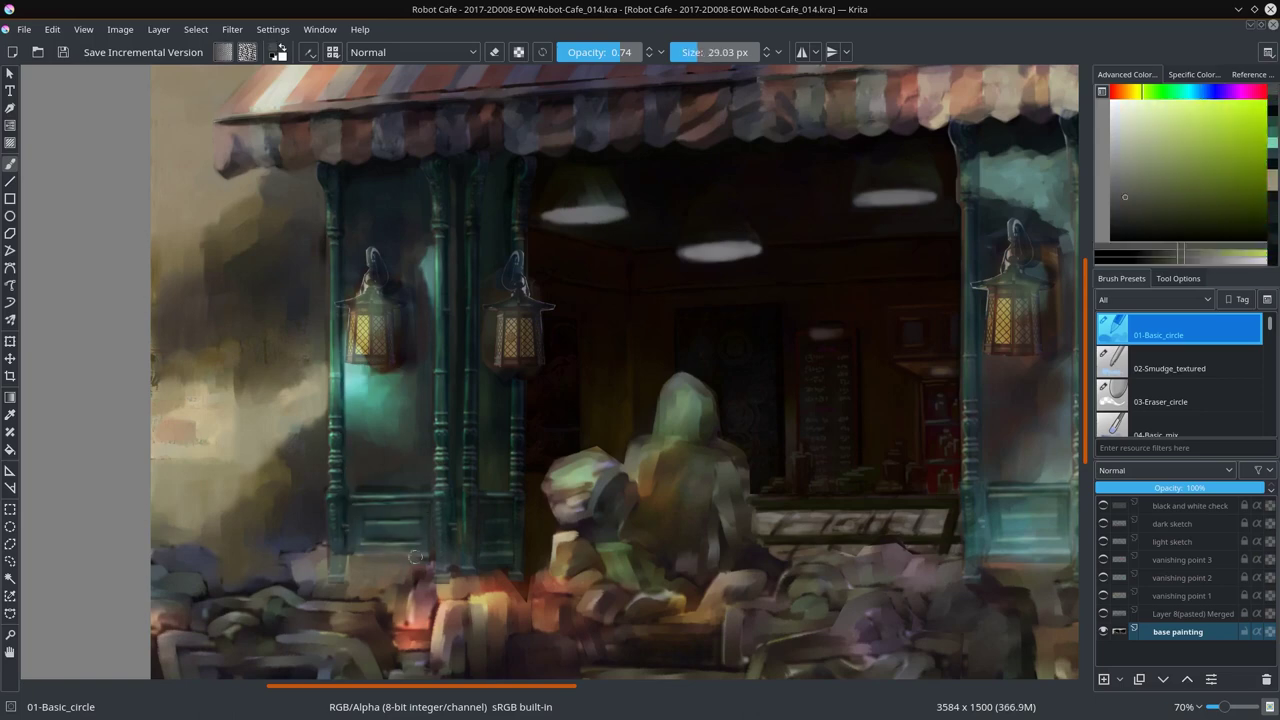
key("bracketright")
key("bracketright")
key("bracketright")
key("bracketleft")
key("bracketleft")
key("bracketleft")
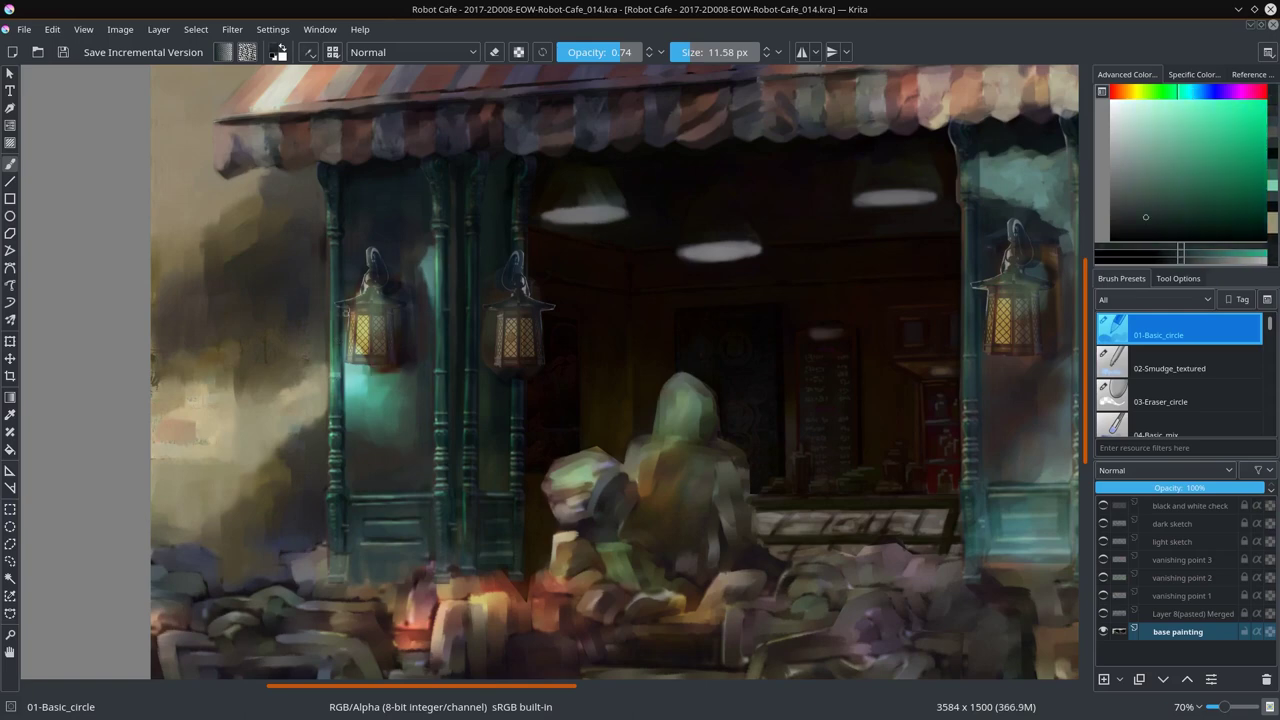
left_click(330, 385, "ctrl")
key("bracketleft")
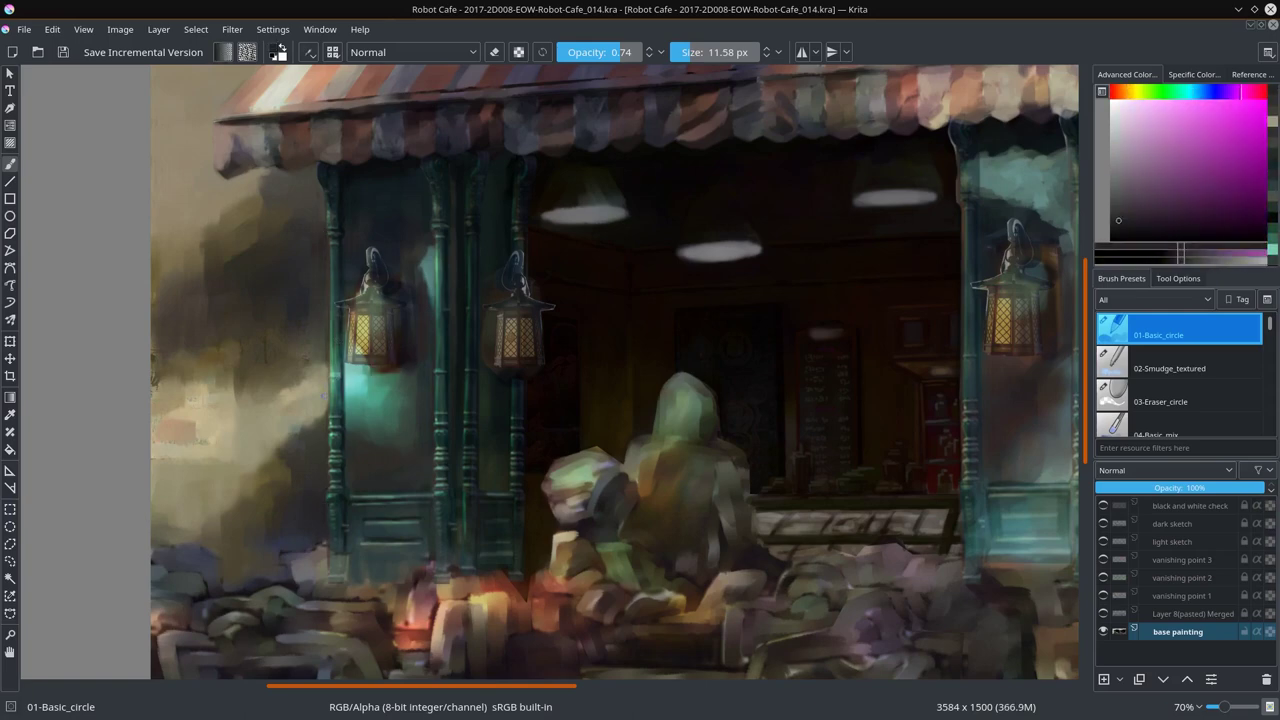
Step: Paint a light teal highlight down the column beside the left lantern
left_click(459, 289, "ctrl")
left_click(446, 237, "ctrl")
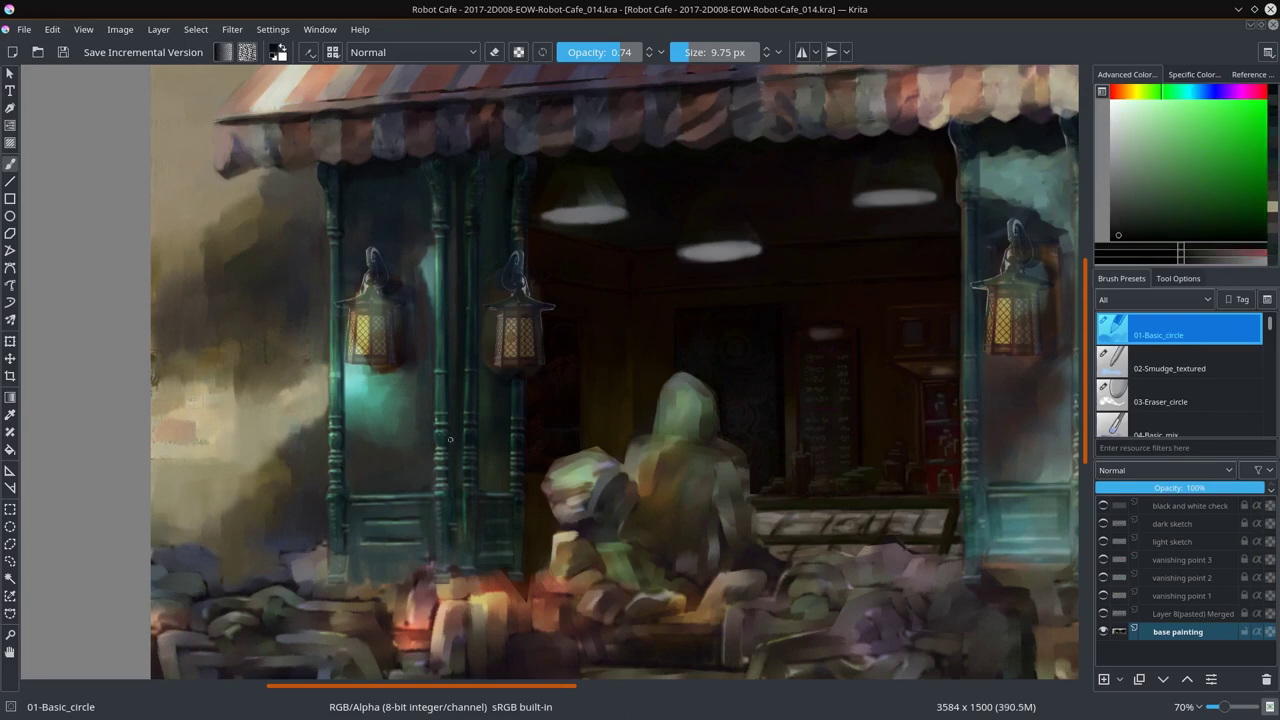
left_click(476, 325, "ctrl")
left_click(469, 187, "ctrl")
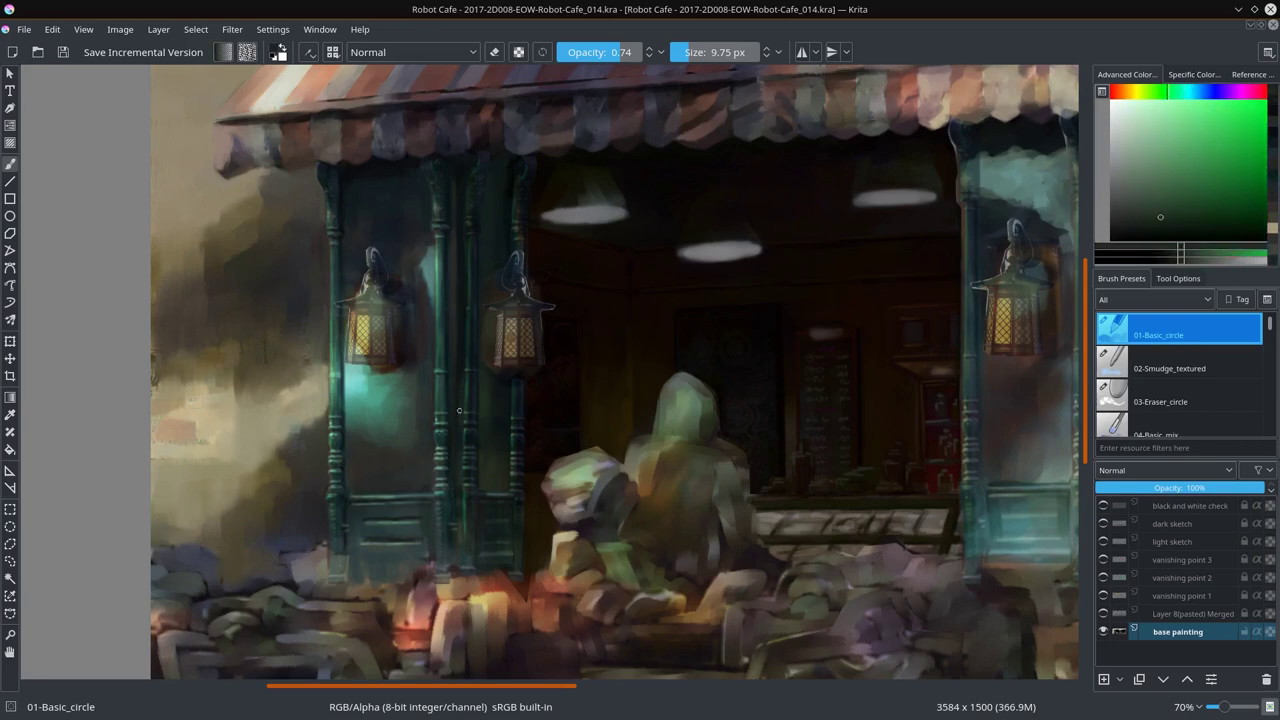
left_click_drag(451, 242, 454, 288)
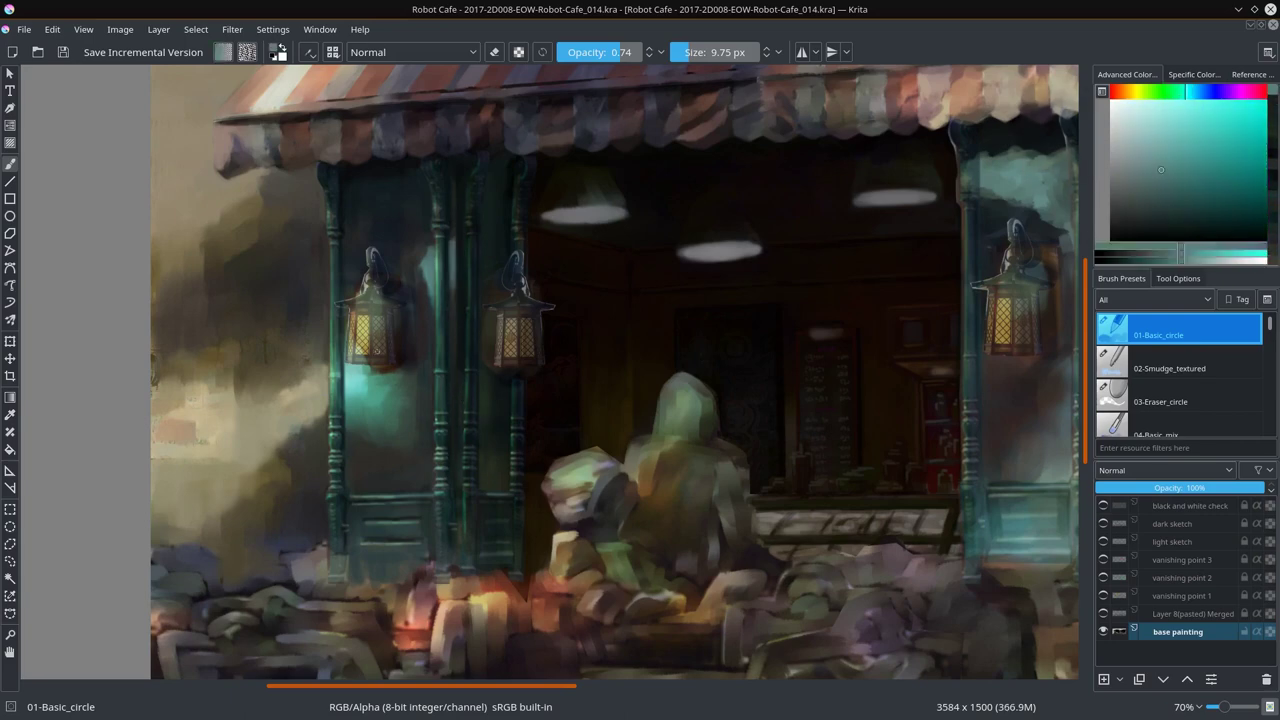
left_click(337, 378, "ctrl")
left_click(415, 487, "ctrl")
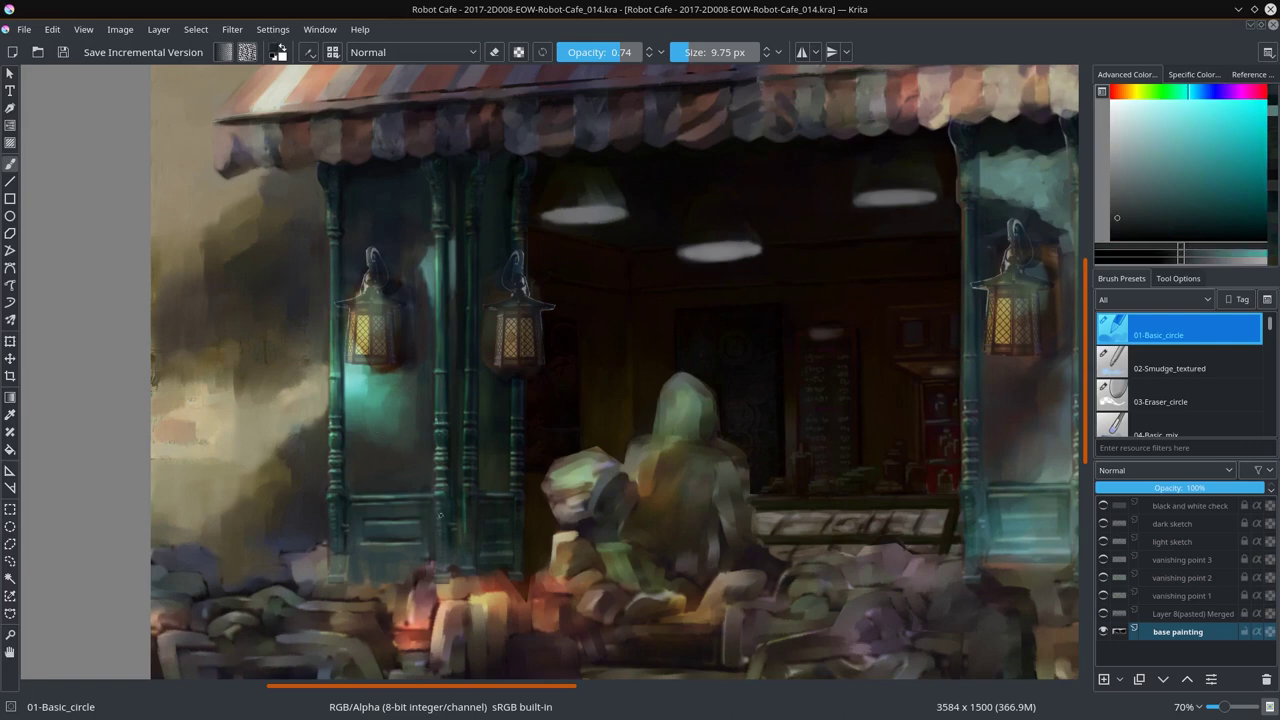
left_click(466, 379, "ctrl")
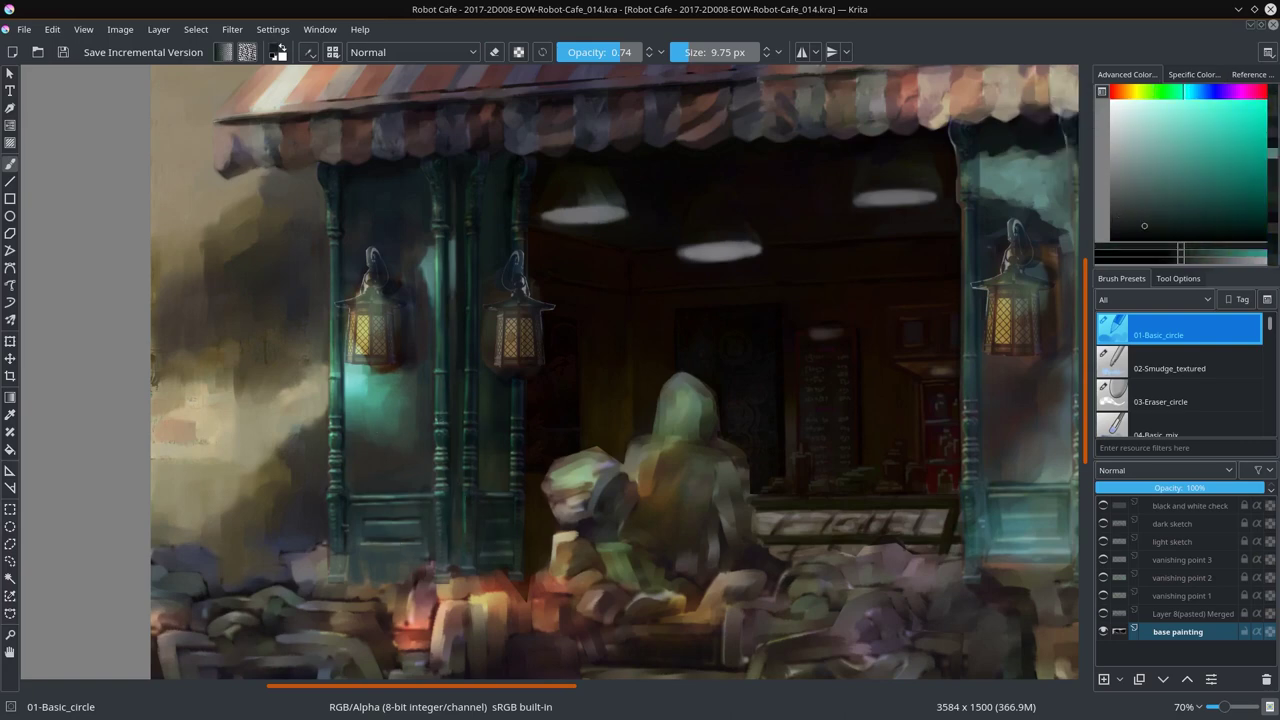
Step: Check values with the grayscale layer, then pick a dark green with a much smaller brush
left_click(1103, 506)
left_click(1103, 506)
left_click(1103, 506)
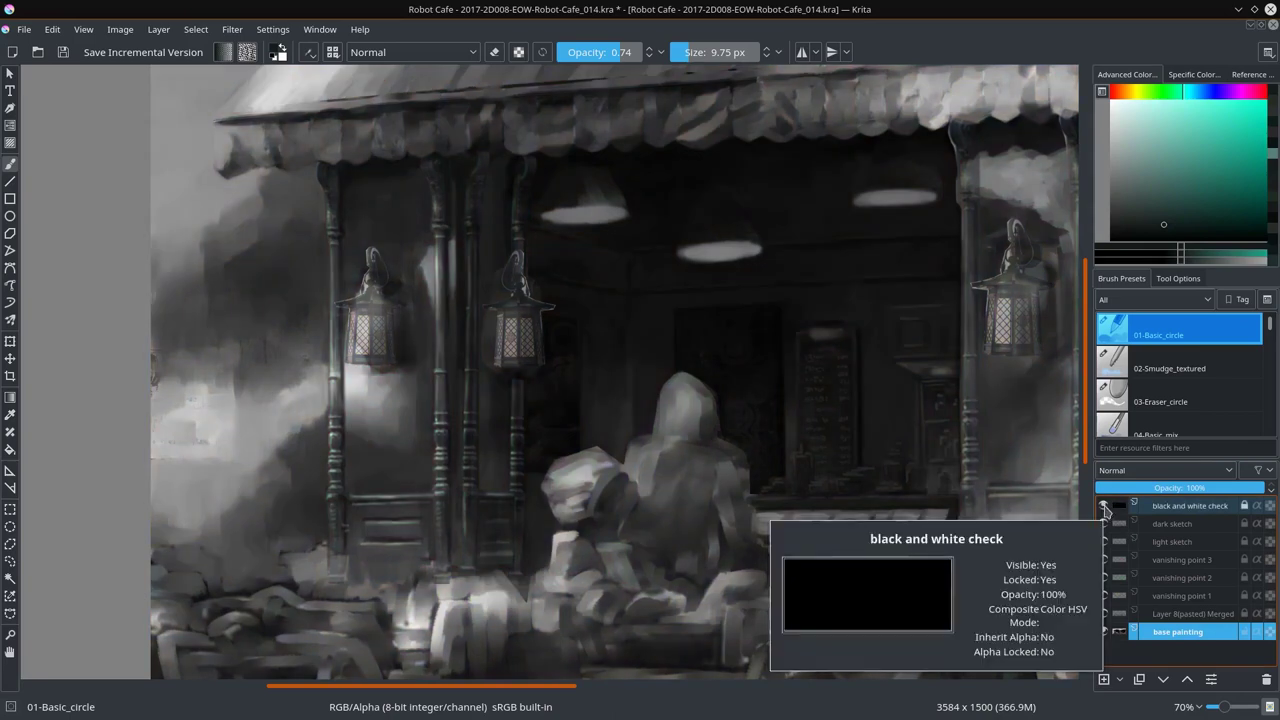
left_click(1103, 506)
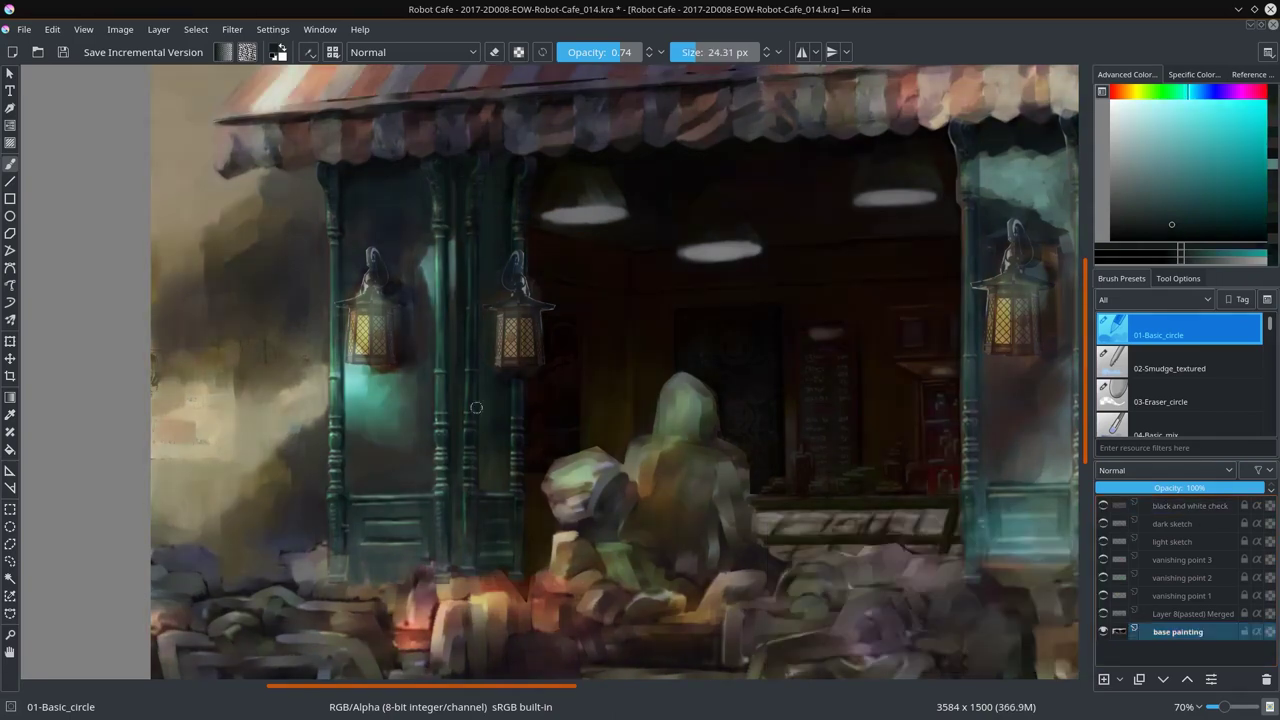
left_click(445, 376, "ctrl")
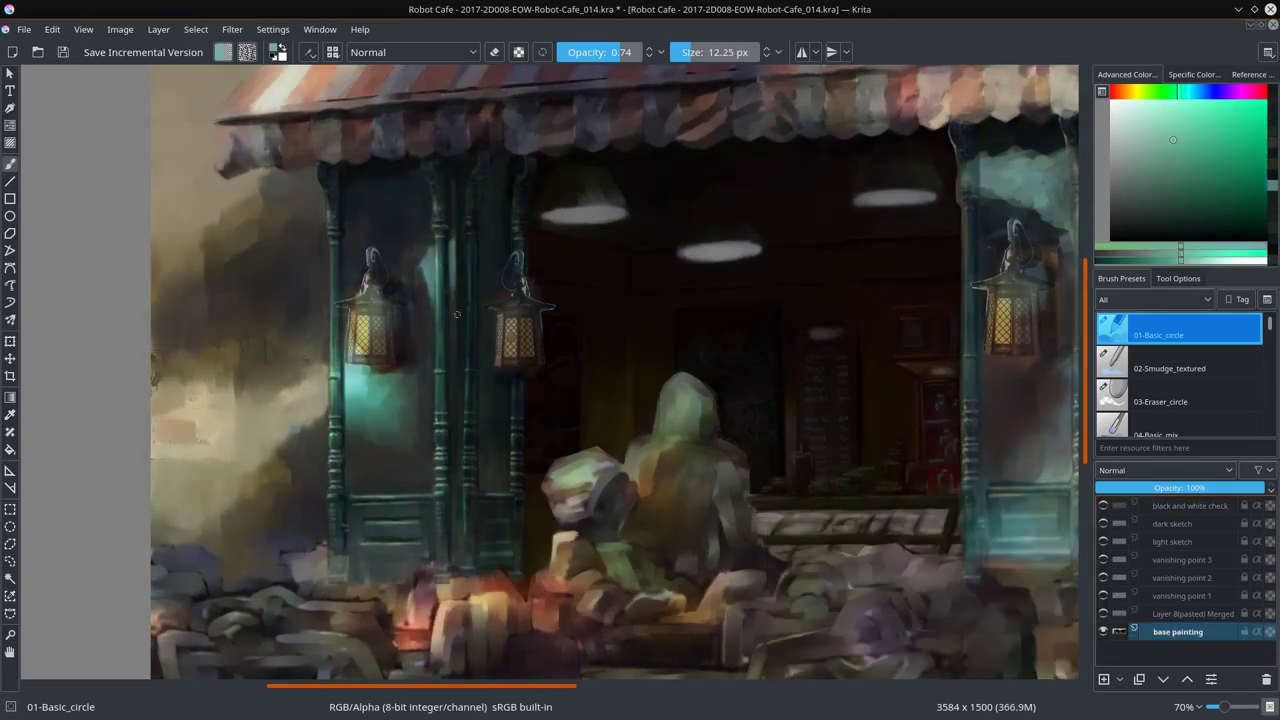
left_click_drag(445, 376, 420, 376)
left_click(450, 410, "ctrl")
left_click(450, 410, "ctrl")
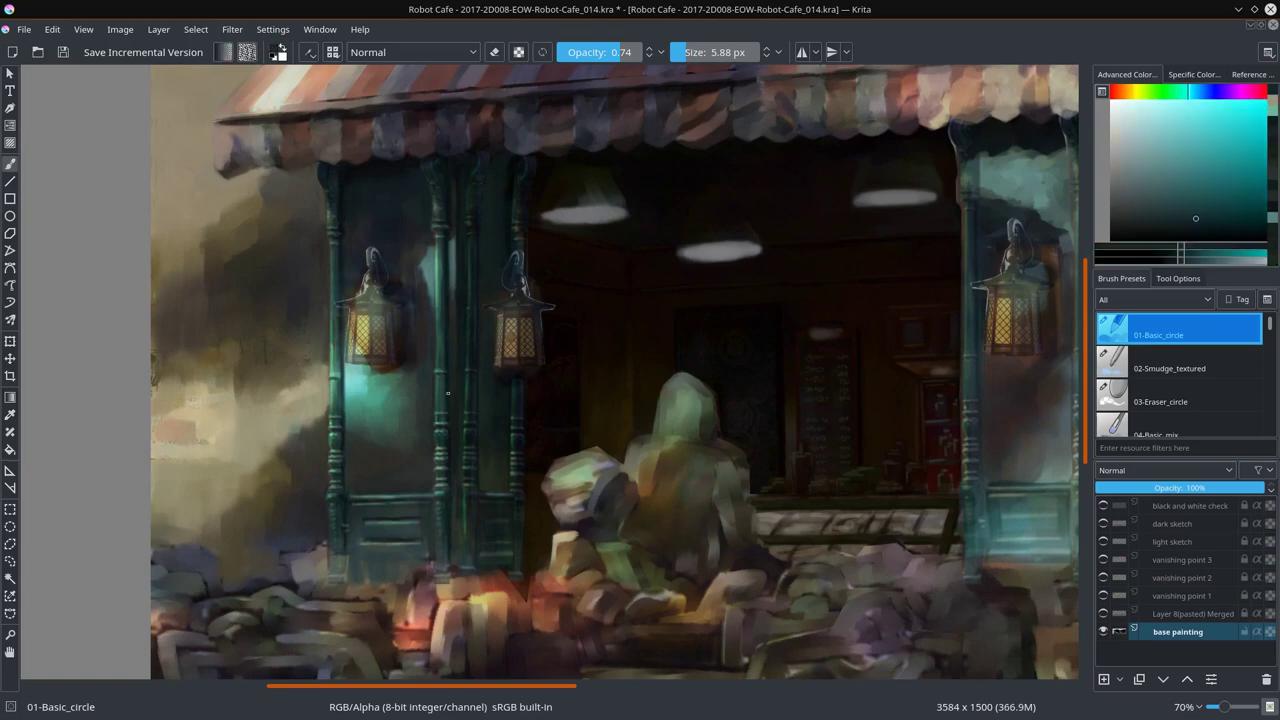
left_click(345, 411, "ctrl")
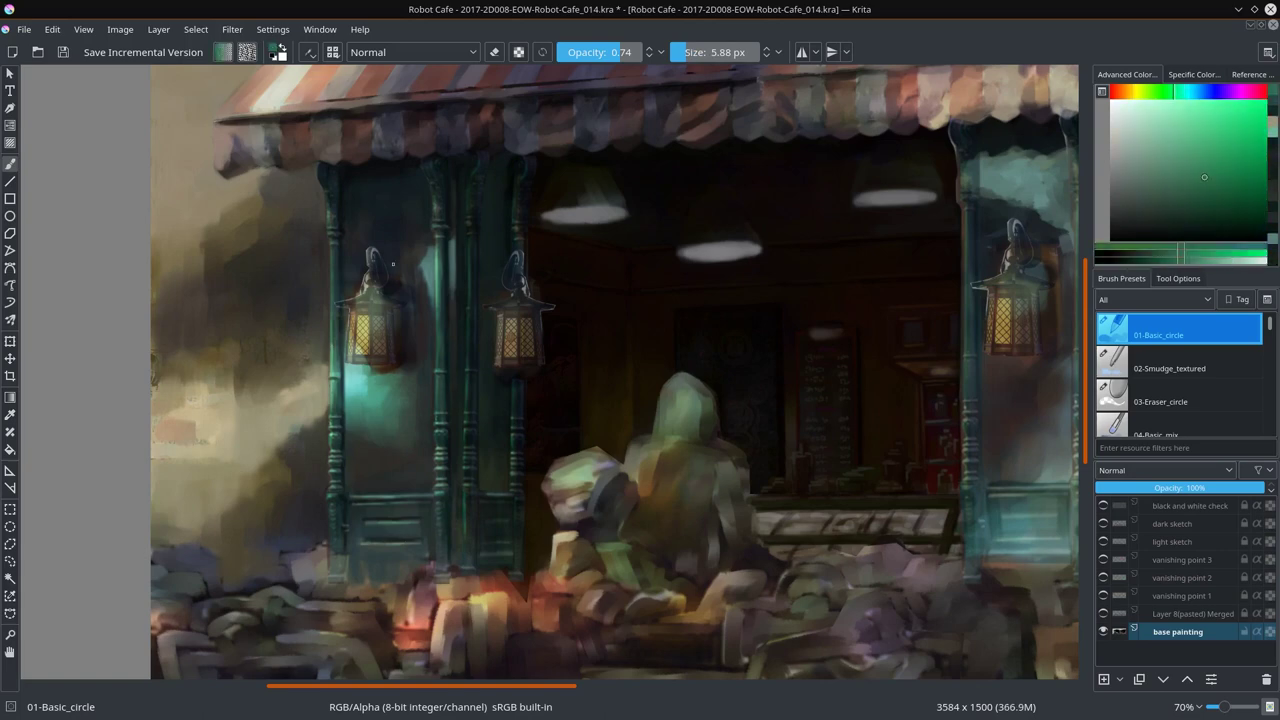
Step: Save, return the brush to Normal blending, and pick dark blue and green tones
key("ctrl+s")
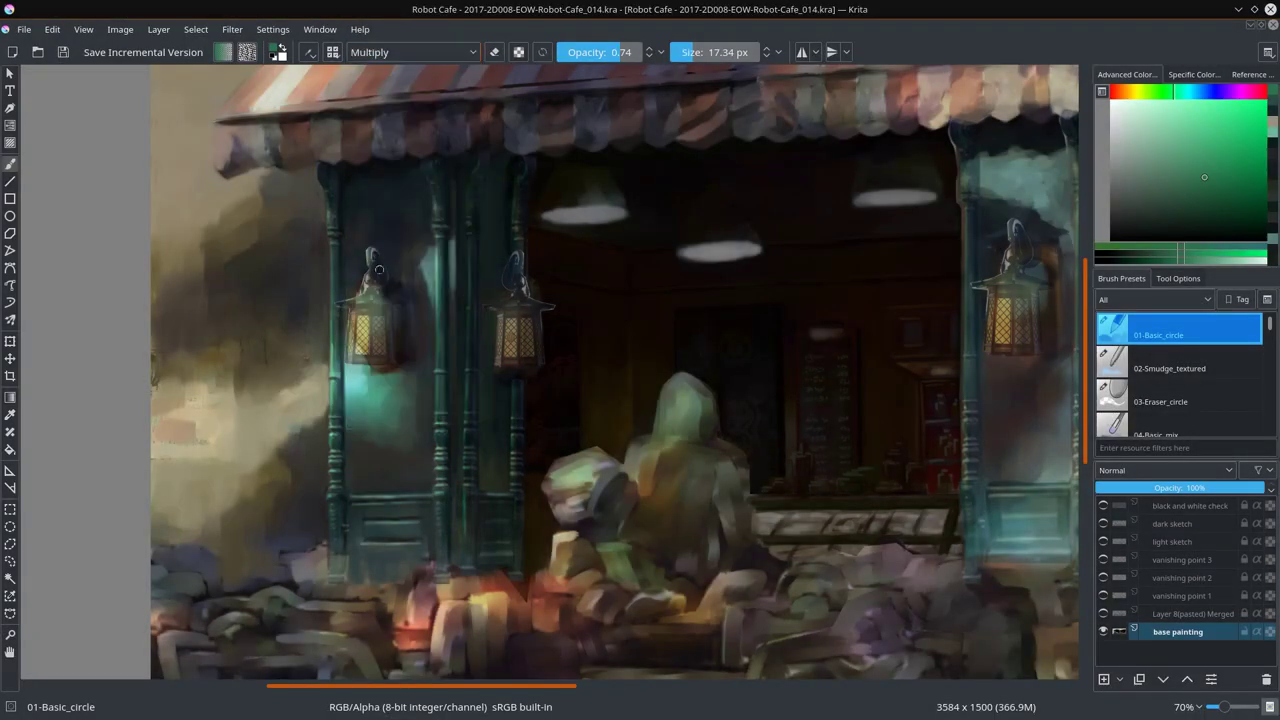
key("alt+shift+n")
left_click(370, 283, "ctrl")
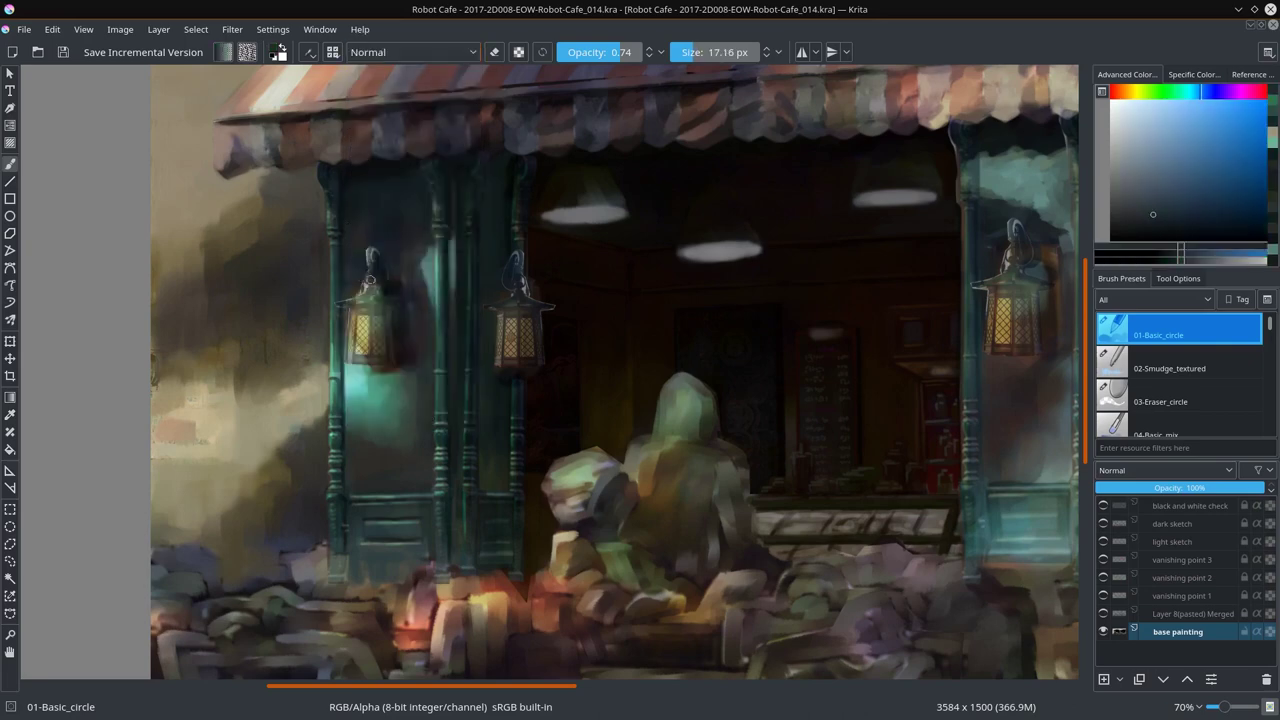
left_click(370, 283, "ctrl")
key("bracketleft")
key("bracketleft")
key("bracketleft")
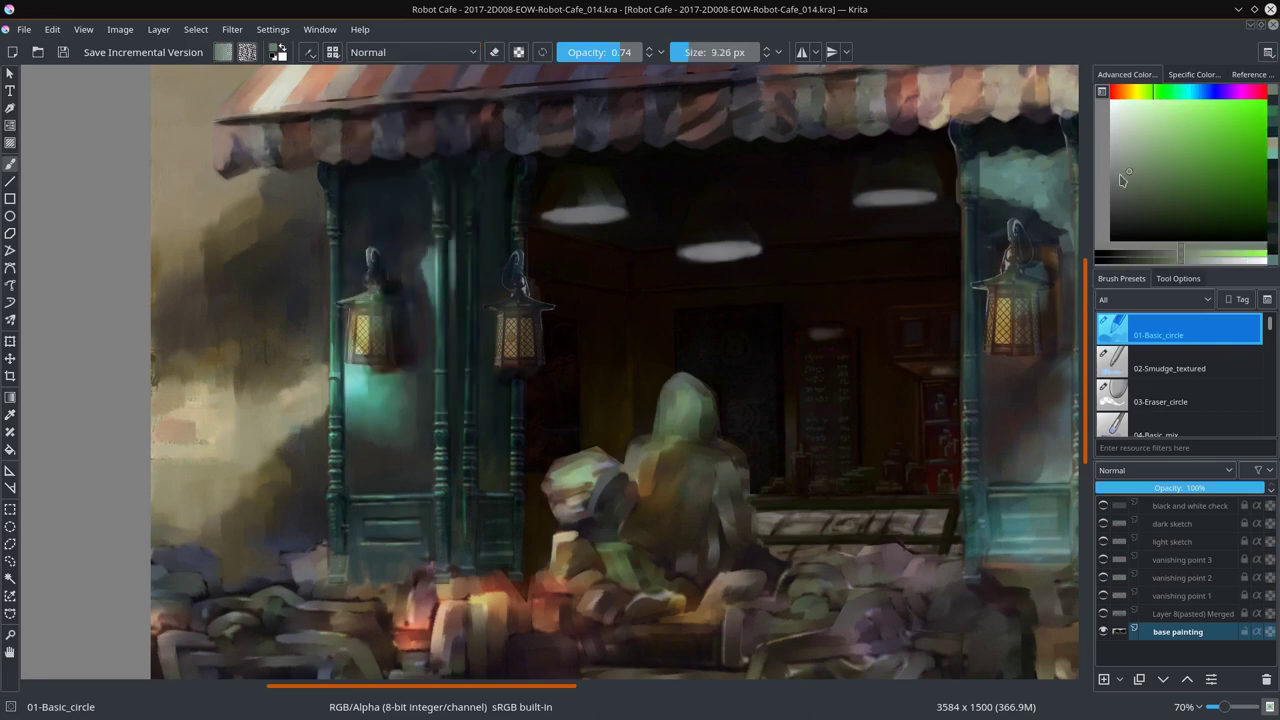
left_click(382, 262, "ctrl")
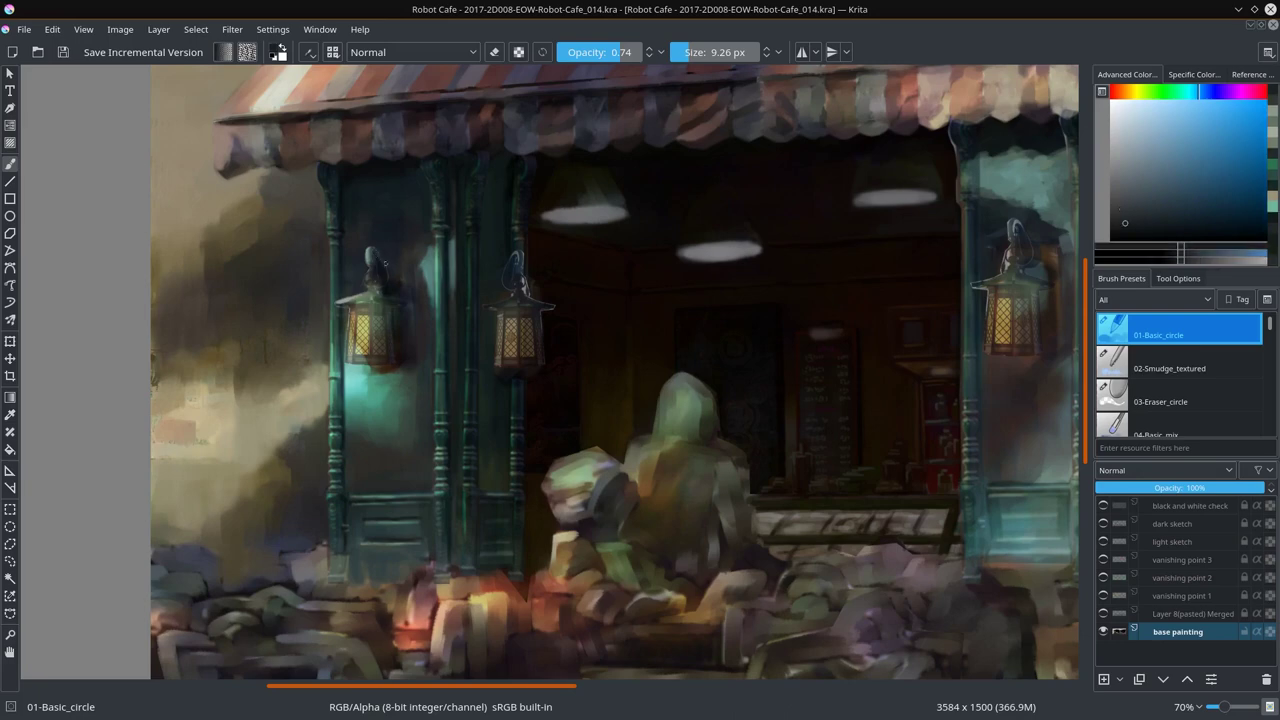
left_click(372, 283, "ctrl")
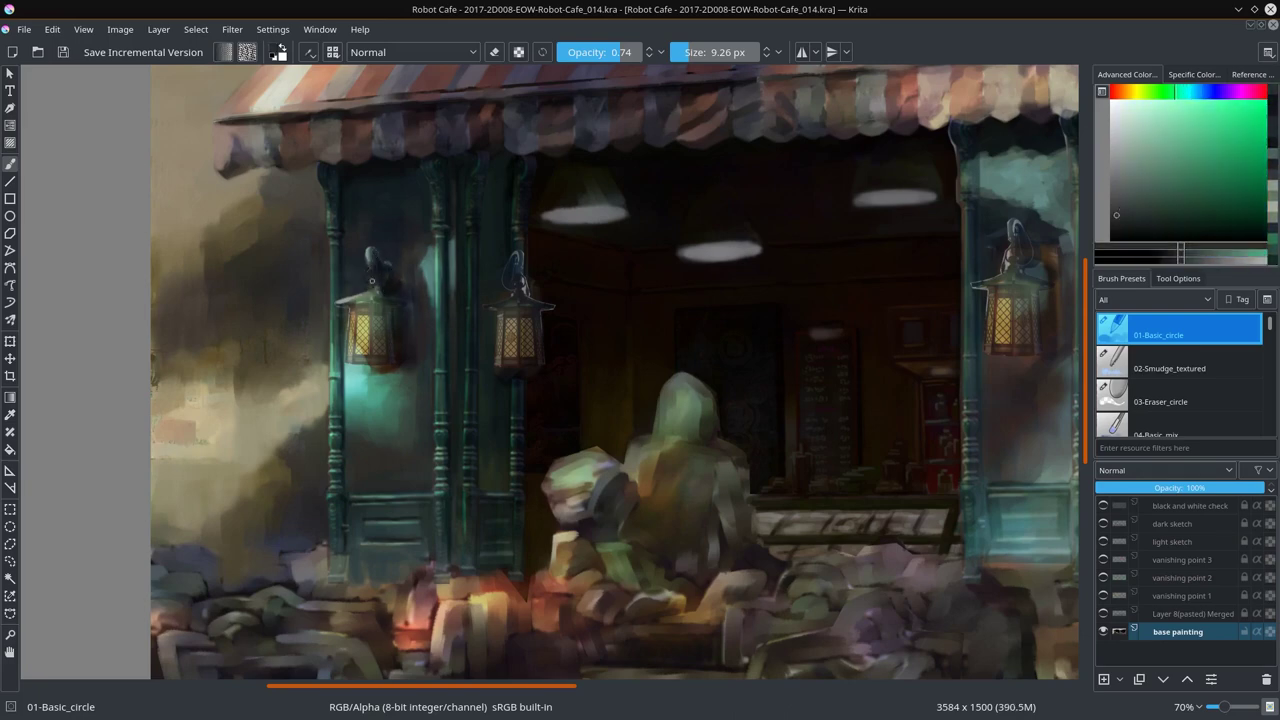
Step: Sample dark greens near the left lantern and paint over its wall bracket
left_click(377, 292, "ctrl")
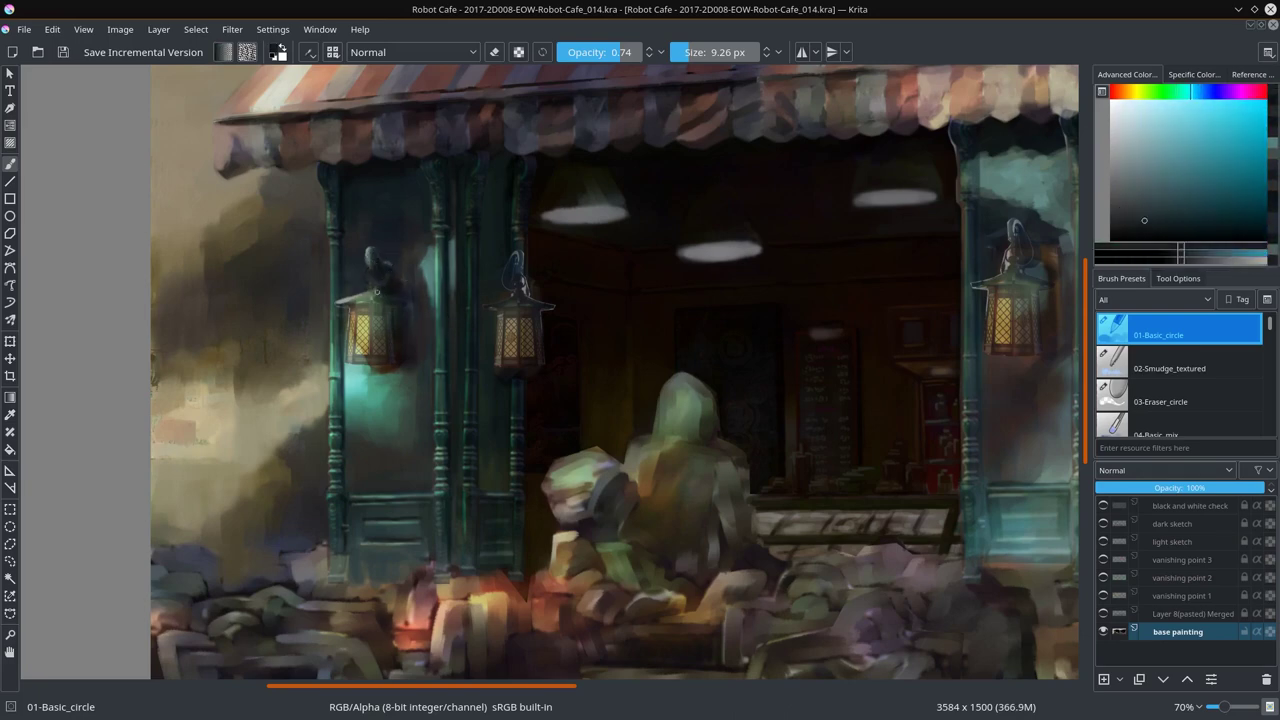
left_click(345, 306, "ctrl")
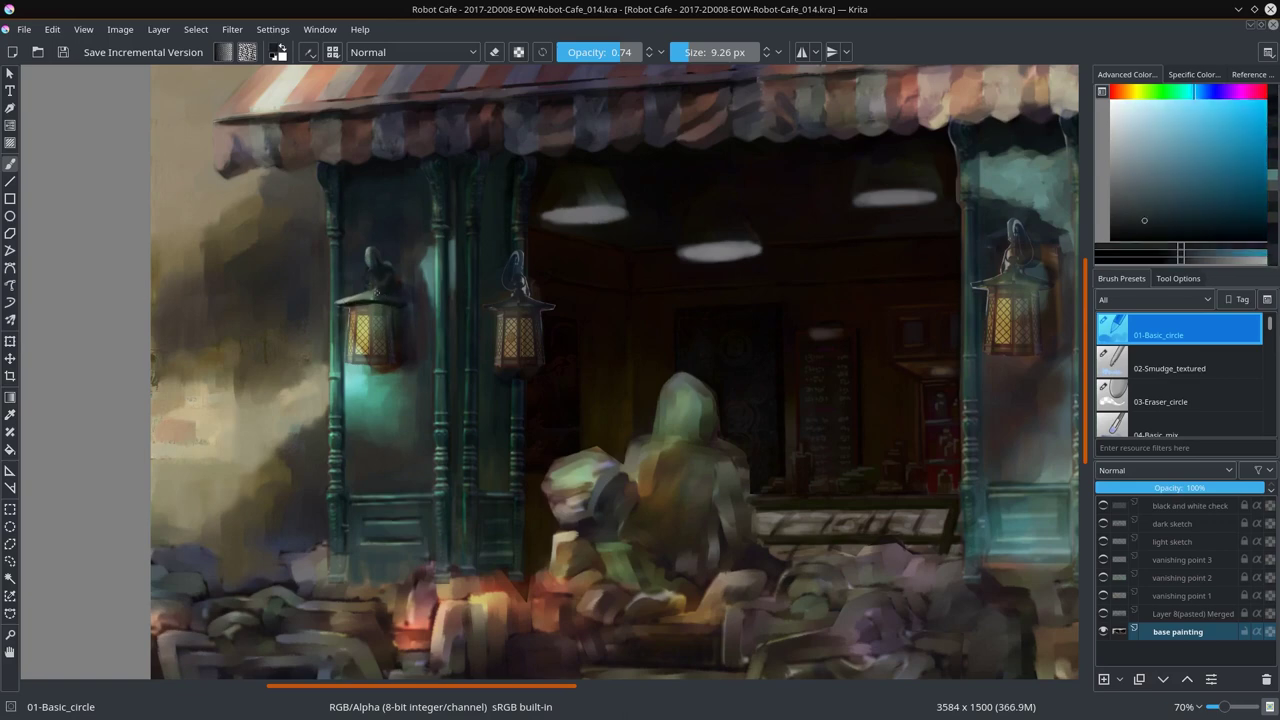
left_click(372, 272, "ctrl")
left_click(395, 300, "ctrl")
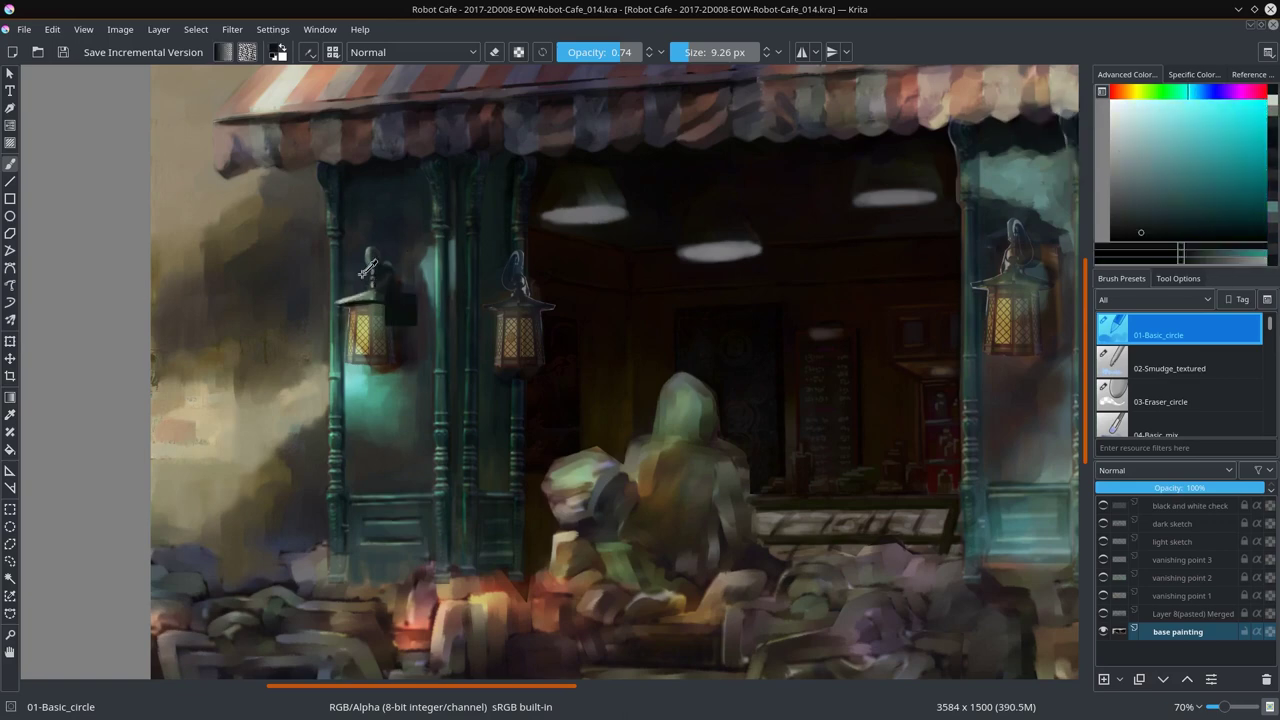
left_click(393, 266, "ctrl")
left_click(393, 266, "ctrl")
key("bracketright")
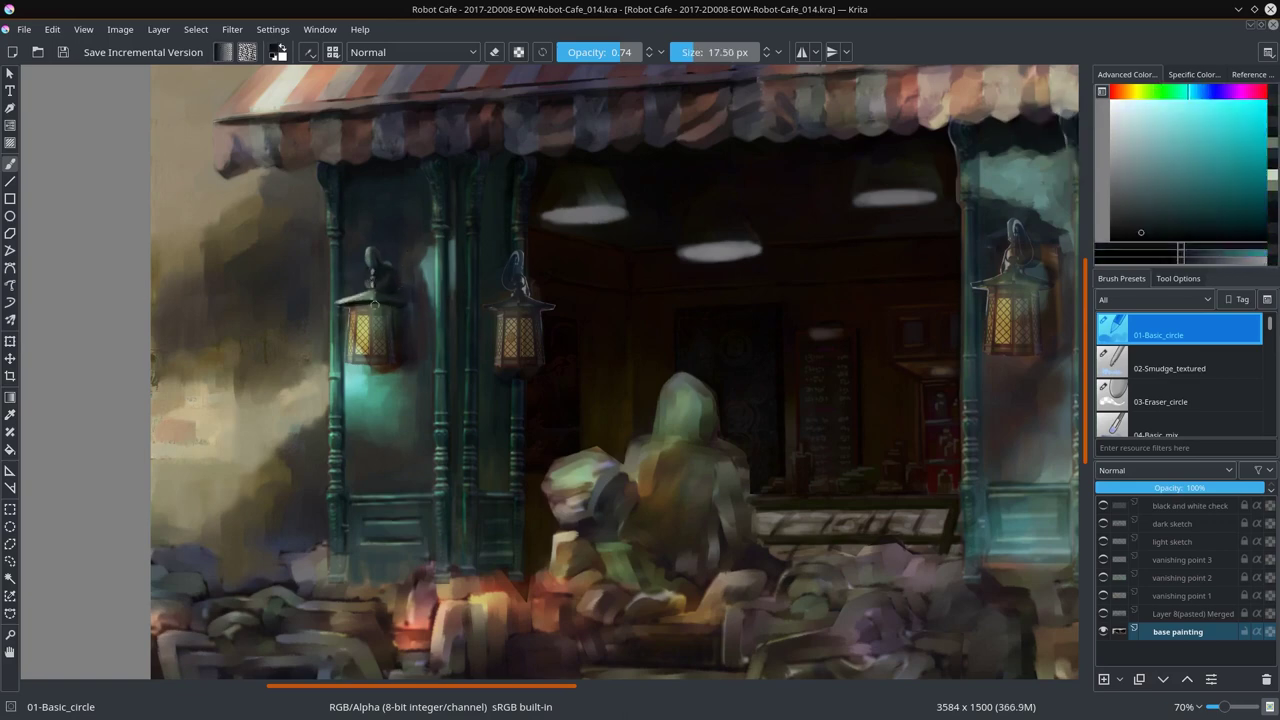
left_click(377, 366, "ctrl")
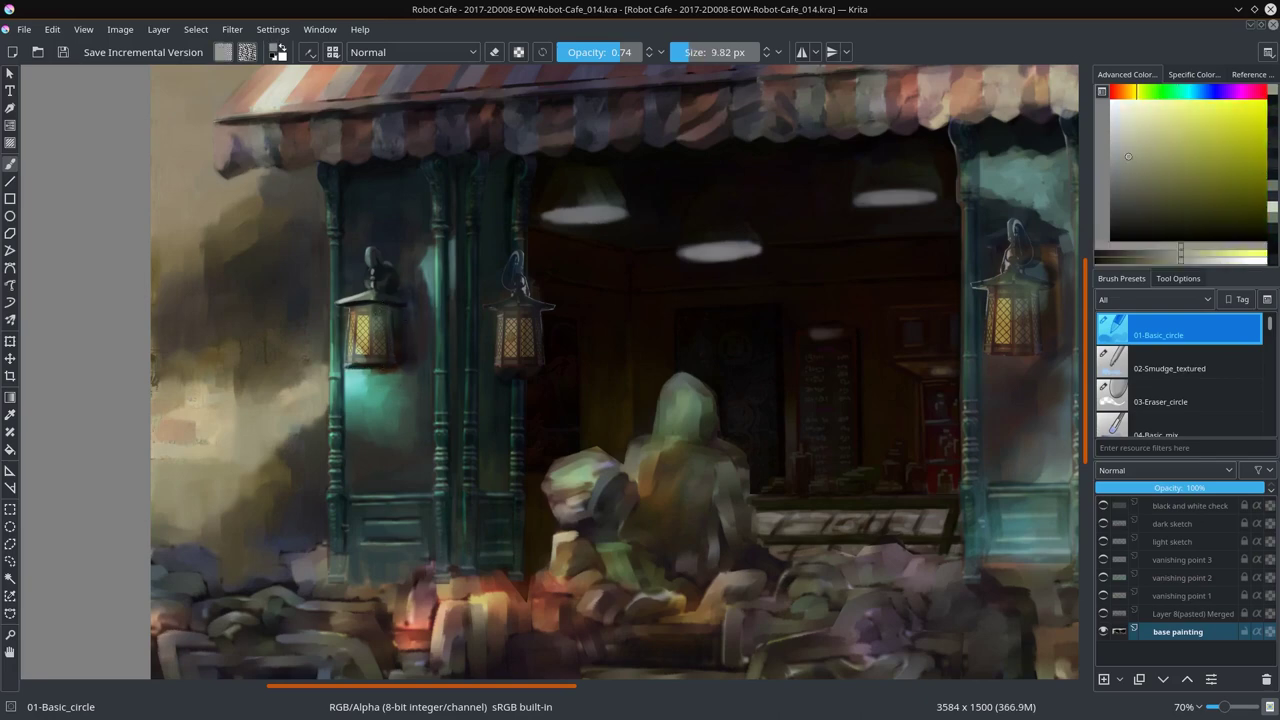
left_click(385, 364, "ctrl")
Step: Paint light cyan from the lit column onto the column beside the bracket
key("bracketleft")
left_click(440, 396, "ctrl")
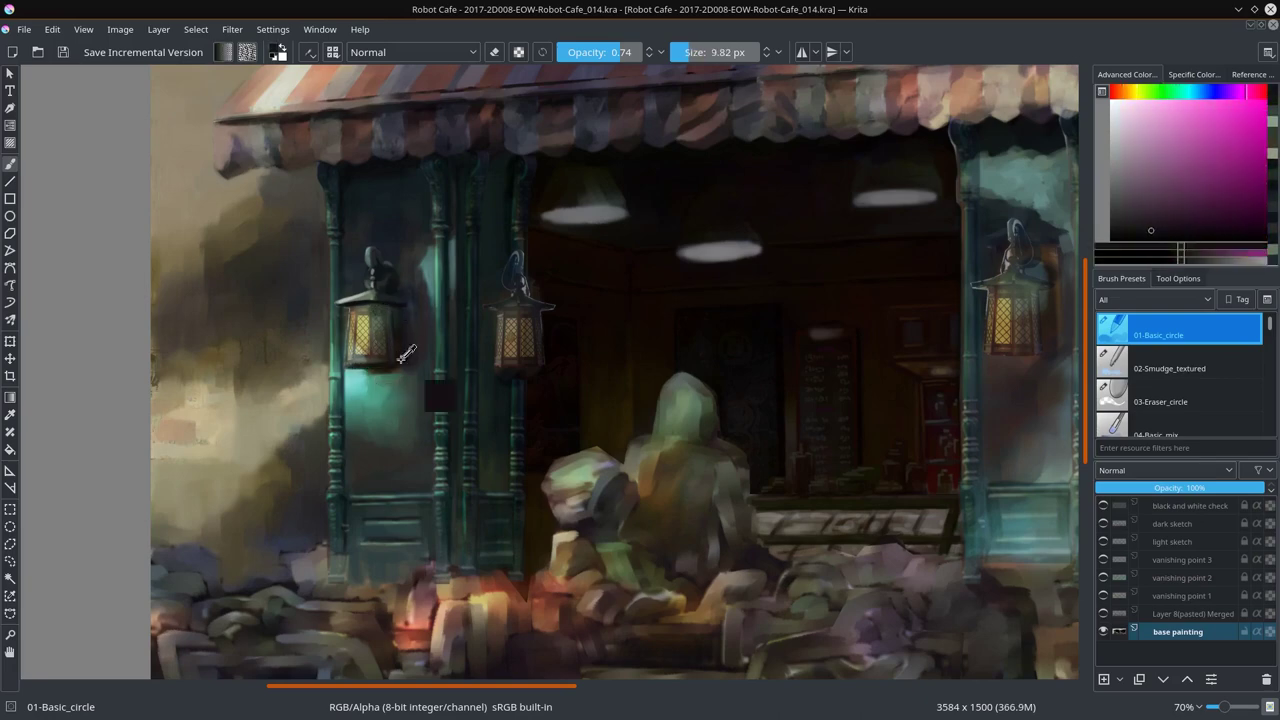
left_click(395, 370, "ctrl")
key("bracketright")
key("bracketright")
left_click(364, 373, "ctrl")
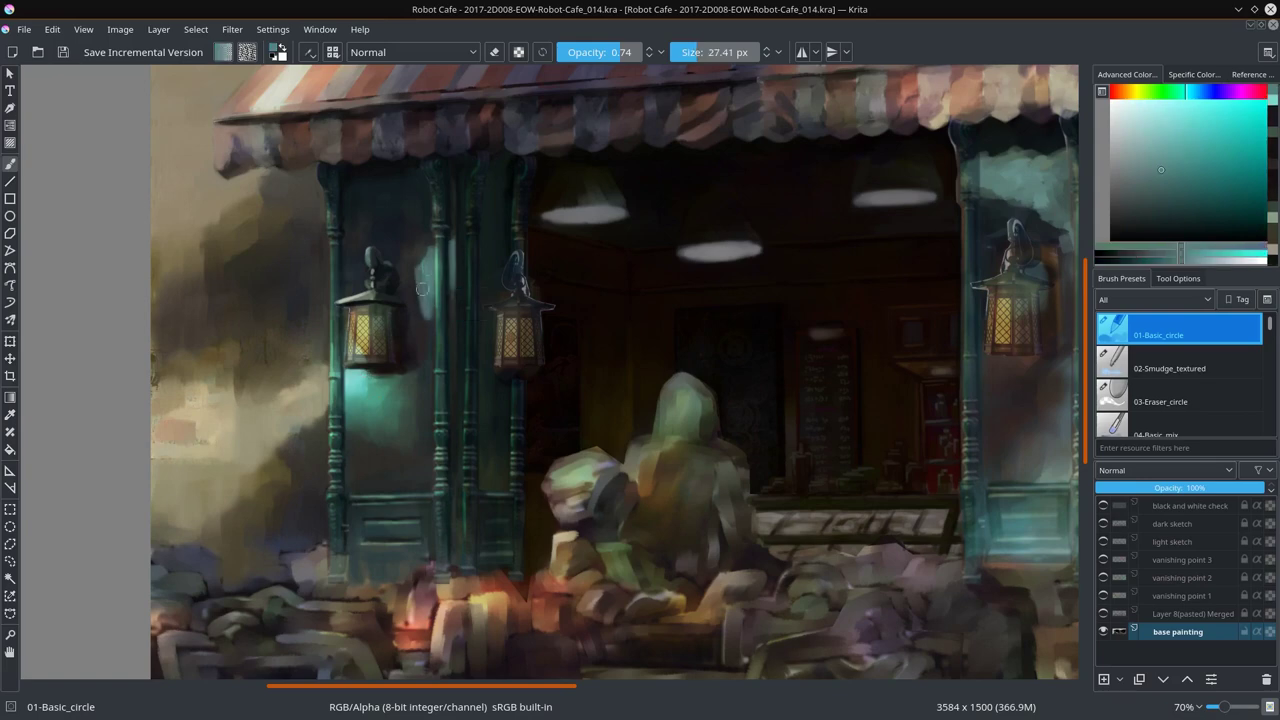
Step: Add fine near-black and cyan bracket detail with a small brush, then zoom out to check
left_click(367, 310, "ctrl")
key("bracketright")
key("bracketleft")
key("bracketleft")
key("bracketleft")
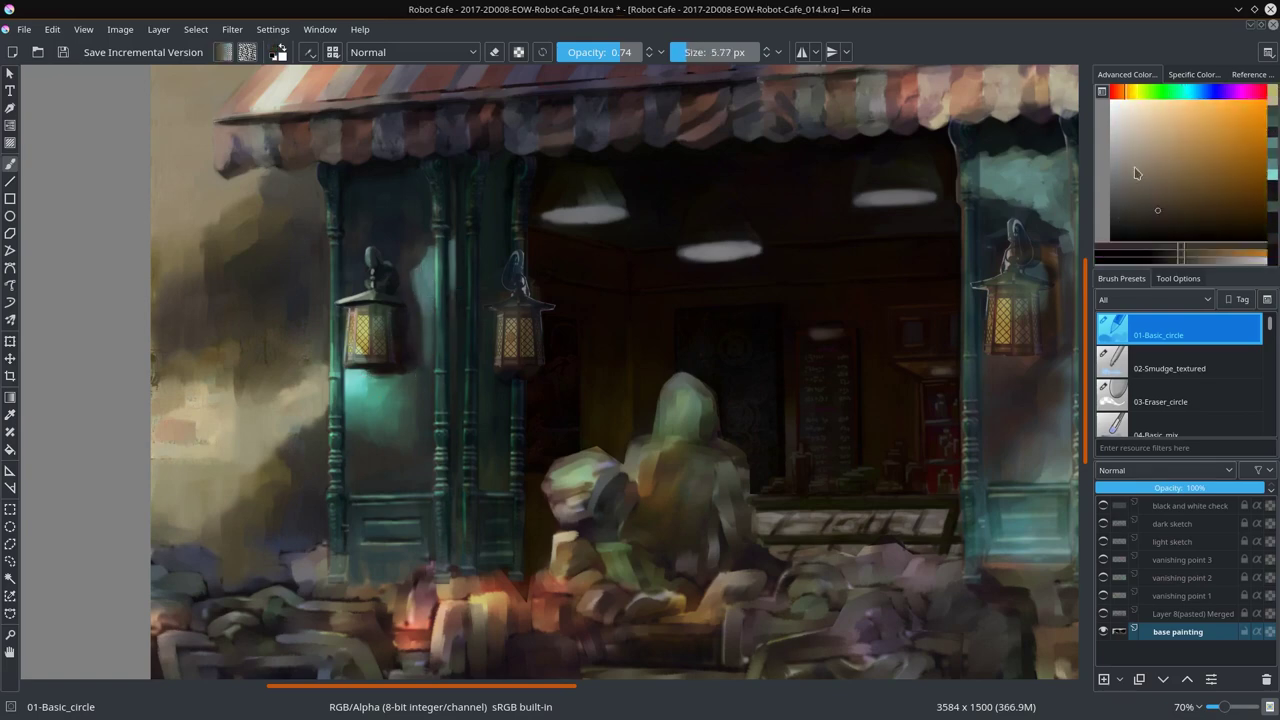
key("minus")
key("minus")
key("minus")
key("plus")
key("plus")
key("plus")
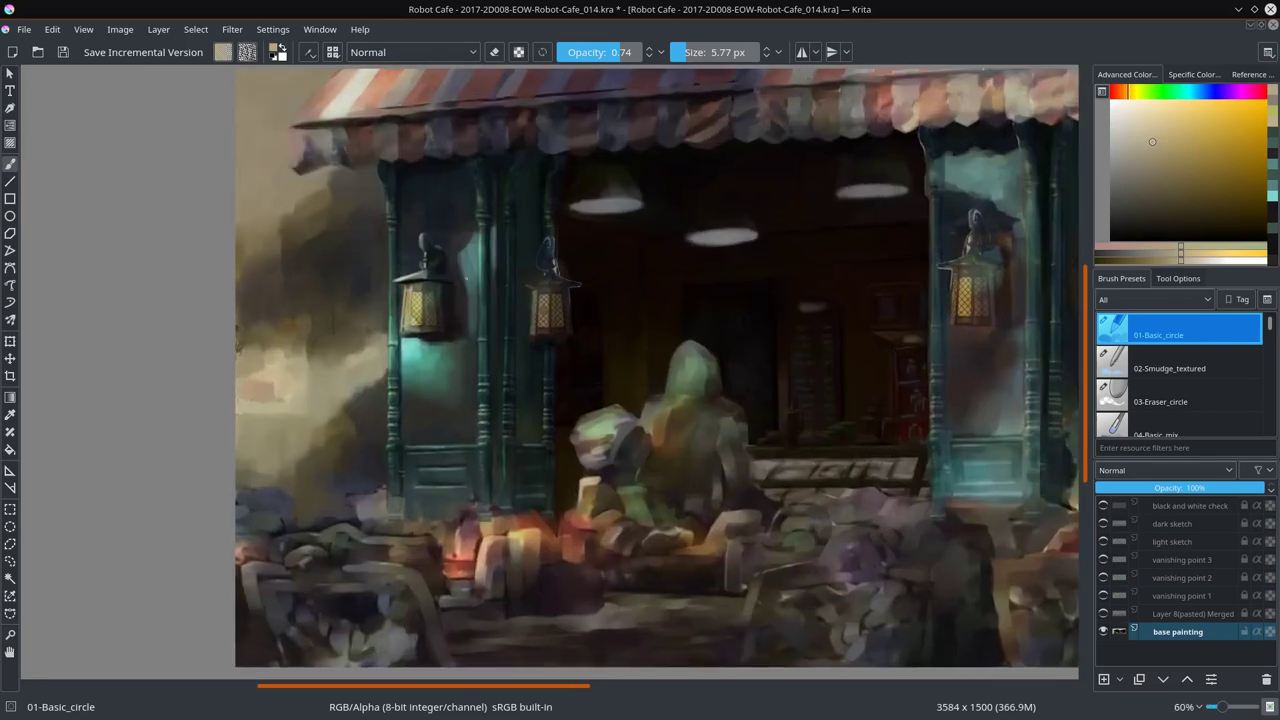
left_click(478, 326, "ctrl")
left_click(440, 344, "ctrl")
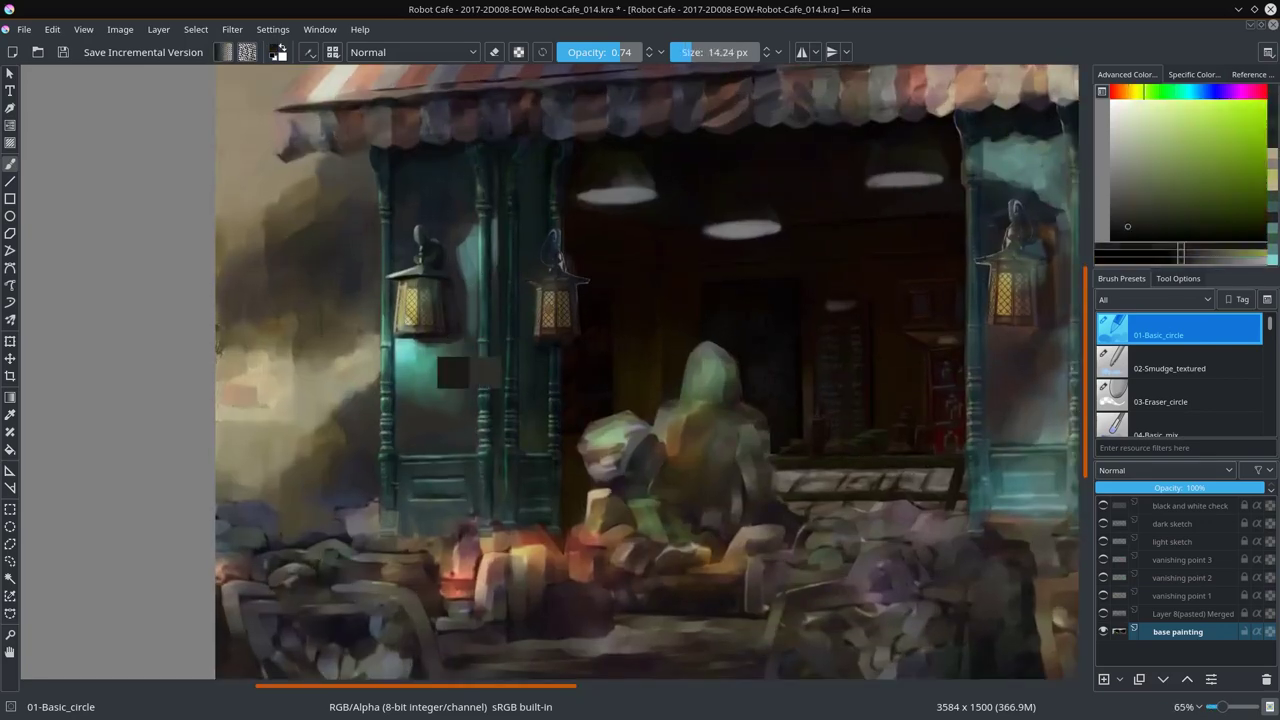
key("bracketleft")
key("bracketleft")
key("bracketleft")
left_click(434, 319, "ctrl")
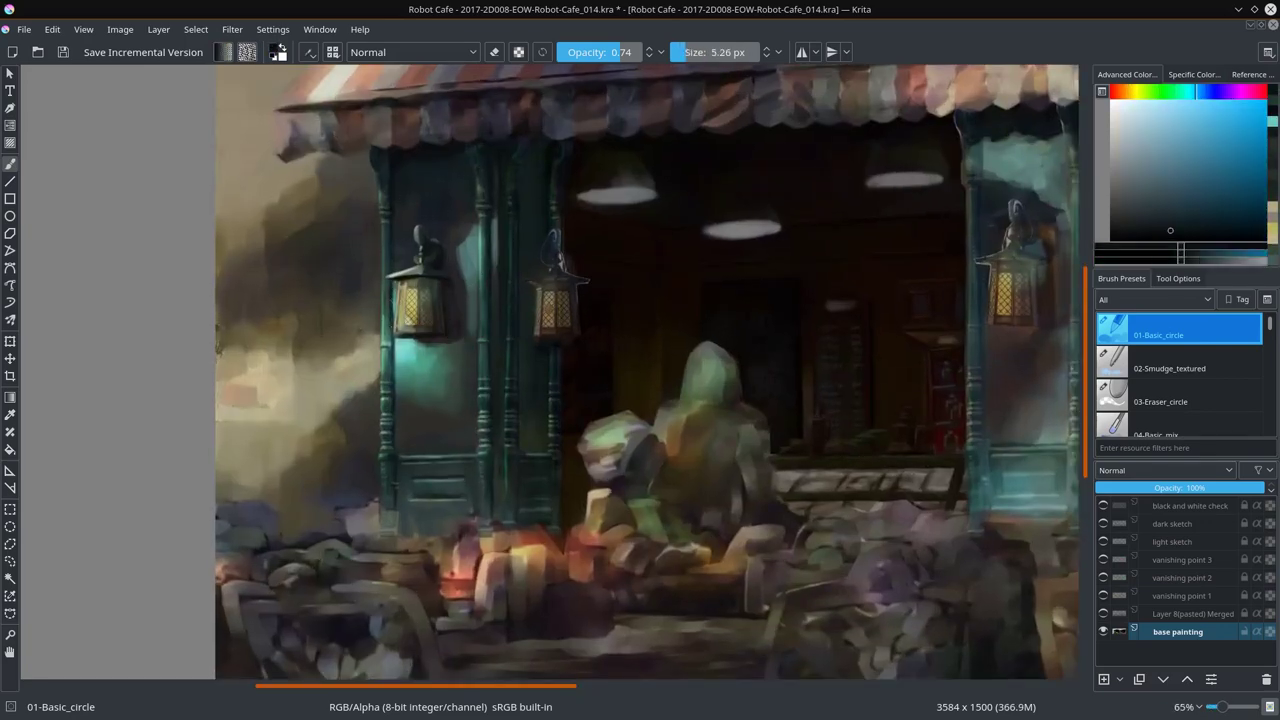
key("minus")
key("minus")
key("minus")
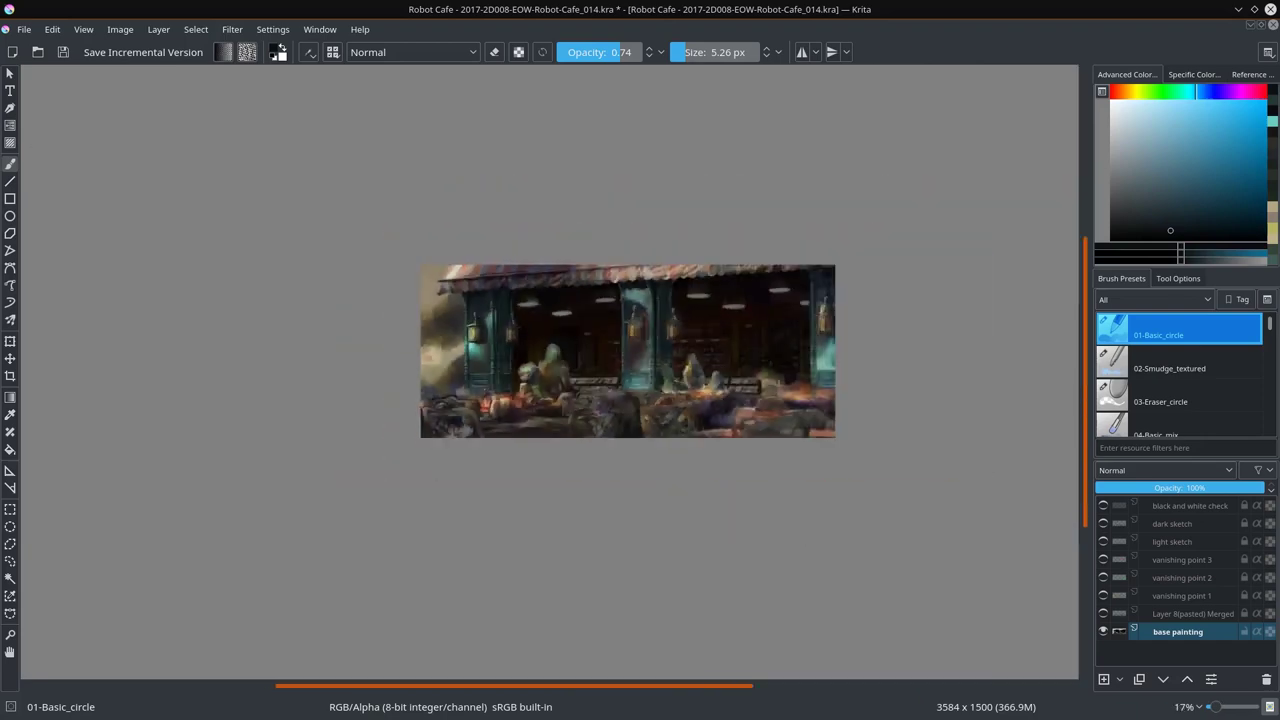
Step: Zoom out, save, and return to the brush in Normal blending
key("minus")
key("minus")
key("ctrl+s")
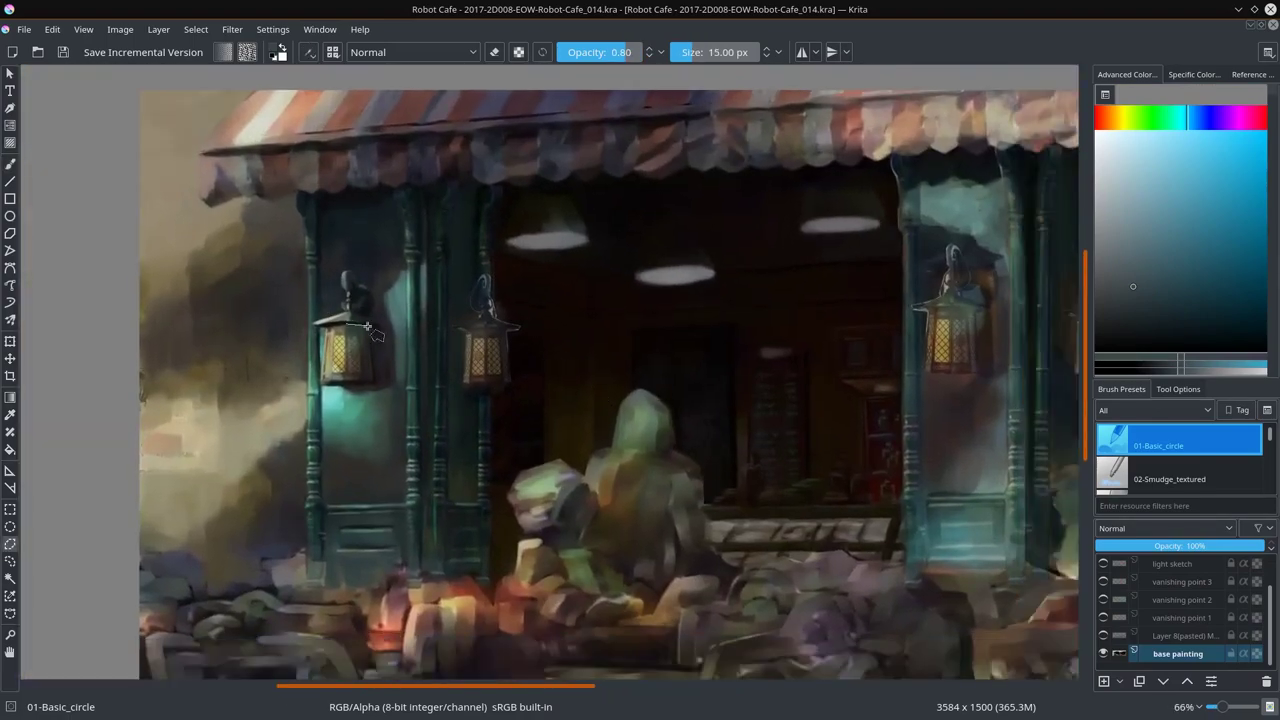
left_click(367, 326)
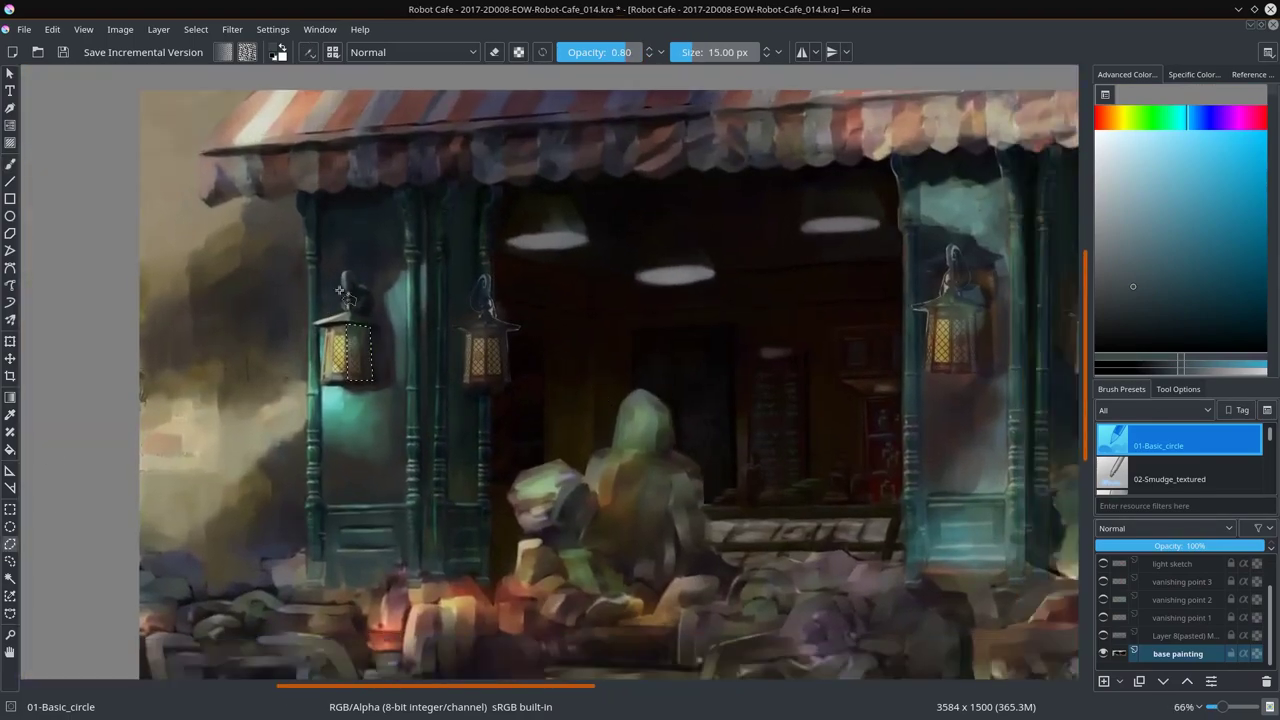
key("b")
left_click_drag(1205, 510, 1205, 429)
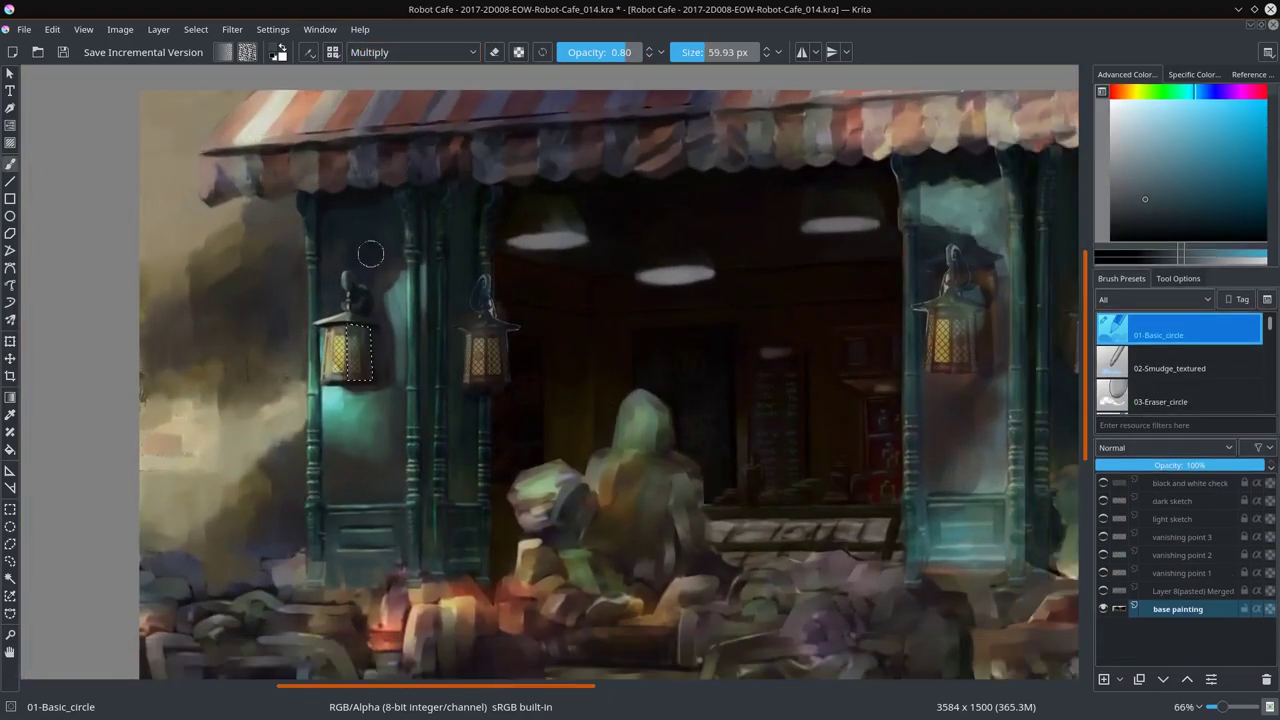
key("alt+shift+n")
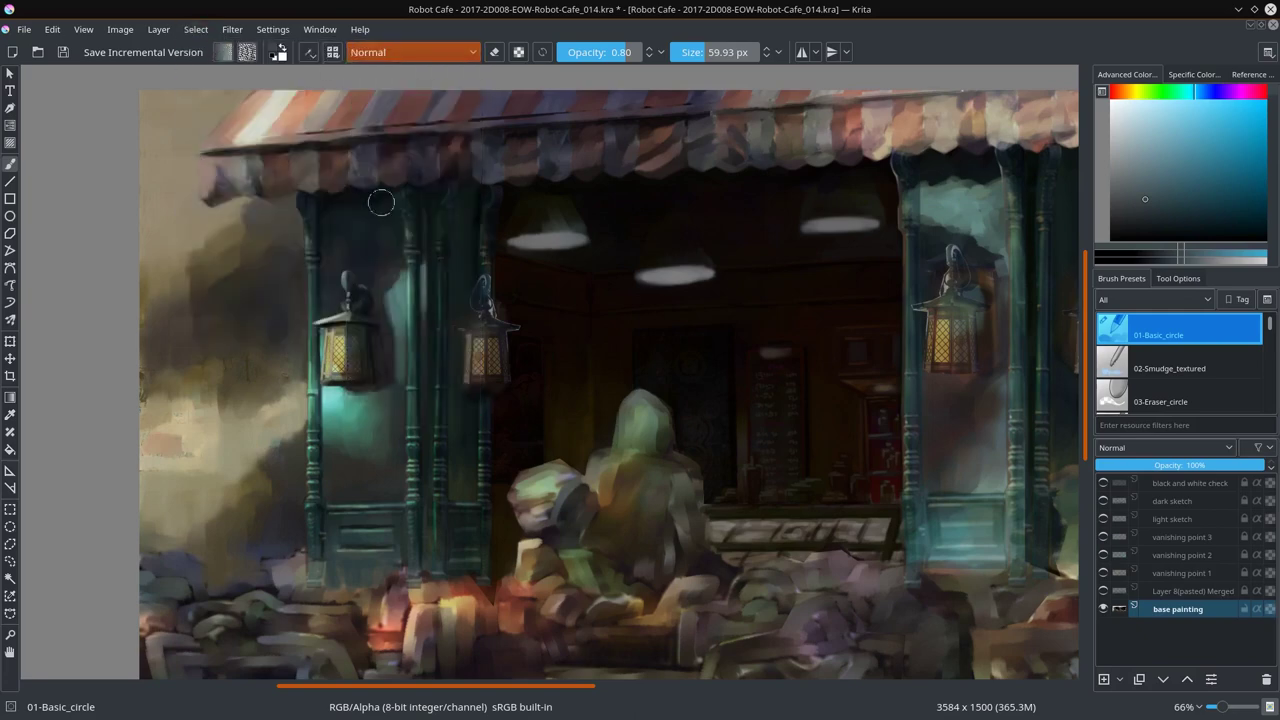
Step: Paint dark teal over the left end of the ceiling lamp light
left_click(374, 200, "ctrl")
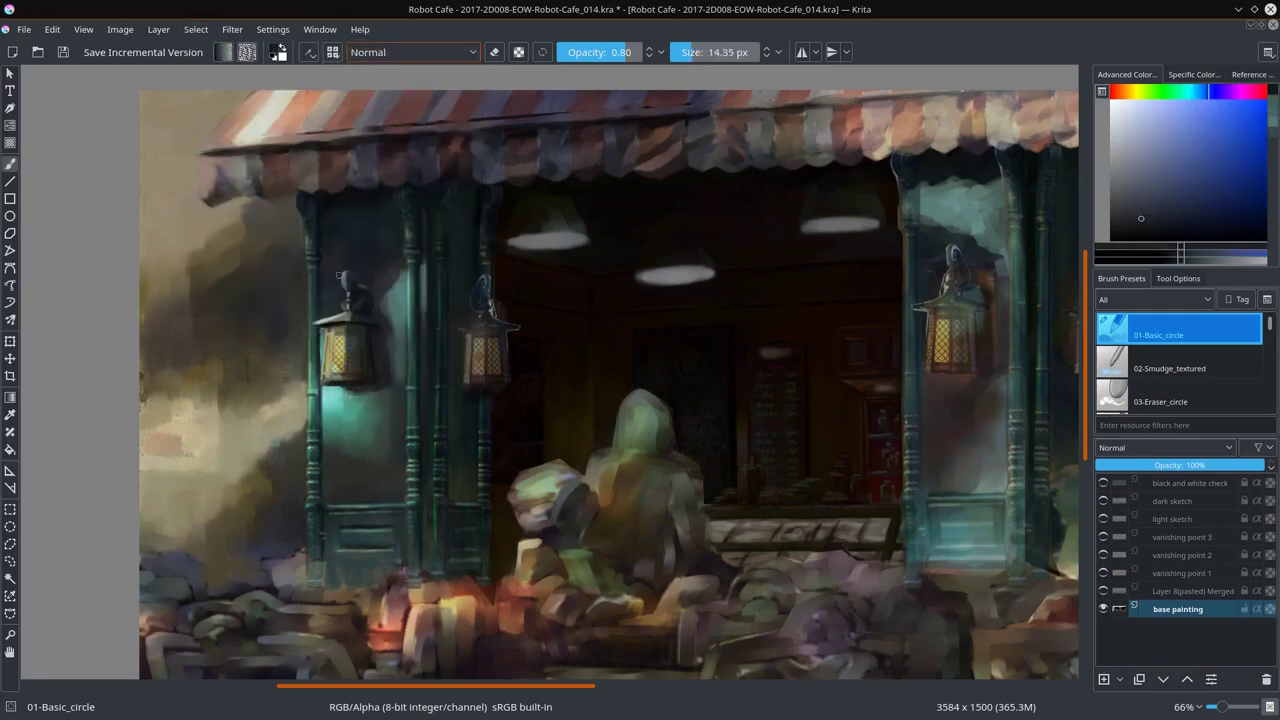
mouse_move(525, 240)
left_mouse_down()
mouse_move(482, 190)
mouse_move(508, 240)
left_mouse_up()
left_click(560, 240, "ctrl")
left_click(477, 216, "ctrl")
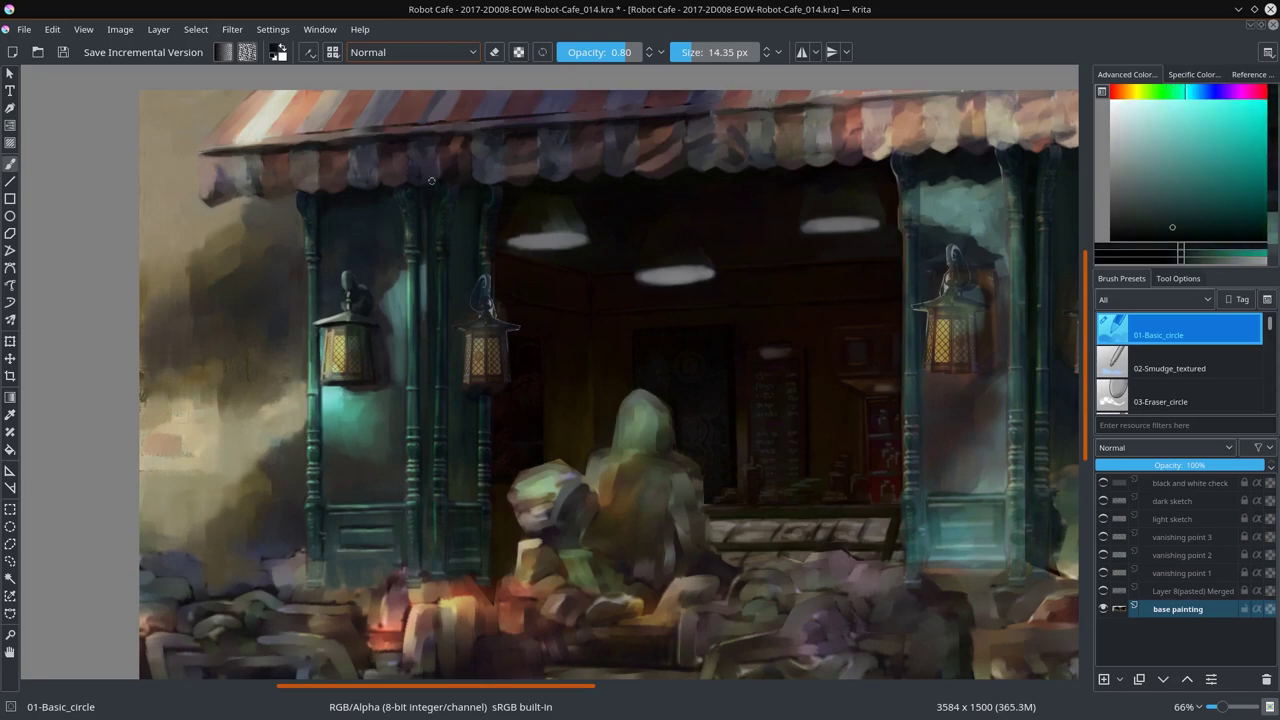
key("bracketleft")
key("bracketleft")
key("bracketleft")
left_click(487, 203, "ctrl")
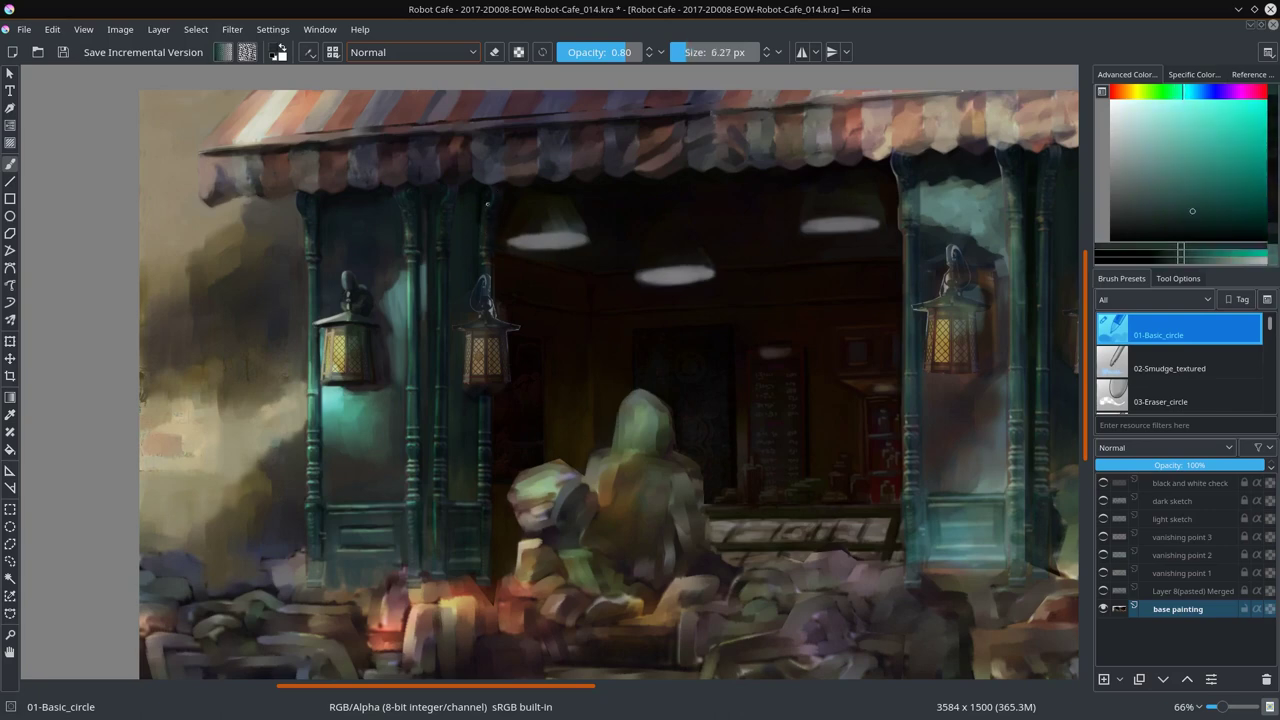
left_click(475, 222, "ctrl")
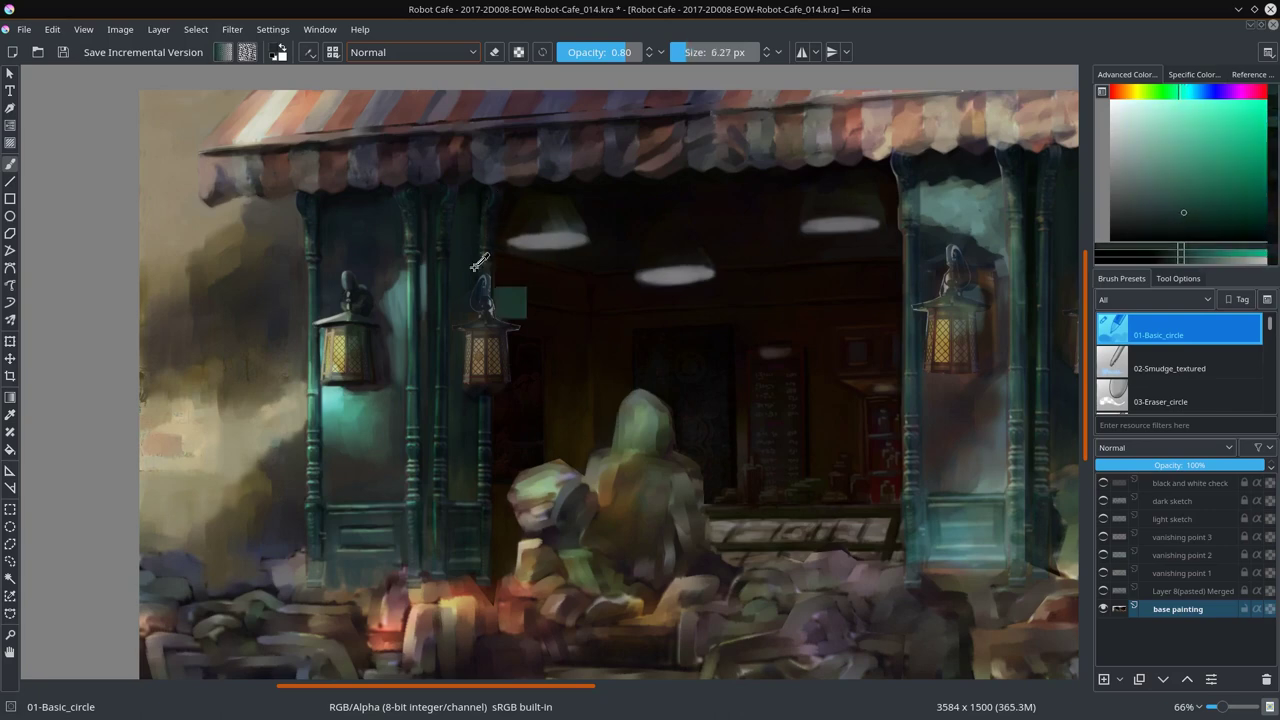
Step: Sample reddish-brown interior and teal column tones for the lantern details
left_click(508, 292, "ctrl")
key("bracketright")
key("bracketright")
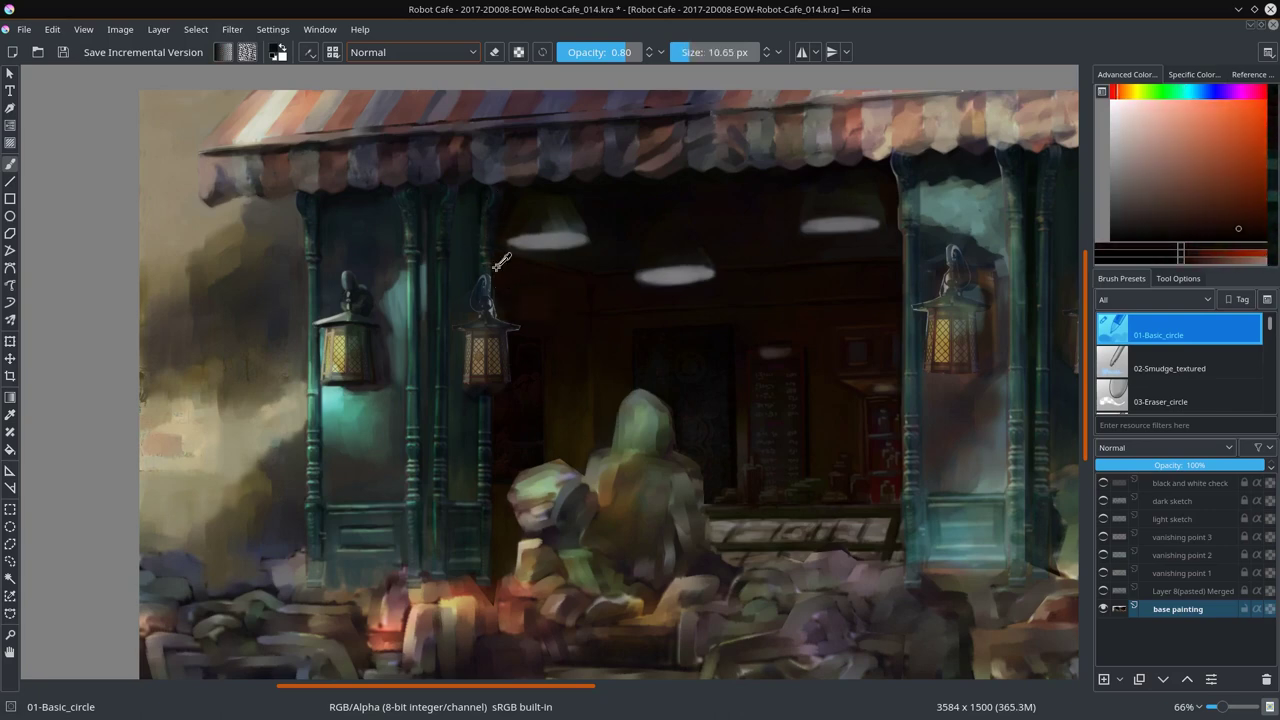
left_click(508, 297, "ctrl")
left_click(456, 228, "ctrl")
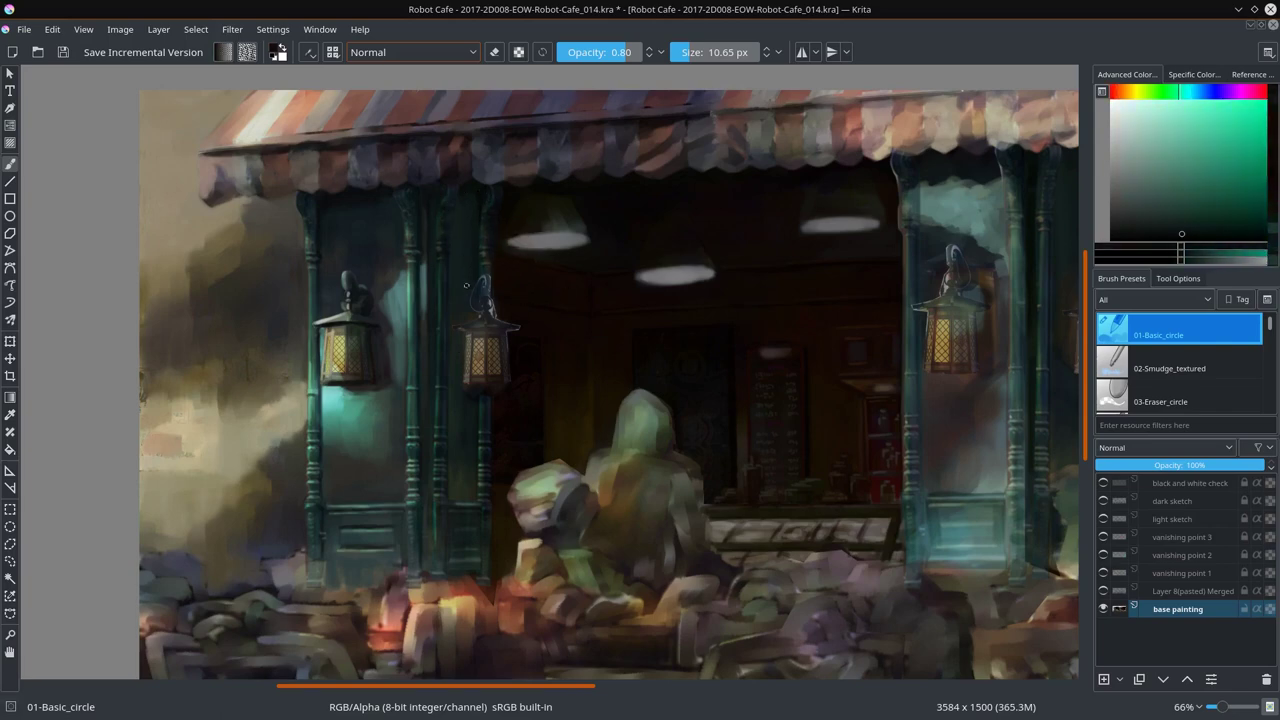
left_click(468, 288, "ctrl")
left_click(478, 298, "ctrl")
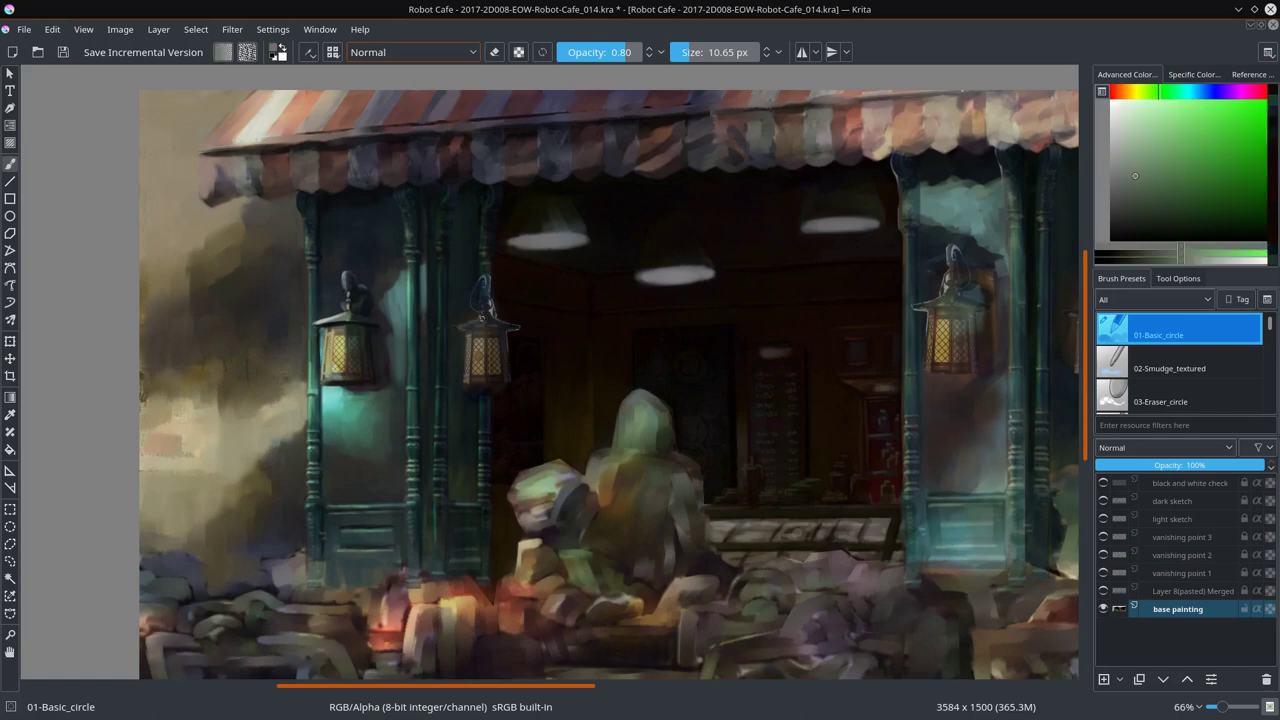
left_click(486, 320, "ctrl")
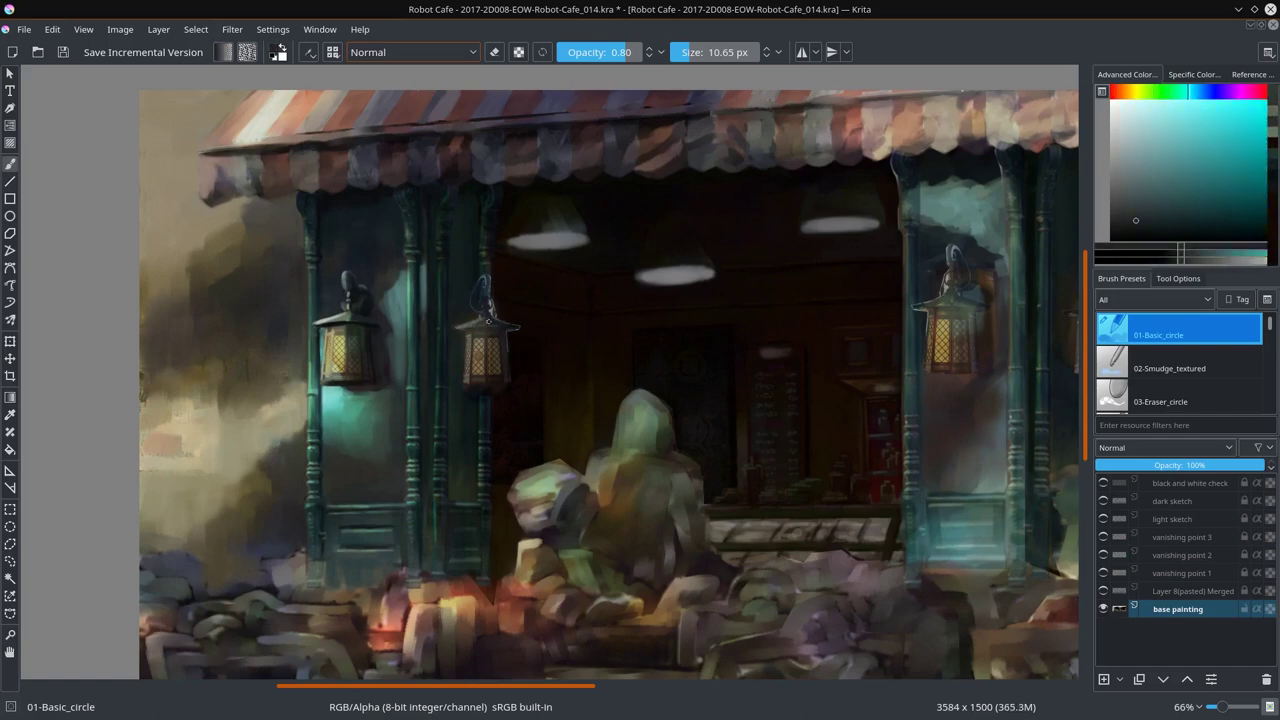
Step: Sample blues and grey-blue for the bracket near the middle lantern
left_click(337, 319, "ctrl")
left_click(536, 322, "ctrl")
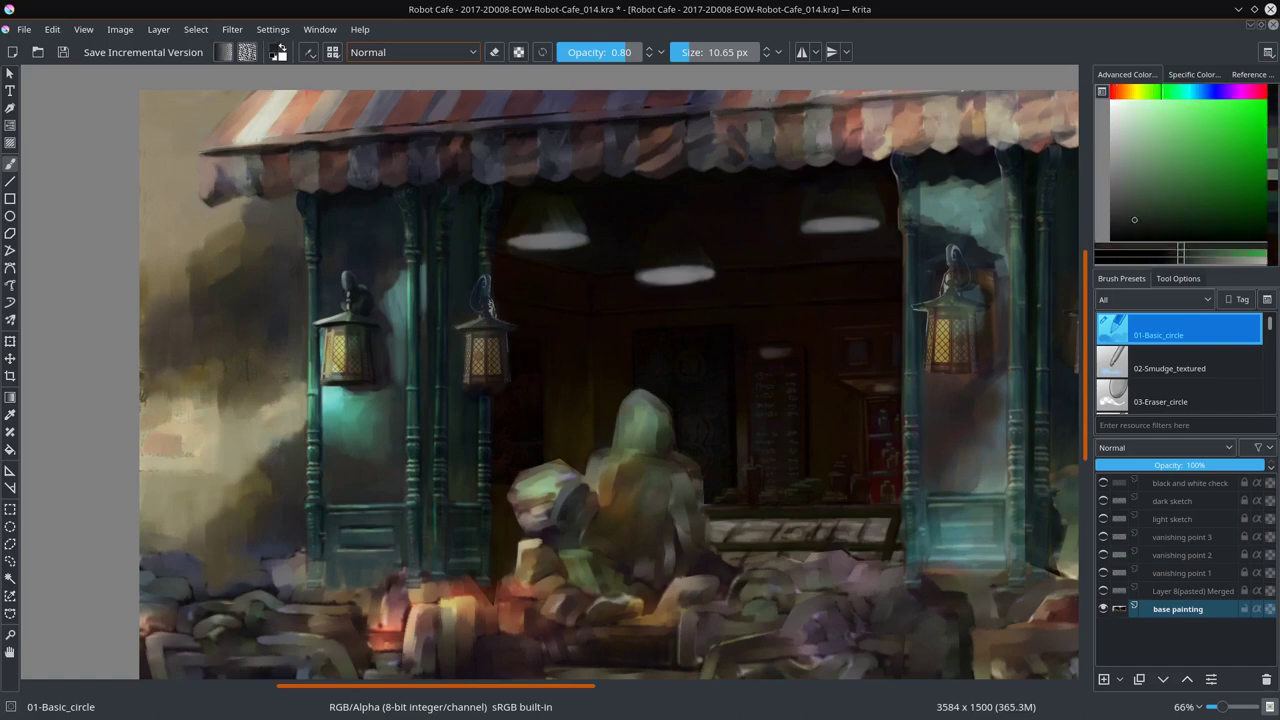
left_click(493, 308, "ctrl")
left_click(491, 295, "ctrl")
left_click(489, 276, "ctrl")
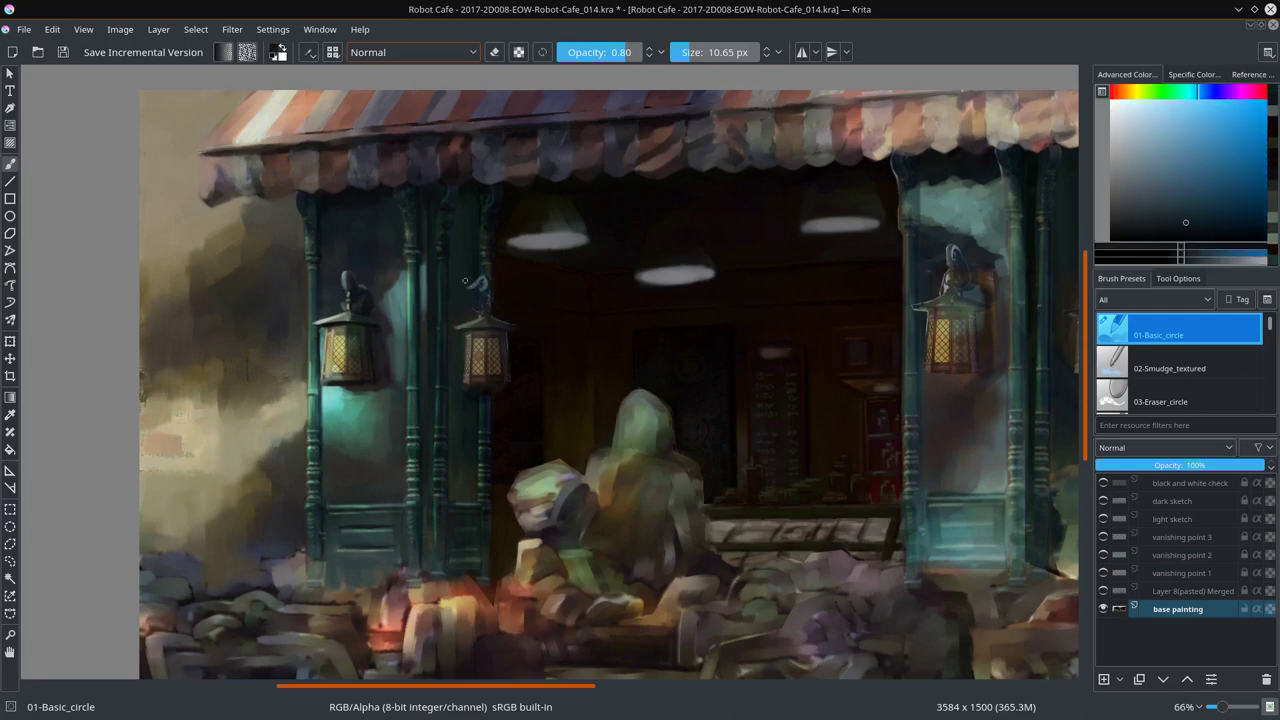
left_click(488, 275, "ctrl")
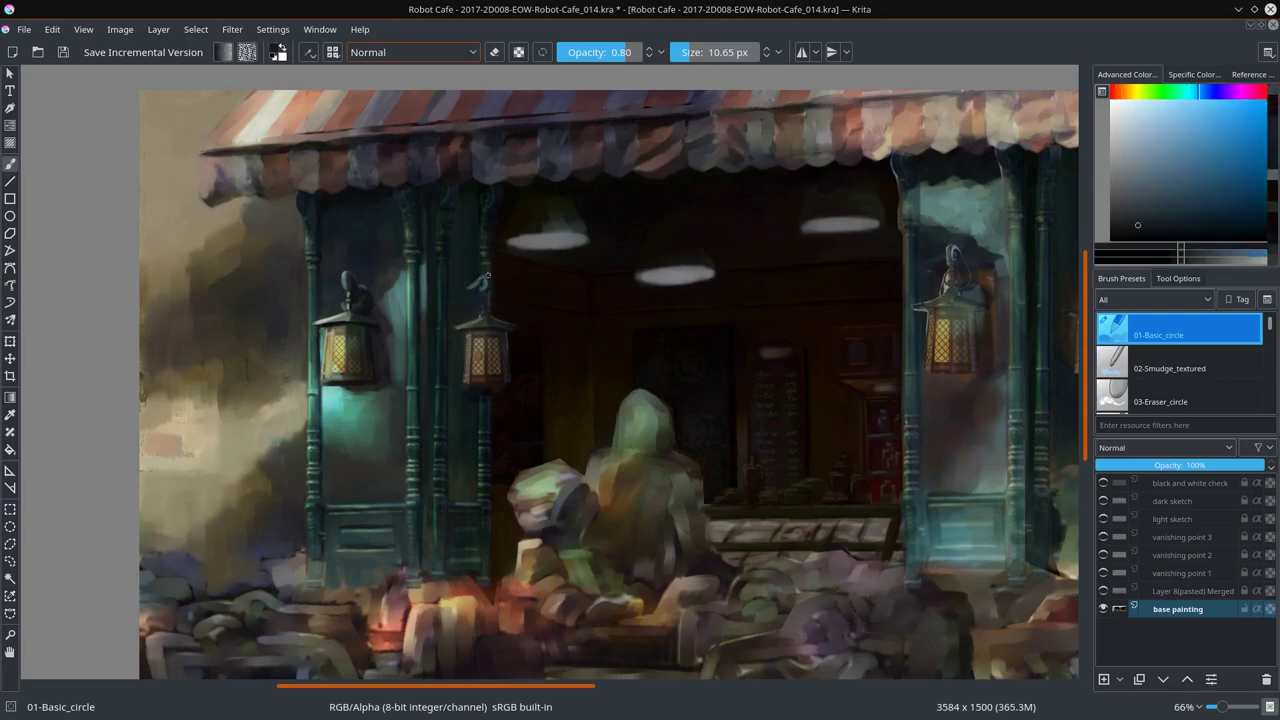
left_click(464, 296, "ctrl")
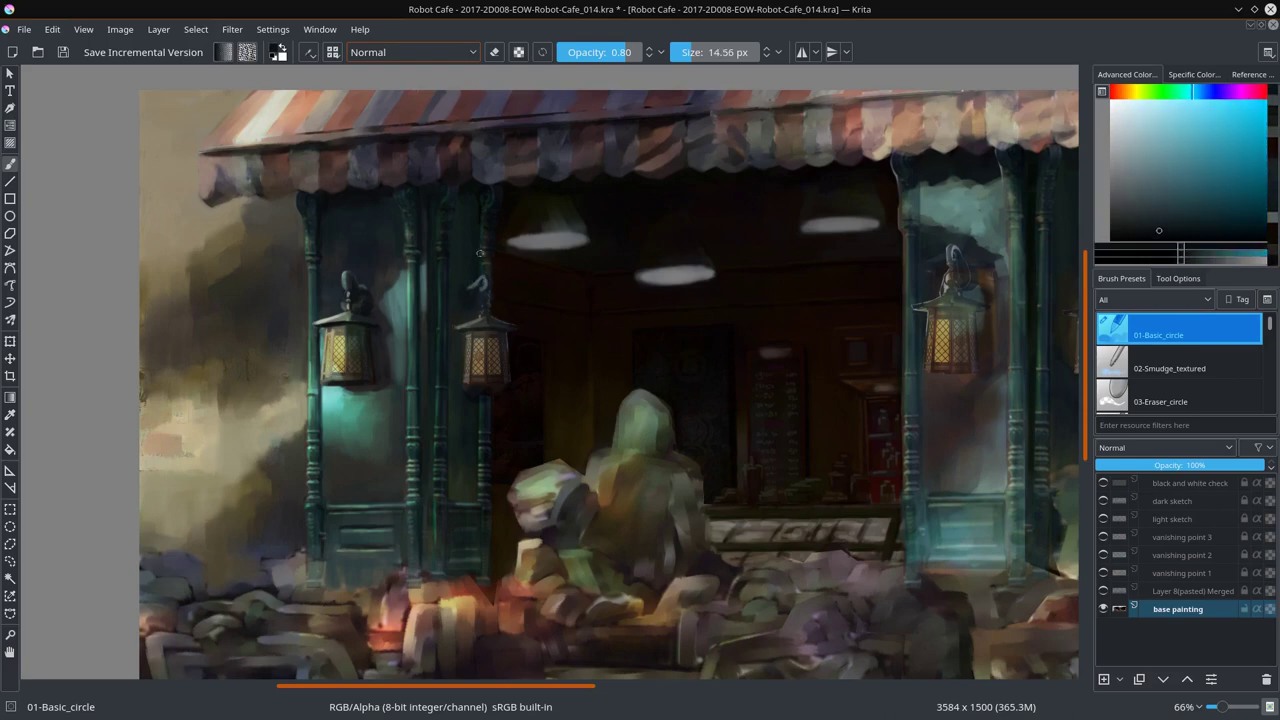
left_click(470, 315, "ctrl")
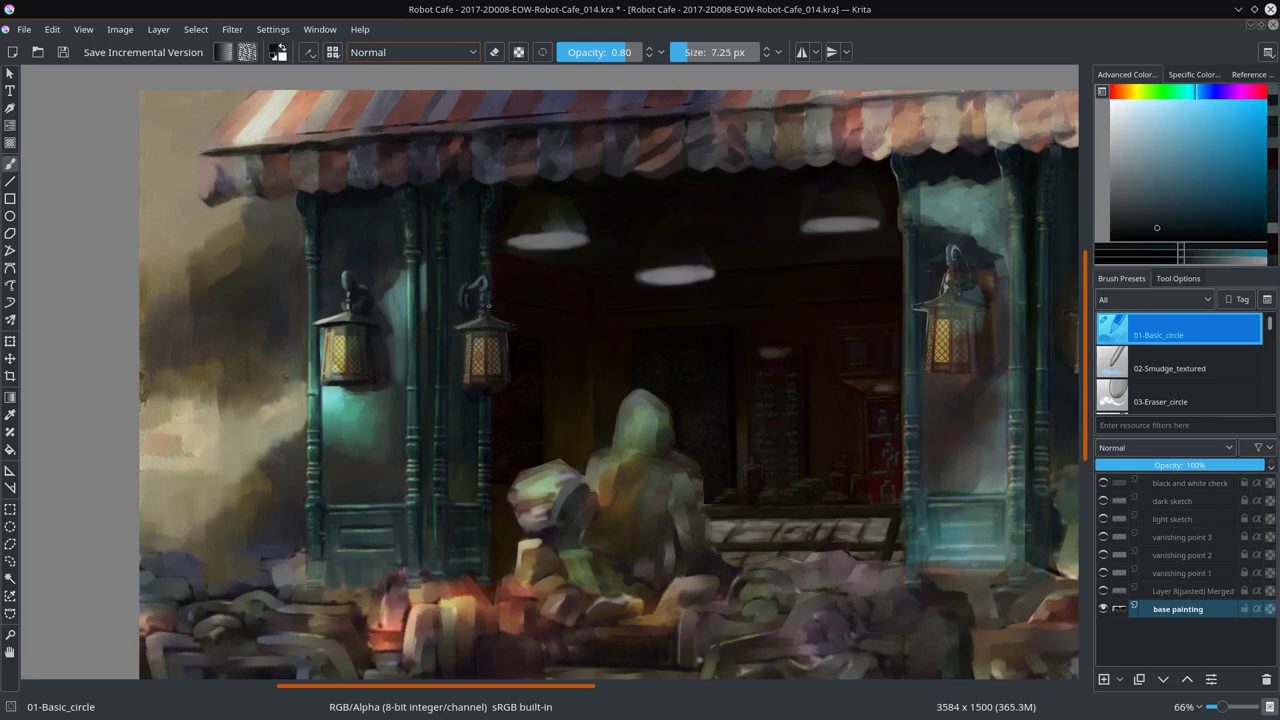
Step: Pick dark yellow, teal and reddish-brown for detail around the middle lantern's hook
left_click(374, 376, "ctrl")
left_click(500, 250, "ctrl")
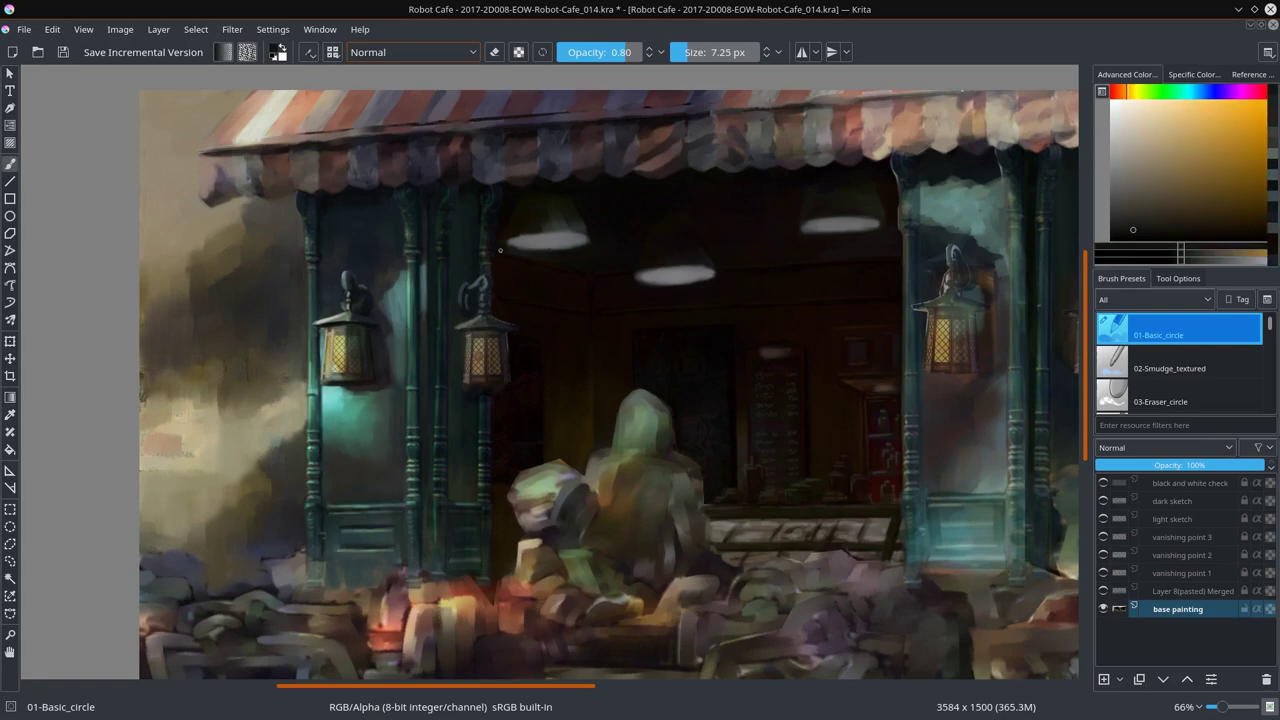
left_click(478, 386, "ctrl")
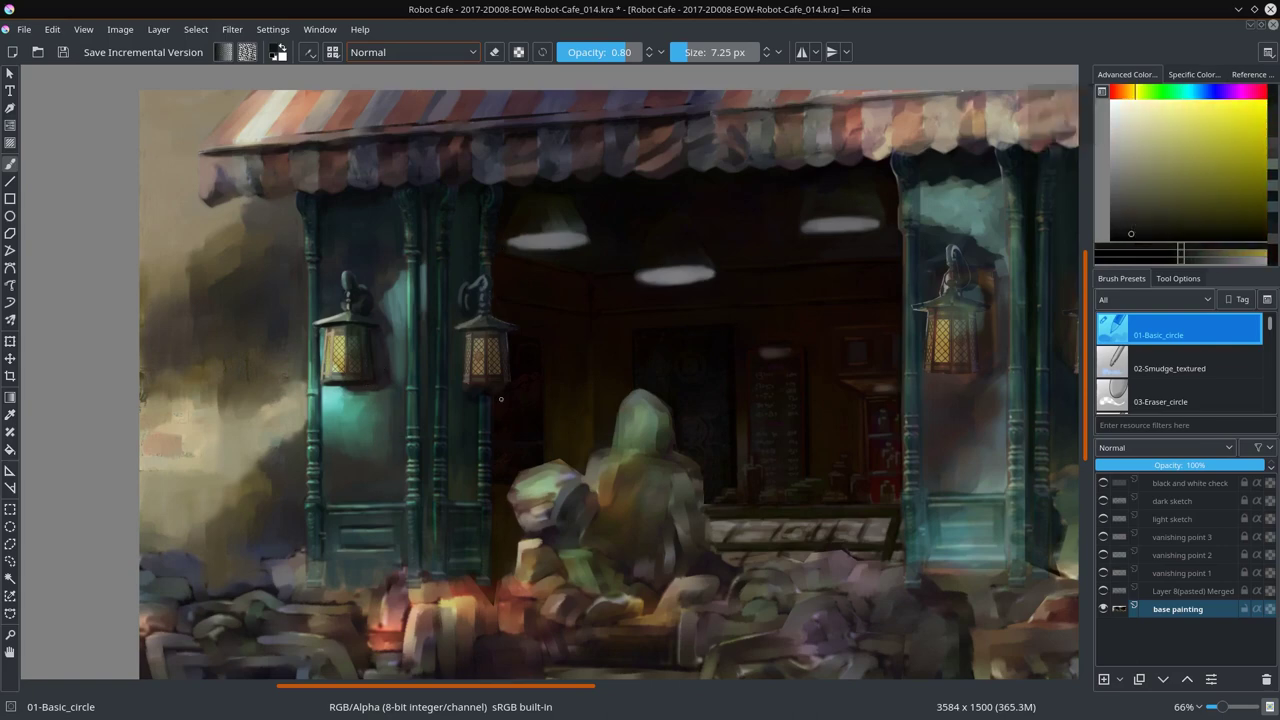
left_click(464, 398, "ctrl")
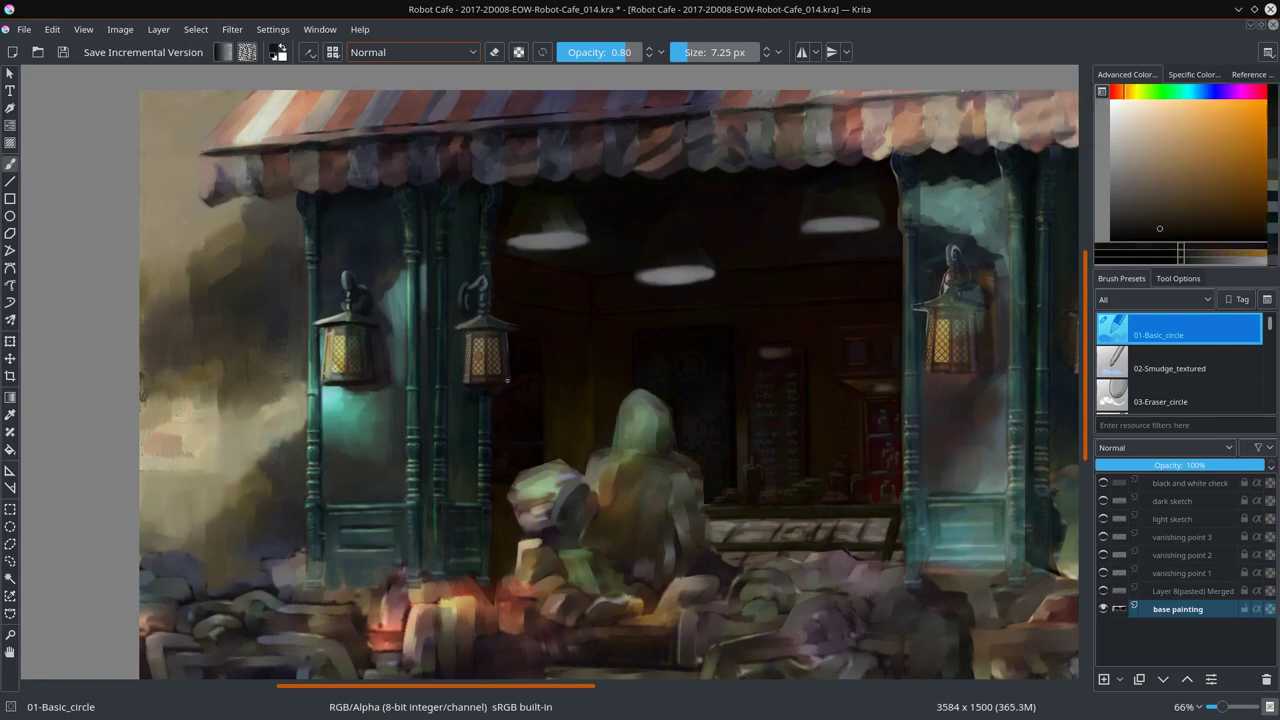
left_click(478, 461, "ctrl")
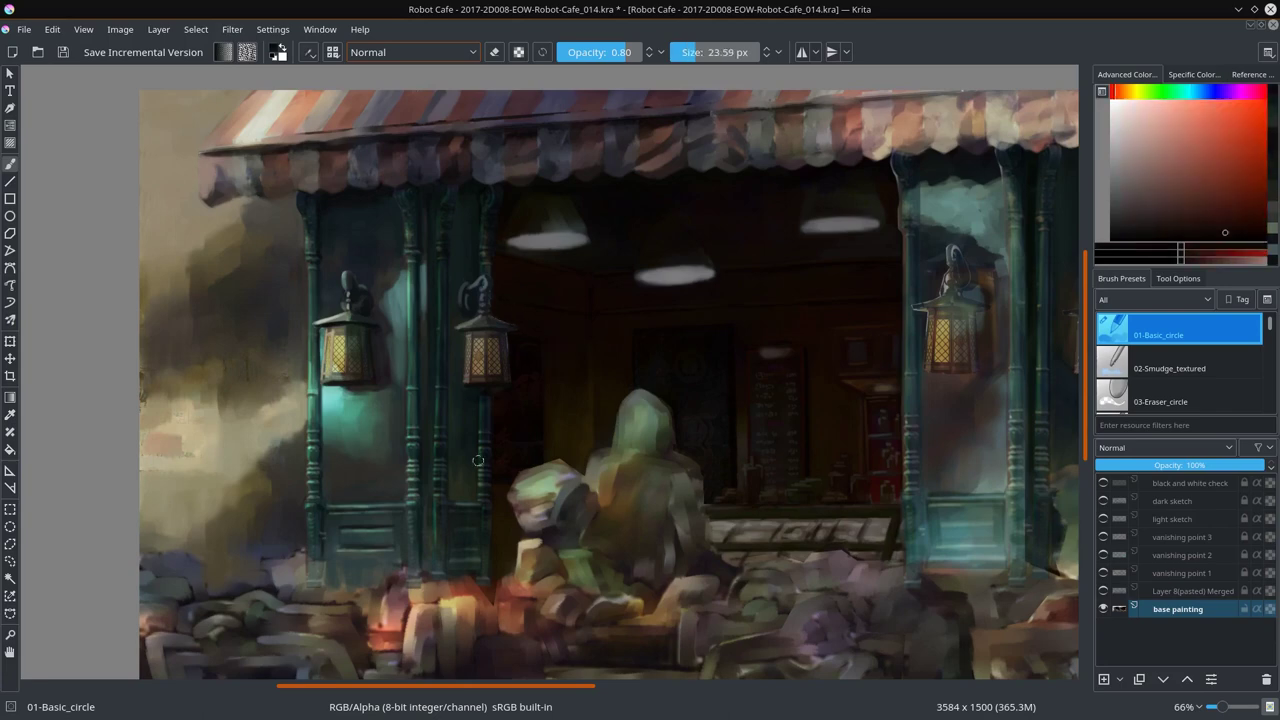
Step: Paint dark blue Multiply strokes on the columns with an enlarged brush, then return to Normal
key("b")
left_click(466, 395, "ctrl")
key("alt+shift+m")
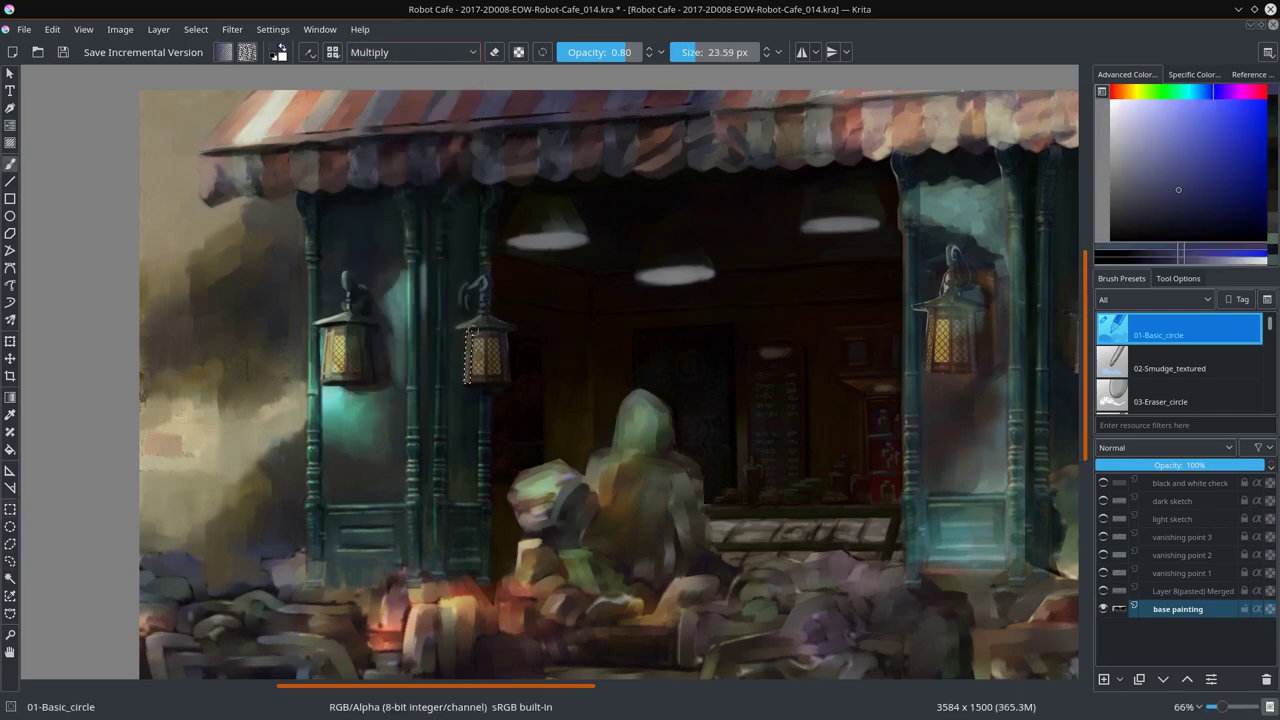
key("bracketright")
key("bracketright")
key("bracketright")
key("alt+shift+n")
Step: Sample dark brown, red and orange-brown tones, shrinking the brush to a fine tip
left_click(537, 343, "ctrl")
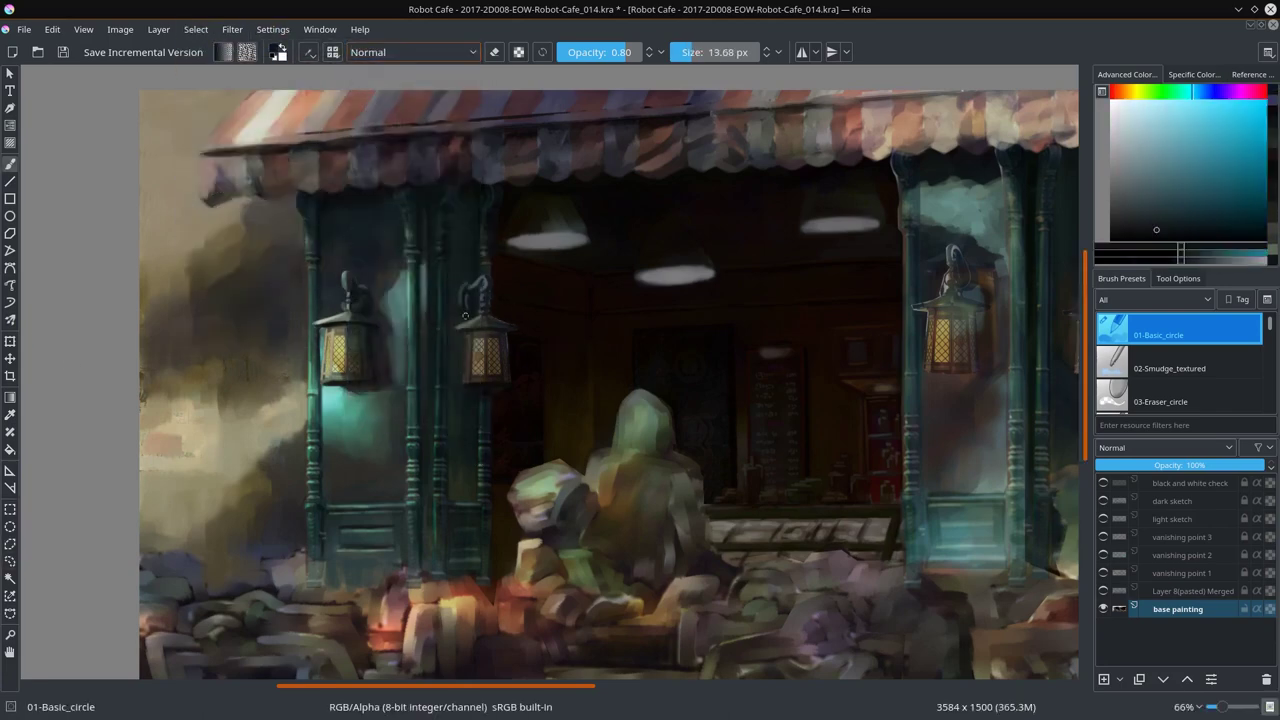
key("bracketleft")
key("bracketleft")
key("bracketleft")
left_click(501, 403, "ctrl")
key("bracketleft")
key("bracketleft")
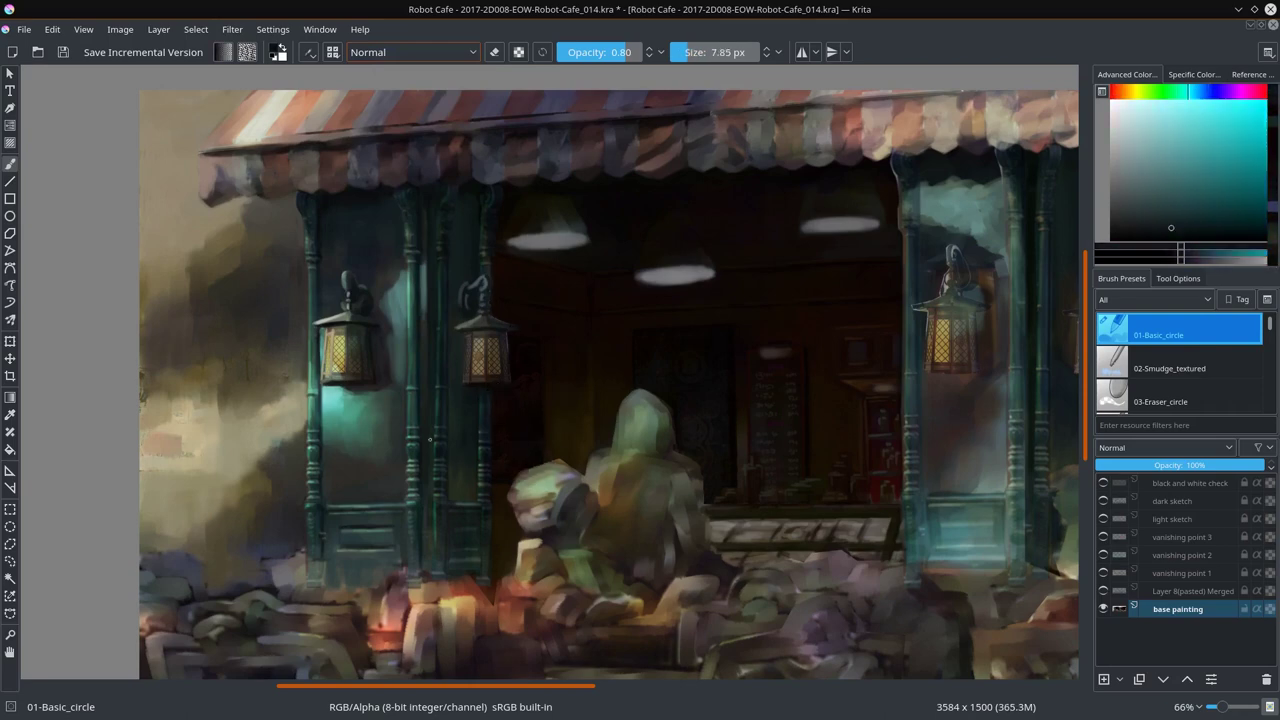
left_click(485, 315, "ctrl")
key("bracketleft")
key("l")
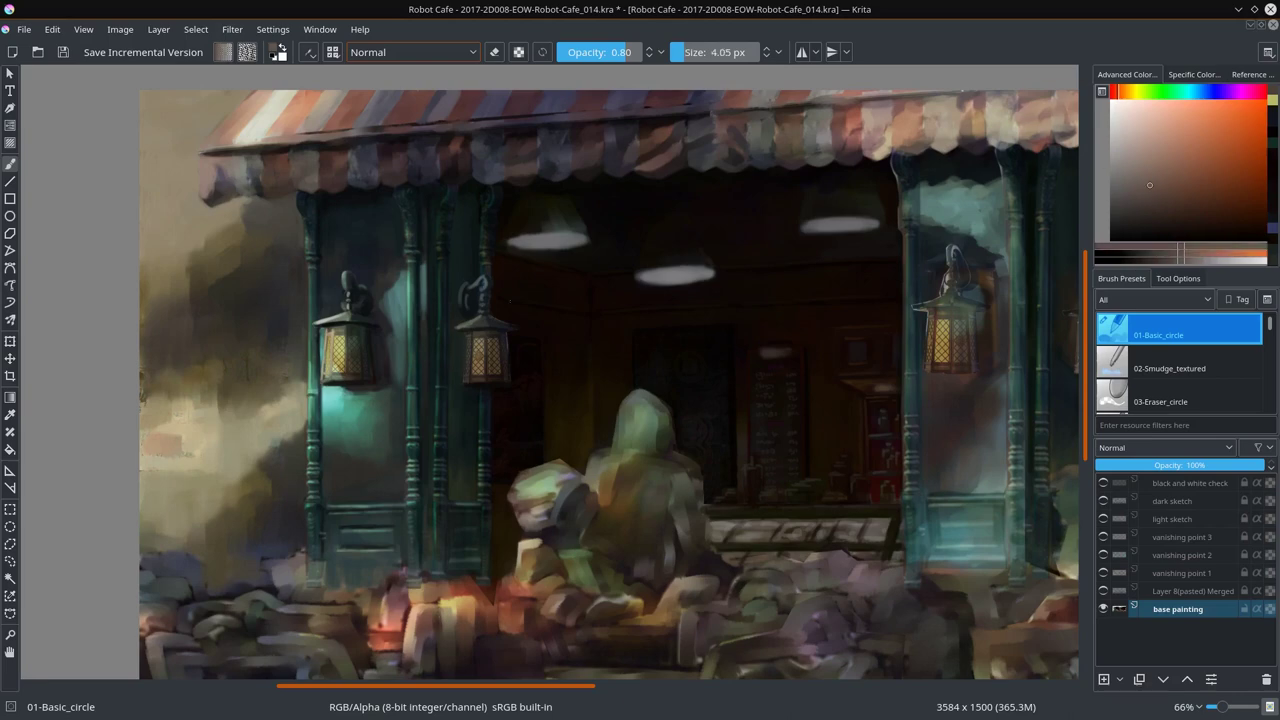
key("[")
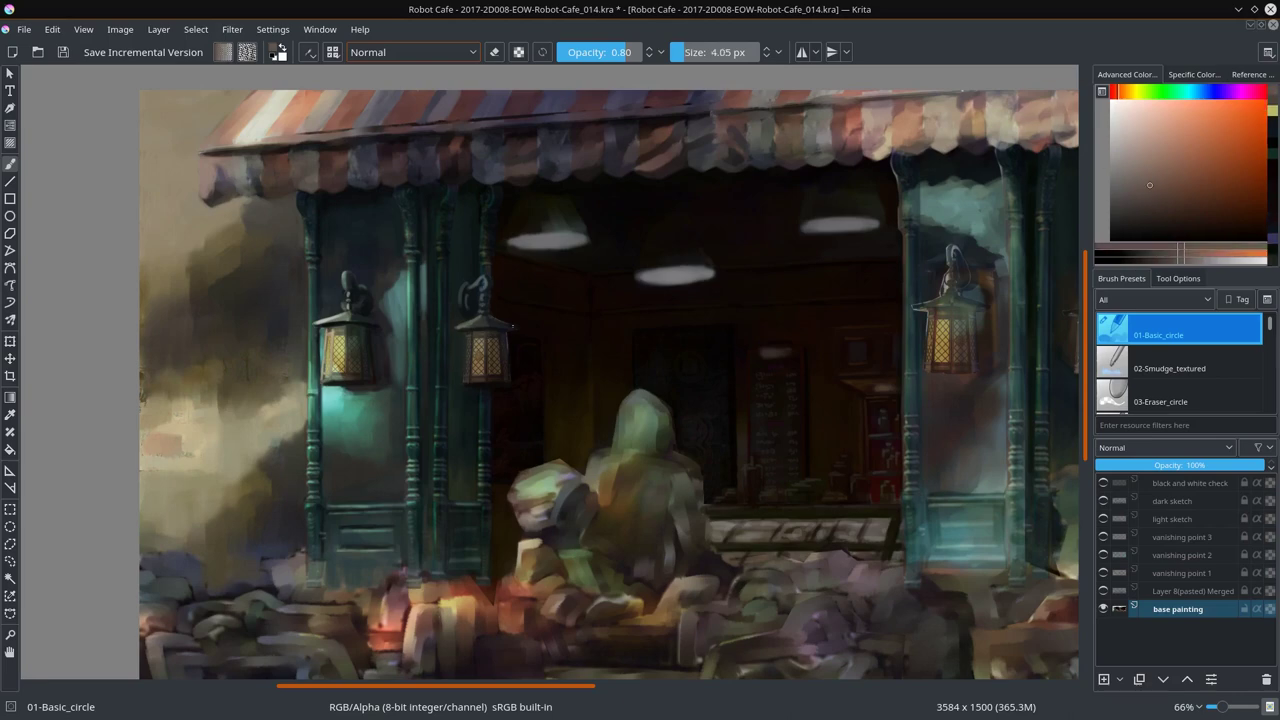
Step: Add fine detail in darker red, orange-brown, teal and orange-yellow to columns and brackets
left_click(515, 328, "ctrl")
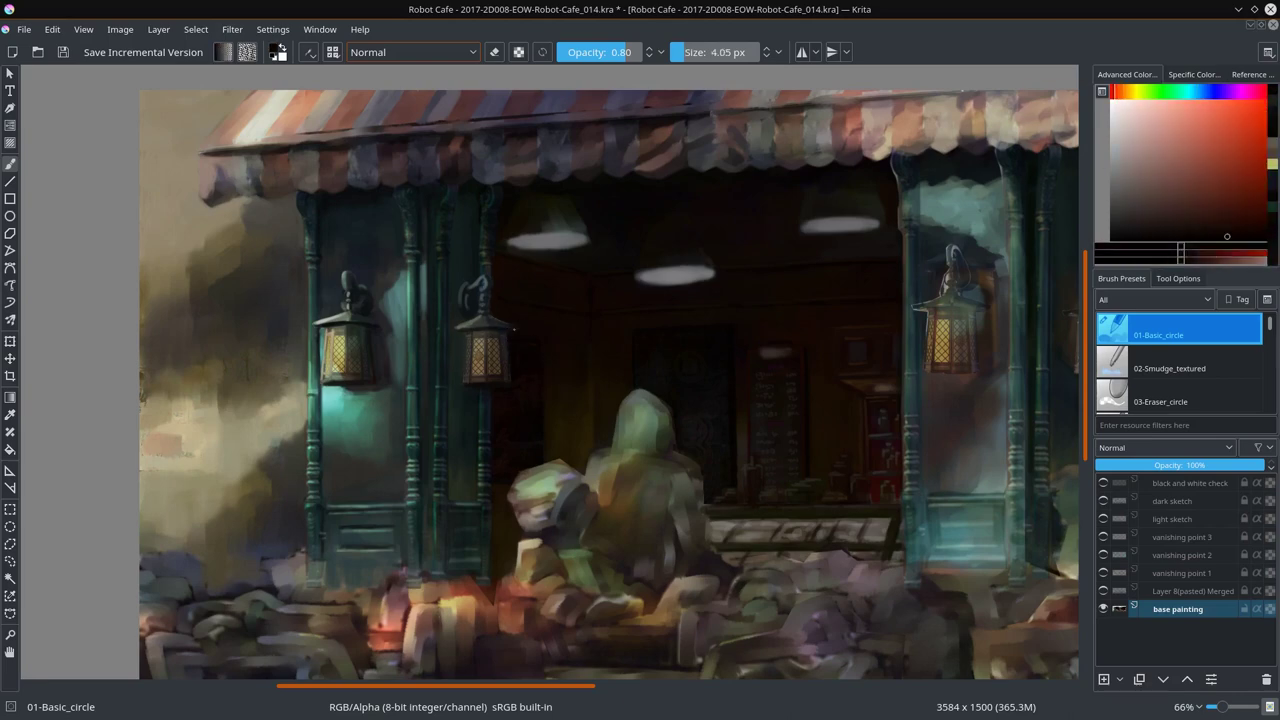
left_click(505, 206, "ctrl")
left_click(447, 509, "ctrl")
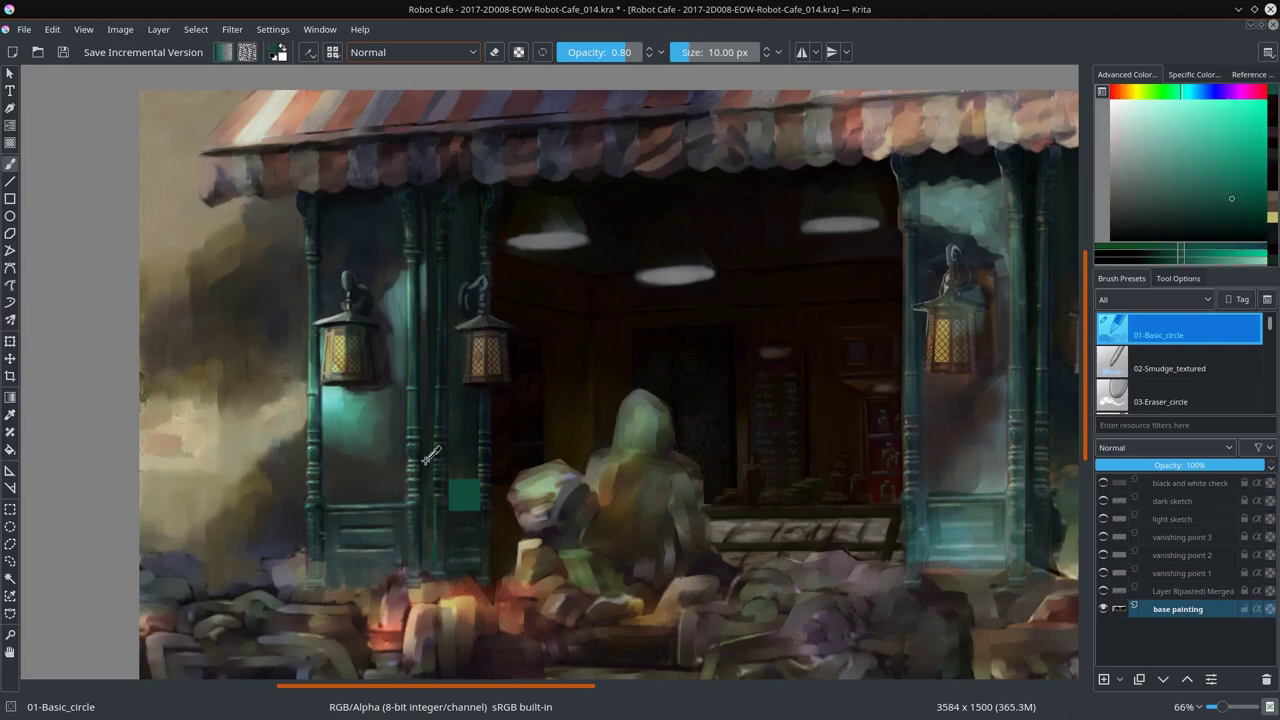
left_click(459, 531, "ctrl")
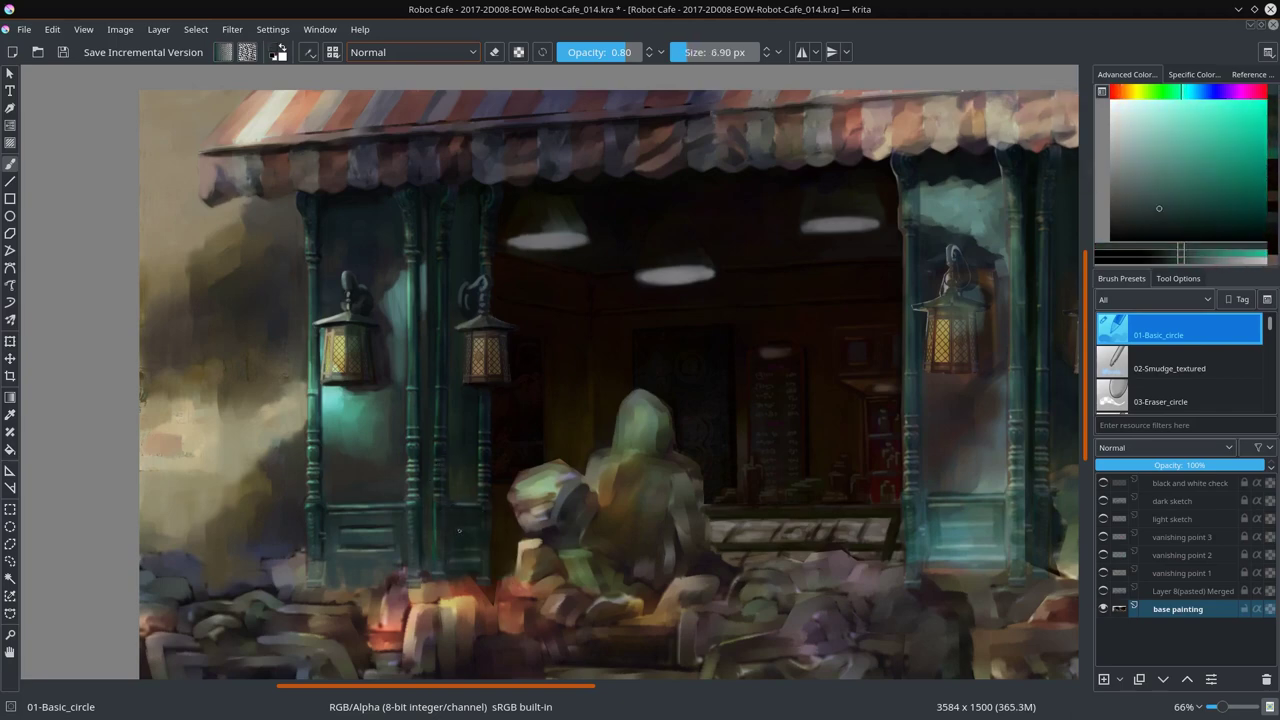
left_click(539, 582, "ctrl")
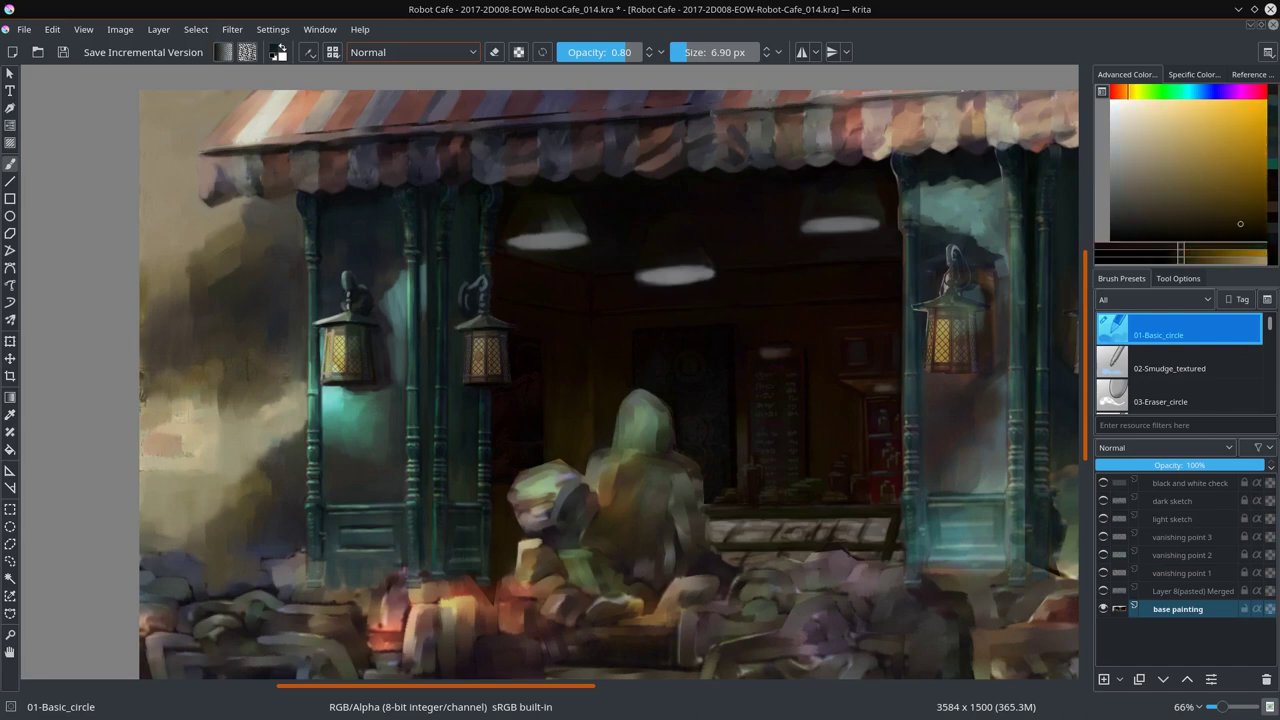
Step: Lay broader dark blue Multiply strokes, then set the brush back to Normal blending
left_click_drag(505, 360, 515, 365)
left_click(414, 52)
left_click(400, 200)
left_click(505, 360, "ctrl")
left_click(414, 52)
Step: Zoom out, briefly show then hide the vanishing point 1 layer, and save Robot Cafe
left_click(380, 70)
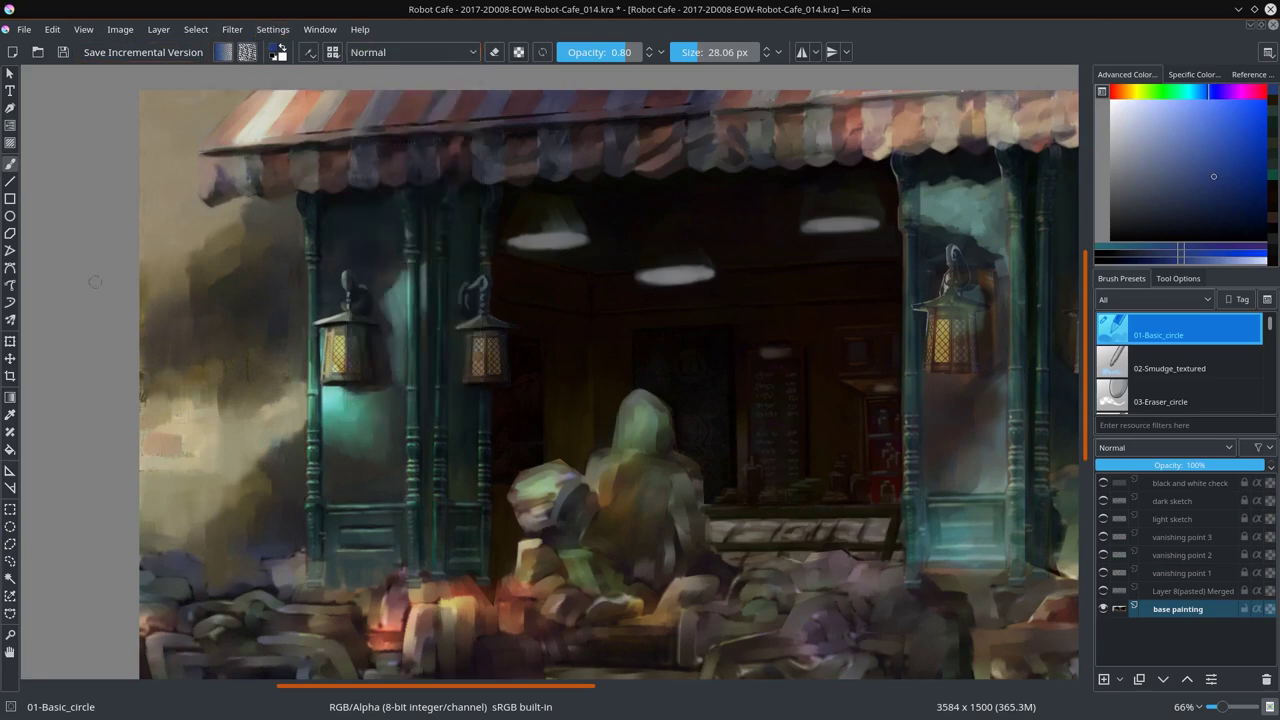
key("minus")
left_click(64, 52)
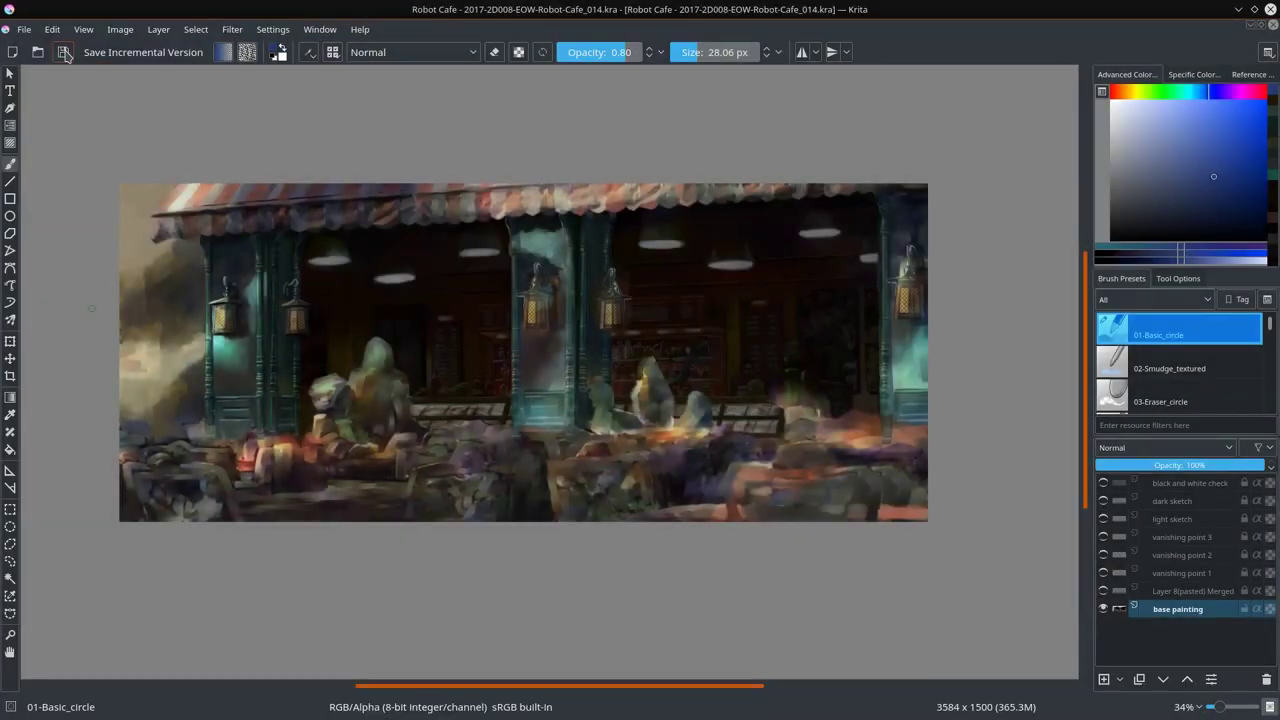
left_click(1103, 573)
left_click(1103, 573)
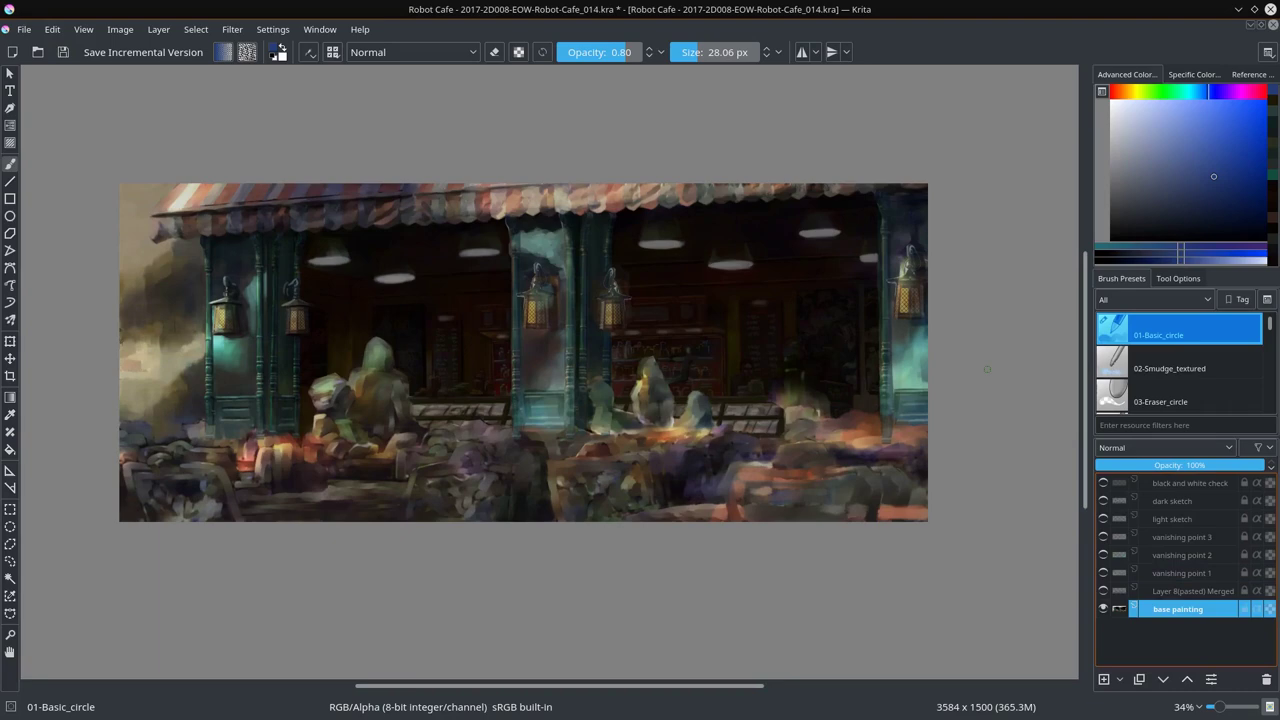
key("ctrl+s")
Step: Fit the page and draw a polygonal selection around the café interior behind the front posts
key("2")
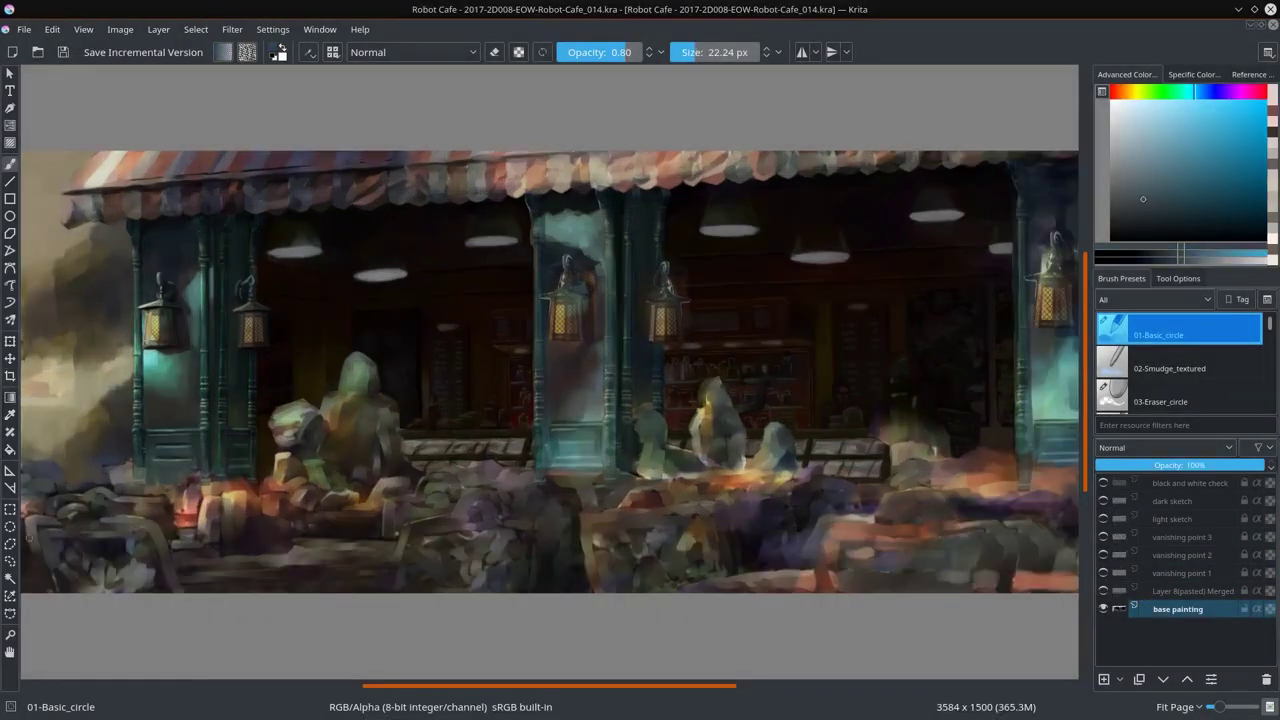
left_click_drag(262, 234, 350, 133)
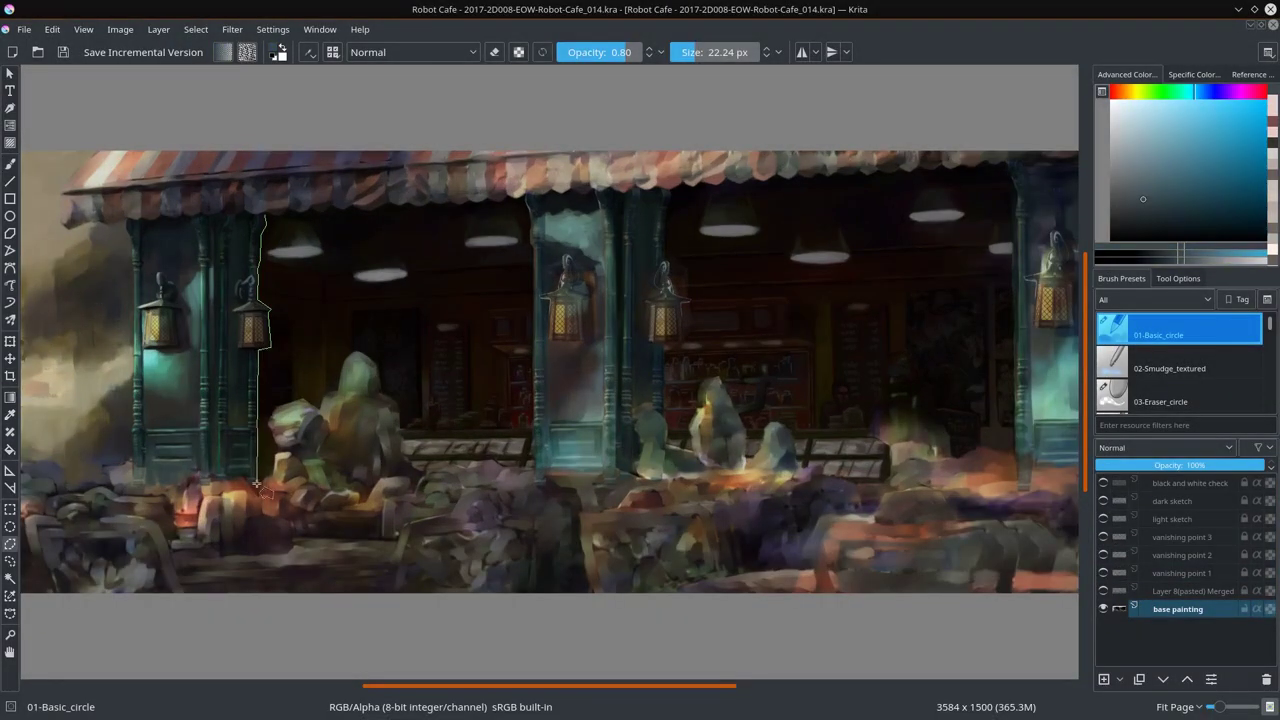
left_click(263, 215)
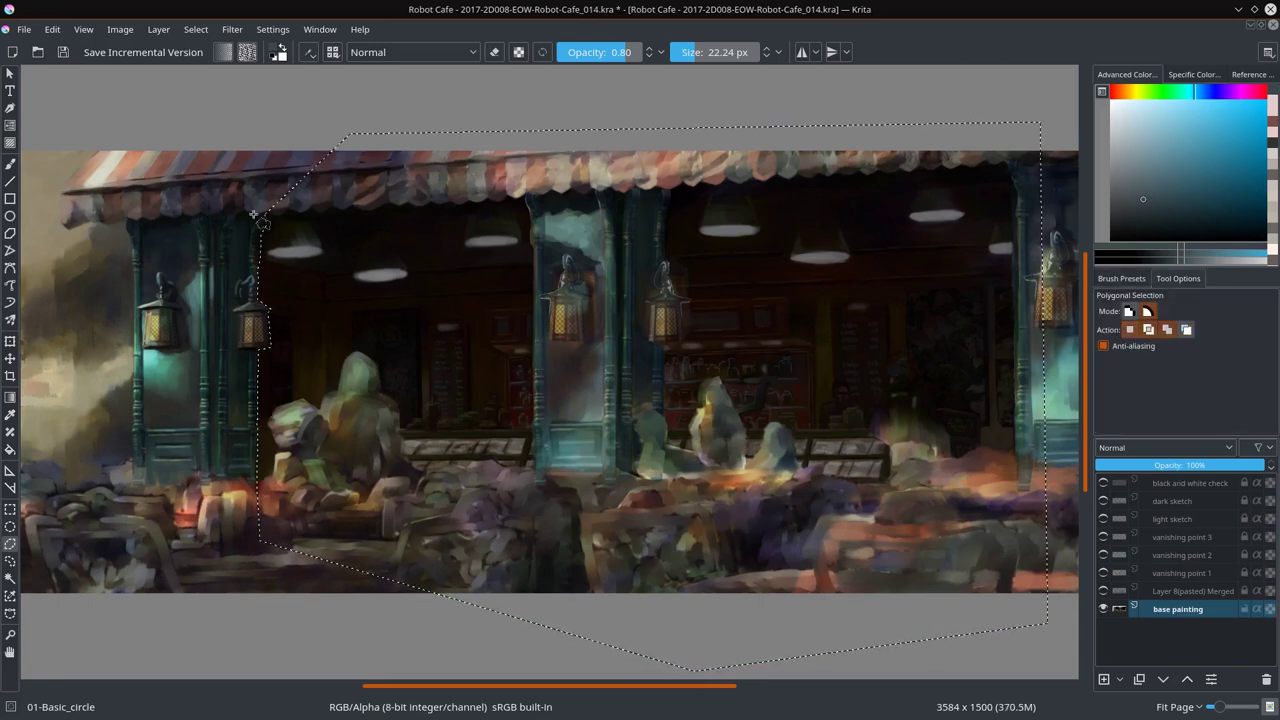
Step: Darken the back wall with a large Normal-blend brush in a darker shade, then deselect
key("b")
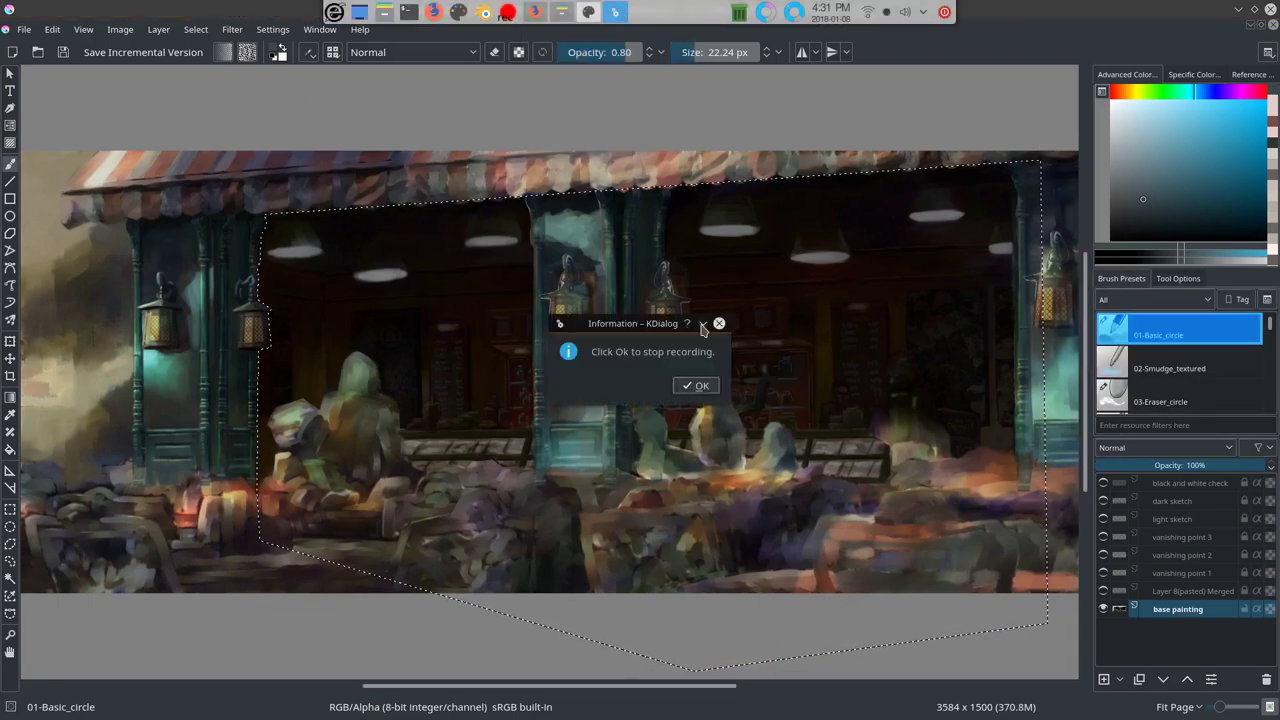
left_click_drag(240, 96, 300, 96)
left_click(333, 211, "ctrl")
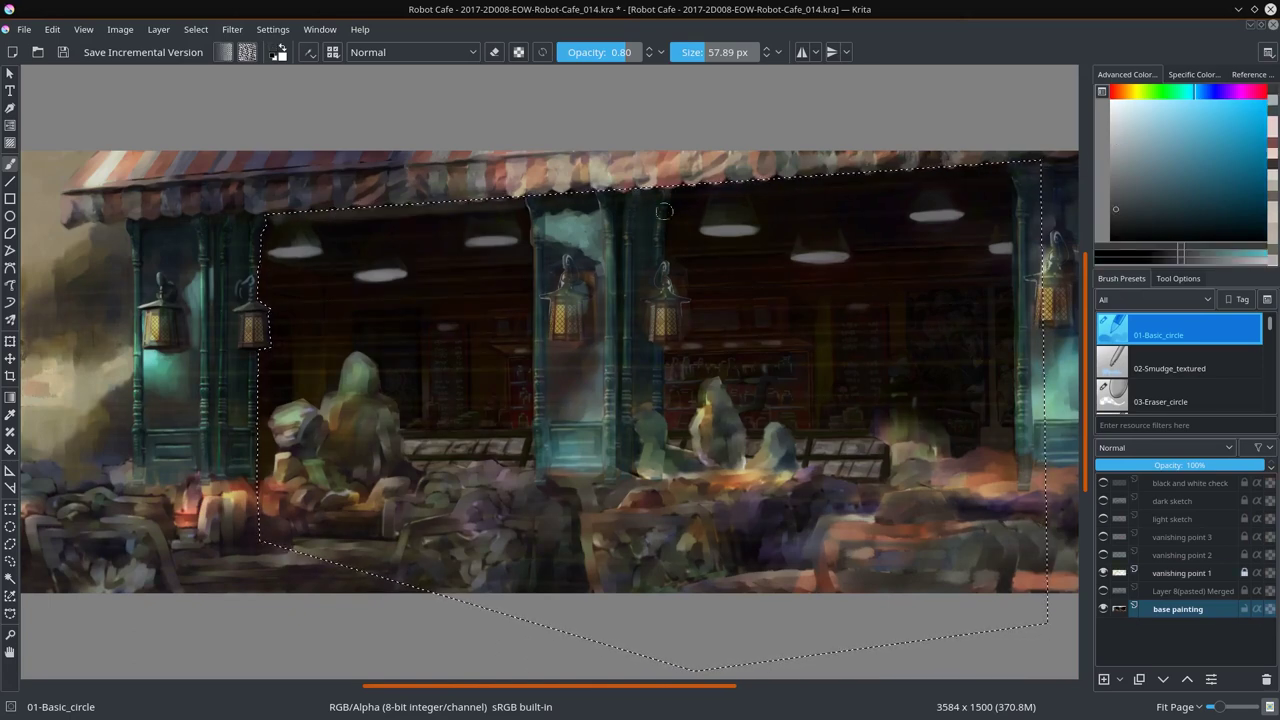
scroll(474, 60, "up", 1)
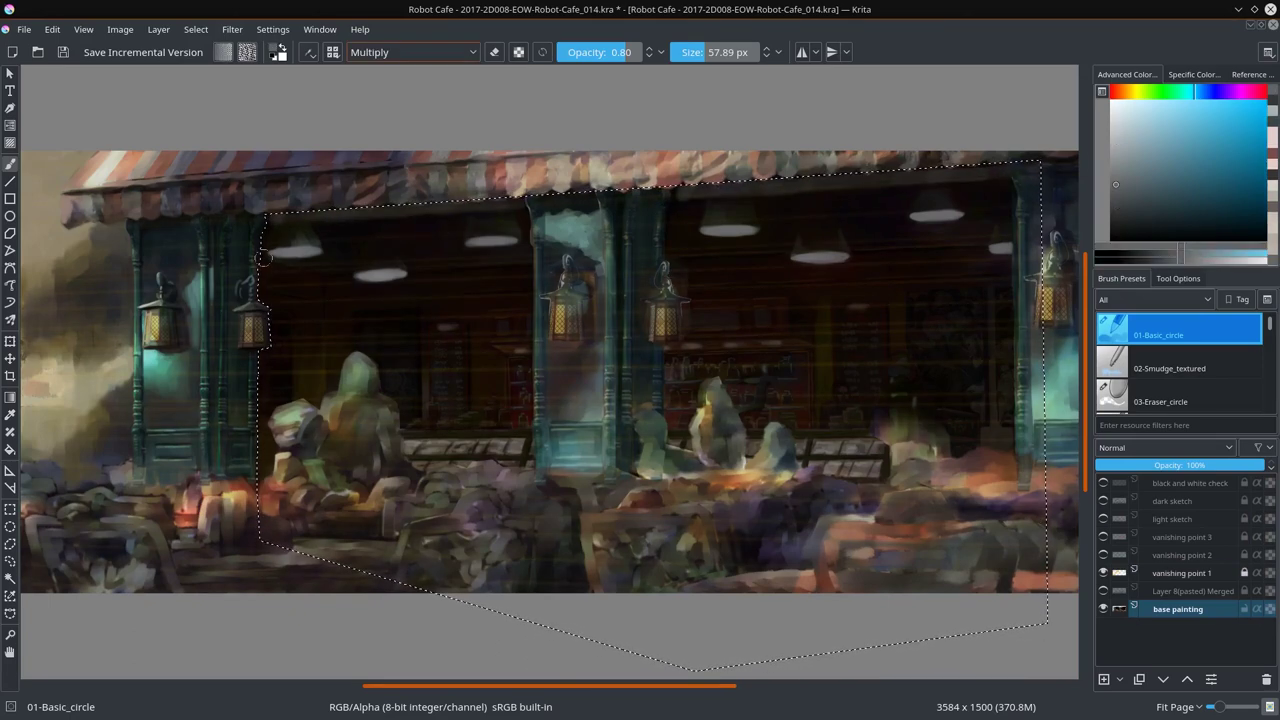
left_click(410, 52)
left_click(258, 350)
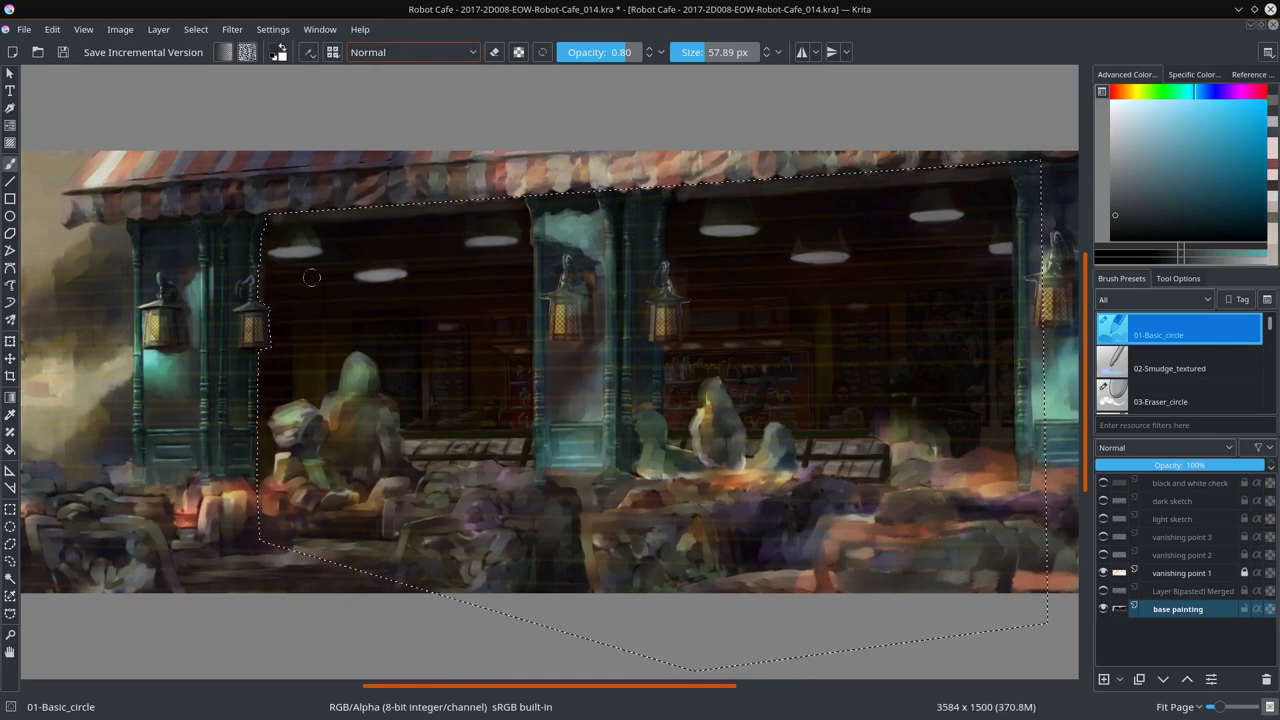
key("bracketleft")
key("bracketleft")
key("ctrl+shift+a")
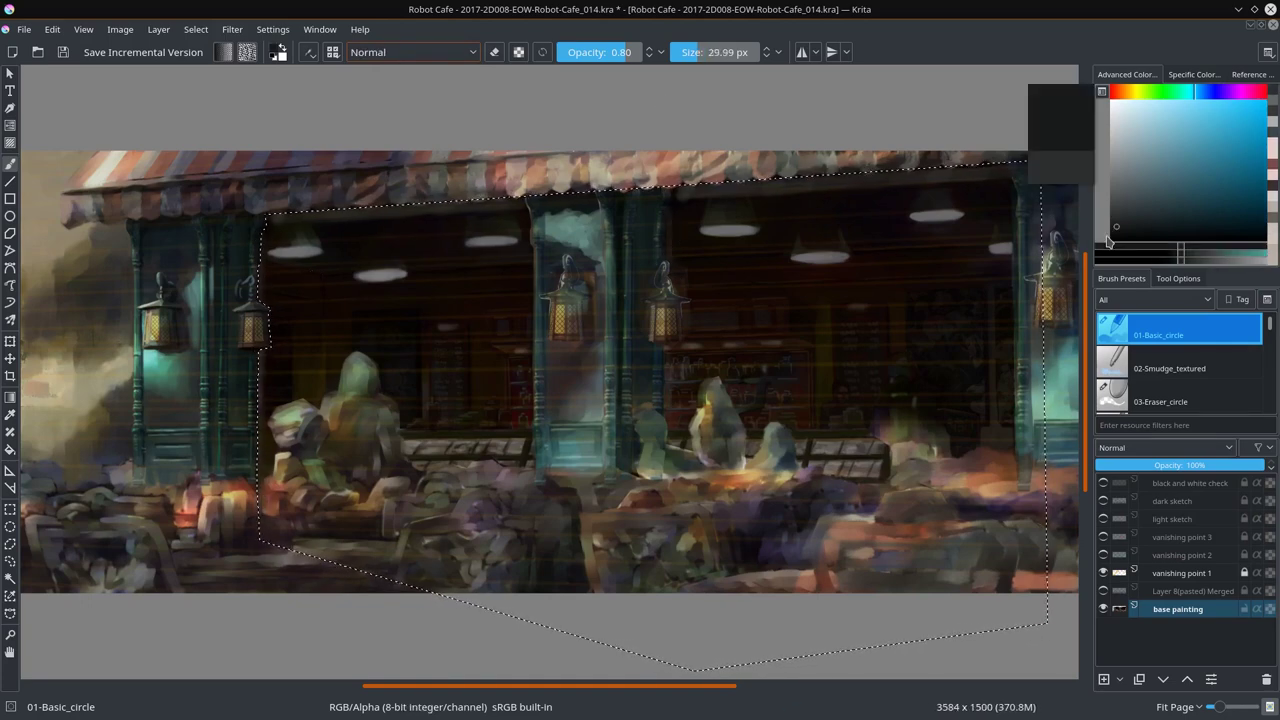
scroll(293, 310, "up", 3)
left_click(293, 310, "ctrl")
scroll(293, 310, "down", 1)
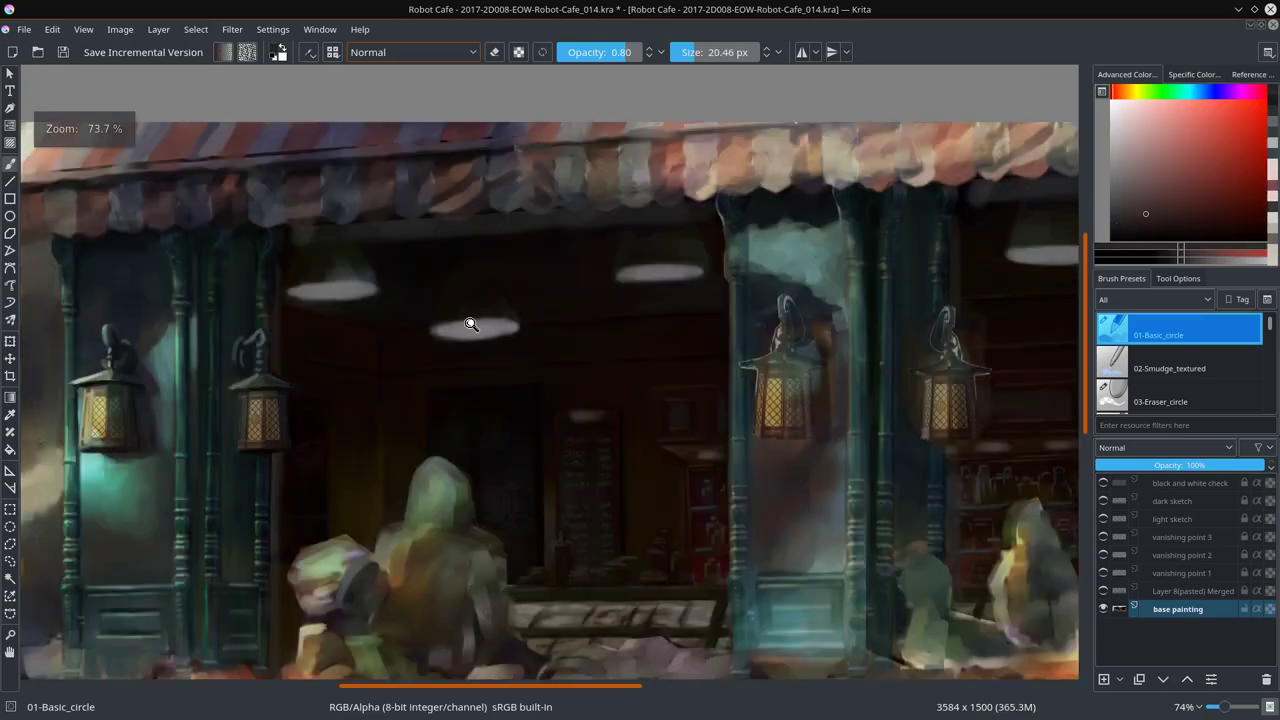
left_click(523, 247, "ctrl")
key("bracketleft")
key("bracketleft")
key("bracketleft")
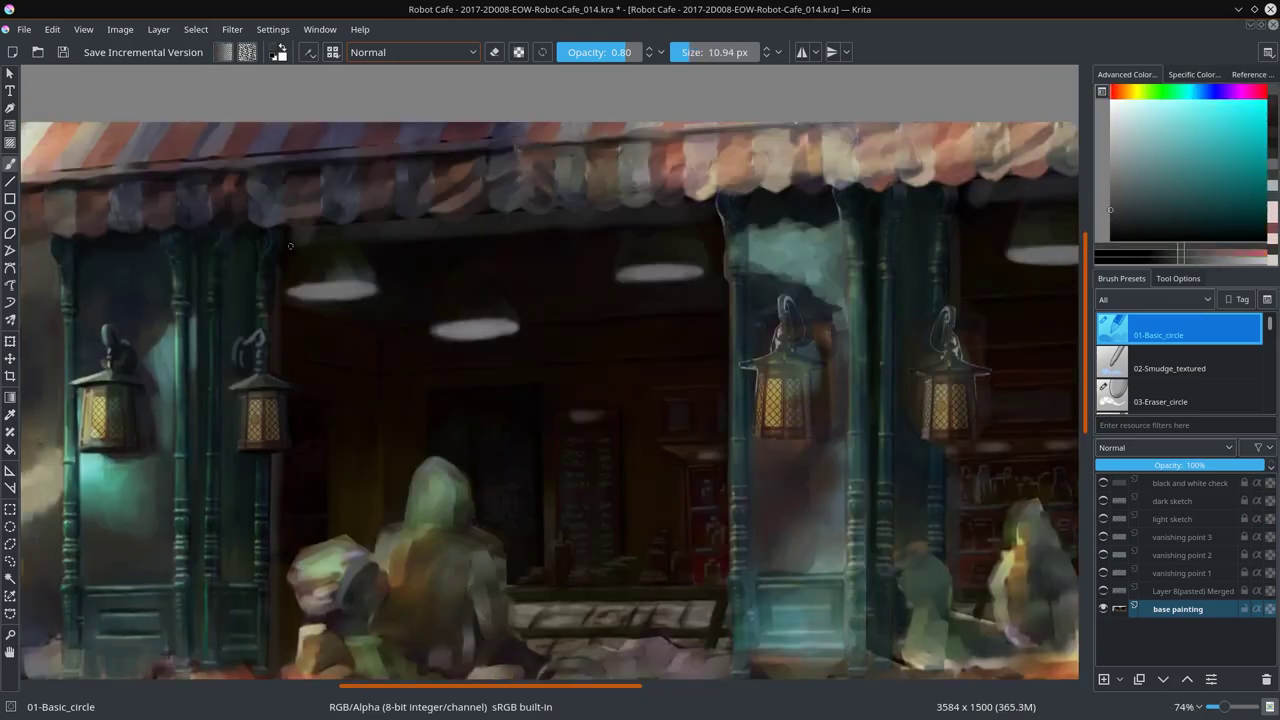
left_click(440, 238, "ctrl")
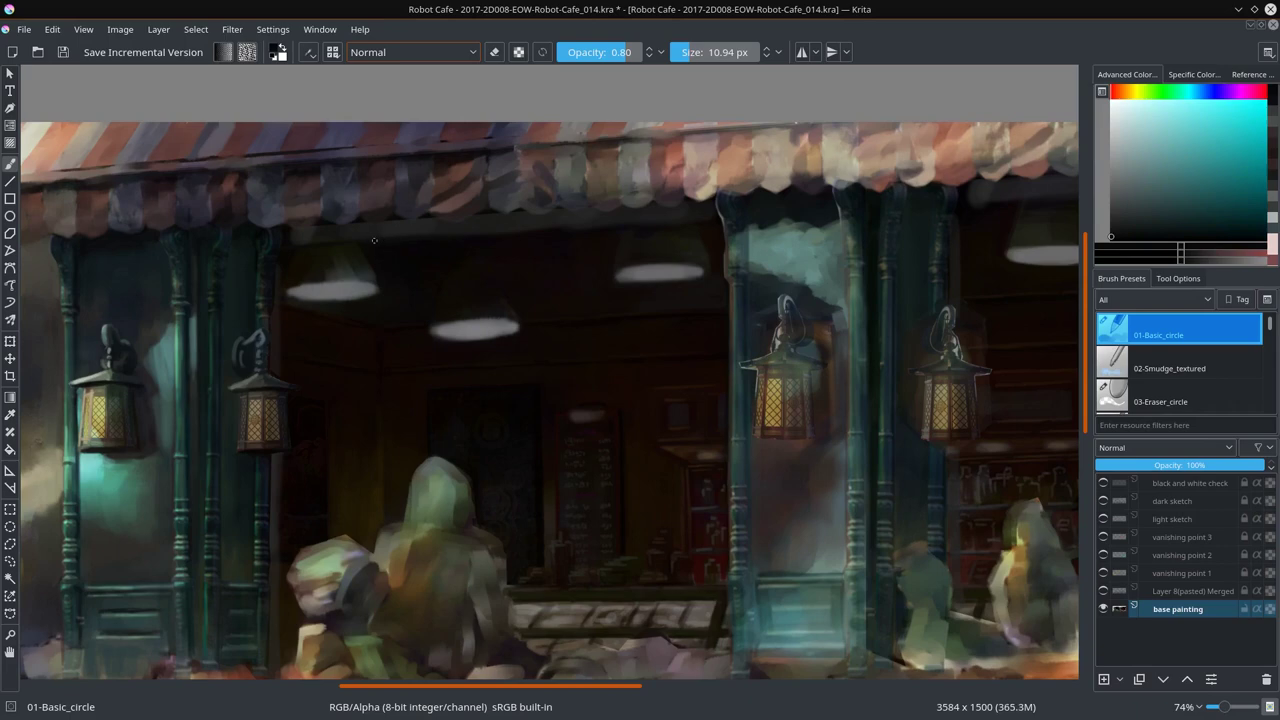
left_click(301, 238, "ctrl")
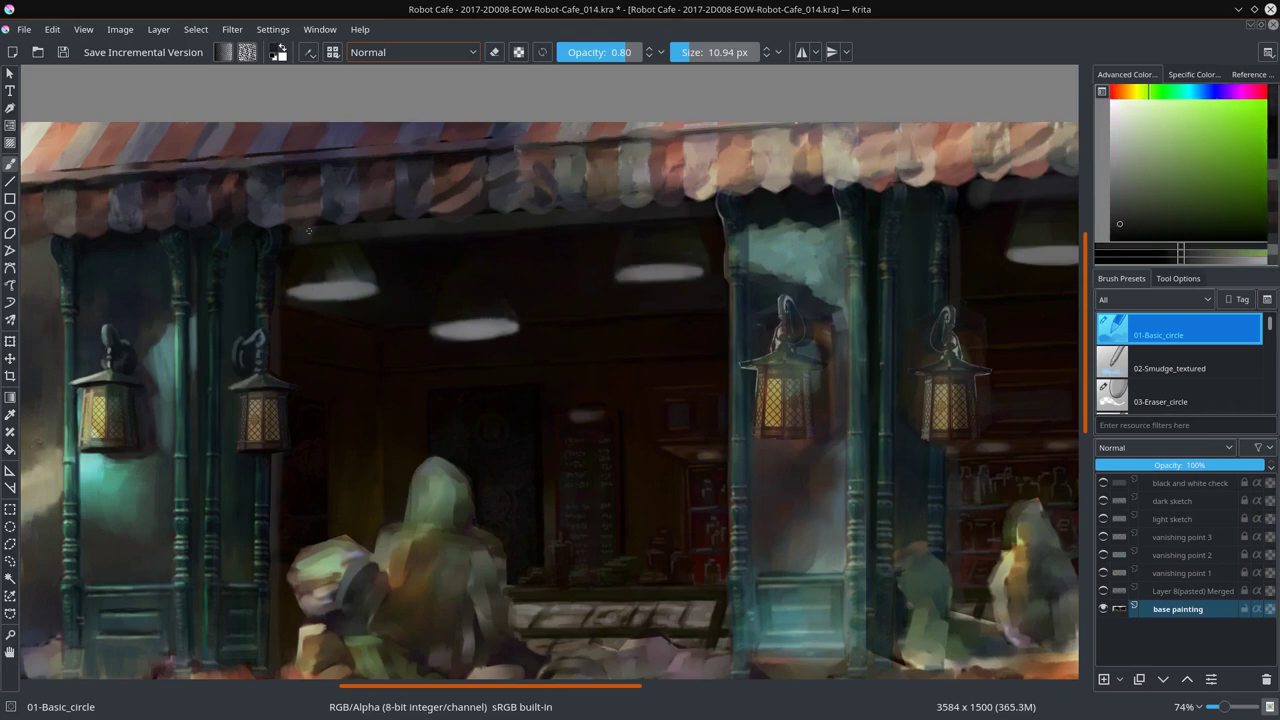
key("slash")
left_click(1185, 341)
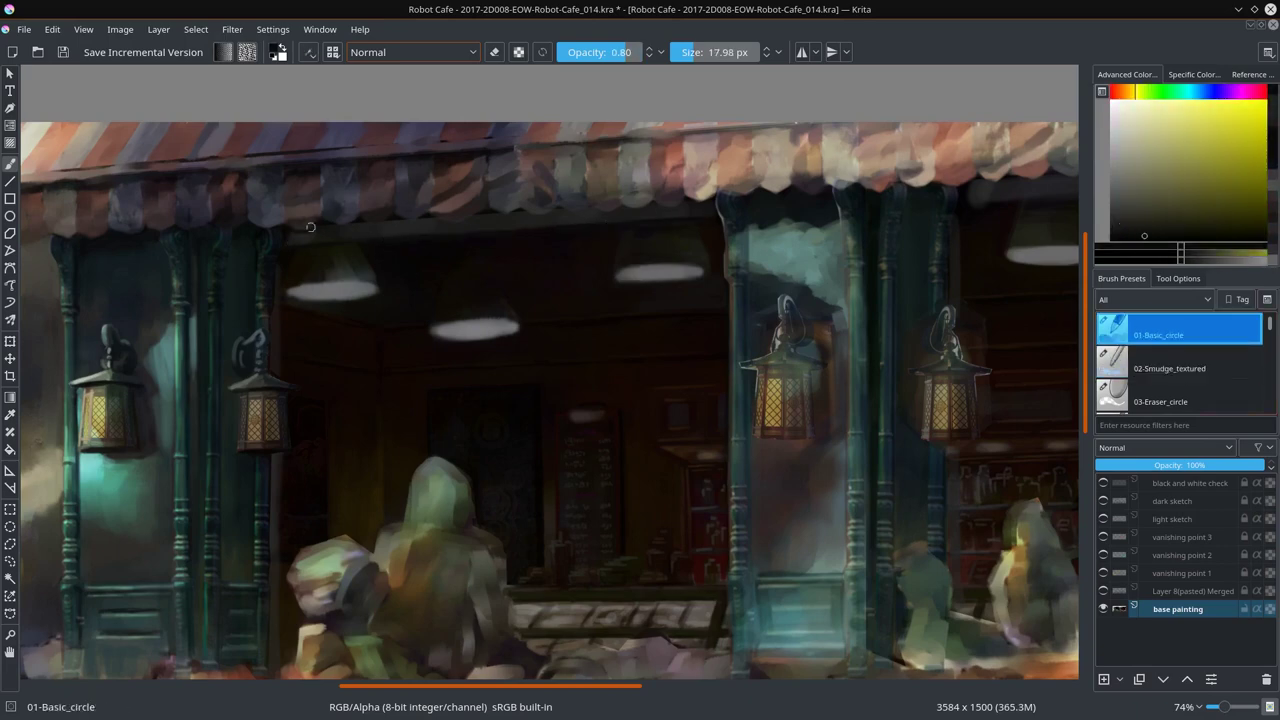
key("bracketleft")
key("bracketleft")
left_click_drag(336, 228, 627, 209)
key("slash")
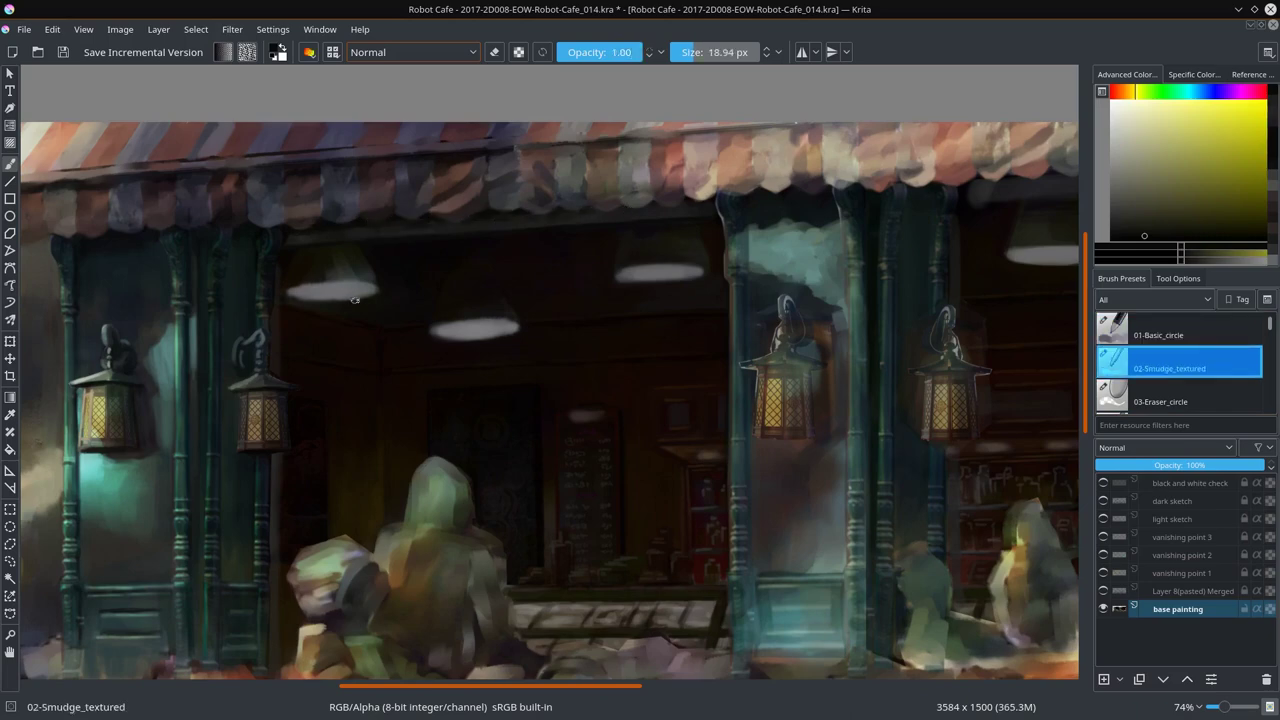
key("slash")
left_click(1155, 237)
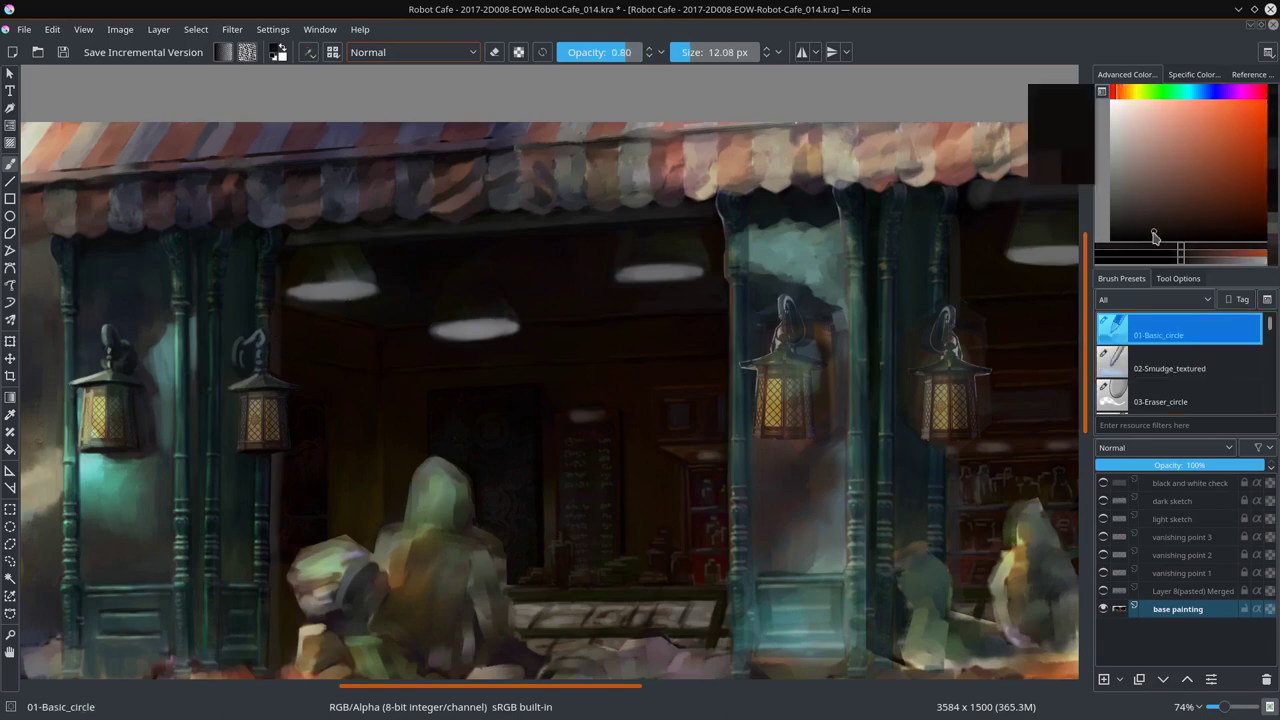
scroll(308, 476, "down", 1)
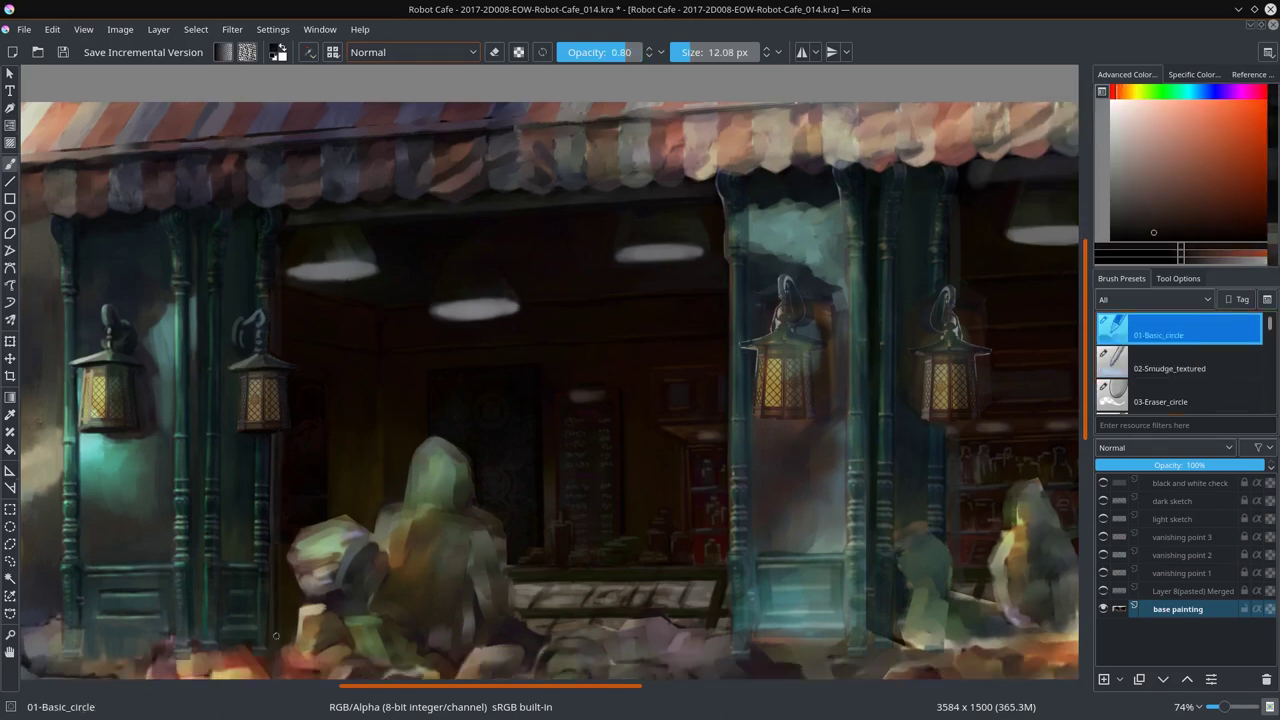
left_click(271, 299, "ctrl")
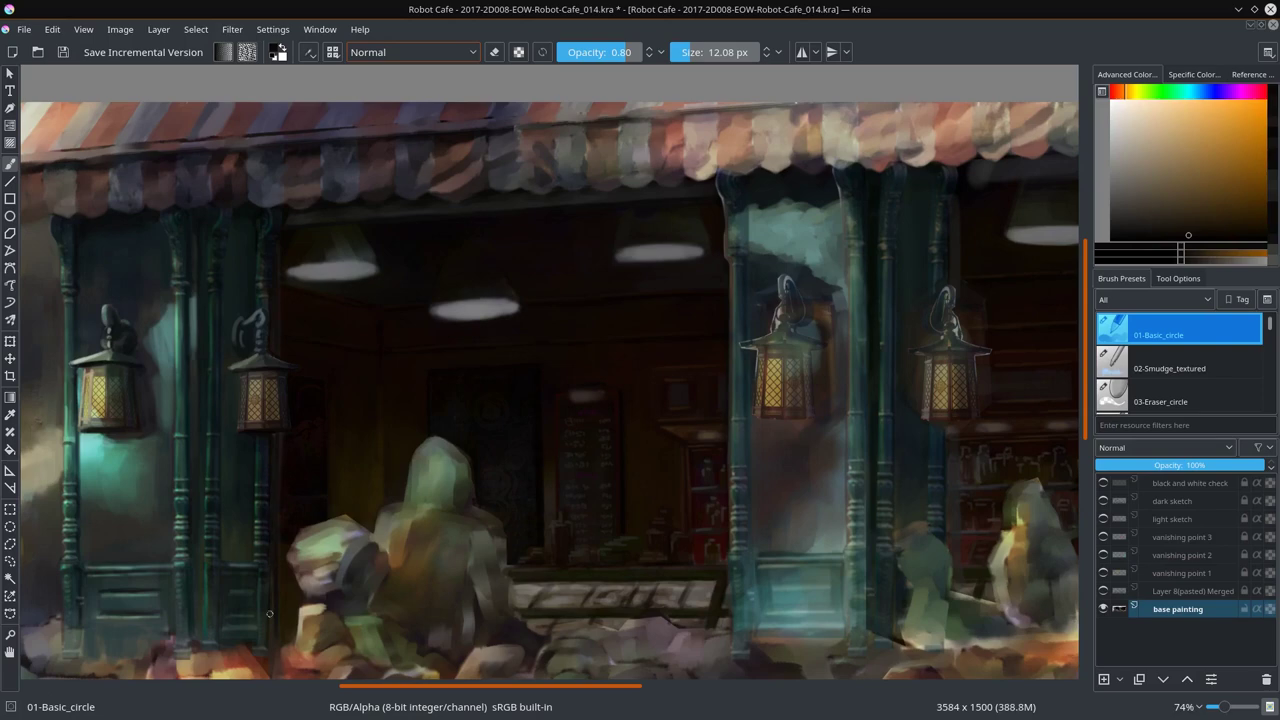
left_click(281, 313, "ctrl")
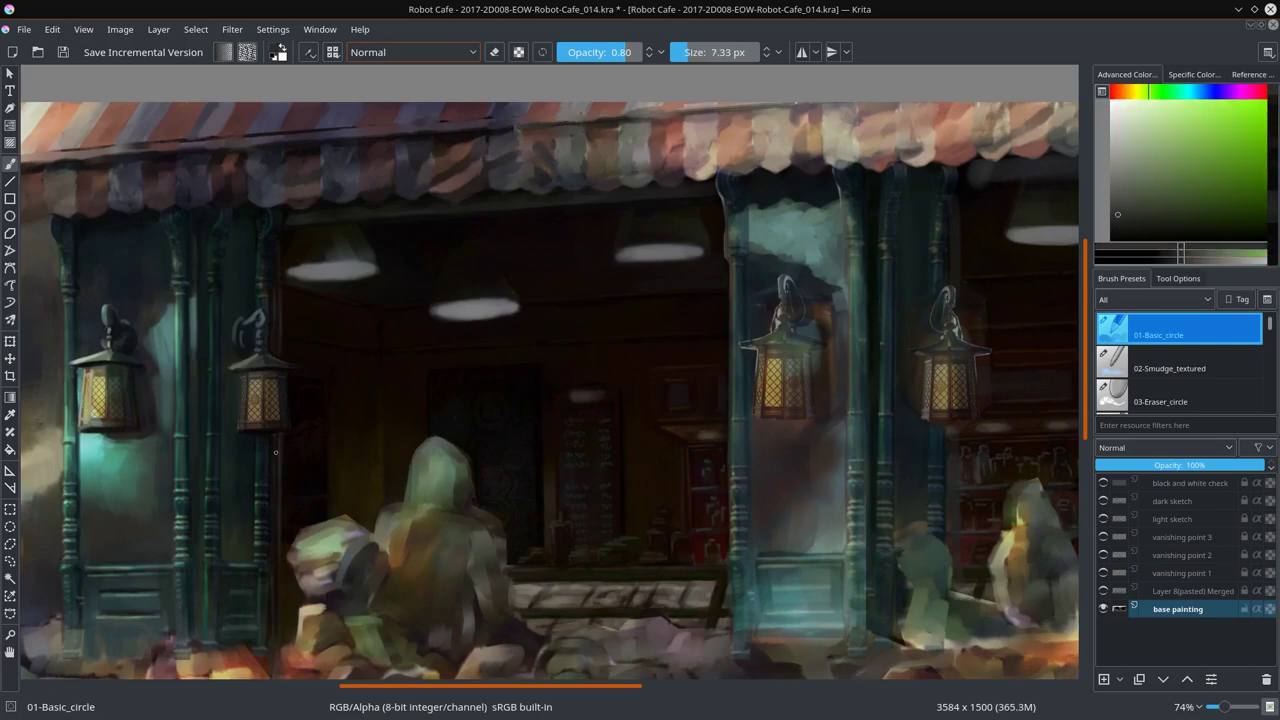
left_click(278, 552, "ctrl")
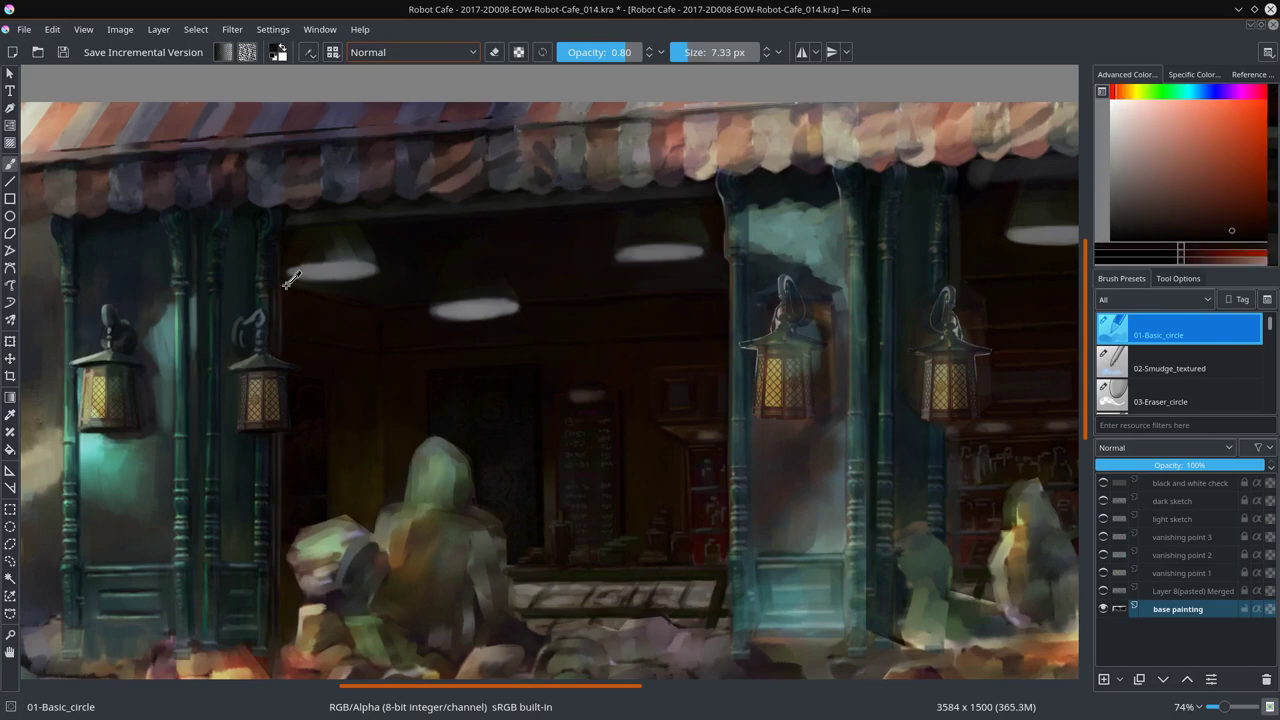
left_click(300, 280, "ctrl")
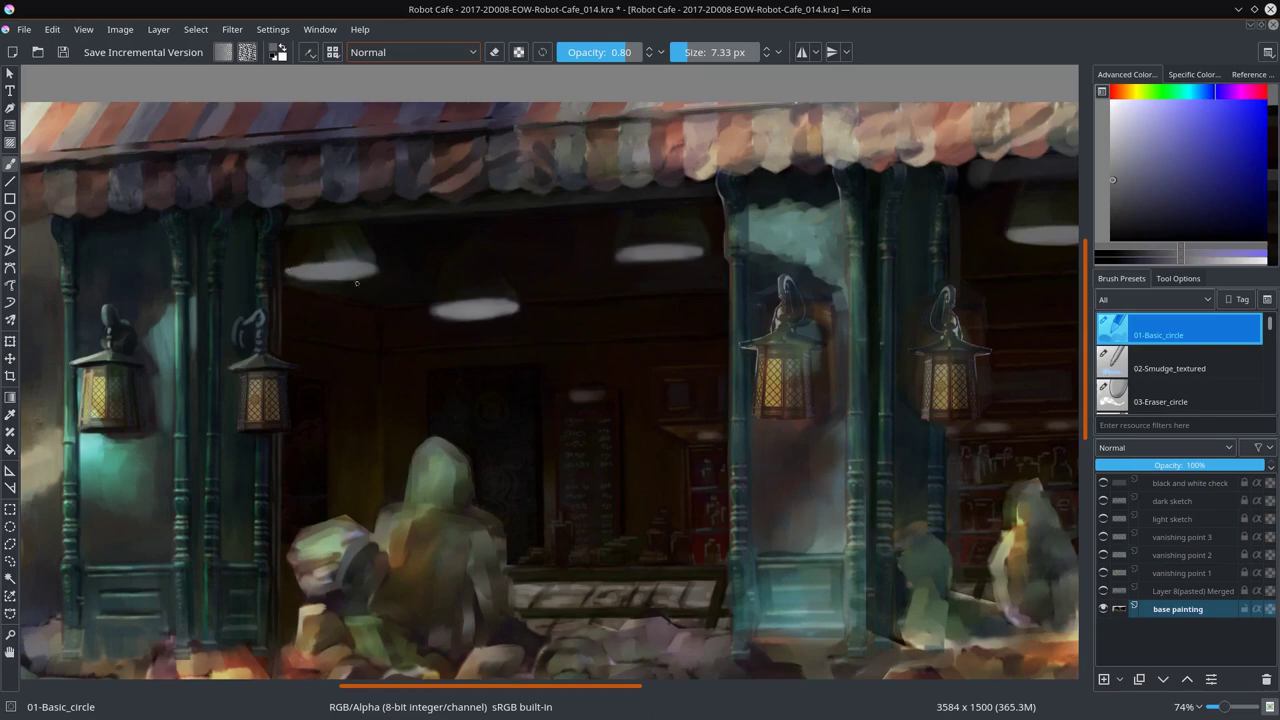
scroll(356, 283, "down", 5)
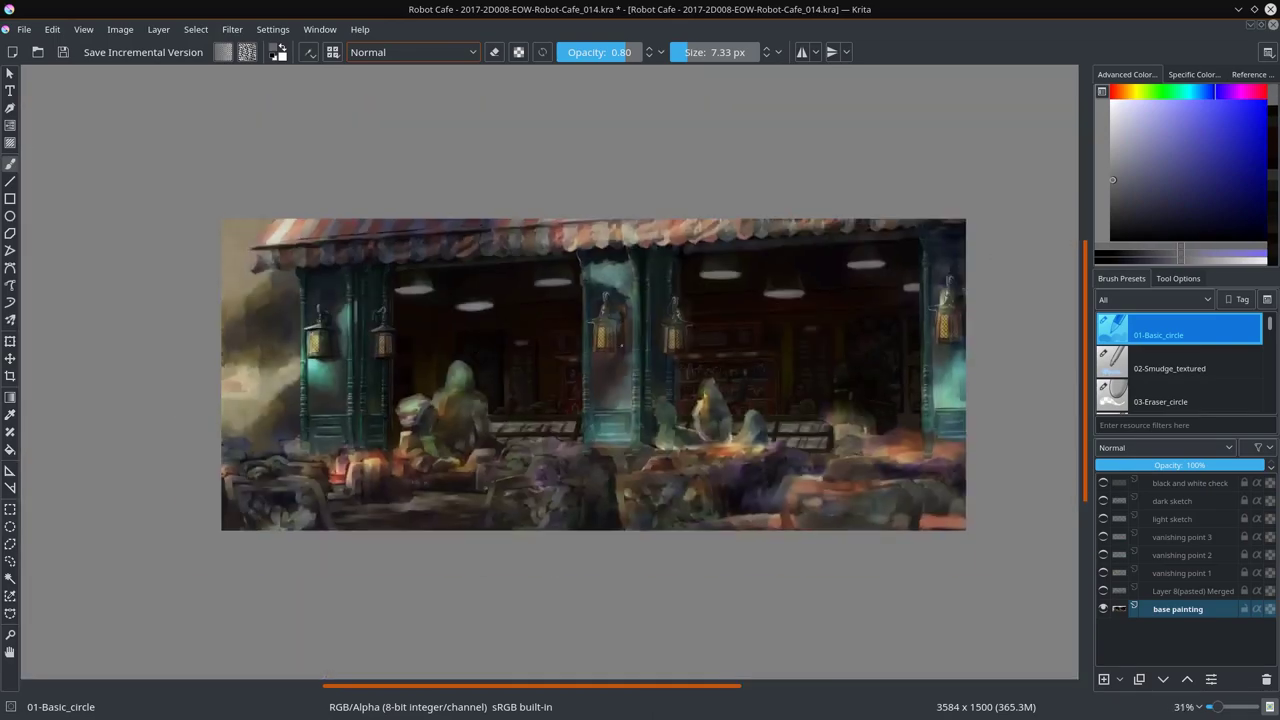
Step: Zoom to the central pillar, paint a dark magenta patch and cover it with teal
scroll(620, 345, "up", 5)
left_click(600, 351, "ctrl")
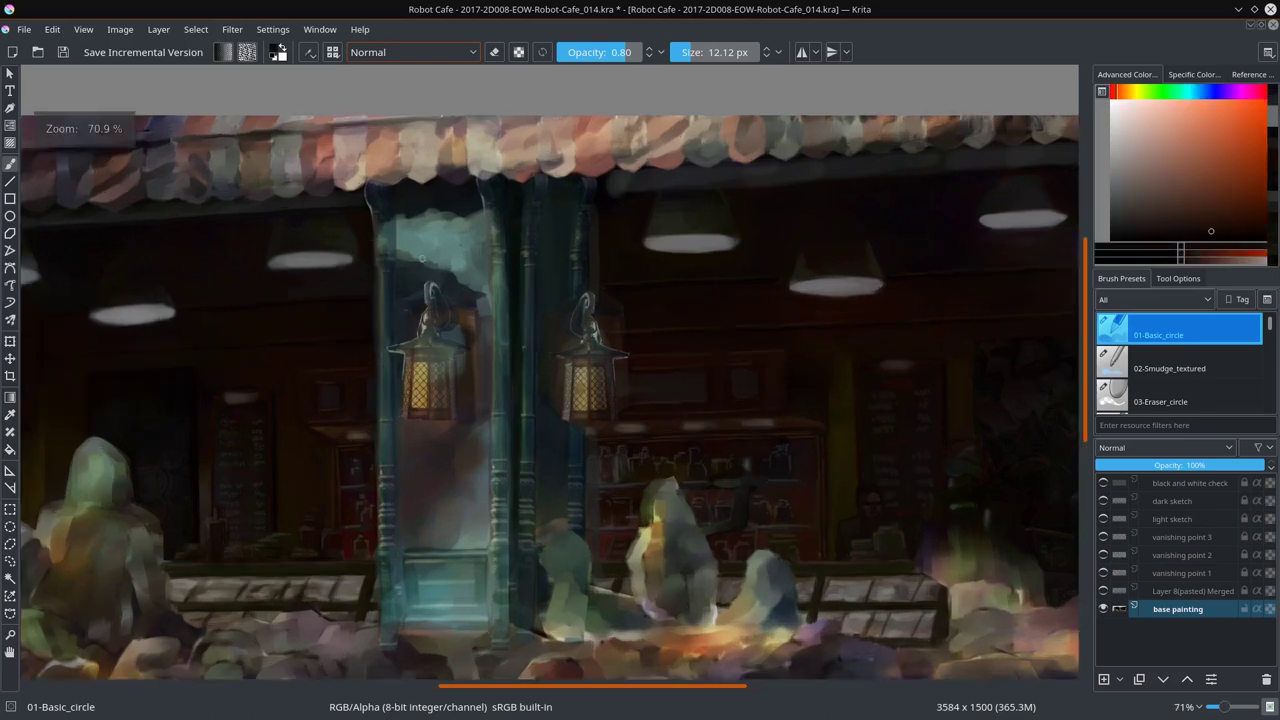
left_click_drag(379, 237, 638, 219)
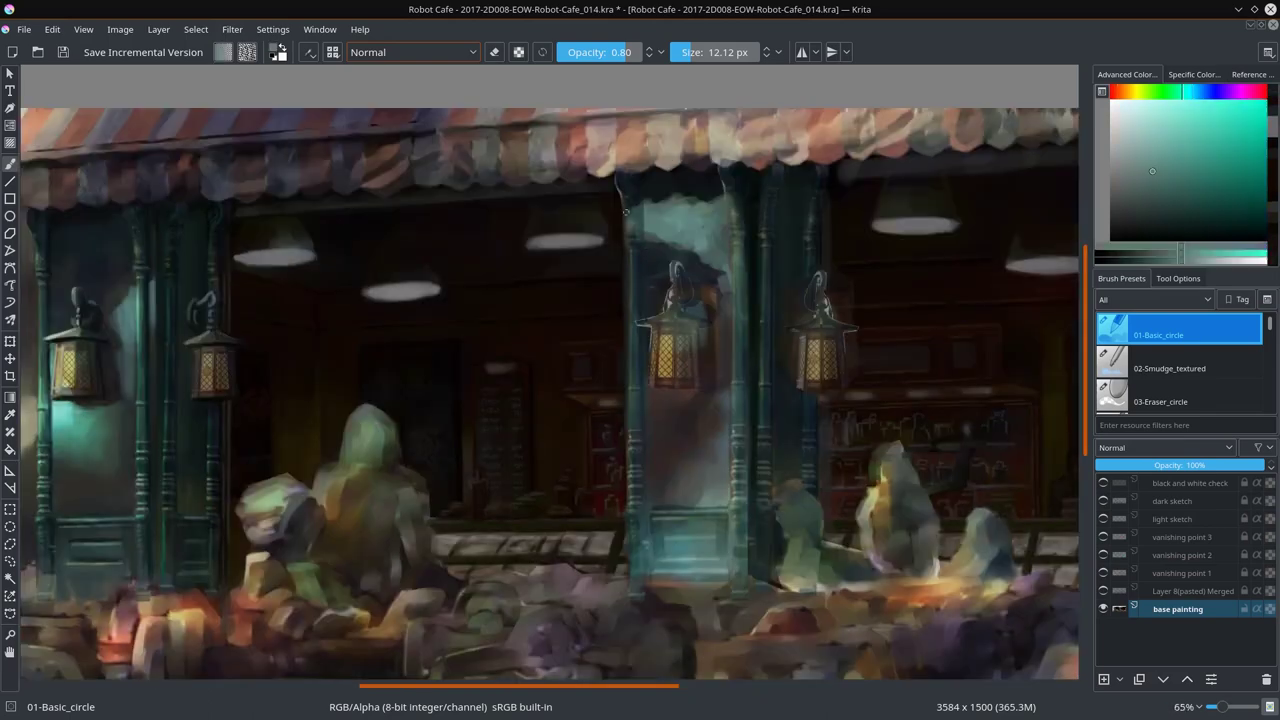
left_click(638, 219, "ctrl")
left_click(630, 222, "ctrl")
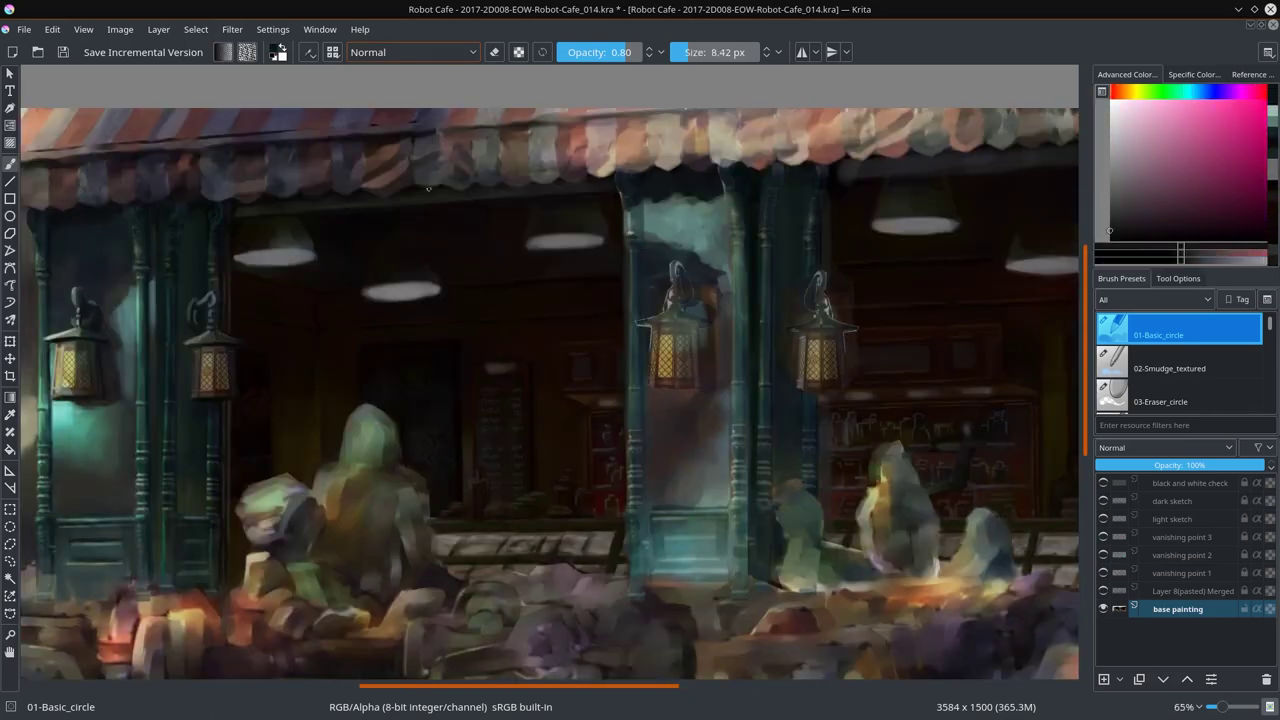
mouse_move(630, 222)
left_mouse_down()
mouse_move(620, 203)
mouse_move(657, 260)
left_mouse_up()
left_click(620, 203, "ctrl")
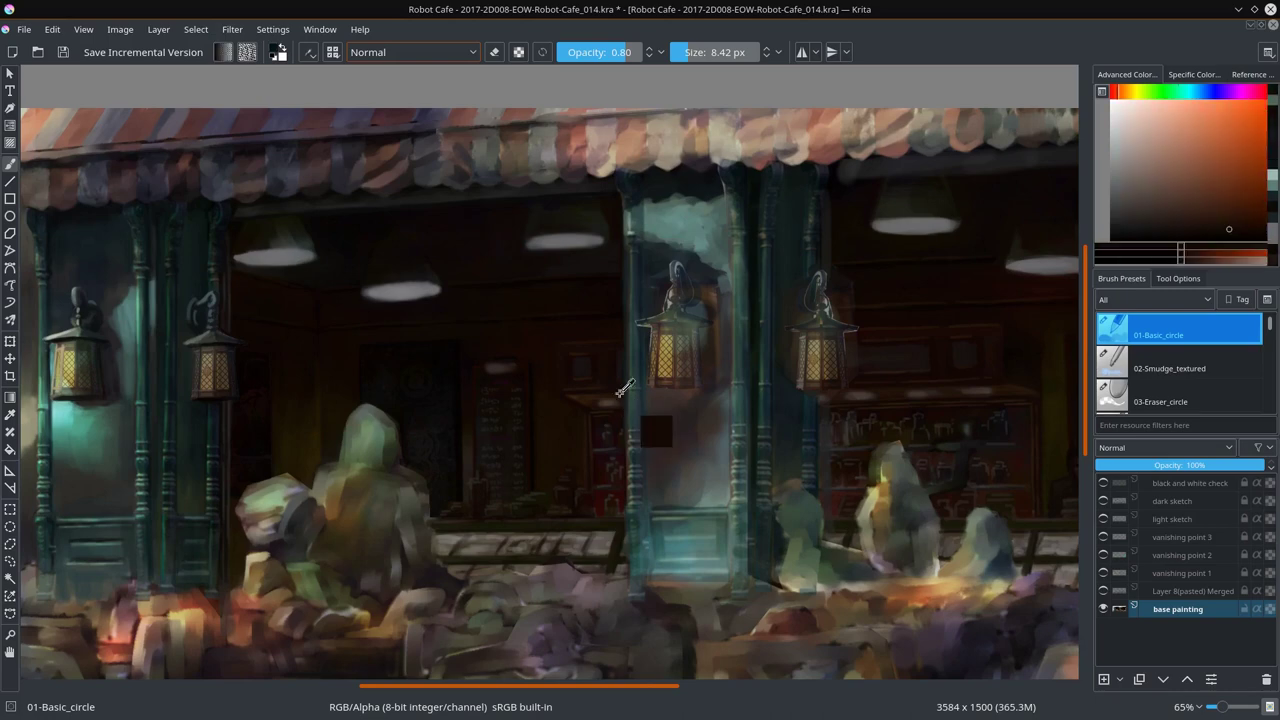
Step: Sample light cyan and blue tones from the pillar, shrinking the brush for finer shading
left_click(615, 200, "ctrl")
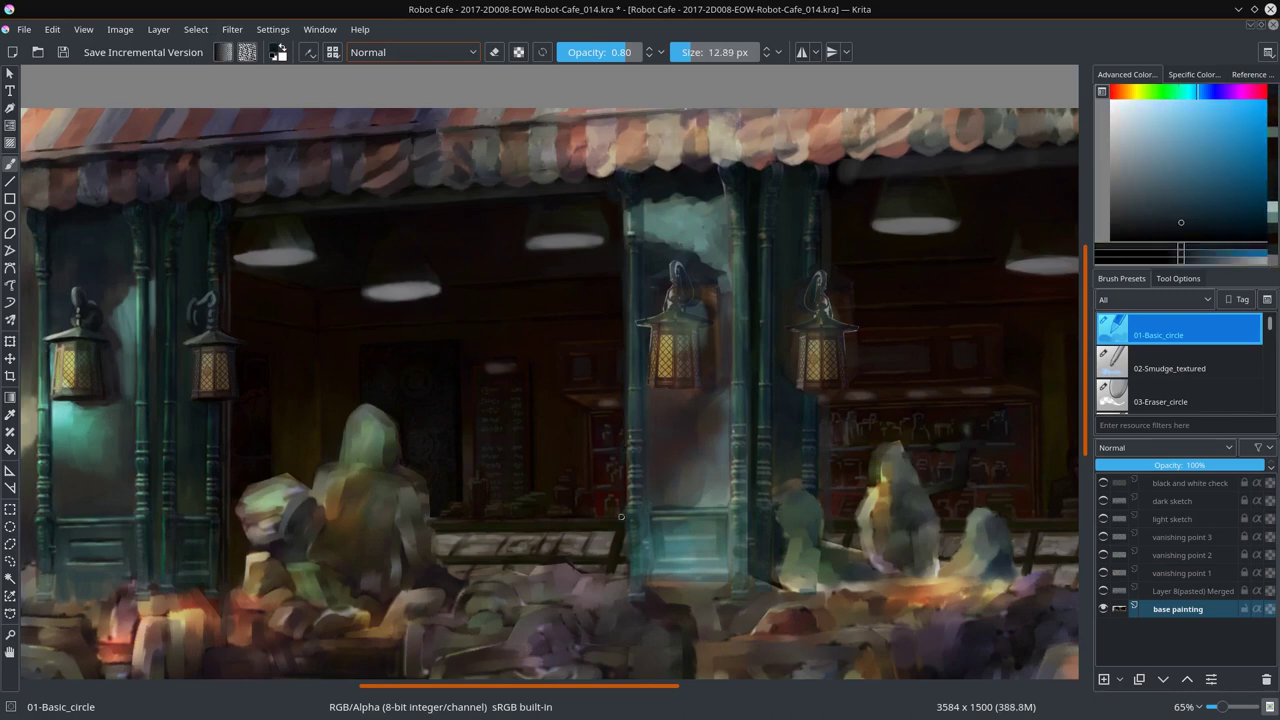
left_click(620, 186, "ctrl")
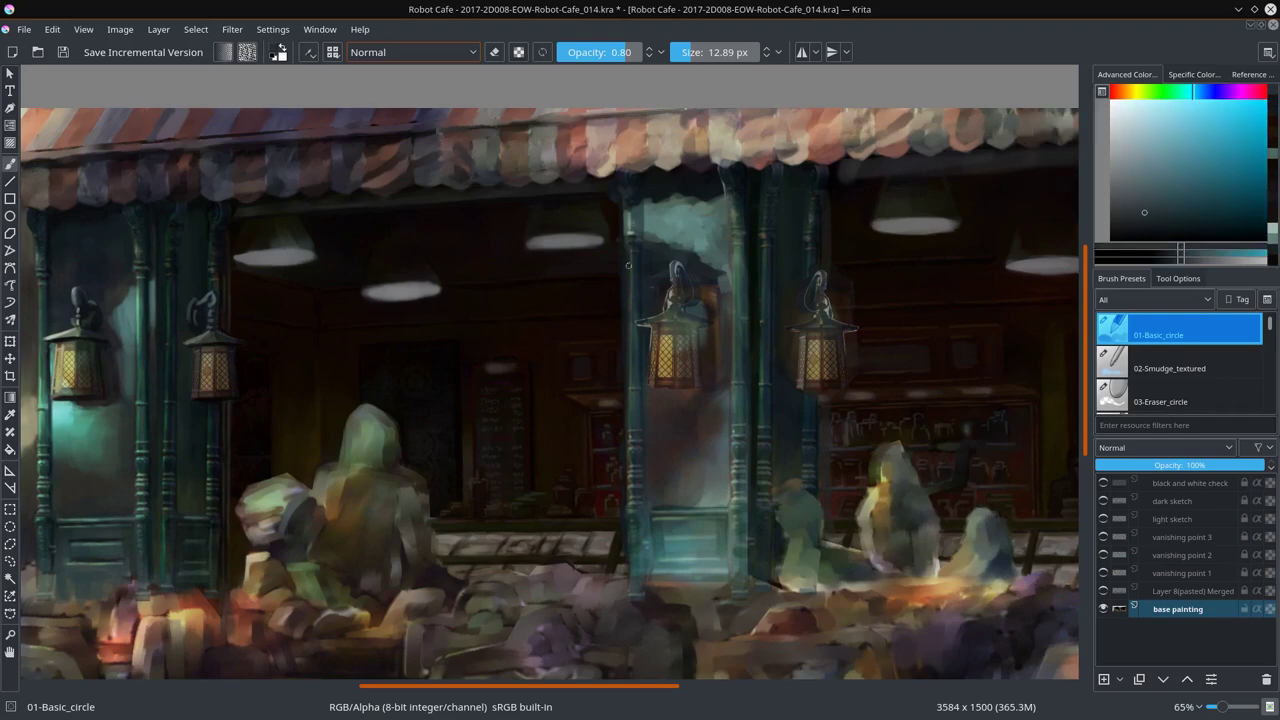
key("bracketleft")
key("bracketleft")
left_click(631, 411, "ctrl")
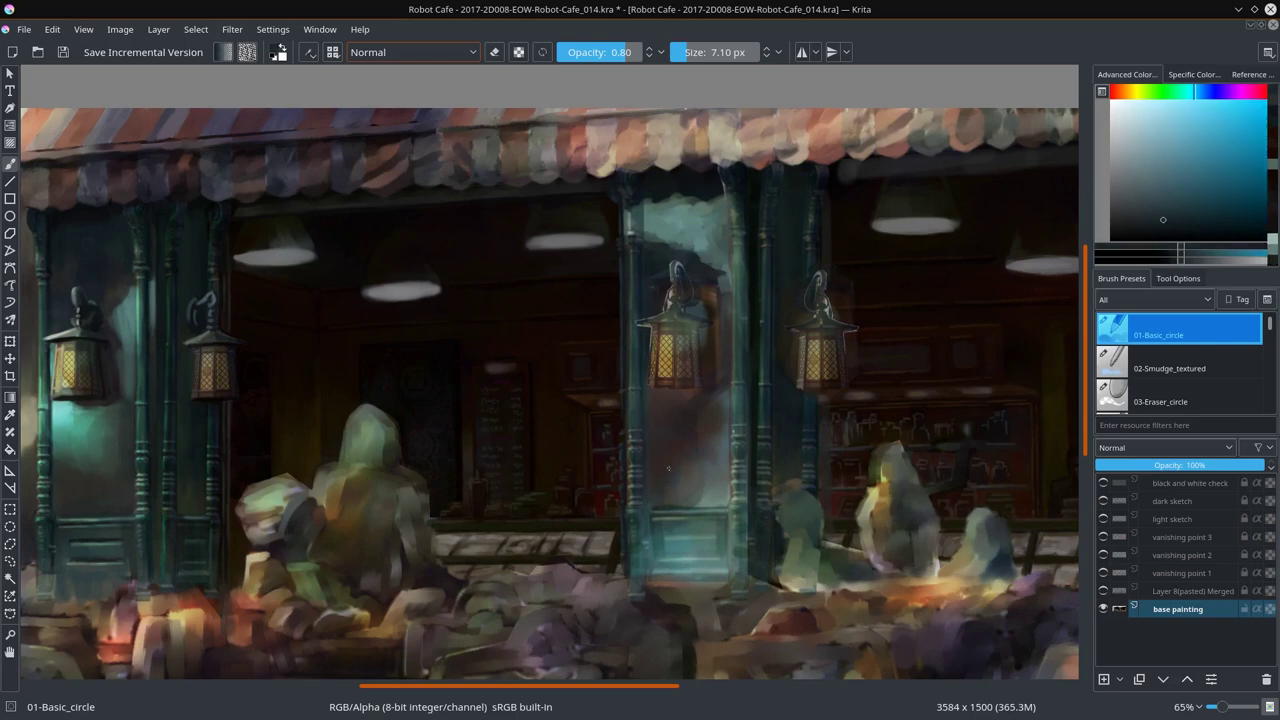
left_click(216, 306, "ctrl")
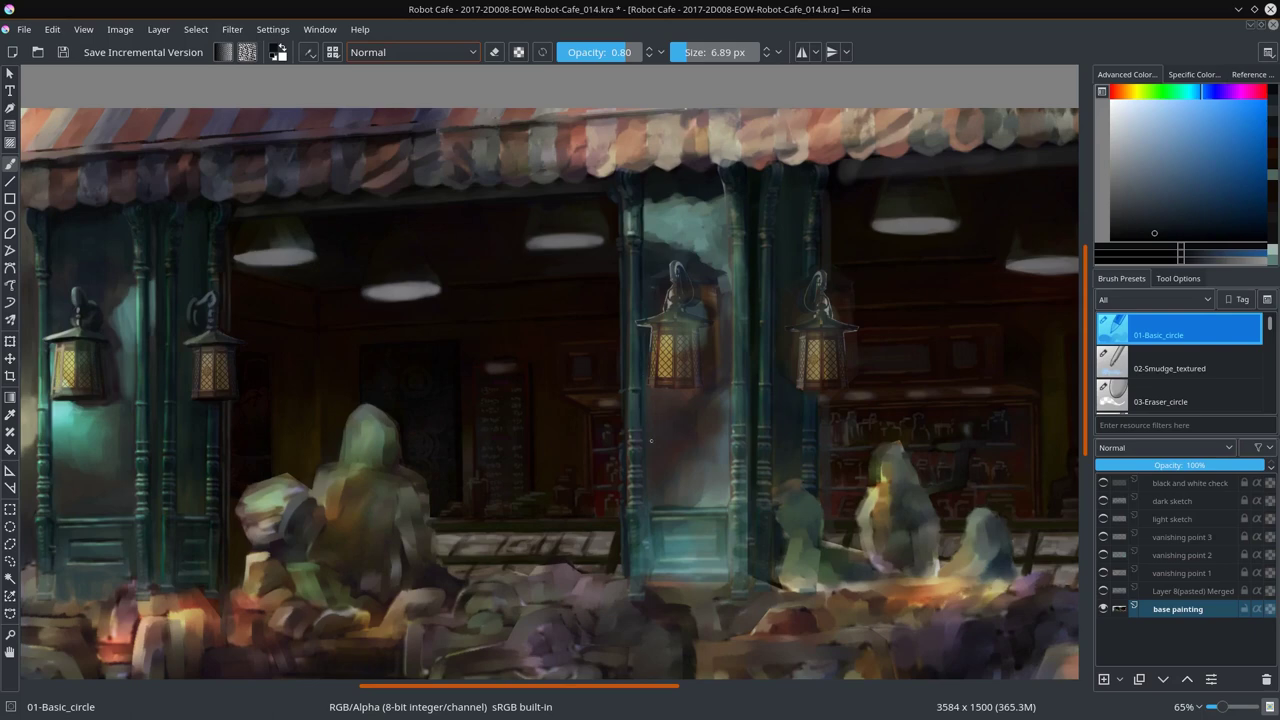
key("bracketleft")
Step: Paint a dark vertical stroke down the pillar's lower panel, enlarging the brush
left_click(621, 412, "ctrl")
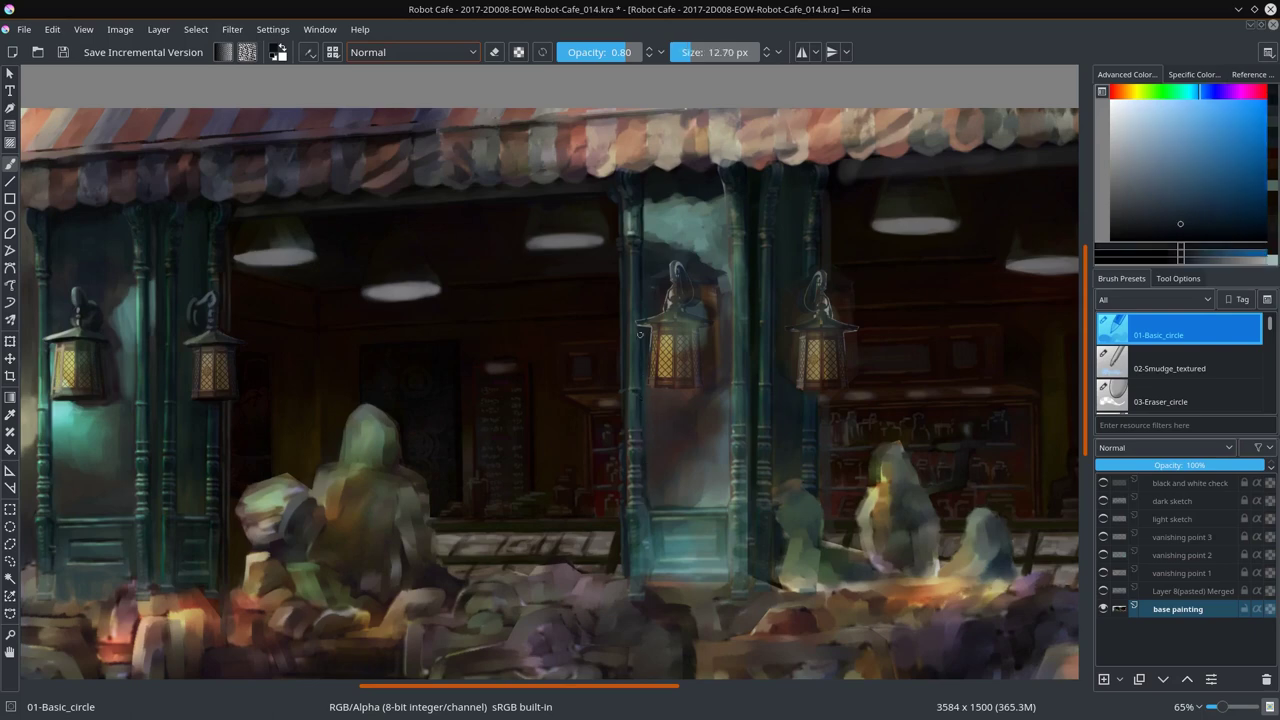
left_click(645, 500, "ctrl")
key("bracketright")
left_click_drag(645, 500, 645, 568)
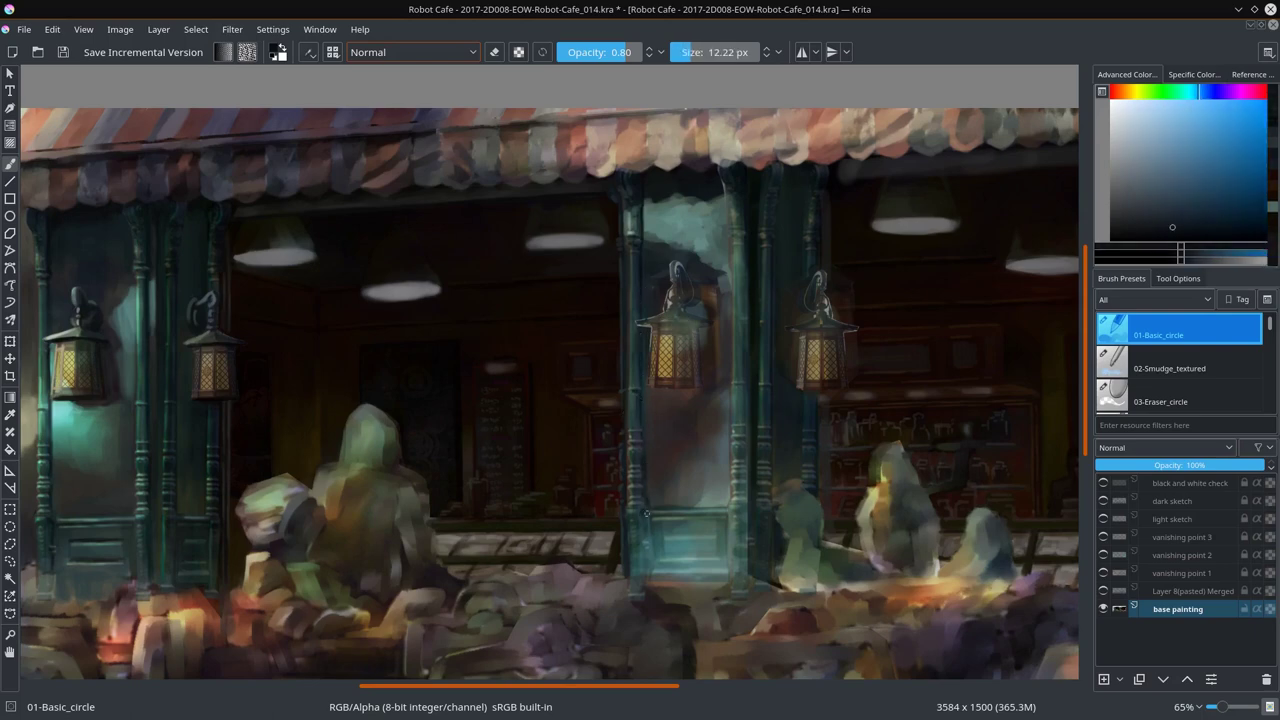
key("bracketright")
left_click(664, 490, "ctrl")
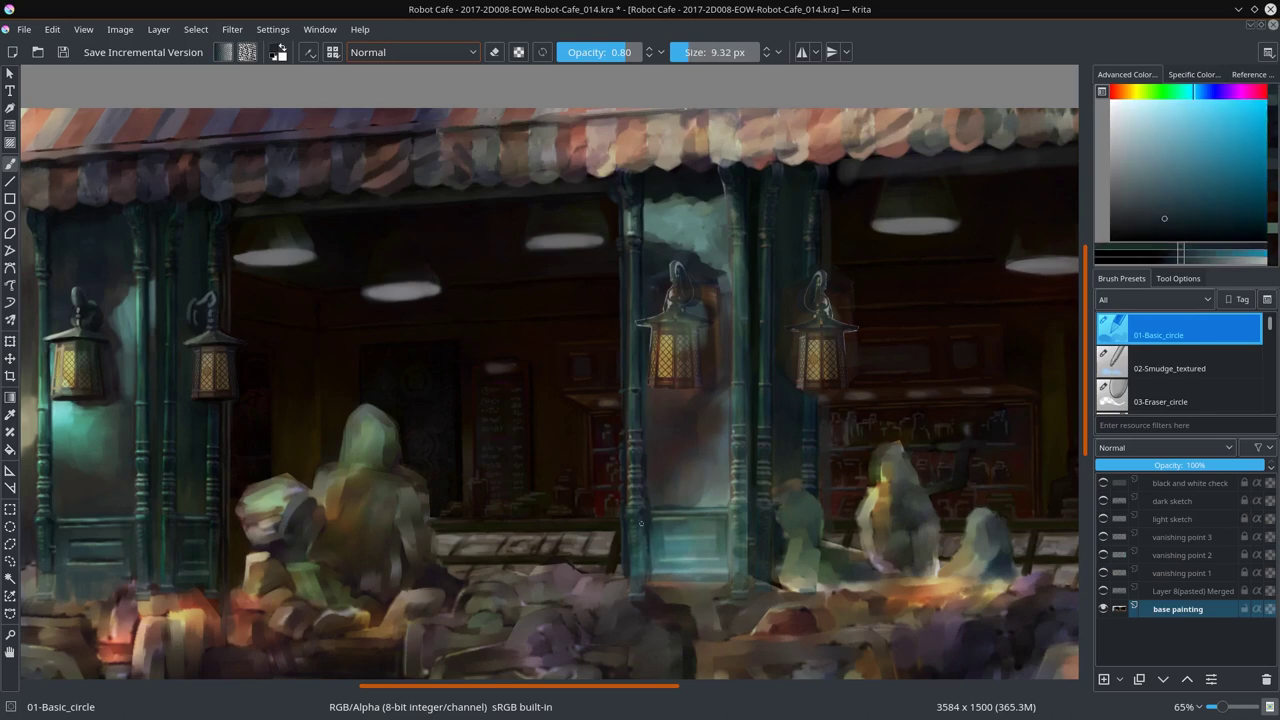
key("bracketright")
key("bracketright")
key("bracketright")
Step: Sample teal tones and paint a dark teal patch near the pillar base, then undo it
left_click(662, 505, "ctrl")
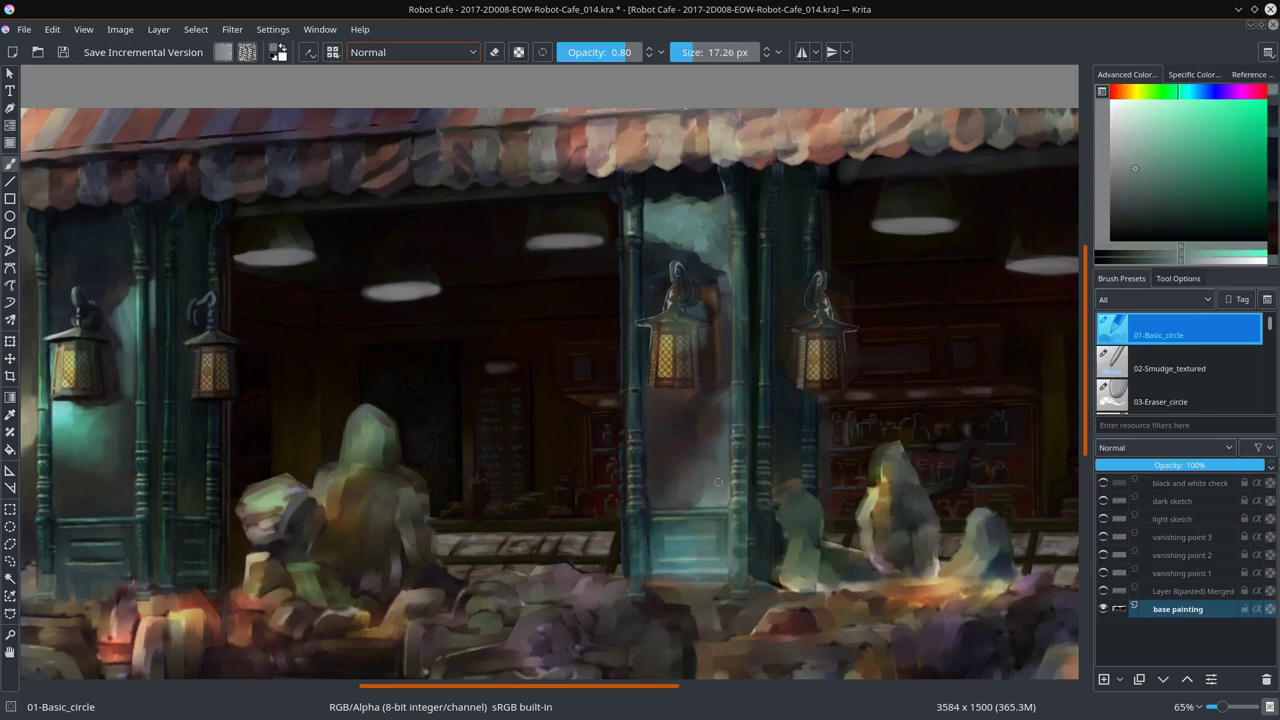
left_click(717, 482, "ctrl")
key("bracketleft")
key("bracketleft")
key("bracketleft")
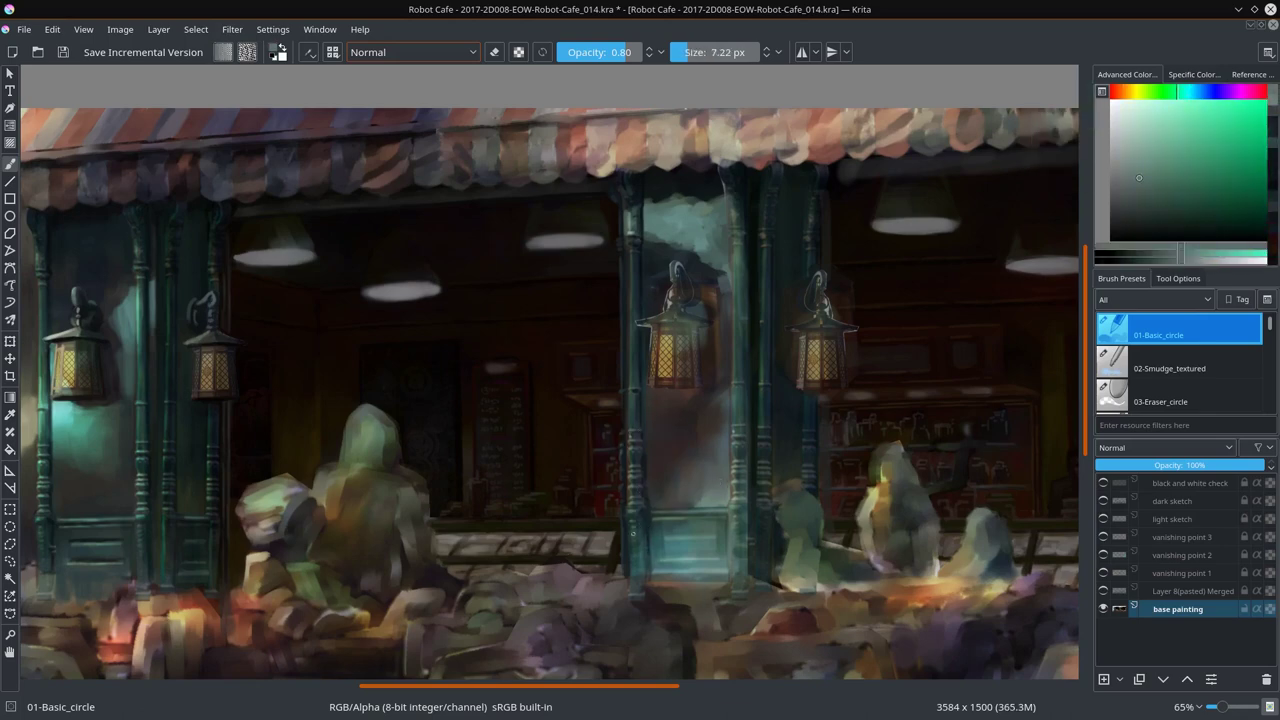
left_click(645, 525, "ctrl")
key("bracketright")
key("bracketright")
left_click_drag(680, 542, 706, 568)
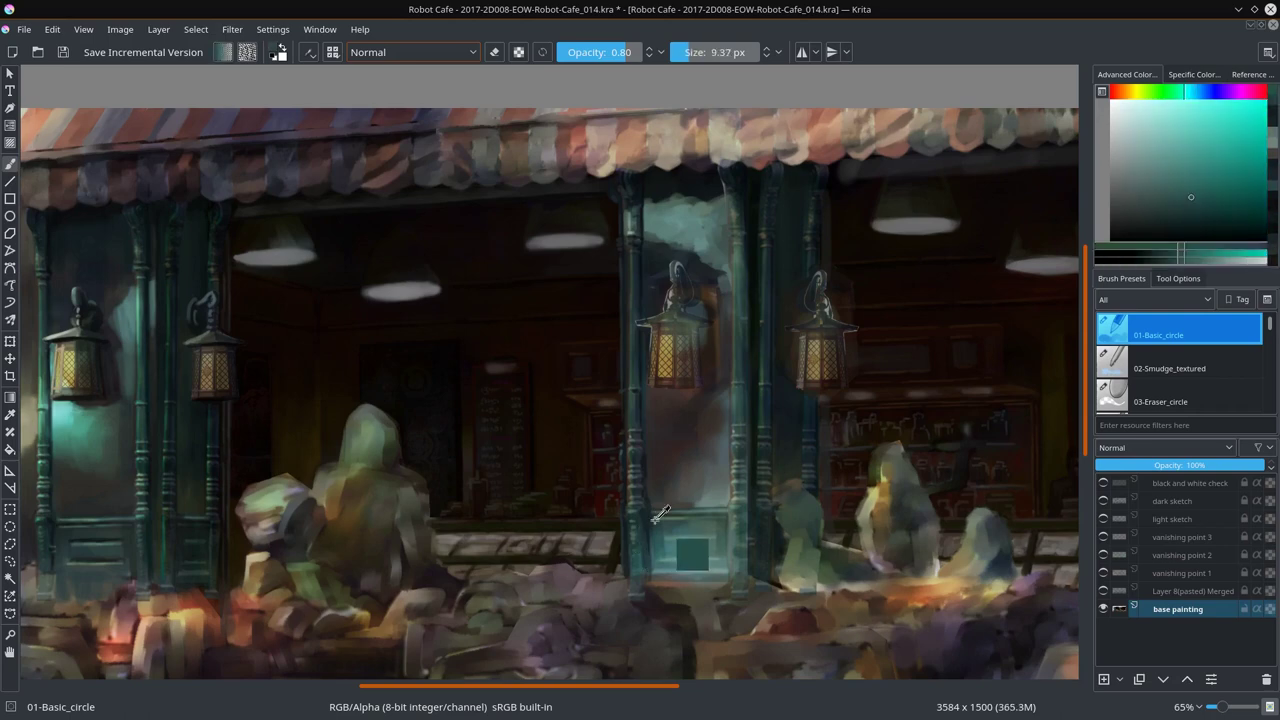
key("ctrl+z")
Step: Add a short dark orange-brown stroke at the pillar base, then pick a grey-green
left_click(735, 405, "ctrl")
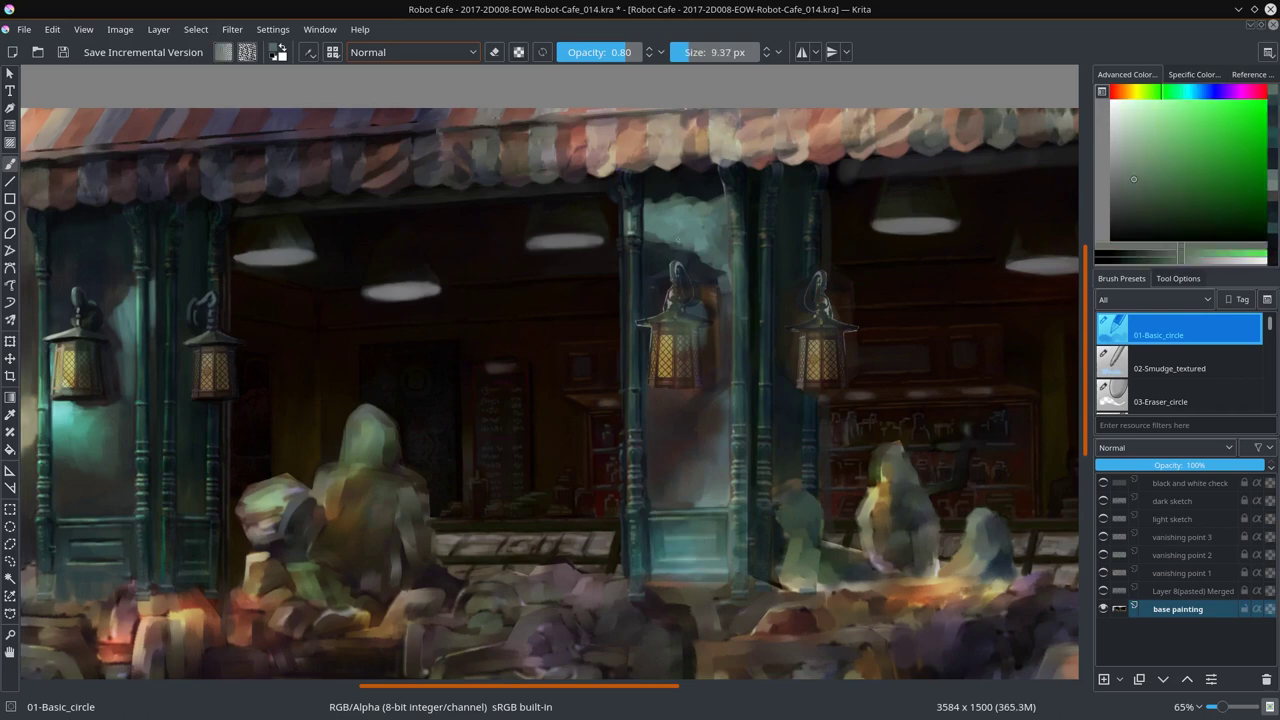
left_click(454, 338, "ctrl")
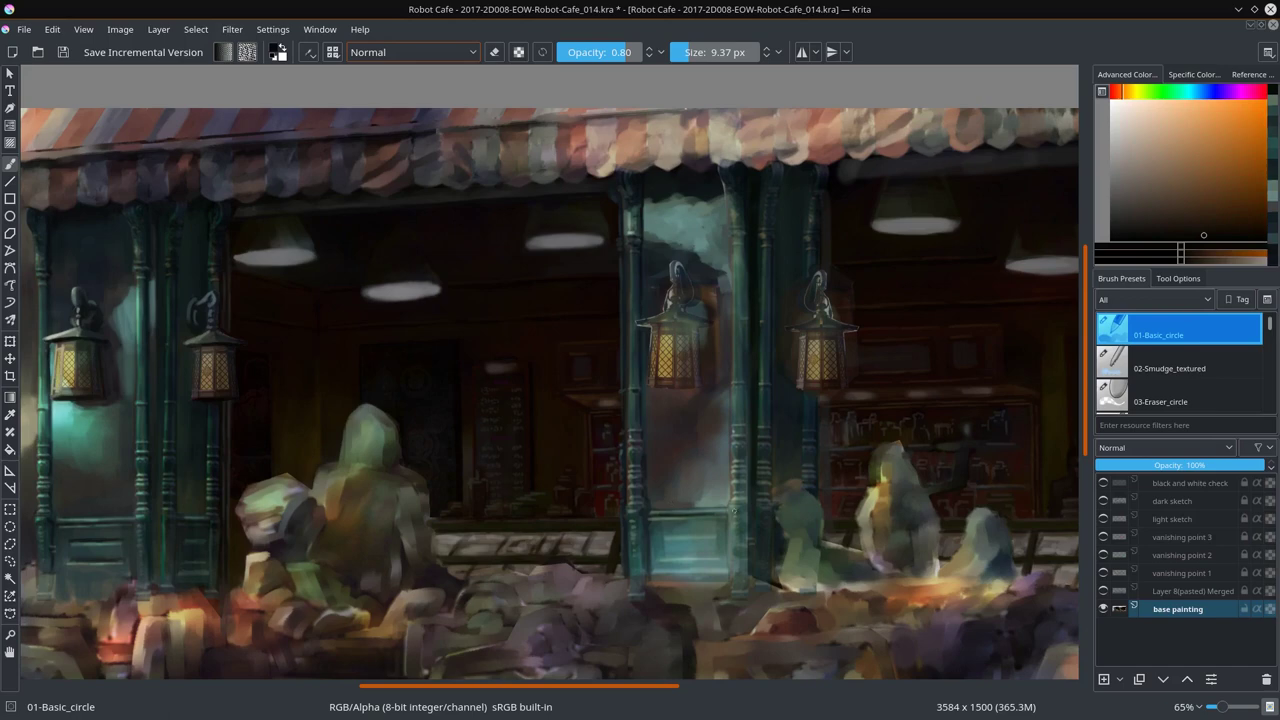
key("bracketright")
key("bracketright")
key("bracketright")
mouse_move(658, 535)
left_mouse_down()
mouse_move(705, 535)
mouse_move(722, 557)
left_mouse_up()
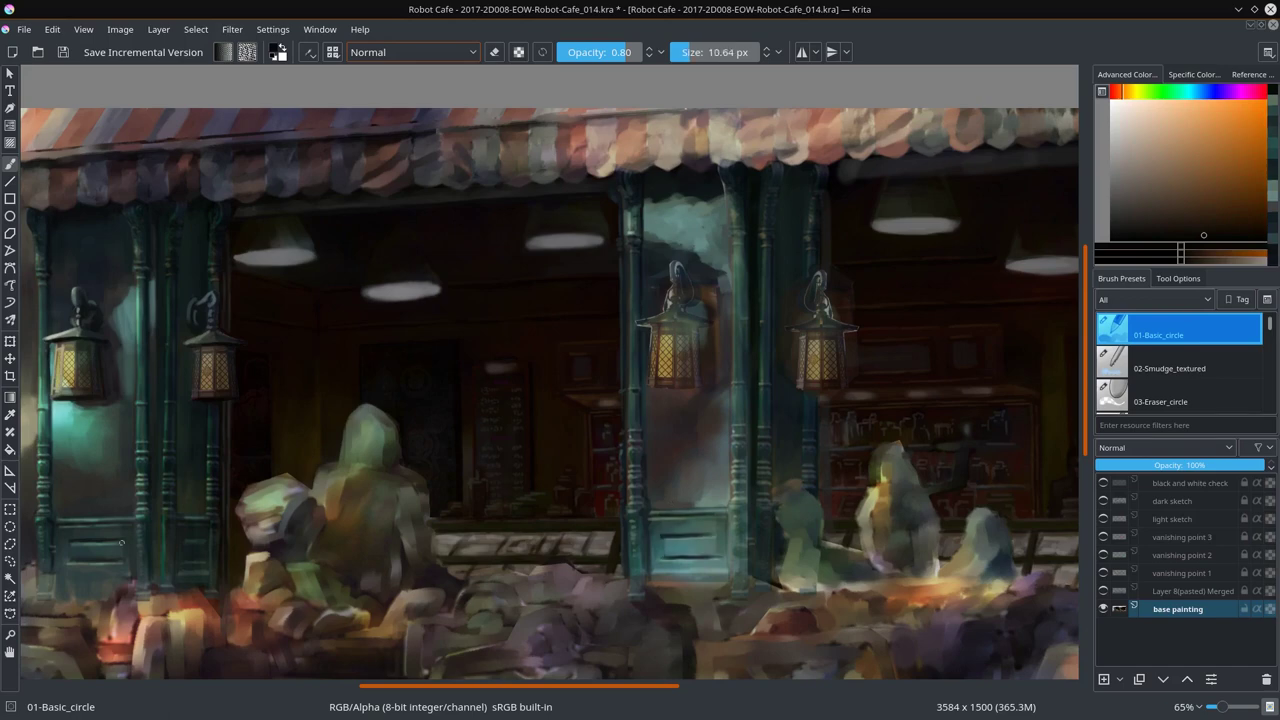
key("bracketleft")
left_click(736, 512, "ctrl")
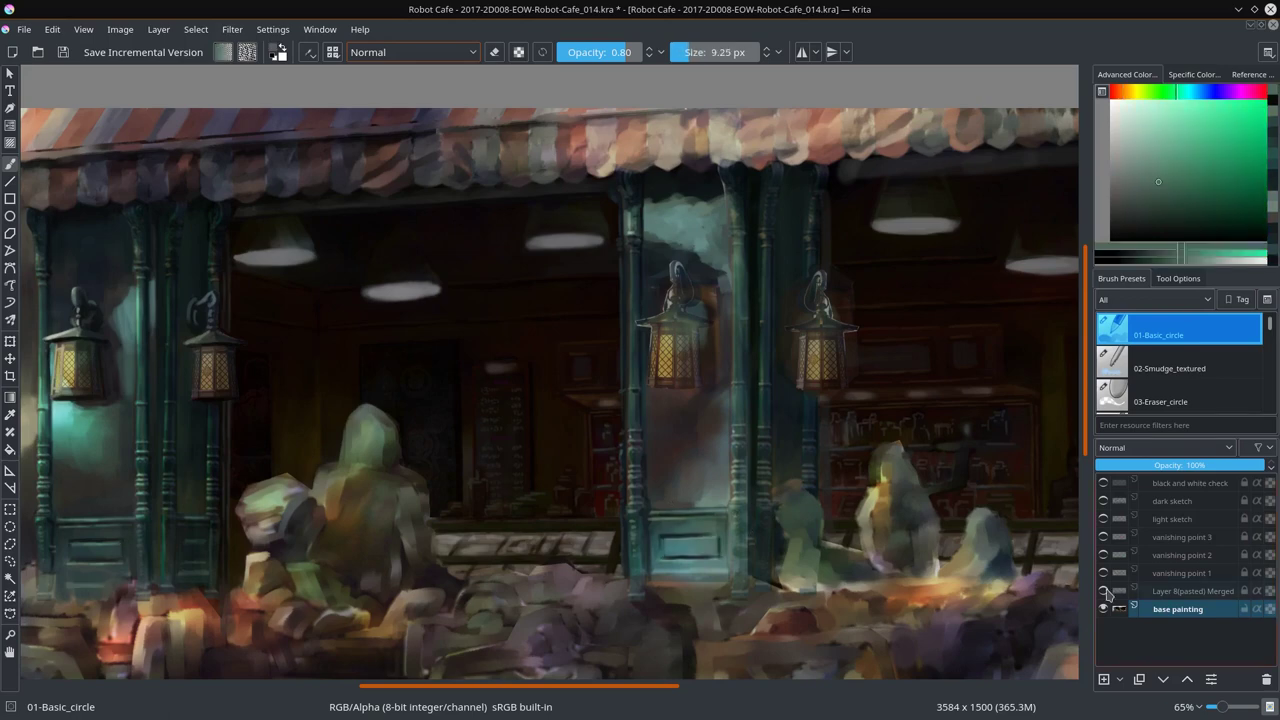
left_click_drag(1158, 181, 1133, 132)
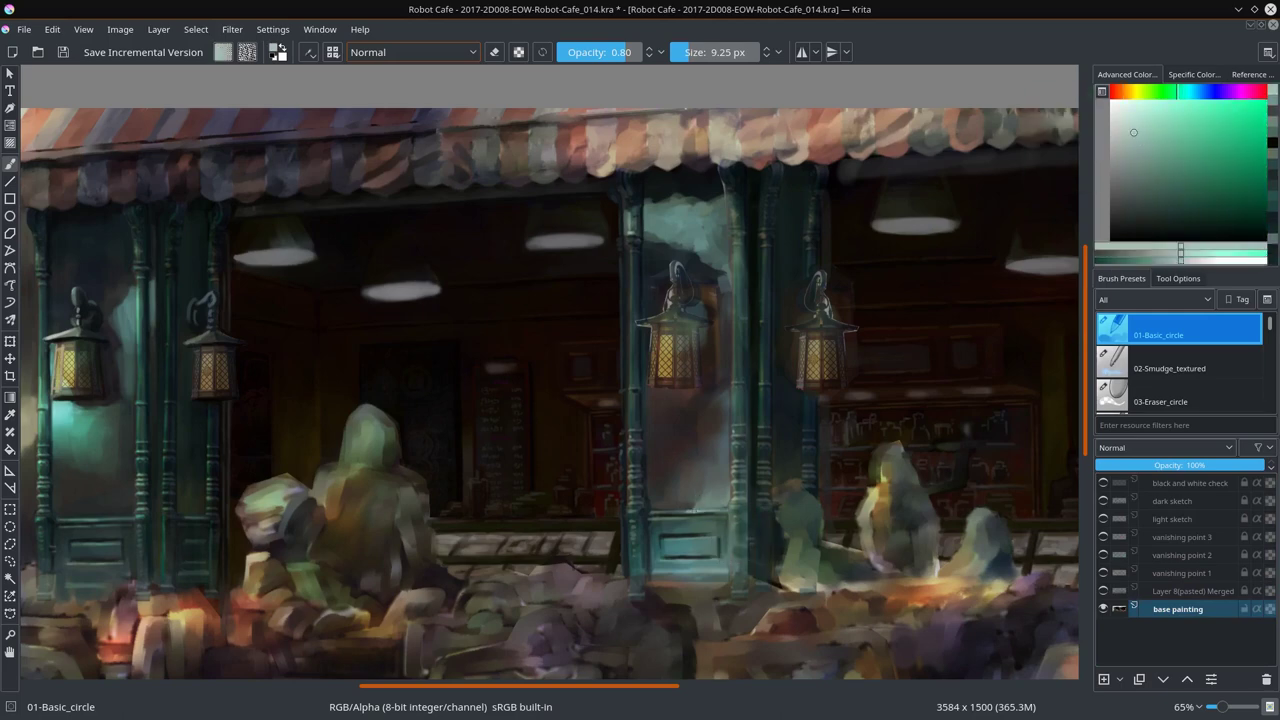
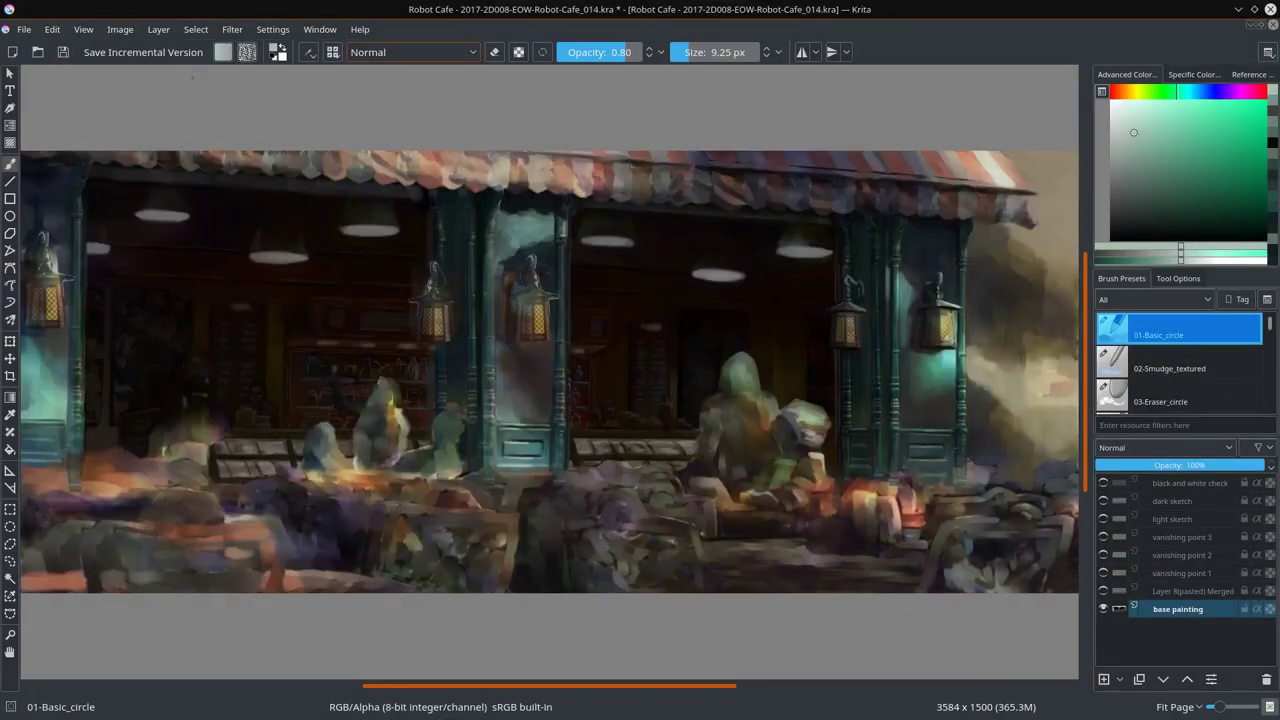
Step: Smudge sampled teal into the pillar with 02-Smudge_textured, then mirror the painting back to unflipped
left_click(559, 439, "ctrl")
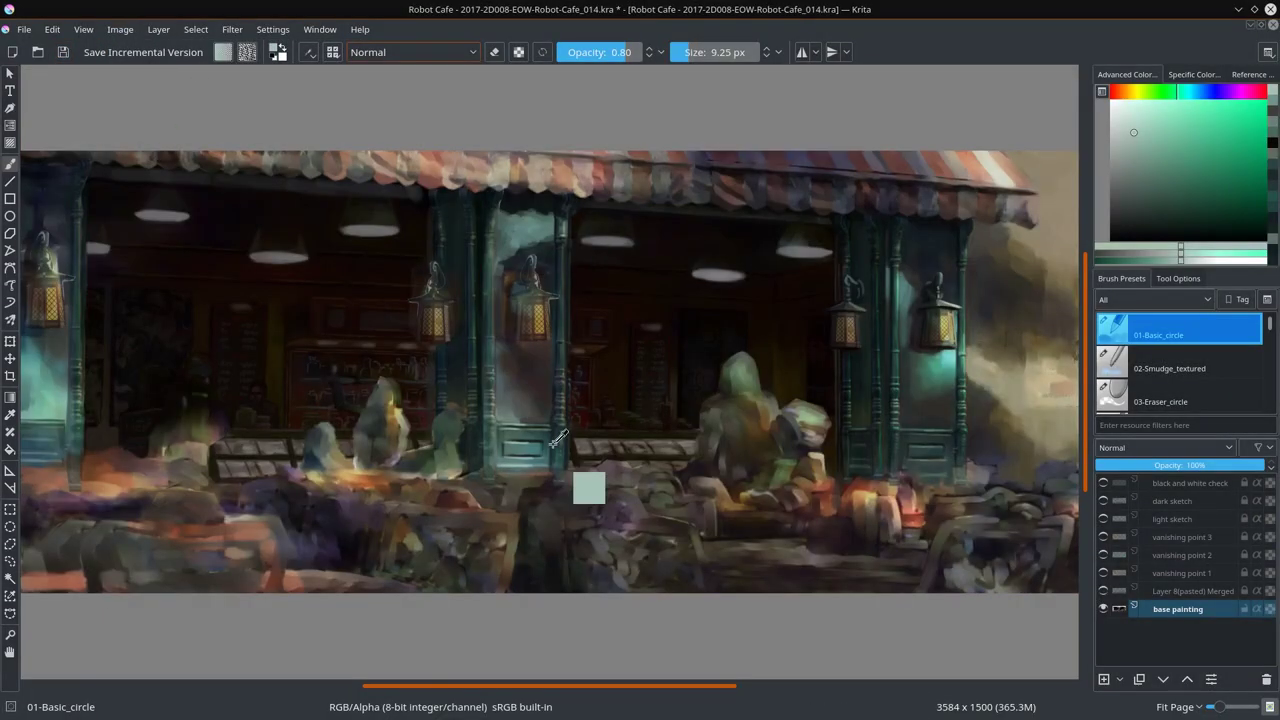
left_click(556, 400, "ctrl")
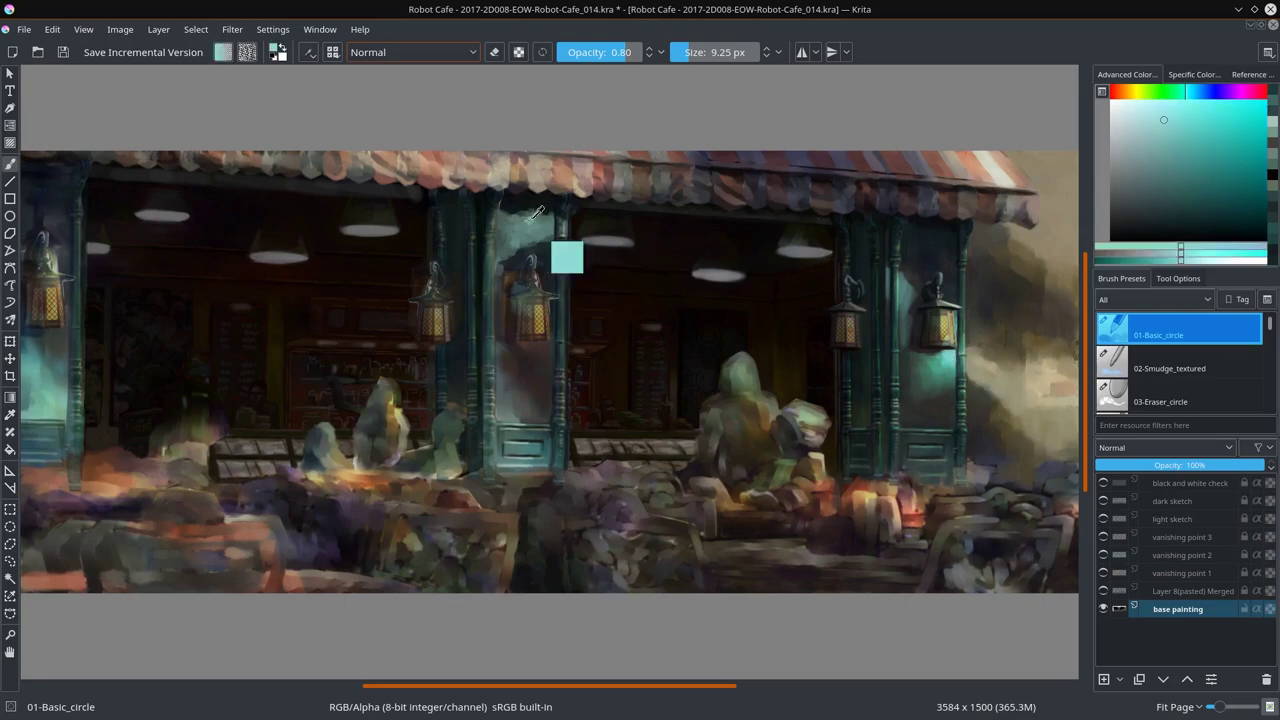
key("bracketright")
key("bracketright")
key("bracketright")
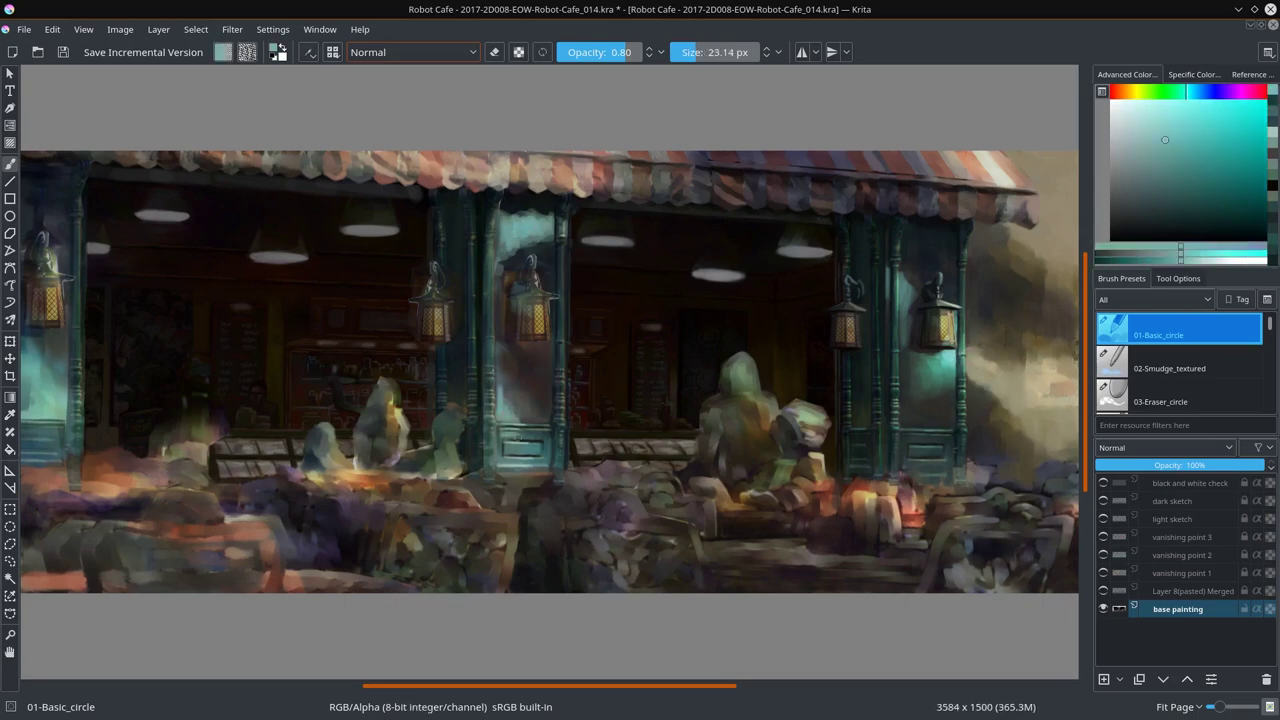
left_click(1186, 376)
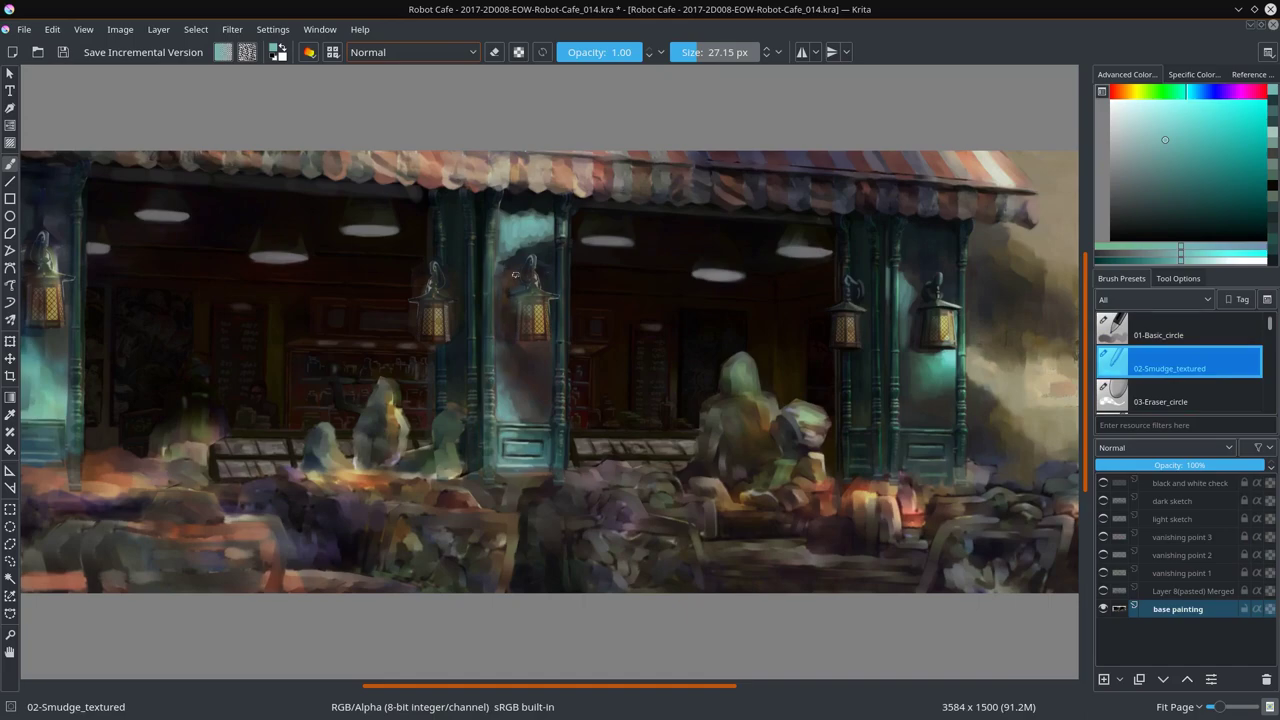
left_click_drag(515, 274, 520, 266)
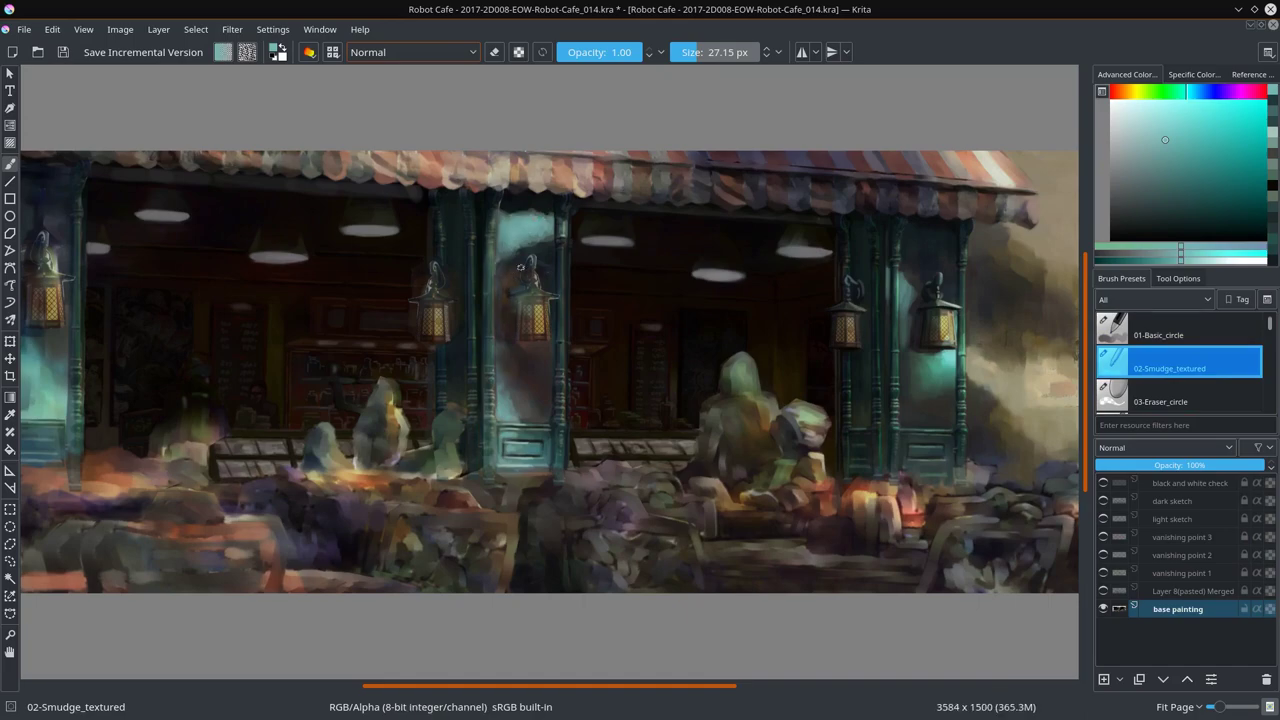
key("m")
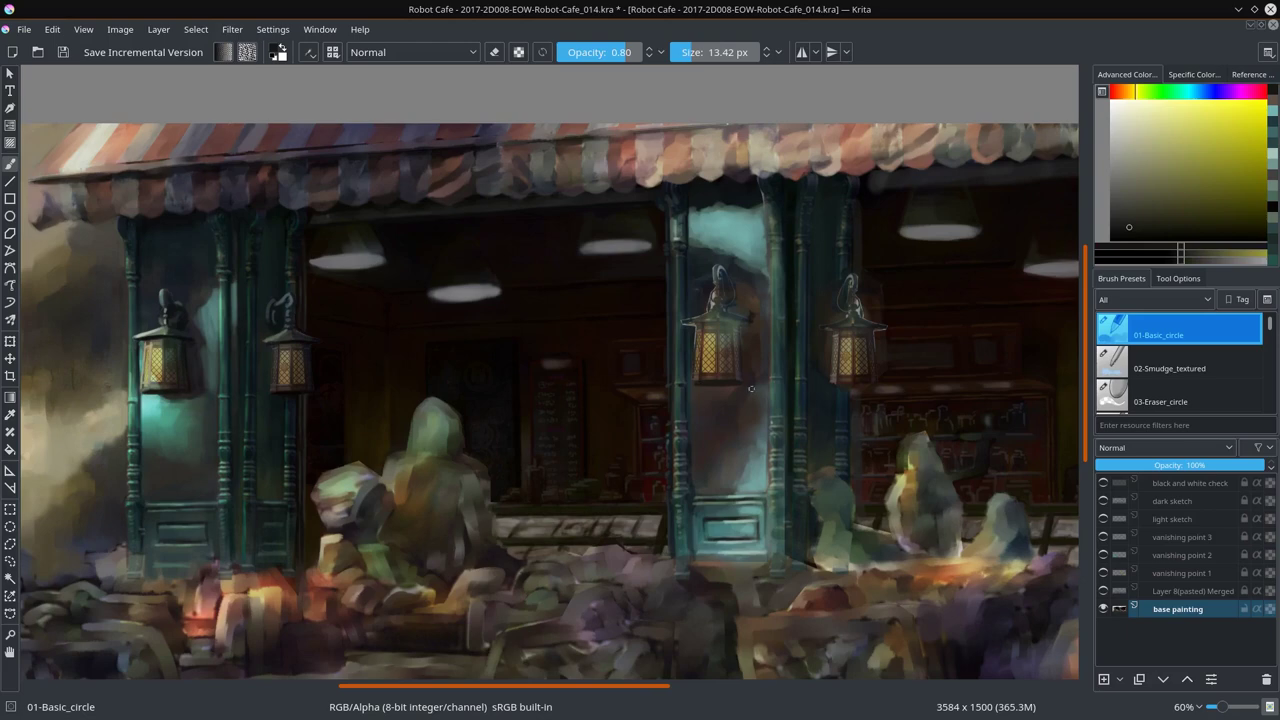
Step: Save the document and lasso-select the area around the central lantern
left_click(693, 335, "ctrl")
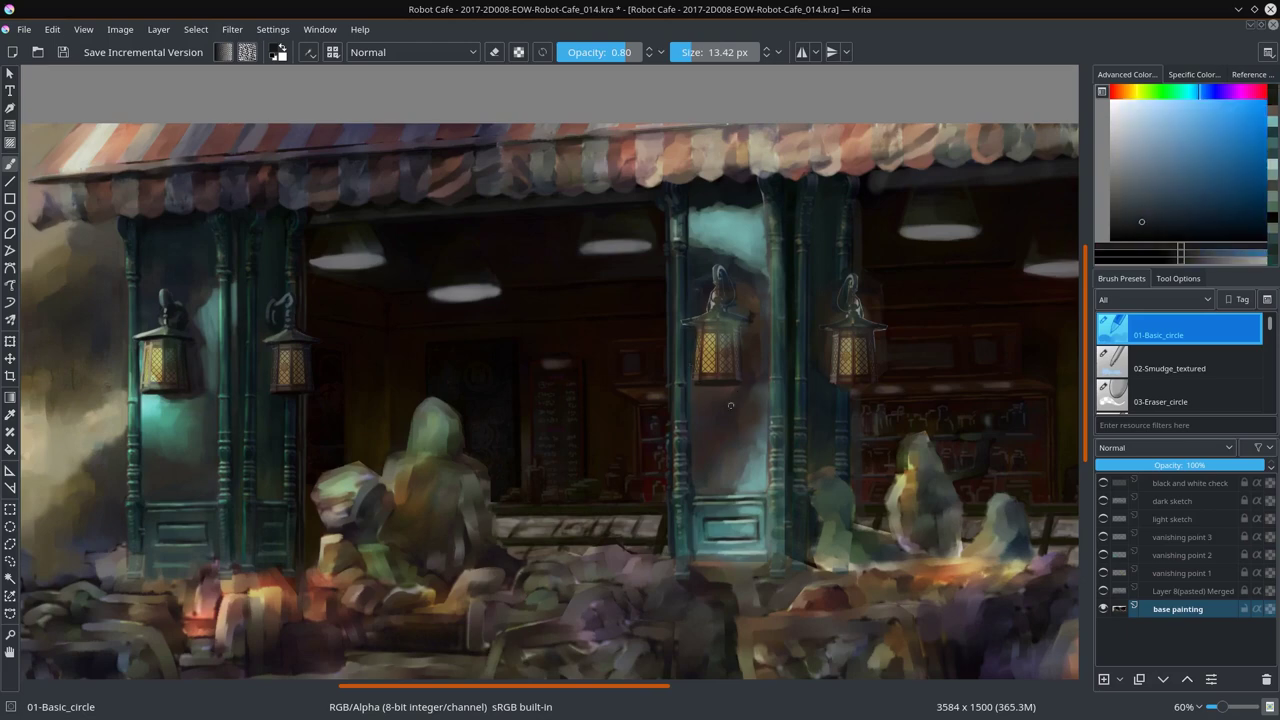
key("ctrl+s")
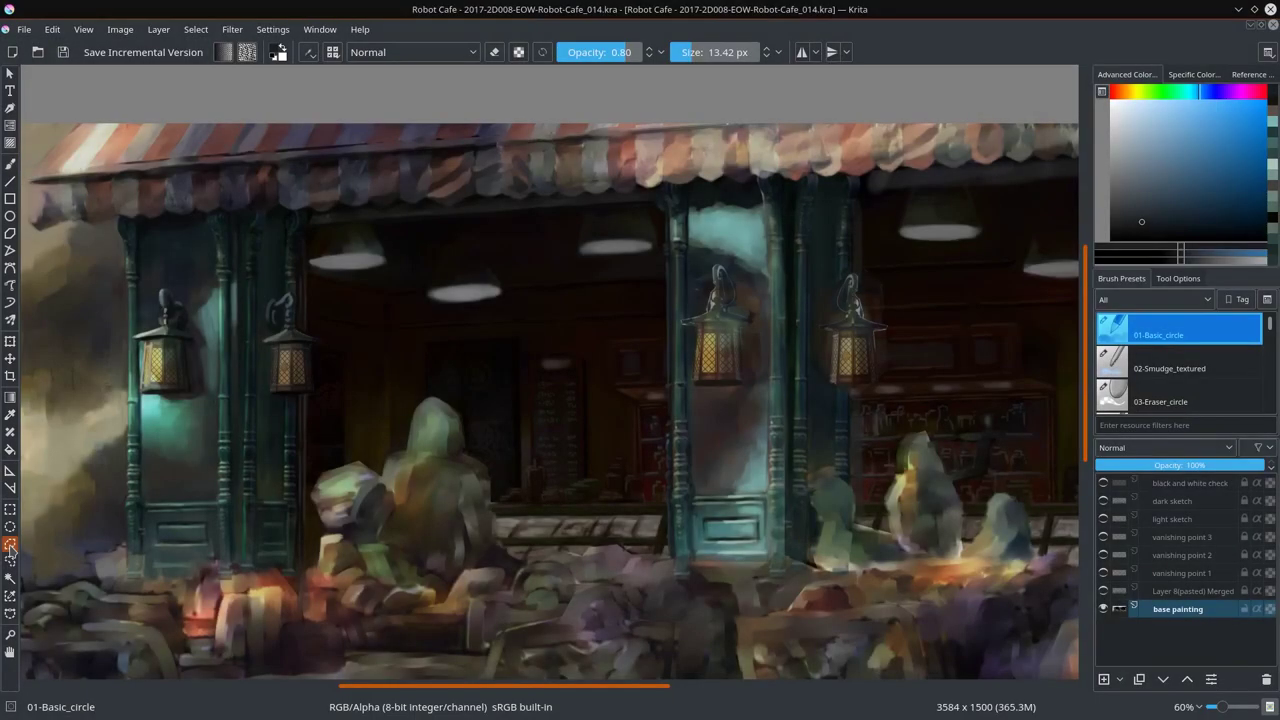
left_click_drag(700, 318, 704, 395)
key("shift+alt+d")
key("x")
Step: Remove the stray selection near the canvas top, reset brush blending to normal, and save again
left_click(196, 29)
left_click(230, 94)
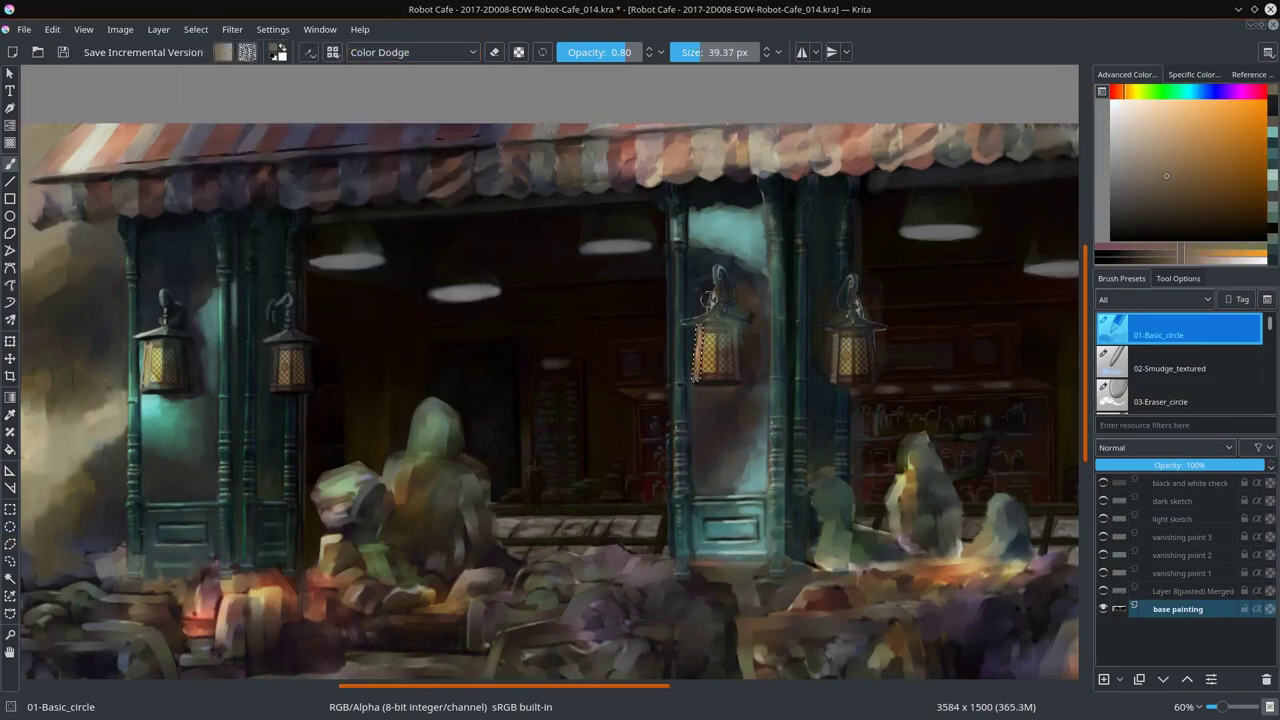
left_click(196, 29)
key("Escape")
key("alt+shift+n")
key("x")
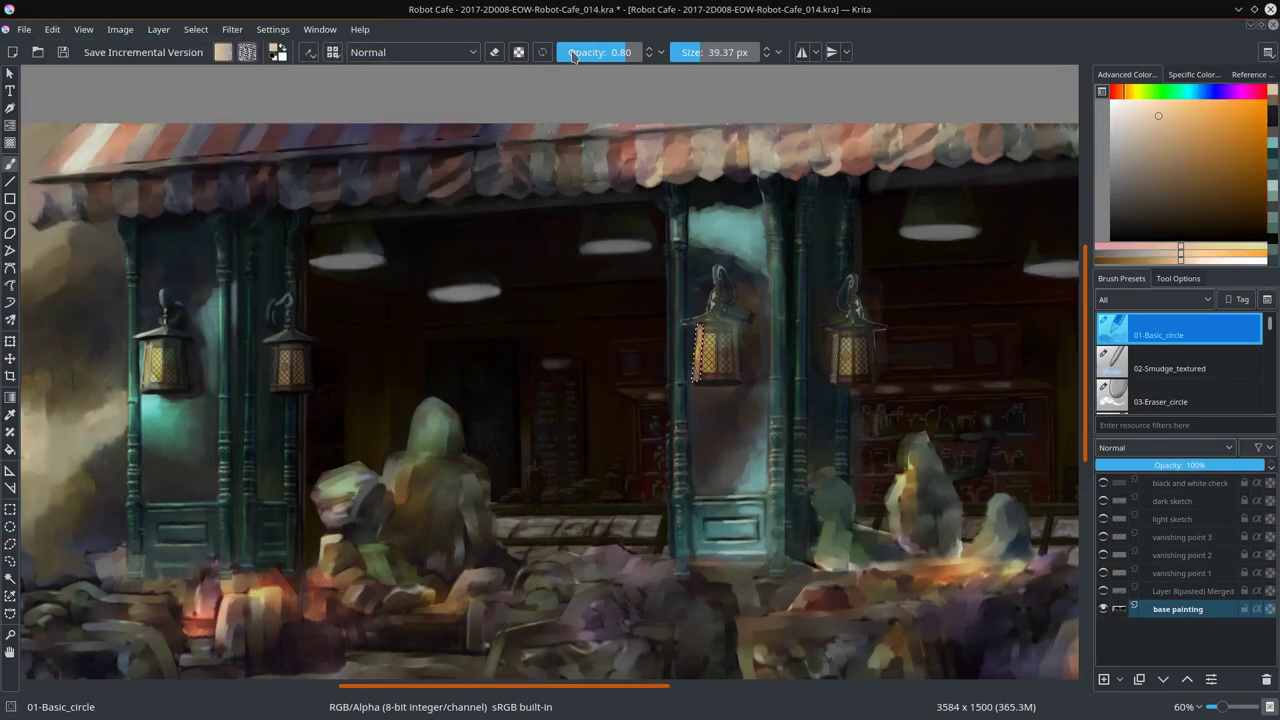
key("i")
key("ctrl+s")
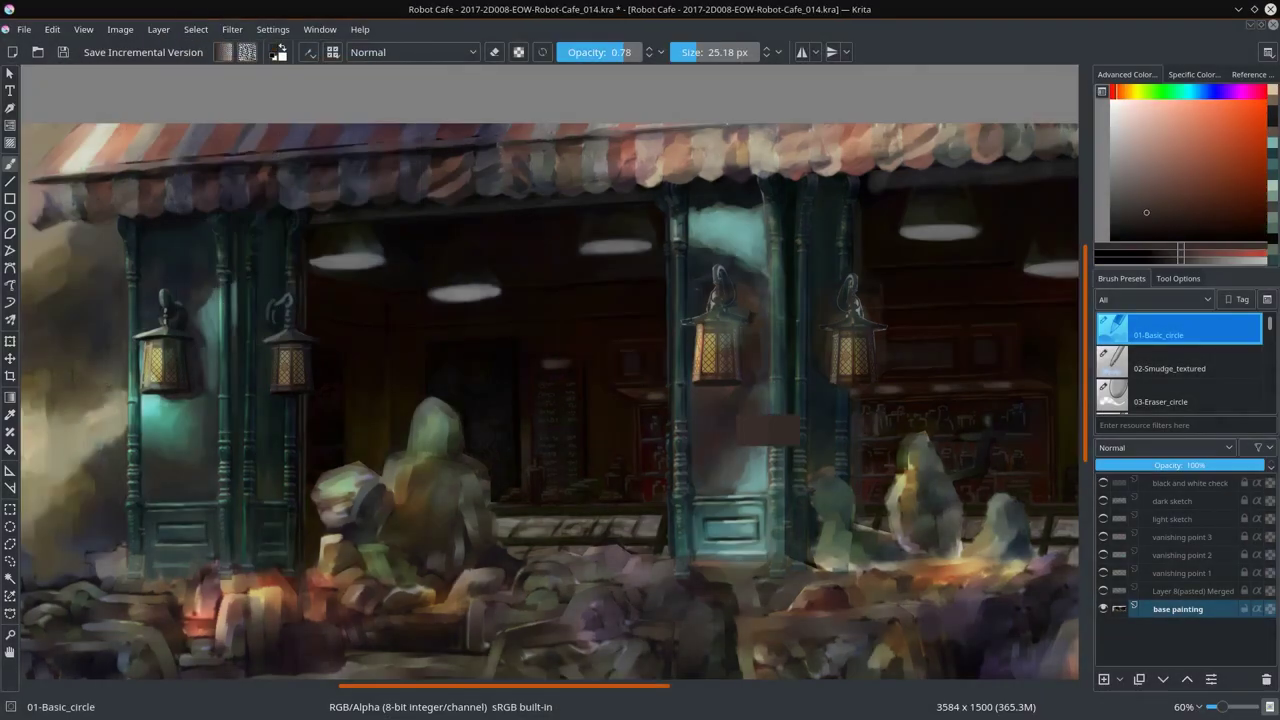
key("[")
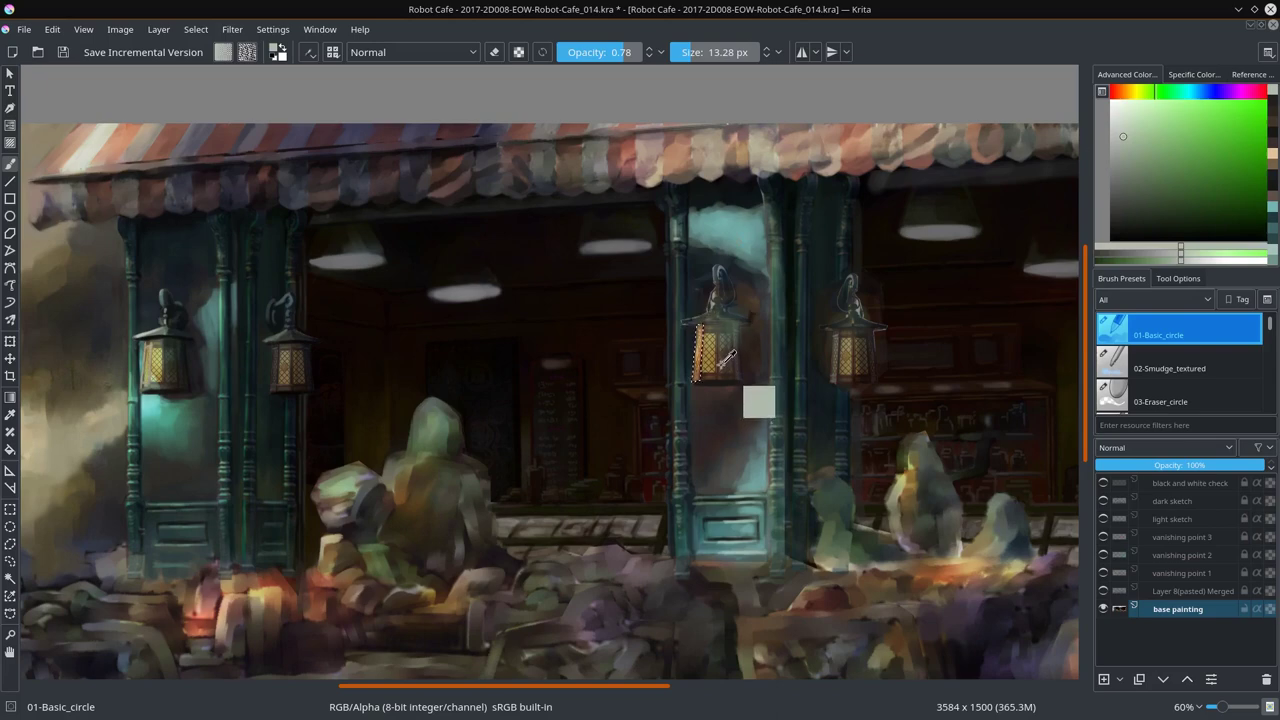
Step: Outline the central lantern with a four-corner polygonal selection, then clear the selection
key("ctrl+r")
left_click(697, 323)
left_click(741, 323)
left_click(742, 379)
double_click(692, 380)
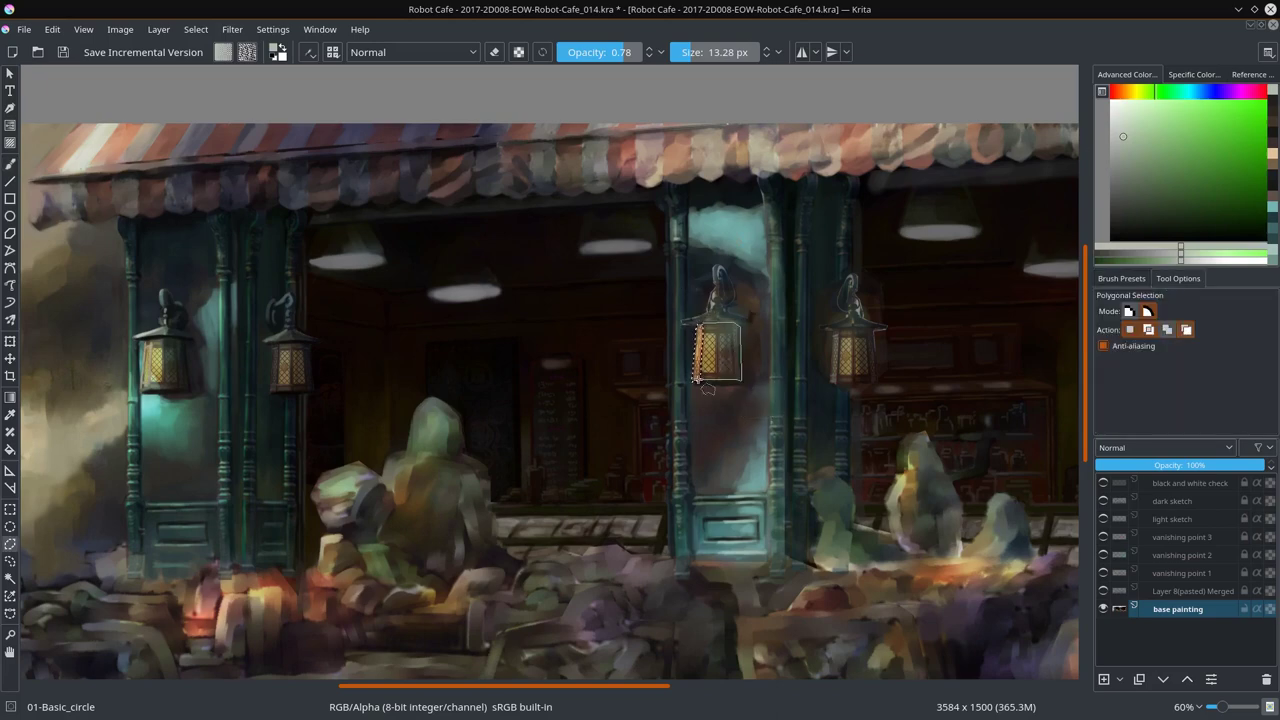
key("b")
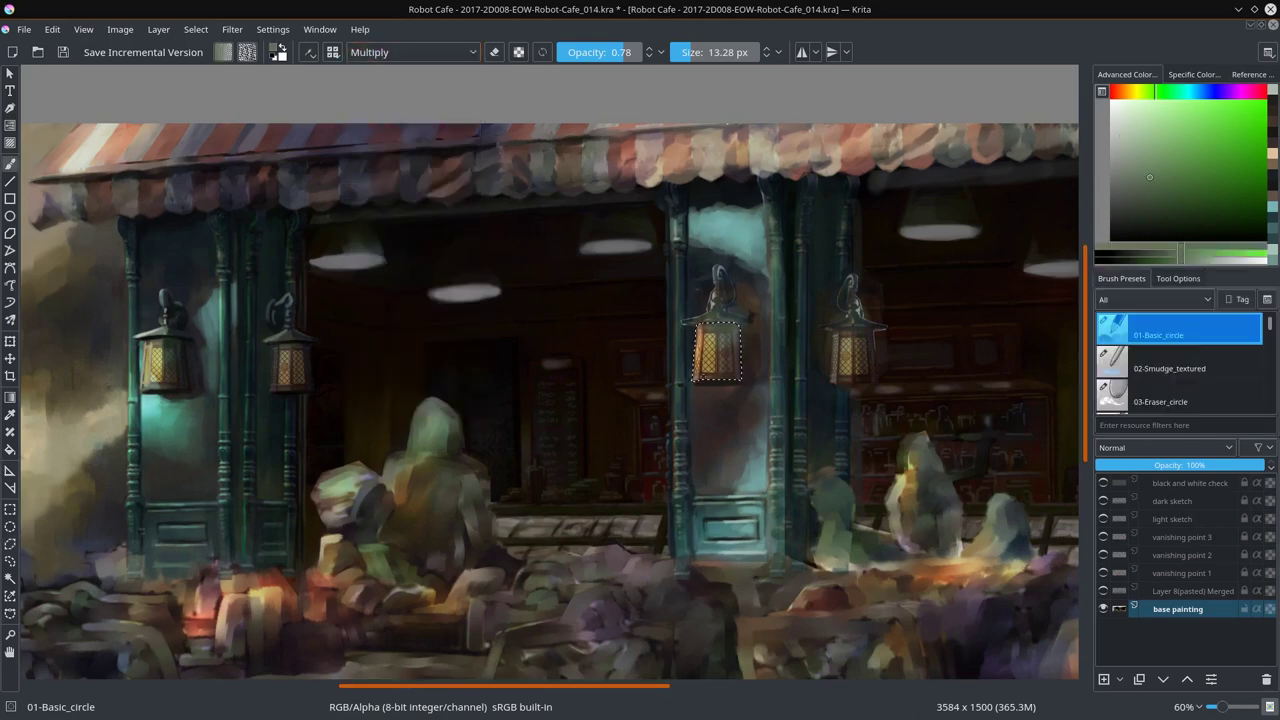
key("ctrl+shift+a")
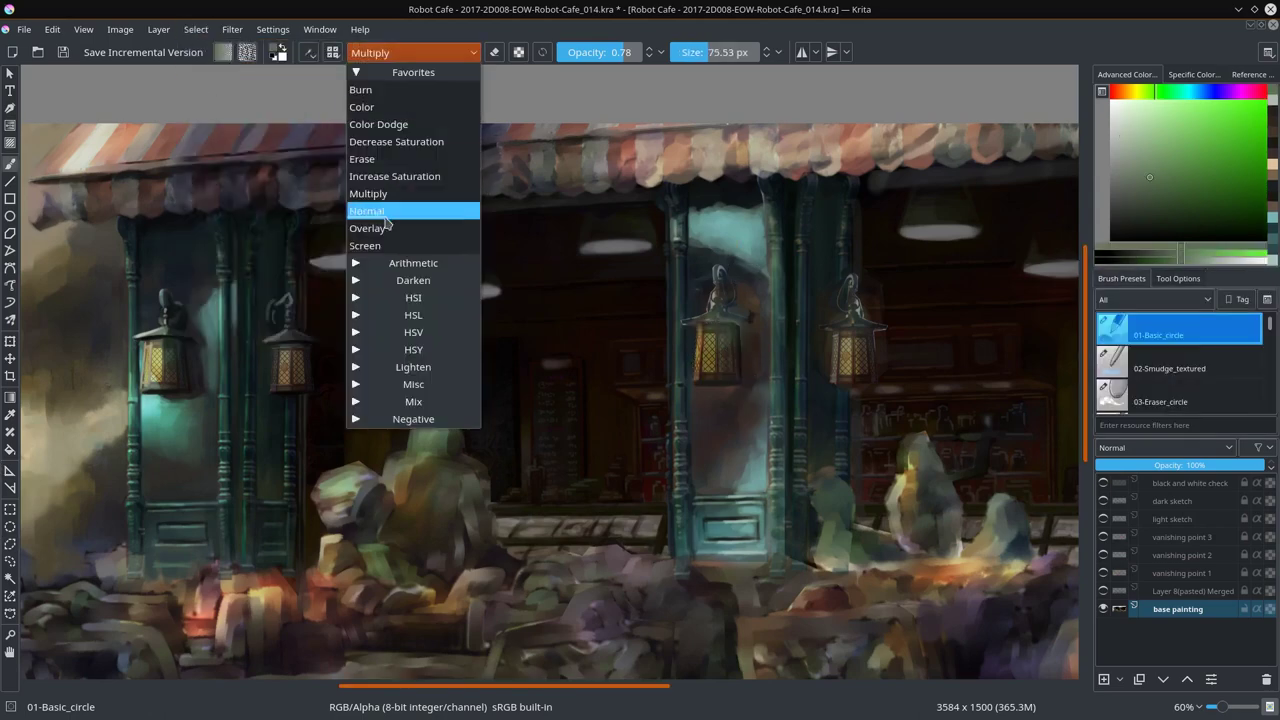
Step: With a fine normal-blend brush, save and paint a cyan stroke down the pillar
key("alt+shift+n")
key("bracketleft")
key("bracketleft")
key("bracketleft")
left_click(718, 302, "ctrl")
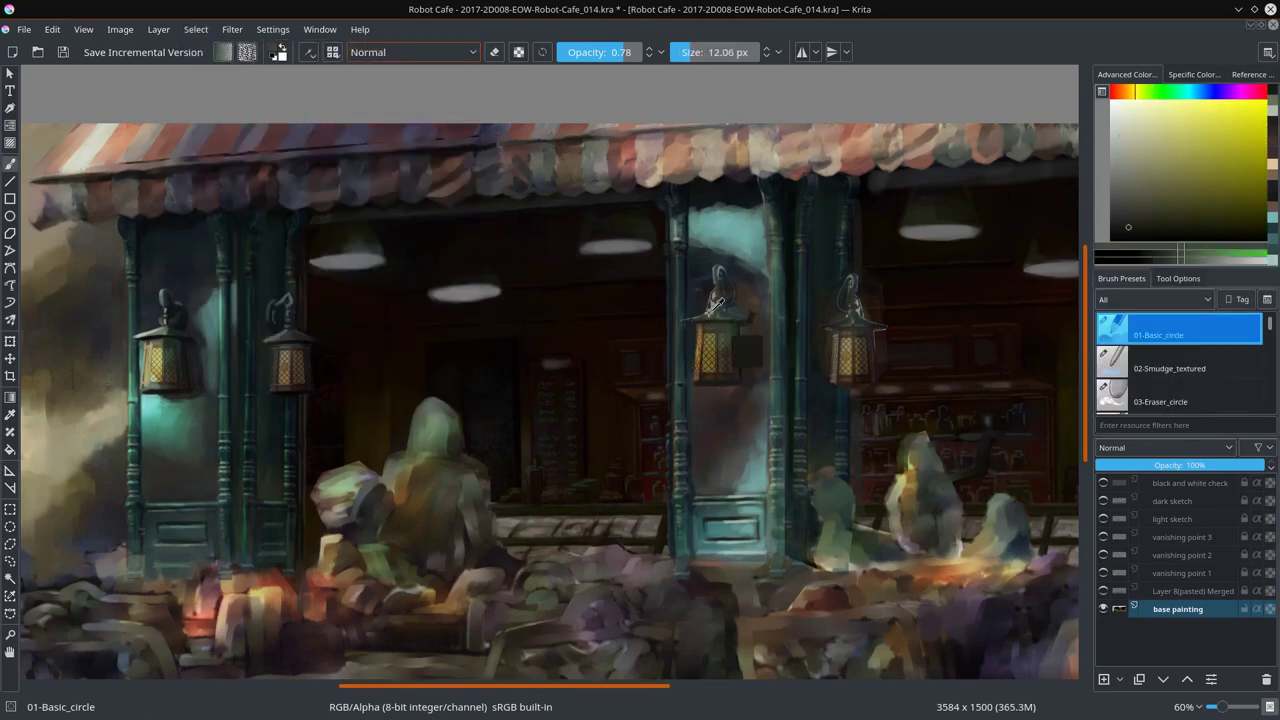
left_click(718, 302, "ctrl")
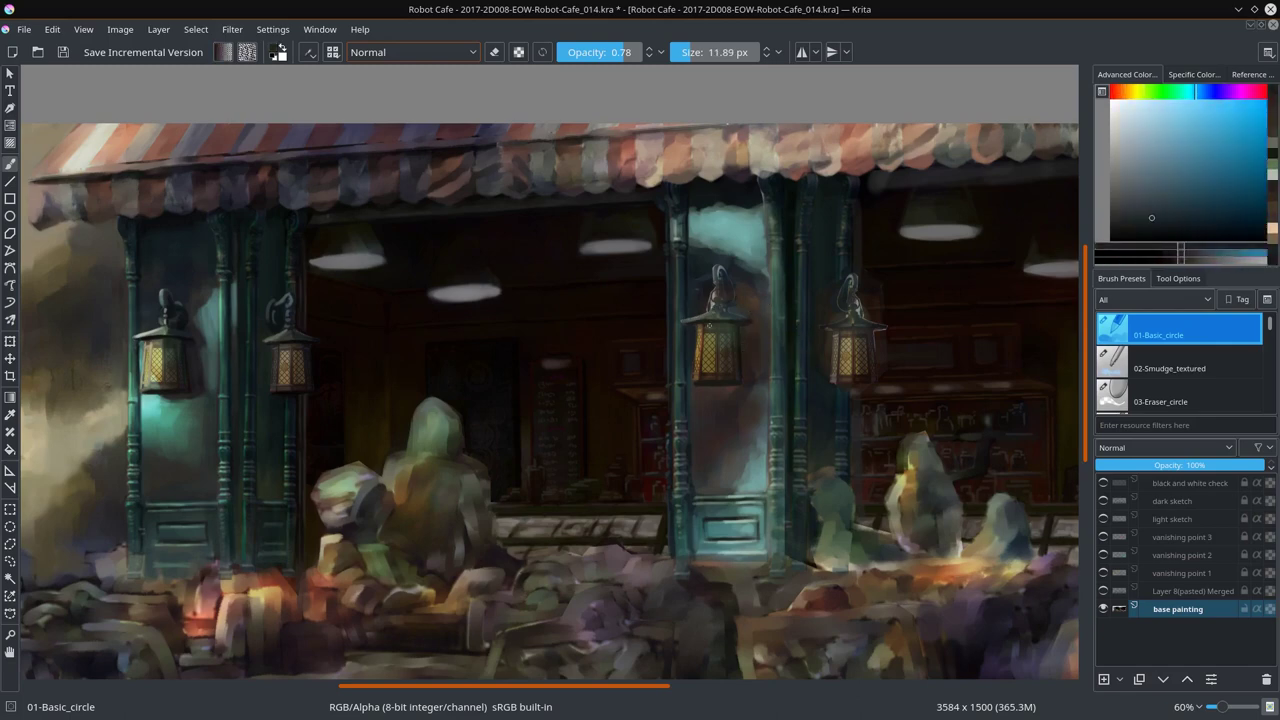
left_click(760, 376, "ctrl")
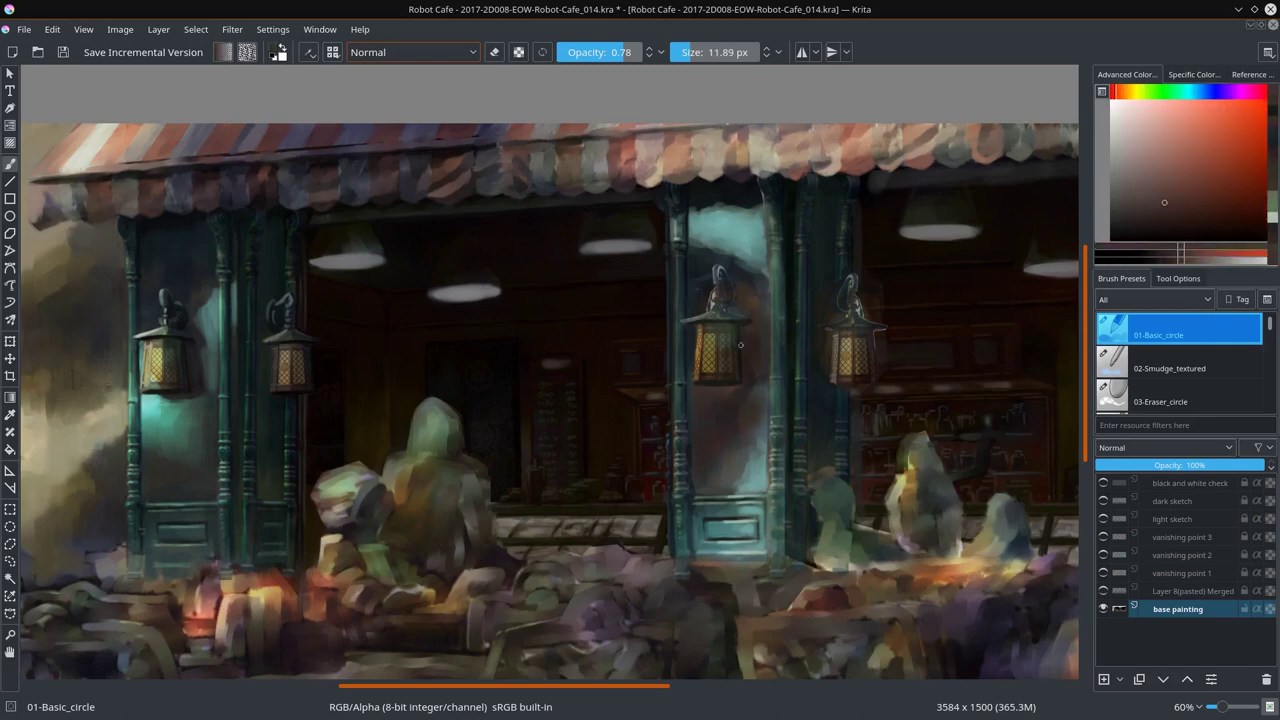
key("ctrl+s")
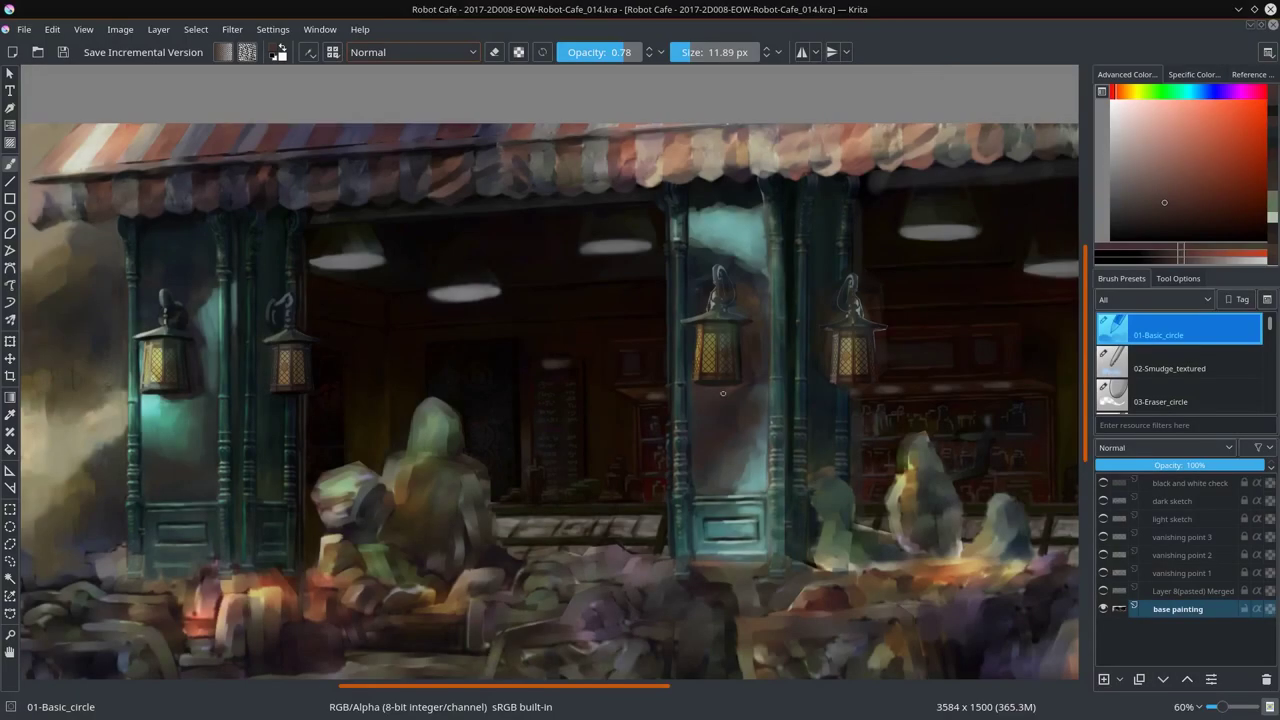
left_click(725, 389, "ctrl")
left_click_drag(725, 389, 767, 440)
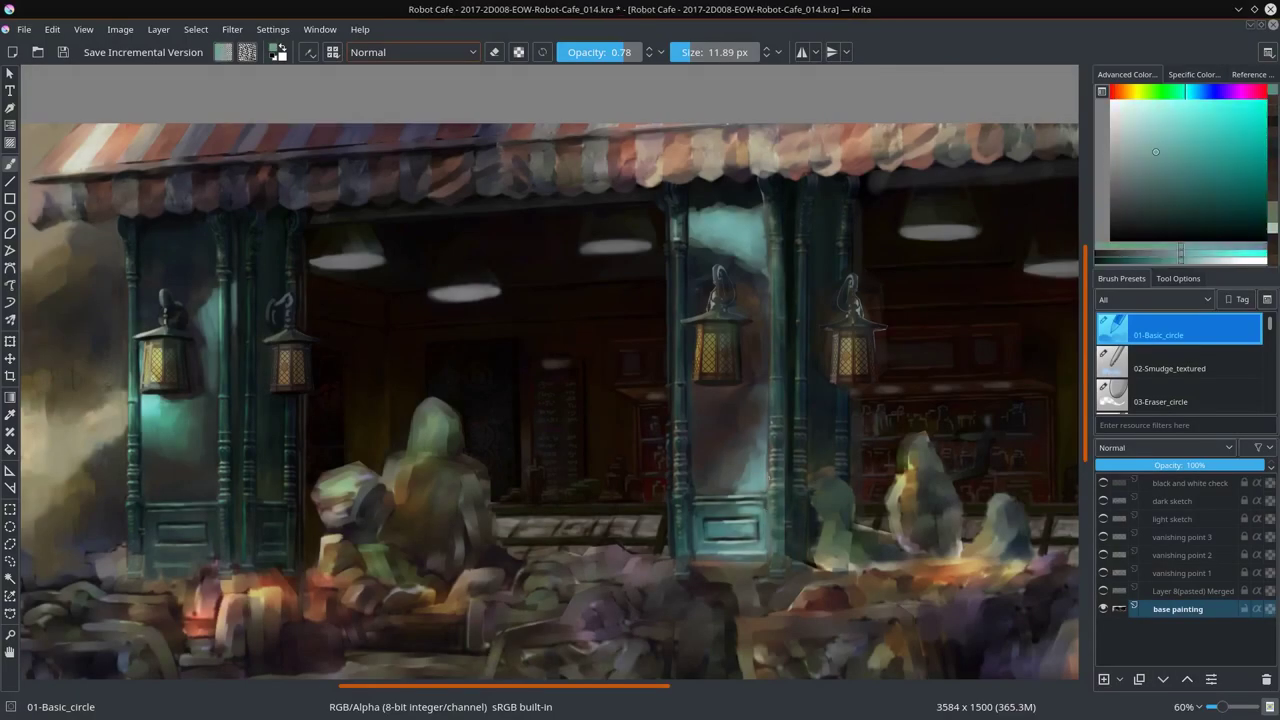
Step: Darken the pillar beside the lantern with a multiply-blend dark red-brown stroke
left_click(767, 414, "ctrl")
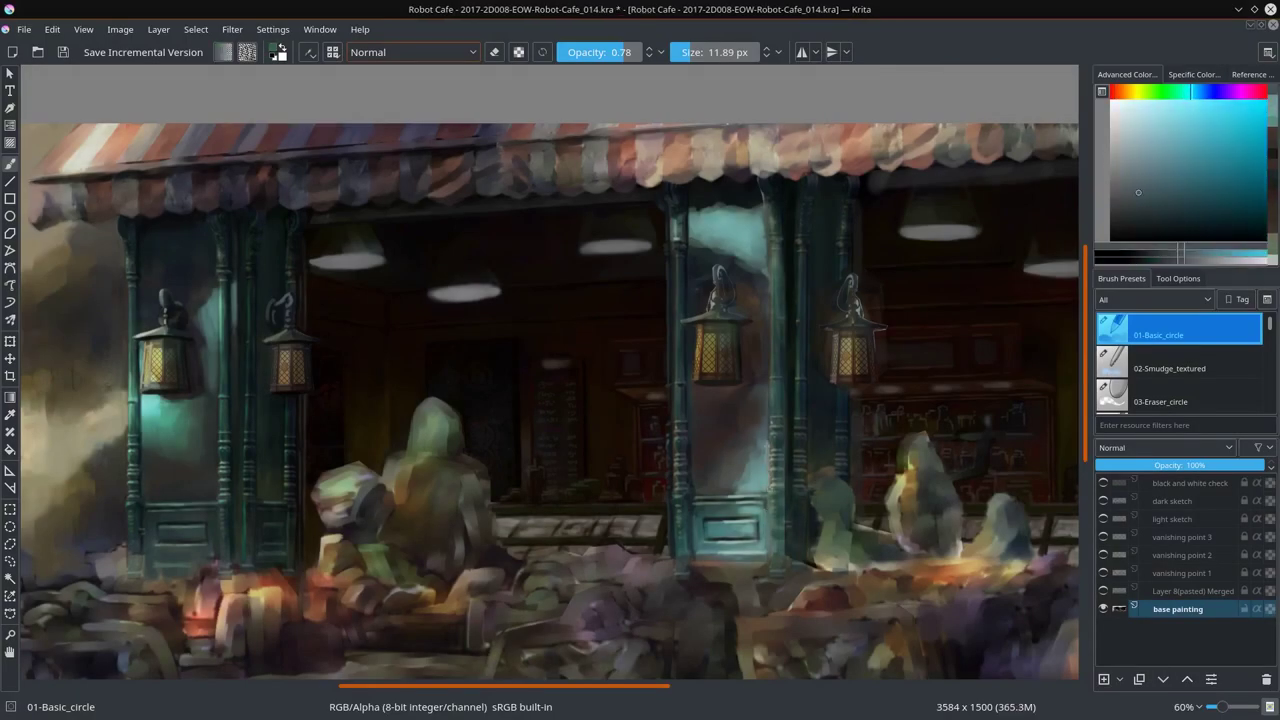
left_click(740, 325, "ctrl")
key("alt+shift+m")
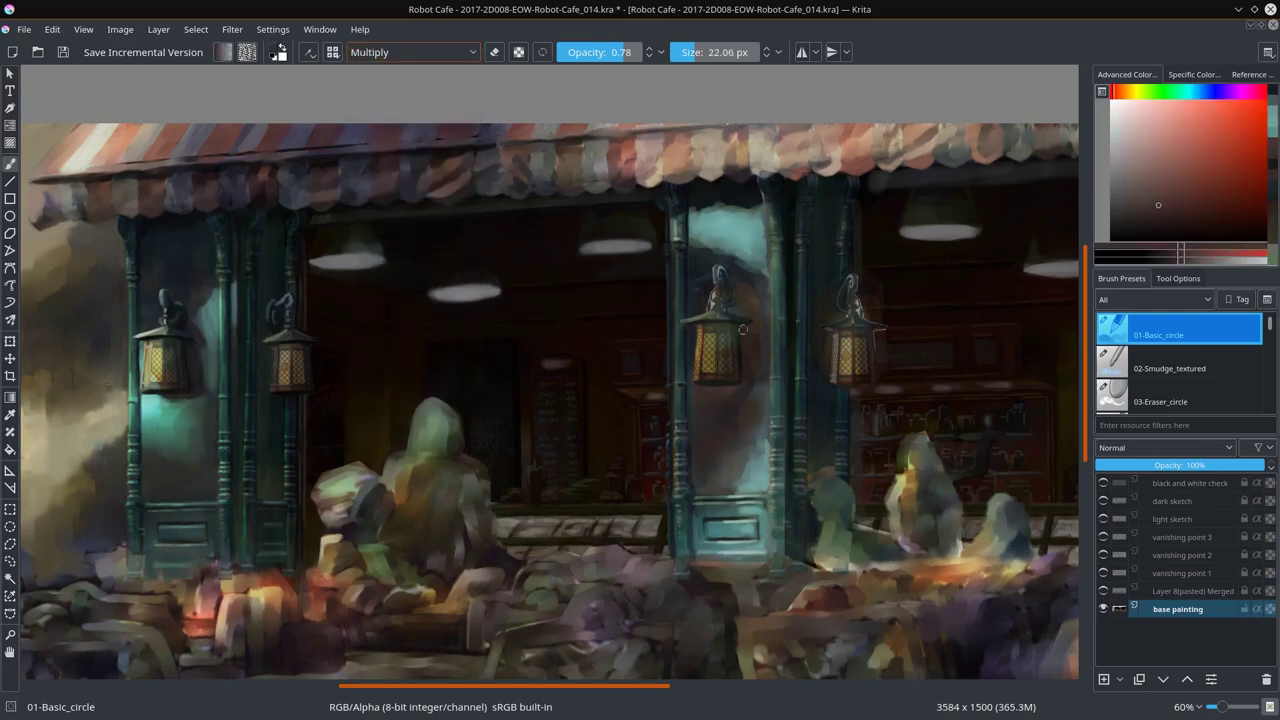
left_click_drag(740, 340, 716, 388)
key("period")
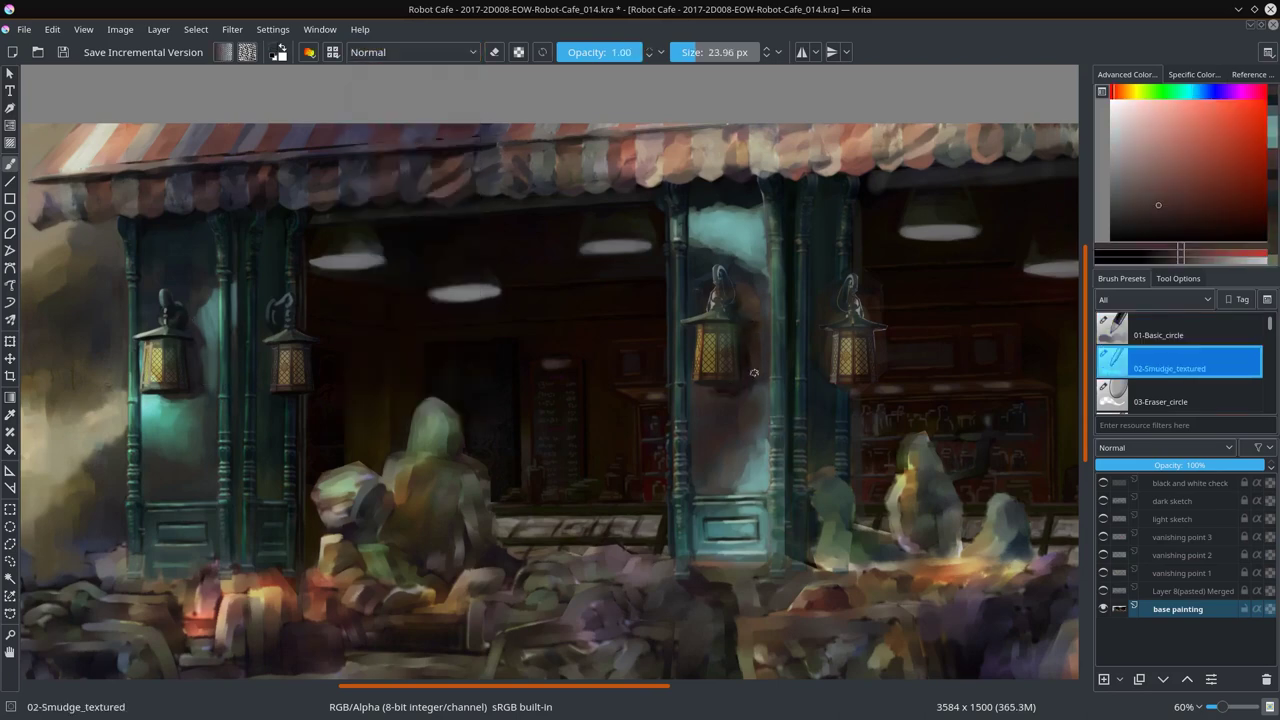
key("comma")
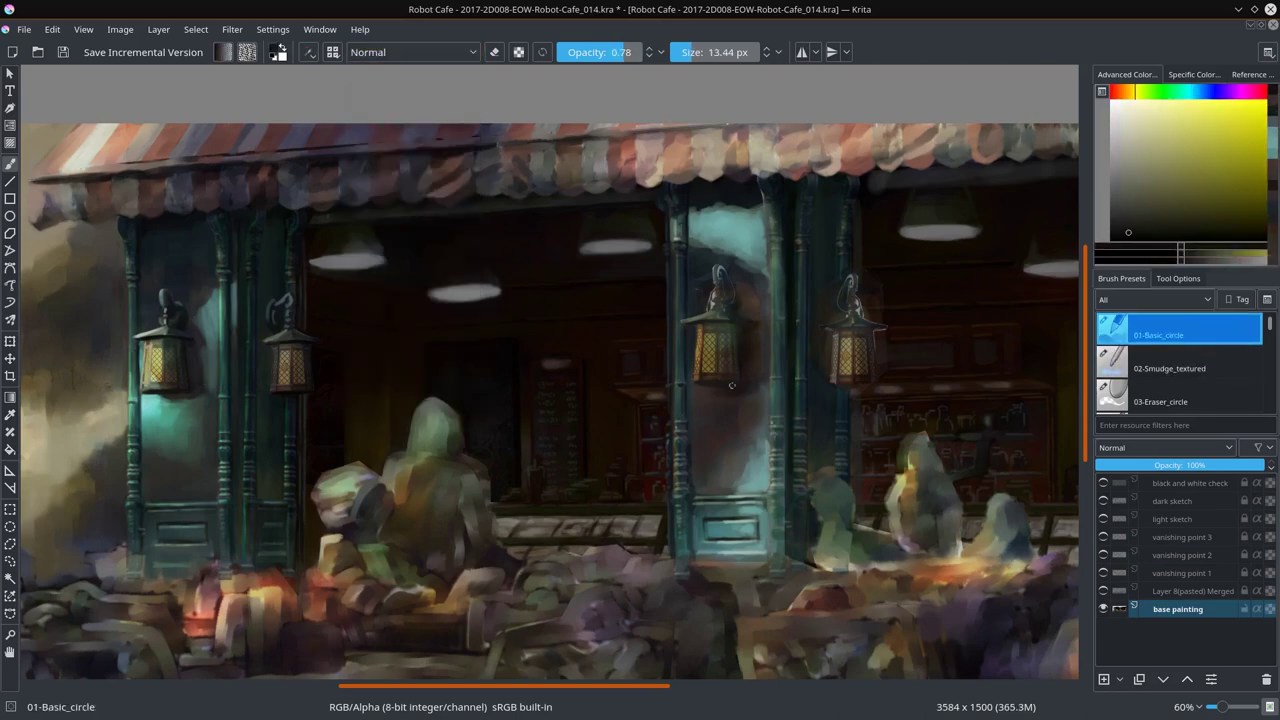
Step: Paint dark teal shading on the pillar above the lantern
left_click(748, 296, "ctrl")
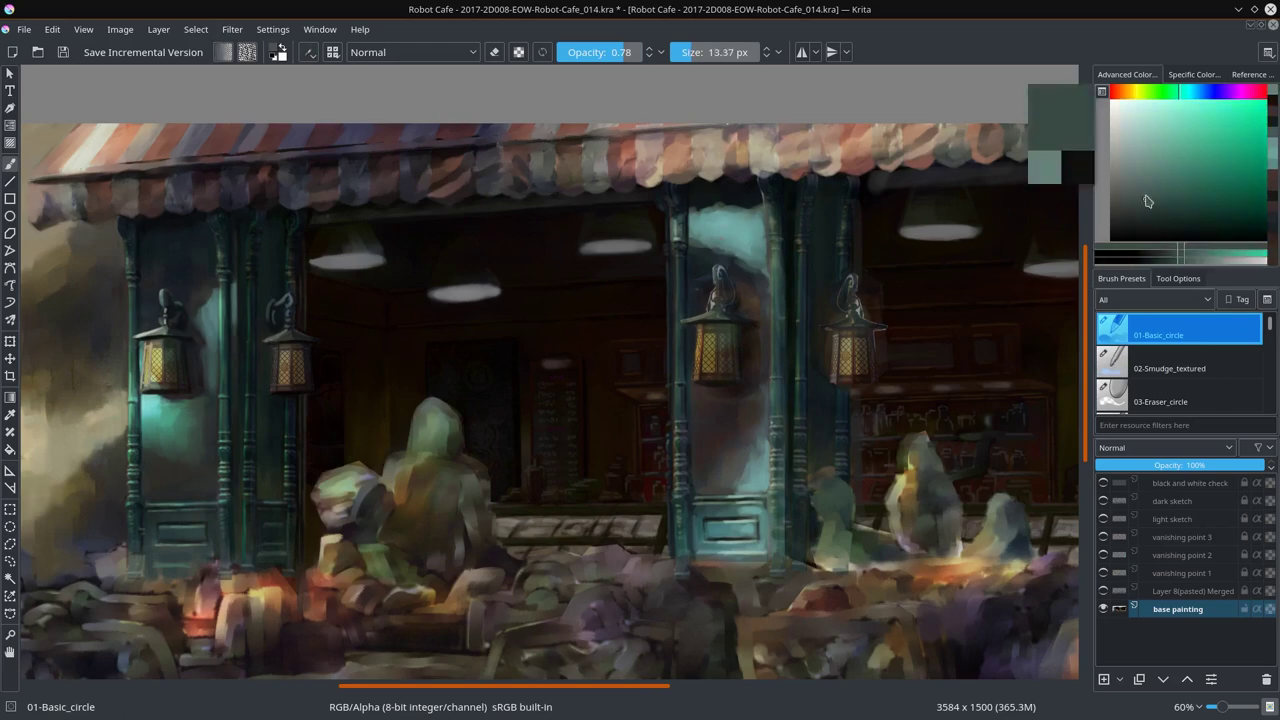
left_click(719, 272, "ctrl")
key("period")
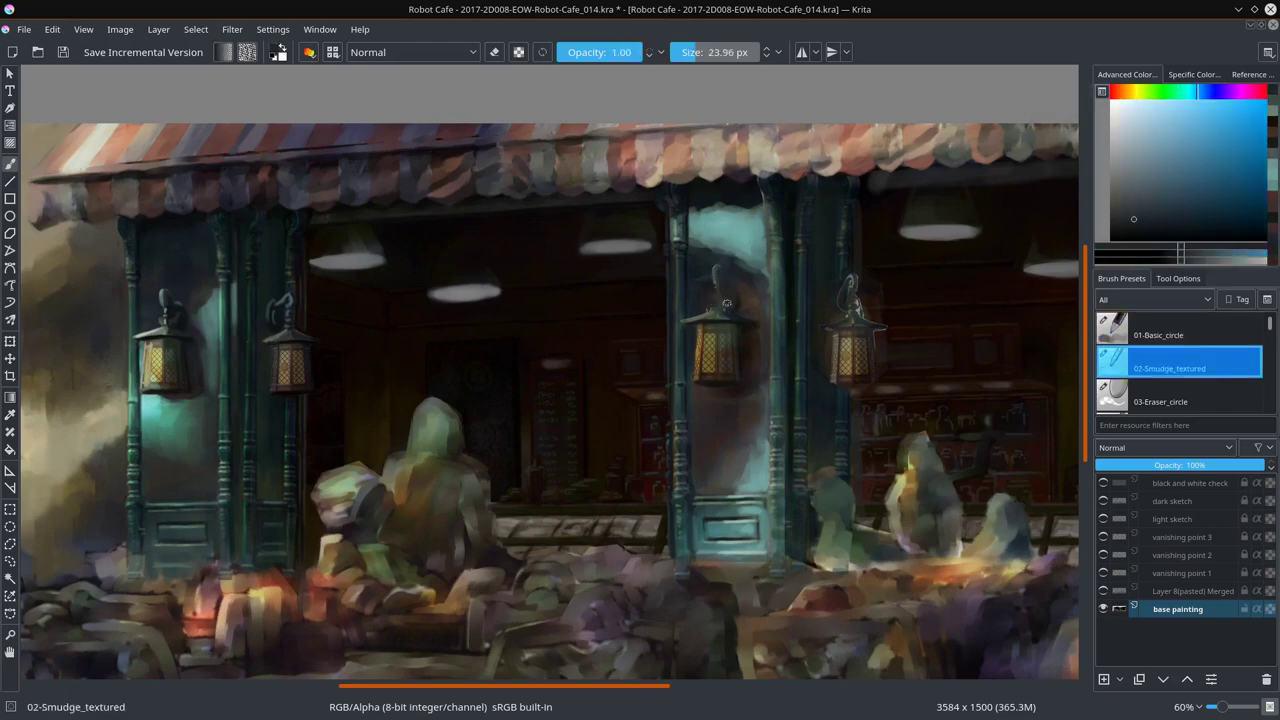
key("comma")
left_click(720, 300, "ctrl")
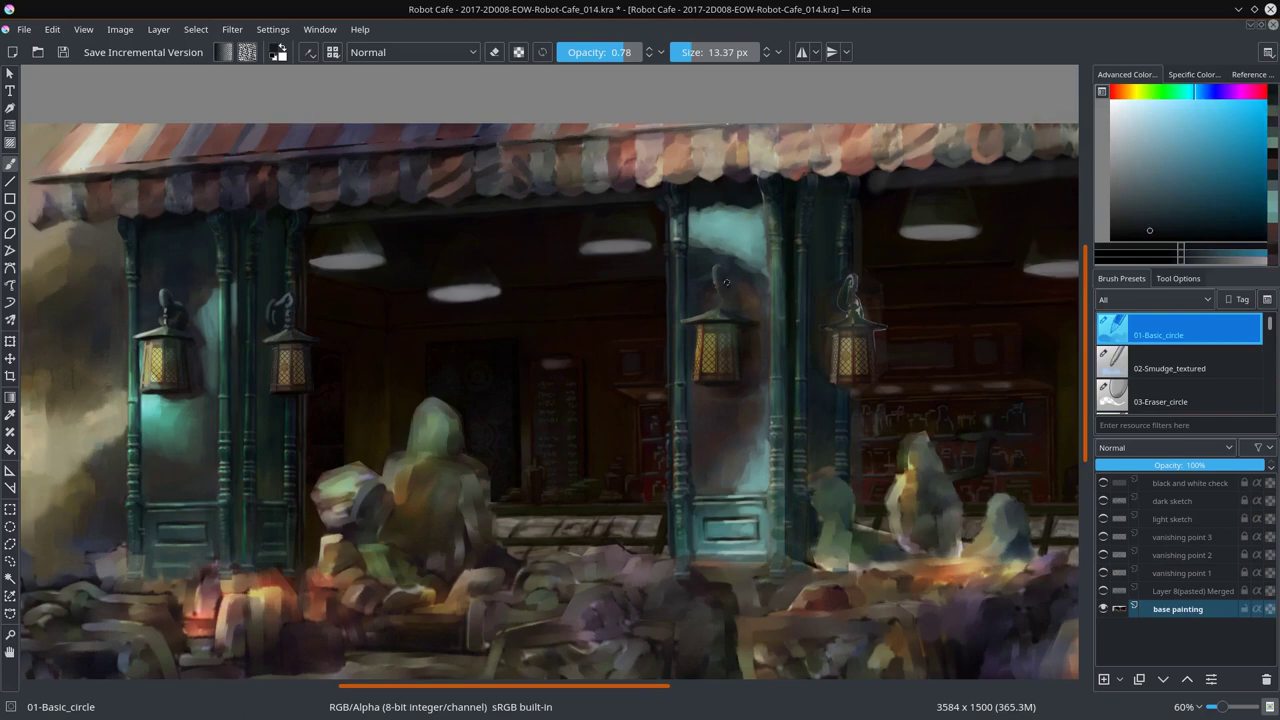
left_click_drag(733, 289, 725, 302)
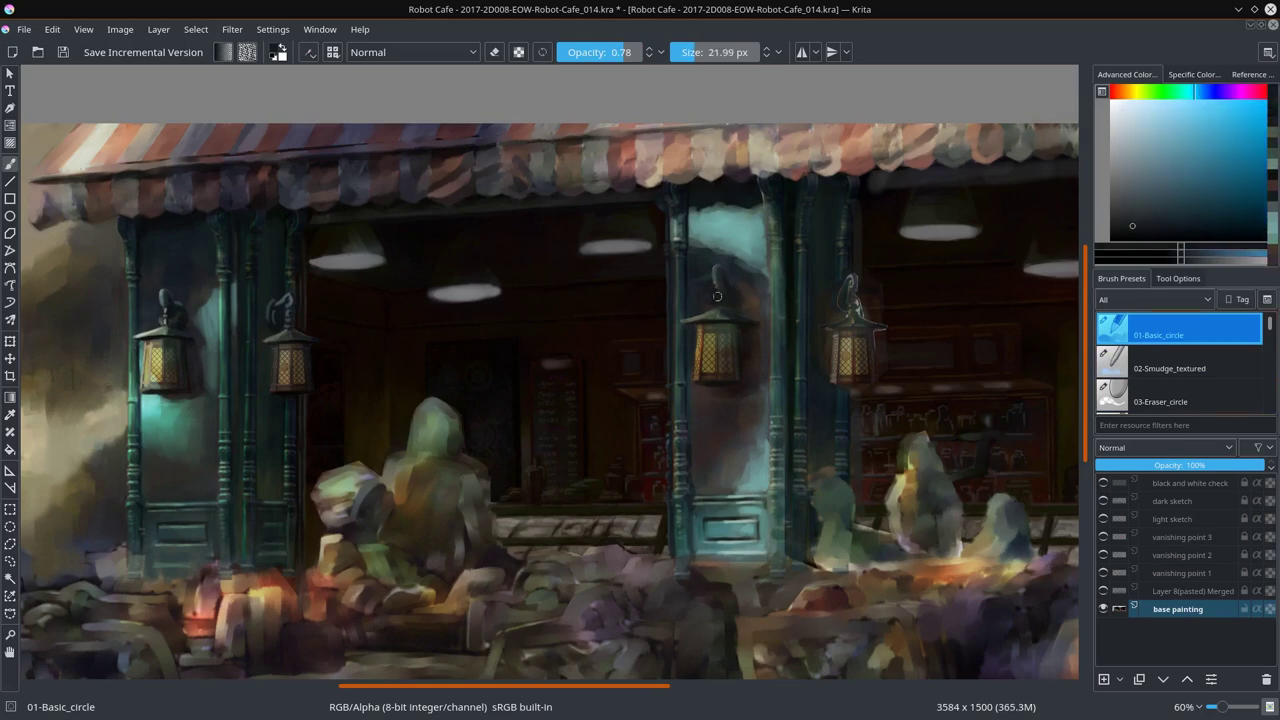
Step: Shrink the brush and sample orange-red, teal and dark brown-orange colours from the painting
left_click(749, 308, "ctrl")
key("bracketleft")
key("bracketleft")
key("bracketleft")
left_click(718, 302, "ctrl")
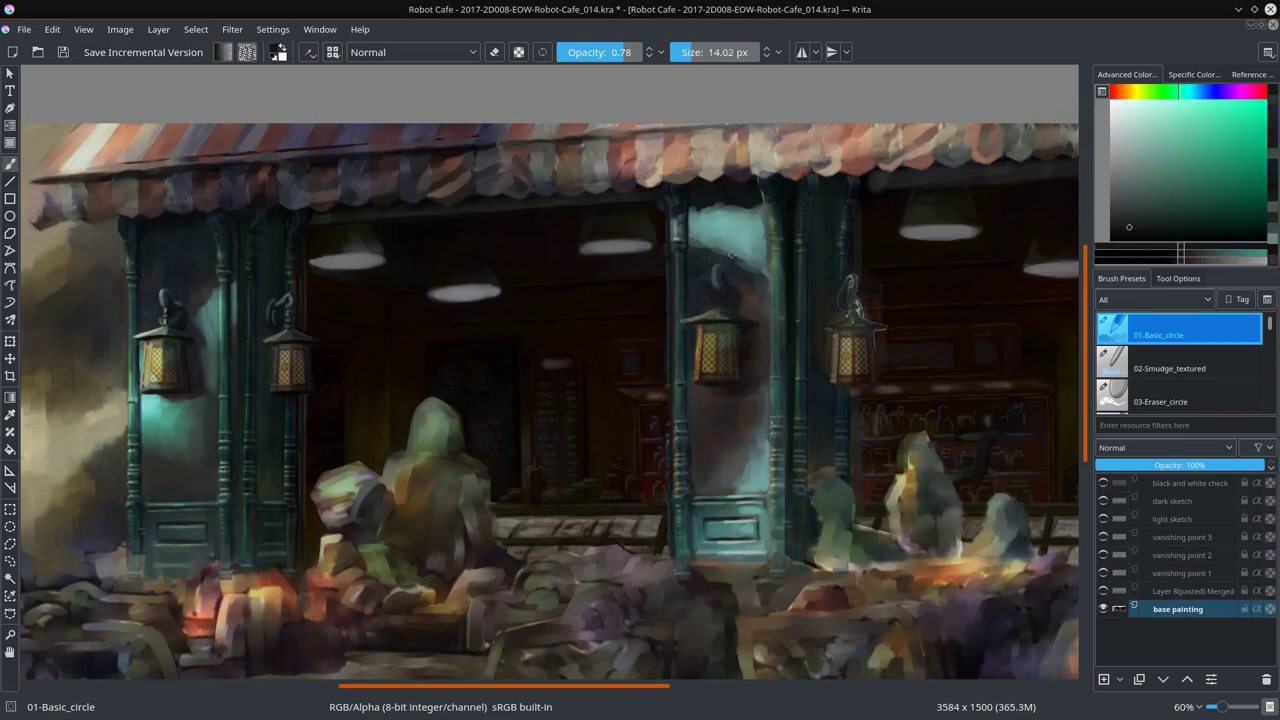
key("bracketleft")
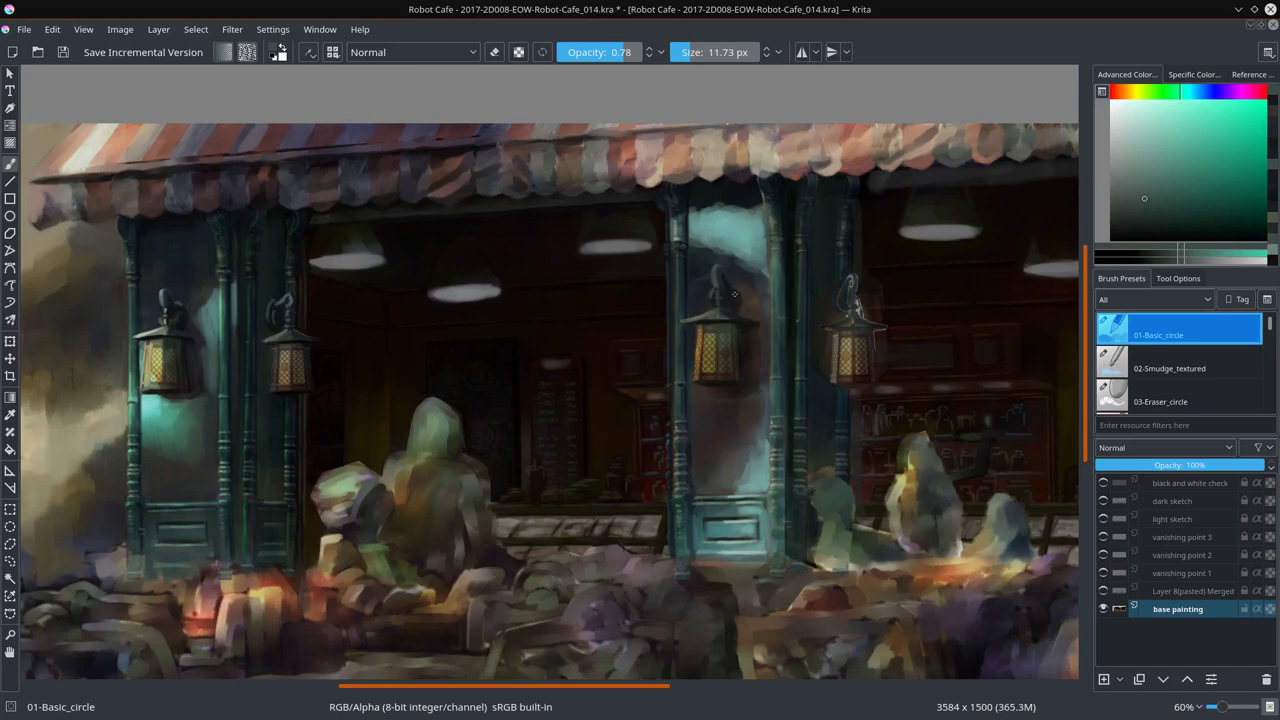
left_click(781, 316, "ctrl")
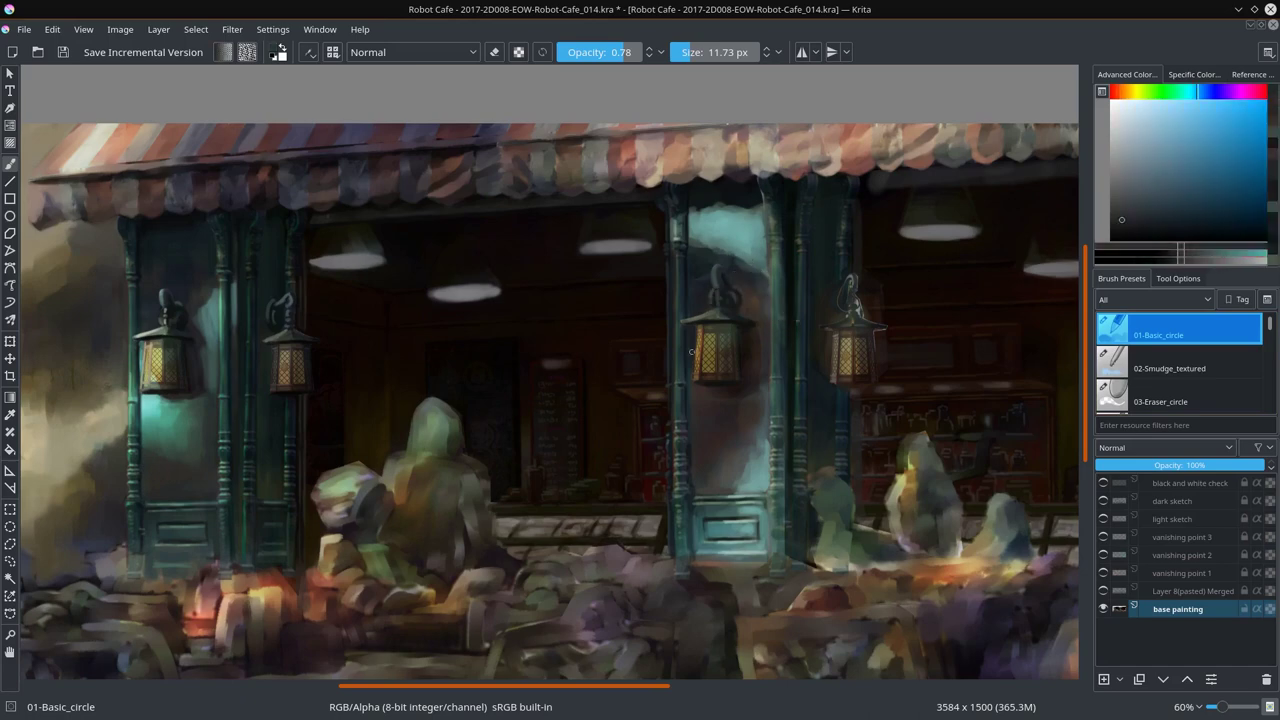
Step: Show the Layer 8(pasted) Merged chair layer, save, and mirror the painting horizontally
left_click(742, 268, "ctrl")
scroll(782, 359, "down", 5)
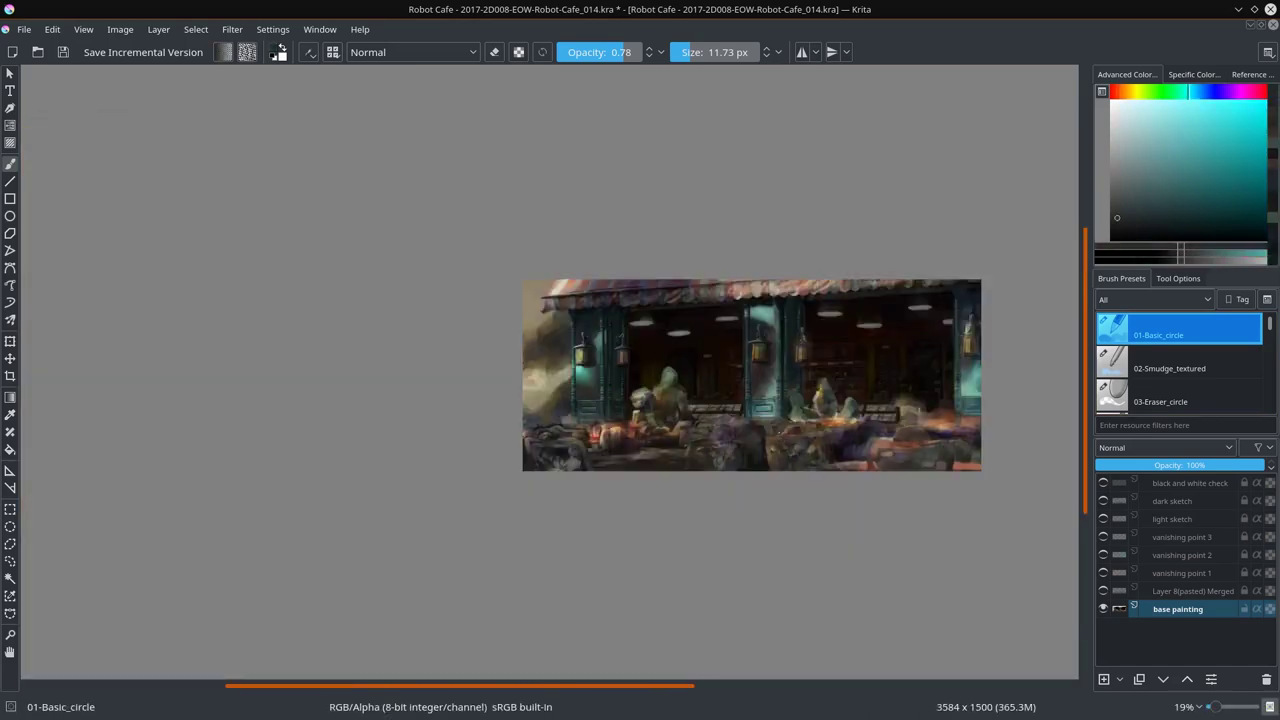
left_click(1103, 590)
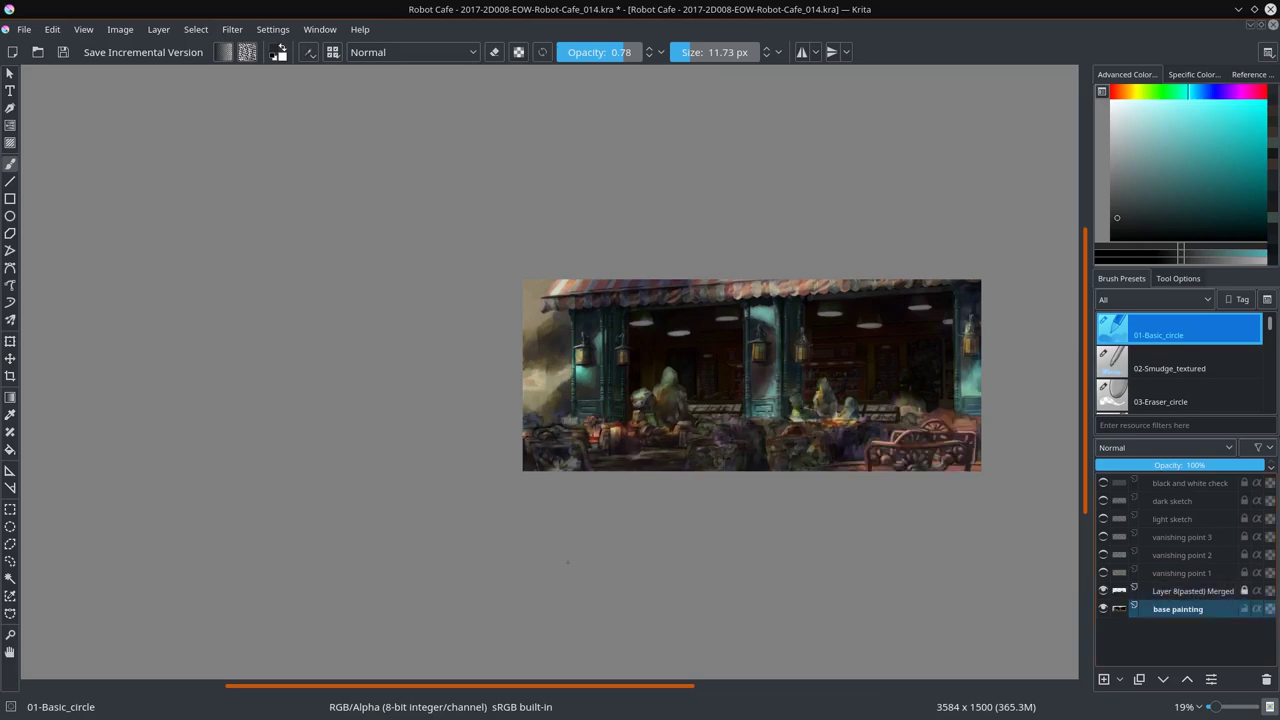
key("ctrl+s")
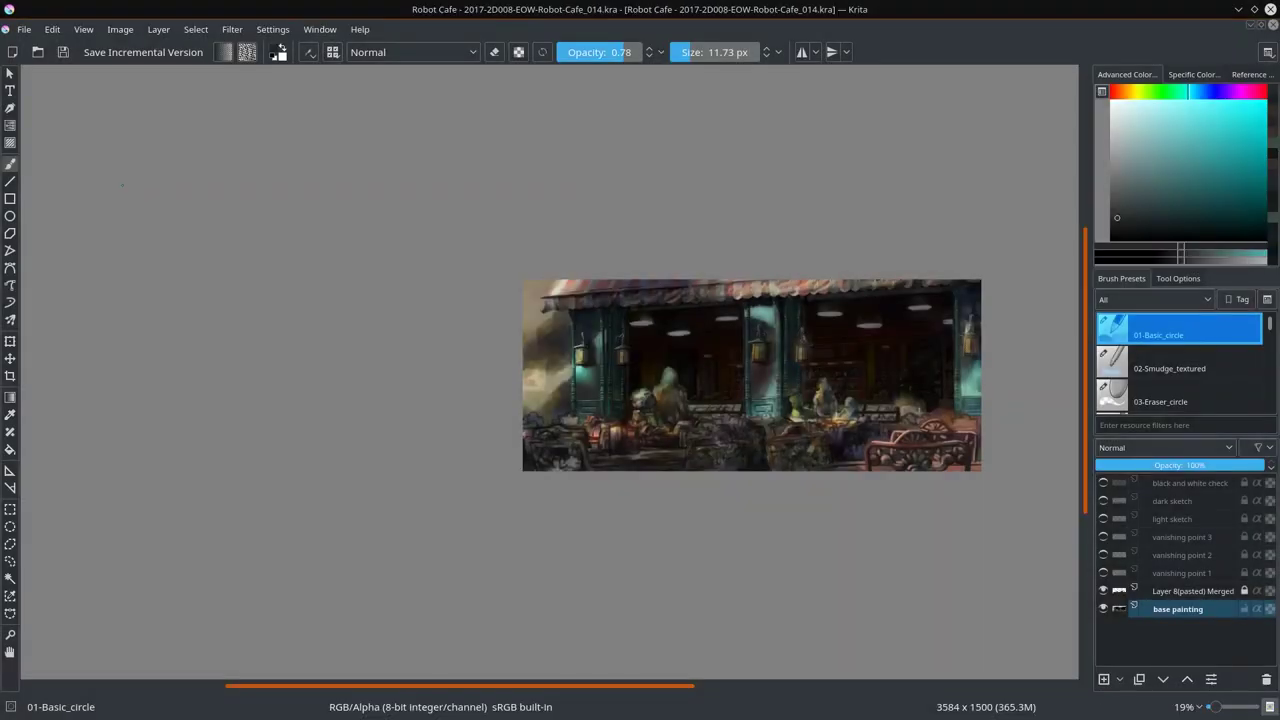
key("m")
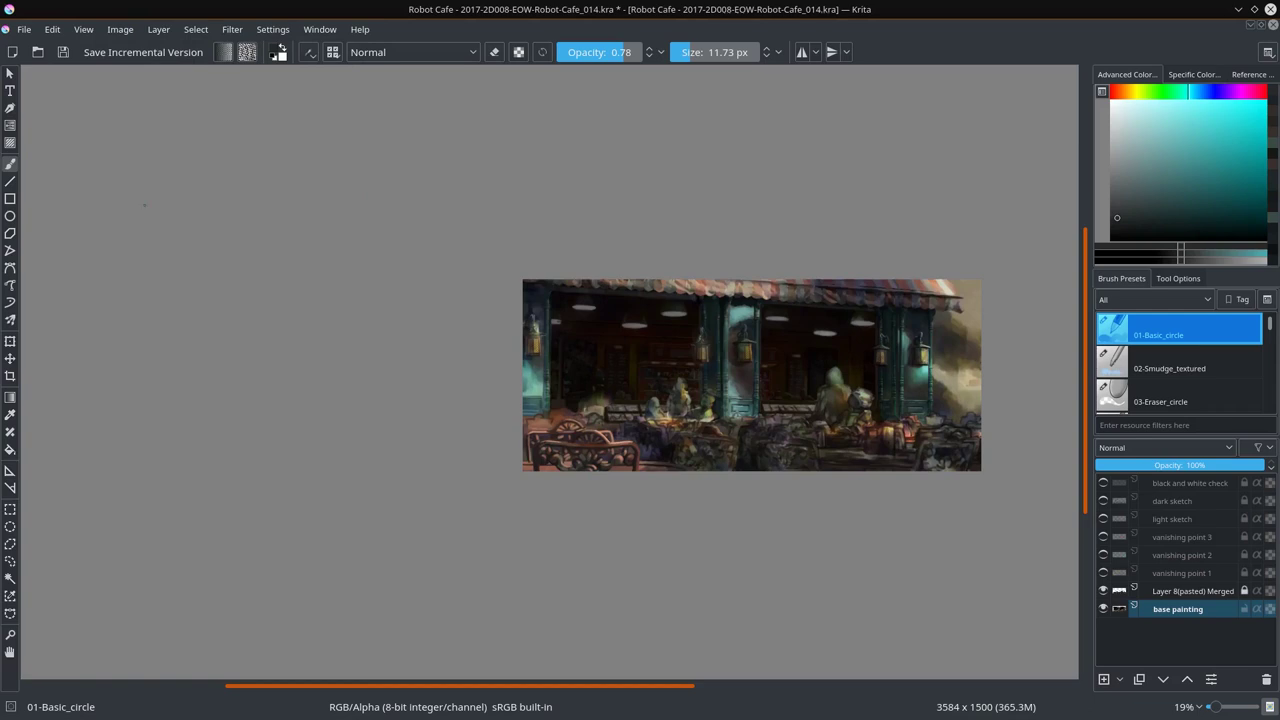
Step: Paint a thin dark line down the lit pillar with a smaller brush
scroll(144, 205, "up", 5)
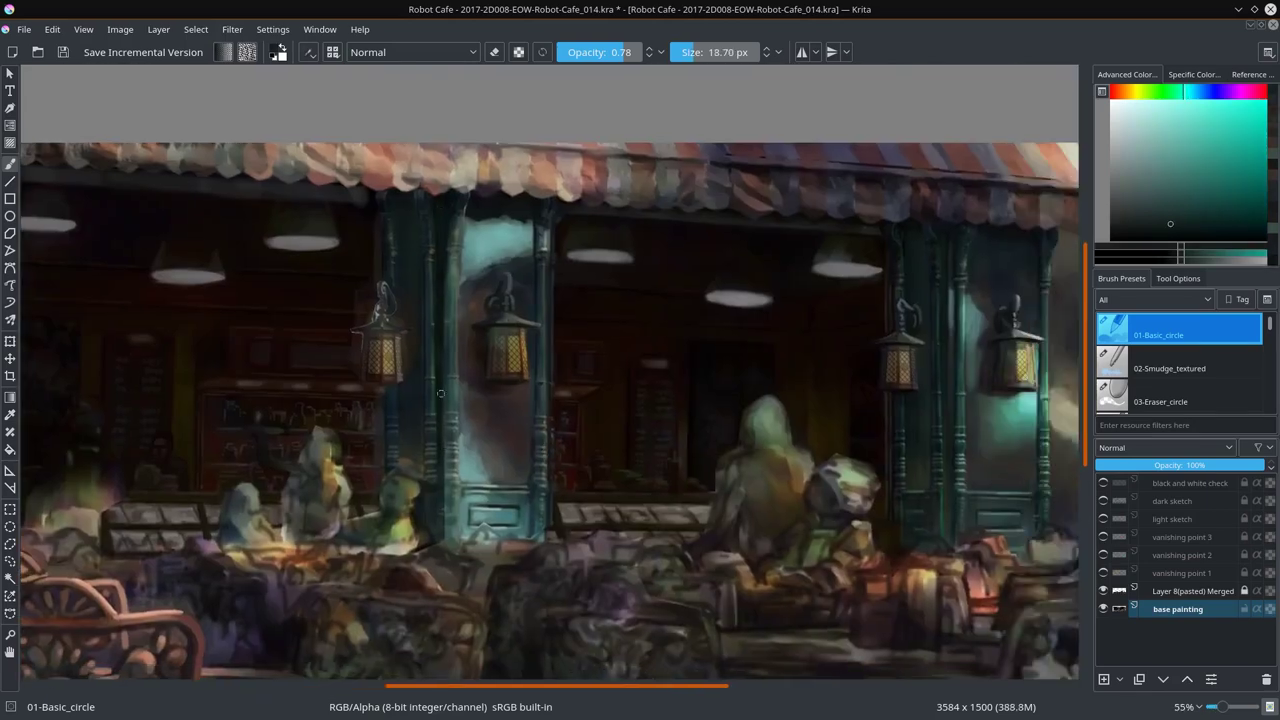
key("l")
key("bracketleft")
key("bracketleft")
key("bracketleft")
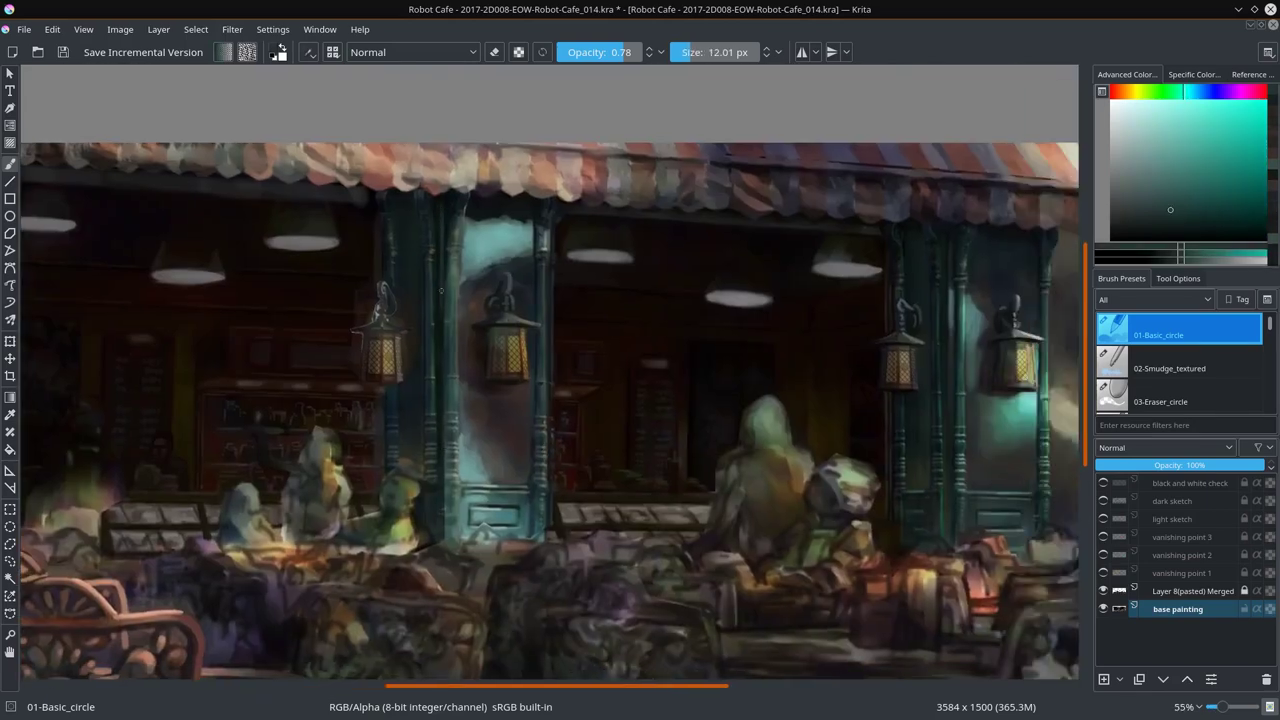
key("k")
key("bracketleft")
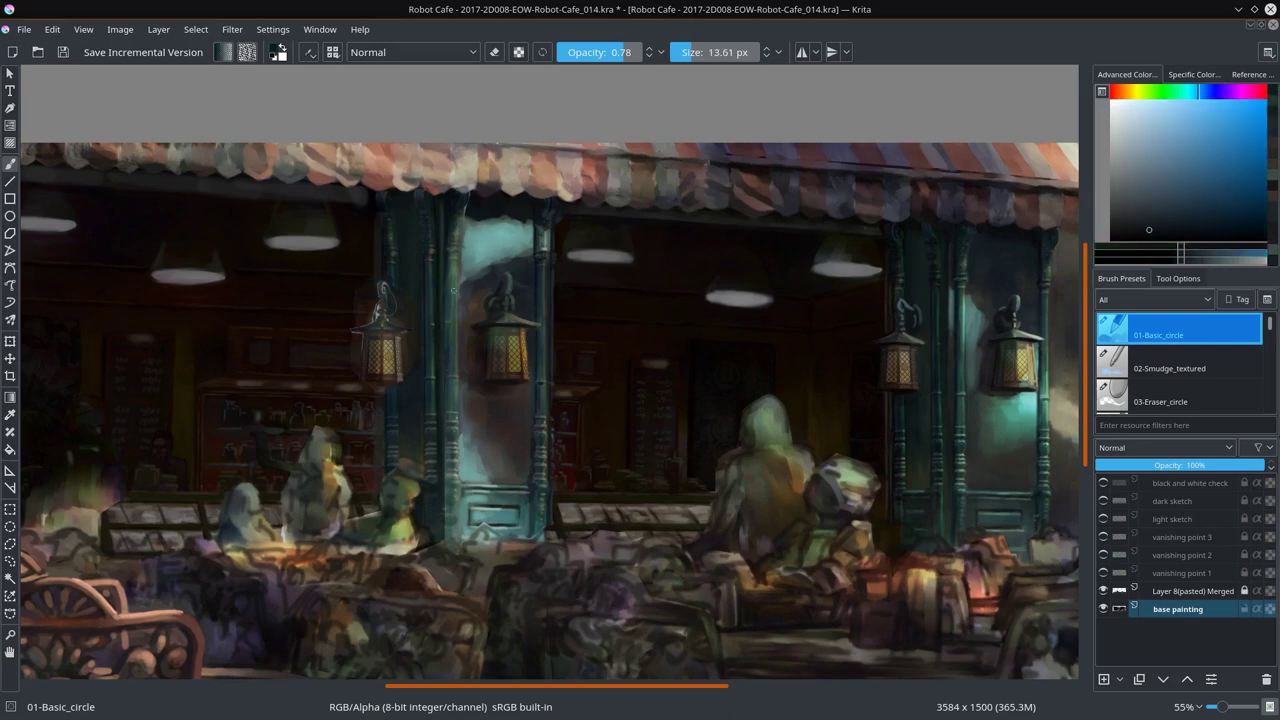
mouse_move(446, 388)
left_mouse_down()
mouse_move(446, 466)
mouse_move(418, 257)
left_mouse_up()
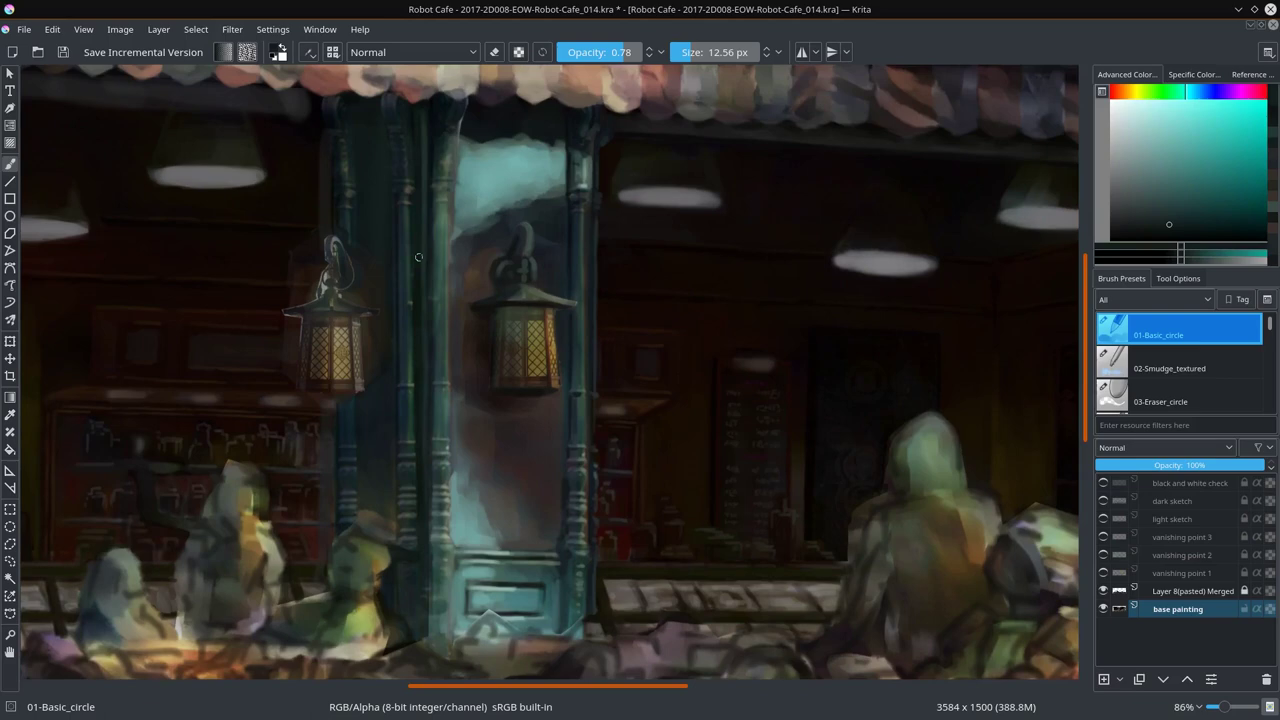
key("l")
key("bracketleft")
key("bracketleft")
key("bracketleft")
Step: Shift the colour to a darker greyer teal, shrink the brush, zoom out slightly and save
key("k")
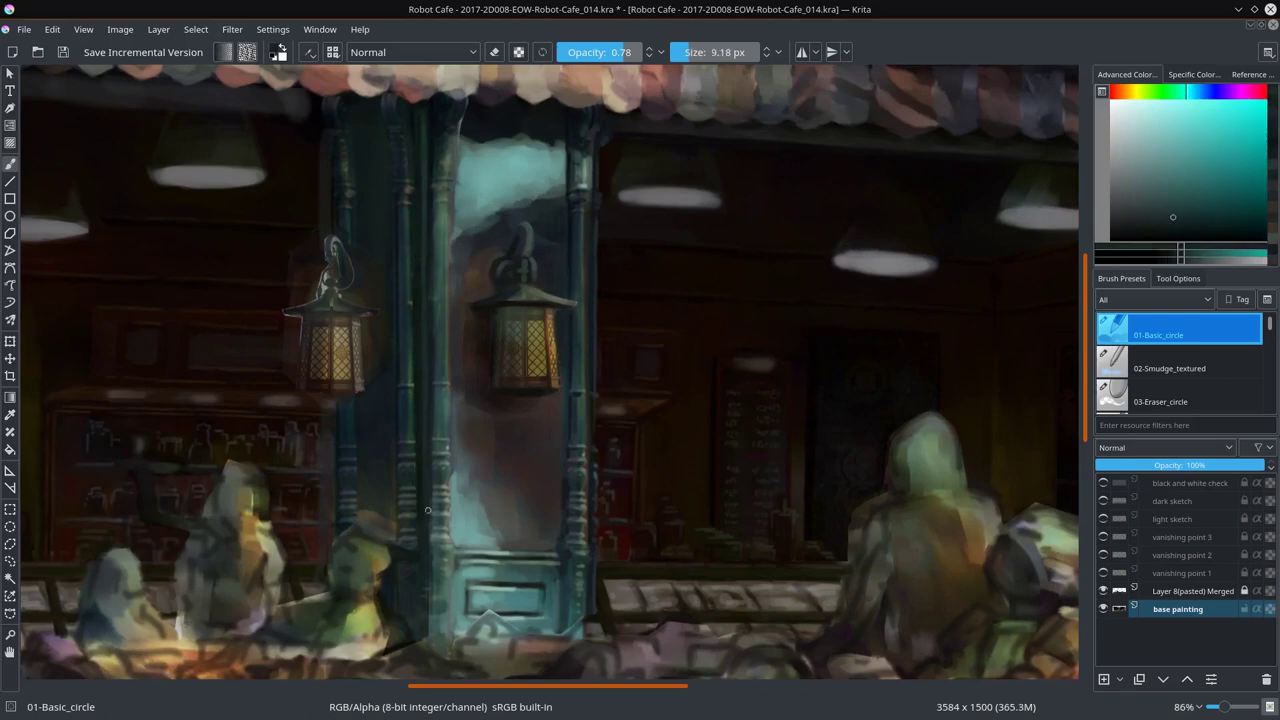
key("k")
key("l")
key("k")
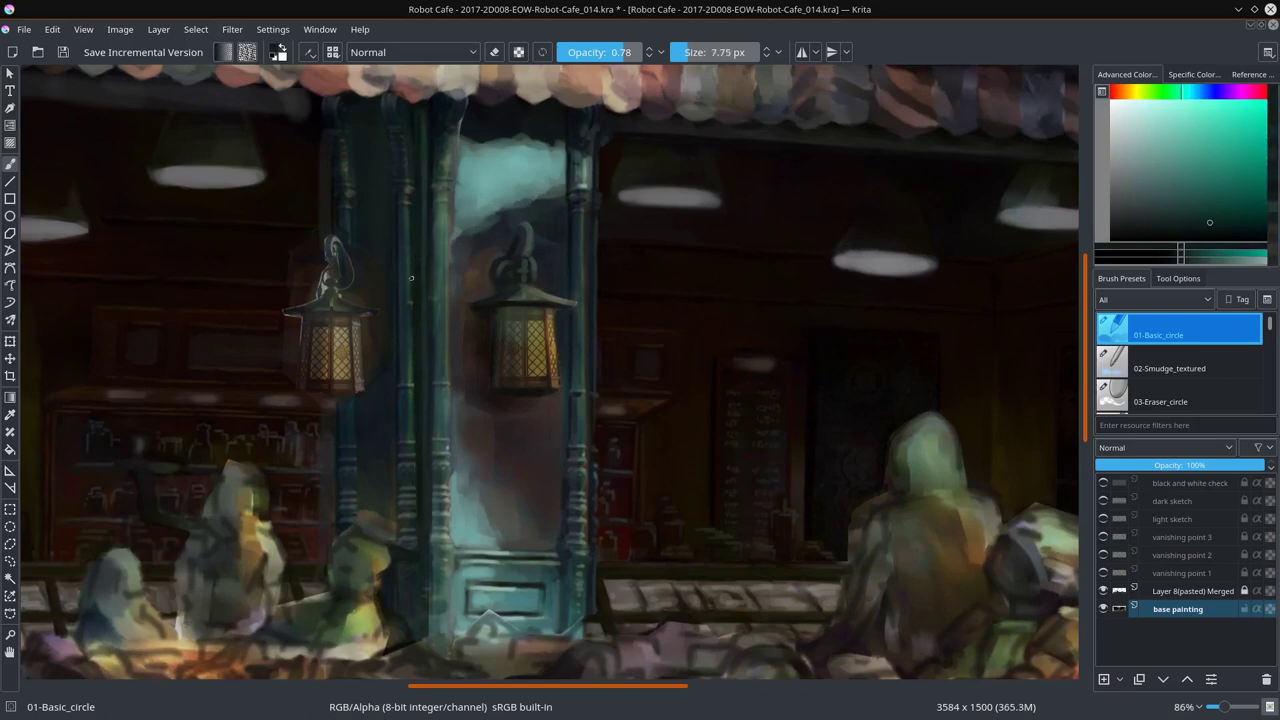
key("bracketleft")
key("bracketleft")
mouse_move(475, 330)
left_mouse_down()
mouse_move(475, 353)
mouse_move(463, 345)
left_mouse_up()
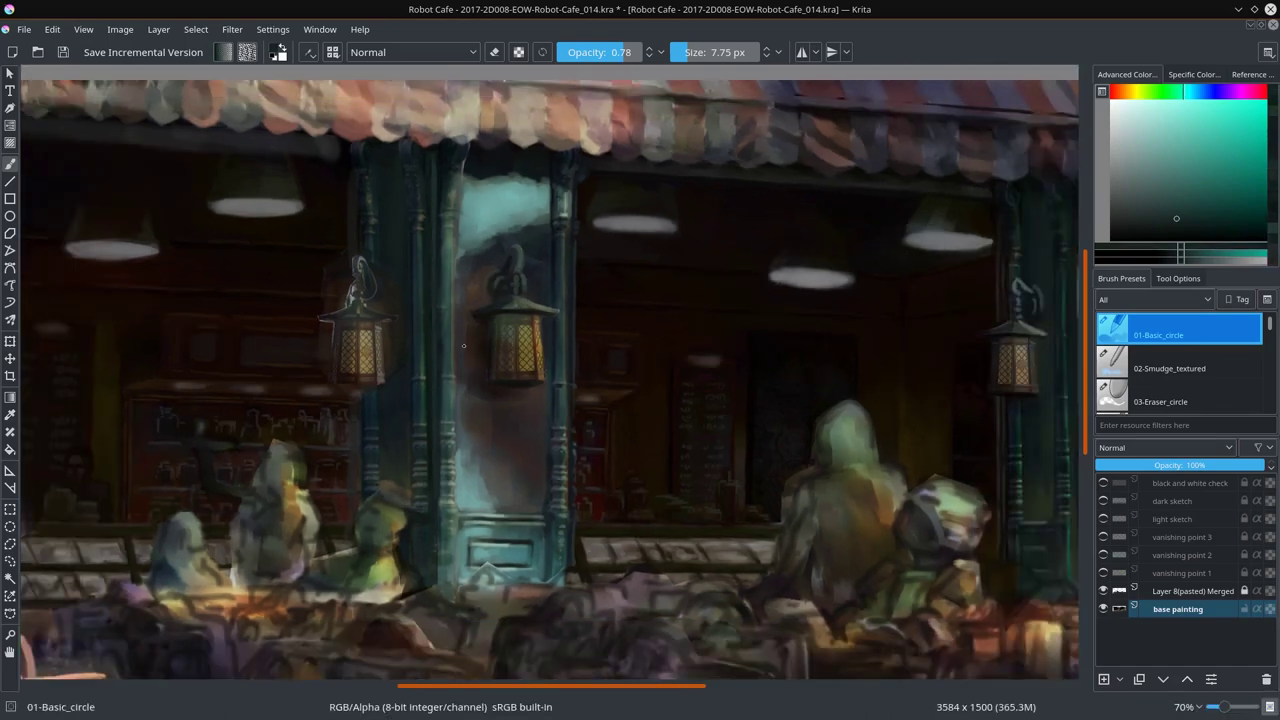
left_click(62, 52)
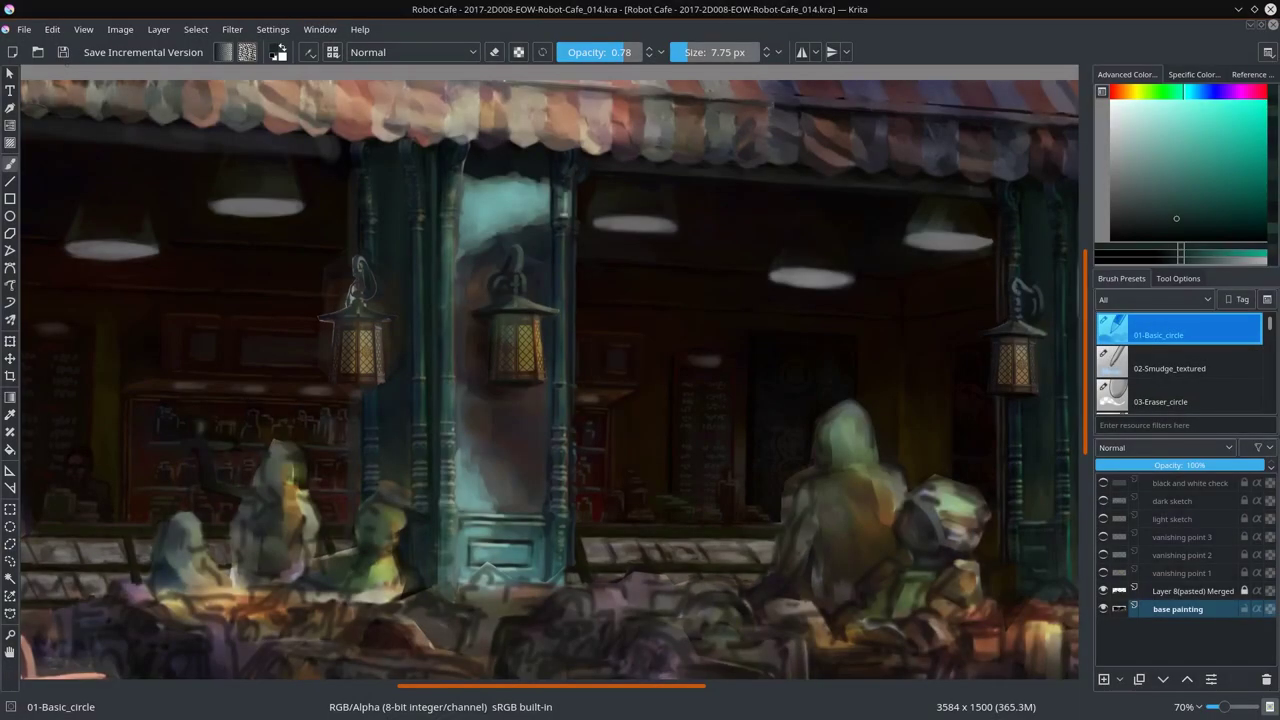
Step: Freehand-select a thin strip along the pillar edge, set multiply blending, then clear the selection
left_click(10, 543)
left_click_drag(440, 264, 452, 266)
left_click(410, 52)
left_click(390, 130)
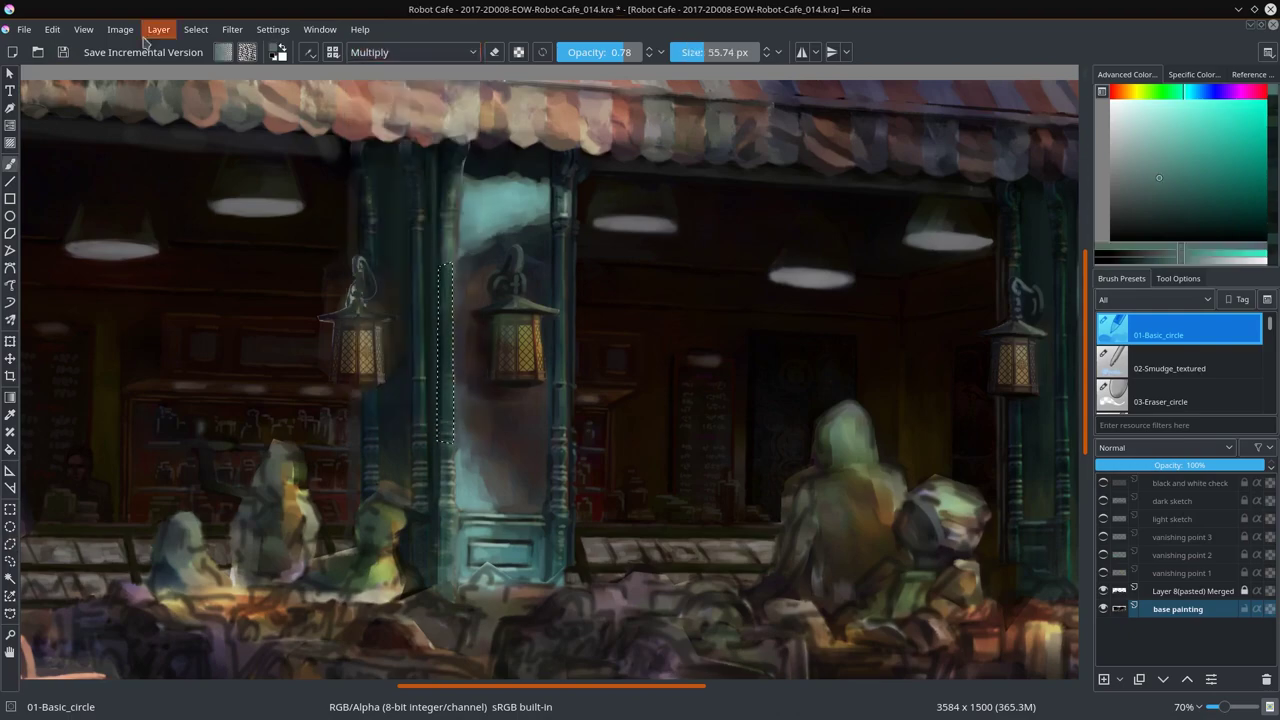
key("b")
mouse_move(587, 332)
left_mouse_down()
mouse_move(577, 437)
mouse_move(500, 391)
left_mouse_up()
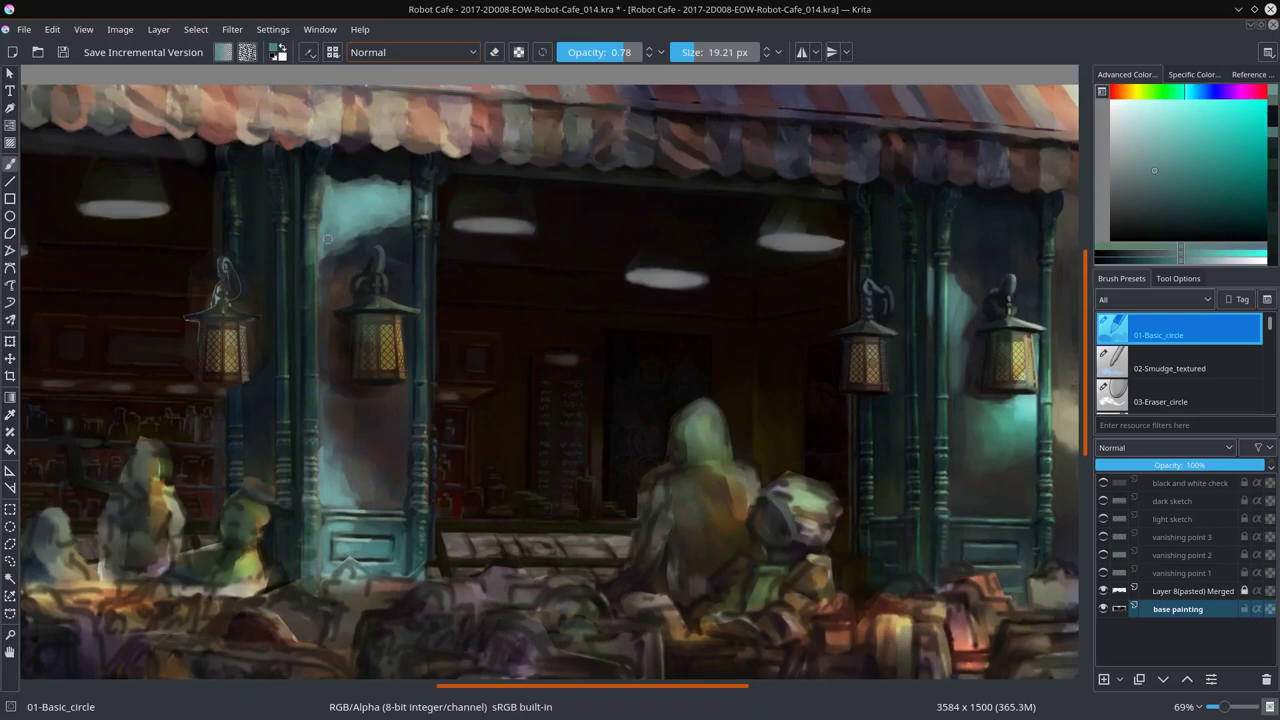
Step: Paint a light green stroke along the pillar's left edge with 01-Basic_circle
left_click(318, 288, "ctrl")
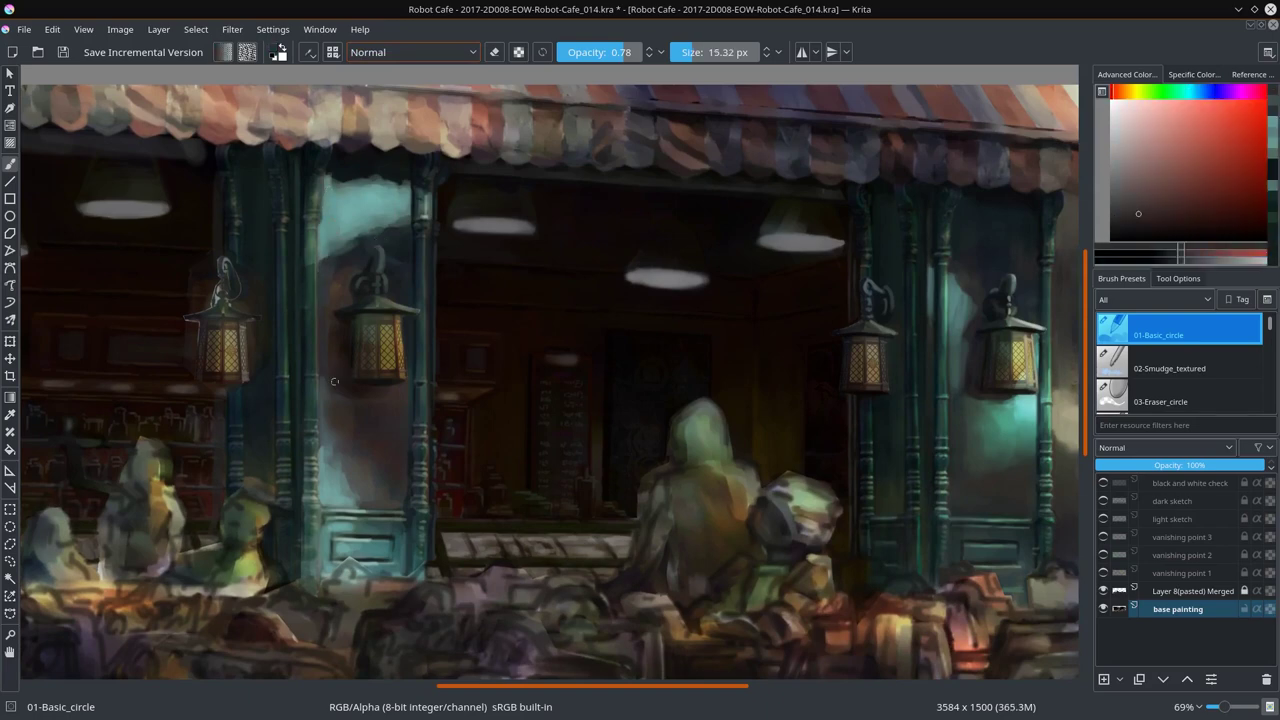
left_click(303, 284, "ctrl")
left_click(305, 237, "ctrl")
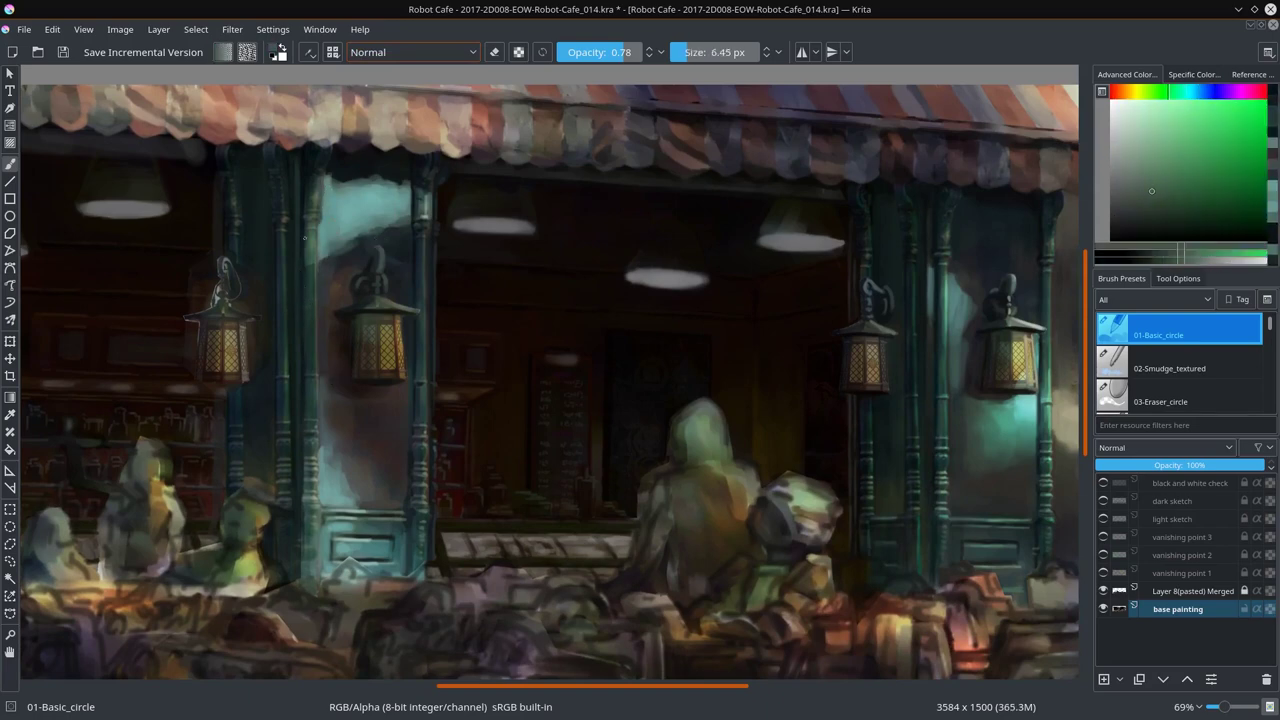
left_click(313, 218, "ctrl")
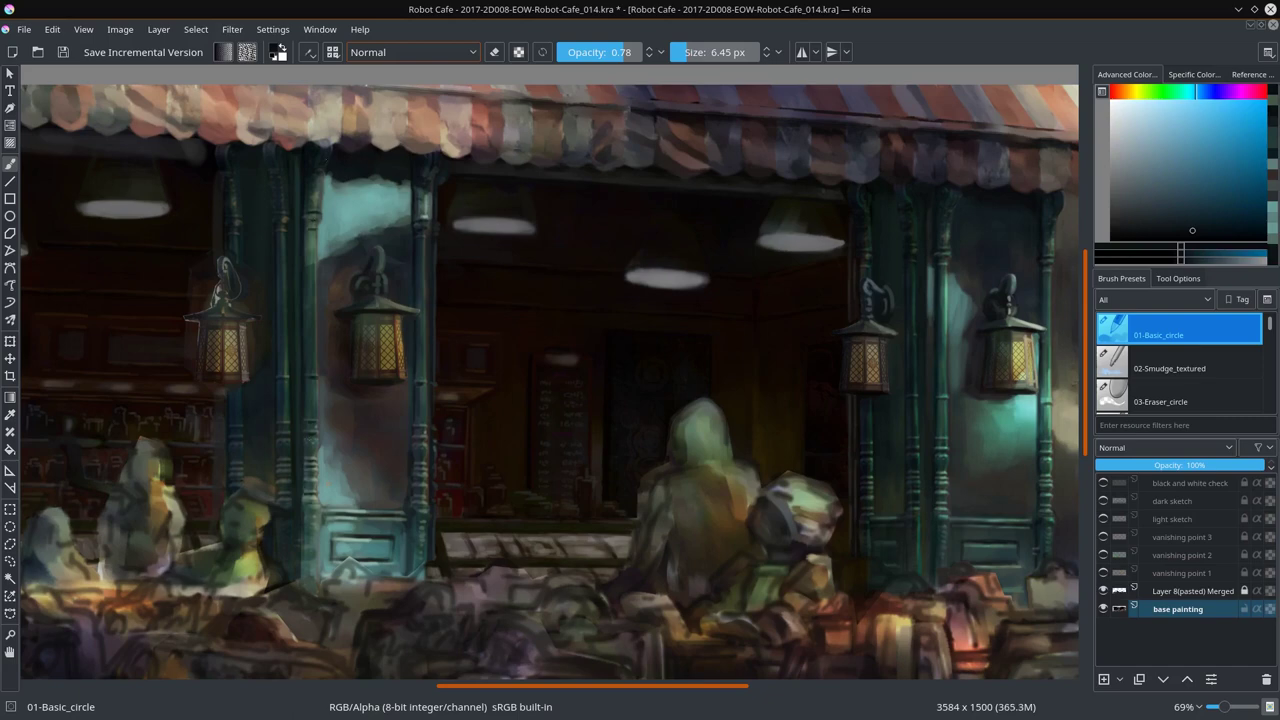
left_click(1138, 370)
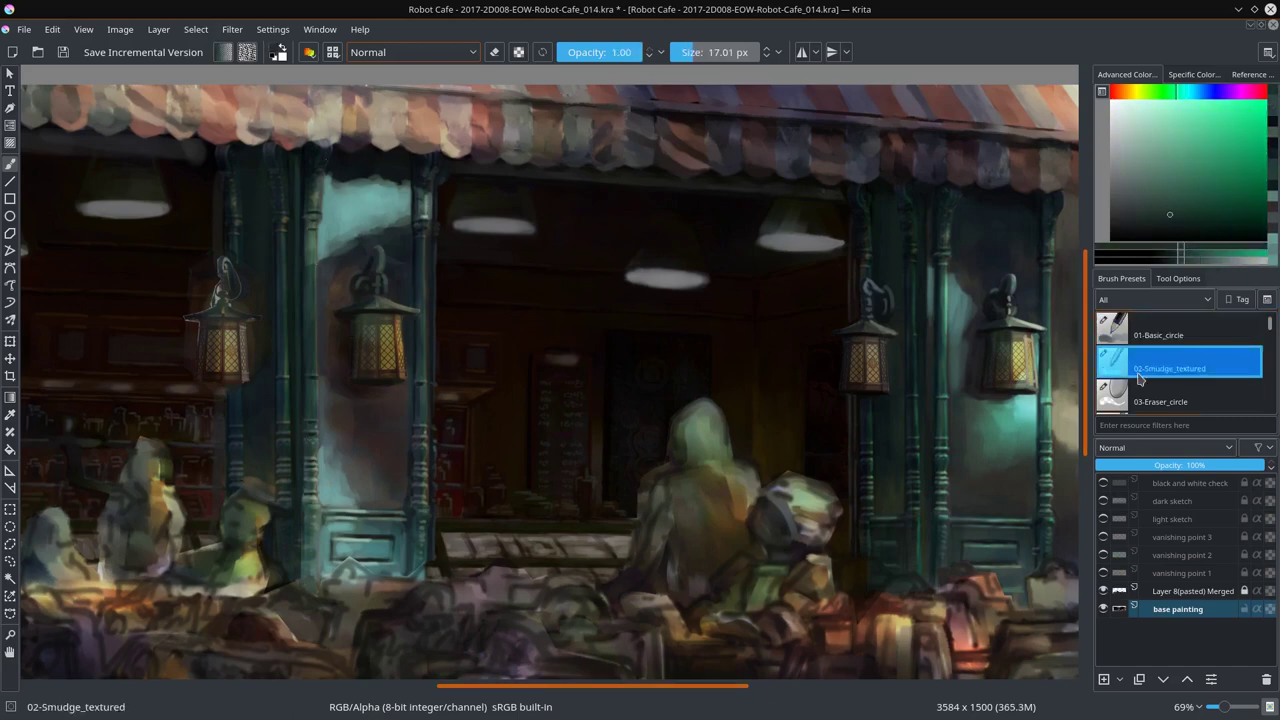
key("/")
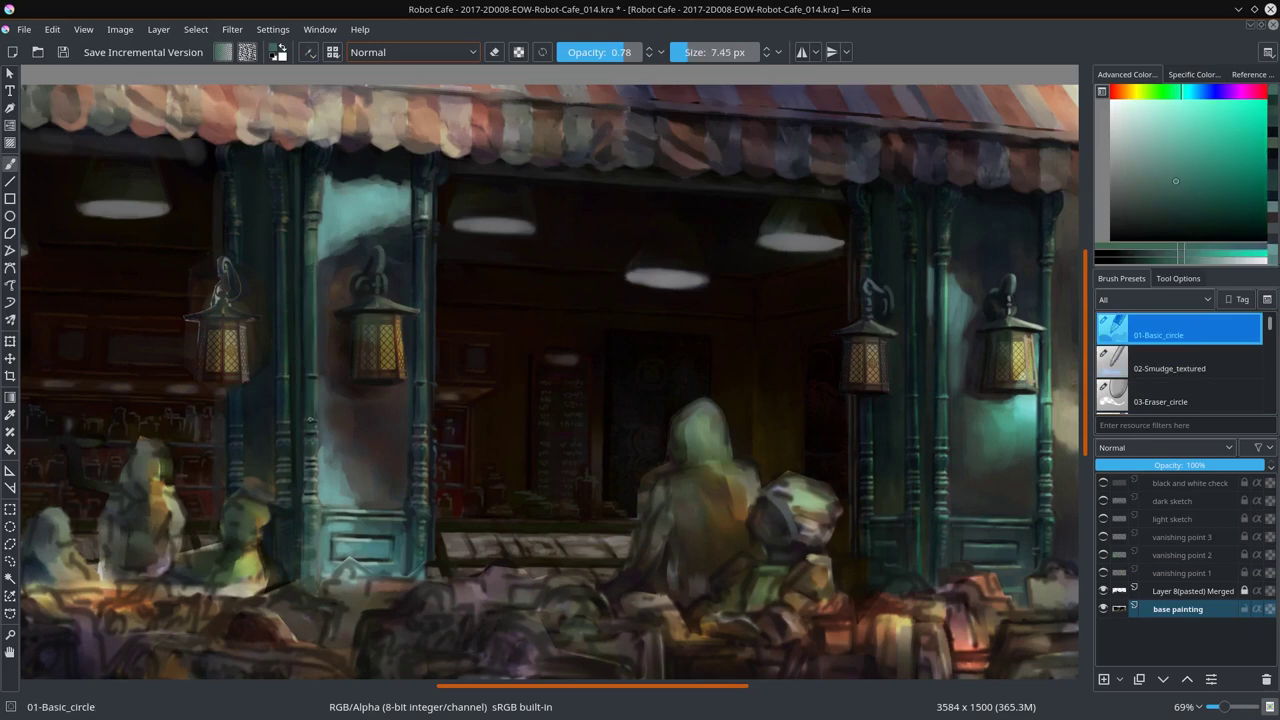
left_click(313, 386, "ctrl")
left_click_drag(317, 186, 315, 263)
Step: Add a small light-green bright touch near the pillar base
left_click(340, 200, "ctrl")
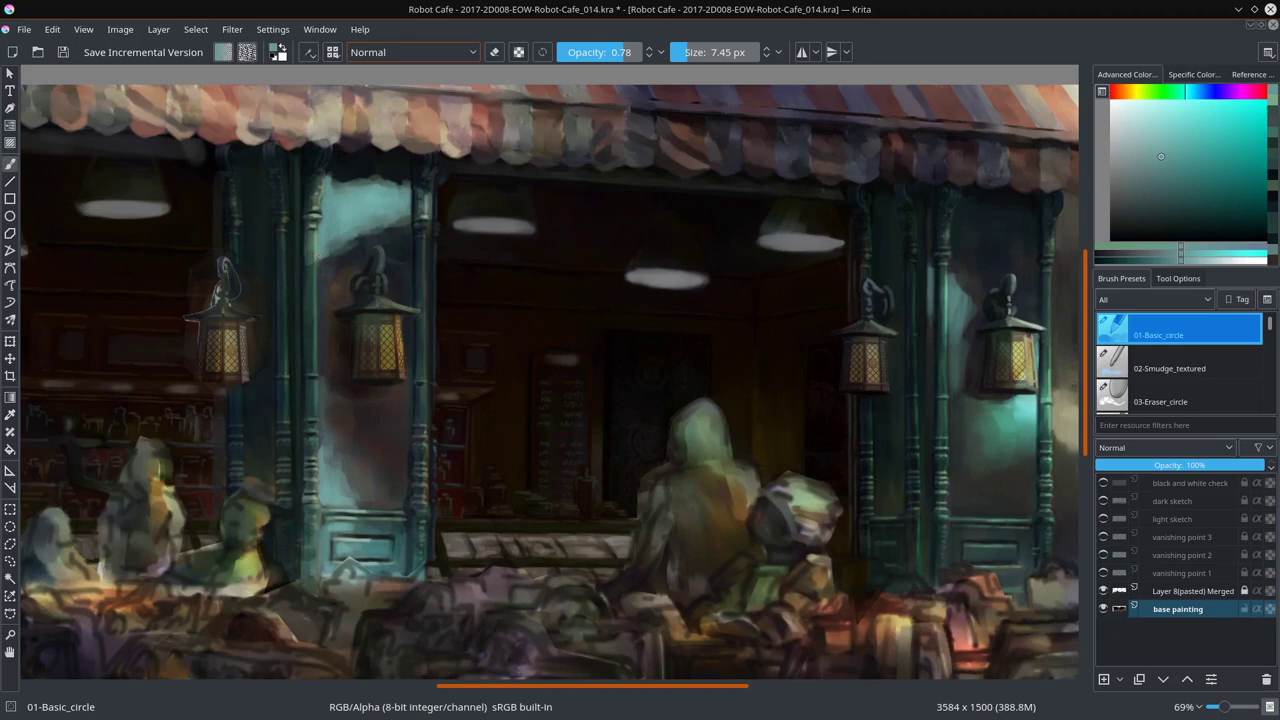
left_click(415, 143, "ctrl")
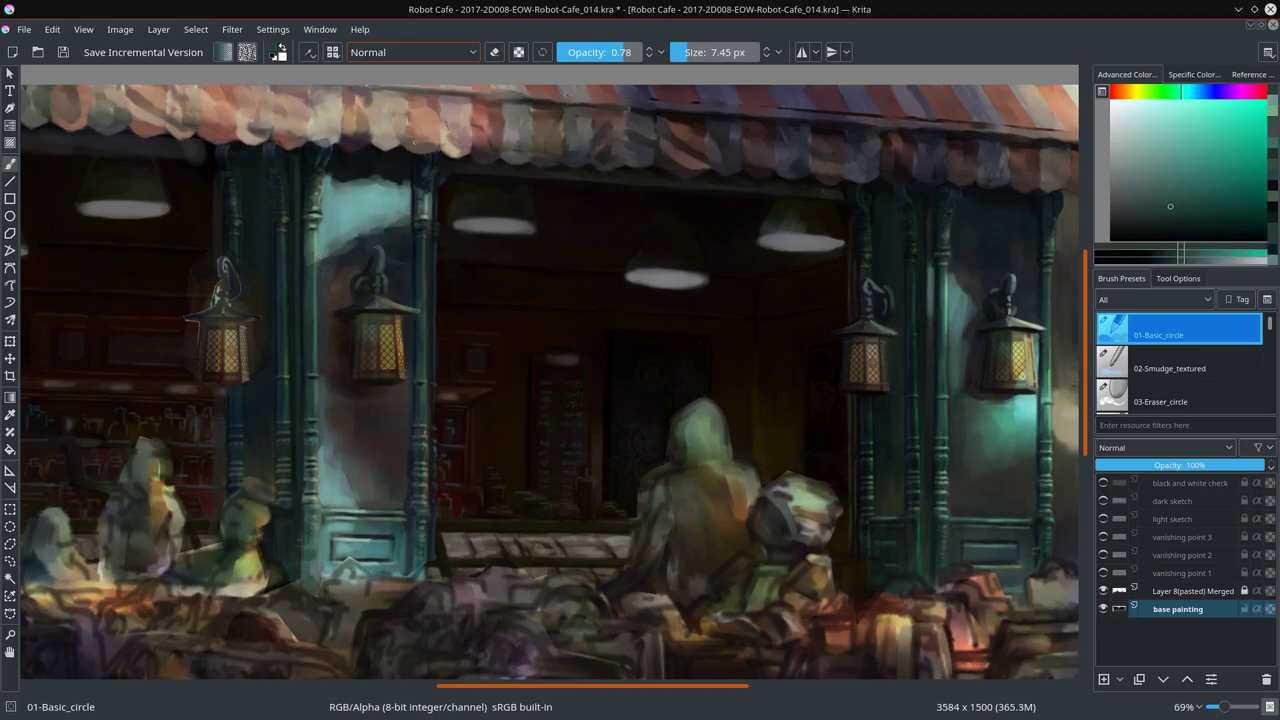
left_click(310, 515, "ctrl")
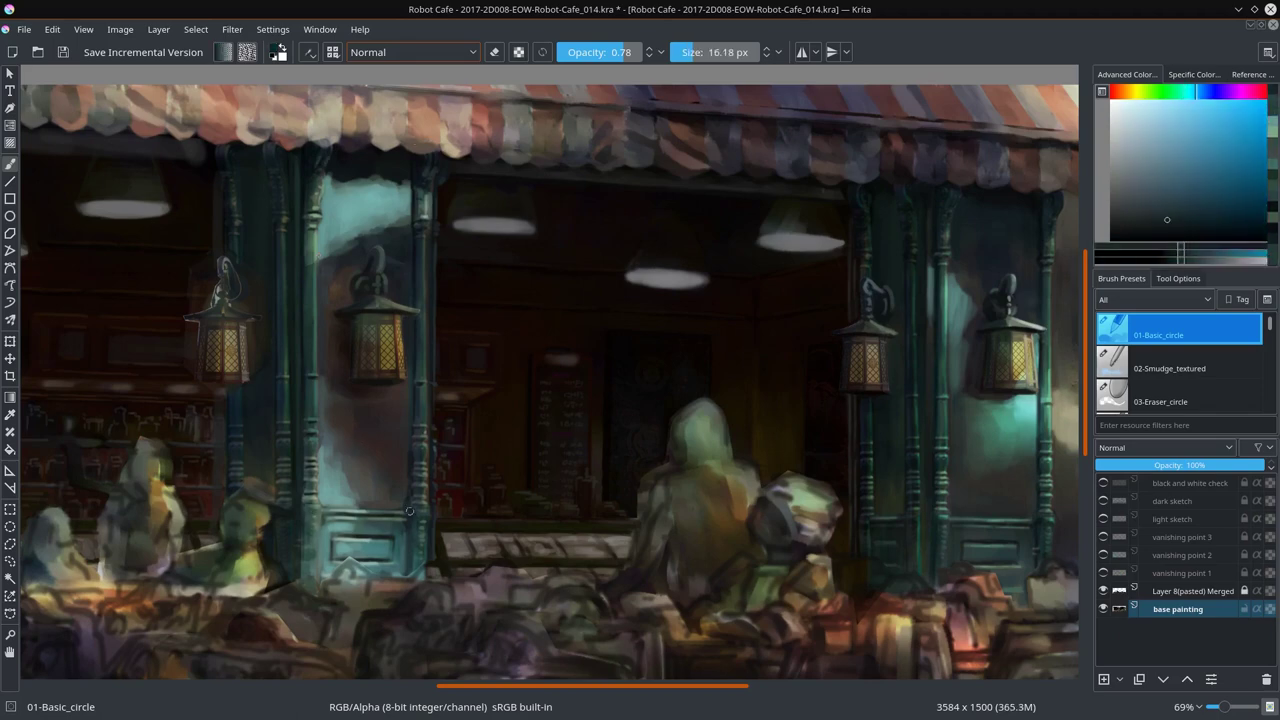
left_click(313, 517, "ctrl")
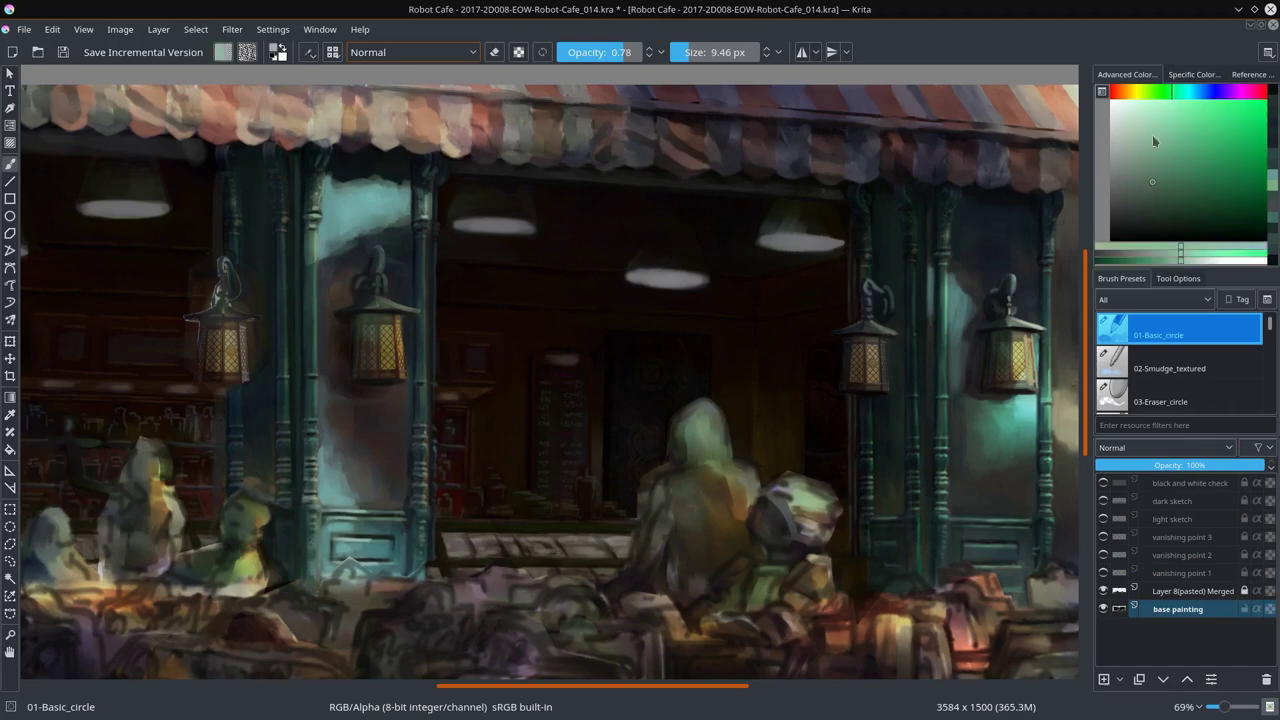
left_click(370, 510, "ctrl")
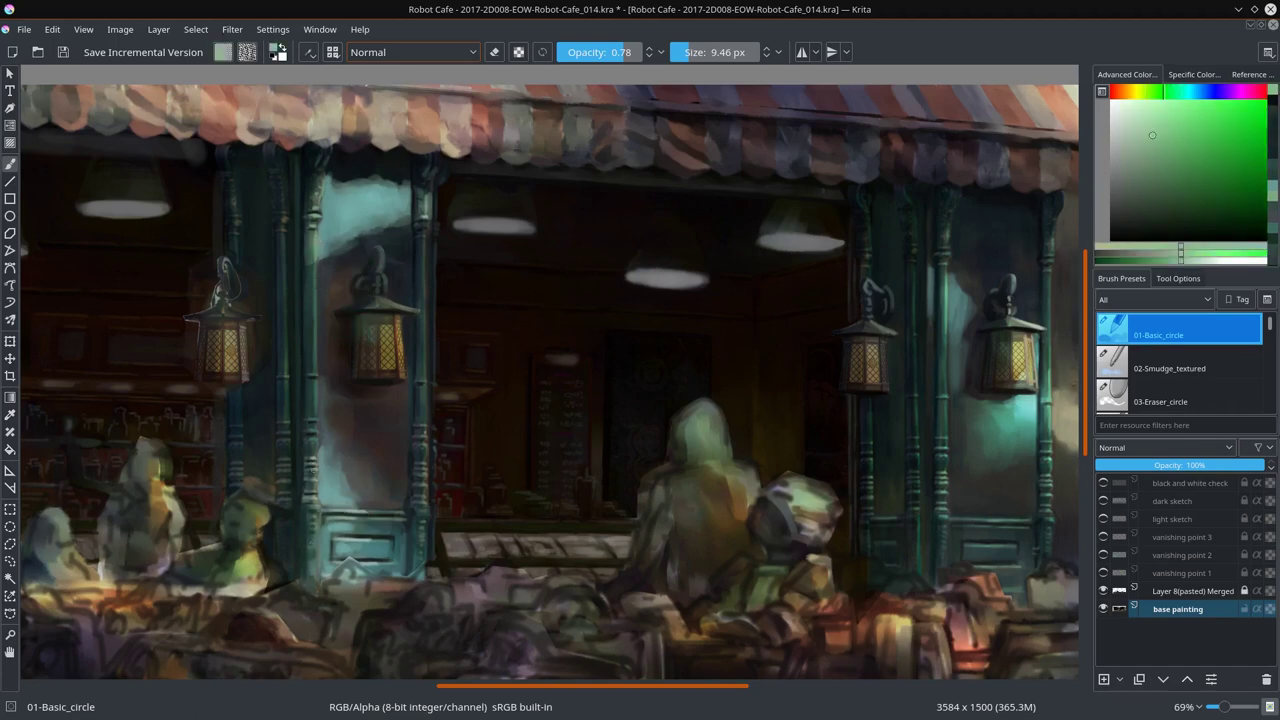
left_click_drag(310, 506, 336, 510)
left_click(345, 522, "ctrl")
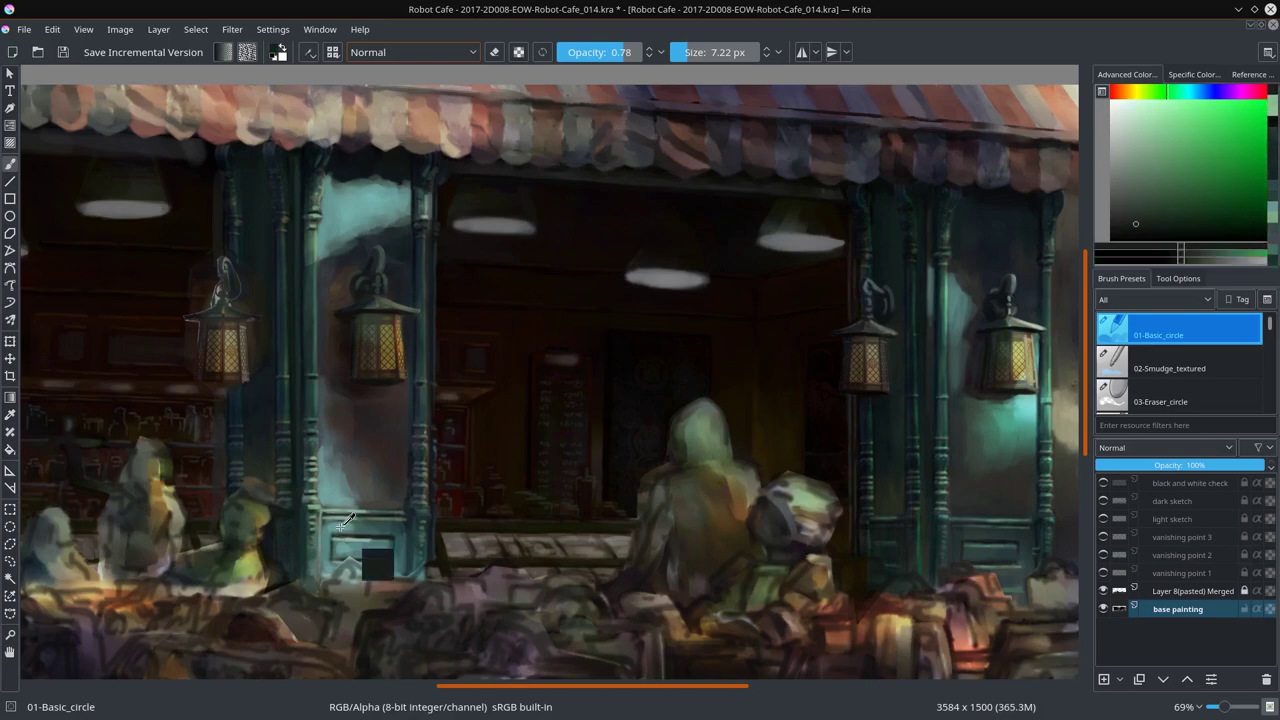
left_click(345, 522, "ctrl")
scroll(475, 366, "down", 3)
Step: Save, mirror the painting back, and save incremental version 2017-2D008-EOW-Robot-Cafe_015.kra
left_click(62, 52)
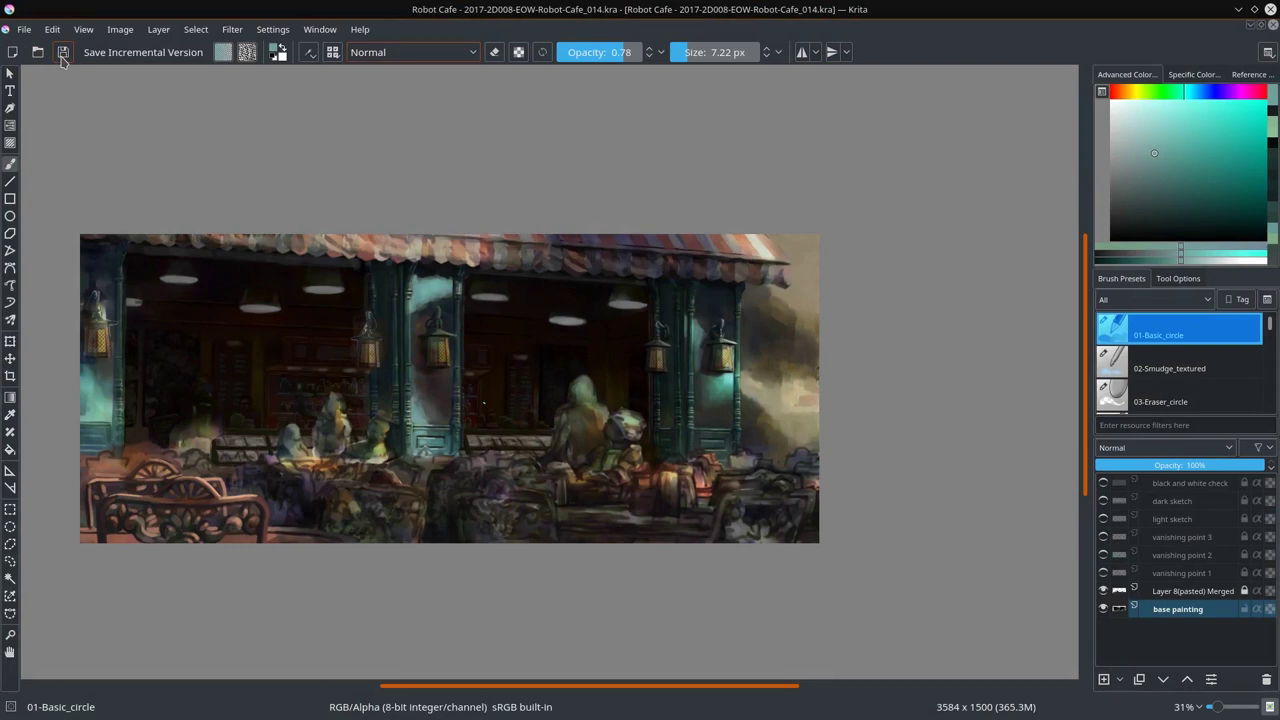
key("m")
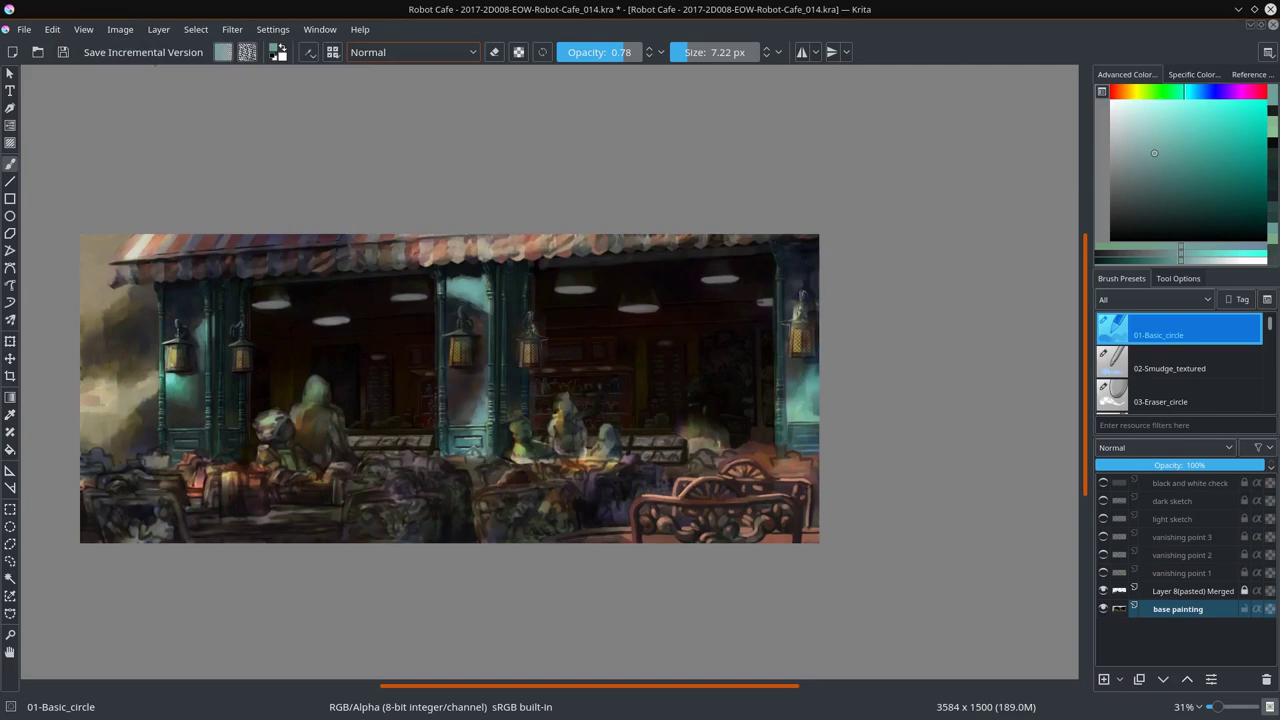
key("ctrl+s")
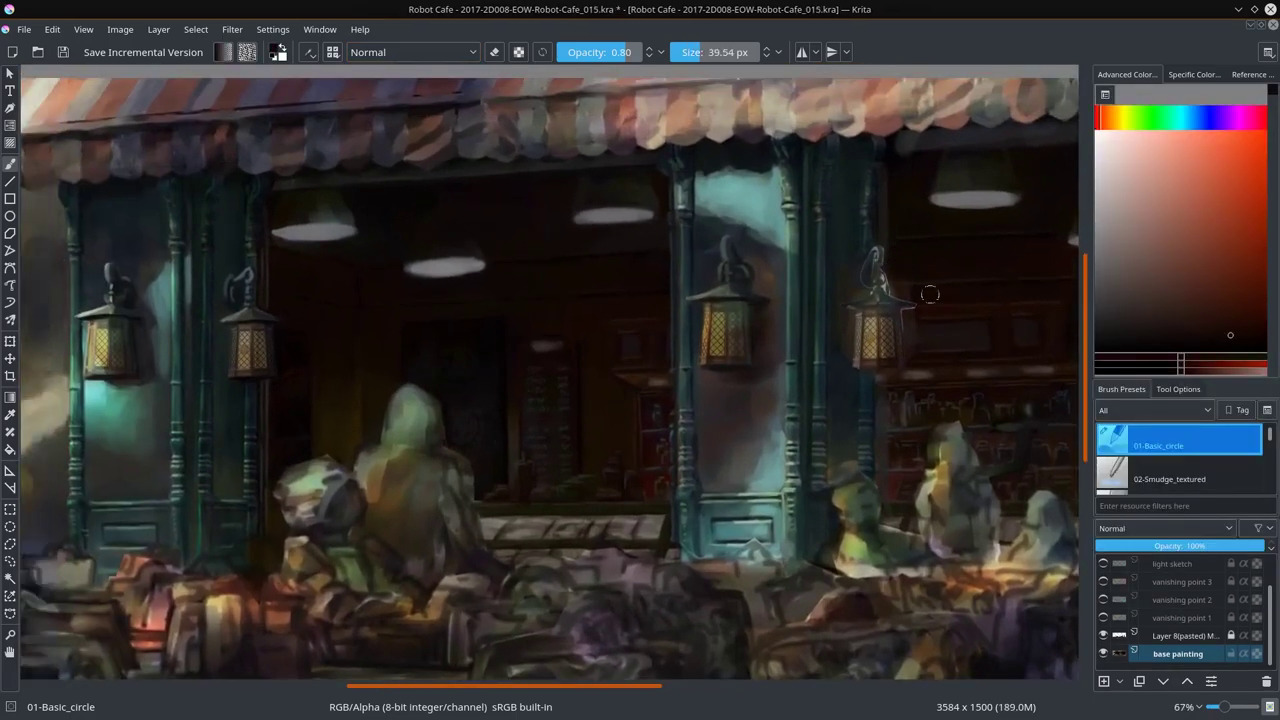
Step: Shrink the brush to about 12 px and pick red-orange and dark purple tones
left_click_drag(930, 294, 904, 320)
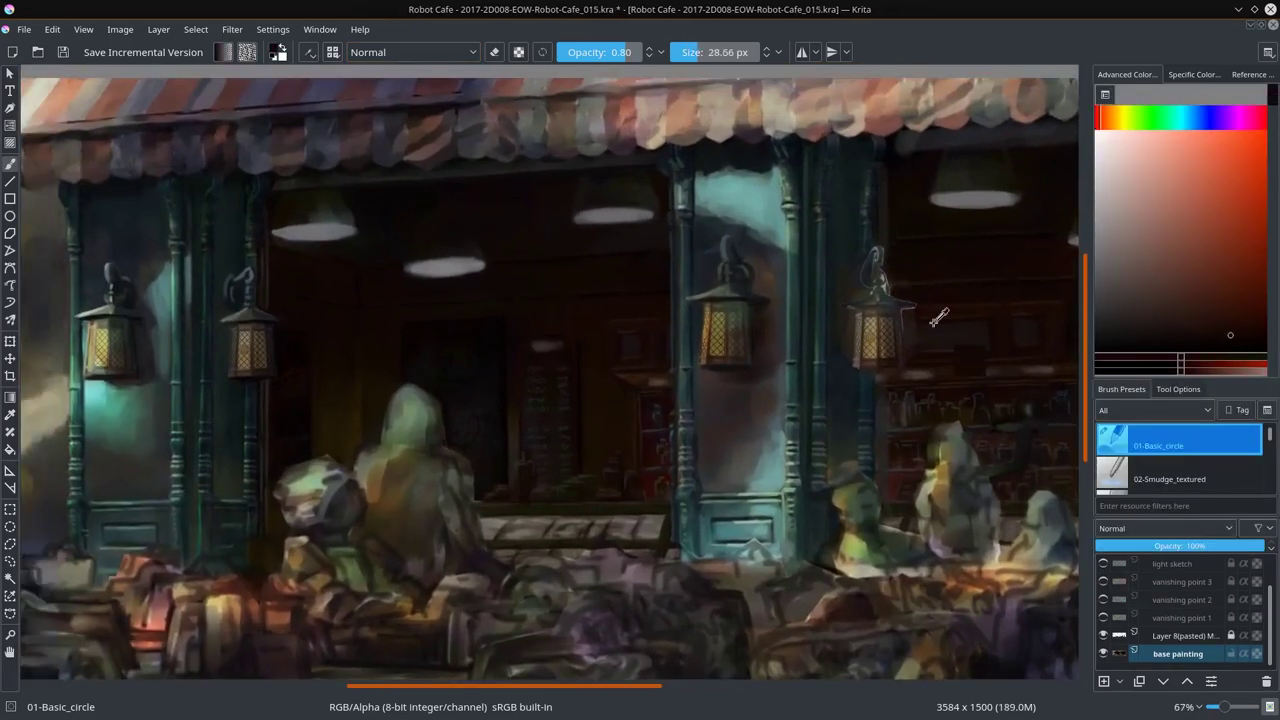
key("bracketleft")
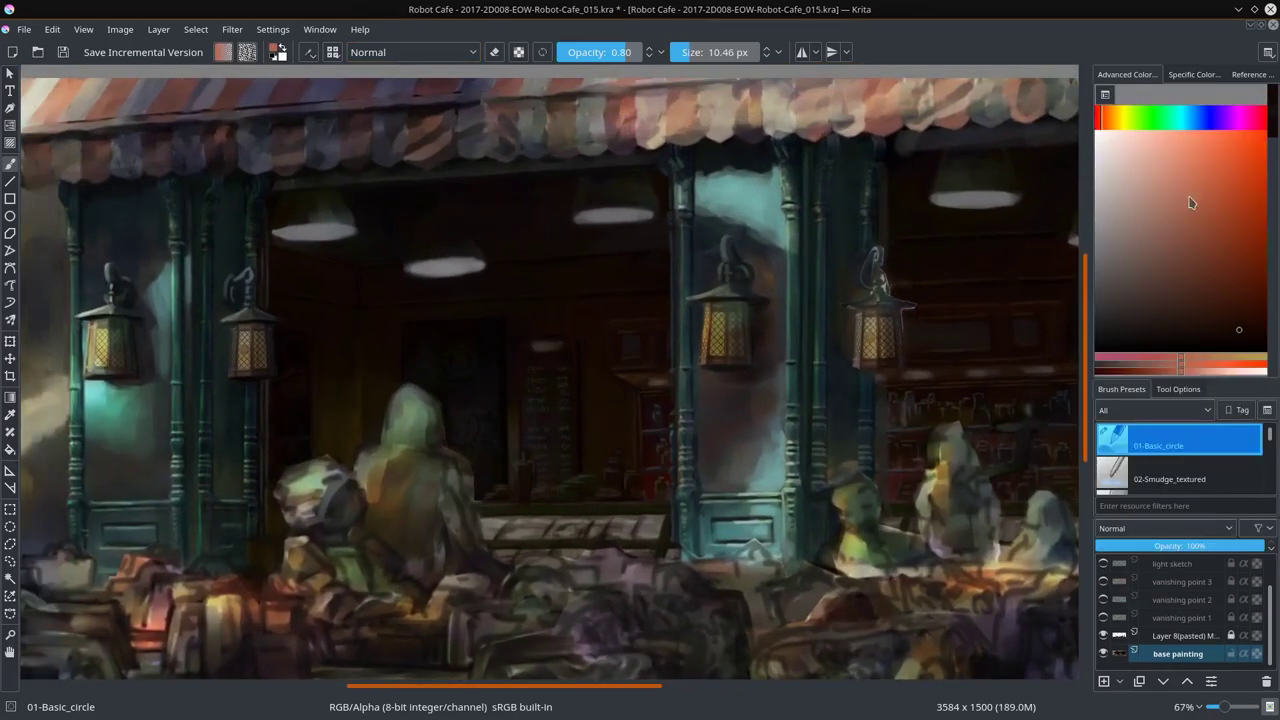
left_click(1060, 140, "ctrl")
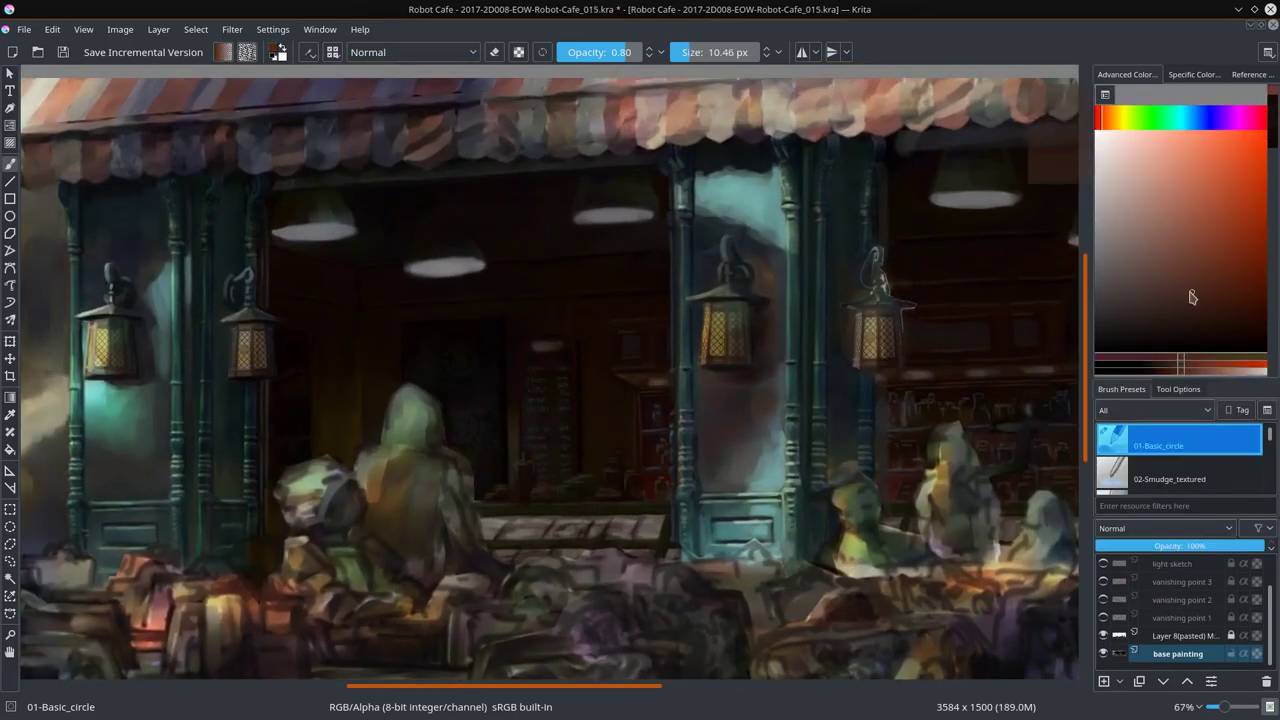
left_click(850, 285, "ctrl")
key("bracketright")
key("bracketright")
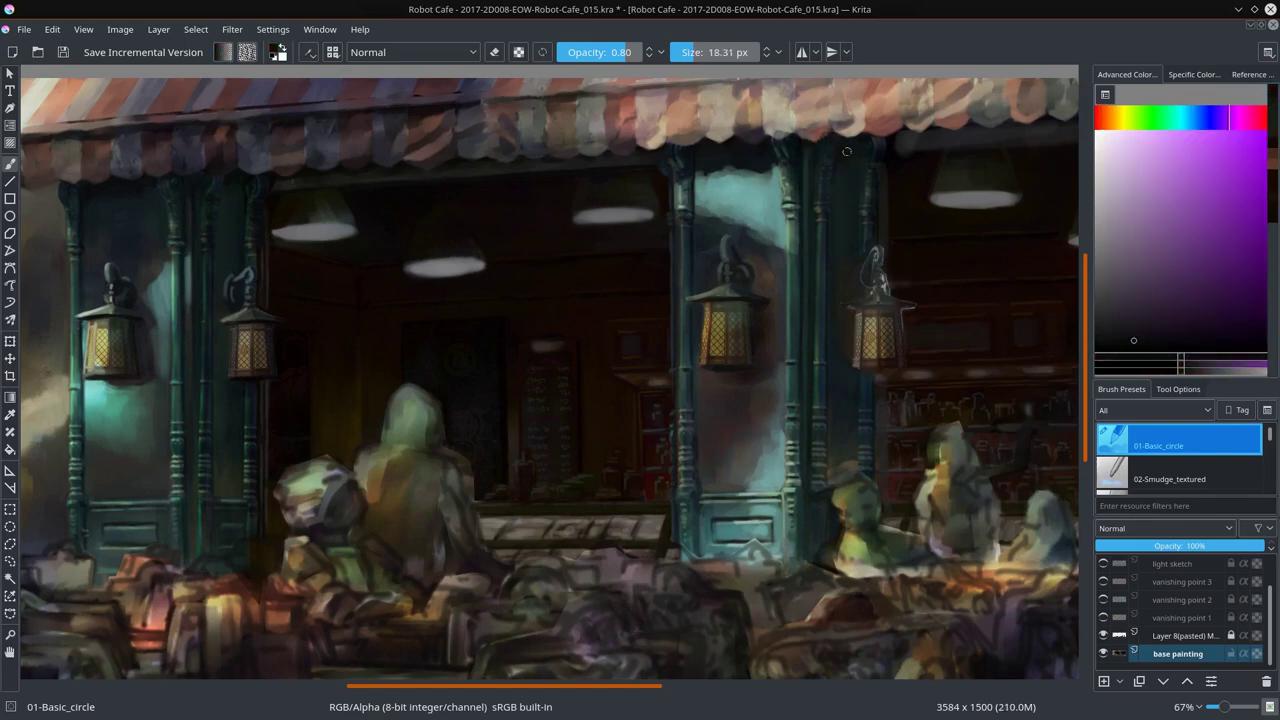
left_click_drag(846, 151, 827, 192)
Step: Sample magenta, orange-brown, dark cyan and purple tones around the café front's centre
left_click(886, 233, "ctrl")
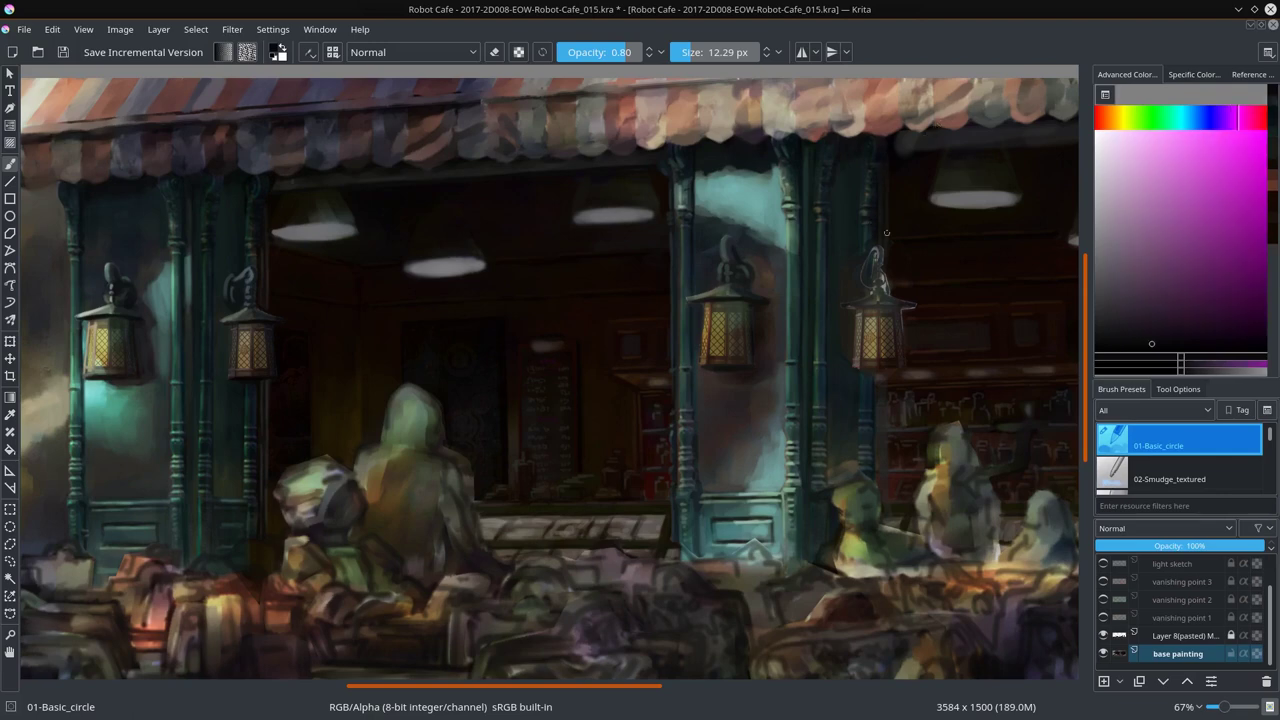
left_click(902, 285, "ctrl")
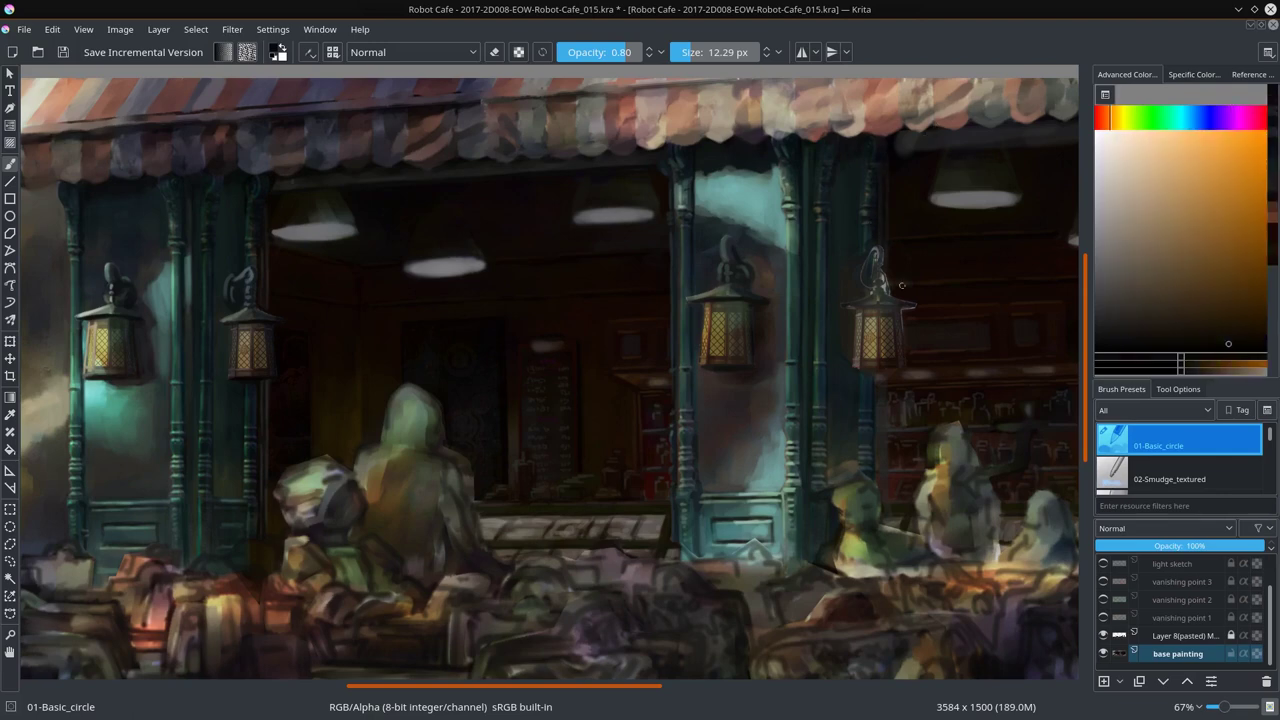
left_click(392, 188, "ctrl")
left_click_drag(908, 164, 453, 184)
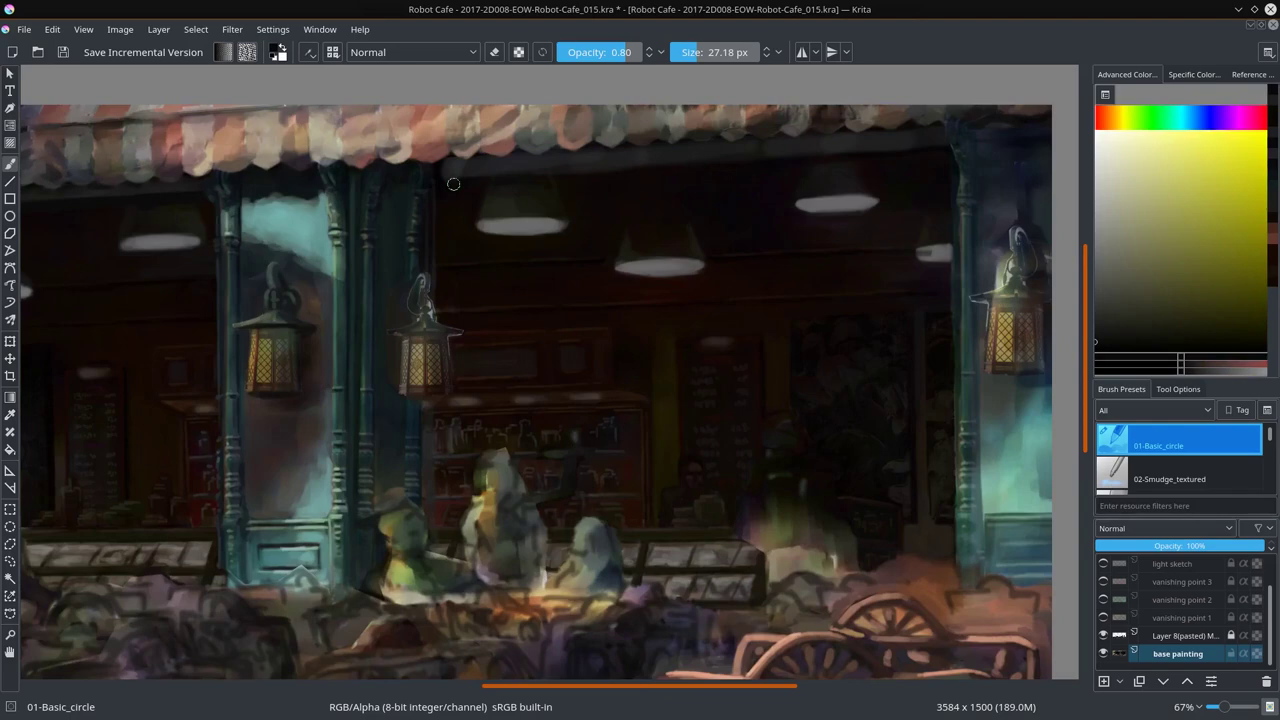
left_click(735, 145, "ctrl")
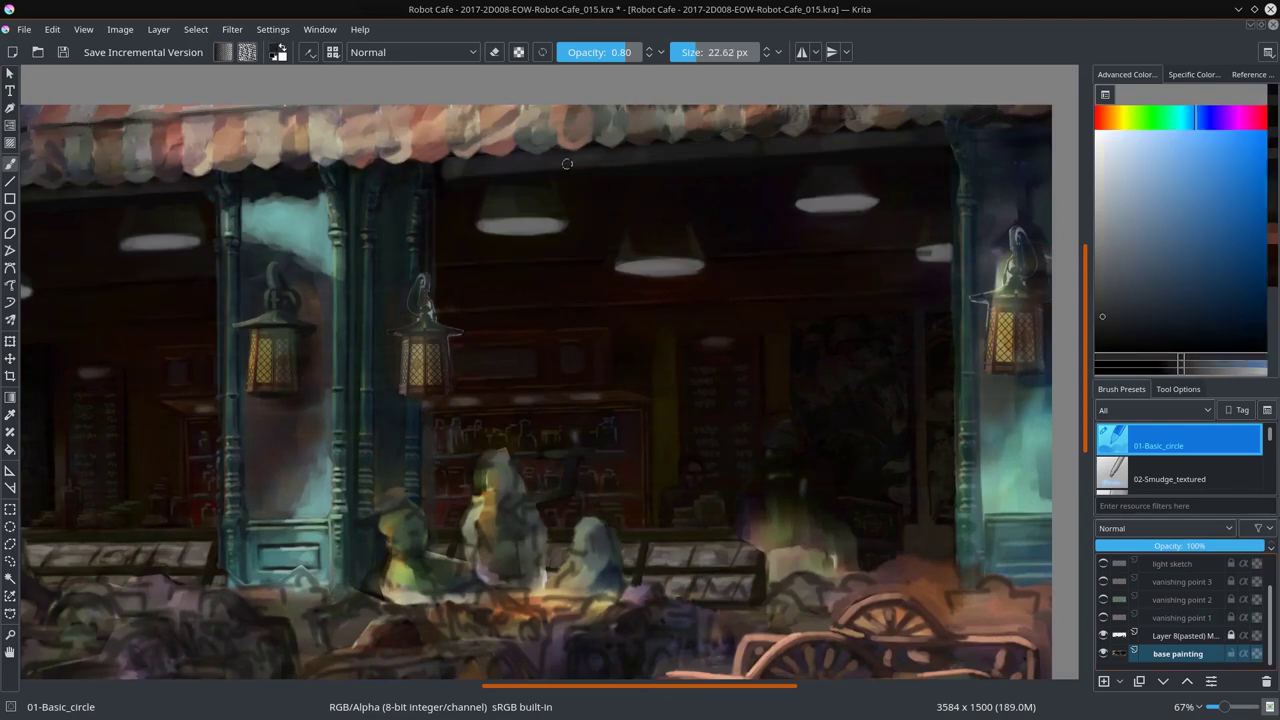
left_click(735, 145, "ctrl")
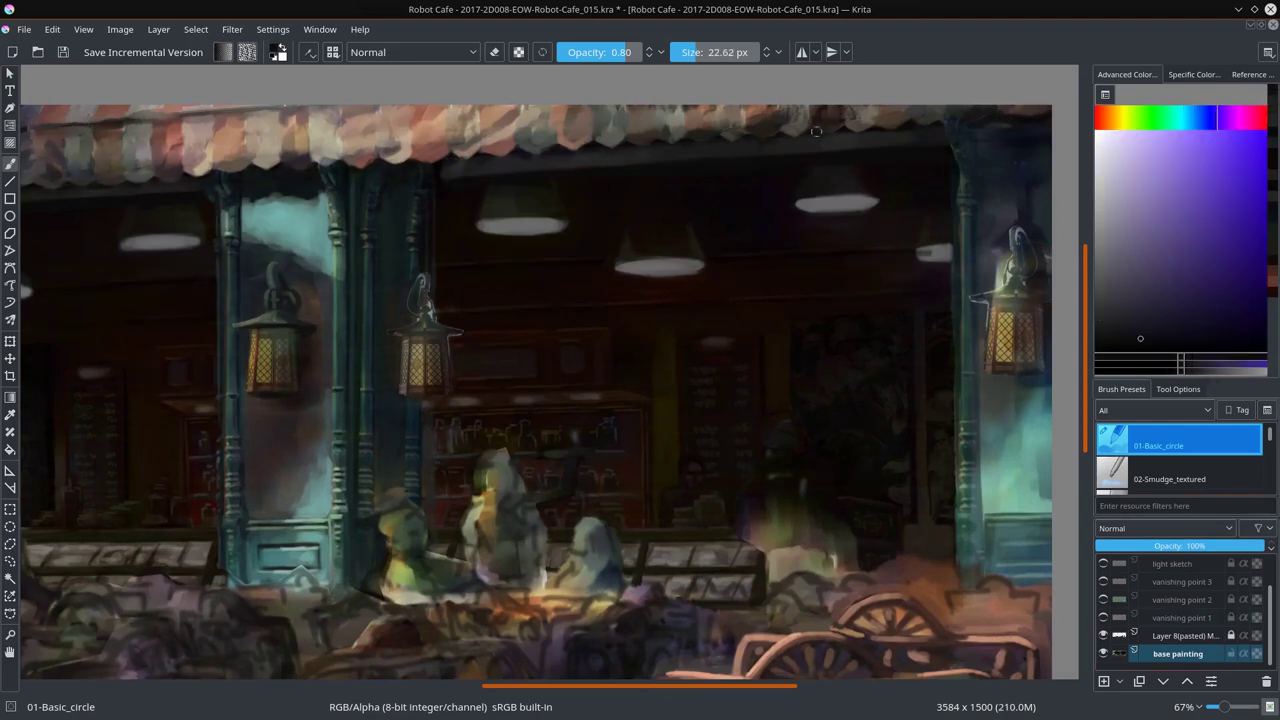
Step: Try the textured smudge brush, then return to the basic round brush
left_click(1165, 478)
left_click_drag(1228, 381, 1228, 289)
key("bracketright")
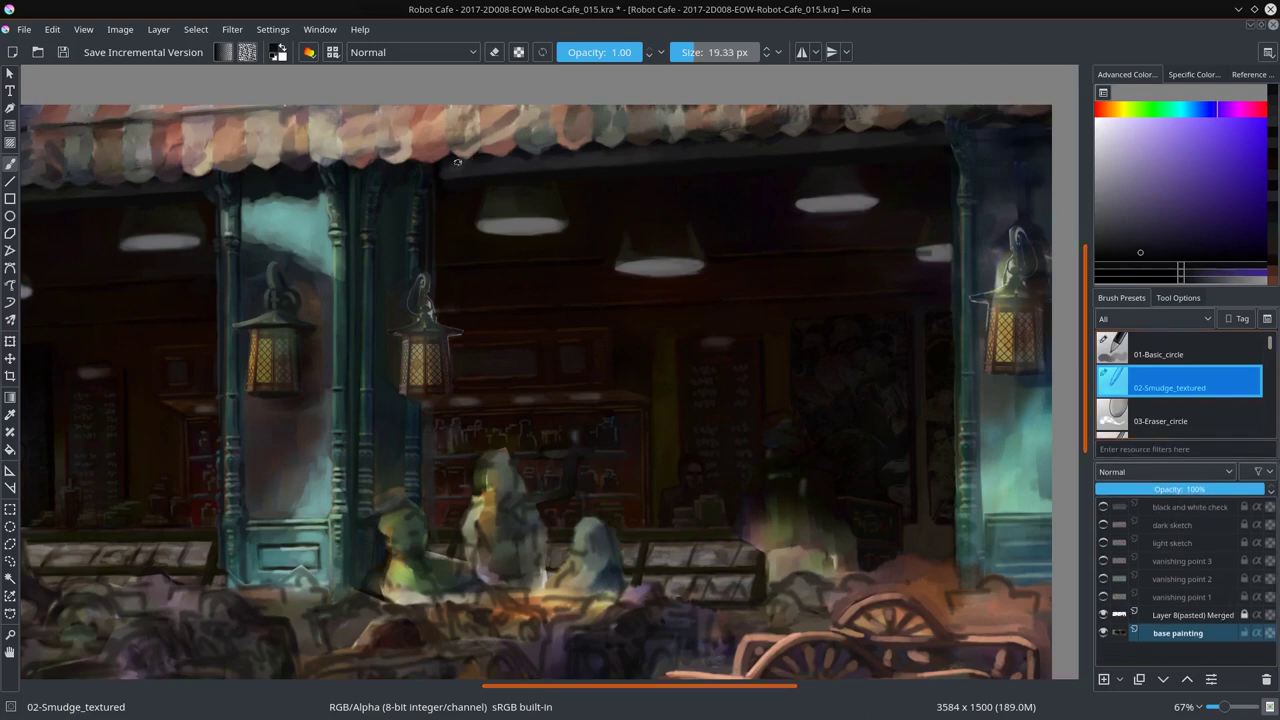
key("slash")
Step: Sample blue, orange, purple, green and dark teal tones with a ~12 px brush
left_click(408, 238, "ctrl")
key("bracketleft")
key("bracketleft")
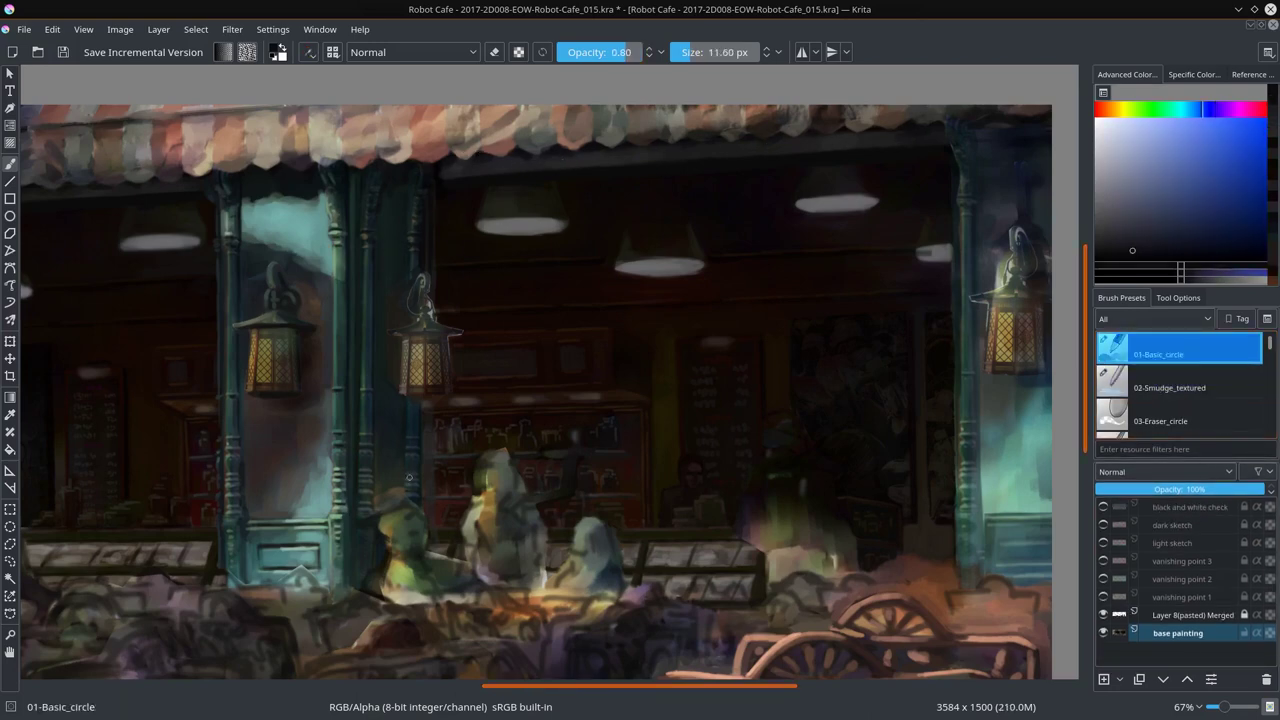
left_click(405, 487, "ctrl")
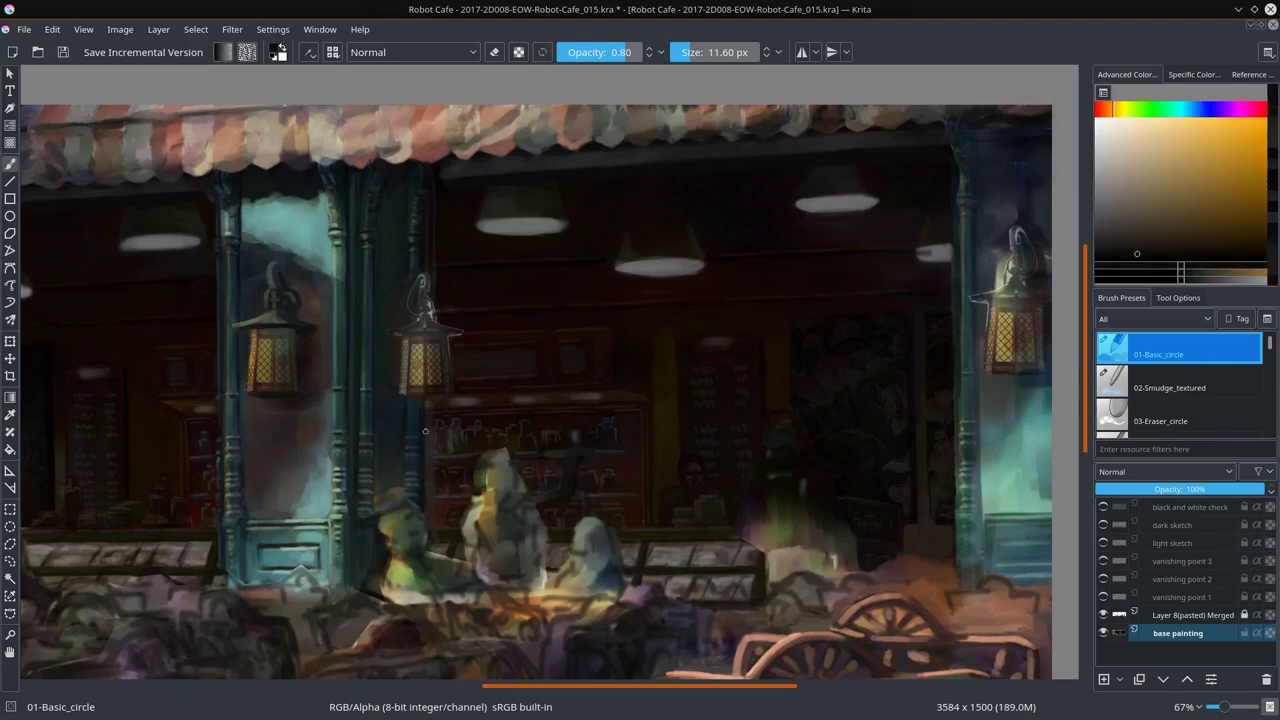
left_click(430, 510, "ctrl")
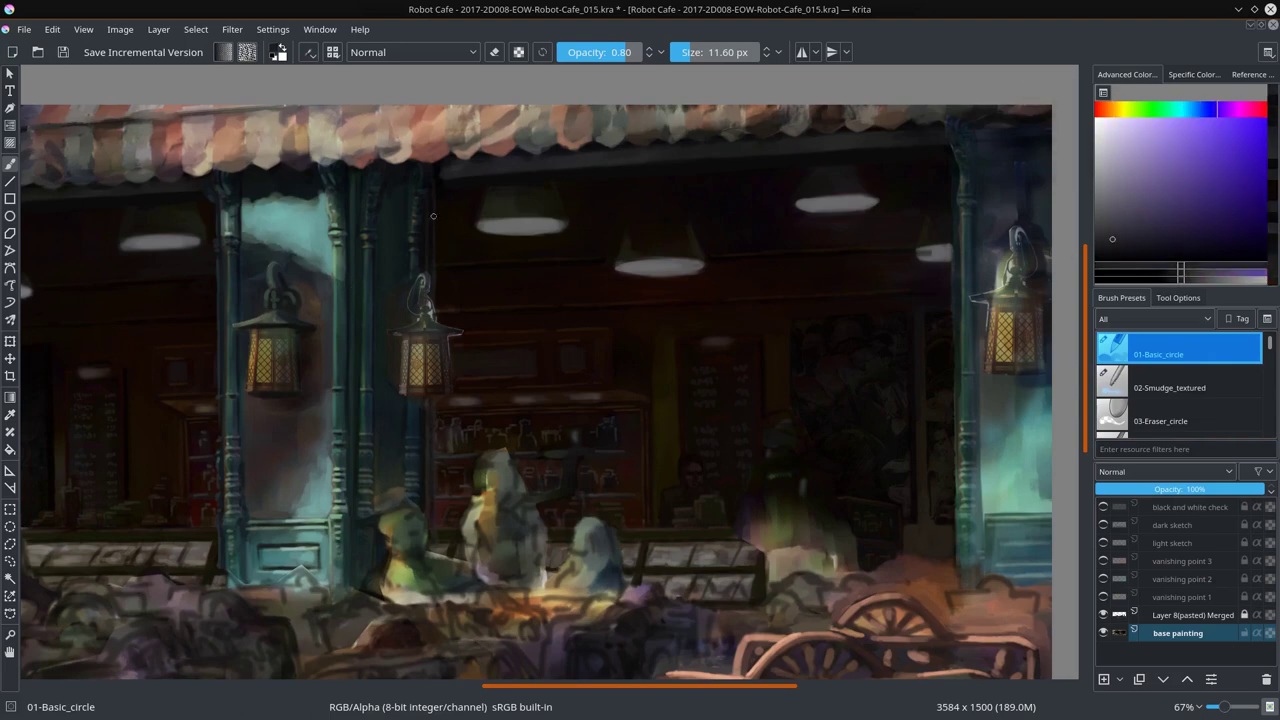
left_click(361, 478, "ctrl")
key("bracketleft")
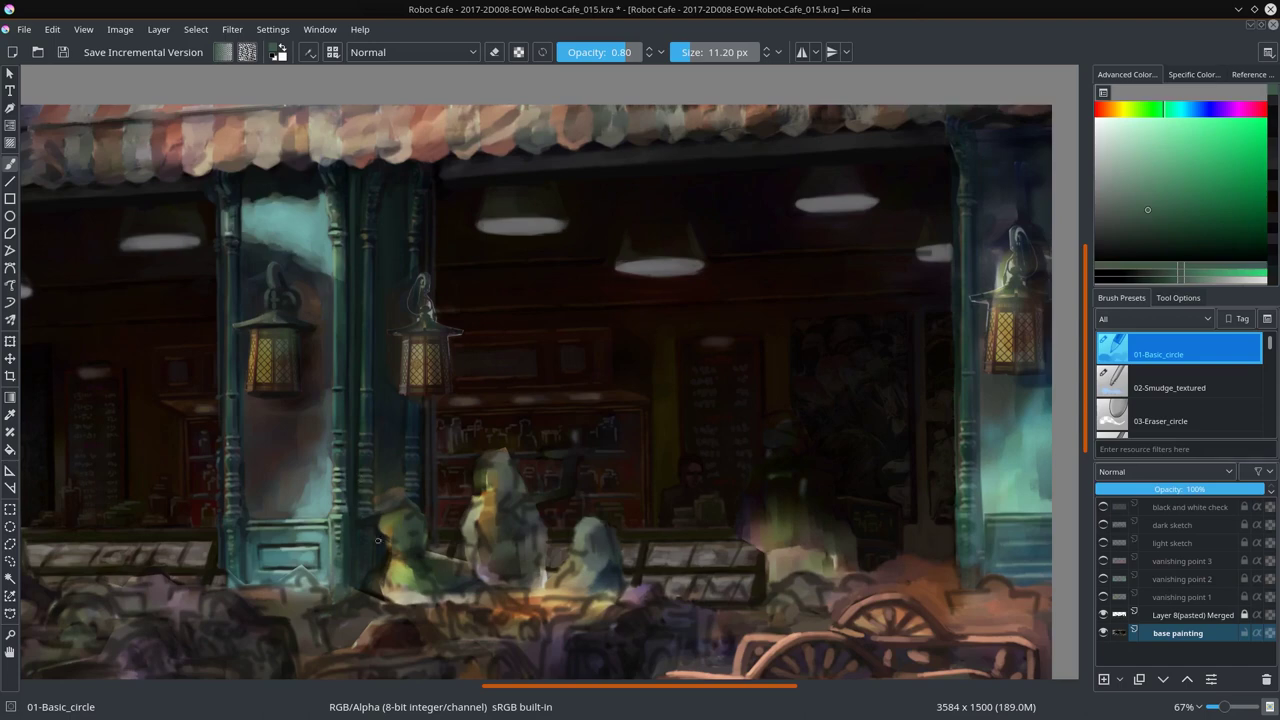
left_click(366, 595, "ctrl")
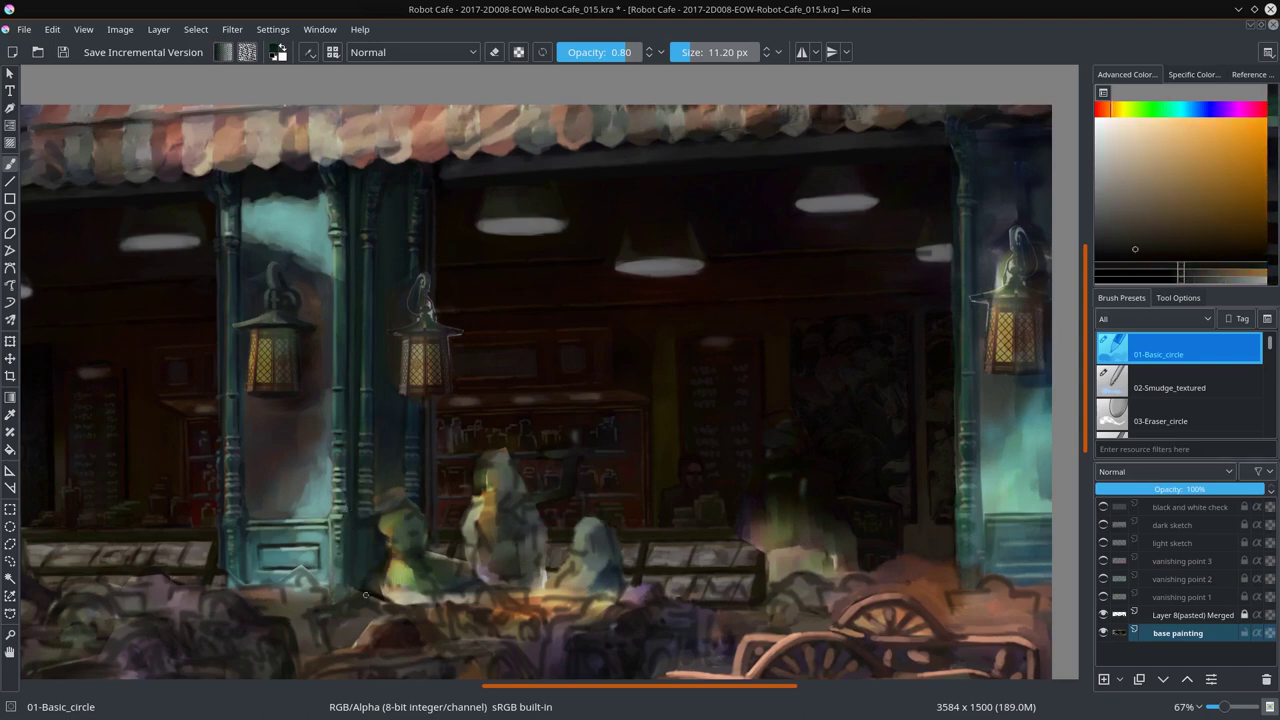
left_click(390, 420, "ctrl")
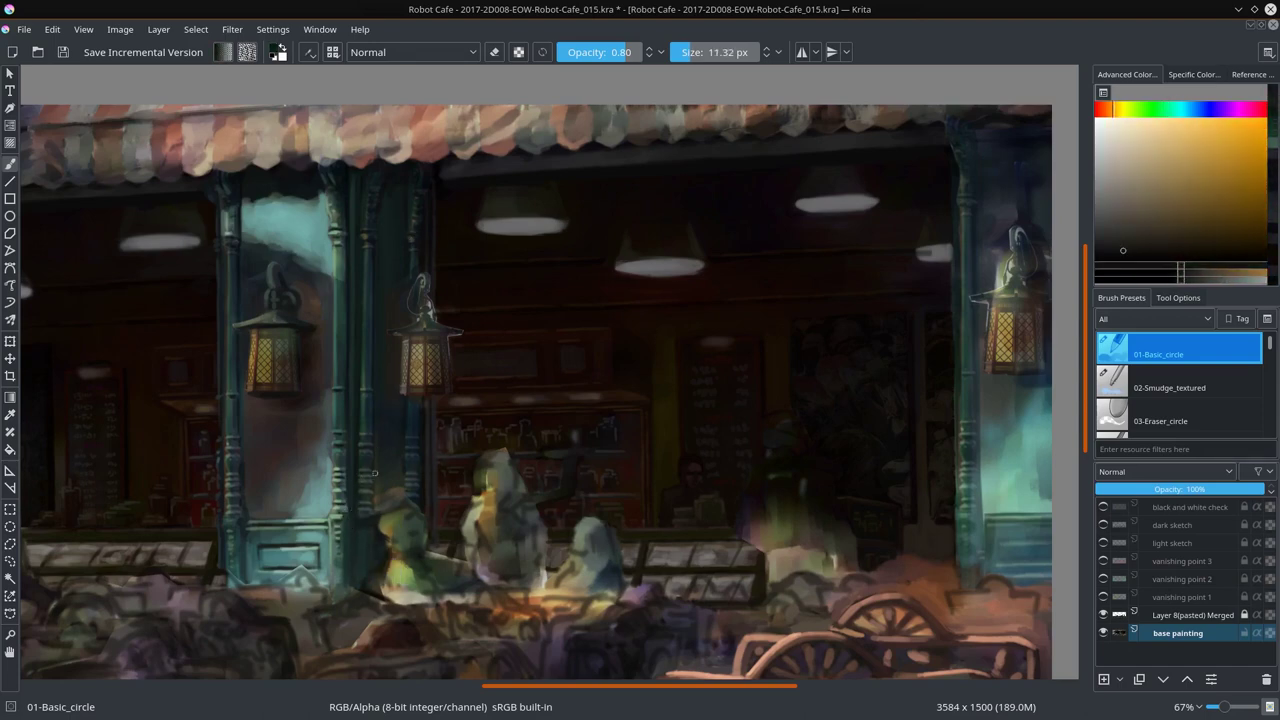
left_click(1059, 136, "ctrl")
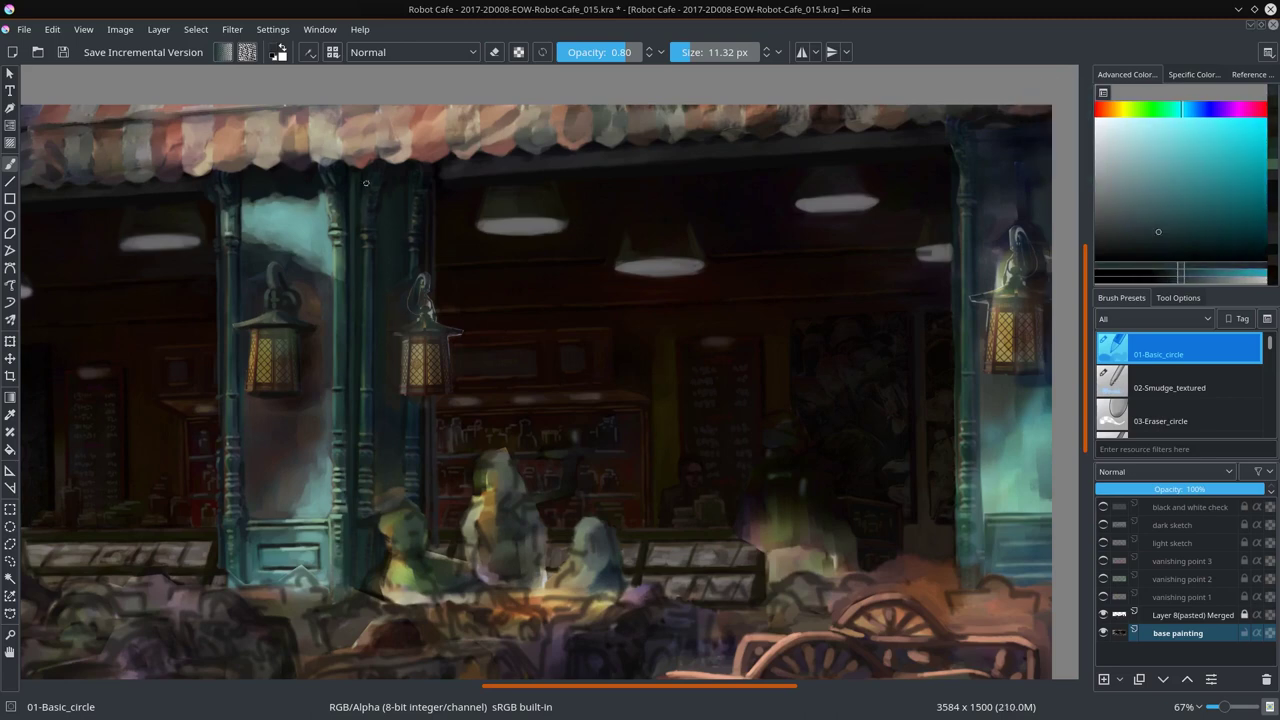
Step: Lasso-select the left lantern's glass, save a new numbered version, then deselect
left_click(10, 557)
left_click_drag(285, 322, 283, 327)
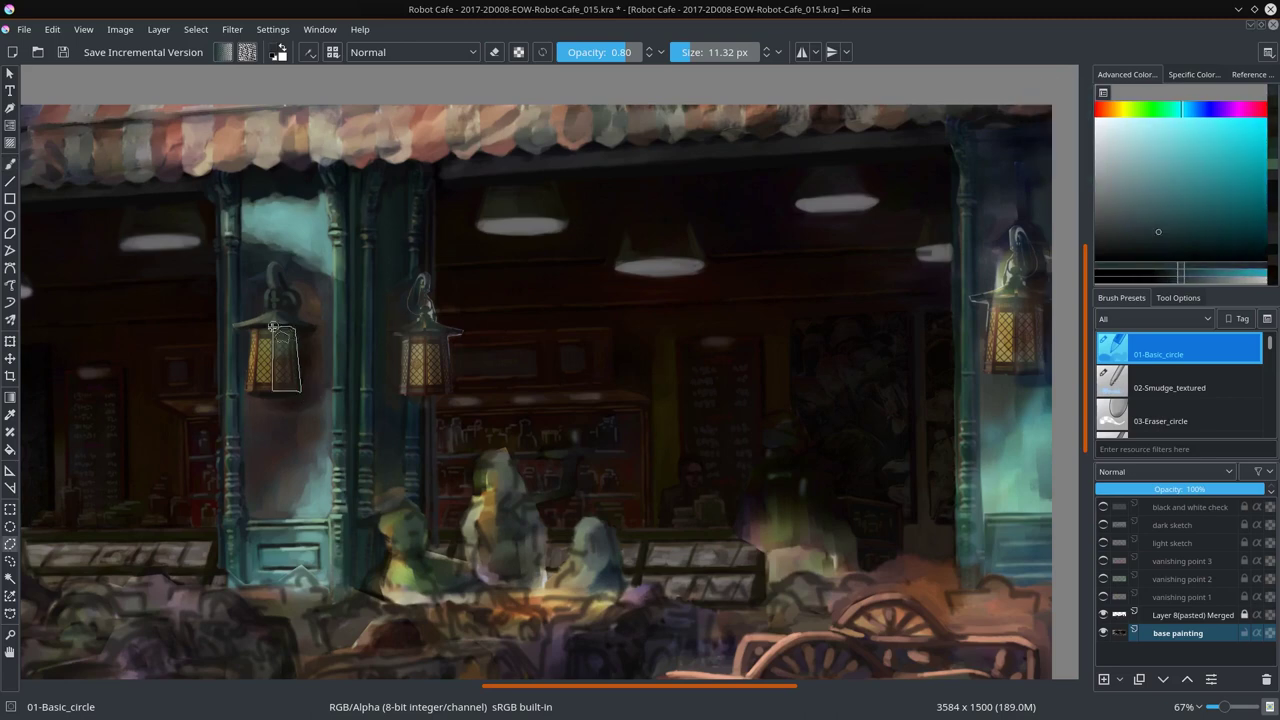
key("b")
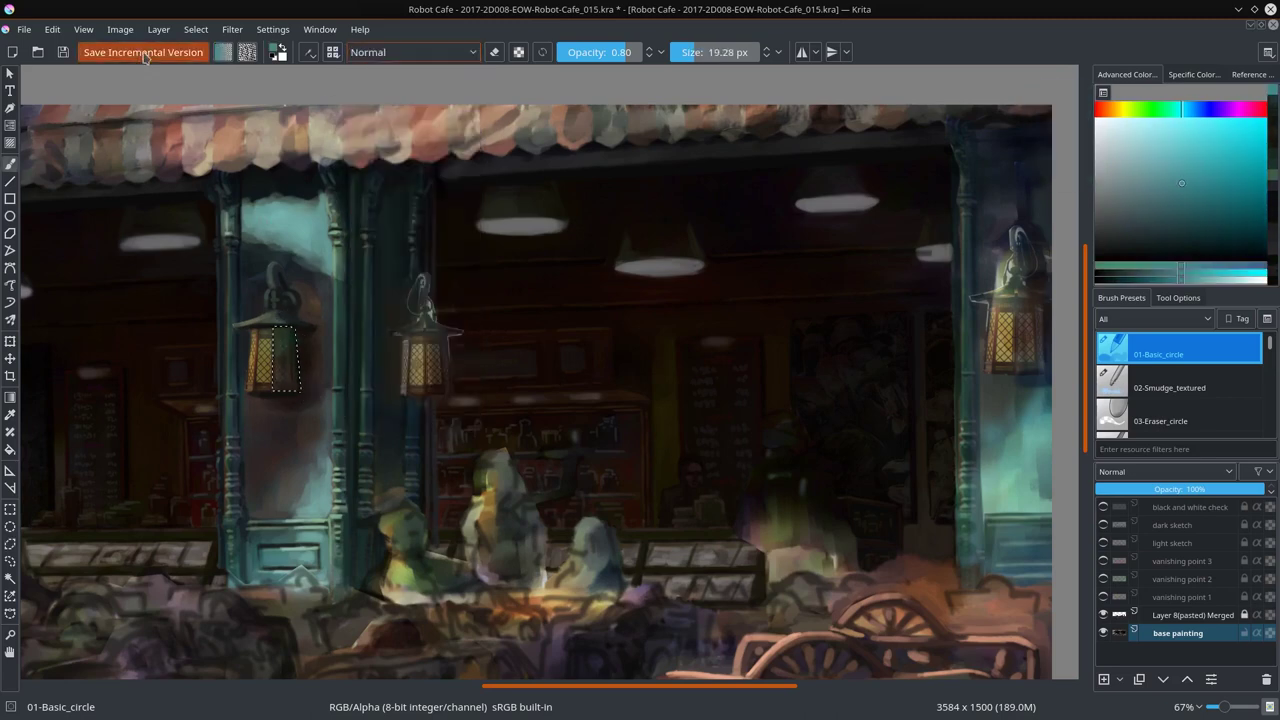
left_click(143, 52)
key("ctrl+shift+a")
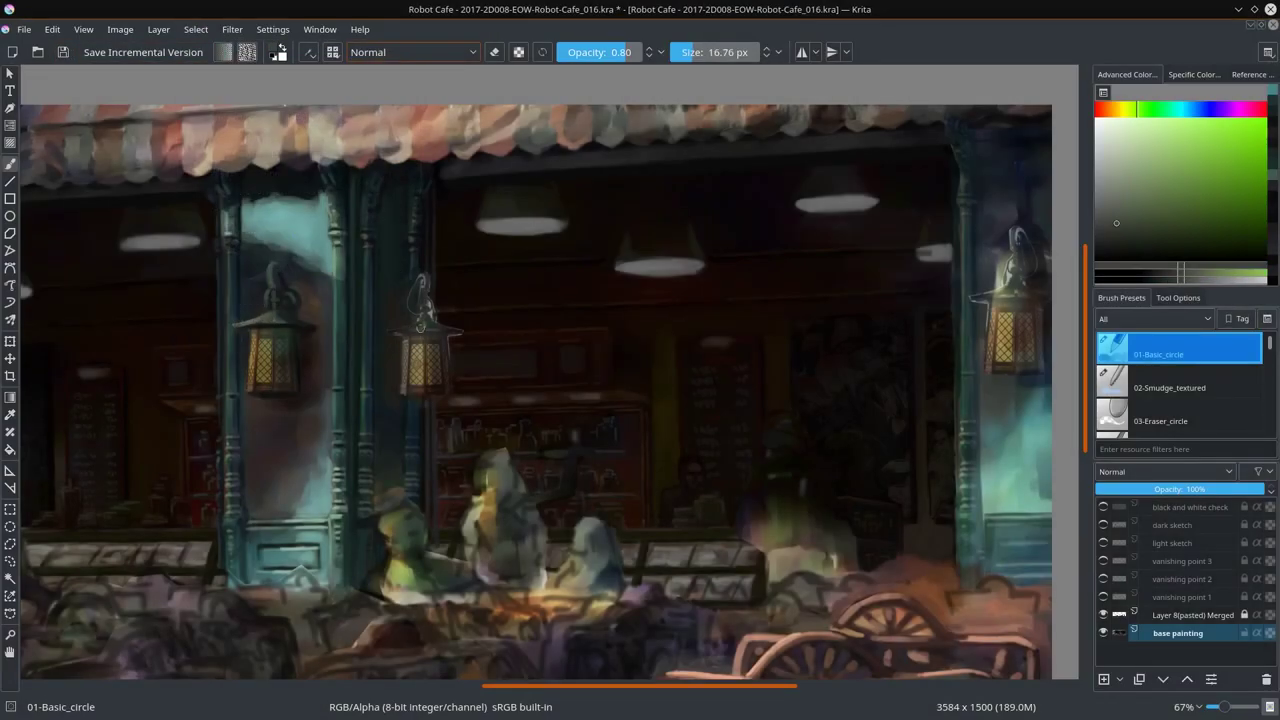
Step: Sample colours across the middle lantern and down toward the figures with a 9 px brush
left_click(453, 311, "ctrl")
left_click_drag(453, 311, 430, 325)
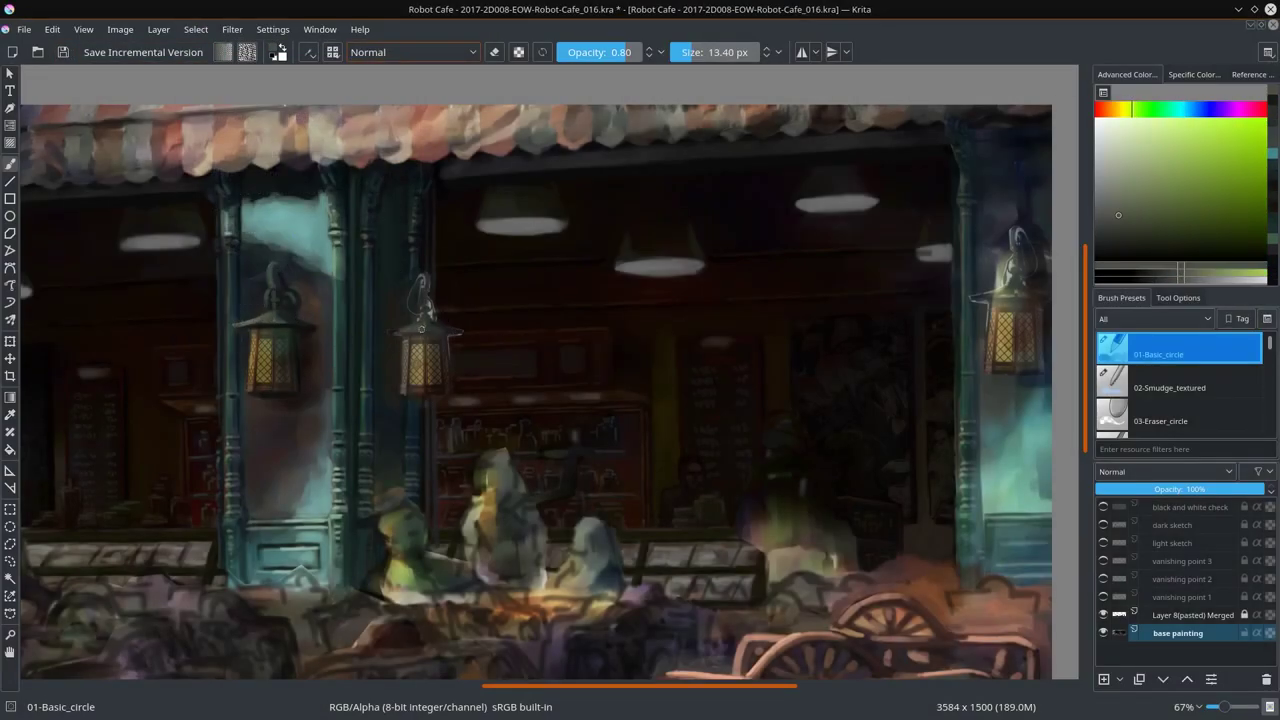
left_click(430, 325, "ctrl")
key("bracketleft")
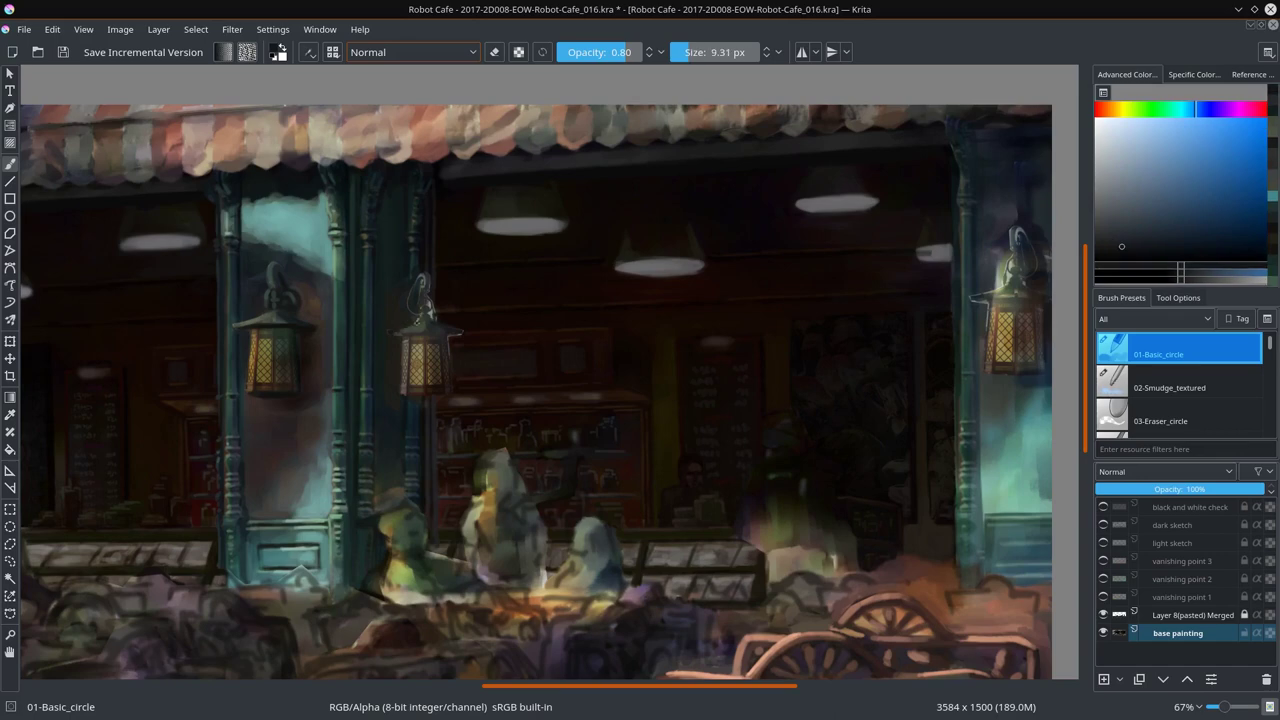
left_click_drag(430, 386, 416, 482)
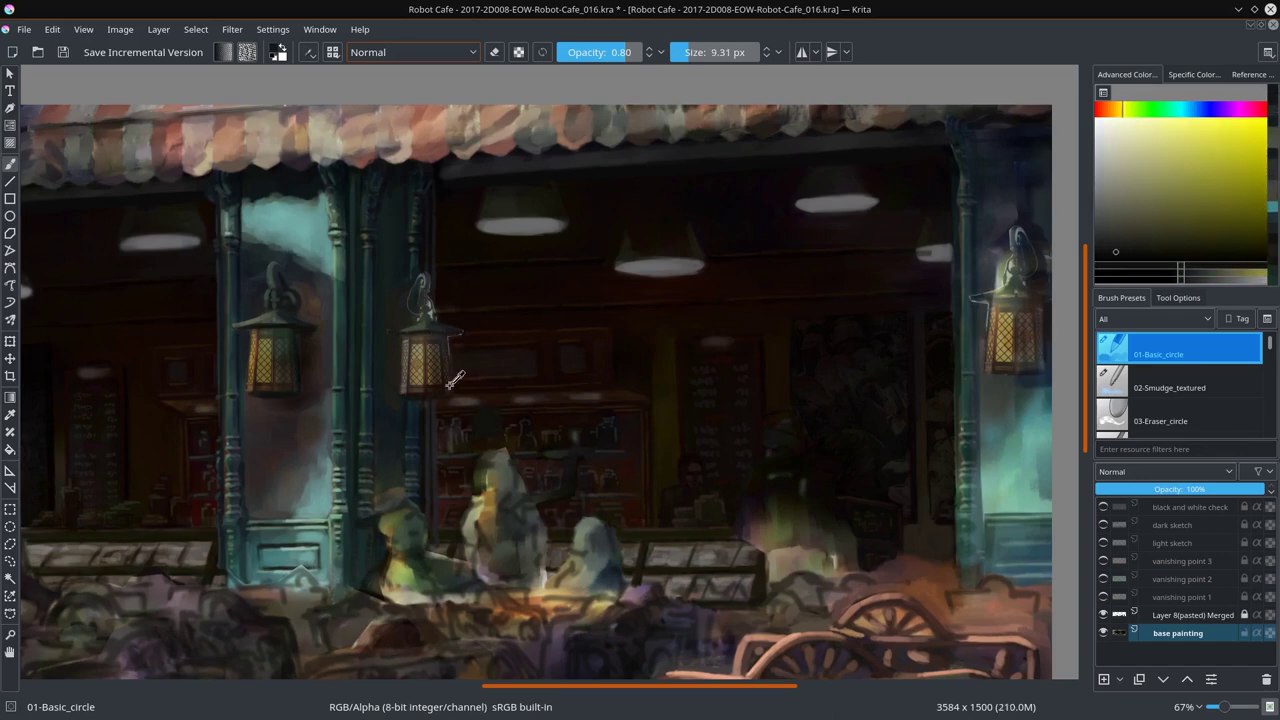
Step: Select a narrow strip along the middle lantern's edge, then remove the selection
left_click_drag(405, 335, 403, 395)
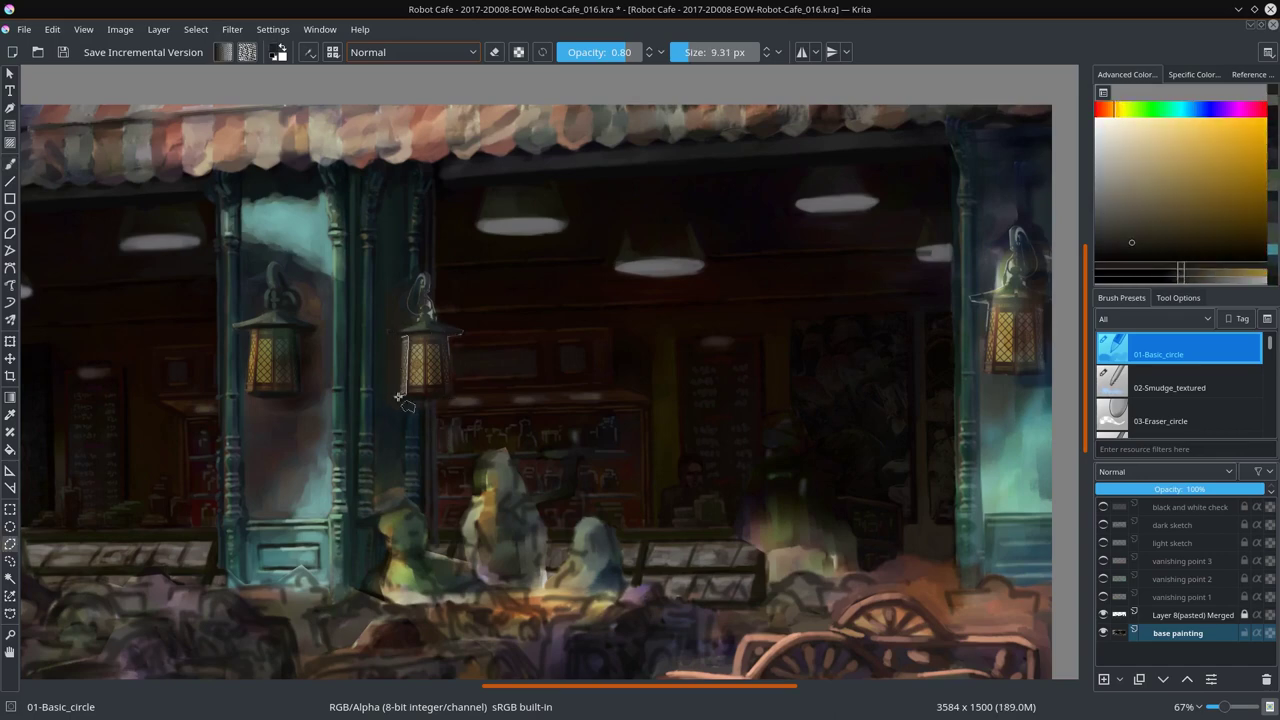
key("alt+shift+m")
left_click(196, 29)
left_click(215, 66)
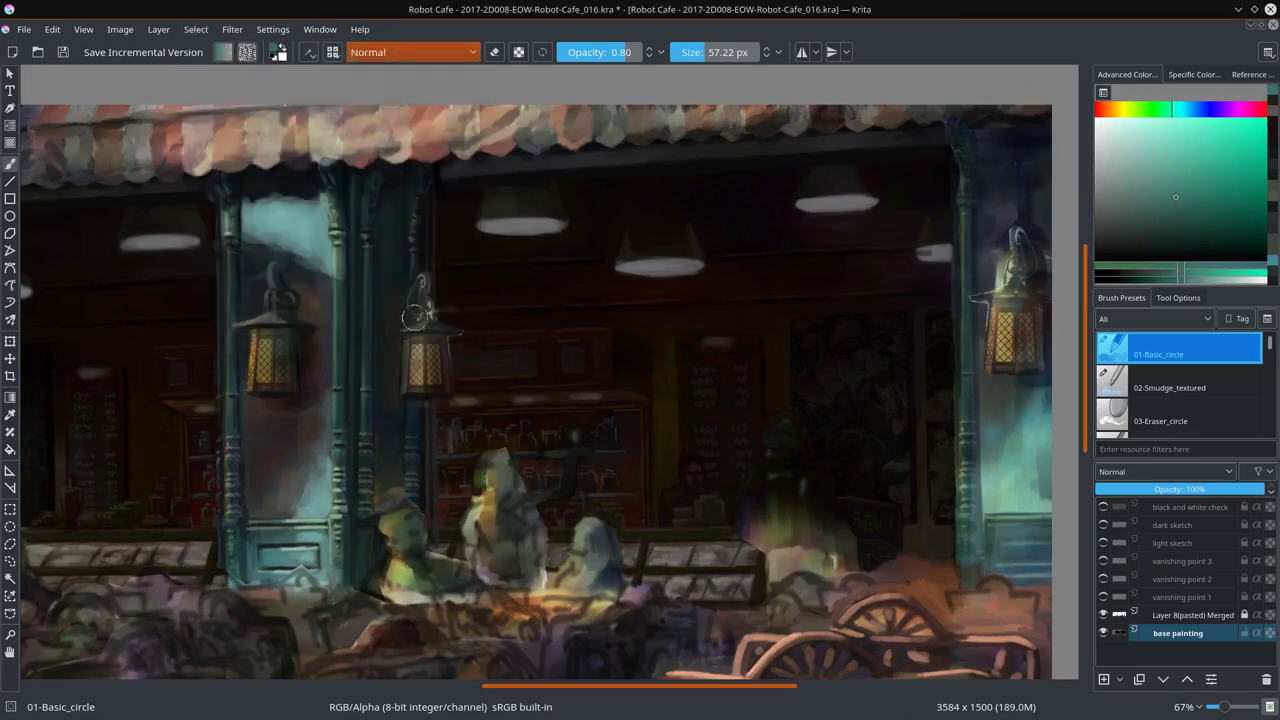
Step: Smudge dark yellow to soften the lantern area, then return to the round brush
left_click(432, 302, "ctrl")
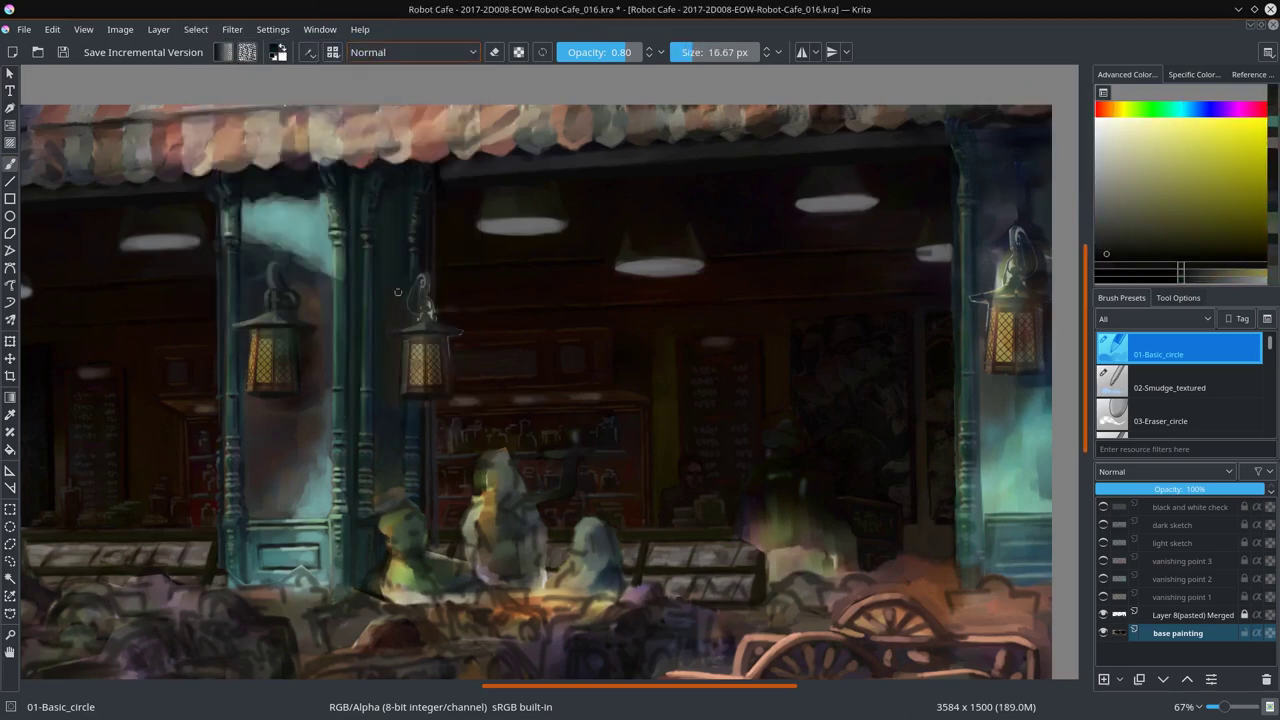
key("/")
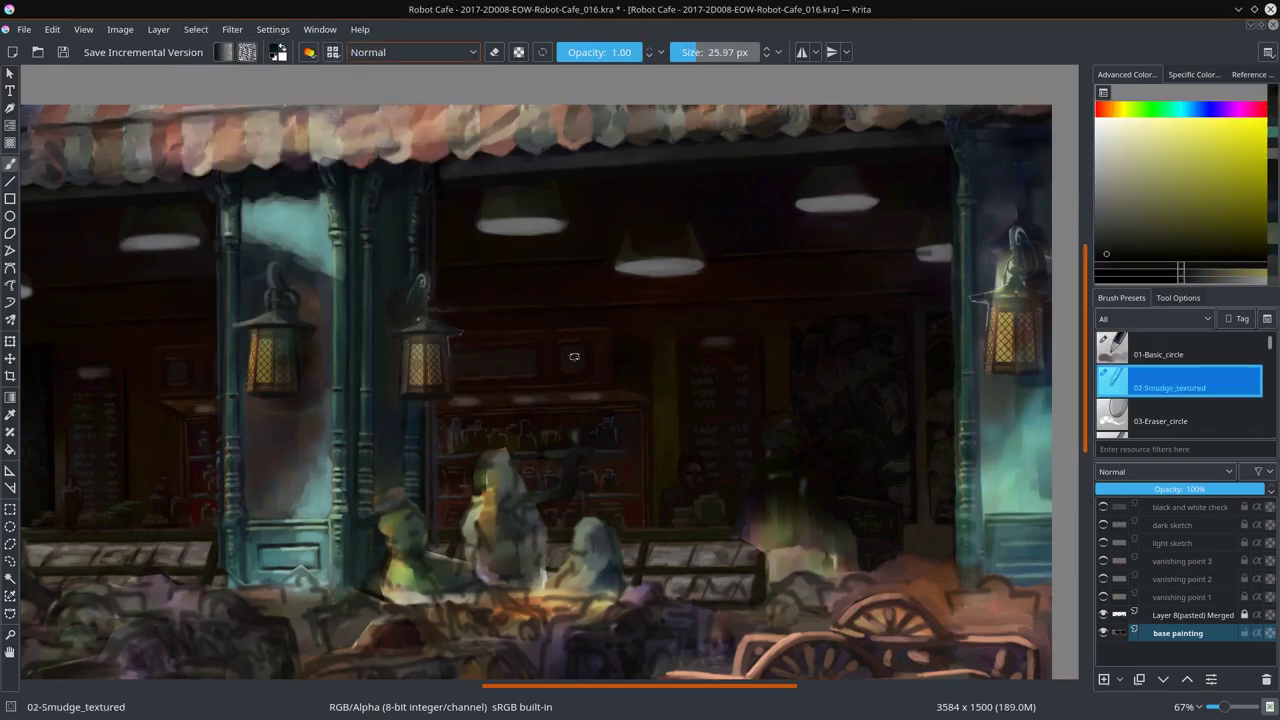
left_click(400, 301, "ctrl")
key("/")
Step: Pick dark teal, red-orange, orange-brown and green-teal tones, settling on a 12 px brush
left_click(420, 281, "ctrl")
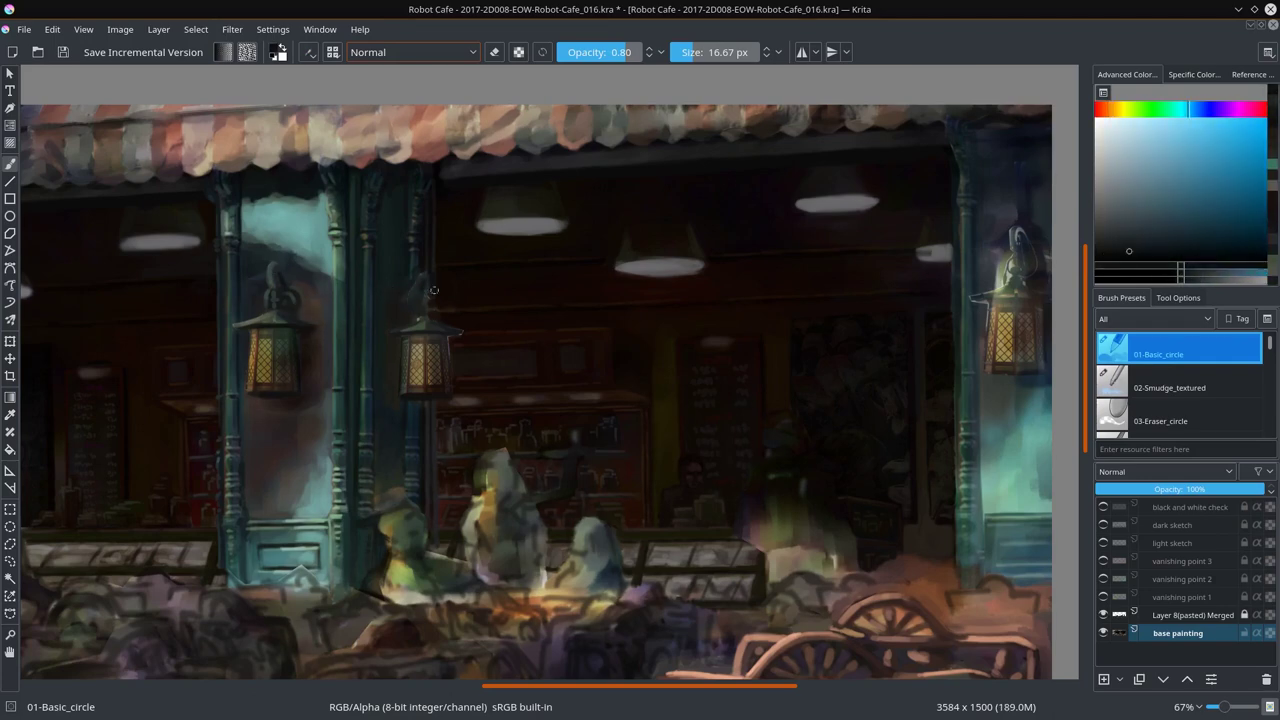
key("bracketleft")
key("bracketleft")
key("bracketleft")
key("bracketleft")
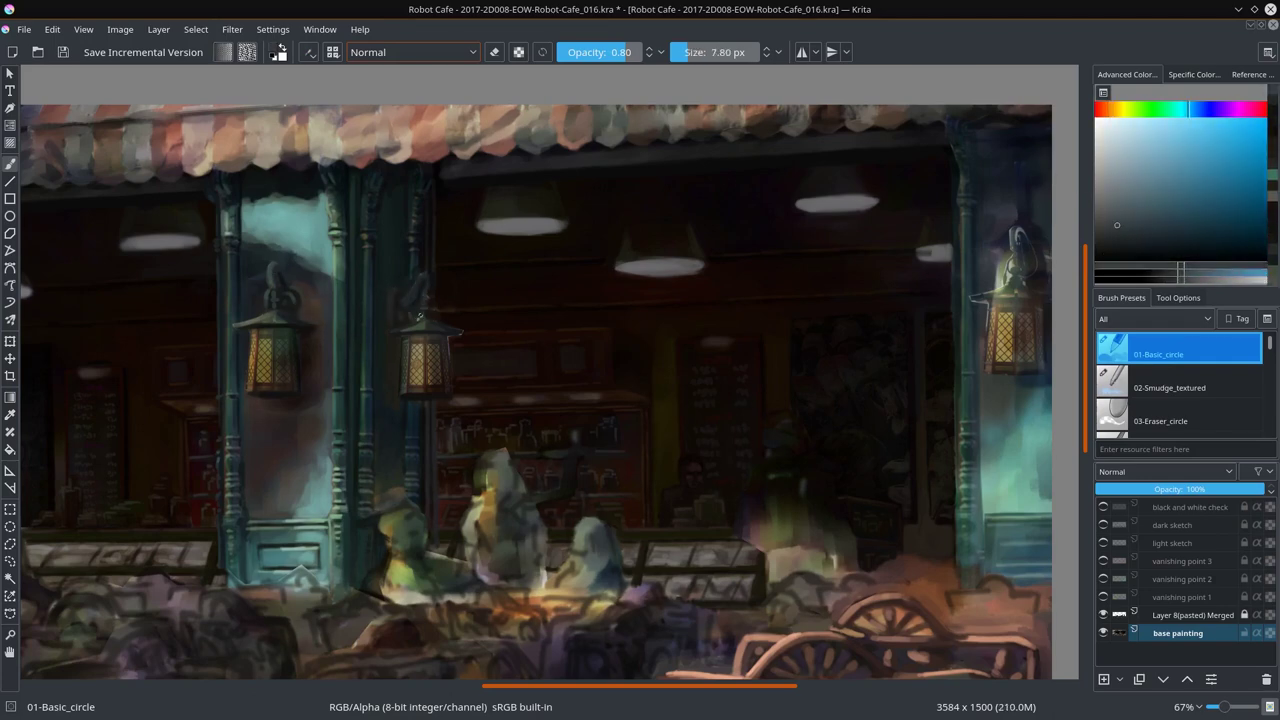
left_click(440, 247, "ctrl")
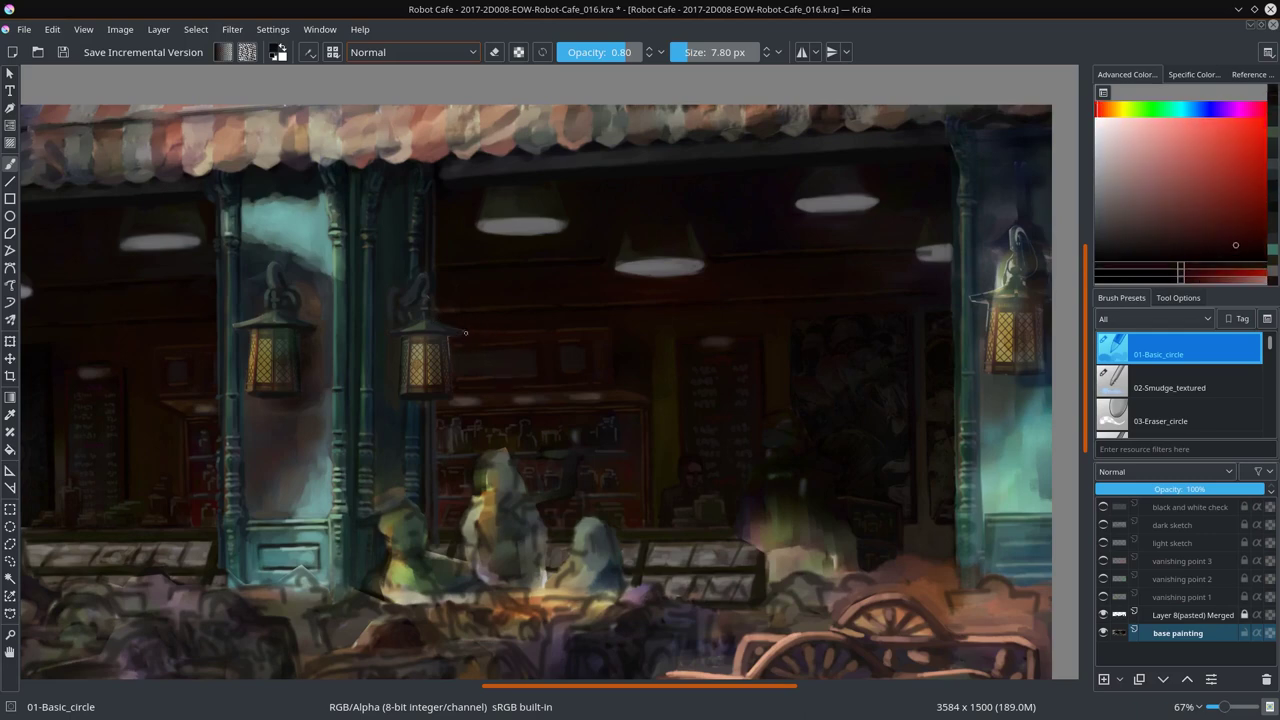
left_click(514, 262, "ctrl")
left_click(409, 428, "ctrl")
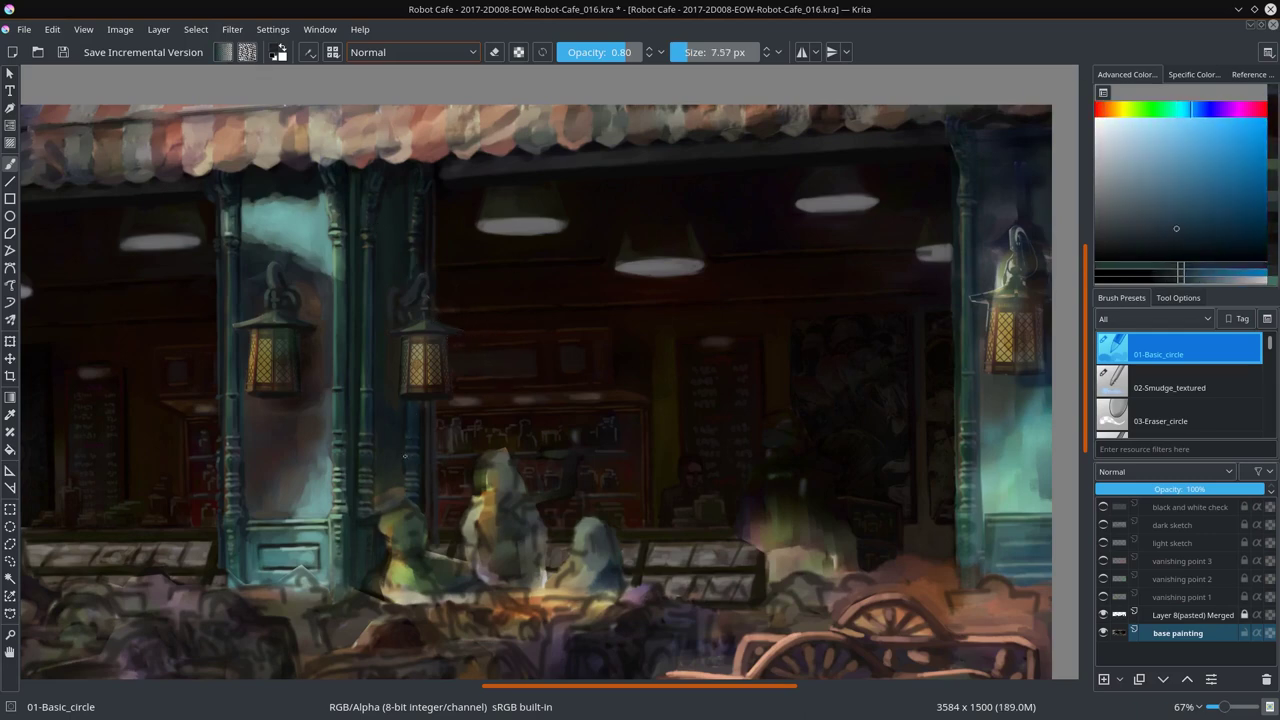
left_click(369, 427, "ctrl")
key("bracketright")
key("bracketright")
key("bracketright")
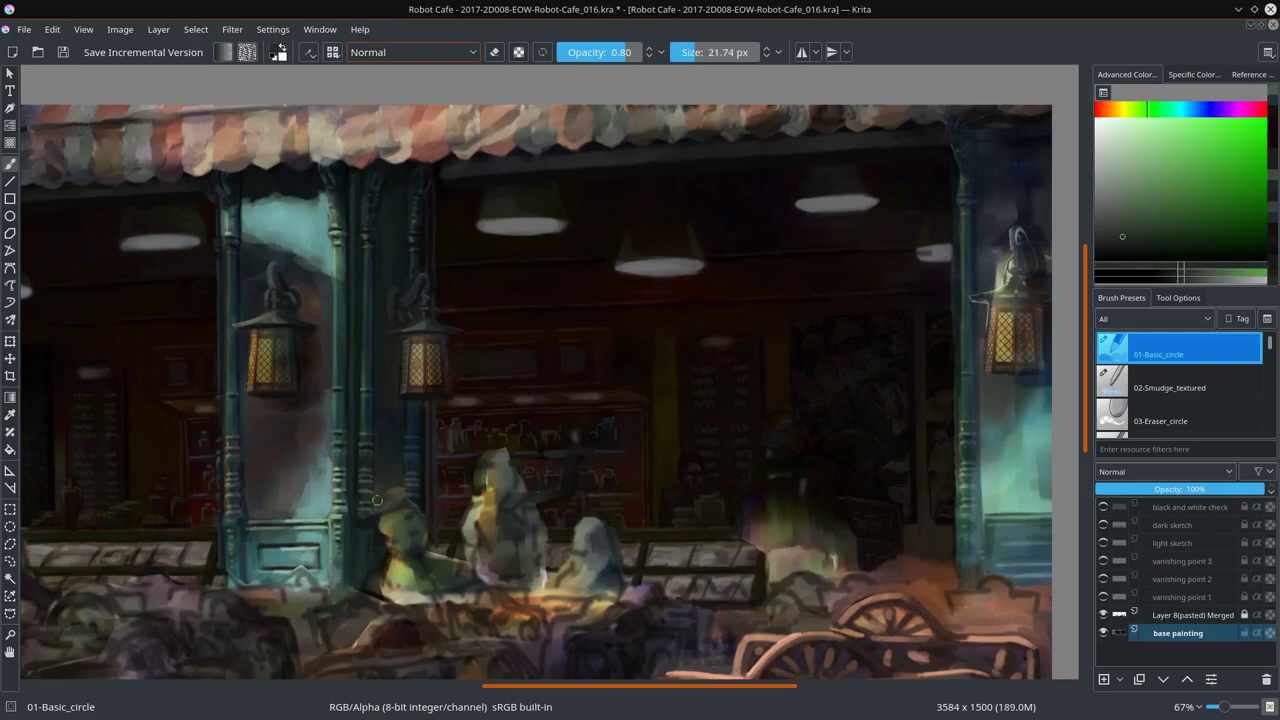
key("bracketleft")
key("bracketleft")
key("bracketleft")
Step: Dab dark cyan onto the pillar and switch to a greener cyan with a fine tip
left_click(416, 405, "ctrl")
left_click(379, 194, "ctrl")
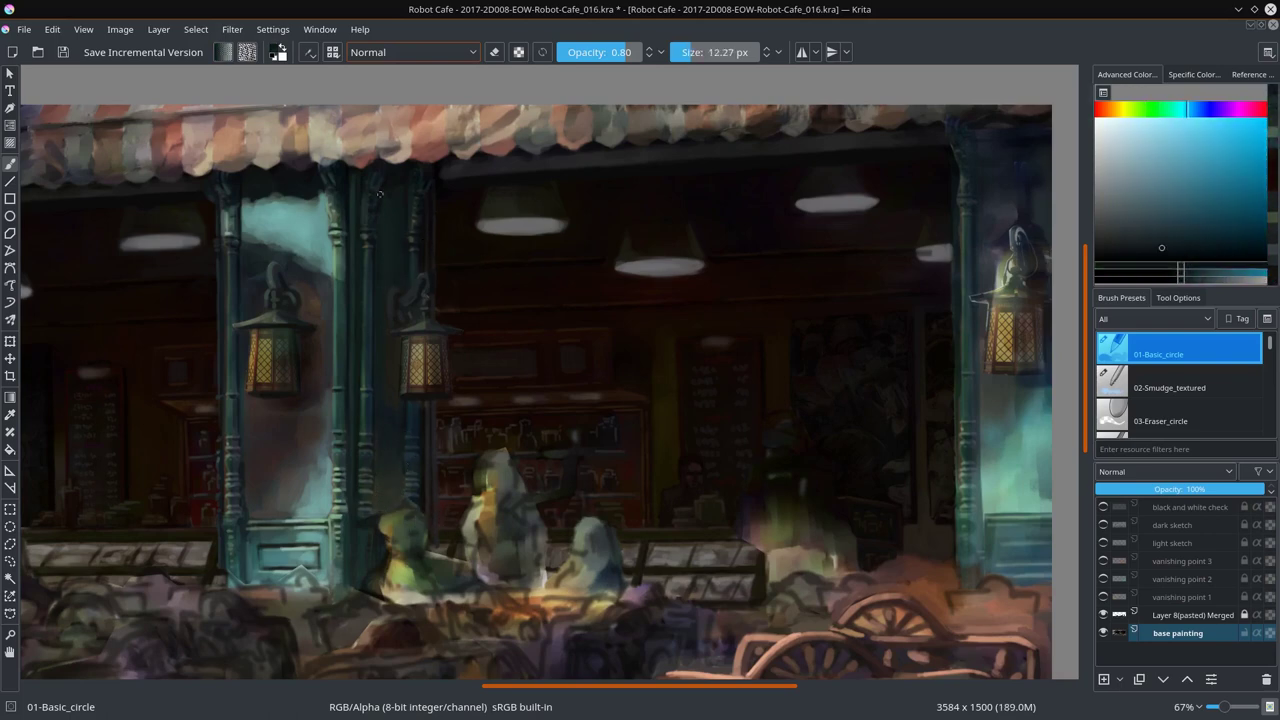
left_click(379, 194, "ctrl")
key("bracketleft")
key("bracketleft")
key("bracketleft")
left_click(359, 335, "ctrl")
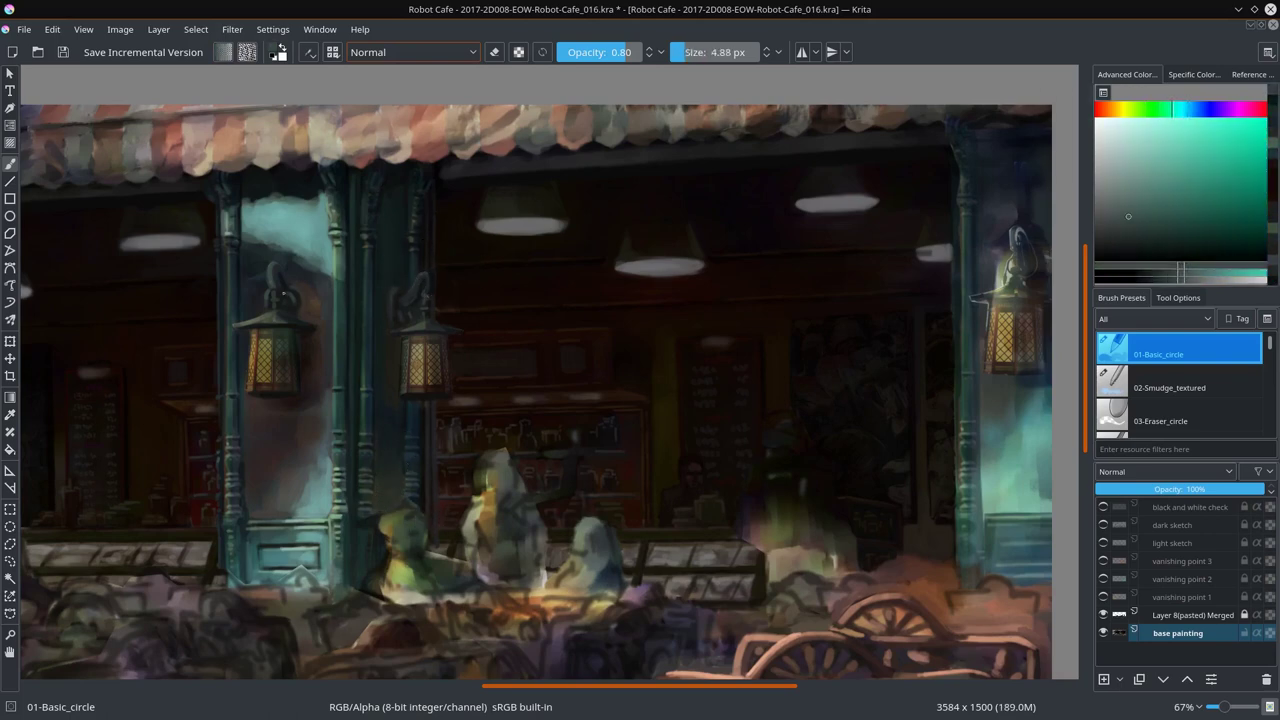
left_click(359, 335, "ctrl")
left_click_drag(166, 315, 646, 329)
Step: Pick brighter cyan, pale green and teal shades and shrink the brush to about 8 px
left_click(276, 311, "ctrl")
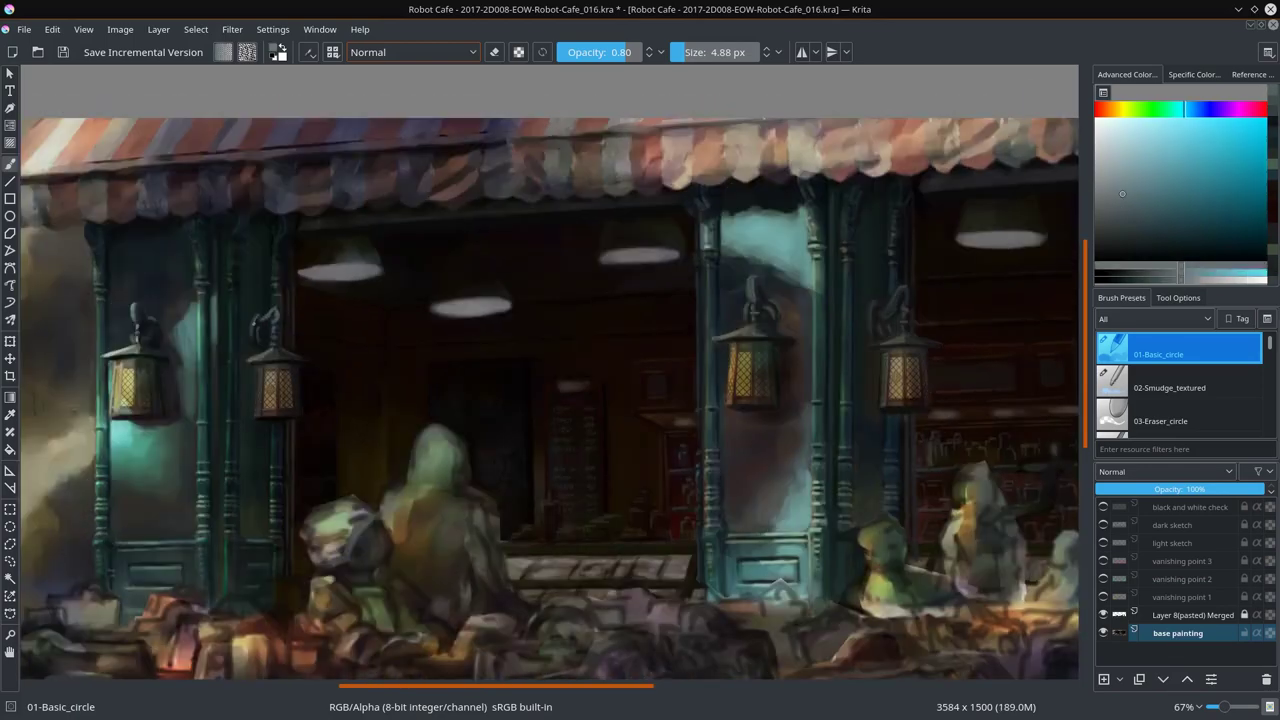
left_click(1061, 134, "ctrl")
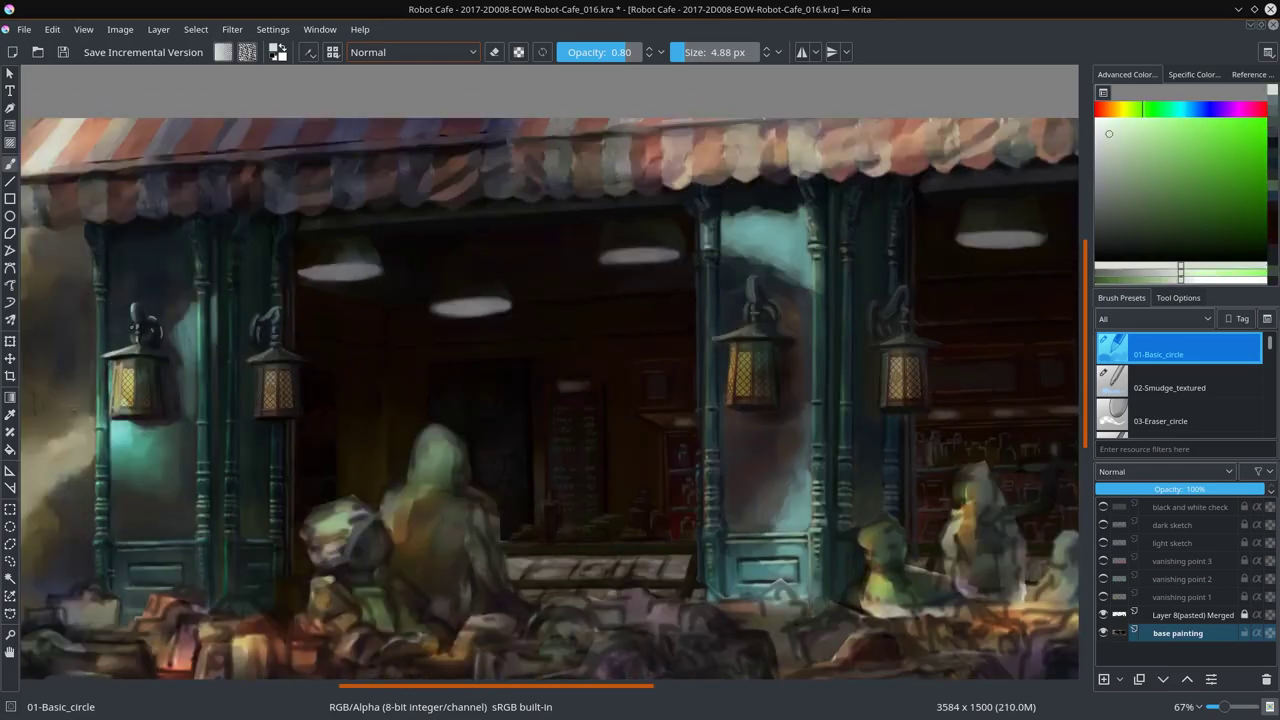
scroll(791, 391, "down", 5)
scroll(617, 390, "up", 7)
left_click(499, 129, "ctrl")
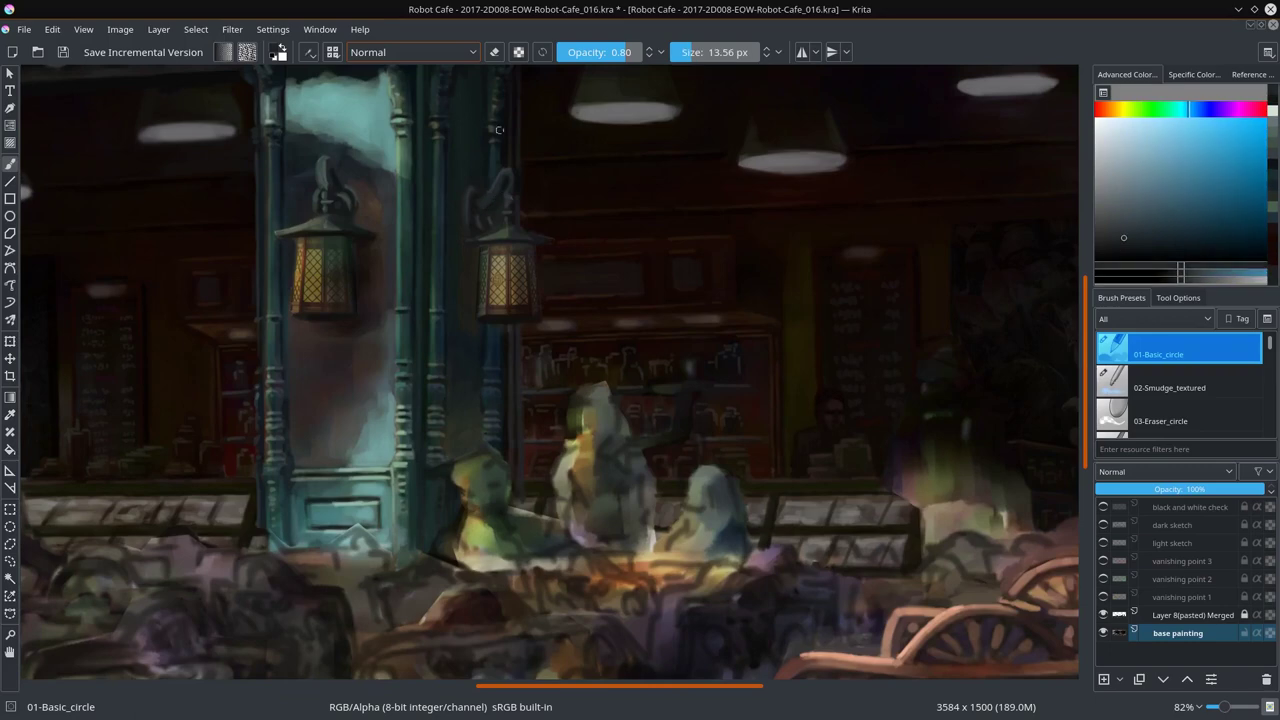
left_click(499, 129, "ctrl")
left_click(560, 224, "ctrl")
key("bracketleft")
left_click(611, 297, "ctrl")
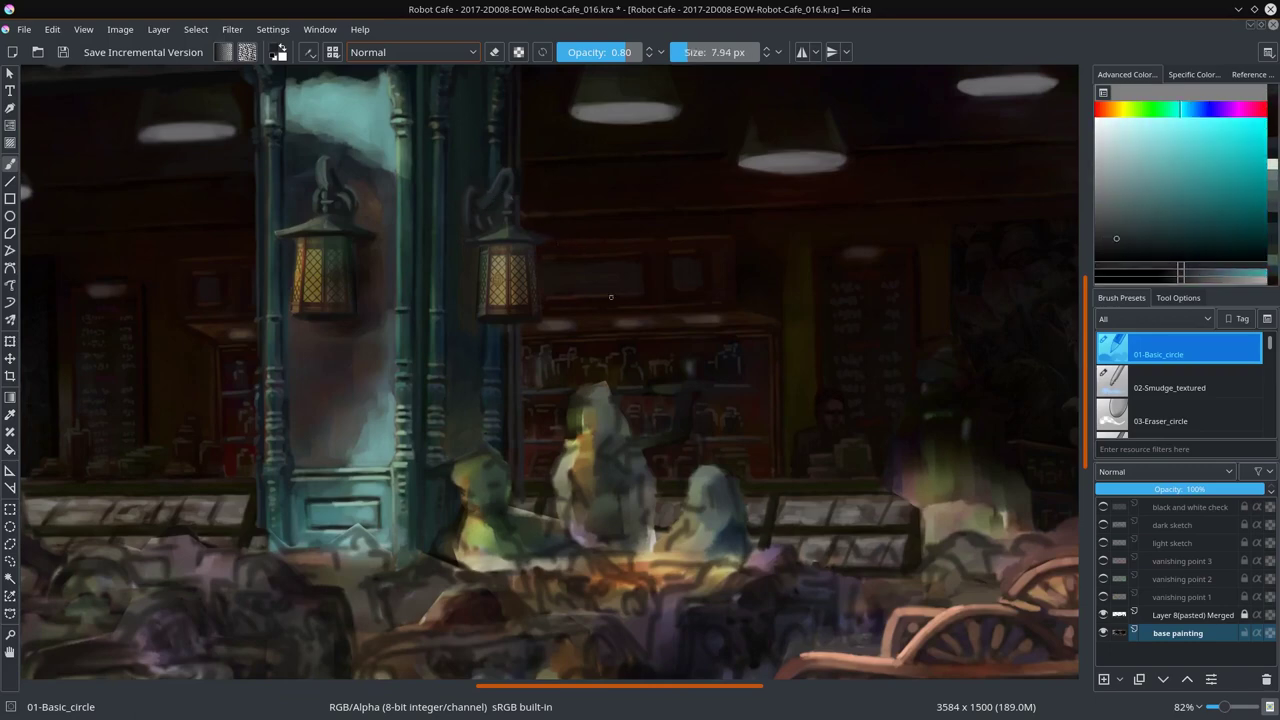
scroll(717, 398, "down", 3)
scroll(710, 364, "down", 2)
Step: Save the painting, then paint a thin light stroke down the door column
key("ctrl+s")
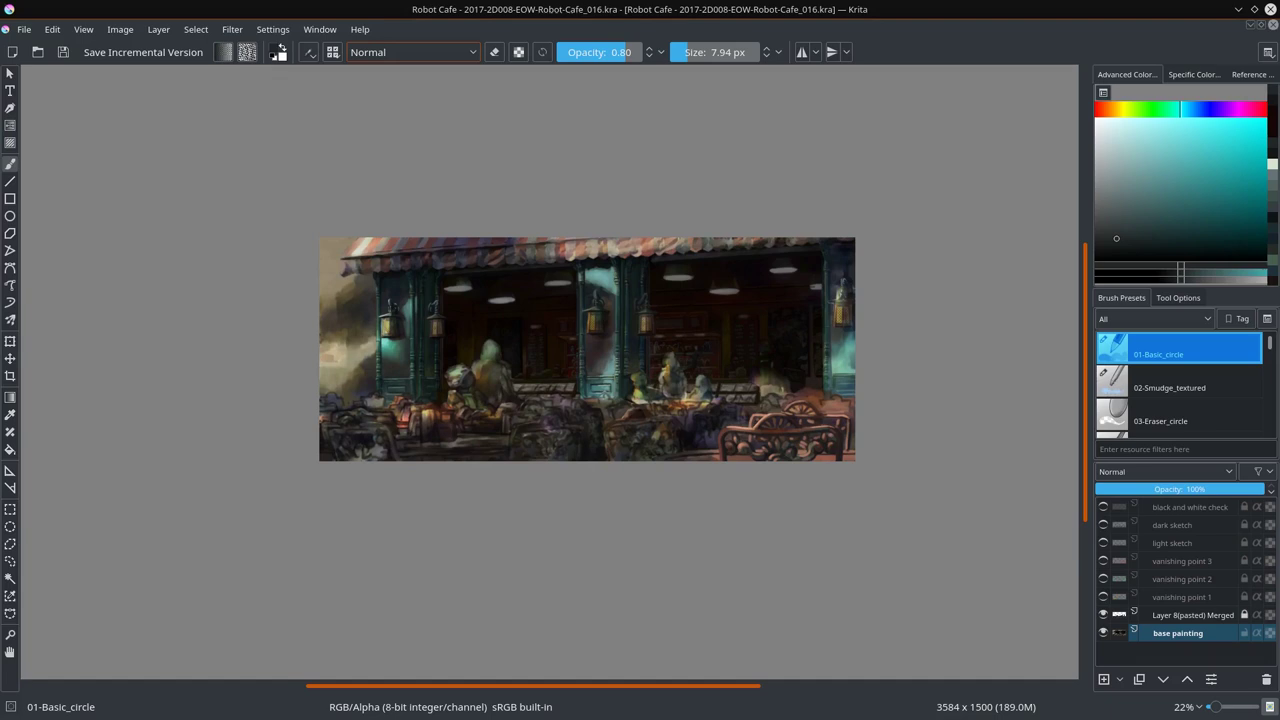
scroll(587, 349, "up", 5)
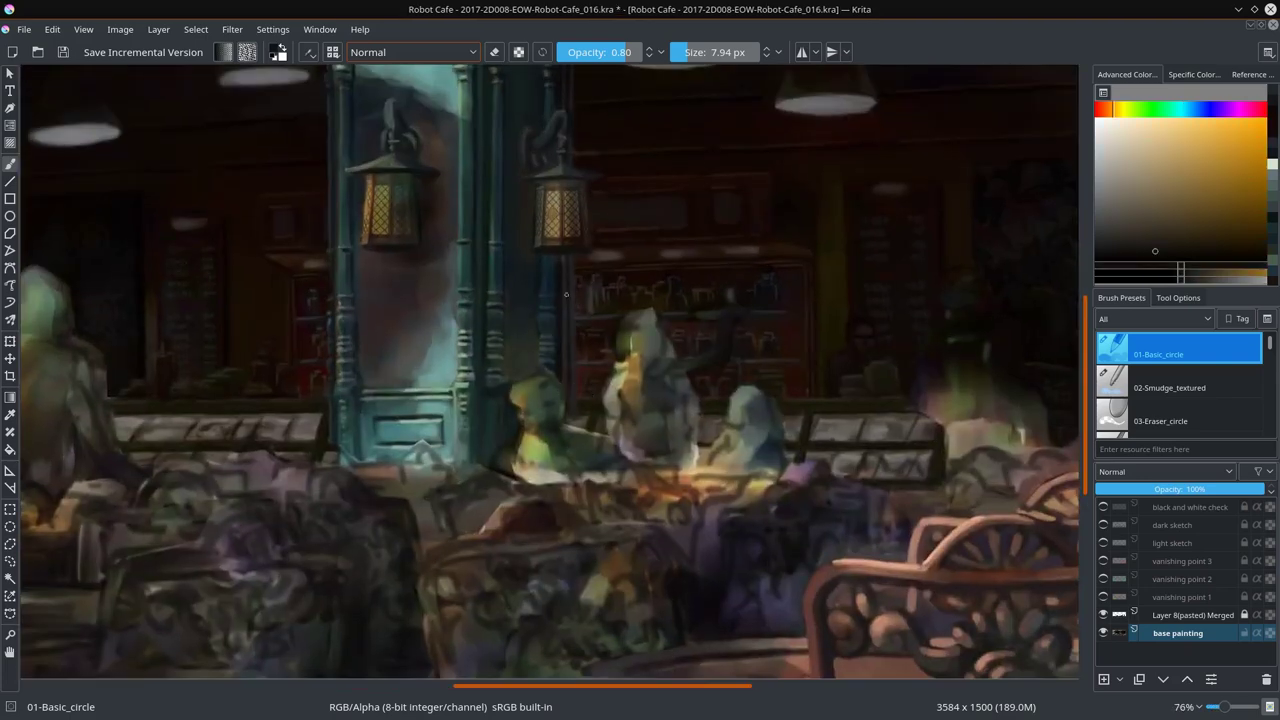
scroll(587, 349, "up", 1)
left_click(1105, 209)
key("bracketleft")
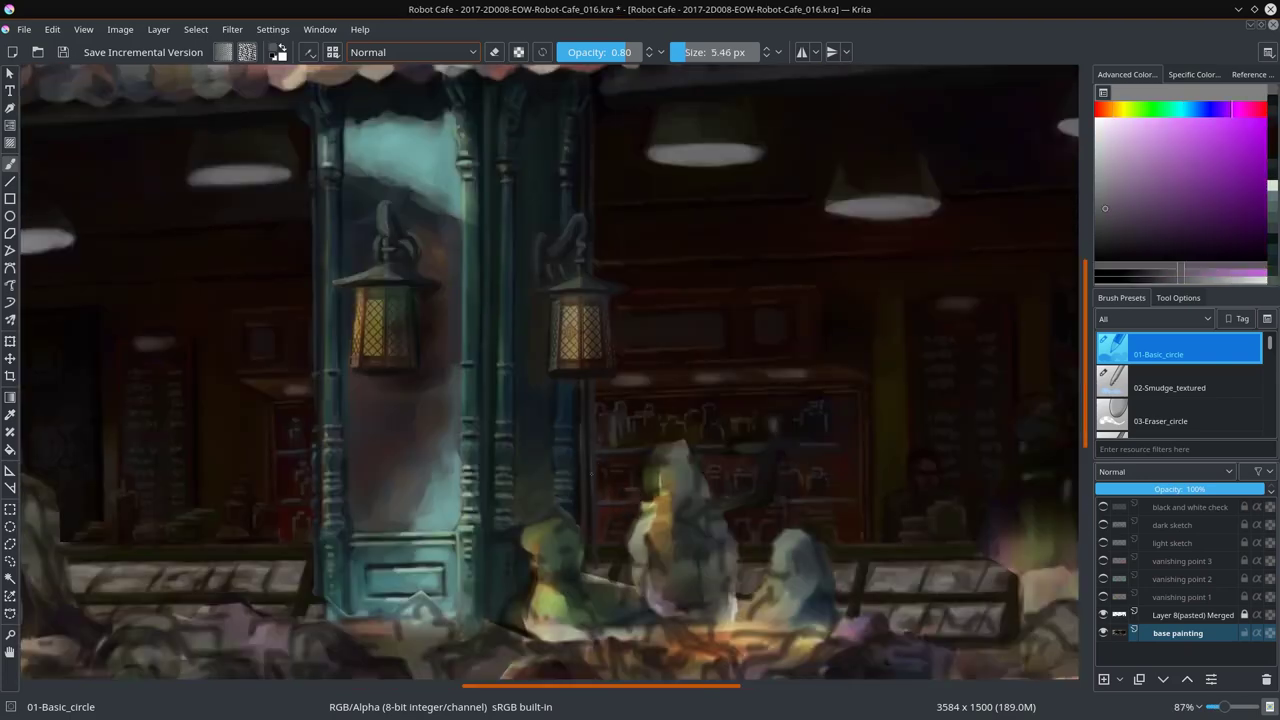
left_click_drag(580, 131, 295, 176)
key("bracketleft")
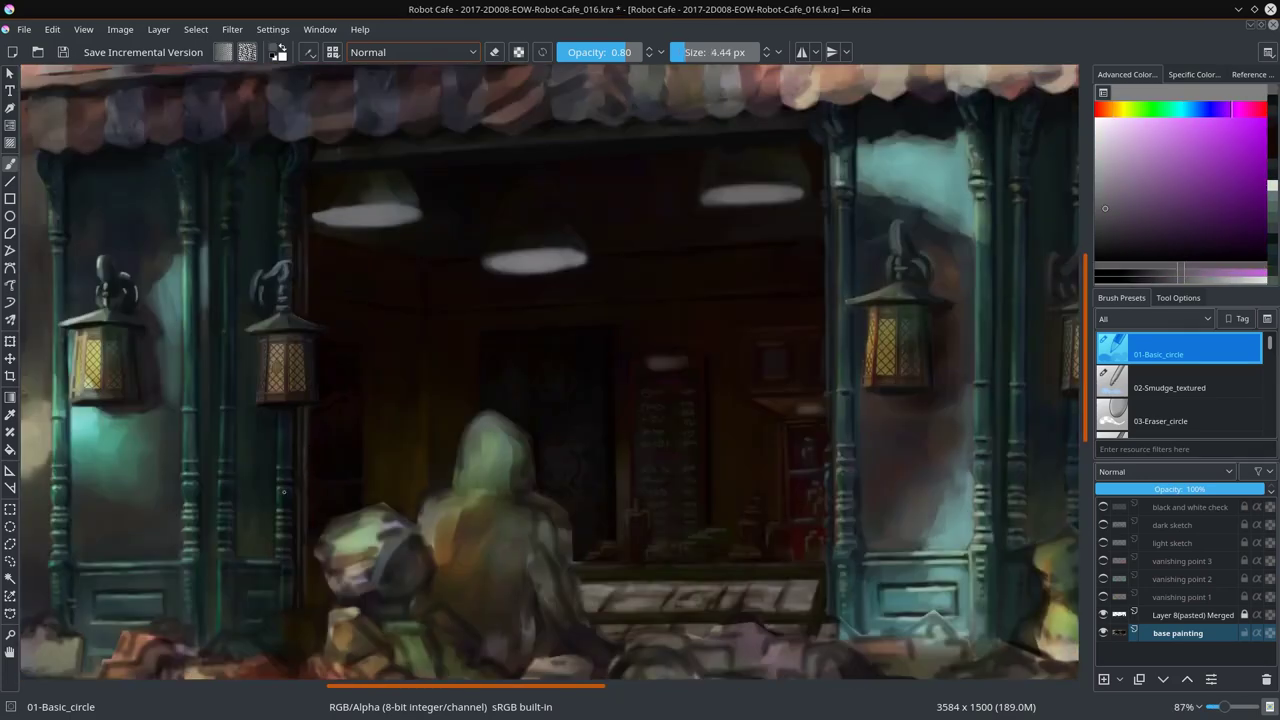
left_click_drag(297, 497, 305, 550)
scroll(586, 406, "down", 3)
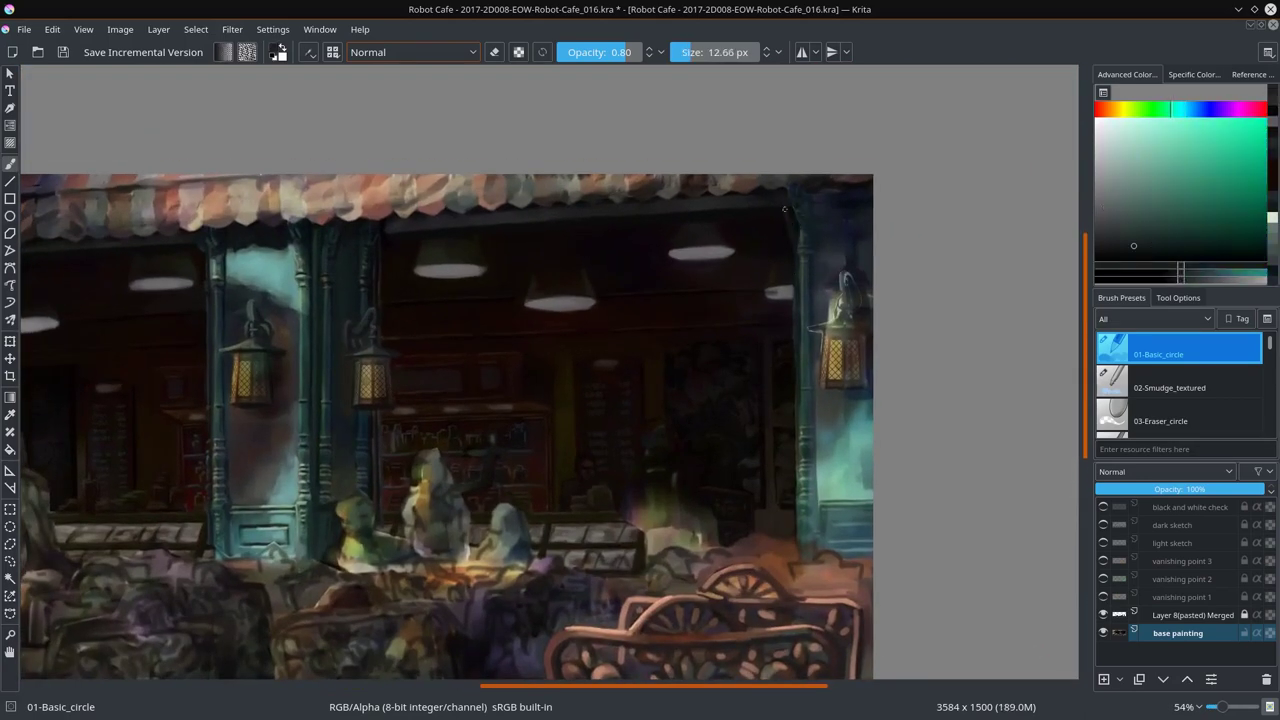
Step: Pick pink, dark blue, muted green and cyan colours with a 7.5–12.5 px brush
left_click(790, 187, "ctrl")
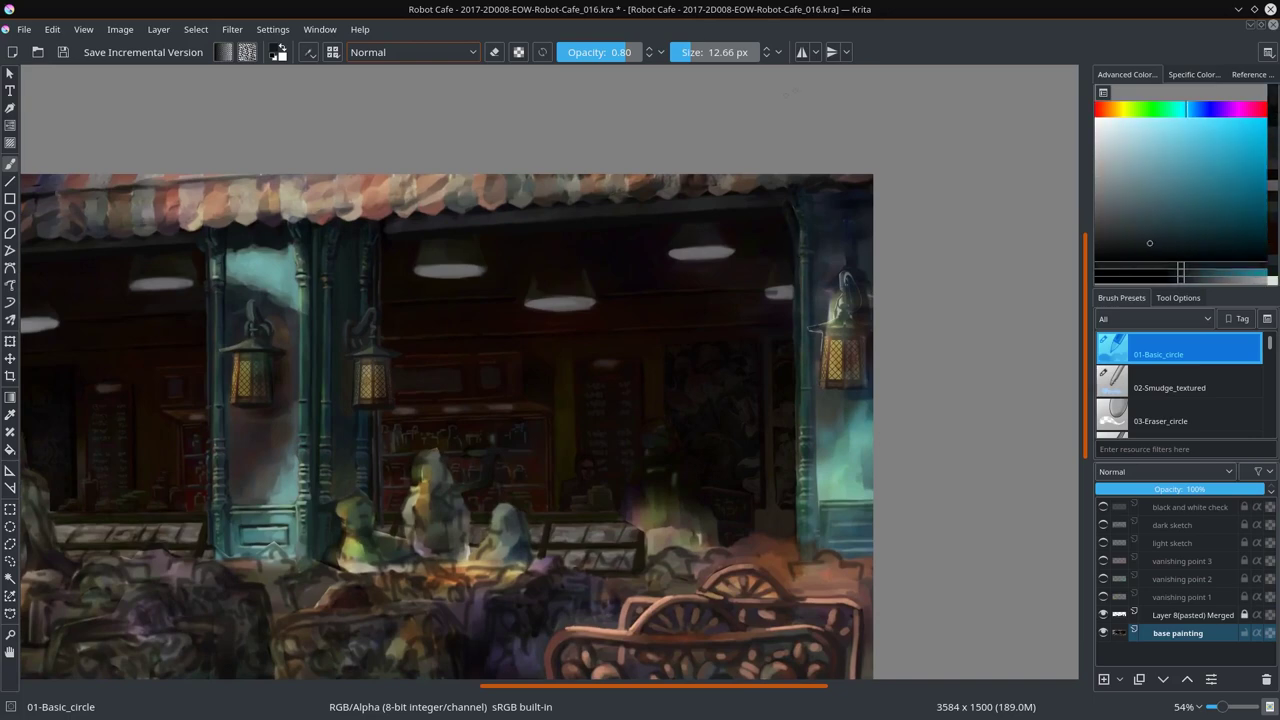
left_click(797, 269, "ctrl")
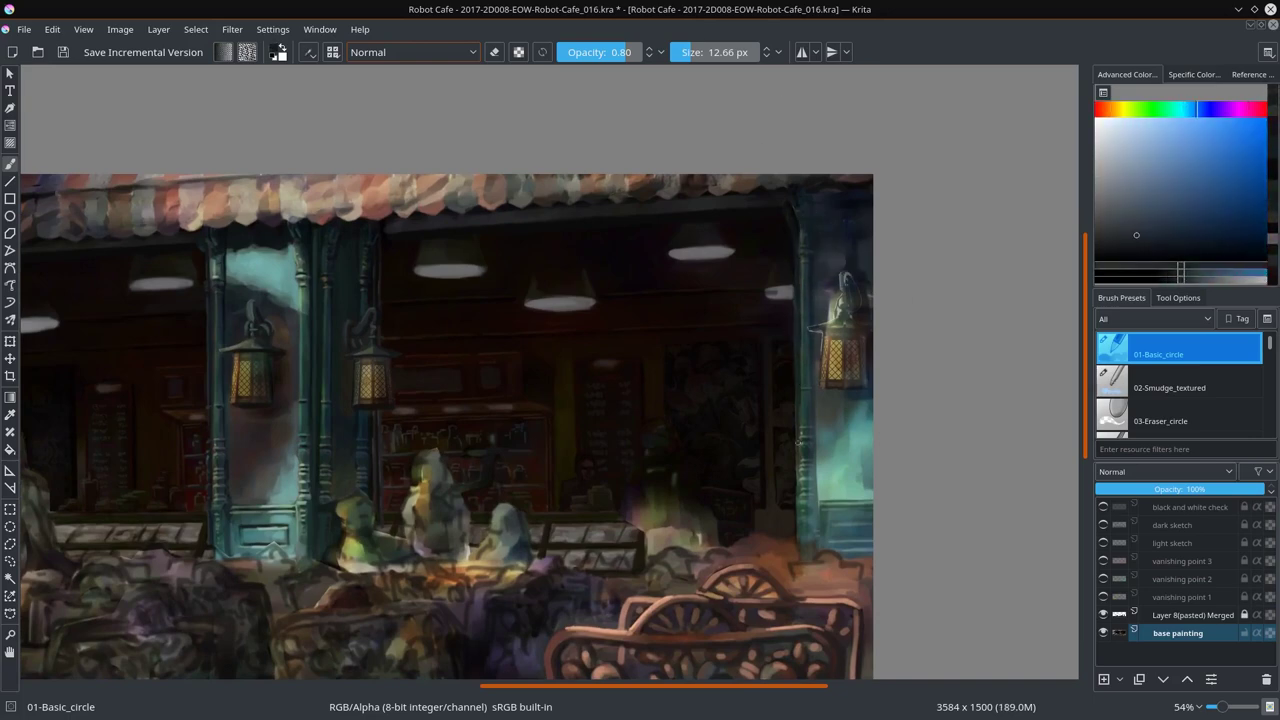
left_click(797, 442, "ctrl")
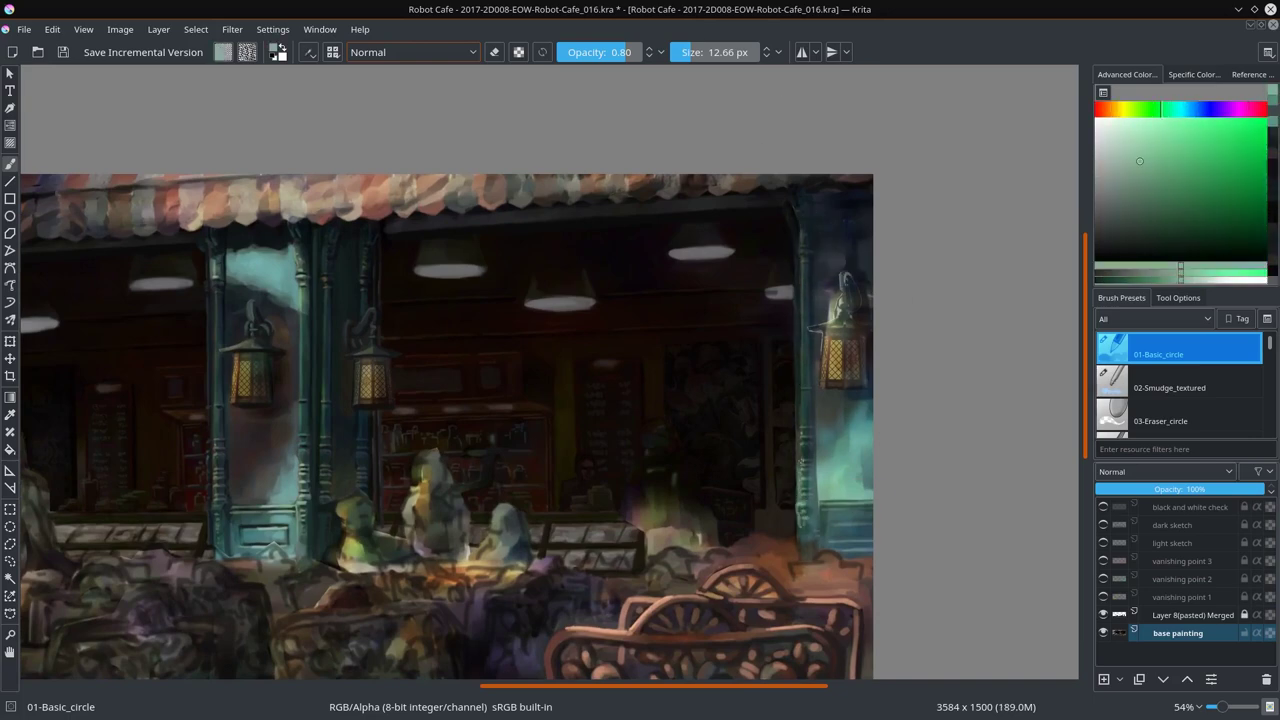
left_click(799, 532, "ctrl")
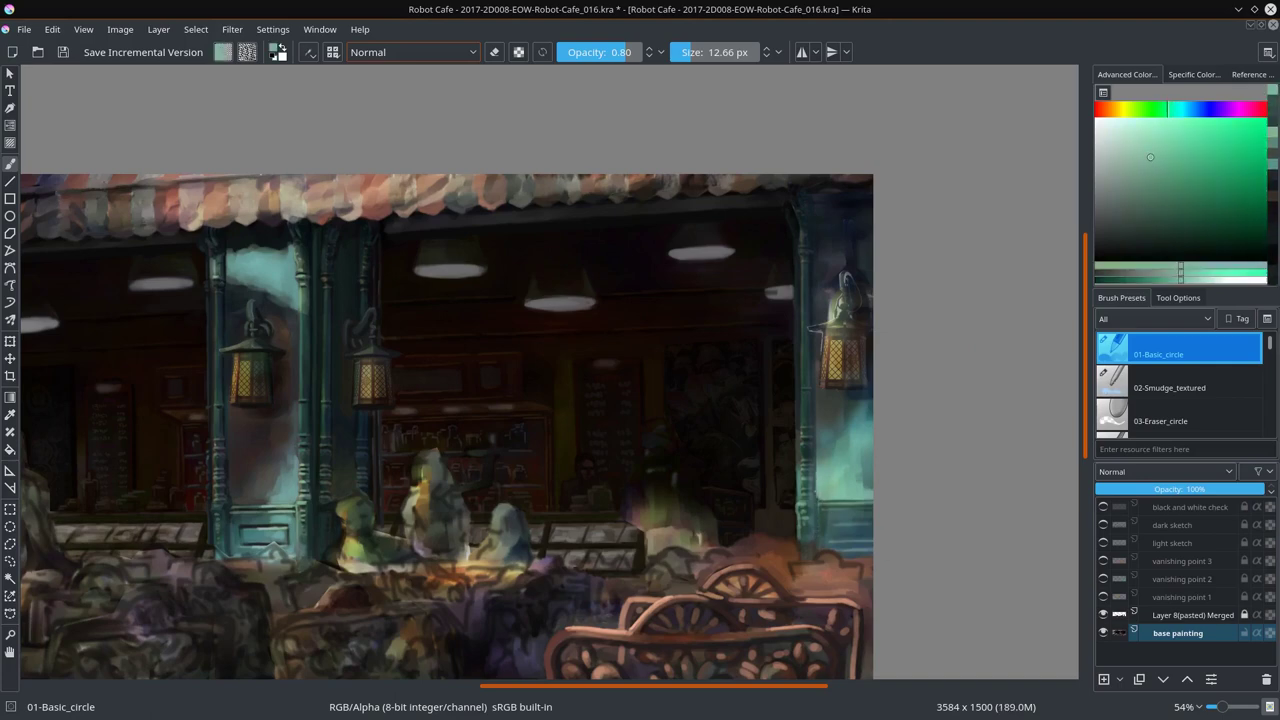
left_click(877, 523, "ctrl")
key("bracketleft")
key("bracketleft")
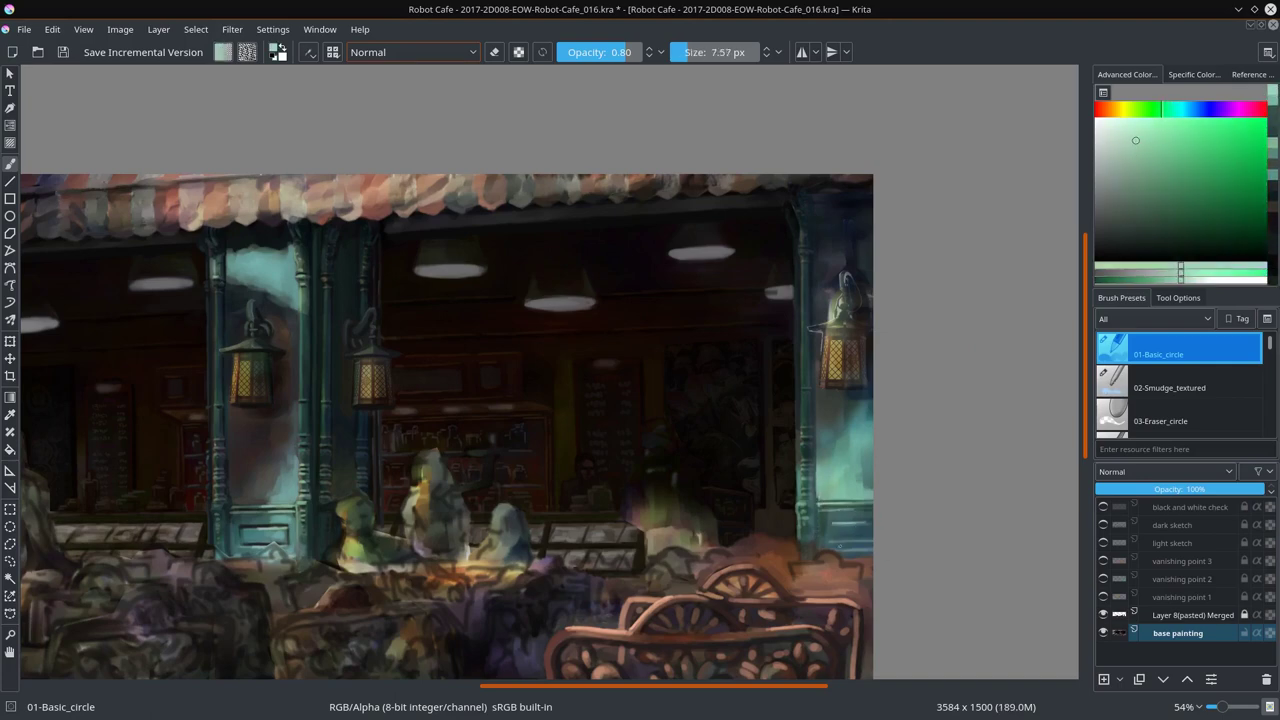
left_click(842, 521, "ctrl")
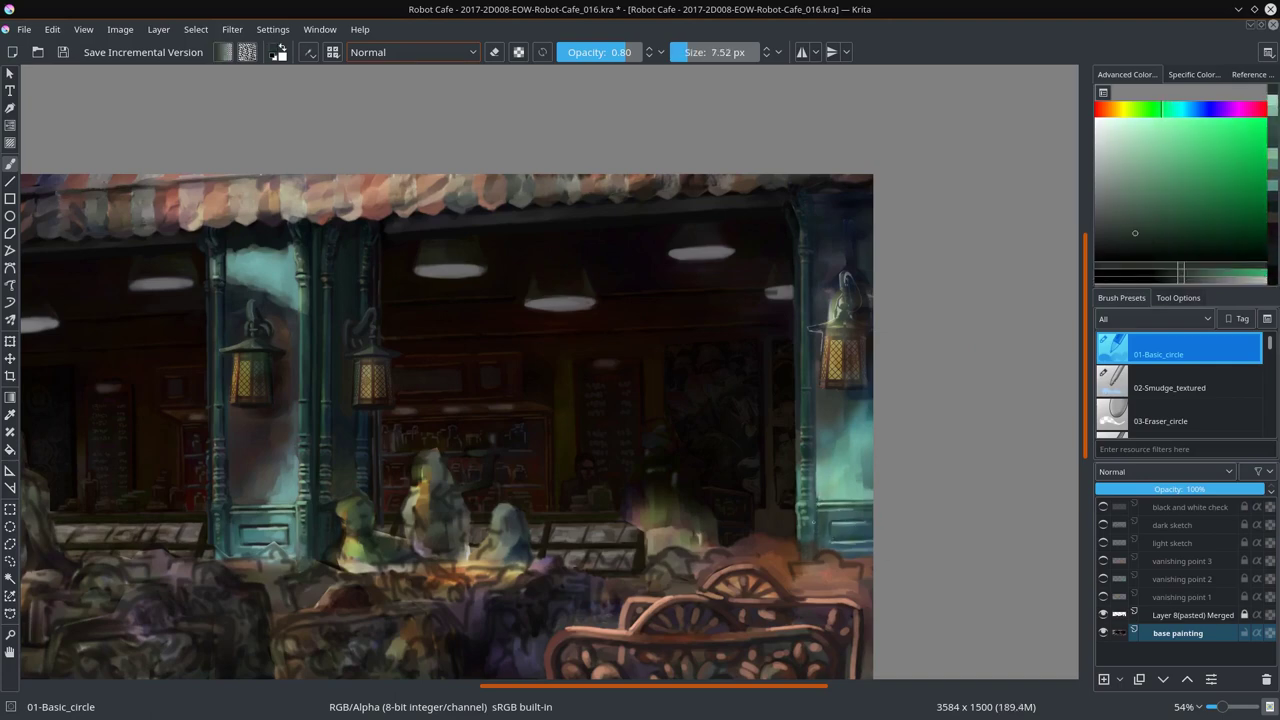
left_click(812, 543, "ctrl")
key("bracketright")
key("bracketright")
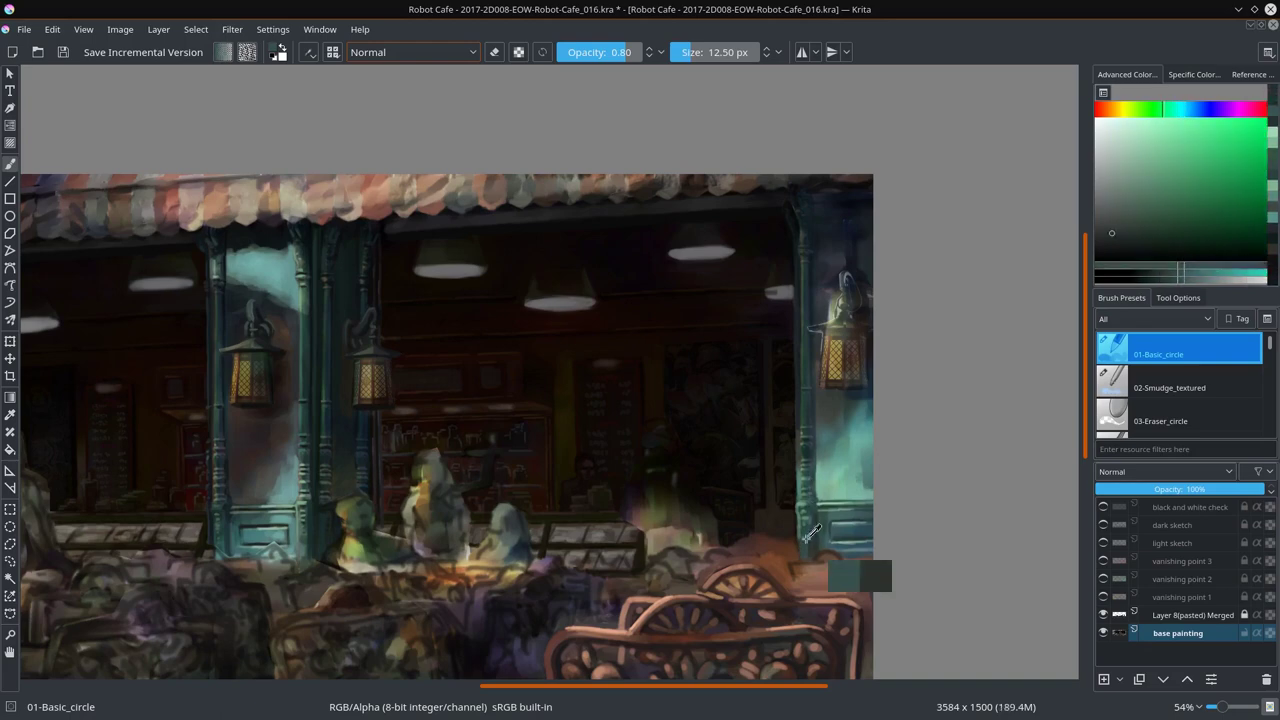
Step: Pick dark magenta and teal shades, ending with bright teal-blue at 15 px
left_click(792, 184, "ctrl")
left_click(793, 262, "ctrl")
key("bracketright")
key("bracketright")
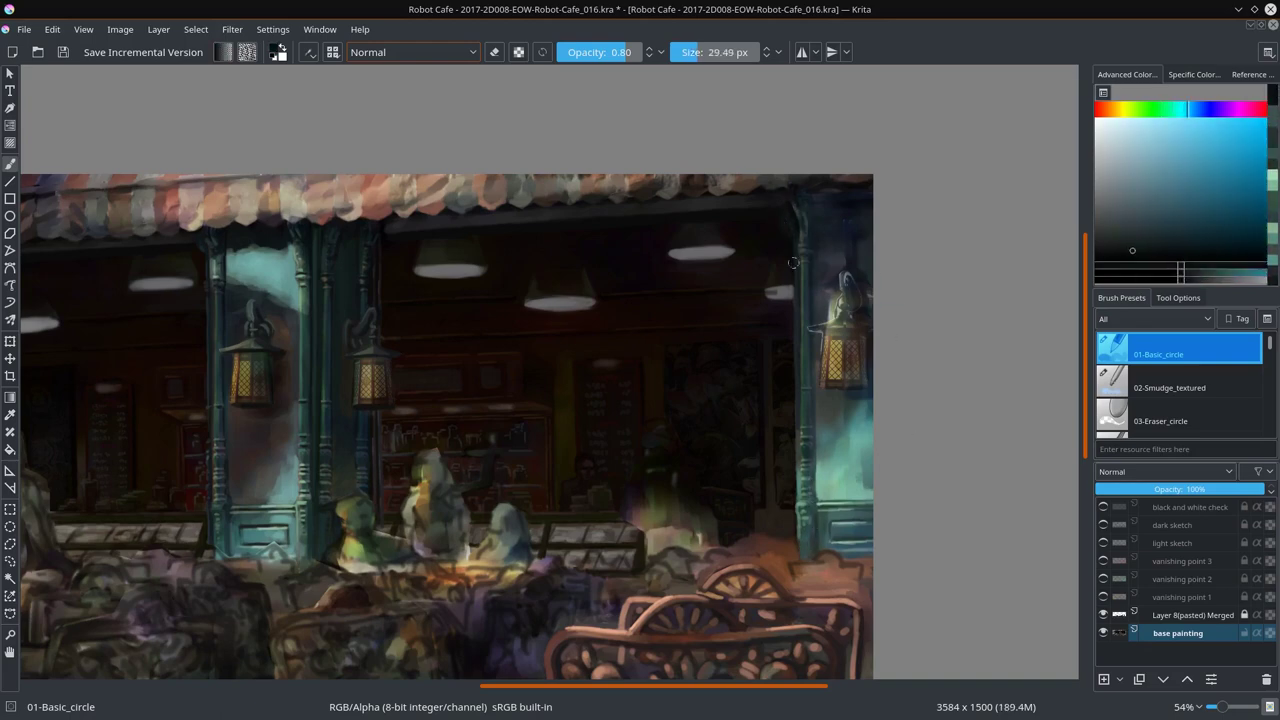
left_click(790, 473, "ctrl")
key("bracketleft")
key("bracketleft")
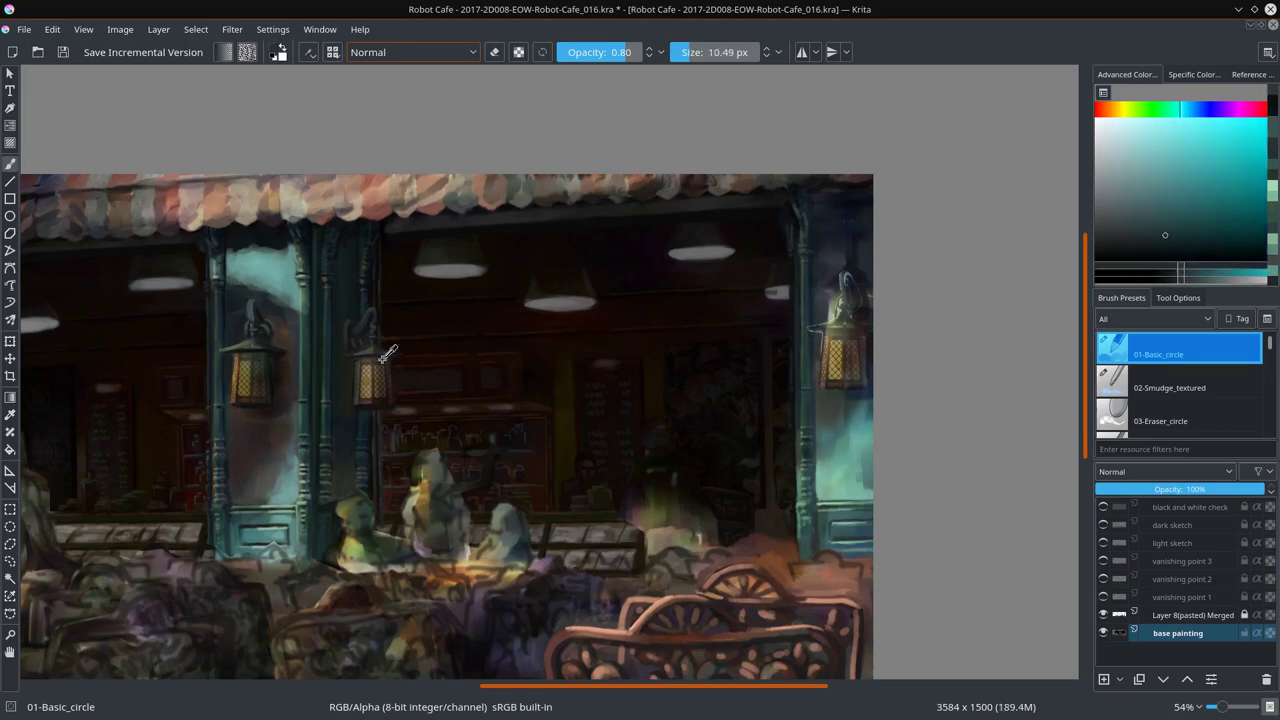
left_click(869, 297, "ctrl")
key("bracketright")
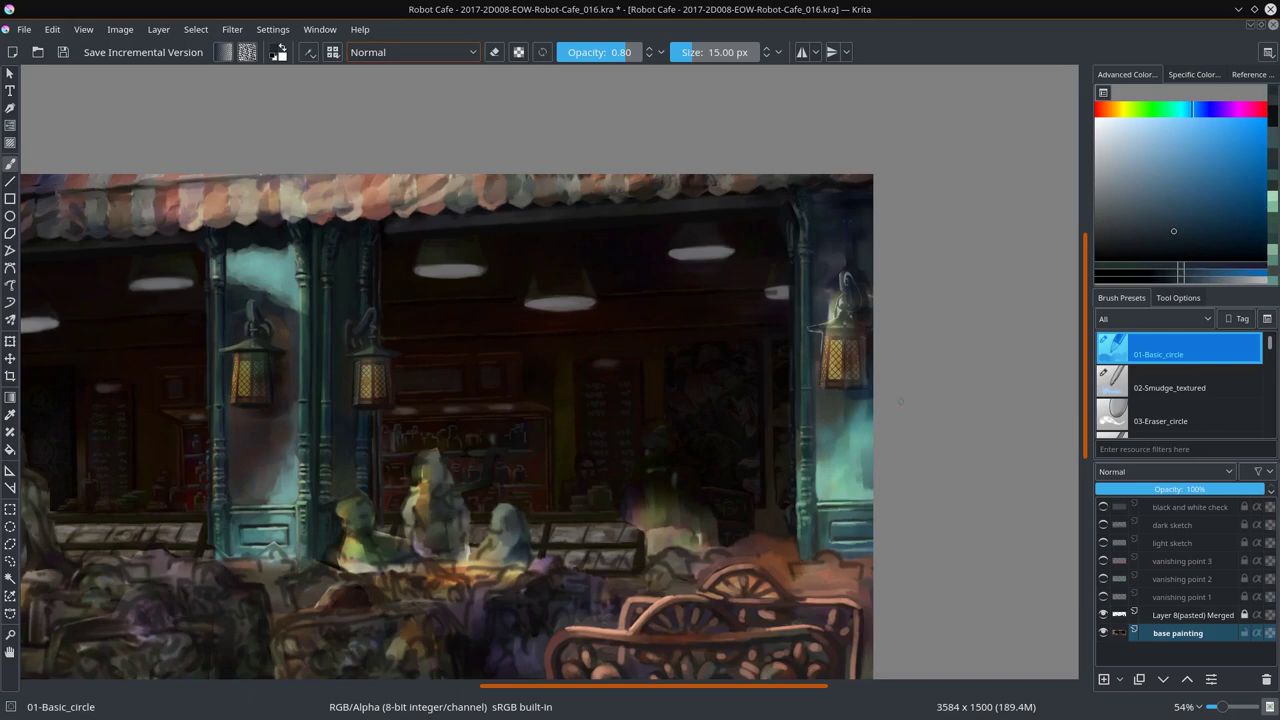
Step: Alternate 02-Smudge_textured and 01-Basic_circle brushes, picking reddish-brown and orange-brown
left_click(1168, 390)
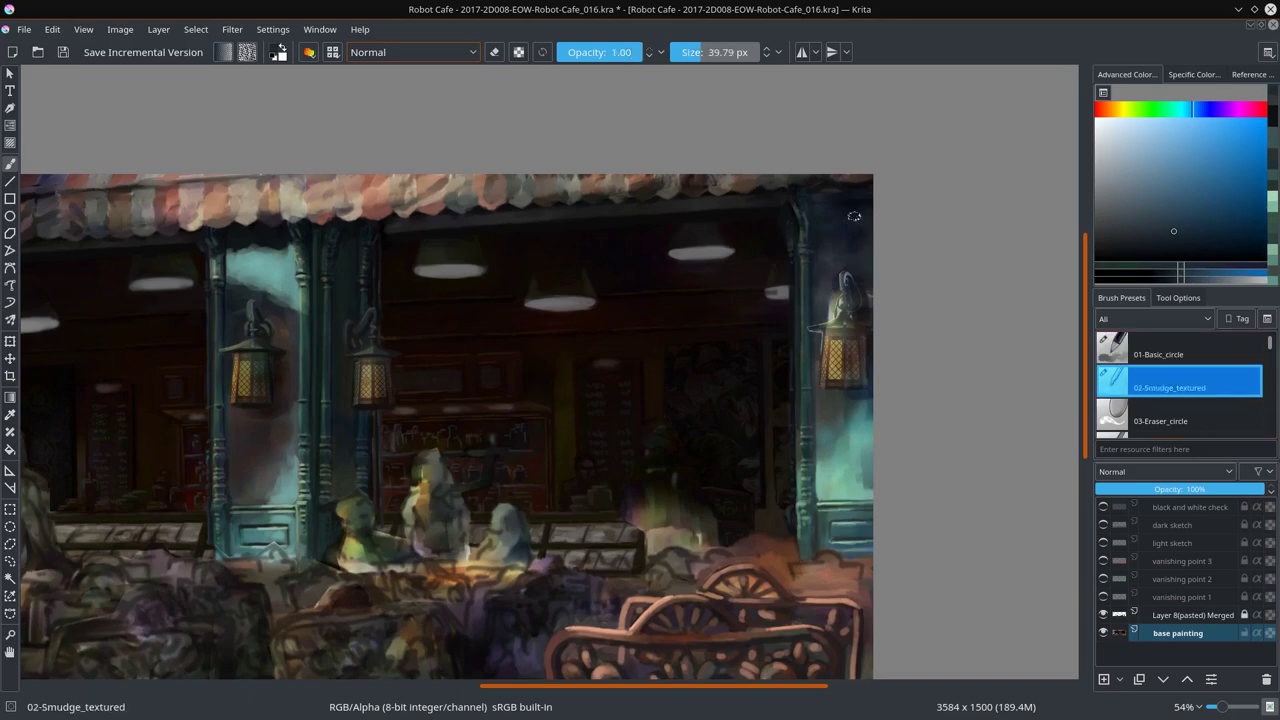
key("slash")
left_click(818, 200, "ctrl")
key("slash")
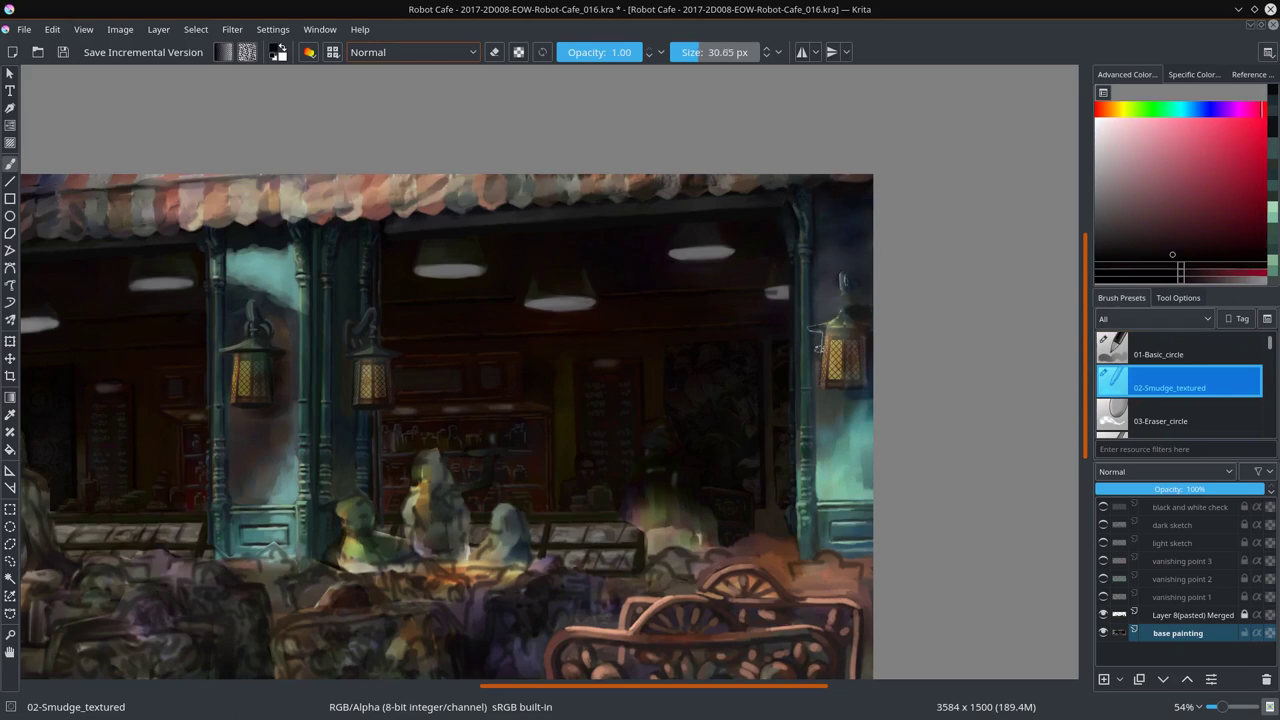
key("slash")
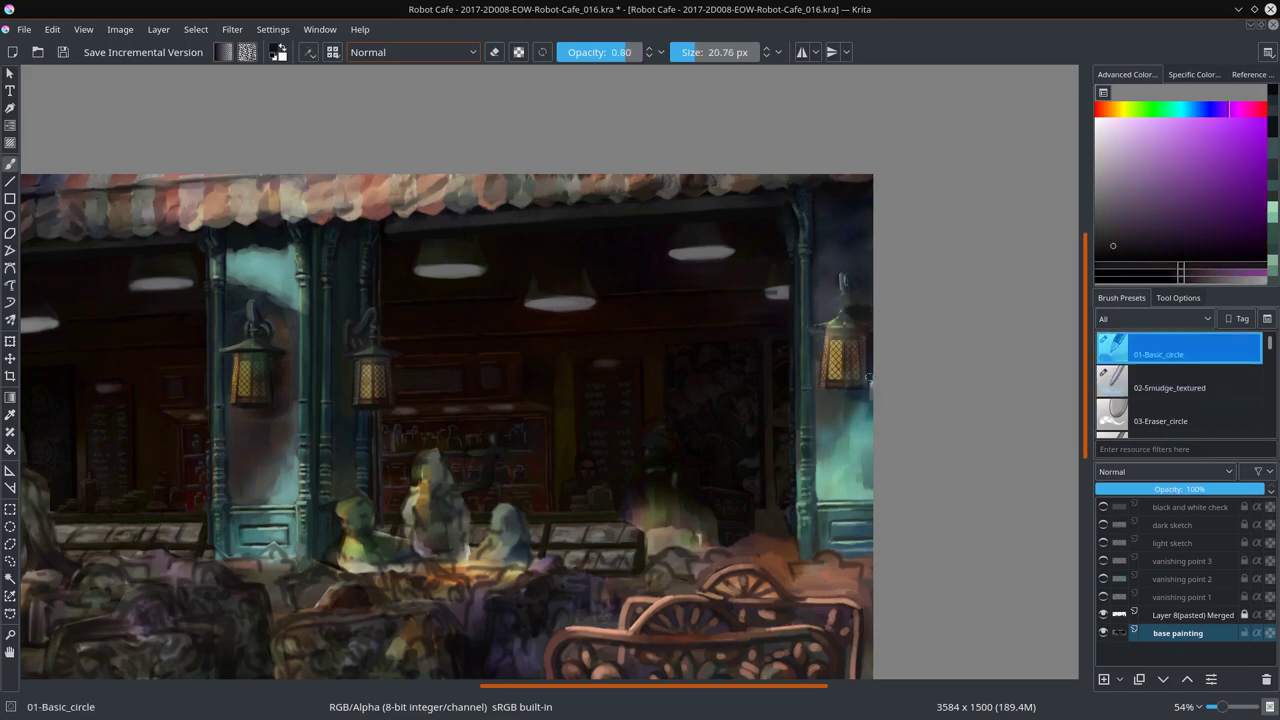
left_click(855, 395, "ctrl")
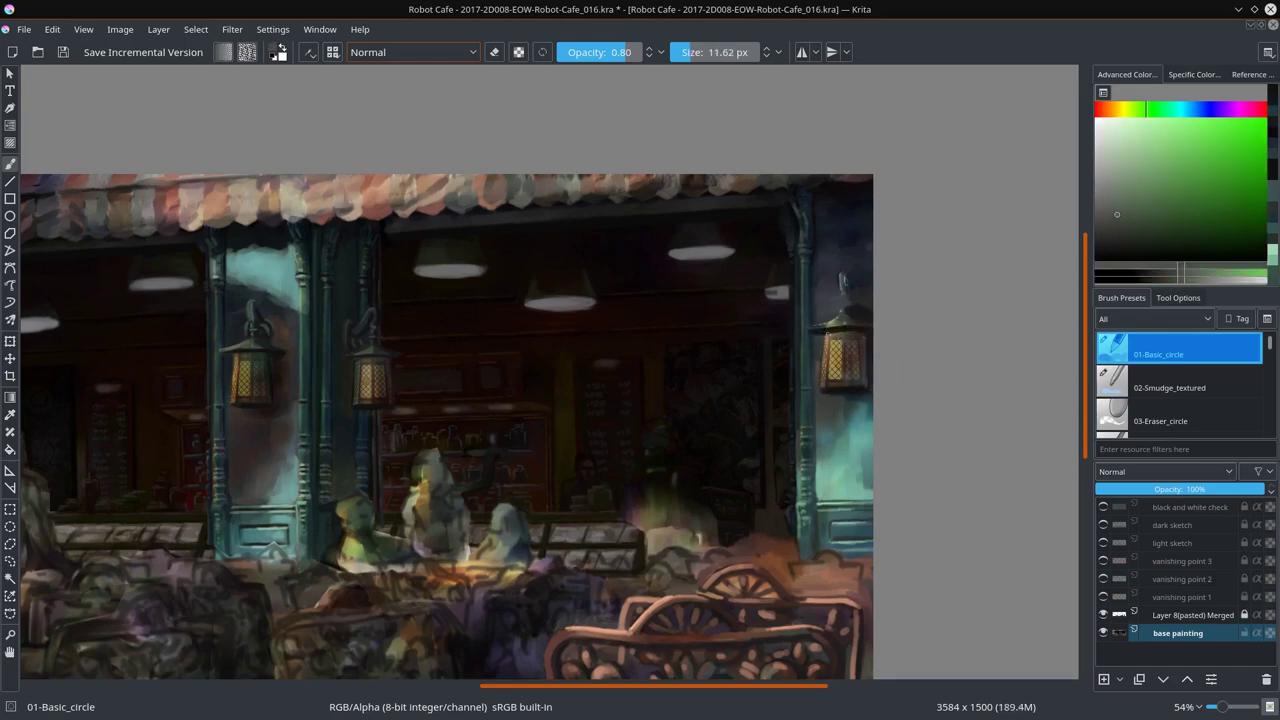
Step: Work olive, green and cyan-blue strokes around the right lantern, then zoom out and save
mouse_move(808, 330)
left_mouse_down()
mouse_move(866, 313)
mouse_move(809, 327)
mouse_move(846, 318)
left_mouse_up()
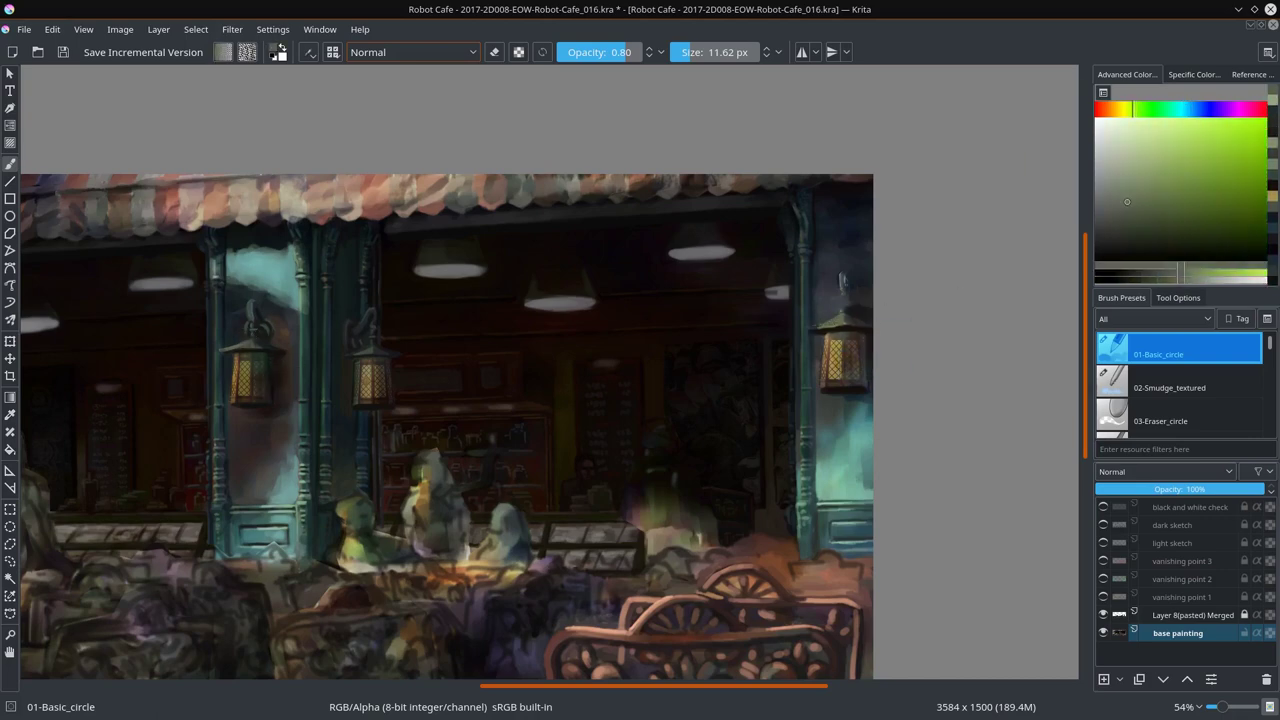
left_click_drag(846, 318, 846, 262)
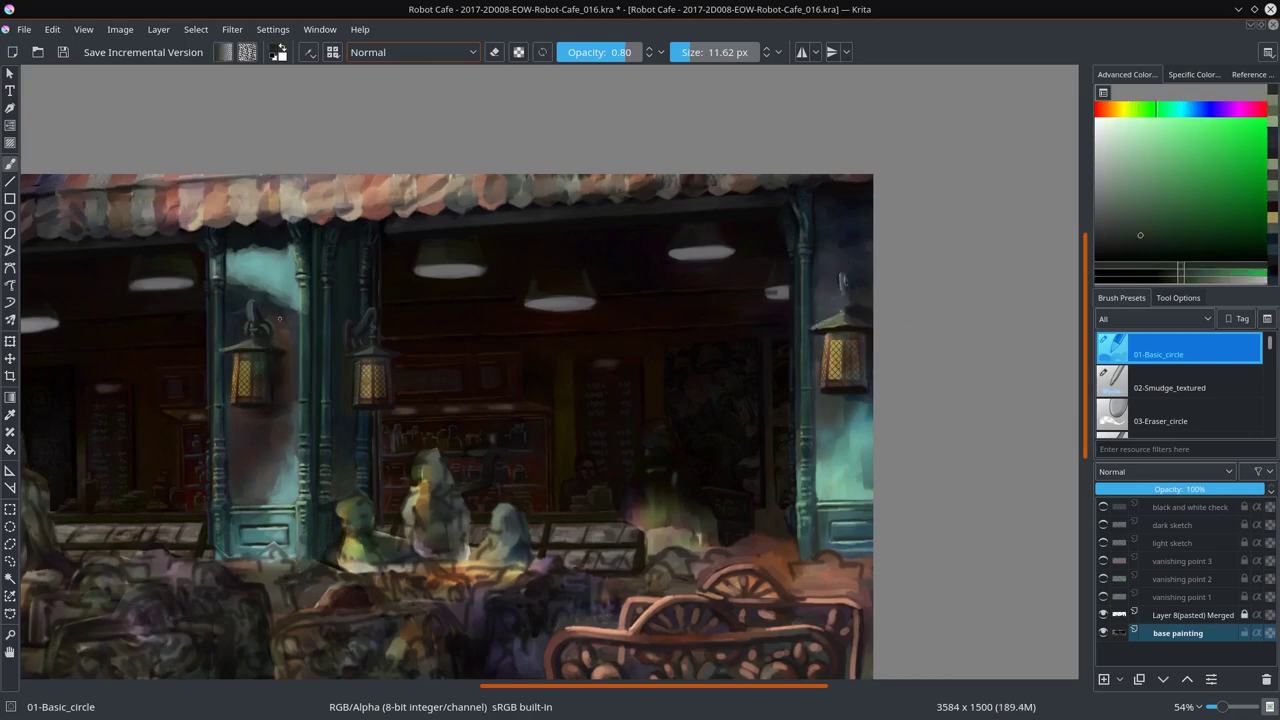
left_click(850, 294, "ctrl")
left_click(840, 290, "ctrl")
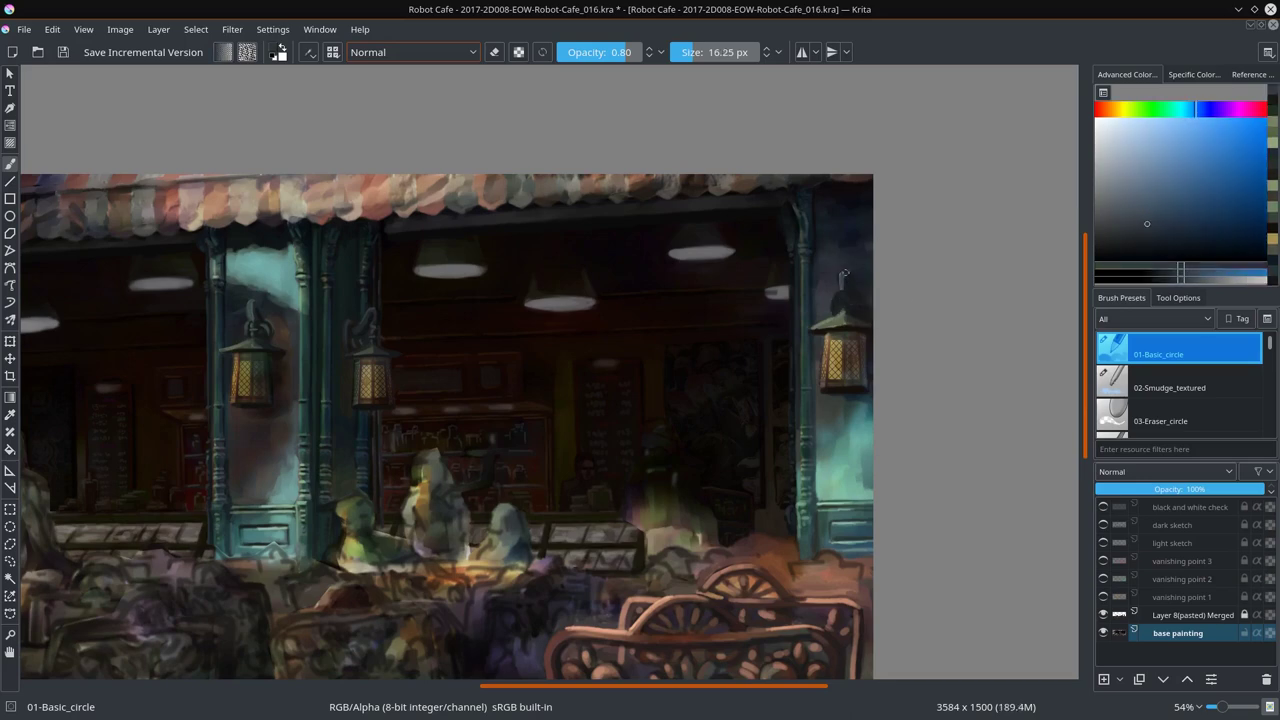
left_click(839, 283, "ctrl")
left_click(834, 300, "ctrl")
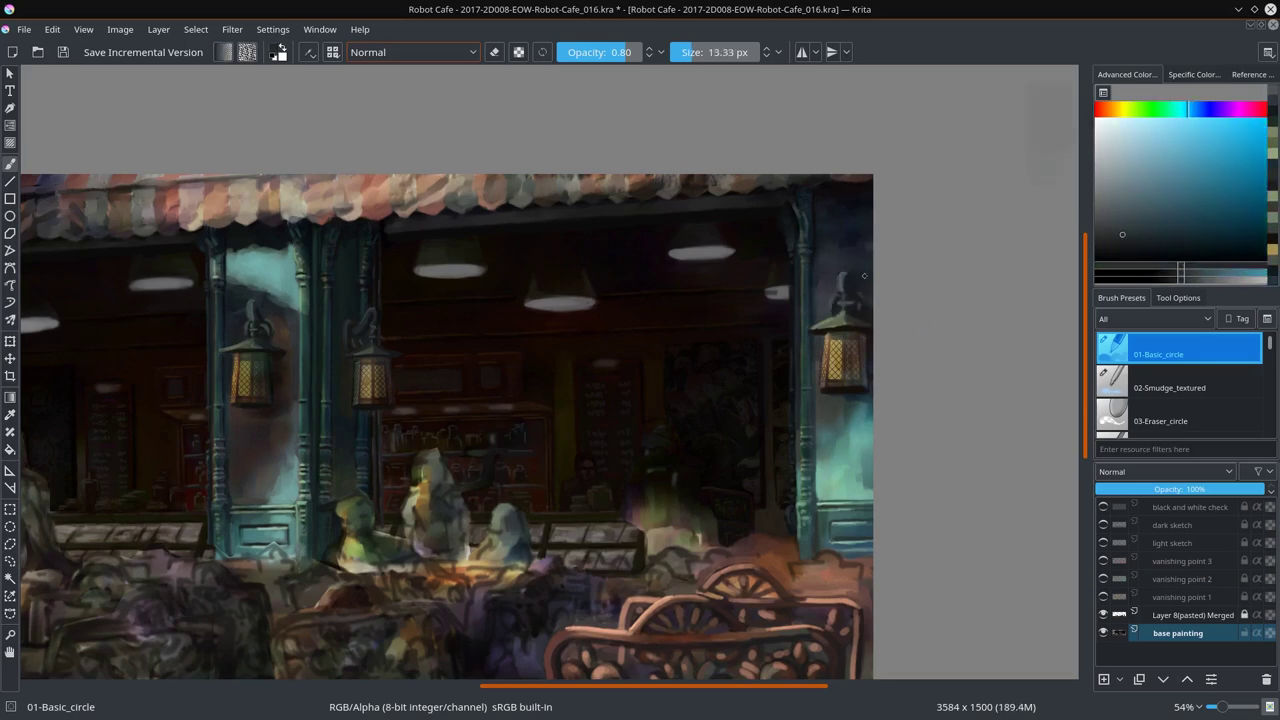
left_click(843, 282, "ctrl")
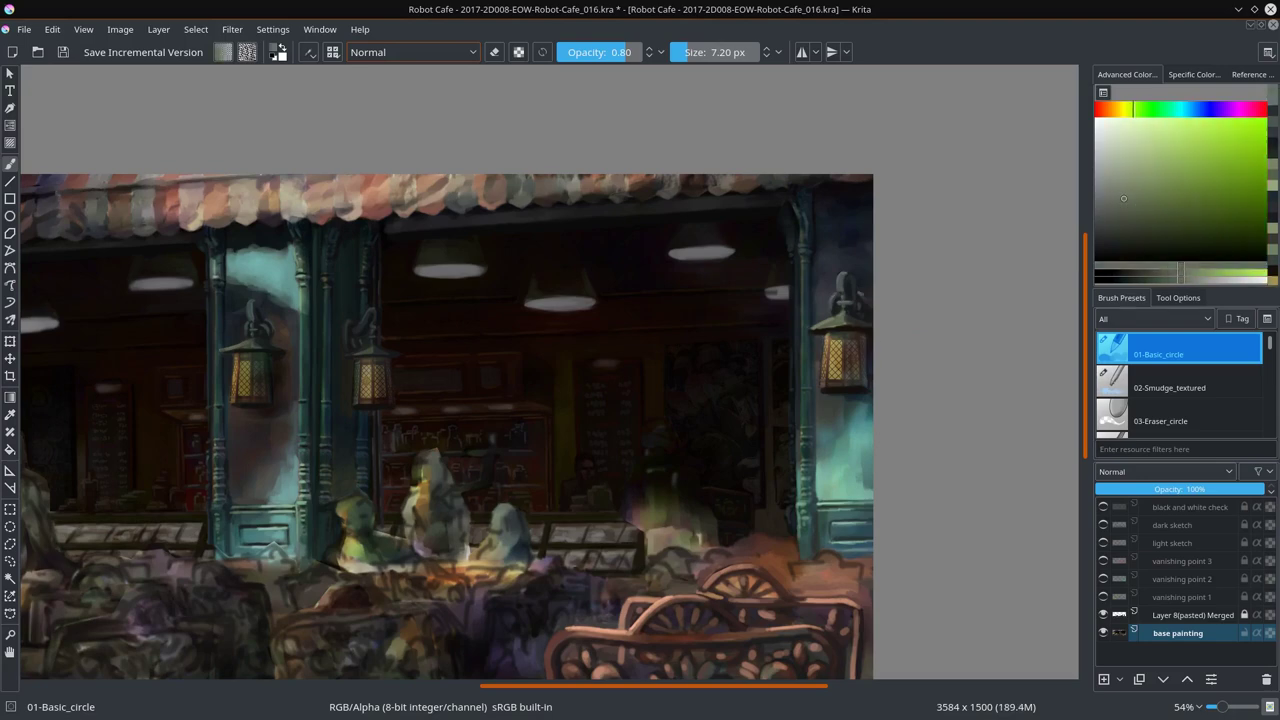
key("minus")
key("minus")
key("minus")
key("ctrl+s")
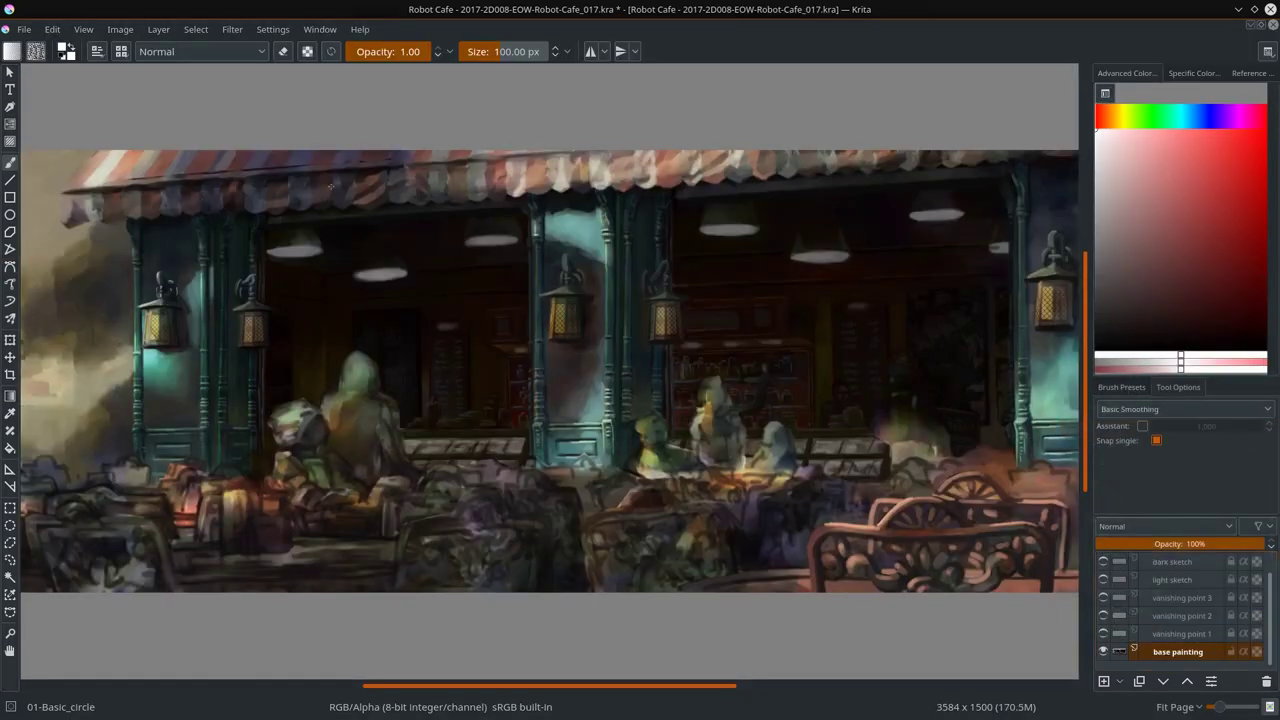
Step: Save an incremental version as 2017-2D008-EOW-Robot-Cafe_018.kra from the File menu
left_click(24, 29)
left_click(100, 225)
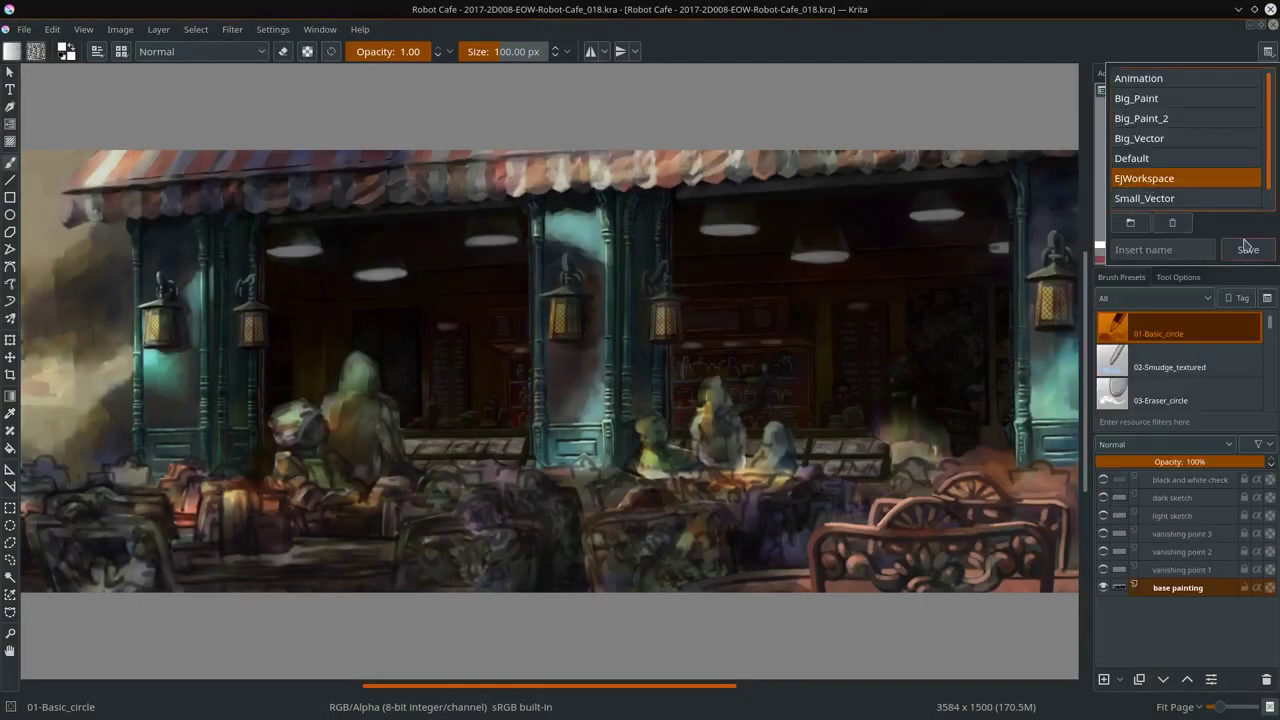
Step: Switch to the Default workspace layout and toggle a panel from the window list
left_click(272, 29)
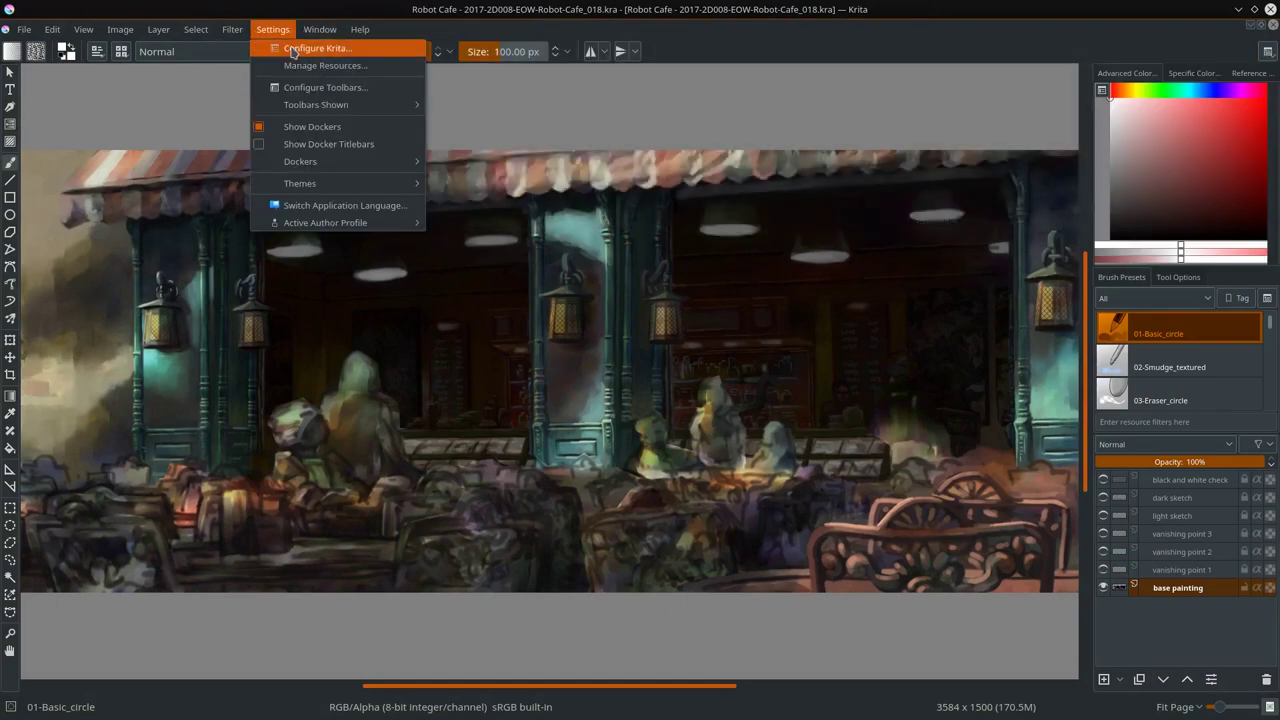
key("Escape")
left_click(1268, 51)
left_click(1137, 191)
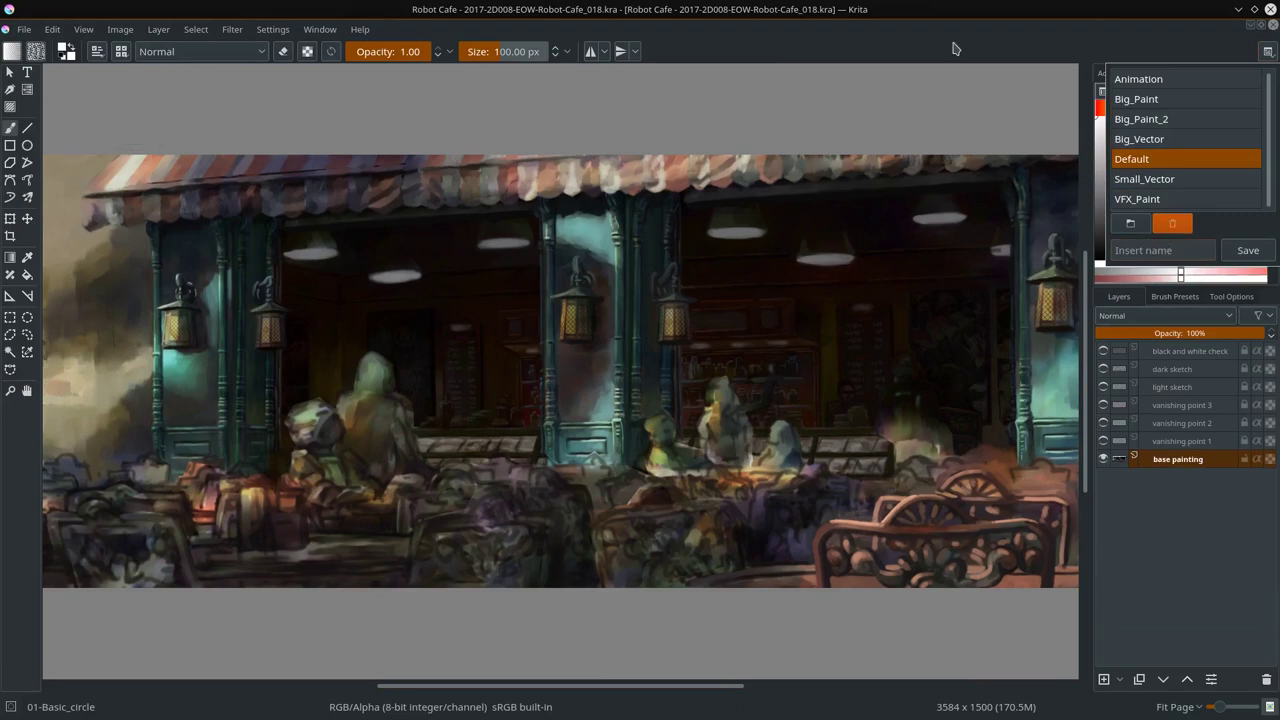
left_click(1260, 88)
left_click(320, 29)
left_click(400, 220)
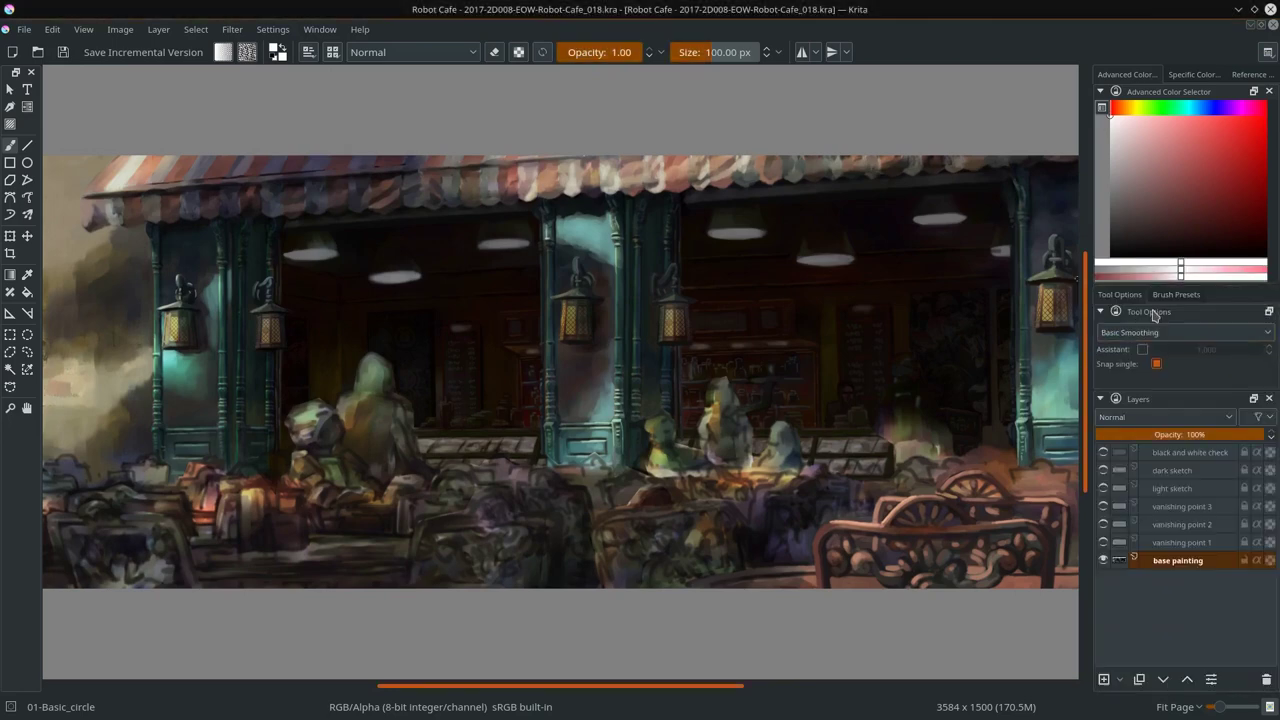
Step: Save the current layout as workspace 'EjWorkspace', then switch back to Default
left_click(1267, 52)
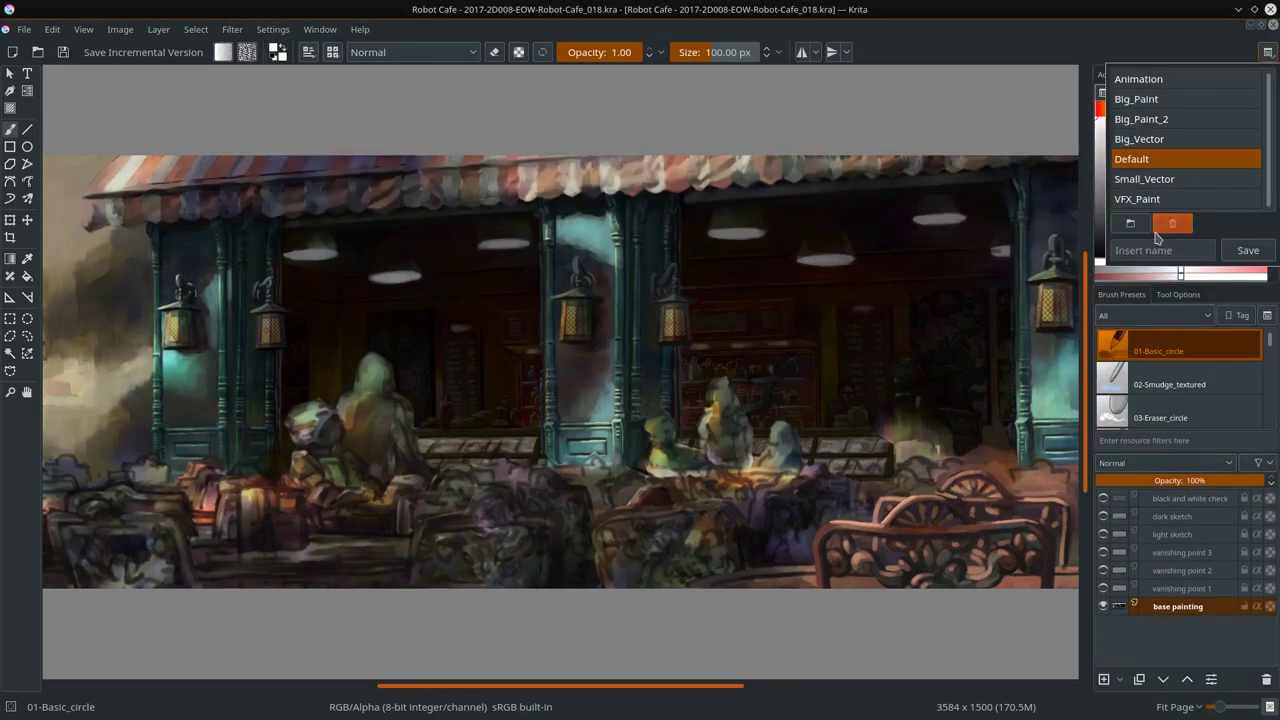
type("EjWorkspace")
left_click(1248, 250)
left_click(1267, 52)
left_click(1190, 141)
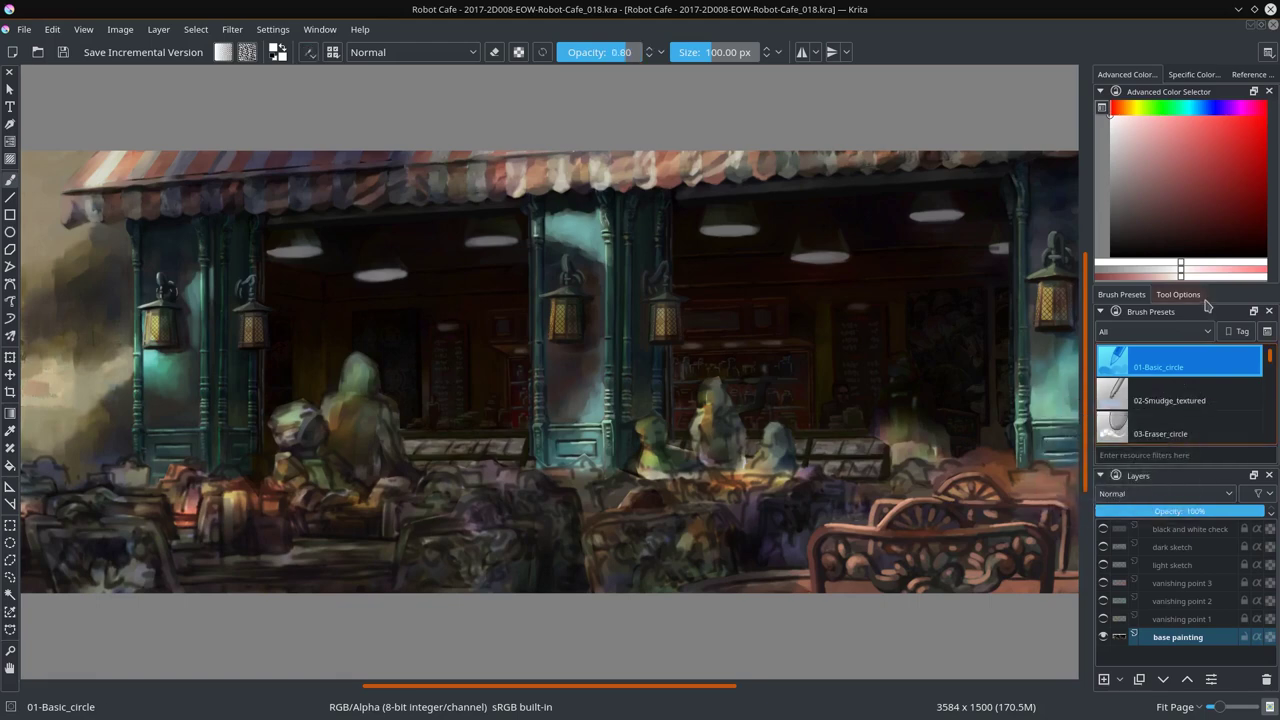
left_click(1268, 52)
Step: Load Default workspace, zoom in on the bench, level the canvas and sample dark brown
left_click(1186, 159)
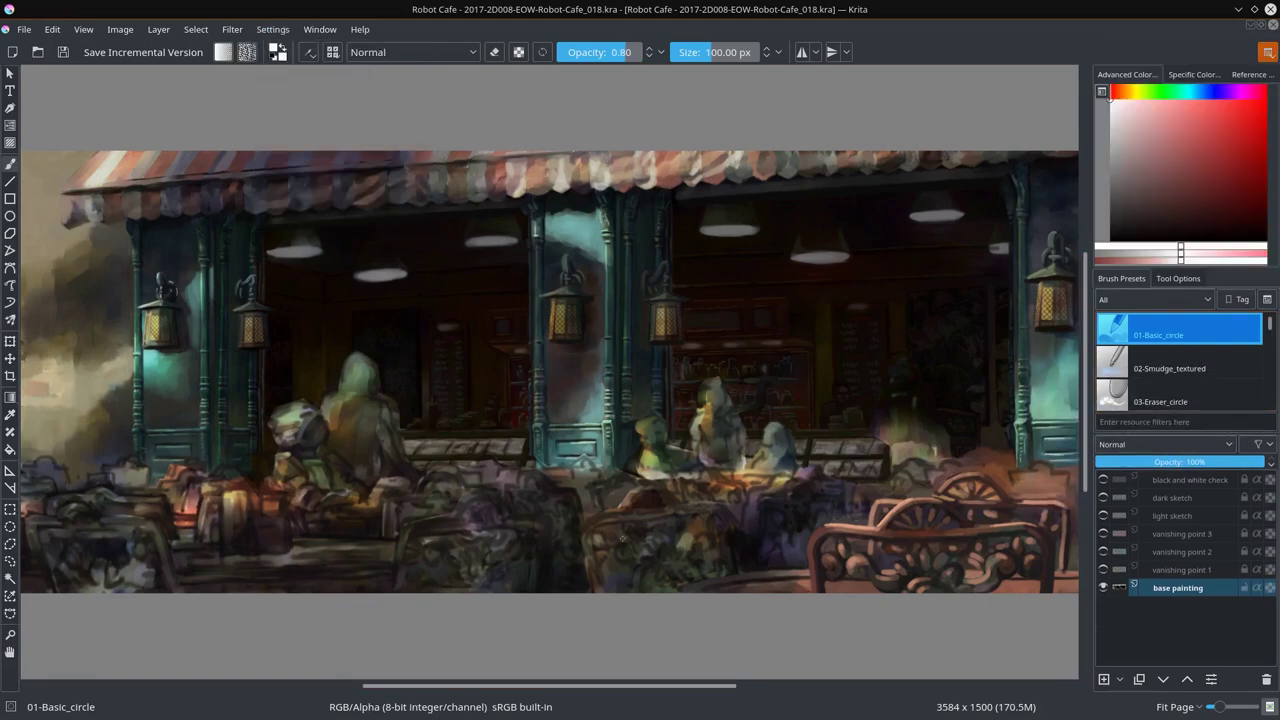
key("plus")
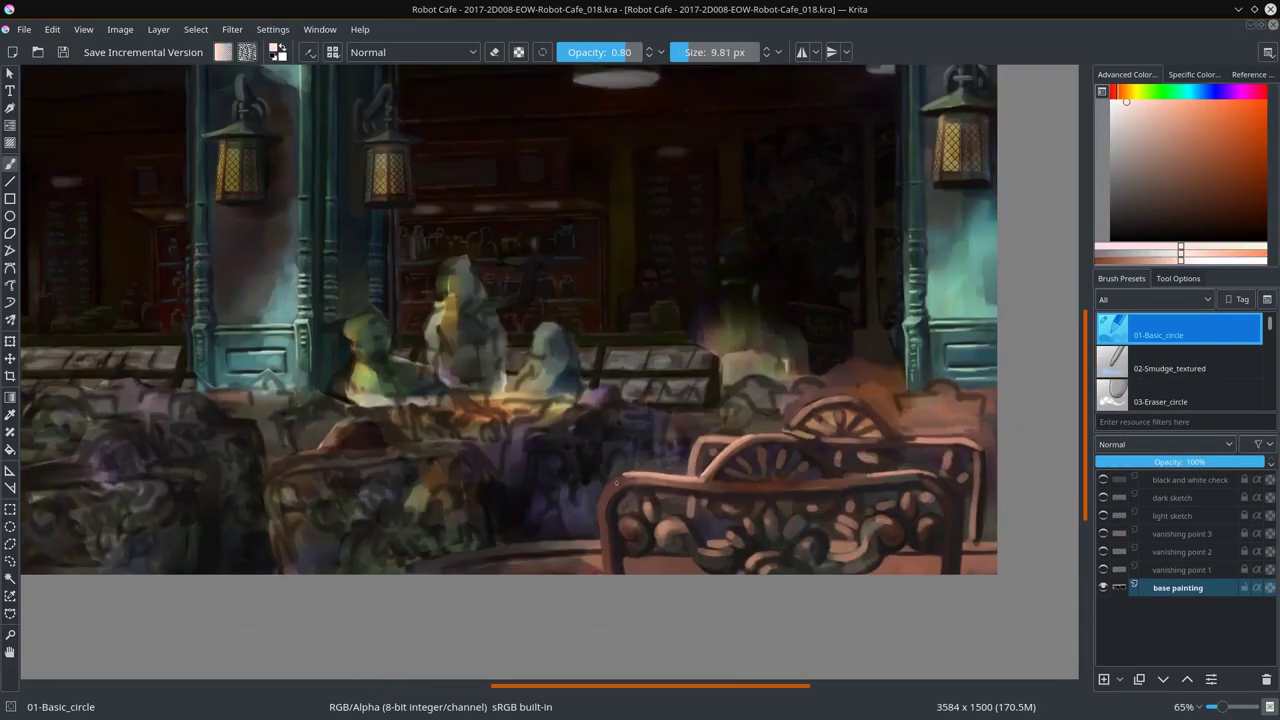
key("ctrl+bracketleft")
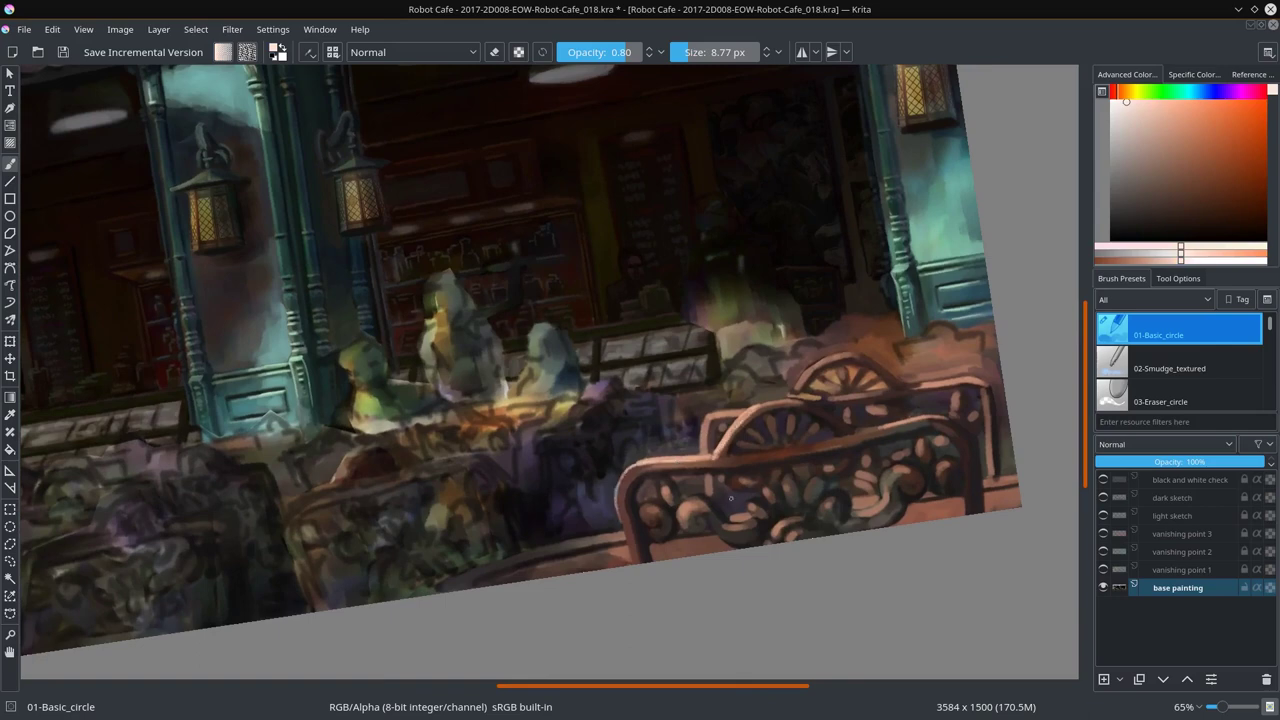
key("5")
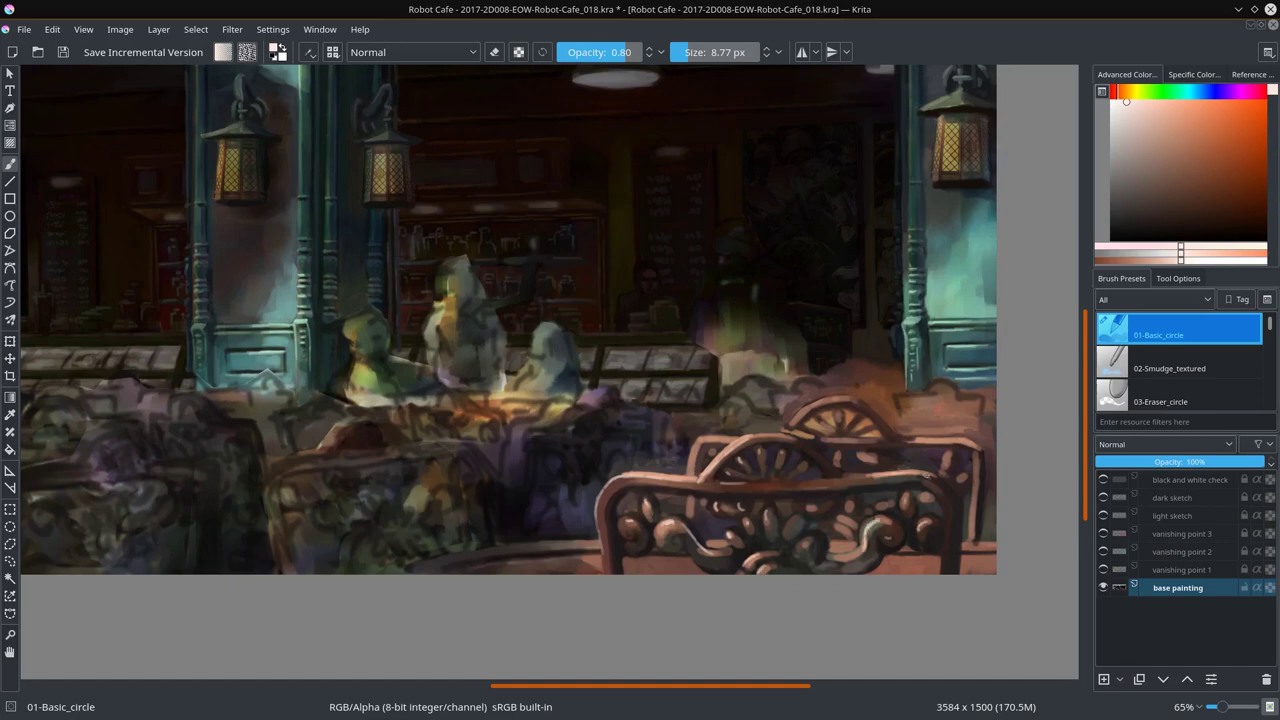
left_click(800, 425, "ctrl")
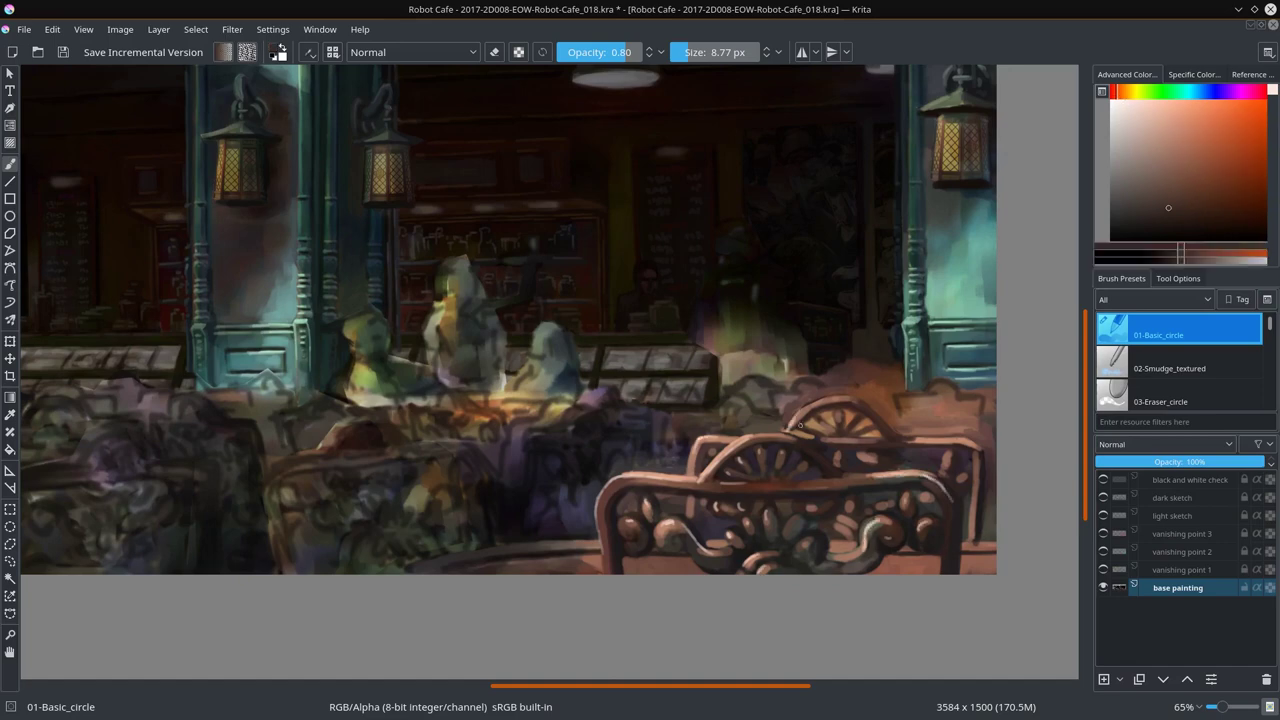
scroll(574, 451, "down", 3)
Step: Draw a vertical brown line on a new layer and merge it down
key("Insert")
key("v")
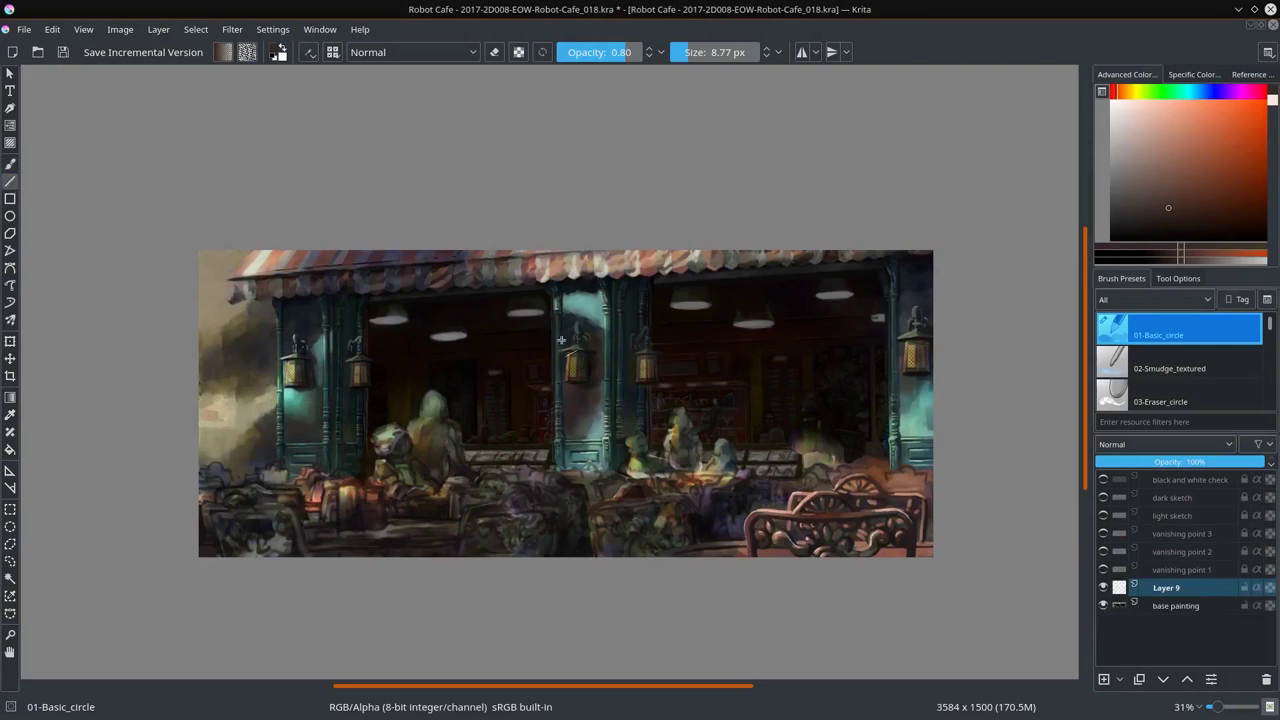
scroll(716, 435, "up", 1)
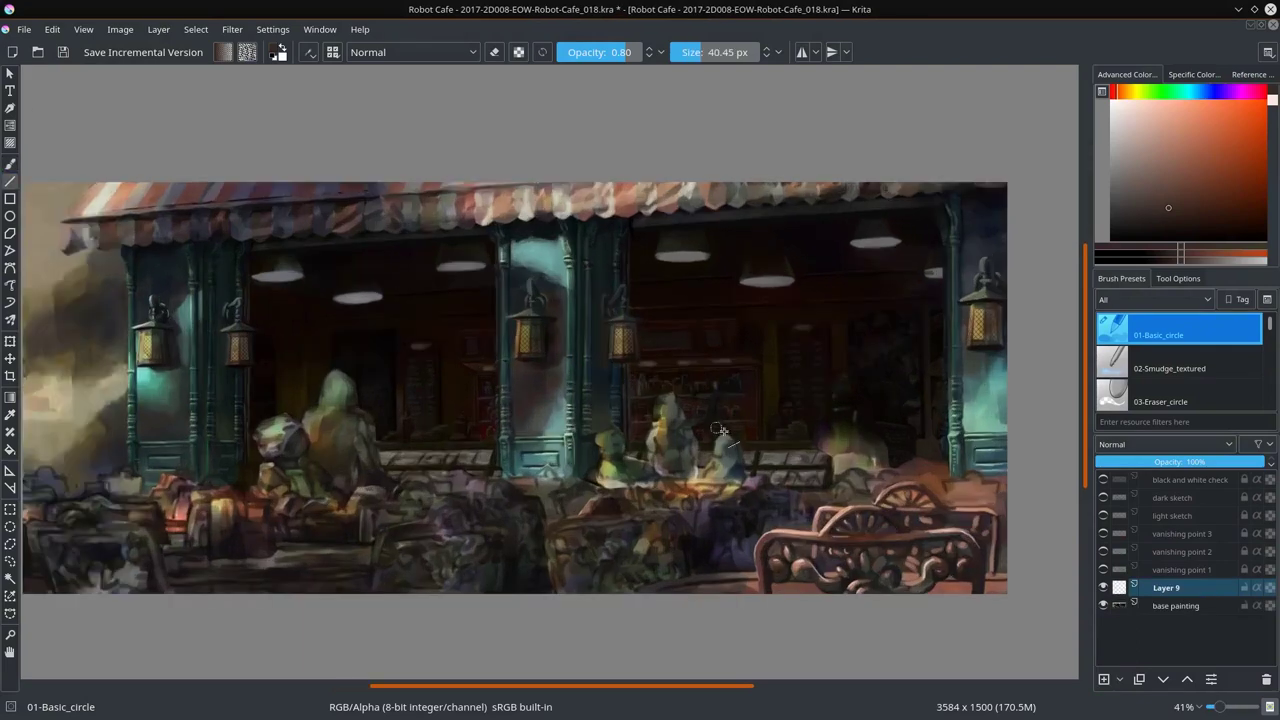
left_click_drag(652, 264, 652, 556)
right_click(1150, 587)
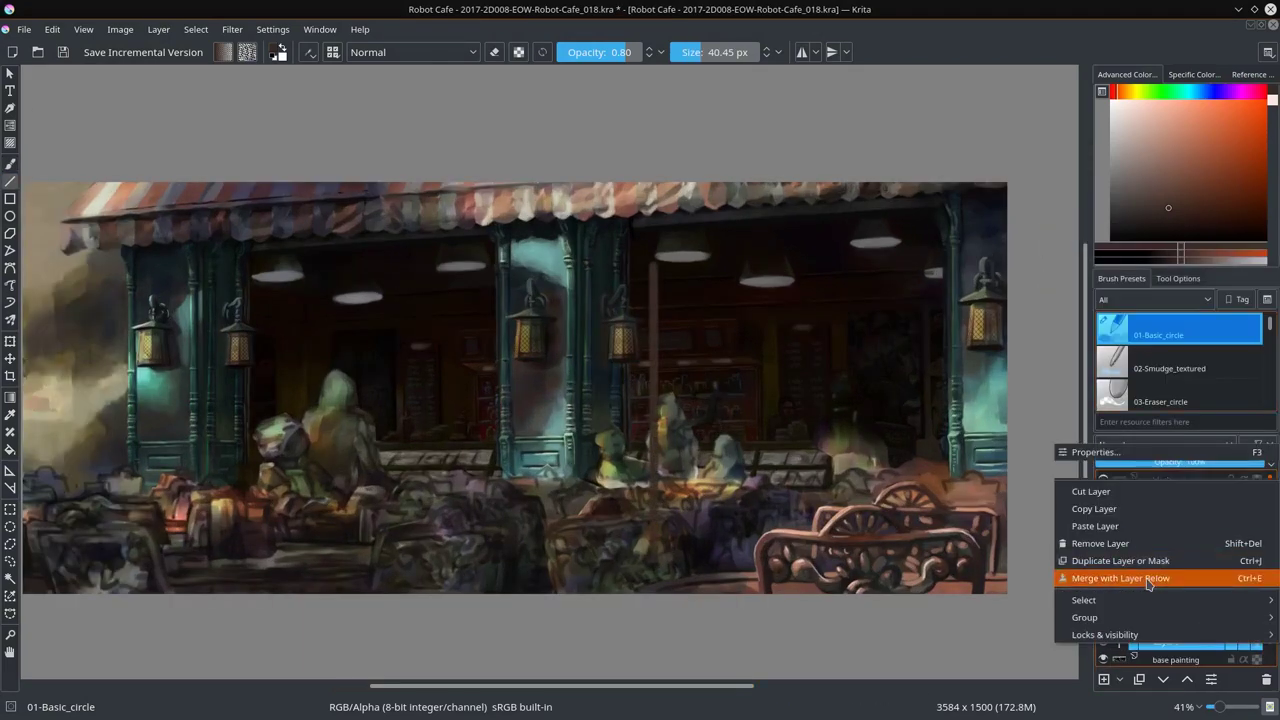
left_click(1148, 578)
Step: Duplicate and offset the line, merging the copies into a set of vertical bars
key("ctrl+j")
key("t")
left_click_drag(652, 450, 665, 450)
key("ctrl+j")
left_click_drag(665, 500, 688, 500)
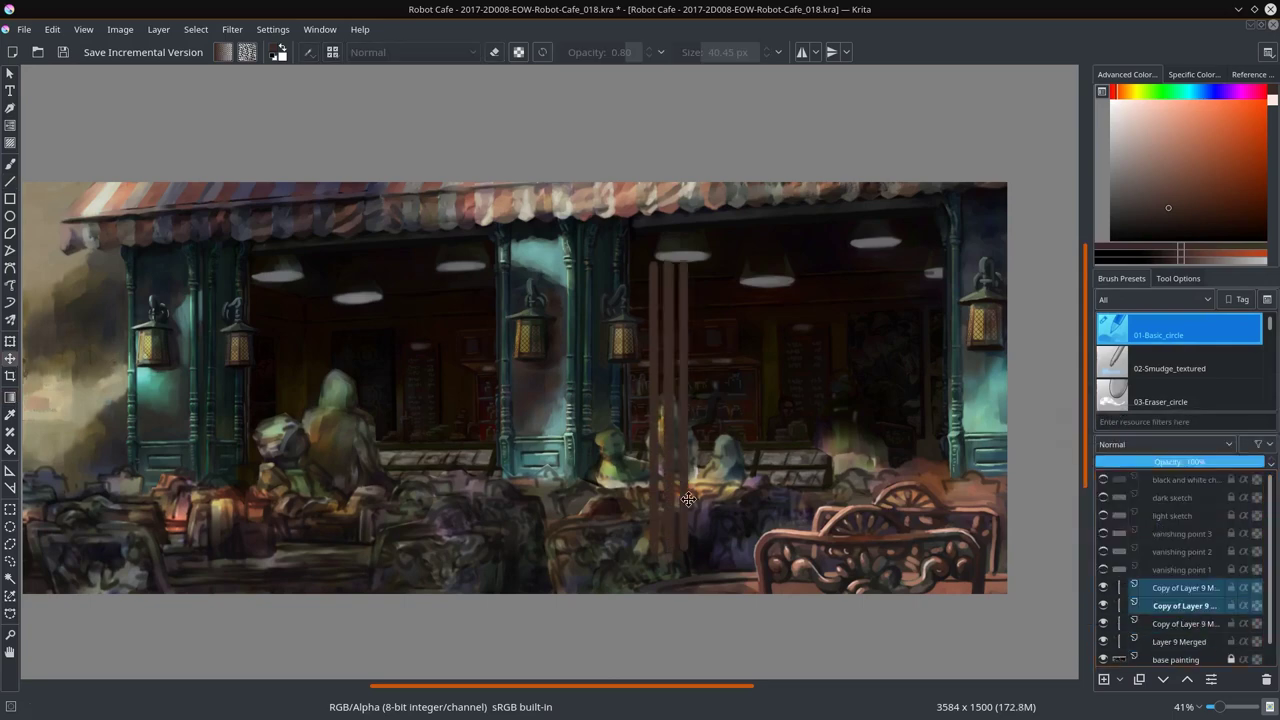
left_click(1180, 623)
key("ctrl+e")
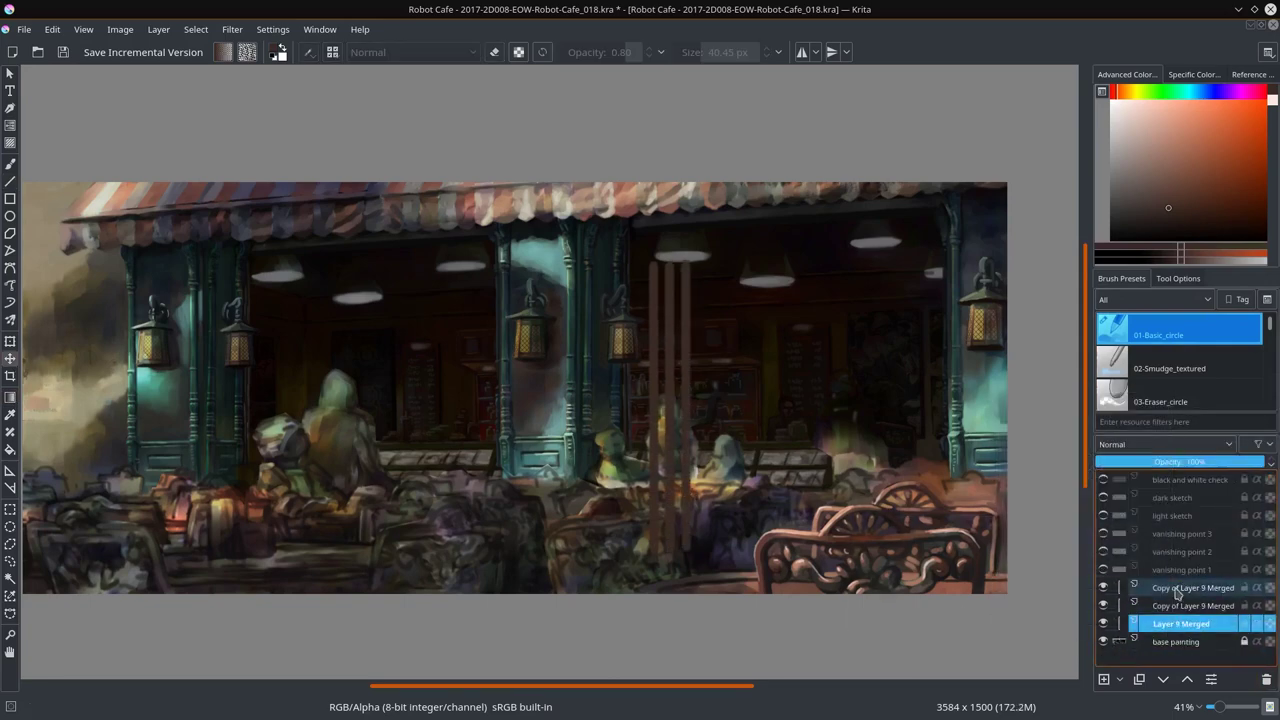
key("ctrl+j")
mouse_move(686, 450)
left_mouse_down()
mouse_move(760, 462)
mouse_move(875, 452)
mouse_move(588, 466)
left_mouse_up()
right_click(1150, 592)
left_click(1126, 380)
Step: Duplicate the bars and rotate the copy 90° into horizontal bars, forming a lattice grid
key("ctrl+j")
right_click(1180, 590)
left_click(1126, 380)
key("ctrl+j")
right_click(1190, 588)
key("ctrl+t")
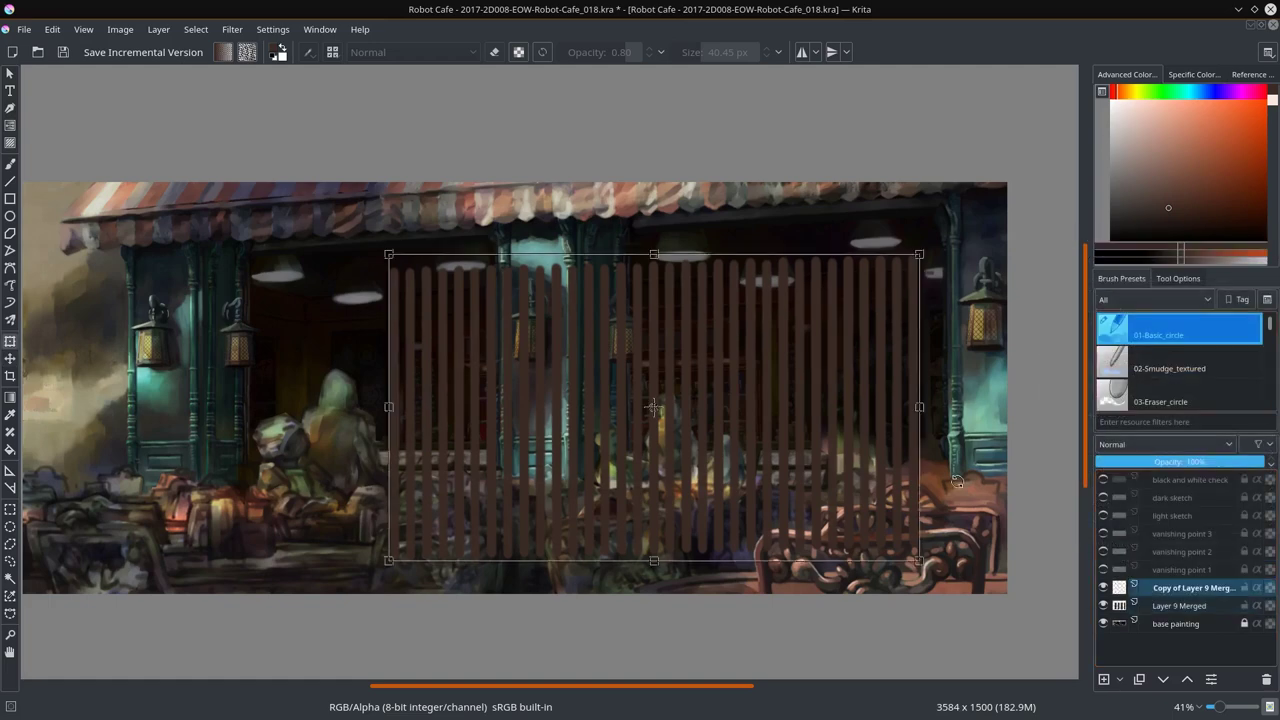
left_click_drag(955, 481, 727, 110)
key("Return")
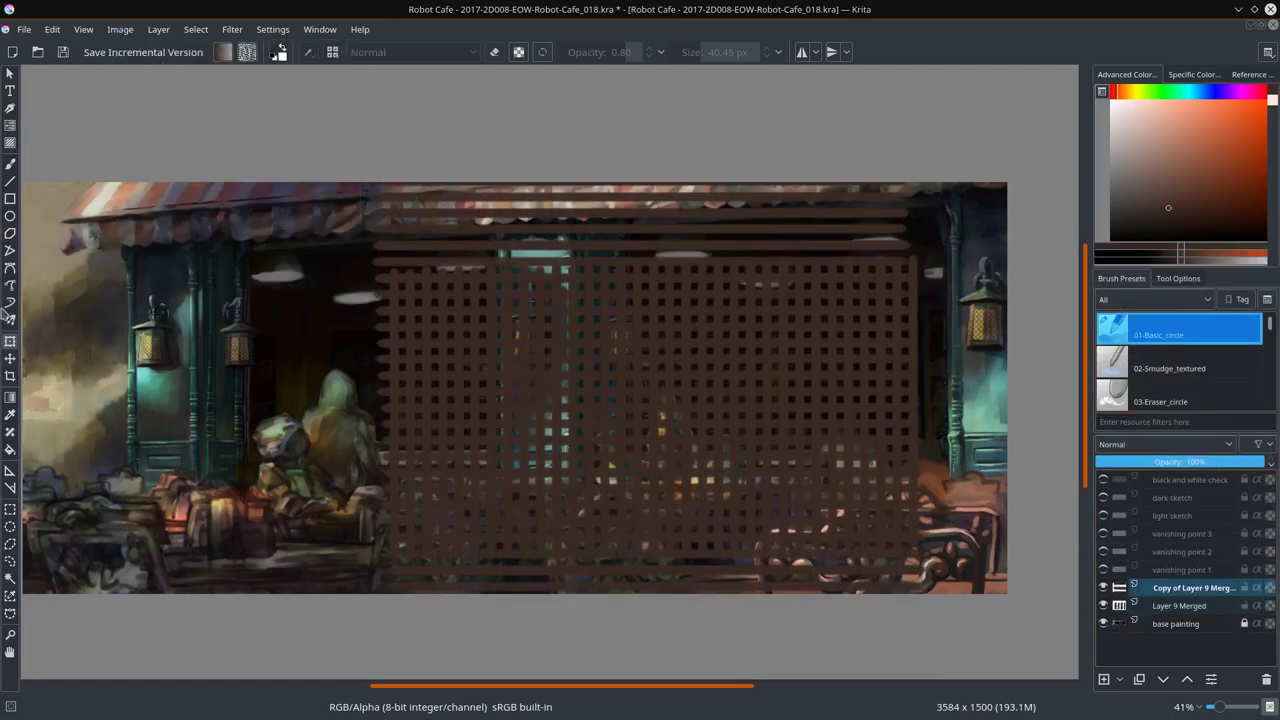
Step: Delete the strip of bars above the grid, then clear the selection
left_click(10, 509)
left_click_drag(315, 160, 945, 253)
key("Delete")
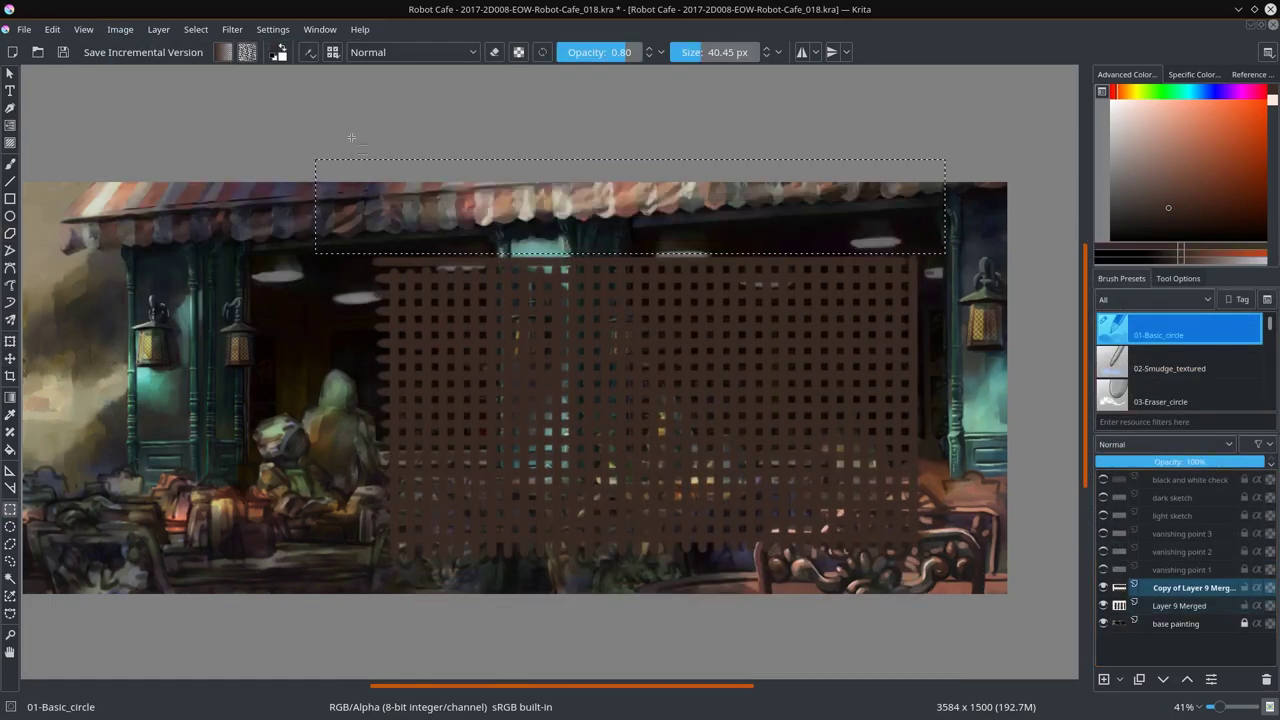
left_click(196, 29)
left_click(222, 97)
Step: Rename the grid layer gridTemp, hide it, and place a 70%-opacity copy beneath
double_click(1180, 605)
type("gridTemp")
key("Return")
key("ctrl+j")
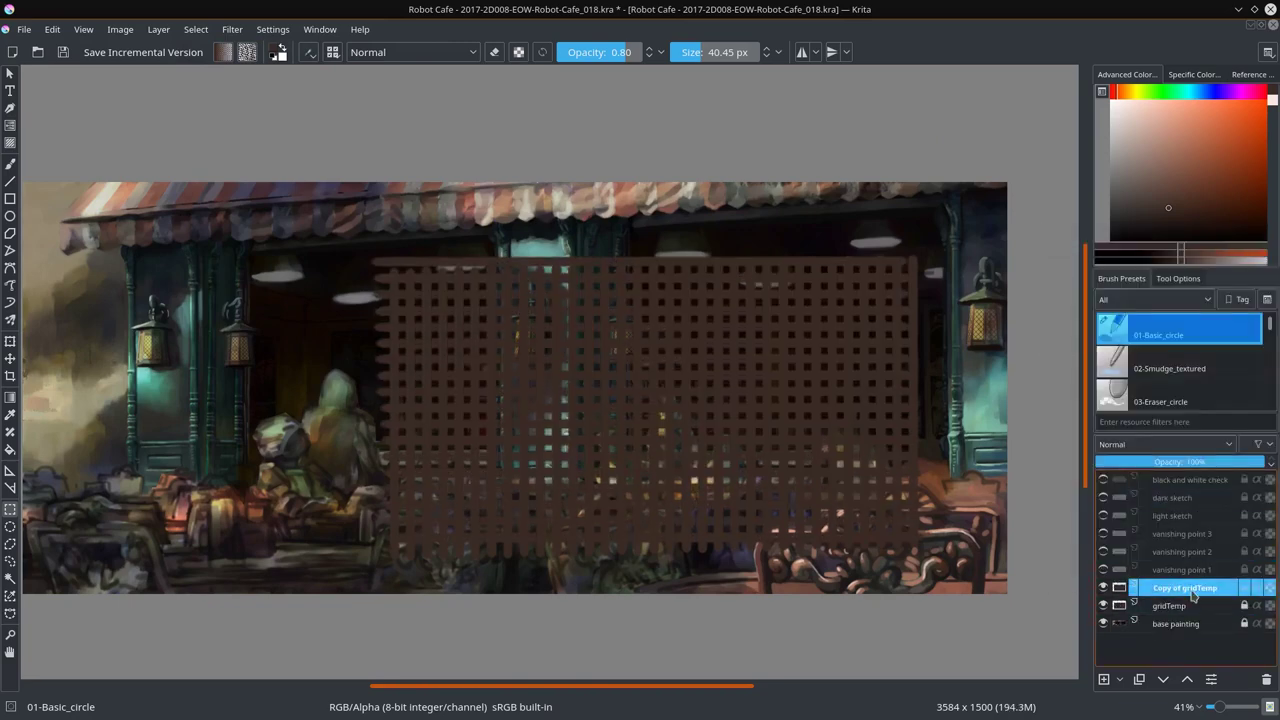
left_click_drag(1192, 596, 1190, 614)
left_click(1103, 587)
left_click_drag(1183, 468, 1189, 464)
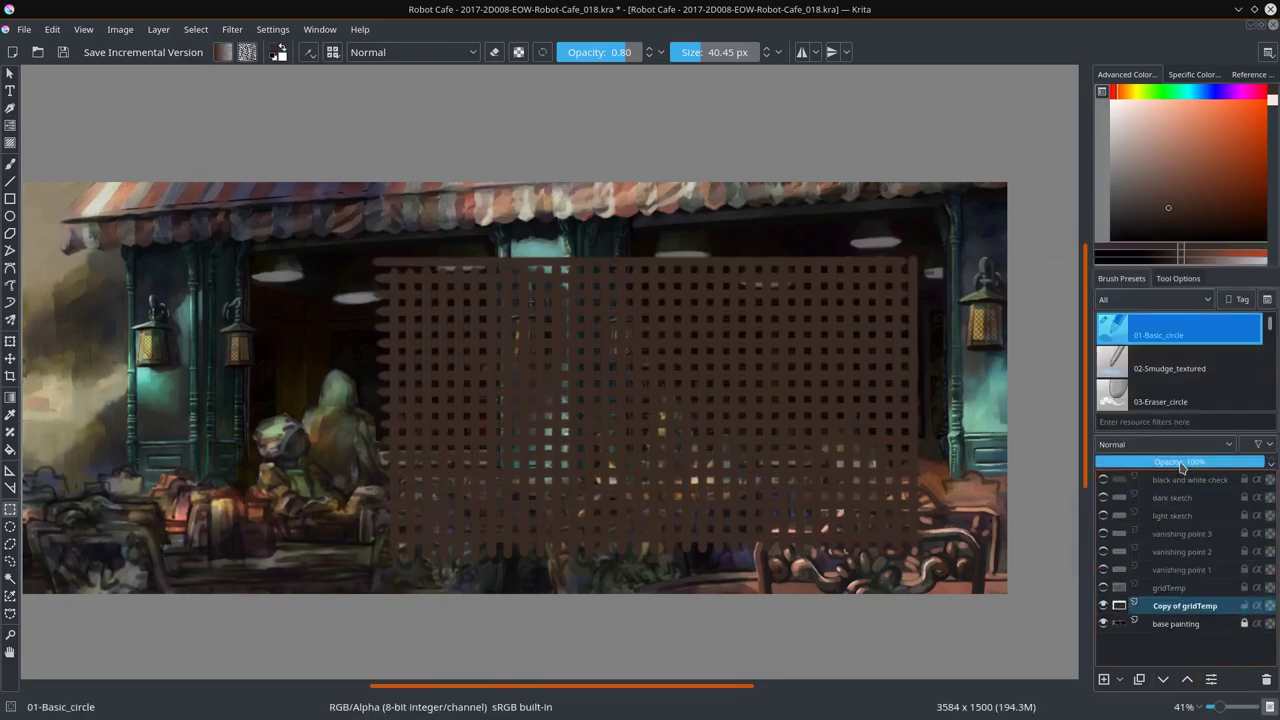
left_click(10, 342)
Step: Perspective-transform the grid copy so it lies flat along the café floor
left_click(1178, 278)
left_click(1131, 303)
left_click_drag(364, 250, 552, 447)
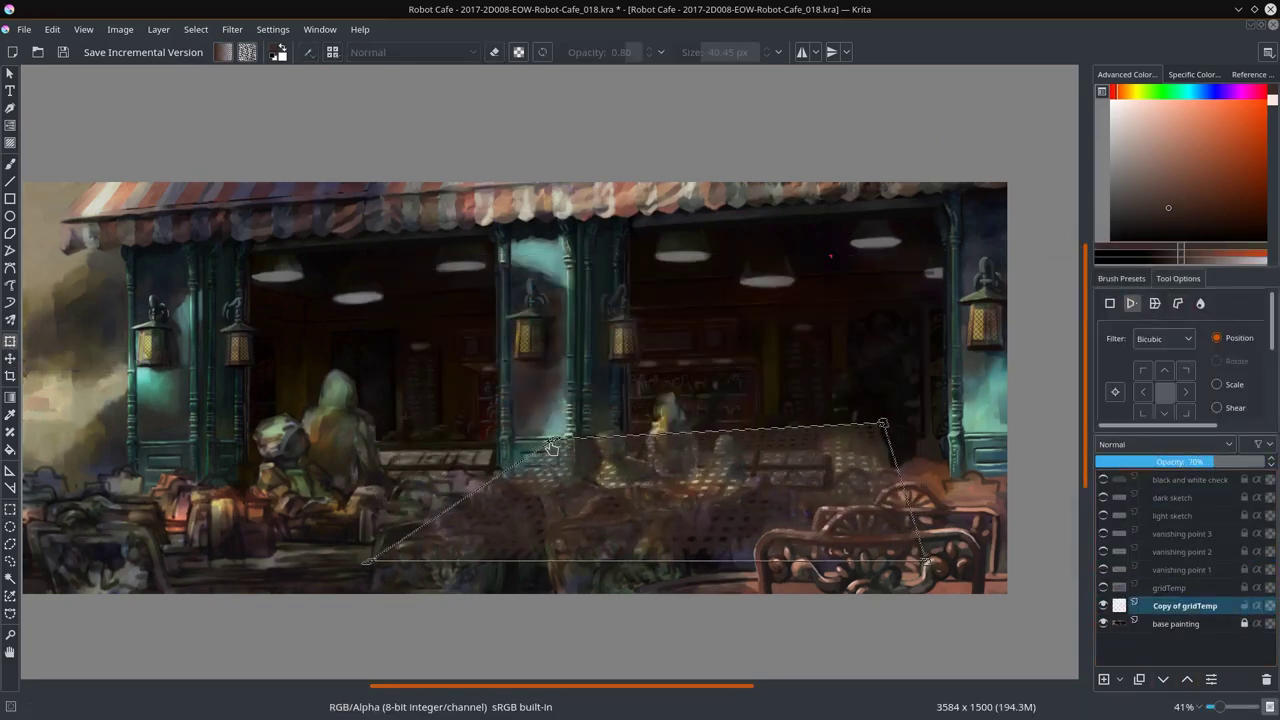
scroll(848, 518, "down", 2)
scroll(977, 523, "up", 3)
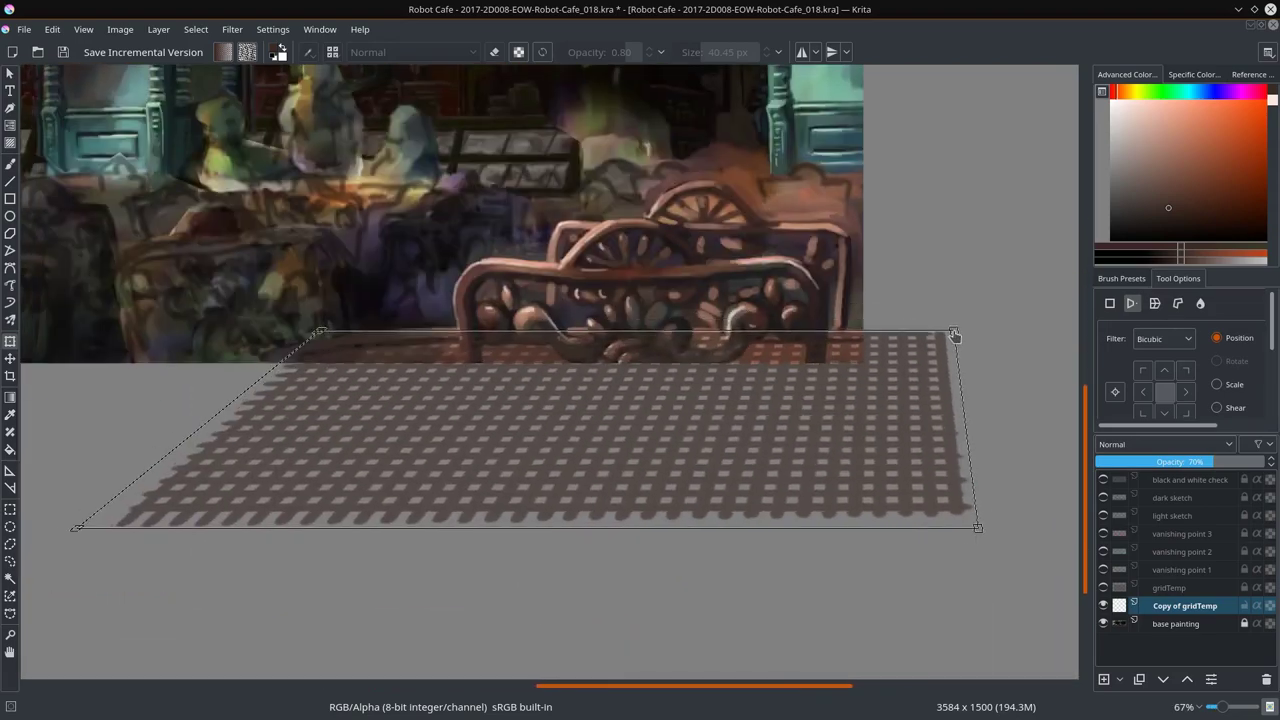
Step: Set the grid layer to Overlay blending and apply a Brightness/Contrast adjustment
left_click(1165, 444)
left_click(1165, 200)
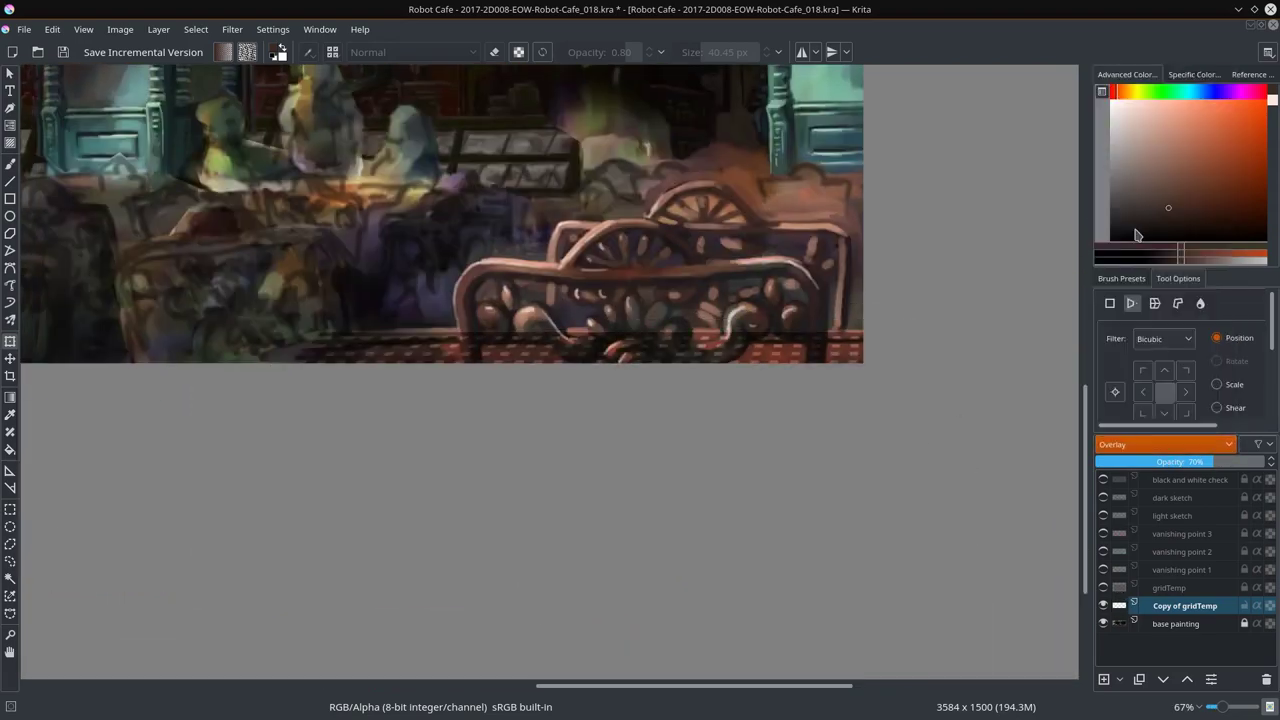
left_click(232, 29)
left_click(430, 88)
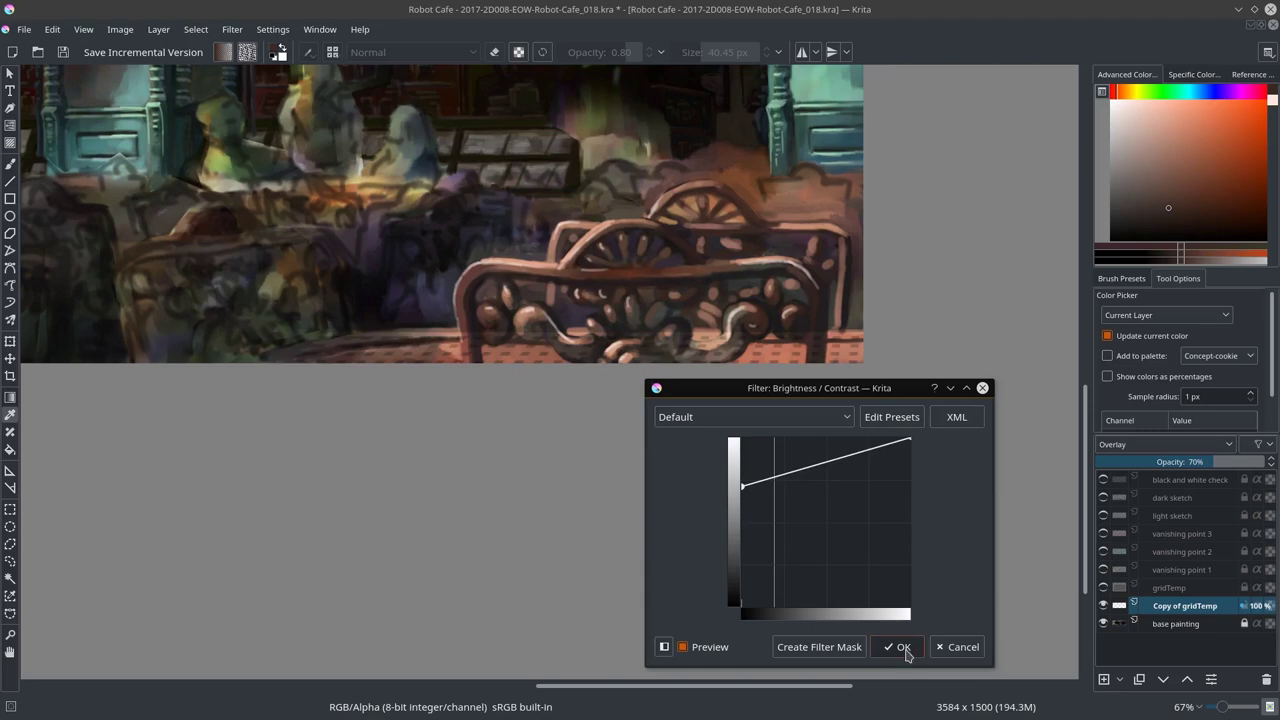
left_click(903, 647)
Step: Erase the grid over the bench's lower scrollwork with the circle eraser brush
key("b")
left_click(1121, 278)
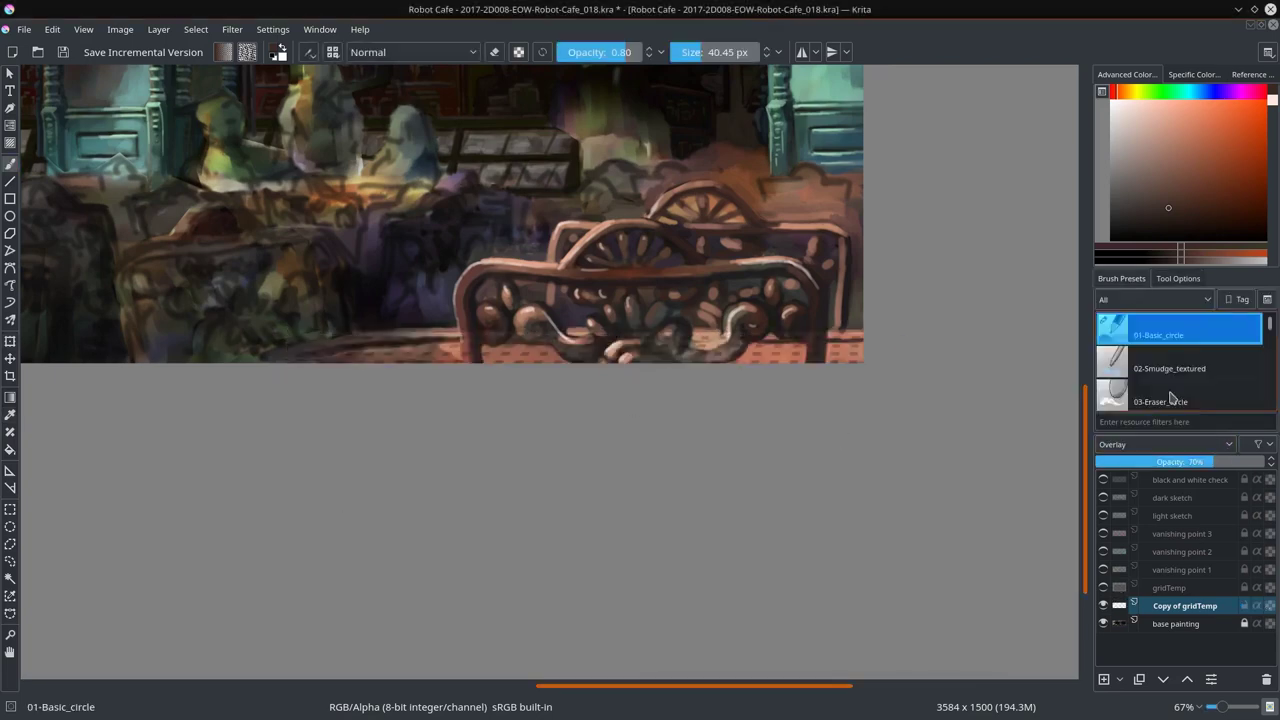
left_click(1180, 362)
scroll(460, 340, "up", 2)
mouse_move(605, 329)
left_mouse_down()
mouse_move(700, 356)
mouse_move(918, 323)
mouse_move(918, 337)
left_mouse_up()
Step: Merge the floor grid layer down into the base painting
scroll(980, 345, "left", 1)
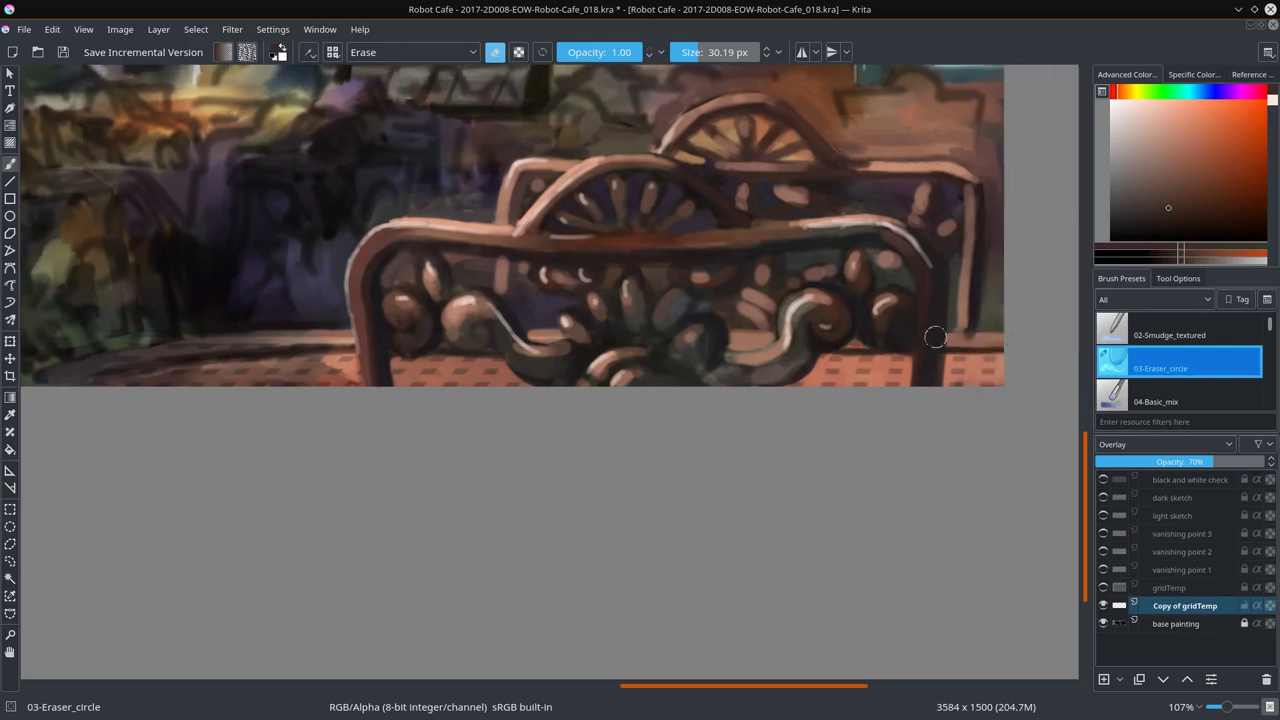
scroll(850, 400, "left", 2)
right_click(1185, 605)
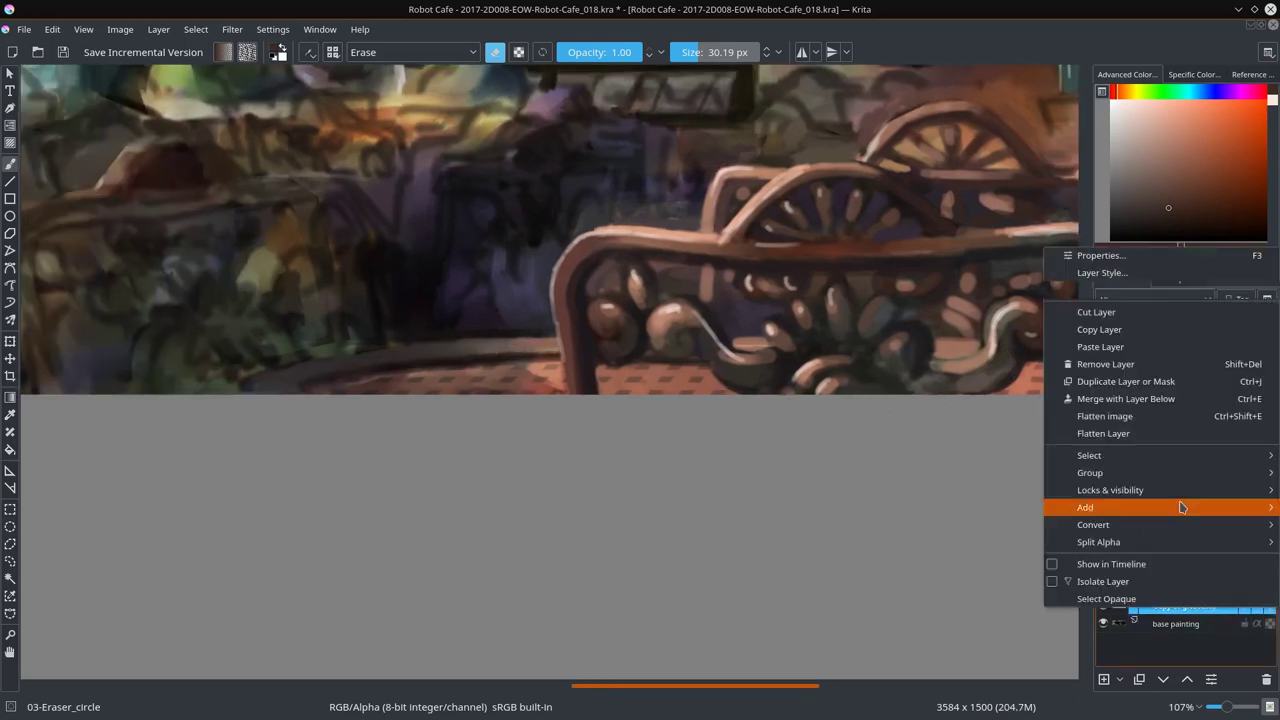
left_click(1128, 363)
key("/")
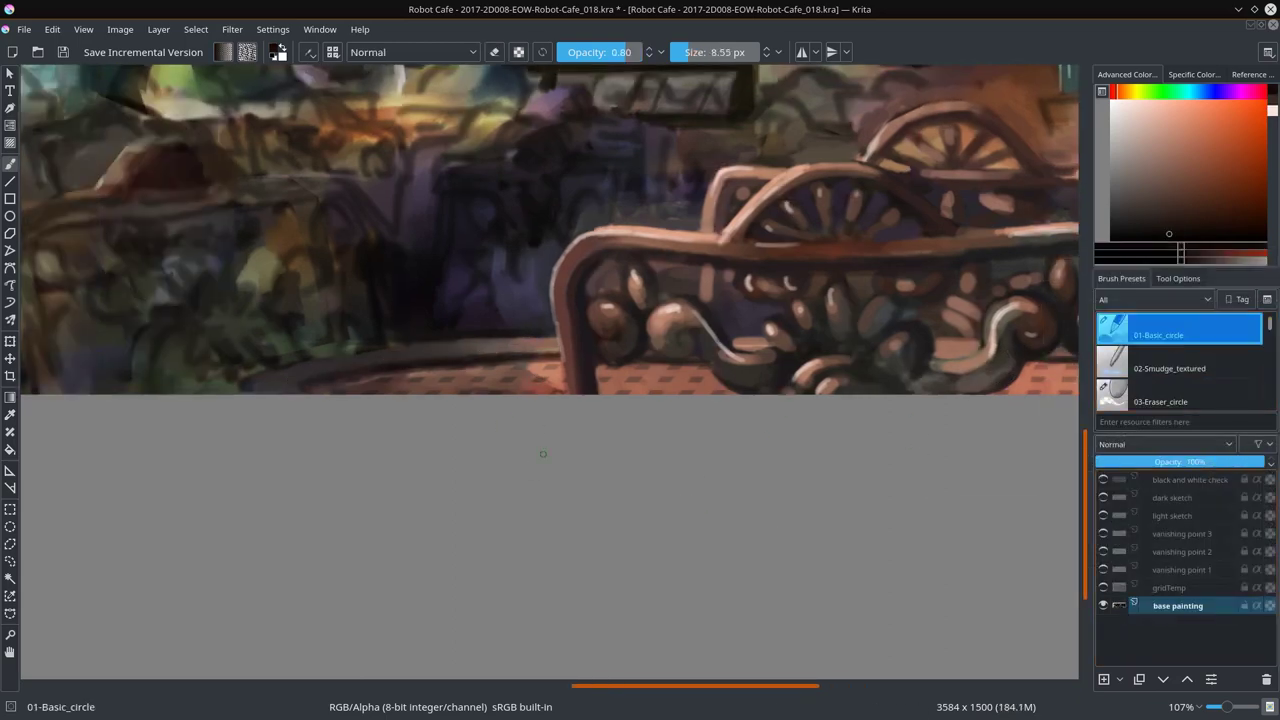
Step: Set the brush blend mode to Screen and level the canvas rotation
scroll(543, 454, "down", 3)
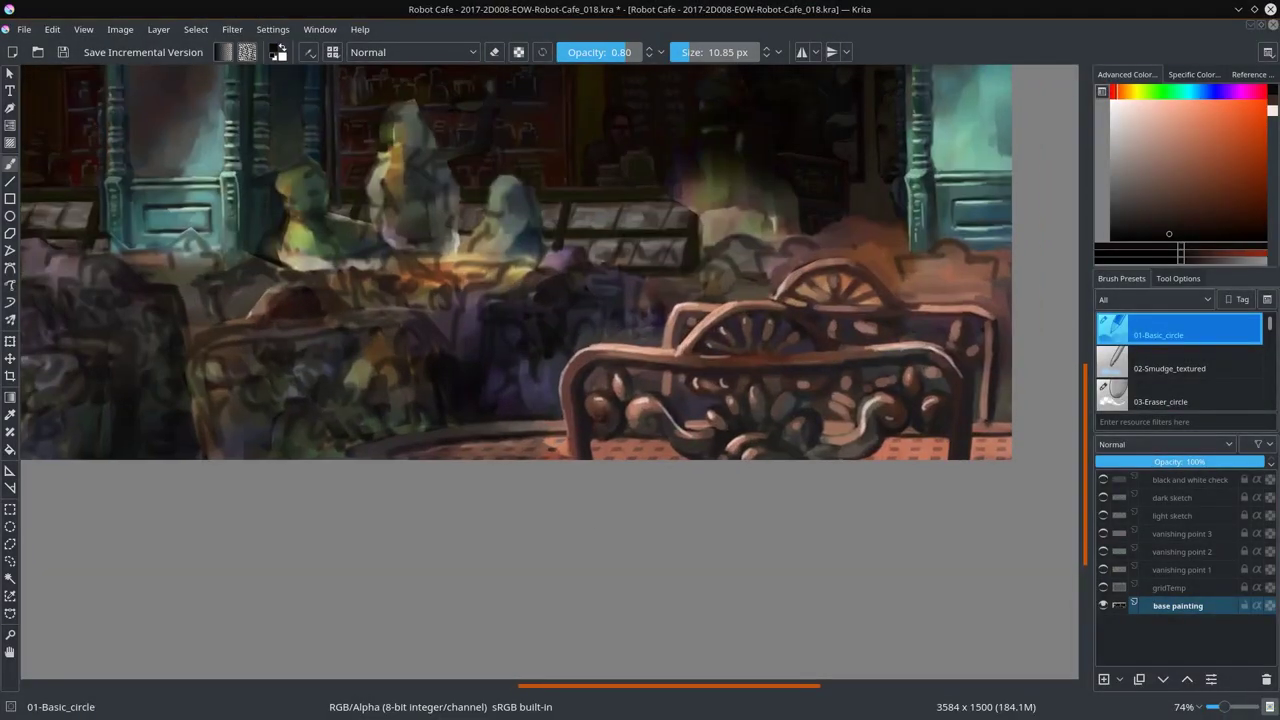
scroll(595, 528, "up", 3)
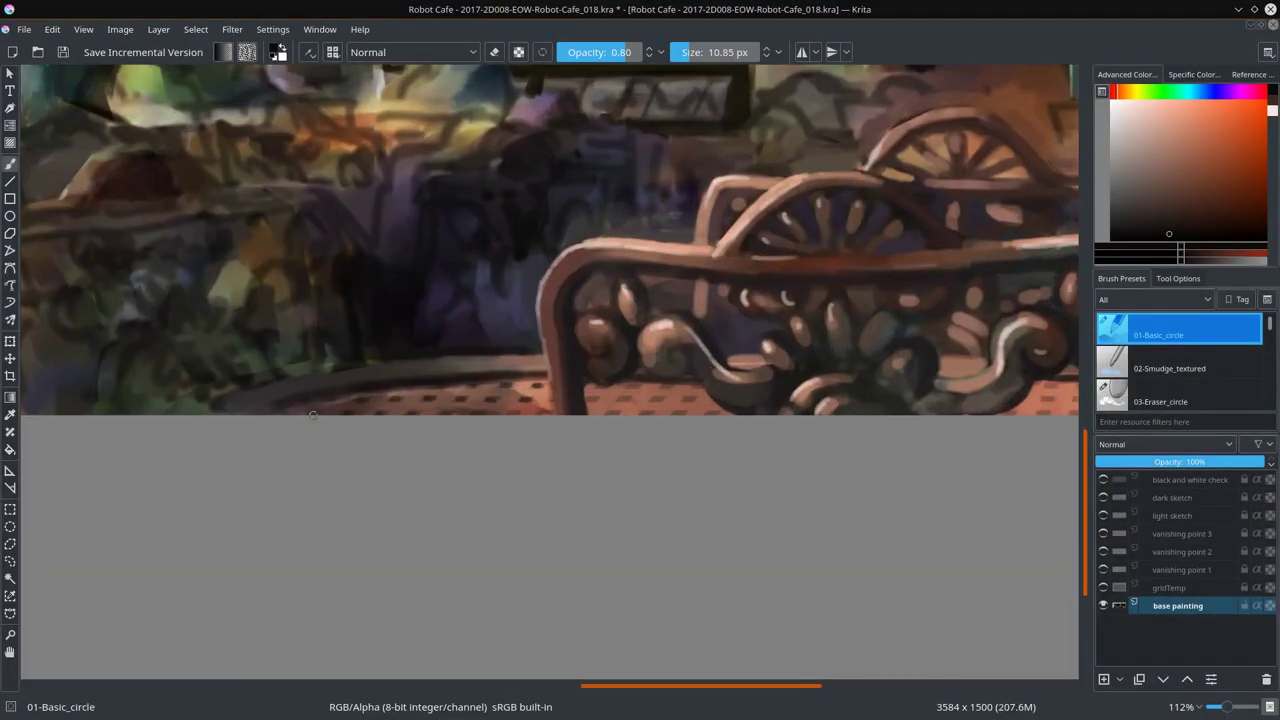
left_click_drag(700, 388, 435, 413)
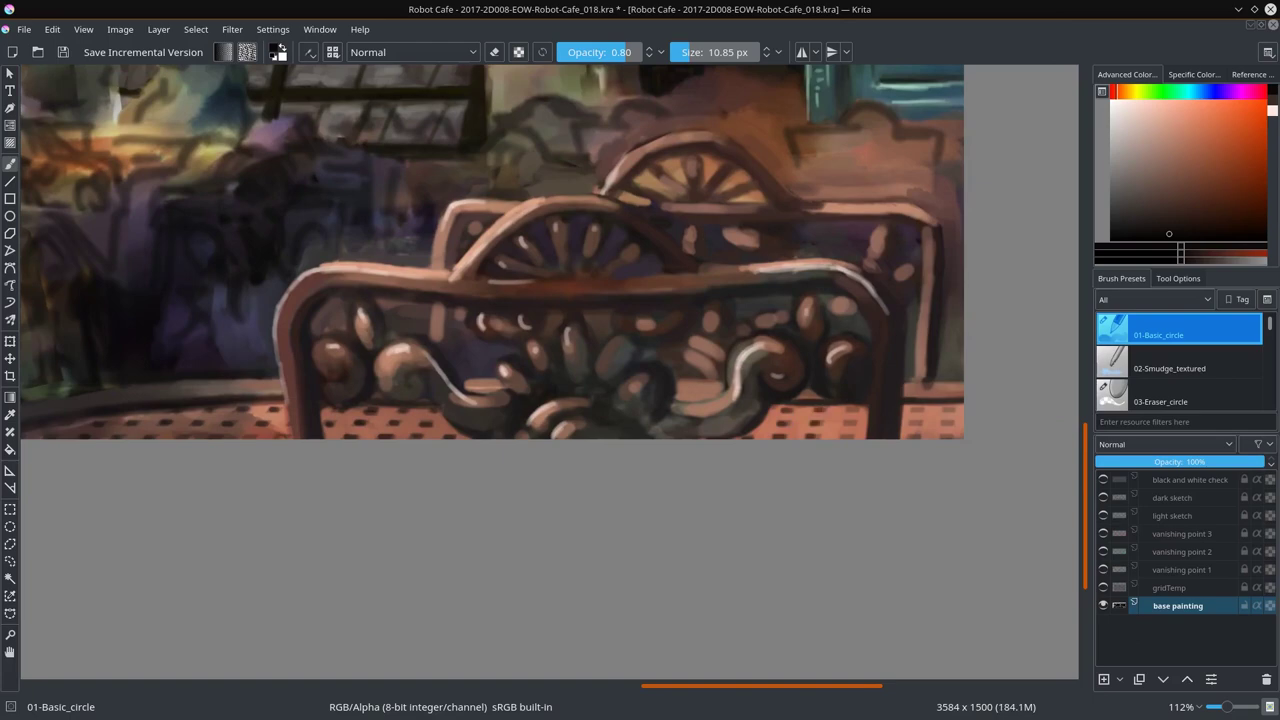
scroll(560, 505, "down", 2)
left_click(413, 52)
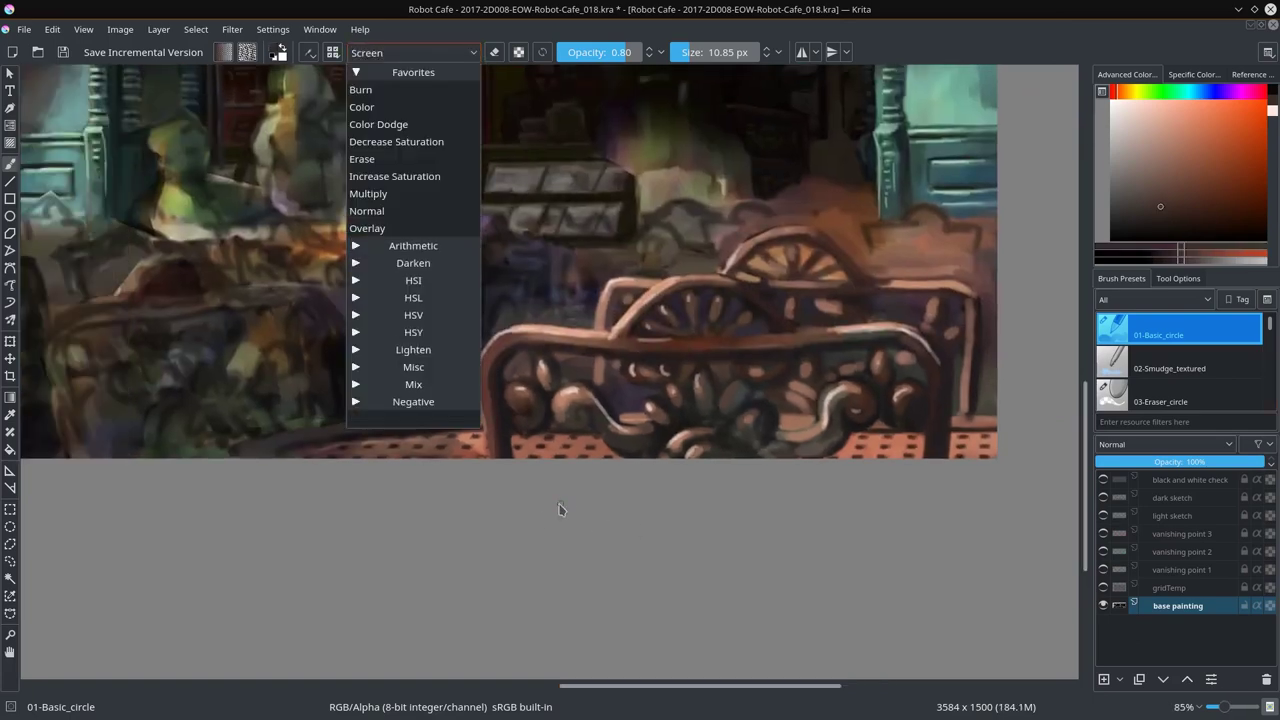
left_click(356, 349)
left_click(360, 503)
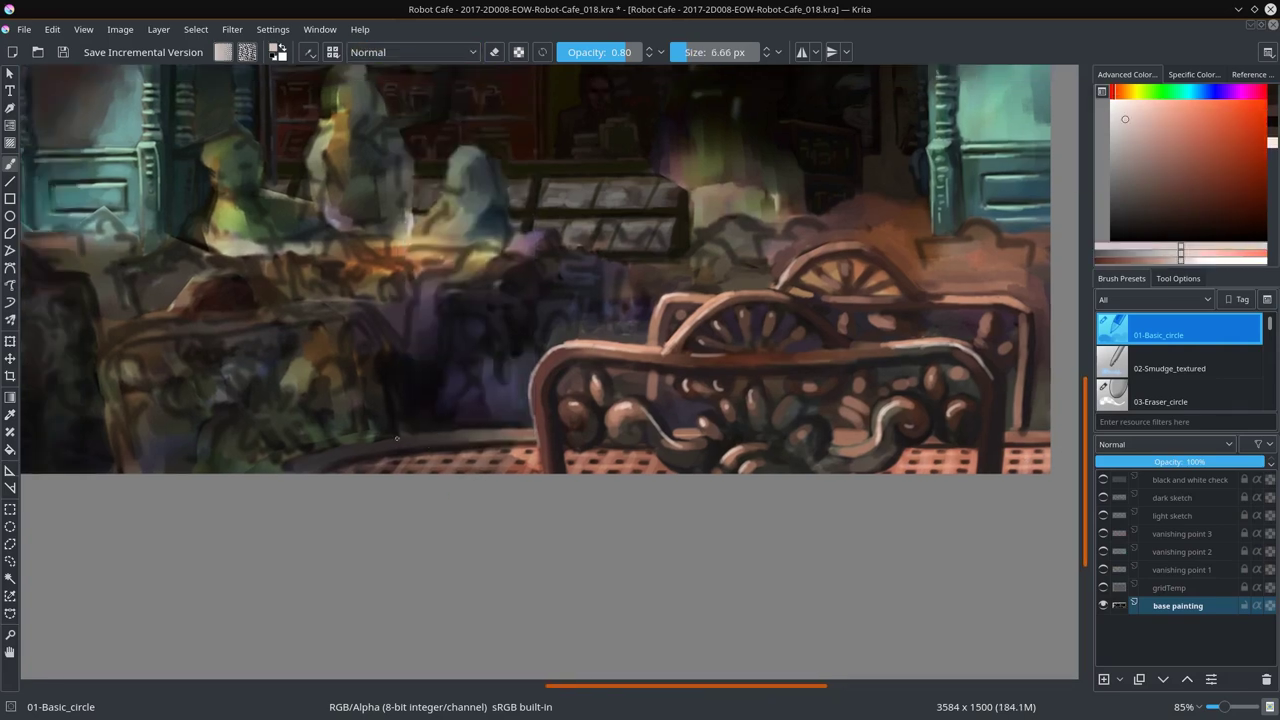
left_click_drag(396, 438, 510, 448)
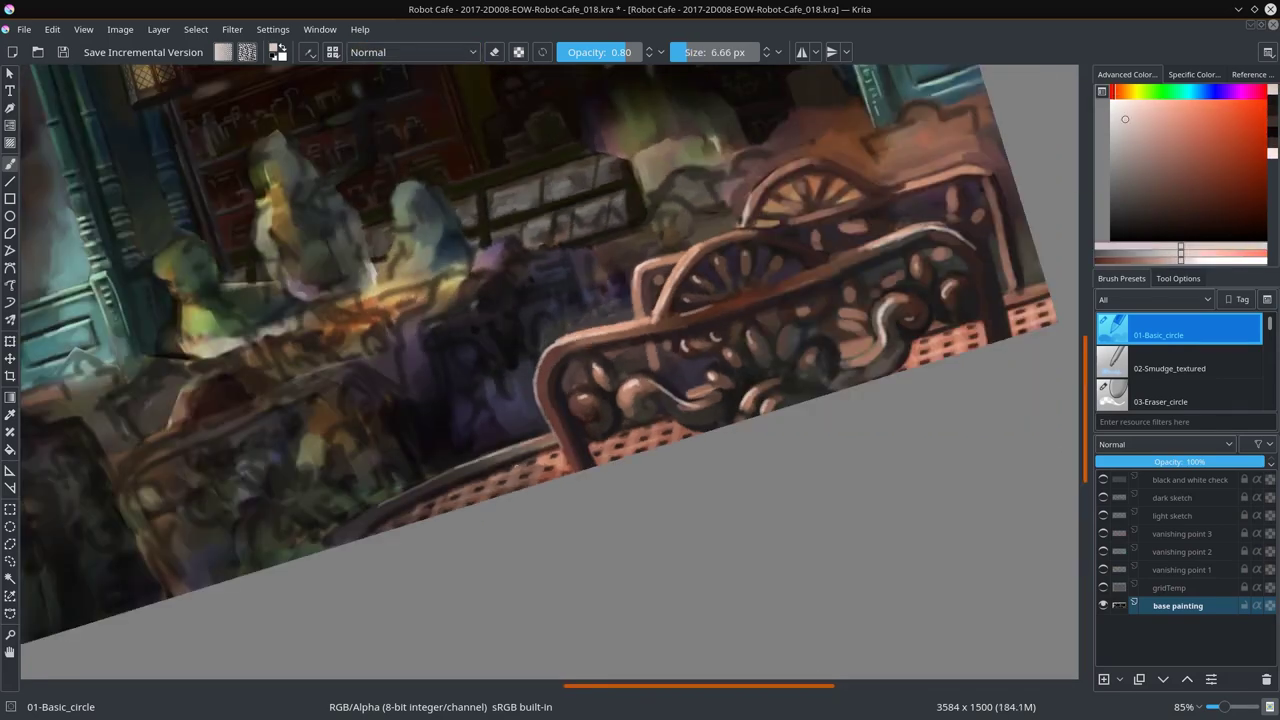
key("5")
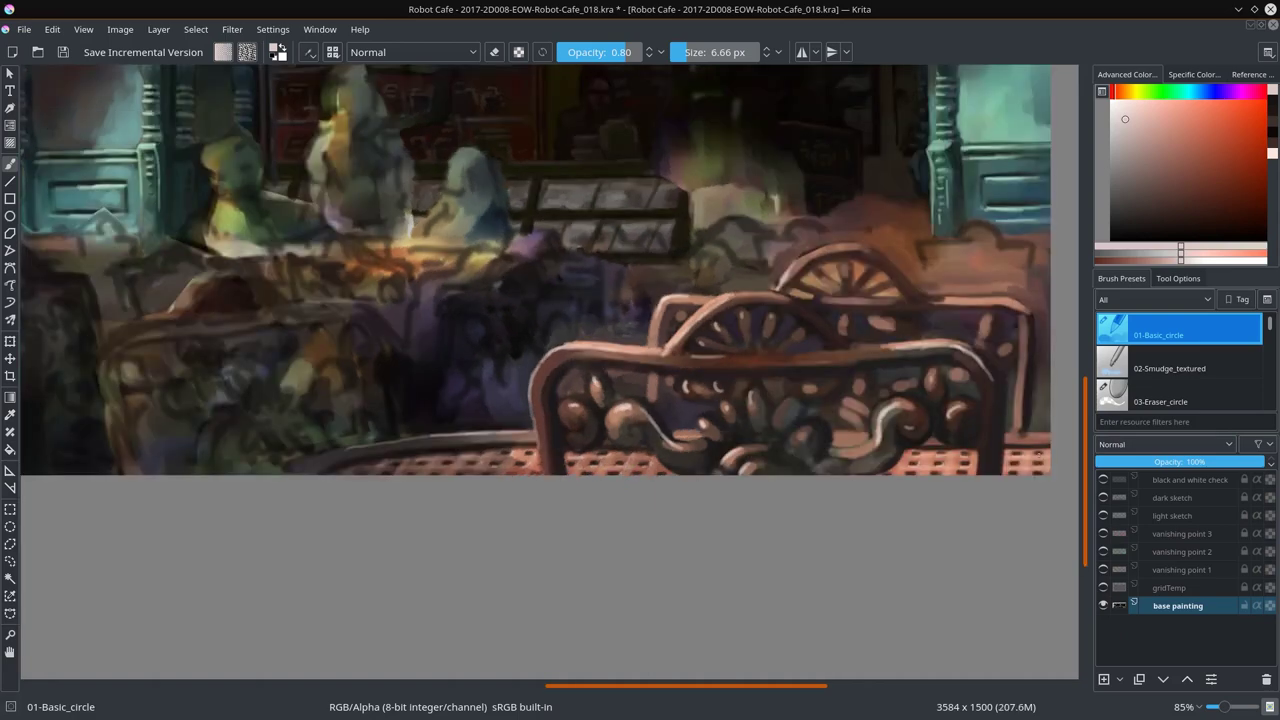
Step: Sample the chair's brownish pink and paint Multiply shading over the left chair, then return to Normal
scroll(503, 498, "left", 3)
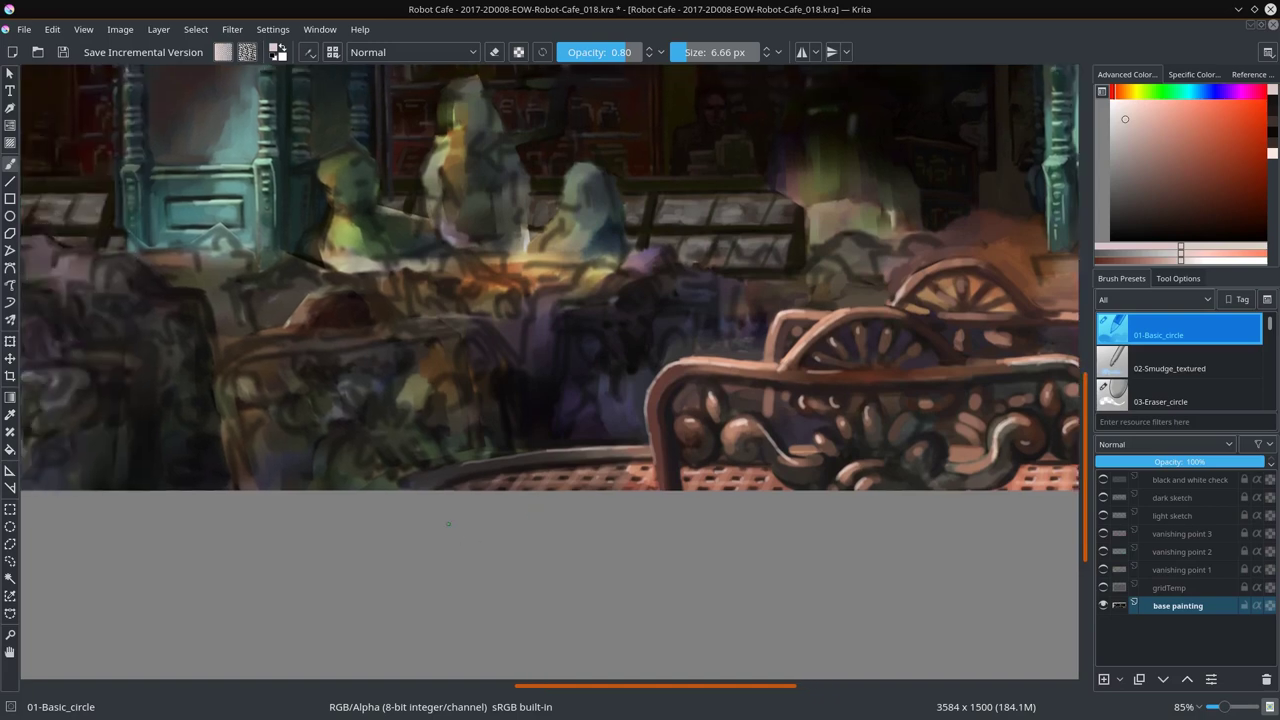
left_click(943, 452, "ctrl")
scroll(931, 543, "down", 2)
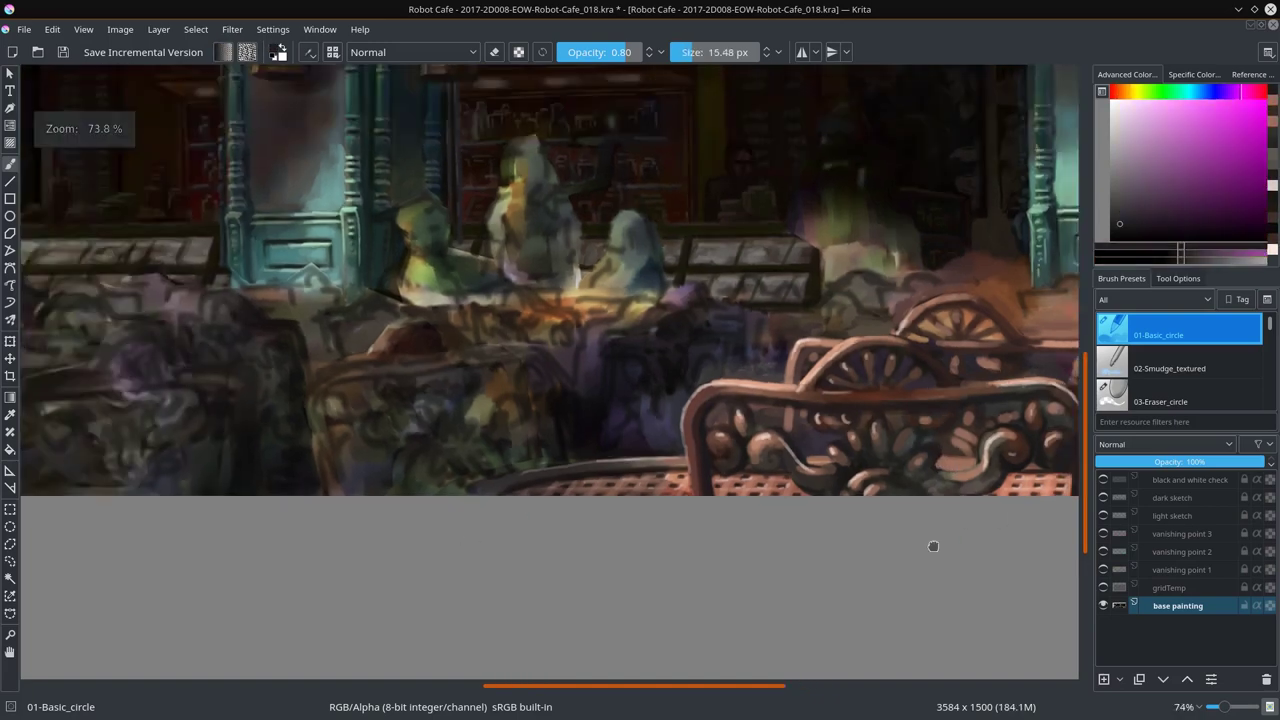
left_click(66, 50)
key("alt+shift+m")
left_click_drag(330, 410, 499, 457)
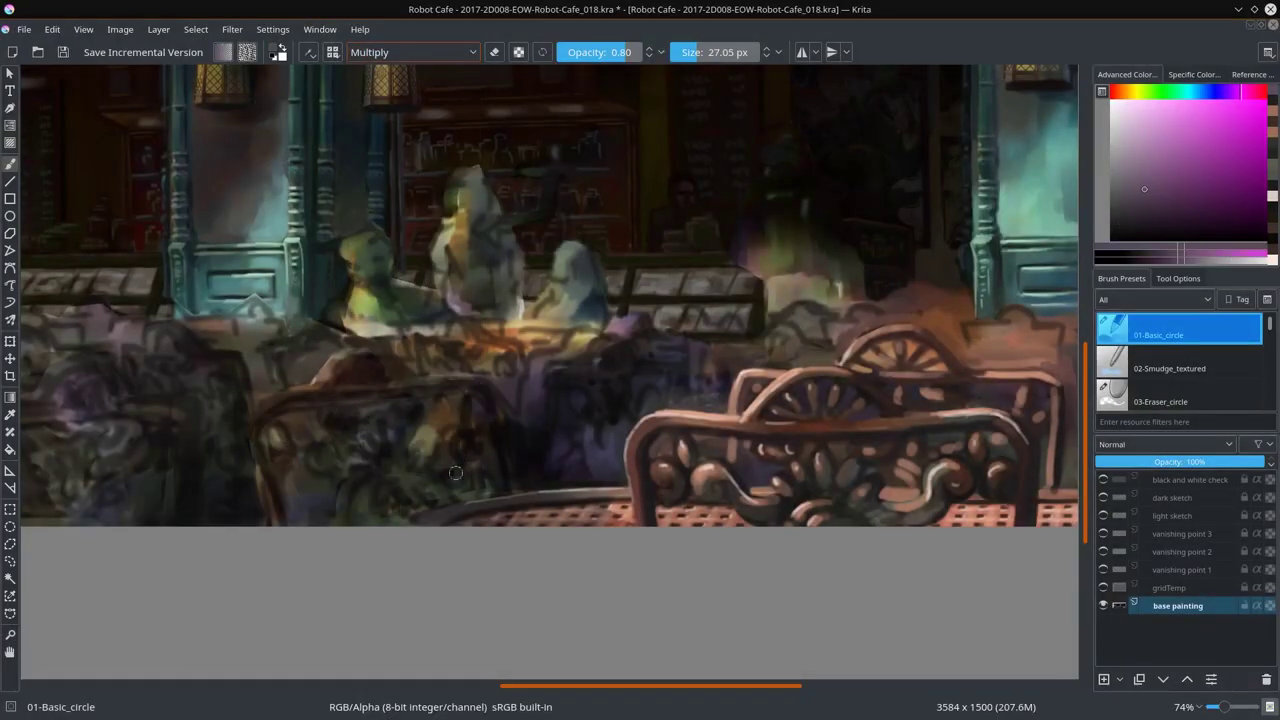
key("alt+shift+n")
Step: Paint dark scrollwork on the left chair back using sampled dark orange and brown tones
left_click(170, 414, "ctrl")
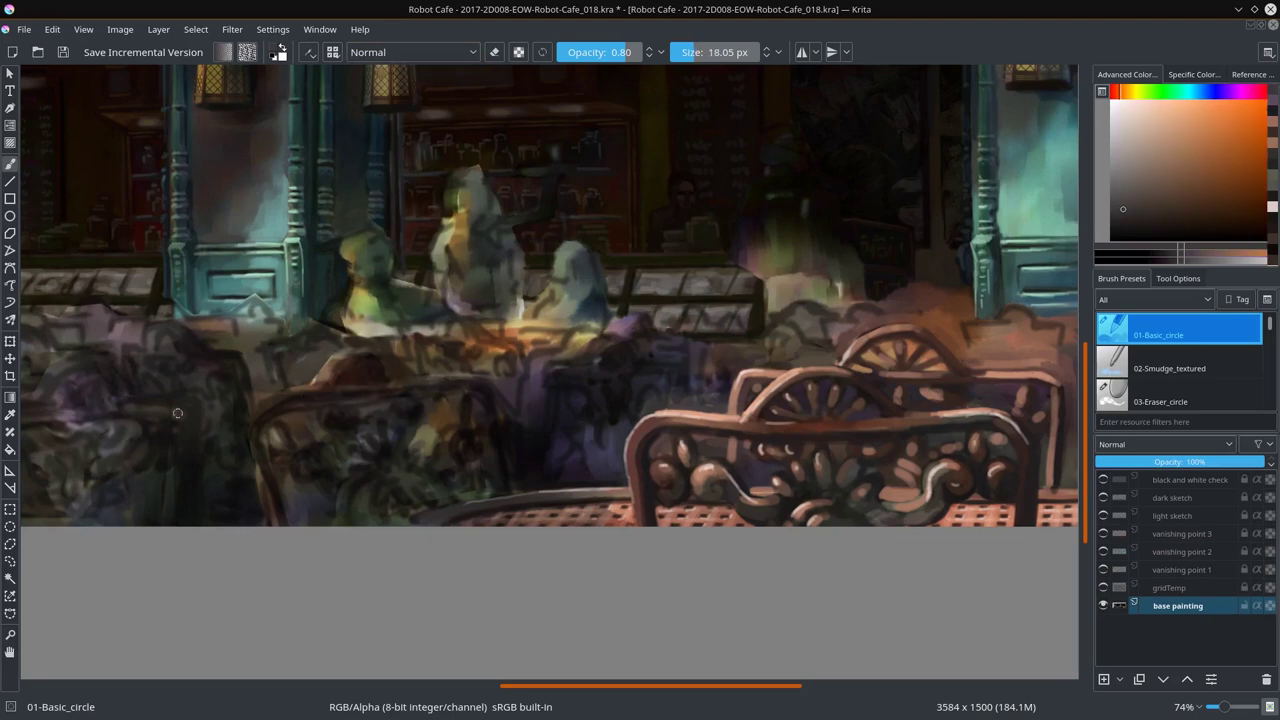
left_click(190, 455, "ctrl")
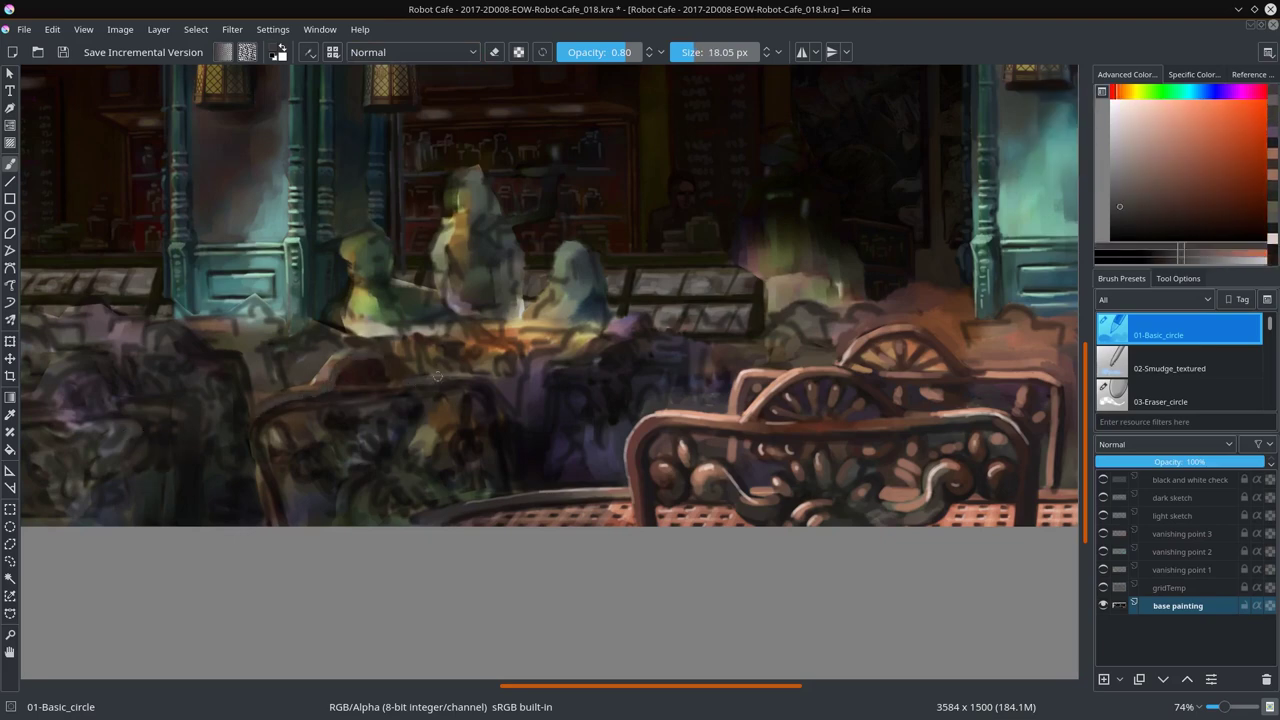
left_click(282, 415, "ctrl")
left_click(282, 415, "ctrl")
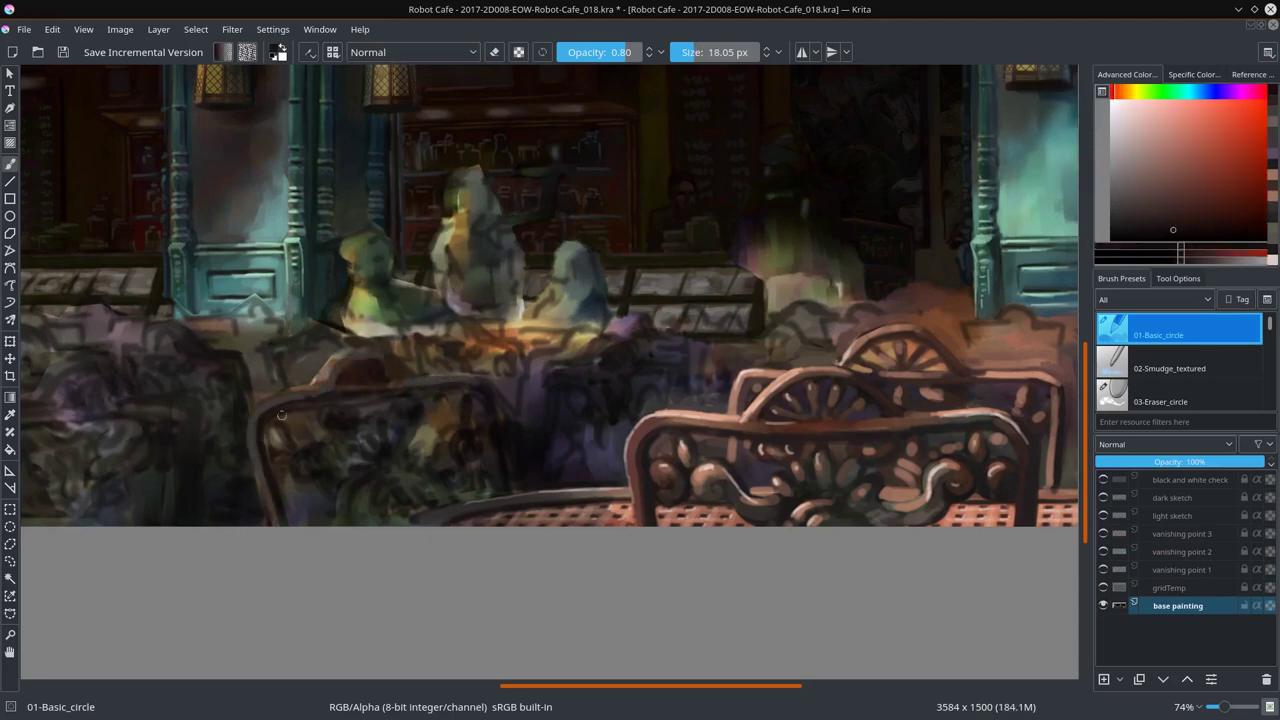
left_click(488, 432, "ctrl")
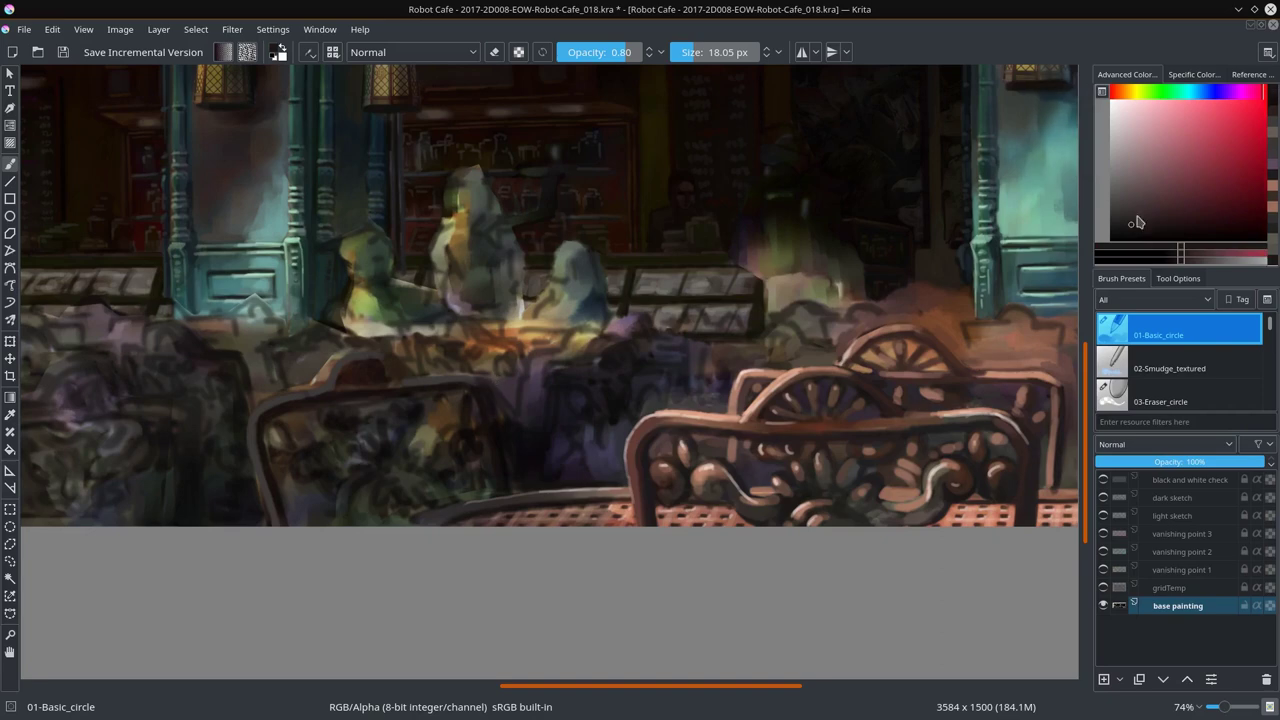
left_click(453, 382, "ctrl")
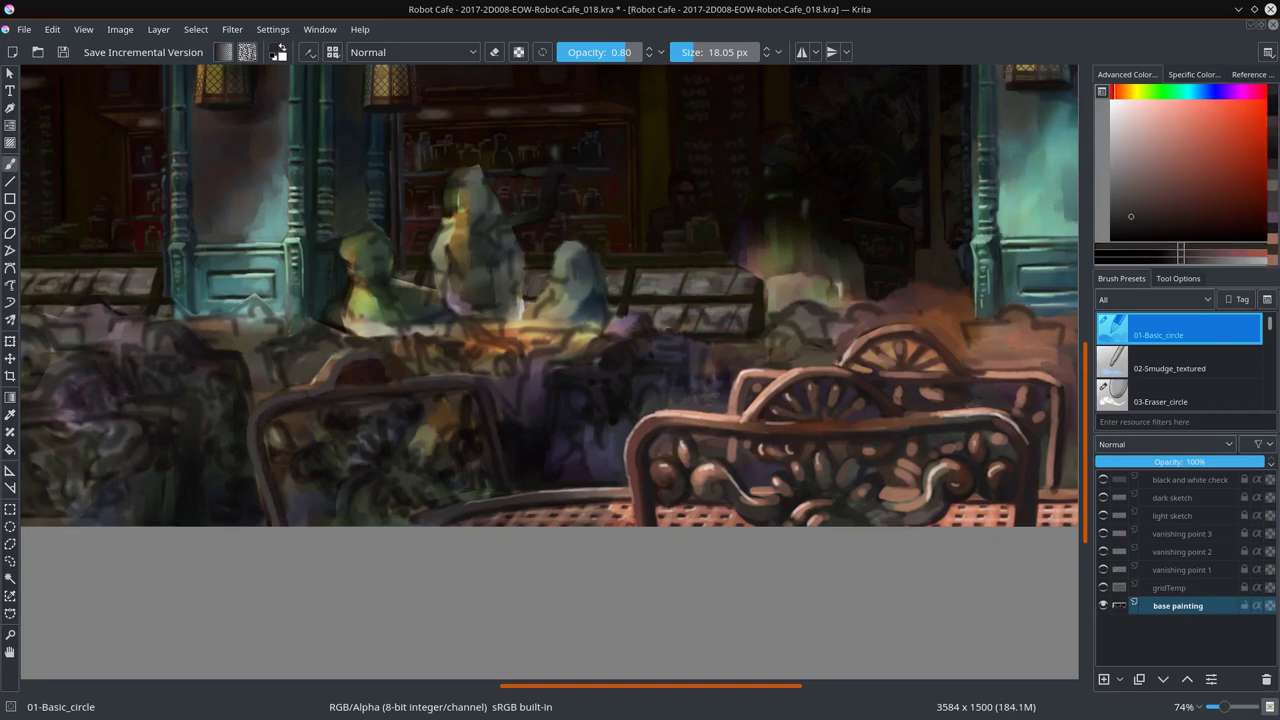
left_click(306, 418, "ctrl")
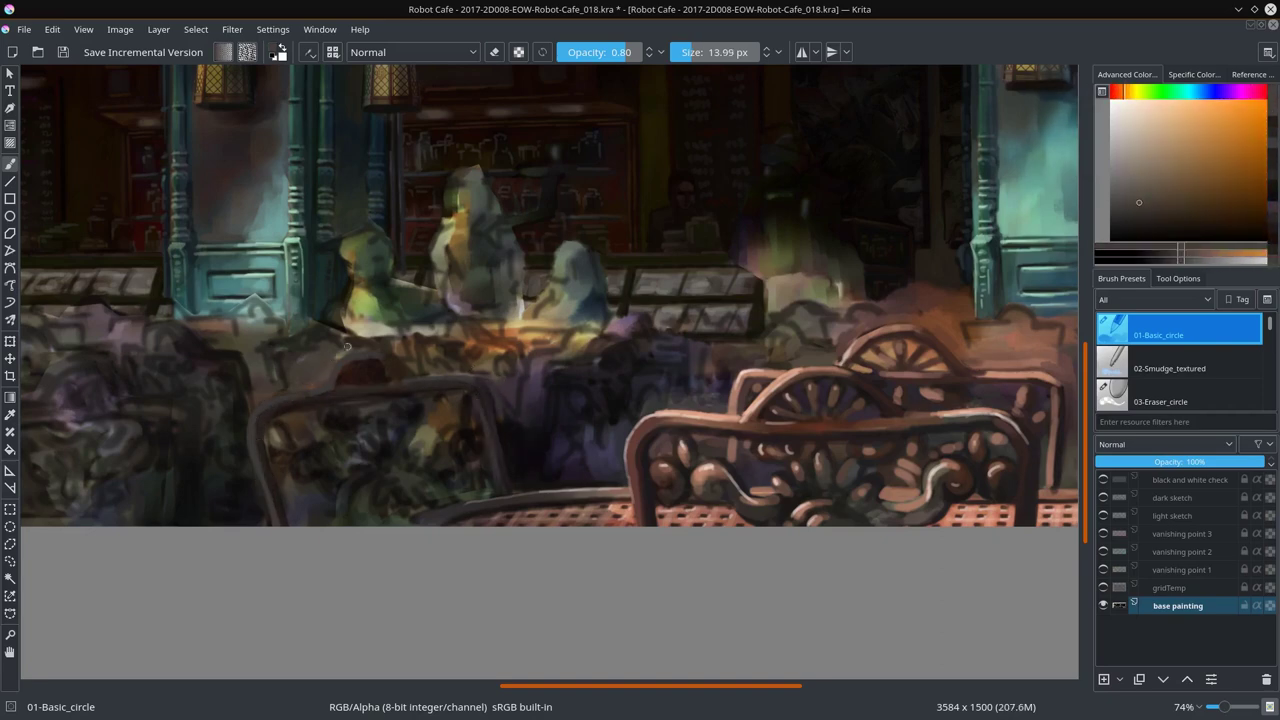
left_click(344, 368, "ctrl")
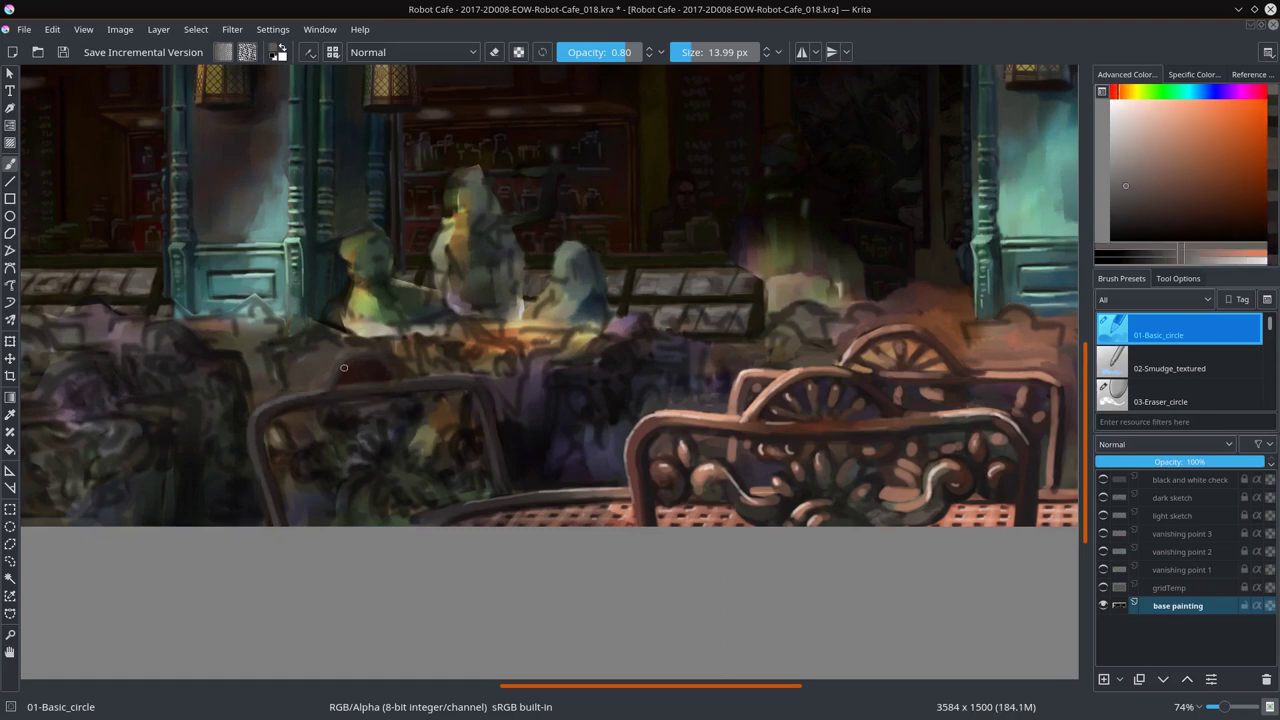
left_click(430, 377, "ctrl")
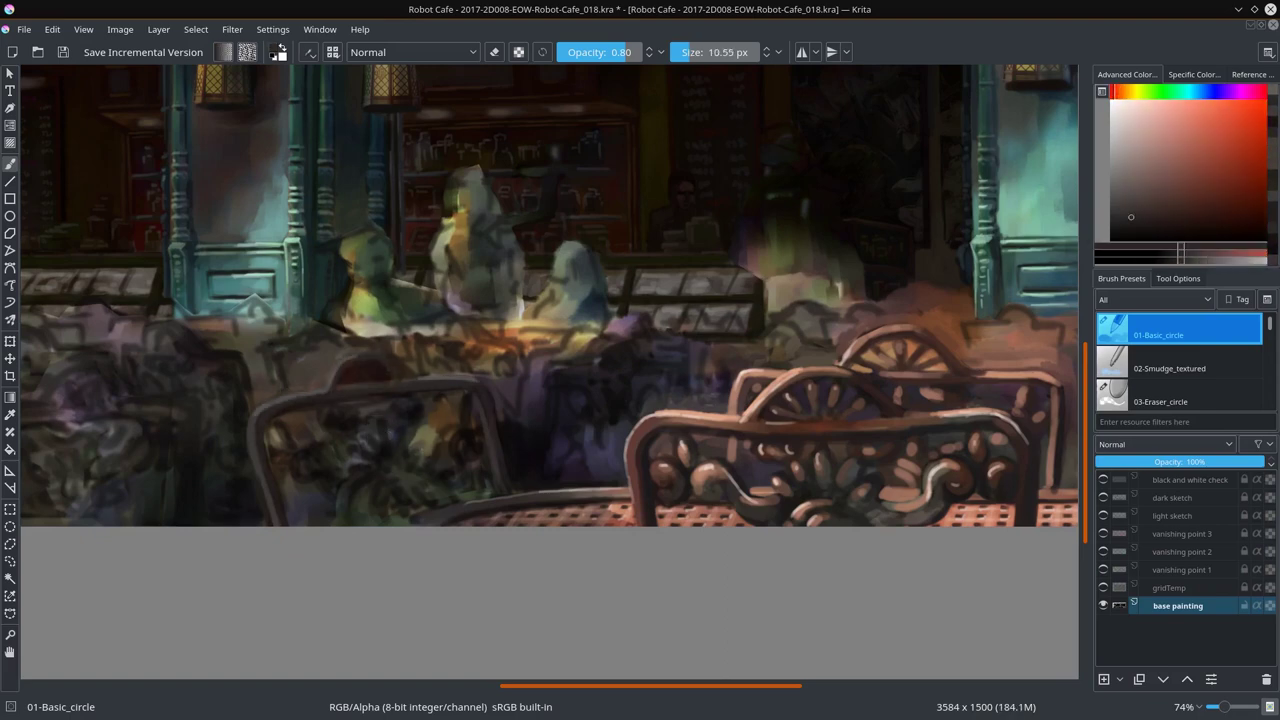
left_click(368, 376, "ctrl")
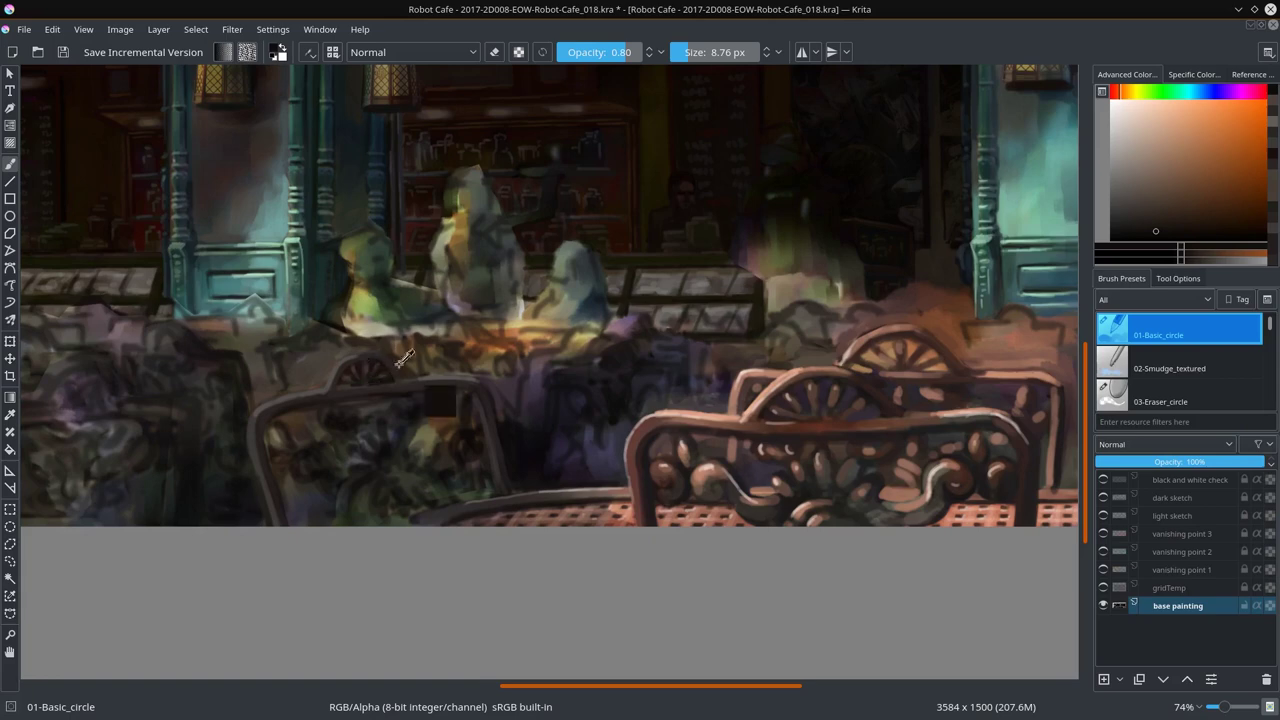
left_click(372, 385, "ctrl")
Step: Continue the scrollwork and crest with sampled dark greens, orange-browns, red and magenta
left_click(331, 377, "ctrl")
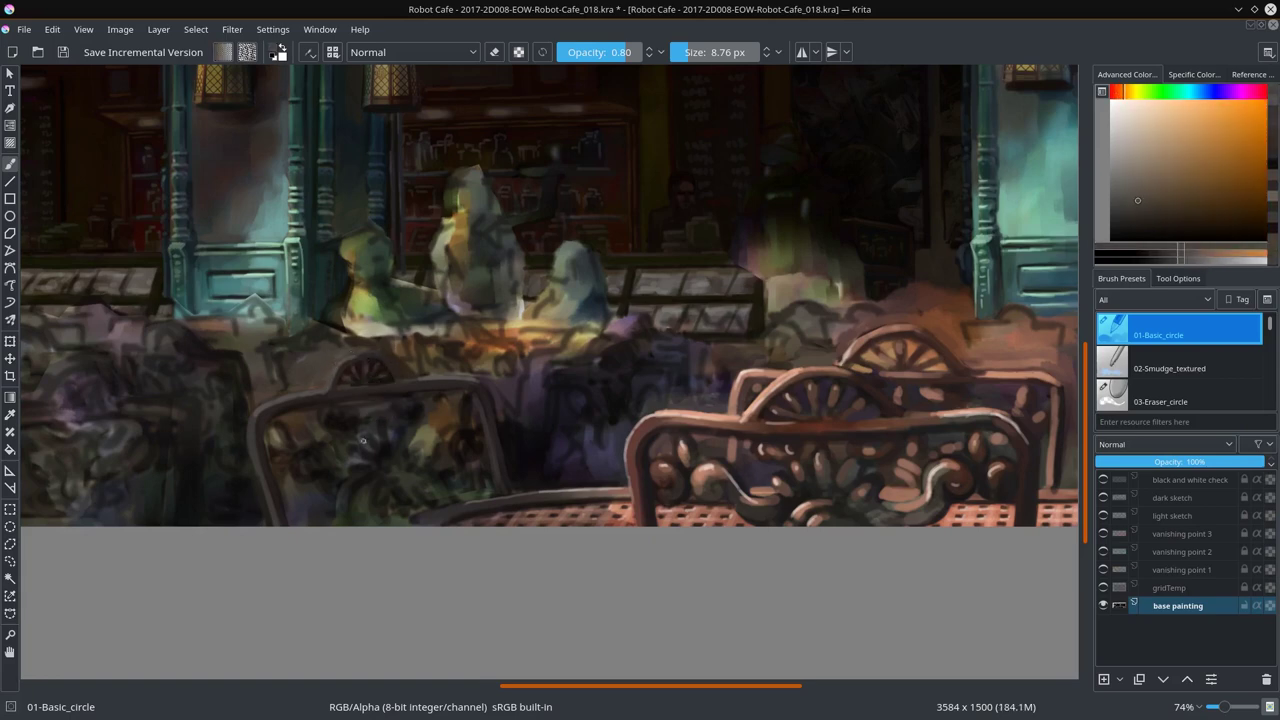
left_click(325, 409, "ctrl")
left_click(416, 441, "ctrl")
left_click(338, 421, "ctrl")
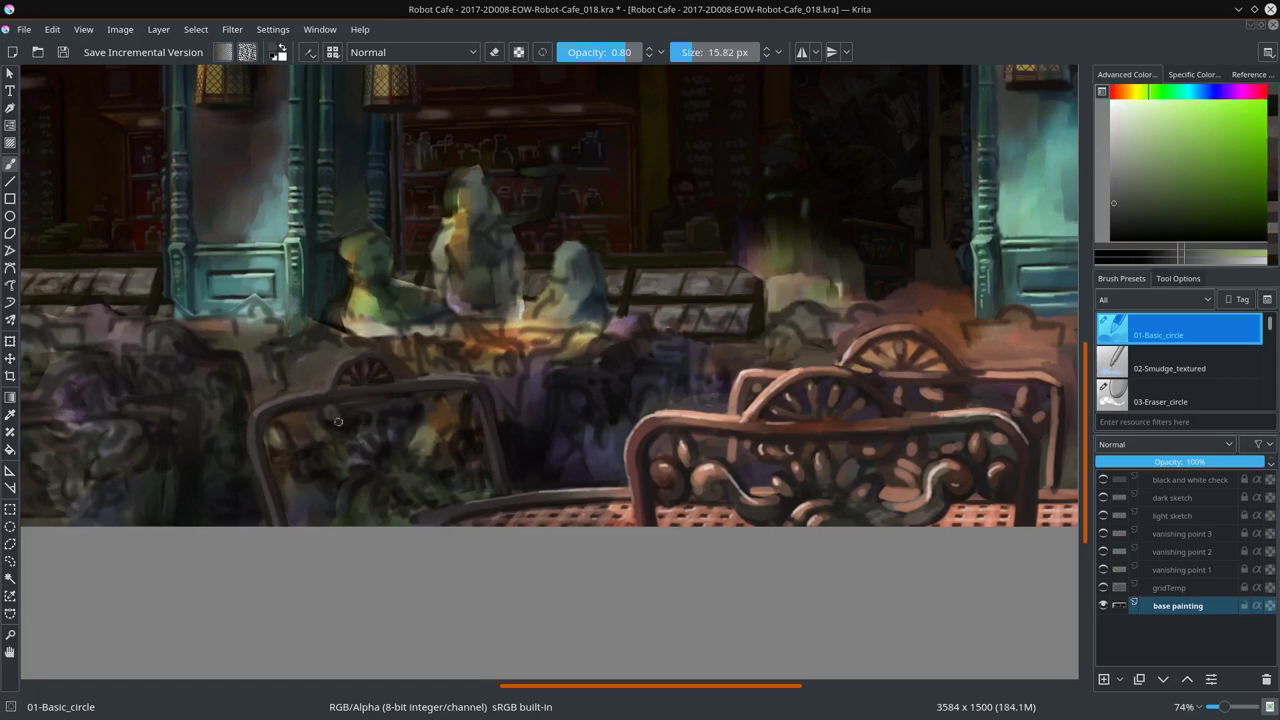
left_click(386, 411, "ctrl")
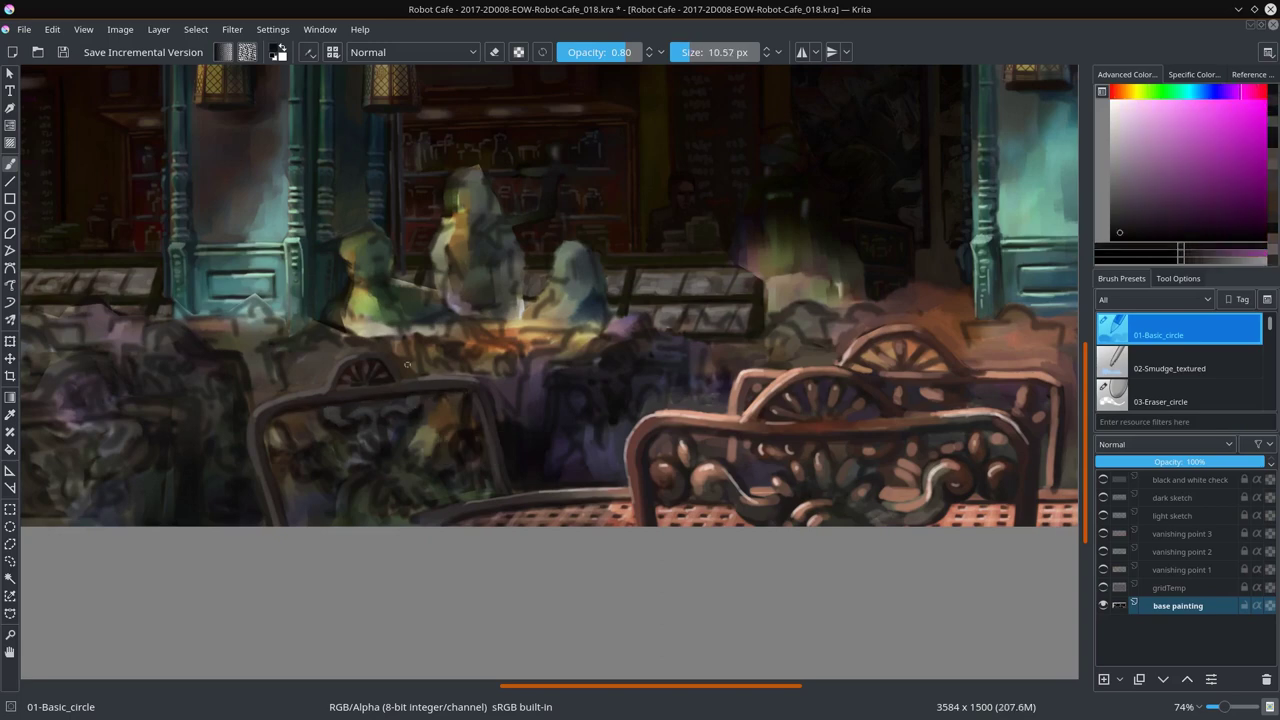
left_click(340, 424, "ctrl")
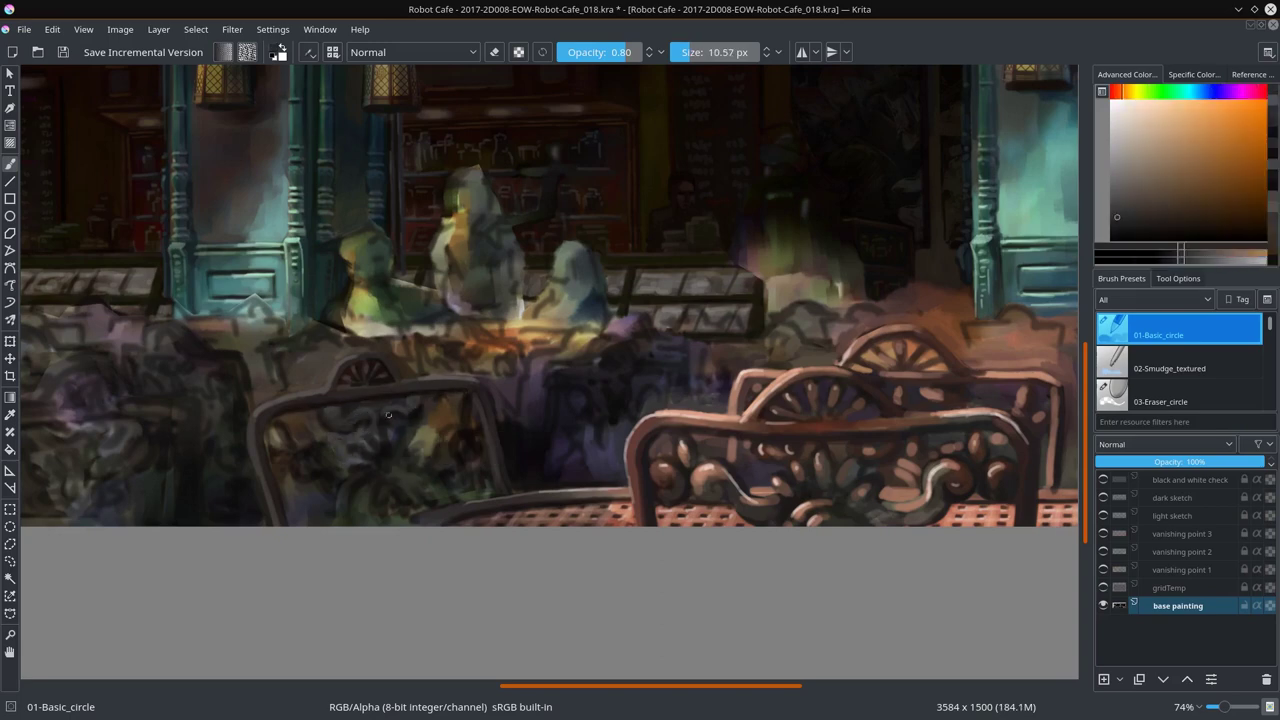
left_click(405, 416, "ctrl")
left_click(374, 410, "ctrl")
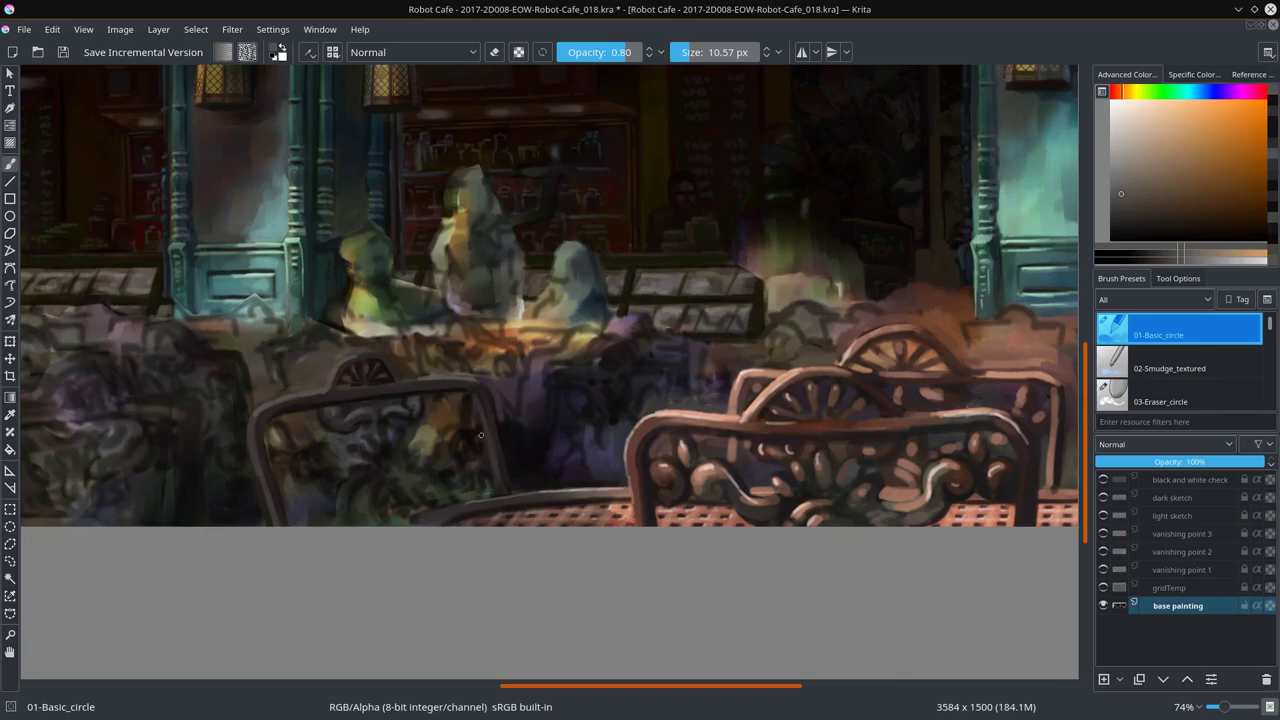
left_click(365, 448, "ctrl")
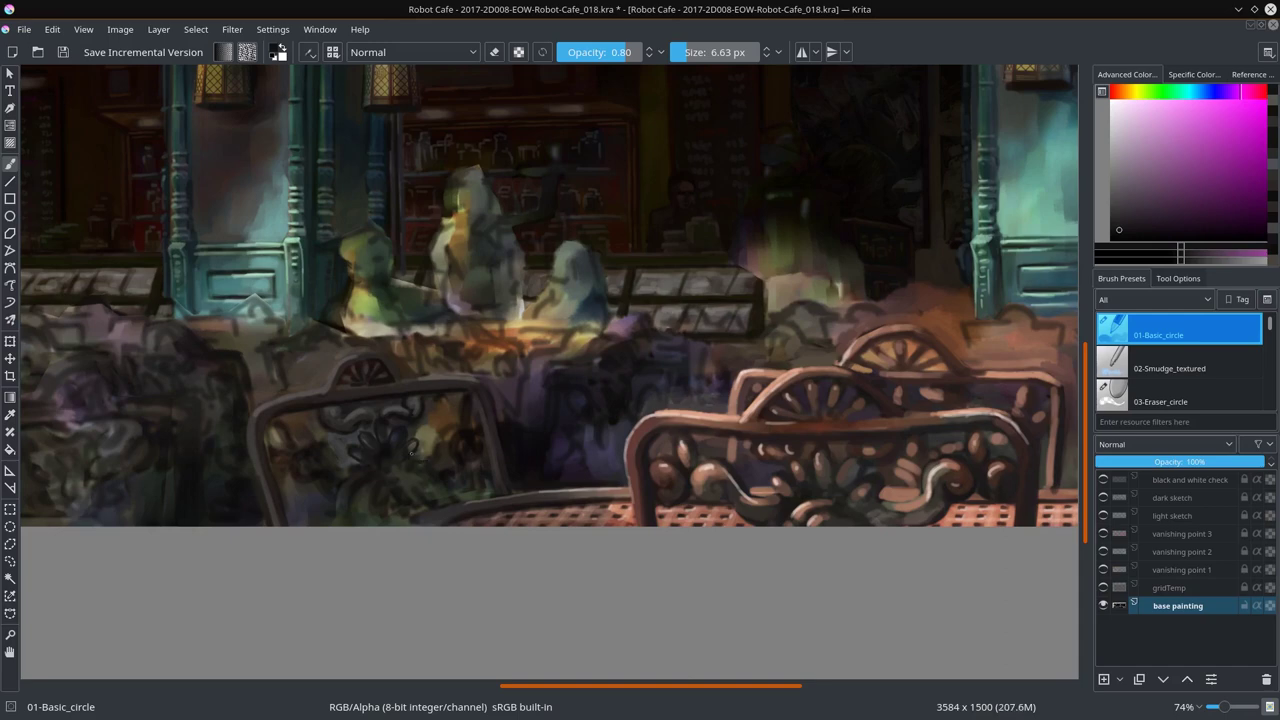
left_click(472, 432, "ctrl")
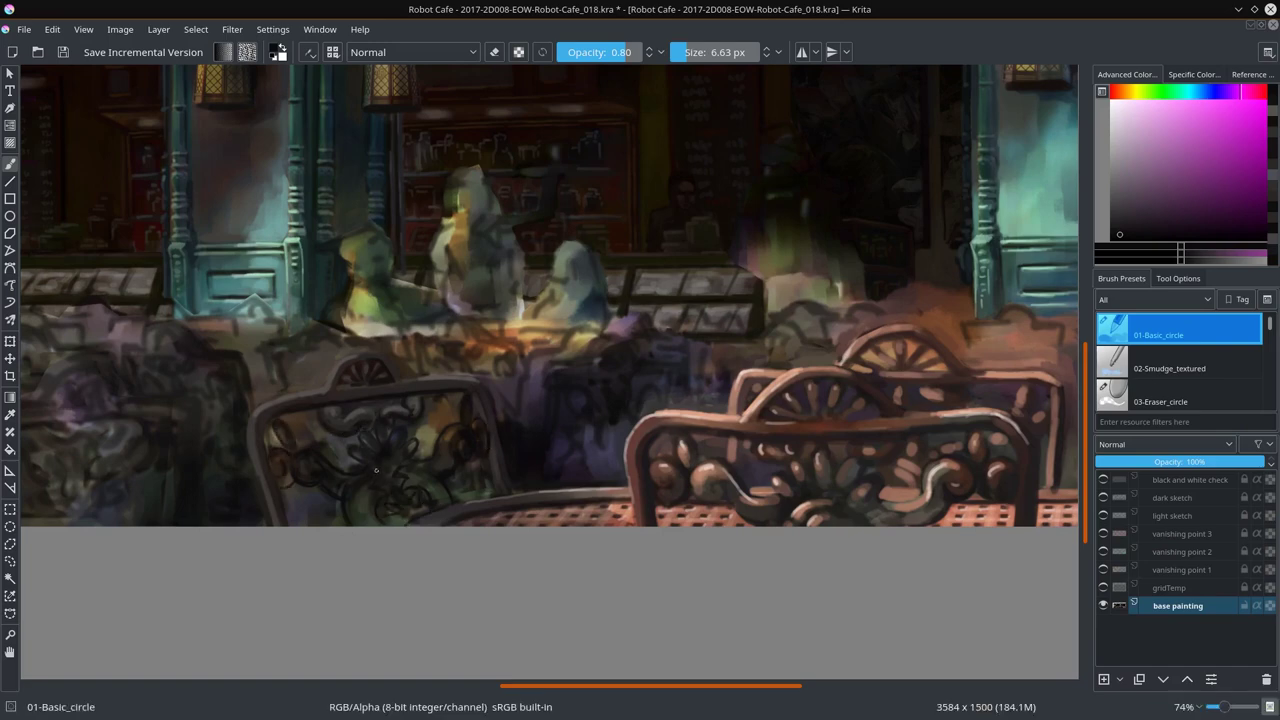
Step: Save the painting and return to the basic round brush
key("slash")
key("ctrl+s")
key("slash")
key("slash")
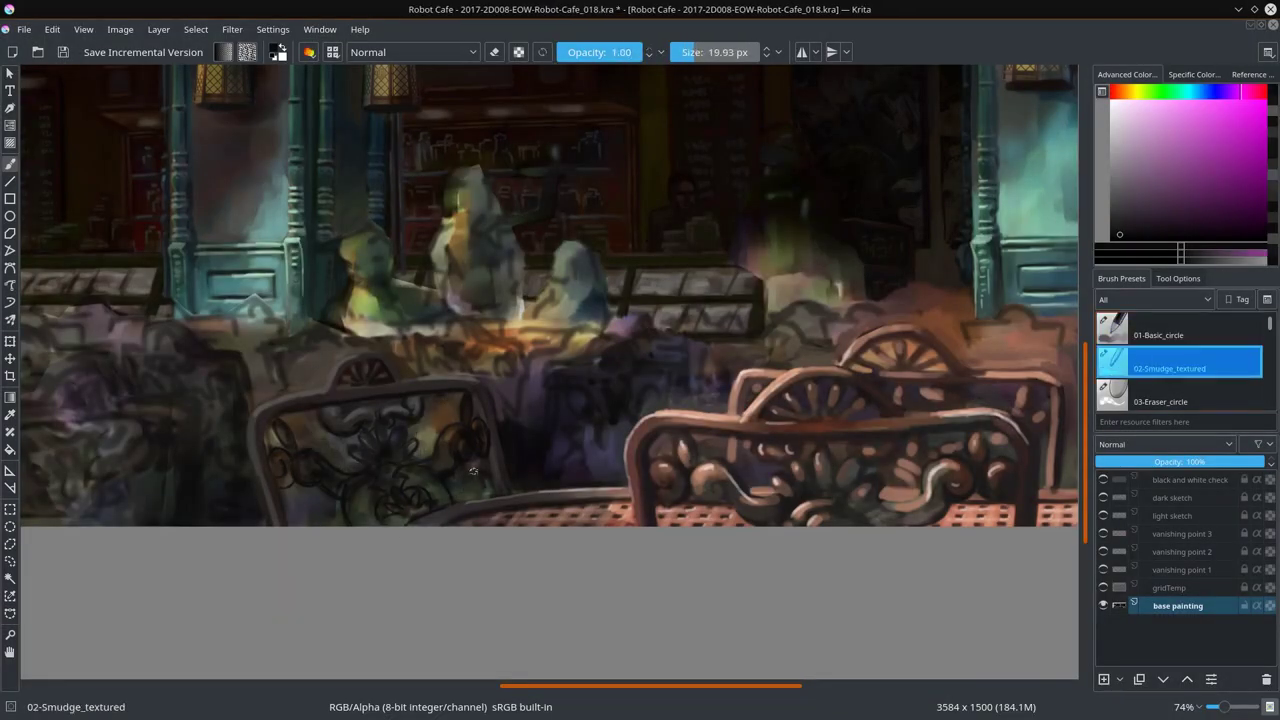
key("slash")
Step: Repaint the centre chair back with reddish-brown, orange, red and muted tones, resizing the brush
left_click(496, 472, "ctrl")
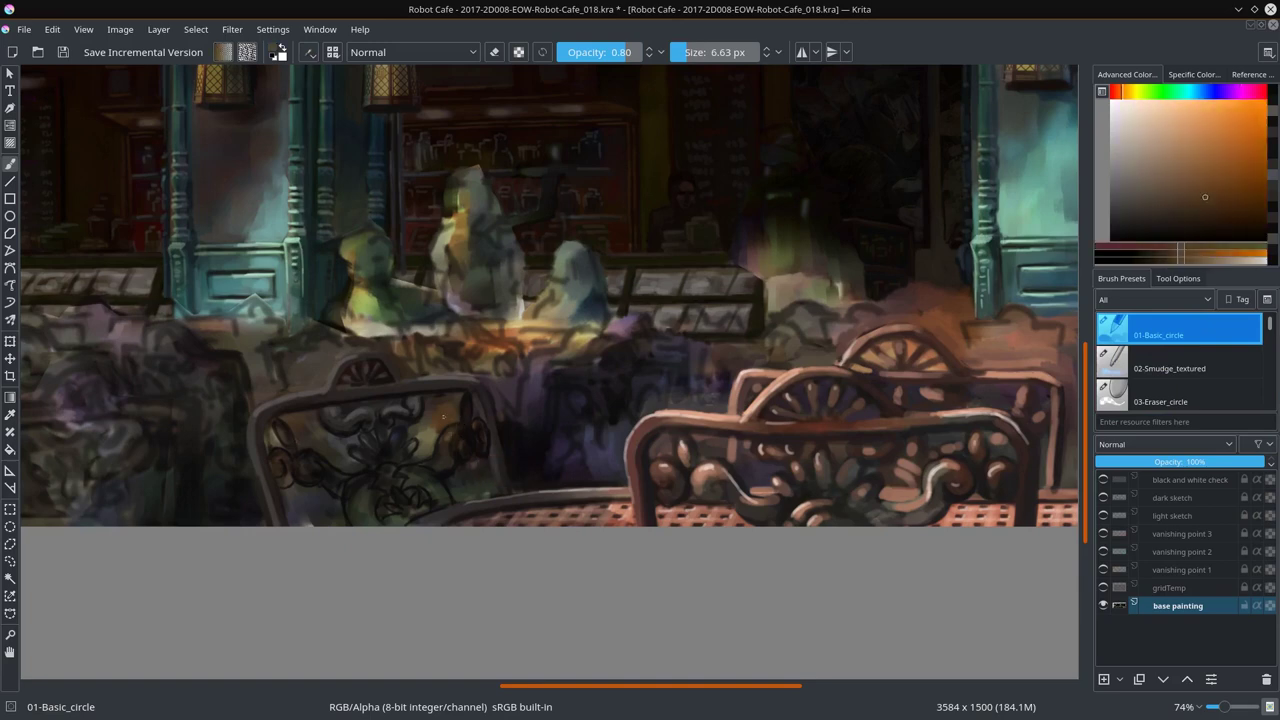
left_click(487, 488, "ctrl")
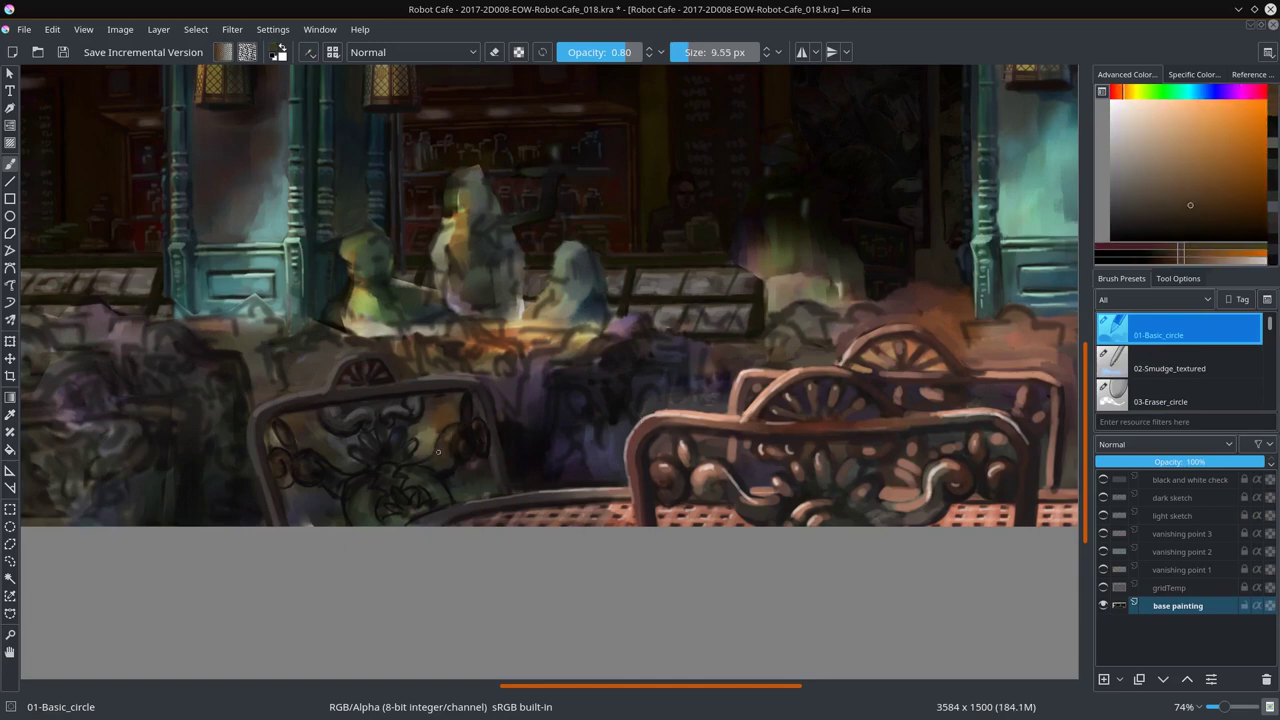
left_click(325, 421, "ctrl")
key("bracketright")
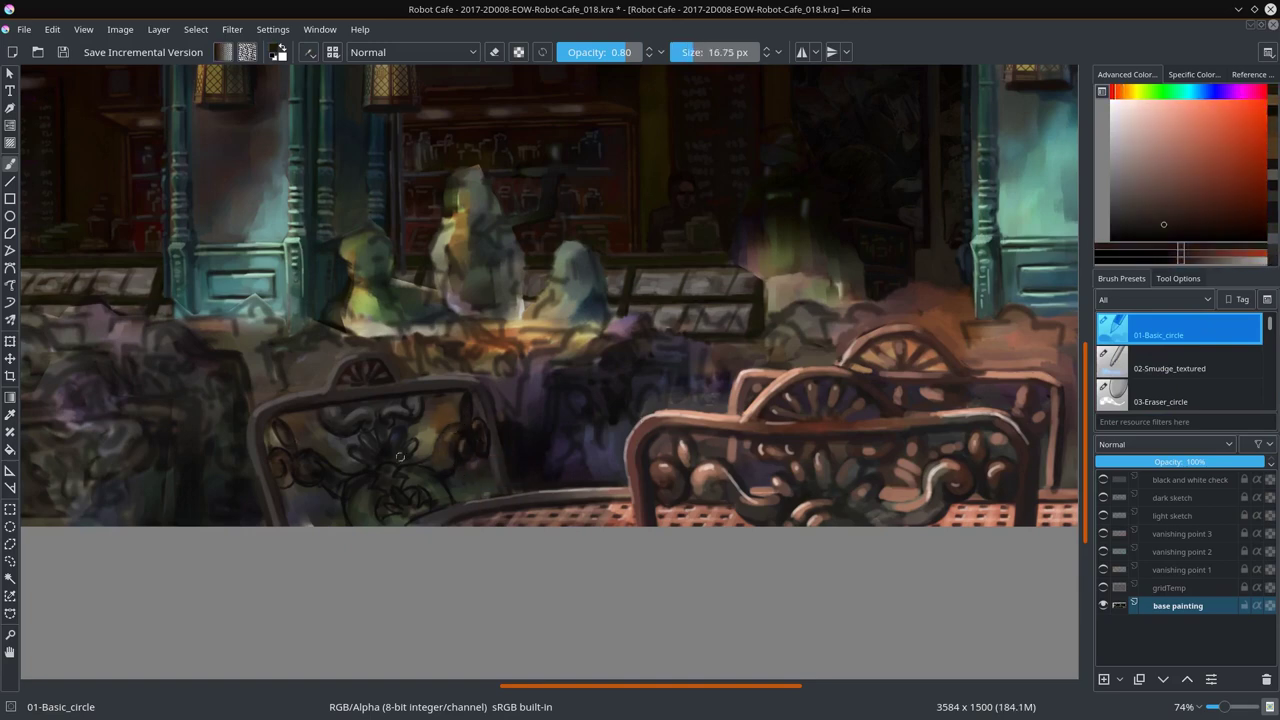
left_click(389, 469, "ctrl")
key("bracketleft")
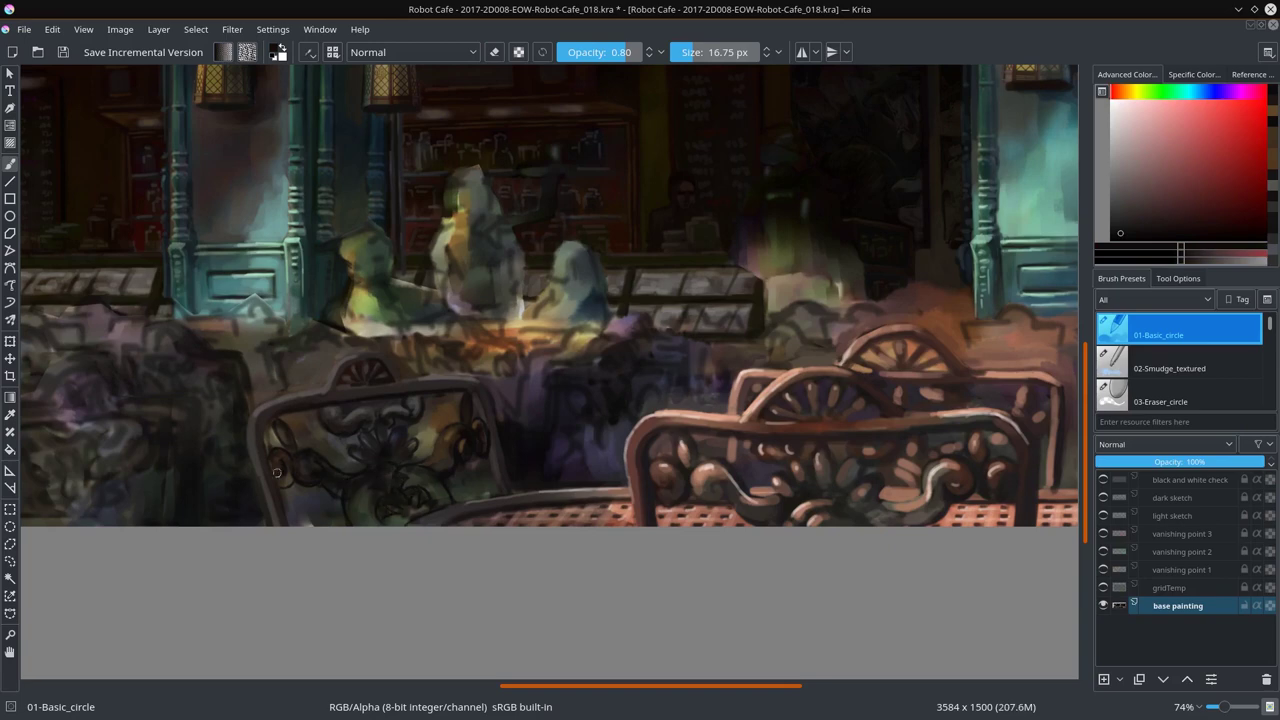
left_click(463, 441, "ctrl")
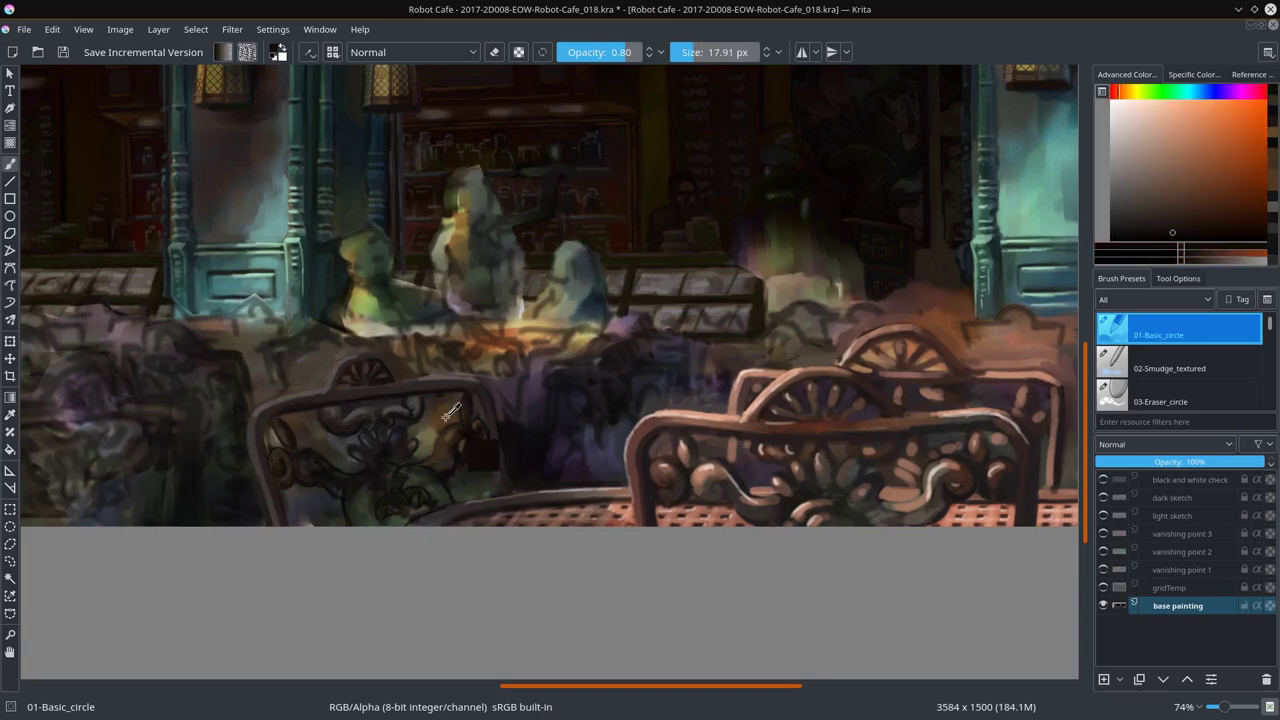
key("bracketright")
left_click(311, 443, "ctrl")
key("bracketleft")
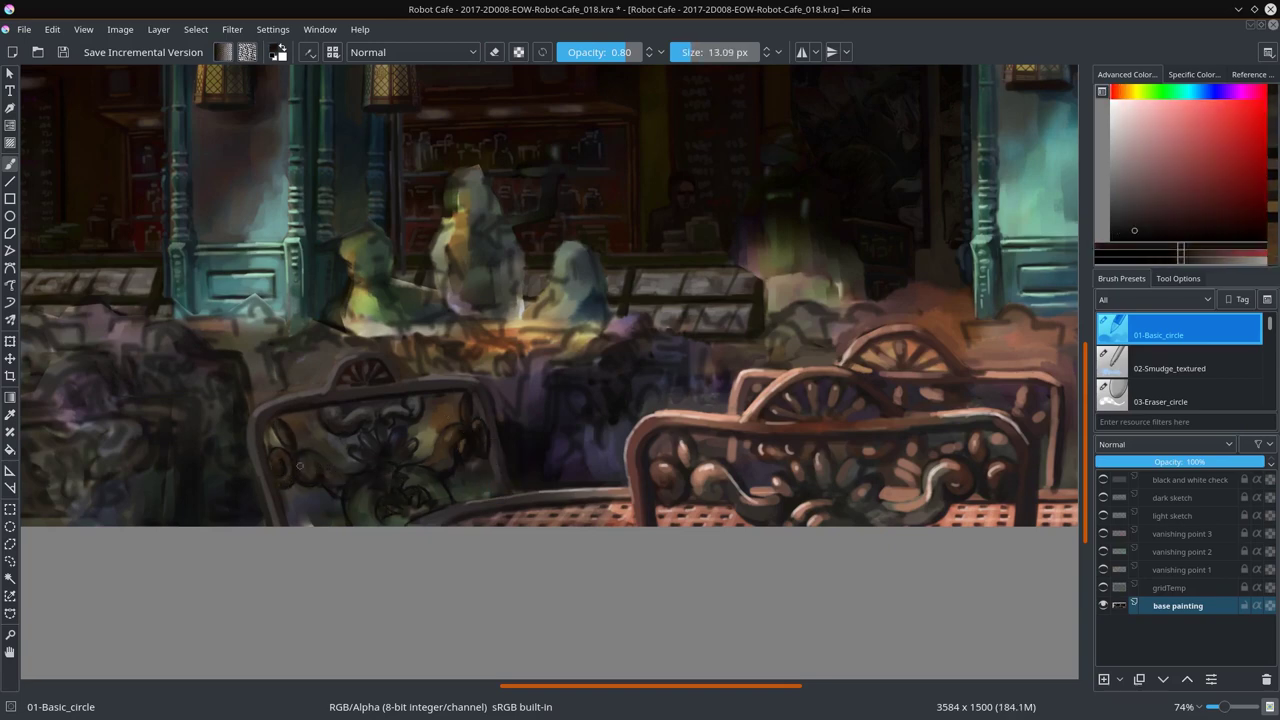
left_click(409, 441, "ctrl")
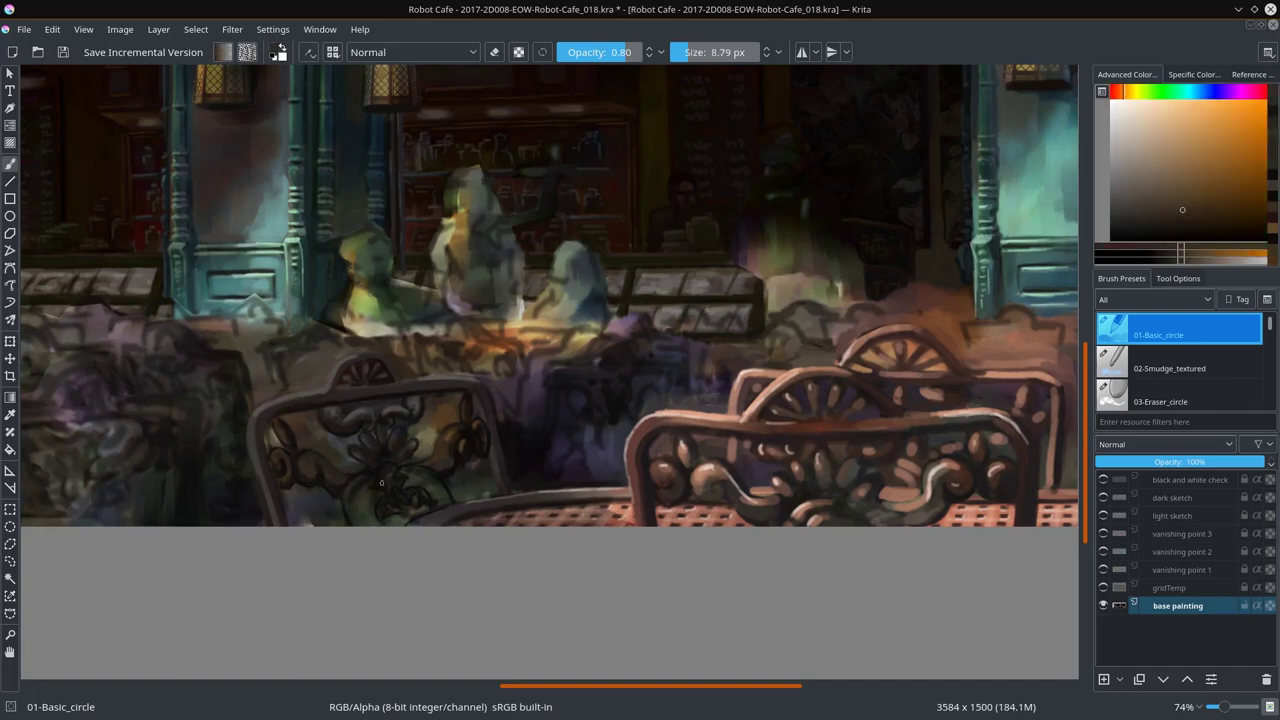
key("bracketright")
Step: Add dark green, olive, pink and blue-purple details with brush sizes from 6.7 to 15 px
left_click(344, 483, "ctrl")
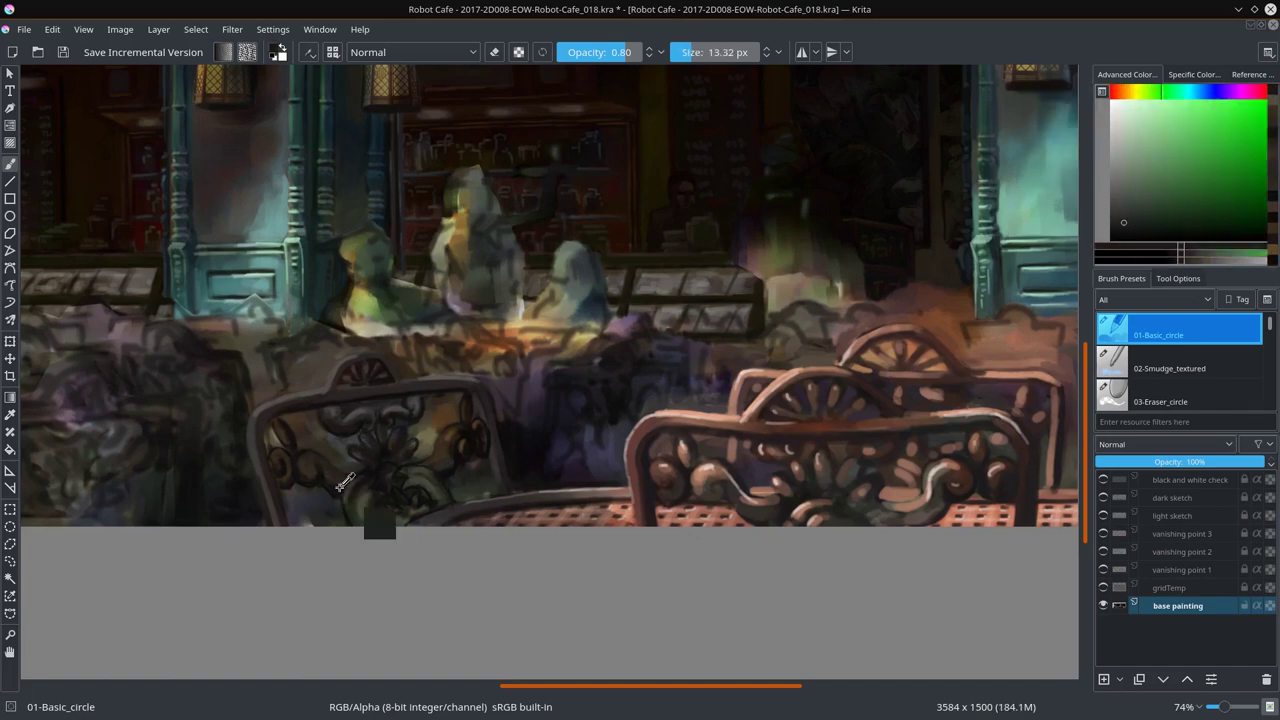
left_click(385, 486, "ctrl")
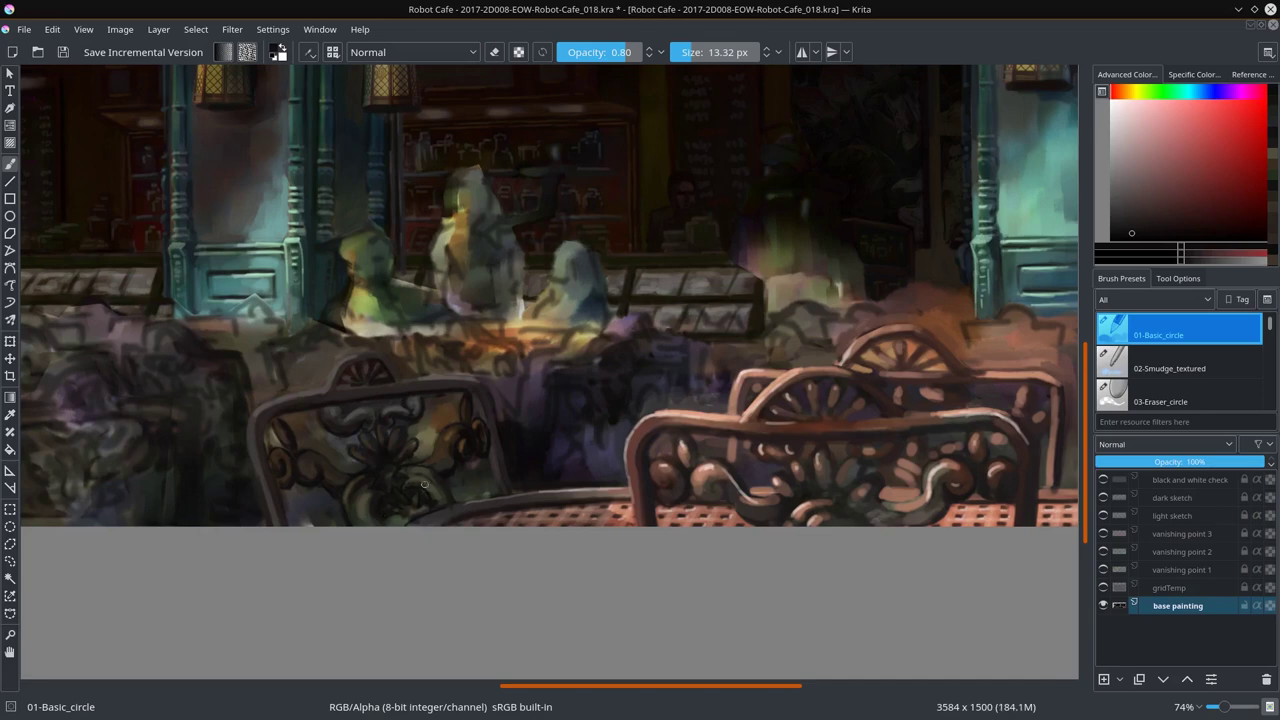
key("bracketleft")
left_click(374, 478, "ctrl")
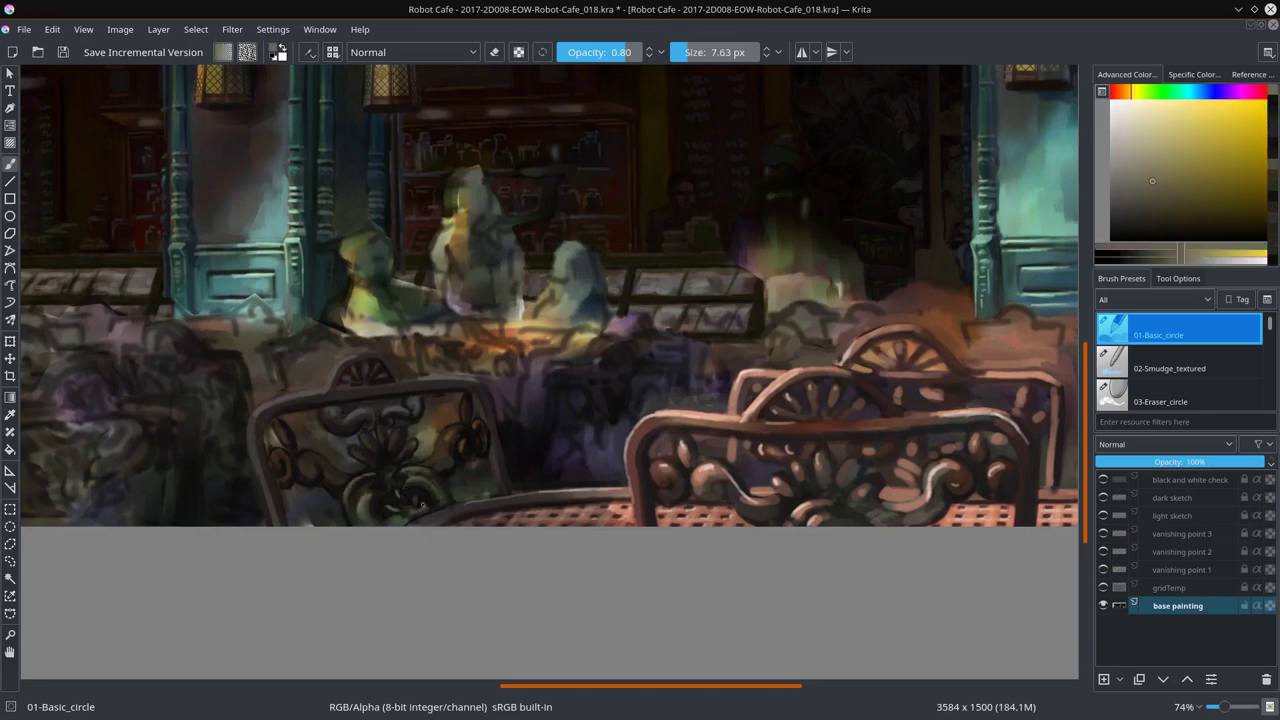
key("bracketright")
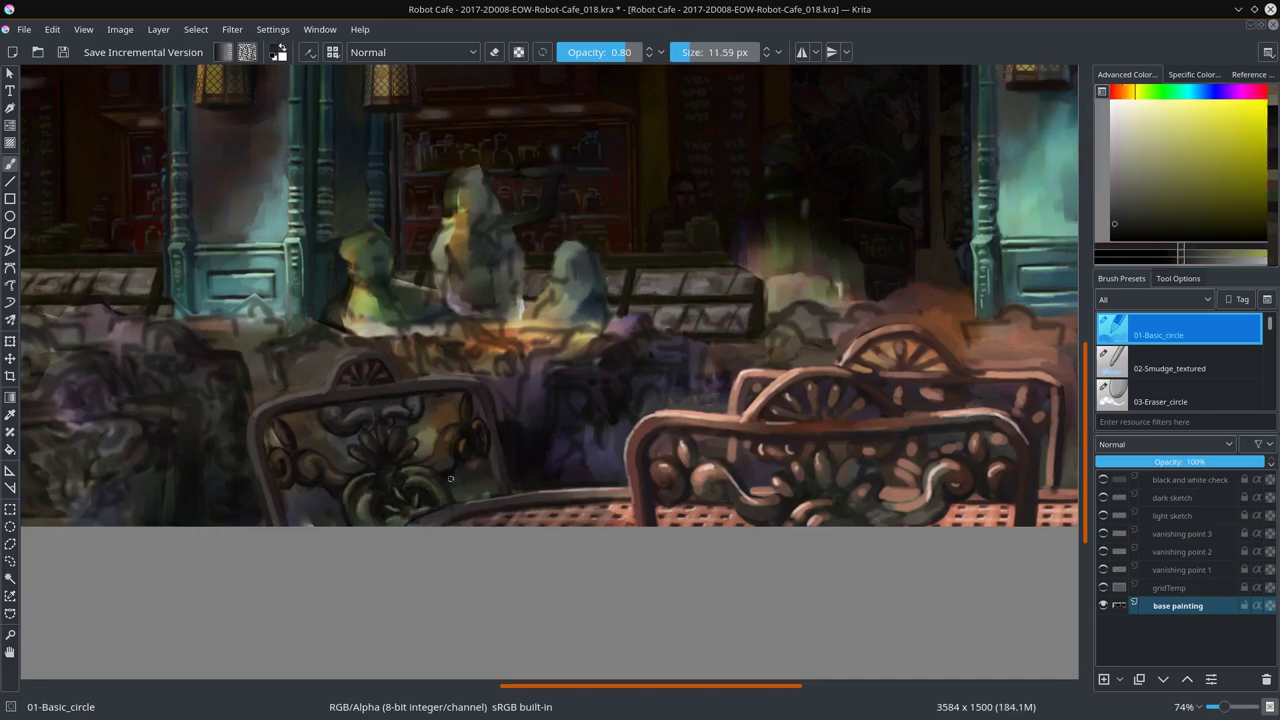
left_click(489, 413, "ctrl")
left_click(298, 475, "ctrl")
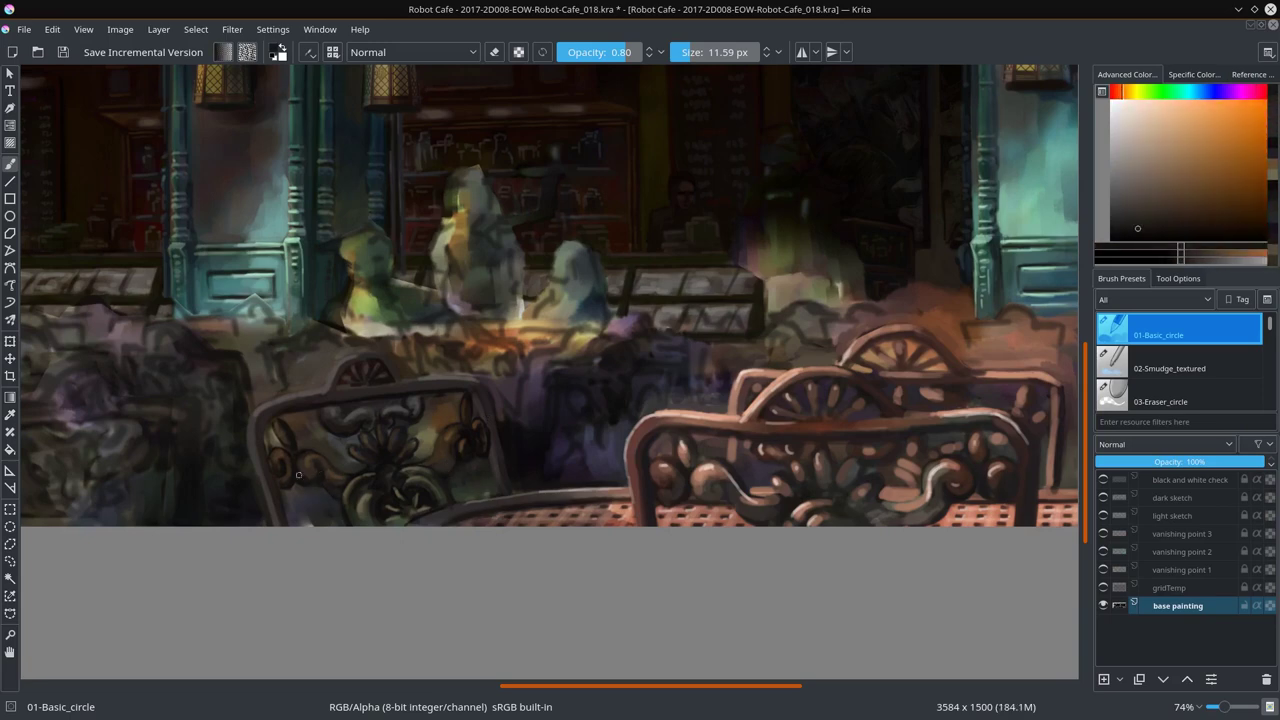
key("bracketright")
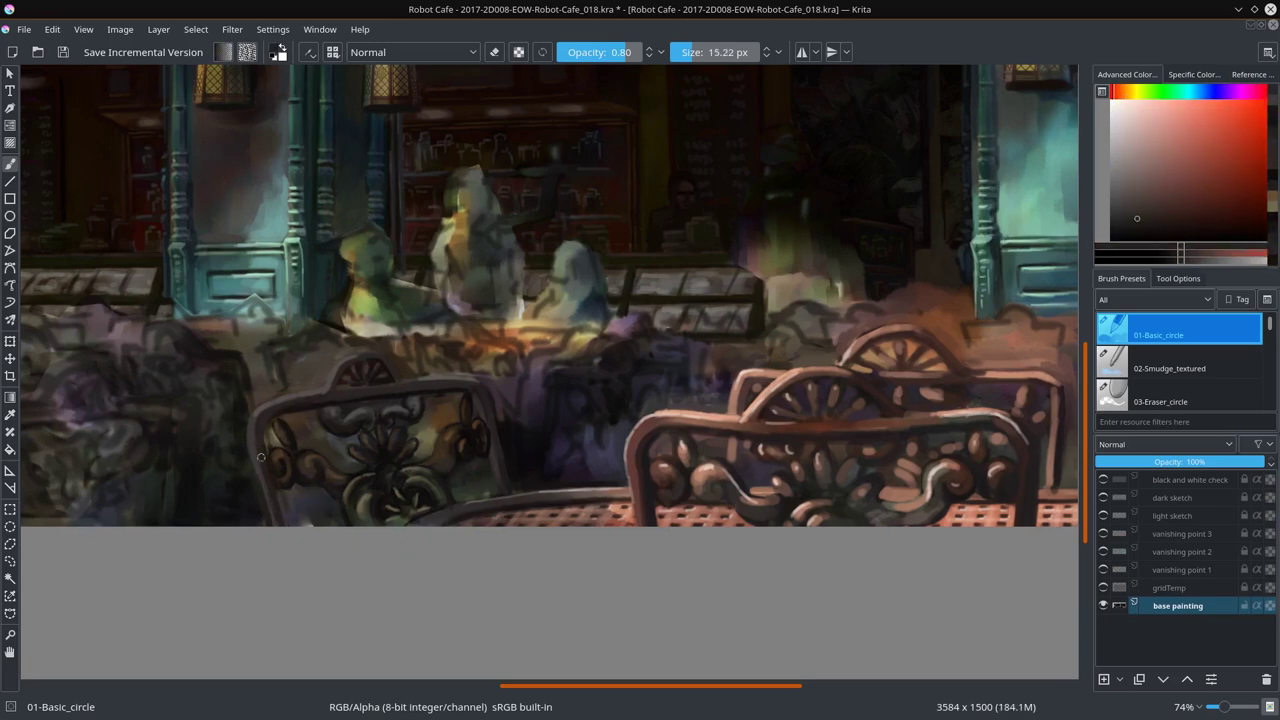
left_click(268, 510, "ctrl")
key("bracketleft")
left_click(487, 432, "ctrl")
key("bracketleft")
key("bracketleft")
key("bracketleft")
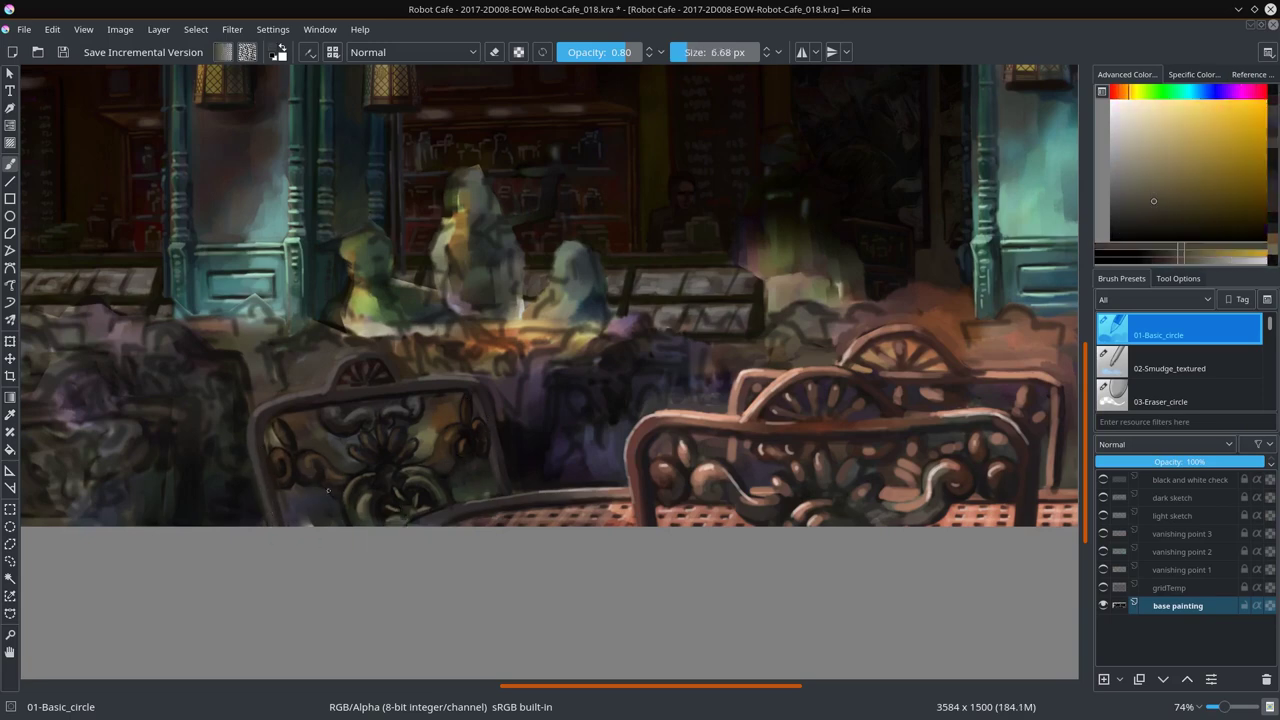
left_click(299, 487, "ctrl")
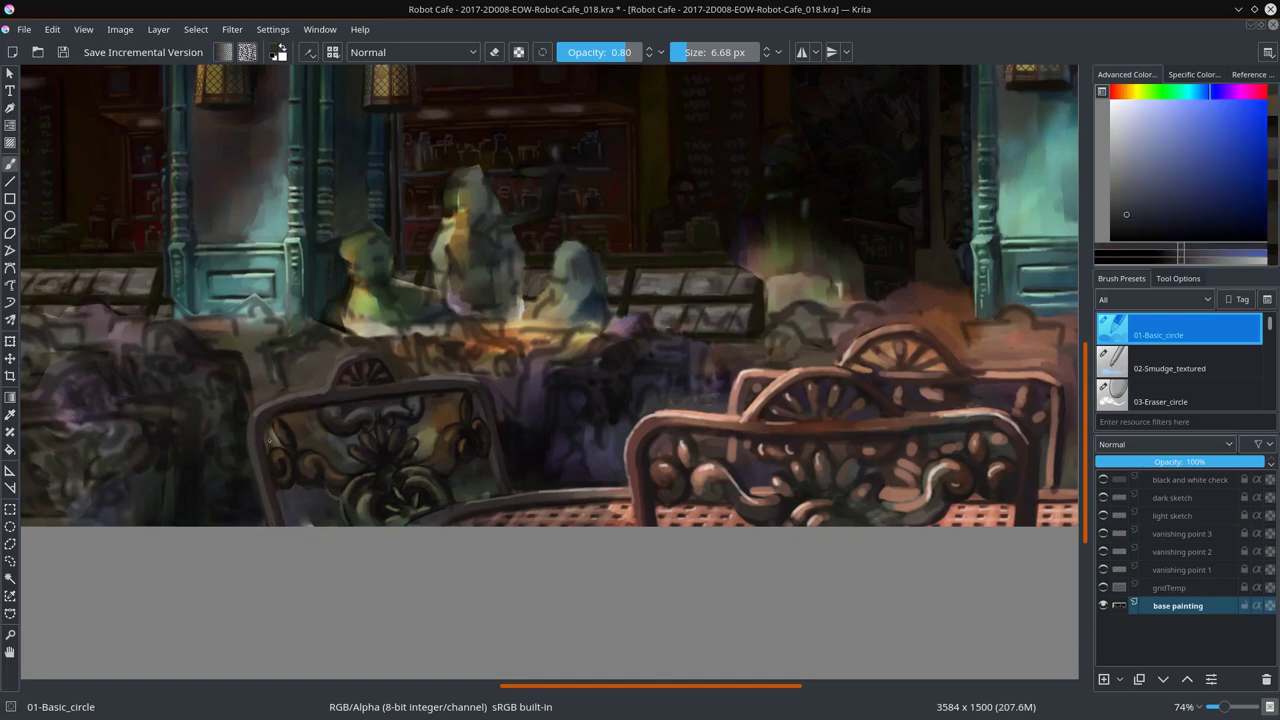
key("slash")
Step: Save, zoom in, and set the basic round brush to Screen blending
scroll(332, 504, "down", 3)
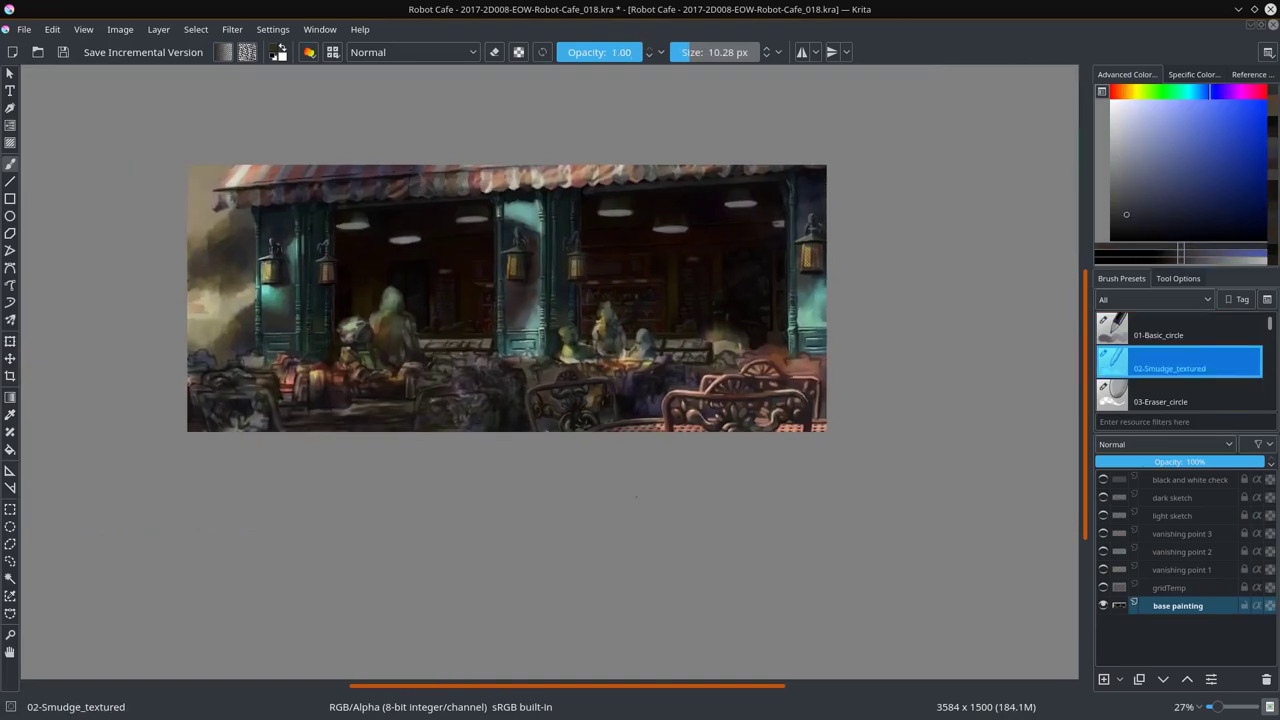
left_click(62, 53)
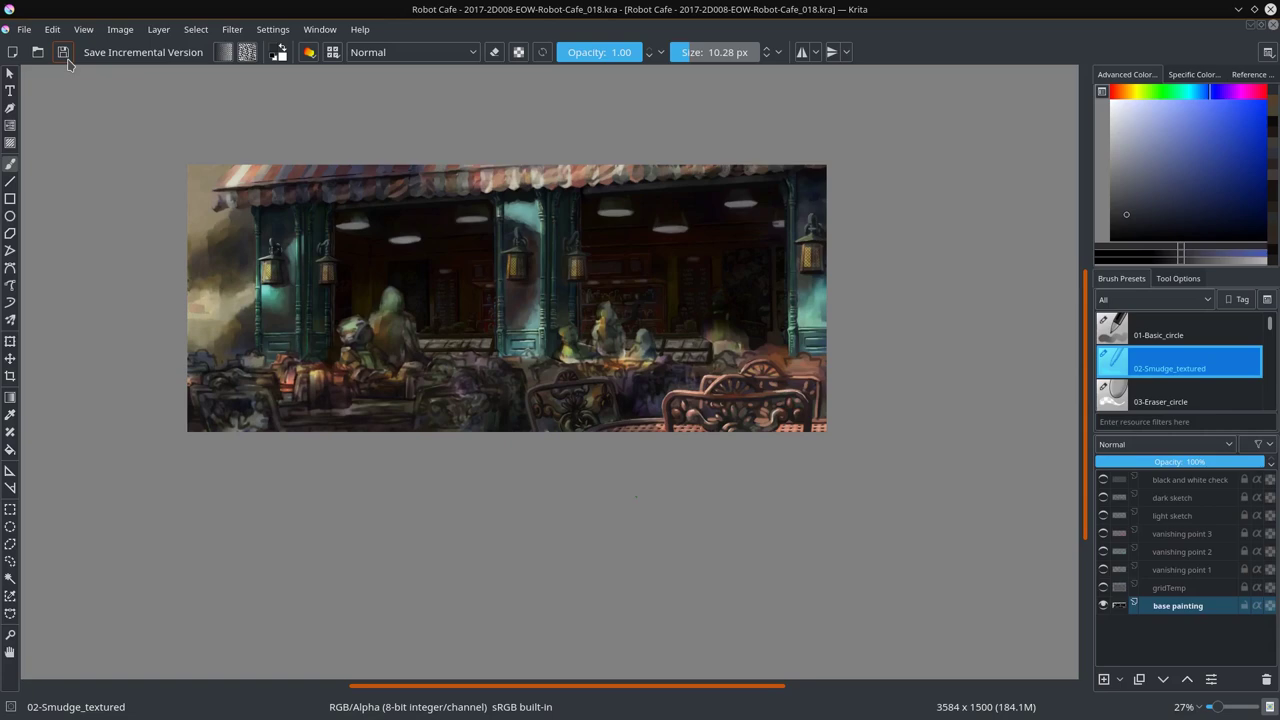
scroll(634, 406, "up", 3)
scroll(634, 406, "up", 2)
key("alt+shift+s")
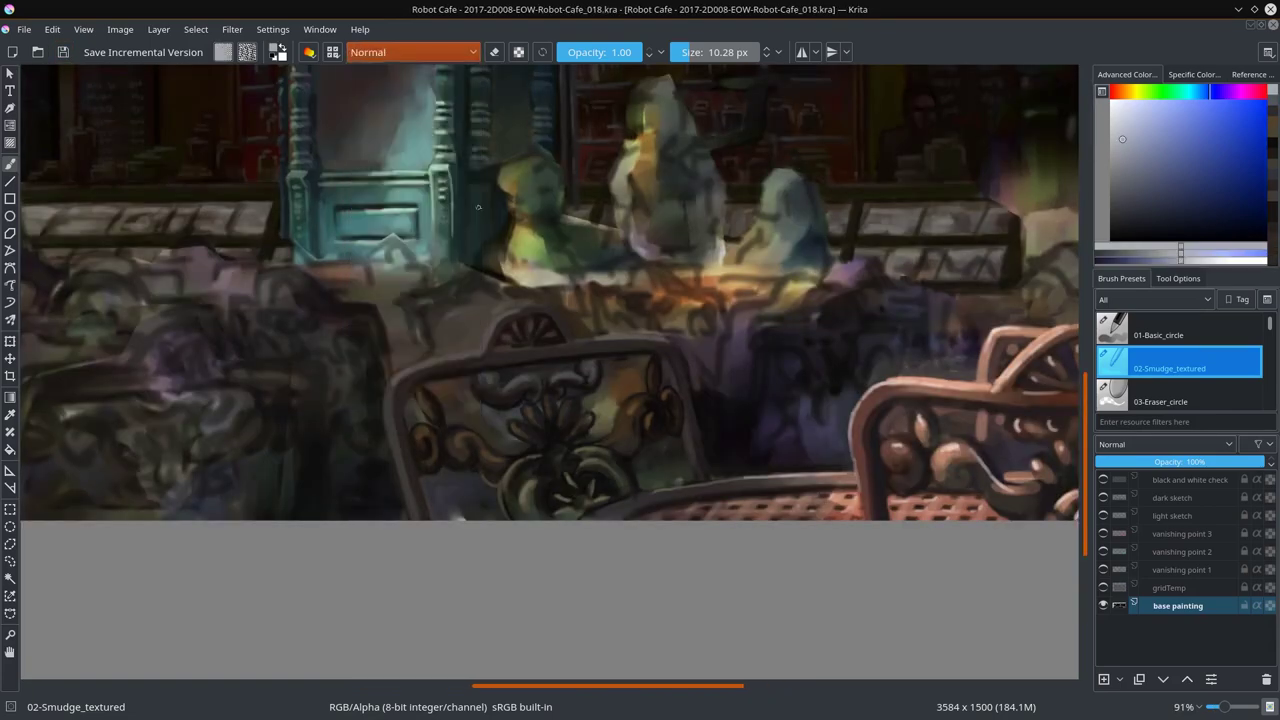
key("slash")
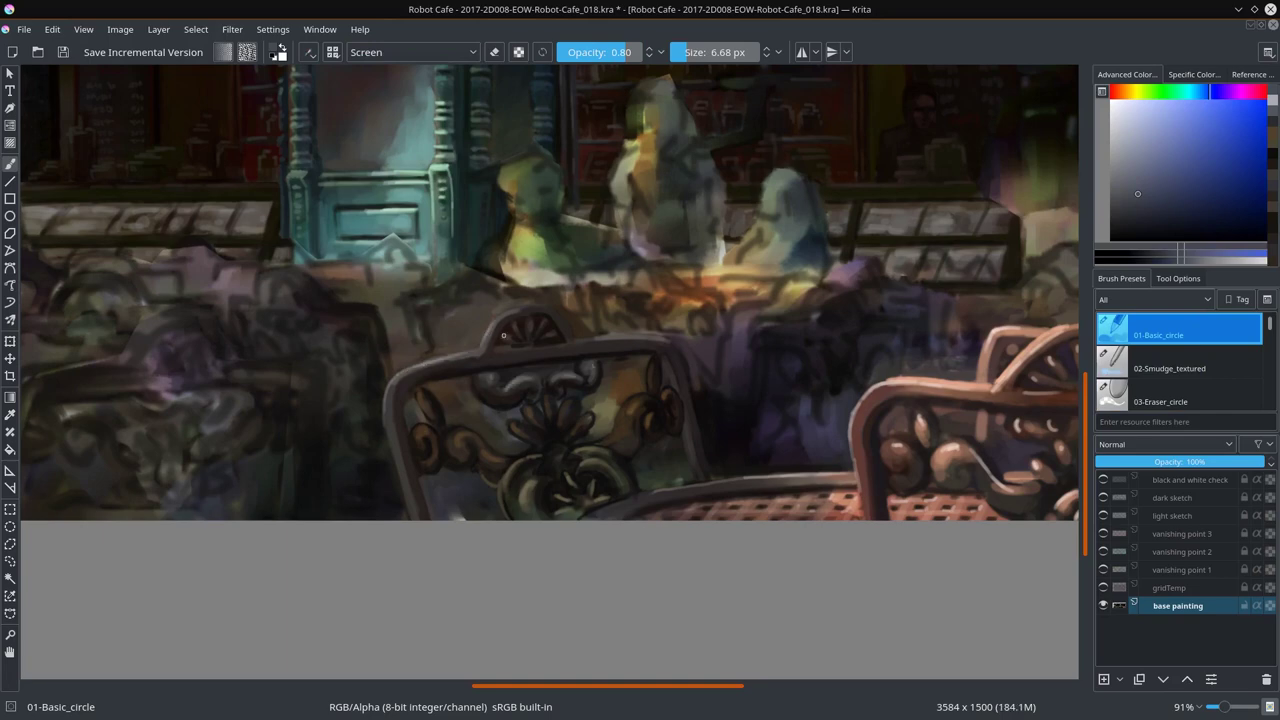
Step: Paint bright highlights along the chair ornament and frame, then save
mouse_move(420, 428)
left_mouse_down()
mouse_move(510, 479)
mouse_move(516, 431)
mouse_move(630, 408)
left_mouse_up()
left_click_drag(692, 487, 666, 370)
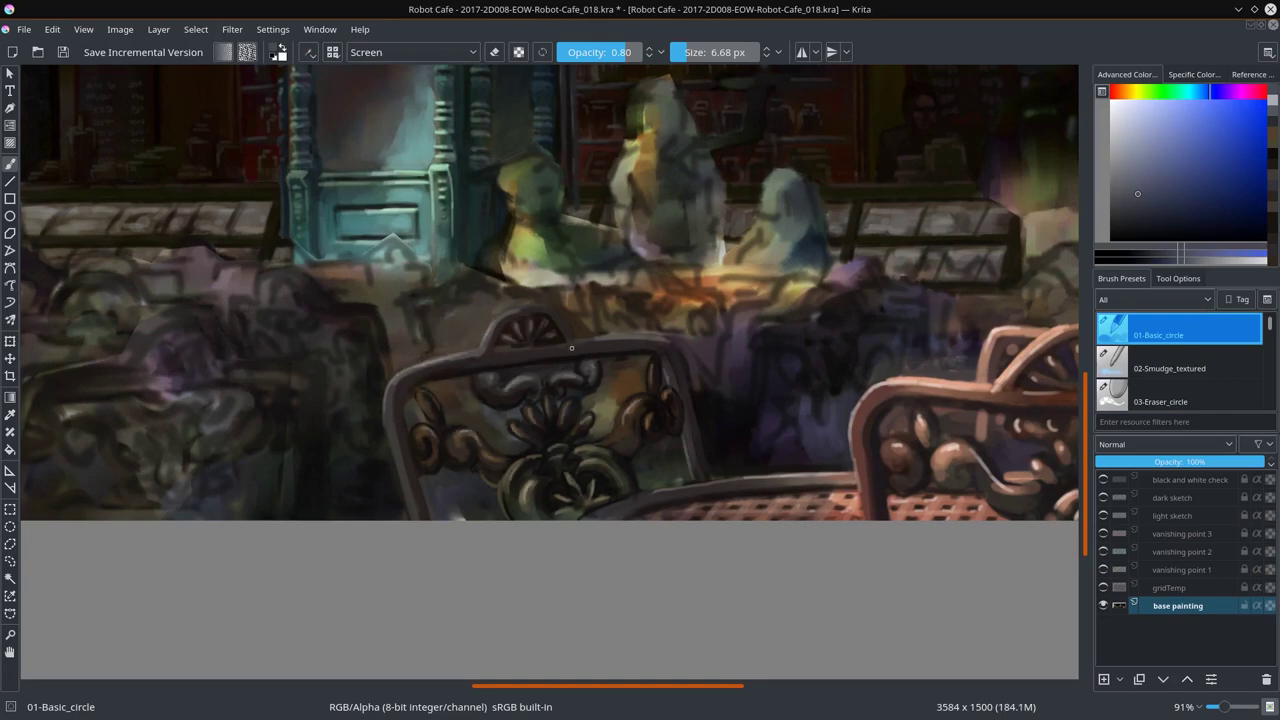
key("ctrl+s")
key("minus")
key("minus")
key("minus")
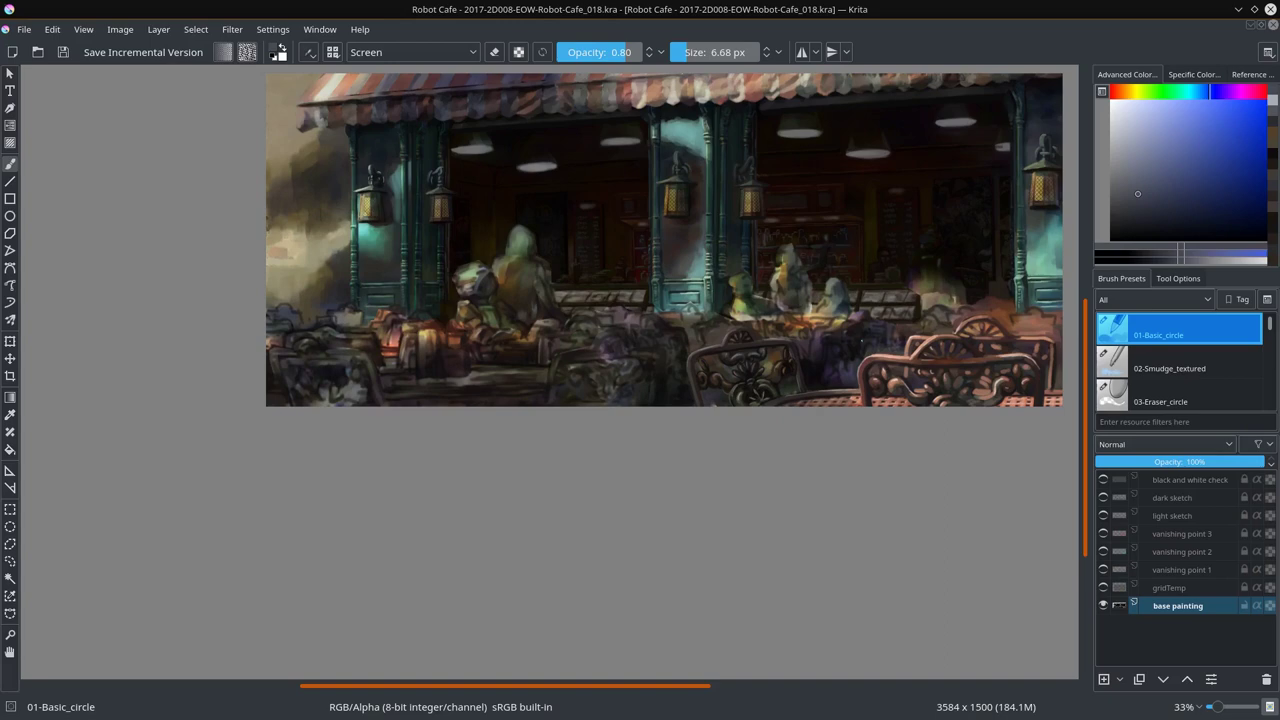
Step: Reset the brush blend mode to Normal and save the painting again
left_click(413, 52)
left_click(400, 189)
left_click(120, 29)
key("ctrl+s")
Step: Sample a dark brown and a lighter orange-brown from the chair
scroll(699, 527, "up", 4, "ctrl")
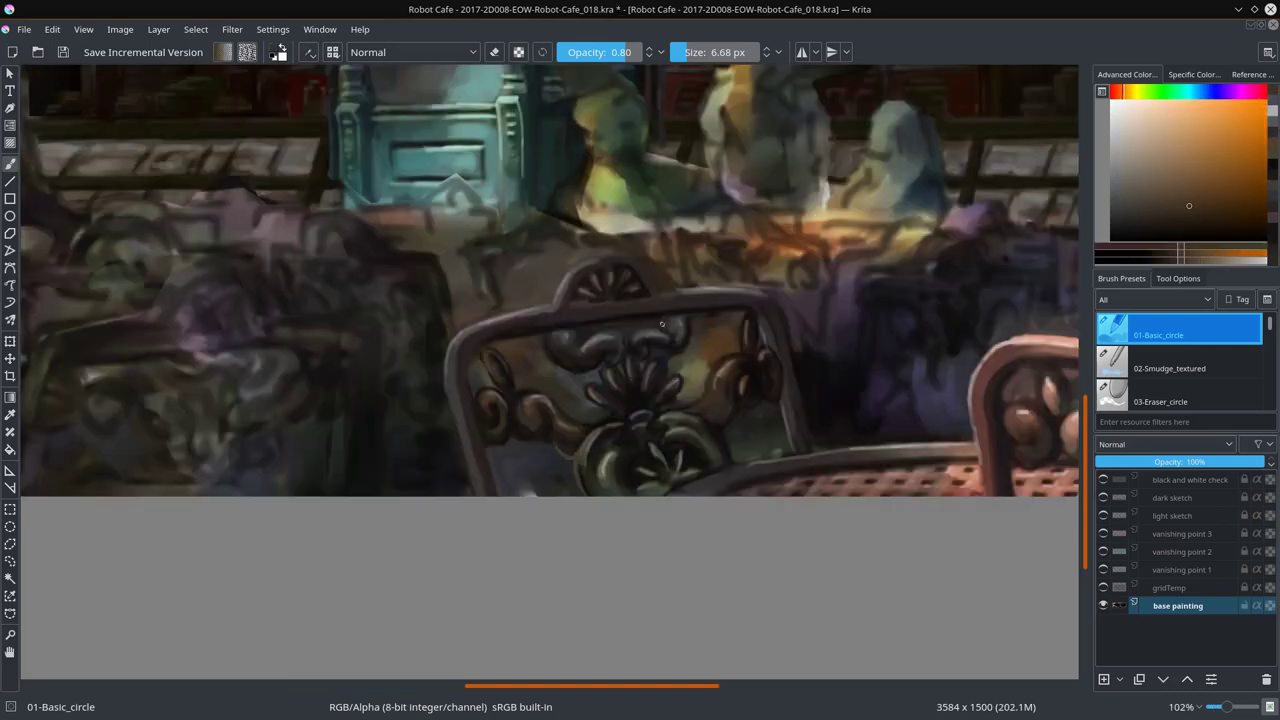
left_click(709, 369, "ctrl")
left_click(737, 431, "ctrl")
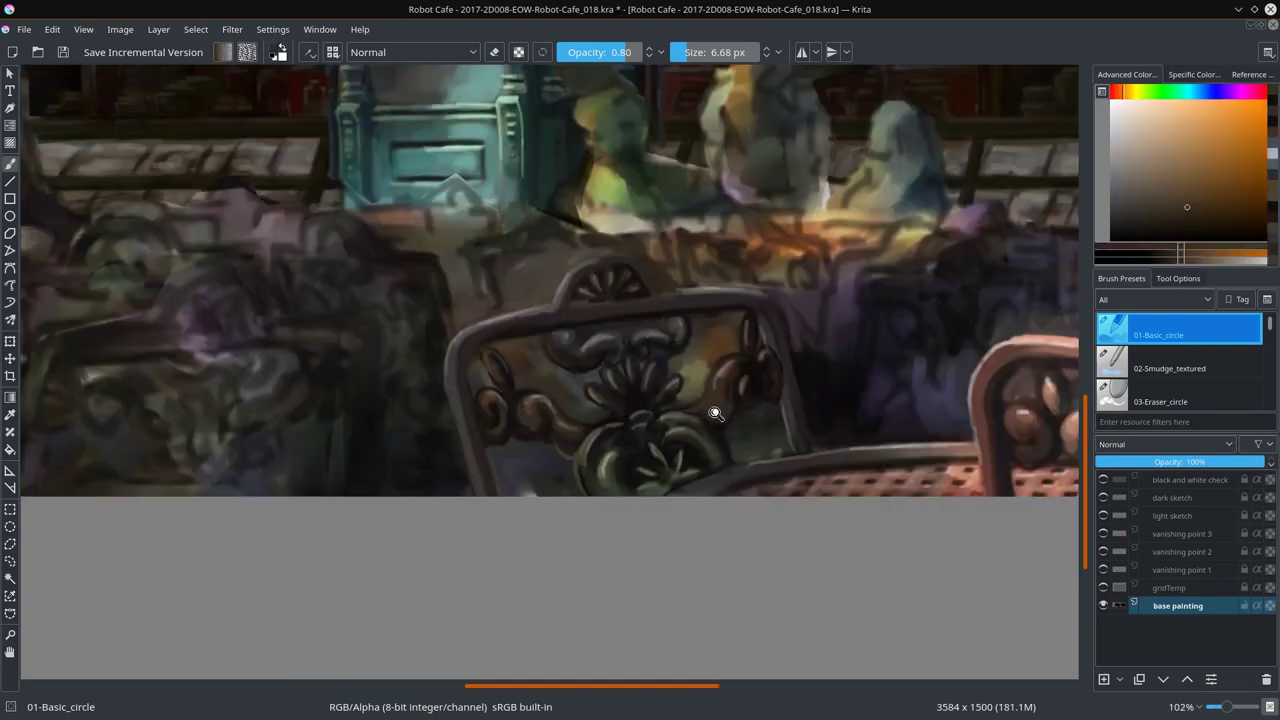
scroll(715, 413, "down", 4)
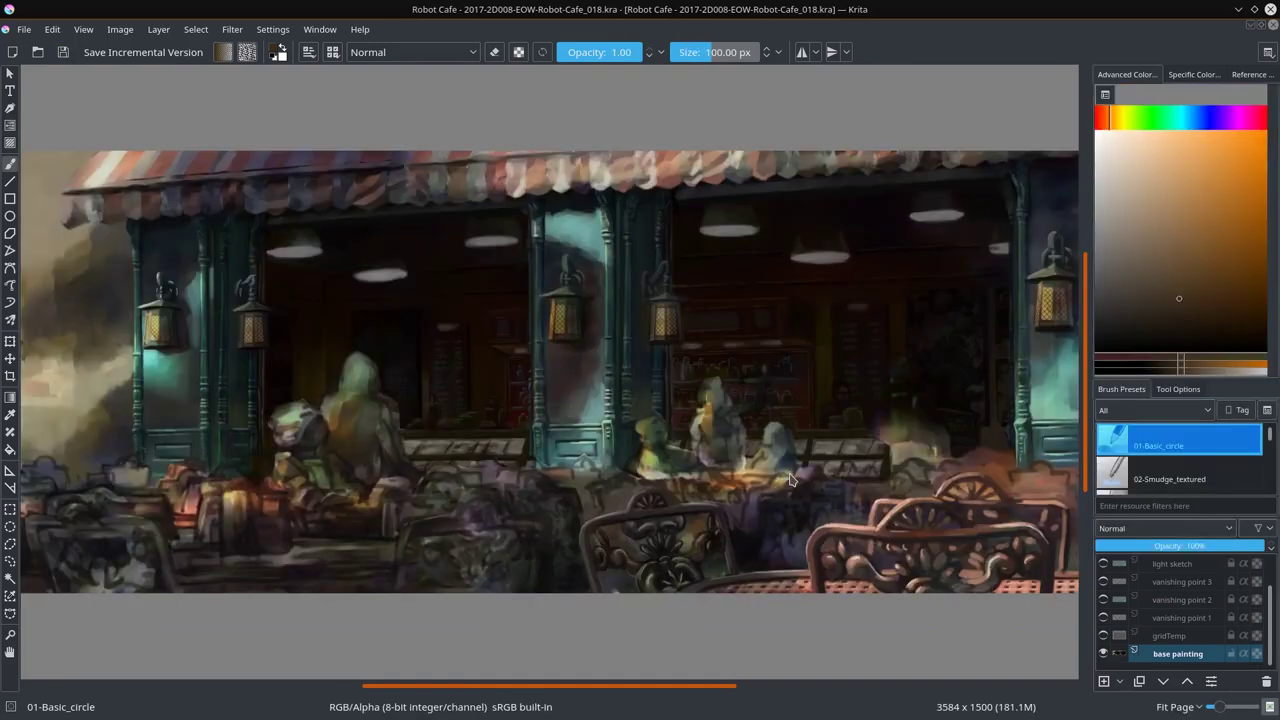
Step: Add a white-filled Layer 9, reset the colour to black, and add Layer 10 above
key("Insert")
left_click(1097, 131)
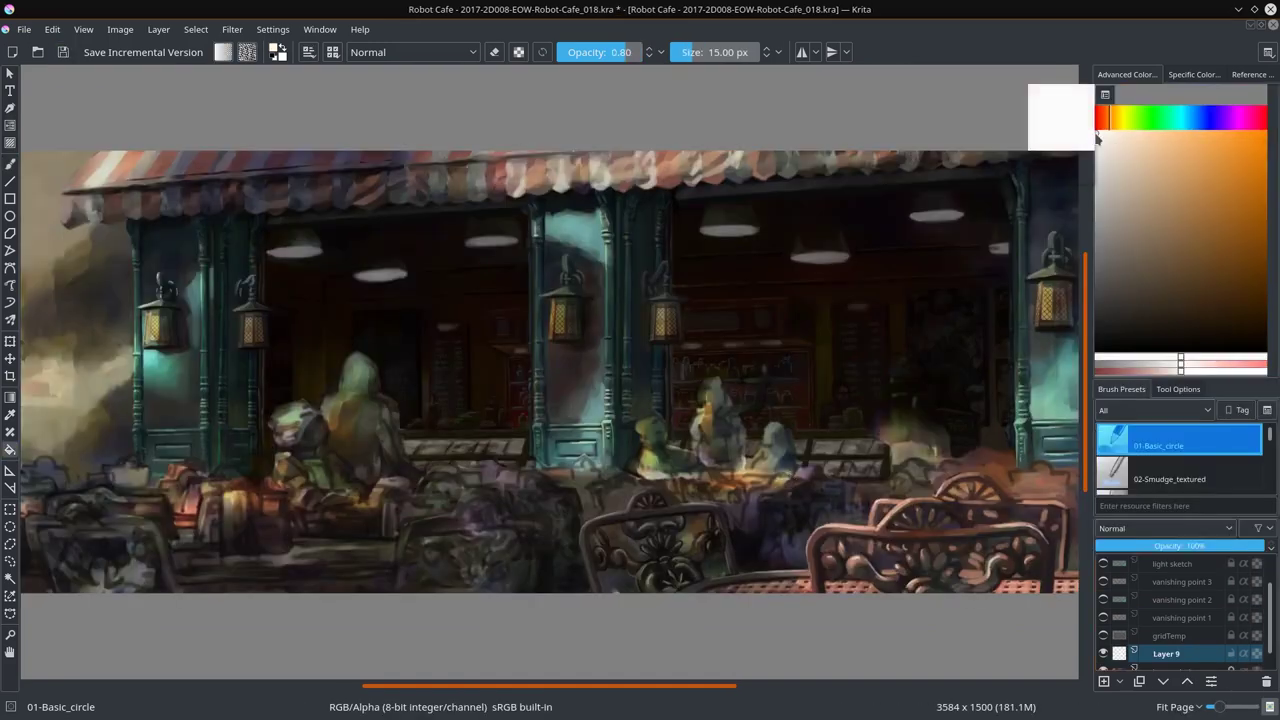
key("f")
left_click(583, 376)
key("b")
key("d")
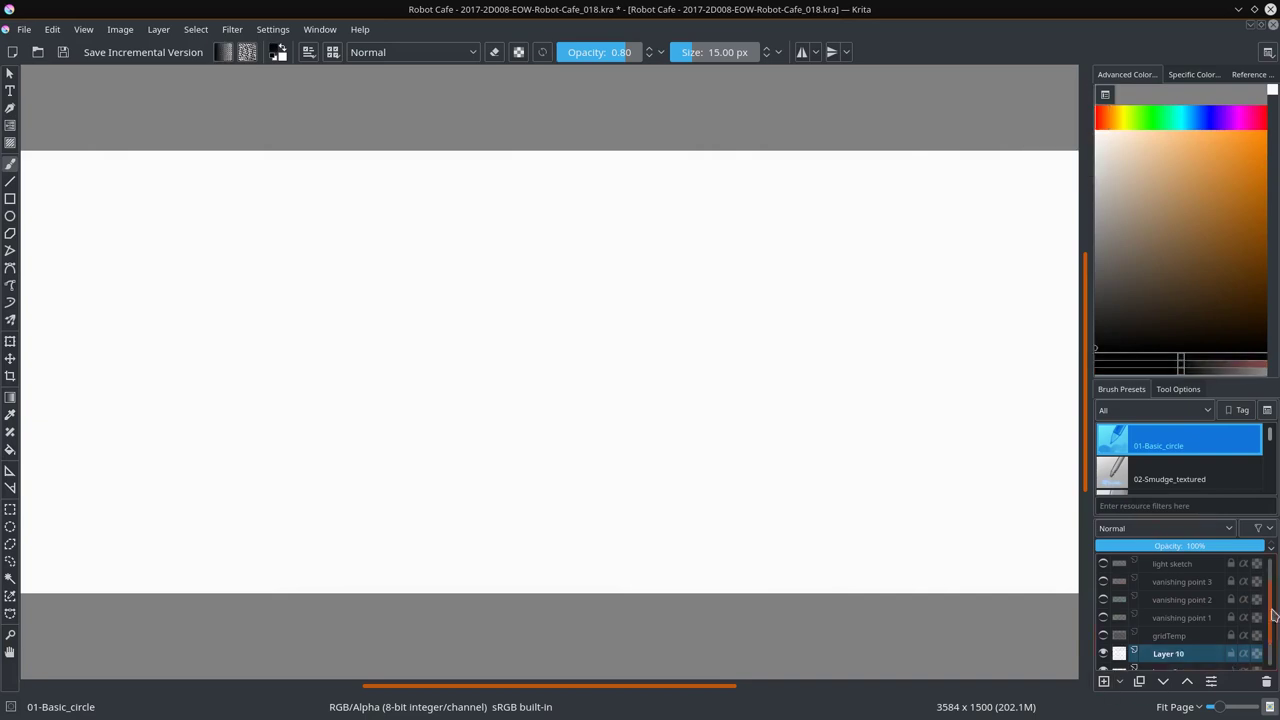
key("Insert")
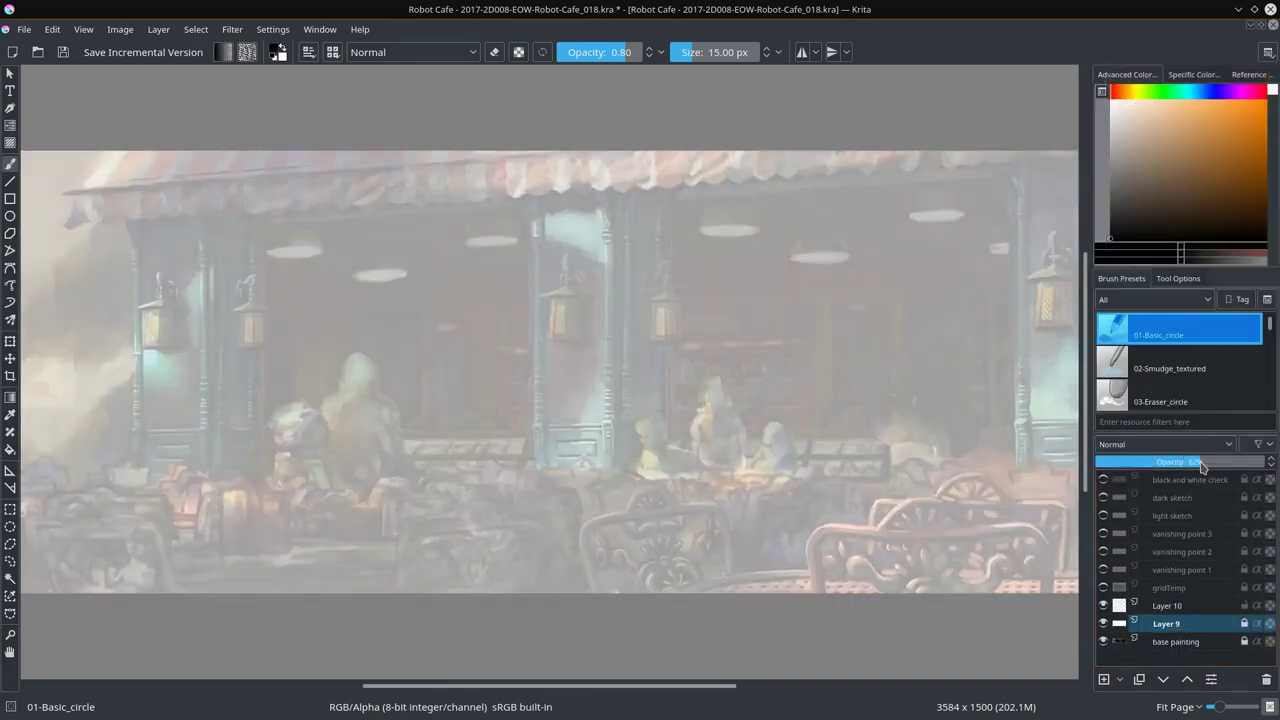
Step: Make the white layer semi-transparent, sketch a chair and table top, then hide the sketch
left_click(1167, 606)
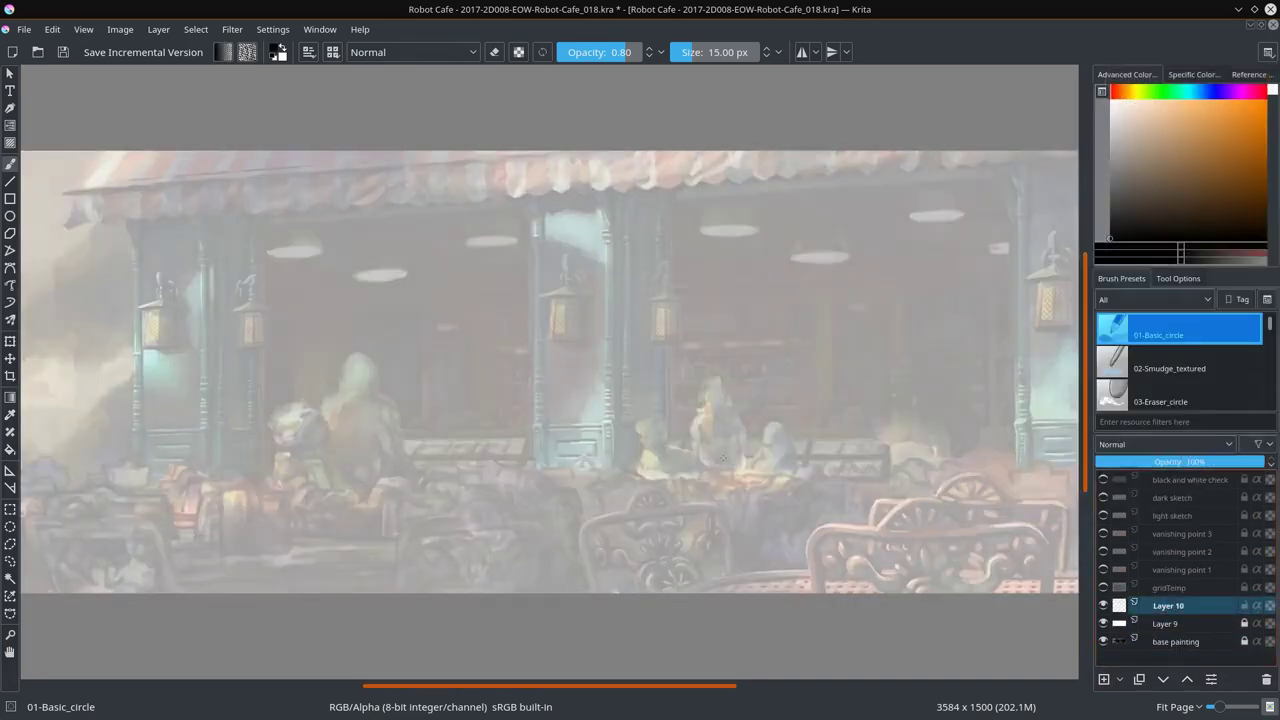
mouse_move(630, 508)
left_mouse_down()
mouse_move(626, 455)
mouse_move(678, 505)
mouse_move(664, 546)
mouse_move(680, 546)
mouse_move(671, 526)
left_mouse_up()
key("t")
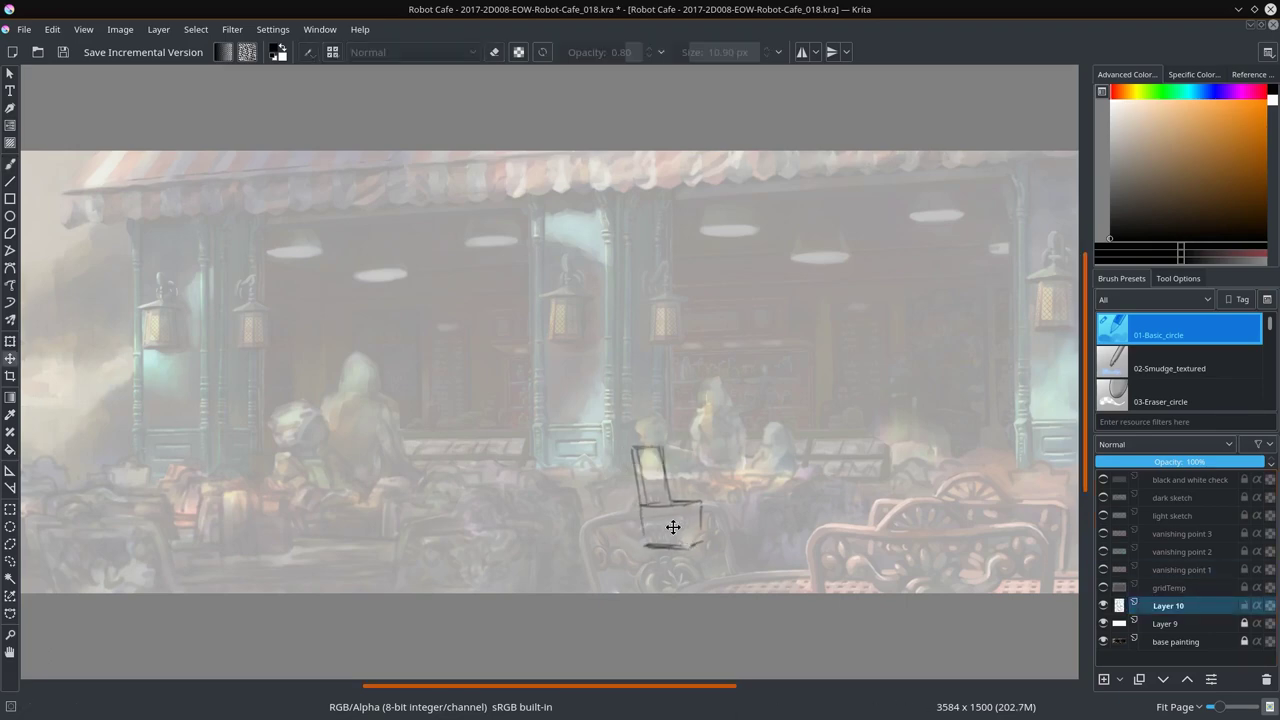
key("b")
left_click_drag(665, 481, 798, 480)
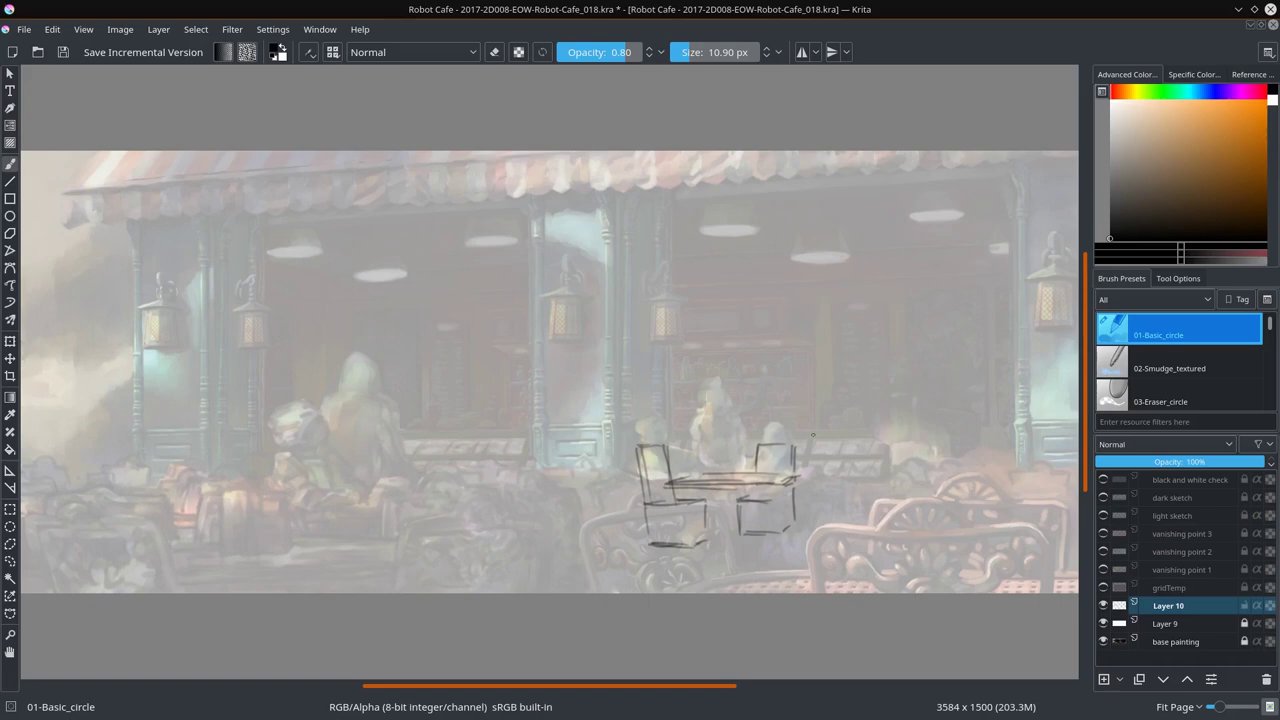
left_click(1104, 605)
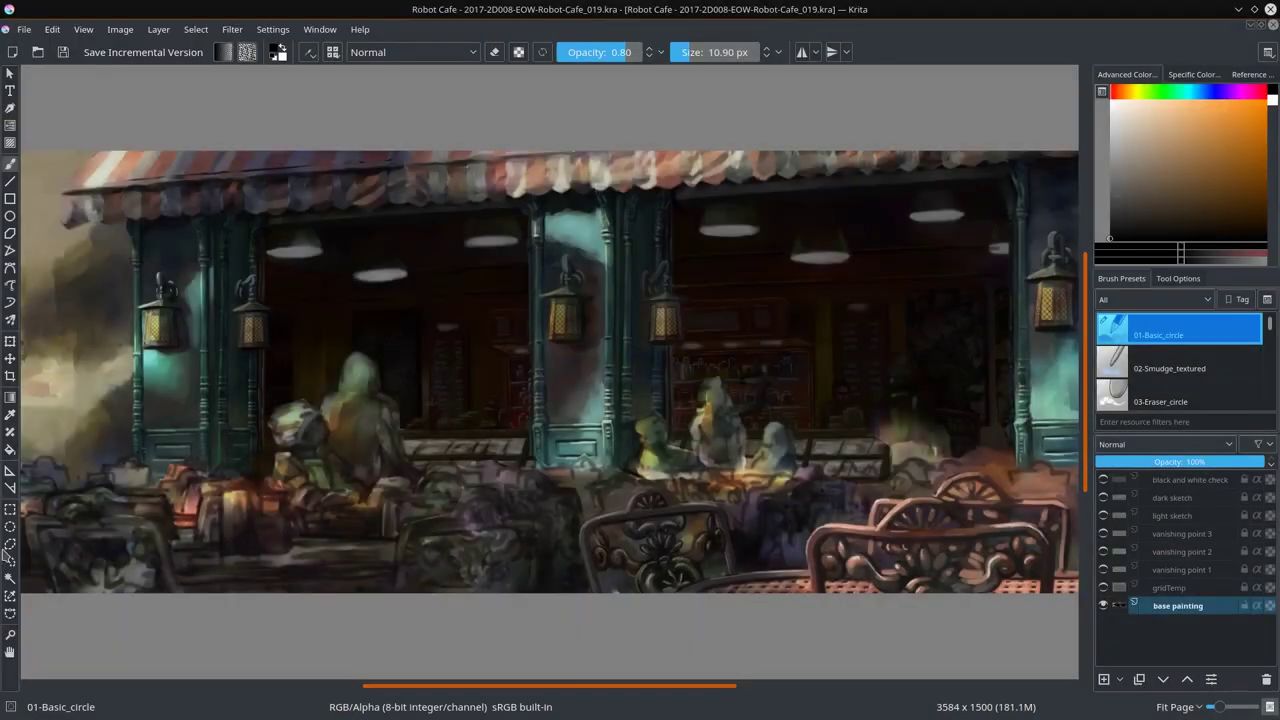
Step: Lasso the centre ornate chair back, paste a copy, and move it right of the original
left_click(10, 543)
left_click_drag(632, 506, 626, 508)
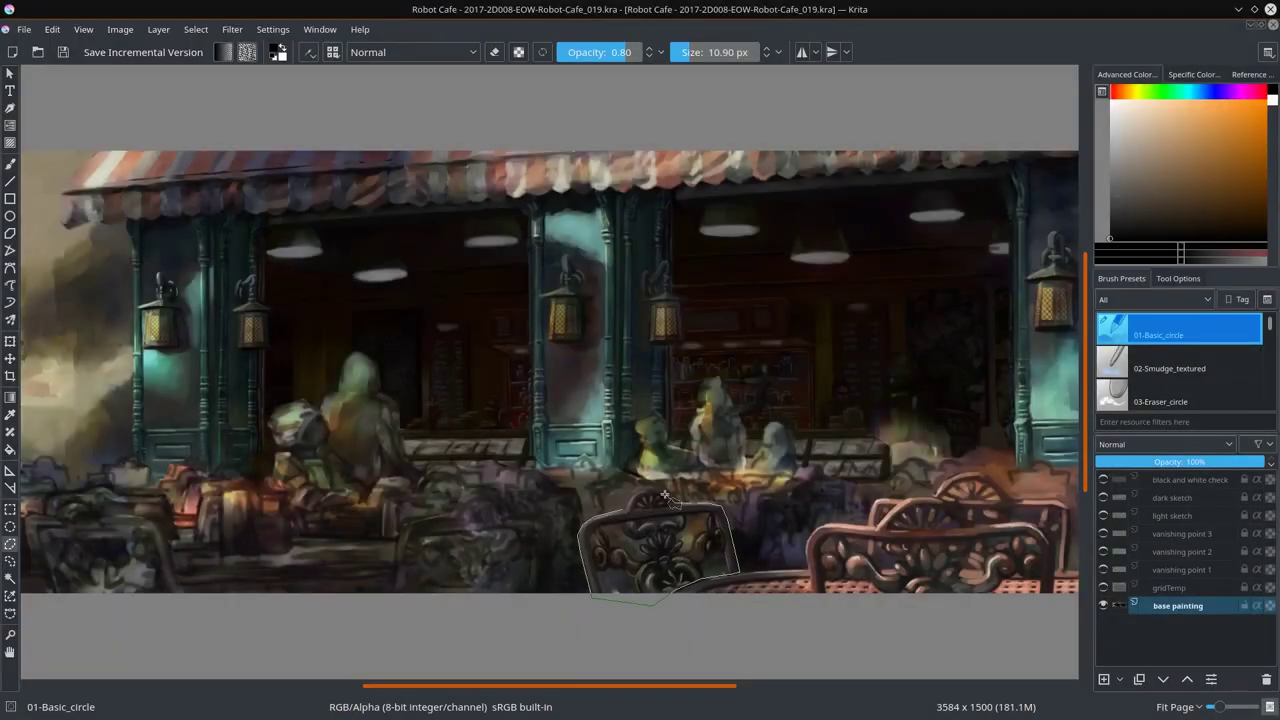
left_click(52, 29)
left_click(90, 215)
key("t")
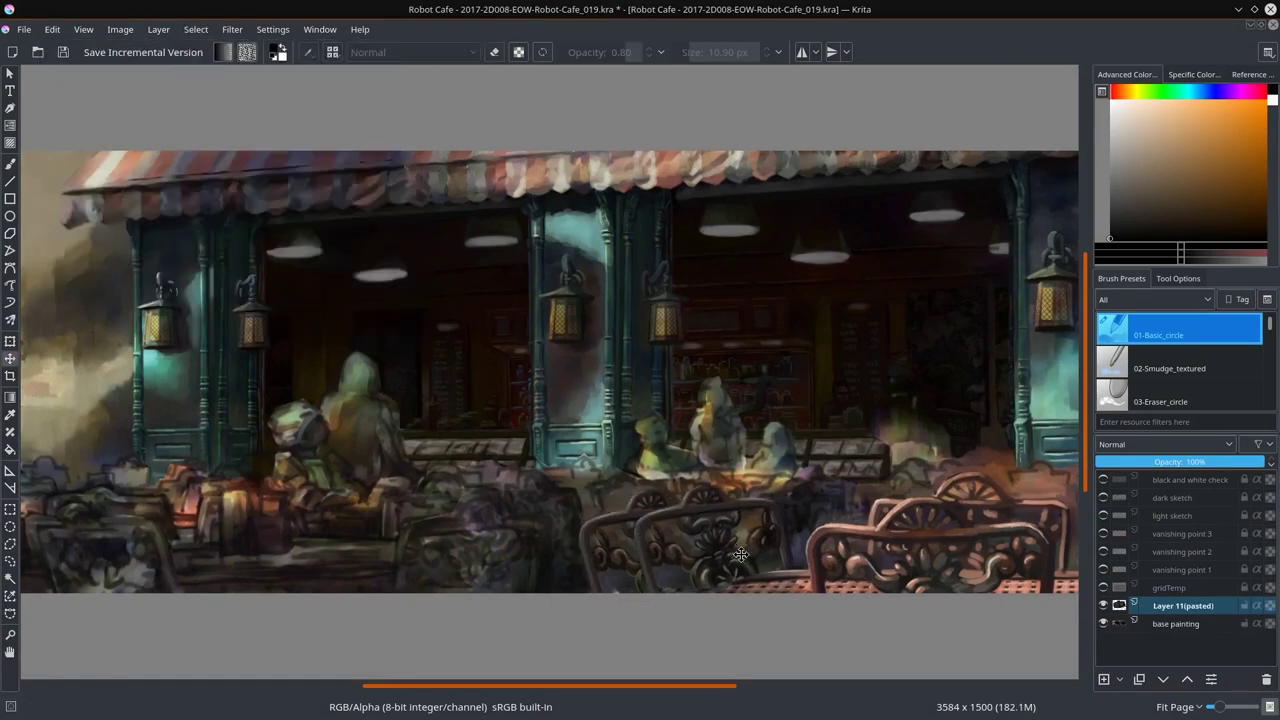
left_click_drag(640, 515, 741, 555)
Step: Paste a second chair-back copy and move it to the left
key("b")
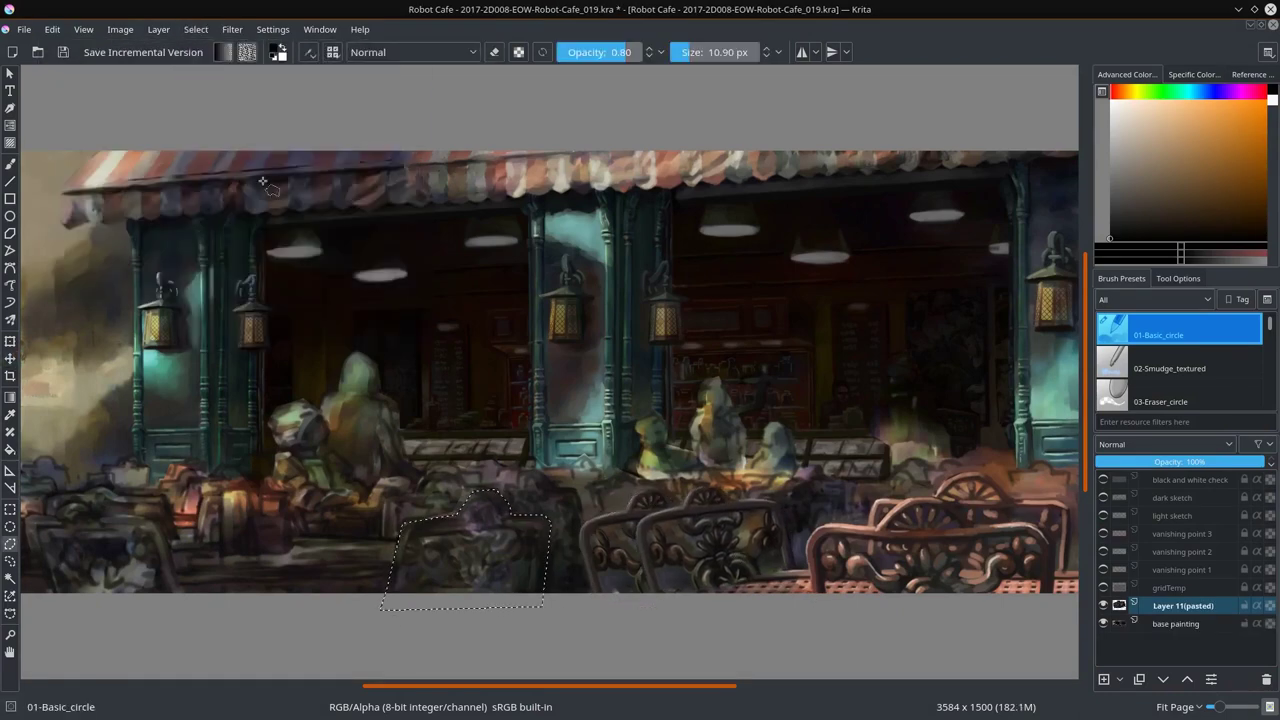
left_click(52, 29)
left_click(90, 215)
key("t")
left_click_drag(450, 565, 368, 579)
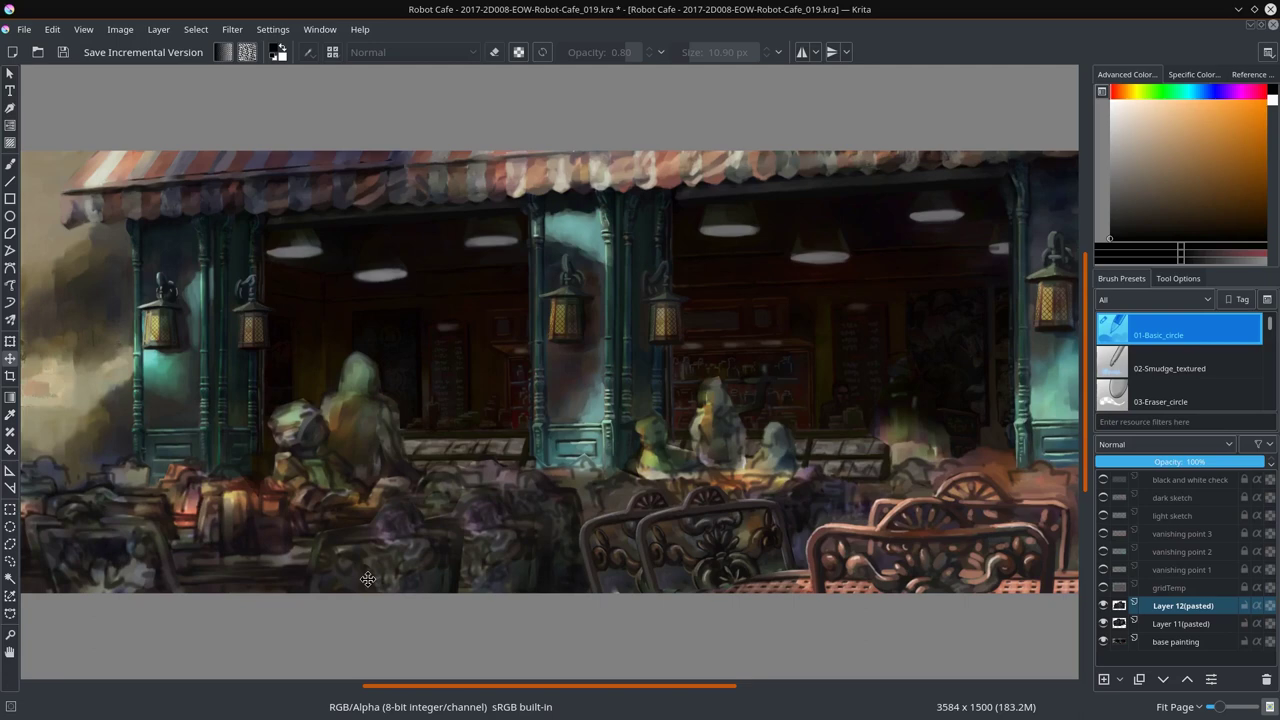
Step: Erase the left part of the first pasted chair, then switch to the smudge brush
key("Page_Down")
key("b")
key("e")
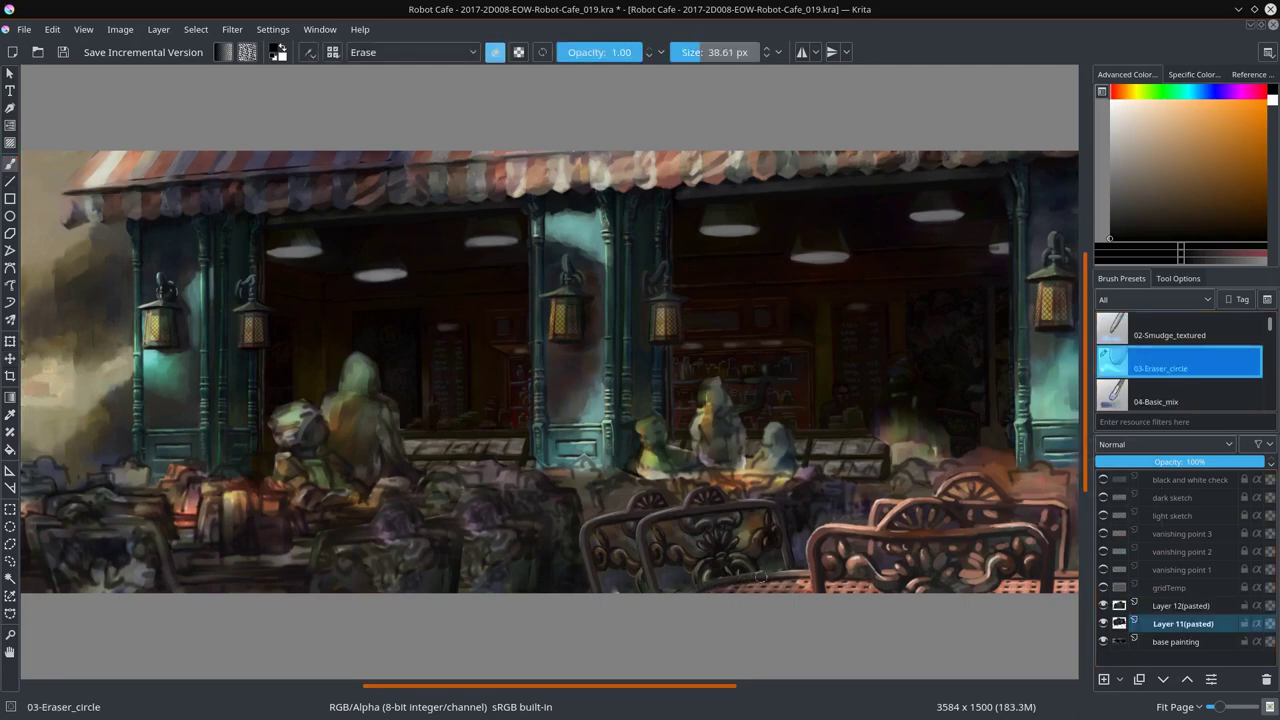
left_click_drag(600, 530, 610, 585)
key("Page_Down")
key("/")
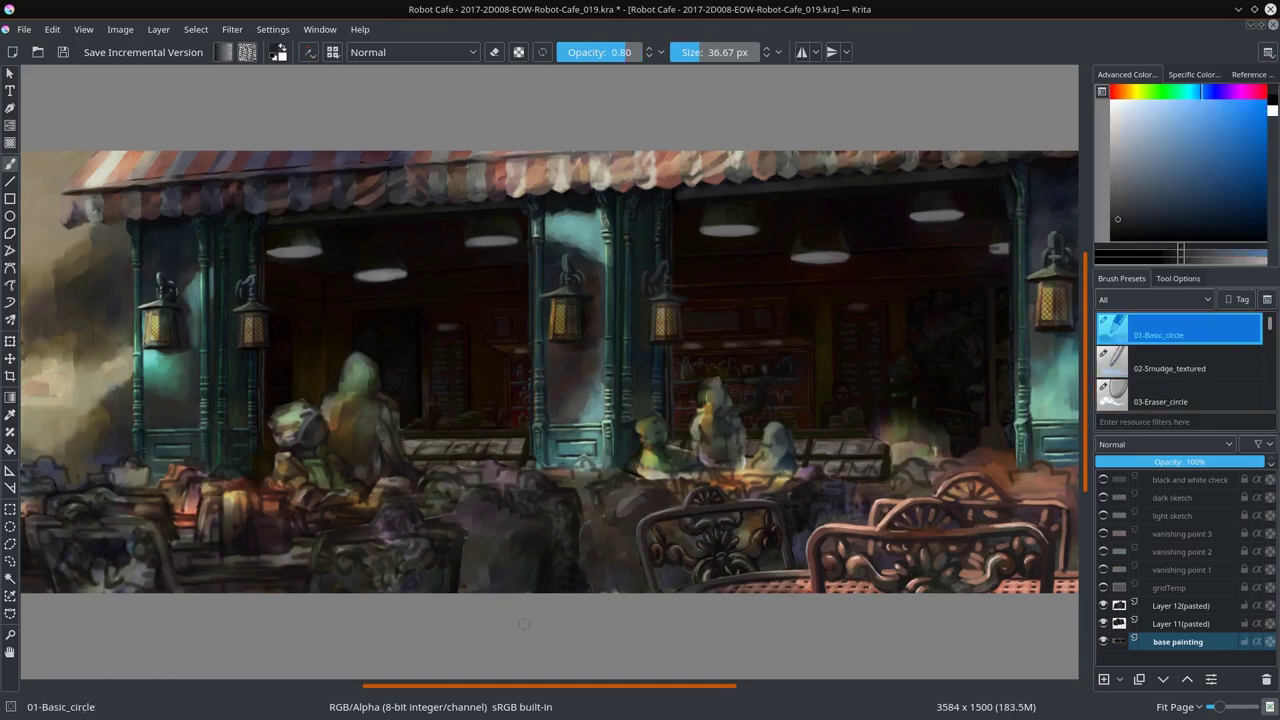
scroll(628, 529, "up", 1)
Step: Reactivate Layer 11(pasted) and sample pink and orange-brown colours, shrinking the brush to about 11 px
scroll(628, 529, "up", 1)
key("/")
key("Page_Up")
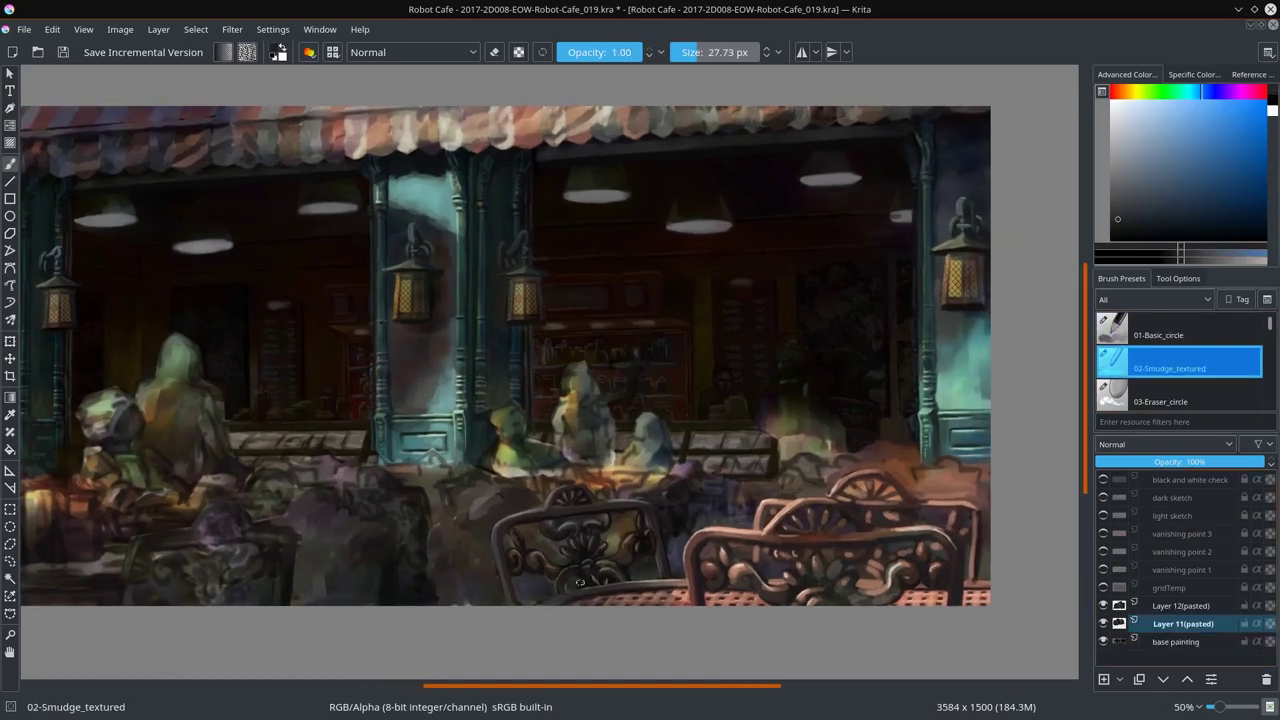
key("bracketleft")
key("/")
left_click(512, 553, "ctrl")
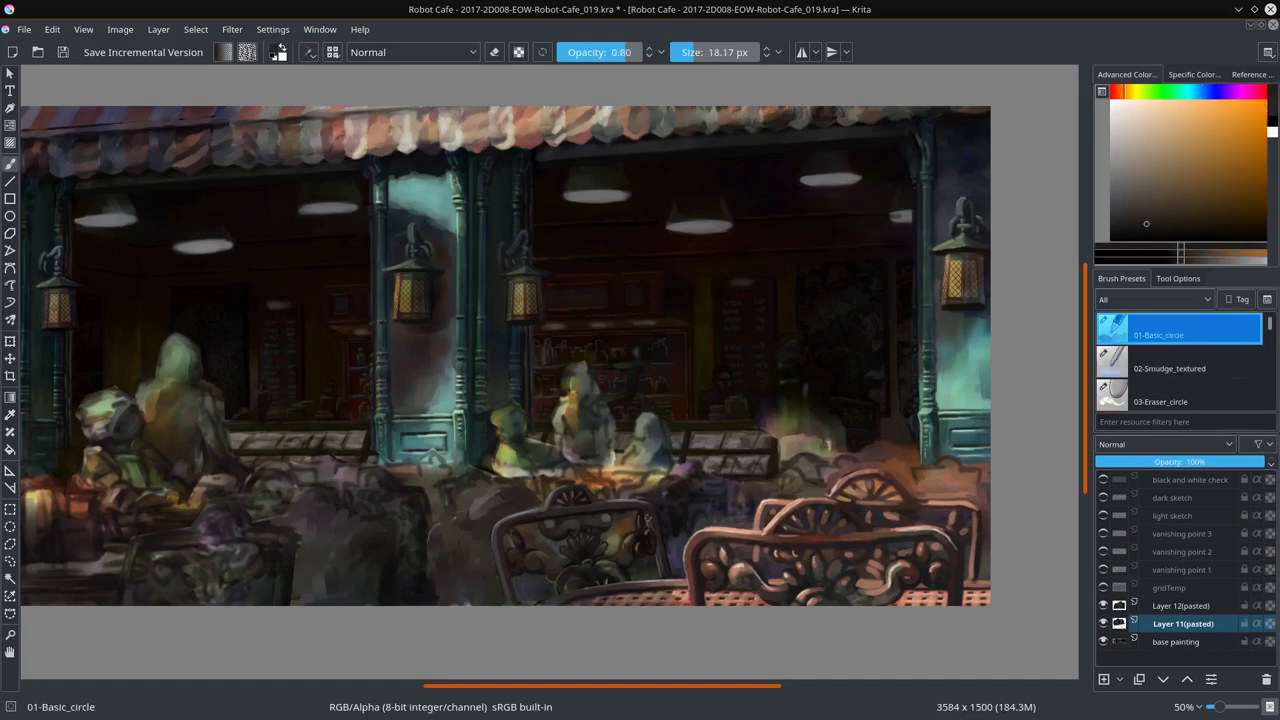
key("bracketleft")
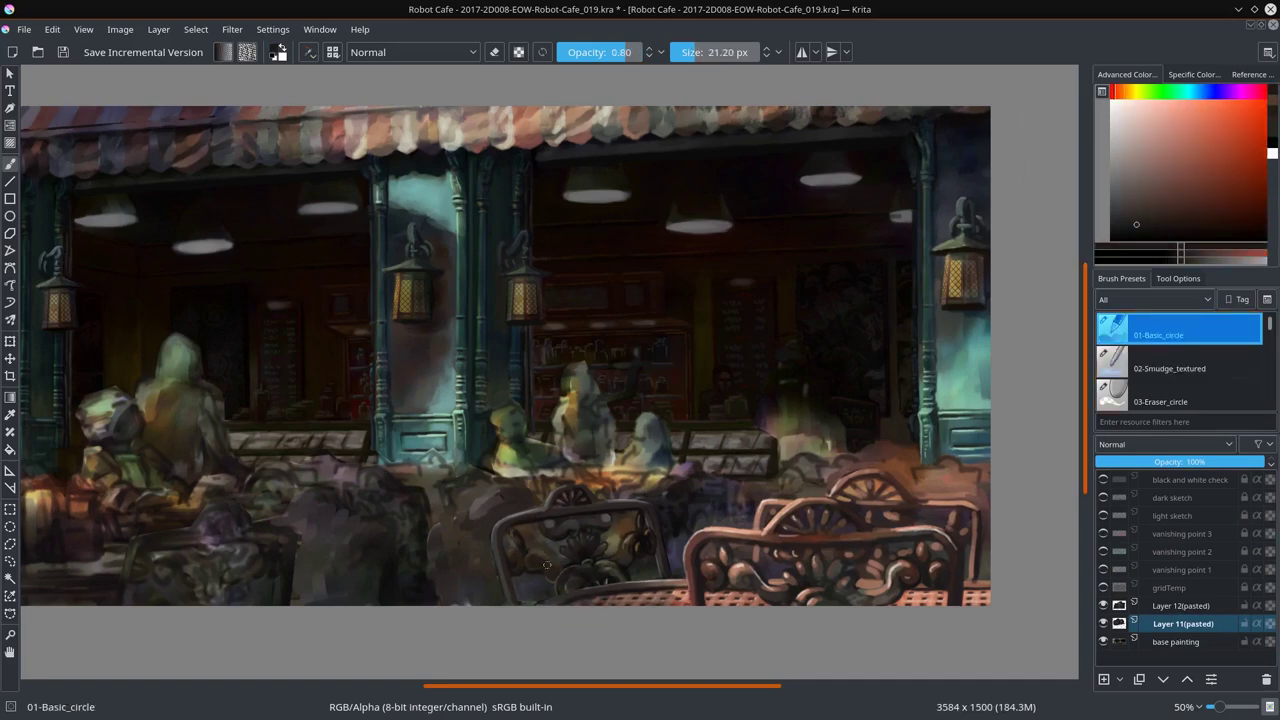
left_click(615, 590, "ctrl")
left_click(531, 558, "ctrl")
key("bracketright")
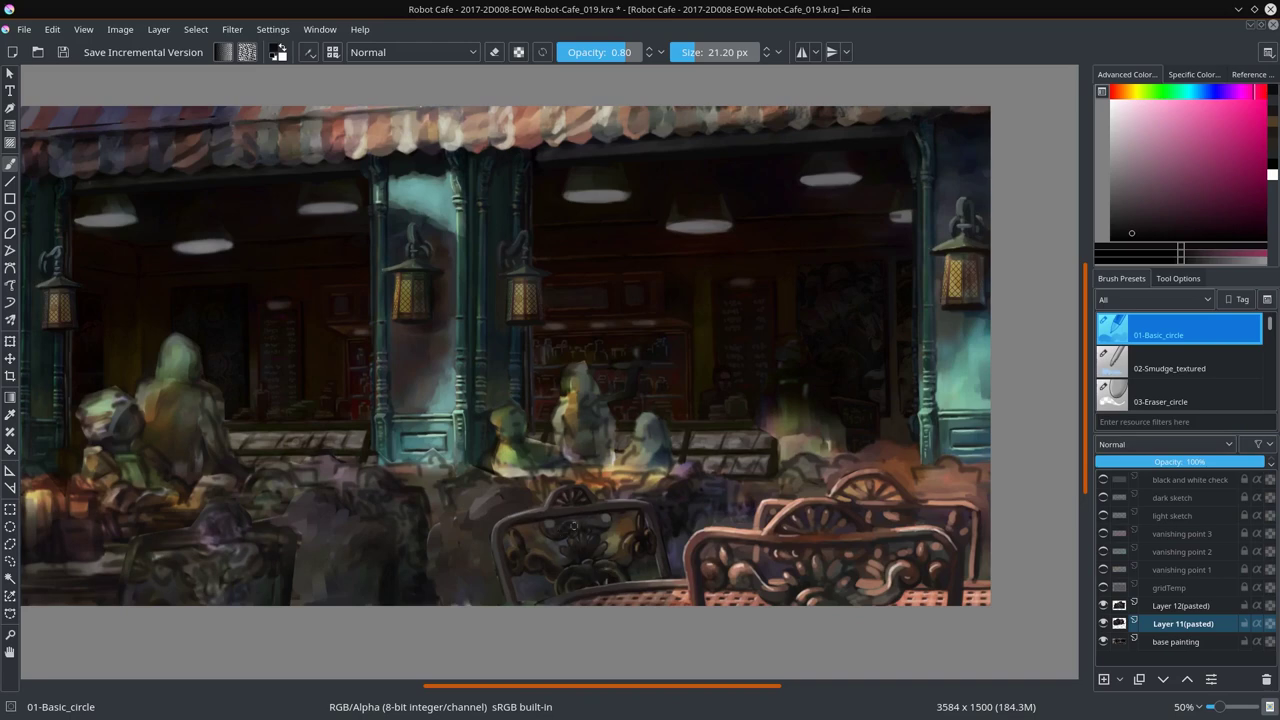
left_click(640, 585, "ctrl")
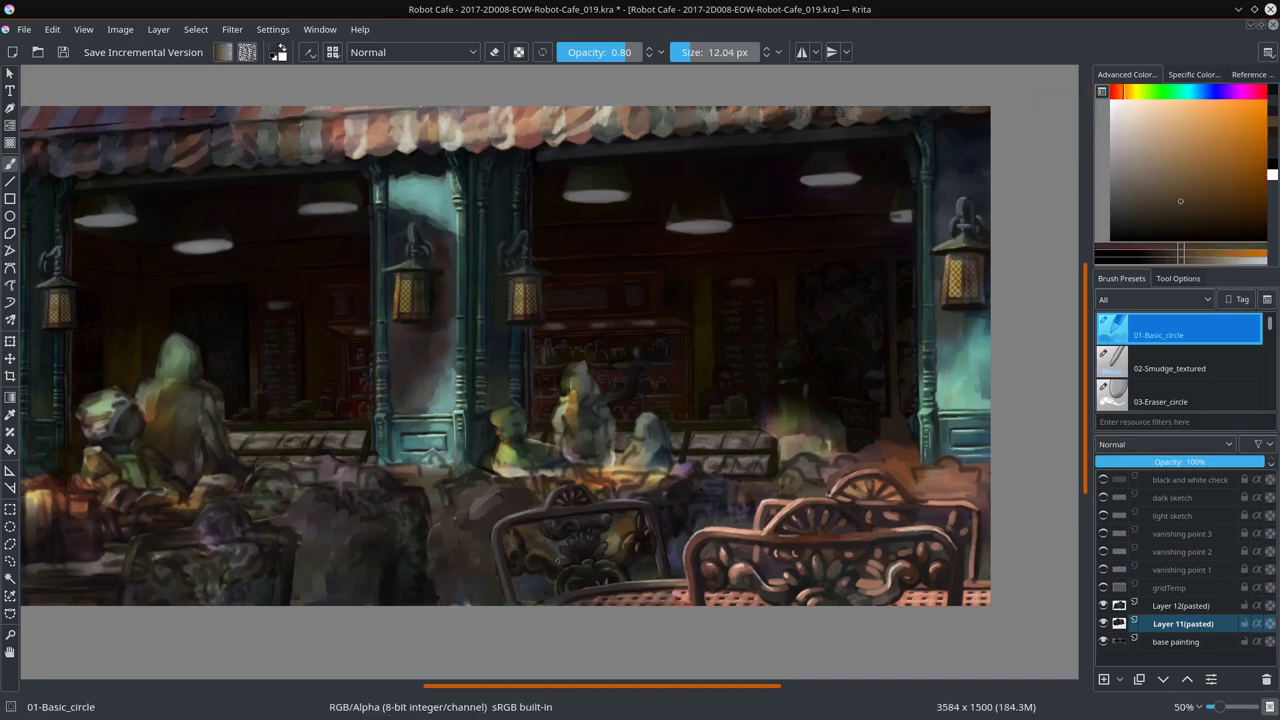
key("bracketleft")
left_click(517, 575, "ctrl")
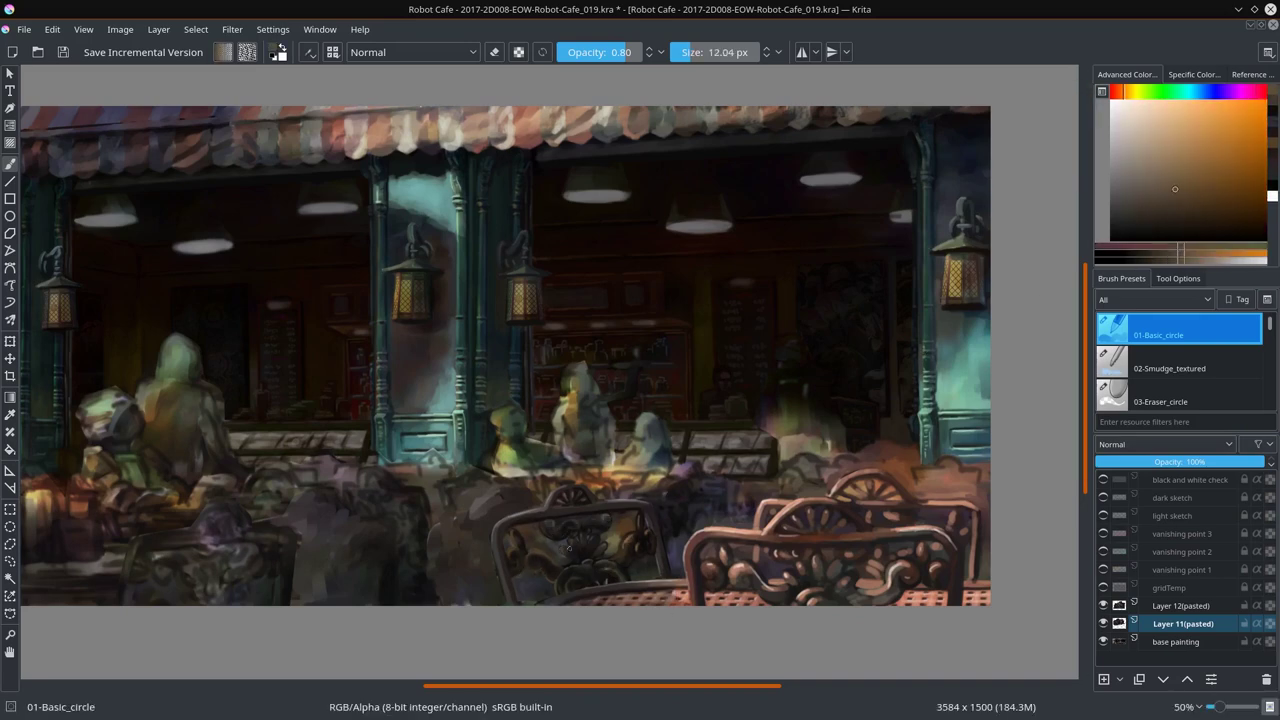
Step: Brighten the bench with a Color Dodge stroke, then return to Normal blending
scroll(606, 512, "up", 2)
left_click(543, 578, "ctrl")
key("bracketleft")
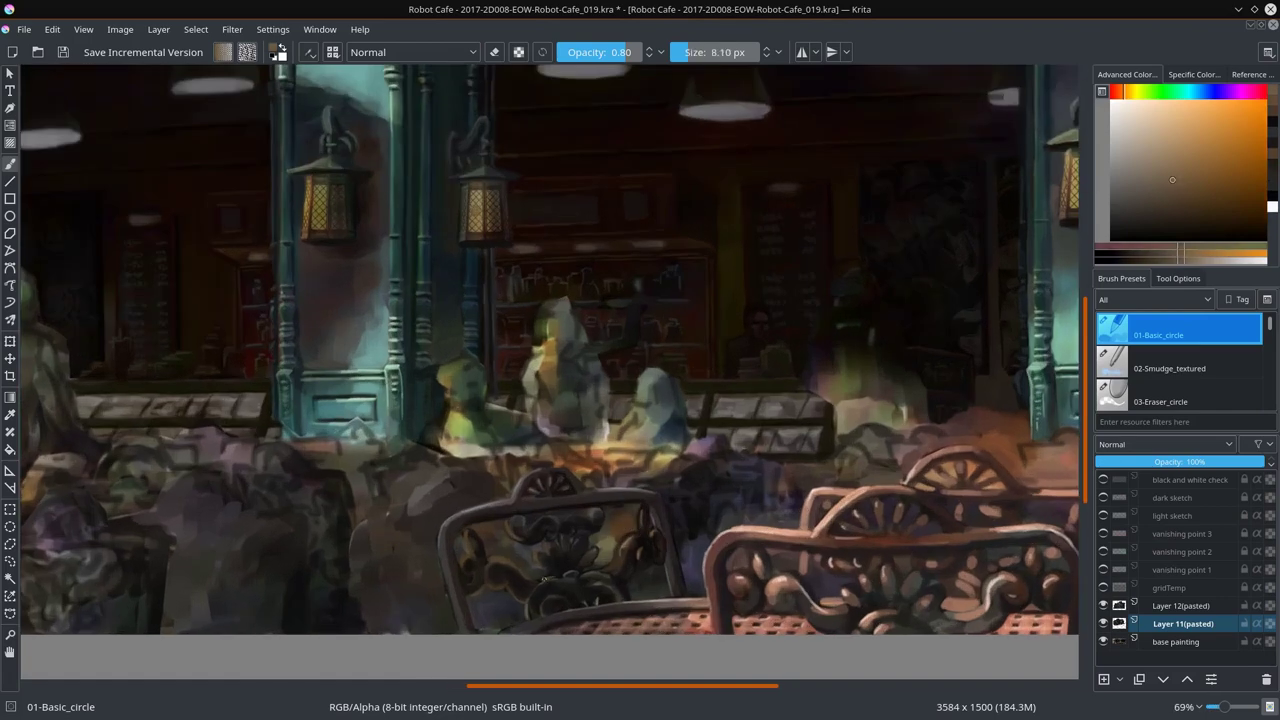
left_click(609, 574, "ctrl")
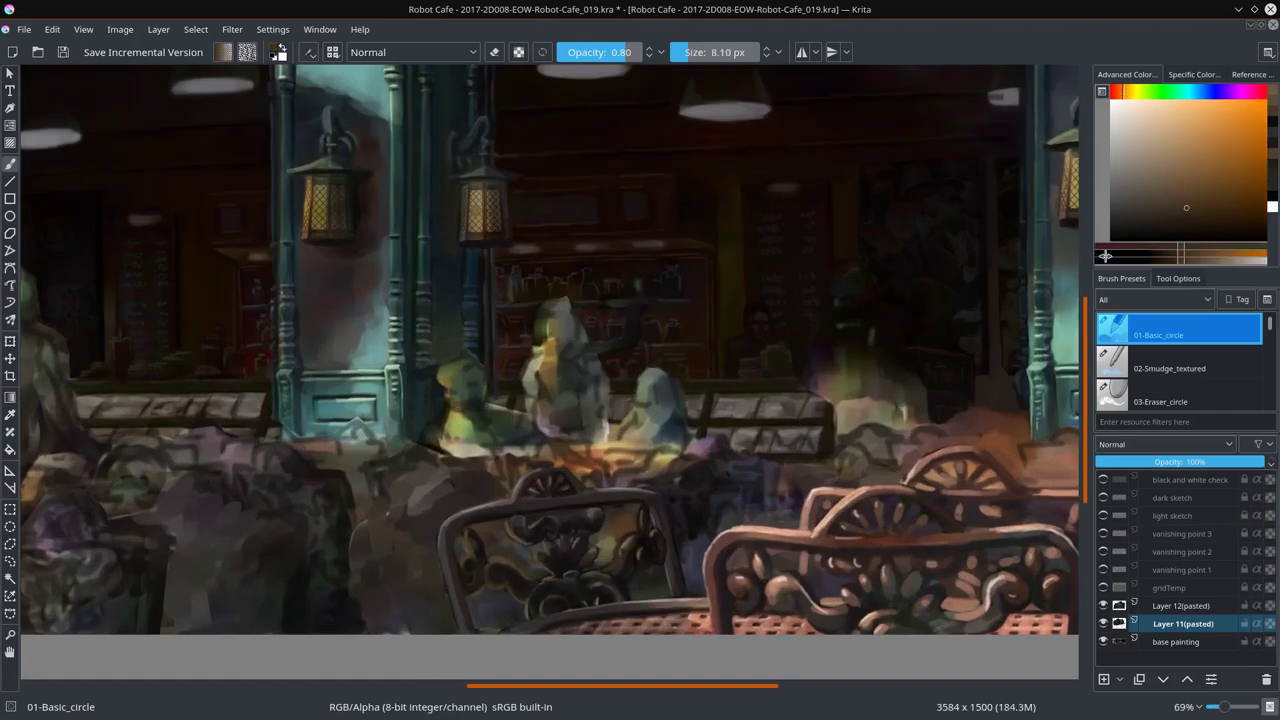
key("alt+shift+d")
left_click_drag(625, 550, 662, 527)
key("bracketleft")
key("bracketleft")
key("bracketleft")
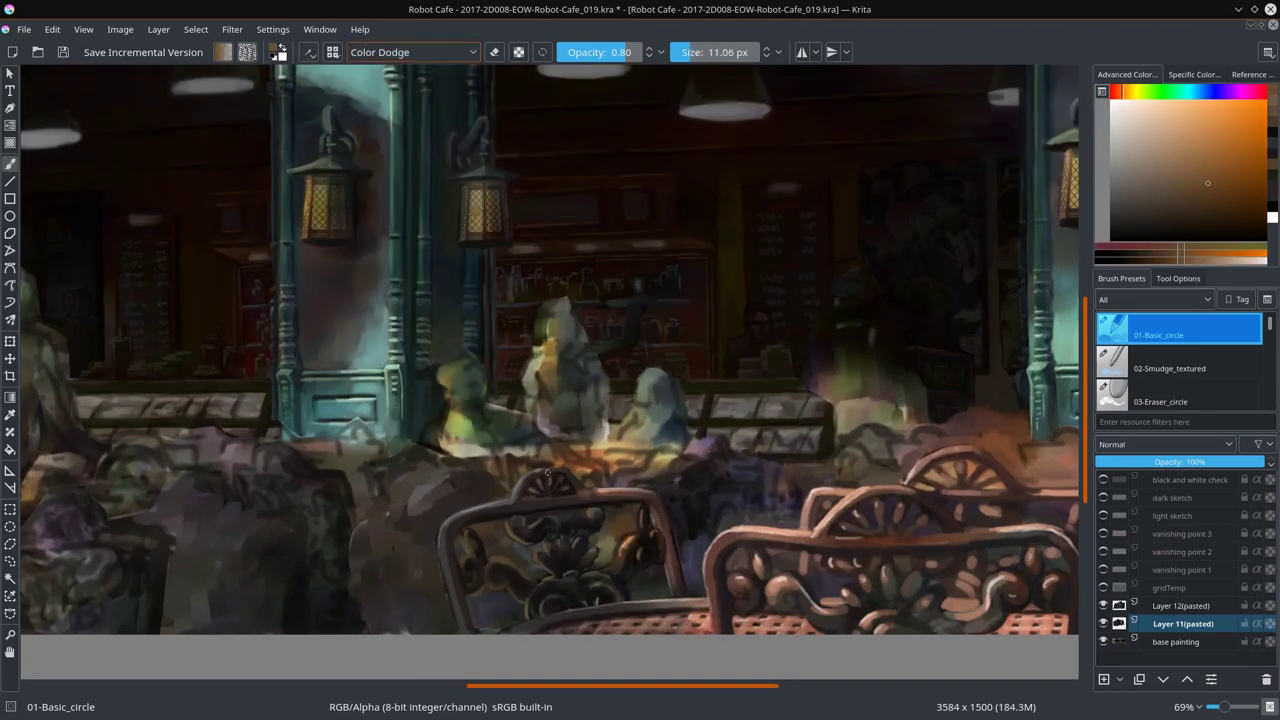
key("alt+shift+n")
Step: Sample darker red and light peach tones and paint a highlight on the chair back
left_click(625, 556, "ctrl")
key("bracketright")
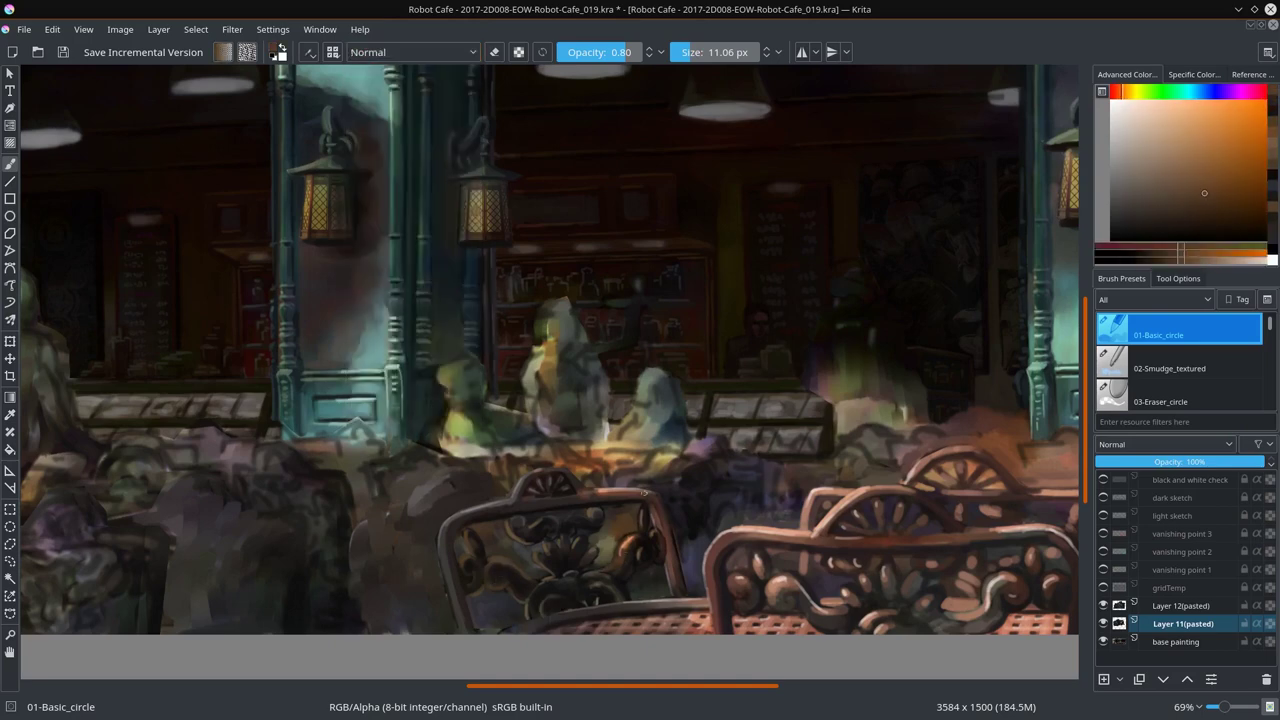
left_click(665, 529, "ctrl")
left_click(783, 524, "ctrl")
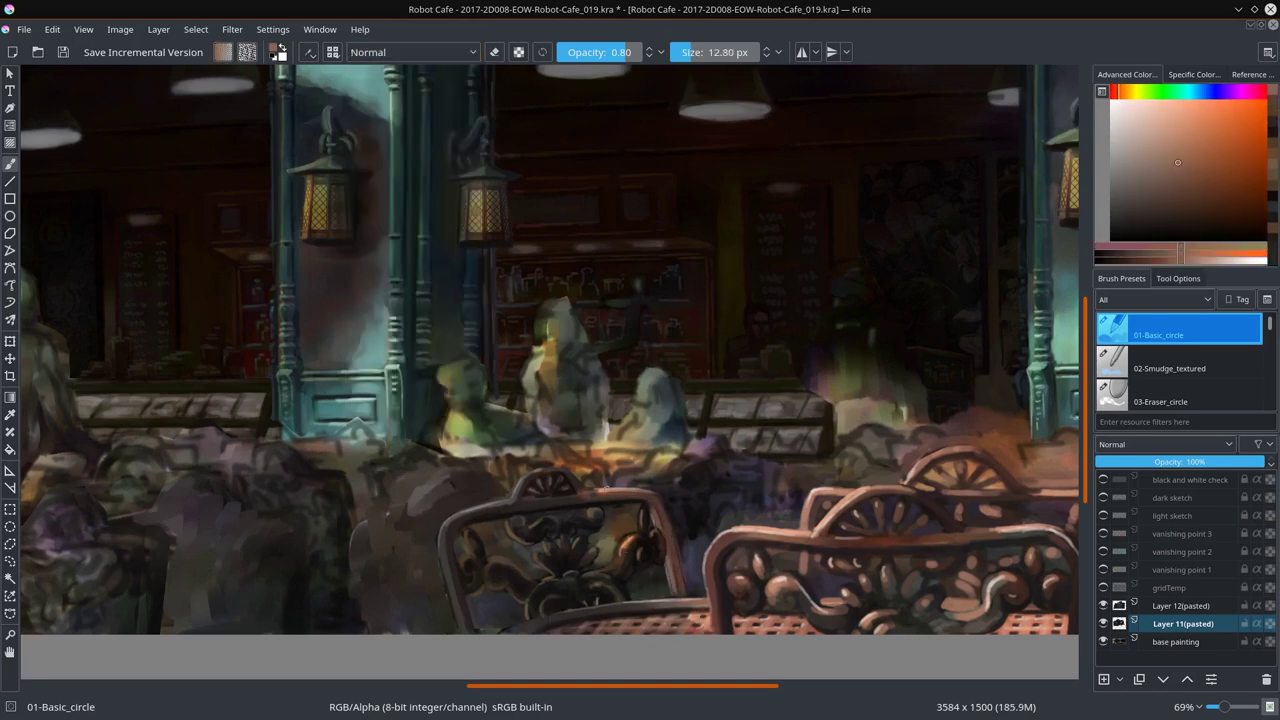
left_click(640, 512, "ctrl")
key("bracketleft")
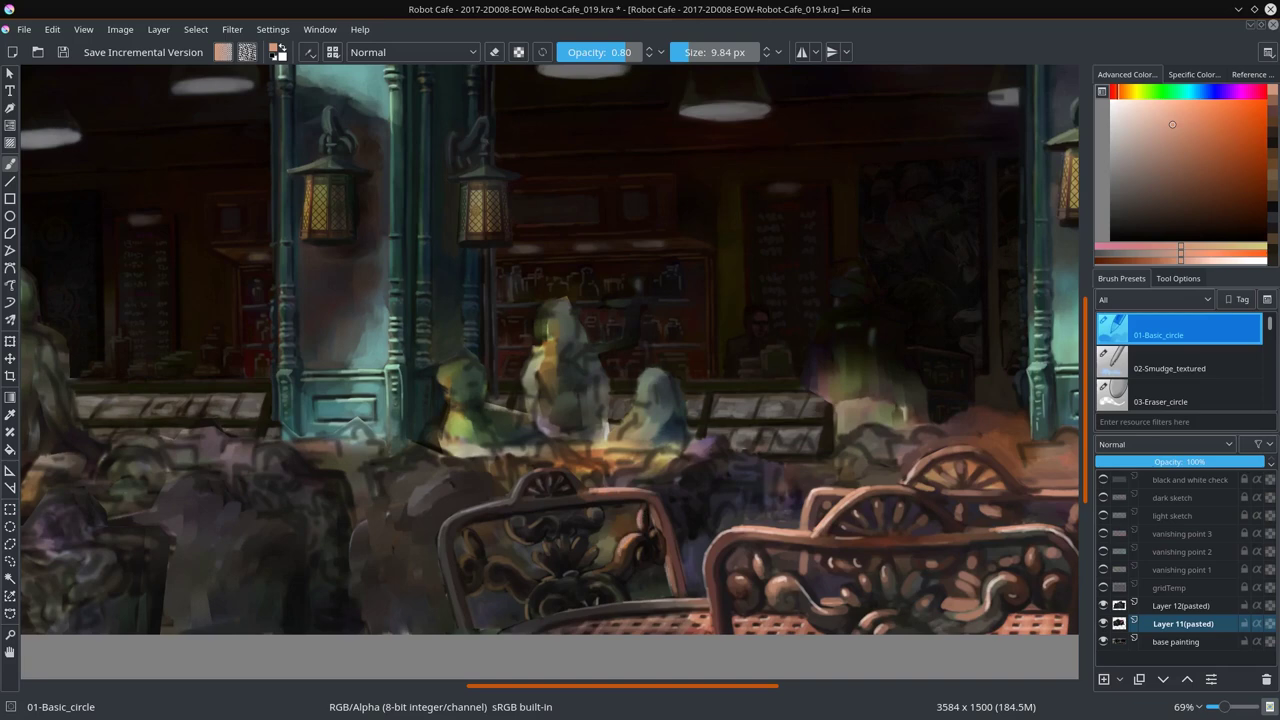
Step: Pick near-black, orange, and dark desaturated blue colours for shadow work
left_click(471, 568, "ctrl")
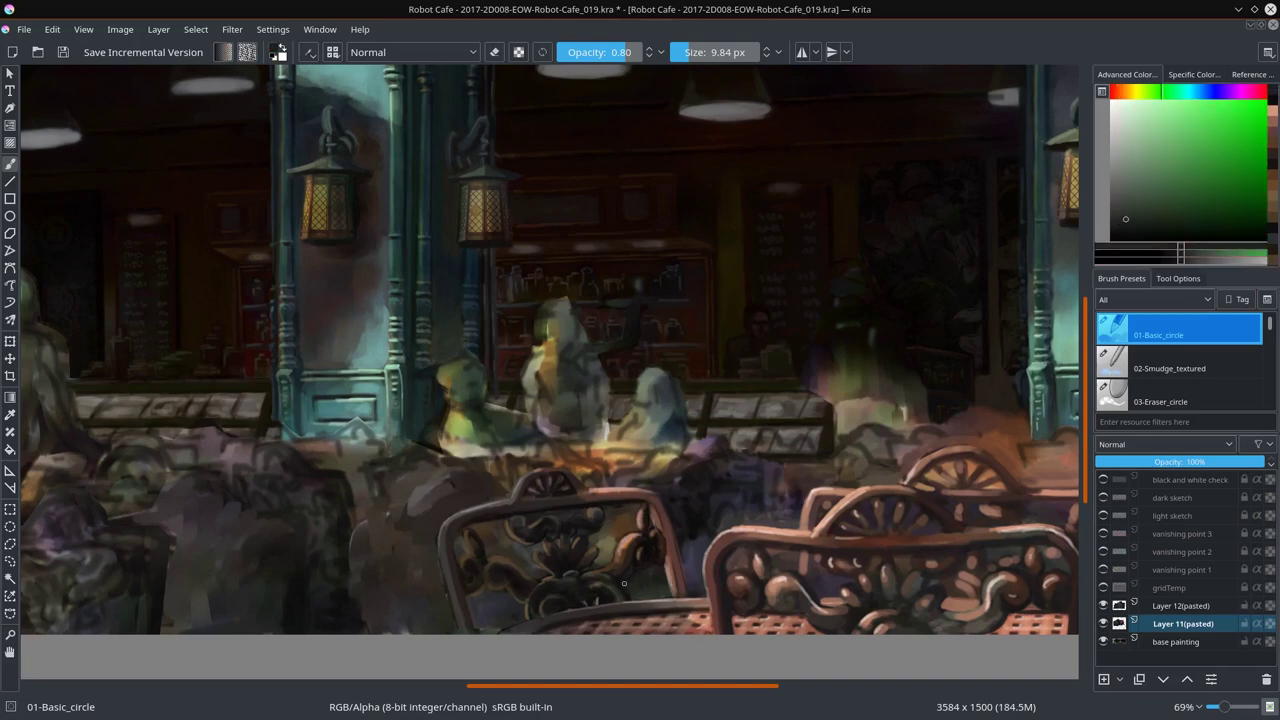
left_click(507, 538, "ctrl")
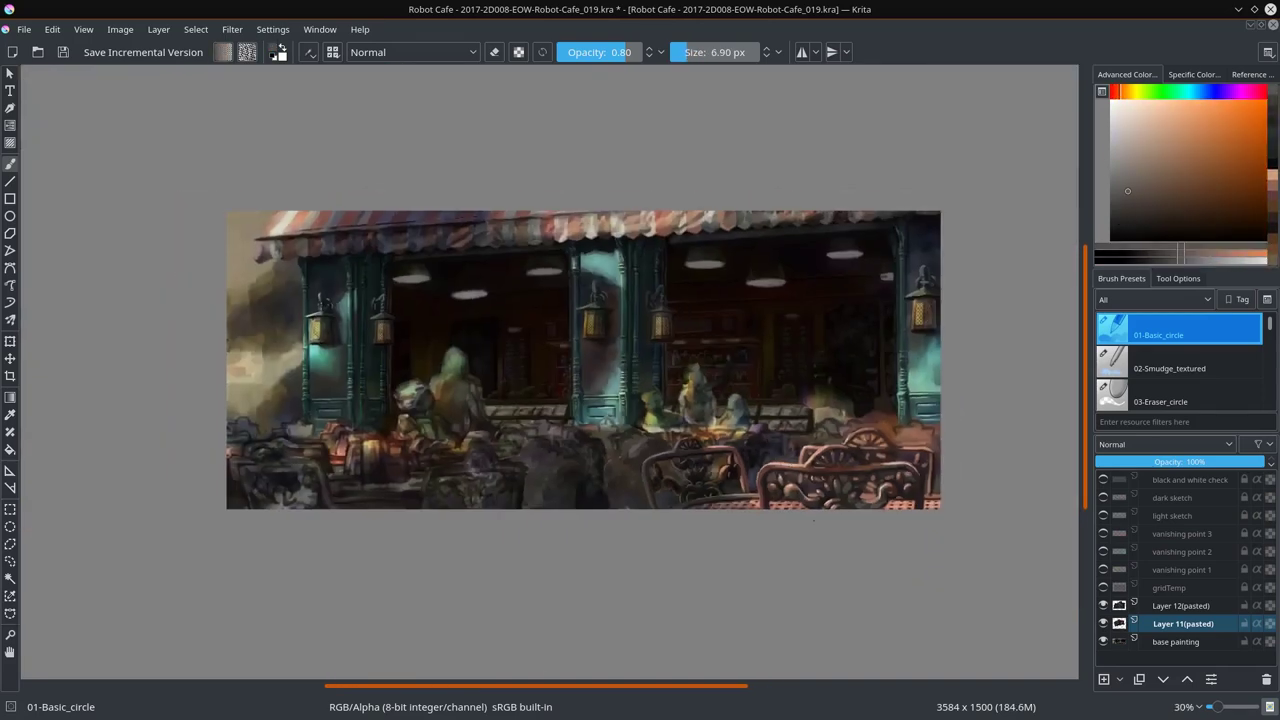
scroll(507, 538, "up", 3)
left_click(1174, 213)
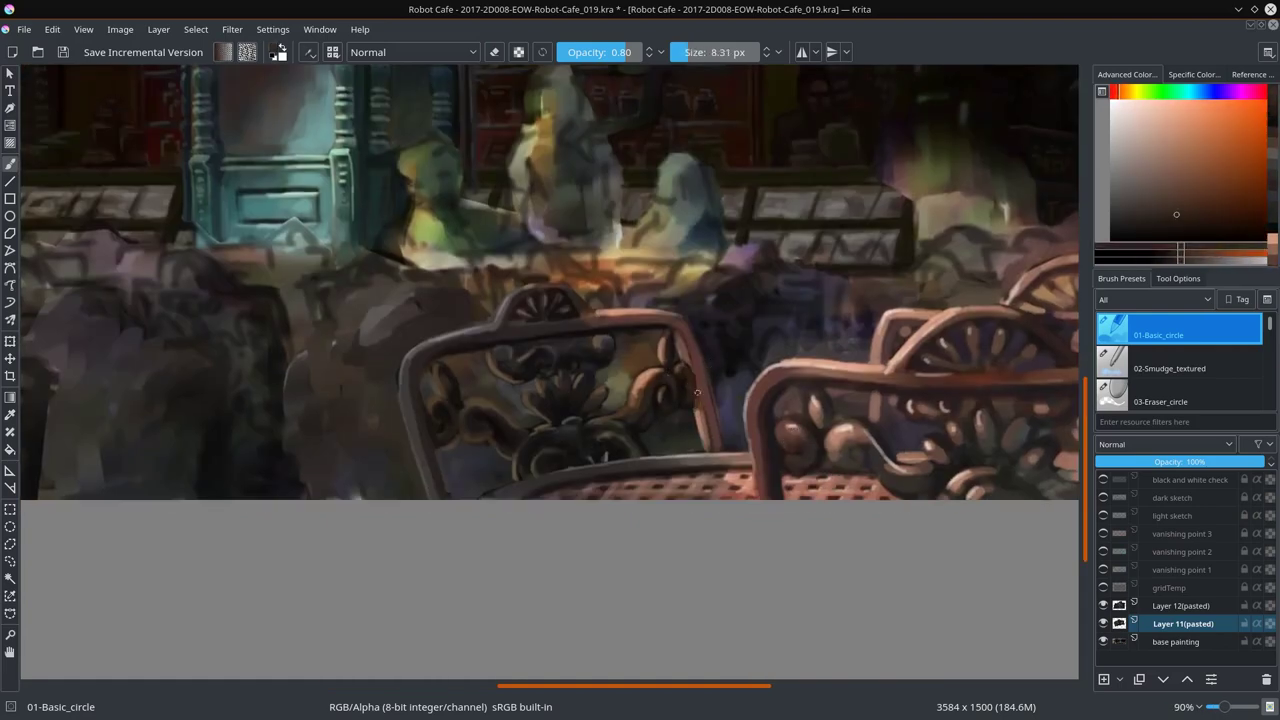
left_click(706, 412, "ctrl")
left_click(706, 412, "ctrl")
scroll(762, 440, "down", 3)
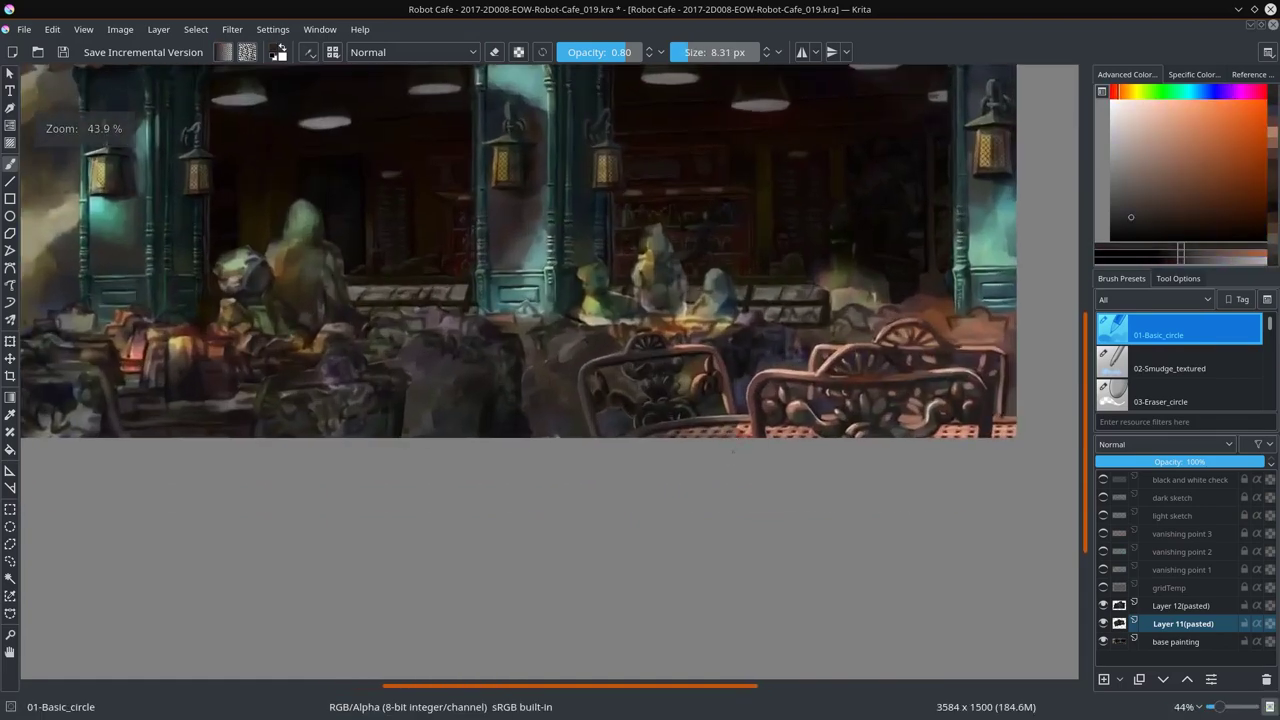
left_click(485, 402, "ctrl")
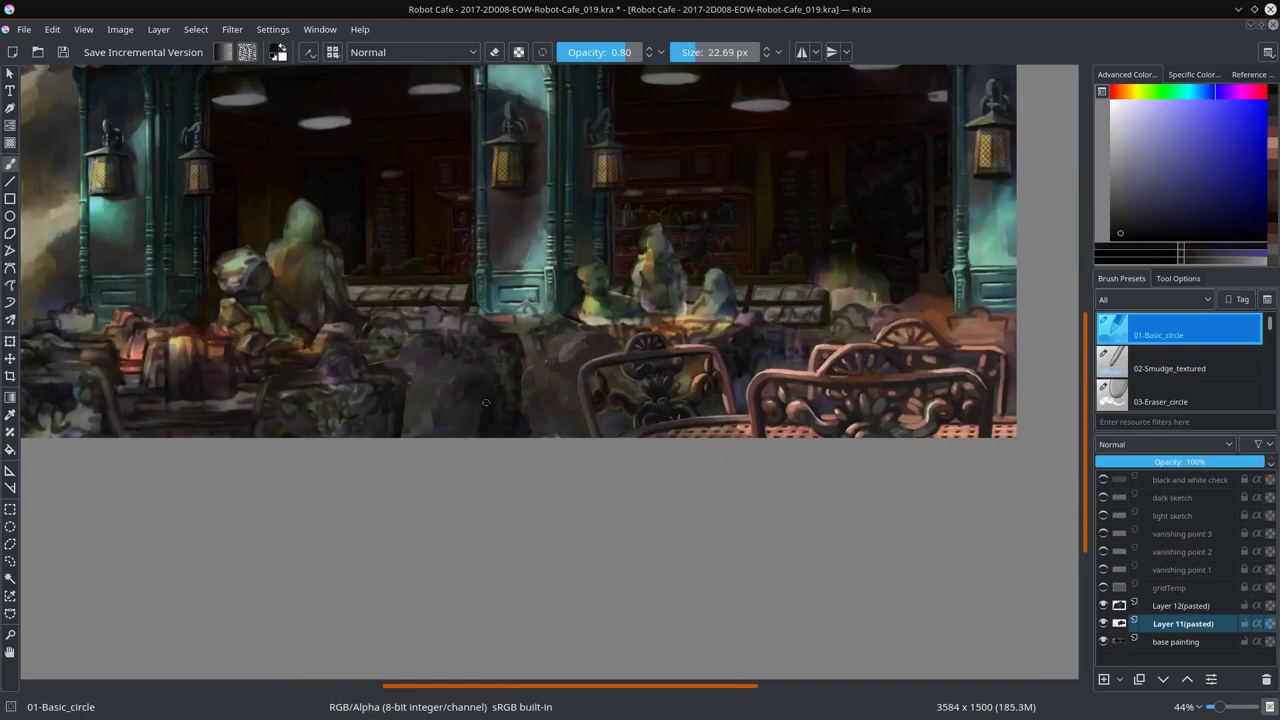
scroll(490, 378, "up", 2)
Step: Paint dark shadow shapes around the chair back and its edge, sampling peach and dark tones
key("bracketleft")
left_click(590, 333, "ctrl")
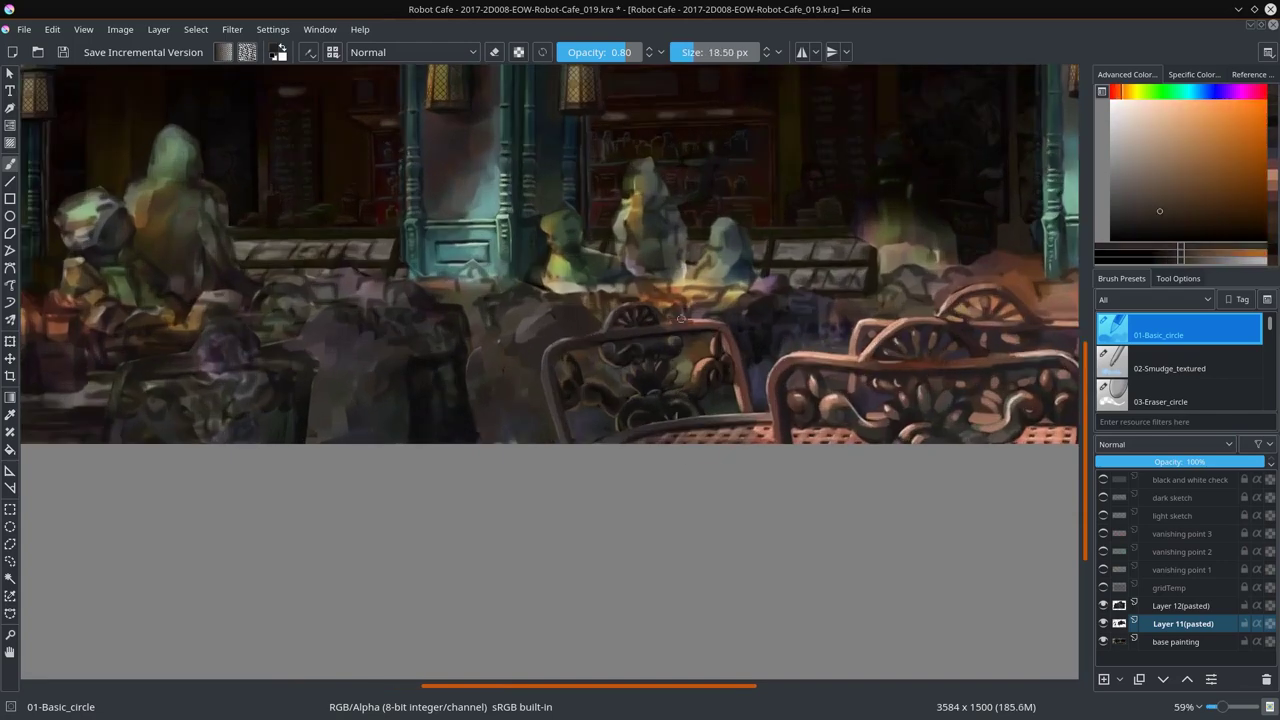
key("bracketleft")
key("bracketleft")
left_click(590, 334, "ctrl")
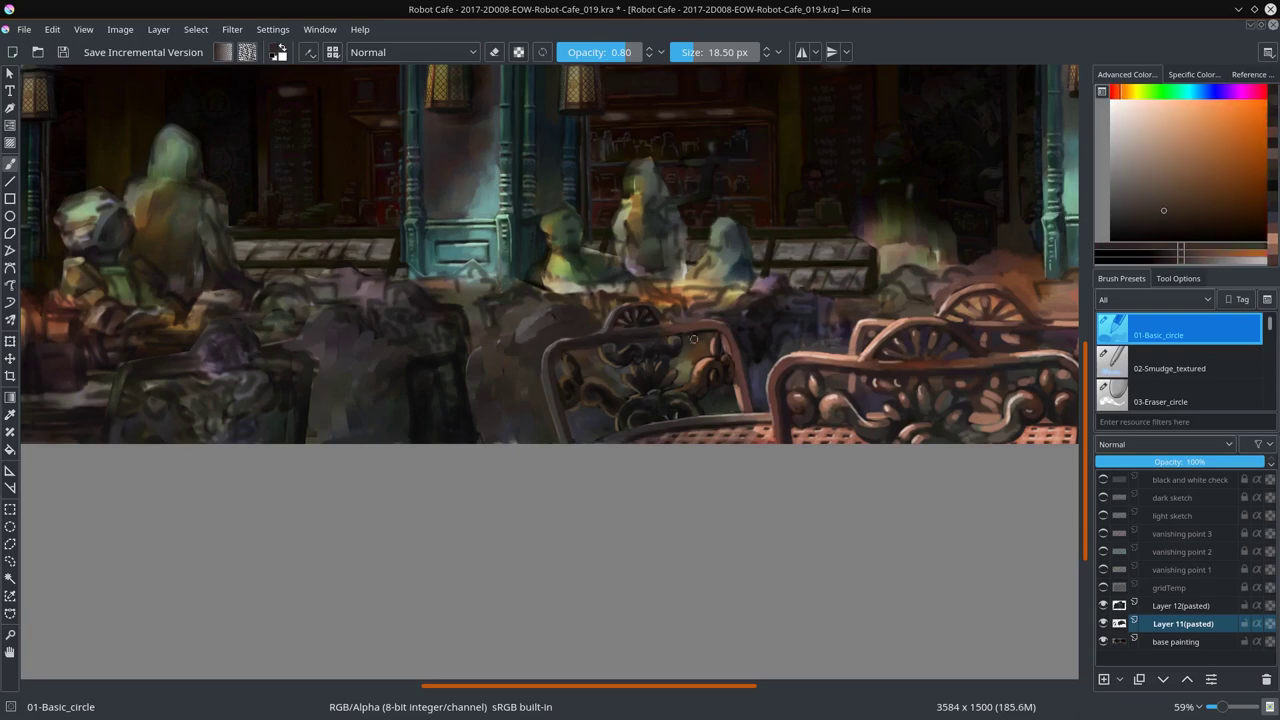
key("bracketright")
left_click(554, 349, "ctrl")
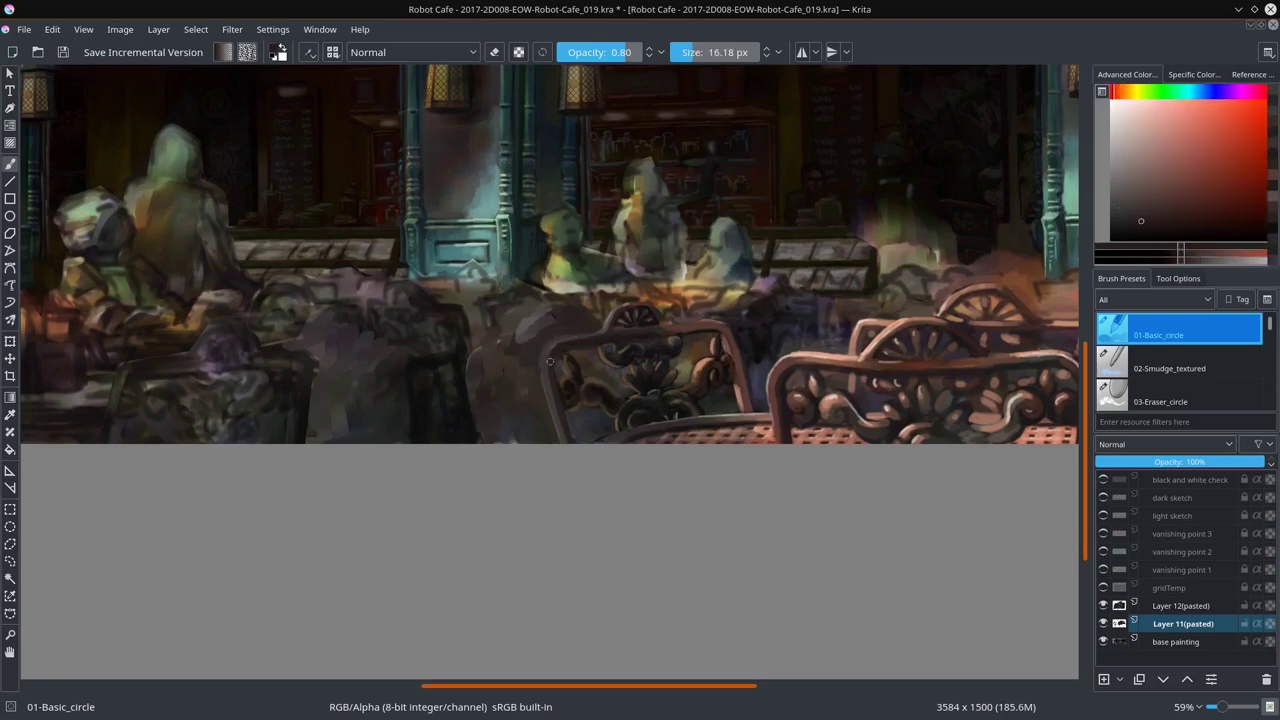
key("bracketleft")
key("bracketleft")
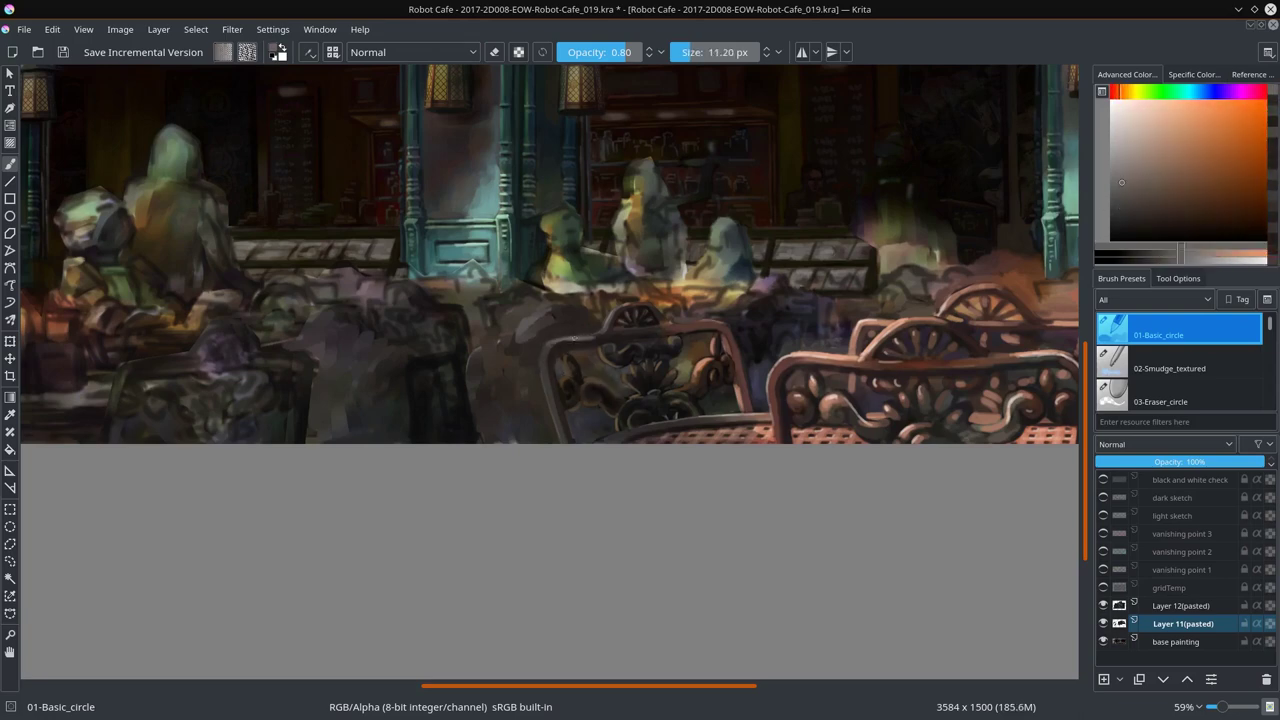
left_click(594, 333, "ctrl")
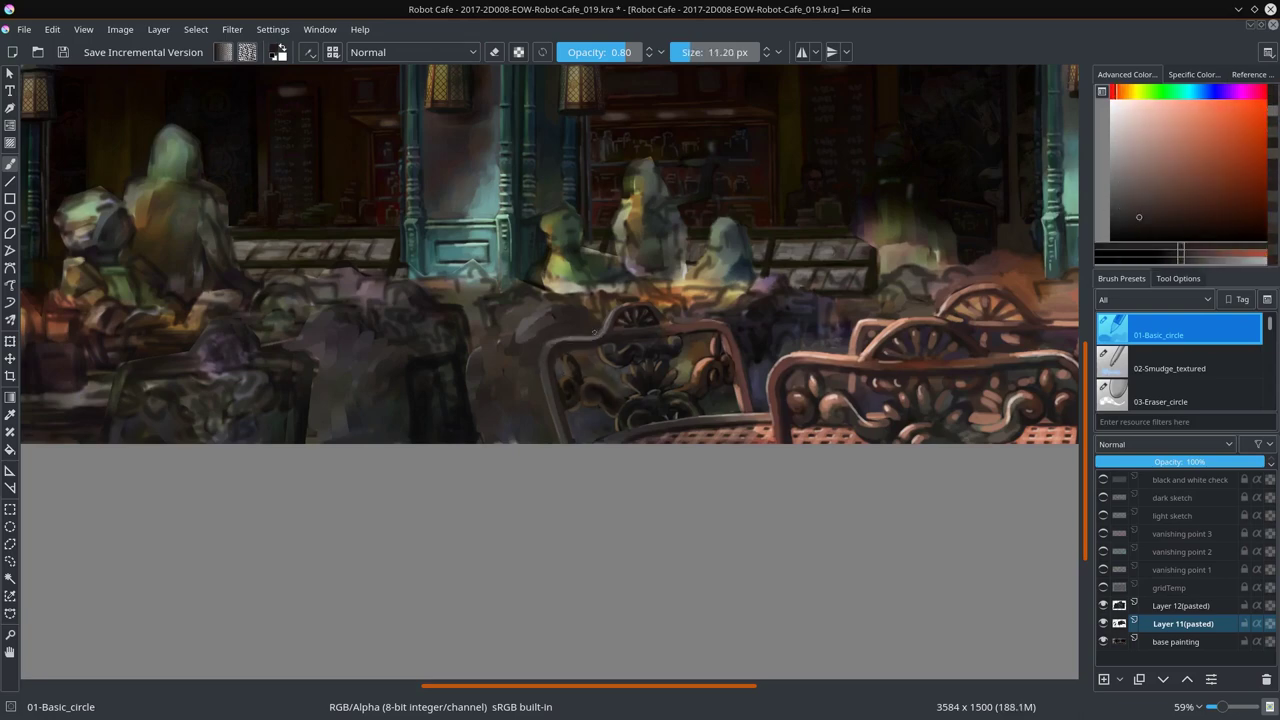
left_click(682, 323, "ctrl")
key("bracketleft")
key("bracketleft")
left_click(669, 328, "ctrl")
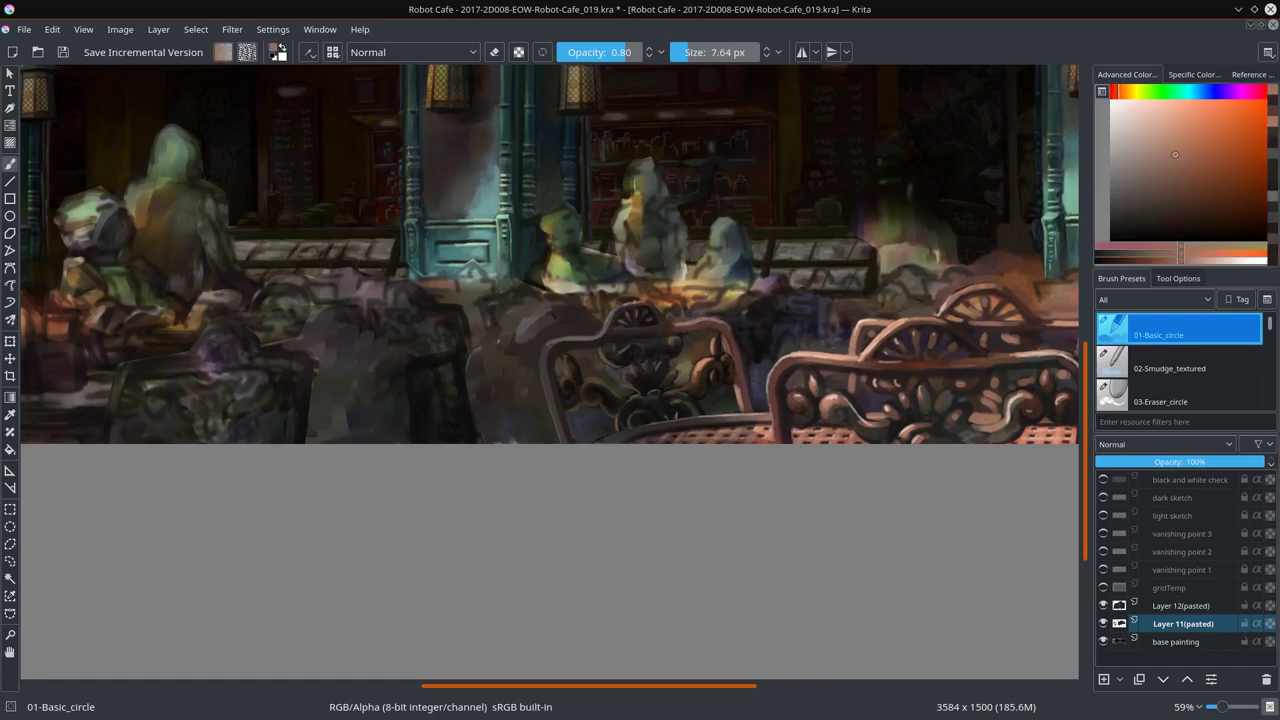
key("minus")
key("minus")
key("minus")
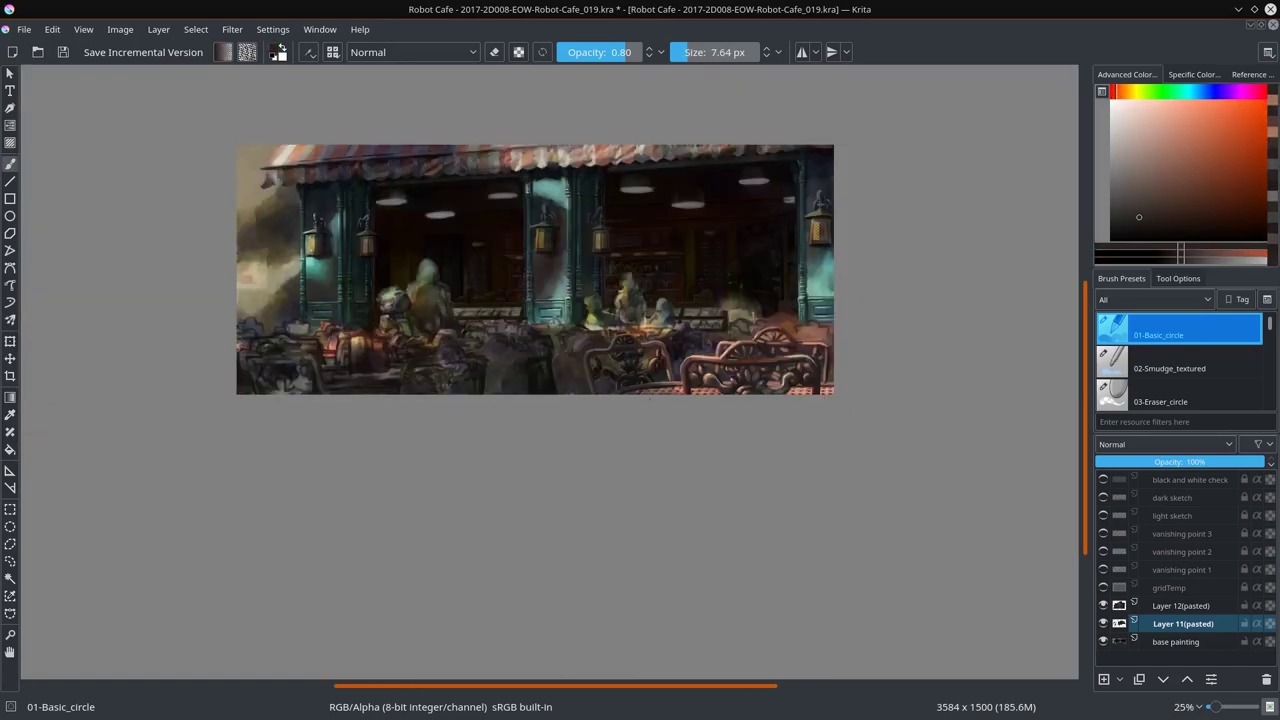
key("plus")
key("plus")
key("plus")
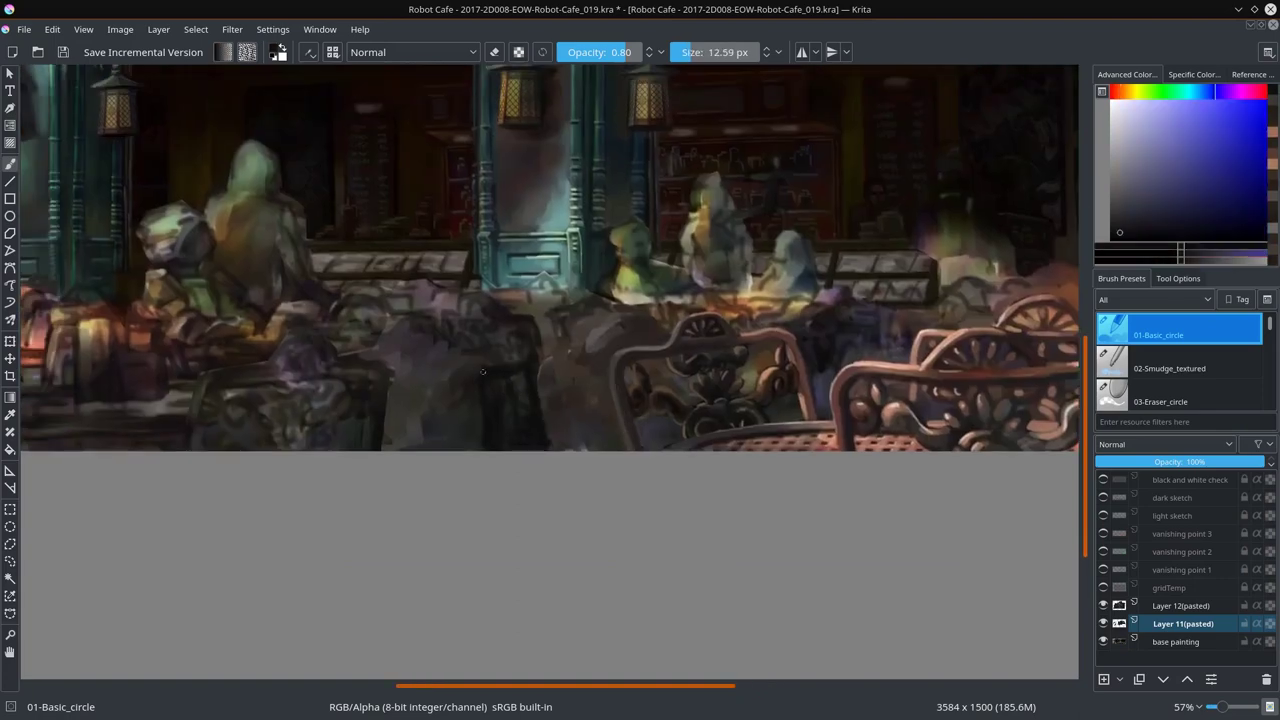
Step: Merge Layer 11 and Layer 12 into the base painting and sample purple and reddish-brown tones
left_click(503, 426, "ctrl")
key("slash")
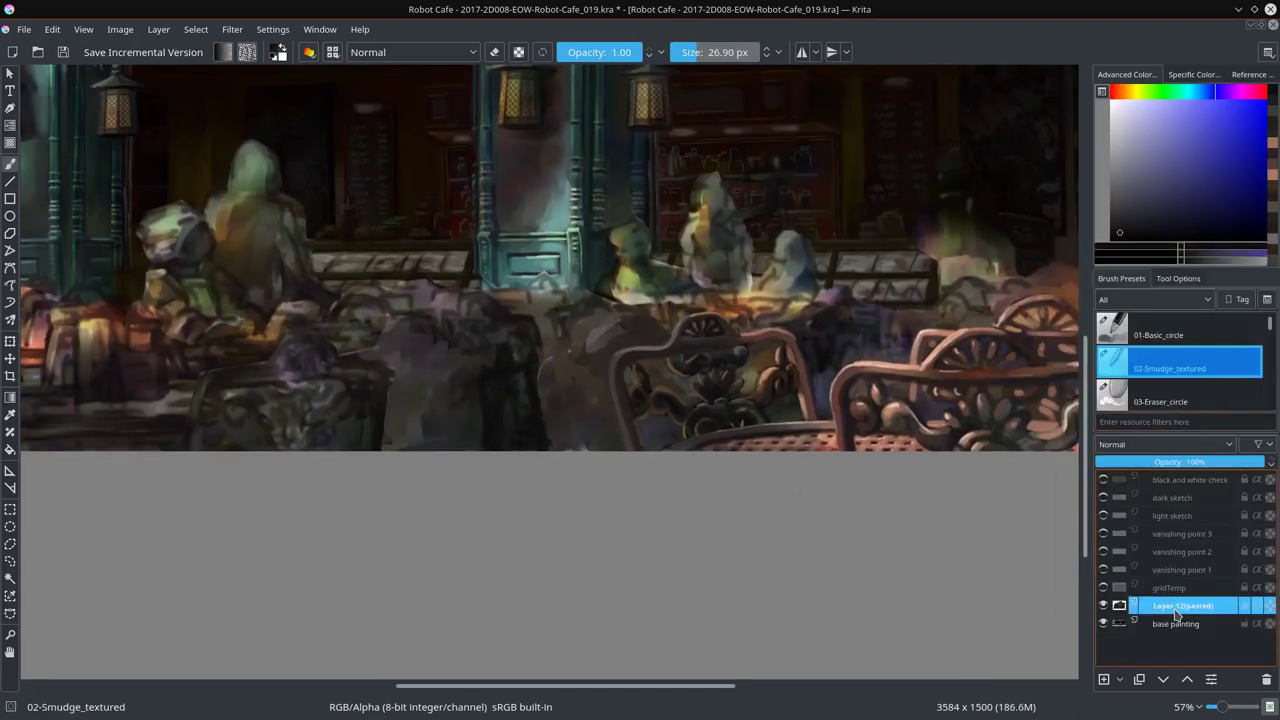
key("ctrl+shift+e")
key("slash")
left_click(570, 447, "ctrl")
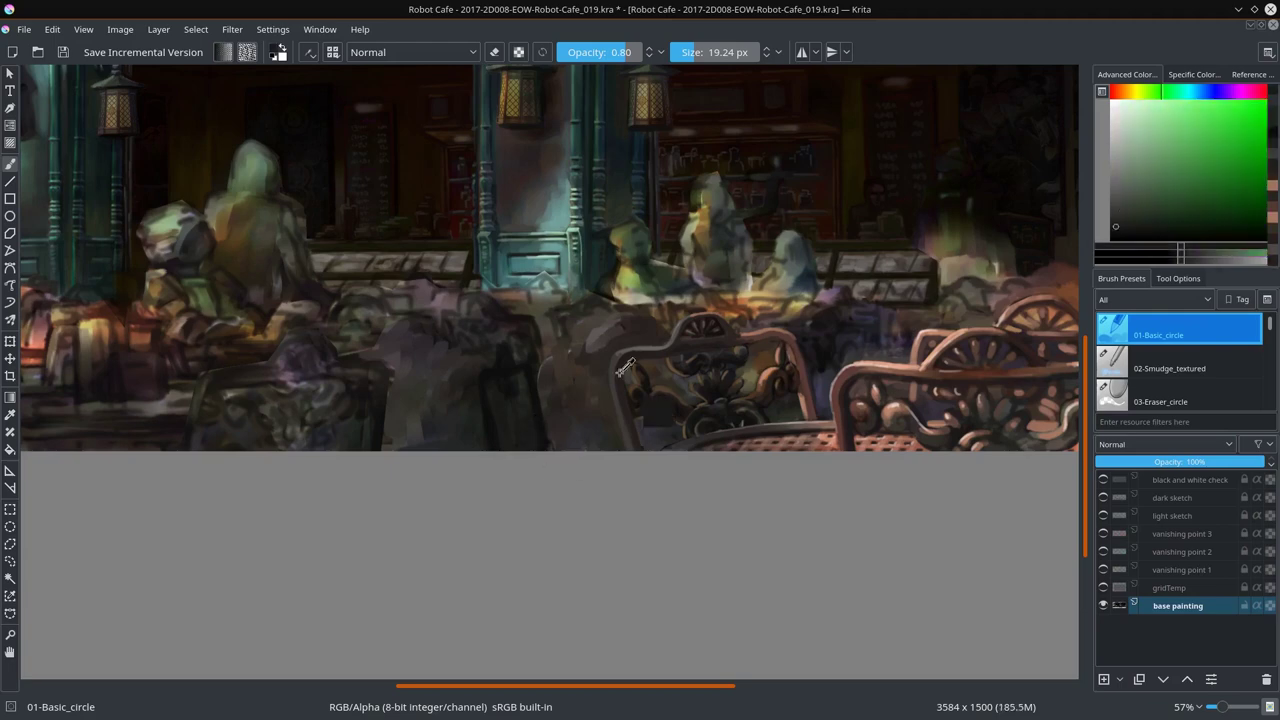
left_click(659, 412, "ctrl")
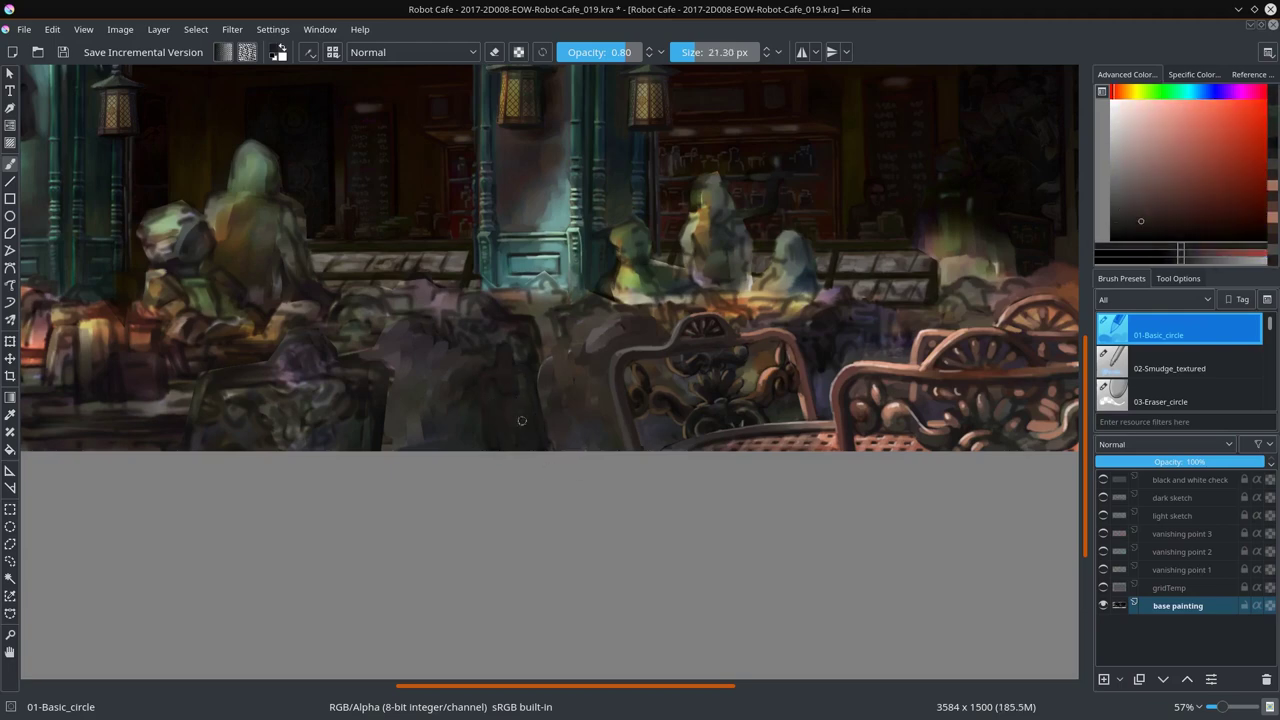
left_click(521, 421, "ctrl")
key("bracketleft")
key("bracketleft")
key("bracketleft")
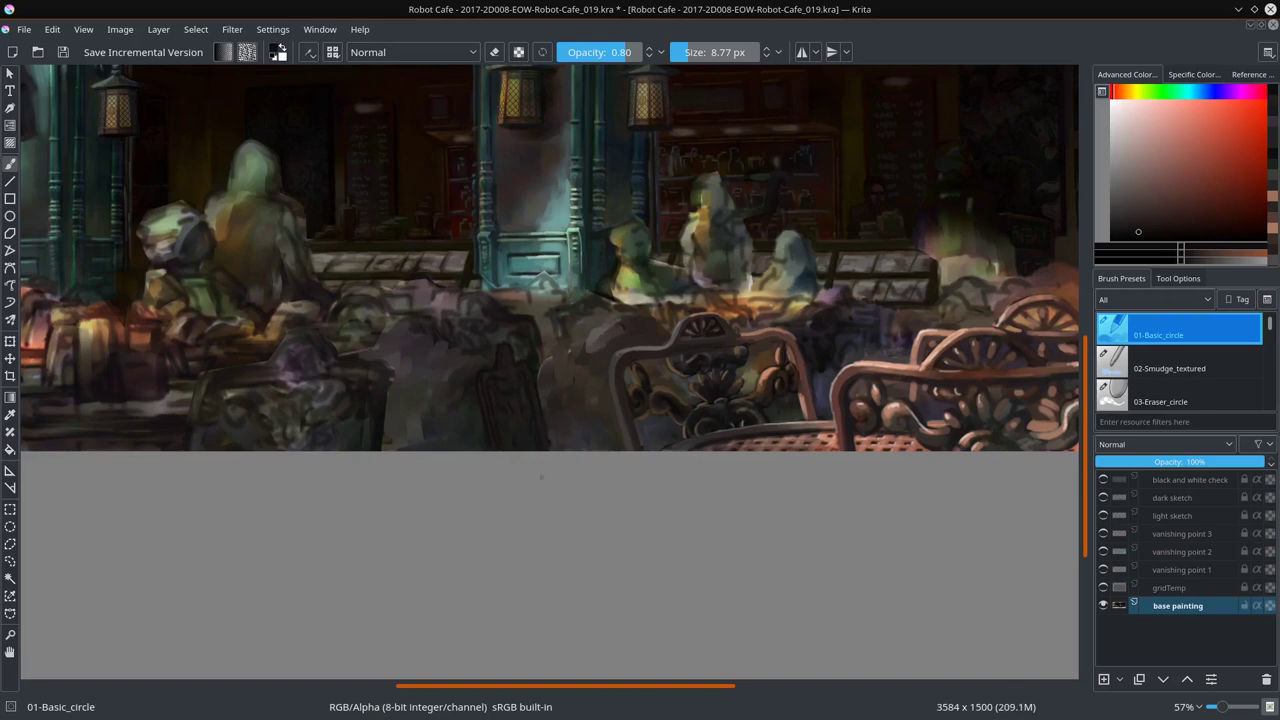
Step: Block in lighter dark-yellow strokes beside the dark chair post, resizing the brush
key("bracketright")
key("bracketright")
key("bracketright")
left_click(523, 429, "ctrl")
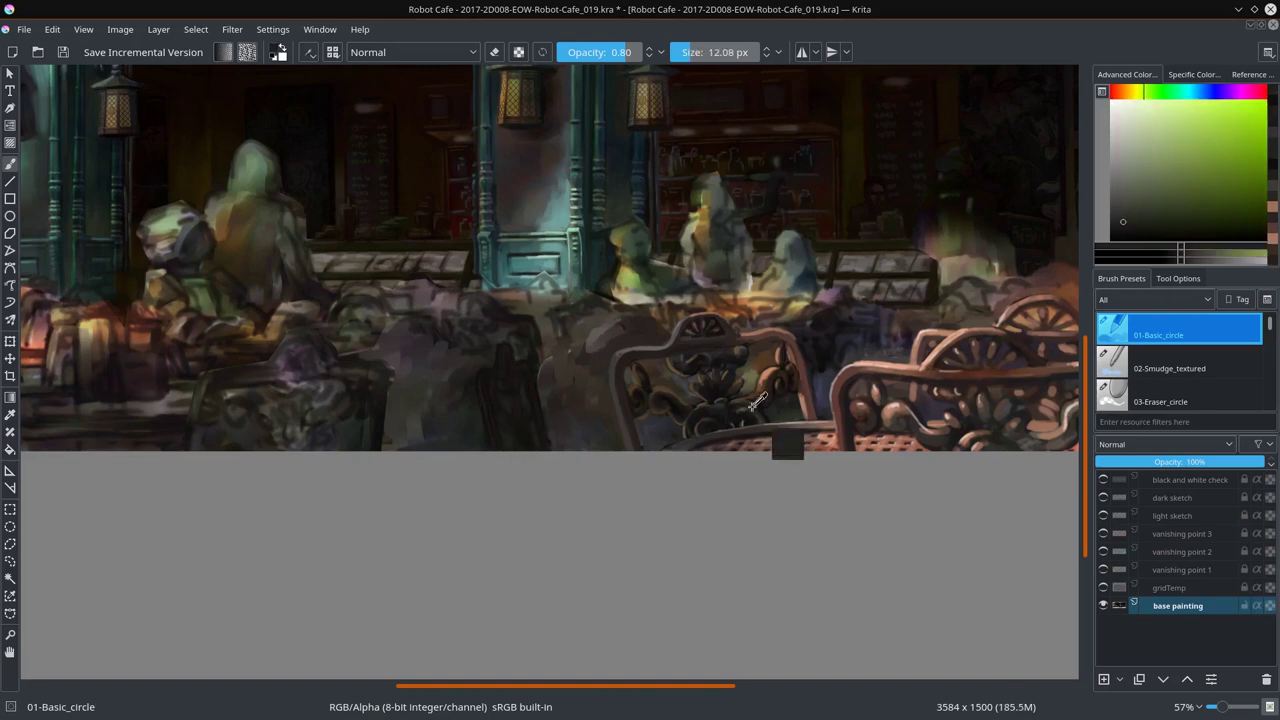
key("bracketleft")
key("bracketleft")
key("bracketleft")
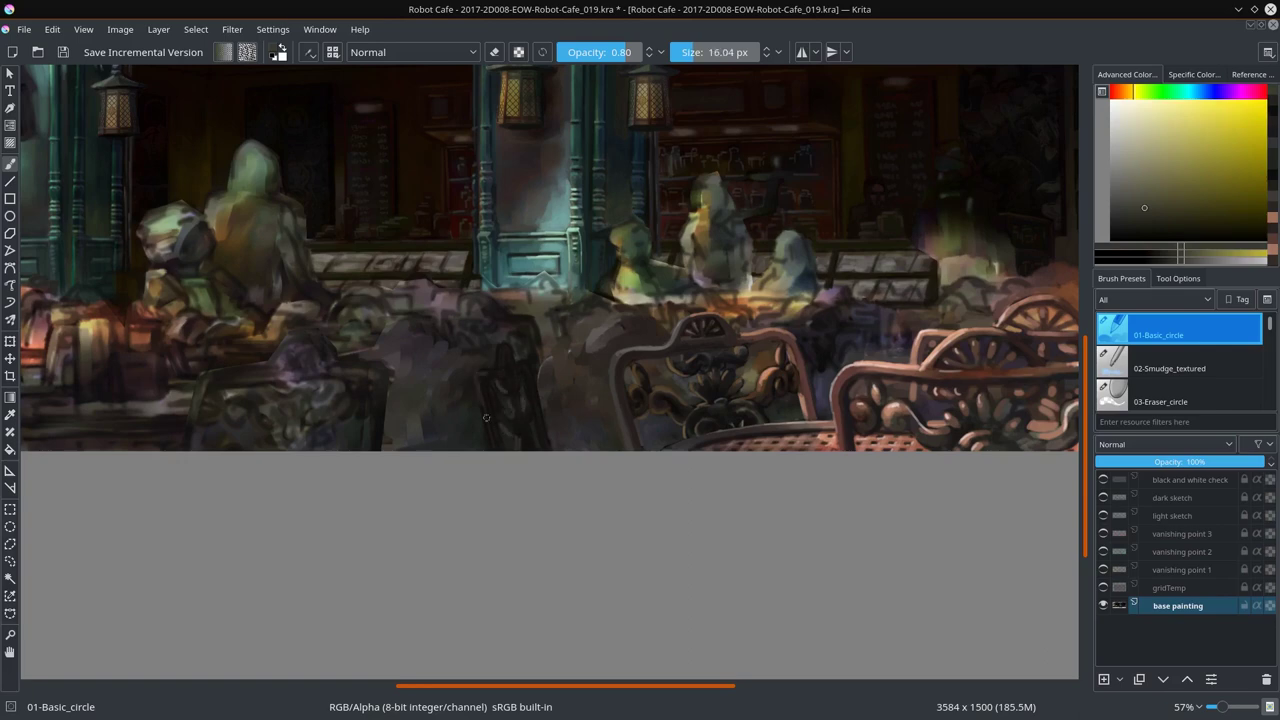
mouse_move(478, 378)
left_mouse_down()
mouse_move(486, 448)
mouse_move(504, 342)
left_mouse_up()
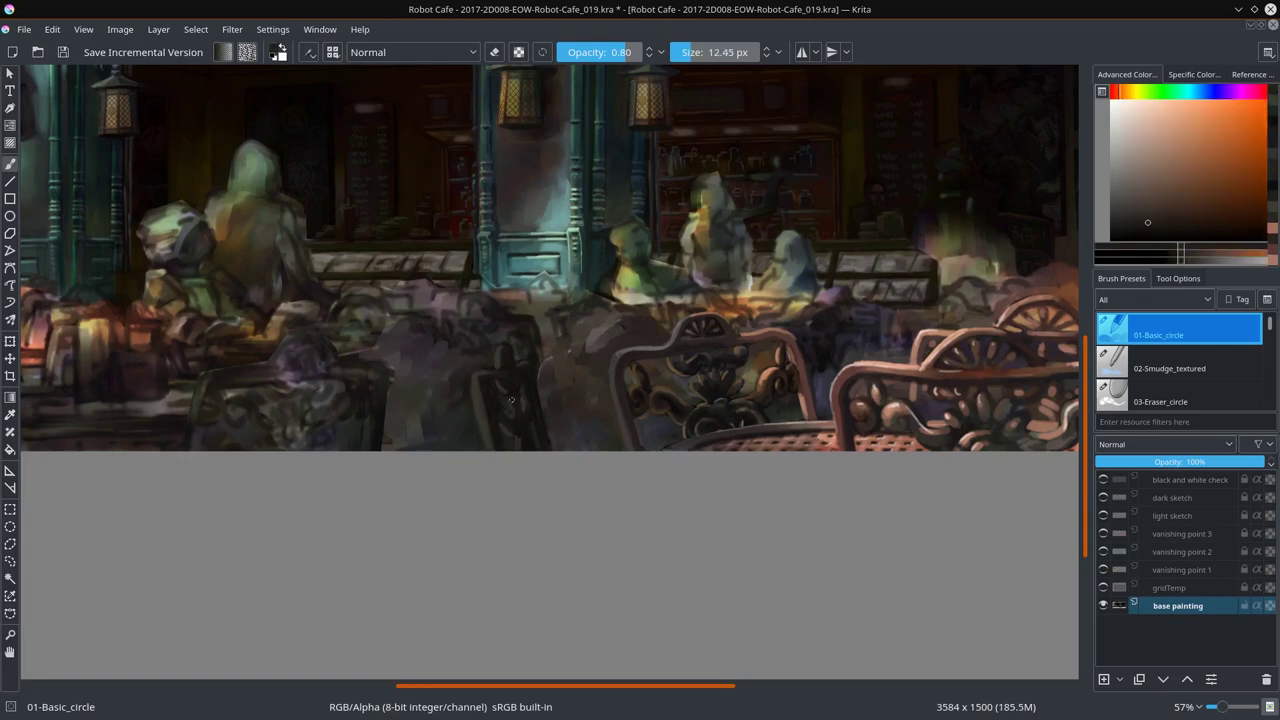
left_click(467, 377, "ctrl")
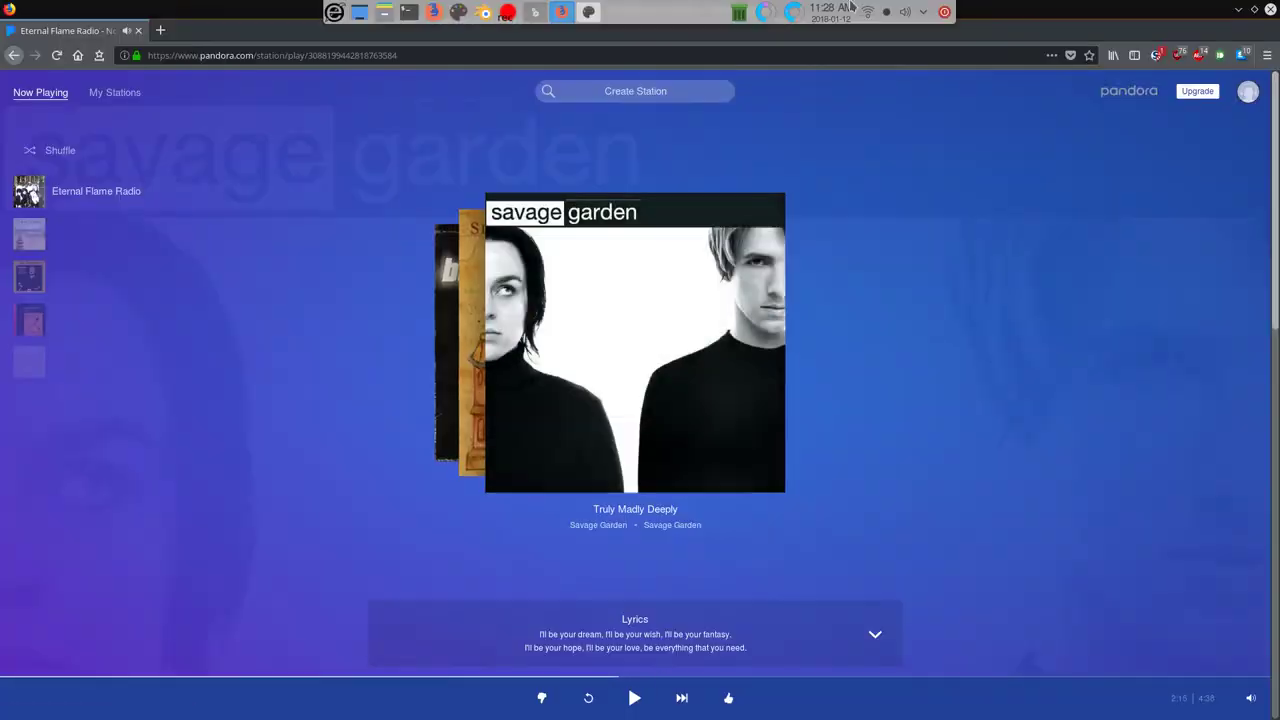
left_click(1138, 181)
key("bracketleft")
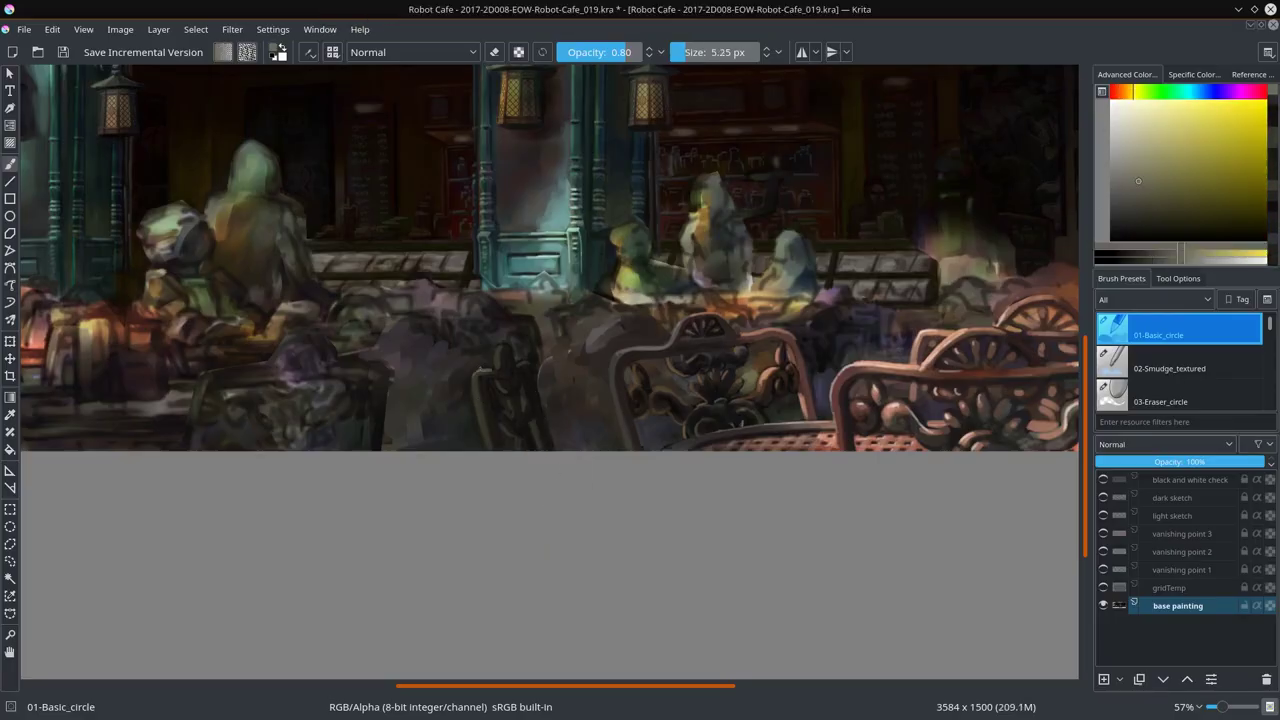
key("bracketleft")
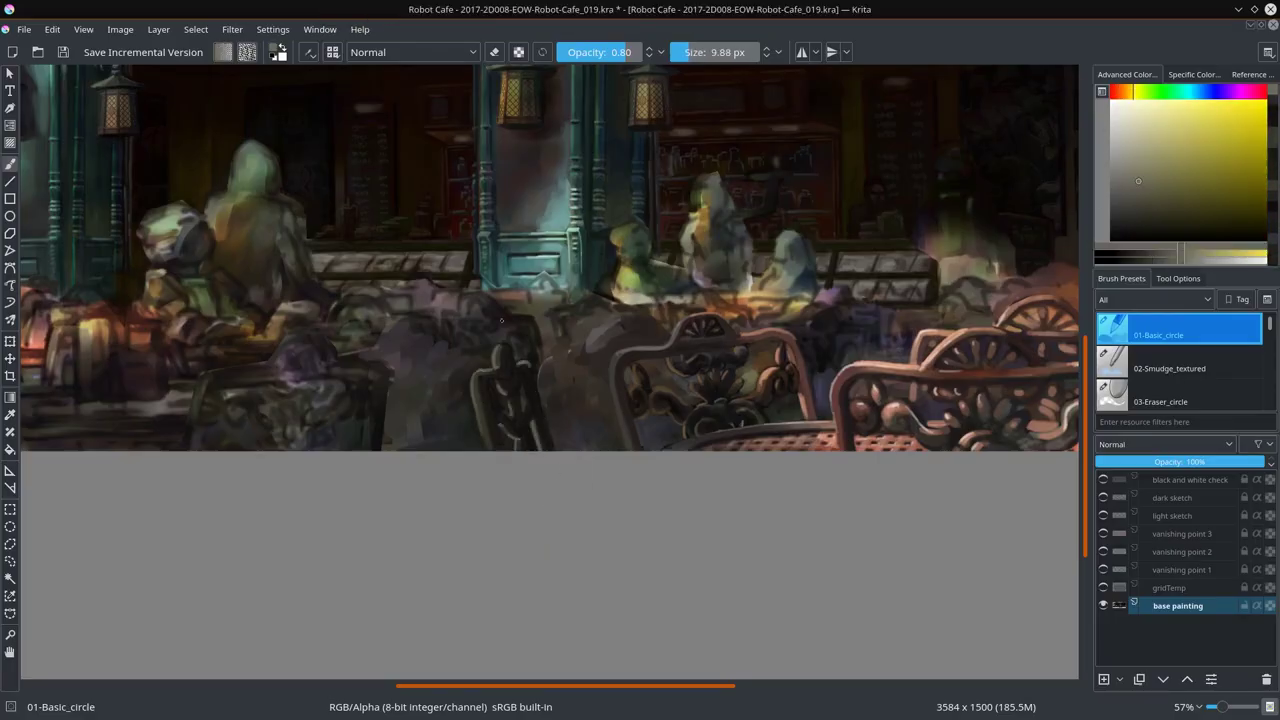
Step: Pick darker paint colours with a smaller brush, then view the whole painting
scroll(501, 320, "down", 1)
left_click(537, 400, "ctrl")
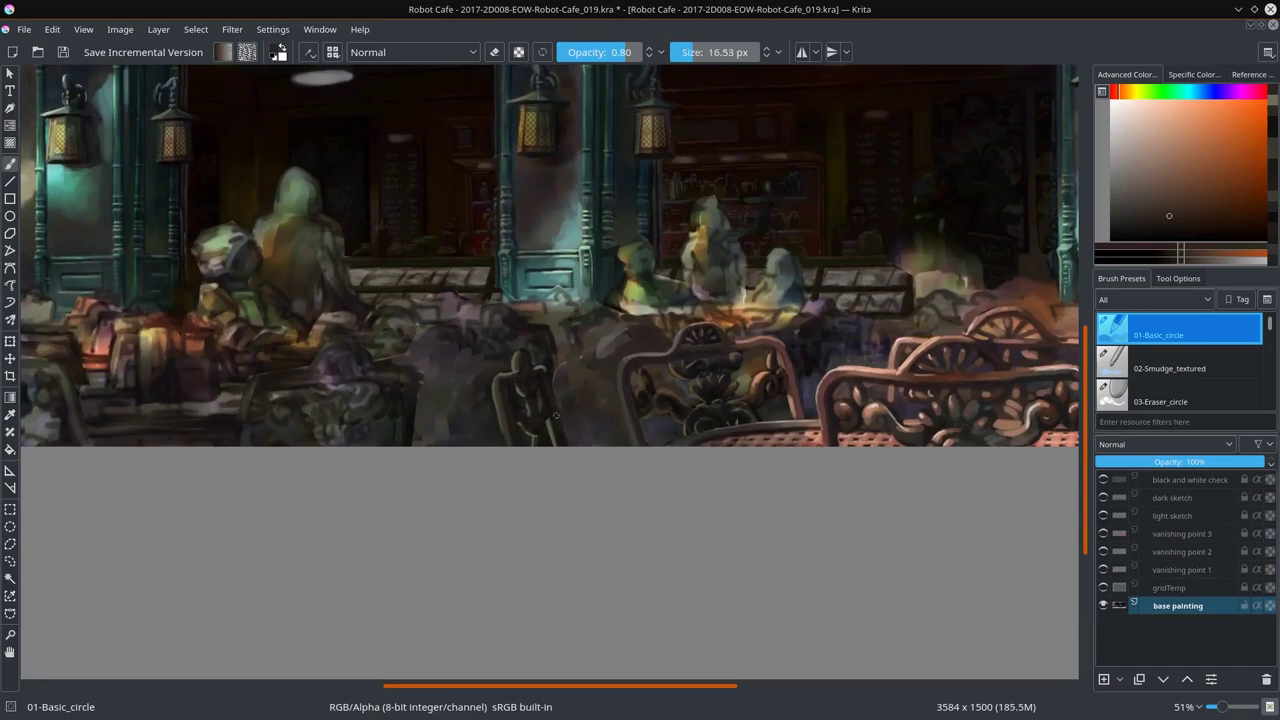
left_click(407, 340, "ctrl")
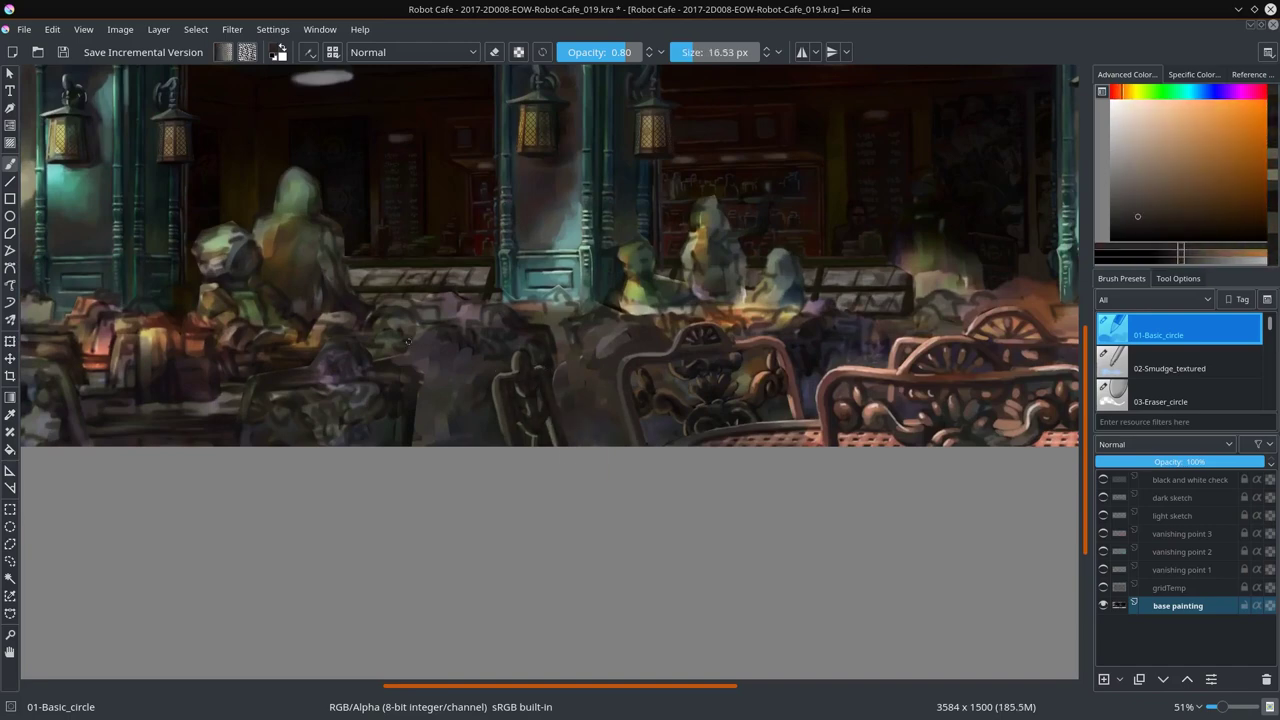
key("bracketleft")
left_click(556, 420, "ctrl")
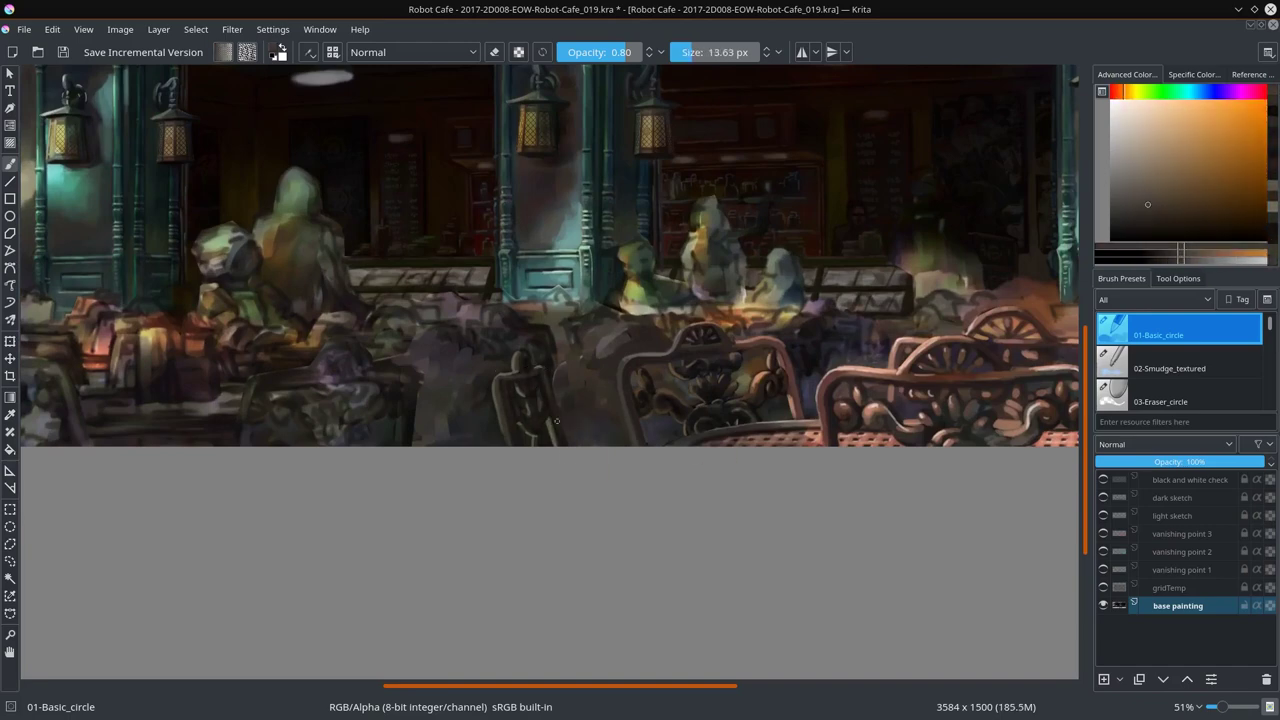
left_click(489, 379, "ctrl")
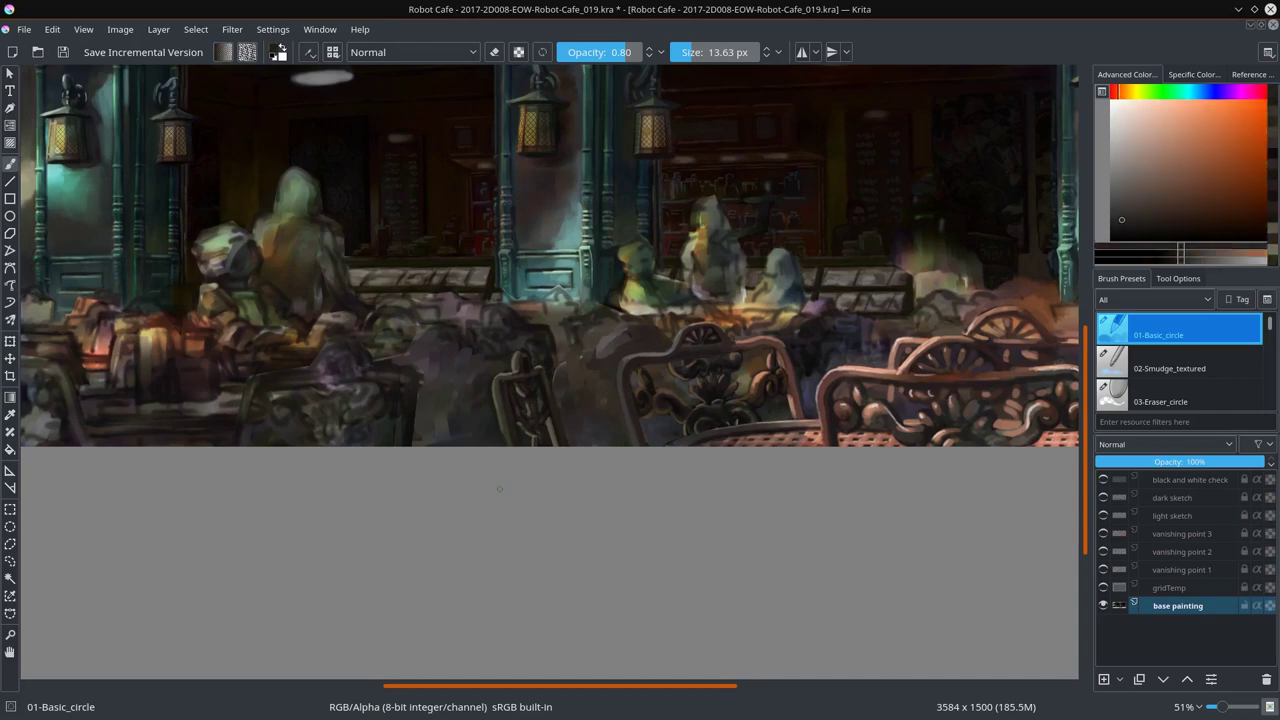
key("minus")
left_click(62, 52)
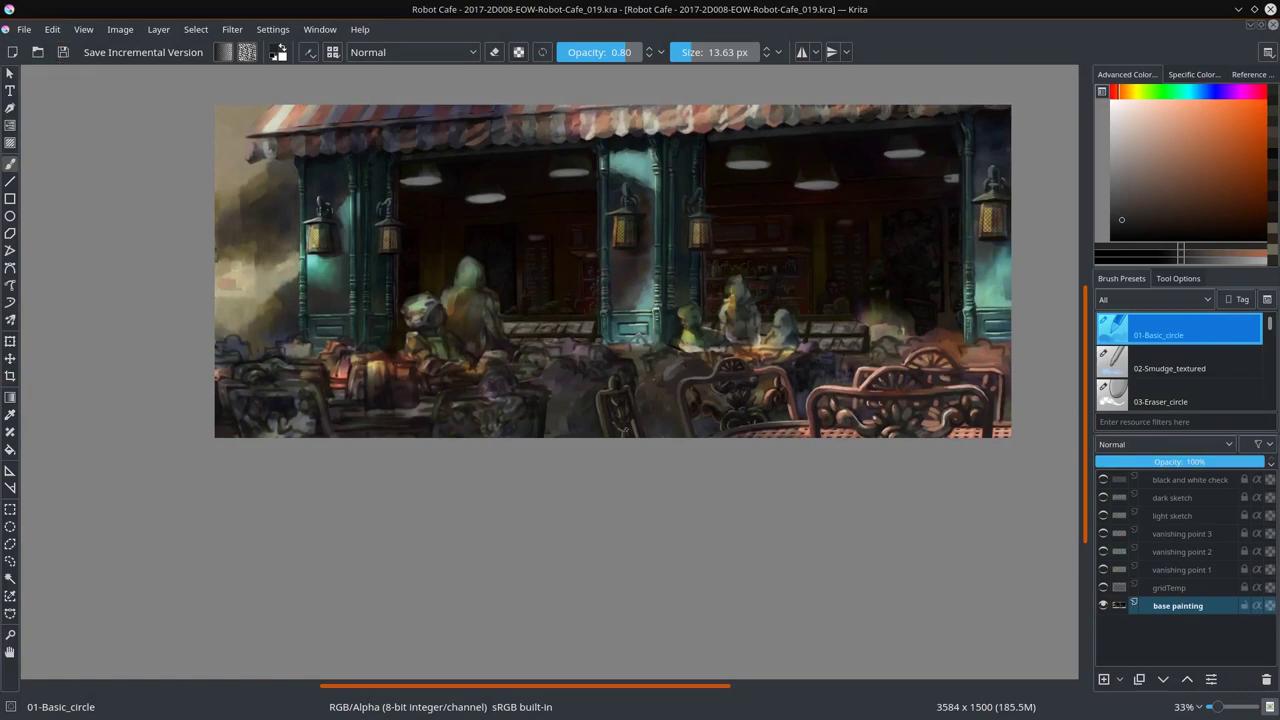
scroll(625, 430, "up", 5)
Step: Set the basic round brush opacity to 0.80 in the Brush Editor
key("slash")
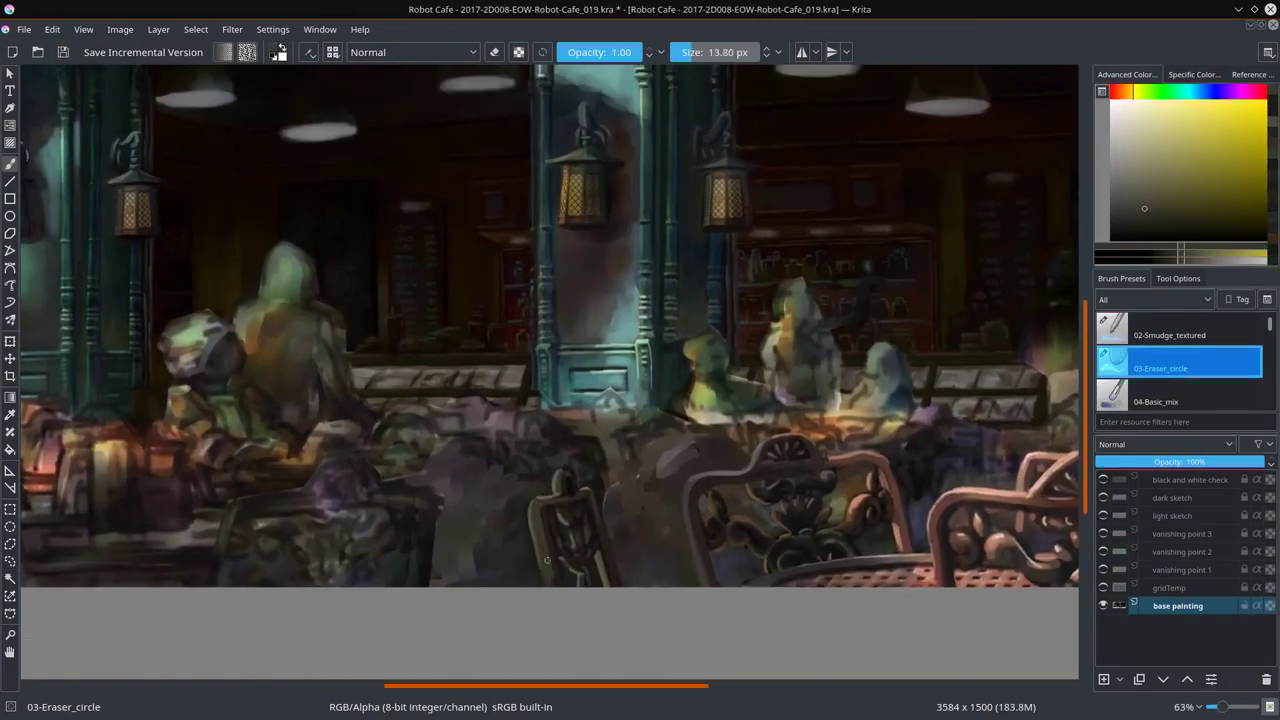
key("slash")
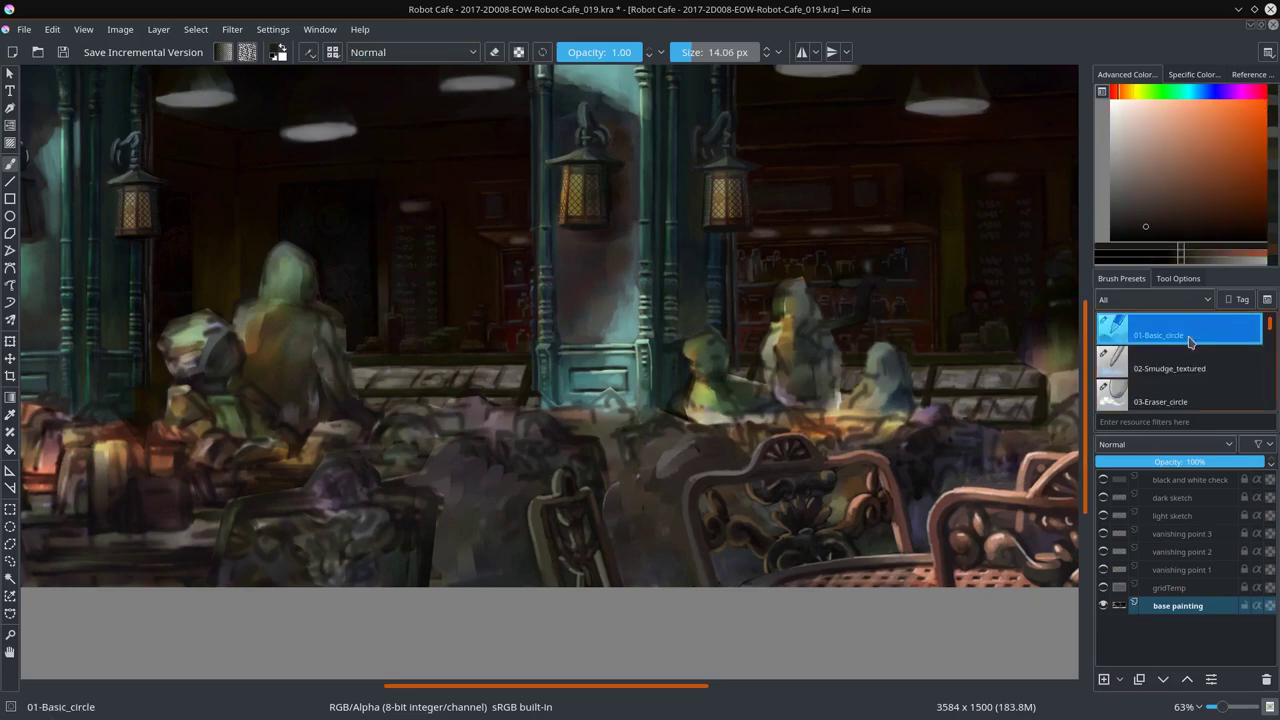
left_click(279, 52)
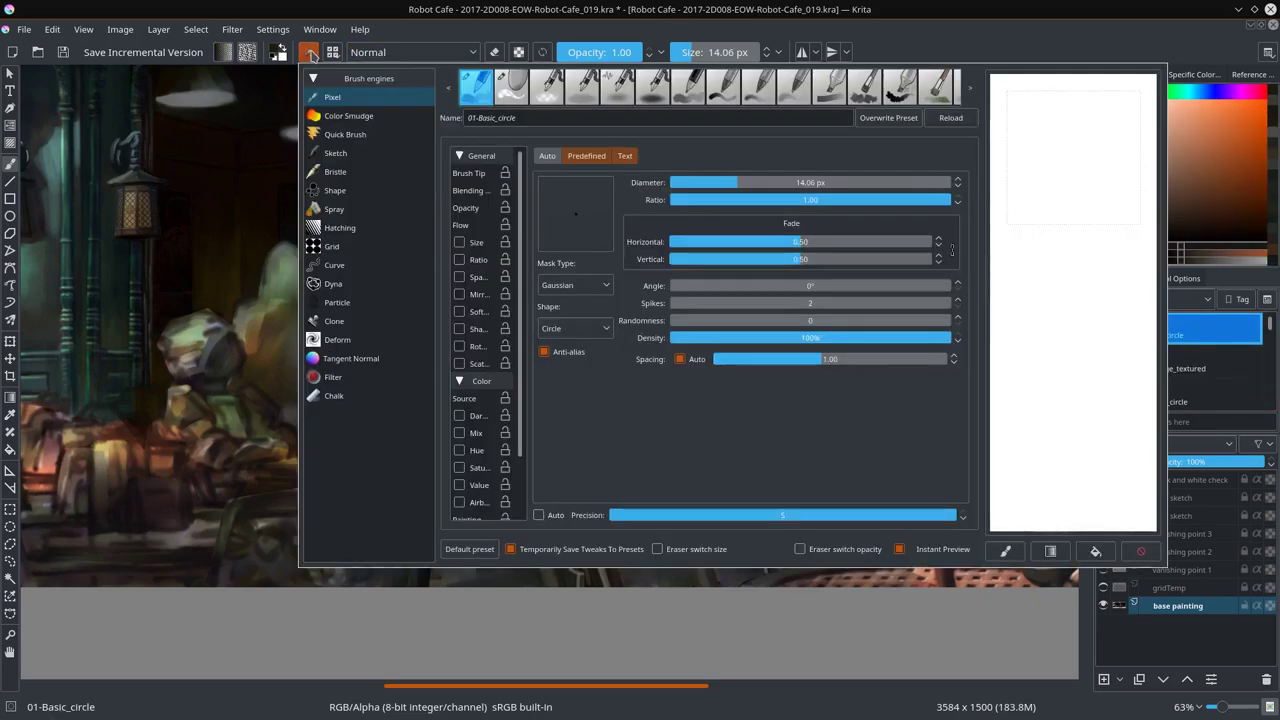
left_click(486, 212)
key("Escape")
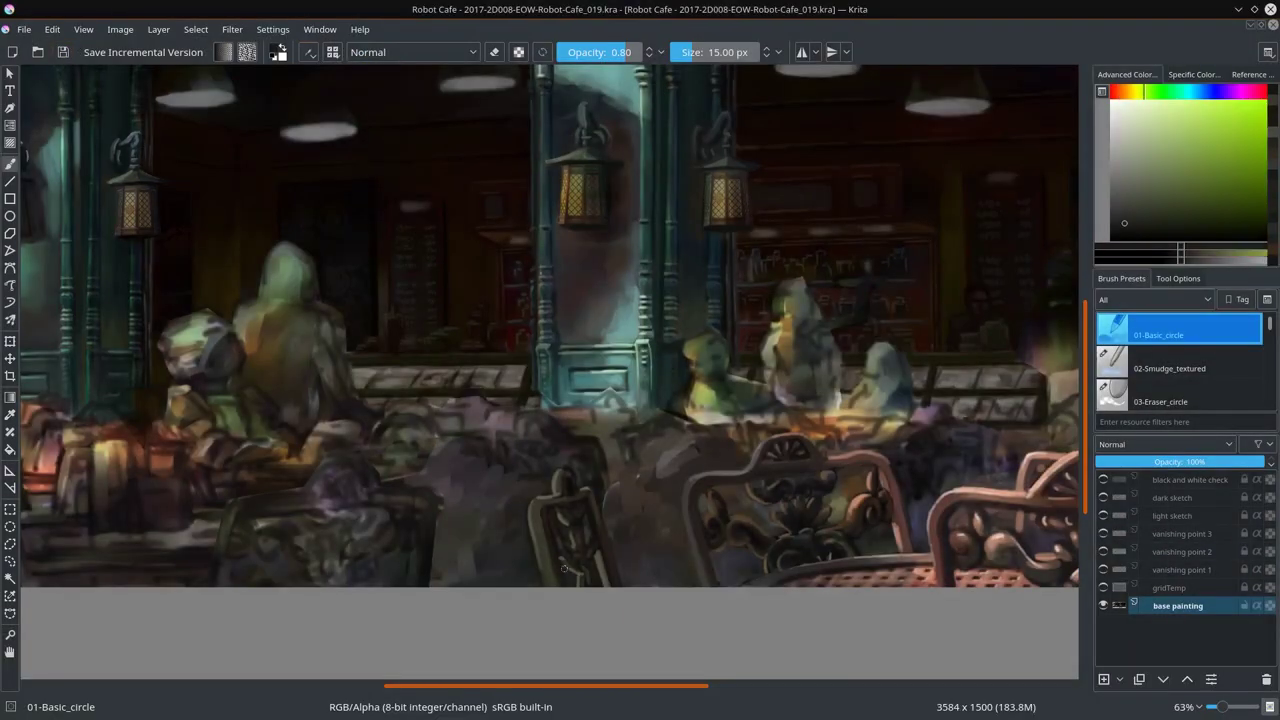
Step: Paint yellow strokes over the front chair back and save the painting
left_click(564, 568, "ctrl")
mouse_move(535, 565)
left_mouse_down()
mouse_move(535, 500)
mouse_move(530, 527)
left_mouse_up()
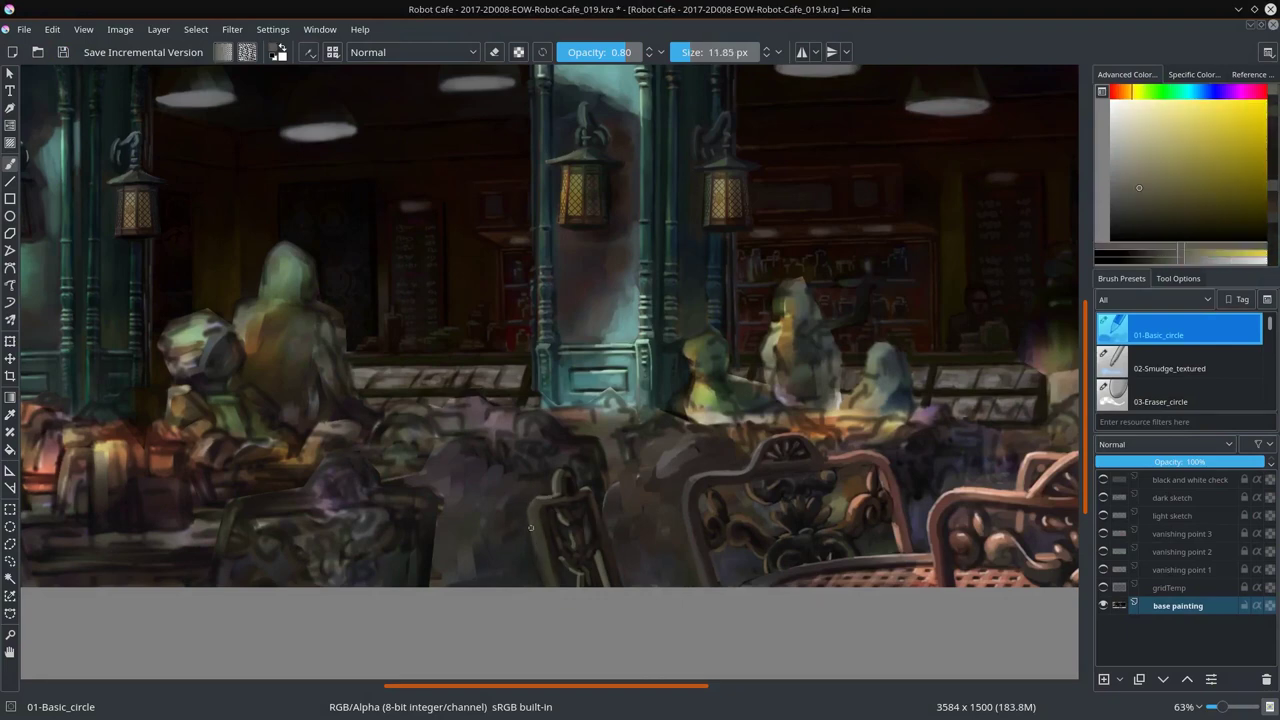
left_click(620, 565, "ctrl")
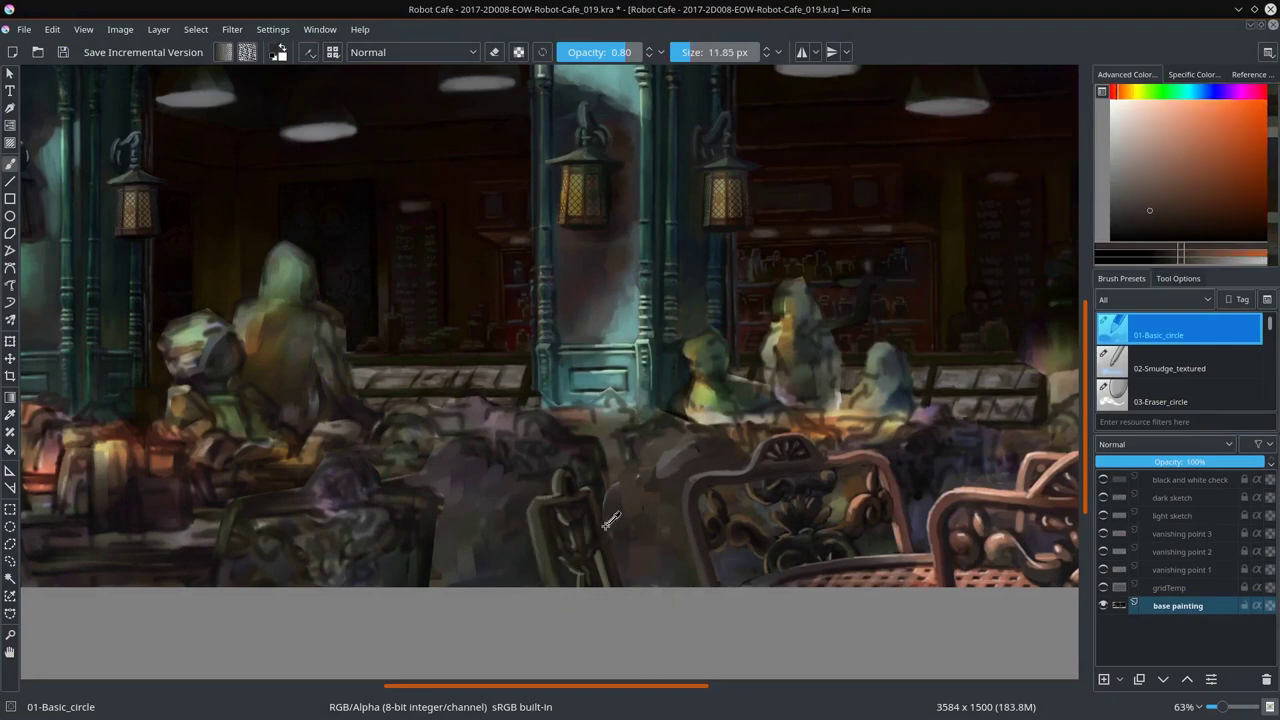
key("ctrl+s")
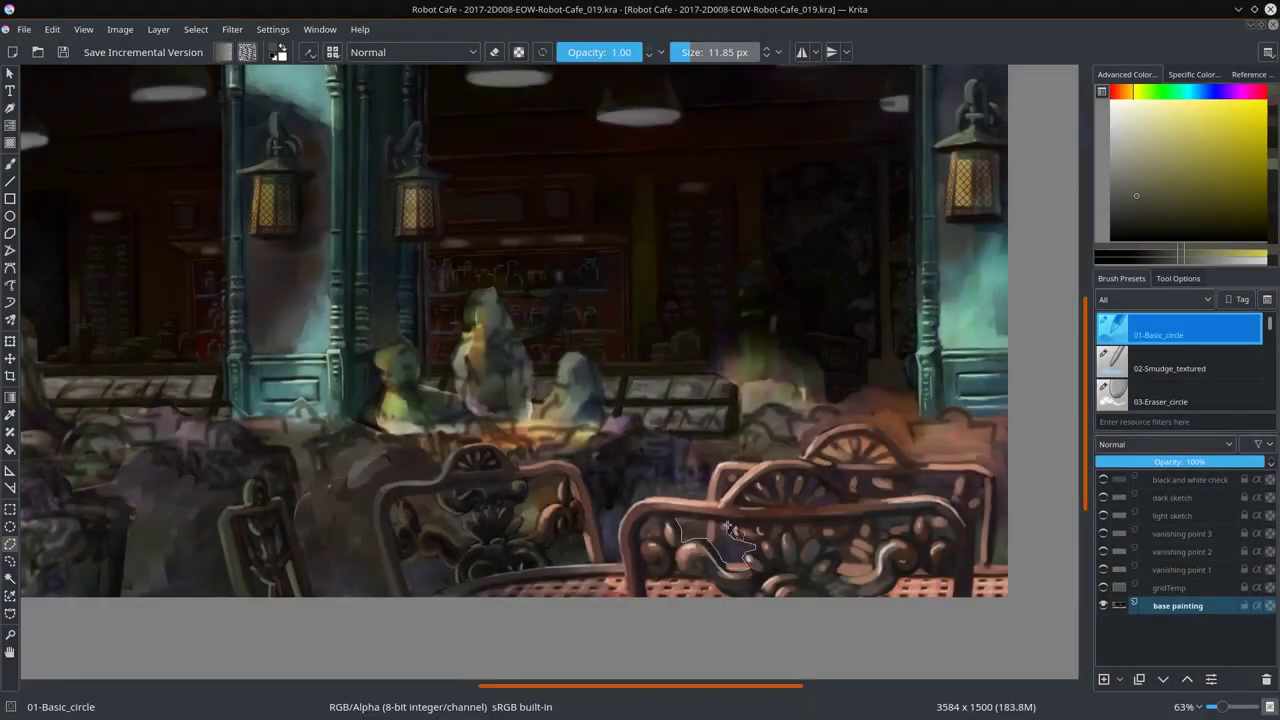
Step: Select the chair-back area with freehand and polygon selections and fill it with olive paint
left_click_drag(732, 529, 675, 568)
left_click(1178, 278)
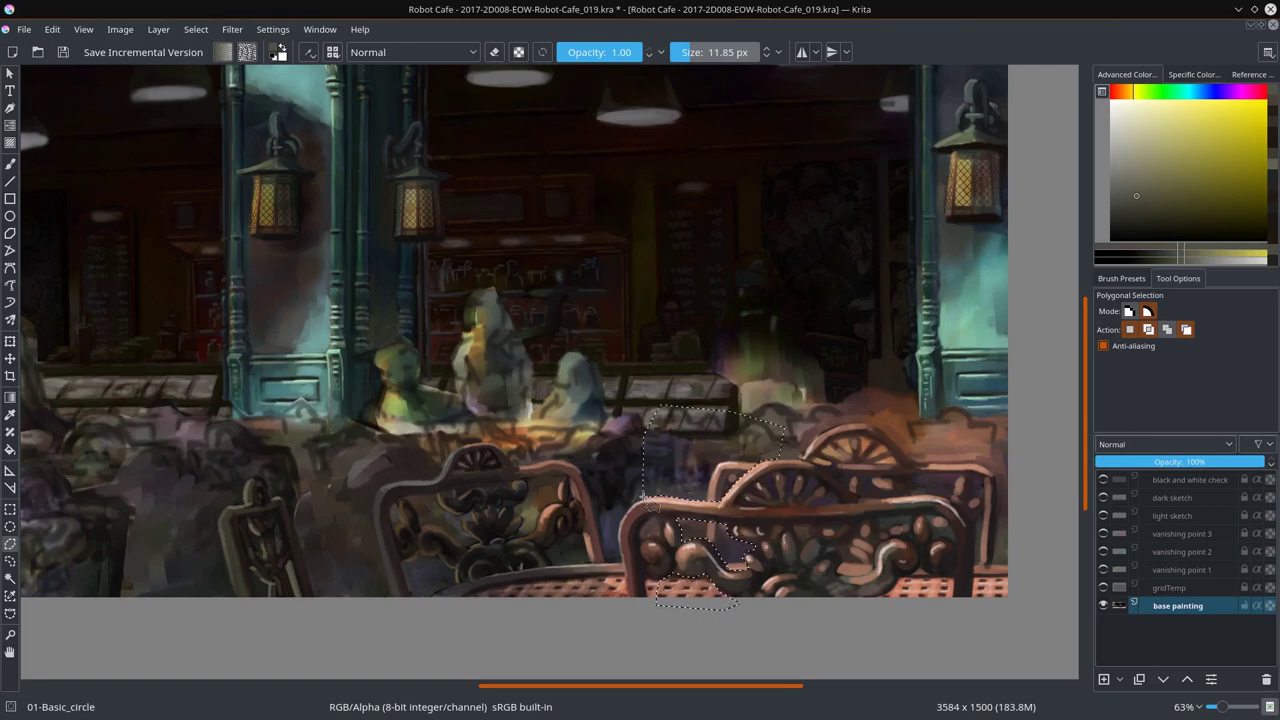
double_click(885, 455)
left_click(10, 163)
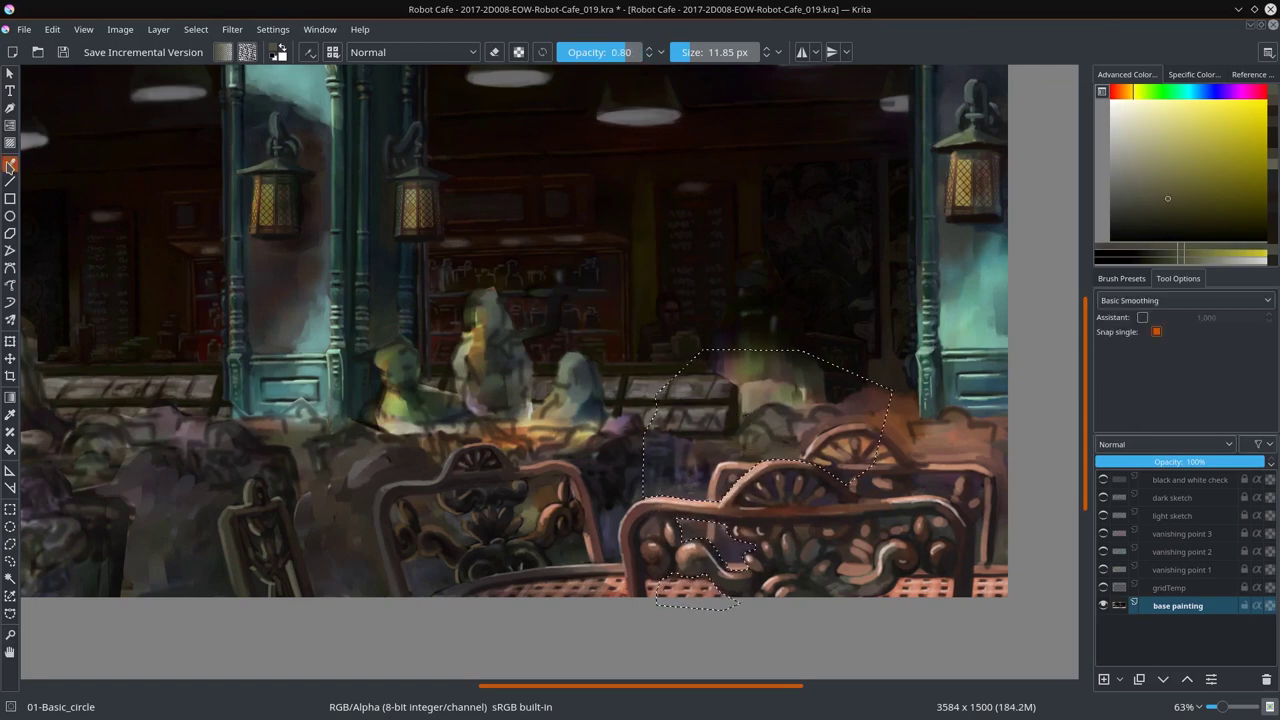
left_click_drag(702, 449, 785, 436)
Step: Letter 'Robo' onto the sign in dark brown with a smaller round brush
left_click(762, 431, "ctrl")
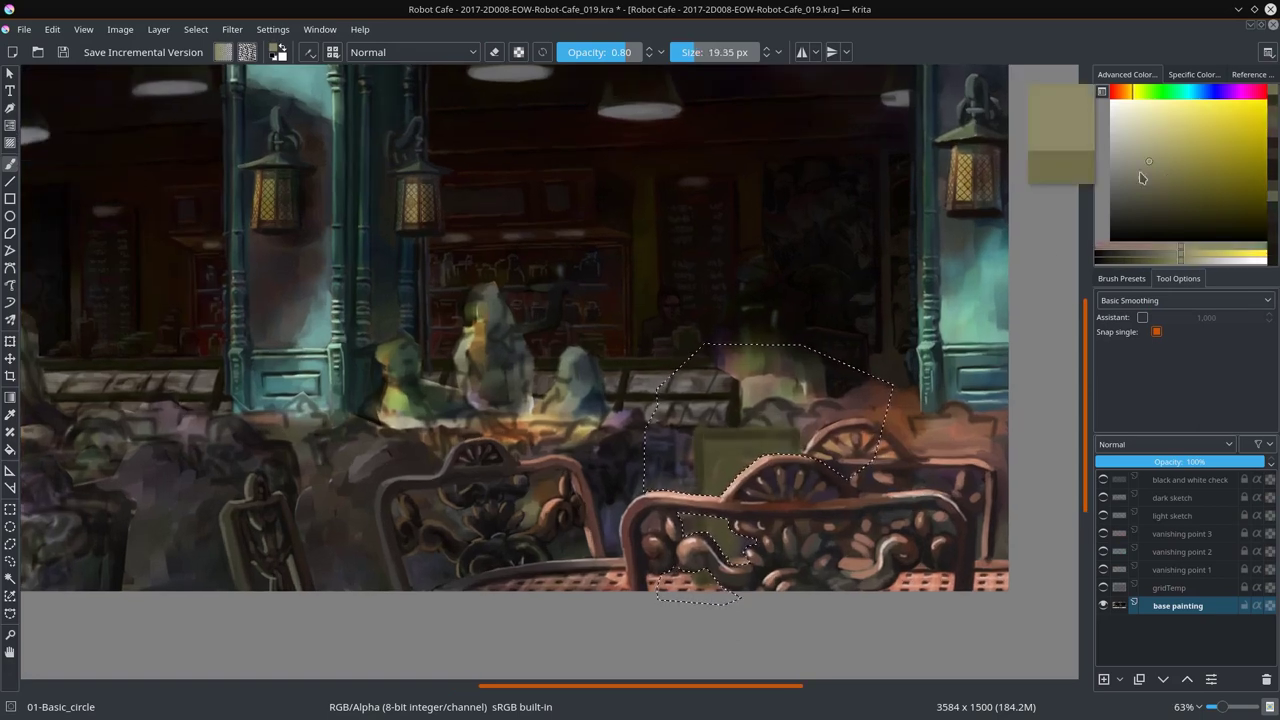
key("bracketleft")
key("bracketleft")
key("bracketleft")
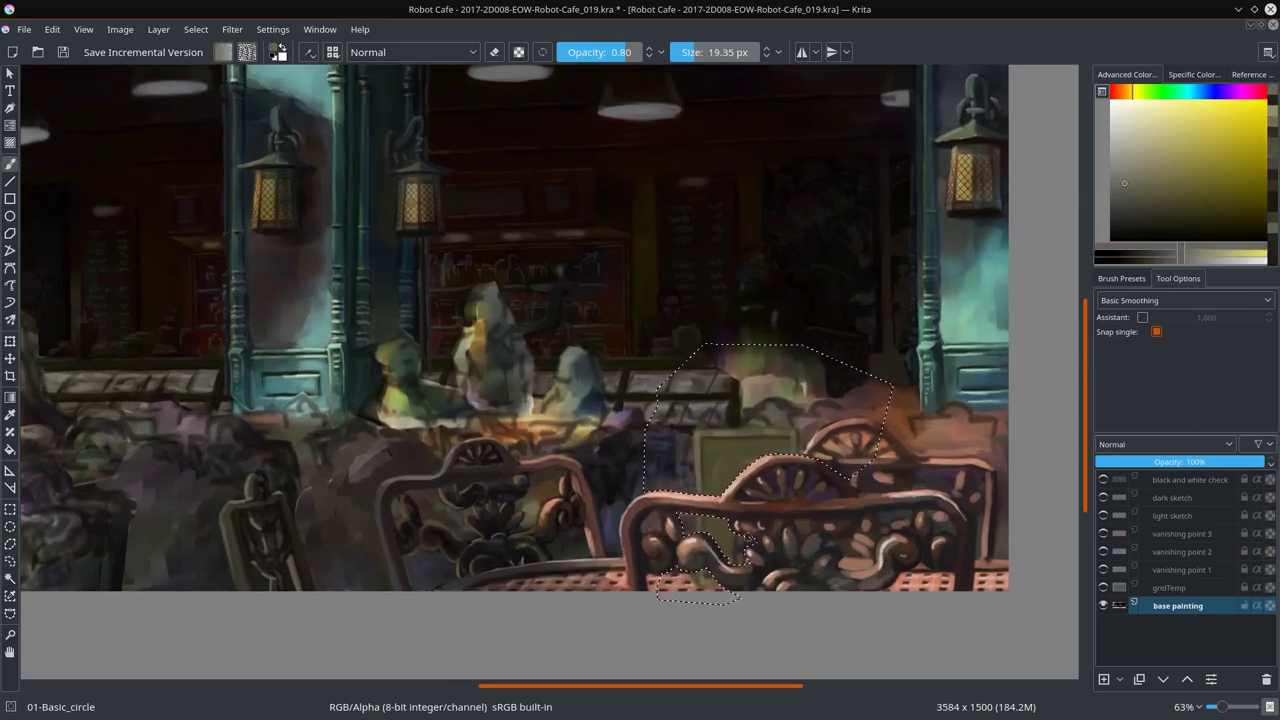
left_click(870, 375, "ctrl")
left_click(1121, 278)
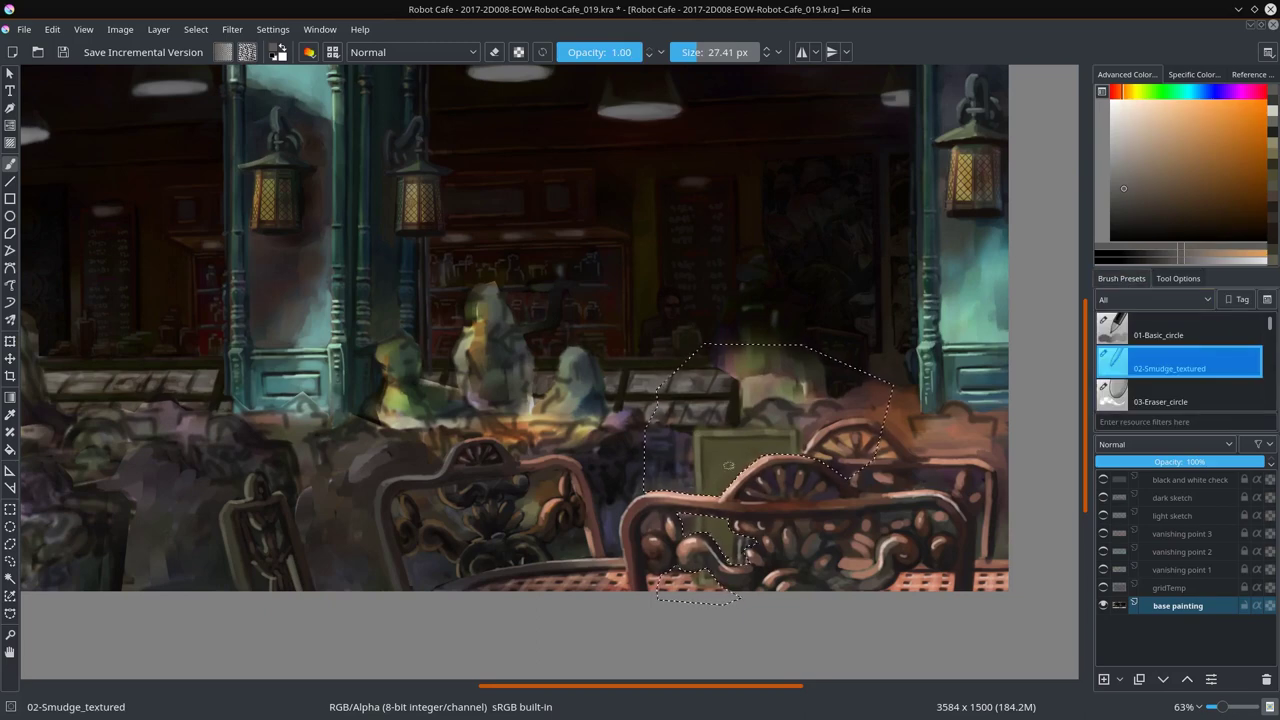
key("slash")
left_click_drag(715, 461, 746, 462)
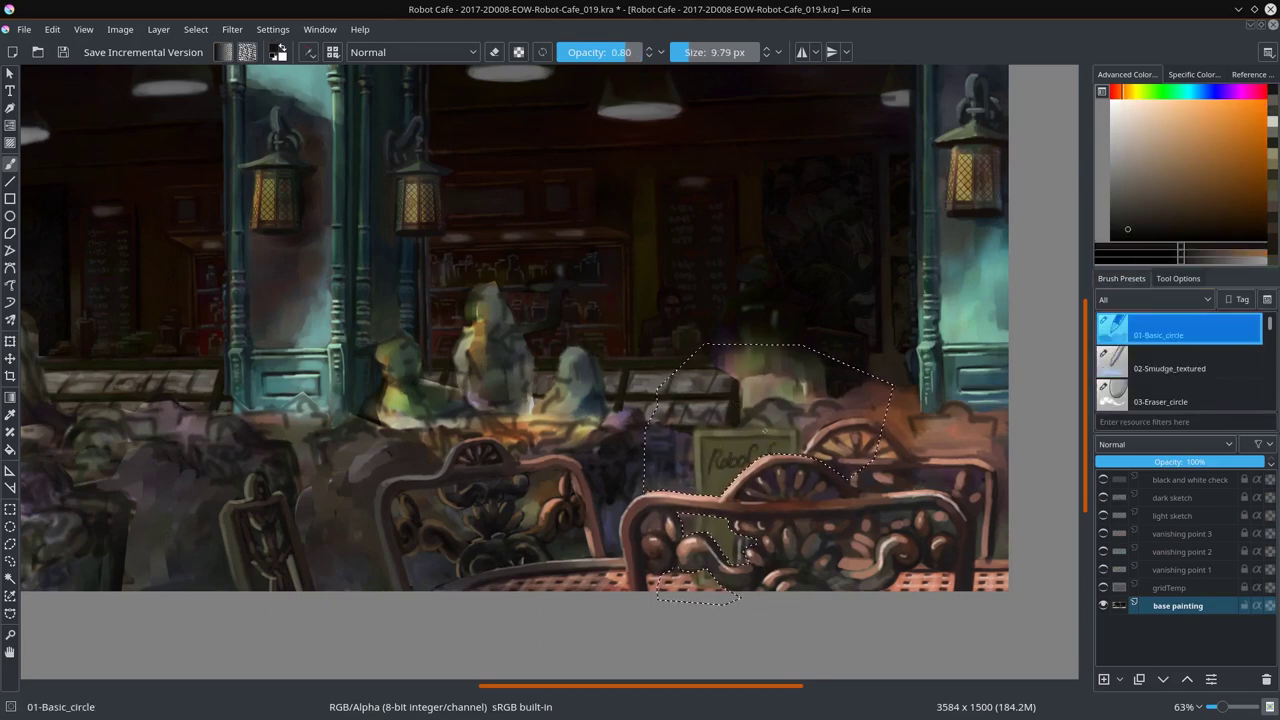
Step: Sample light beige and green colours and try the smudge brush on the sign
left_click(870, 385, "ctrl")
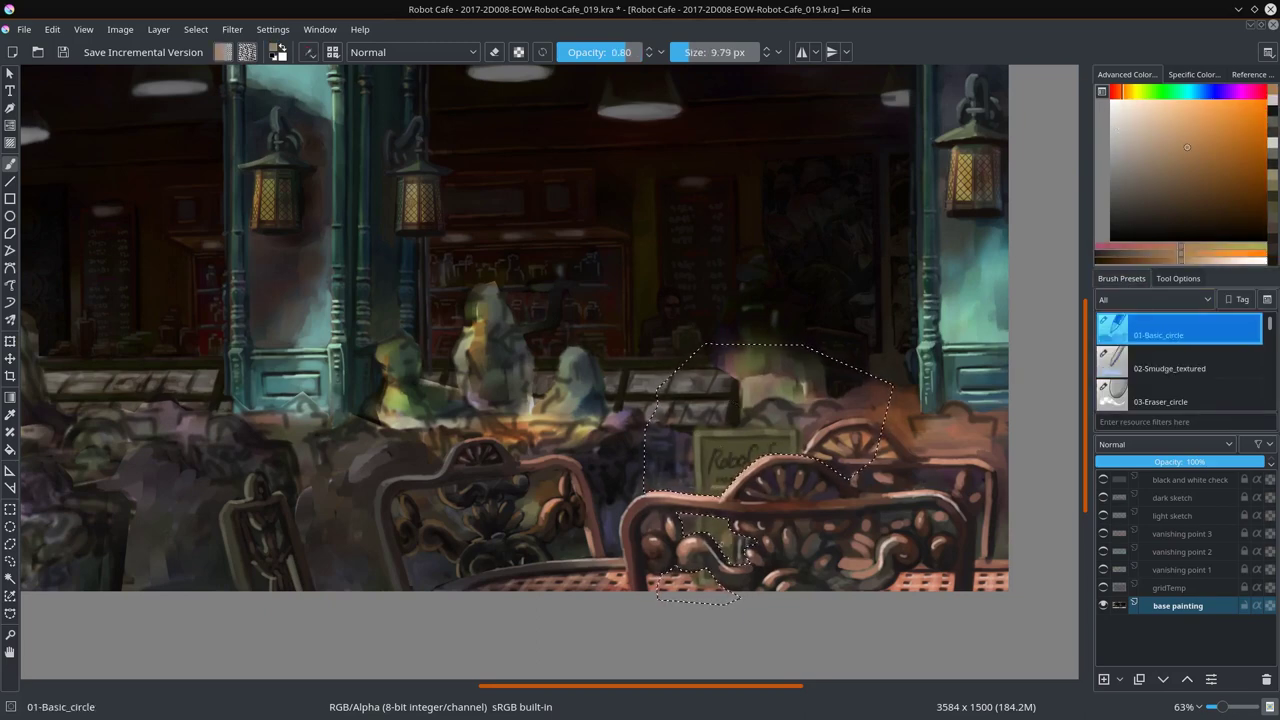
left_click(880, 395, "ctrl")
left_click(860, 385, "ctrl")
key("slash")
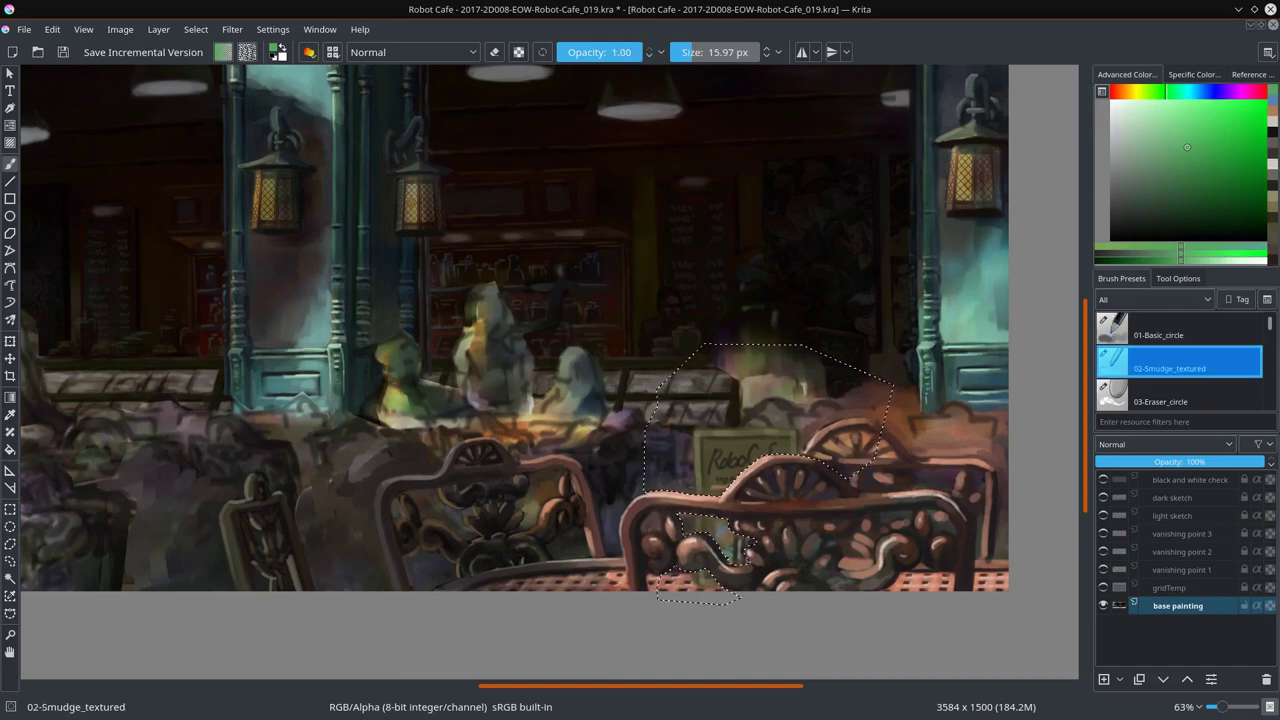
key("slash")
left_click(870, 385, "ctrl")
scroll(763, 484, "up", 4)
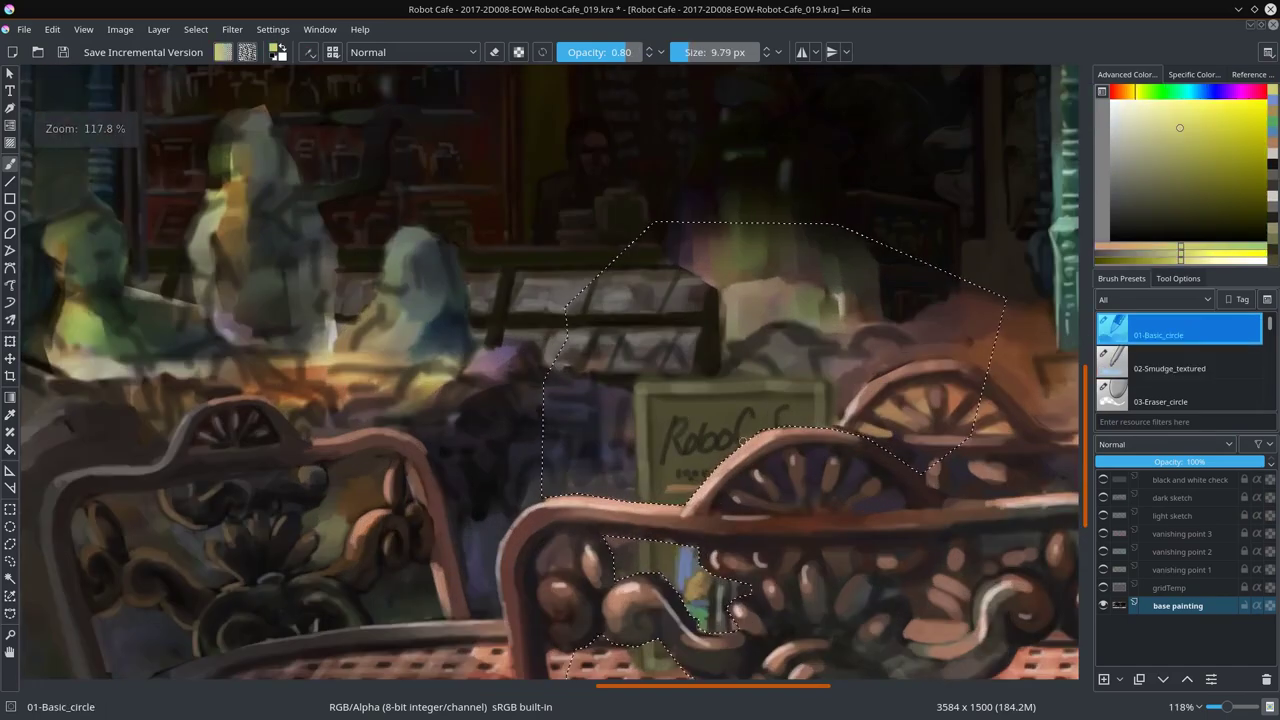
left_click_drag(740, 440, 674, 421)
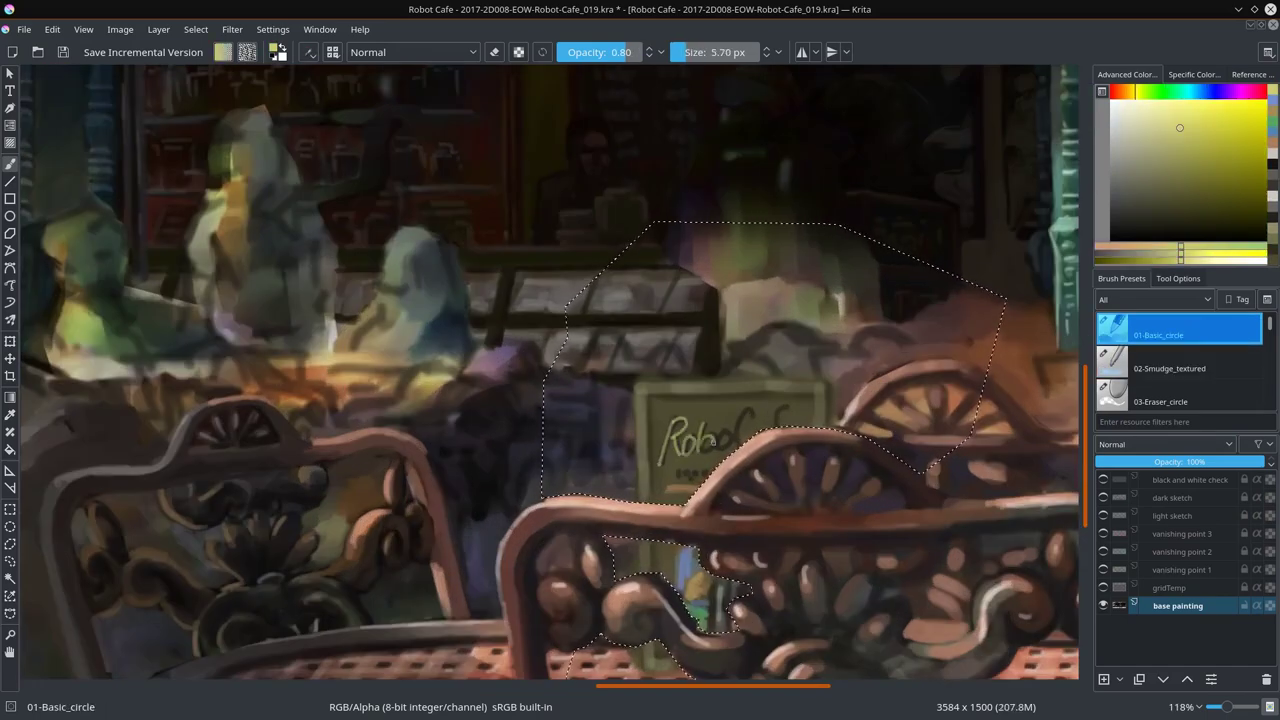
Step: Sample grey-olive, reddish-brown and dull yellow tones from the sign area
left_click(941, 316, "ctrl")
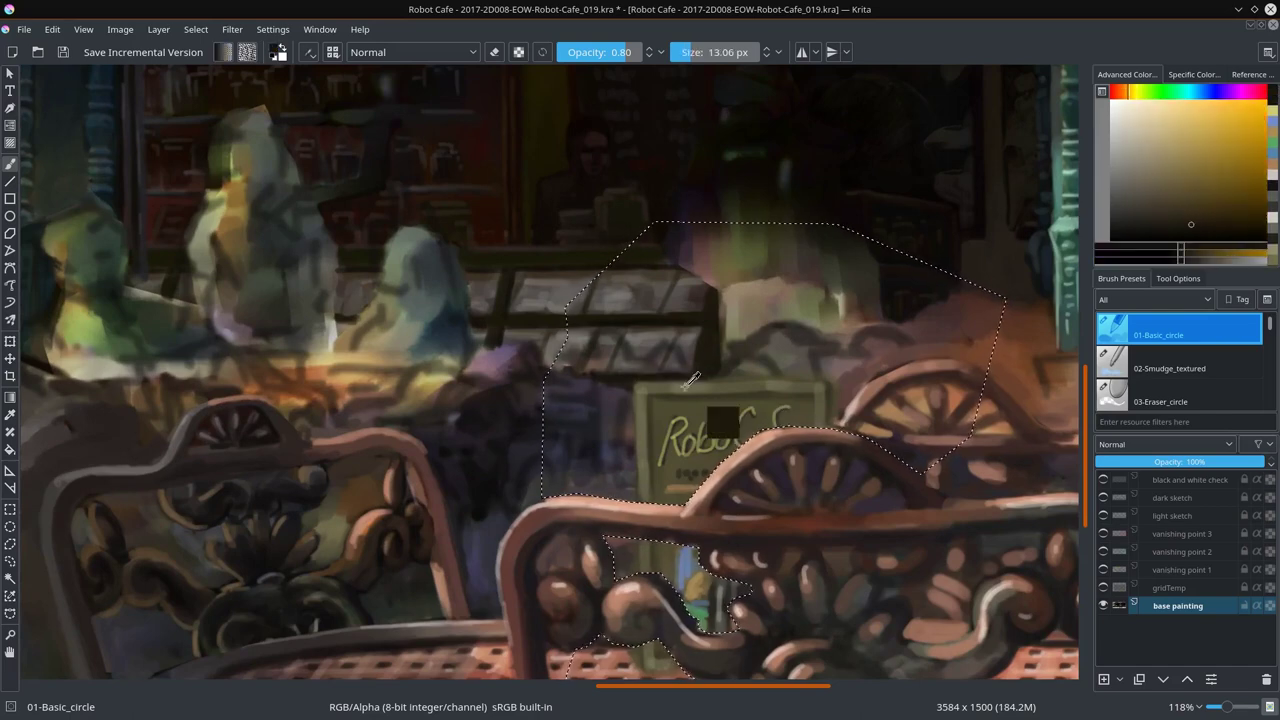
left_click_drag(930, 316, 941, 316)
left_click(757, 388, "ctrl")
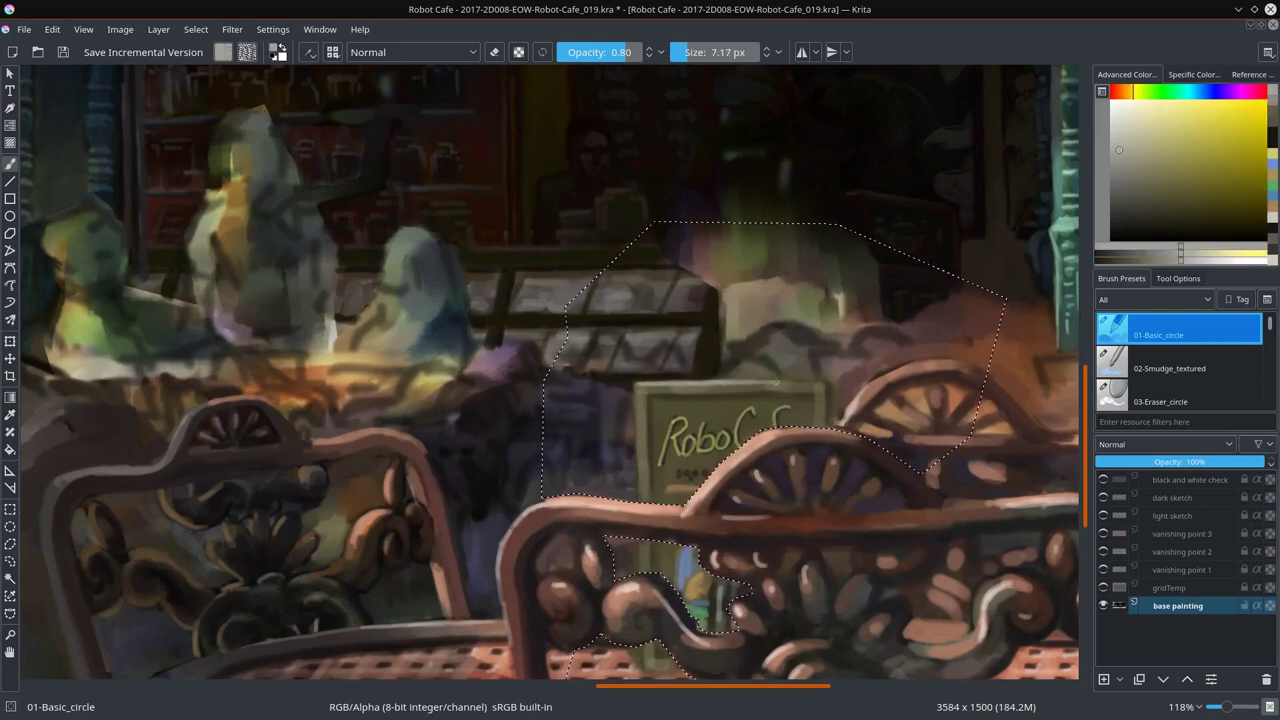
left_click(760, 480, "ctrl")
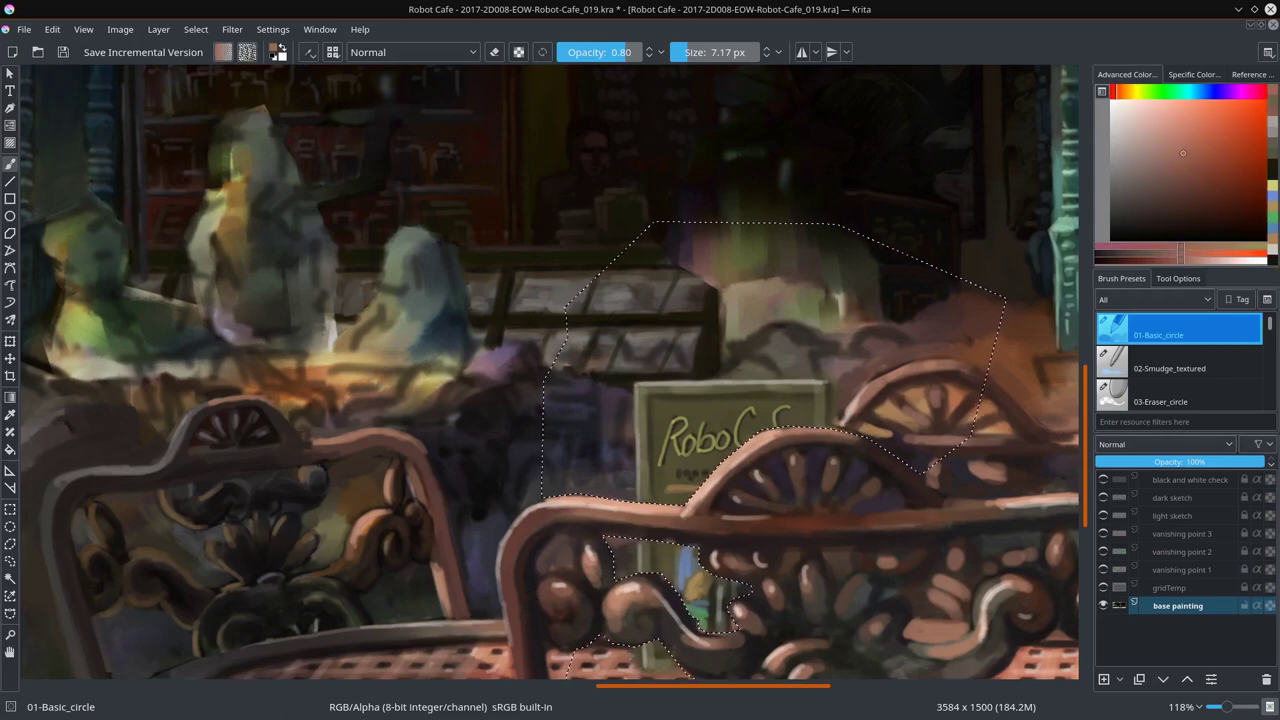
left_click(737, 497, "ctrl")
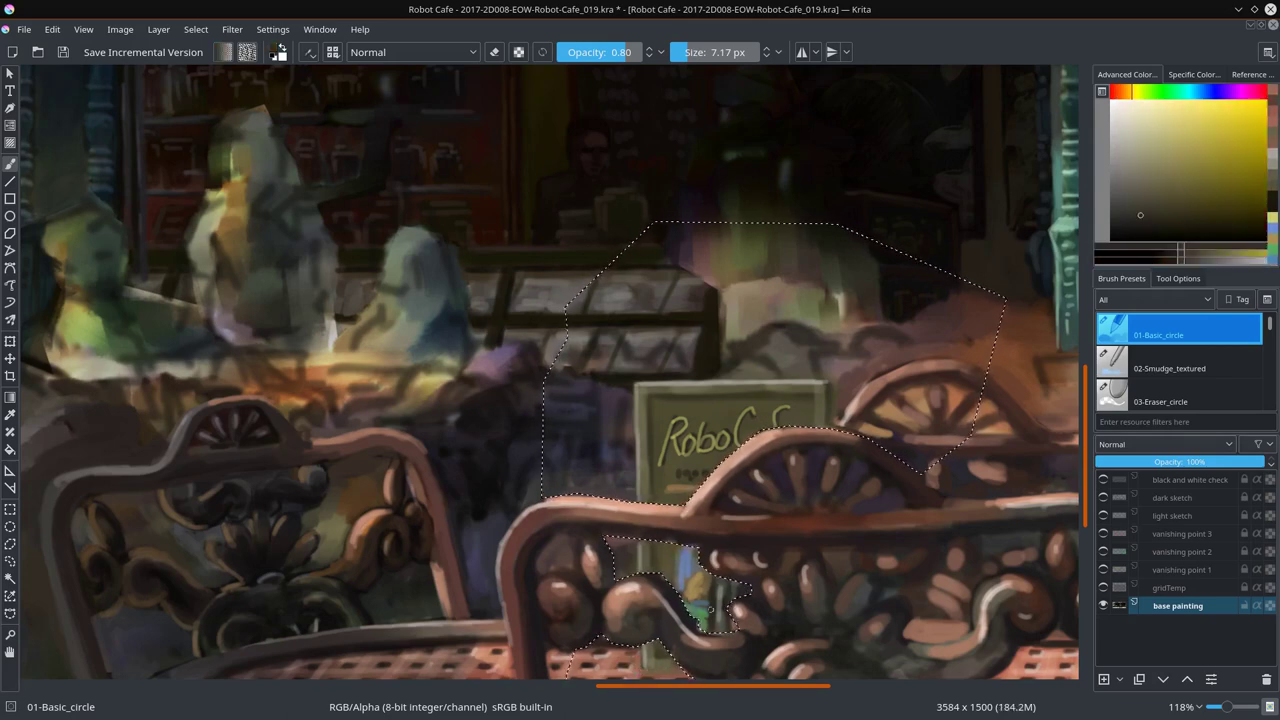
Step: Draw a polygonal selection around the wheel spokes beside the sign
key("d")
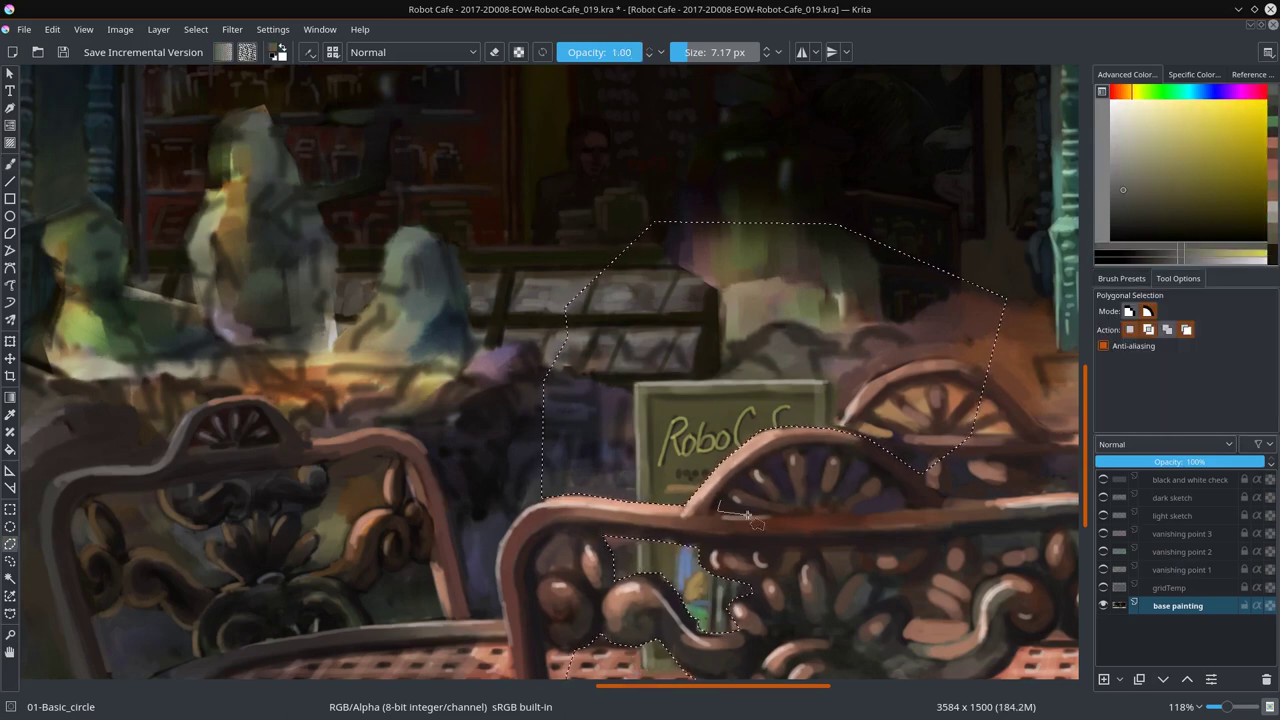
left_click(752, 487)
left_click(785, 455)
left_click(770, 500)
double_click(815, 460)
key("b")
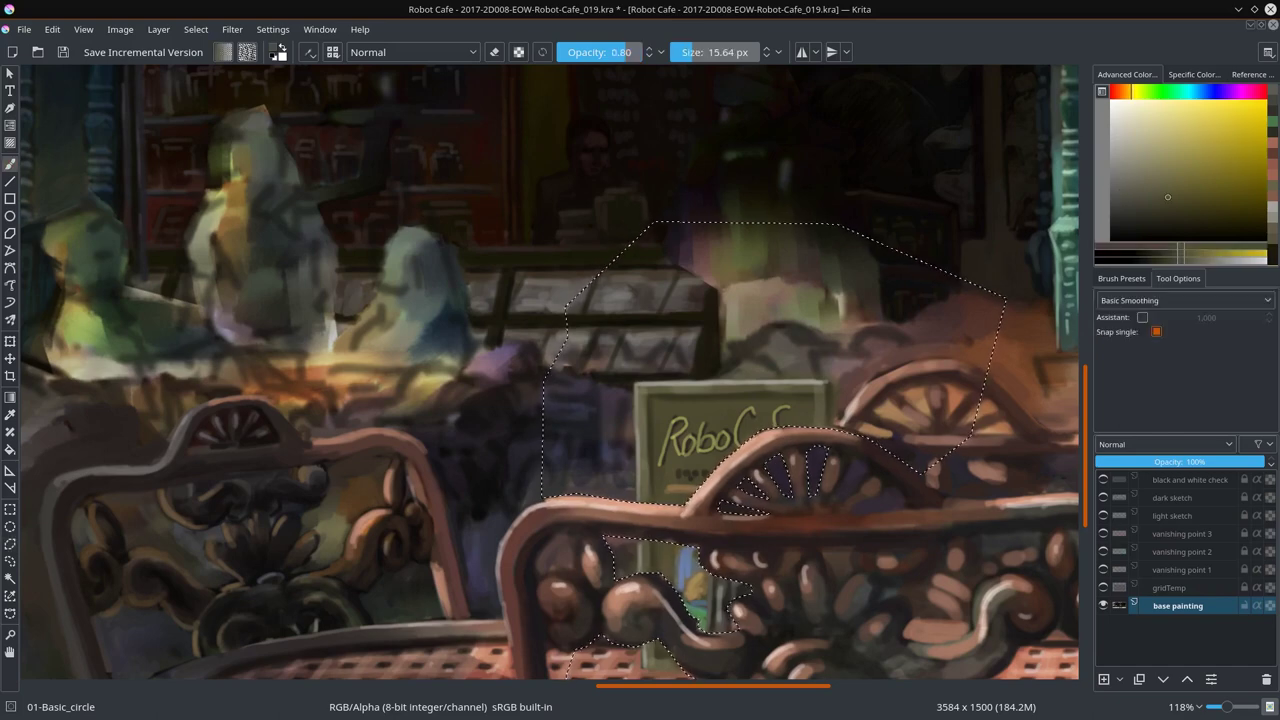
Step: Paint the wheel spokes in dark orange-red and yellow tones with a smaller brush
left_click(790, 470, "ctrl")
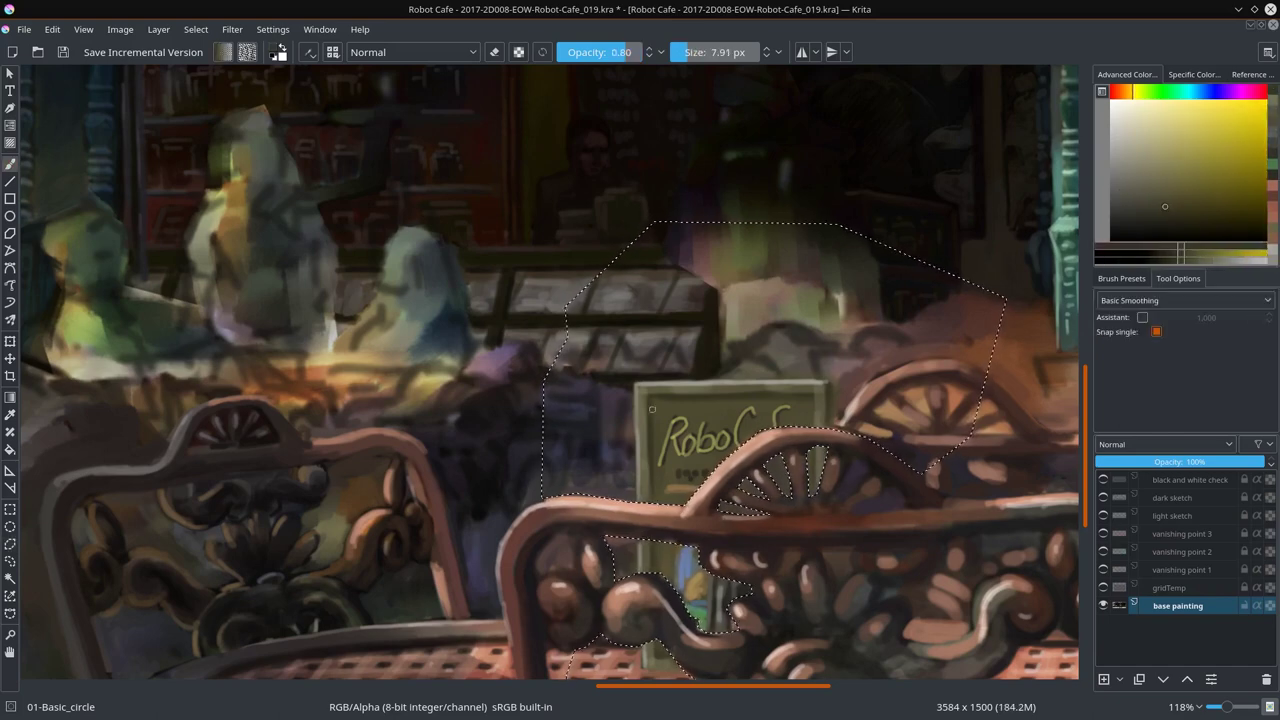
key("bracketleft")
key("bracketleft")
key("bracketleft")
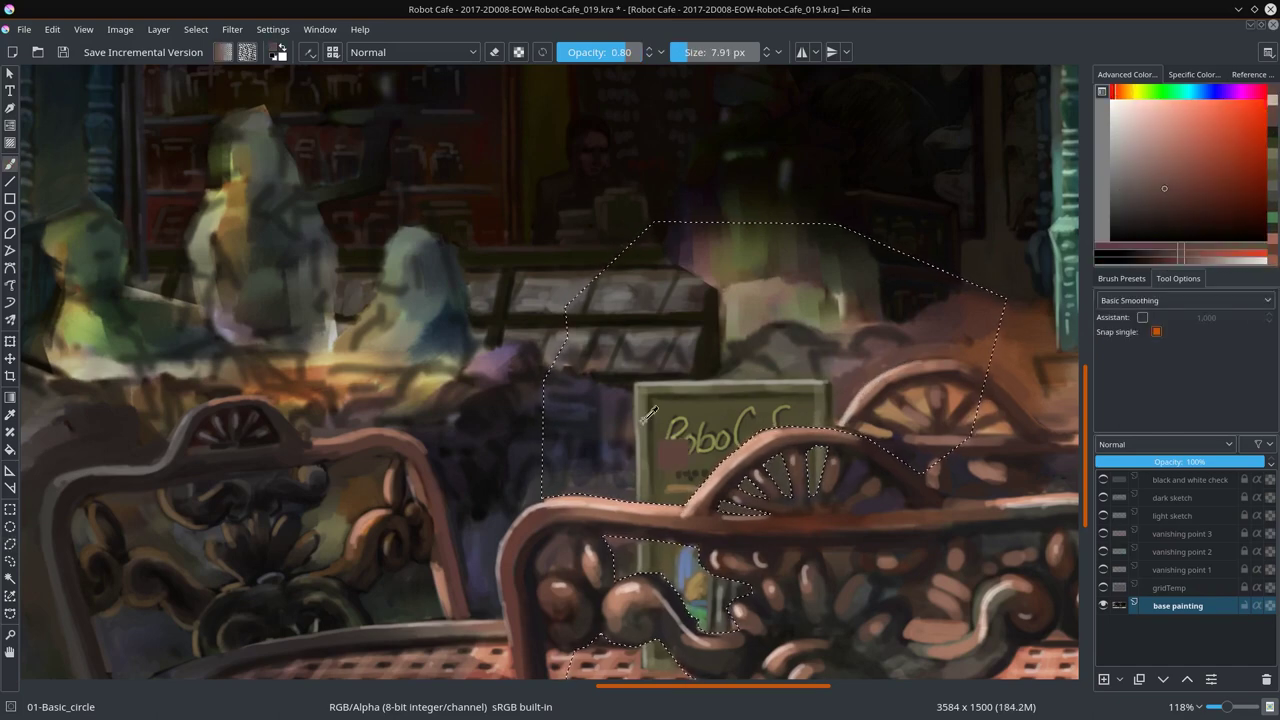
left_click(745, 483, "ctrl")
left_click(780, 475, "ctrl")
key("bracketleft")
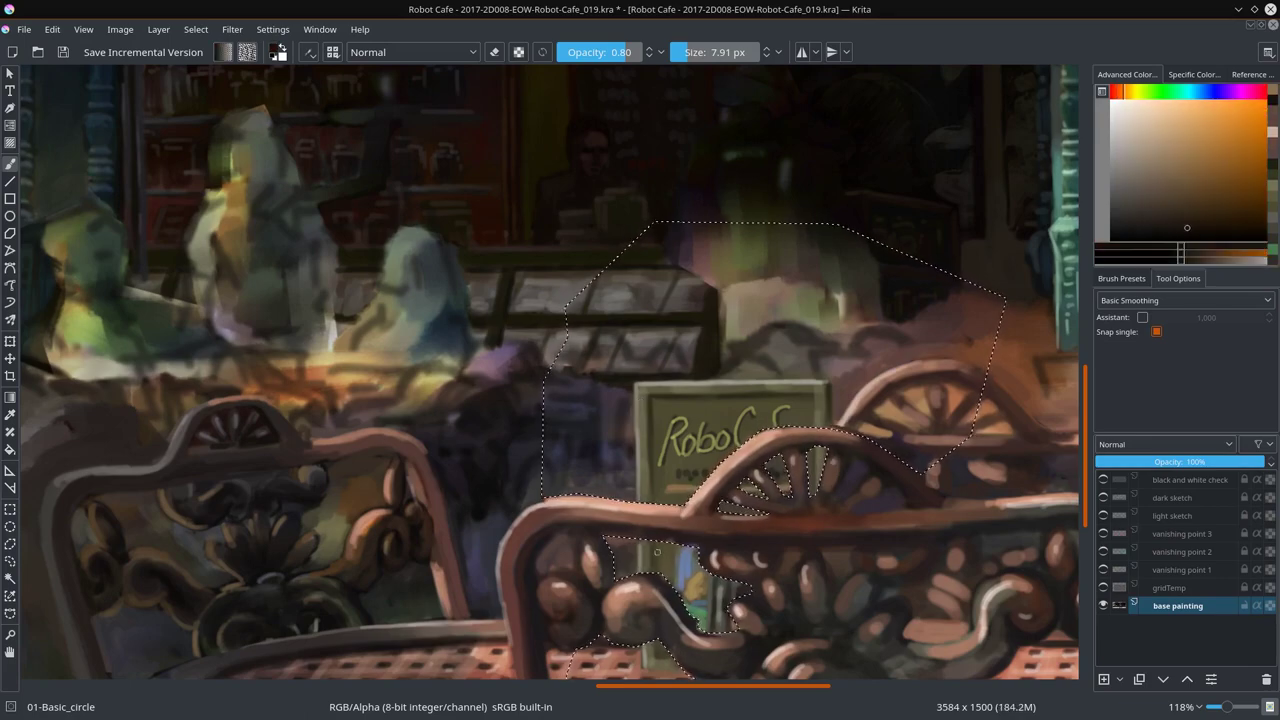
left_click(780, 475, "ctrl")
left_click(744, 509, "ctrl")
left_click_drag(631, 420, 631, 528)
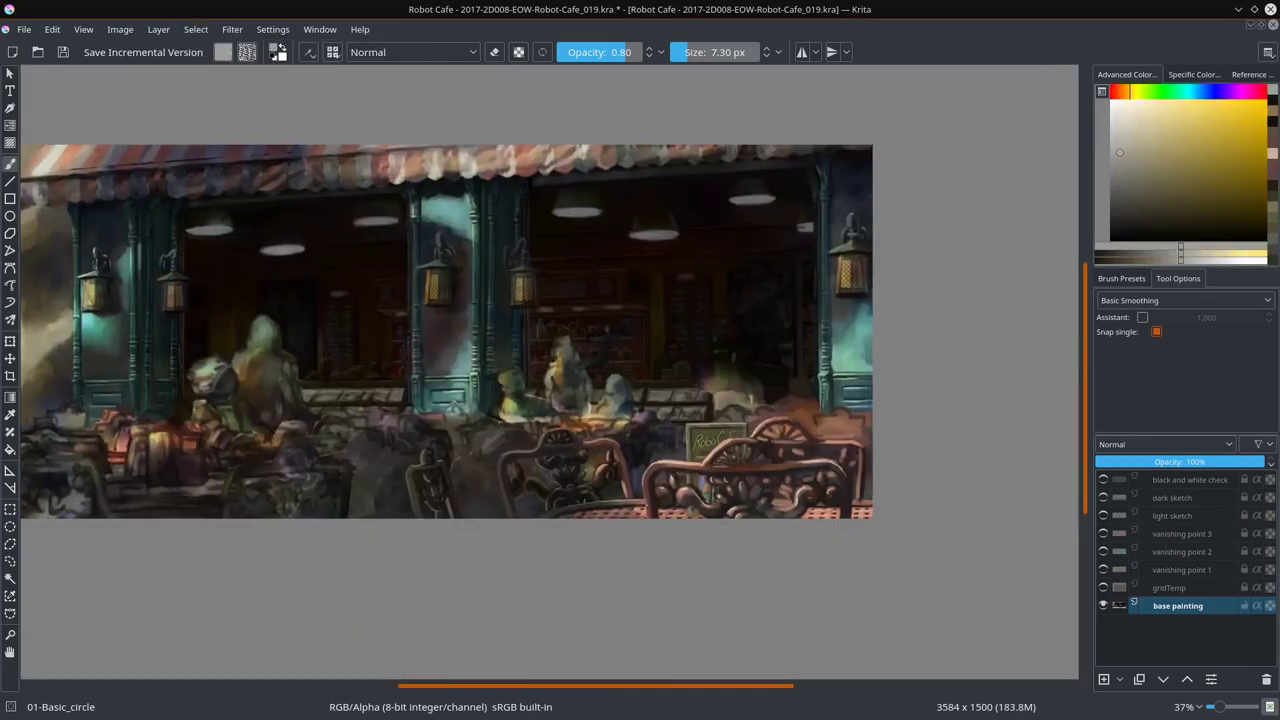
Step: Save incremental version _020 and sample dark colours in the lower-left seating area
left_click(118, 54)
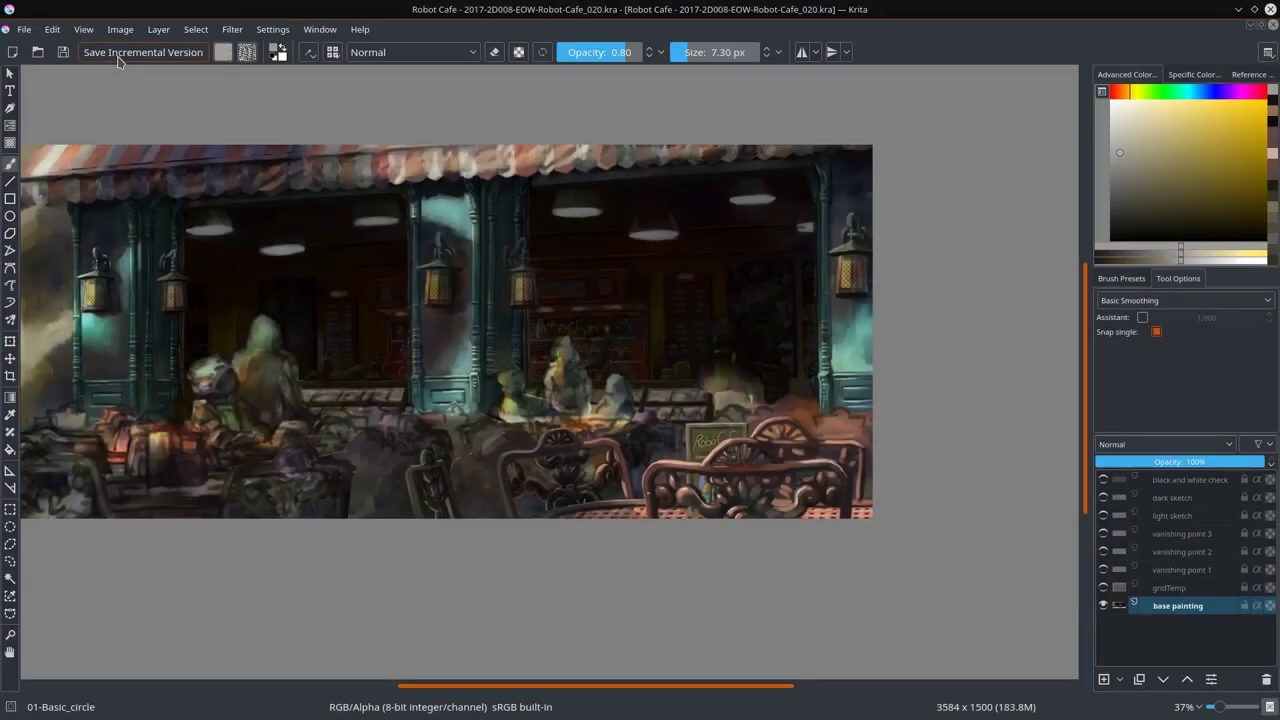
left_click_drag(463, 520, 463, 440)
left_click(463, 482, "ctrl")
key("bracketright")
key("bracketright")
key("bracketright")
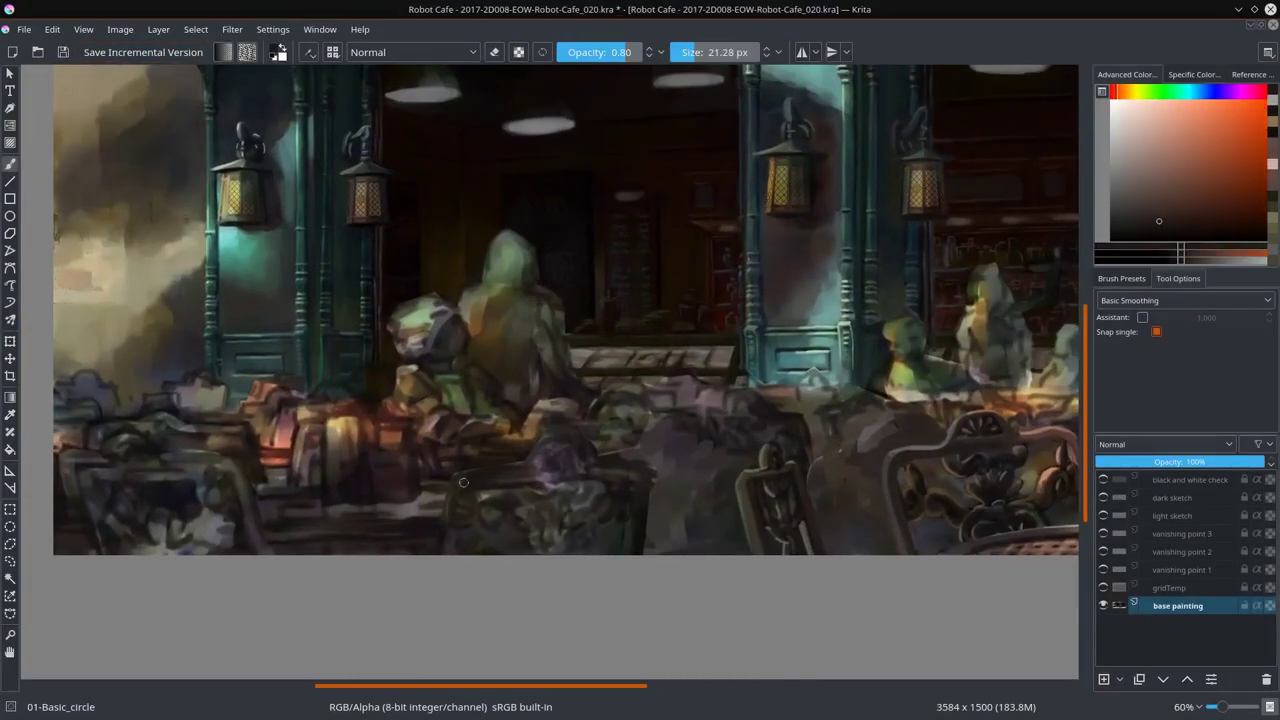
left_click(595, 477, "ctrl")
Step: Sample dark olive, reddish-brown, green and red tones around the central foreground chair
left_click(449, 498, "ctrl")
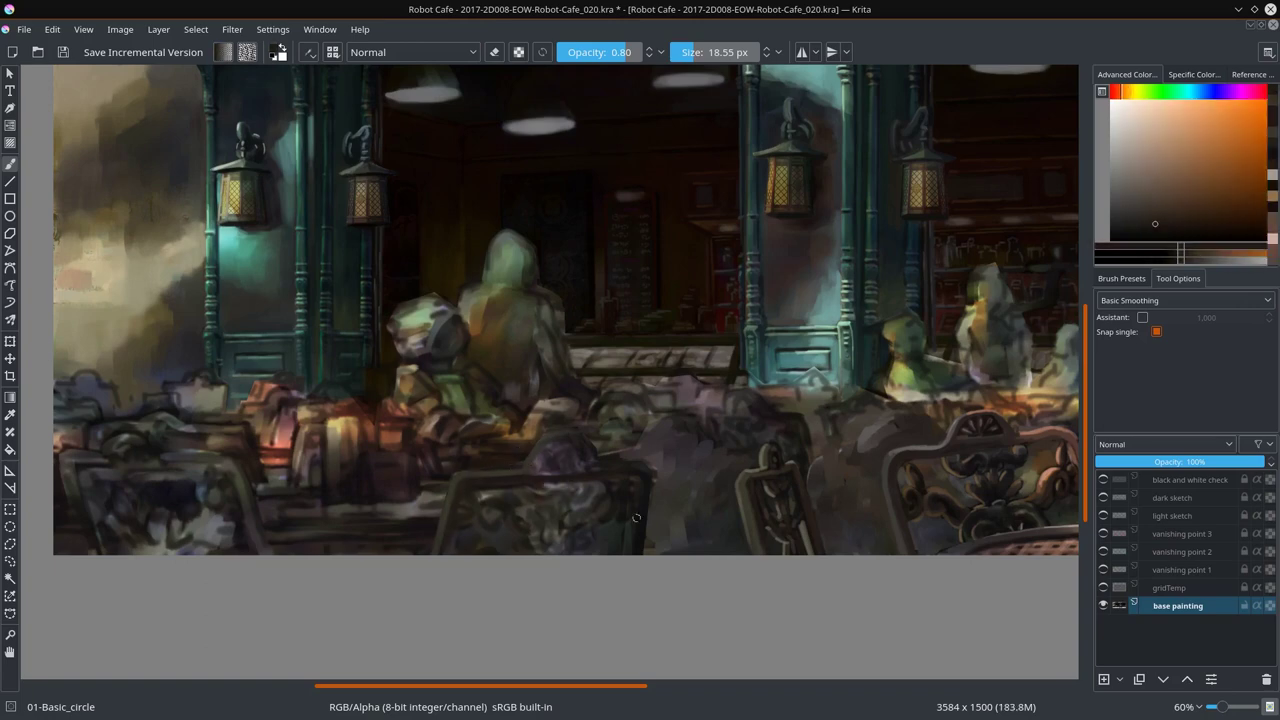
left_click(561, 481, "ctrl")
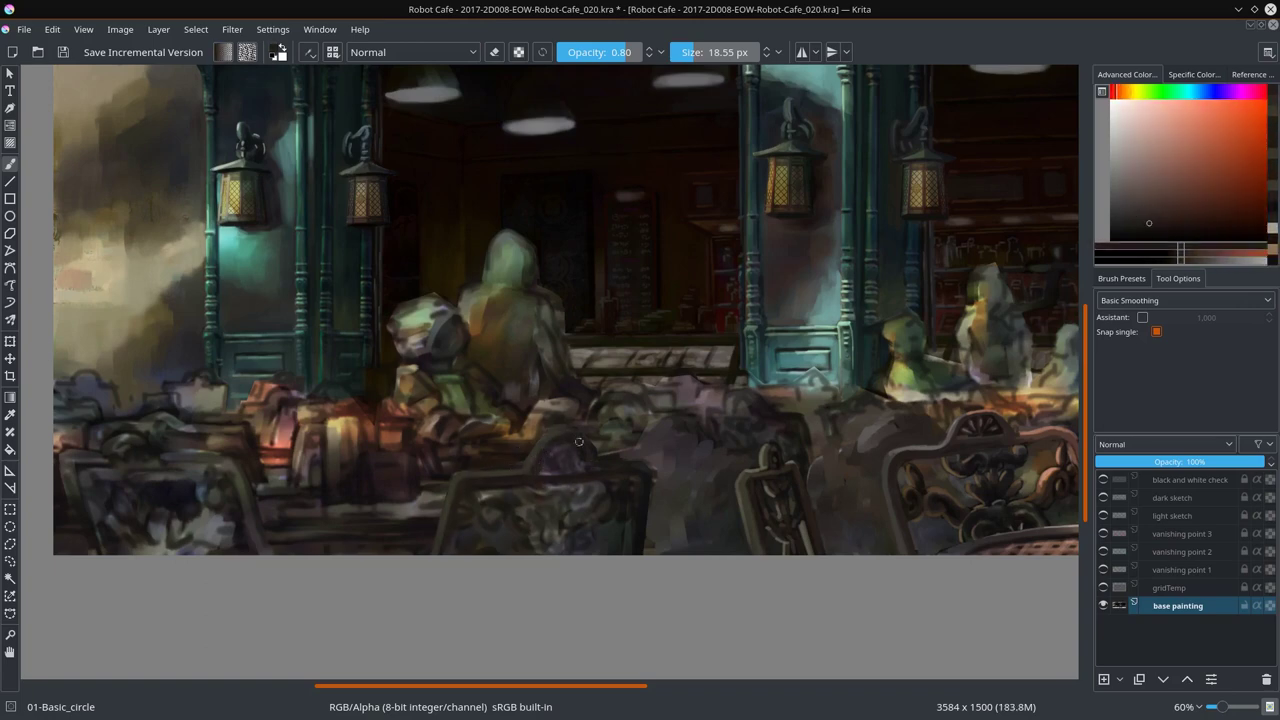
left_click(605, 468, "ctrl")
left_click(627, 538, "ctrl")
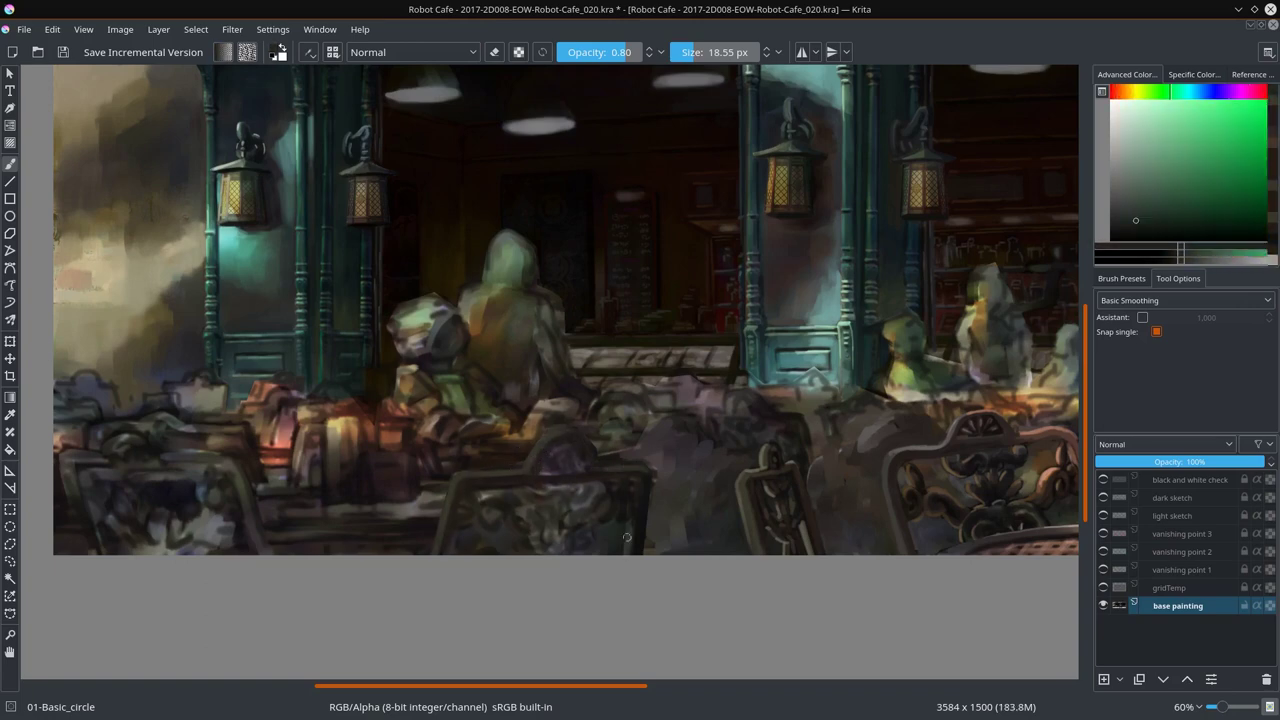
left_click(634, 476, "ctrl")
left_click(567, 446, "ctrl")
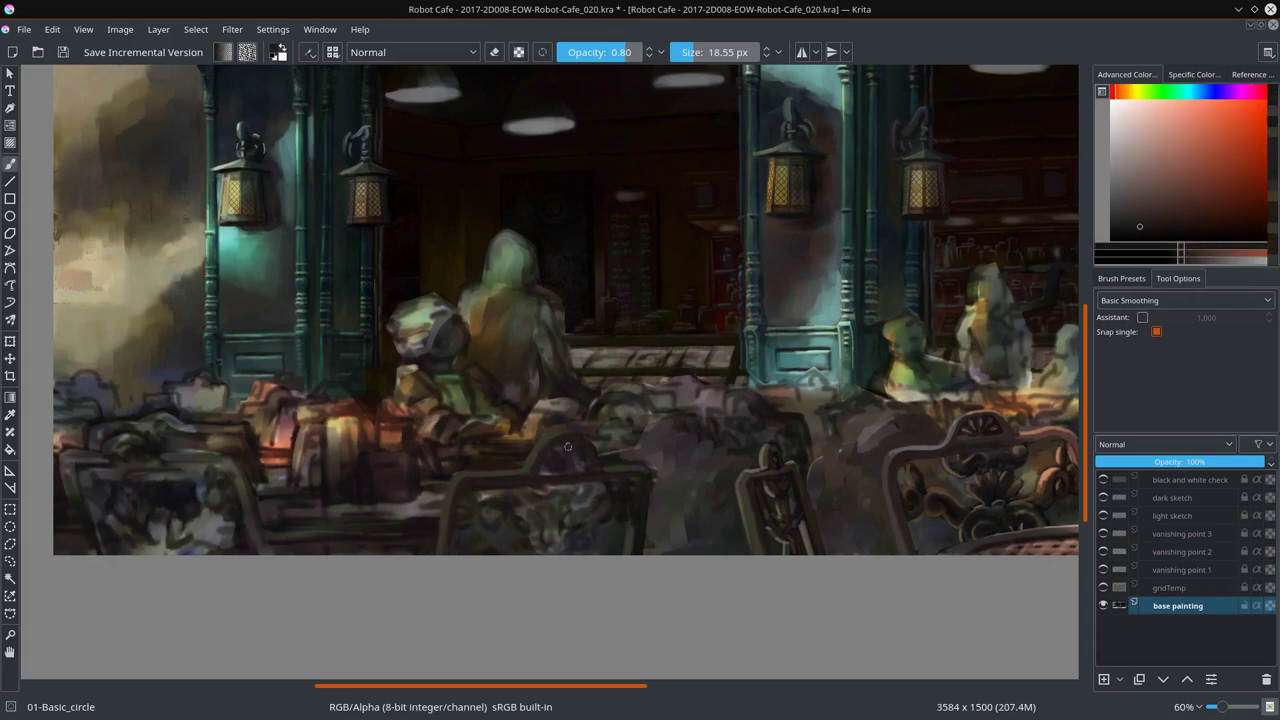
left_click(566, 450, "ctrl")
key("bracketleft")
left_click(585, 457, "ctrl")
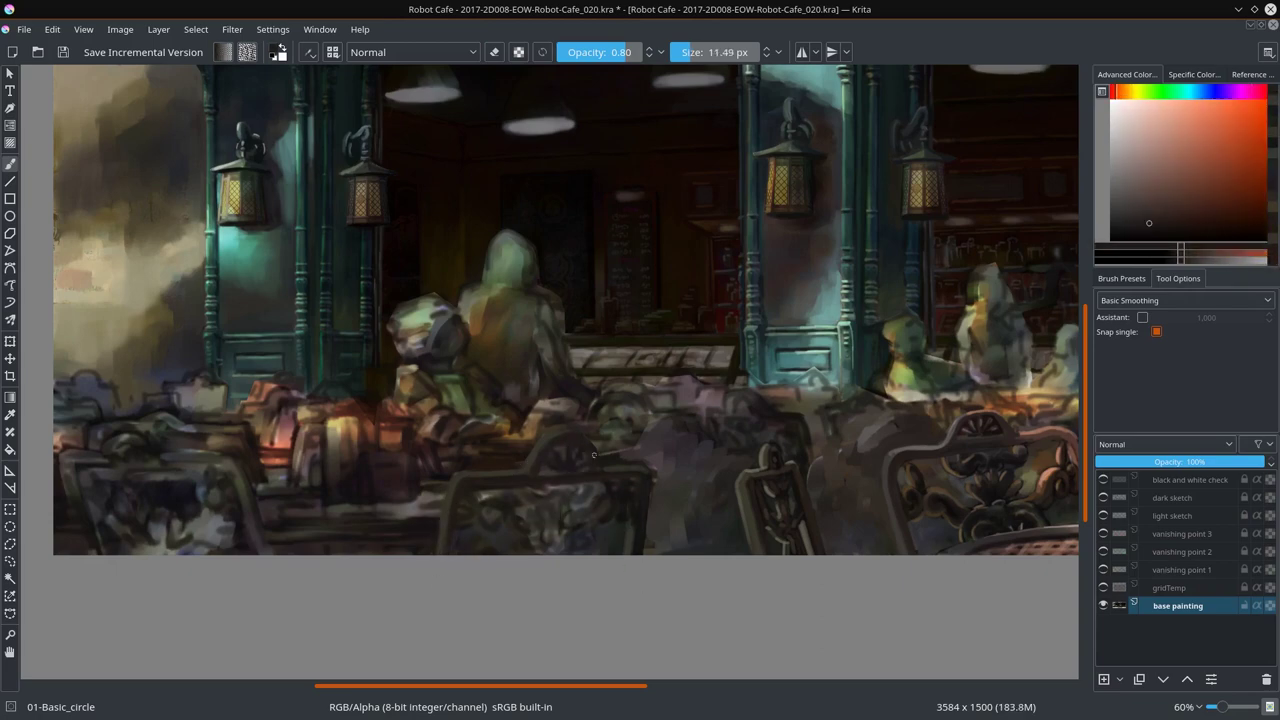
left_click(609, 460, "ctrl")
left_click(593, 469, "ctrl")
left_click(636, 292, "ctrl")
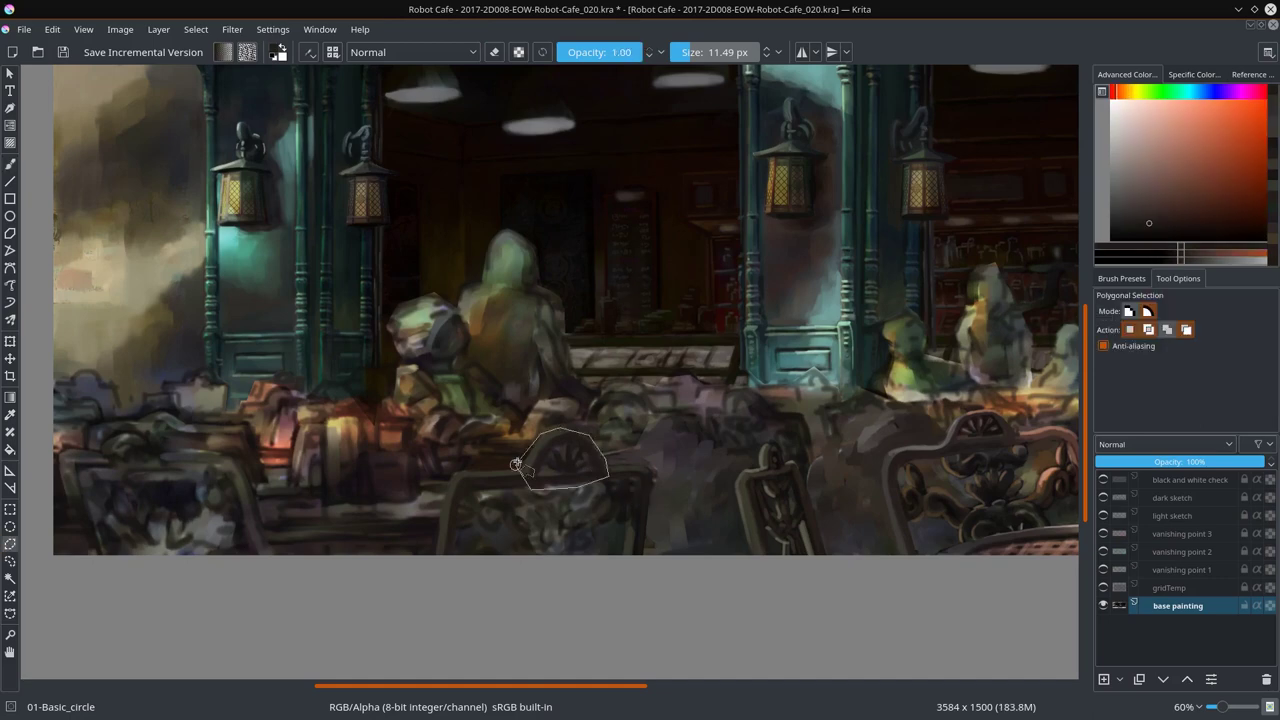
Step: Paste the copied crest, move it into place, merge it down and smudge it into the chair
key("ctrl+v")
key("t")
left_click(1121, 278)
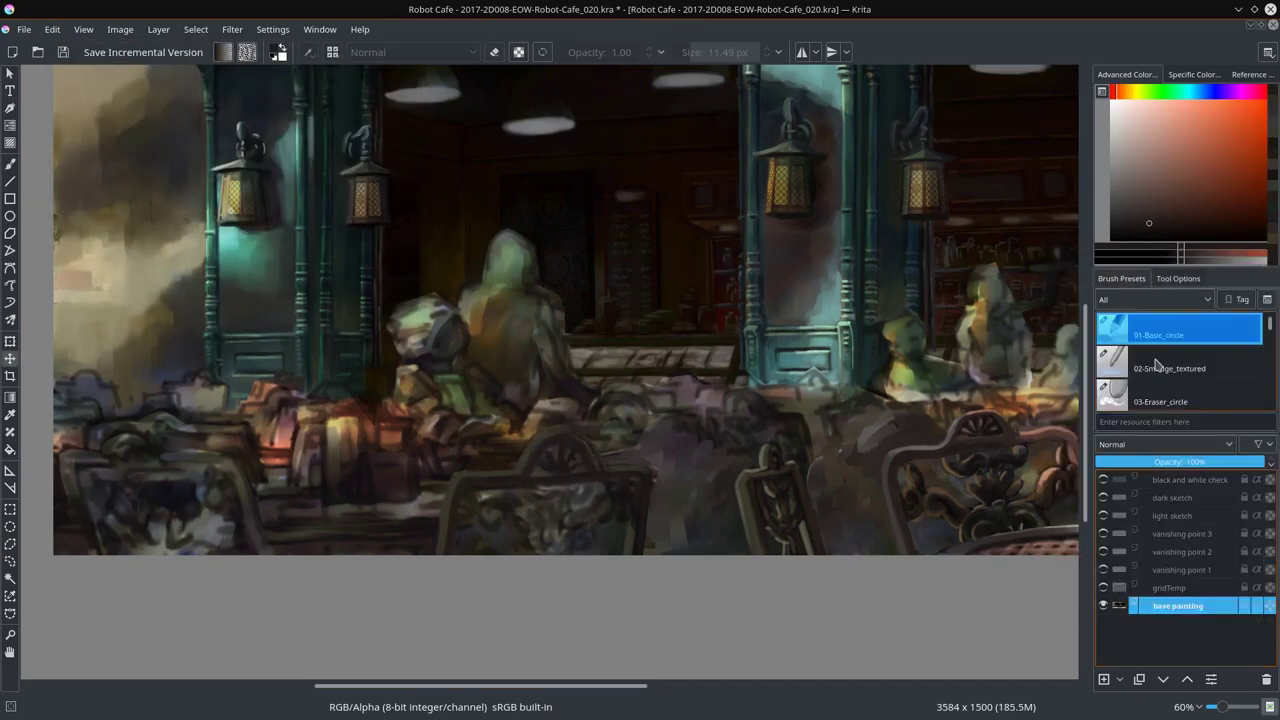
left_click(1170, 362)
key("ctrl+e")
left_click(63, 52)
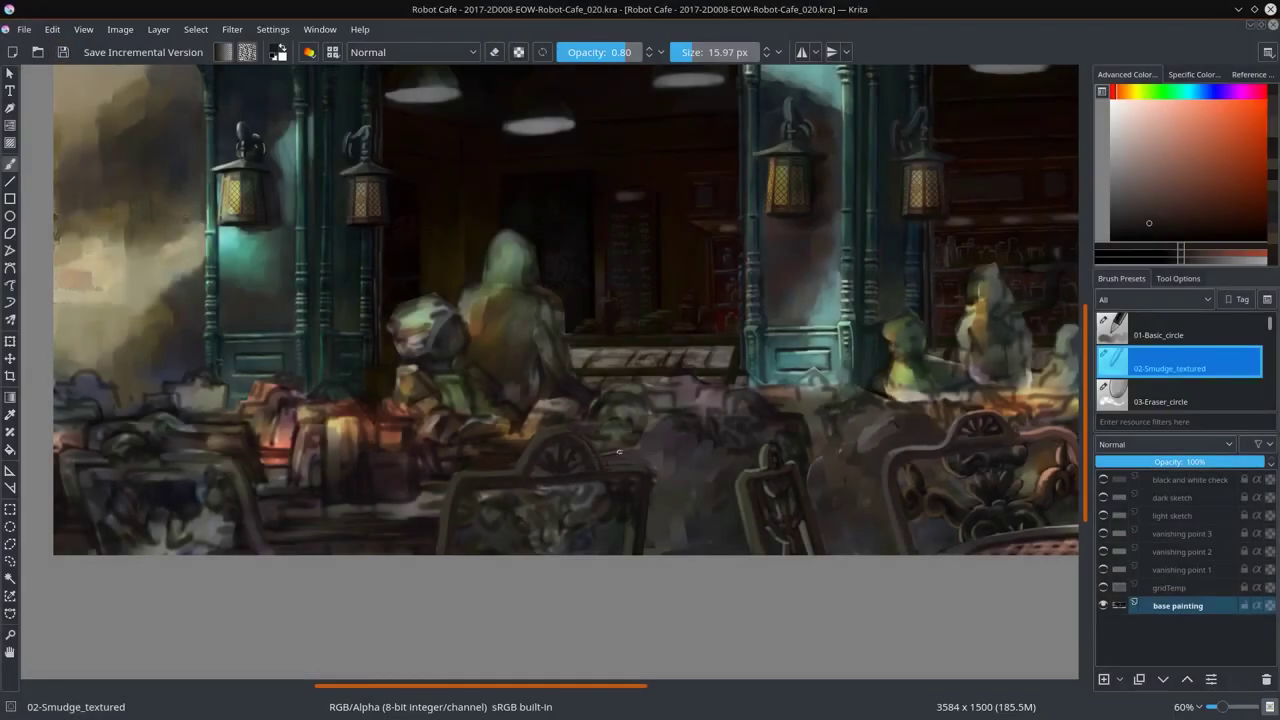
left_click_drag(618, 452, 601, 462)
Step: Review the smudge and basic round brush opacity and tip settings in the Brush Editor
left_click(310, 56)
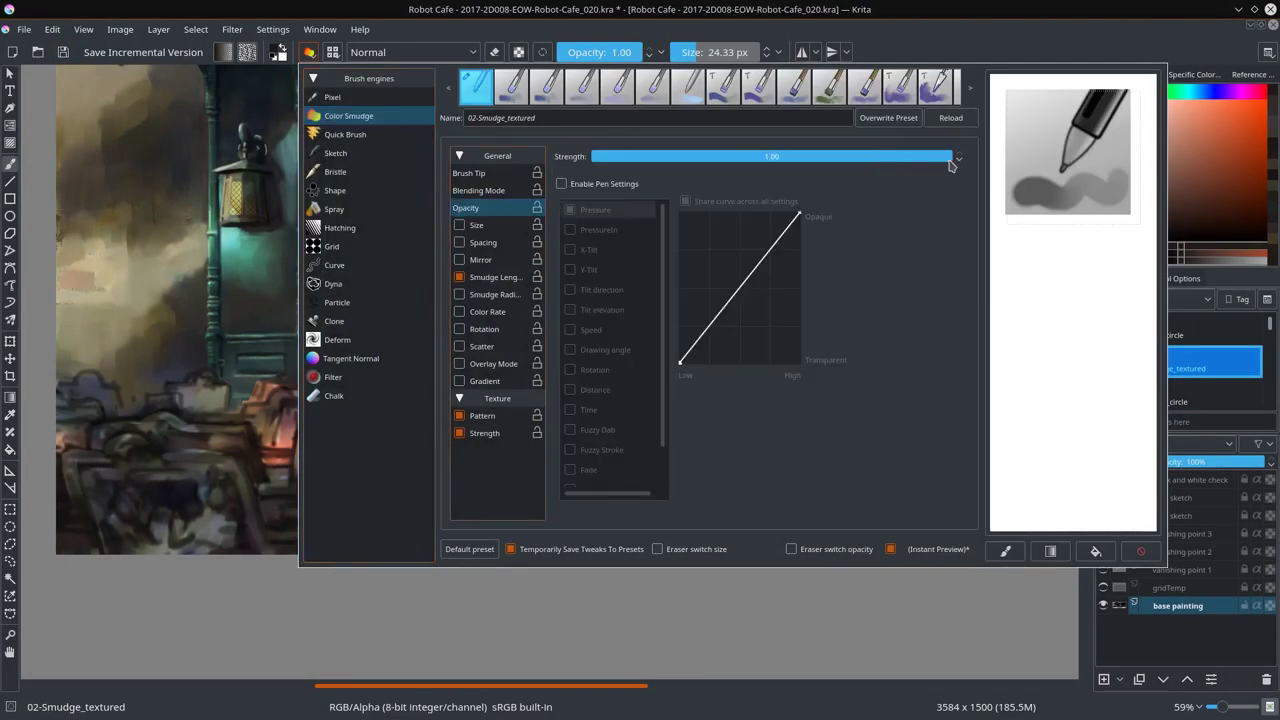
left_click(470, 174)
left_click(1218, 343)
left_click(1218, 343)
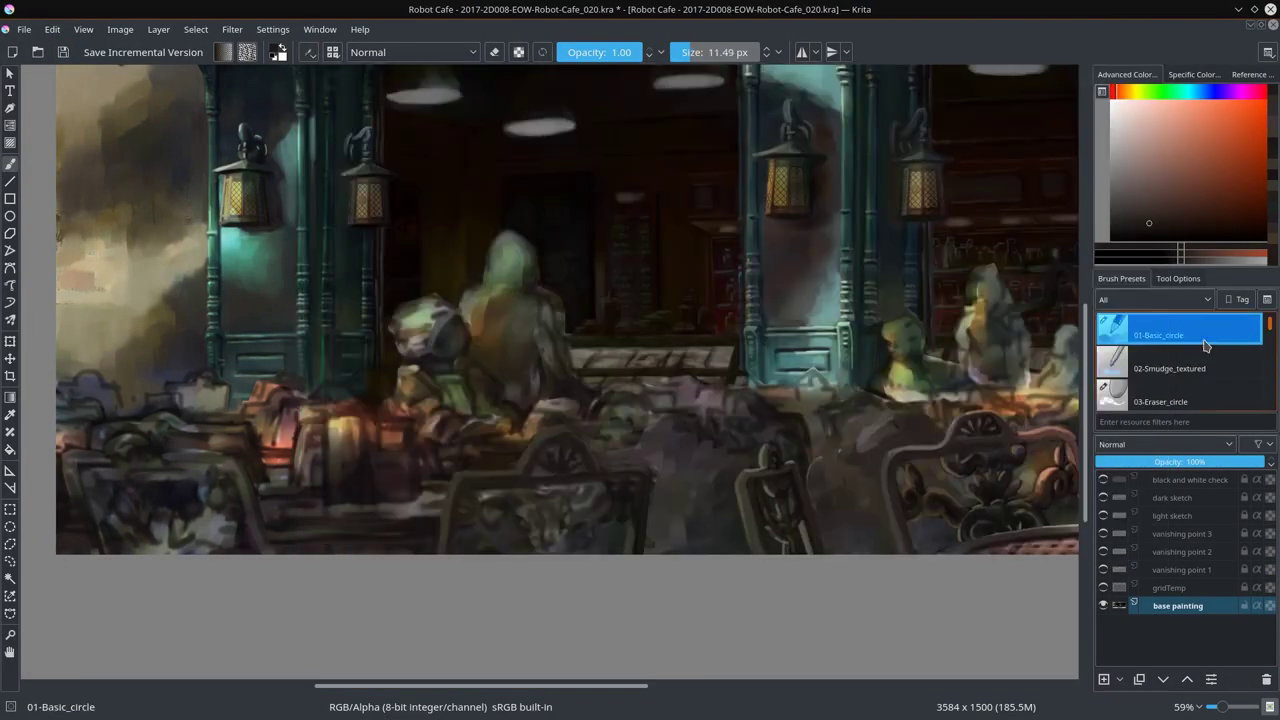
left_click(310, 52)
left_click(469, 173)
left_click(481, 209)
left_click(469, 173)
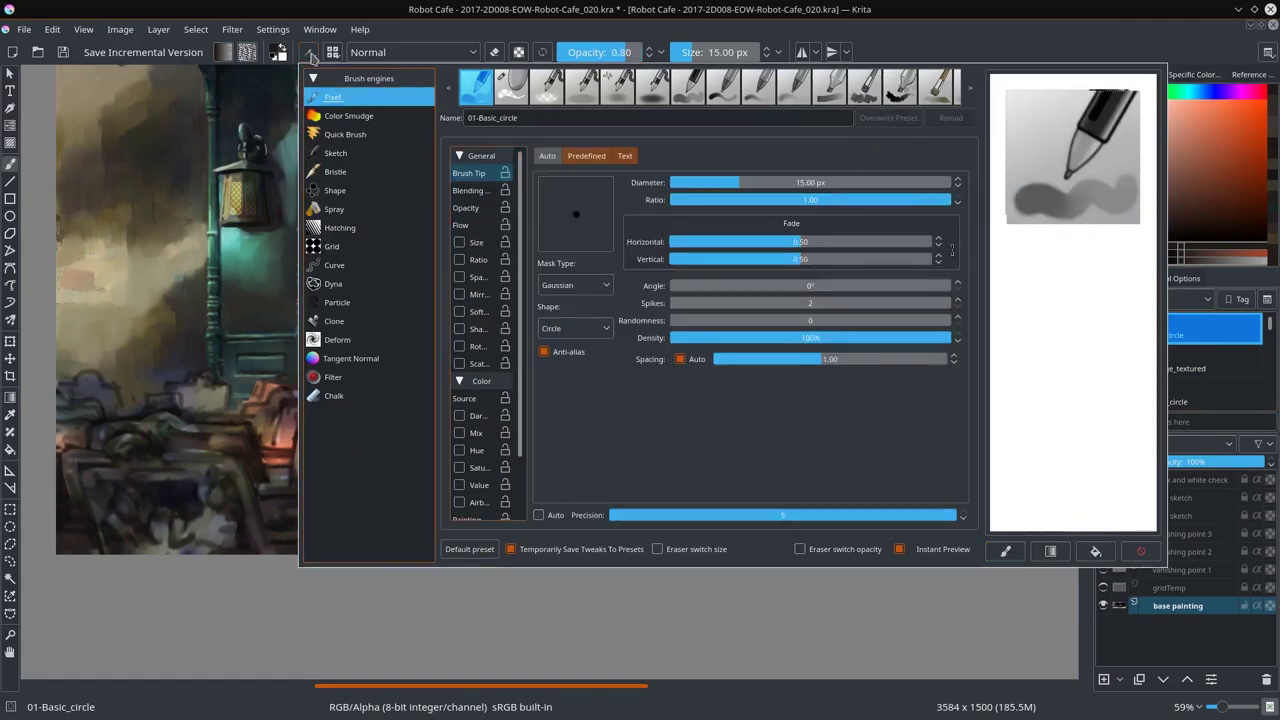
left_click(310, 52)
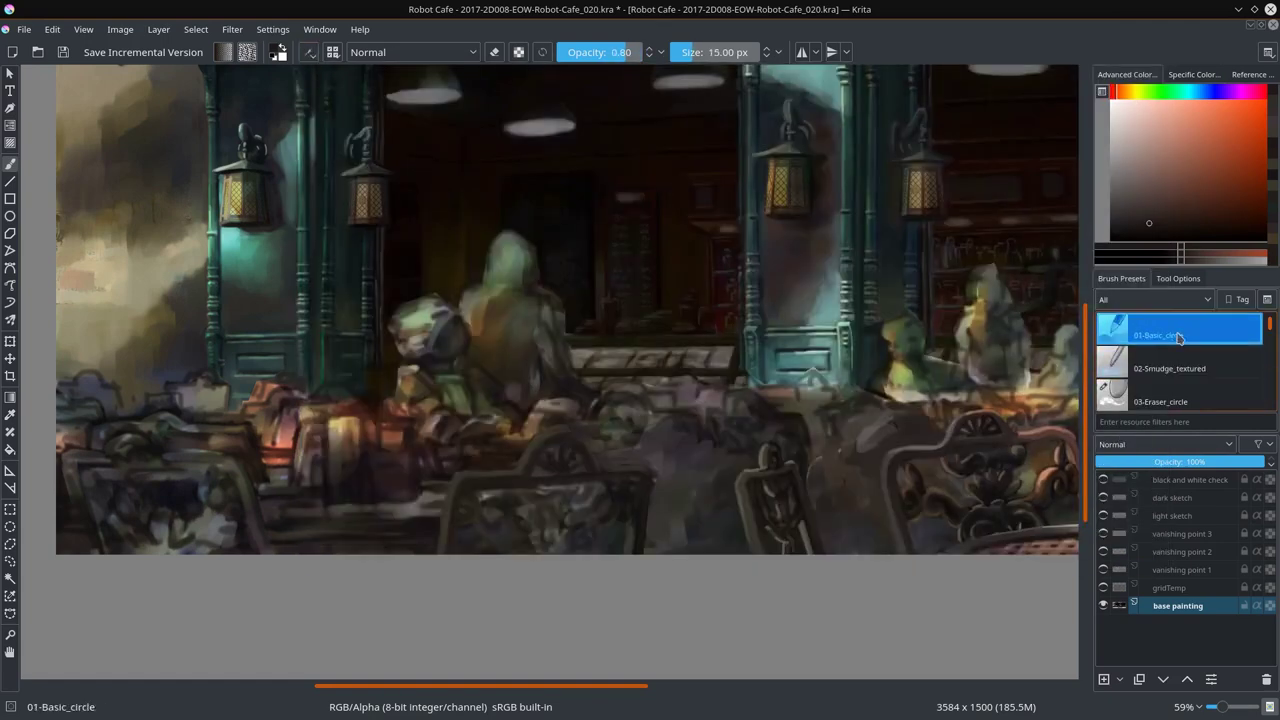
Step: Paint light yellow highlights on the crest and dark orange tones on the chair back
left_click(535, 450, "ctrl")
left_click_drag(535, 450, 530, 441)
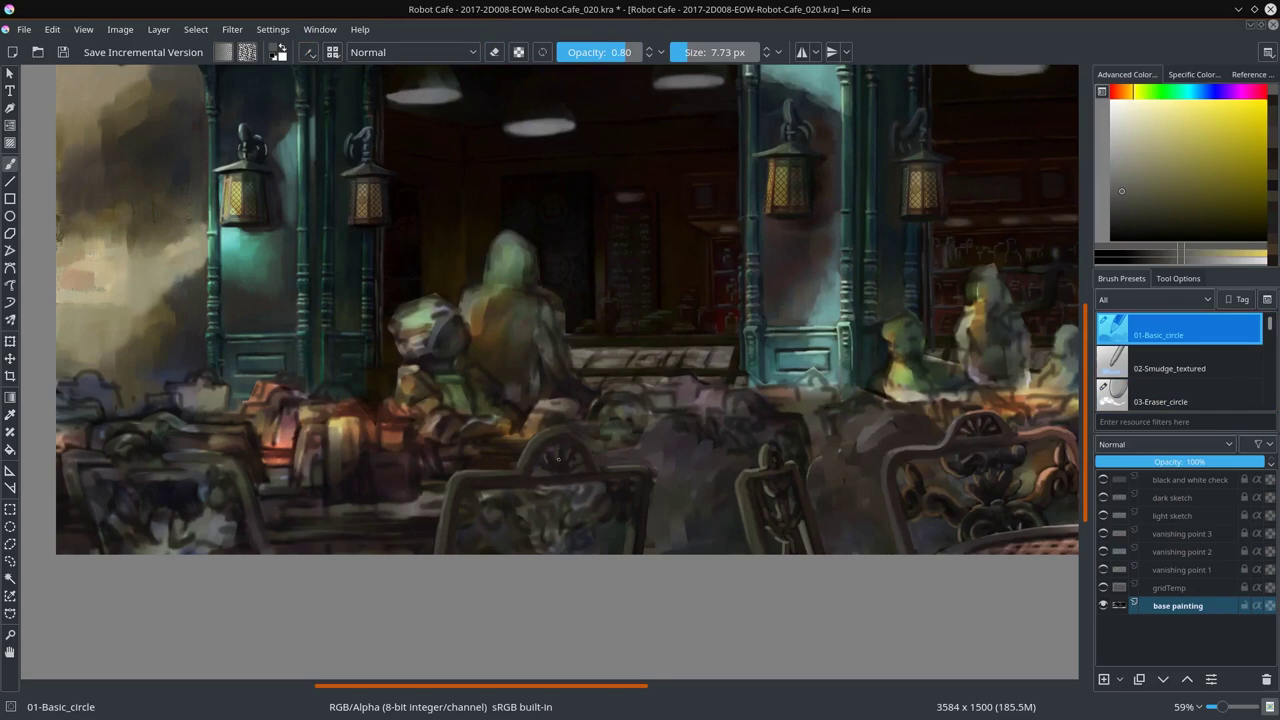
left_click(544, 470, "ctrl")
left_click_drag(544, 470, 545, 497)
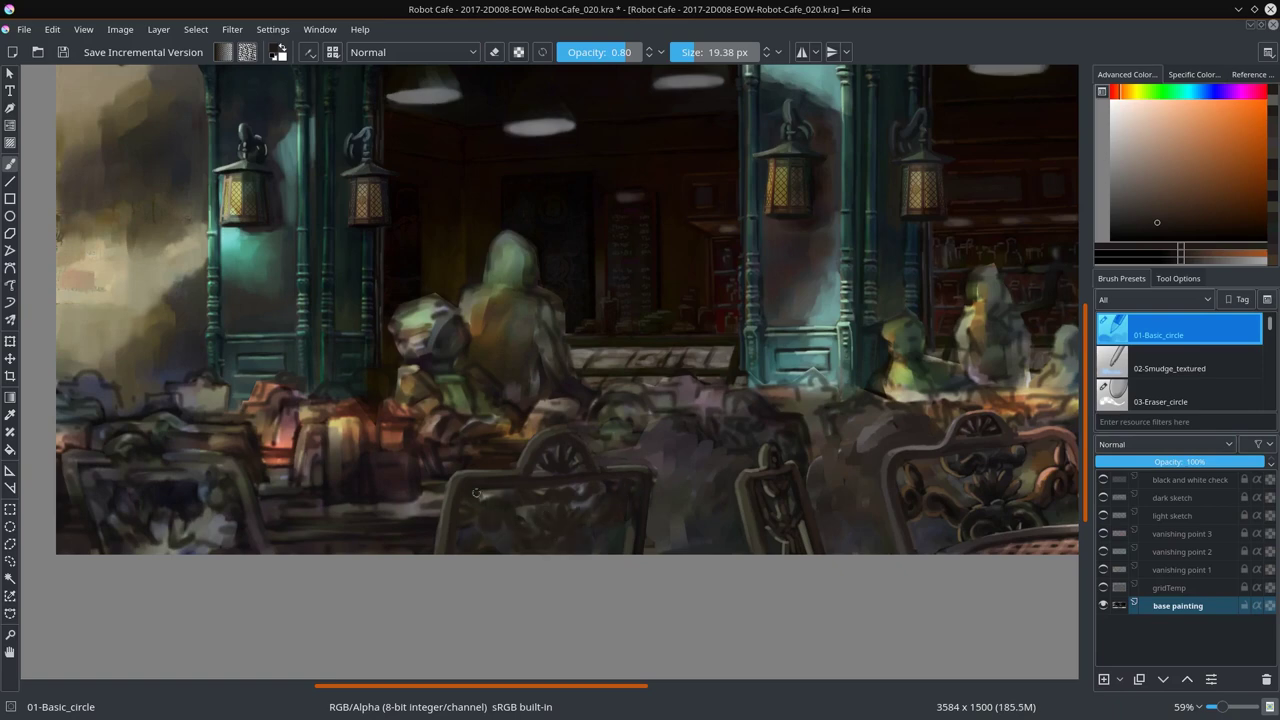
left_click(509, 495, "ctrl")
key("slash")
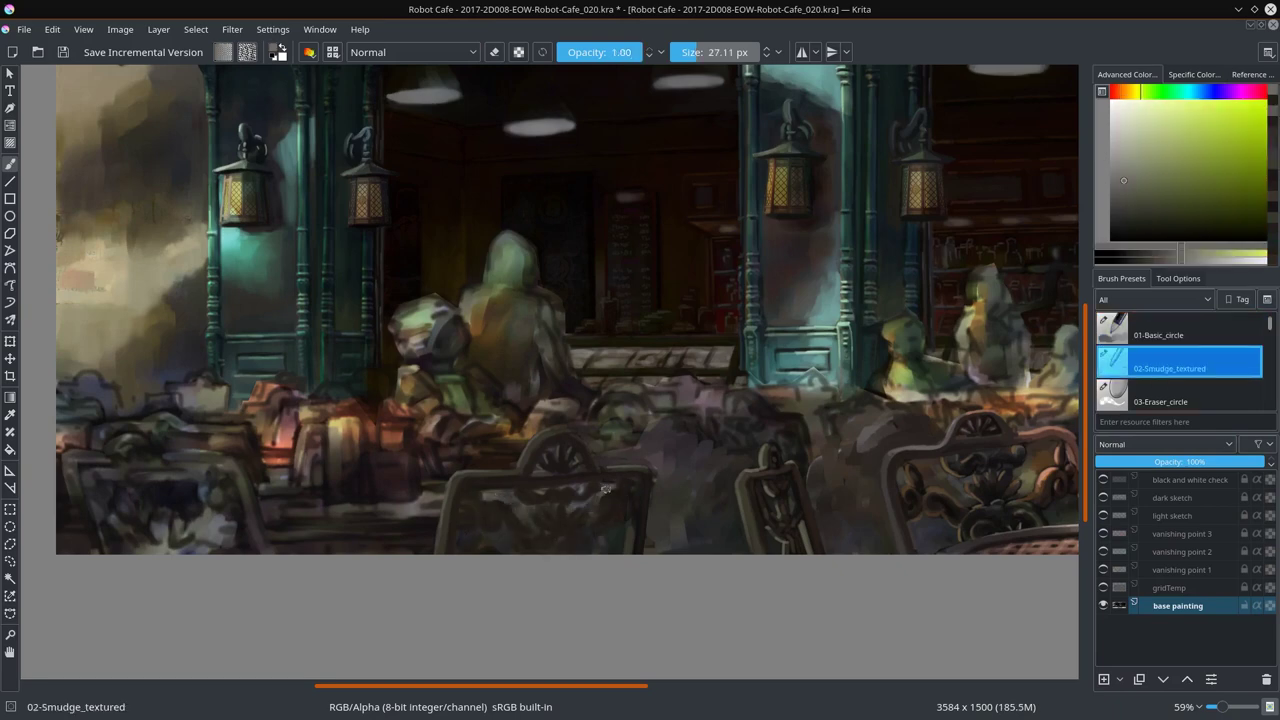
key("slash")
Step: Refine the backrest's carved detail with darker and lighter orange tones using smaller brushes
left_click(556, 496, "ctrl")
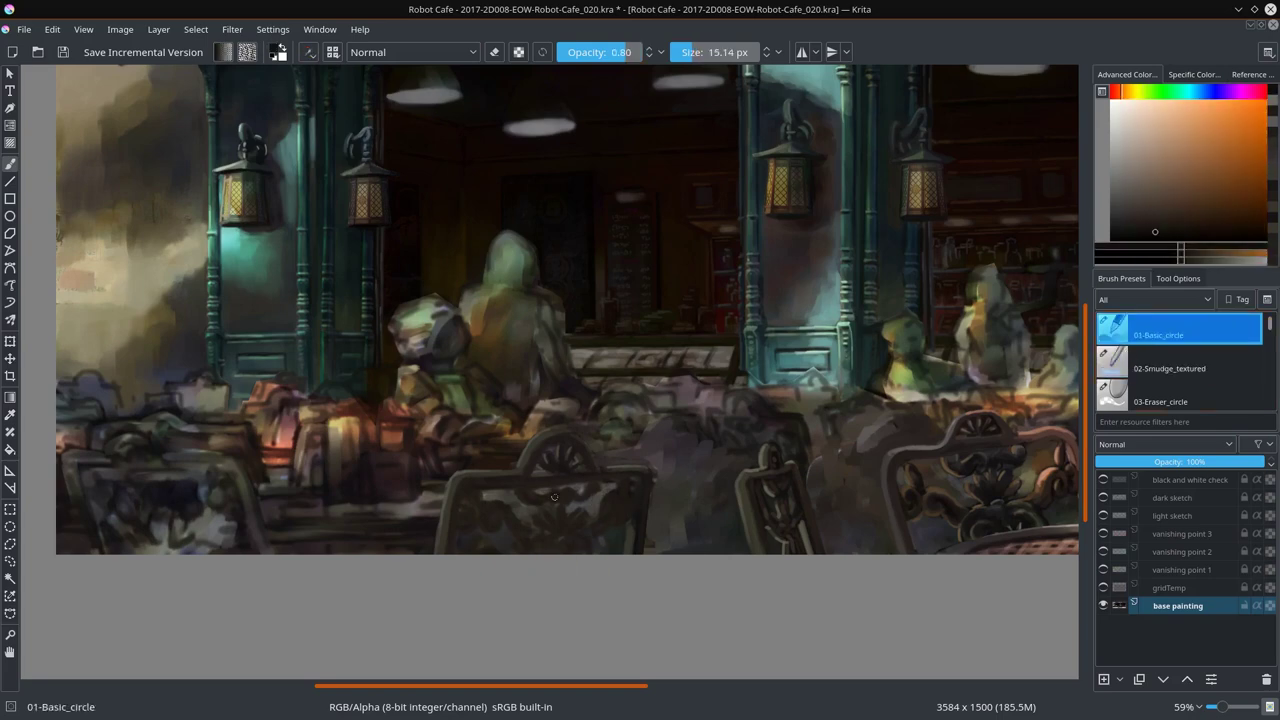
key("bracketright")
left_click(470, 517, "ctrl")
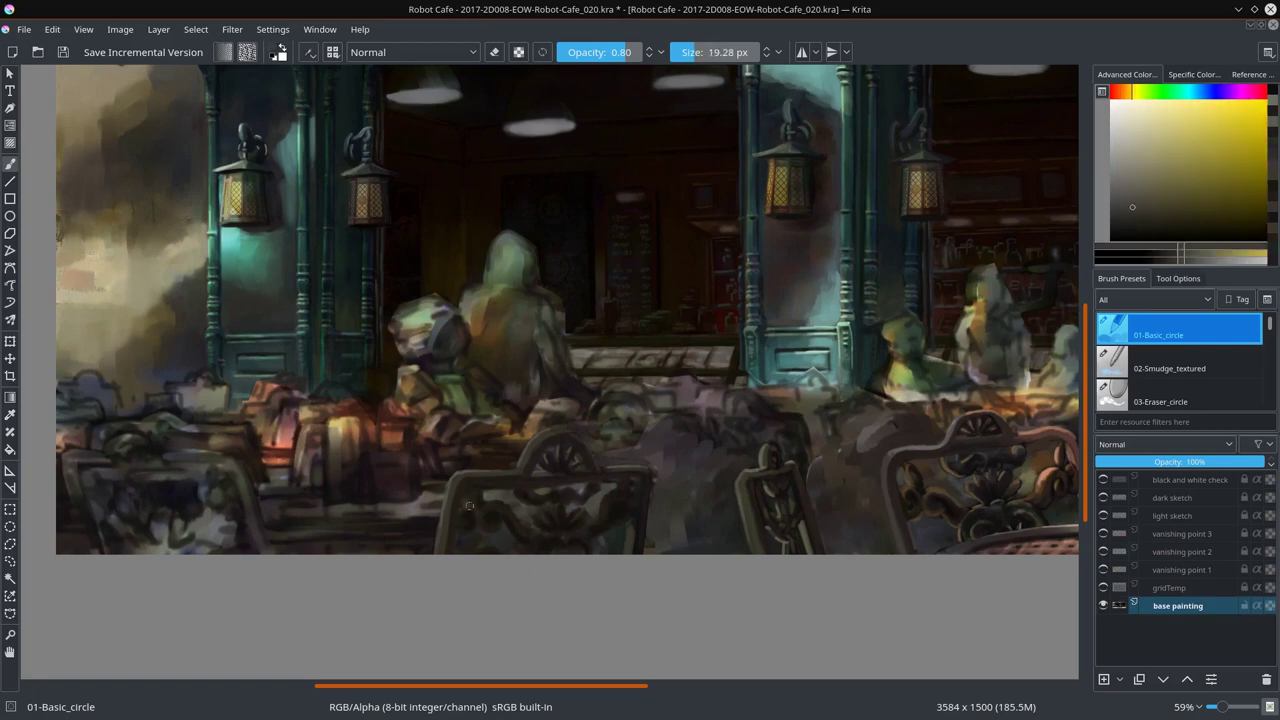
key("slash")
key("slash")
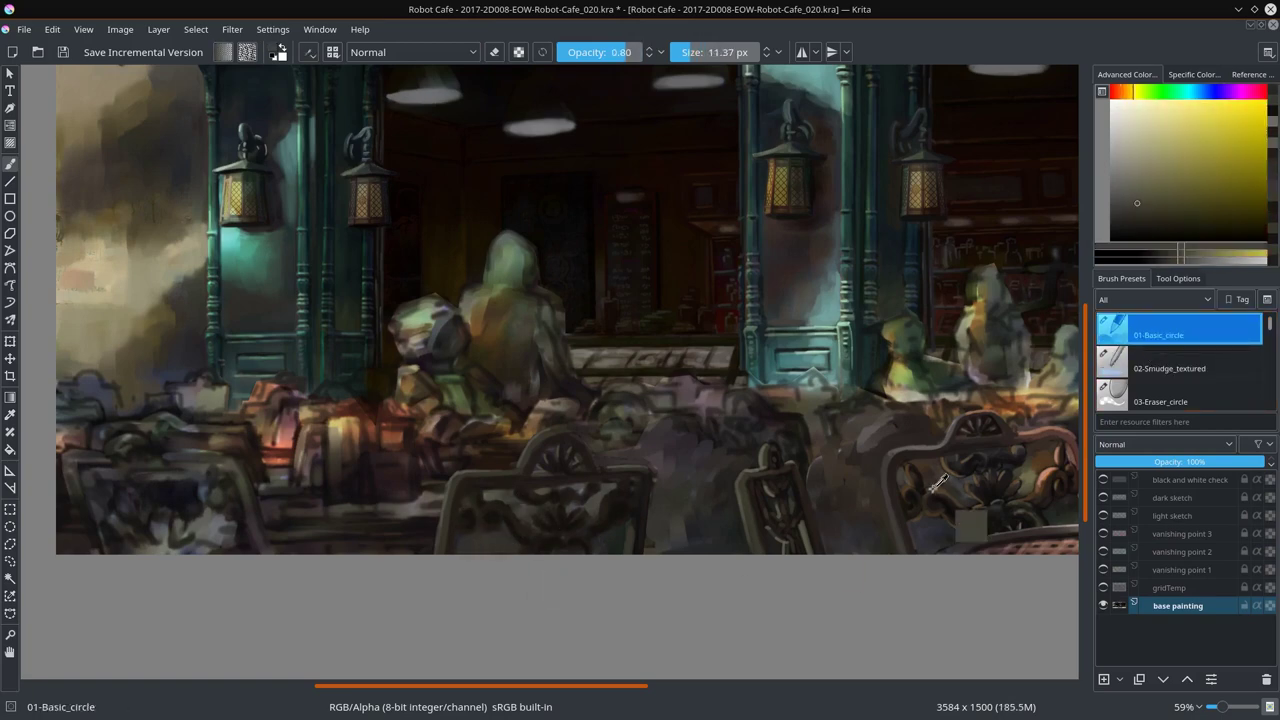
left_click(518, 492, "ctrl")
key("bracketleft")
key("bracketleft")
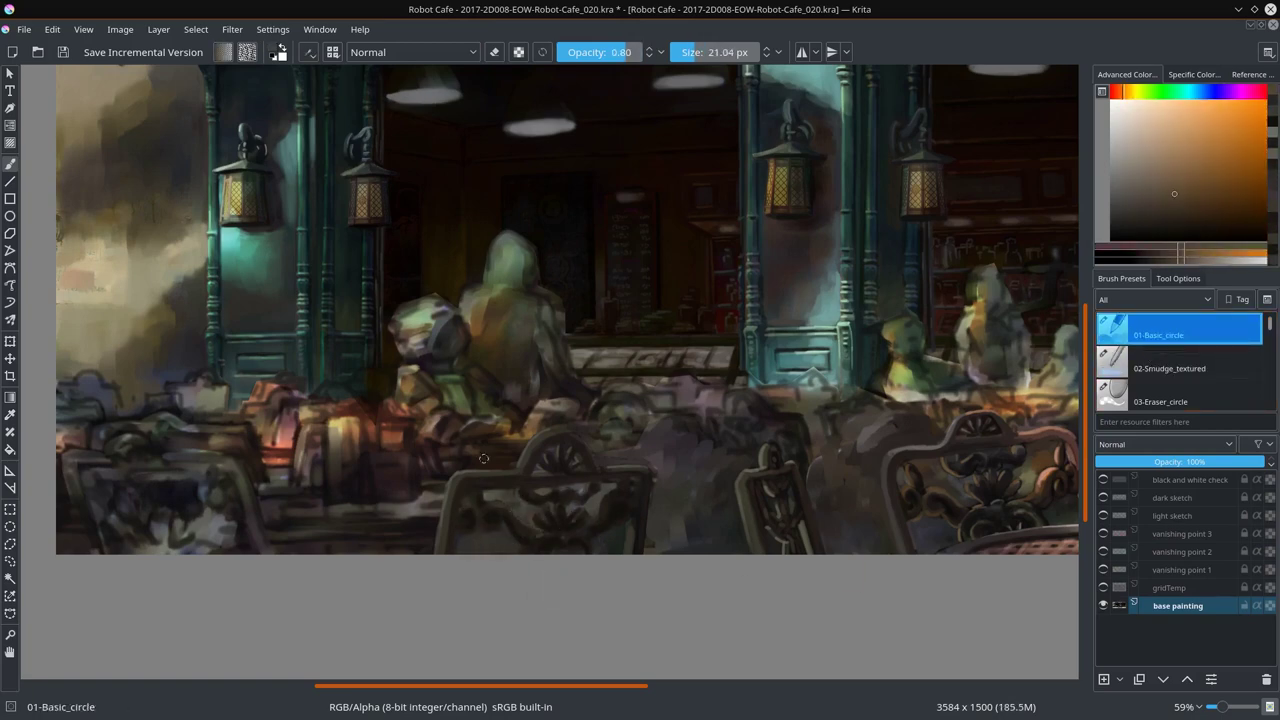
left_click(531, 534, "ctrl")
key("bracketleft")
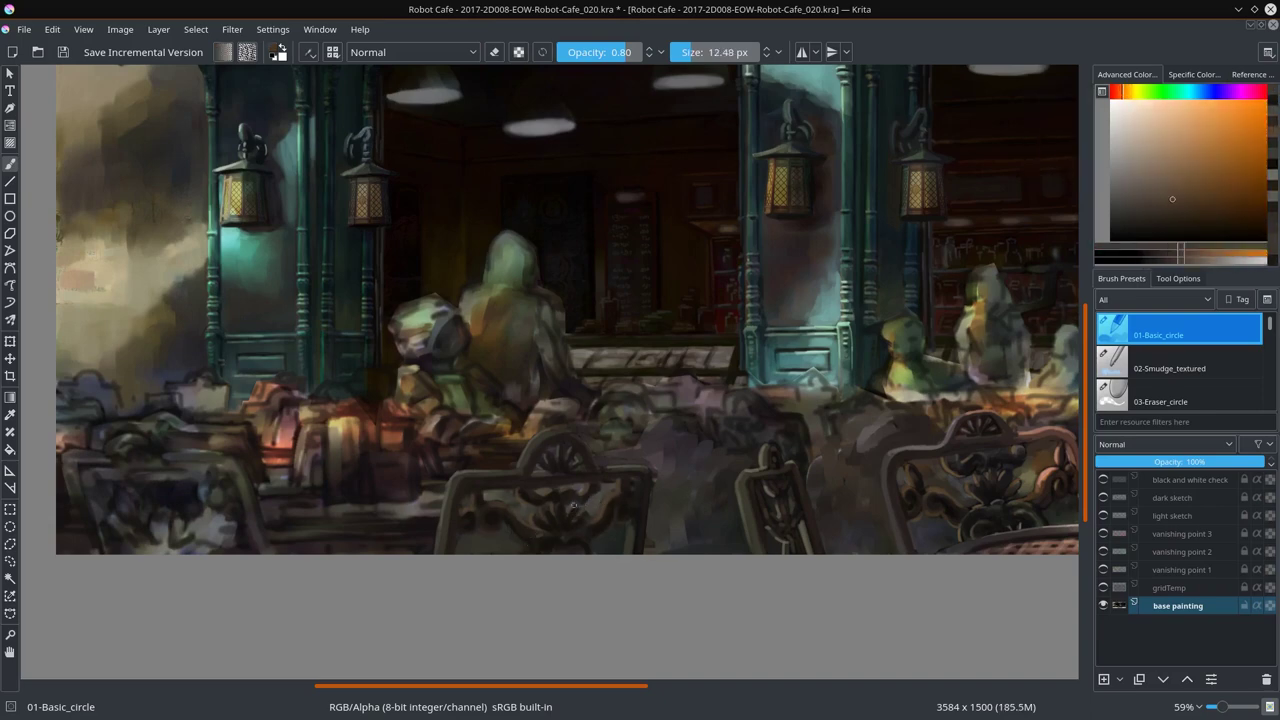
left_click(696, 501, "ctrl")
left_click(616, 484, "ctrl")
key("bracketleft")
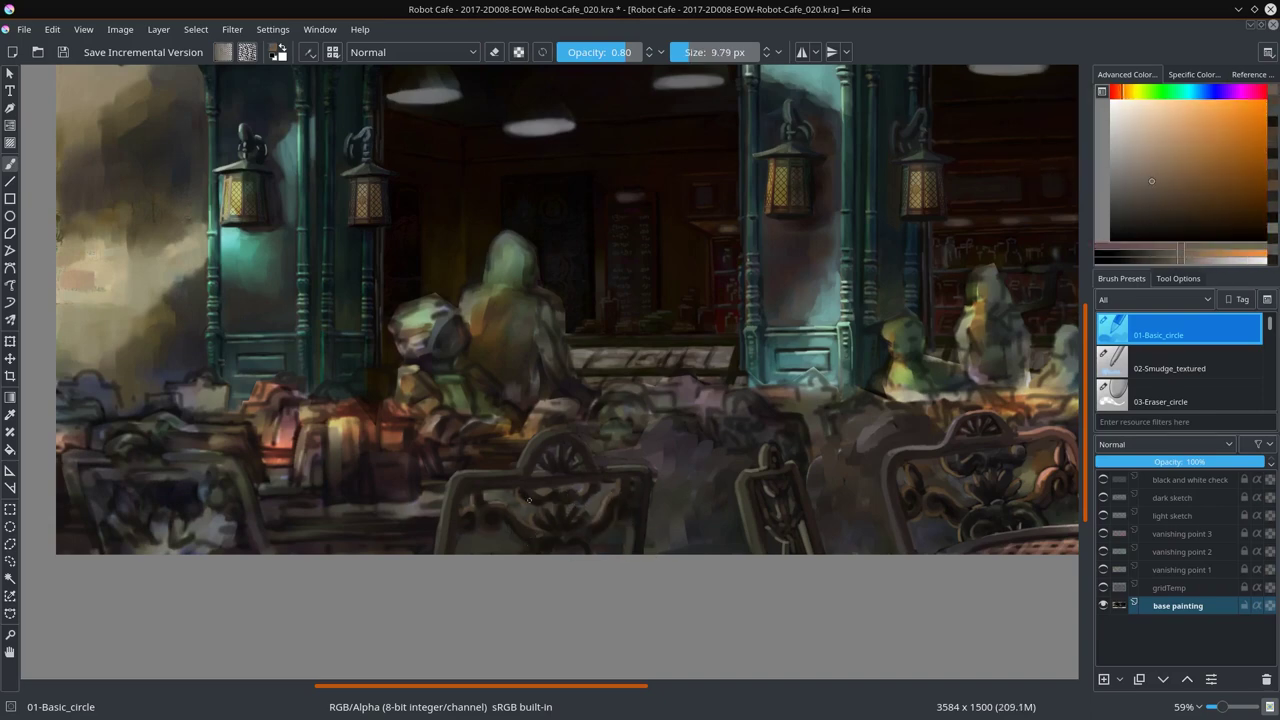
key("slash")
Step: Save the Robot Cafe painting and return to the 01-Basic_circle brush
scroll(682, 551, "down", 3)
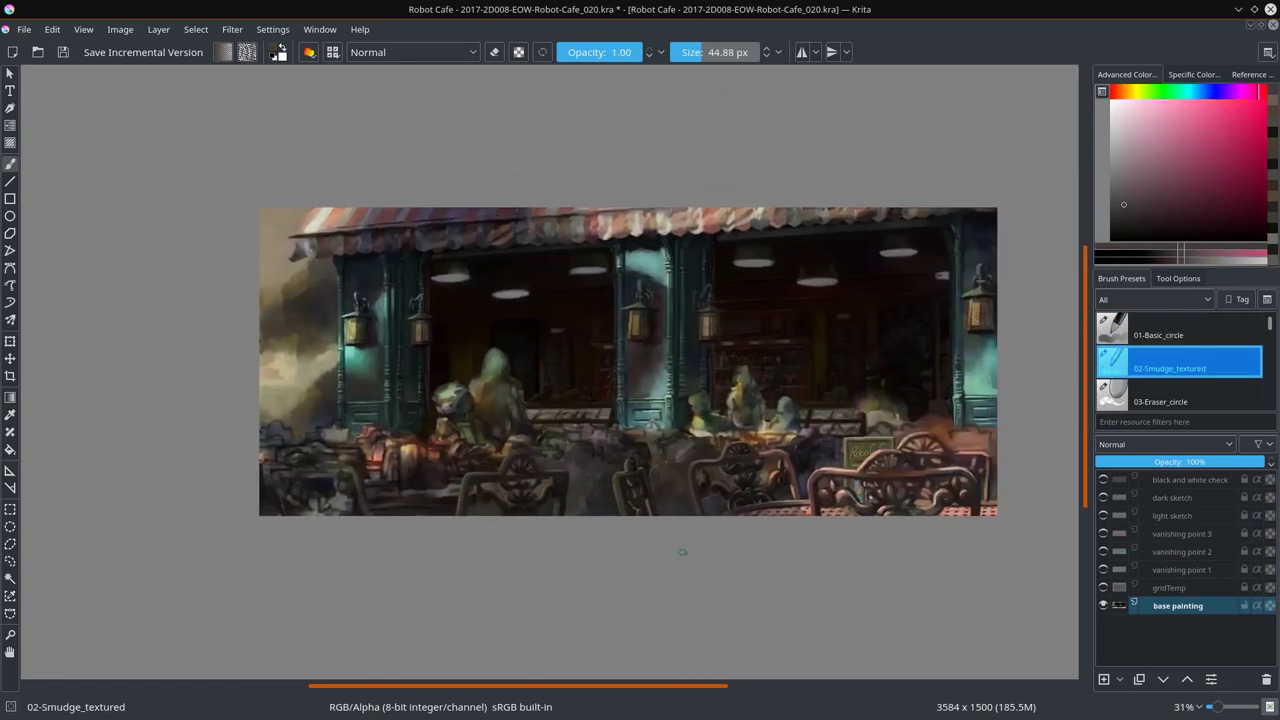
key("slash")
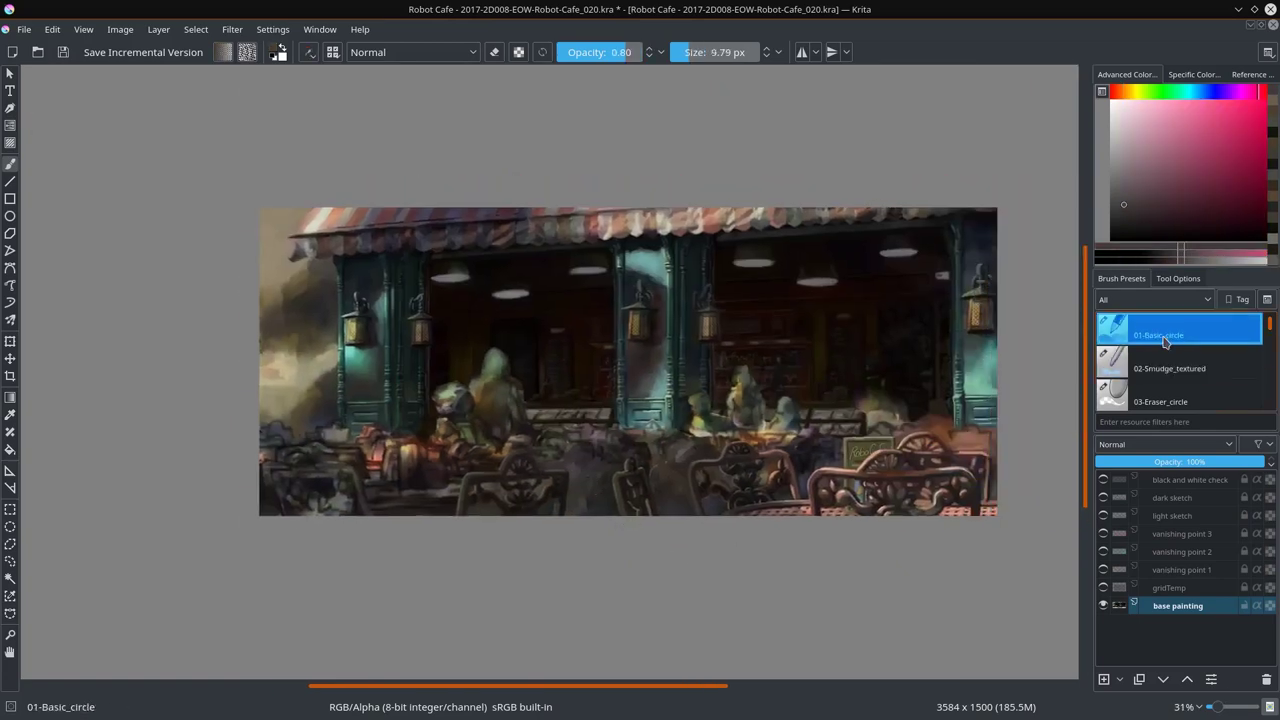
left_click(62, 52)
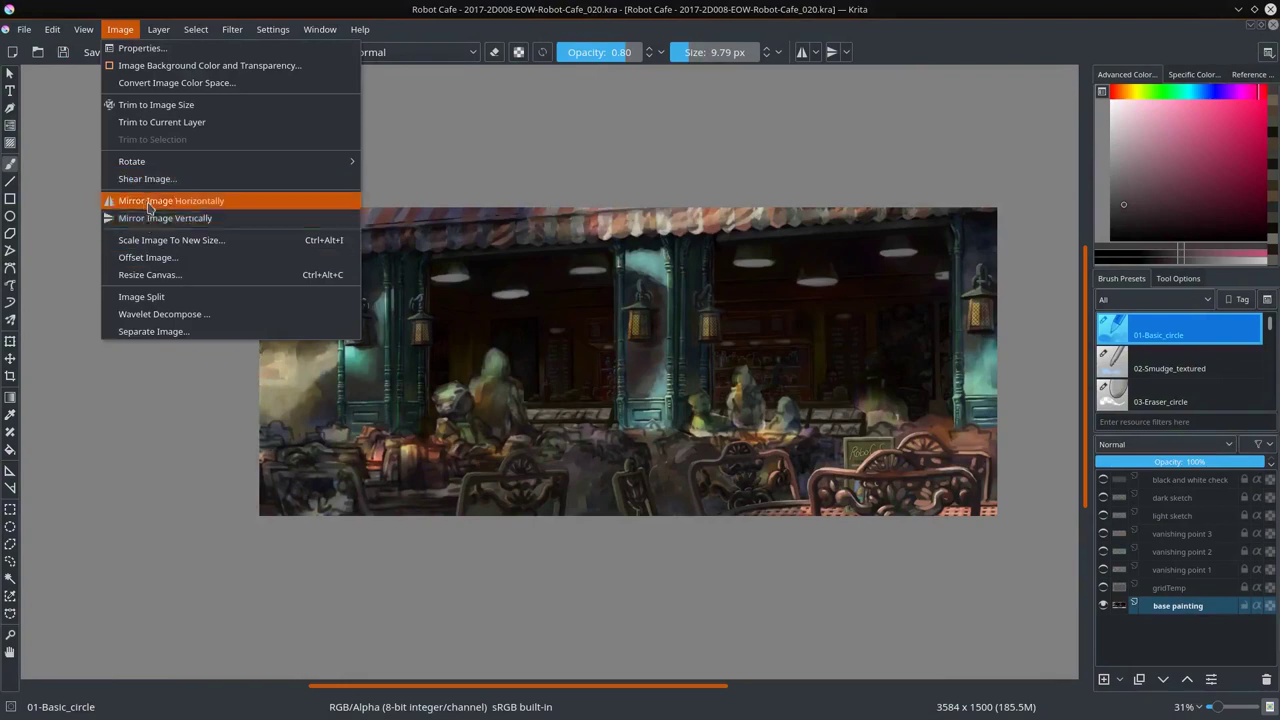
left_click(62, 52)
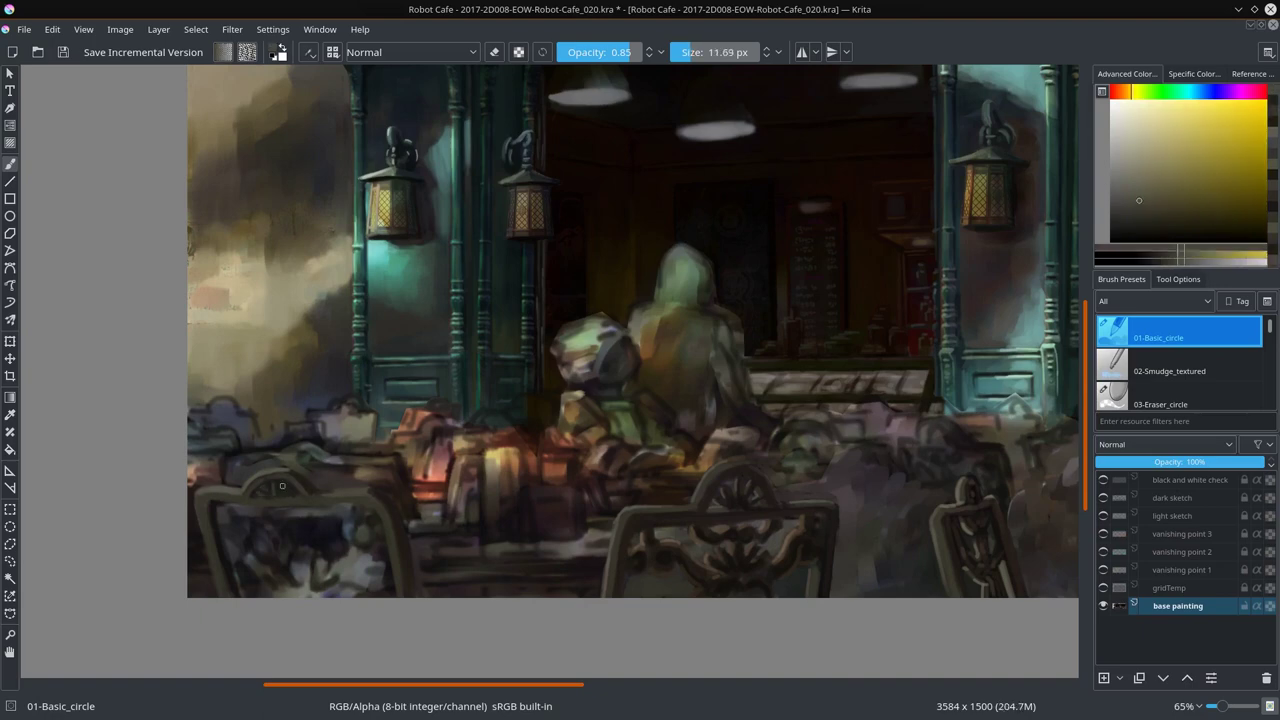
Step: Smudge and paint dark strokes over the front-left chair with a slightly larger brush
key("bracketright")
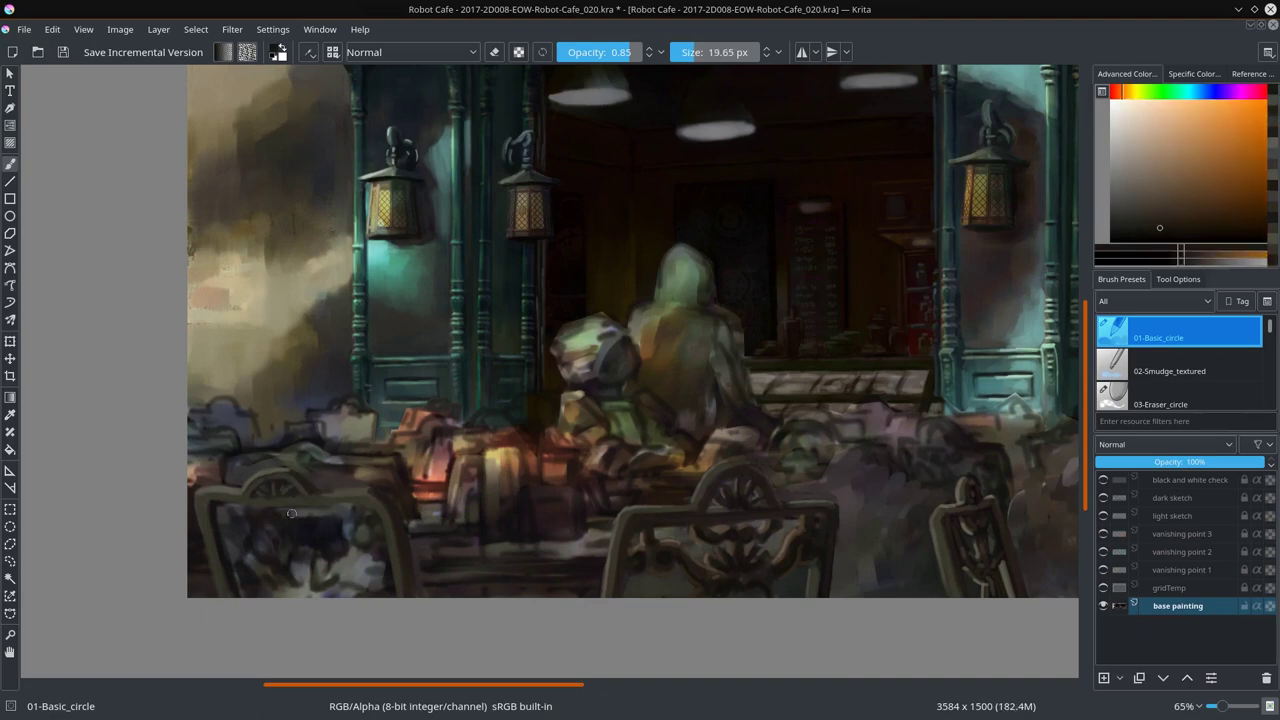
key("slash")
left_click_drag(310, 540, 345, 530)
key("slash")
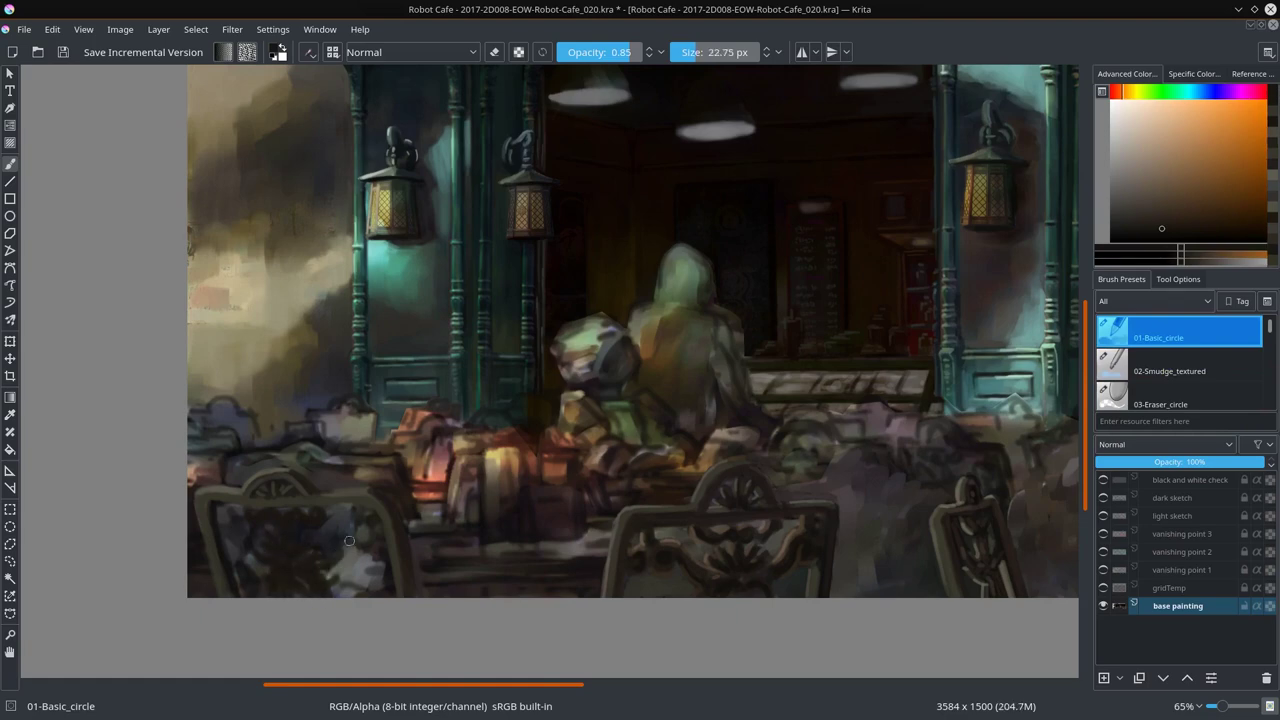
left_click_drag(295, 567, 370, 521)
Step: Sample dark orange-brown, desaturated blue and olive-yellow colours, shrinking the brush to about 10 px
key("bracketright")
key("bracketright")
key("bracketright")
left_click(370, 521, "ctrl")
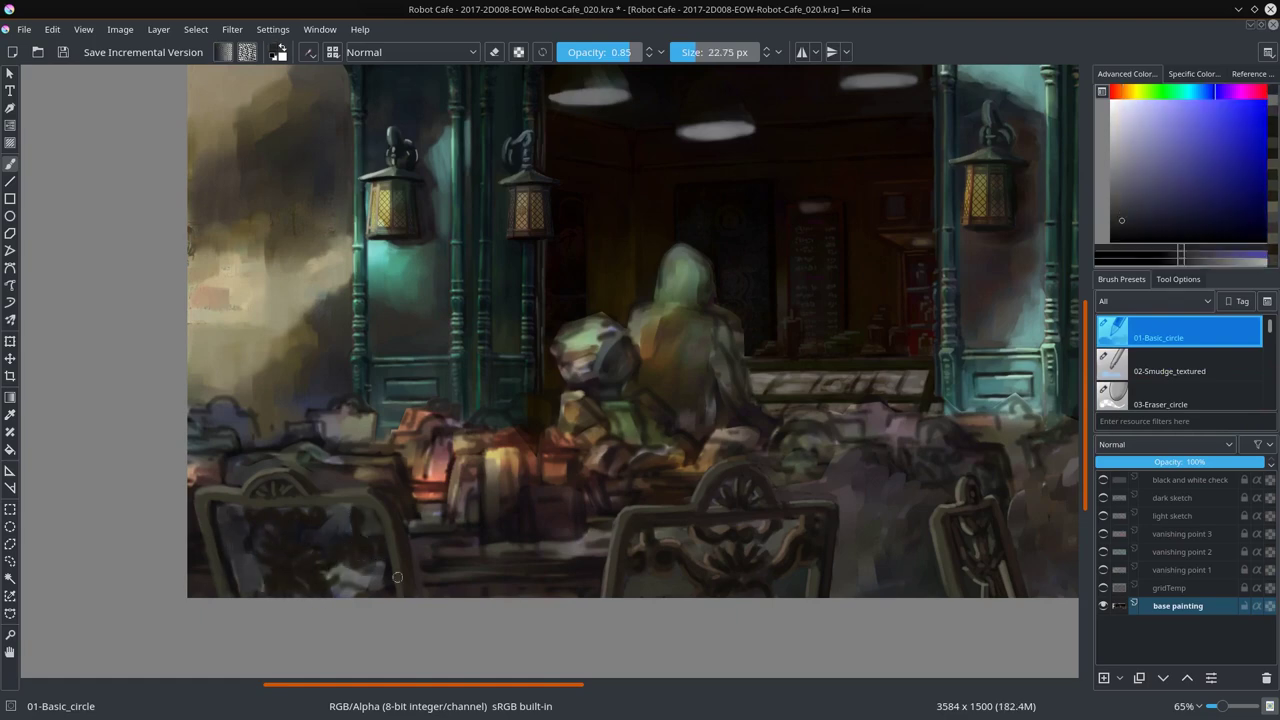
left_click(270, 563, "ctrl")
key("bracketleft")
key("bracketleft")
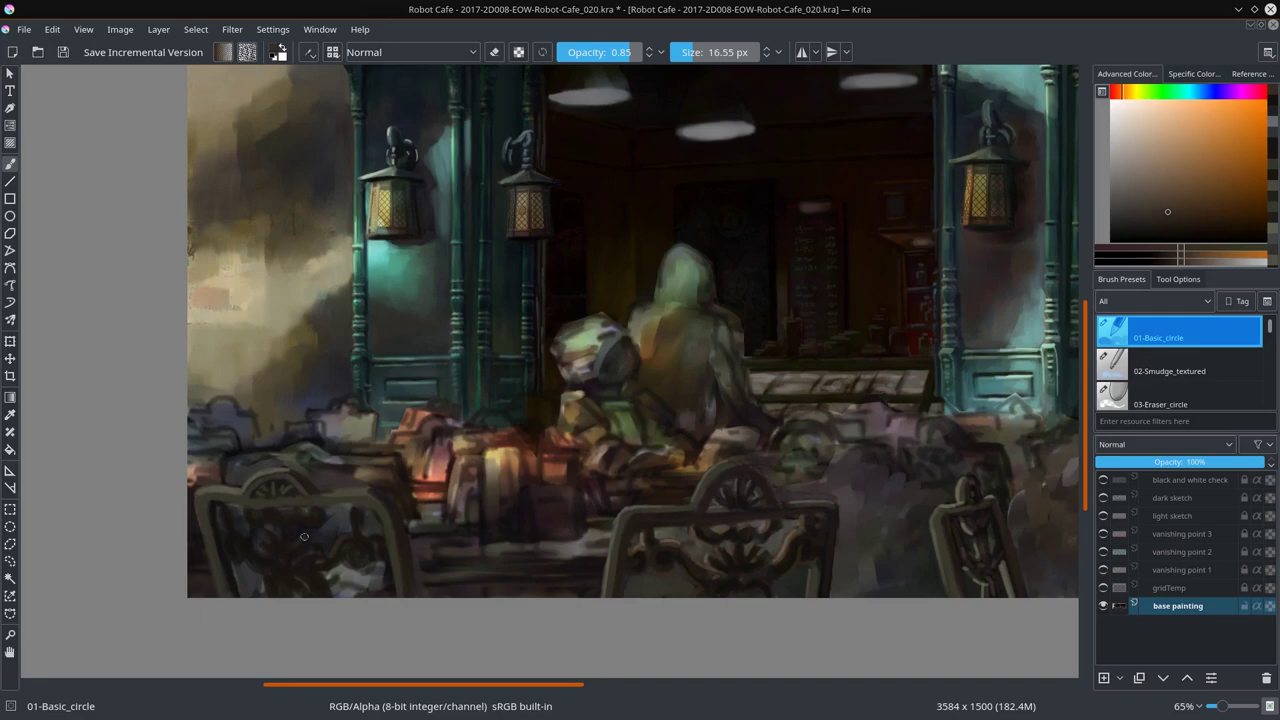
left_click(225, 534, "ctrl")
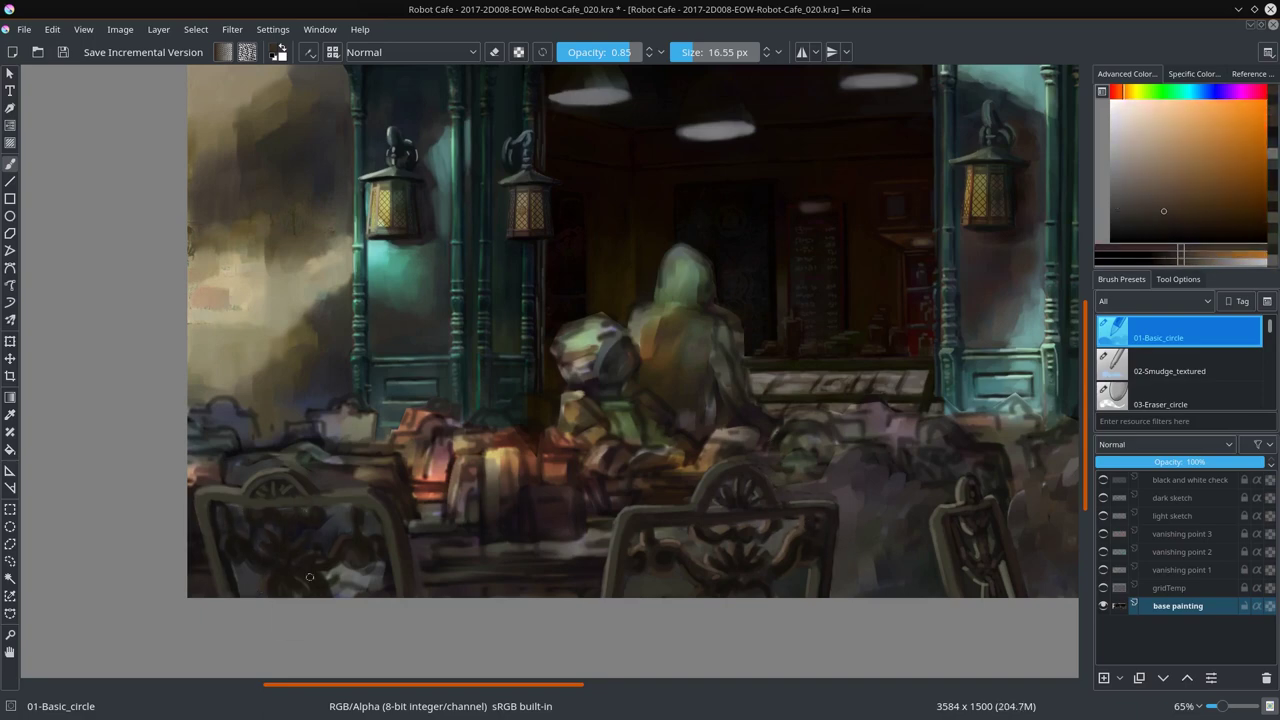
left_click(241, 526, "ctrl")
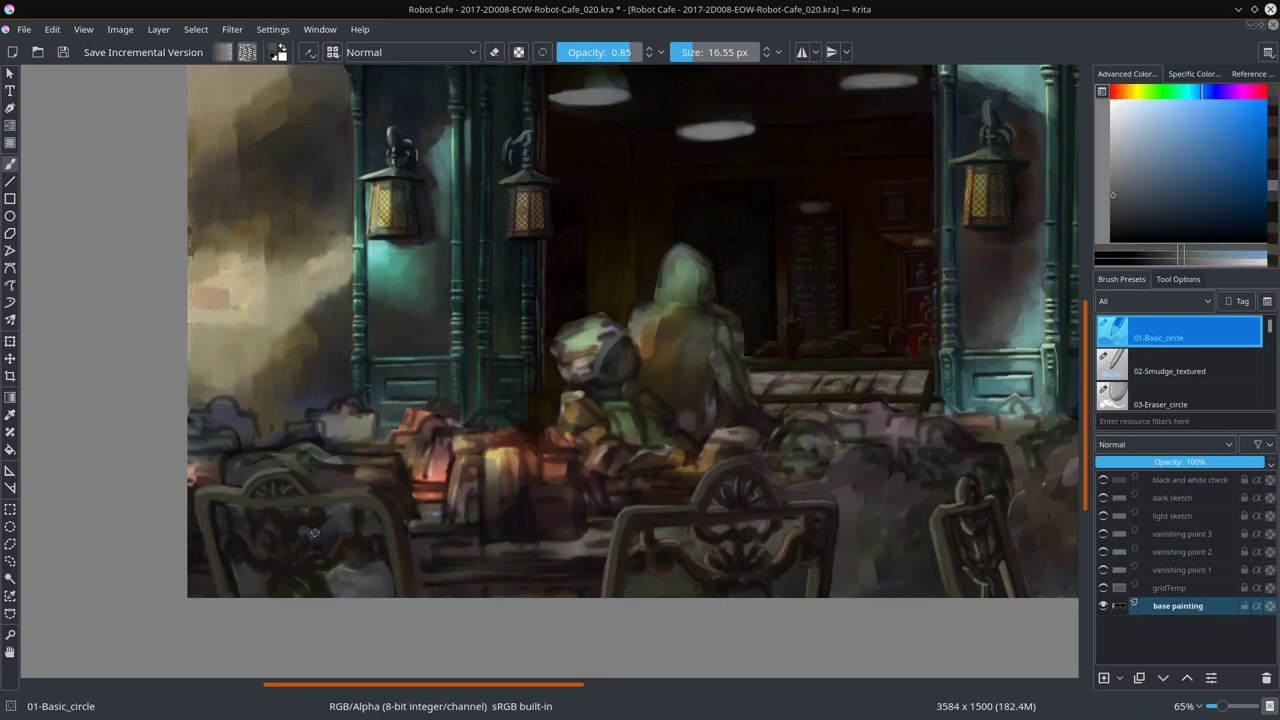
left_click(300, 536, "ctrl")
key("bracketleft")
key("bracketleft")
key("bracketleft")
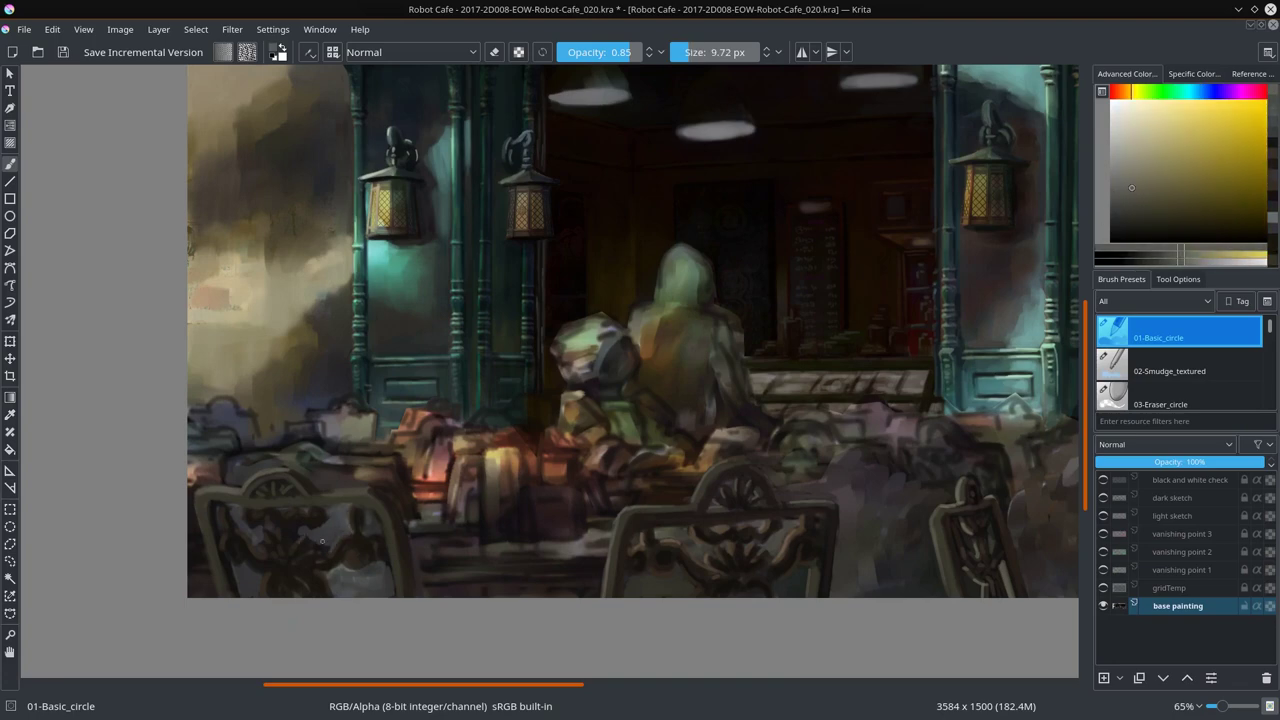
left_click(331, 558, "ctrl")
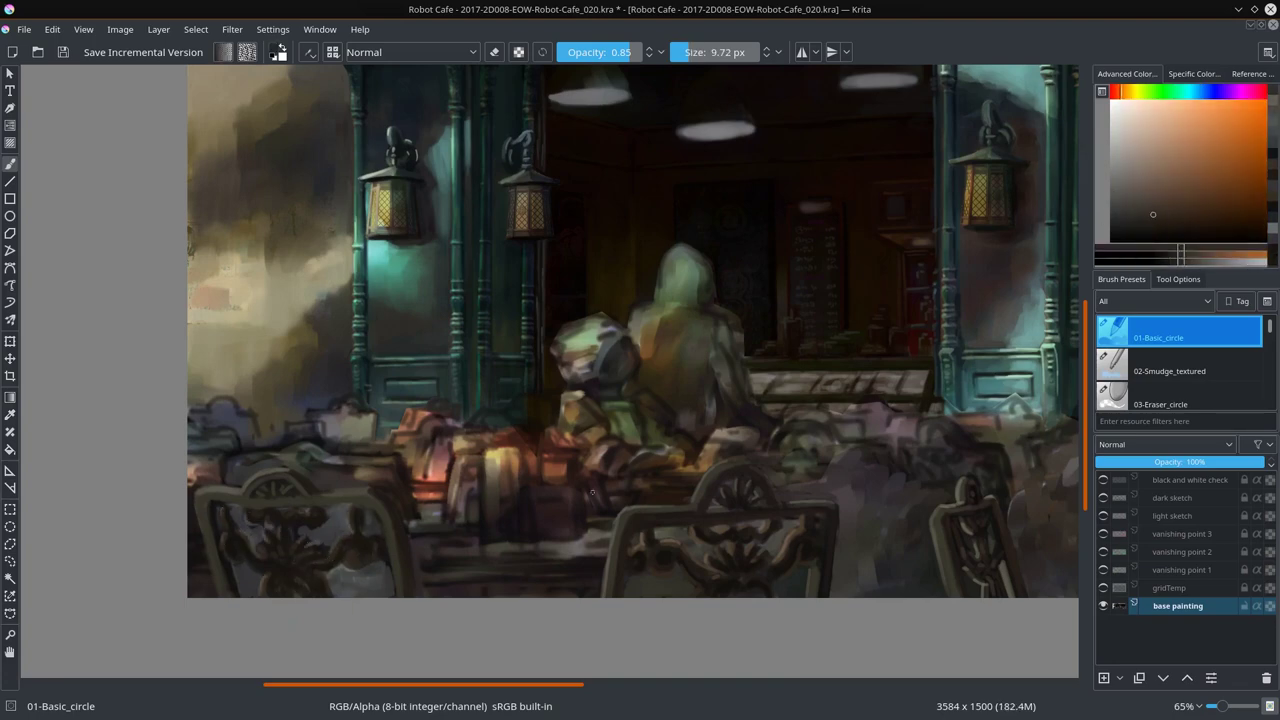
scroll(592, 492, "down", 3)
scroll(609, 523, "up", 3)
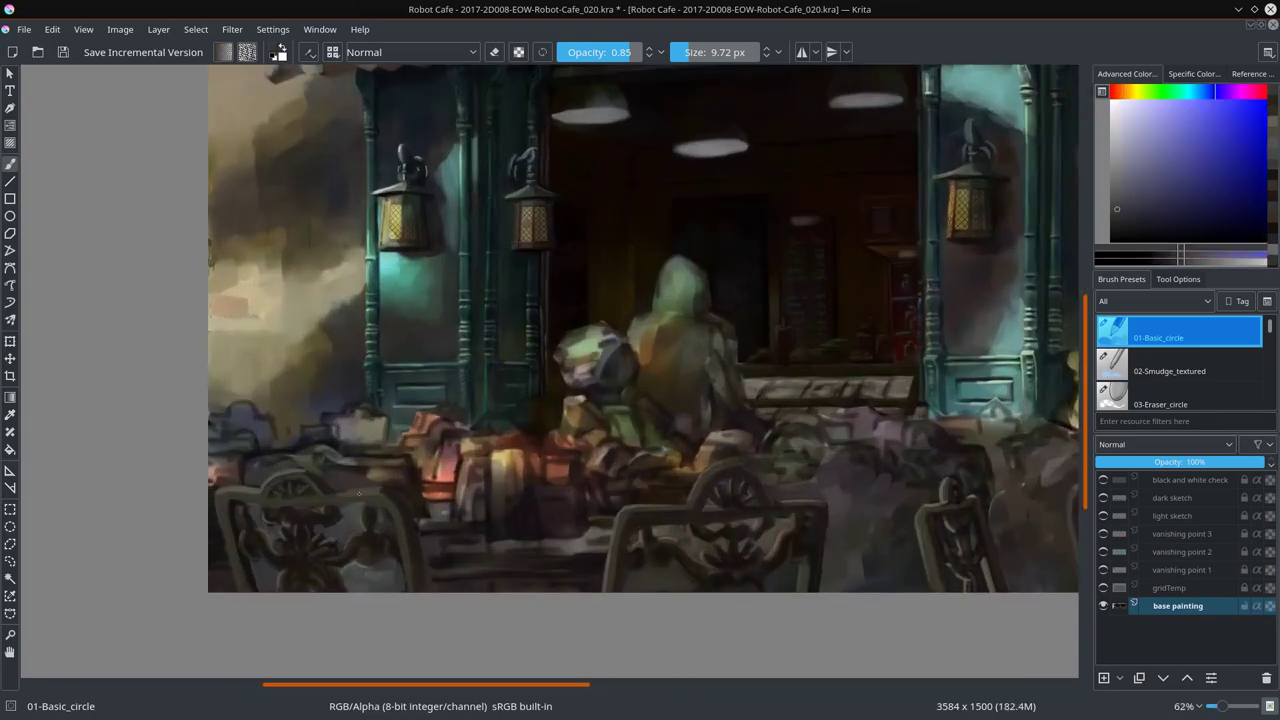
Step: Rotate the view and paint dark green strokes along the painting's bottom edge
left_click_drag(560, 500, 636, 442)
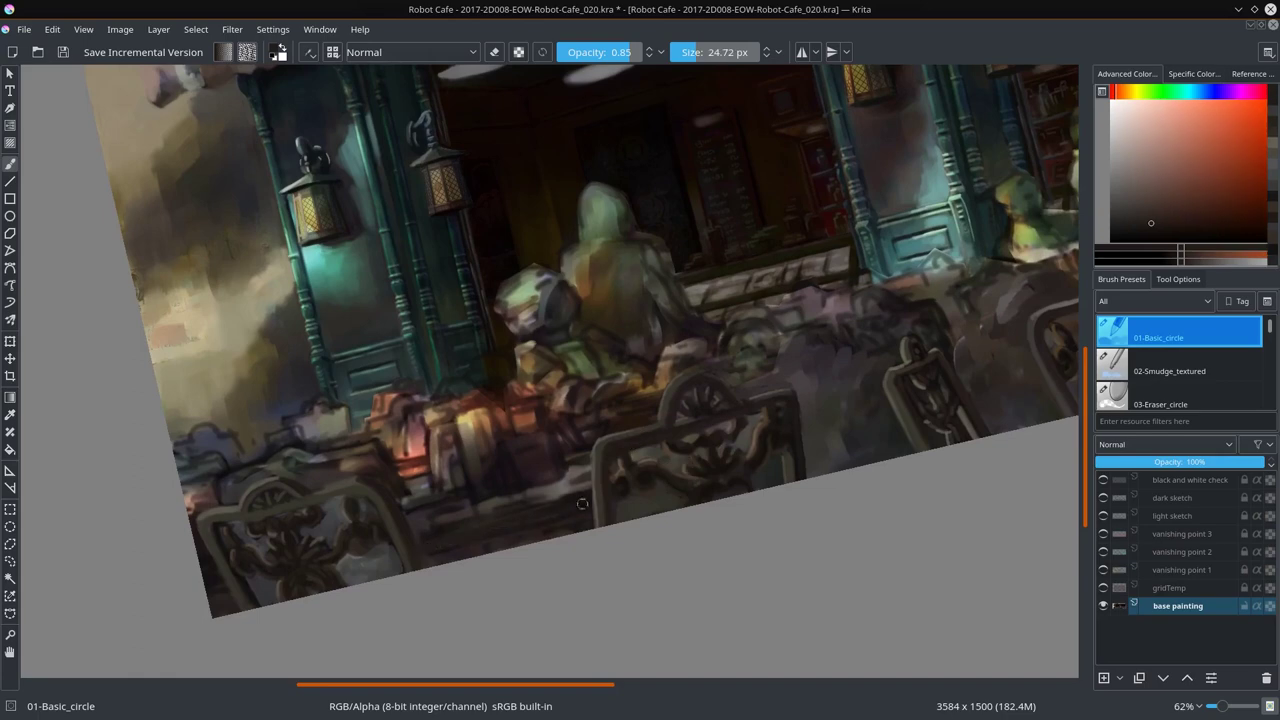
left_click(545, 545, "ctrl")
key("slash")
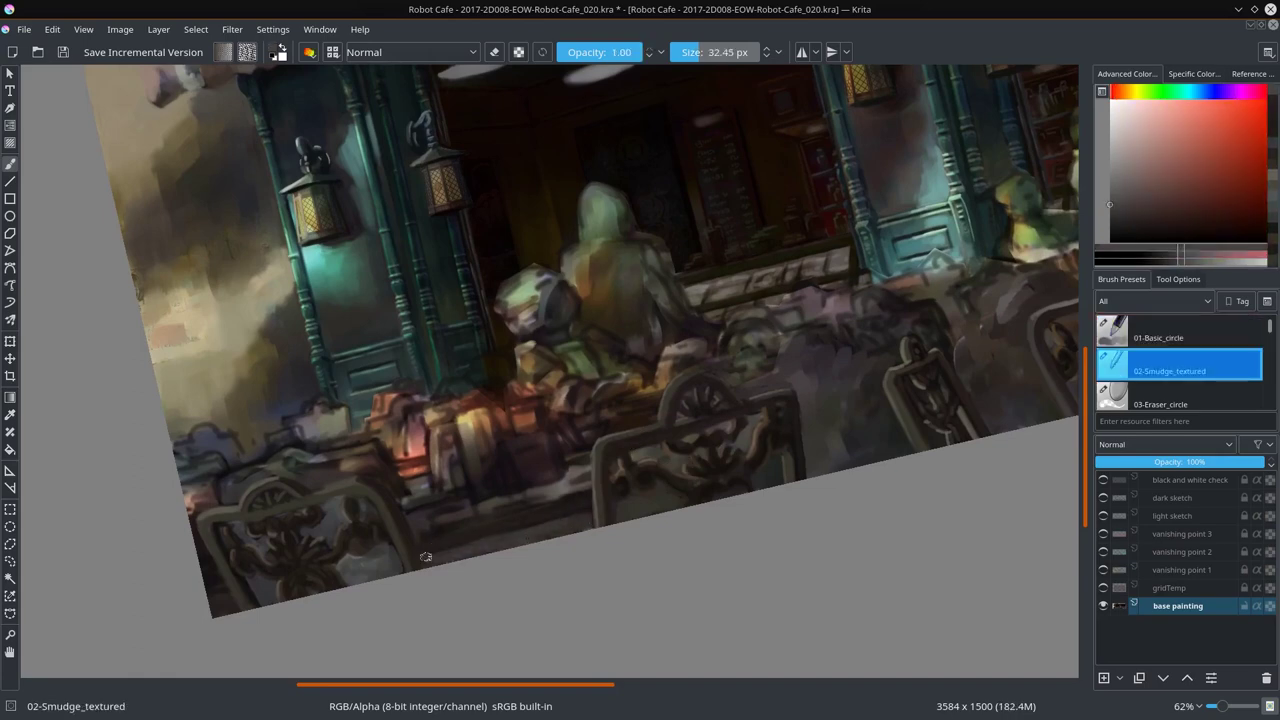
key("slash")
left_click(410, 555, "ctrl")
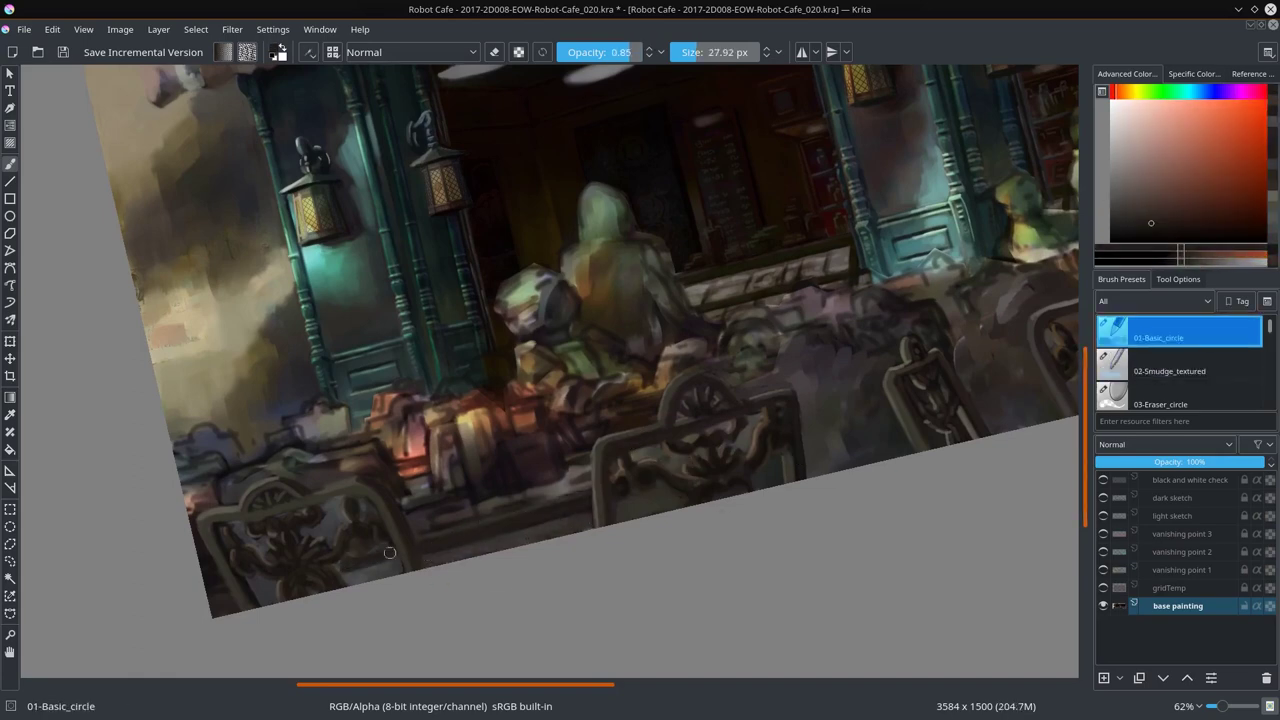
left_click(225, 589, "ctrl")
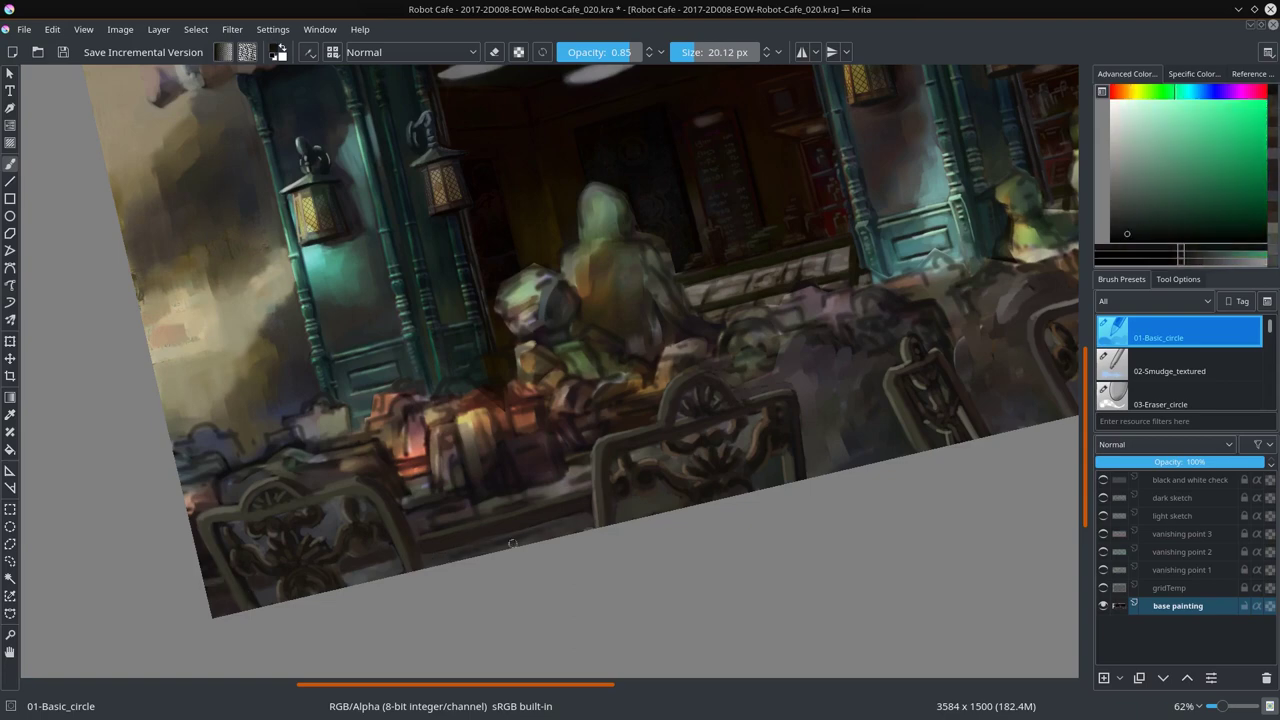
left_click_drag(560, 525, 374, 570)
Step: Level the canvas and paint a dark table-edge stroke with a lighter olive-grey highlight
key("slash")
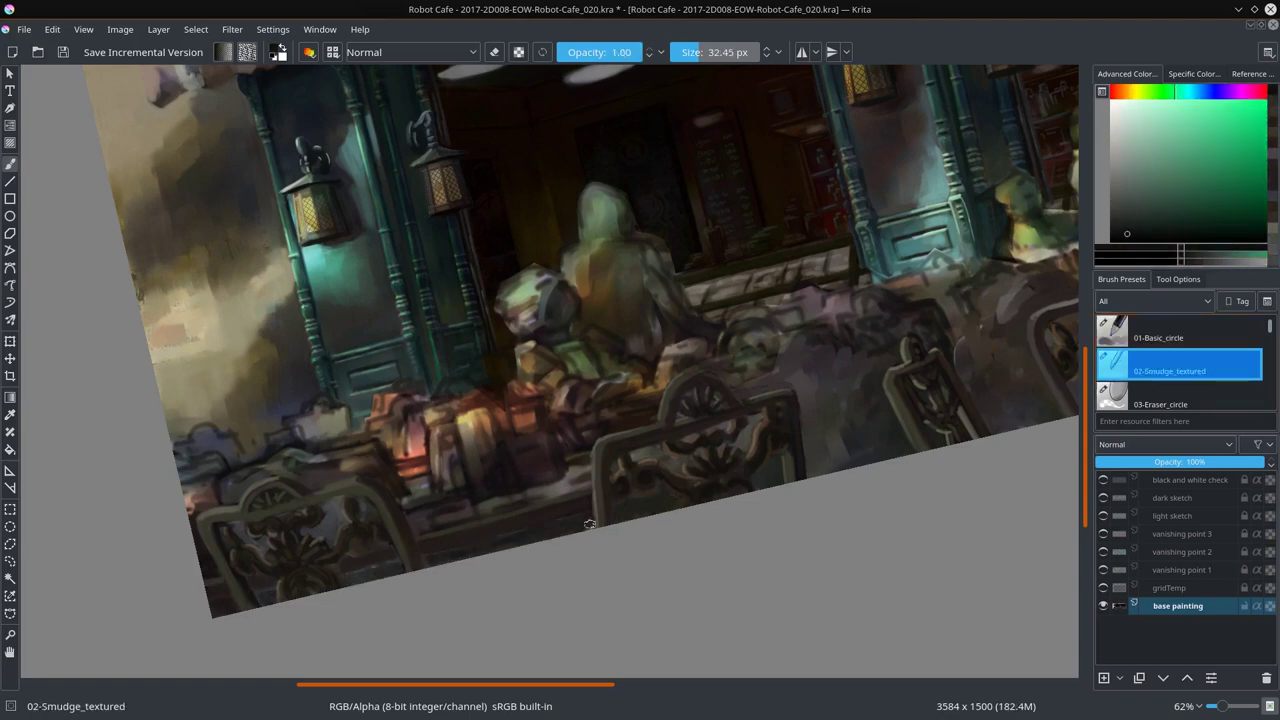
key("slash")
left_click(648, 460, "ctrl")
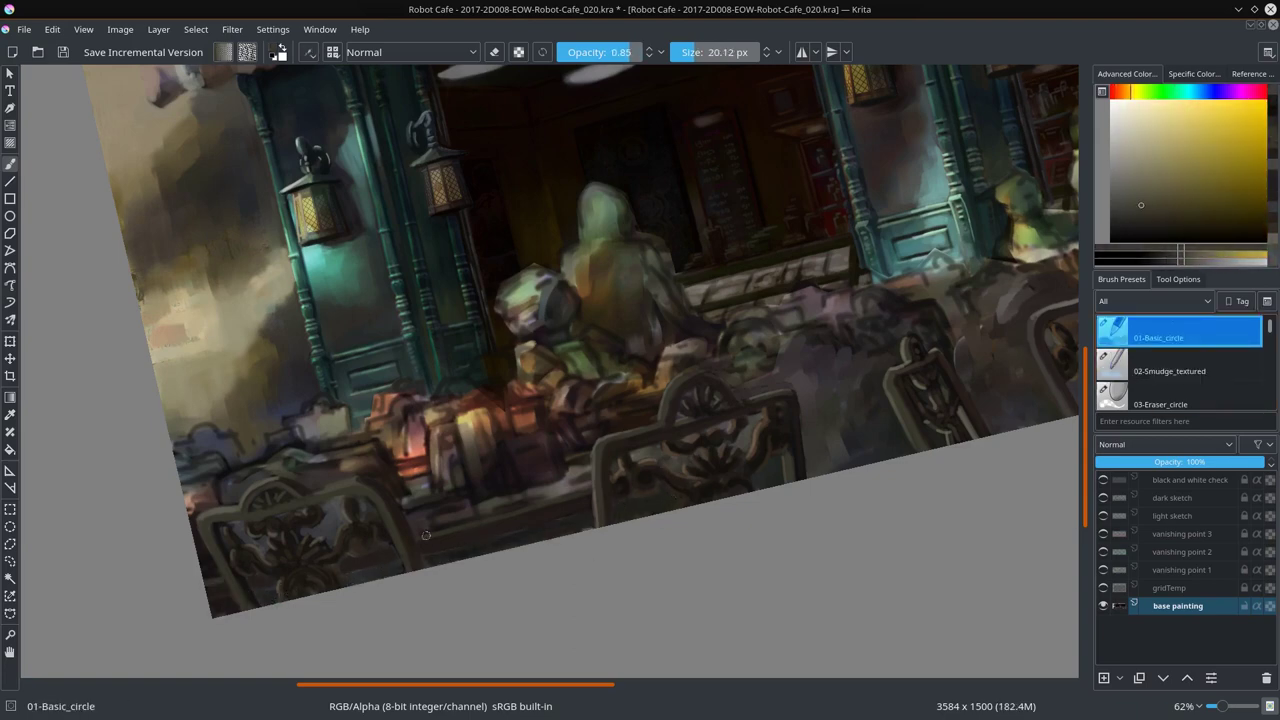
key("5")
left_click(427, 480, "ctrl")
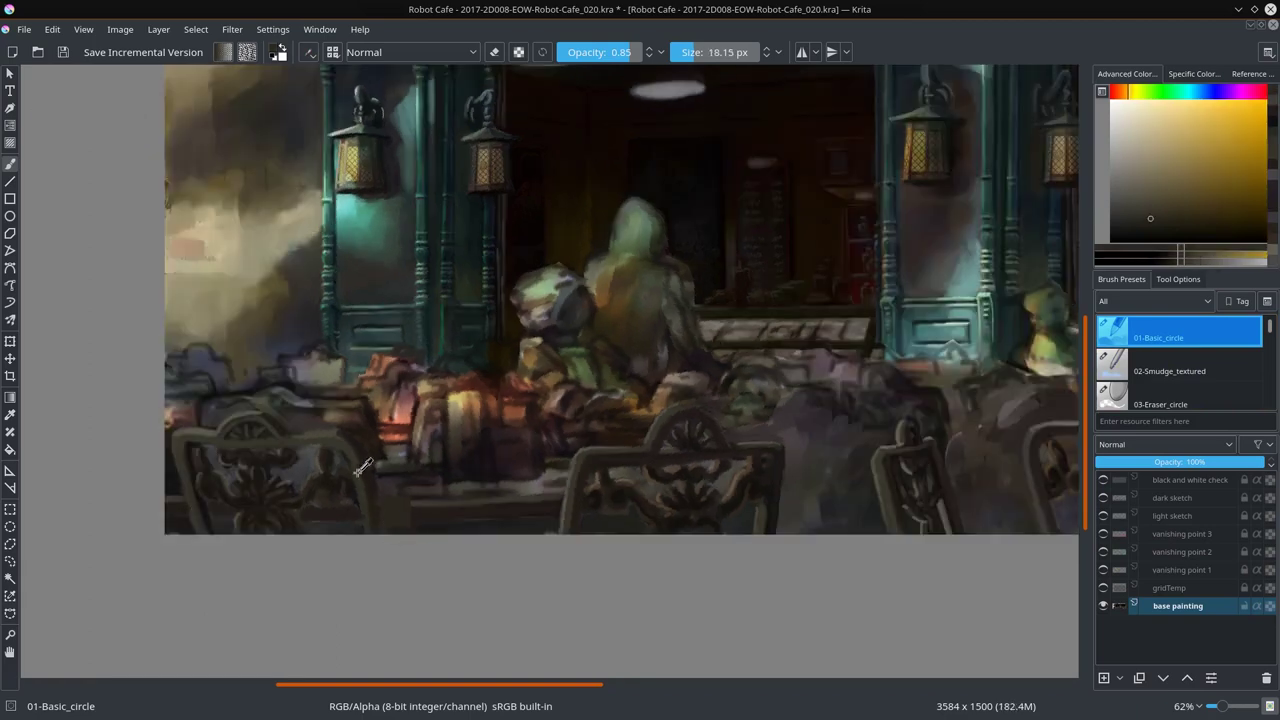
left_click_drag(427, 480, 564, 479)
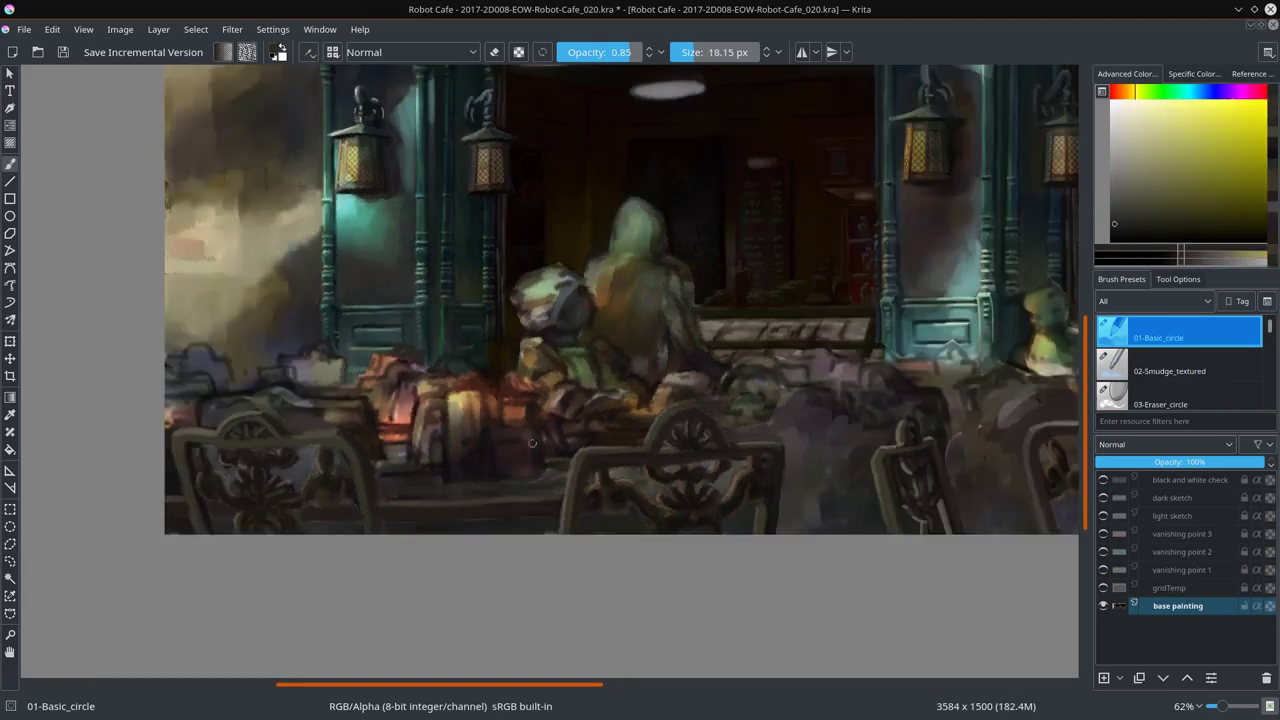
left_click(409, 451, "ctrl")
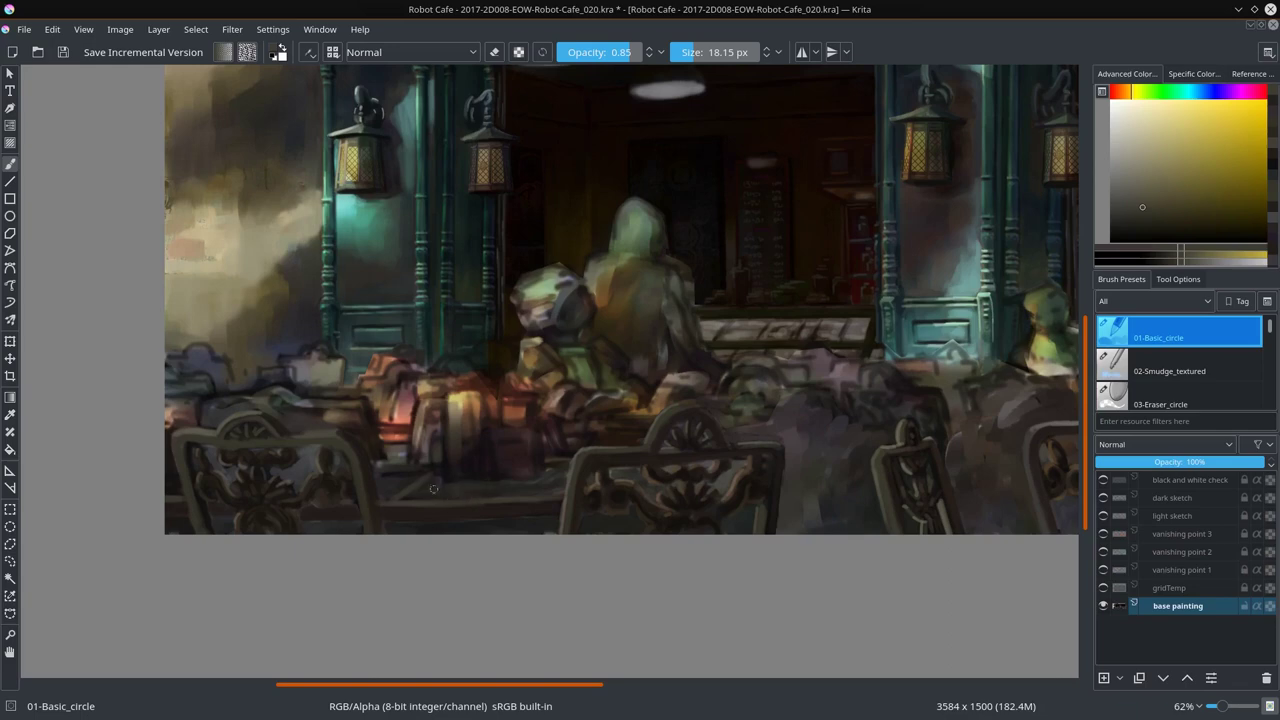
key("]")
left_click_drag(433, 489, 489, 488)
Step: Sample dark orange, olive-yellow and green colours and pan toward the cafe's left side
scroll(557, 486, "down", 3)
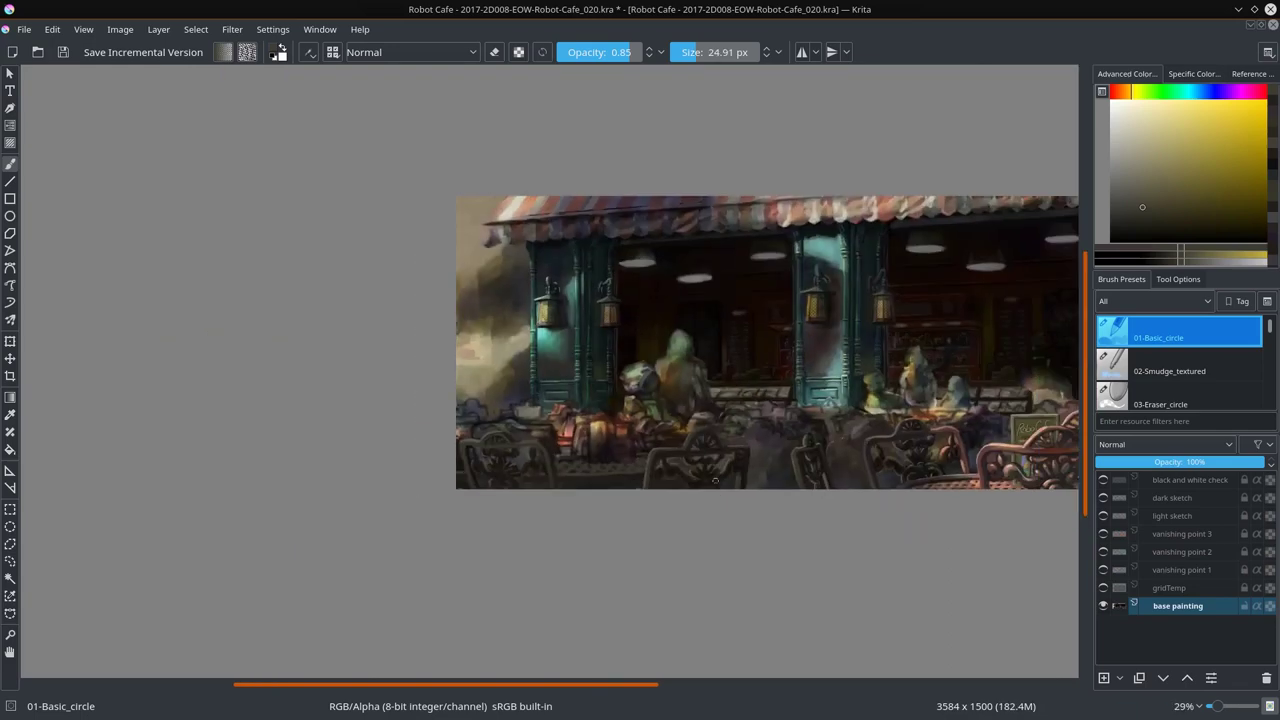
scroll(609, 500, "up", 3)
key("period")
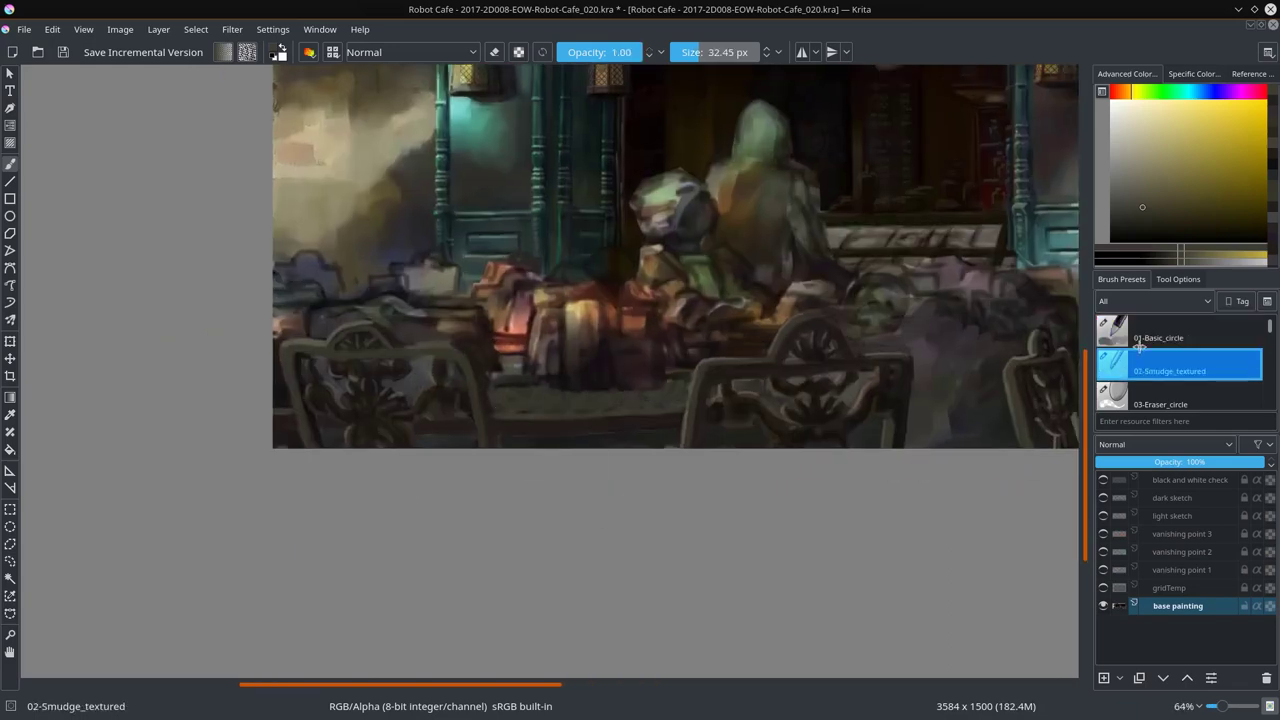
left_click(1140, 340)
left_click(554, 420, "ctrl")
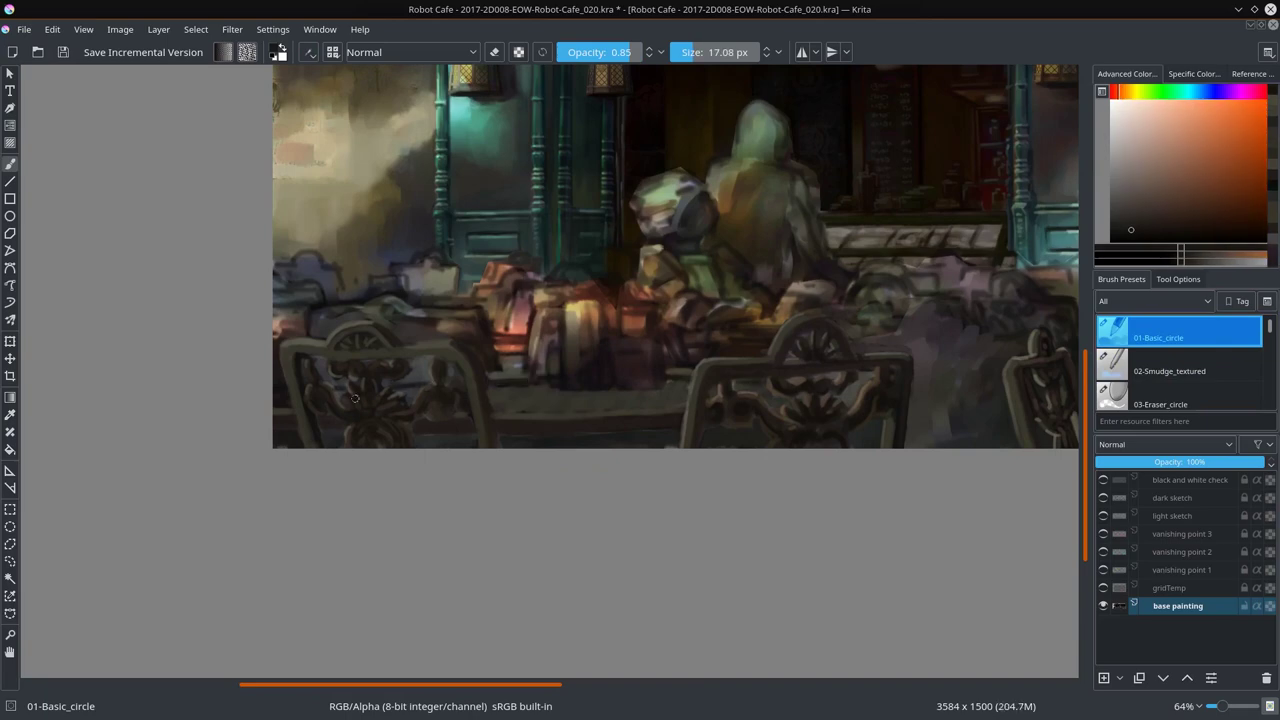
left_click(290, 380, "ctrl")
left_click(857, 429, "ctrl")
left_click_drag(728, 407, 523, 437)
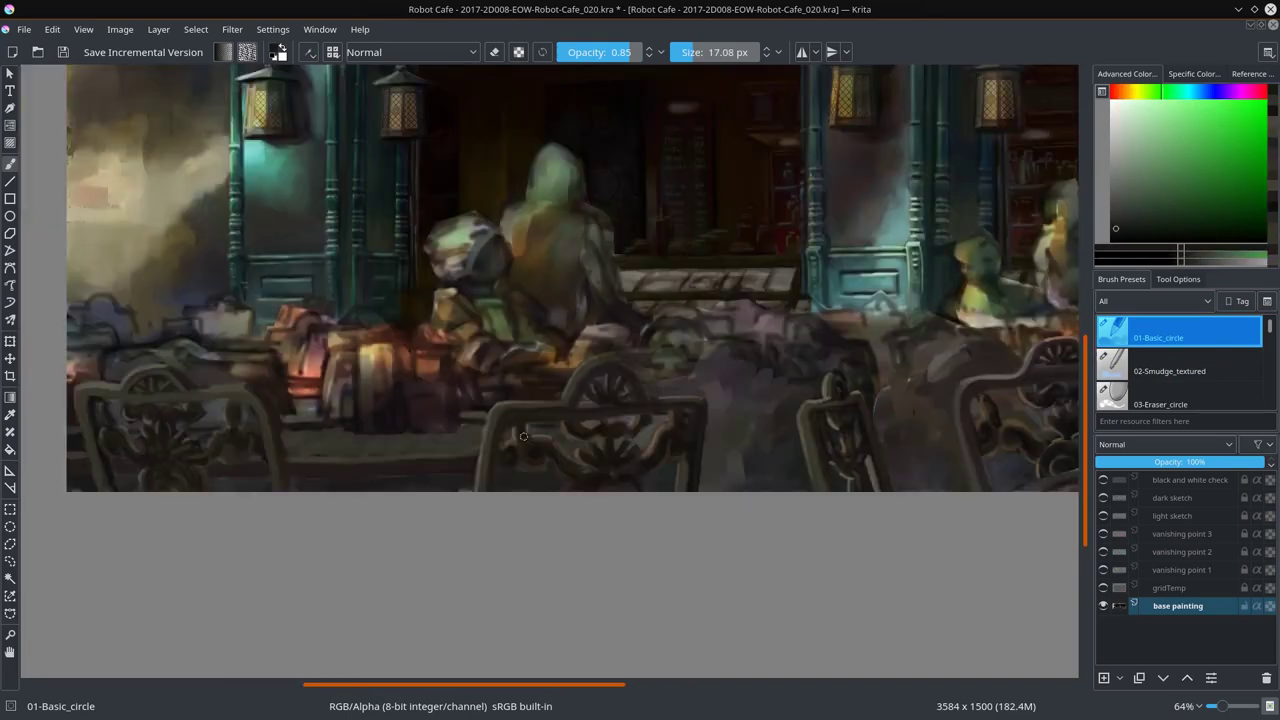
key("slash")
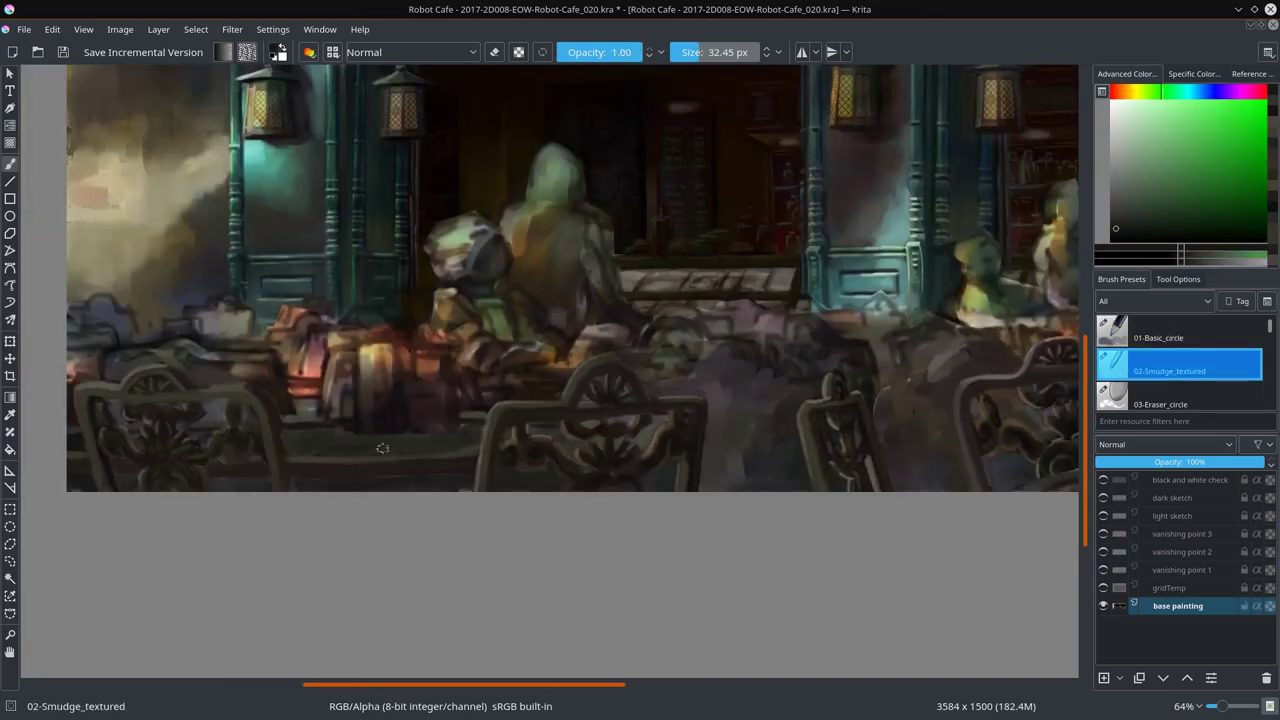
left_click(1160, 338)
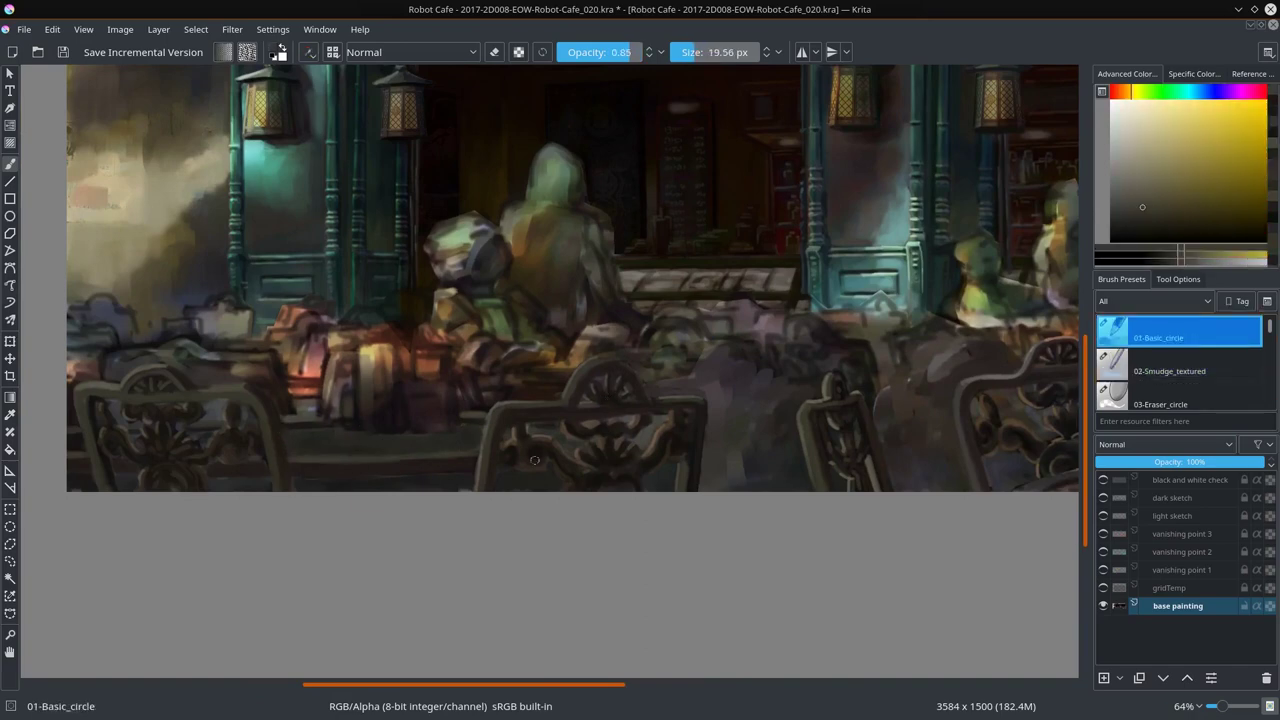
Step: Reset the rotation, zoom out to the whole painting, and save as Robot-Cafe_020.kra
left_click_drag(620, 300, 473, 492)
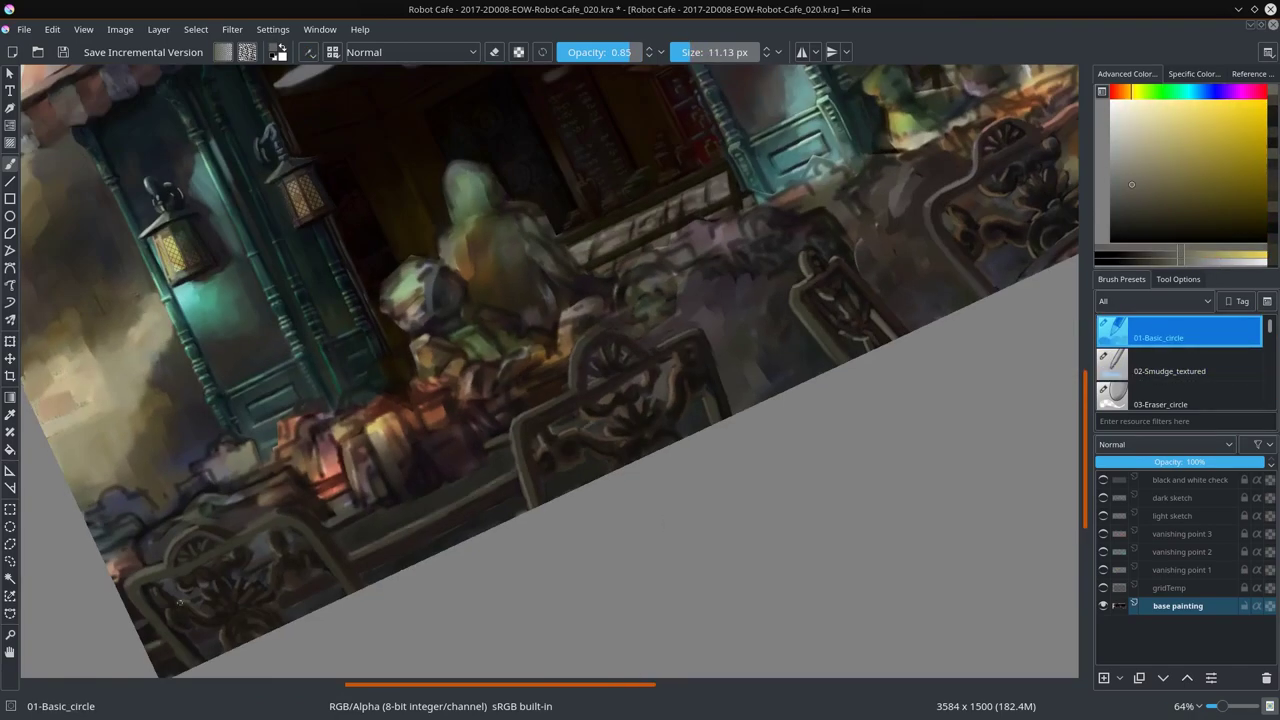
key("5")
left_click(337, 428, "ctrl")
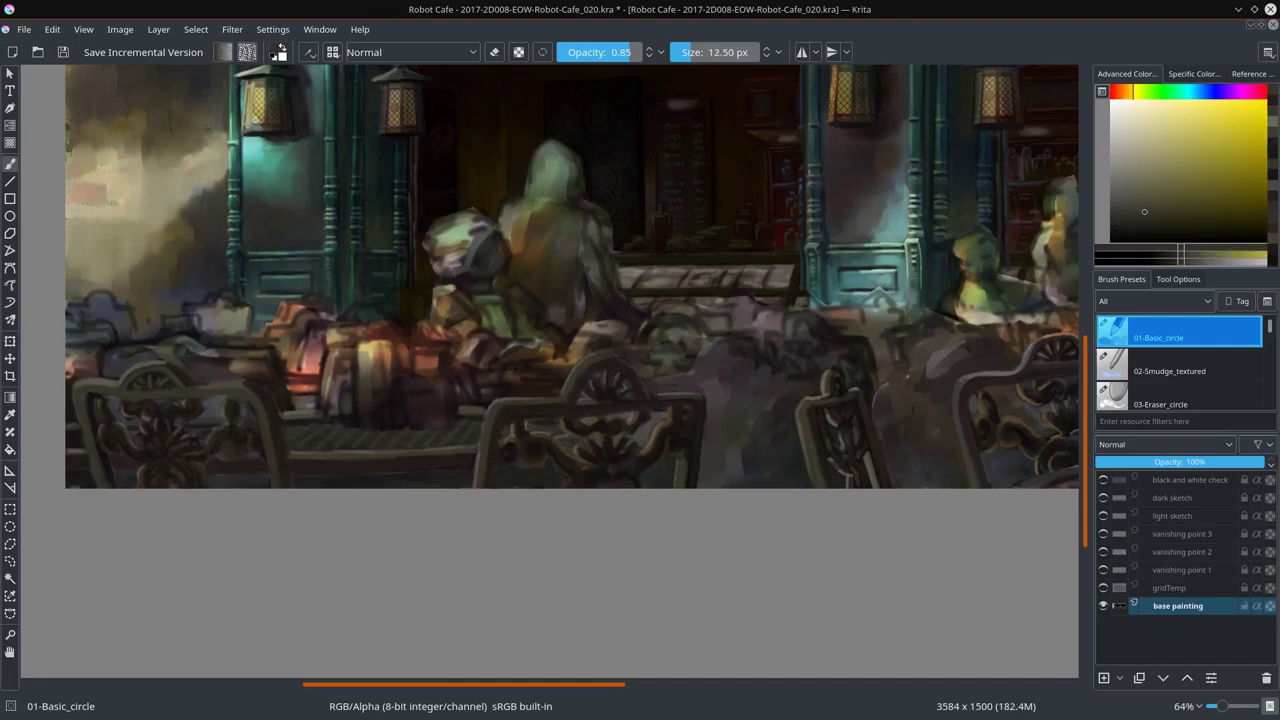
key("/")
key("/")
key("minus")
key("minus")
key("minus")
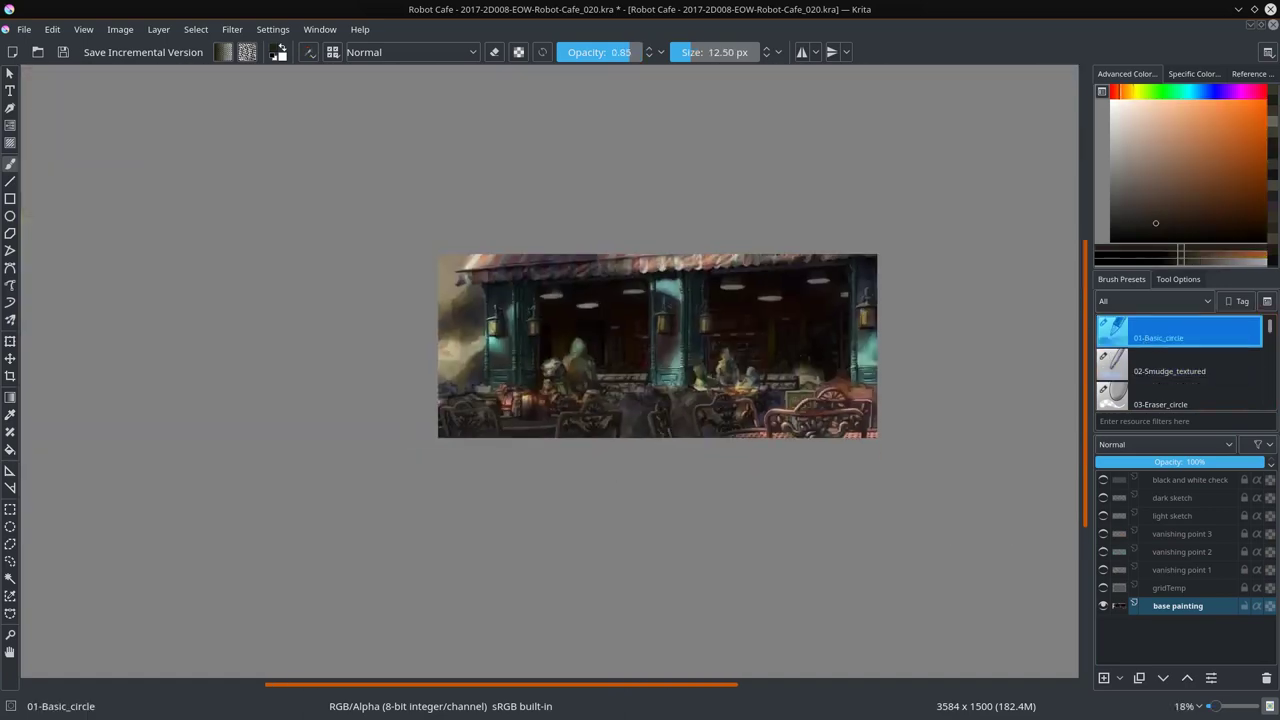
left_click(62, 52)
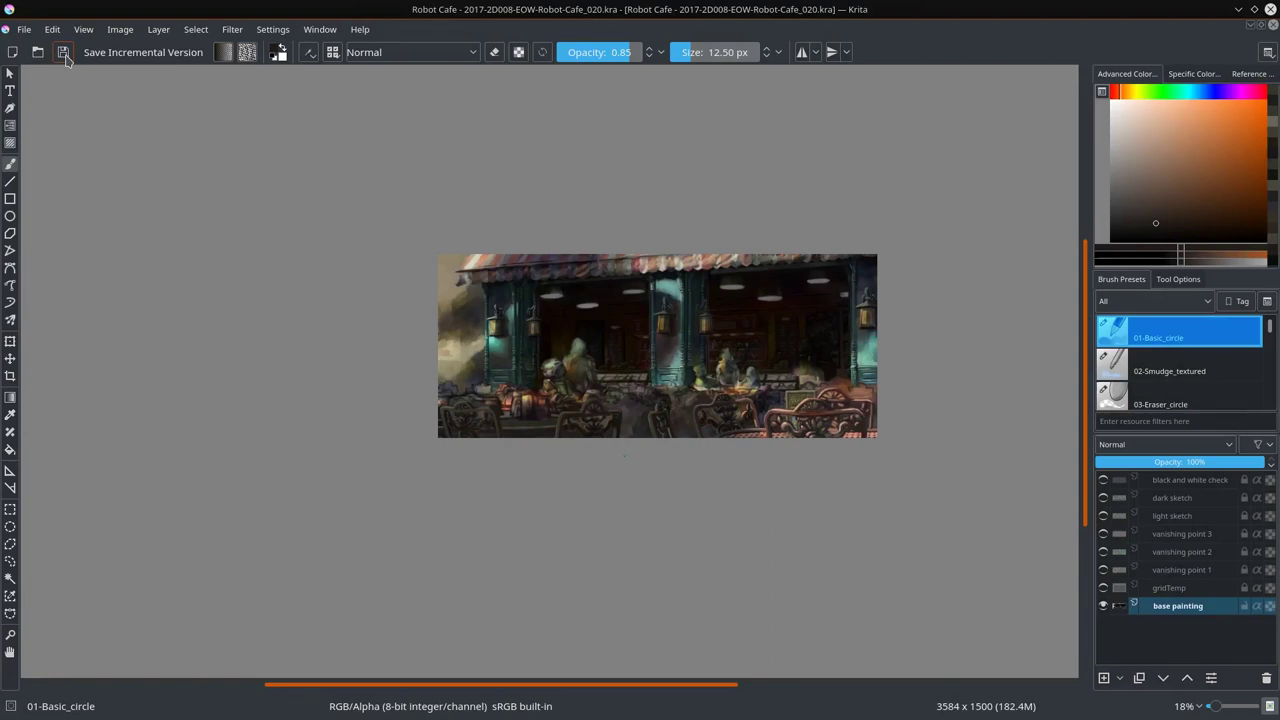
Step: Block in the dark sign shape on the table, blending it and picking orange-brown and red-orange colours
scroll(624, 455, "up", 5)
left_click_drag(458, 410, 477, 451)
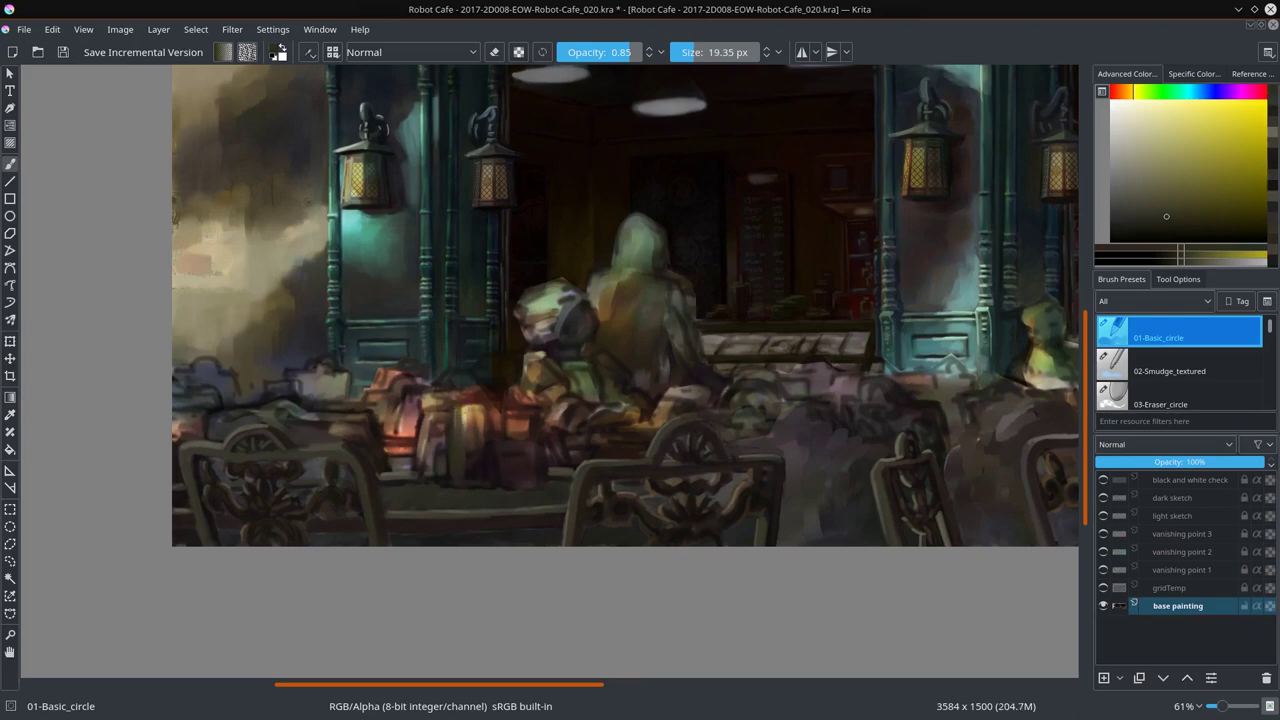
key("period")
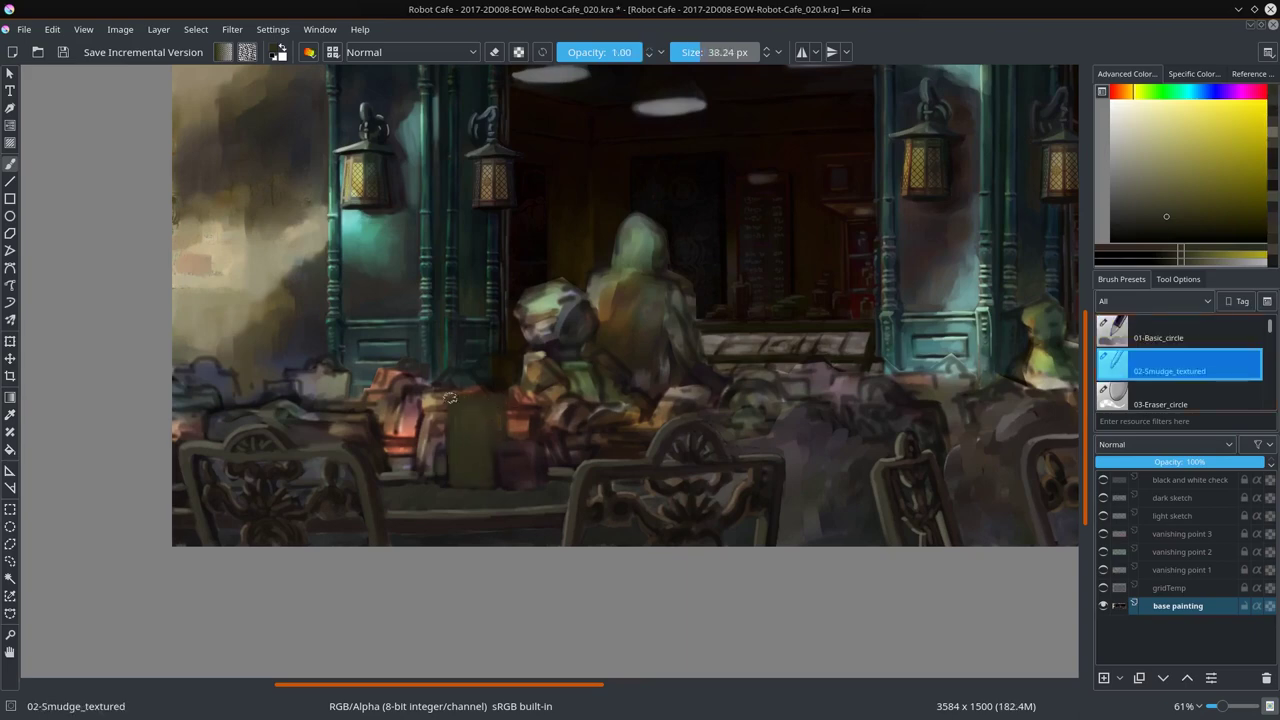
key("comma")
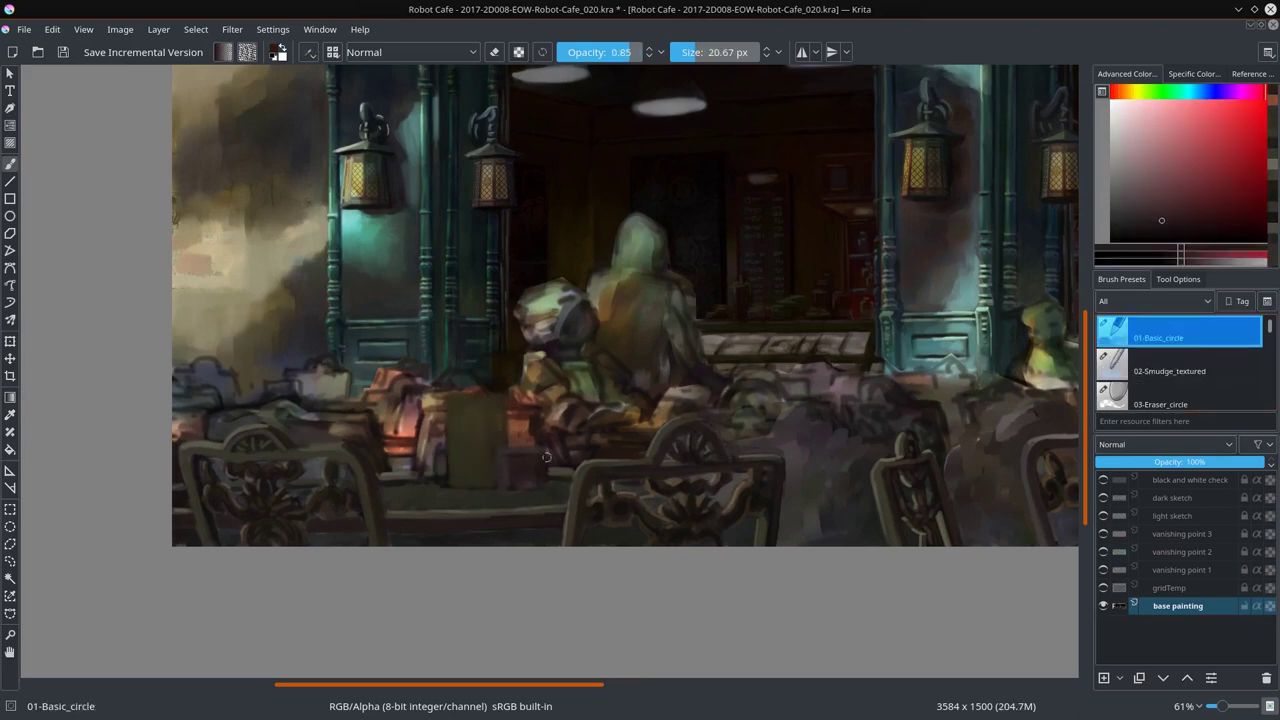
key("period")
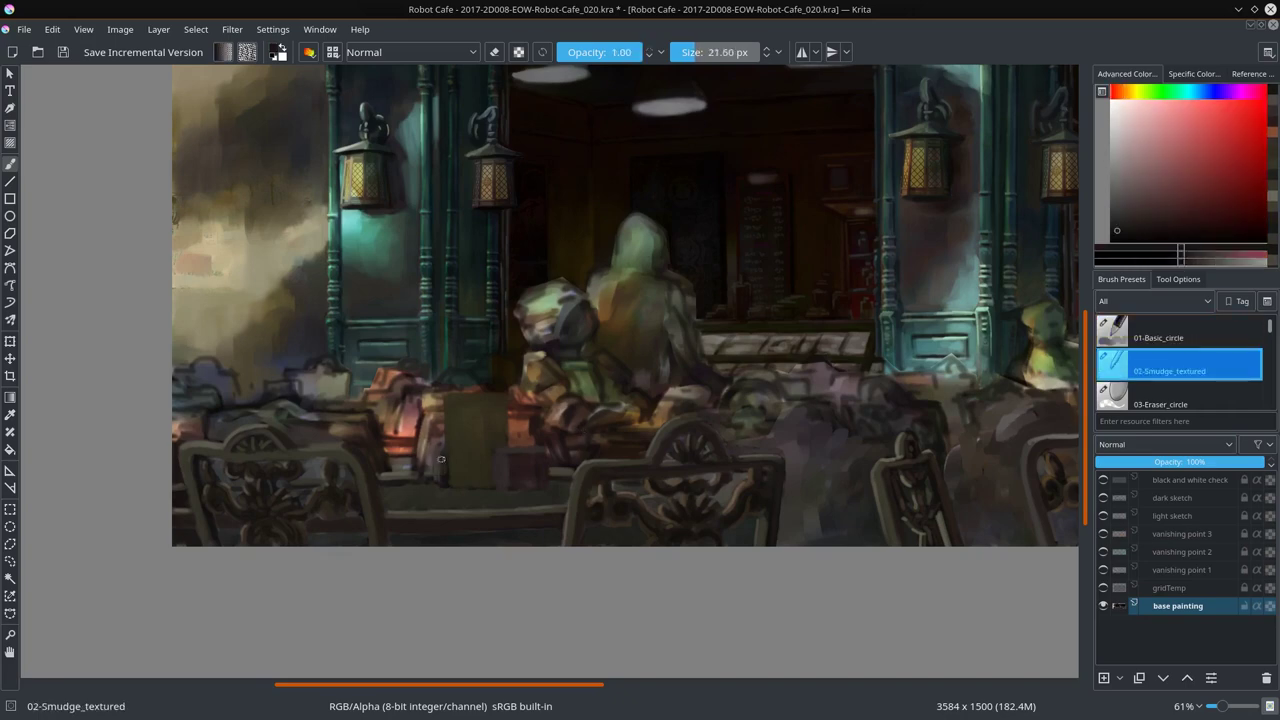
key("comma")
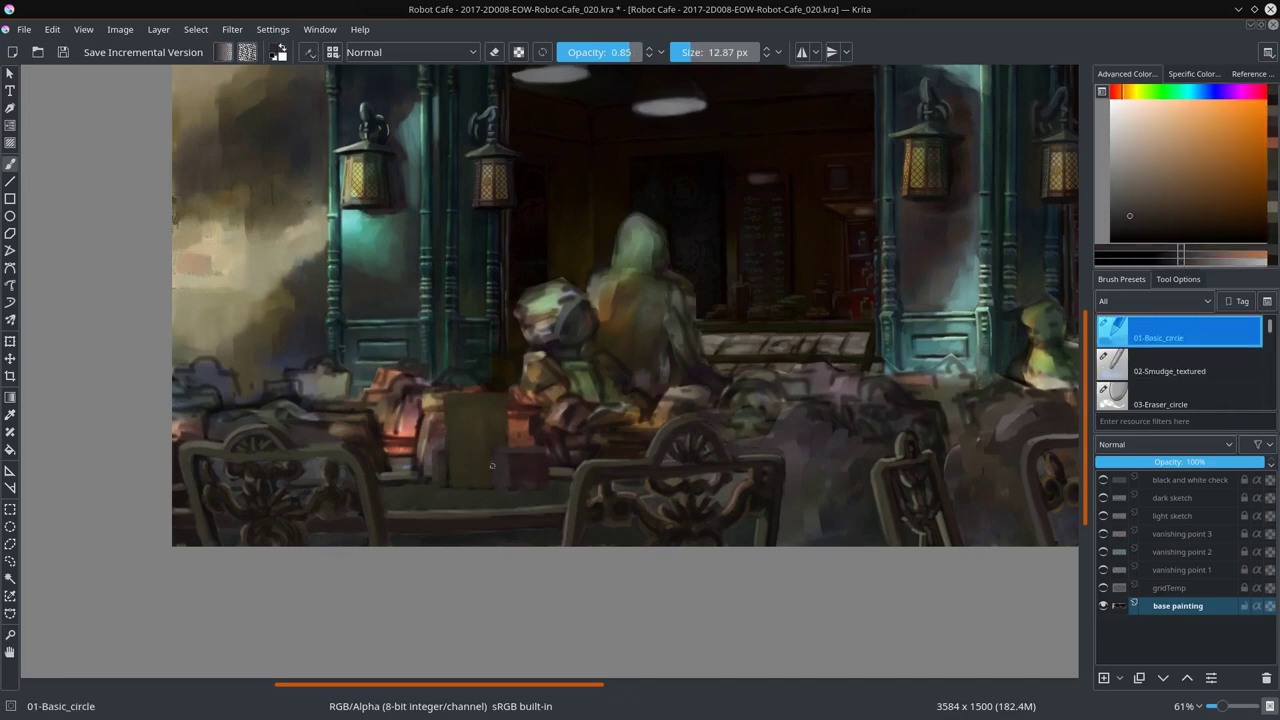
key("period")
key("comma")
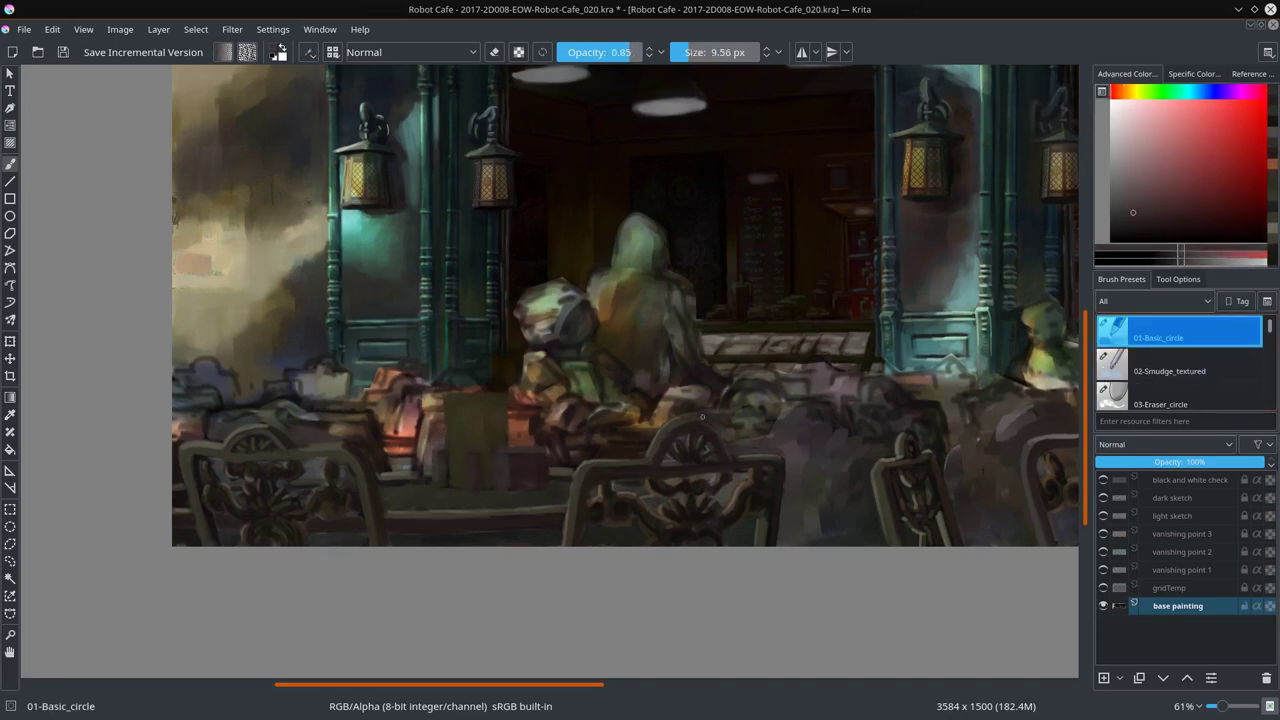
left_click(452, 489, "ctrl")
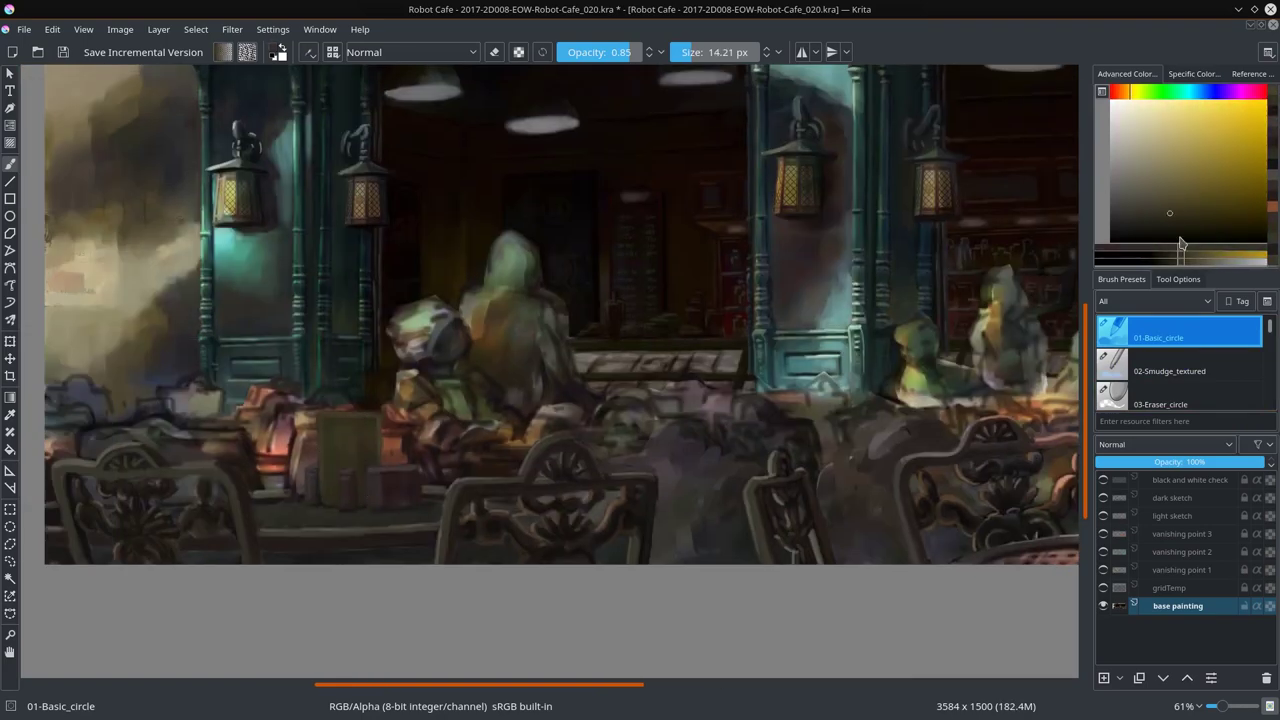
key("bracketleft")
left_click(280, 481, "ctrl")
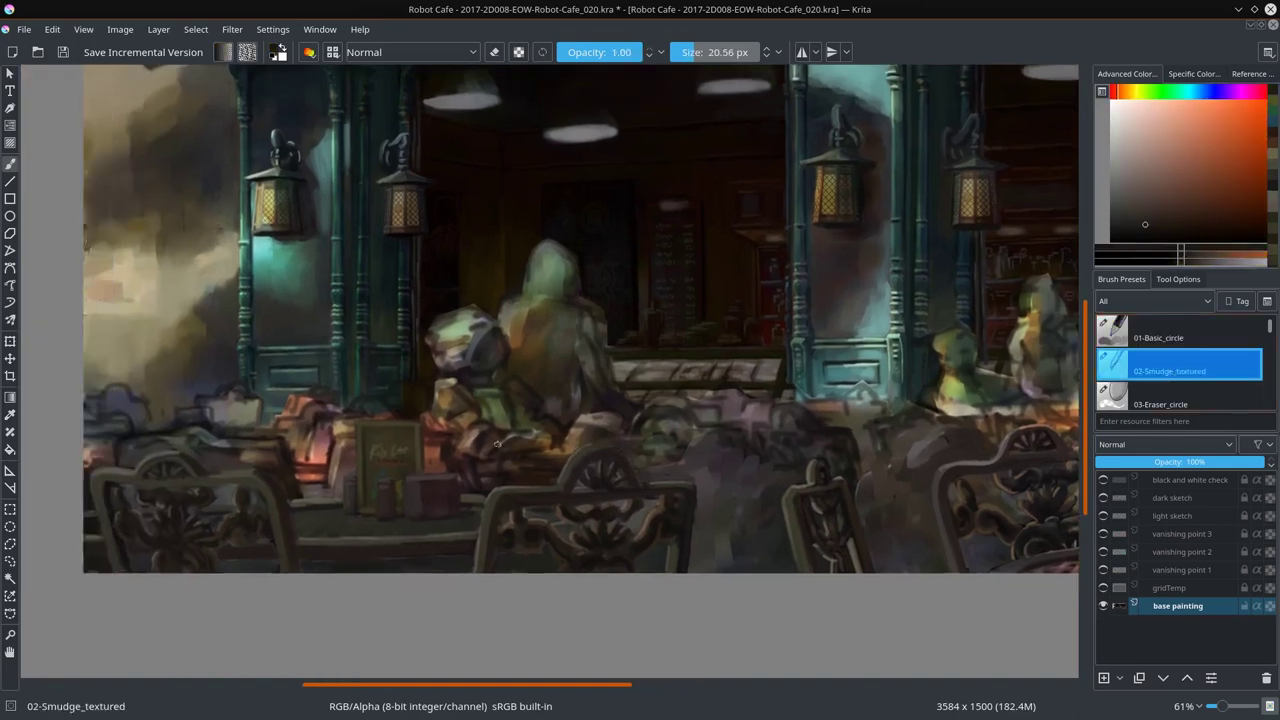
Step: Erase the grid texture off the chair, table edge and tabletop around the cups
left_click(1165, 338)
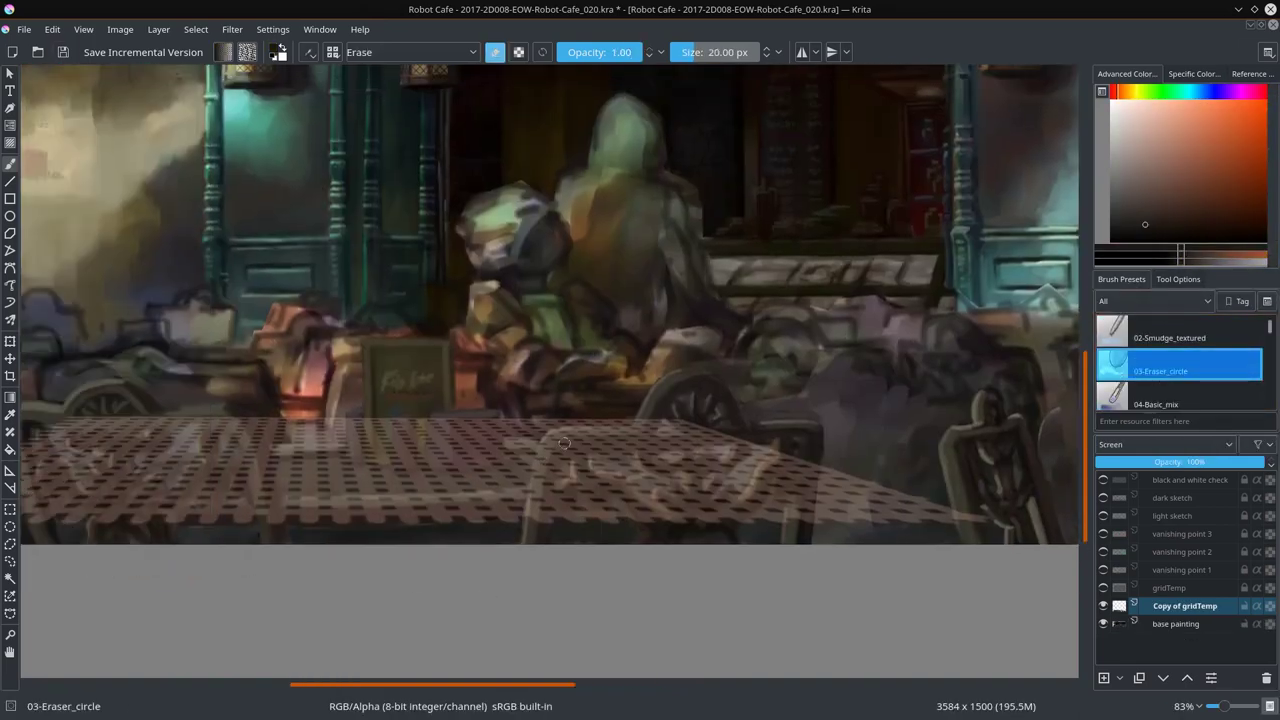
mouse_move(579, 455)
left_mouse_down()
mouse_move(666, 520)
mouse_move(790, 440)
left_mouse_up()
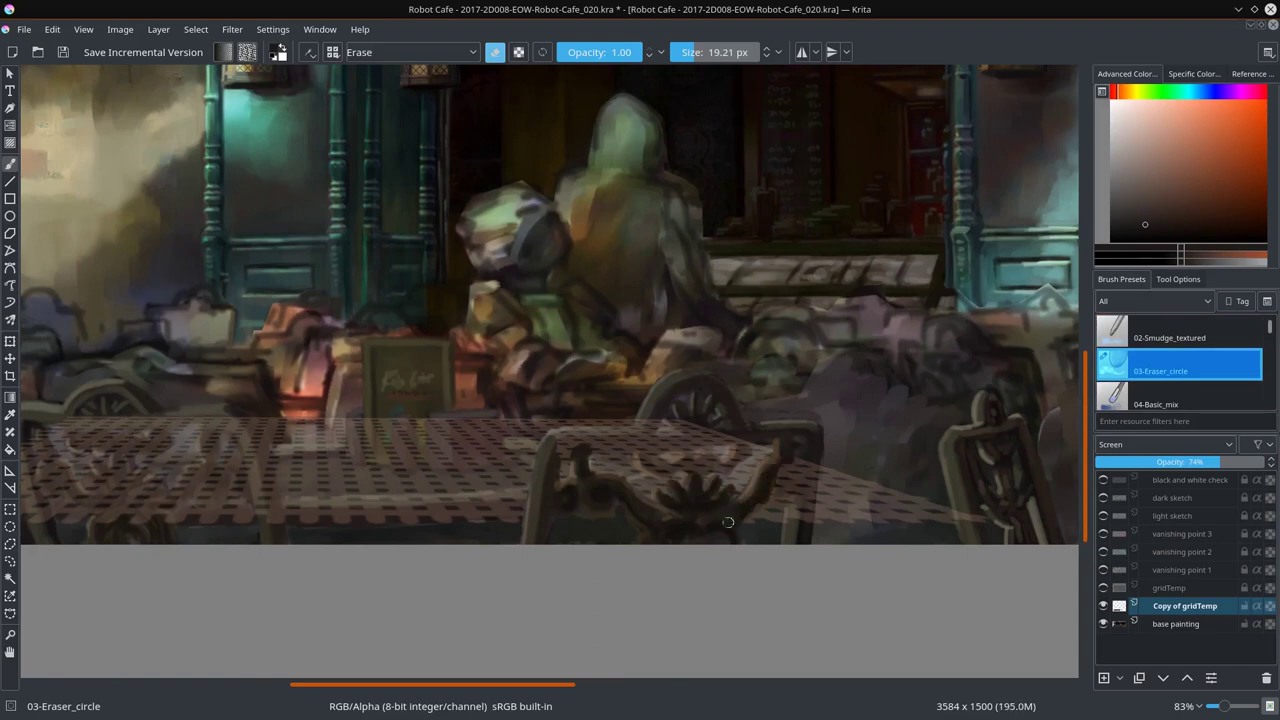
mouse_move(990, 500)
left_mouse_down()
mouse_move(329, 517)
mouse_move(640, 480)
mouse_move(710, 430)
mouse_move(740, 460)
mouse_move(567, 435)
mouse_move(857, 425)
left_mouse_up()
left_click_drag(520, 420, 680, 430)
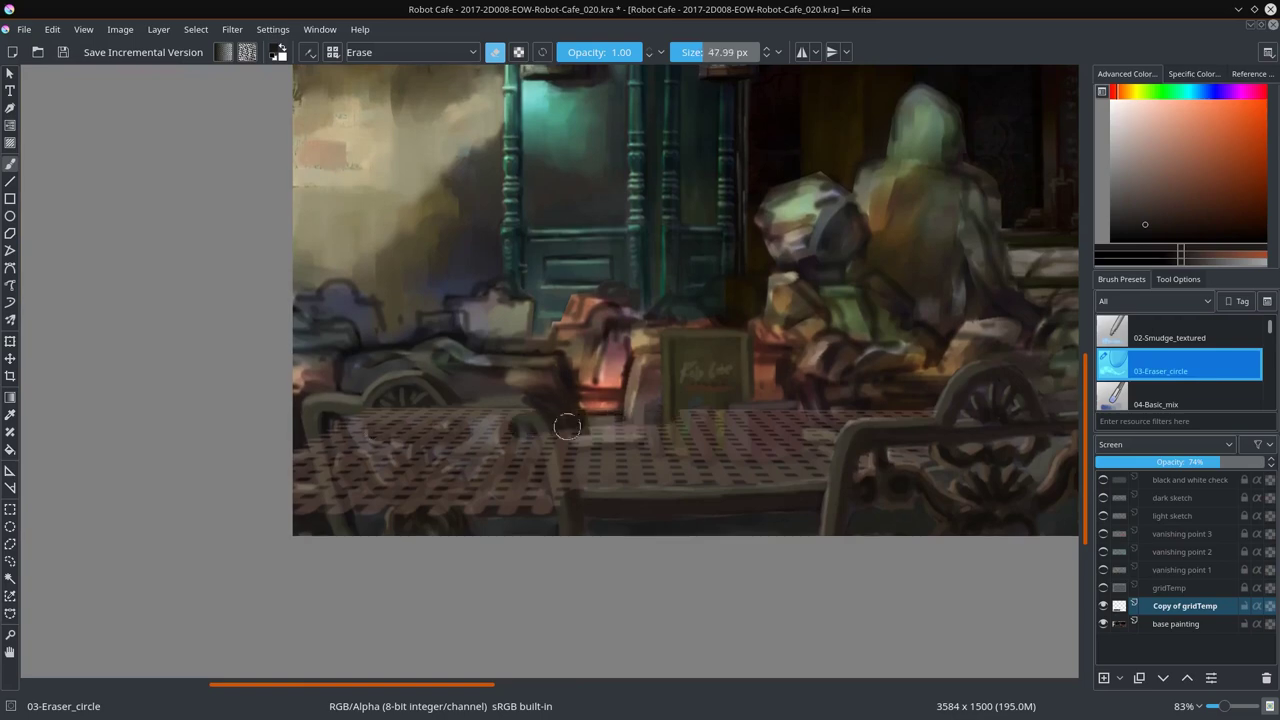
mouse_move(540, 440)
left_mouse_down()
mouse_move(690, 445)
mouse_move(900, 415)
left_mouse_up()
mouse_move(320, 445)
left_mouse_down()
mouse_move(330, 510)
mouse_move(308, 451)
mouse_move(550, 445)
left_mouse_up()
Step: Erase the remaining lower-left grid lines and merge the grid layer into the base painting
left_click_drag(370, 420, 536, 430)
mouse_move(340, 460)
left_mouse_down()
mouse_move(351, 477)
mouse_move(410, 495)
mouse_move(440, 480)
mouse_move(566, 512)
mouse_move(475, 470)
mouse_move(493, 478)
left_mouse_up()
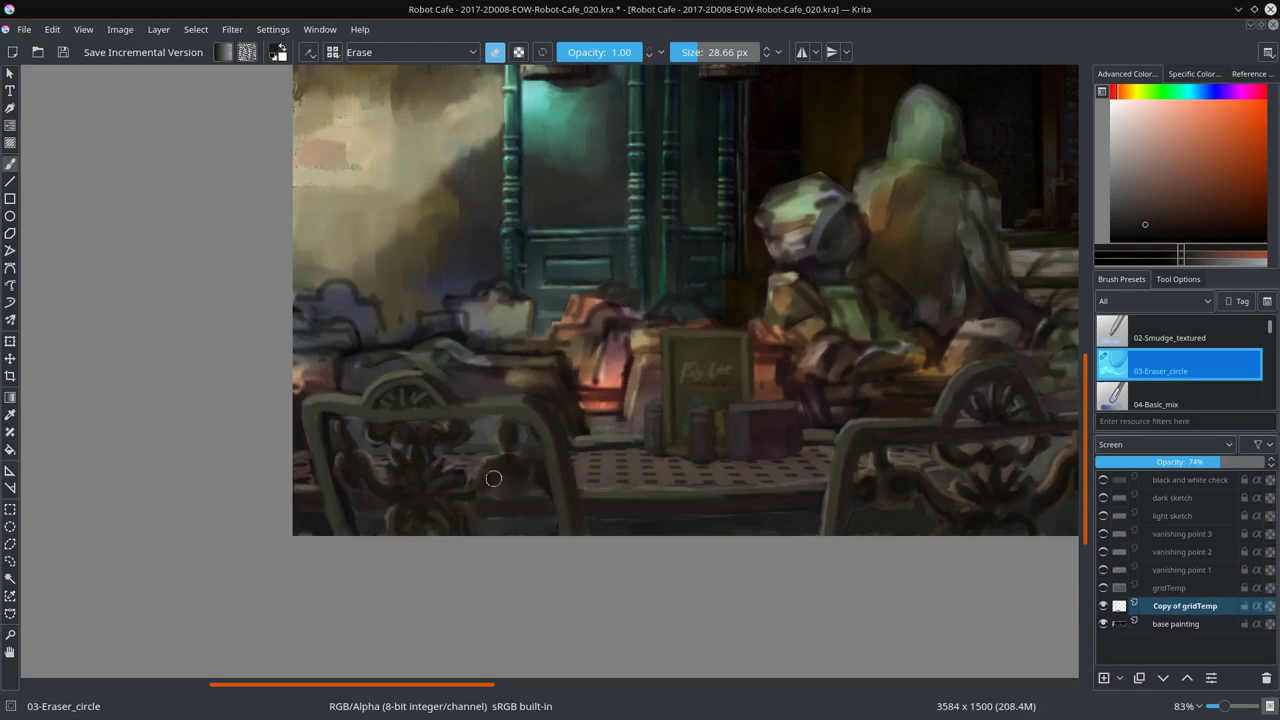
scroll(298, 451, "down", 5)
right_click(1185, 606)
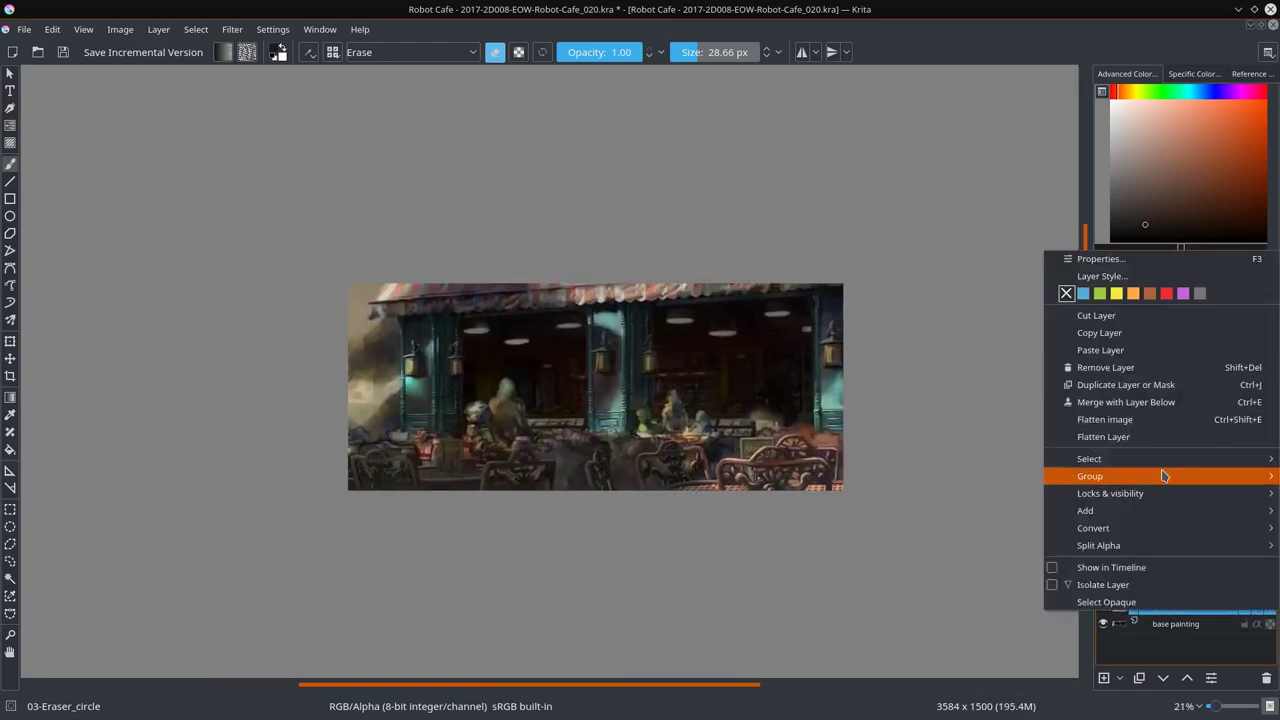
left_click(1100, 366)
scroll(566, 479, "up", 5)
Step: Pick a muted orange and smudge the paint along the table's left edge
key("slash")
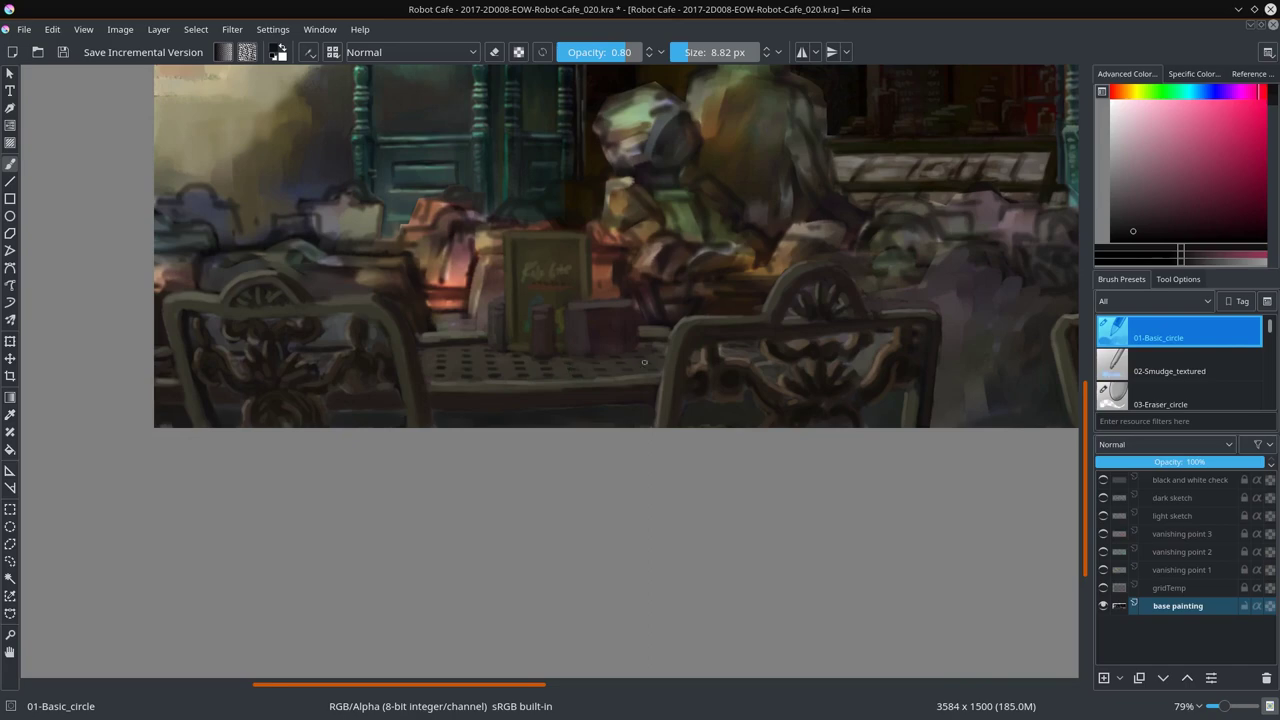
left_click(502, 362, "ctrl")
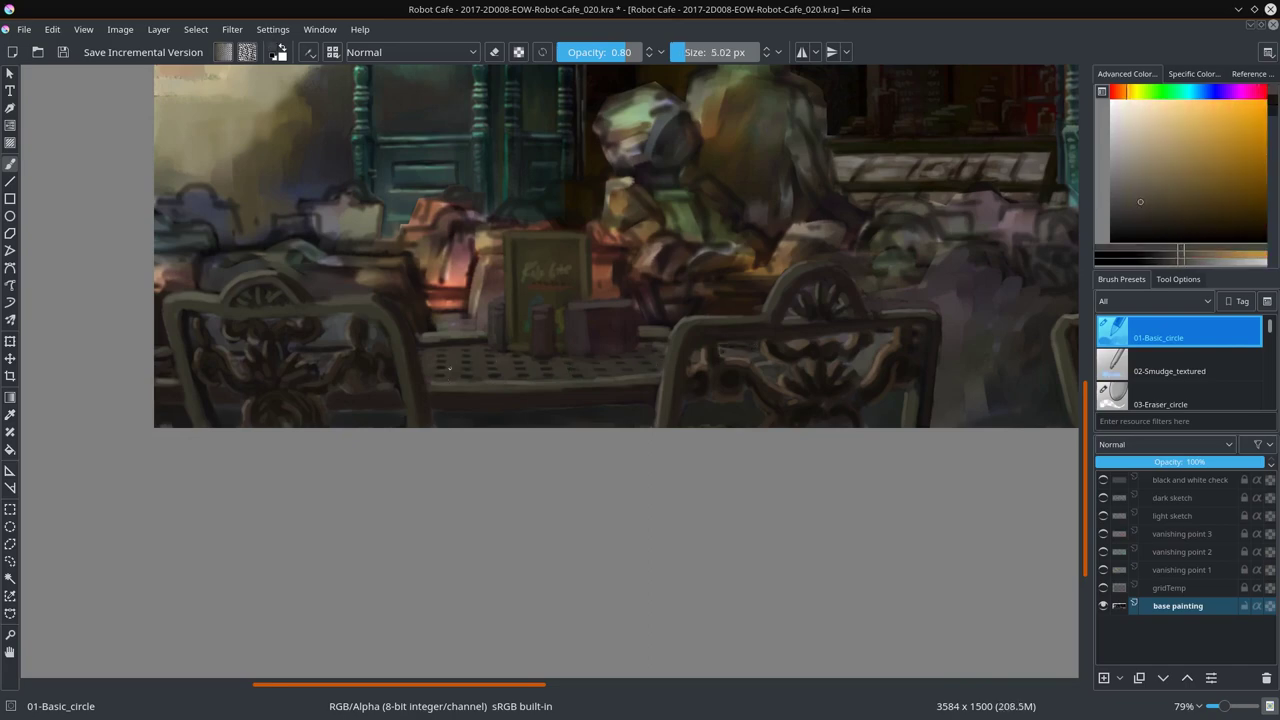
left_click(528, 363, "ctrl")
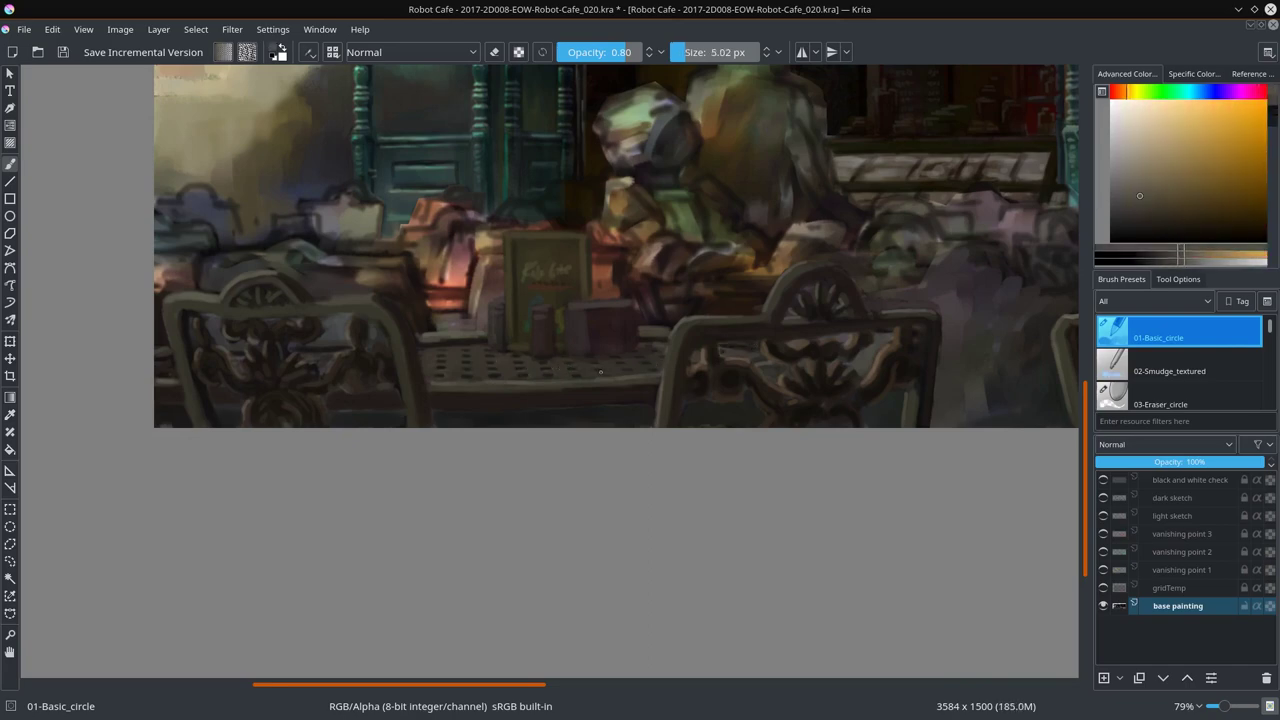
scroll(597, 471, "down", 5)
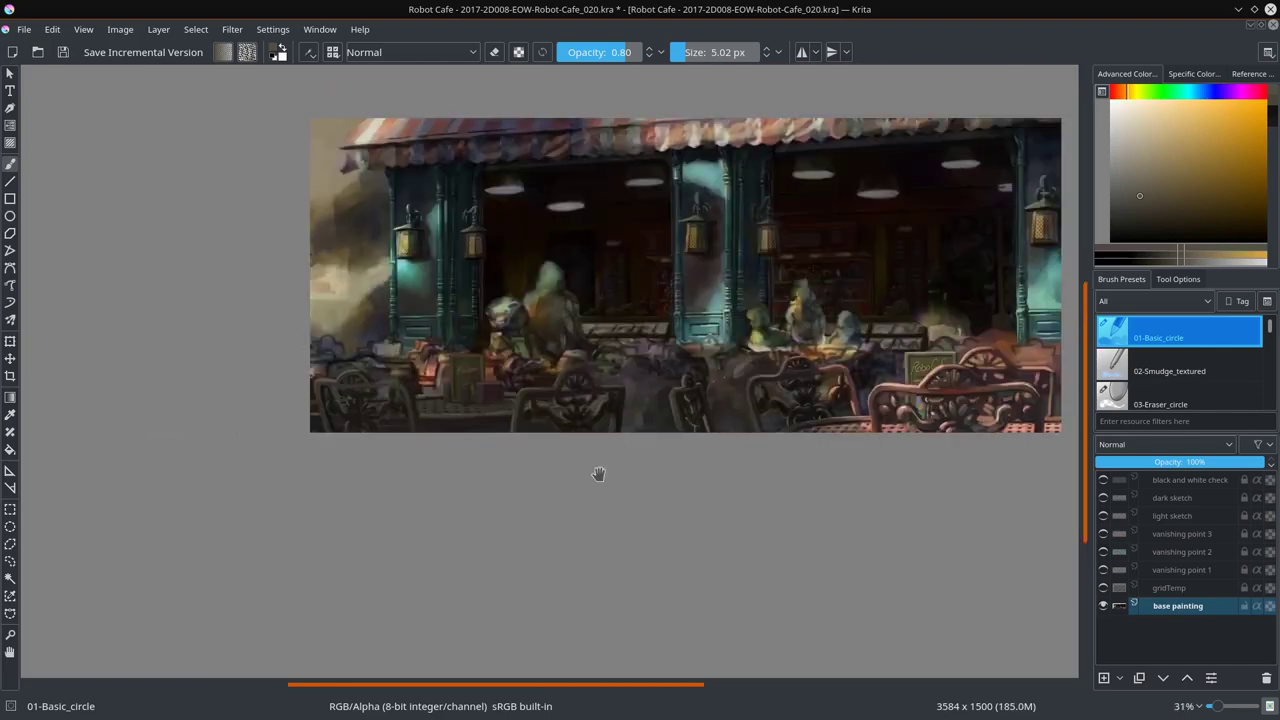
scroll(569, 483, "up", 4)
scroll(347, 316, "down", 1)
key("slash")
left_click_drag(394, 329, 447, 344)
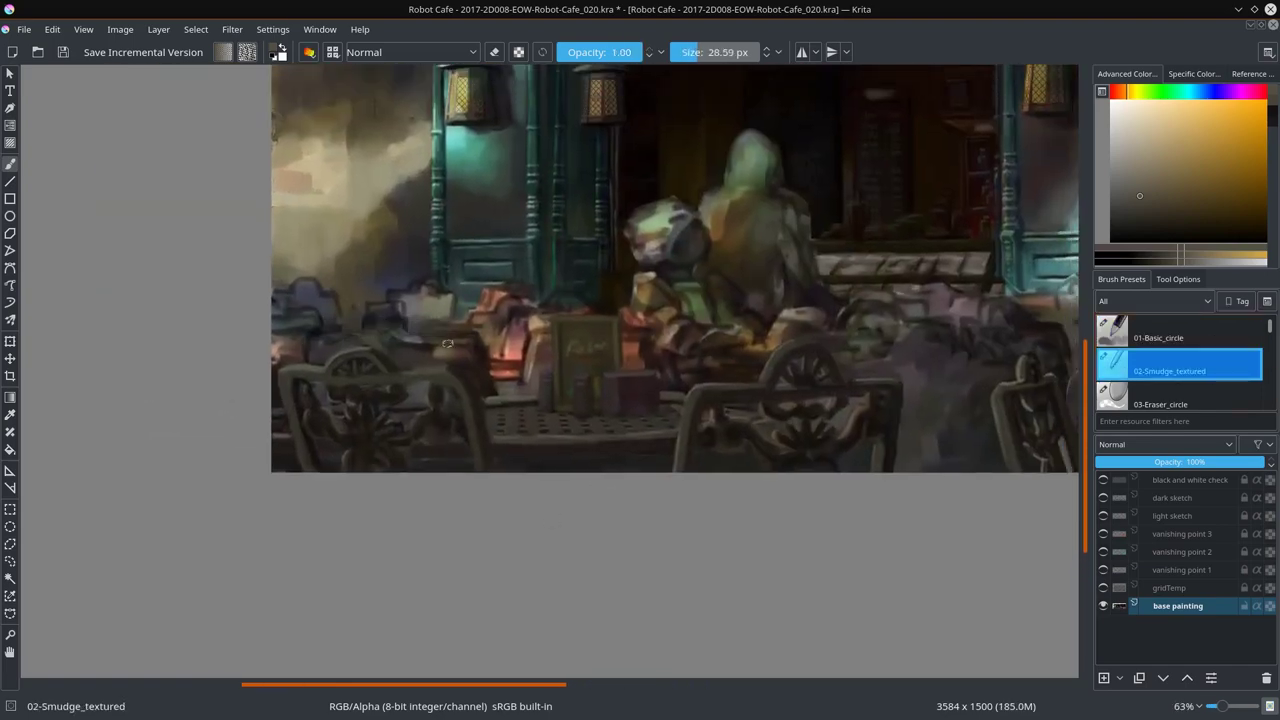
key("slash")
Step: Sample dark reddish, olive-yellow, orange and yellower colours from the robots and chairs
left_click(336, 331, "ctrl")
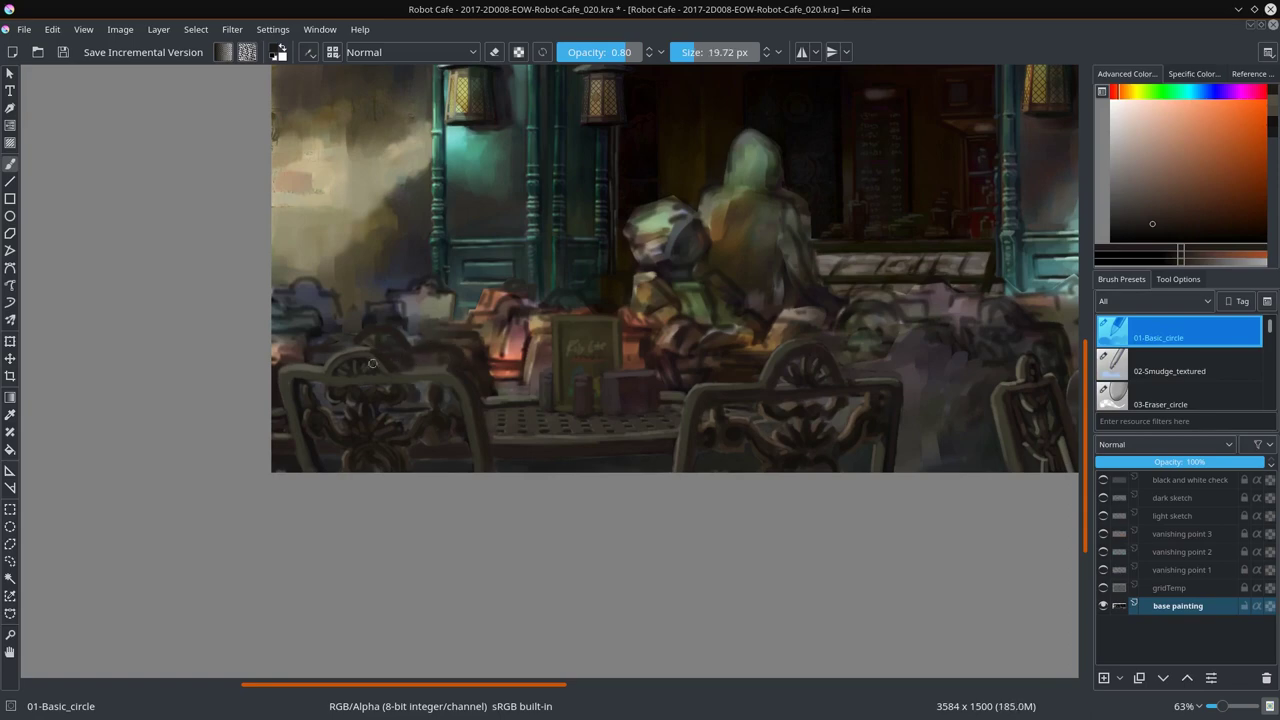
left_click(372, 363, "ctrl")
left_click_drag(345, 350, 362, 334)
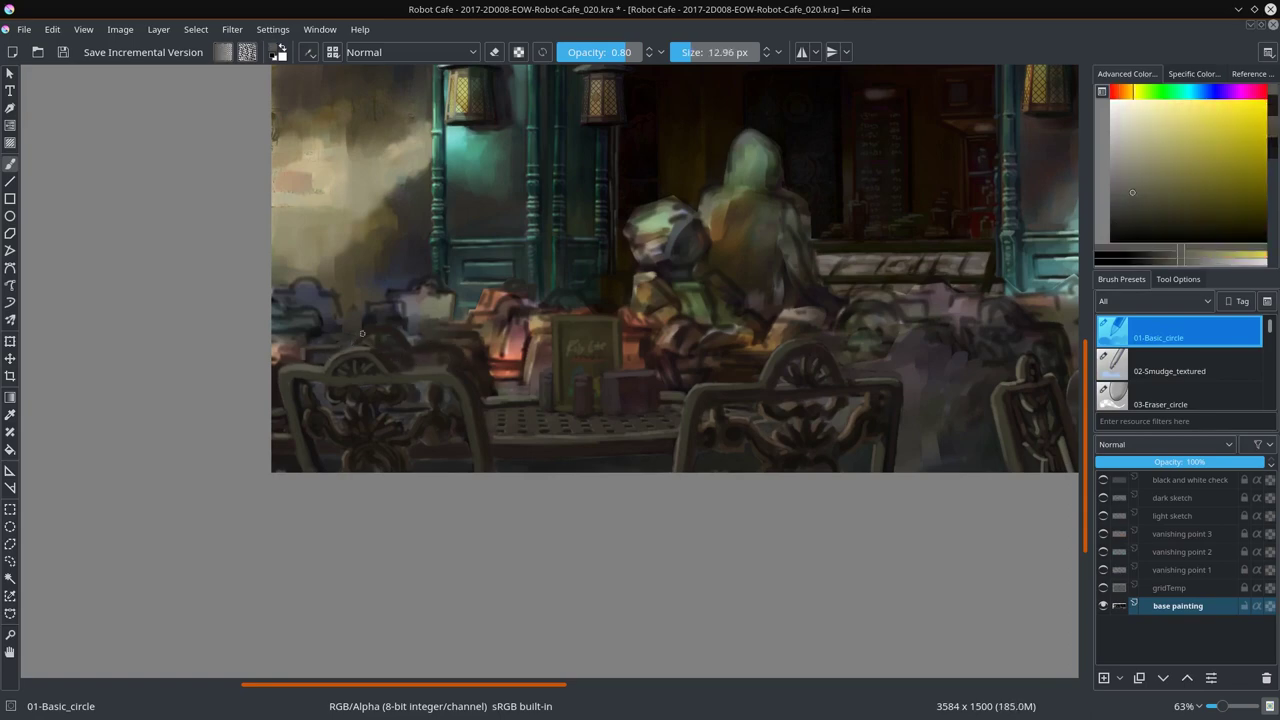
left_click(322, 366, "ctrl")
left_click(446, 356, "ctrl")
left_click(490, 362, "ctrl")
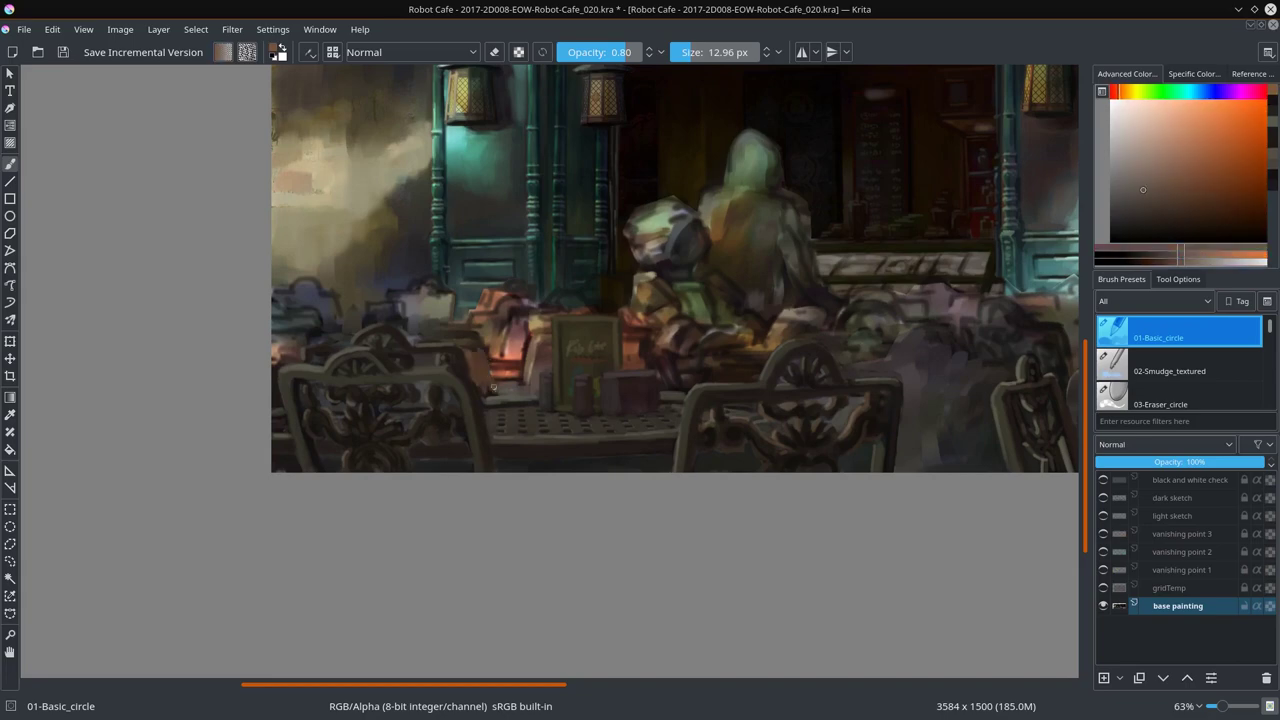
key("slash")
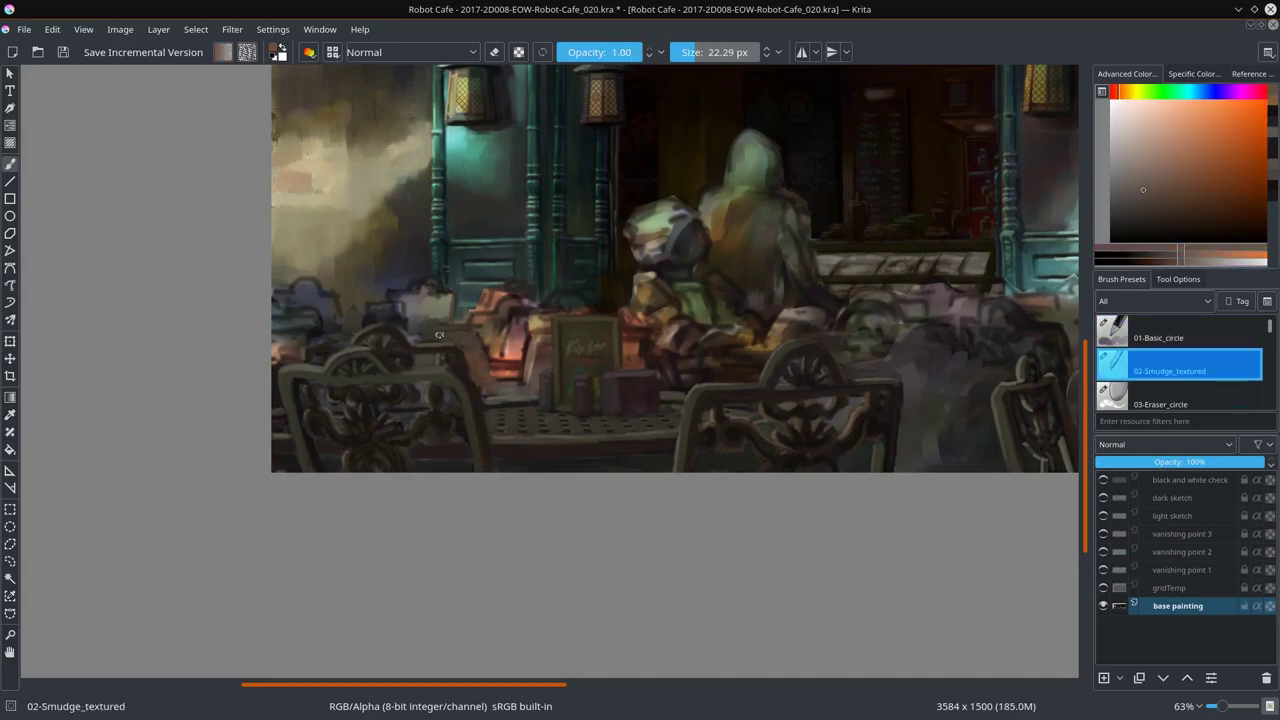
key("slash")
left_click(298, 350, "ctrl")
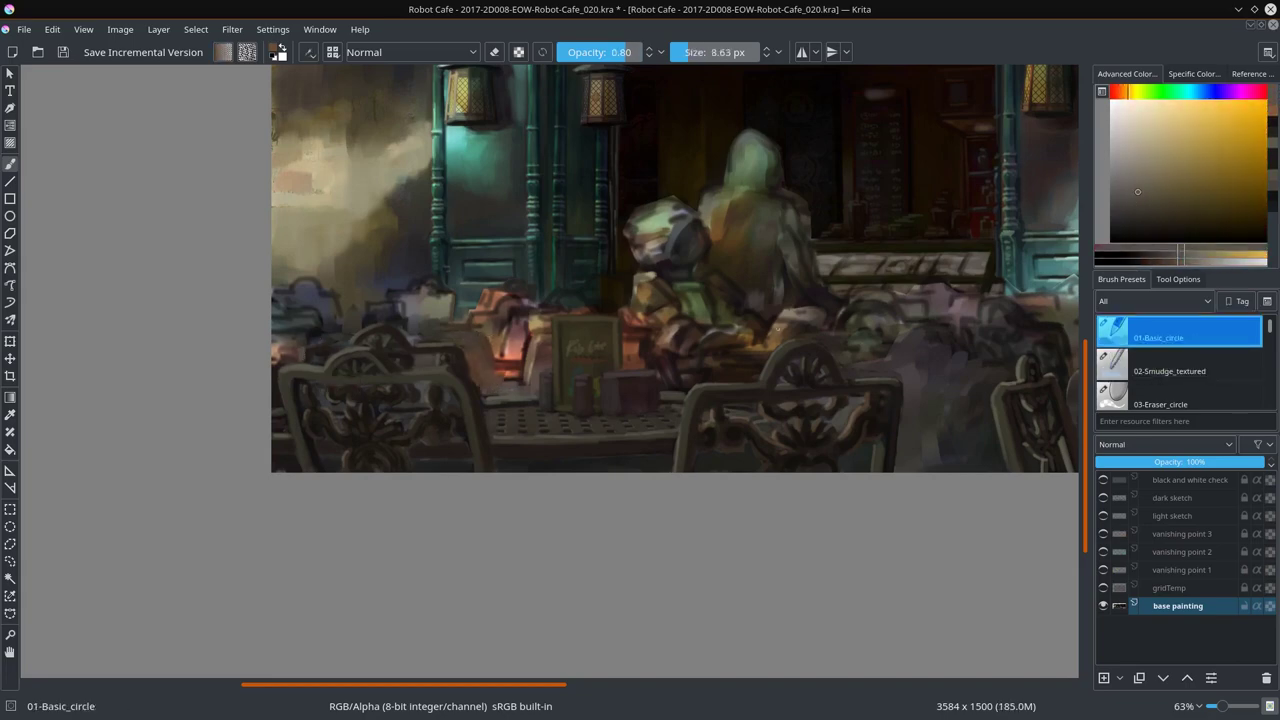
scroll(578, 514, "down", 3)
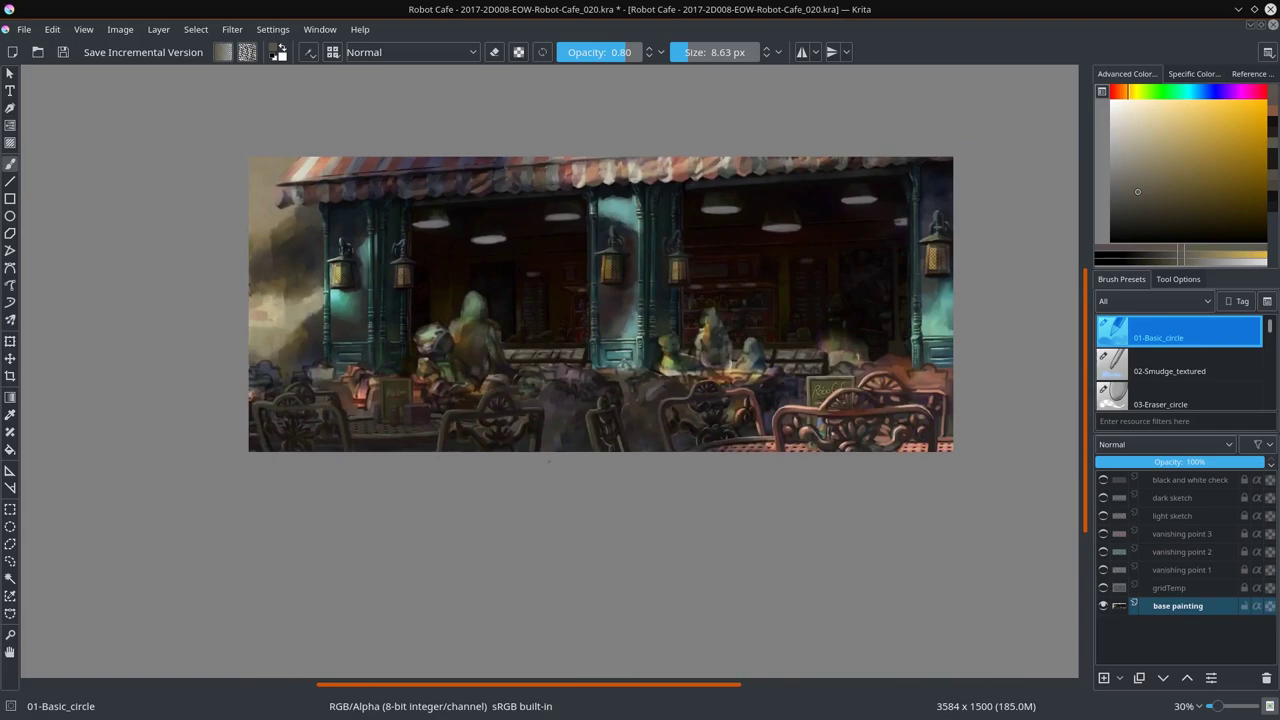
scroll(595, 417, "up", 3)
Step: Lasso a patch between the robots and paste it as a new layer to reposition
left_click(10, 543)
left_click_drag(527, 328, 527, 345)
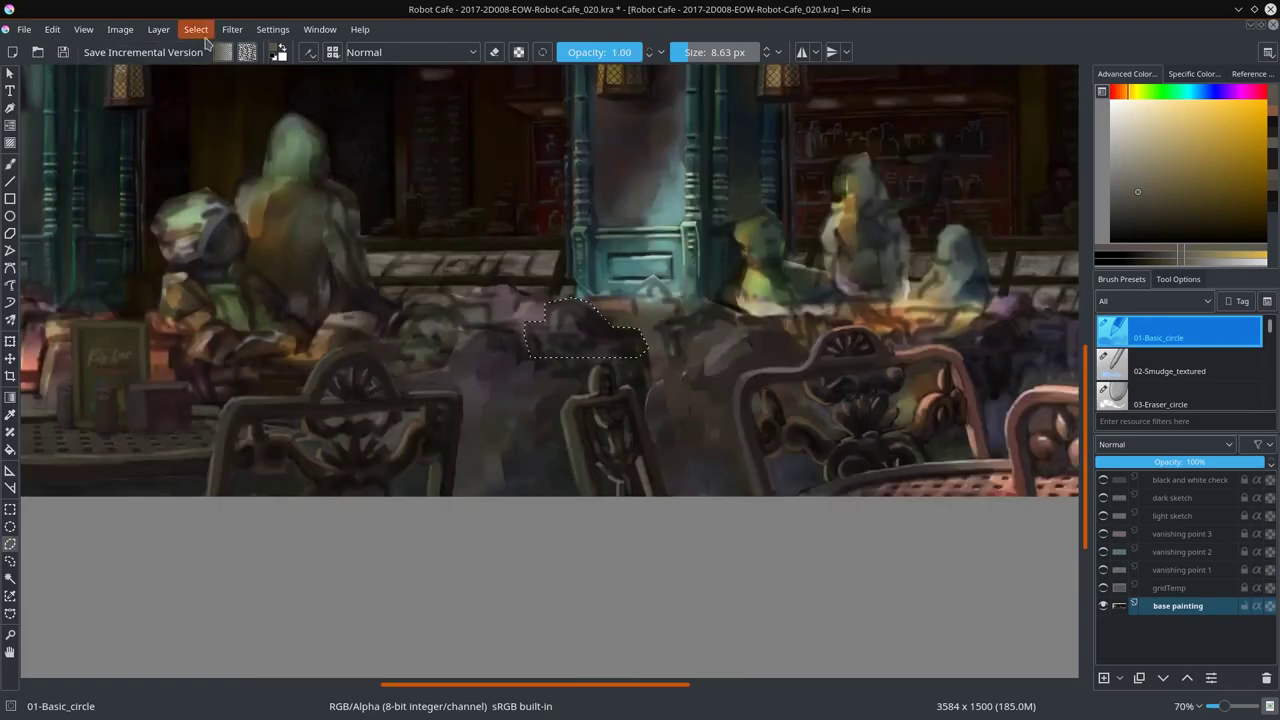
key("ctrl+c")
key("ctrl+v")
key("t")
scroll(686, 490, "down", 2)
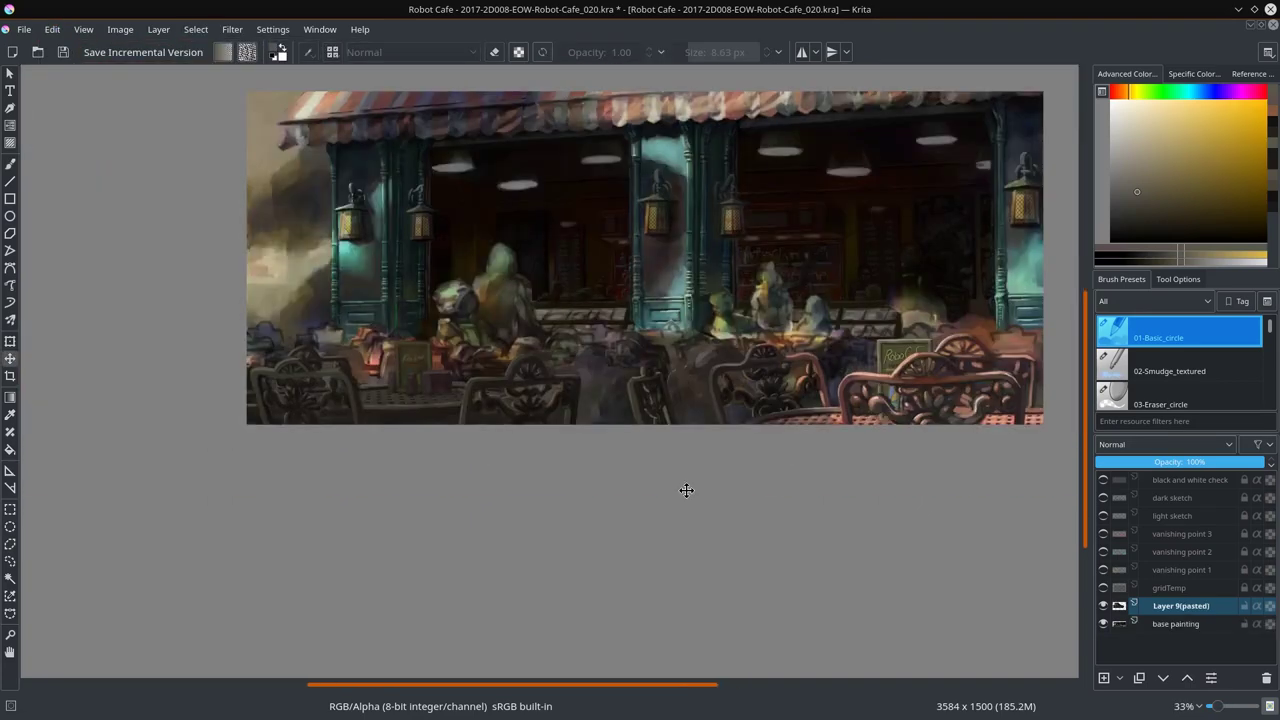
key("b")
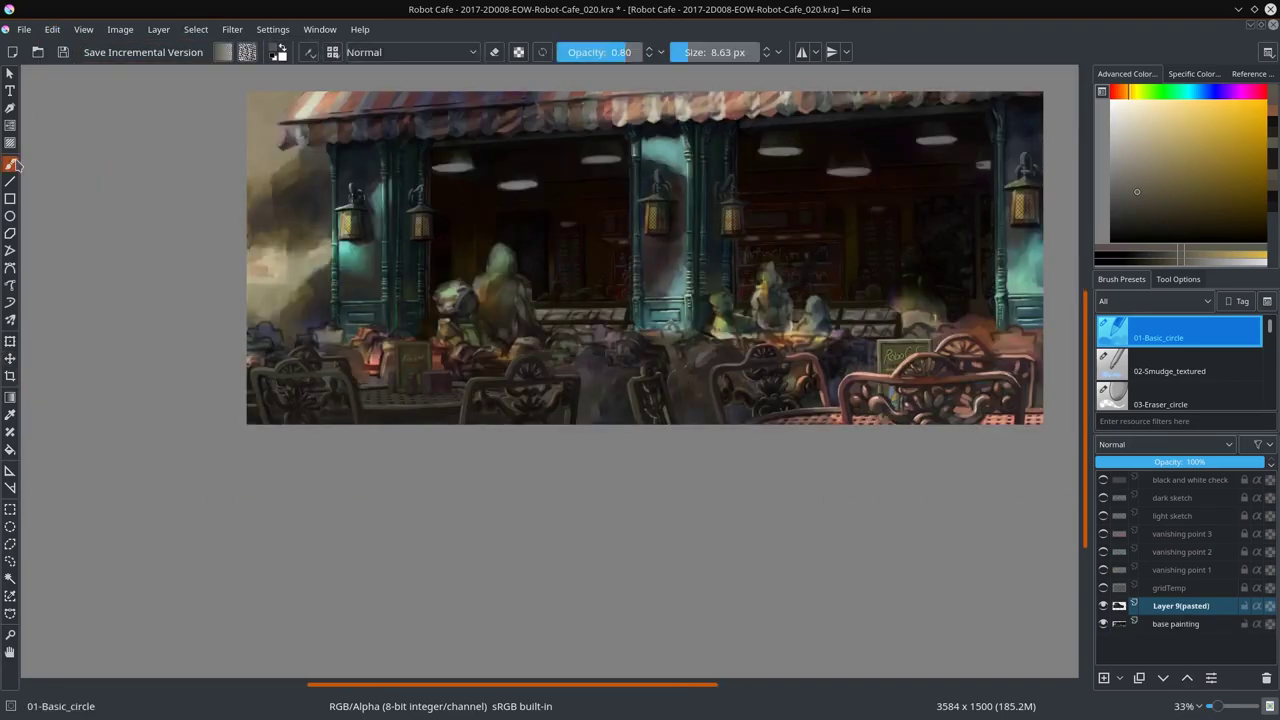
key("e")
scroll(718, 305, "up", 2)
key("slash")
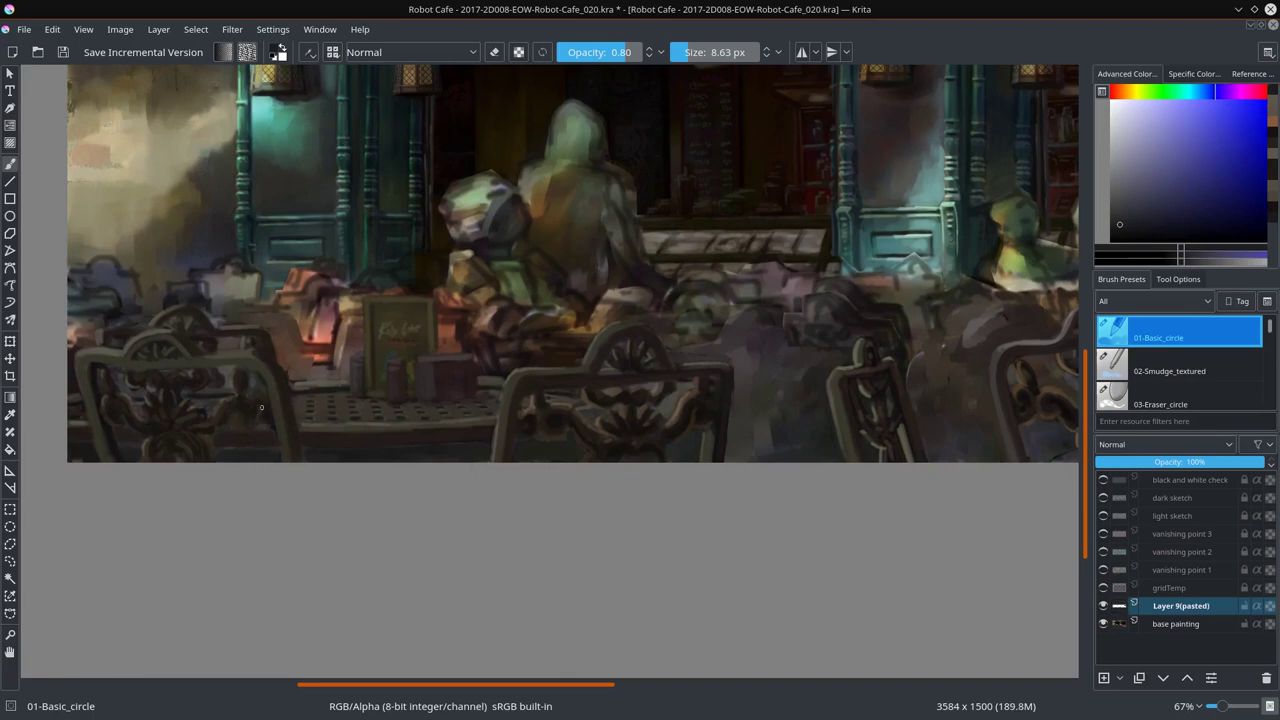
Step: Merge the pasted patch into the base painting and pick muted pink and dark yellow tones
left_click_drag(657, 552, 537, 557)
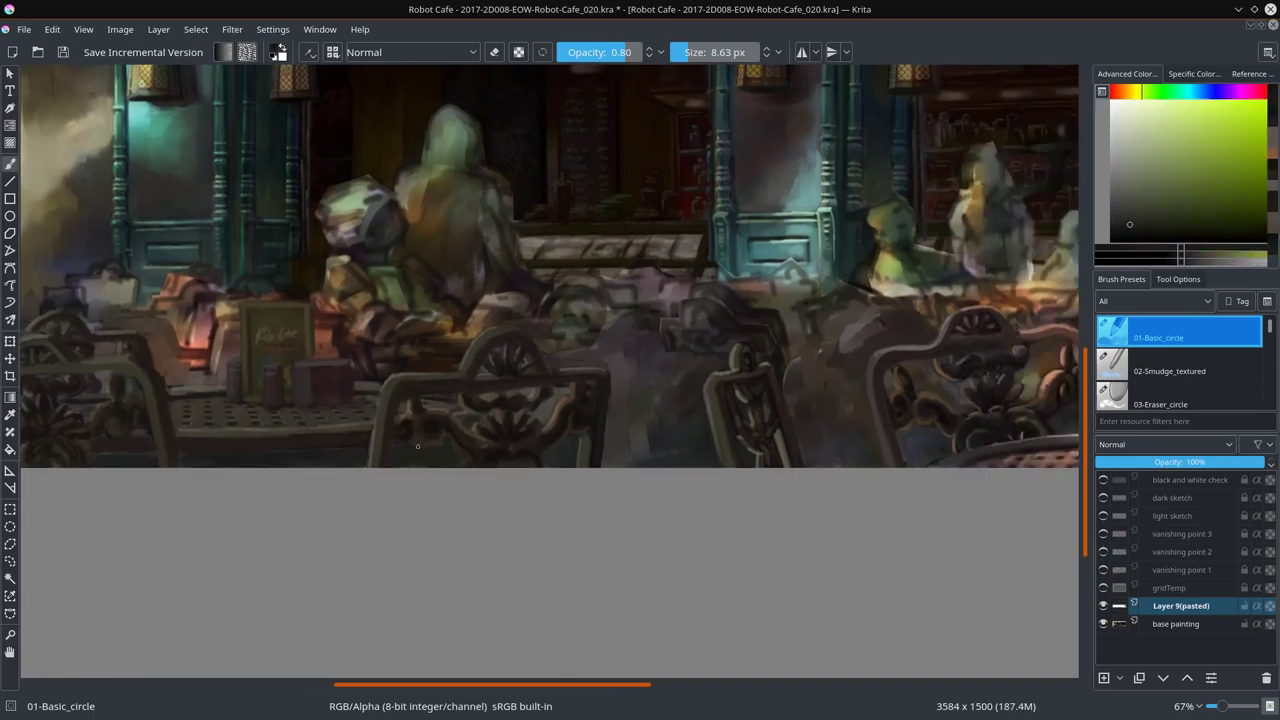
left_click_drag(418, 446, 366, 498)
key("ctrl+e")
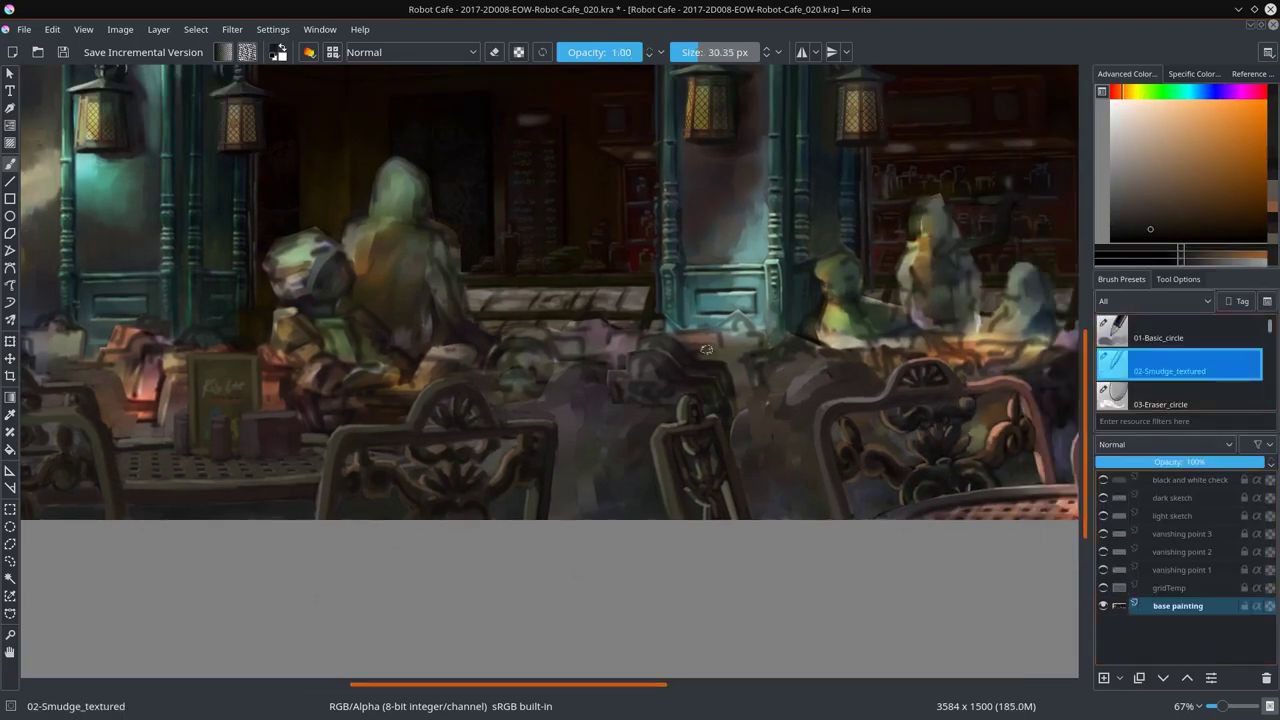
left_click_drag(706, 349, 672, 351, "shift")
left_click(1178, 343)
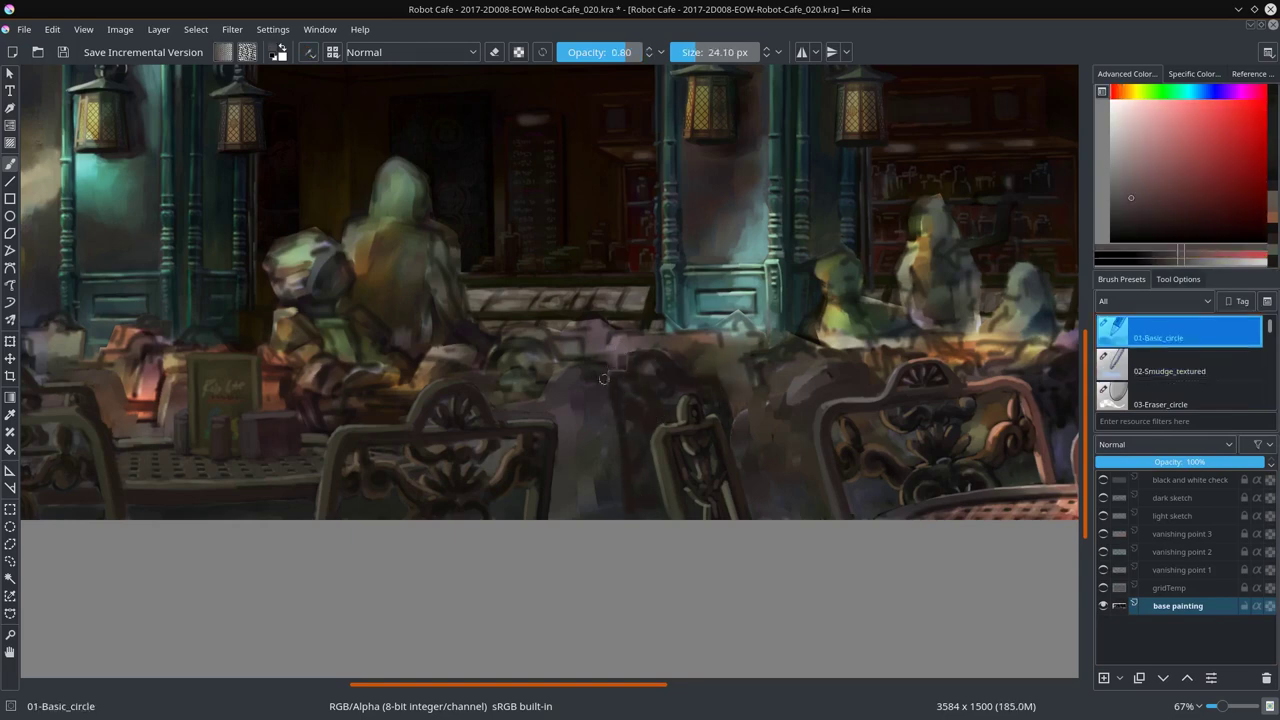
mouse_move(649, 487)
left_mouse_down("ctrl")
mouse_move(673, 367)
mouse_move(614, 383)
mouse_move(680, 388)
mouse_move(611, 368)
mouse_move(655, 366)
mouse_move(640, 430)
mouse_move(648, 488)
mouse_move(639, 393)
left_mouse_up("ctrl")
left_click(673, 367, "ctrl")
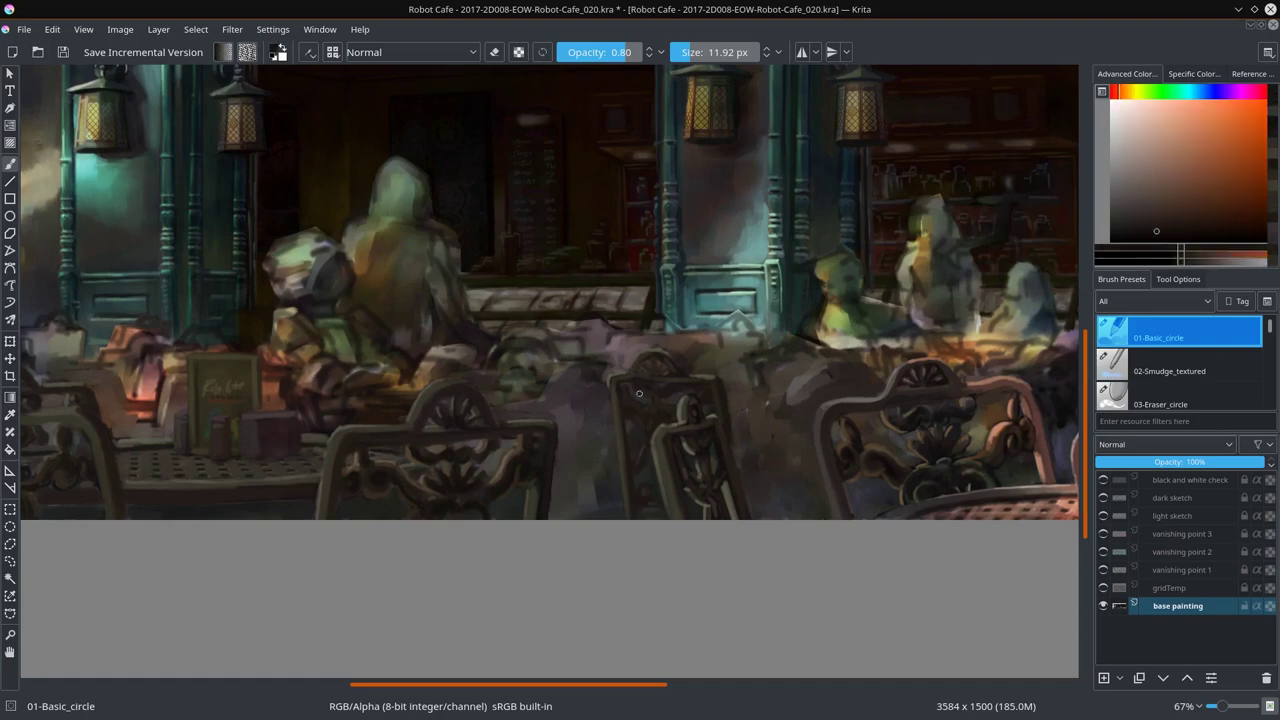
mouse_move(646, 458)
left_mouse_down("ctrl")
mouse_move(661, 393)
mouse_move(605, 378)
mouse_move(789, 478)
left_mouse_up("ctrl")
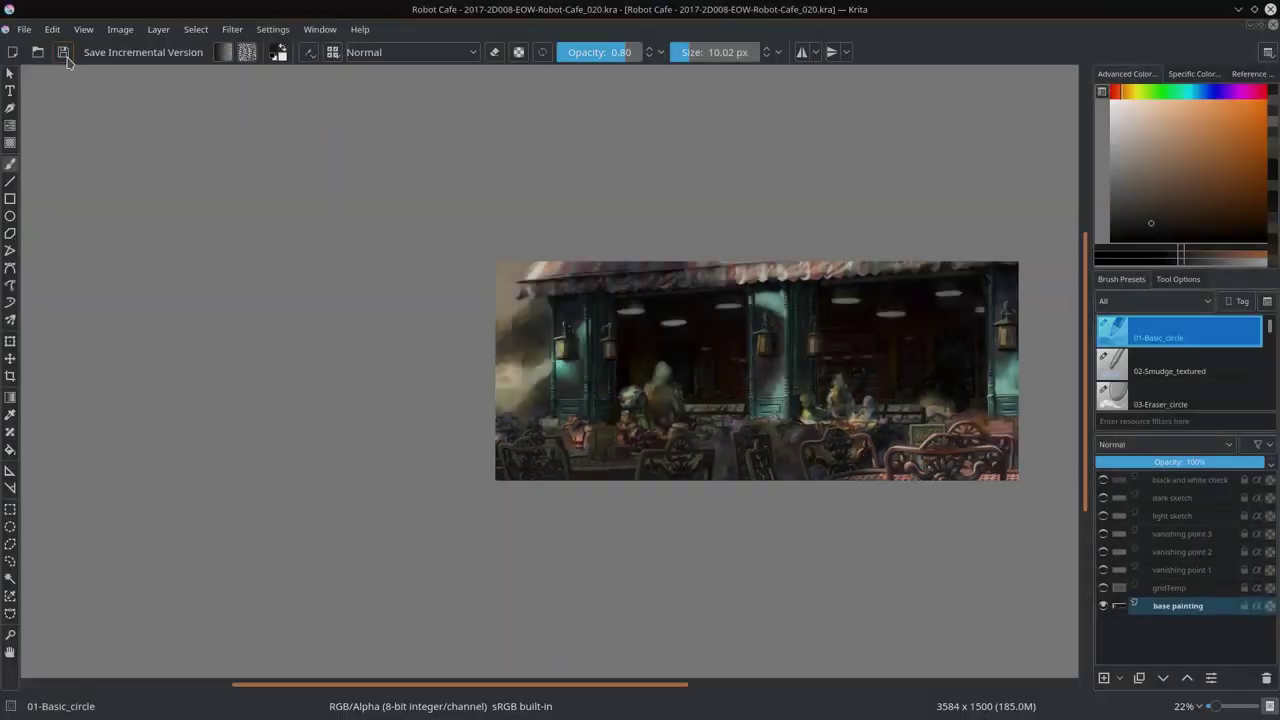
Step: Save the current progress and mirror the canvas view to check the composition
left_click(62, 52)
key("m")
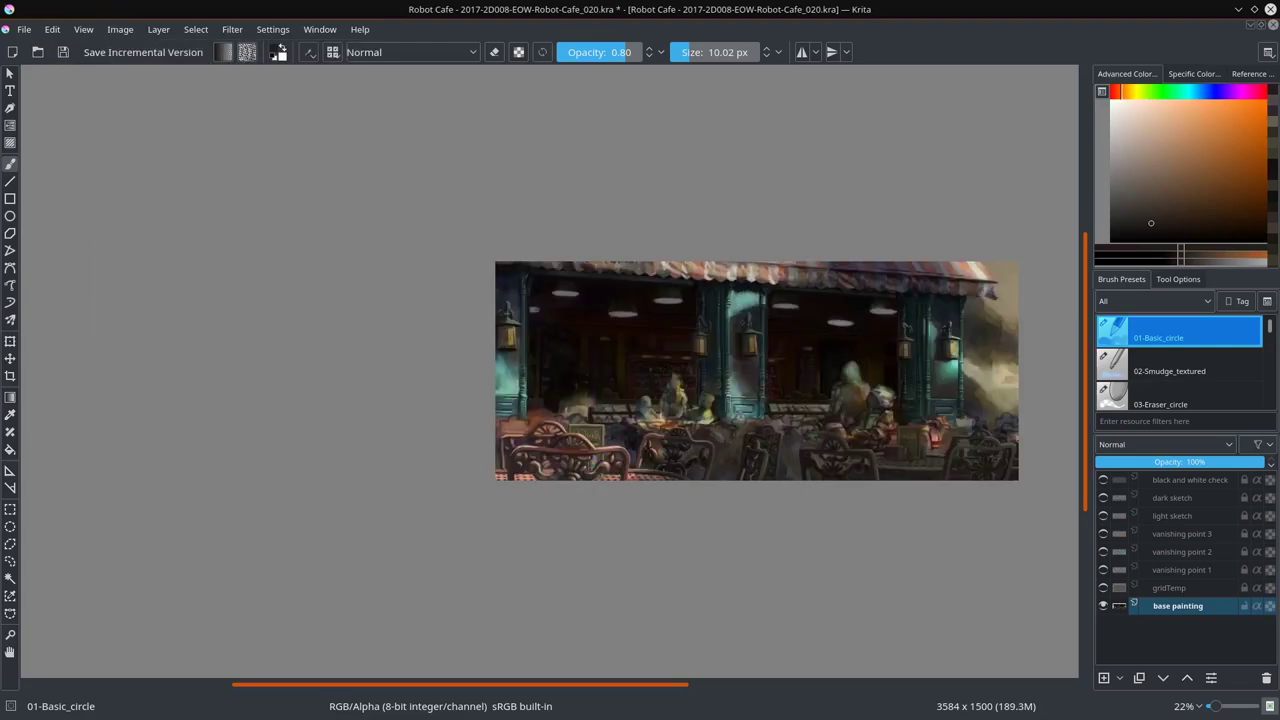
scroll(745, 480, "up", 3)
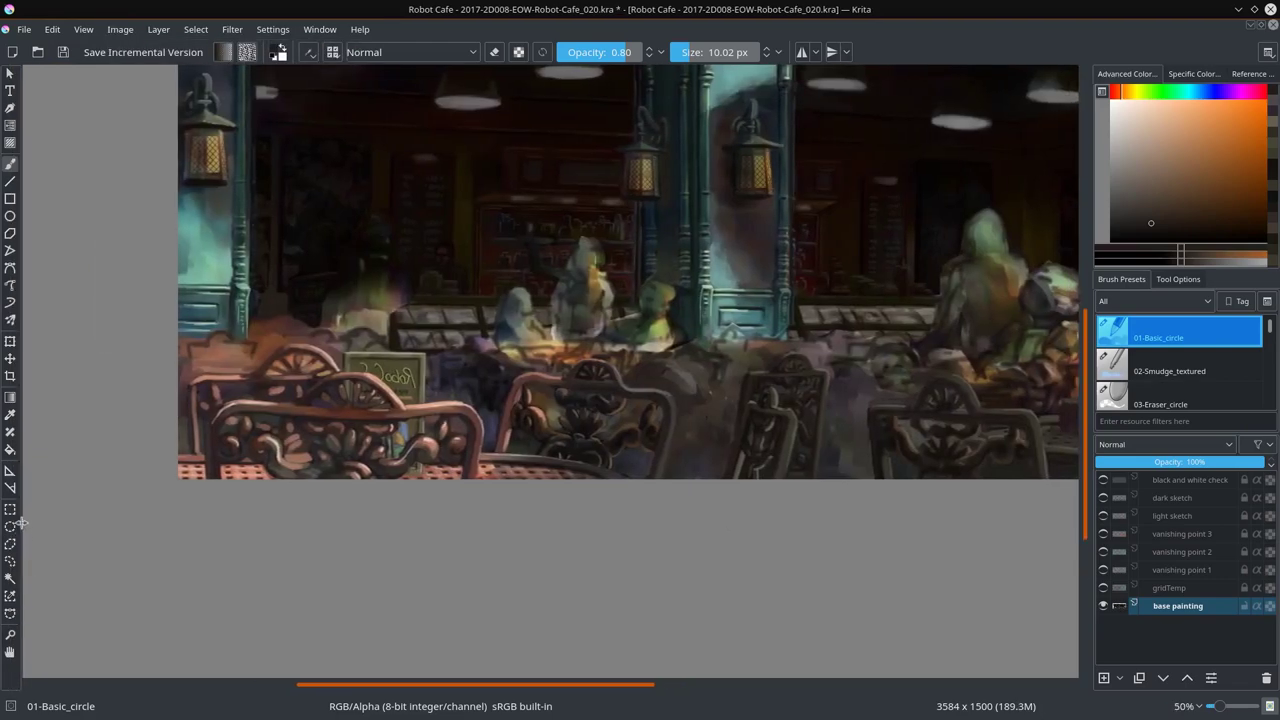
Step: Copy an ornate chair onto a new layer and skew it into perspective among the tables
mouse_move(520, 378)
left_mouse_down()
mouse_move(566, 456)
mouse_move(560, 365)
left_mouse_up()
key("ctrl+c")
key("ctrl+v")
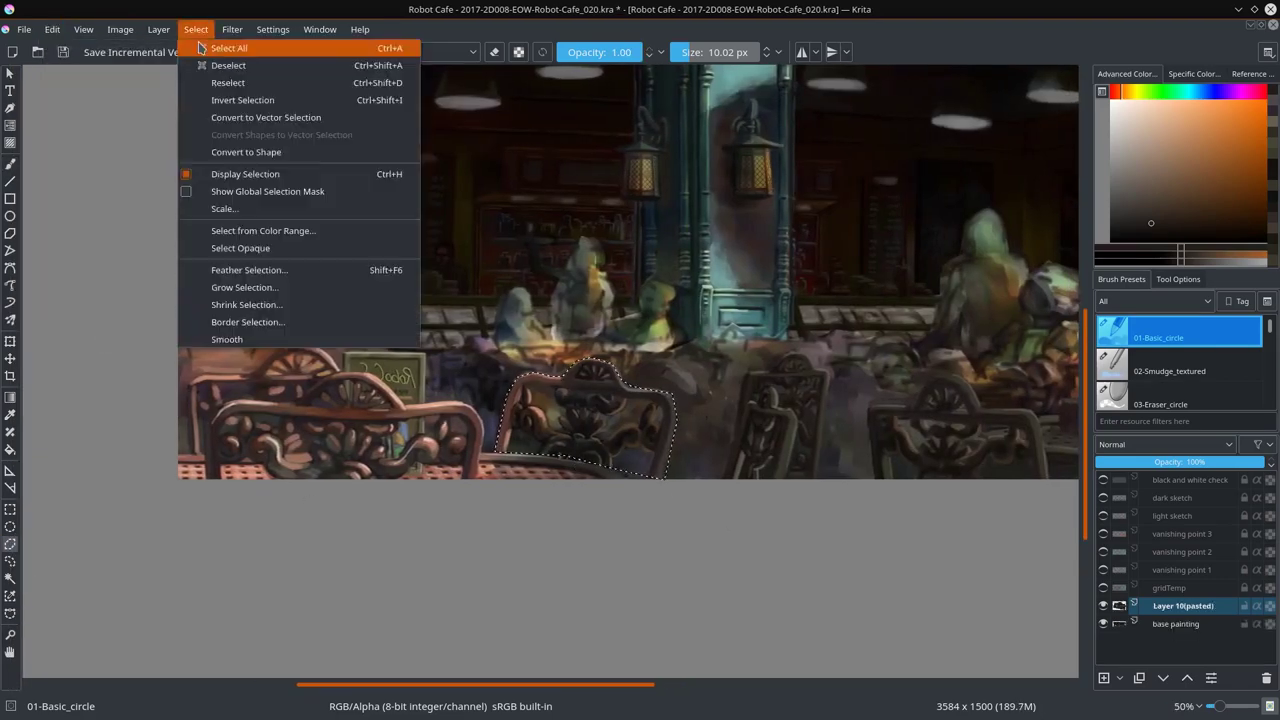
key("ctrl+t")
left_click_drag(496, 480, 508, 480)
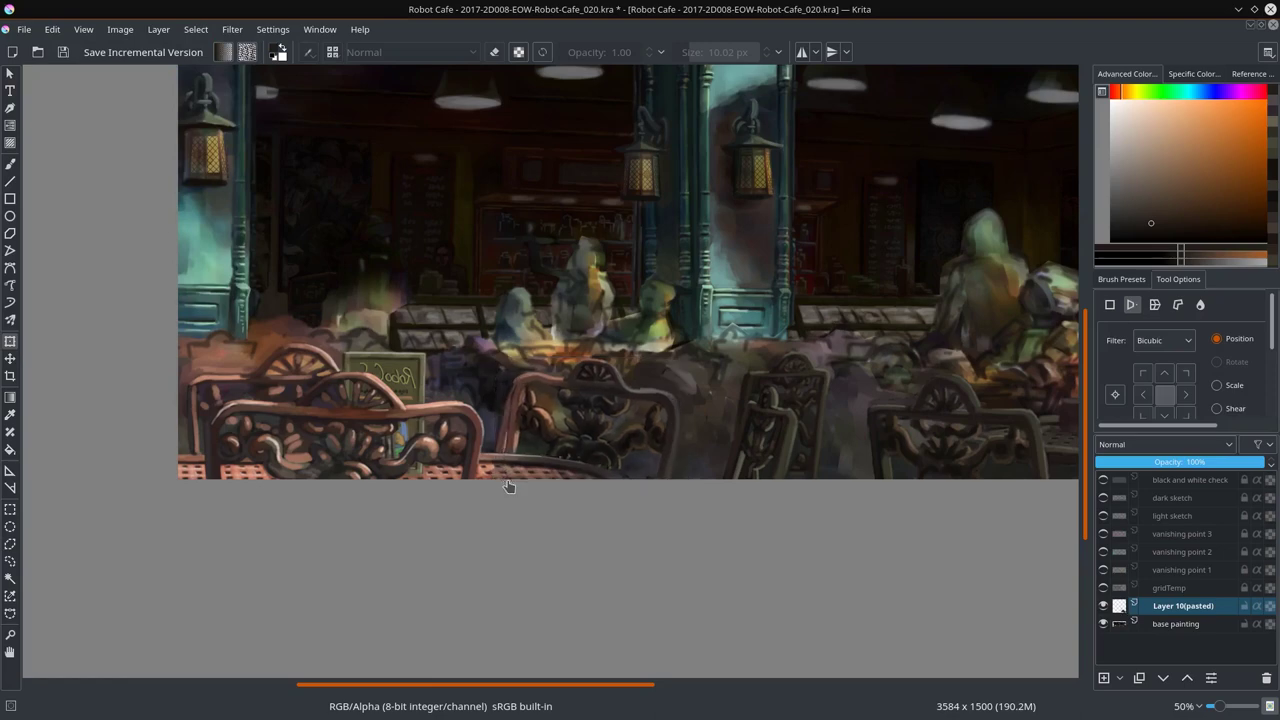
left_click_drag(677, 479, 690, 480)
scroll(617, 605, "down", 4)
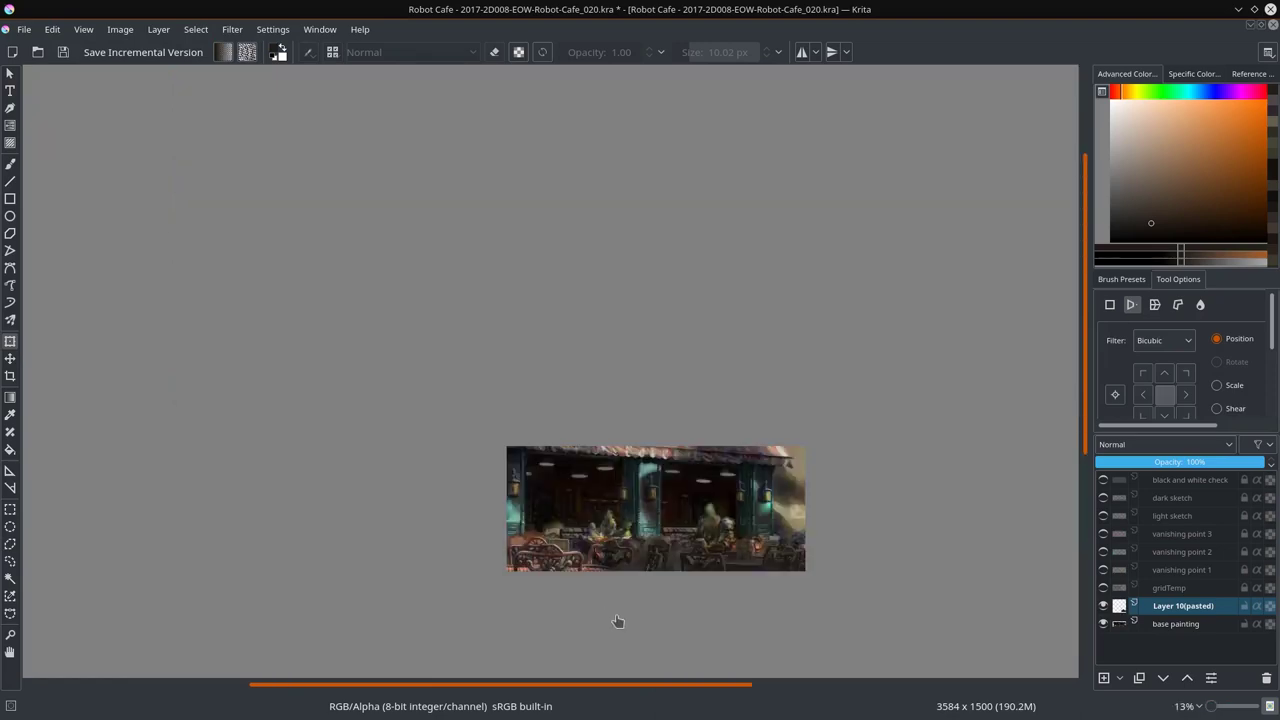
scroll(617, 621, "up", 5)
Step: Shrink the brush, sample a light peach, and begin transforming another chair copy
key("b")
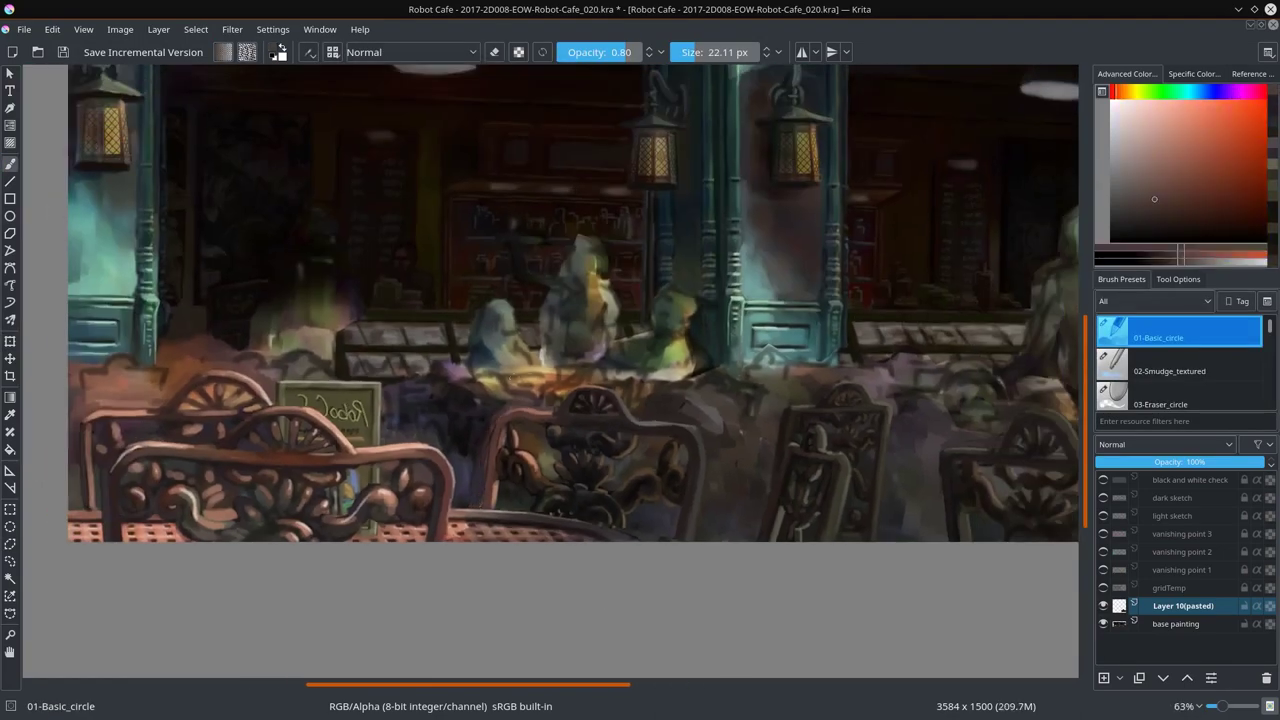
key("bracketleft")
left_click(551, 435, "ctrl")
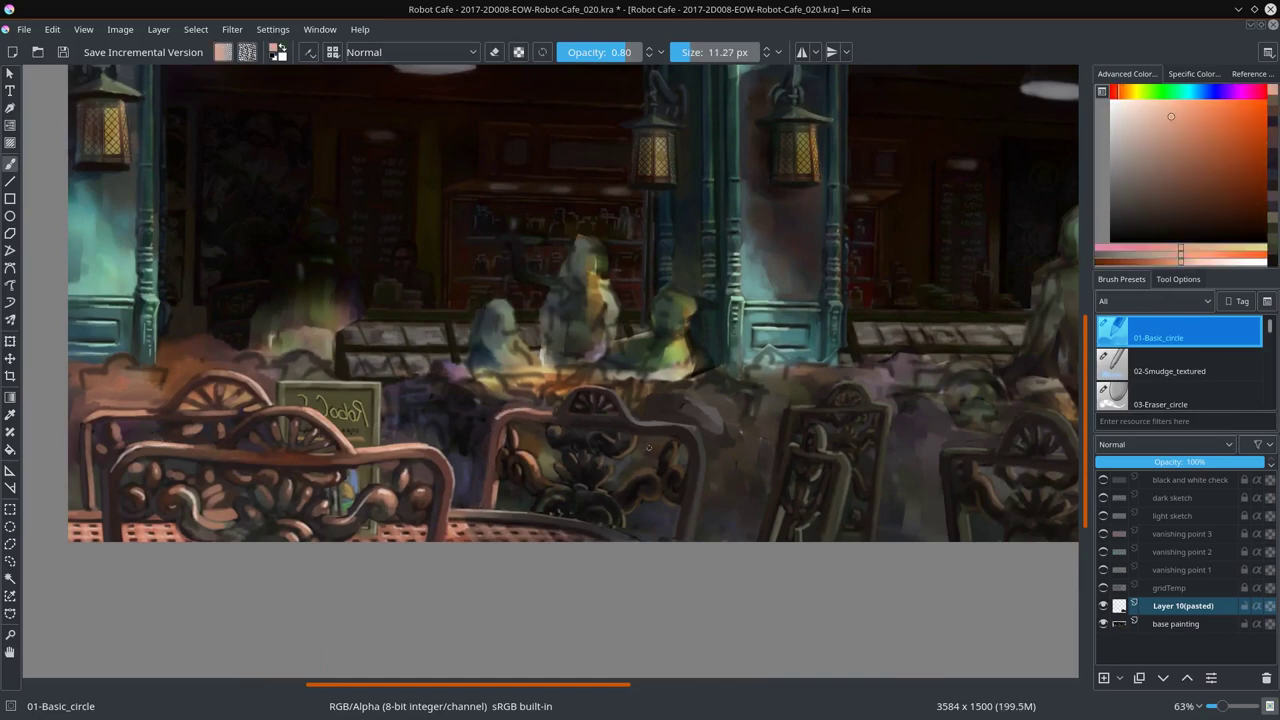
scroll(648, 447, "down", 3)
scroll(718, 540, "down", 1)
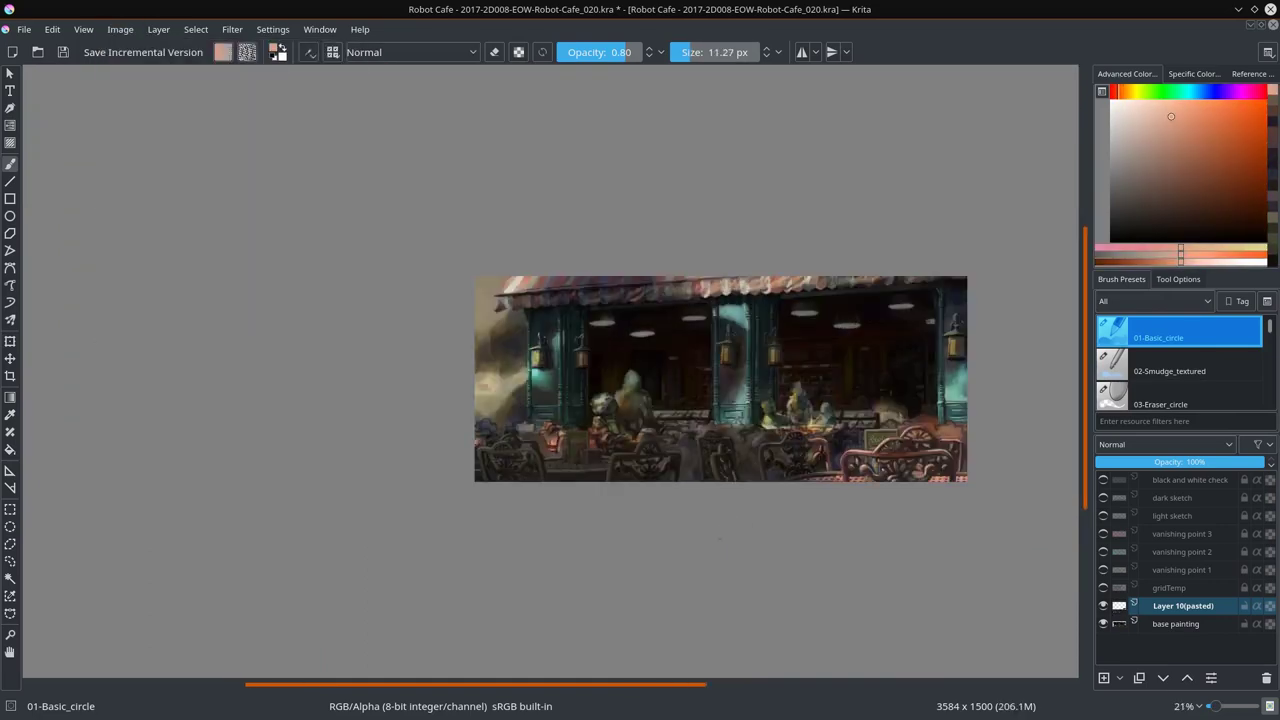
scroll(718, 540, "up", 2)
scroll(577, 133, "up", 1)
key("ctrl+t")
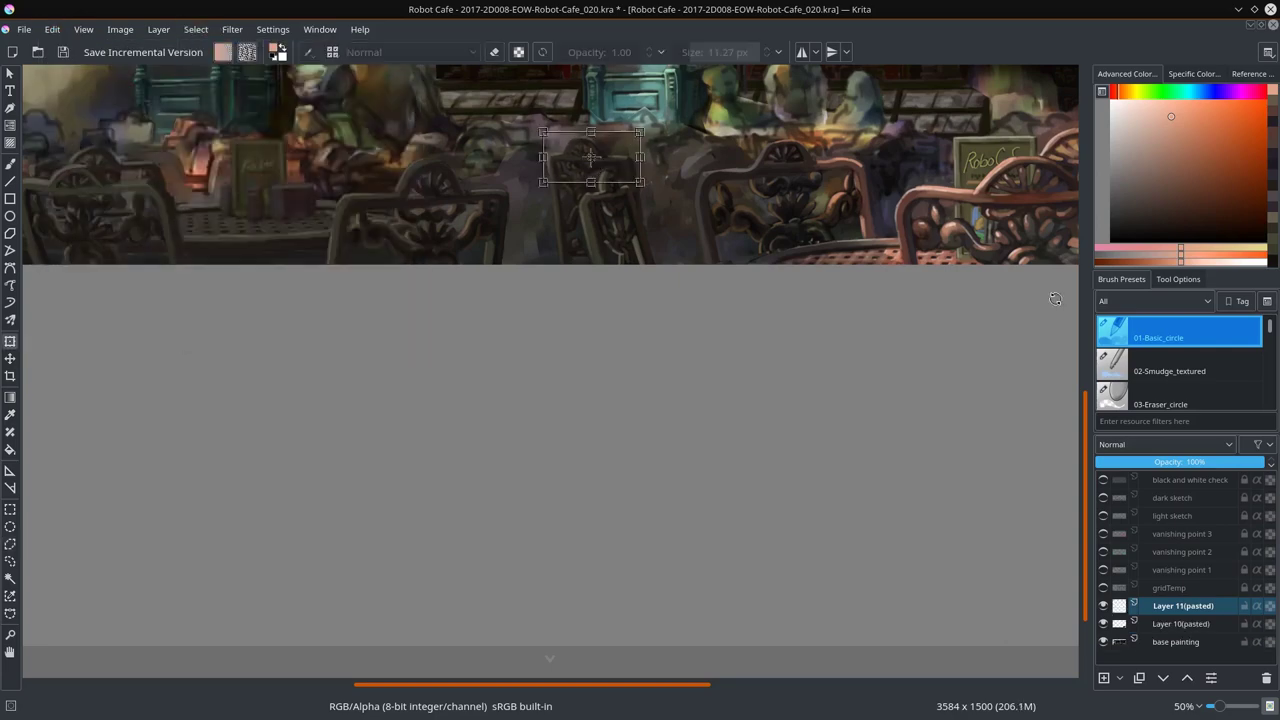
key("minus")
key("minus")
Step: Save a new numbered version, then pick a dark orange-brown and enlarge the brush
key("ctrl+e")
left_click(143, 52)
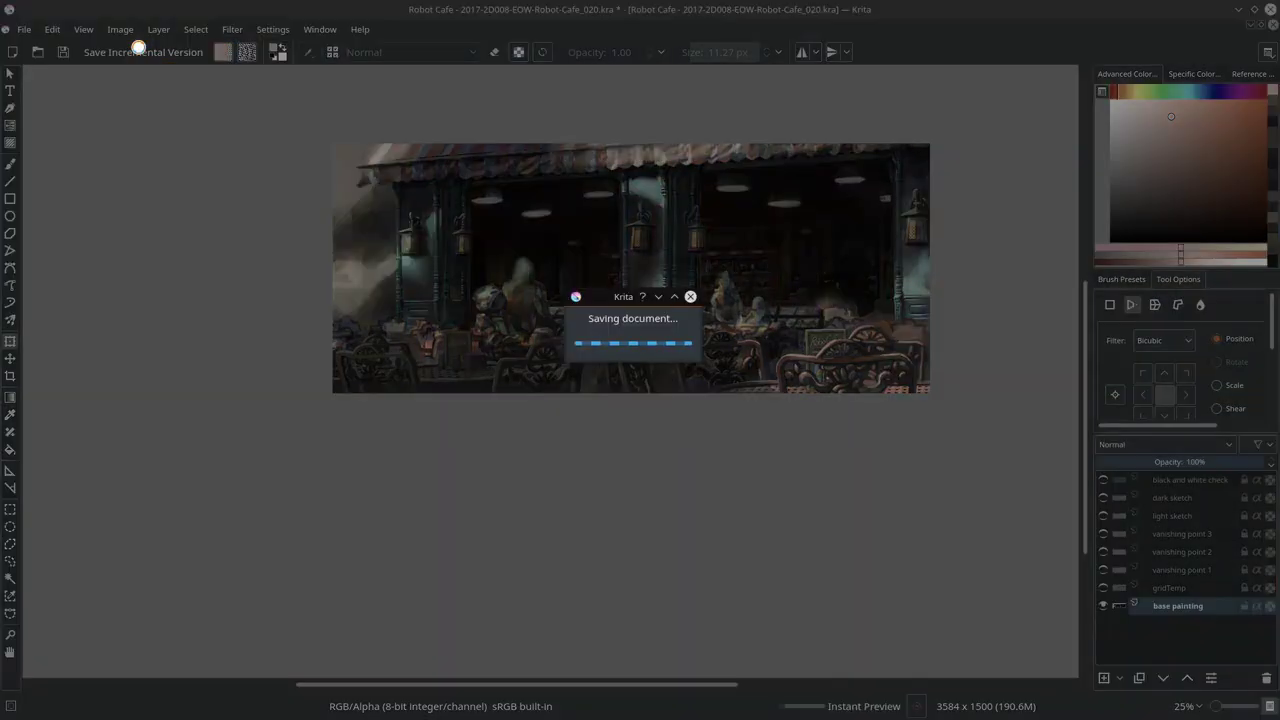
key("b")
left_click_drag(628, 534, 792, 428)
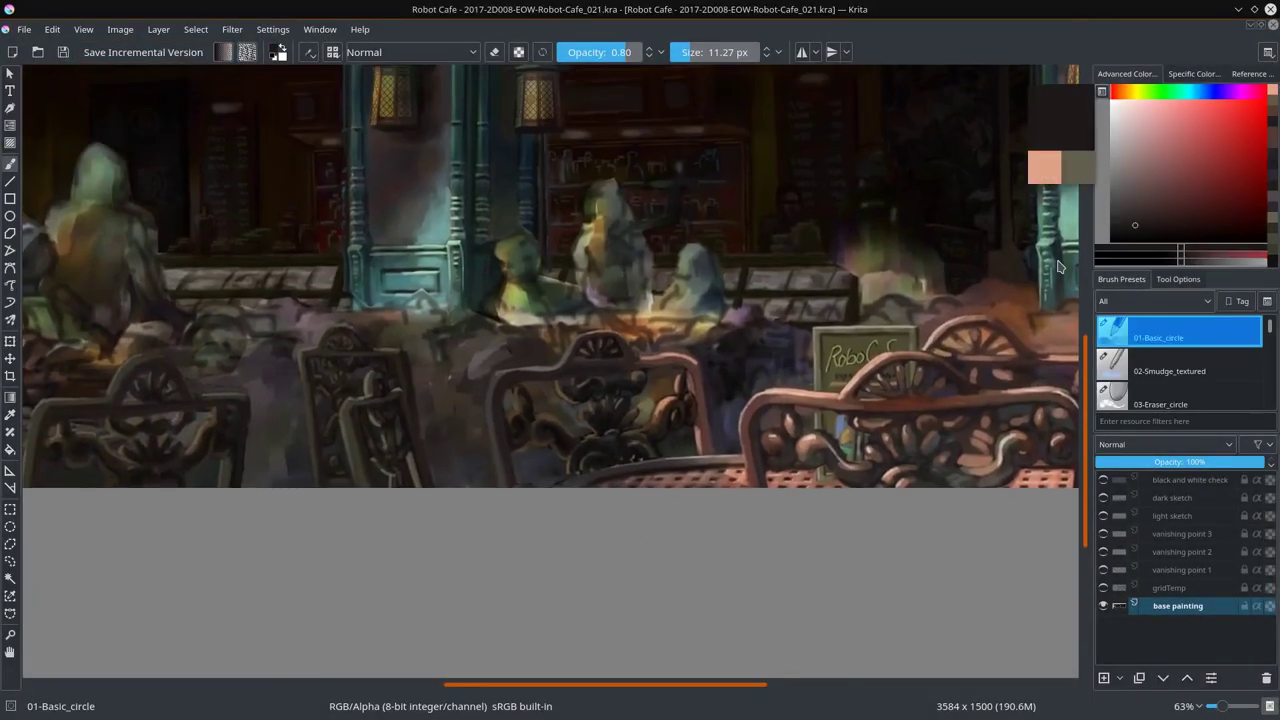
left_click(458, 400, "ctrl")
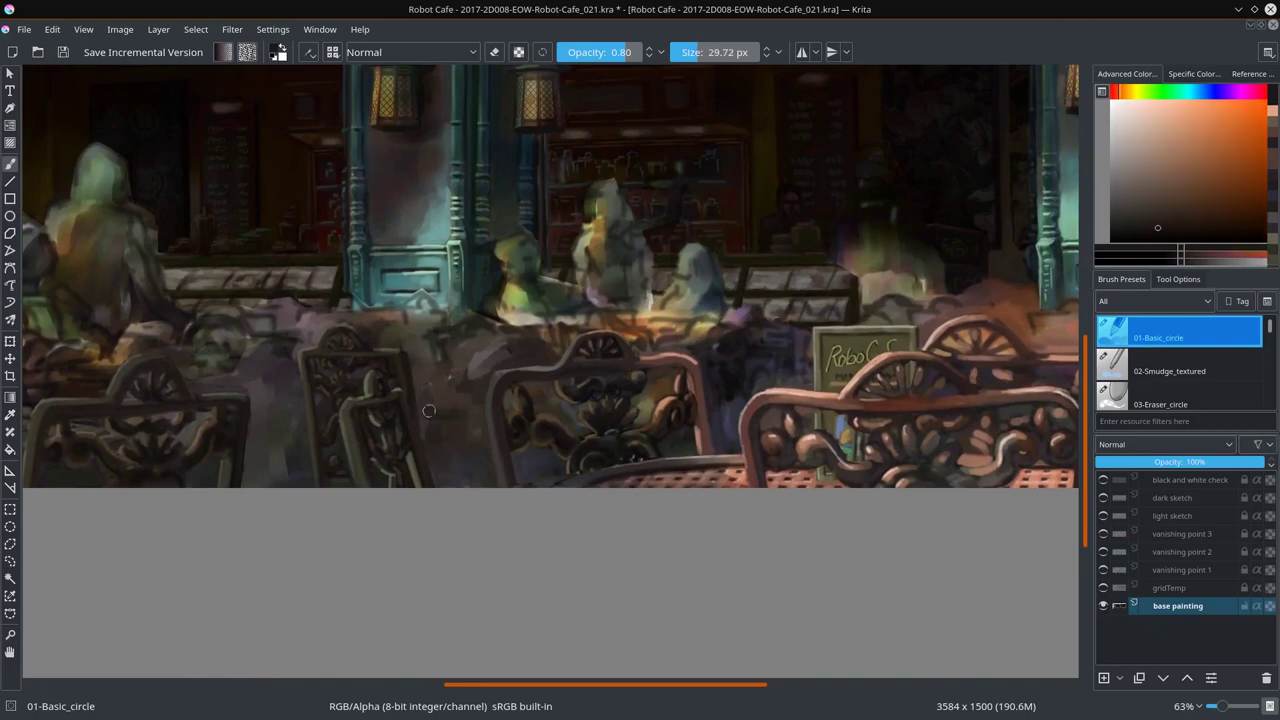
left_click_drag(460, 410, 567, 408)
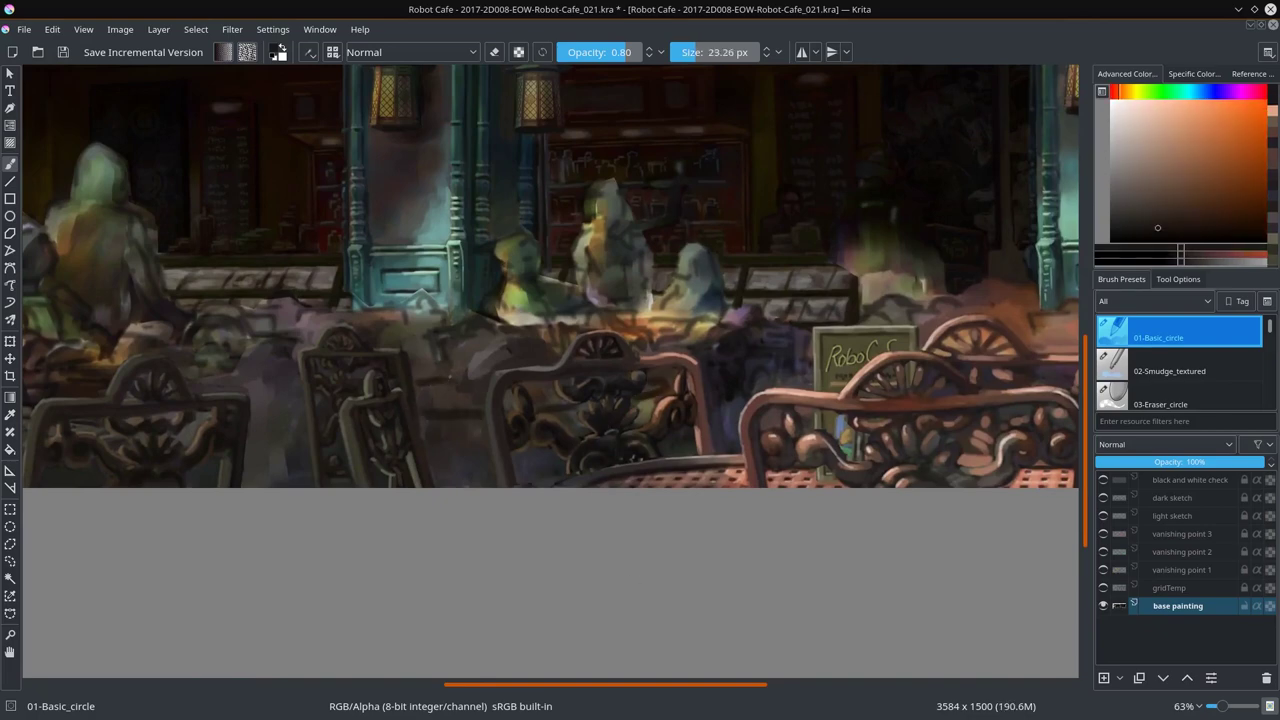
left_click_drag(425, 390, 485, 395)
Step: Pick a dark yellow, shrink the brush, and paint a short dark stroke near the chairs
scroll(485, 400, "down", 1)
left_click(489, 471, "ctrl")
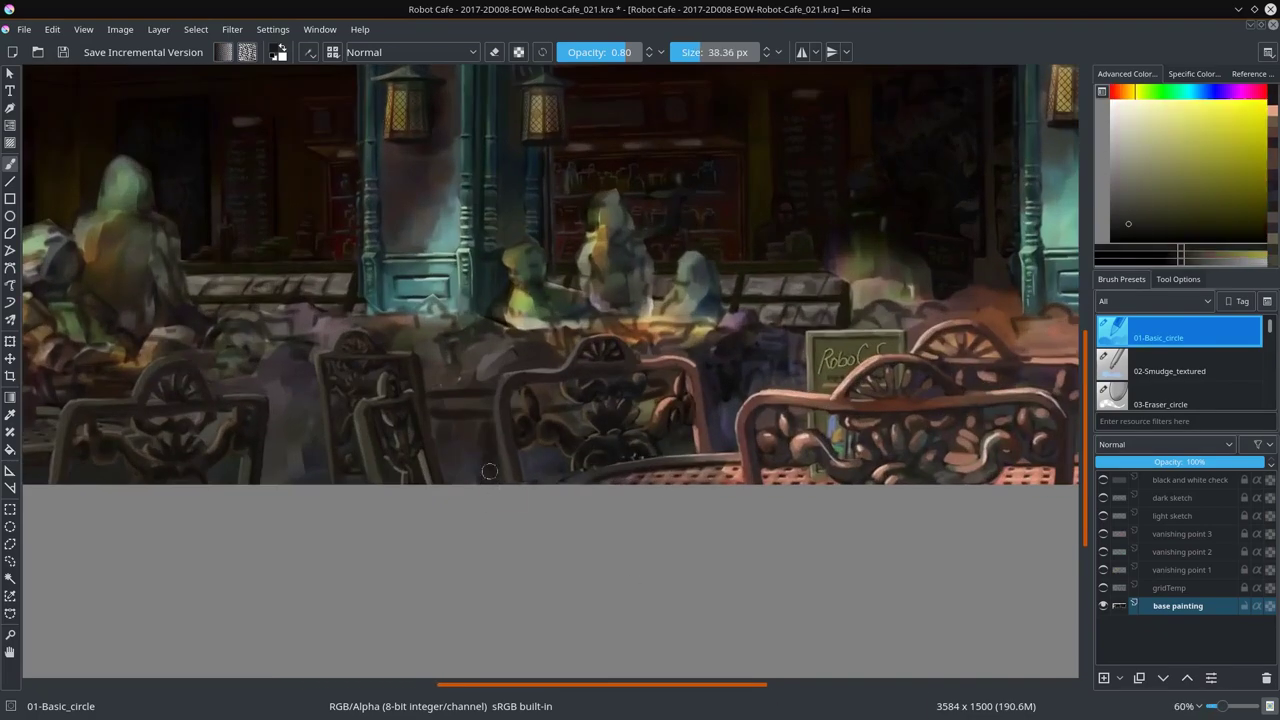
left_click_drag(489, 471, 645, 405)
scroll(645, 410, "down", 1)
left_click(594, 340, "ctrl")
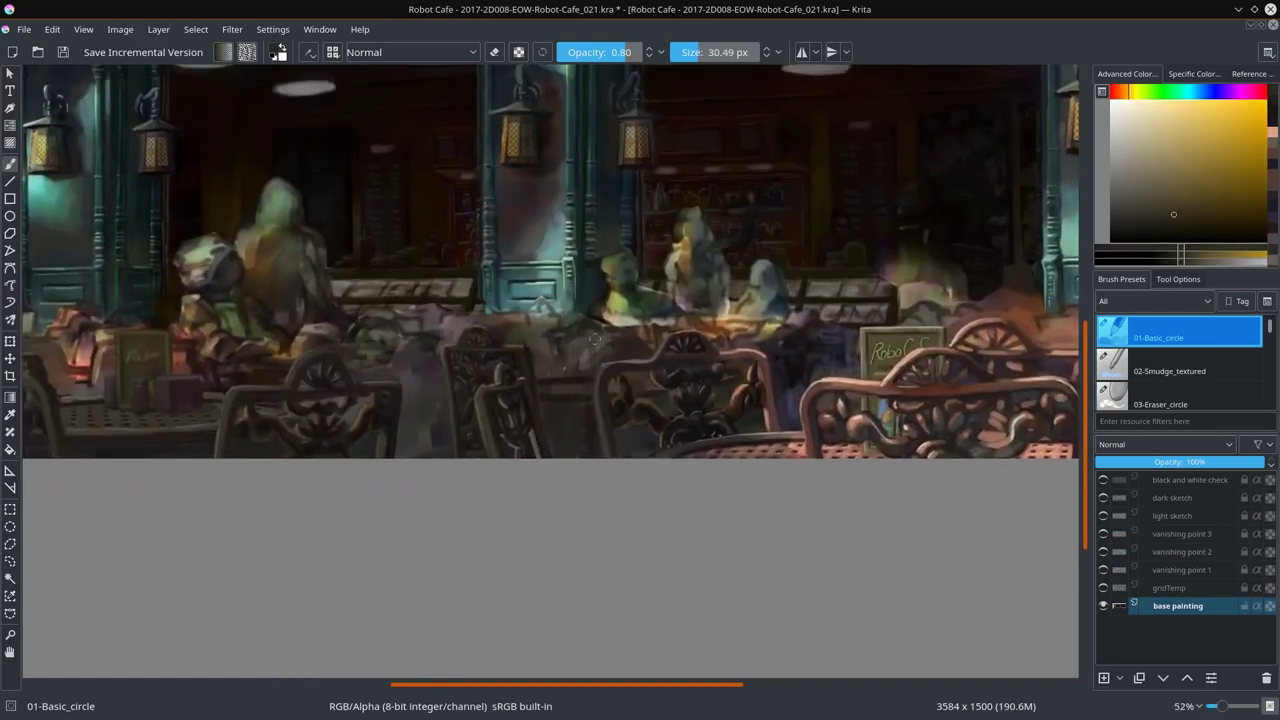
left_click_drag(594, 340, 606, 345)
scroll(564, 350, "up", 1)
left_click(760, 435, "ctrl")
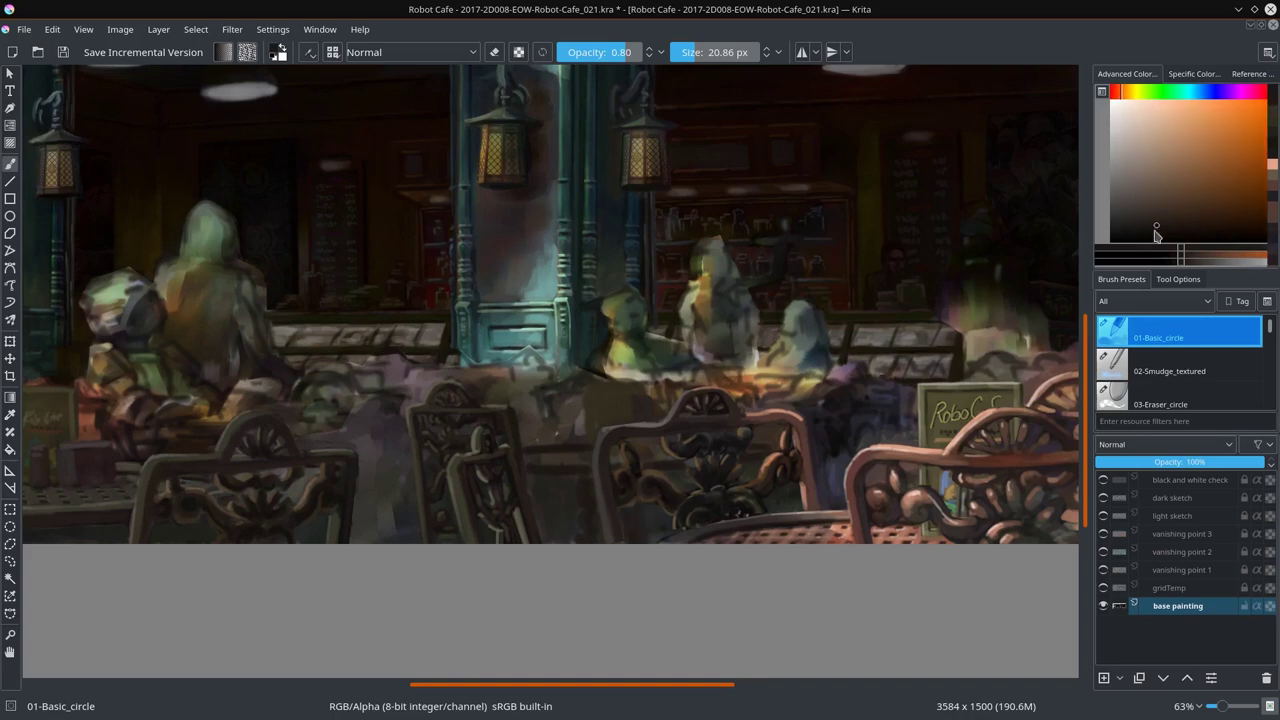
Step: Pick an orange, shrink the brush to about 10 px, and paint dark strokes over the central chair
left_click(574, 514, "ctrl")
left_click(574, 514, "ctrl")
key("bracketleft")
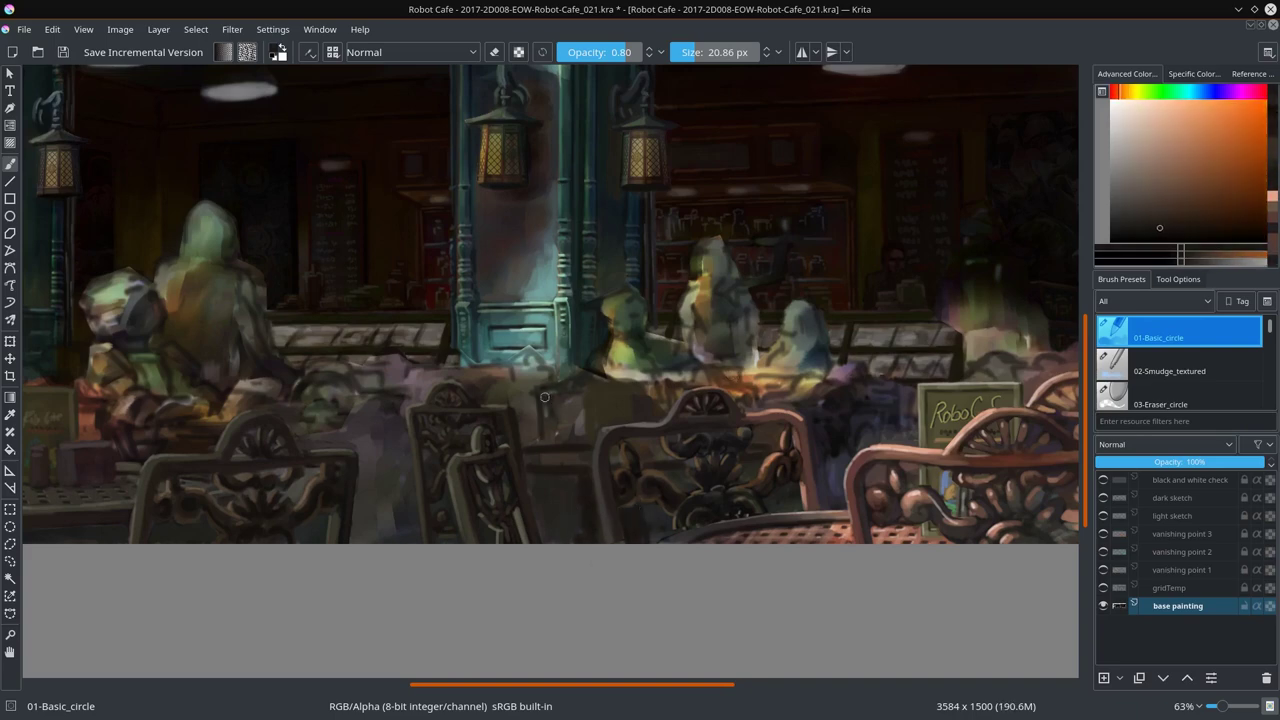
mouse_move(543, 395)
left_mouse_down()
mouse_move(545, 435)
mouse_move(590, 380)
left_mouse_up()
left_click_drag(560, 430, 569, 384)
left_click(545, 494, "ctrl")
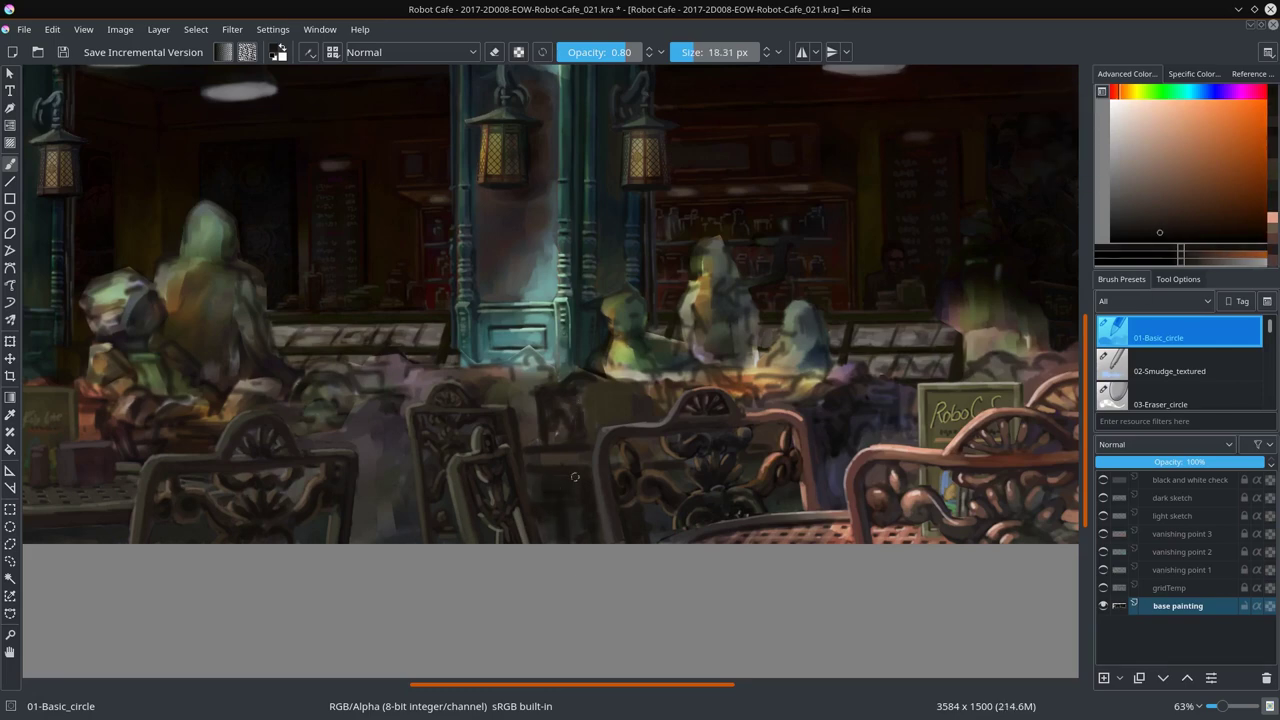
left_click(545, 498, "ctrl")
key("bracketleft")
key("bracketleft")
key("bracketleft")
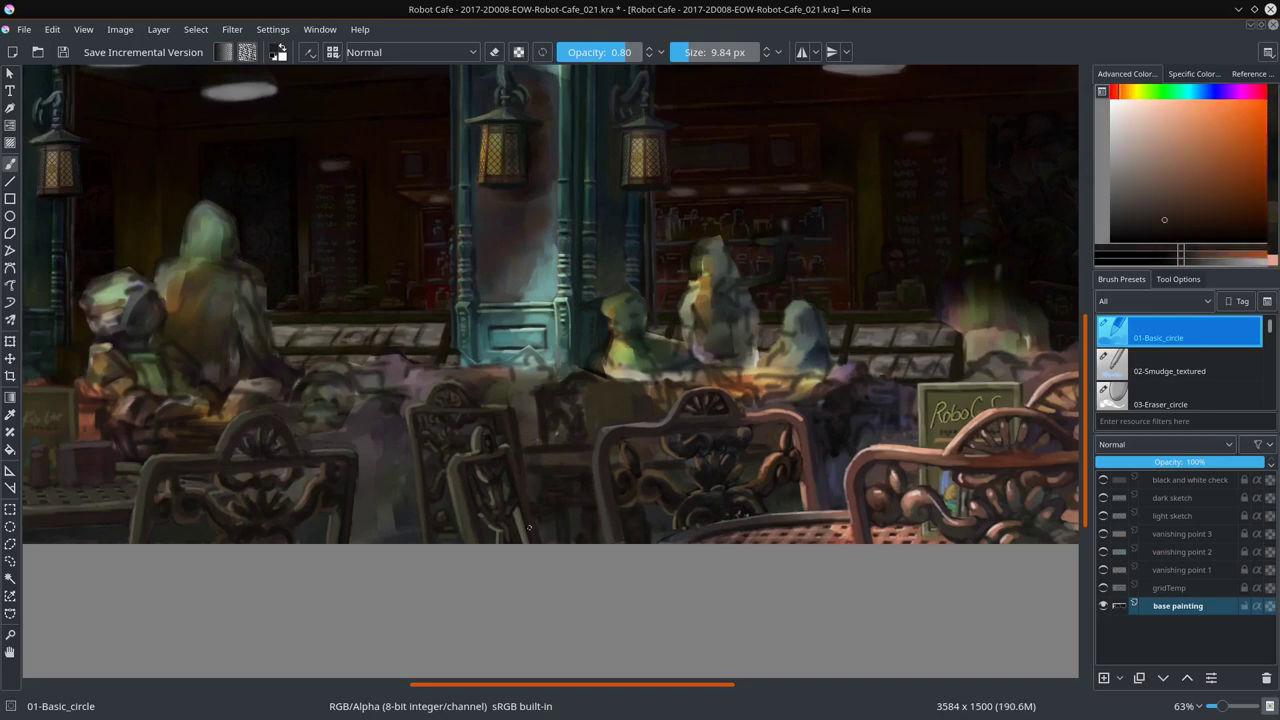
Step: Sample several warm tones from the painting, settling on a light warm colour
left_click(588, 386, "ctrl")
left_click(588, 386, "ctrl")
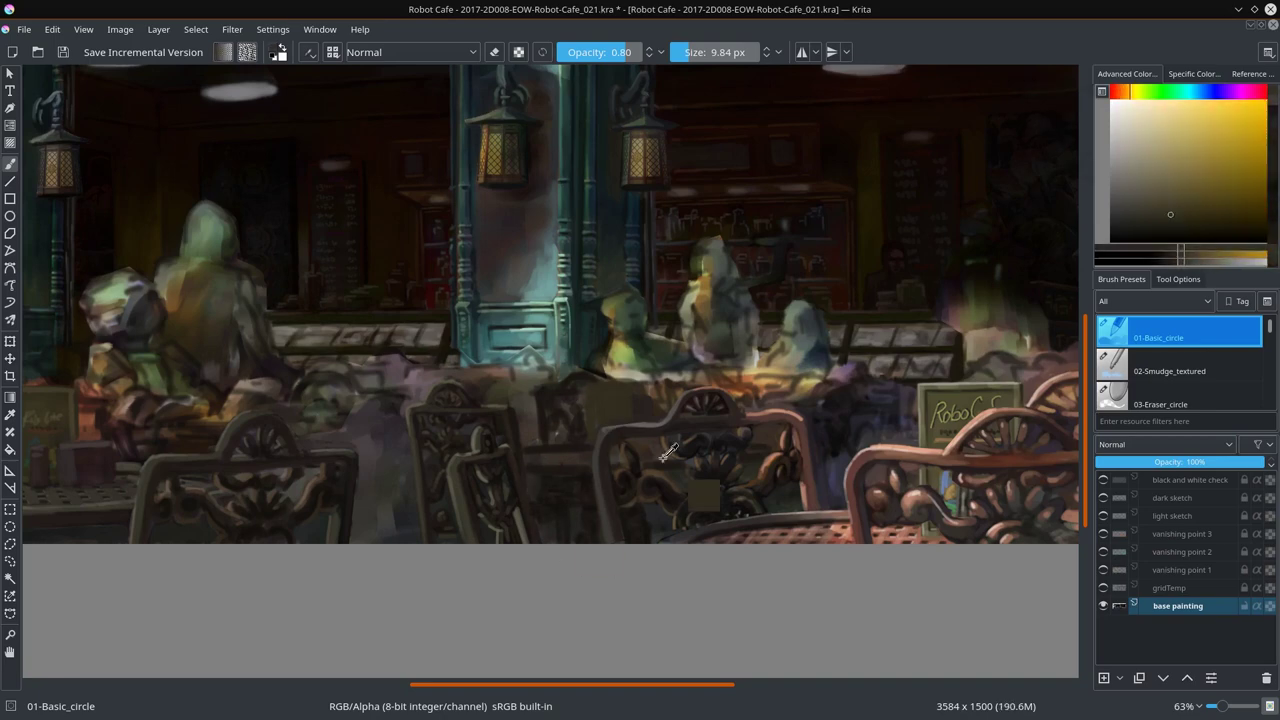
left_click(690, 480, "ctrl")
left_click(698, 387, "ctrl")
scroll(698, 387, "down", 3)
scroll(698, 387, "up", 1)
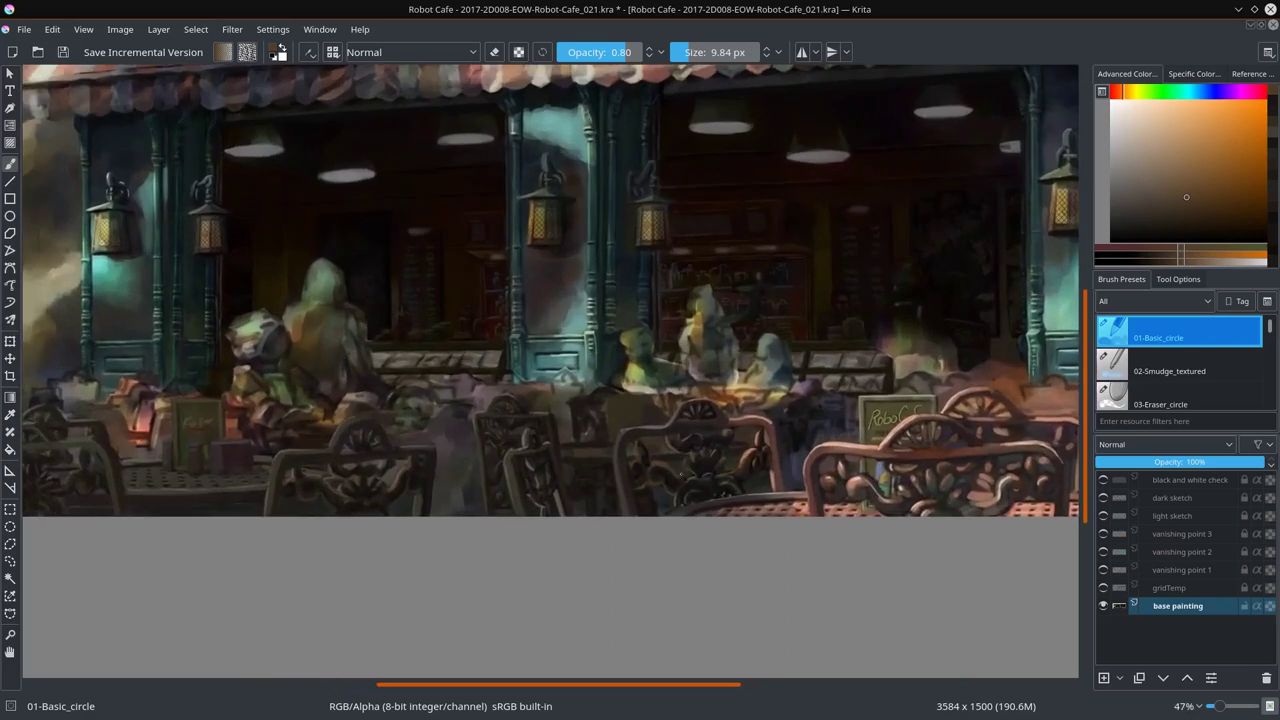
scroll(678, 471, "down", 1)
Step: Save the painting, then paint small dark strokes near the table with a smaller brush
scroll(678, 471, "down", 2)
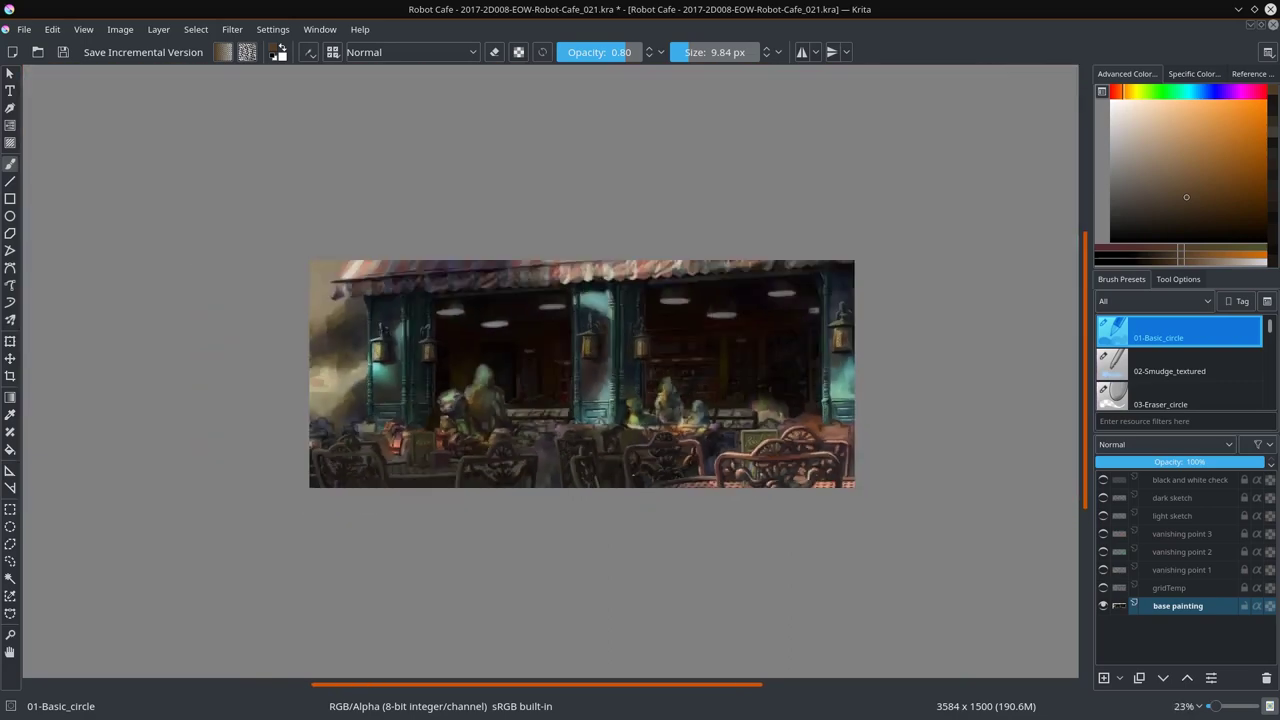
left_click(63, 52)
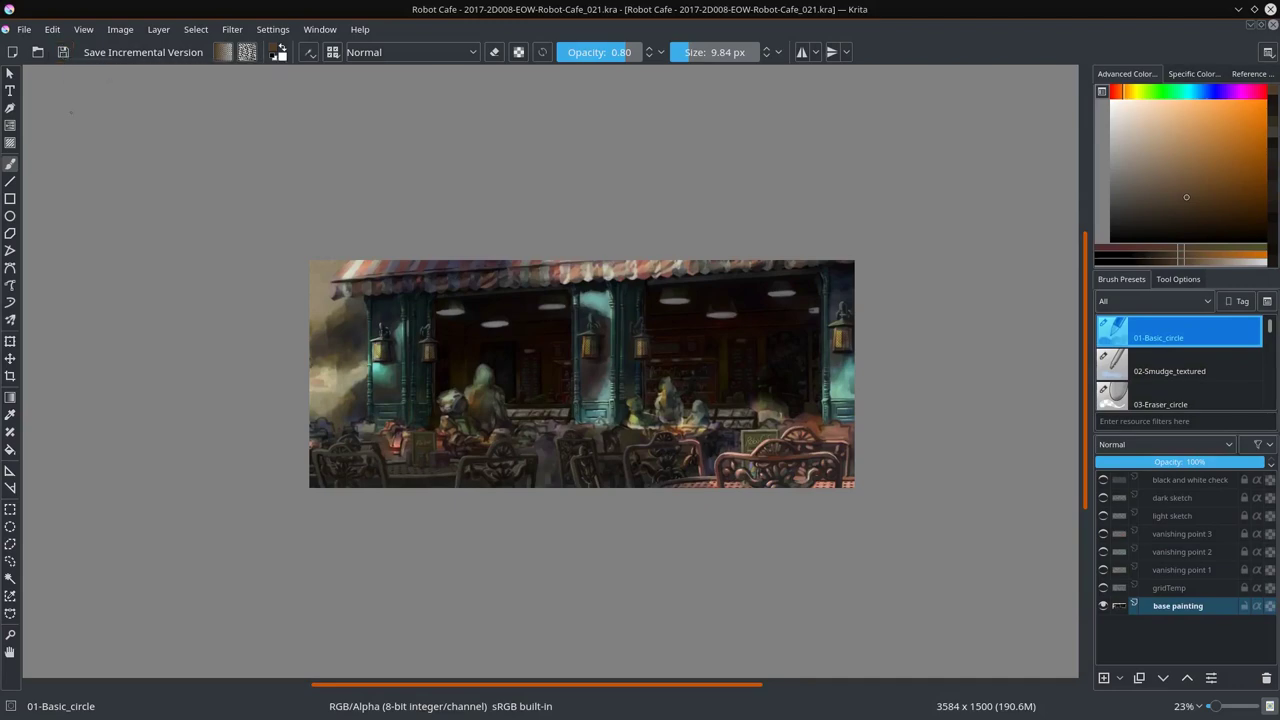
scroll(651, 479, "up", 3)
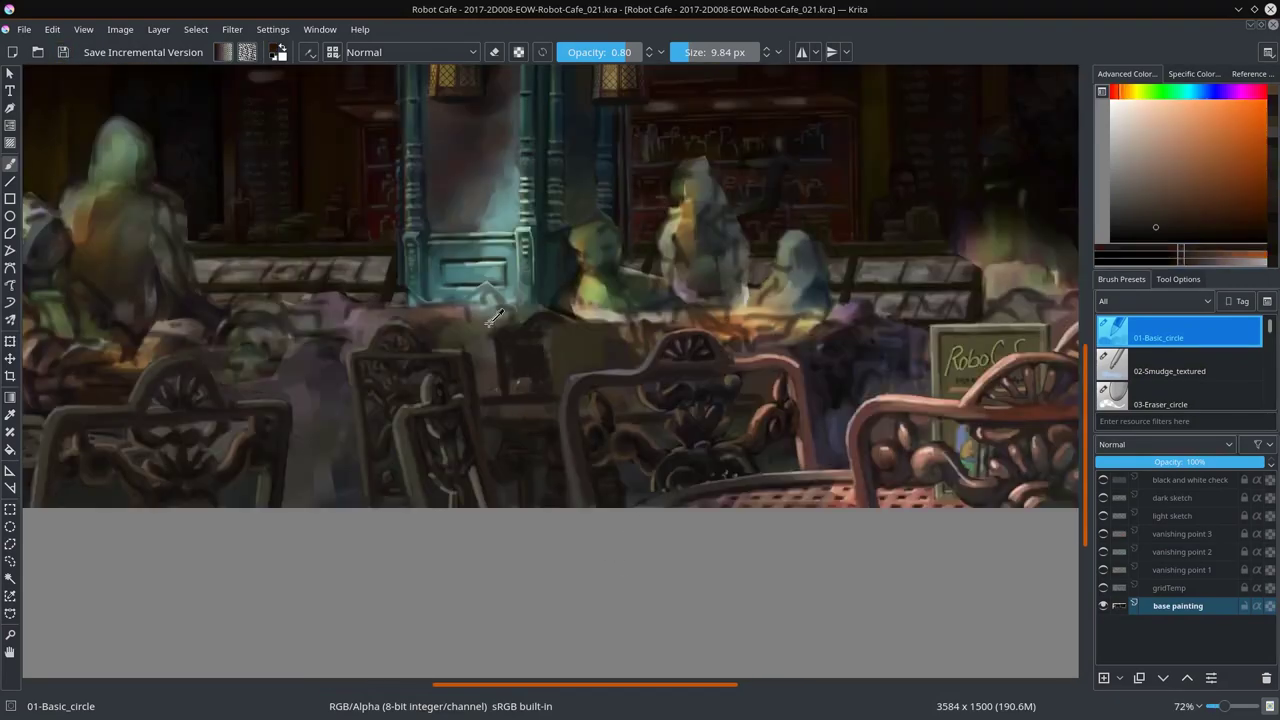
mouse_move(690, 318)
left_mouse_down()
mouse_move(724, 324)
mouse_move(772, 372)
mouse_move(700, 322)
left_mouse_up()
key("bracketleft")
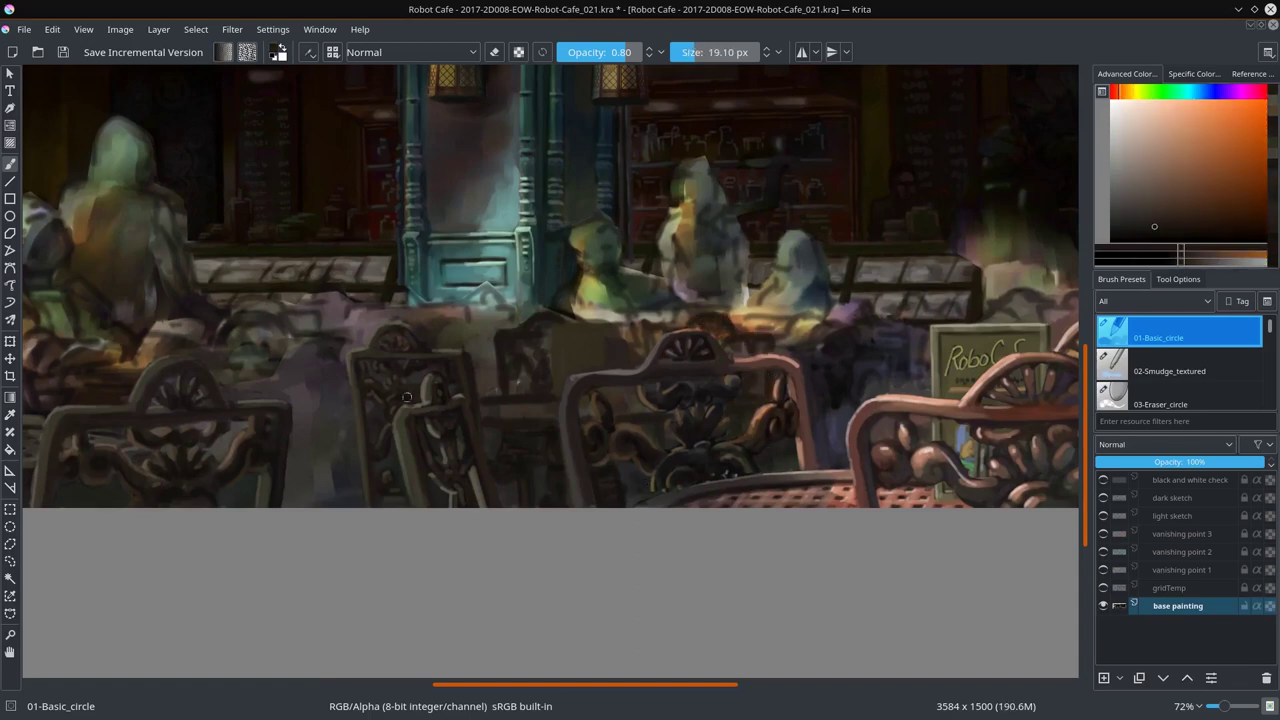
key("bracketleft")
key("bracketleft")
key("bracketleft")
Step: Sample muted yellow, orange-brown and dark reds from the chair, shrinking the brush slightly
left_click(716, 327, "ctrl")
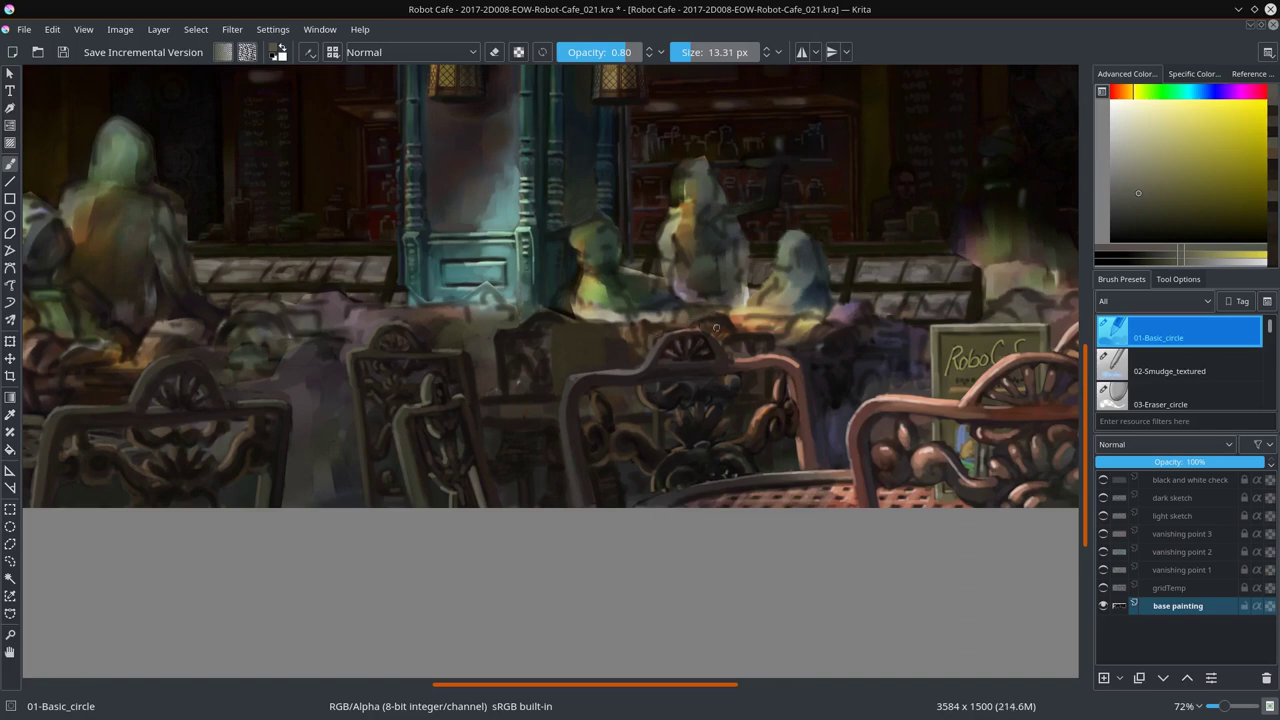
left_click(749, 386, "ctrl")
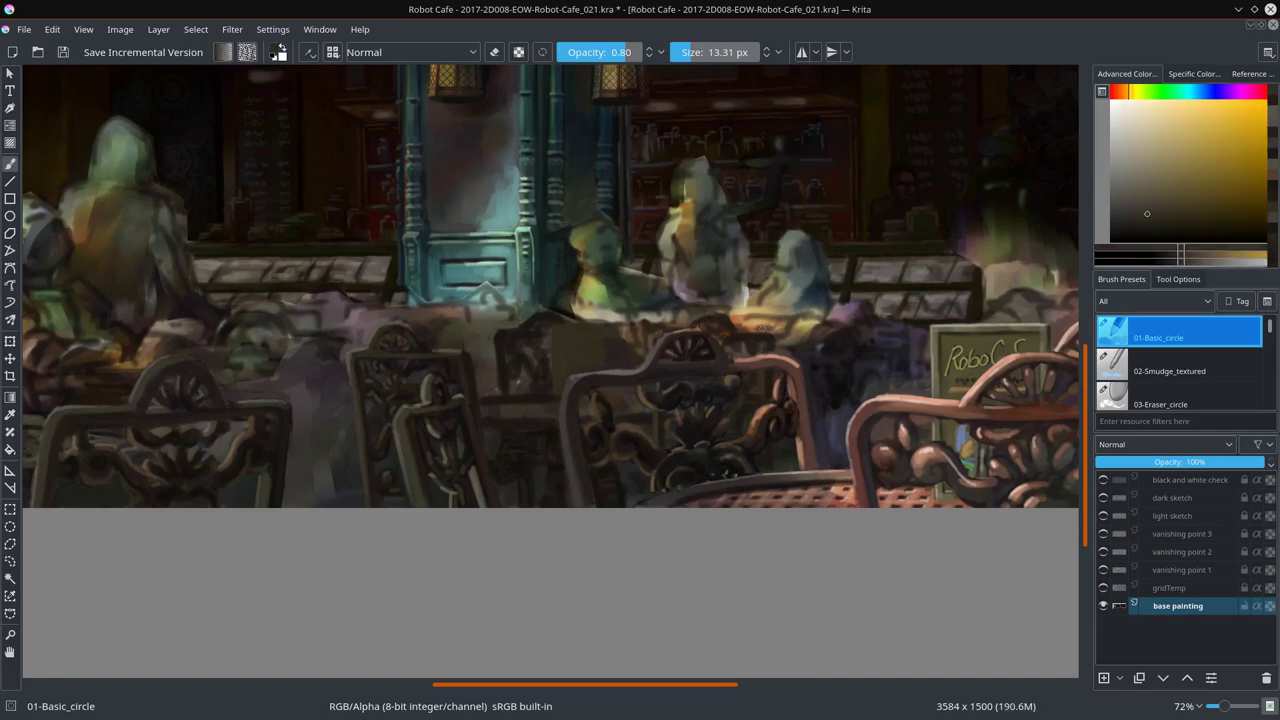
left_click(741, 406, "ctrl")
key("bracketleft")
left_click(764, 385, "ctrl")
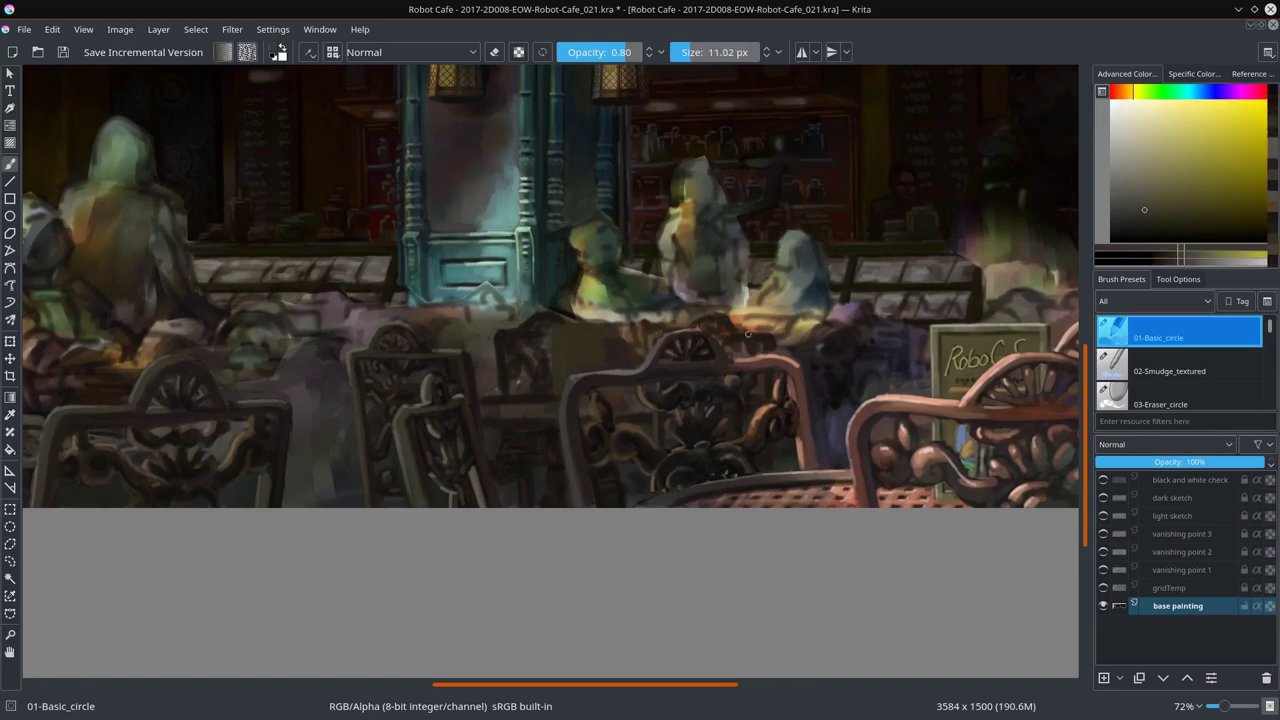
left_click(728, 352, "ctrl")
left_click(718, 336, "ctrl")
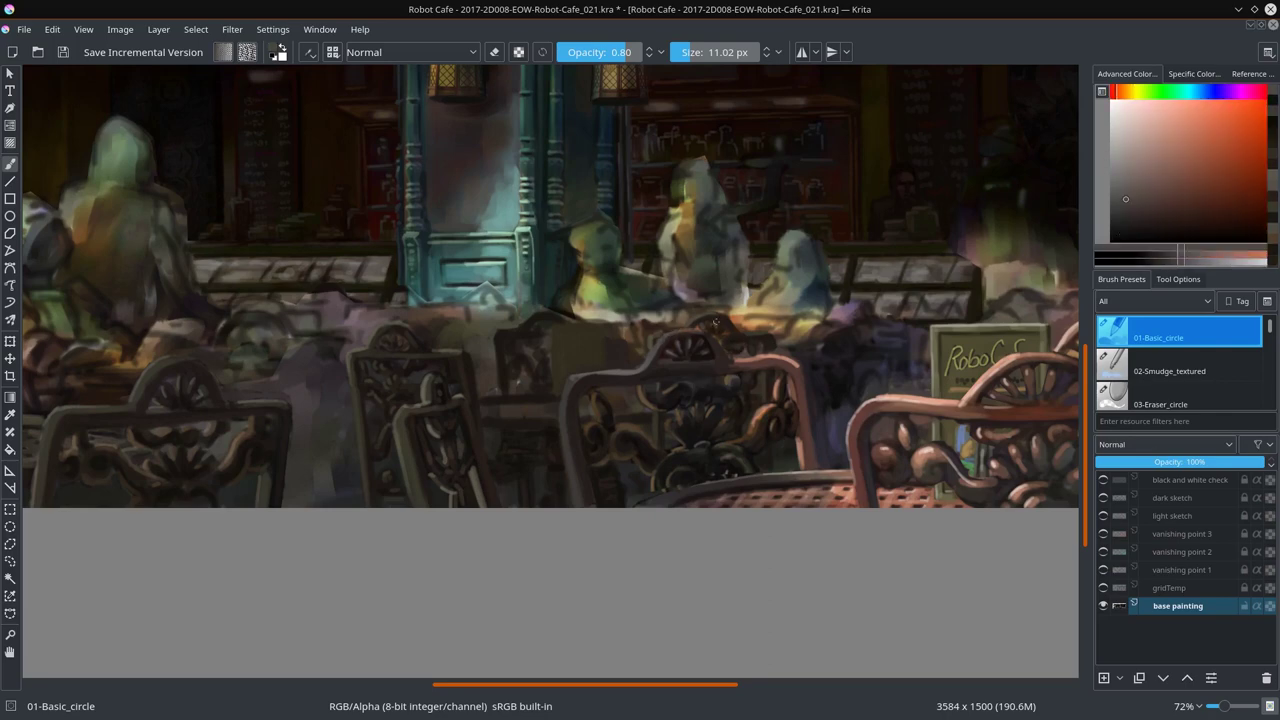
left_click(619, 410, "ctrl")
Step: Sample darker oranges and yellow tones from around the chairs
scroll(619, 410, "up", 1)
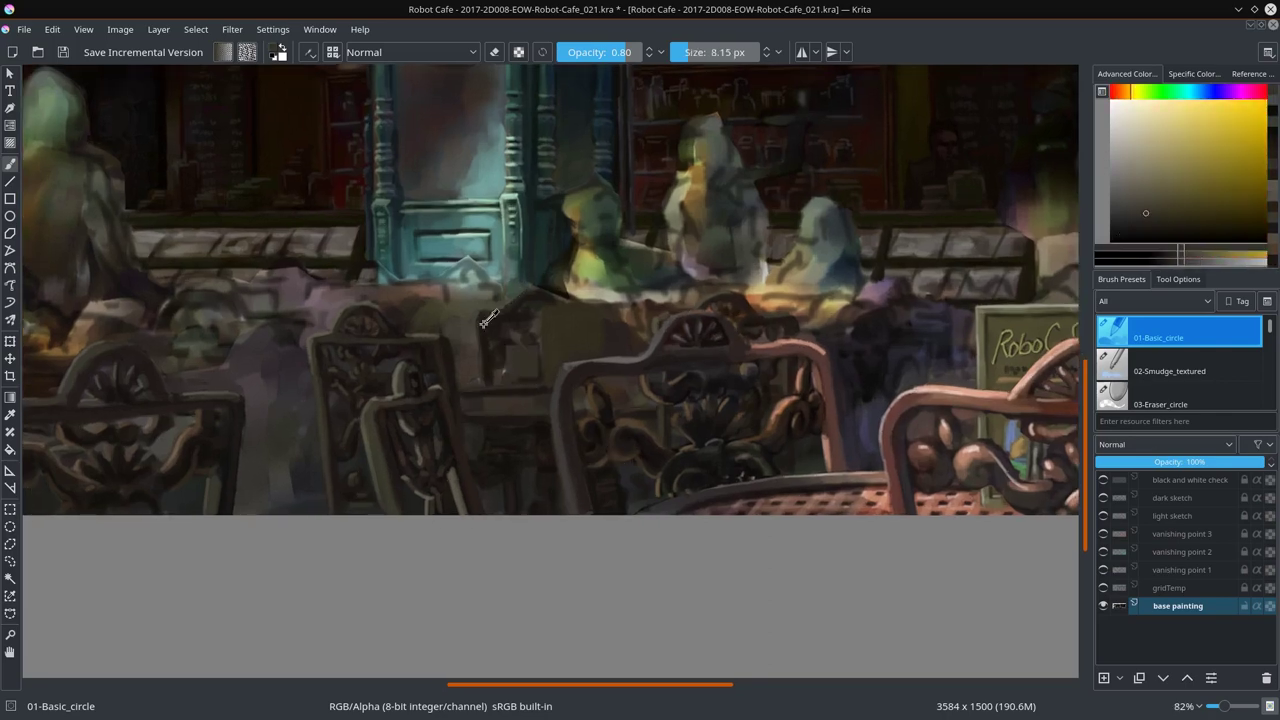
left_click(520, 360, "ctrl")
left_click(498, 324, "ctrl")
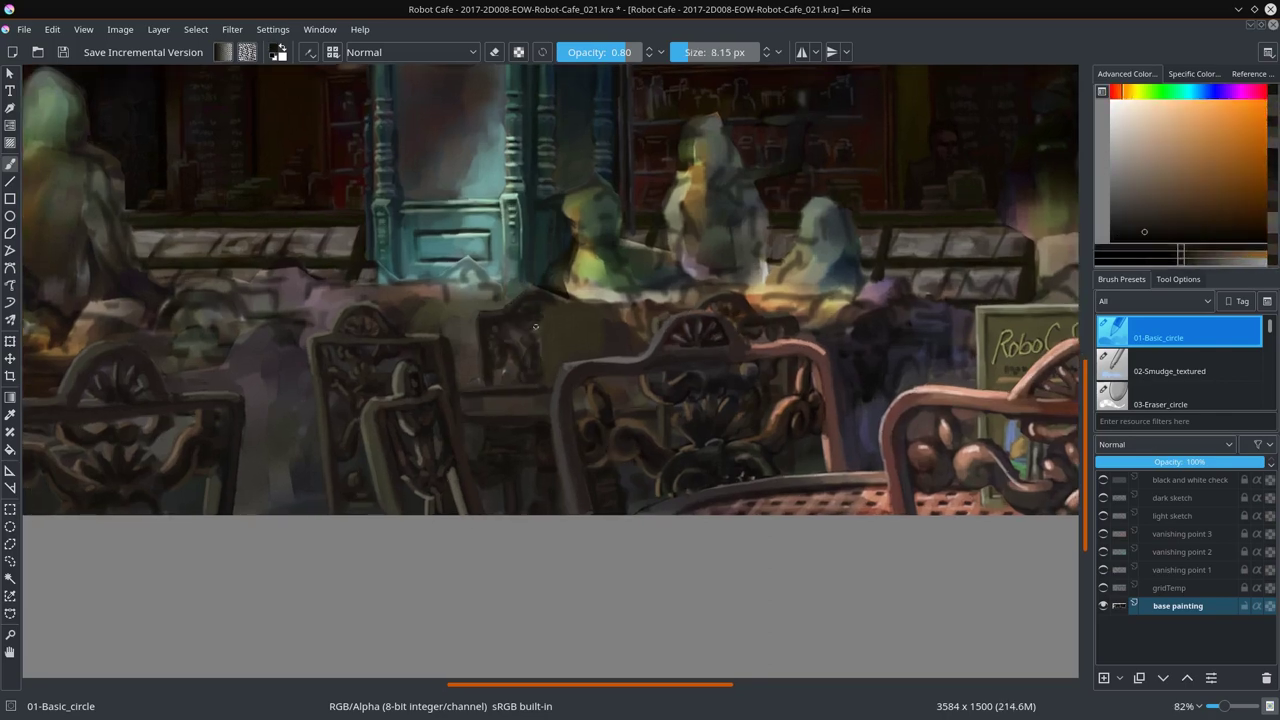
left_click(525, 385, "ctrl")
left_click(506, 331, "ctrl")
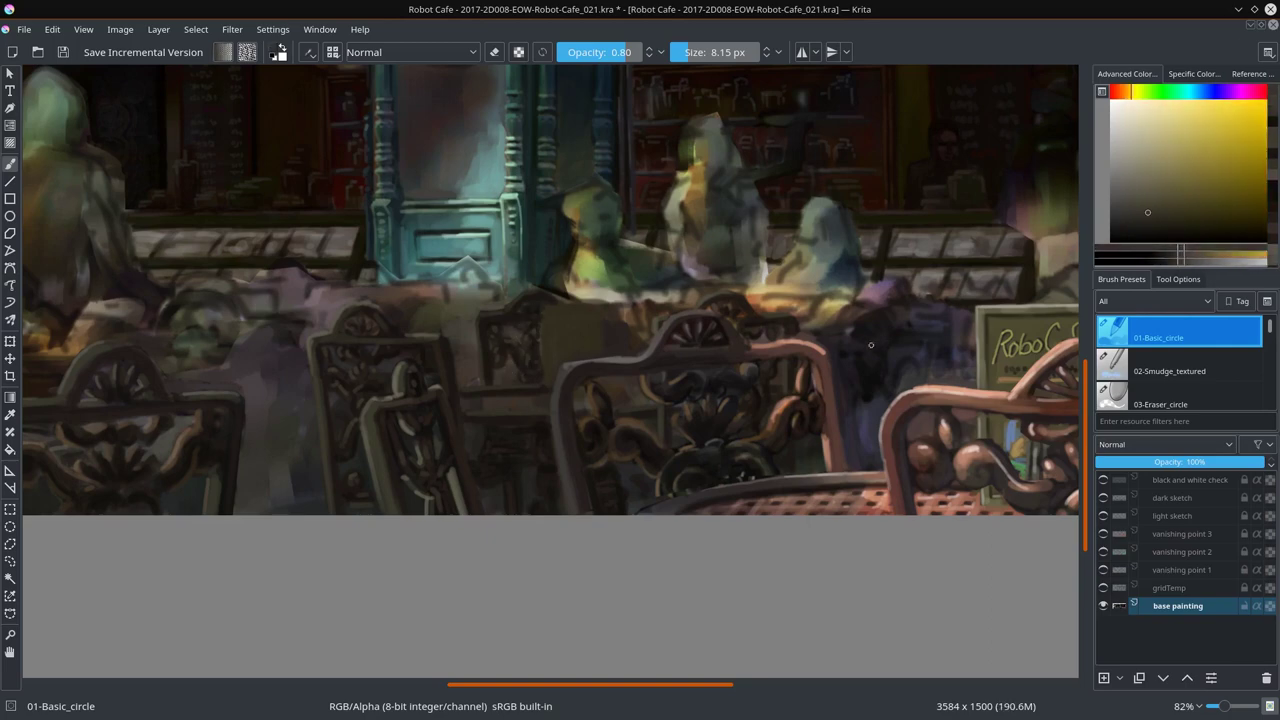
left_click(478, 355, "ctrl")
left_click(580, 390, "ctrl")
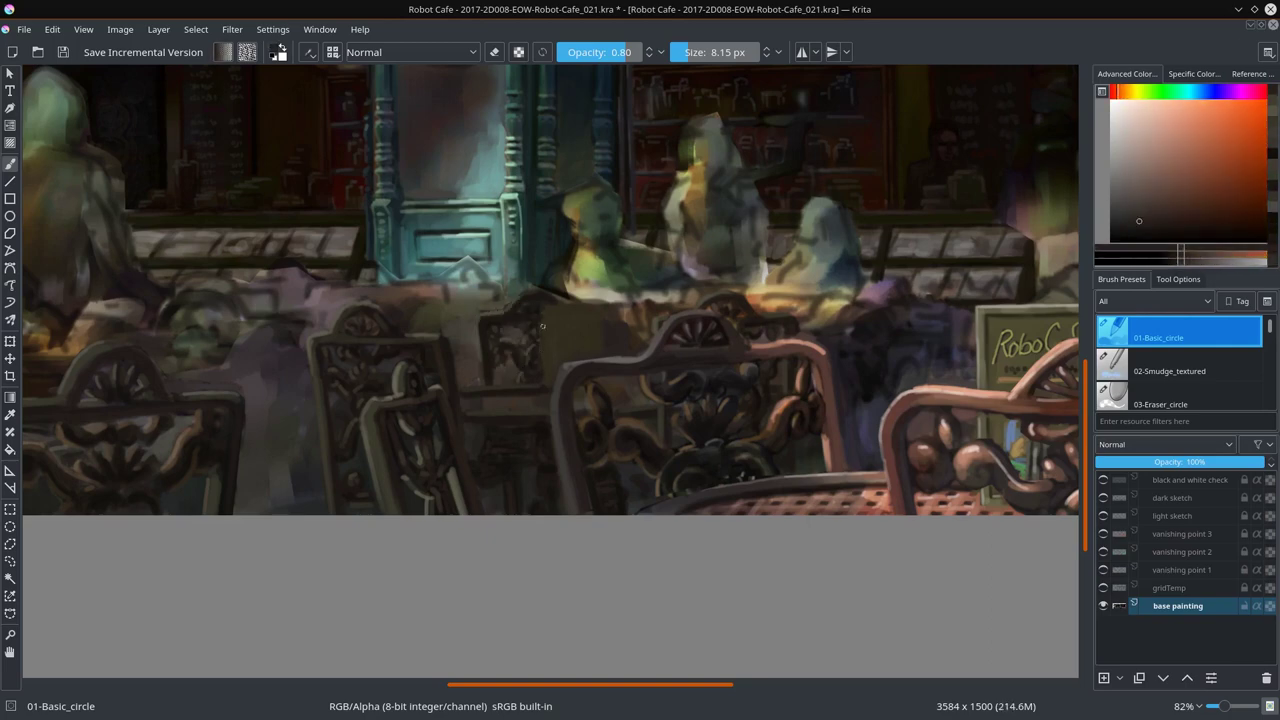
left_click(547, 346, "ctrl")
Step: Sample a dark cyan, dark orange and dark muted tones along the chair row
left_click(528, 287, "ctrl")
left_click(535, 300, "ctrl")
left_click(630, 338, "ctrl")
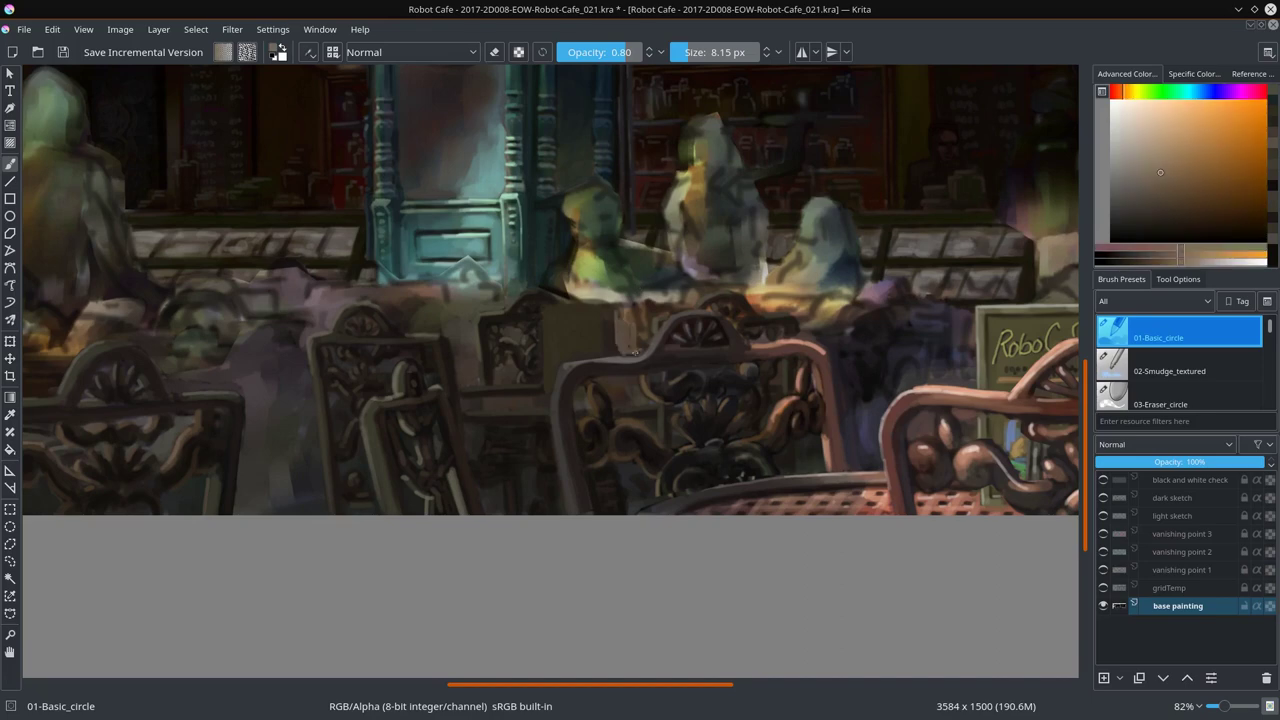
left_click(638, 340, "ctrl")
left_click(554, 390, "ctrl")
left_click(580, 392, "ctrl")
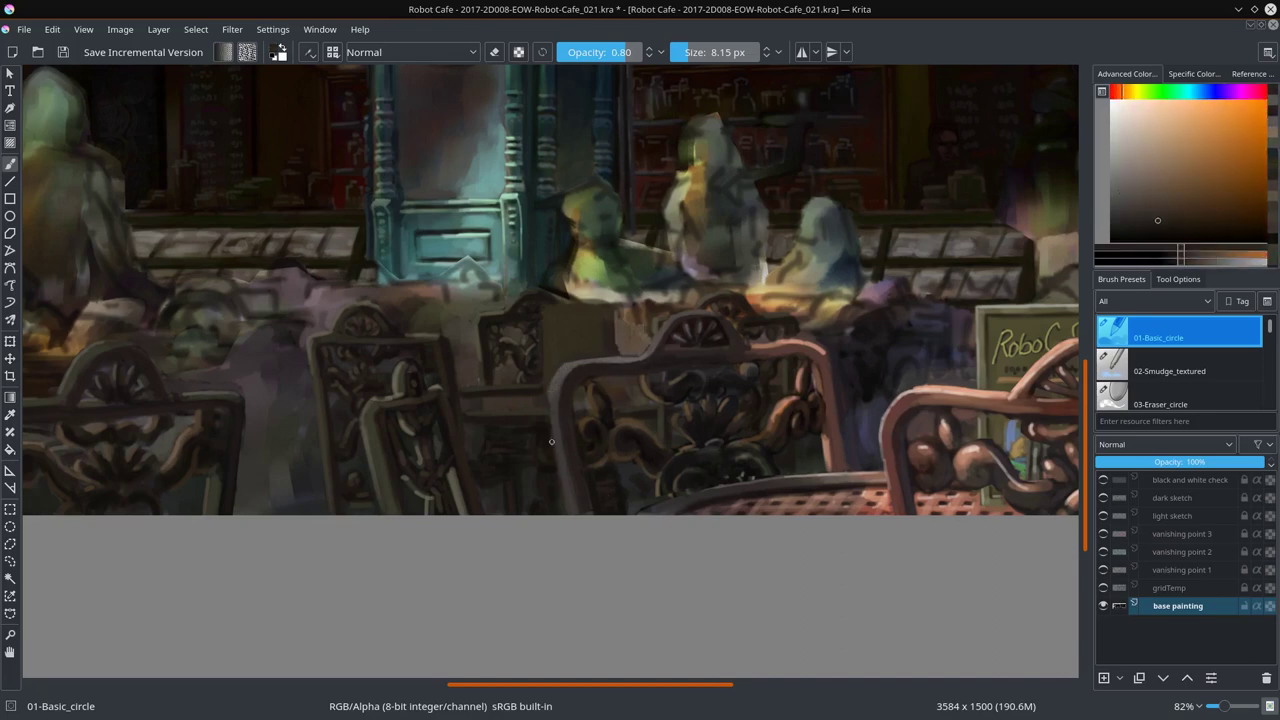
left_click(595, 393, "ctrl")
left_click(605, 394, "ctrl")
left_click(610, 394, "ctrl")
left_click(620, 395, "ctrl")
Step: Zoom in on the left robot and chairs, and paint an orange stroke on the central chair back
scroll(620, 395, "up", 1)
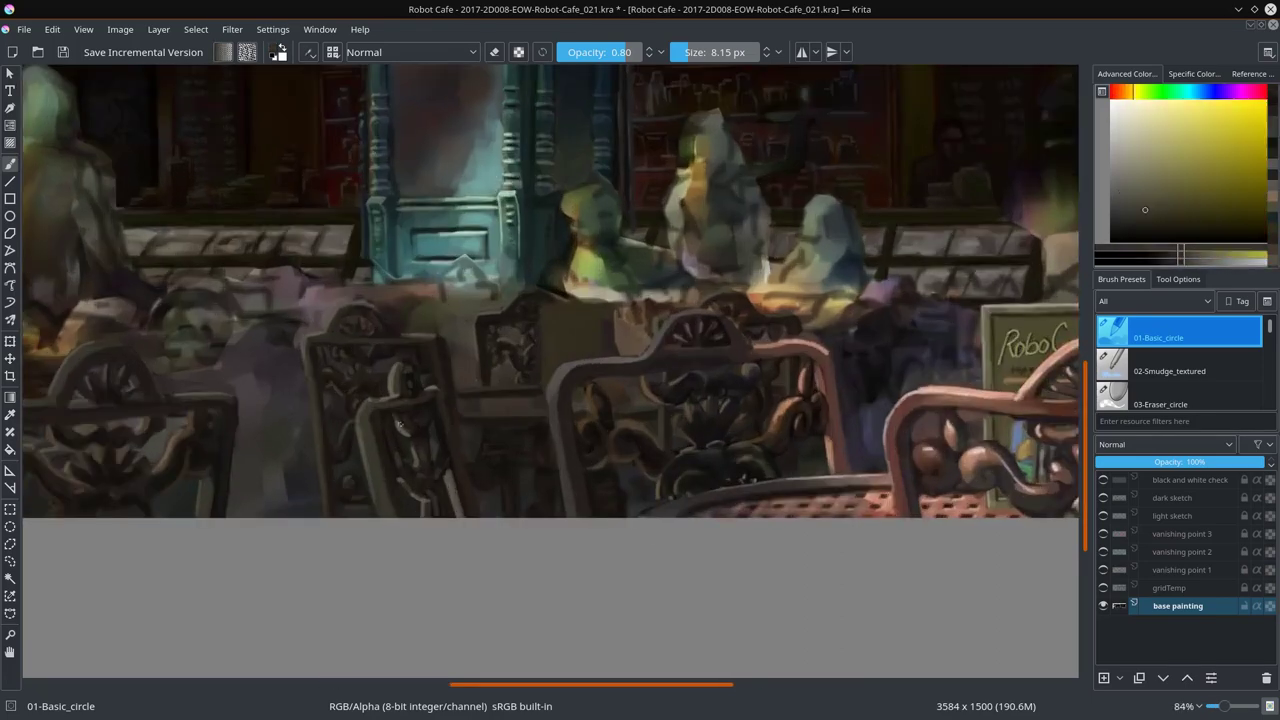
left_click_drag(615, 376, 837, 400)
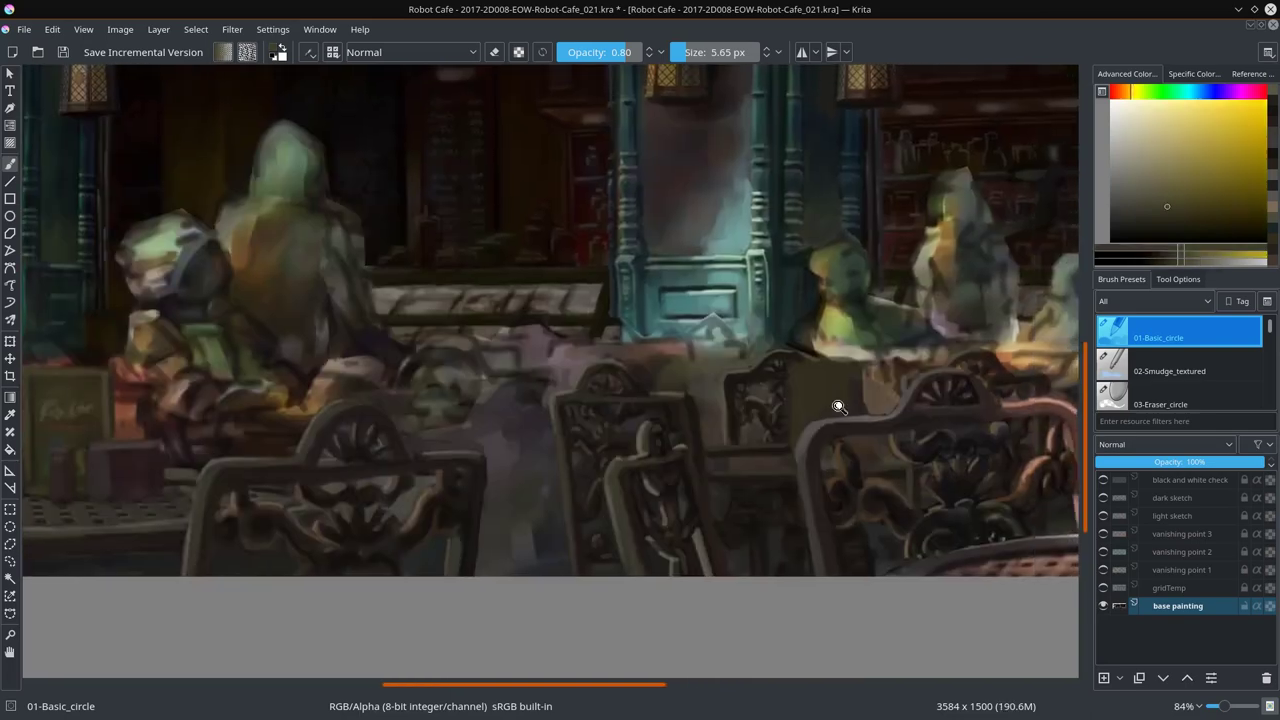
scroll(797, 375, "up", 2)
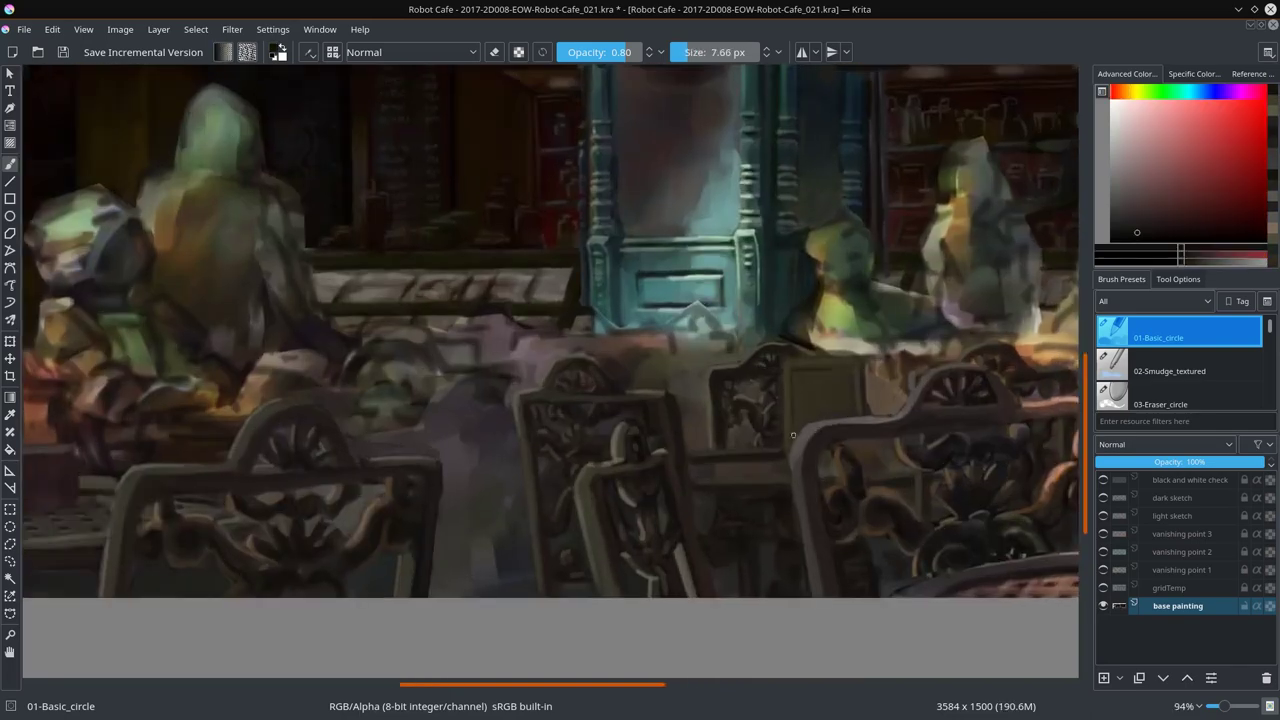
left_click_drag(1050, 400, 935, 412)
left_click(935, 410, "ctrl")
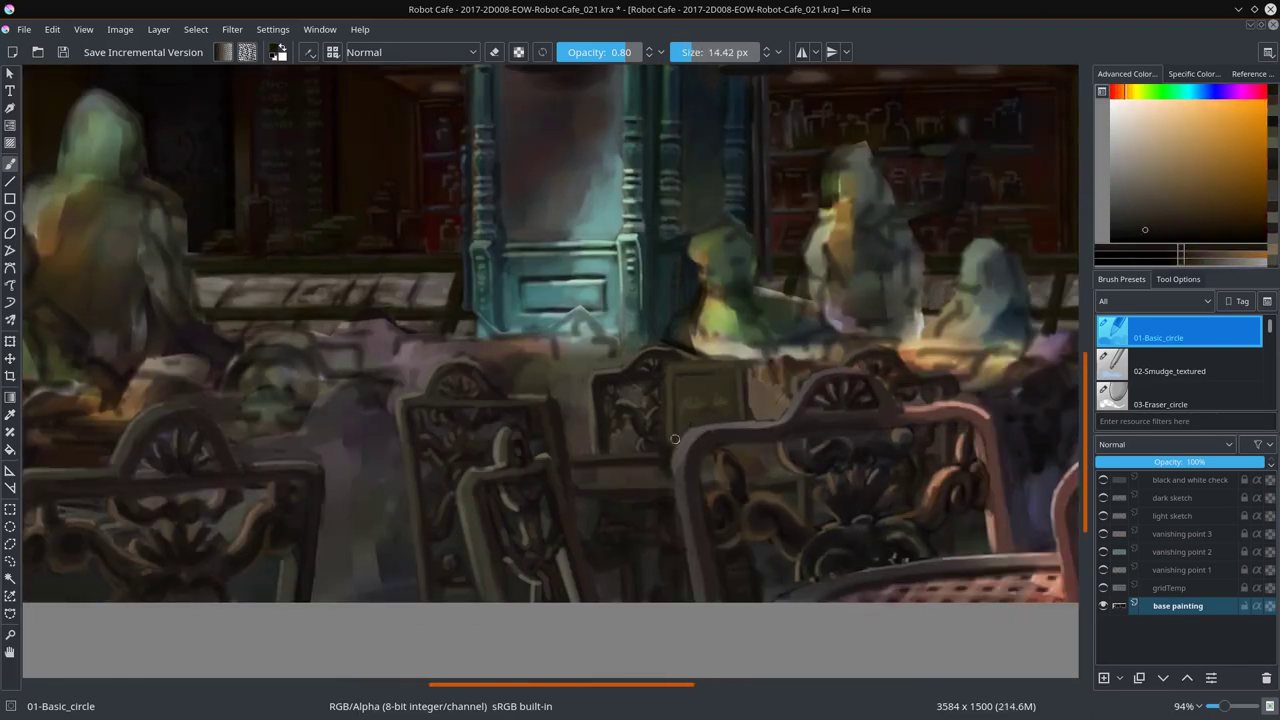
left_click(675, 438, "ctrl")
key("bracketleft")
key("bracketleft")
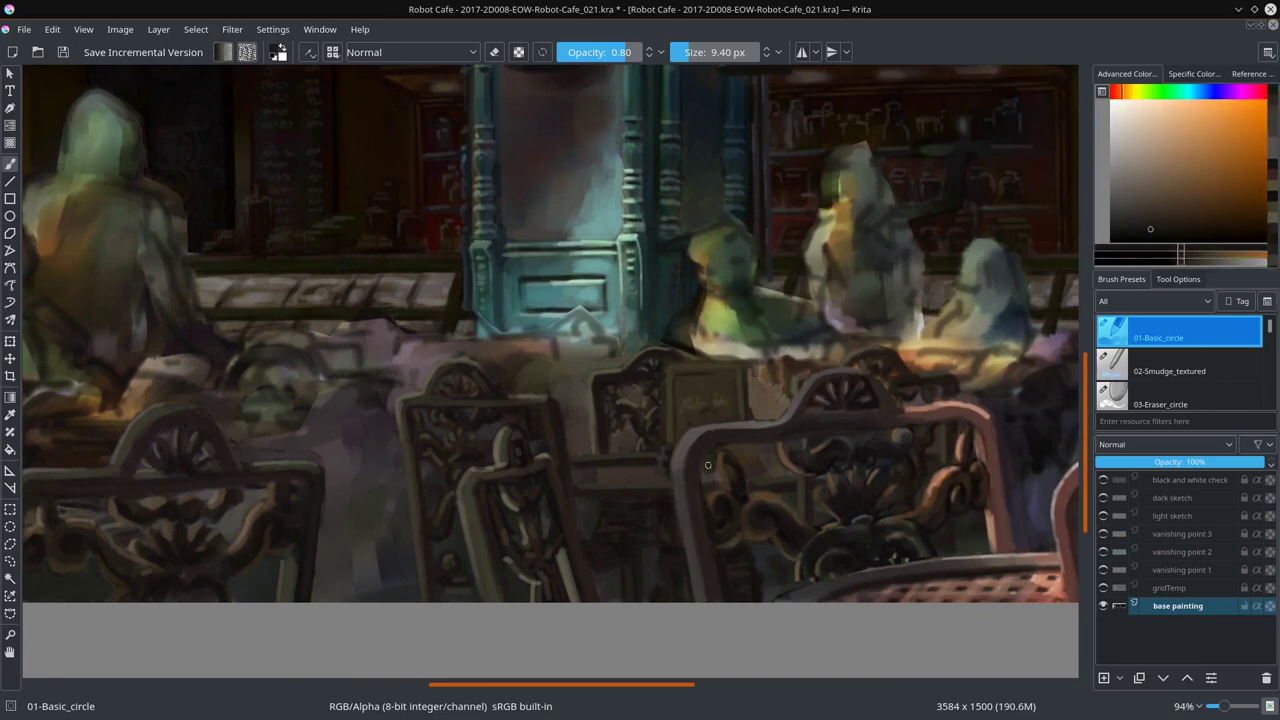
left_click(709, 478, "ctrl")
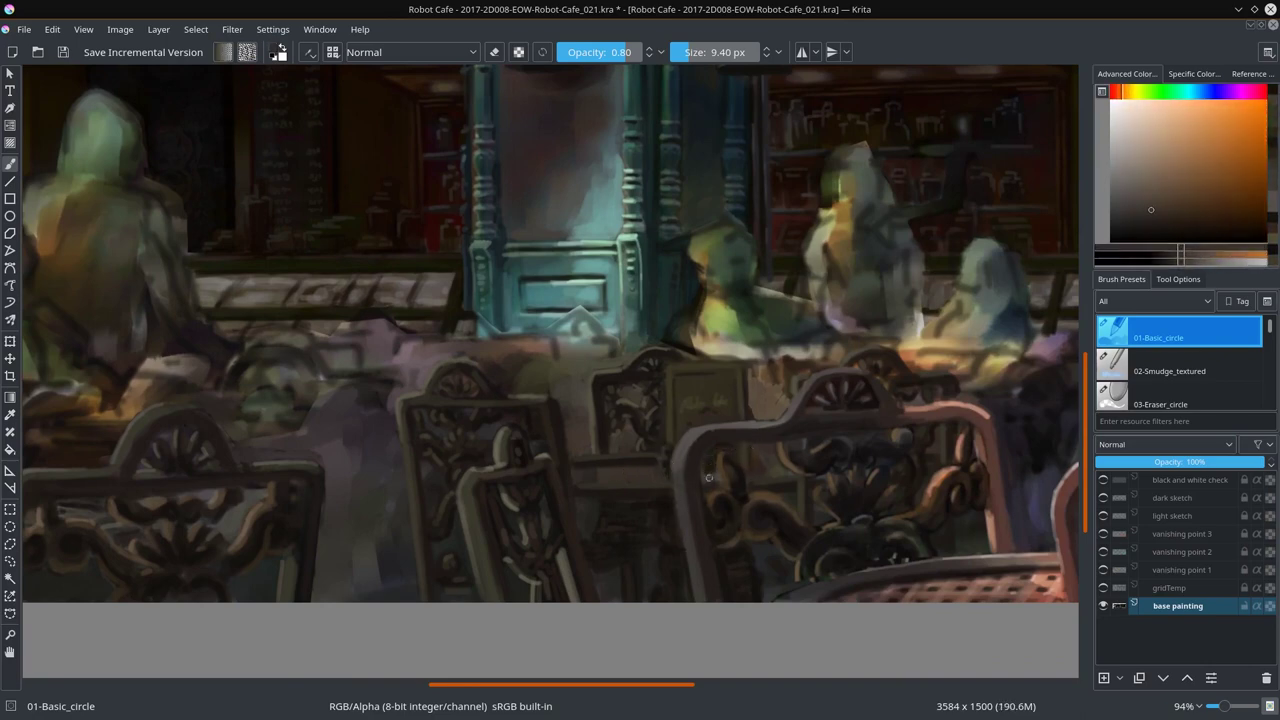
left_click(656, 510, "ctrl")
key("bracketleft")
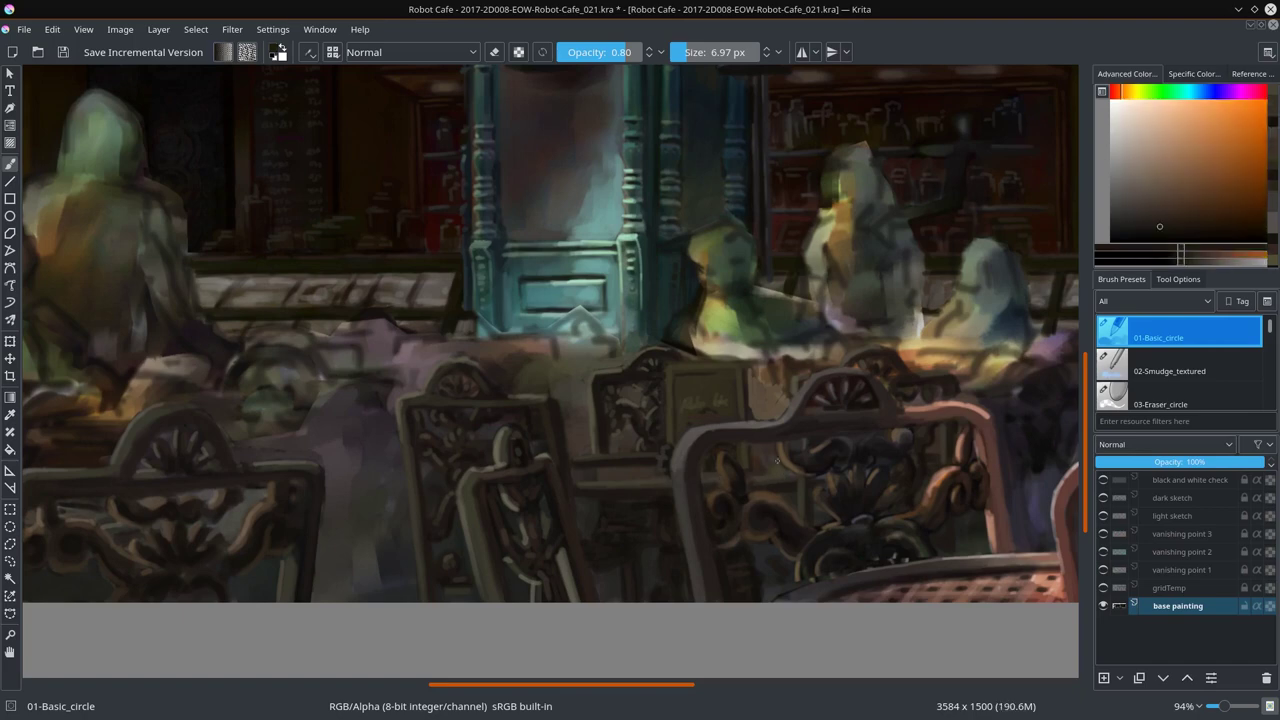
Step: Sample a final orange, switch to the 02-Smudge_textured brush, and save with Ctrl+S
scroll(635, 483, "down", 5)
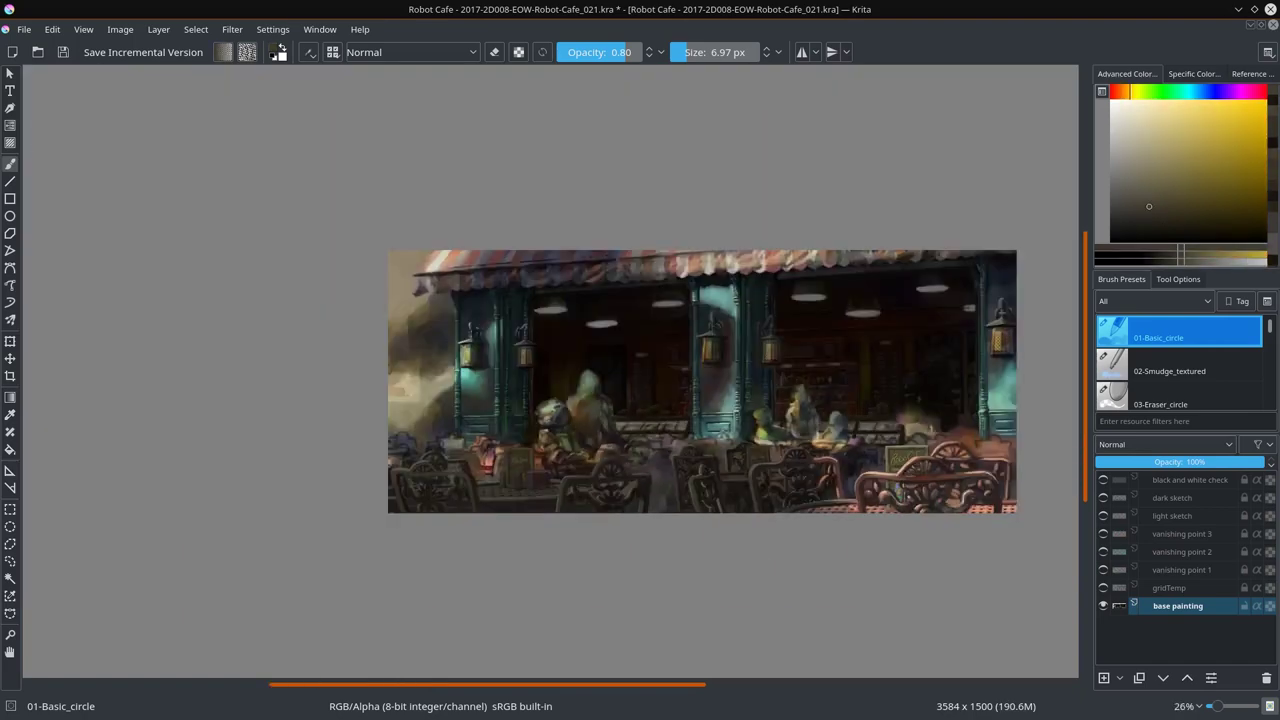
left_click(785, 482, "ctrl")
key("bracketleft")
scroll(785, 482, "up", 5)
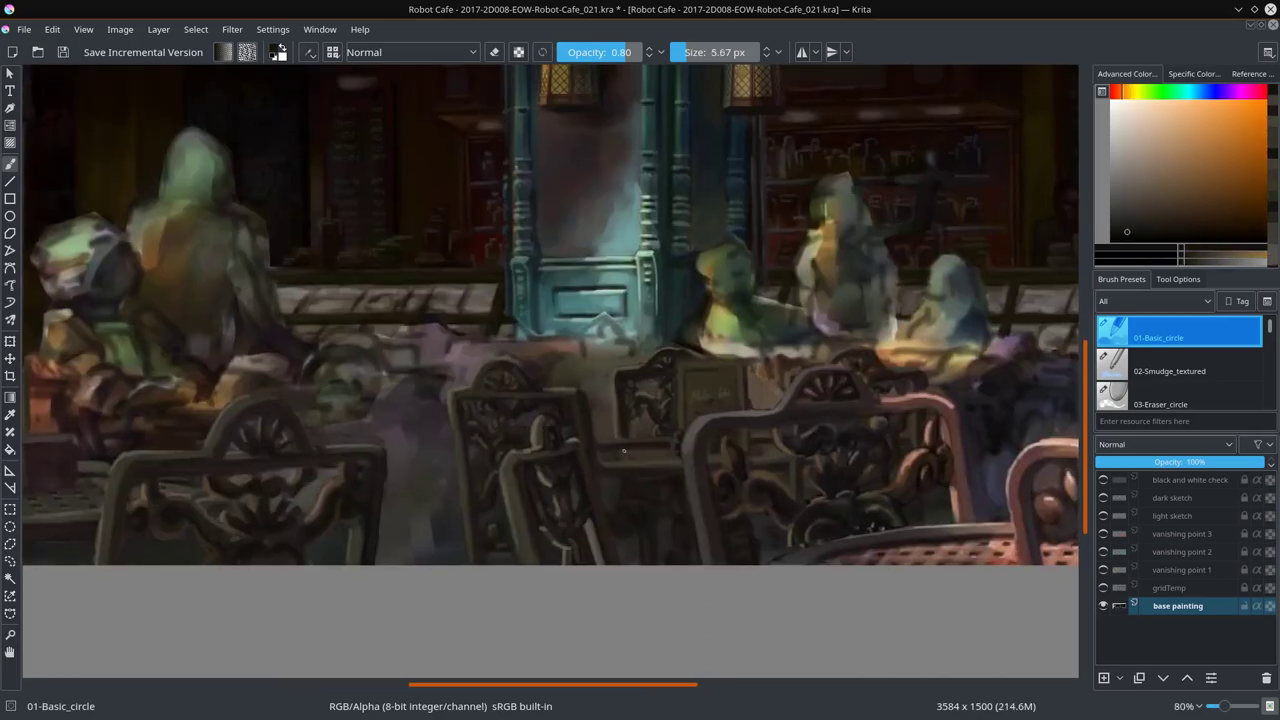
scroll(770, 448, "down", 1)
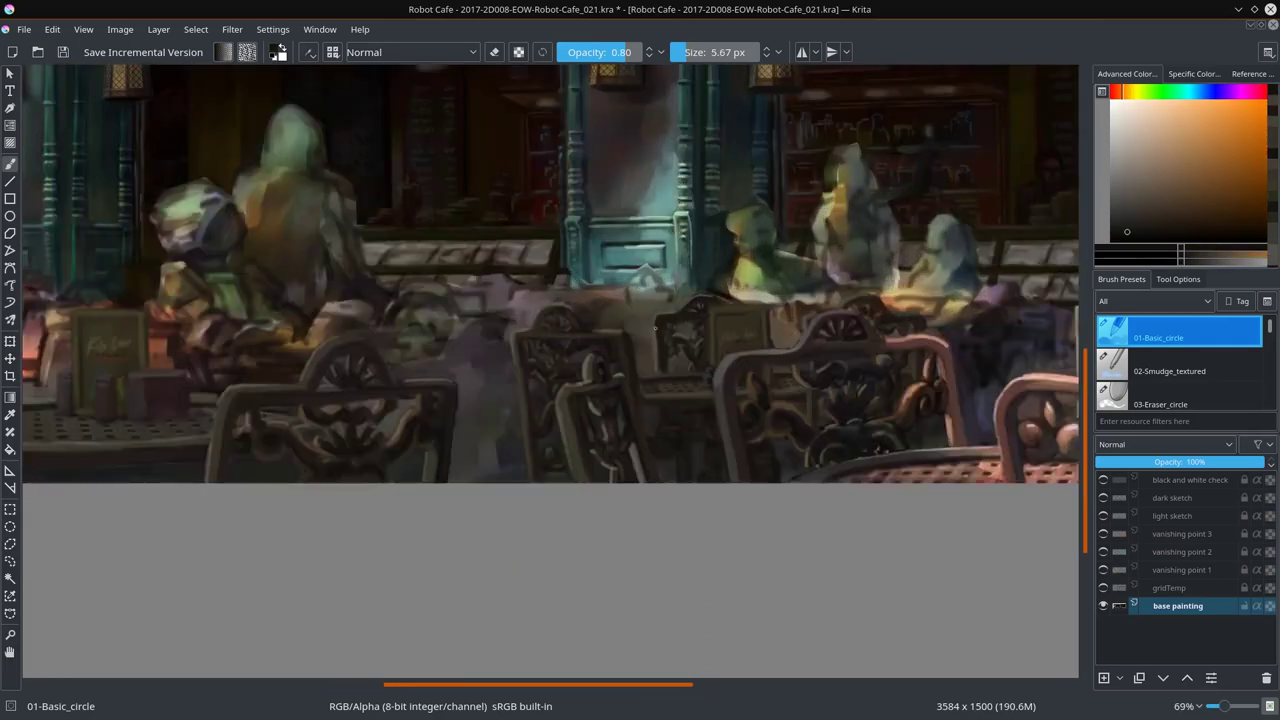
left_click(669, 333, "ctrl")
key("slash")
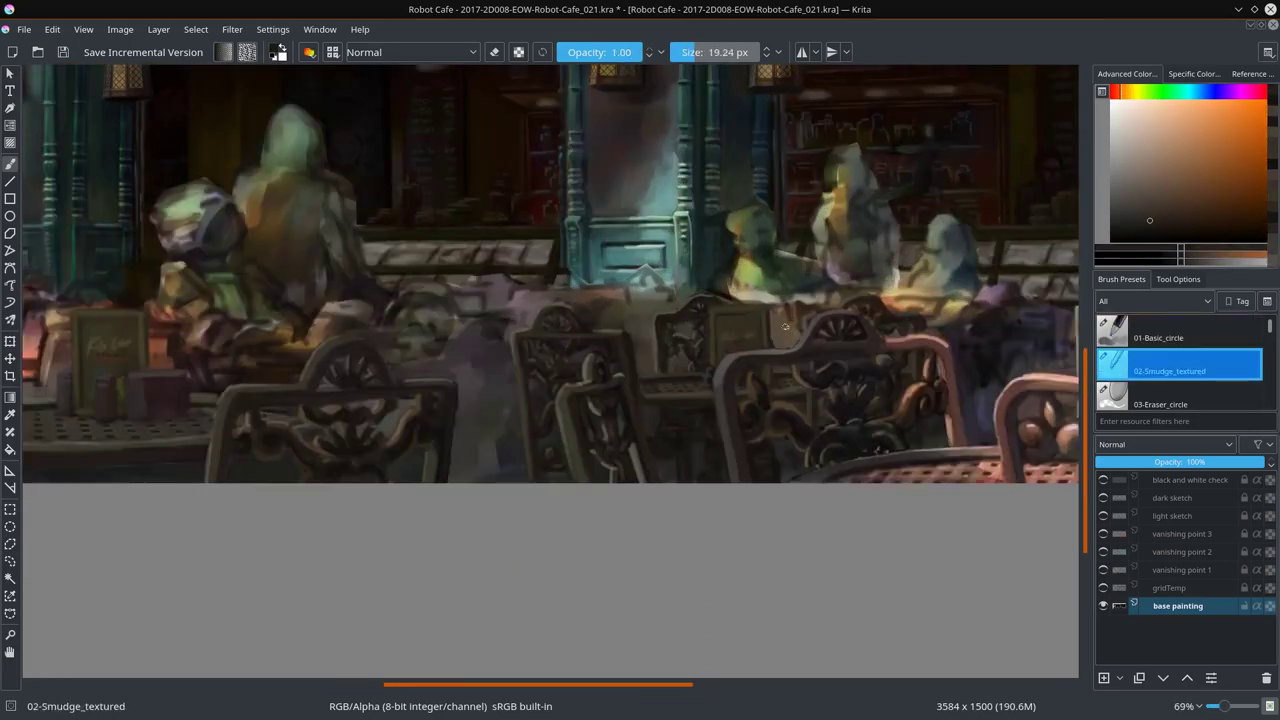
scroll(779, 288, "down", 4)
key("ctrl+s")
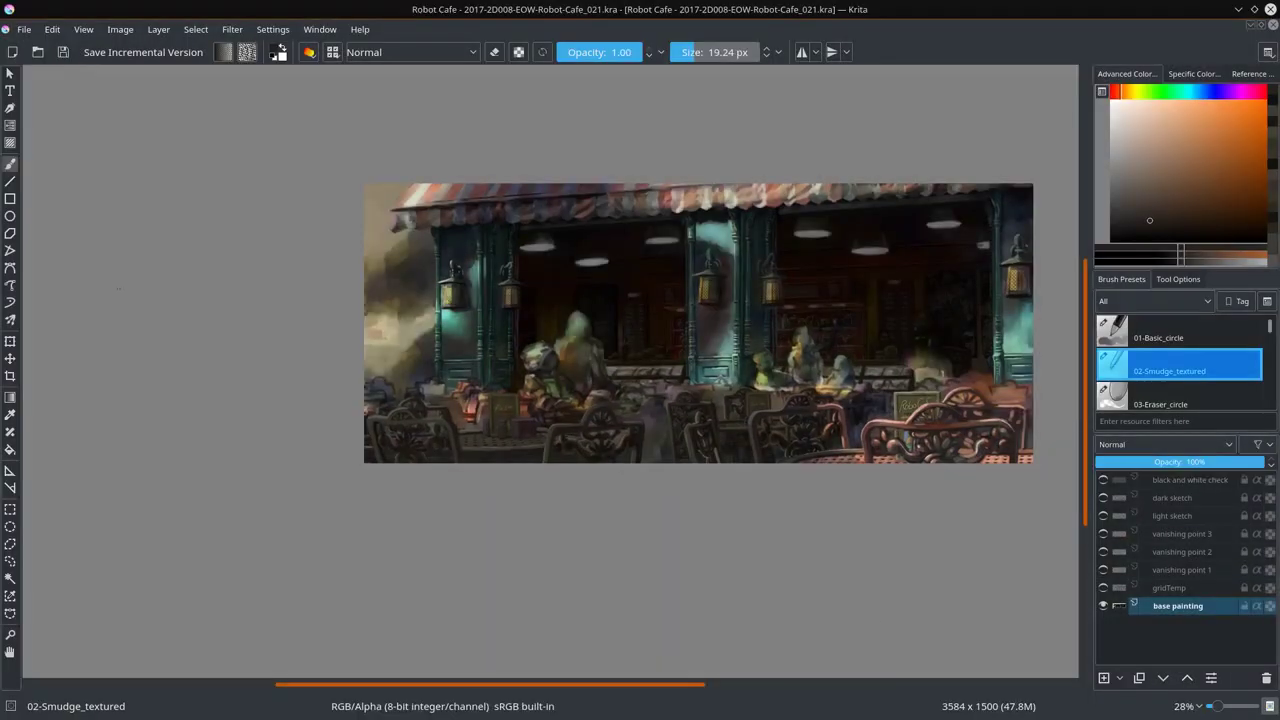
scroll(700, 330, "up", 4)
Step: Trace a selection around the left chairs and the right chair's carving
left_click(10, 544)
left_click_drag(362, 327, 352, 377)
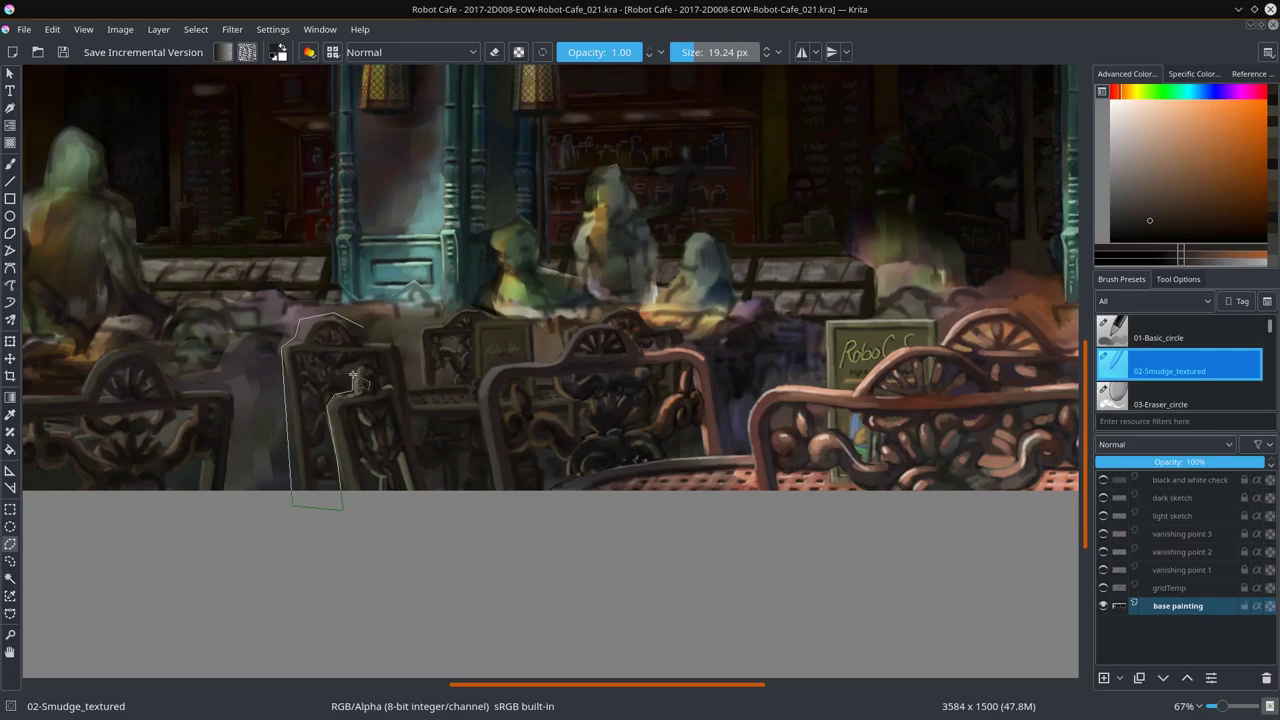
left_click_drag(437, 502, 501, 364)
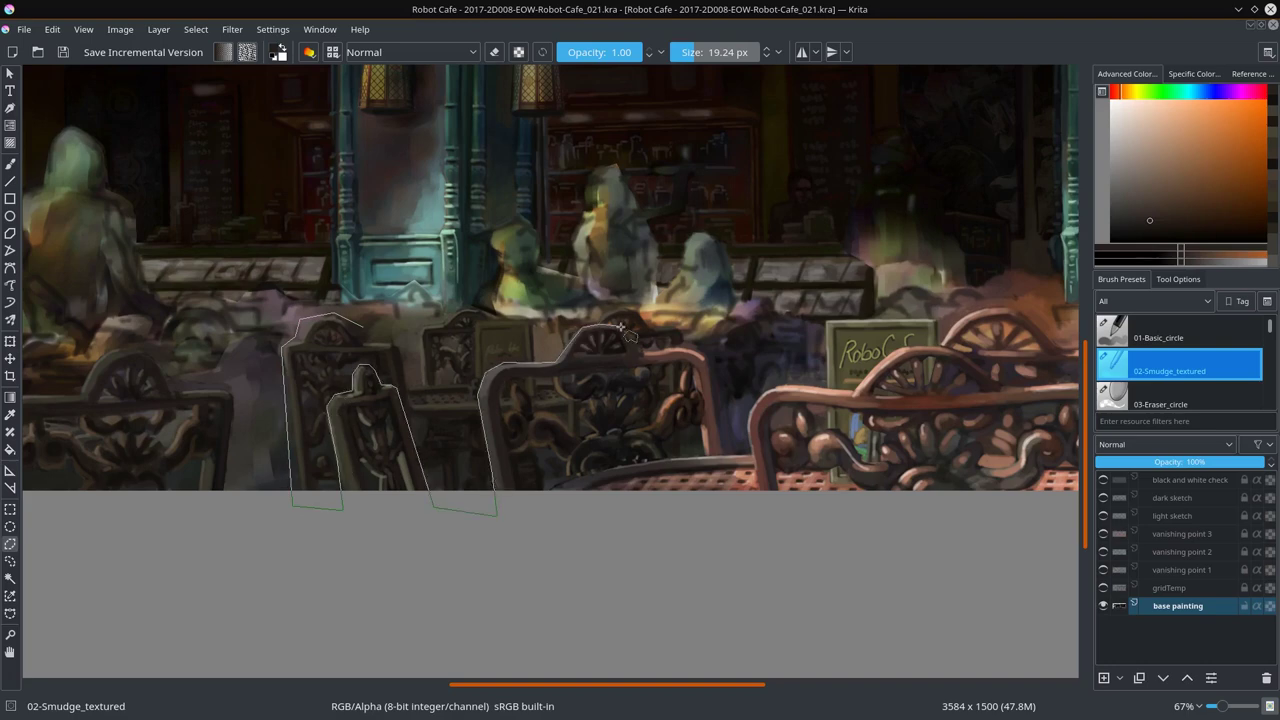
left_click_drag(478, 308, 362, 327)
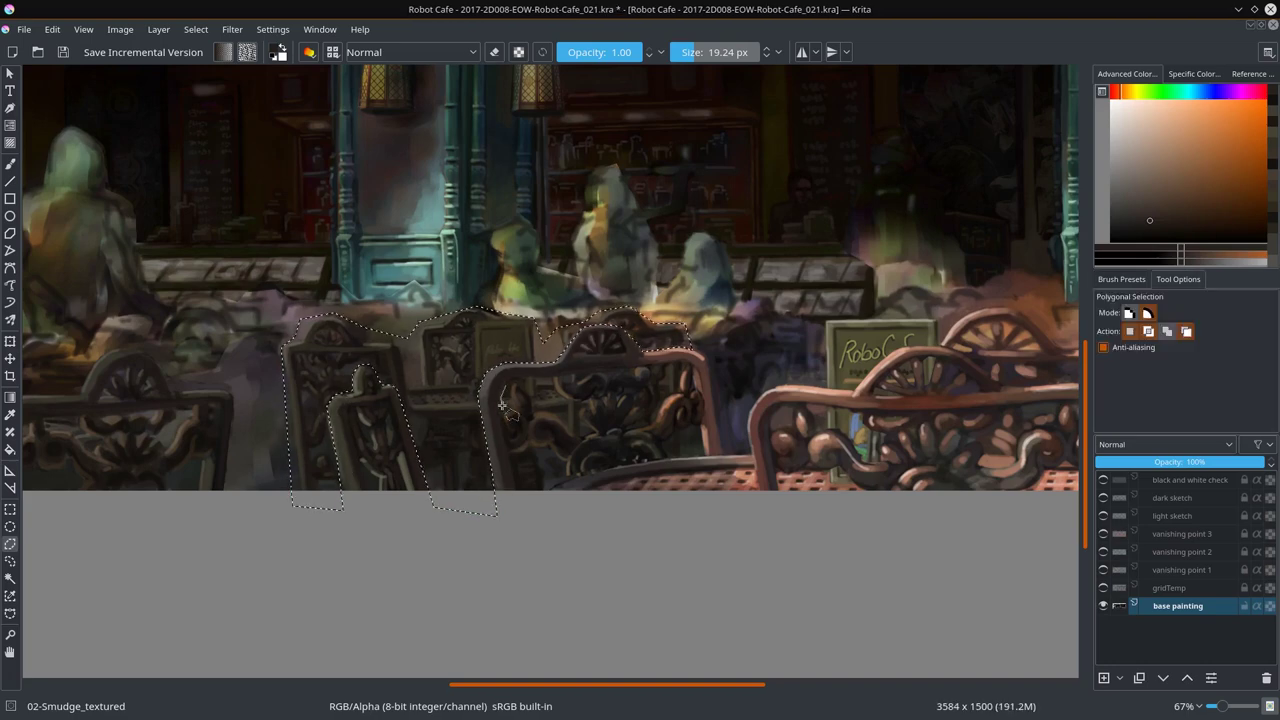
left_click(704, 448)
double_click(662, 452)
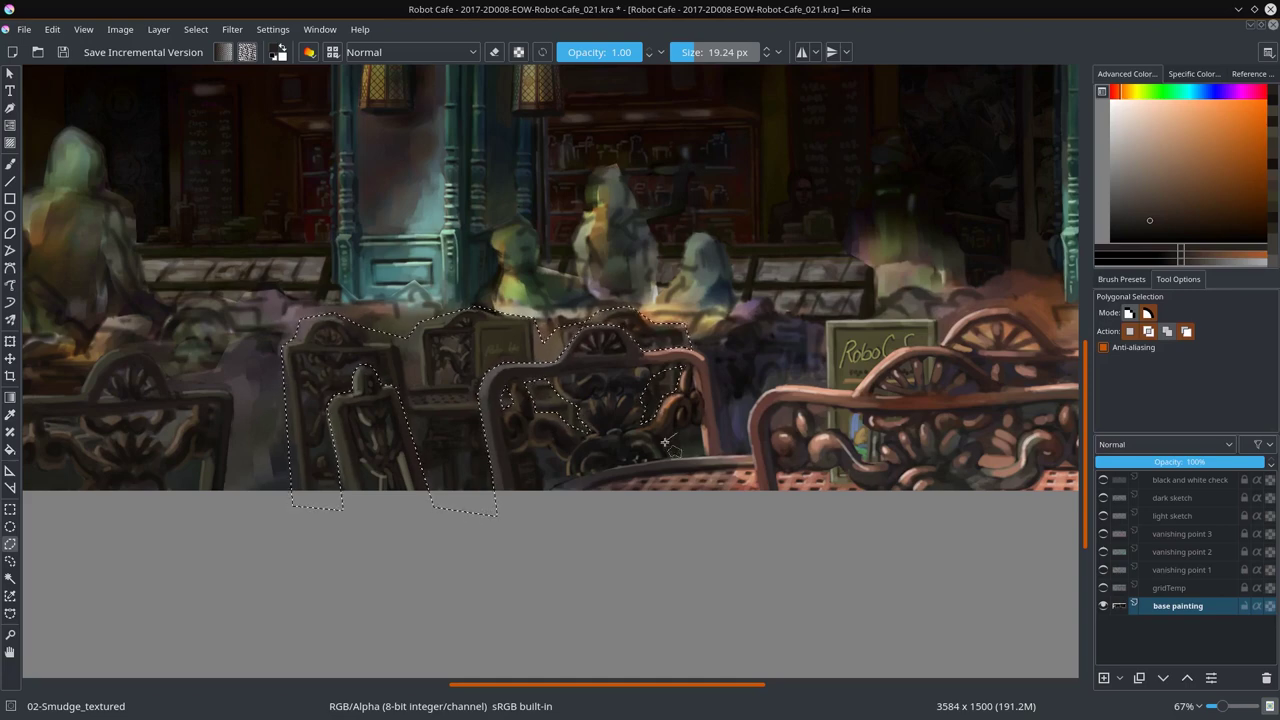
left_click(516, 490)
left_click(512, 458)
left_click(546, 447)
Step: Copy the selected chairs to a new pasted layer and stretch them slightly wider
key("ctrl+c")
key("minus")
key("minus")
left_click(52, 29)
left_click(157, 171)
key("ctrl+t")
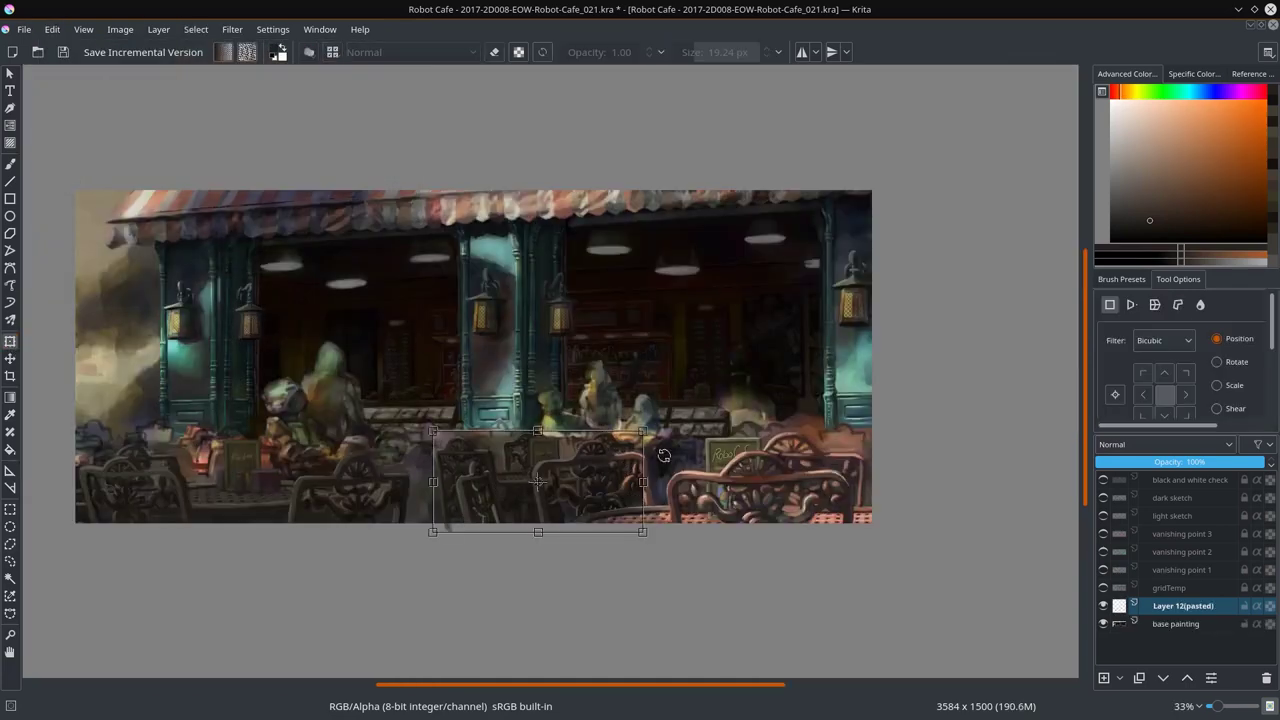
left_click_drag(679, 433, 684, 433)
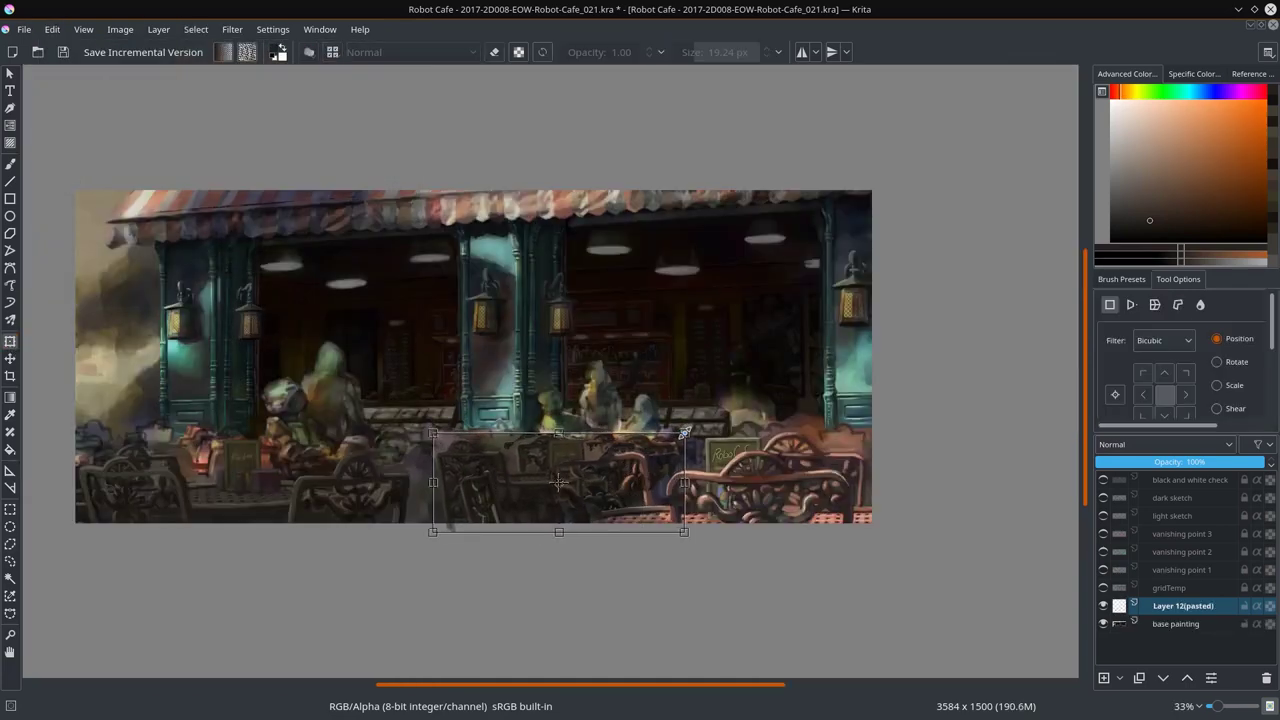
key("Return")
Step: Sample a colour, try a smaller round eraser, undo, and return to the basic round brush
key("b")
scroll(591, 507, "up", 3)
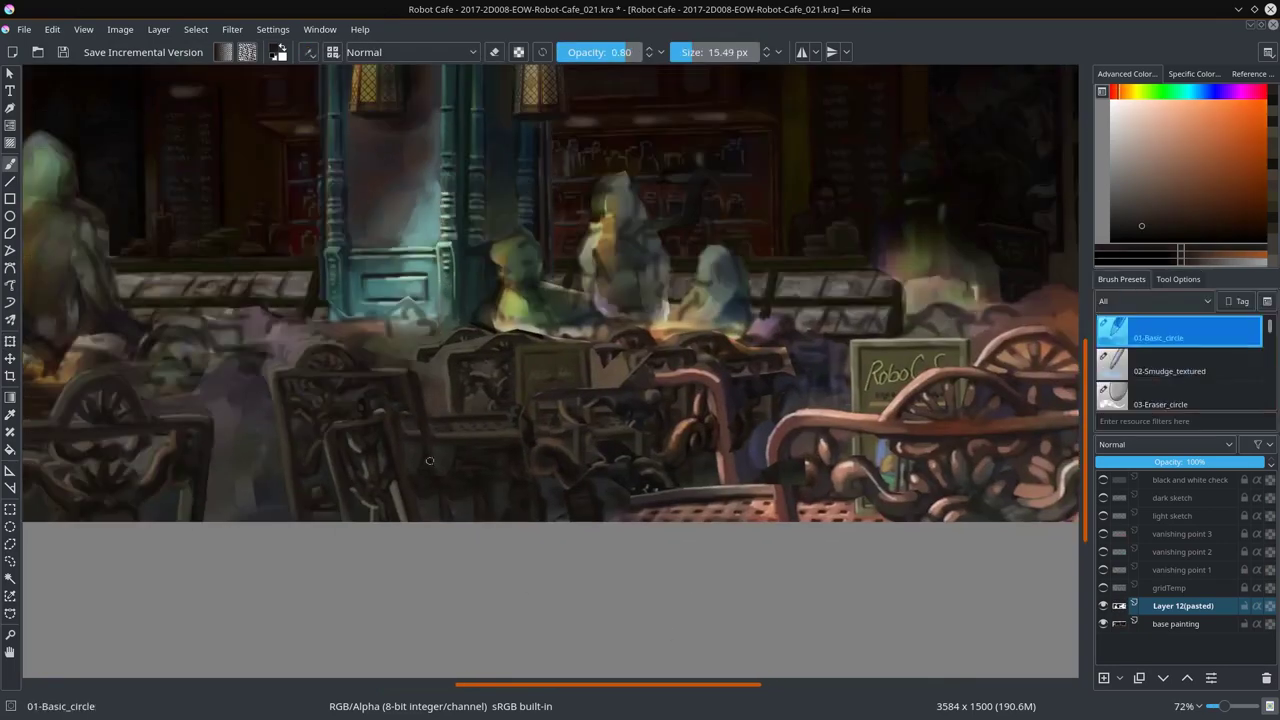
left_click(402, 435, "ctrl")
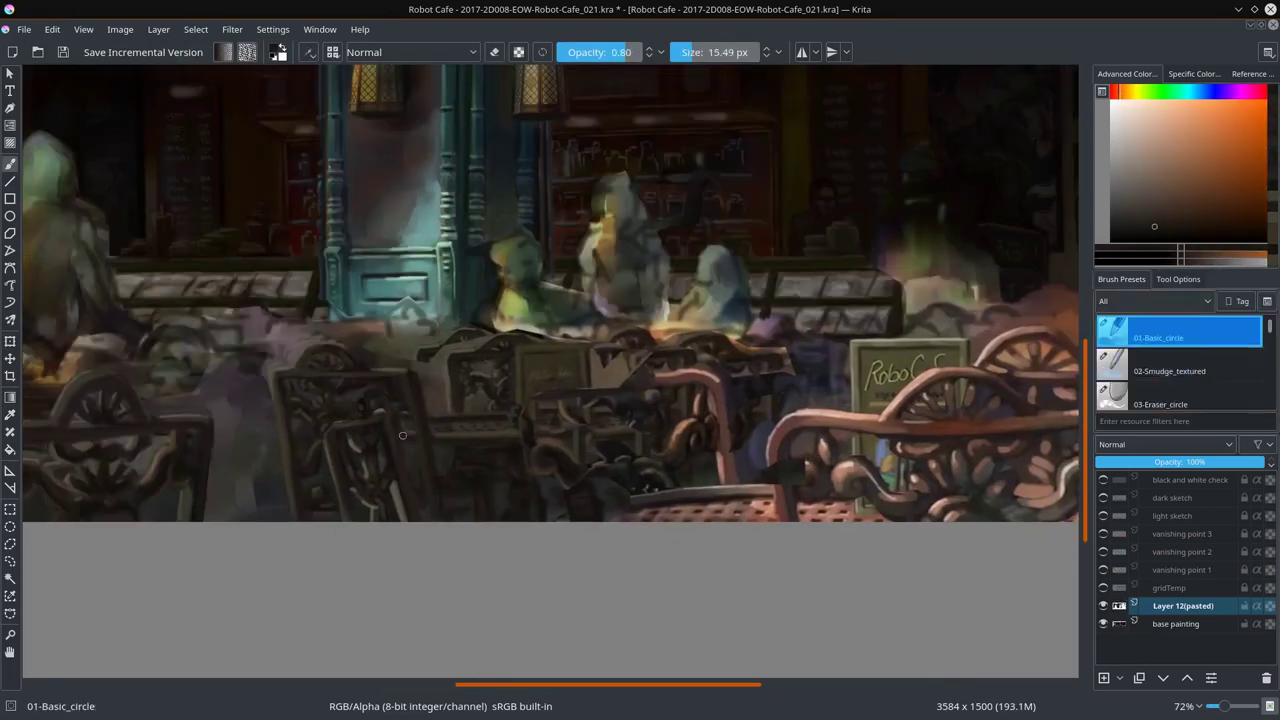
key("e")
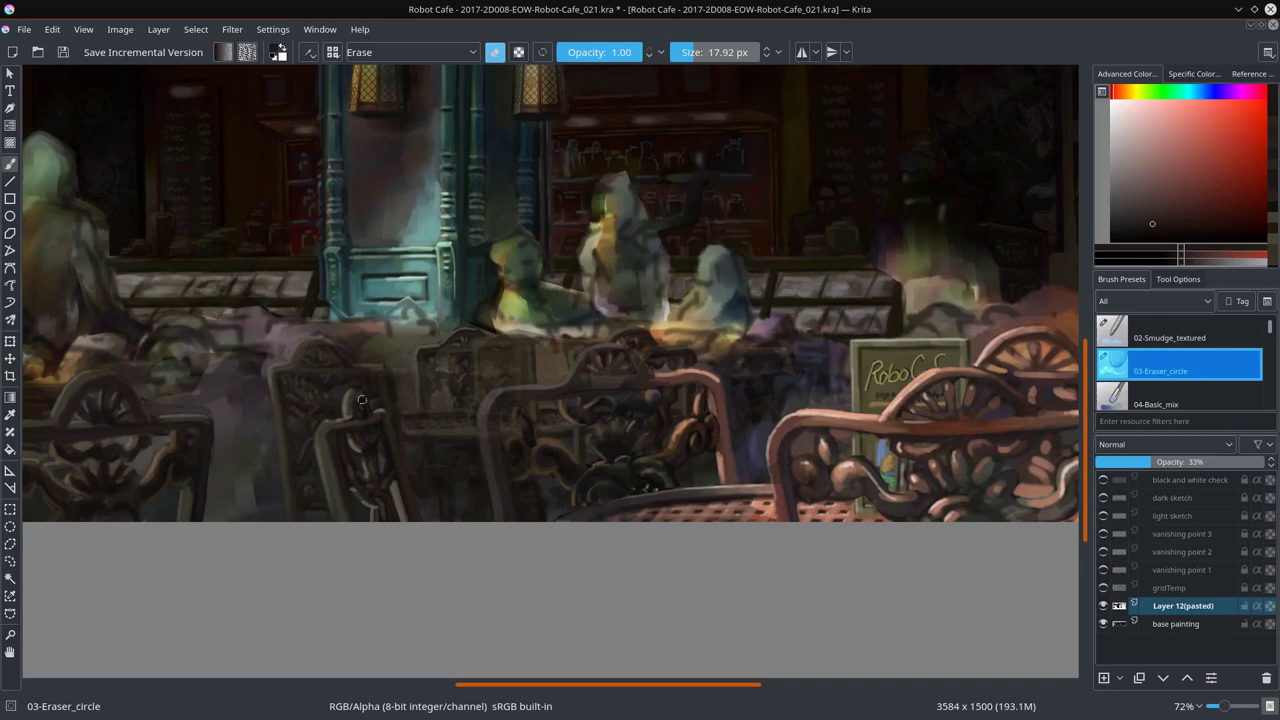
key("bracketleft")
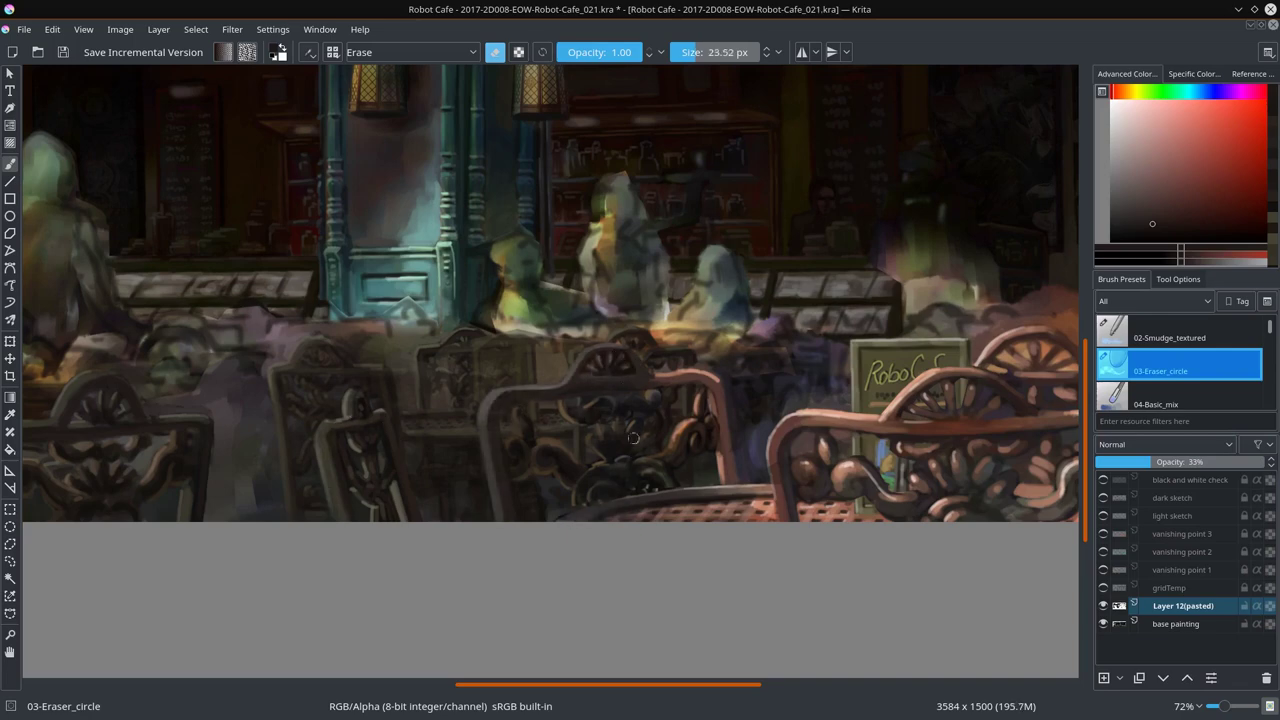
key("ctrl+z")
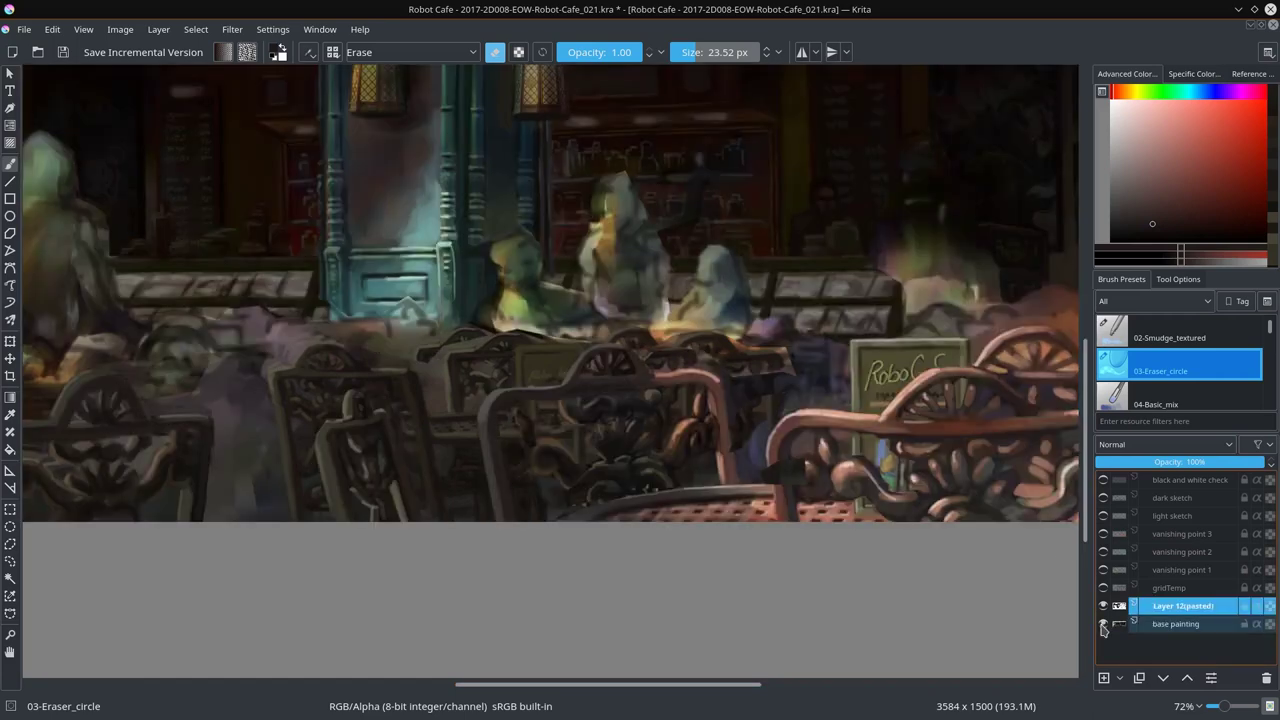
key("slash")
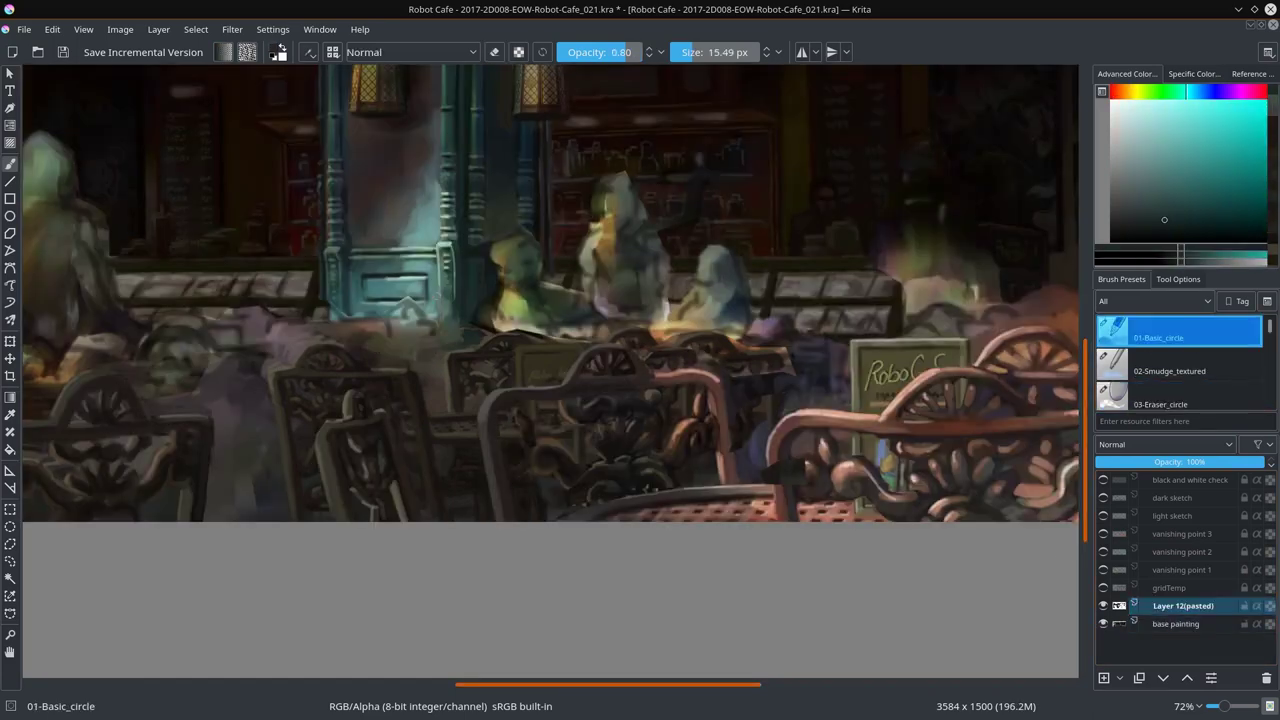
Step: Erase stray pixels from Layer 12(pasted) with 03-Eraser_circle and merge it into base painting
left_click(635, 340, "ctrl")
left_click(635, 342, "ctrl")
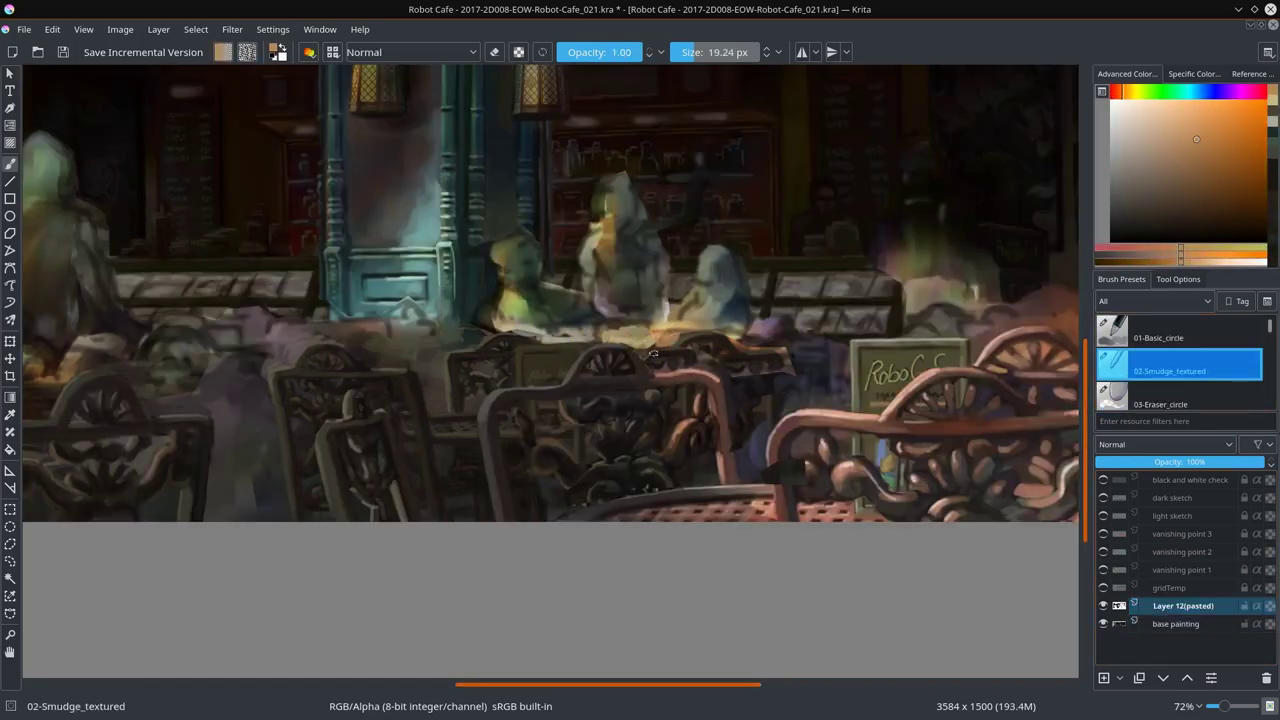
key("period")
left_click_drag(763, 371, 719, 290)
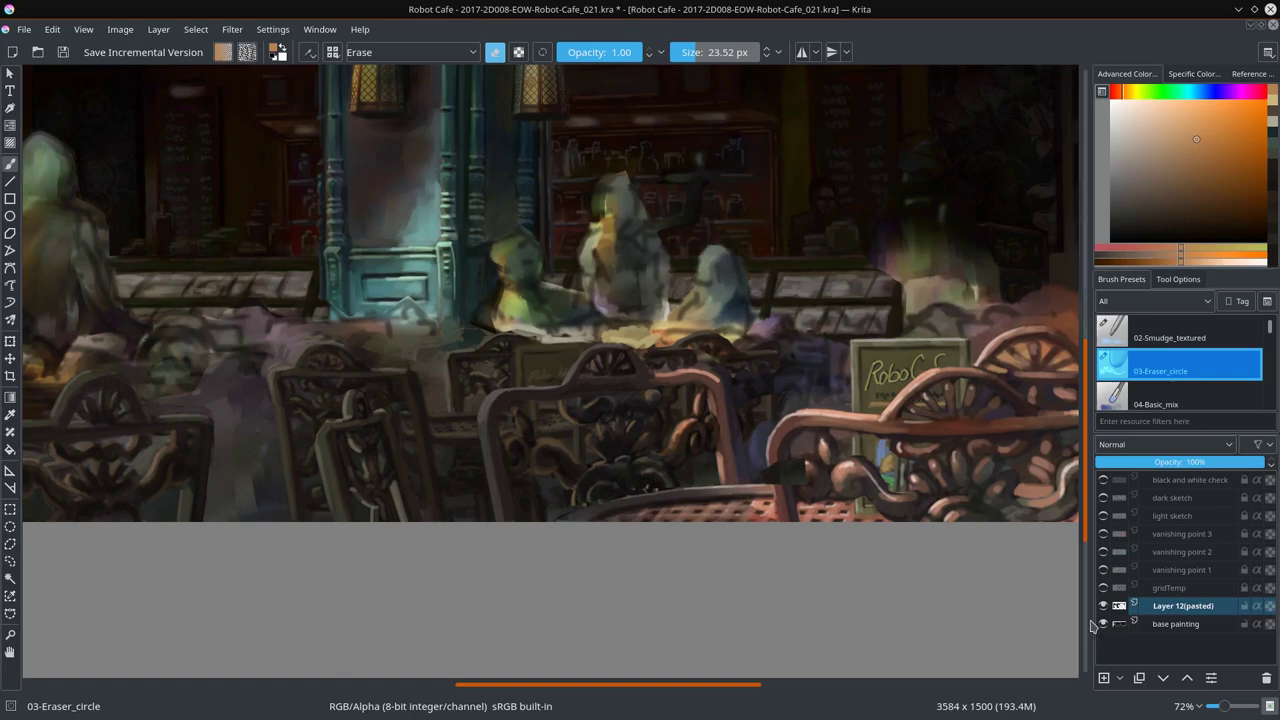
key("ctrl+e")
Step: With 01-Basic_circle, sample a dark chair colour and paint a dark stroke on the chair back
scroll(584, 584, "up", 1)
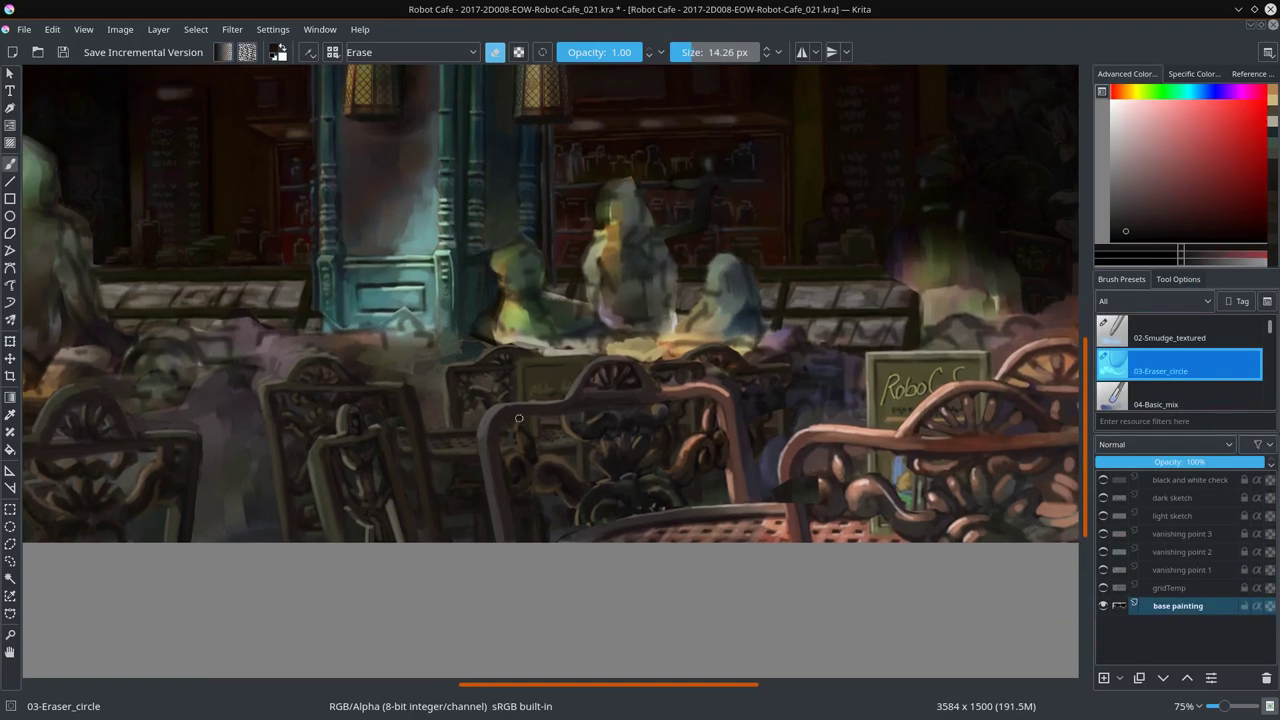
key("slash")
left_click(502, 430, "ctrl")
left_click(502, 430, "ctrl")
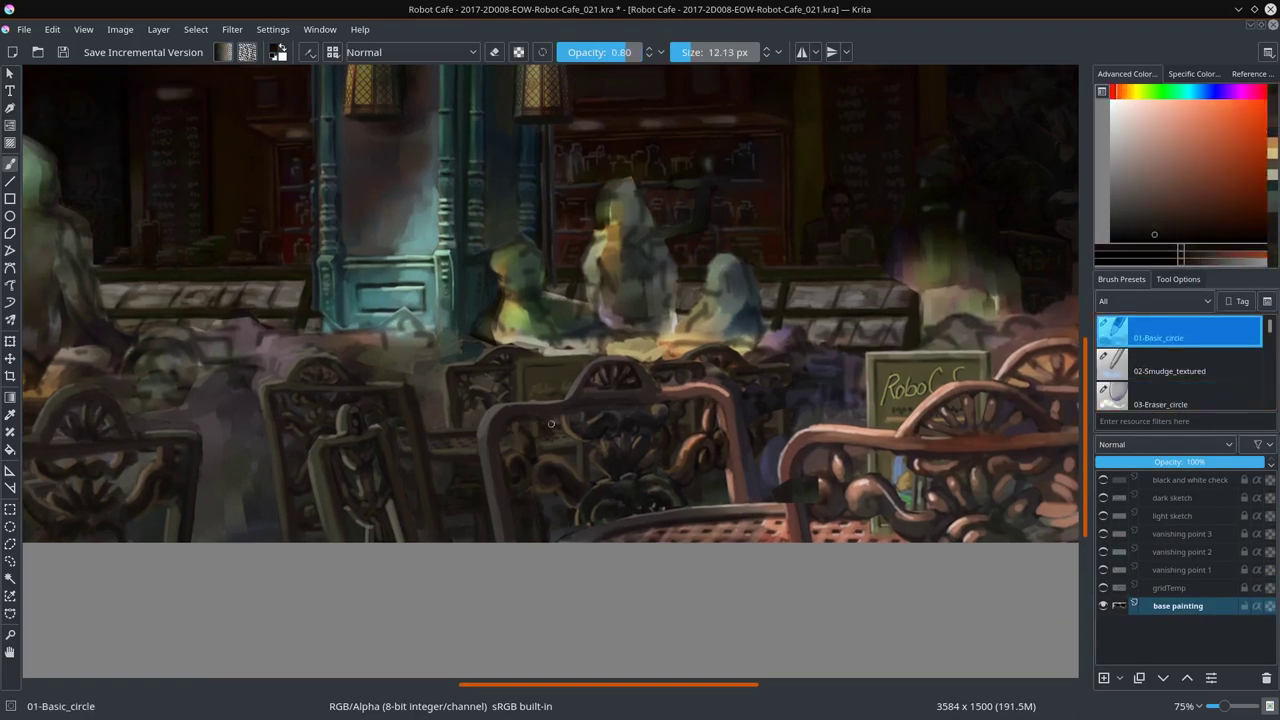
left_click_drag(540, 436, 586, 395)
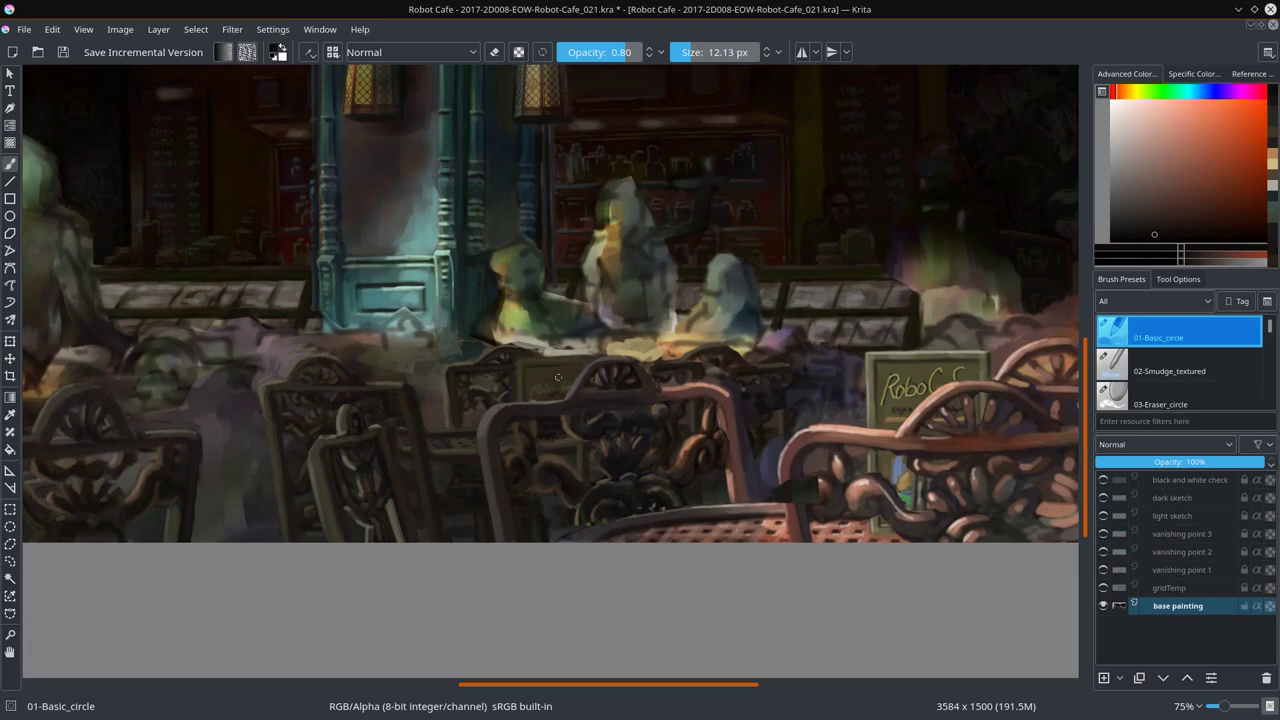
Step: Sample lighter, darker, pink and orange tones while panning across the cafe chairs
left_click(558, 377, "ctrl")
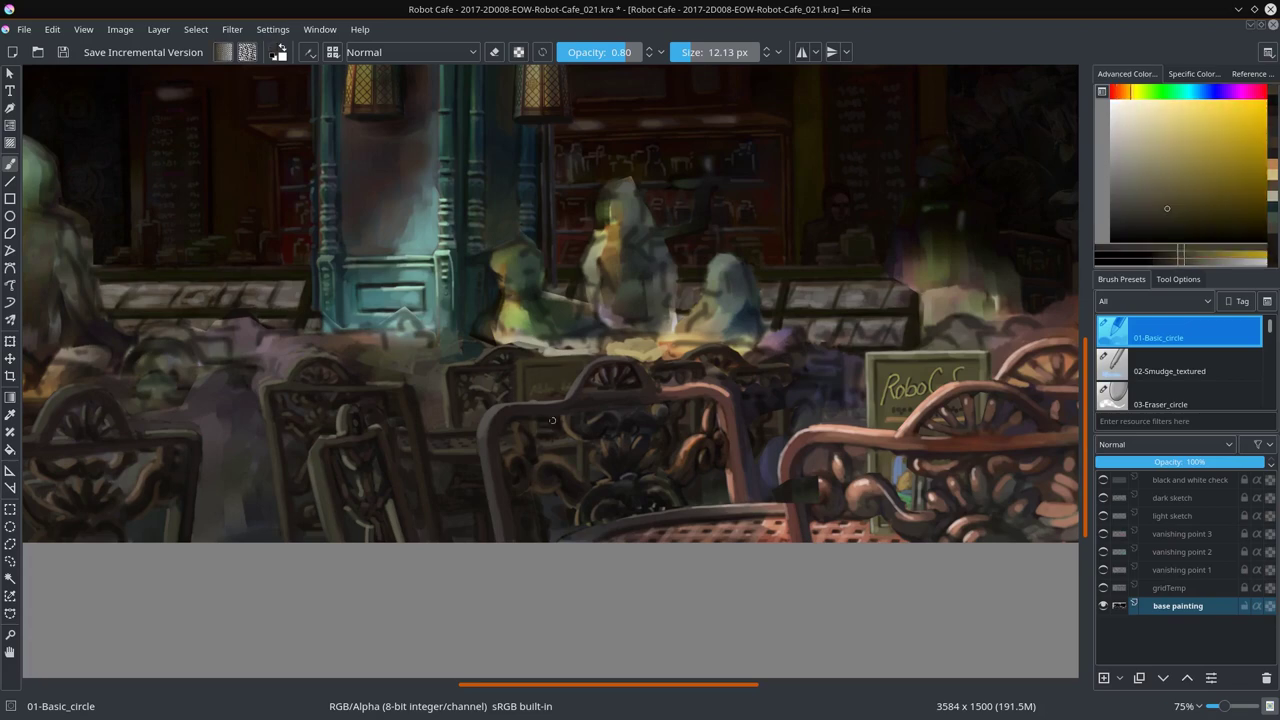
left_click_drag(558, 377, 814, 399)
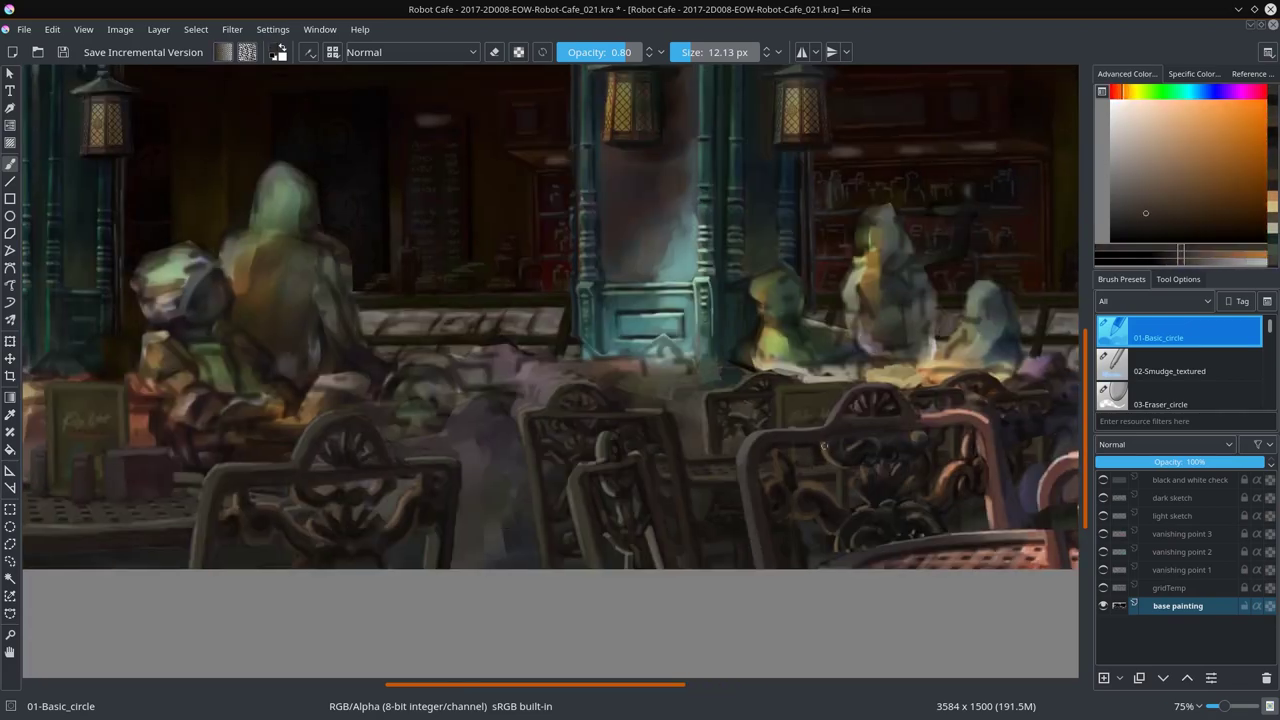
left_click(813, 540, "ctrl")
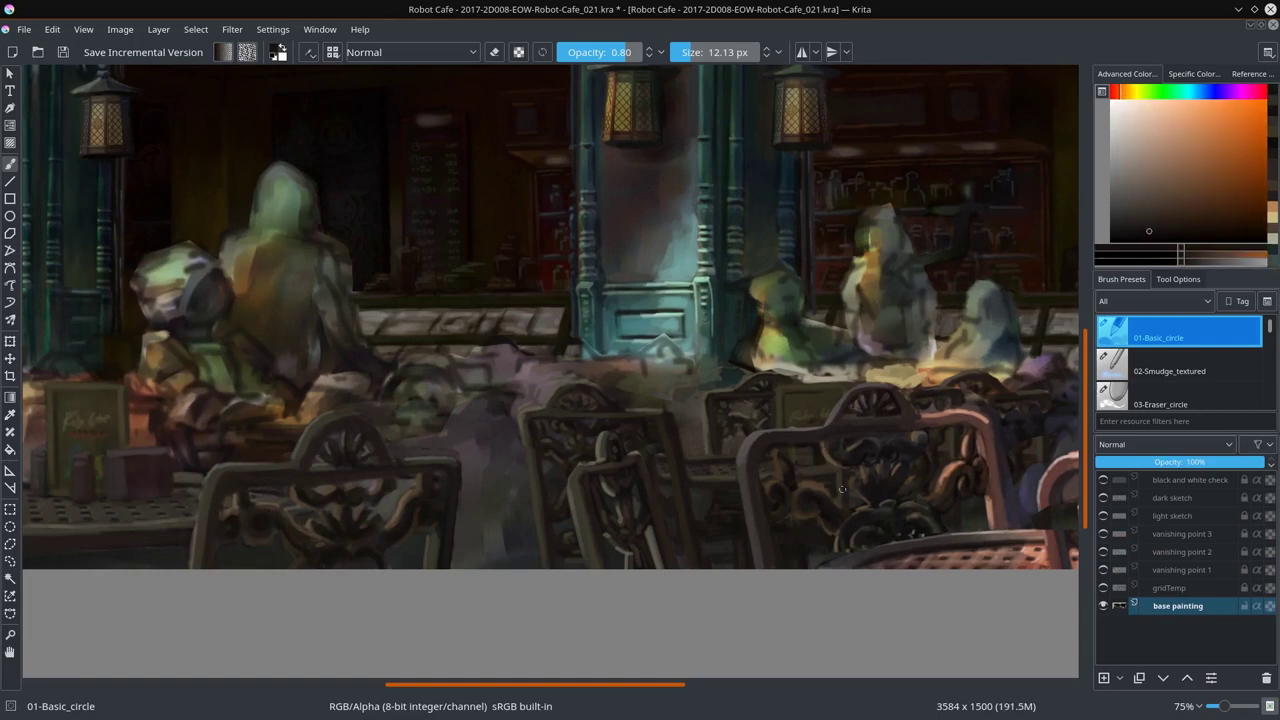
left_click_drag(815, 519, 876, 540)
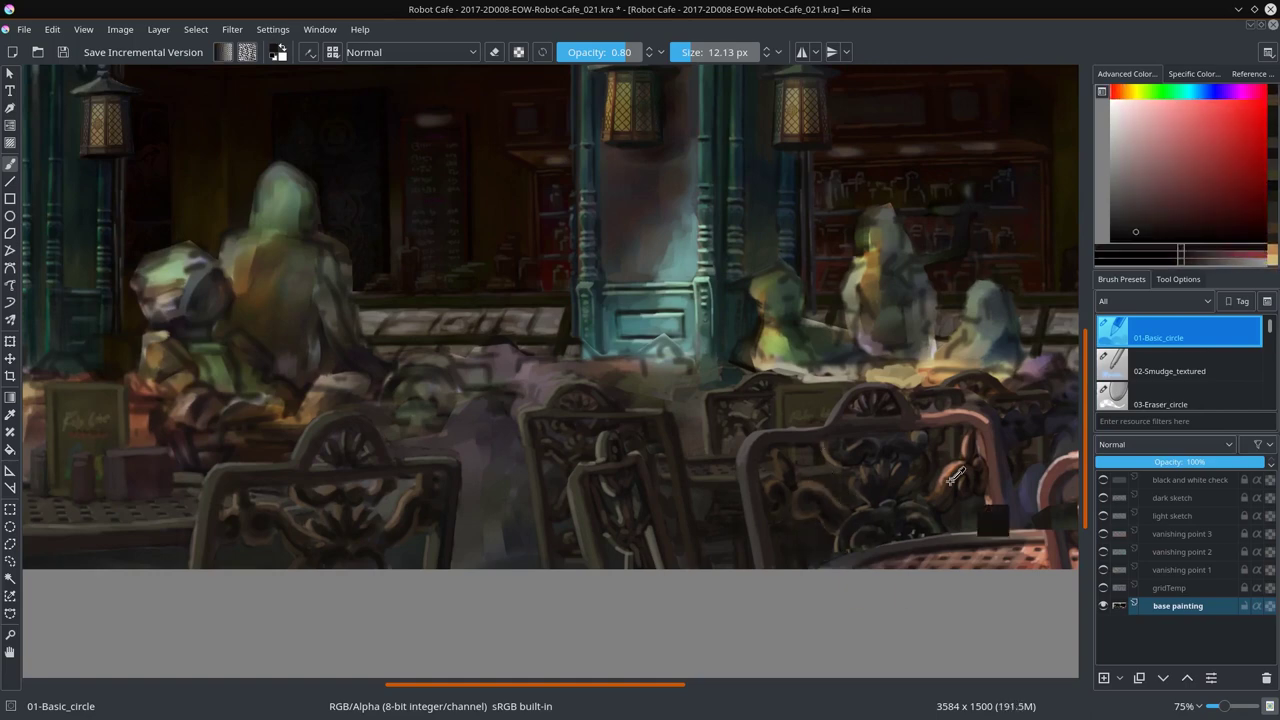
left_click_drag(876, 540, 833, 513)
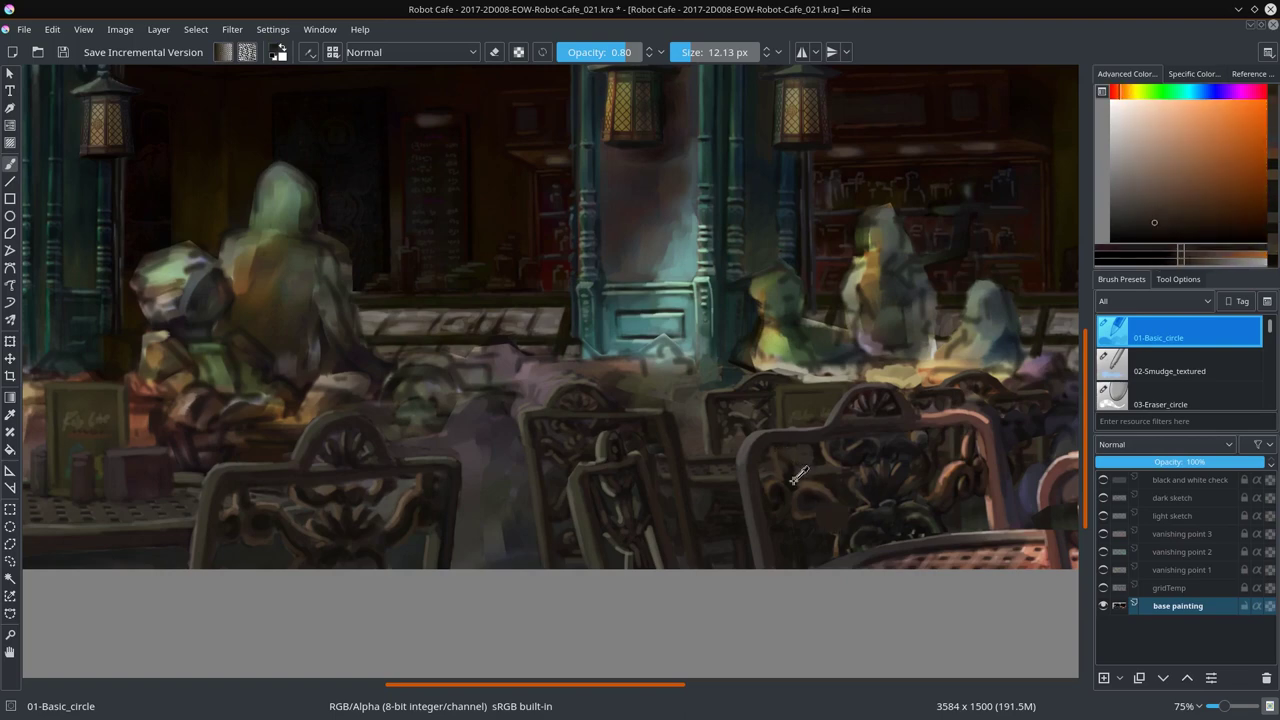
left_click_drag(946, 407, 716, 409)
Step: Return to the basic round brush with a slightly darker colour at about 5 px, zoomed on the chairs
key("slash")
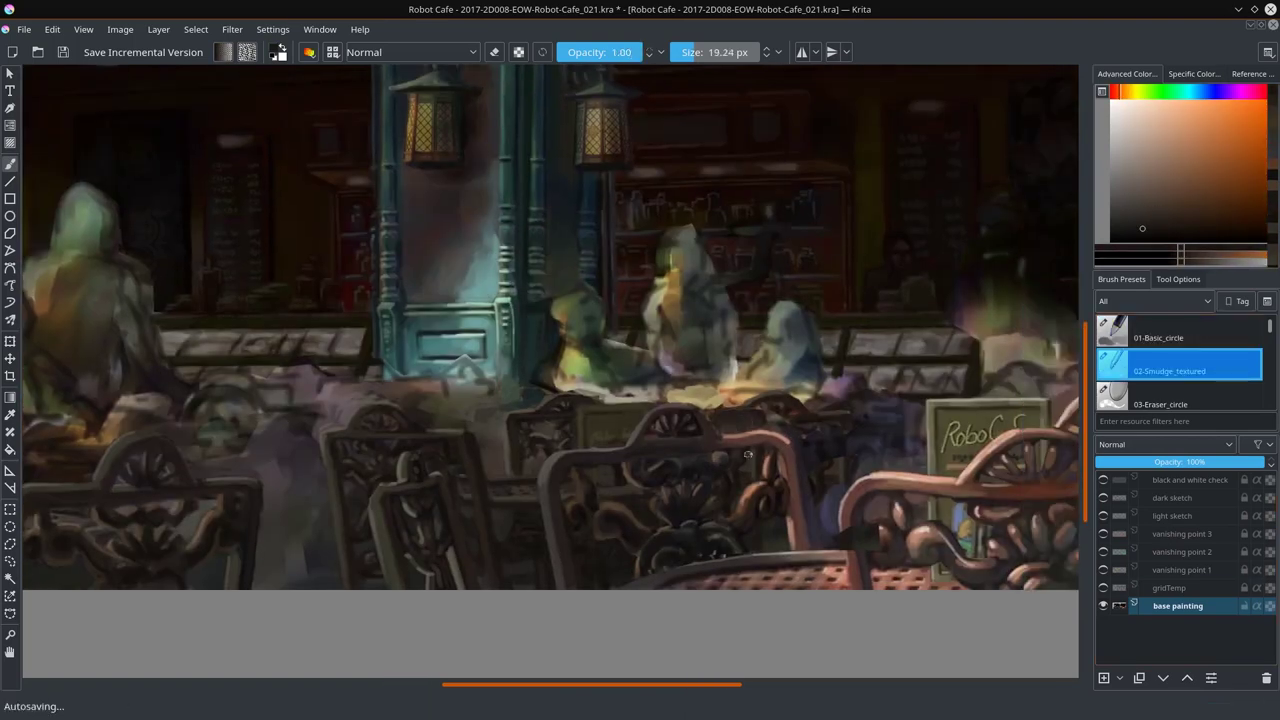
key("slash")
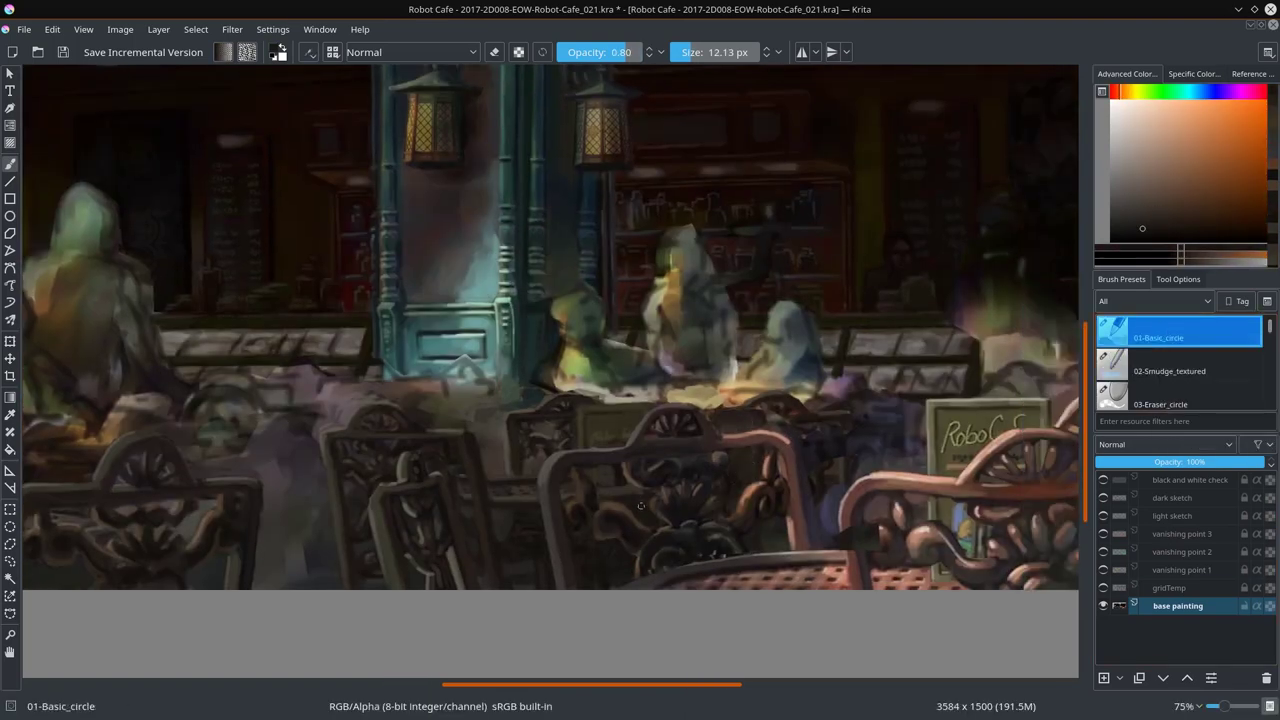
left_click(633, 483, "ctrl")
left_click_drag(633, 483, 626, 467)
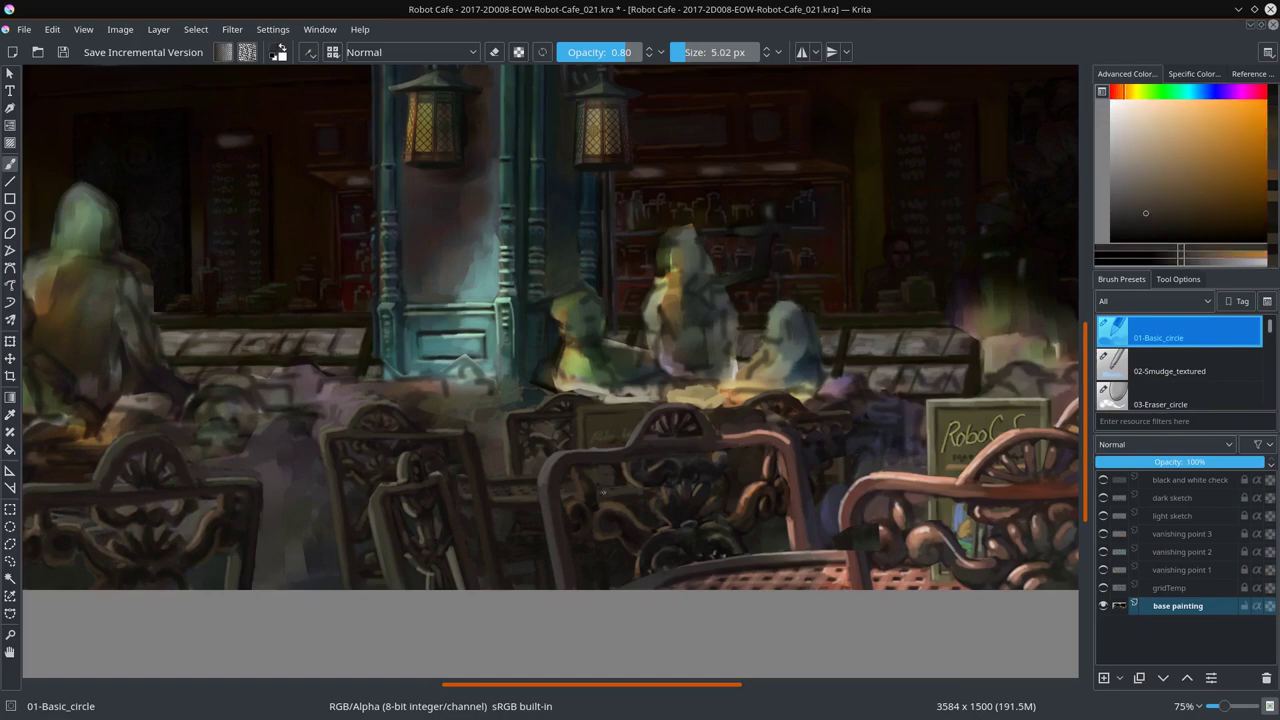
scroll(703, 403, "down", 3)
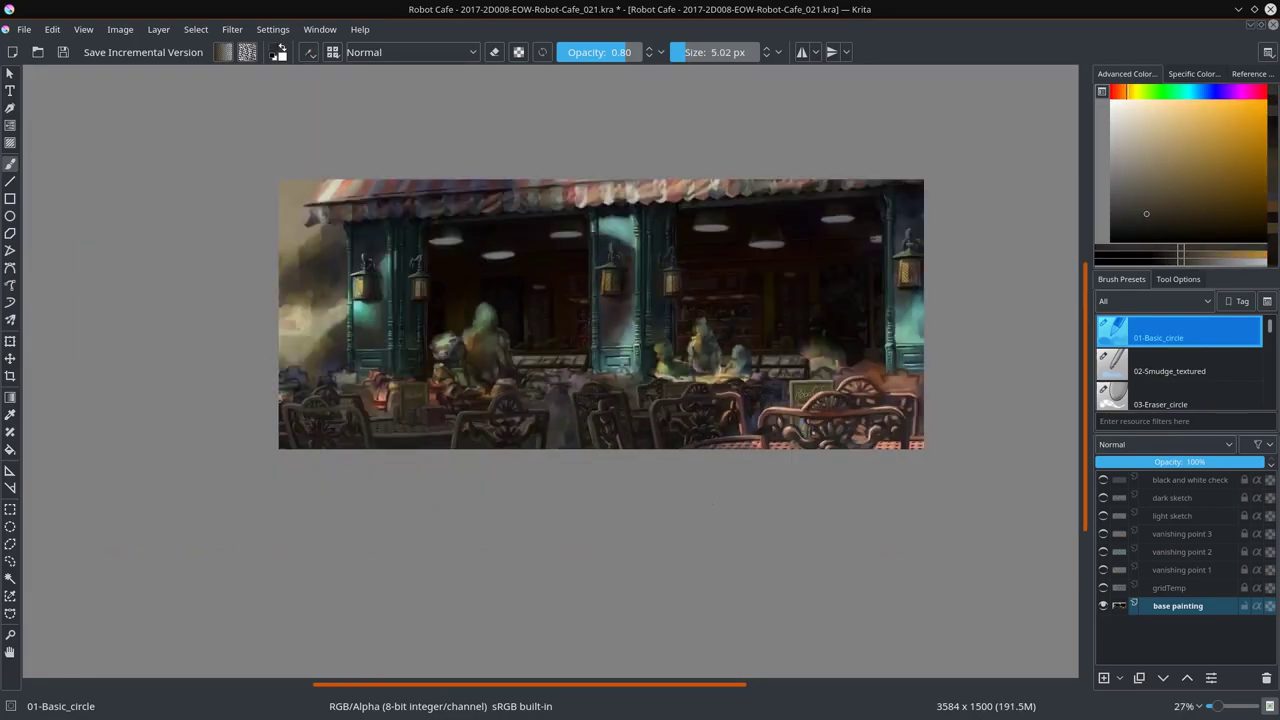
mouse_move(703, 403)
left_mouse_down()
mouse_move(680, 477)
mouse_move(604, 349)
left_mouse_up()
Step: Copy the selected patch, paste it as a new layer and merge it down into the base painting
key("ctrl+c")
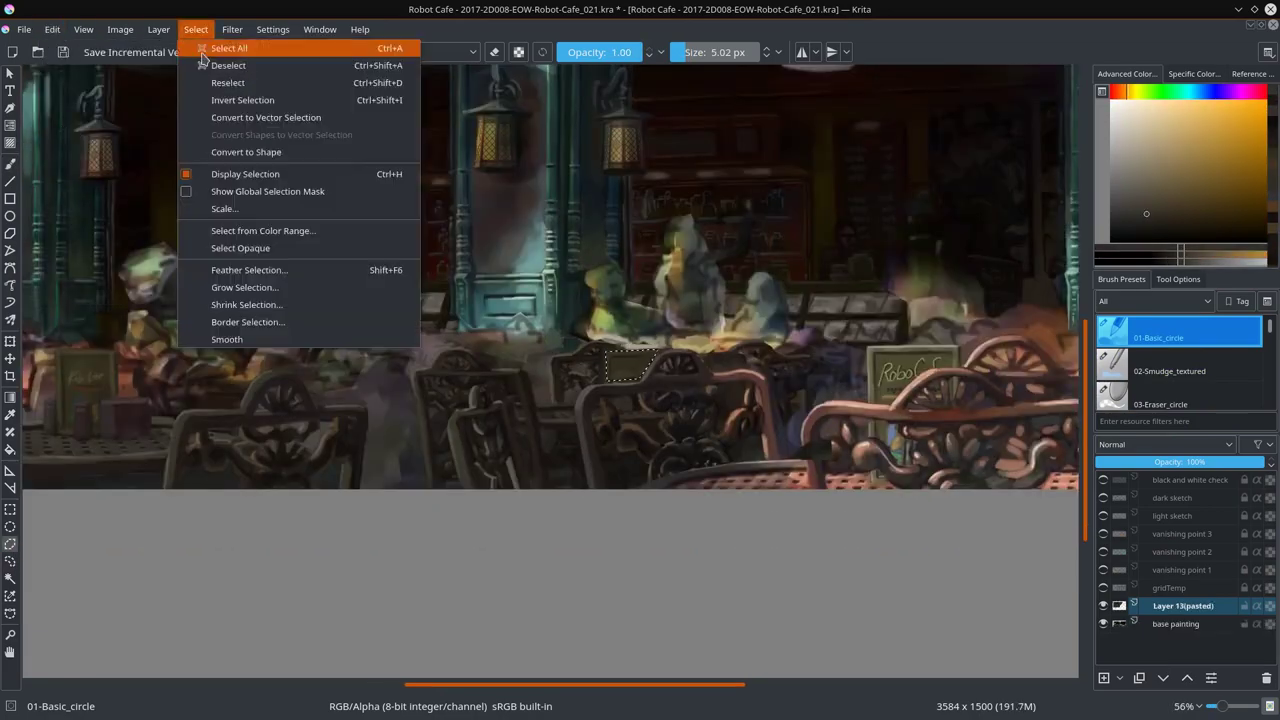
key("ctrl+v")
key("b")
scroll(582, 350, "up", 2)
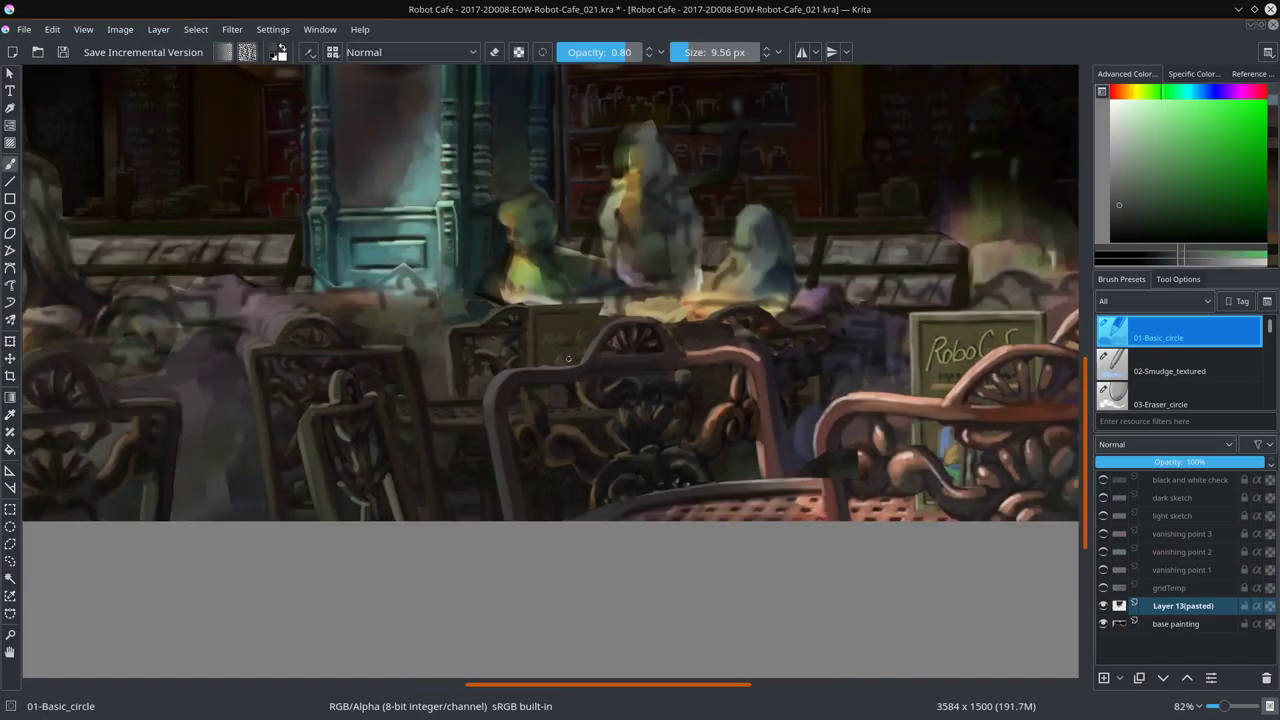
key("bracketleft")
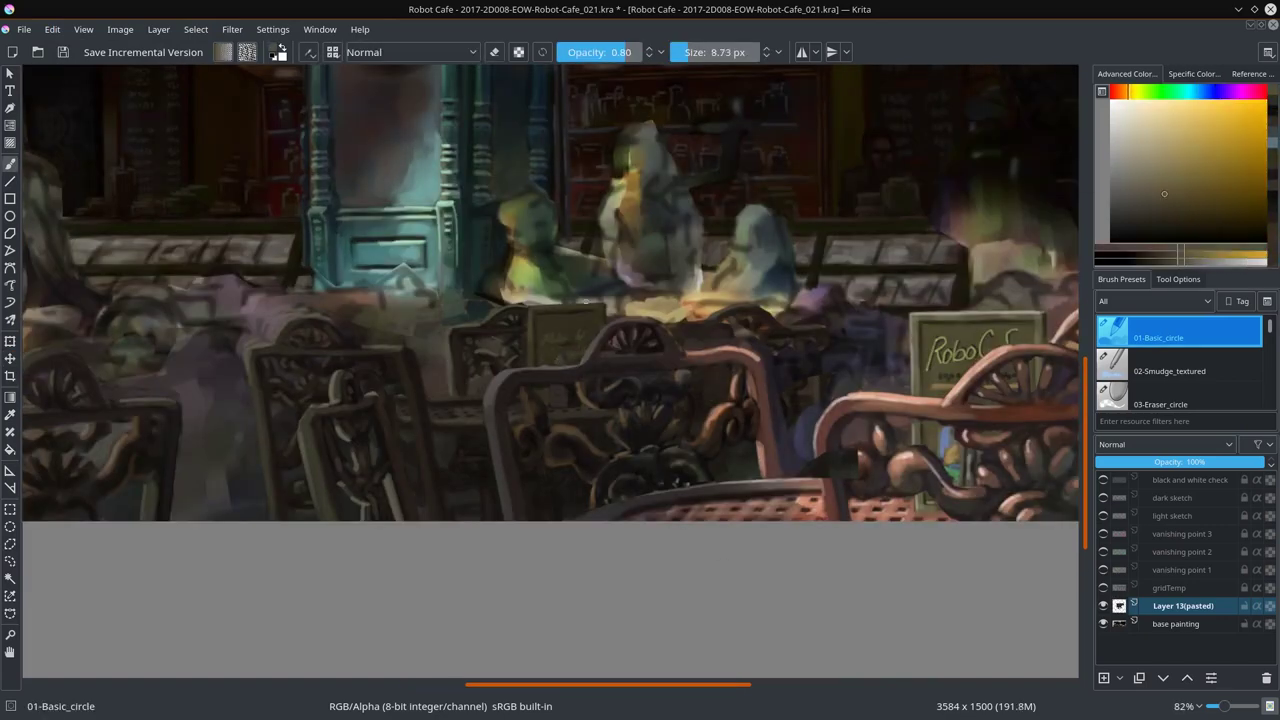
key("minus")
key("minus")
key("minus")
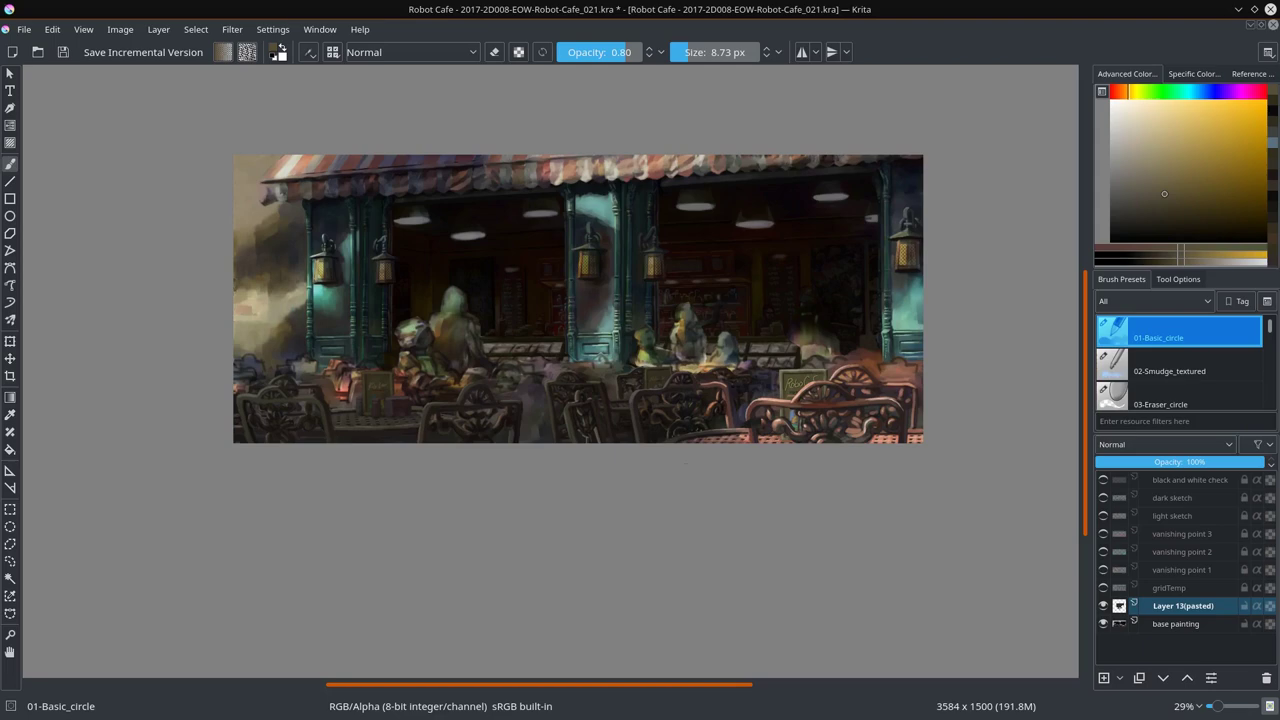
scroll(747, 383, "up", 3)
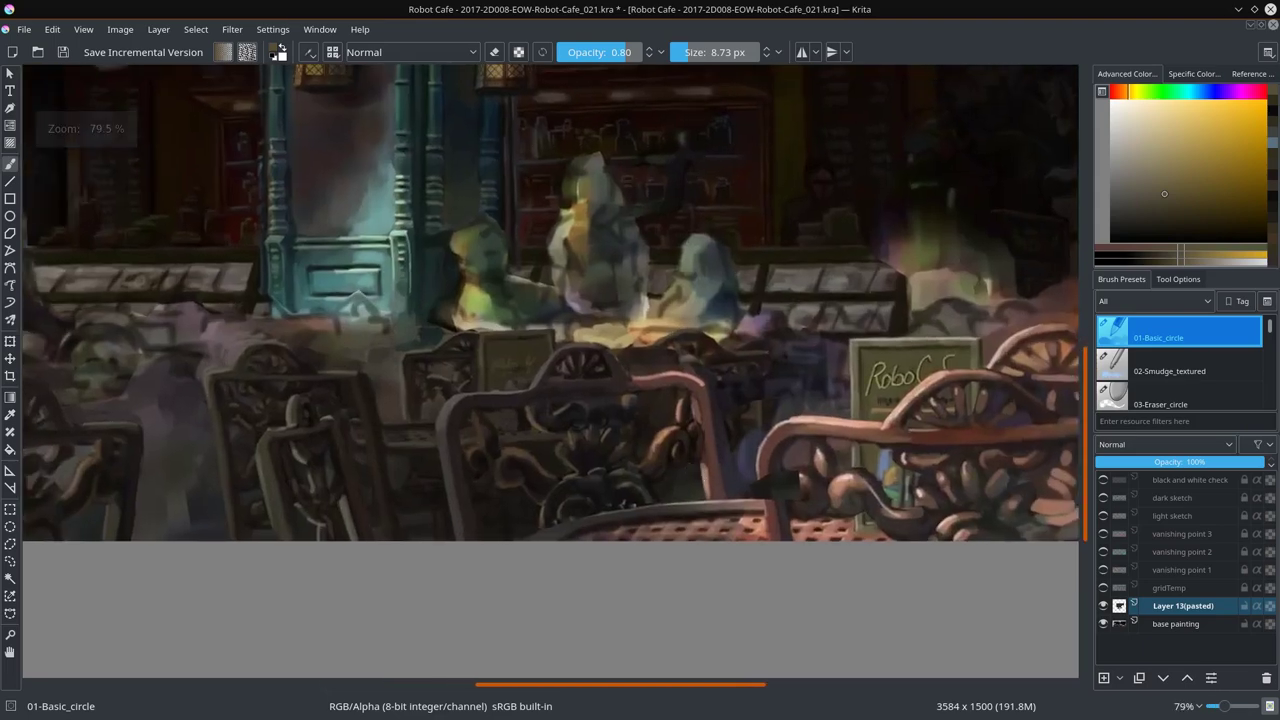
key("ctrl+e")
Step: Go back to the basic round brush and pick a darker red at an adjusted brush size
key("slash")
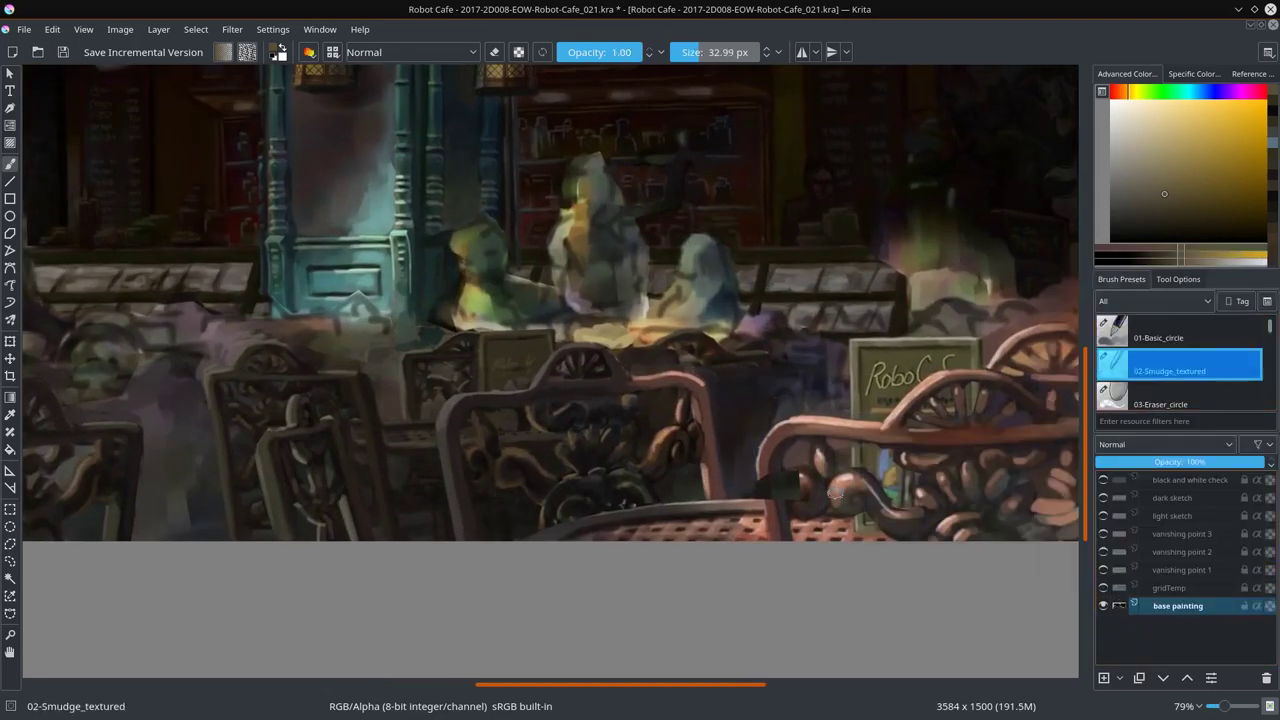
key("slash")
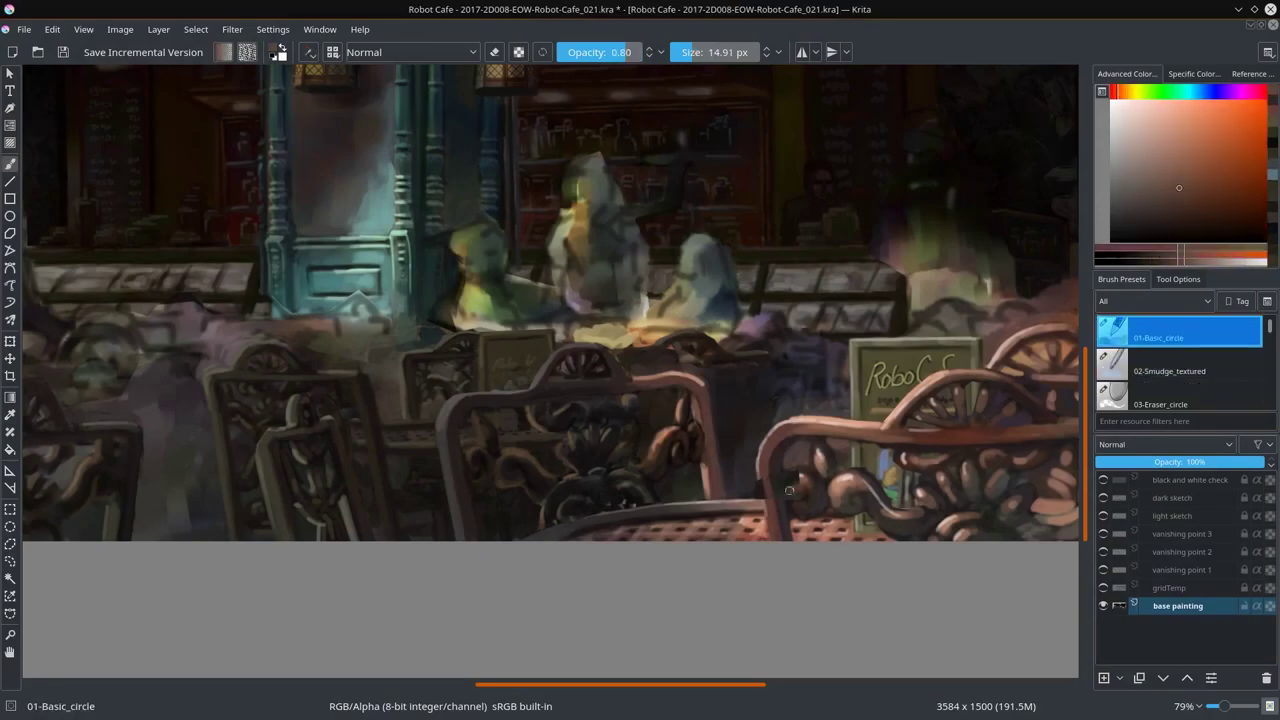
key("bracketleft")
key("bracketleft")
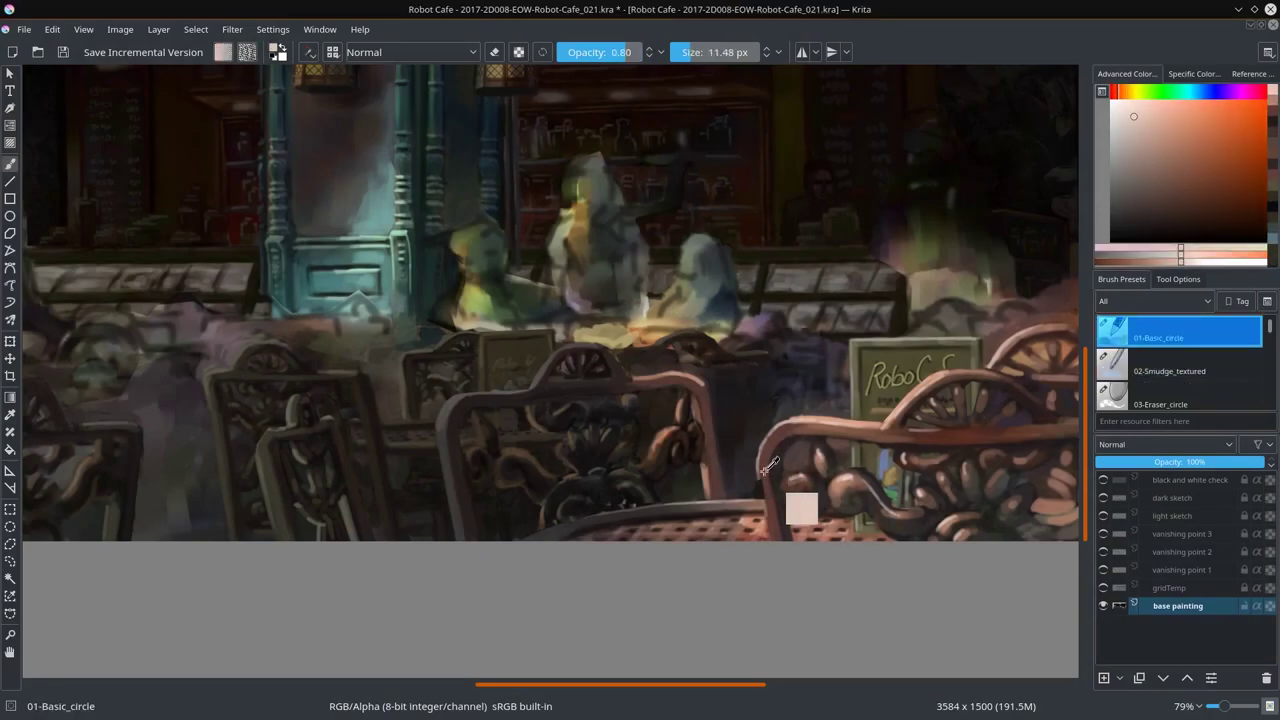
left_click(754, 487, "ctrl")
key("bracketright")
key("bracketright")
Step: Pick dark orange and brighter orange-red tones, darken slightly, and shrink the brush
left_click(654, 356, "ctrl")
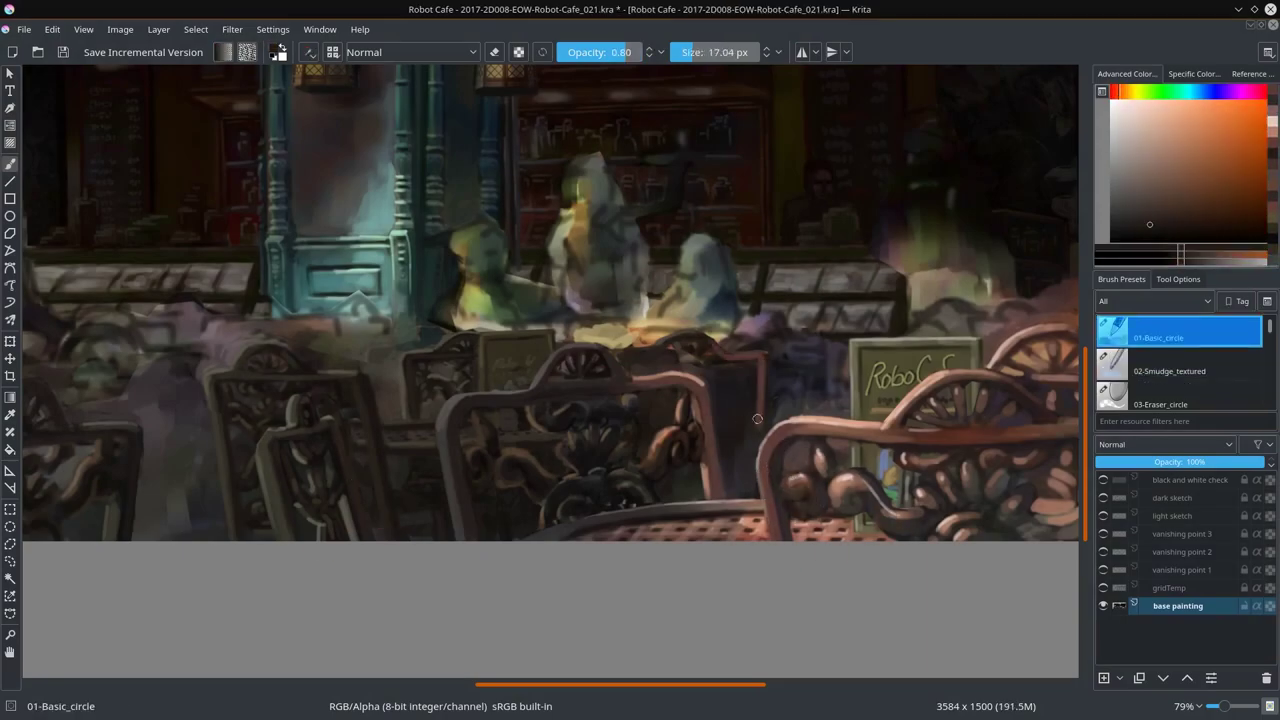
left_click(741, 367, "ctrl")
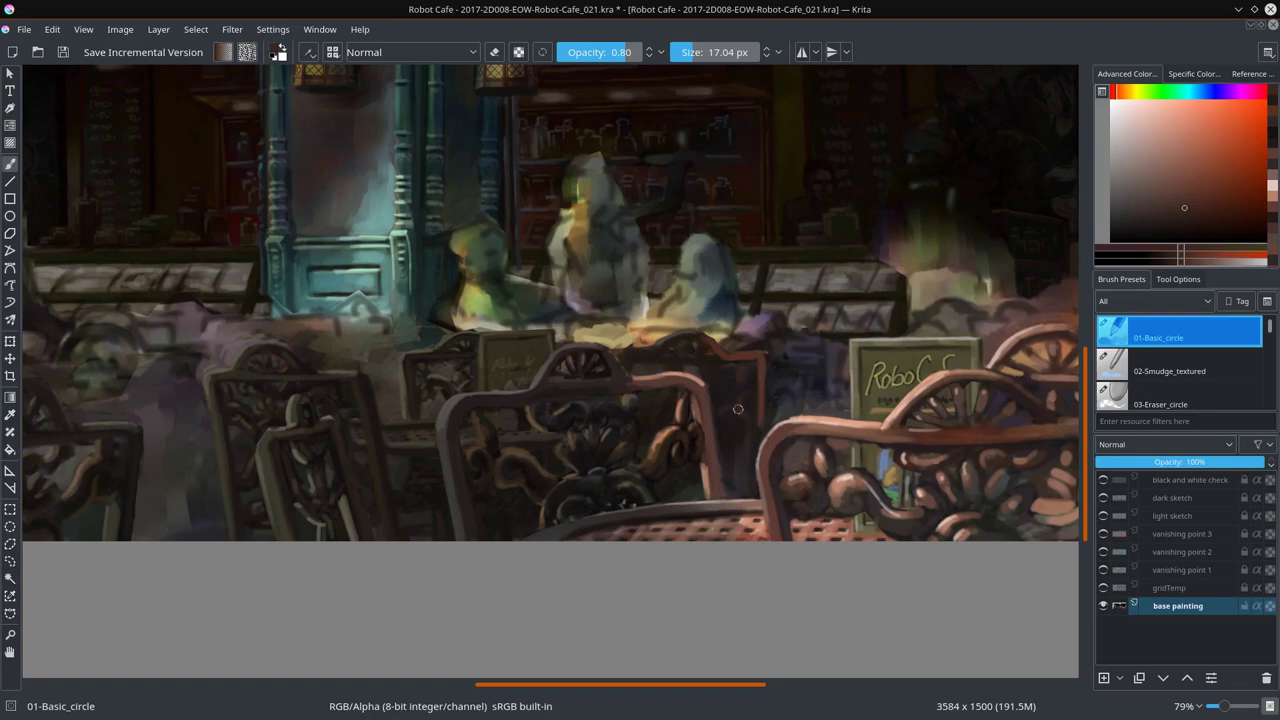
left_click(738, 409, "ctrl")
left_click_drag(738, 409, 648, 398)
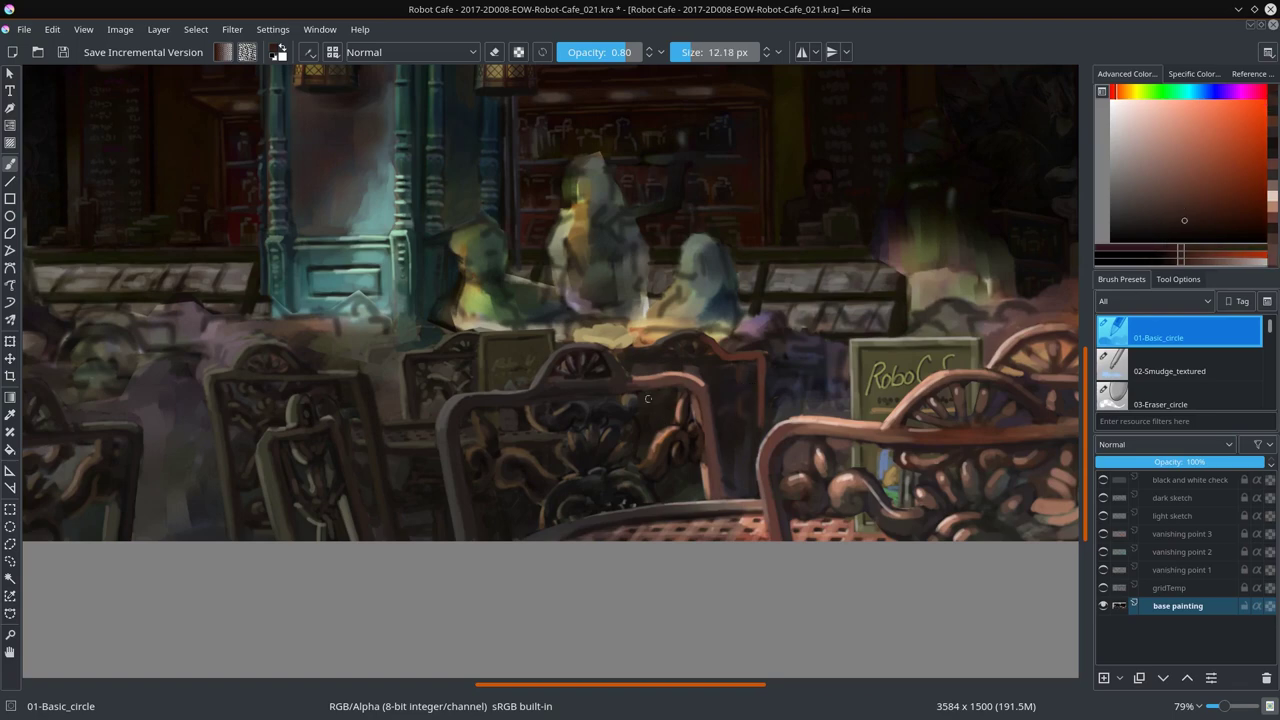
Step: Bring the left chairs into view and pick dark red, dark yellow and light peach colours
left_click(673, 484, "ctrl")
left_click_drag(750, 372, 607, 392)
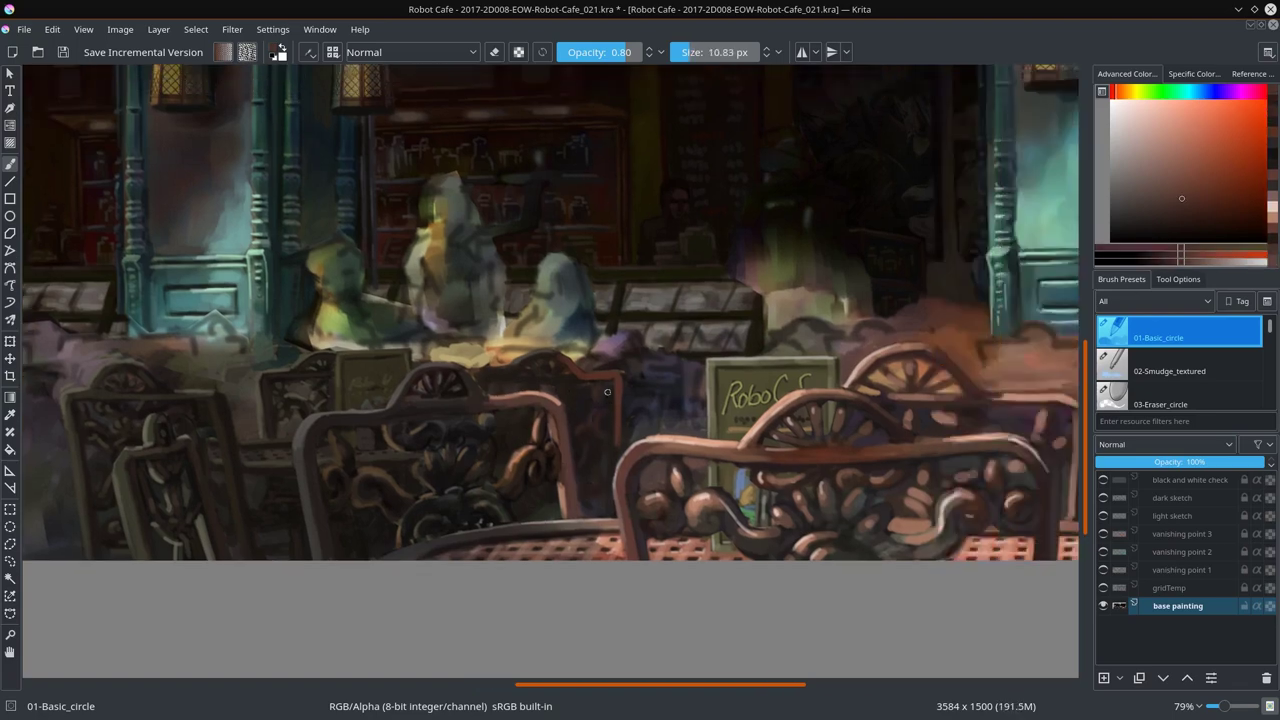
left_click(510, 419, "ctrl")
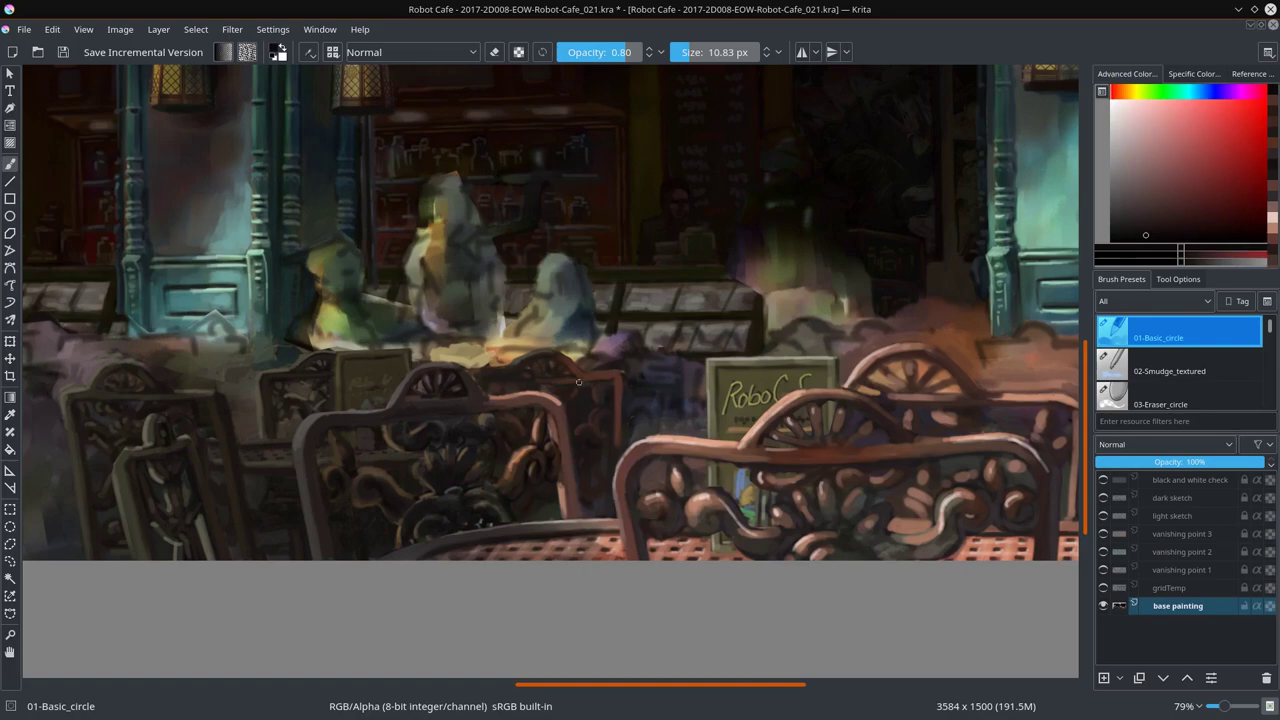
left_click(491, 368, "ctrl")
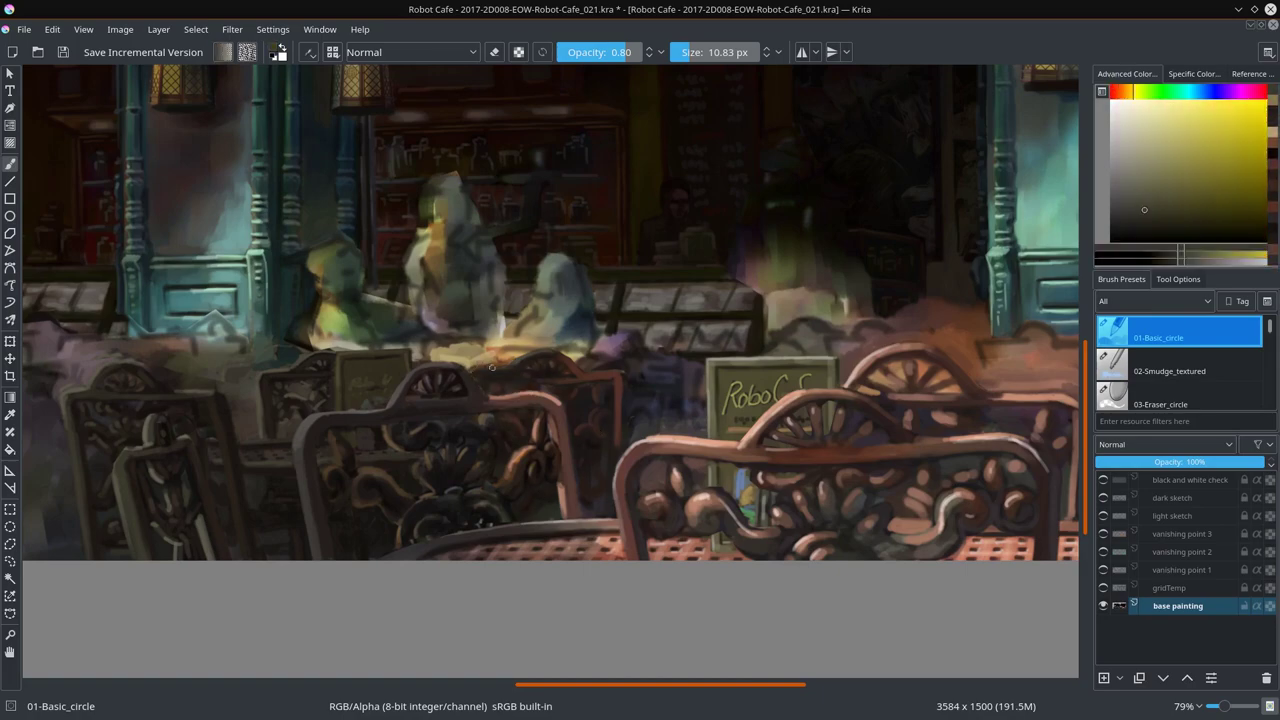
left_click(615, 370, "ctrl")
Step: Sample dark and orange tones from the chairs, then zoom out to the whole painting
left_click_drag(703, 402, 640, 416)
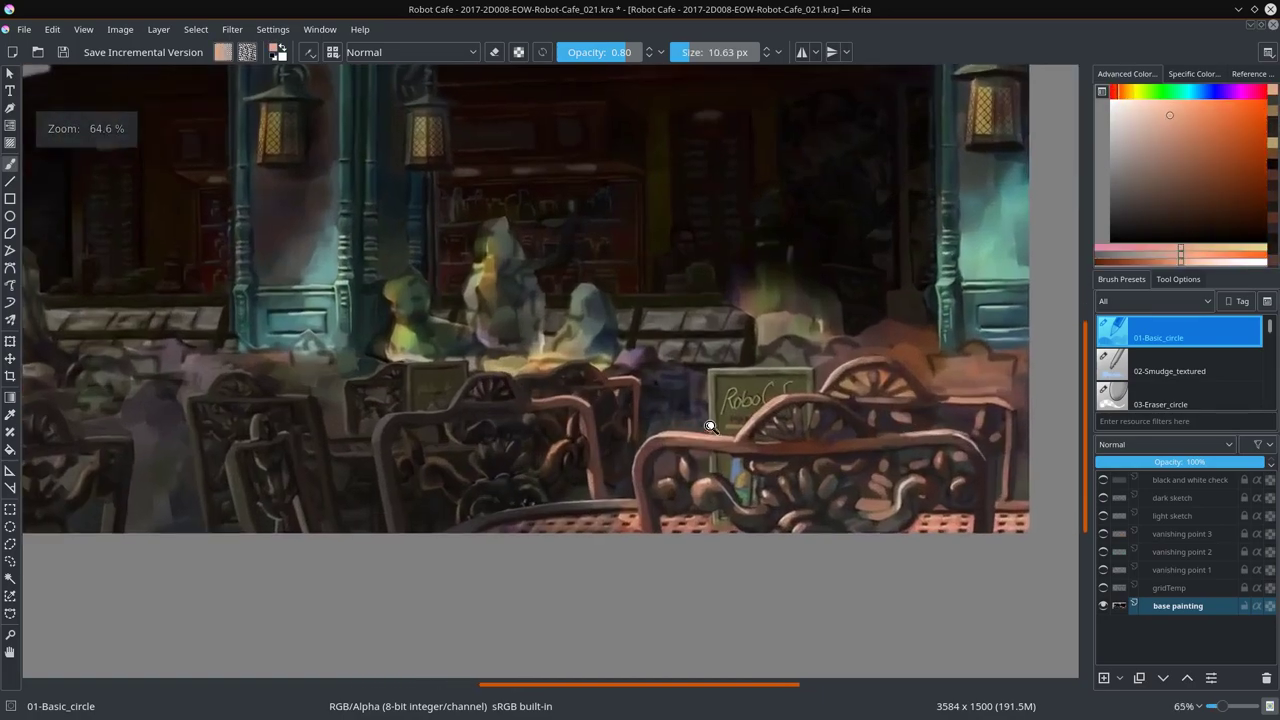
left_click(630, 418, "ctrl")
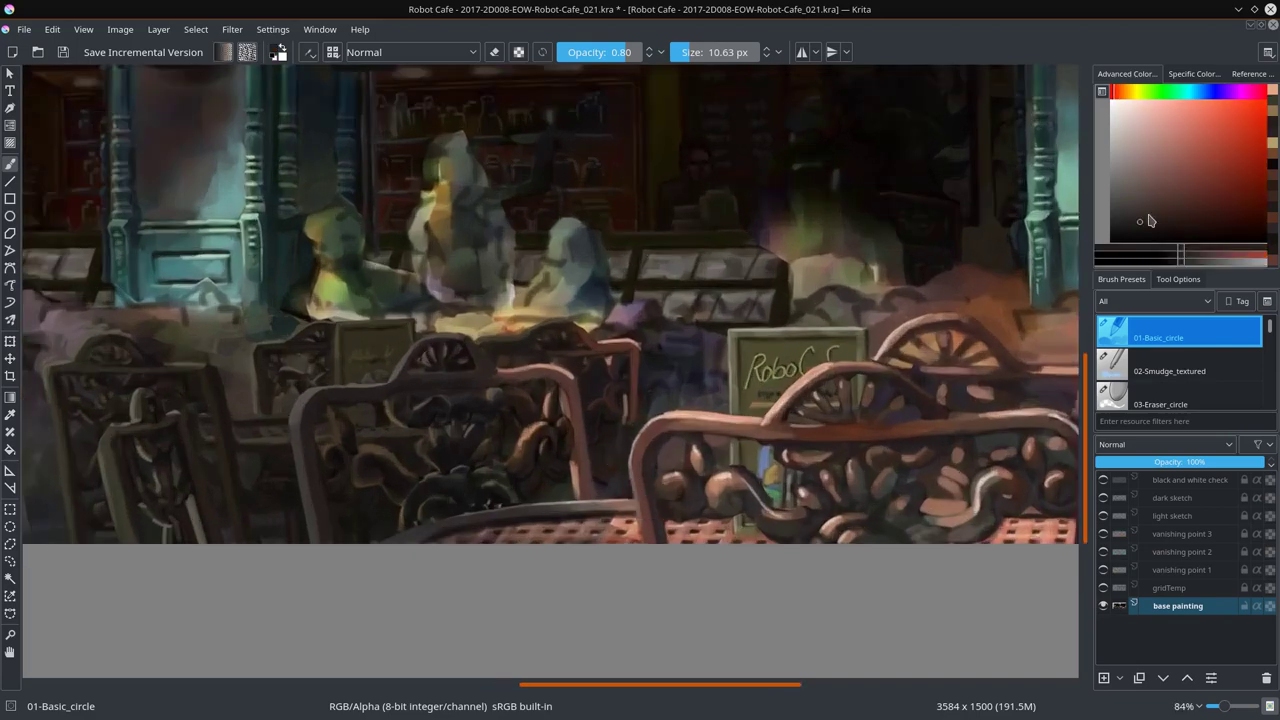
left_click(670, 438, "ctrl")
left_click(717, 392, "ctrl")
left_click_drag(717, 392, 665, 466)
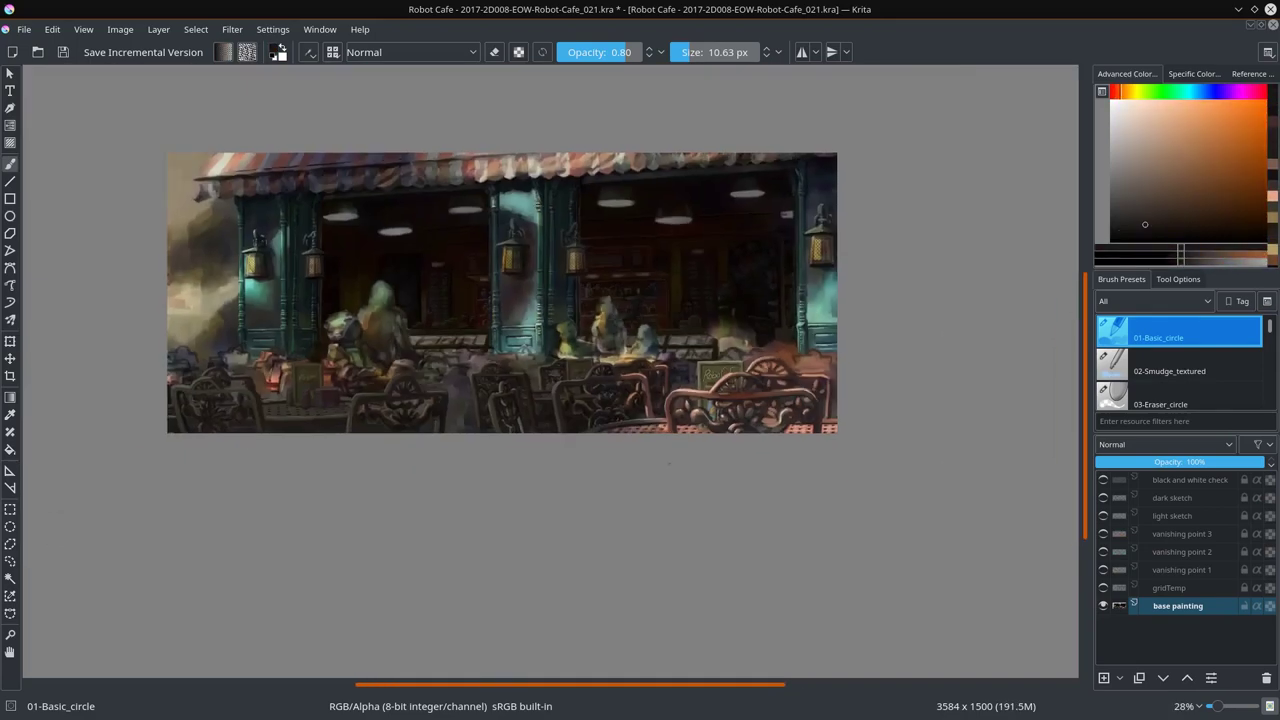
Step: Save the painting, zoom into the seating area, and dab sampled colour onto the chair backs
left_click(64, 52)
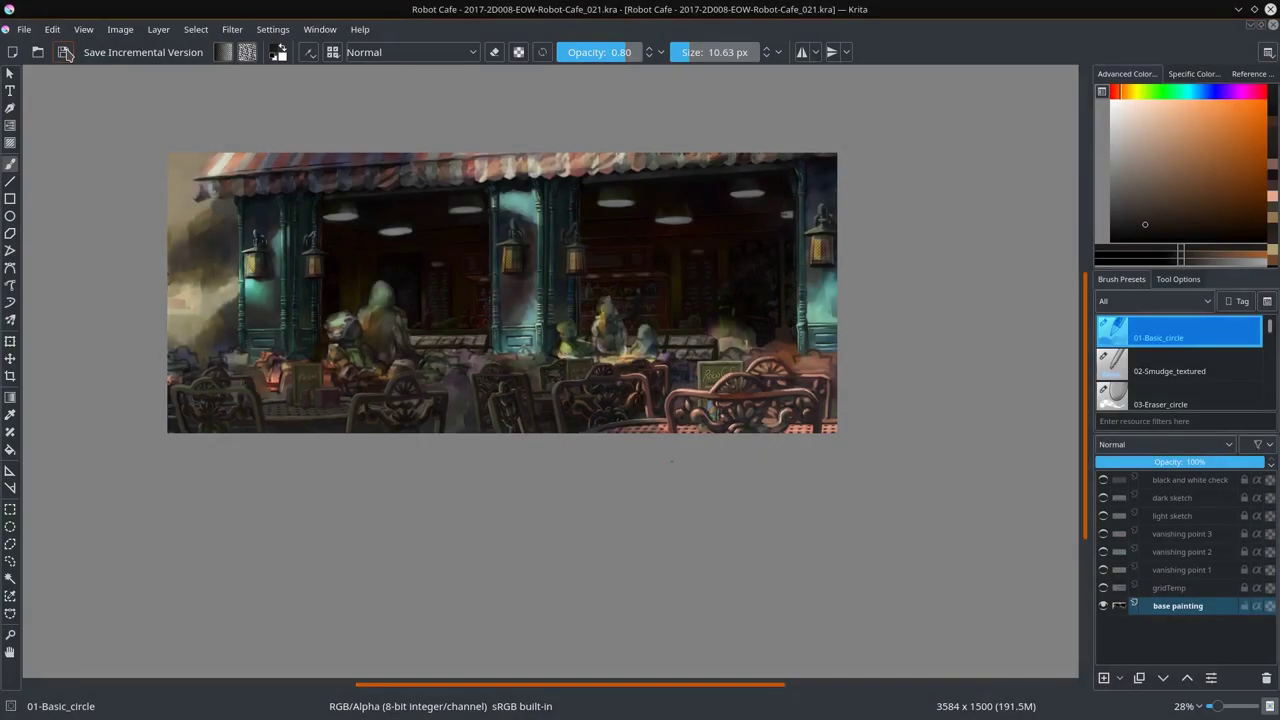
left_click_drag(680, 450, 702, 404)
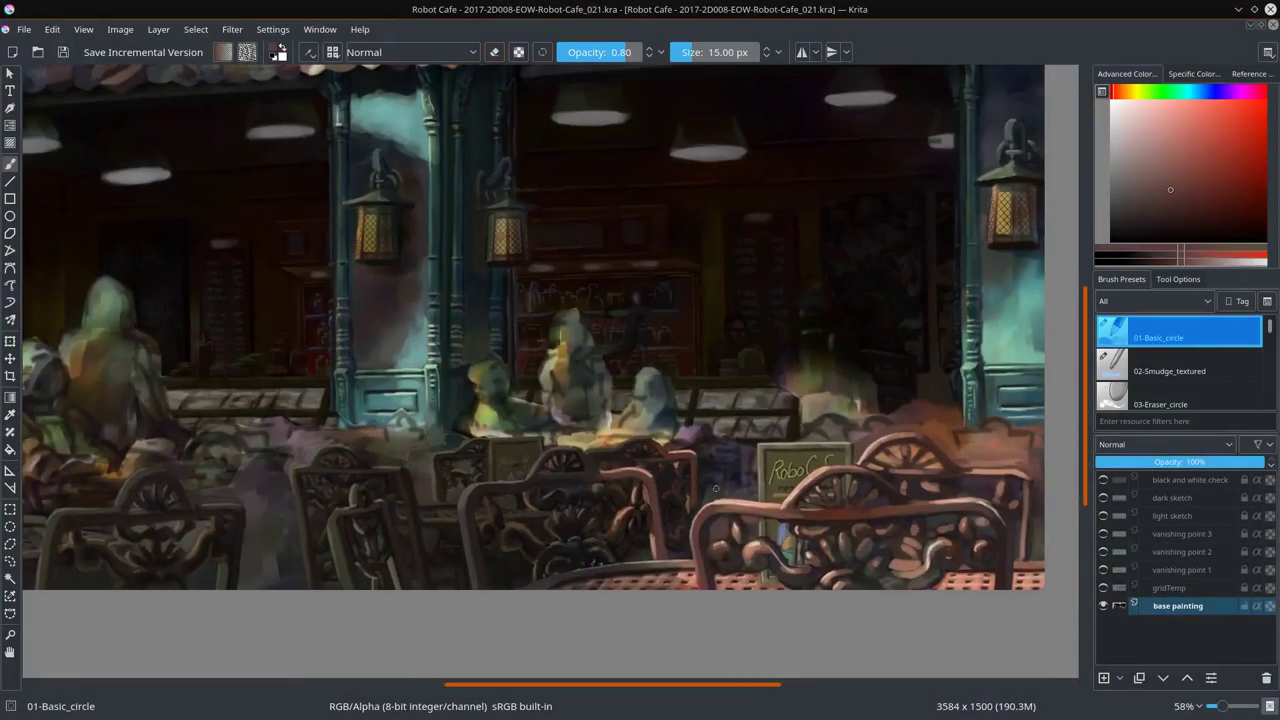
left_click(702, 404, "ctrl")
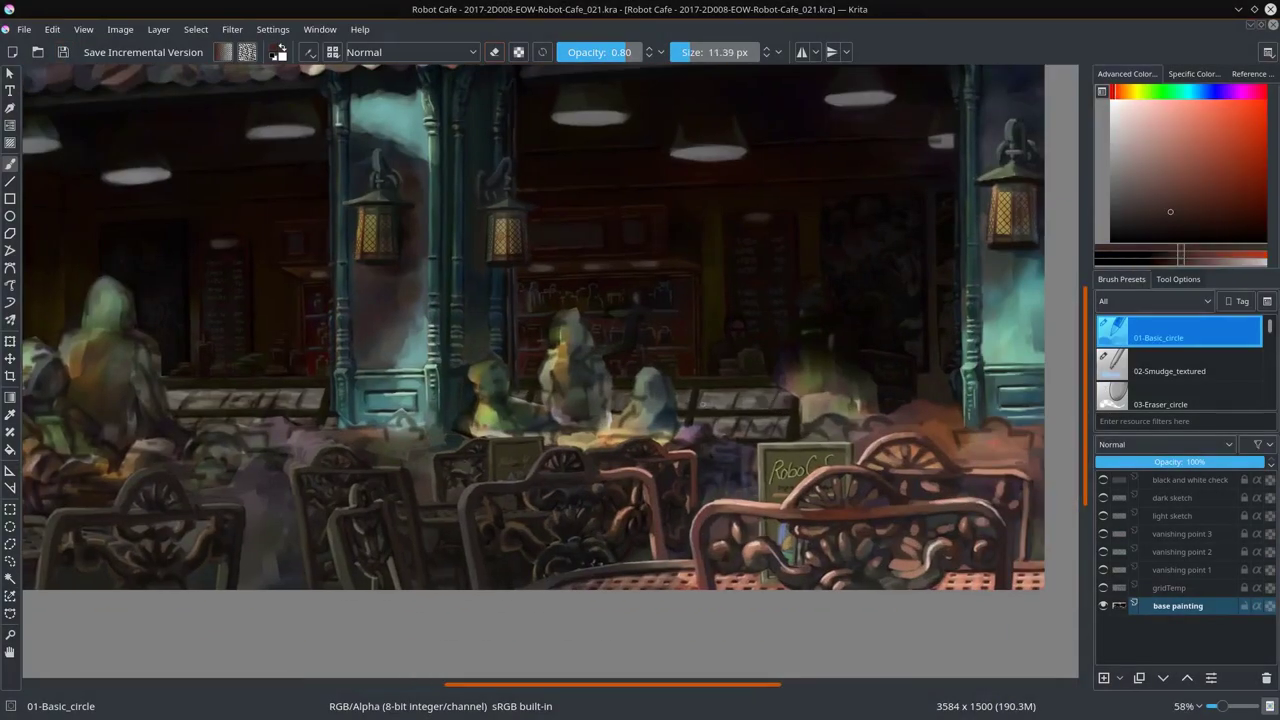
left_click(770, 538)
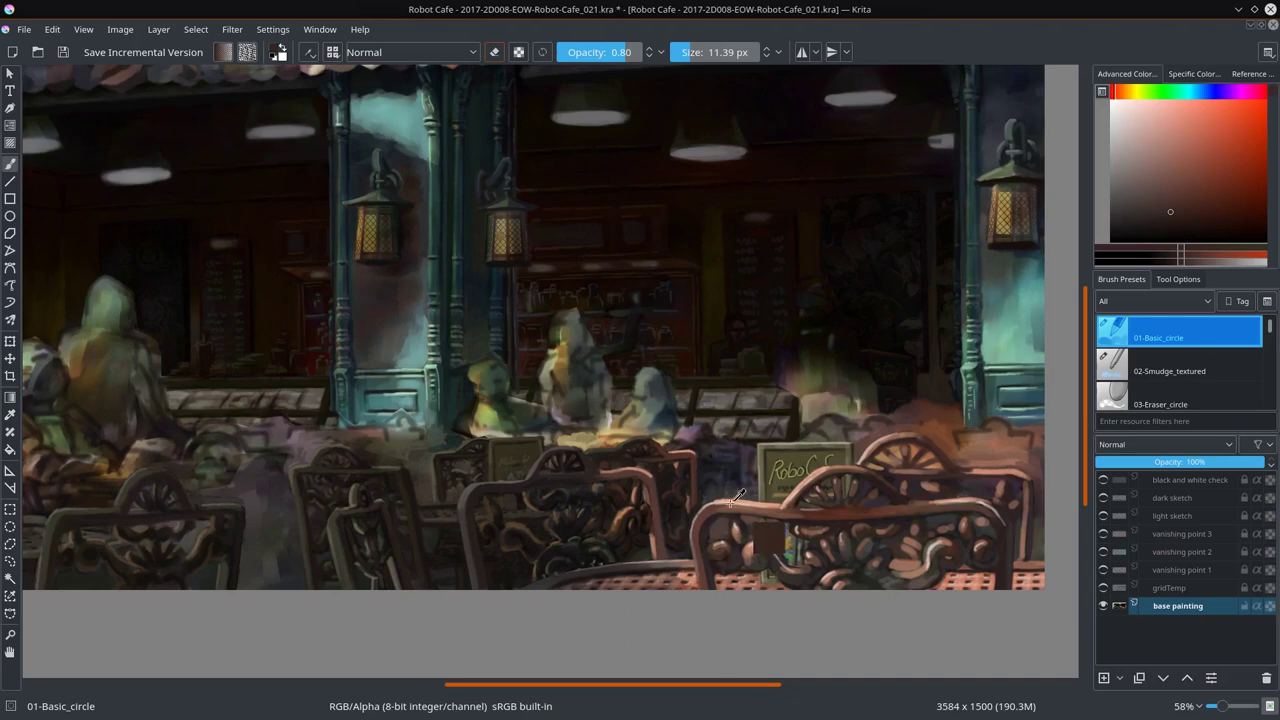
Step: Sample pale orange-pink and dark brown tones from the painting with a smaller brush
left_click(711, 498, "ctrl")
left_click(752, 492, "ctrl")
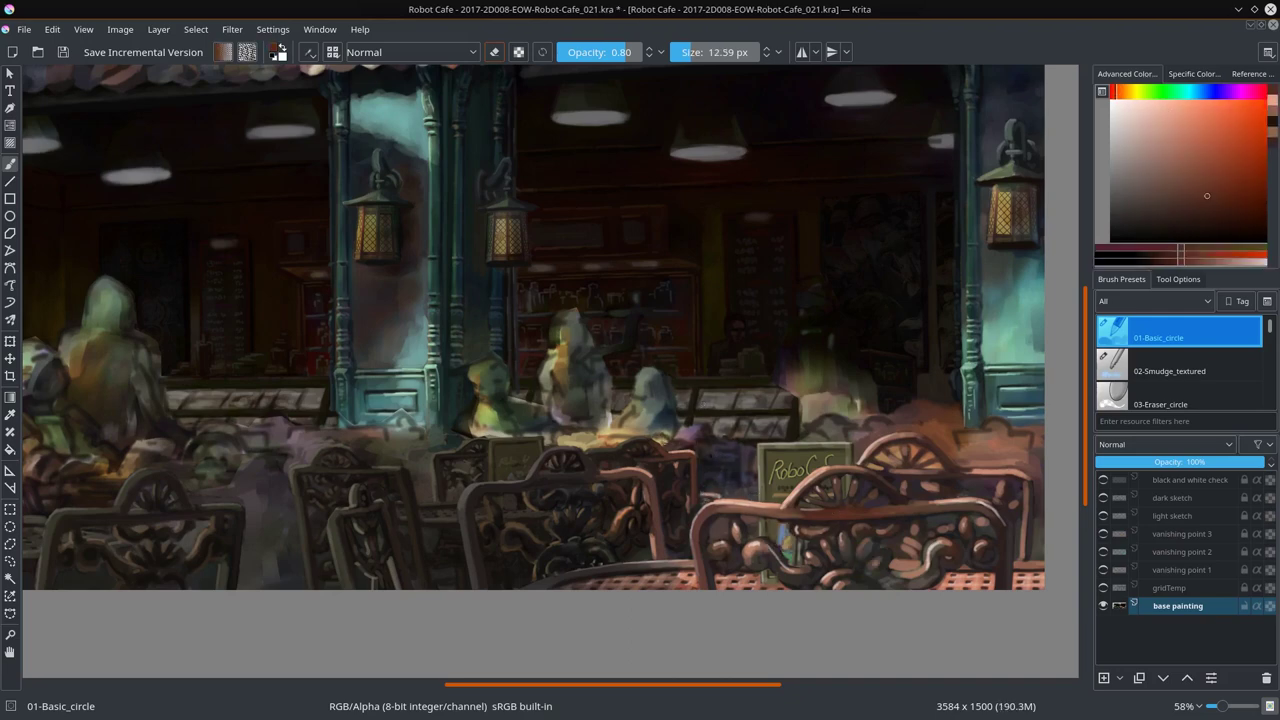
left_click(685, 444, "ctrl")
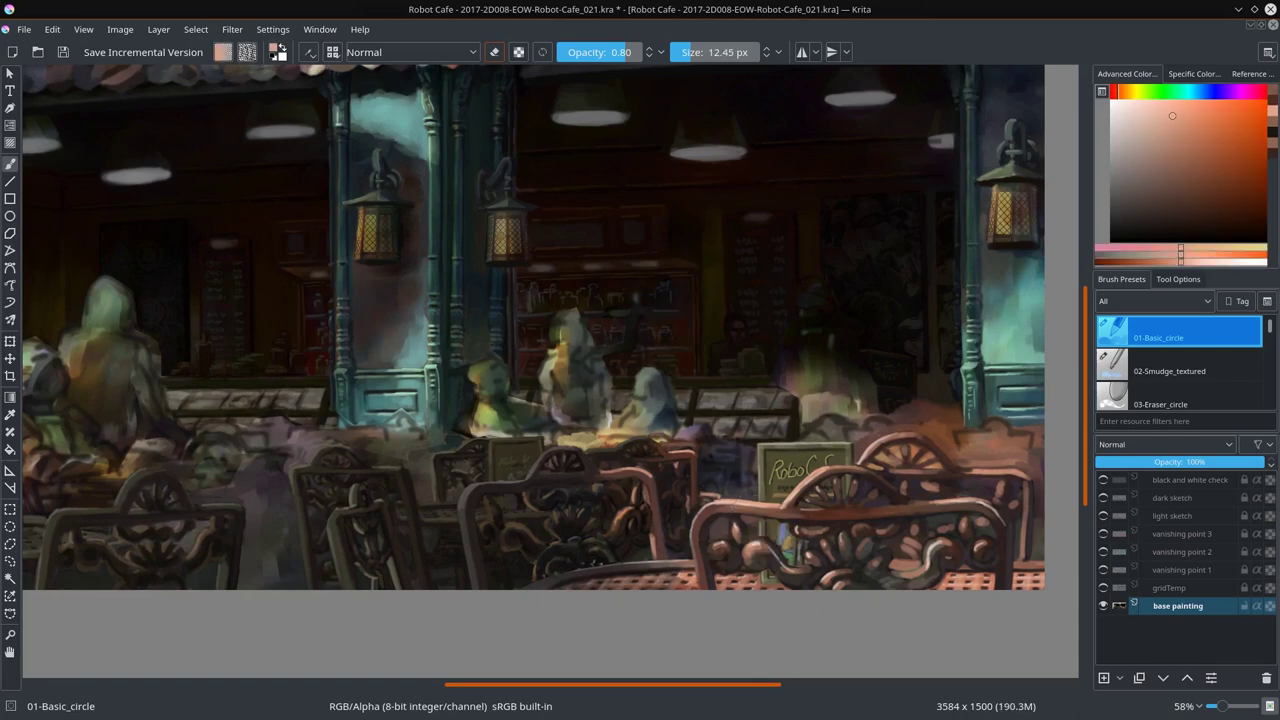
key("bracketleft")
key("bracketleft")
key("bracketleft")
left_click(1182, 201)
left_click(708, 343, "ctrl")
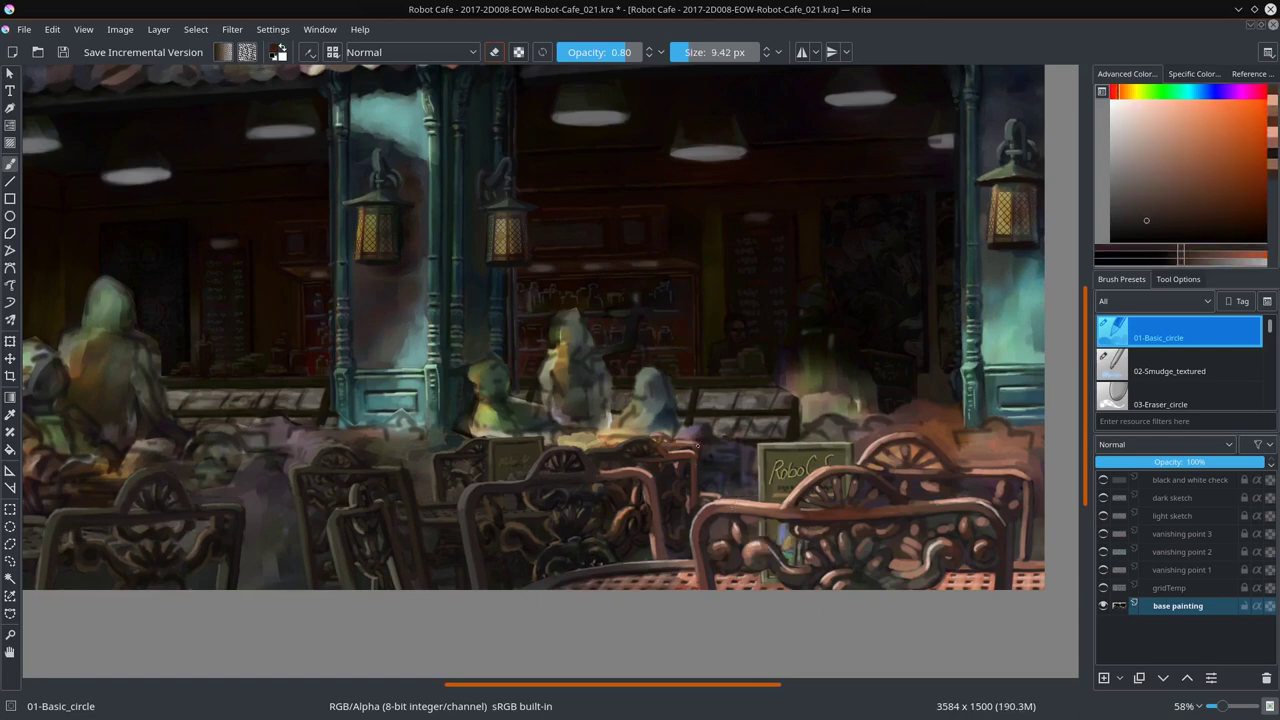
Step: With a larger brush, sample orange-brown, light peach and dark grey from the chairs
scroll(760, 390, "down", 1)
left_click(811, 428, "ctrl")
key("bracketright")
key("bracketright")
key("bracketright")
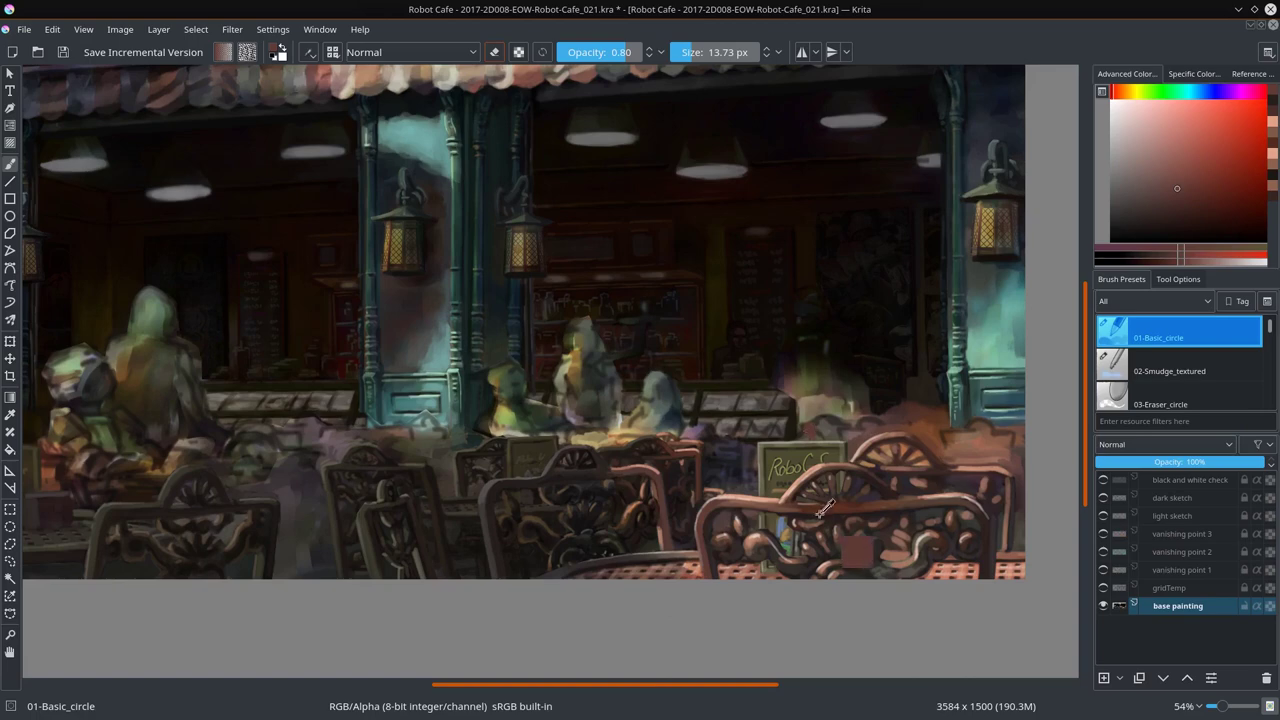
left_click(812, 427, "ctrl")
left_click(816, 426, "ctrl")
left_click(816, 426, "ctrl")
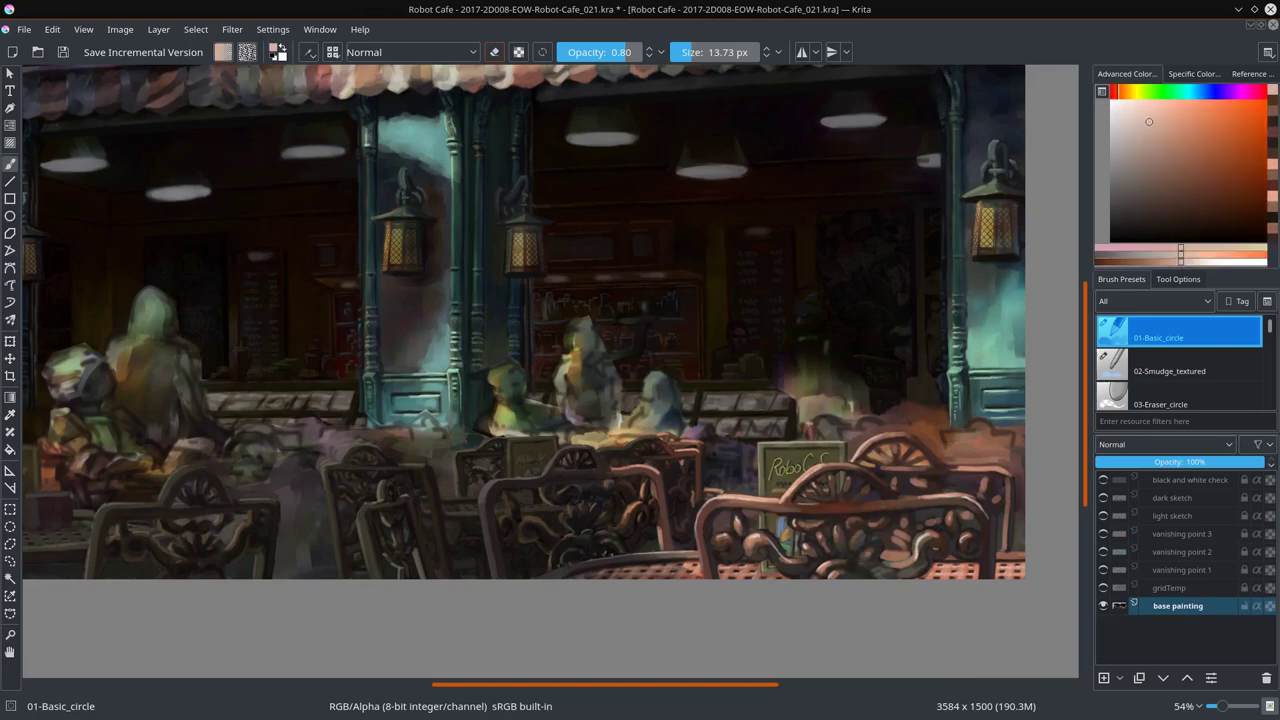
left_click(815, 427, "ctrl")
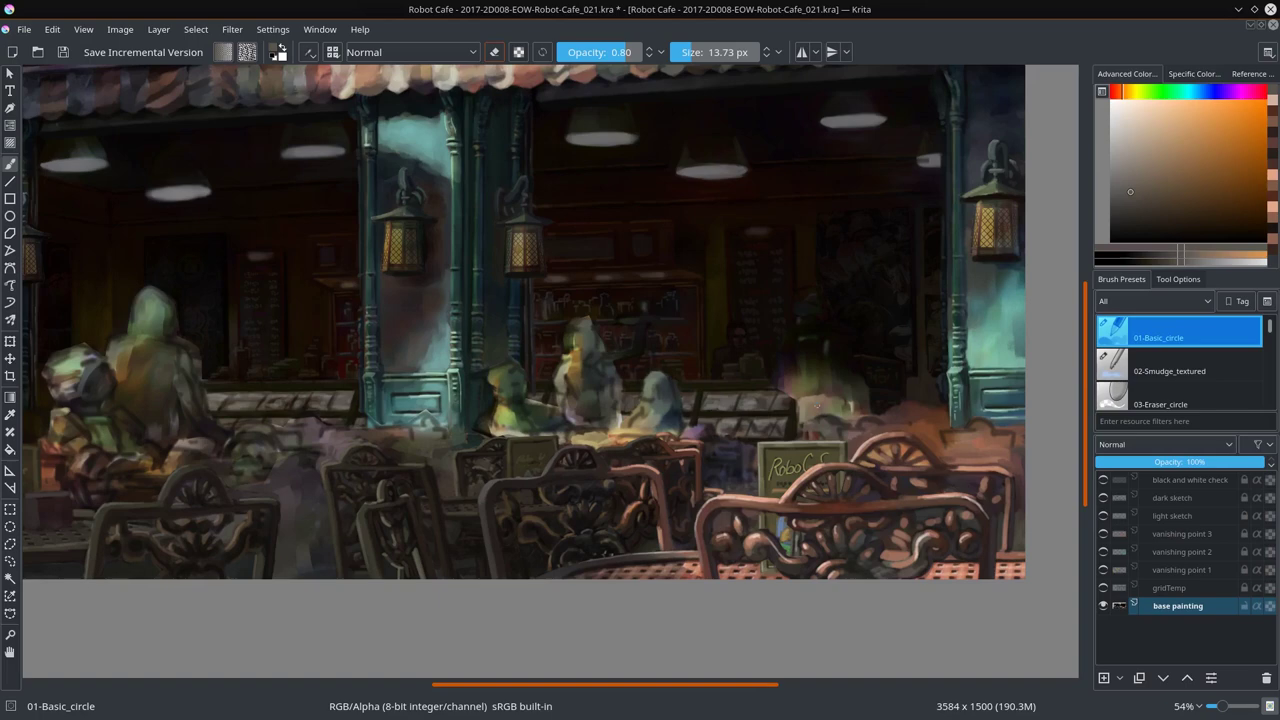
Step: Try progressively lighter peach tones, then paint dark brown strokes around the right-side chairs
left_click(812, 427, "ctrl")
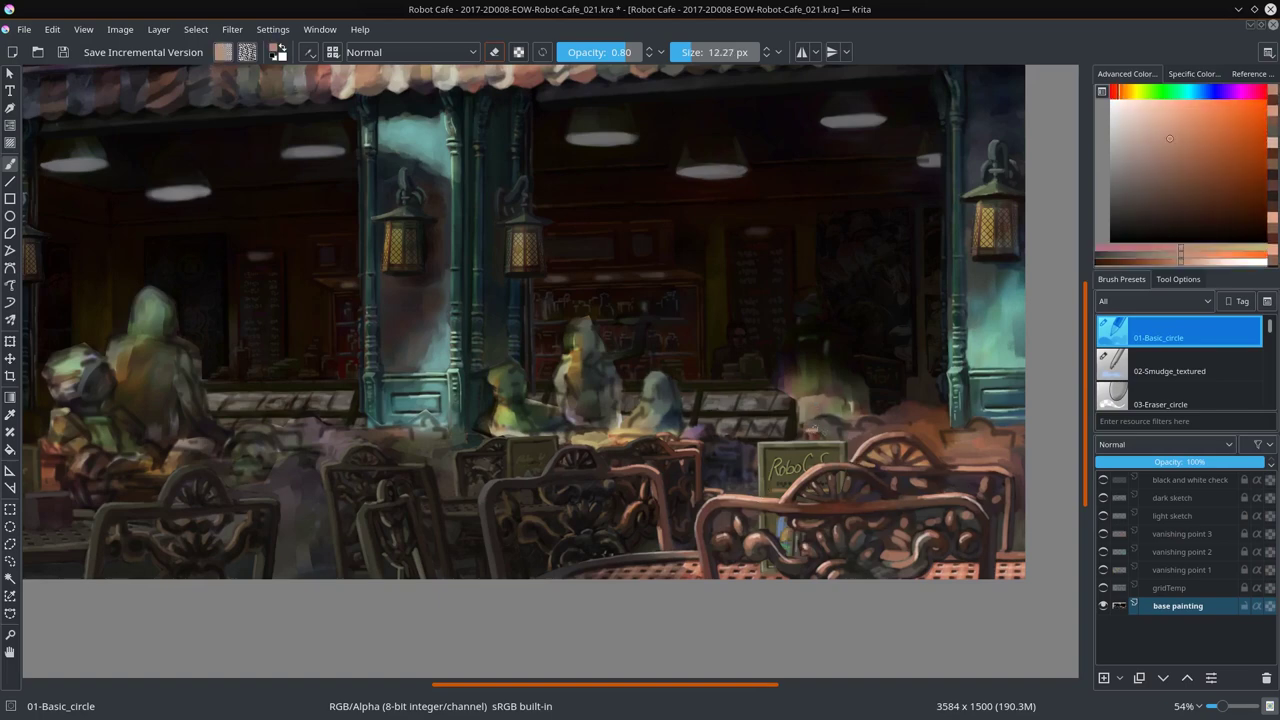
left_click(812, 428, "ctrl")
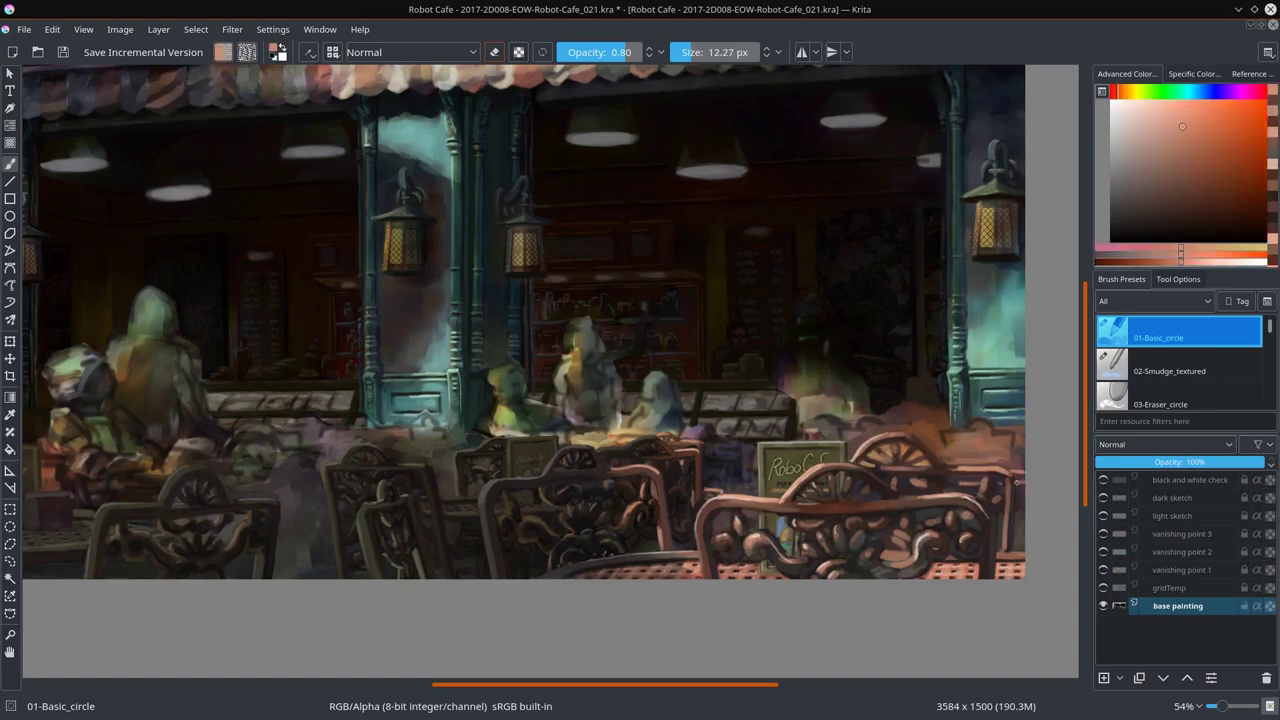
left_click(1016, 481, "ctrl")
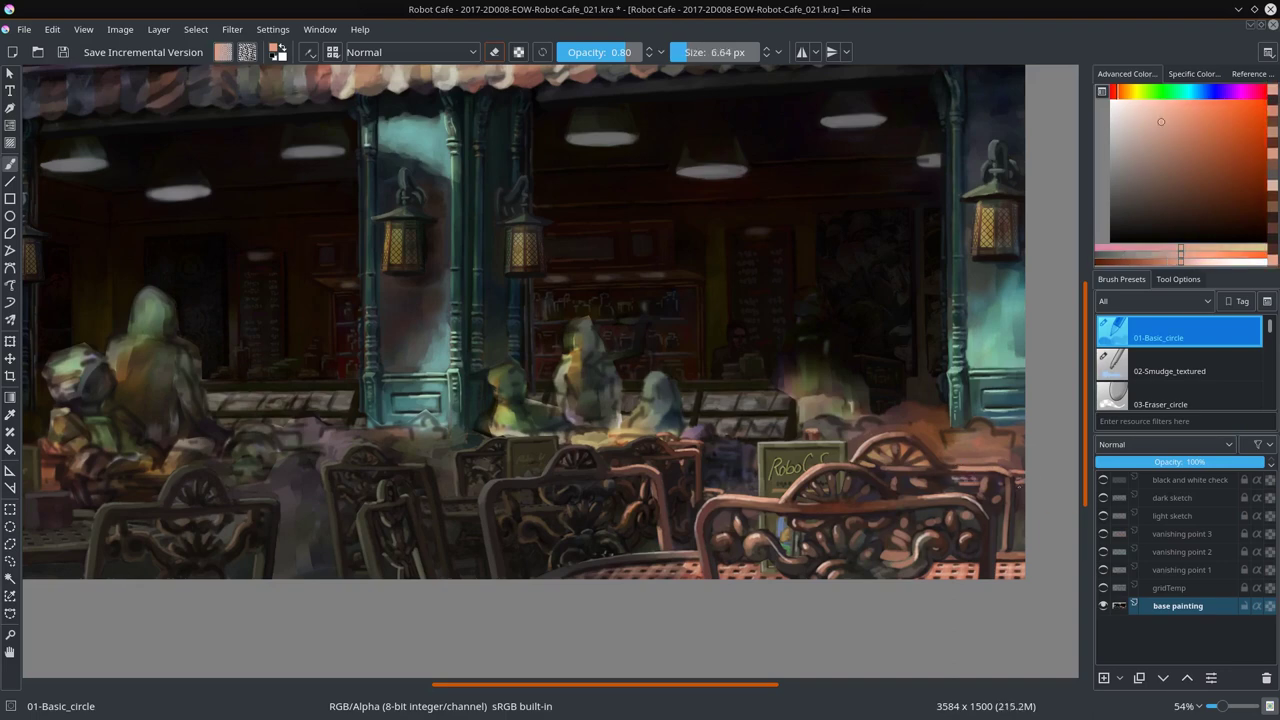
left_click(876, 448, "ctrl")
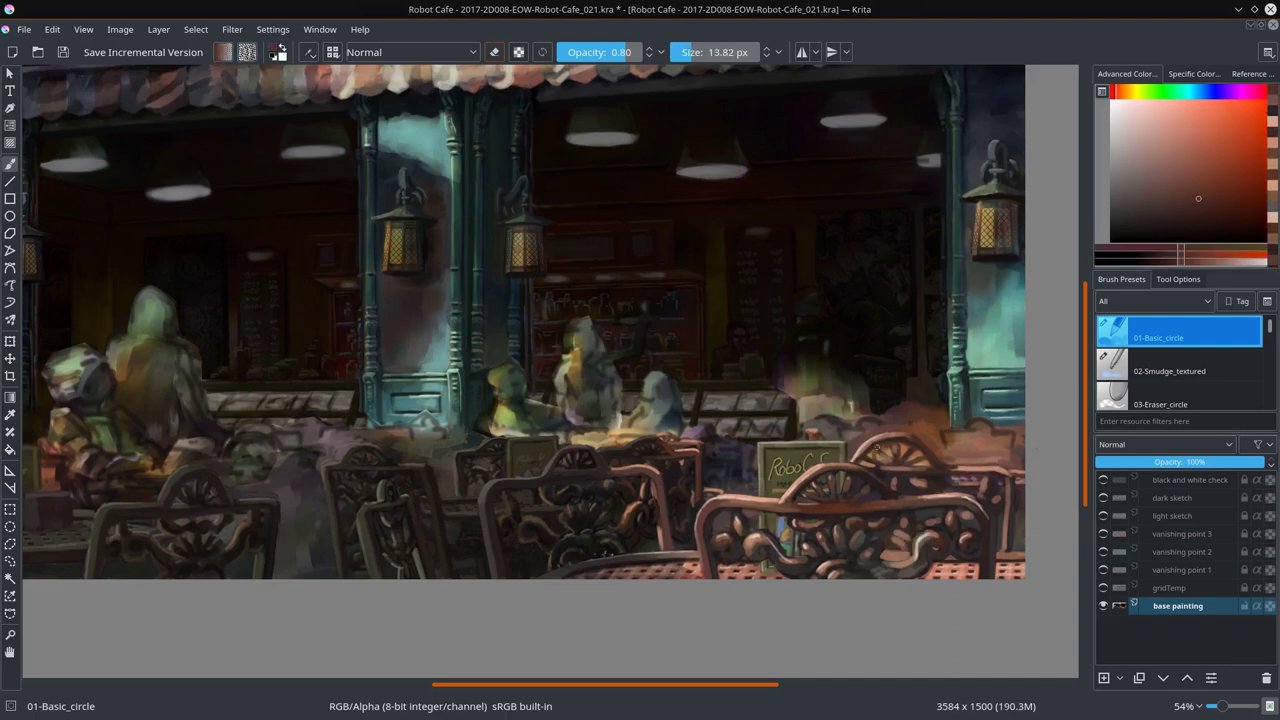
left_click_drag(912, 436, 952, 448)
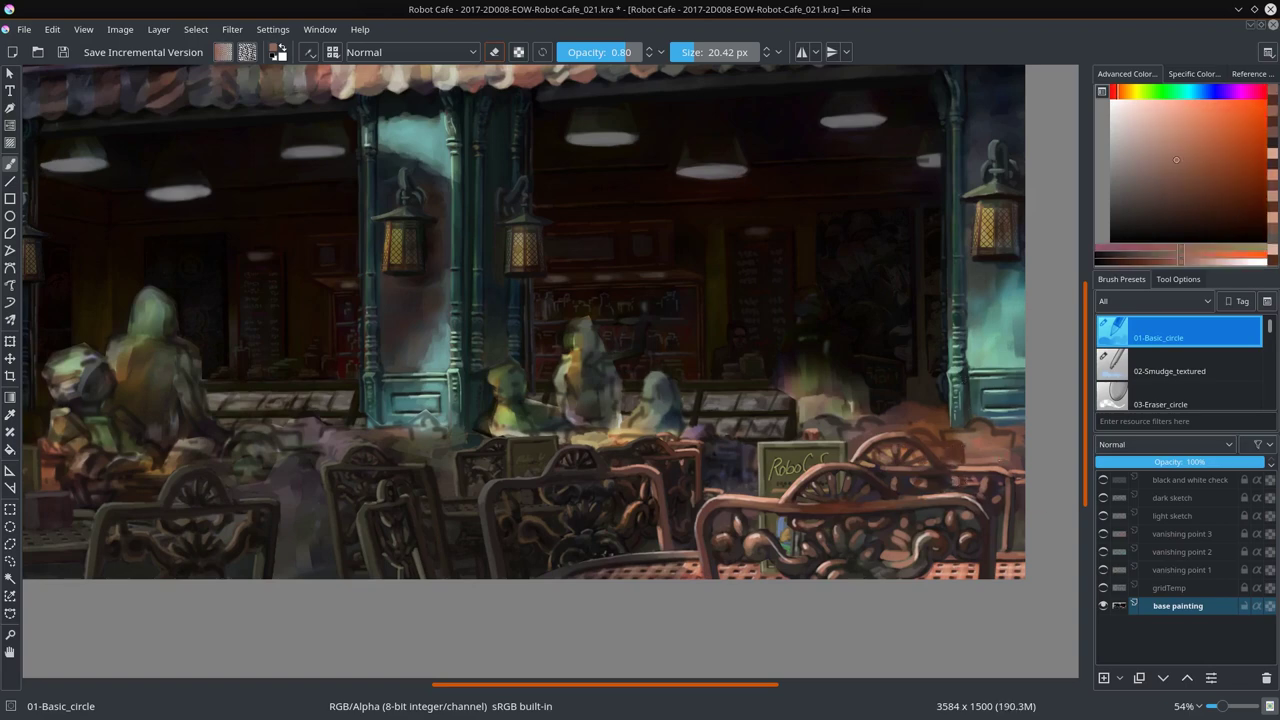
Step: Sample orange-brown, yellow-brown and light pinkish-orange tones and shrink the brush
left_click(757, 496, "ctrl")
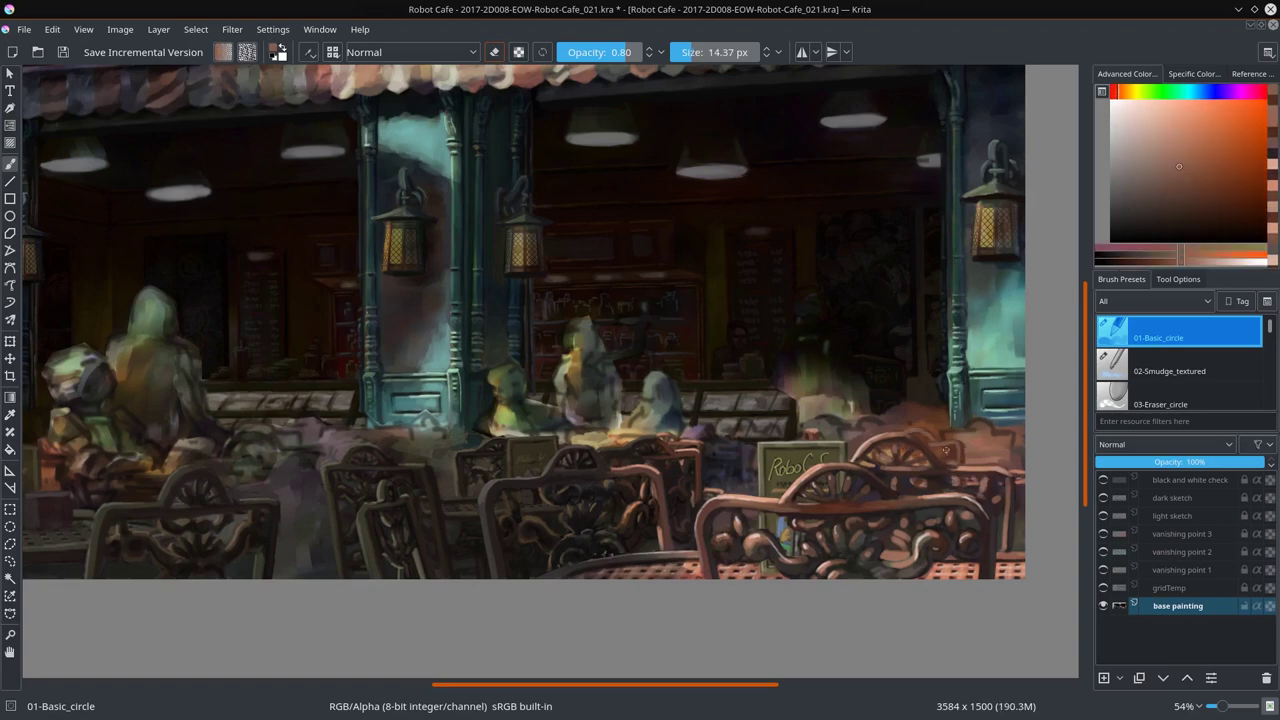
left_click(995, 460, "ctrl")
left_click(936, 431, "ctrl")
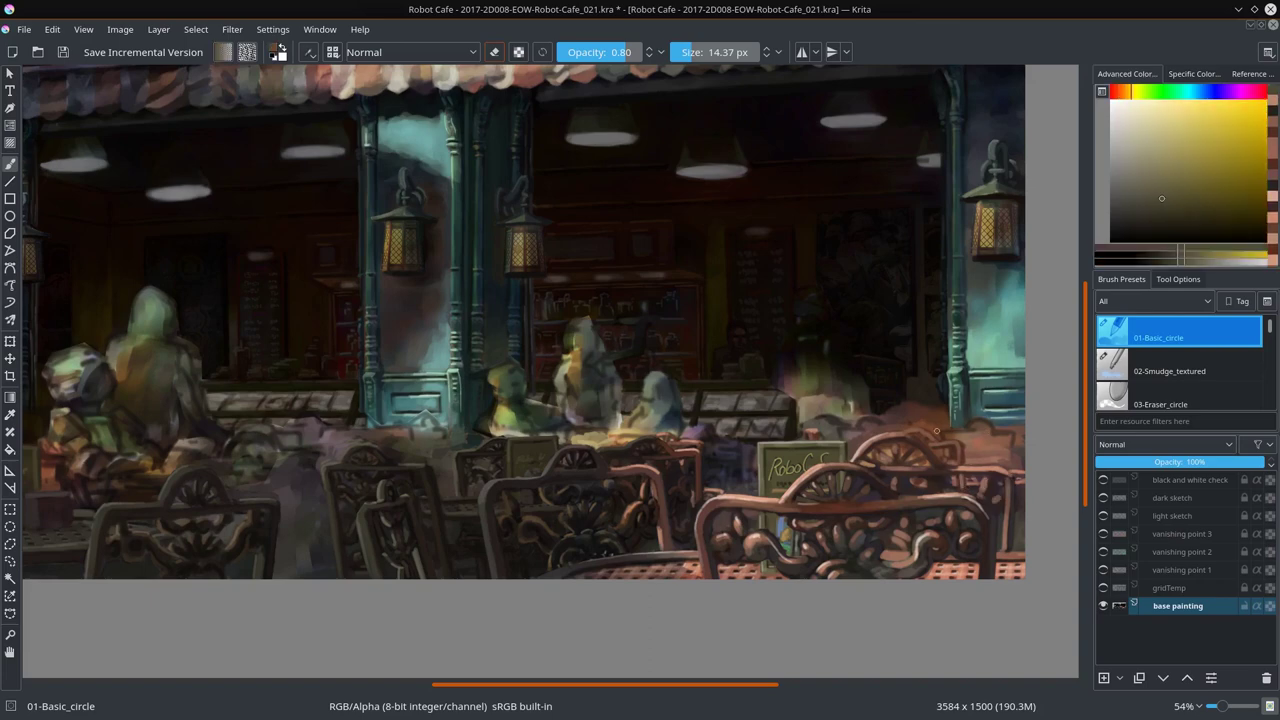
left_click(938, 389, "ctrl")
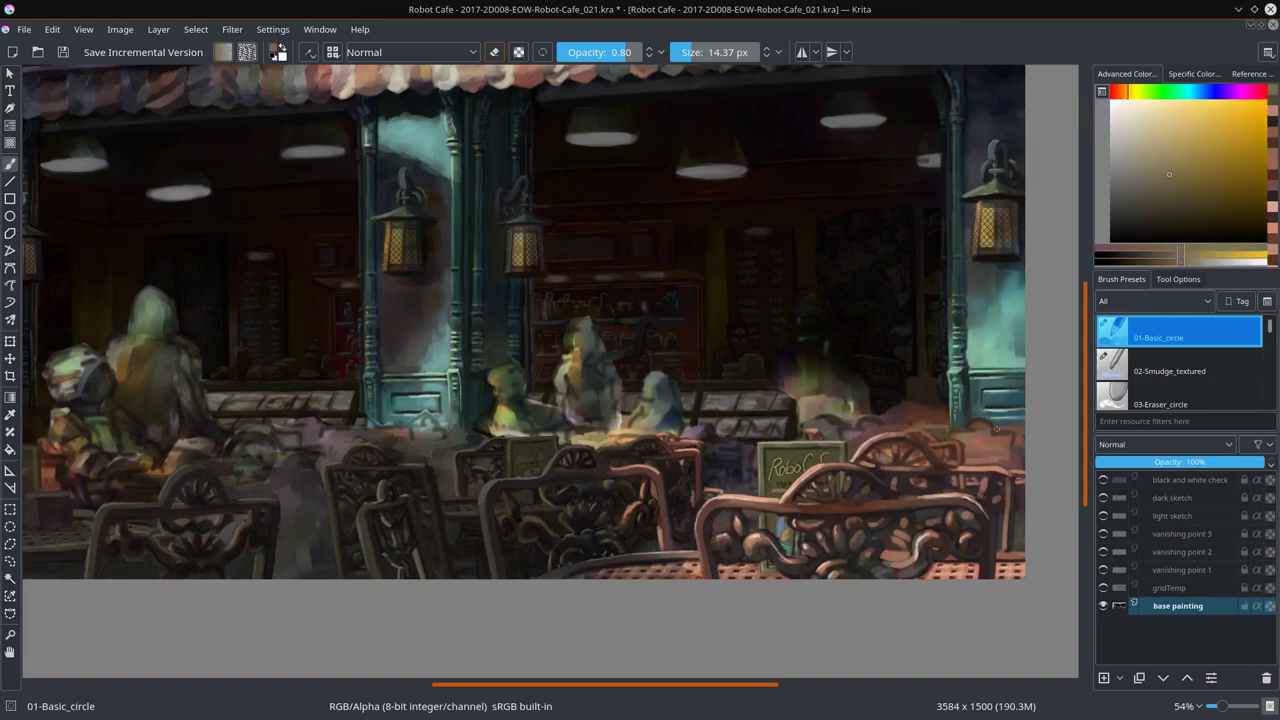
left_click(950, 440, "ctrl")
key("bracketleft")
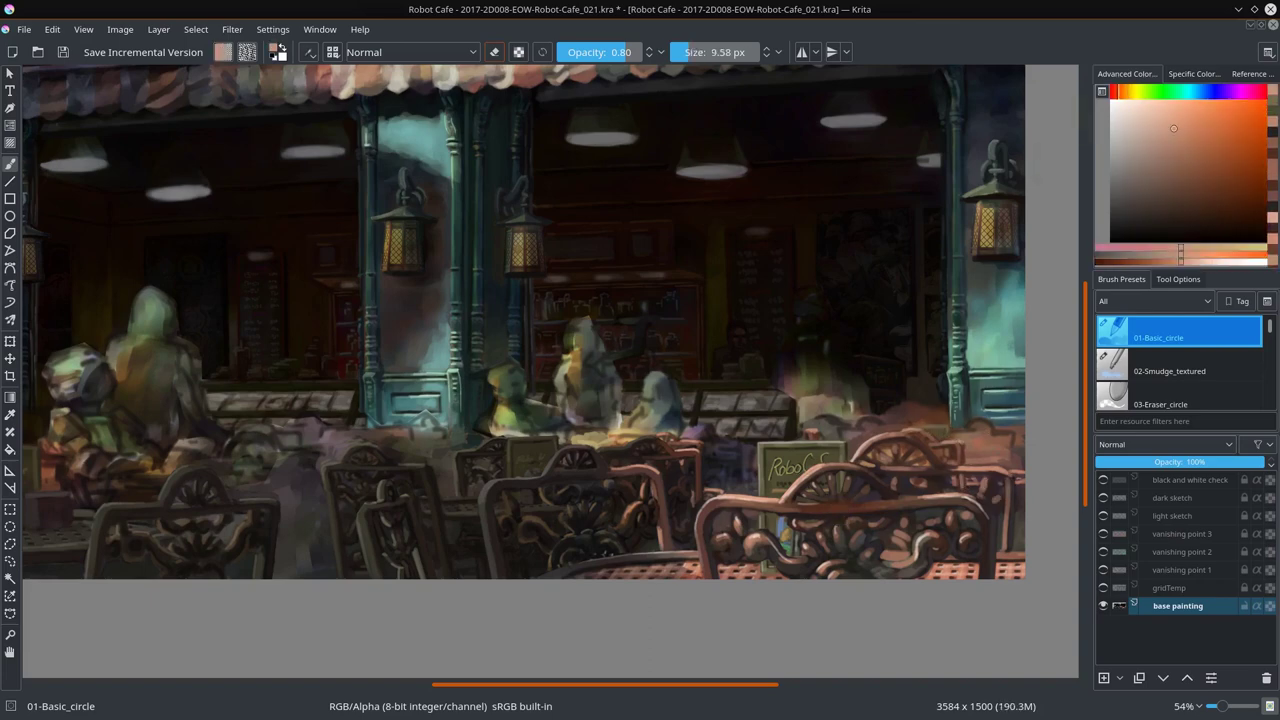
Step: Alternate dark brown and light pinkish-orange colours while adjusting the brush size
left_click(955, 446, "ctrl")
key("bracketright")
key("bracketright")
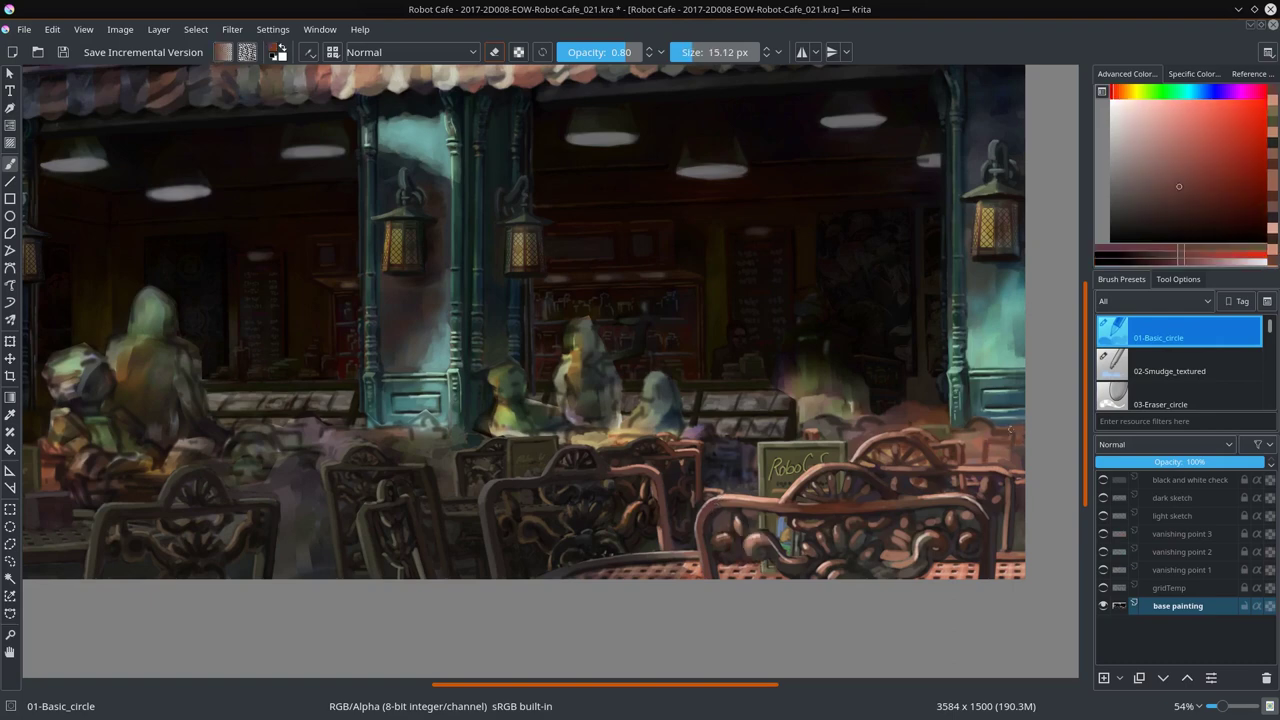
left_click(996, 446, "ctrl")
key("bracketleft")
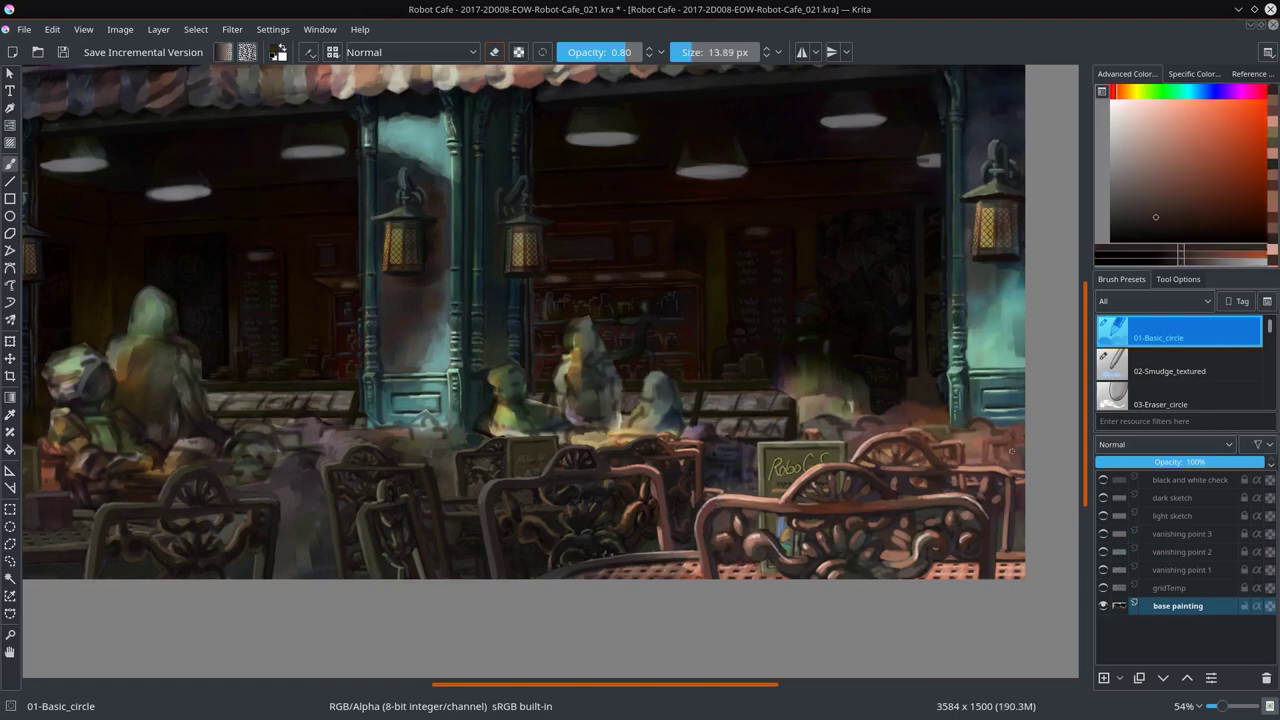
left_click(986, 441, "ctrl")
Step: Pick a dark teal with a larger brush and save the painting
left_click(1014, 466, "ctrl")
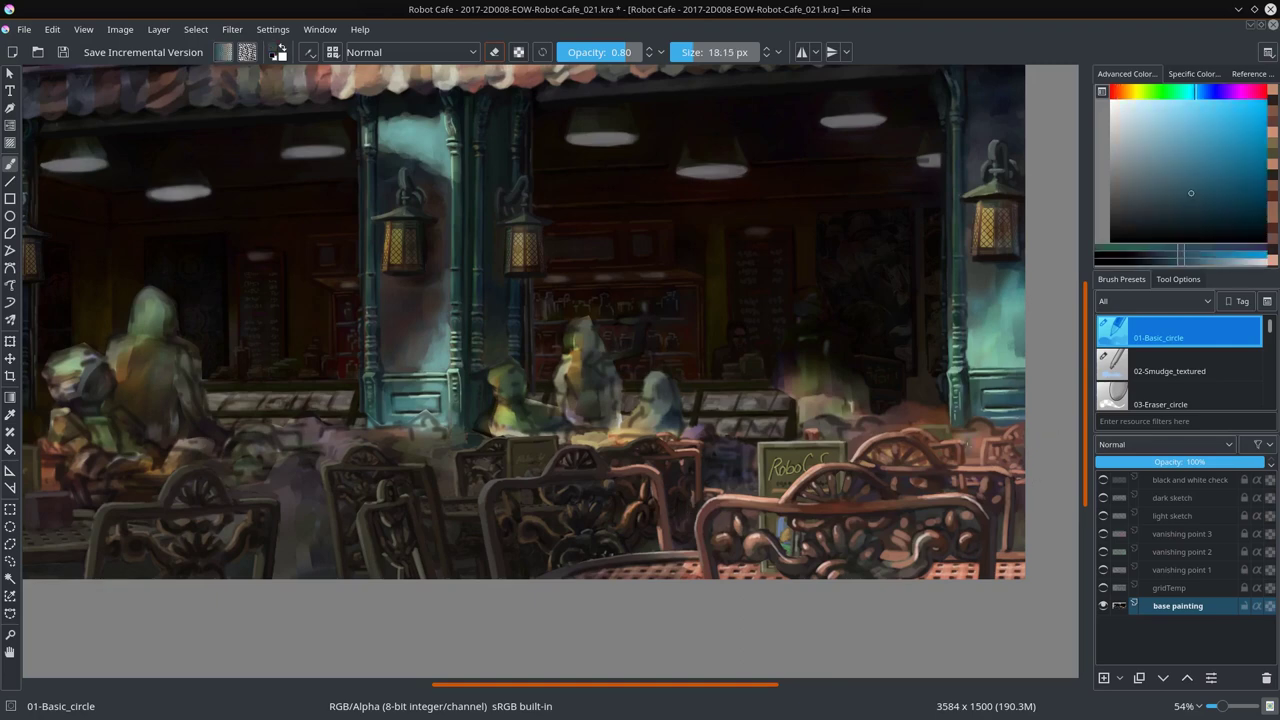
key("bracketright")
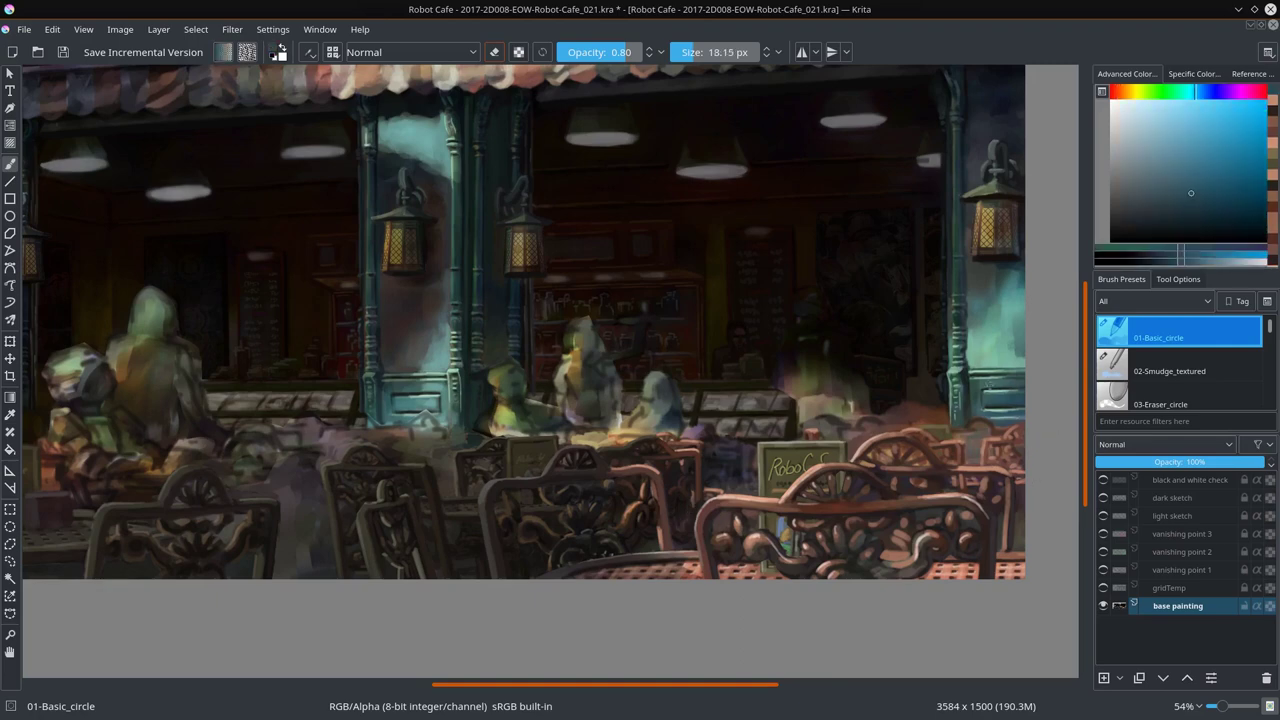
scroll(804, 352, "down", 3)
left_click(62, 52)
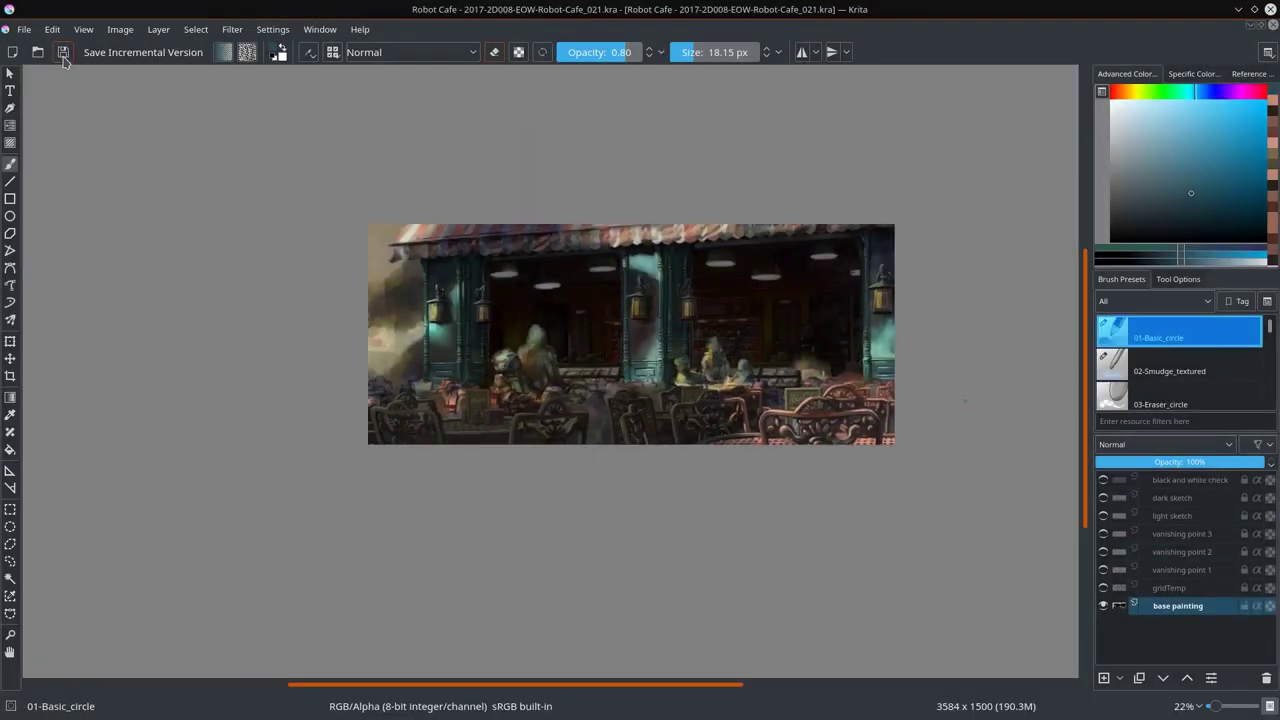
Step: Open the torn poster texture image and copy it
left_click(38, 52)
double_click(537, 280)
double_click(650, 368)
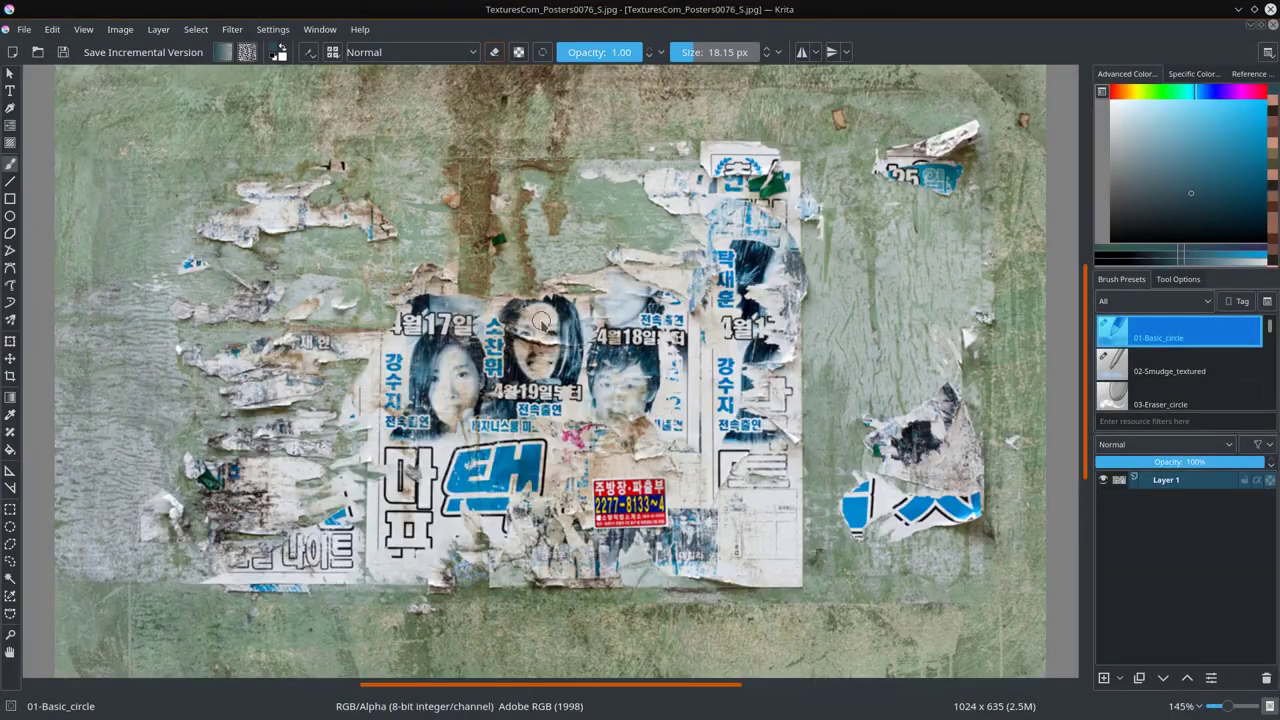
left_click(52, 29)
left_click(88, 140)
Step: Paste the poster into Robot Cafe, shrink it, and move it onto the left wall
key("ctrl+Tab")
left_click(52, 29)
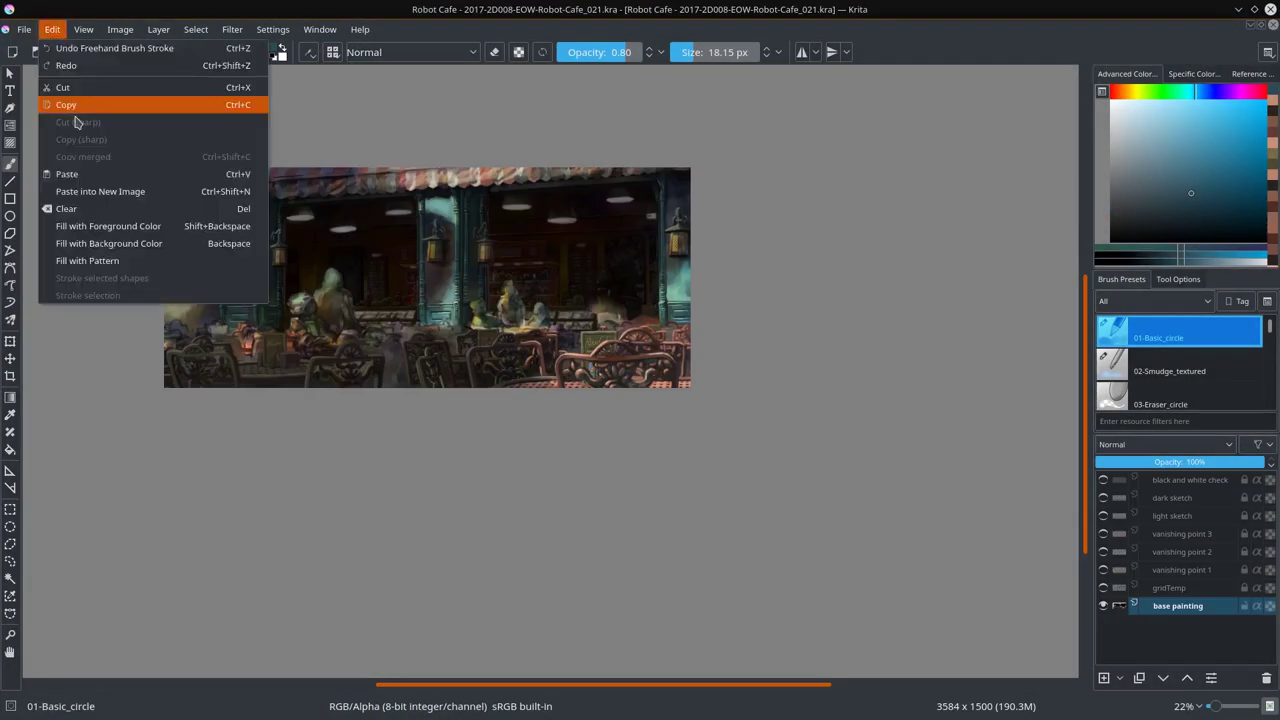
left_click(66, 174)
key("ctrl+t")
scroll(107, 159, "up", 4)
left_click_drag(624, 414, 445, 300)
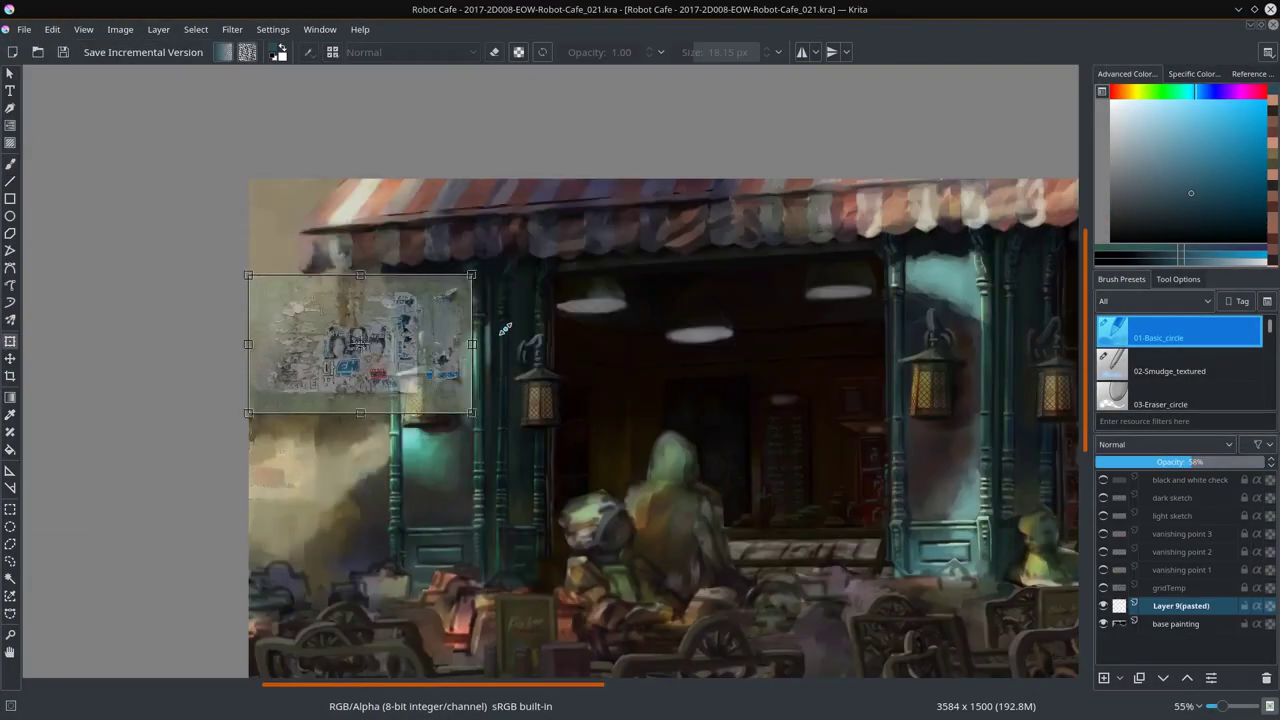
left_click_drag(350, 320, 359, 472)
key("Return")
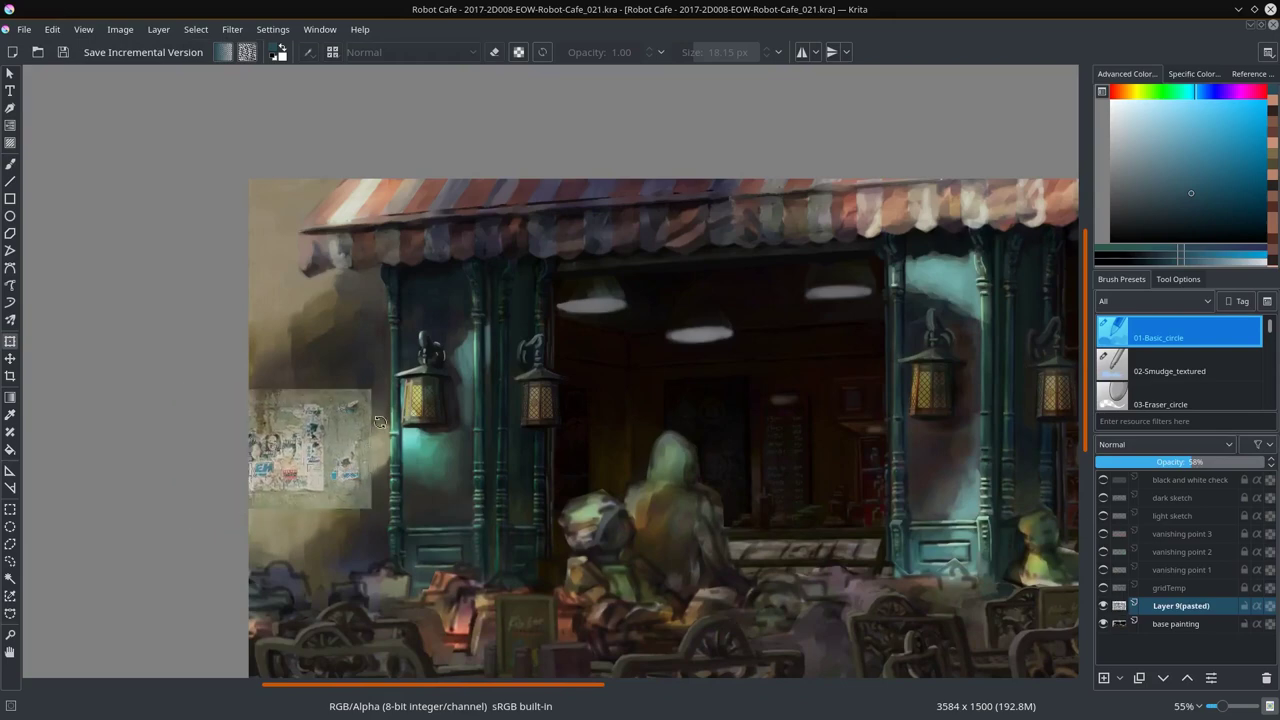
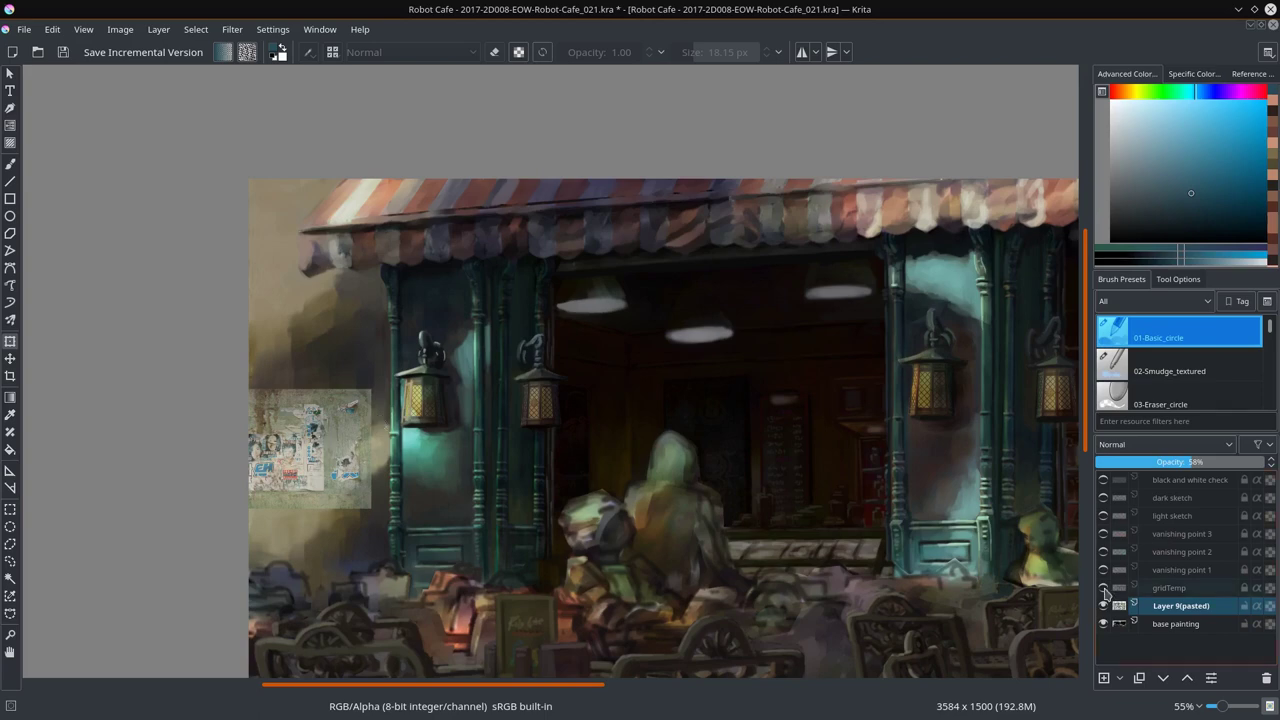
Step: Commit the poster transform and softly erase its top, right and bottom edges with 03-Eraser_circle
left_click(326, 436)
key("Return")
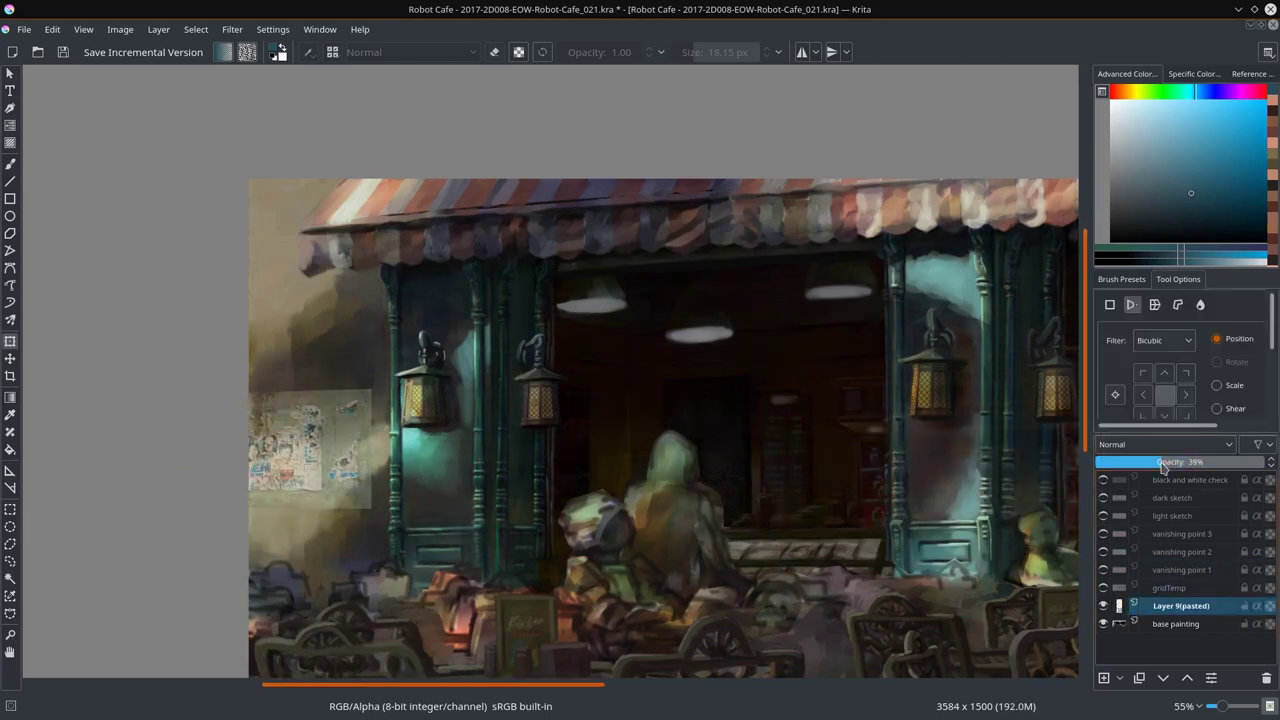
left_click(1121, 279)
left_click(1216, 399)
scroll(338, 484, "up", 5)
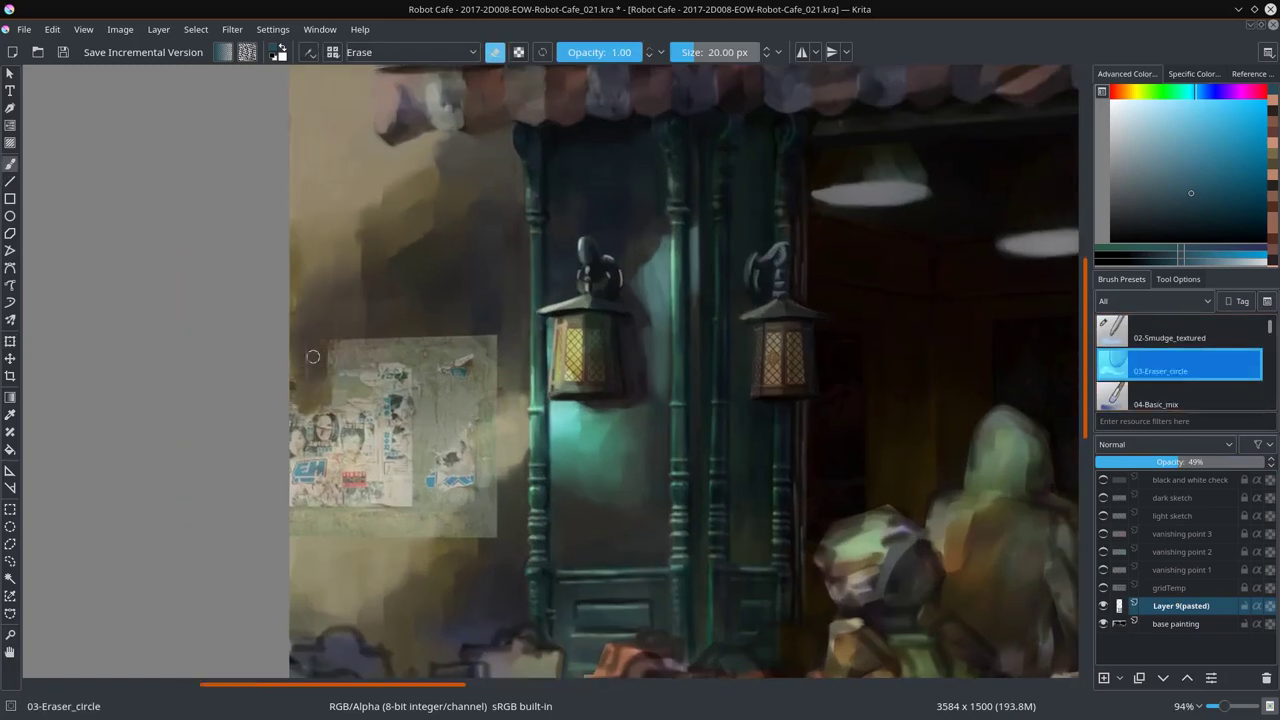
mouse_move(349, 371)
left_mouse_down()
mouse_move(490, 345)
mouse_move(488, 500)
mouse_move(300, 515)
mouse_move(435, 516)
left_mouse_up()
mouse_move(420, 450)
left_mouse_down()
mouse_move(428, 337)
mouse_move(470, 440)
left_mouse_up()
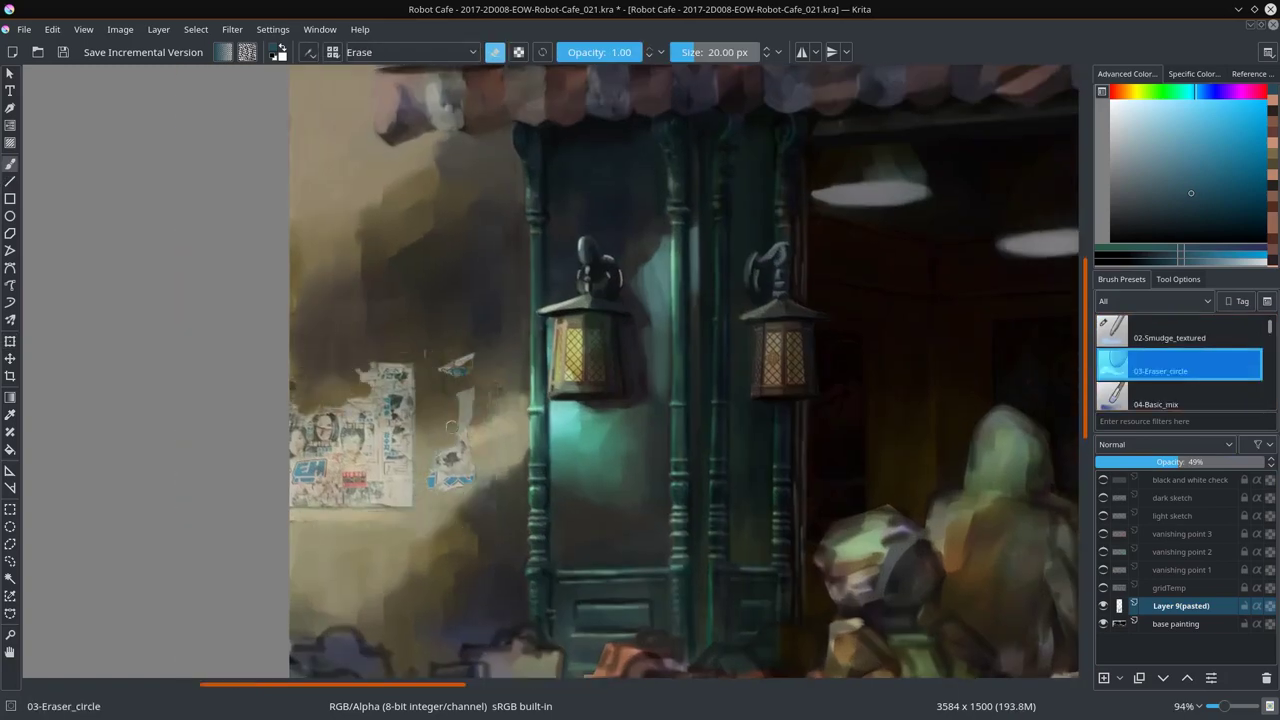
Step: Try Multiply then Overlay blending on the poster layer, then merge it into base painting
left_click(1165, 444)
left_click(1134, 251)
left_click(1170, 444)
left_click(1143, 266)
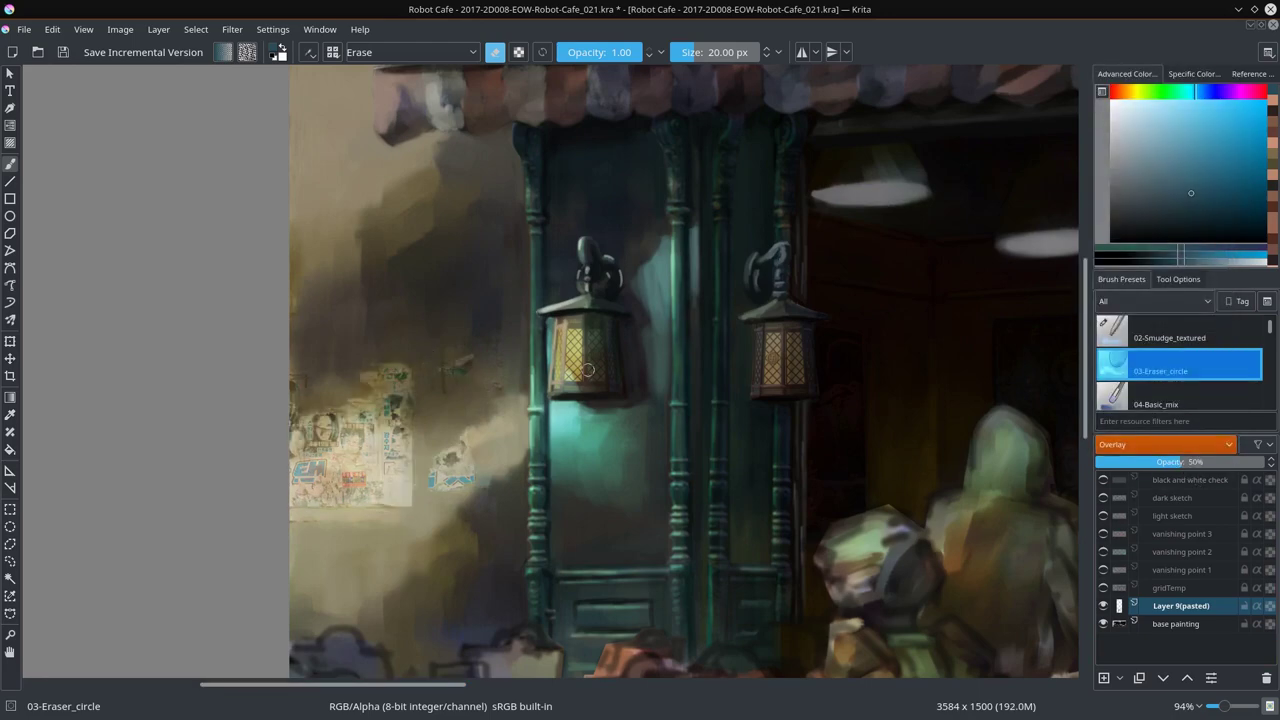
scroll(495, 482, "down", 10)
scroll(495, 482, "up", 12)
key("ctrl+e")
key("slash")
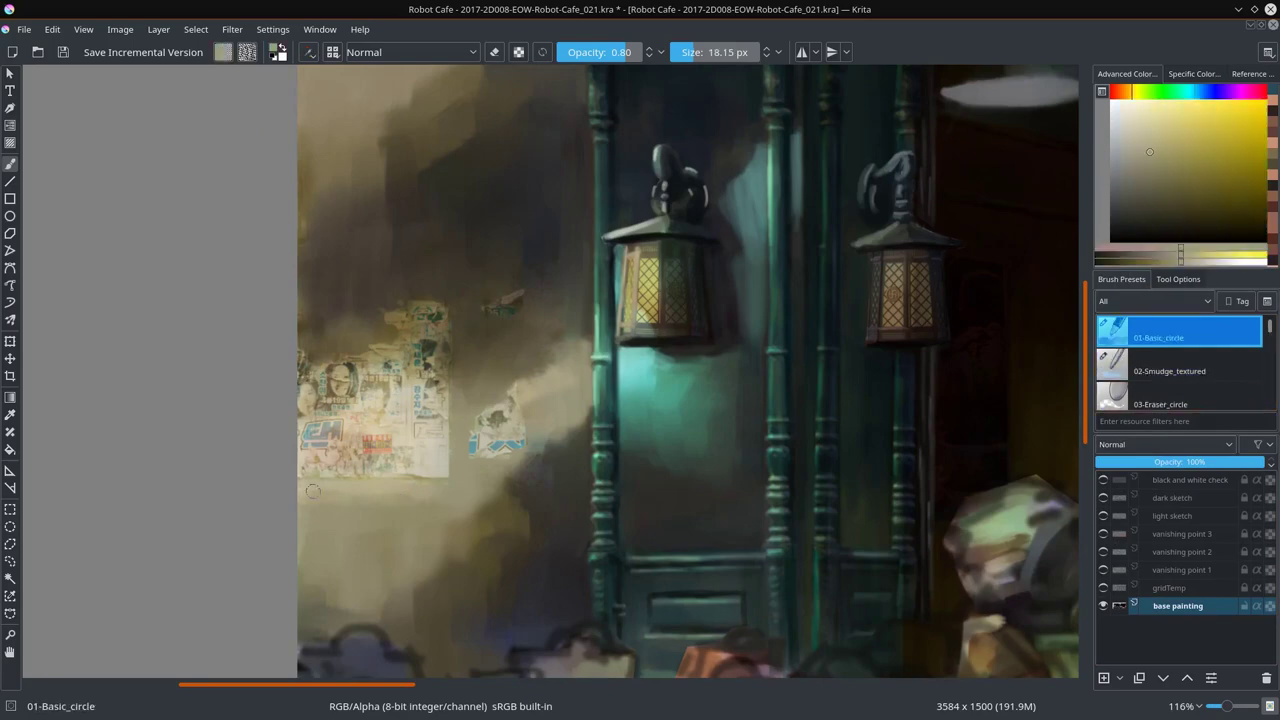
Step: Sample the beige wall and try dark red, pink, grey and orange-brown with a smaller round brush
left_click(400, 499, "ctrl")
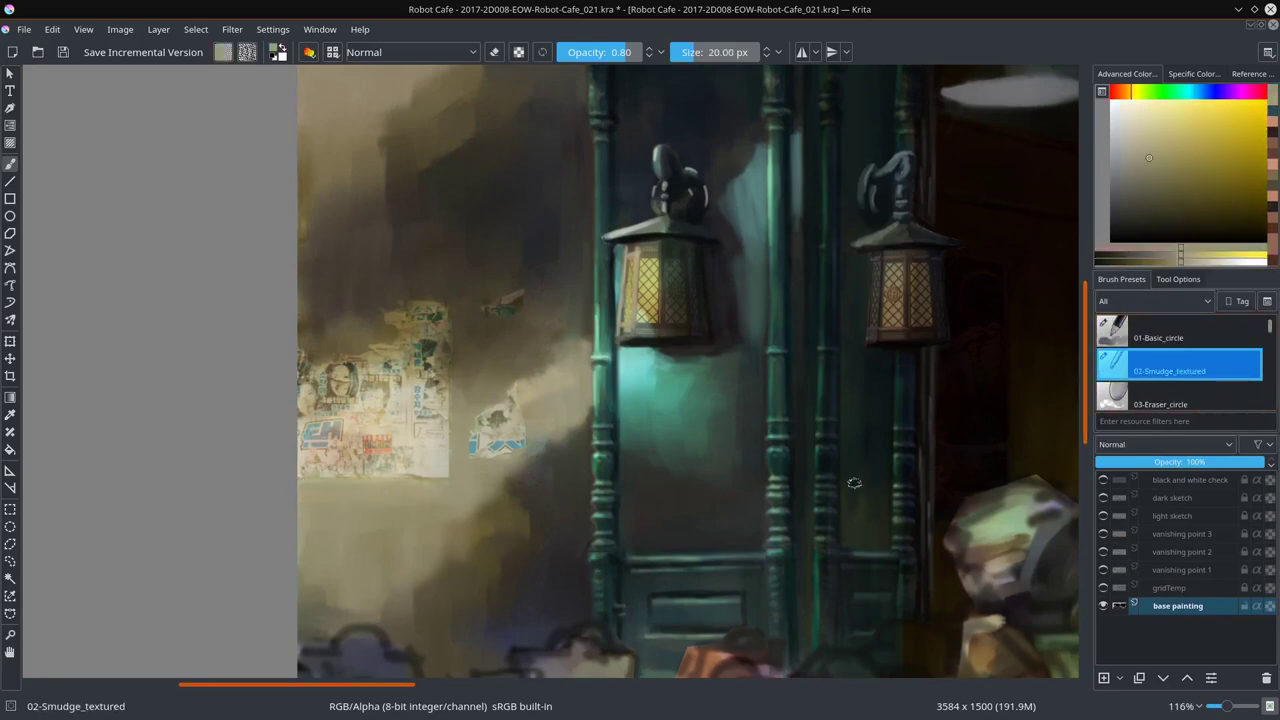
key("slash")
scroll(545, 400, "down", 4)
scroll(545, 400, "down", 3)
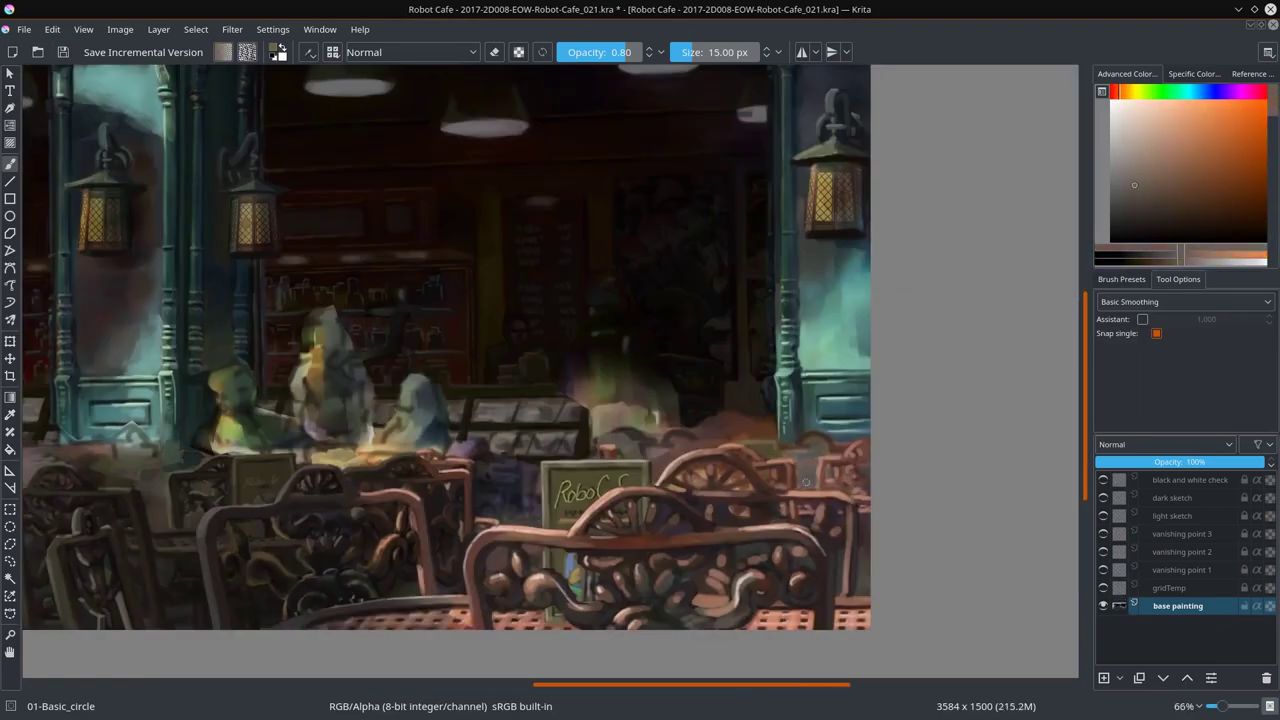
left_click(842, 460, "ctrl")
key("bracketleft")
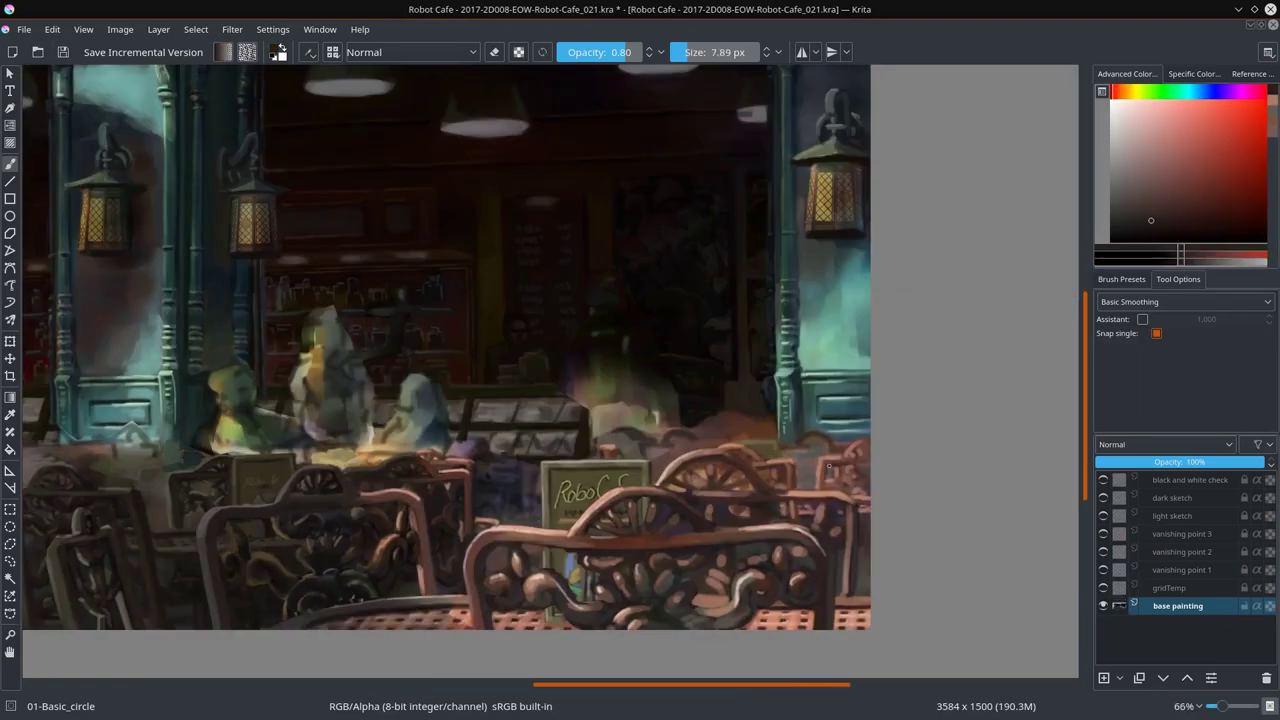
left_click(860, 463, "ctrl")
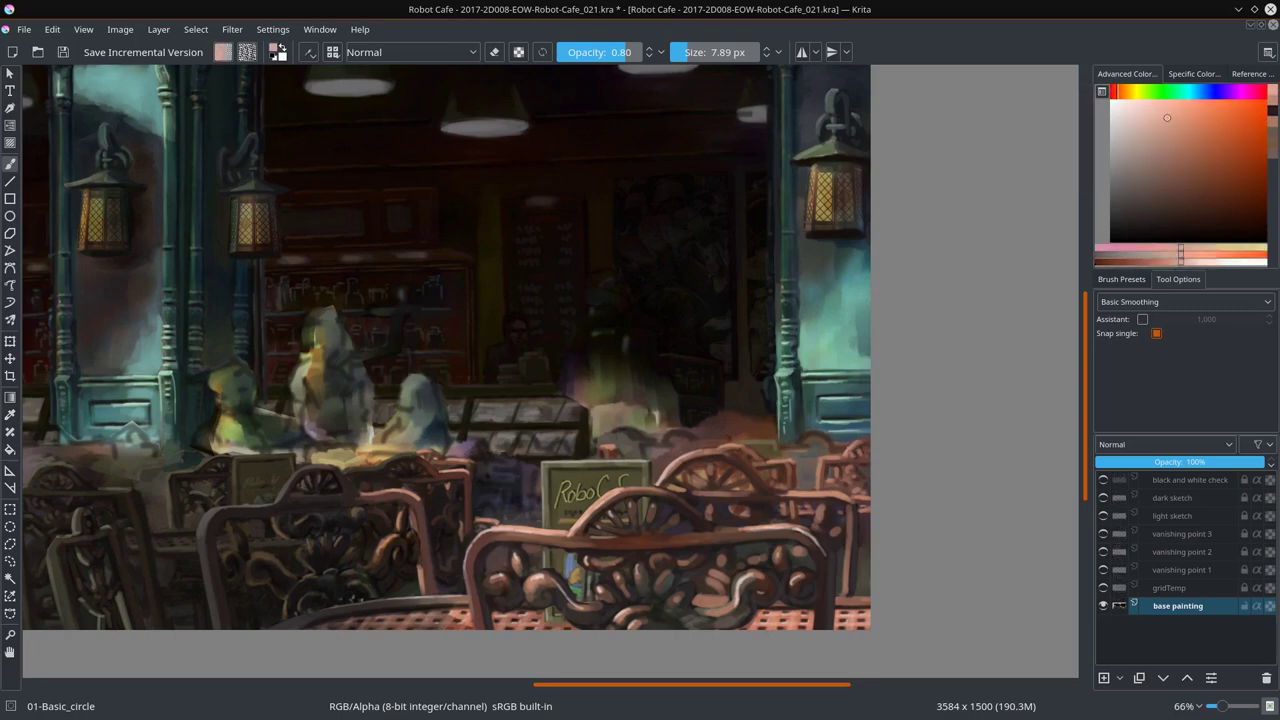
left_click(842, 483, "ctrl")
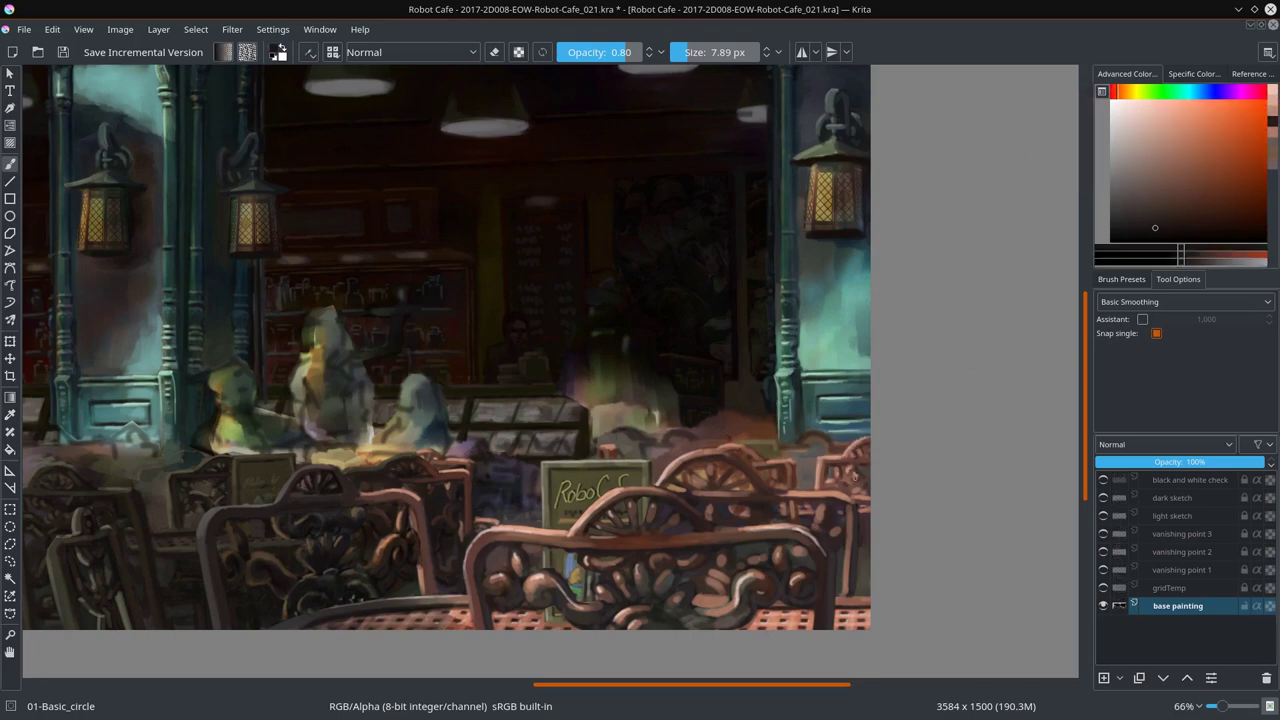
left_click(862, 470, "ctrl")
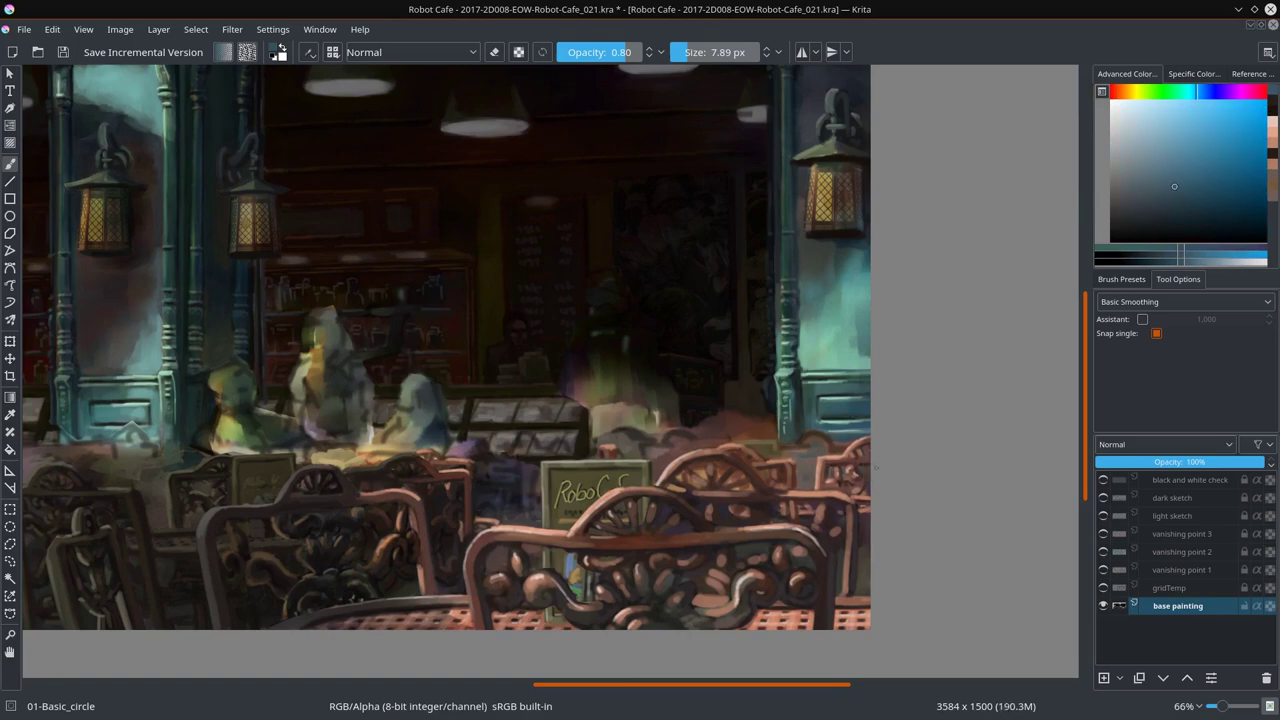
left_click(875, 459, "ctrl")
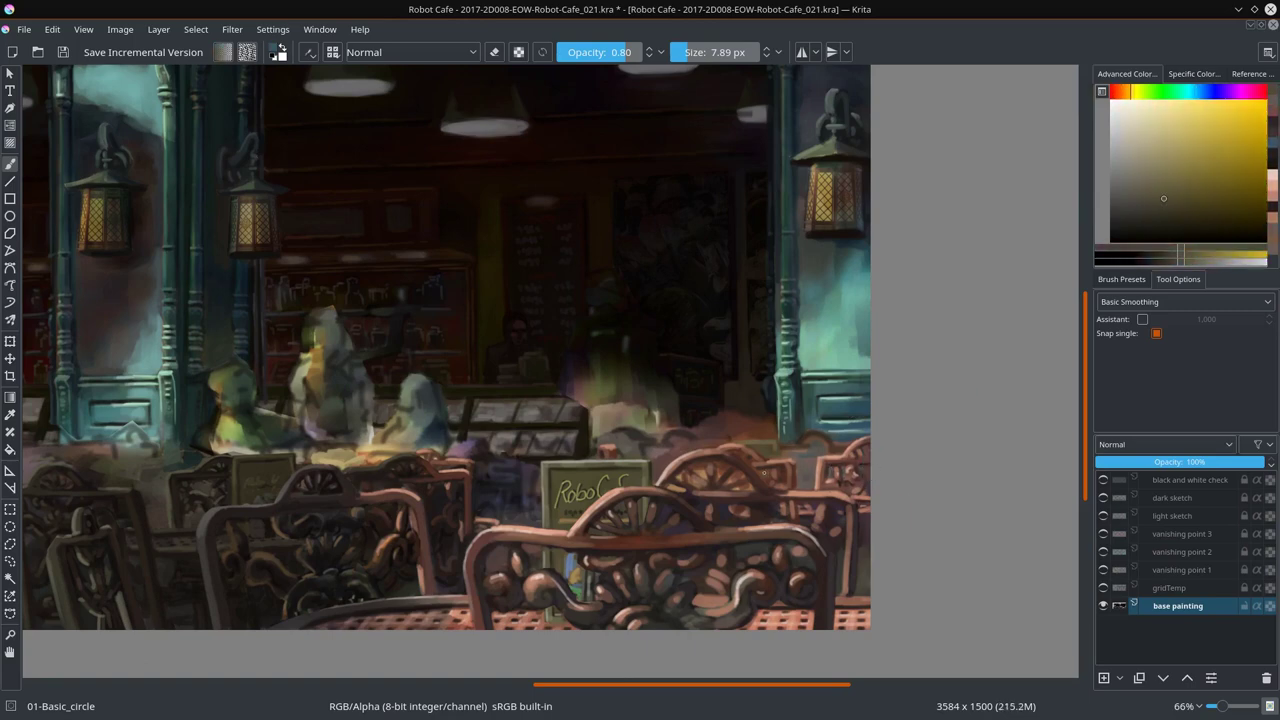
left_click(779, 559, "ctrl")
Step: Switch between the smudge and 01-Basic_circle presets, pick a yellowish orange, and save the painting
left_click(1121, 279)
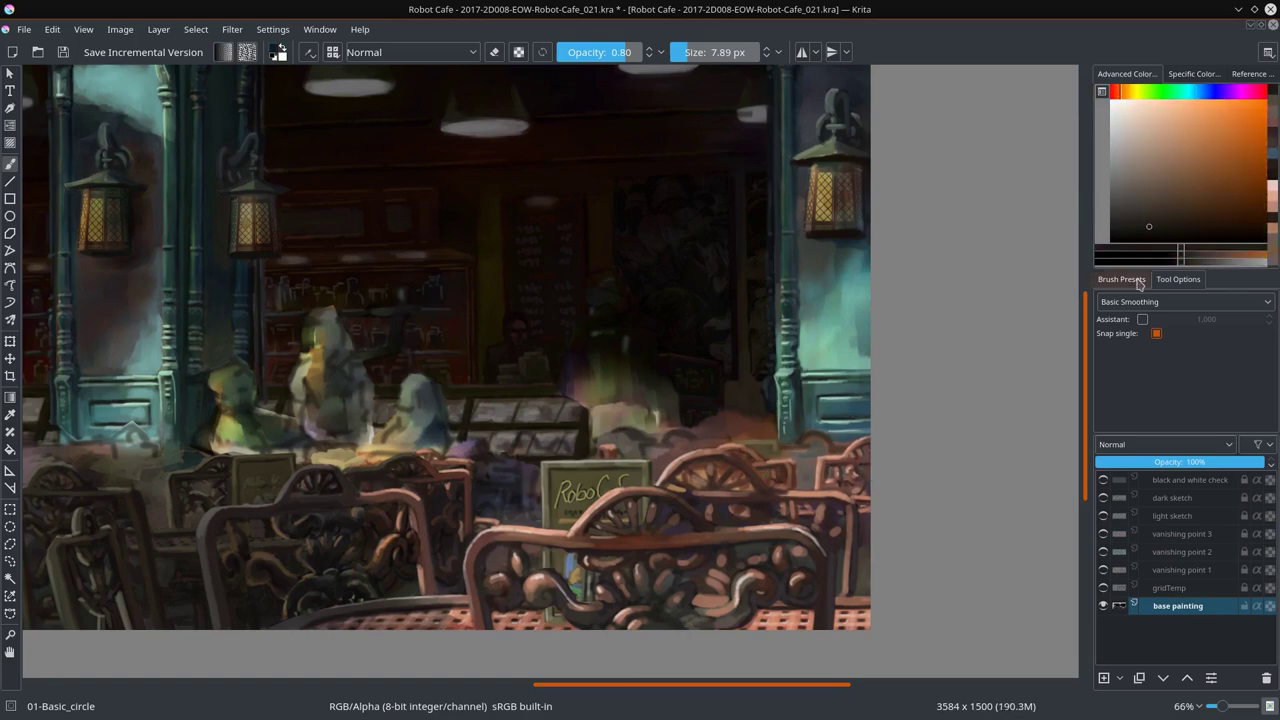
left_click(1180, 366)
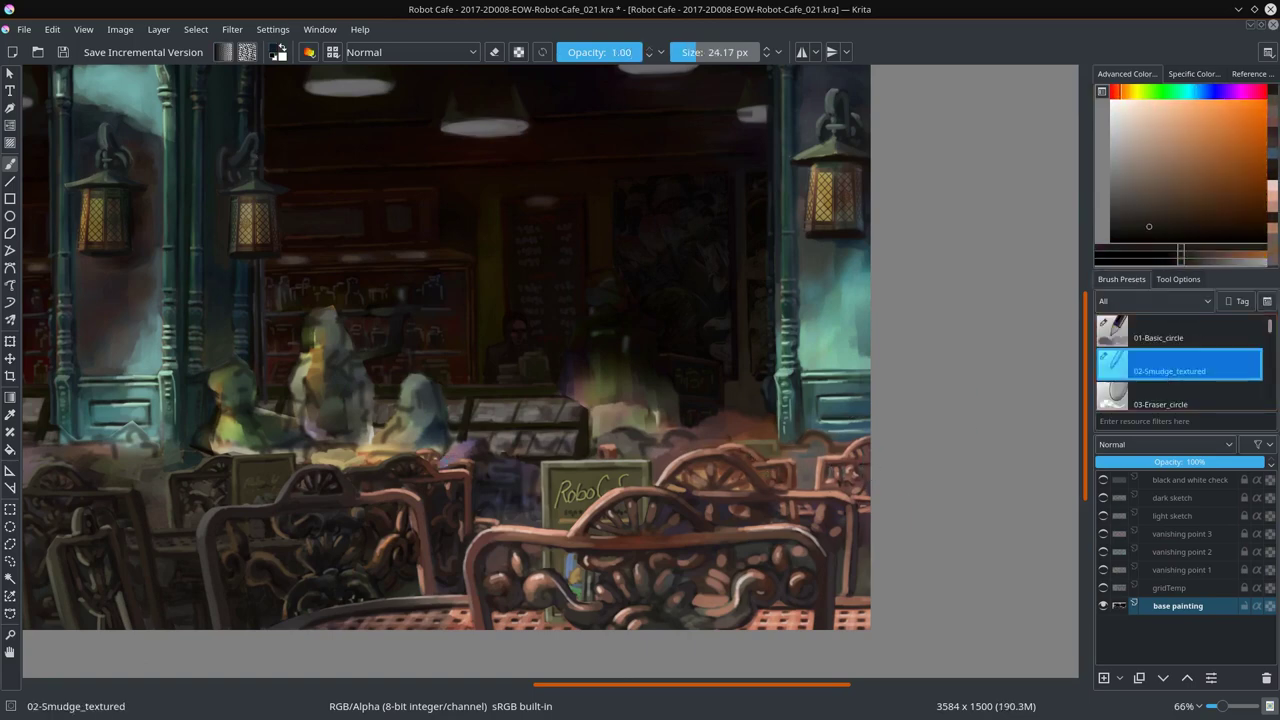
left_click(1165, 340)
left_click_drag(478, 385, 591, 377)
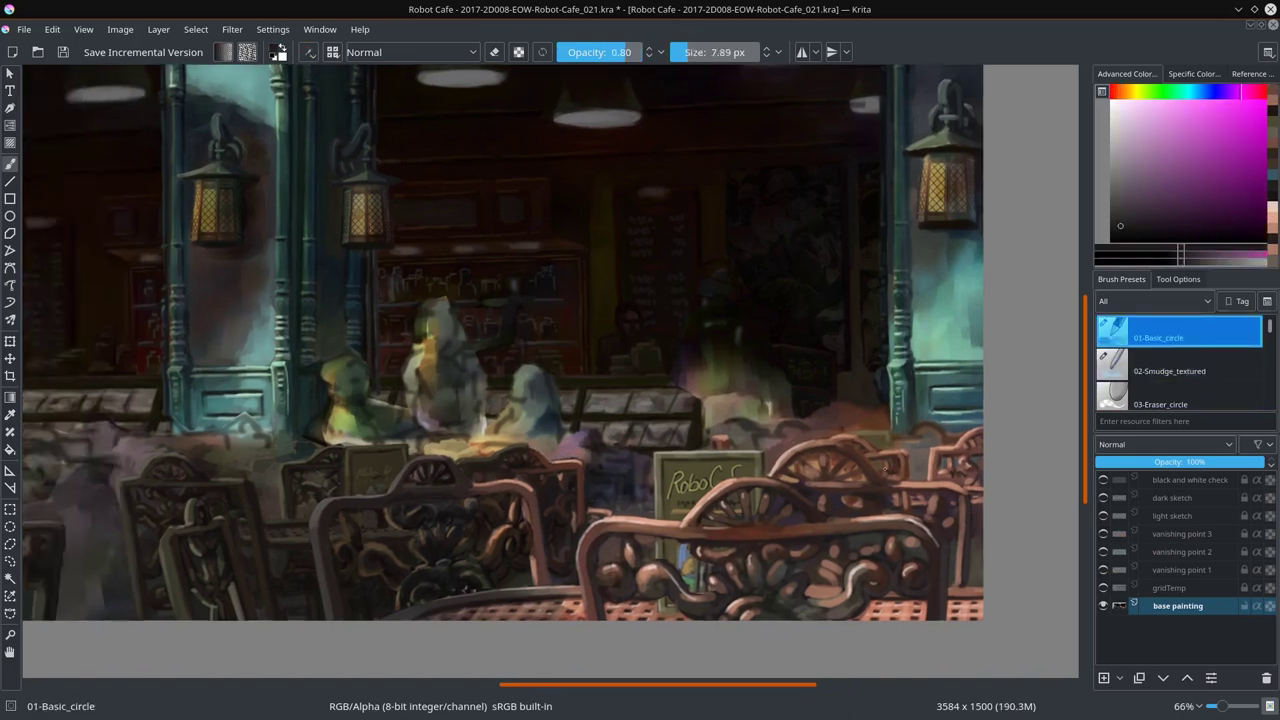
left_click(885, 451, "ctrl")
left_click(885, 451, "ctrl")
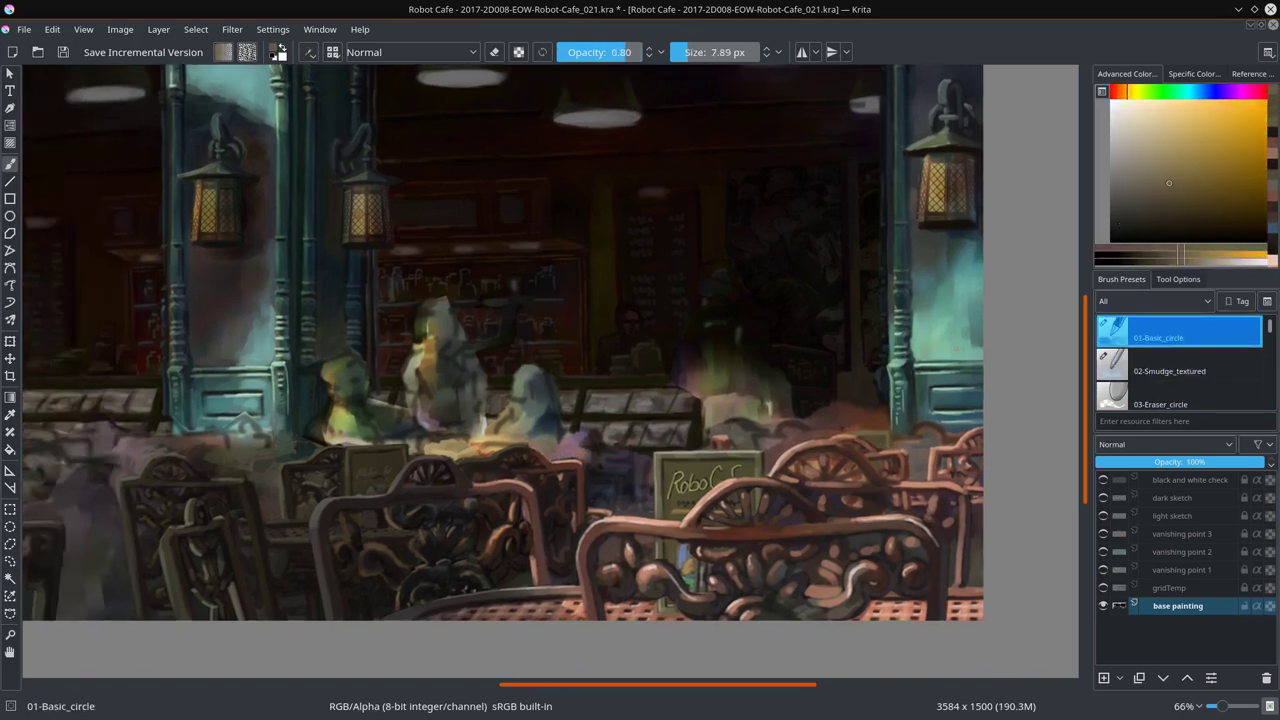
left_click(62, 53)
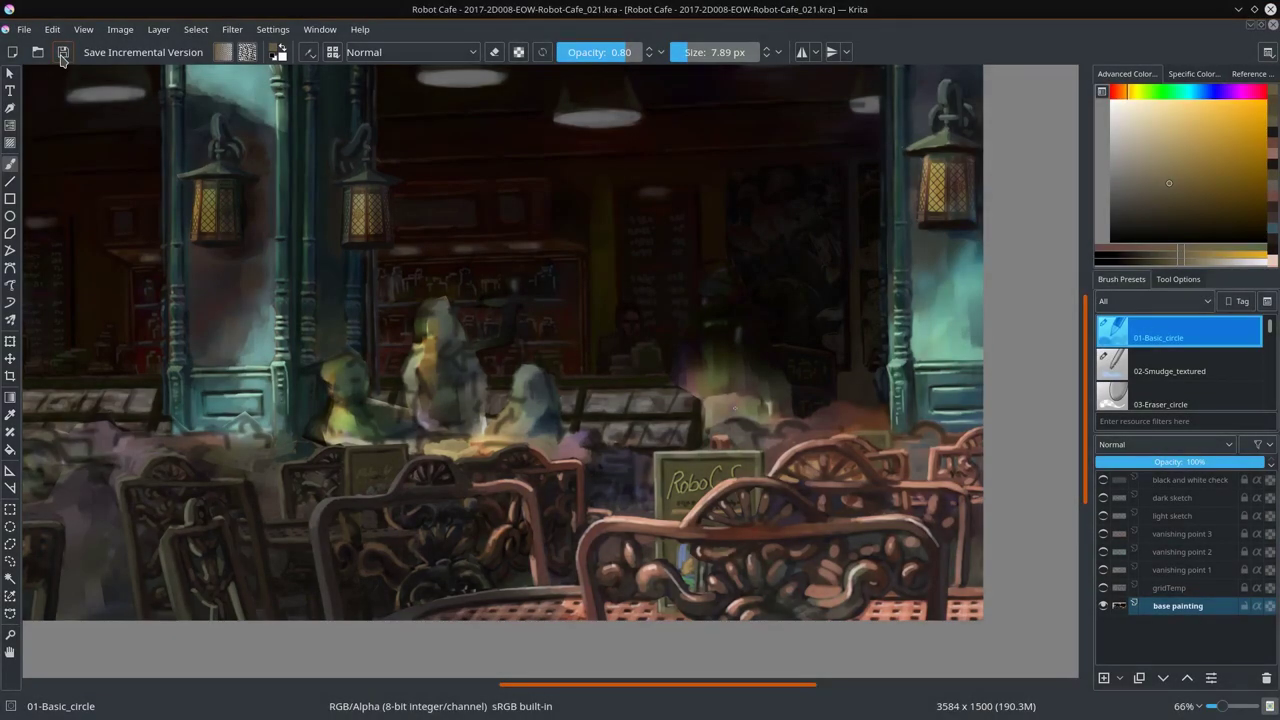
Step: Paint small reddish, dark orange and light peach strokes on the chairs near the cafe sign
left_click(917, 510, "ctrl")
left_click(917, 510)
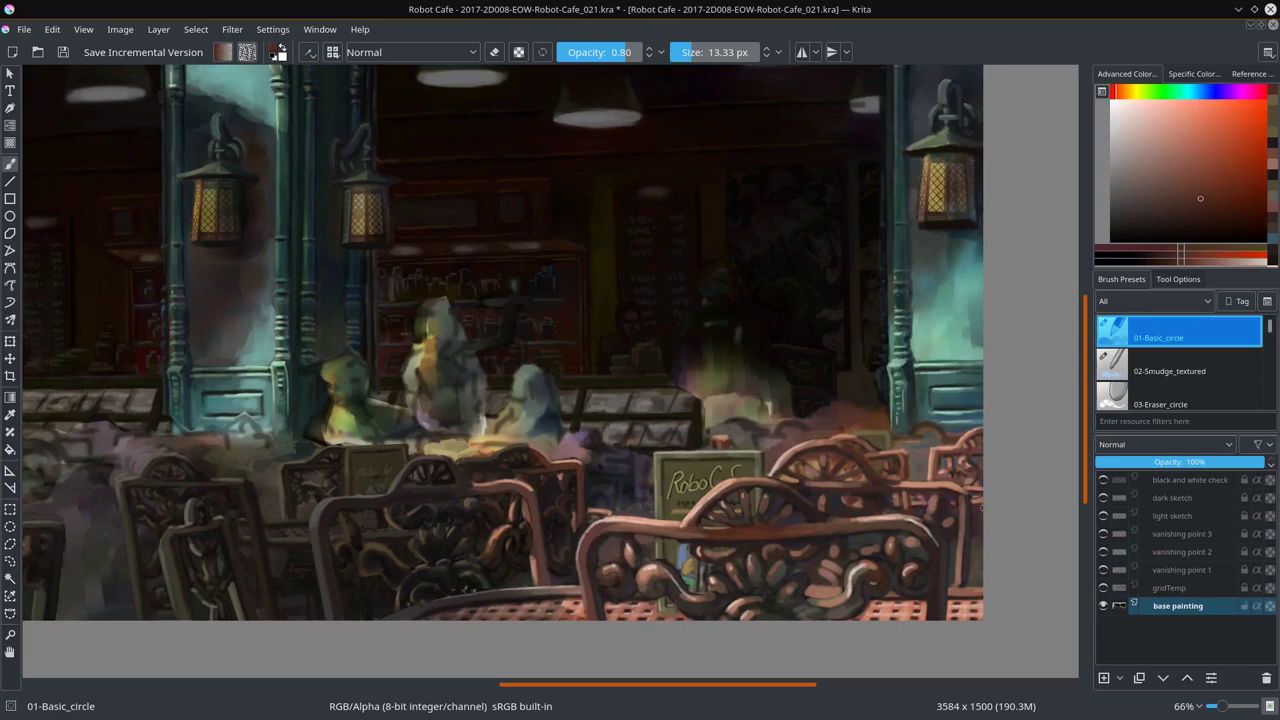
left_click(933, 405, "ctrl")
left_click(930, 405, "ctrl")
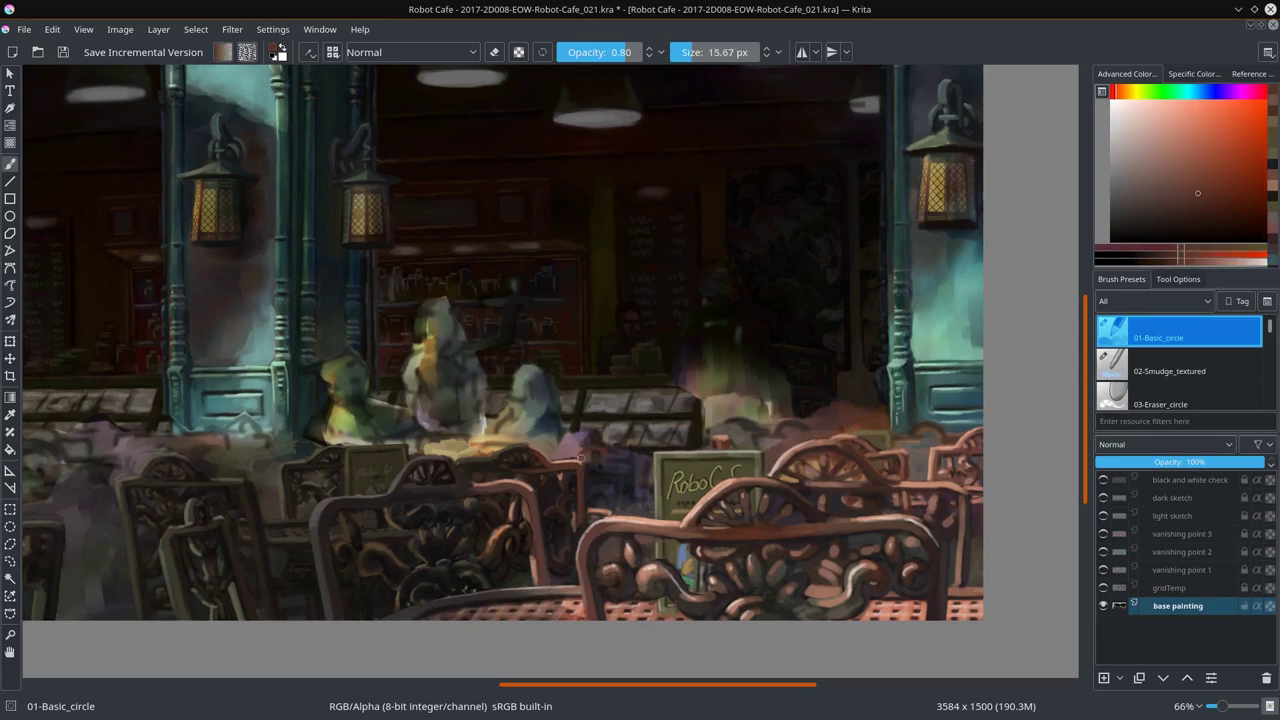
left_click_drag(585, 455, 610, 489)
key("[")
key("[")
key("[")
left_click(615, 468, "ctrl")
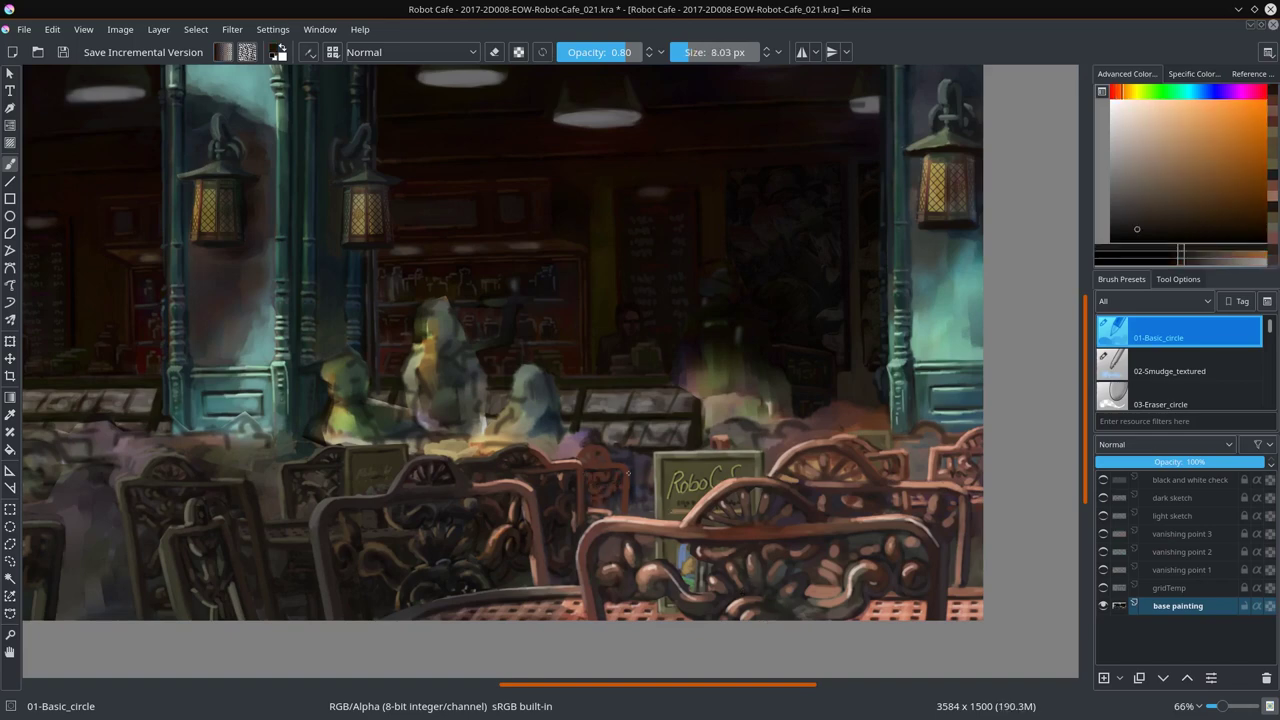
left_click(587, 457, "ctrl")
key("bracketright")
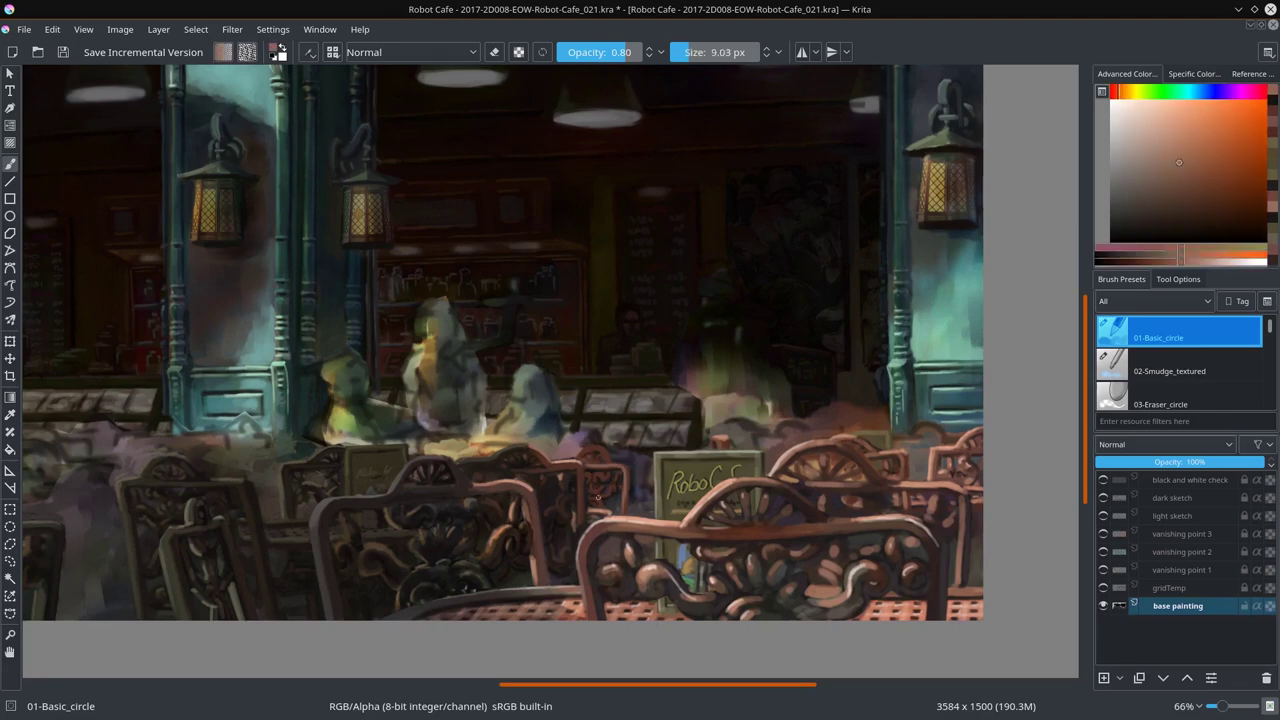
left_click(597, 460, "ctrl")
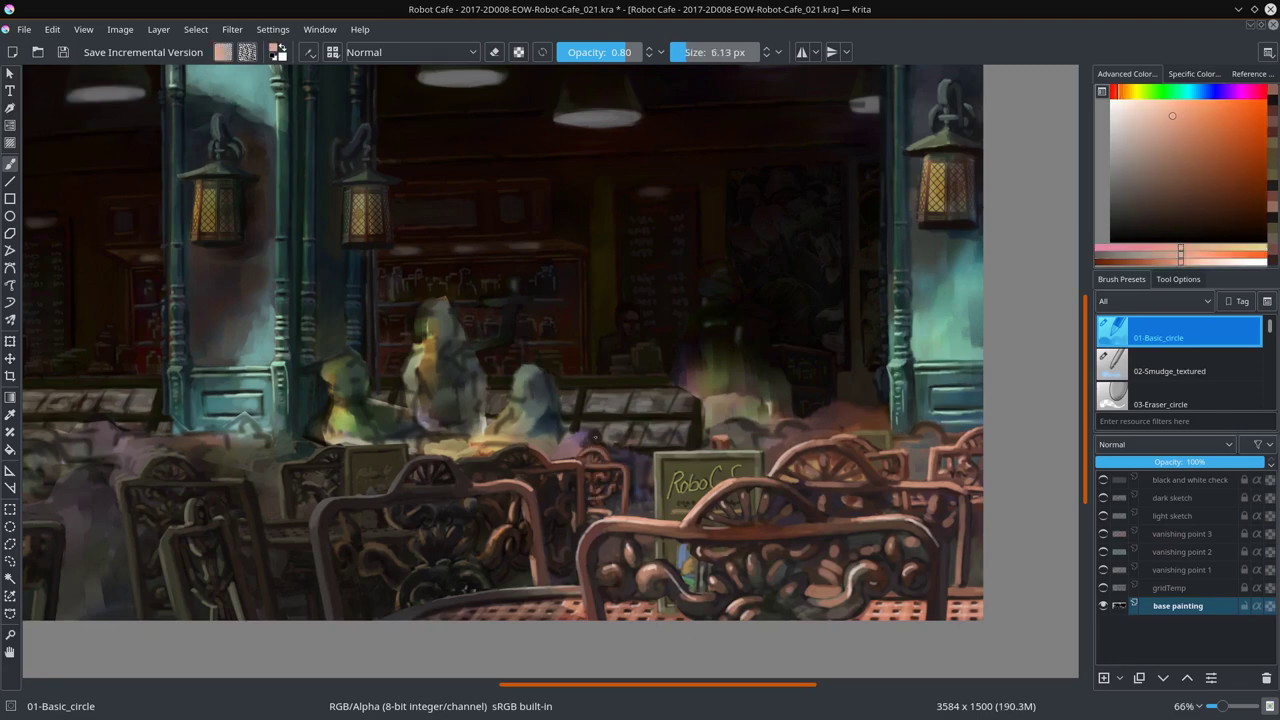
key("bracketleft")
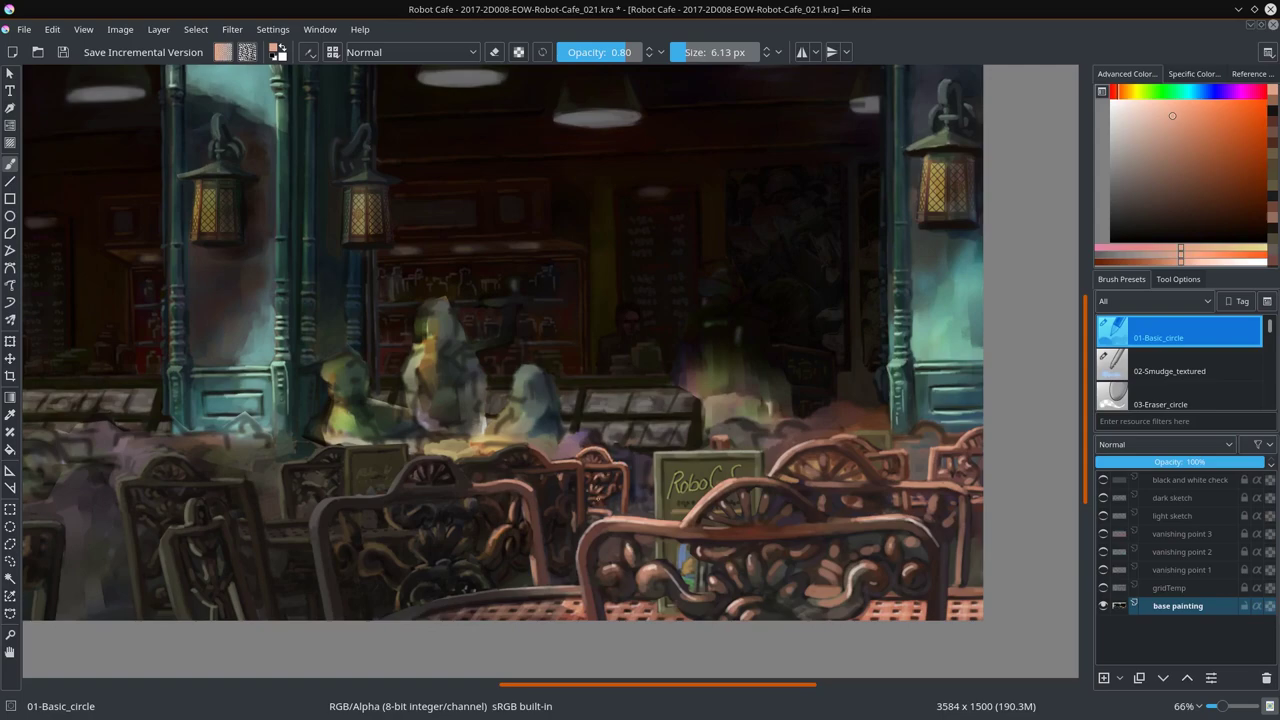
scroll(615, 500, "down", 3)
Step: Set full opacity, paste the copied image as a new layer, transform it, and save
scroll(615, 500, "up", 4)
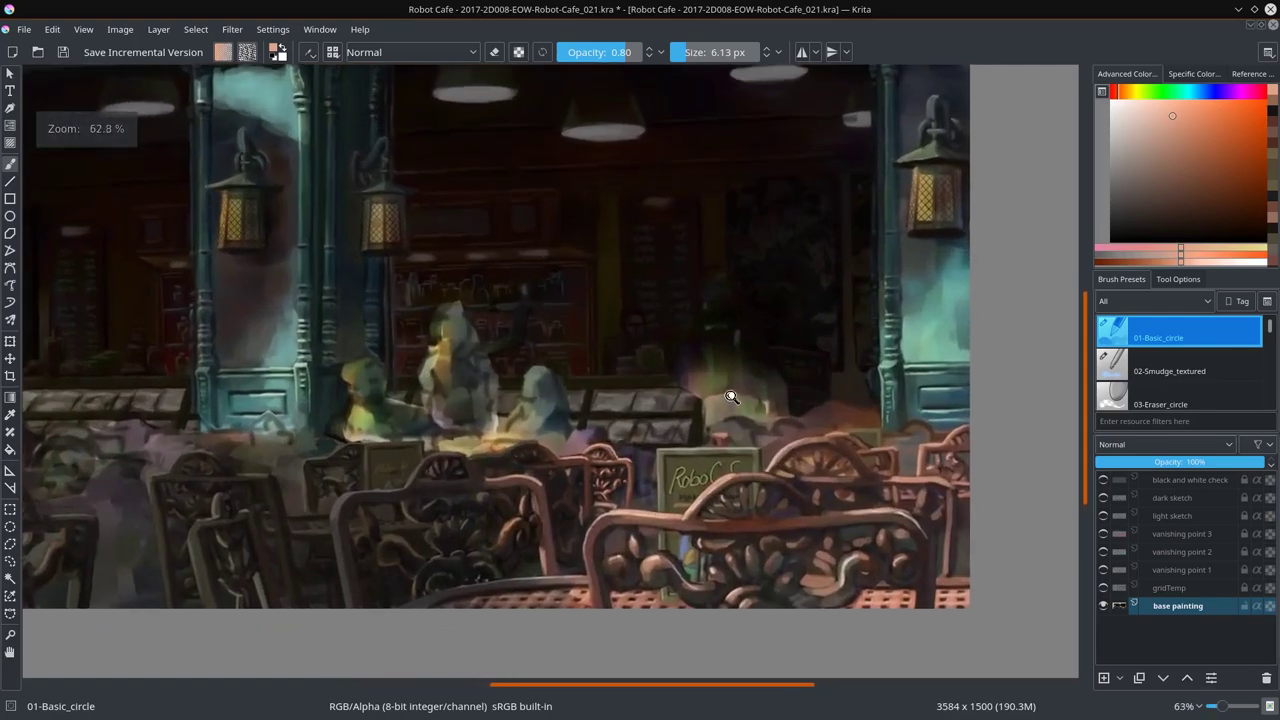
key("o")
key("o")
key("ctrl+v")
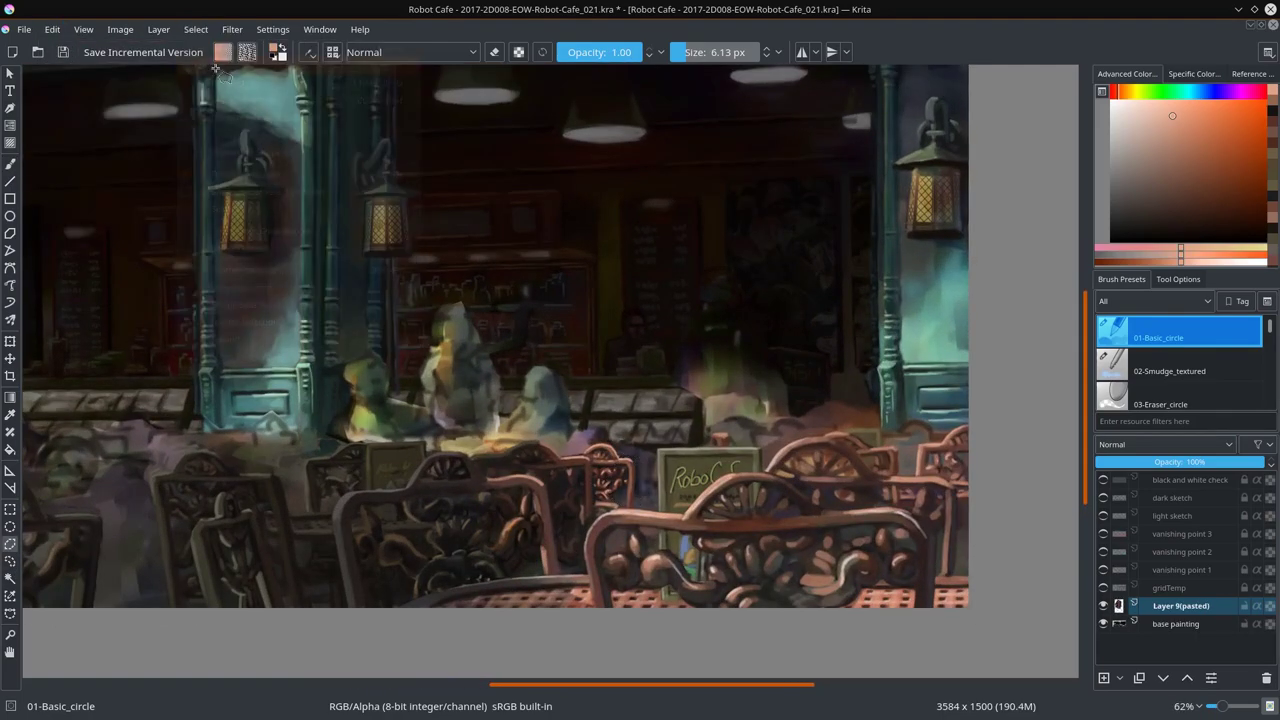
key("ctrl+t")
key("b")
scroll(657, 481, "down", 3)
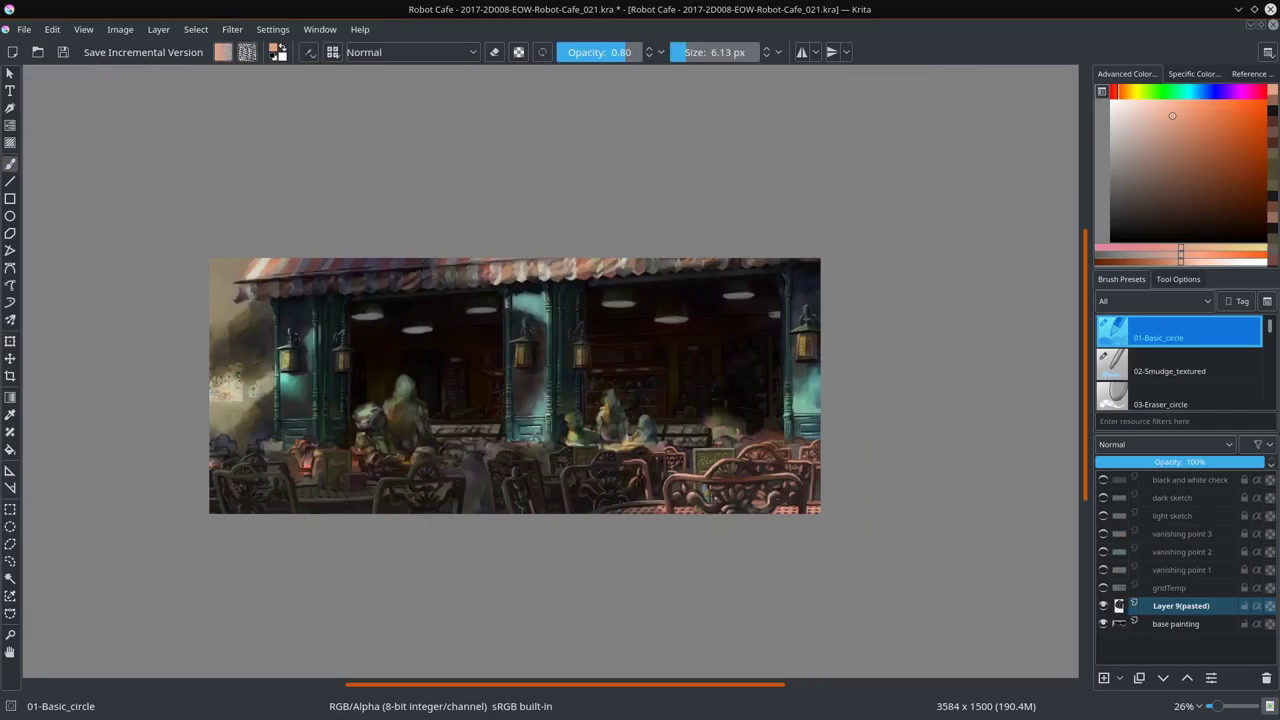
key("ctrl+s")
Step: Merge the pasted layer into base painting and pick peach and dark brown colours
right_click(1180, 606)
left_click(1143, 397)
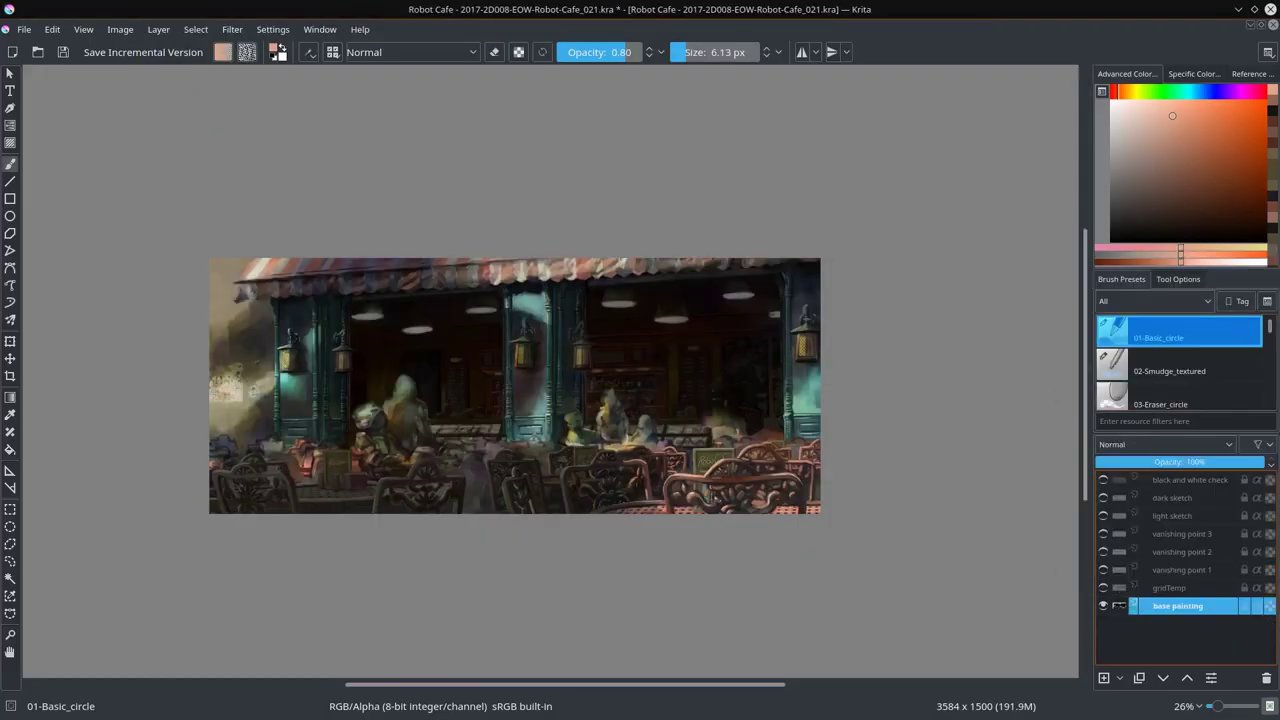
scroll(720, 523, "up", 4)
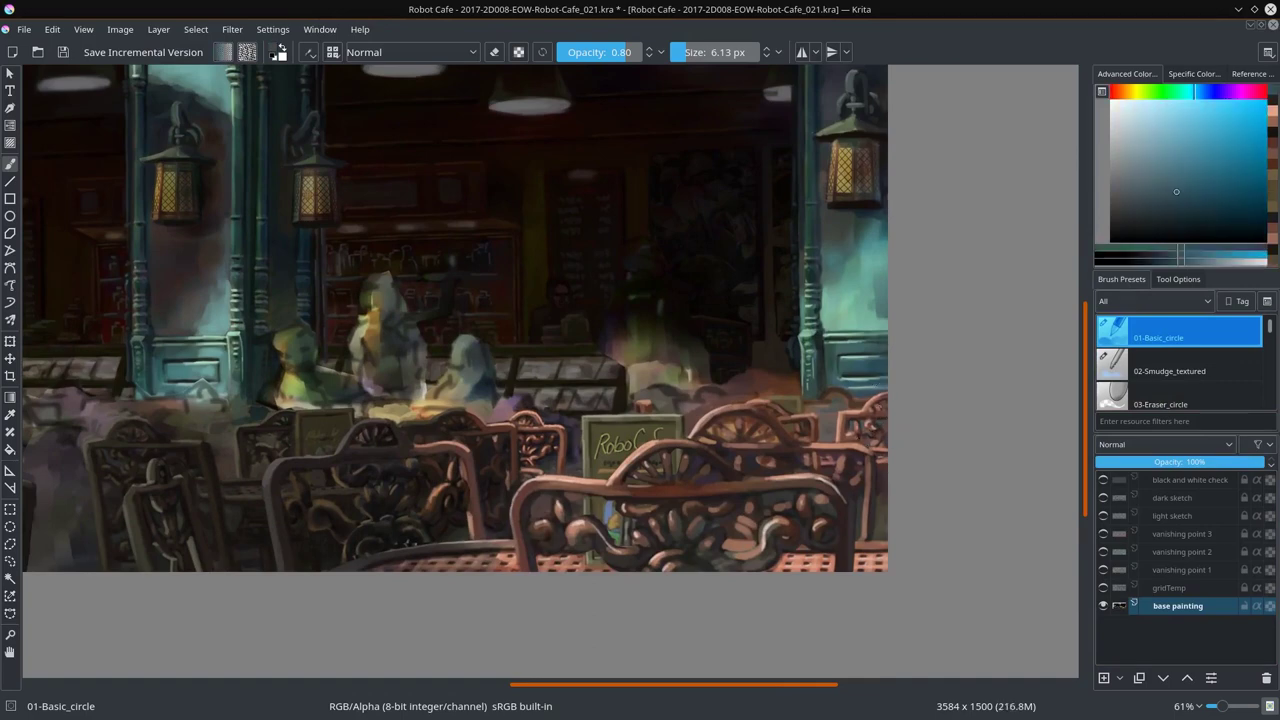
left_click(1165, 114)
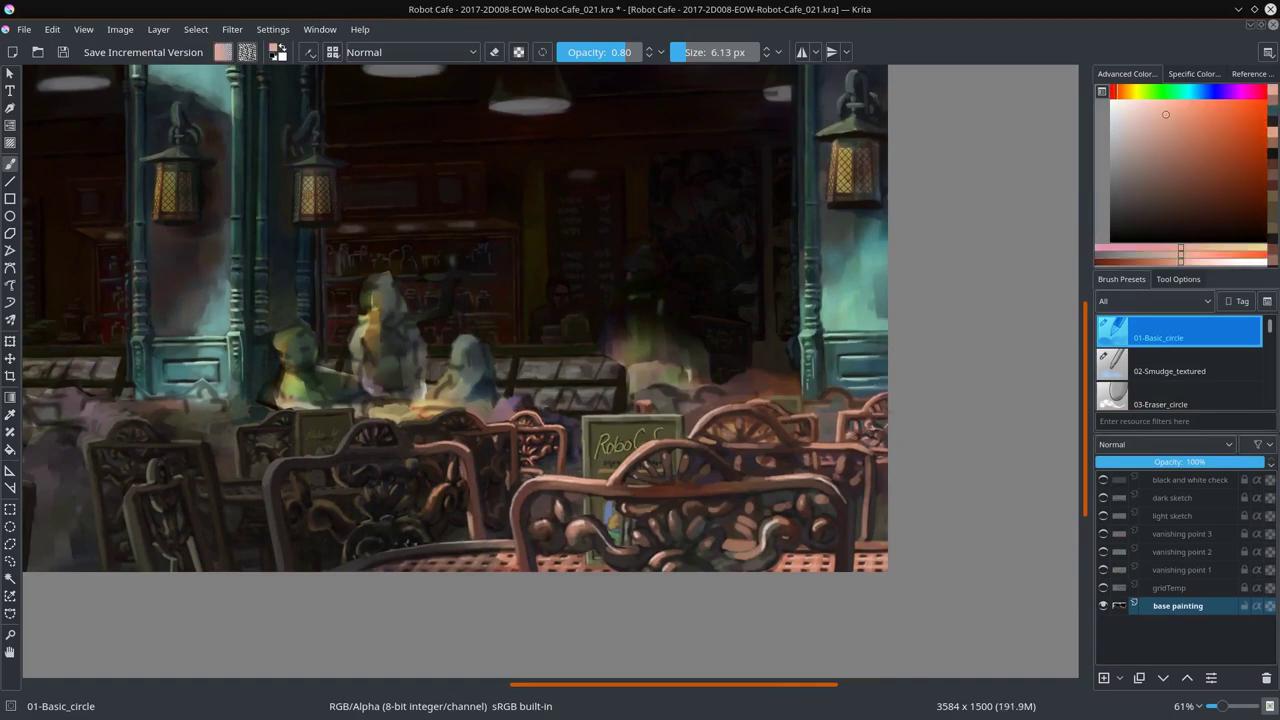
left_click(1183, 175)
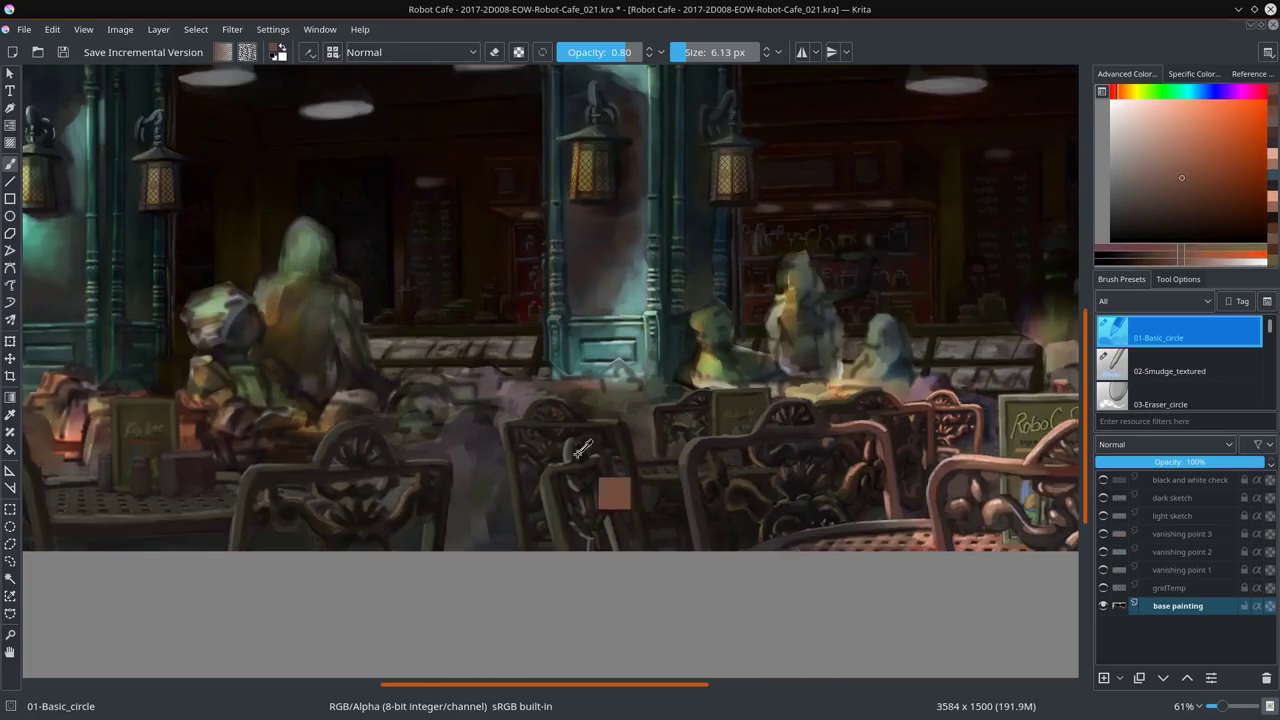
Step: Sample a dark green-grey from the café with the textured smudge brush and save
left_click_drag(430, 484, 840, 464)
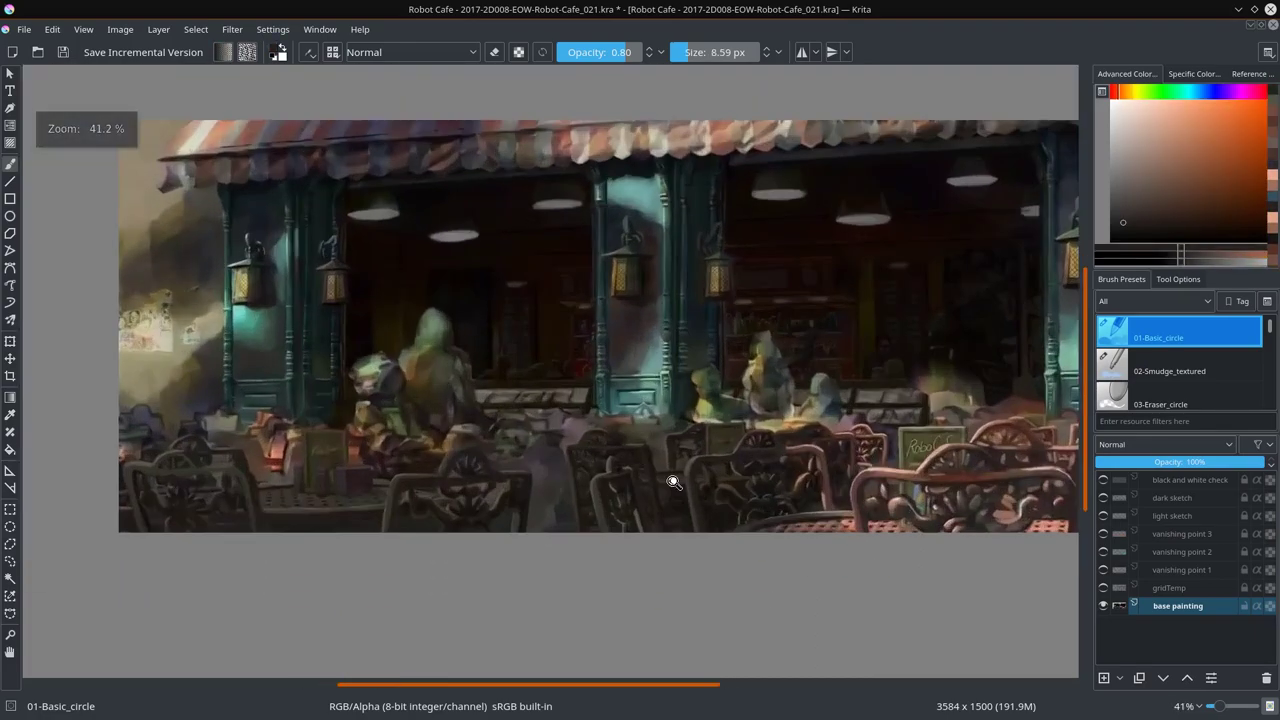
left_click_drag(593, 456, 509, 481)
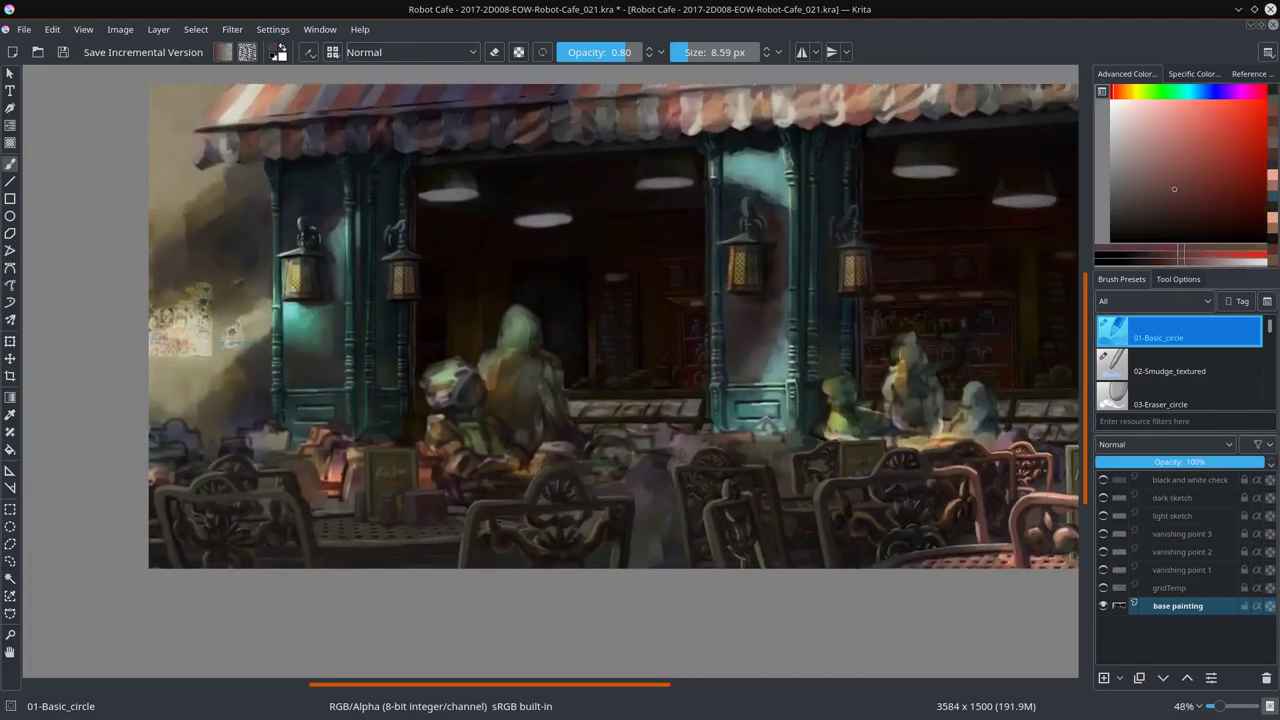
left_click(640, 479, "ctrl")
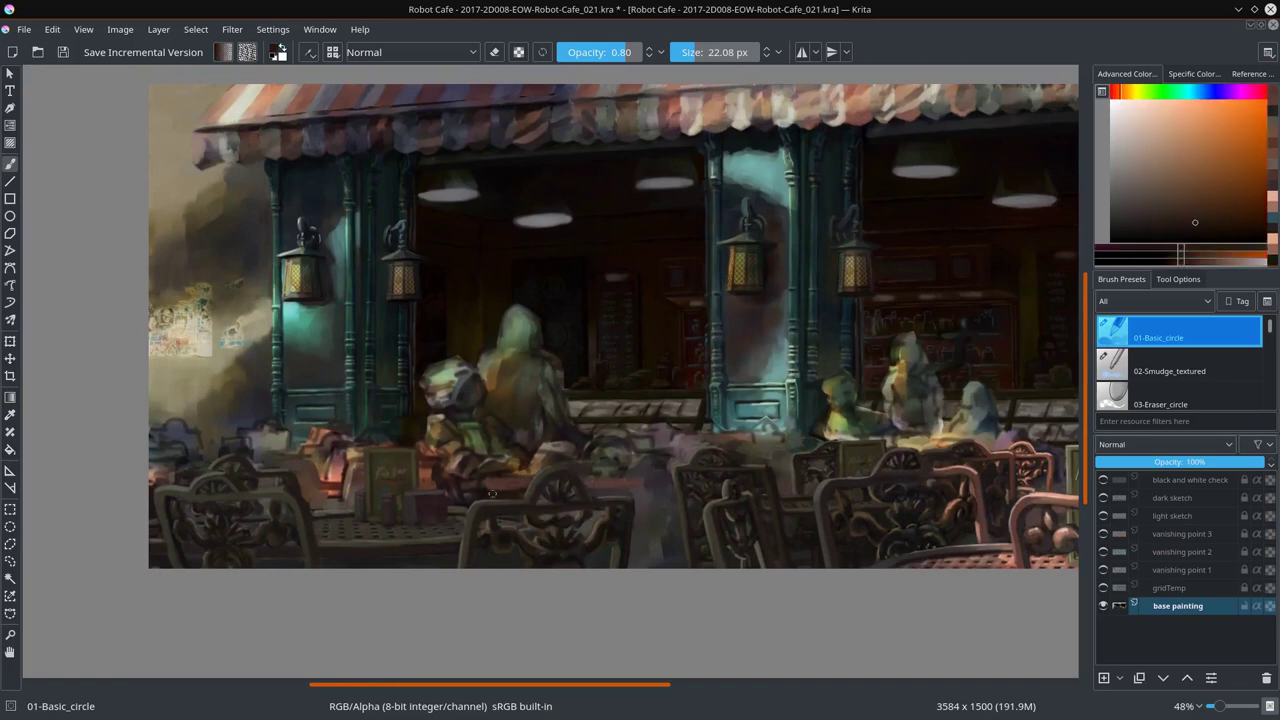
left_click(600, 505, "ctrl")
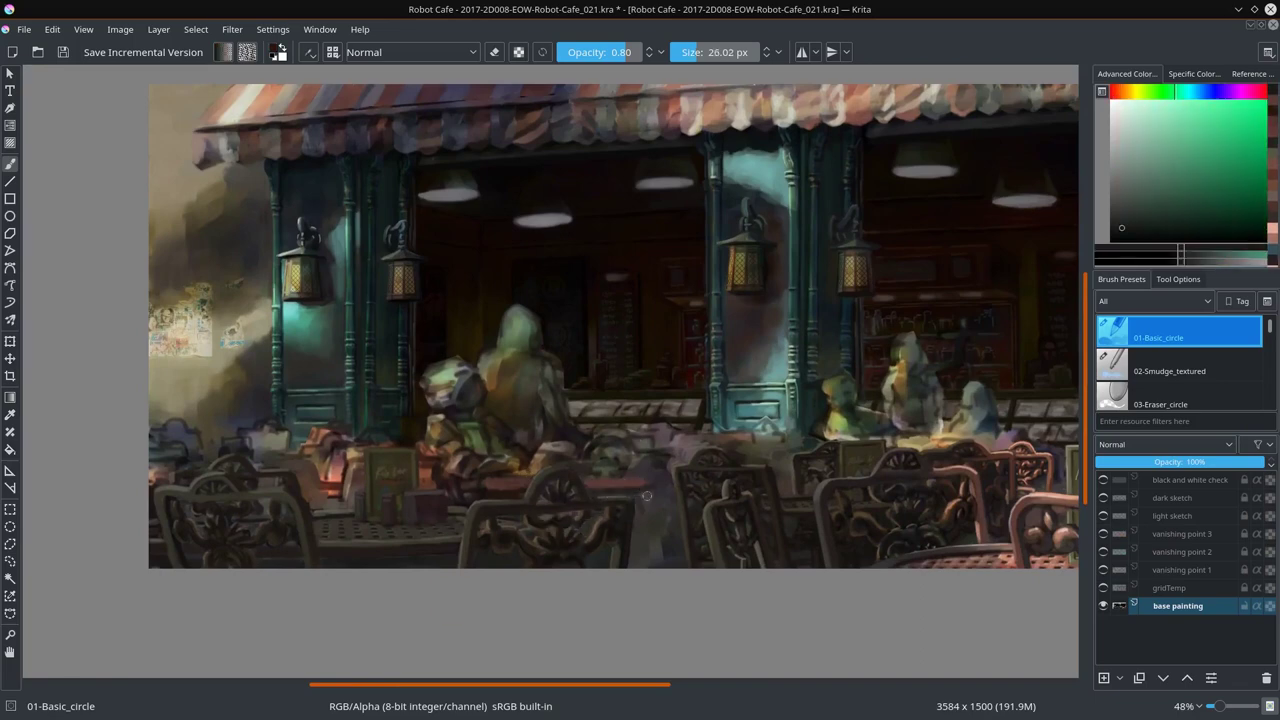
key("slash")
scroll(659, 555, "right", 5)
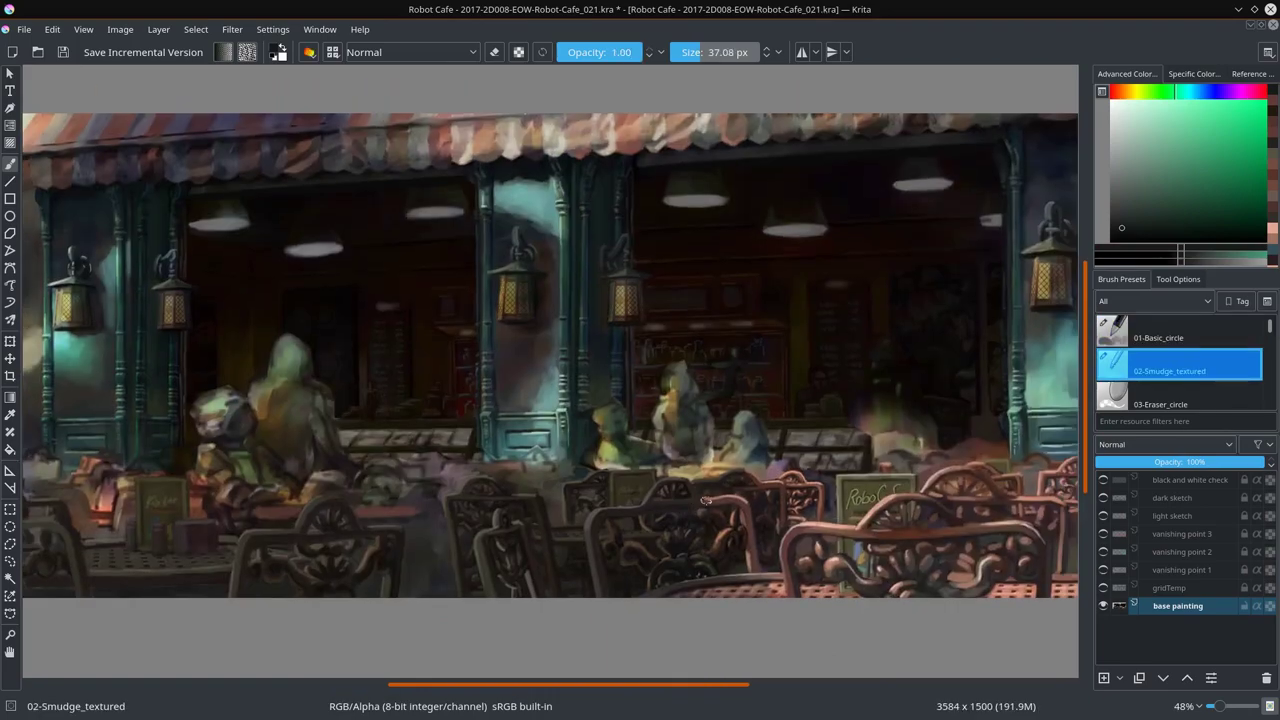
left_click(64, 54)
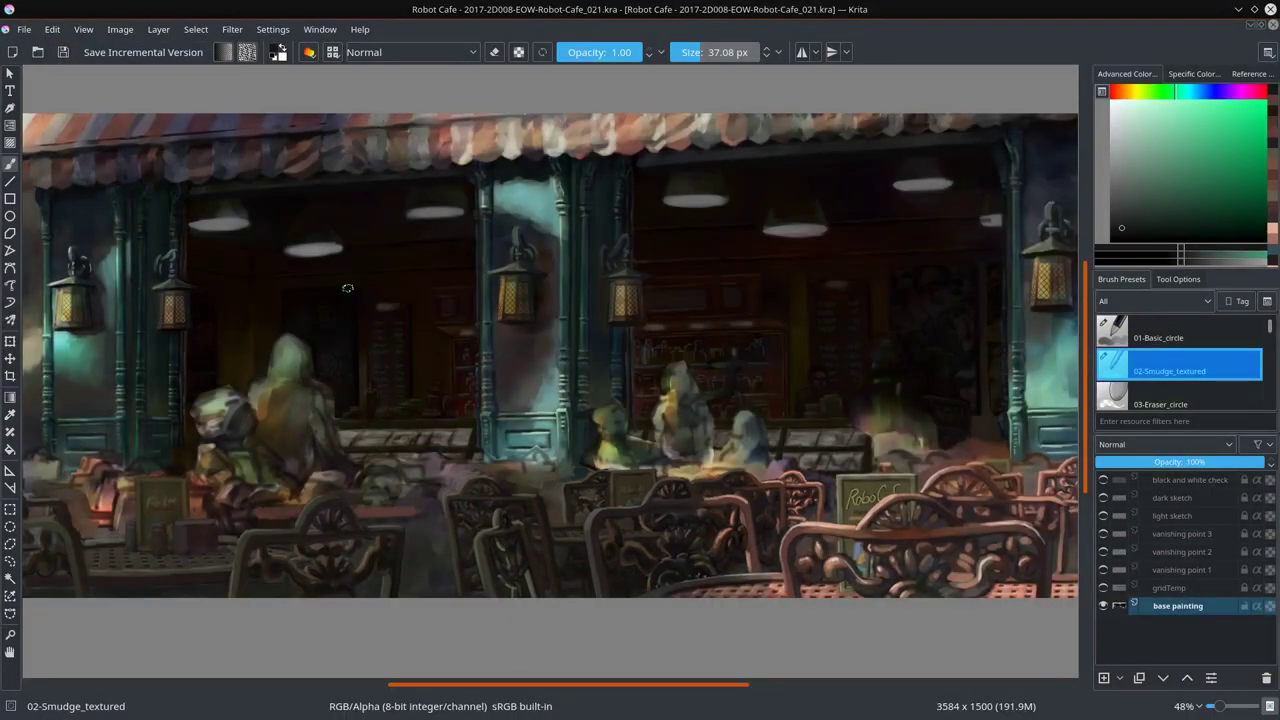
Step: Paint an orange stroke among the chairs, pick a light pinkish brown, and save
key("slash")
left_click_drag(850, 560, 808, 541)
key("bracketleft")
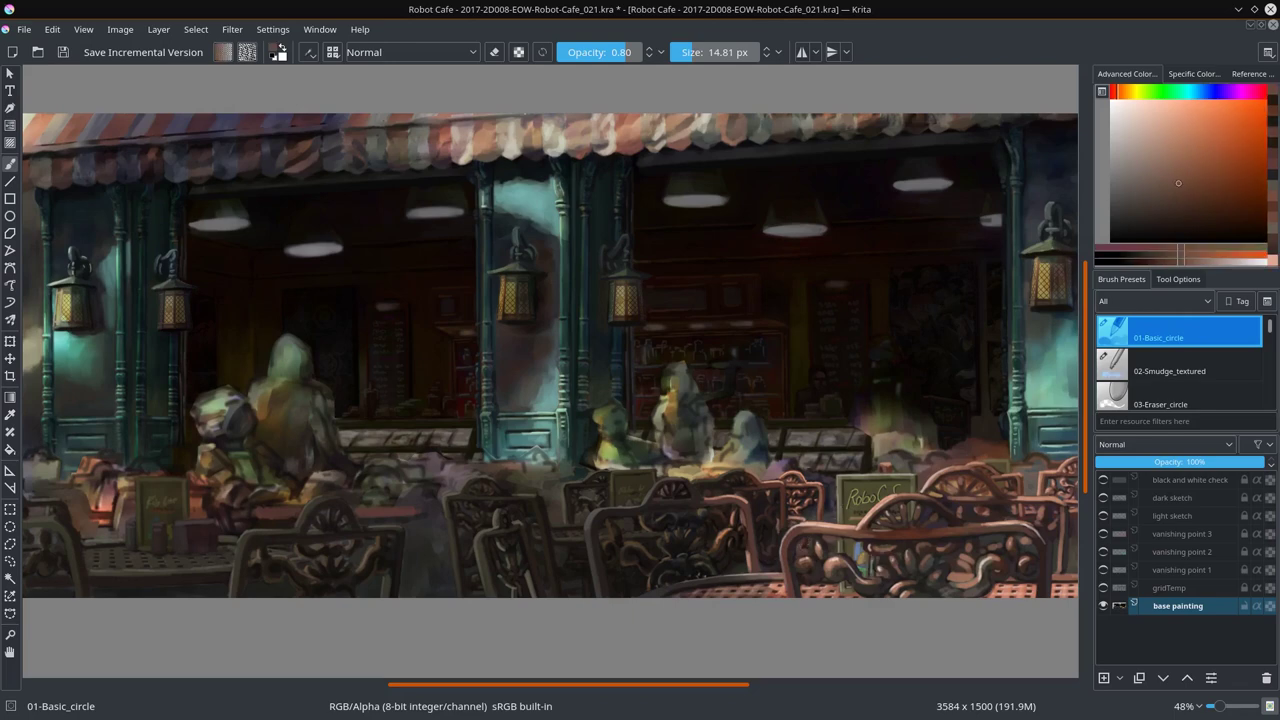
left_click(822, 497, "ctrl")
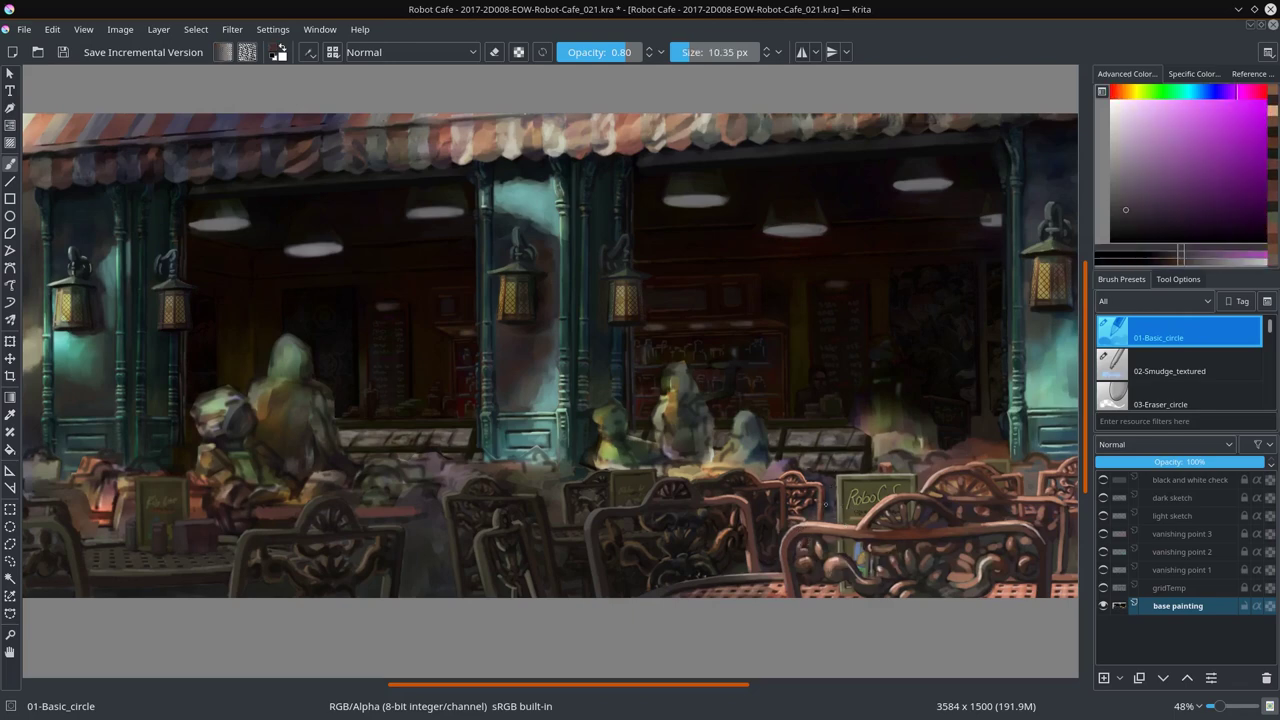
key("minus")
key("minus")
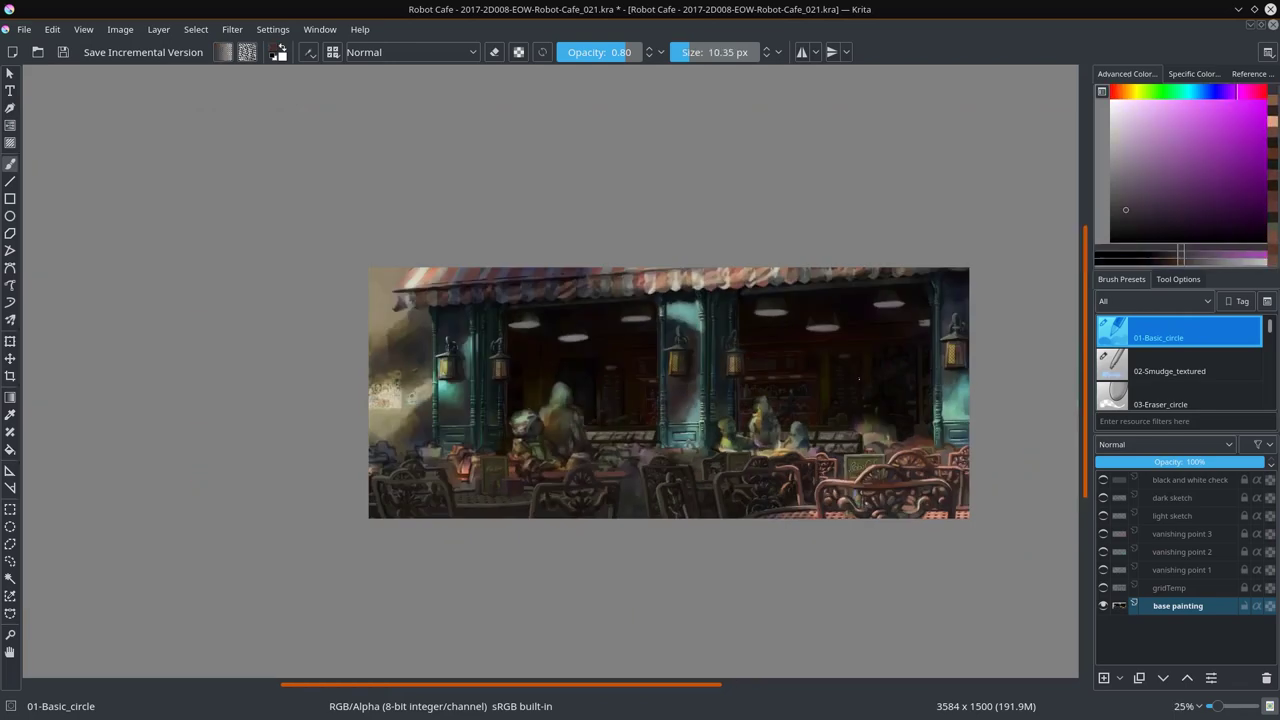
left_click(66, 52)
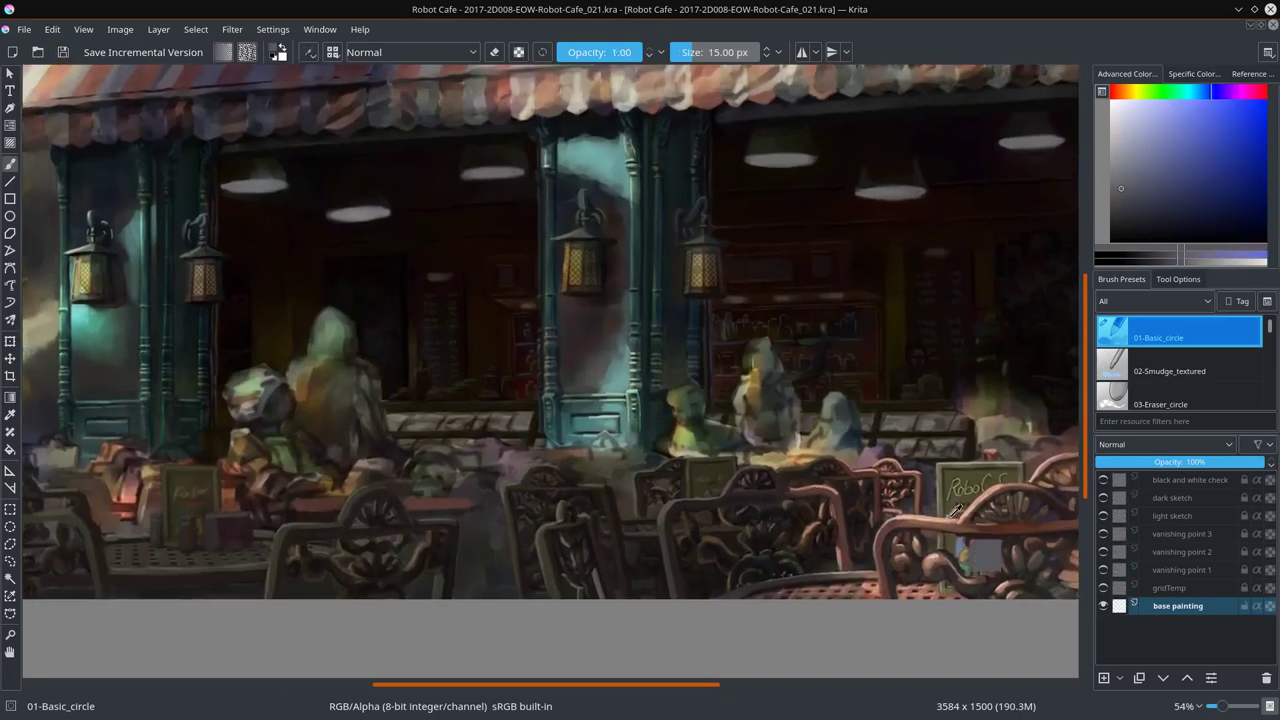
Step: Paint strokes around the café tables in salmon and orange-red with a smaller brush
left_click_drag(306, 503, 423, 483)
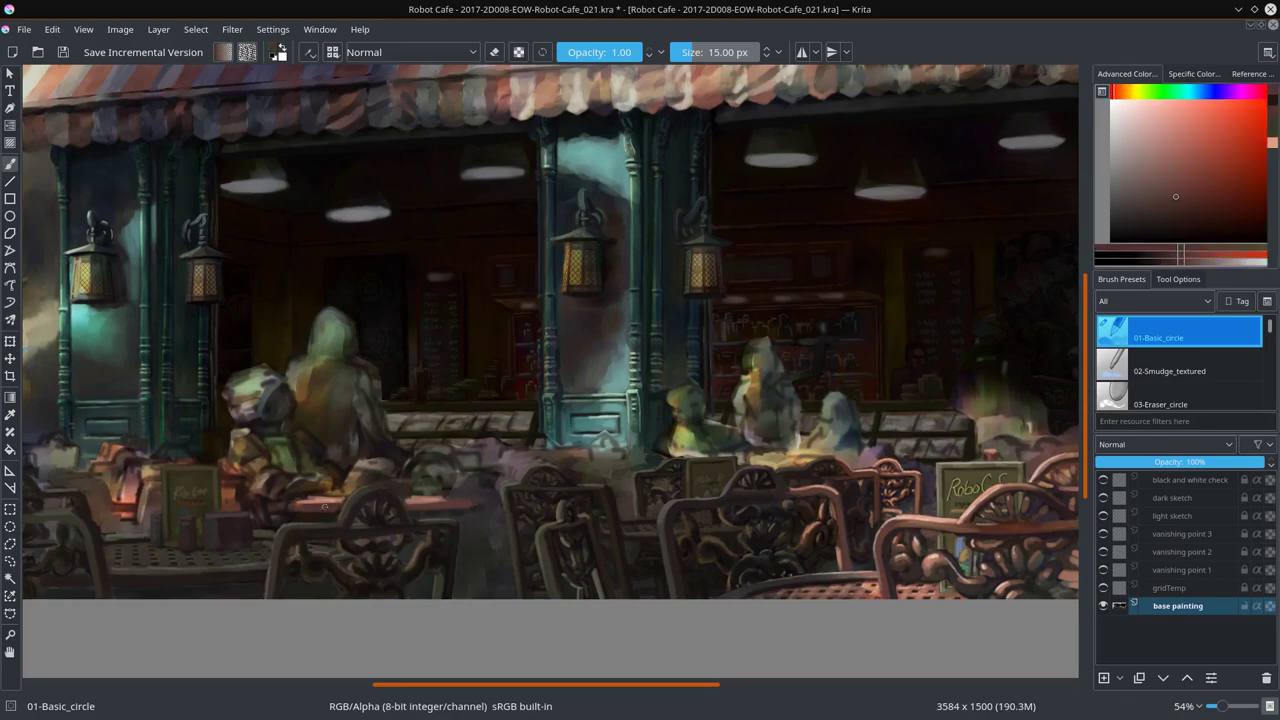
left_click(452, 508, "ctrl")
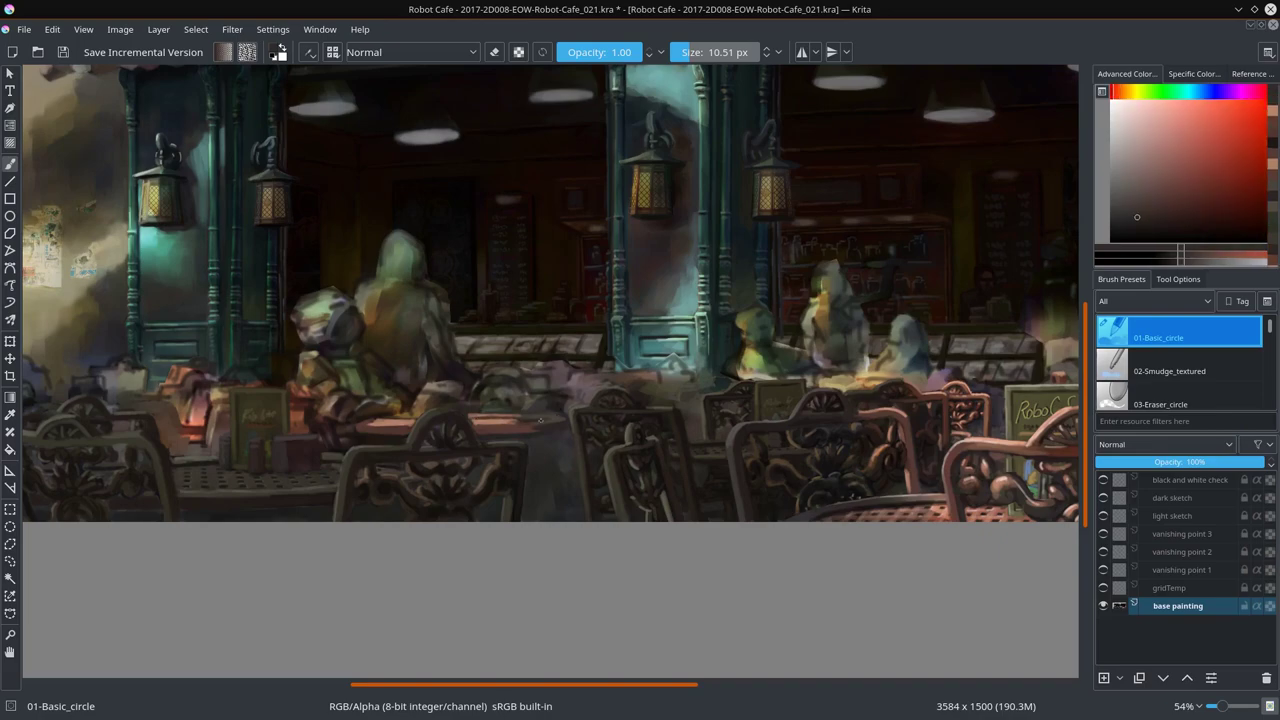
scroll(608, 471, "down", 5)
scroll(558, 418, "up", 6)
left_click_drag(558, 418, 655, 465)
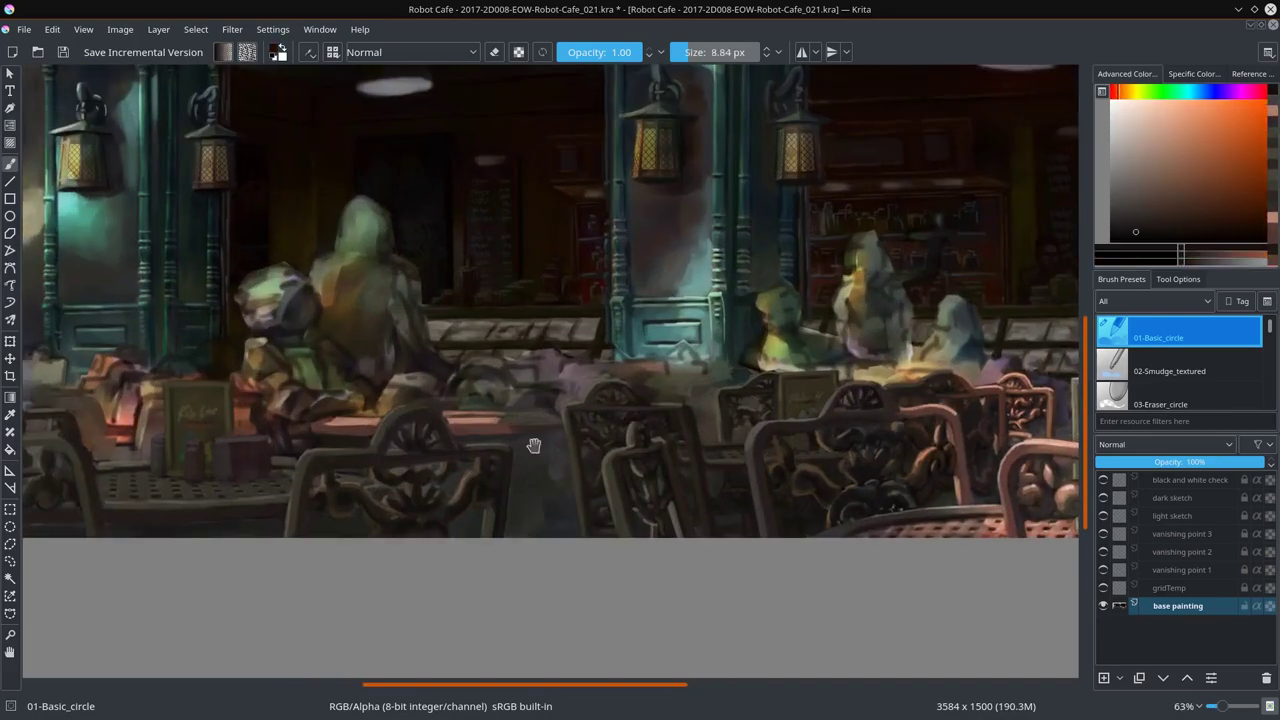
left_click_drag(531, 443, 575, 470)
key("5")
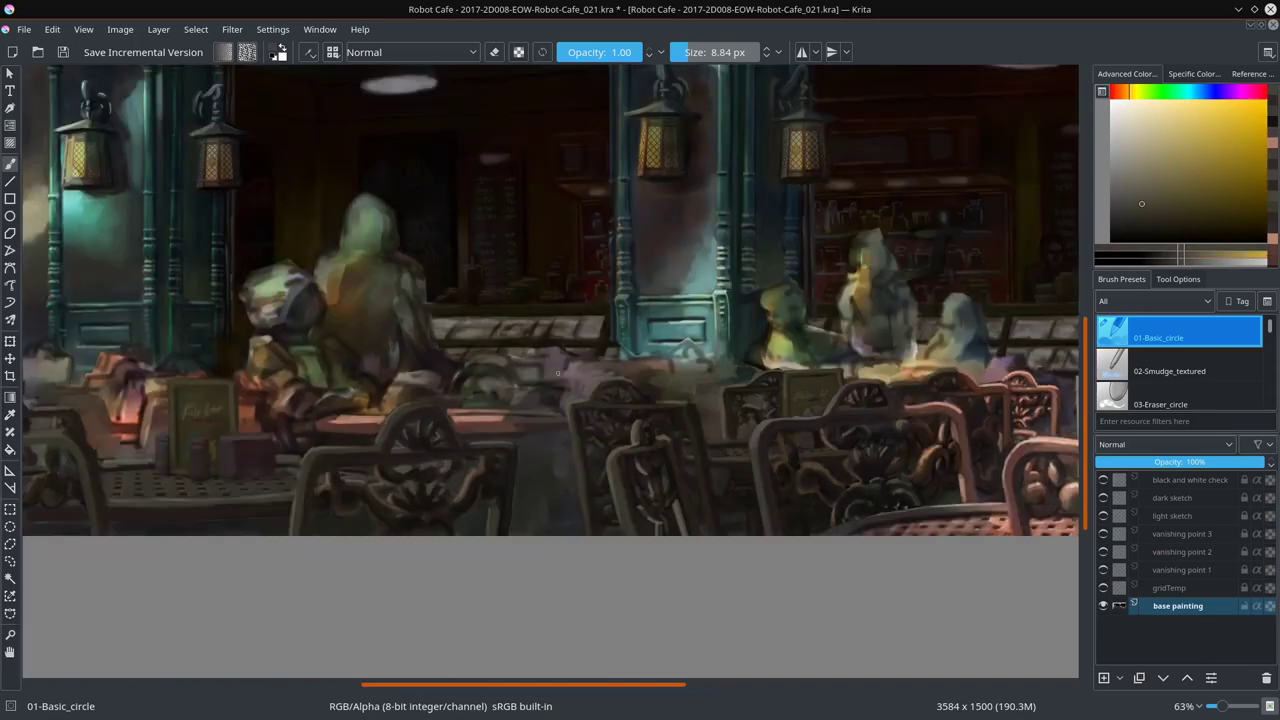
mouse_move(558, 373)
left_mouse_down()
mouse_move(494, 412)
mouse_move(467, 471)
mouse_move(624, 412)
mouse_move(573, 404)
left_mouse_up()
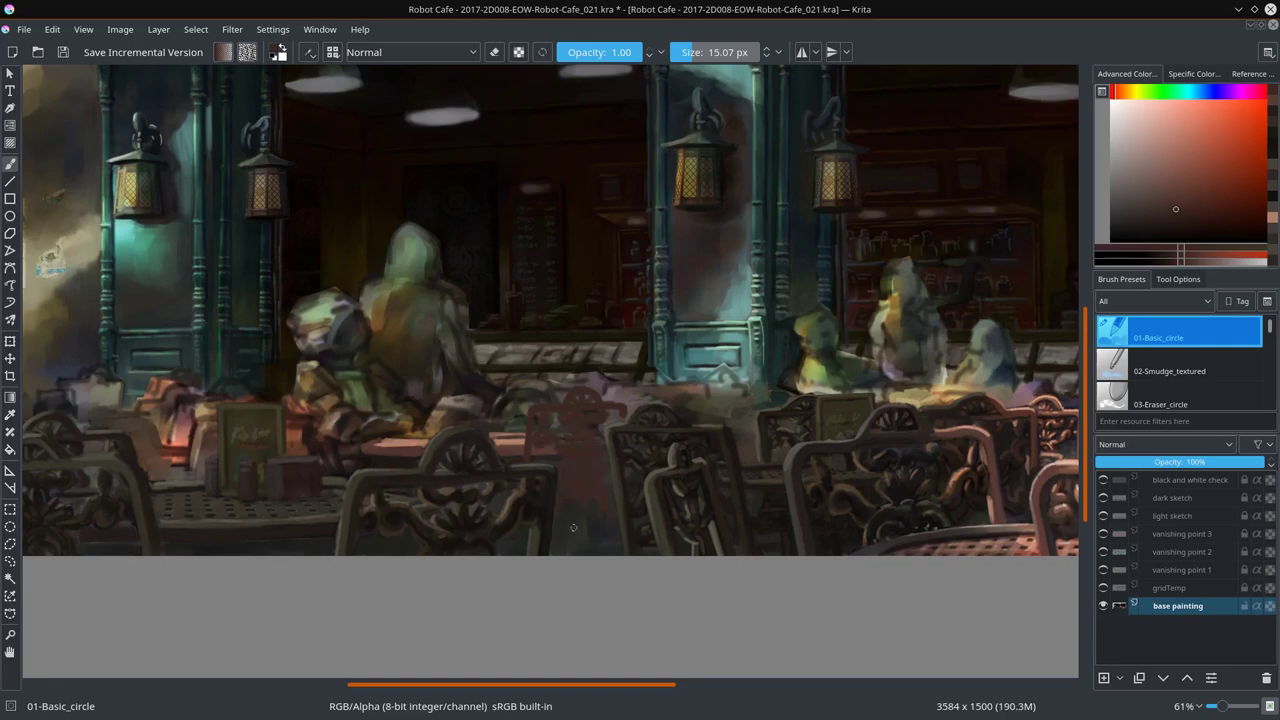
Step: Block in the seated robots with dark orange, light pink, grey-olive and green-grey strokes
left_click_drag(545, 523, 600, 441)
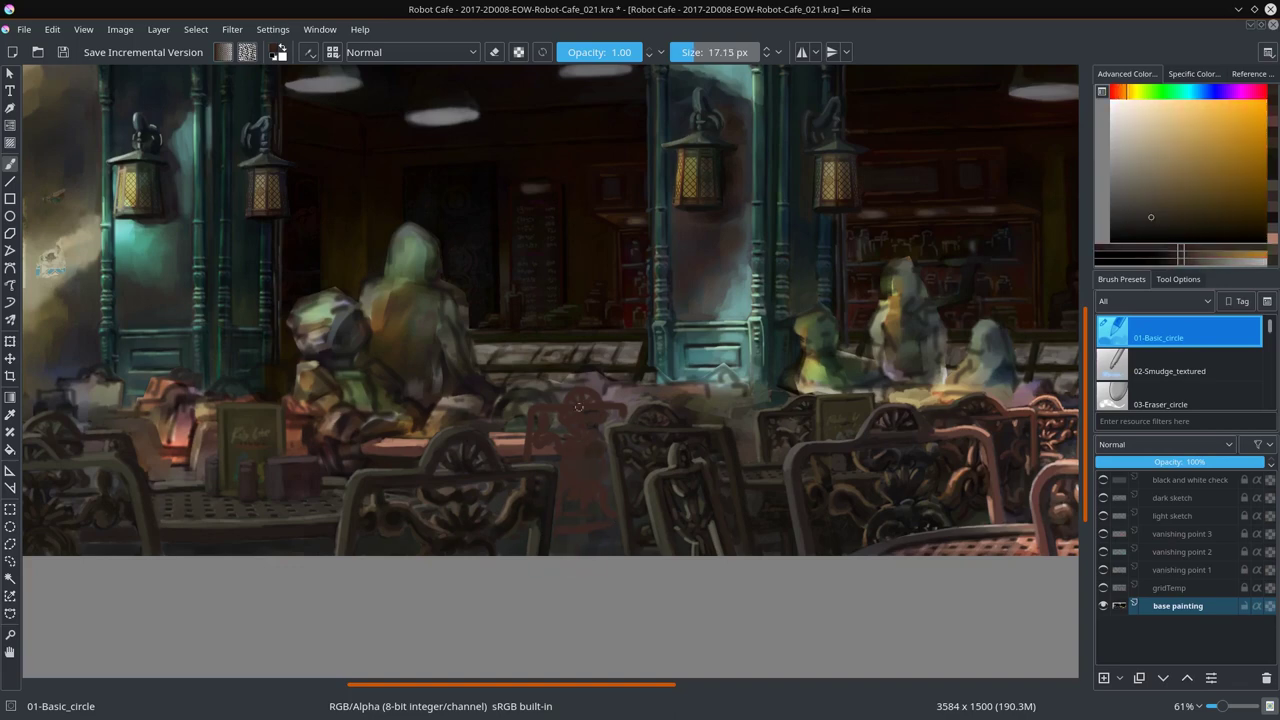
left_click_drag(819, 485, 603, 425)
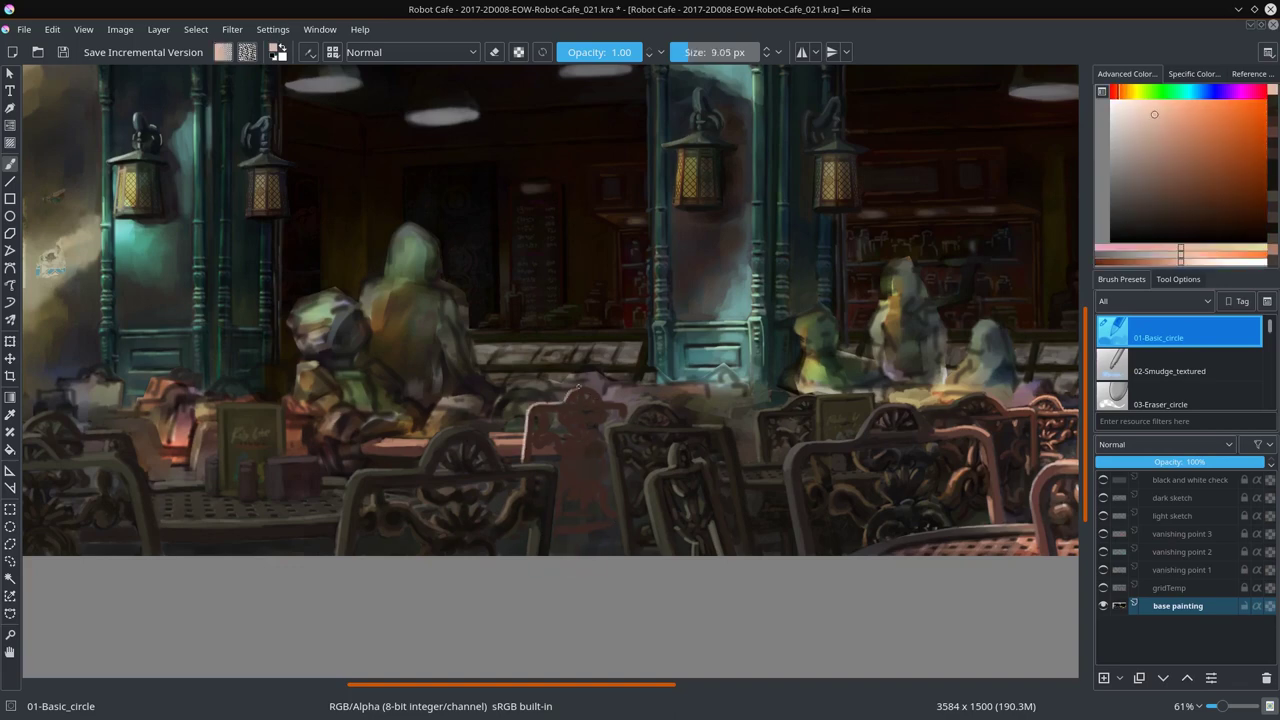
left_click(580, 387, "ctrl")
left_click_drag(597, 402, 519, 410)
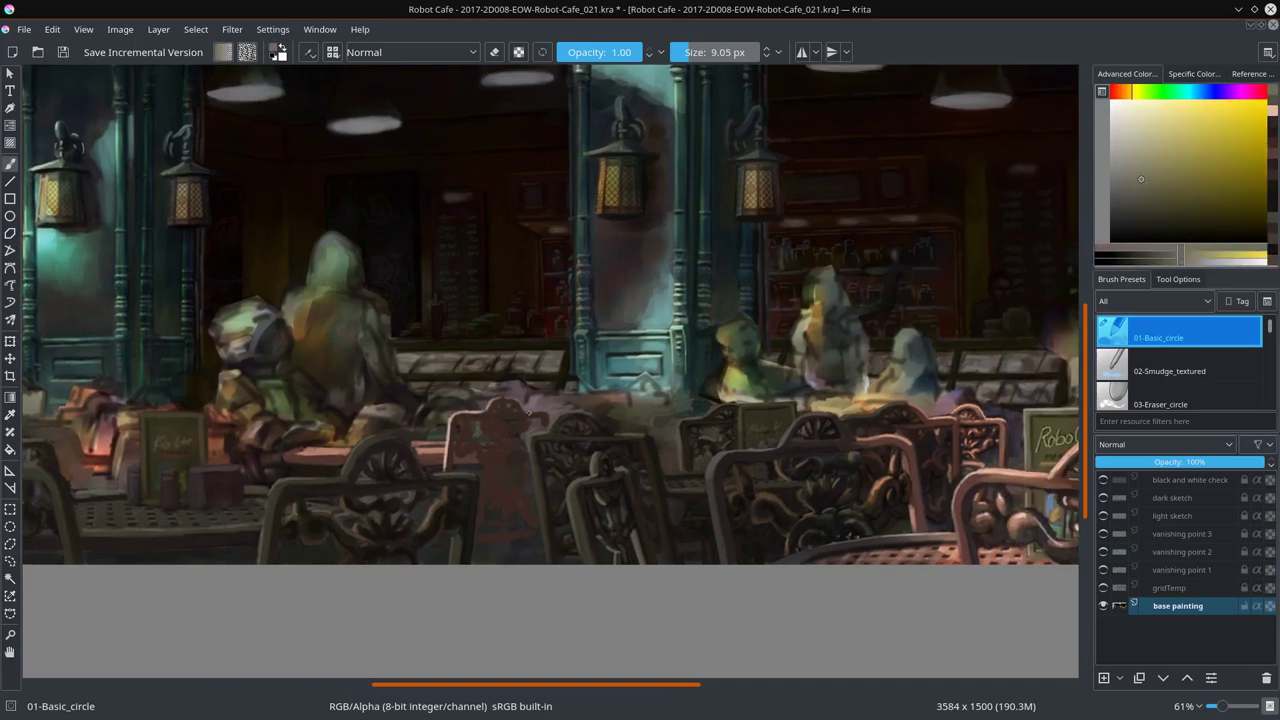
left_click(515, 451, "ctrl")
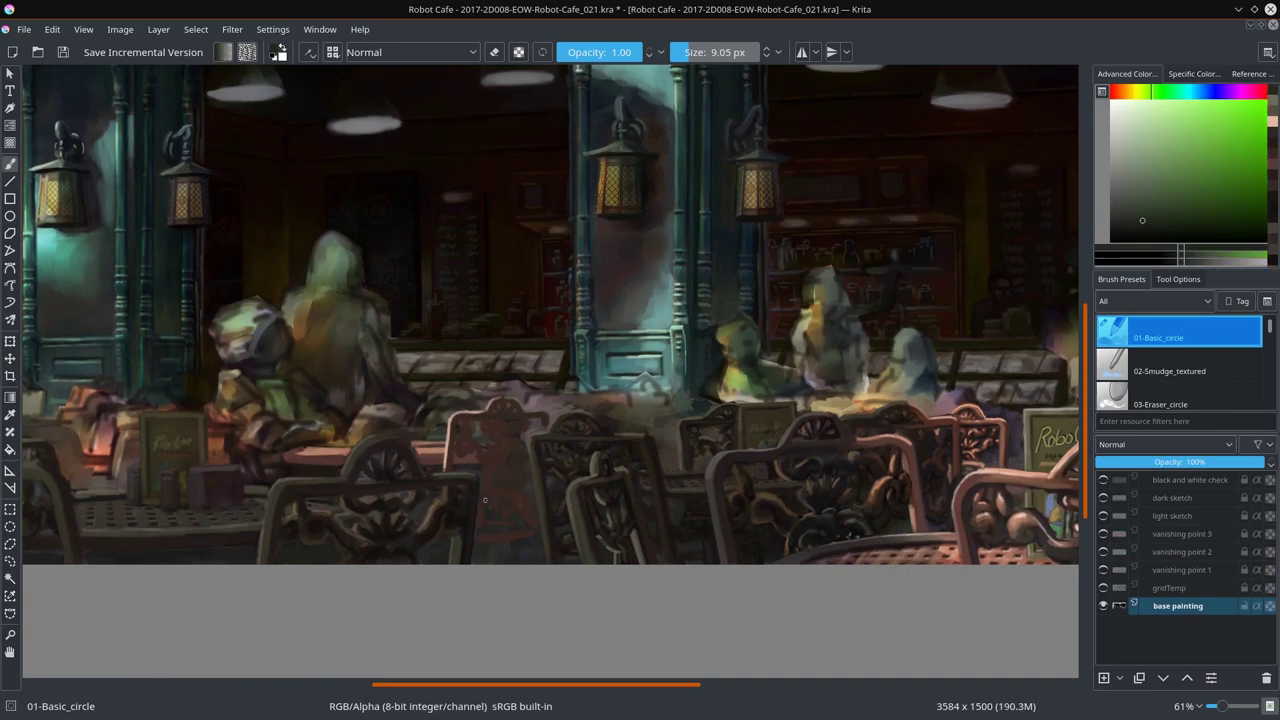
left_click(498, 529, "ctrl")
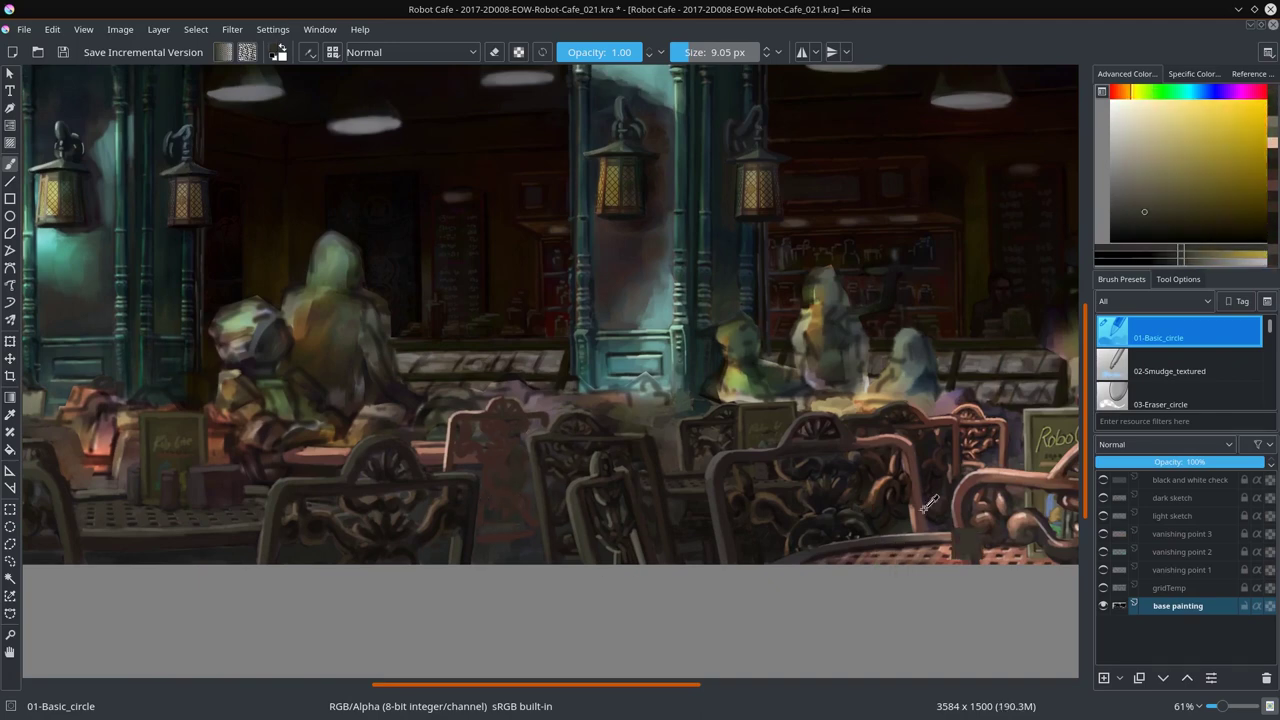
left_click_drag(508, 526, 458, 526)
left_click(434, 423, "ctrl")
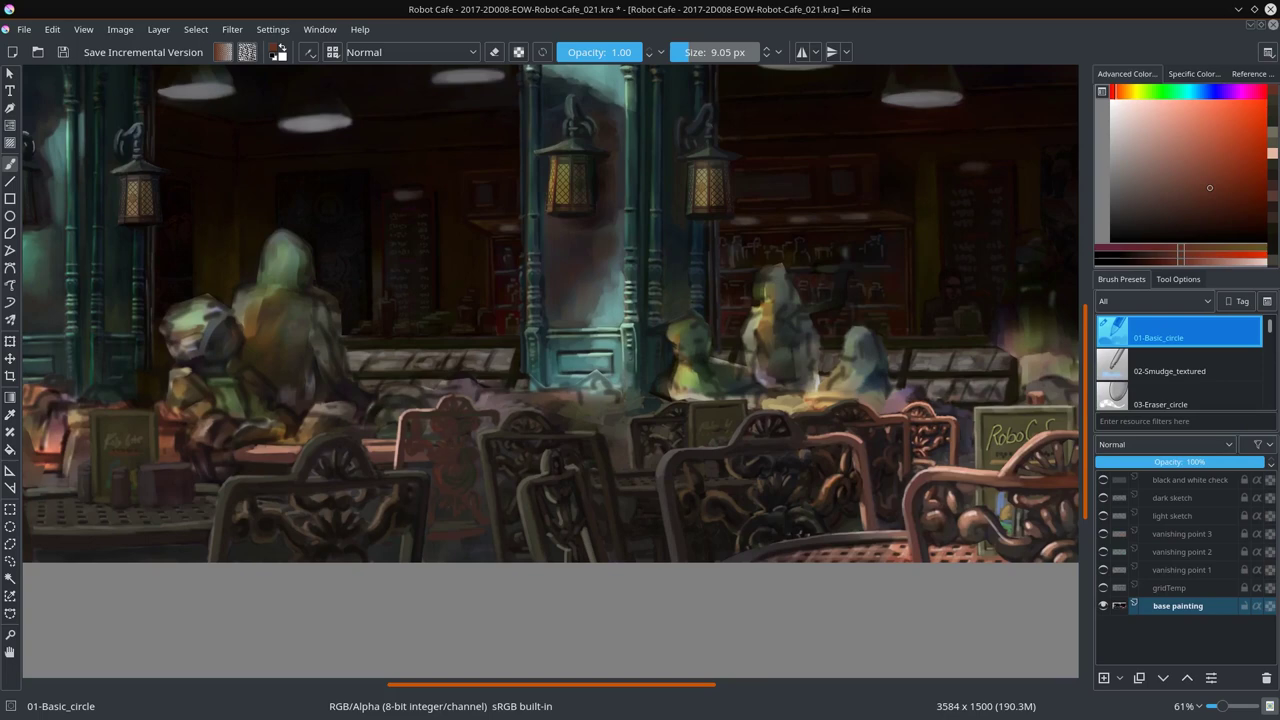
left_click(462, 470, "ctrl")
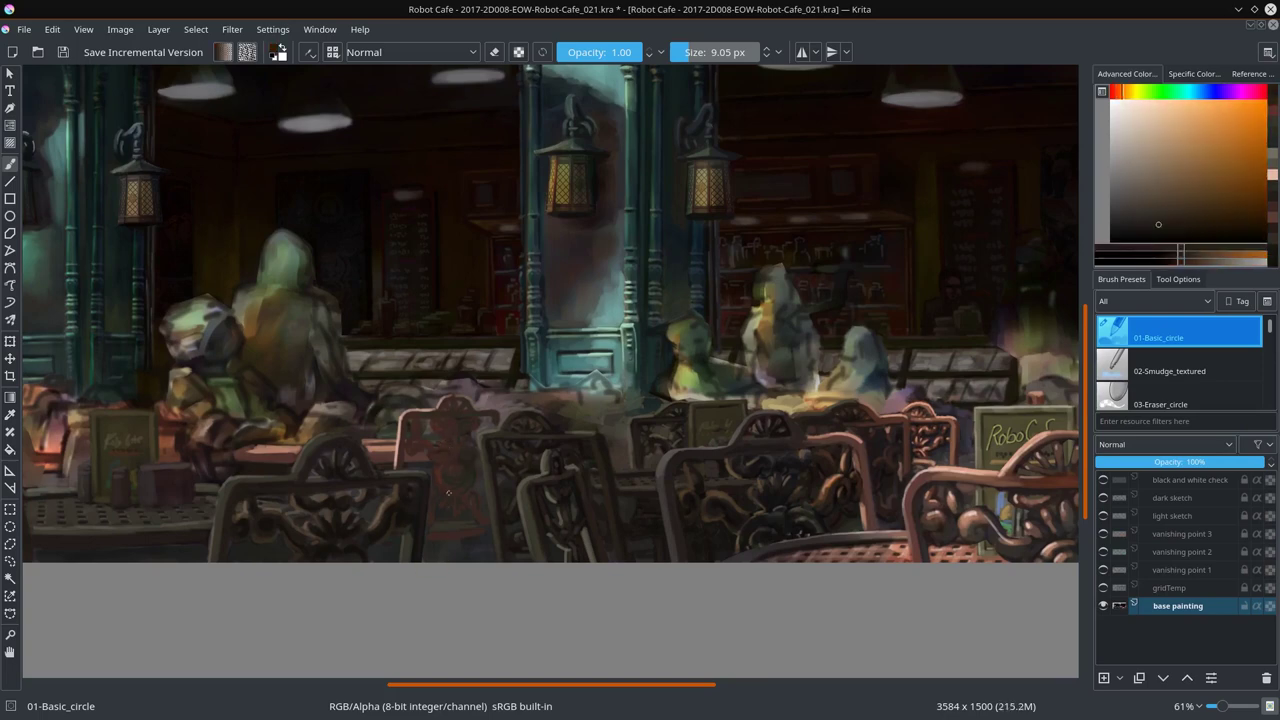
left_click(470, 434, "ctrl")
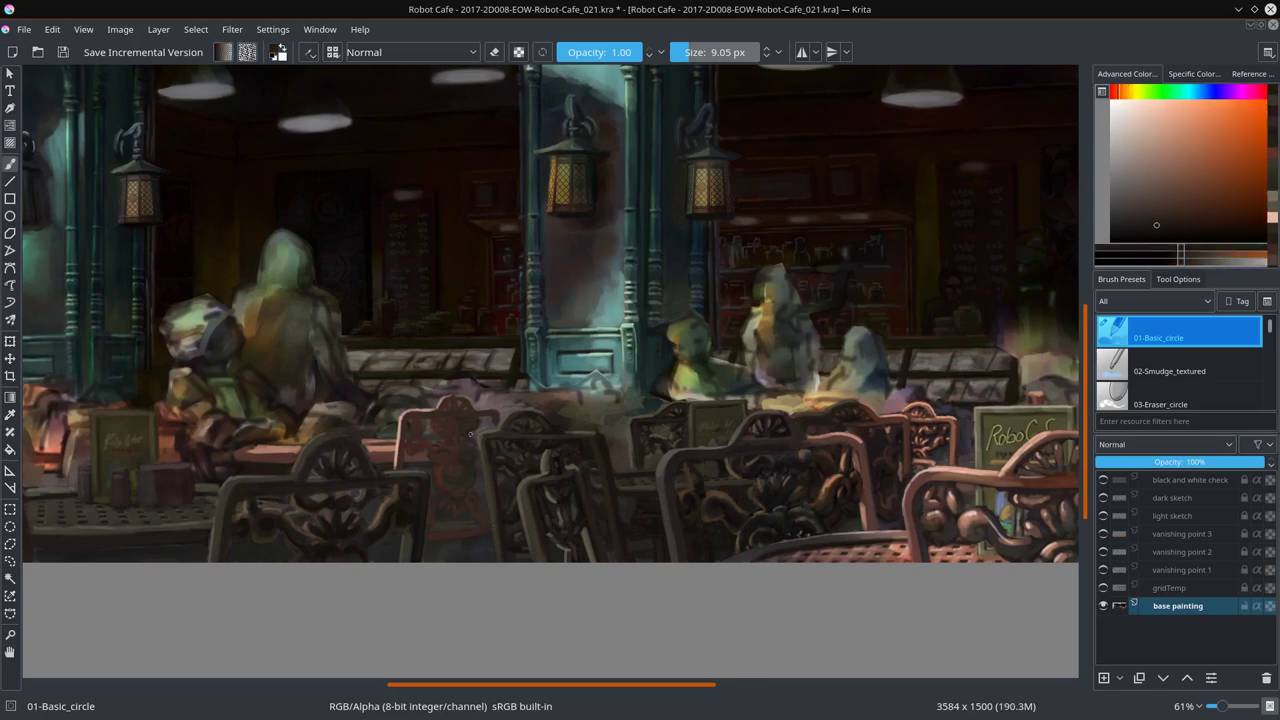
left_click(432, 421, "ctrl")
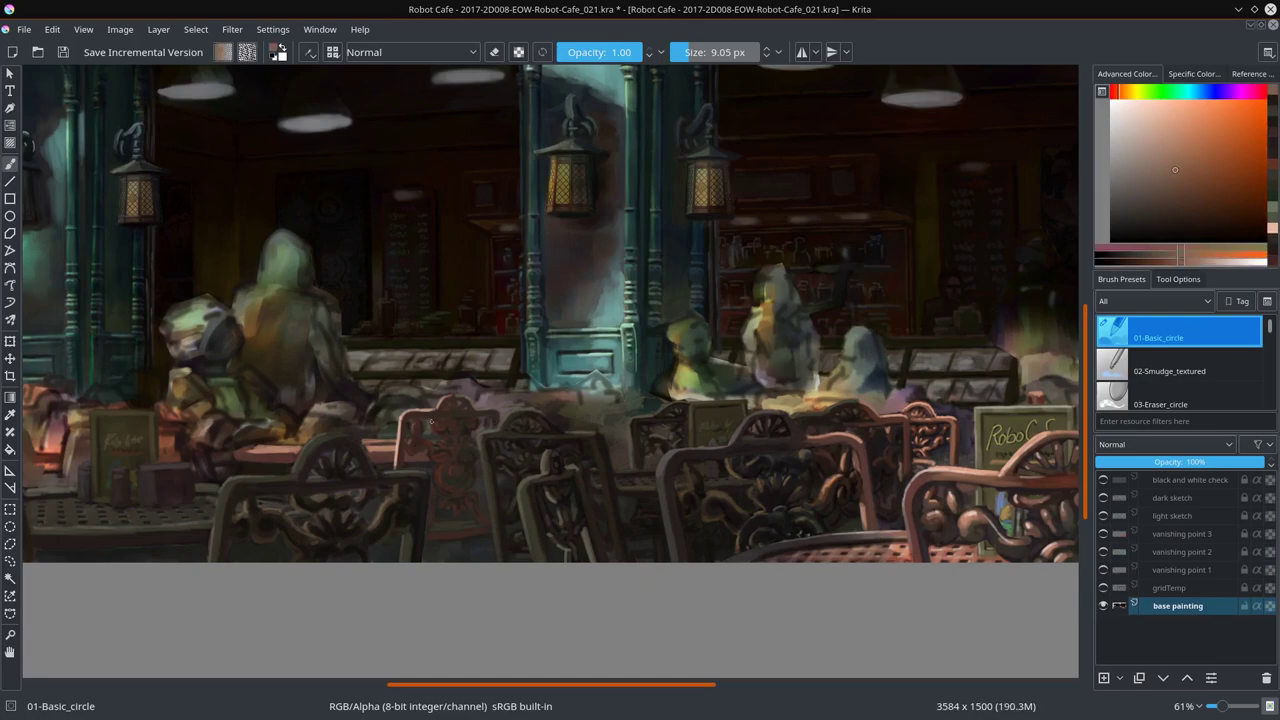
Step: Rework the ornate chairs with reddish, orange and red-orange colours
scroll(494, 489, "down", 10)
scroll(494, 489, "up", 10)
left_click(465, 478, "ctrl")
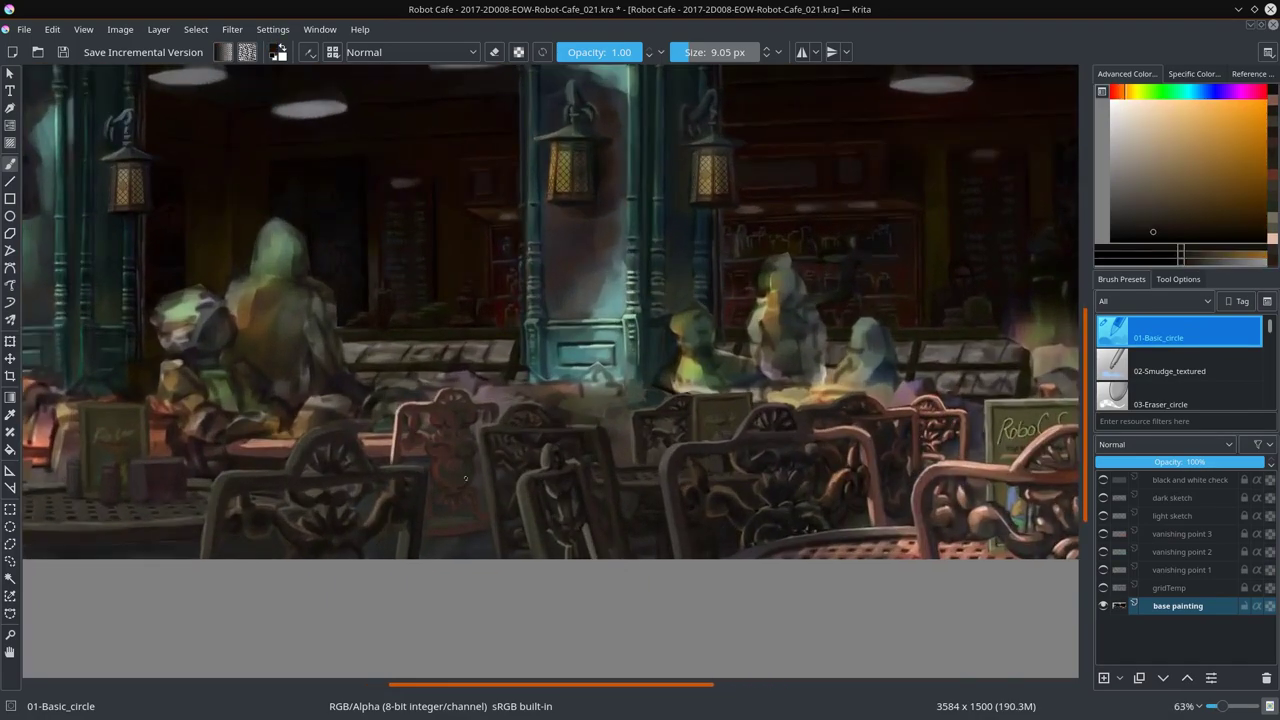
left_click(478, 507, "ctrl")
left_click(454, 551, "ctrl")
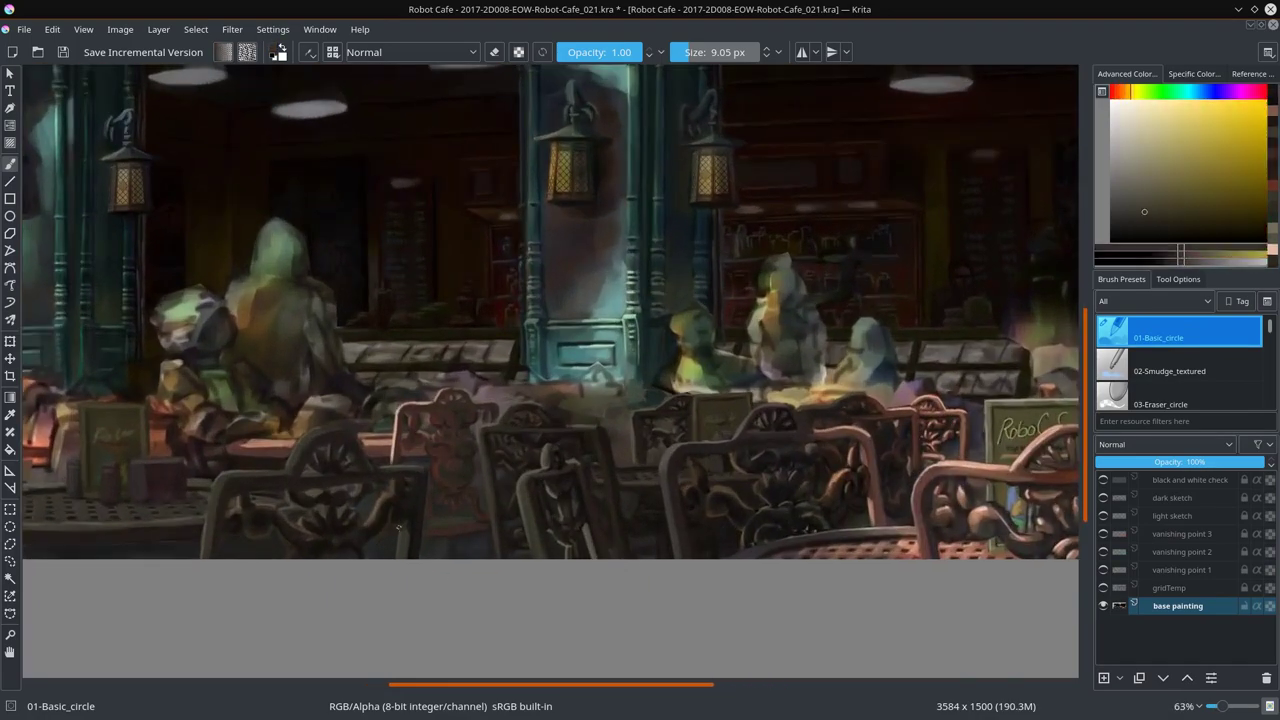
left_click(392, 531, "ctrl")
scroll(392, 531, "down", 1)
scroll(392, 531, "down", 4)
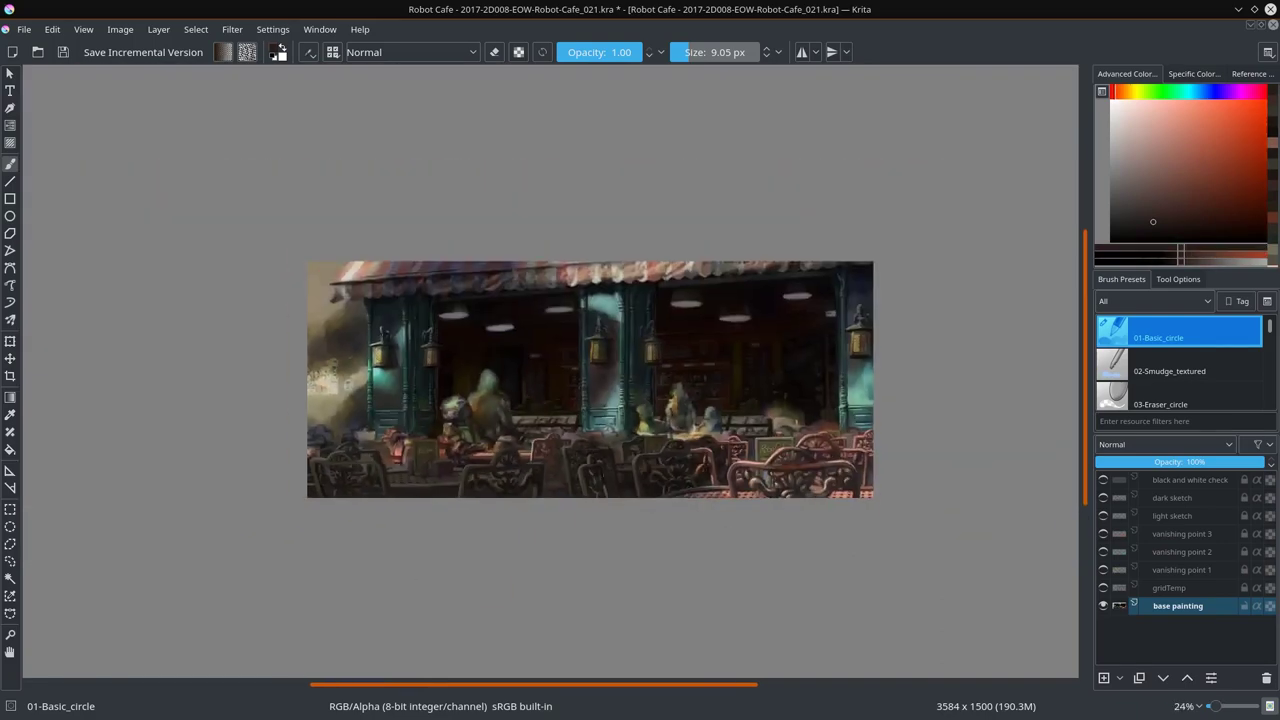
scroll(563, 479, "up", 5)
left_click(548, 415, "ctrl")
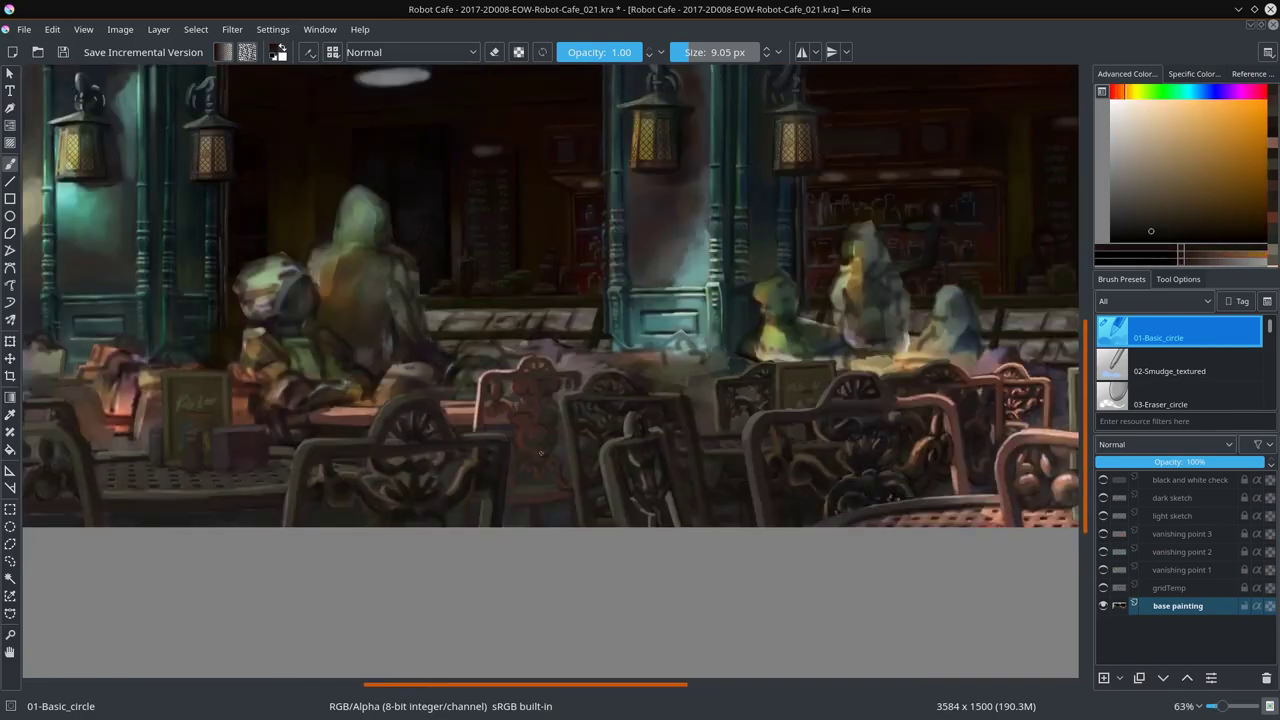
scroll(534, 428, "left", 3)
scroll(476, 381, "up", 1)
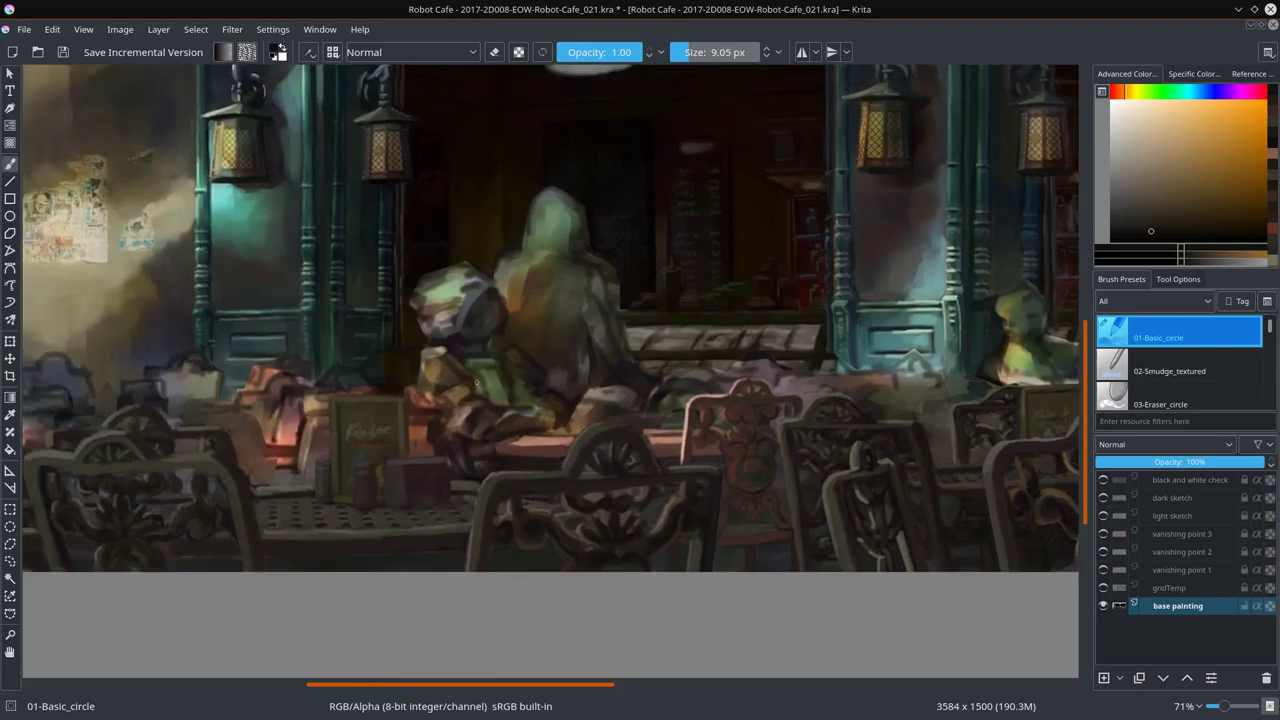
Step: Paint light tan armour highlights on the front seated robot's arm
left_click(434, 365, "ctrl")
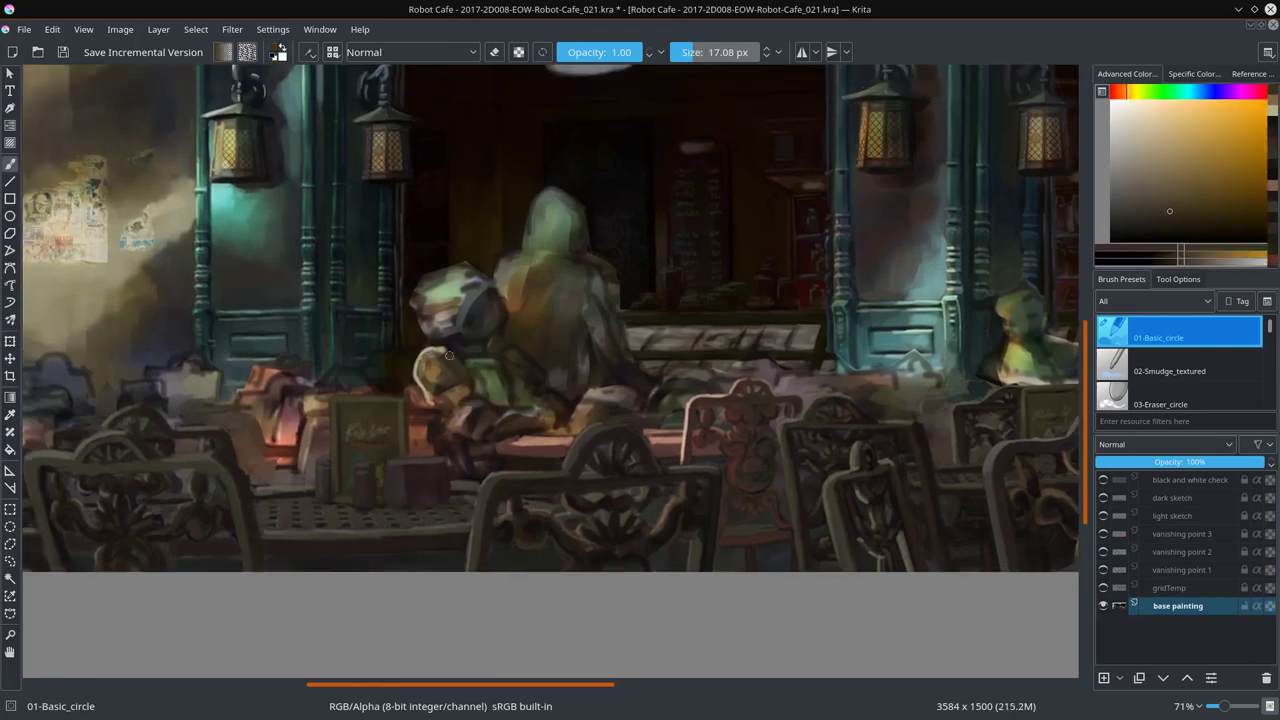
left_click_drag(434, 365, 451, 353)
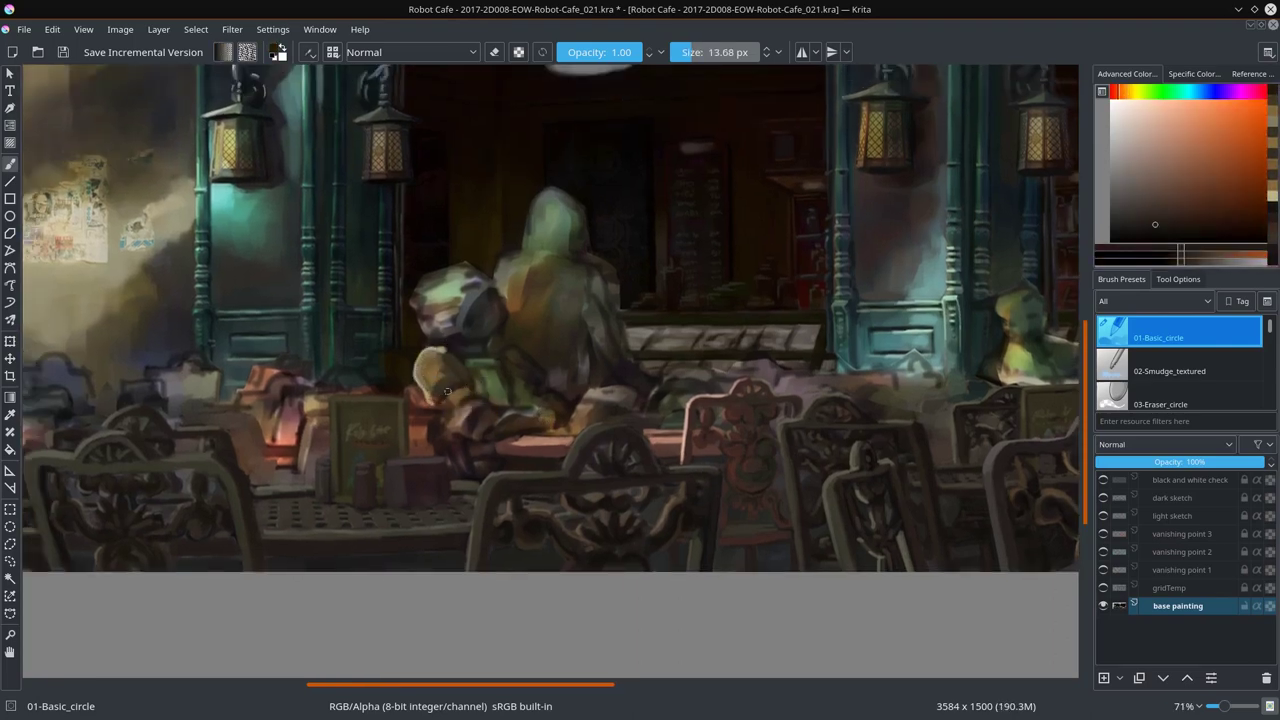
key("slash")
key("slash")
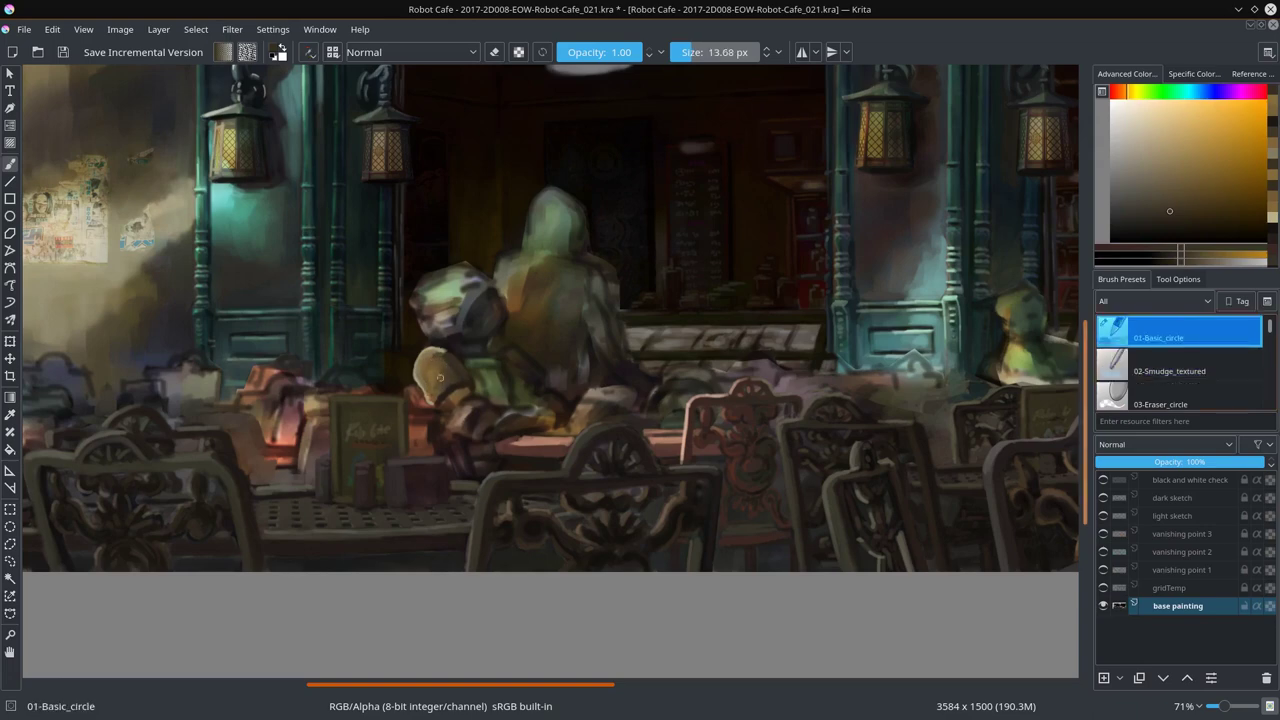
left_click(467, 328, "ctrl")
mouse_move(467, 328)
left_mouse_down("ctrl")
mouse_move(458, 418)
mouse_move(542, 362)
mouse_move(451, 447)
mouse_move(519, 434)
left_mouse_up("ctrl")
key("slash")
key("slash")
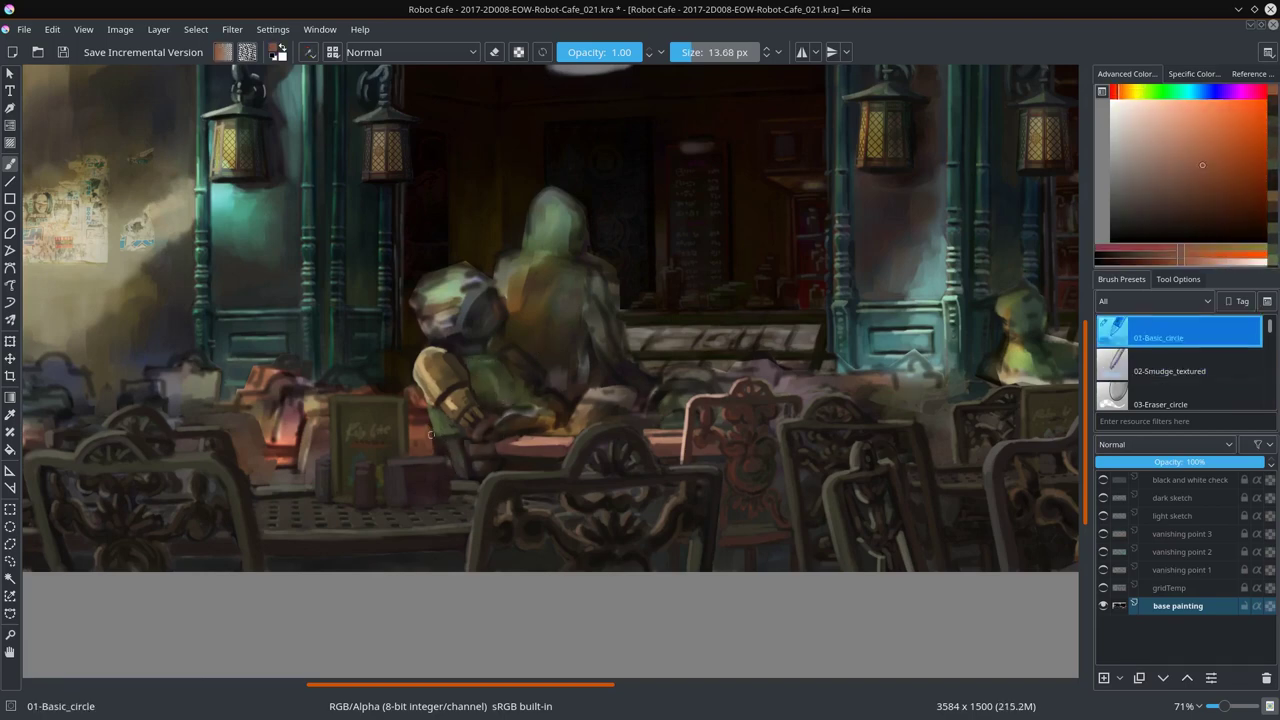
key("slash")
key("slash")
left_click_drag(604, 368, 441, 421, "ctrl")
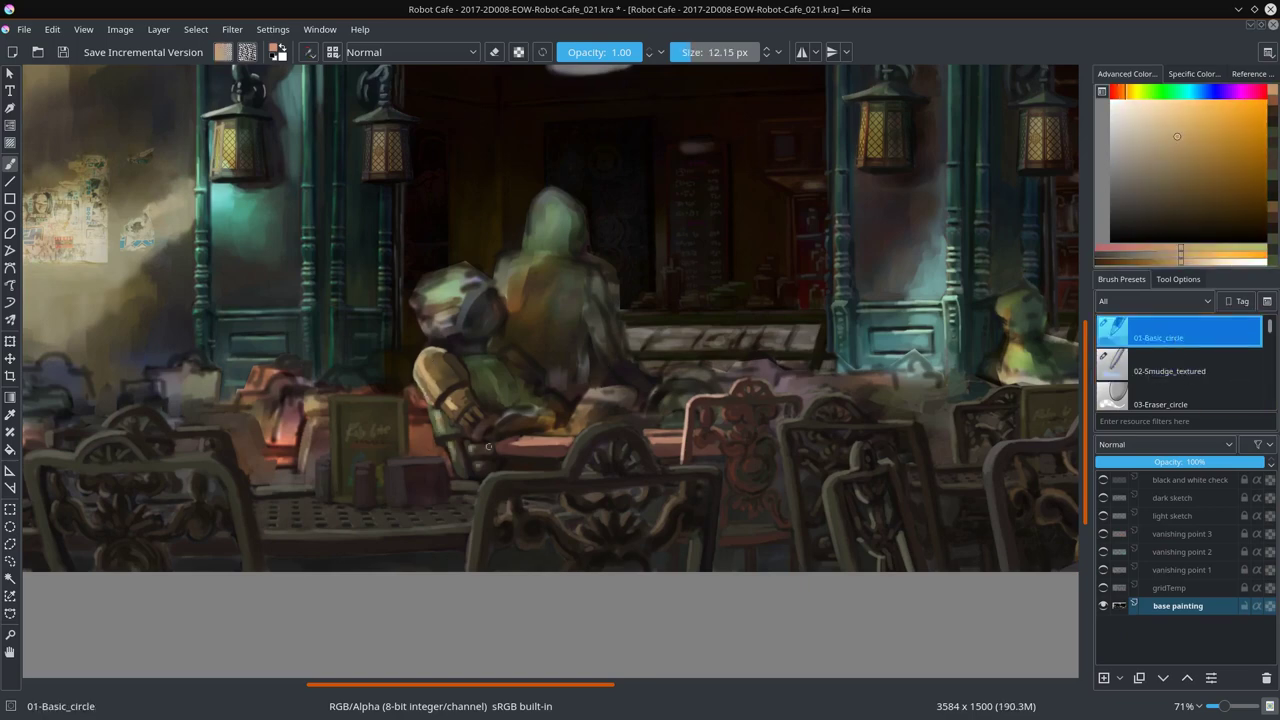
Step: Save, sample orange-brown and dark red from the robot patrons, and save again
scroll(686, 423, "down", 5)
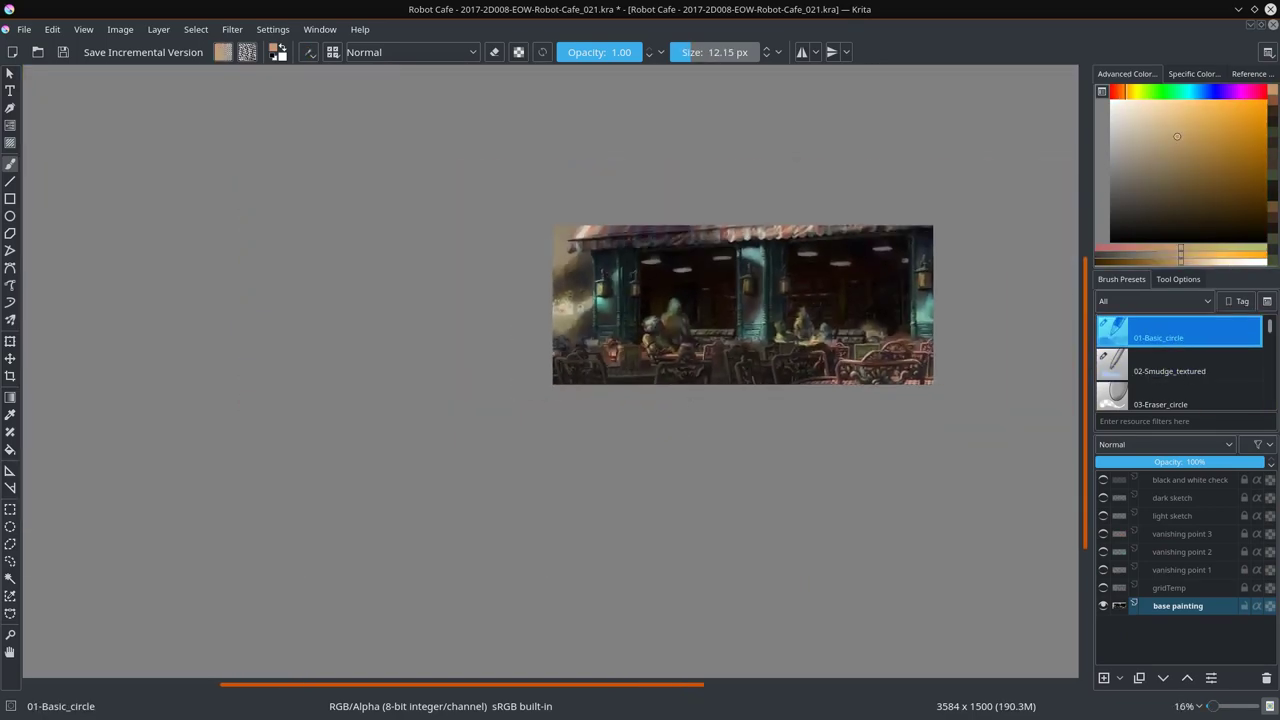
key("ctrl+s")
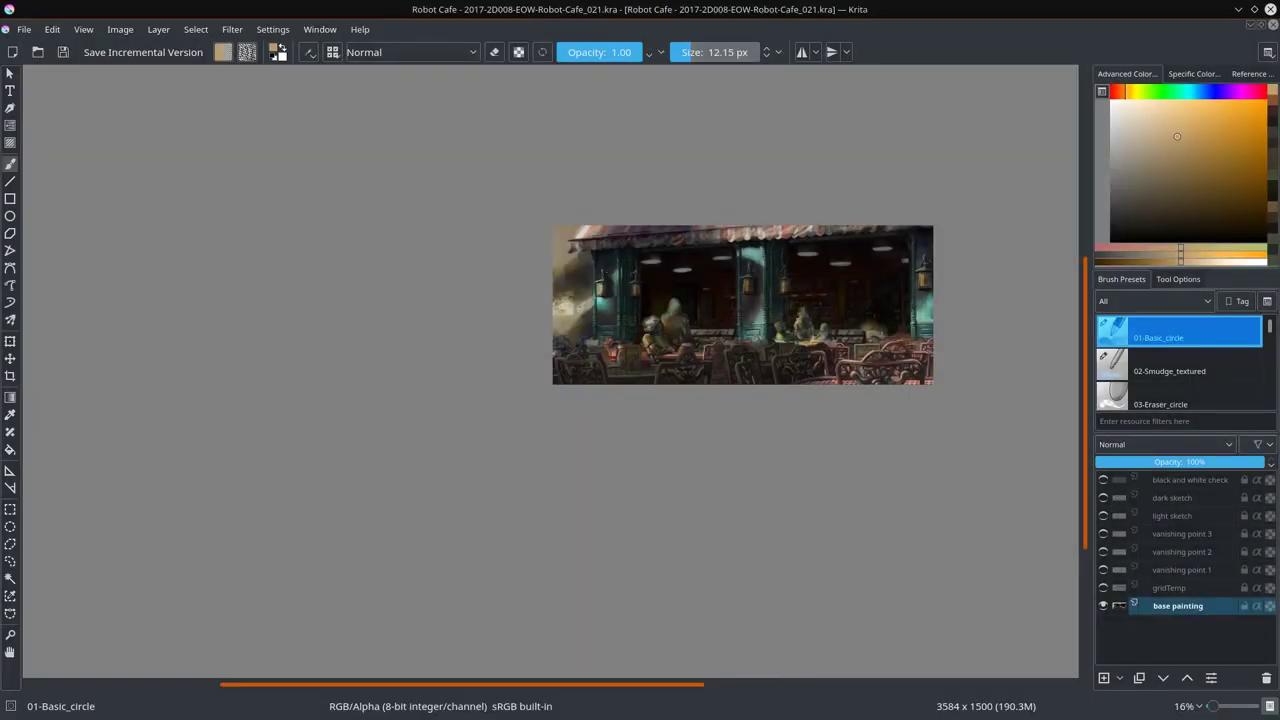
scroll(690, 428, "up", 4)
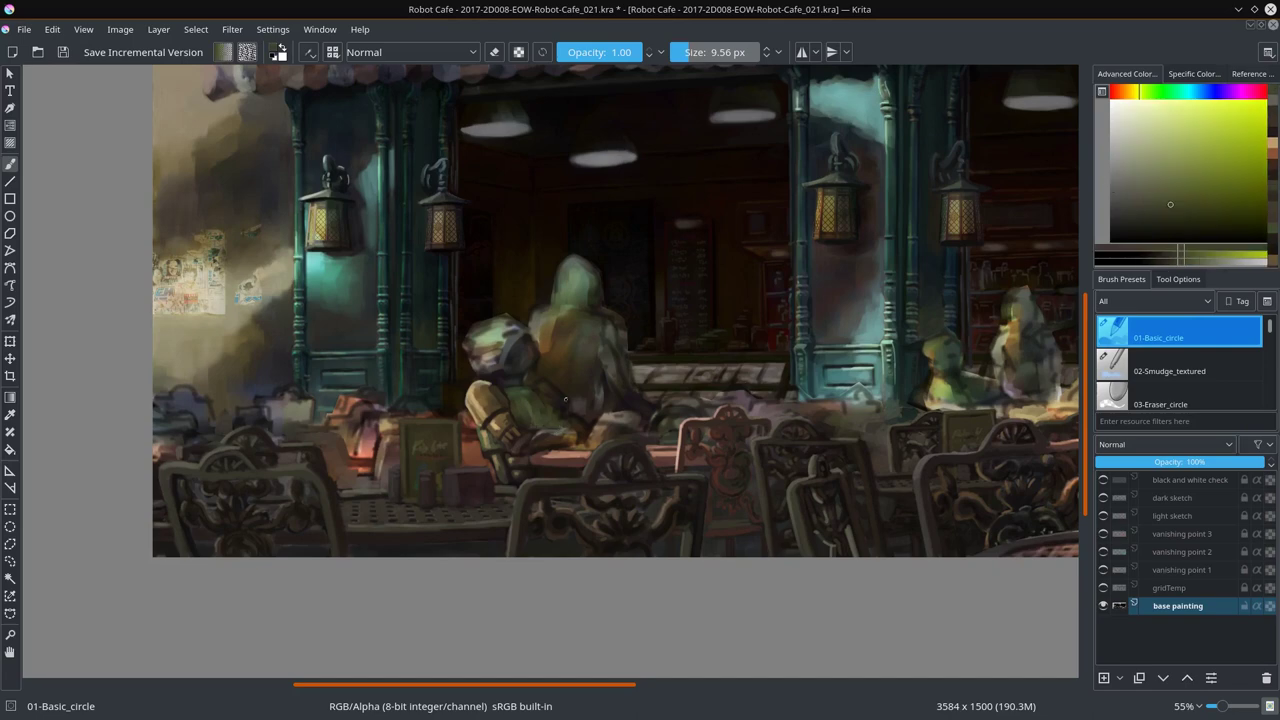
left_click(527, 449, "ctrl")
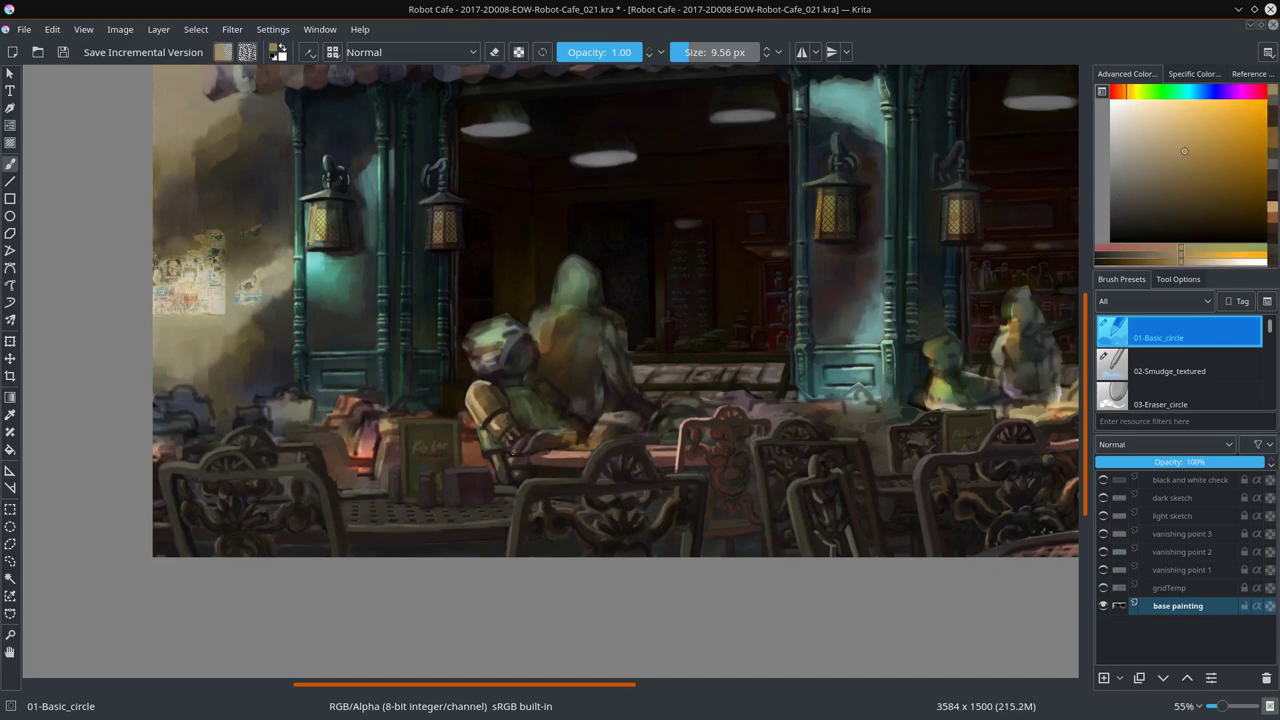
left_click(552, 444, "ctrl")
key("slash")
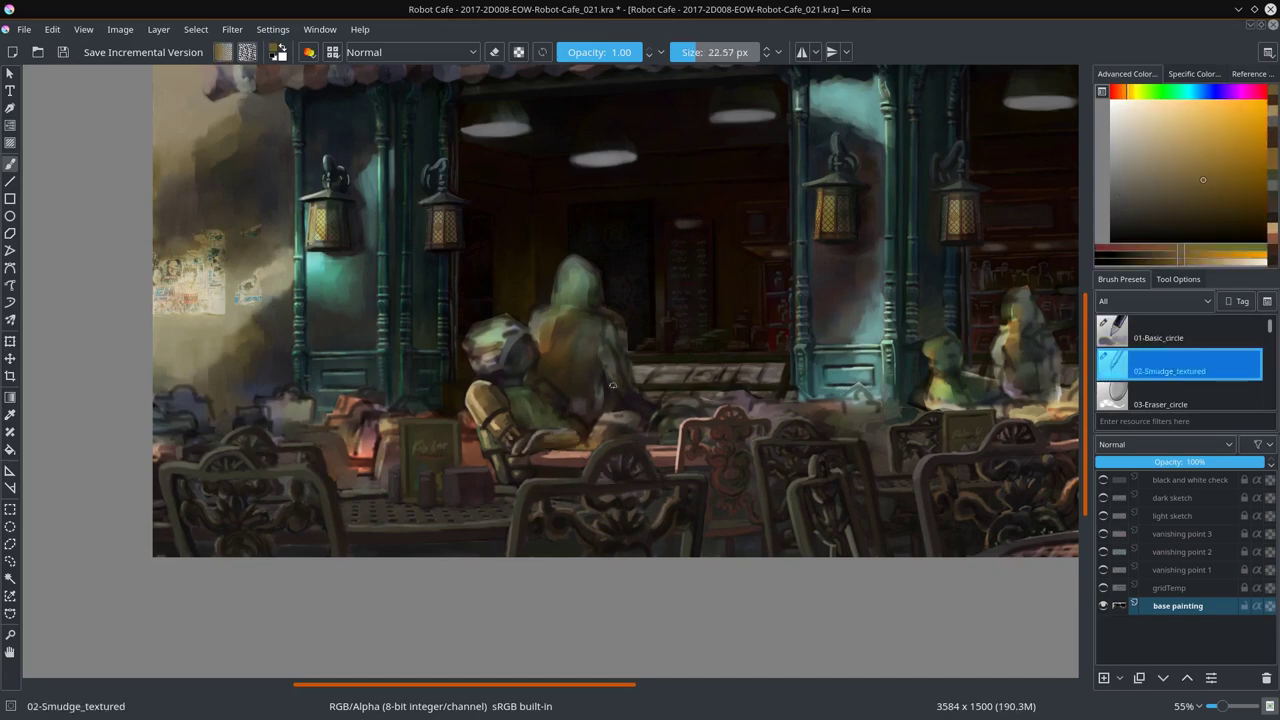
key("slash")
left_click(571, 500, "ctrl")
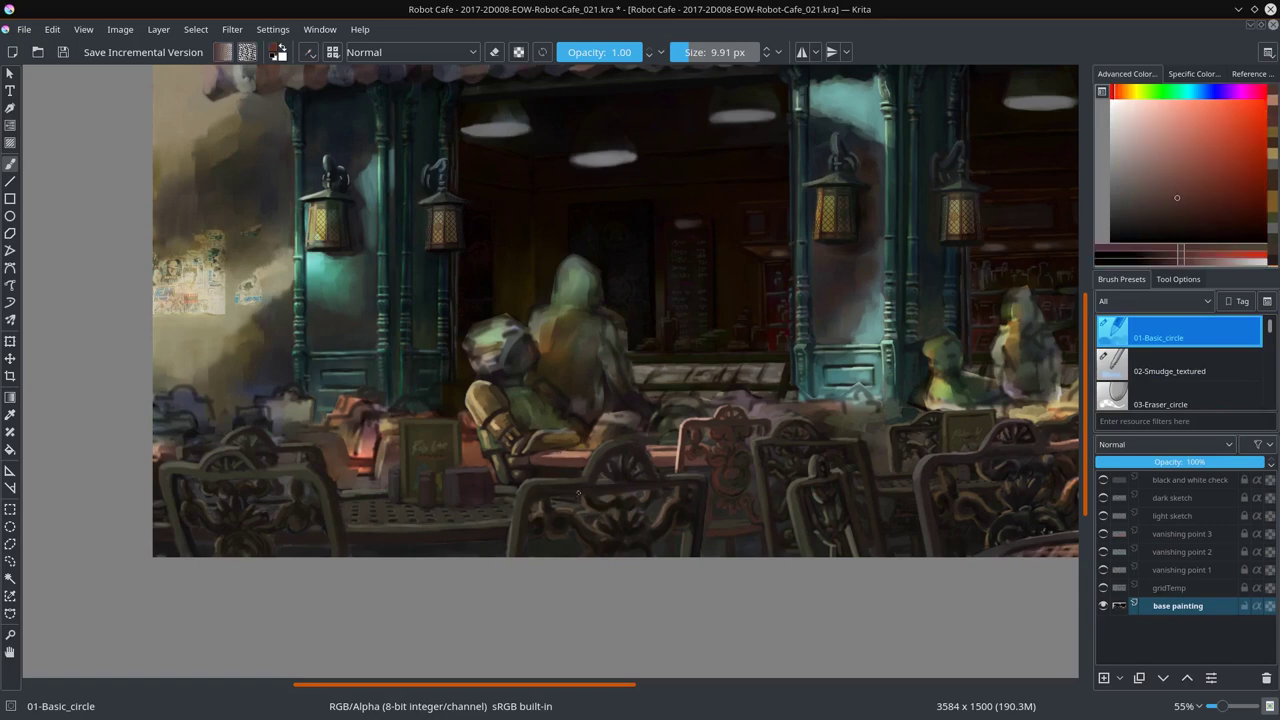
key("ctrl+s")
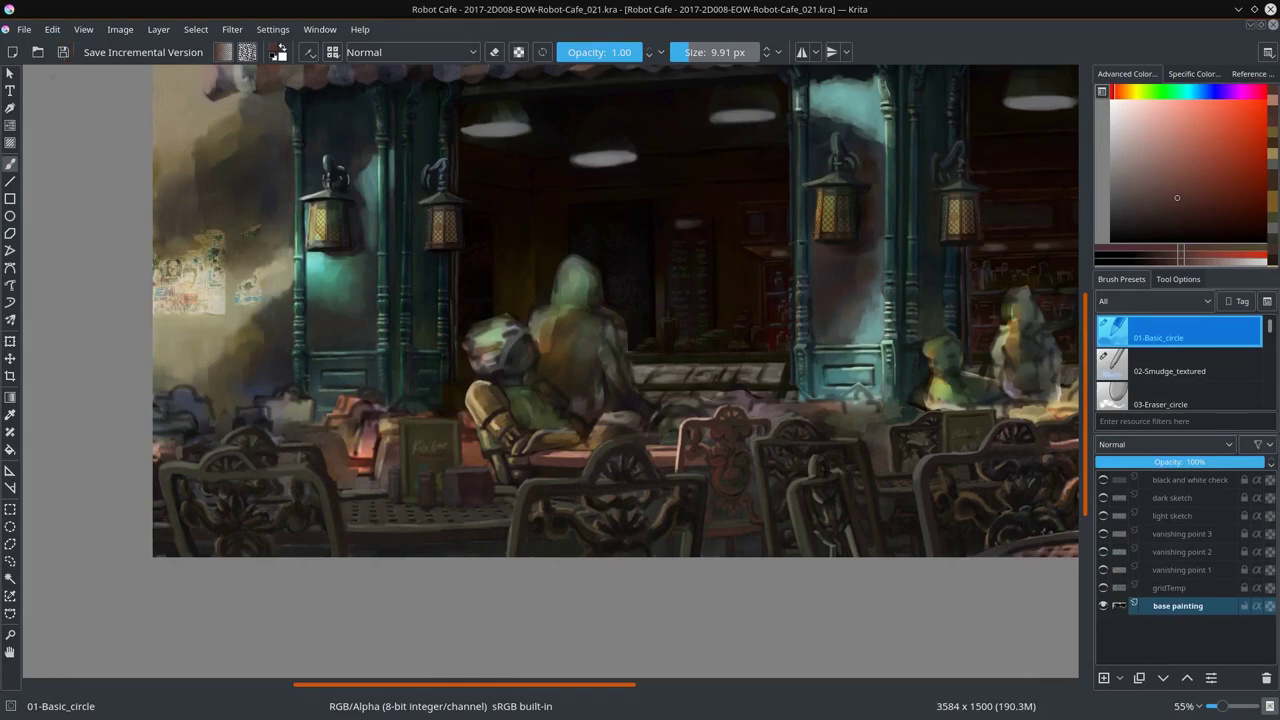
Step: Paste the merged copy as Layer 9(pasted) above base painting
key("ctrl+v")
key("t")
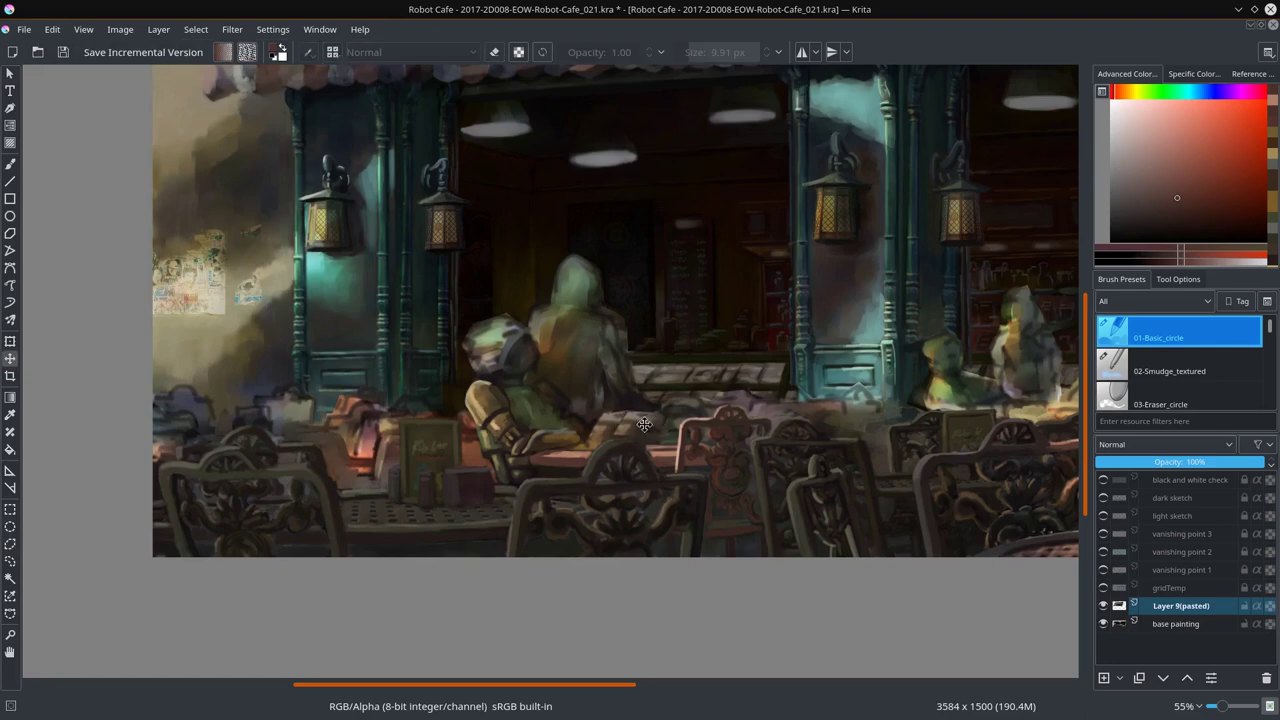
key("slash")
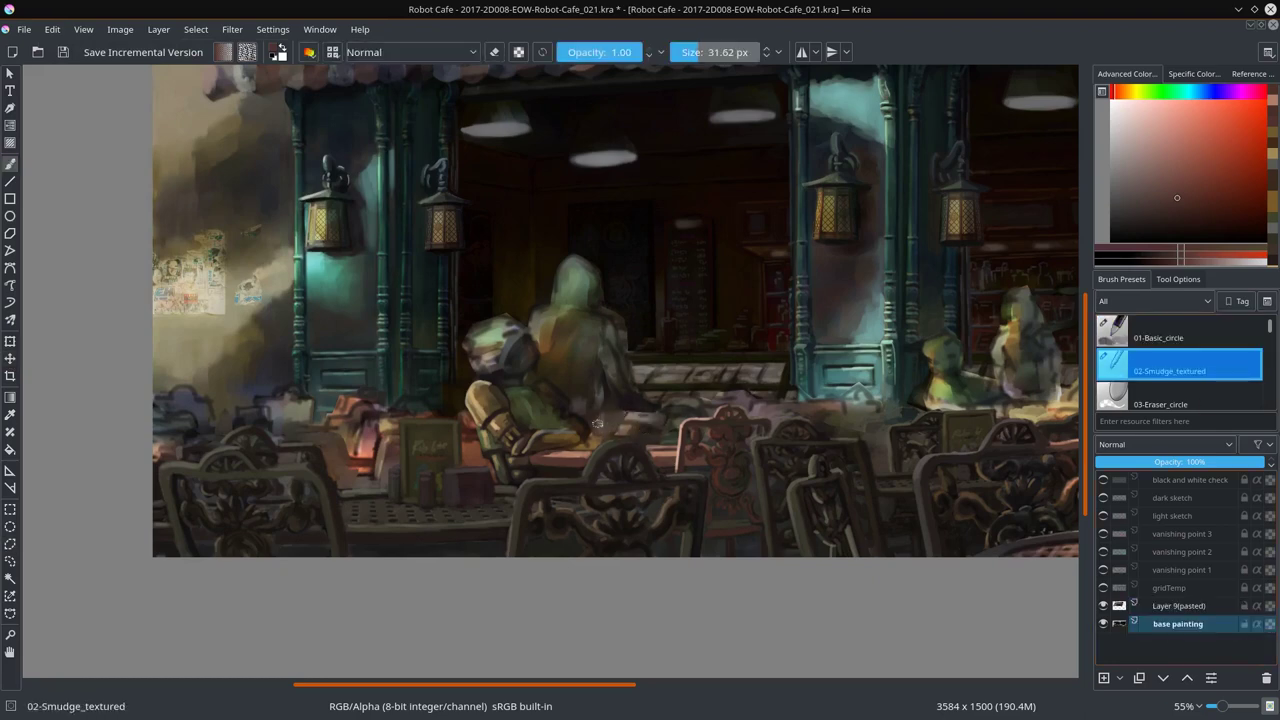
Step: Merge the pasted Layer 9 into the base painting and save an incremental version
right_click(1185, 610)
key("ctrl+e")
key("ctrl+alt+s")
Step: Paint small strokes near the robot's table, then sample and lighten an orange
key("slash")
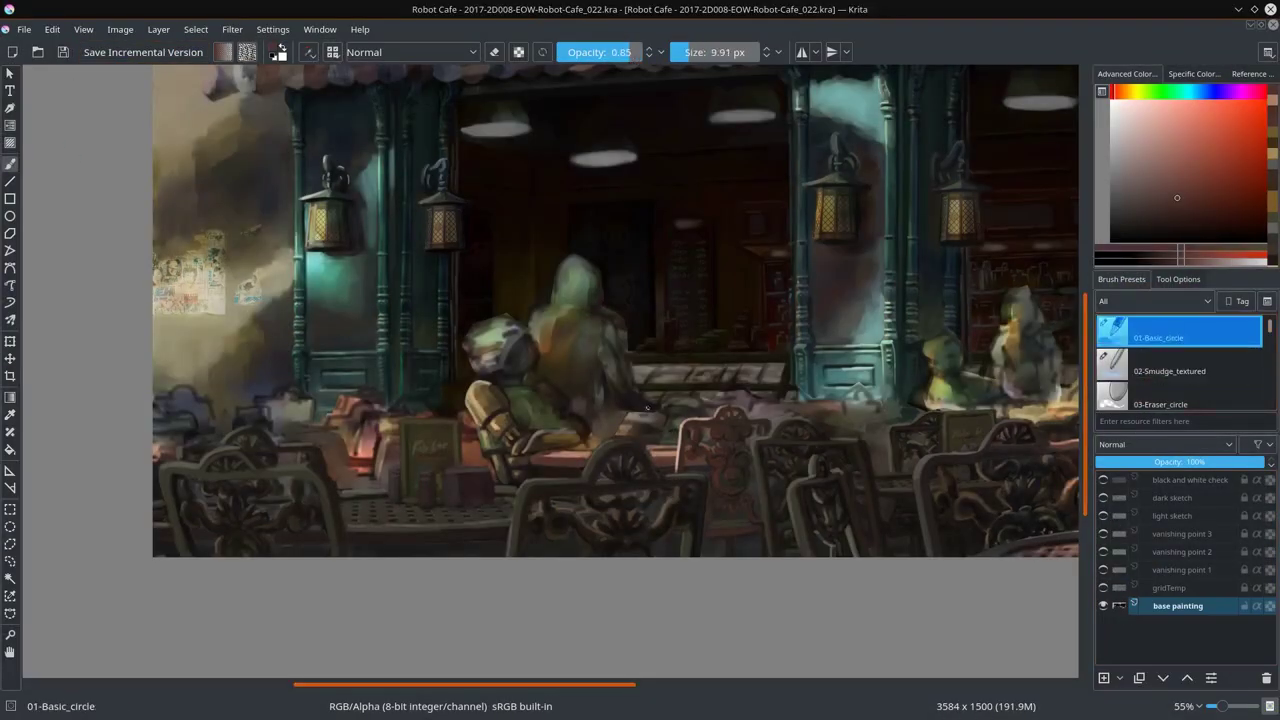
left_click_drag(635, 435, 650, 427)
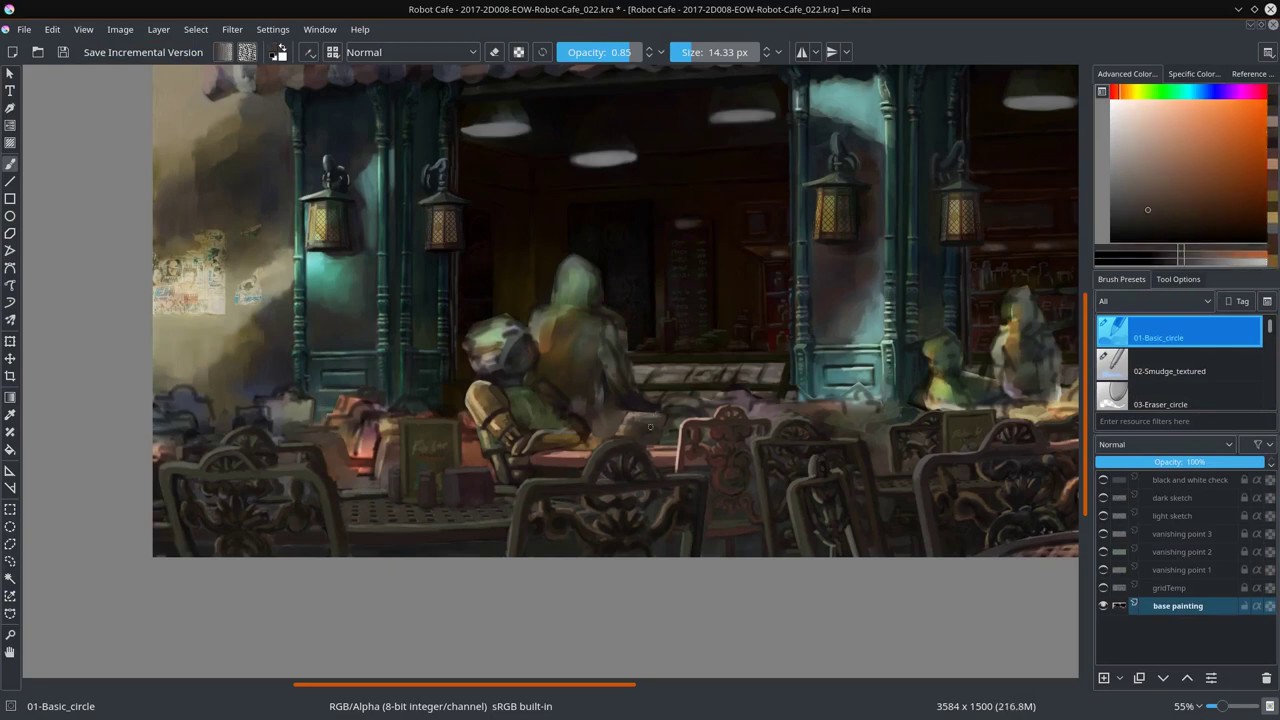
key("slash")
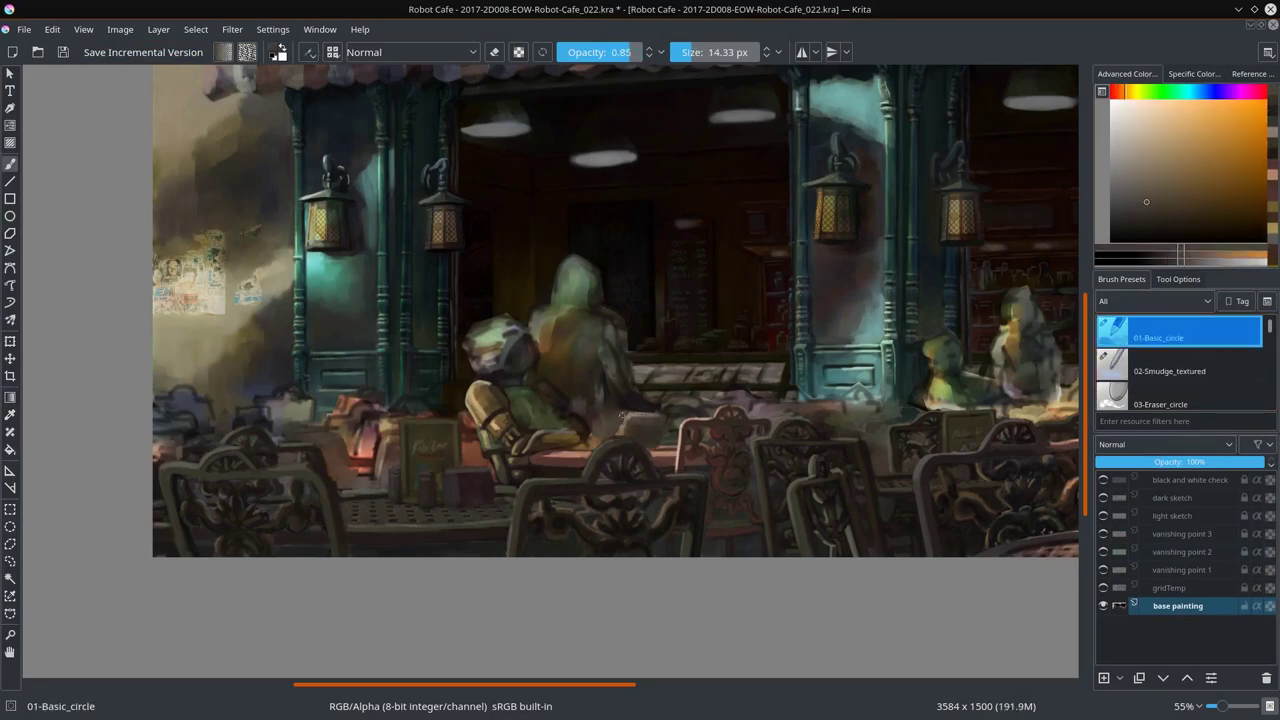
key("slash")
left_click(590, 448, "ctrl")
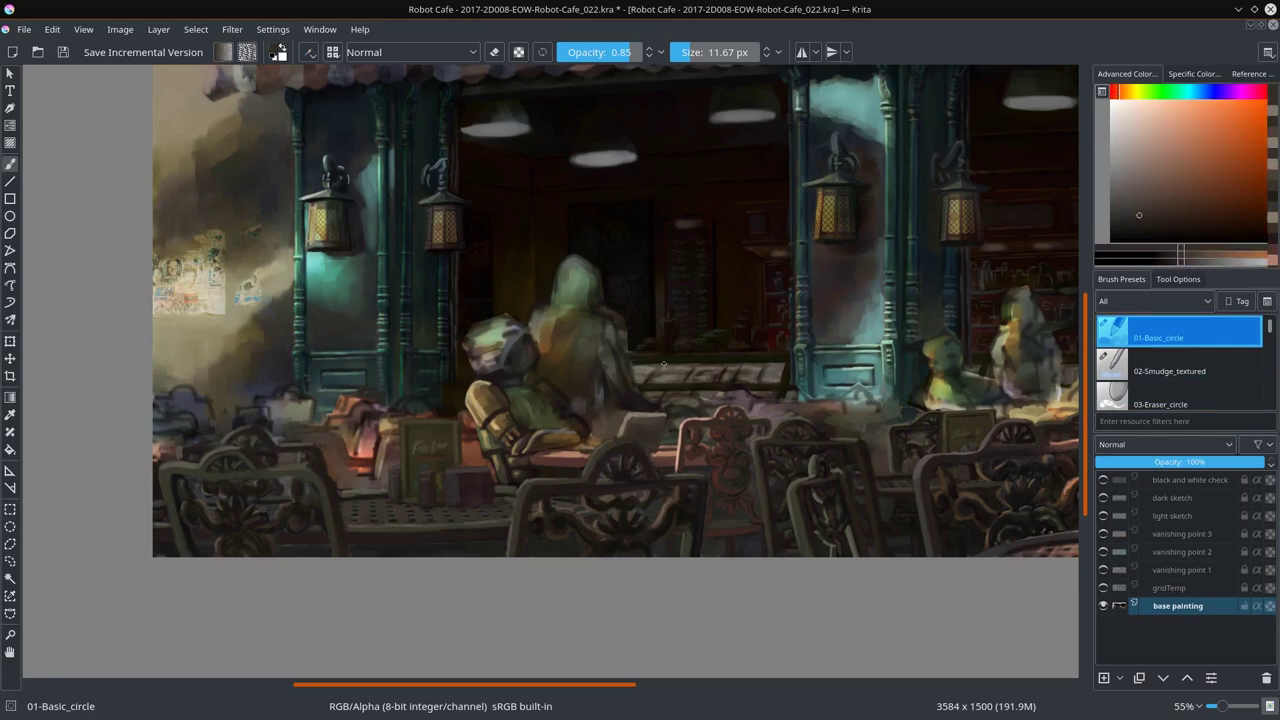
left_click_drag(655, 365, 573, 452)
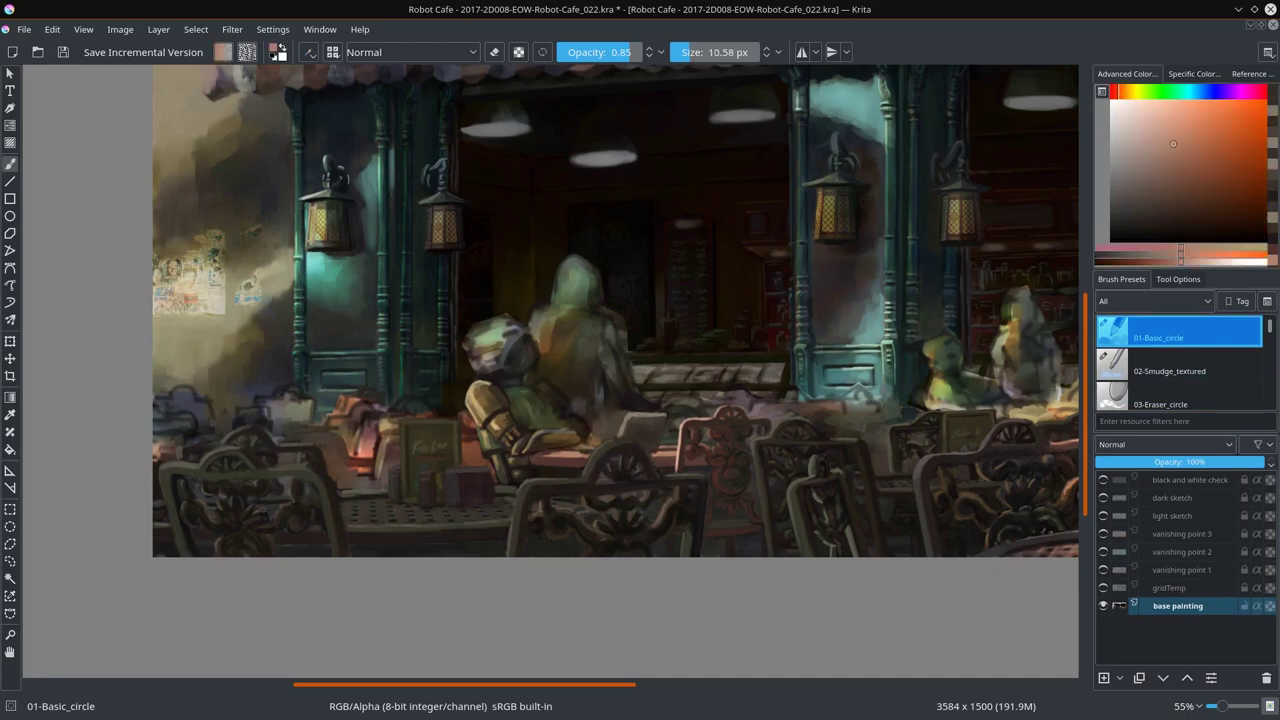
left_click(573, 452, "ctrl")
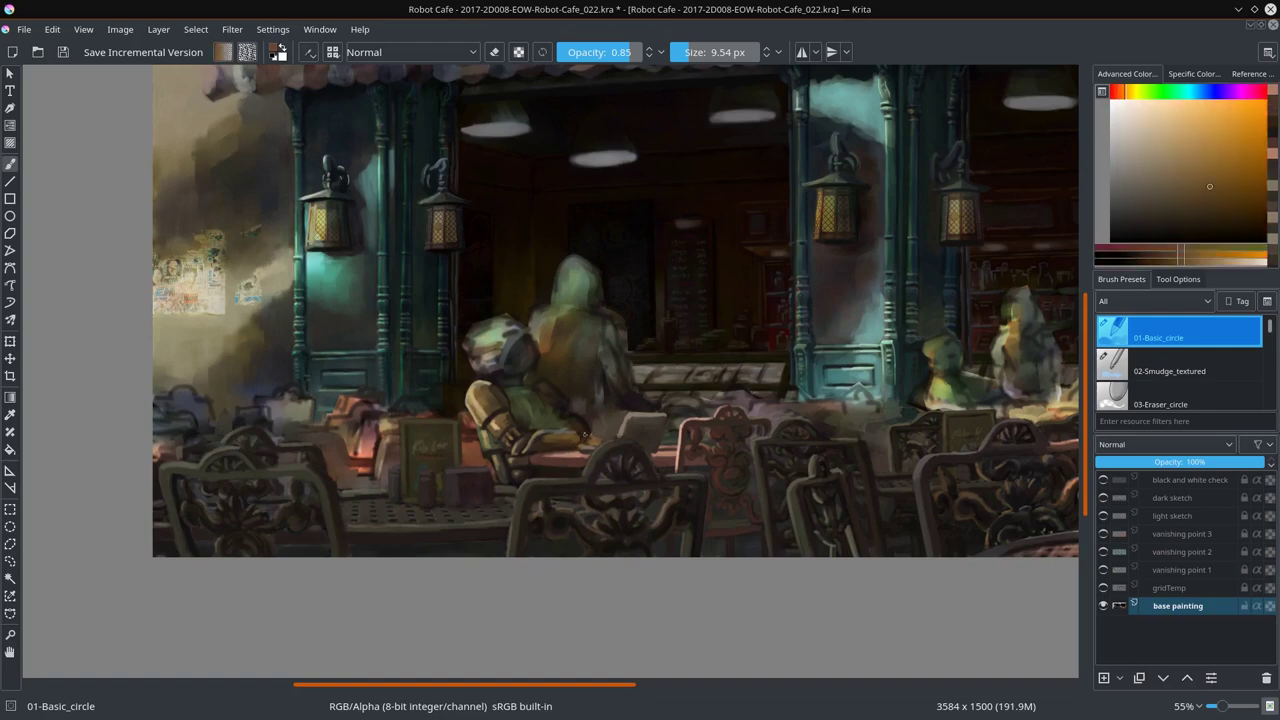
key("slash")
key("slash")
left_click(590, 440, "ctrl")
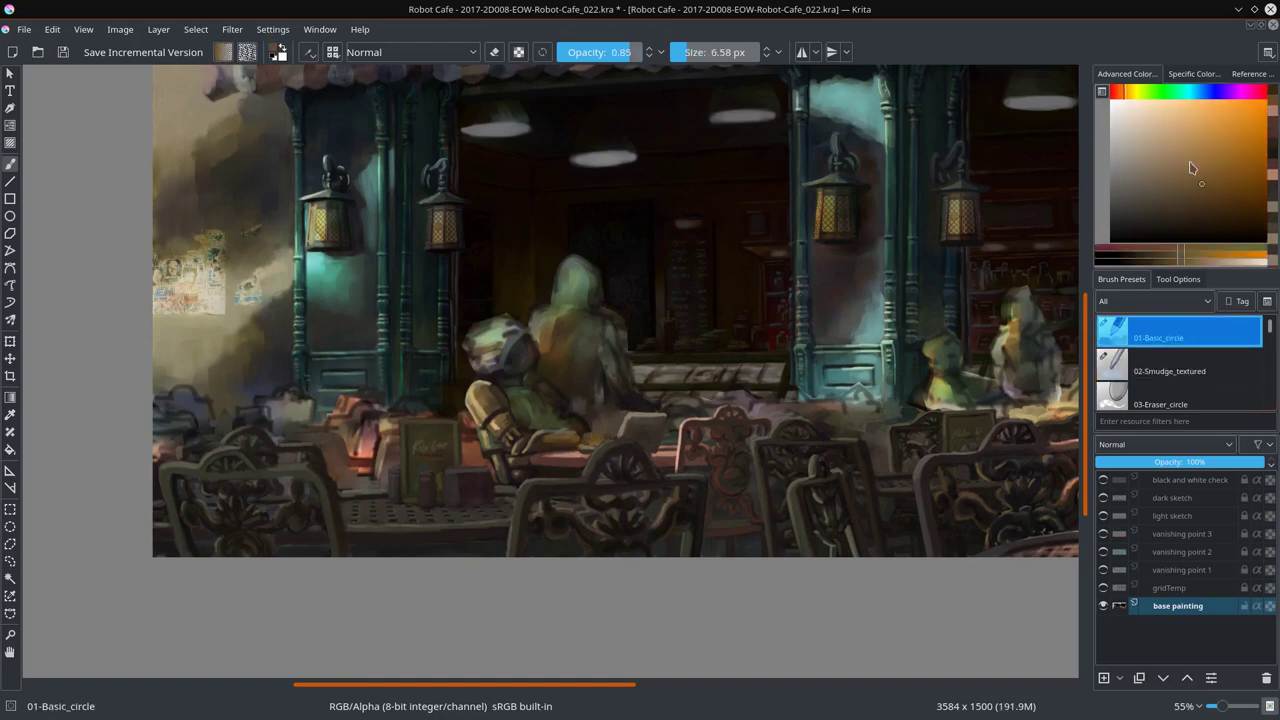
left_click(1161, 118)
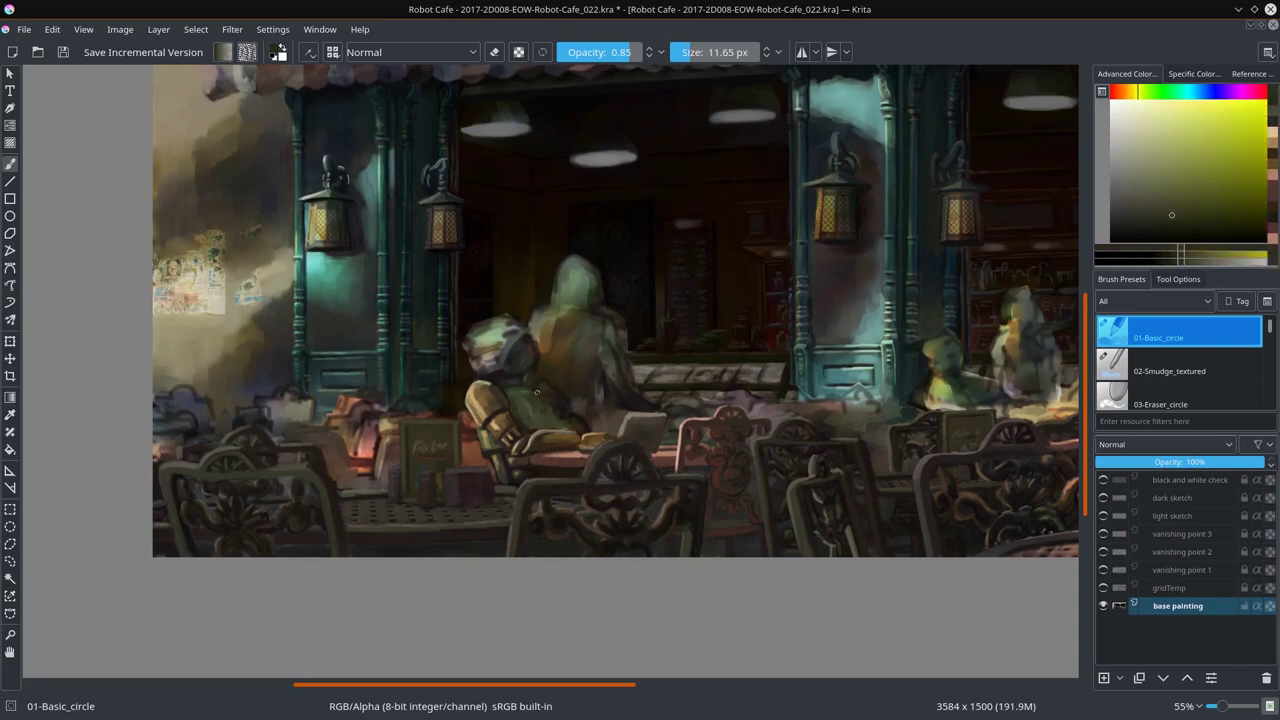
Step: Sample dark tones from the painting and settle on a mid green
left_click(565, 429, "ctrl")
left_click(565, 429, "ctrl")
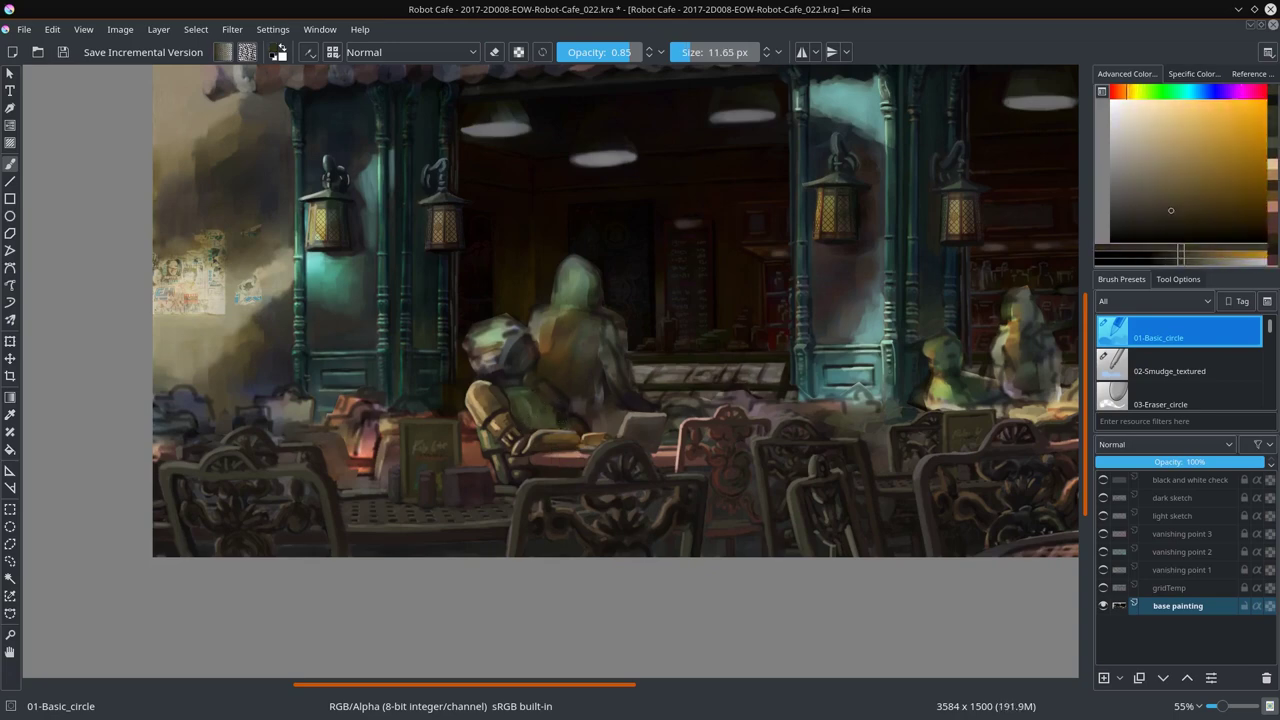
left_click(578, 406, "ctrl")
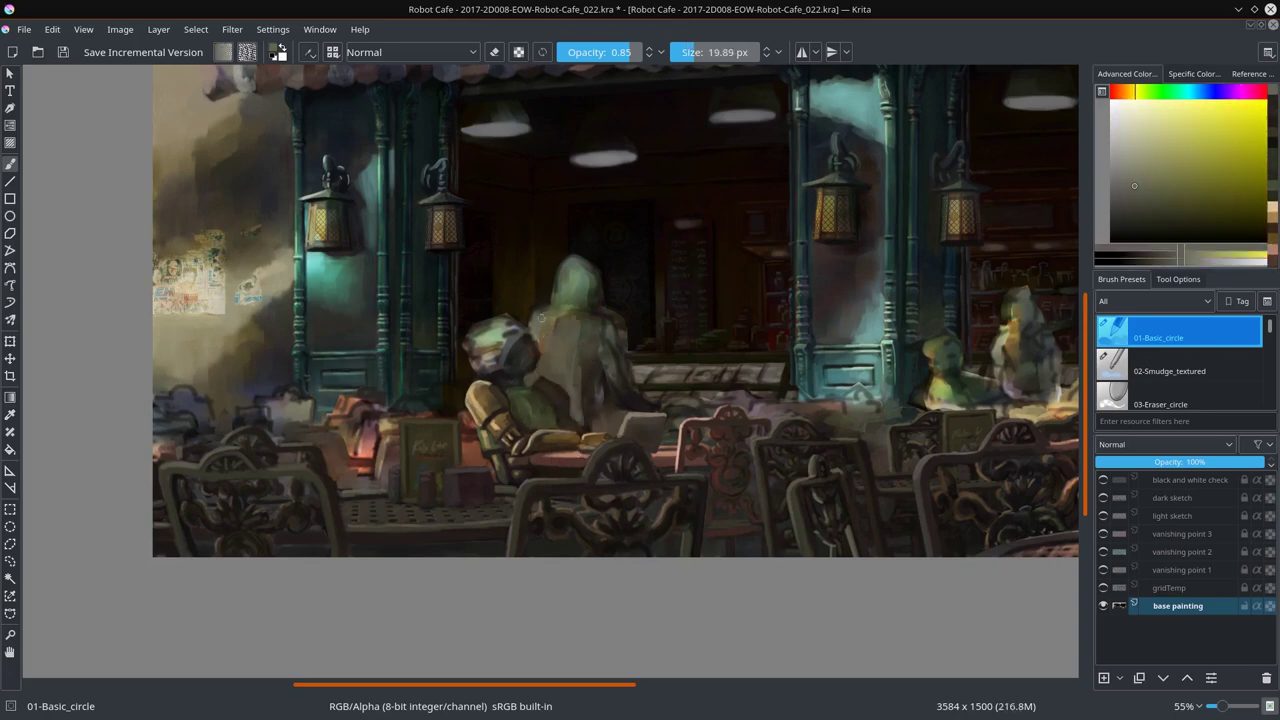
key("slash")
key("slash")
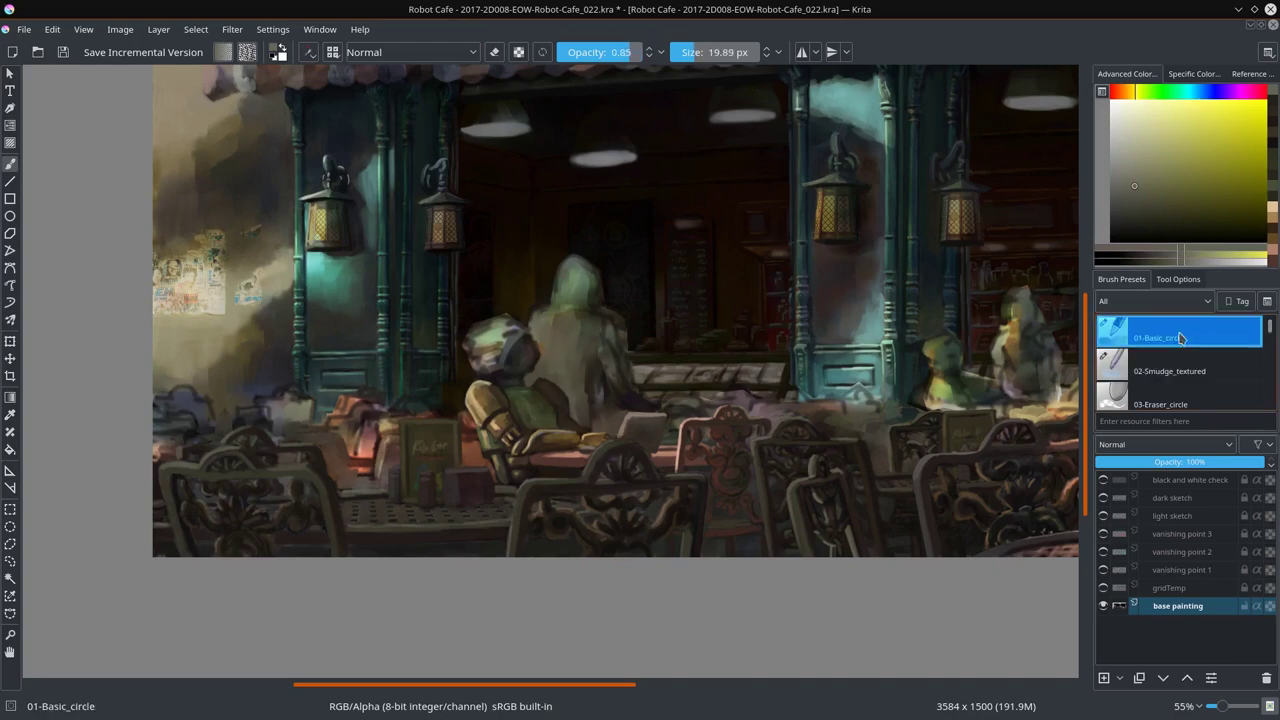
left_click(549, 386, "ctrl")
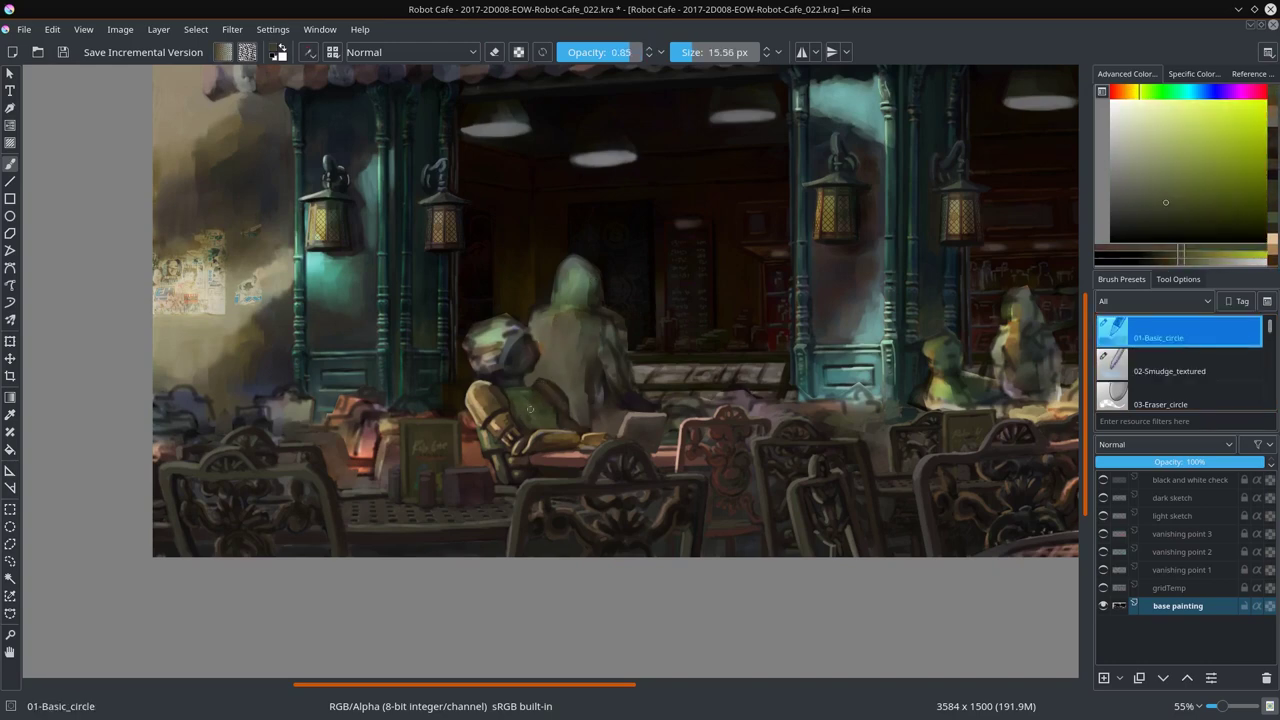
left_click(526, 422, "ctrl")
left_click(524, 405, "ctrl")
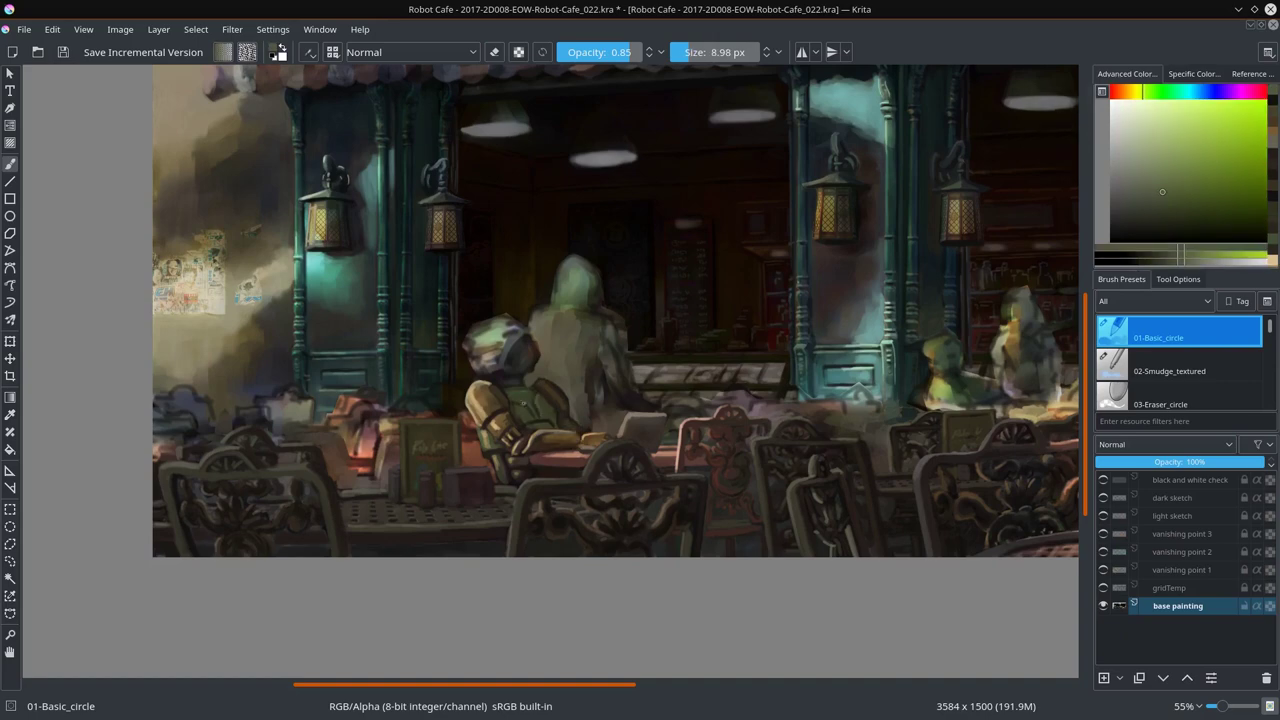
left_click(601, 303, "ctrl")
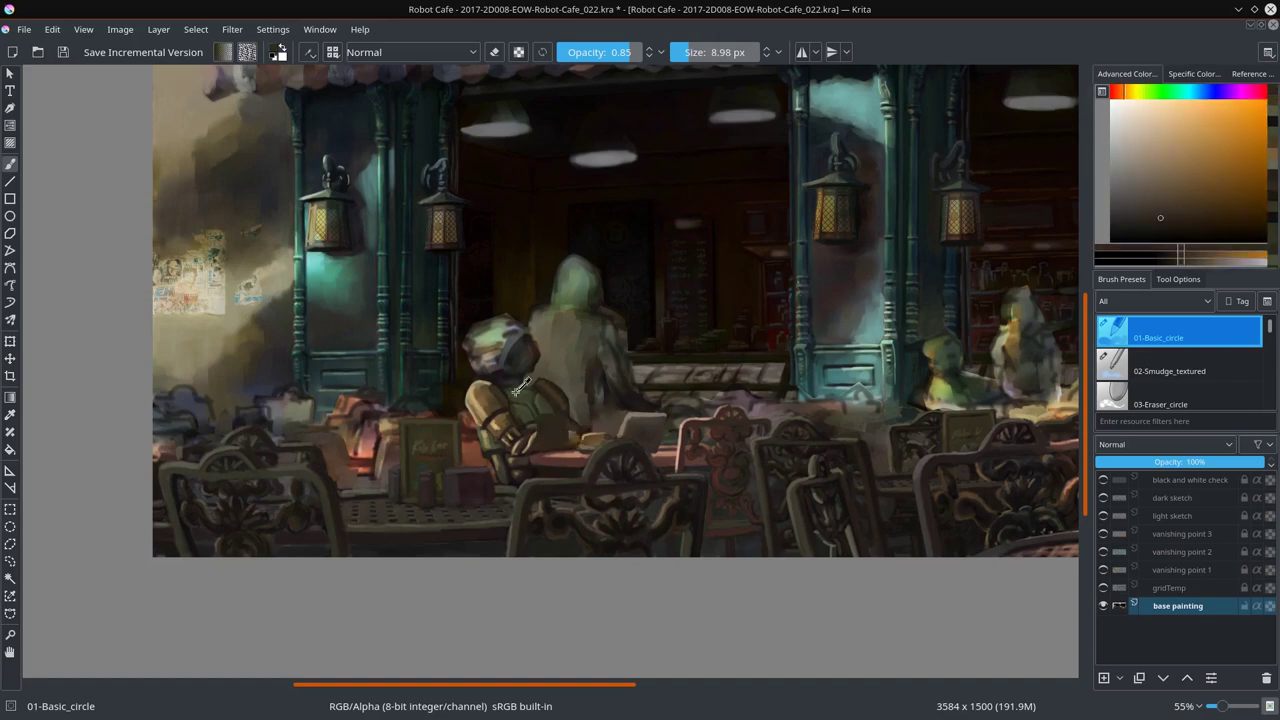
left_click(521, 388, "ctrl")
Step: Save the painting and sample a dark orange near the robot
key("ctrl+s")
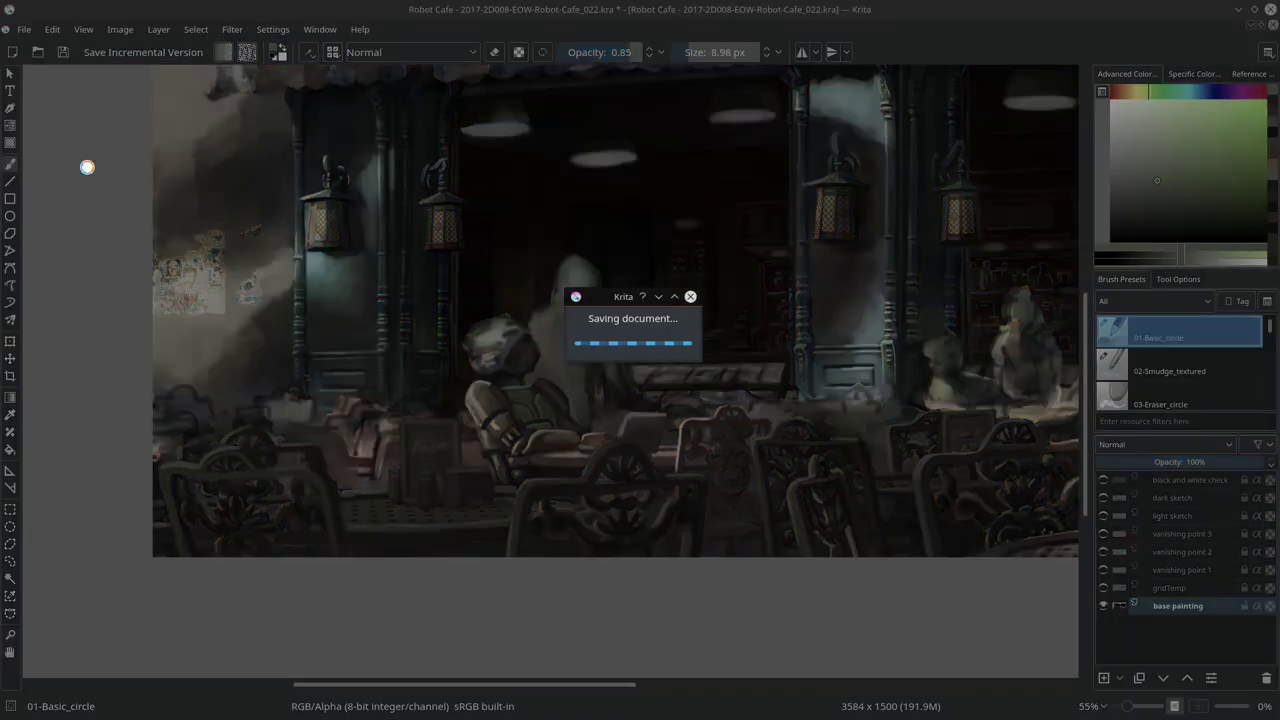
scroll(88, 180, "down", 3)
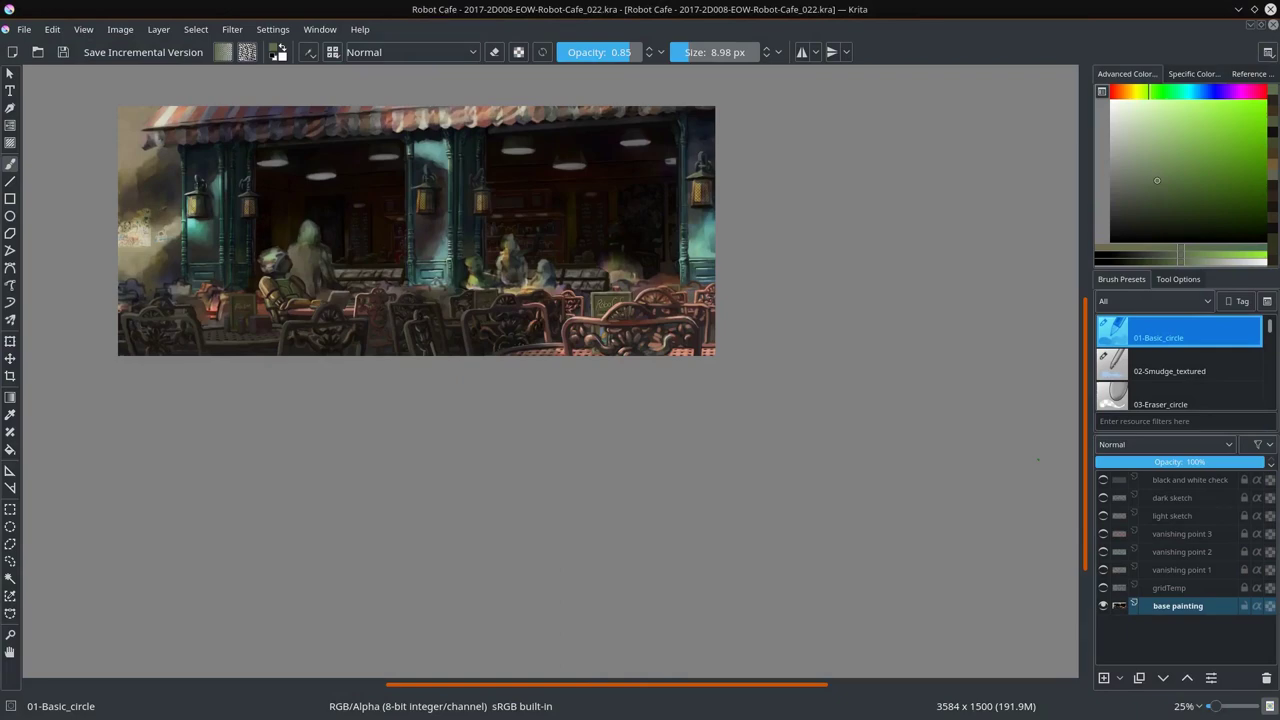
scroll(677, 449, "up", 2)
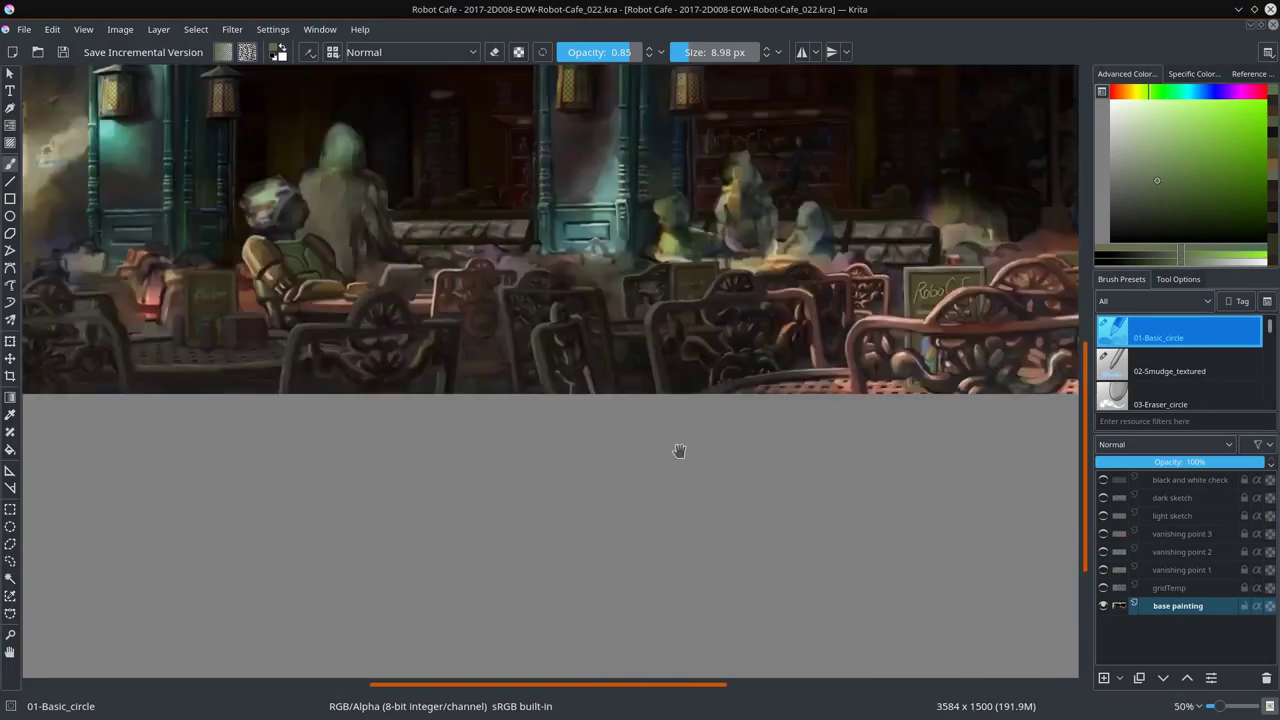
scroll(677, 449, "up", 2)
left_click(539, 258, "ctrl")
scroll(539, 258, "down", 3)
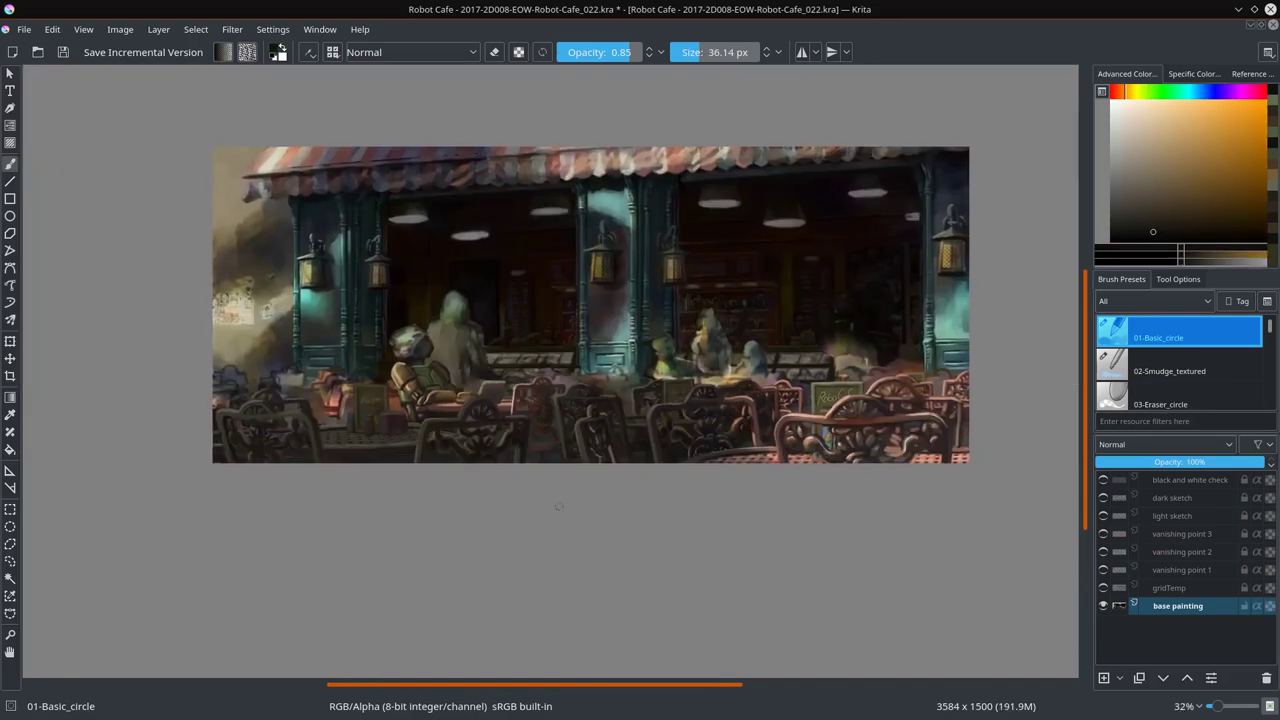
scroll(539, 258, "up", 3)
scroll(481, 386, "up", 1)
Step: Pick a tan-orange, resize the brush and brighten the top of the helmet
left_click(481, 386, "ctrl")
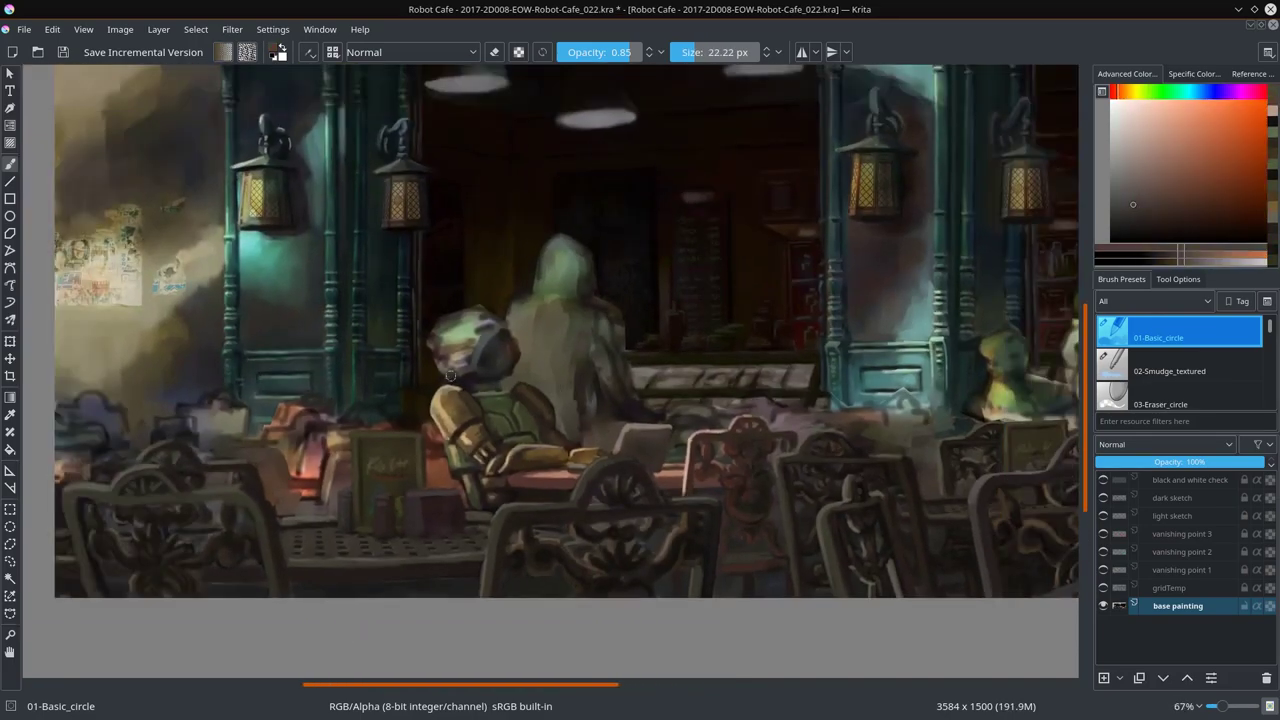
key("bracketleft")
left_click(500, 360, "ctrl")
left_click(522, 336, "ctrl")
left_click(522, 336, "ctrl")
key("bracketleft")
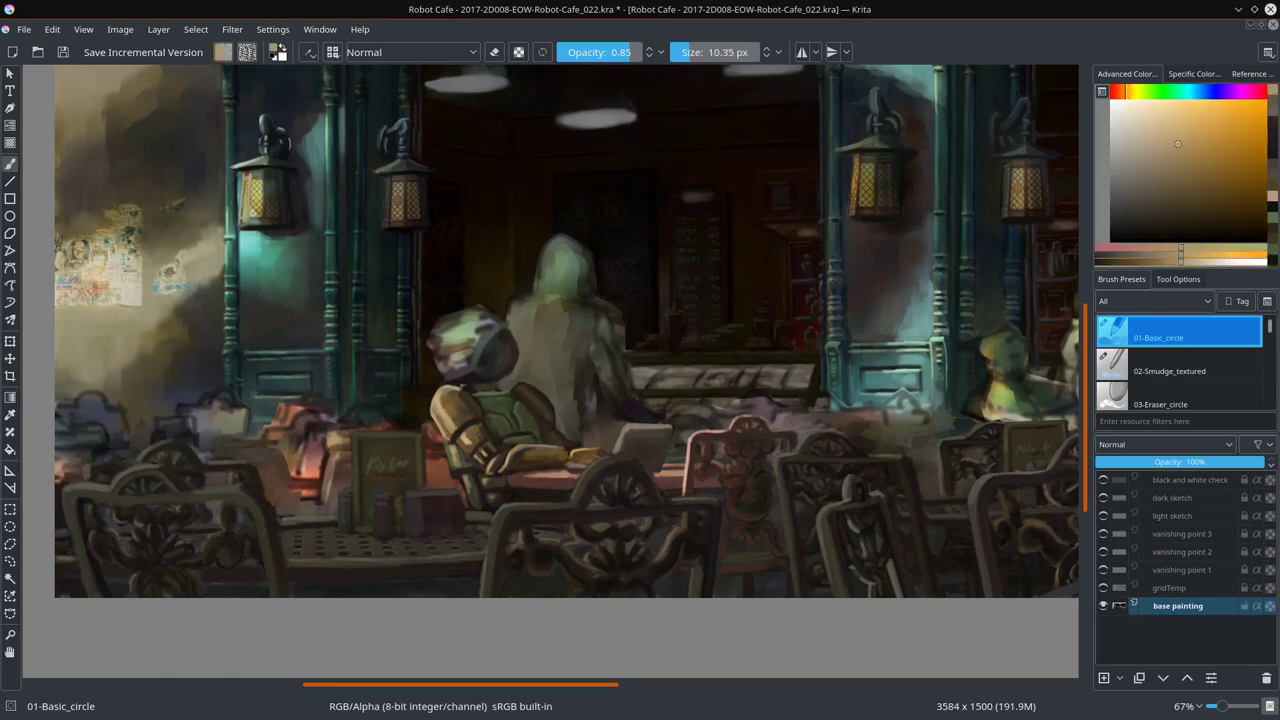
key("bracketright")
left_click_drag(436, 325, 482, 312)
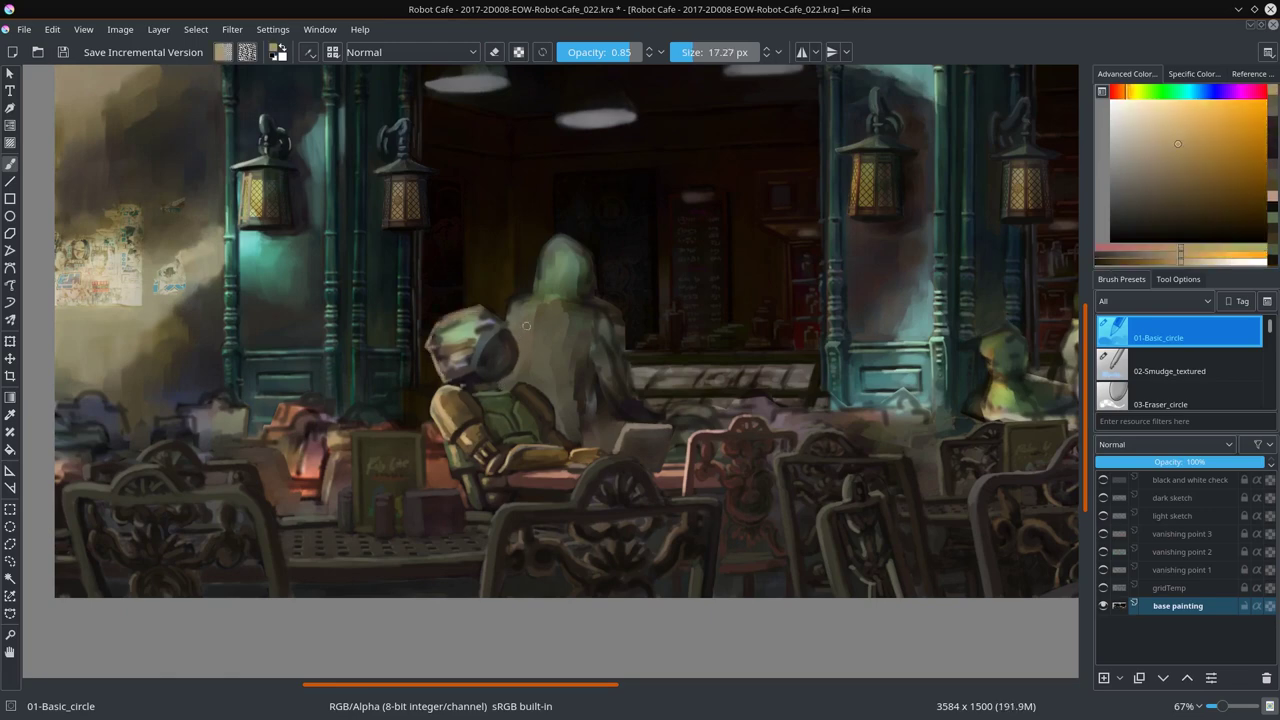
Step: Sample a dark grey and blend the helmet paint with the textured smudge brush
left_click(526, 326, "ctrl")
left_click(505, 342, "ctrl")
left_click(490, 352, "ctrl")
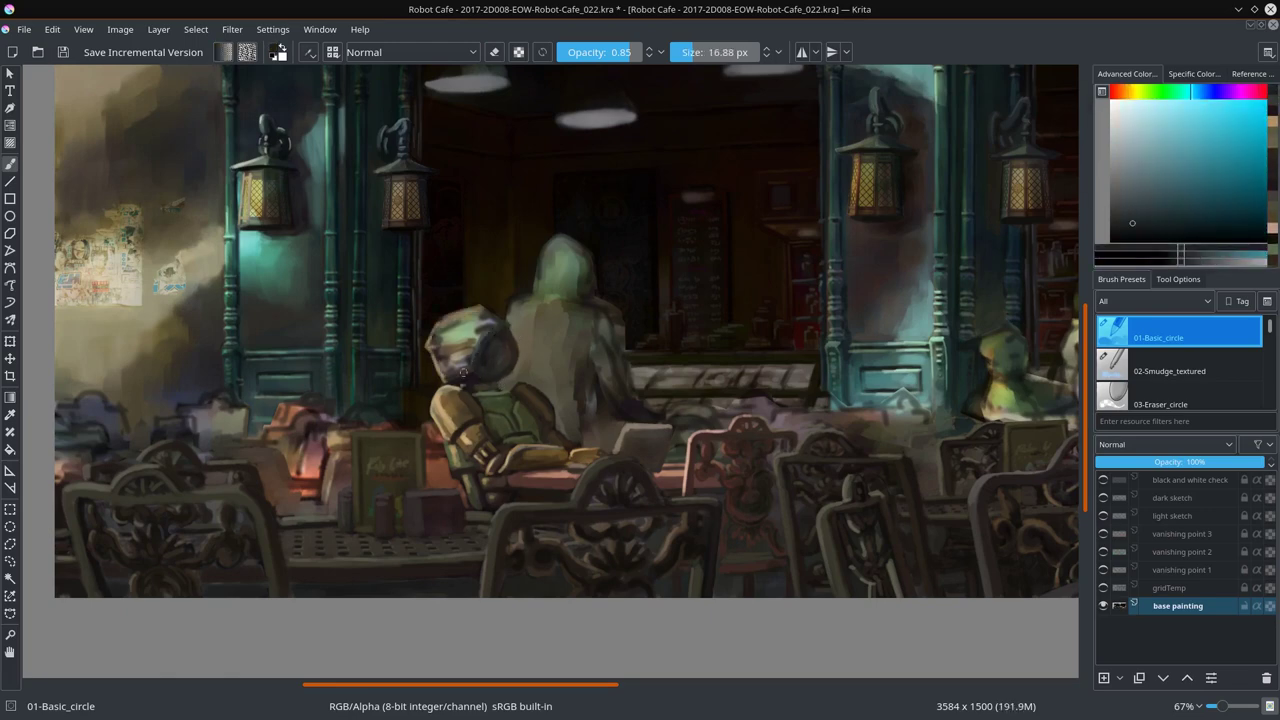
key("slash")
mouse_move(430, 340)
left_mouse_down()
mouse_move(450, 372)
mouse_move(470, 376)
mouse_move(505, 310)
mouse_move(449, 322)
left_mouse_up()
key("slash")
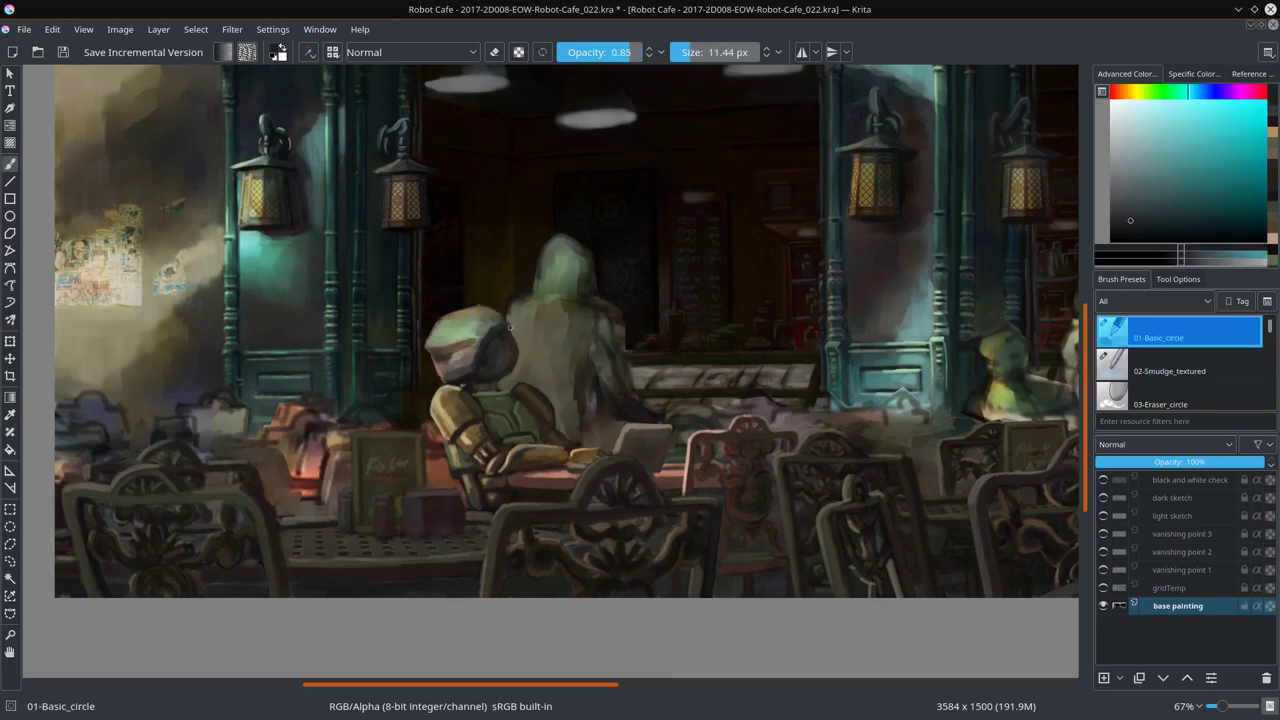
Step: Sample dark helmet detail colours, then settle on a light green for the helmet
left_click(512, 330, "ctrl")
left_click(500, 338, "ctrl")
left_click(490, 342, "ctrl")
left_click(475, 345, "ctrl")
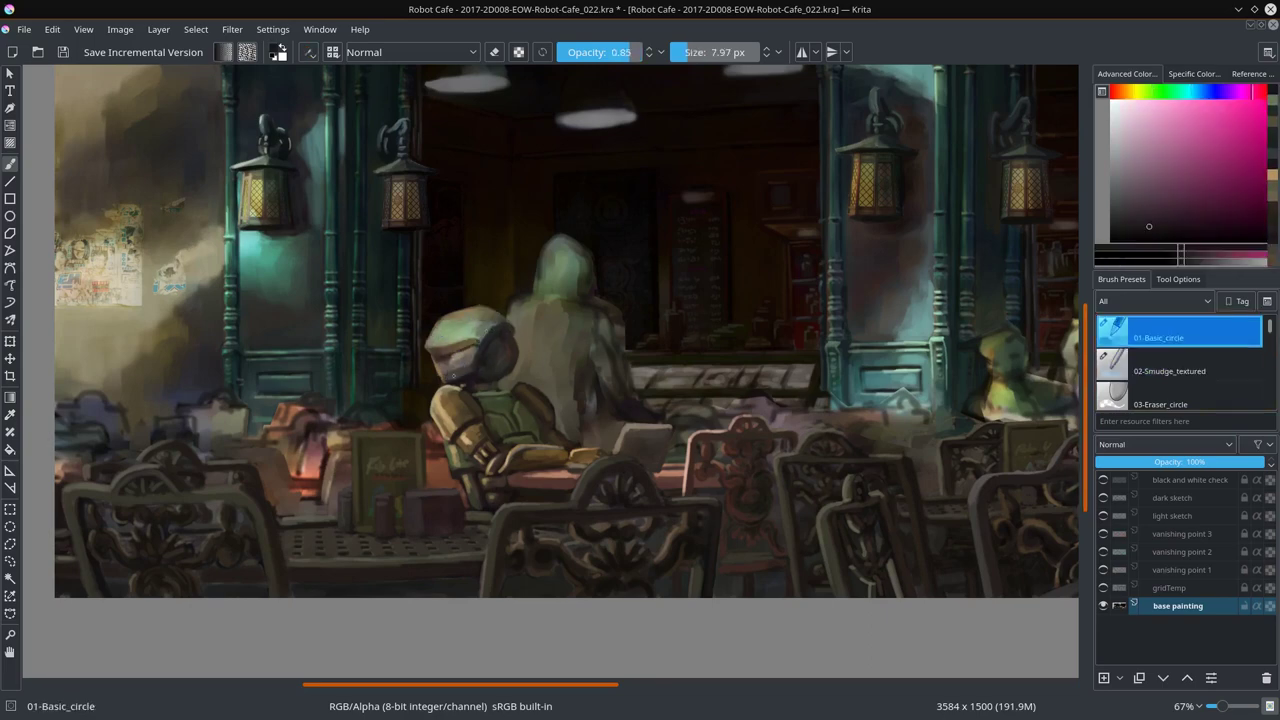
left_click(501, 332, "ctrl")
left_click(455, 376, "ctrl")
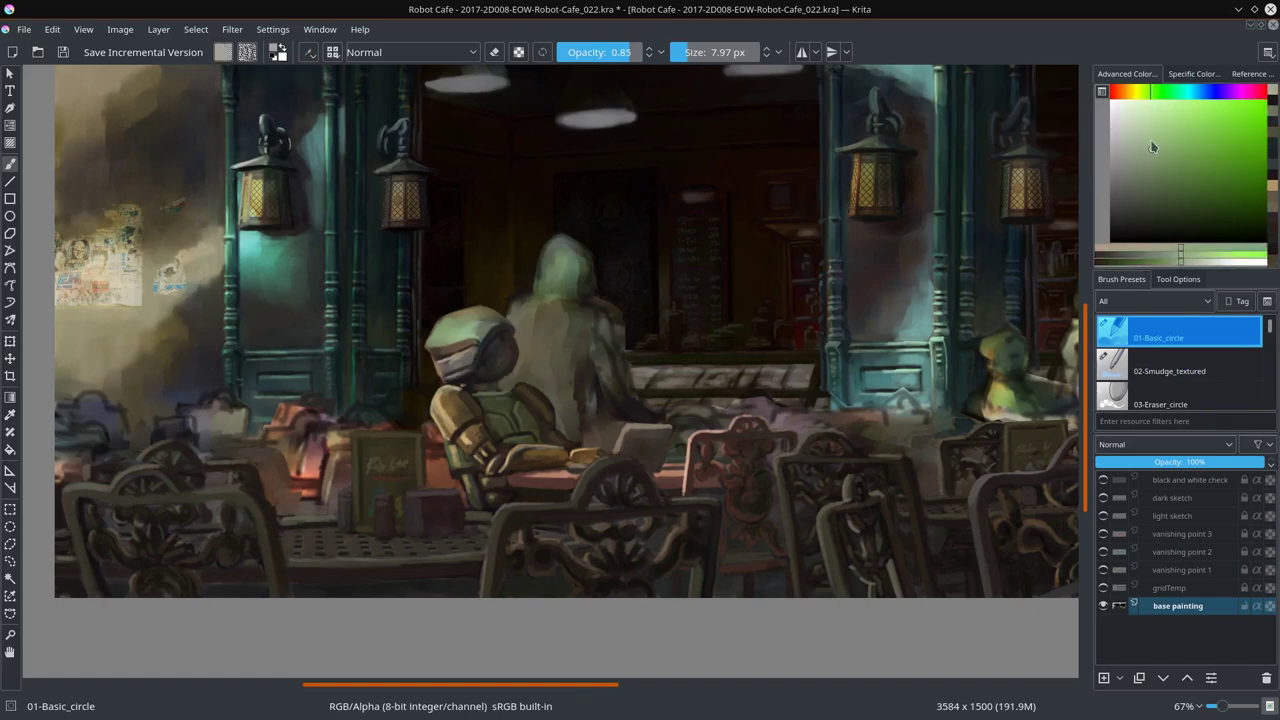
left_click(452, 330, "ctrl")
left_click(443, 336, "ctrl")
Step: Pick a light orange and toggle between the round and smudge brushes for blending
key("slash")
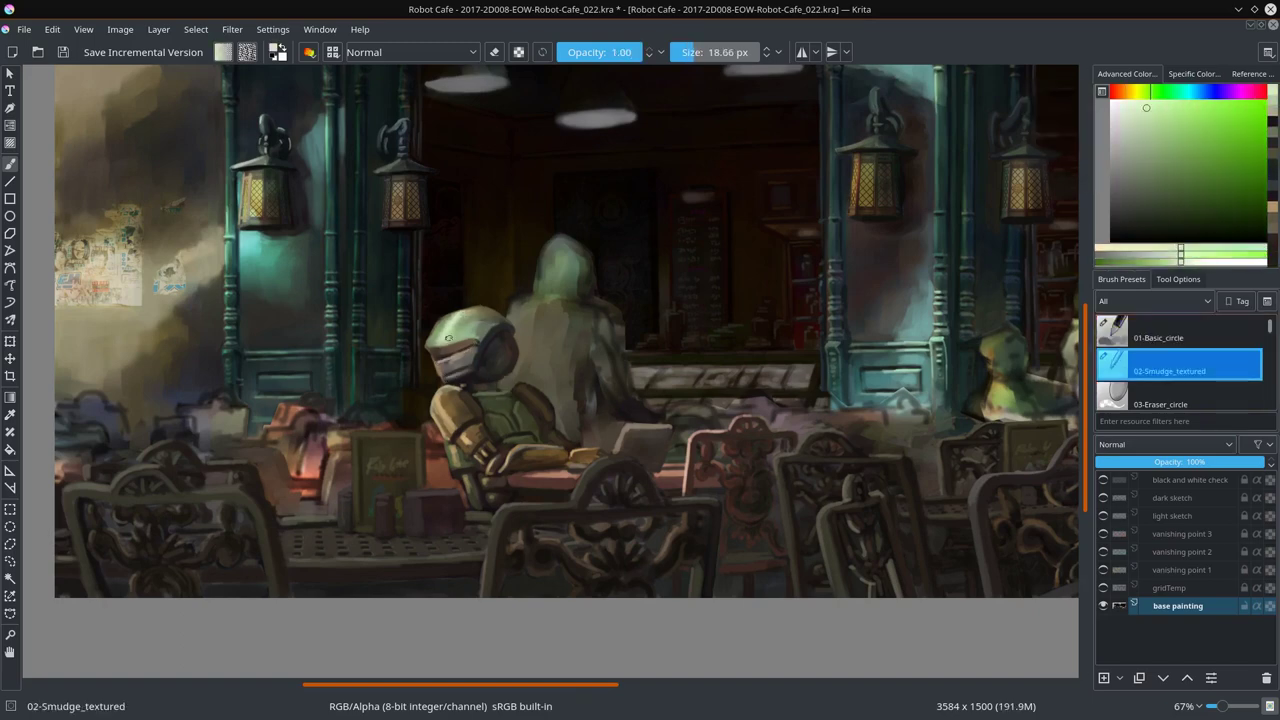
key("slash")
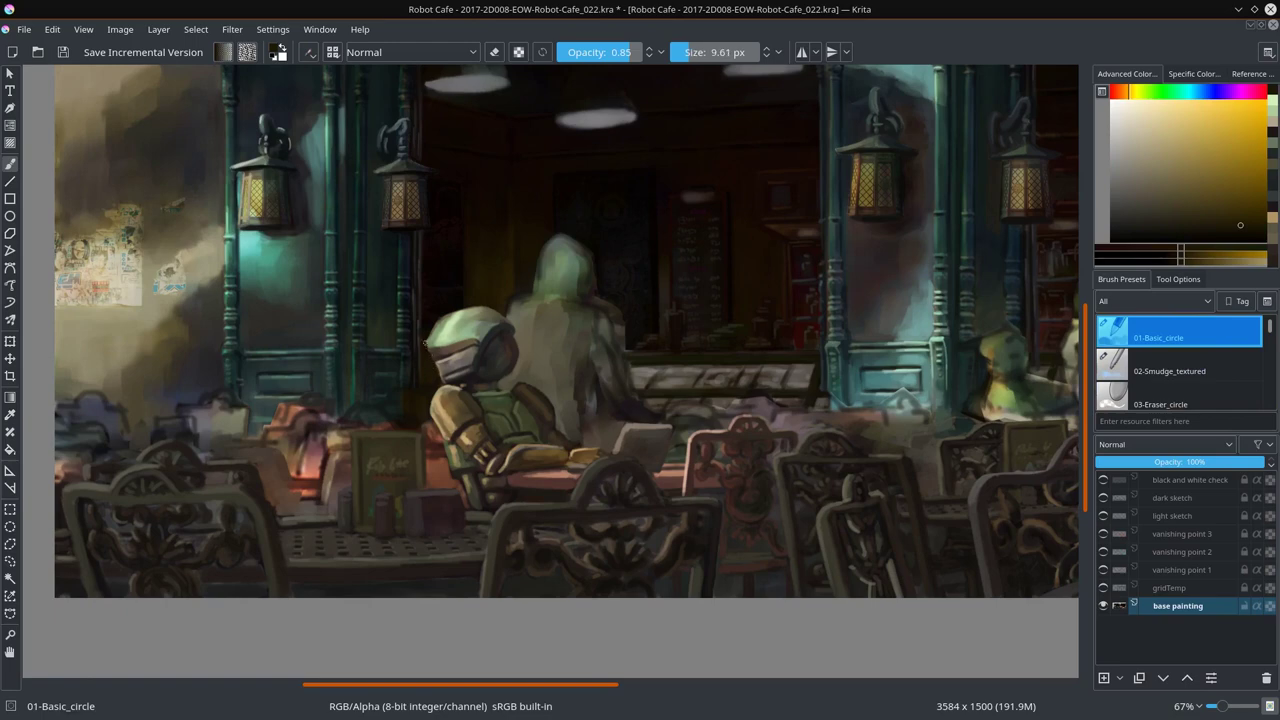
left_click(589, 385, "ctrl")
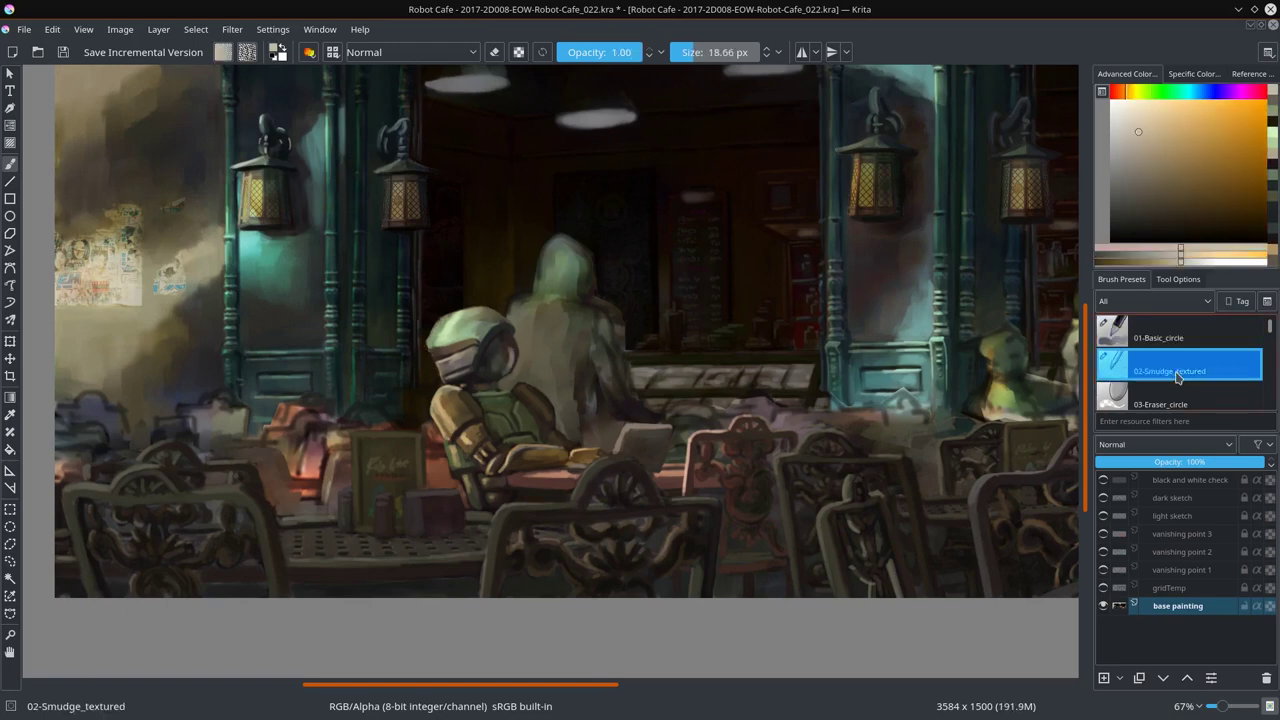
key("slash")
key("slash")
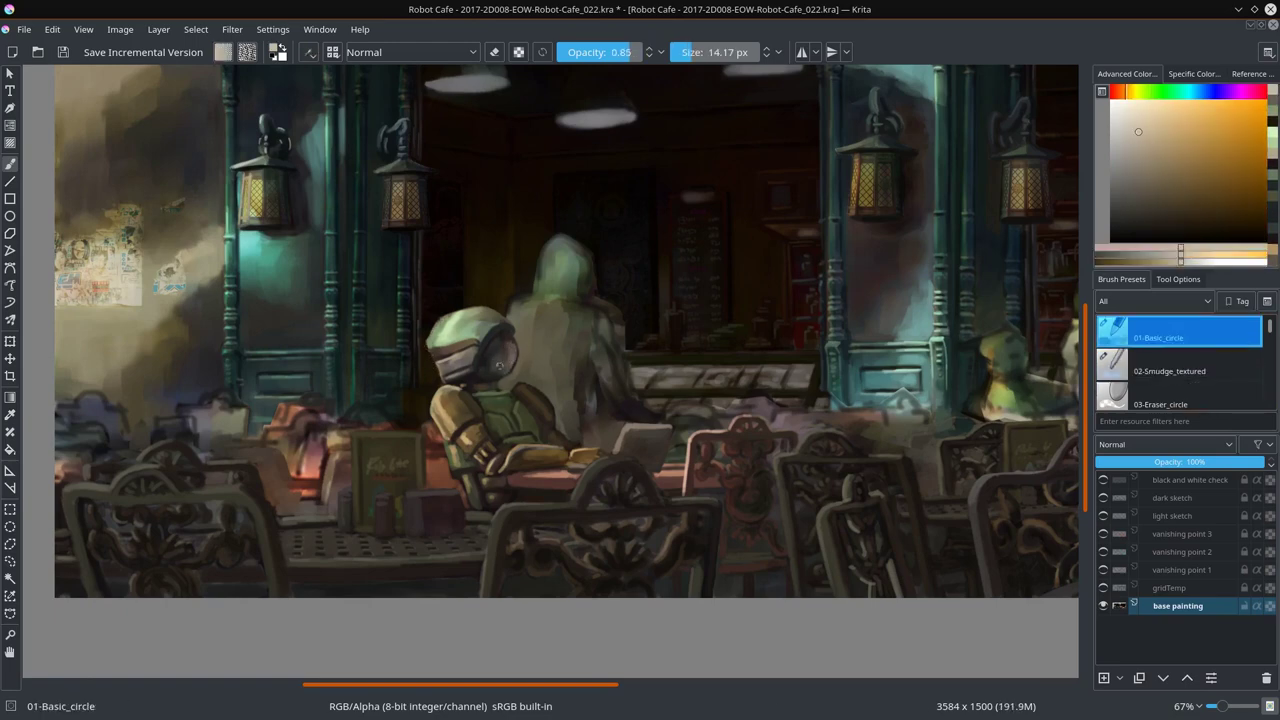
key("slash")
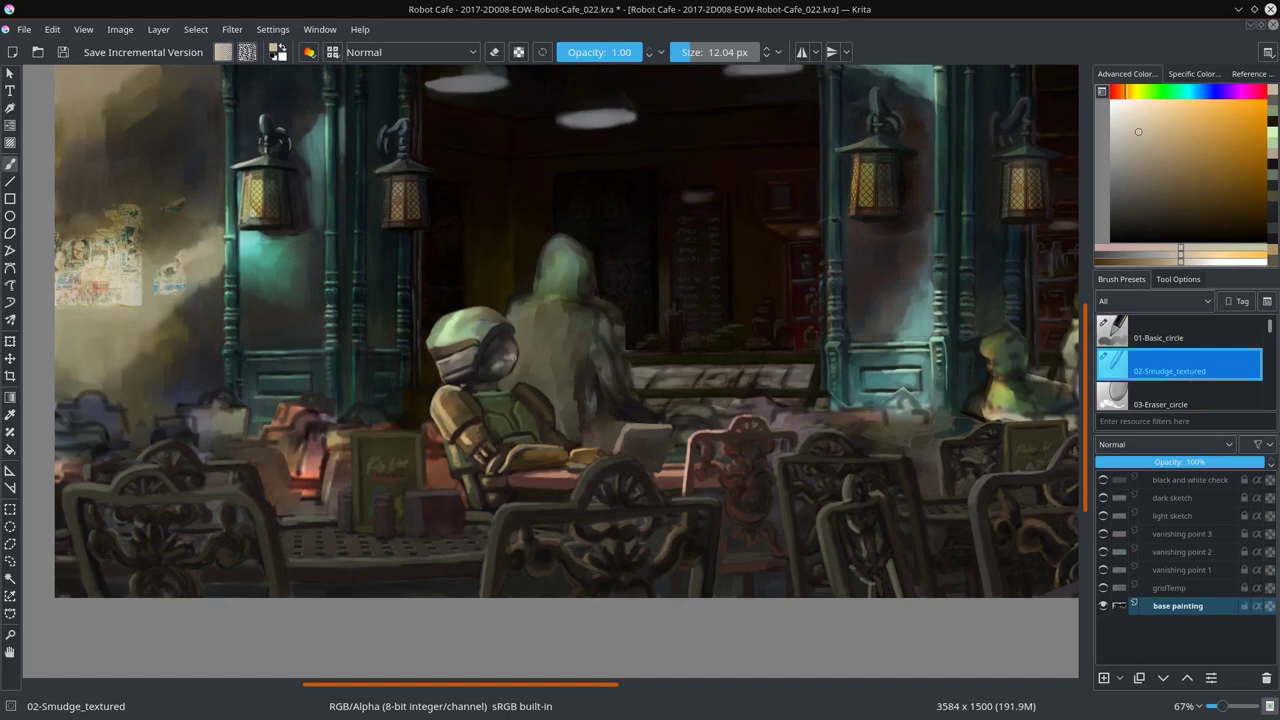
key("slash")
Step: Zoom out on the canvas and save the painting
scroll(579, 306, "down", 4)
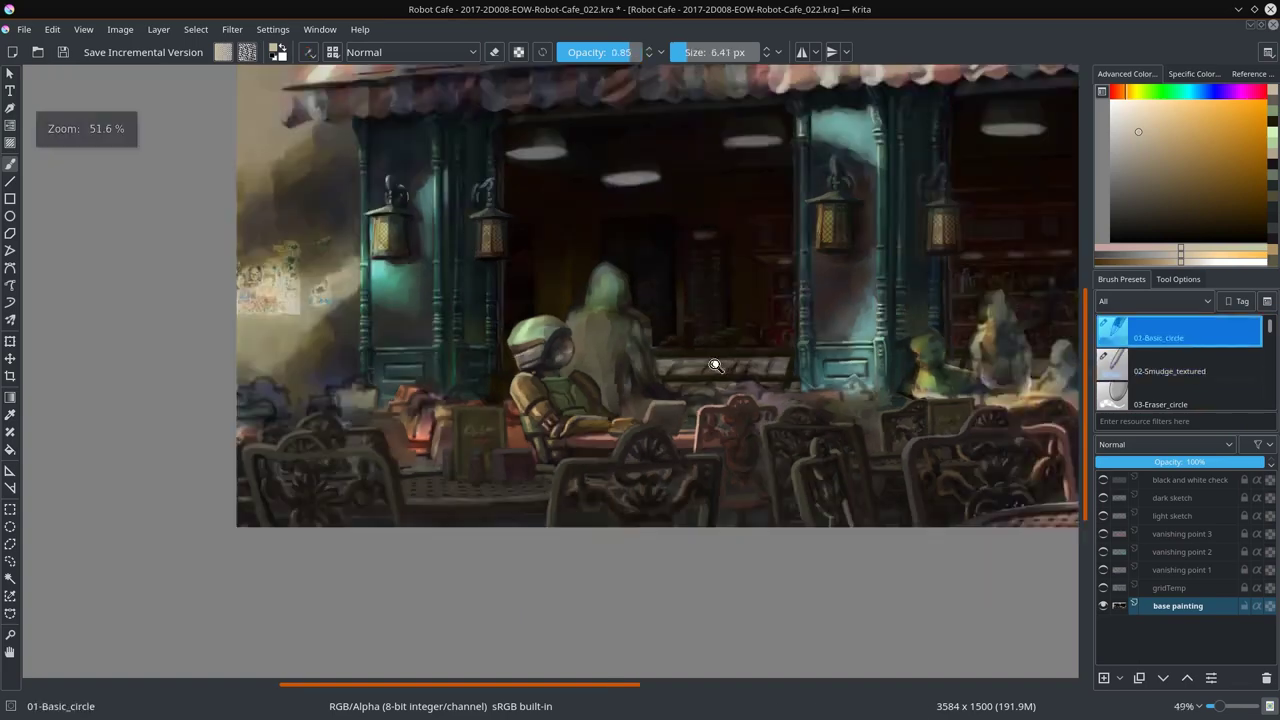
scroll(579, 306, "down", 2)
scroll(579, 306, "down", 2)
scroll(579, 306, "down", 2)
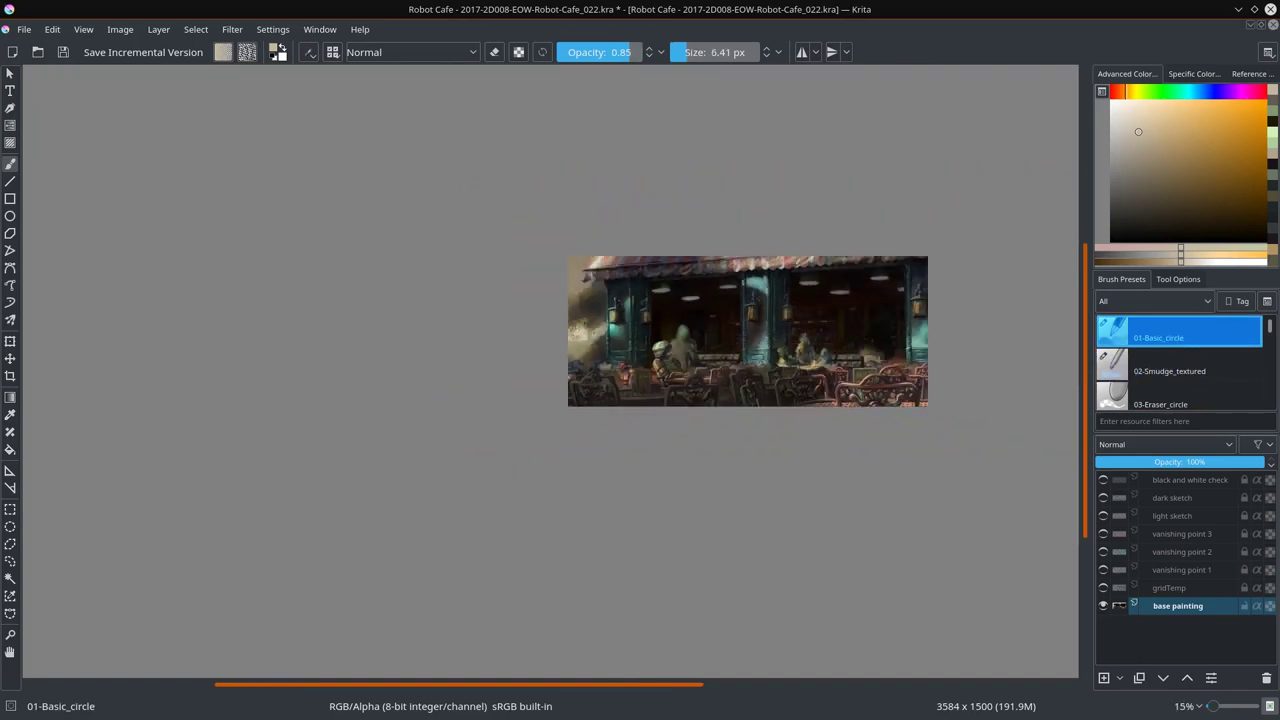
left_click(62, 52)
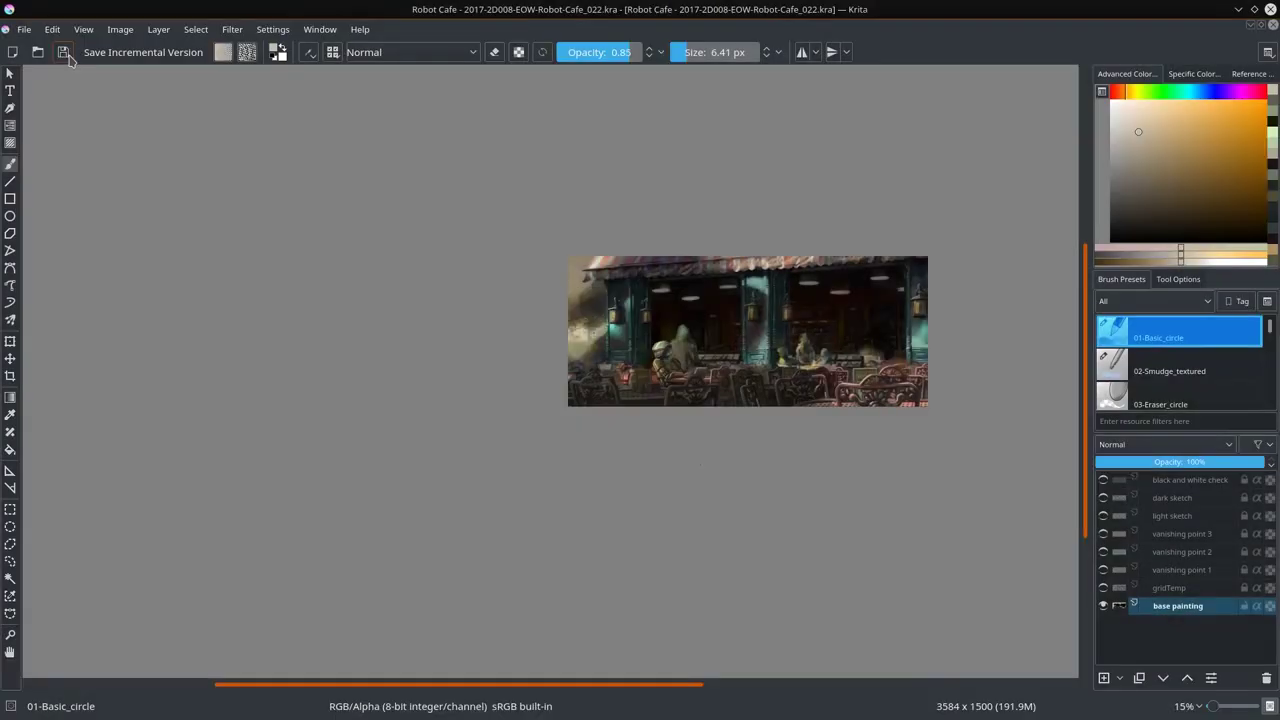
Step: Fit the painting in view, pick pale green and olive tones, and enlarge the brush
key("2")
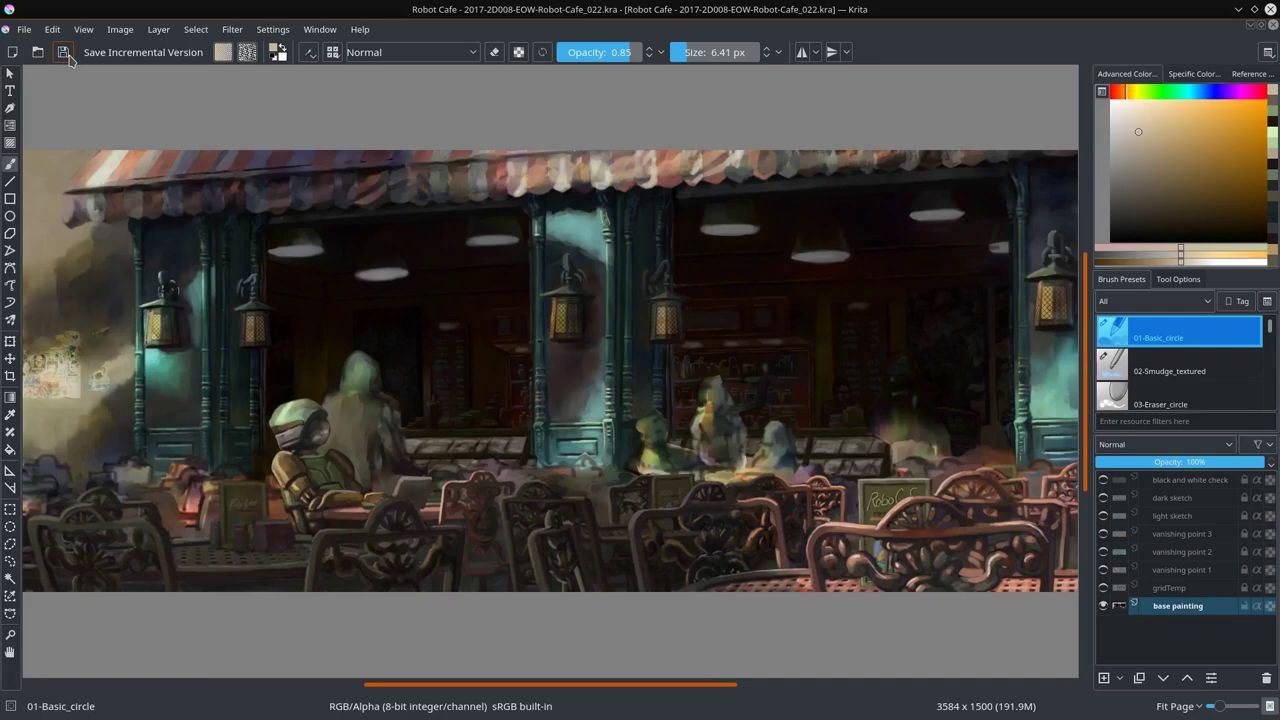
scroll(432, 387, "up", 5)
left_click(465, 405, "ctrl")
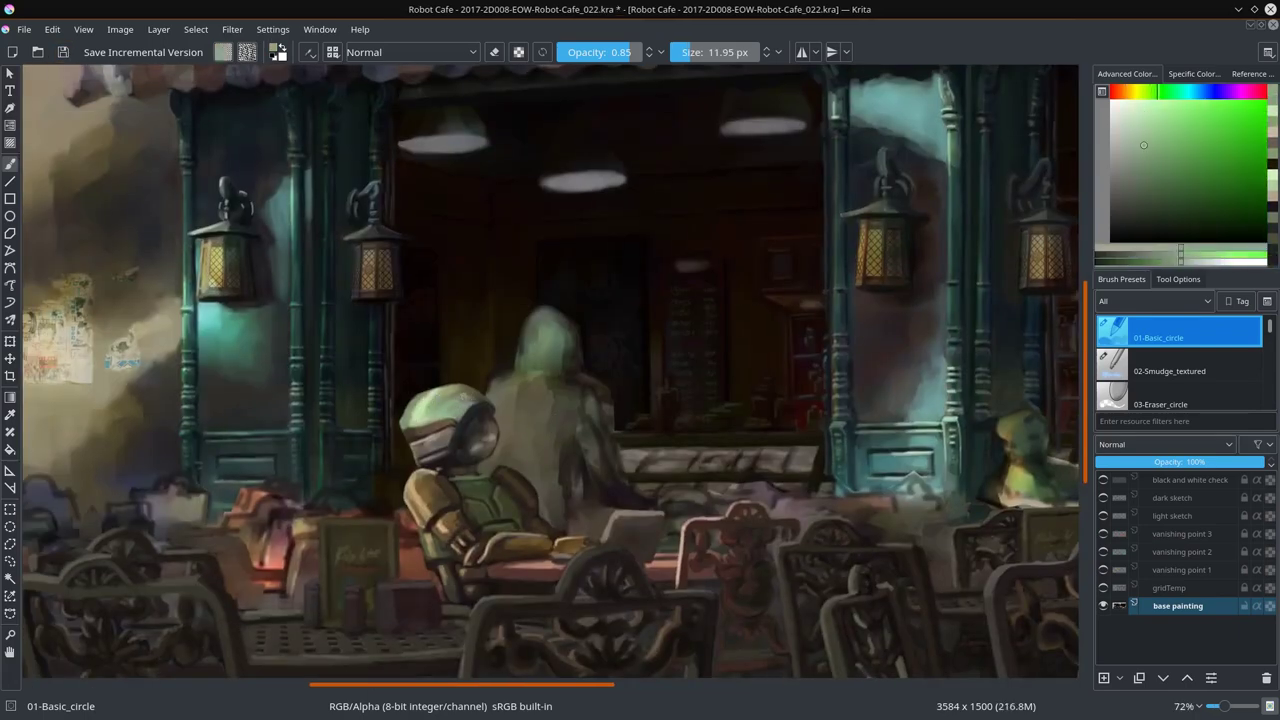
left_click(492, 432, "ctrl")
key("/")
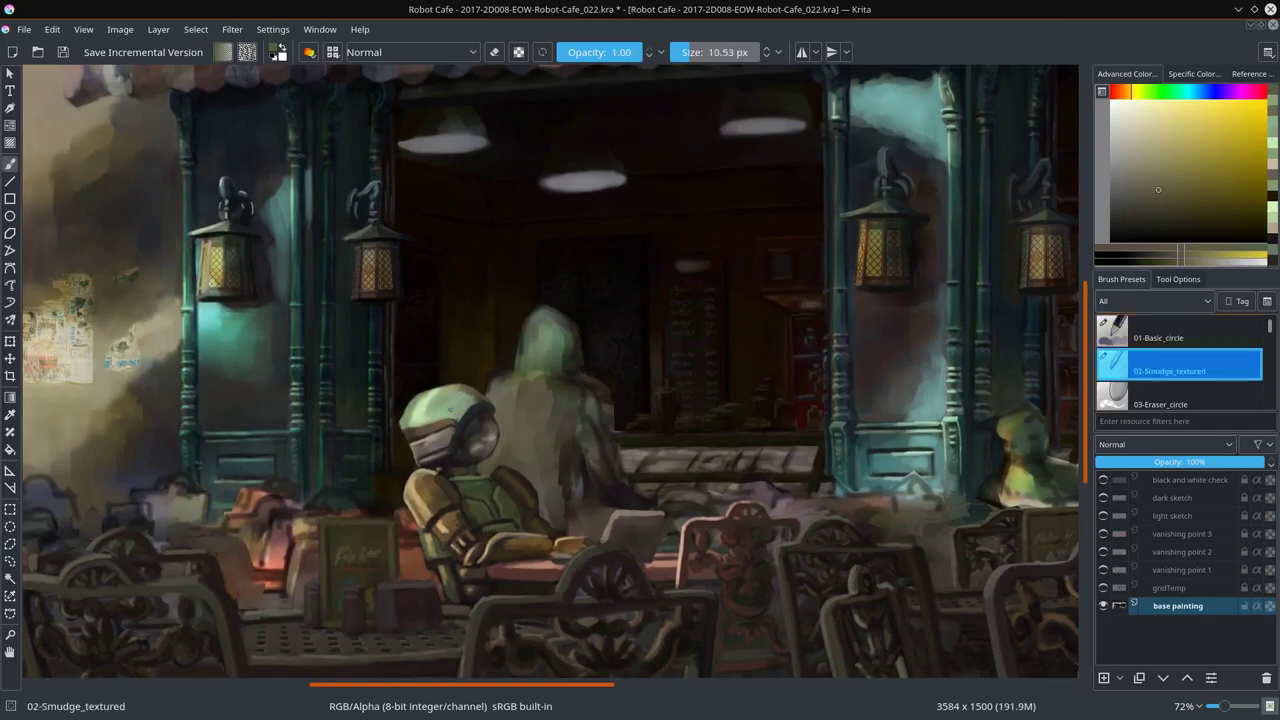
key("/")
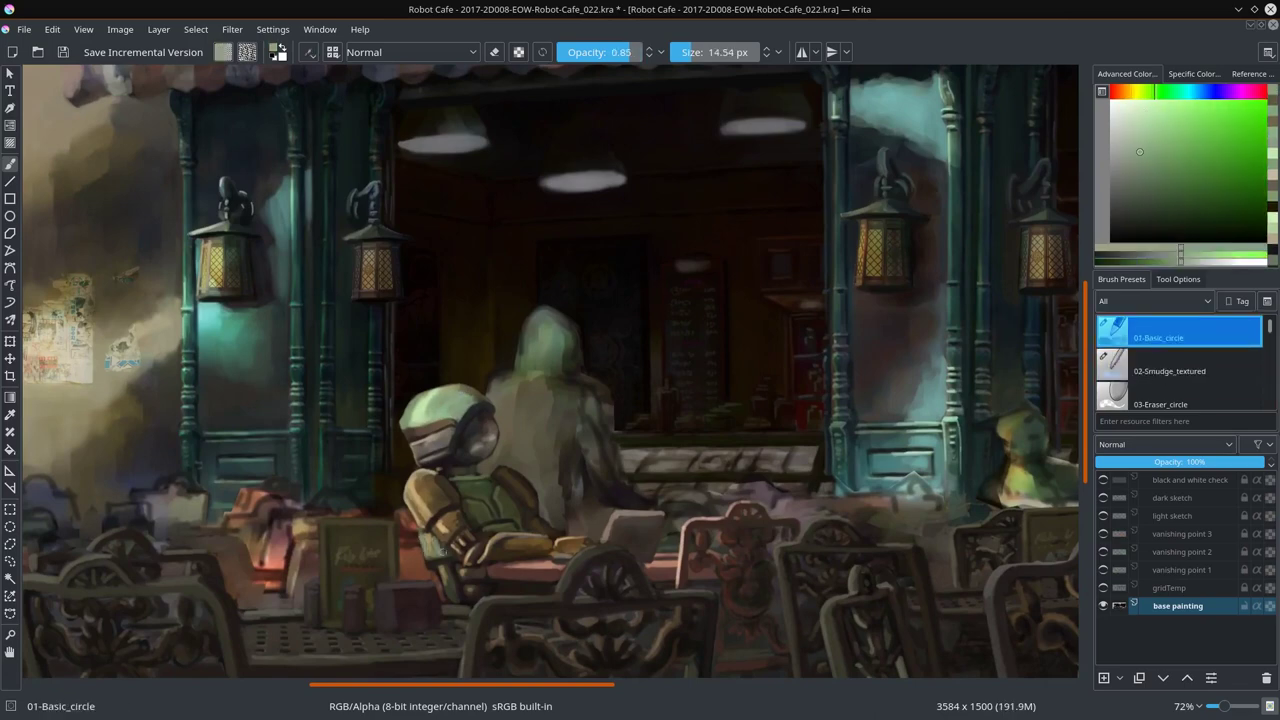
key("bracketright")
Step: Try yellow-green, grey-brown and dark red tones, settling on a light peach colour
left_click(428, 541, "ctrl")
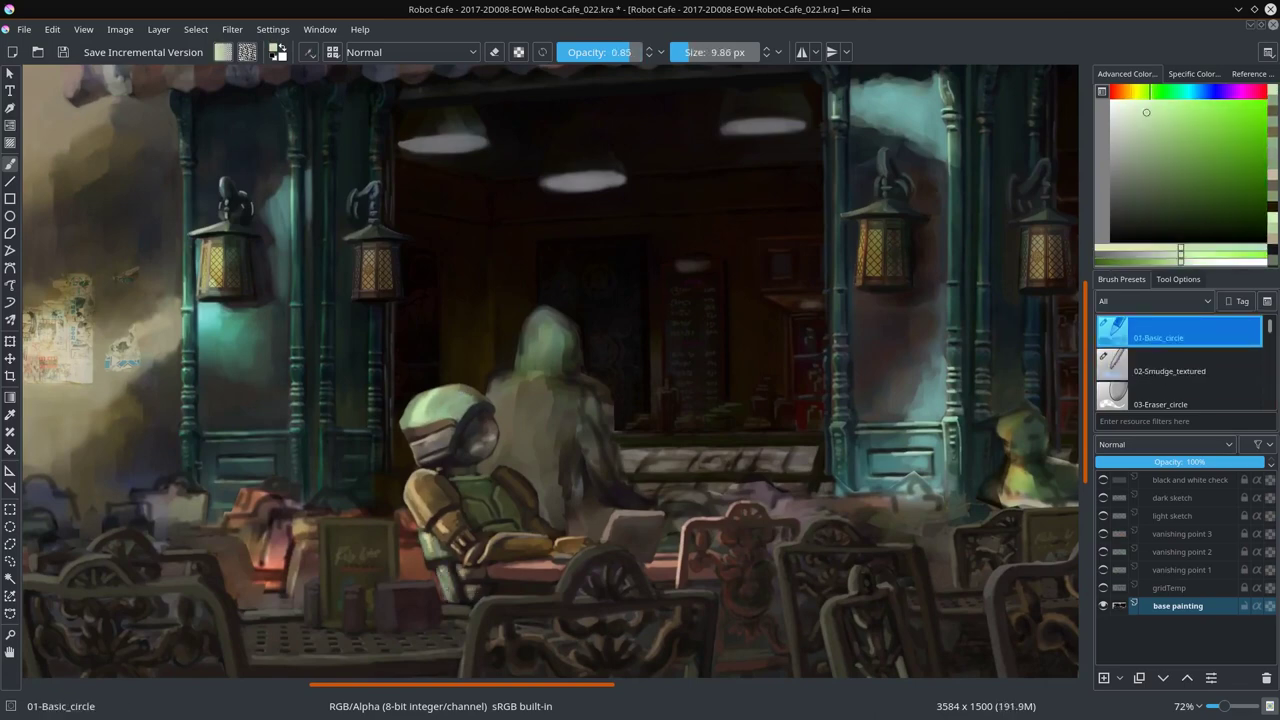
left_click(447, 627, "ctrl")
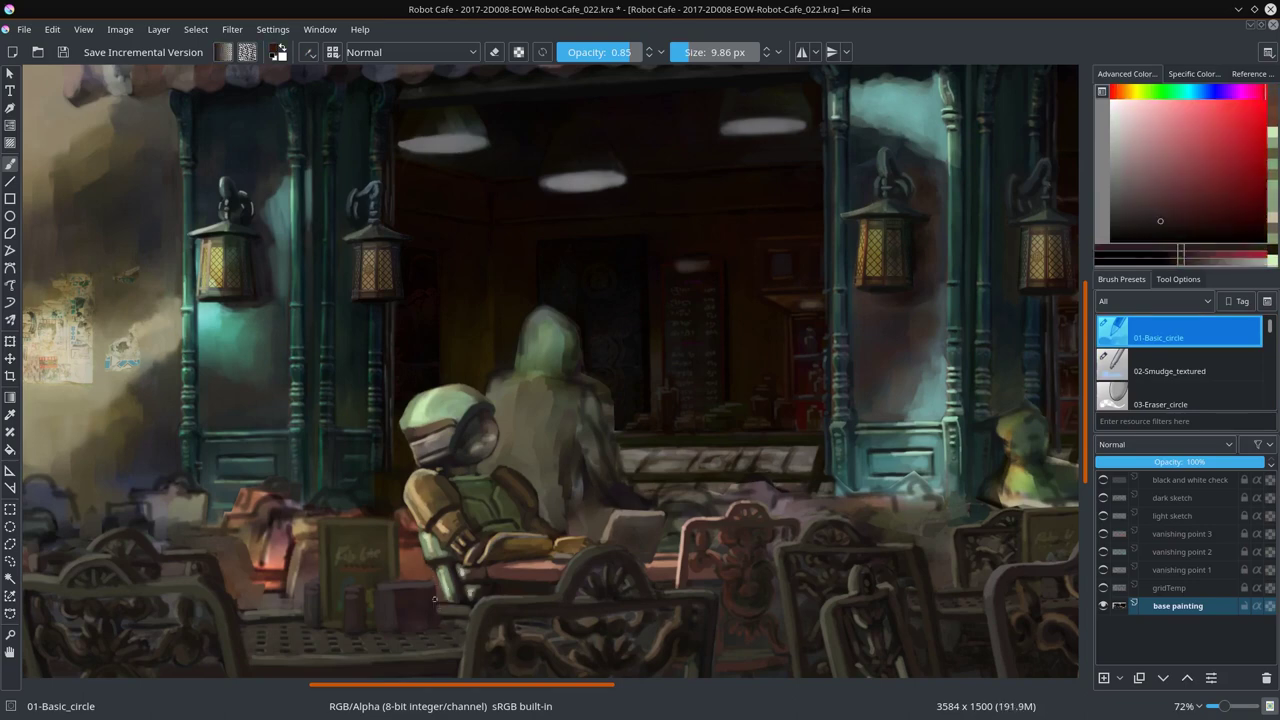
left_click(421, 578, "ctrl")
key("bracketright")
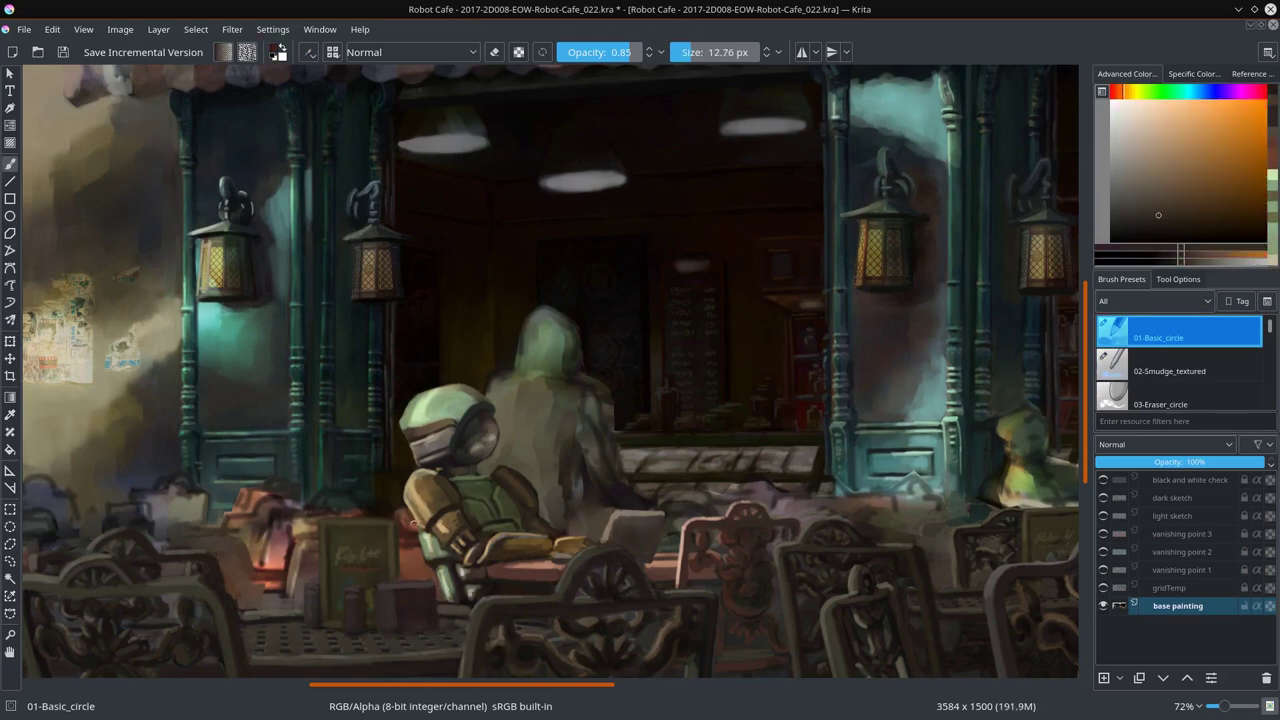
left_click(428, 575, "ctrl")
key("bracketleft")
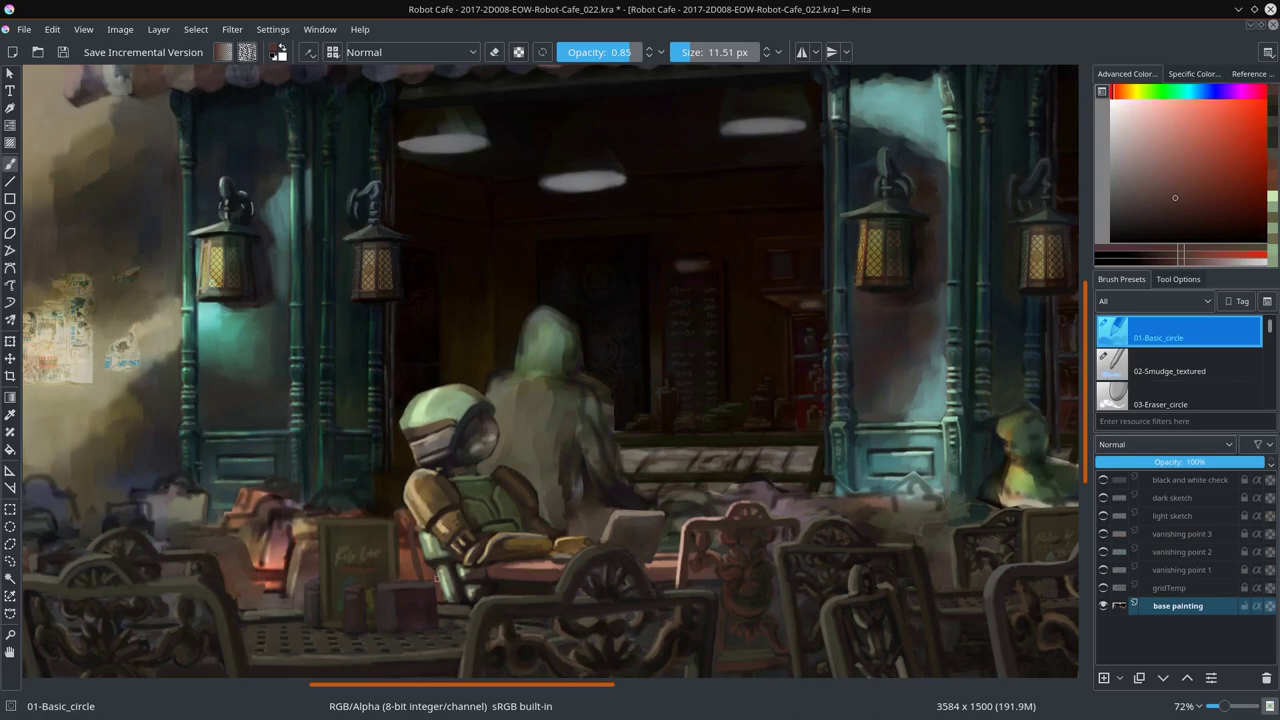
left_click(428, 575, "ctrl")
key("bracketleft")
key("bracketleft")
left_click(1165, 122)
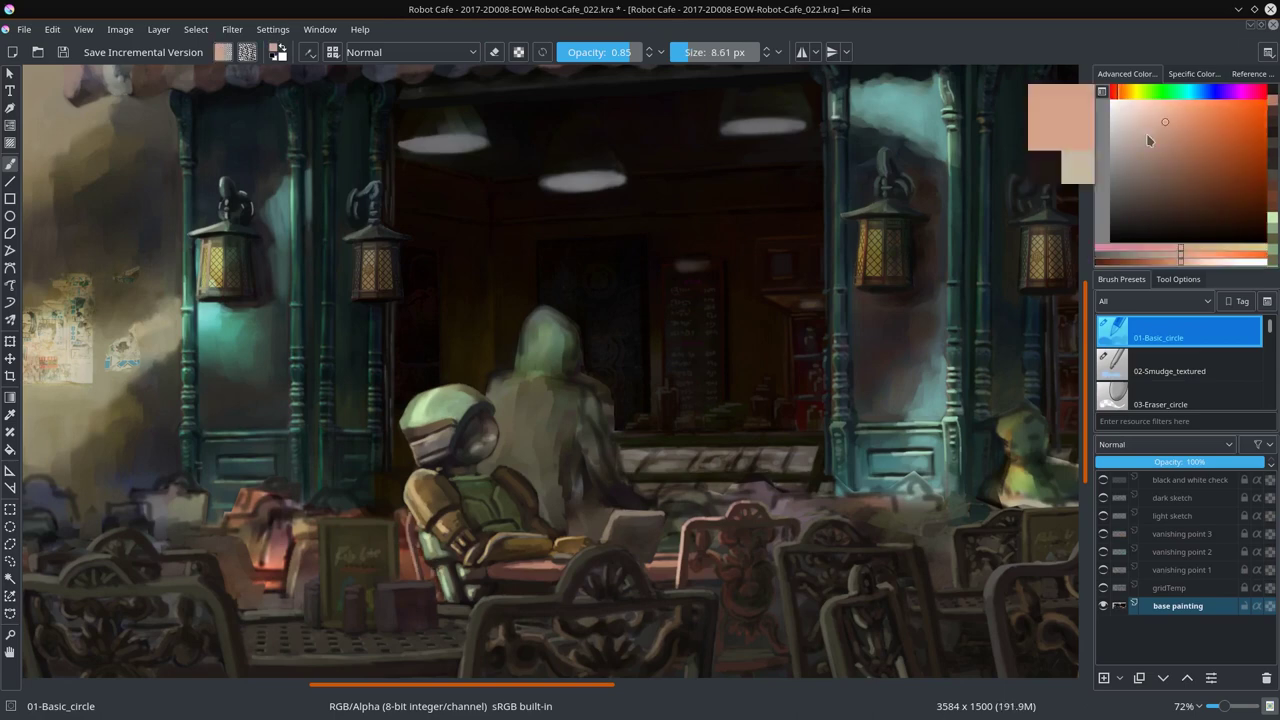
Step: Pick a new colour, slightly enlarge the brush, and save the painting
left_click(407, 521, "ctrl")
key("bracketright")
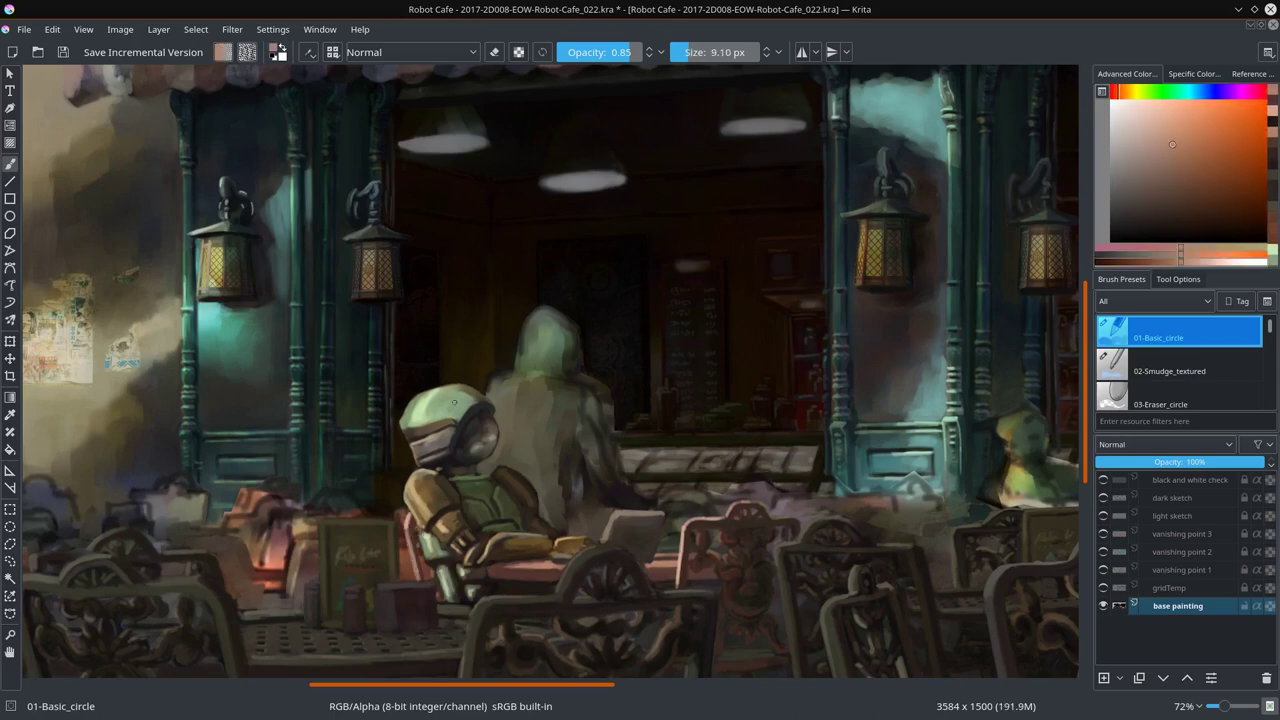
scroll(454, 403, "down", 5)
left_click(63, 53)
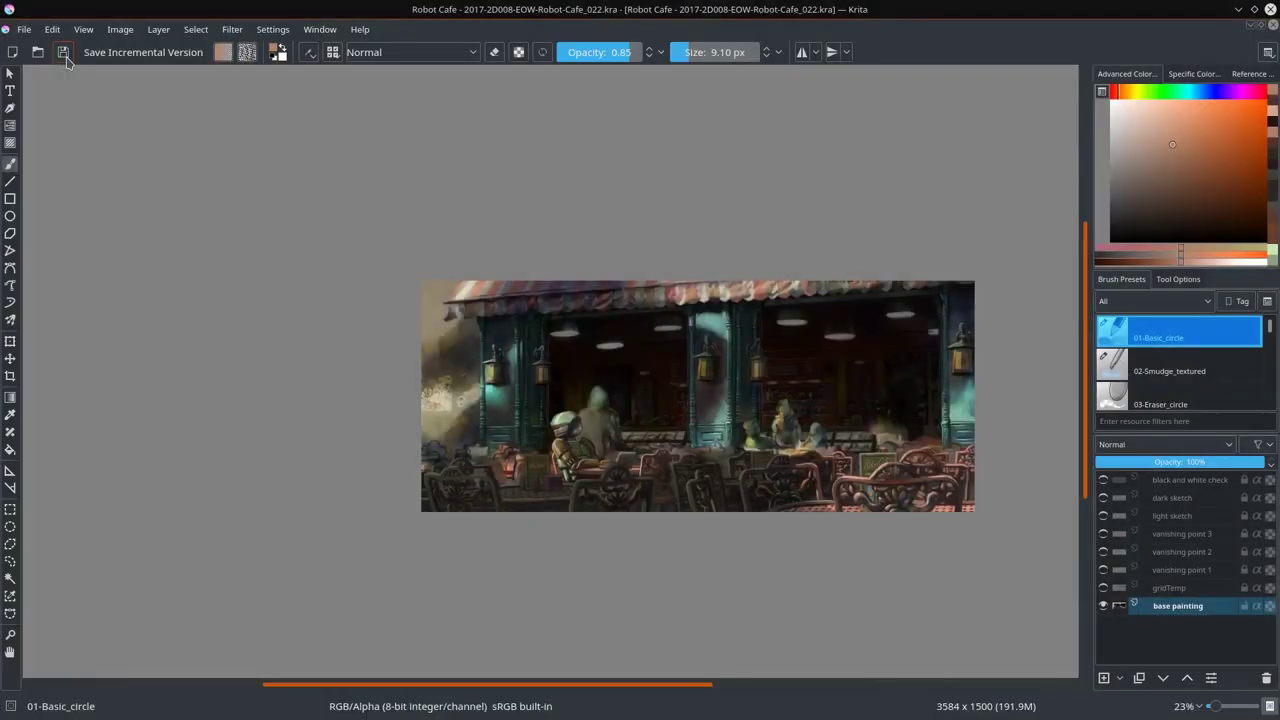
Step: Lasso the background robot patrons, copy-paste them, and merge the pasted layer down
scroll(142, 155, "down", 3)
key("2")
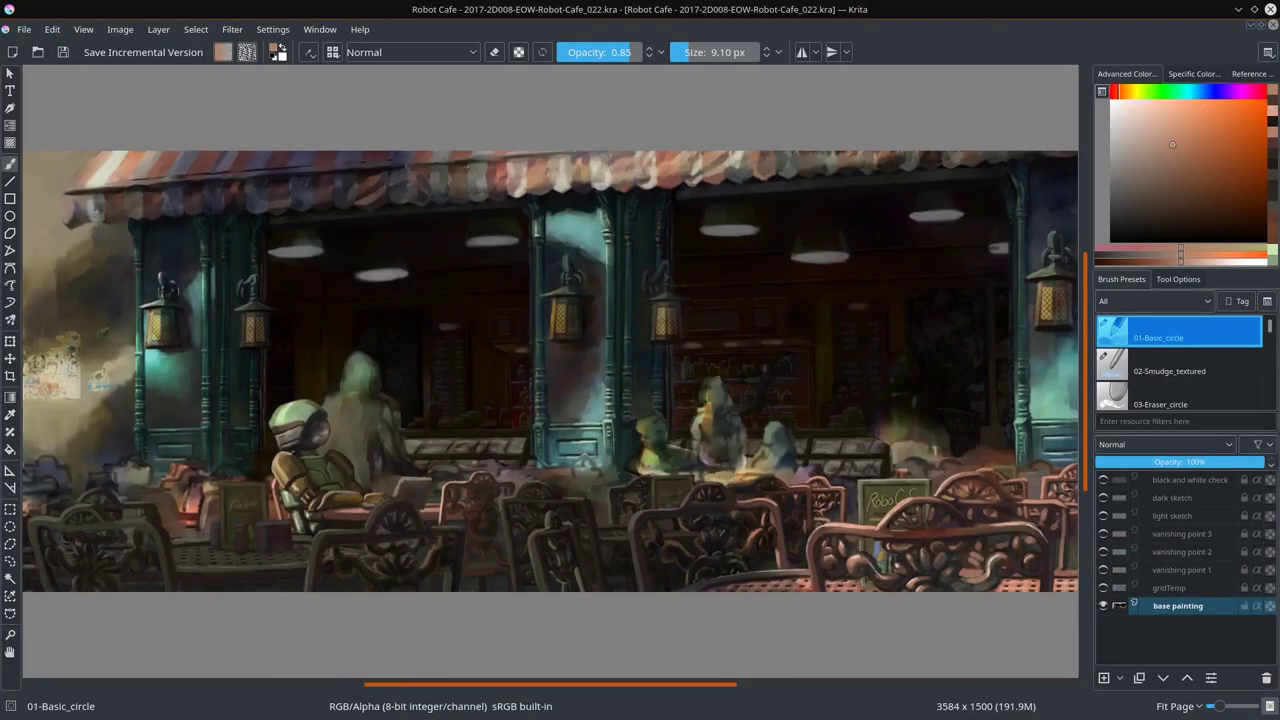
left_click(10, 544)
left_click_drag(652, 410, 626, 462)
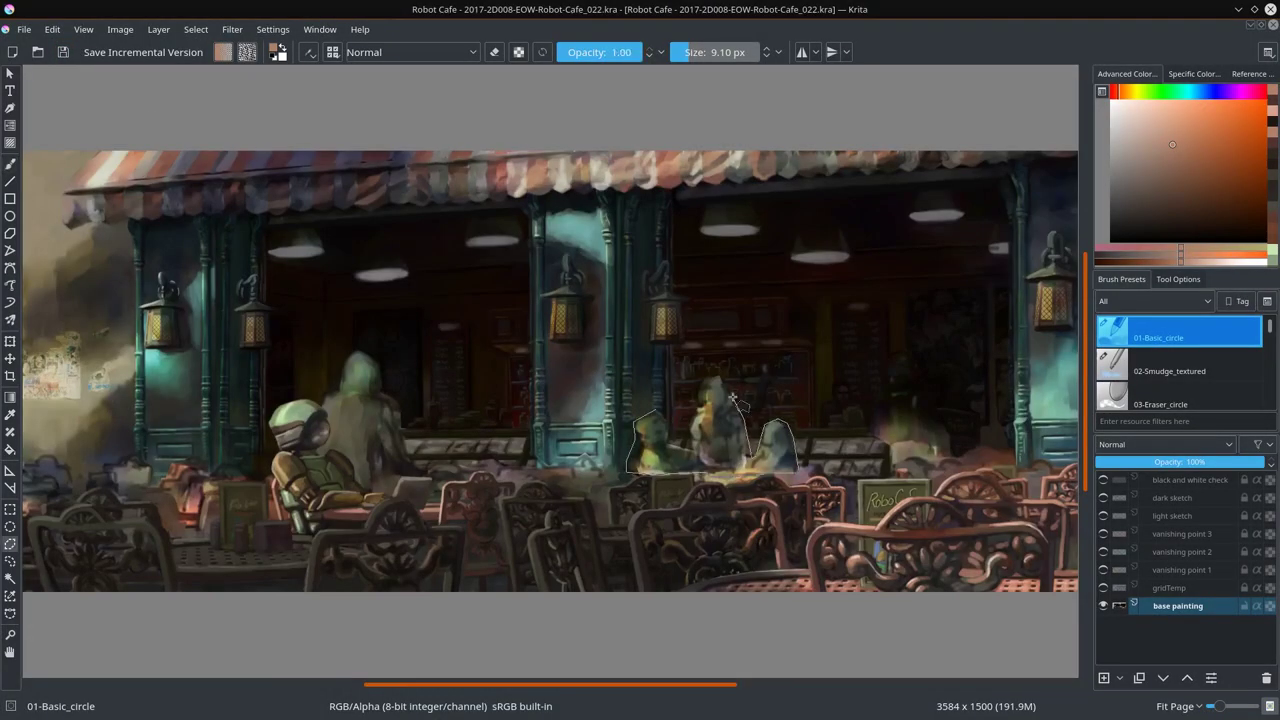
scroll(657, 410, "down", 3)
key("ctrl+c")
key("ctrl+v")
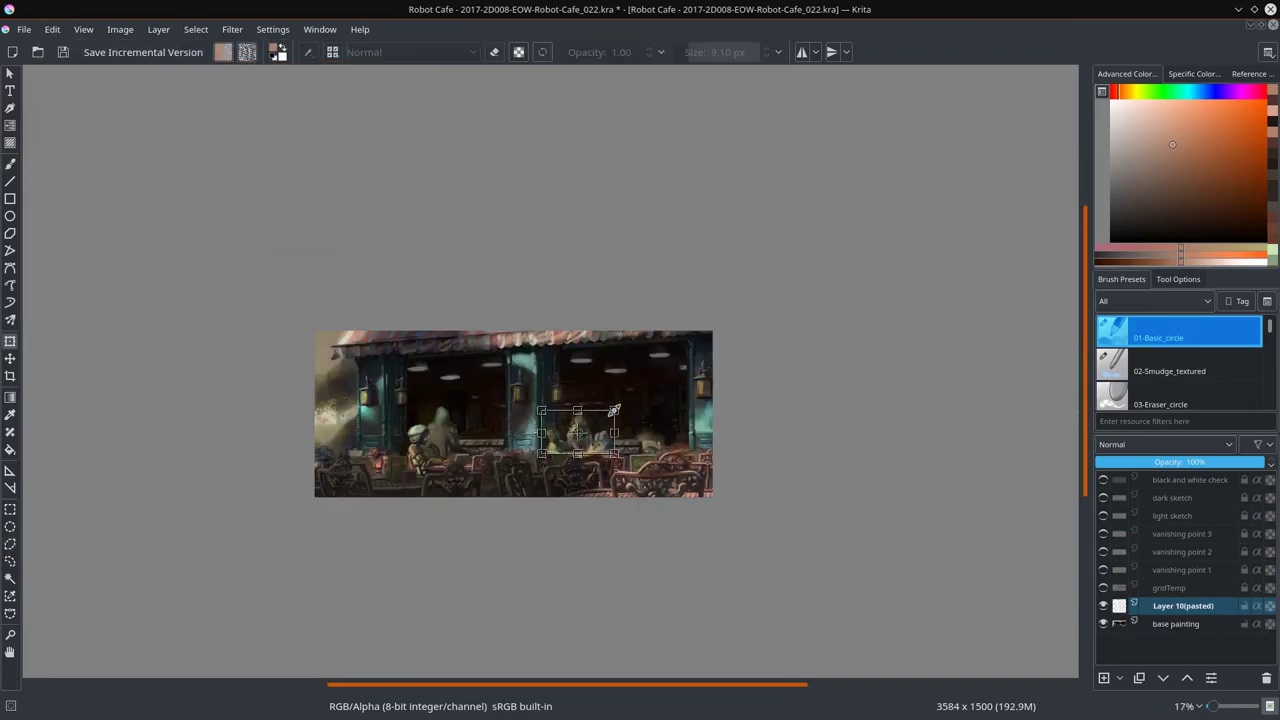
right_click(1104, 609)
left_click(1100, 400)
Step: Copy a small patch near the café sign, transform it, and merge it down
scroll(903, 589, "up", 3)
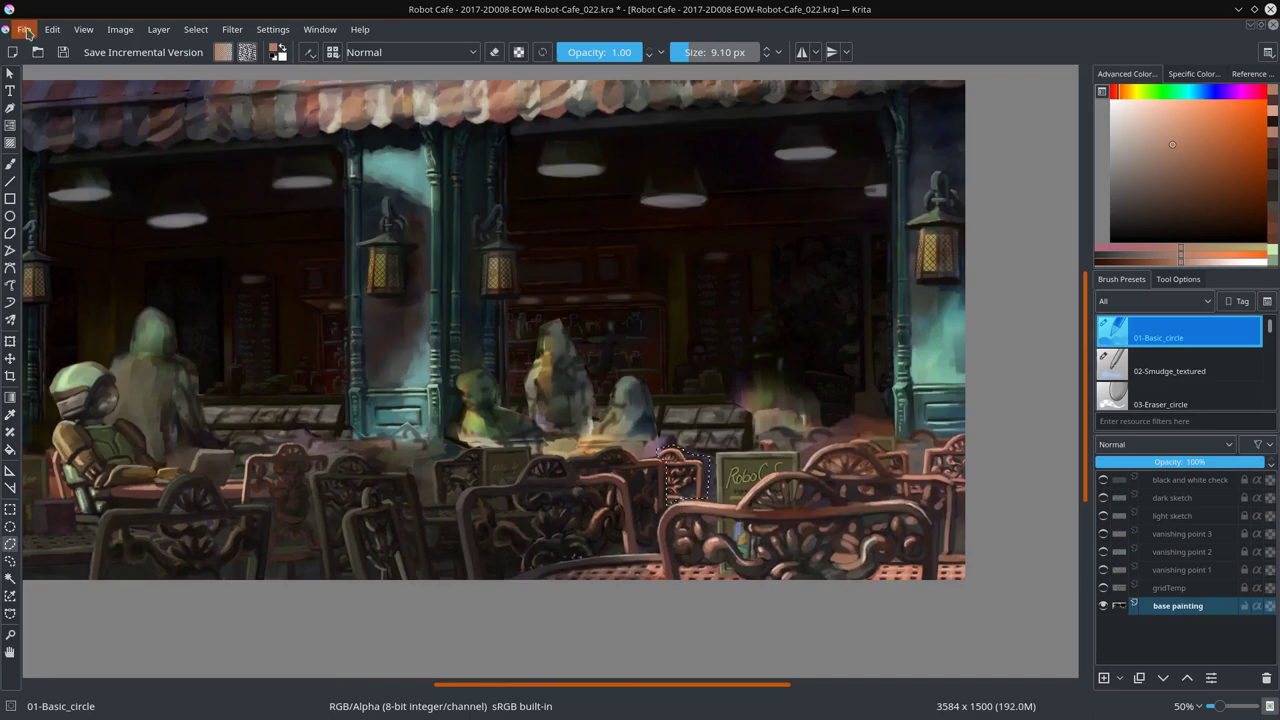
left_click(27, 32)
left_click(230, 63)
key("ctrl+t")
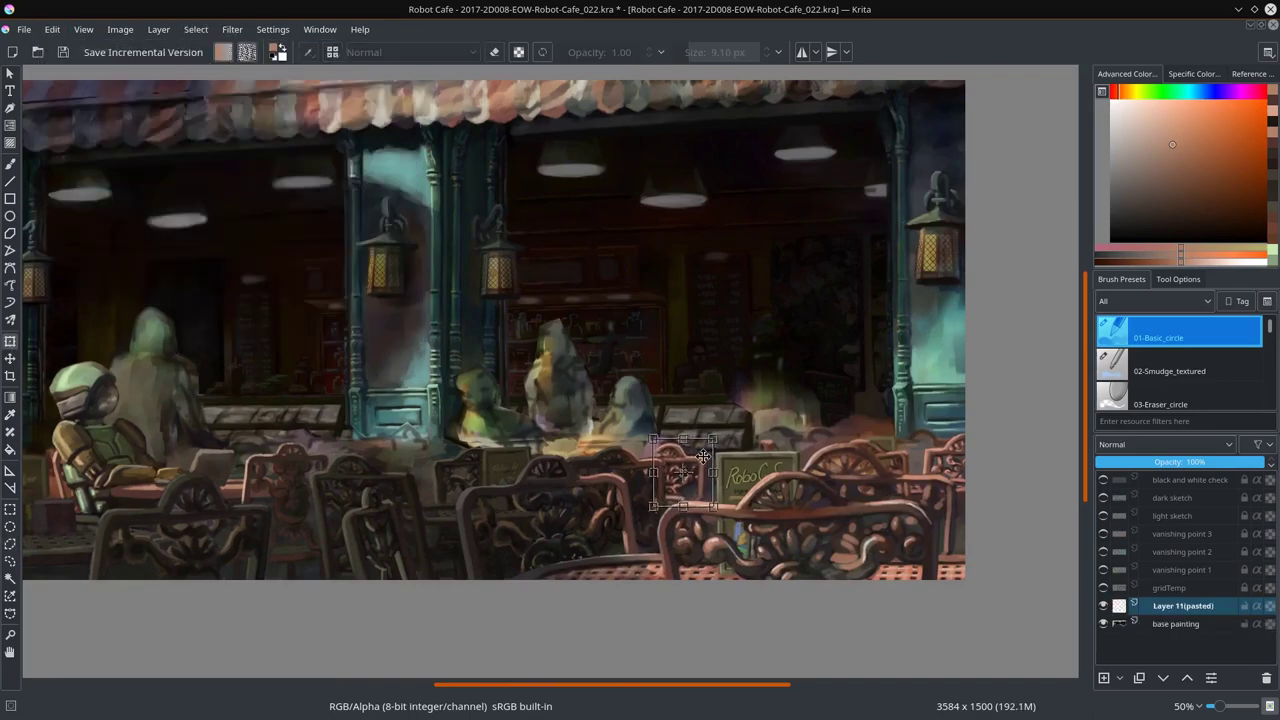
scroll(797, 626, "down", 3)
right_click(1186, 609)
left_click(1120, 400)
scroll(500, 350, "up", 4)
Step: Return to the brush and sample red-orange, light peach and darker tones
key("b")
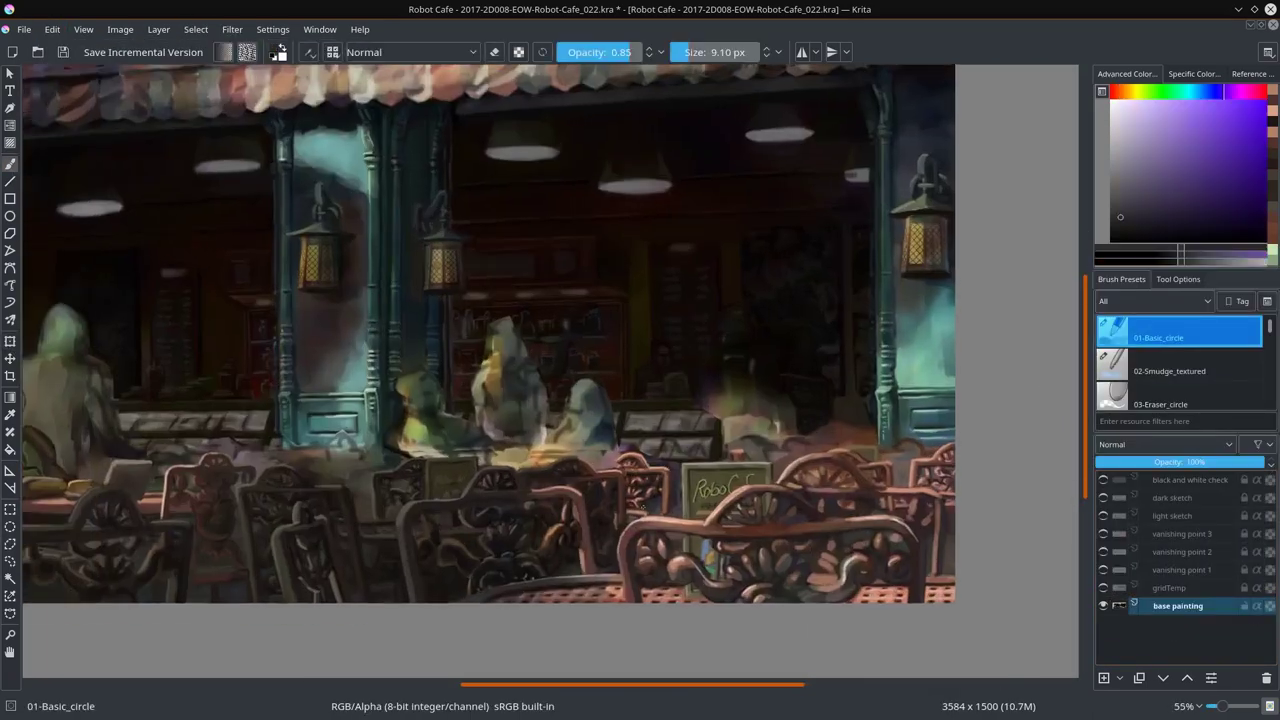
left_click(630, 437, "ctrl")
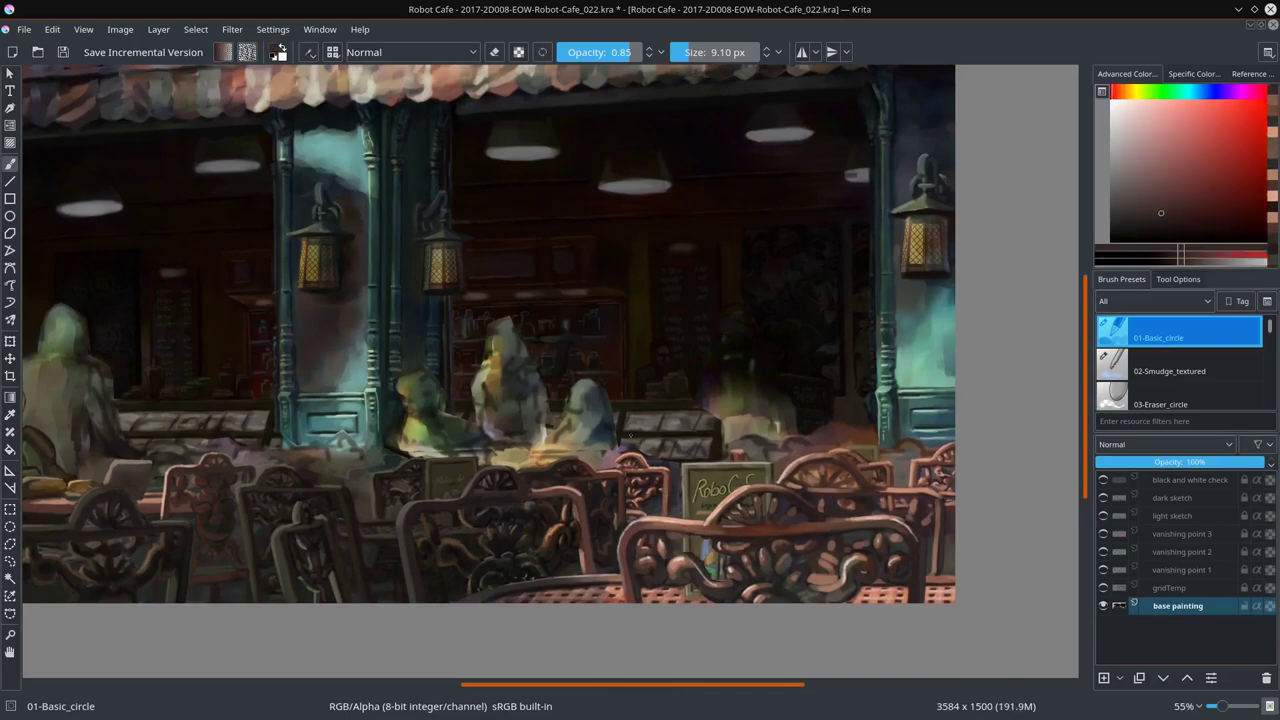
left_click(630, 437, "ctrl")
scroll(714, 508, "down", 5)
scroll(608, 466, "up", 5)
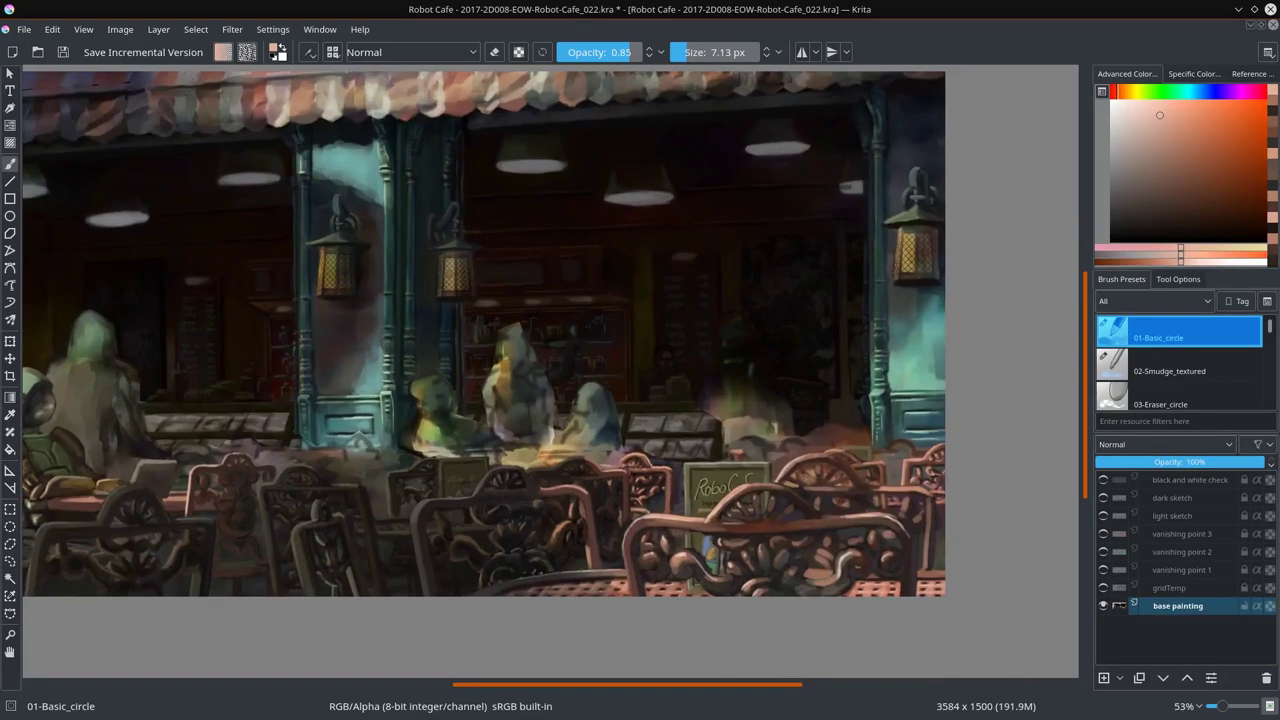
left_click(531, 517, "ctrl")
scroll(531, 517, "down", 5)
scroll(531, 517, "up", 6)
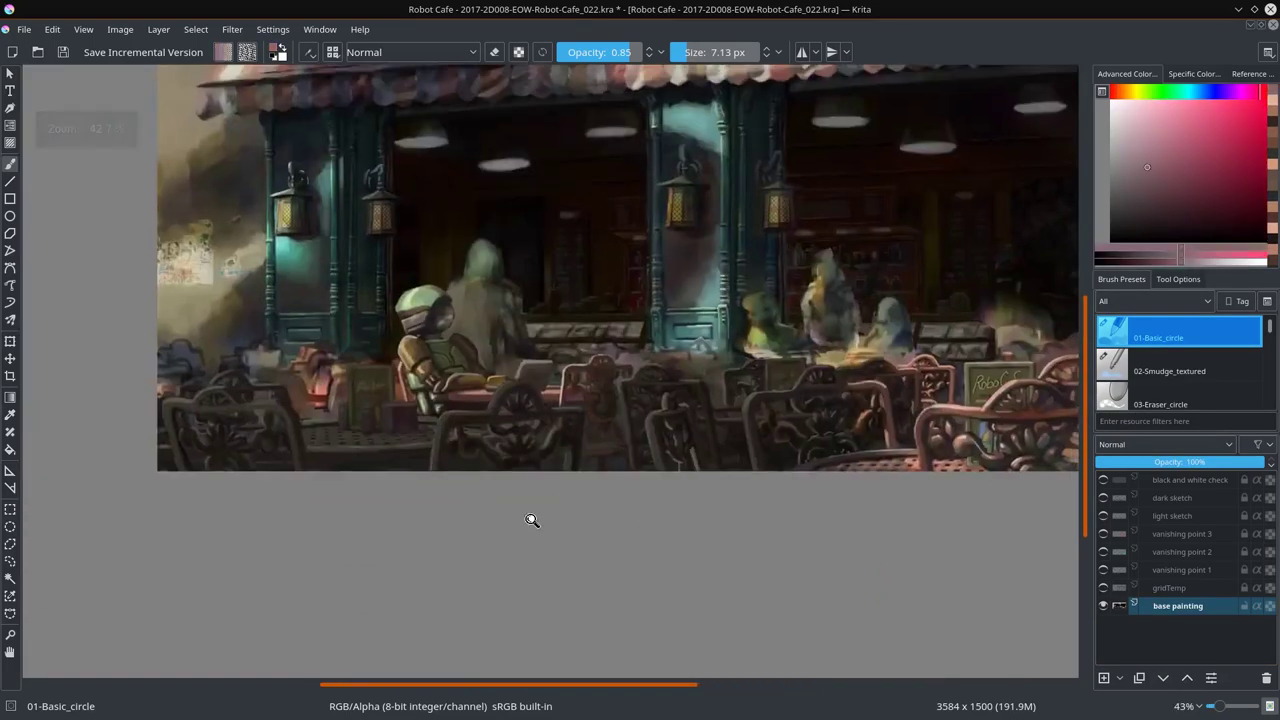
Step: Pick a darker red, then settle on a warm orange painting colour
left_click(452, 400, "ctrl")
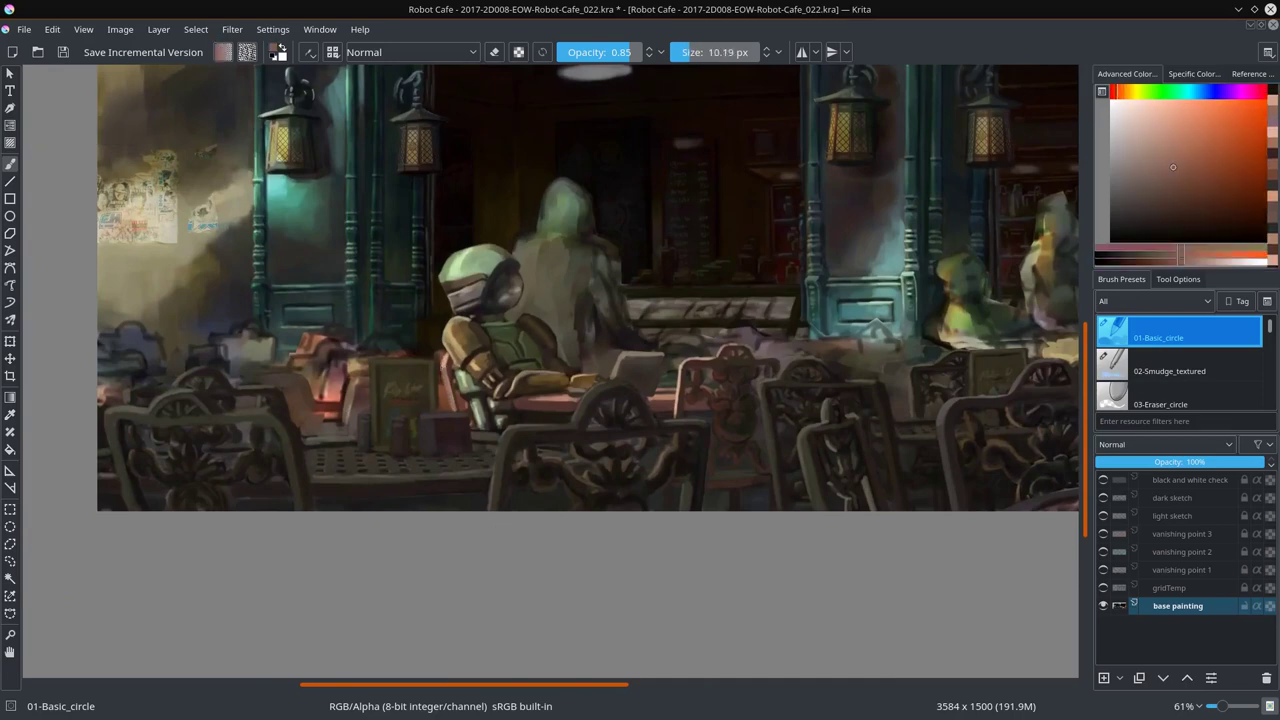
scroll(452, 400, "down", 5)
scroll(568, 487, "up", 4)
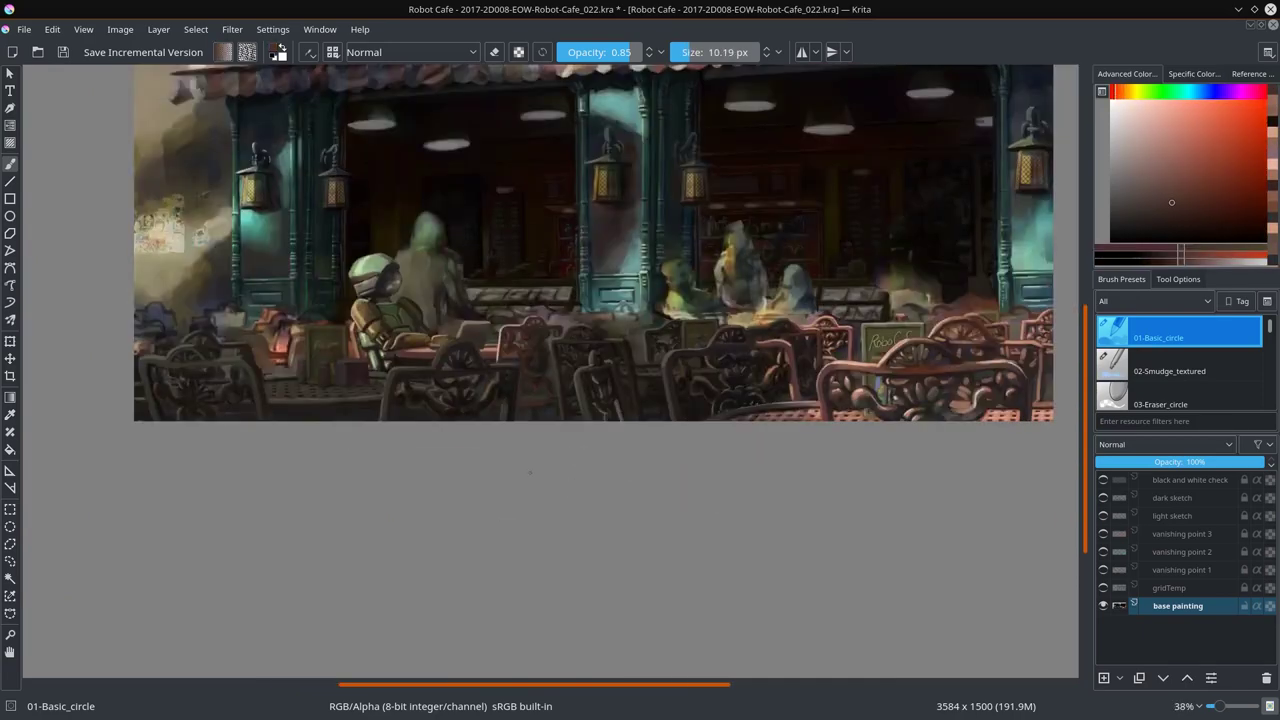
scroll(543, 470, "up", 1)
left_click(543, 470, "ctrl")
scroll(543, 470, "up", 2)
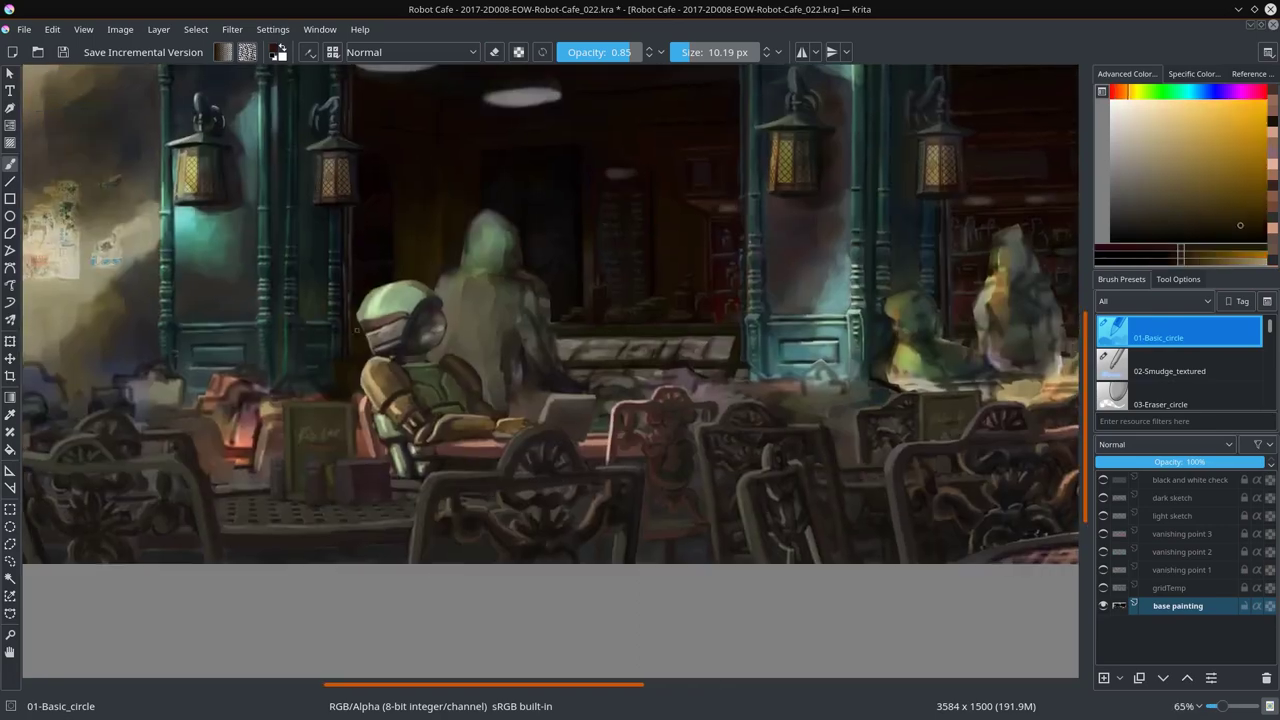
scroll(566, 586, "down", 4)
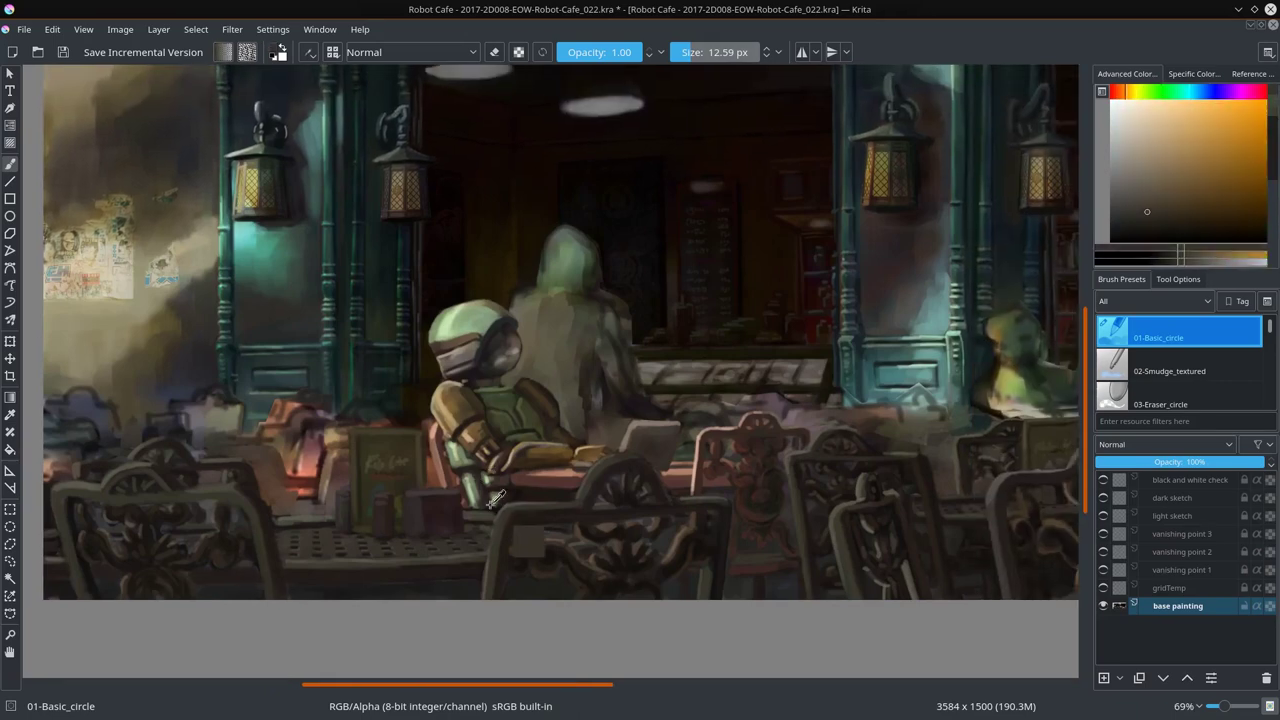
Step: Sample orange-brown, pinkish brown, light pink, muted yellow and orange colours from the painting
left_click(475, 418, "ctrl")
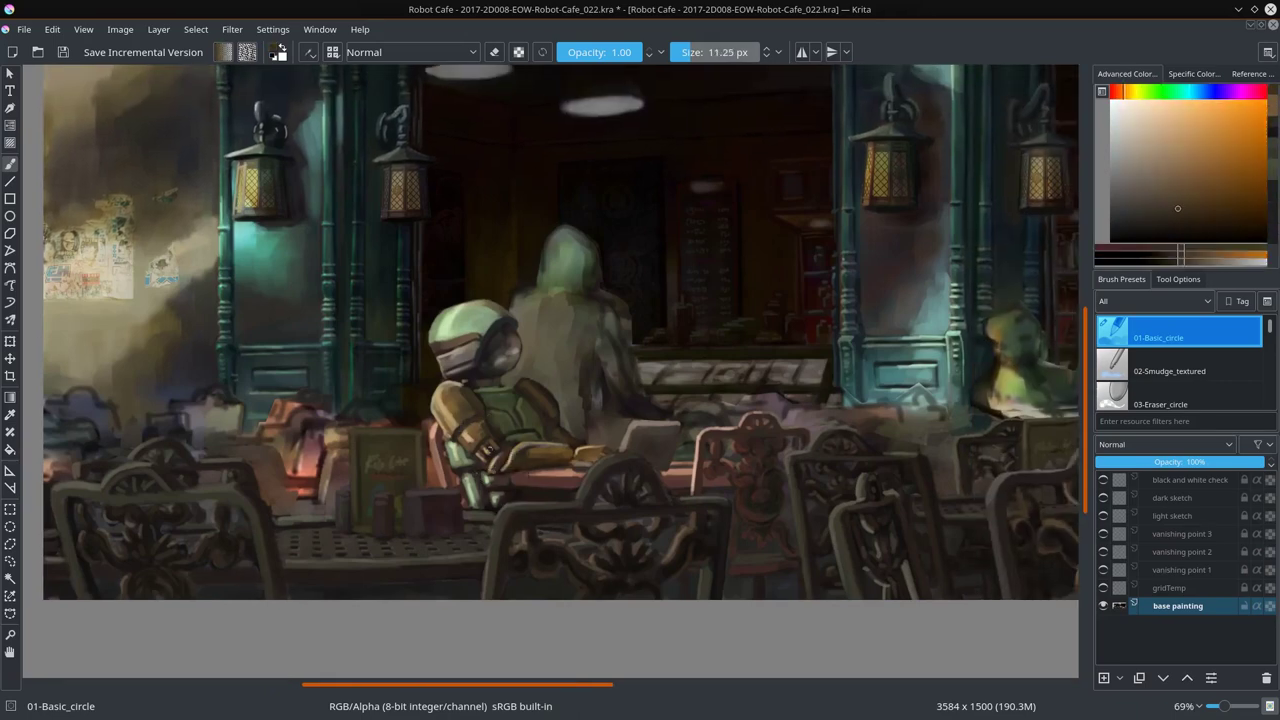
left_click(495, 497, "ctrl")
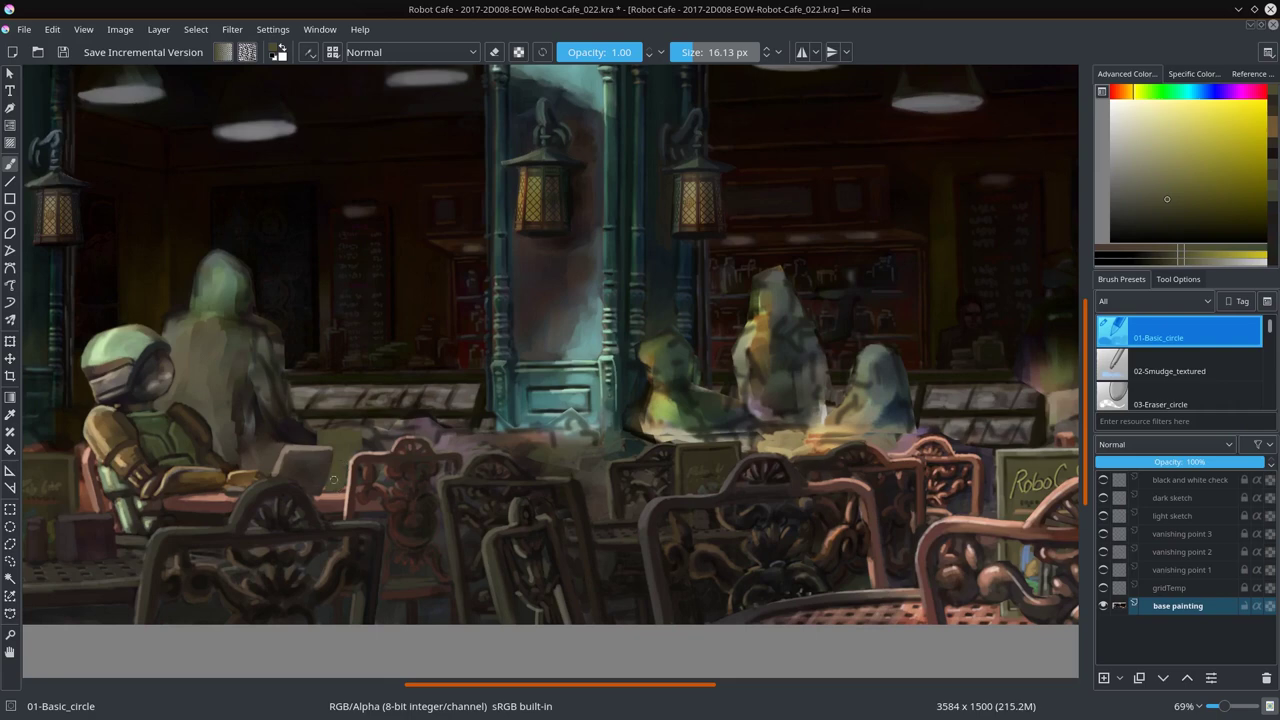
left_click(170, 501, "ctrl")
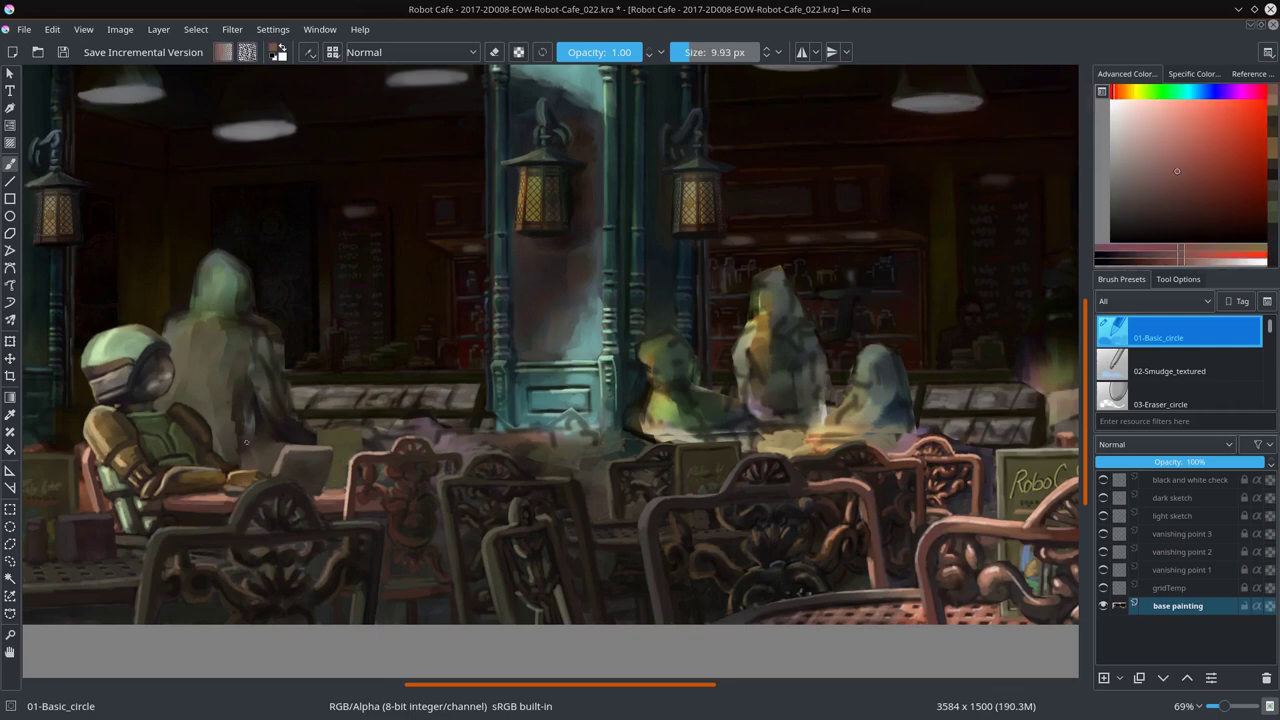
left_click(193, 504, "ctrl")
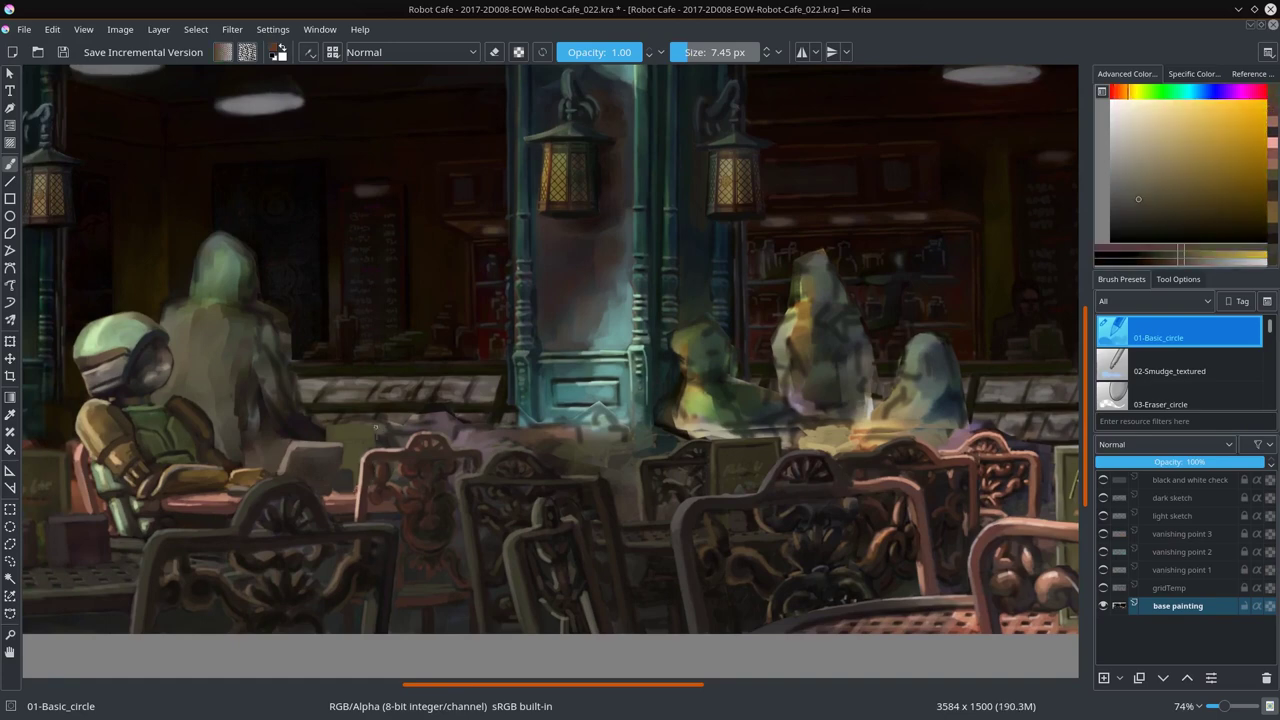
left_click(372, 409, "ctrl")
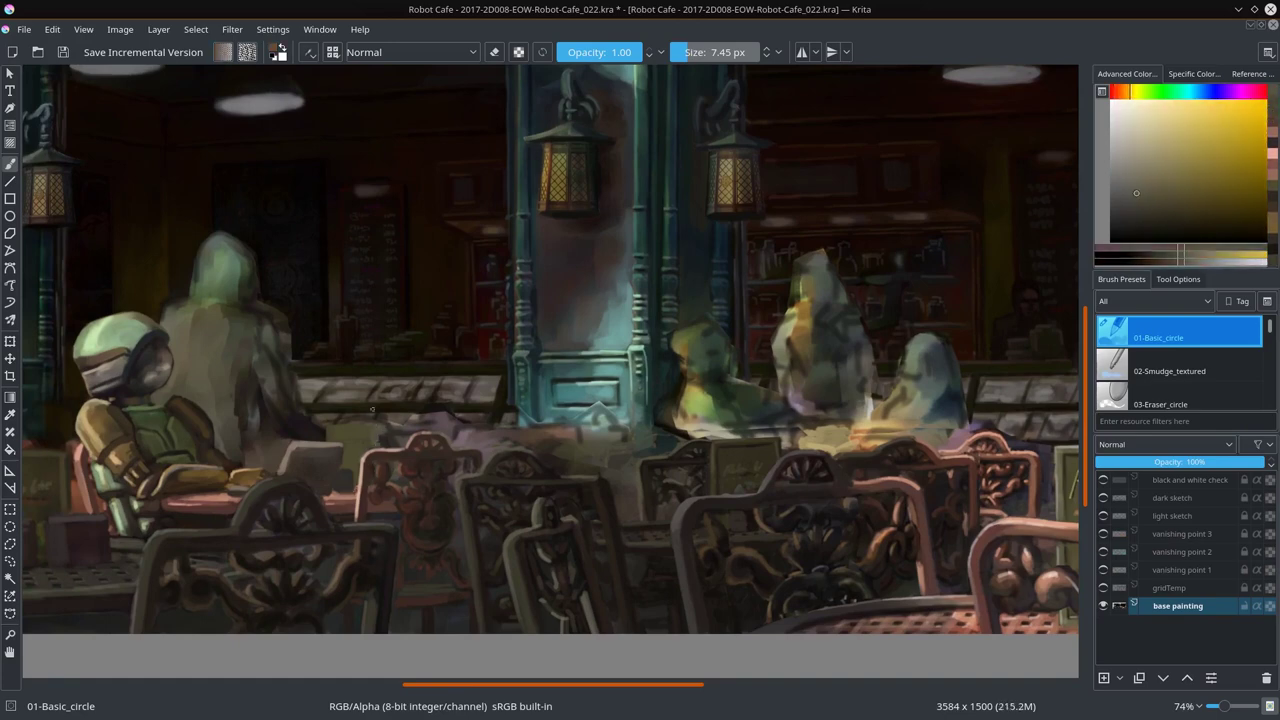
left_click(335, 488, "ctrl")
left_click(335, 488, "ctrl")
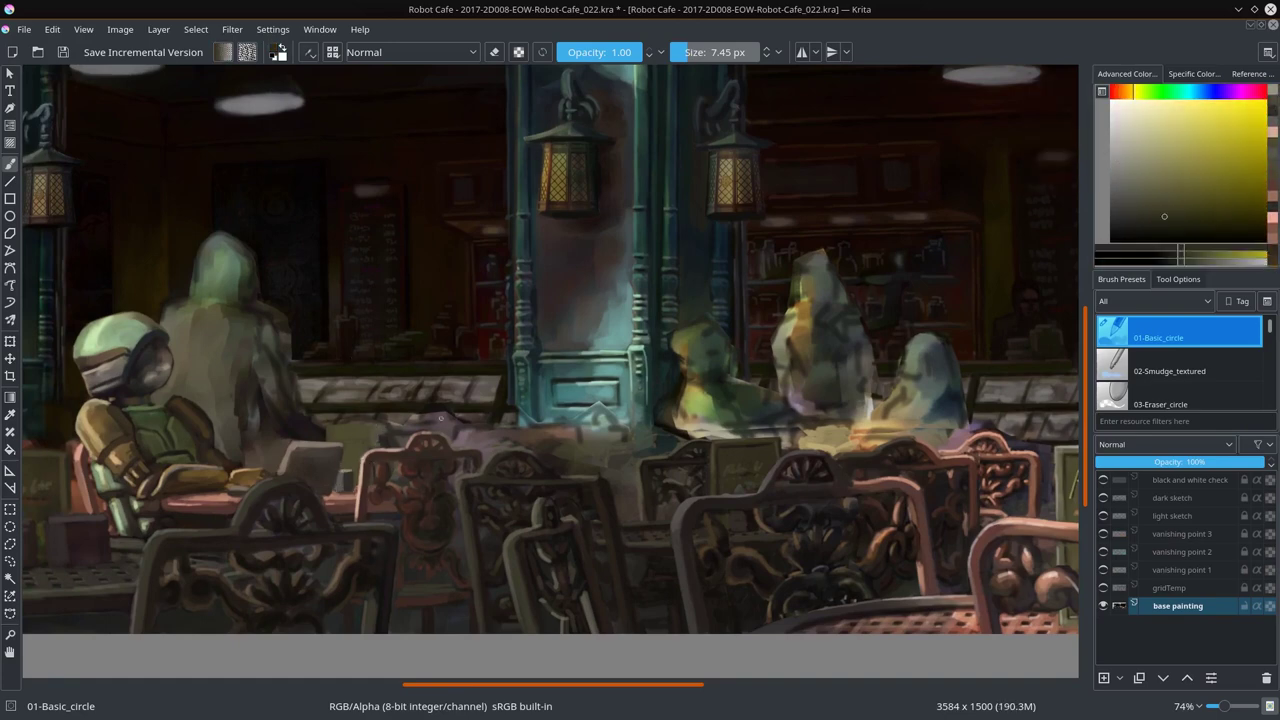
left_click(365, 432, "ctrl")
Step: Pan the view left, sample brownish oranges and dark yellow, and enlarge the brush to about 11 px
left_click_drag(365, 432, 297, 447)
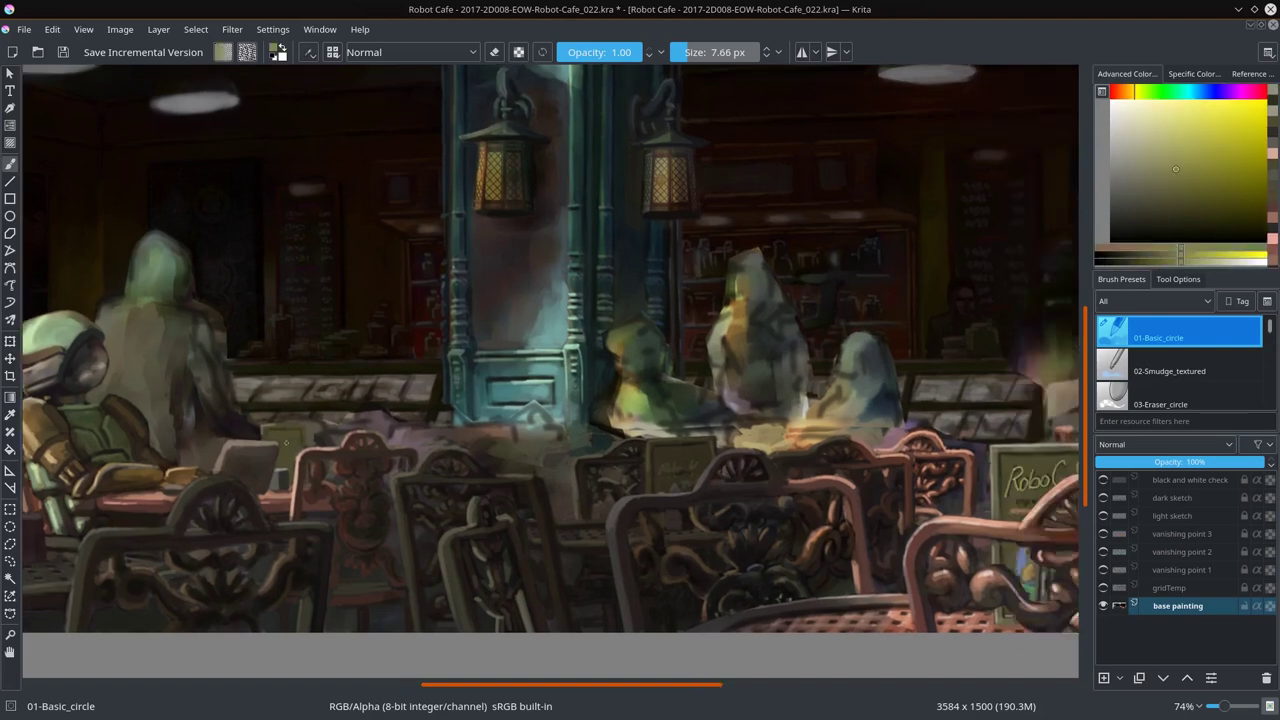
left_click(297, 447, "ctrl")
left_click(297, 447, "ctrl")
left_click(310, 430, "ctrl")
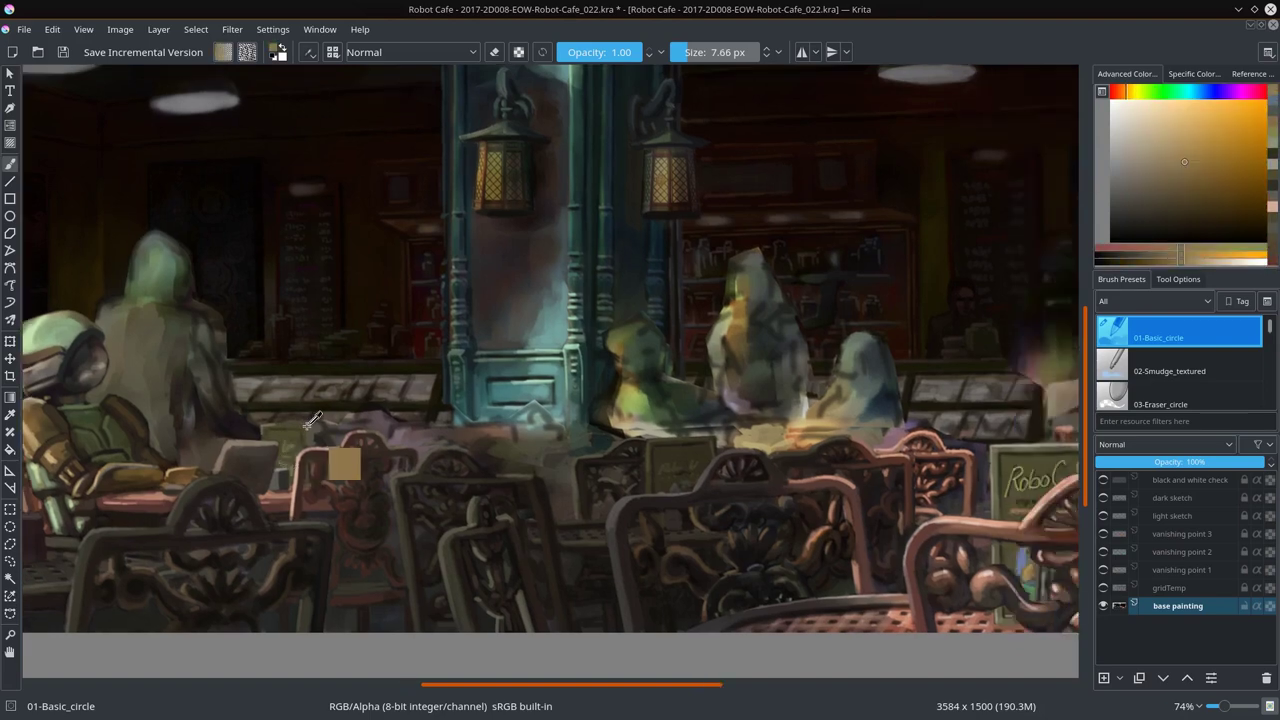
left_click(335, 370, "ctrl")
left_click(330, 410, "ctrl")
left_click(326, 441, "ctrl")
left_click_drag(326, 441, 350, 441)
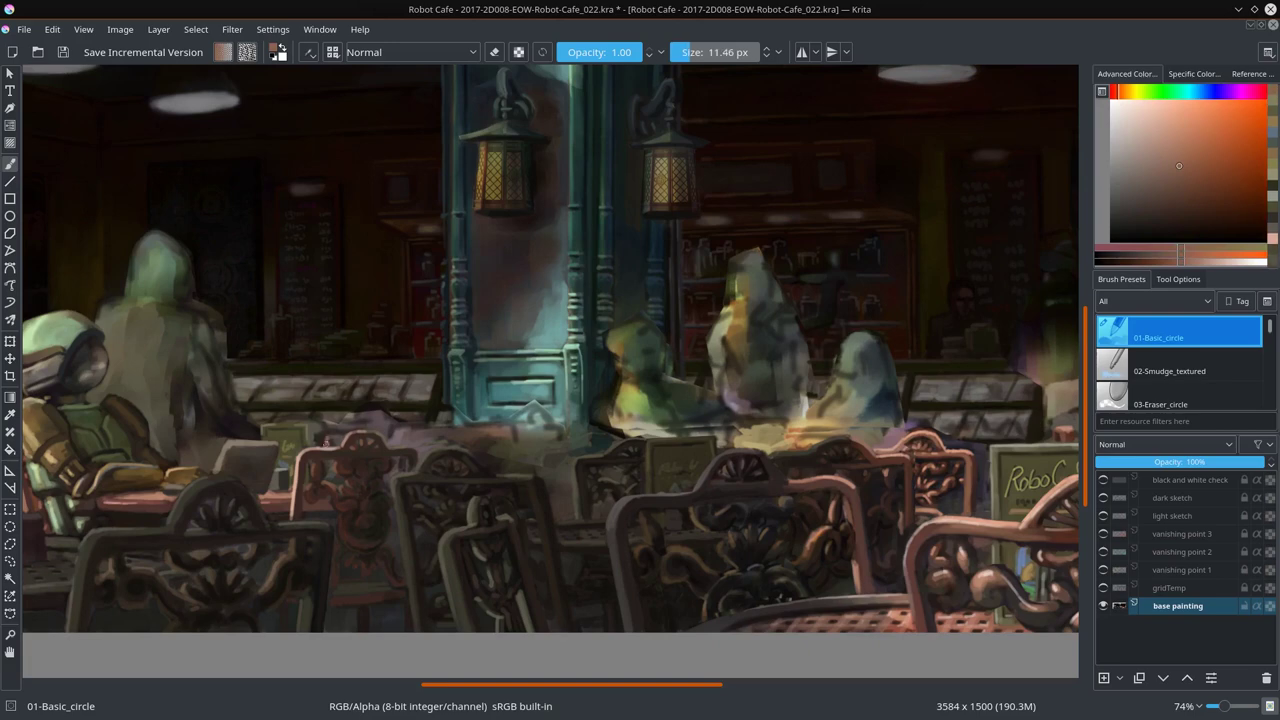
Step: Sample dark yellows and brownish oranges from around the robot's table
left_click(386, 433, "ctrl")
left_click(411, 370, "ctrl")
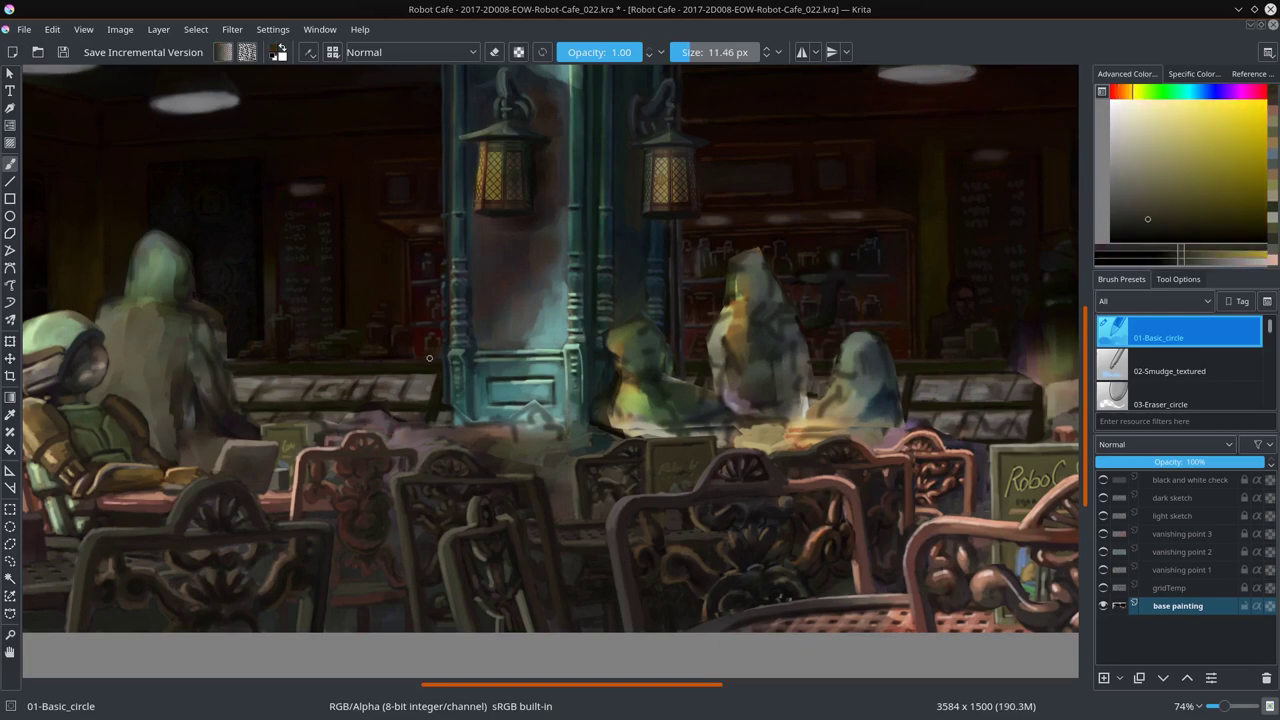
left_click(386, 427, "ctrl")
left_click(409, 370, "ctrl")
left_click(419, 443, "ctrl")
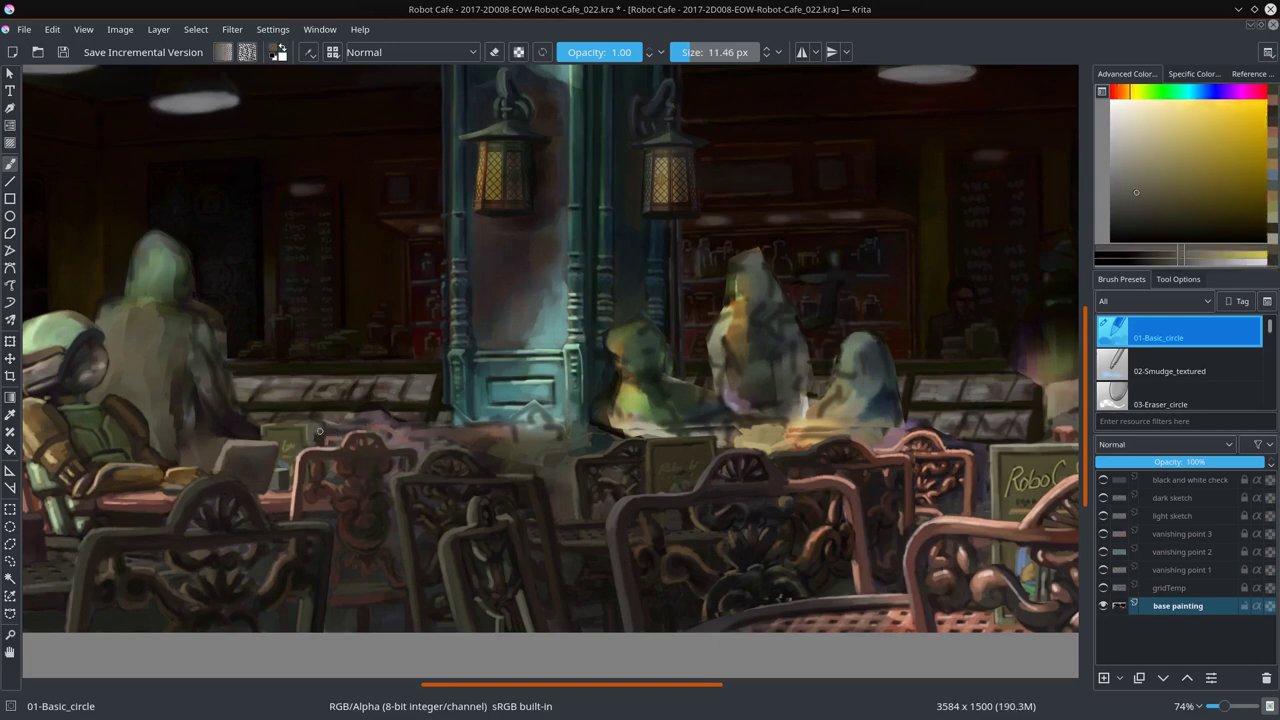
left_click(329, 472, "ctrl")
left_click(494, 600, "ctrl")
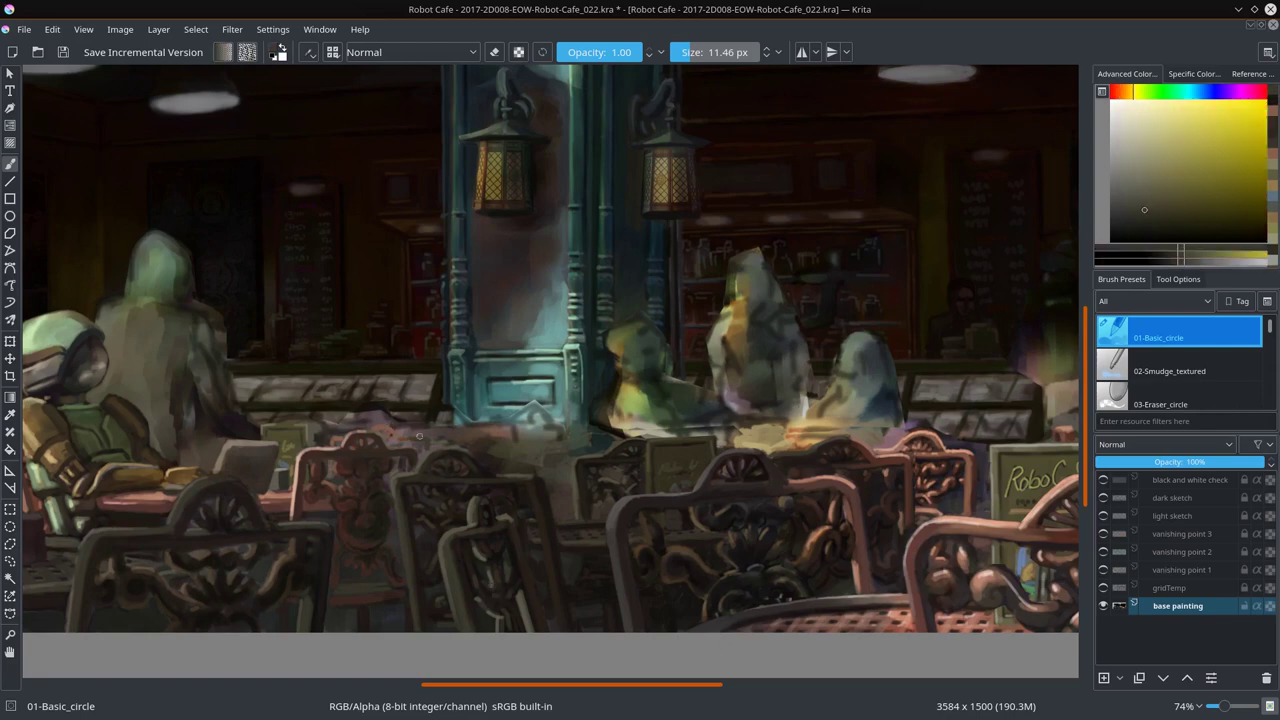
left_click(400, 370, "ctrl")
Step: Shrink the brush to 6 px, sample brownish orange and dark yellow, then return it to 11 px
key("[")
left_click(398, 440, "ctrl")
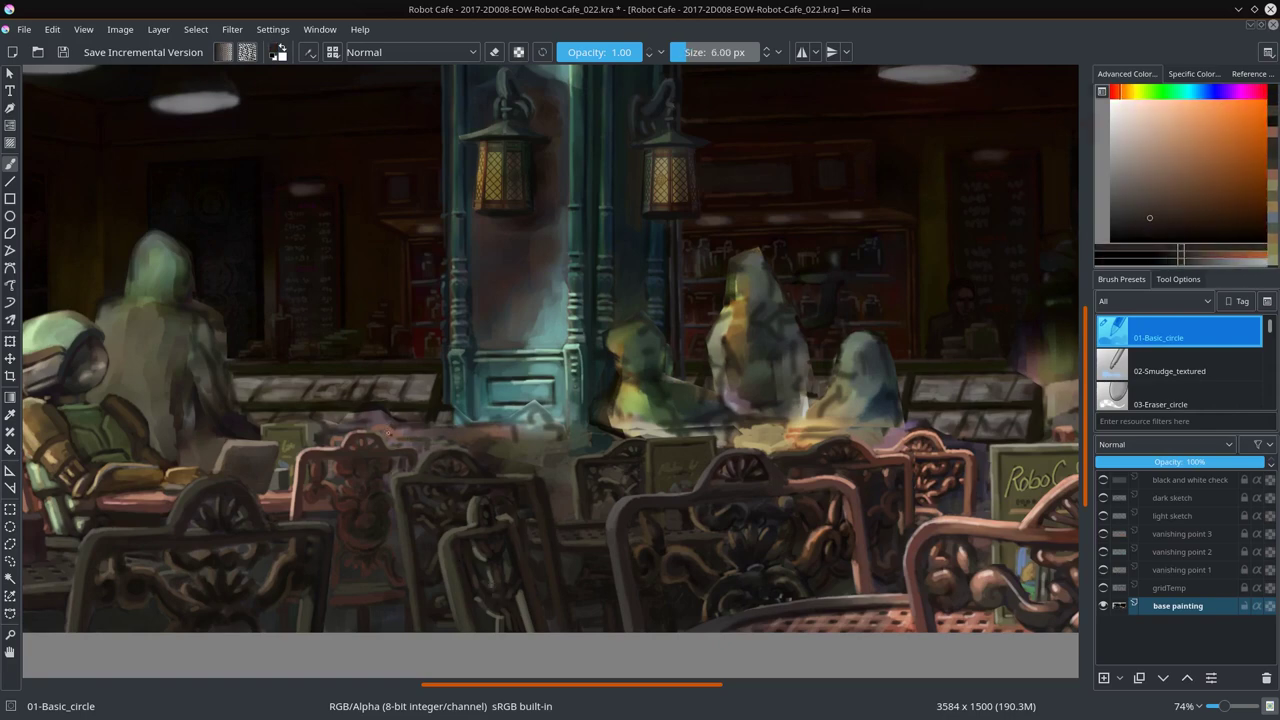
left_click(482, 592, "ctrl")
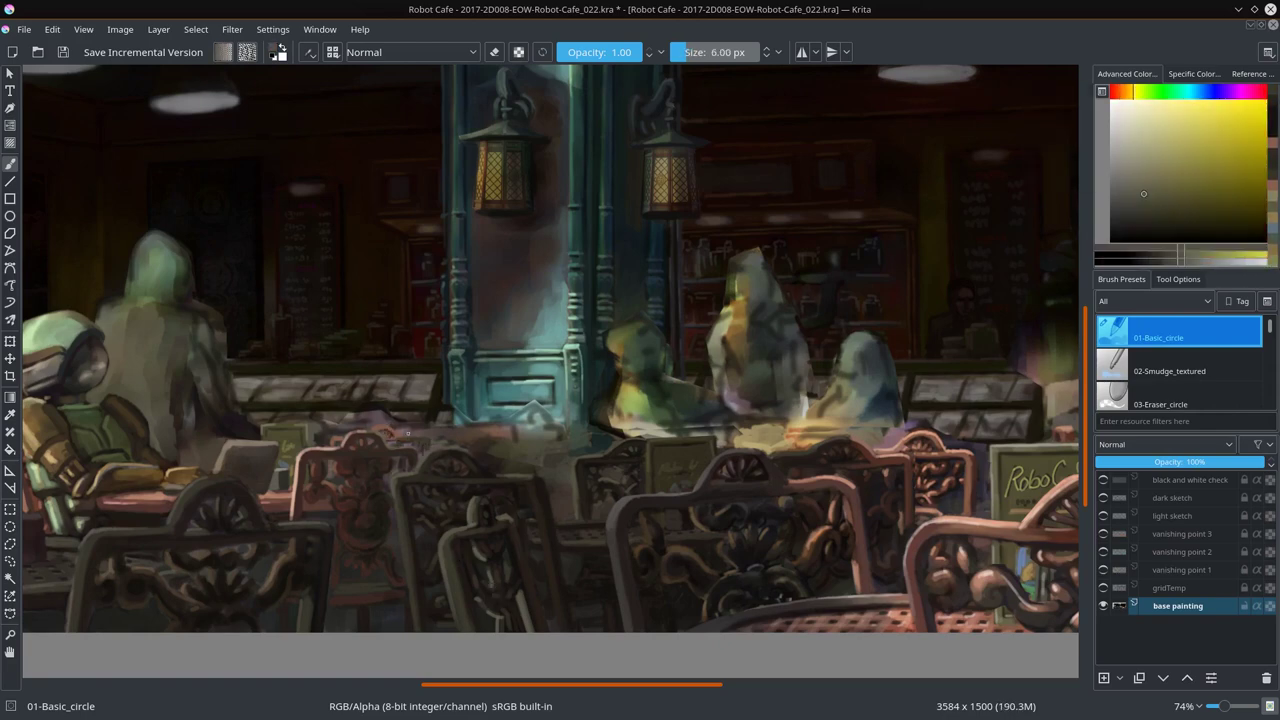
left_click(450, 480, "ctrl")
key("]")
left_click(432, 413, "ctrl")
Step: Toggle between 02-Smudge_textured and 01-Basic_circle, ending on the basic round brush
scroll(432, 413, "down", 3)
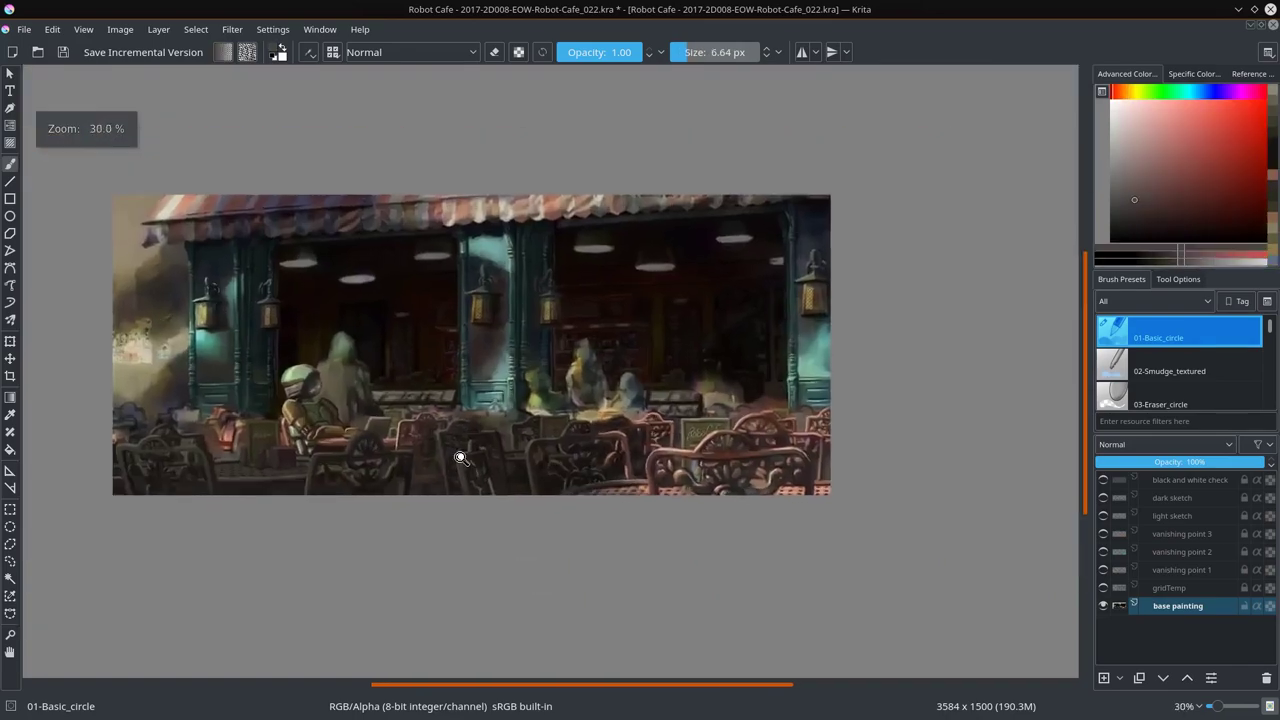
scroll(432, 413, "up", 2)
left_click(1171, 371)
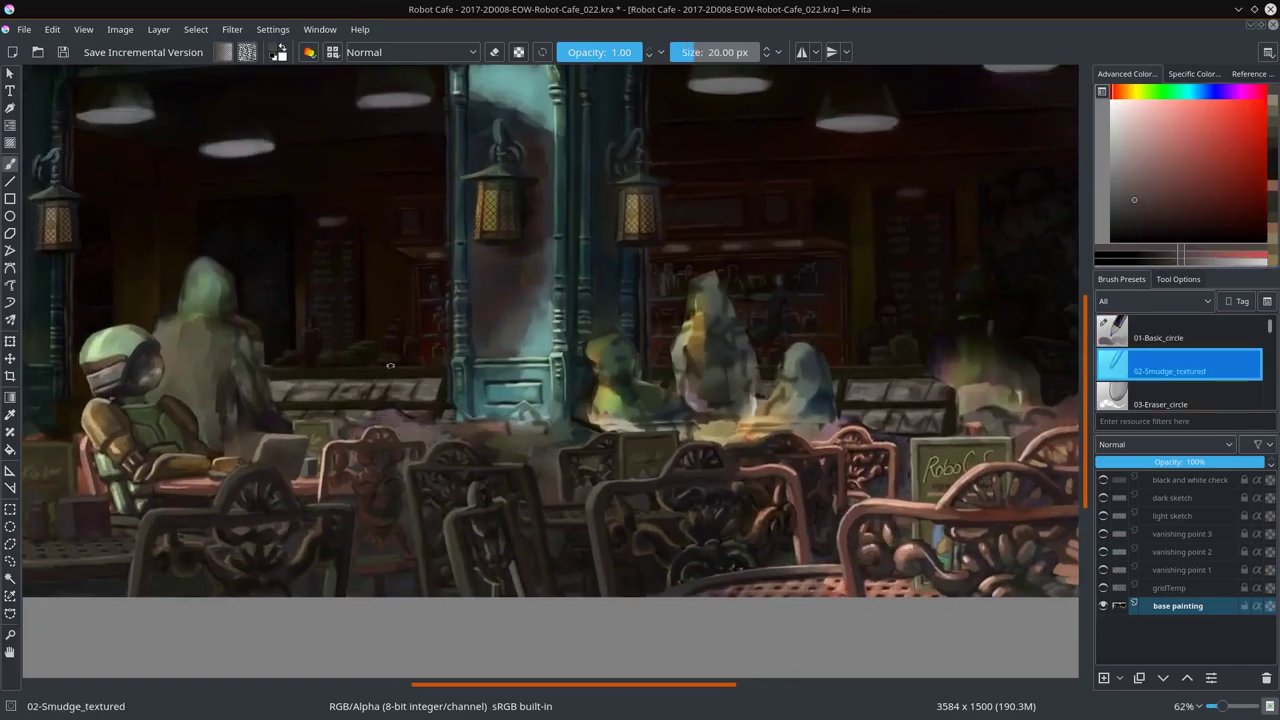
key("slash")
scroll(440, 385, "down", 3)
scroll(470, 400, "up", 2)
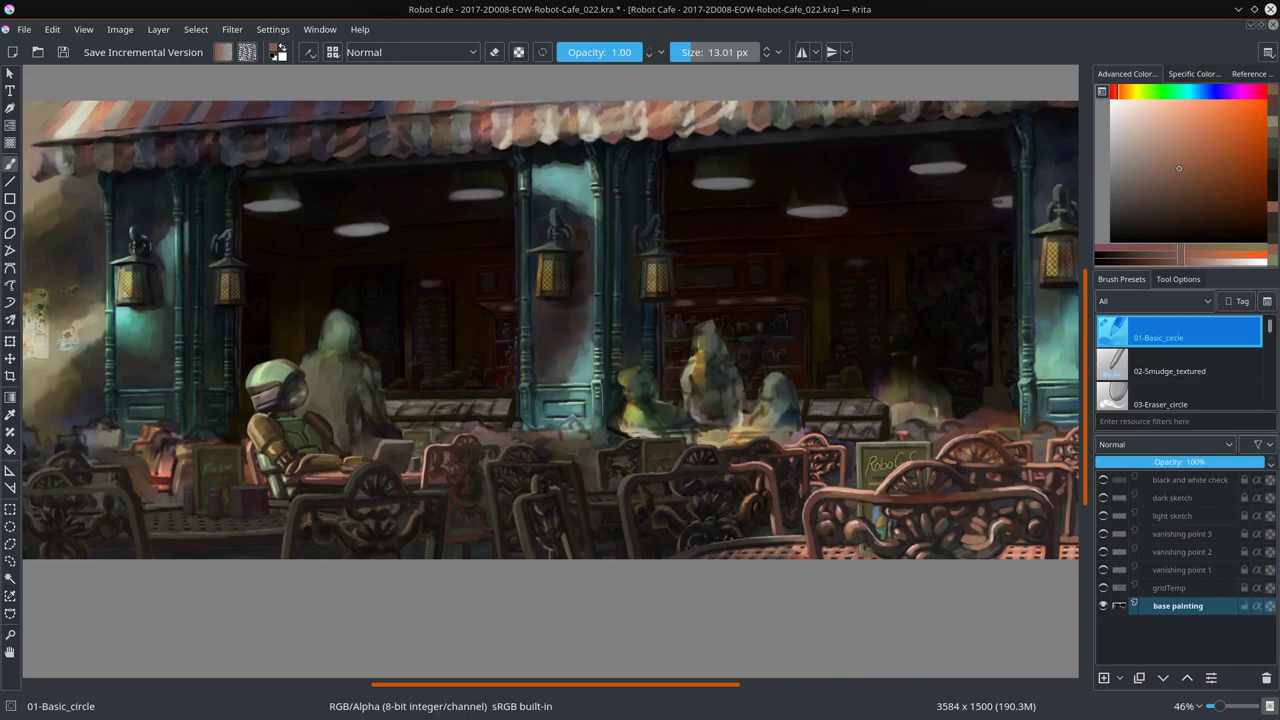
scroll(505, 435, "up", 2)
key("slash")
key("slash")
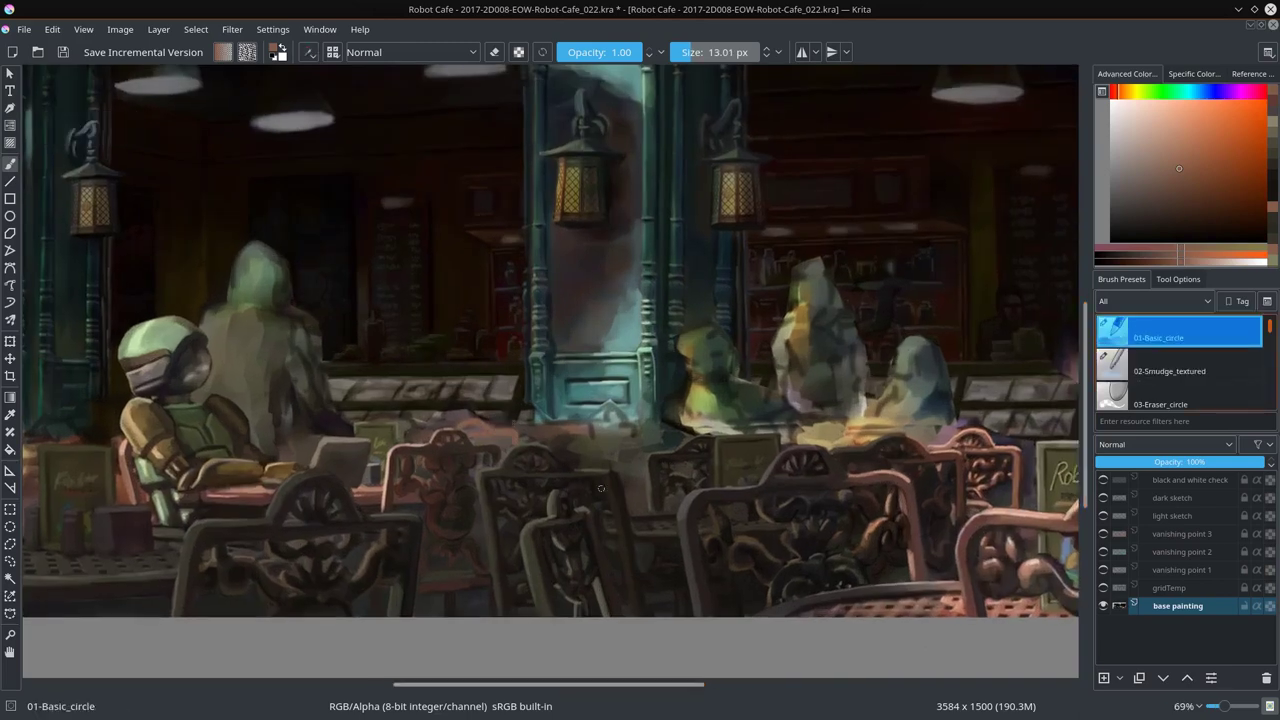
Step: Sample dark yellow, reddish and orange tones from the chairs with a slightly smaller brush
left_click(510, 432, "ctrl")
left_click(512, 434, "ctrl")
key("bracketleft")
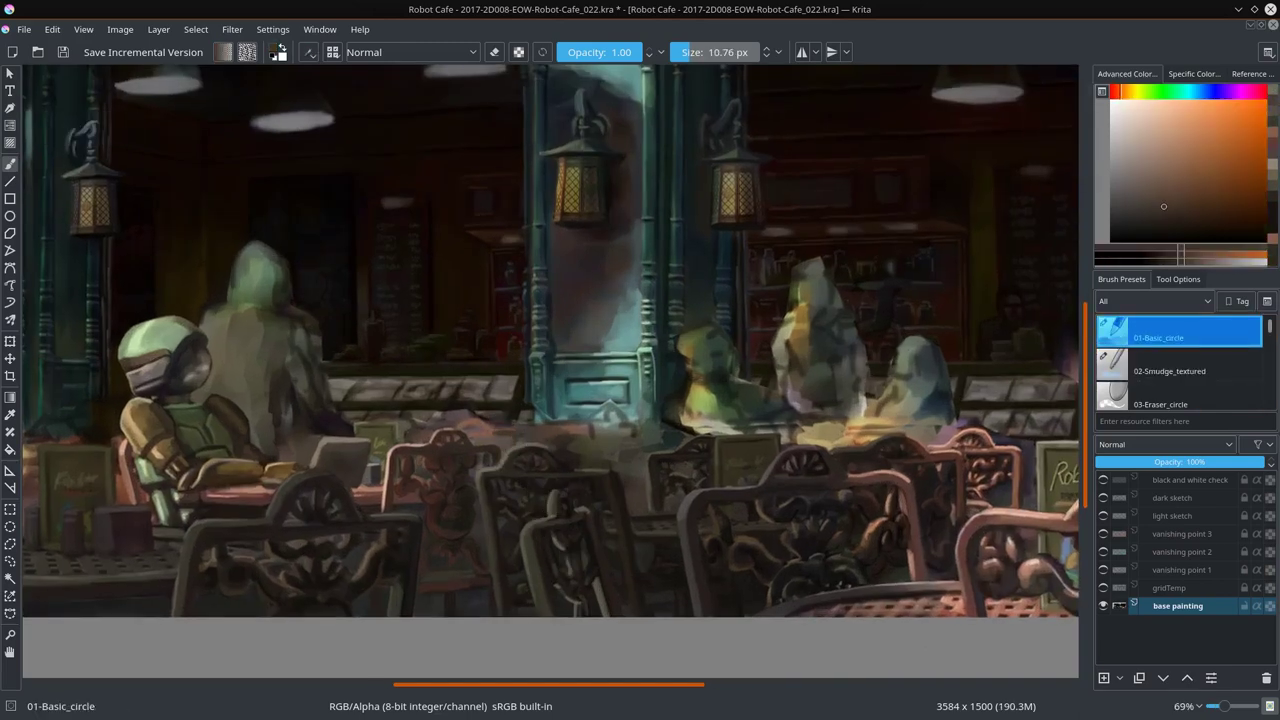
left_click(517, 440, "ctrl")
left_click(633, 493, "ctrl")
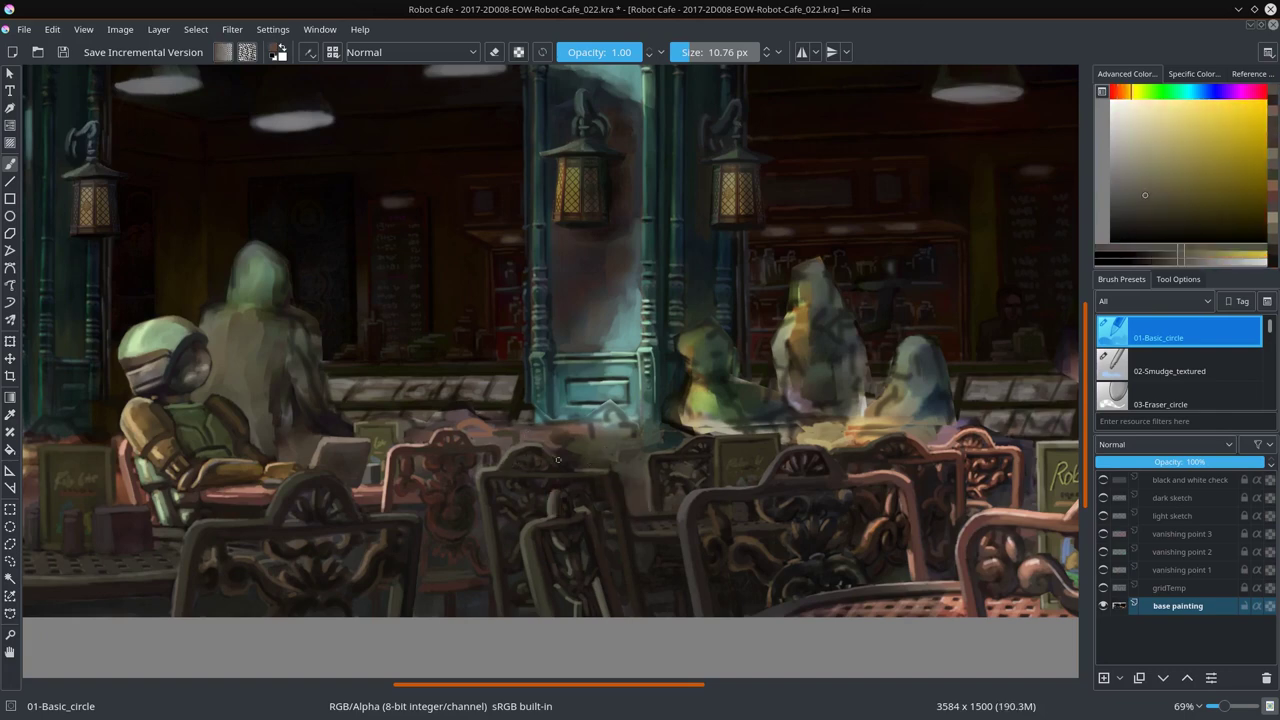
left_click(494, 440, "ctrl")
left_click(503, 434, "ctrl")
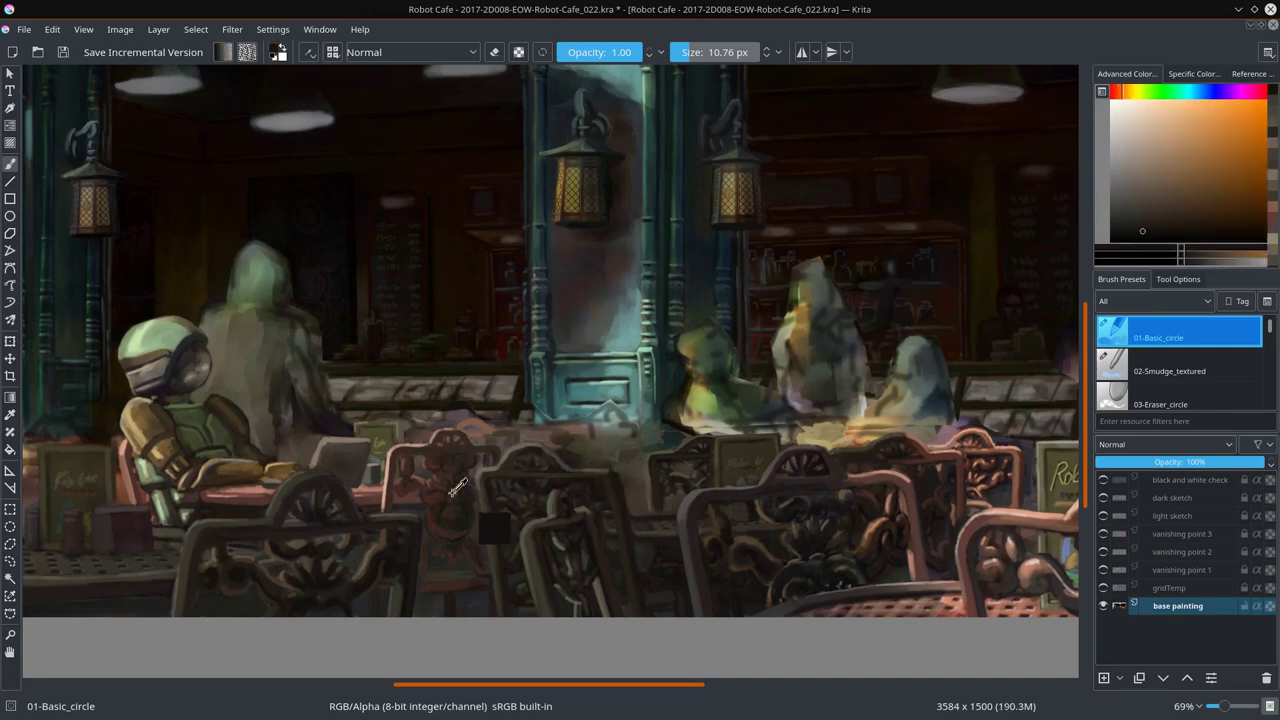
left_click(476, 430, "ctrl")
left_click(512, 438, "ctrl")
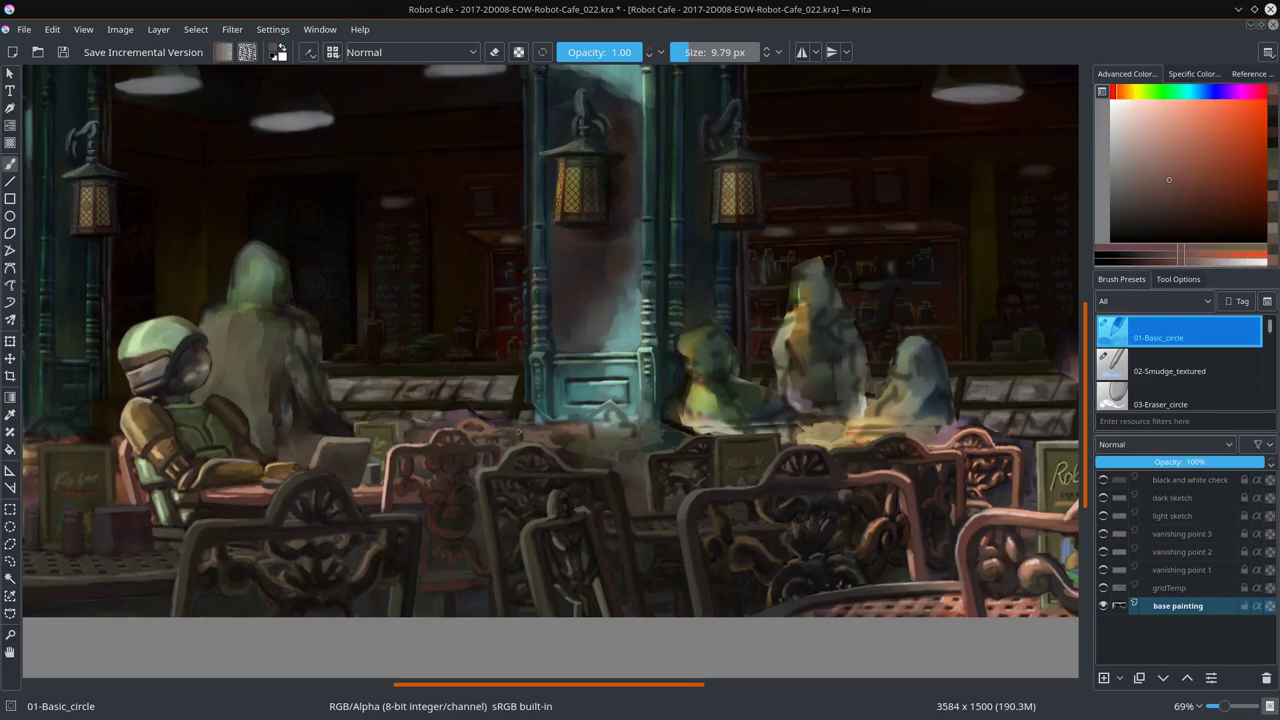
Step: Paint a light pink highlight stroke on a chair back with a smaller brush
left_click(470, 412, "ctrl")
key("bracketleft")
left_click_drag(496, 432, 510, 432)
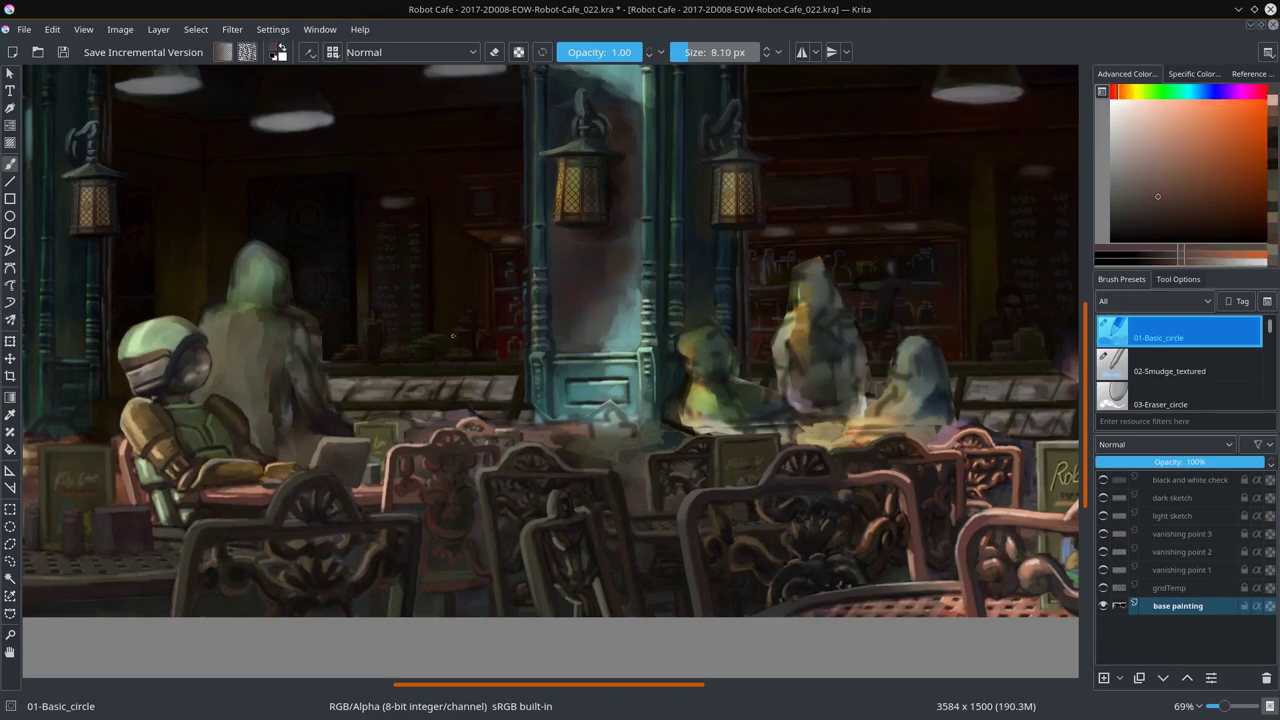
scroll(597, 509, "down", 5)
scroll(567, 433, "up", 4)
key("slash")
Step: Smudge the chair edges with 02-Smudge_textured and save the painting
left_click_drag(567, 433, 575, 450)
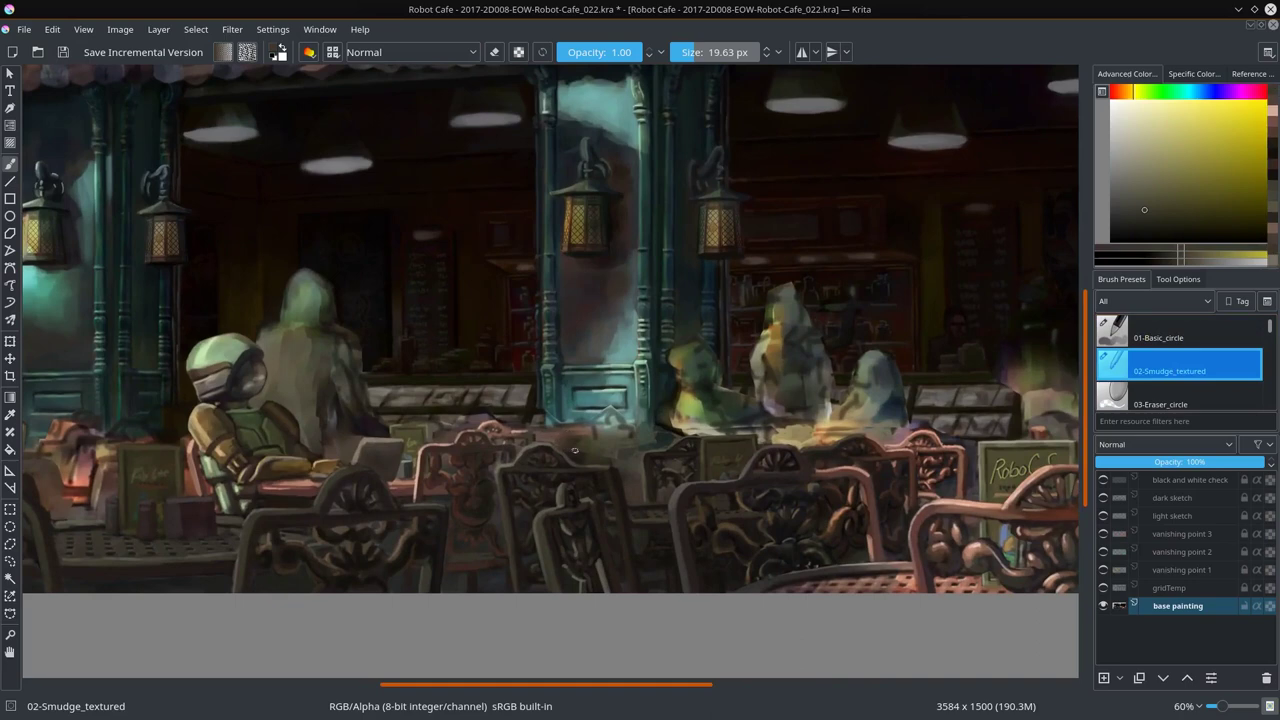
scroll(614, 458, "left", 2)
scroll(330, 432, "left", 3)
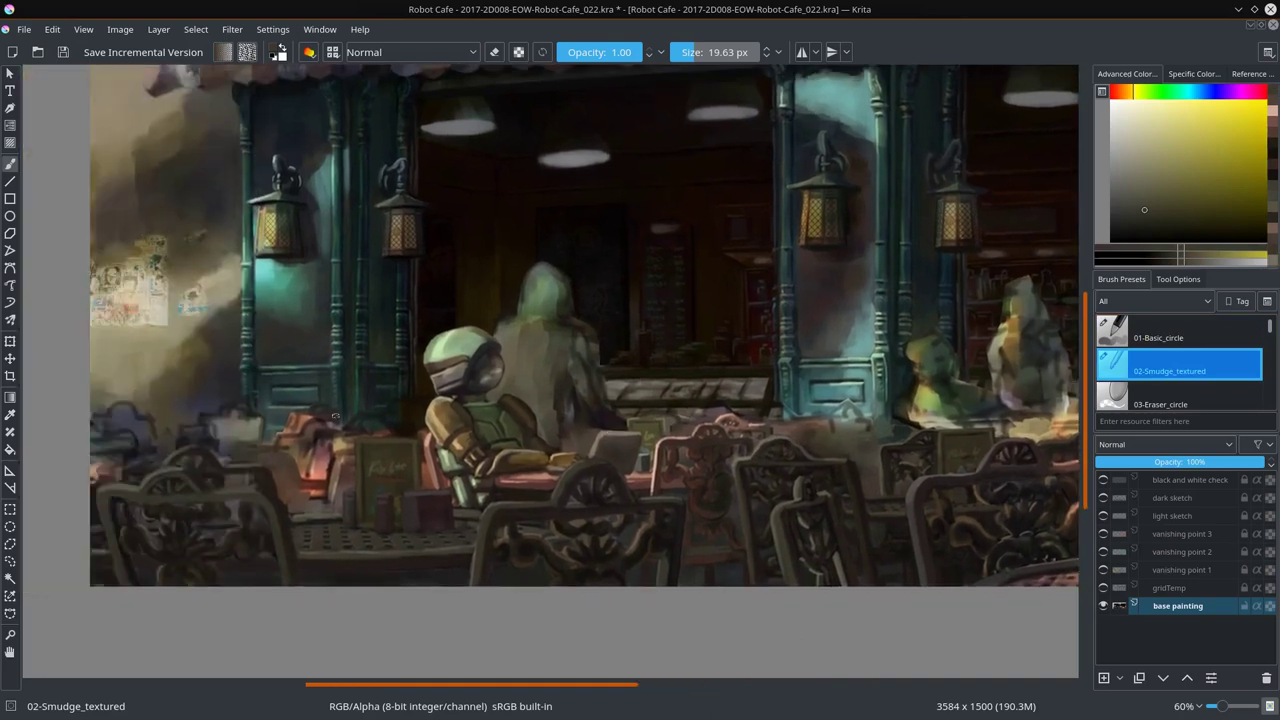
key("slash")
scroll(502, 428, "right", 5)
scroll(418, 470, "left", 6)
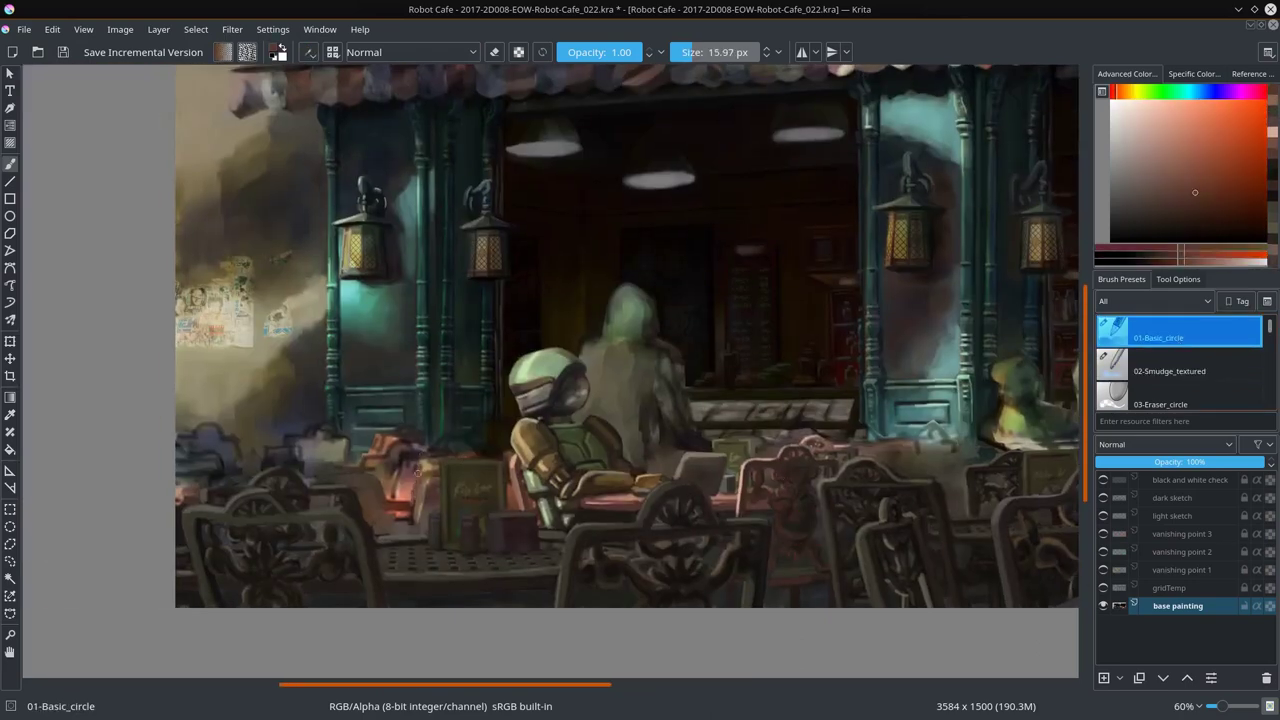
key("slash")
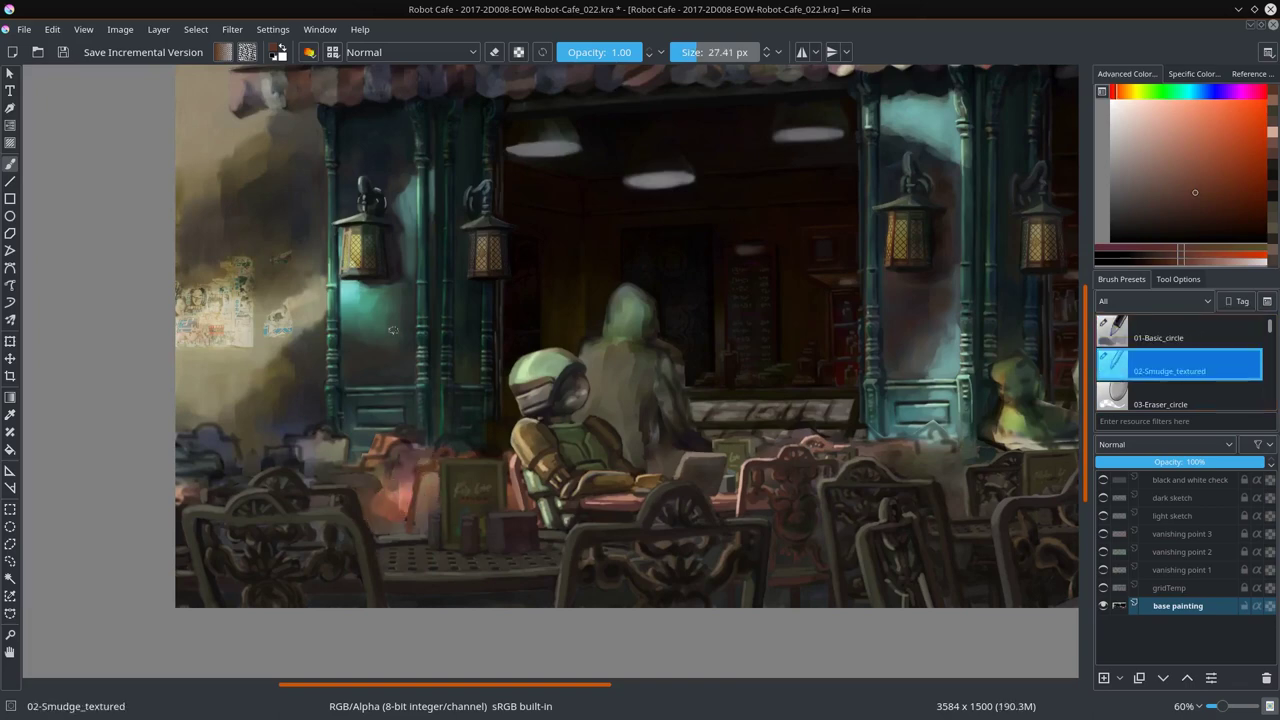
left_click(62, 53)
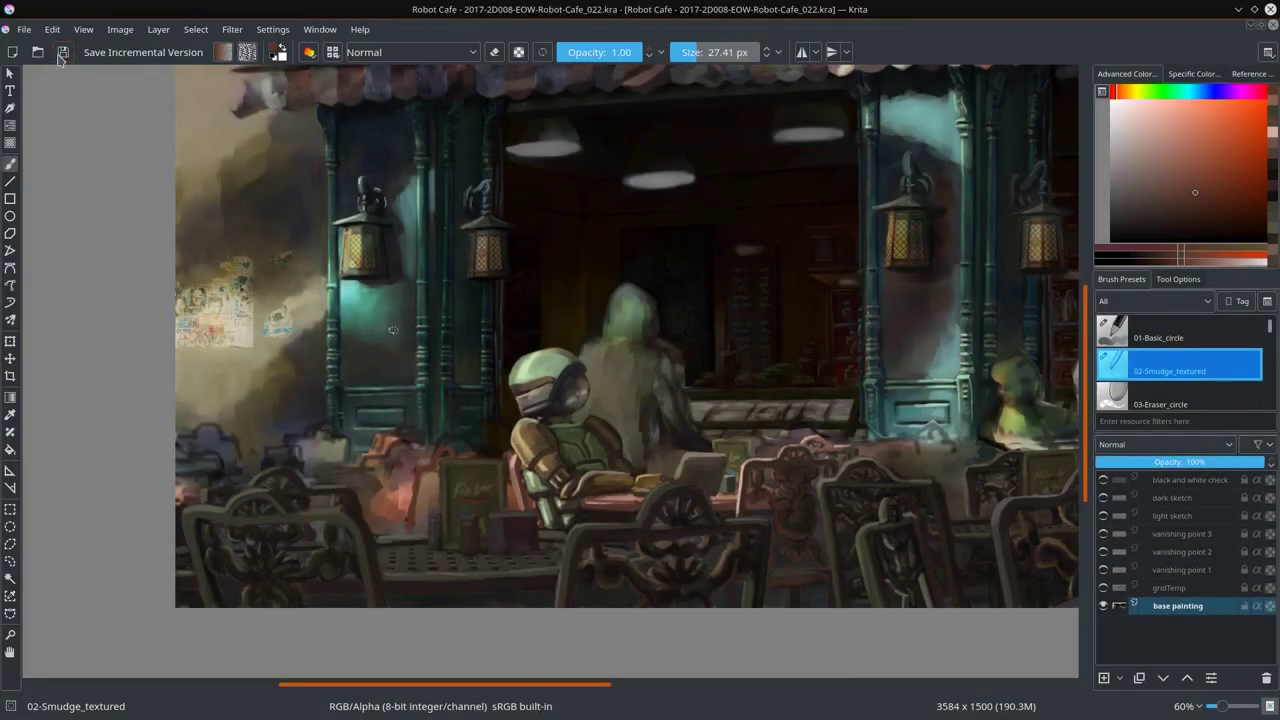
Step: Sample pink, dark shades, light pink, dark brown and dark grey-green for the left-hand chairs
key("slash")
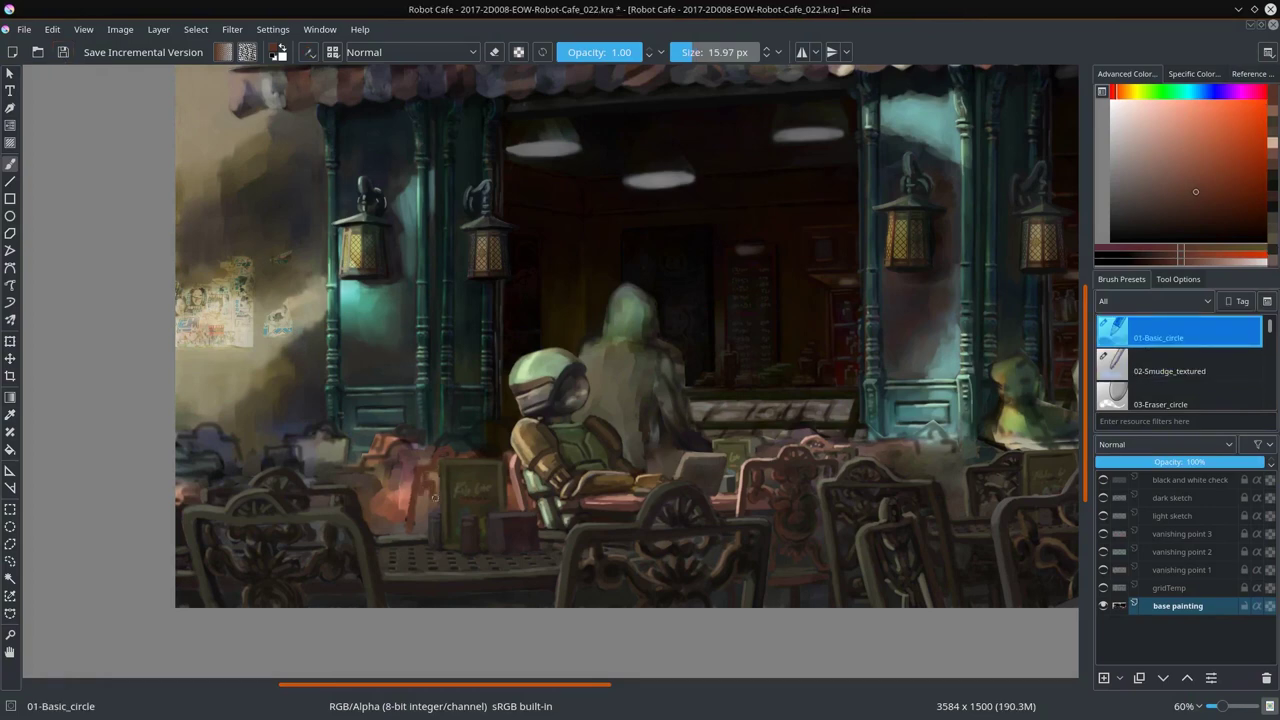
left_click(398, 450, "ctrl")
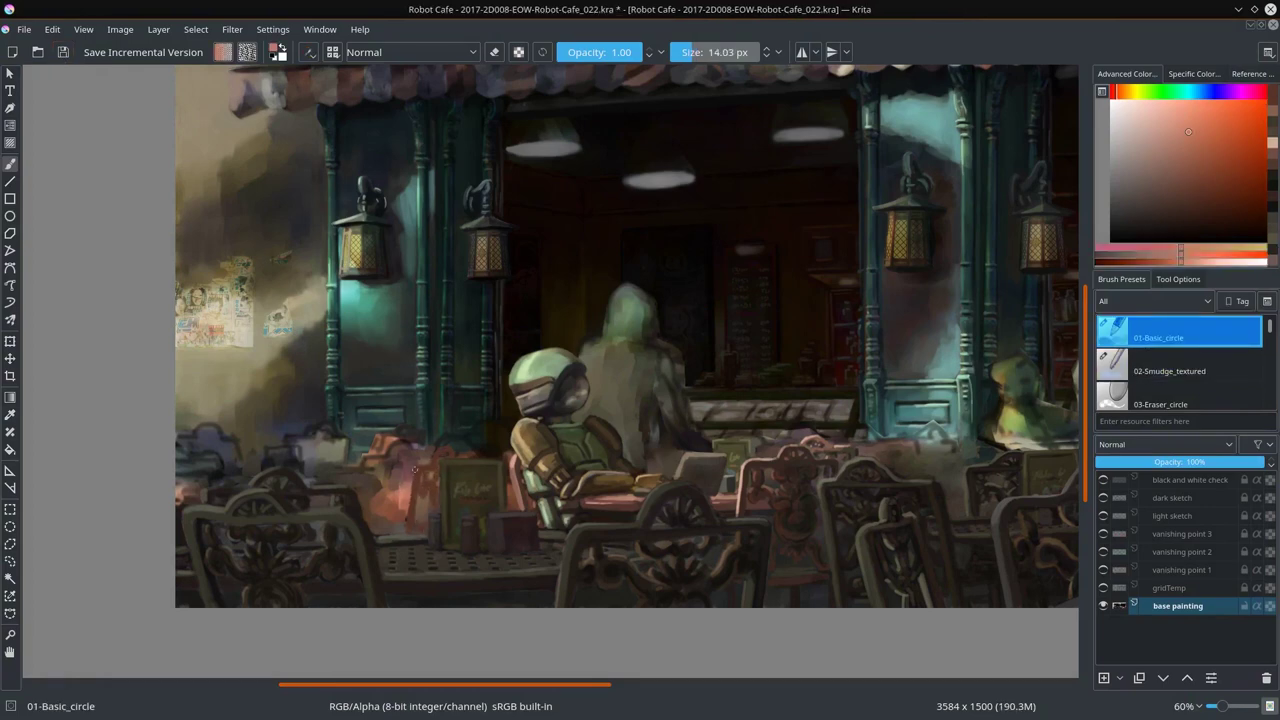
left_click(411, 469, "ctrl")
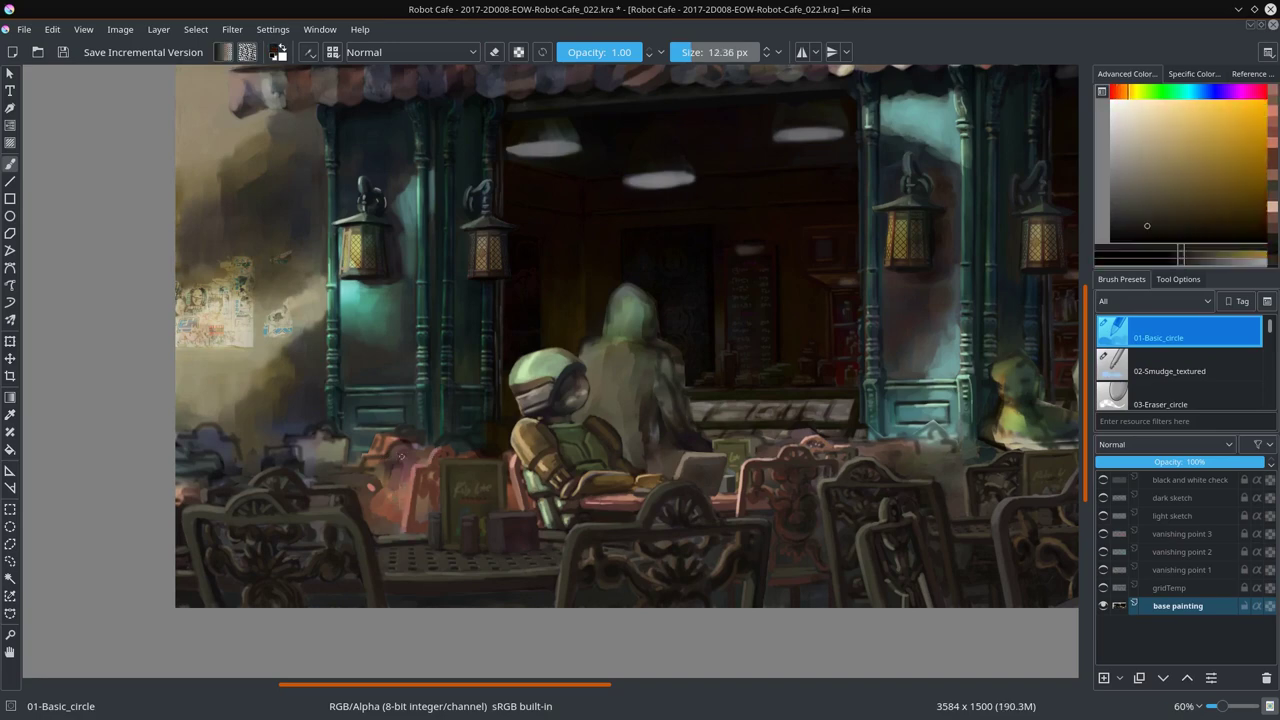
left_click(793, 345, "ctrl")
left_click(437, 487, "ctrl")
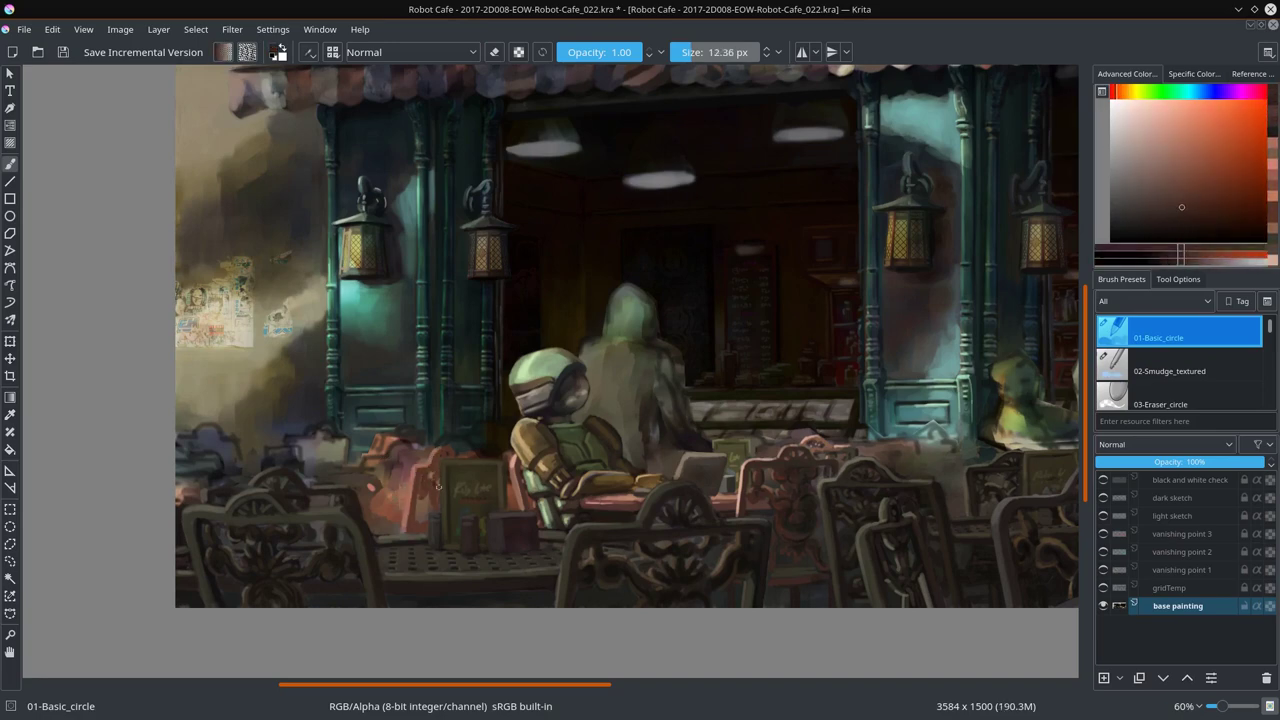
left_click(415, 527, "ctrl")
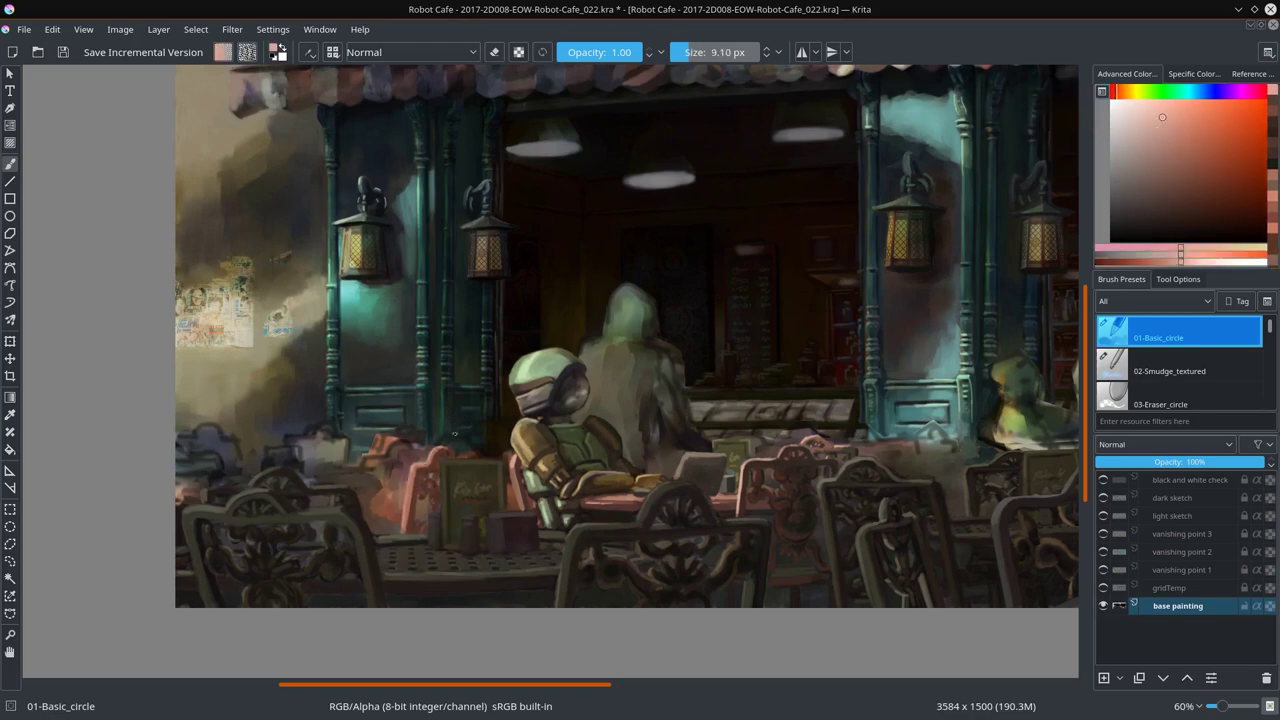
left_click(398, 510, "ctrl")
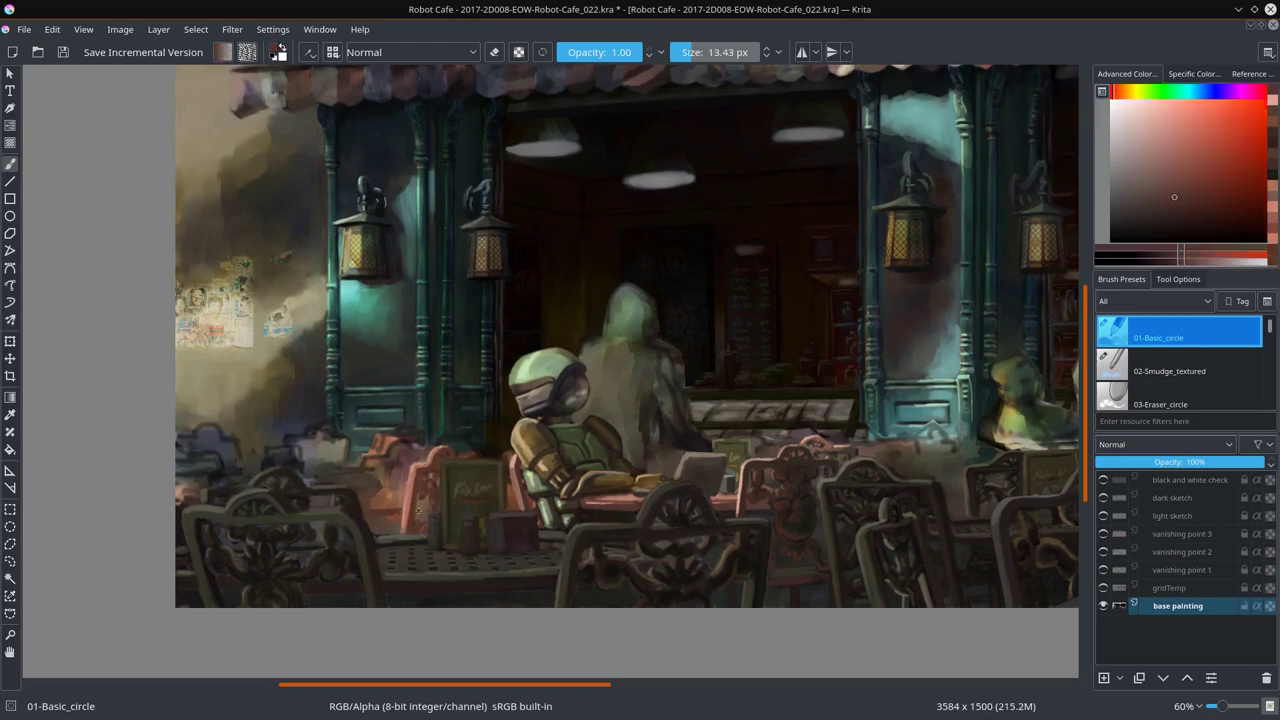
left_click(386, 524, "ctrl")
Step: Pick salmon pink and dark grey-brown, enlarge the brush, and save 2017-2D008-EOW-Robot-Cafe_022.kra
key("slash")
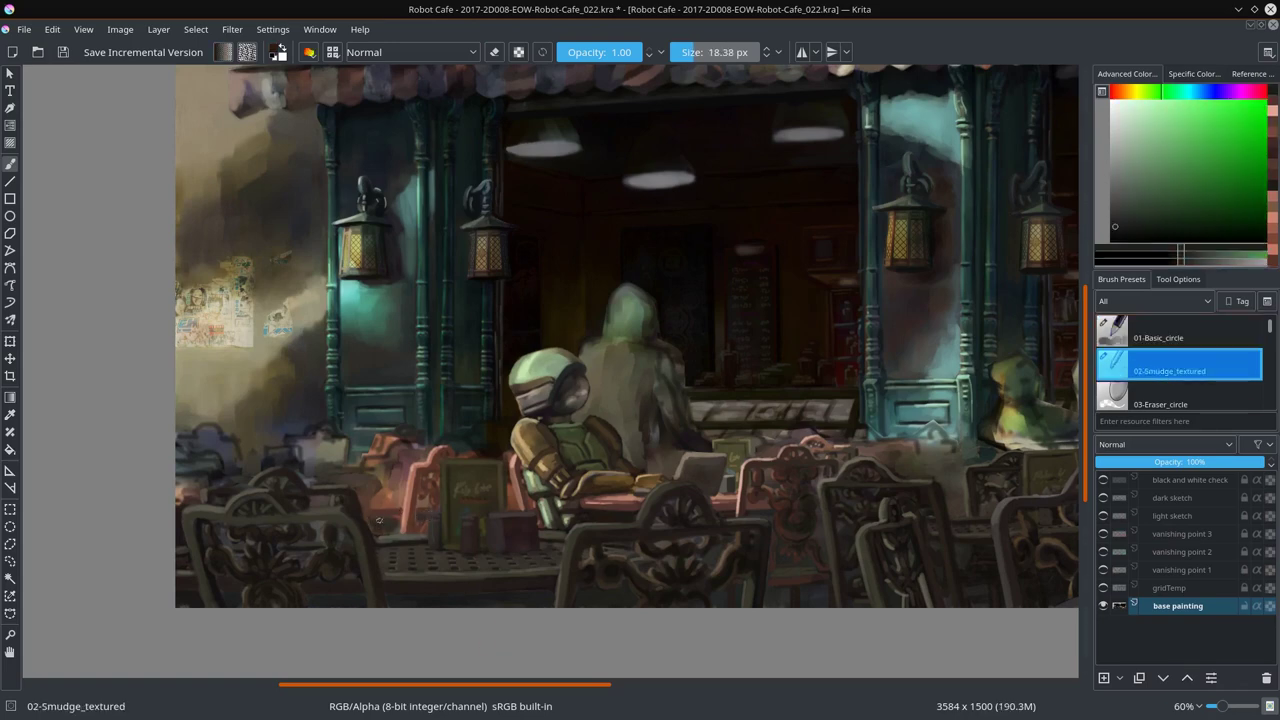
left_click(426, 553, "ctrl")
key("slash")
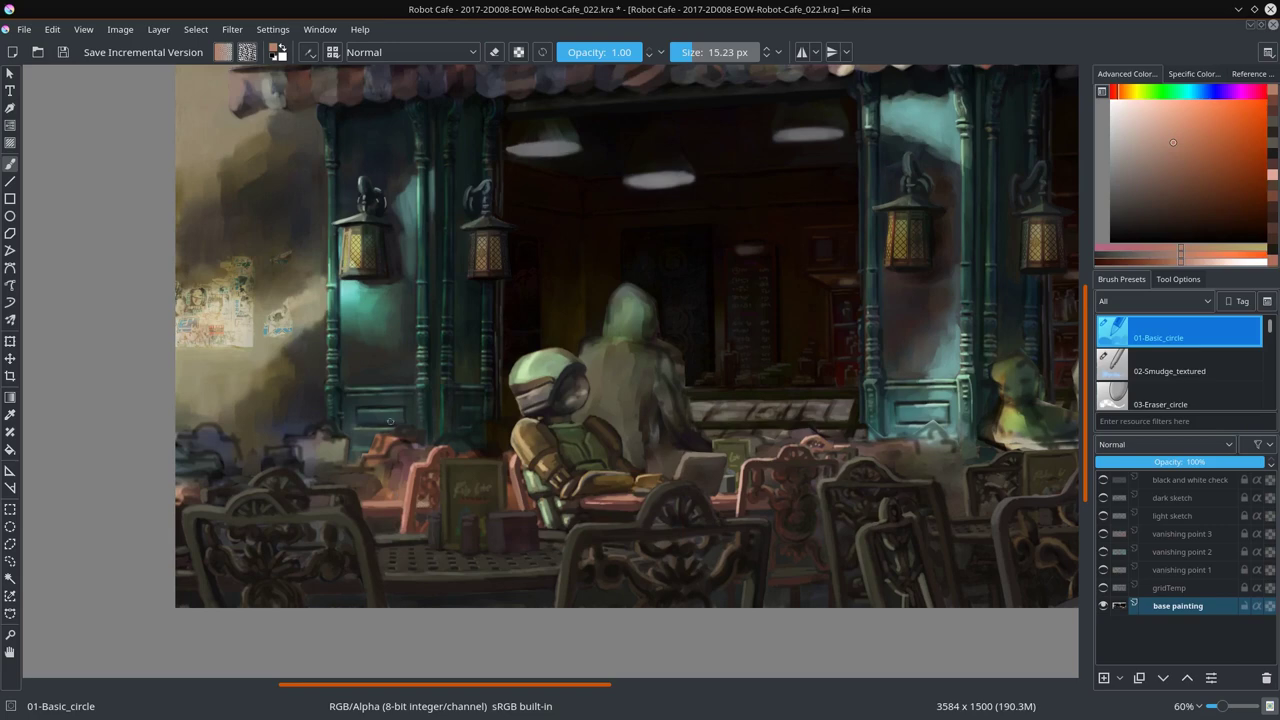
mouse_move(386, 476)
left_mouse_down()
mouse_move(400, 490)
mouse_move(380, 490)
left_mouse_up()
left_click(400, 490, "ctrl")
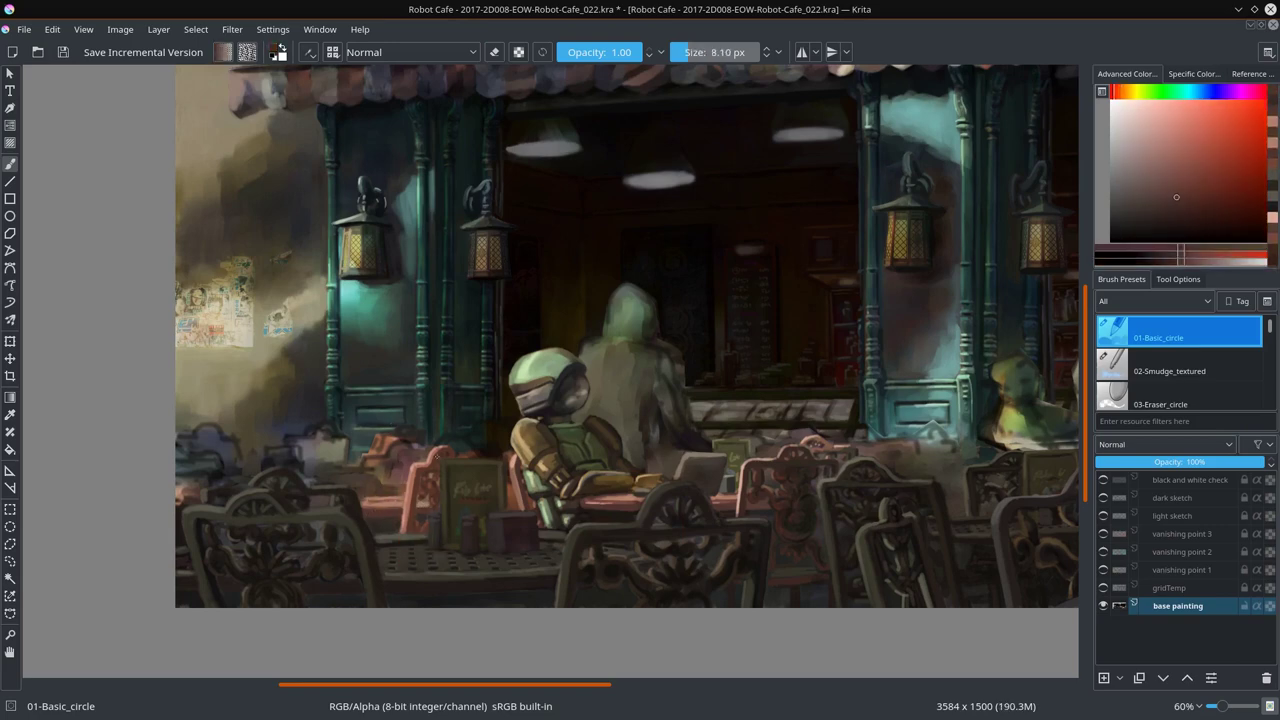
left_click(63, 52)
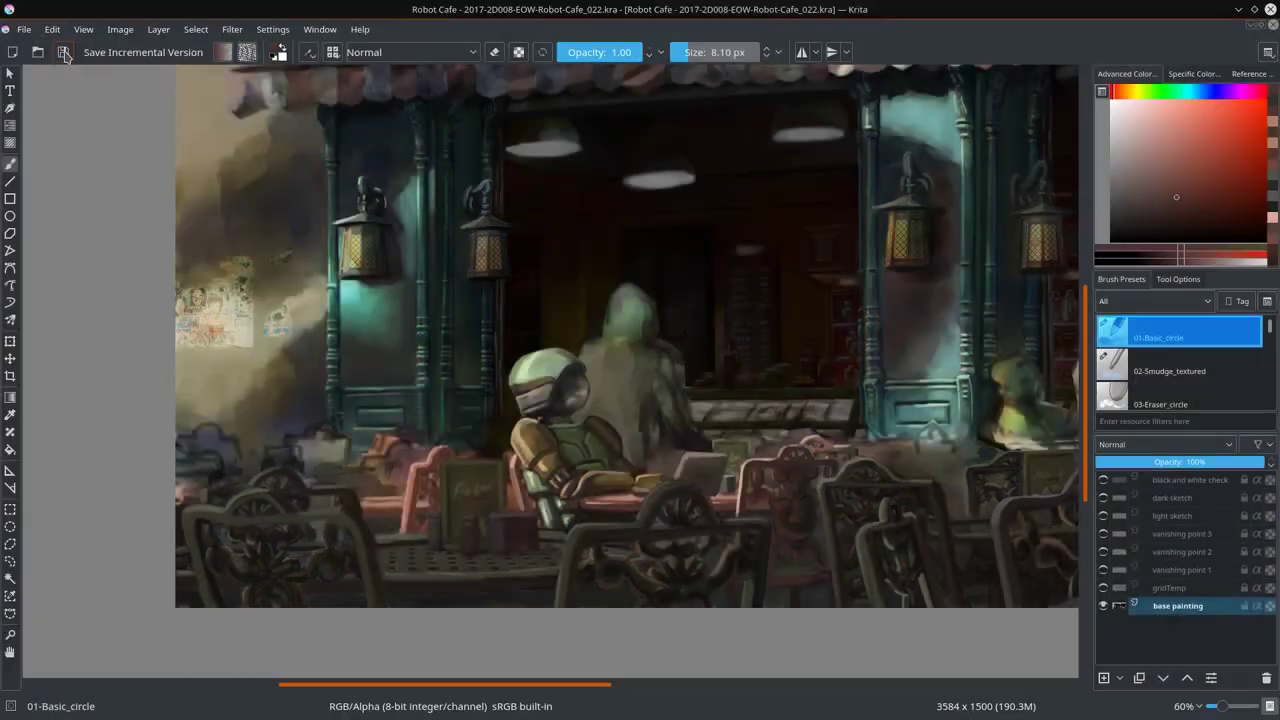
Step: Sample dark orange and red-orange, then bring the right side of the cafe into view
scroll(527, 183, "down", 5)
scroll(548, 441, "up", 4)
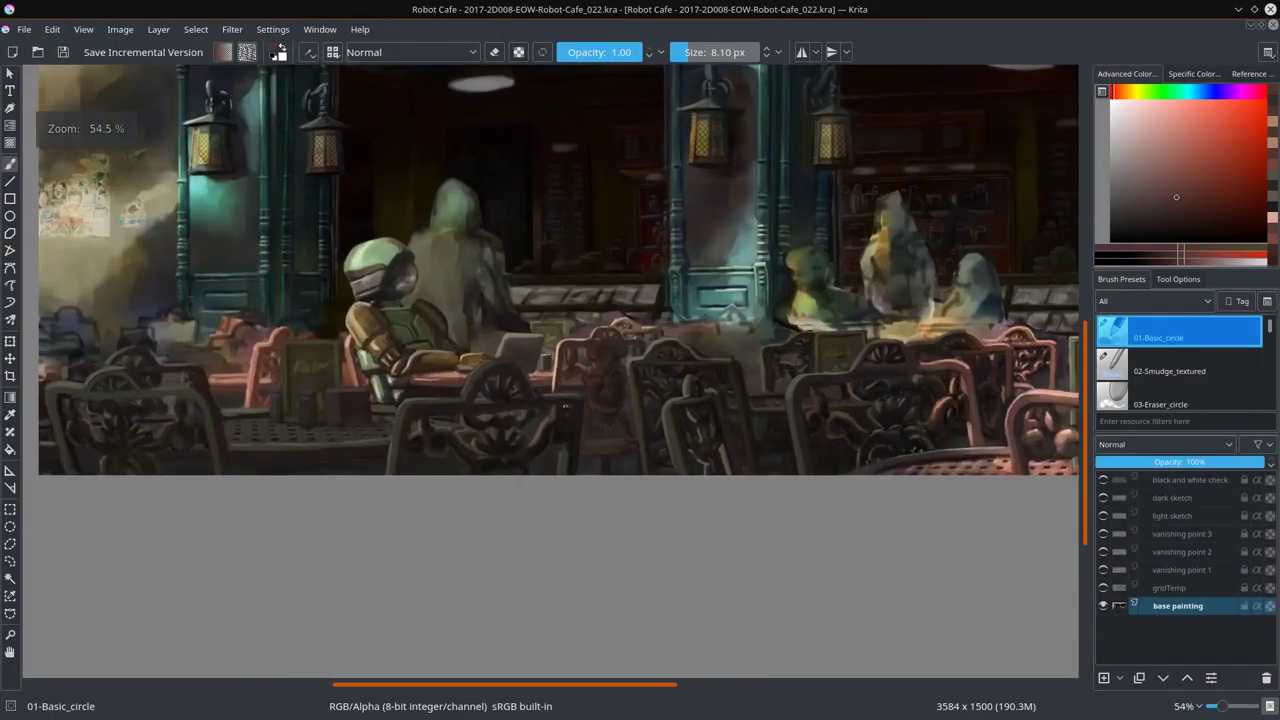
left_click(548, 441, "ctrl")
left_click(898, 477, "ctrl")
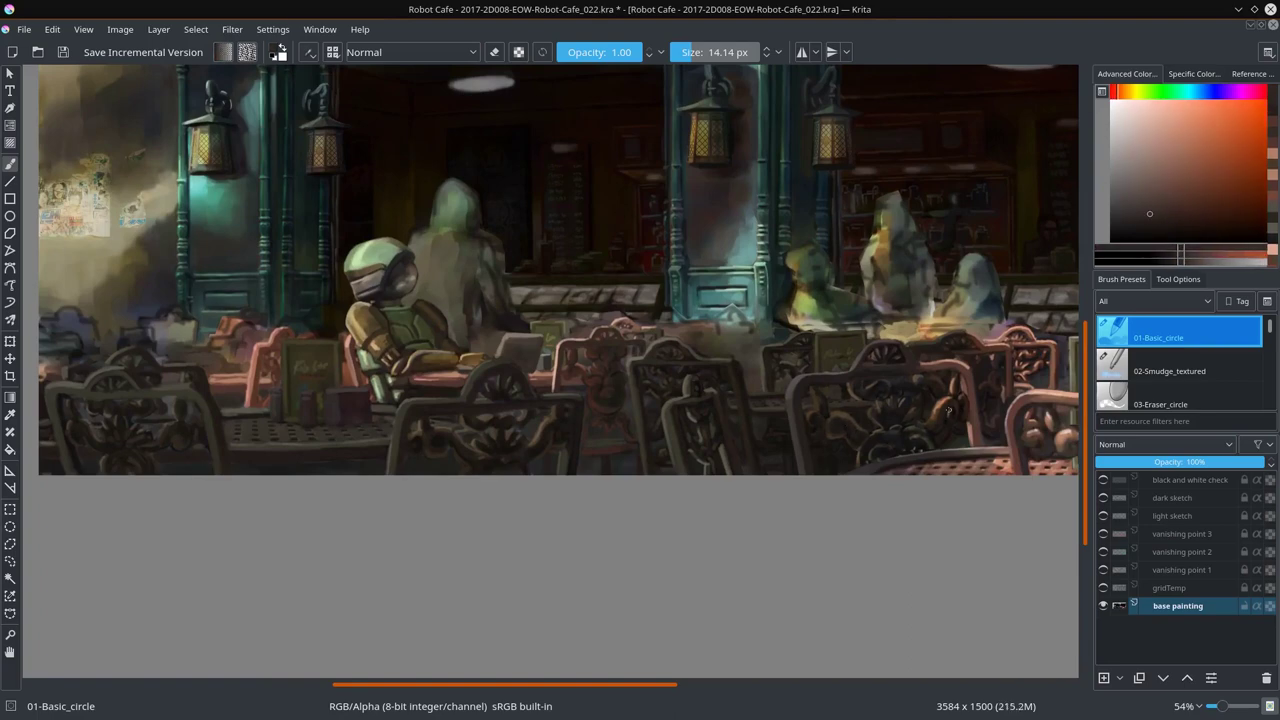
left_click_drag(943, 433, 630, 448)
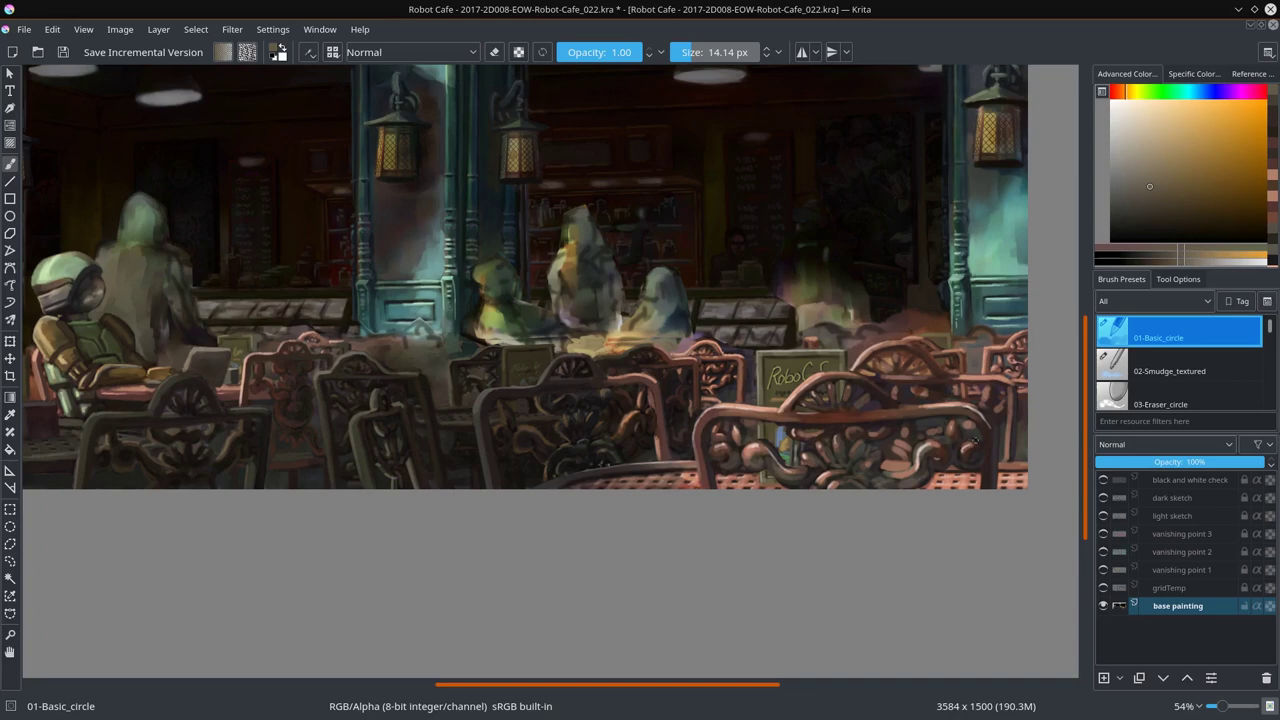
Step: Sample dark red, warm orange and light pinkish colours, then save the painting
left_click(796, 358, "ctrl")
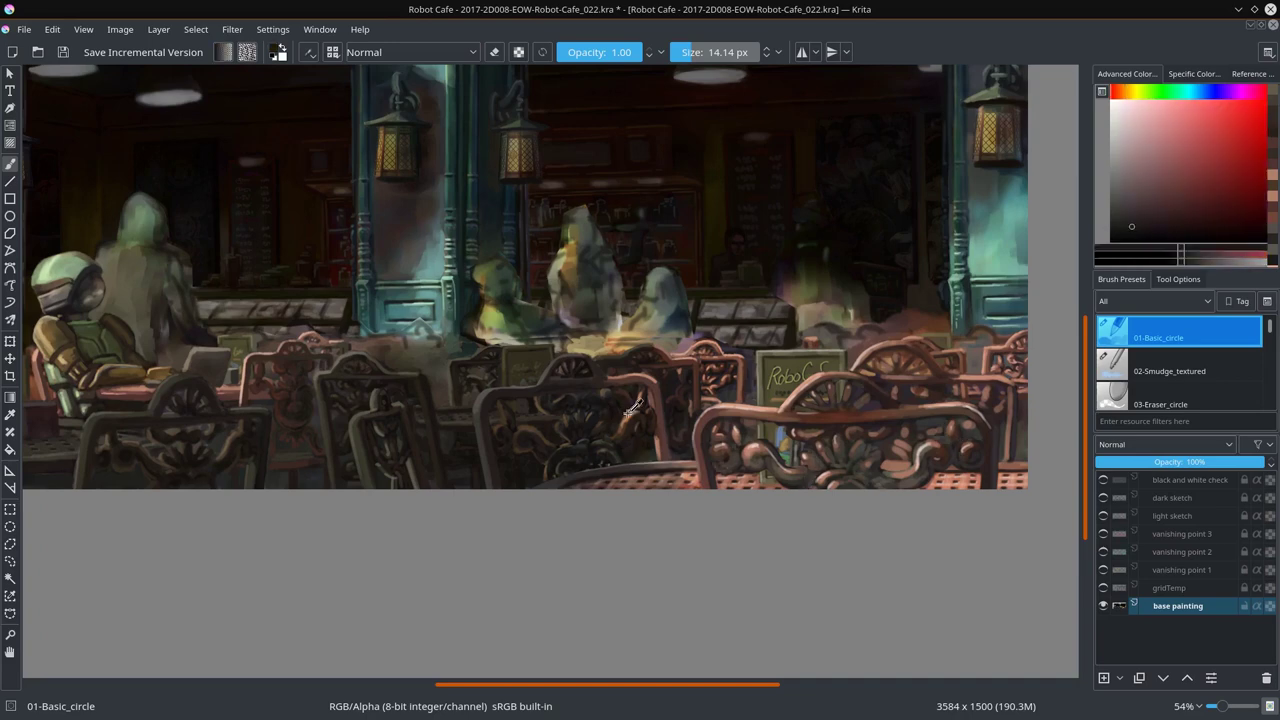
left_click(625, 446, "ctrl")
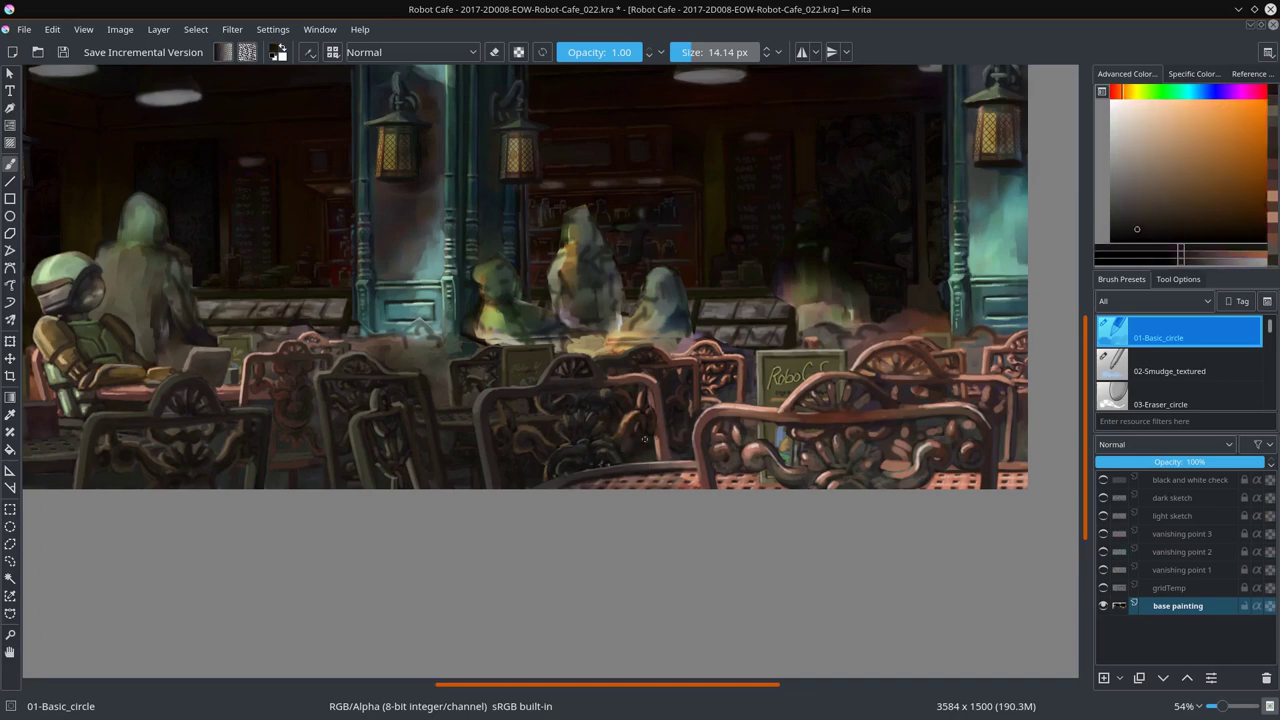
left_click(662, 472, "ctrl")
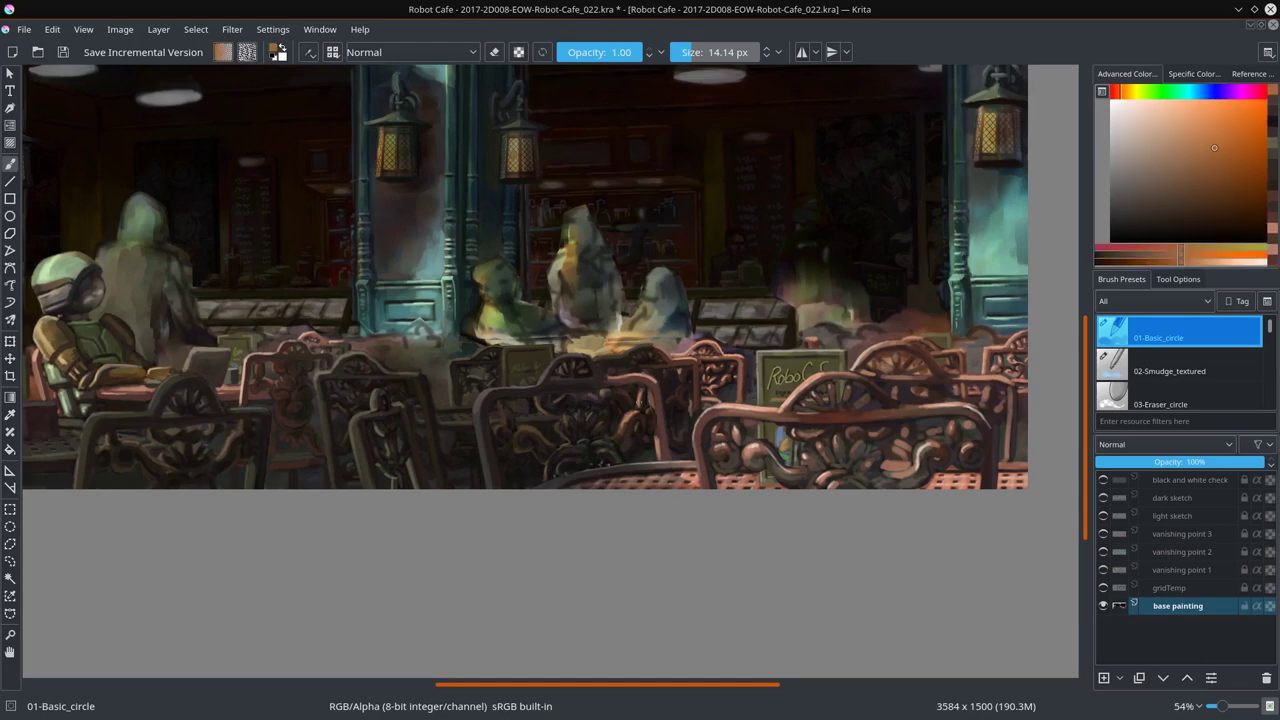
left_click(648, 410, "ctrl")
left_click(659, 373, "ctrl")
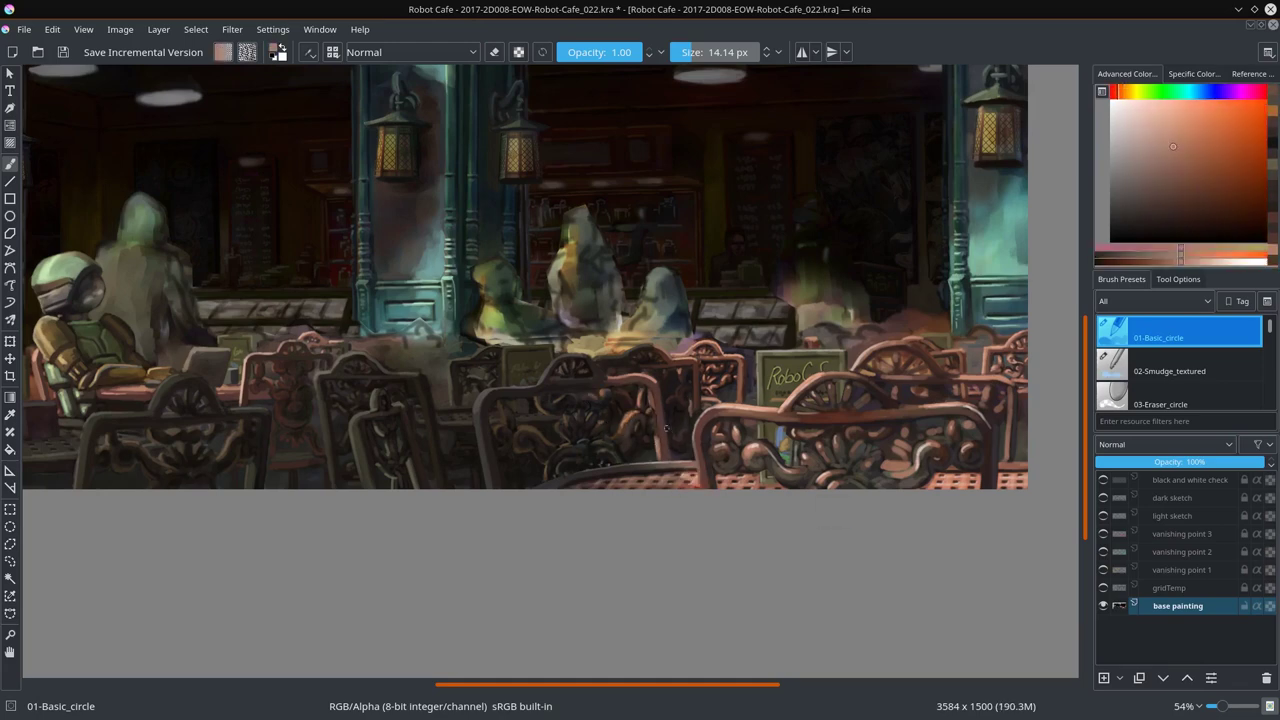
scroll(659, 373, "down", 3)
scroll(560, 430, "up", 3)
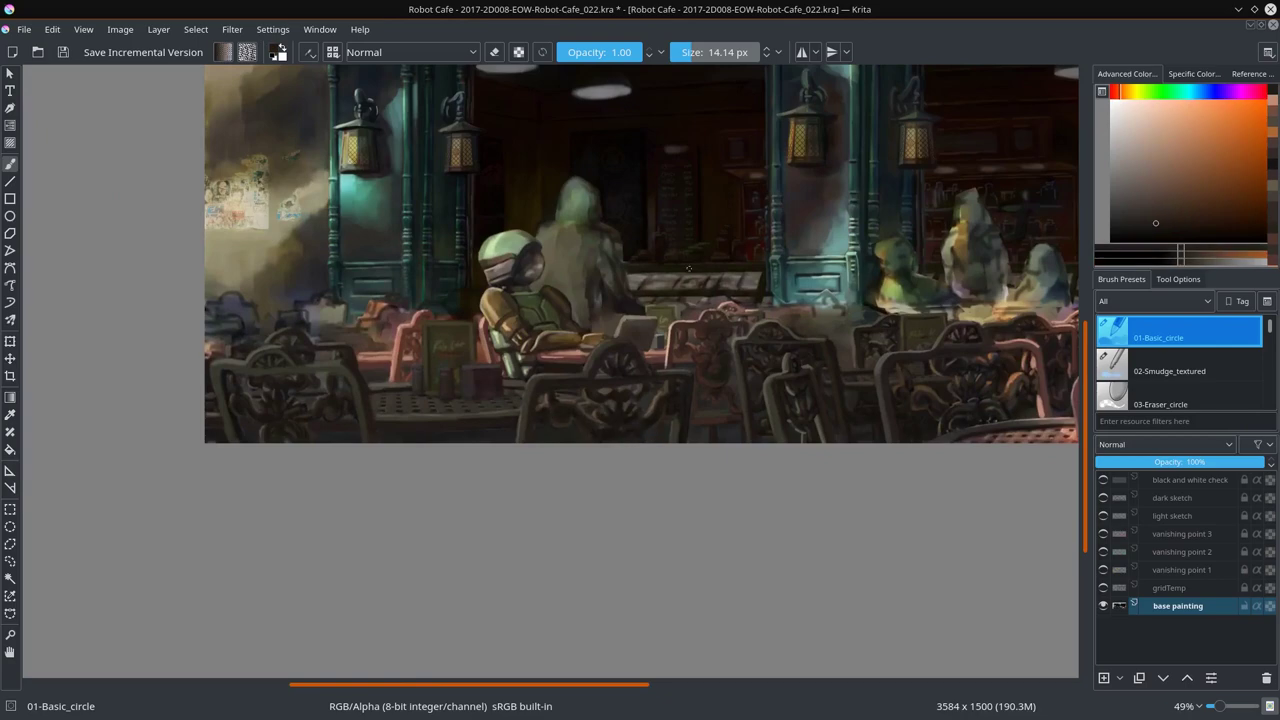
left_click(66, 54)
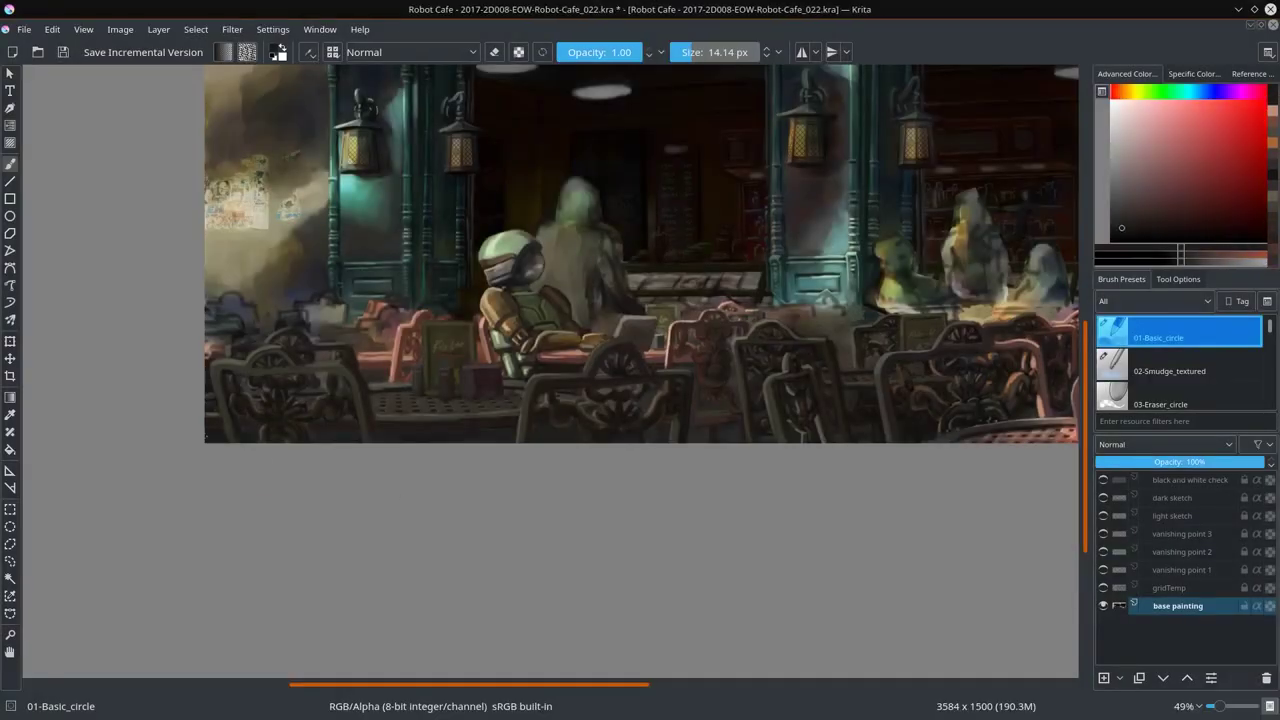
Step: Switch to 02-Smudge_textured and save Robot-Cafe_022.kra again
scroll(651, 569, "down", 3)
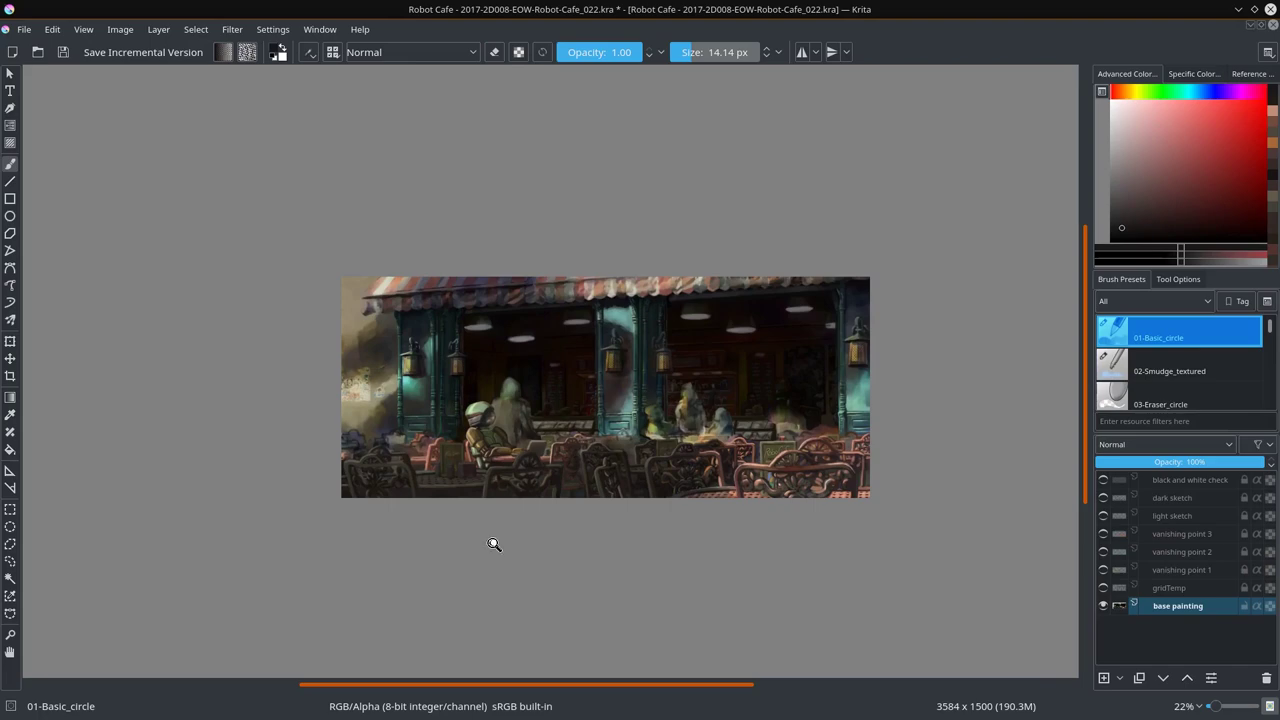
scroll(494, 544, "up", 3)
key("slash")
key("slash")
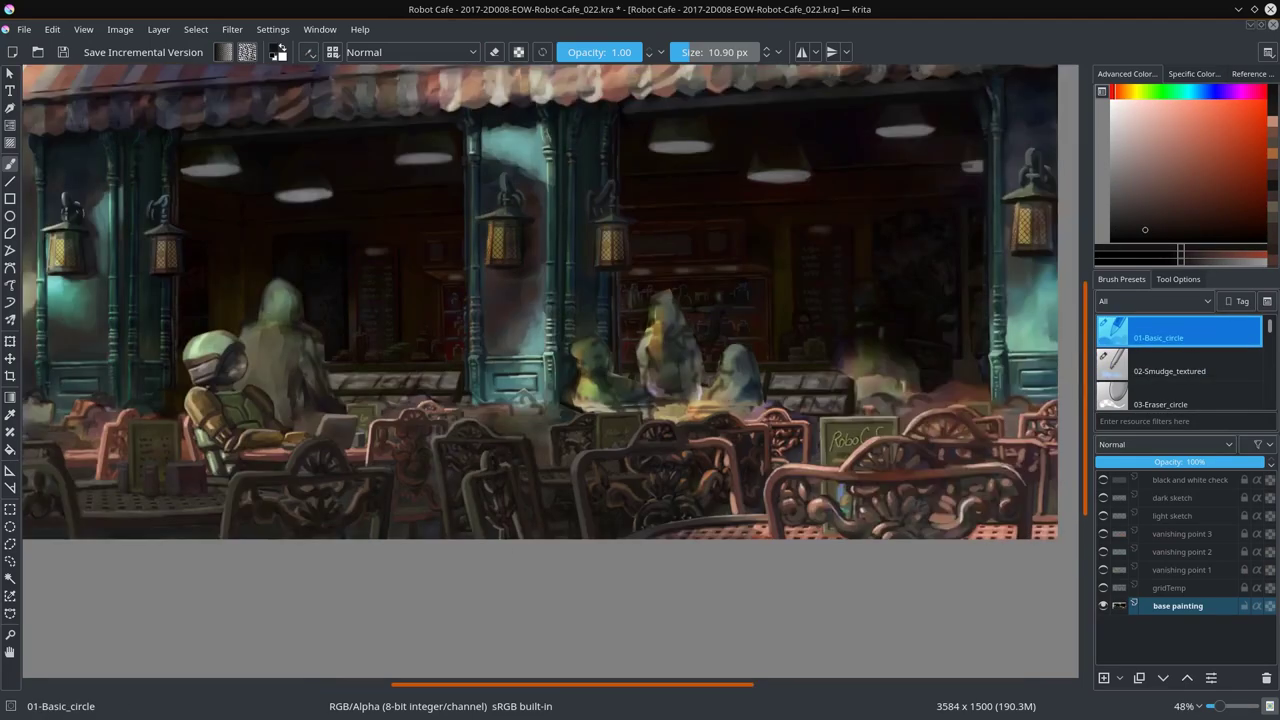
left_click(62, 54)
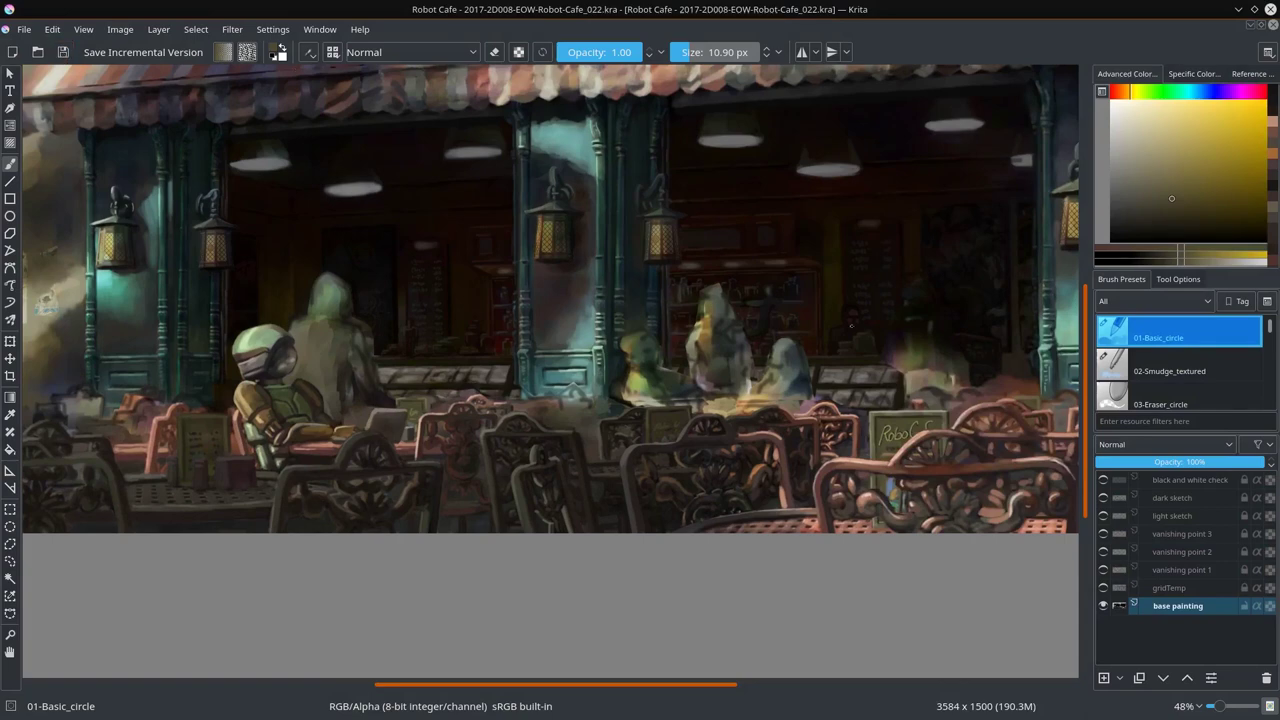
Step: Paste the copied piece, clear the selection, then discard the pasted layer and return to the brush
key("ctrl+v")
left_click(52, 29)
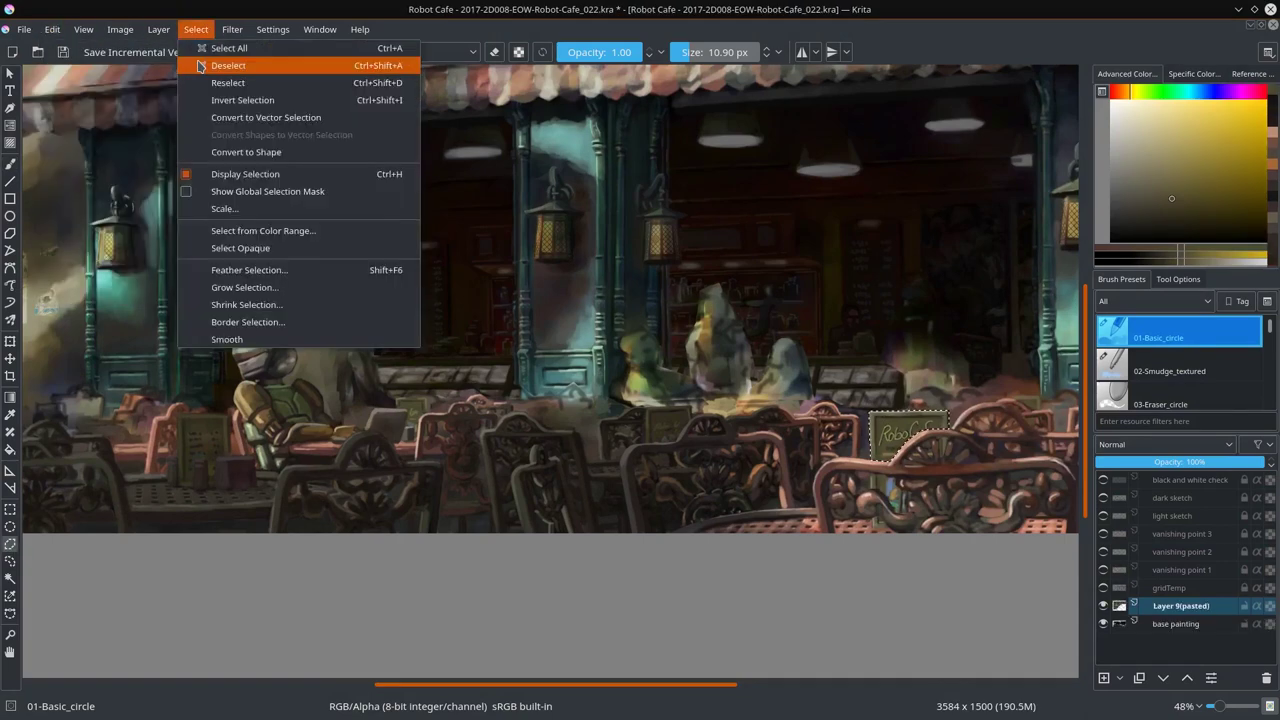
left_click(214, 63)
key("ctrl+t")
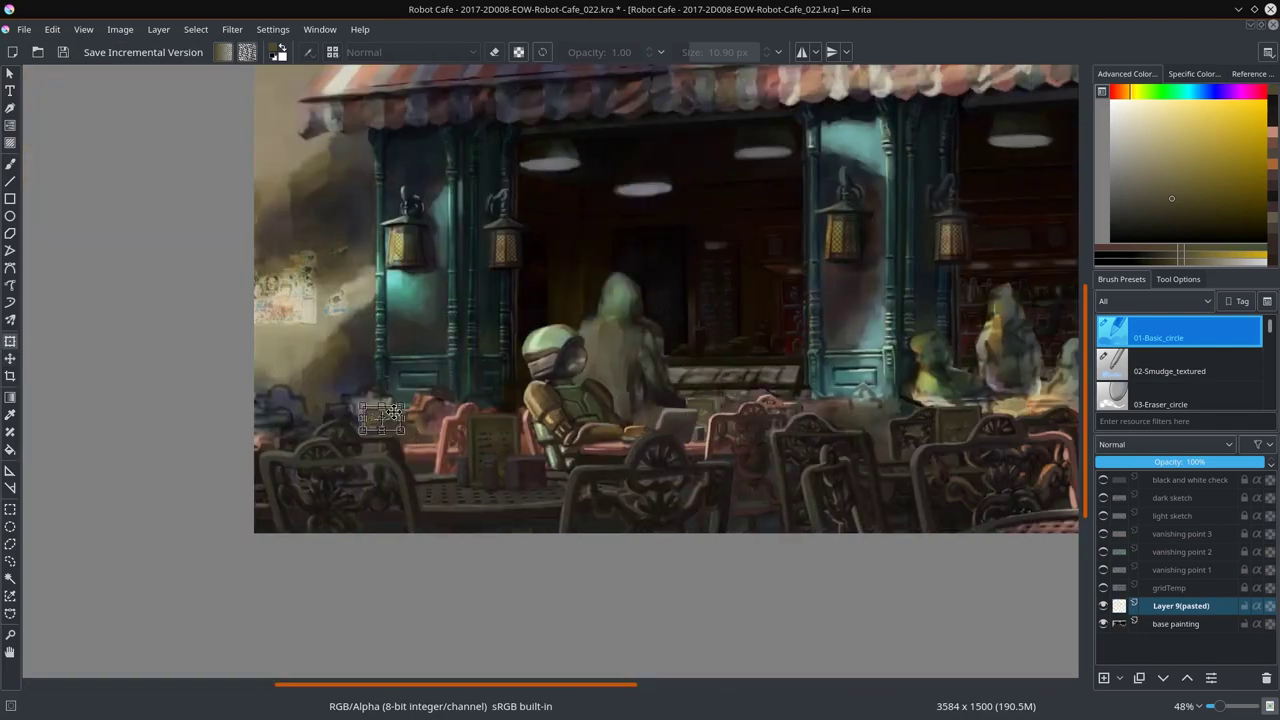
key("shift+Delete")
scroll(458, 413, "up", 2)
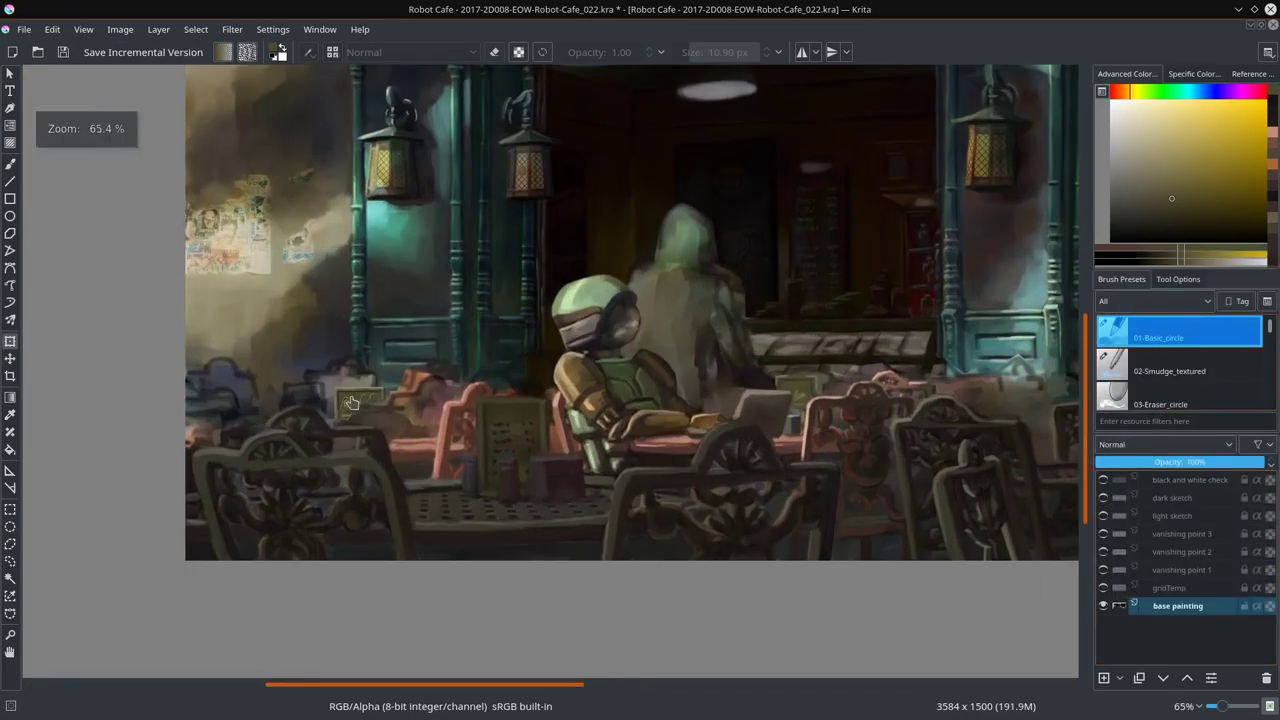
key("b")
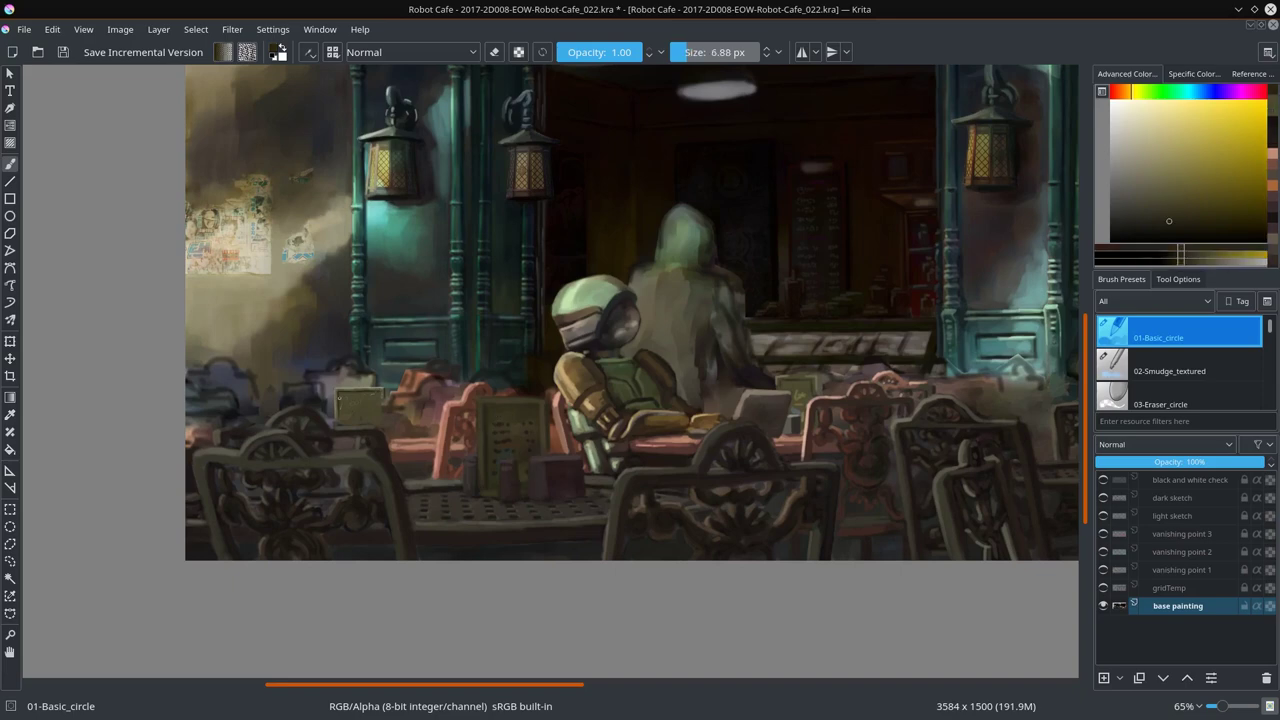
Step: Sample dark red and dark yellow tones from the chairs, then switch to the smudge brush
left_click(528, 466, "ctrl")
left_click(855, 423, "ctrl")
left_click(381, 399, "ctrl")
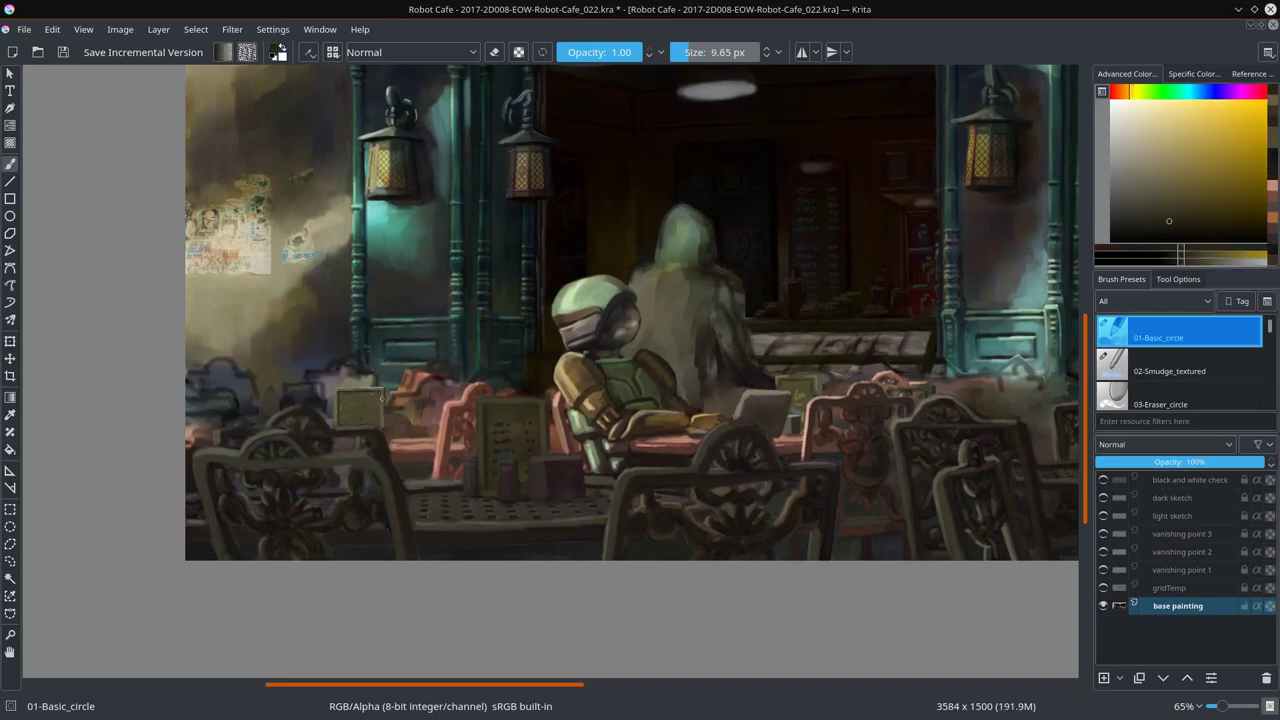
left_click(388, 436, "ctrl")
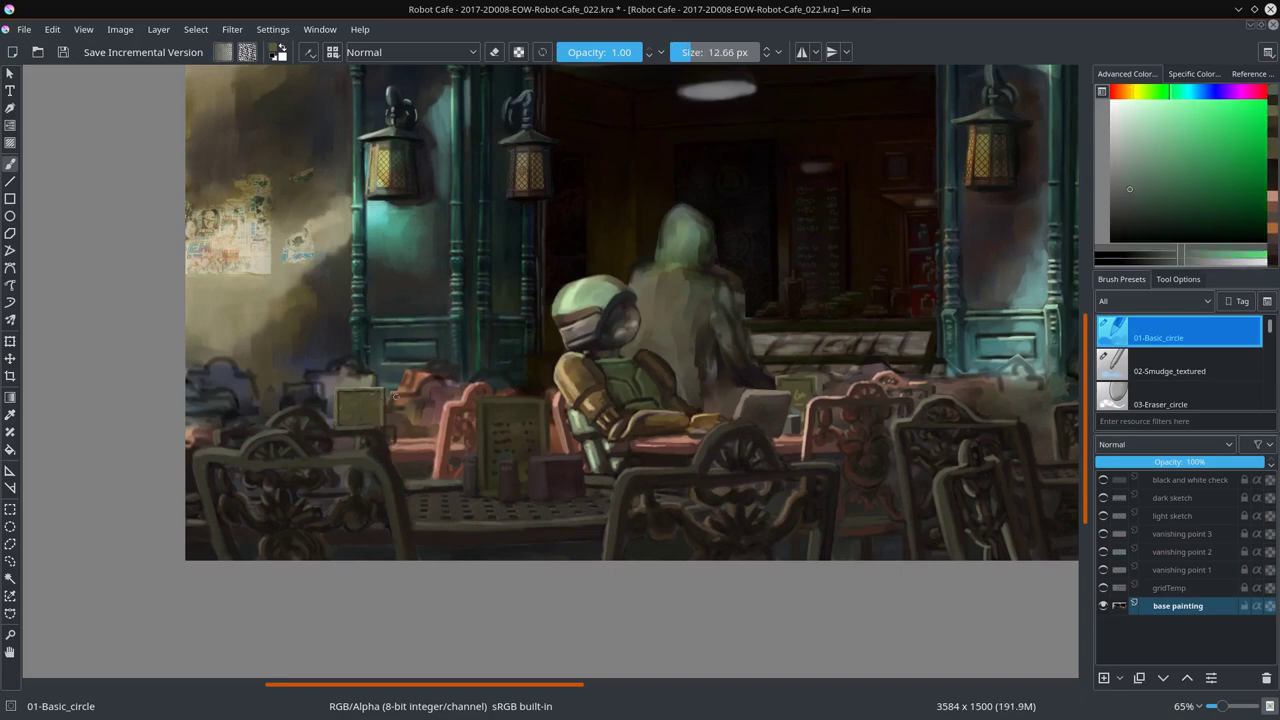
left_click(390, 438, "ctrl")
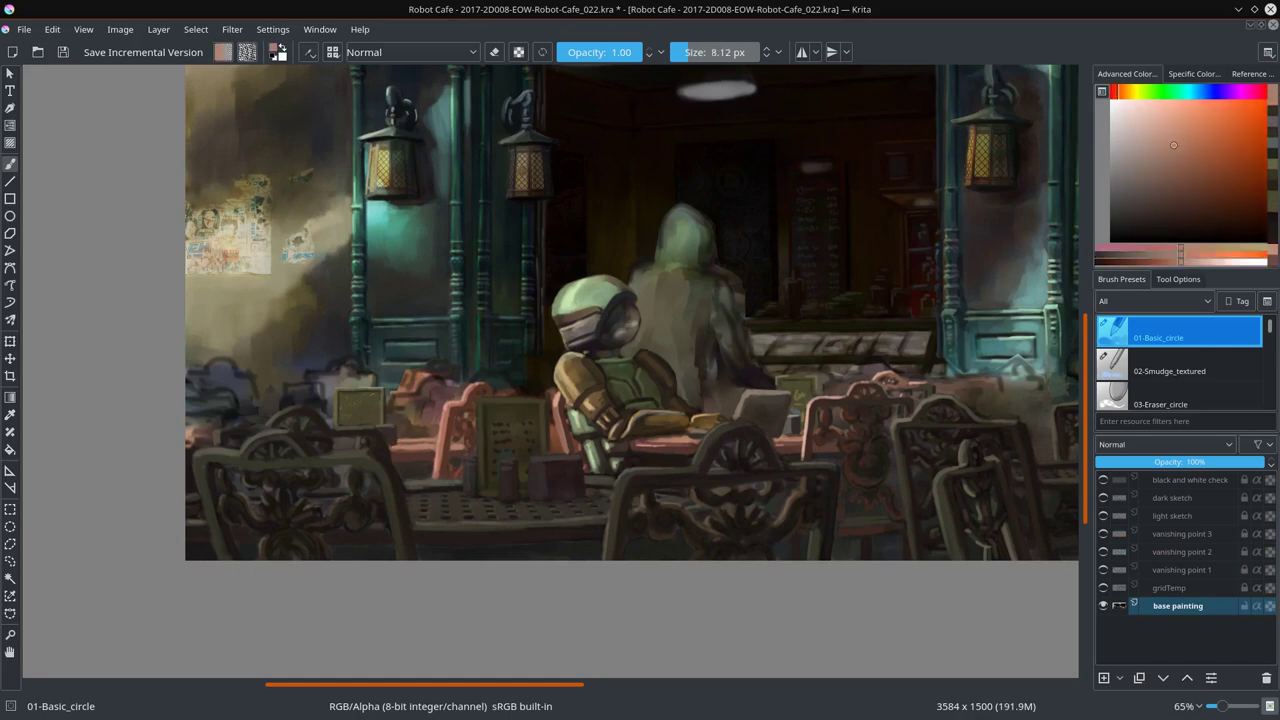
left_click(396, 452, "ctrl")
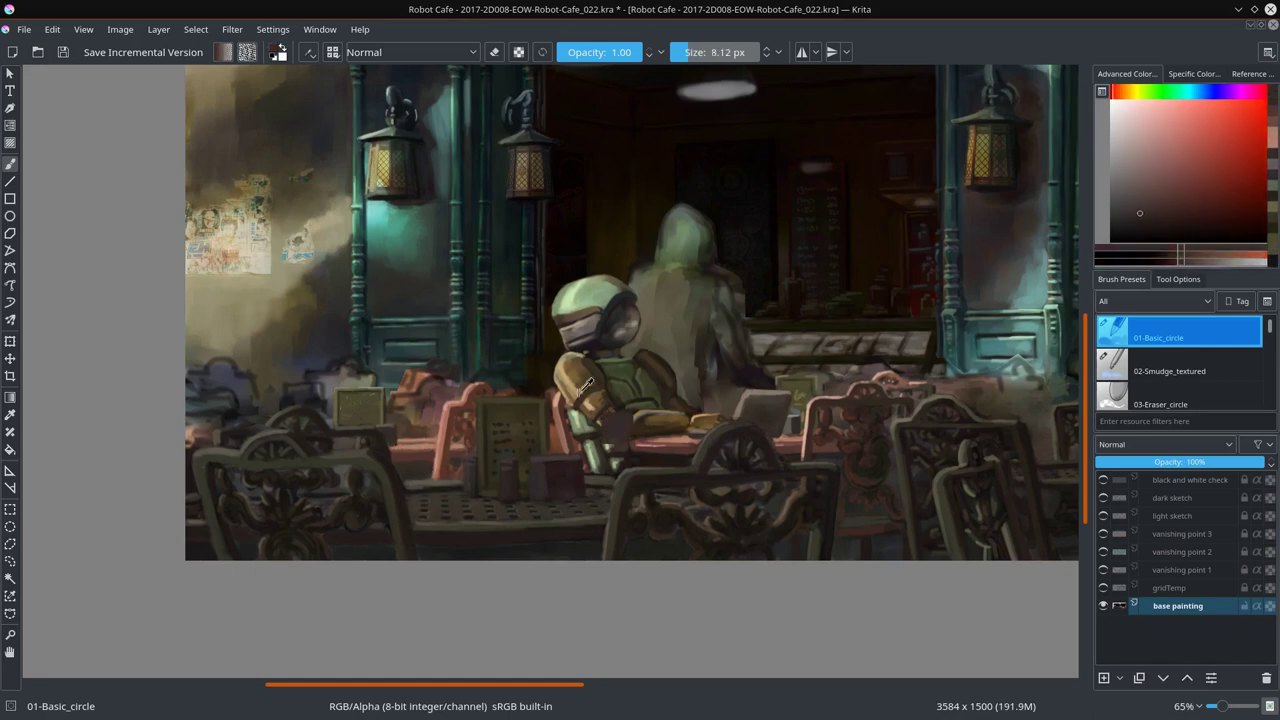
left_click(354, 407, "ctrl")
key("slash")
key("slash")
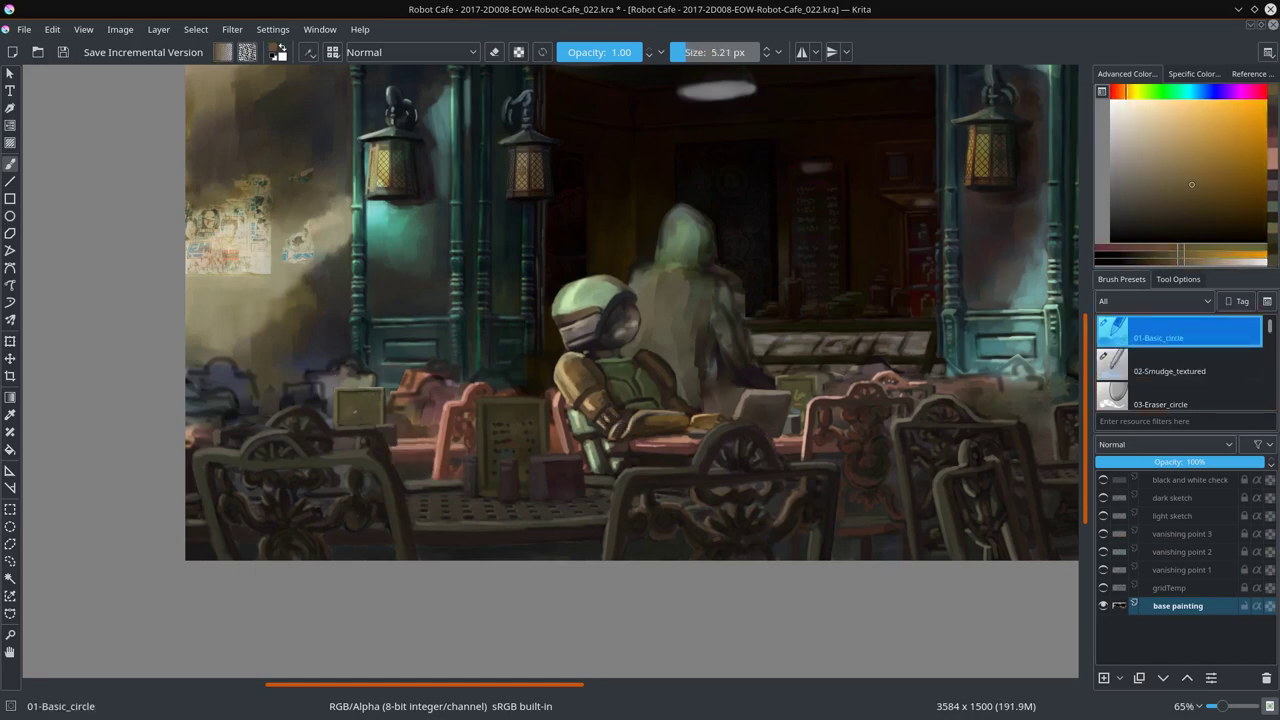
Step: Pick pinkish tones, then polygon-select the leftmost chairs and copy them to a new layer
left_click(372, 407, "ctrl")
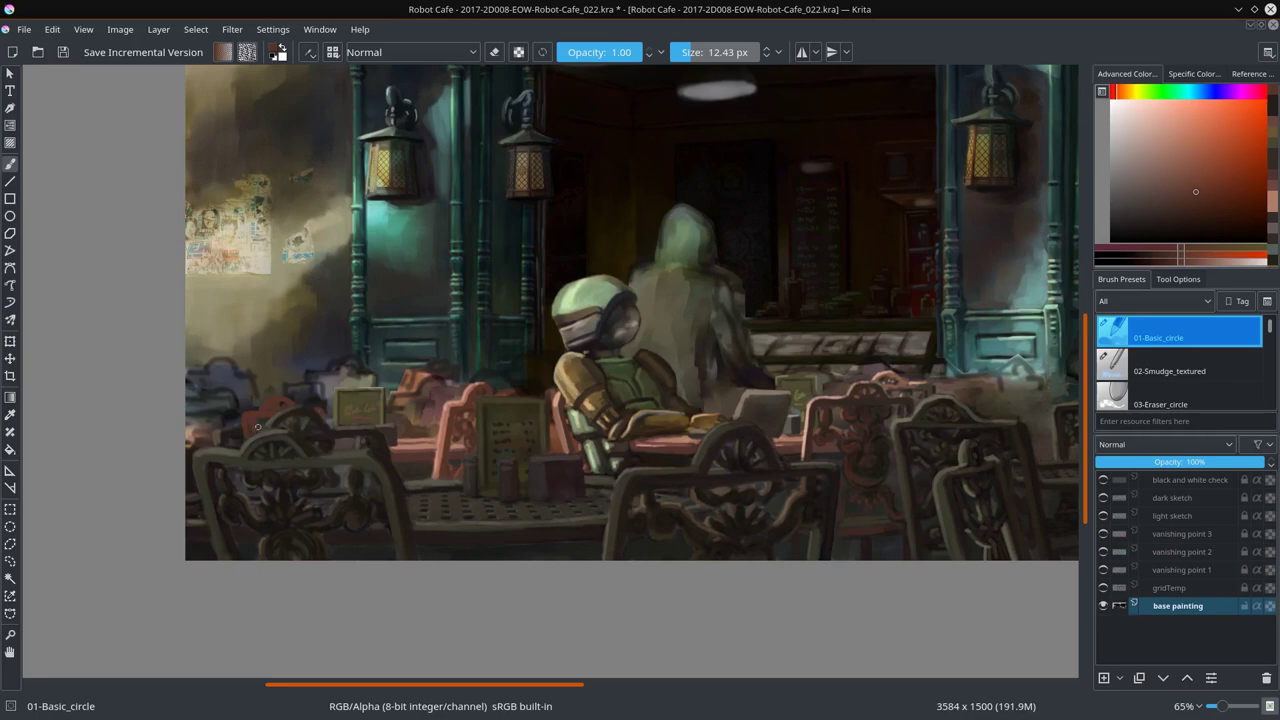
left_click(266, 414, "ctrl")
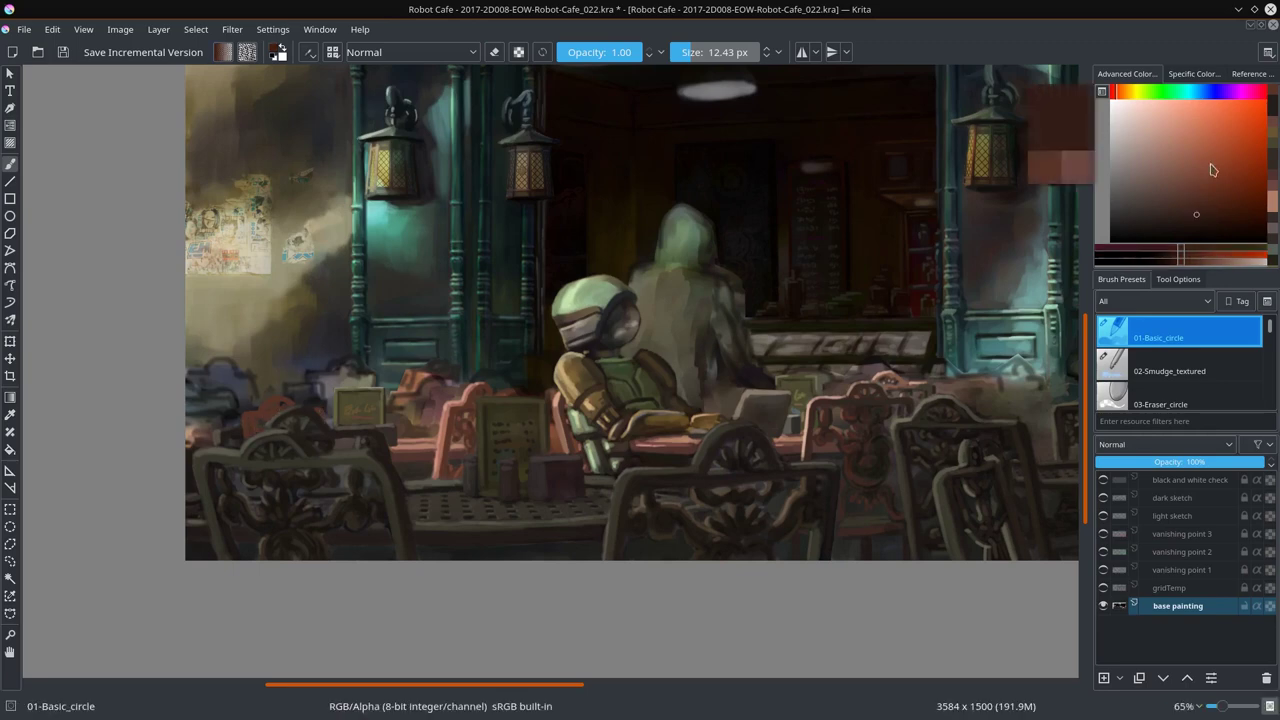
left_click(268, 415, "ctrl")
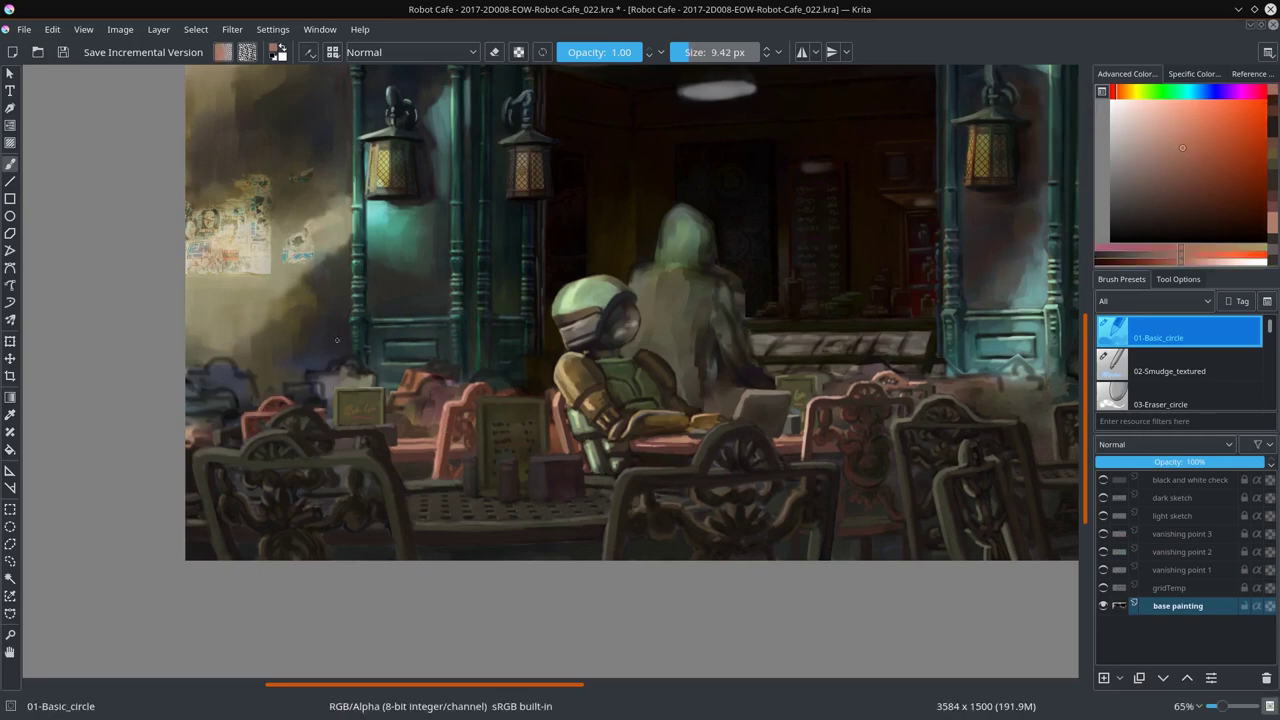
key("ctrl+r")
left_click(269, 394)
left_click(237, 416)
key("ctrl+alt+j")
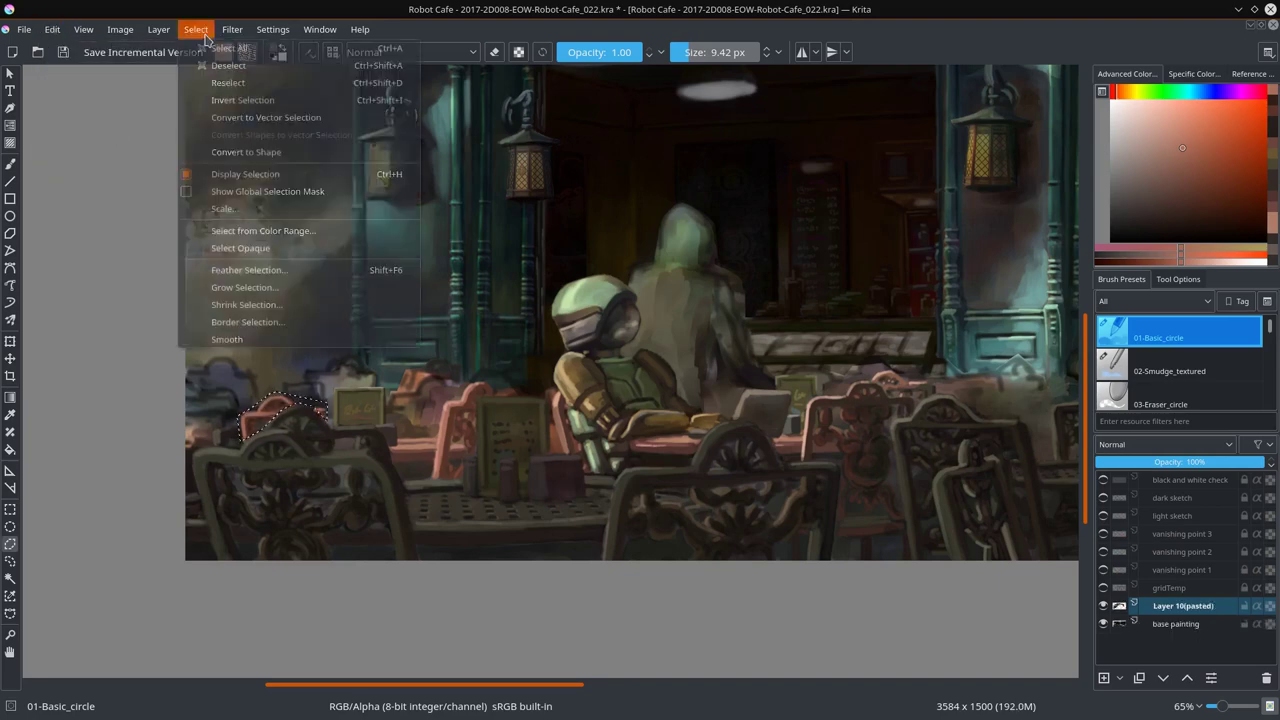
Step: Return to the brush, sample dark greyish and lighter chair tones, and enlarge the brush
key("b")
left_click(283, 393, "ctrl")
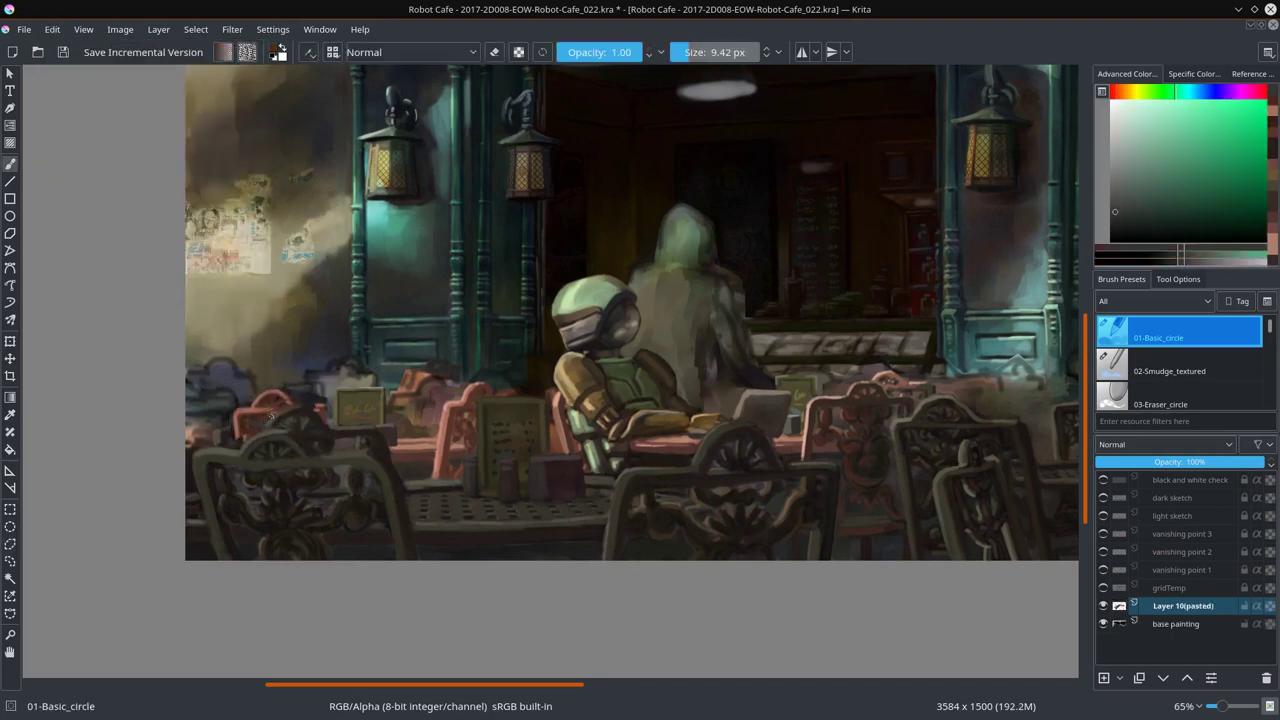
left_click(299, 364, "ctrl")
key("bracketright")
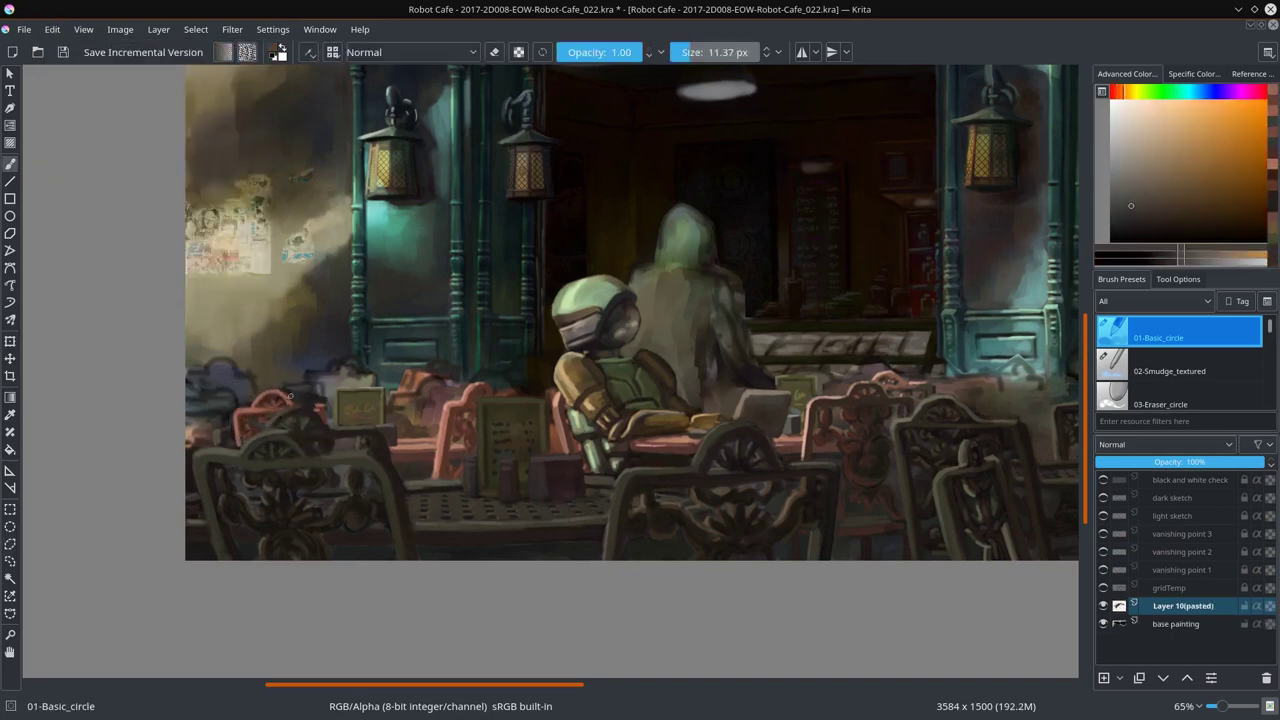
left_click(283, 448, "ctrl")
left_click(322, 410, "ctrl")
key("bracketright")
Step: Sample darker chair tones, dark magenta and salmon pink with a smaller brush for finer strokes
key("bracketleft")
key("bracketleft")
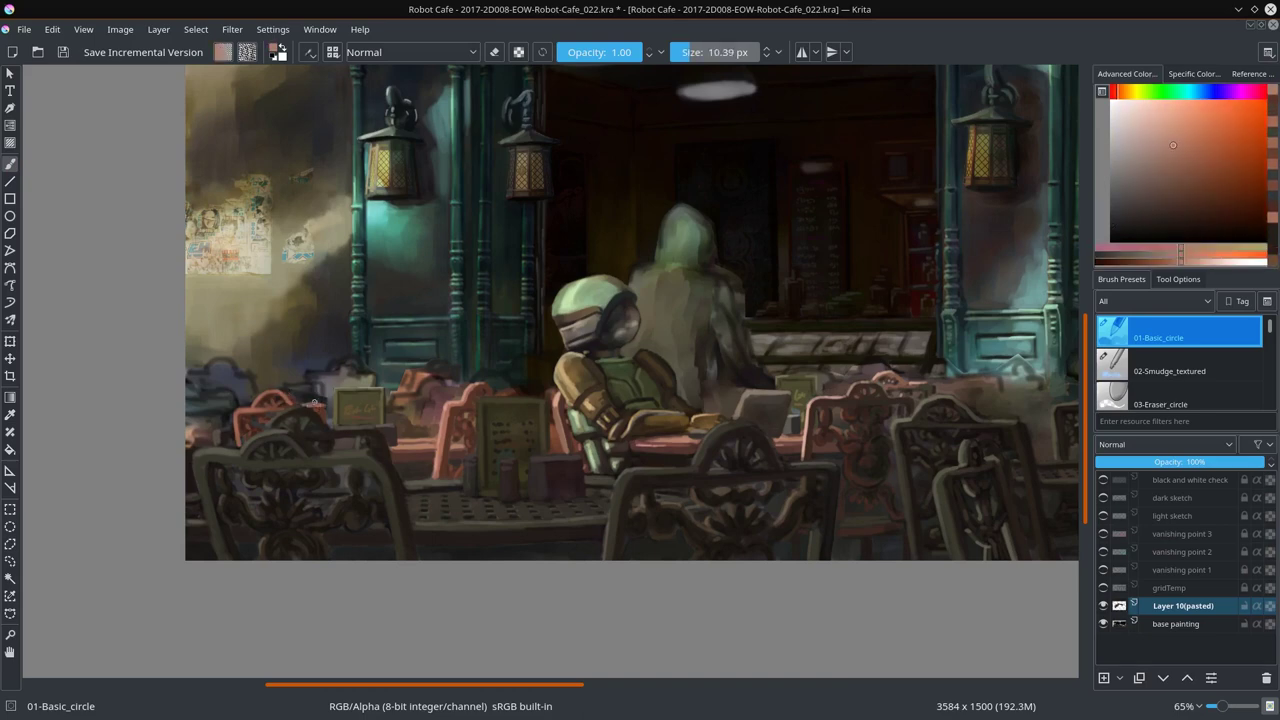
left_click(324, 409, "ctrl")
left_click(328, 408, "ctrl")
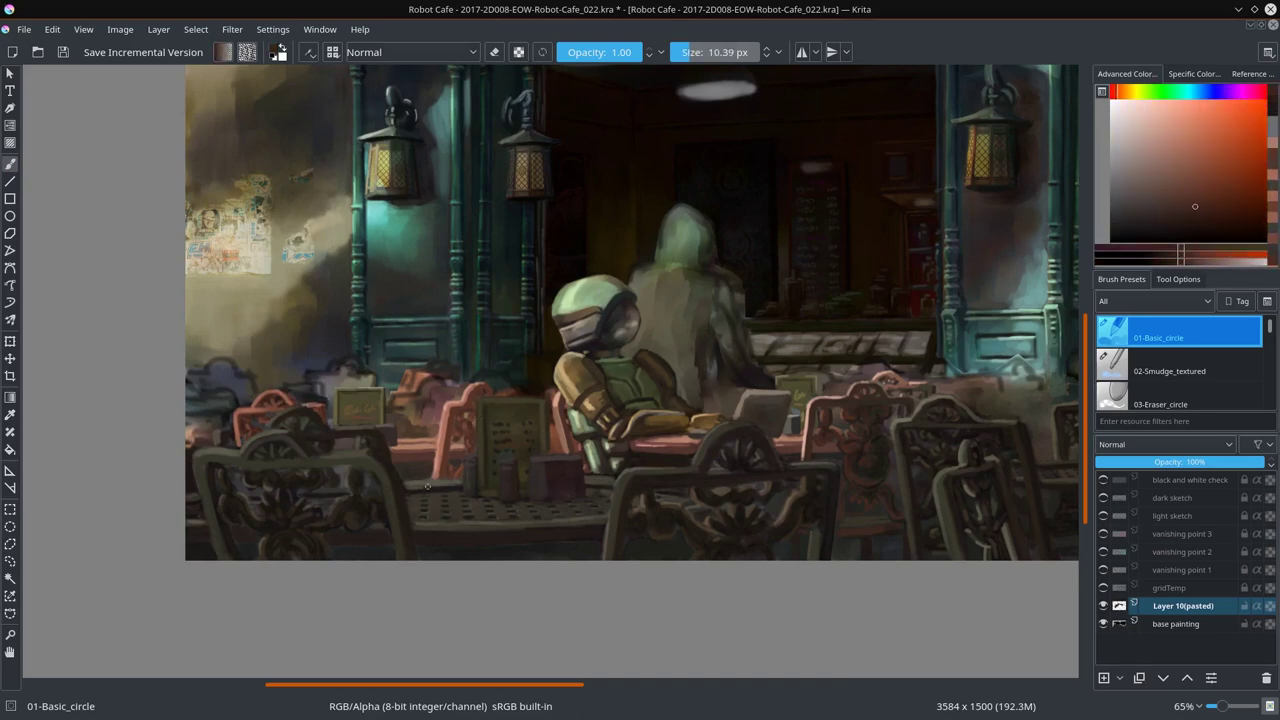
left_click(311, 402, "ctrl")
left_click(322, 405, "ctrl")
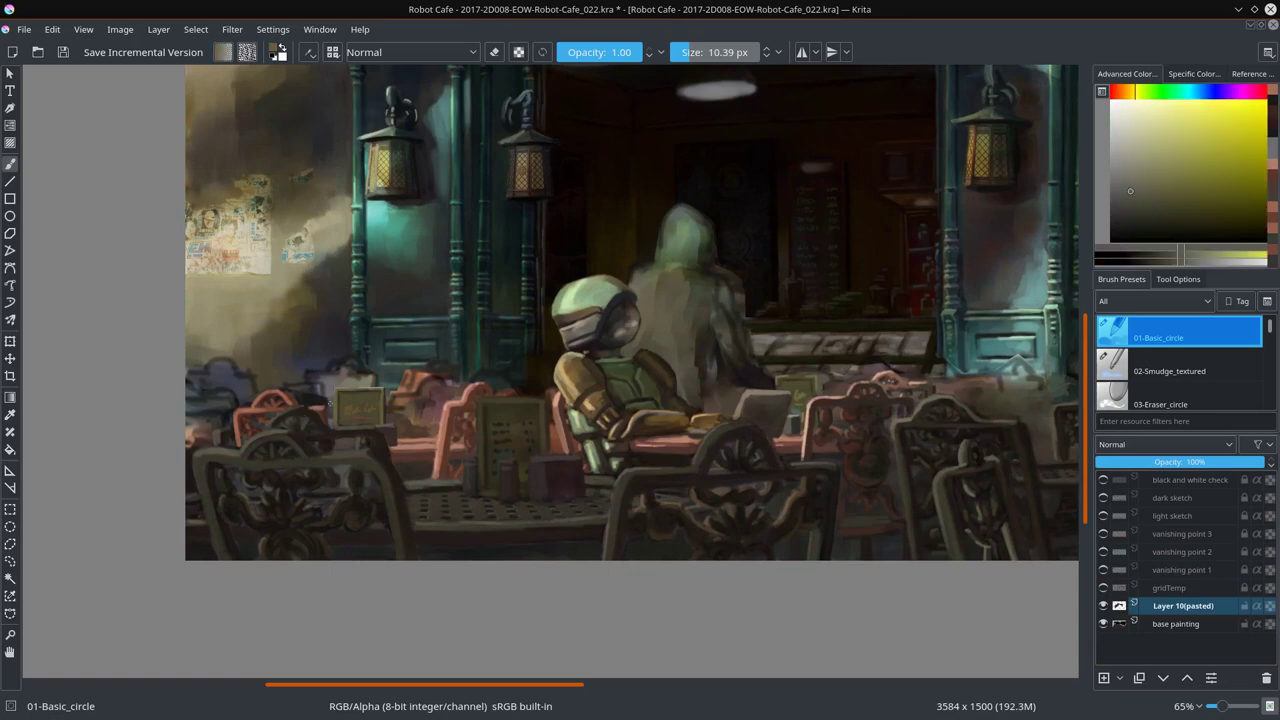
key("[")
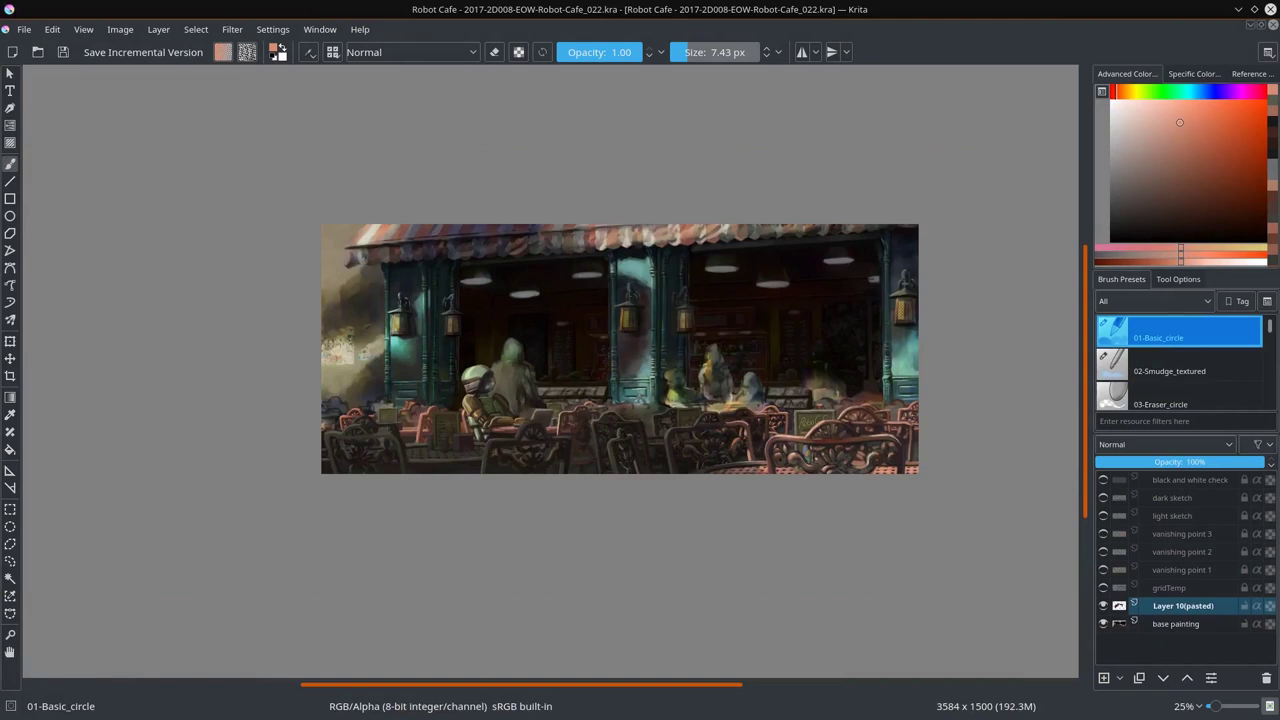
Step: Merge Layer 10(pasted) into the base painting, then add Layer 11 filled with white
key("ctrl+e")
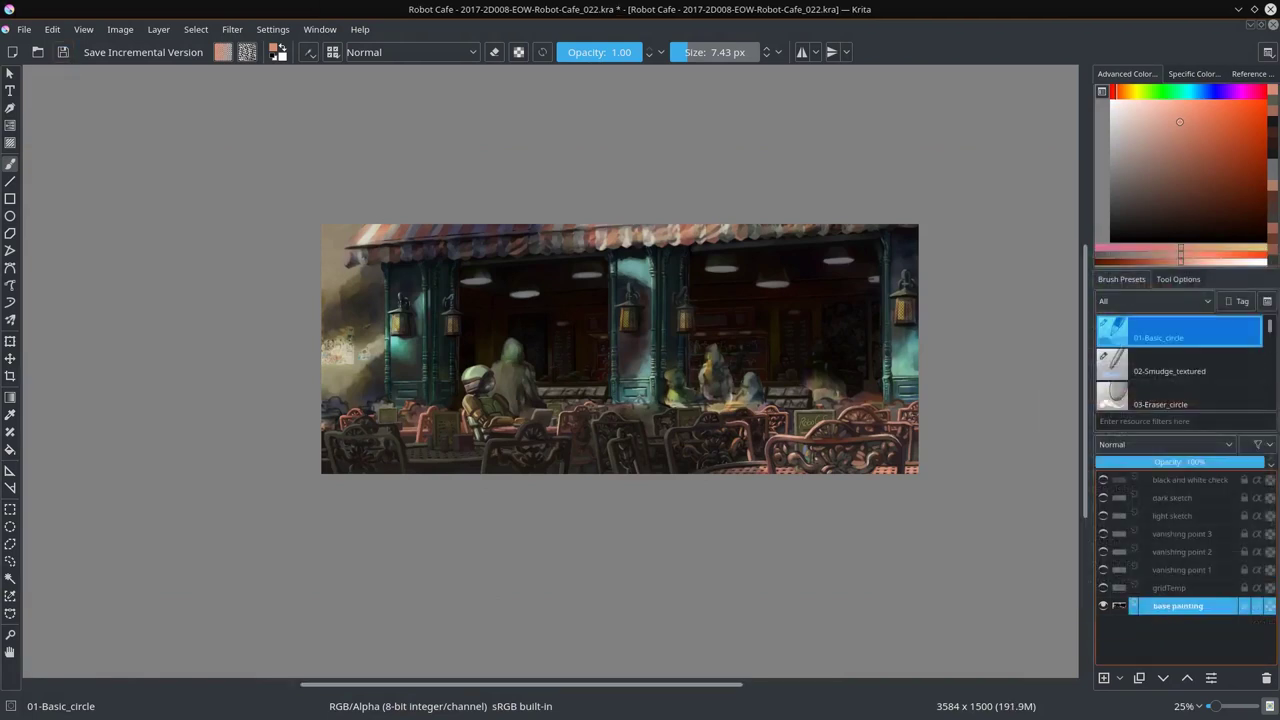
scroll(1010, 593, "down", 1)
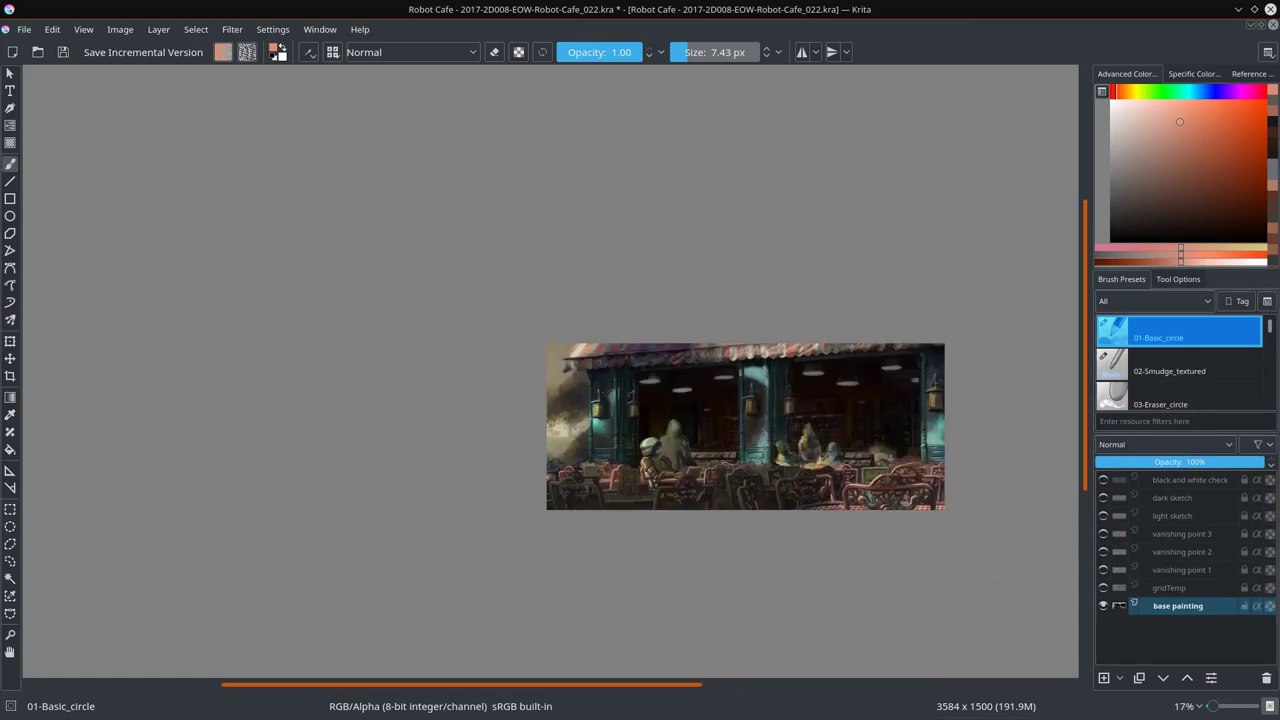
left_click(1104, 678)
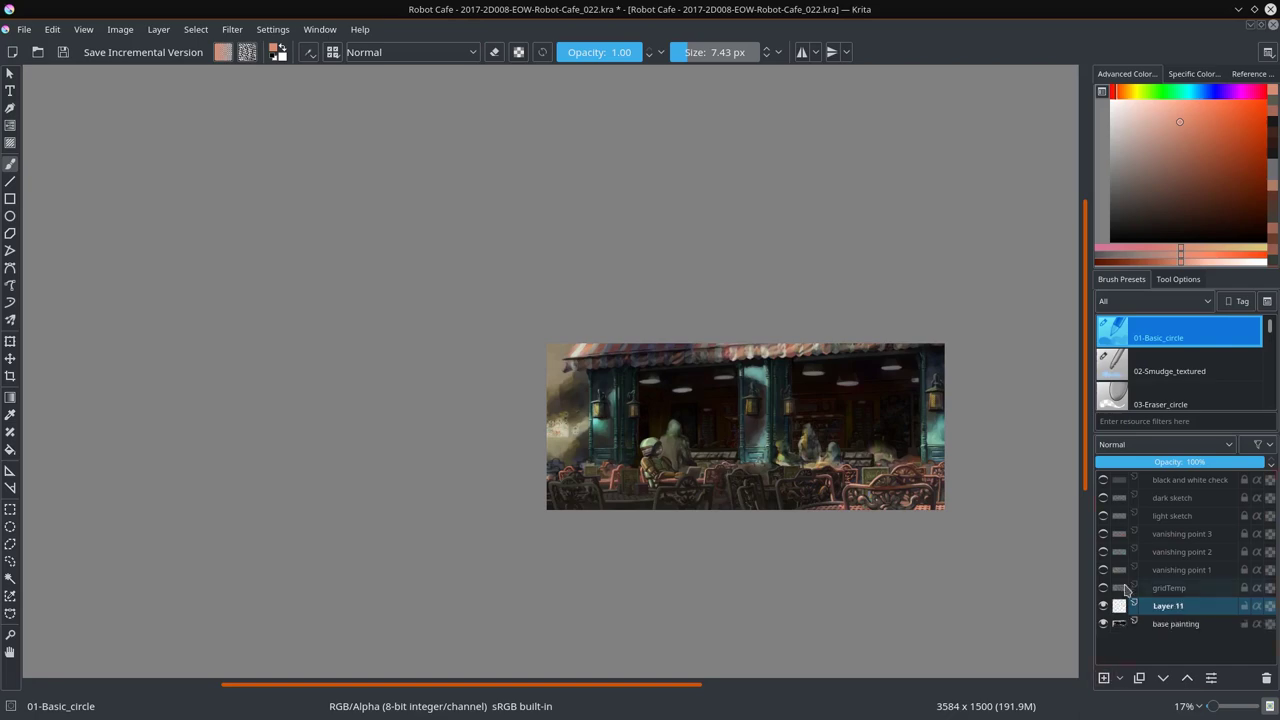
key("d")
key("BackSpace")
Step: On a new layer, sketch a line across the tables and outline the robot's head, back and body
left_click(1104, 678)
key("b")
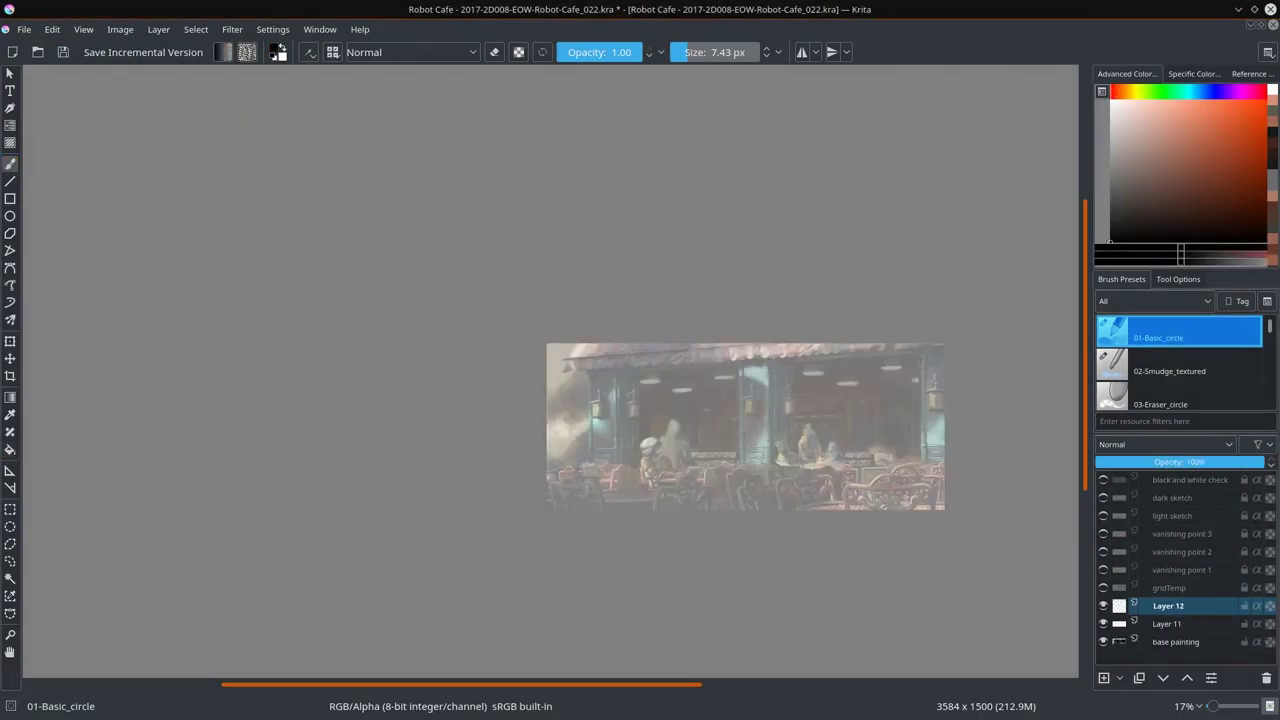
scroll(580, 529, "up", 3)
mouse_move(502, 424)
left_mouse_down()
mouse_move(536, 410)
mouse_move(574, 428)
left_mouse_up()
left_click_drag(324, 418, 345, 448)
left_click_drag(326, 385, 425, 432)
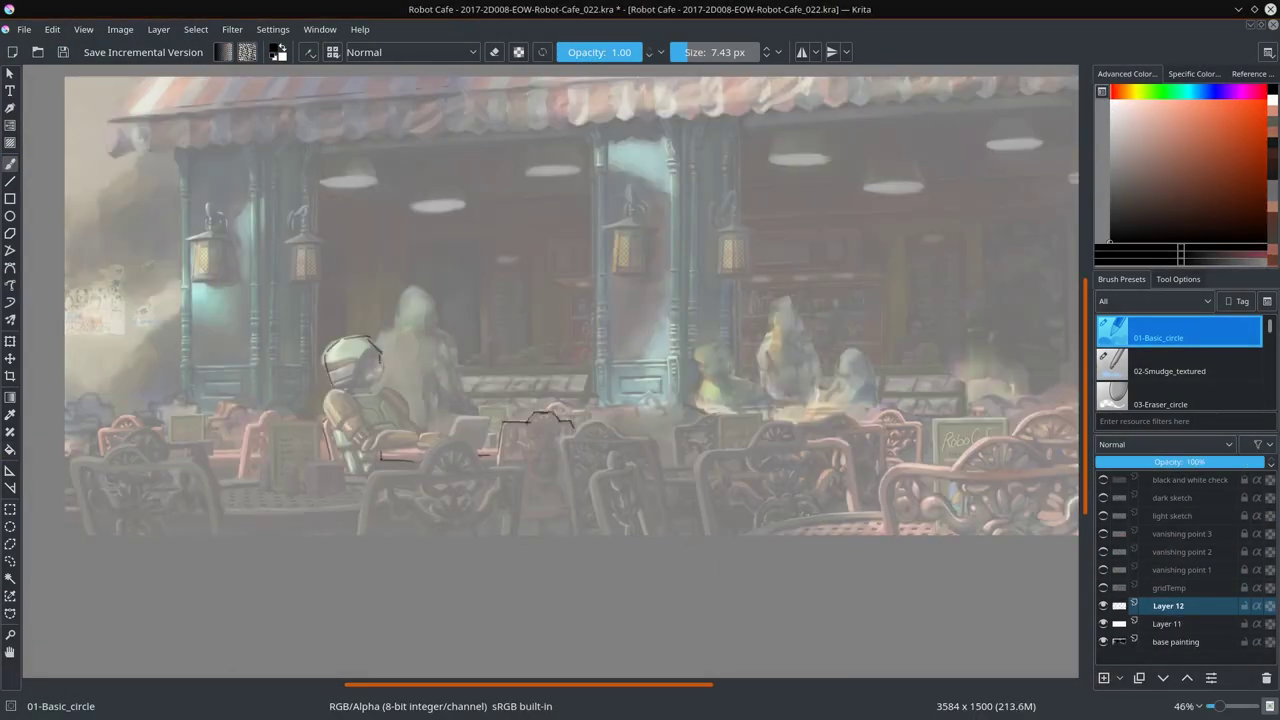
Step: Sketch the seated middle figure, the right-side table outlines and the hooded figure behind the robot
left_click_drag(600, 400, 518, 406)
mouse_move(640, 352)
left_mouse_down()
mouse_move(618, 410)
mouse_move(578, 426)
mouse_move(626, 426)
left_mouse_up()
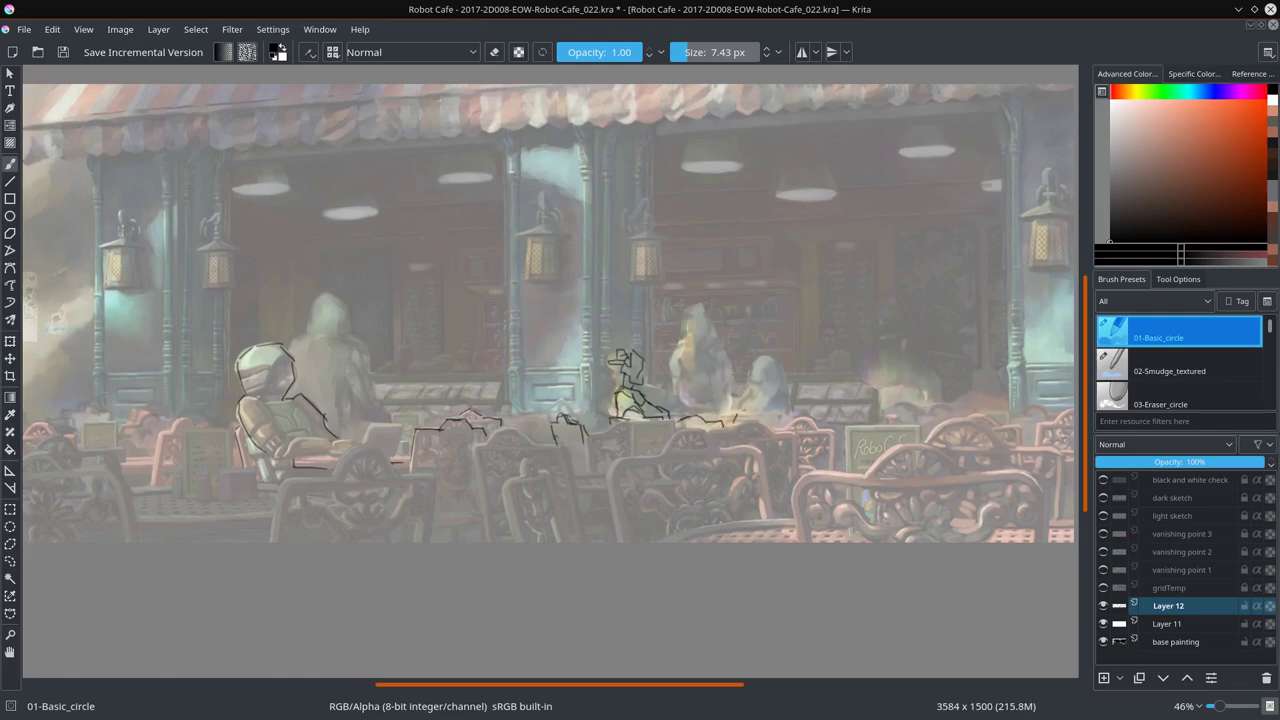
mouse_move(733, 422)
left_mouse_down()
mouse_move(748, 410)
mouse_move(580, 420)
left_mouse_up()
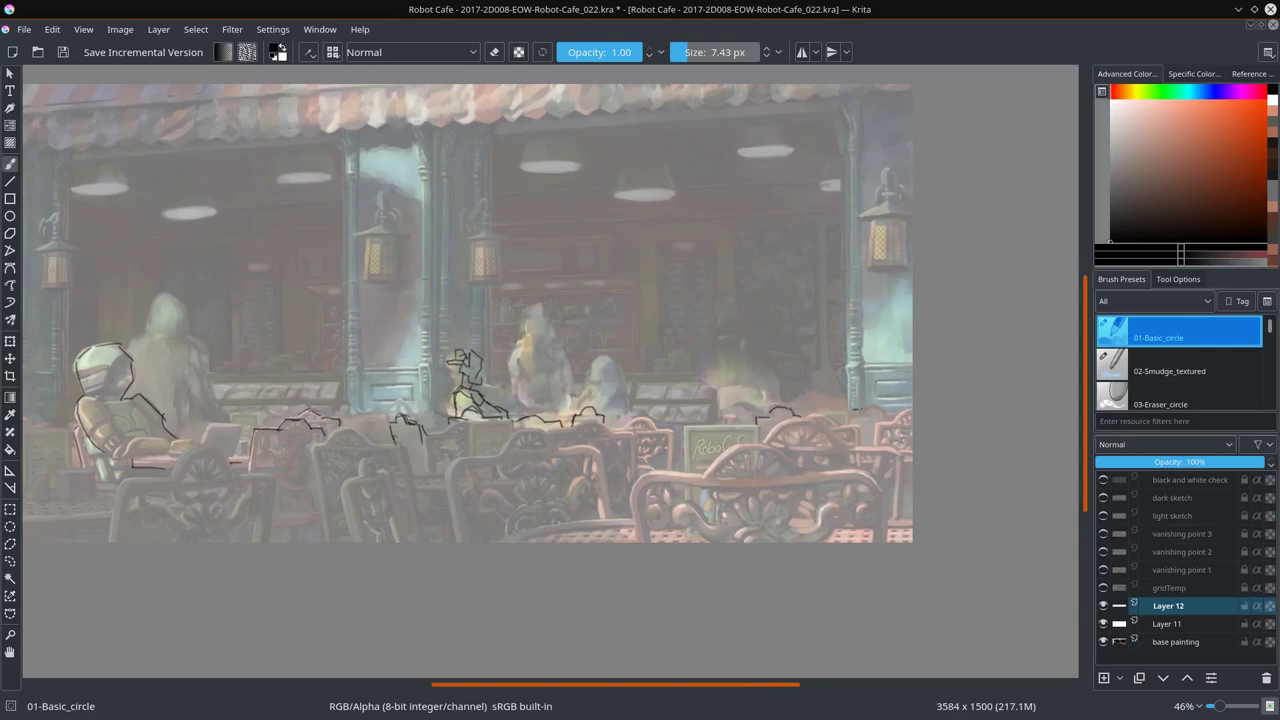
left_click_drag(856, 412, 896, 404)
left_click_drag(798, 416, 812, 404)
left_click_drag(480, 400, 745, 400)
mouse_move(396, 382)
left_mouse_down()
mouse_move(470, 415)
mouse_move(450, 438)
left_mouse_up()
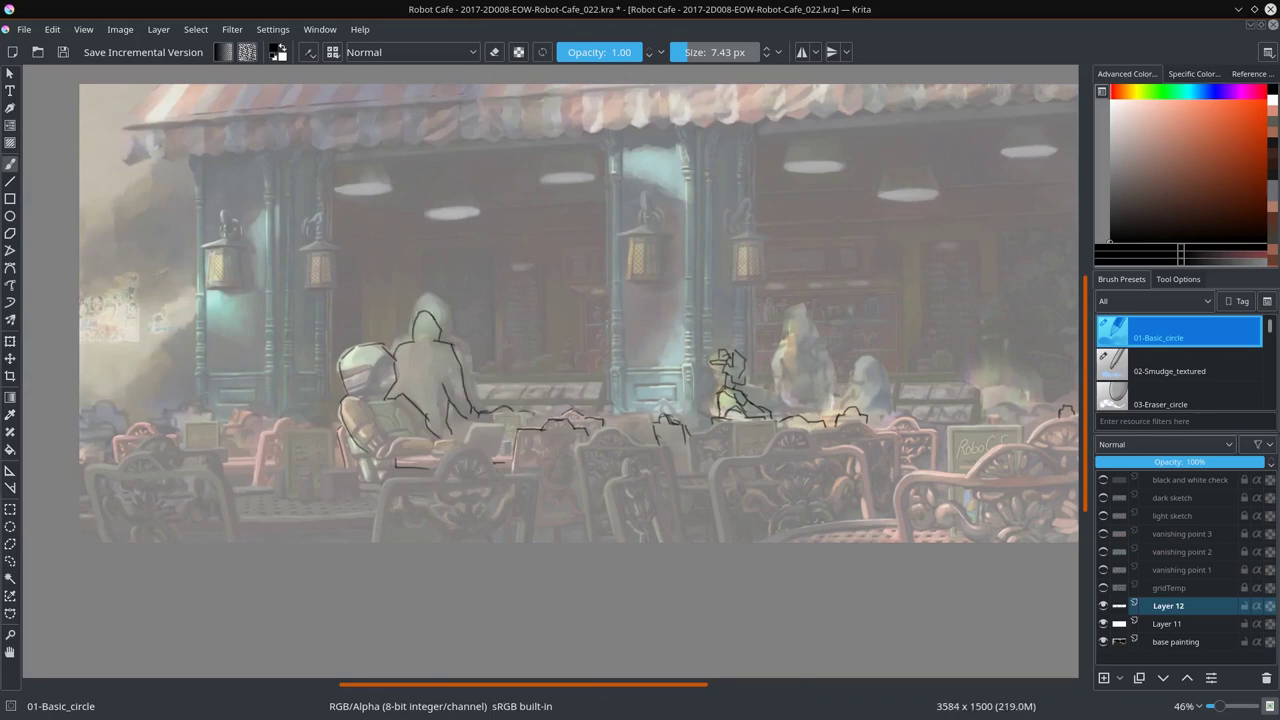
key("slash")
key("slash")
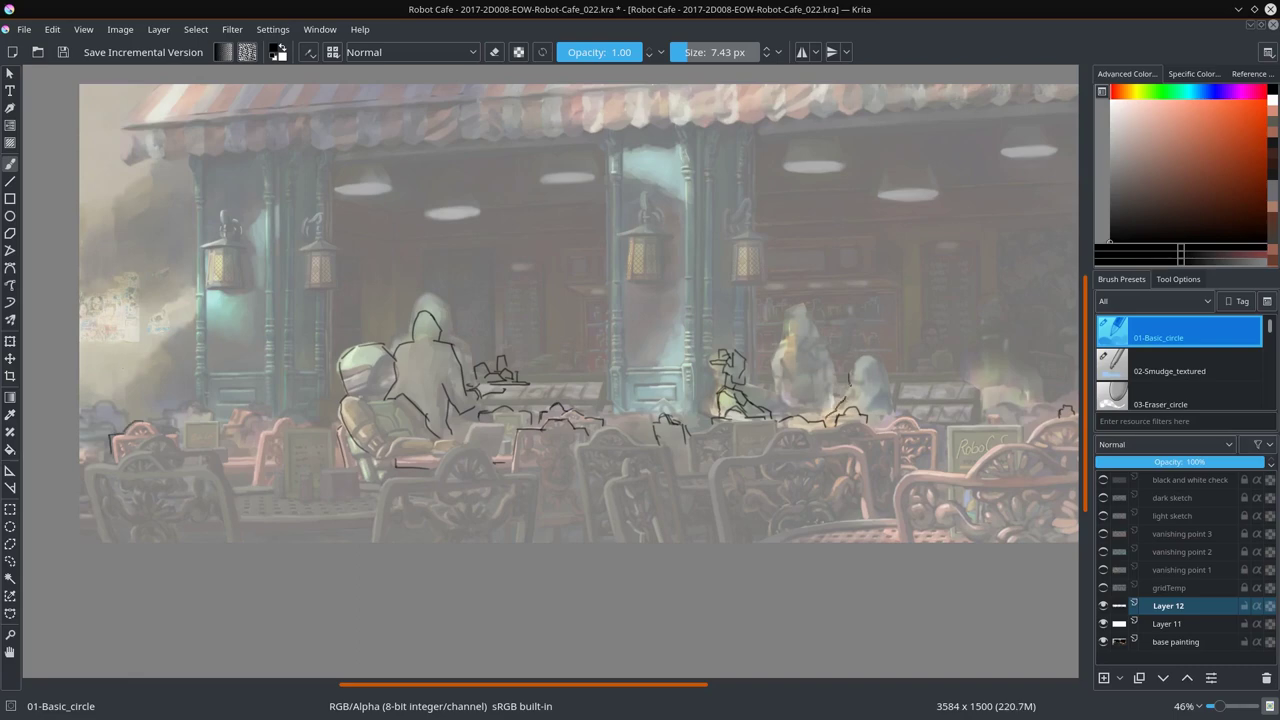
Step: Sketch the right-side patron's body and head, with its arm raised more steeply
left_click_drag(852, 388, 876, 364)
left_click_drag(776, 366, 794, 406)
left_click_drag(784, 346, 800, 328)
left_click_drag(804, 366, 848, 350)
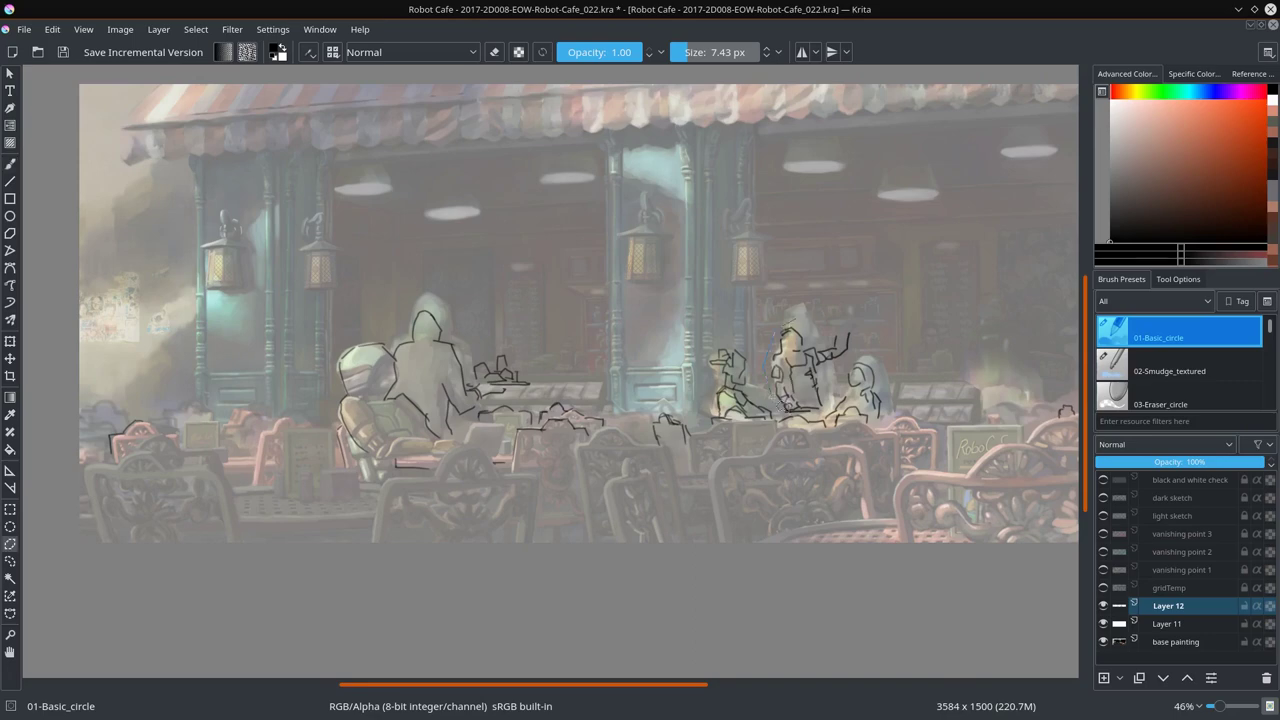
left_click_drag(834, 346, 852, 322)
Step: Zoom out, save the document and hide the white fade layer
key("minus")
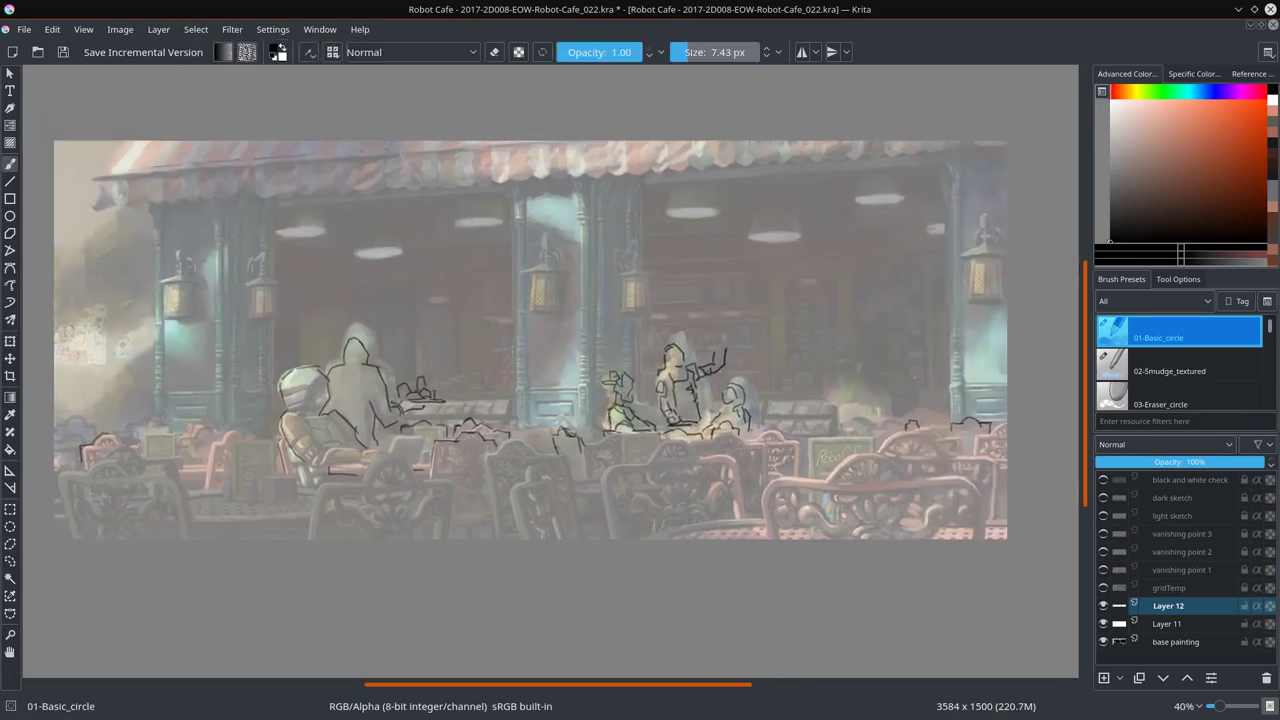
left_click(63, 54)
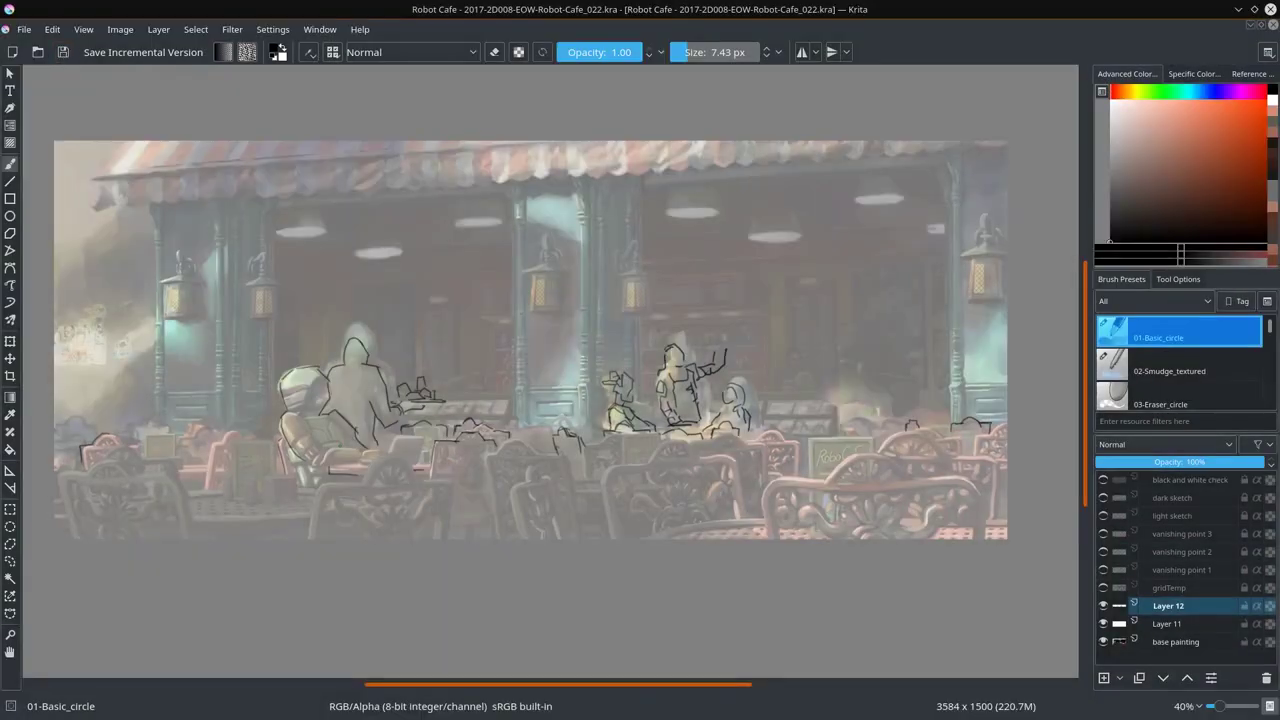
left_click(1103, 623)
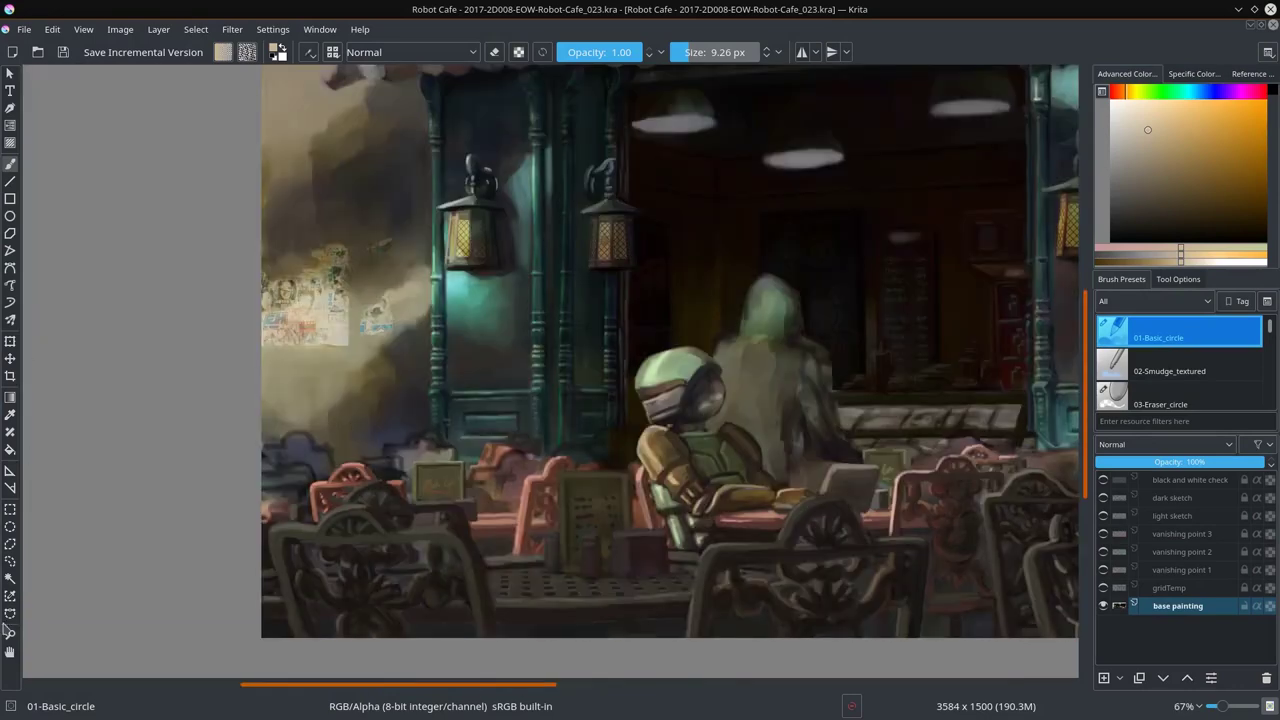
Step: Paste the copied painting as a new layer and return to the brush
key("ctrl+v")
key("t")
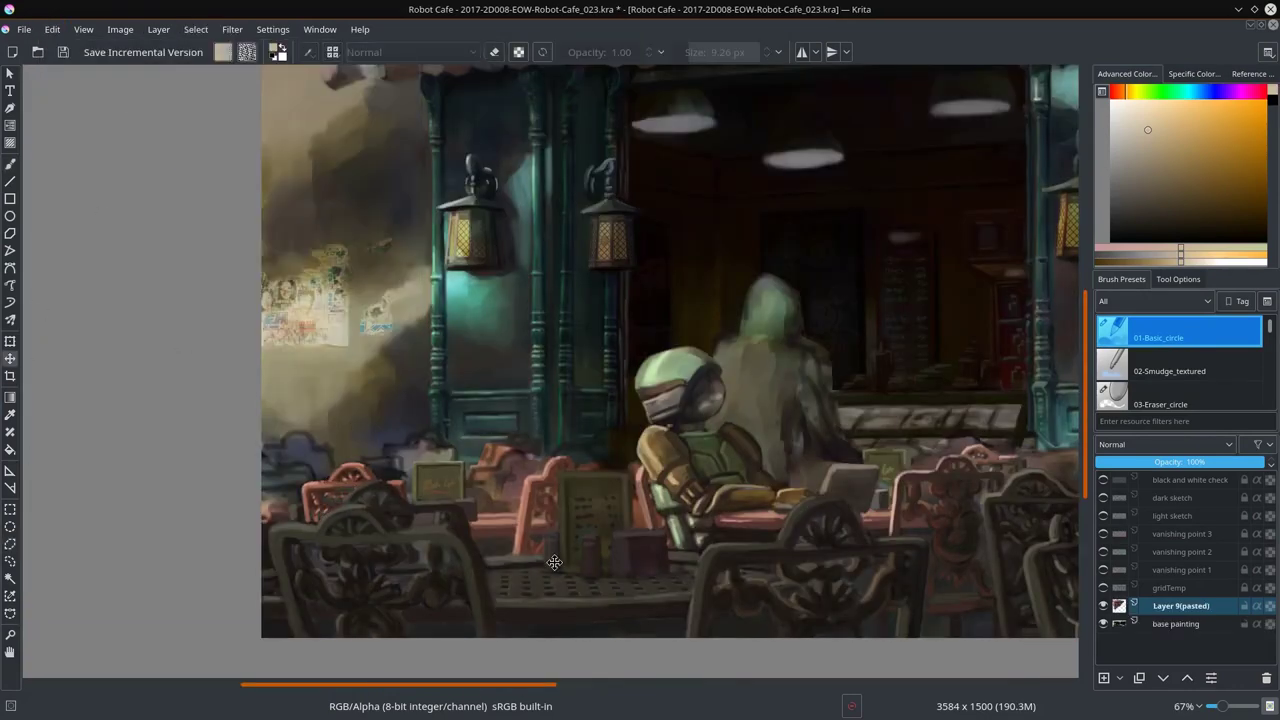
scroll(330, 517, "down", 2)
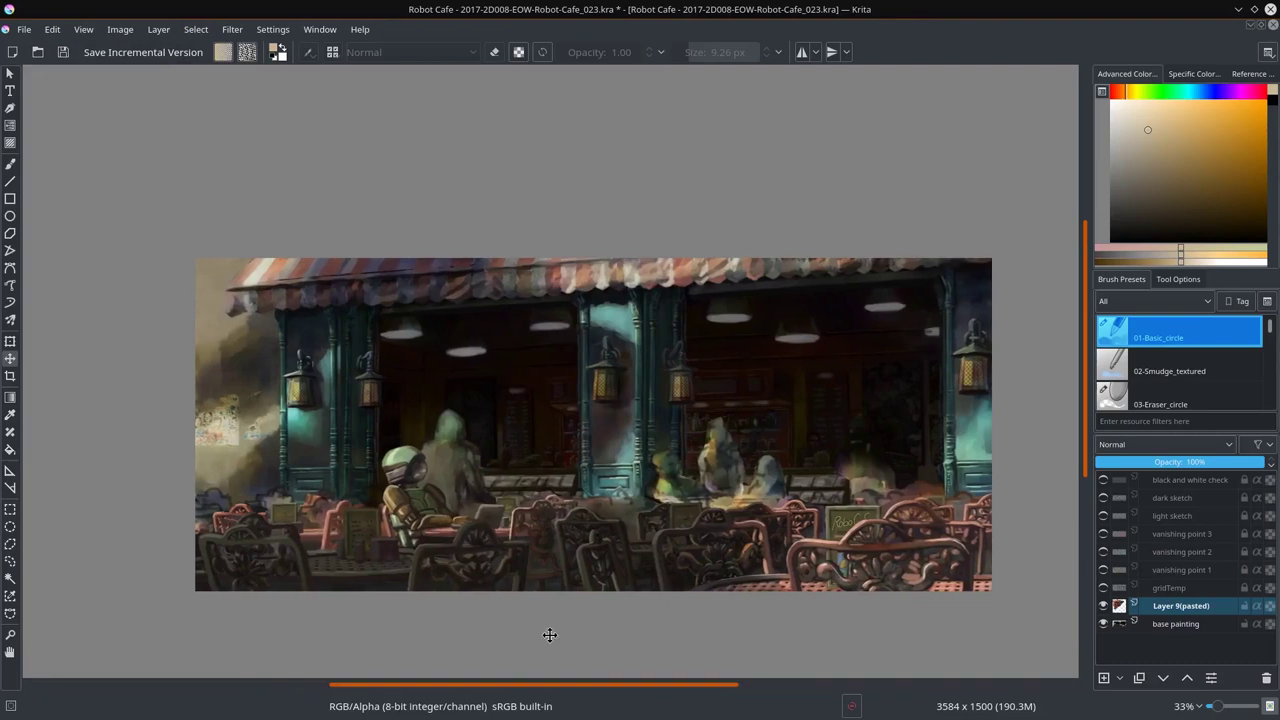
key("b")
scroll(339, 458, "up", 3)
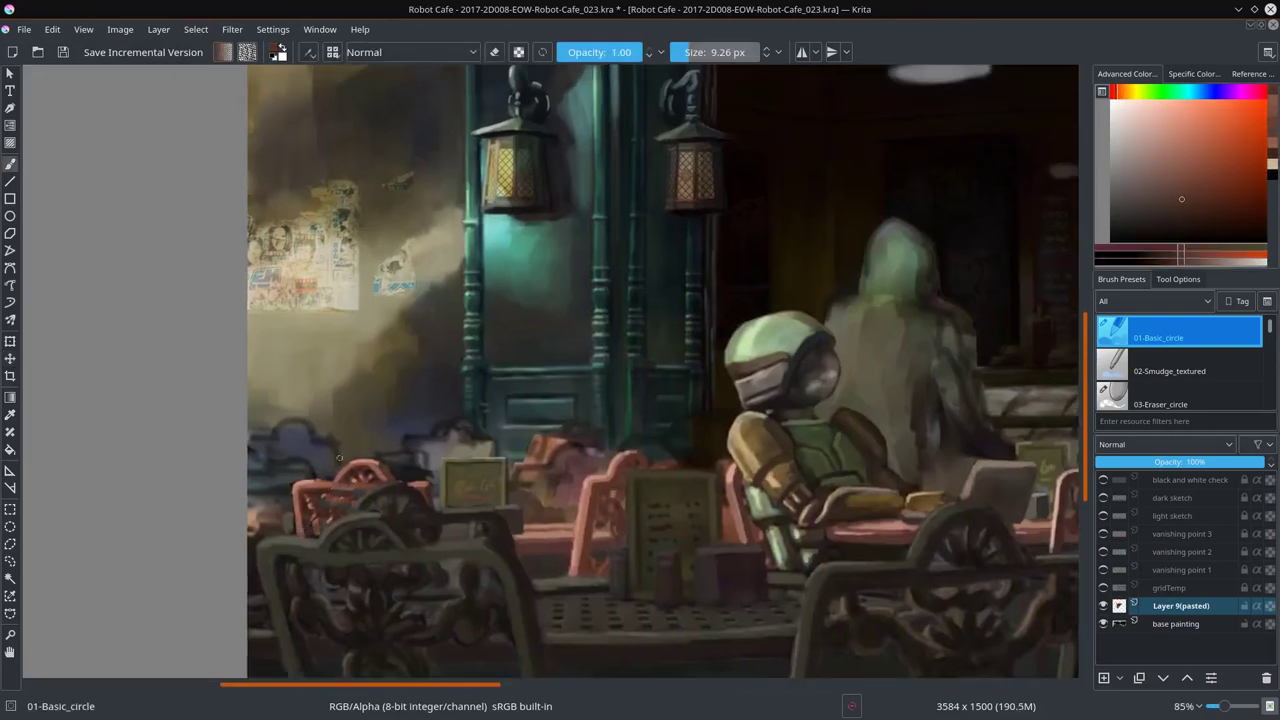
Step: Try several lighter and darker paint colours, then sample one from the painting
left_click(339, 458, "ctrl")
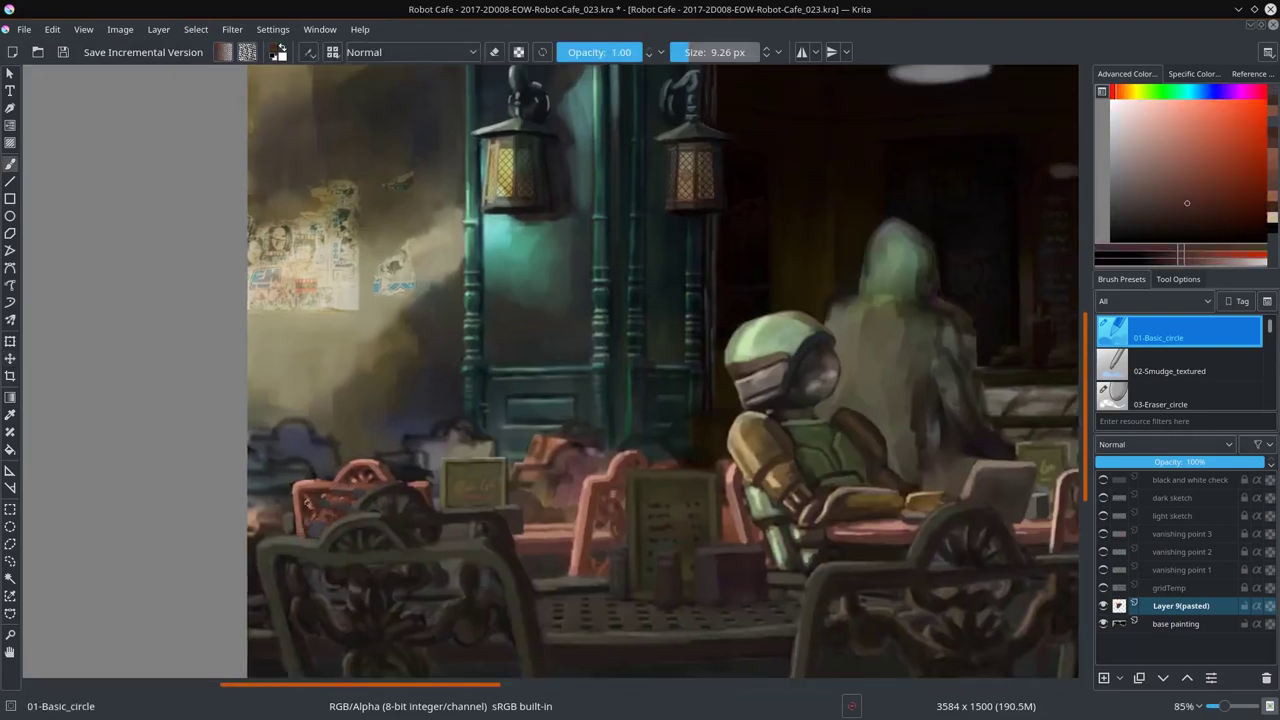
left_click(336, 517, "ctrl")
left_click(396, 545, "ctrl")
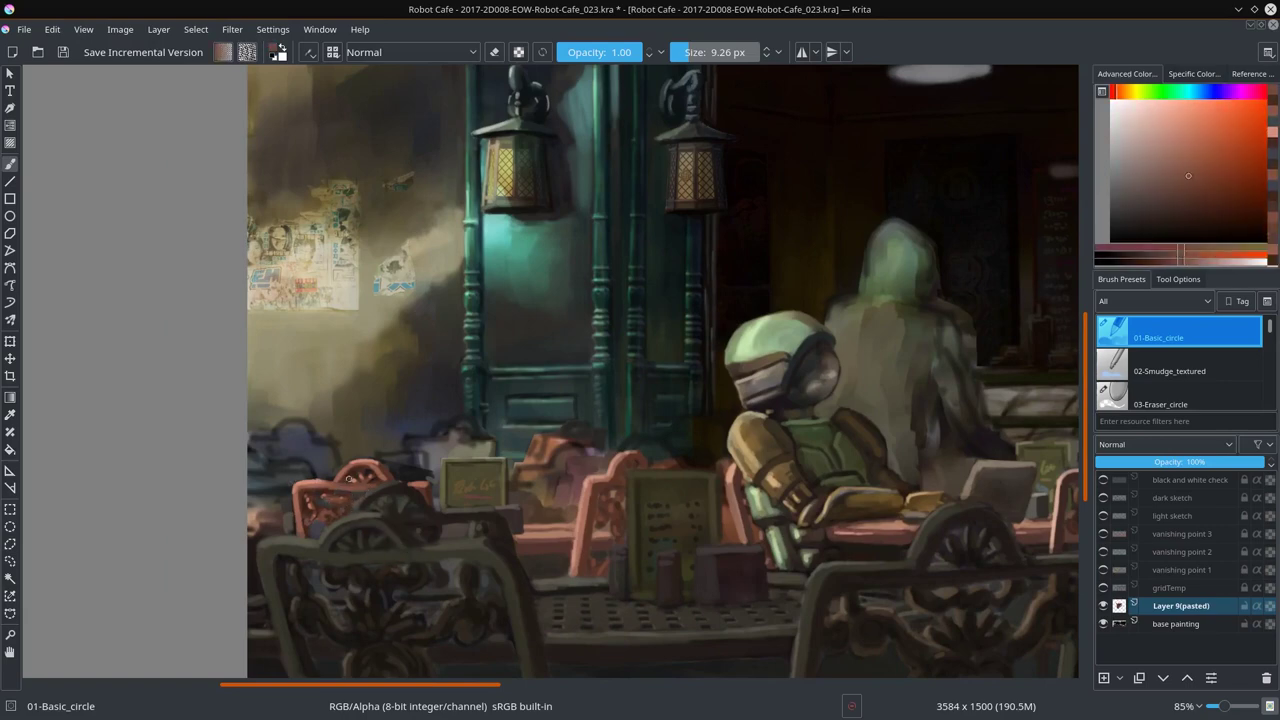
left_click(330, 500, "ctrl")
left_click(330, 515, "ctrl")
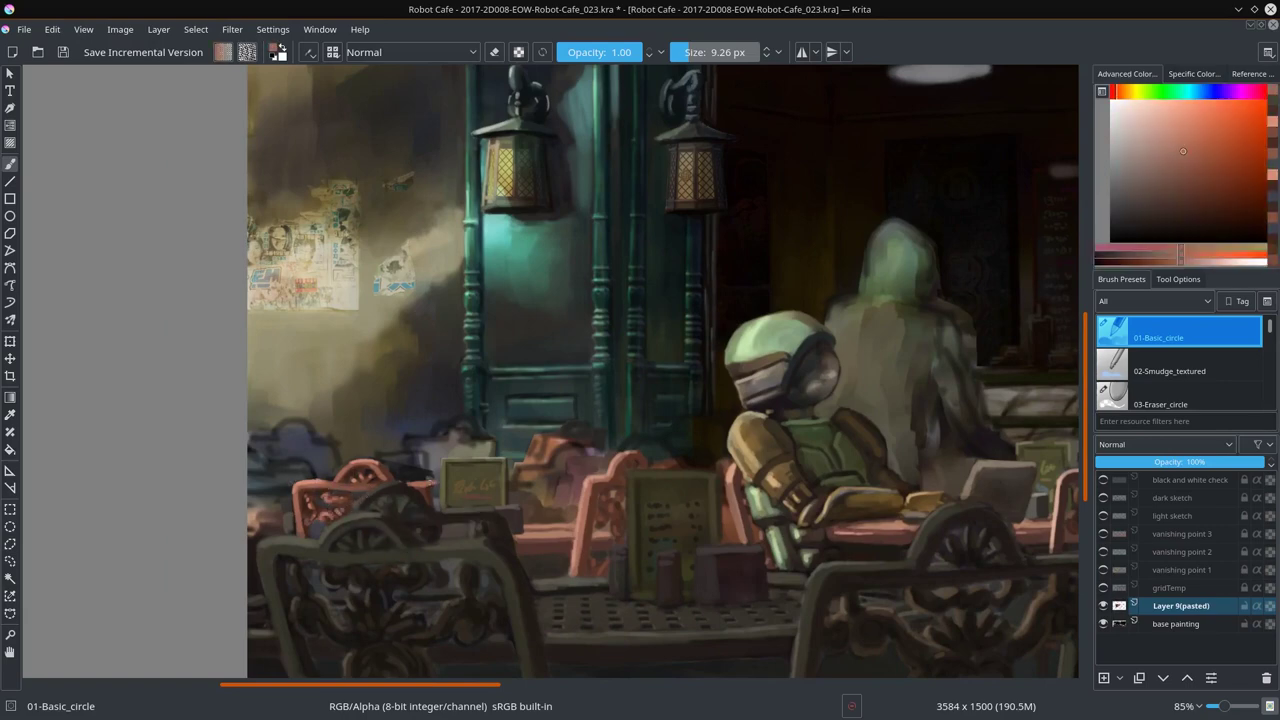
left_click(386, 525, "ctrl")
left_click(434, 502, "ctrl")
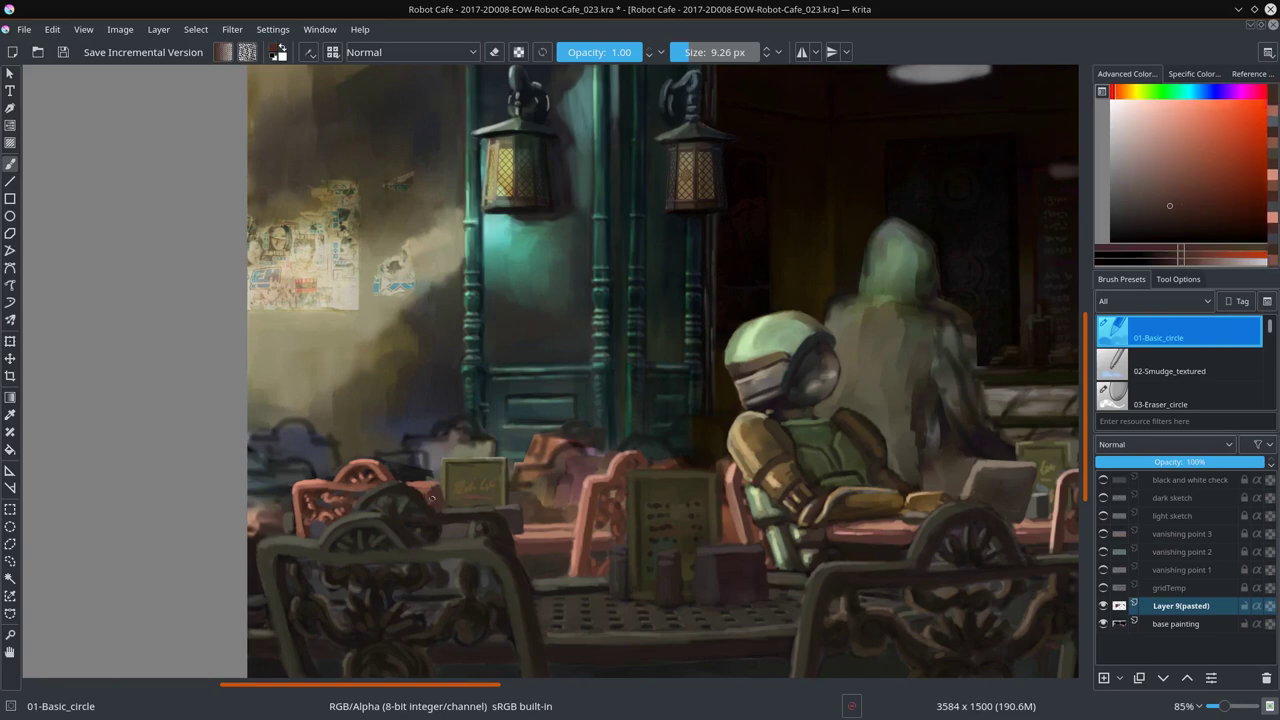
left_click(433, 497, "ctrl")
scroll(445, 488, "down", 4)
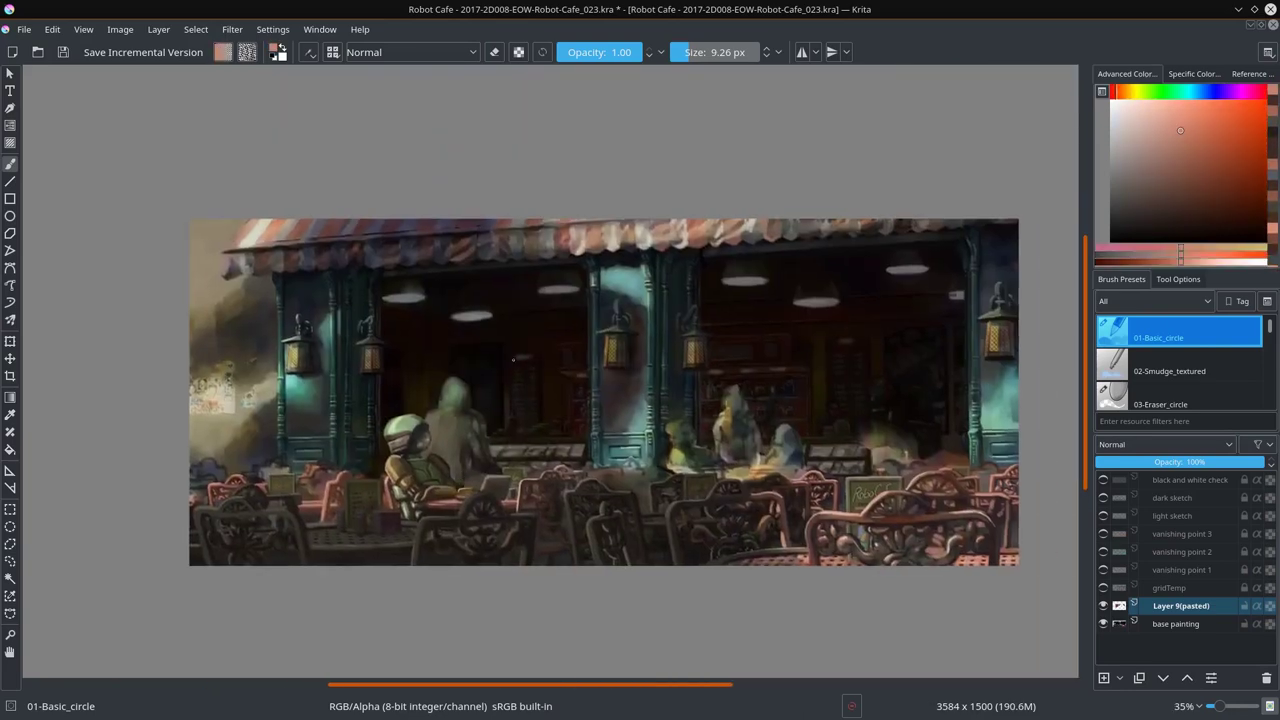
scroll(712, 455, "up", 2)
left_click(786, 314, "ctrl")
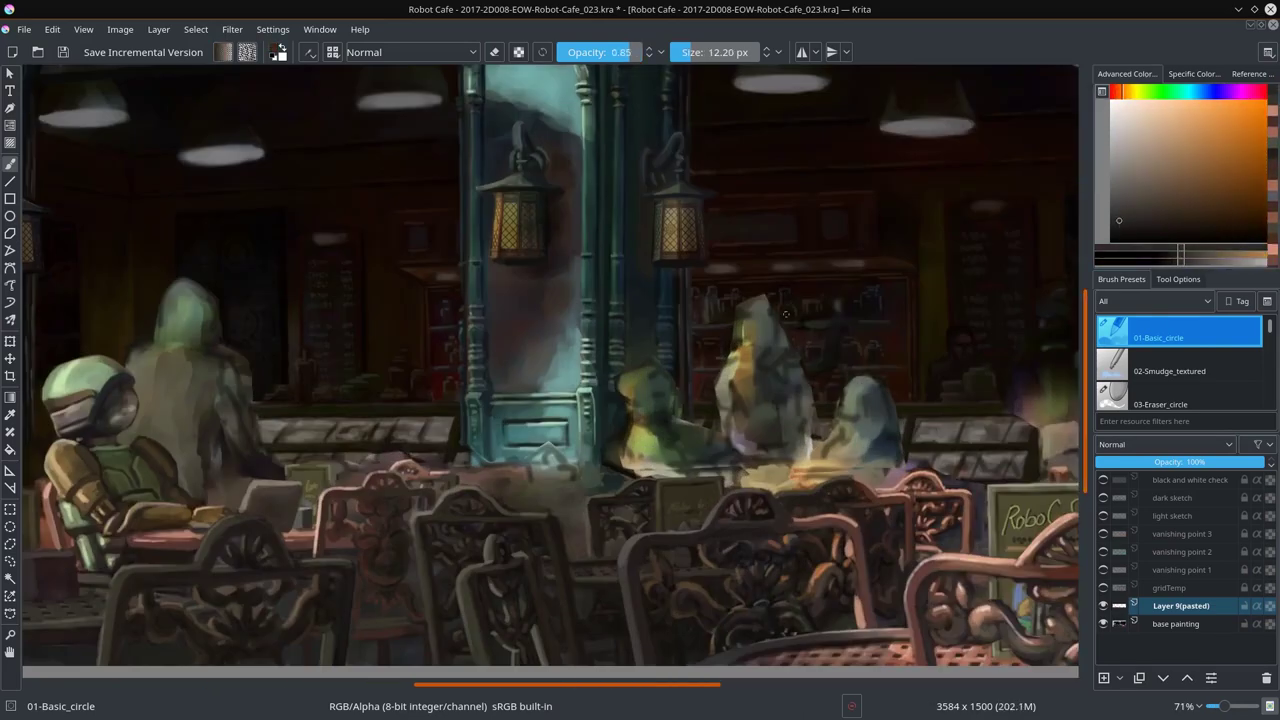
Step: Save the file and merge the pasted layer down onto base painting
scroll(830, 397, "down", 4)
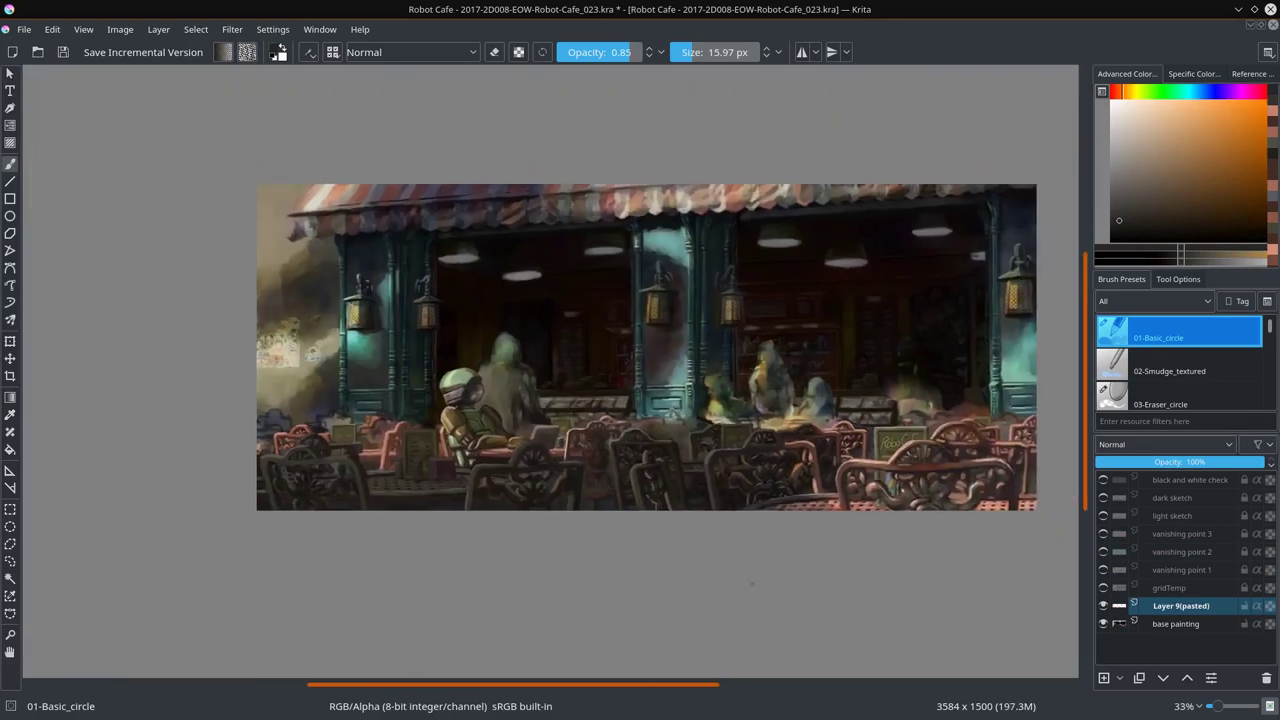
key("ctrl+s")
key("ctrl+e")
Step: Paint light tones over the hooded figure, then sample a darker tone
scroll(516, 352, "up", 3)
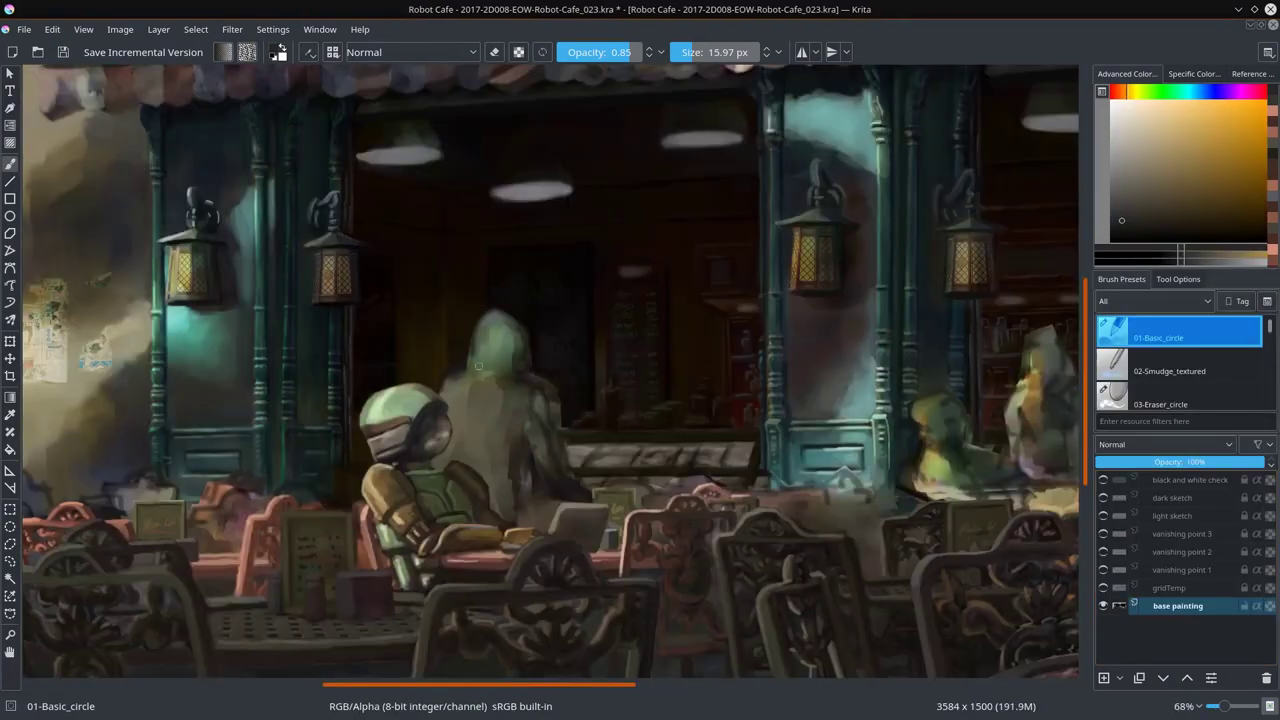
left_click(458, 422, "ctrl")
left_click_drag(458, 422, 475, 462)
mouse_move(470, 375)
left_mouse_down()
mouse_move(545, 465)
mouse_move(518, 432)
left_mouse_up()
left_click(530, 440, "ctrl")
left_click(518, 432, "ctrl")
Step: Paint dark strokes on the hood with a resized brush, then sample a lighter tone
key("bracketleft")
key("bracketleft")
key("bracketleft")
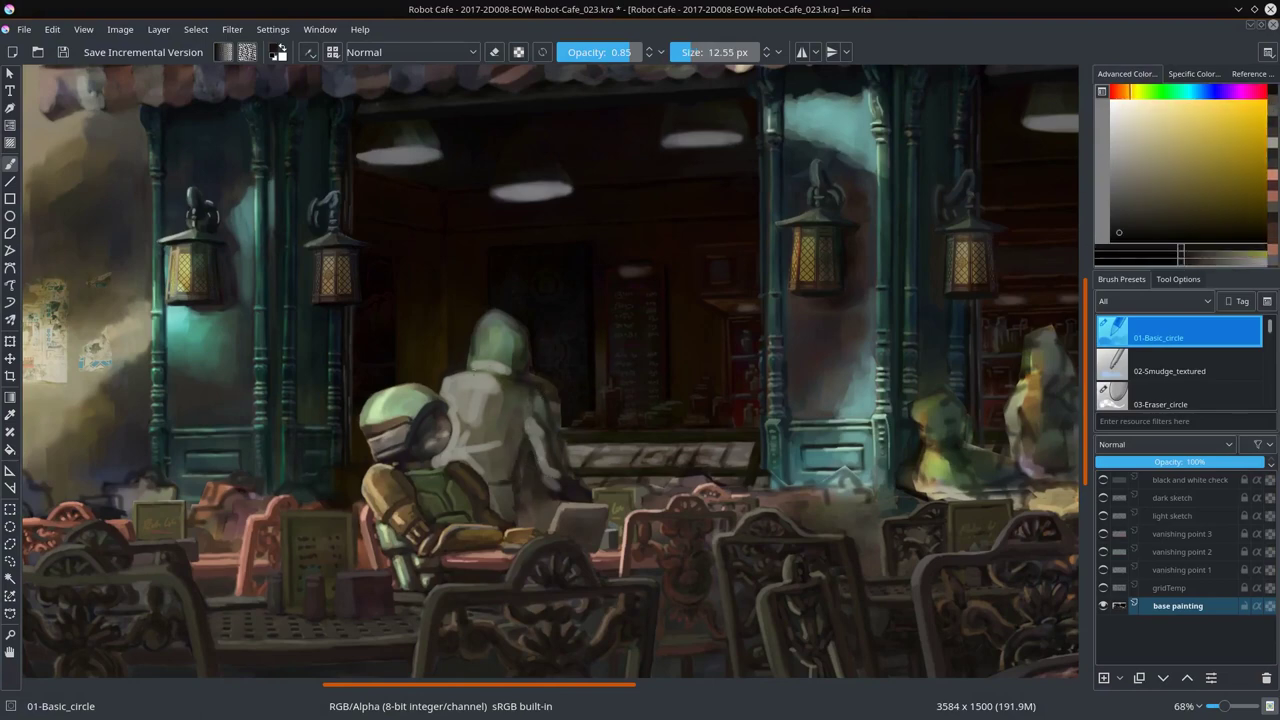
scroll(500, 380, "up", 2)
key("bracketright")
key("bracketright")
left_click(530, 340, "ctrl")
left_click_drag(525, 360, 537, 295)
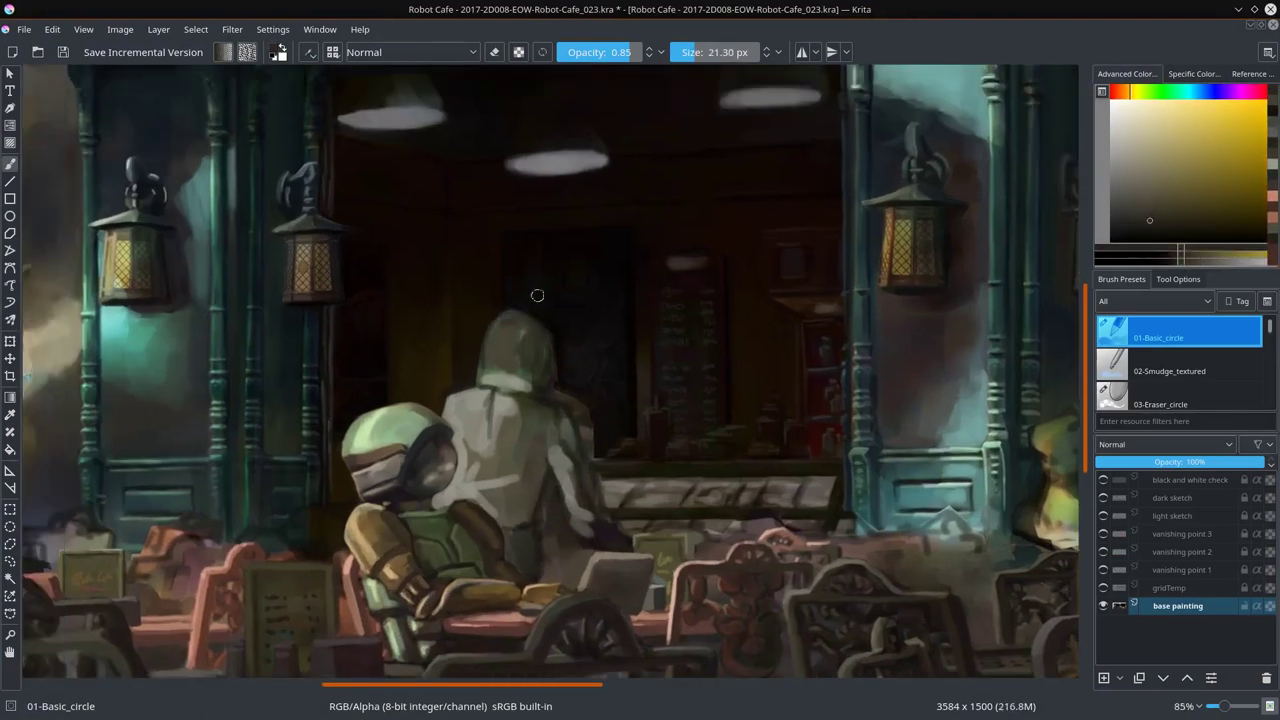
left_click(537, 363, "ctrl")
key("bracketleft")
key("bracketleft")
key("bracketleft")
Step: Add a white-filled fade layer and a new sketch layer, using a small near-black brush
key("Insert")
mouse_move(447, 418)
left_mouse_down()
mouse_move(514, 377)
mouse_move(566, 460)
mouse_move(556, 504)
left_mouse_up()
key("Insert")
key("shift+BackSpace")
key("d")
key("bracketleft")
key("bracketleft")
Step: Trace dark outlines of the hooded figure's shoulders, back, arm and lower body, then save
left_click_drag(484, 374, 538, 322)
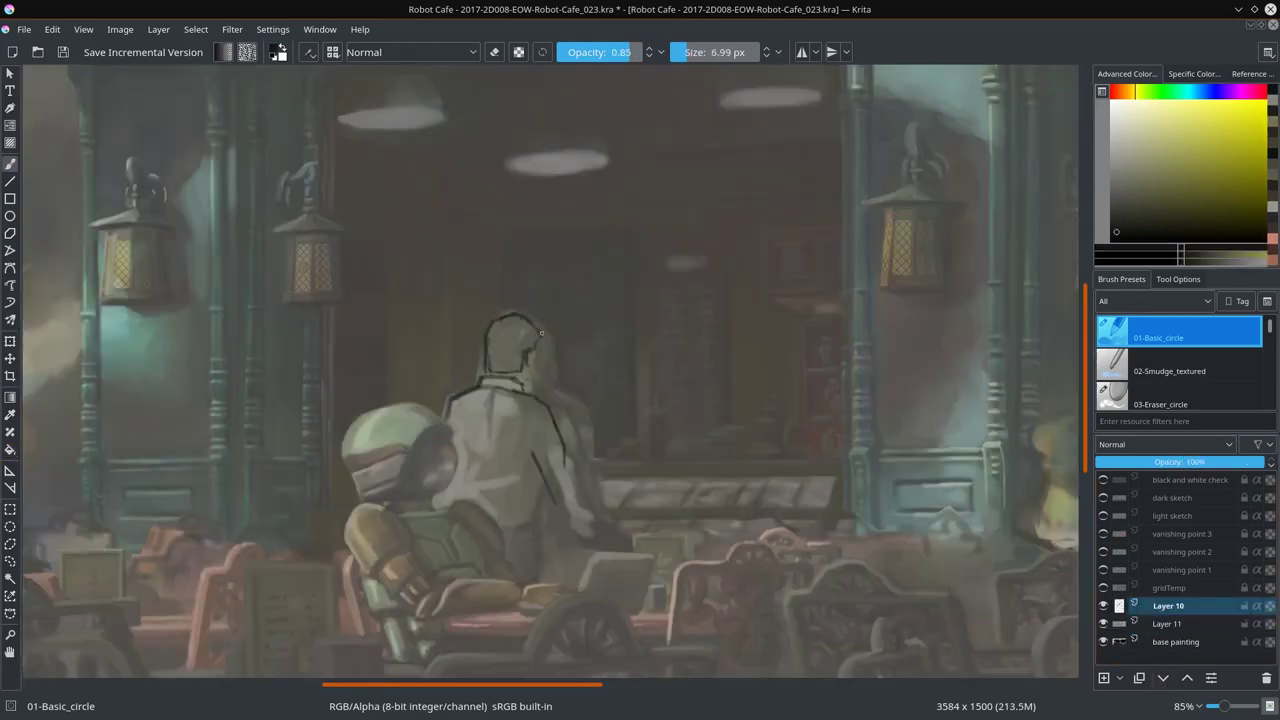
mouse_move(534, 398)
left_mouse_down()
mouse_move(600, 534)
mouse_move(528, 504)
left_mouse_up()
scroll(595, 540, "down", 1)
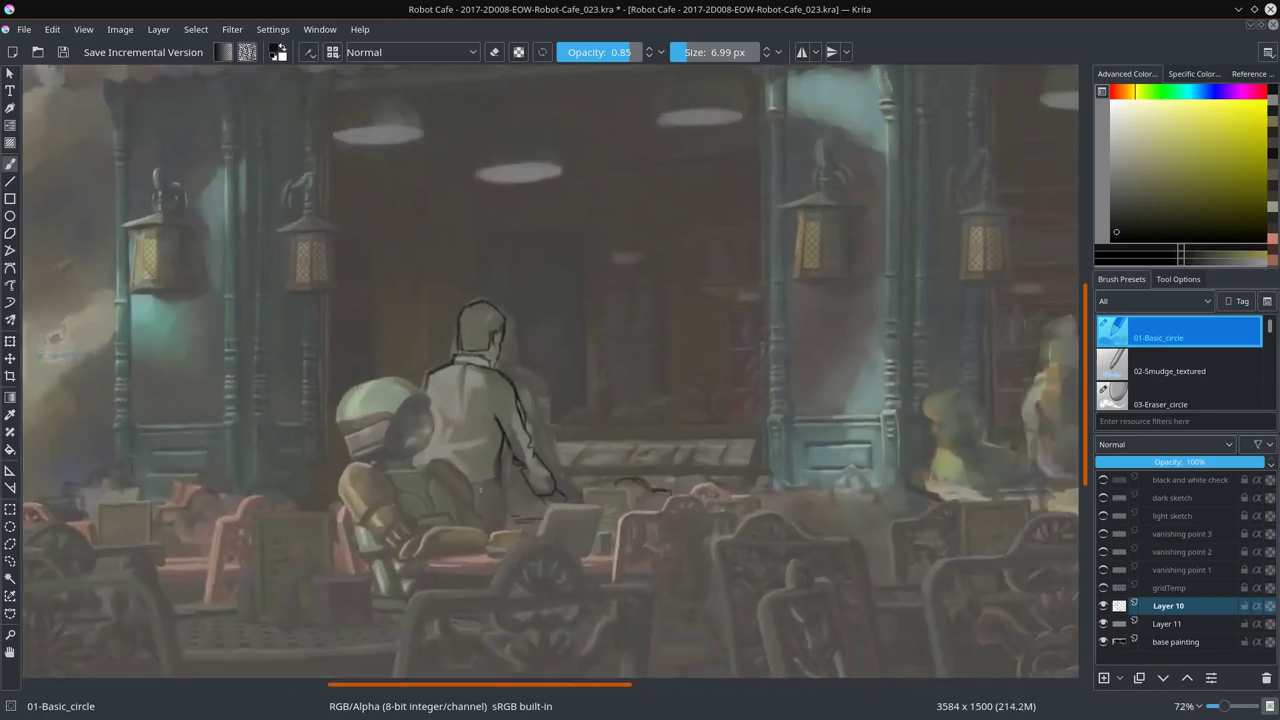
left_click_drag(503, 465, 505, 522)
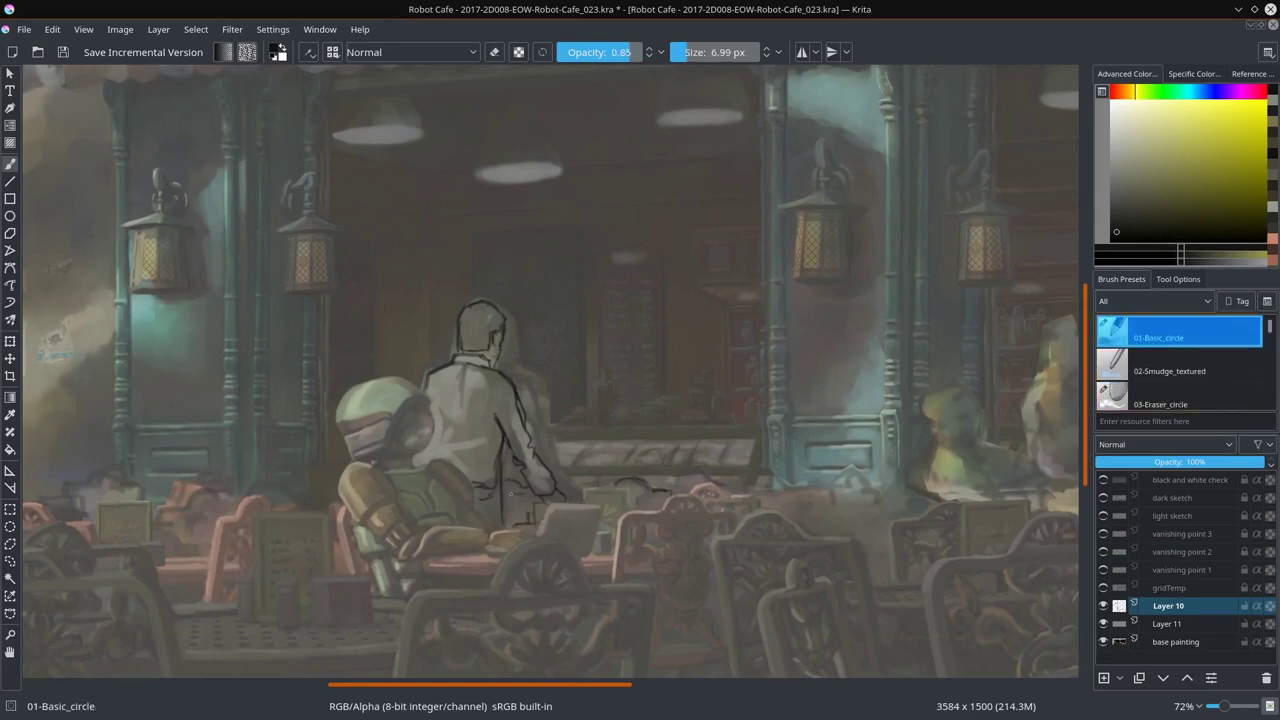
left_click_drag(690, 419, 697, 411)
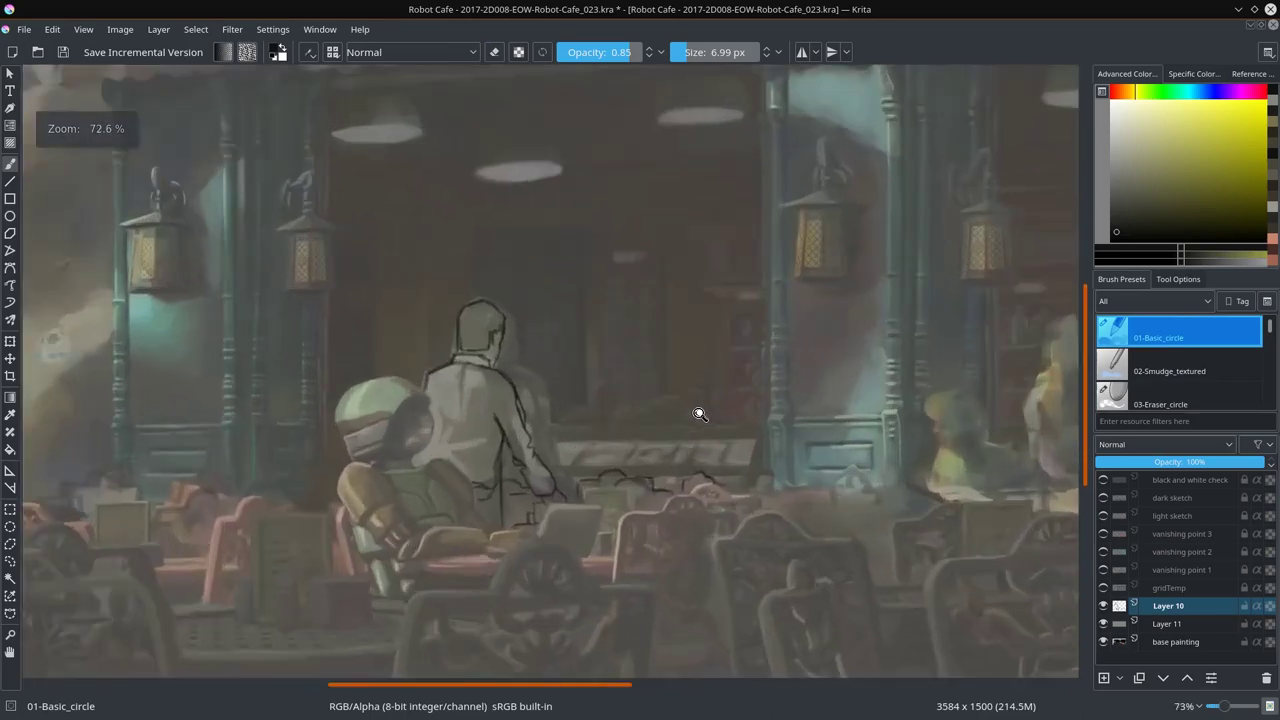
left_click(62, 52)
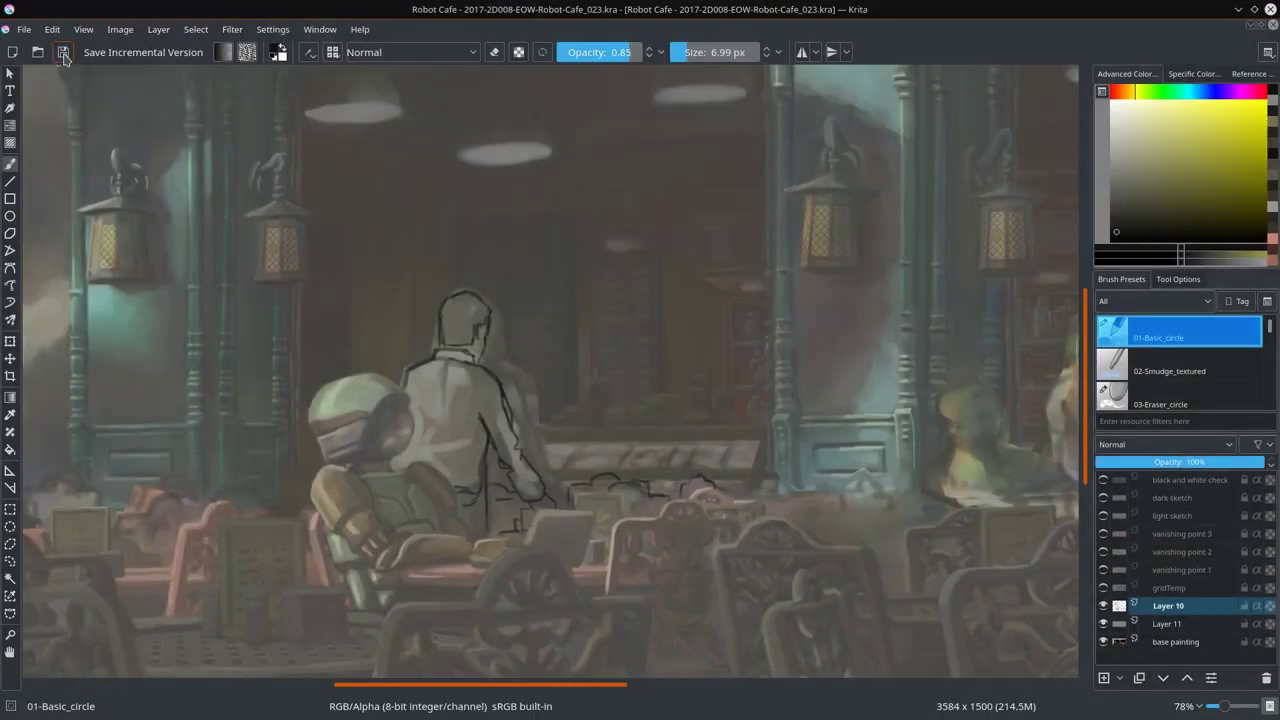
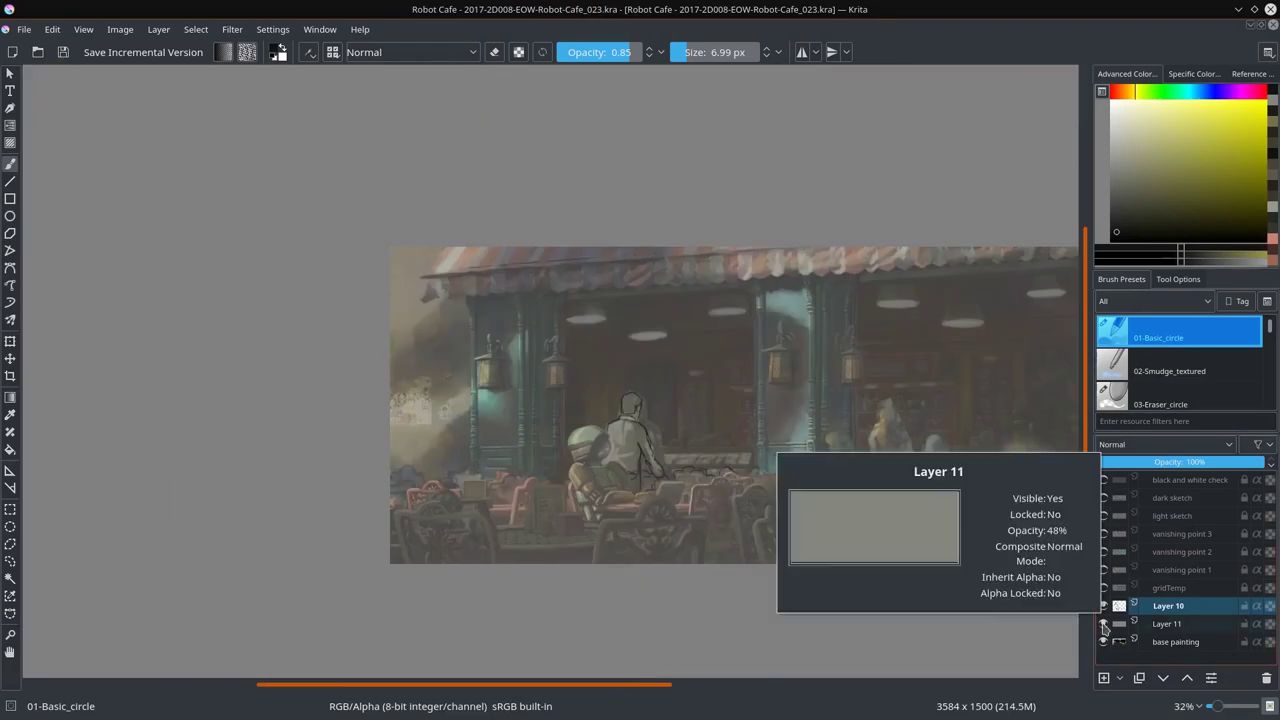
Step: Rename Layer 11 to 'flat layer', set the eraser to 0.25, and move Layer 10 above the pasted layer
double_click(1168, 624)
type("flat layer")
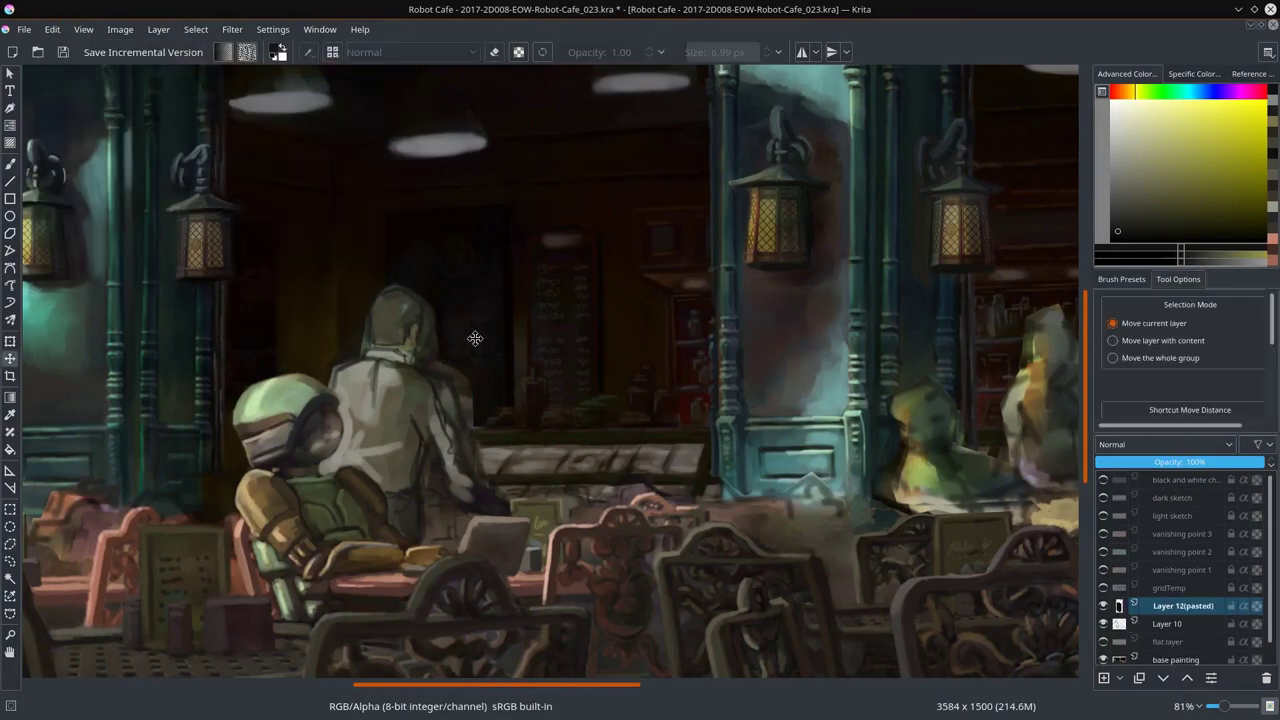
left_click(1165, 395)
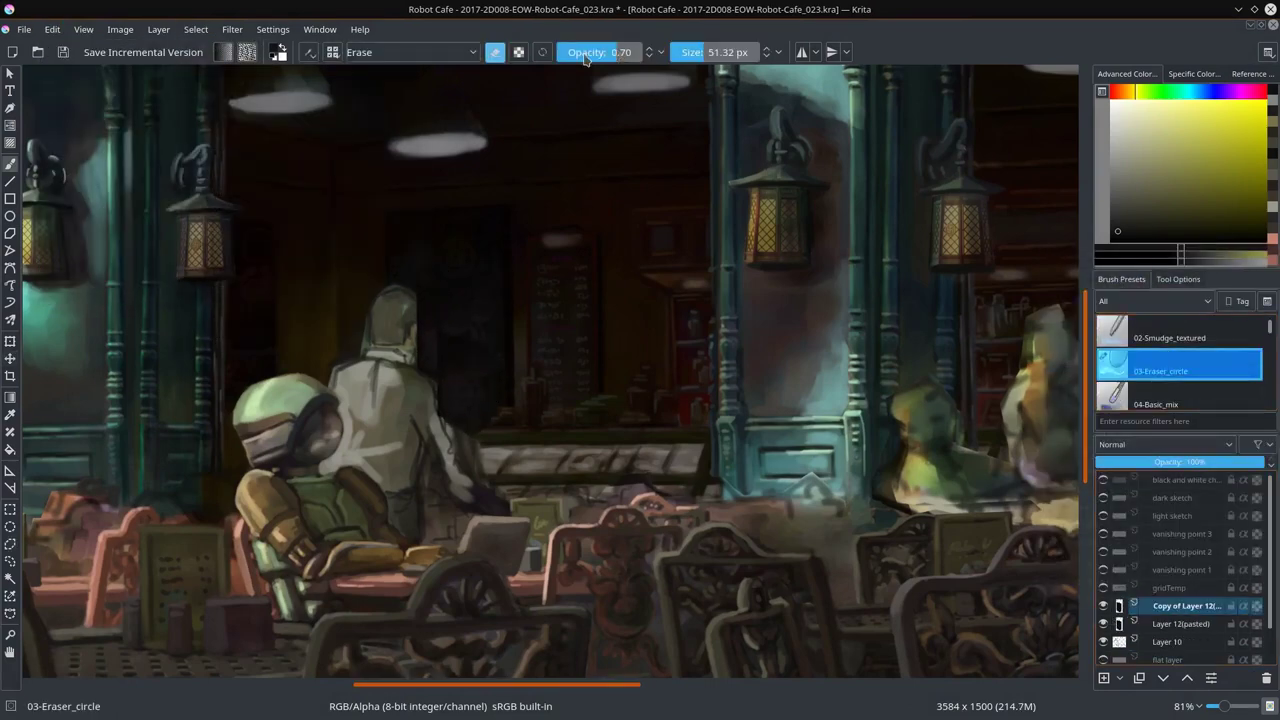
key("Page_Down")
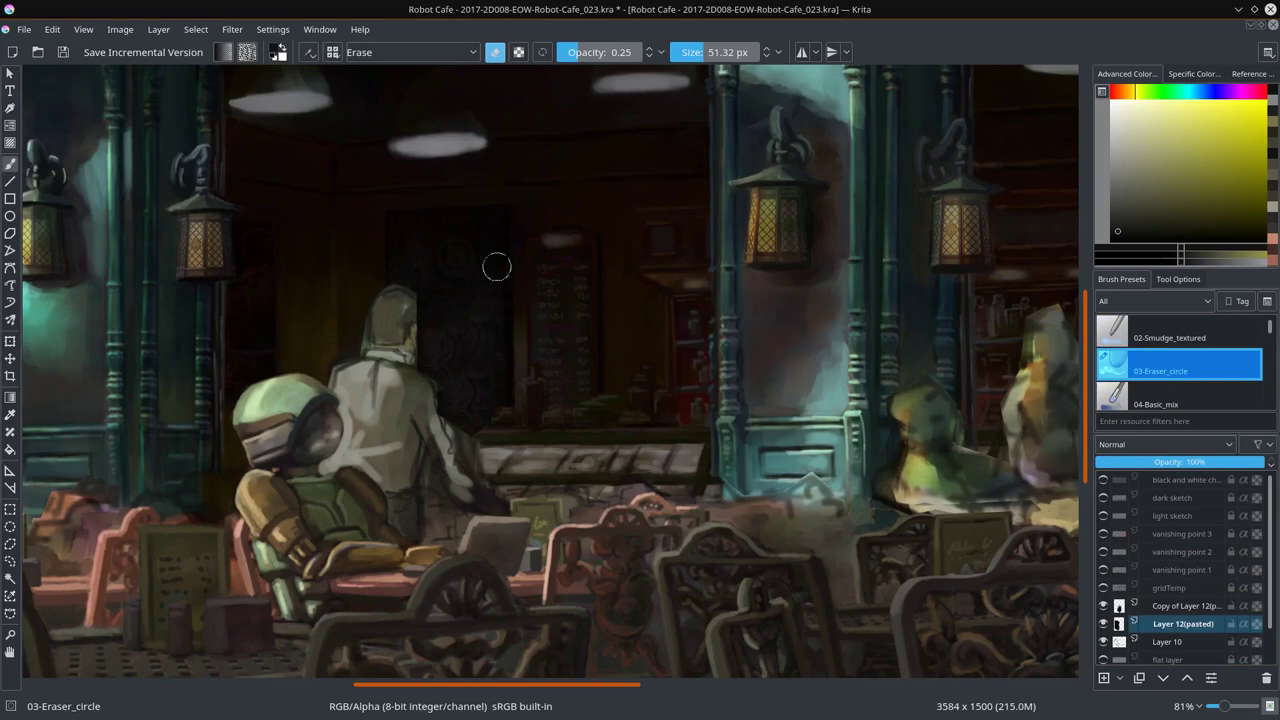
left_click(1104, 605)
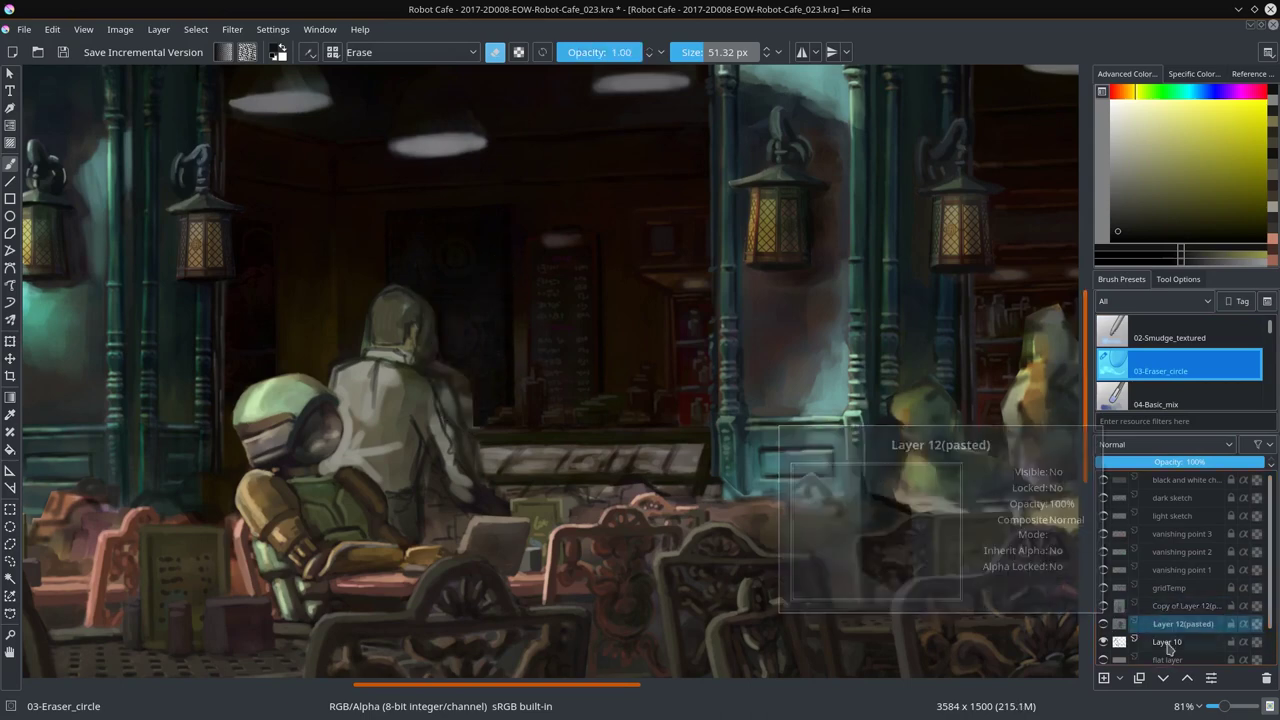
left_click_drag(1180, 623, 1180, 650)
scroll(666, 389, "up", 2)
Step: Paste the counter and shift it left over the standing customer, then pick a brownish orange
key("ctrl+v")
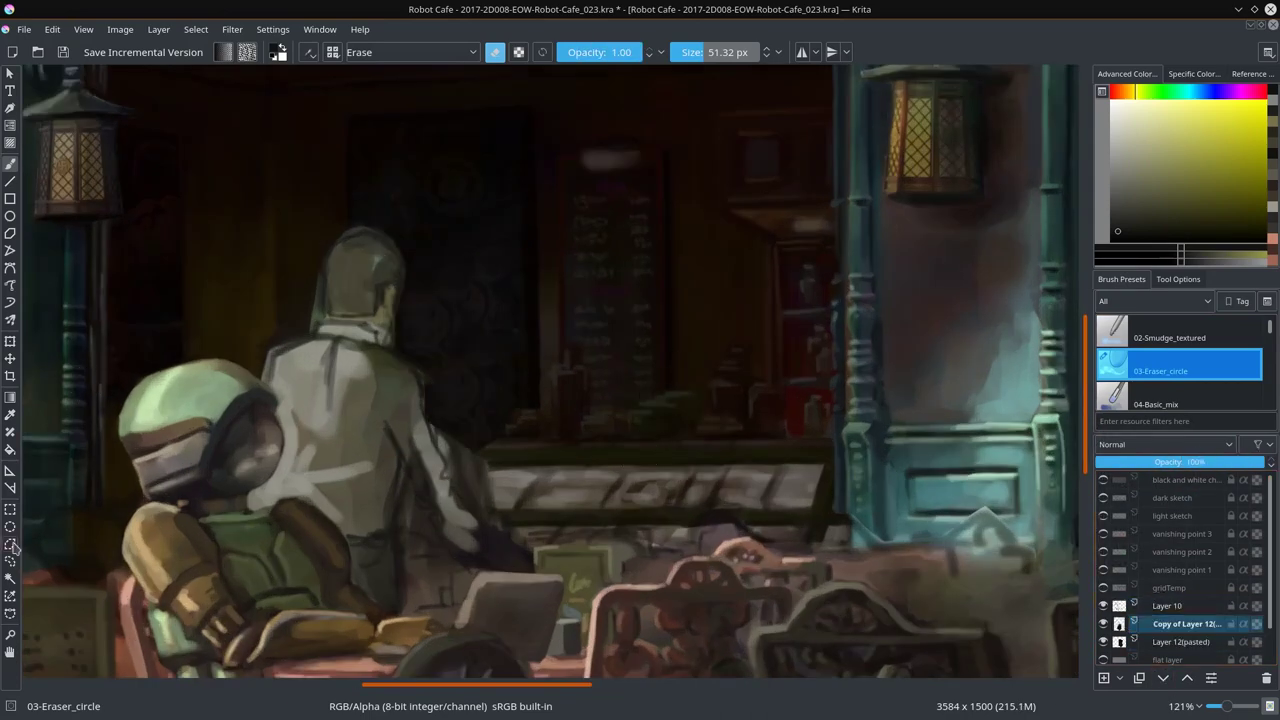
key("t")
left_click_drag(520, 497, 458, 495)
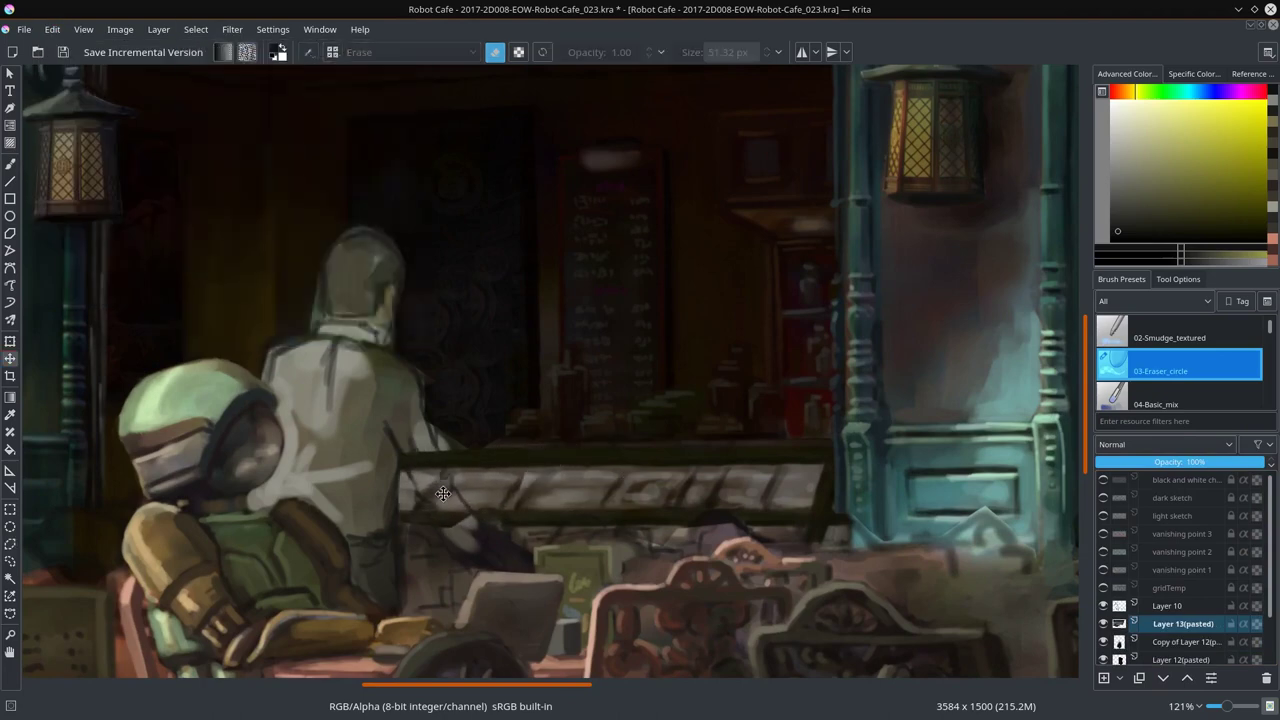
key("b")
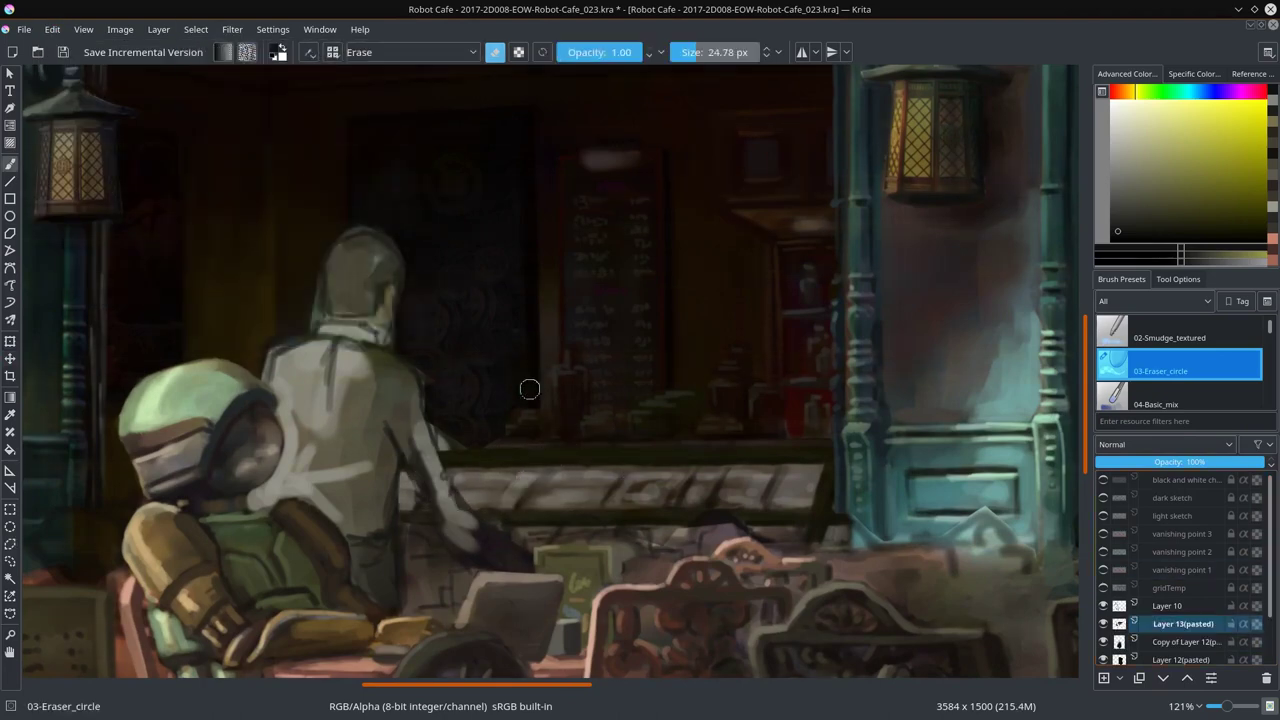
left_click(554, 427, "ctrl")
Step: Merge the pasted counter layer with the layer below
scroll(545, 445, "down", 2)
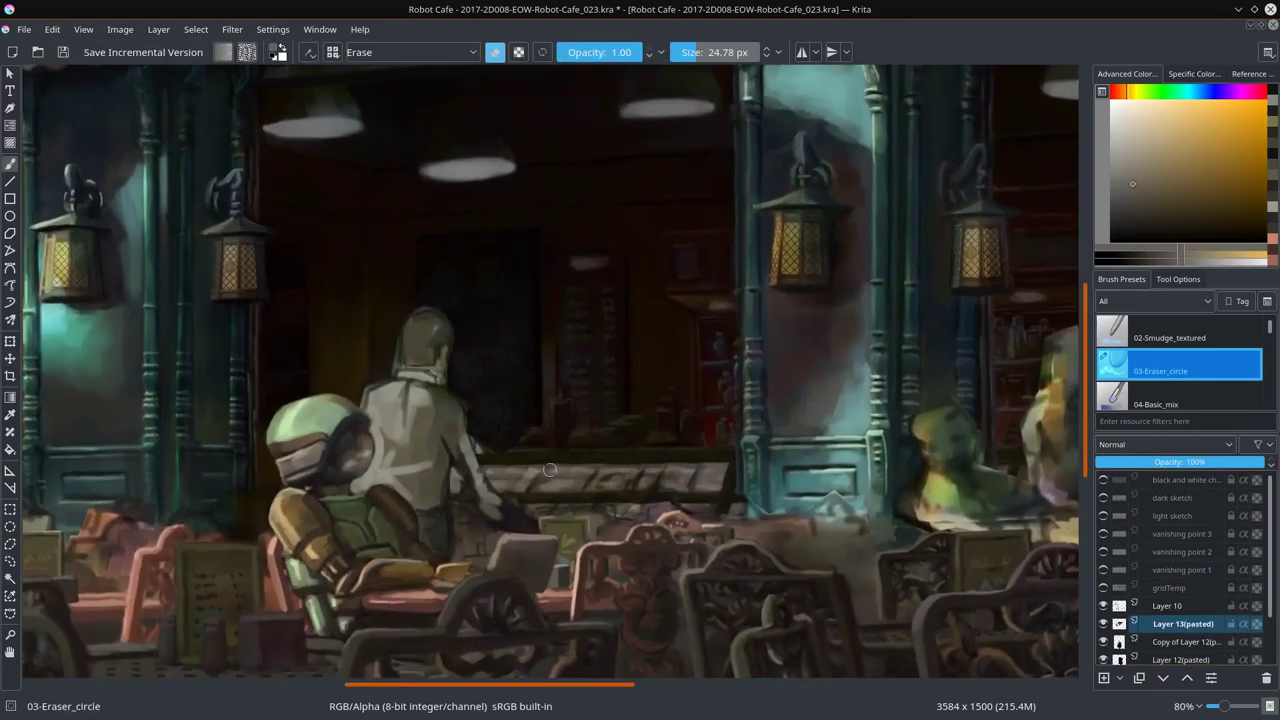
scroll(1180, 590, "down", 1)
left_click(1180, 623, "shift")
right_click(1180, 625)
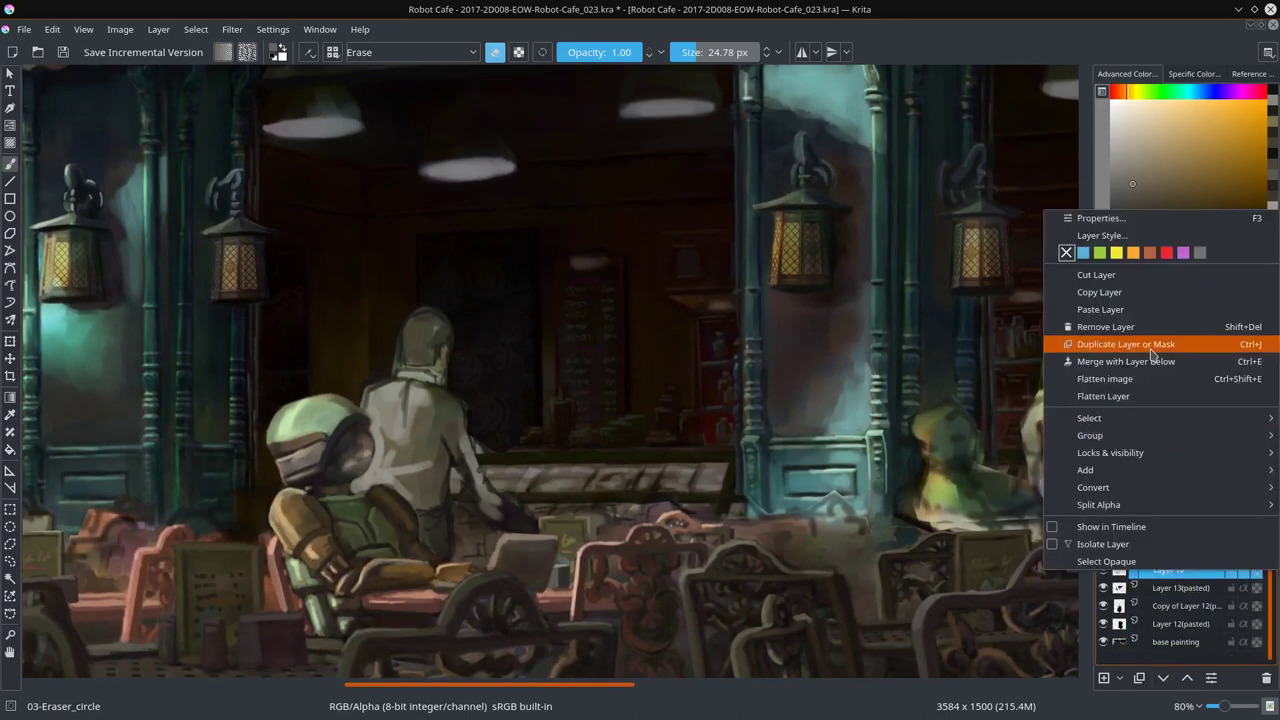
left_click(1150, 419)
scroll(466, 403, "up", 1)
Step: Switch to 01-Basic_circle at about 9 px in orange-brown and paste a copied piece
scroll(466, 403, "up", 1)
left_click(1200, 337)
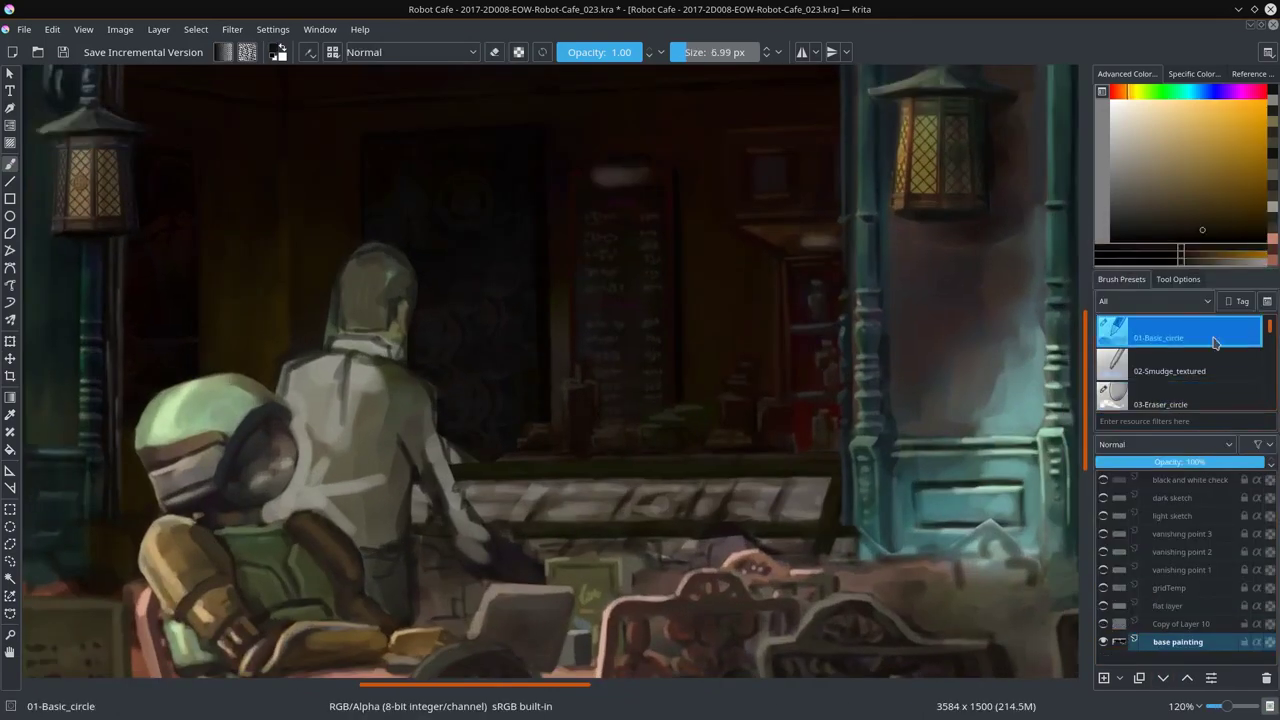
left_click(446, 390, "ctrl")
left_click(508, 401, "ctrl")
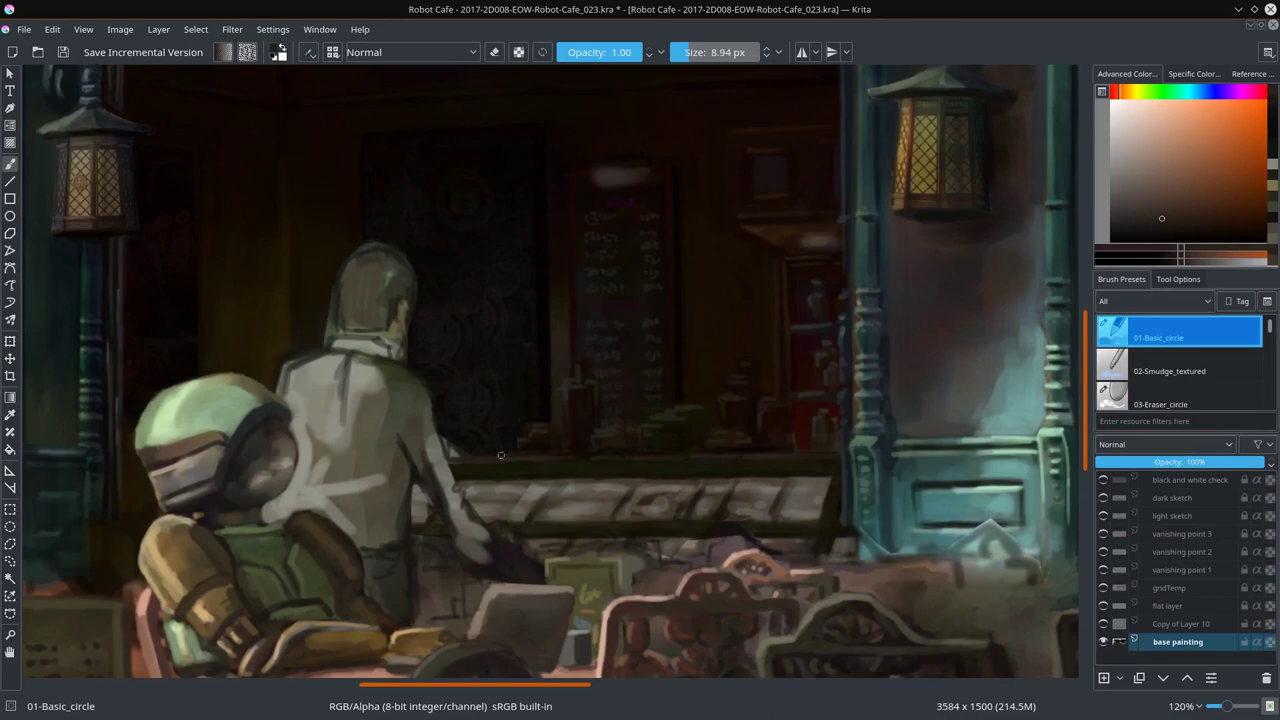
key("ctrl+v")
key("t")
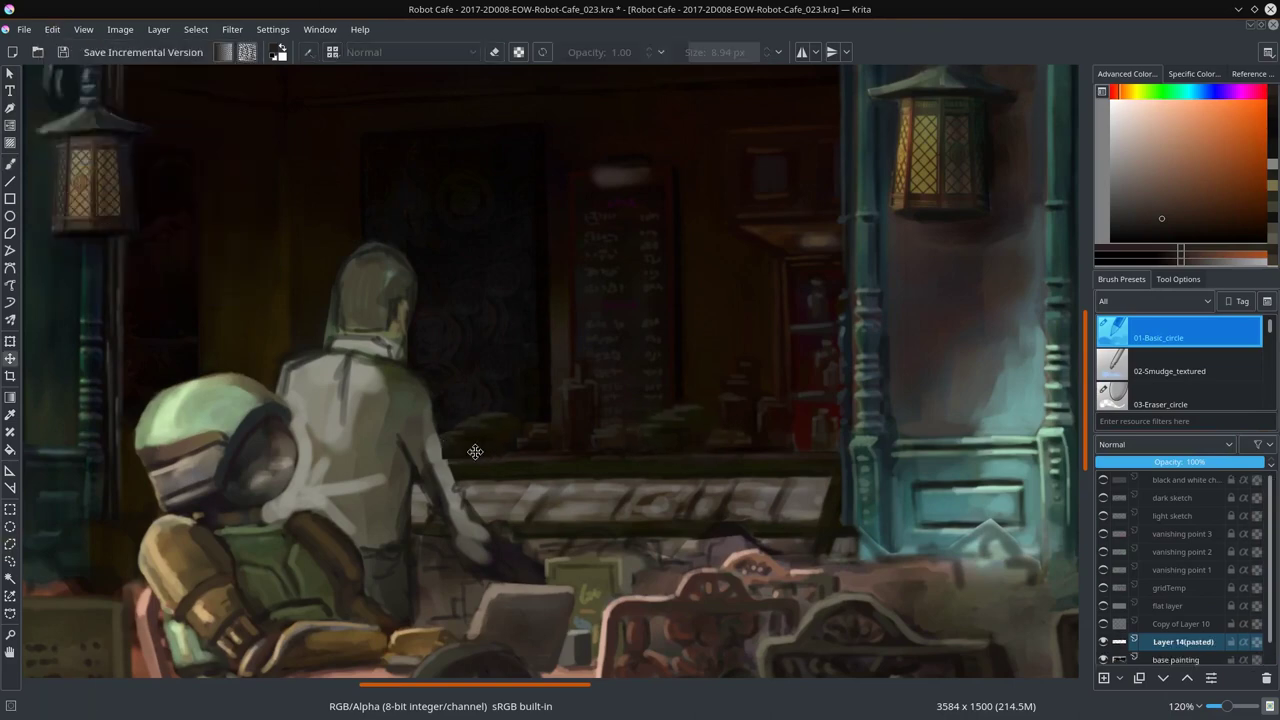
key("b")
Step: Pick a warm grey-yellow, try the smudge brush, fit the painting in view, and save
left_click(516, 505, "ctrl")
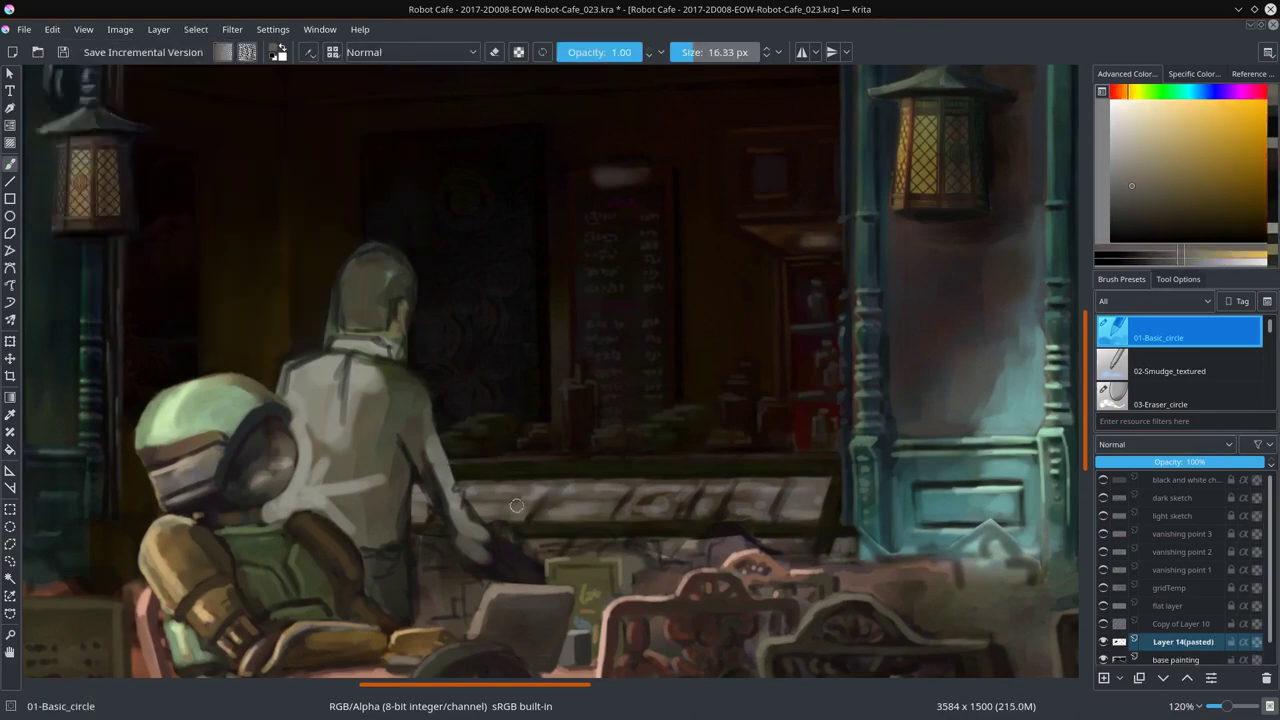
scroll(516, 505, "up", 1)
key("slash")
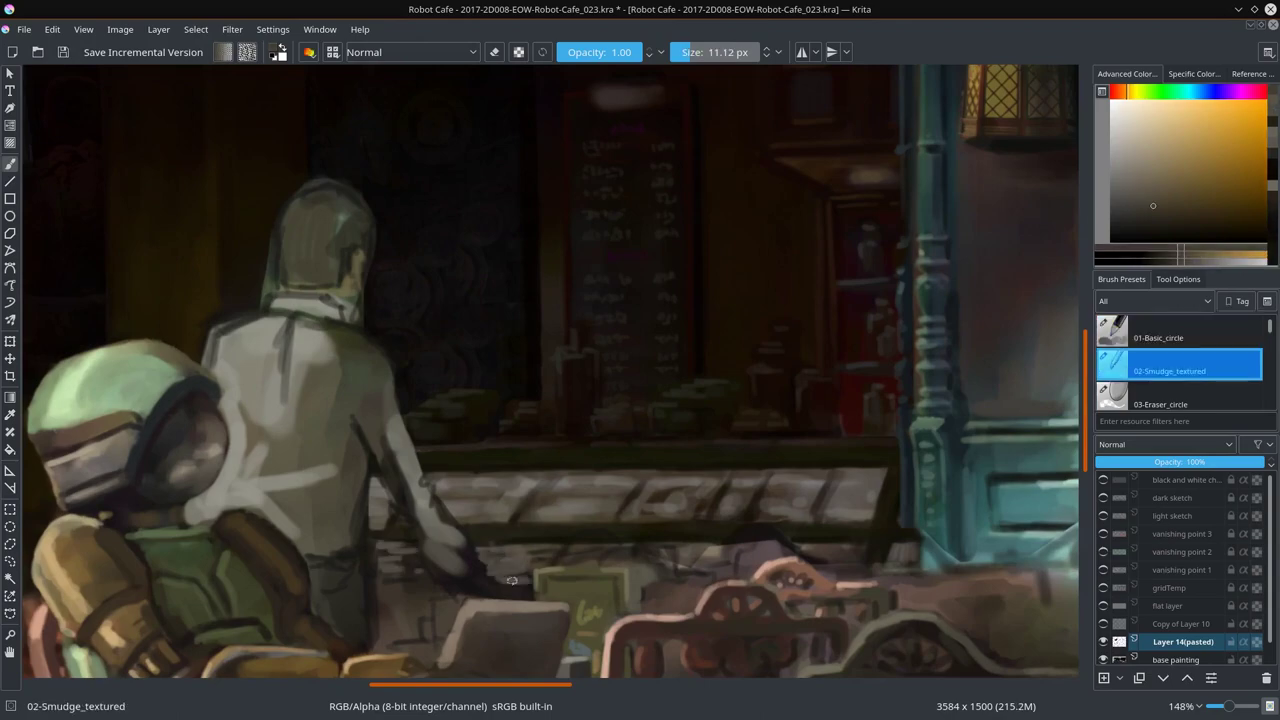
key("slash")
scroll(812, 444, "up", 1)
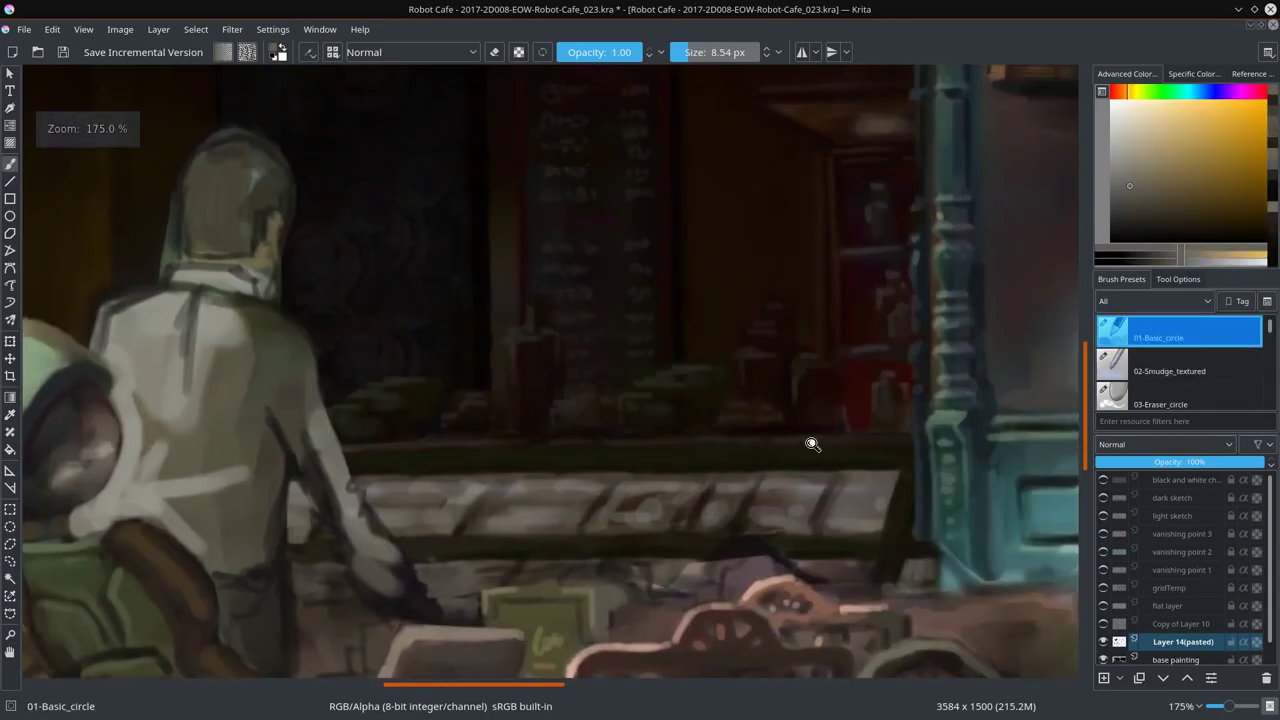
key("2")
left_click(63, 53)
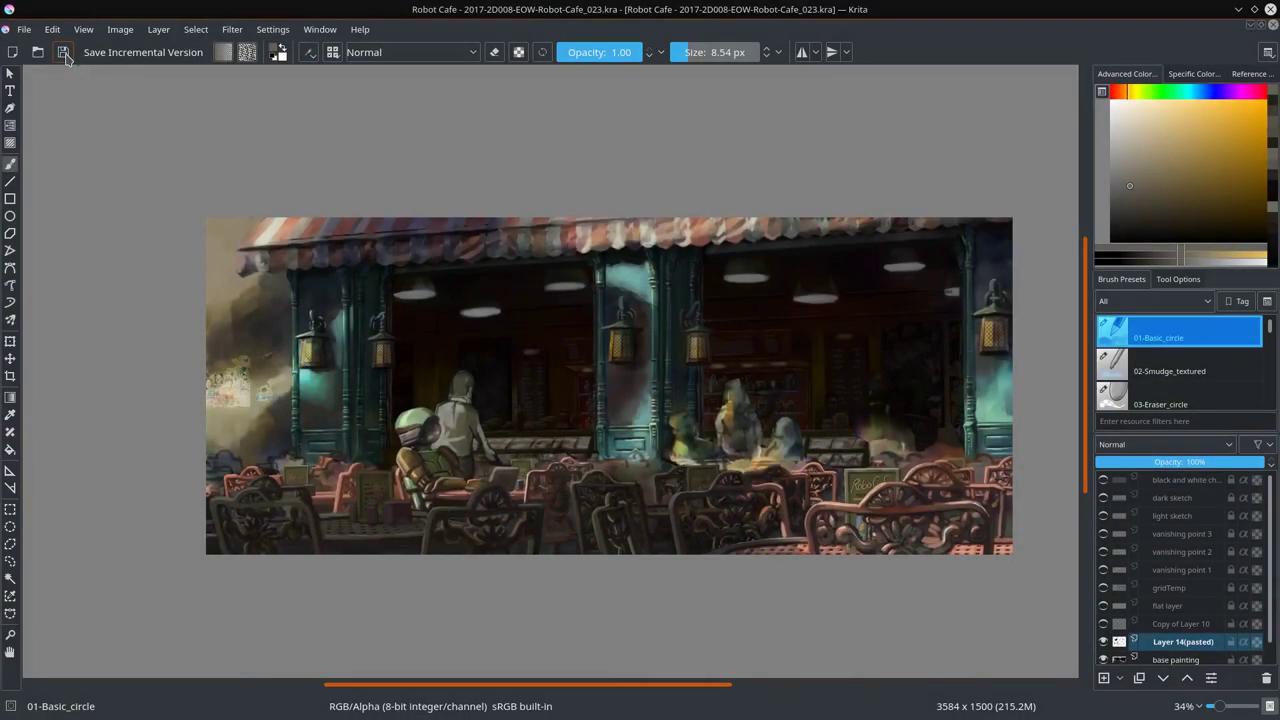
Step: Toggle Copy of Layer 10's visibility and settle on a darker brownish-orange paint colour
scroll(352, 517, "up", 2)
scroll(686, 503, "up", 3)
scroll(672, 420, "up", 3)
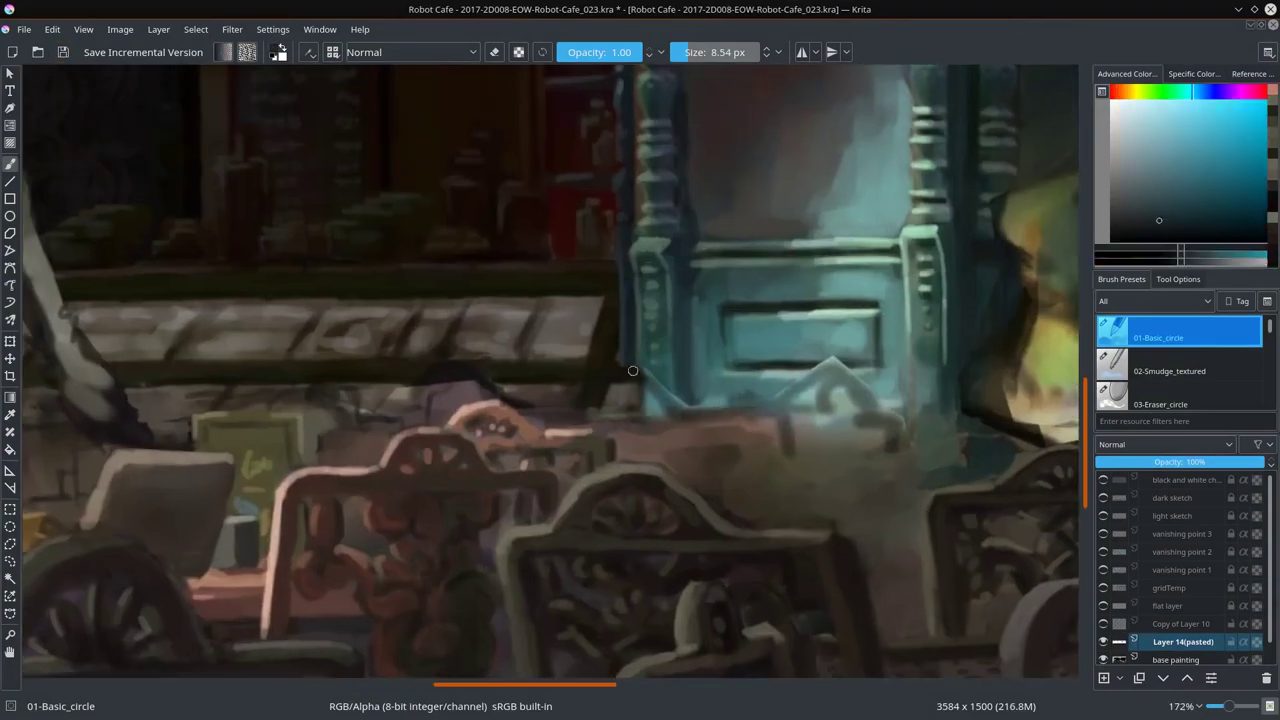
scroll(672, 403, "up", 1)
left_click(672, 403, "ctrl")
scroll(672, 403, "down", 5)
scroll(520, 352, "down", 4)
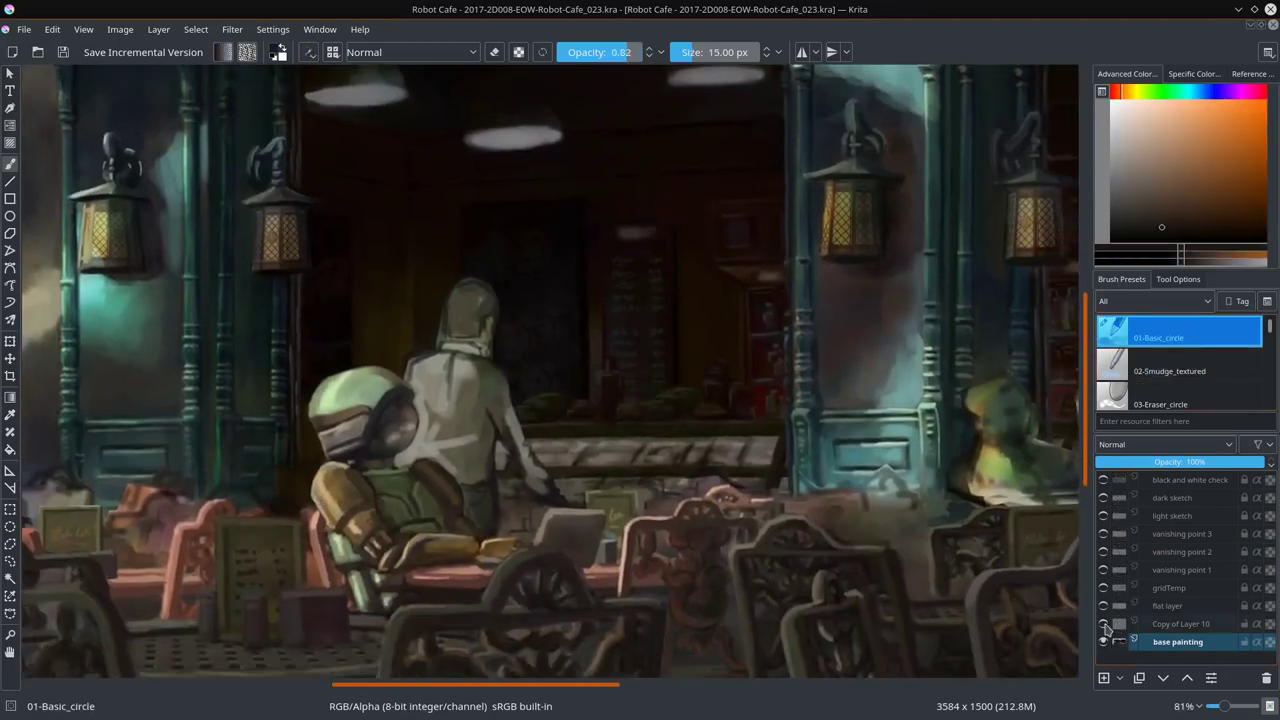
left_click(1104, 624)
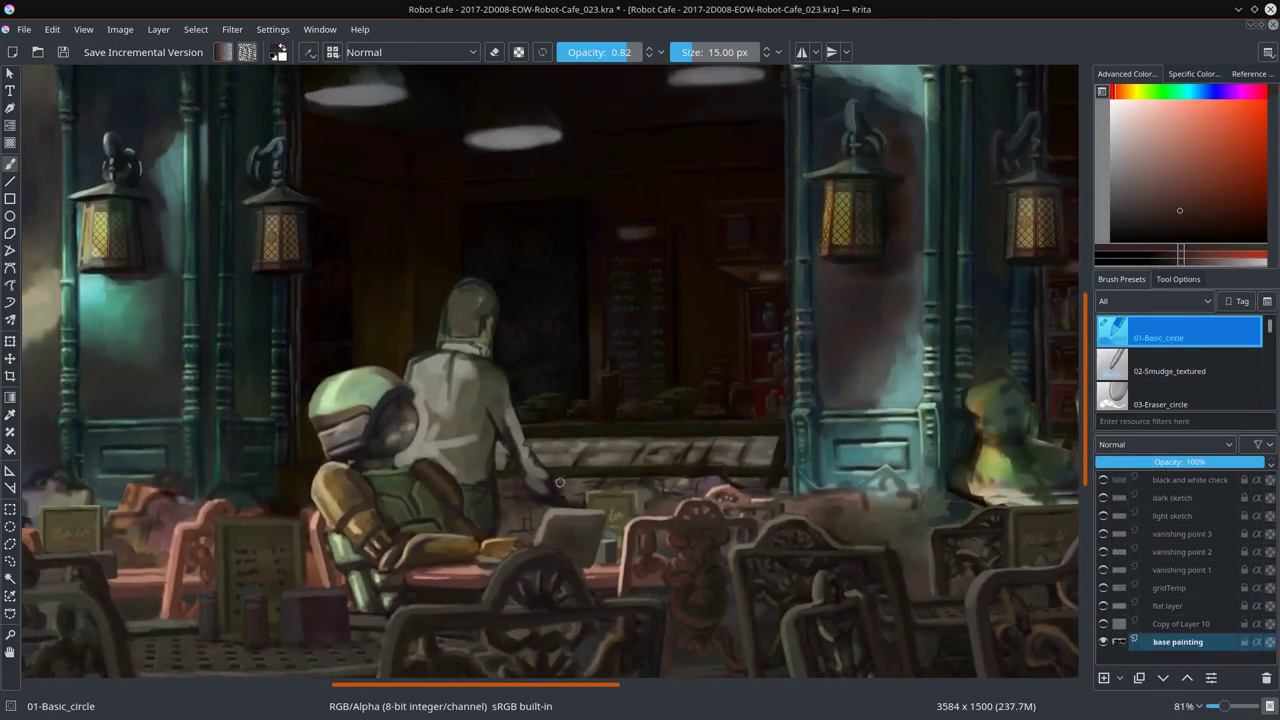
left_click(515, 493, "ctrl")
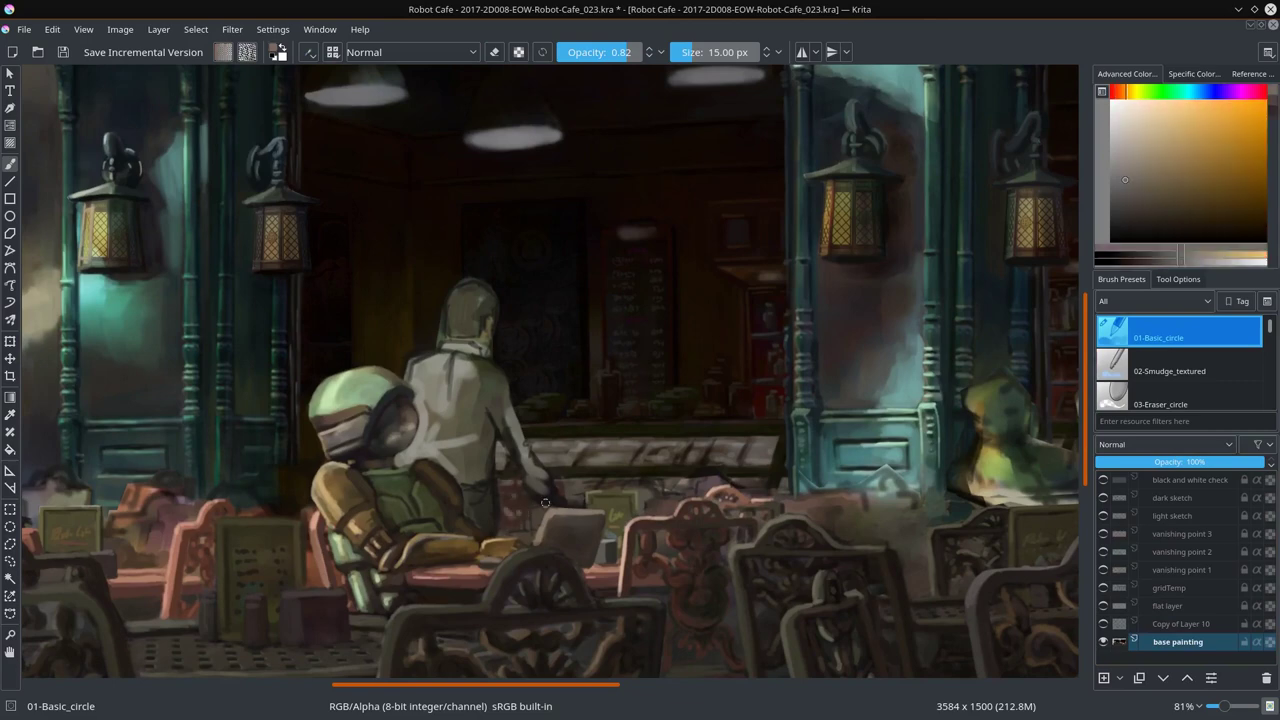
left_click(545, 502, "ctrl")
left_click(540, 504, "ctrl")
left_click_drag(540, 504, 522, 535)
left_click(532, 507, "ctrl")
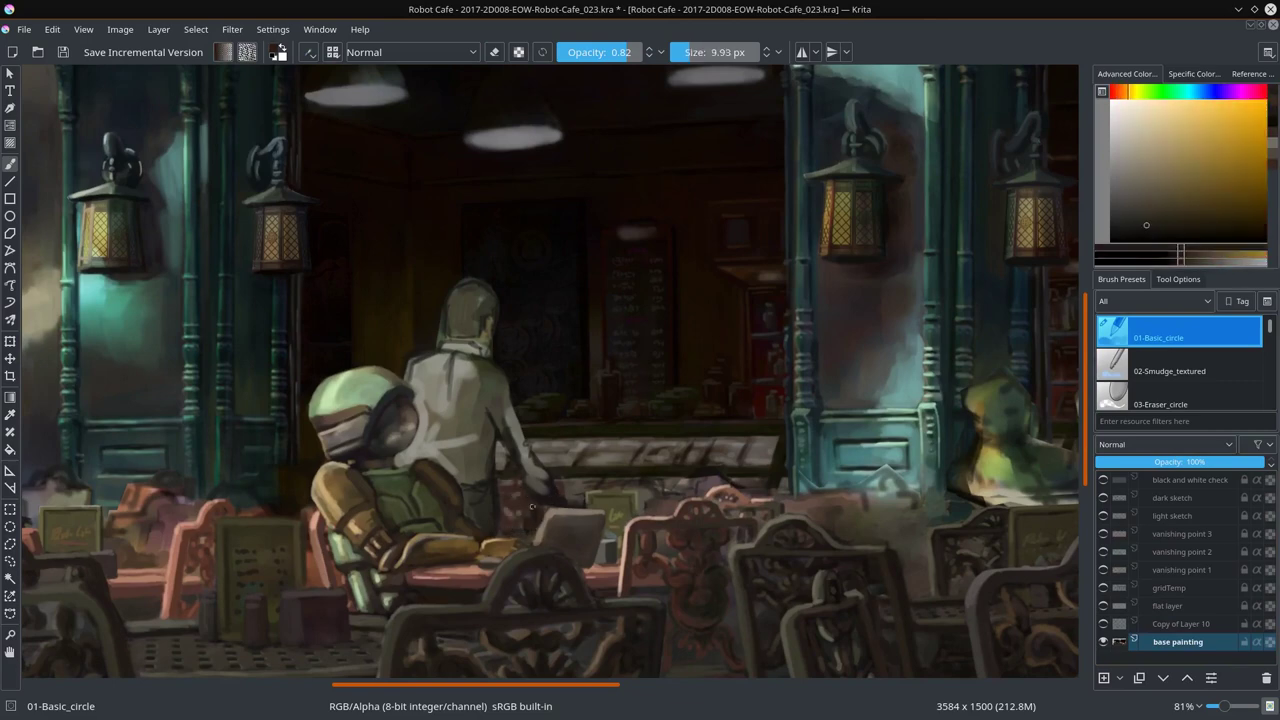
left_click(563, 490, "ctrl")
scroll(550, 450, "down", 4)
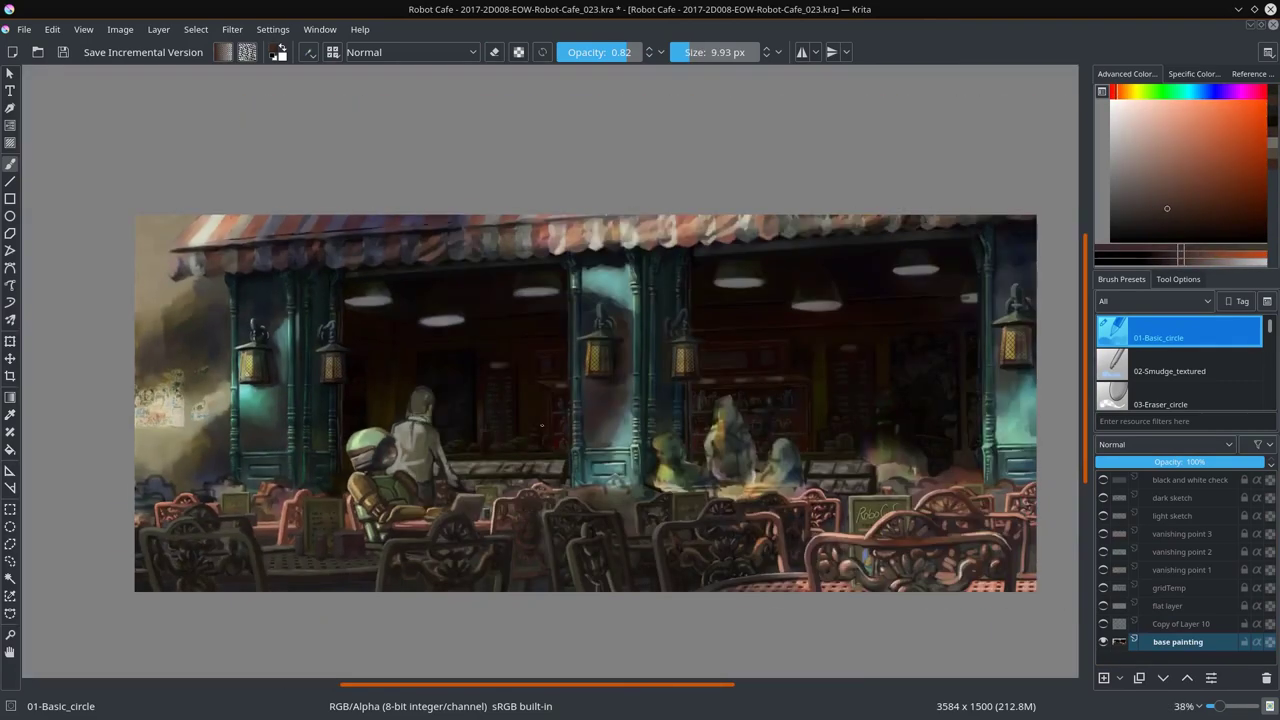
scroll(463, 486, "up", 4)
Step: Sample brown, pink, orange and dark red tones from the painting, with a brush of about 12 px
left_click(413, 469, "ctrl")
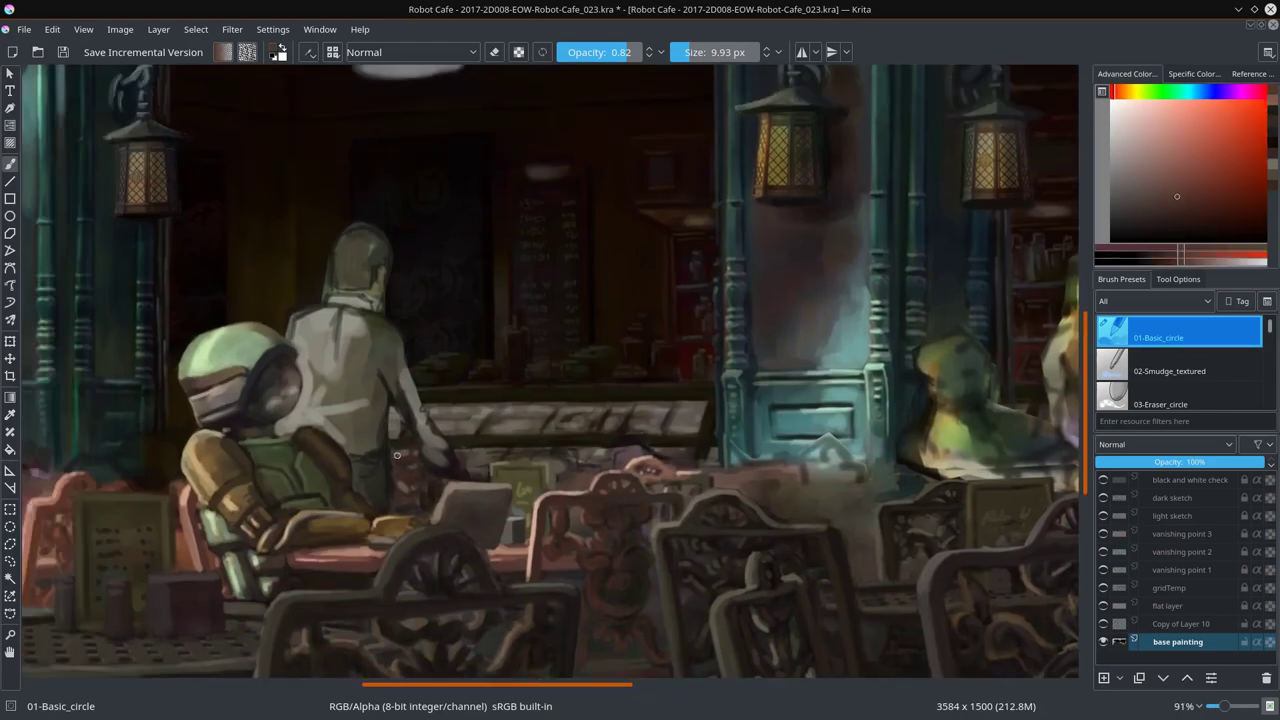
left_click(412, 476, "ctrl")
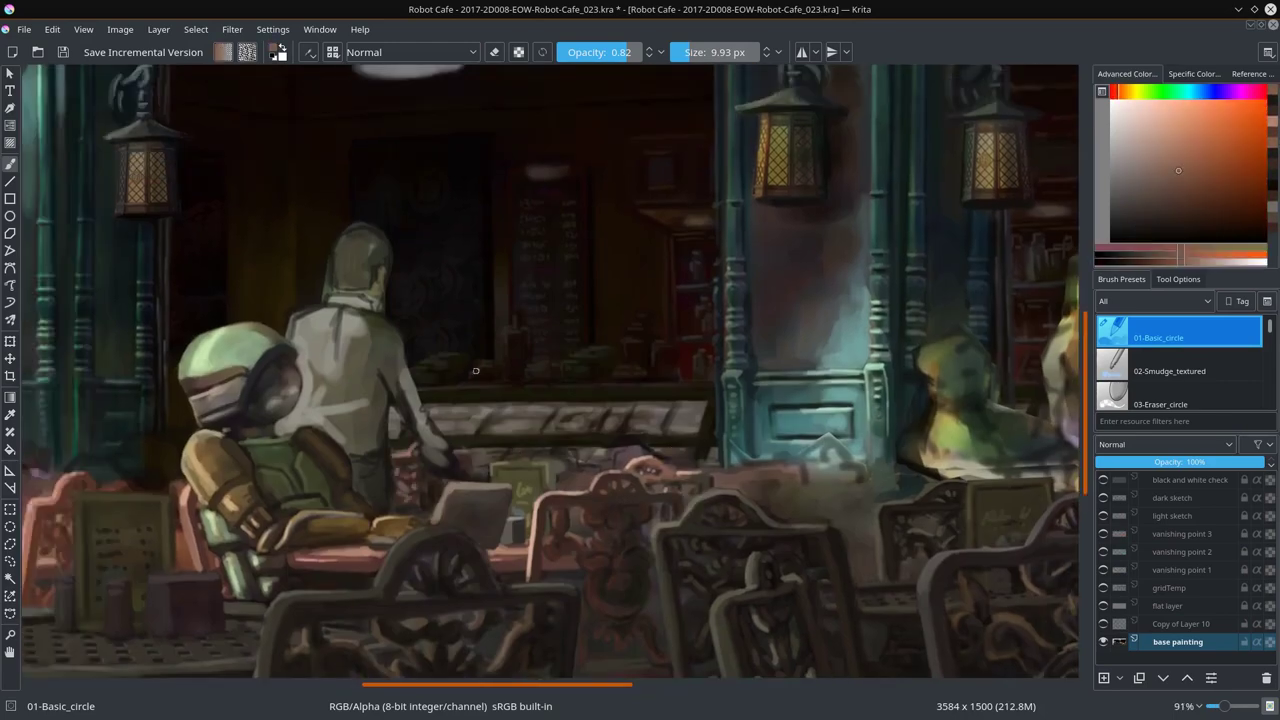
left_click(460, 397, "ctrl")
left_click(670, 471, "ctrl")
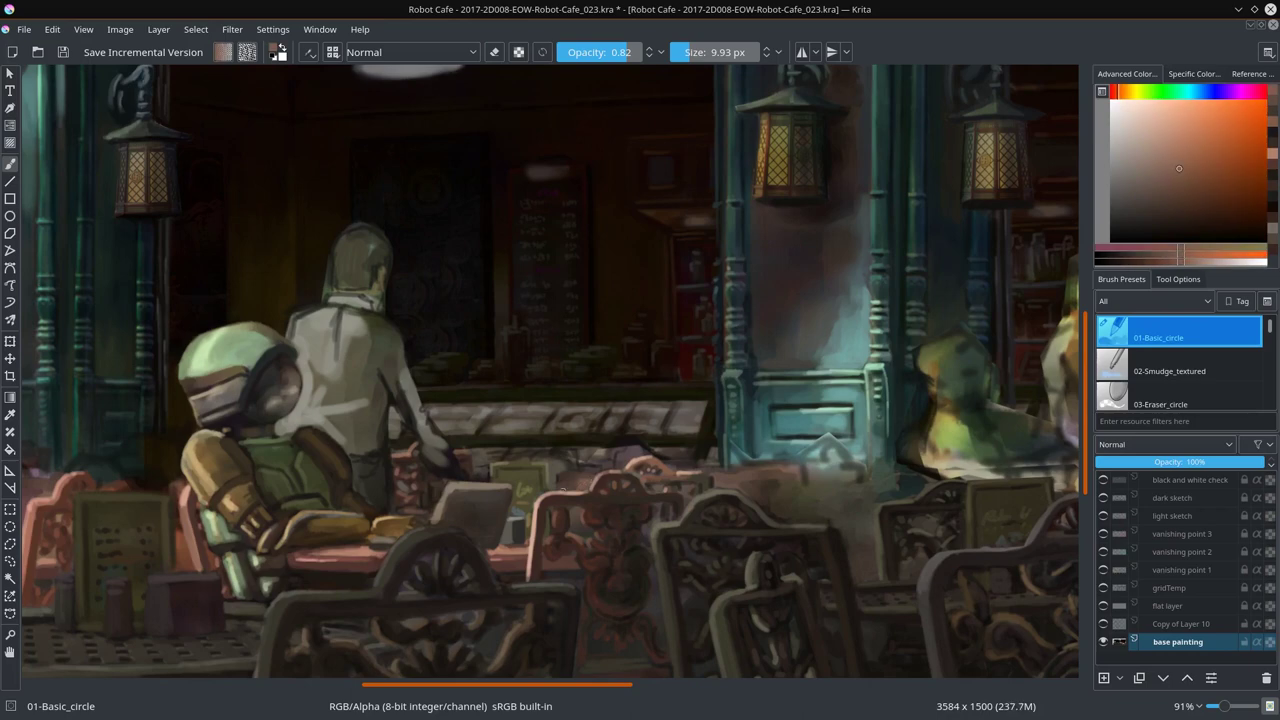
left_click(585, 480, "ctrl")
left_click(582, 574, "ctrl")
left_click(582, 574, "ctrl")
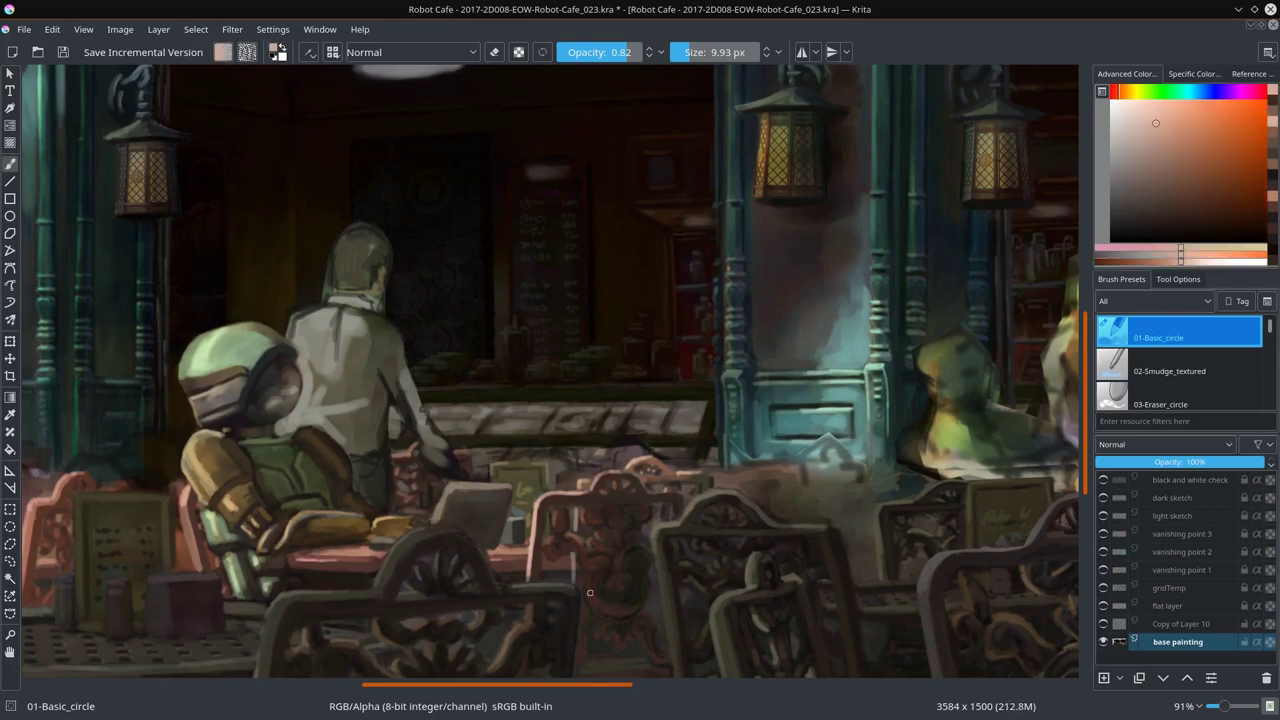
left_click(591, 588, "ctrl")
left_click(542, 575, "ctrl")
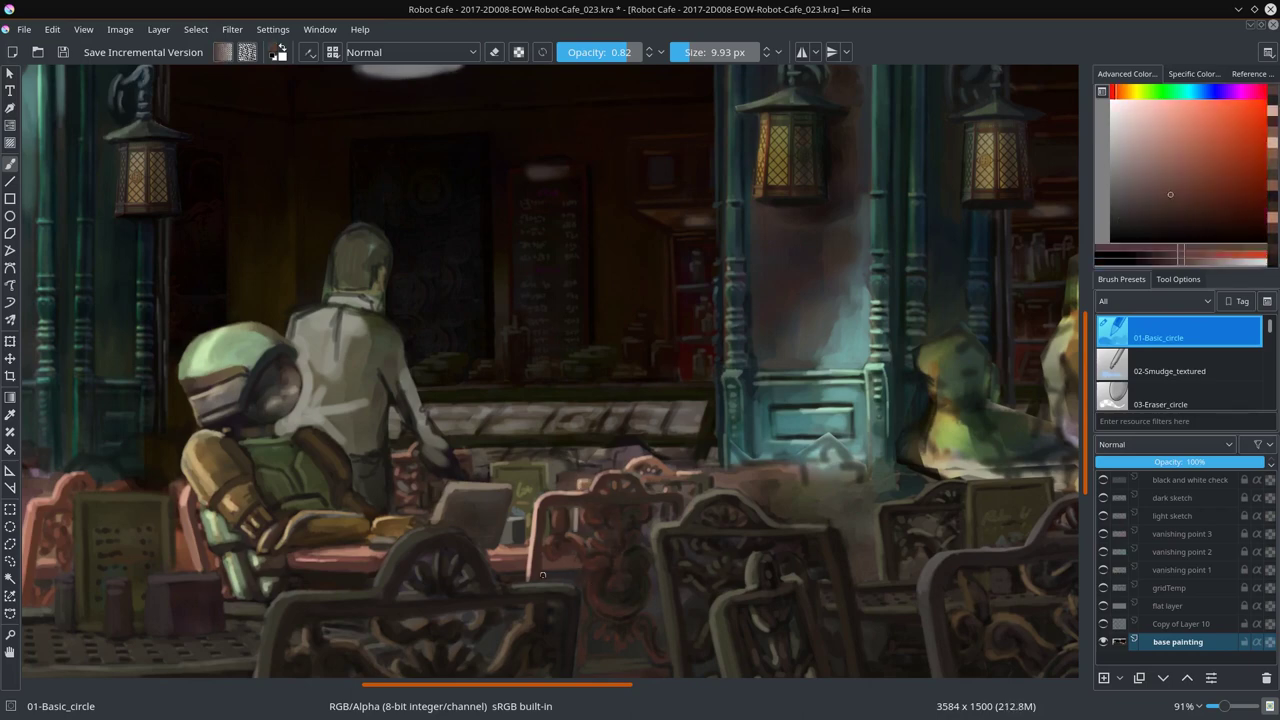
key("bracketright")
left_click(574, 460, "ctrl")
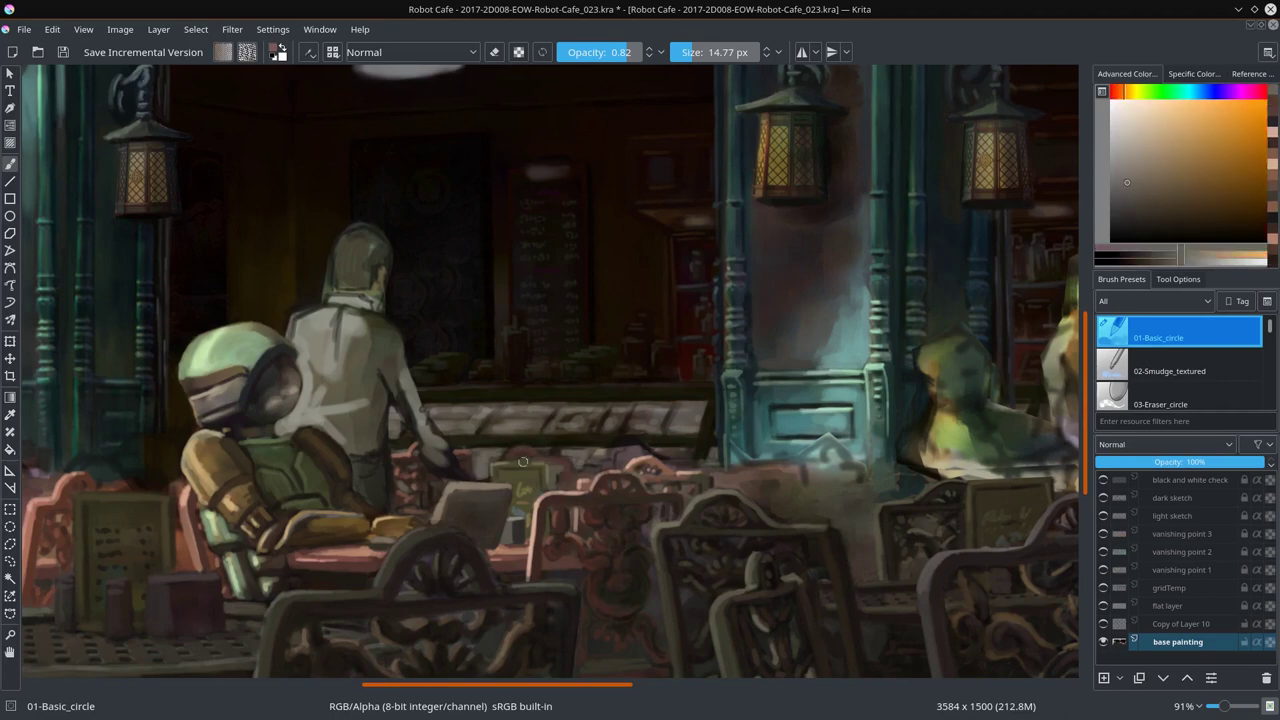
left_click(620, 453, "ctrl")
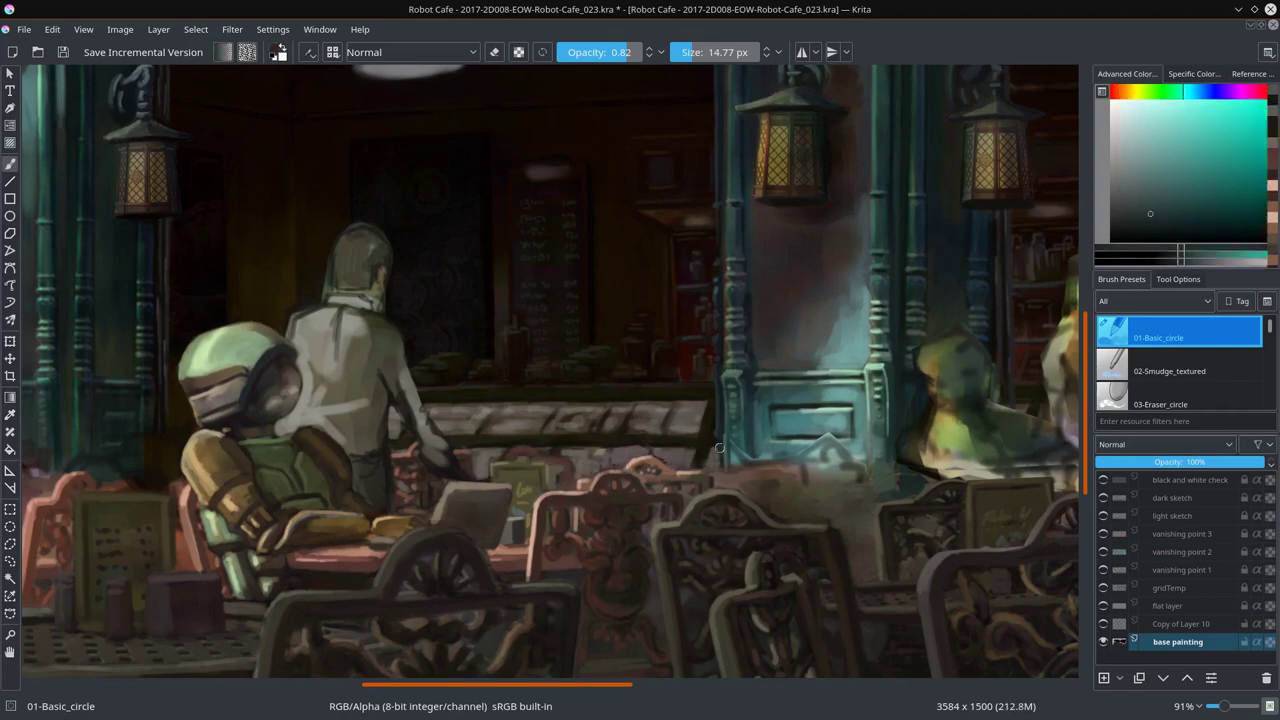
left_click(736, 476, "ctrl")
key("bracketleft")
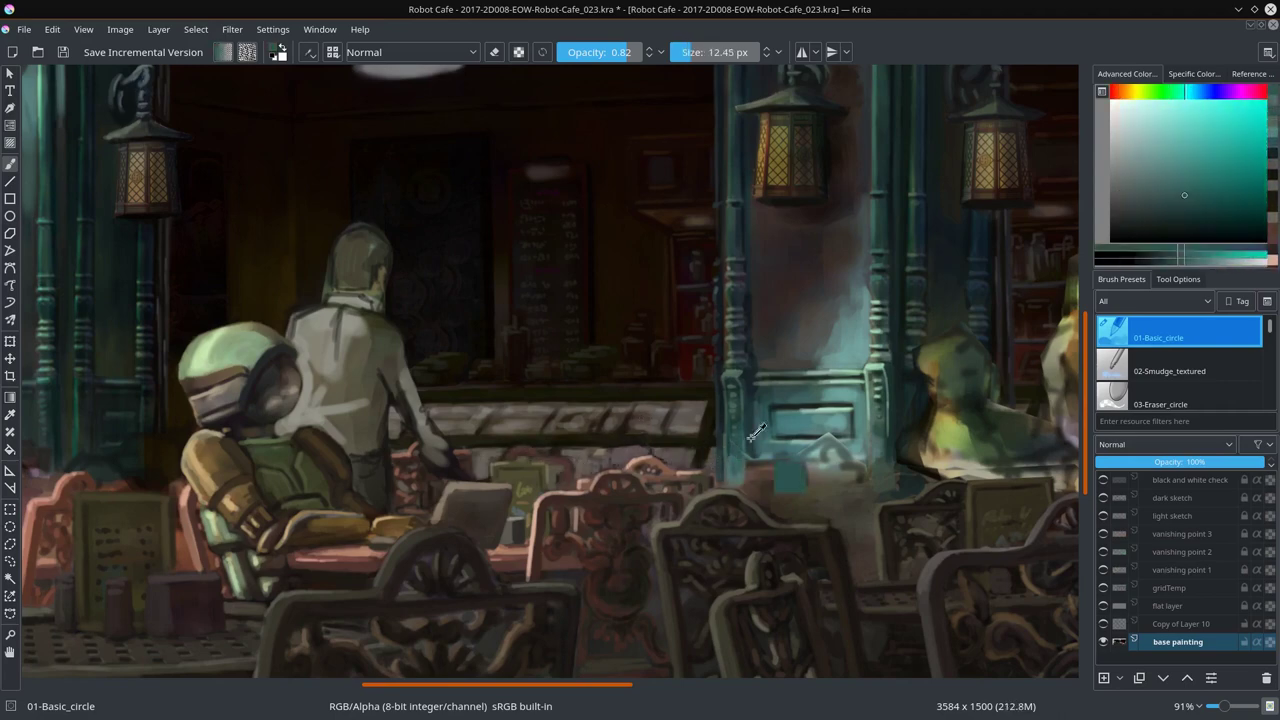
left_click(498, 458, "ctrl")
left_click(498, 458, "ctrl")
key("bracketleft")
key("bracketleft")
key("bracketleft")
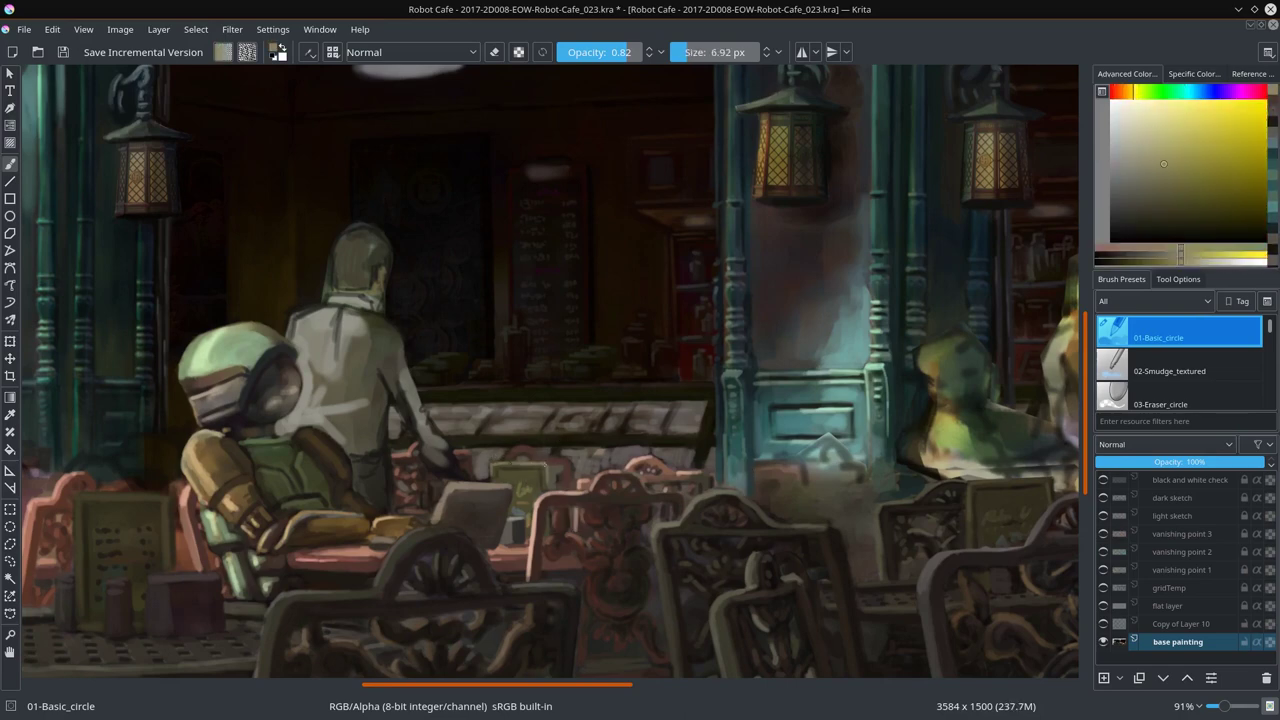
Step: Paint dark red on the counter and orange-brown on the pillar base, blending with 02-Smudge_textured
left_click(466, 466, "ctrl")
left_click(480, 476, "ctrl")
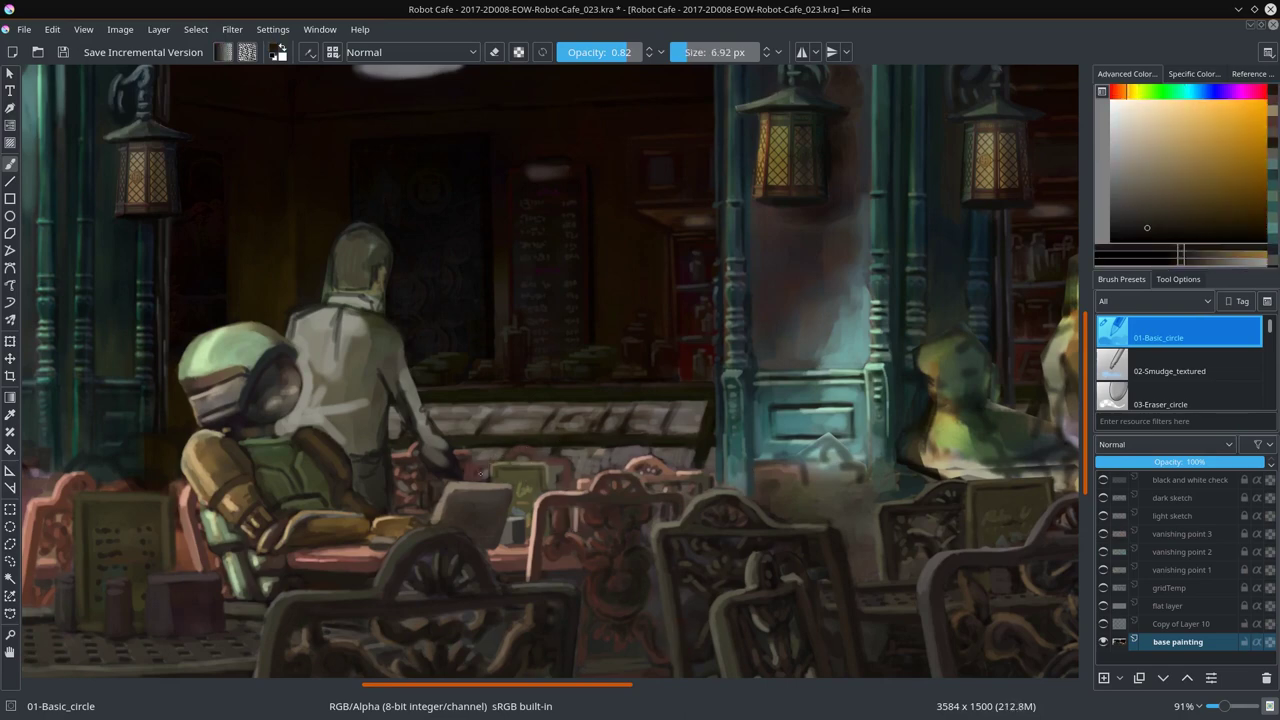
key("bracketright")
left_click(558, 480, "ctrl")
left_click(559, 459, "ctrl")
left_click(560, 459, "ctrl")
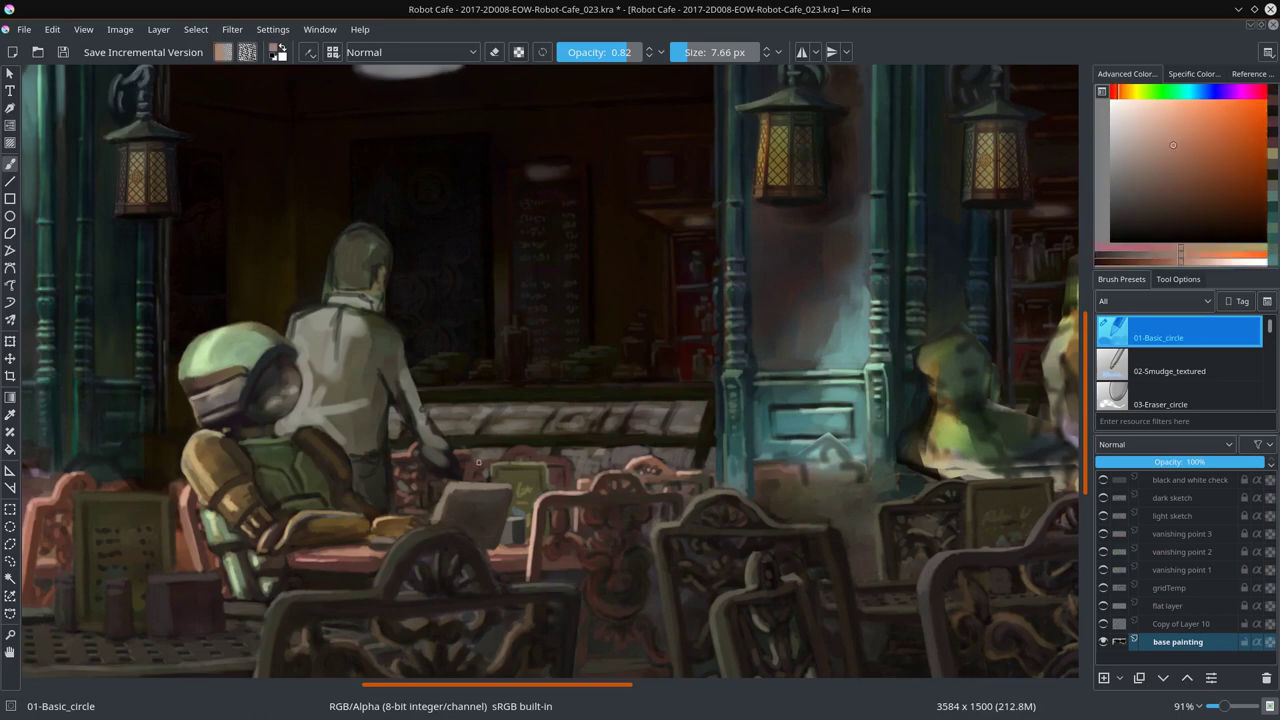
key("bracketright")
left_click(556, 462, "ctrl")
left_click(578, 463, "ctrl")
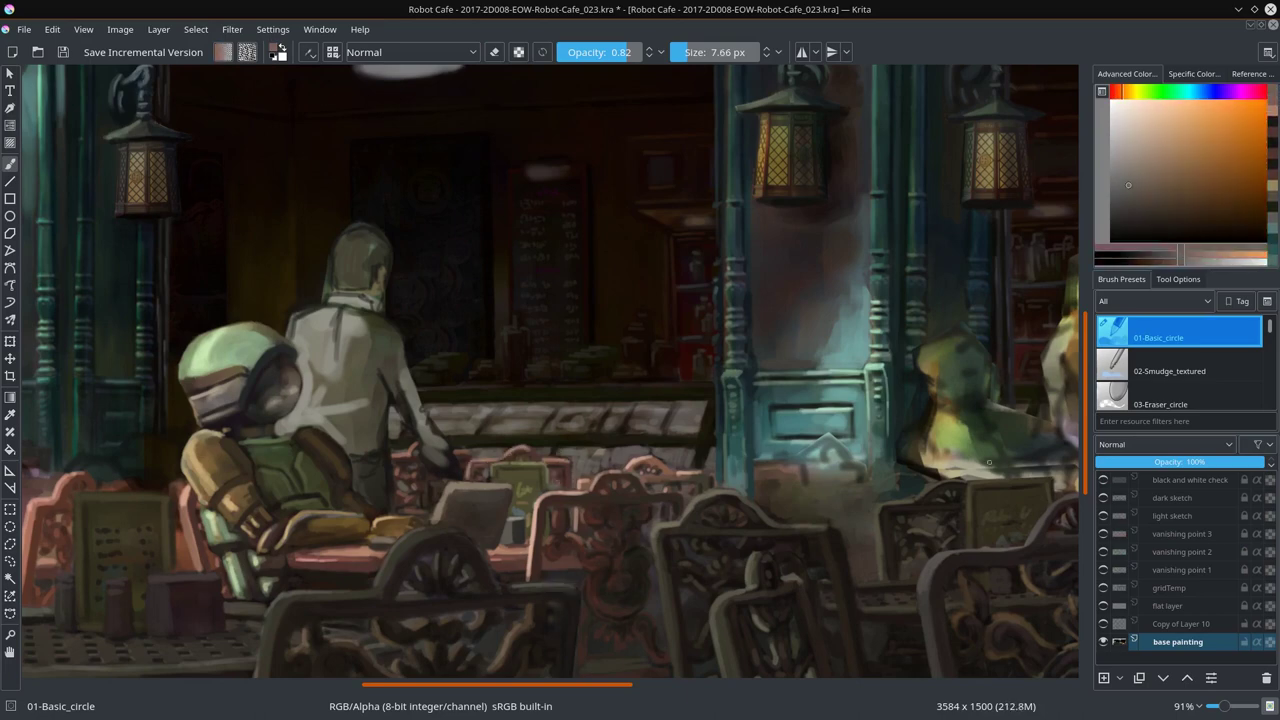
left_click(584, 458, "ctrl")
key("slash")
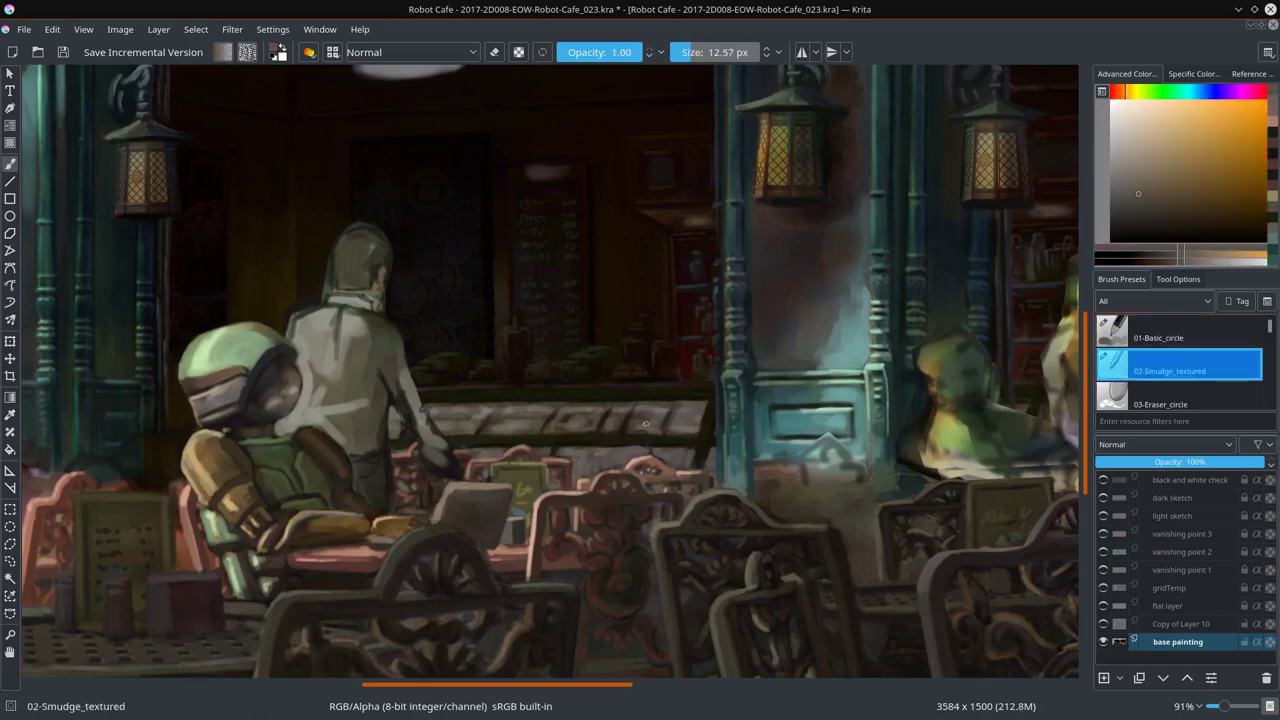
left_click(607, 450, "ctrl")
key("slash")
scroll(633, 410, "down", 5)
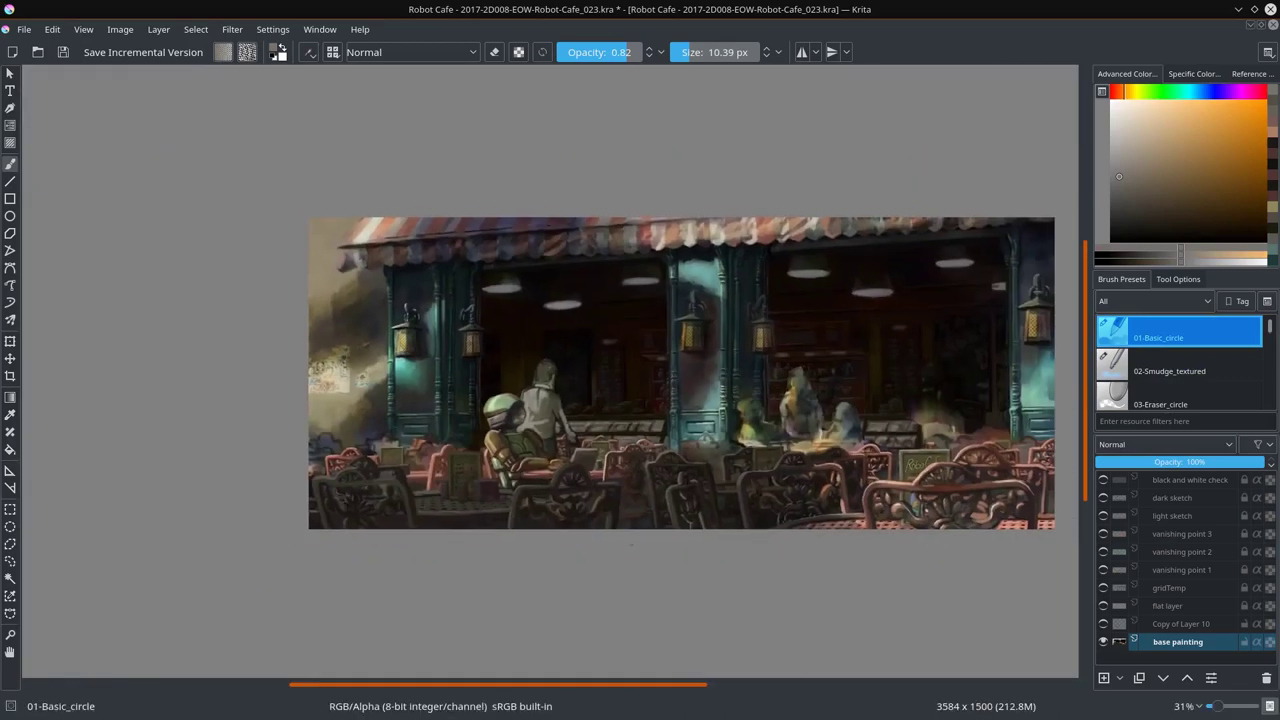
Step: Sample and paint warm orange, red and grey tones across the counter and chairs behind the robot
scroll(618, 435, "up", 5)
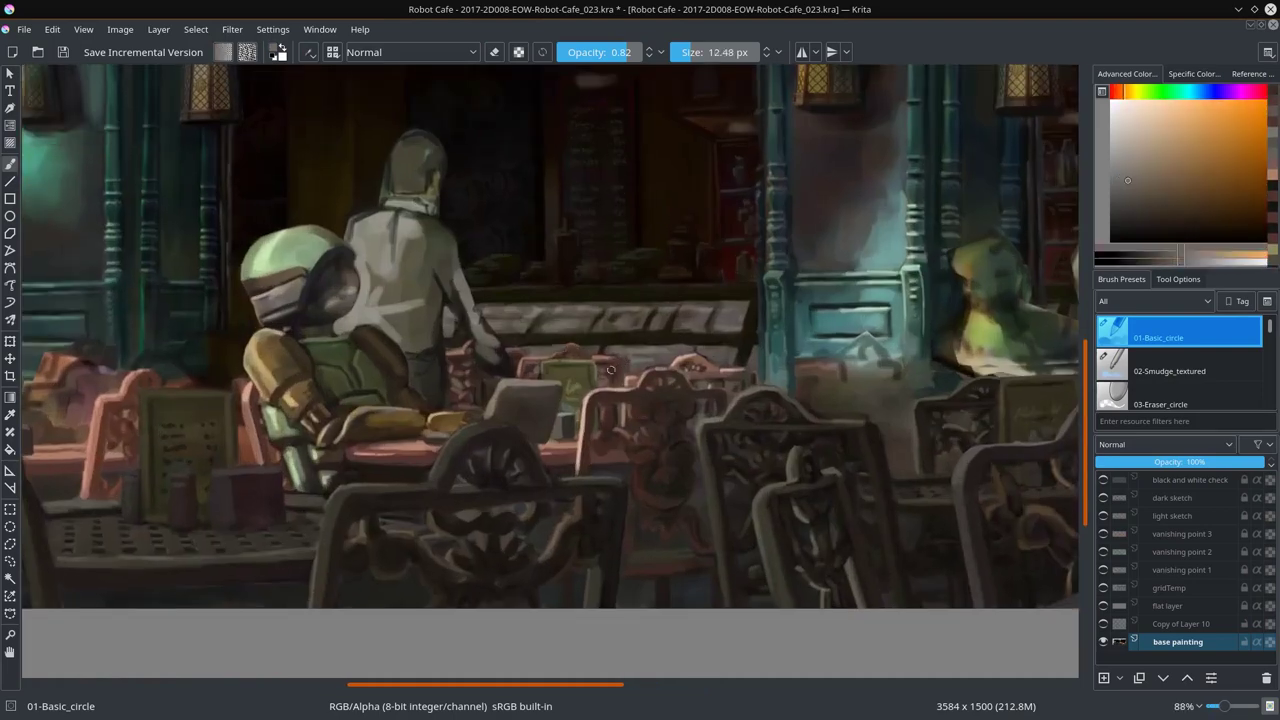
left_click(626, 346, "ctrl")
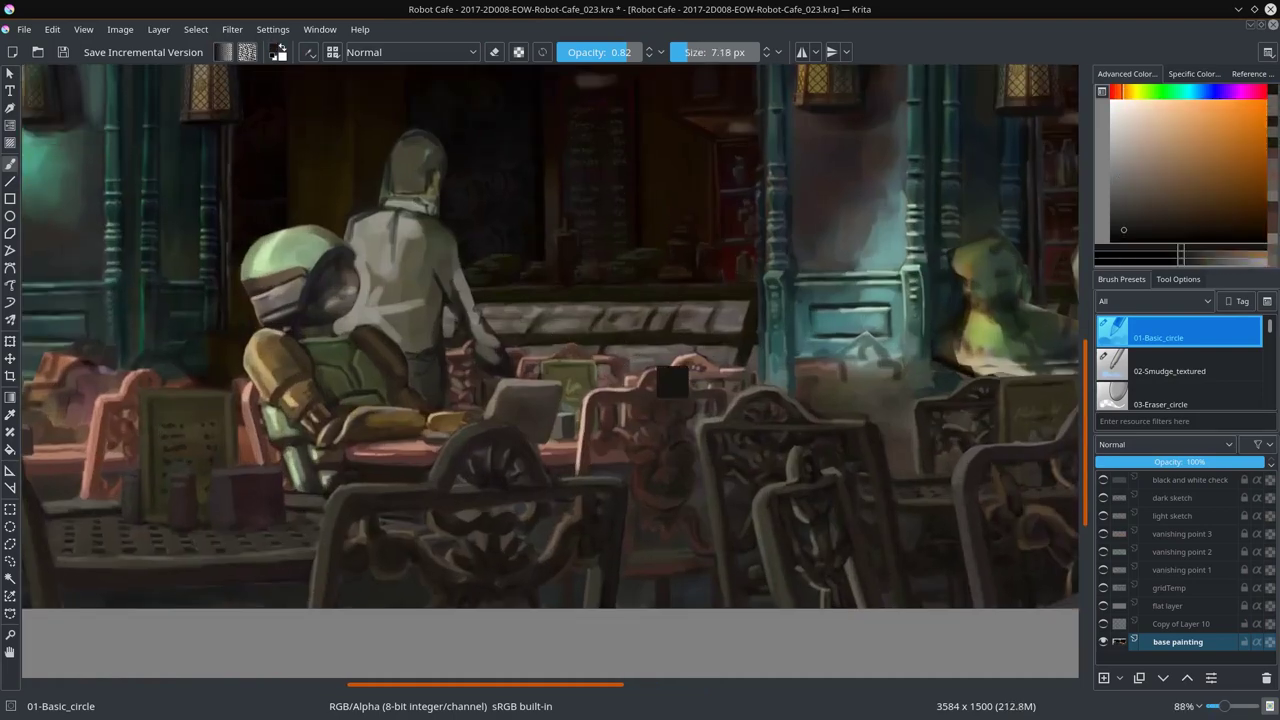
left_click_drag(649, 364, 613, 376)
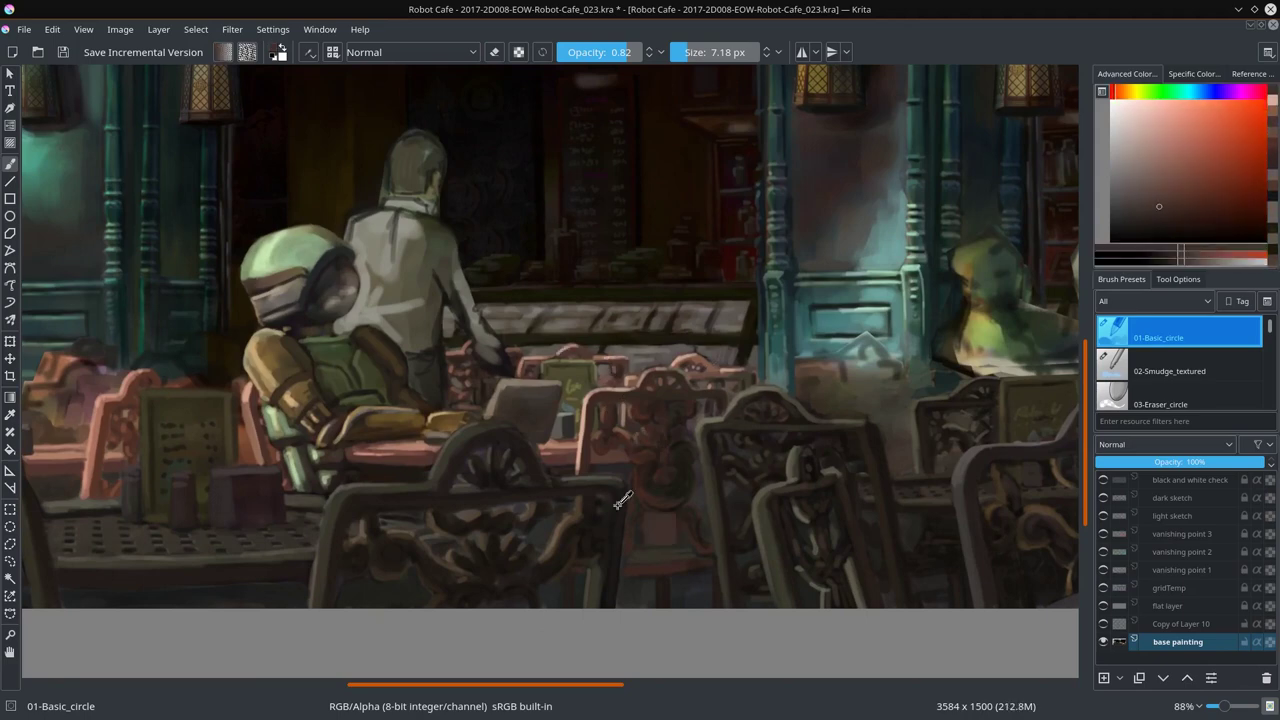
left_click(648, 408, "ctrl")
mouse_move(648, 408)
left_mouse_down()
mouse_move(449, 405)
mouse_move(362, 373)
mouse_move(320, 400)
left_mouse_up()
left_click_drag(531, 428, 755, 370)
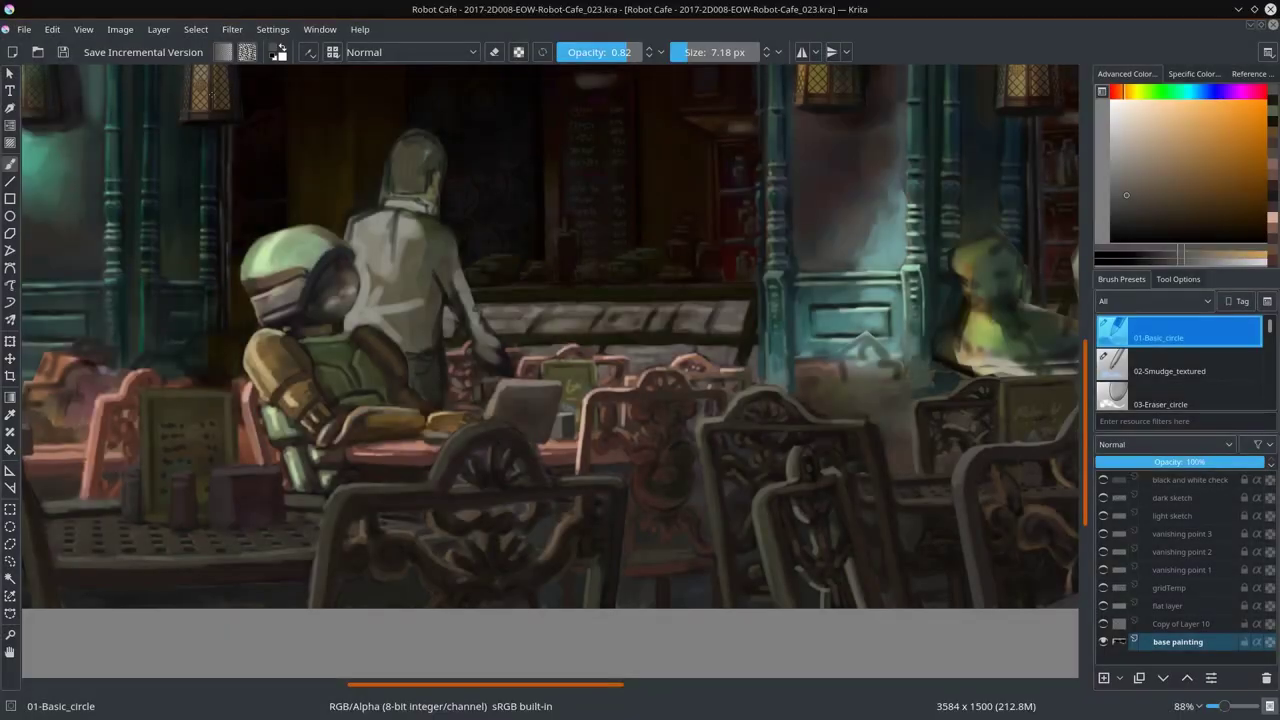
left_click(655, 353, "ctrl")
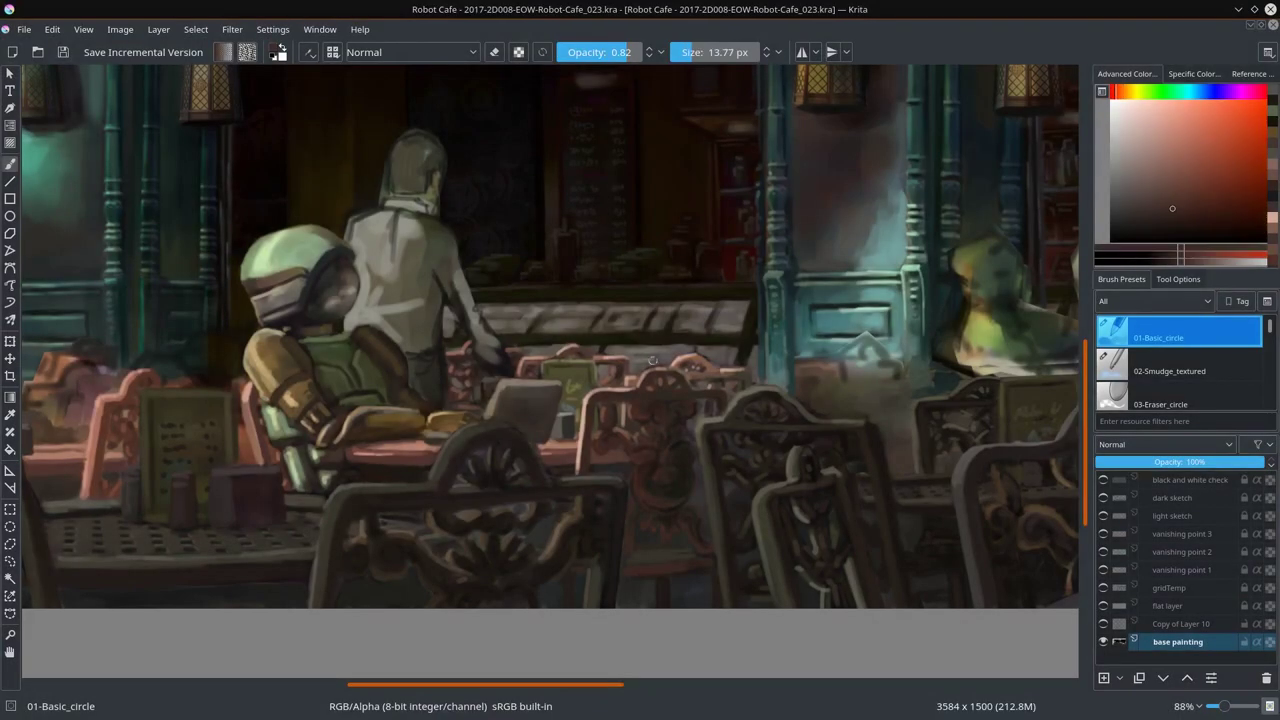
Step: Add light pink and dark strokes with a resized brush, then save as Robot-Cafe_023.kra
key("bracketright")
left_click(595, 393, "ctrl")
key("bracketleft")
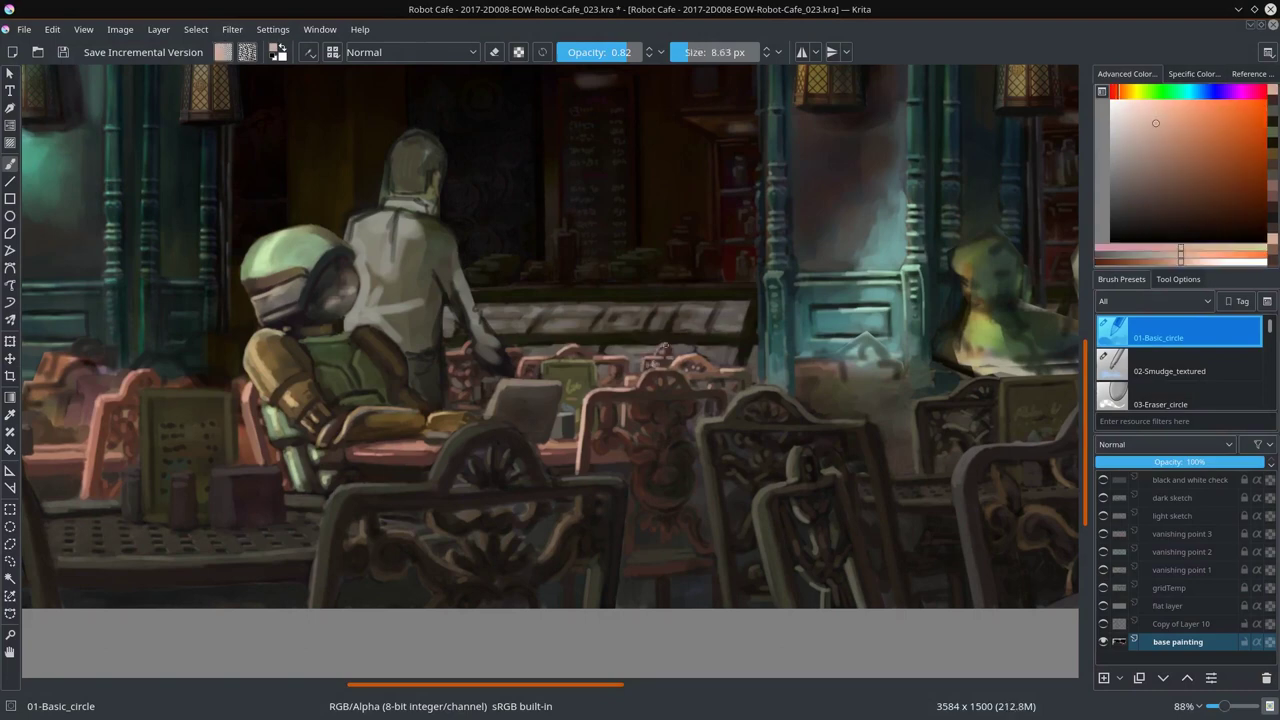
left_click(665, 348, "ctrl")
scroll(665, 348, "down", 4)
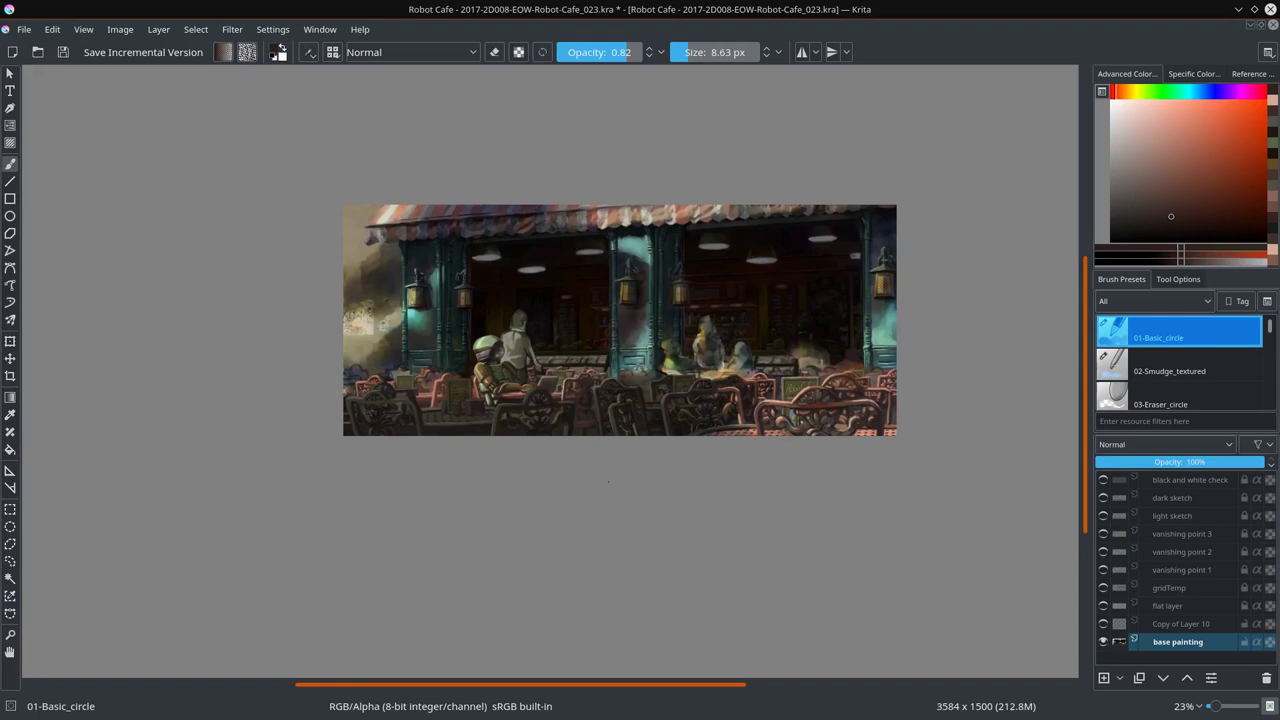
left_click(63, 52)
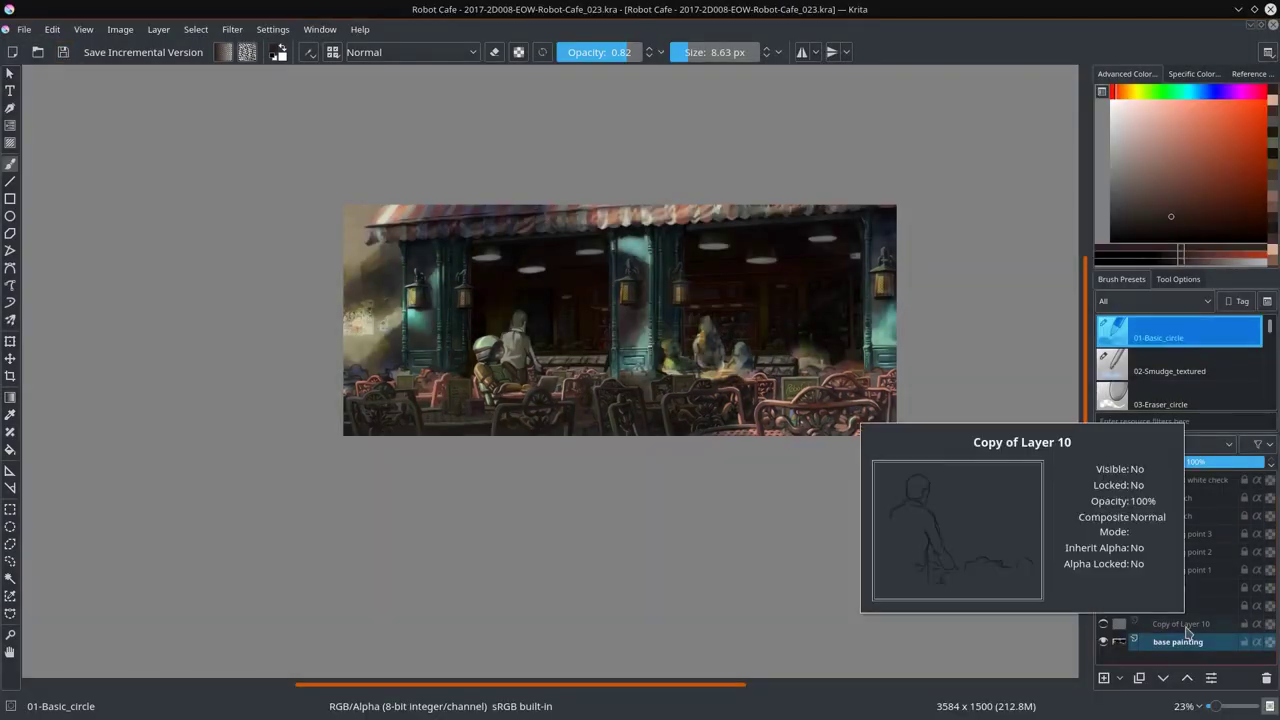
scroll(805, 349, "up", 3)
Step: Copy a polygonal selection around the counter customers to a new layer and save Robot-Cafe_024.kra
left_click(10, 543)
left_click_drag(470, 455, 519, 405)
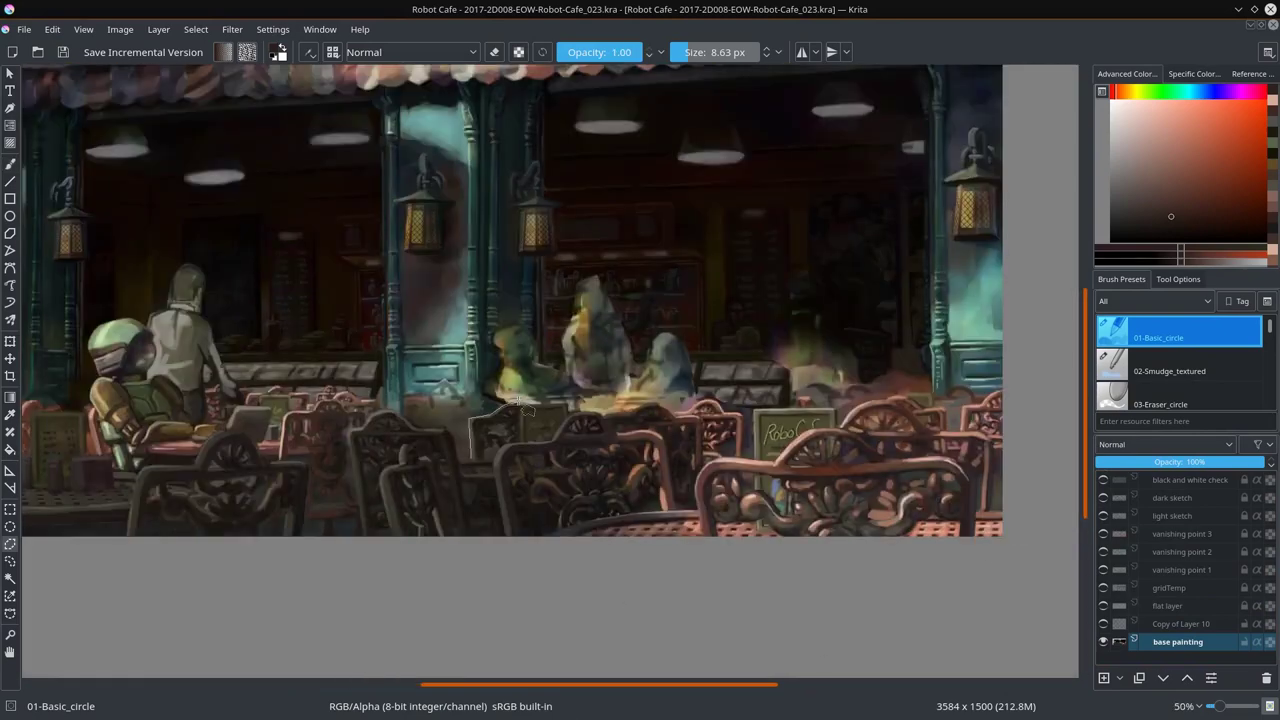
double_click(703, 397)
key("ctrl+c")
key("ctrl+v")
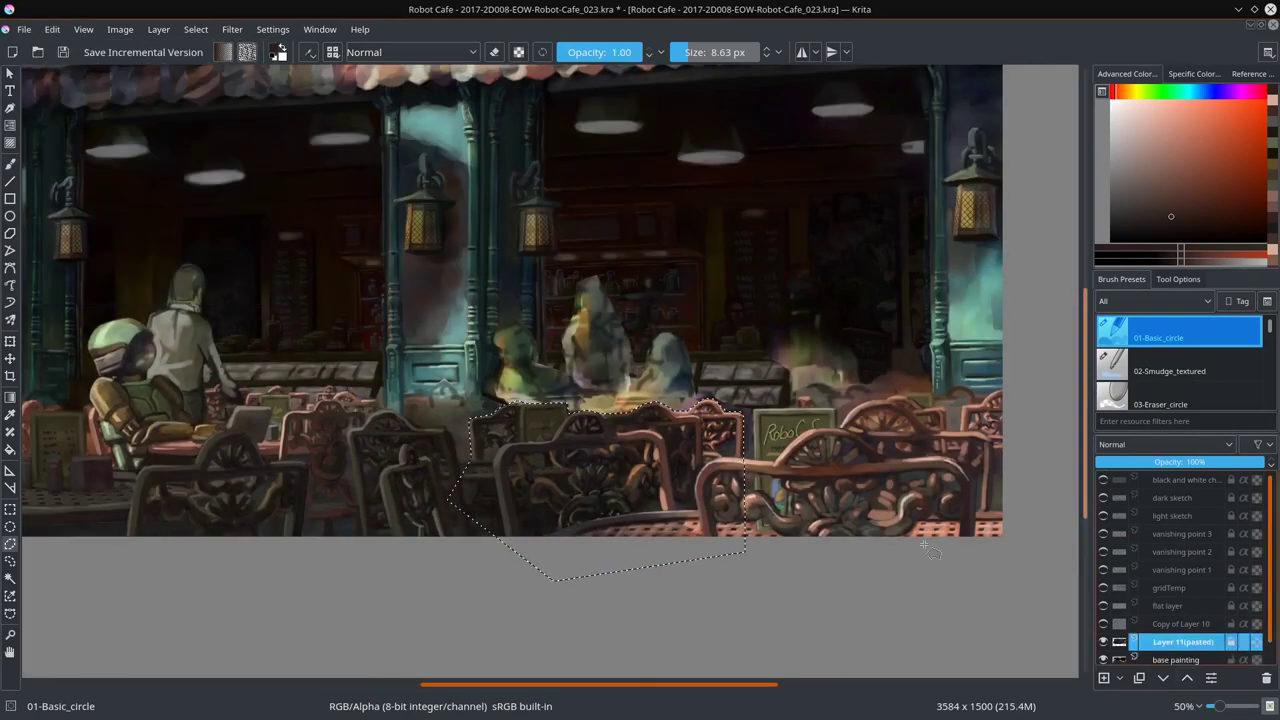
left_click(143, 52)
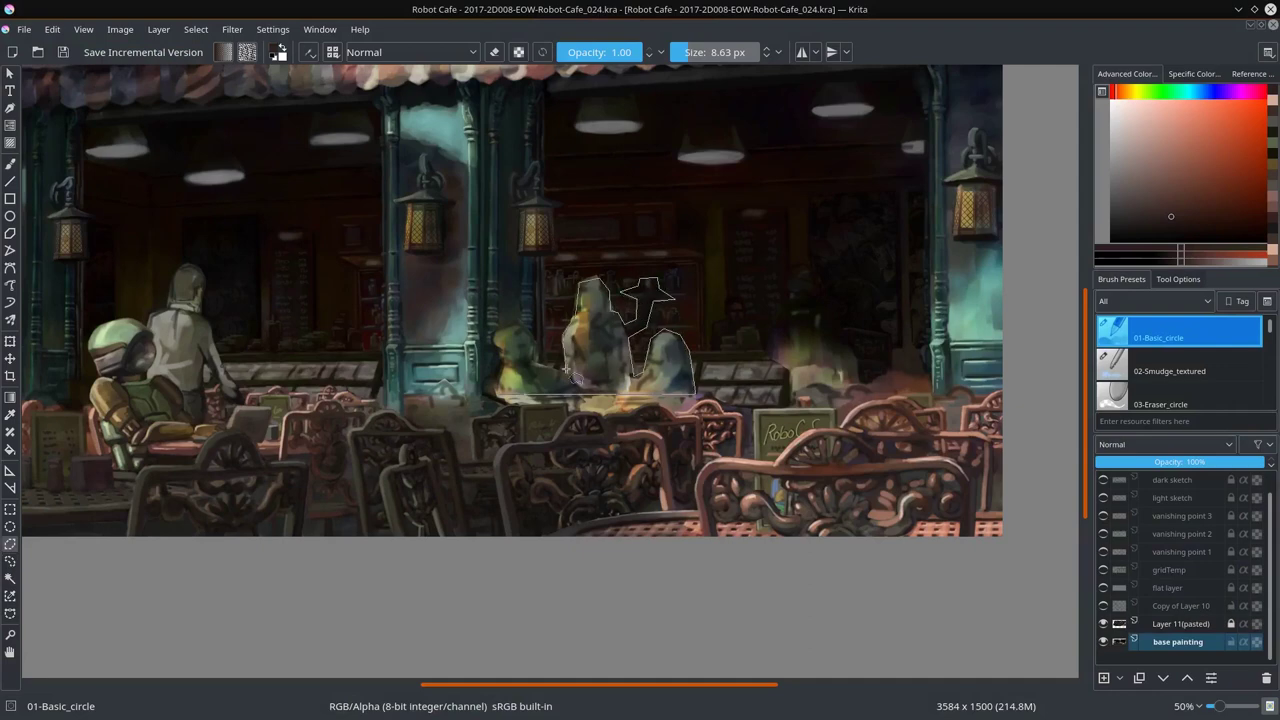
Step: Paste the customers onto a new layer and shift them left with a transform
key("ctrl+v")
left_click(52, 29)
key("Escape")
key("t")
mouse_move(600, 390)
left_mouse_down()
mouse_move(540, 395)
mouse_move(560, 372)
left_mouse_up()
key("ctrl+t")
key("minus")
key("minus")
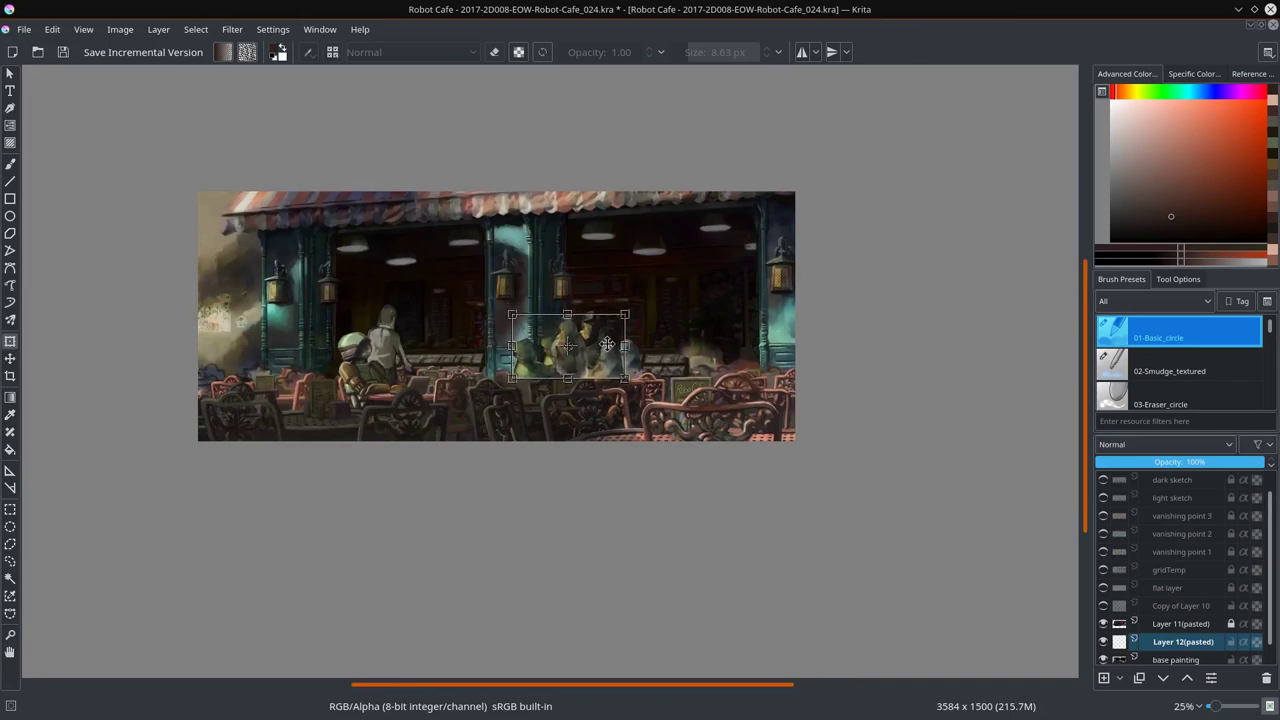
key("Return")
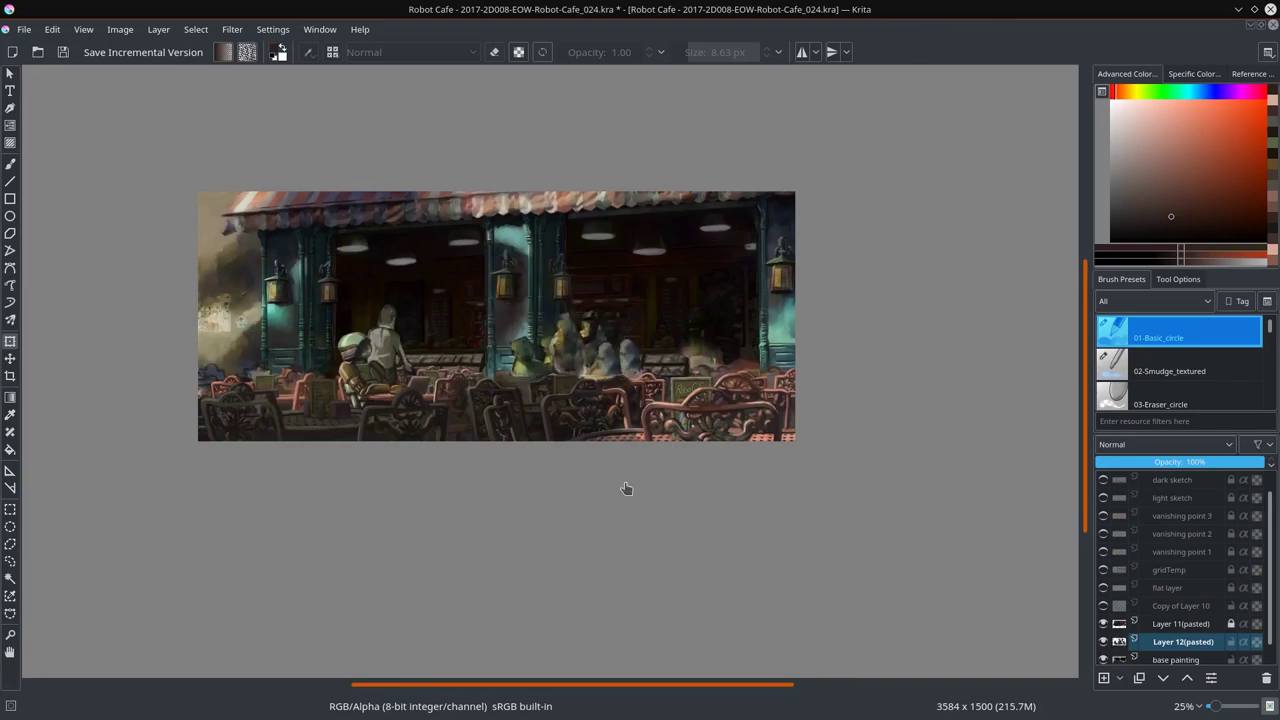
key("plus")
key("plus")
Step: Paste further copies of the region as new layers and switch to the round eraser
scroll(565, 410, "up", 3)
left_click(52, 29)
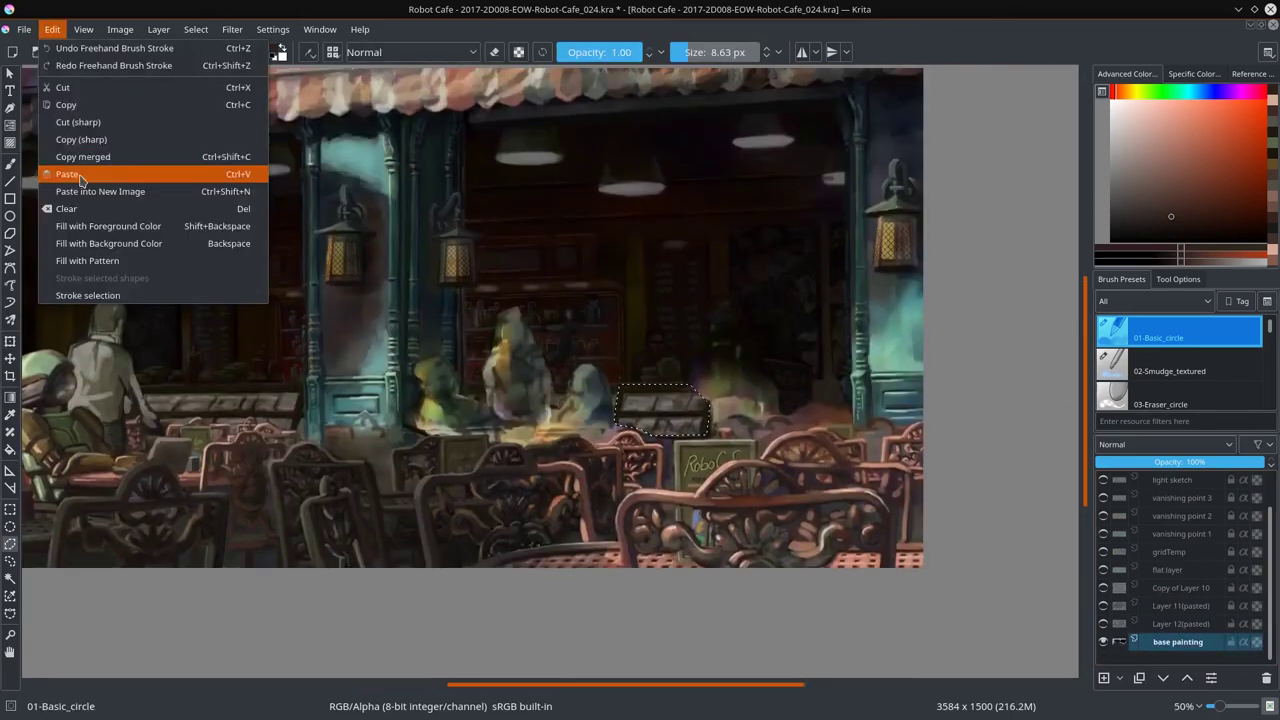
left_click(80, 171)
key("b")
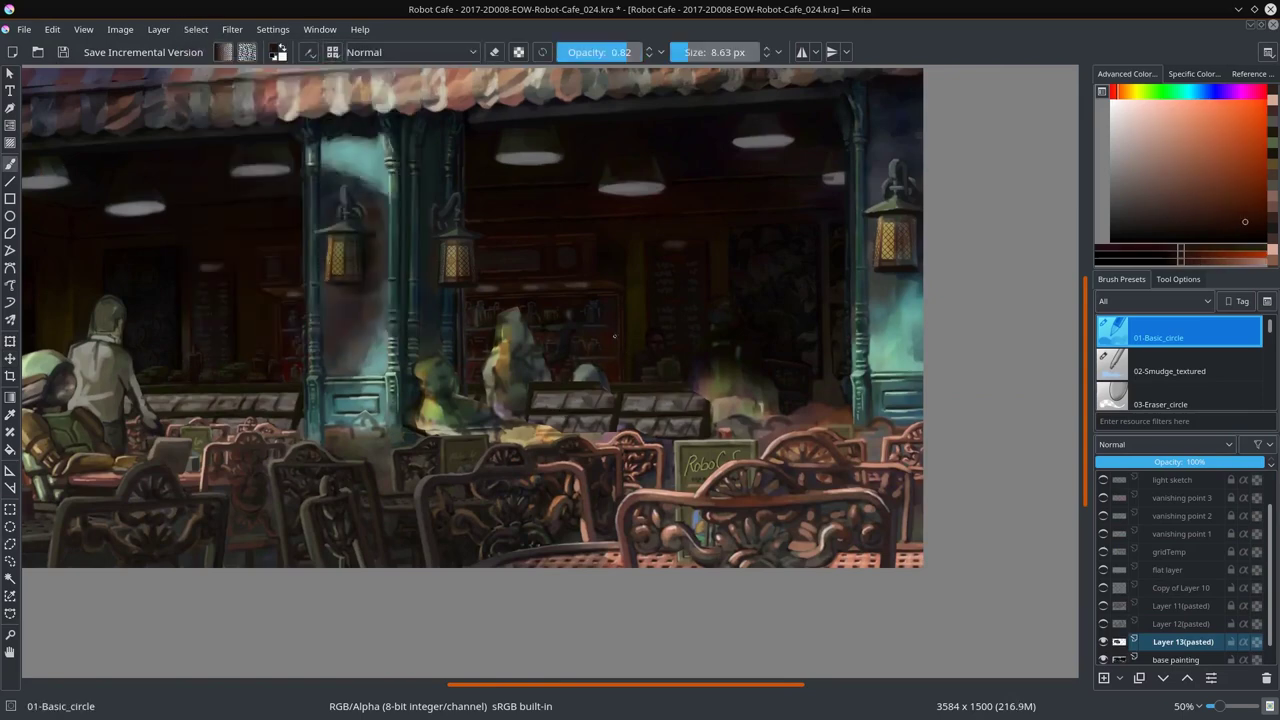
left_click(52, 29)
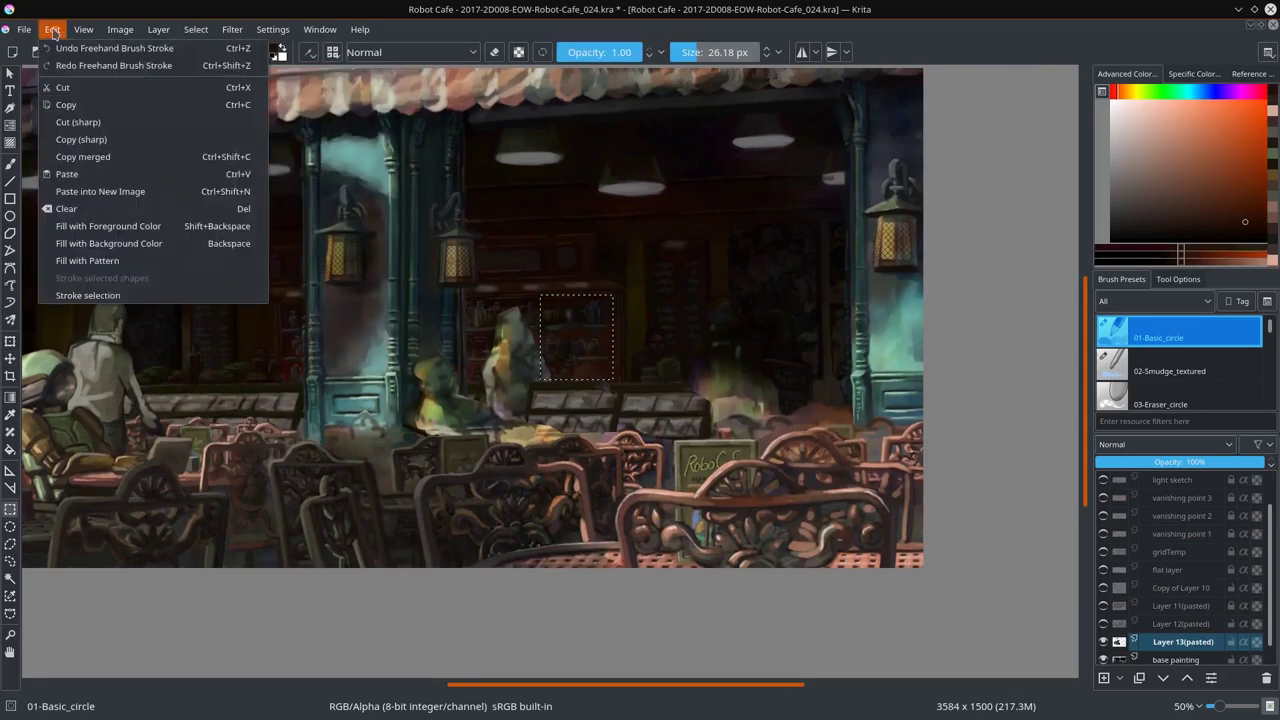
left_click(80, 171)
left_click(1150, 400)
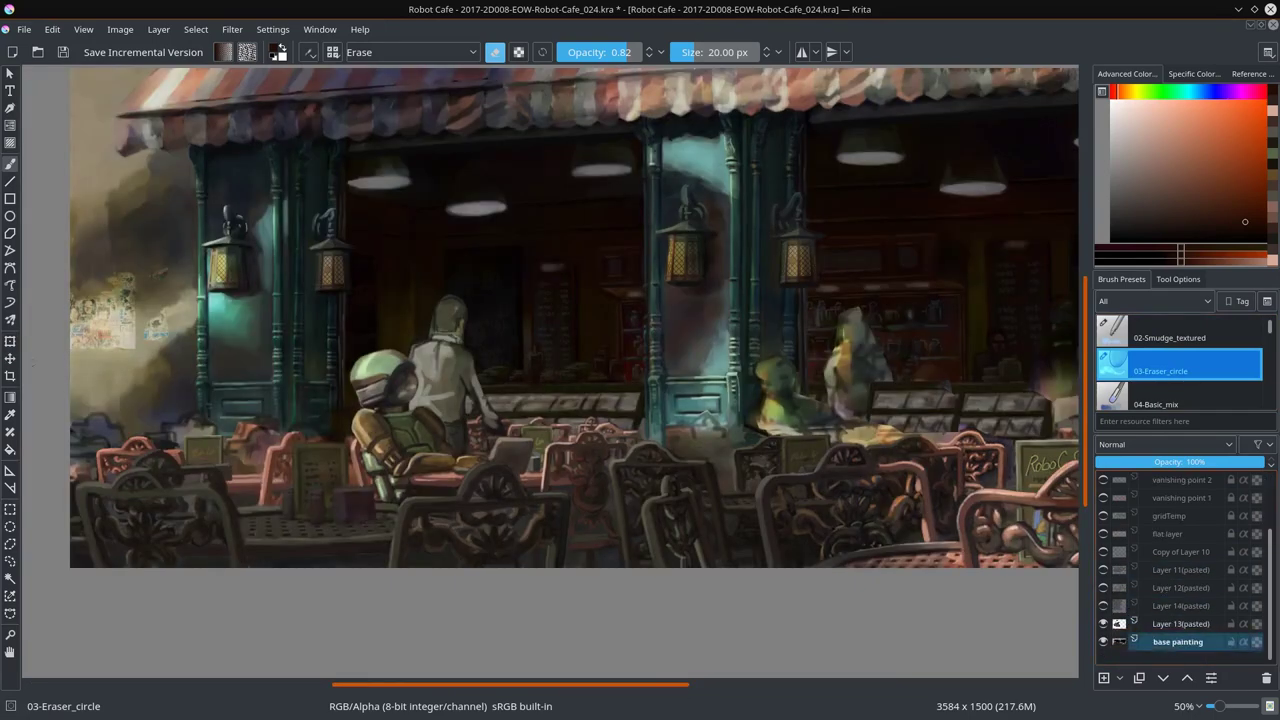
key("ctrl+v")
key("ctrl+t")
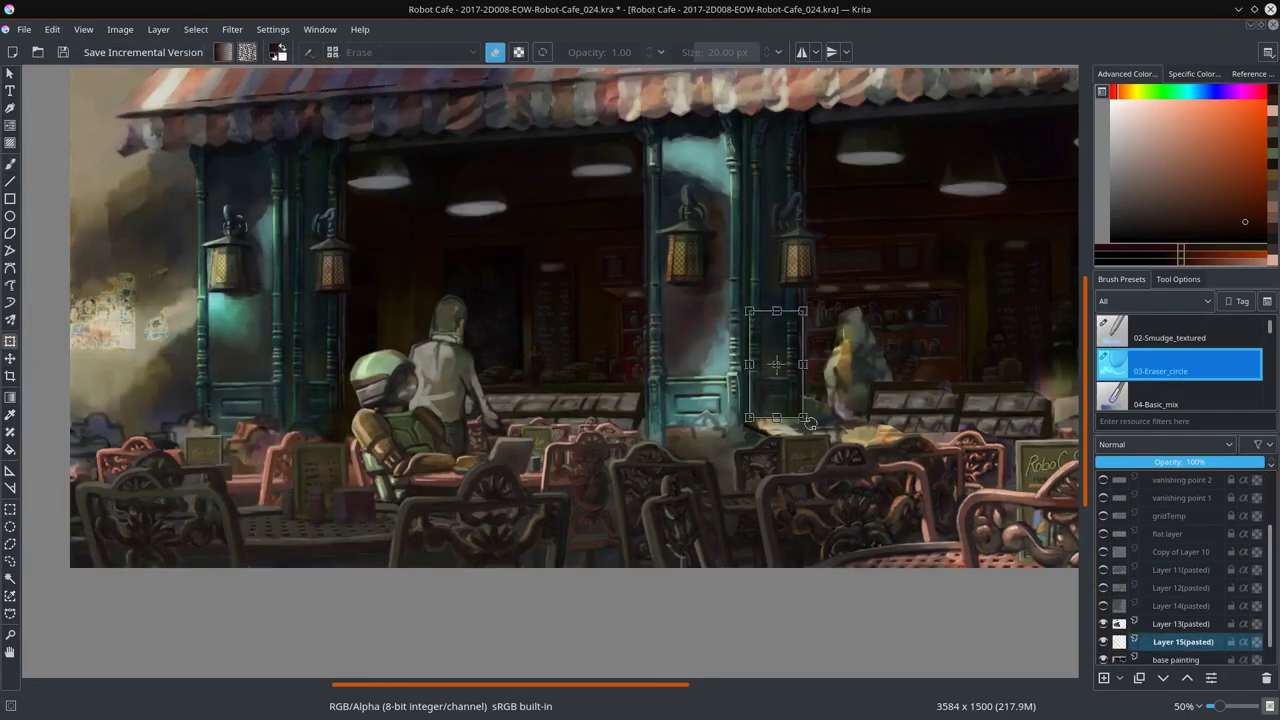
key("Return")
Step: Move Layer 16(pasted) up the stack and duplicate Layer 12(pasted)
scroll(864, 608, "down", 2)
scroll(864, 608, "right", 3)
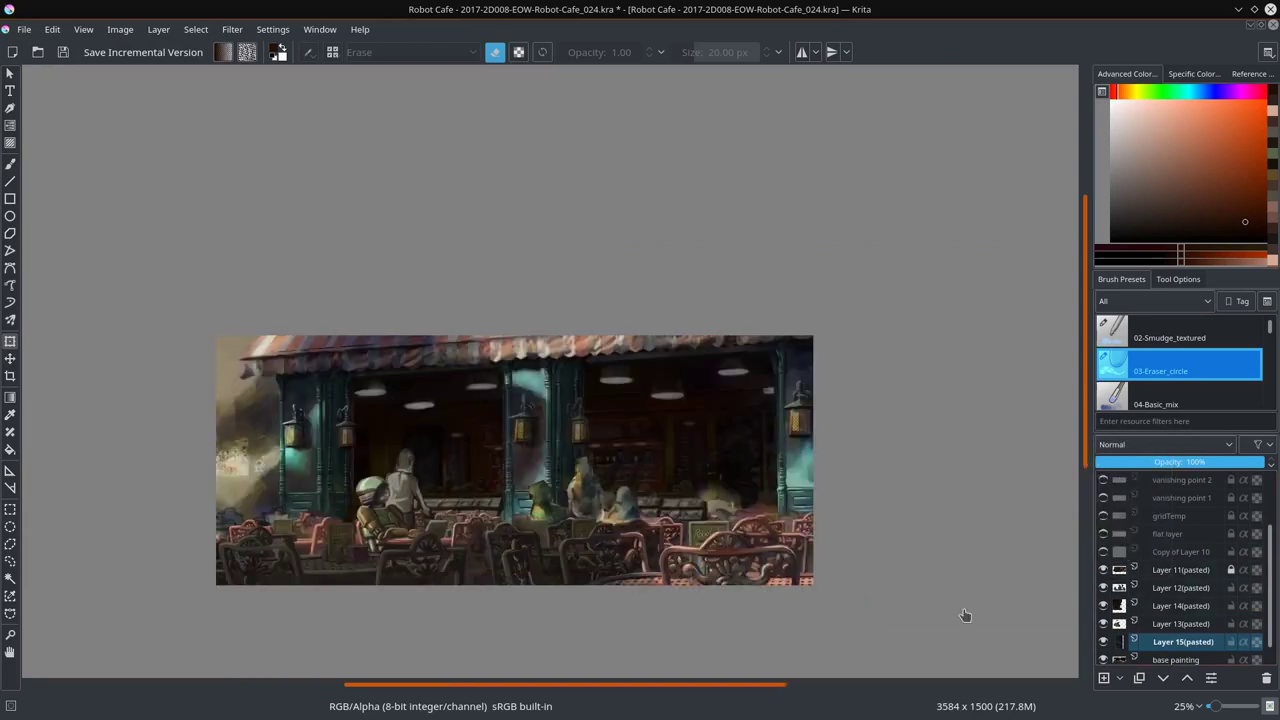
key("Page_Up")
key("Page_Up")
key("Page_Up")
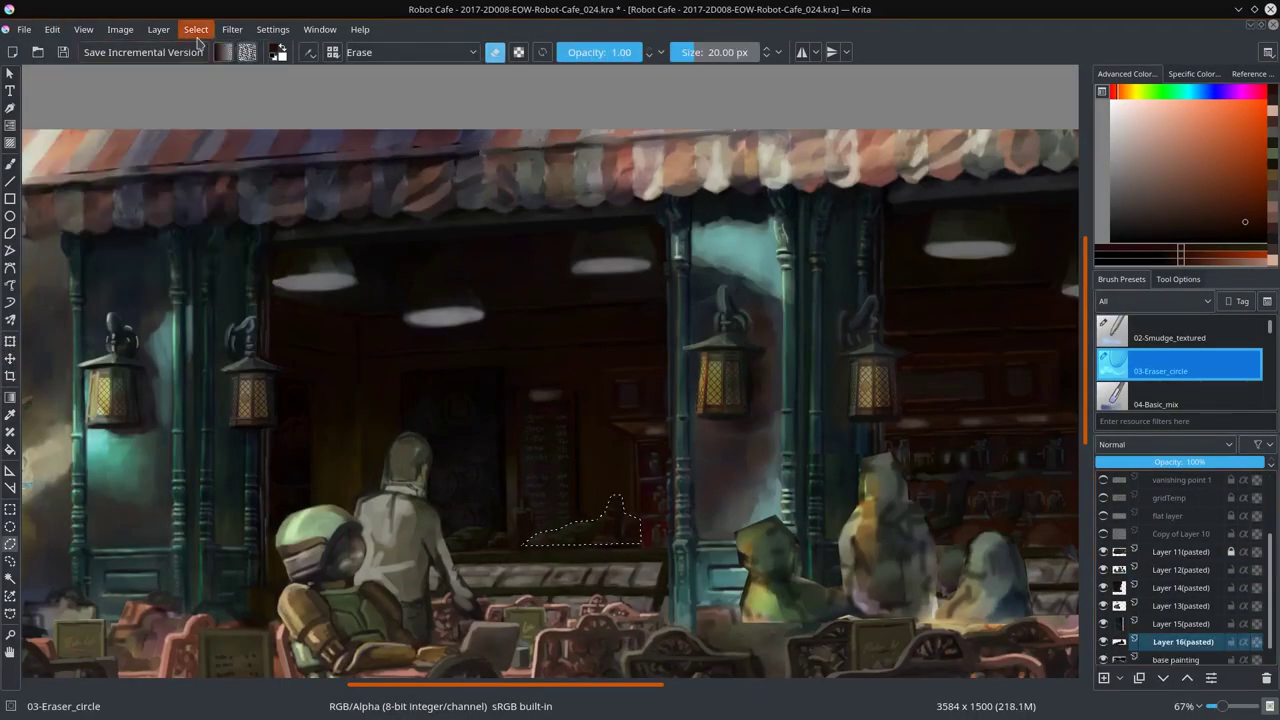
key("t")
key("ctrl+shift+a")
key("ctrl+Page_Up")
key("ctrl+Page_Up")
key("ctrl+Page_Up")
scroll(701, 690, "right", 3)
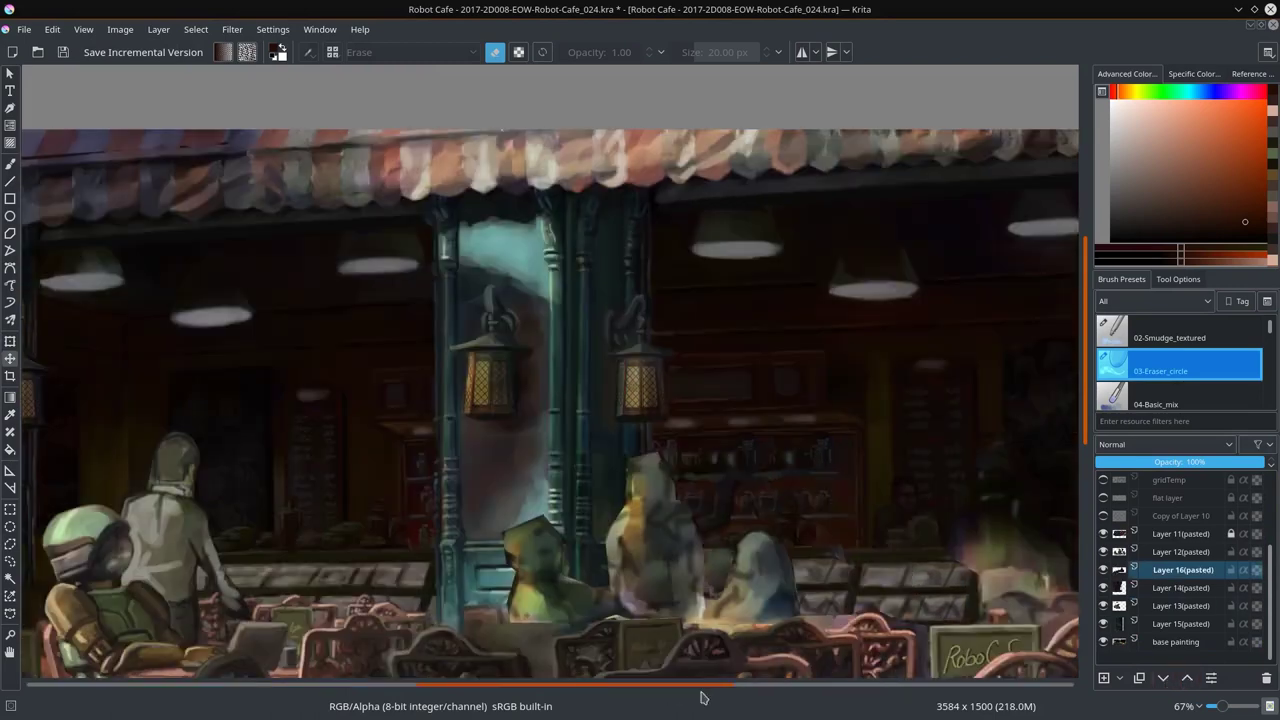
key("Page_Up")
key("ctrl+j")
scroll(771, 623, "down", 4)
key("b")
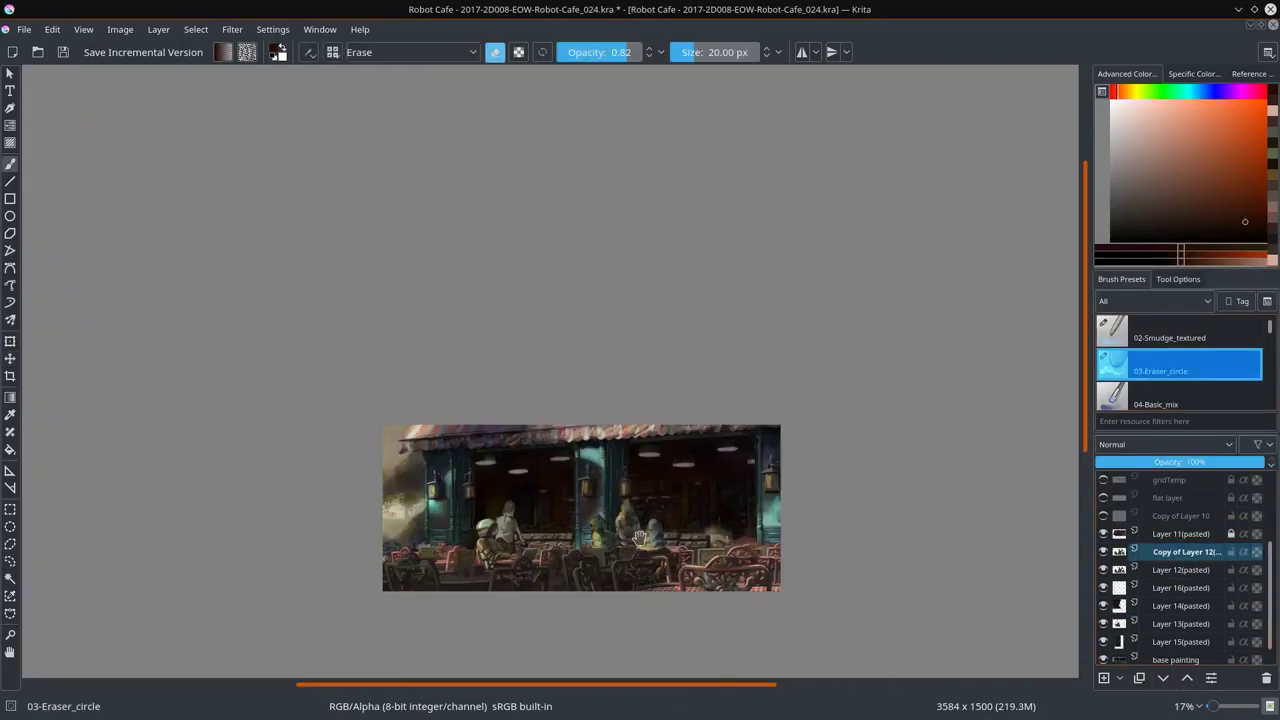
Step: Set the basic round brush to pure green at 15 px and merge the pasted layers into base painting
left_click_drag(639, 538, 639, 457)
key("slash")
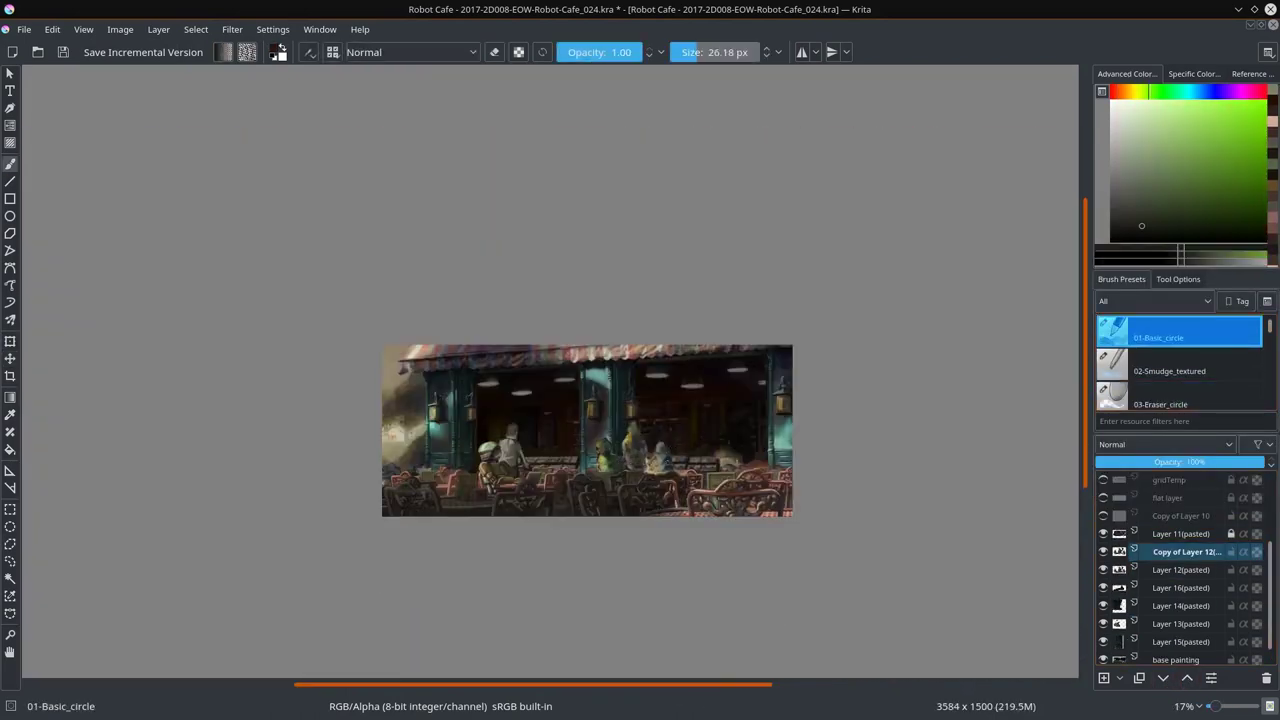
left_click(701, 378, "ctrl")
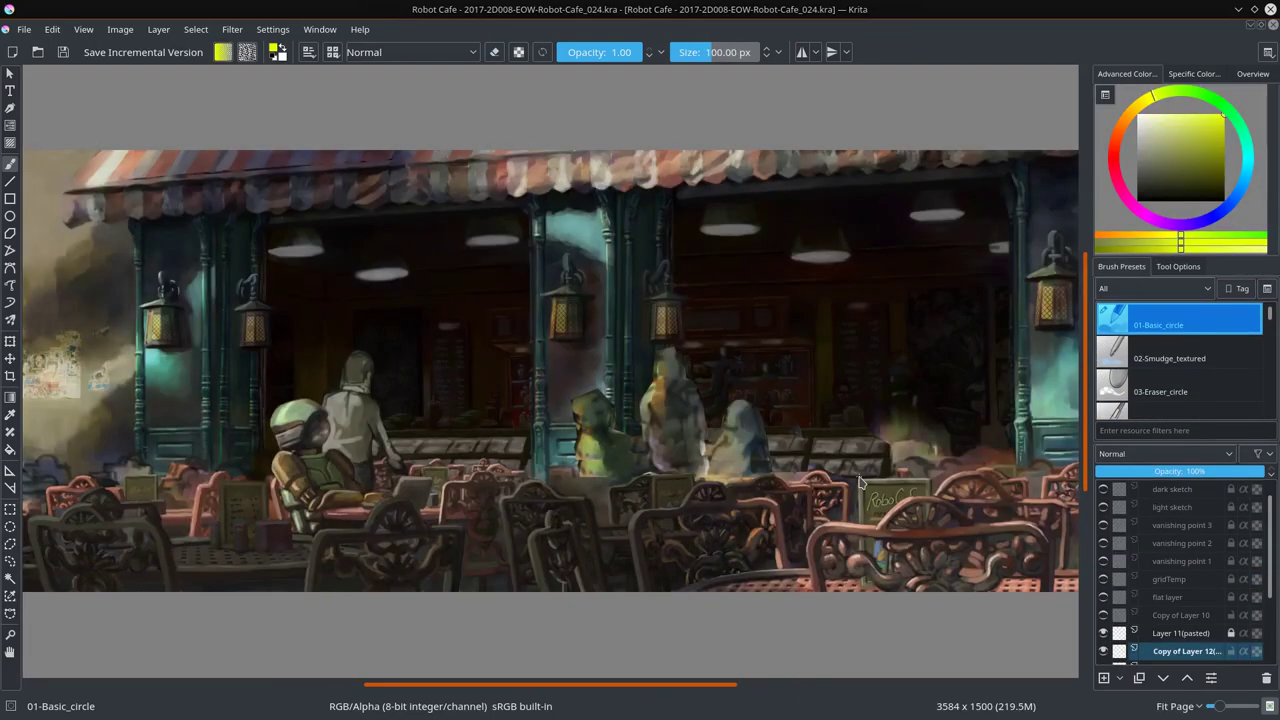
left_click(1180, 320)
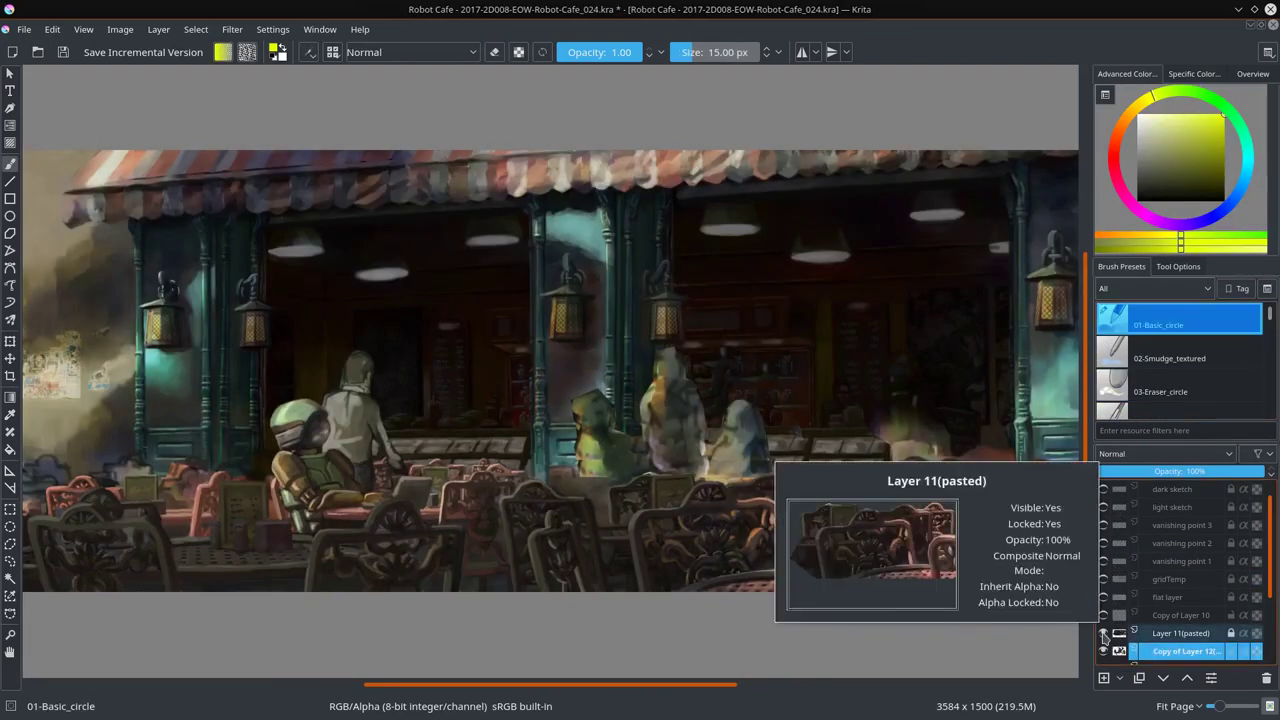
key("t")
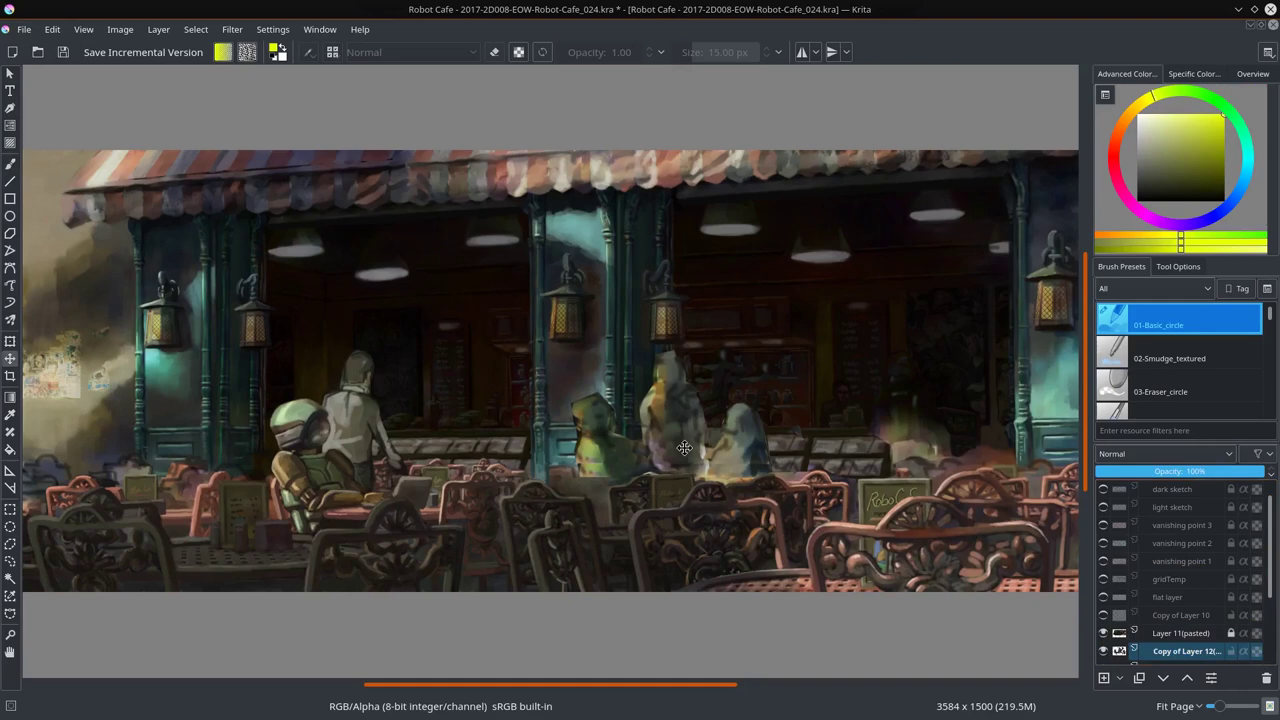
scroll(576, 418, "up", 3)
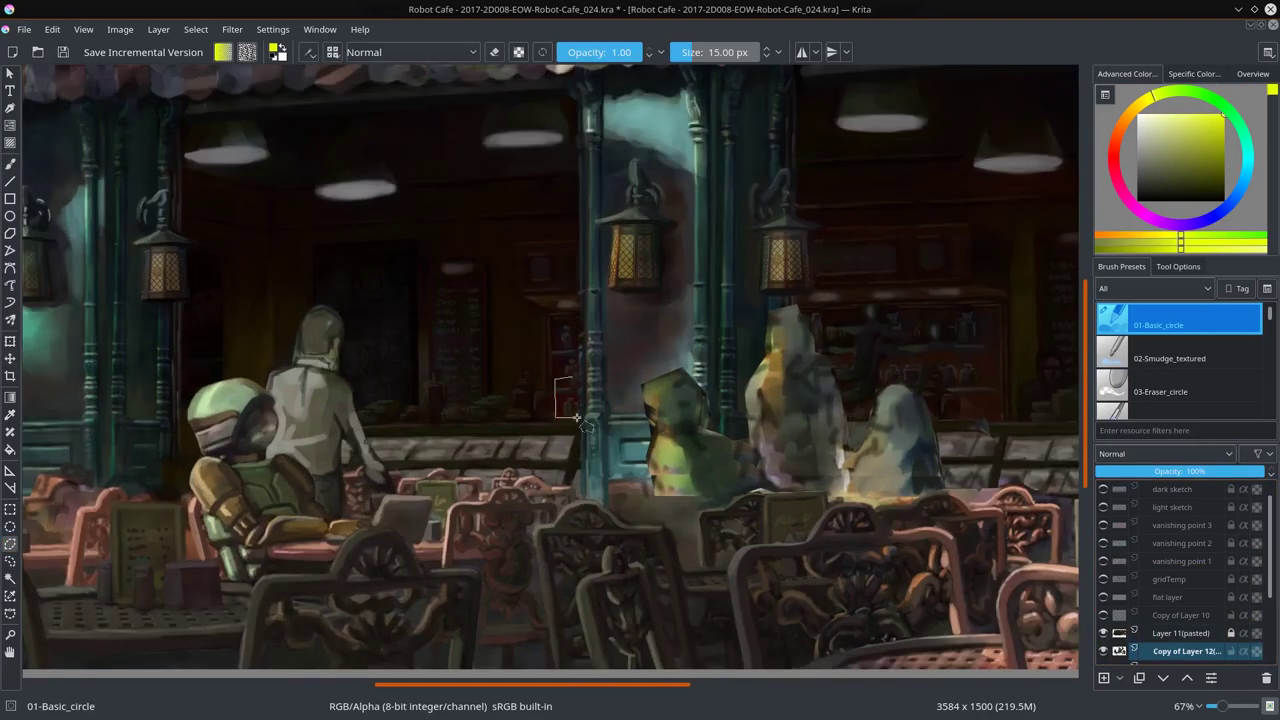
key("ctrl+c")
key("ctrl+v")
key("ctrl+t")
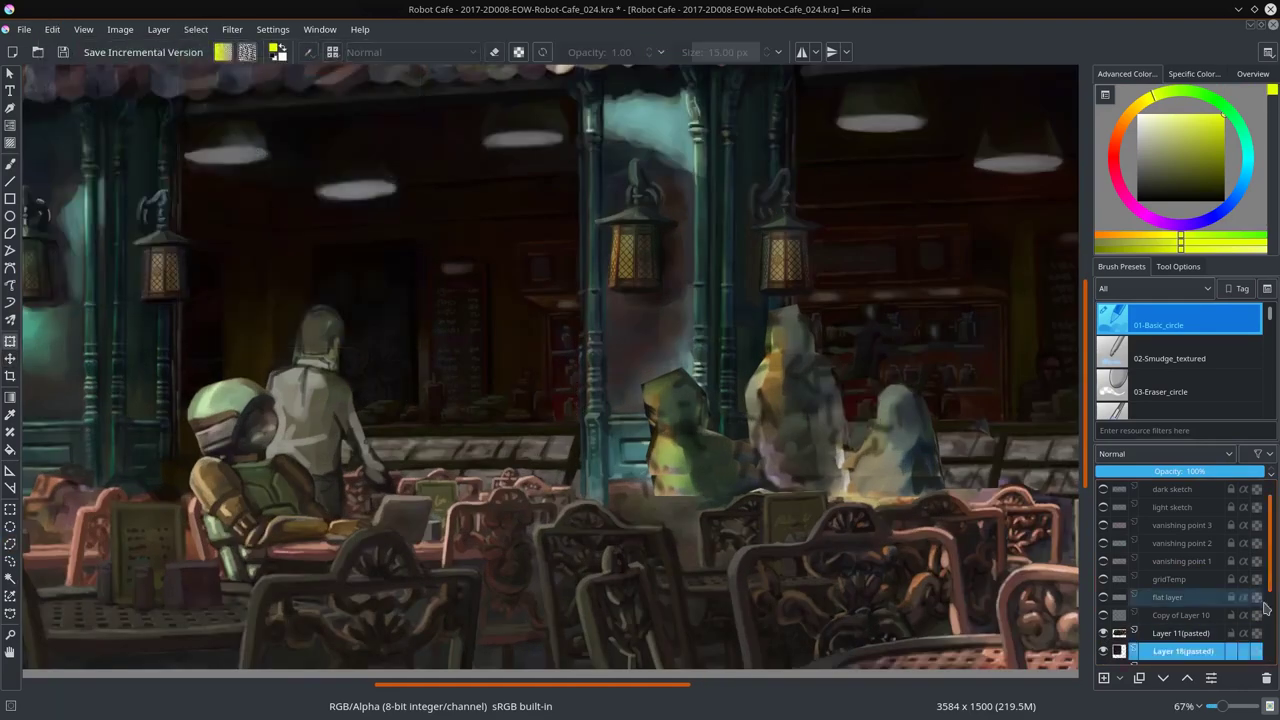
key("ctrl+z")
key("ctrl+z")
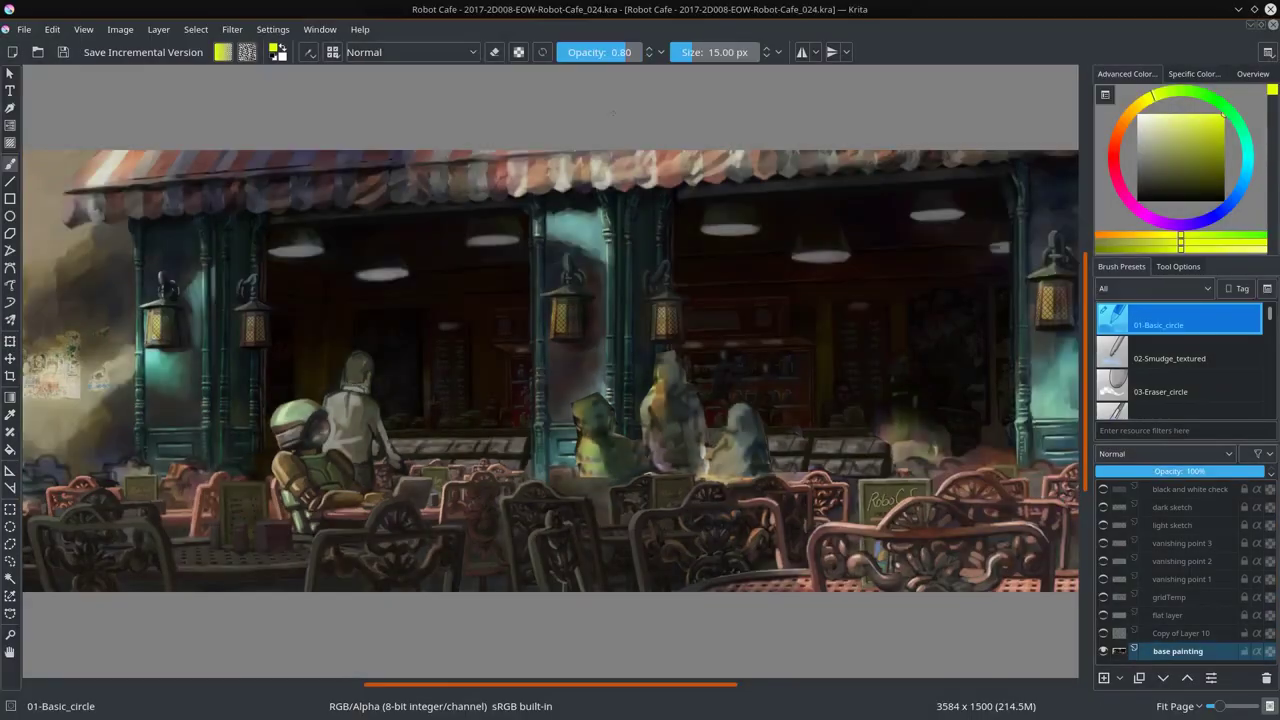
Step: Sample several dark orange tones from around the counter customer
scroll(480, 358, "up", 3)
left_click(480, 358, "ctrl")
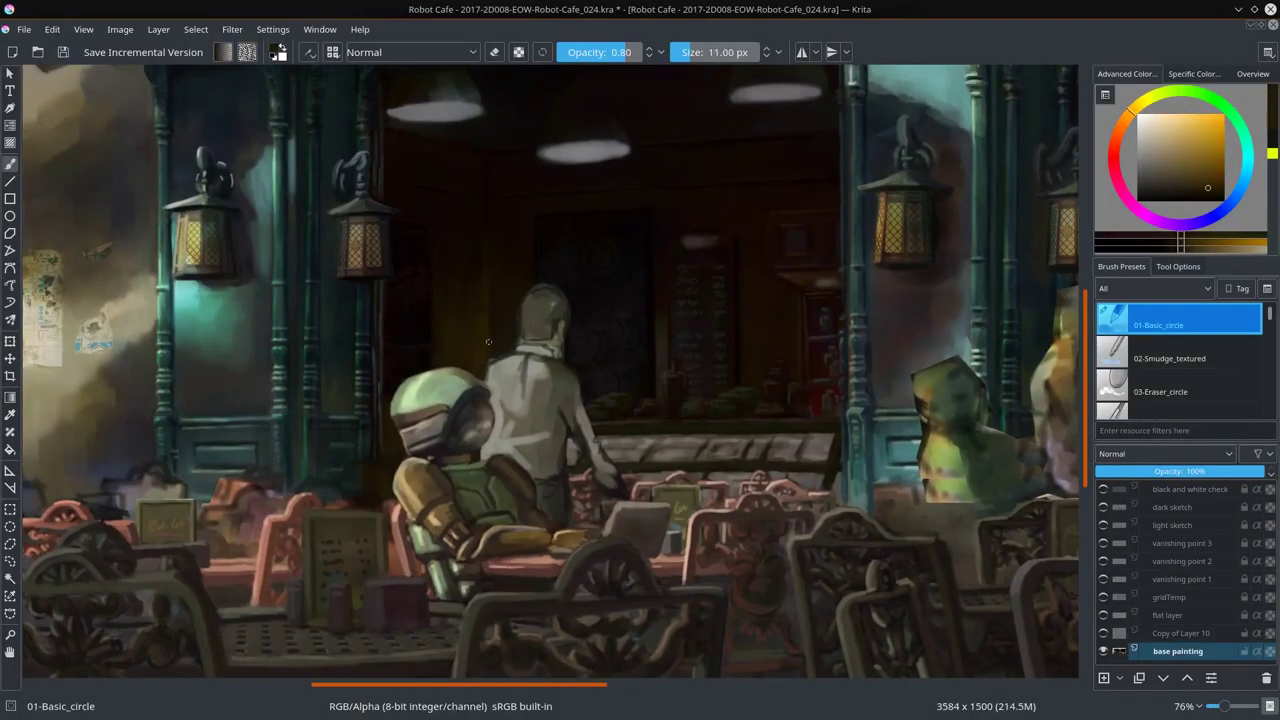
left_click(488, 342, "ctrl")
left_click(531, 285, "ctrl")
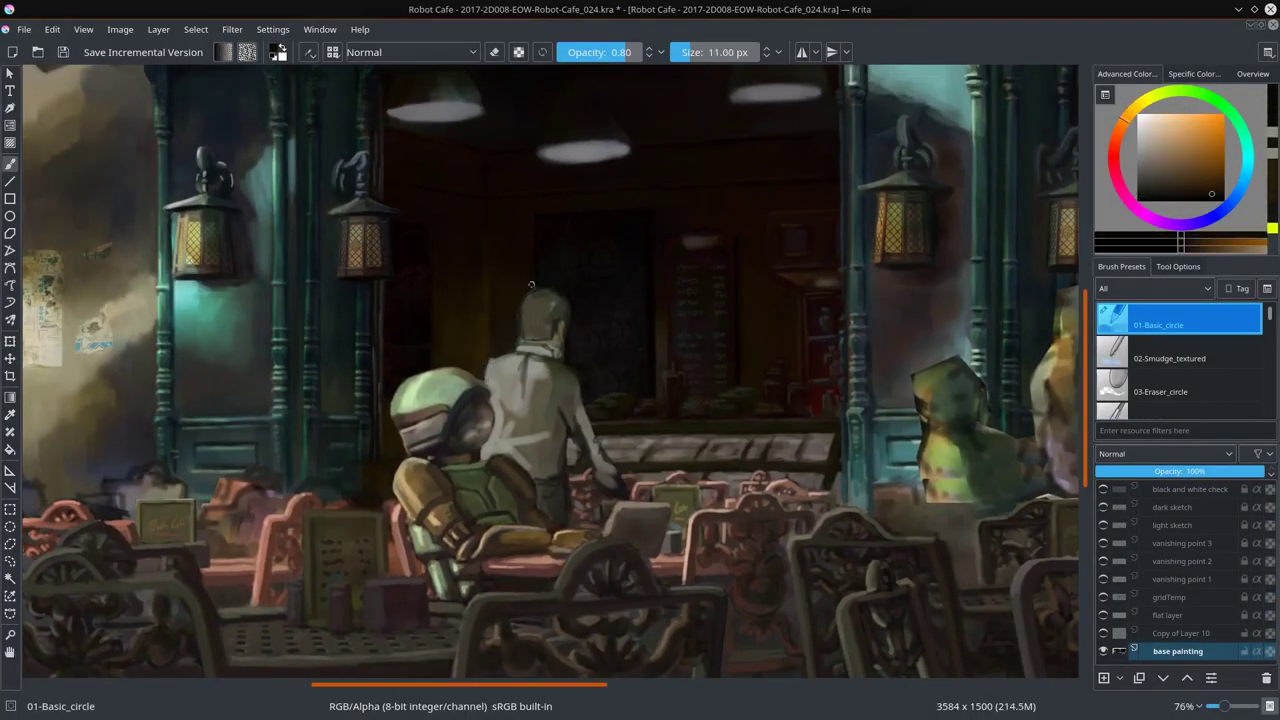
left_click(517, 341, "ctrl")
left_click(591, 310, "ctrl")
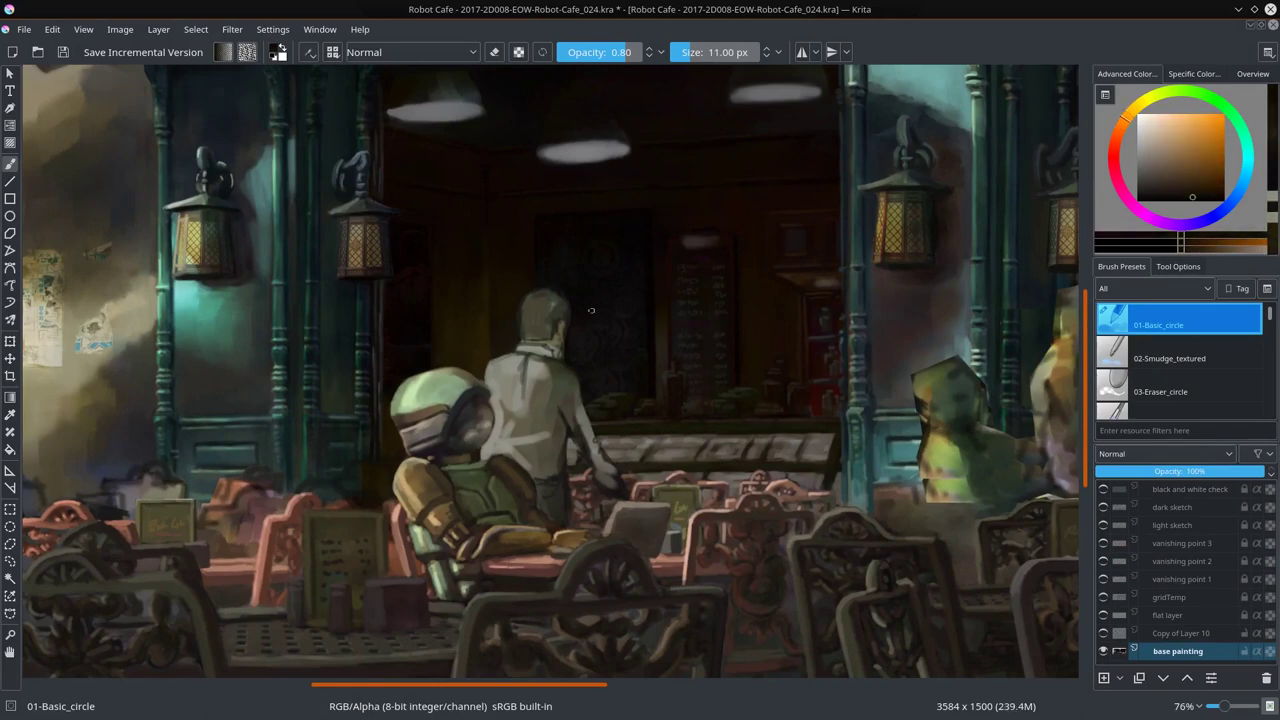
Step: Toggle between smudge and round brushes while sampling yellows and a dark reddish-grey
key("slash")
key("slash")
left_click(585, 448, "ctrl")
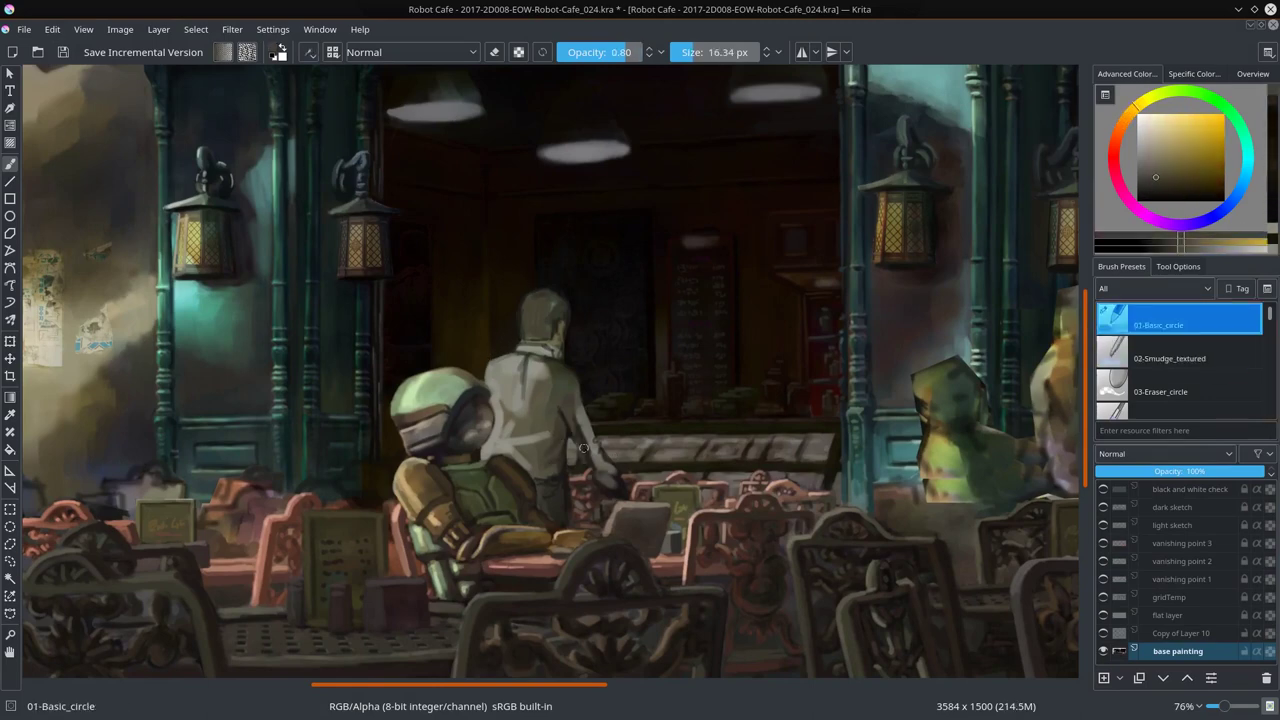
left_click(582, 445, "ctrl")
left_click(518, 420, "ctrl")
key("slash")
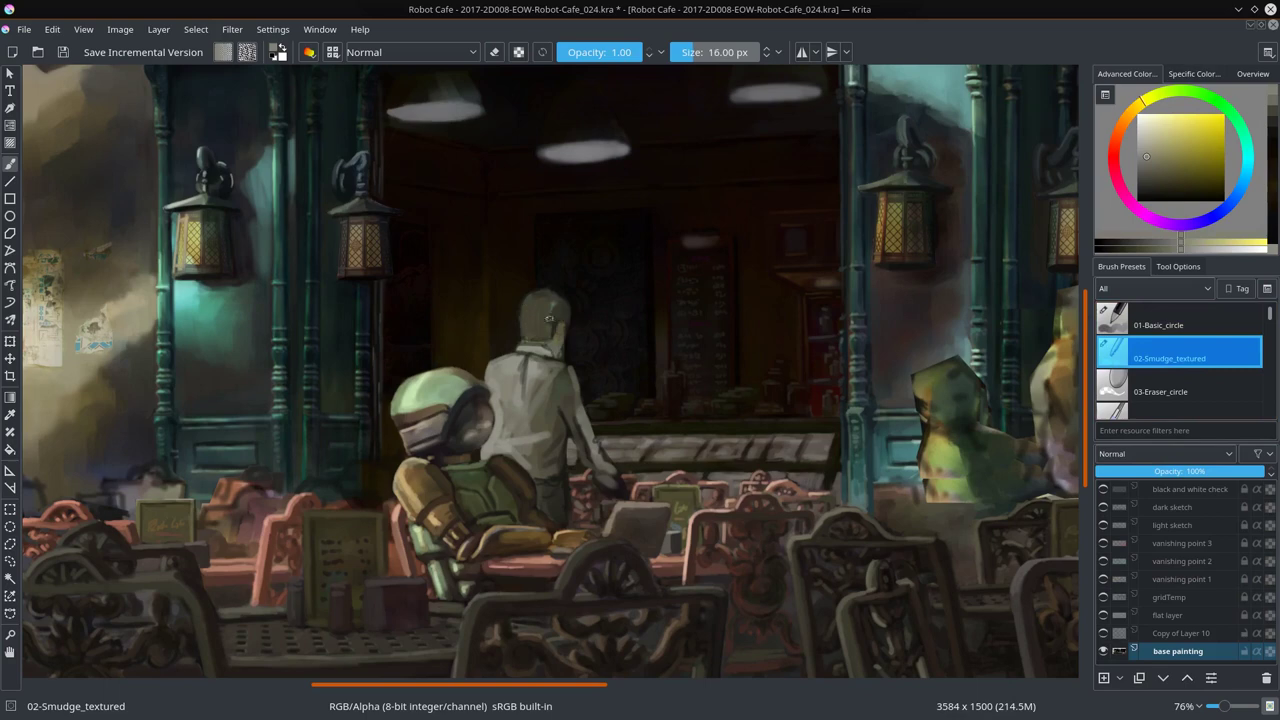
key("slash")
left_click(540, 302, "ctrl")
key("slash")
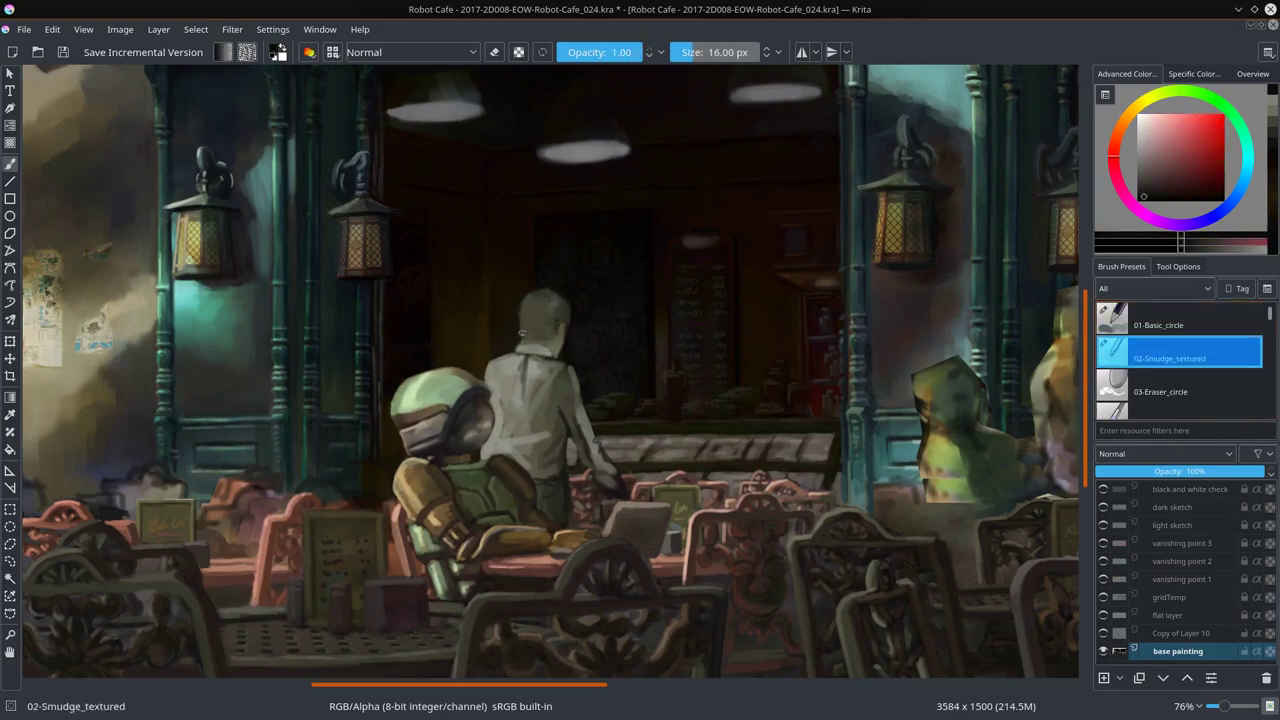
Step: Enlarge the brush, dab light grey paint, and sample a yellowish colour
left_click_drag(482, 379, 500, 405, "shift")
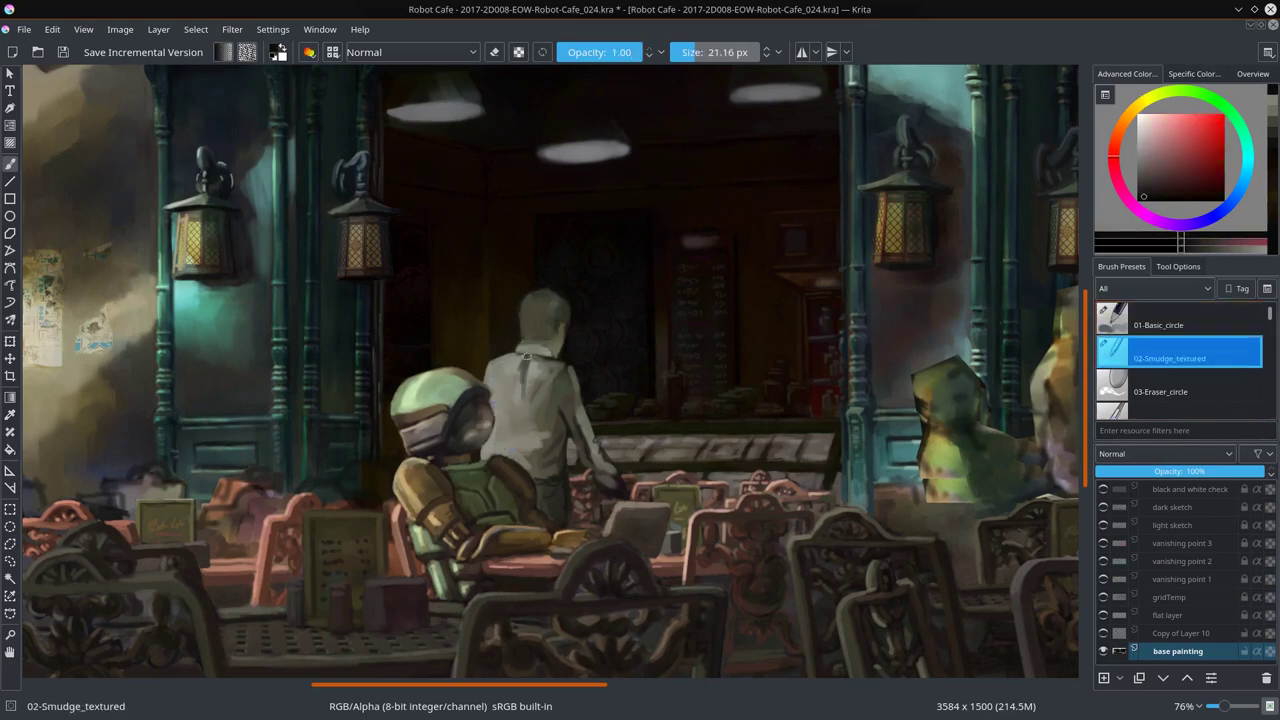
left_click_drag(526, 355, 537, 404, "shift")
left_click_drag(528, 462, 556, 441, "shift")
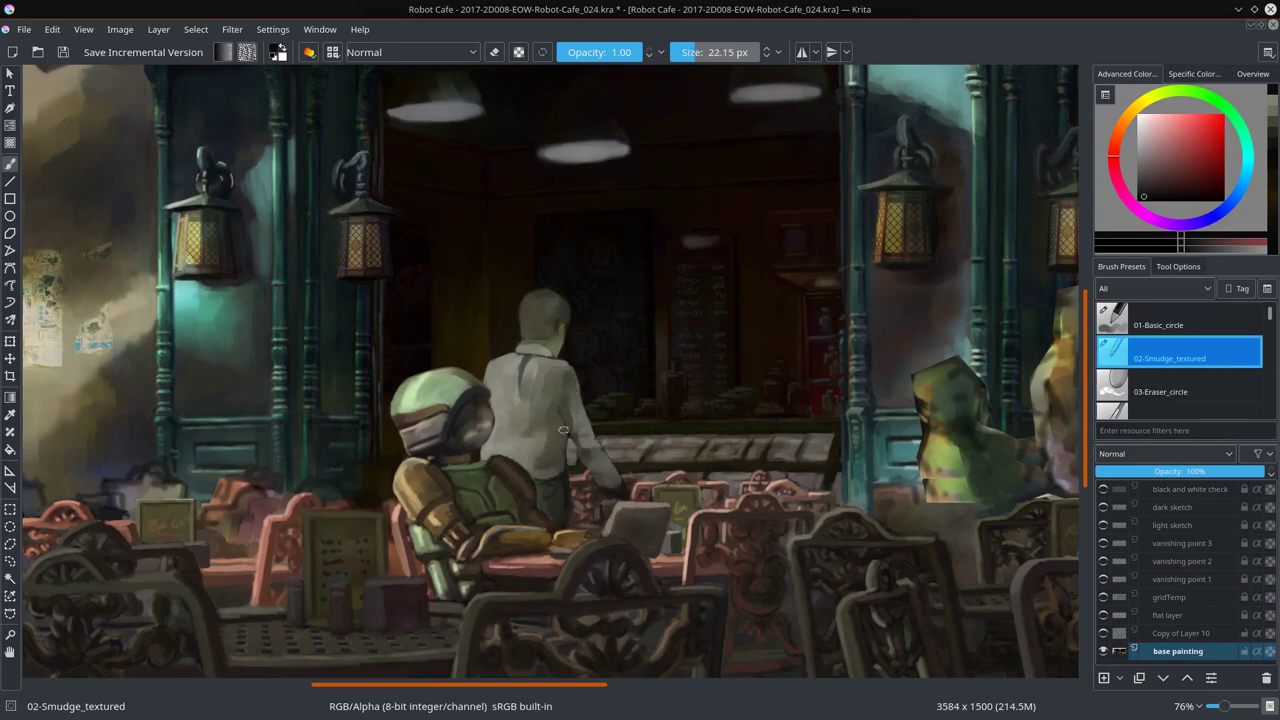
key("slash")
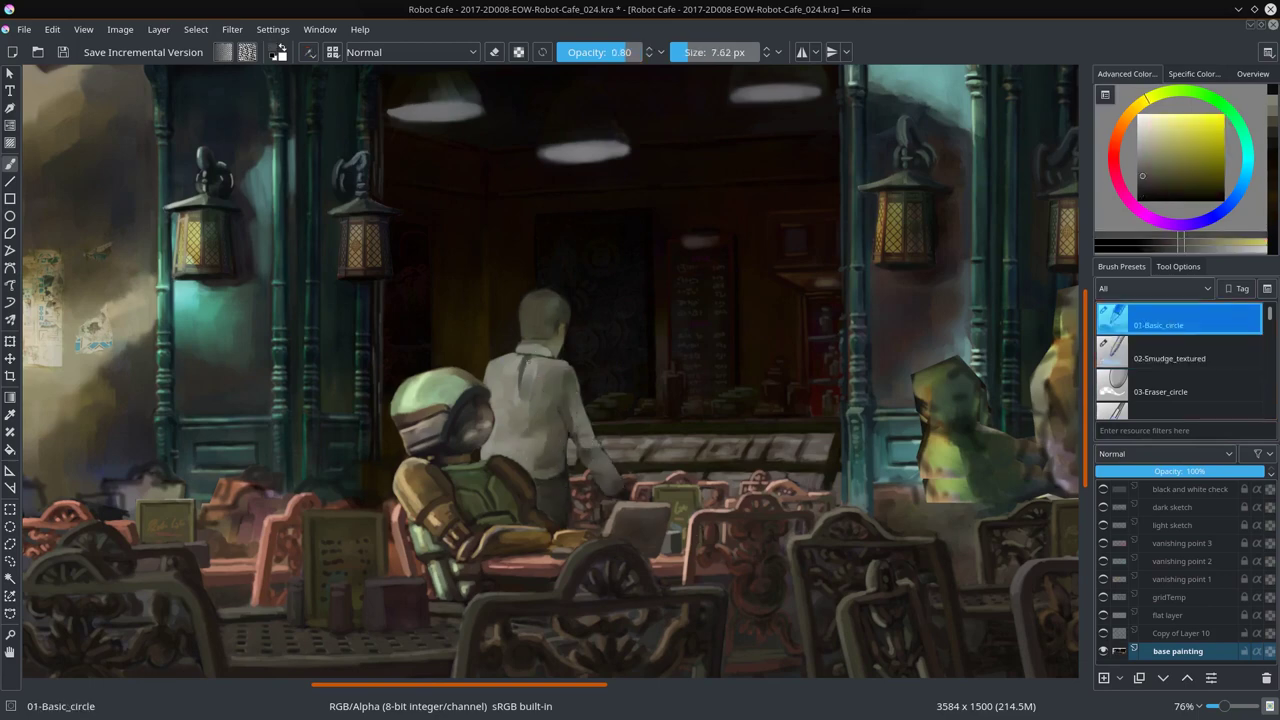
left_click_drag(600, 480, 635, 515, "ctrl")
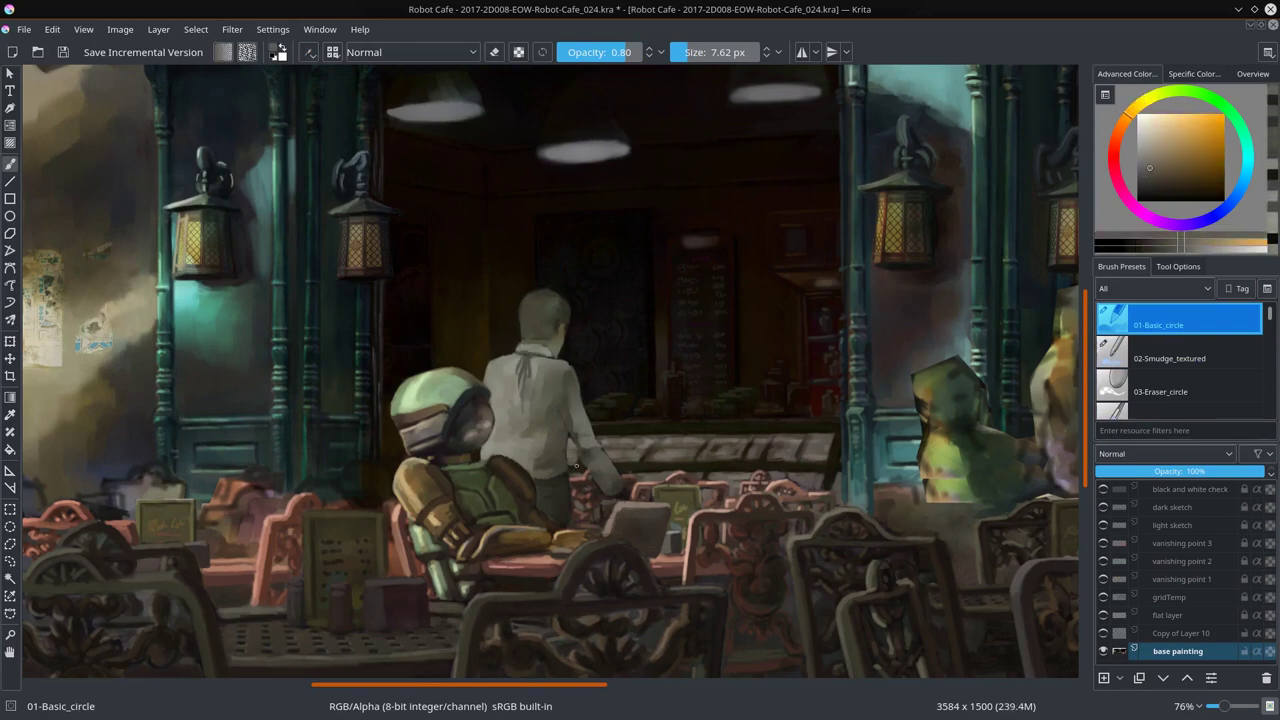
mouse_move(590, 465)
left_mouse_down("ctrl")
mouse_move(623, 322)
mouse_move(539, 331)
left_mouse_up("ctrl")
Step: Shrink the brush and sample orange-brown, dark yellow, reddish-brown and darker brown tones
key("slash")
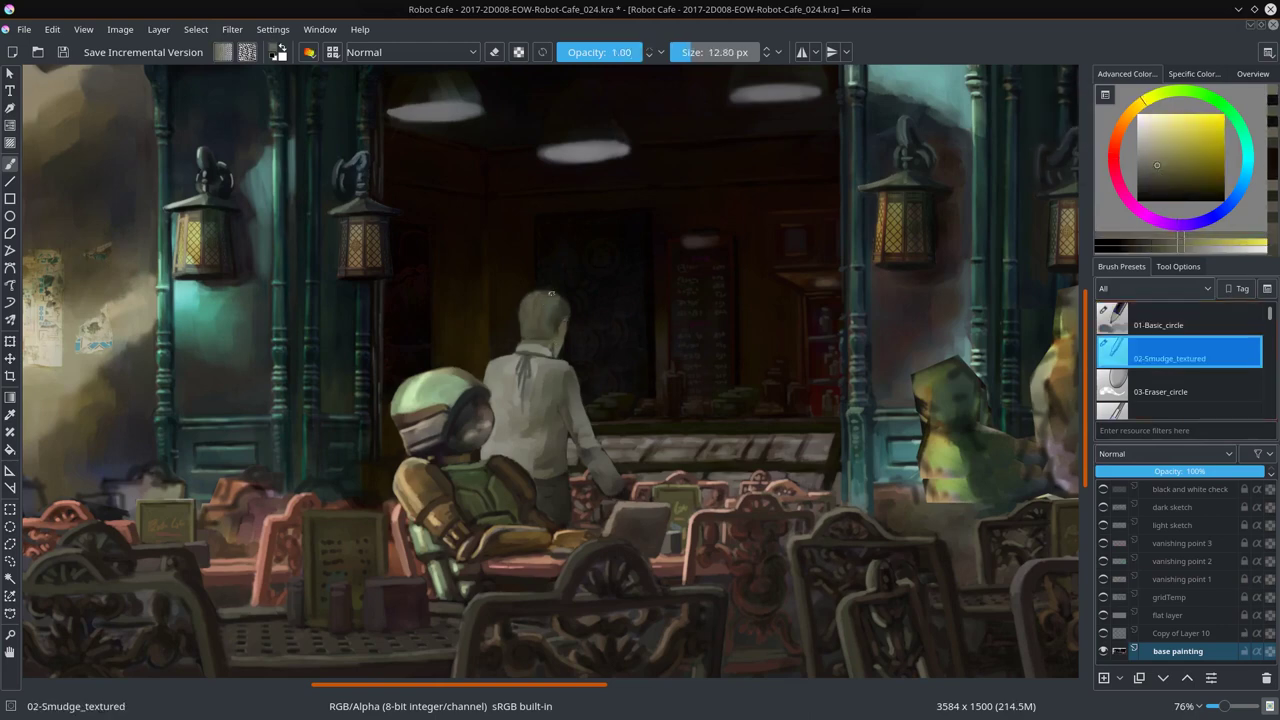
key("slash")
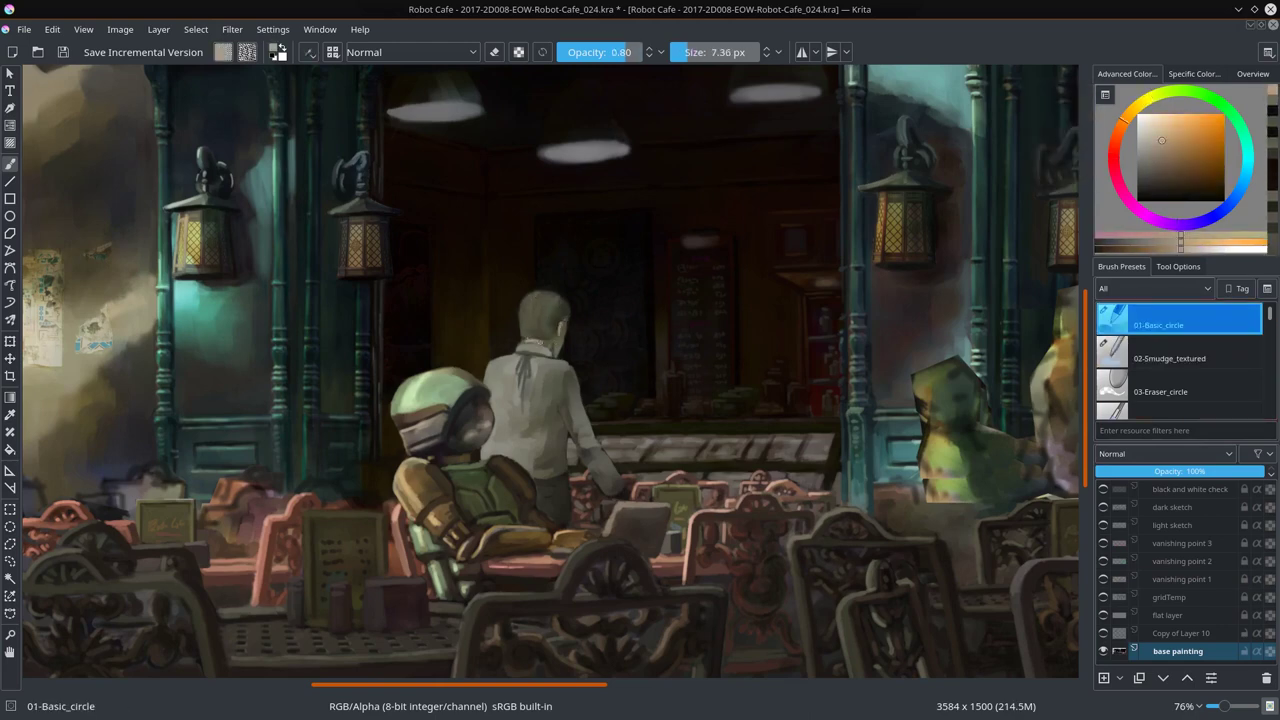
left_click_drag(545, 342, 528, 352, "ctrl")
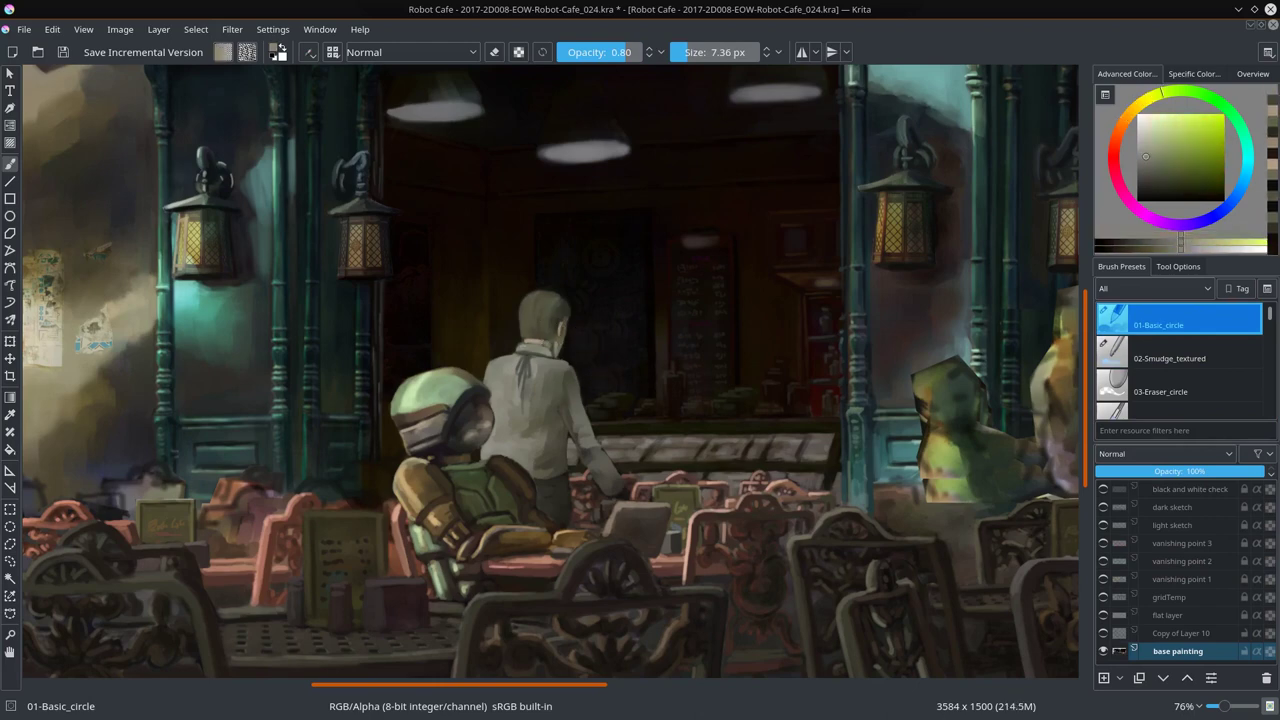
left_click(565, 452, "ctrl")
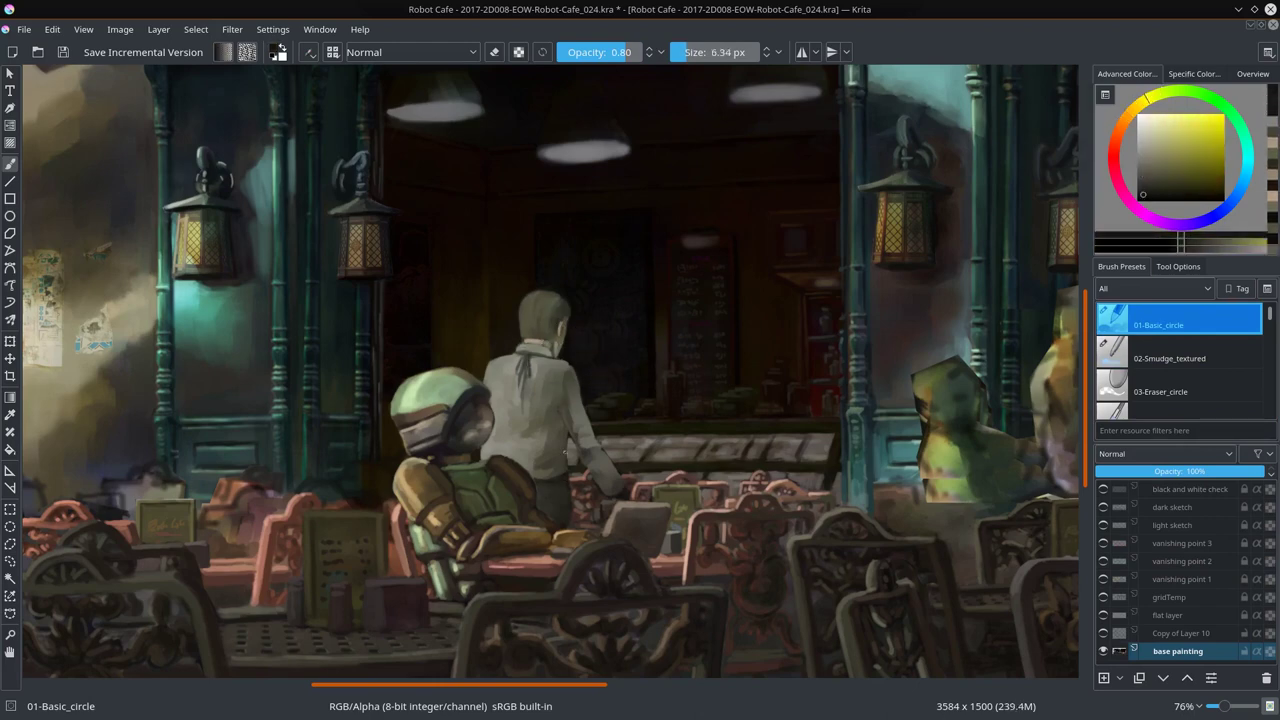
left_click(552, 503, "ctrl")
left_click(554, 481, "ctrl")
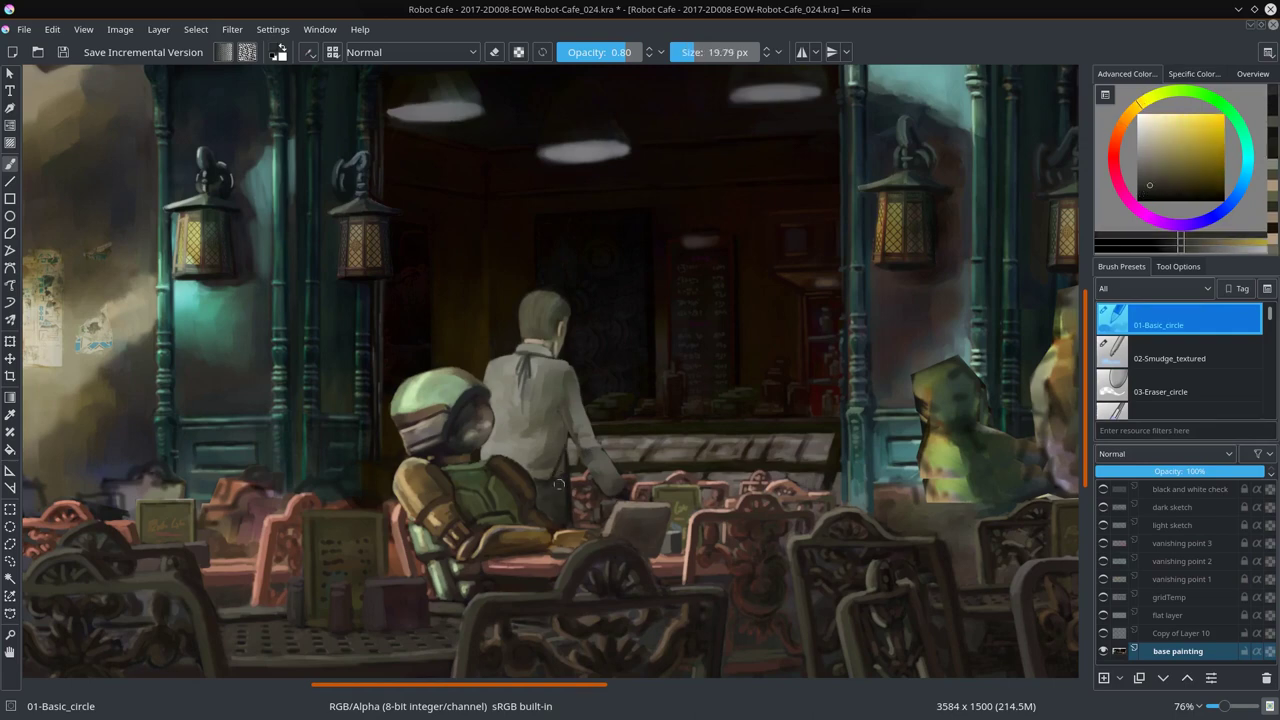
left_click(569, 477, "ctrl")
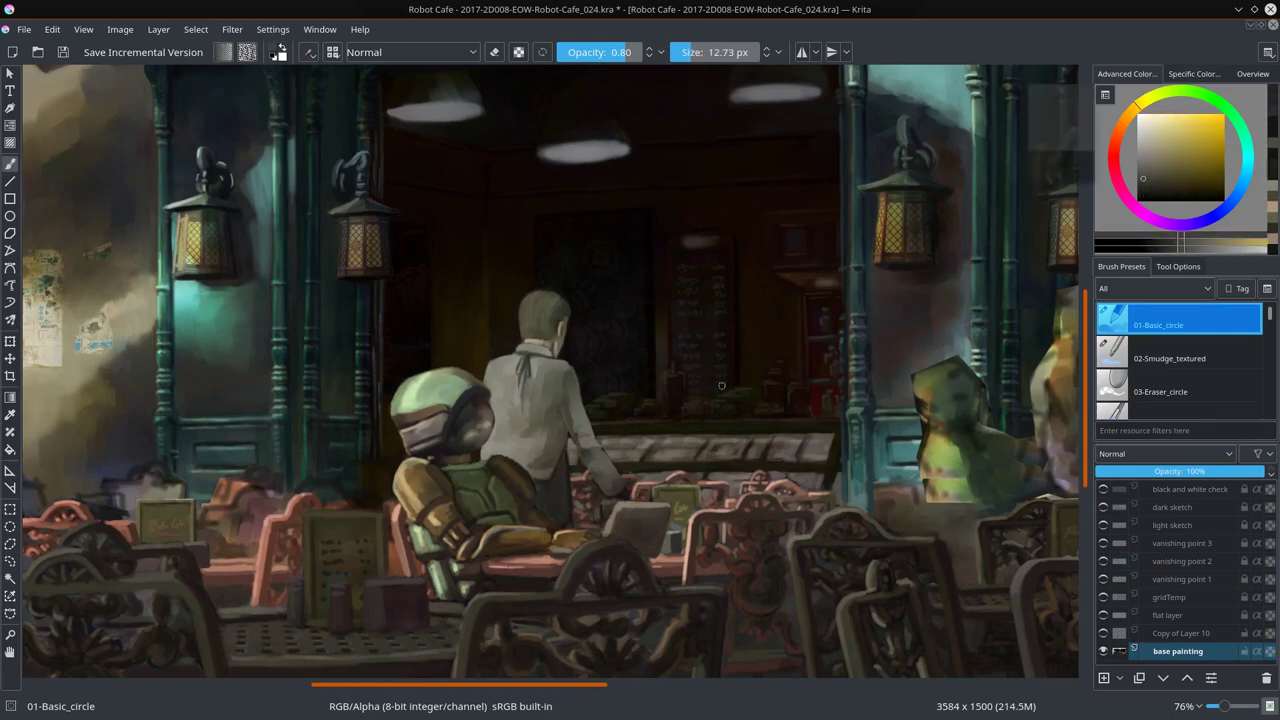
left_click(543, 487, "ctrl")
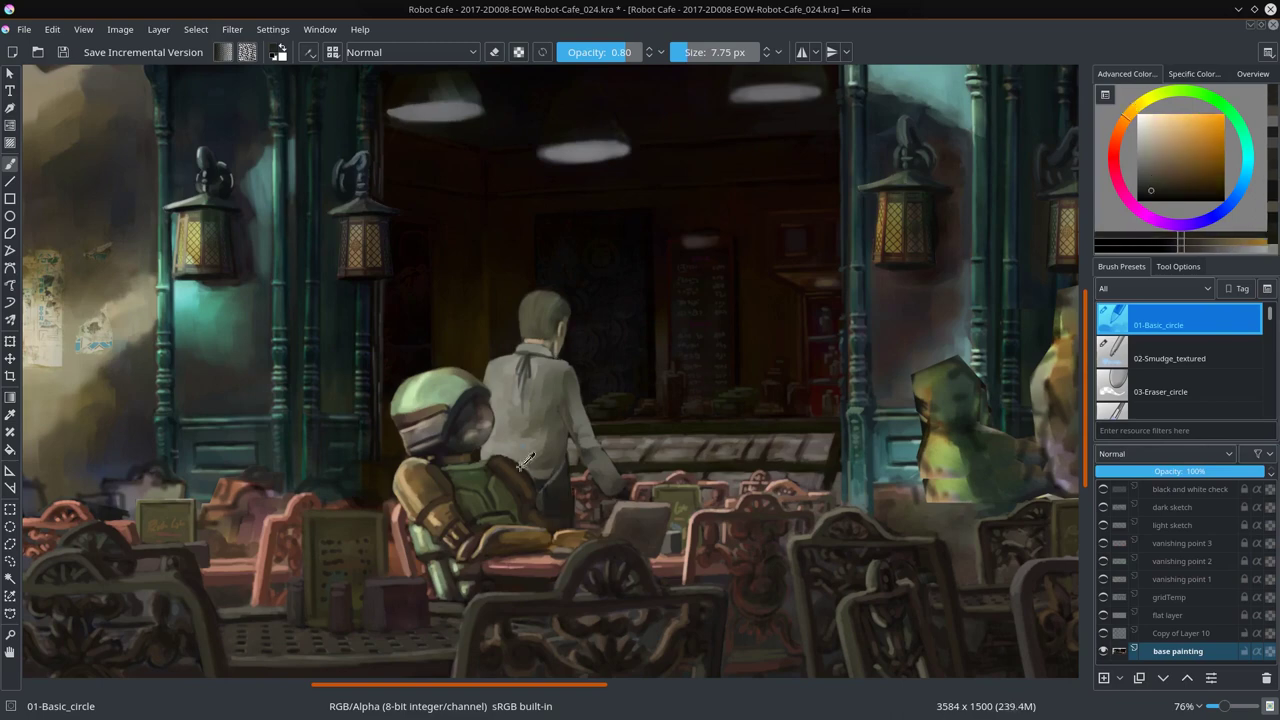
left_click(618, 495, "ctrl")
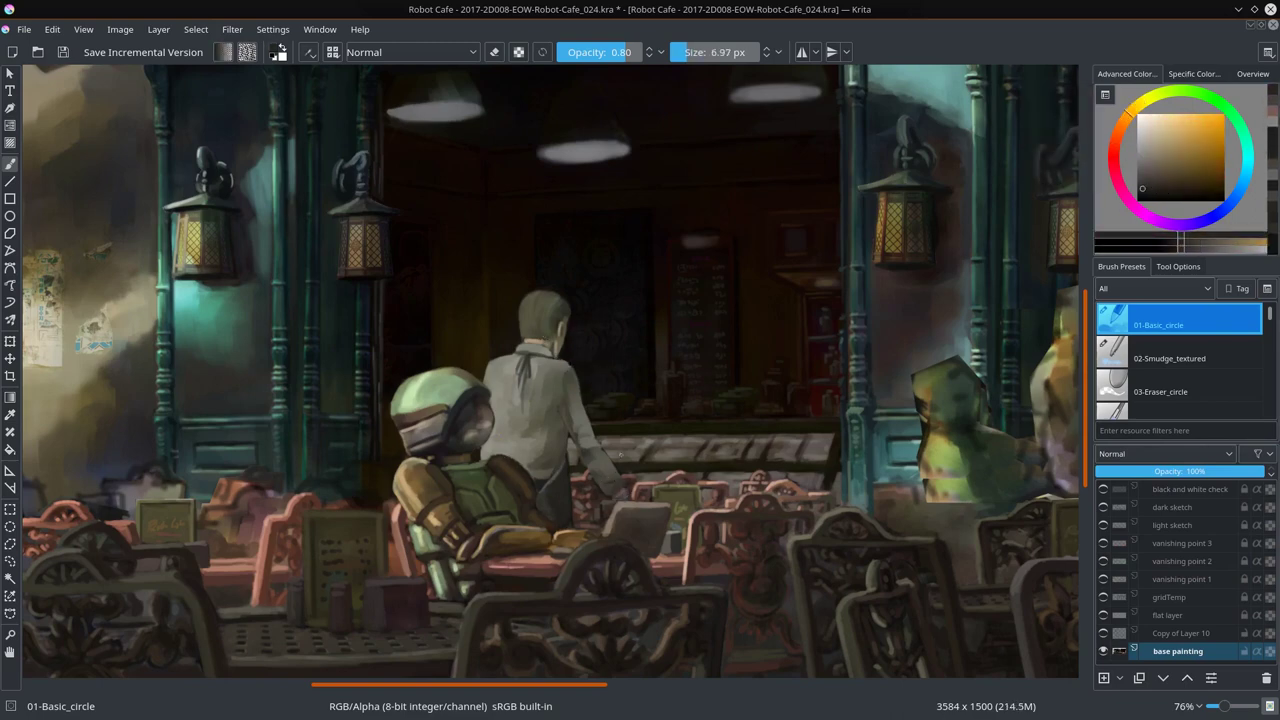
Step: Try darkening the laptop screen with brown, undo it, and sample a light yellow-grey
left_click_drag(636, 508, 664, 528)
key("ctrl+z")
left_click(588, 380, "ctrl")
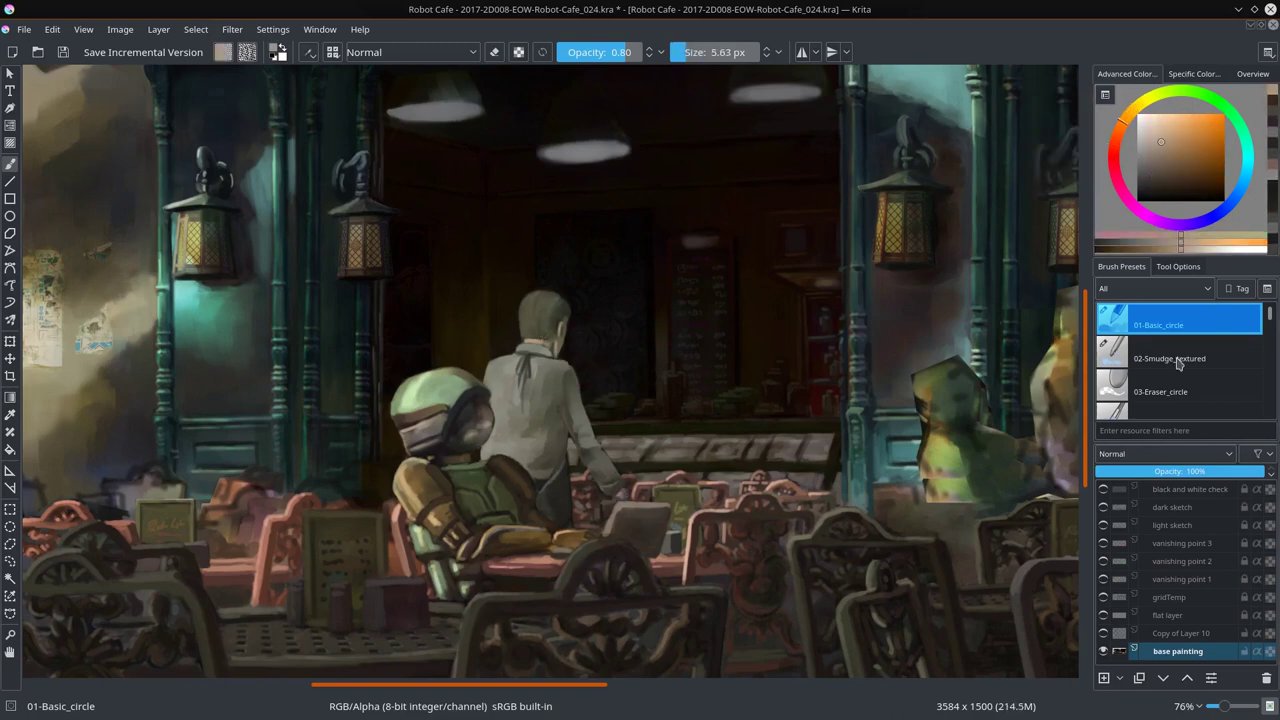
key("/")
key("/")
Step: Paint light yellow-grey strokes down the waiter's shirt and collar
left_click_drag(500, 358, 505, 452)
mouse_move(512, 366)
left_mouse_down()
mouse_move(538, 392)
mouse_move(524, 418)
mouse_move(510, 408)
mouse_move(514, 434)
left_mouse_up()
left_click(498, 372, "ctrl")
key("bracketright")
left_click_drag(520, 346, 560, 382)
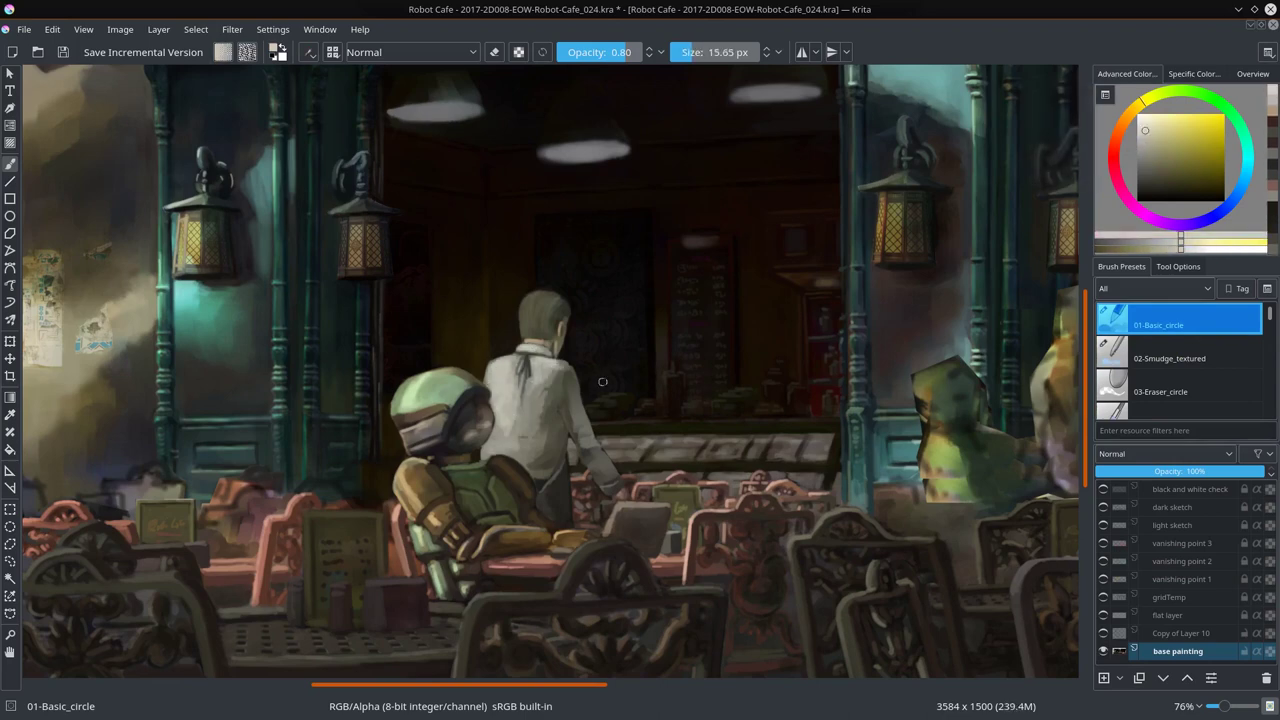
Step: Sample a darker colour while toggling between the round and smudge brushes
key("/")
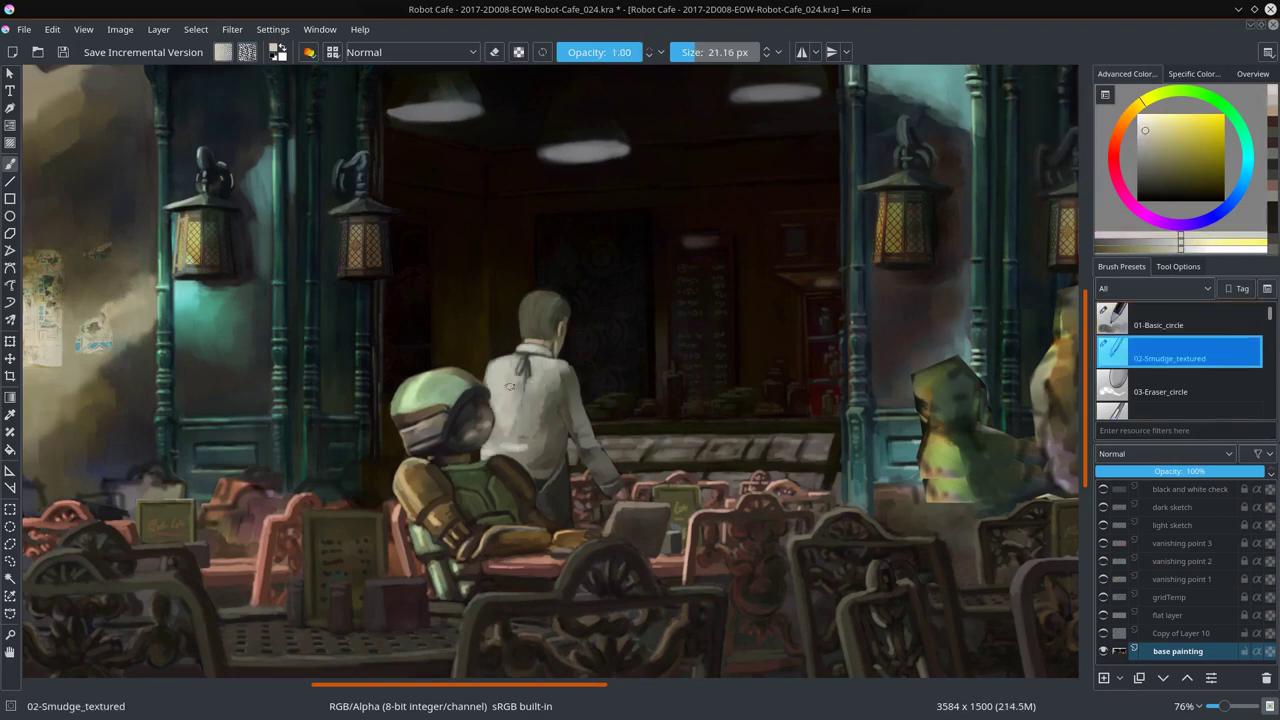
key("/")
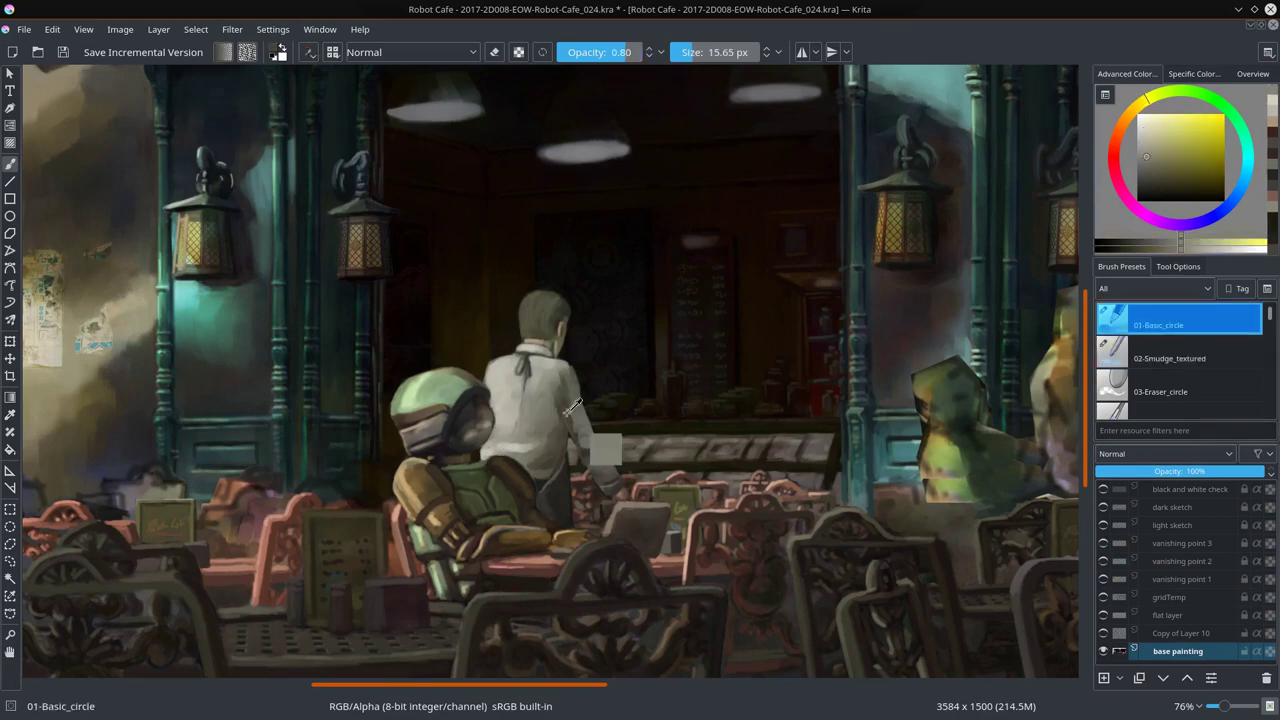
left_click(556, 392, "ctrl")
key("slash")
key("slash")
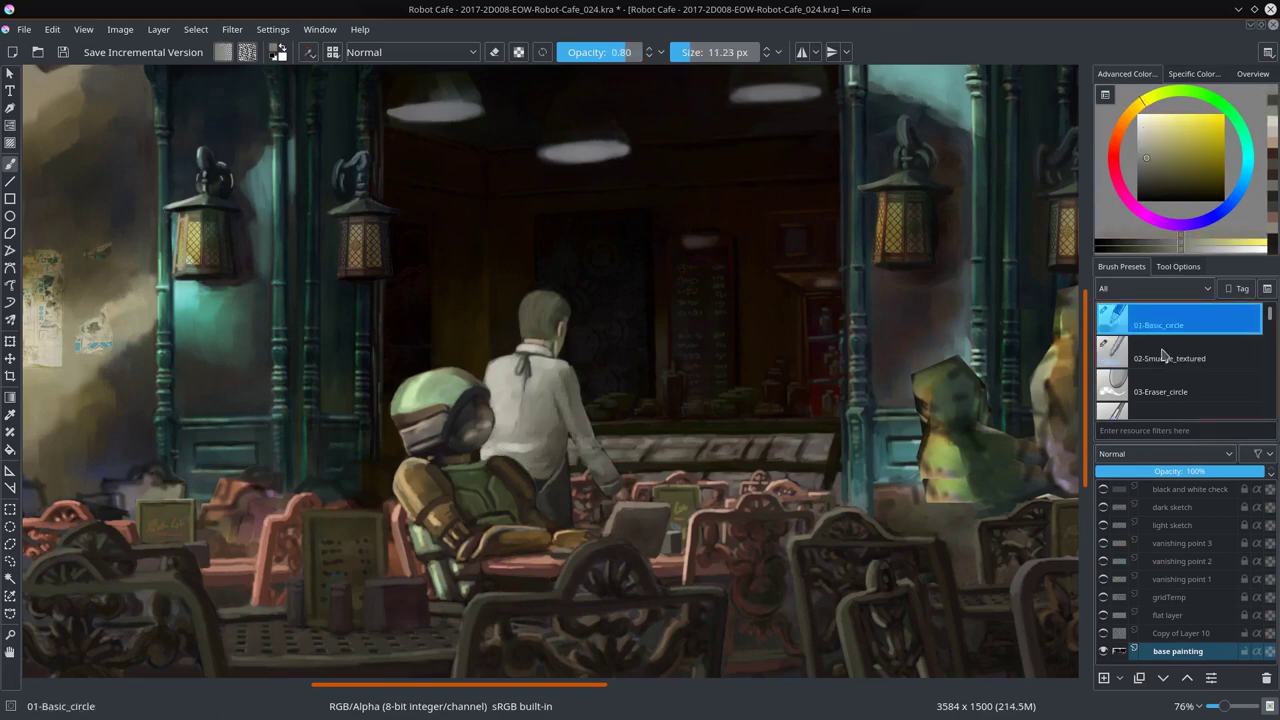
key("slash")
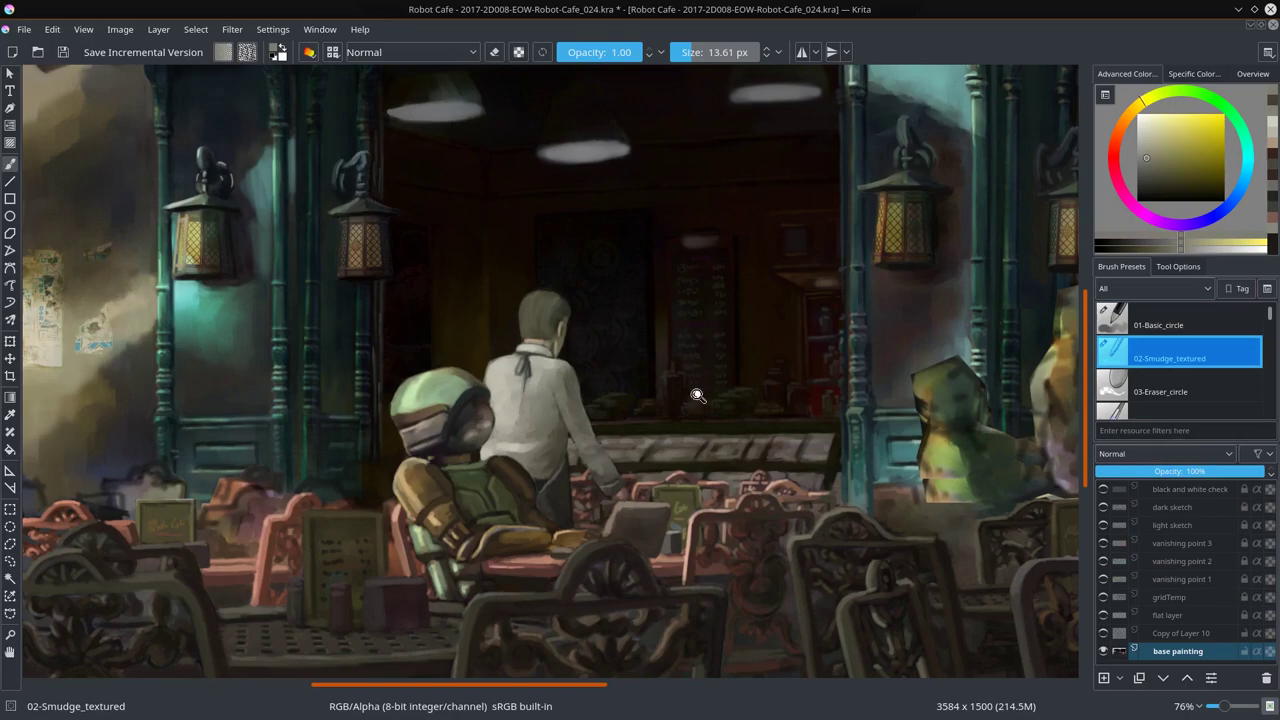
Step: Zoom out to view the wider café and street scene
left_click_drag(697, 396, 690, 430)
key("slash")
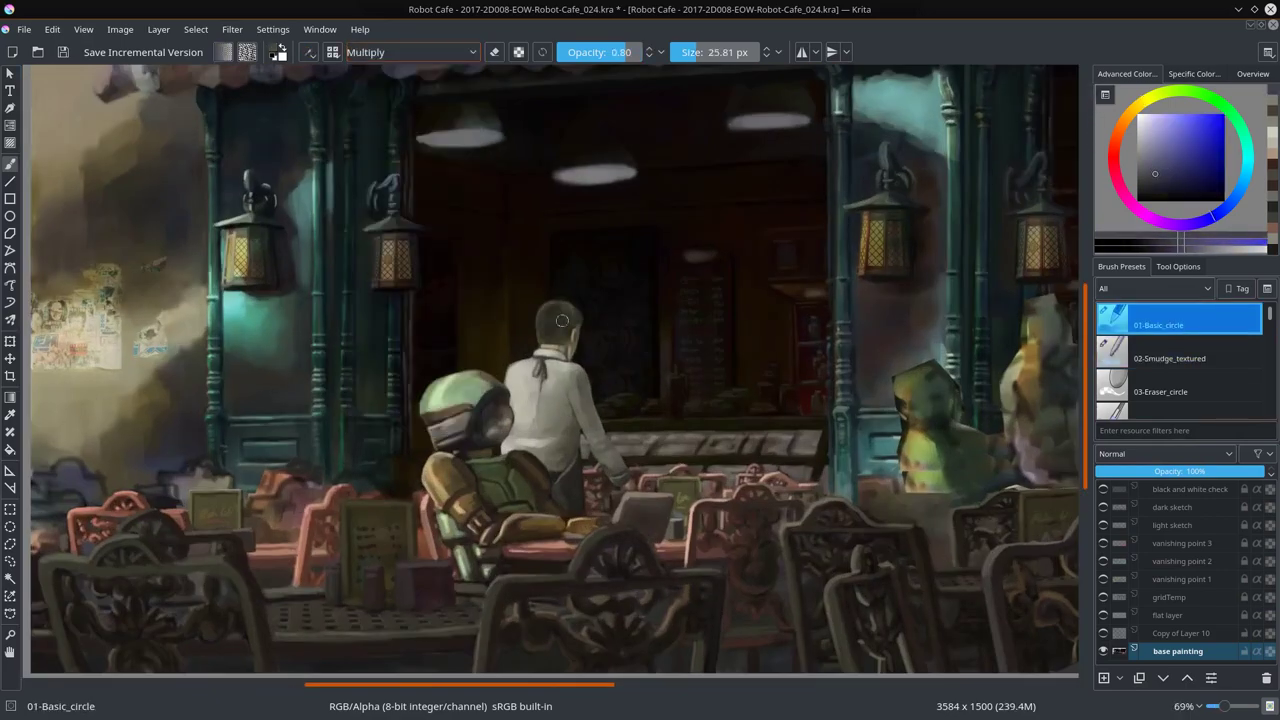
key("slash")
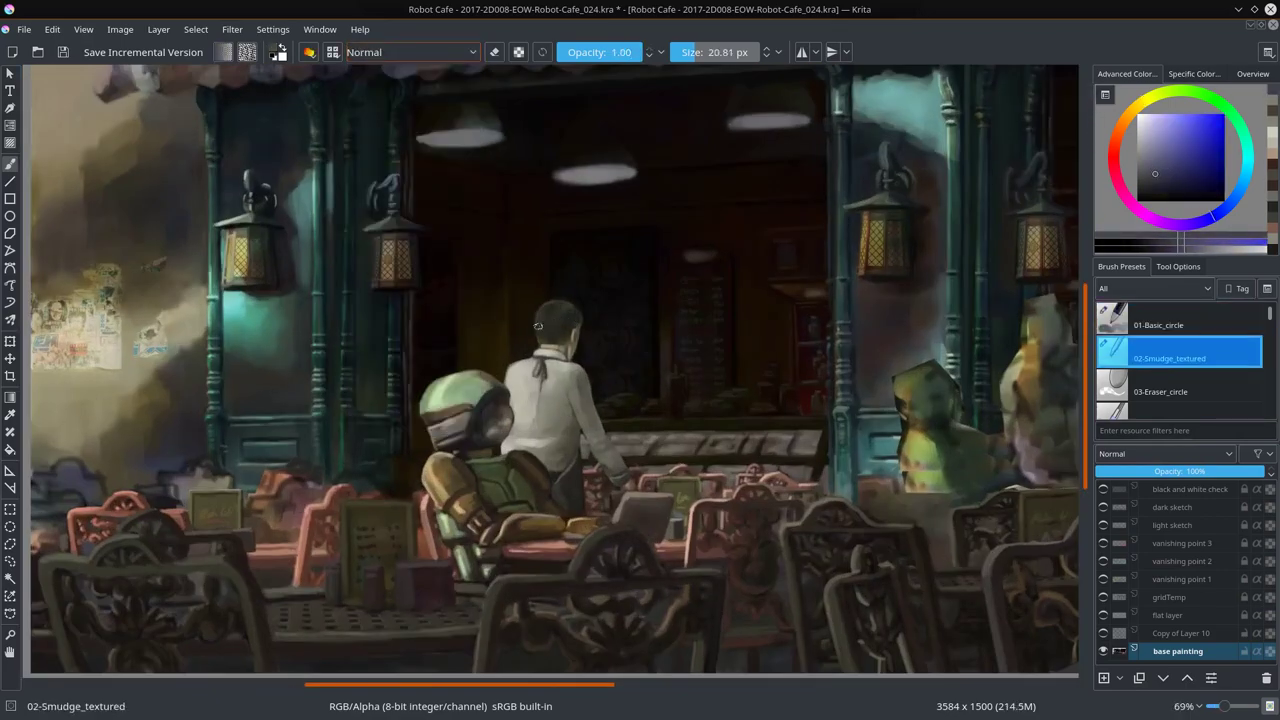
key("slash")
mouse_move(538, 326)
left_mouse_down()
mouse_move(689, 509)
mouse_move(692, 492)
mouse_move(666, 560)
left_mouse_up()
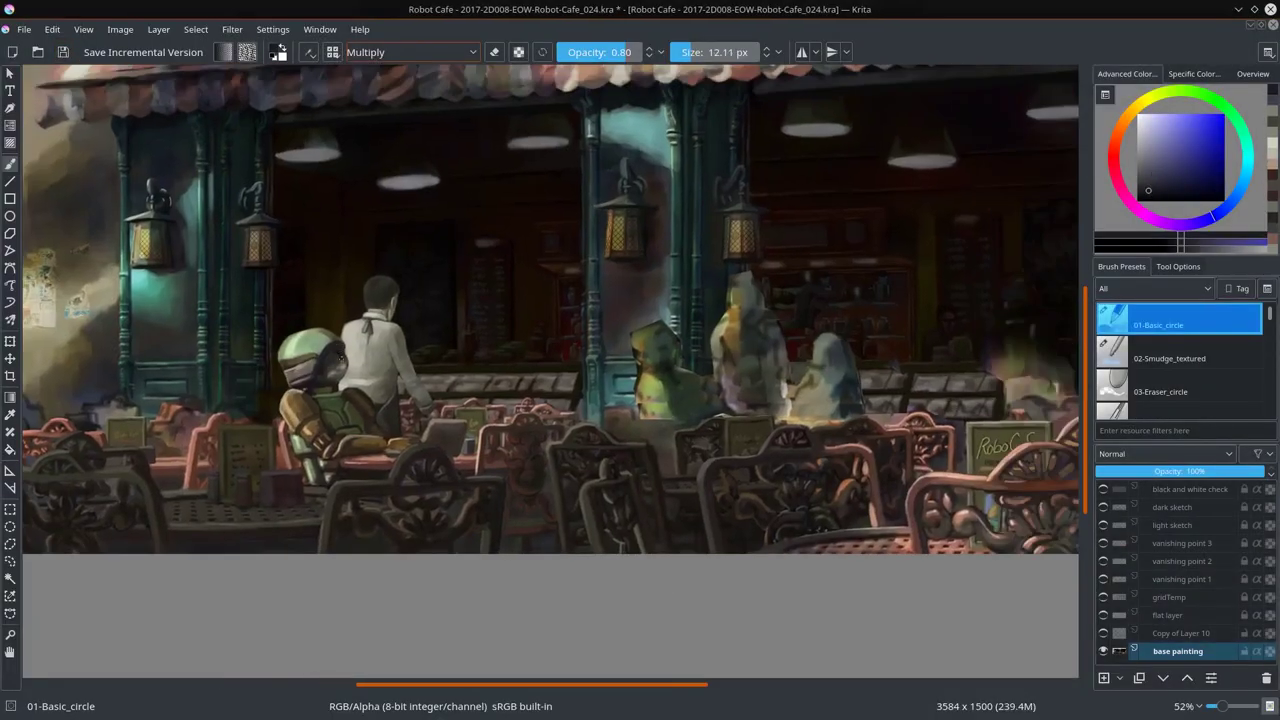
left_click_drag(666, 500, 698, 506)
Step: Zoom in on the counter, keep the brush blend mode Normal, and sample orange and olive tones
left_click(470, 527, "ctrl")
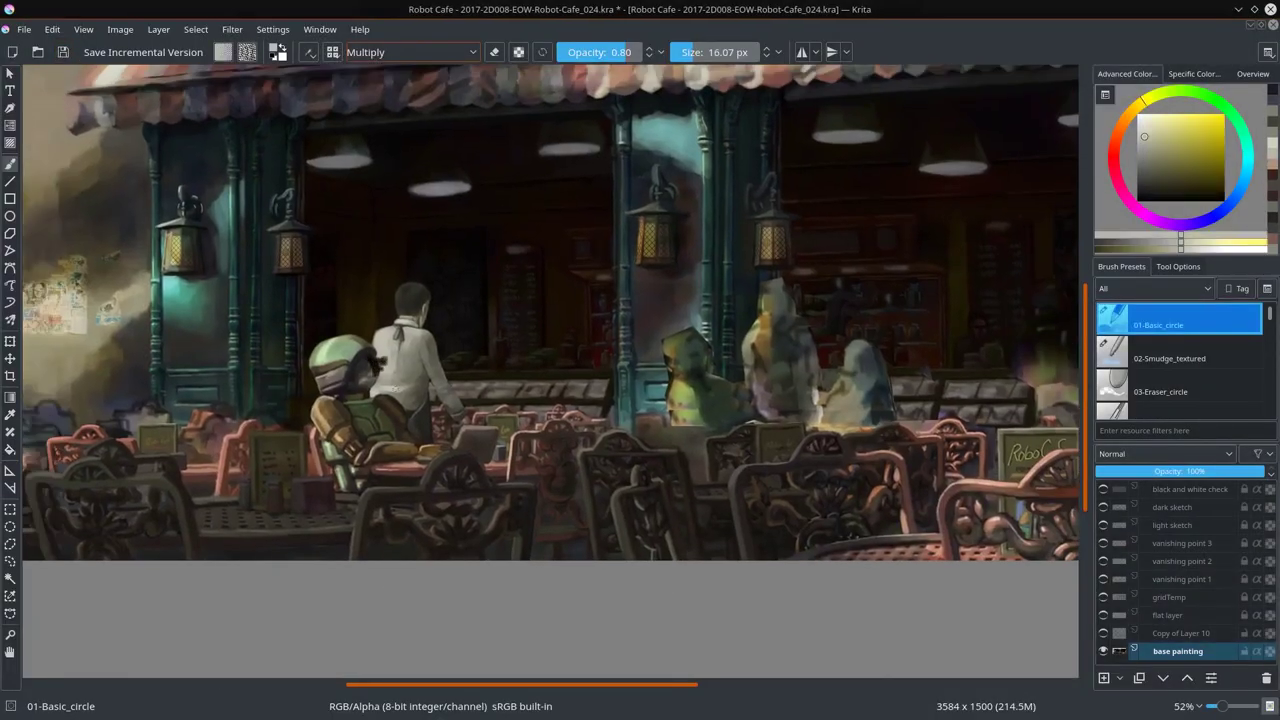
left_click_drag(600, 400, 640, 350)
left_click(410, 52)
key("Escape")
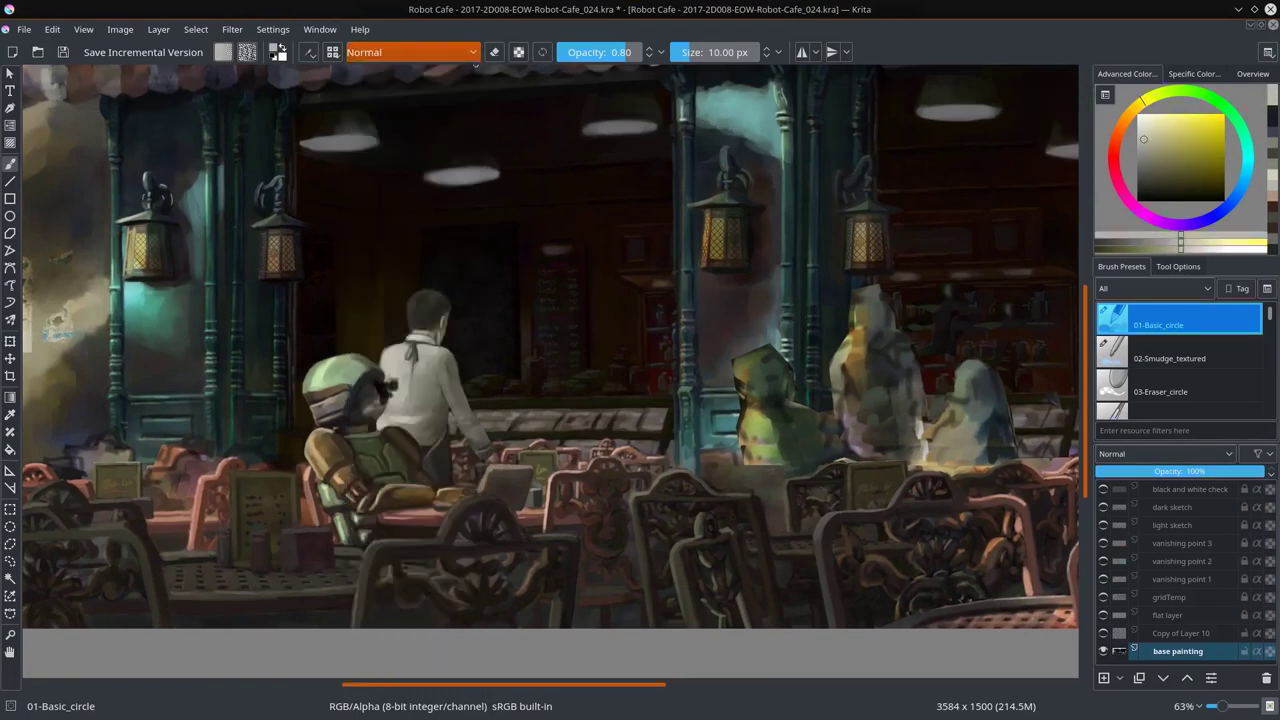
left_click(1154, 163)
left_click(995, 280, "ctrl")
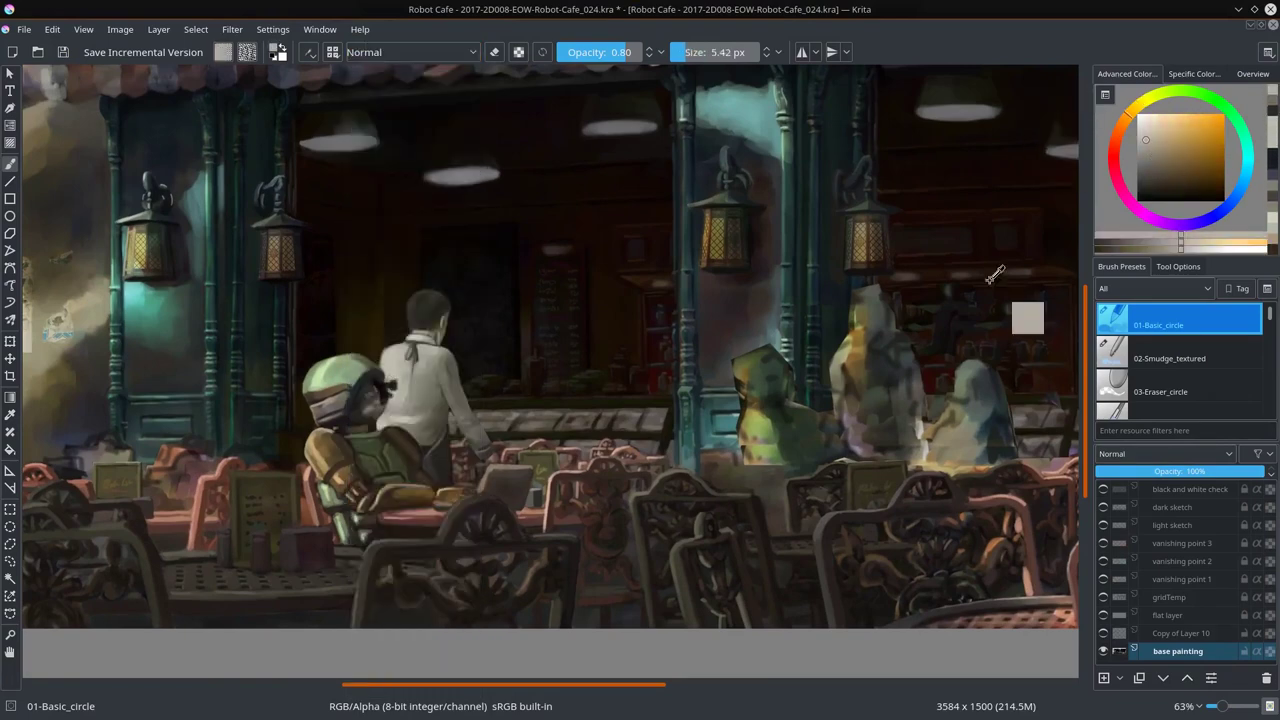
Step: Pan to the counter customers, pick a dark outline colour, and set the brush size
left_click(424, 423, "ctrl")
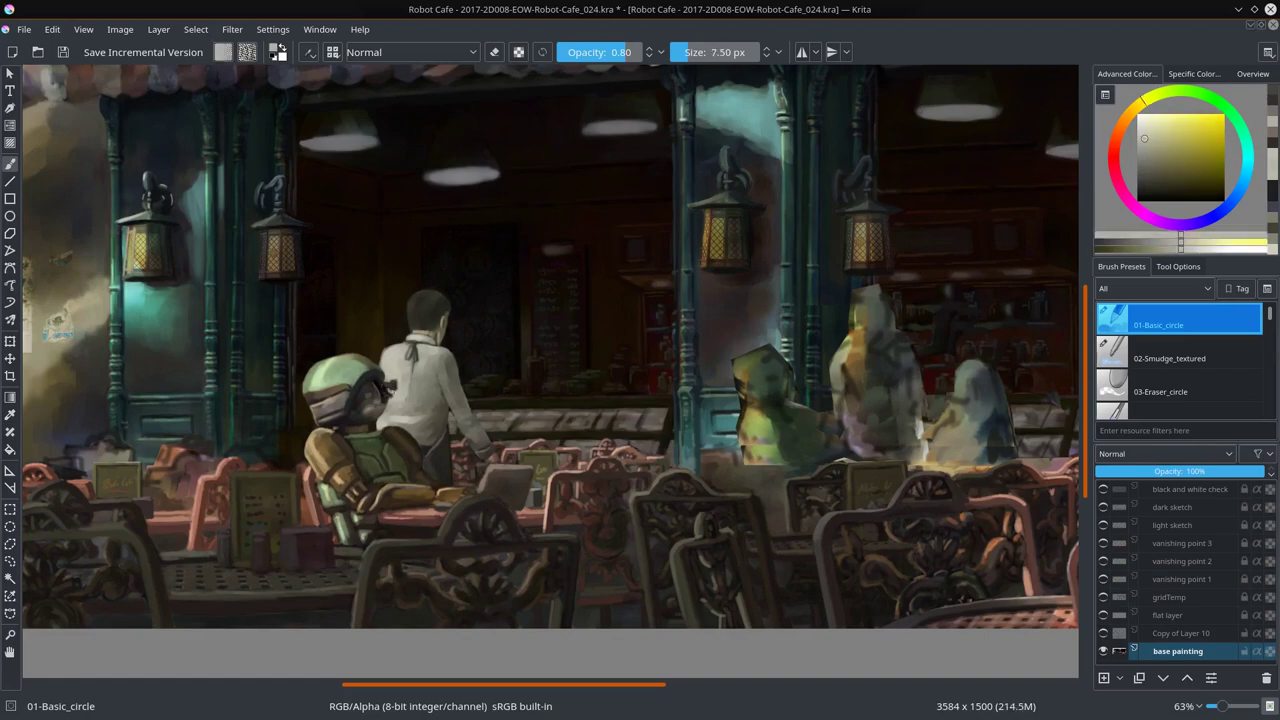
key("bracketleft")
key("bracketleft")
left_click(428, 406, "ctrl")
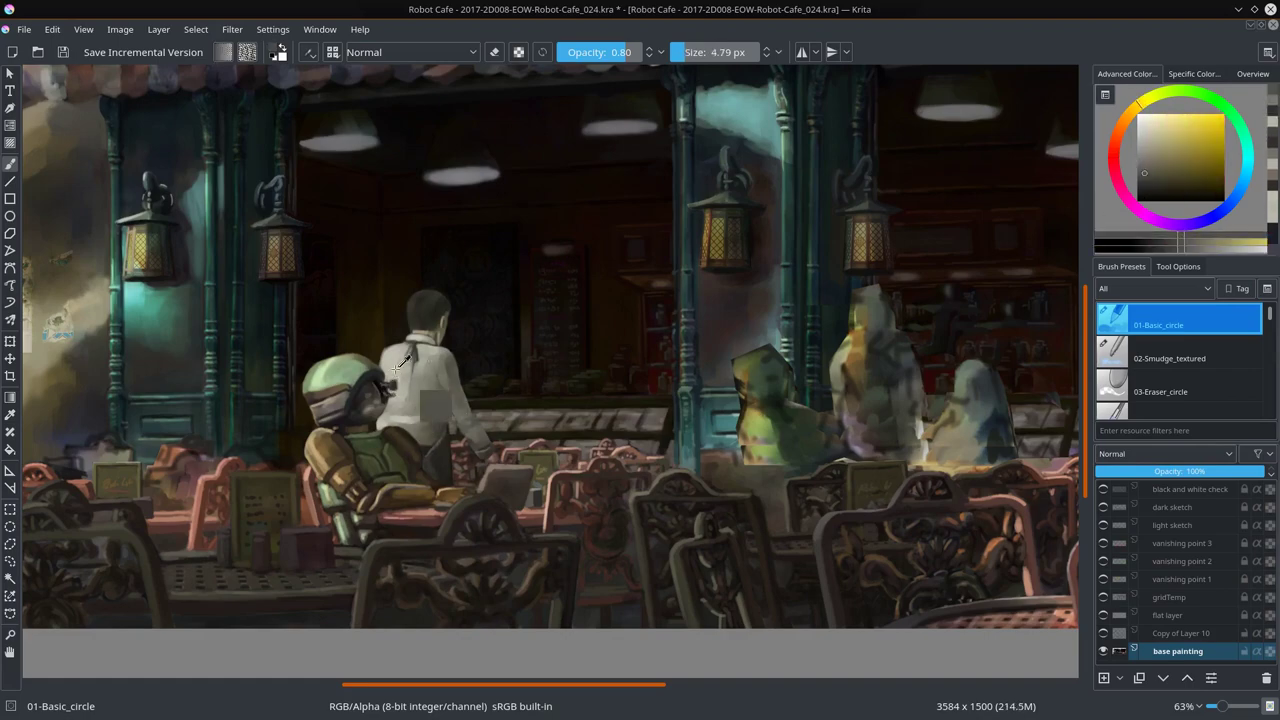
scroll(467, 454, "down", 5)
scroll(467, 454, "up", 4)
scroll(467, 454, "up", 1)
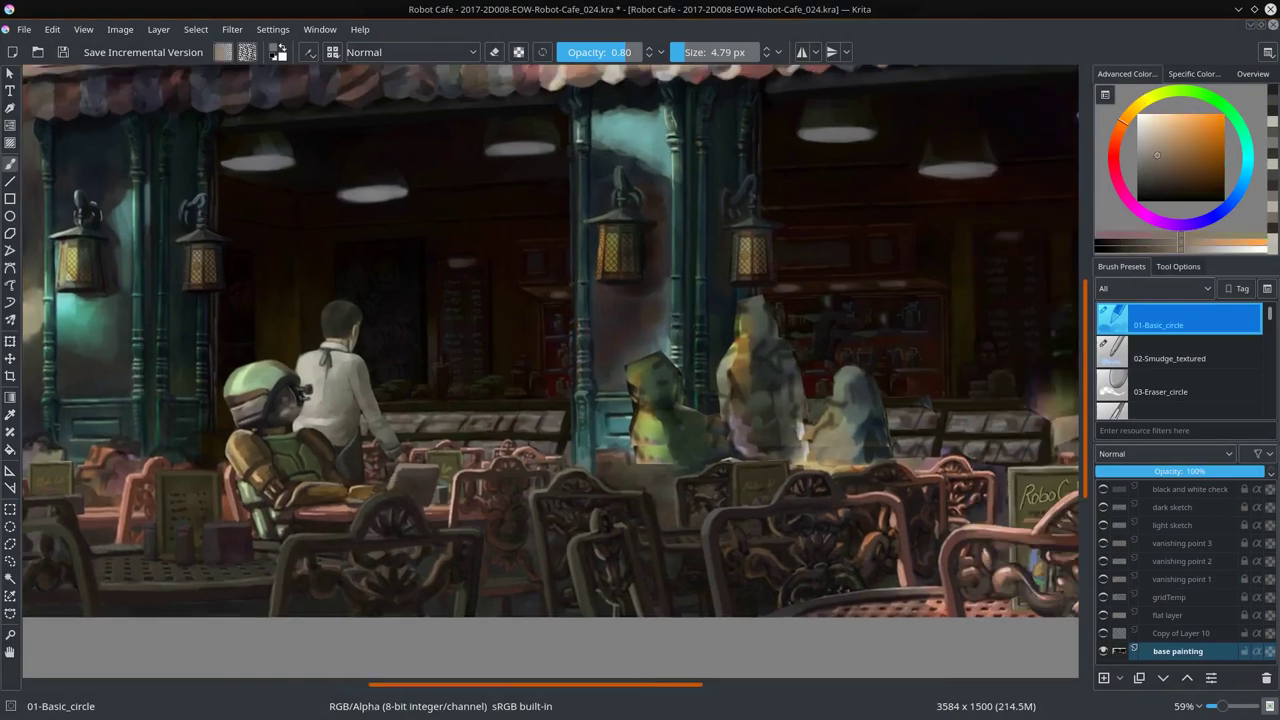
left_click_drag(676, 371, 641, 381)
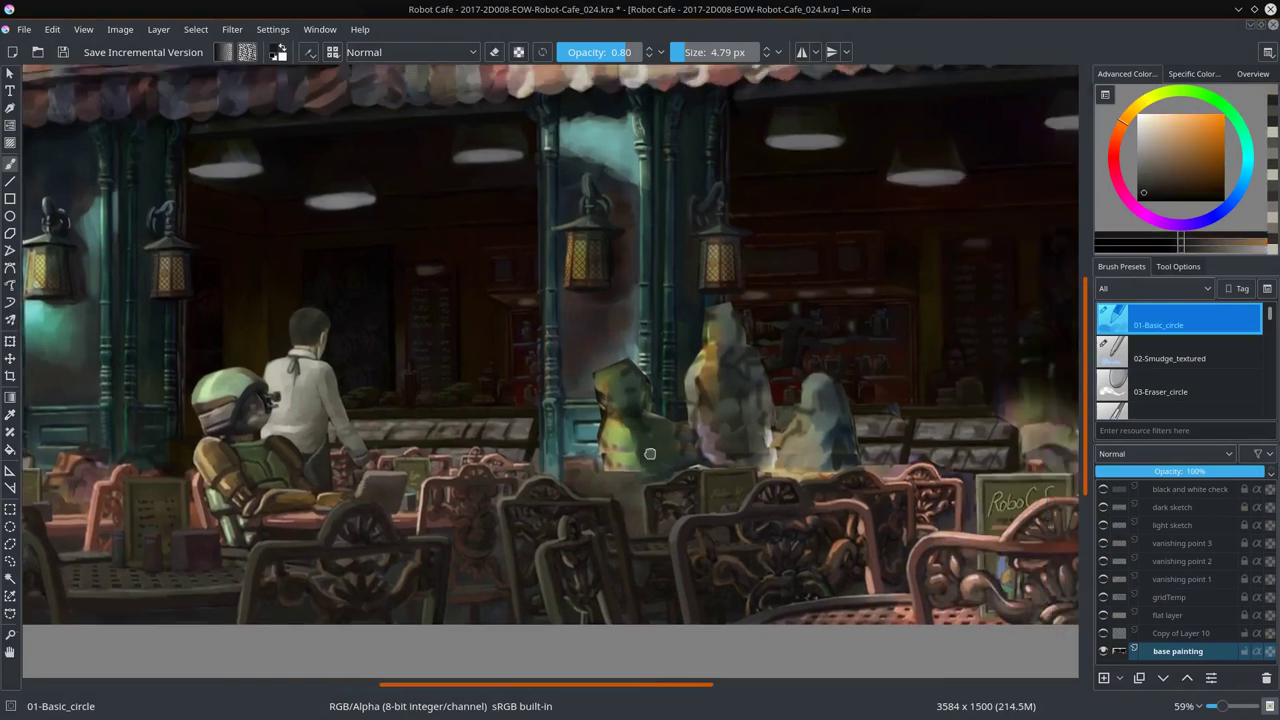
left_click(641, 381, "ctrl")
key("bracketright")
key("bracketright")
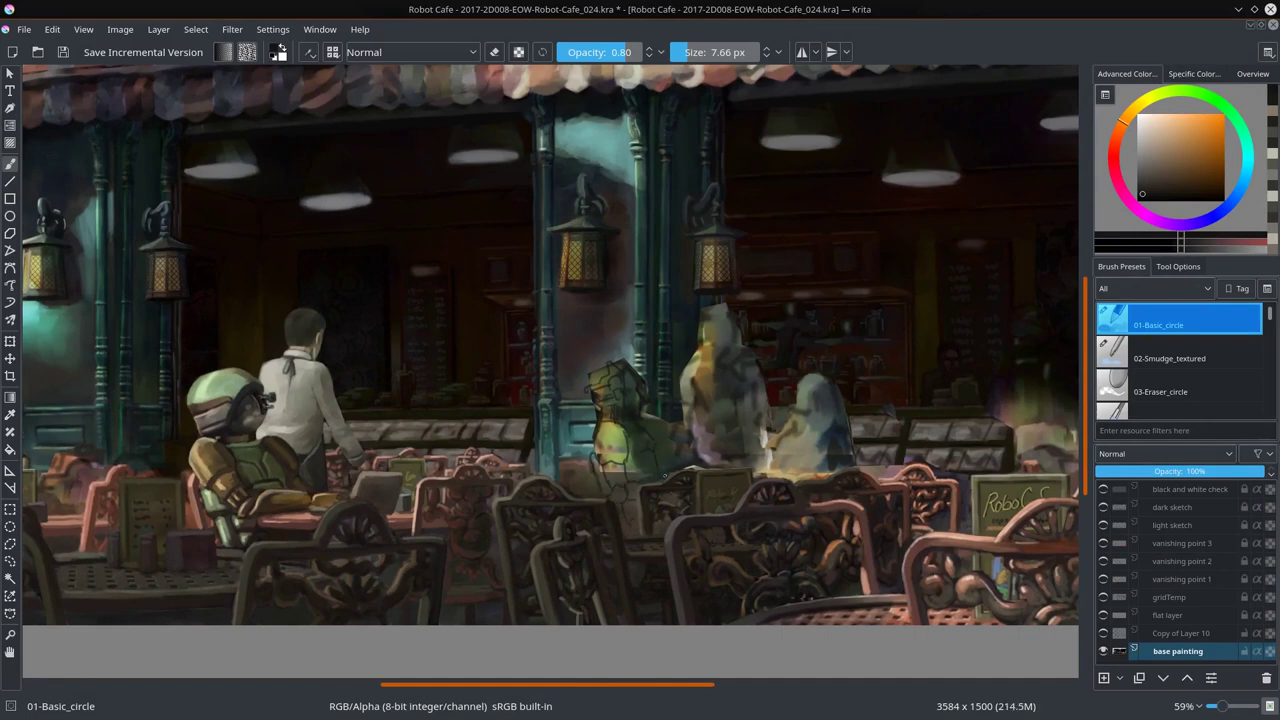
Step: Paint the tall customer in dark grey-brown robot tones on Layer 19
left_click_drag(664, 477, 592, 481)
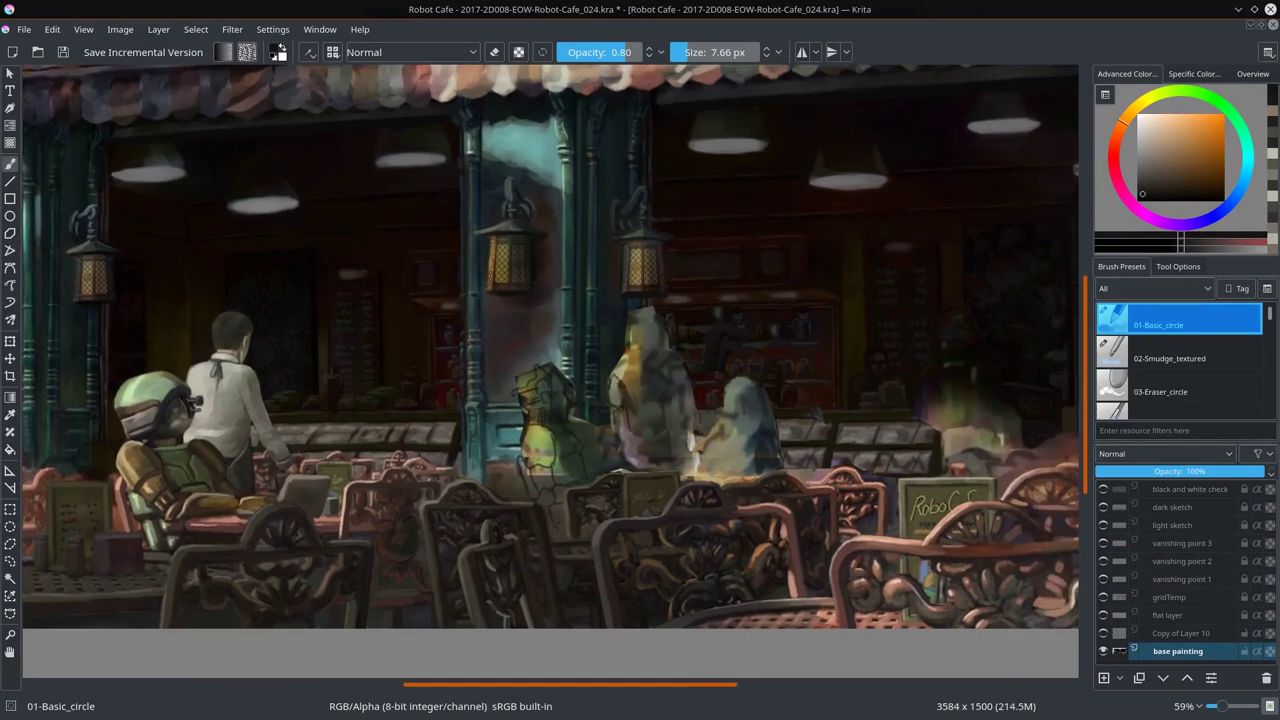
left_click_drag(633, 438, 609, 440)
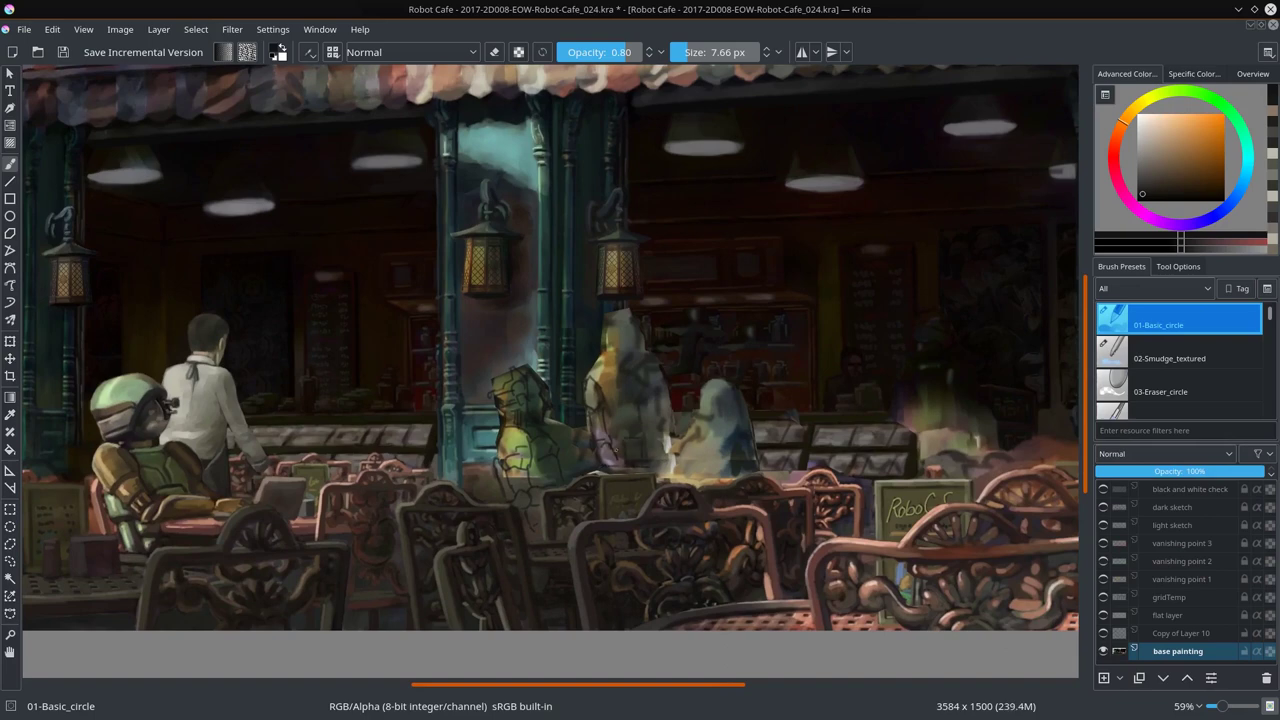
left_click_drag(655, 370, 607, 374)
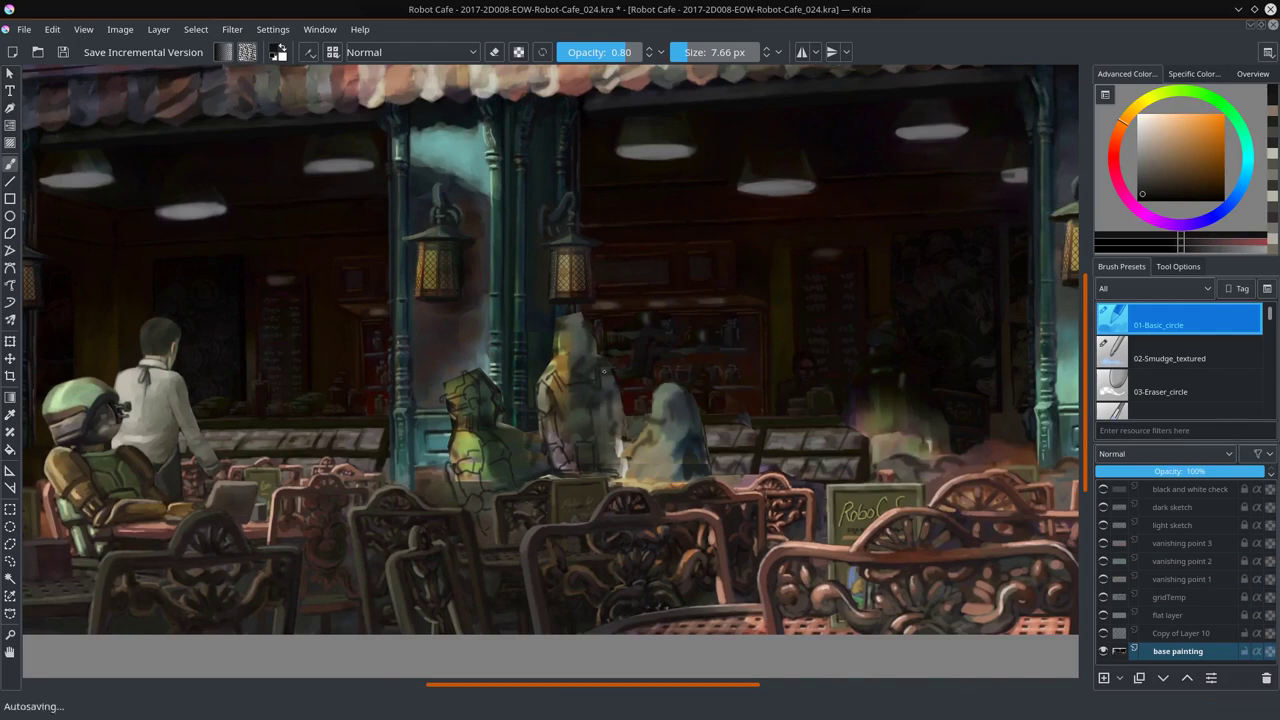
left_click(610, 368, "ctrl")
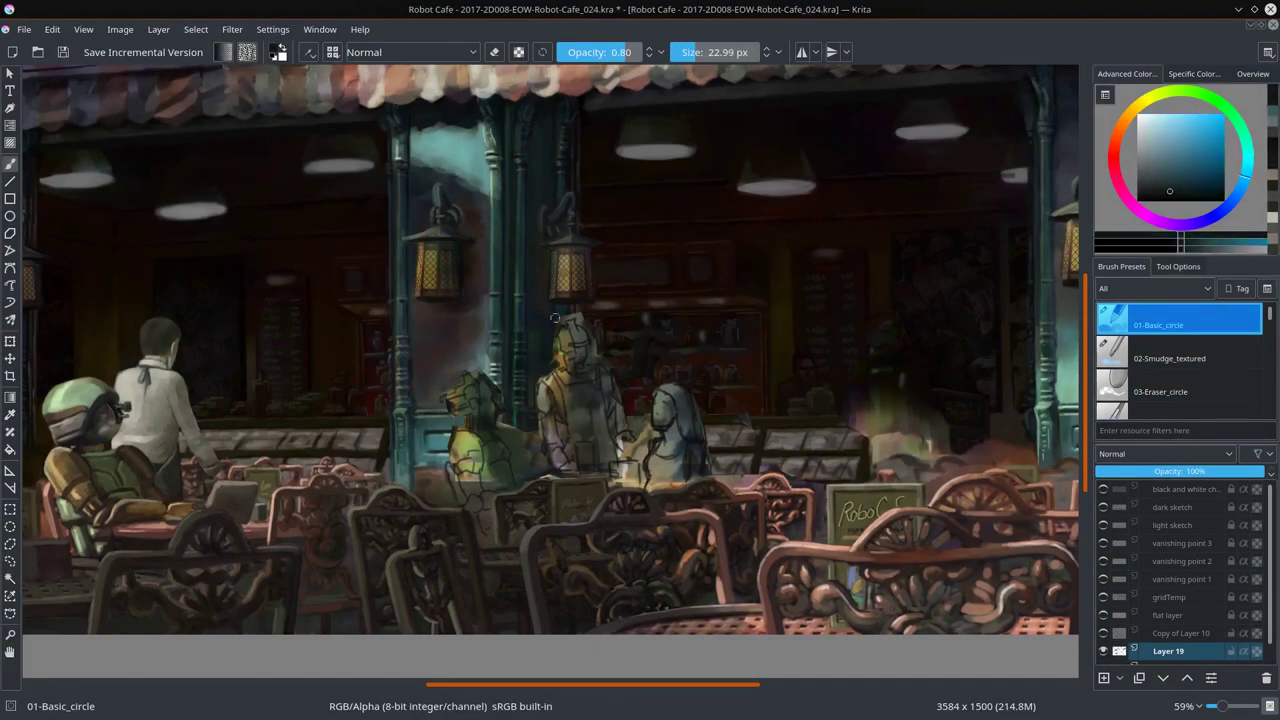
left_click_drag(555, 335, 595, 365)
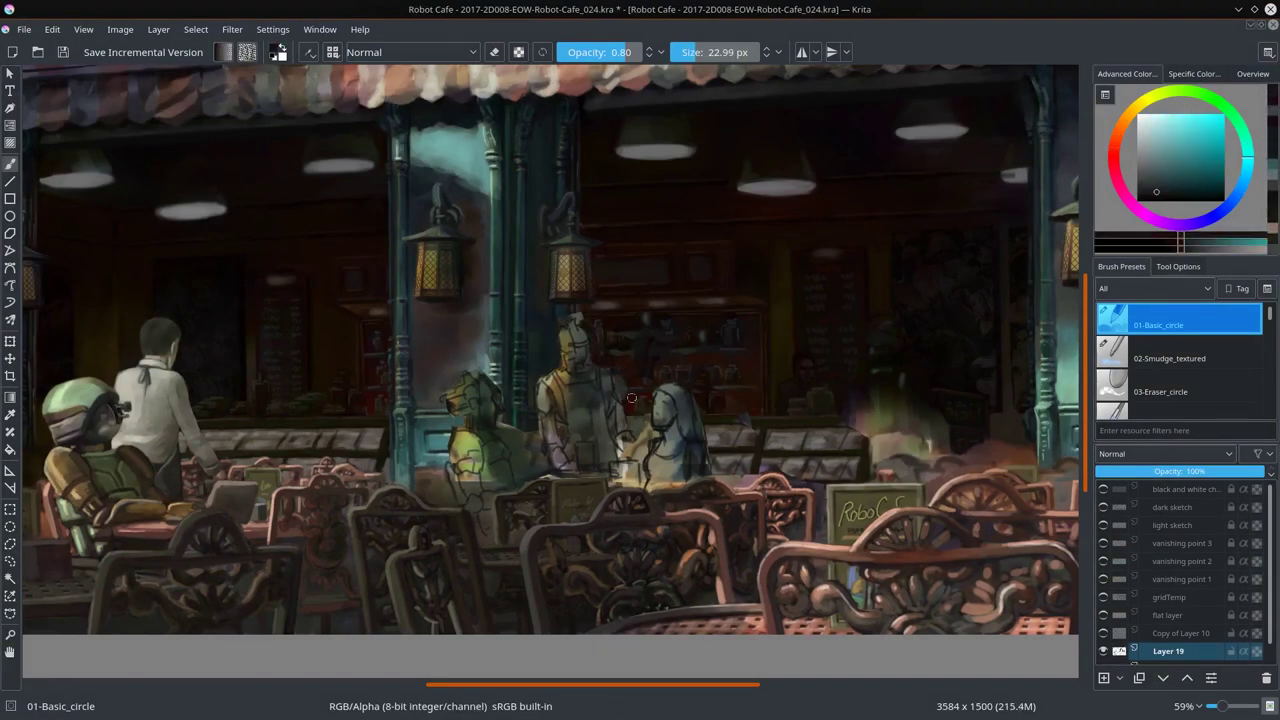
Step: Select the base painting layer and save incremental version Robot-Cafe_025.kra
key("/")
scroll(1207, 650, "down", 1)
left_click(1205, 656)
key("ctrl+alt+s")
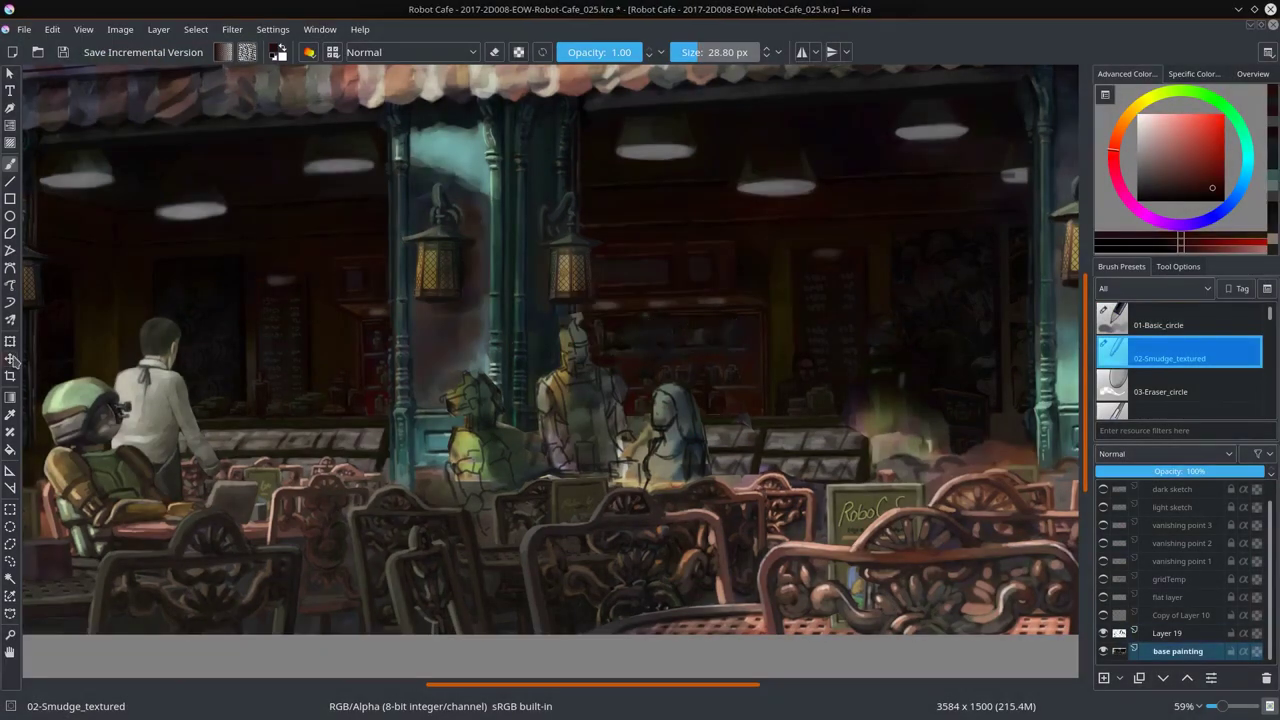
Step: Paste a copied area as a new layer and sample dark and light teal tones
left_click(196, 29)
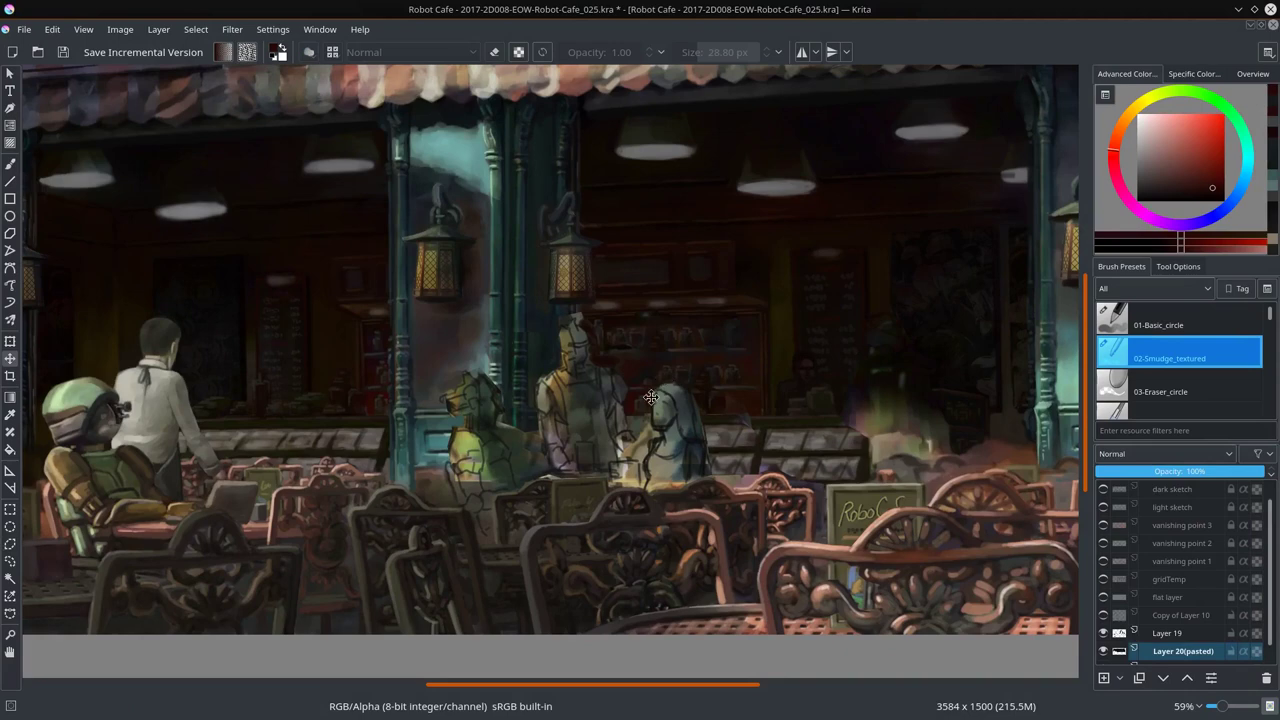
key("slash")
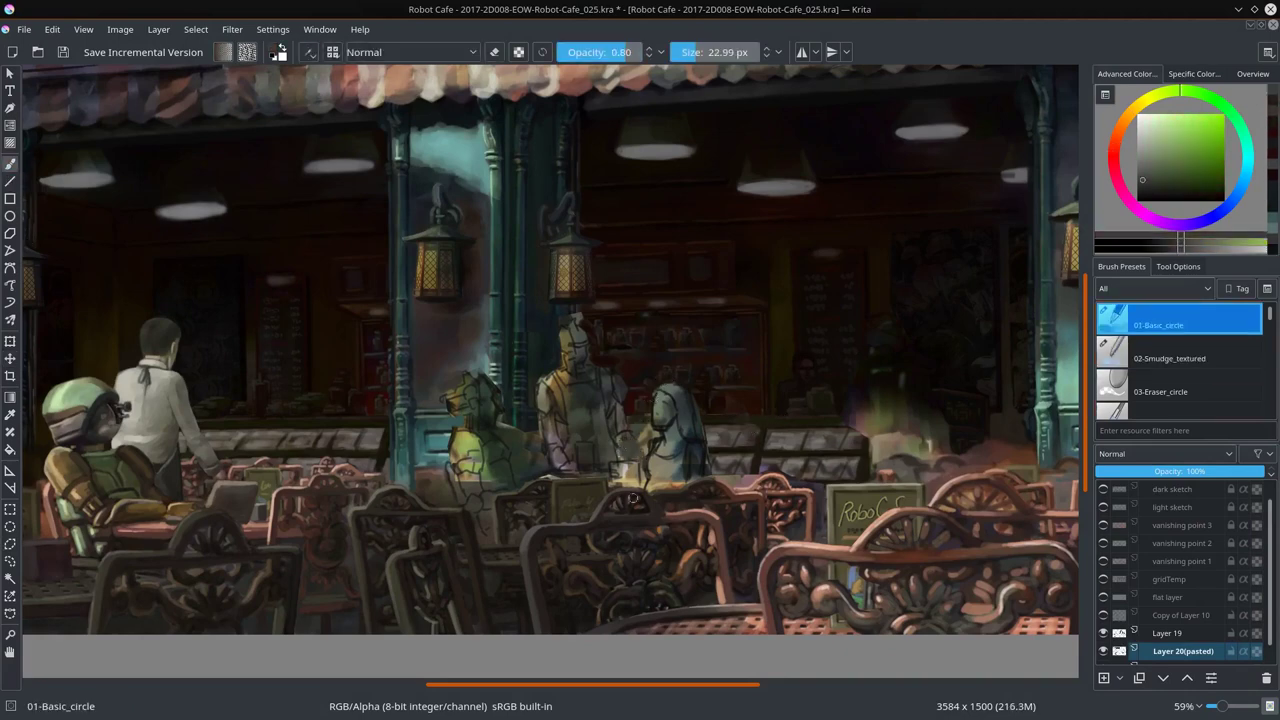
left_click(760, 462, "ctrl")
left_click(642, 433, "ctrl")
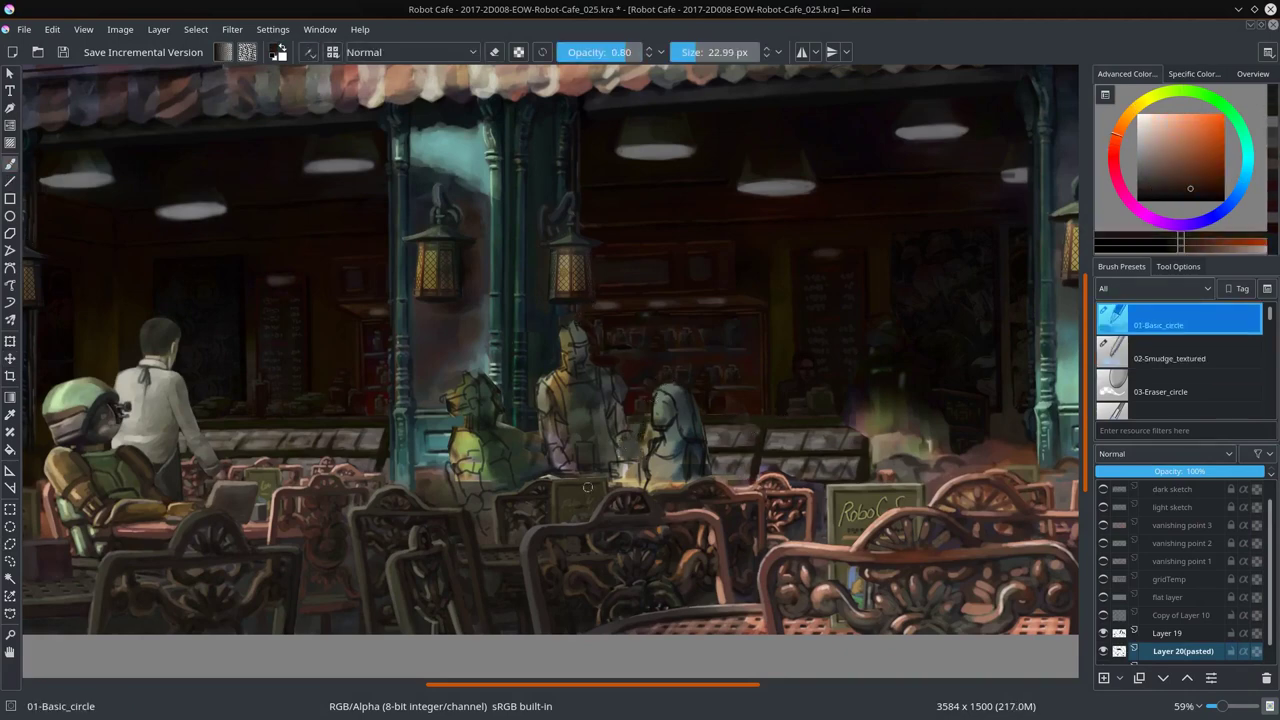
left_click(540, 455, "ctrl")
left_click(441, 490, "ctrl")
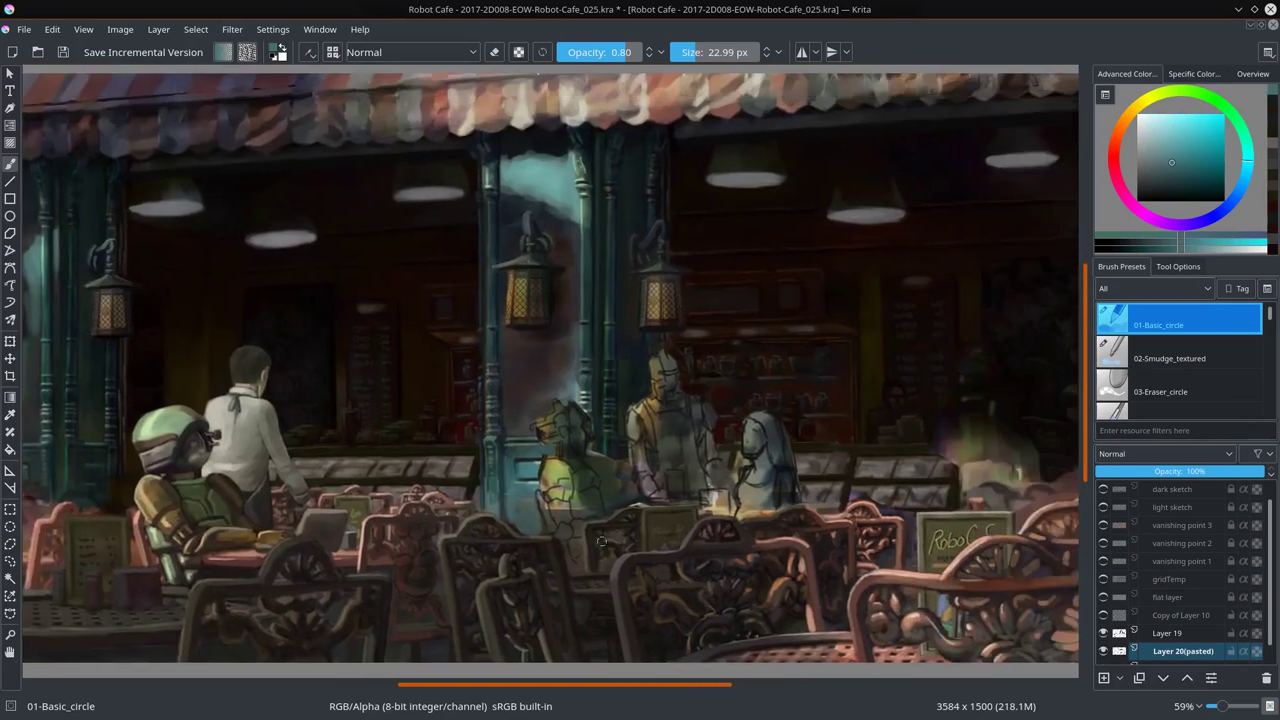
scroll(495, 474, "down", 3)
scroll(616, 562, "up", 2)
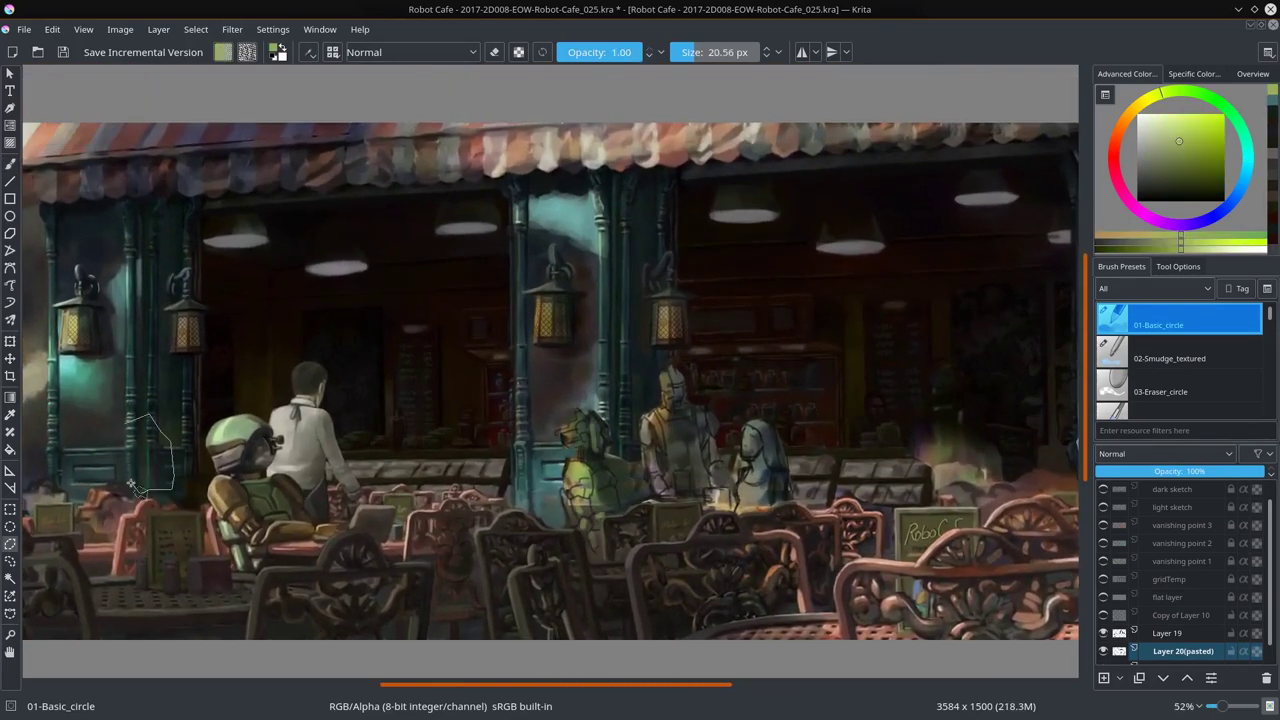
Step: Paste another copy as a new layer, then select and cut the hooded customer's head area
left_click(52, 29)
left_click(60, 120)
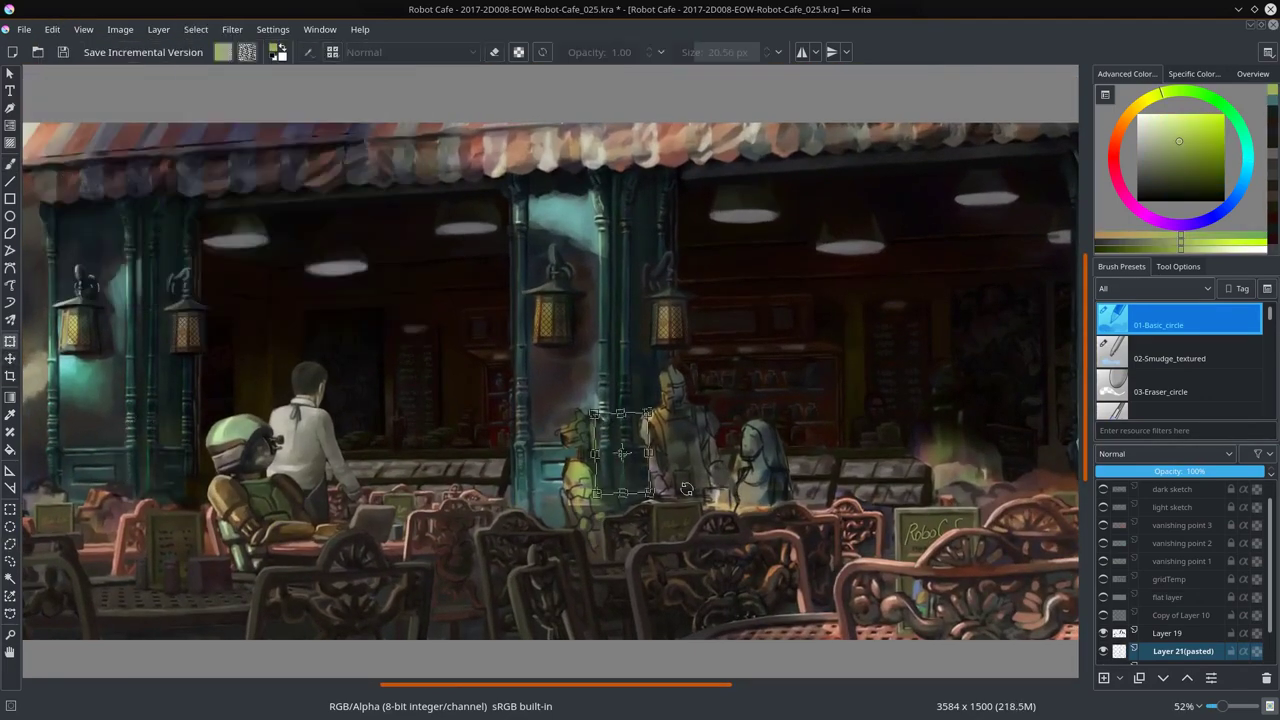
key("b")
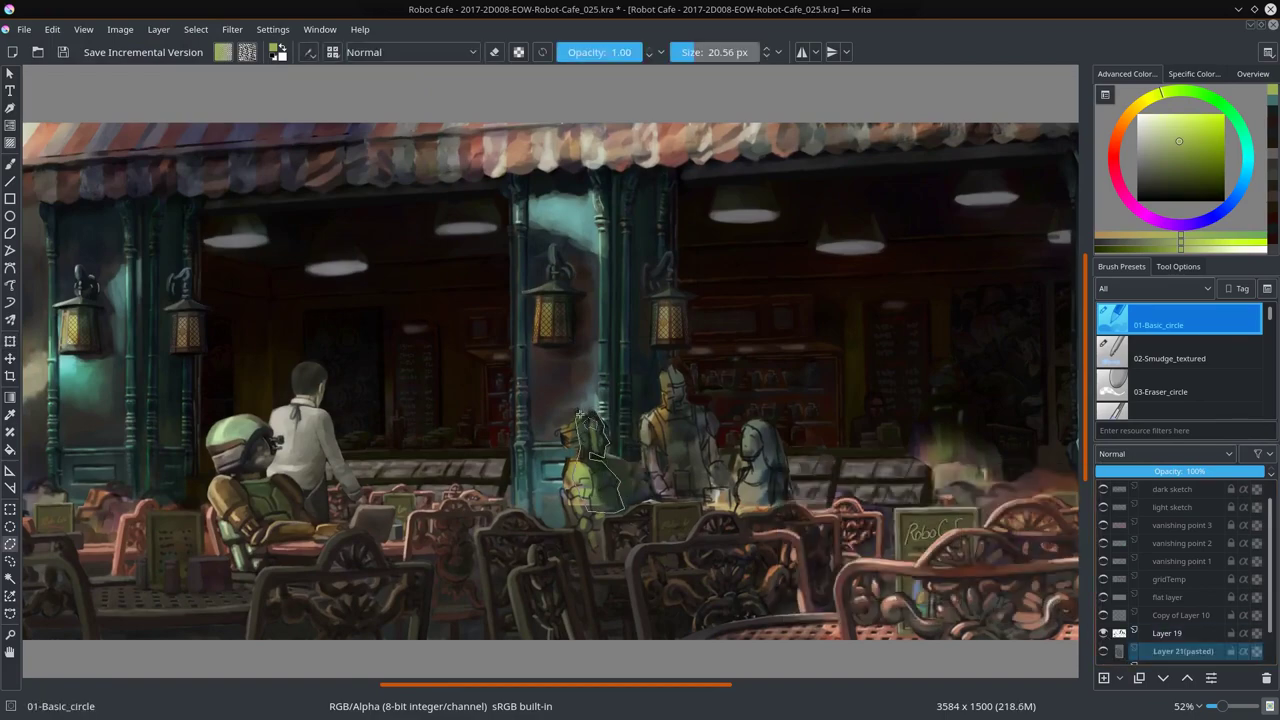
left_click_drag(579, 414, 580, 414)
left_click(52, 29)
left_click(65, 88)
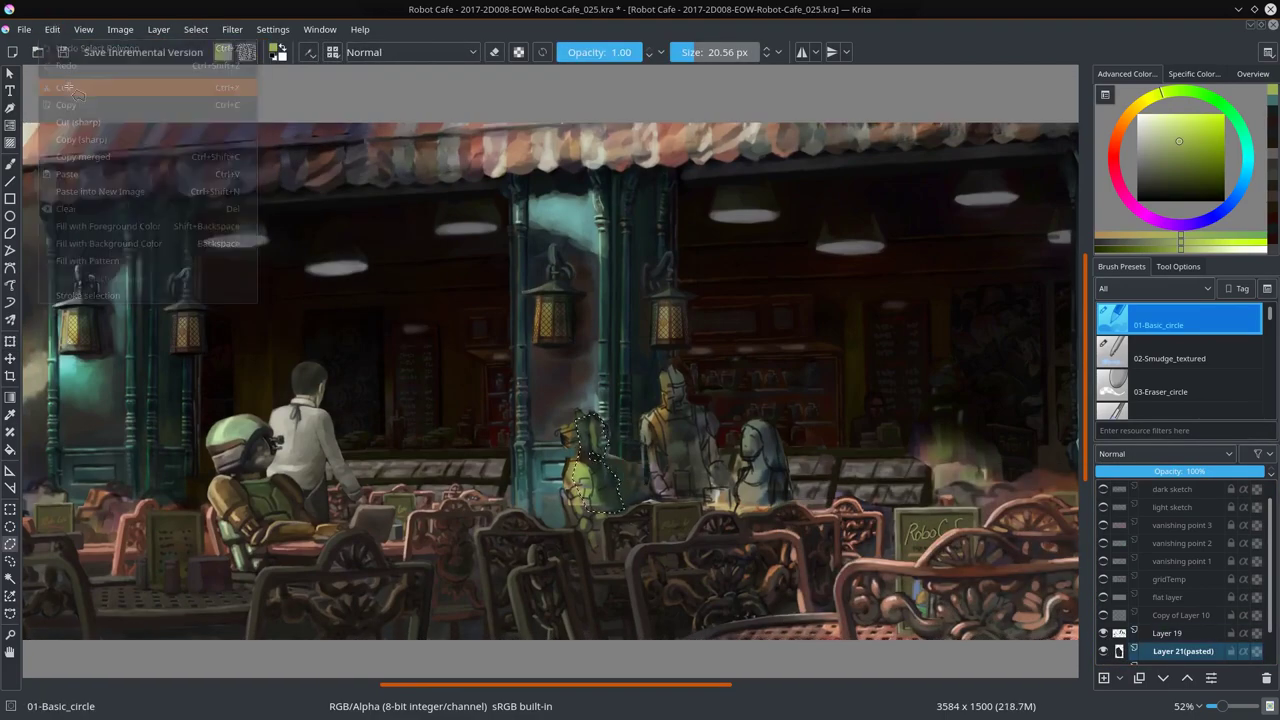
Step: Clear the selection, outline the hooded customer's body, and copy it
key("1")
left_click(196, 29)
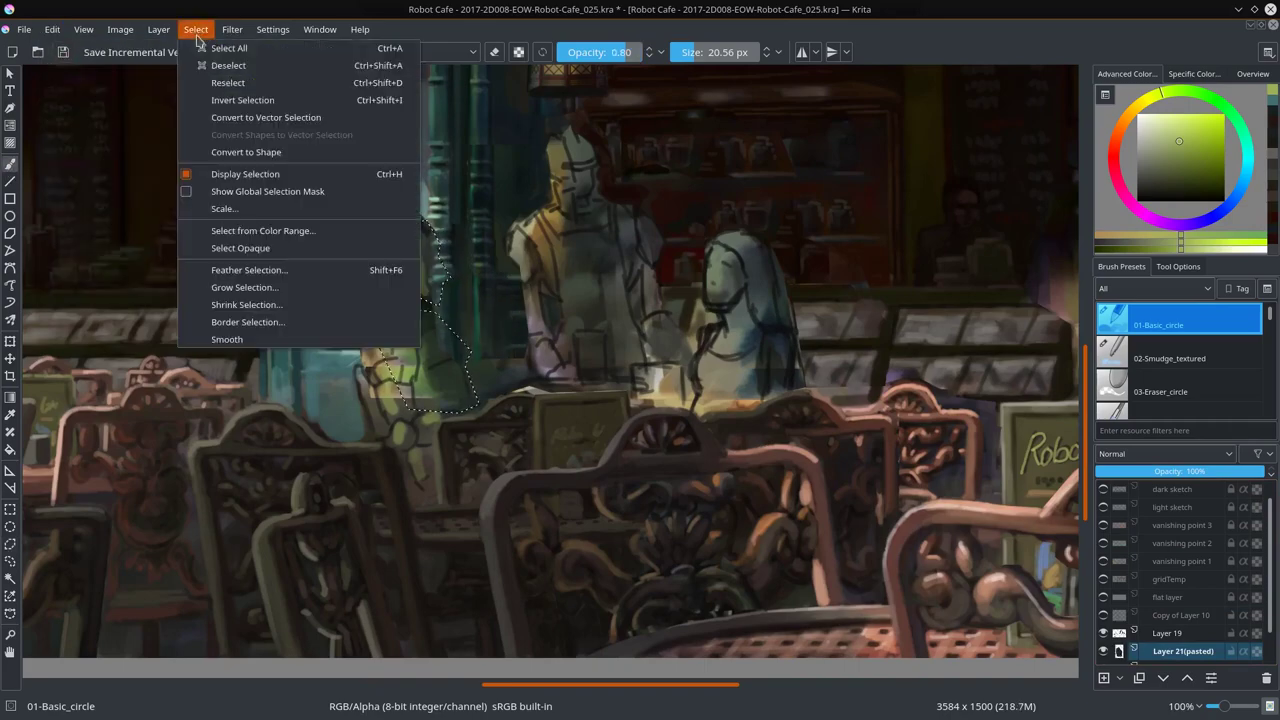
left_click(228, 65)
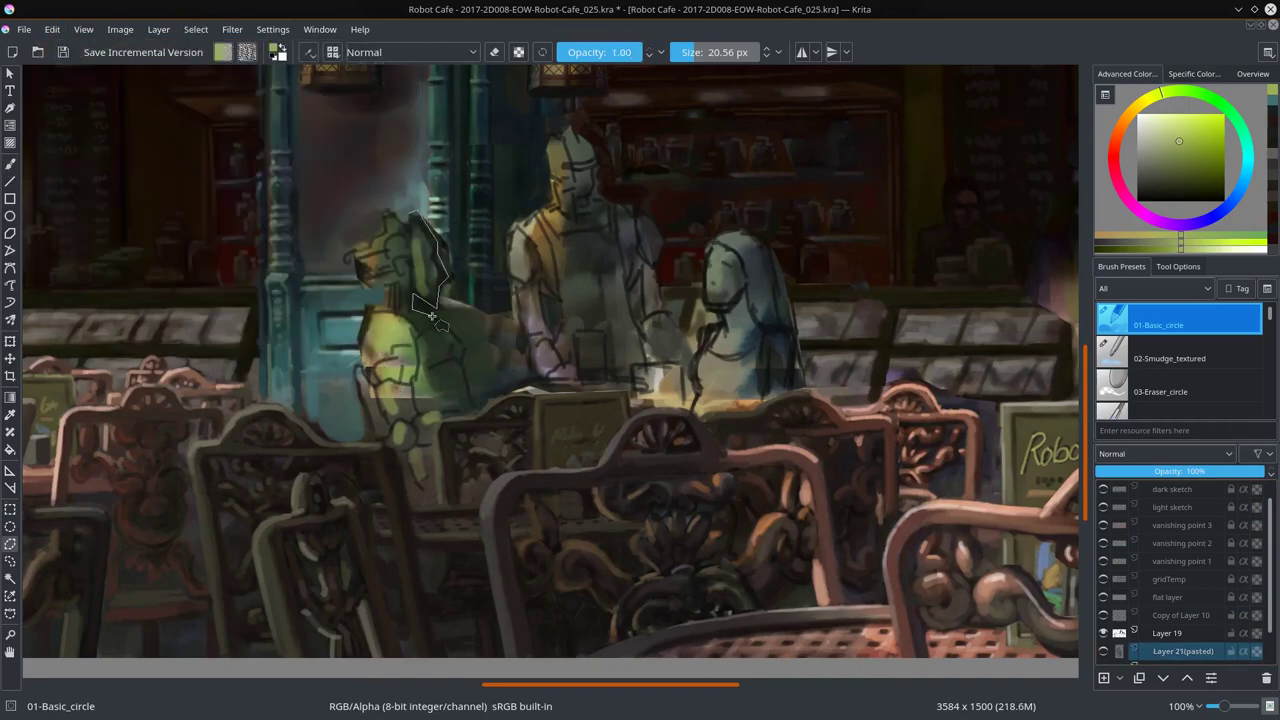
left_click_drag(430, 316, 388, 290)
key("minus")
key("minus")
key("minus")
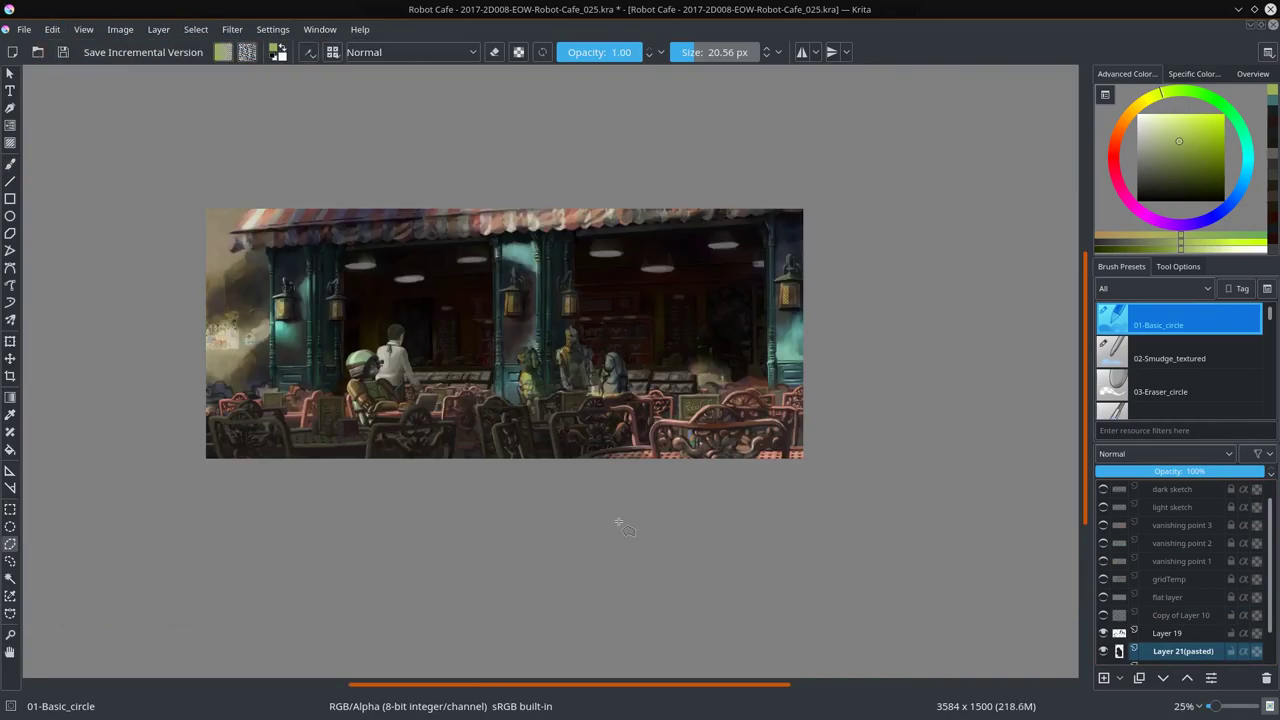
key("plus")
key("plus")
key("plus")
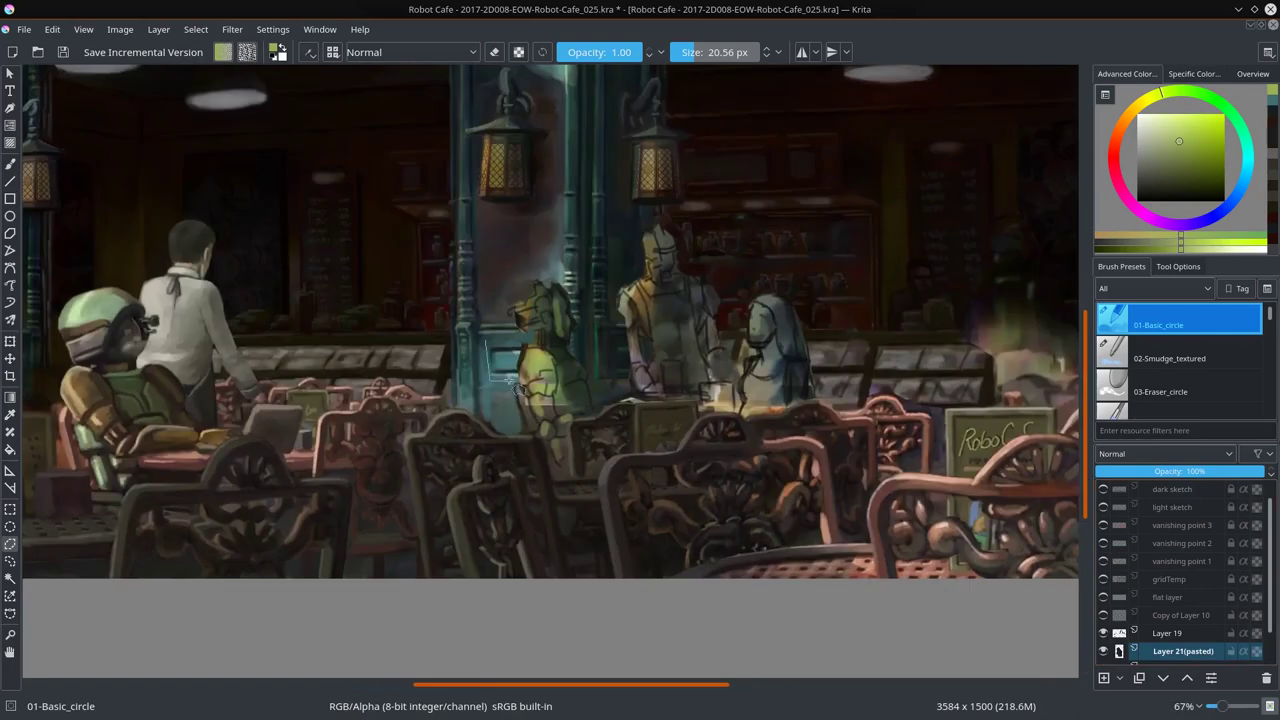
key("ctrl+r")
Step: Copy a rectangle near the counter, paste and transform it, deselect, and save
left_click_drag(457, 340, 522, 385)
key("ctrl+c")
key("ctrl+v")
key("ctrl+t")
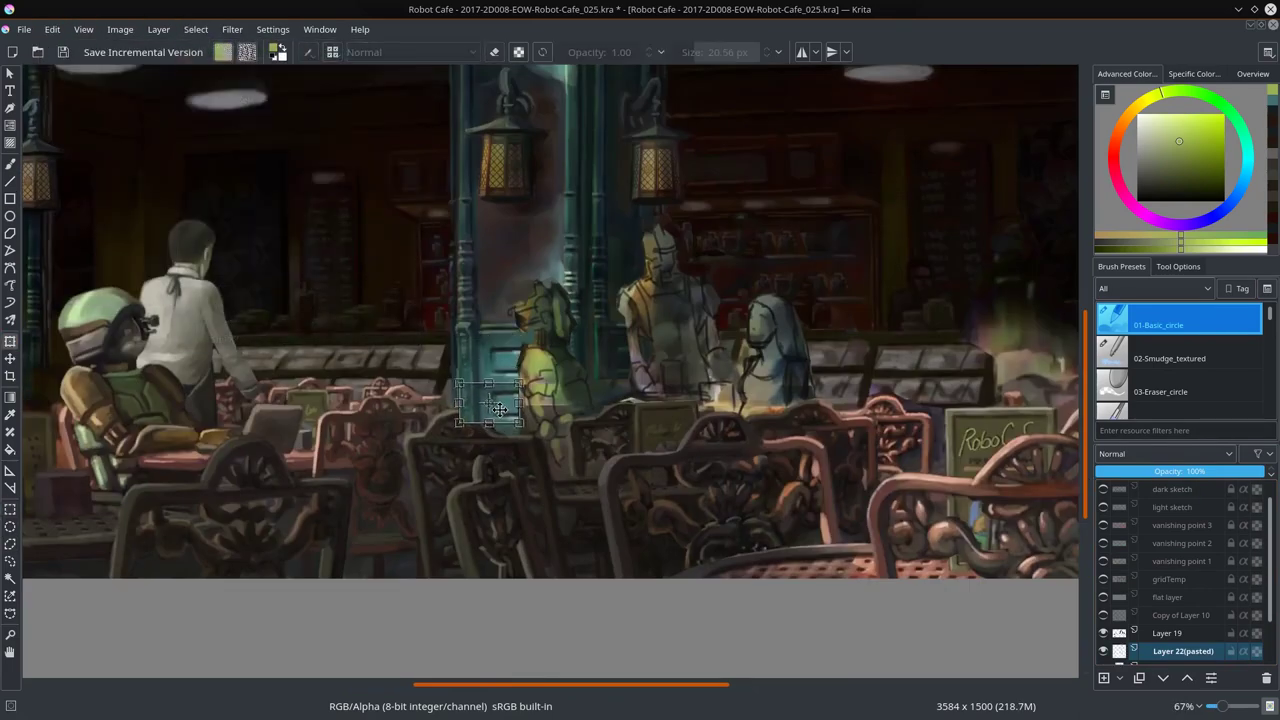
key("Return")
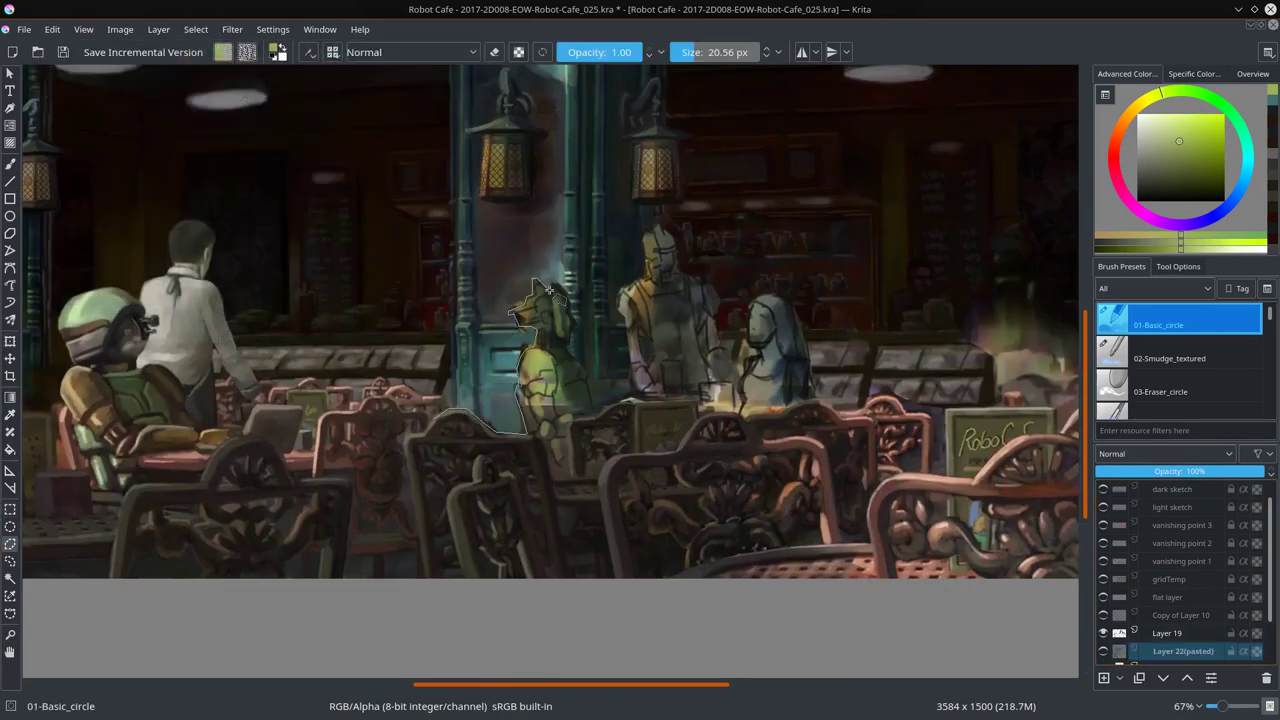
left_click(226, 178)
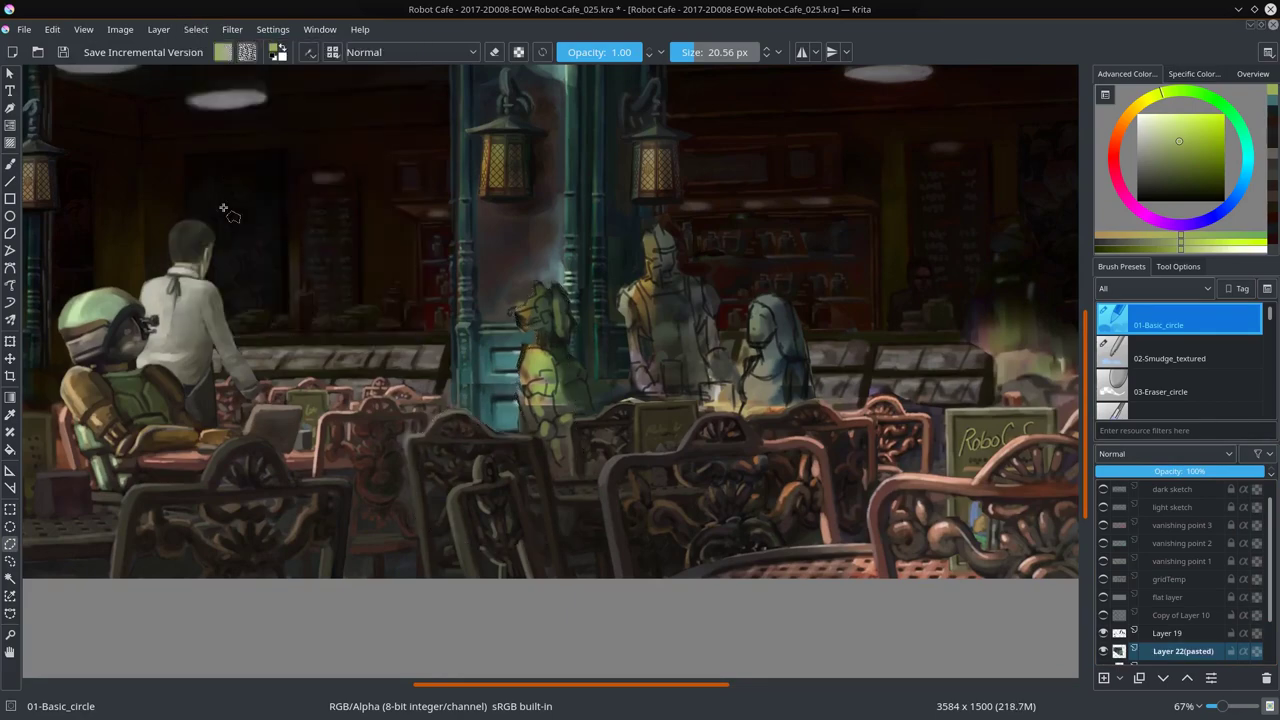
key("ctrl+s")
Step: Paste the piece onto Layer 15 and commit its transform
scroll(948, 540, "down", 4)
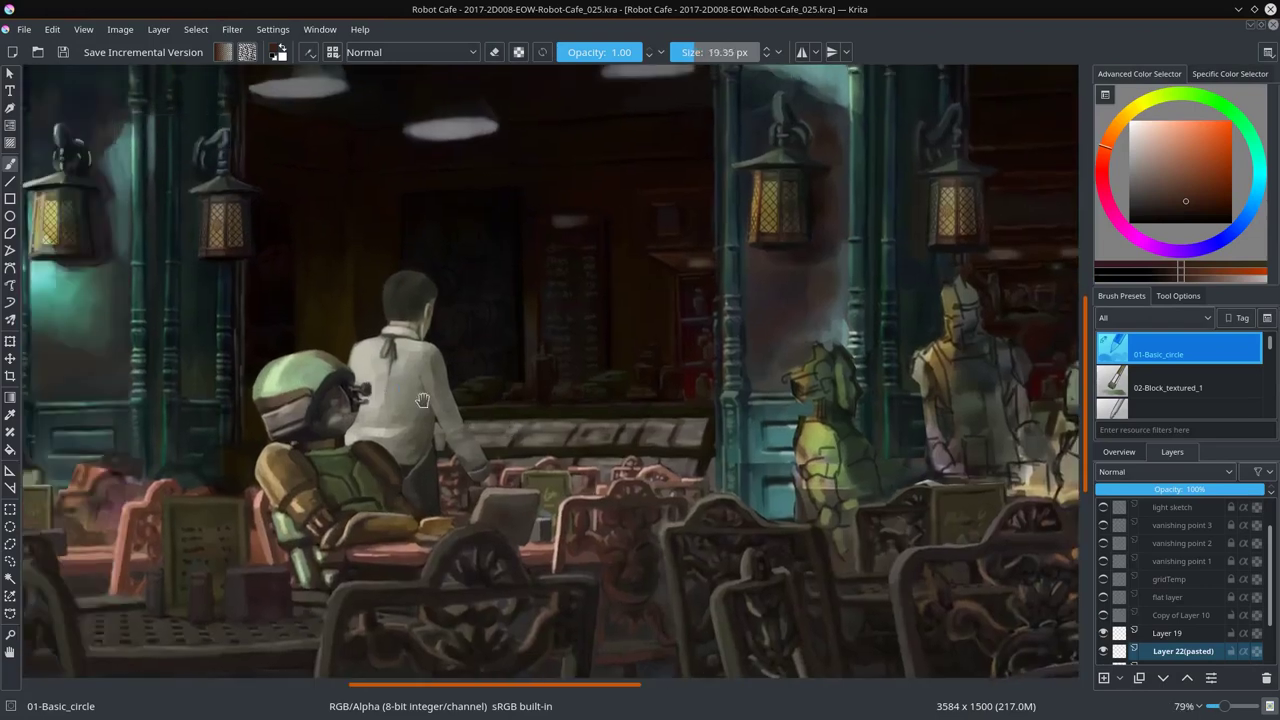
key("ctrl+v")
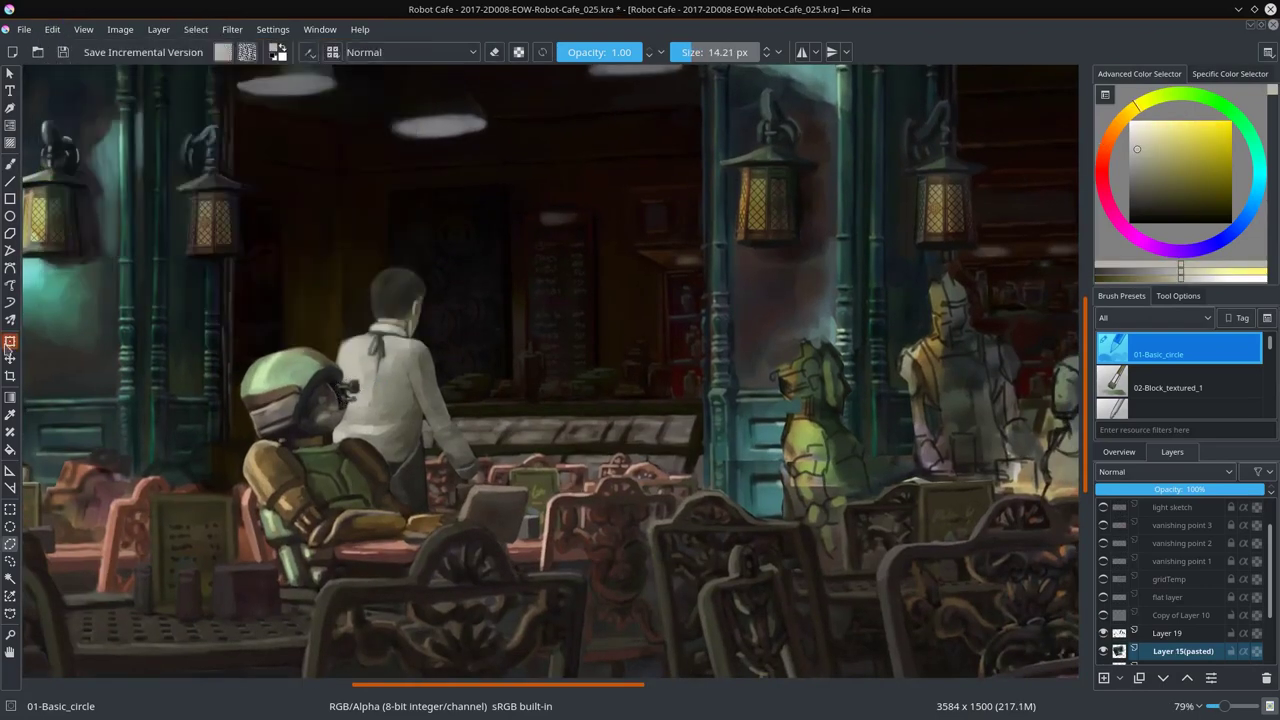
key("ctrl+t")
key("Return")
Step: Sample red-brown and pale yellow colours and enlarge the brush for broader strokes
key("b")
left_click(338, 397, "ctrl")
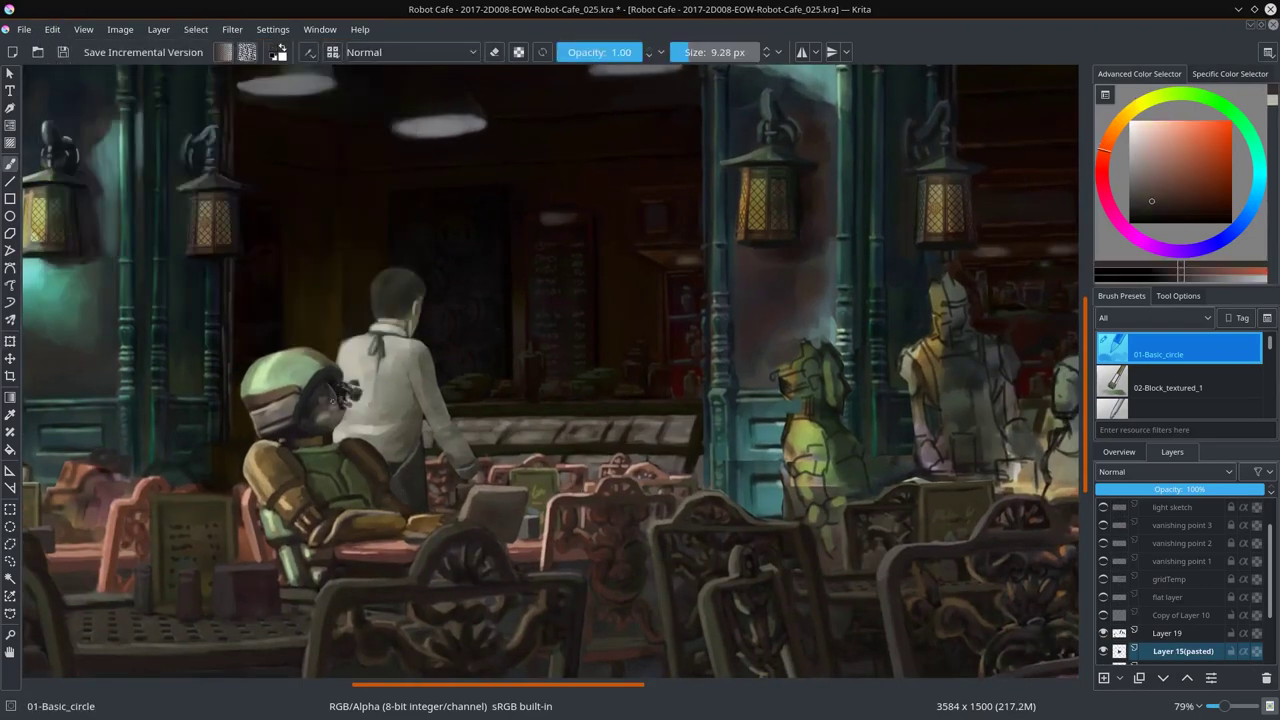
left_click(348, 384, "ctrl")
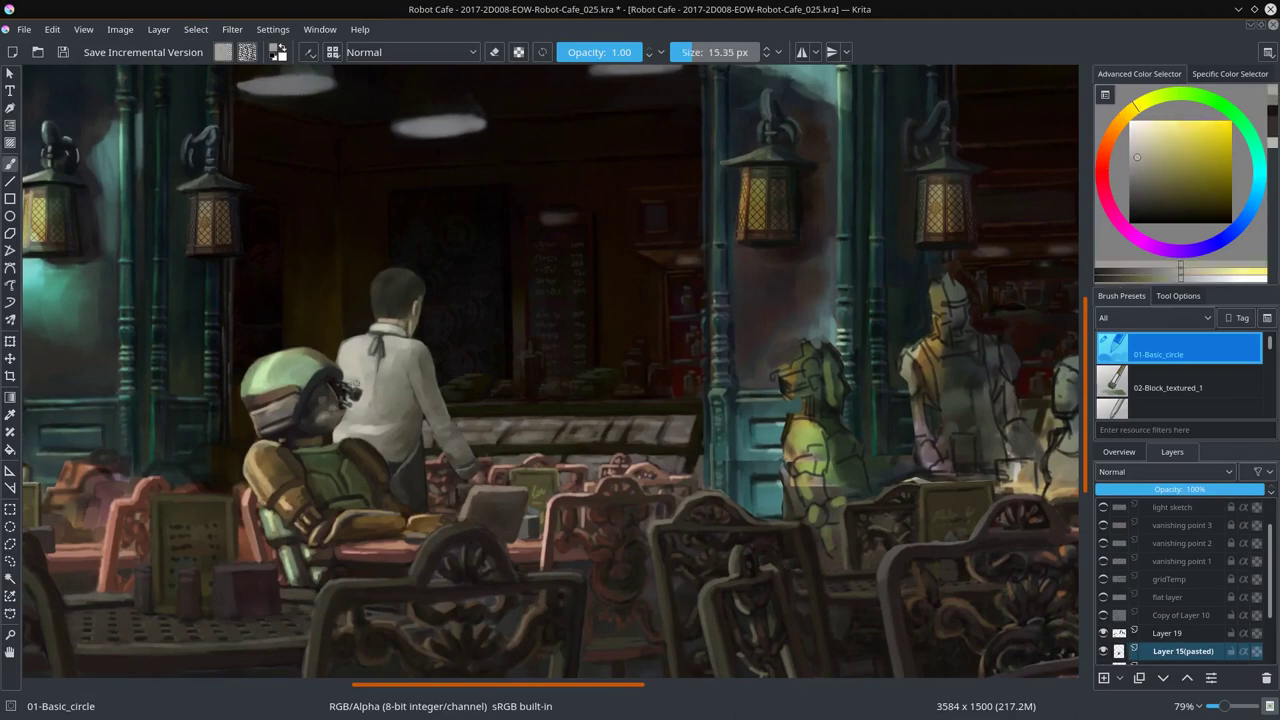
key("bracketright")
key("bracketright")
key("bracketright")
left_click(352, 382, "ctrl")
left_click(353, 383, "ctrl")
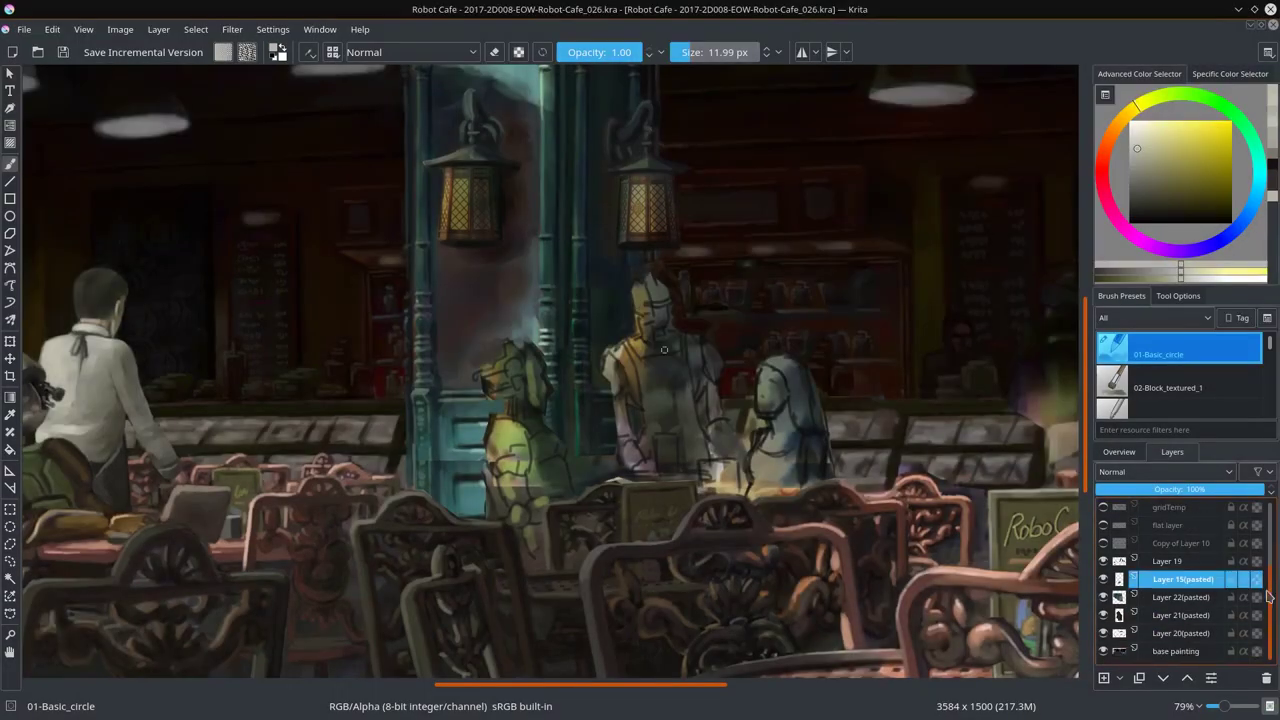
Step: Merge the pasted layers into base painting and switch the brush to Color Dodge blending
key("ctrl+shift+e")
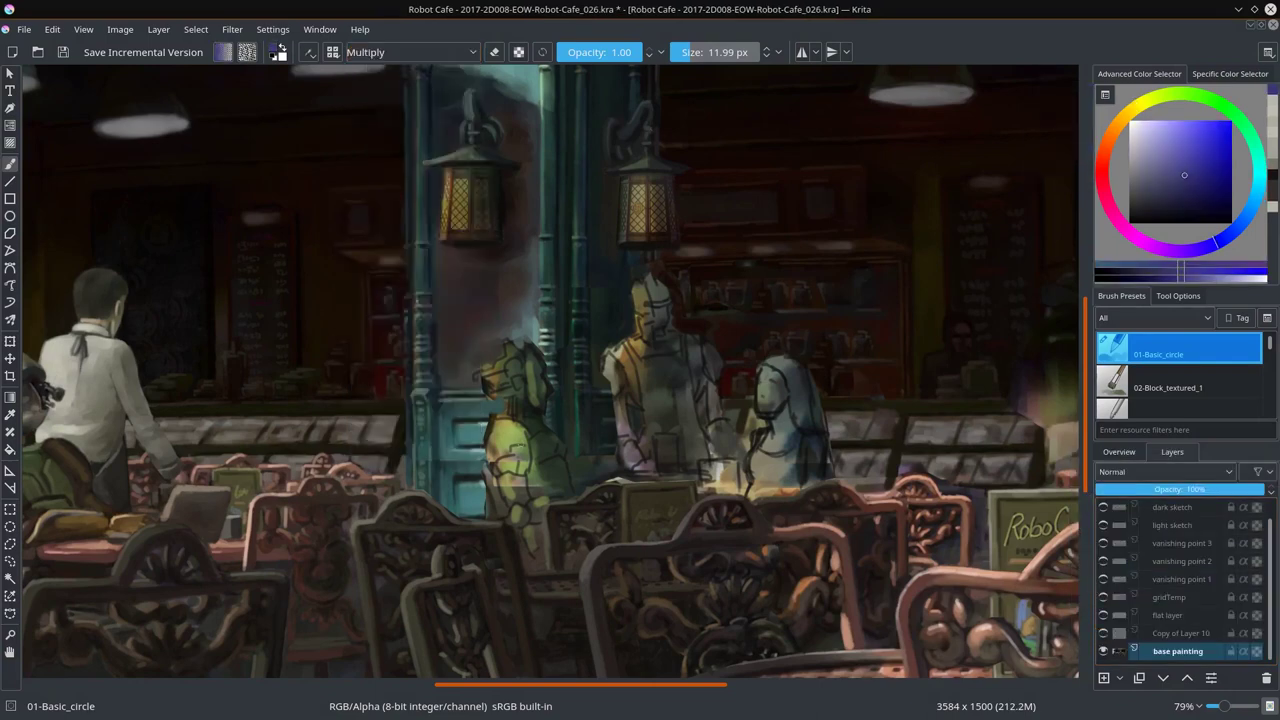
left_click(529, 422, "ctrl")
key("alt+shift+d")
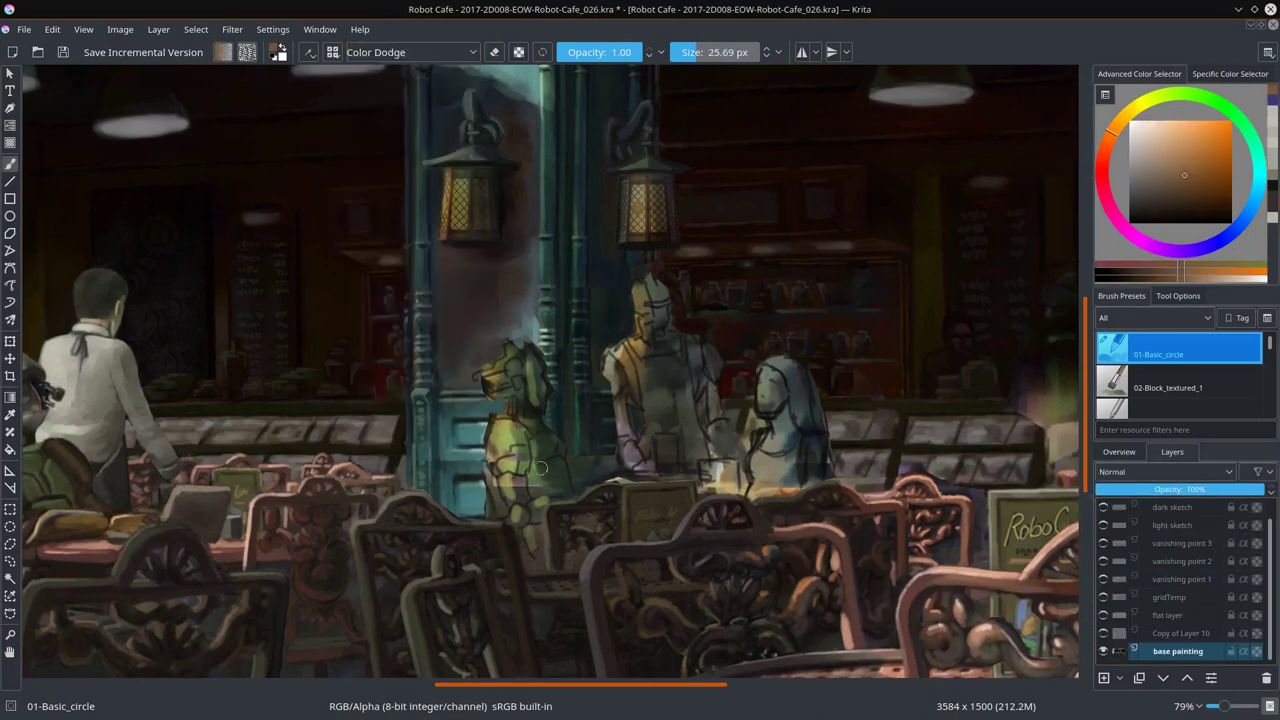
left_click(449, 441, "ctrl")
Step: Sample teal tones from the painting and blend them with the smudge brush
key("bracketleft")
key("bracketleft")
key("bracketleft")
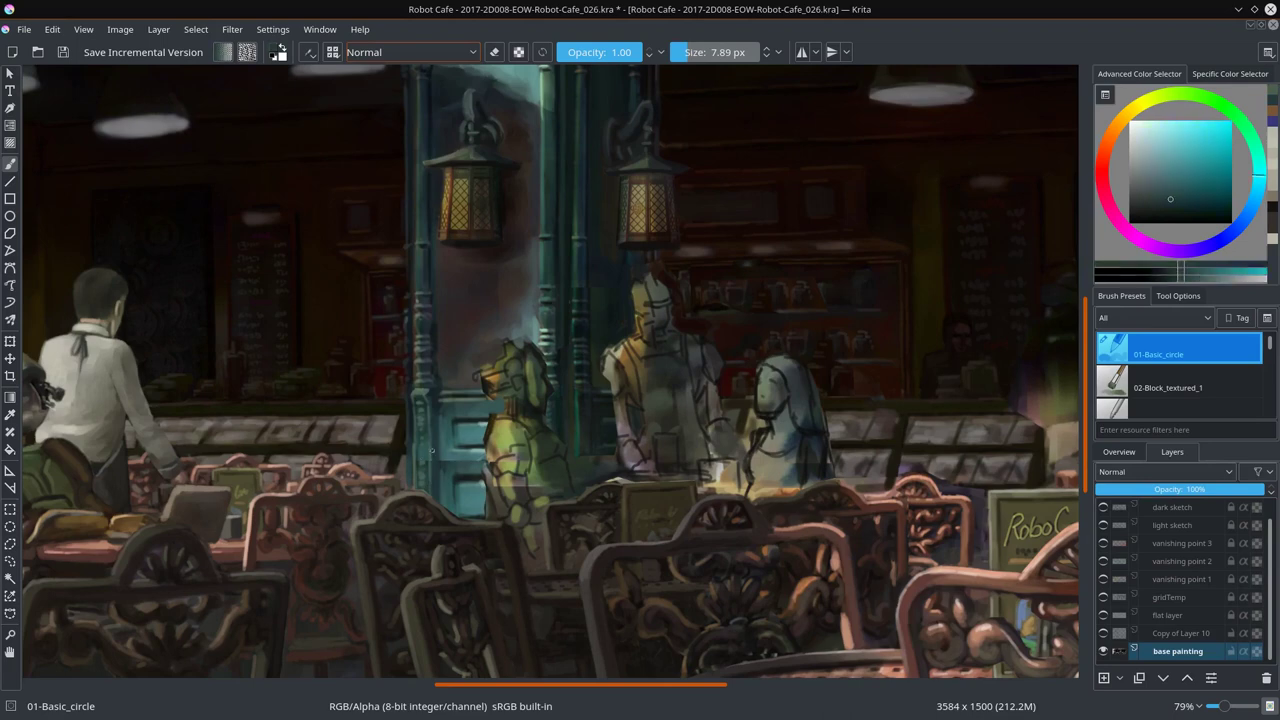
key("bracketright")
key("bracketright")
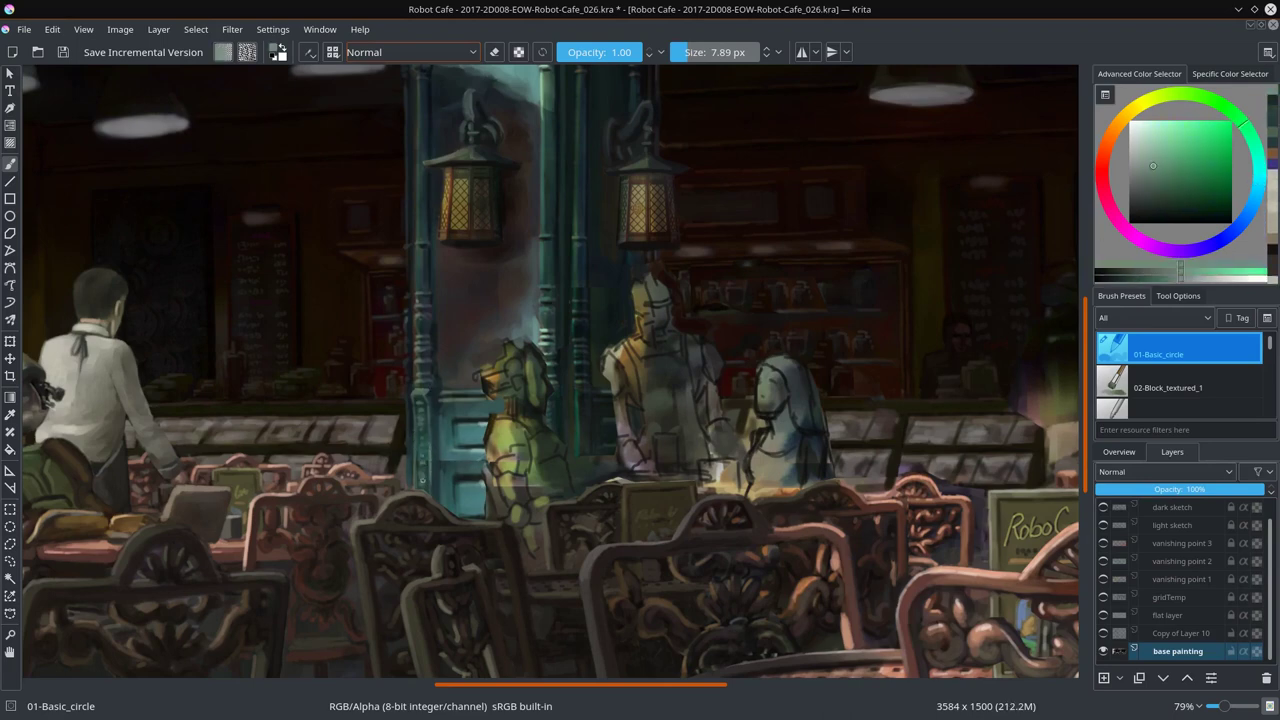
left_click(441, 478, "ctrl")
key("slash")
key("slash")
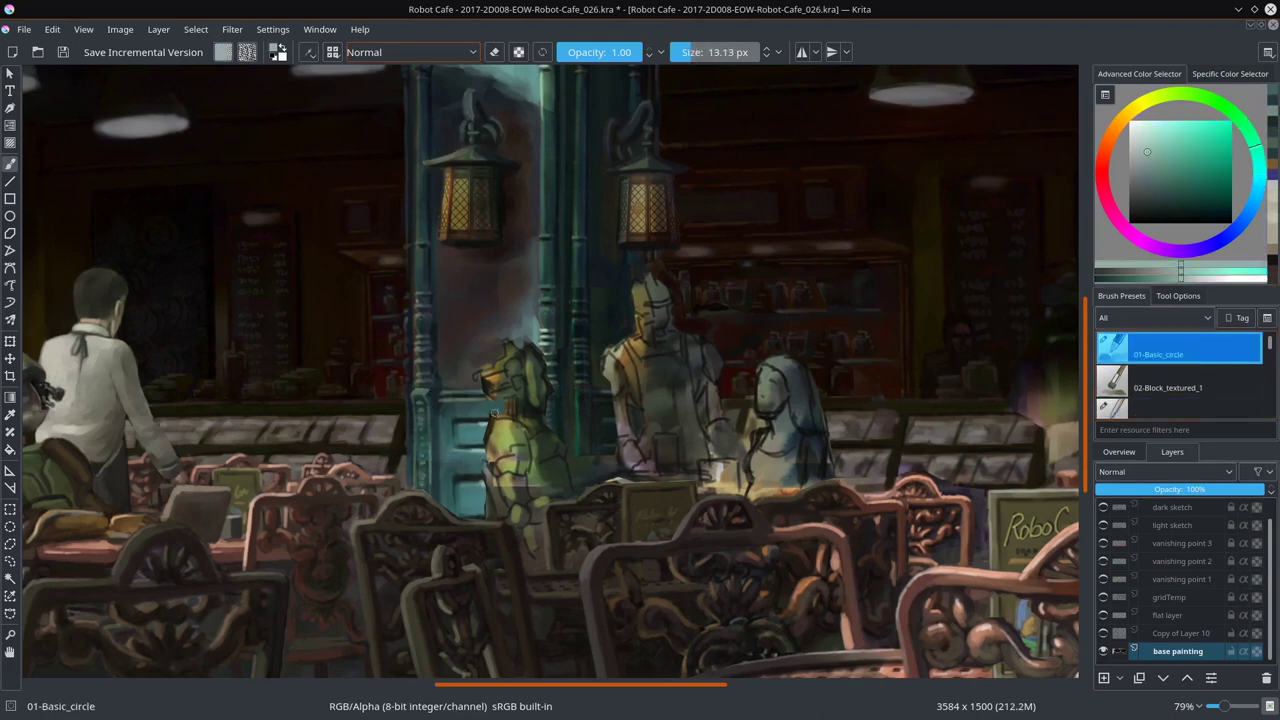
key("bracketleft")
key("bracketleft")
key("bracketleft")
Step: Paint lighter green onto the dog-headed customer
left_click(470, 482, "ctrl")
left_click(470, 481, "ctrl")
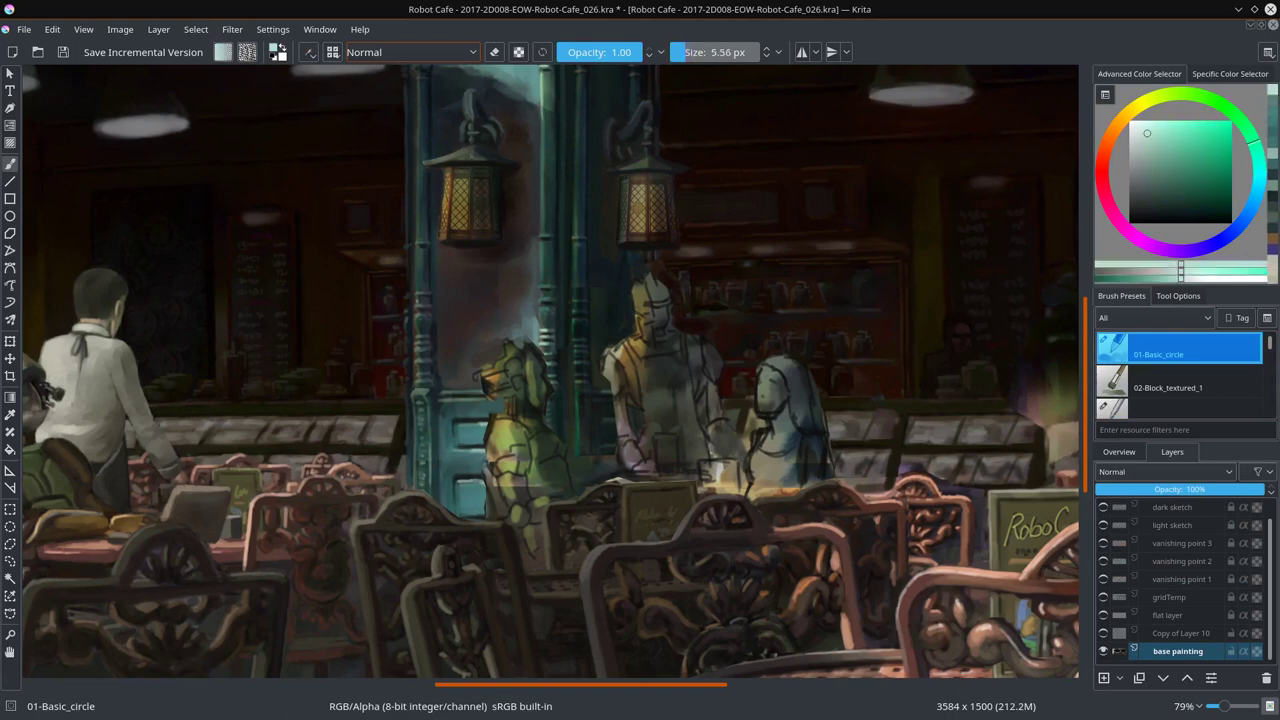
key("bracketright")
left_click(470, 481, "ctrl")
Step: Add warm brownish-orange shadow on the customer
left_click(489, 453, "ctrl")
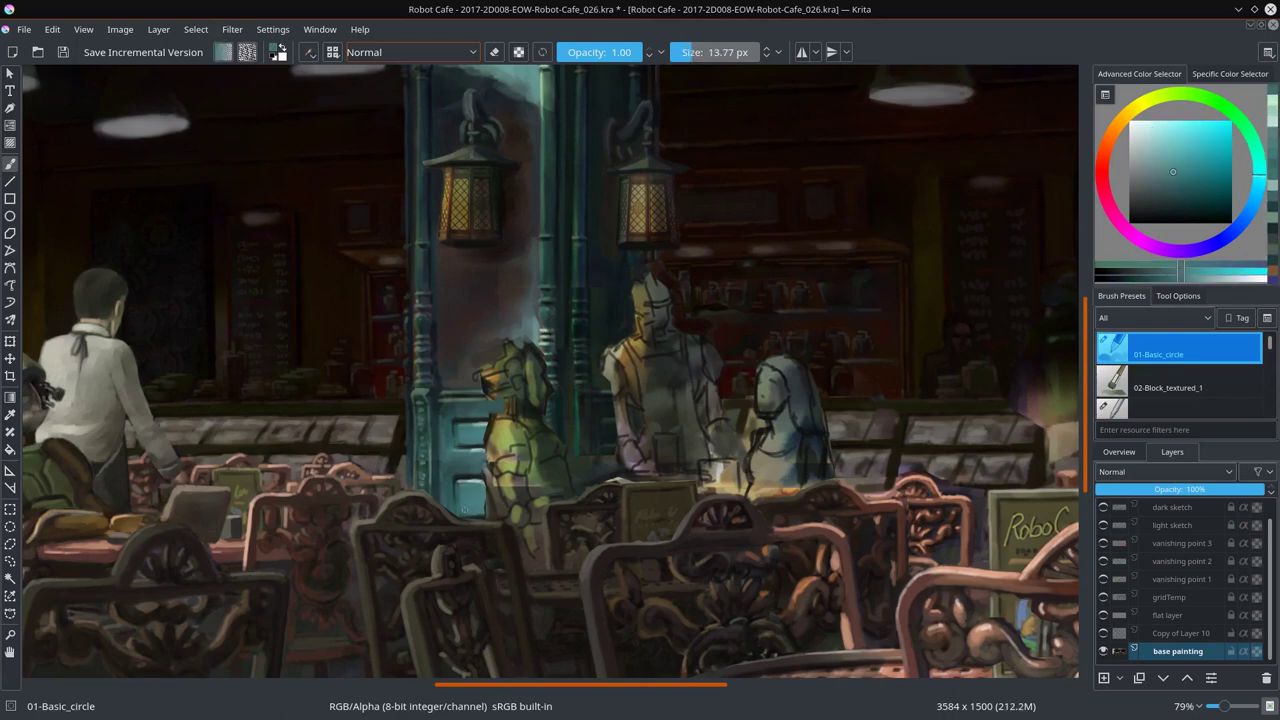
key("bracketright")
left_click(441, 499, "ctrl")
key("bracketleft")
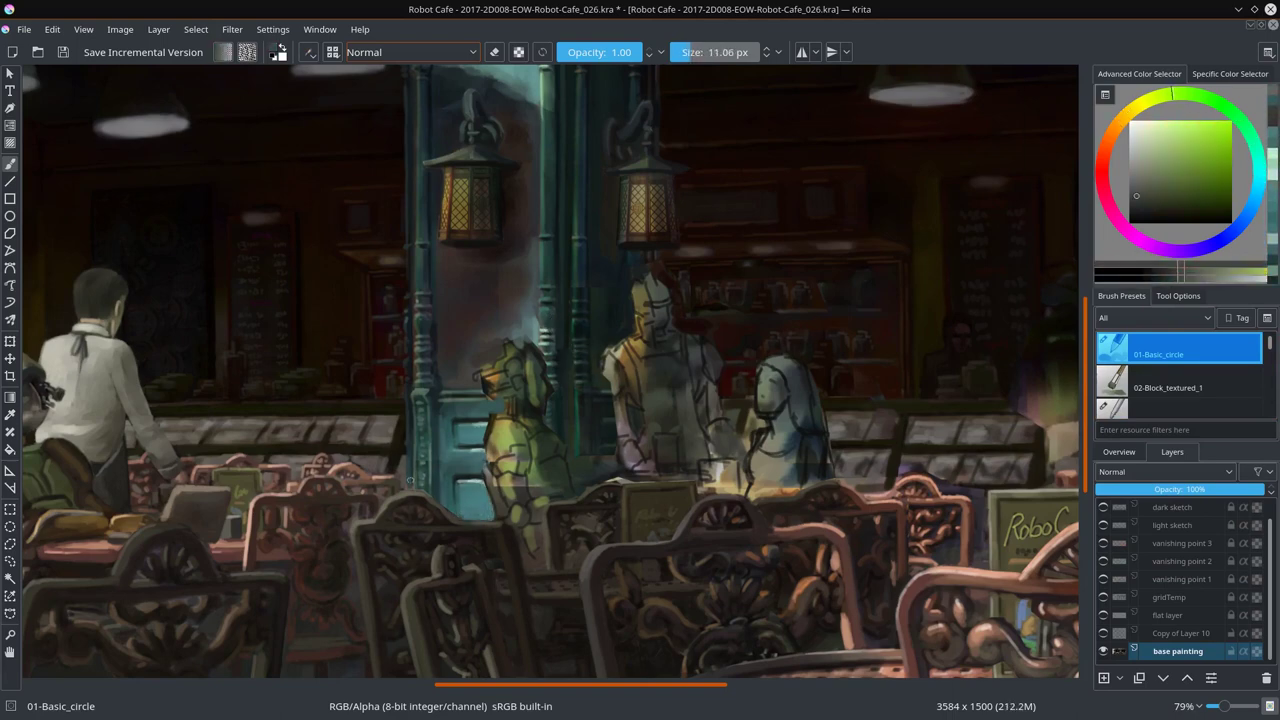
left_click(468, 446, "ctrl")
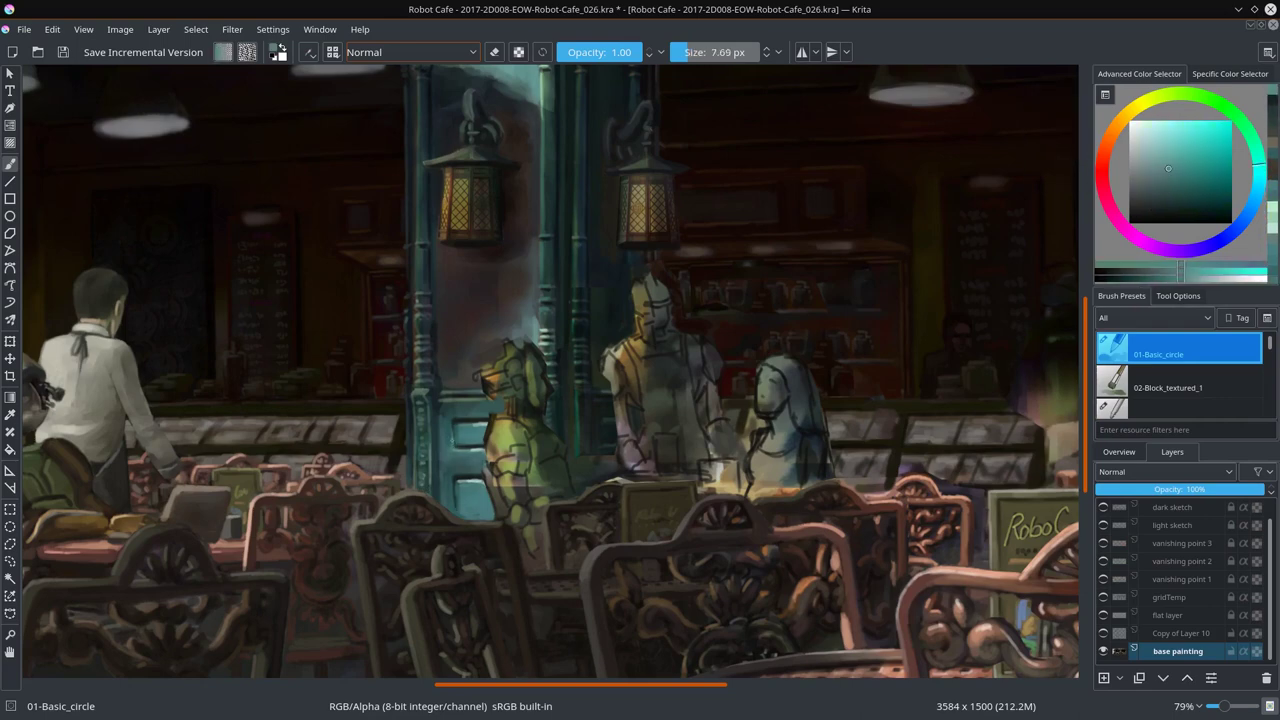
Step: Paint reddish and dark orange-brown tones on the counter figures
left_click(492, 337, "ctrl")
key("bracketright")
key("bracketright")
left_click(496, 488, "ctrl")
left_click(668, 566, "ctrl")
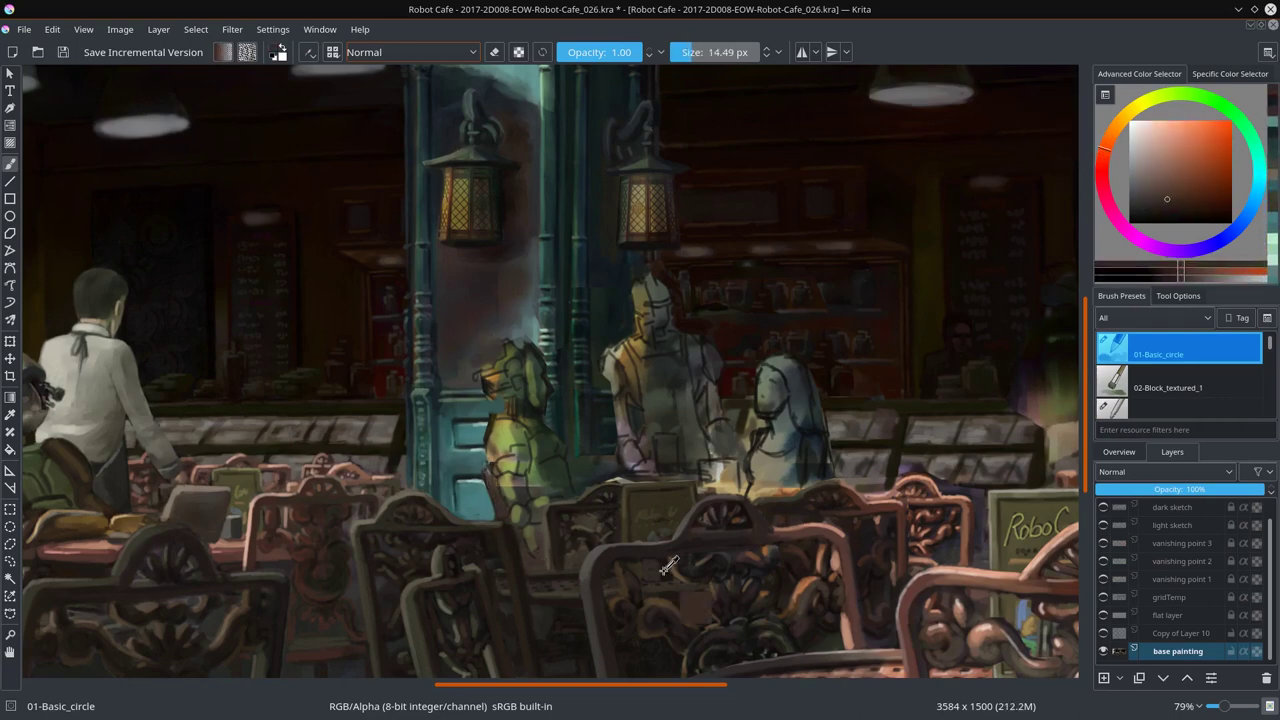
left_click(492, 475, "ctrl")
left_click(514, 525, "ctrl")
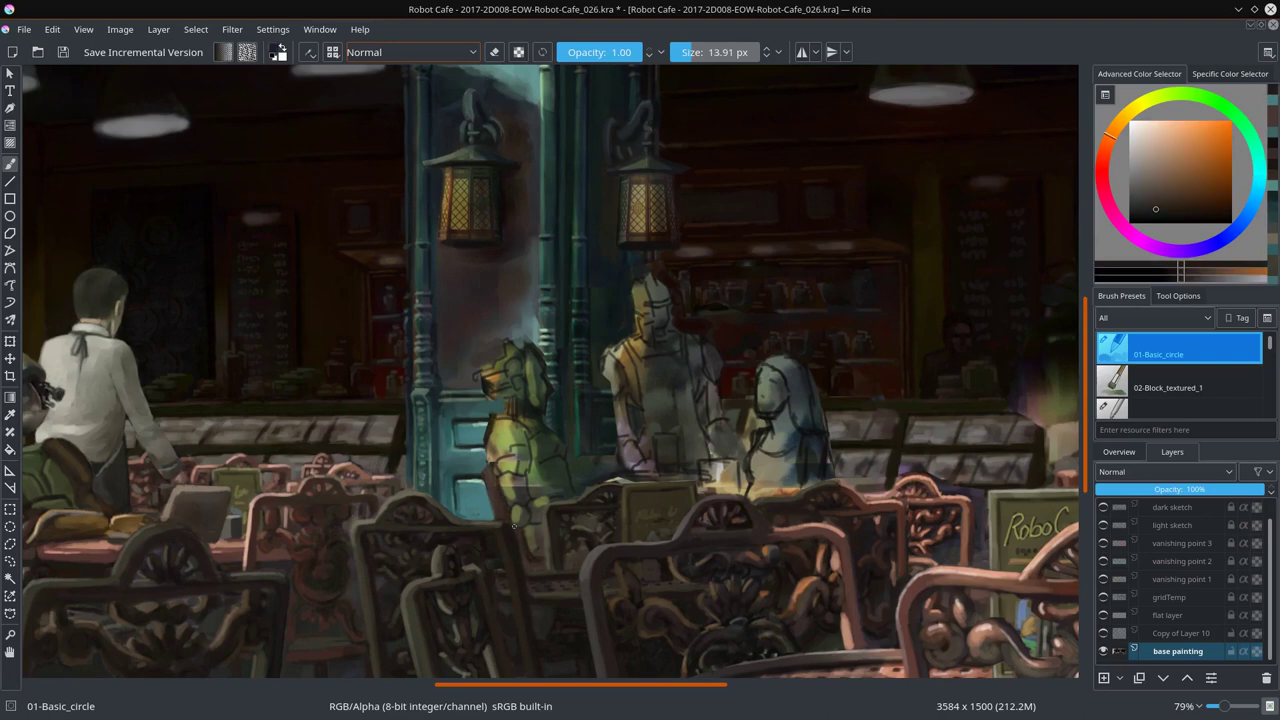
Step: Sample salmon and orange-brown tones and smudge-blend the figure strokes
left_click(490, 470, "ctrl")
left_click(617, 418, "ctrl")
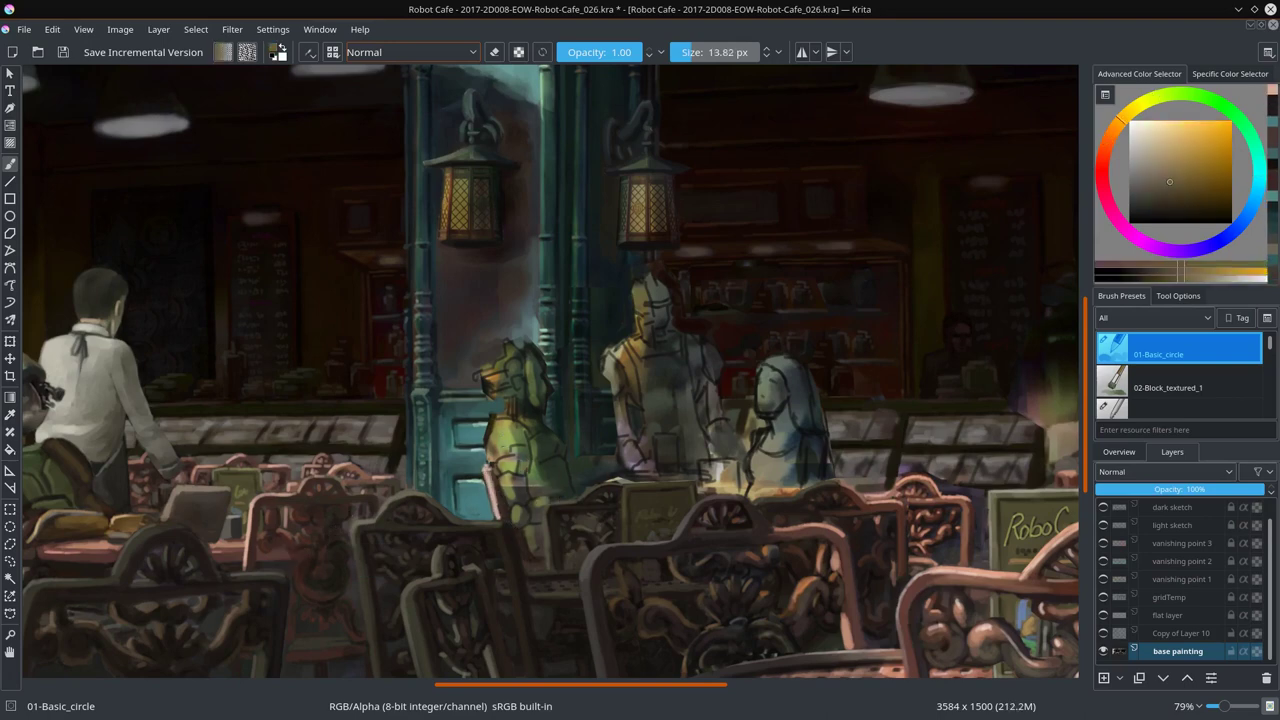
key("bracketright")
key("bracketright")
key("slash")
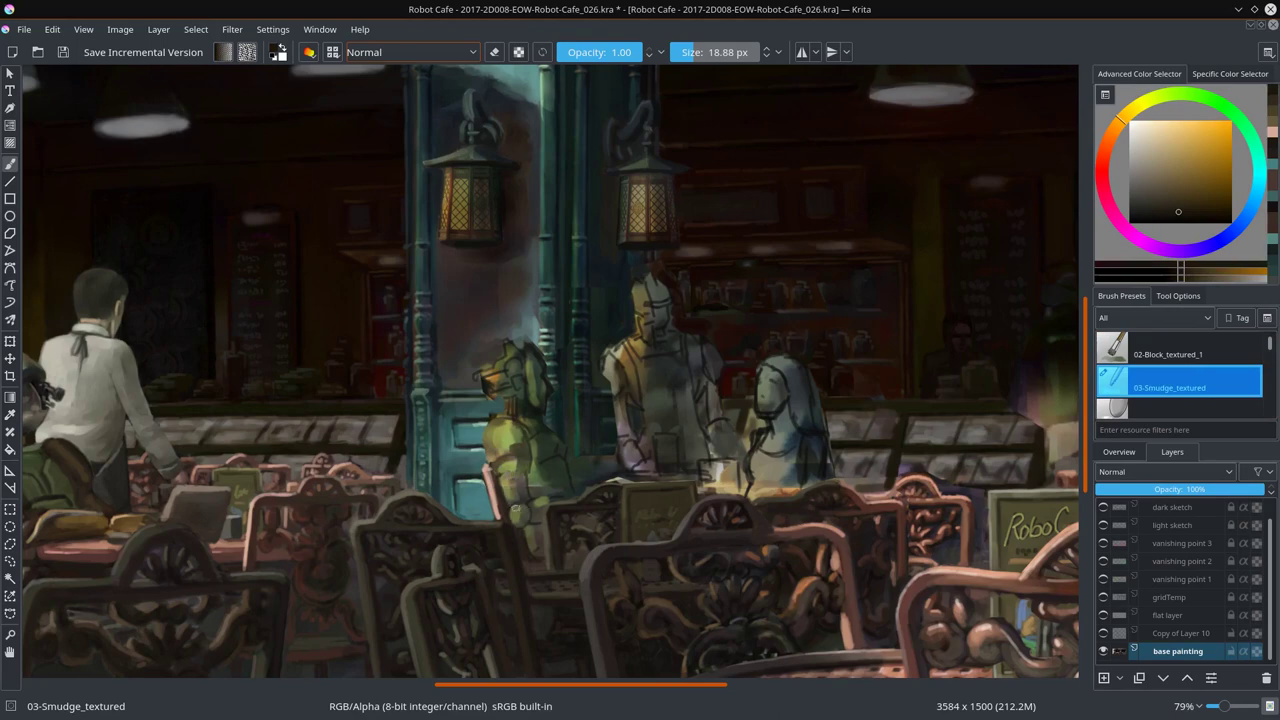
key("slash")
left_click(541, 542, "ctrl")
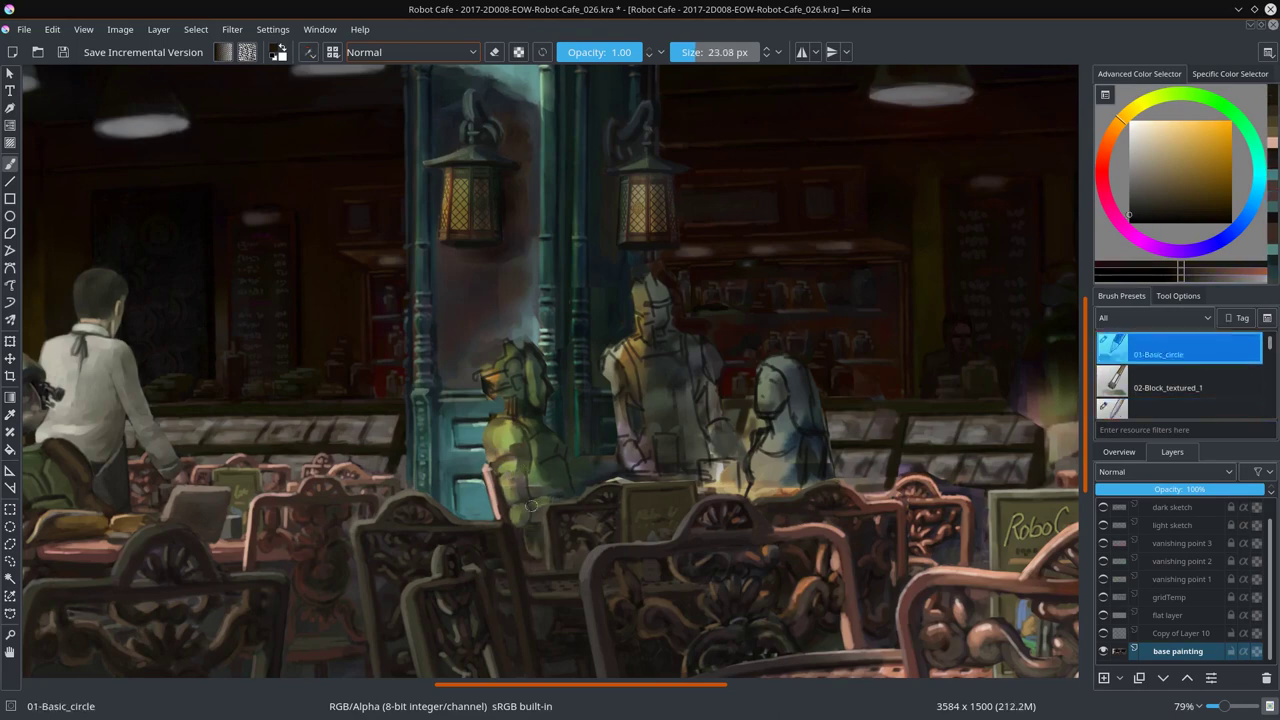
left_click_drag(438, 483, 508, 481)
Step: Repaint the dog-headed customer with sampled warm tones, then smudge them
left_click(637, 510, "ctrl")
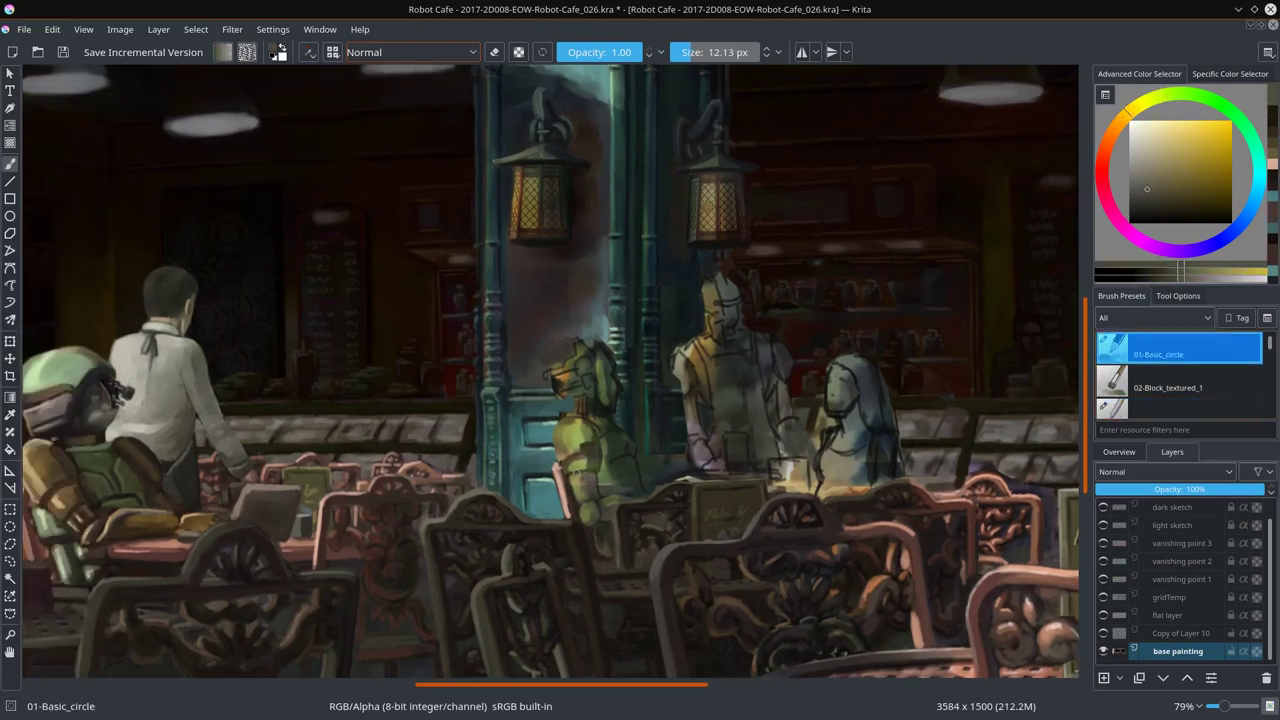
left_click(587, 469, "ctrl")
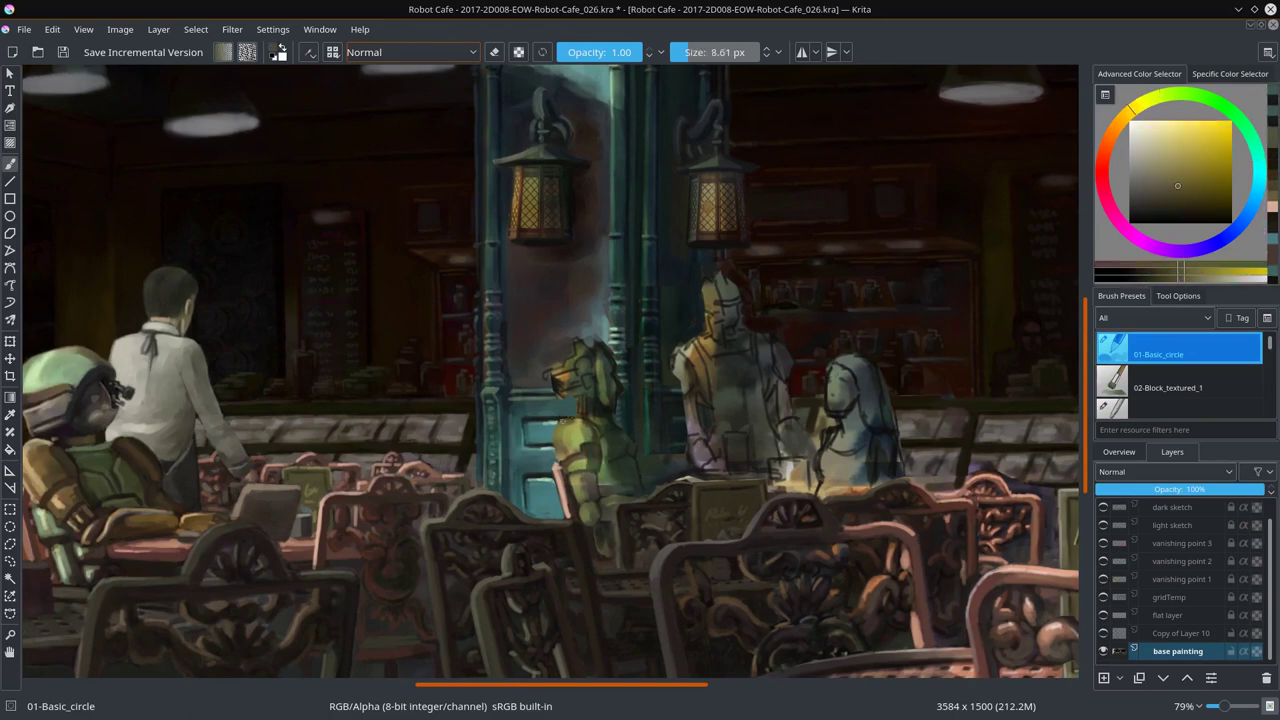
key("bracketleft")
left_click(552, 420, "ctrl")
left_click(564, 422, "ctrl")
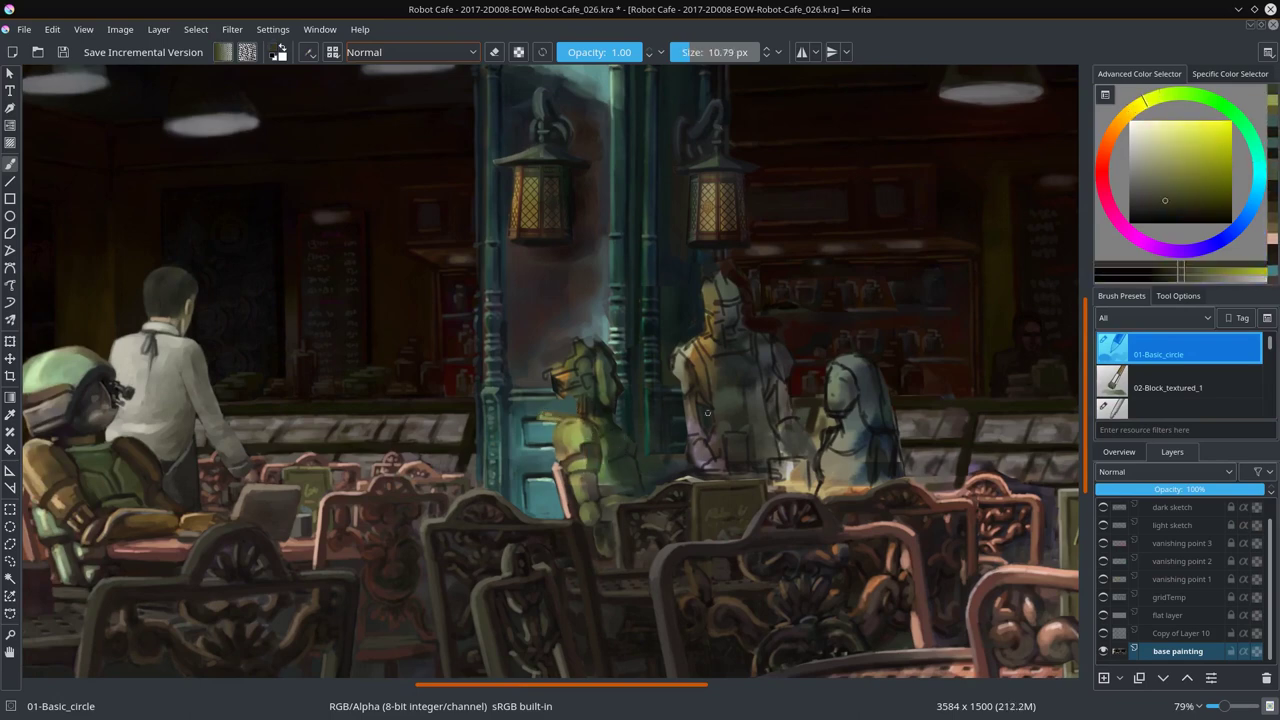
key("slash")
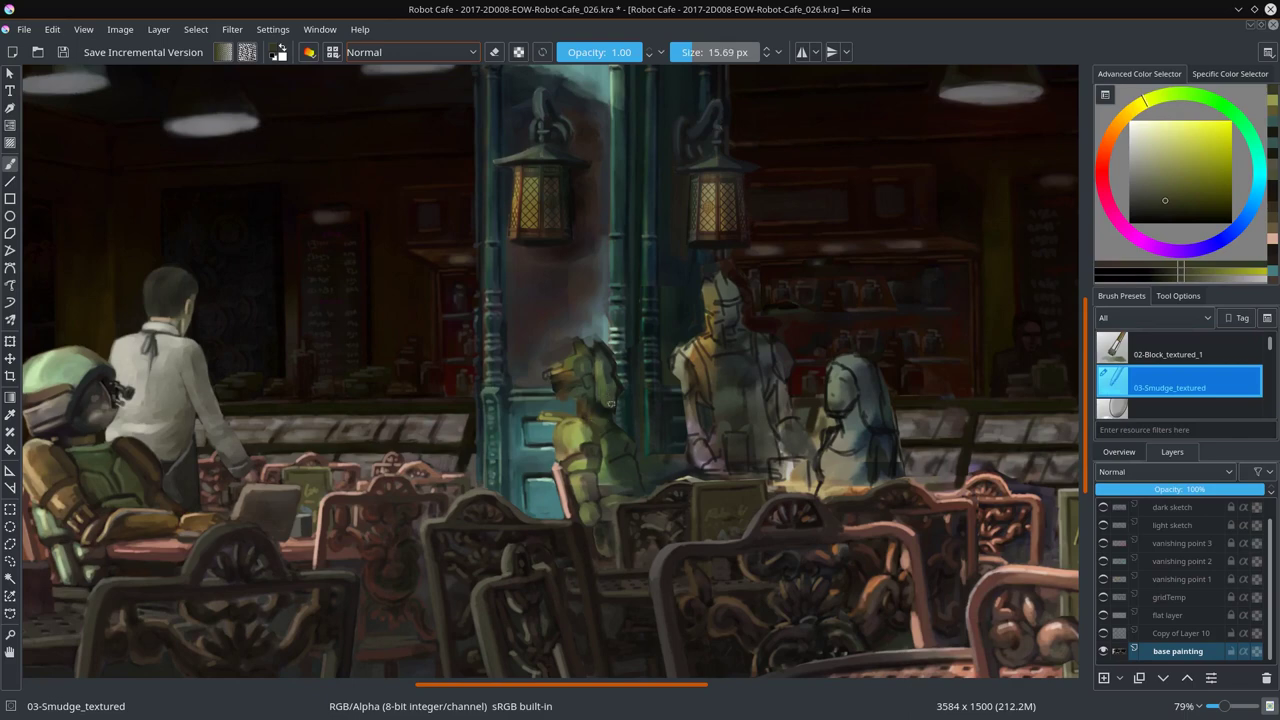
key("slash")
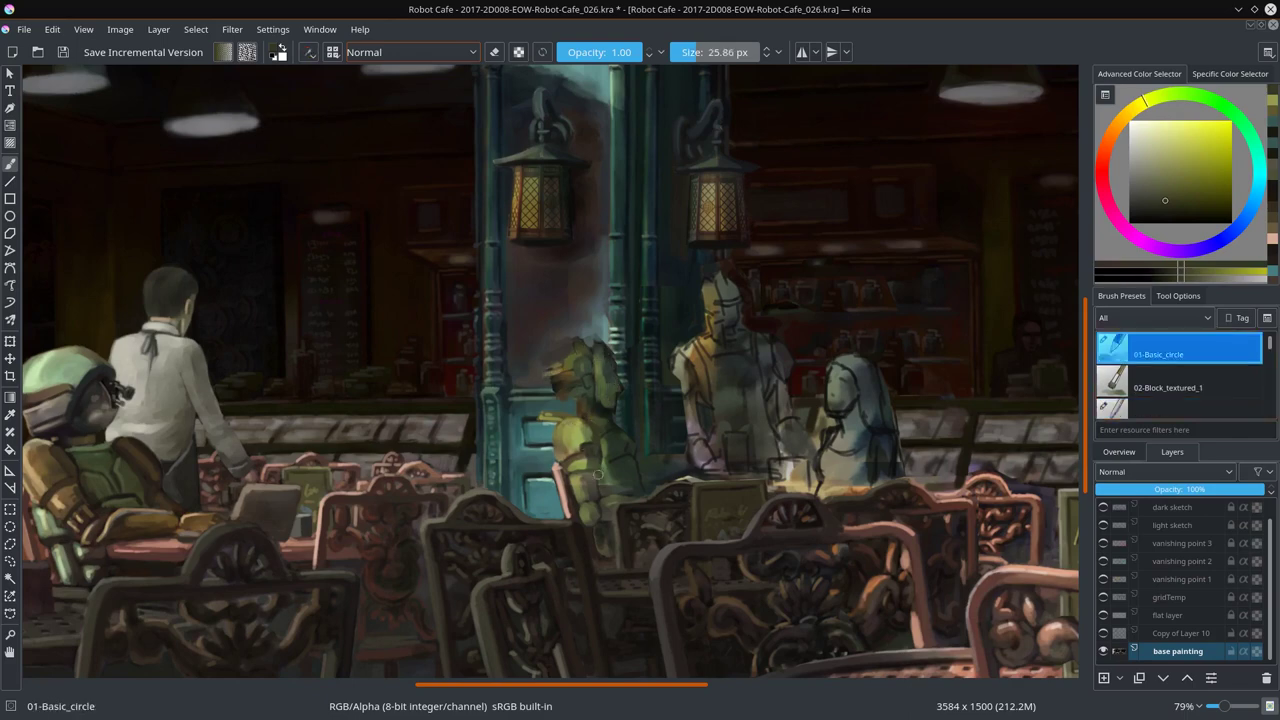
Step: Paint fine green detail on the customer
left_click(604, 491, "ctrl")
left_click(621, 457, "ctrl")
key("bracketleft")
key("bracketleft")
key("bracketleft")
left_click(626, 400, "ctrl")
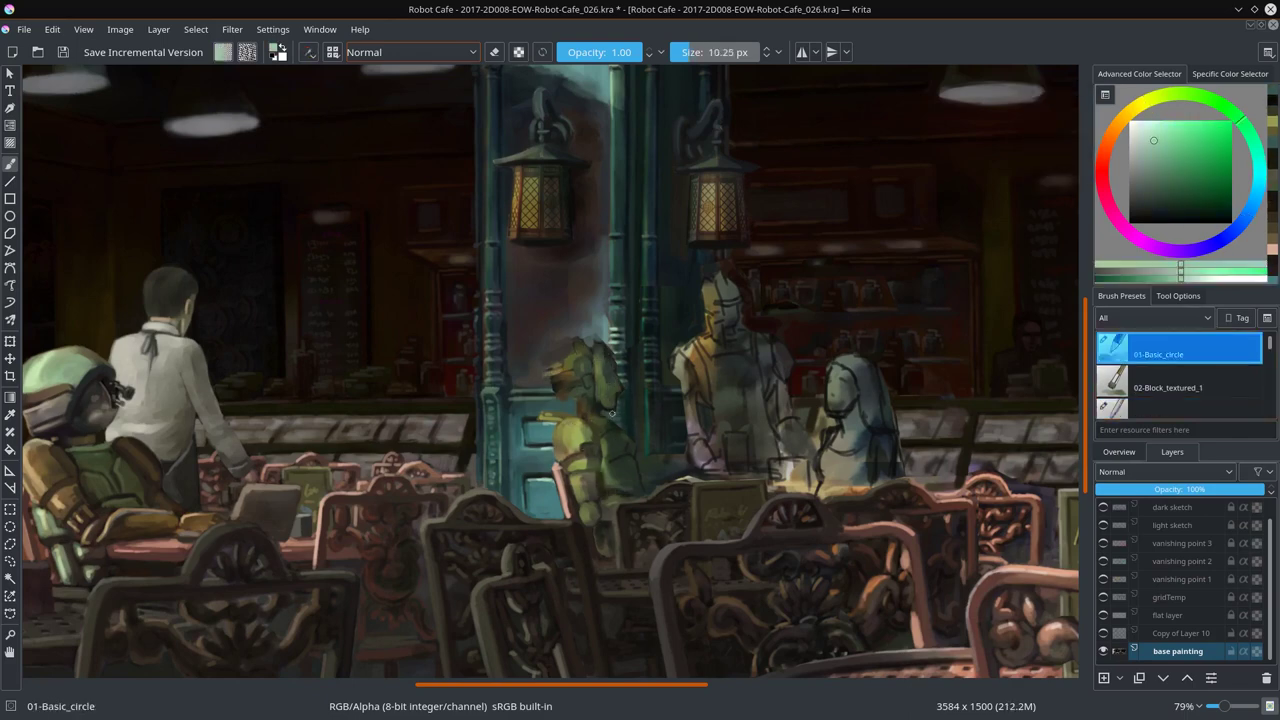
left_click(617, 393, "ctrl")
Step: Add dark yellow highlights and yellowish-green strokes to the customer, blending with smudge
left_click(610, 385, "ctrl")
left_click(595, 365, "ctrl")
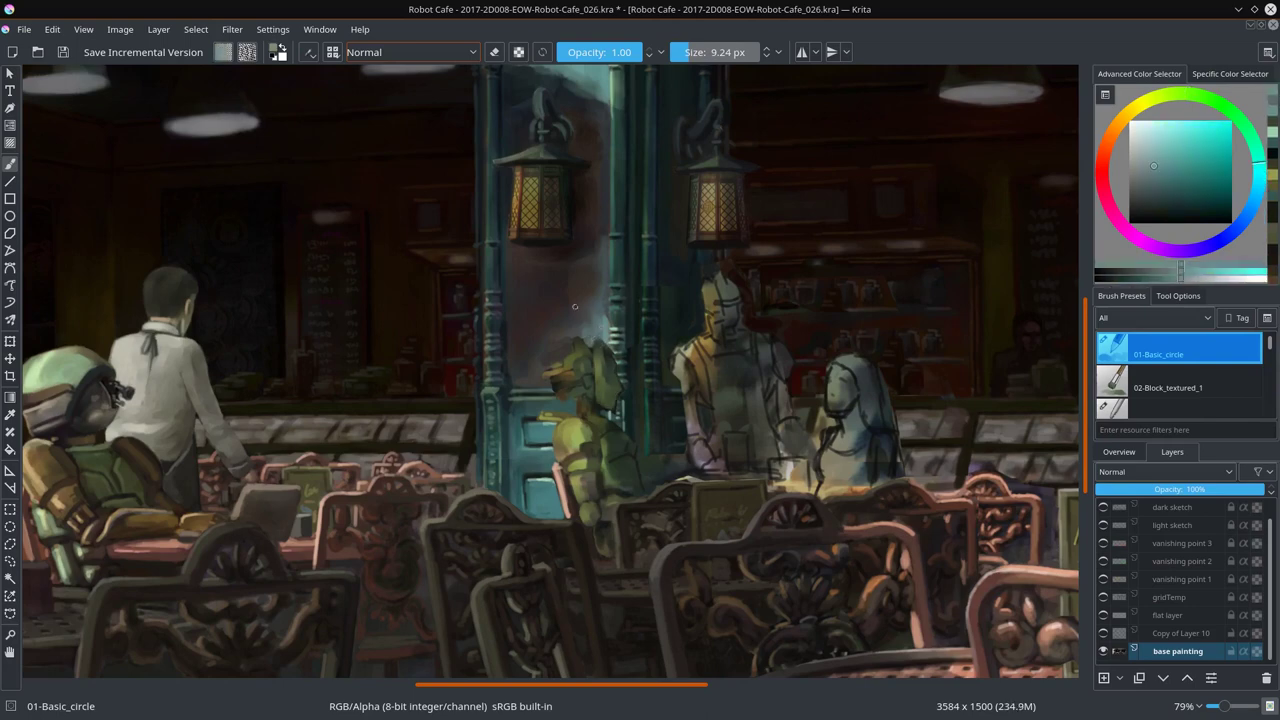
left_click(580, 345, "ctrl")
key("slash")
key("slash")
left_click(601, 429, "ctrl")
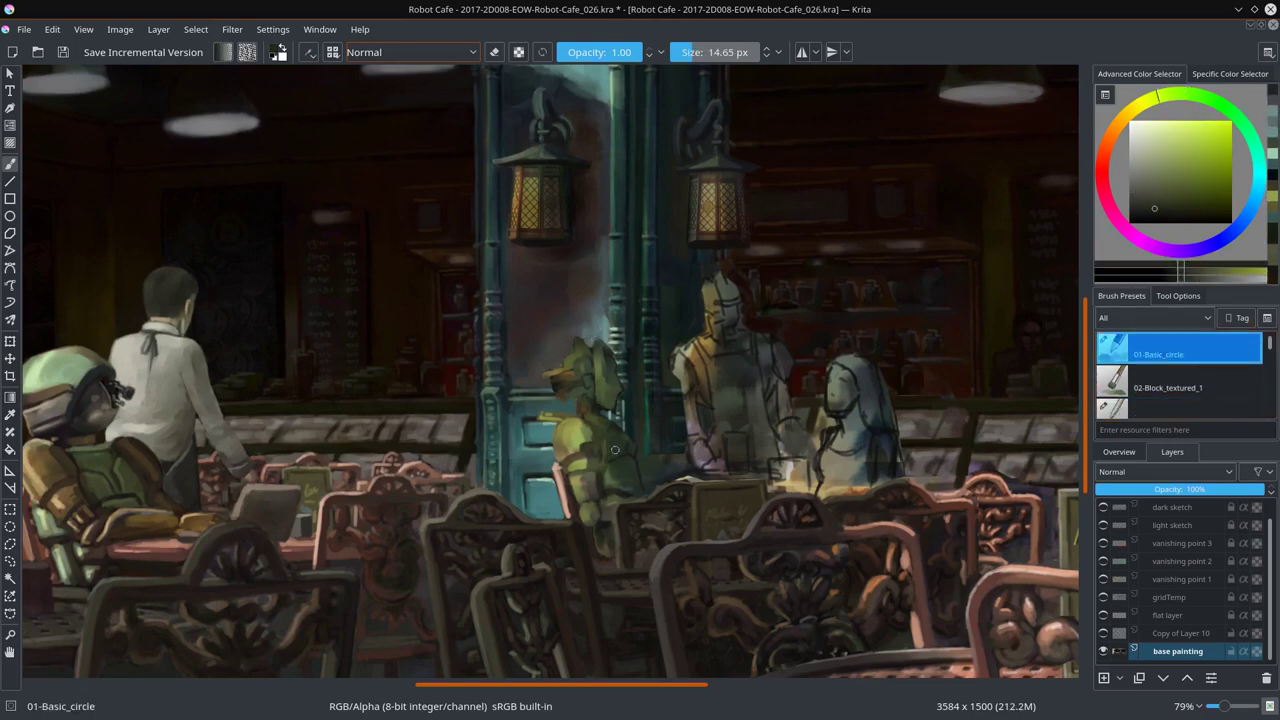
left_click(590, 418, "ctrl")
left_click(640, 470, "ctrl")
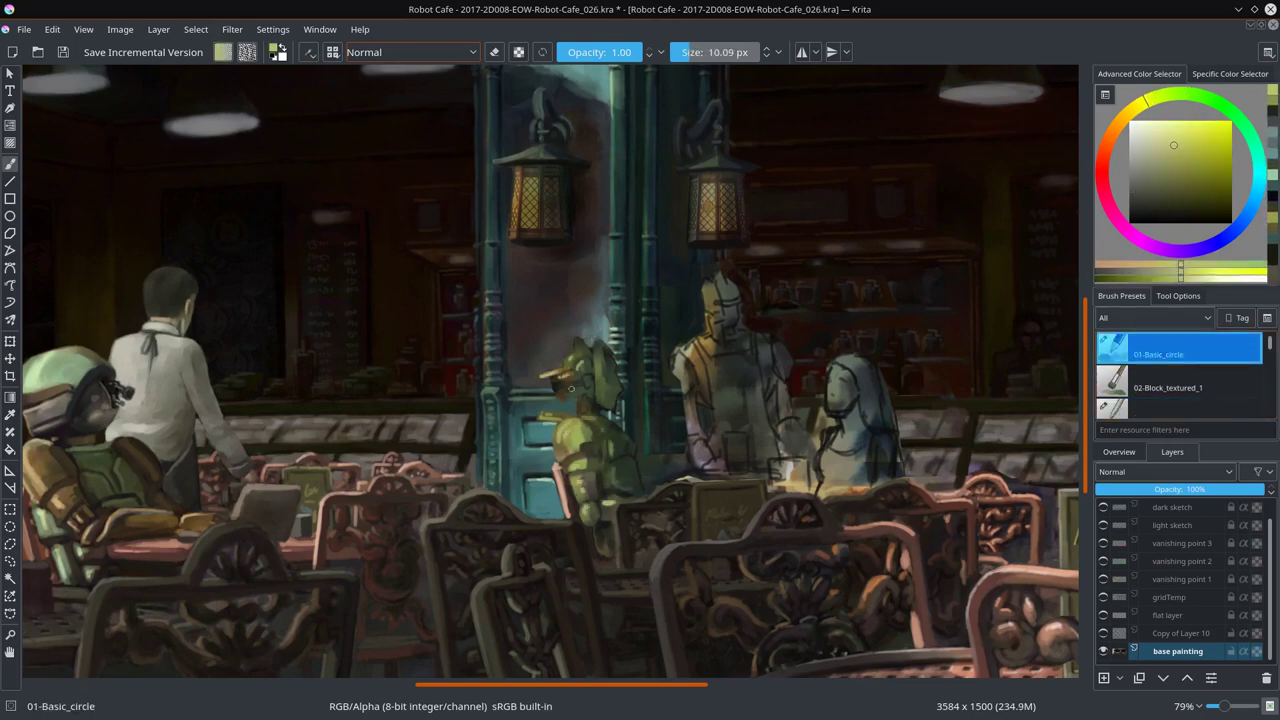
Step: Paint dark teal shading on the customers
left_click(638, 448, "ctrl")
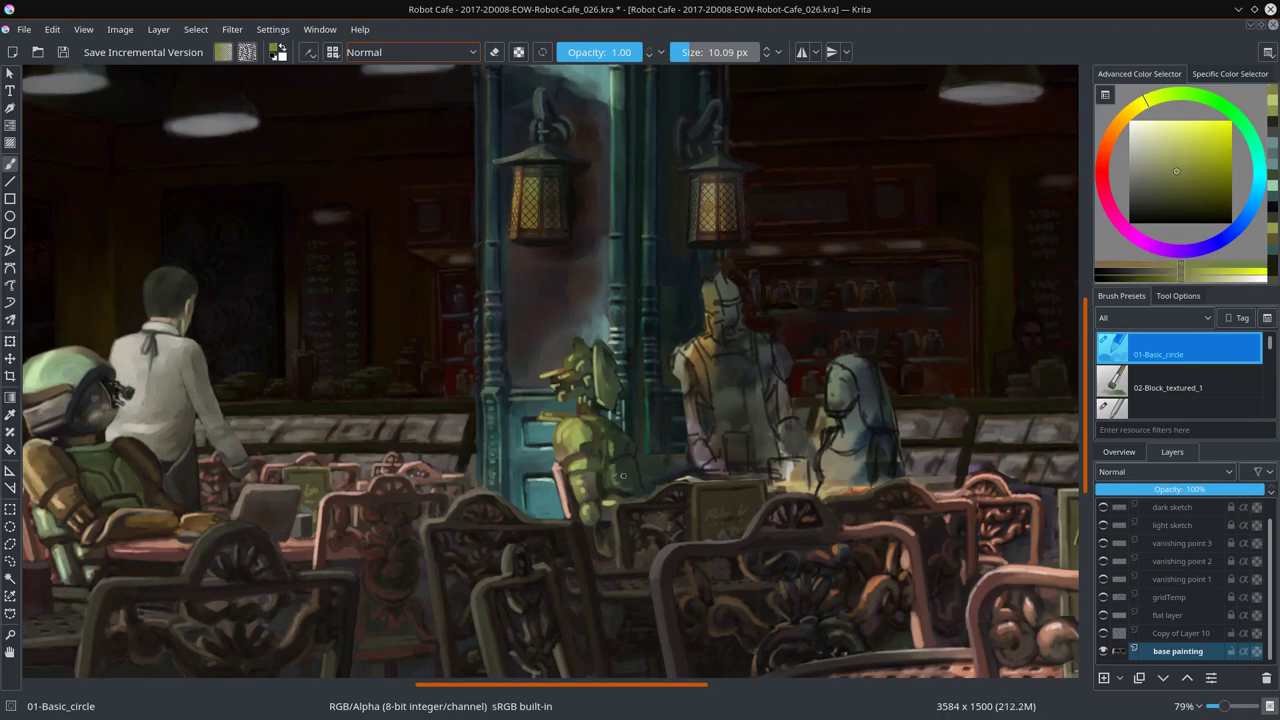
key("bracketright")
key("bracketright")
key("bracketright")
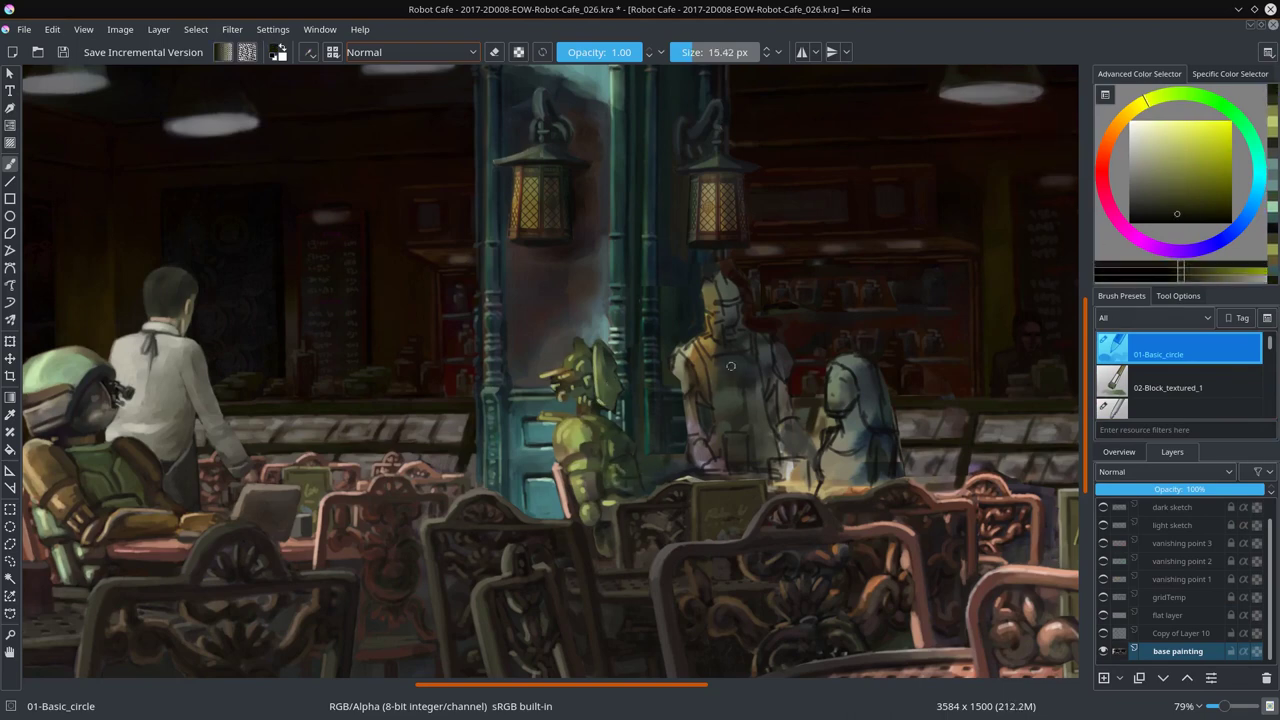
left_click_drag(731, 366, 676, 368)
key("bracketleft")
left_click(585, 427, "ctrl")
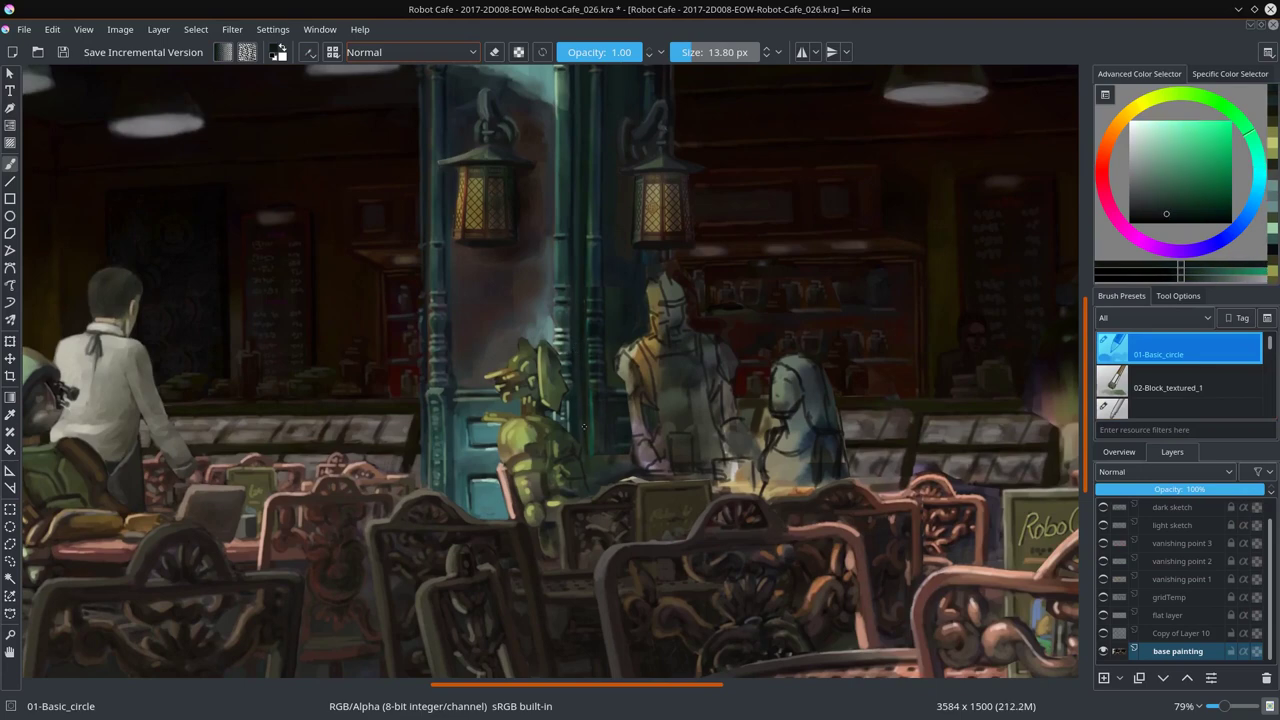
left_click(585, 427, "ctrl")
key("bracketleft")
left_click(601, 416, "ctrl")
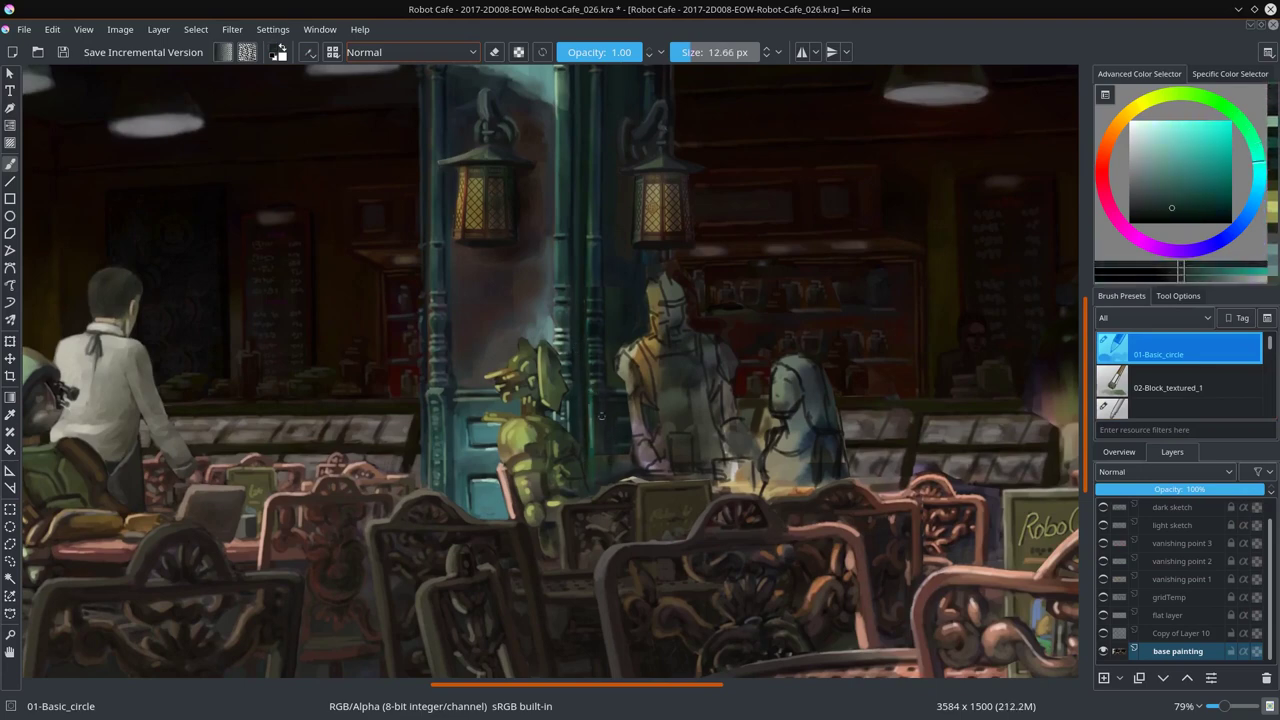
Step: Add teal detail to the counter figures with a smaller brush
key("bracketleft")
key("bracketleft")
left_click(595, 398, "ctrl")
left_click(604, 441, "ctrl")
key("bracketright")
key("bracketright")
key("bracketright")
left_click(608, 472, "ctrl")
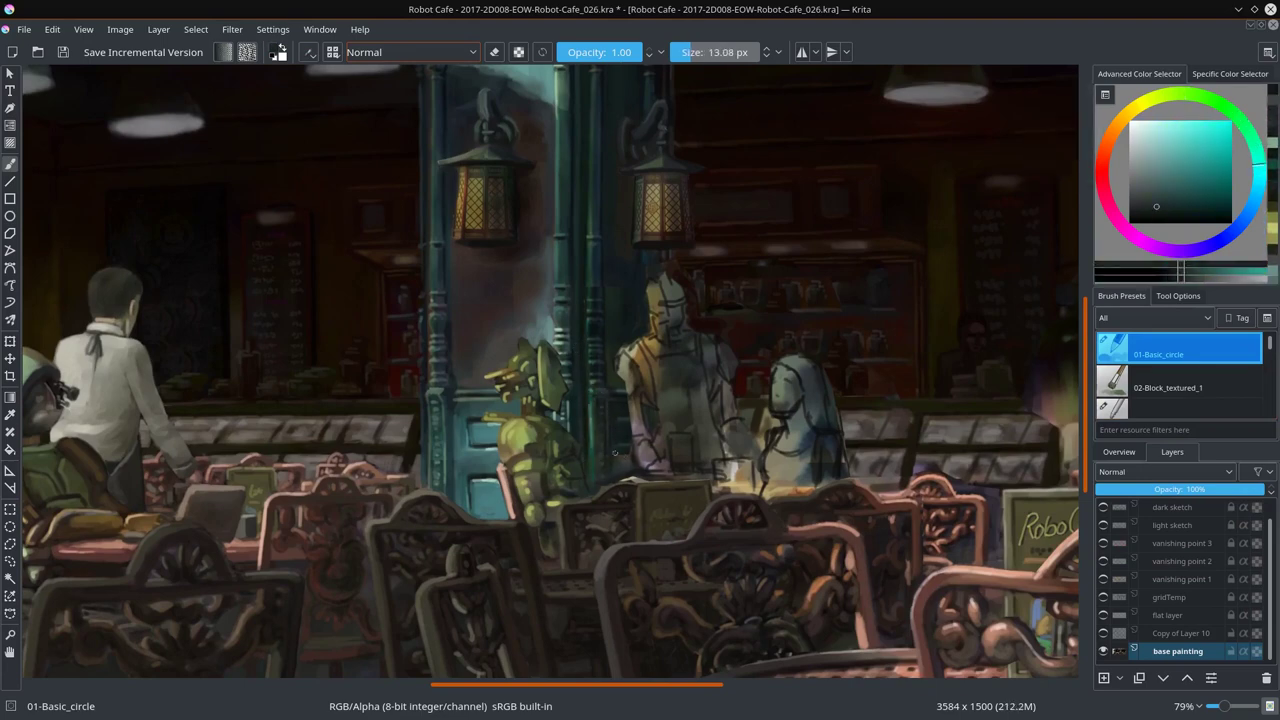
left_click_drag(699, 502, 634, 497)
Step: Save, clear the selection, and delete the Copy of Layer 10 layer
key("ctrl+s")
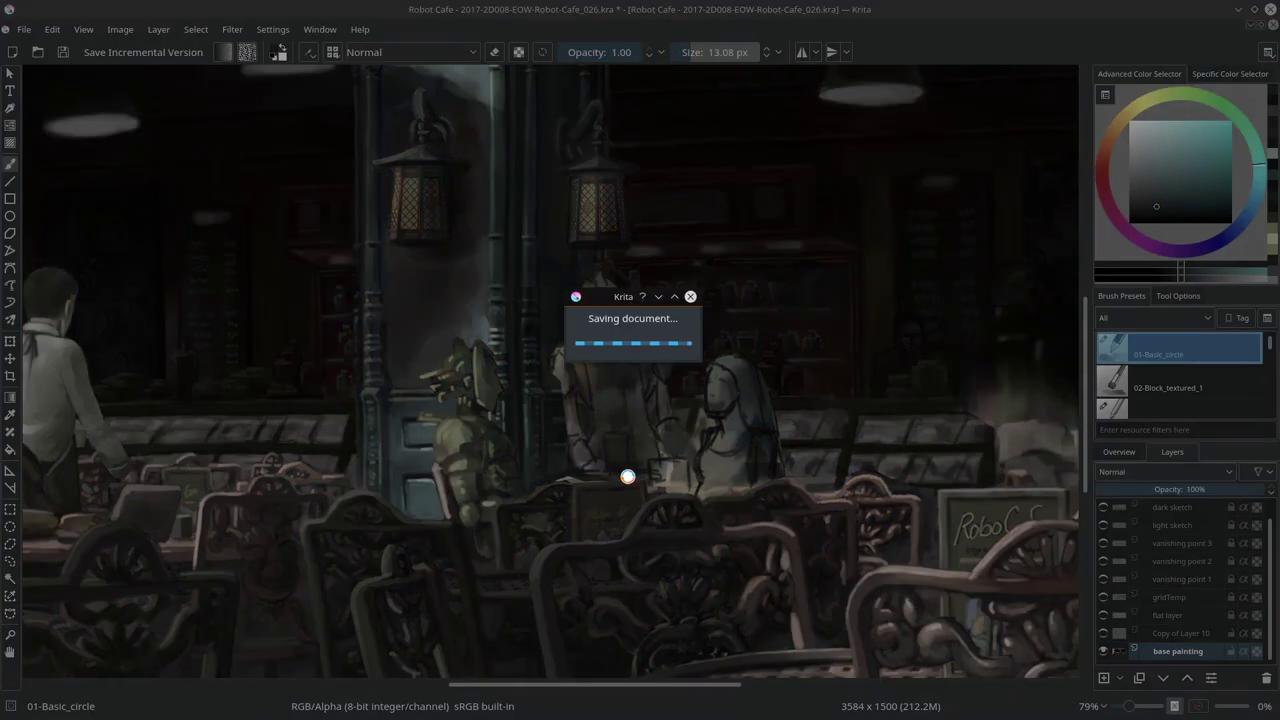
left_click_drag(687, 401, 637, 401)
key("p")
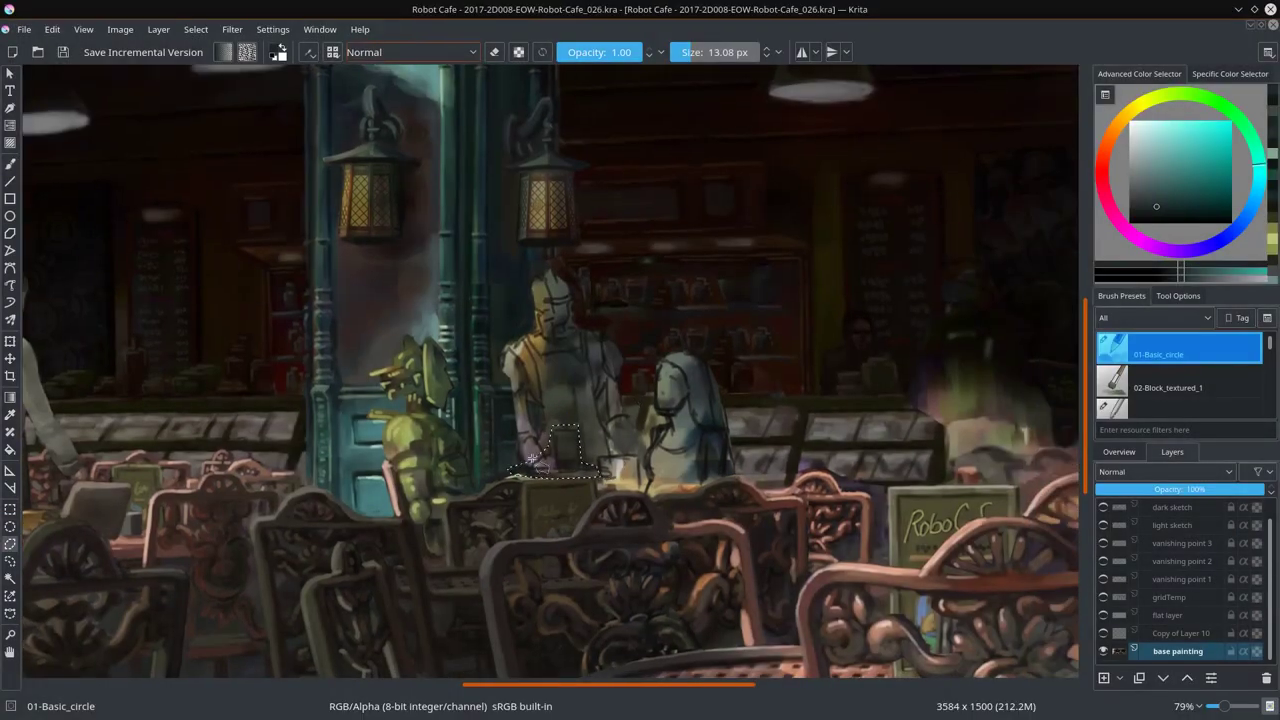
left_click(196, 29)
left_click(230, 66)
key("t")
left_click(1190, 633)
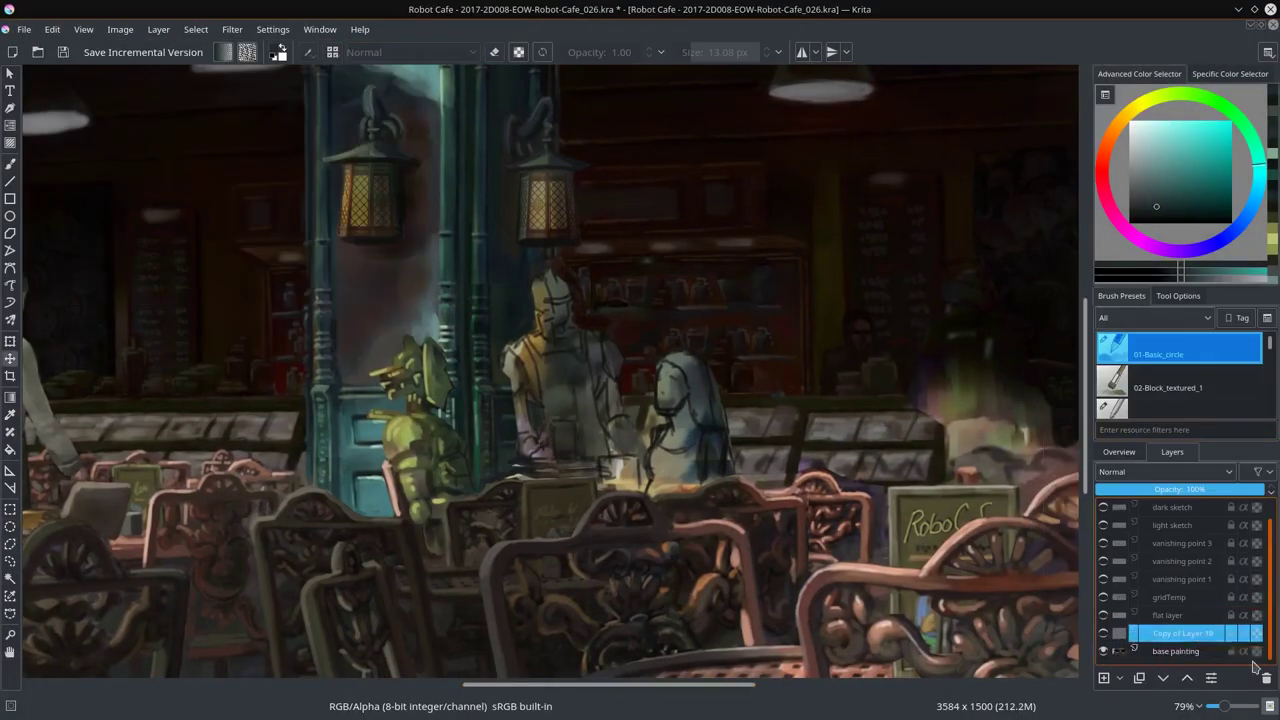
left_click(1266, 678)
Step: Paint Multiply dark-blue shading over the counter robots and save
key("b")
mouse_move(548, 353)
left_mouse_down()
mouse_move(604, 355)
mouse_move(602, 474)
left_mouse_up()
left_click(604, 354, "ctrl")
key("alt+shift+m")
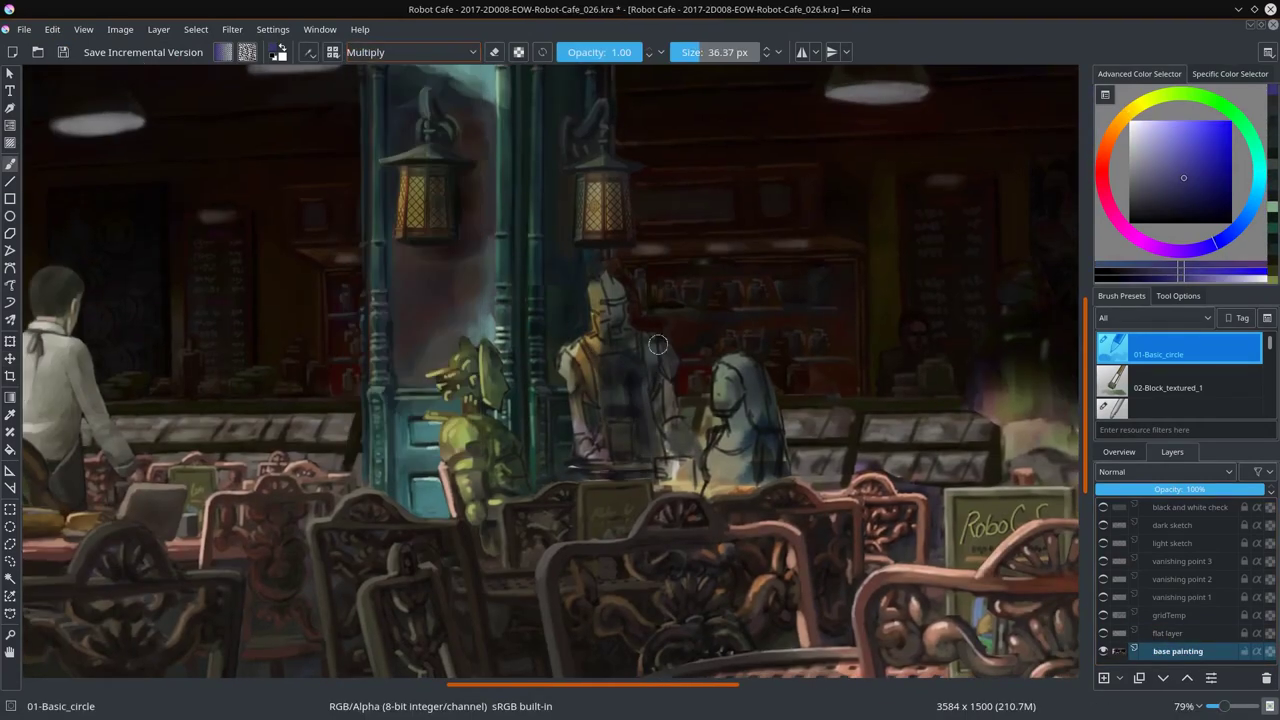
mouse_move(658, 345)
left_mouse_down()
mouse_move(668, 430)
mouse_move(634, 440)
left_mouse_up()
left_click_drag(700, 370, 688, 436)
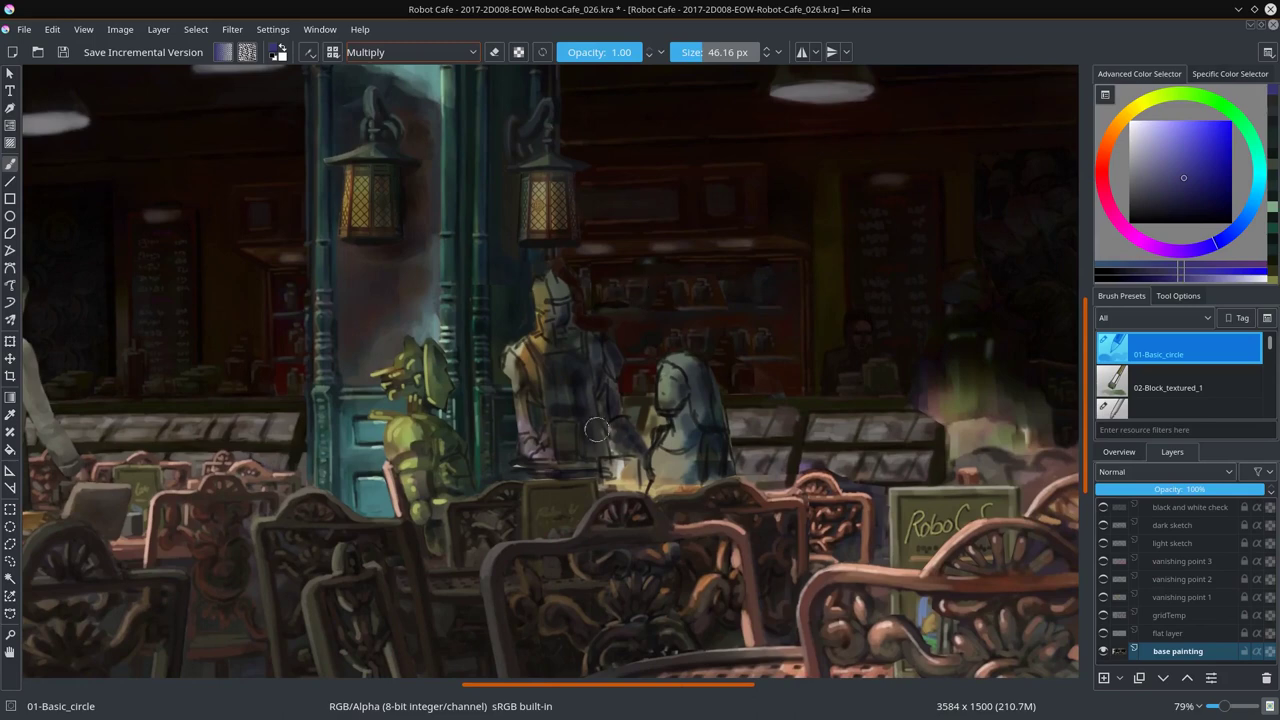
key("ctrl+s")
Step: Return to Normal blending and add a small desaturated blue mark on the robot's head
key("alt+shift+n")
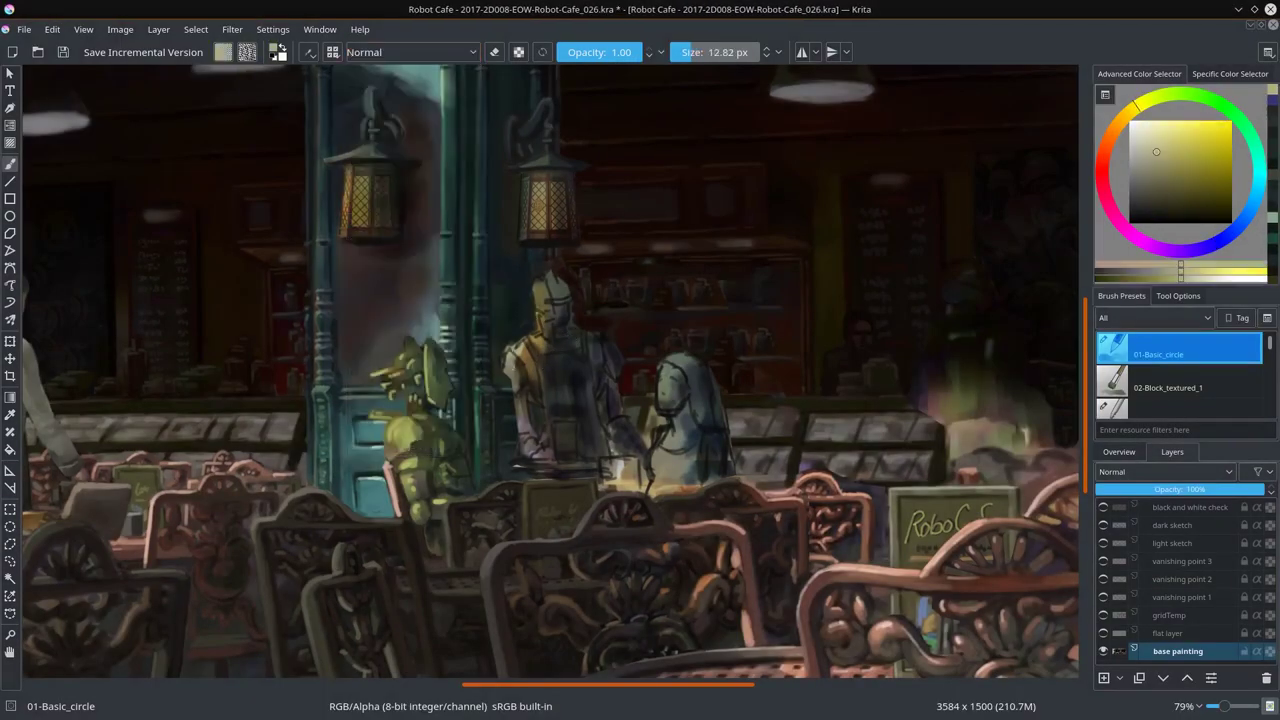
left_click(576, 367, "ctrl")
left_click_drag(552, 284, 564, 290)
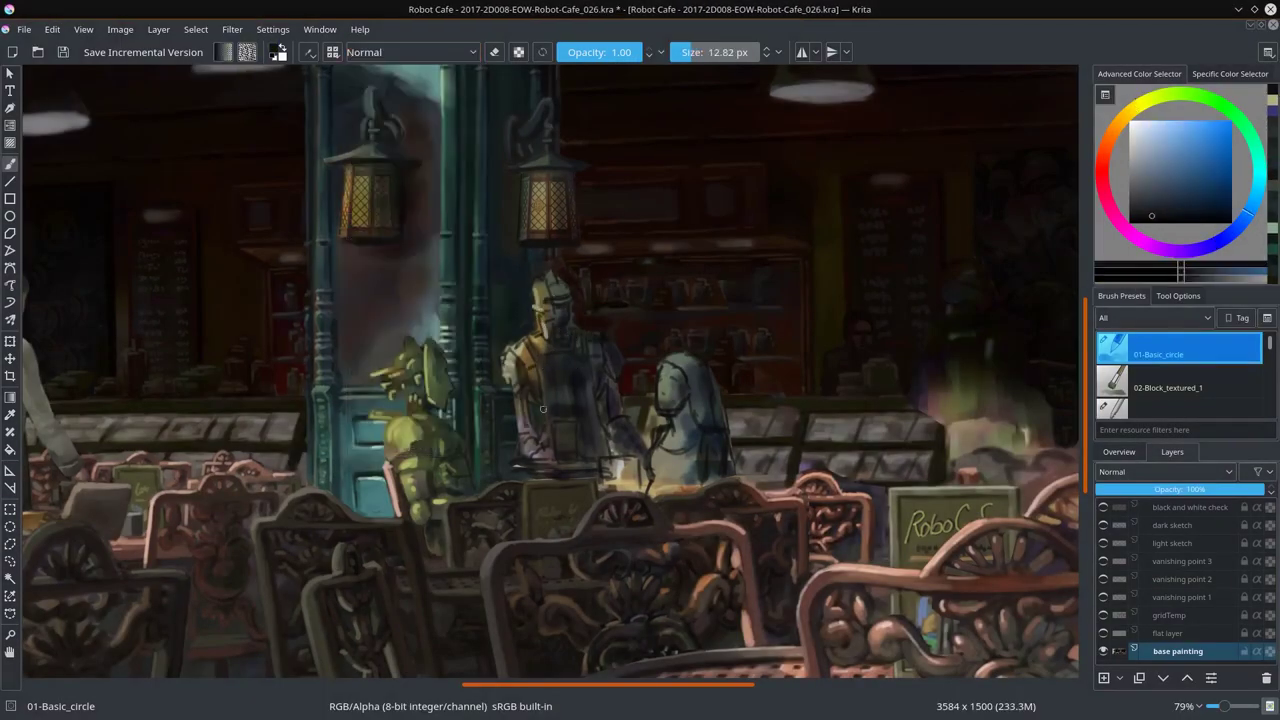
left_click(532, 443, "ctrl")
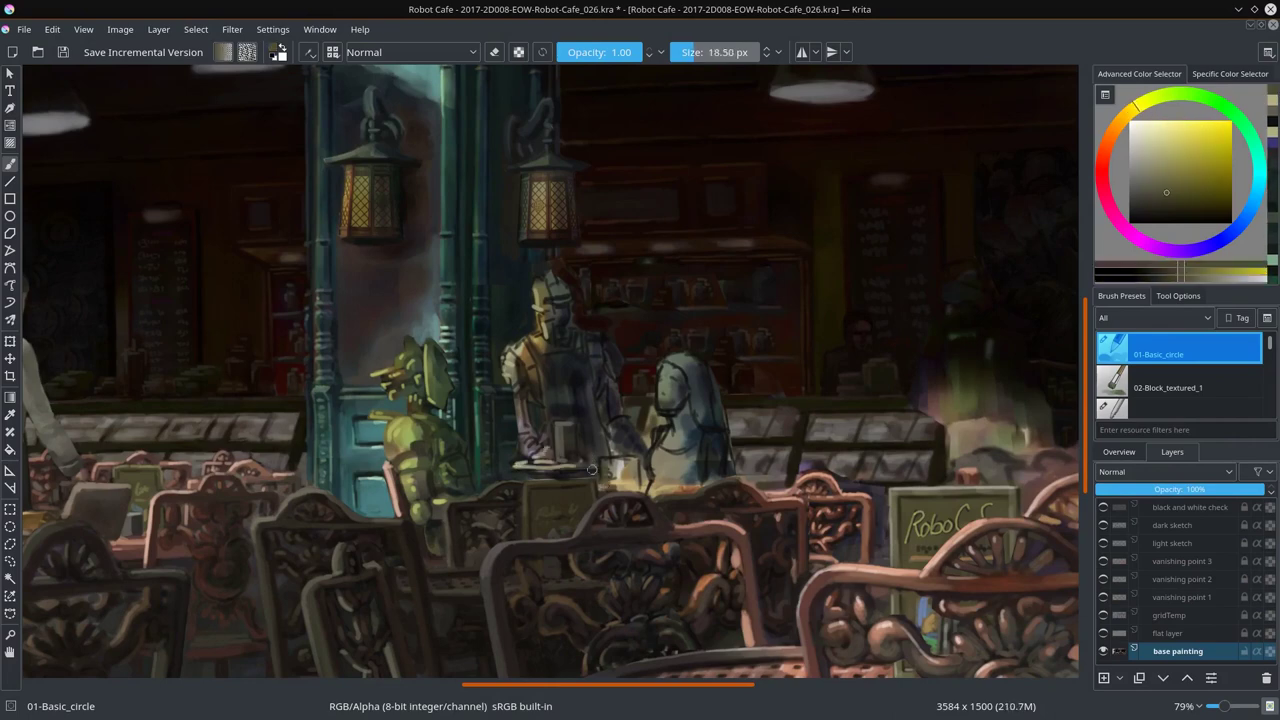
left_click(620, 468, "ctrl")
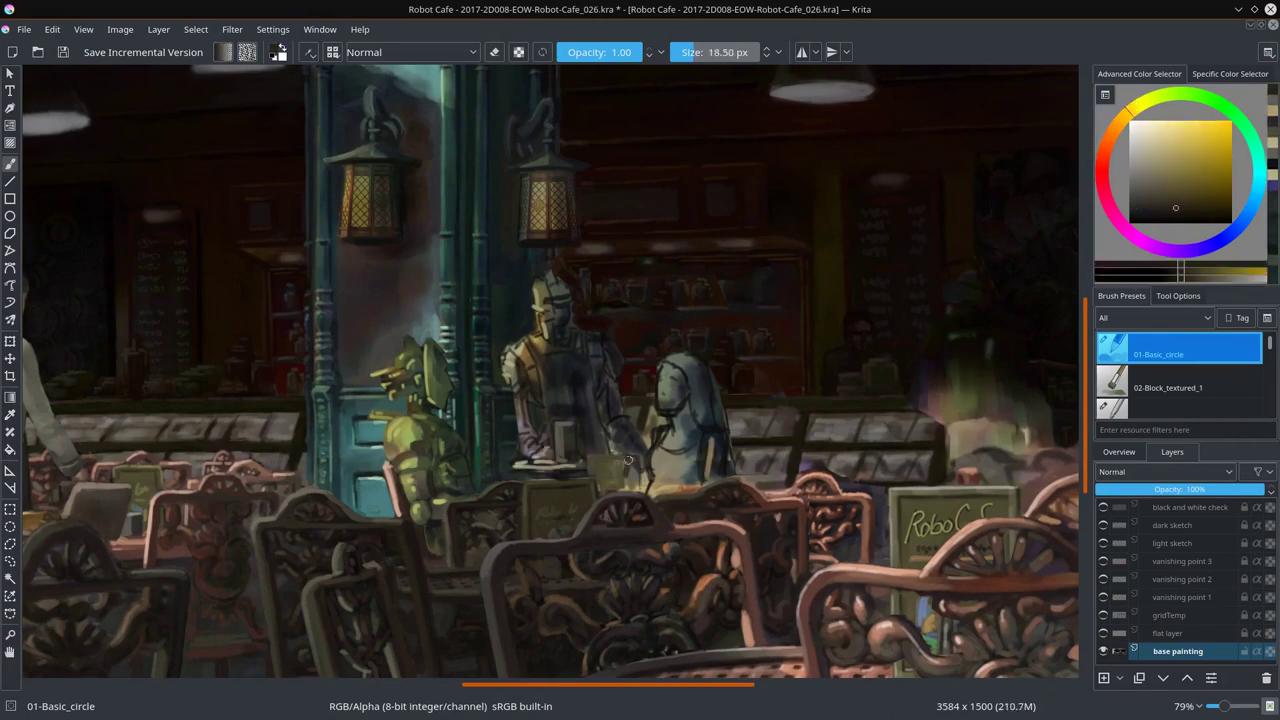
Step: Repaint the right-hand customer in light tan and yellow-tan tones
left_click_drag(705, 440, 685, 380)
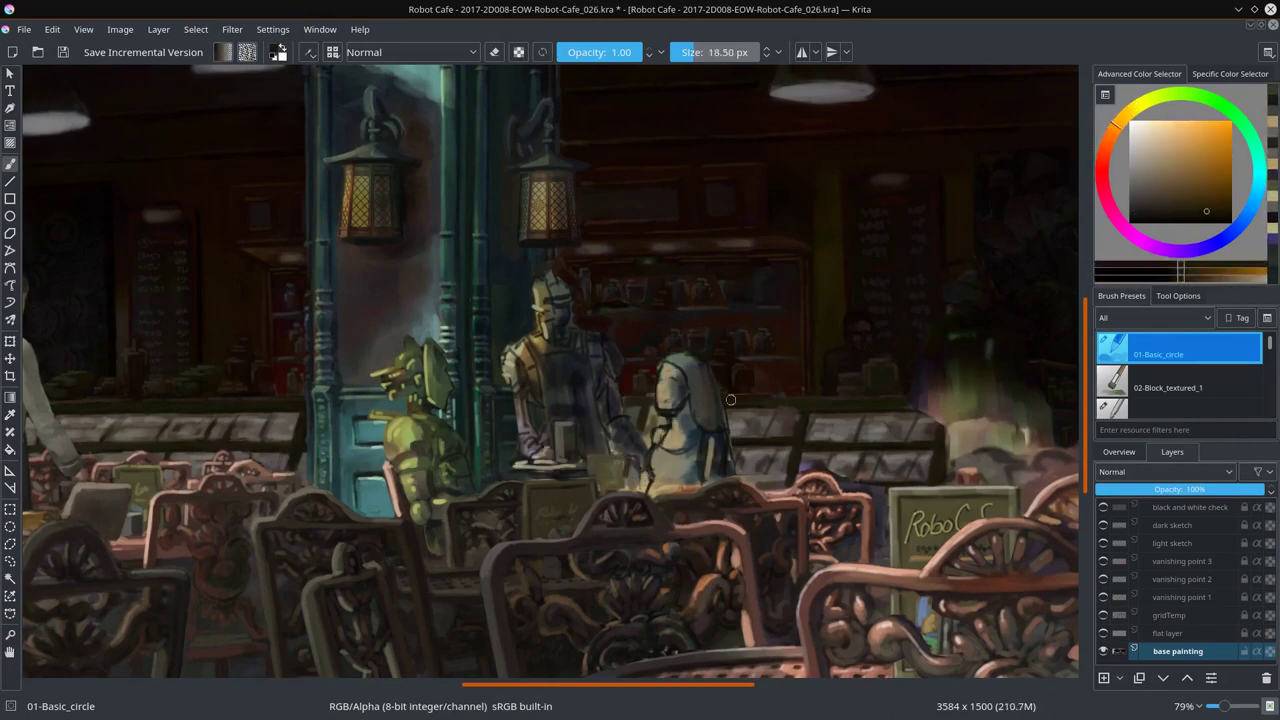
left_click(722, 365, "ctrl")
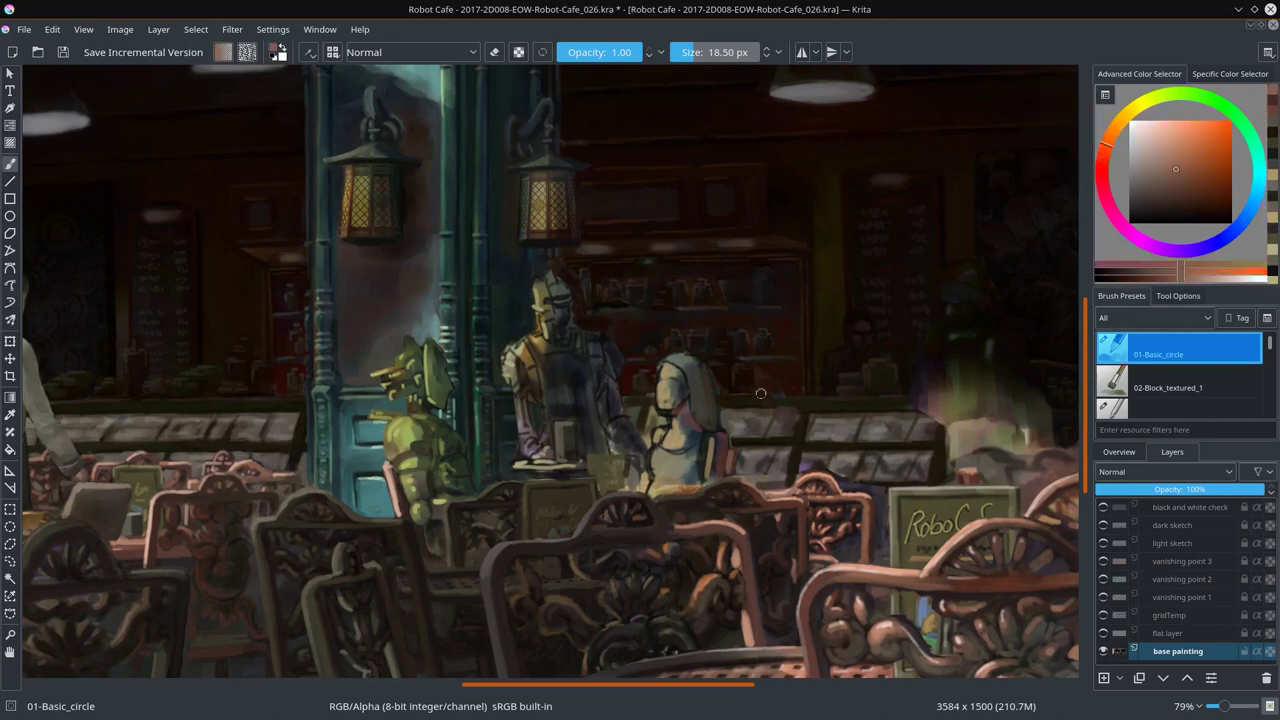
left_click(728, 369, "ctrl")
left_click(728, 369, "ctrl")
left_click_drag(728, 369, 716, 371)
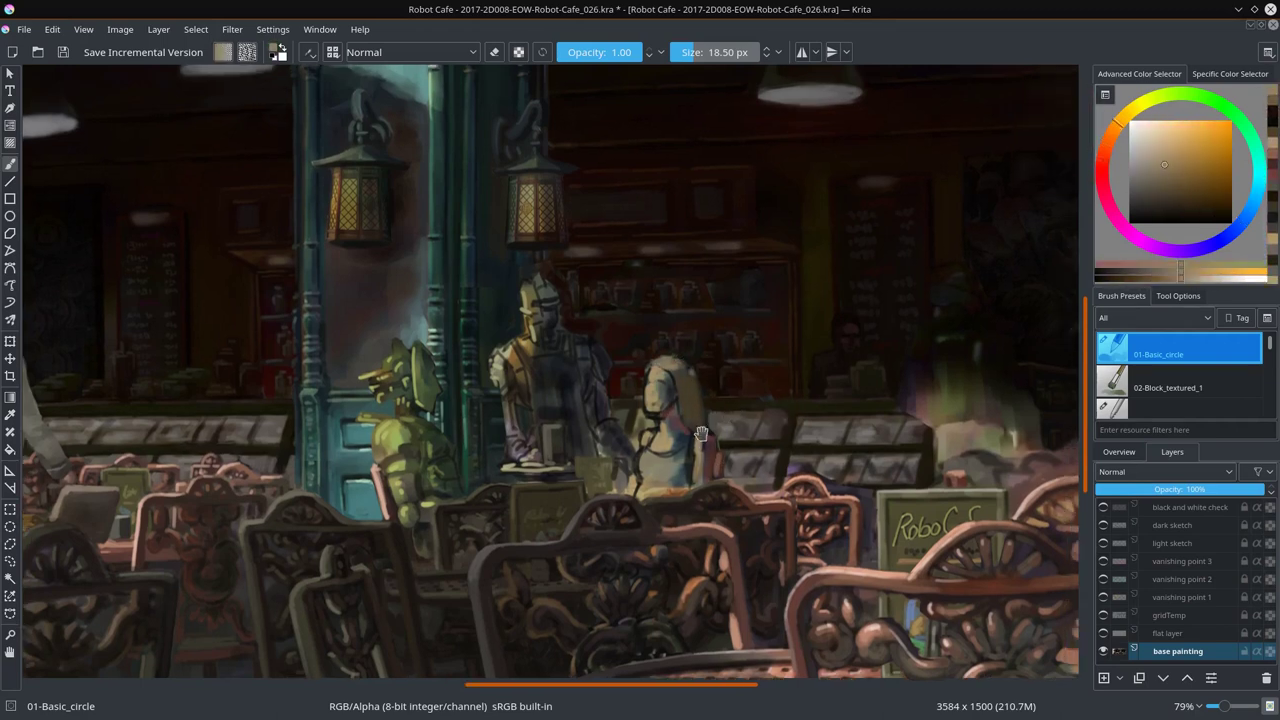
left_click(656, 491, "ctrl")
Step: Pick a dark red and select the 03-Smudge_textured brush preset
left_click(662, 440, "ctrl")
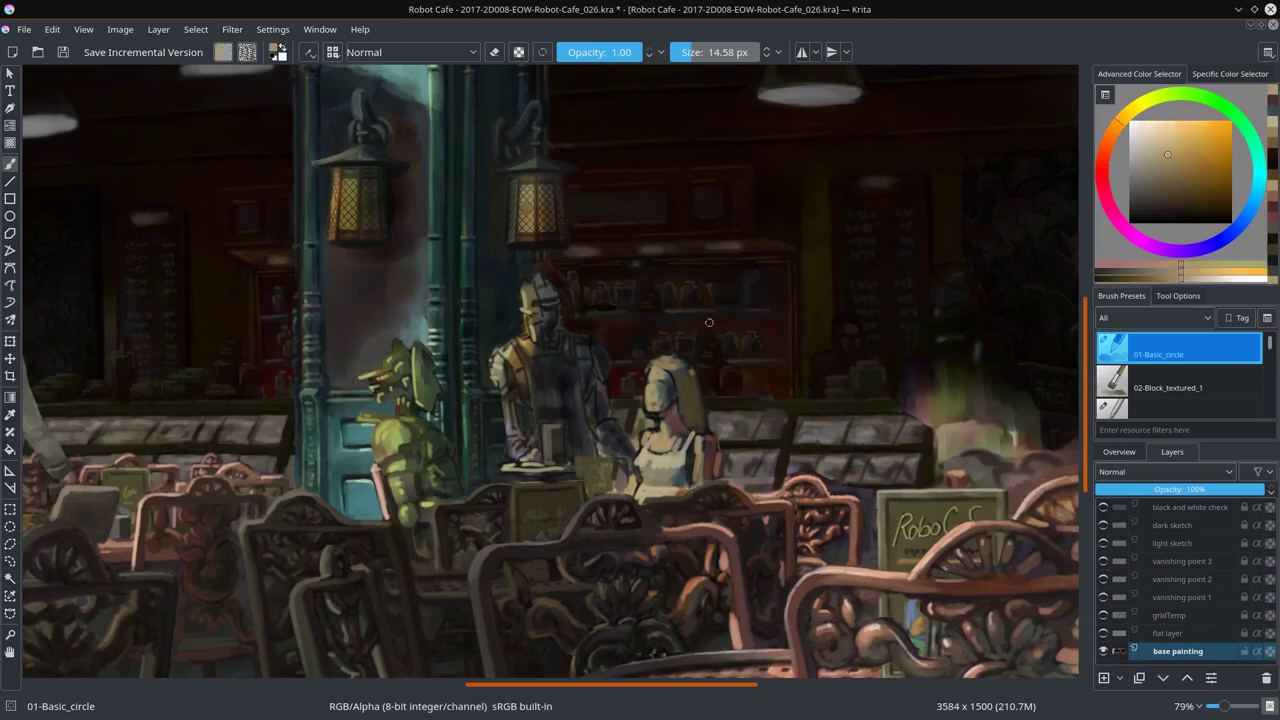
left_click(667, 396, "ctrl")
key("slash")
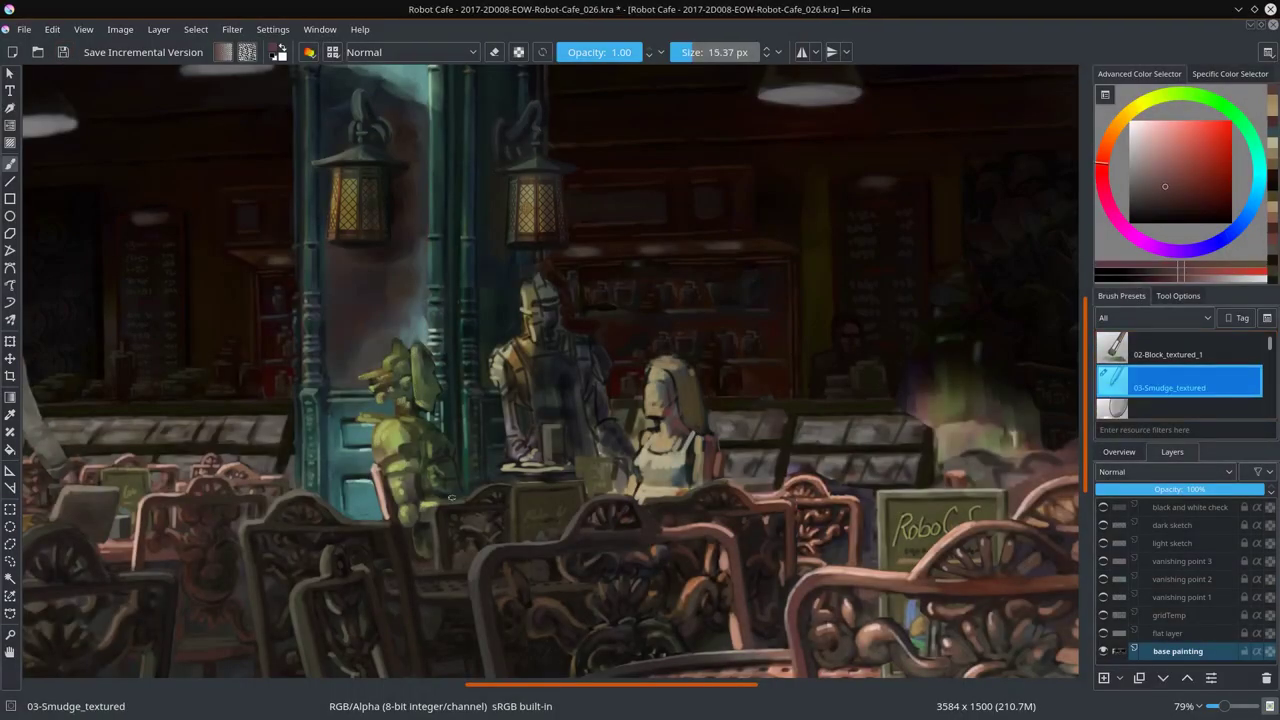
left_click(414, 419, "ctrl")
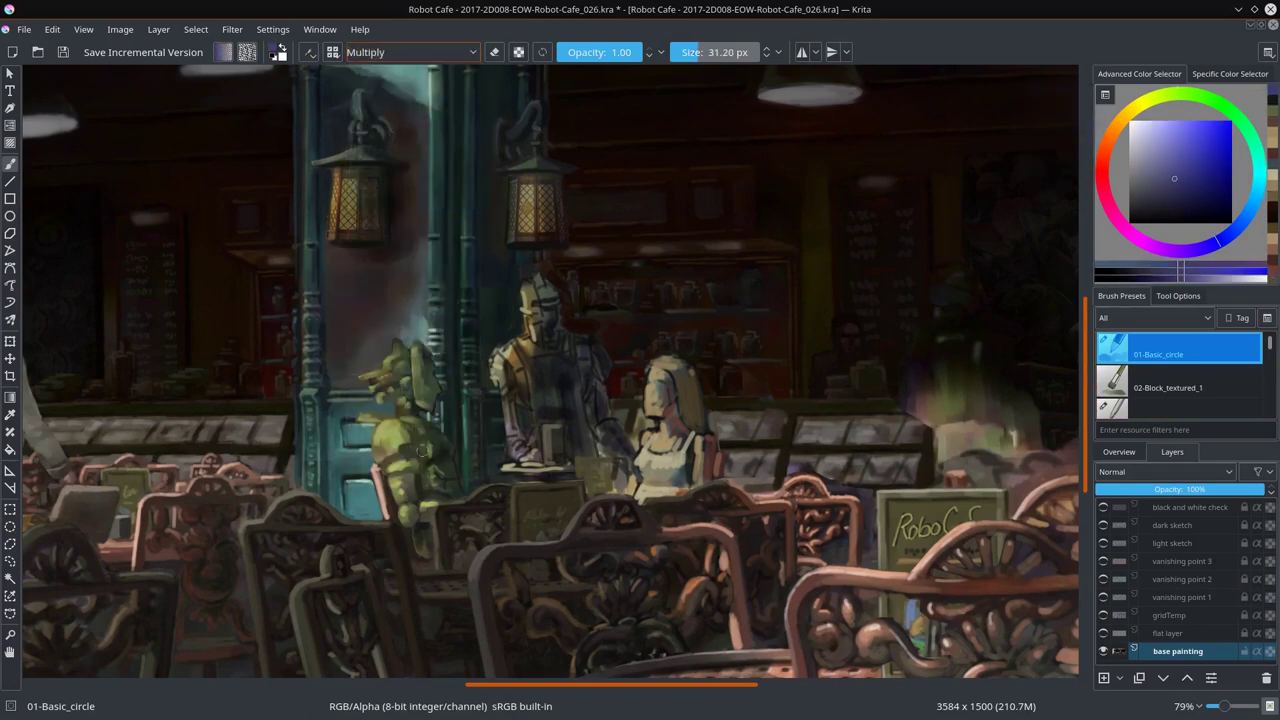
scroll(1175, 411, "up", 1)
left_click(1175, 411)
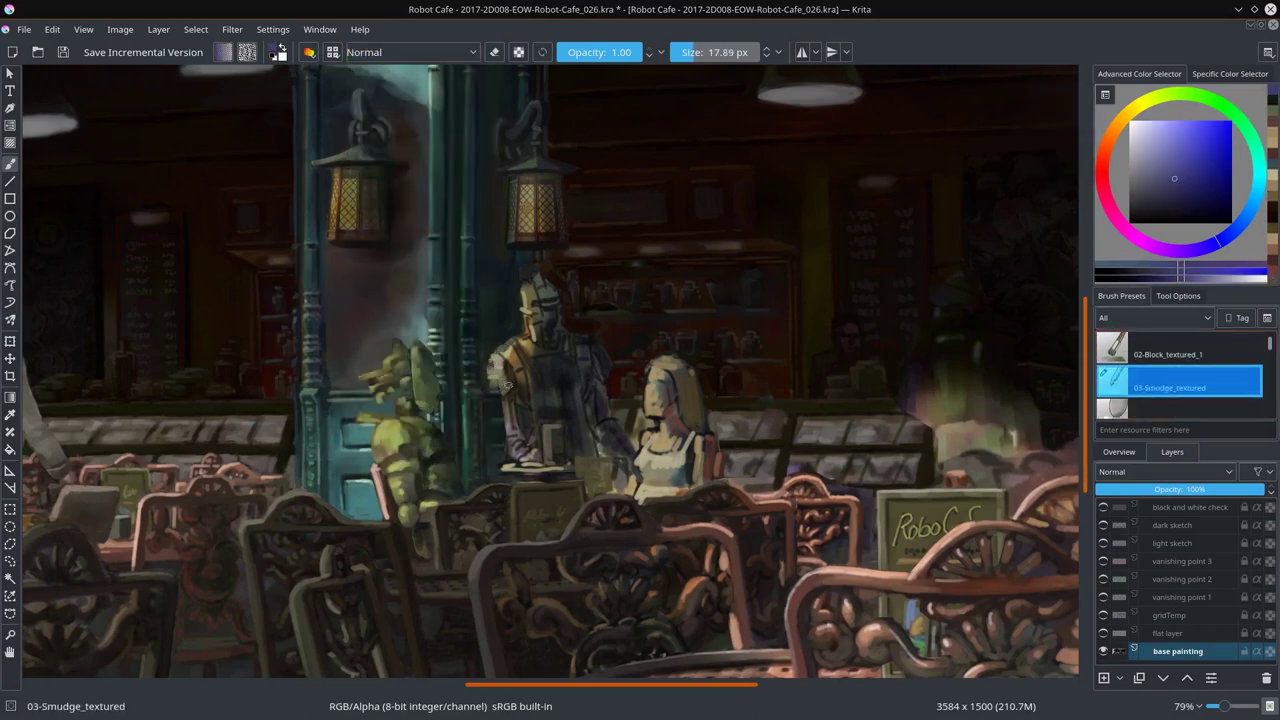
Step: Smudge and darken the counter robot's torso with dark red
key("slash")
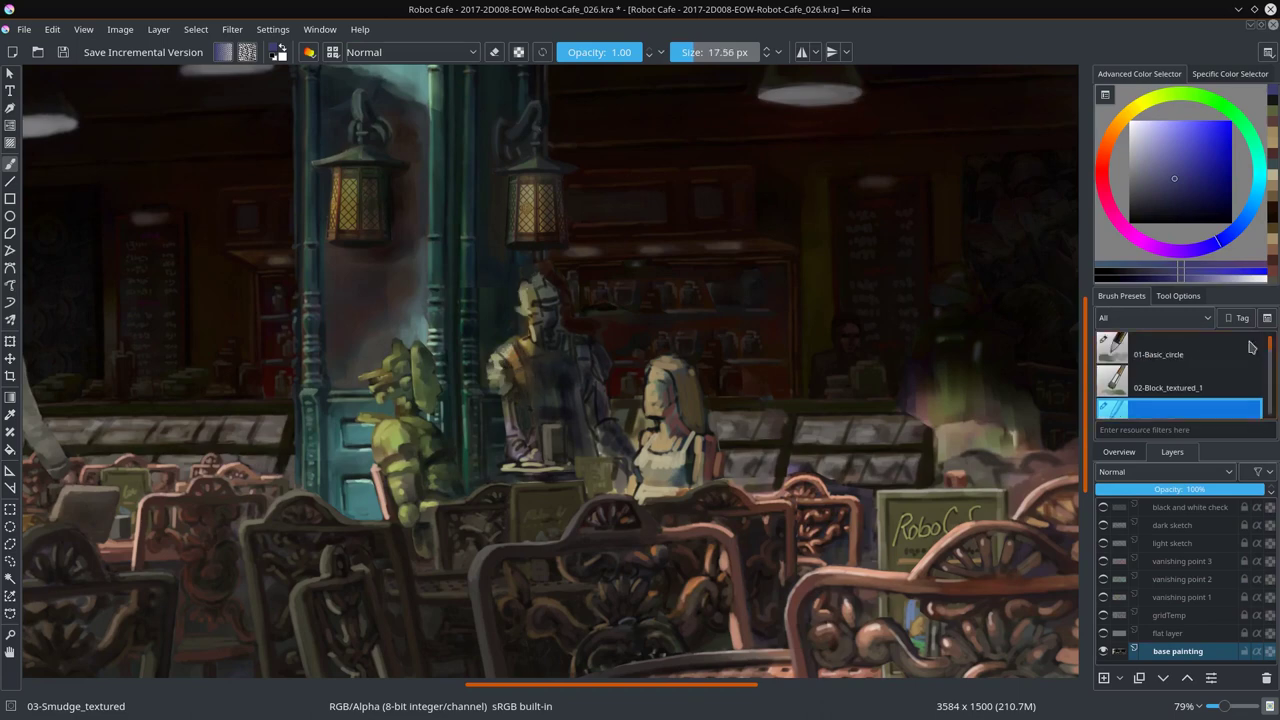
left_click(630, 349, "ctrl")
key("slash")
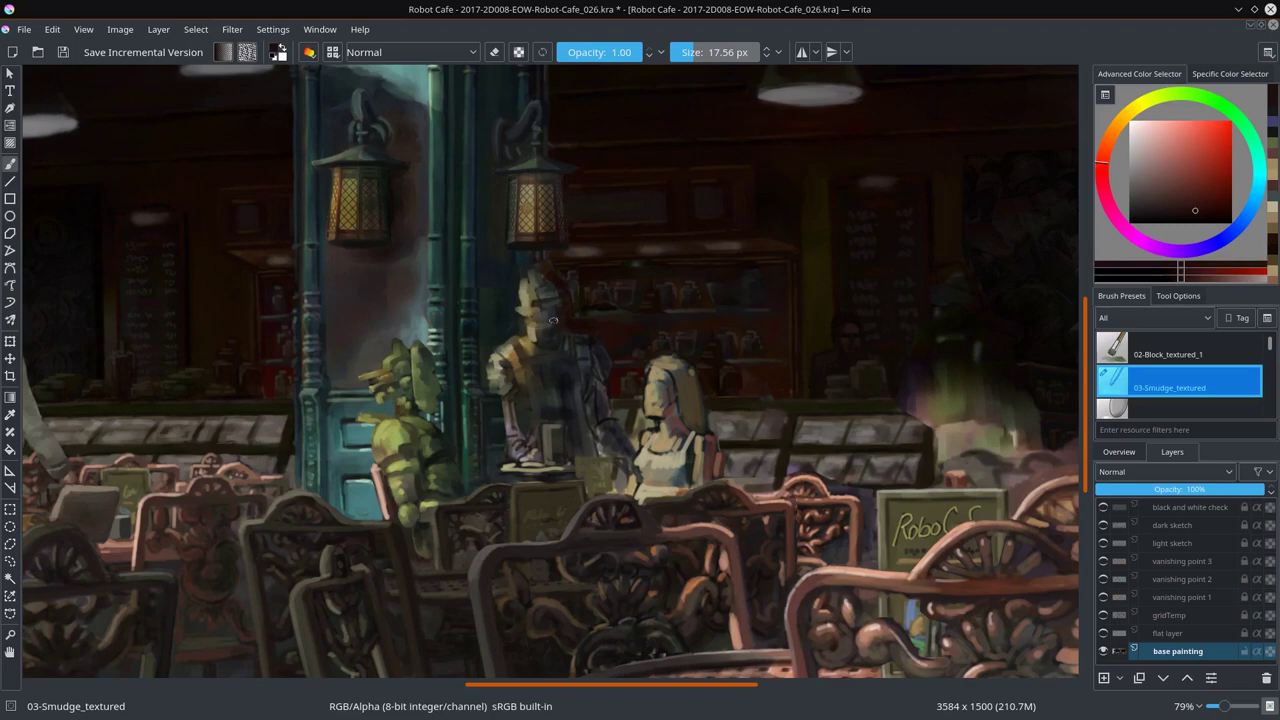
mouse_move(562, 376)
left_mouse_down()
mouse_move(555, 418)
mouse_move(590, 437)
left_mouse_up()
key("bracketright")
key("bracketright")
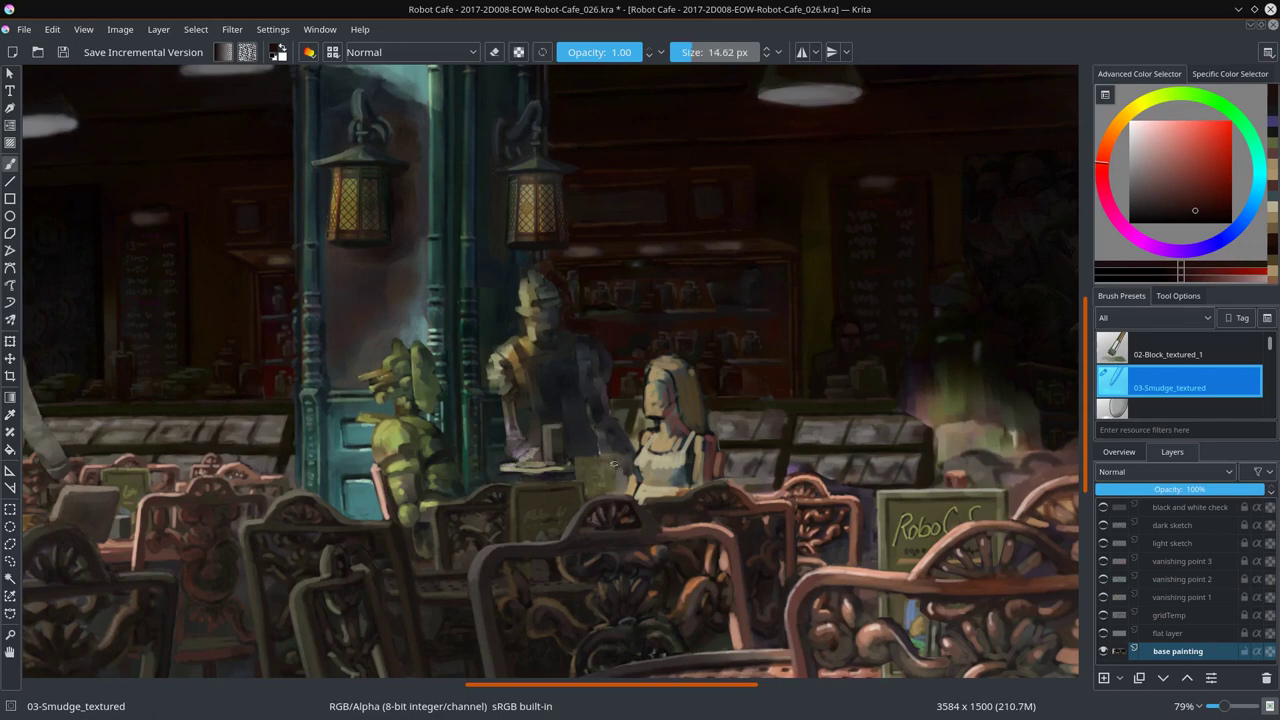
key("bracketleft")
Step: Refine the blonde customer with green and smudging, then paste the painting as a new layer
scroll(599, 293, "right", 1)
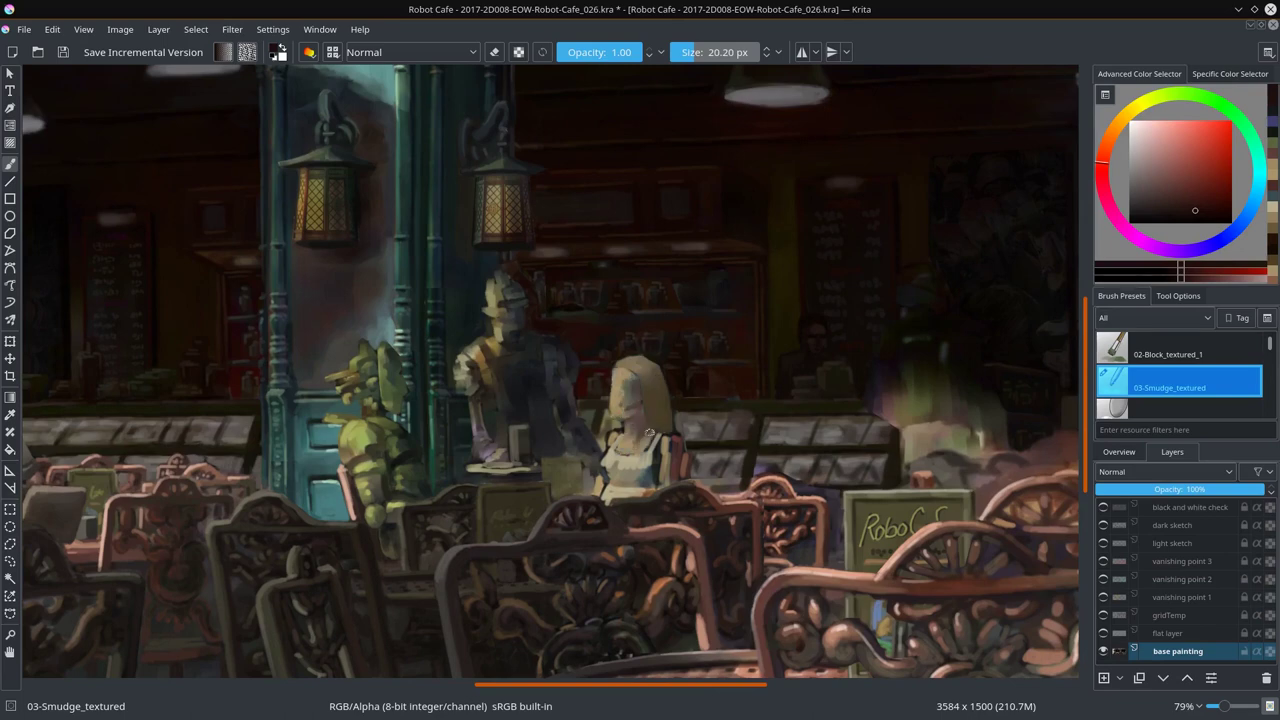
left_click(1203, 347)
key("slash")
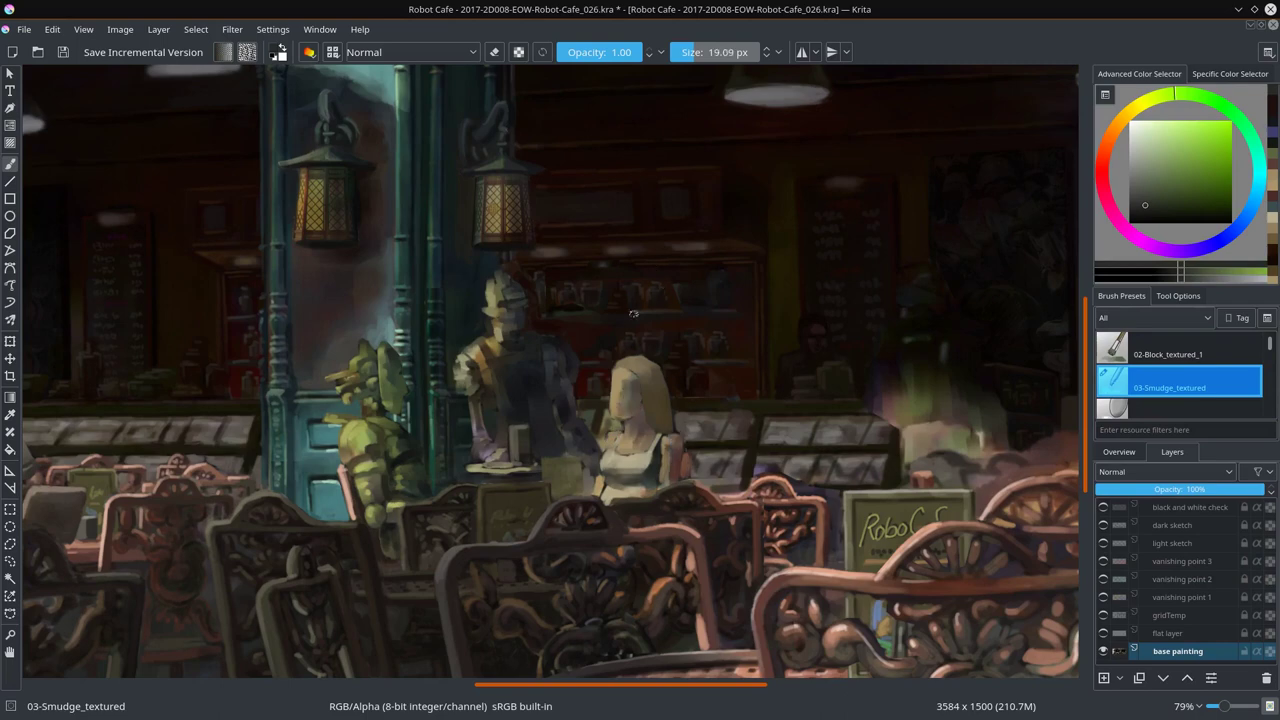
key("ctrl+v")
key("t")
key("minus")
key("minus")
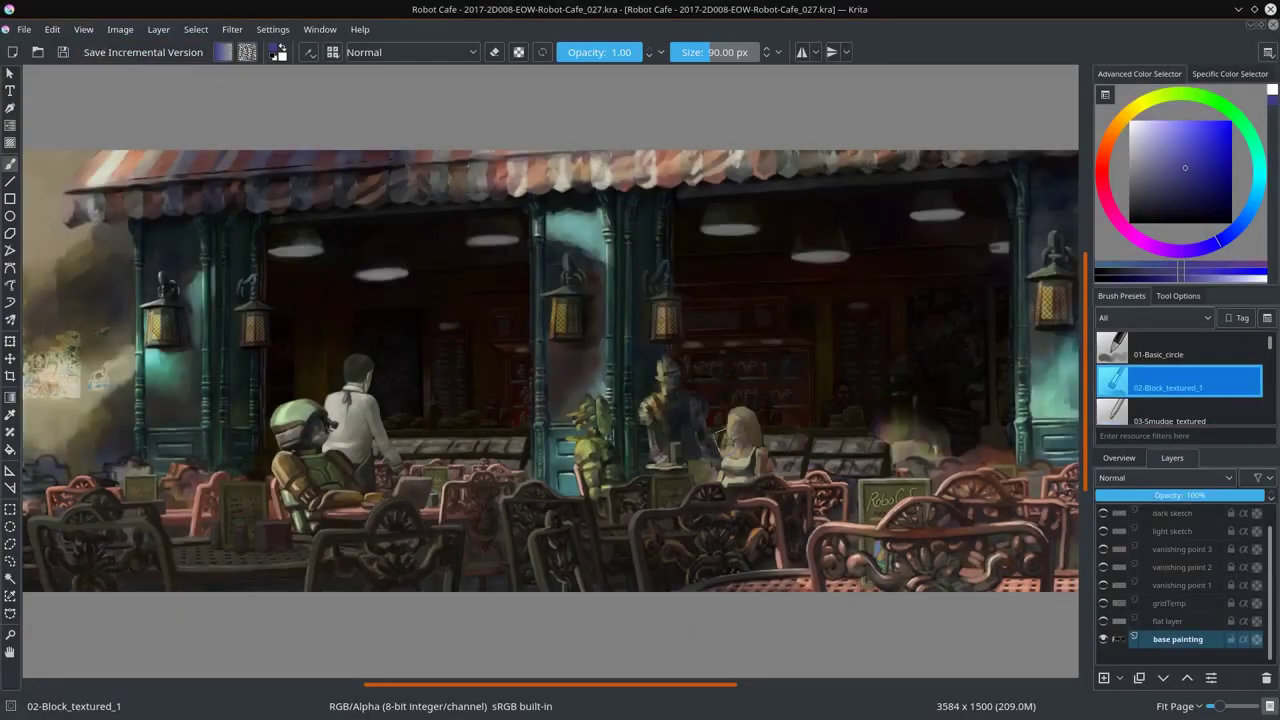
Step: Resize the brush and open the 027 version of the painting
key("bracketleft")
key("bracketleft")
key("bracketleft")
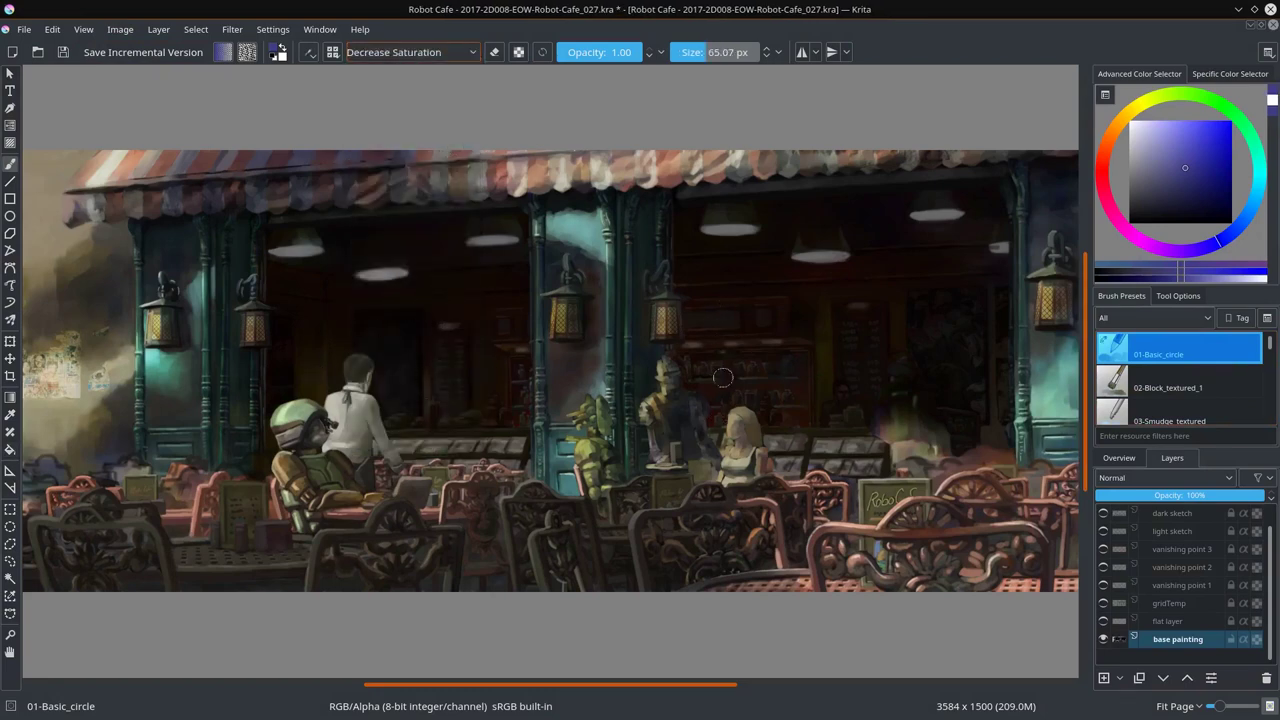
key("F5")
key("Escape")
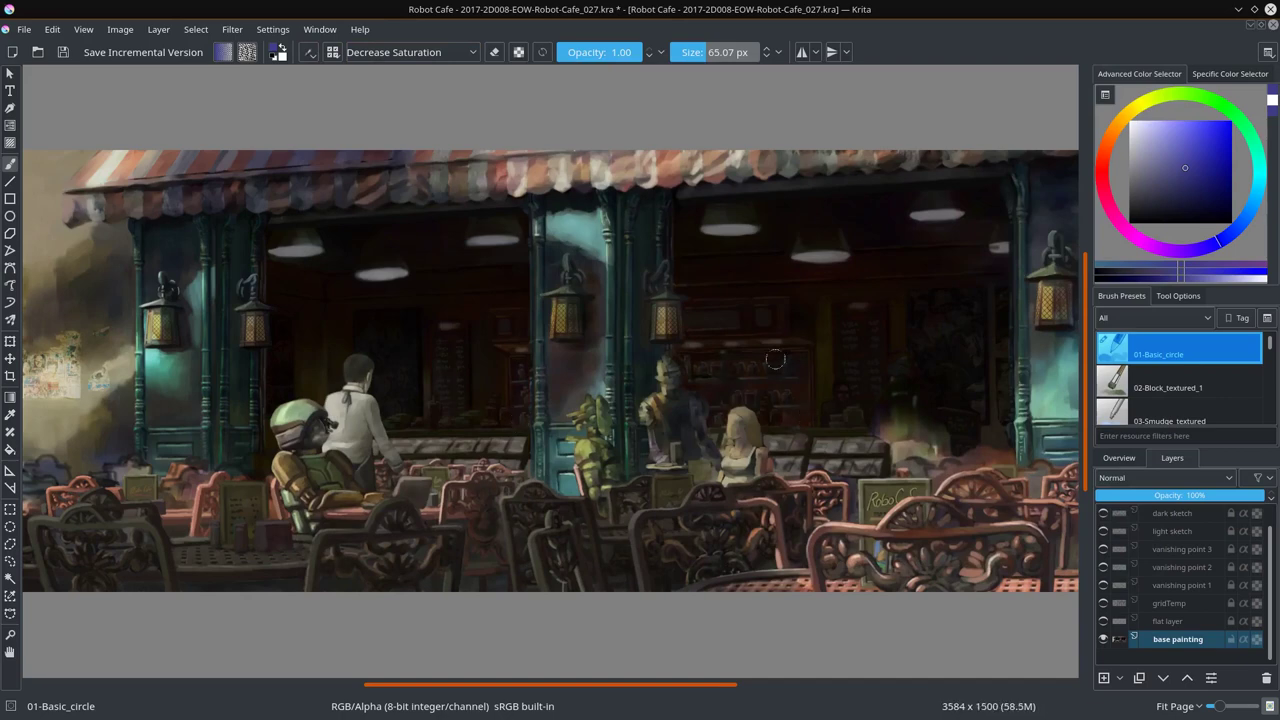
key("bracketright")
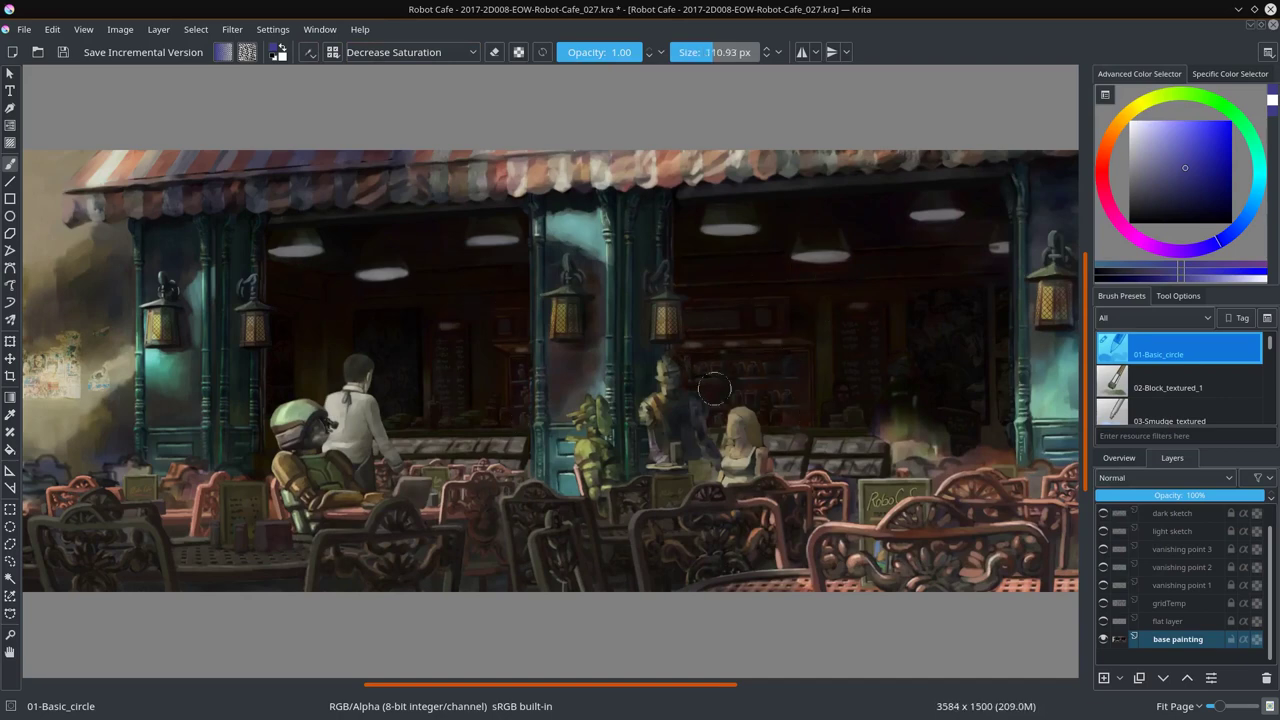
key("bracketleft")
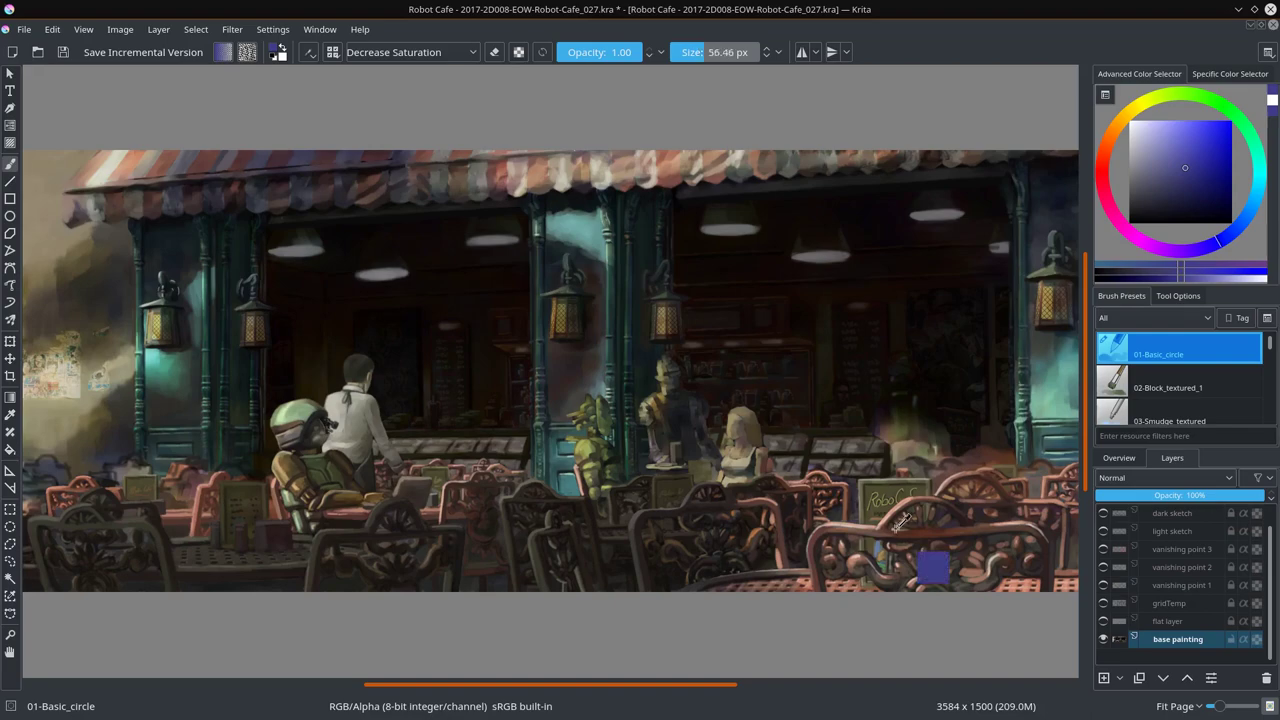
key("bracketleft")
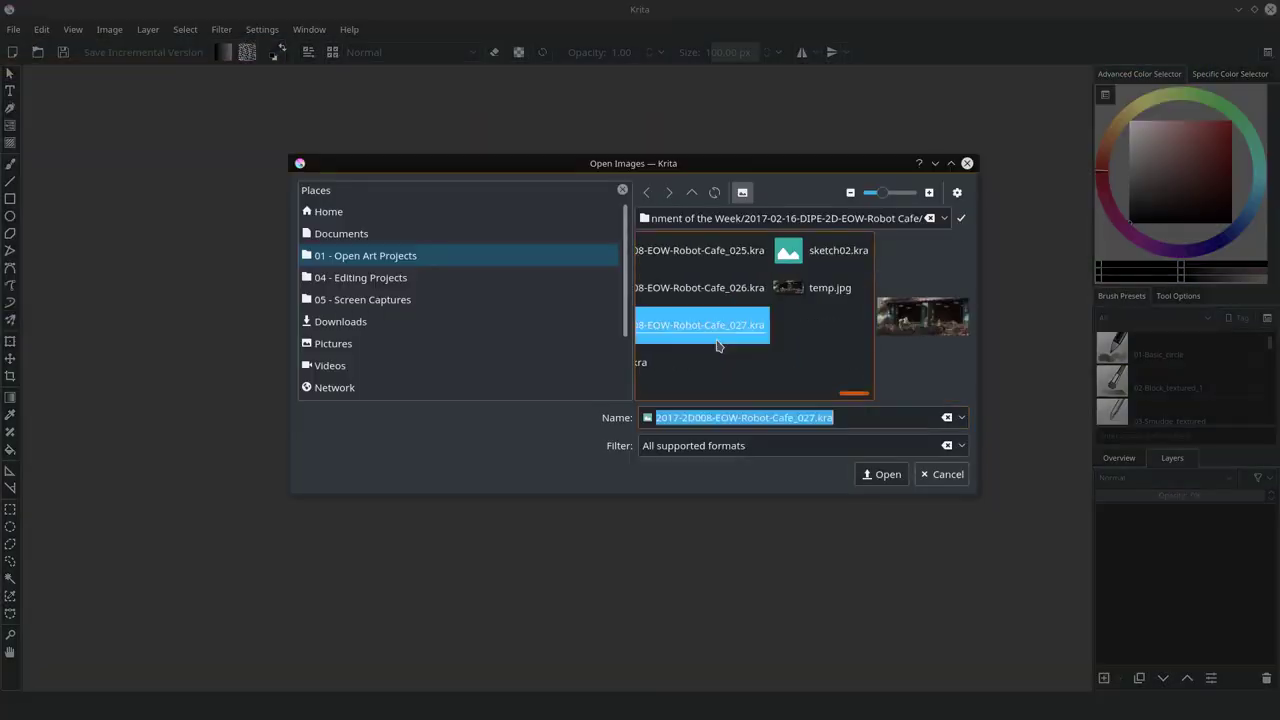
double_click(716, 345)
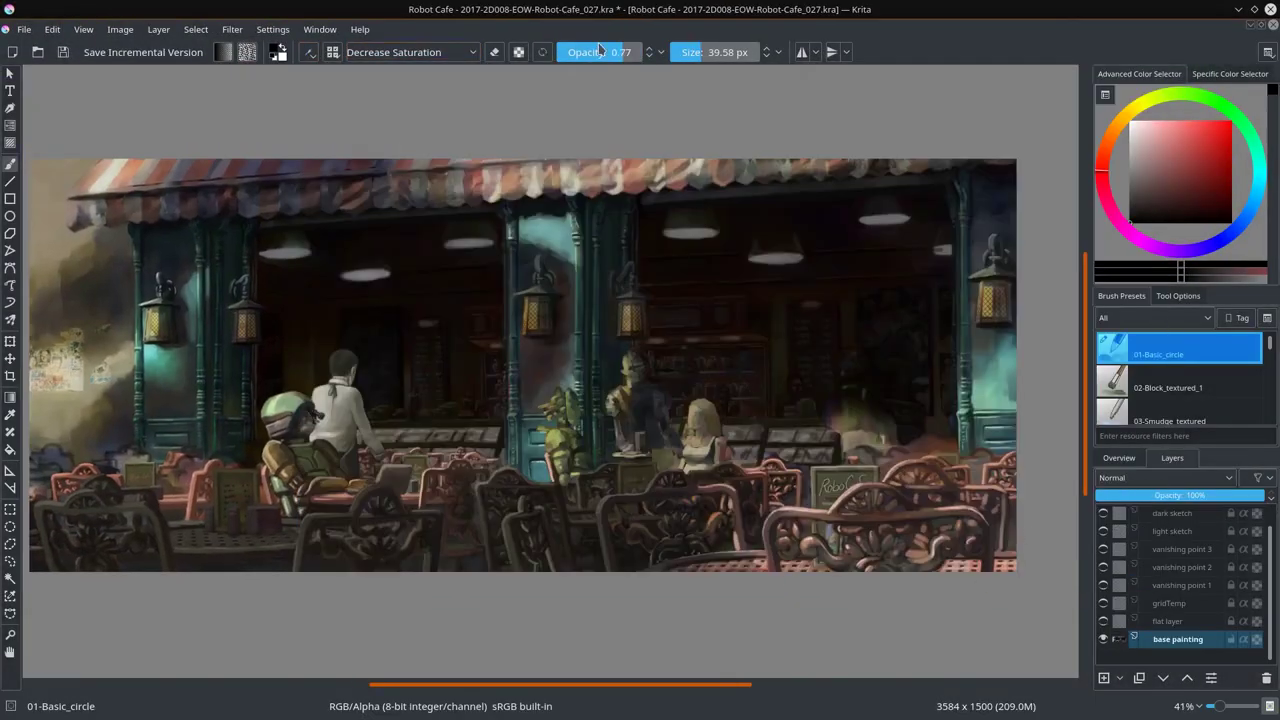
Step: Set brush opacity to 0.43 with Increase Saturation blending and pick a lighter colour
left_click(593, 52)
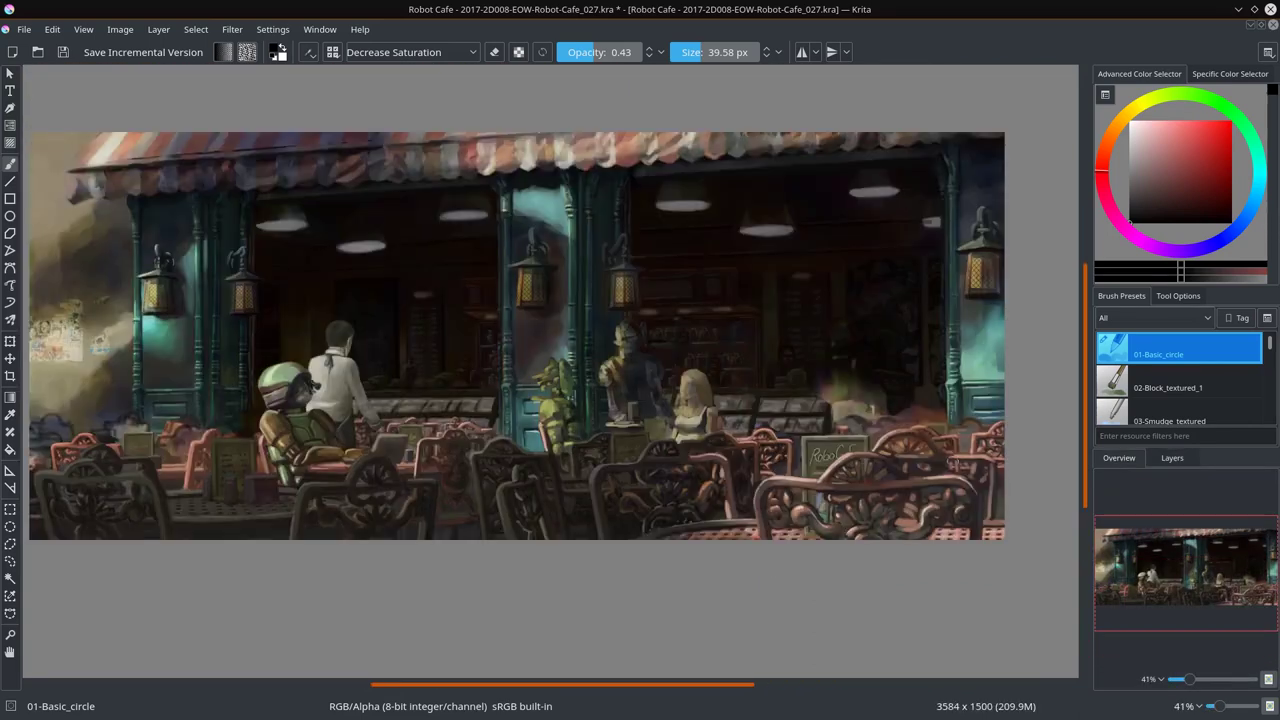
key("F5")
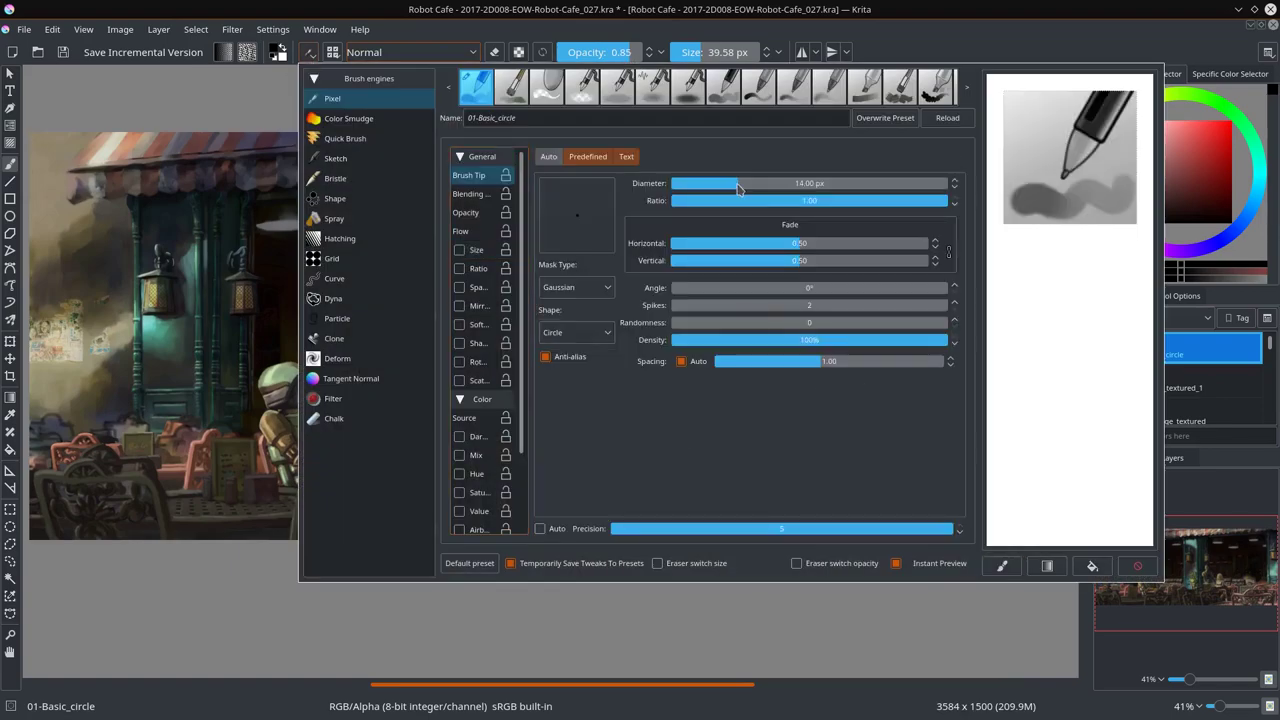
left_click(470, 52)
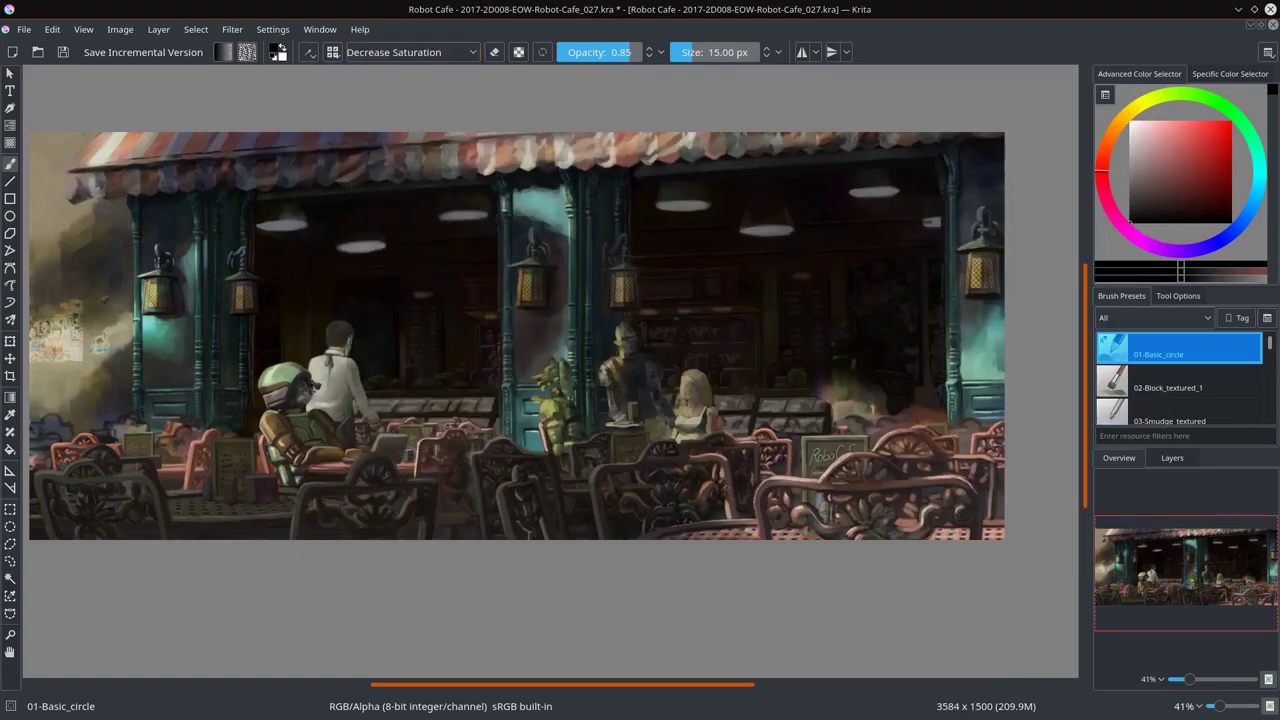
scroll(1010, 525, "up", 2)
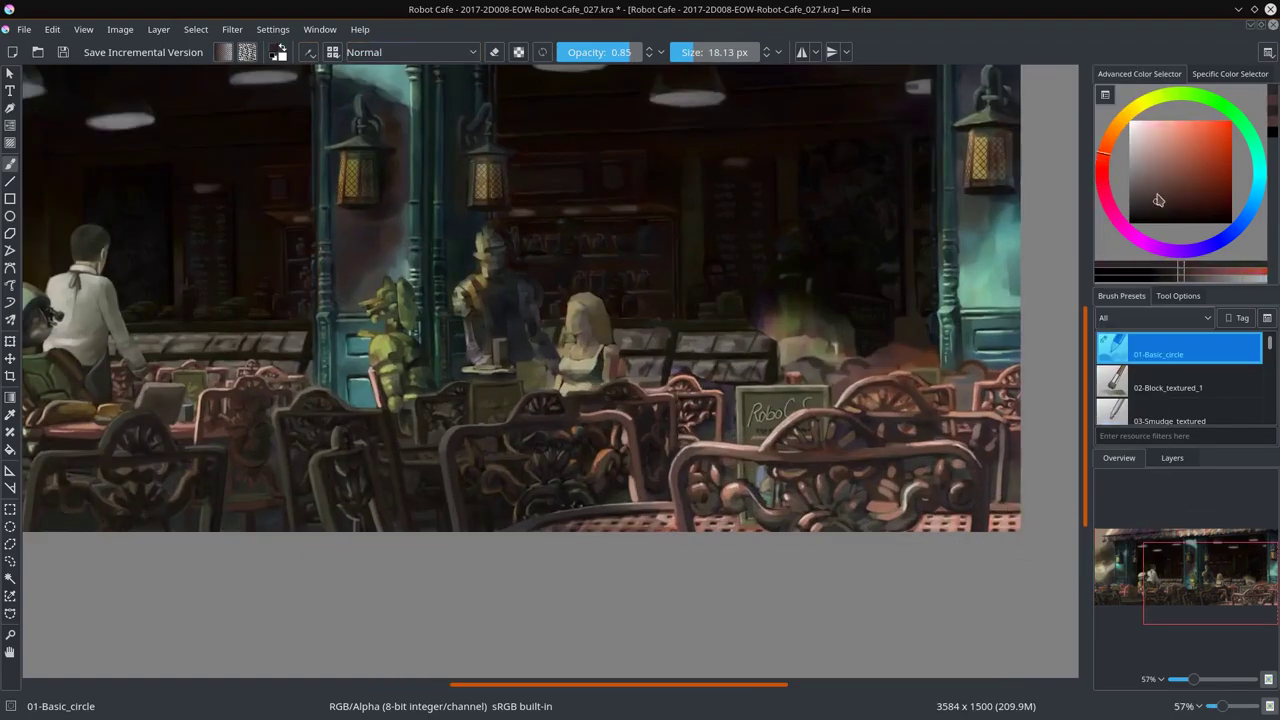
left_click_drag(1158, 200, 1147, 183)
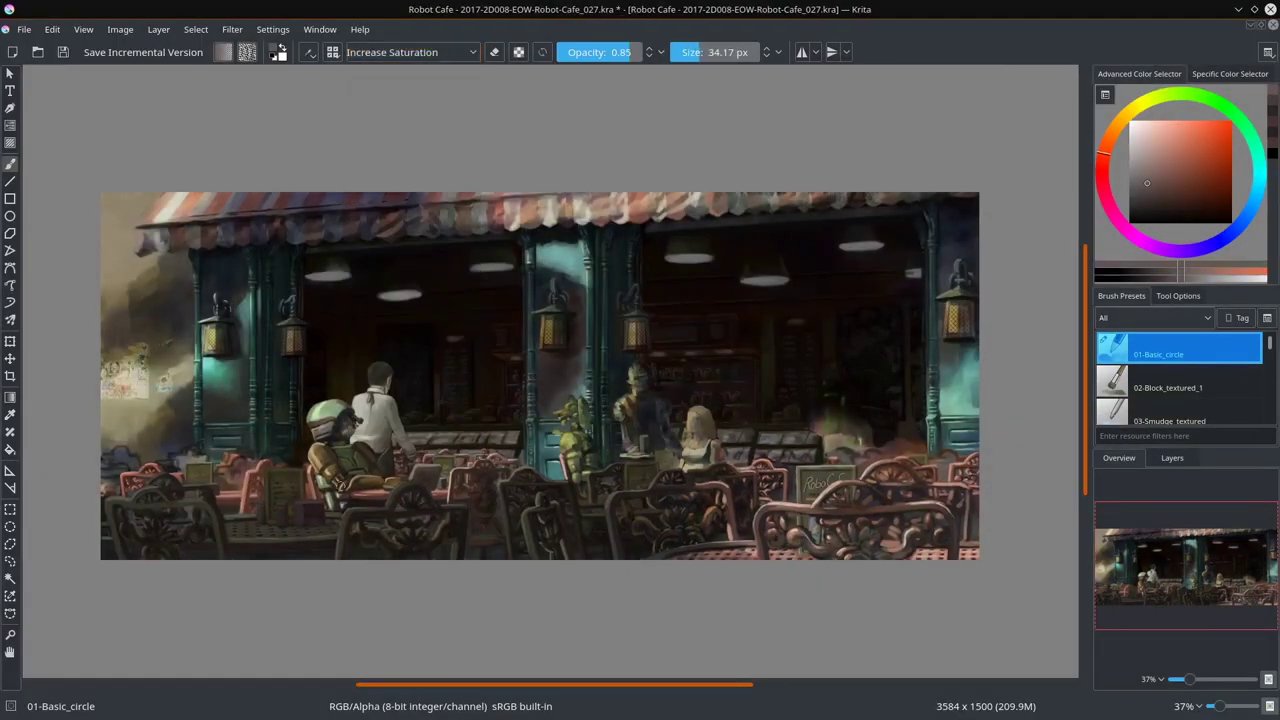
key("bracketright")
Step: Outline the left and right window interiors with a polygonal selection
scroll(760, 377, "down", 3)
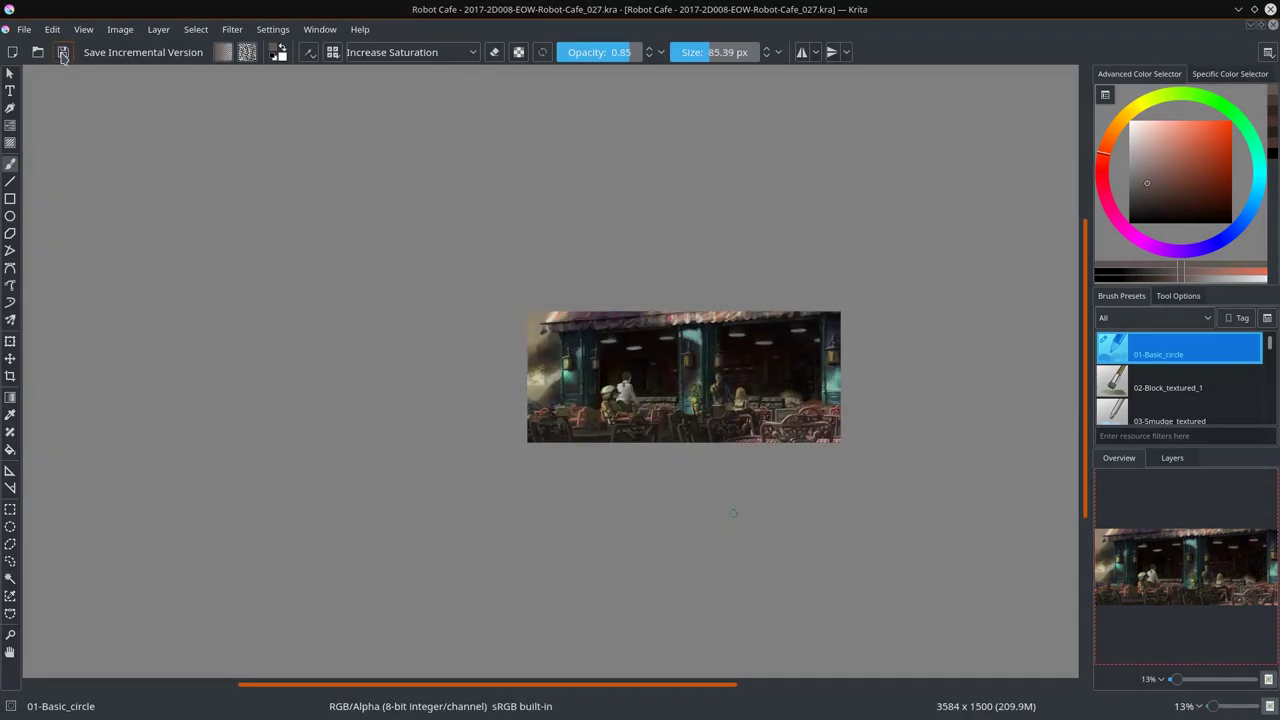
key("alt+shift+n")
scroll(692, 378, "up", 5)
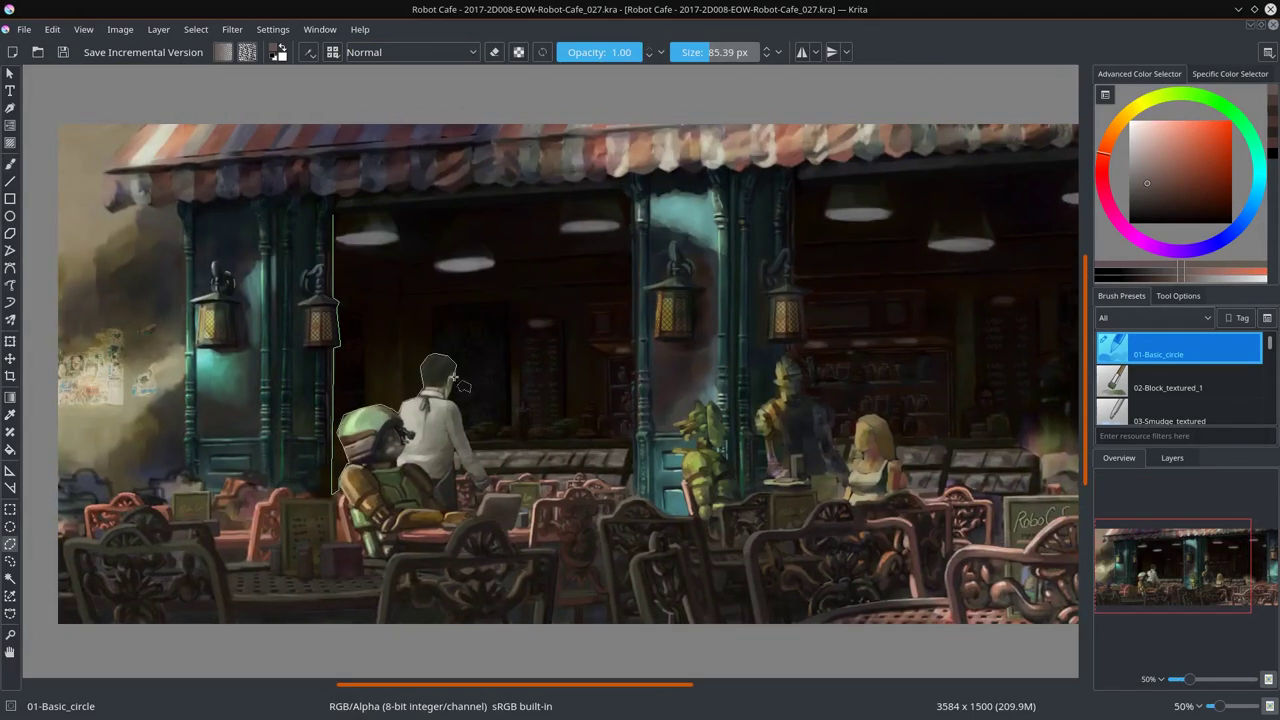
double_click(630, 194)
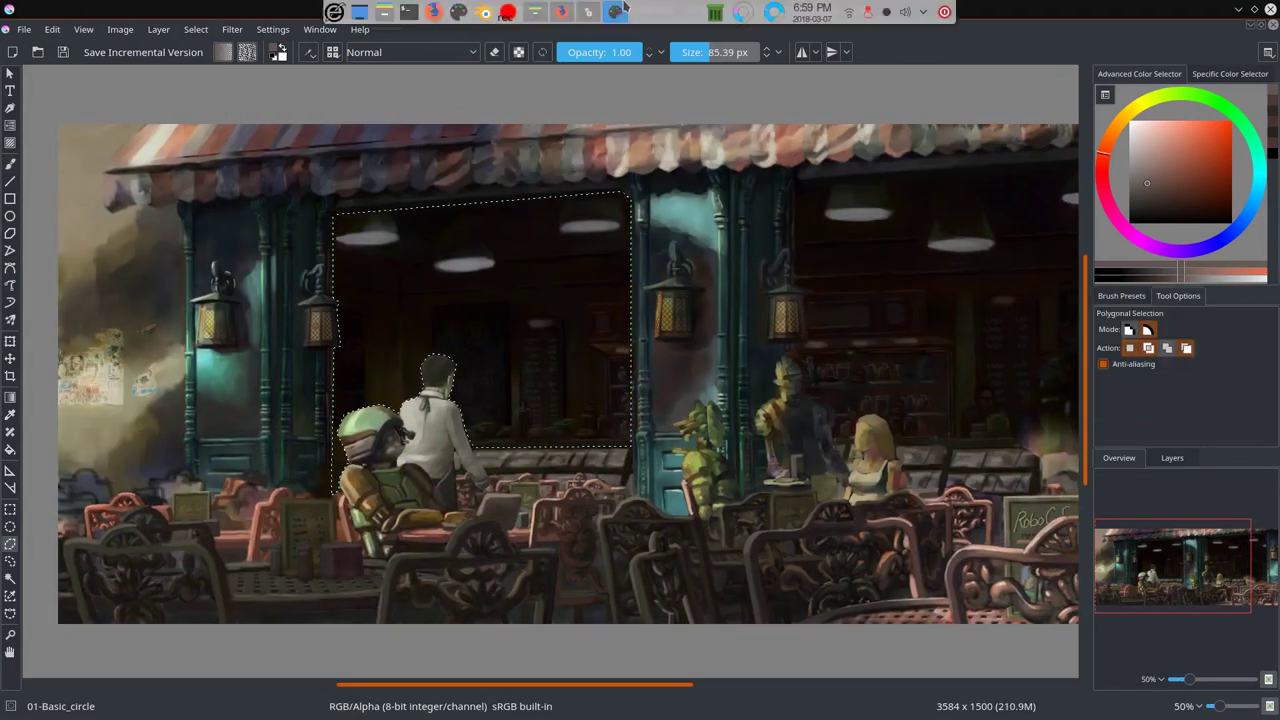
scroll(604, 205, "right", 3)
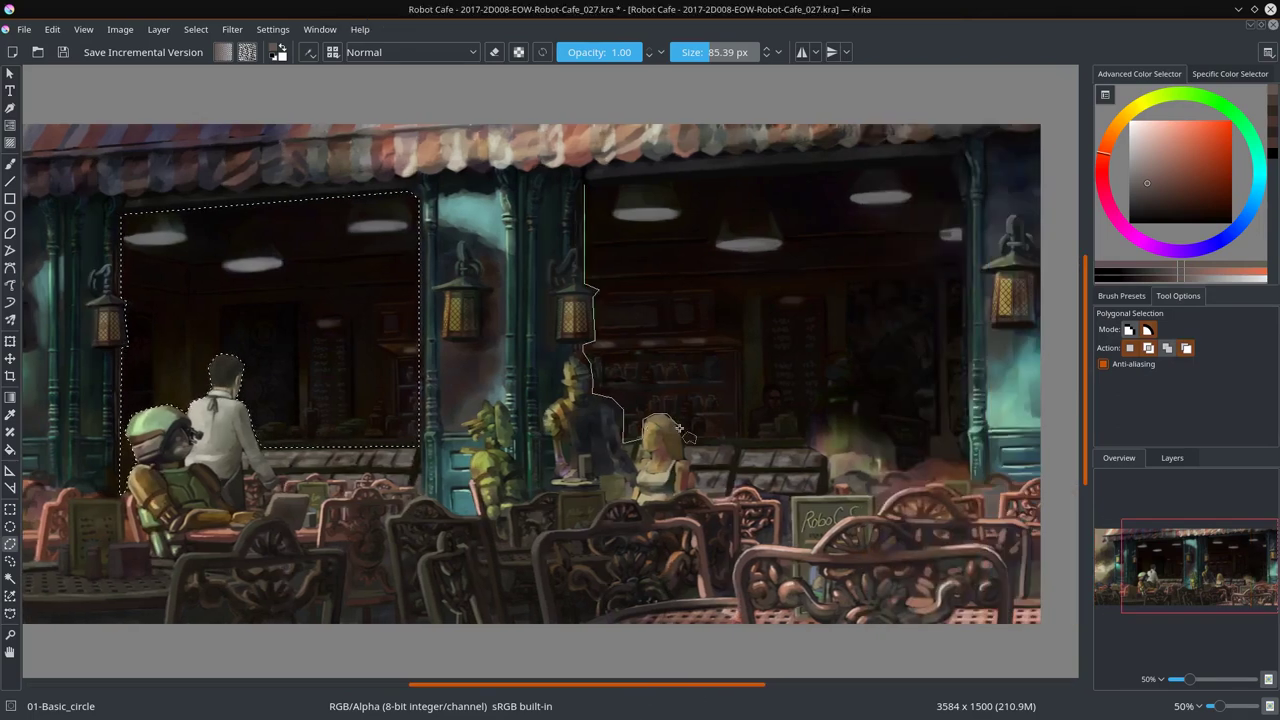
double_click(953, 160)
Step: Mark out the three ceiling lamps in each window and check values in black and white
double_click(186, 238)
double_click(282, 264)
double_click(385, 220)
double_click(646, 213)
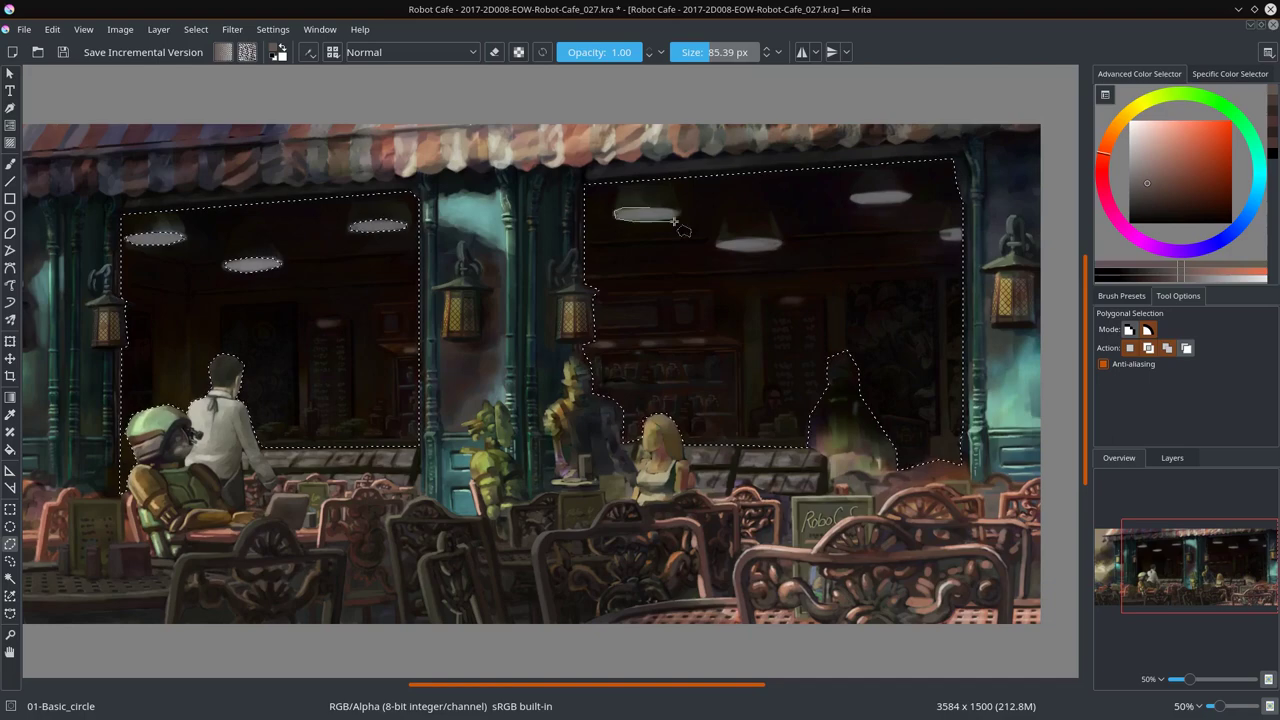
double_click(748, 243)
double_click(880, 197)
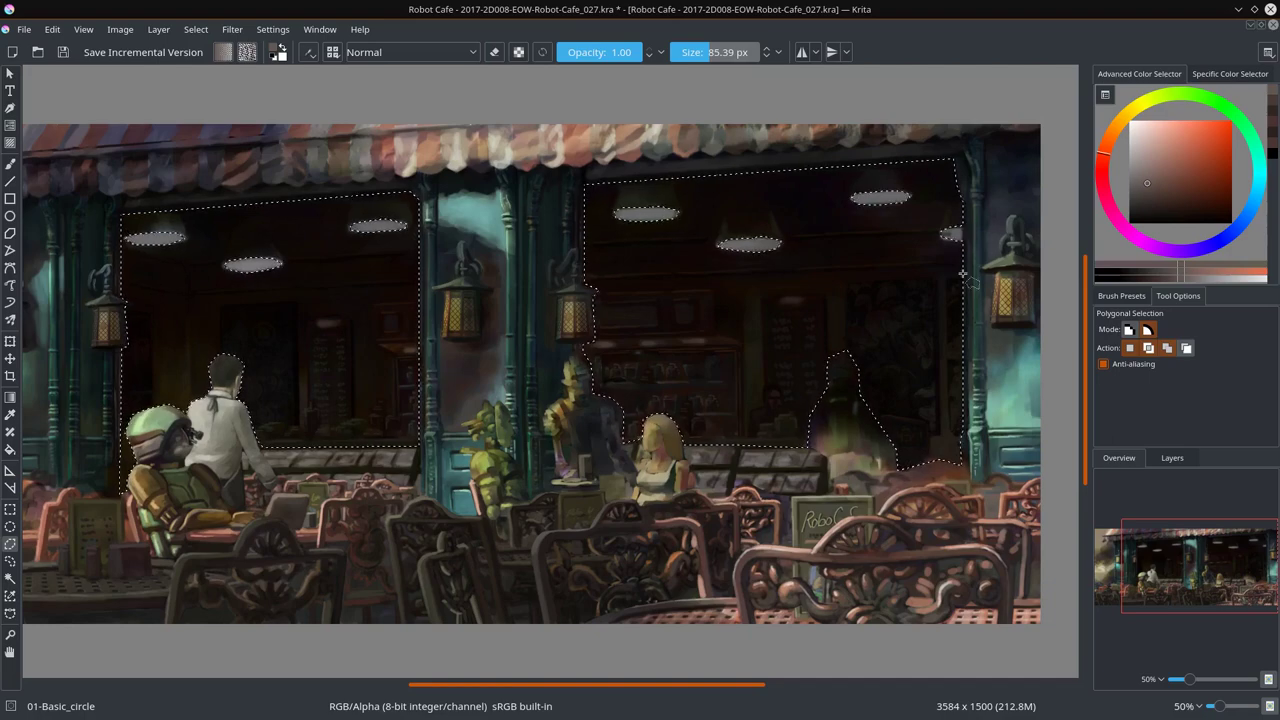
key("minus")
key("minus")
key("minus")
Step: Brighten the selected café window interiors by raising the Brightness/Contrast curve
left_click(232, 29)
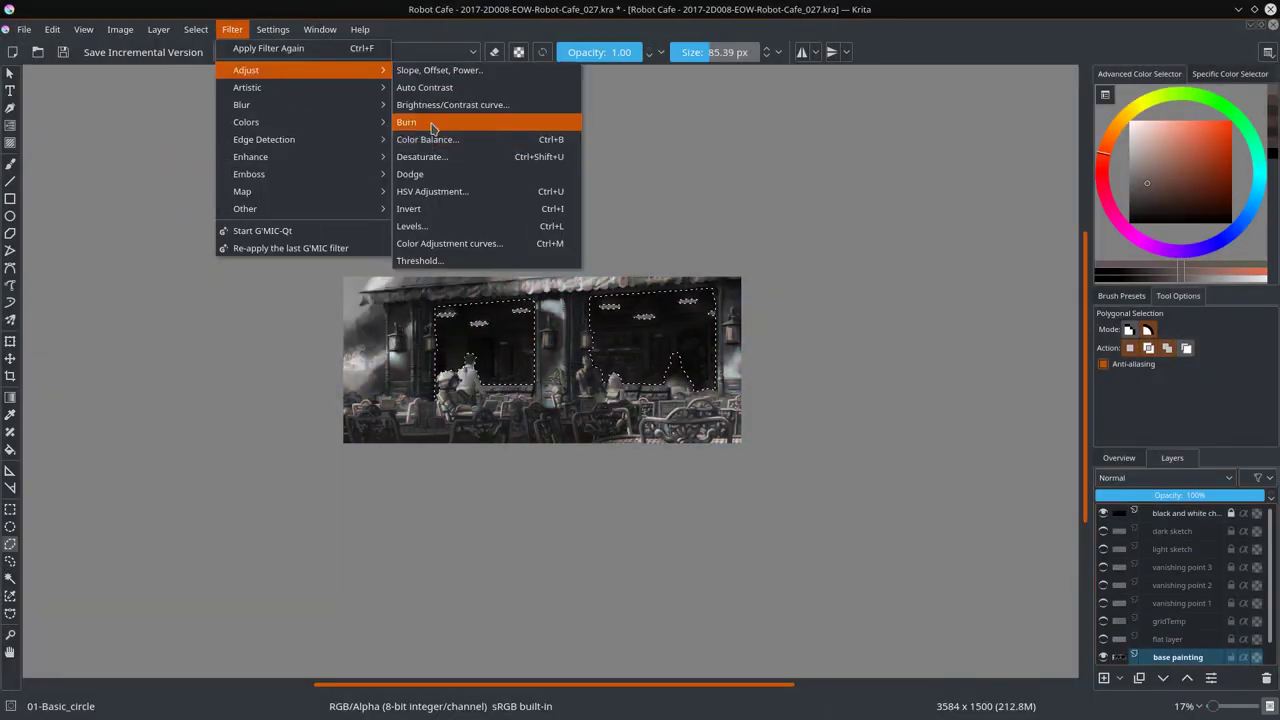
left_click(460, 120)
mouse_move(880, 455)
left_mouse_down()
mouse_move(880, 437)
mouse_move(937, 381)
left_mouse_up()
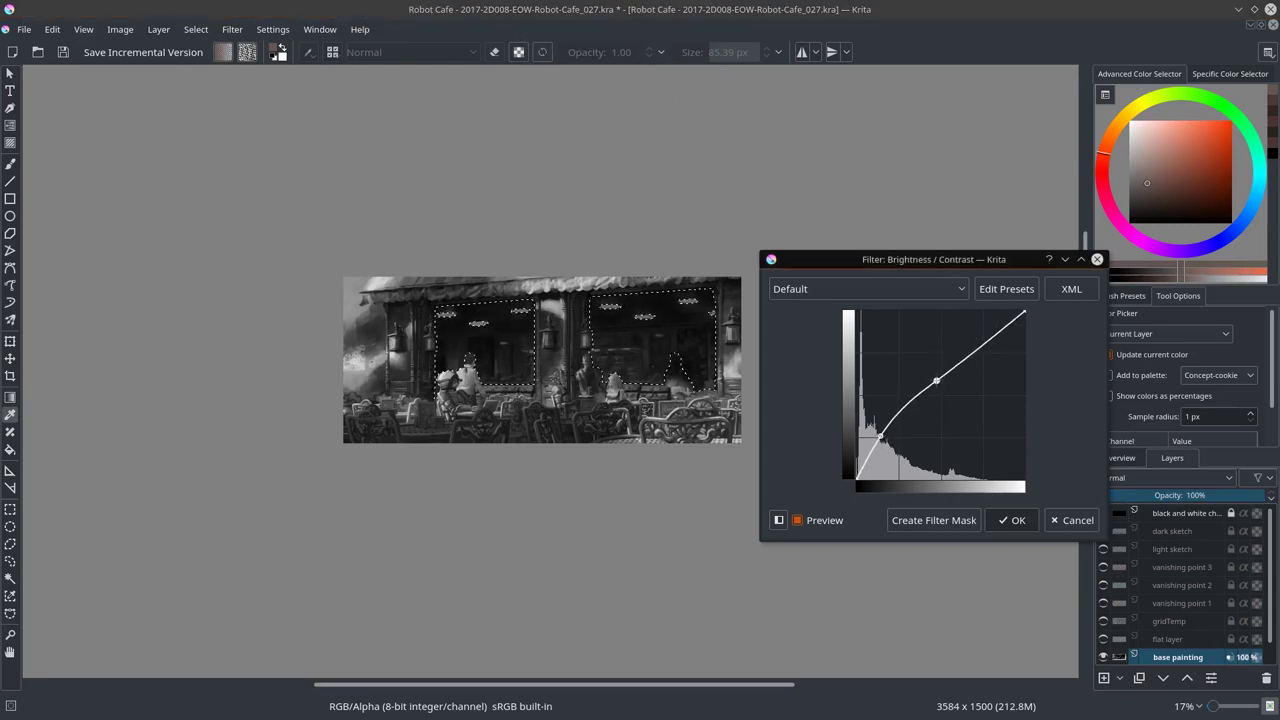
left_click(798, 520)
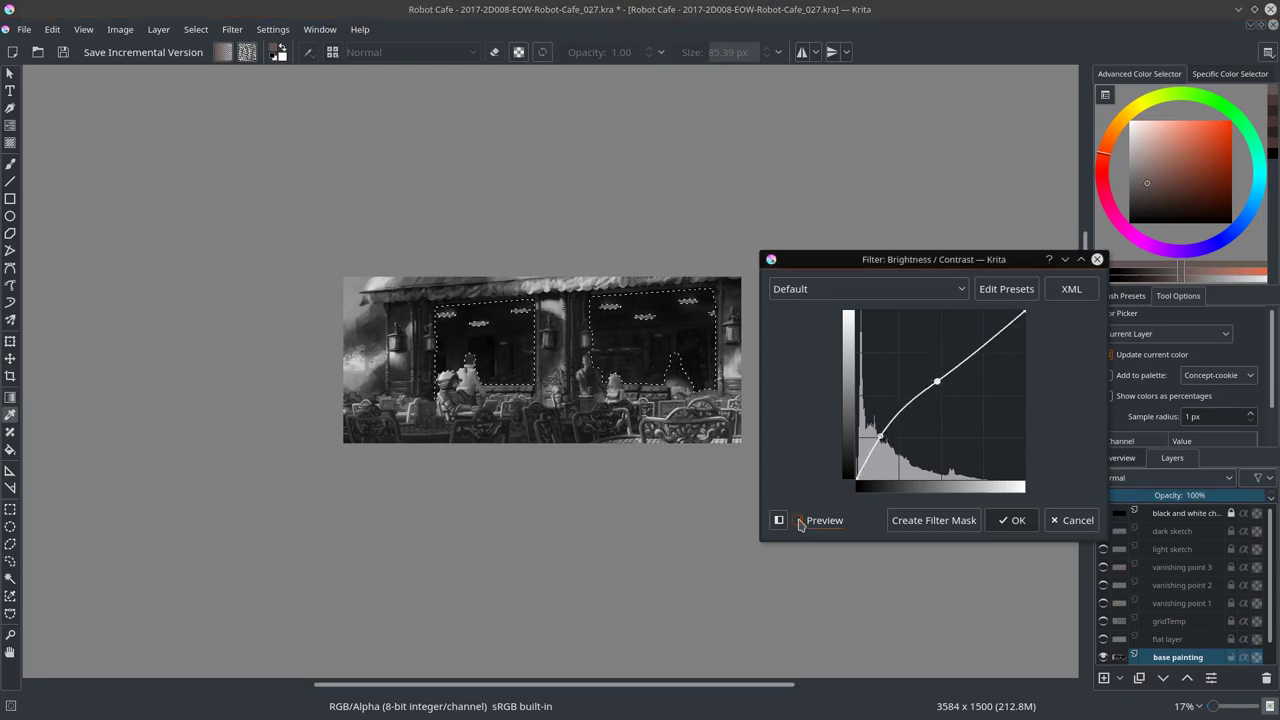
key("Return")
Step: Deselect, return to the brush, and mirror the view to check the composition
key("ctrl+shift+a")
scroll(915, 475, "down", 2)
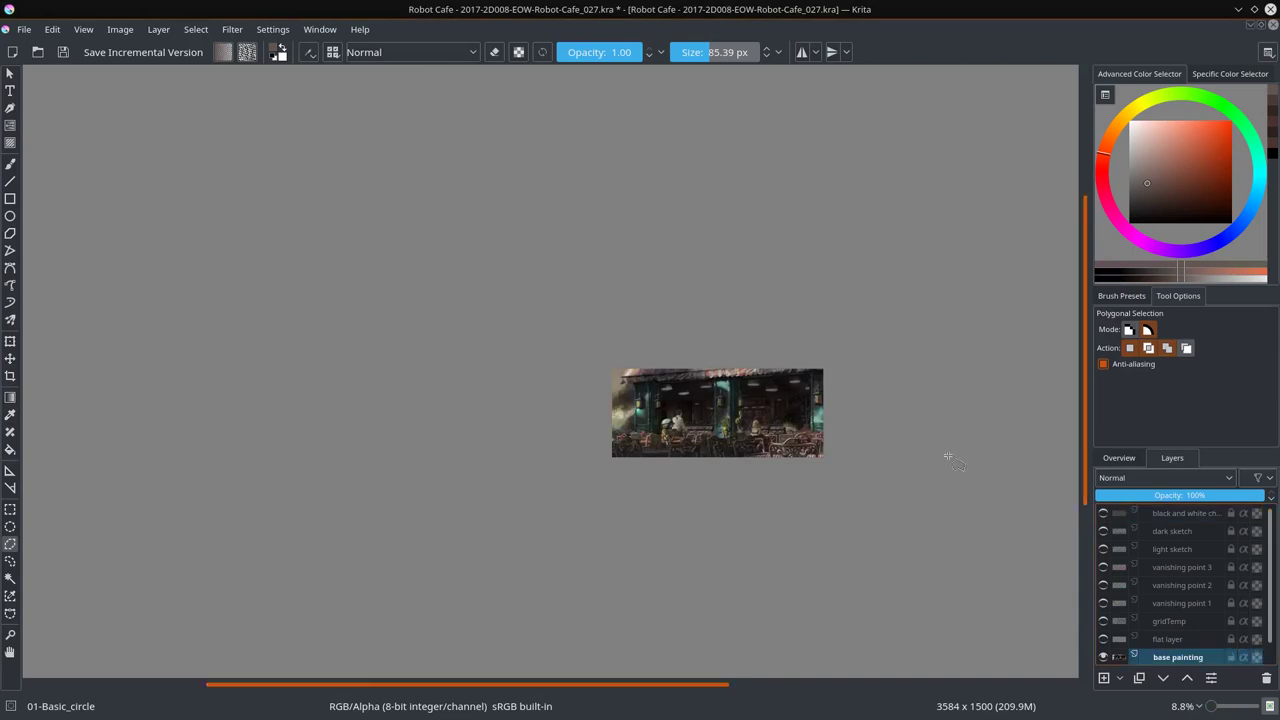
key("b")
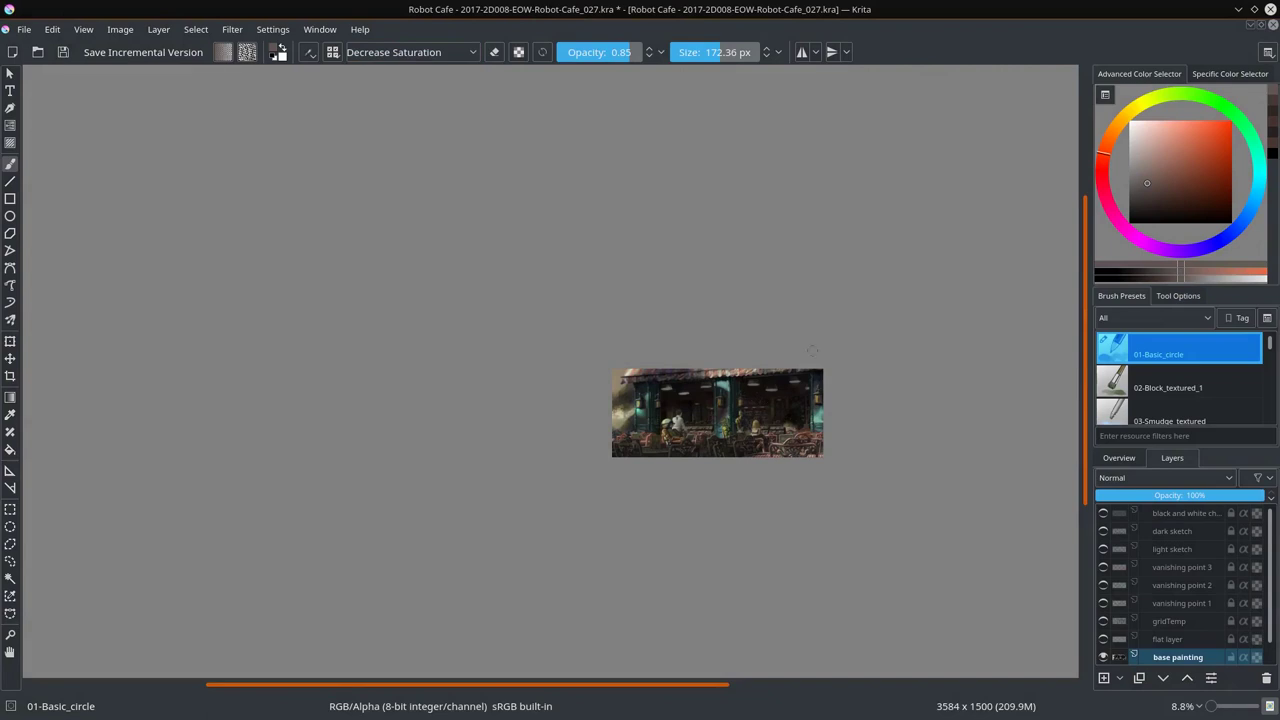
key("m")
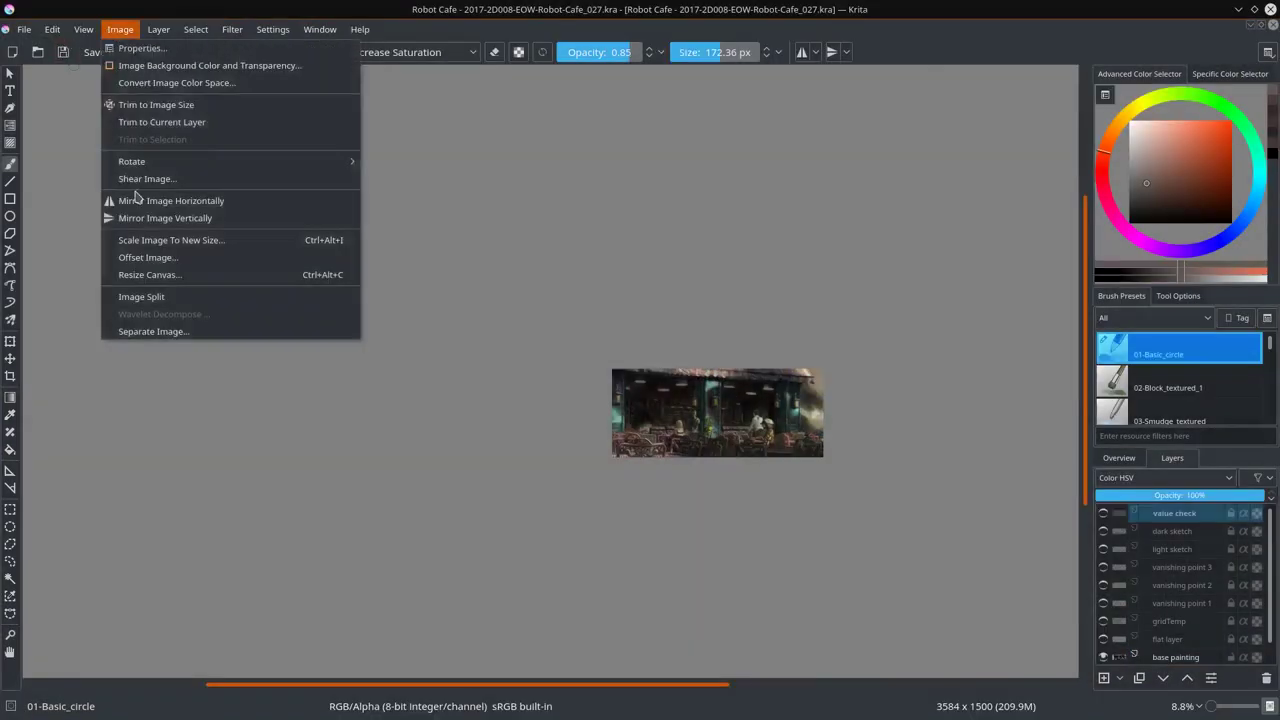
left_click(410, 52)
left_click(386, 220)
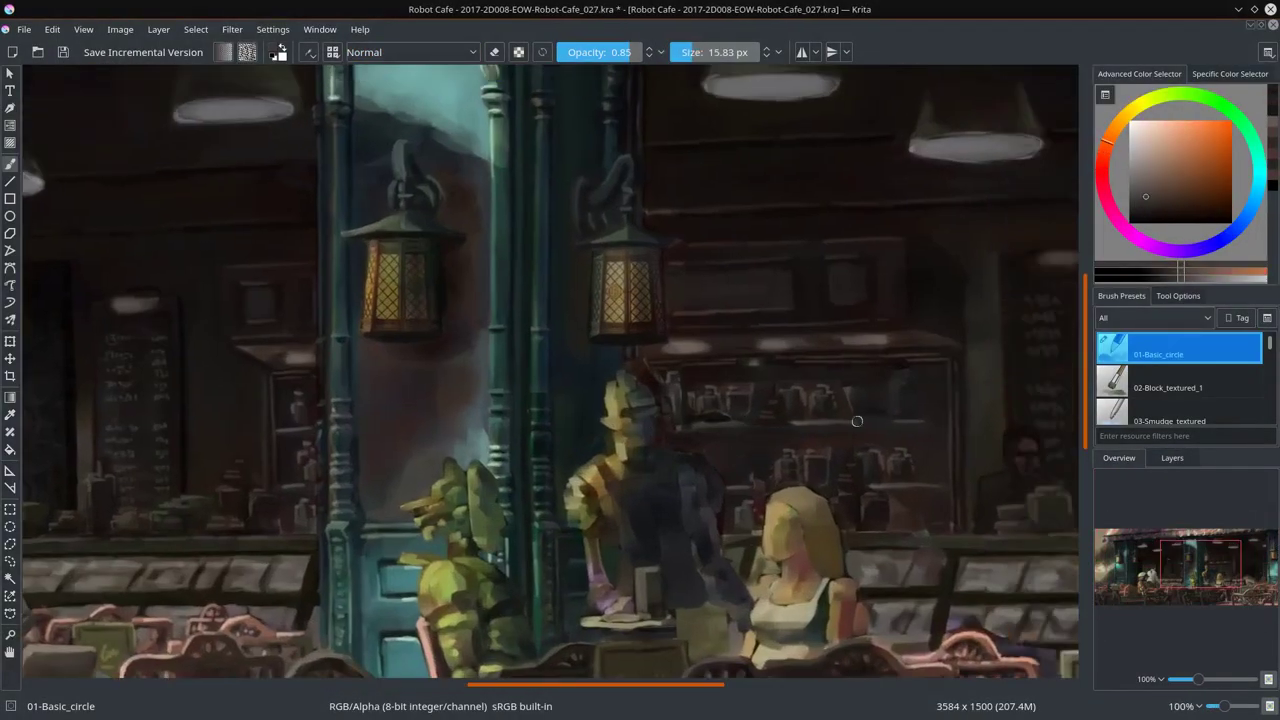
Step: Paint dark red and brown touches into the café interior, alternating round and textured smudge brushes
key("slash")
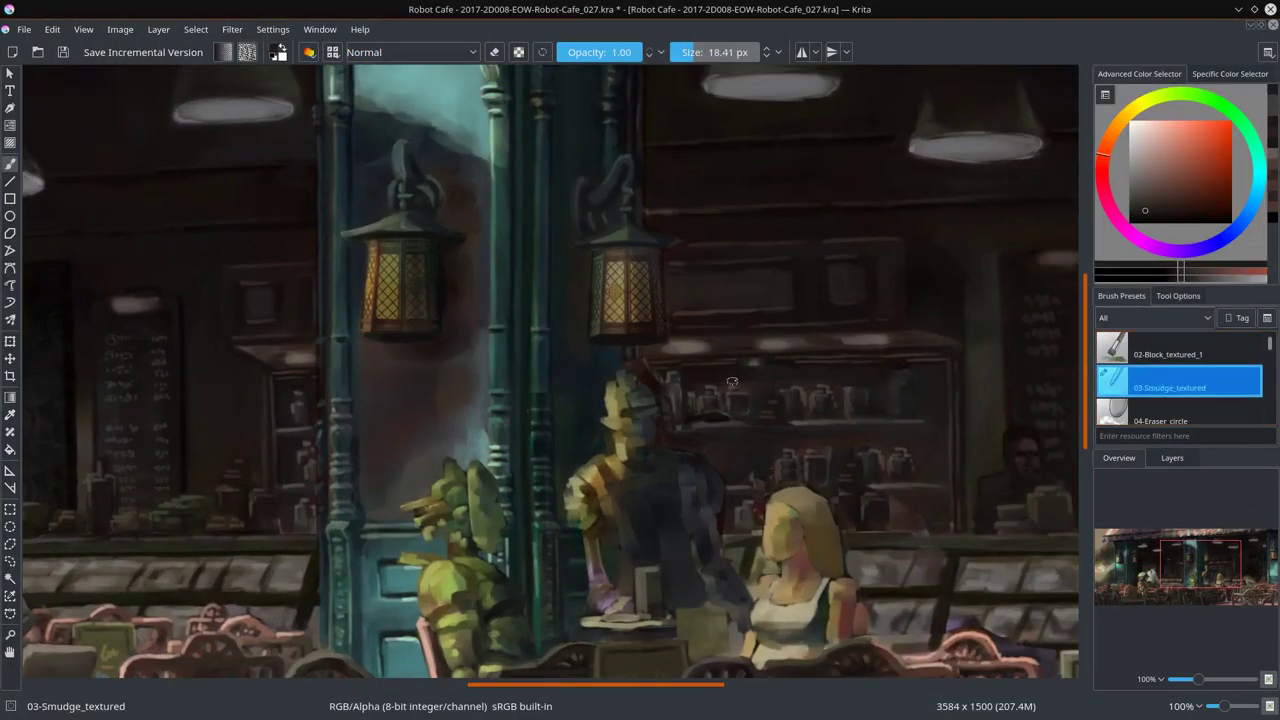
key("slash")
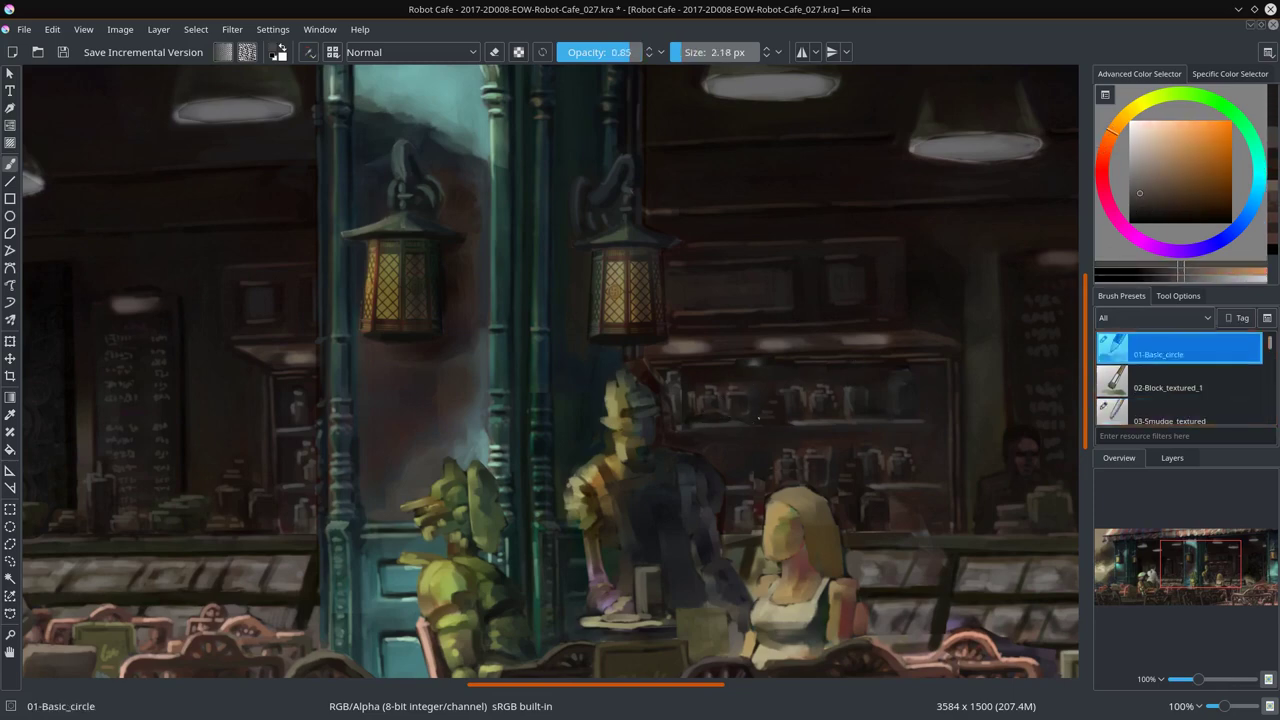
left_click(661, 425, "ctrl")
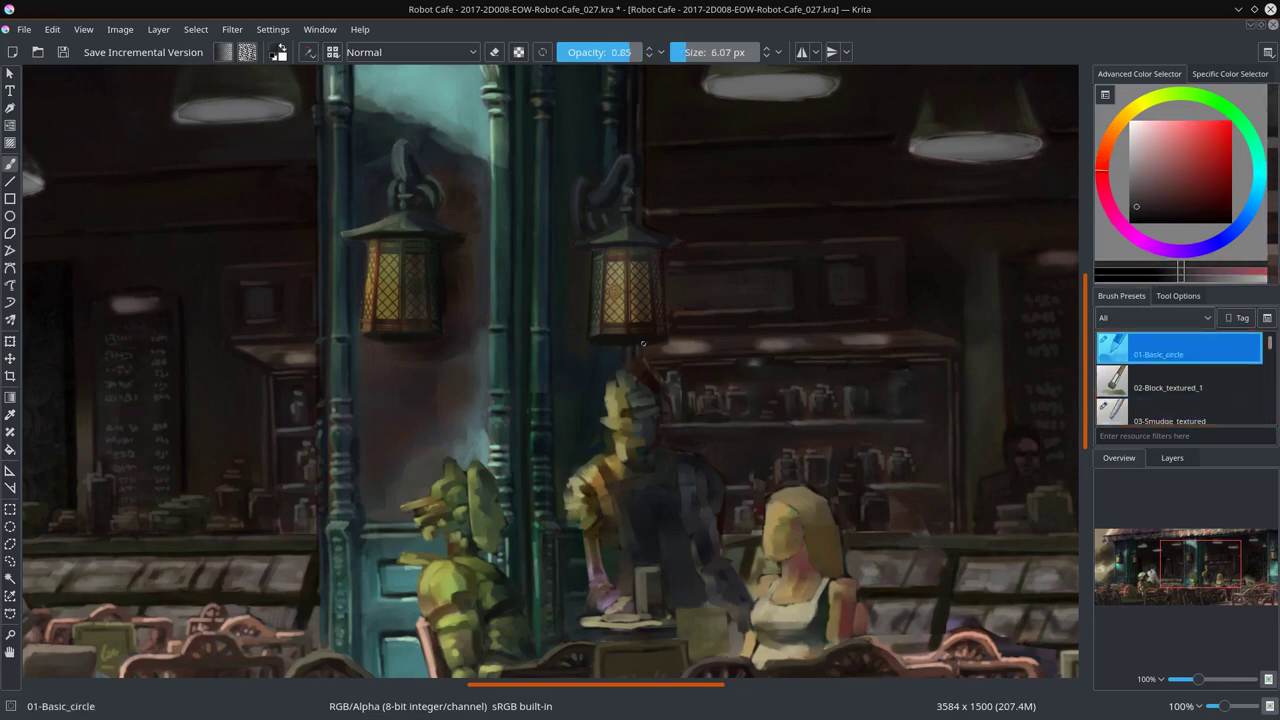
left_click(712, 377, "ctrl")
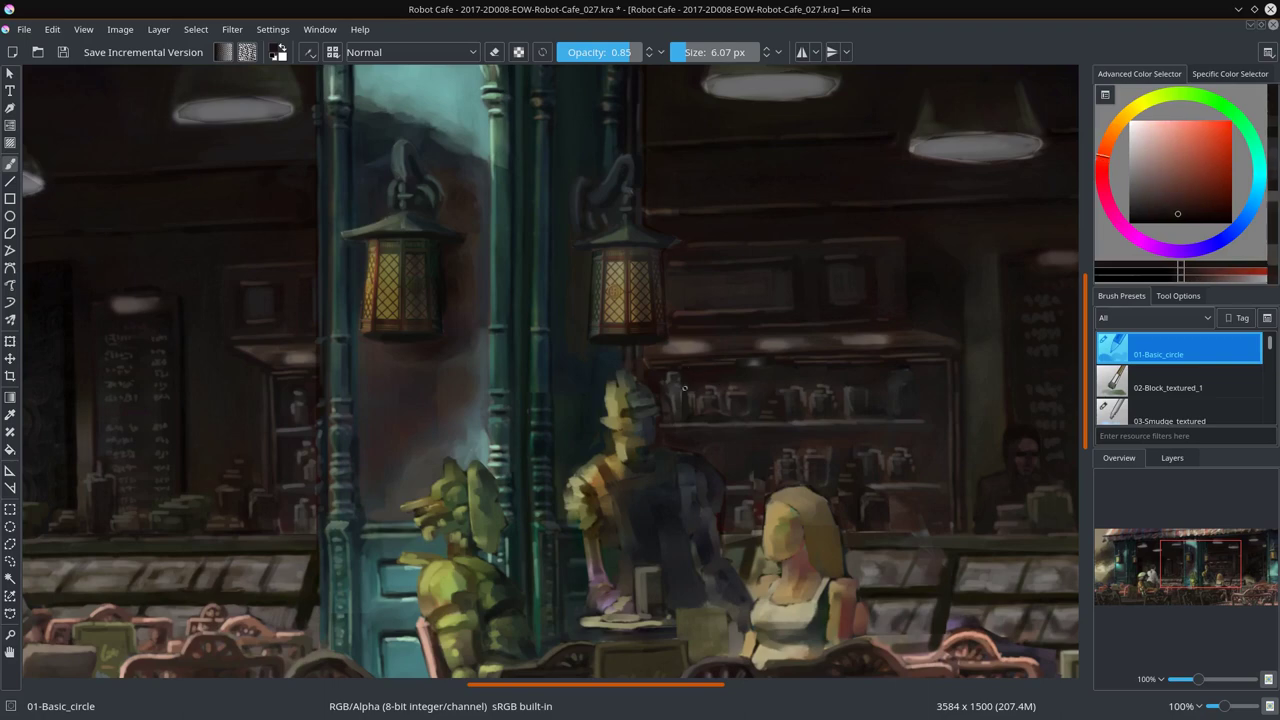
key("slash")
key("slash")
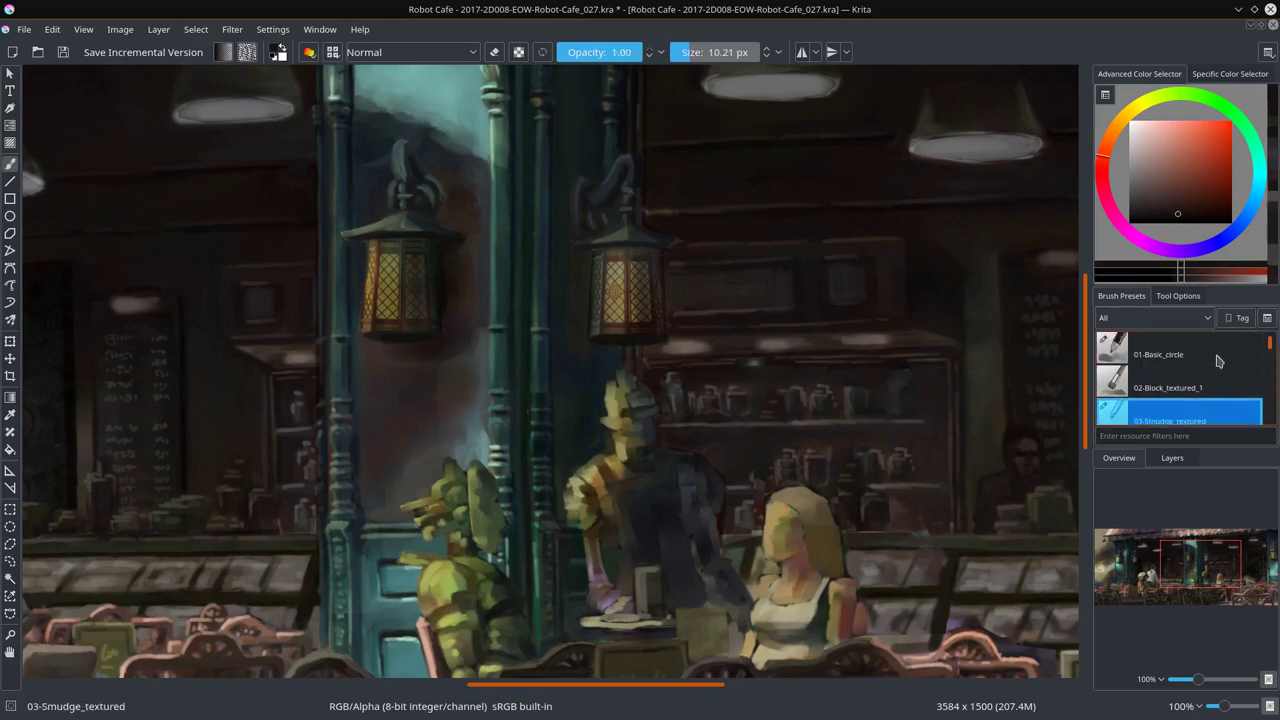
left_click(727, 395, "ctrl")
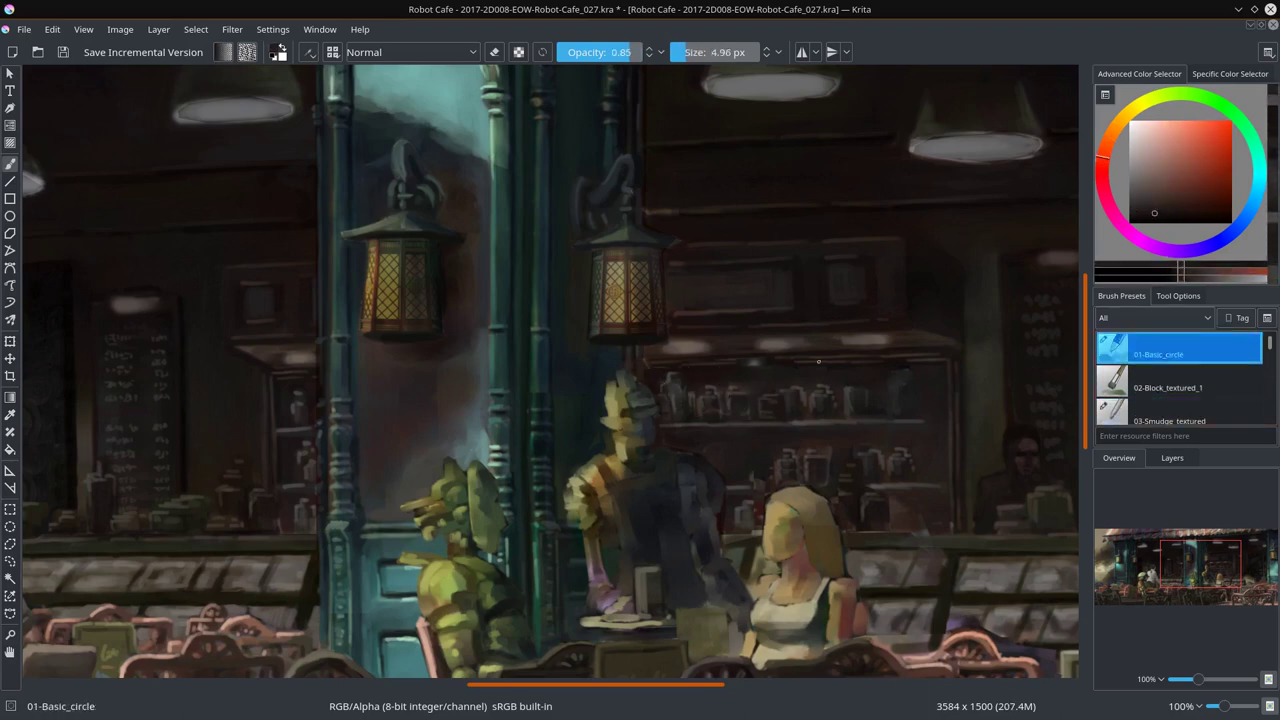
left_click(819, 359, "ctrl")
left_click(803, 354, "ctrl")
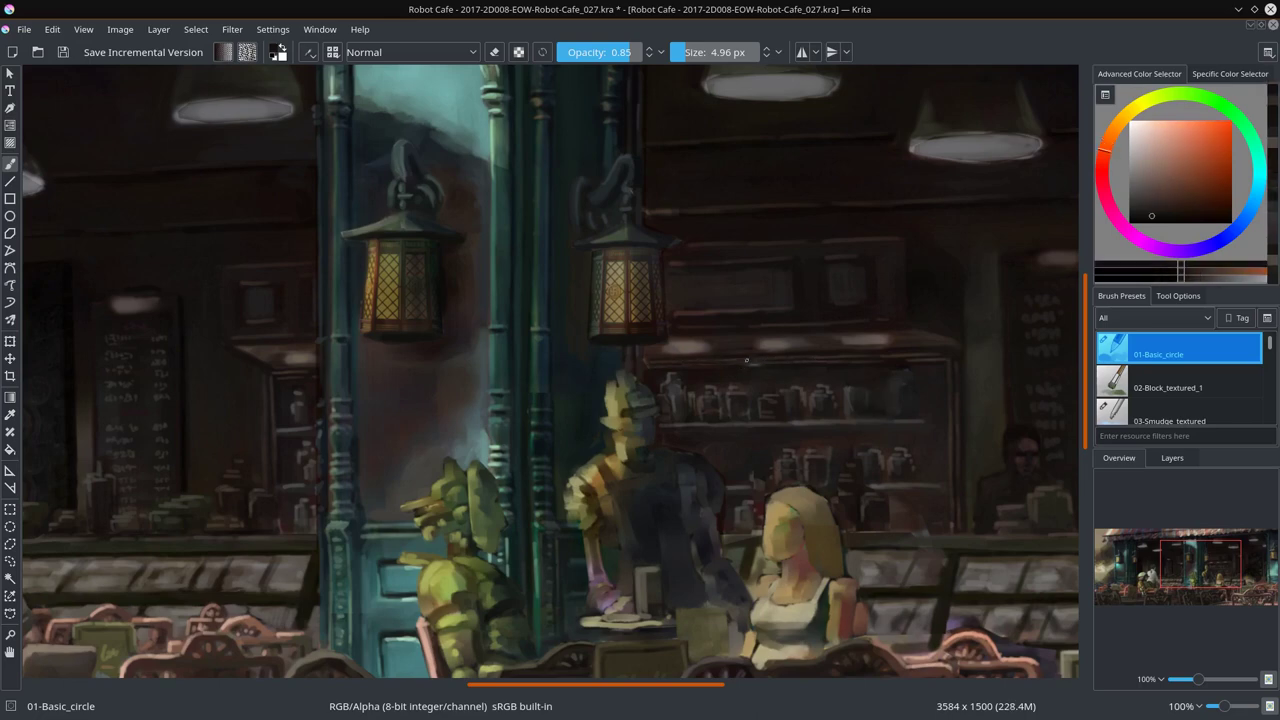
left_click(983, 404, "ctrl")
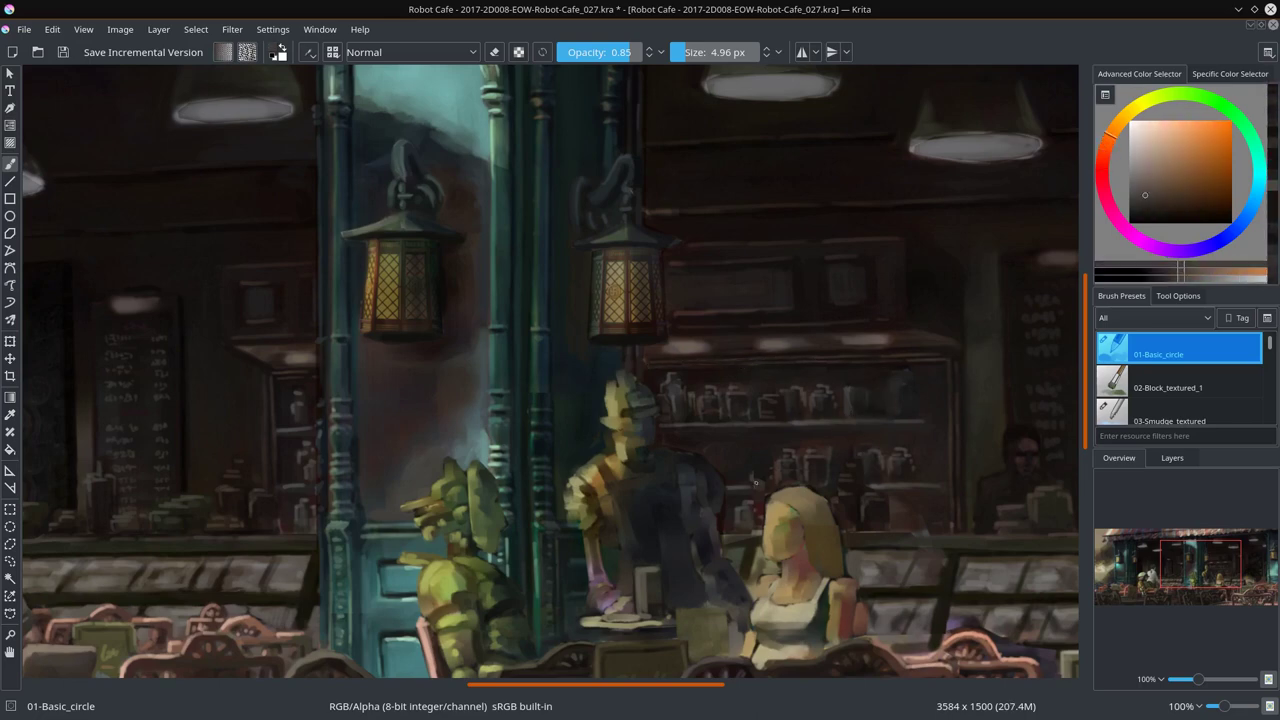
key("bracketright")
key("bracketright")
key("bracketright")
left_click(850, 542, "ctrl")
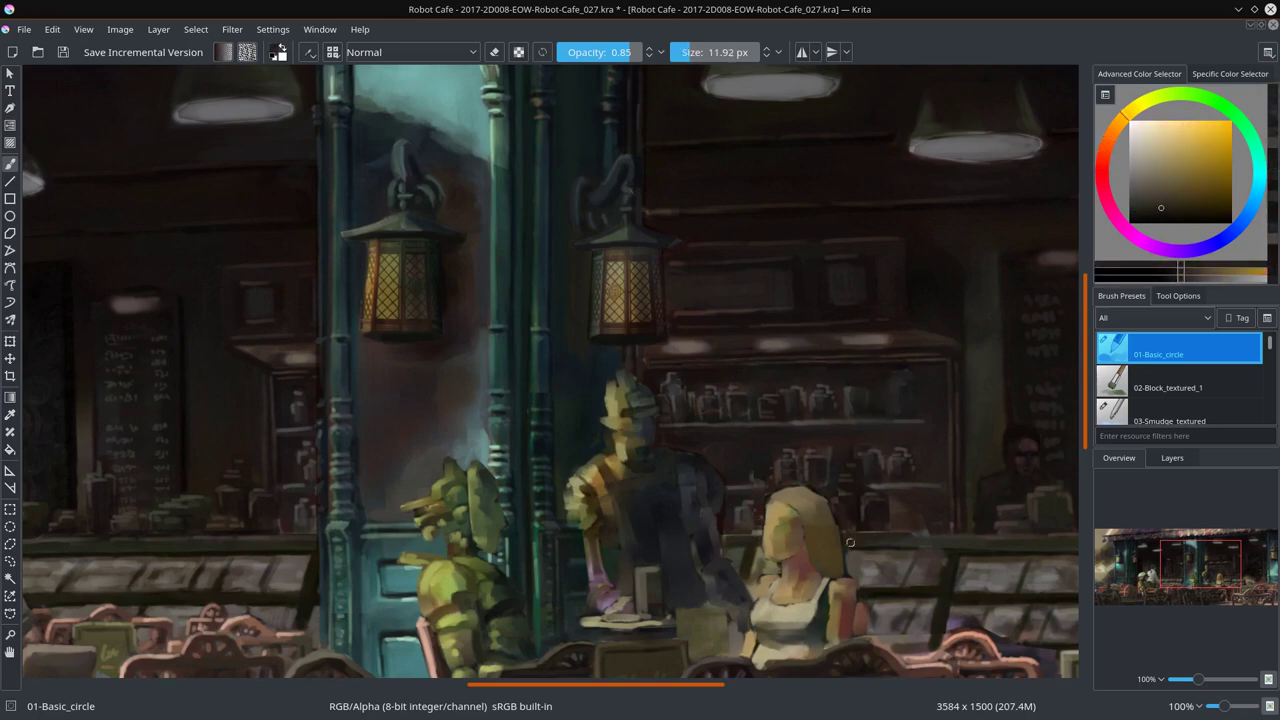
Step: Add ochre, reddish-brown, lamp-pink and bluish-grey touches around the counter, resizing the brush
left_click_drag(960, 545, 812, 514)
left_click(989, 538, "ctrl")
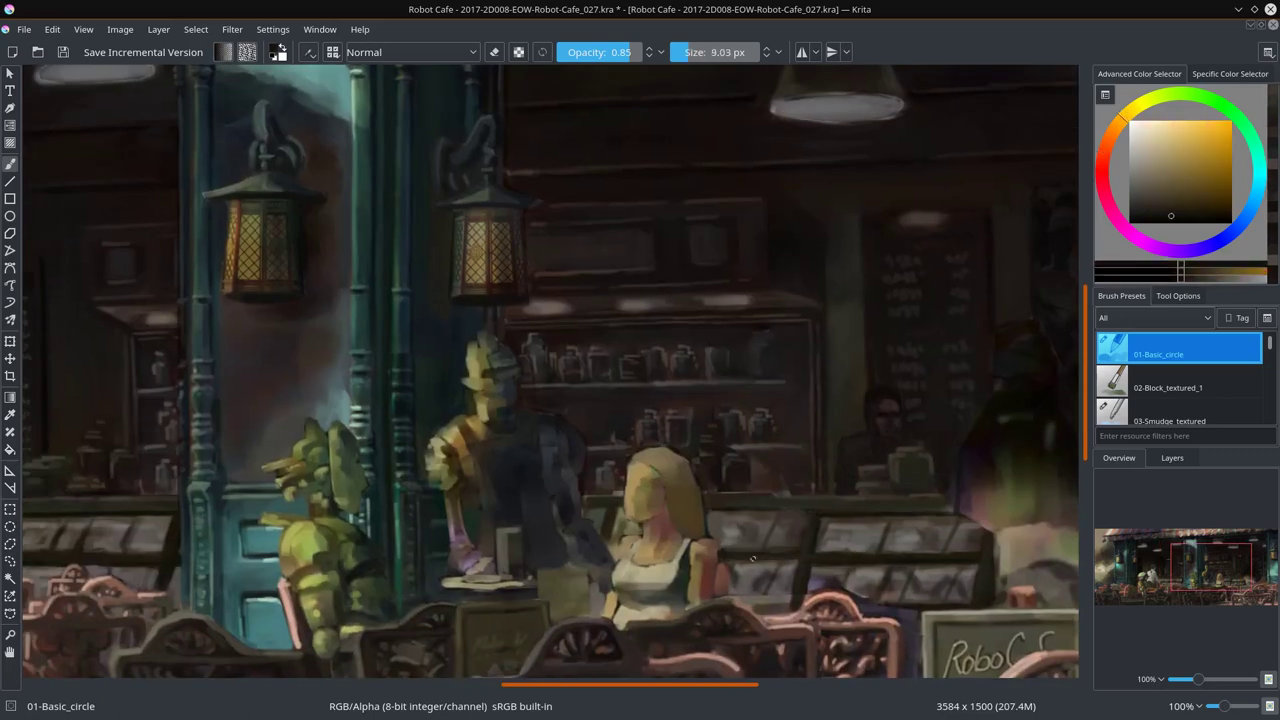
key("bracketleft")
key("bracketleft")
key("bracketleft")
left_click(948, 496, "ctrl")
left_click(580, 447, "ctrl")
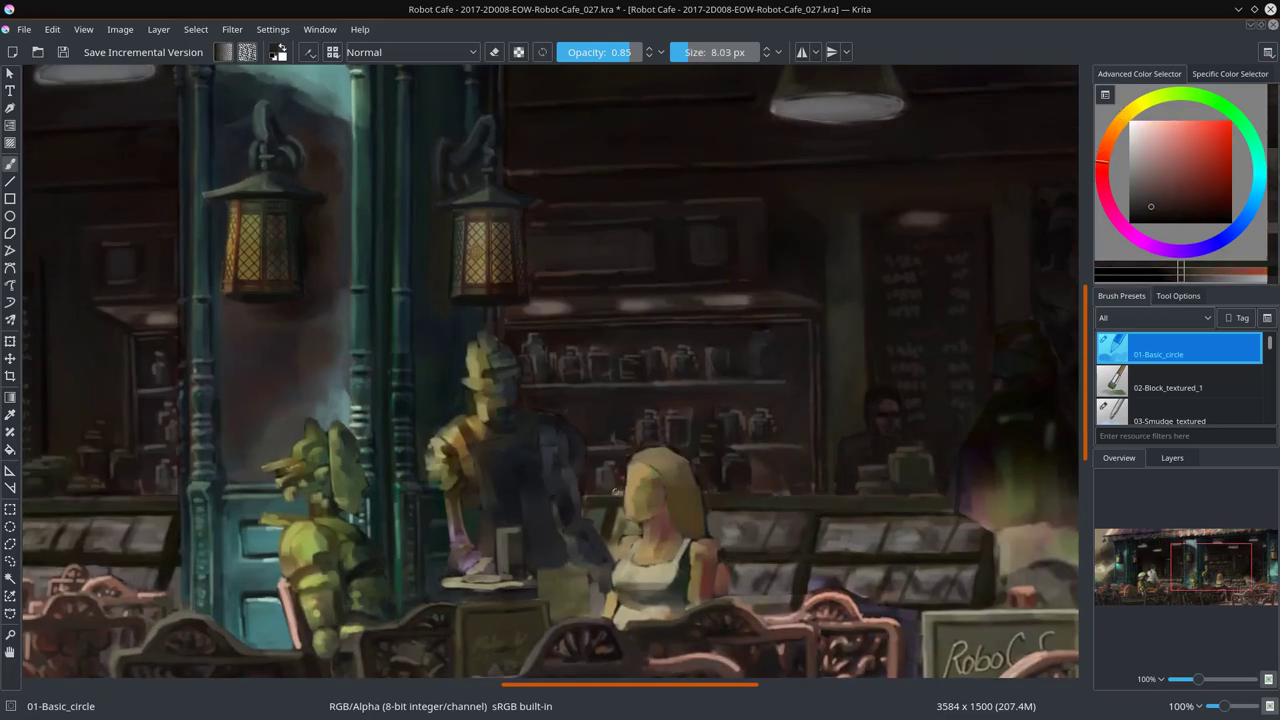
key("slash")
key("slash")
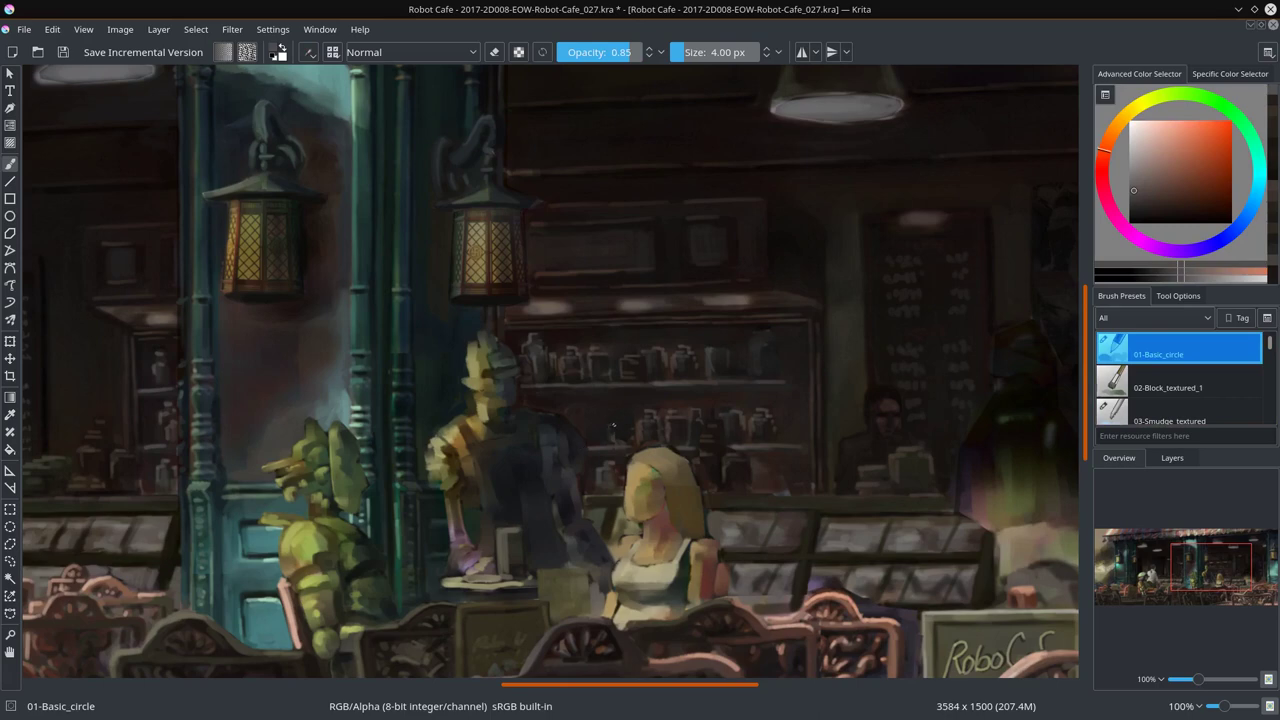
left_click(619, 432, "ctrl")
key("bracketleft")
key("bracketleft")
key("bracketleft")
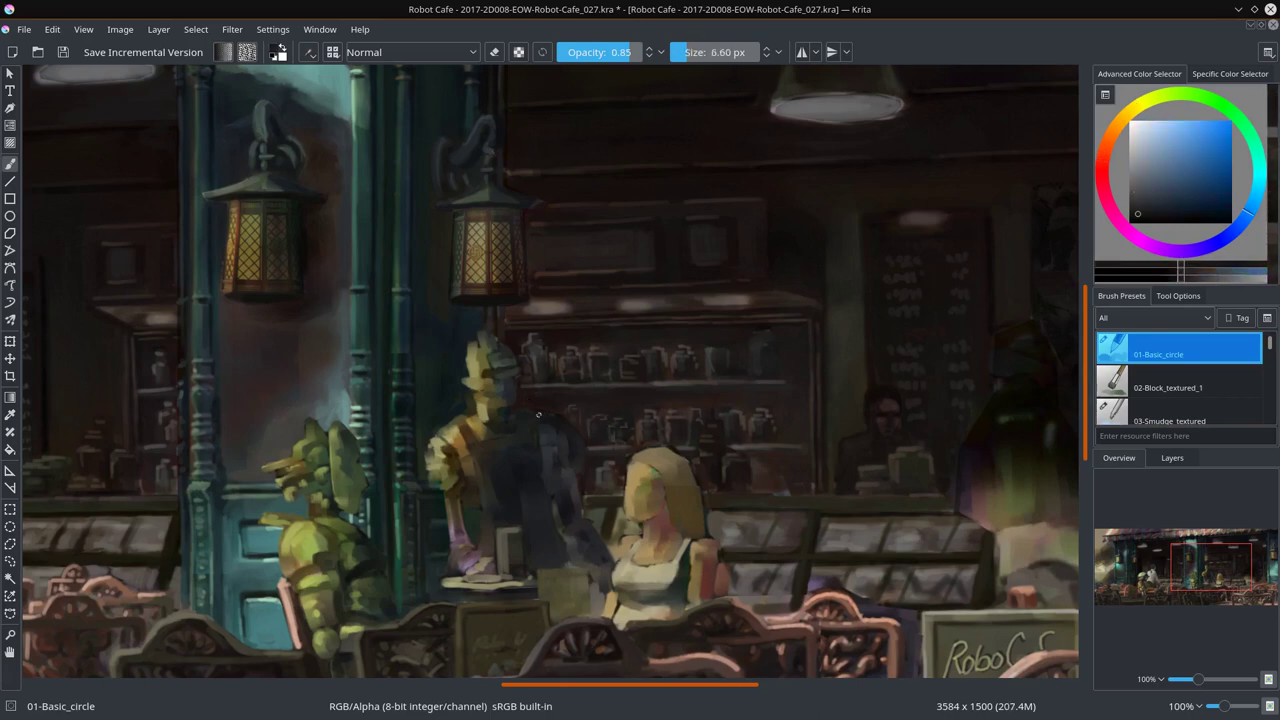
left_click(768, 487, "ctrl")
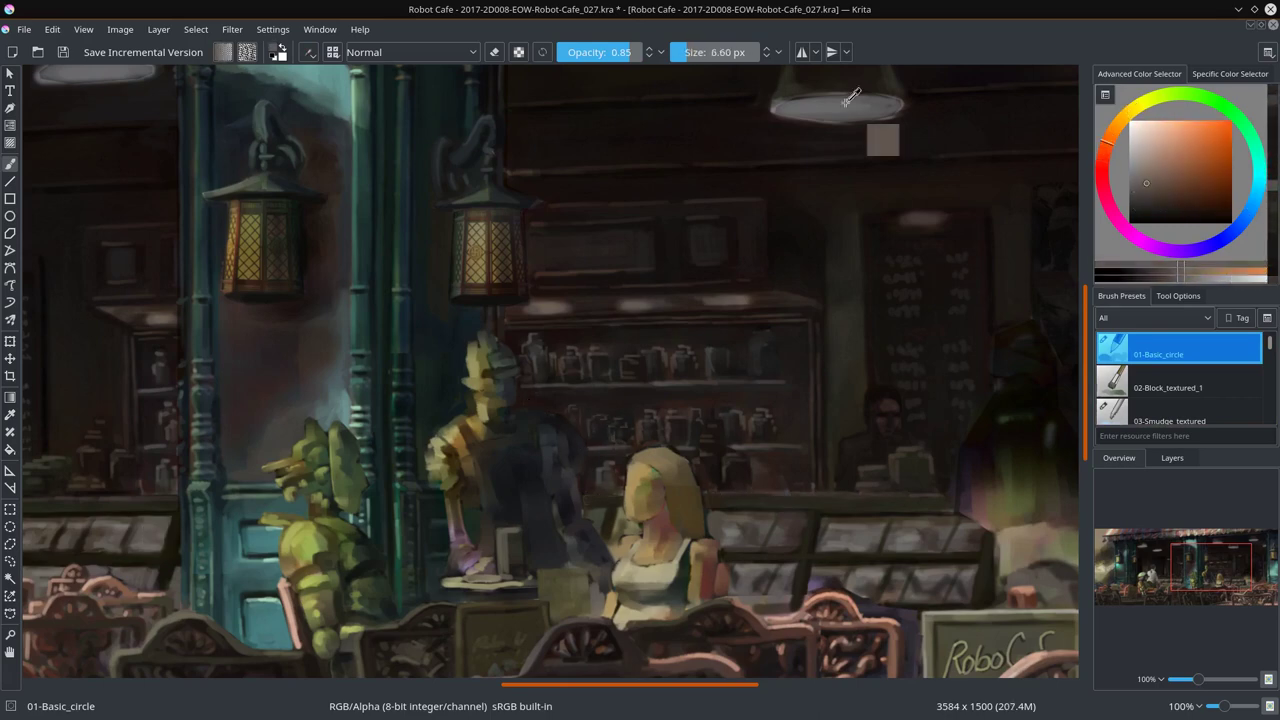
left_click(883, 140, "ctrl")
key("bracketright")
key("bracketright")
key("bracketright")
key("minus")
key("minus")
left_click(243, 204, "ctrl")
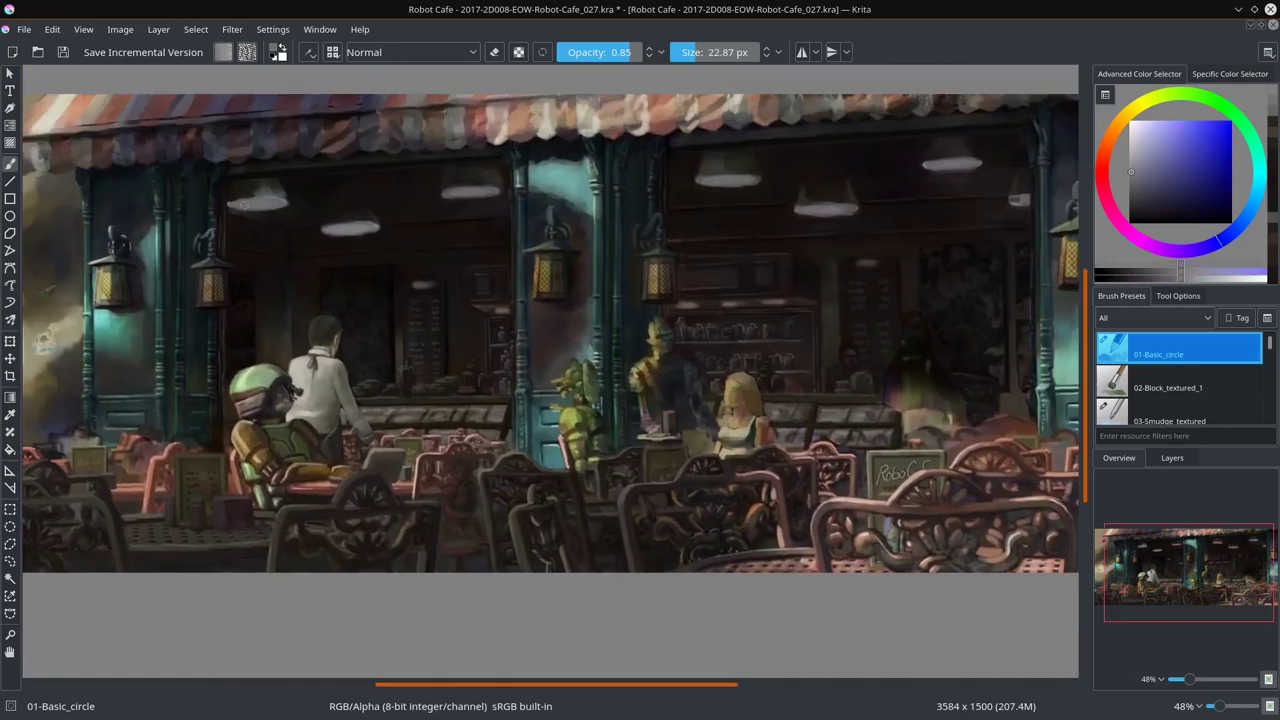
Step: Zoom in on the counter figures, add dark pink and orange-red details, and save
left_click_drag(738, 355, 711, 282)
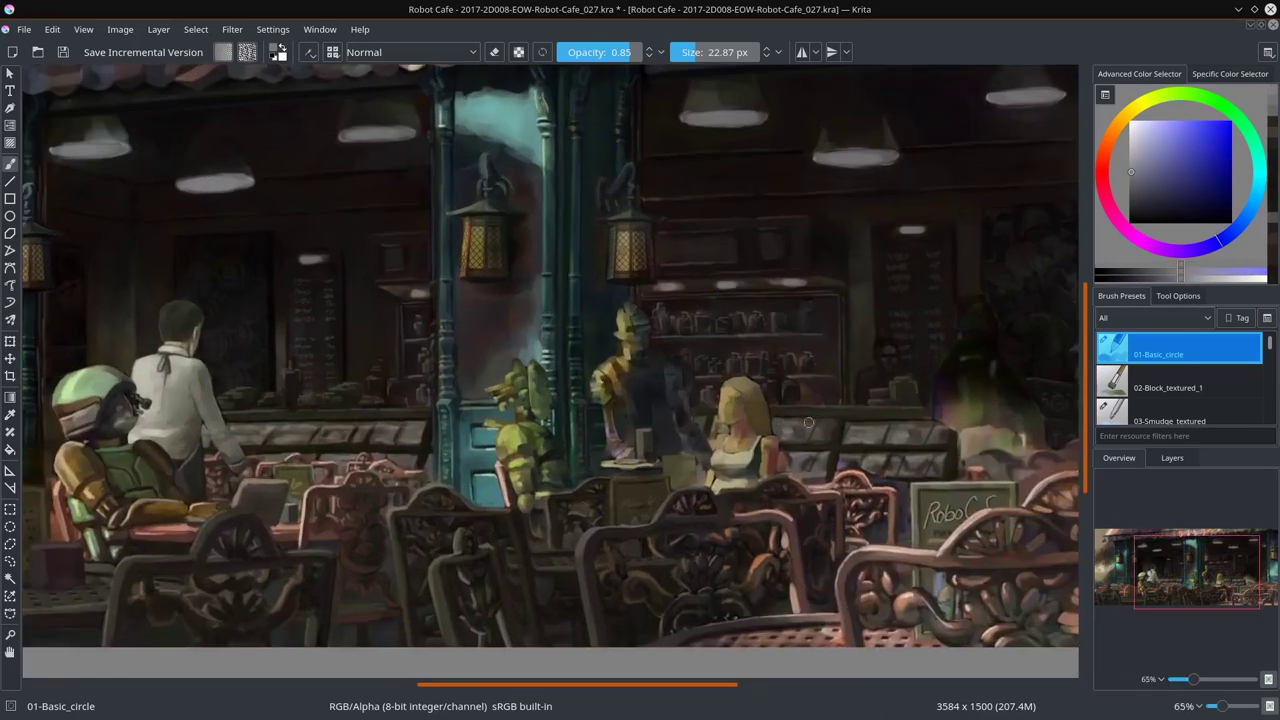
left_click(711, 282, "ctrl")
key("bracketleft")
key("bracketleft")
key("bracketleft")
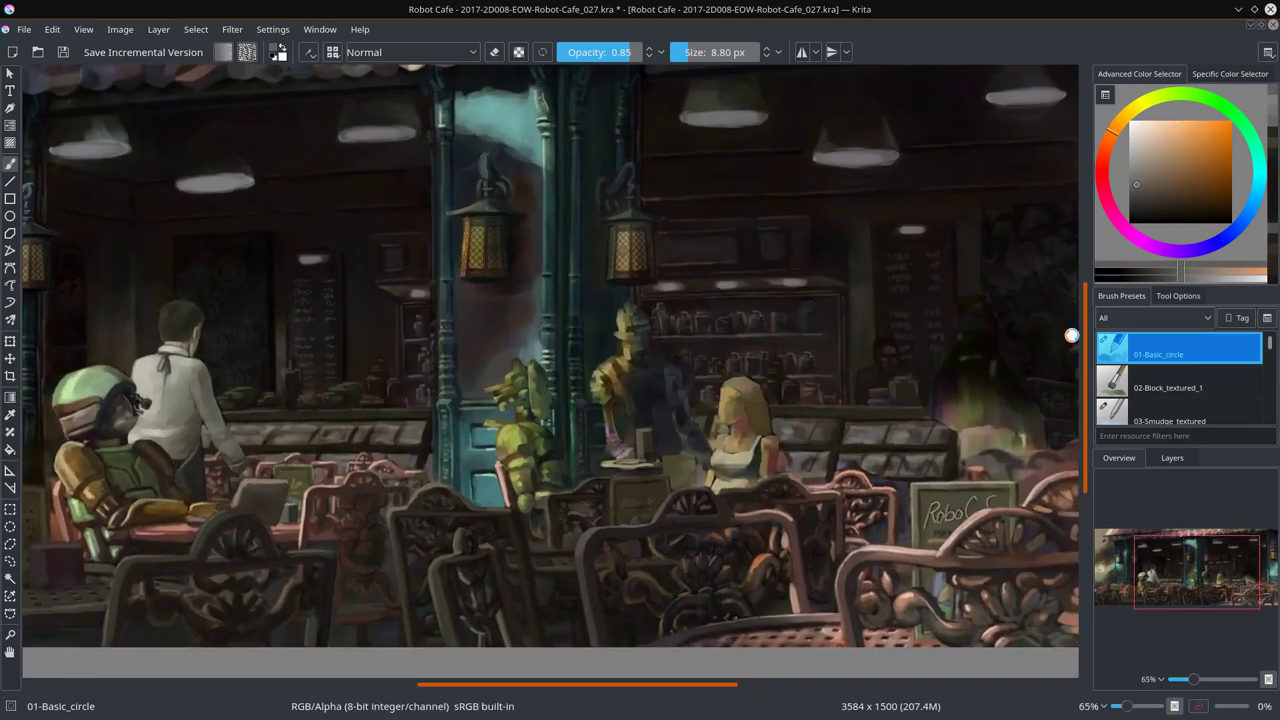
key("slash")
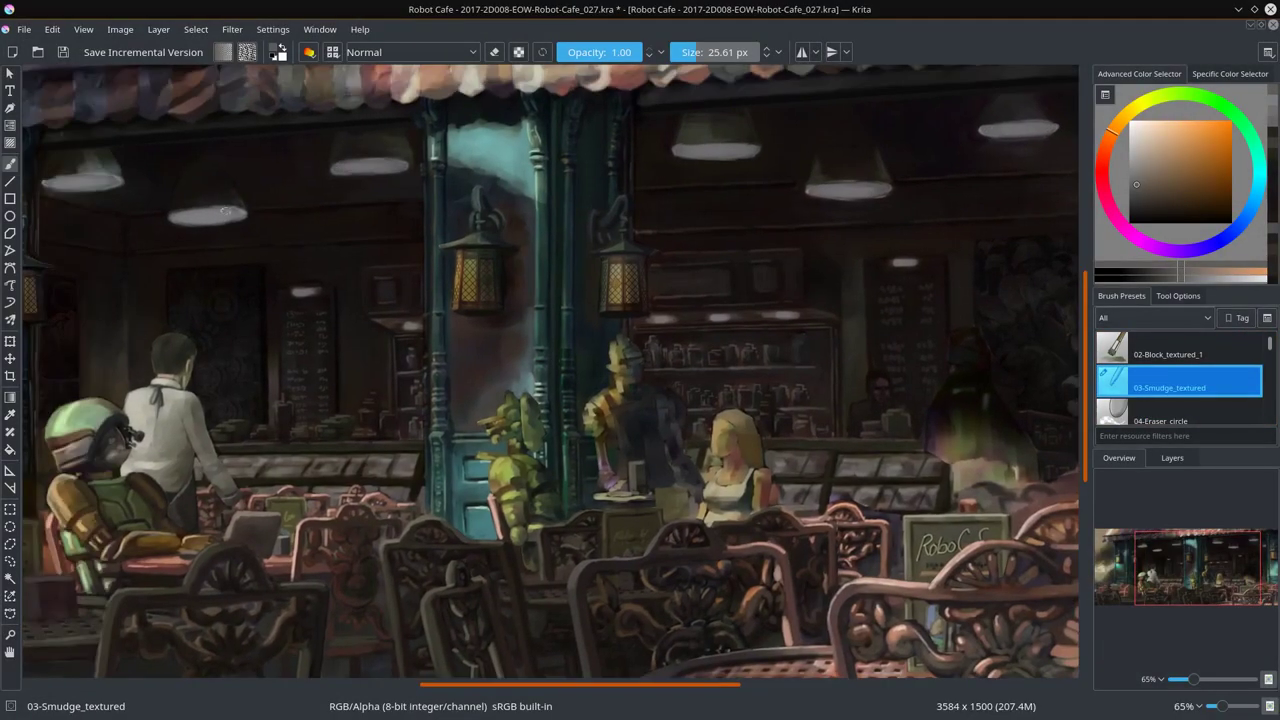
key("slash")
key("plus")
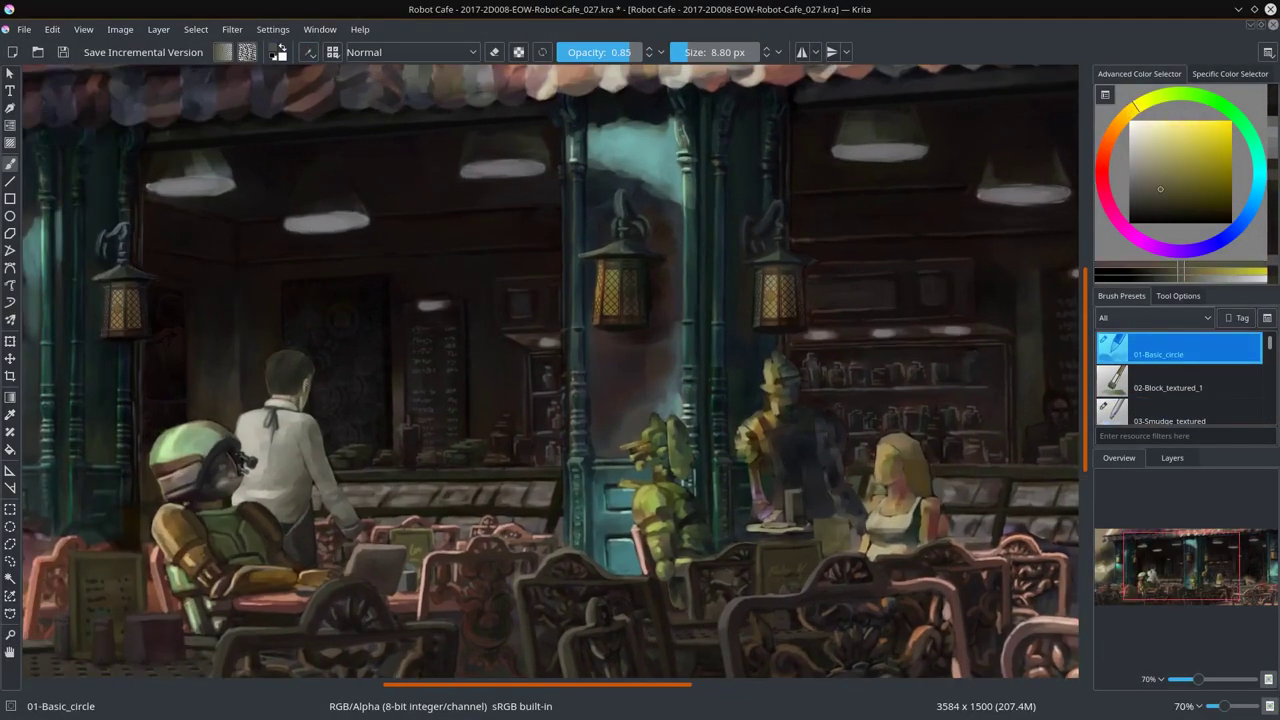
key("bracketleft")
left_click(561, 381, "ctrl")
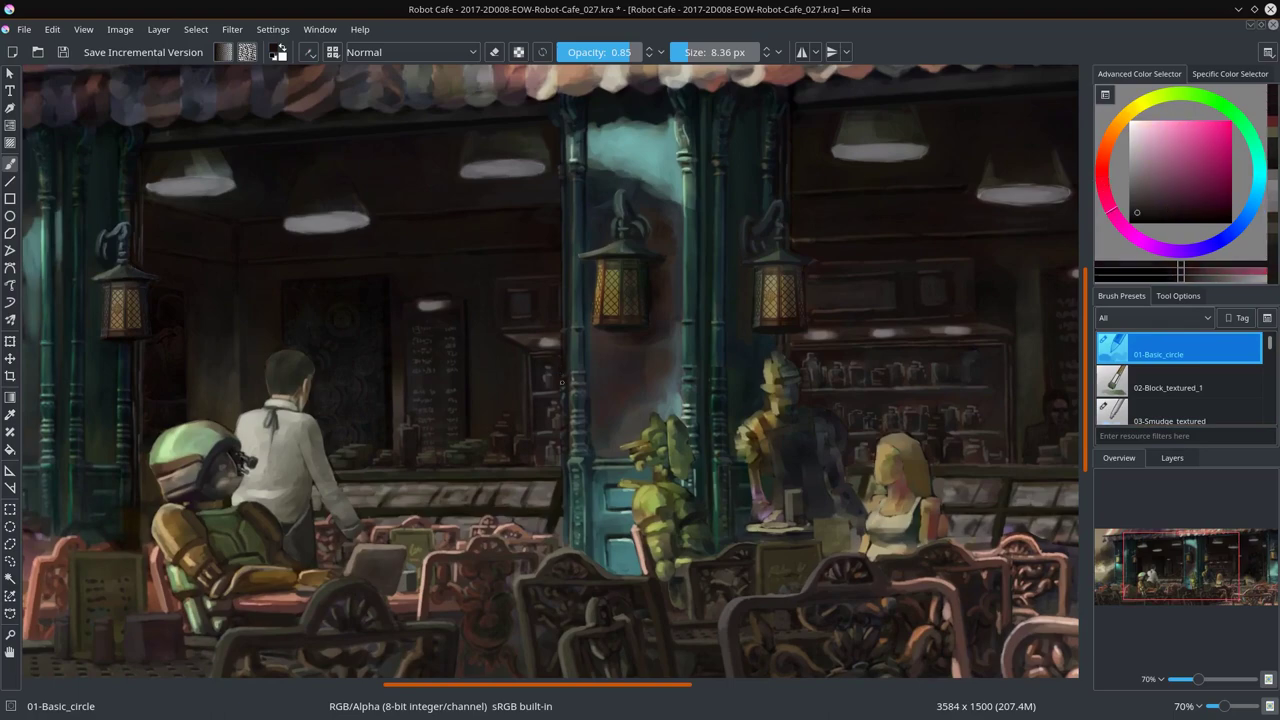
left_click(612, 310, "ctrl")
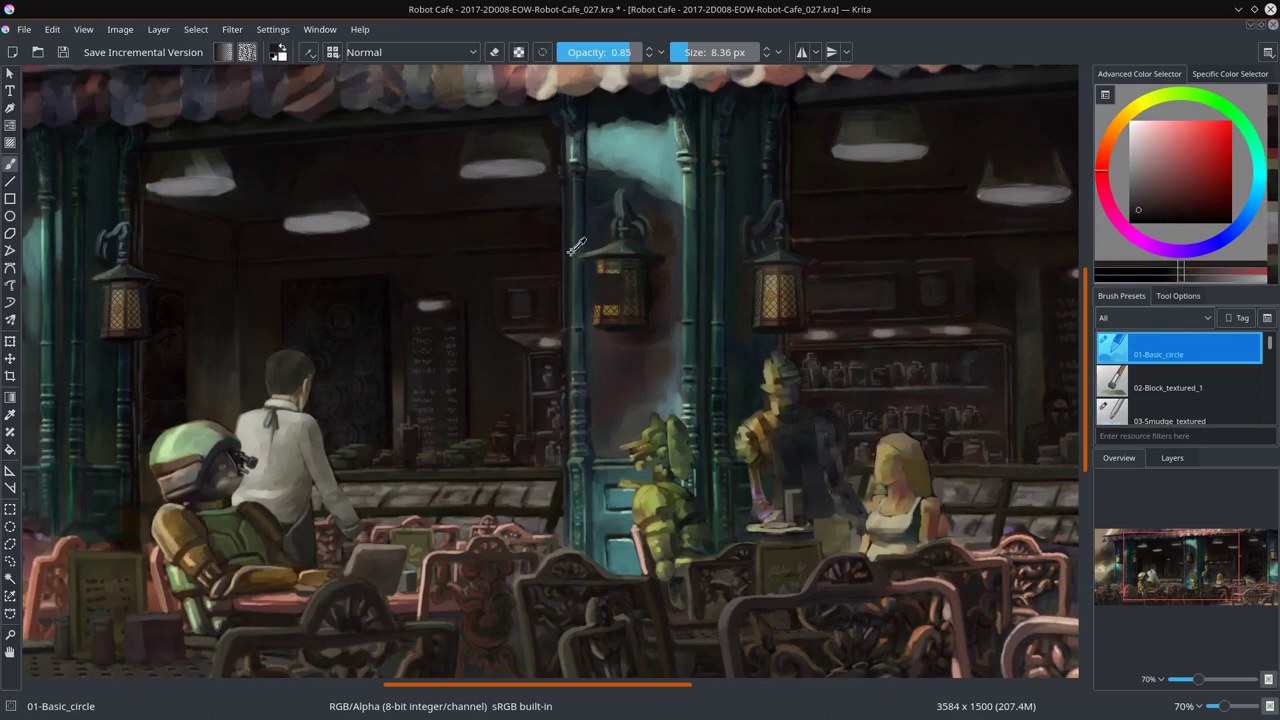
scroll(612, 310, "down", 3)
left_click(63, 52)
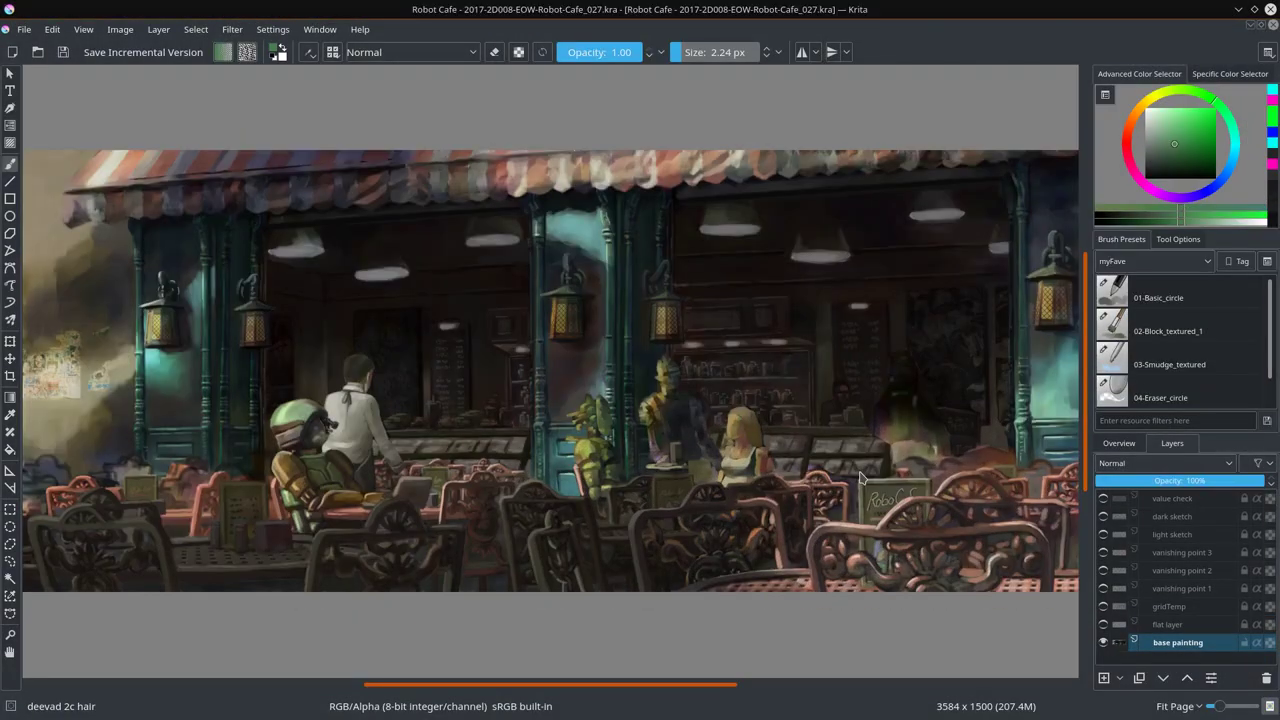
Step: Copy a strip of the vanishing point 1 guides into new layers Layer 10(pasted) and Layer 11(pasted)
left_click(1103, 588)
left_click(1116, 297)
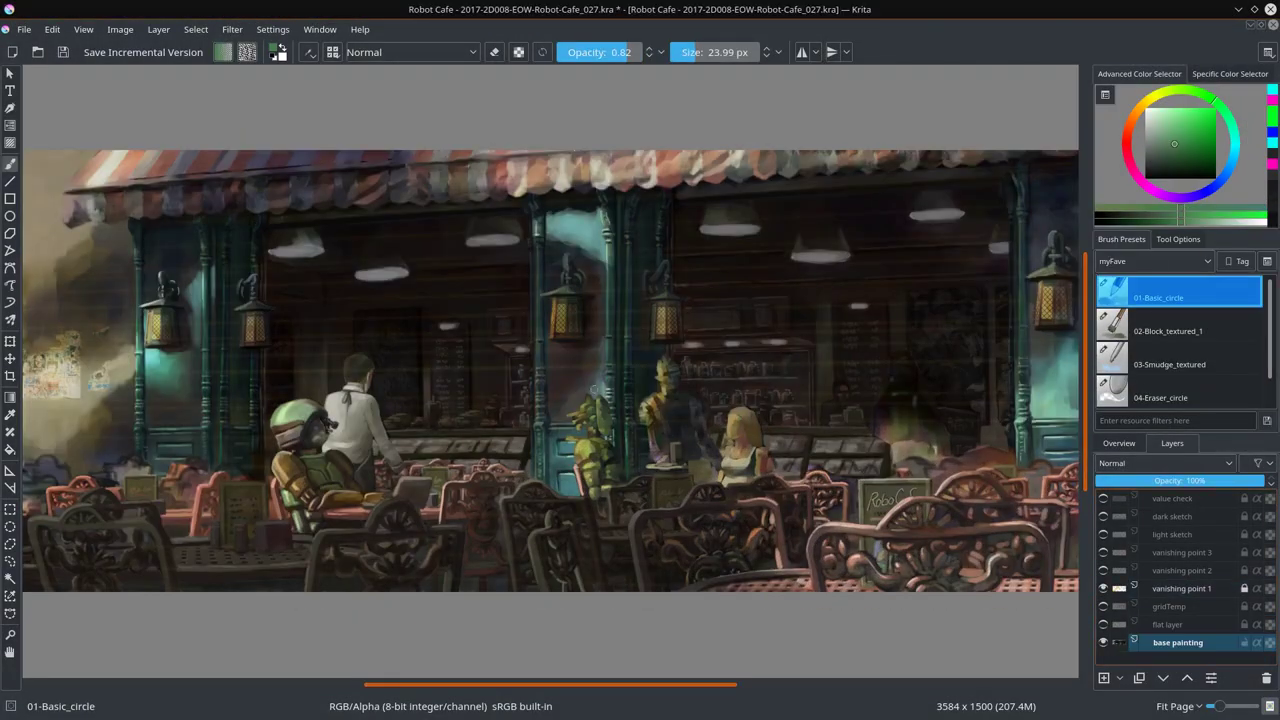
scroll(594, 390, "up", 3)
left_click(1183, 588)
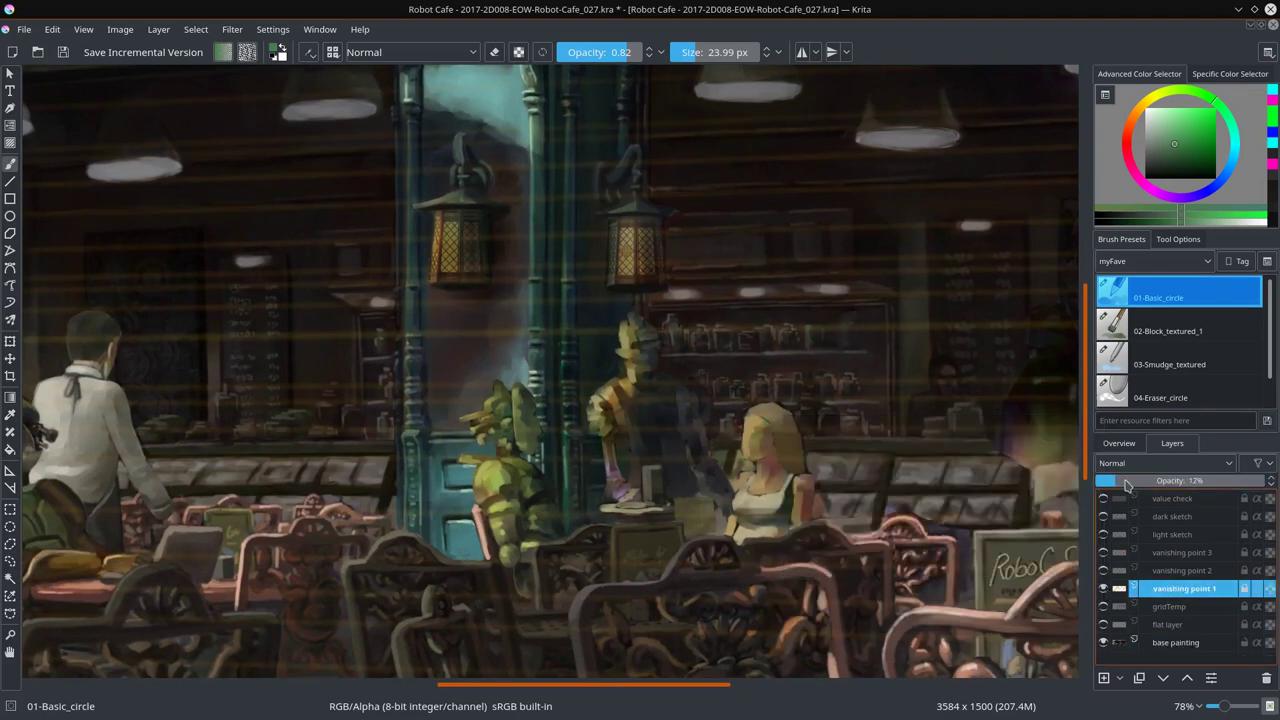
left_click(10, 544)
left_click(148, 450)
key("ctrl+v")
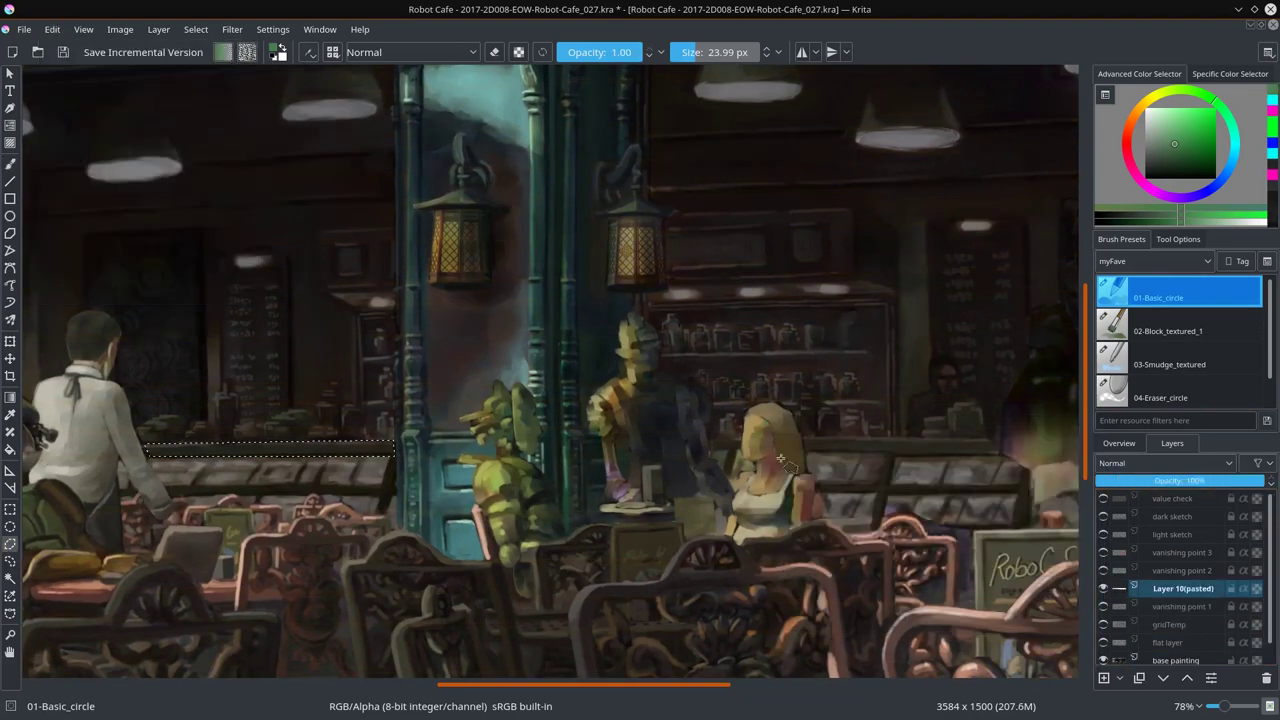
key("ctrl+t")
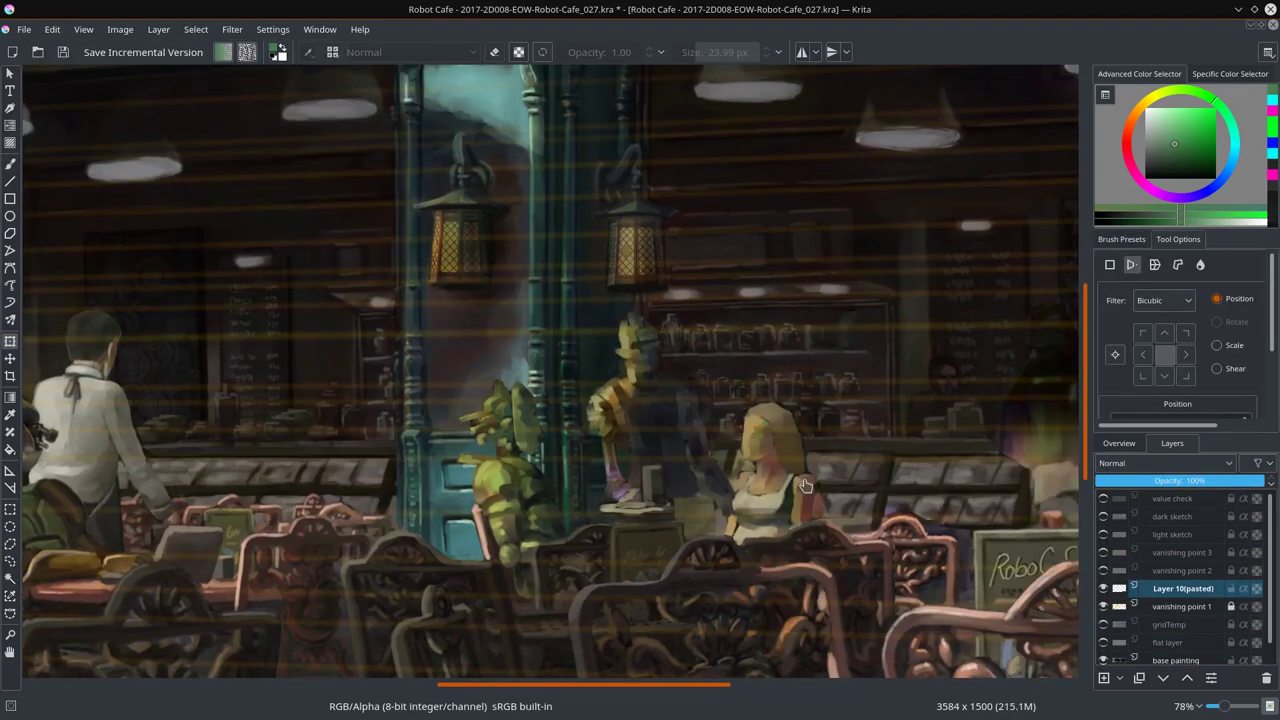
key("Return")
key("ctrl+c")
key("ctrl+v")
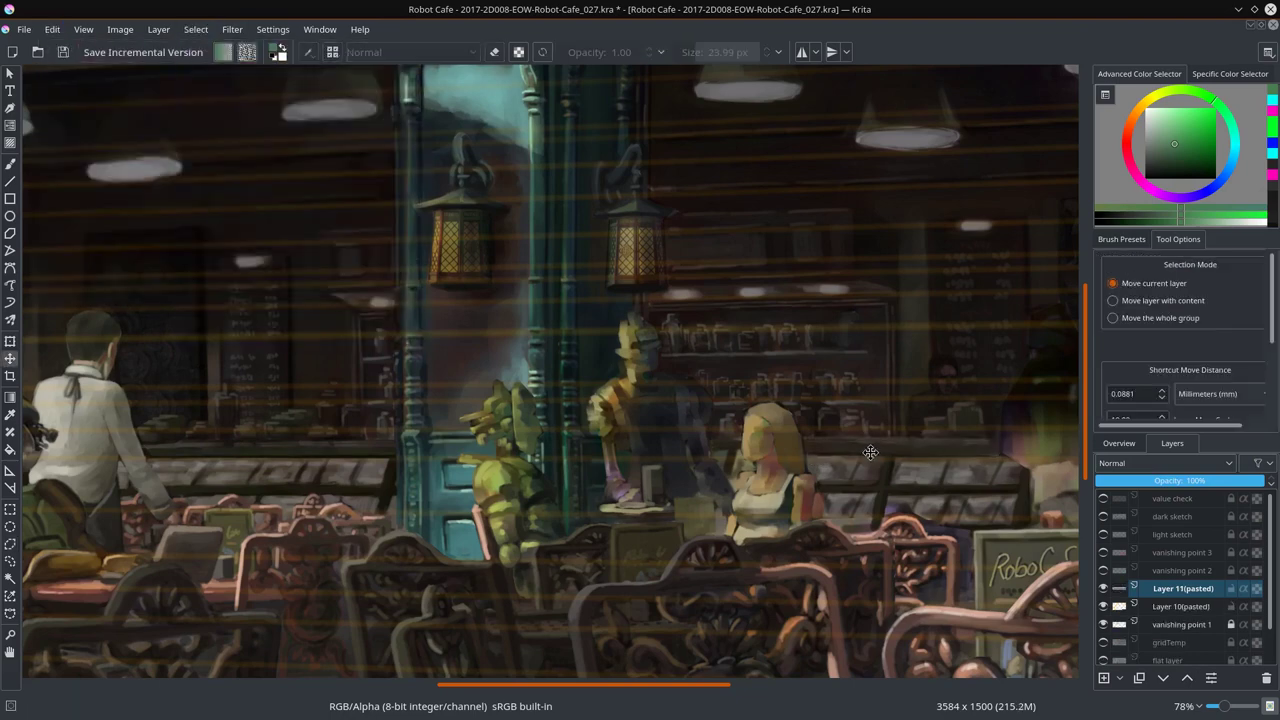
key("ctrl+t")
Step: Darken the back counter with 01-Basic_circle strokes in sampled reds, browns and ochres
left_click(10, 163)
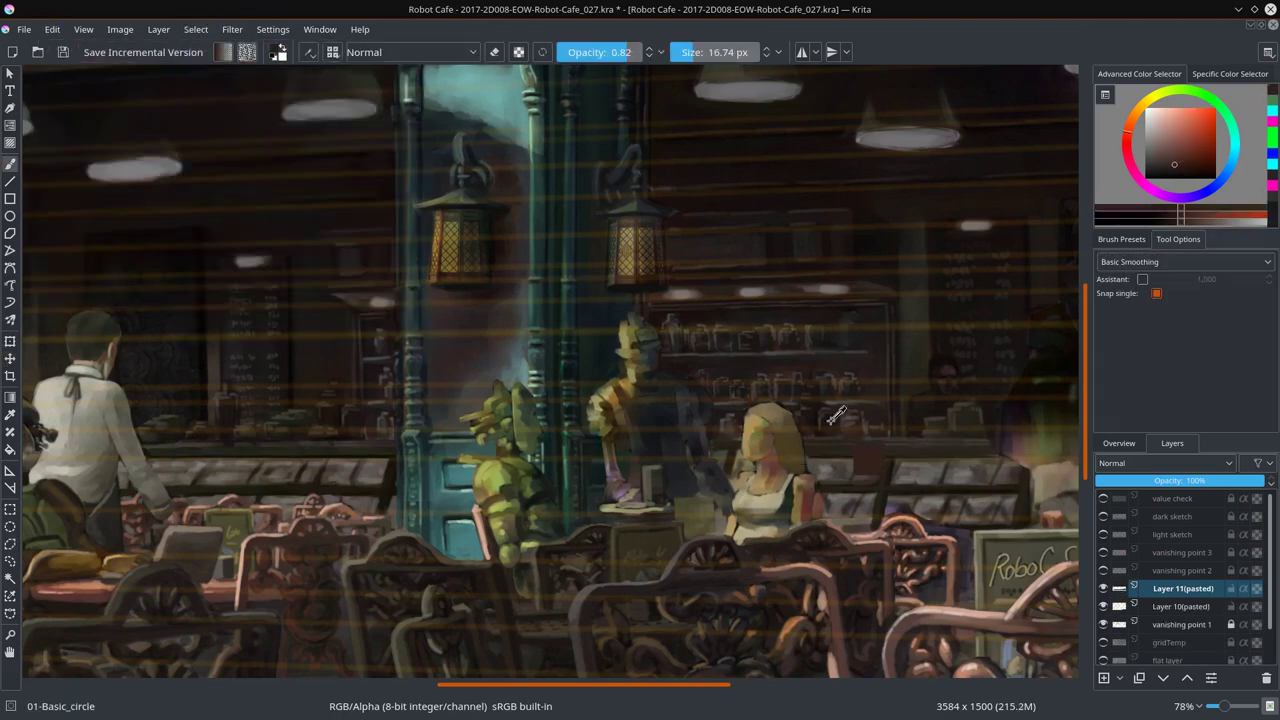
left_click_drag(931, 438, 794, 441)
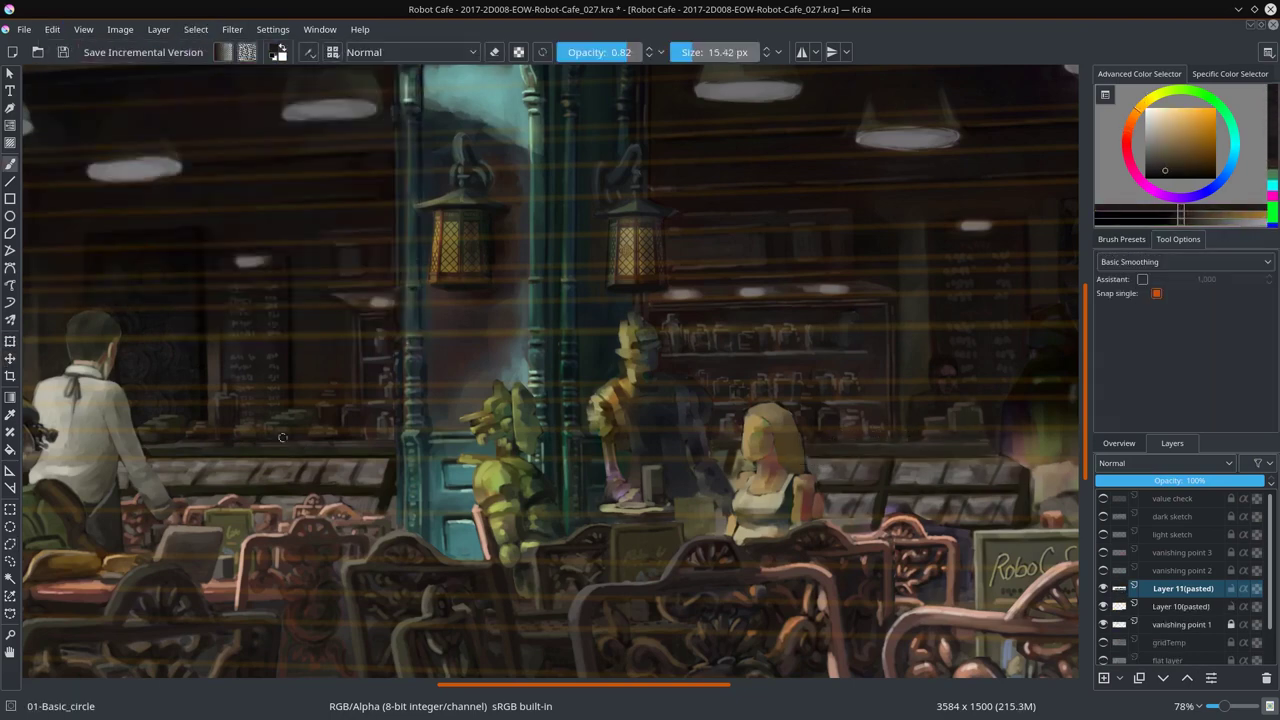
left_click(1103, 624)
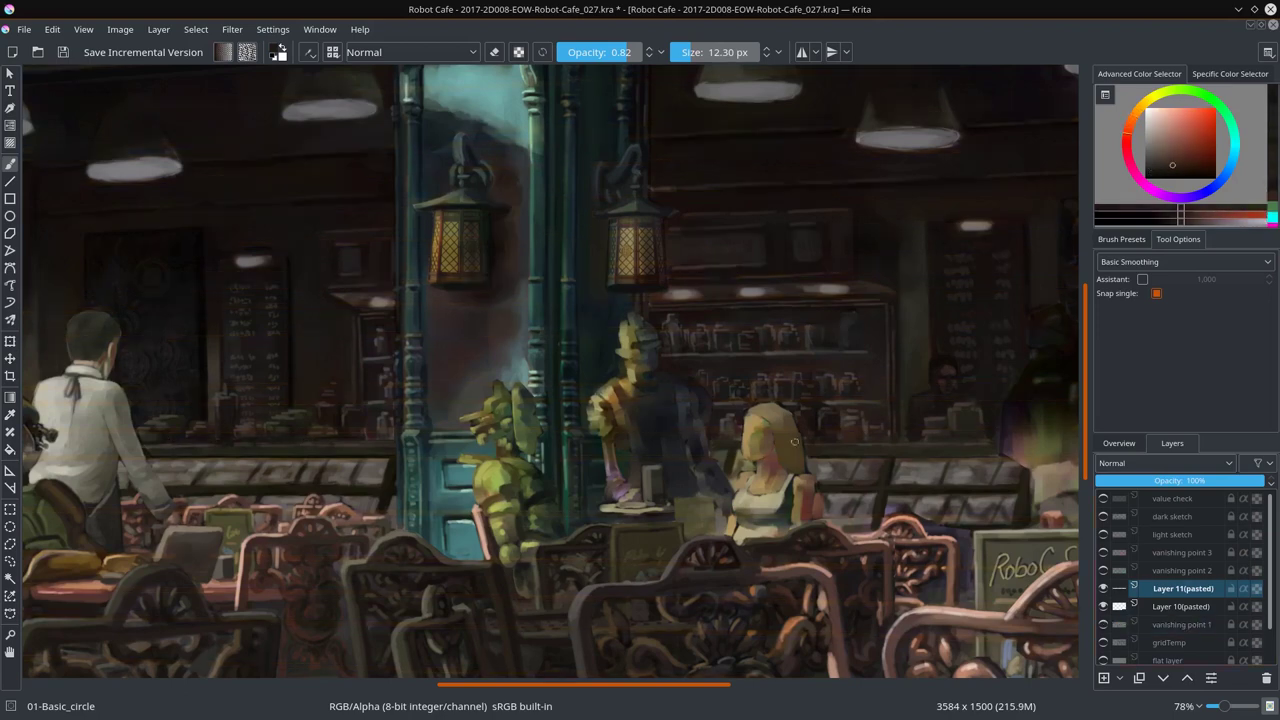
left_click(726, 452, "ctrl")
left_click(380, 397, "ctrl")
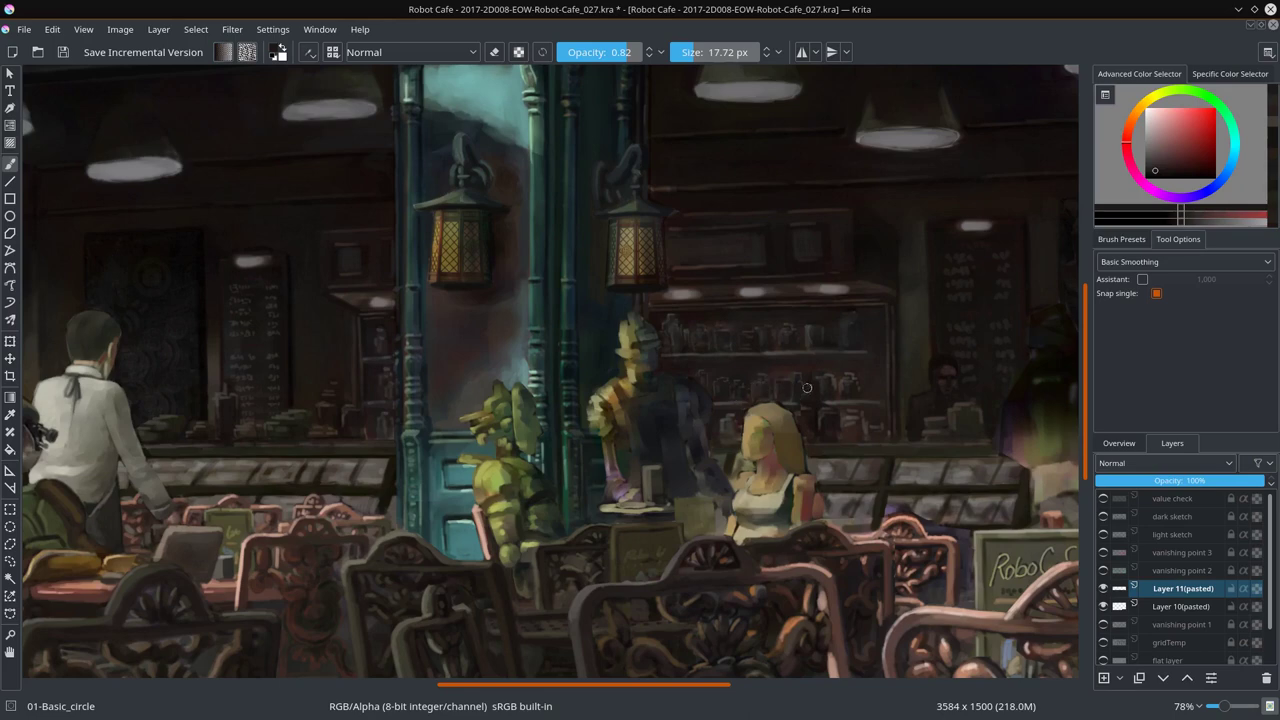
left_click_drag(823, 377, 762, 351)
left_click_drag(369, 439, 336, 481)
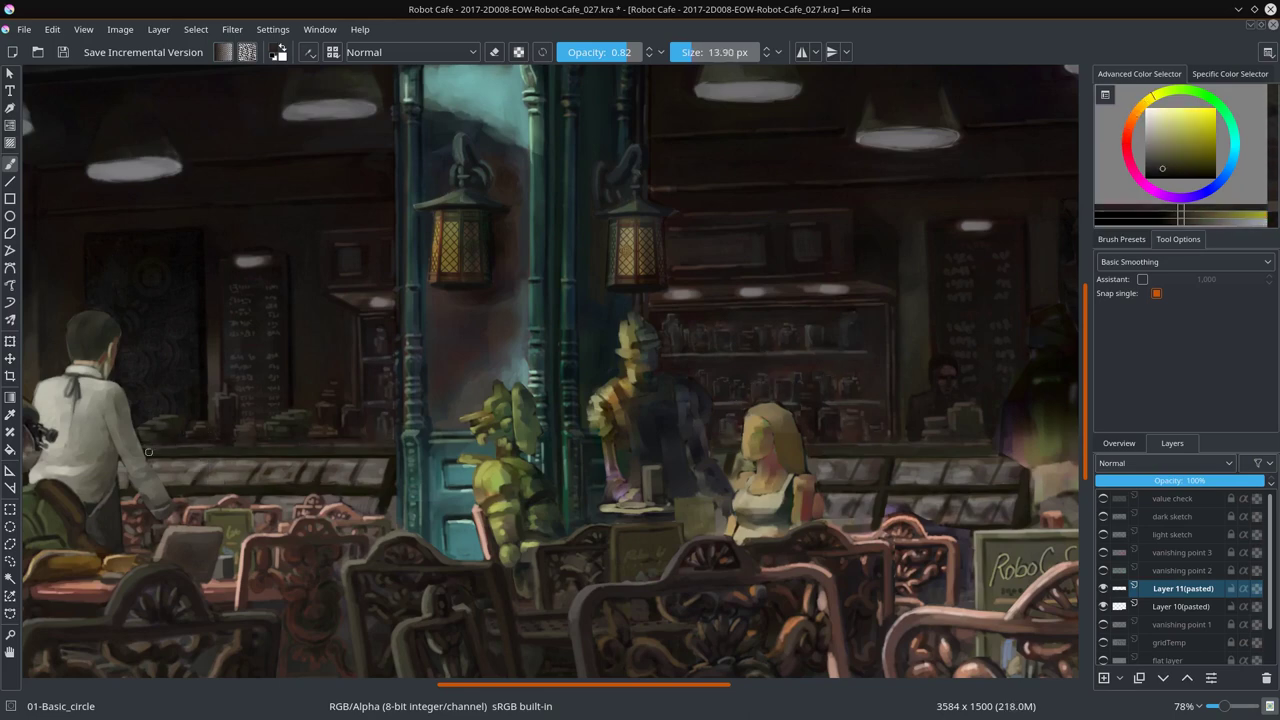
left_click(888, 478, "ctrl")
left_click_drag(872, 496, 893, 456)
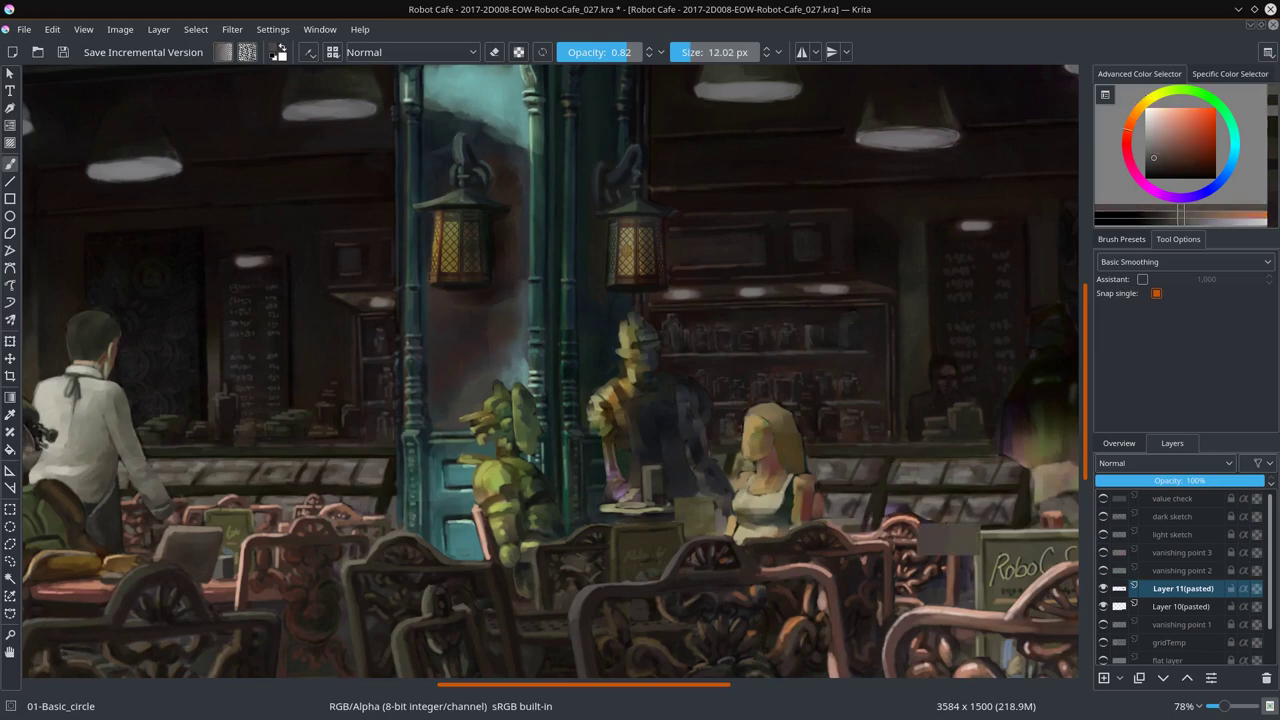
key("/")
key("/")
left_click(858, 518, "ctrl")
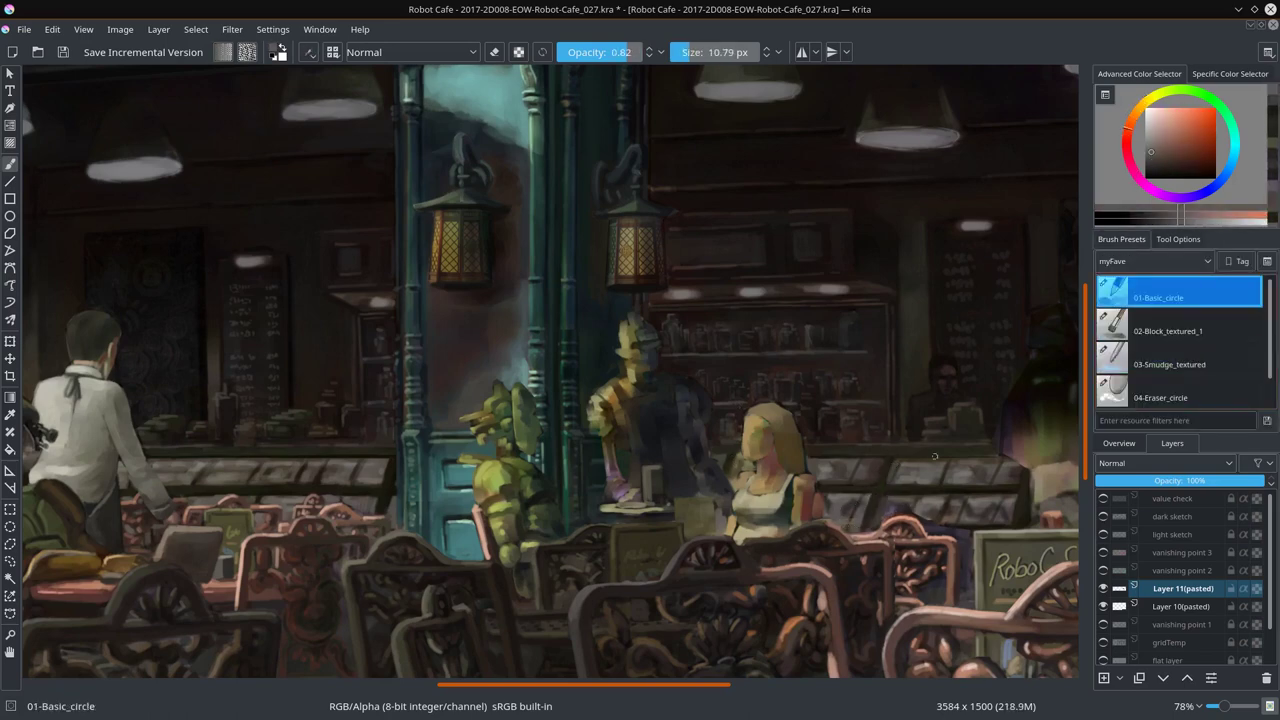
Step: Delete the two pasted guide-line layers and bring the robots and girl into view
scroll(1033, 480, "down", 4)
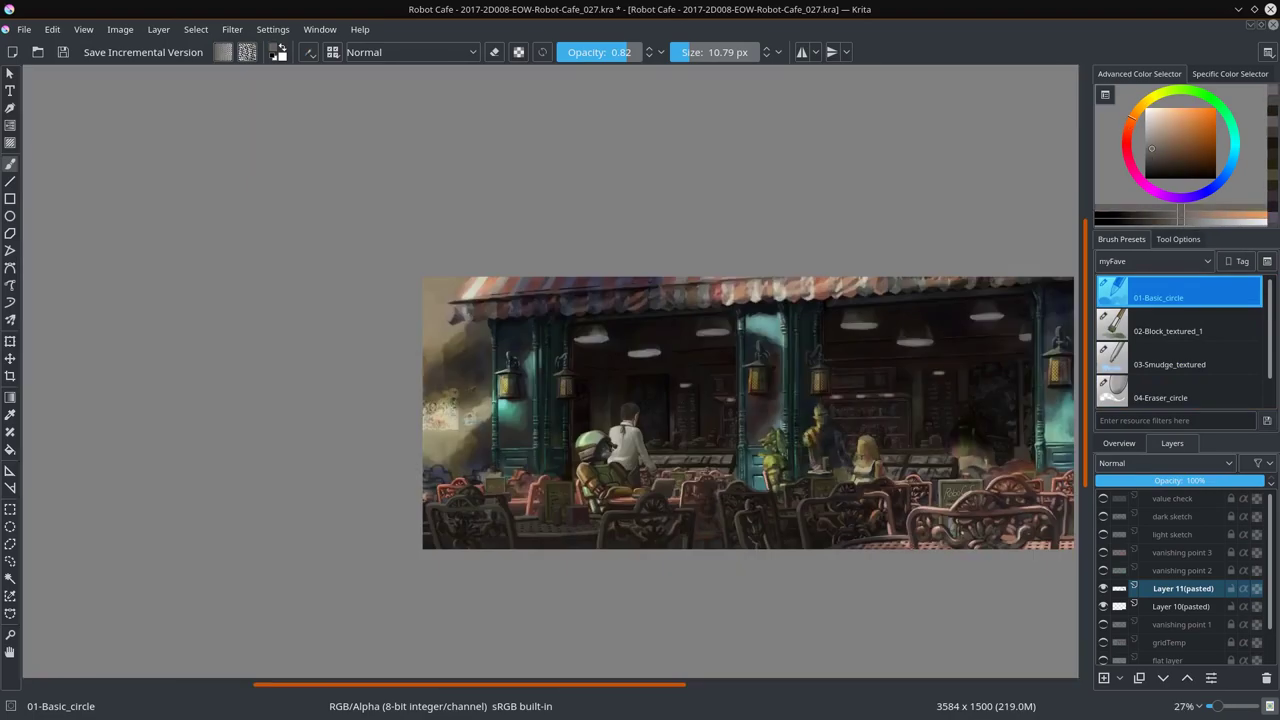
key("ctrl+shift+e")
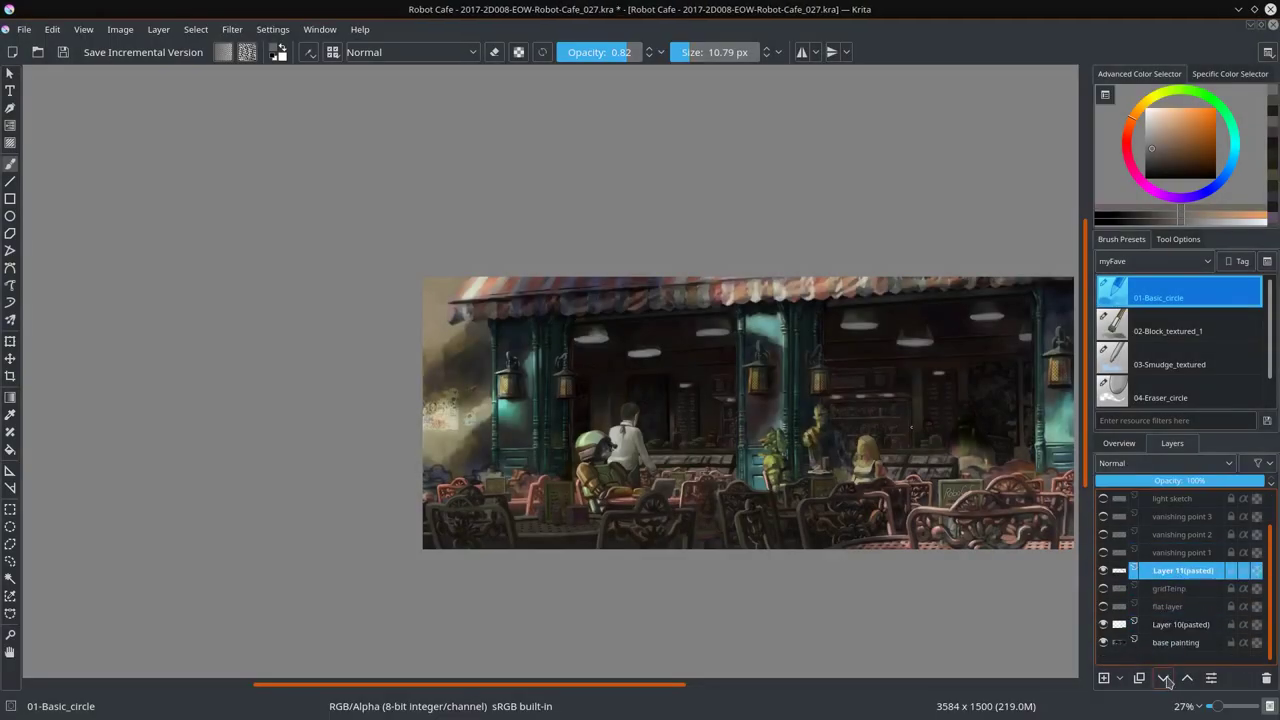
scroll(868, 585, "up", 4)
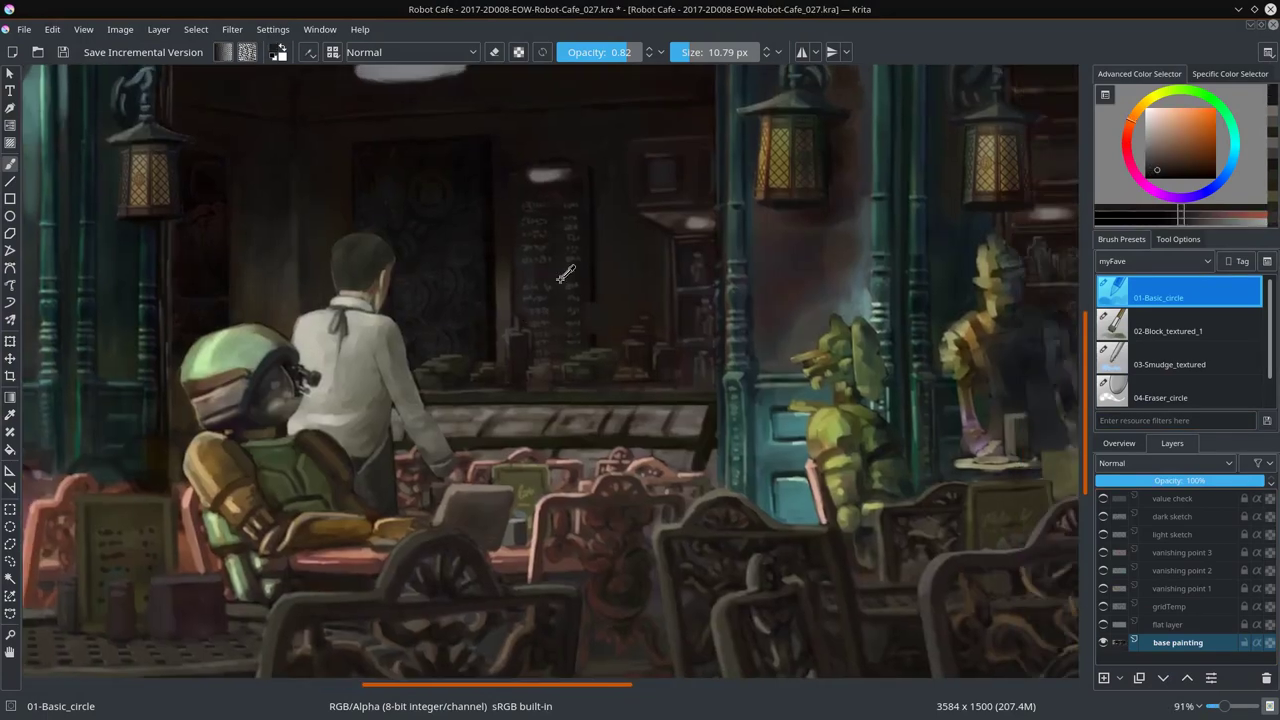
mouse_move(1230, 470)
left_mouse_down()
mouse_move(870, 465)
mouse_move(986, 493)
left_mouse_up()
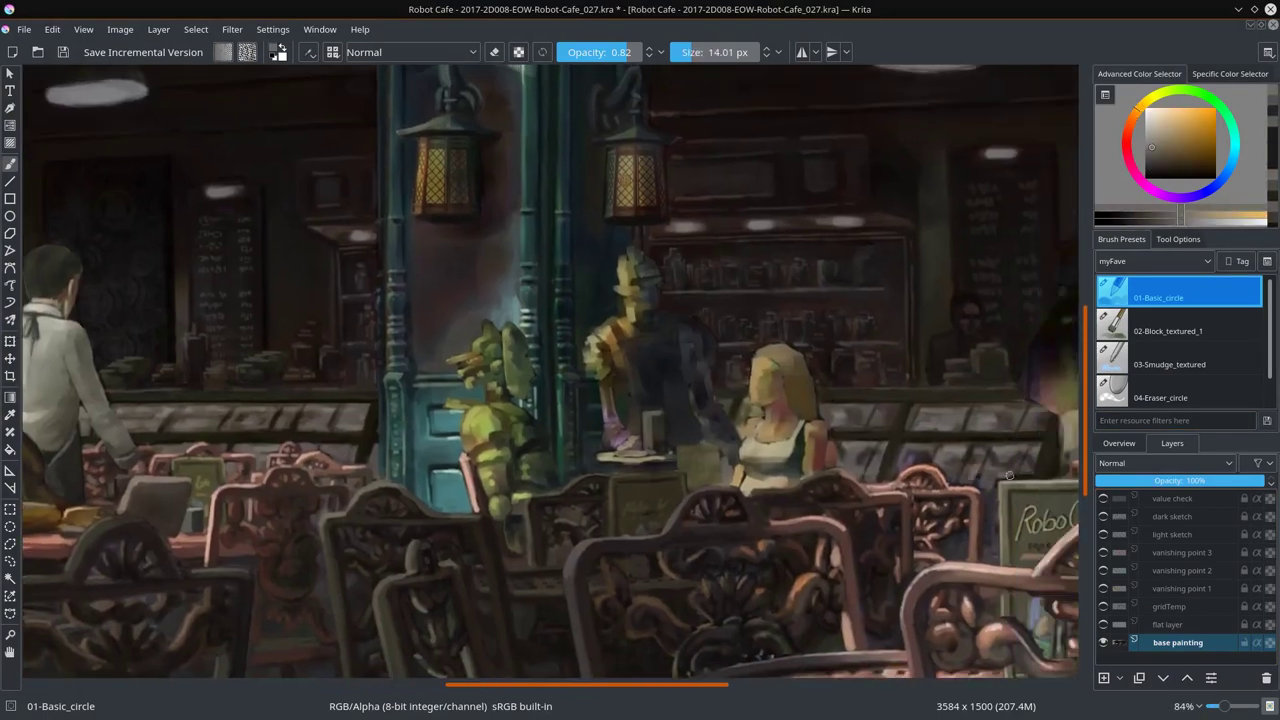
Step: Touch up the robots and girl in reddish-orange and brown, switching between round and smudge brushes
left_click(994, 516, "ctrl")
key("slash")
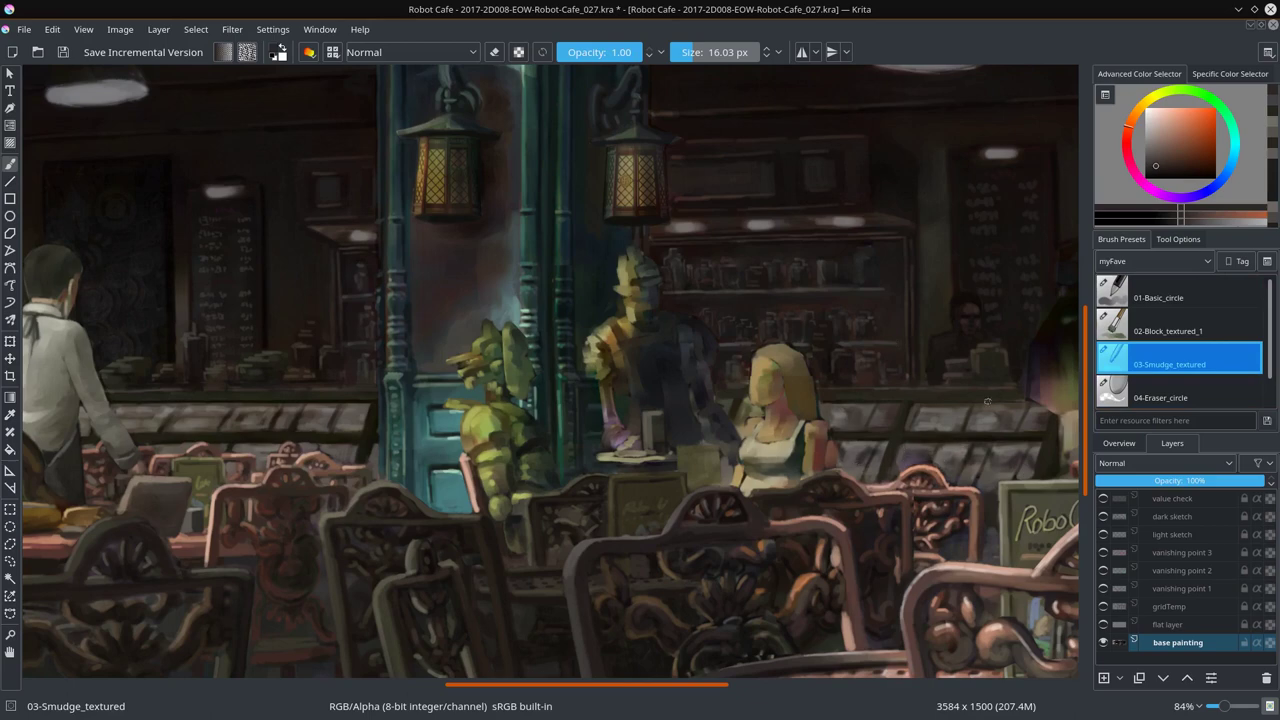
key("slash")
left_click(843, 442, "ctrl")
left_click(983, 446, "ctrl")
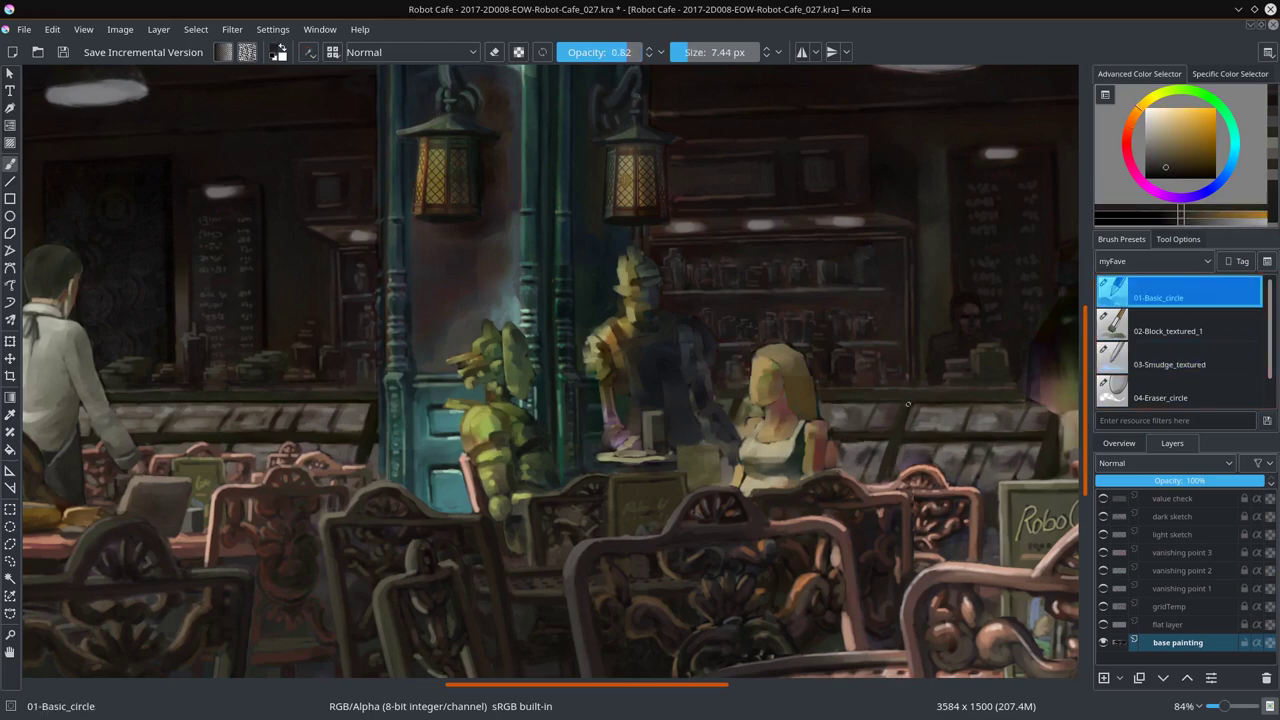
key("slash")
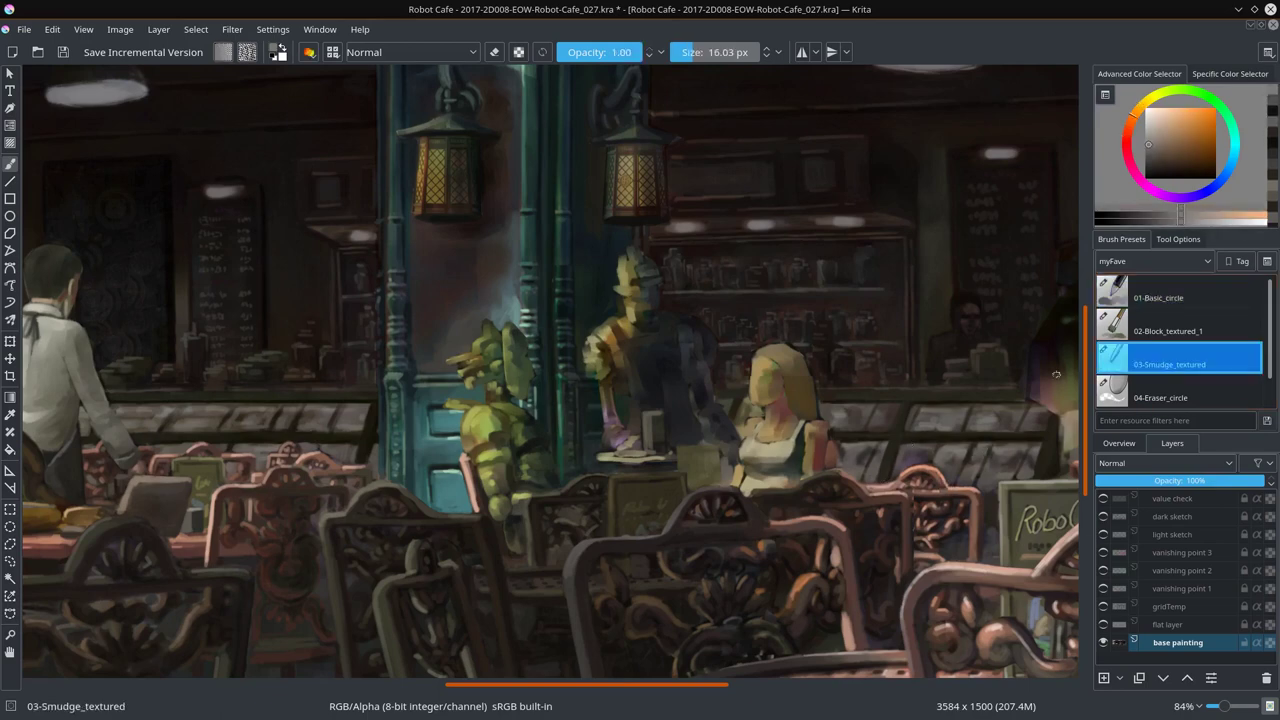
key("slash")
left_click(336, 376, "ctrl")
key("slash")
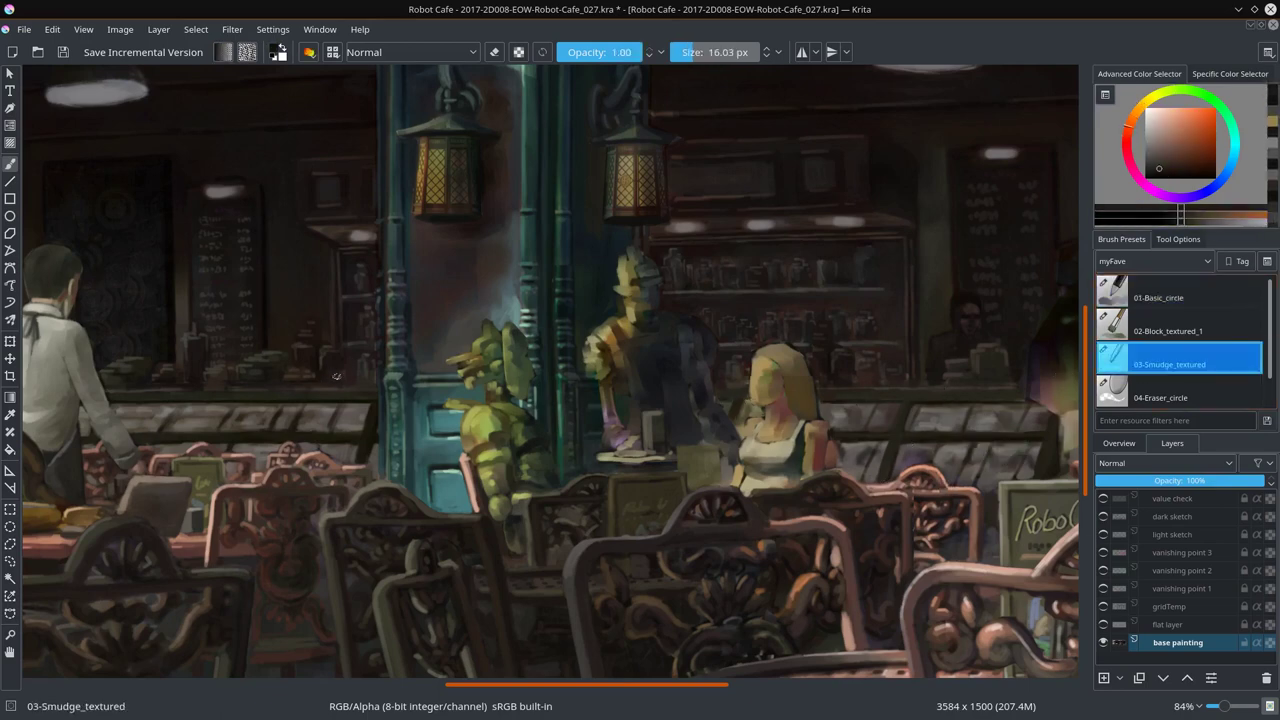
left_click(190, 422, "ctrl")
key("slash")
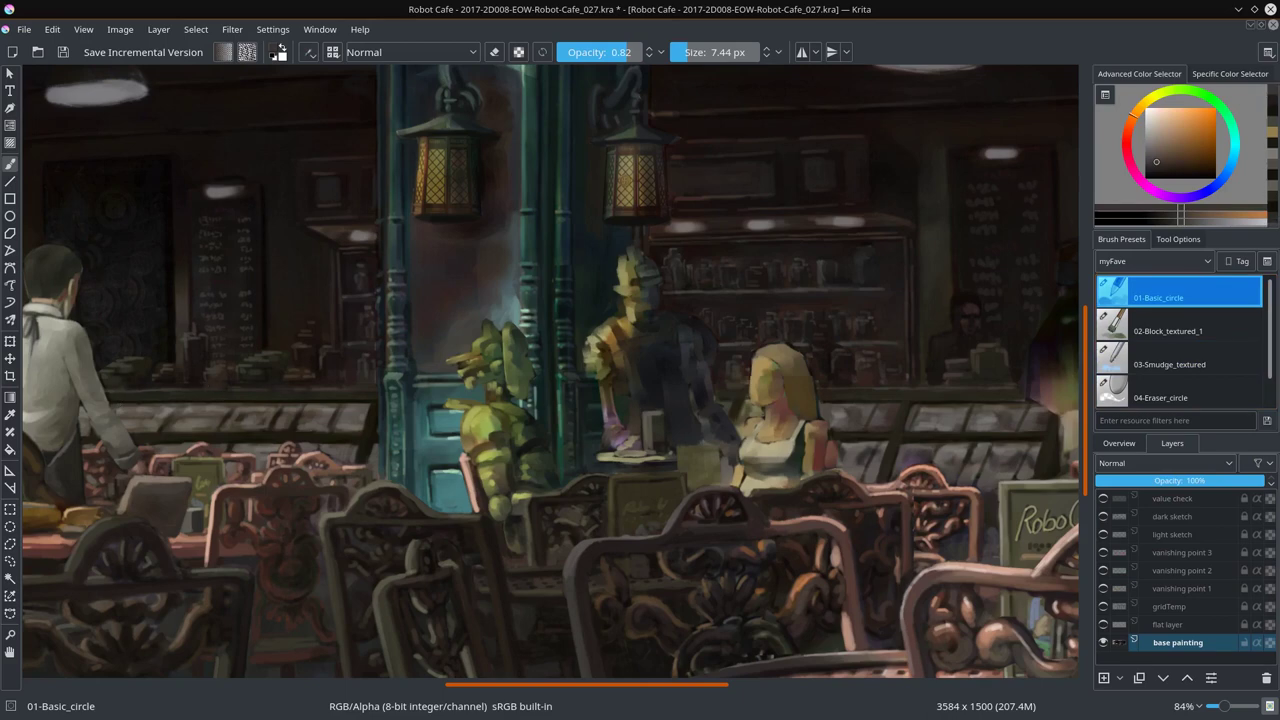
Step: Add dark red touches near the counter and pillar, then save as Robot-Cafe_027.kra
left_click(219, 380, "ctrl")
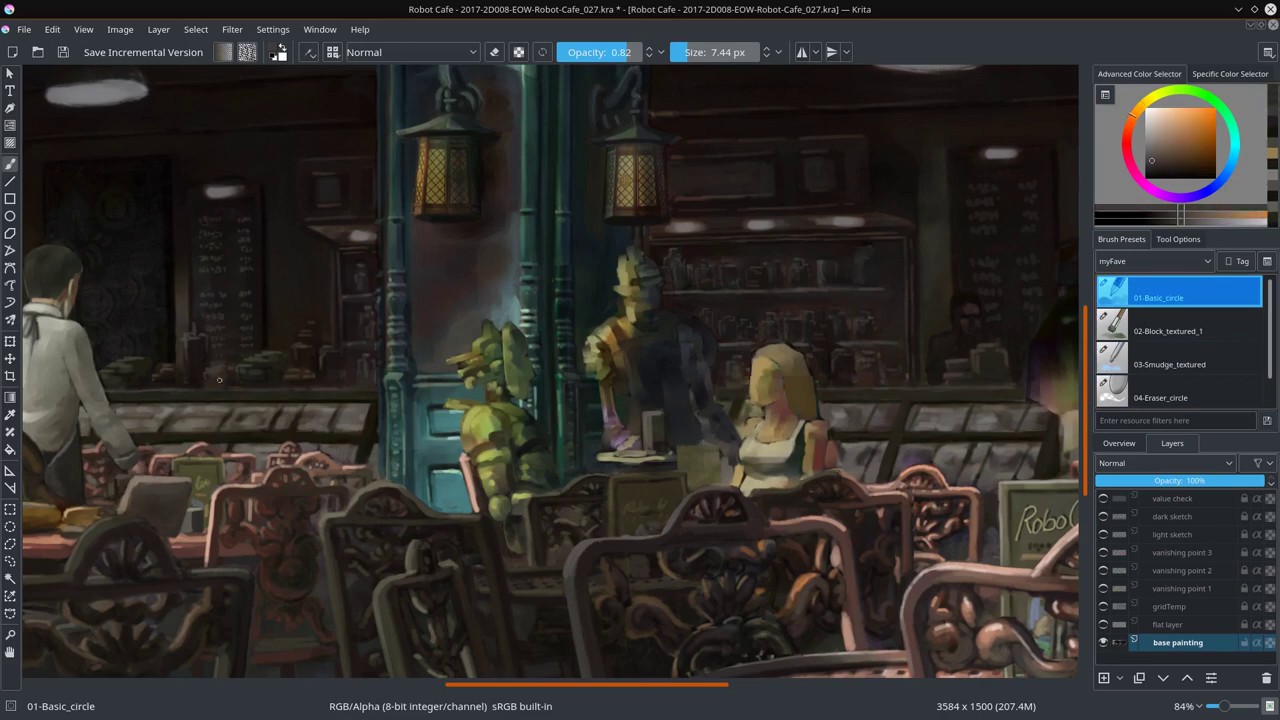
left_click(804, 344, "ctrl")
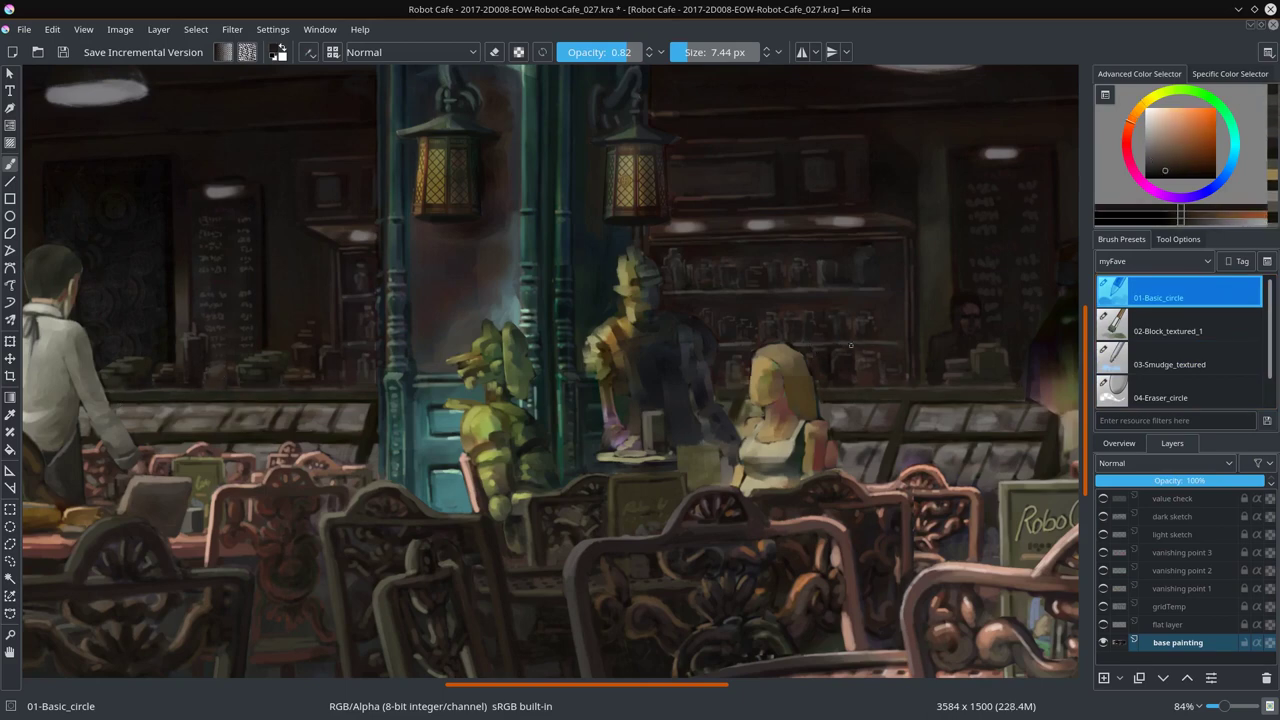
left_click(750, 342, "ctrl")
left_click(738, 333, "ctrl")
left_click(829, 355, "ctrl")
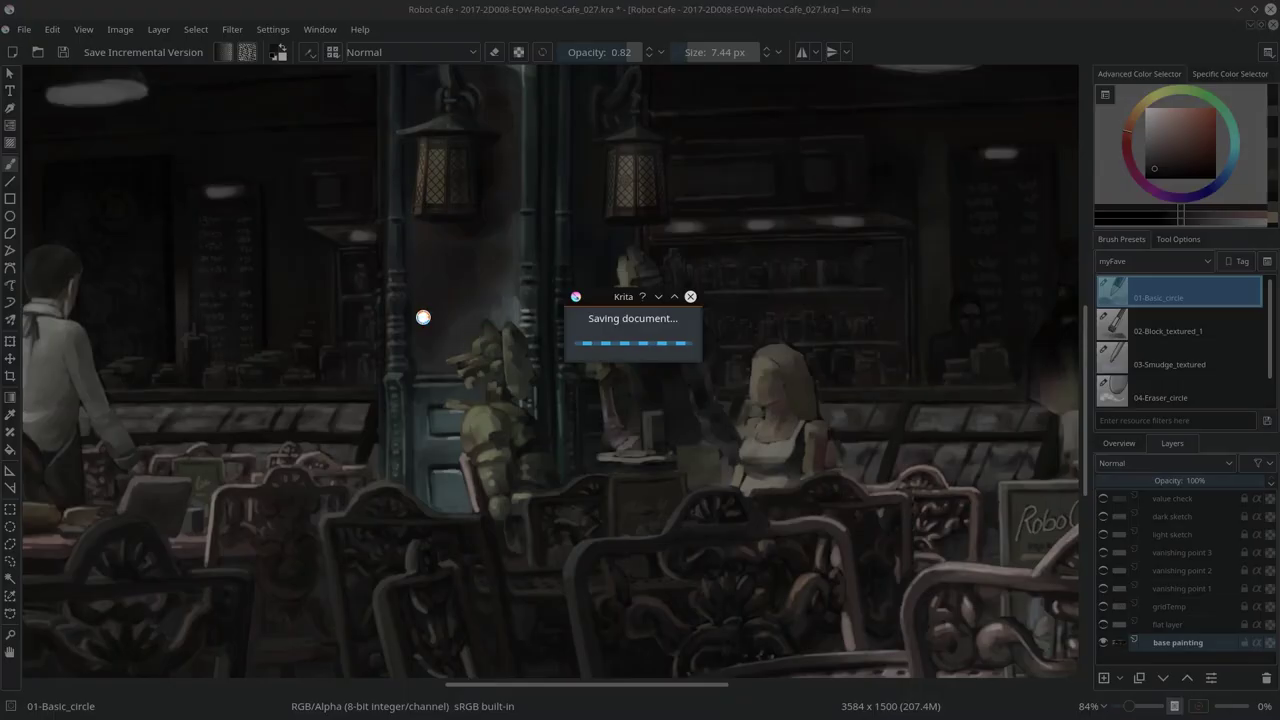
scroll(423, 318, "up", 5)
left_click(400, 185, "ctrl")
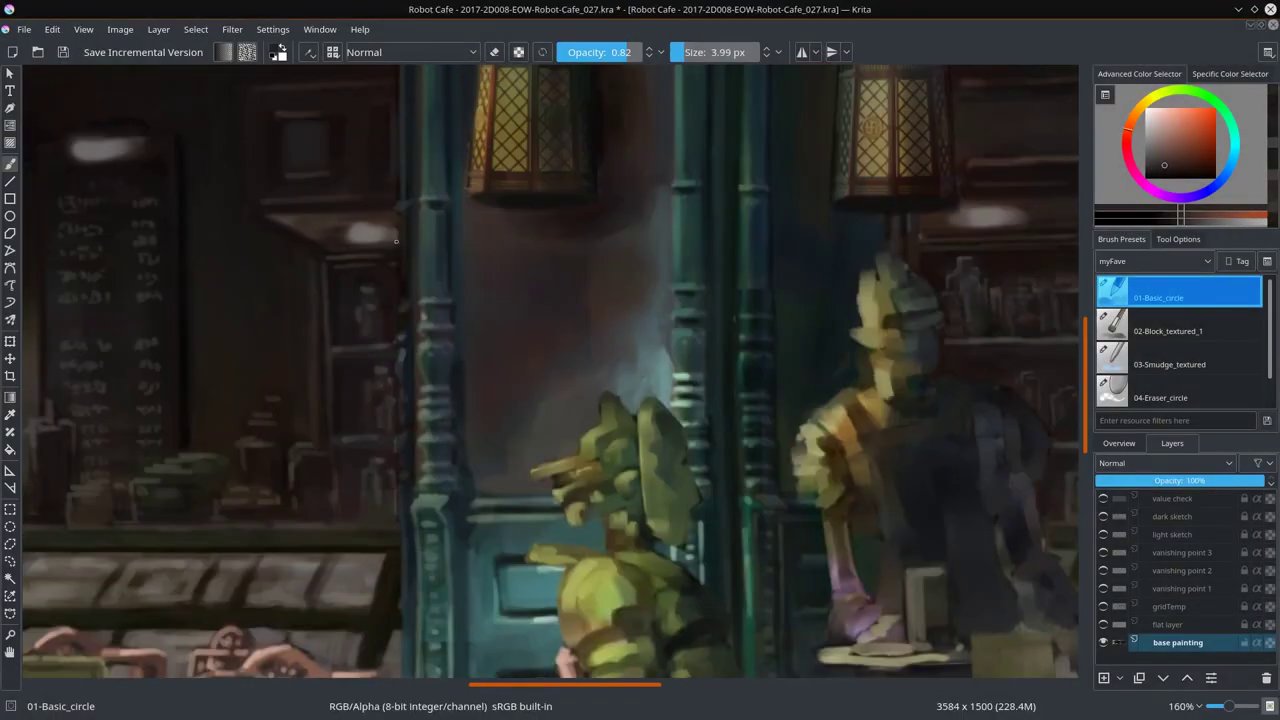
left_click(430, 230, "ctrl")
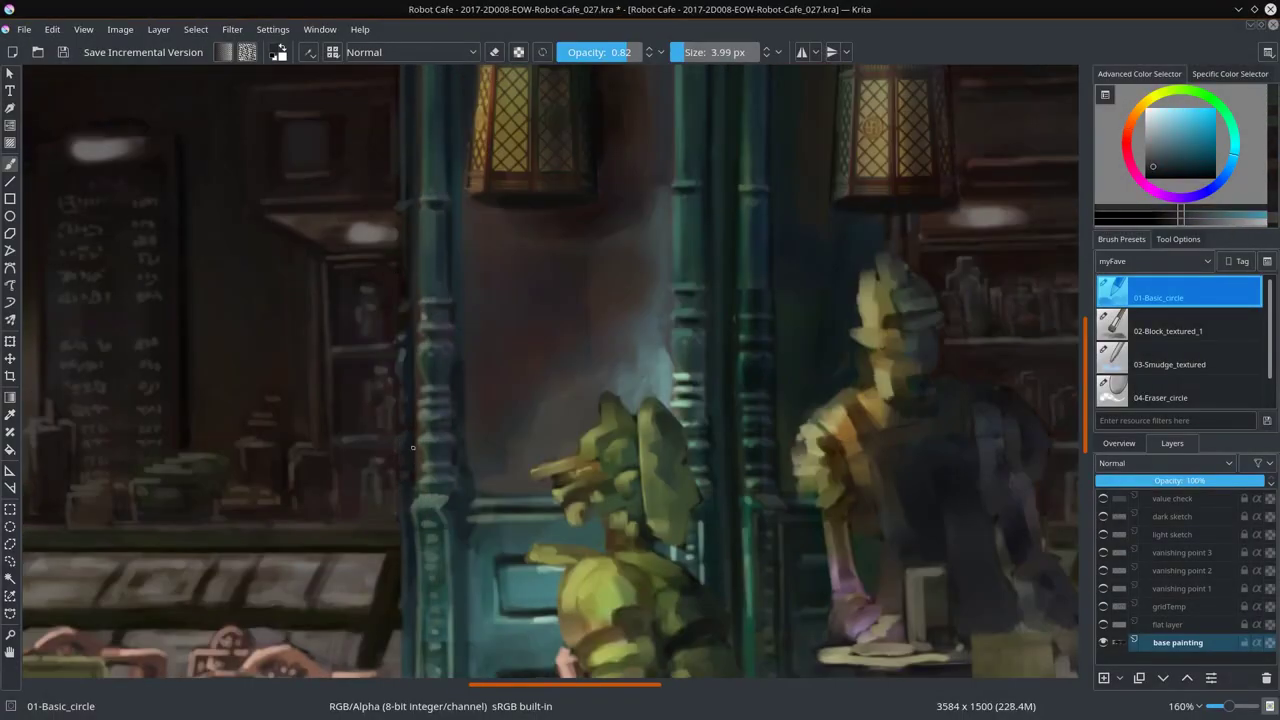
scroll(551, 371, "down", 5)
left_click(66, 55)
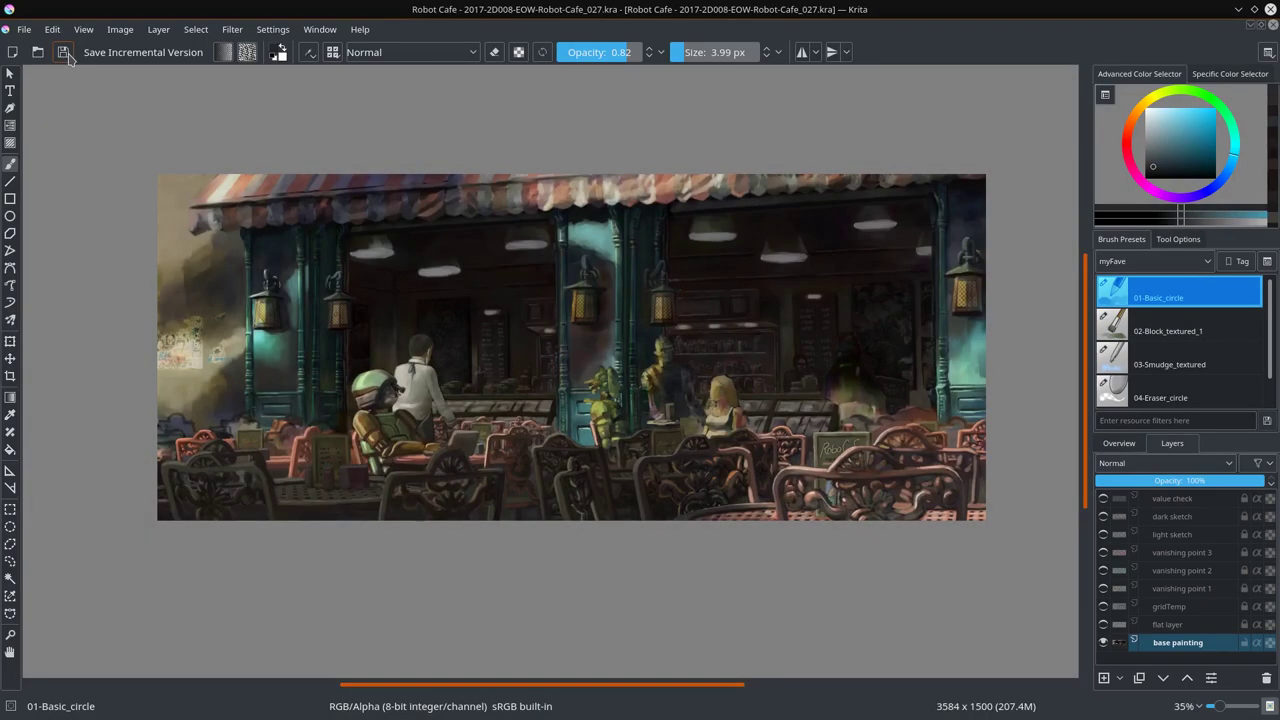
Step: Fit the painting in view and save it as incremental version Robot-Cafe_028.kra
scroll(463, 436, "up", 5)
scroll(477, 395, "down", 5)
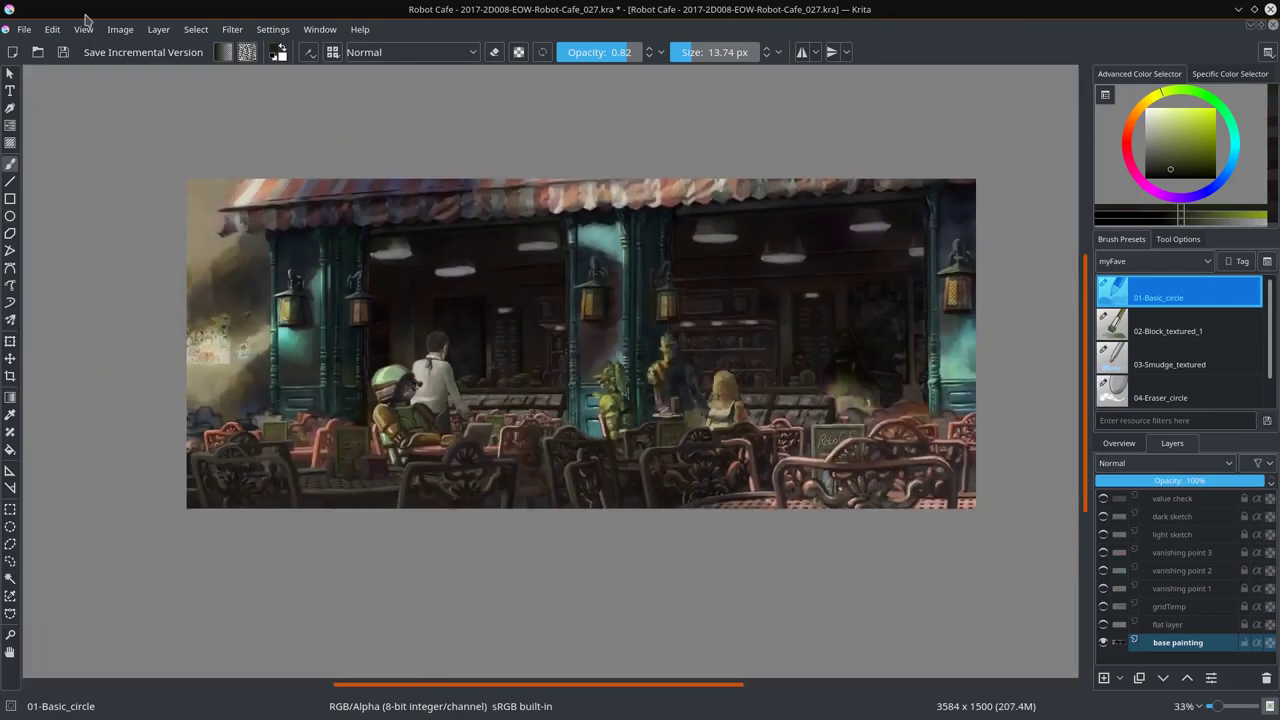
left_click(62, 53)
scroll(366, 573, "down", 3)
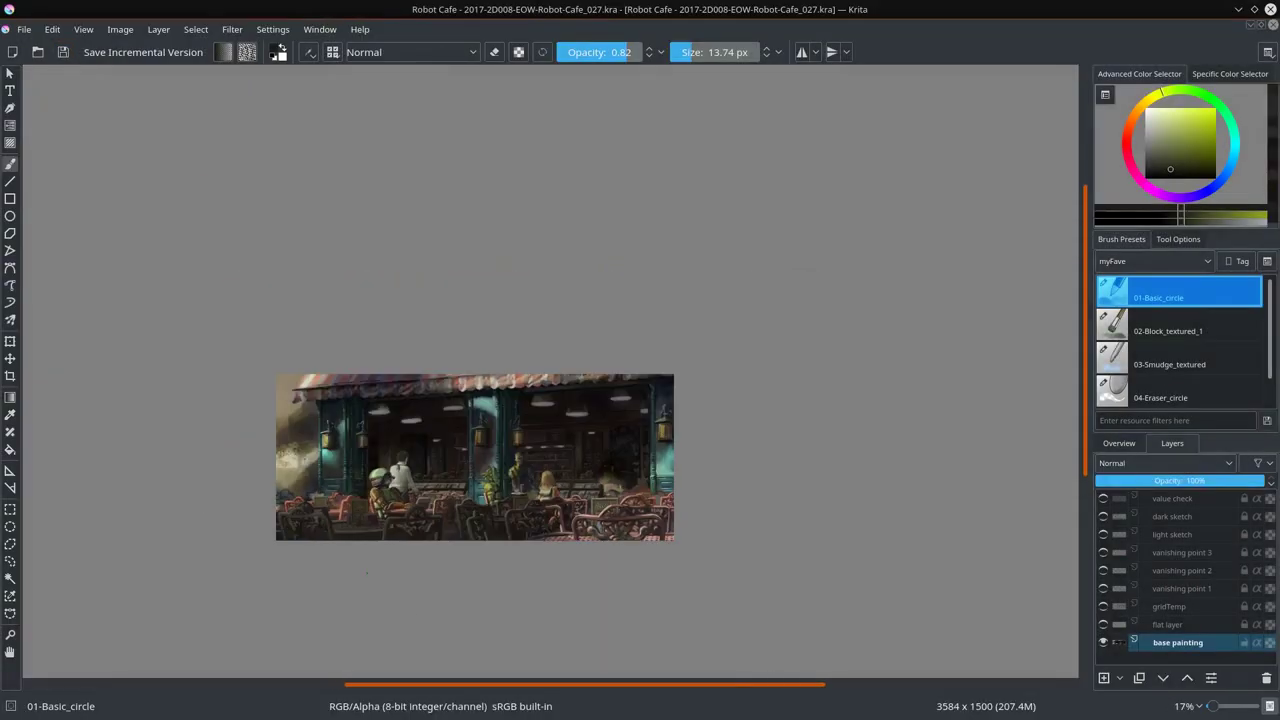
scroll(366, 573, "up", 6)
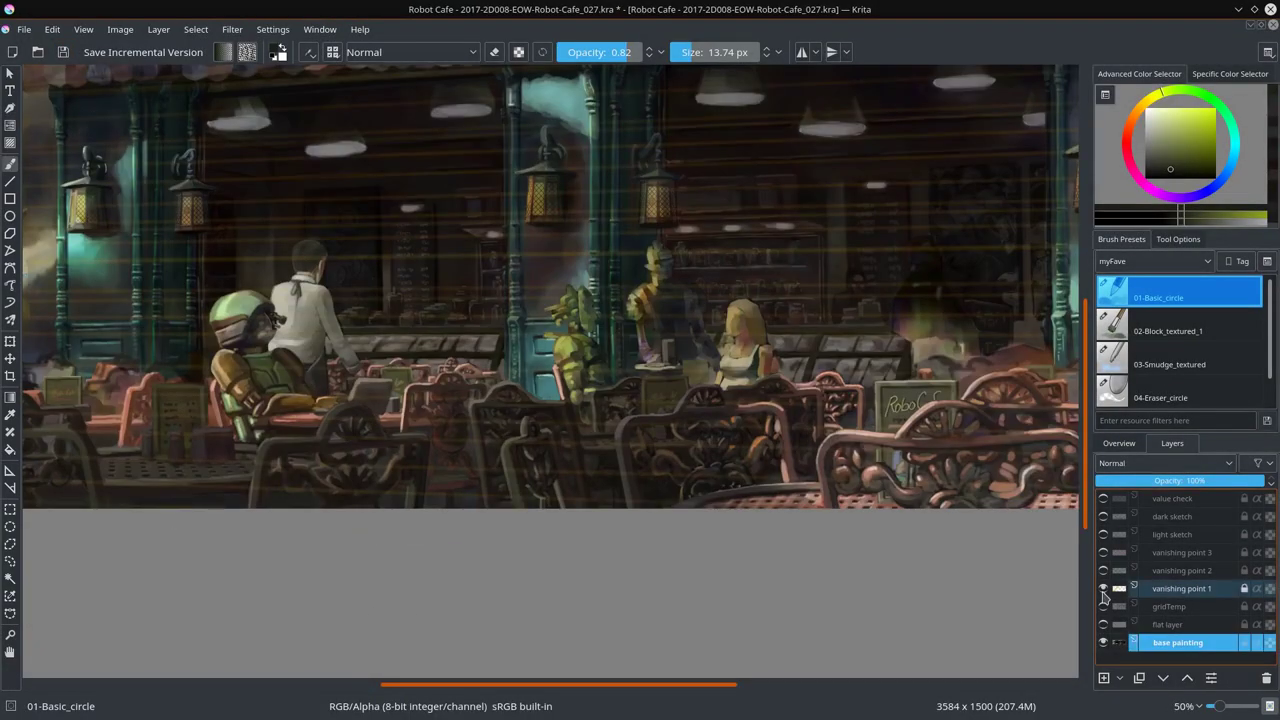
scroll(723, 613, "down", 7)
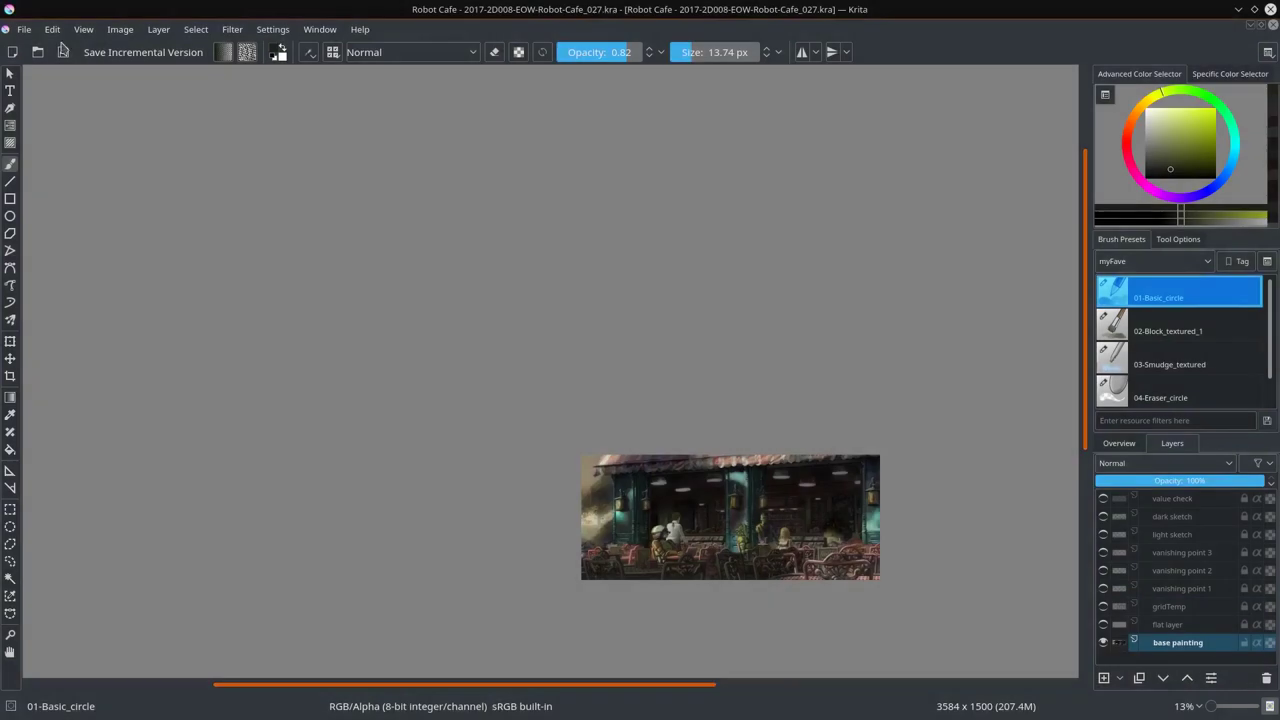
key("2")
left_click(62, 52)
scroll(680, 441, "up", 5)
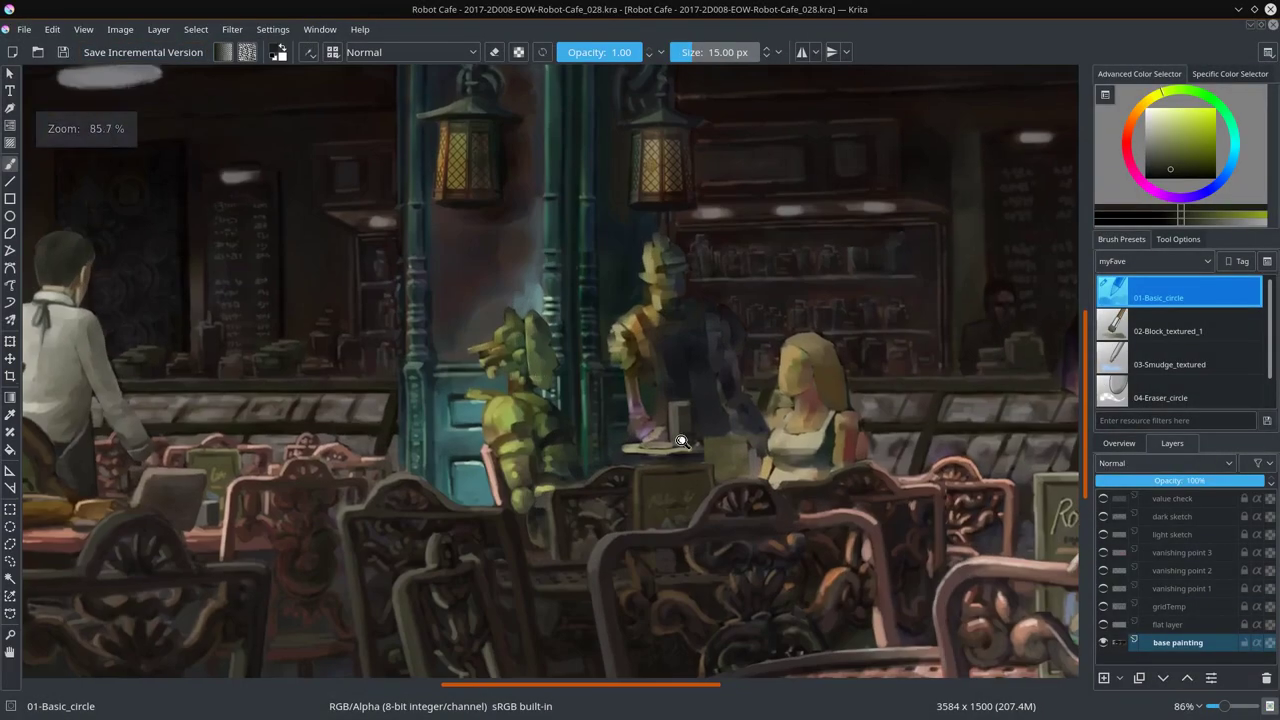
Step: Lasso the green robot's face plate and shift its hue and lower its saturation with HSV/HSL Adjustment
key("l")
left_click(232, 29)
left_click(430, 69)
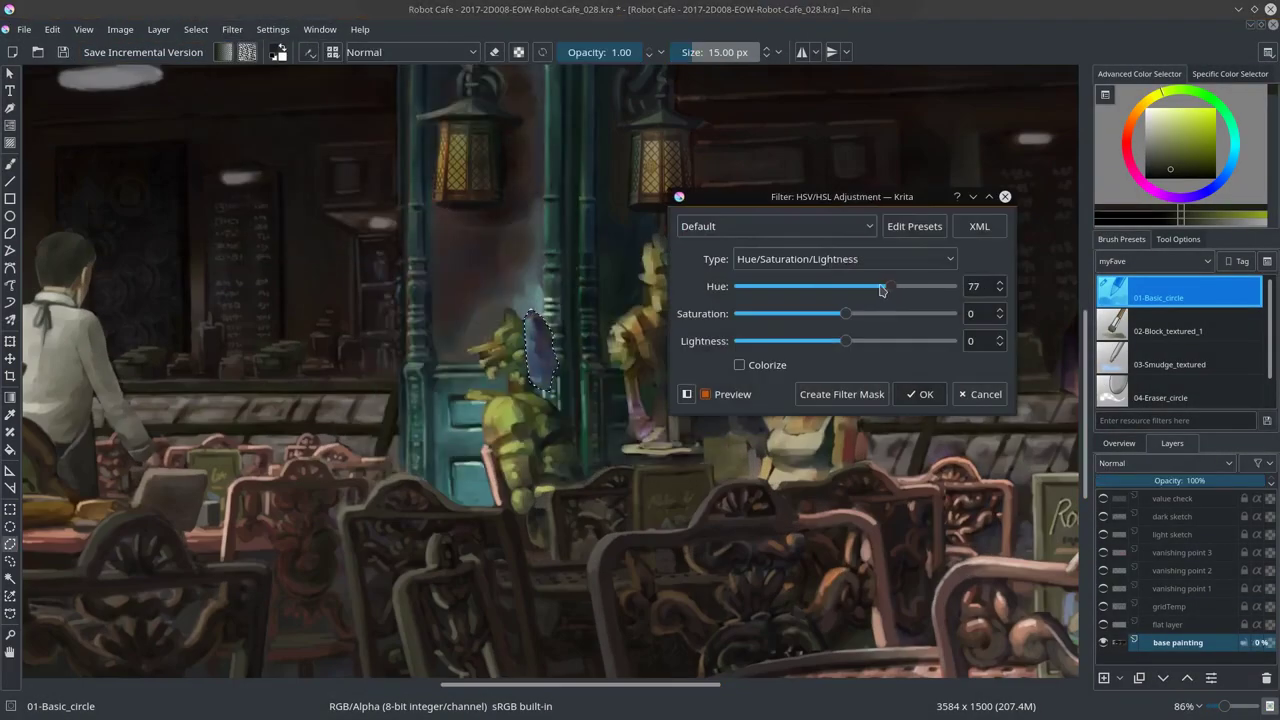
mouse_move(845, 286)
left_mouse_down()
mouse_move(745, 286)
mouse_move(813, 286)
left_mouse_up()
left_click_drag(845, 313, 811, 318)
key("Return")
left_click(196, 29)
left_click(225, 63)
key("b")
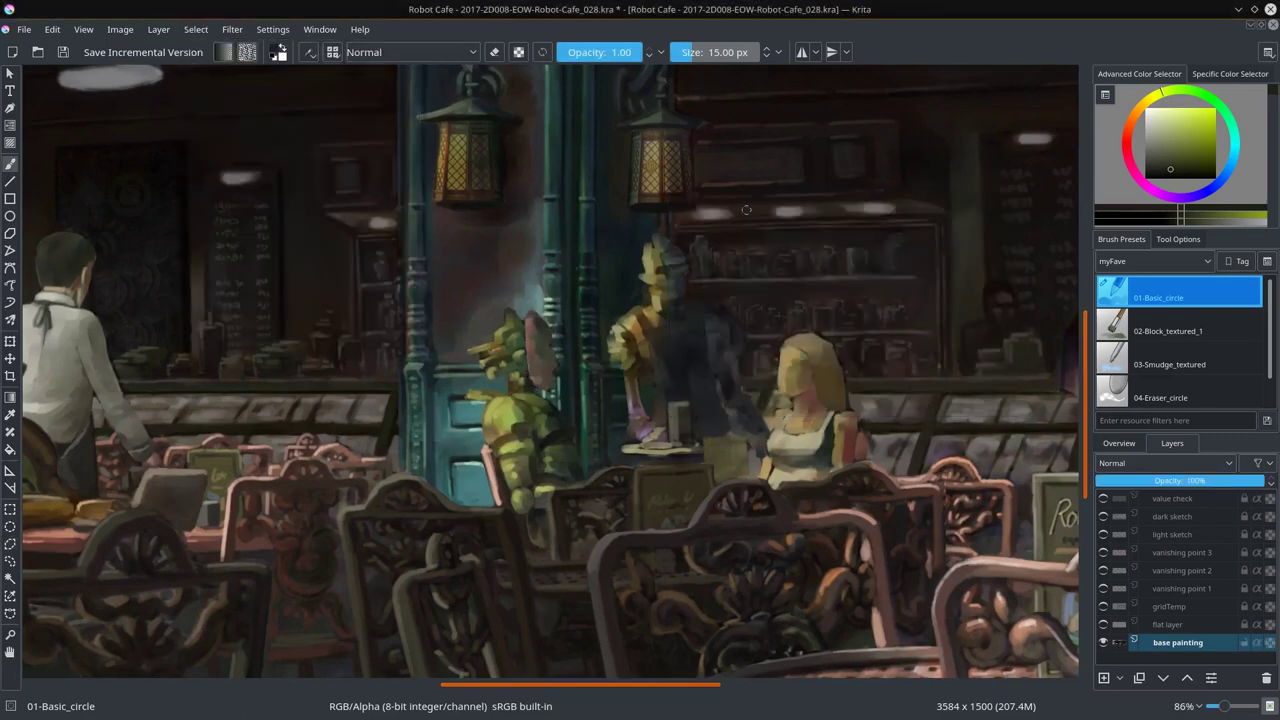
Step: Sample dark red, teal-green and orange colours with a smaller brush around the robot head
left_click(1182, 177)
left_click(1184, 163)
key("bracketleft")
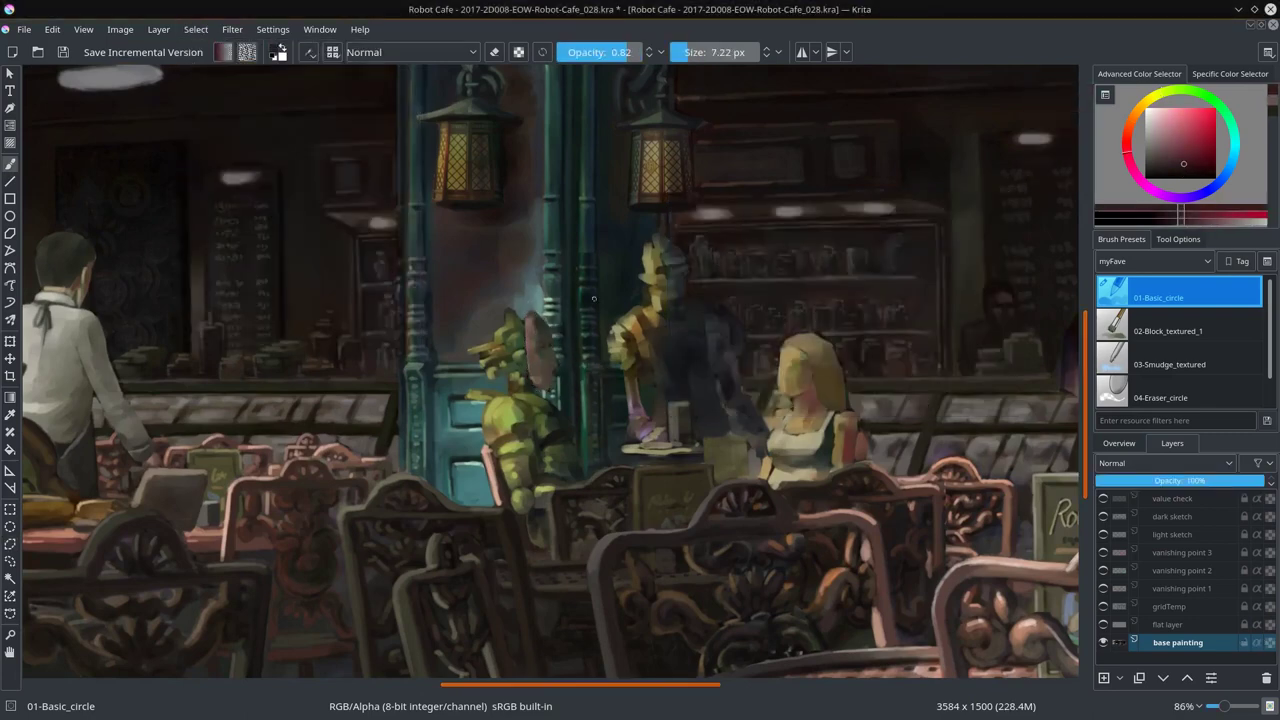
left_click(582, 397, "ctrl")
scroll(582, 397, "up", 3)
key("bracketleft")
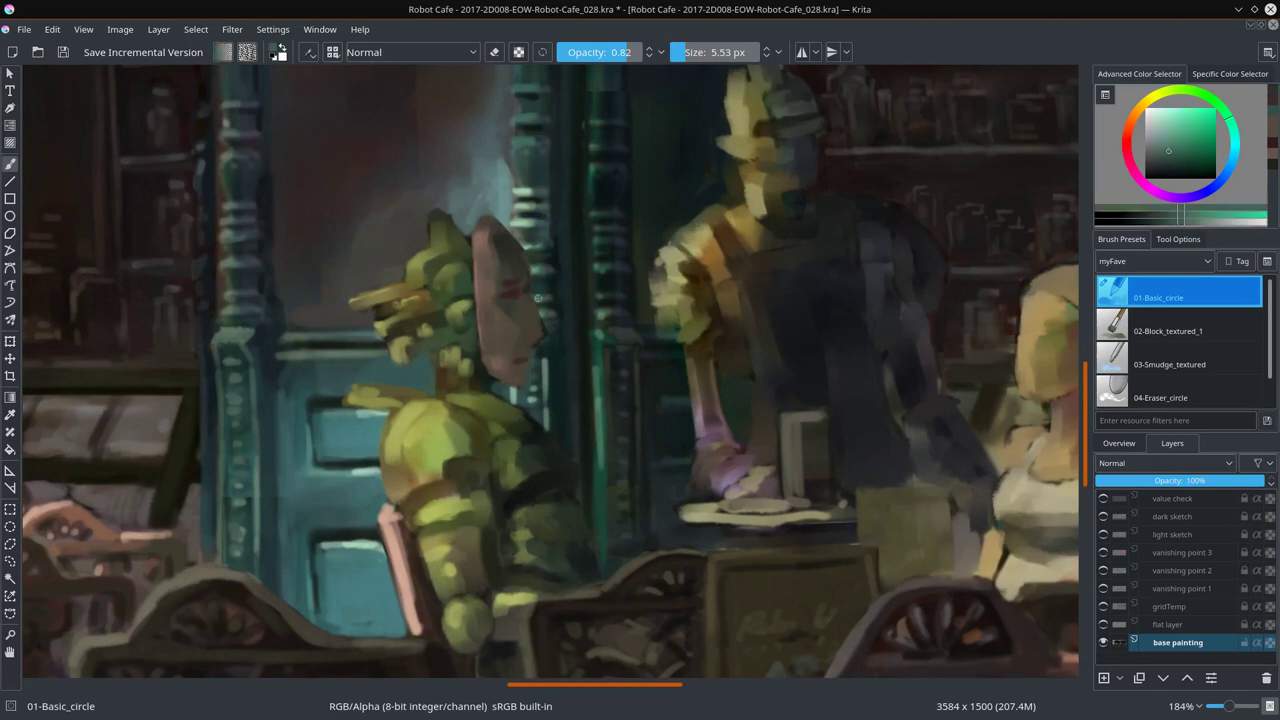
left_click_drag(537, 297, 628, 400)
scroll(628, 400, "down", 3)
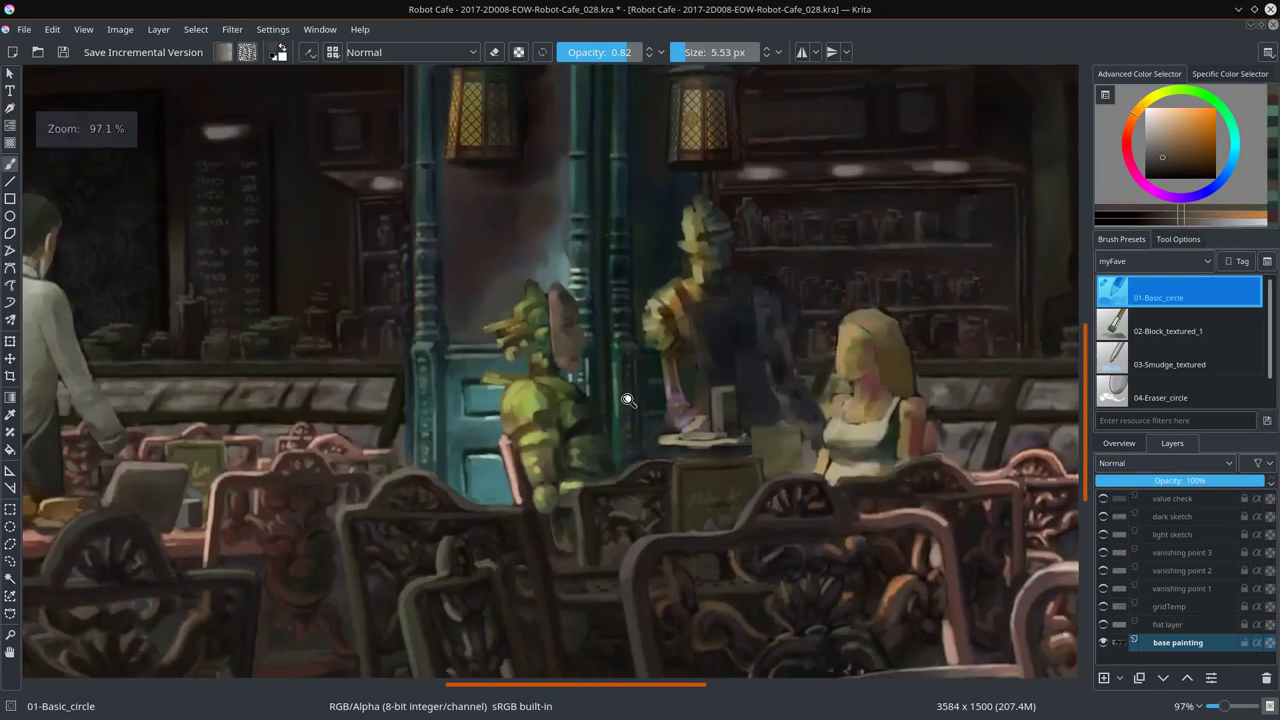
scroll(628, 400, "up", 2)
Step: Paste the copied face plate as Layer 10(pasted), then reshape and rotate it
left_click(52, 29)
left_click(110, 137)
key("ctrl+t")
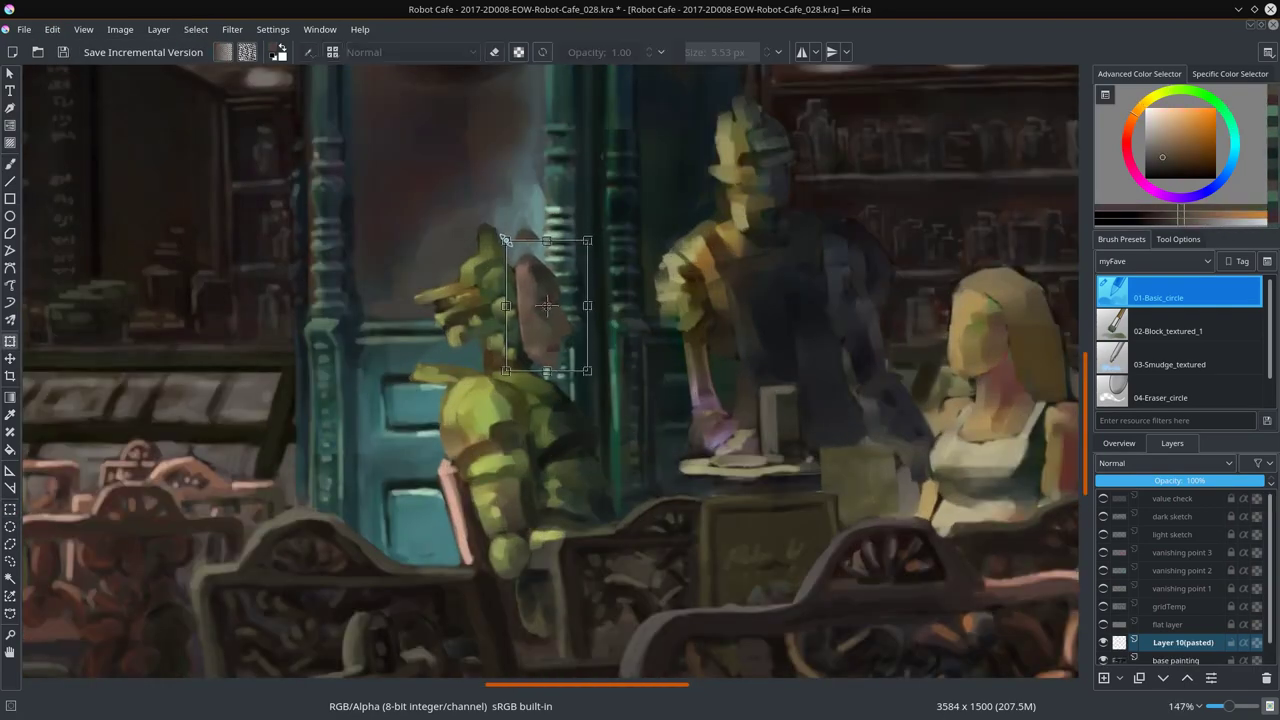
left_click_drag(546, 305, 596, 392)
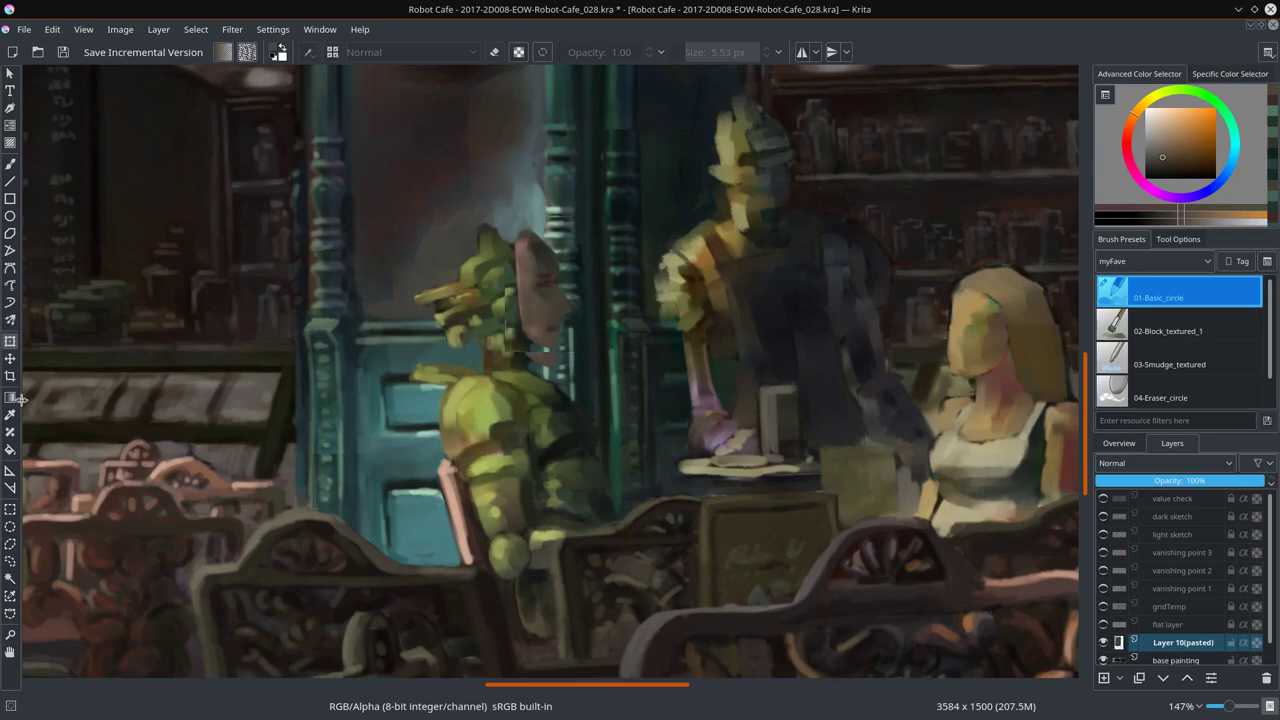
key("b")
key("e")
Step: Return to the round brush, sample teal beside the robot, and set Color Dodge blending
scroll(570, 361, "down", 1)
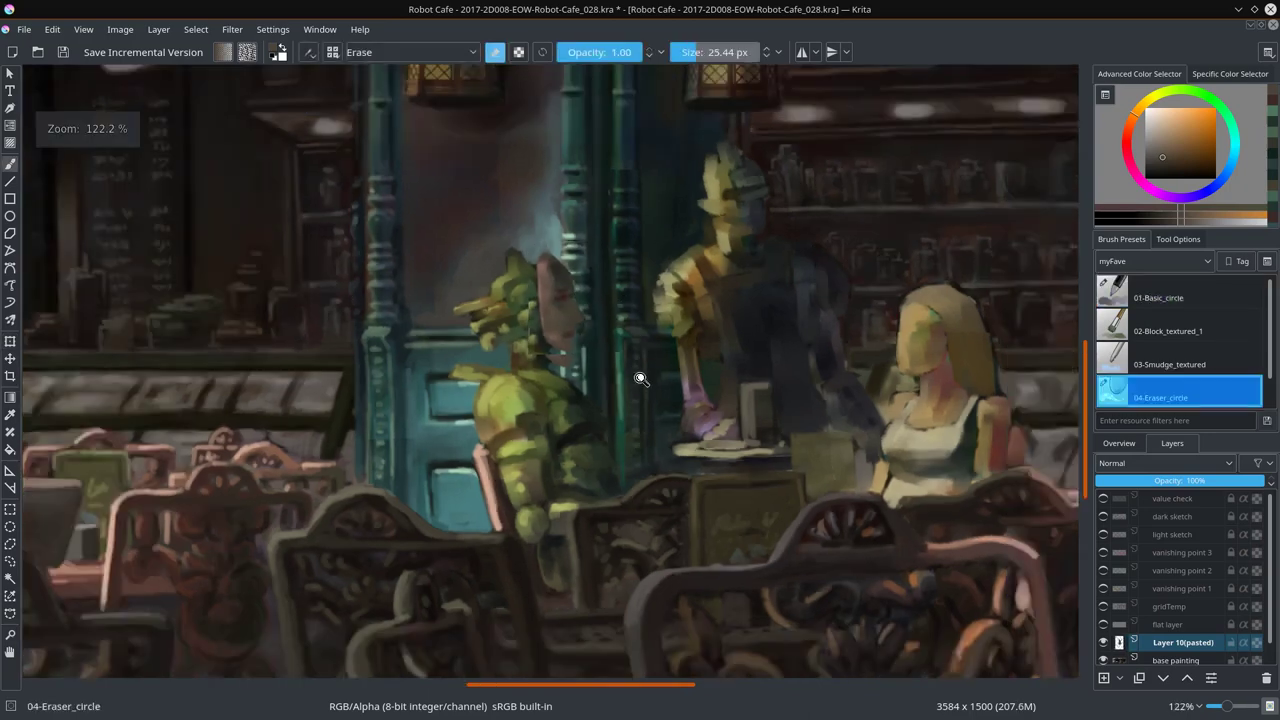
scroll(570, 361, "down", 2)
left_click(1158, 297)
left_click(447, 380, "ctrl")
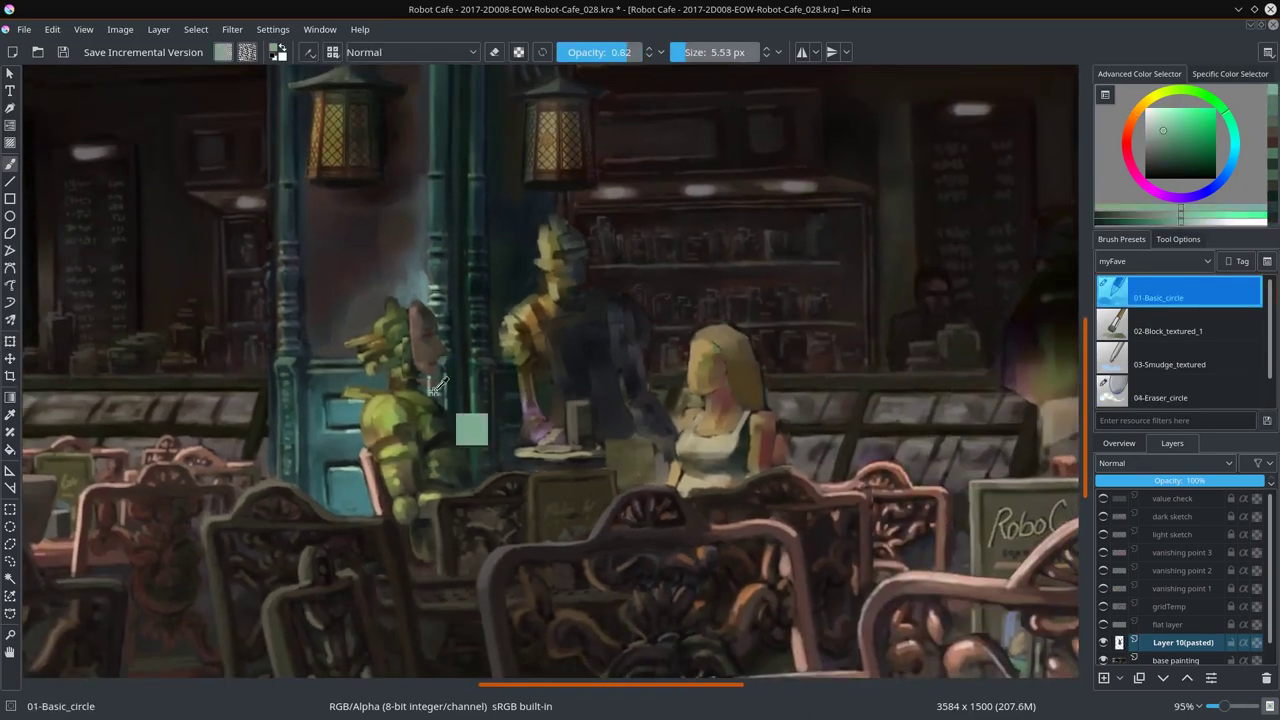
left_click_drag(447, 380, 425, 384)
left_click(499, 287, "ctrl")
left_click(410, 52)
left_click(390, 100)
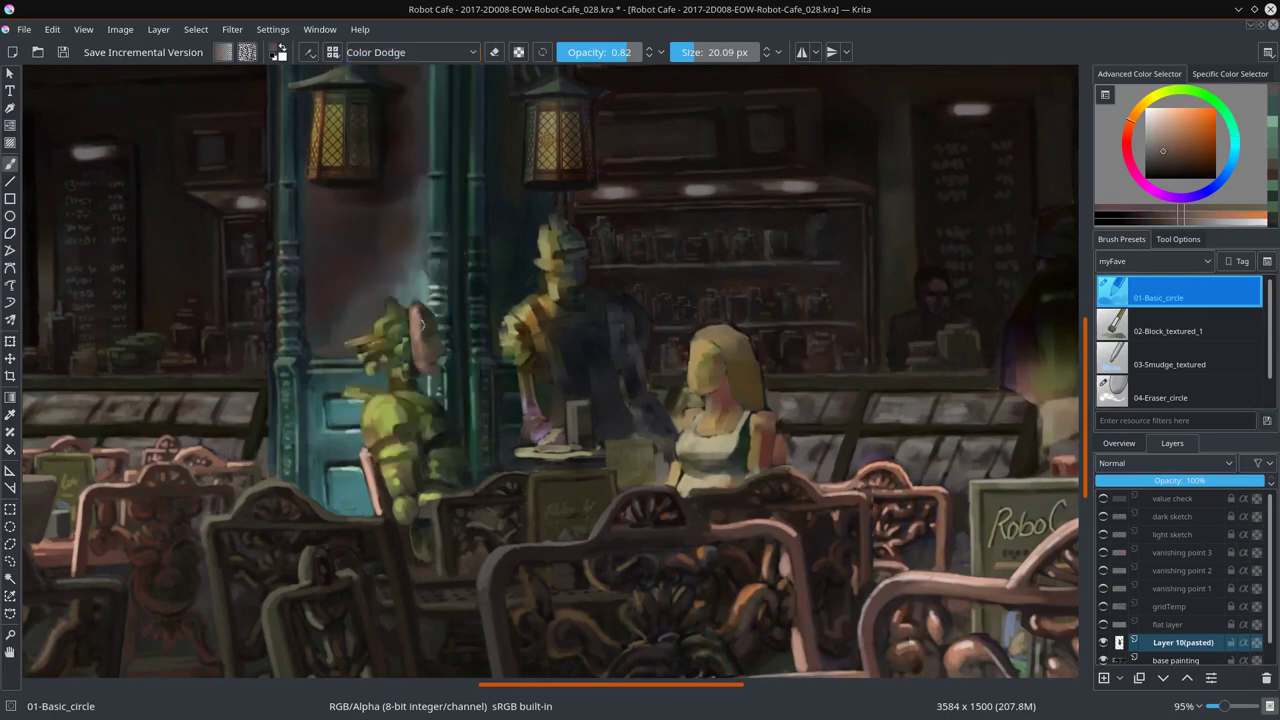
Step: Merge the pasted head into the base painting and add peach highlights to the robot's face
right_click(1183, 642)
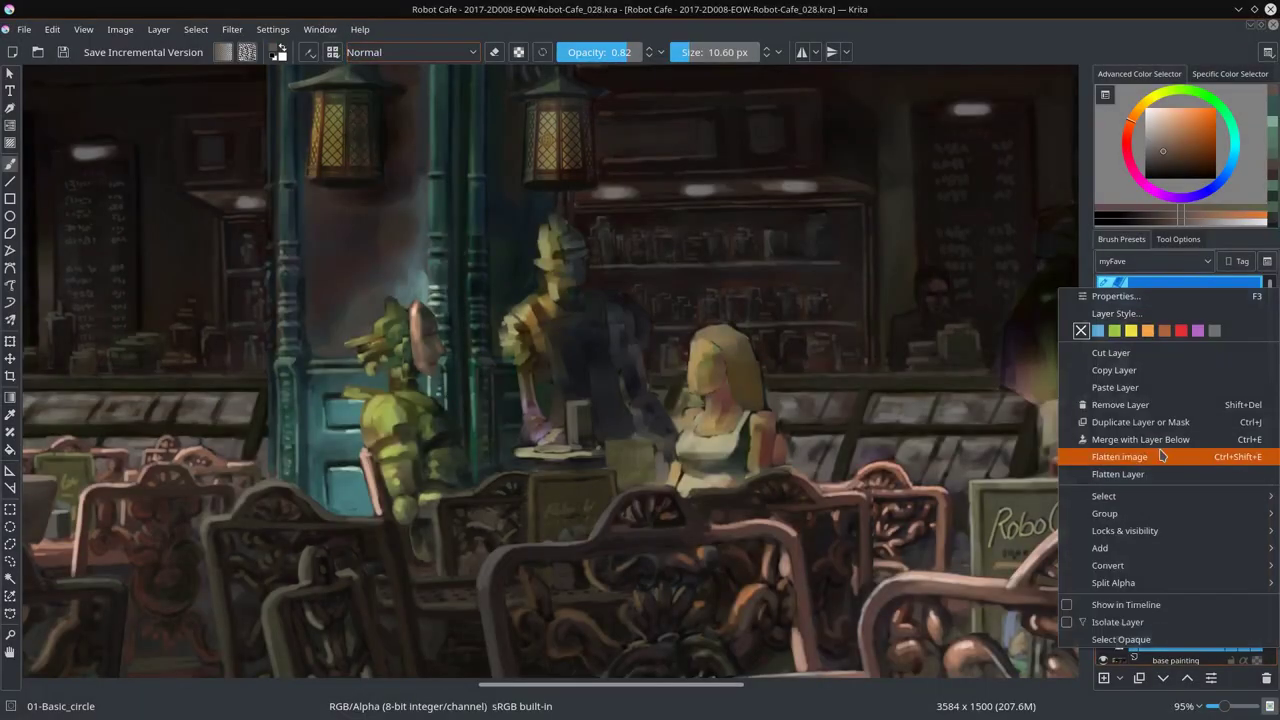
left_click(1130, 531)
left_click(410, 328, "ctrl")
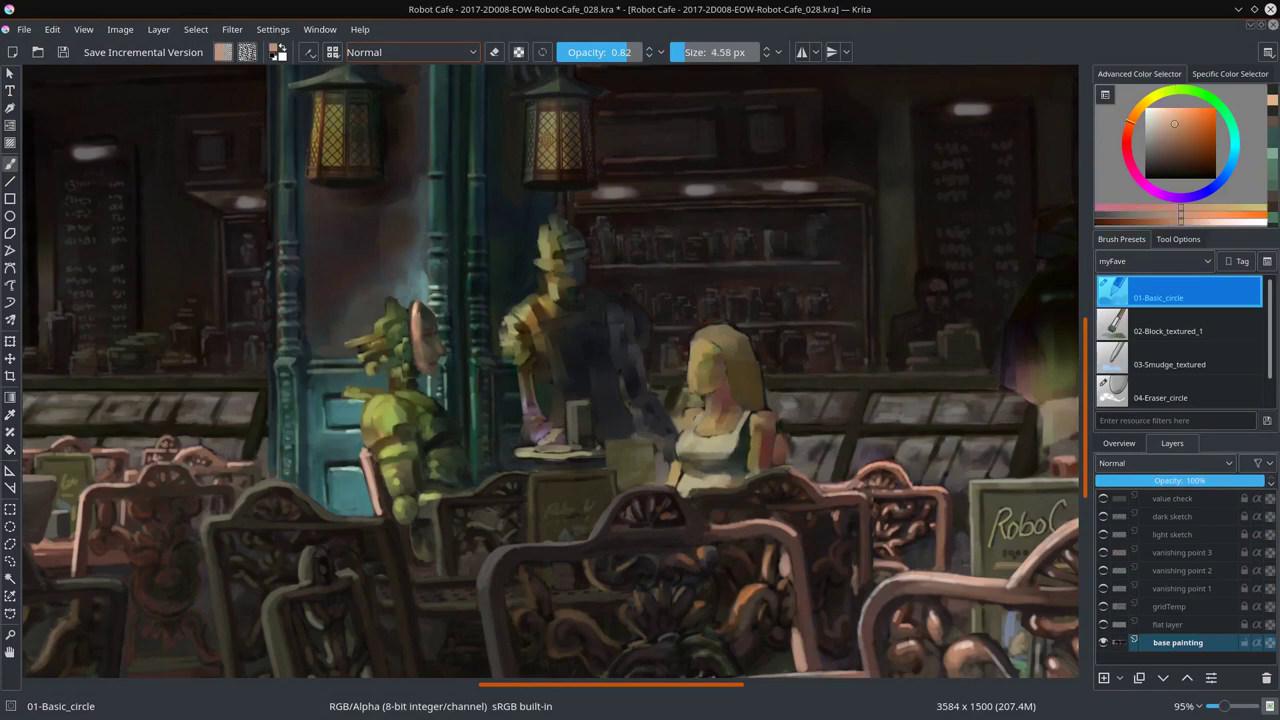
left_click_drag(408, 312, 414, 362)
left_click(414, 362, "ctrl")
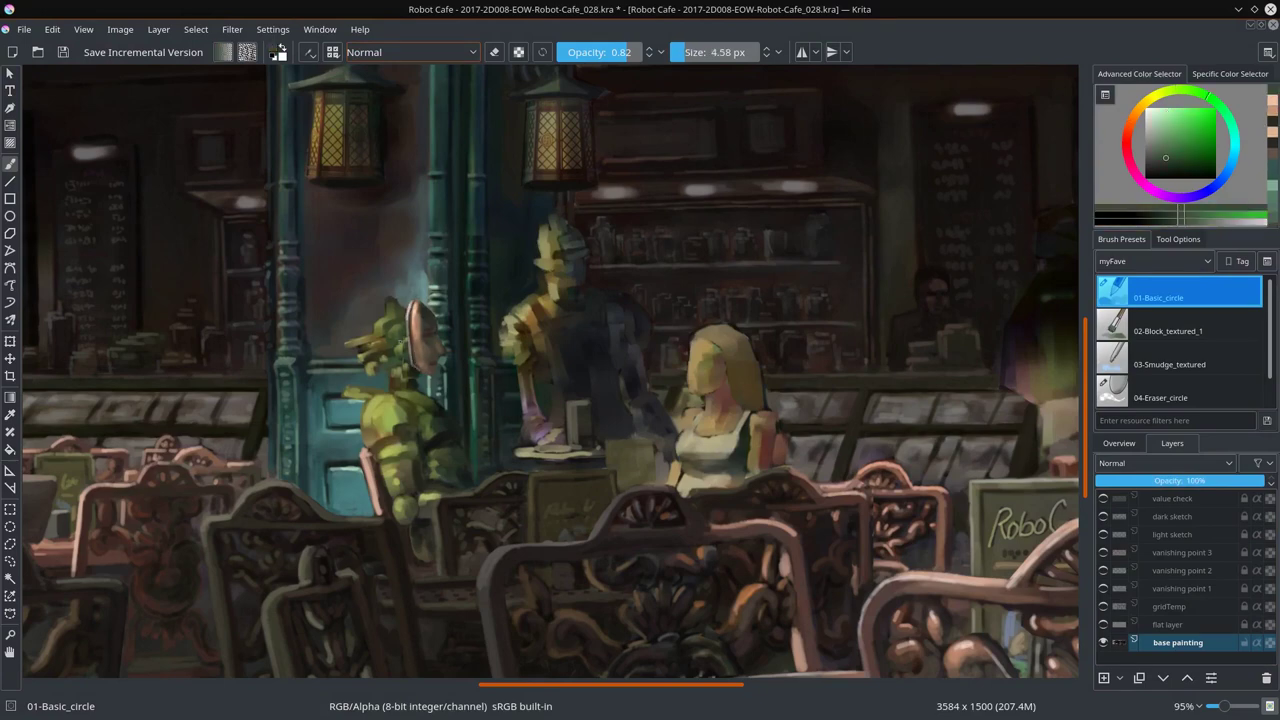
Step: Try dark green, teal, peach, orange-brown and dark grey colours from the painting, then save
left_click(420, 430, "ctrl")
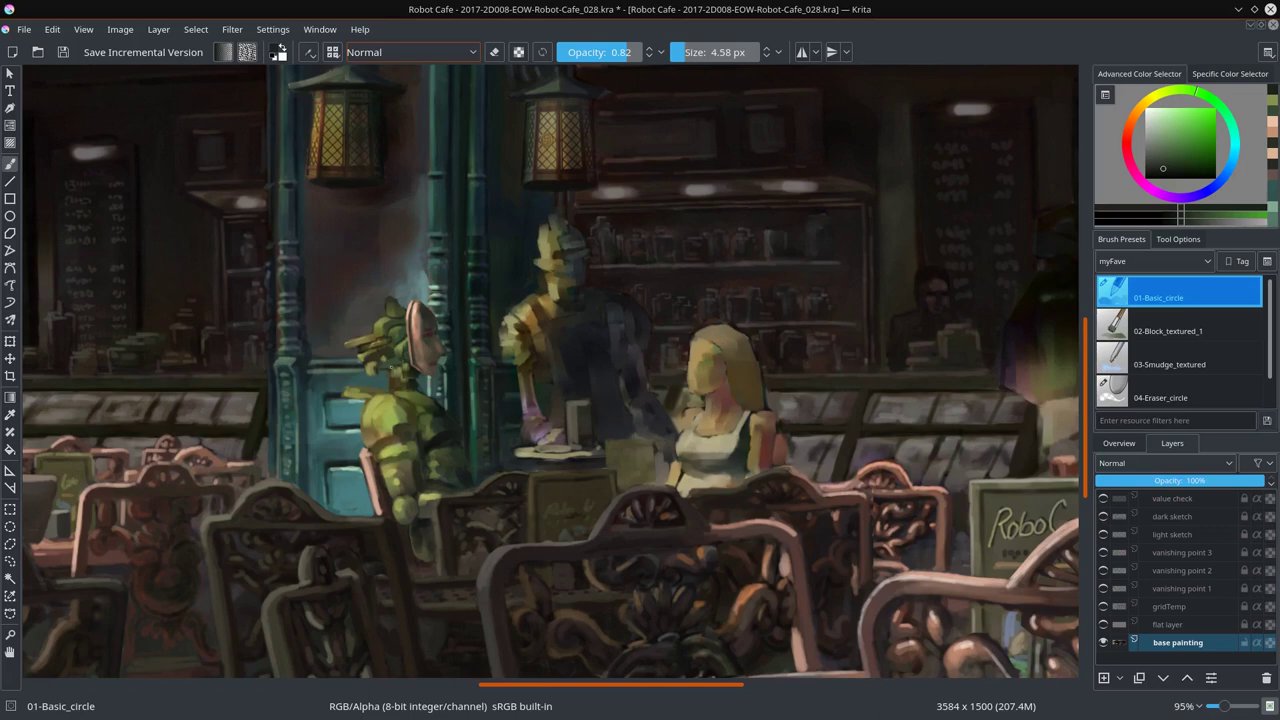
left_click(400, 370, "ctrl")
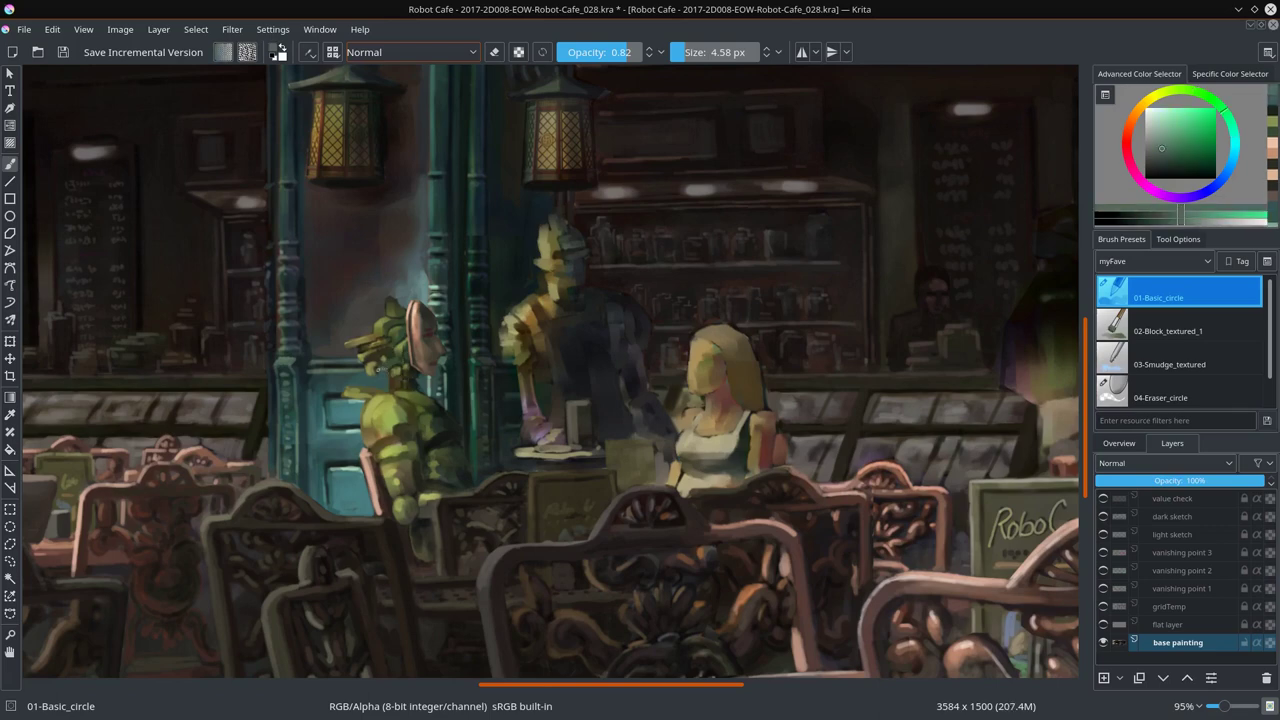
left_click(353, 345, "ctrl")
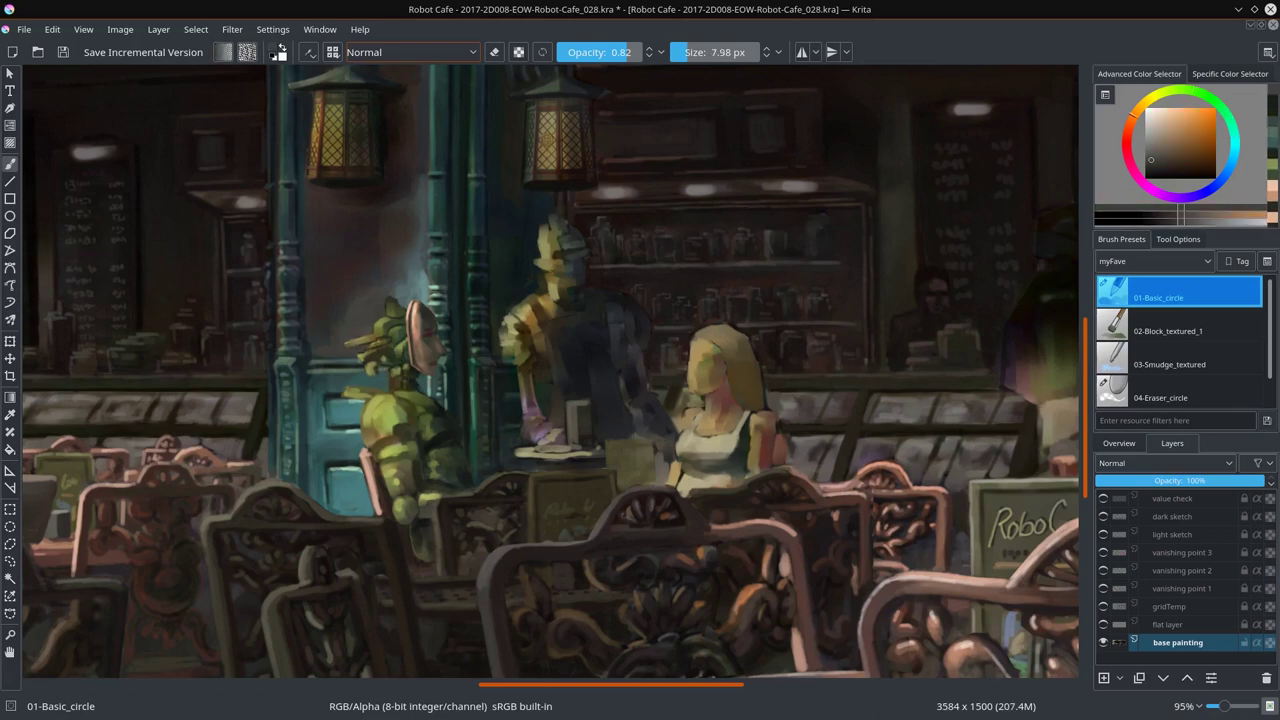
left_click(705, 385, "ctrl")
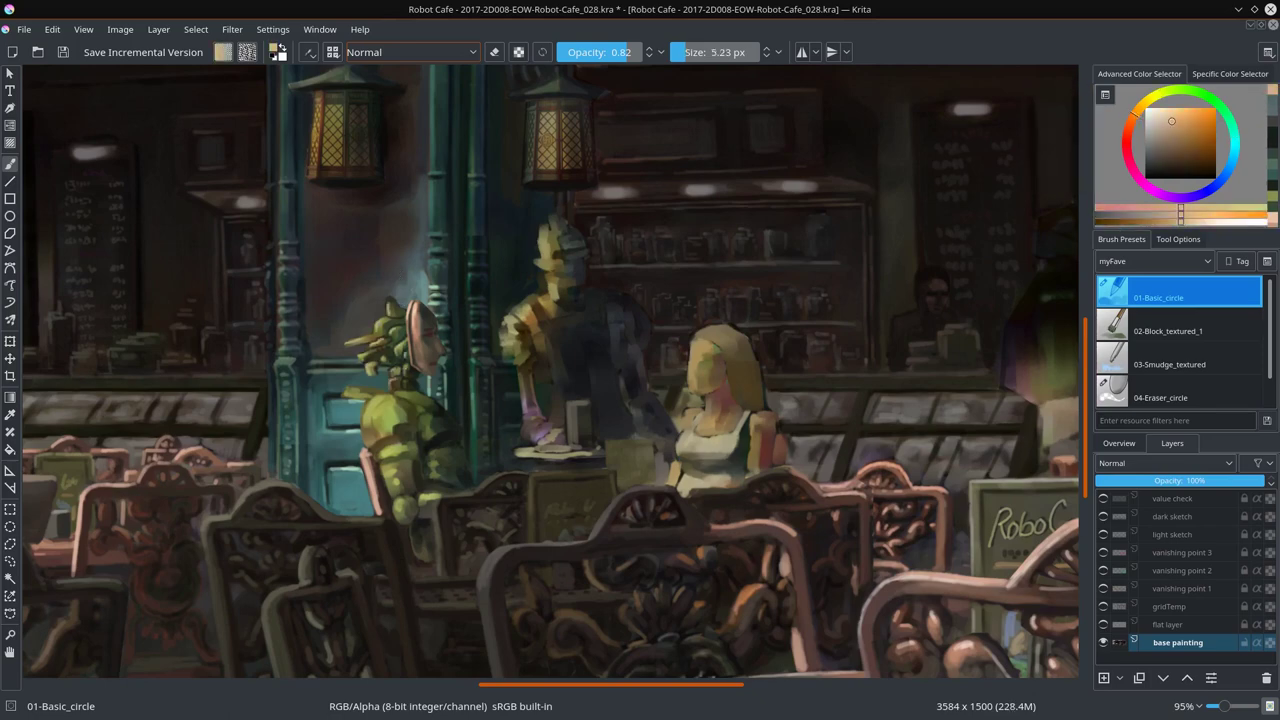
left_click(460, 439, "ctrl")
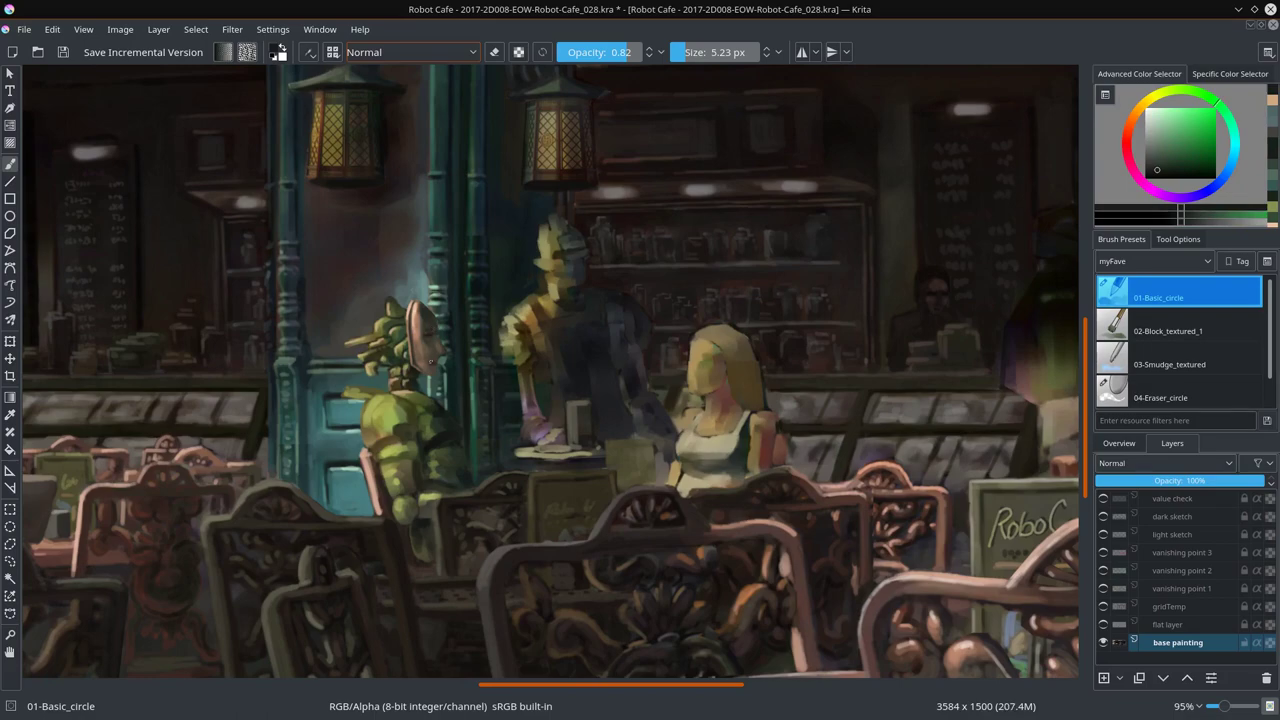
left_click(422, 353, "ctrl")
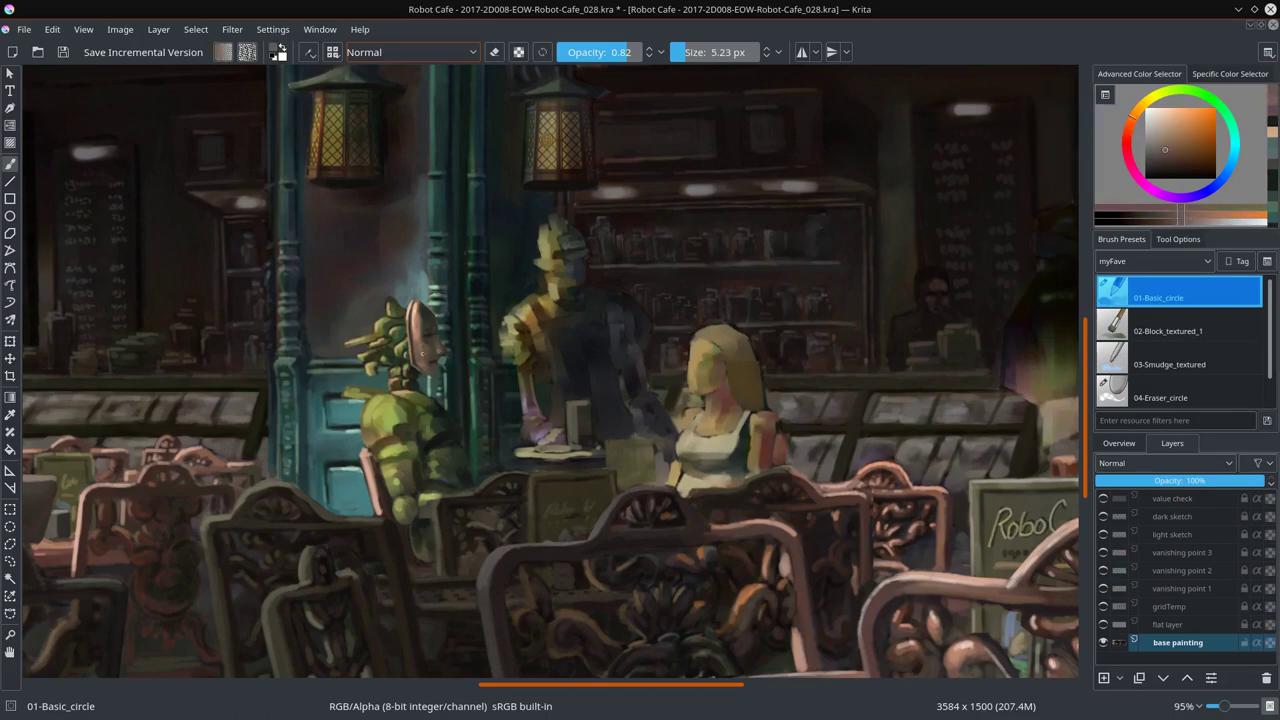
left_click(447, 375, "ctrl")
key("ctrl+s")
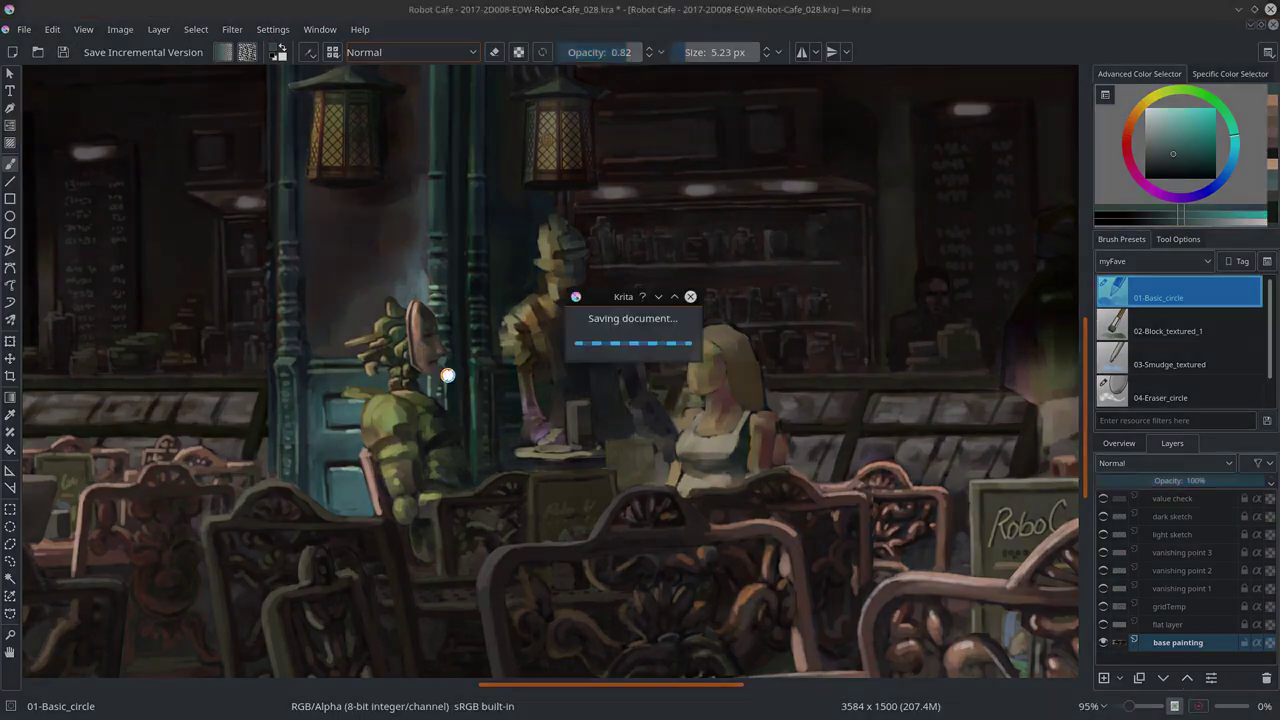
Step: Paint detail strokes on the green robot, then boost its saturation in Increase Saturation mode
left_click(1119, 443)
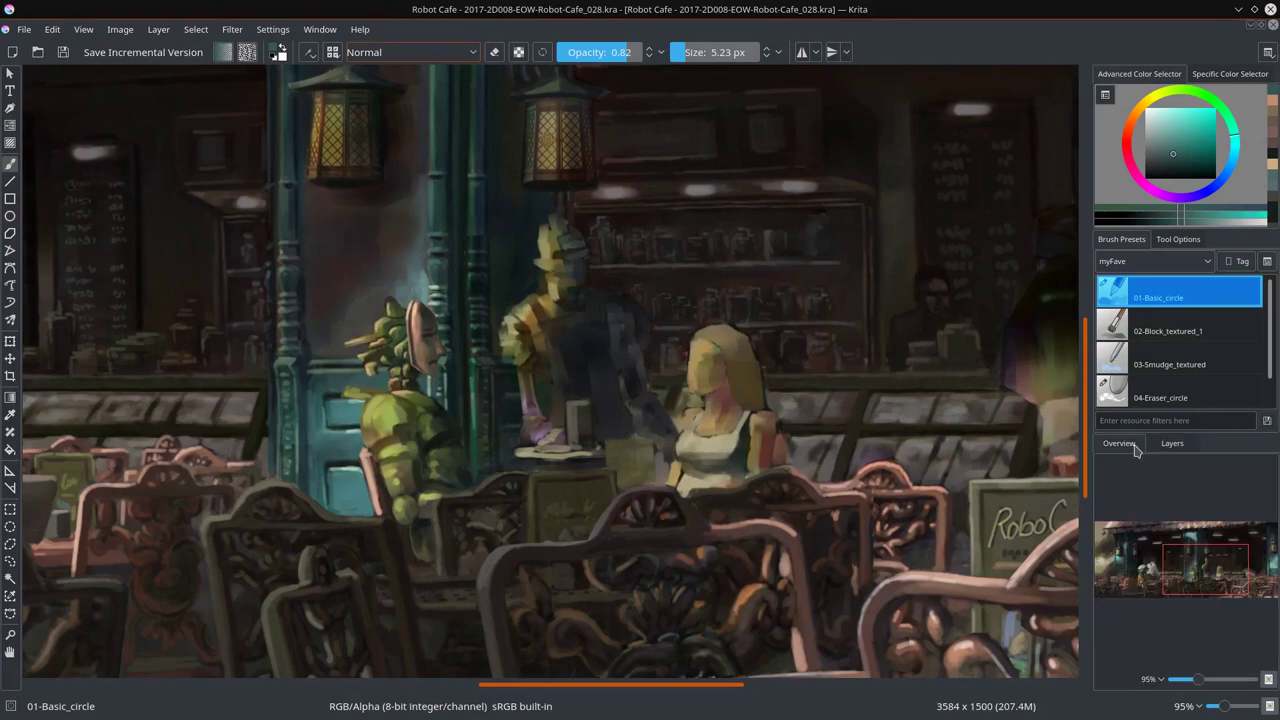
left_click_drag(460, 420, 405, 335)
left_click(420, 340, "ctrl")
key("alt+shift+t")
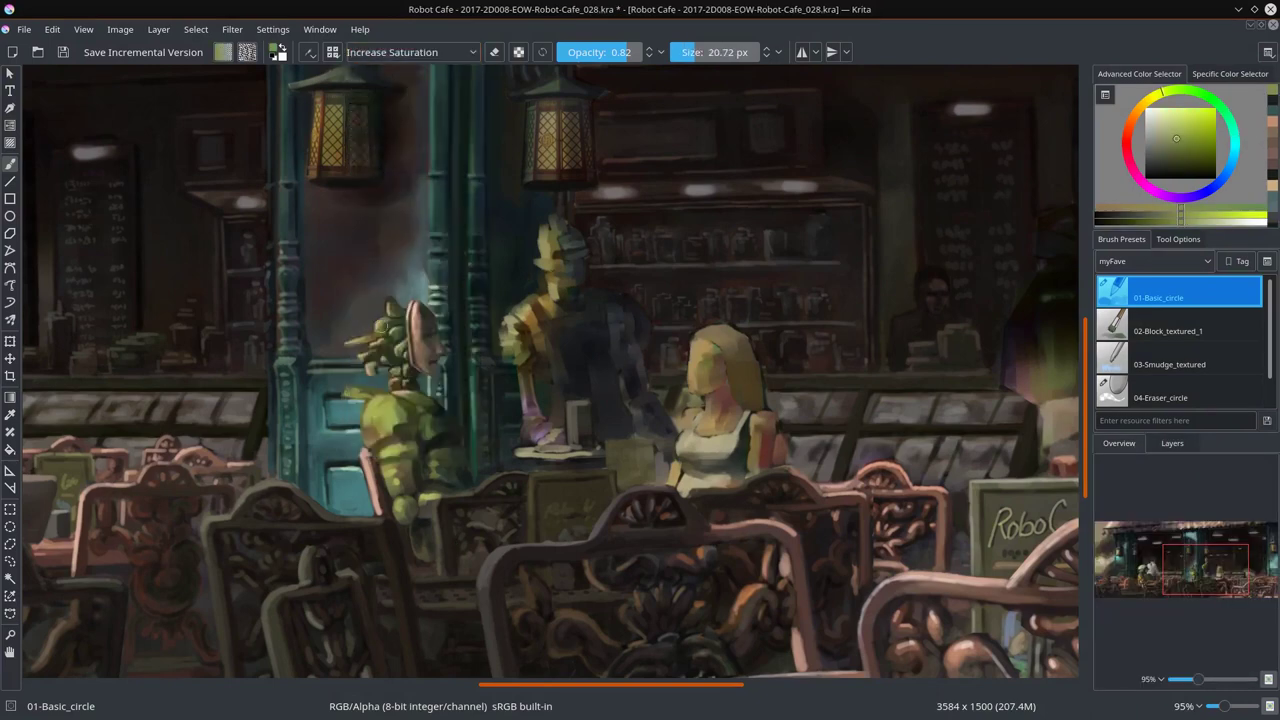
left_click_drag(401, 430, 444, 345)
Step: Return to Normal blending with a smaller brush, sampling peach and the robot's dark green
key("alt+shift+n")
left_click(501, 419, "ctrl")
key("bracketleft")
key("bracketleft")
key("bracketleft")
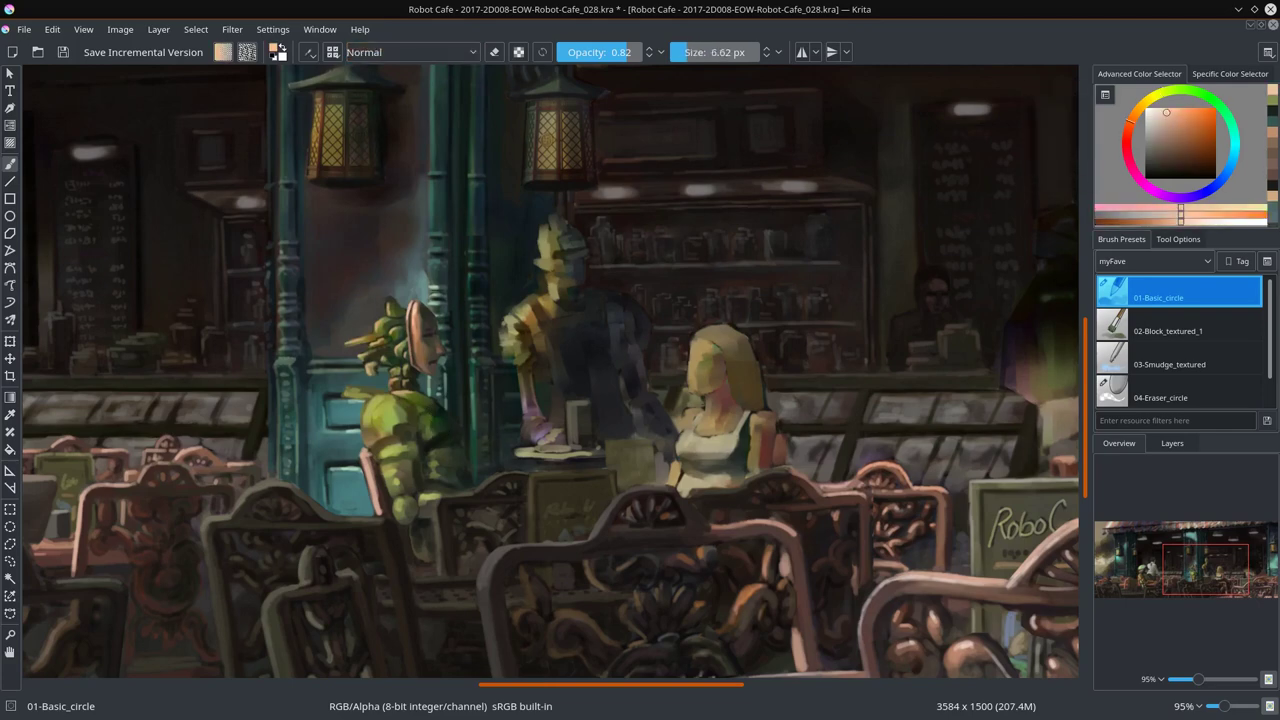
left_click(413, 441, "ctrl")
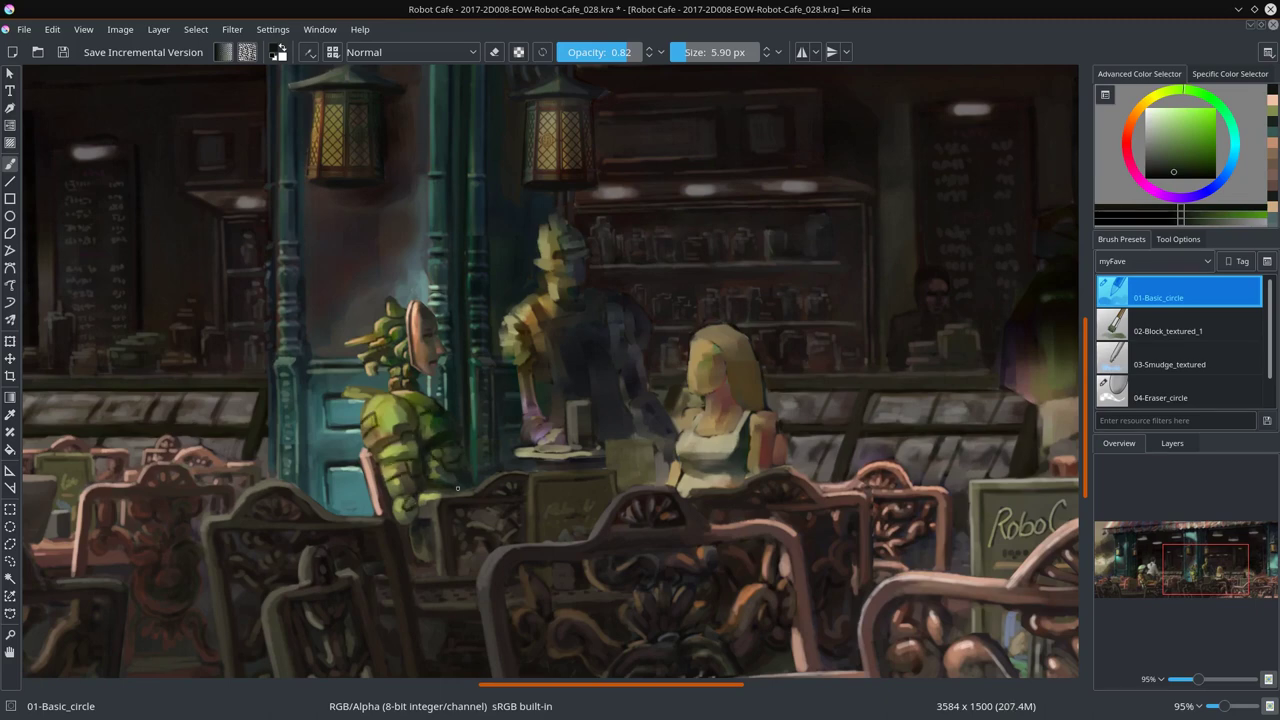
Step: Switch to a brighter yellow-olive paint colour, save, and make the brush slightly smaller
left_click(428, 504, "ctrl")
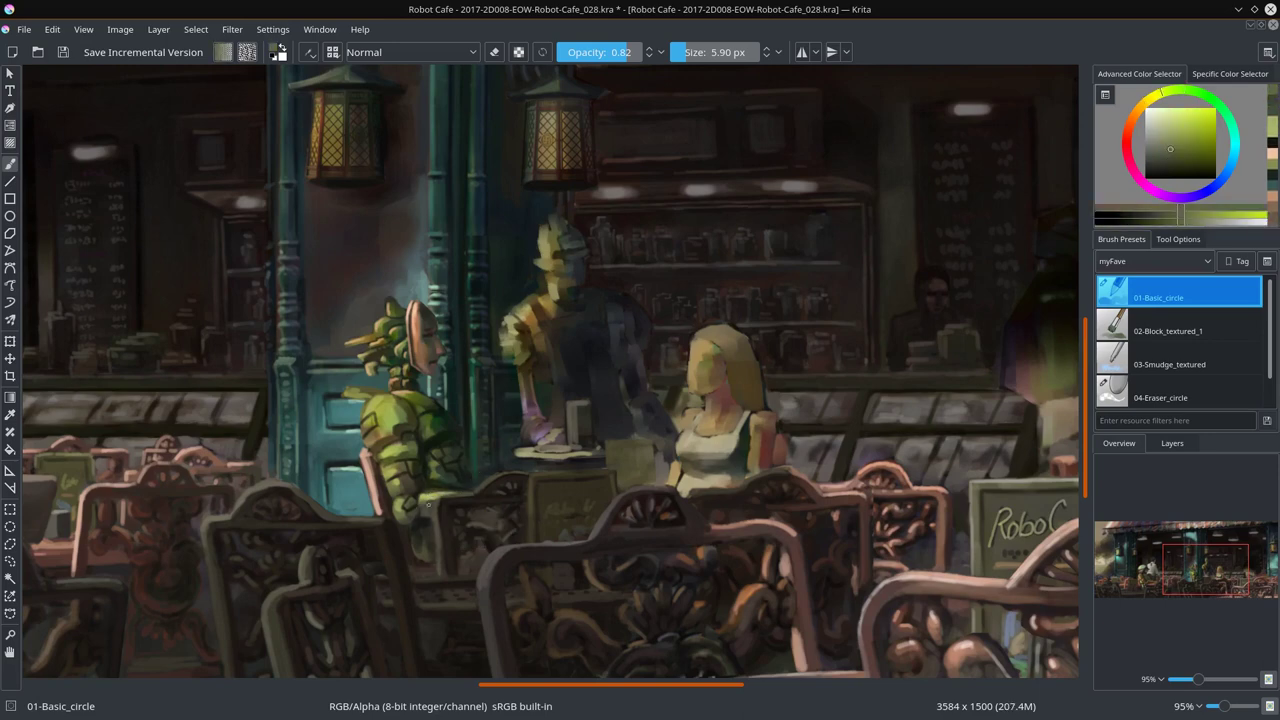
left_click_drag(367, 477, 409, 433)
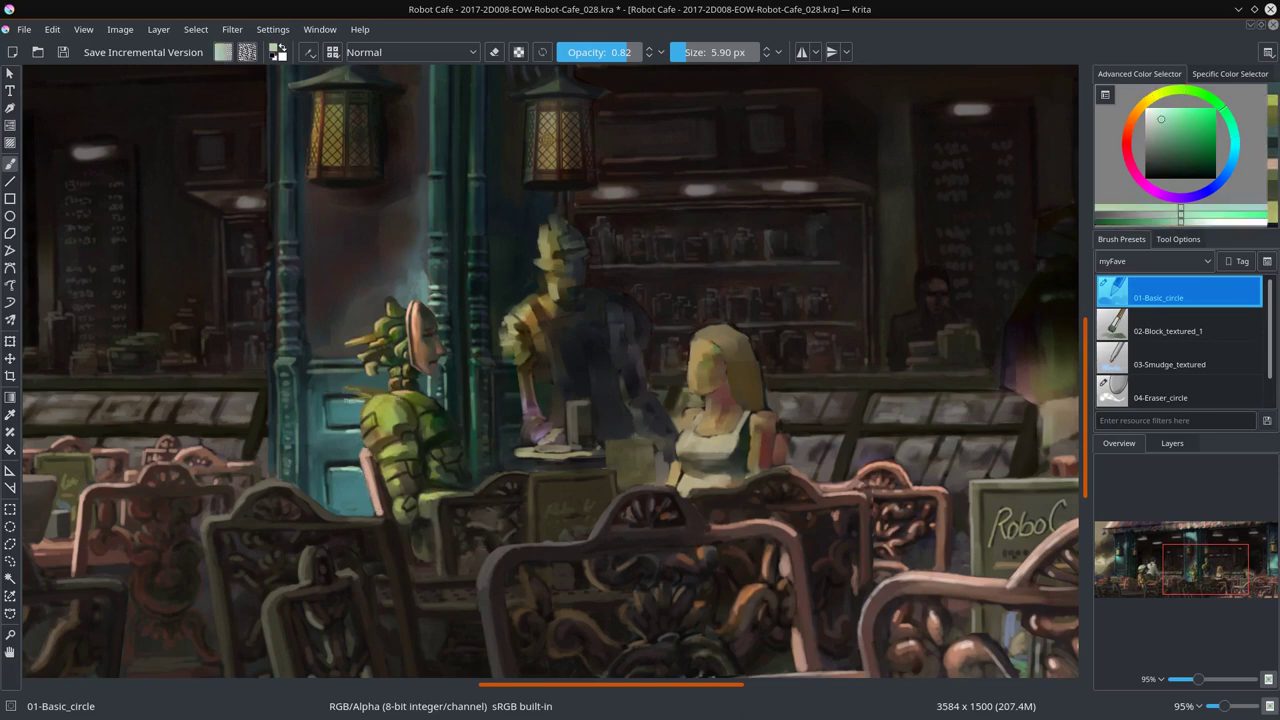
left_click(62, 52)
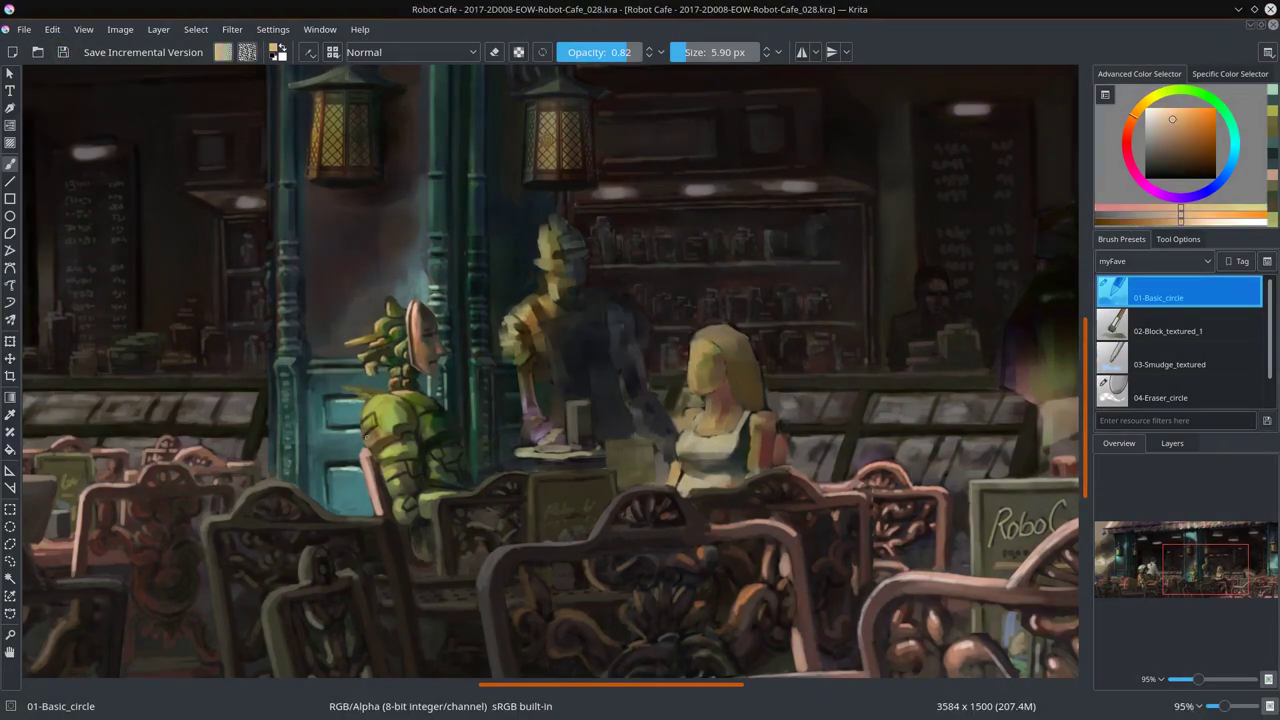
key("bracketleft")
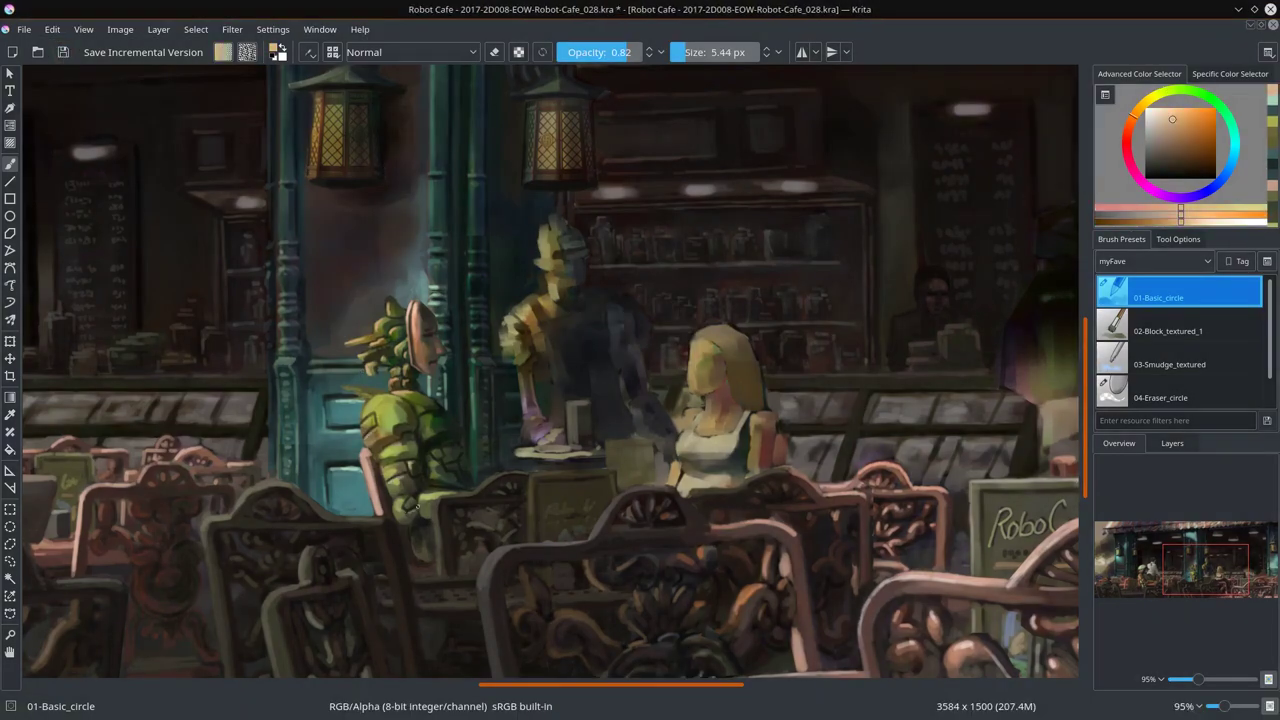
Step: Paint the robot with muted brown, pale yellow, dark teal-grey and tan, then save
left_click(1070, 135, "ctrl")
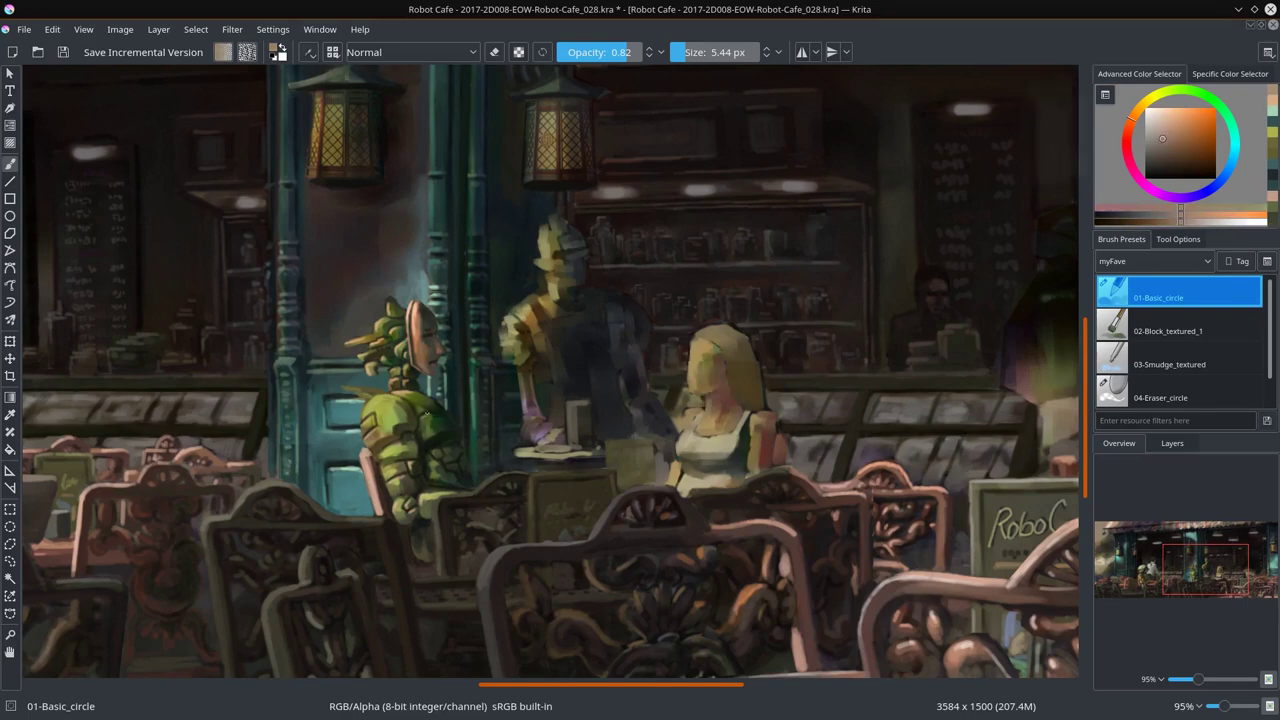
left_click(712, 350, "ctrl")
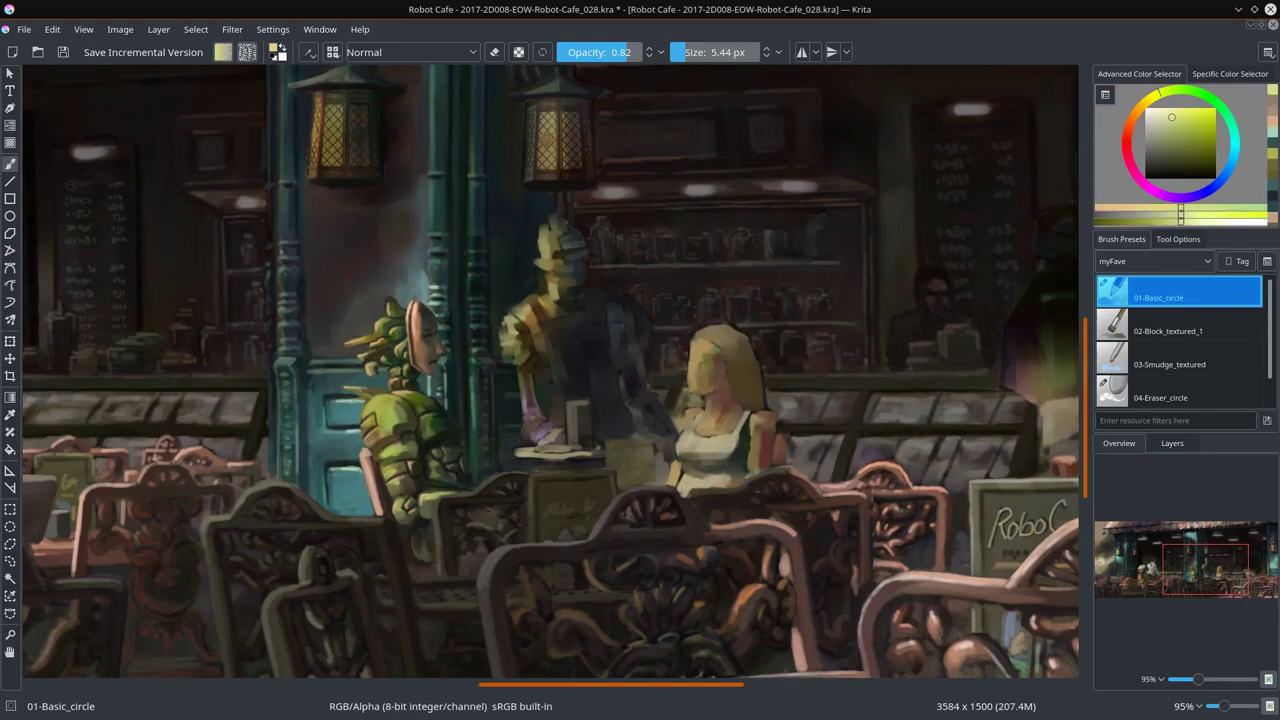
left_click(438, 397, "ctrl")
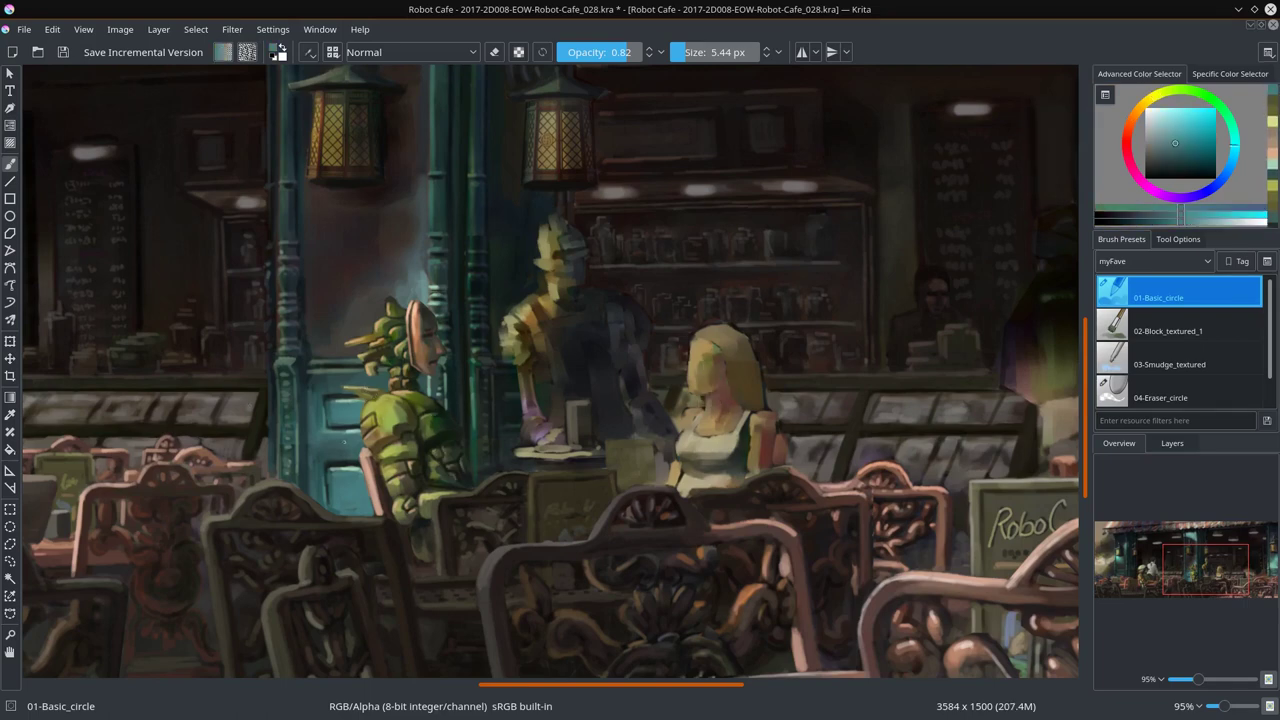
left_click(458, 352, "ctrl")
left_click(705, 345, "ctrl")
key("ctrl+s")
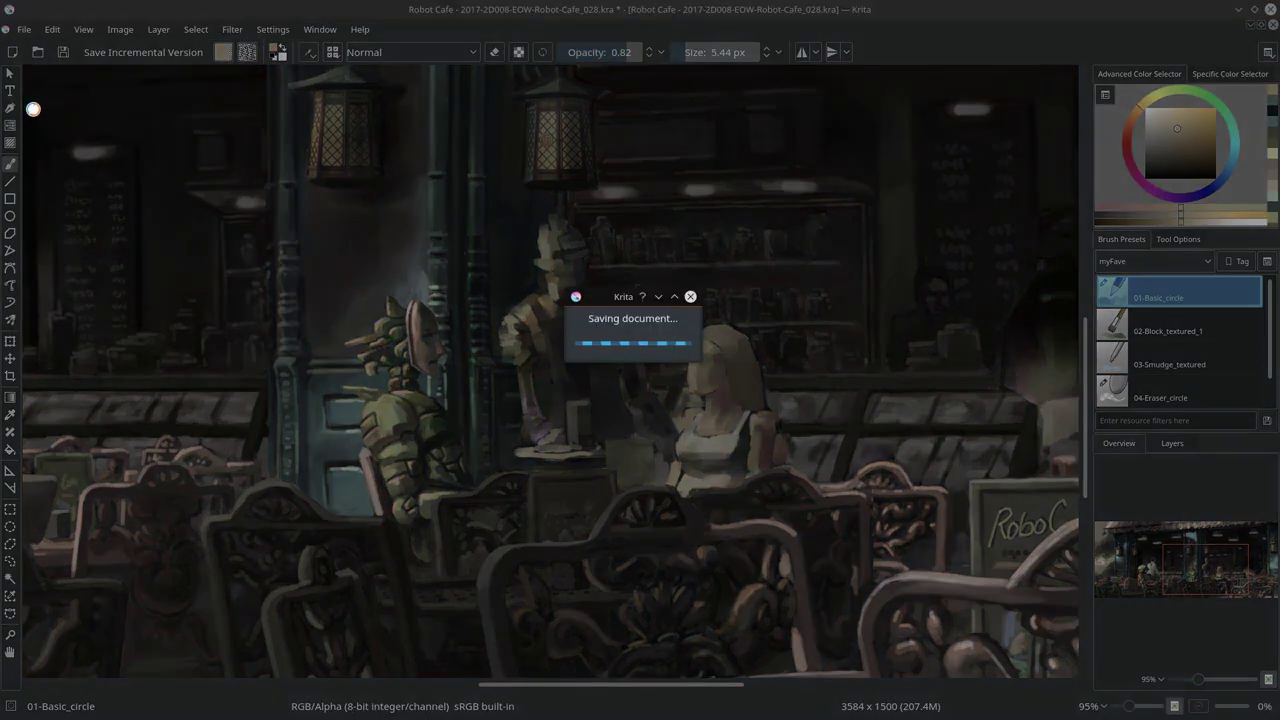
Step: Zoom onto the centre figures and shade the robot darker, blending with the textured smudge brush
key("minus")
key("minus")
key("minus")
key("1")
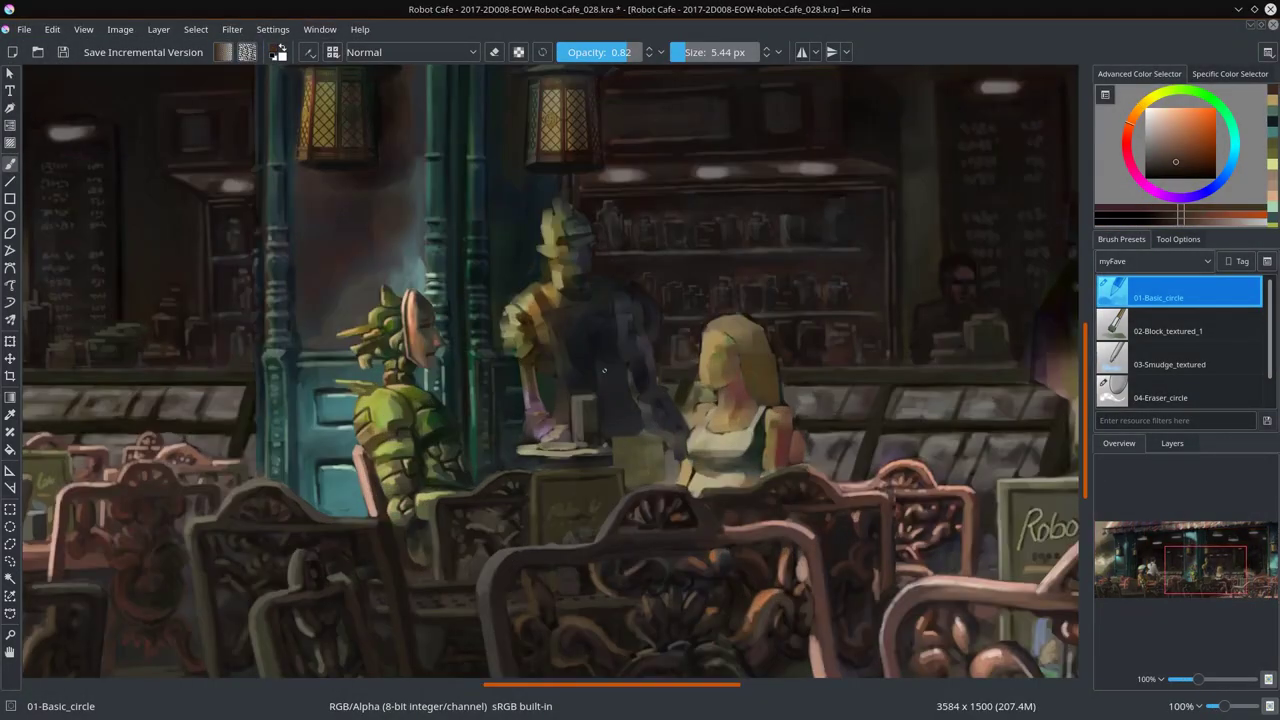
left_click(604, 371, "ctrl")
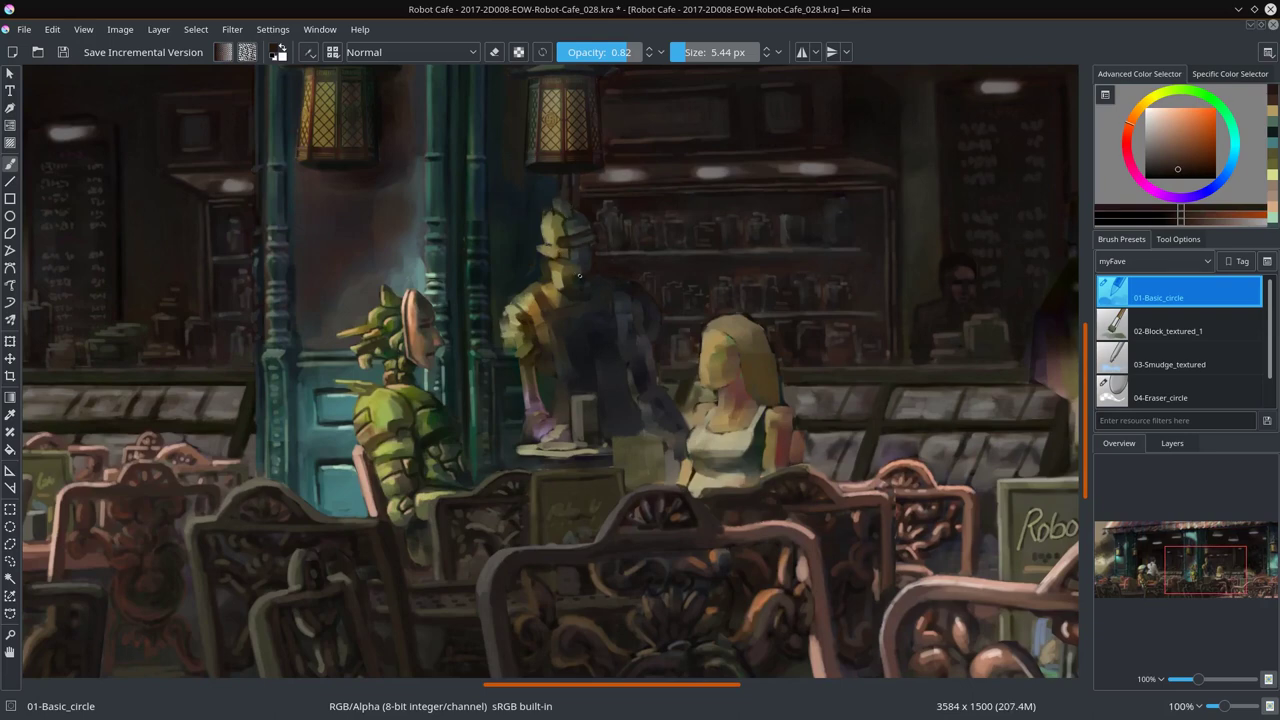
left_click(578, 285, "ctrl")
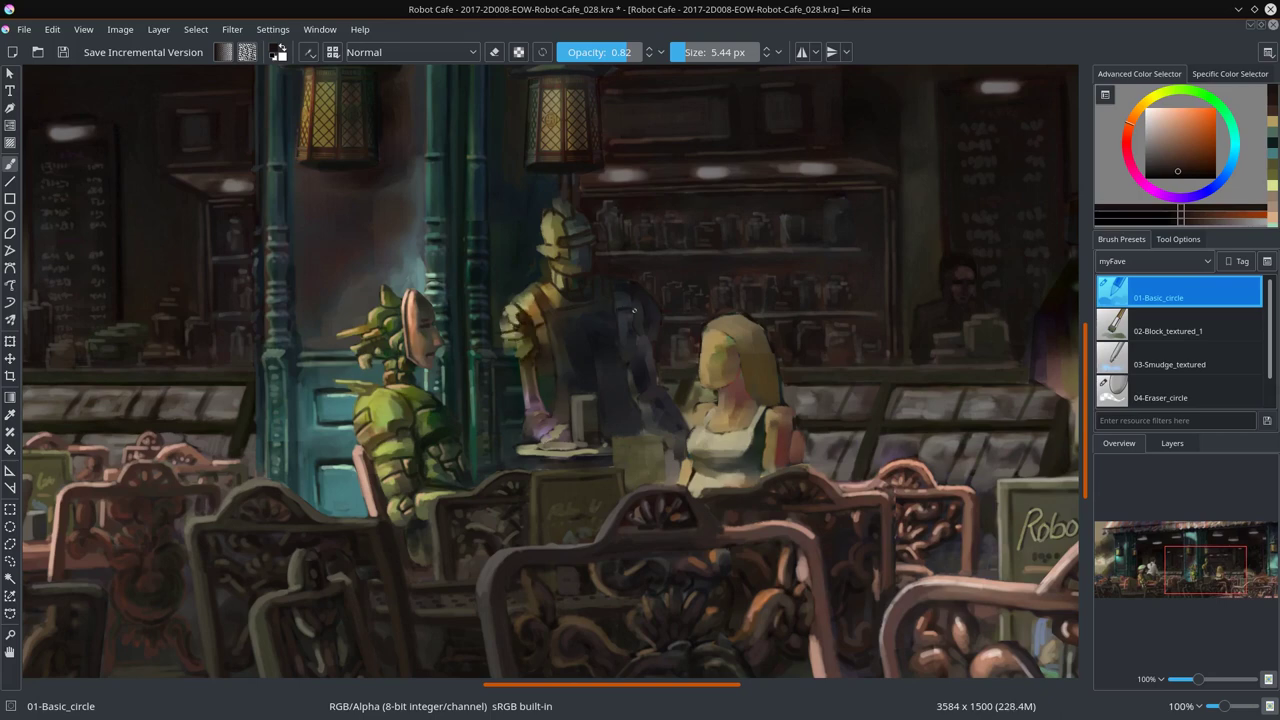
key("slash")
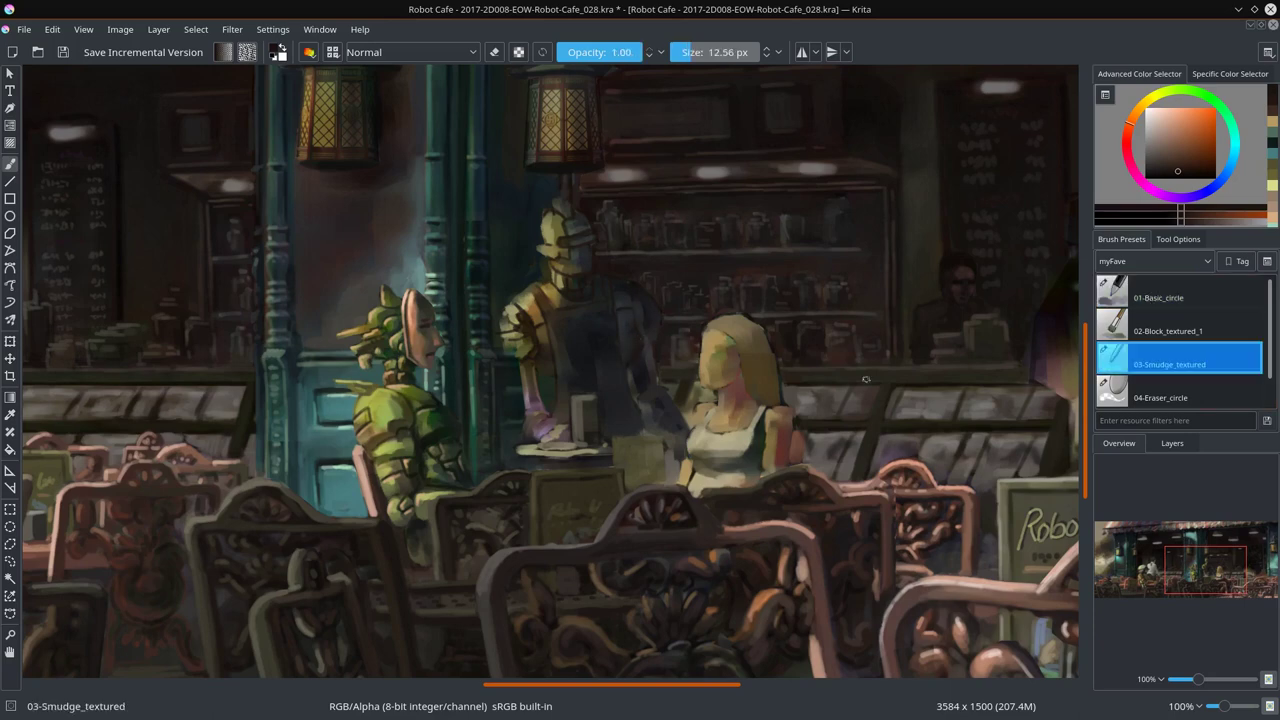
key("slash")
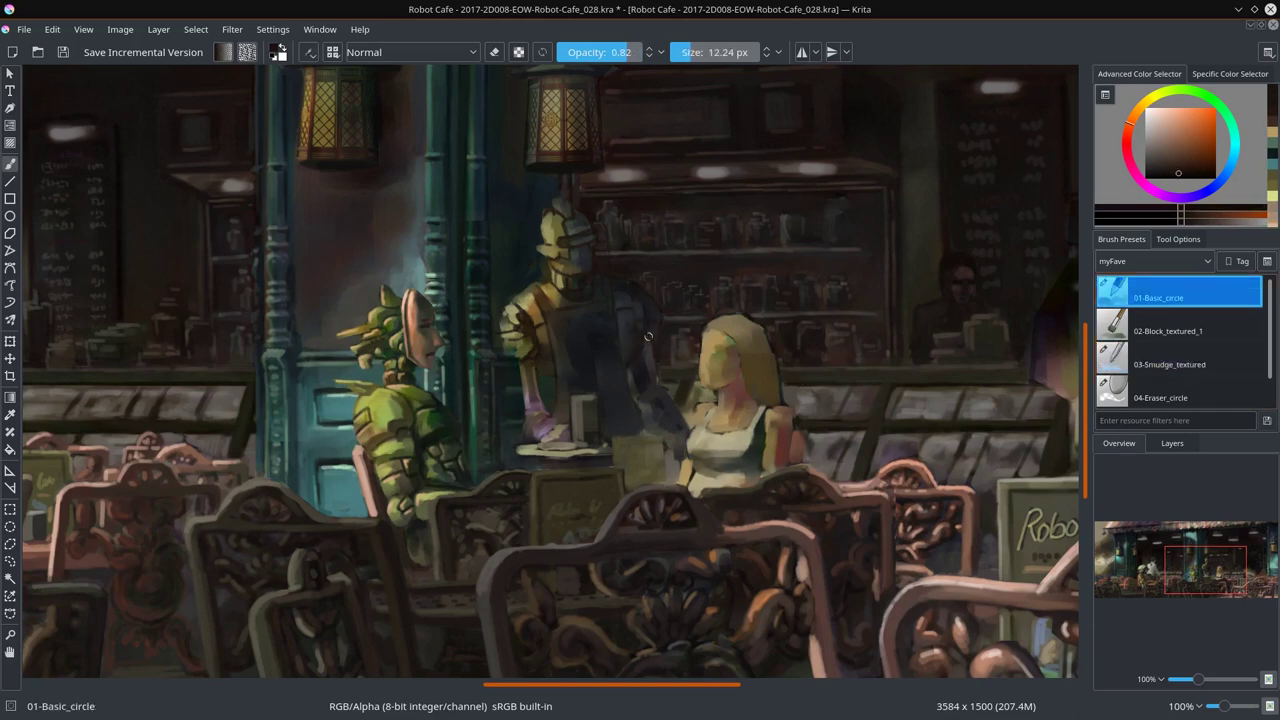
Step: Add dark blue, orange-tan and darker brown strokes to the robot, smudging them in
left_click(643, 435, "ctrl")
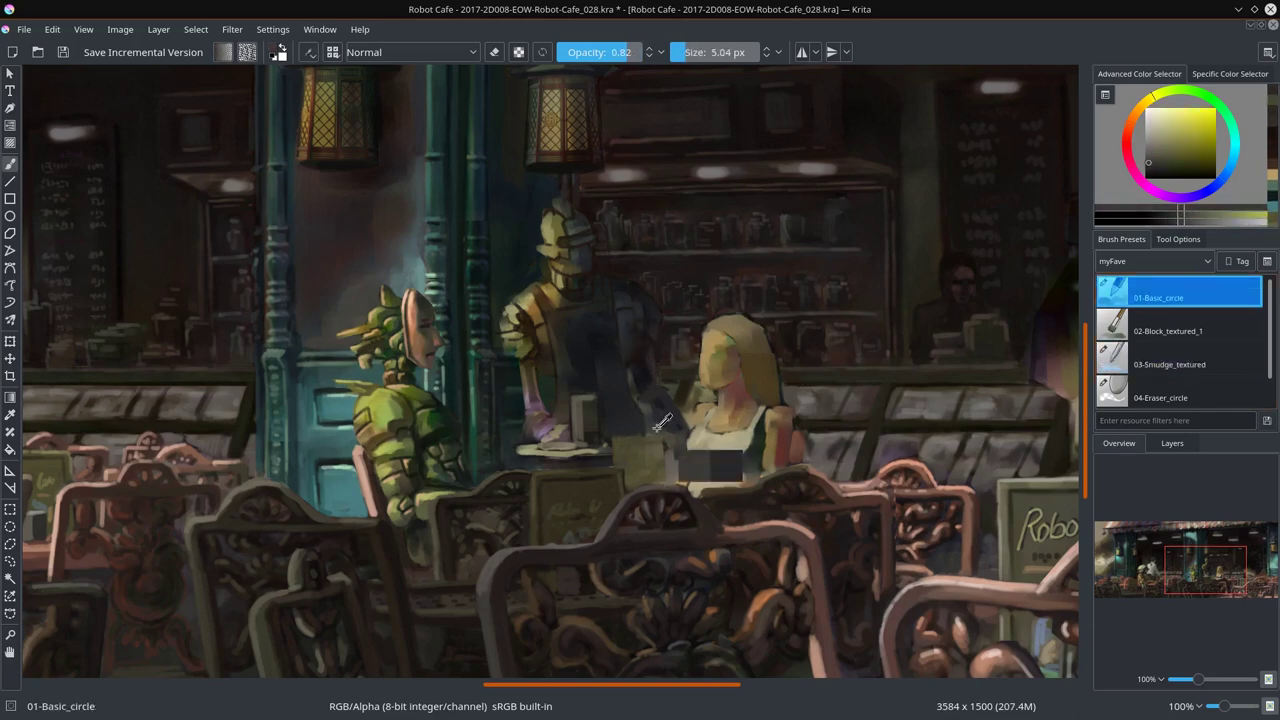
left_click(694, 404, "ctrl")
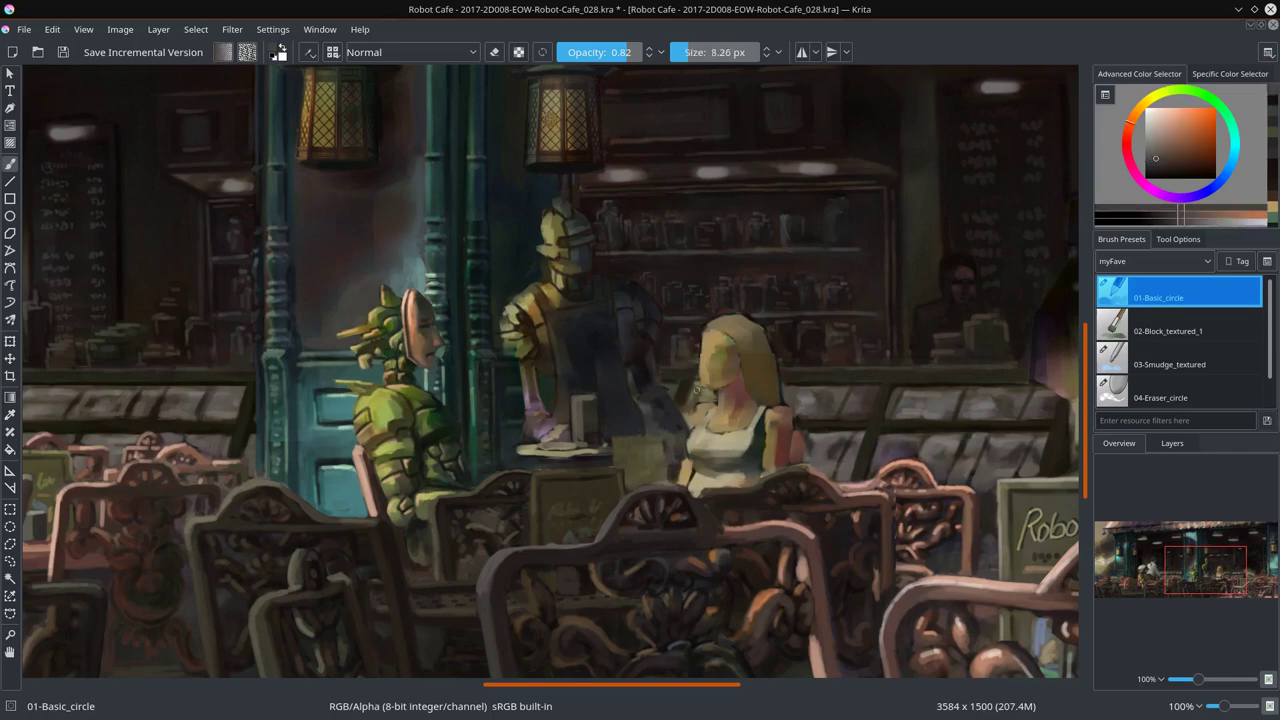
left_click(932, 393, "ctrl")
key("slash")
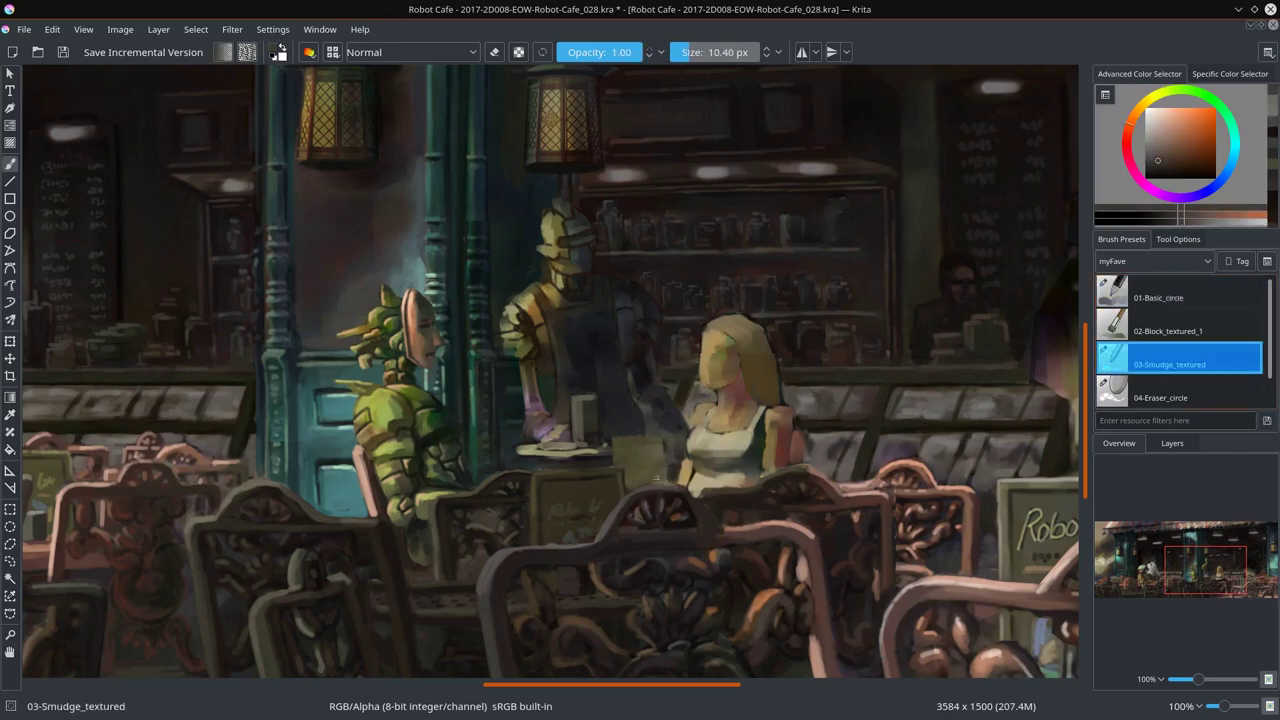
key("slash")
Step: Work darker brown, head yellow-olive and dark reddish-brown into the robot's armour, smudge-blending them
left_click(694, 494, "ctrl")
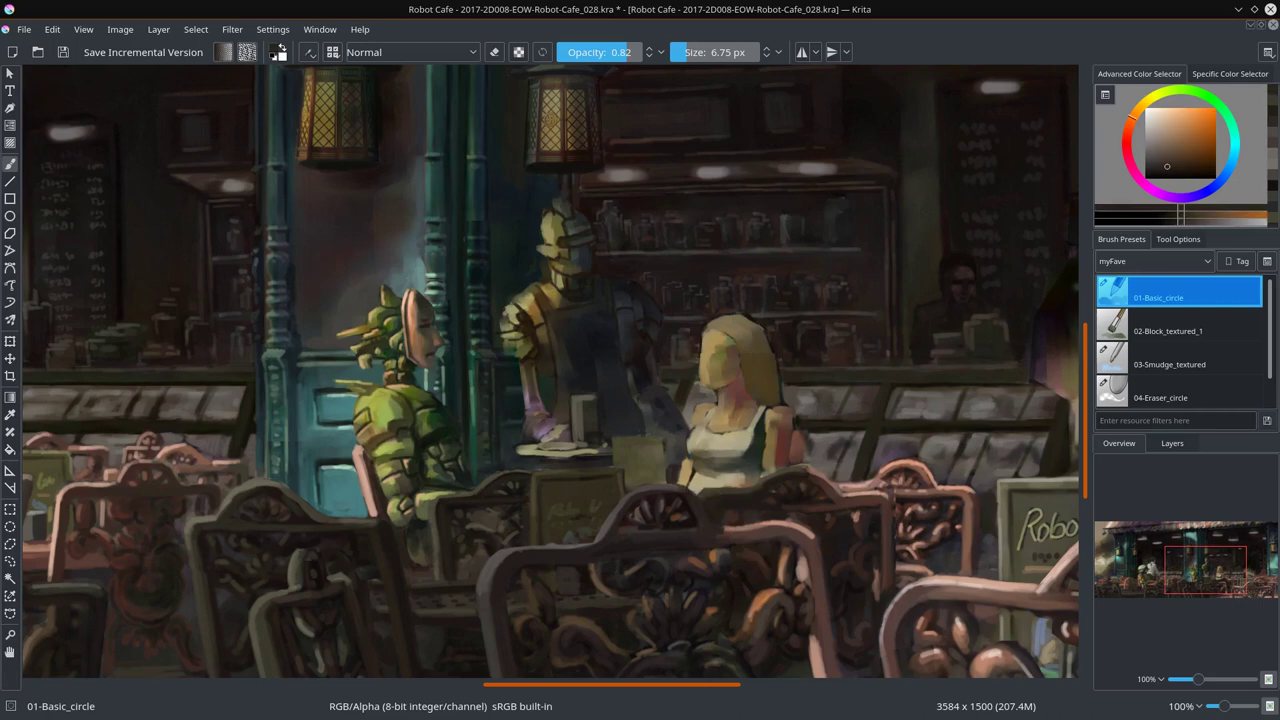
left_click(551, 272, "ctrl")
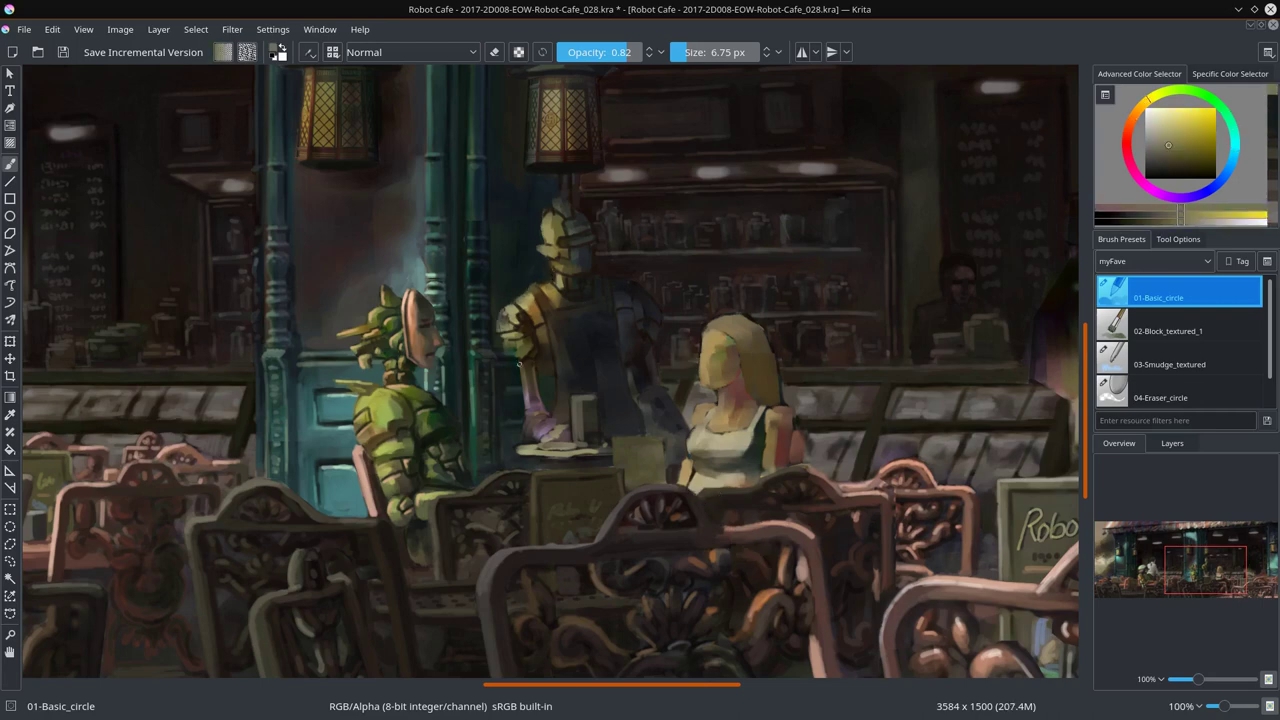
left_click(519, 364, "ctrl")
key("slash")
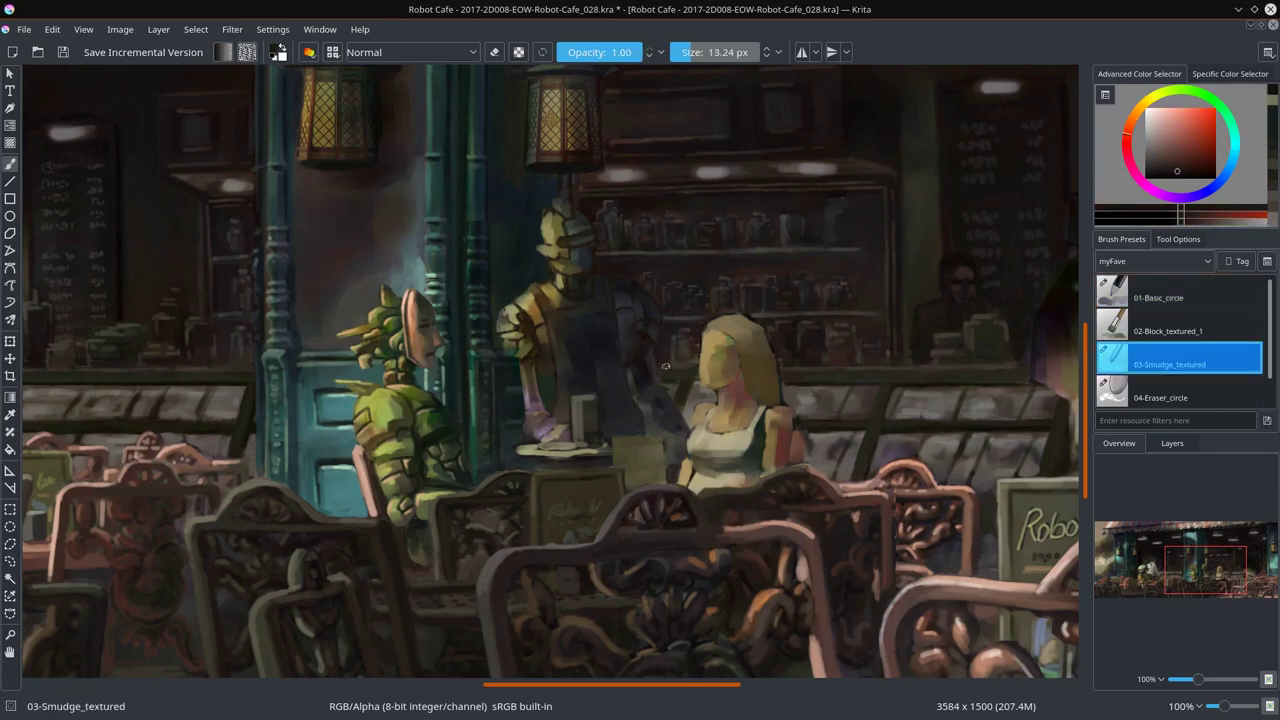
key("slash")
left_click(673, 386, "ctrl")
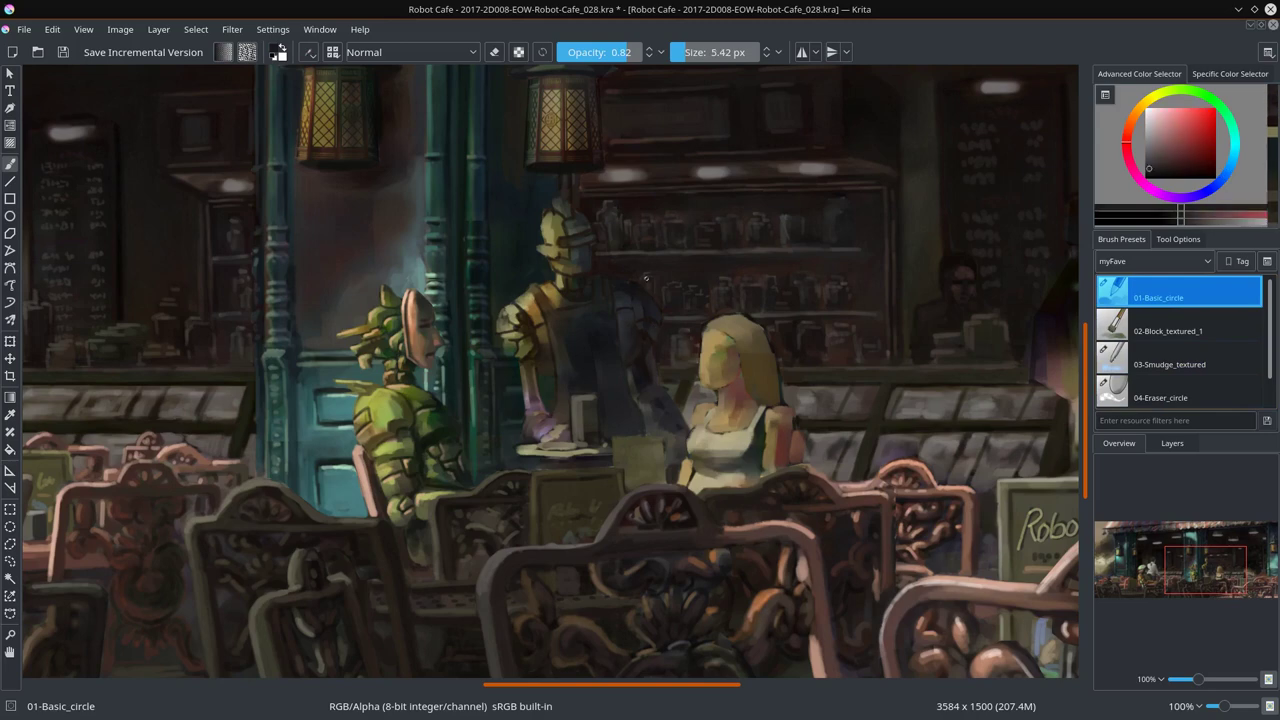
Step: Sample a light orange-tan and blend the robot with a smaller textured smudge brush
left_click_drag(643, 371, 668, 386)
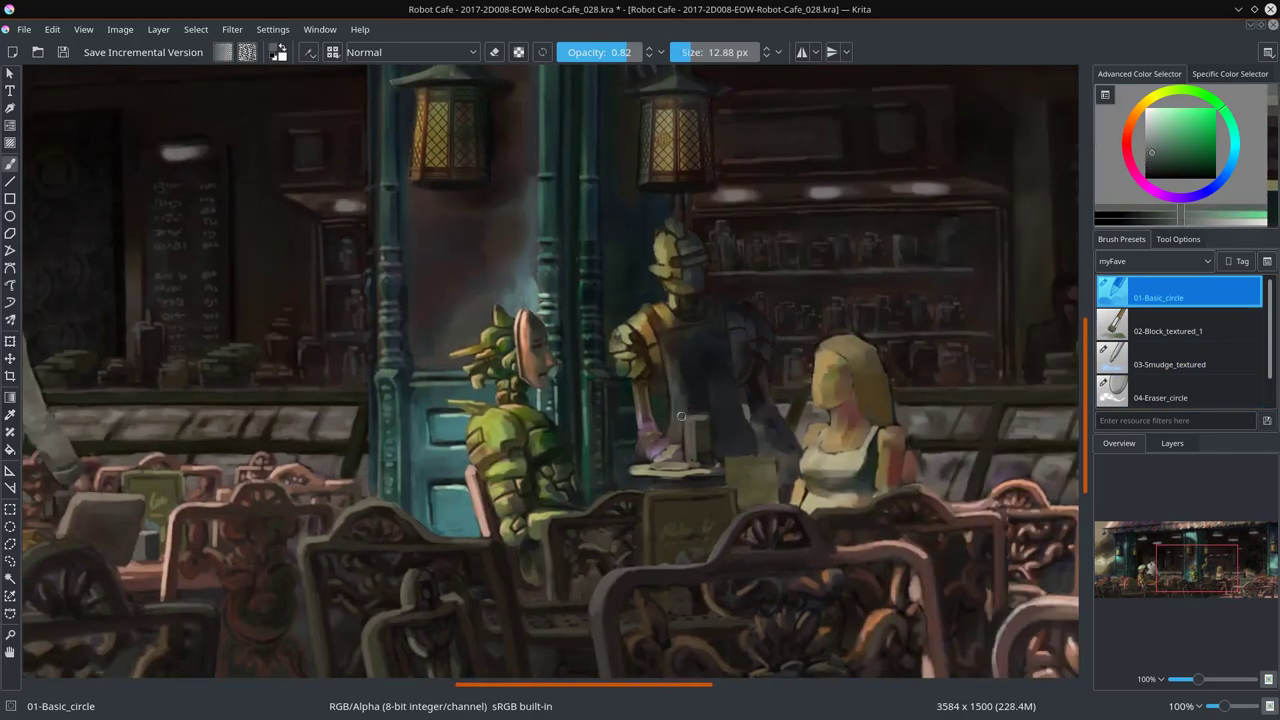
key("slash")
key("bracketleft")
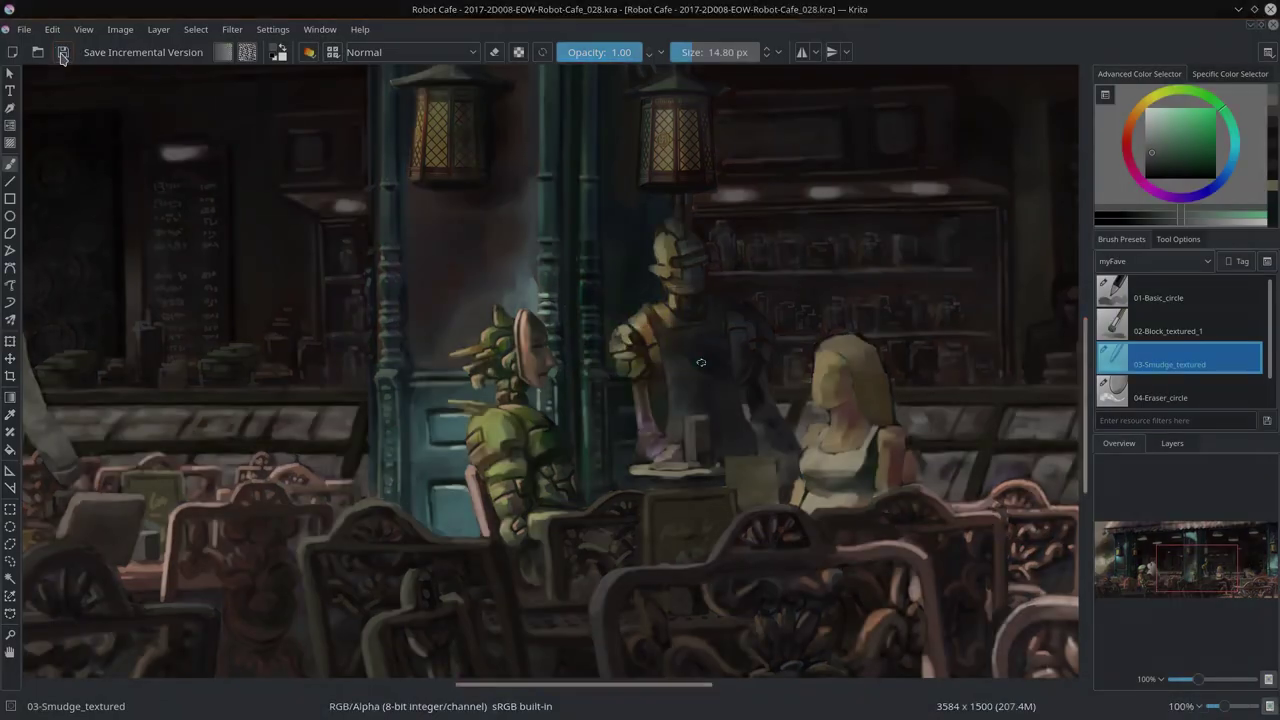
key("slash")
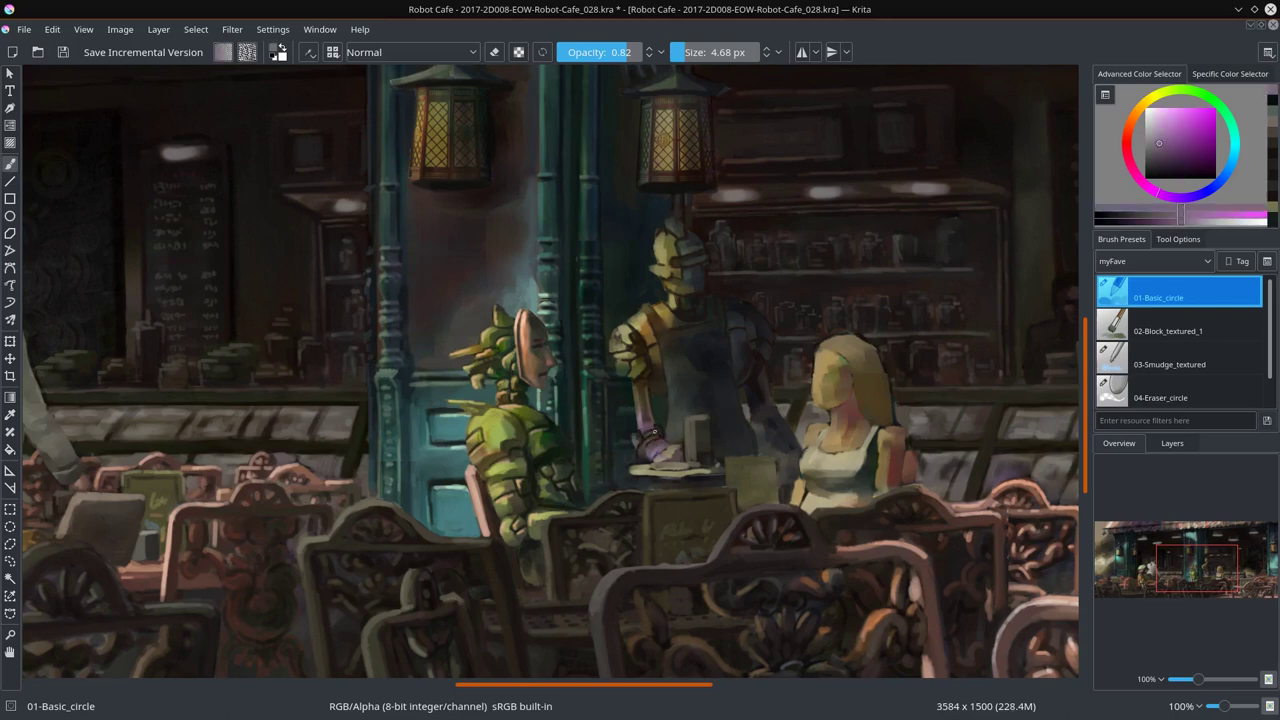
Step: Paint dark orange-brown and green strokes, re-run the last filter, then pick lighter yellow and dark green
left_click(712, 395, "ctrl")
left_click(622, 384, "ctrl")
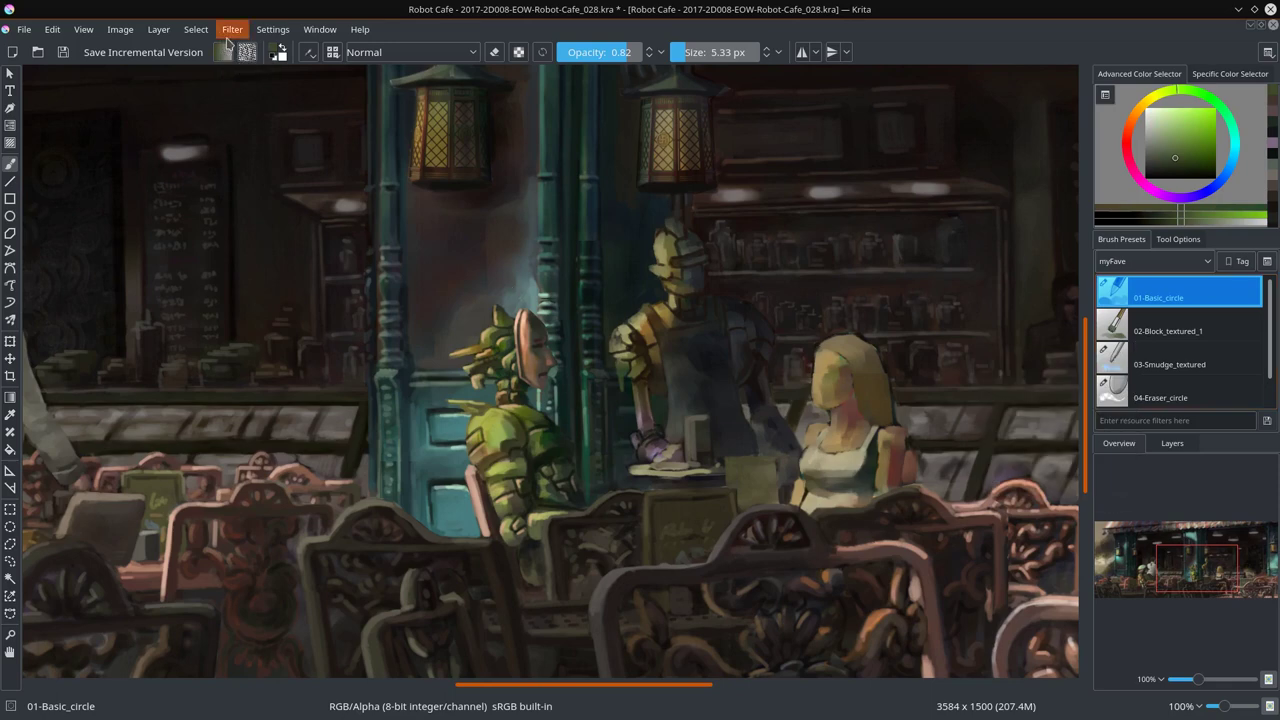
key("ctrl+f")
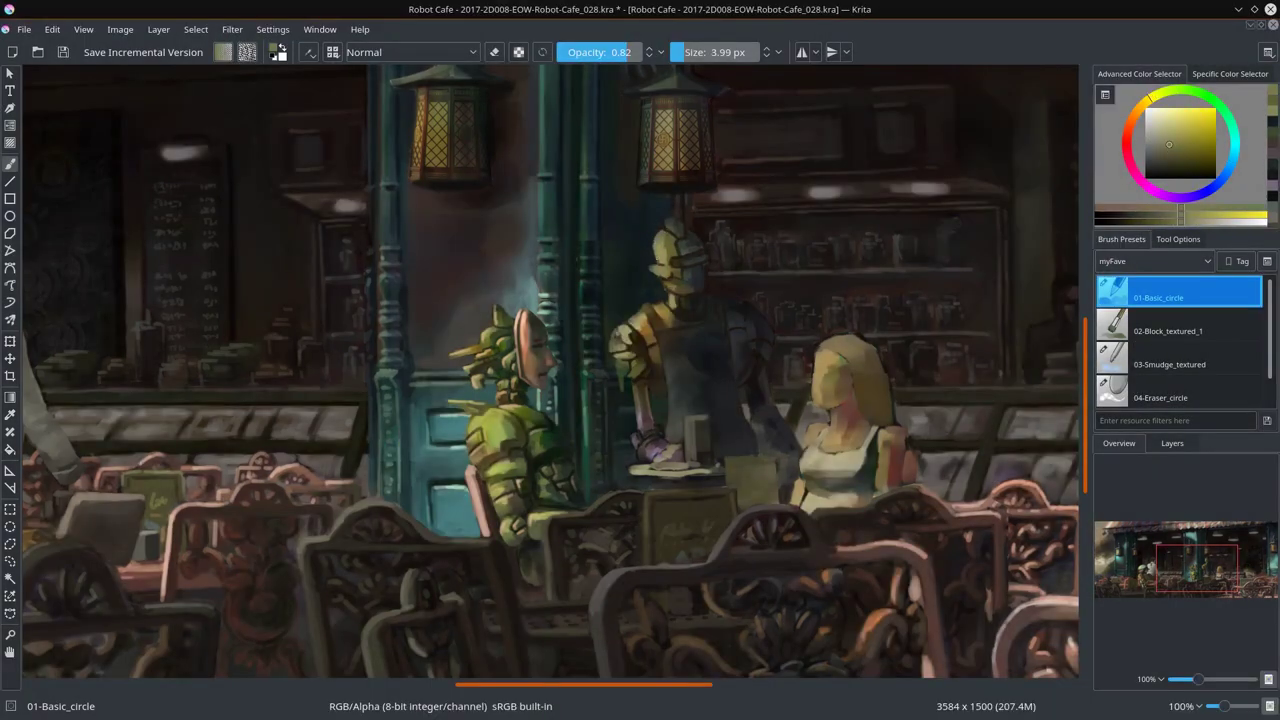
left_click(669, 201, "ctrl")
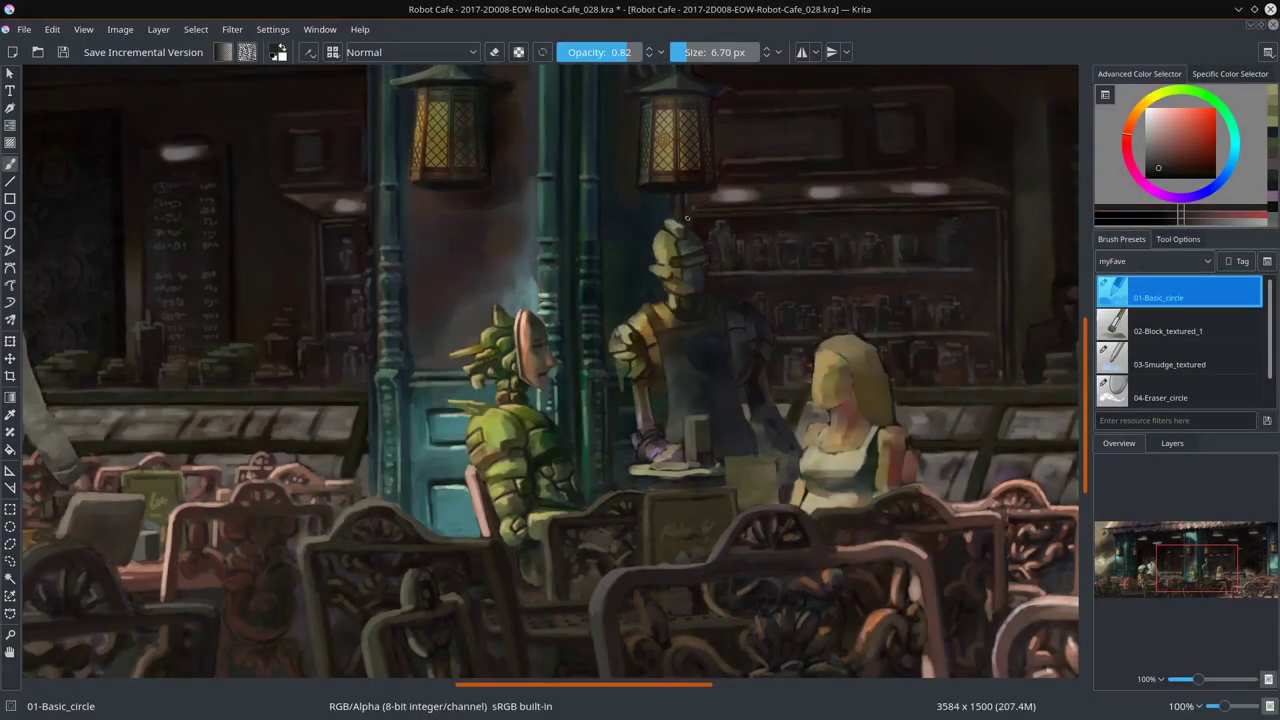
left_click_drag(1165, 148, 1153, 157)
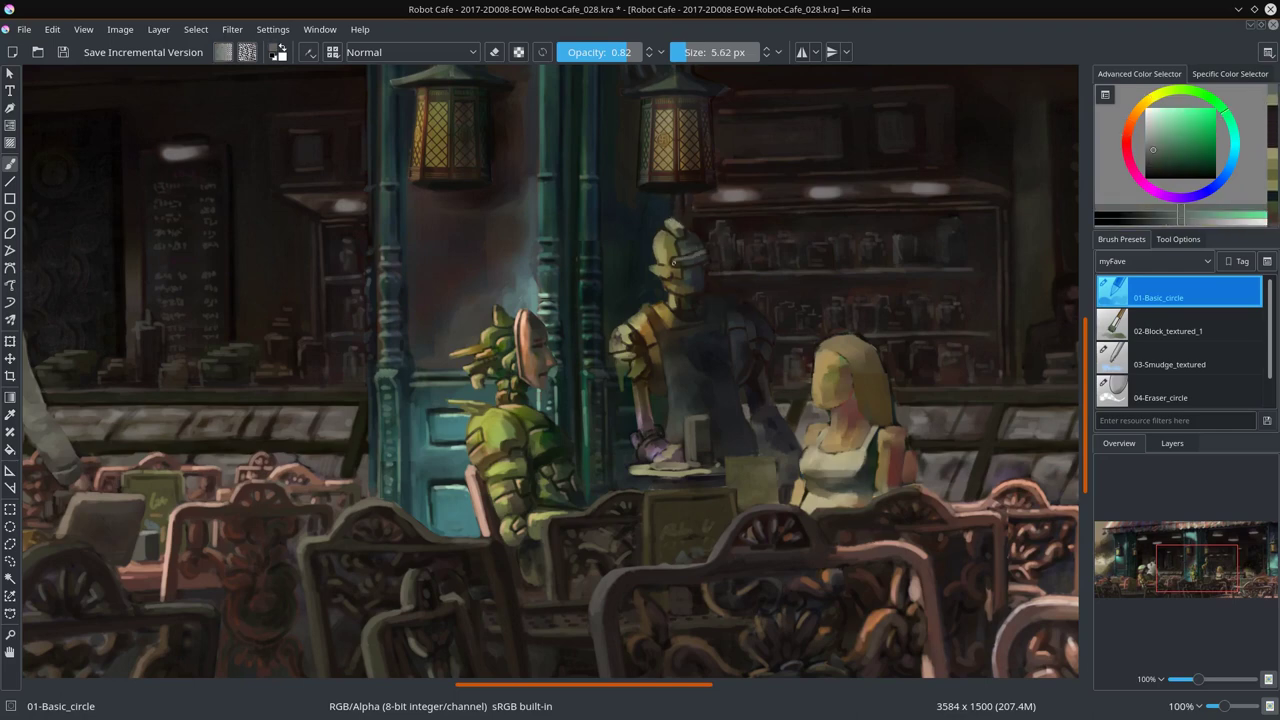
Step: Add tan-yellow, dark green and dark olive-yellow touches with a smaller brush, then save
left_click(676, 262, "ctrl")
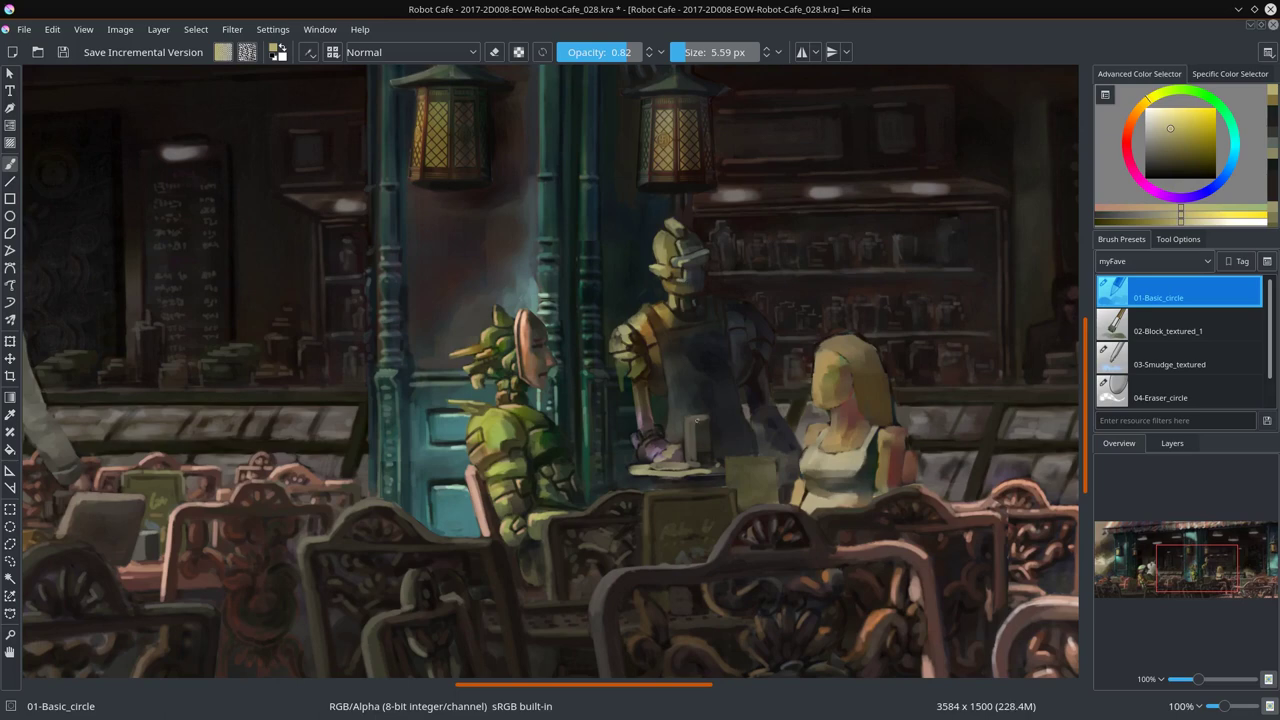
left_click(1153, 168)
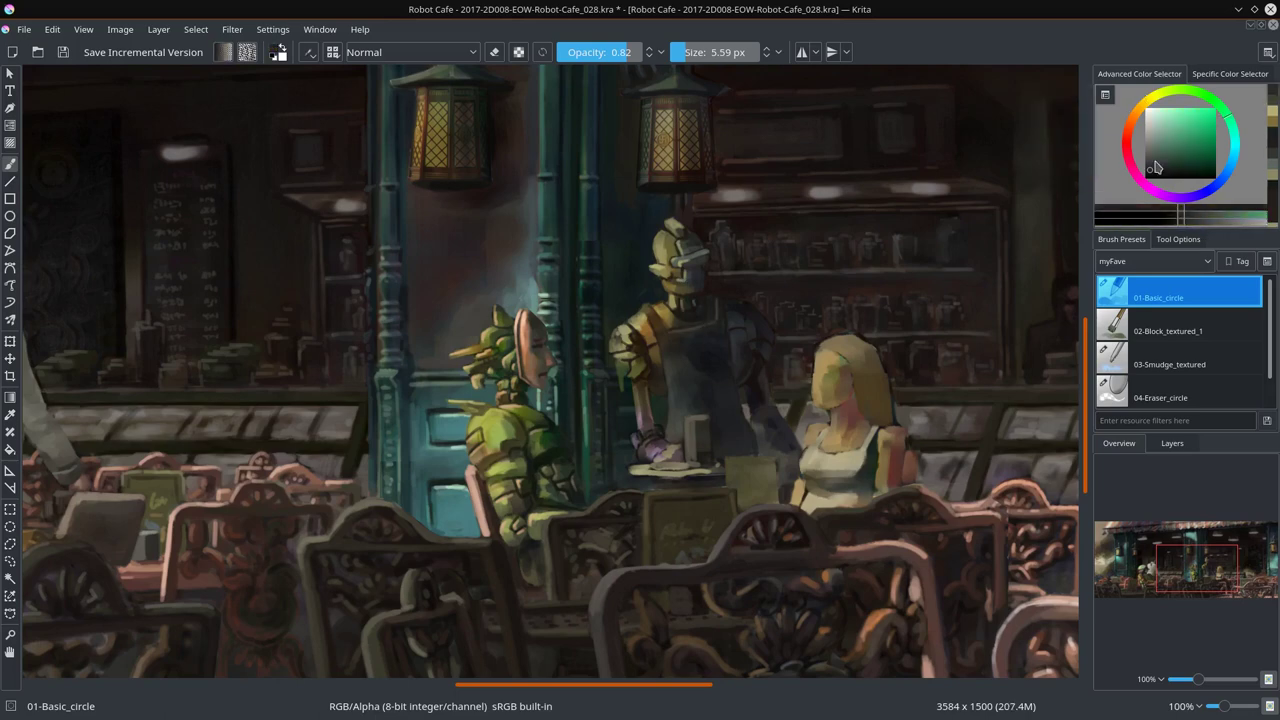
key("bracketleft")
left_click(728, 411, "ctrl")
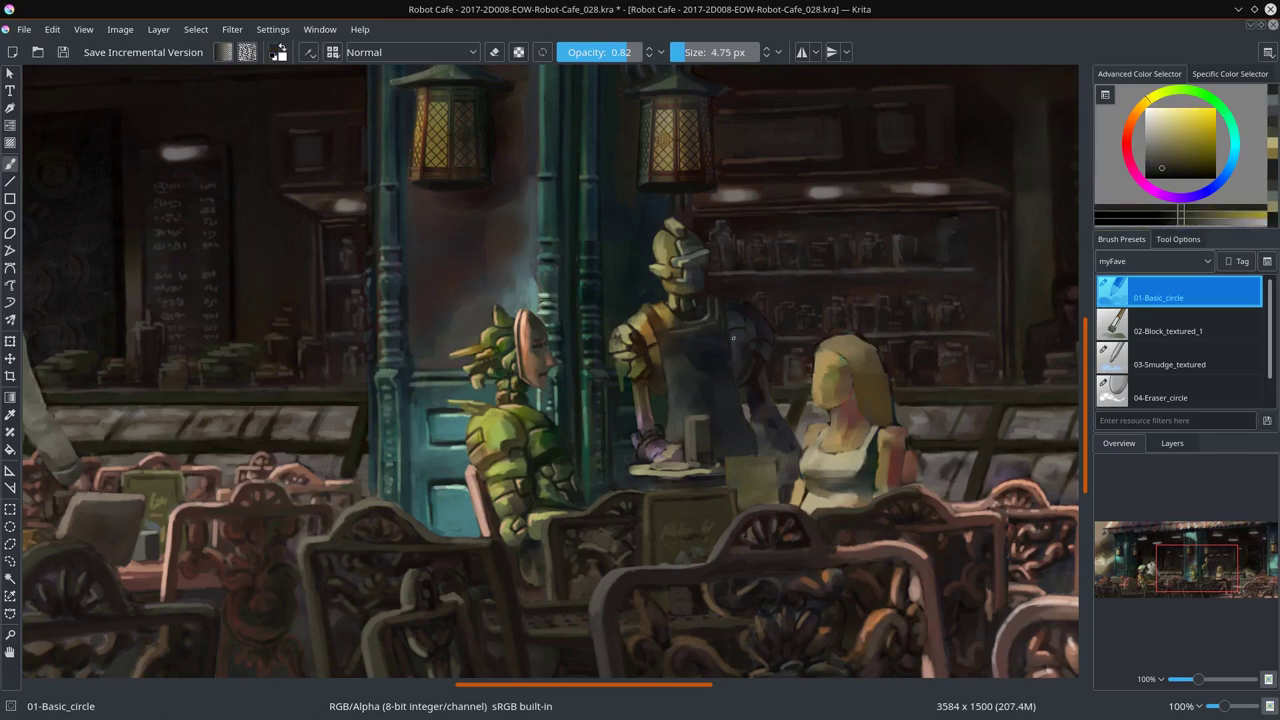
key("ctrl+s")
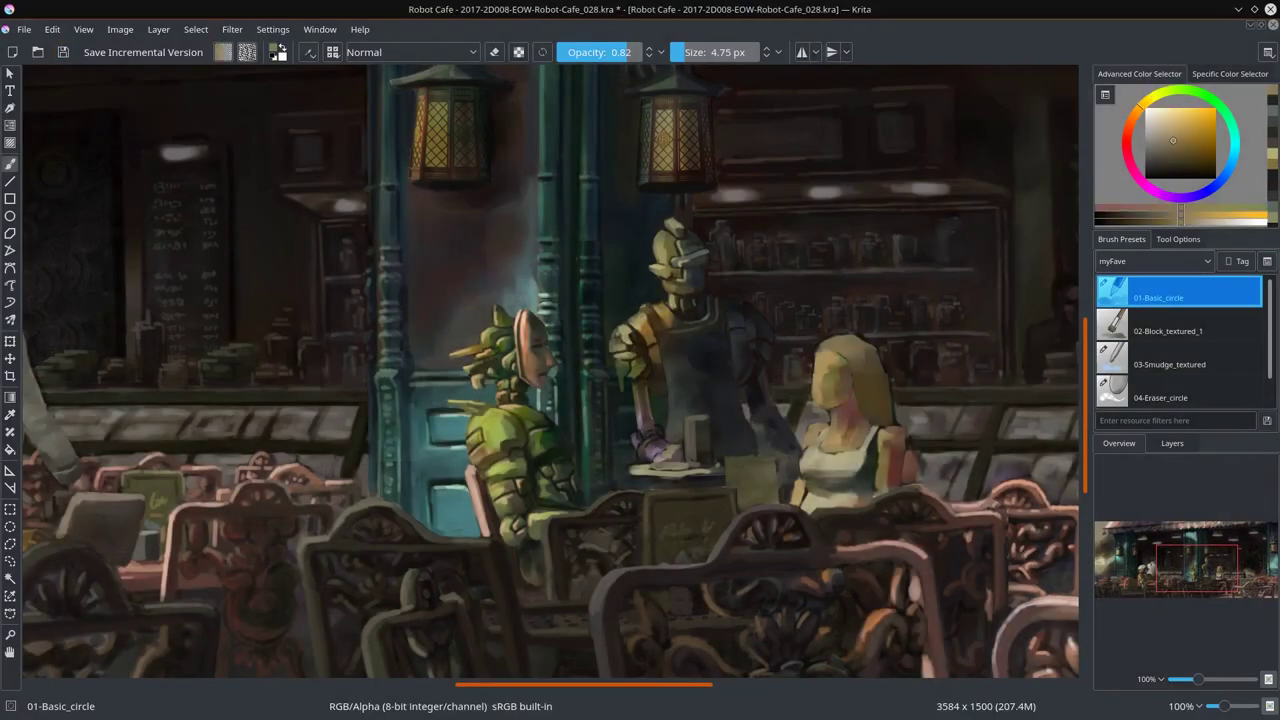
Step: Brighten the robot's raised arm and hand with pale highlights, dark olive-tan and greyish purple
left_click(616, 342, "ctrl")
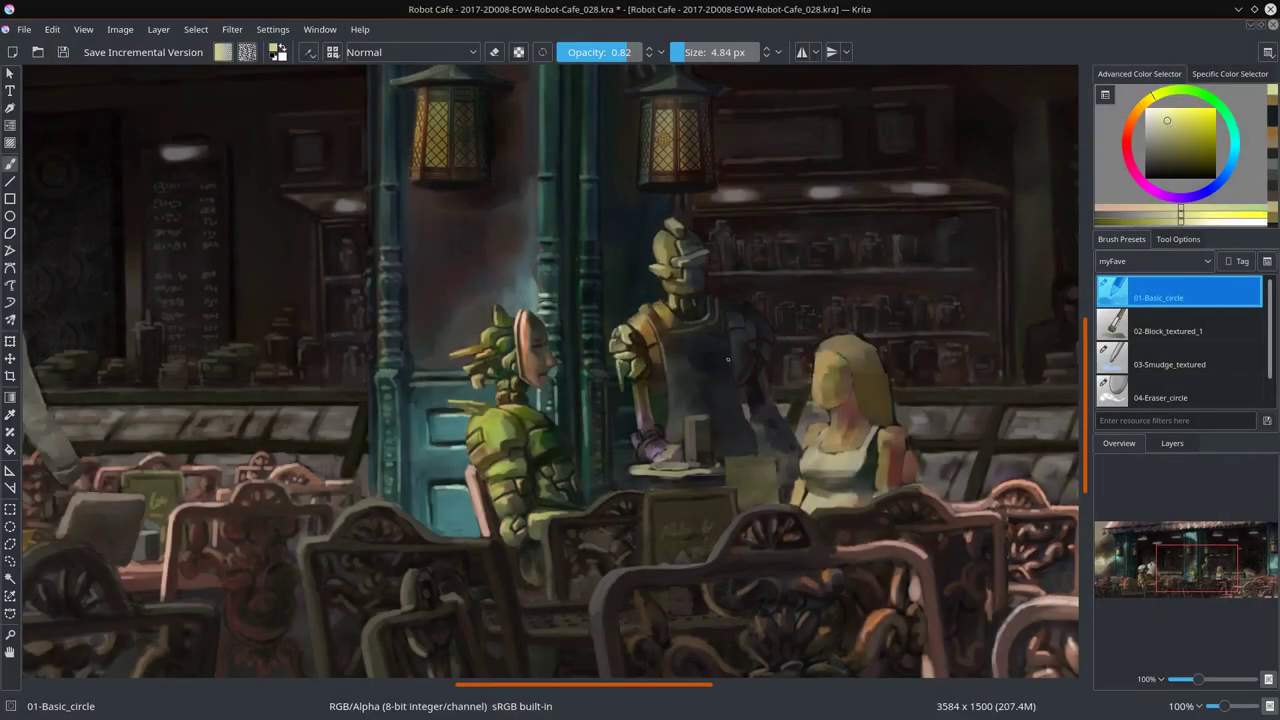
key("bracketleft")
left_click(653, 367, "ctrl")
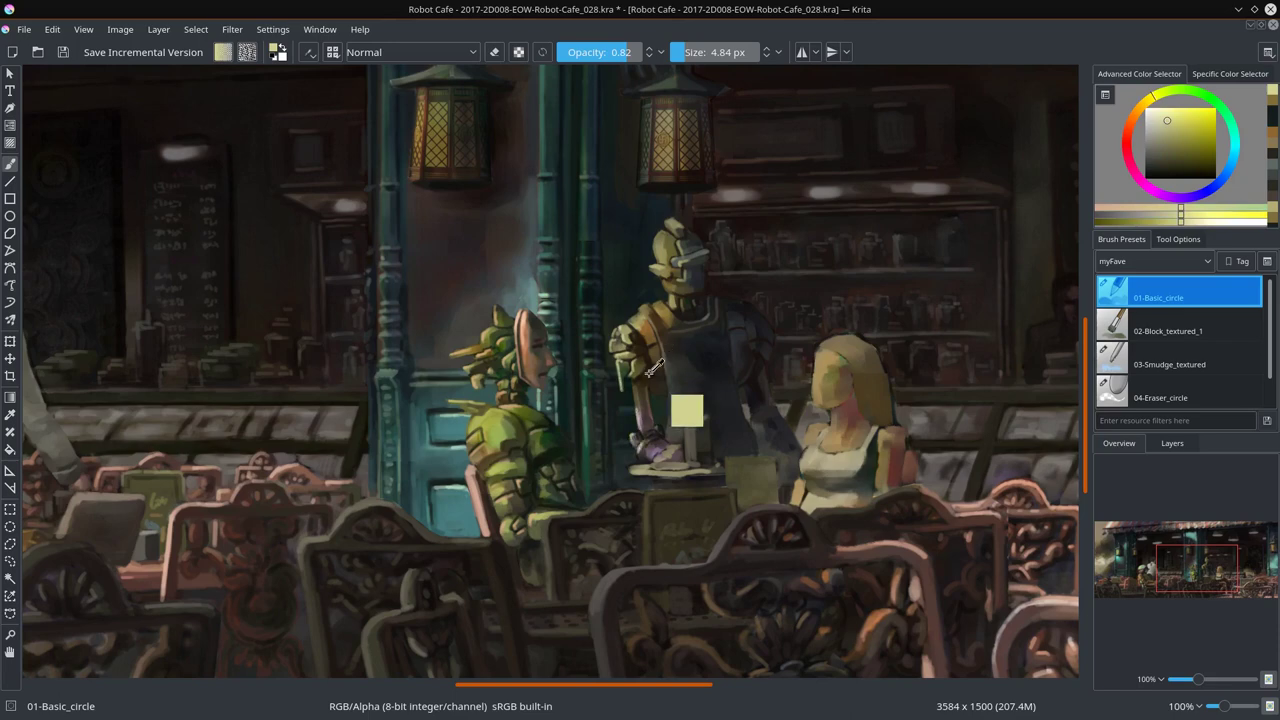
left_click(675, 338, "ctrl")
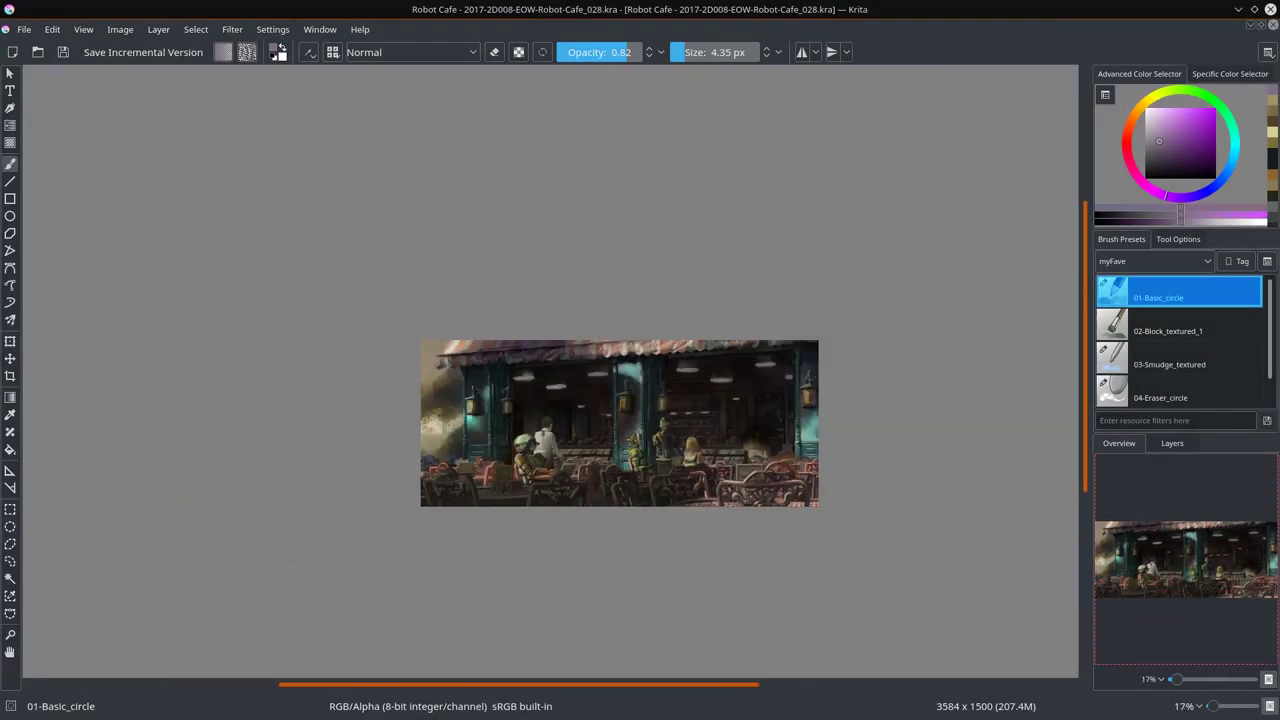
Step: Zoom to the robot's table and paint yellow-green and dark teal strokes, smudge-blending them
scroll(797, 644, "down", 2)
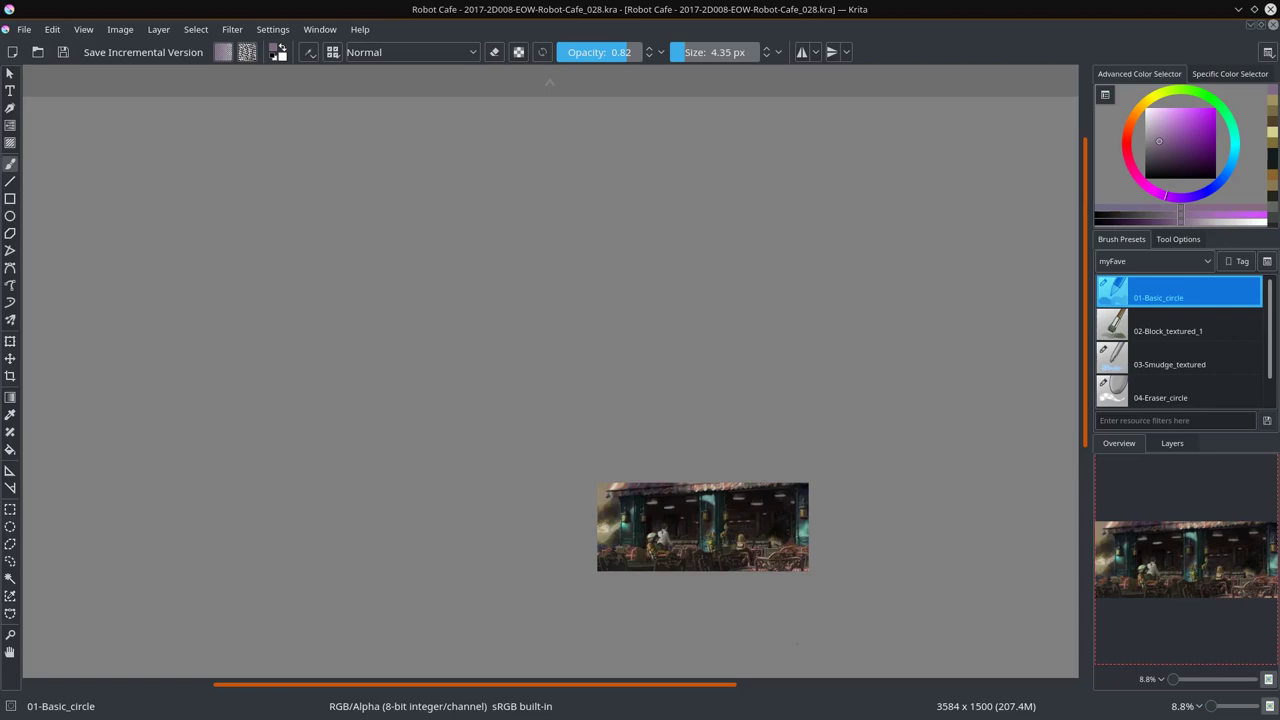
scroll(797, 644, "up", 3)
scroll(797, 644, "up", 3)
scroll(700, 660, "up", 1)
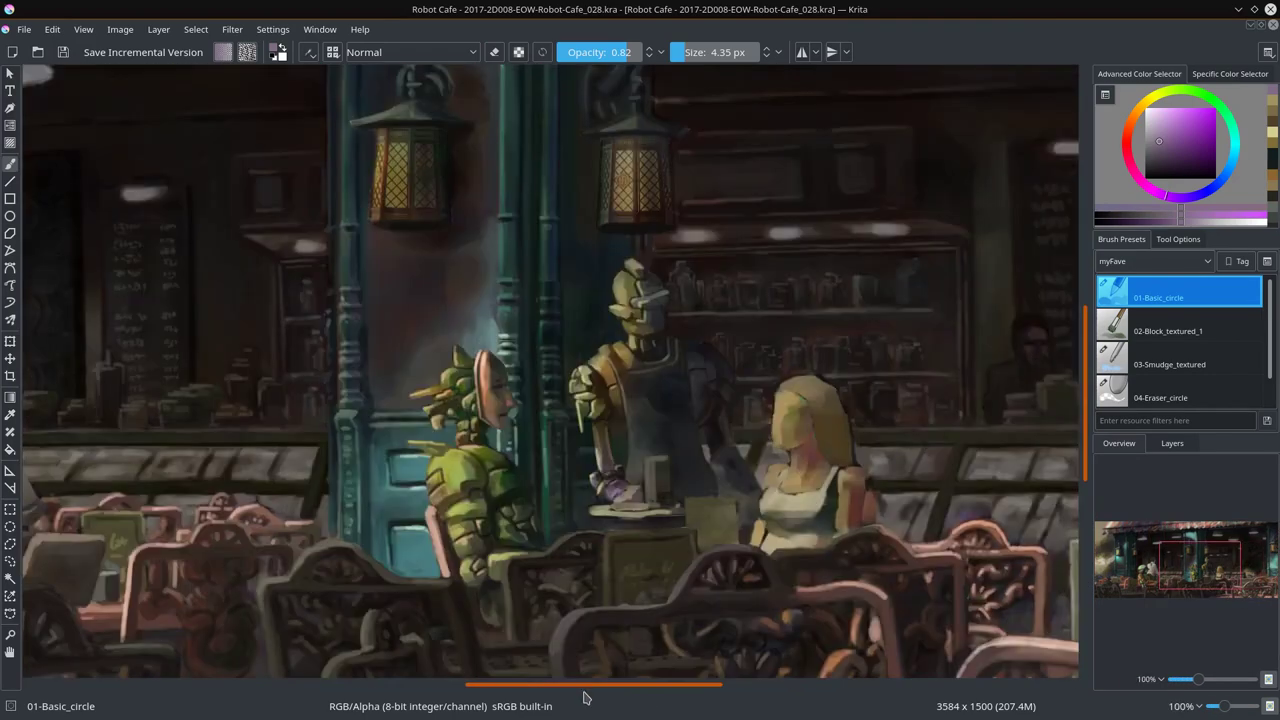
left_click(506, 498, "ctrl")
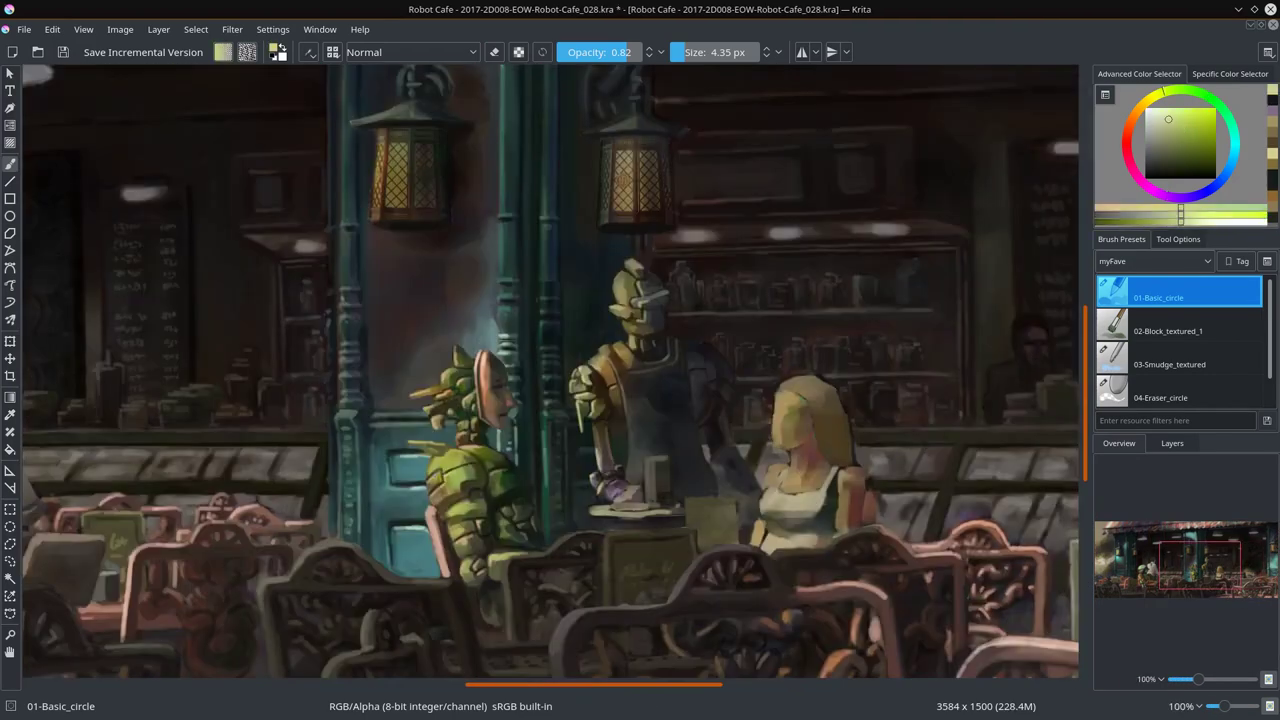
left_click(604, 530, "ctrl")
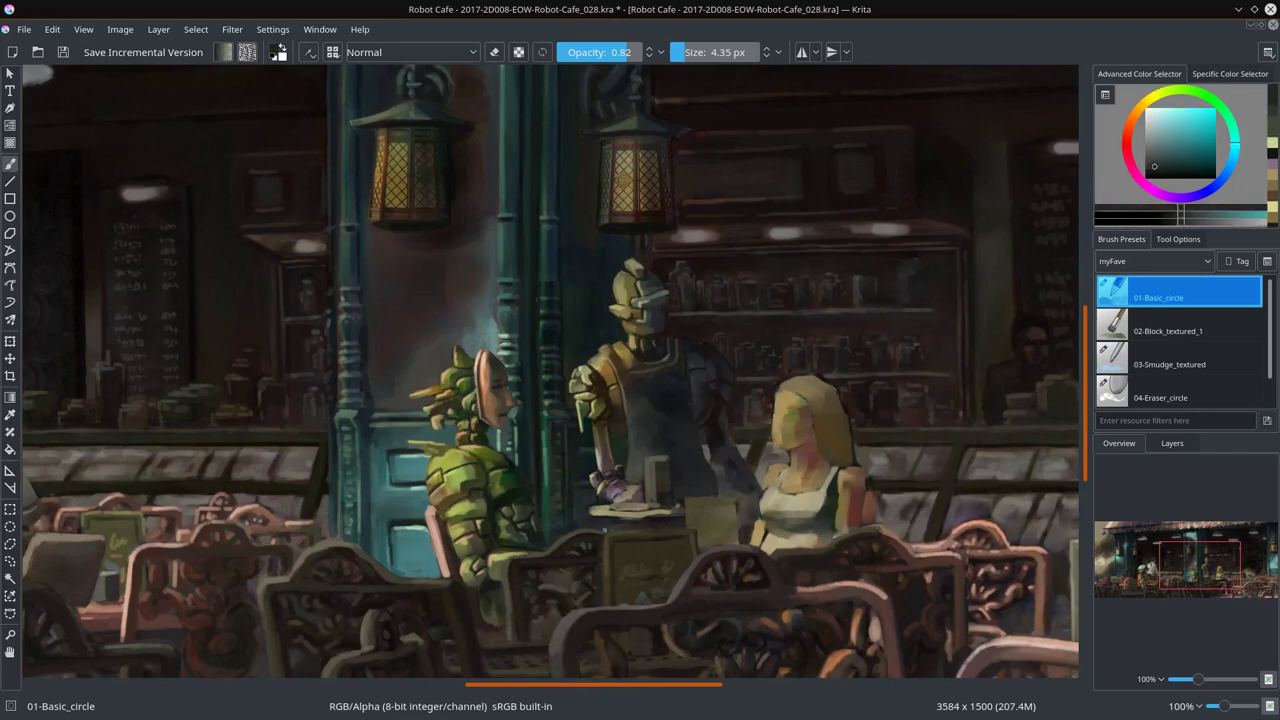
left_click_drag(604, 530, 668, 495)
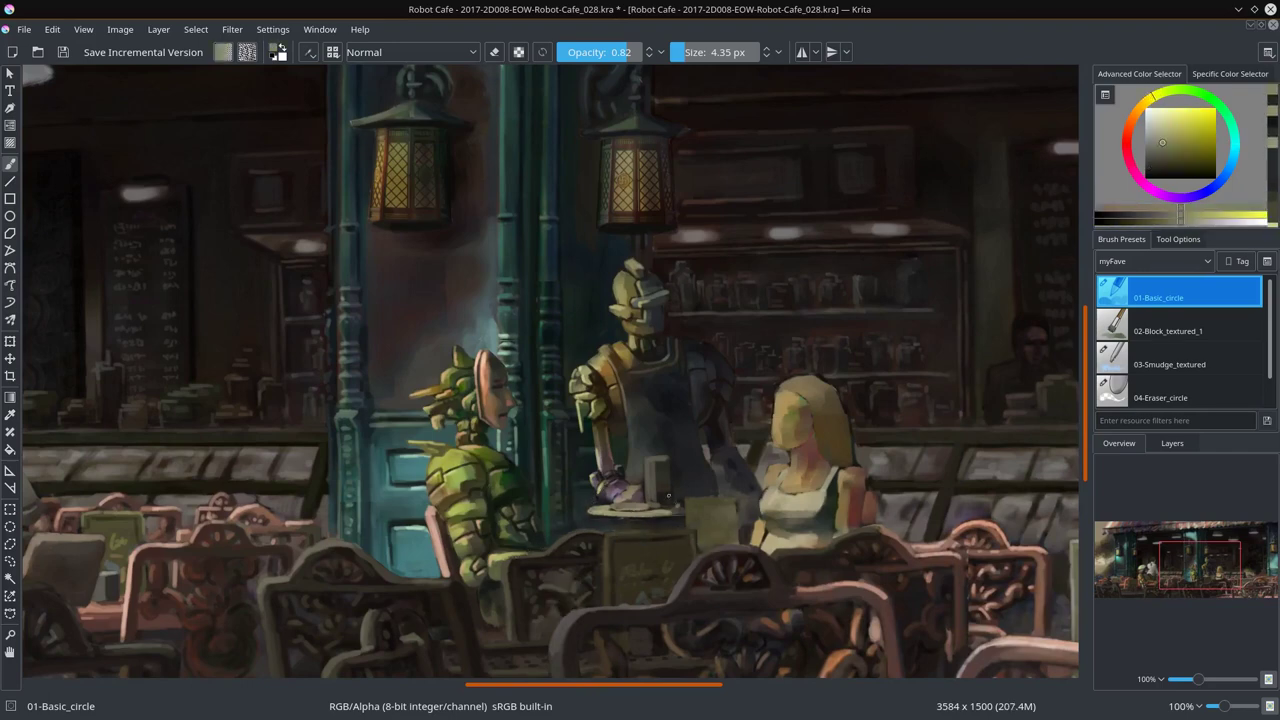
key("slash")
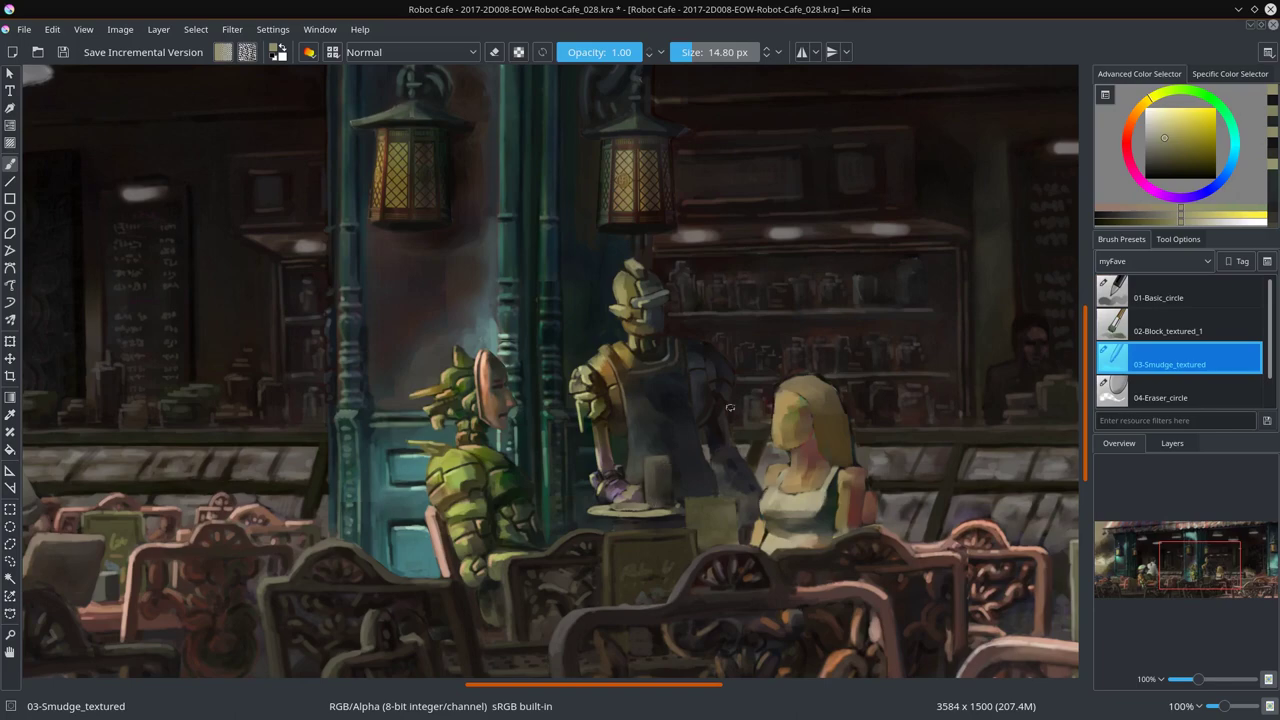
key("slash")
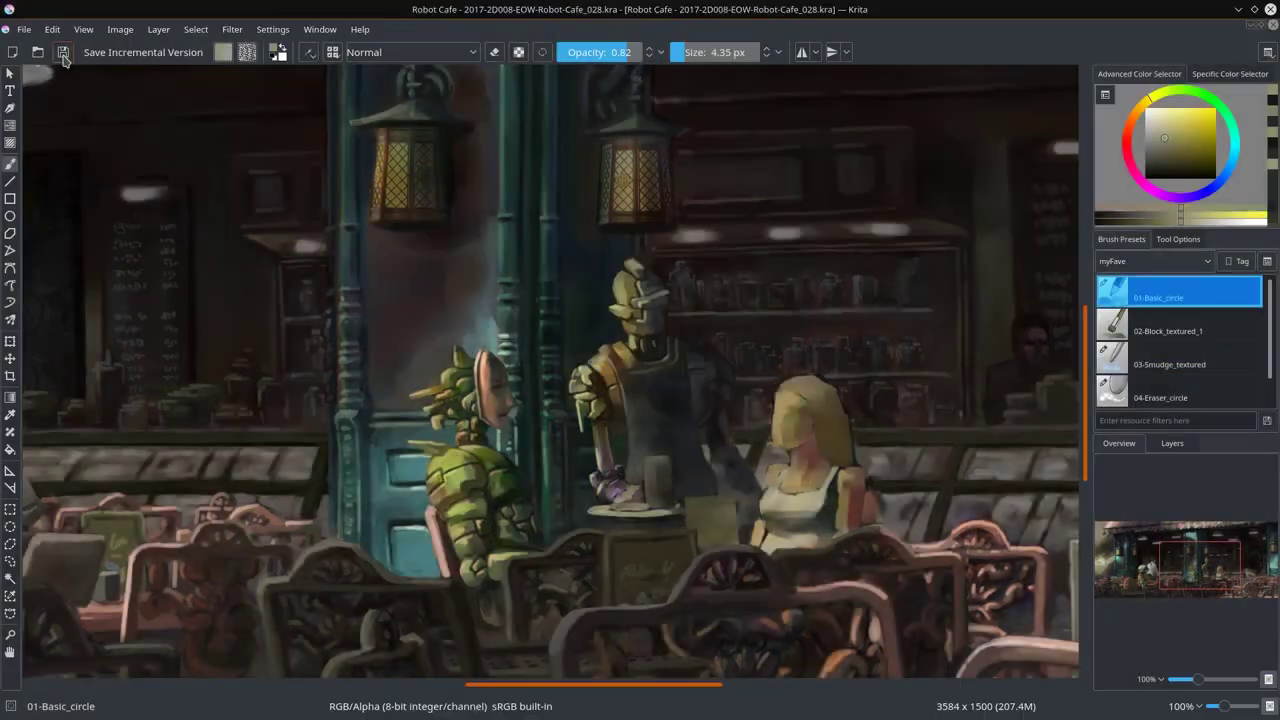
left_click(605, 518, "ctrl")
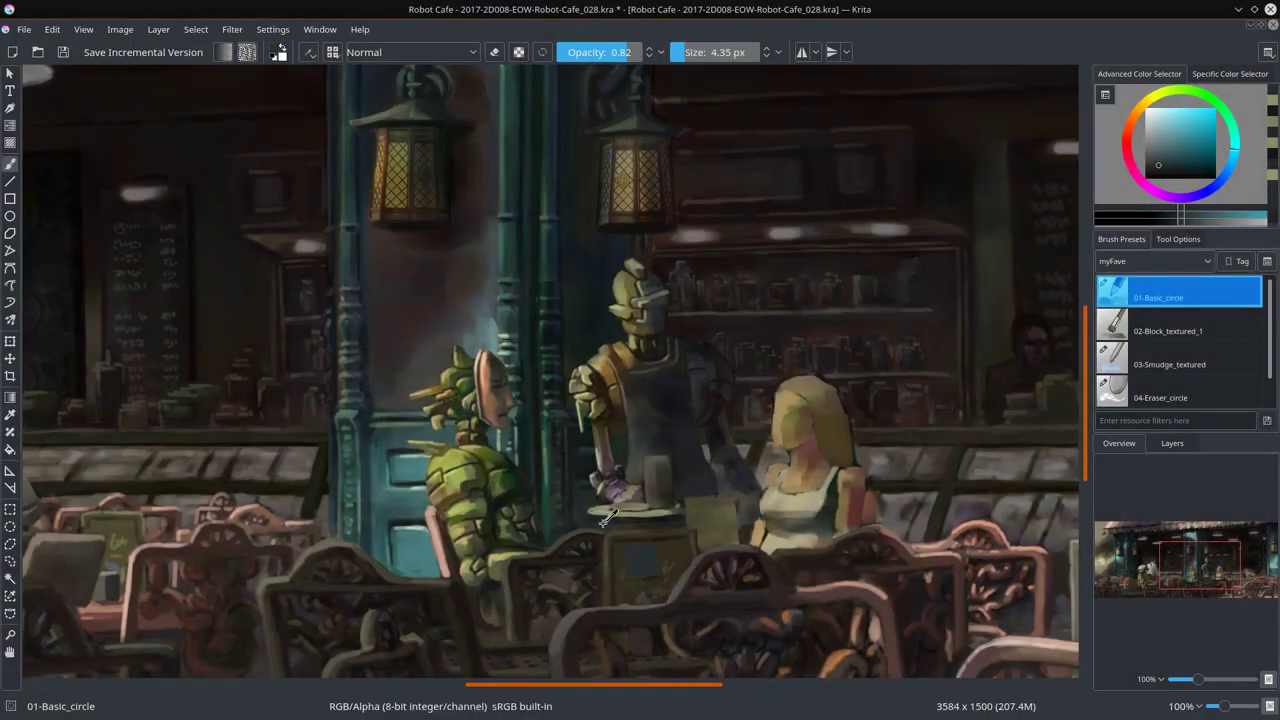
Step: Freehand-select the small dish and shift its hue toward purple with HSV Adjustment
left_click(10, 543)
left_click_drag(628, 484, 612, 508)
left_click(232, 29)
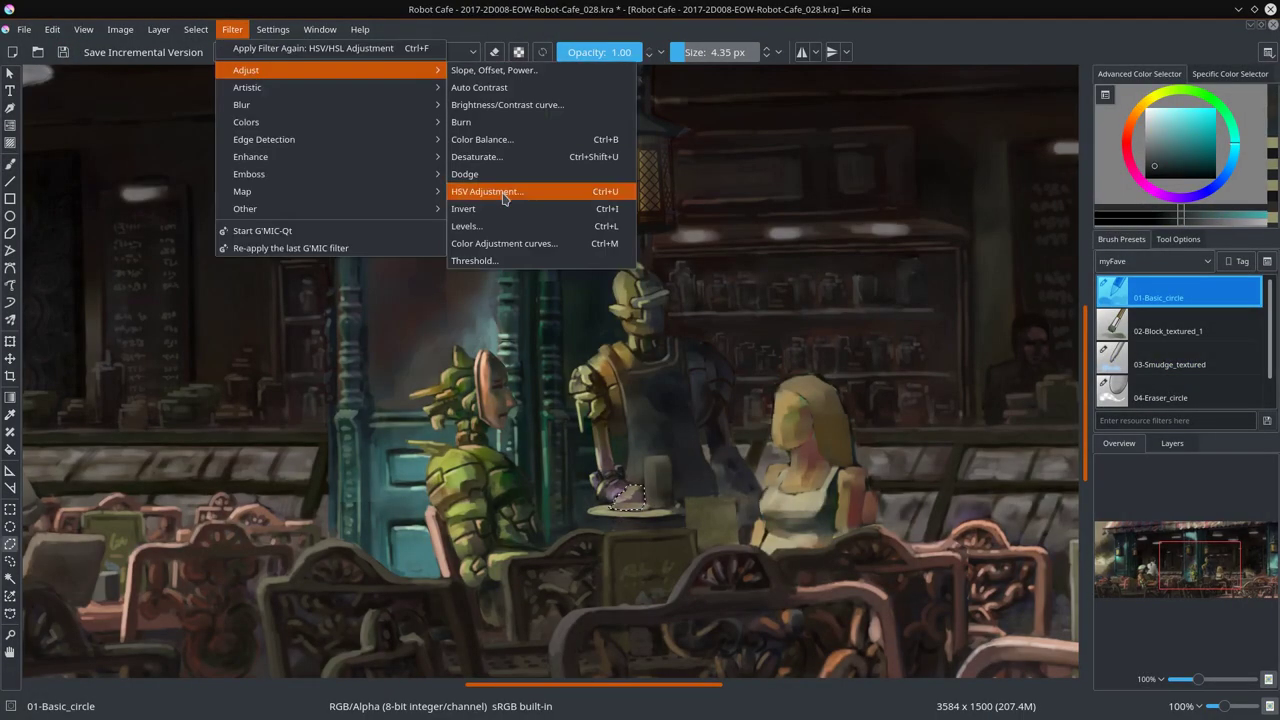
left_click(503, 191)
left_click_drag(945, 194, 785, 194)
left_click(918, 300)
Step: Deselect, paint purple strokes over the dish, and select the new stroke layer in Layers
left_click(195, 29)
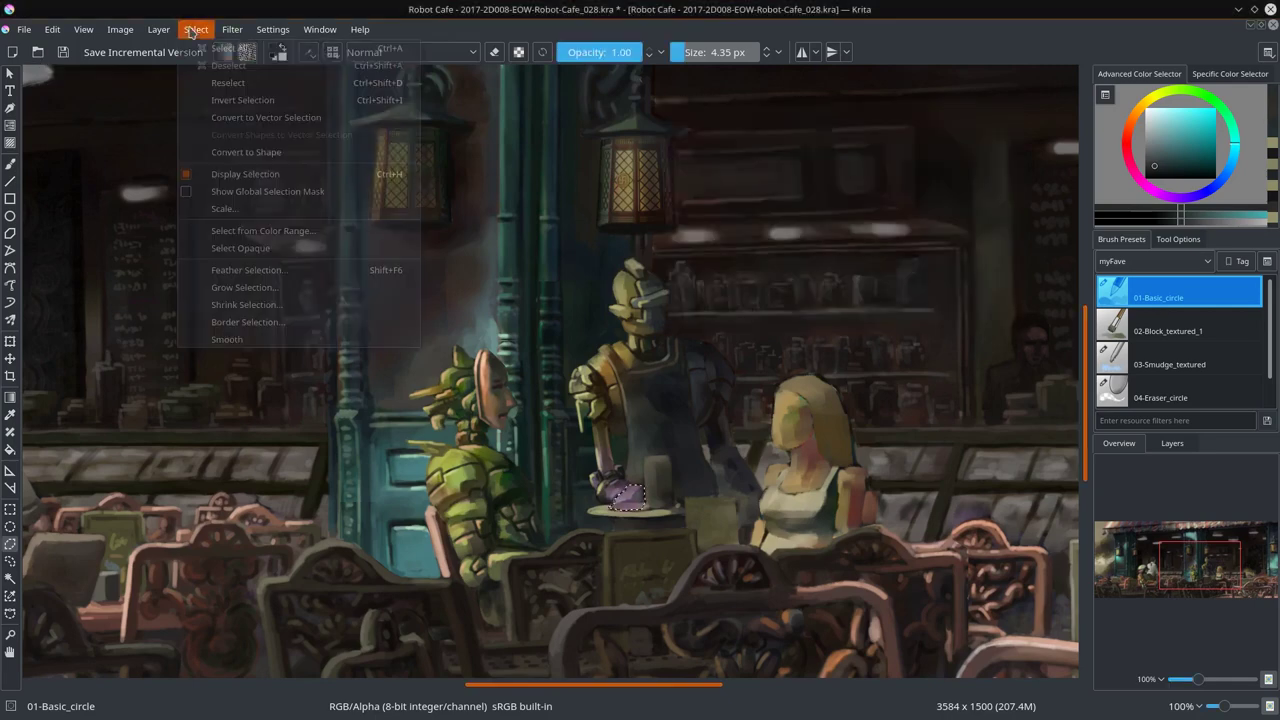
key("Escape")
key("ctrl+shift+a")
key("b")
left_click_drag(614, 506, 670, 508)
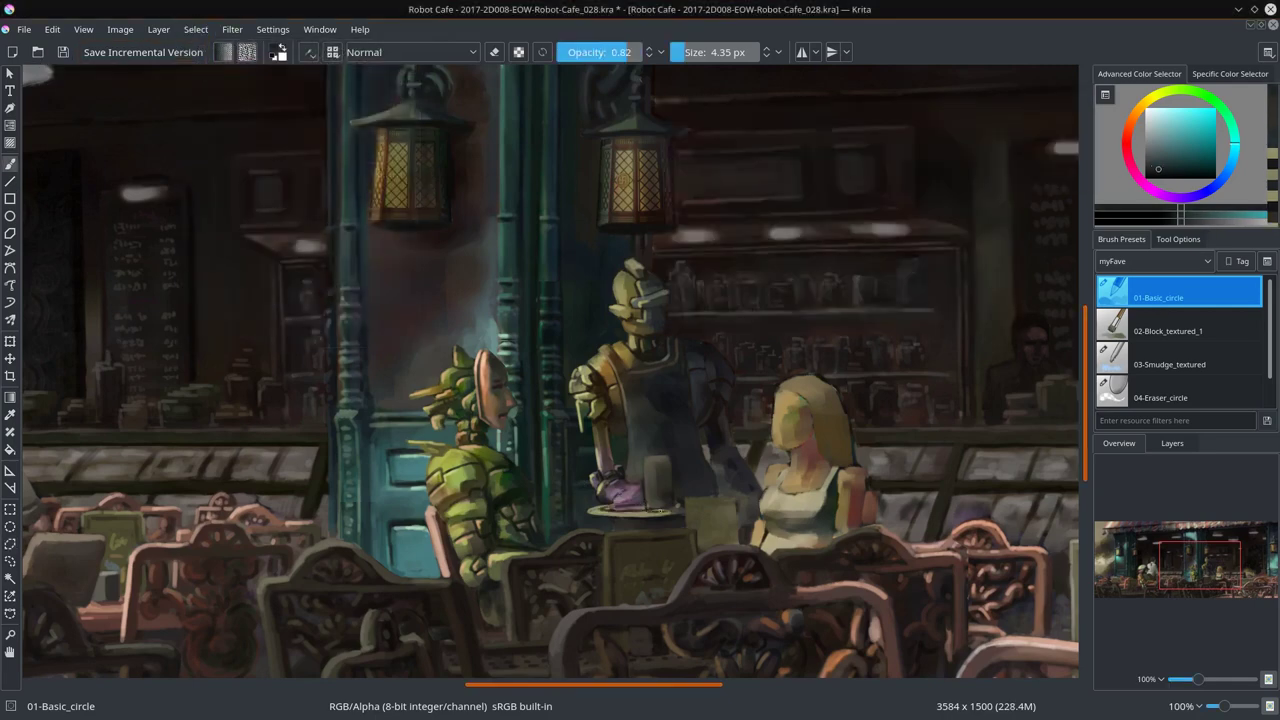
left_click(682, 505, "ctrl")
left_click(1172, 443)
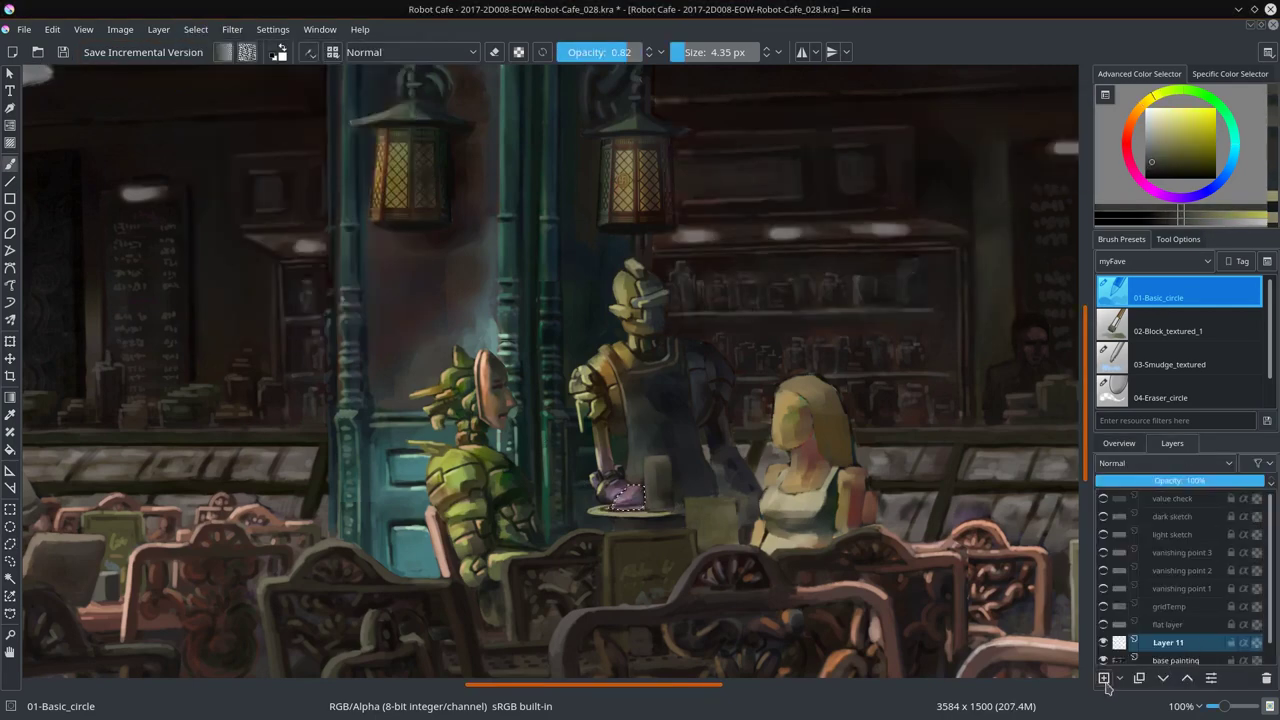
left_click(1190, 644)
Step: Merge the stroke layer down, then sample and fine-tune the dish's pink
key("ctrl+e")
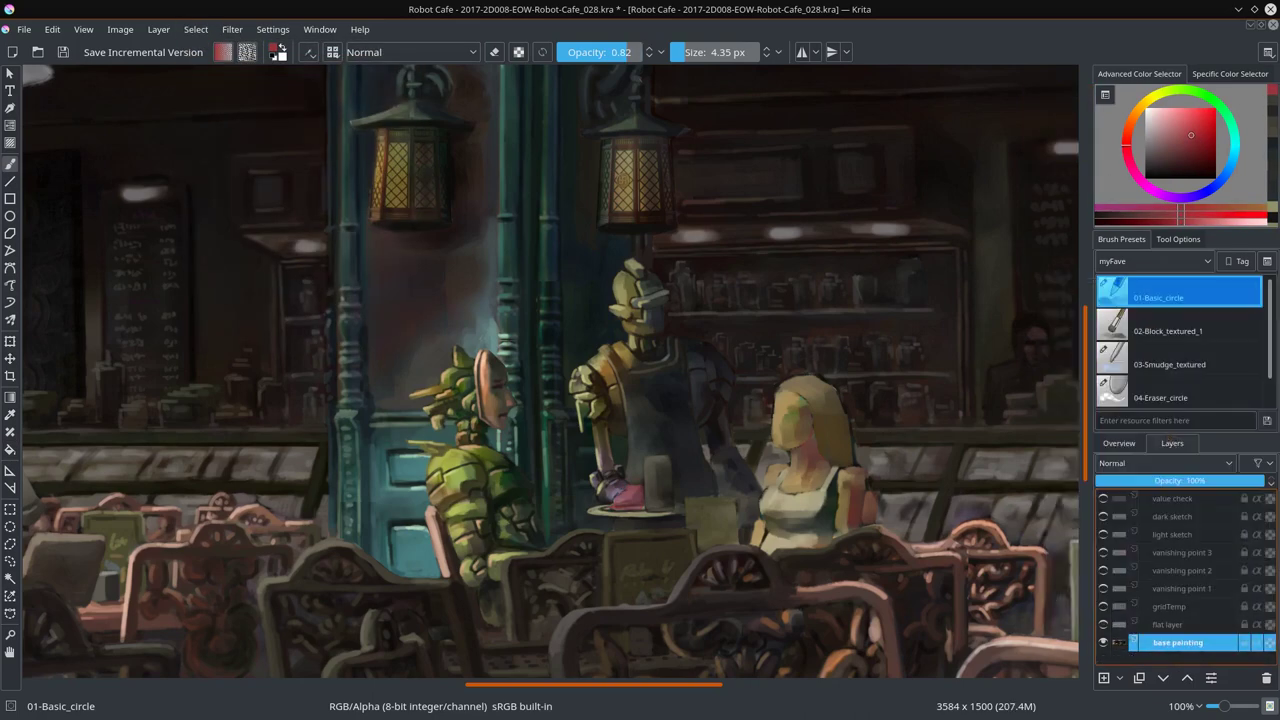
left_click(675, 540, "ctrl")
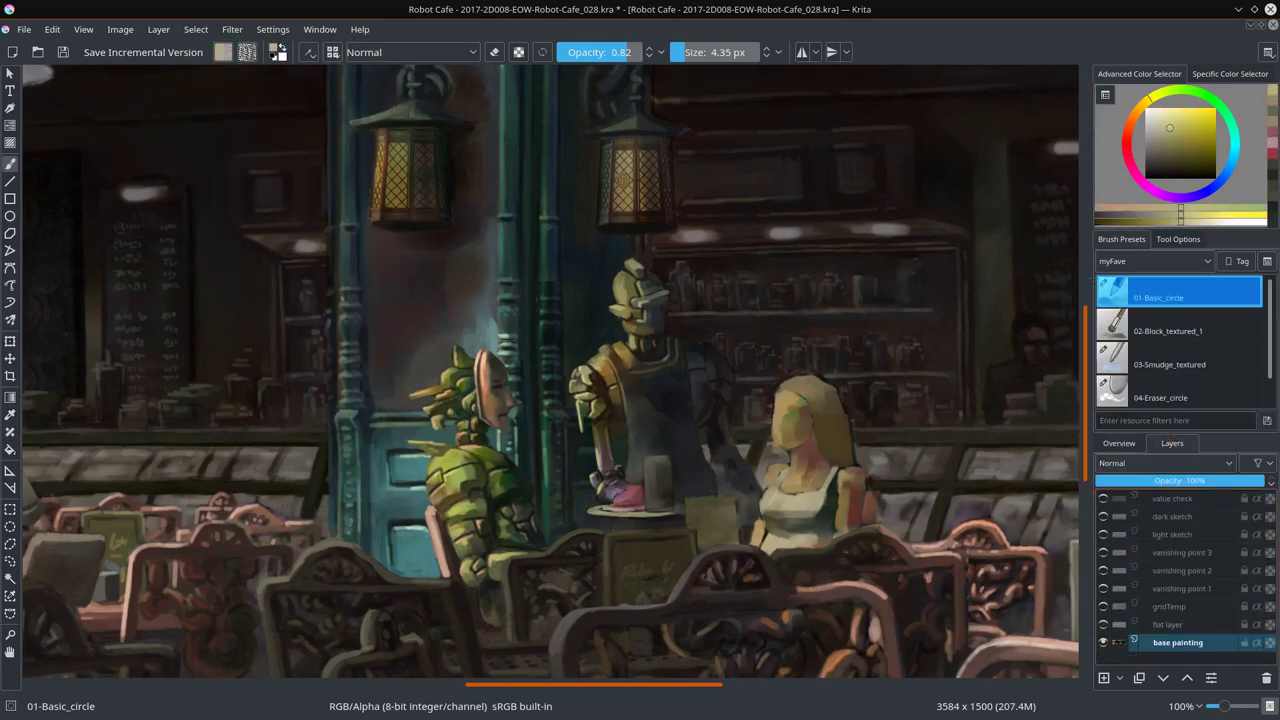
left_click(596, 506, "ctrl")
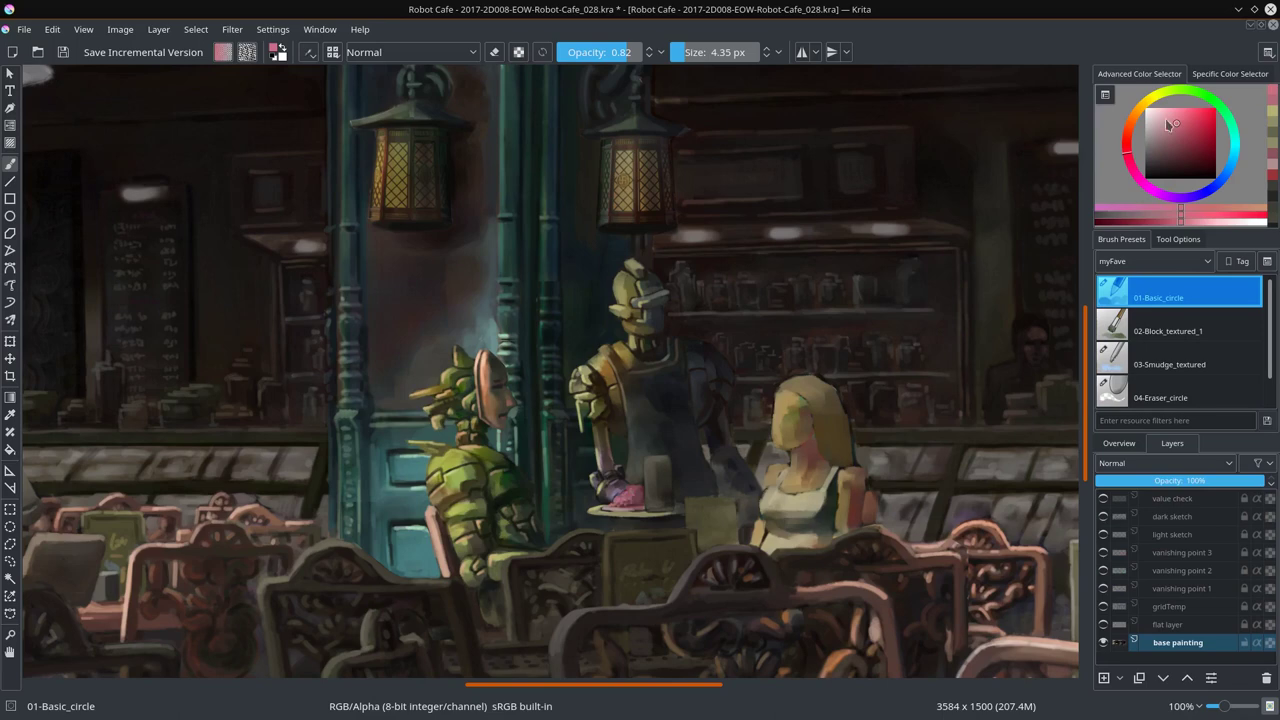
left_click_drag(1167, 124, 1162, 116)
left_click(643, 459, "ctrl")
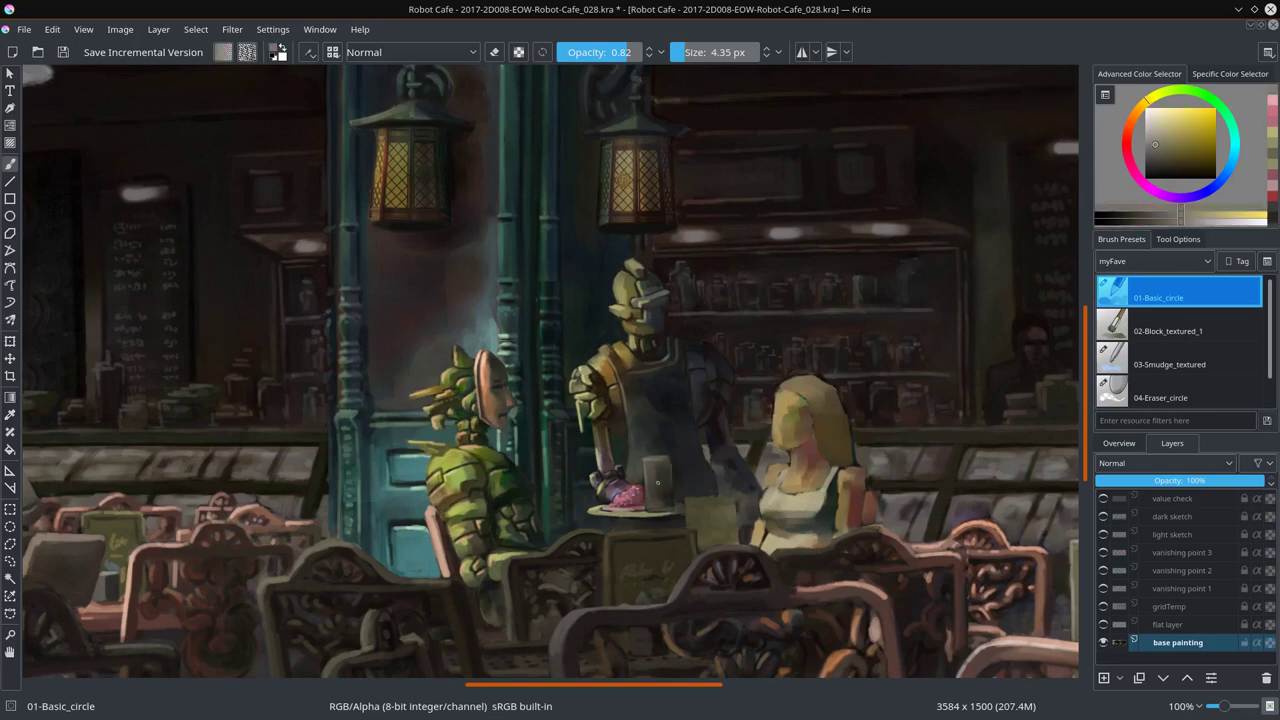
Step: With a smaller brush, paint a light highlight on the glass beside the dish
key("bracketleft")
left_click(657, 470, "ctrl")
left_click_drag(645, 460, 664, 460)
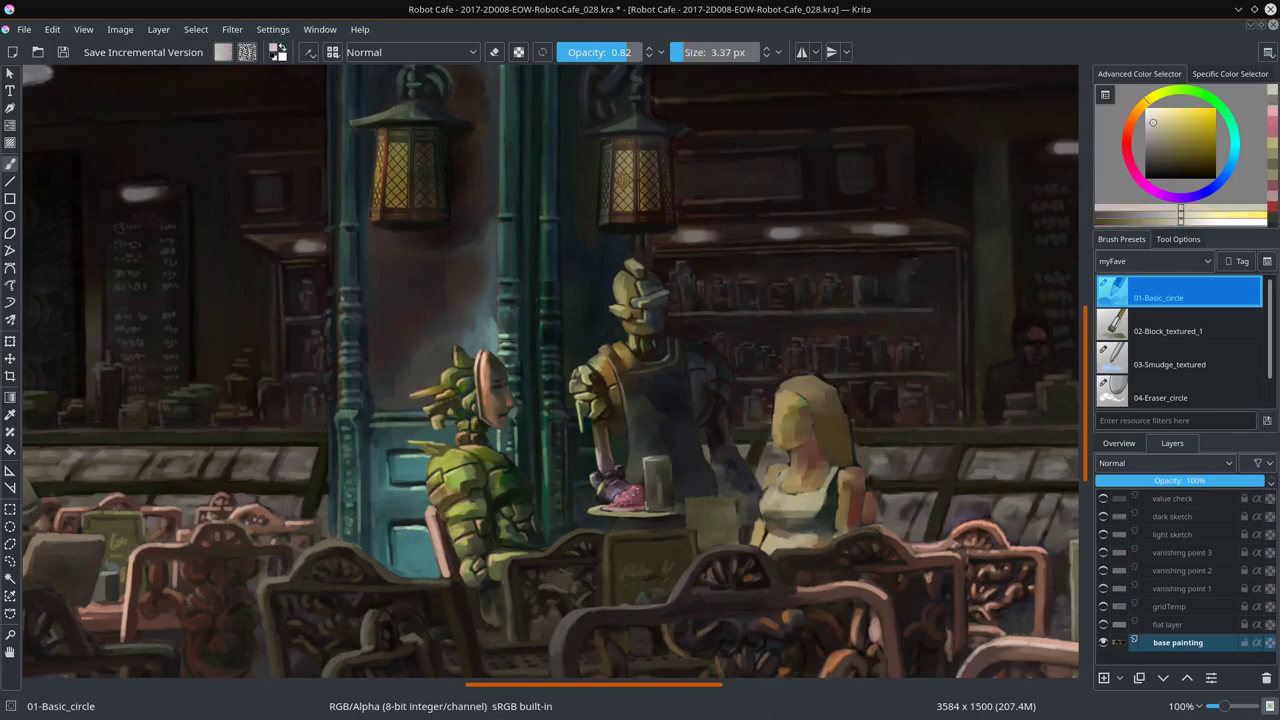
scroll(675, 461, "down", 5)
scroll(700, 534, "up", 5)
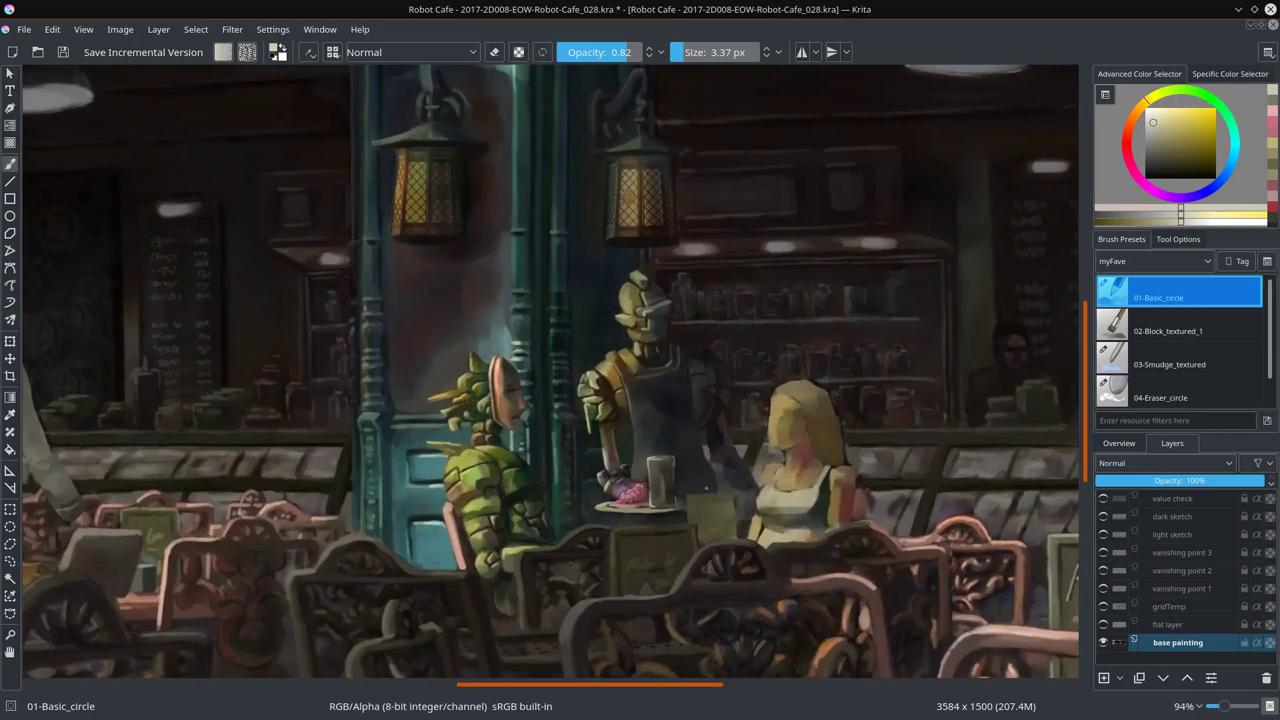
left_click(724, 488, "ctrl")
Step: Smudge the glass, then repaint it with darker red-brown using the round brush
key("slash")
key("slash")
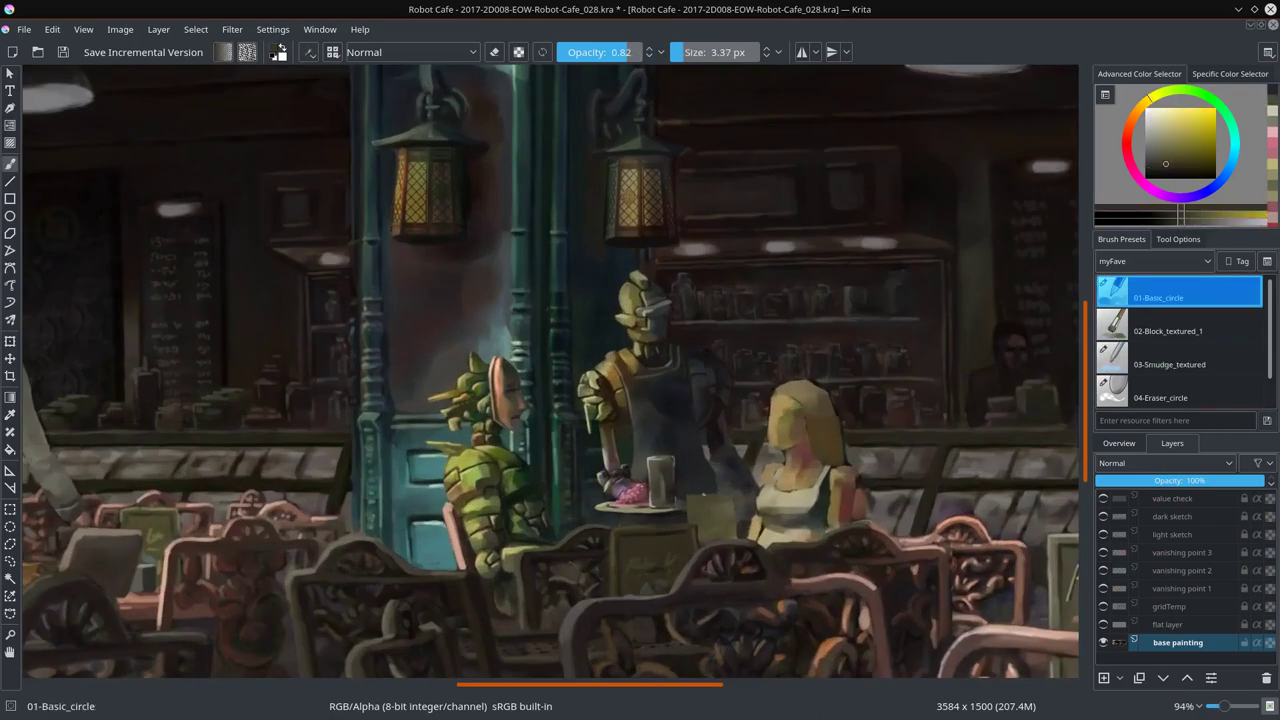
left_click_drag(703, 523, 588, 463)
left_click(588, 463, "ctrl")
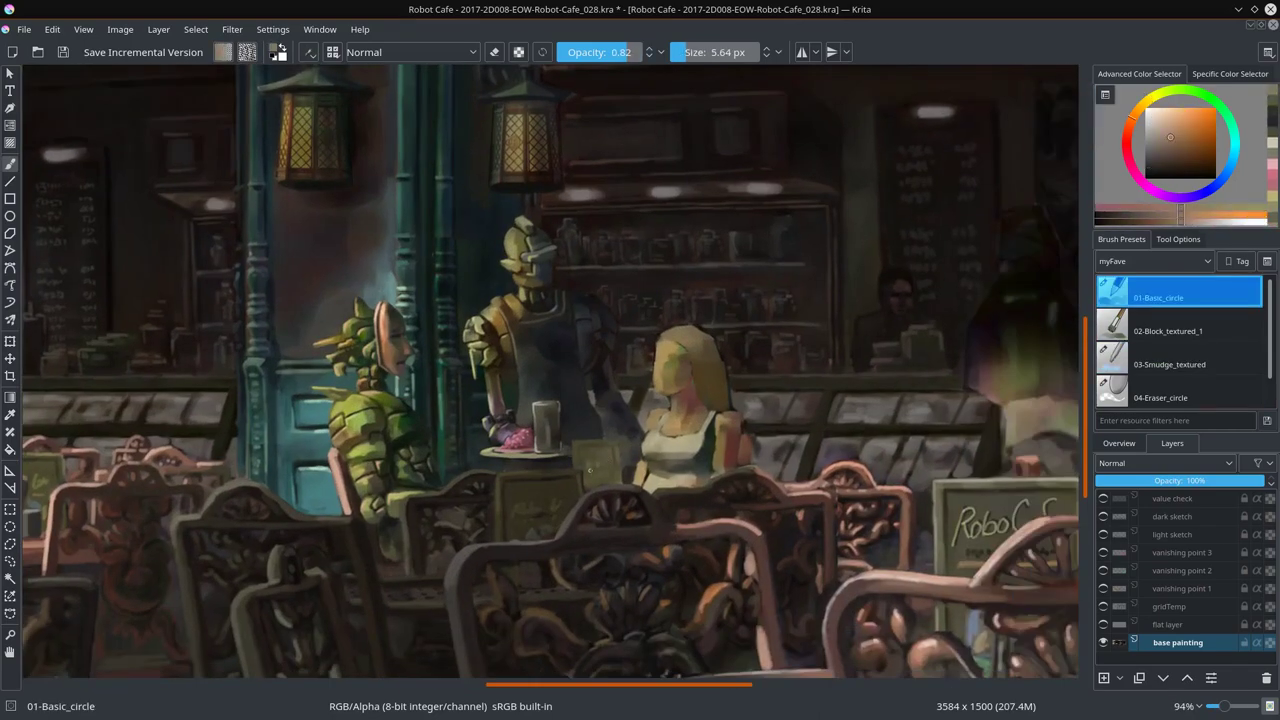
left_click(585, 444, "ctrl")
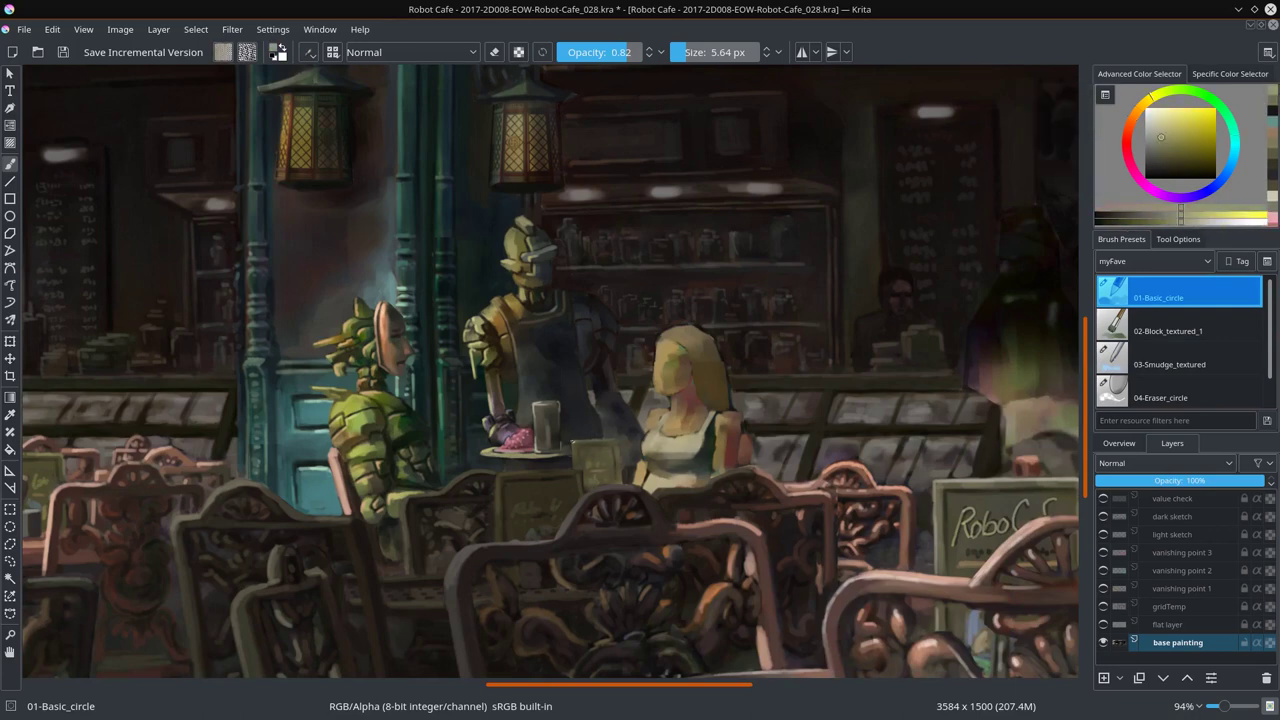
left_click(595, 438, "ctrl")
Step: Add dark red-brown, light orange-yellow and muted magenta accents, fit the page, and save
left_click(645, 385, "ctrl")
left_click(660, 372, "ctrl")
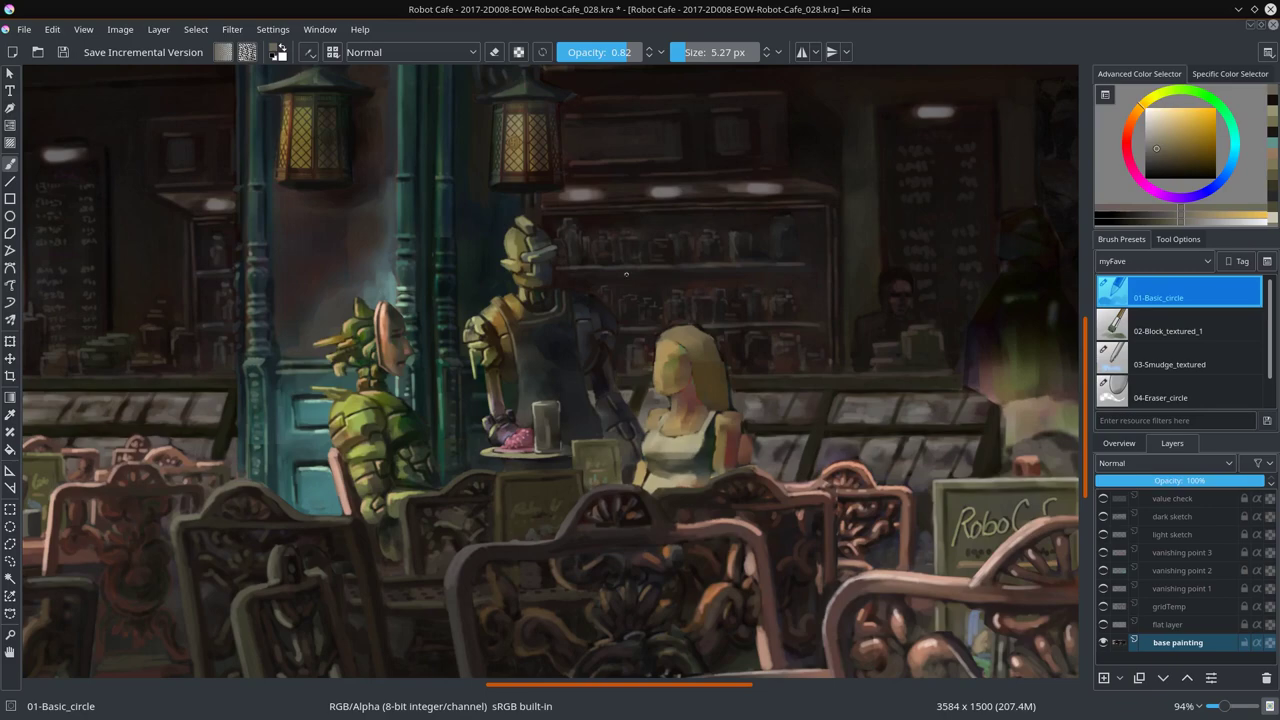
left_click(635, 342, "ctrl")
key("2")
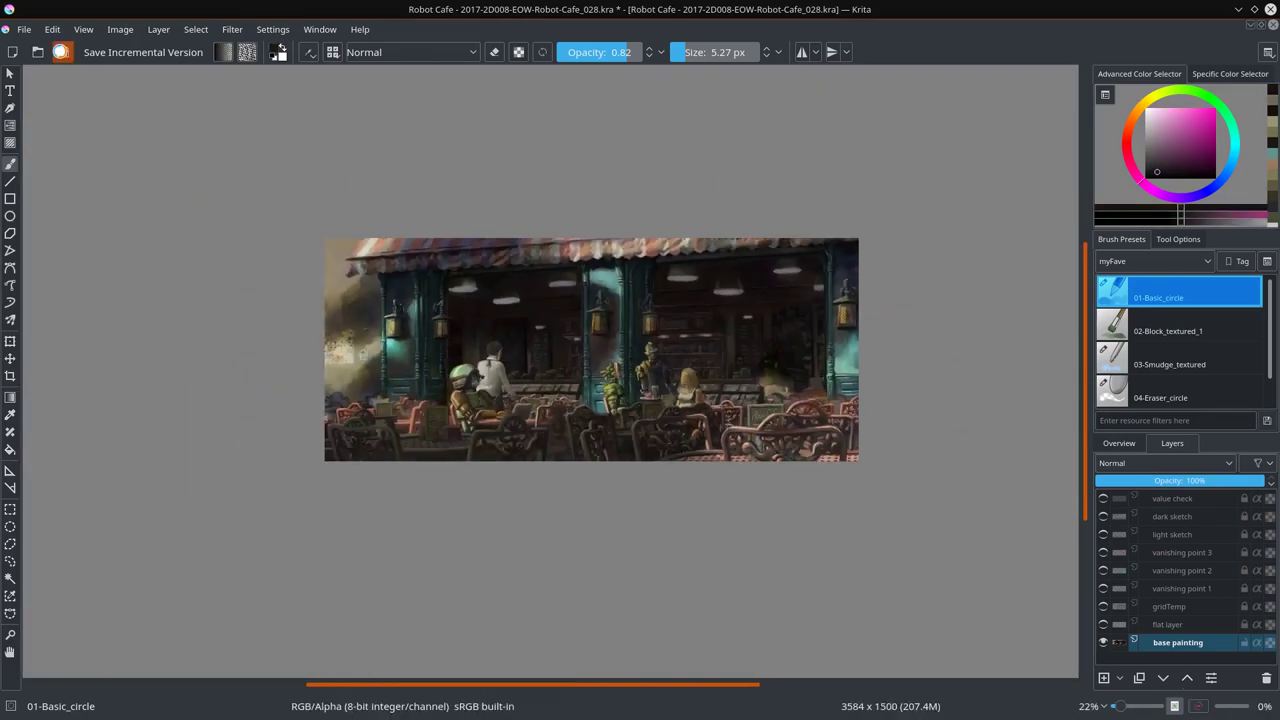
key("ctrl+s")
Step: Select the pink dish and open then cancel Hue/Saturation, returning to the brush
scroll(600, 370, "up", 10)
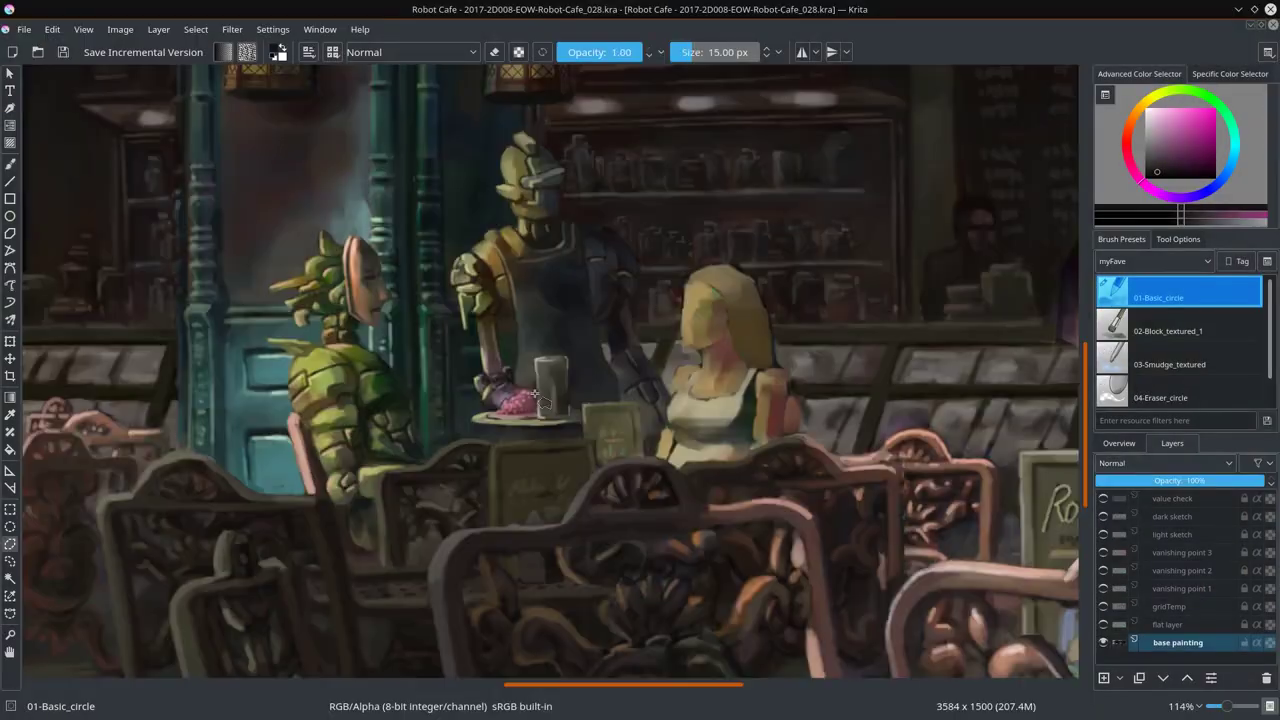
left_click_drag(512, 390, 500, 410)
key("ctrl+u")
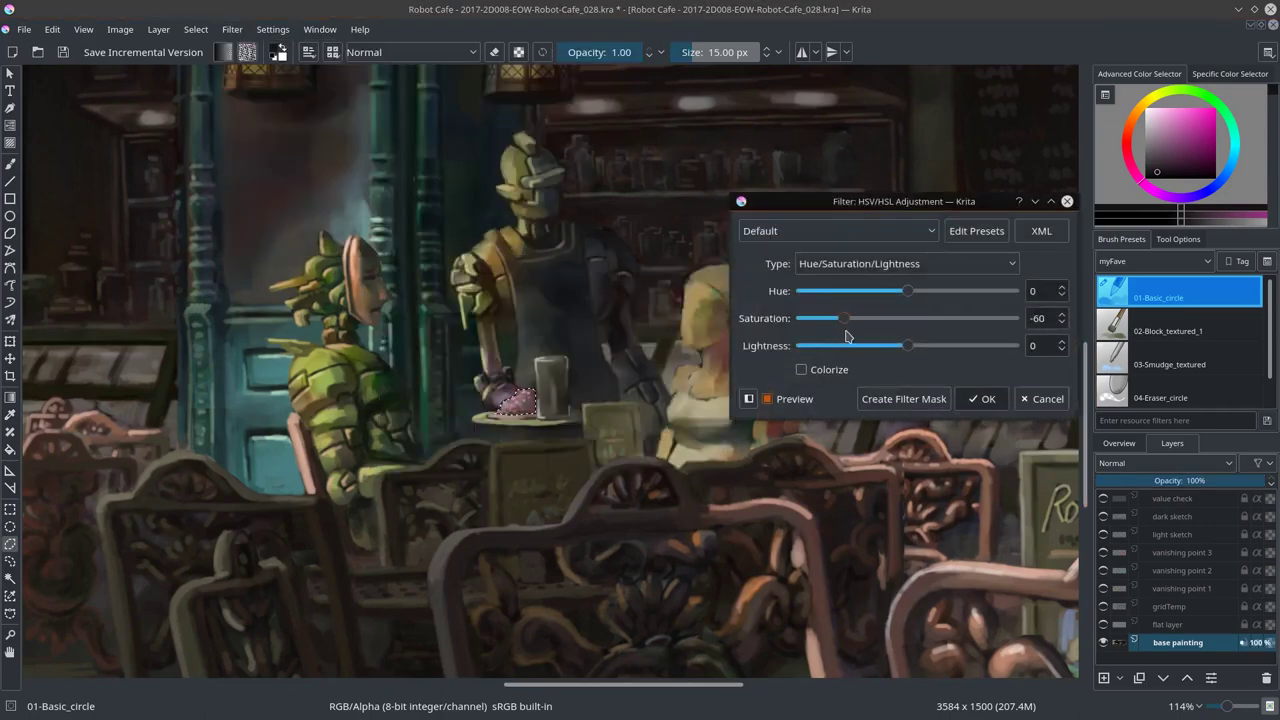
key("Escape")
key("2")
key("b")
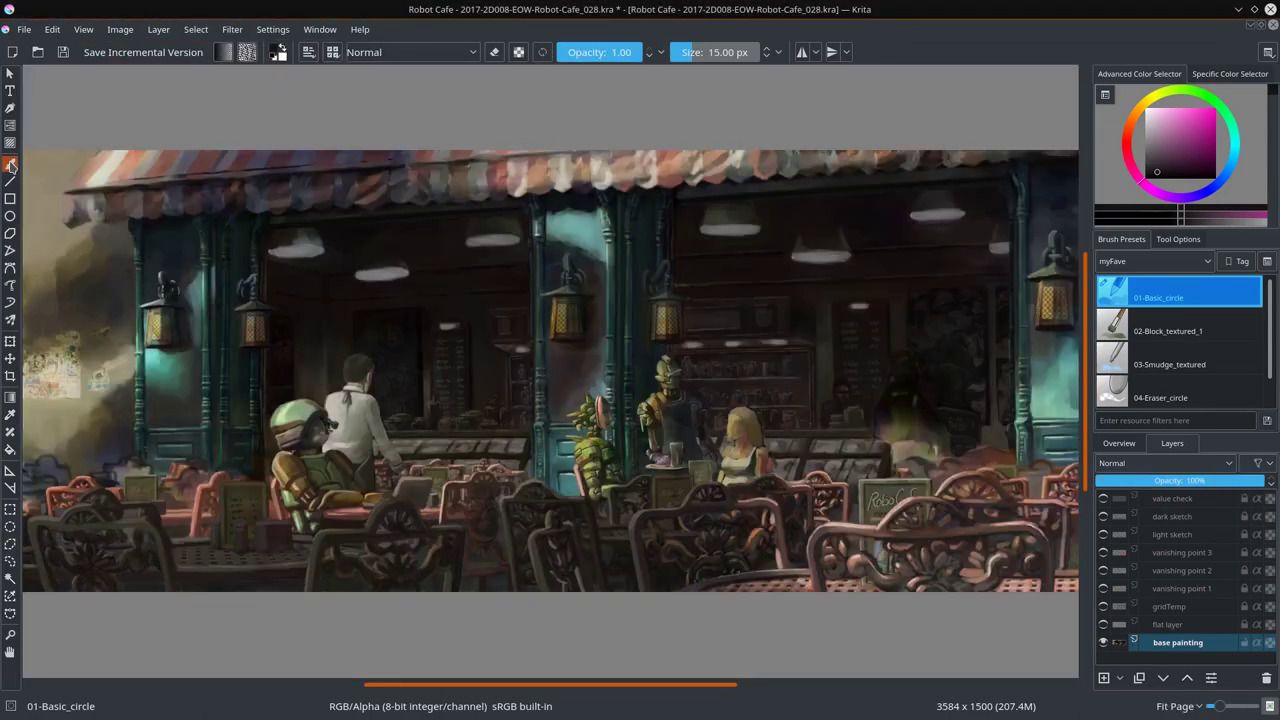
Step: Bring the seated woman into view and begin her face with red, purple-grey and orange-brown
scroll(699, 445, "up", 5)
left_click(625, 300, "ctrl")
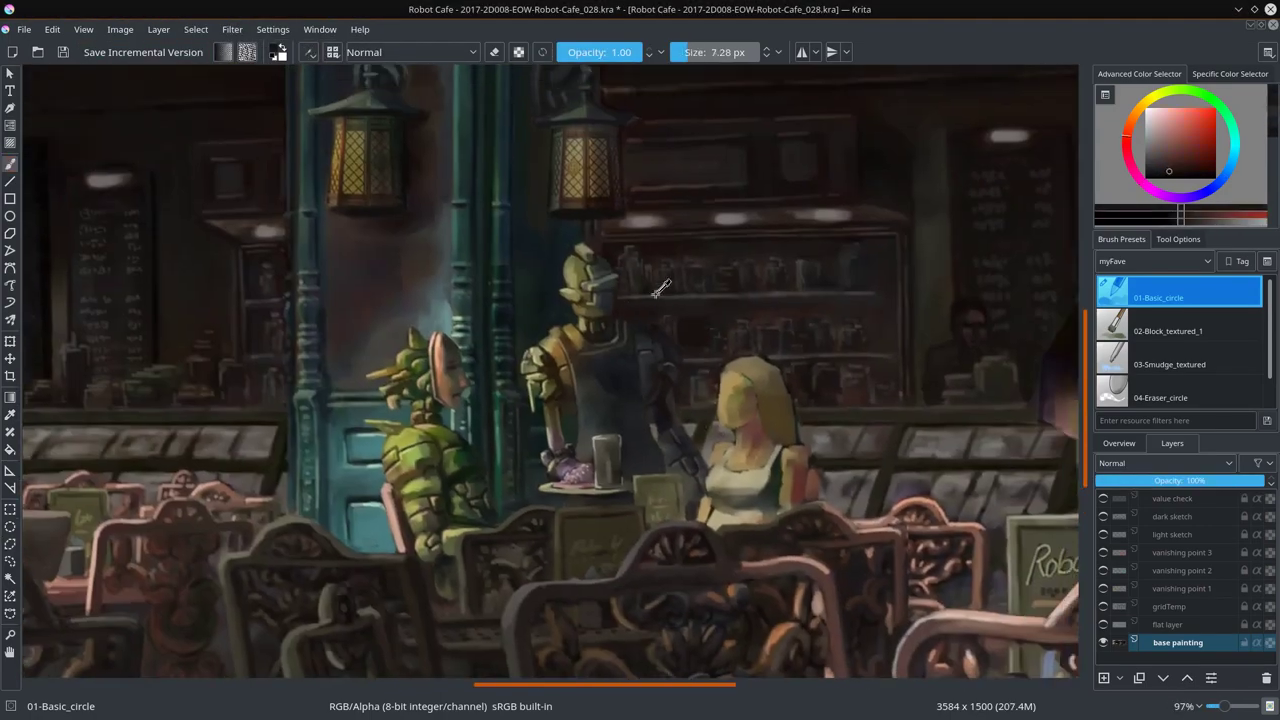
left_click(676, 218, "ctrl")
left_click_drag(676, 218, 576, 183)
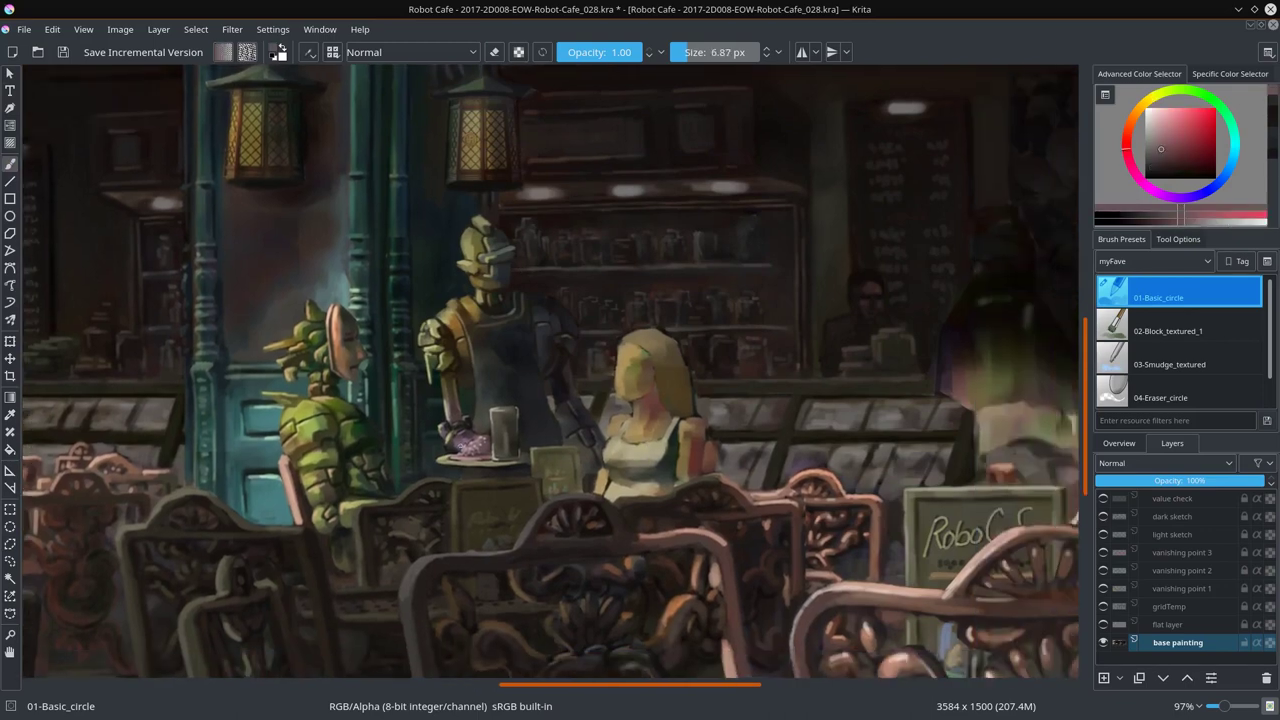
left_click(702, 399, "ctrl")
key("bracketright")
key("bracketleft")
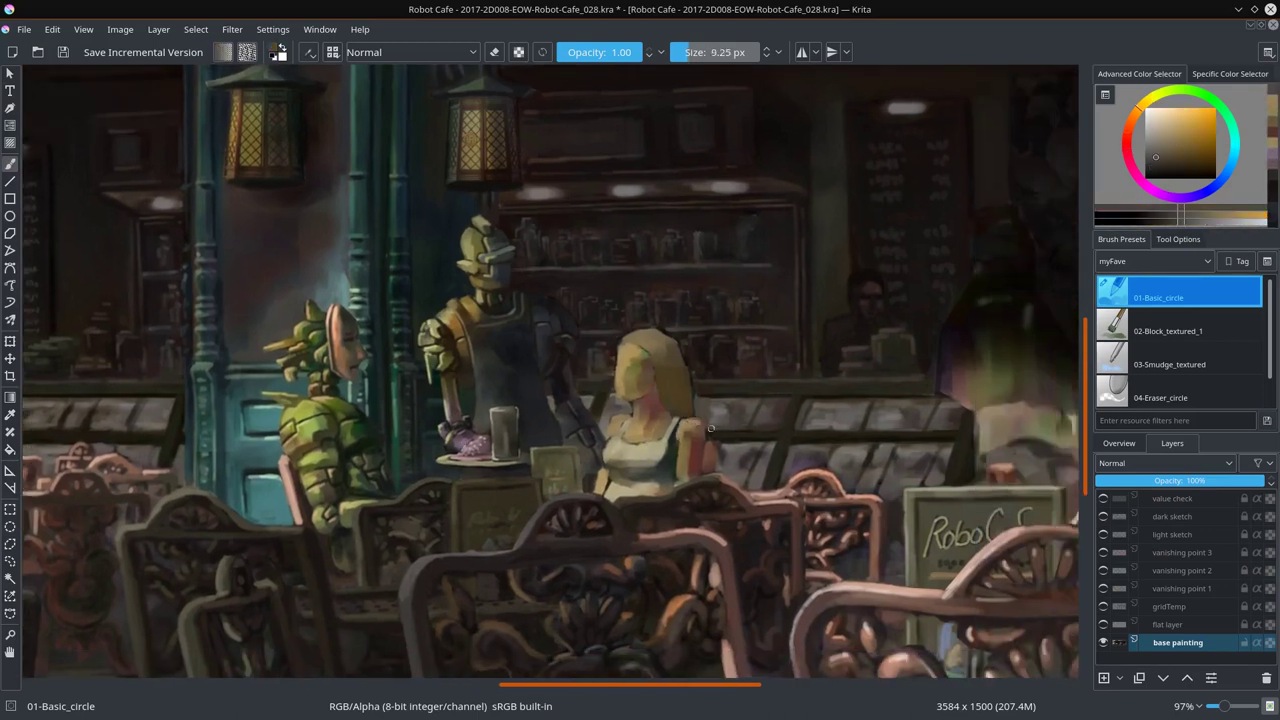
Step: Shade the woman's face with darker red-brown, orange-brown and dark green strokes
left_click(690, 418, "ctrl")
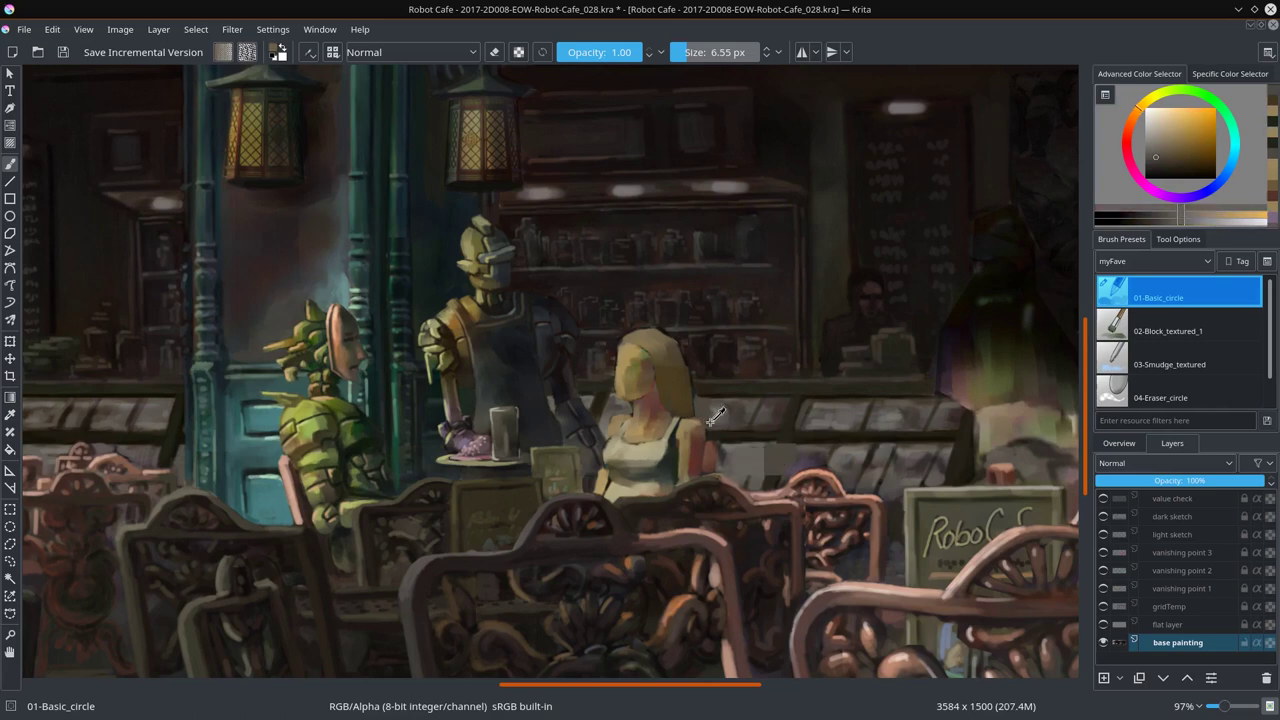
left_click(707, 503, "ctrl")
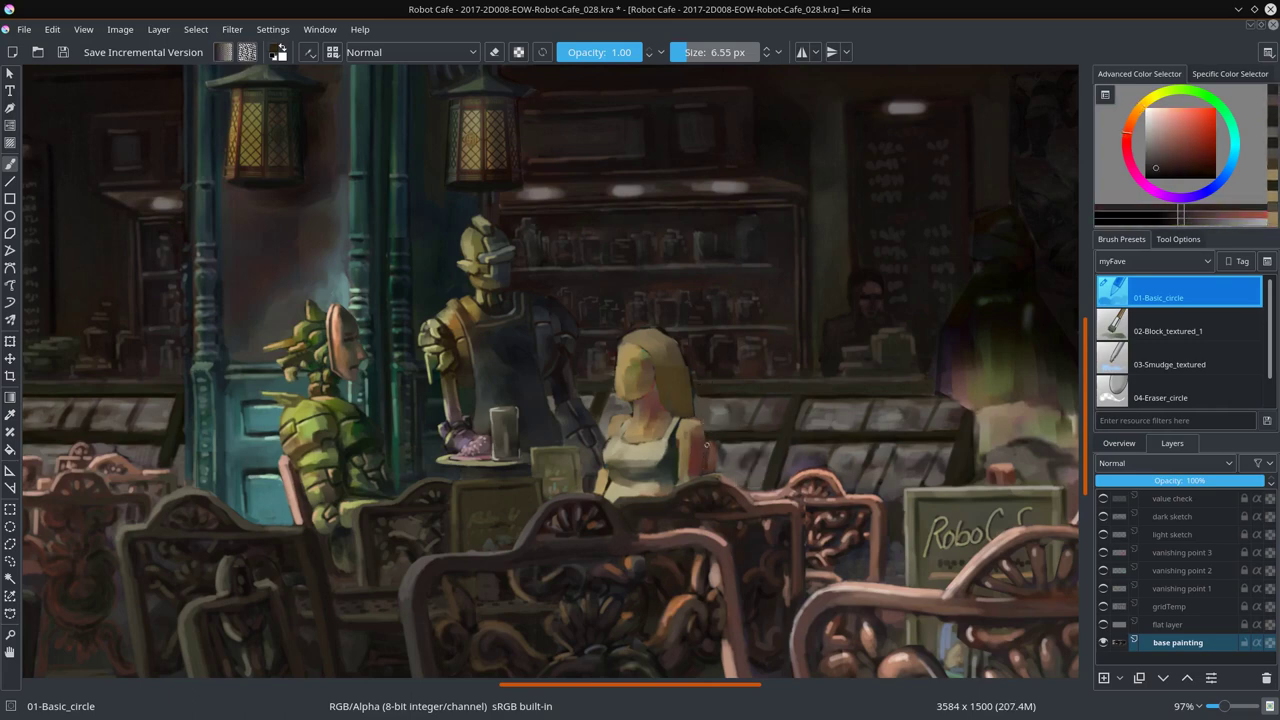
left_click(677, 482, "ctrl")
left_click(731, 481, "ctrl")
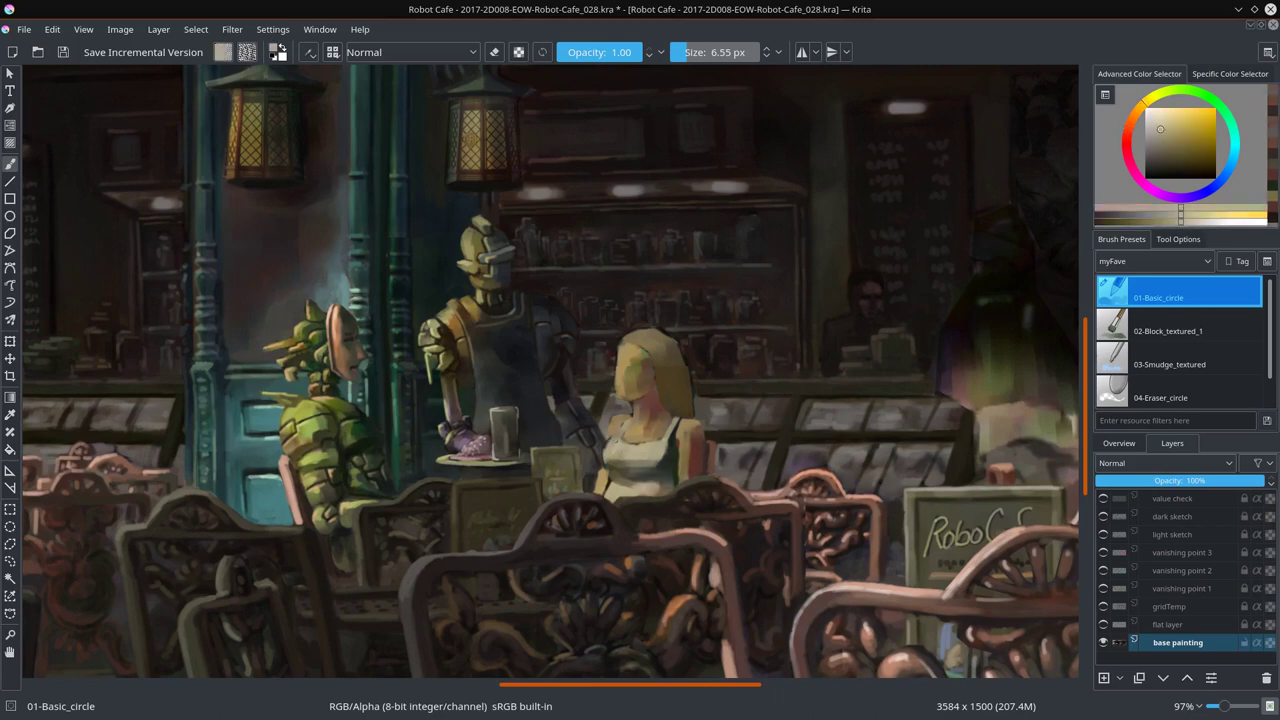
left_click(619, 432, "ctrl")
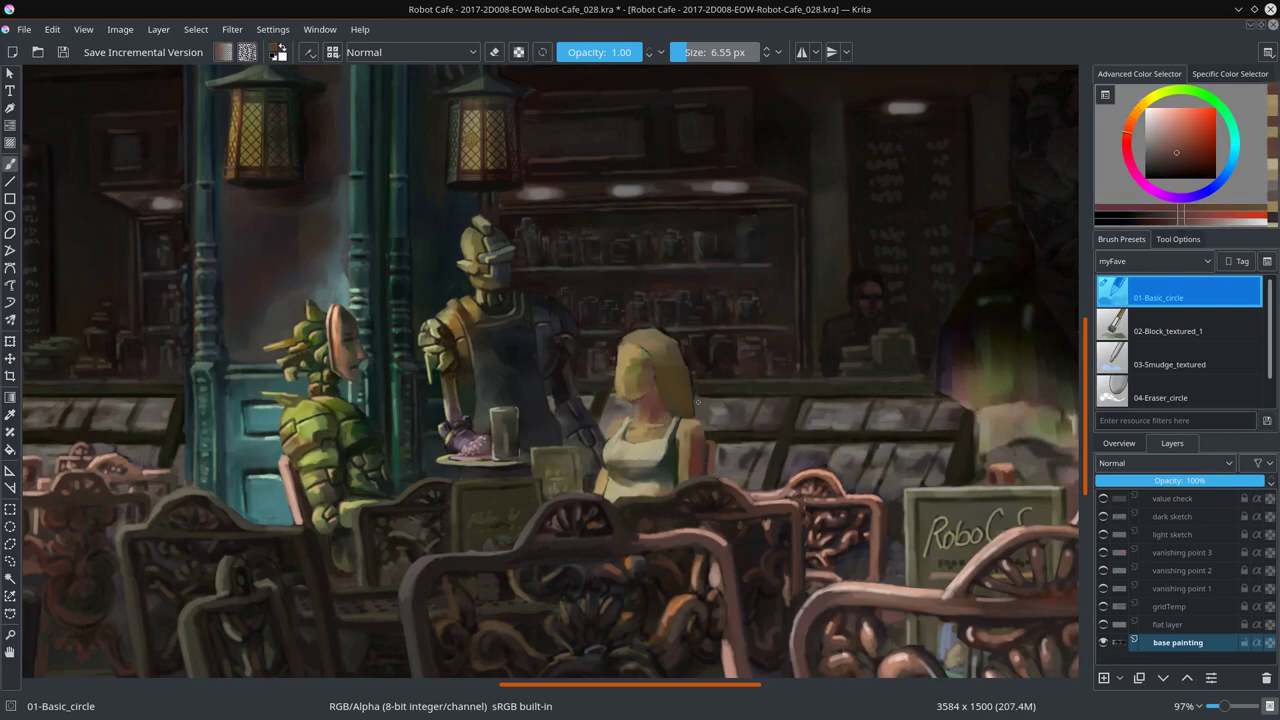
key("bracketright")
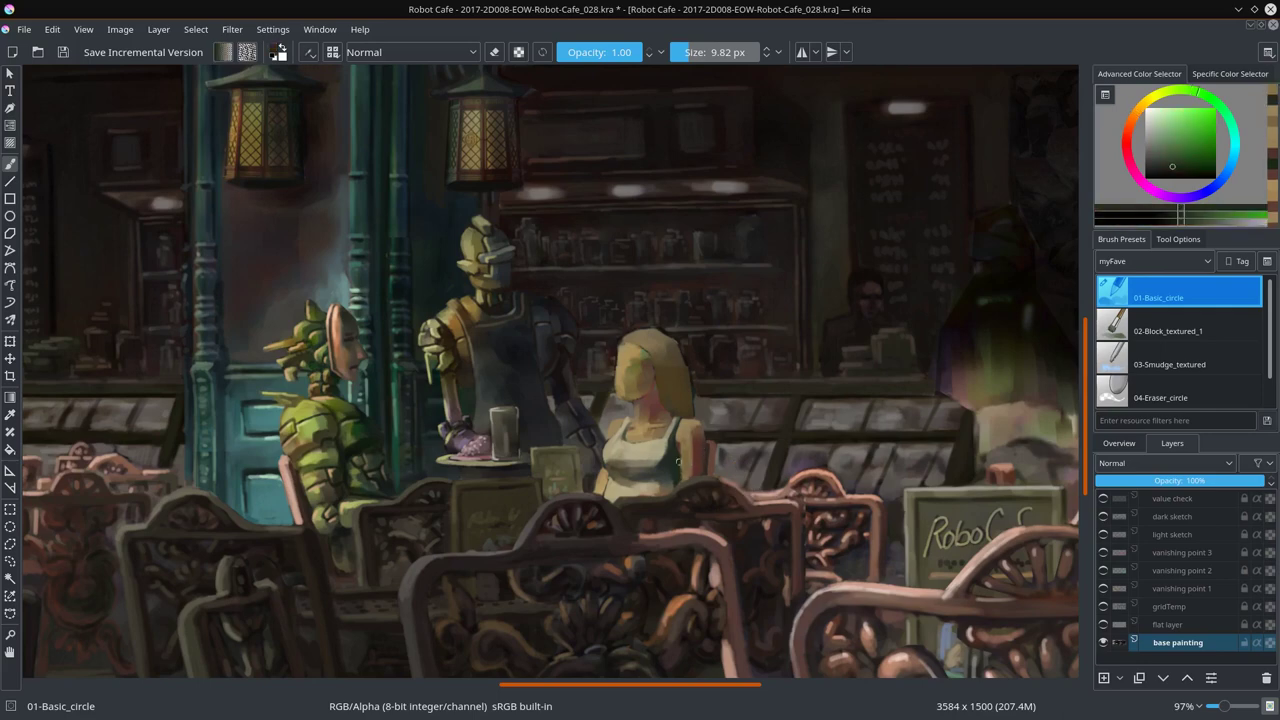
key("bracketleft")
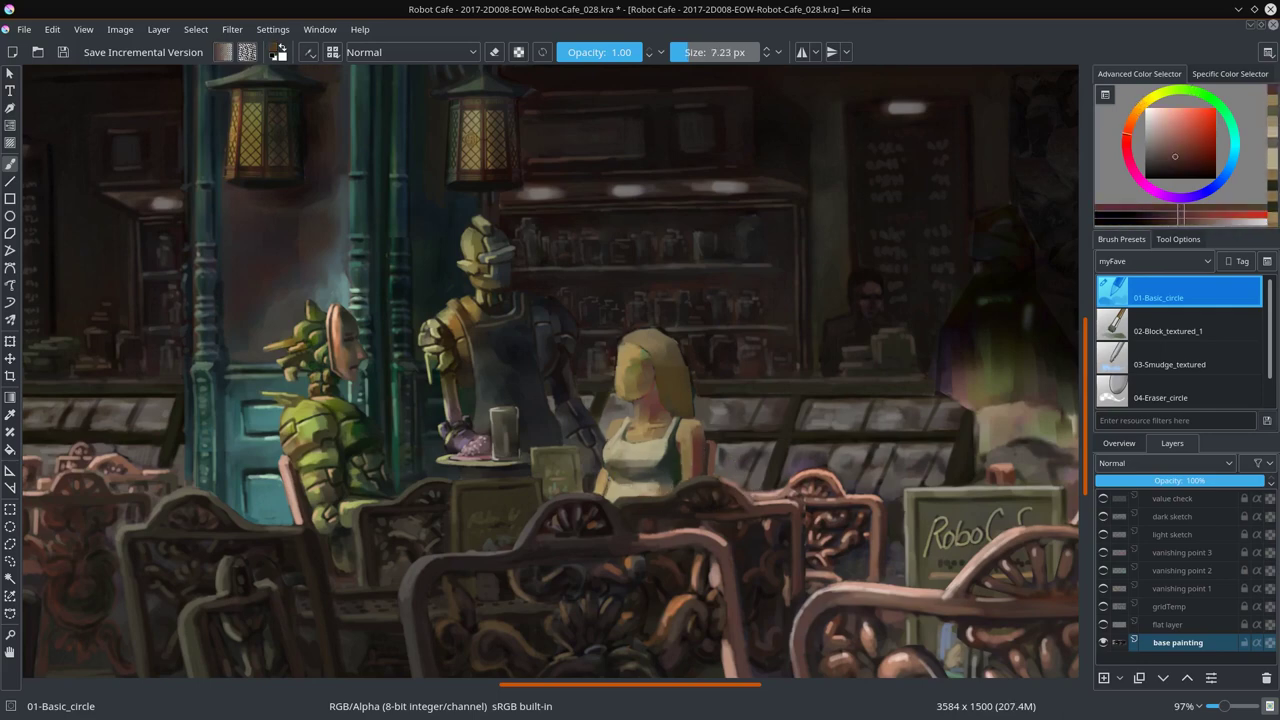
key("2")
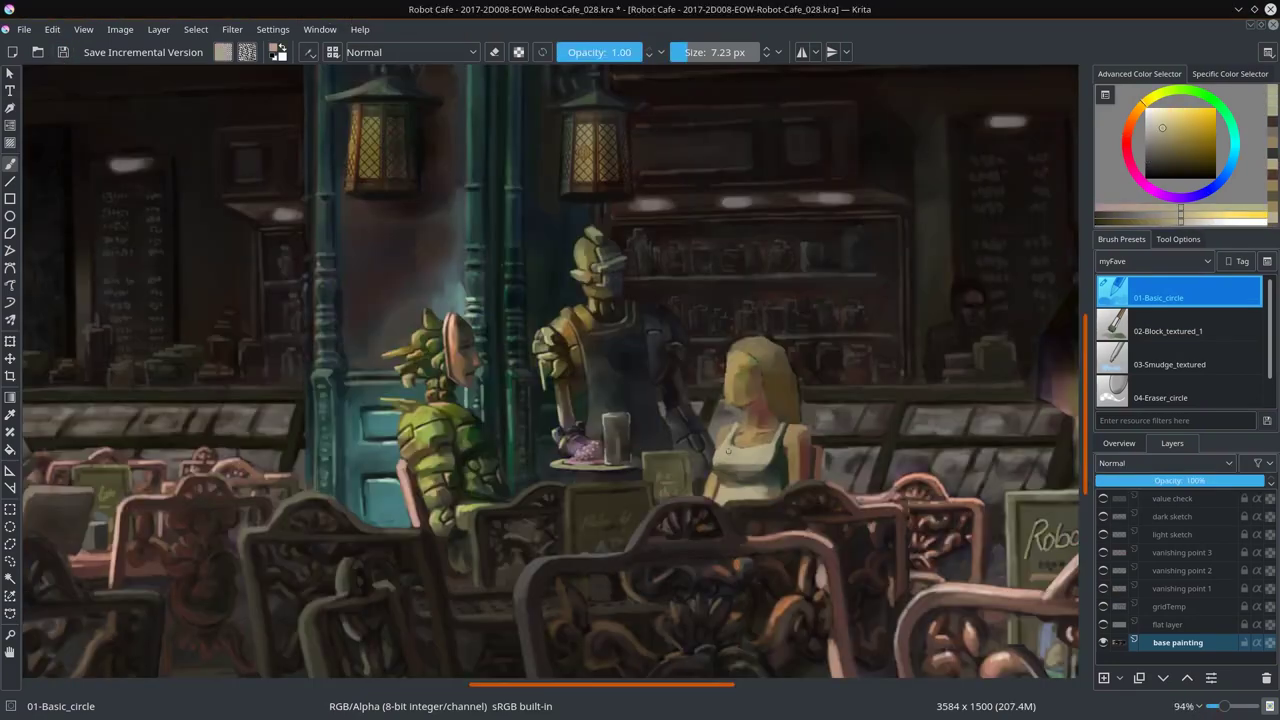
Step: Save, then shift the teapot's hue by -60 with HSV Adjustment
key("ctrl+s")
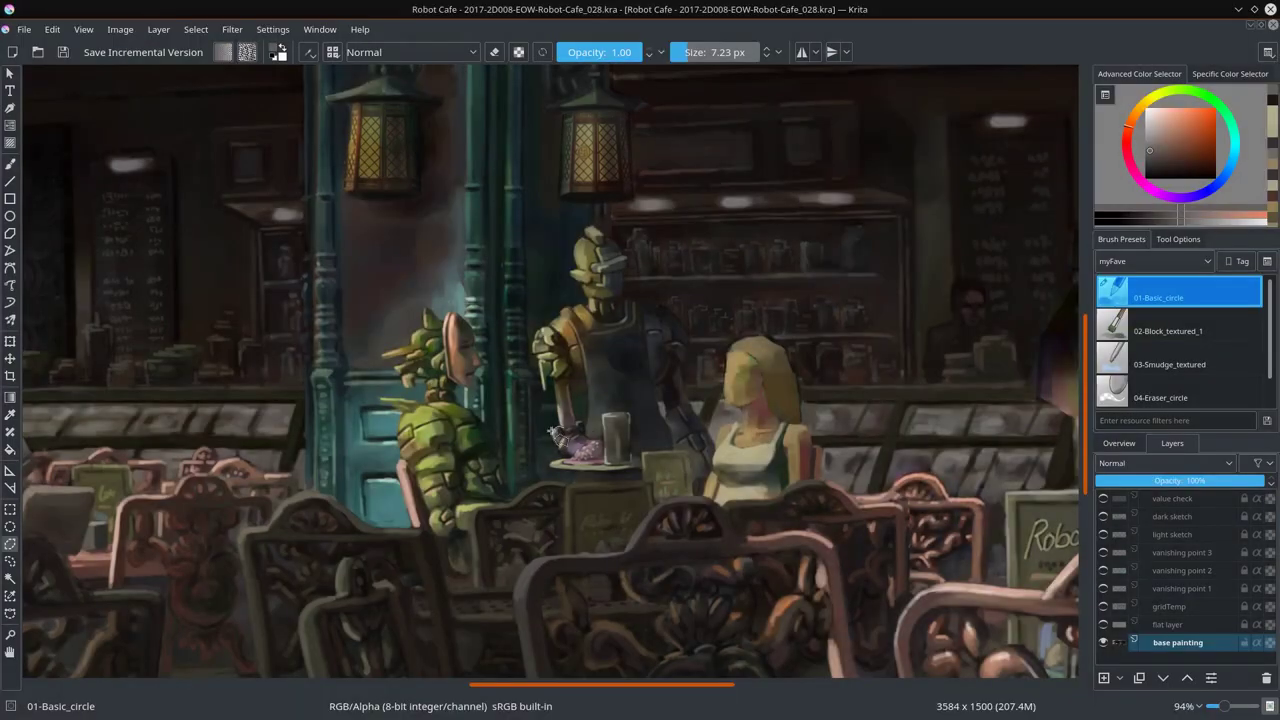
left_click(232, 29)
left_click(530, 105)
left_click(881, 342)
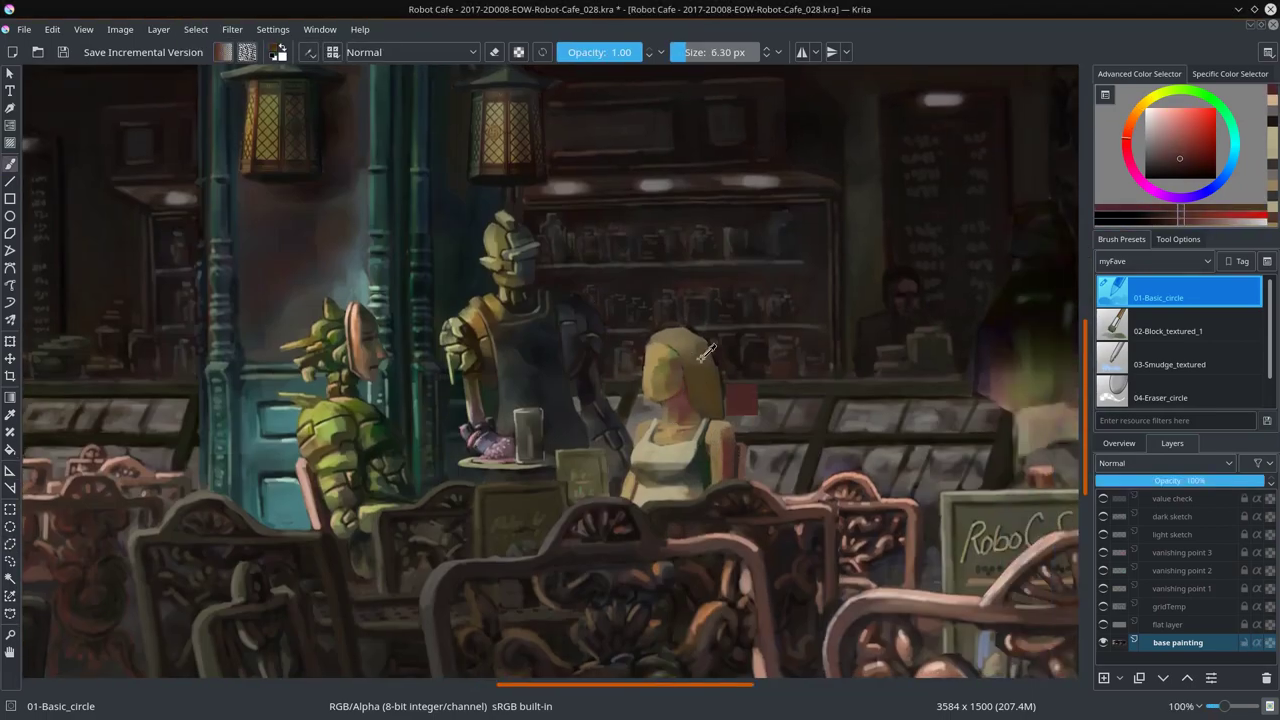
Step: Repaint part of the blonde hair with its sampled yellow and a lighter tan
left_click(707, 352, "ctrl")
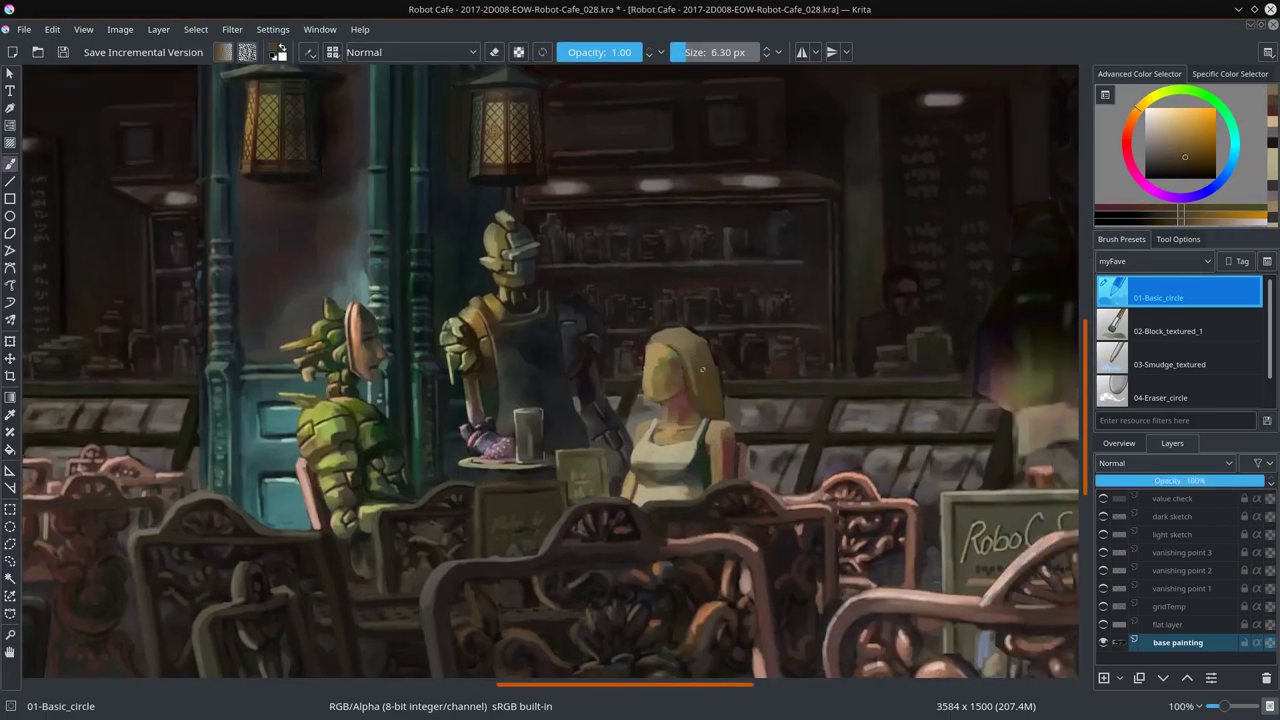
left_click(729, 394, "ctrl")
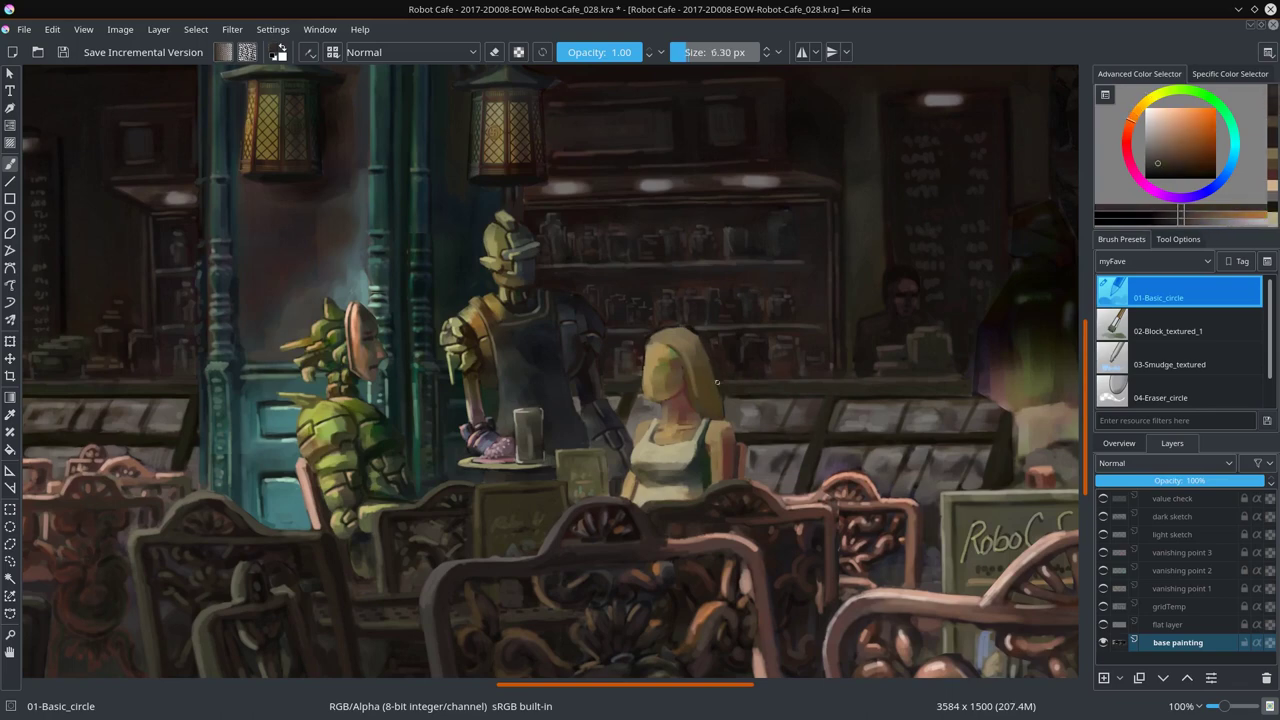
left_click(729, 394, "ctrl")
key("bracketleft")
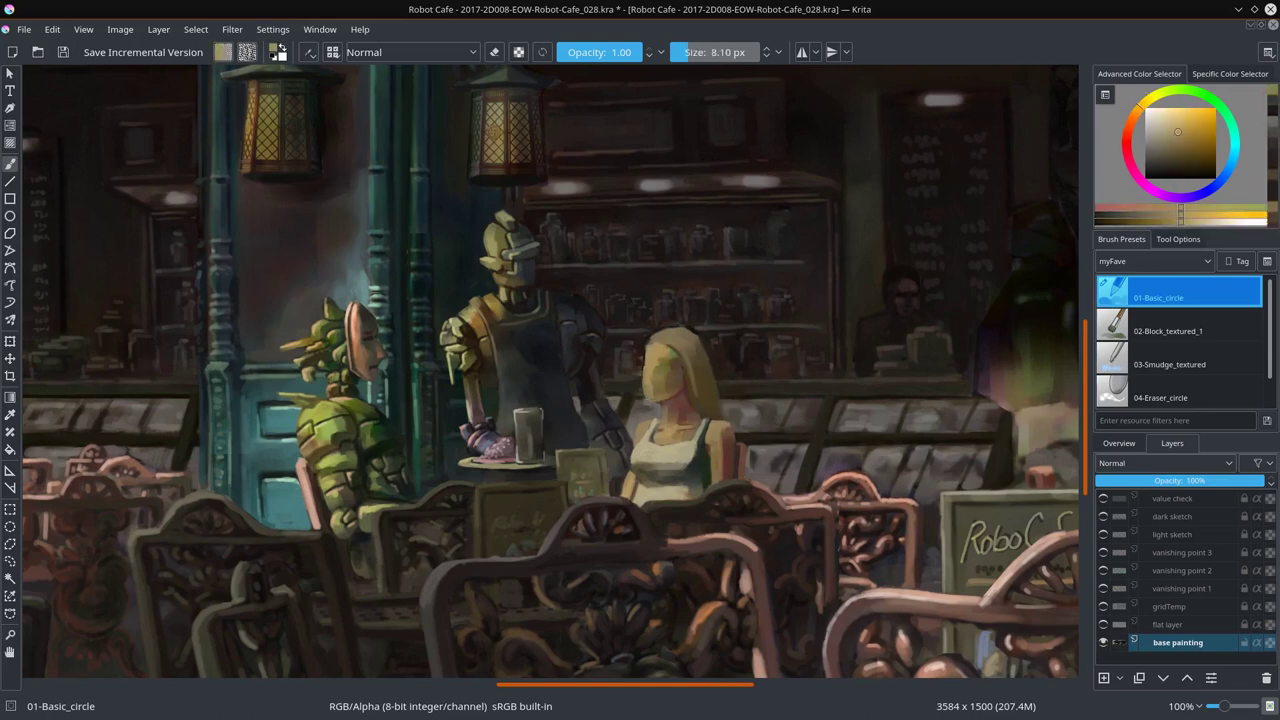
key("bracketleft")
Step: Refine the hair using a smaller brush with darker orange-brown, darker brown and lighter orange-tan
left_click(688, 328, "ctrl")
key("bracketleft")
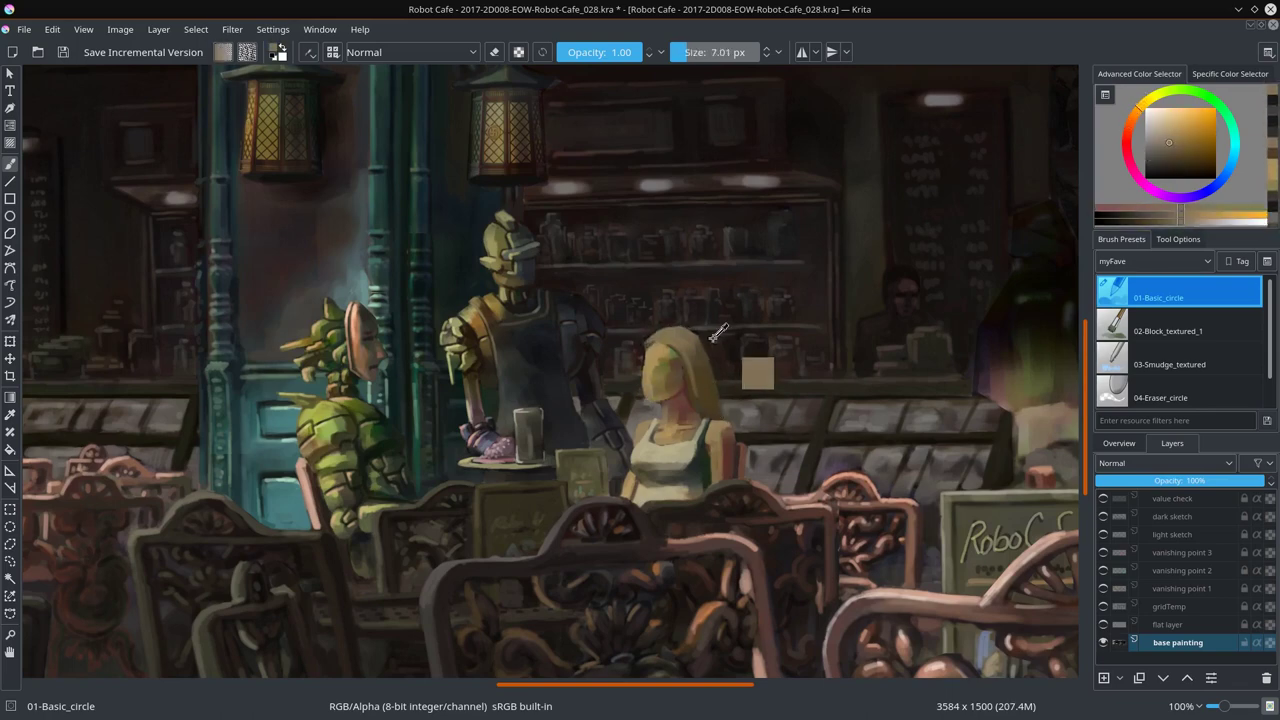
left_click(641, 376, "ctrl")
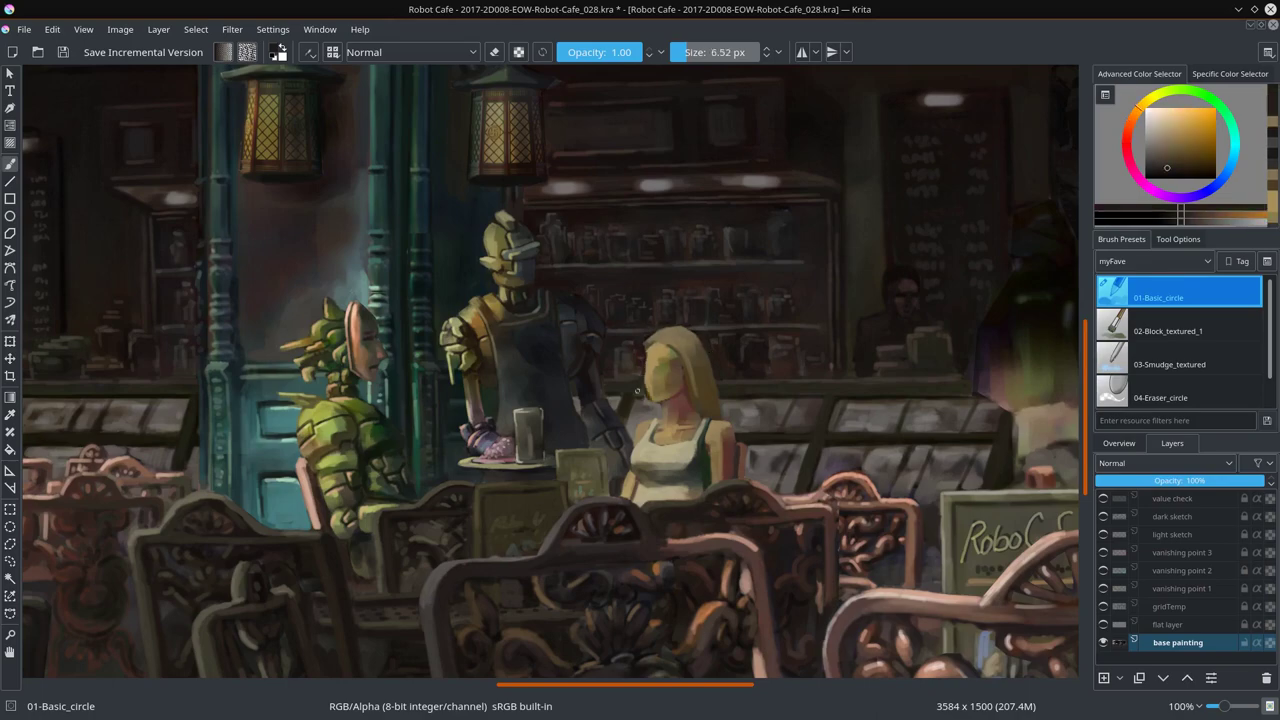
left_click(644, 343, "ctrl")
left_click(672, 306, "ctrl")
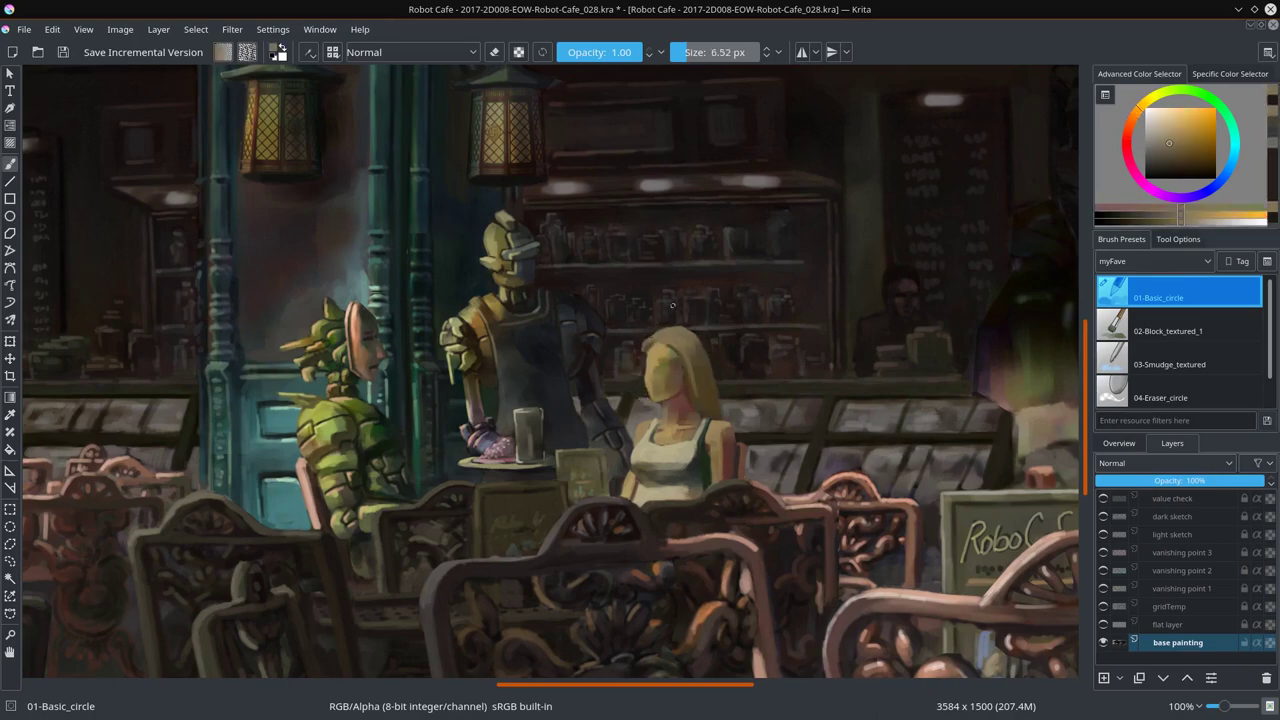
scroll(705, 404, "up", 2)
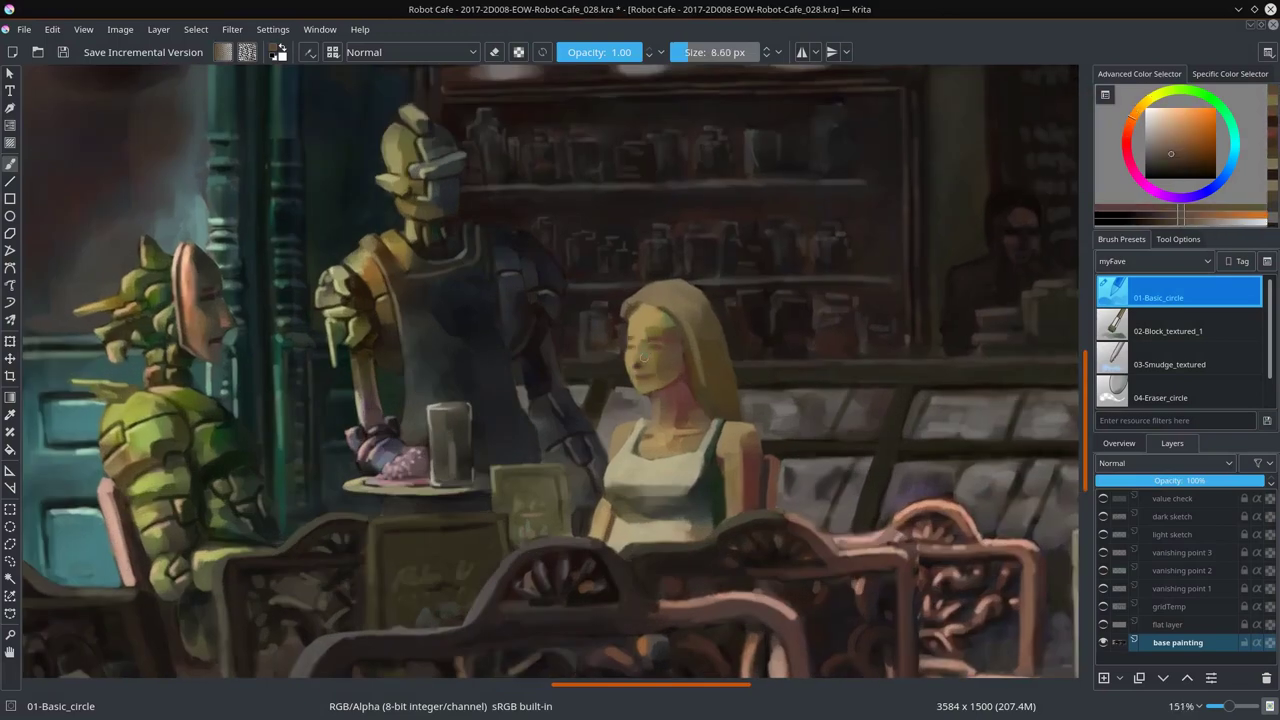
Step: Sample orange skin tones and copy the face selection onto a new layer to transform it
left_click(678, 325, "ctrl")
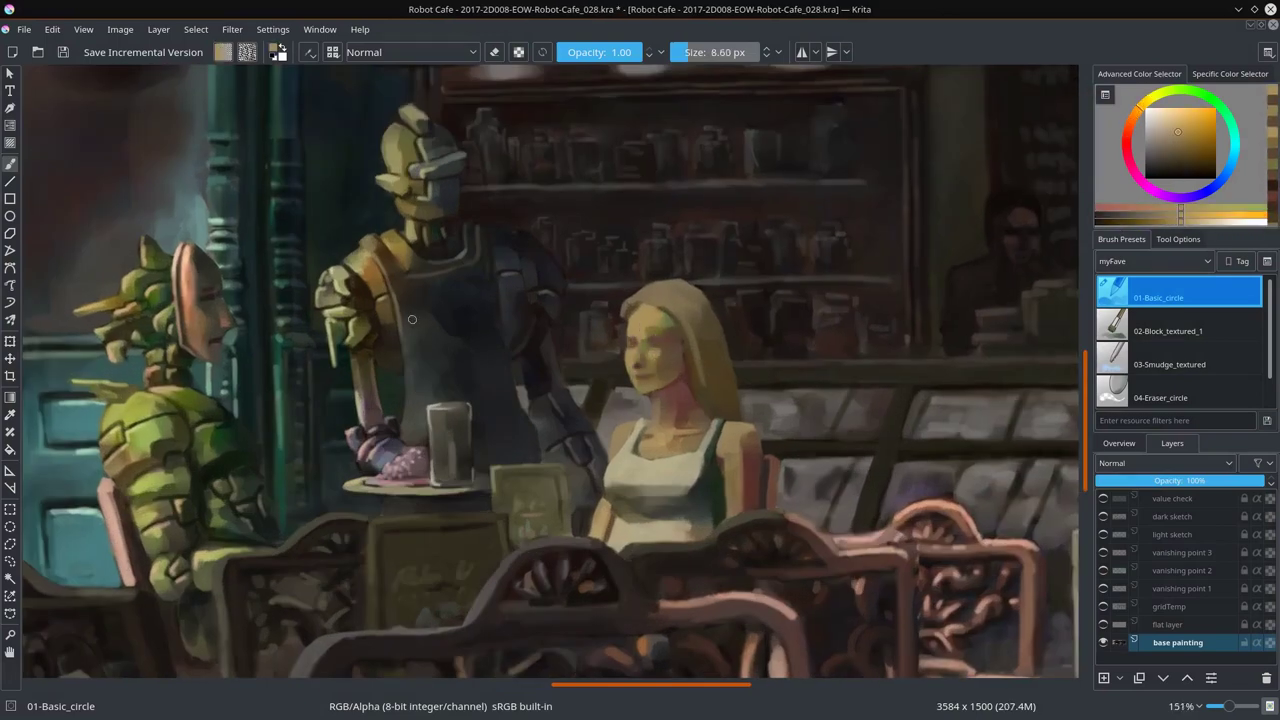
left_click(690, 360, "ctrl")
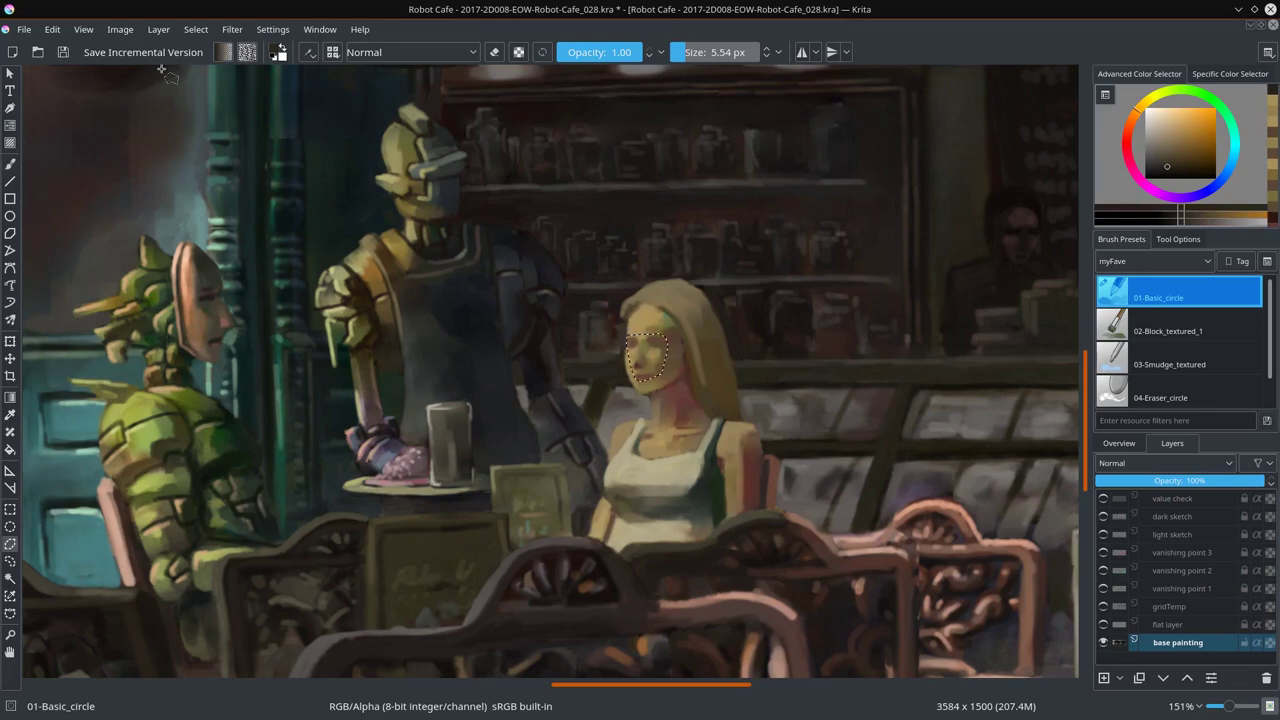
key("ctrl+c")
key("ctrl+v")
key("ctrl+t")
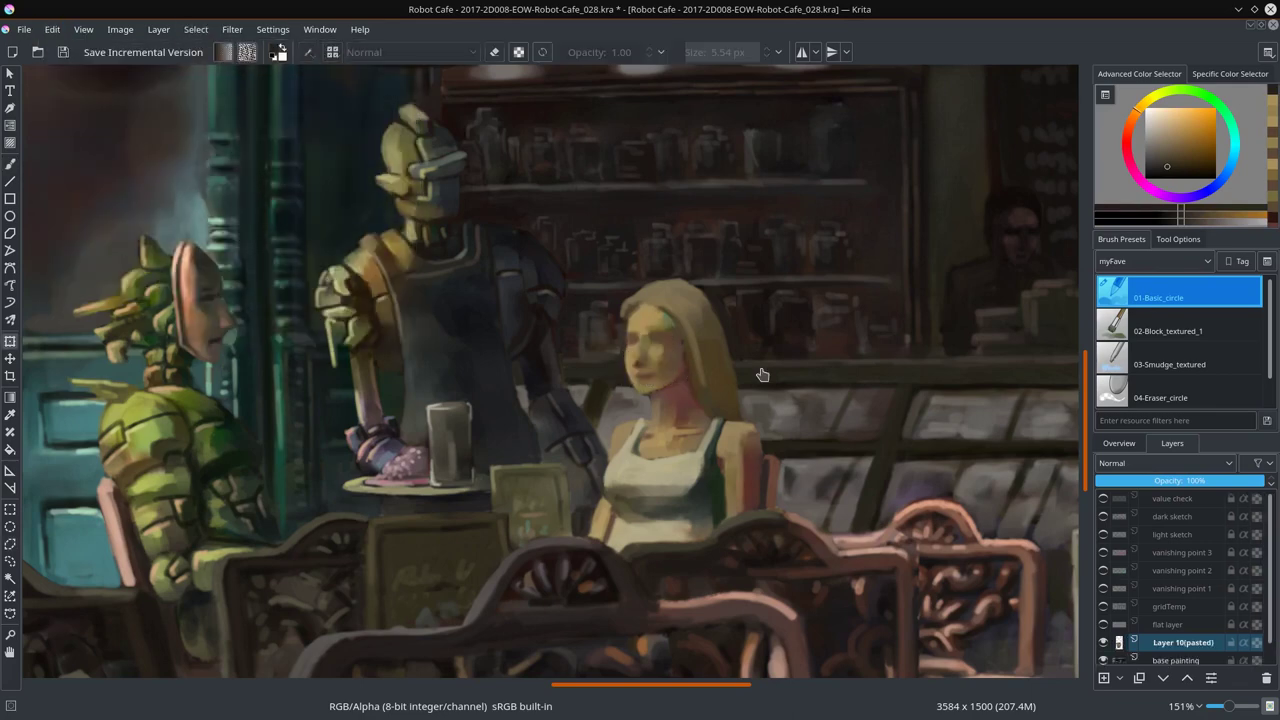
key("b")
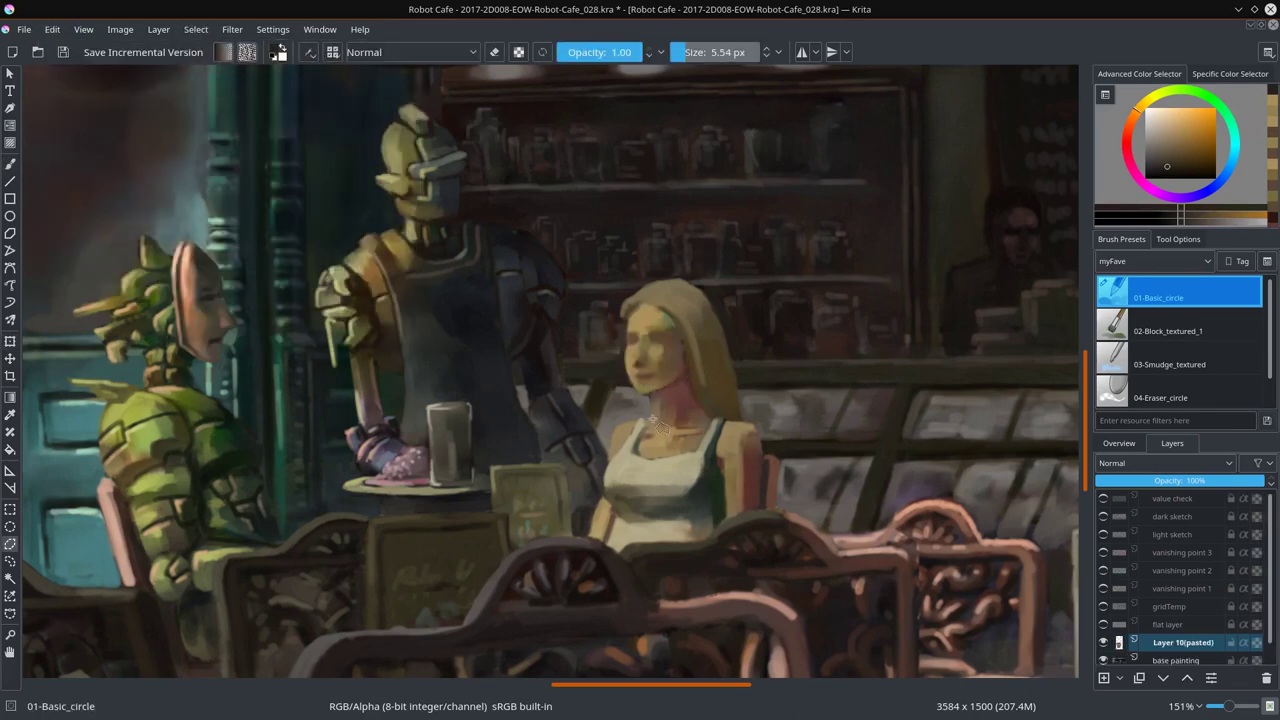
Step: Transform the pasted face layer and flatten it into the painting
key("ctrl+t")
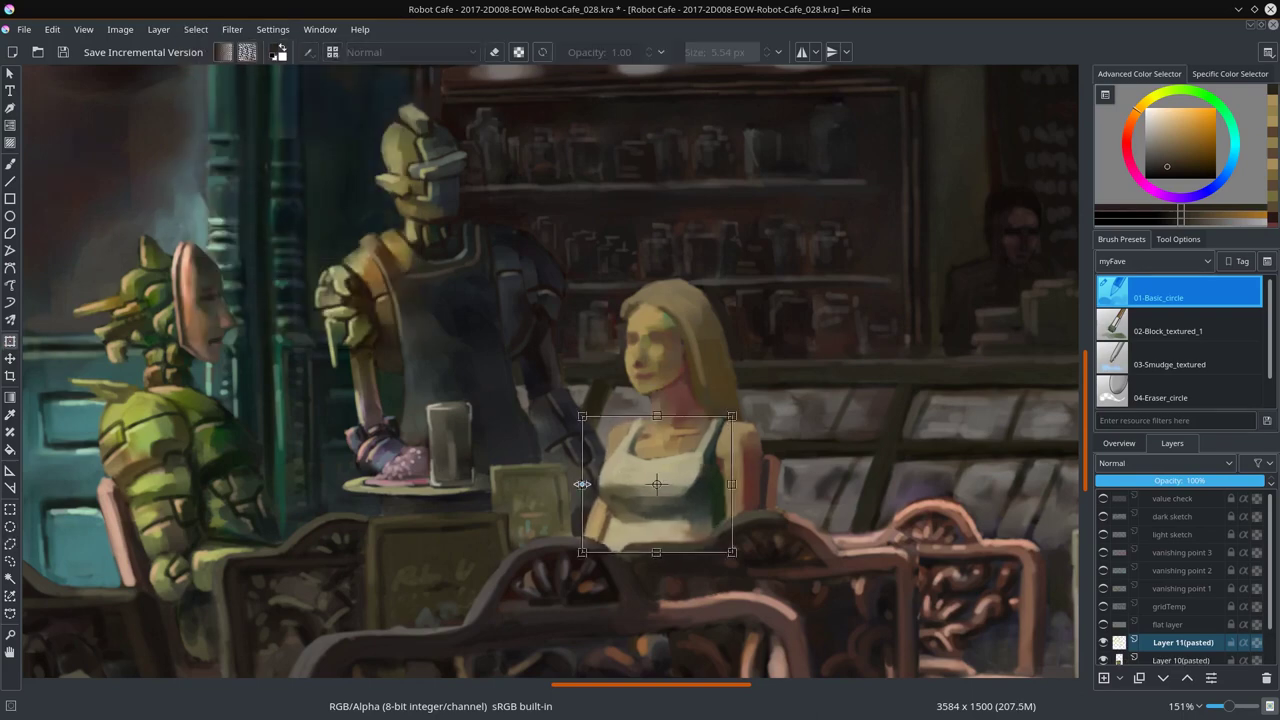
scroll(848, 609, "down", 6)
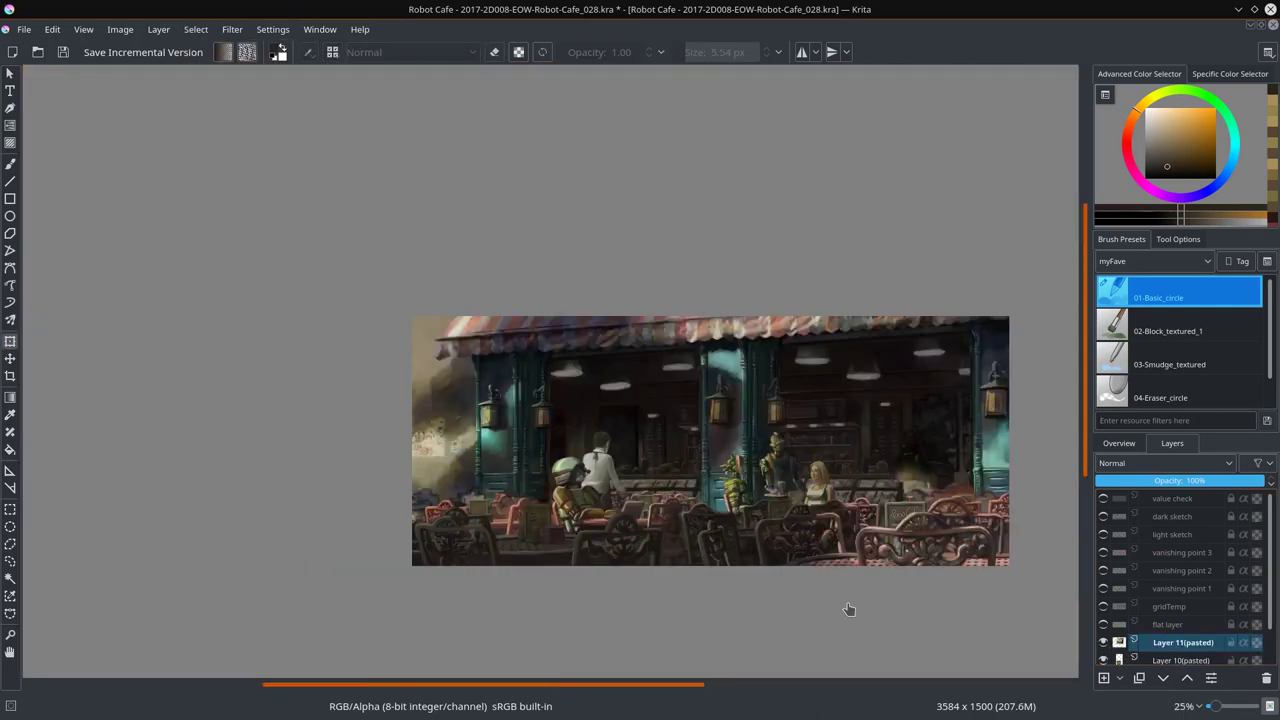
scroll(762, 633, "down", 2)
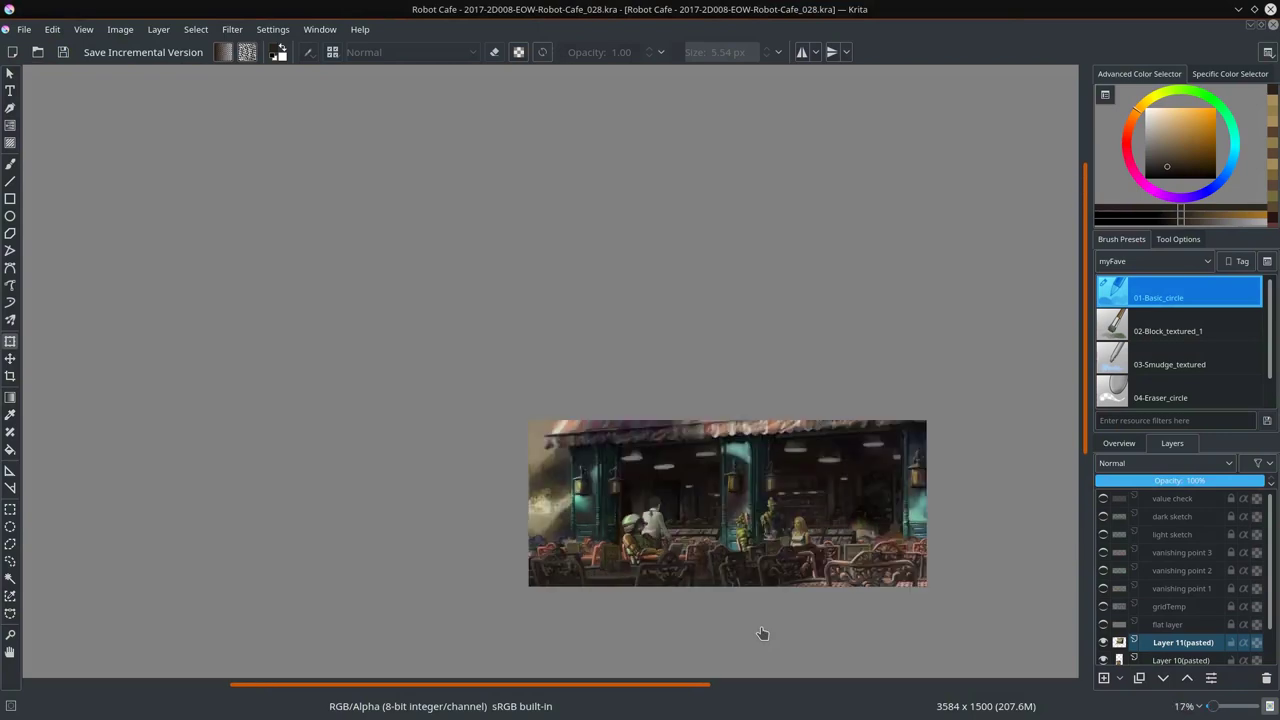
right_click(1182, 642)
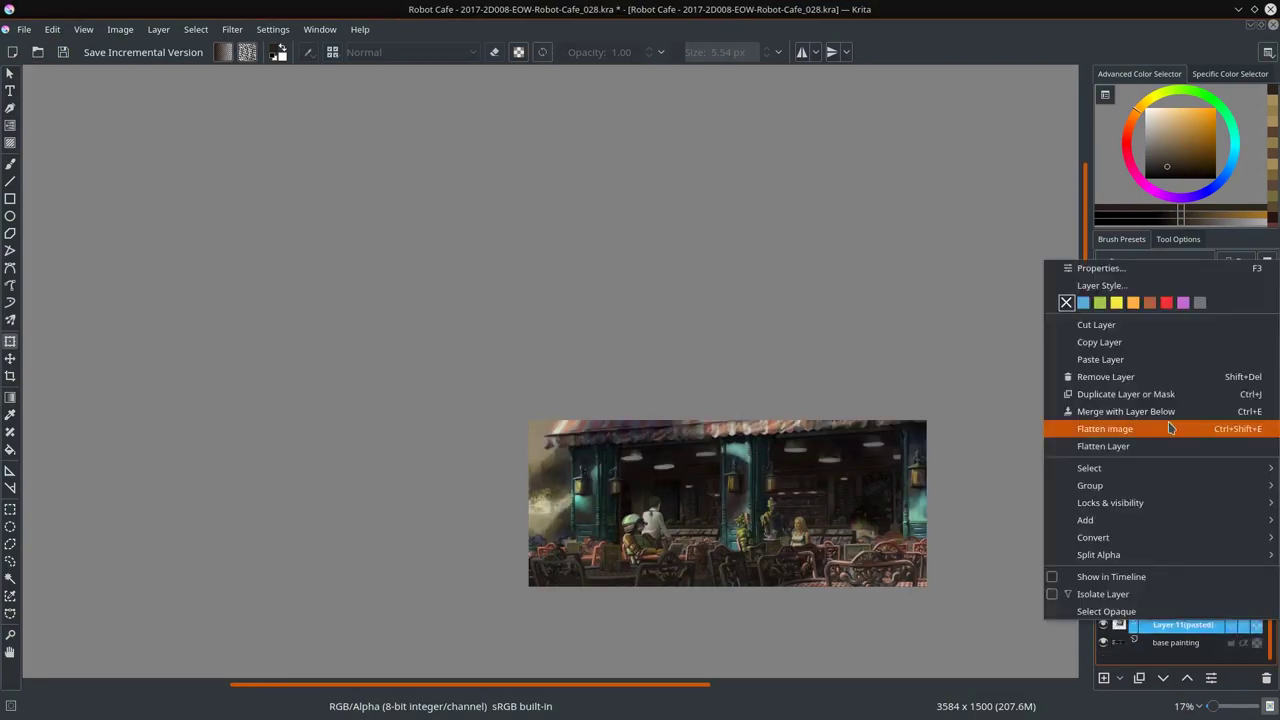
left_click(1143, 429)
key("b")
Step: Sample a beige tone, paste the merged eye area, transform it and merge it down
scroll(801, 386, "up", 5)
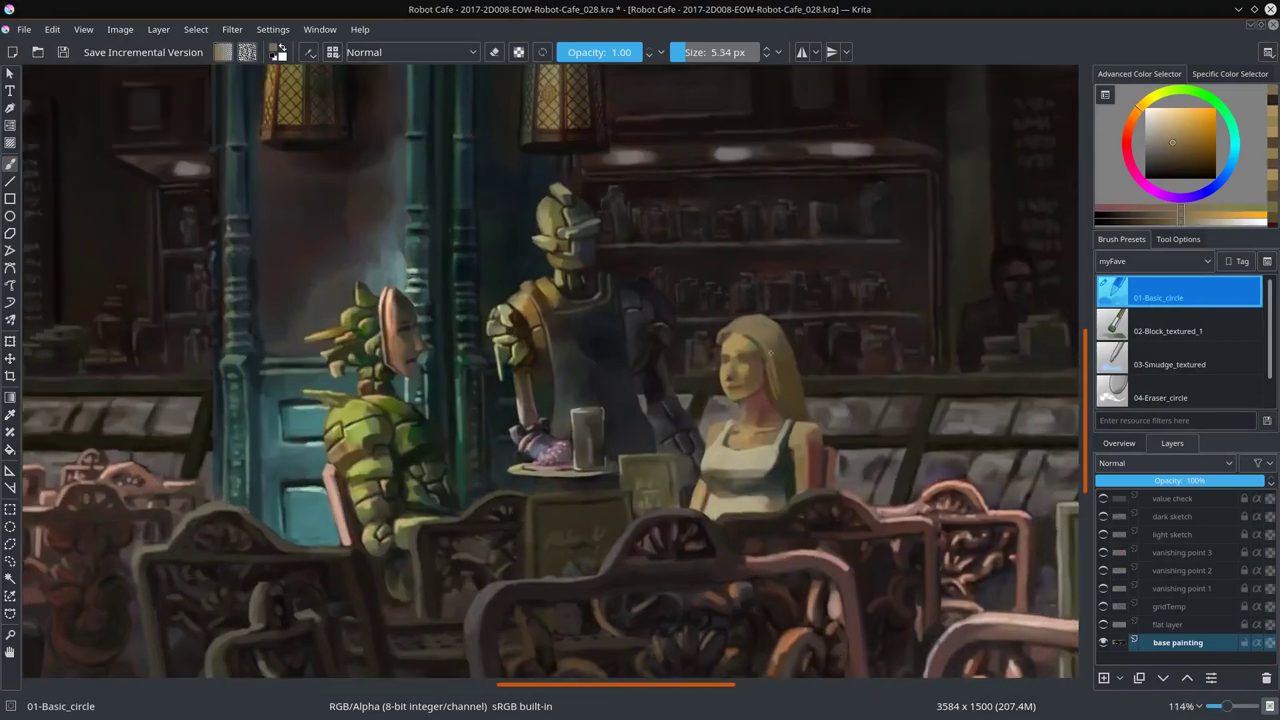
left_click(801, 386, "ctrl")
scroll(801, 386, "up", 1)
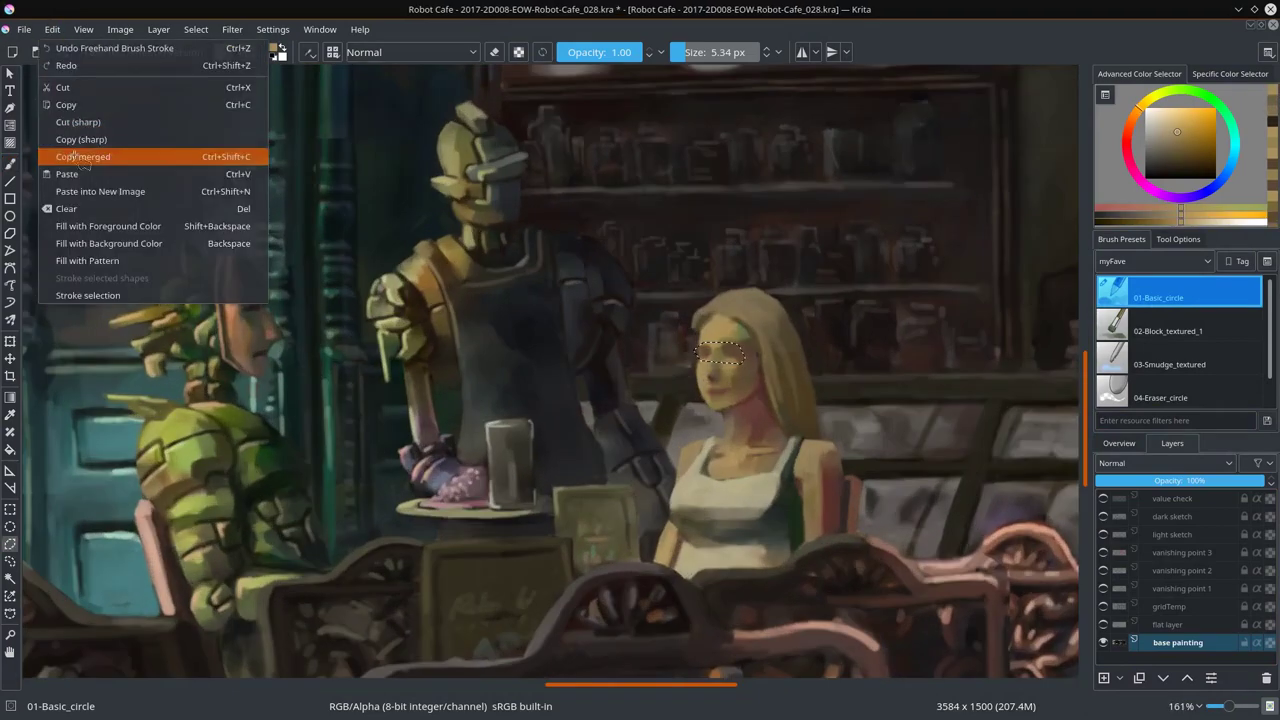
key("ctrl+alt+v")
key("ctrl+t")
key("Return")
key("ctrl+e")
key("b")
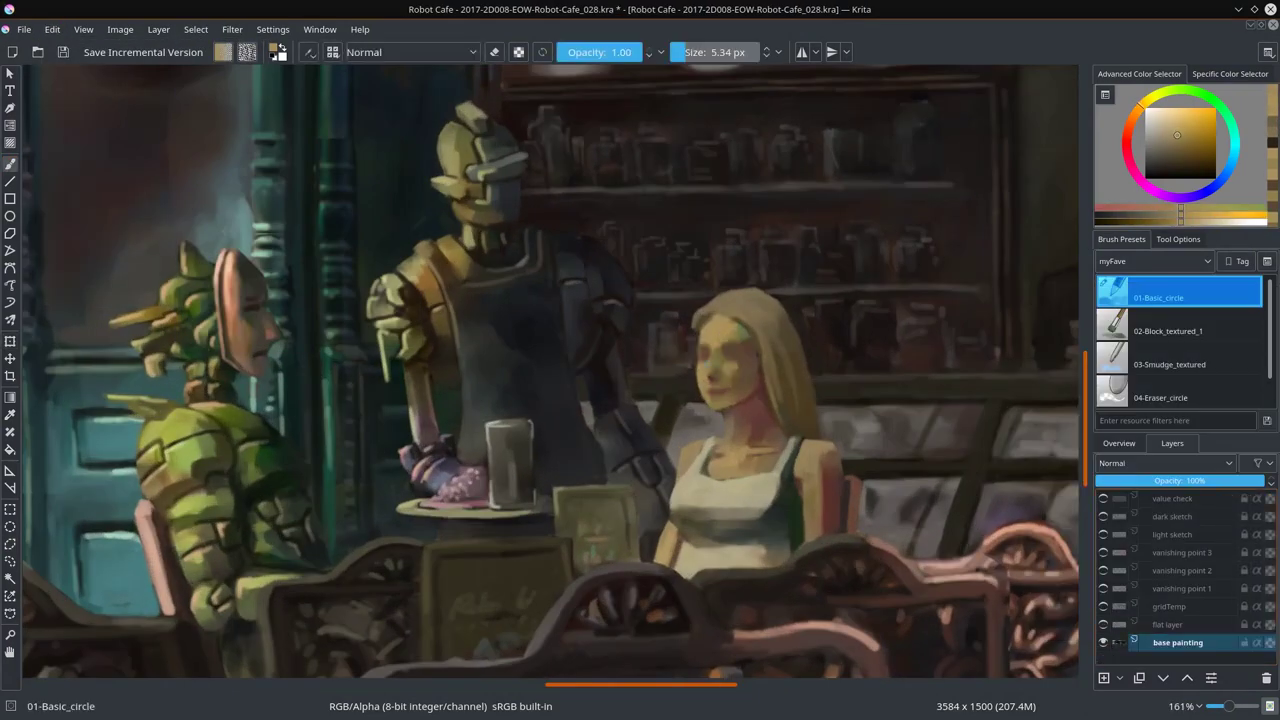
Step: Sample dark brown, light beige and reddish-brown face tones, resizing the brush for detail
left_click(728, 357, "ctrl")
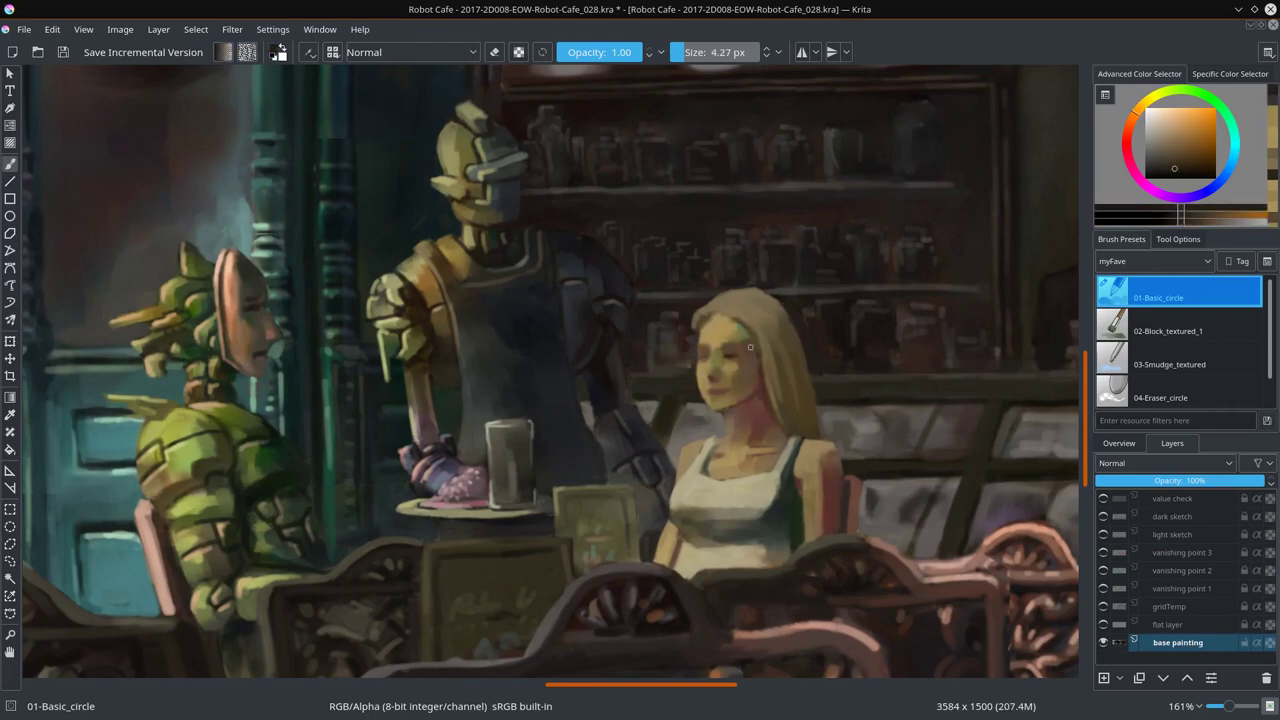
left_click(705, 357, "ctrl")
left_click(732, 347, "ctrl")
key("bracketright")
key("bracketright")
left_click(712, 323, "ctrl")
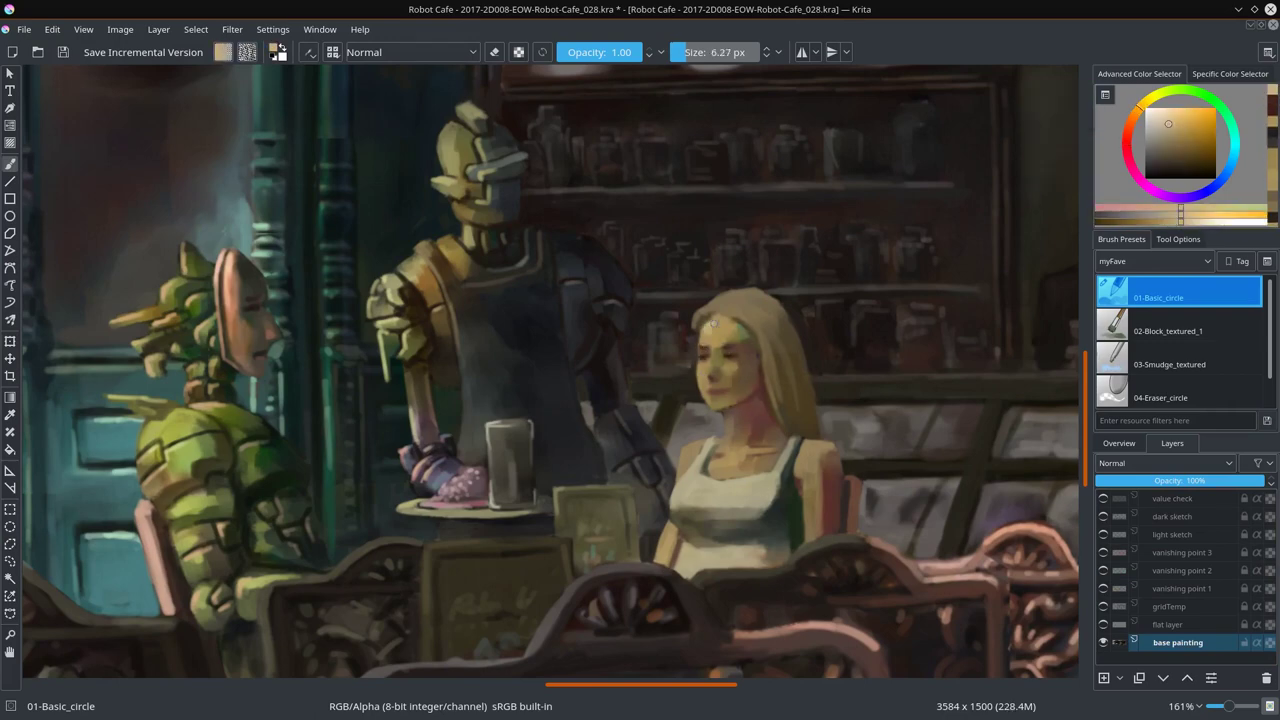
left_click(733, 385, "ctrl")
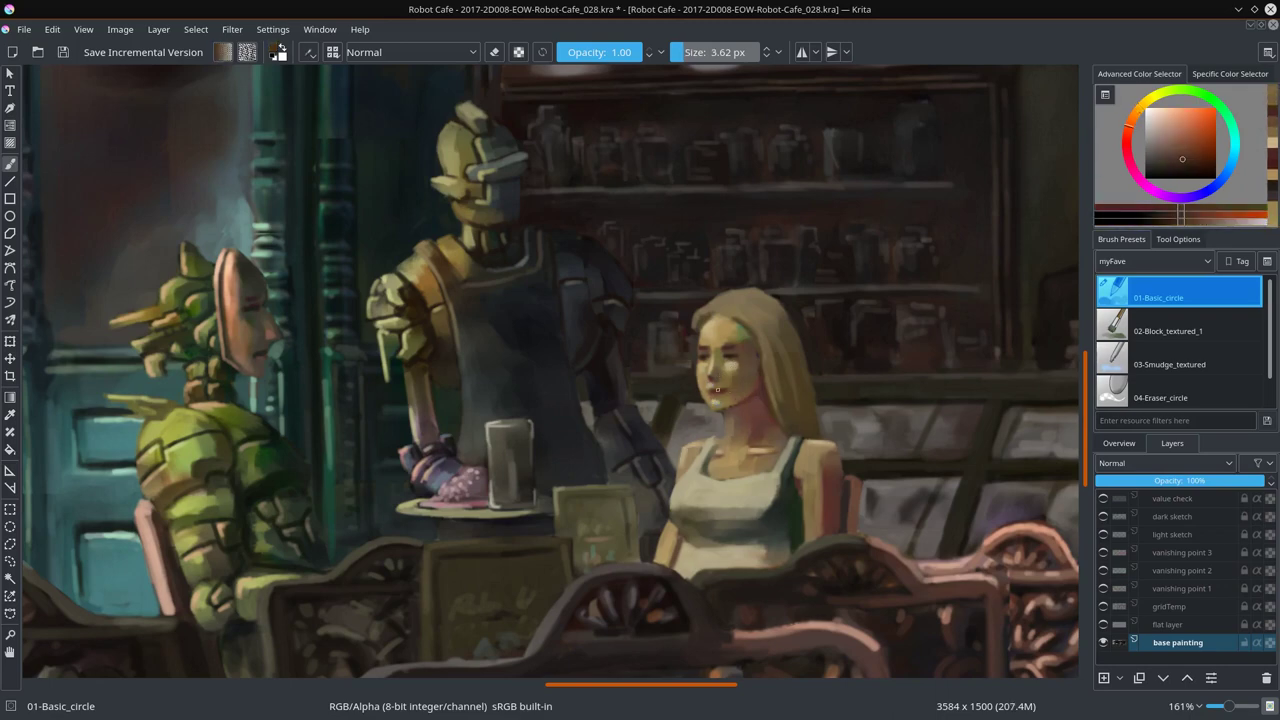
key("bracketleft")
key("bracketleft")
Step: Pick light tan and greyish beige skin colours from the woman and enlarge the brush slightly
left_click(740, 450, "ctrl")
left_click(745, 455, "ctrl")
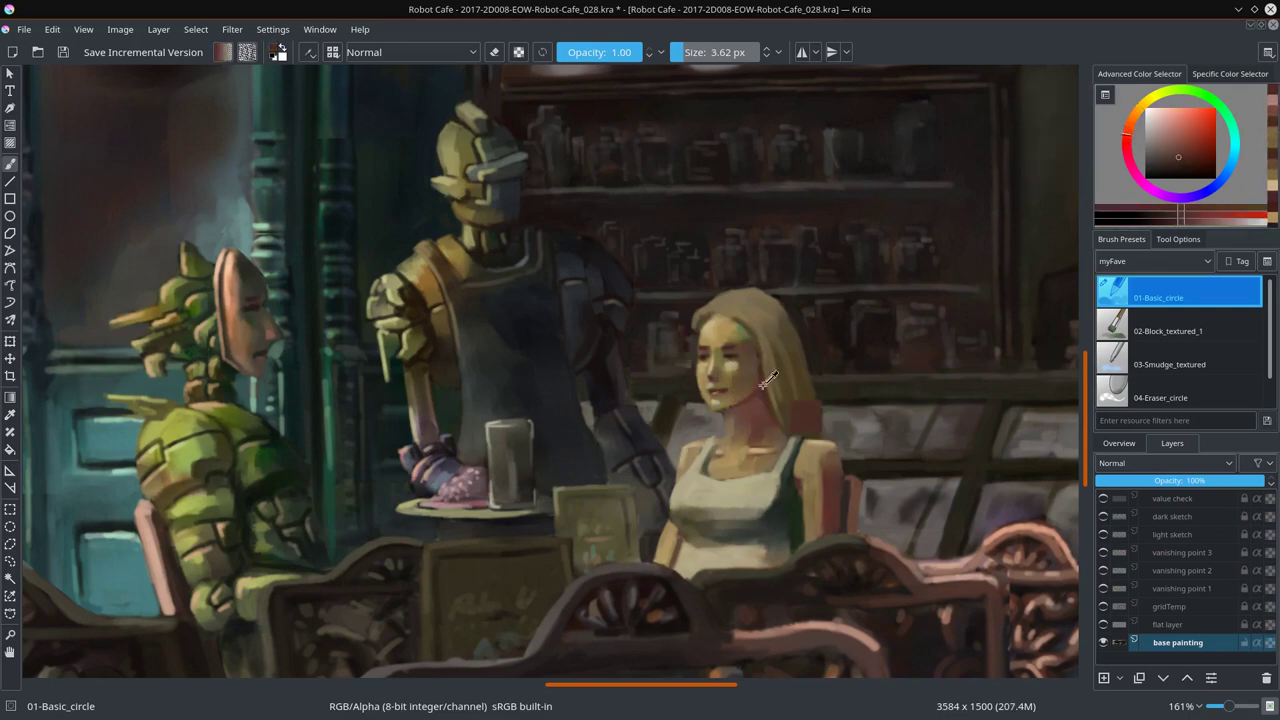
left_click(751, 459, "ctrl")
left_click(782, 481, "ctrl")
left_click(797, 325, "ctrl")
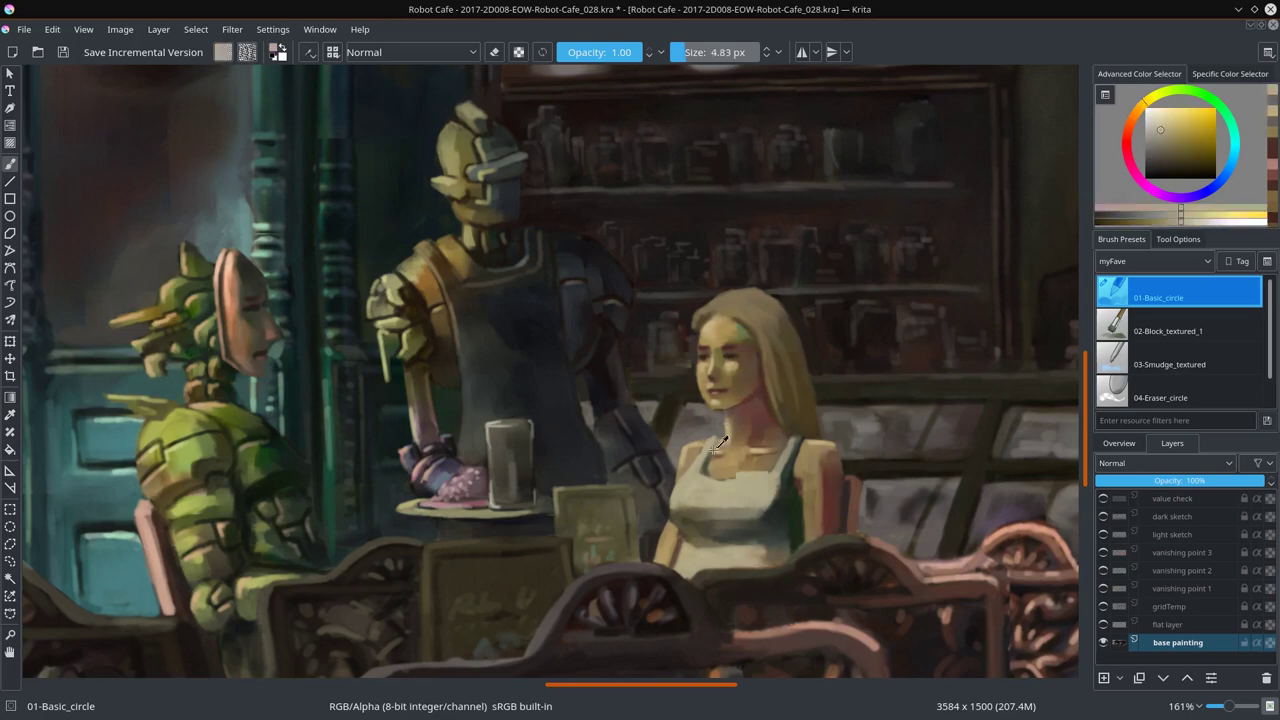
key("bracketright")
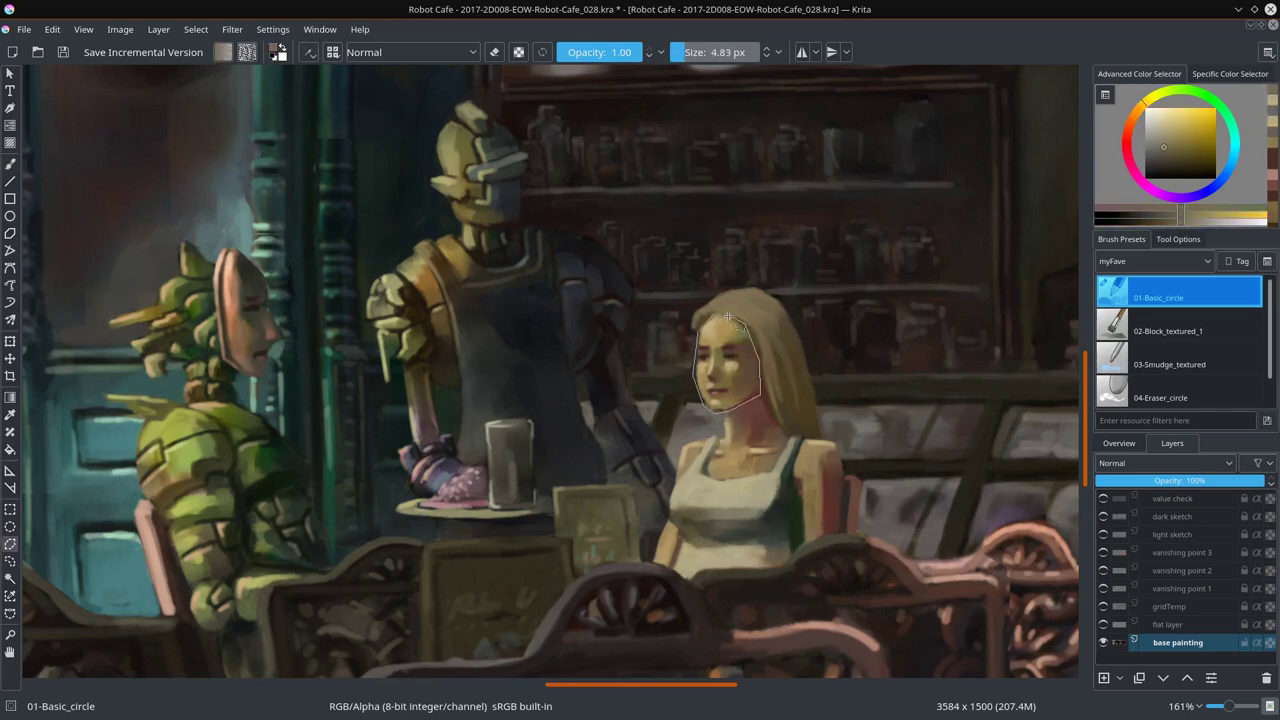
Step: Paste the face onto its own layer, transform it, and save the Robot Cafe painting
key("ctrl+c")
key("ctrl+v")
key("ctrl+t")
key("Return")
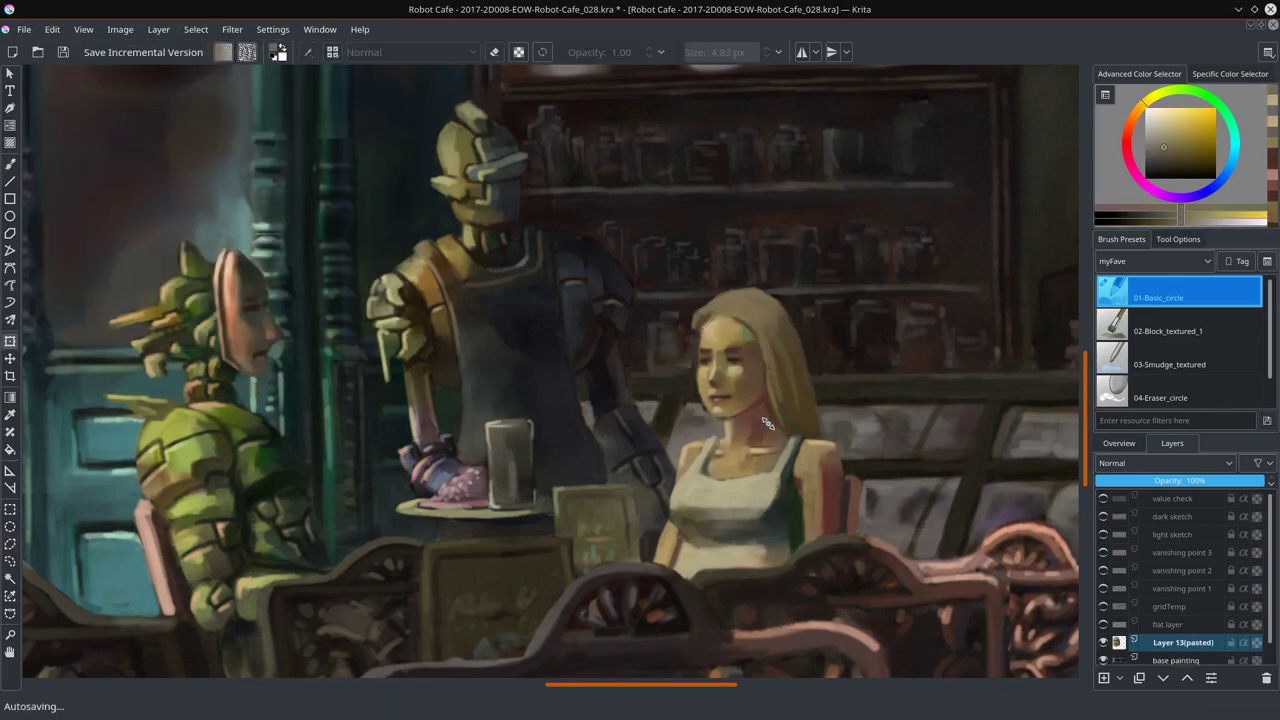
left_click(1119, 443)
scroll(819, 639, "down", 8)
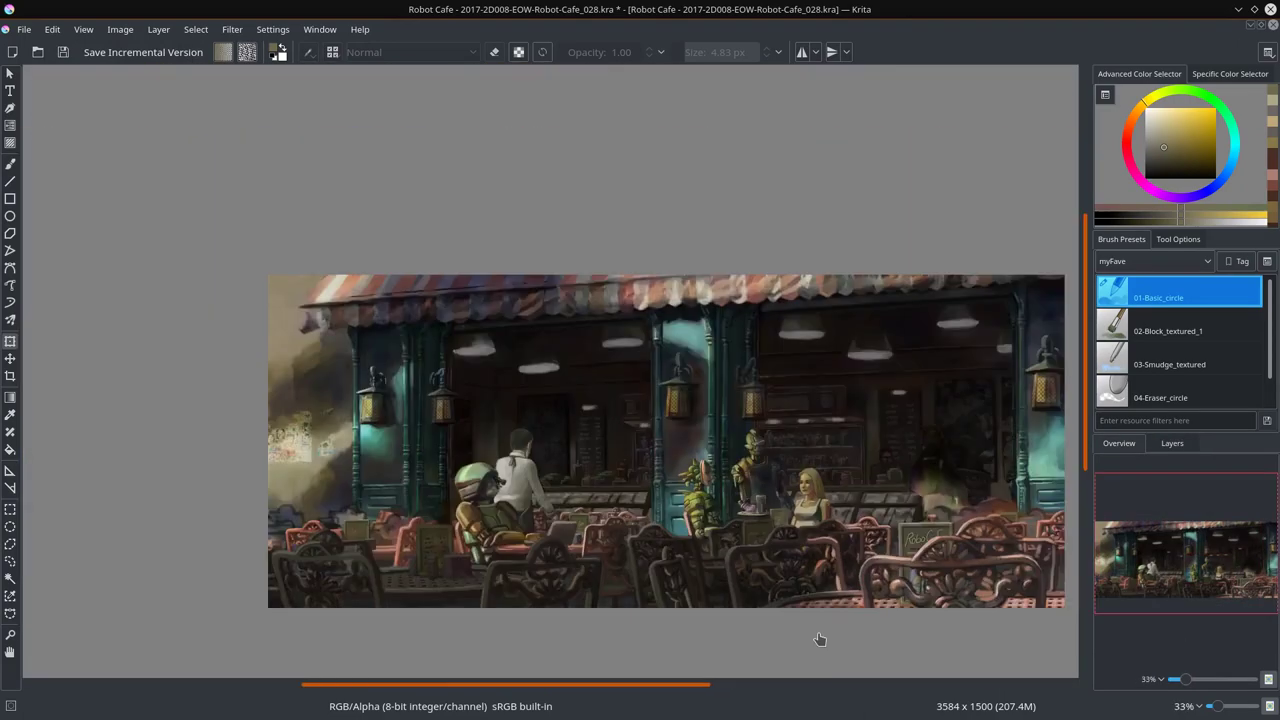
left_click(62, 52)
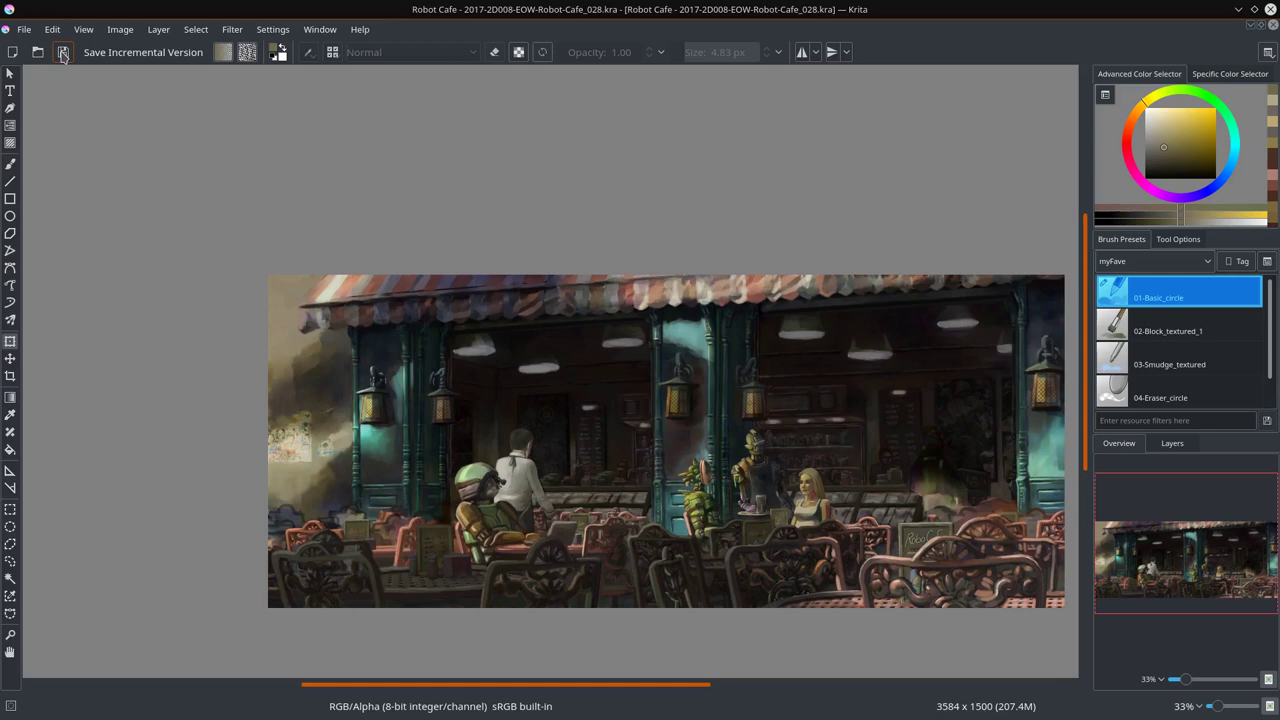
left_click(1172, 443)
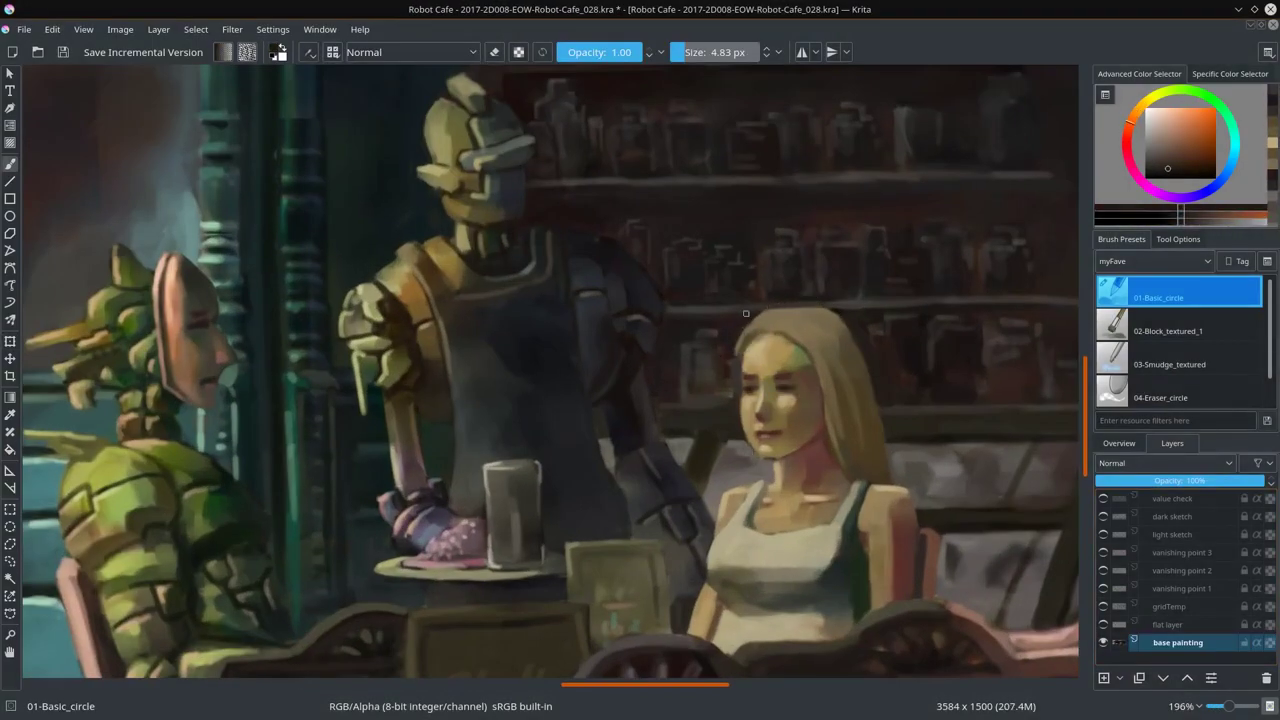
Step: Sample brown and warm tones and extend the selection over the face, shoulders, chest and arm
left_click(866, 305, "ctrl")
left_click_drag(866, 305, 822, 348)
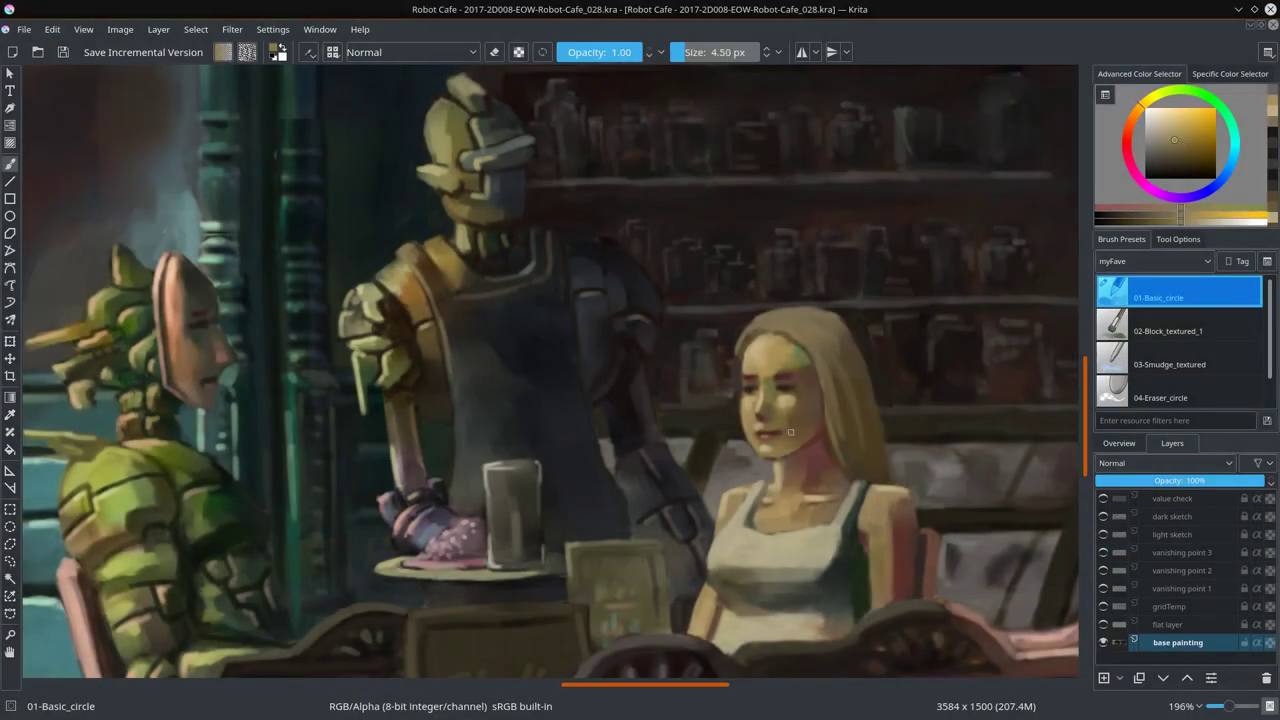
left_click(791, 424, "ctrl")
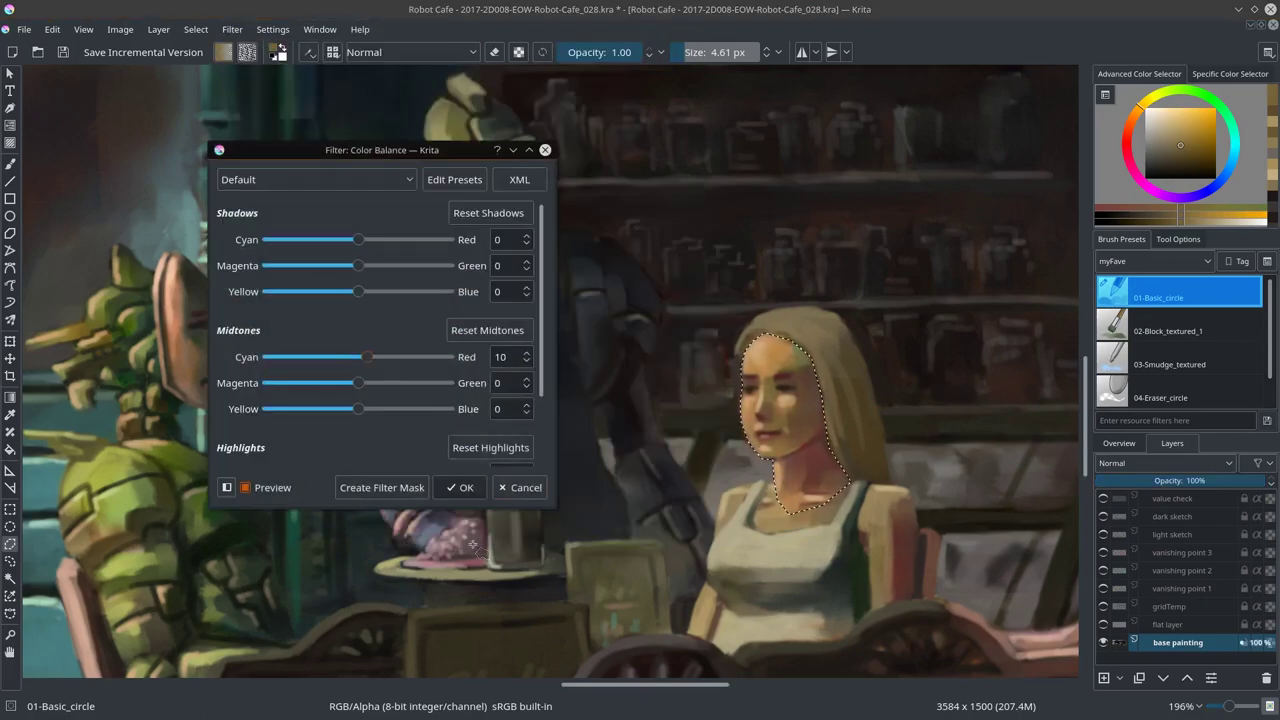
left_click(522, 488)
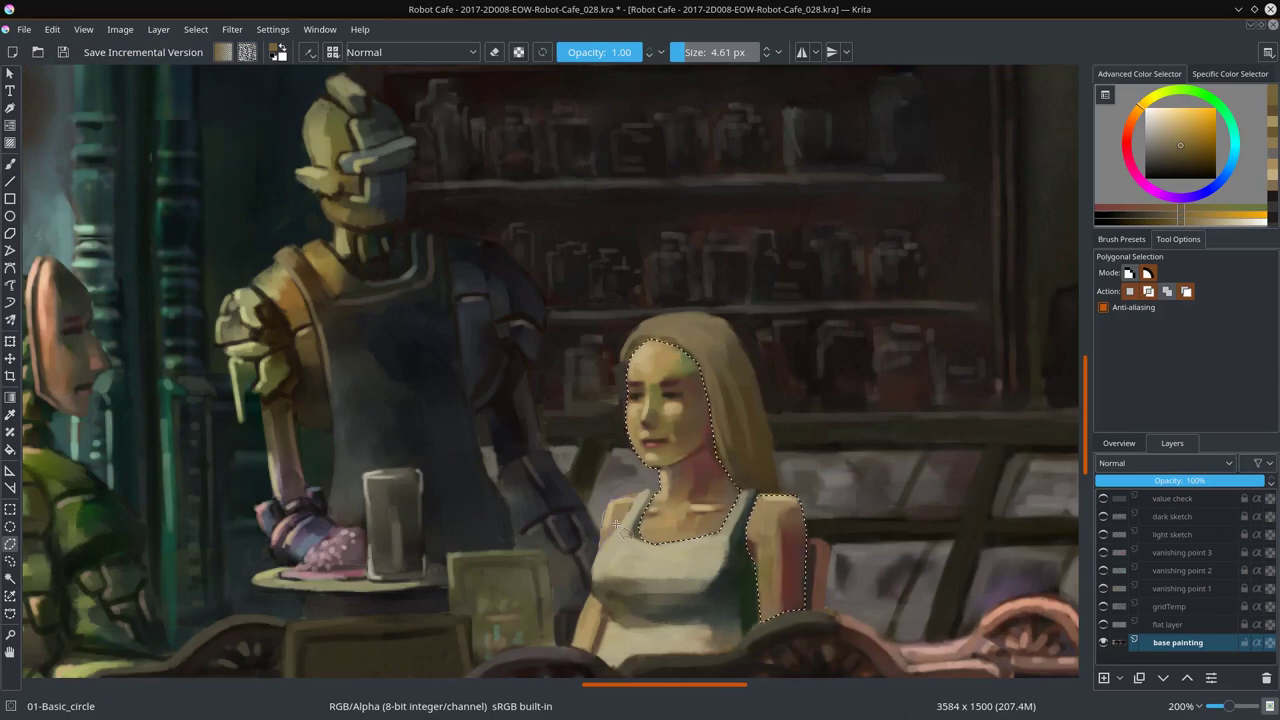
left_click(600, 658)
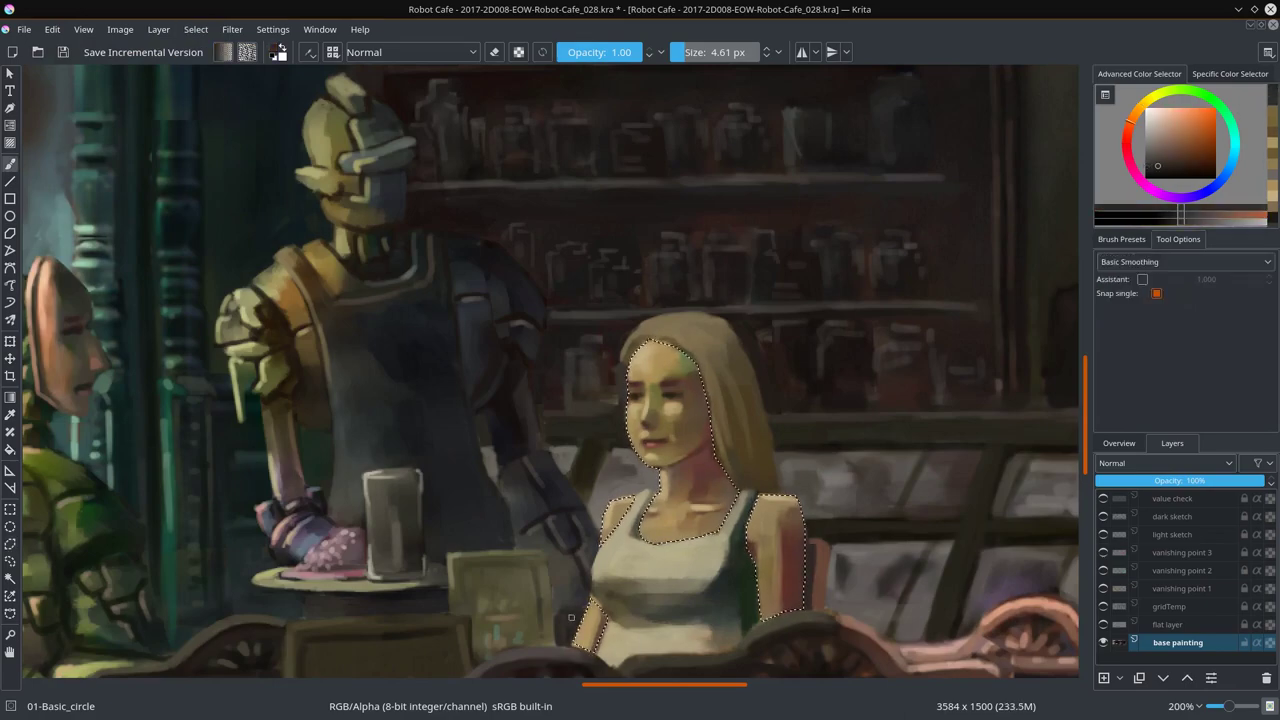
Step: Save, then Color Balance the selection with midtones toward red and shadows toward blue
key("ctrl+s")
key("ctrl+alt+f")
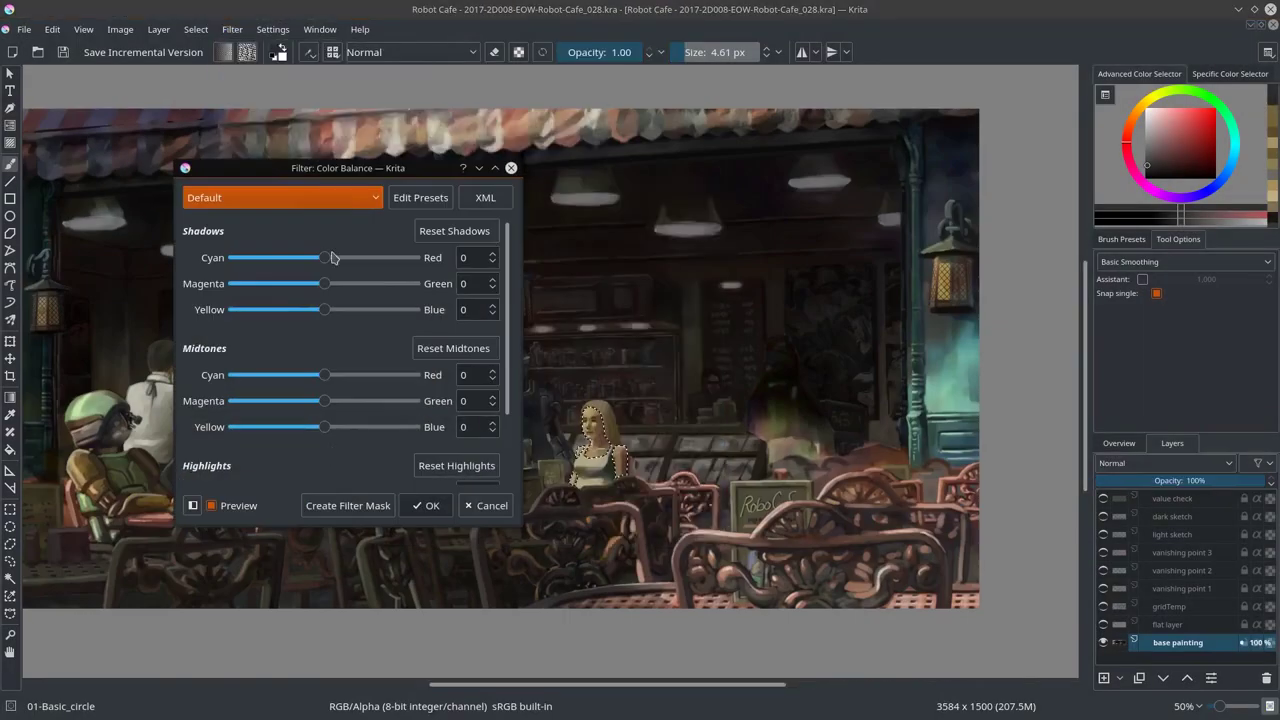
left_click_drag(325, 375, 333, 379)
left_click(335, 309)
scroll(337, 340, "down", 2)
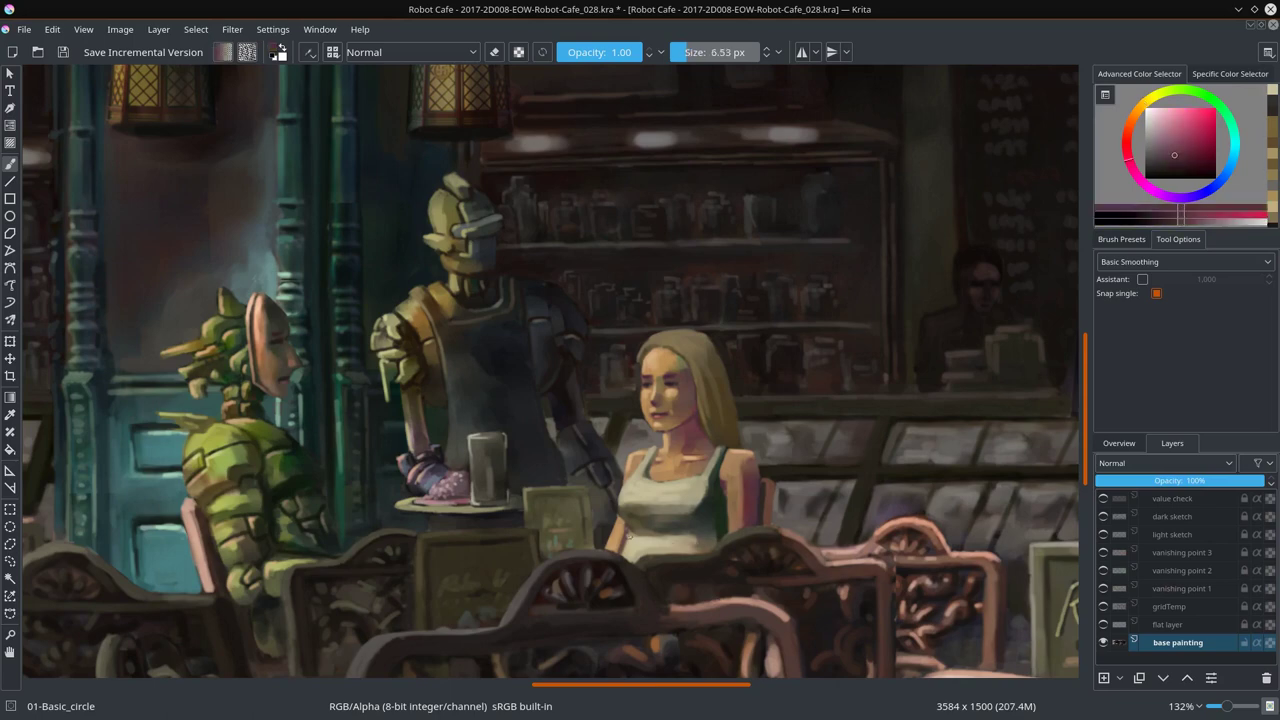
Step: Darken part of the woman's dress and polygon-select her hair
left_click_drag(693, 536, 639, 523)
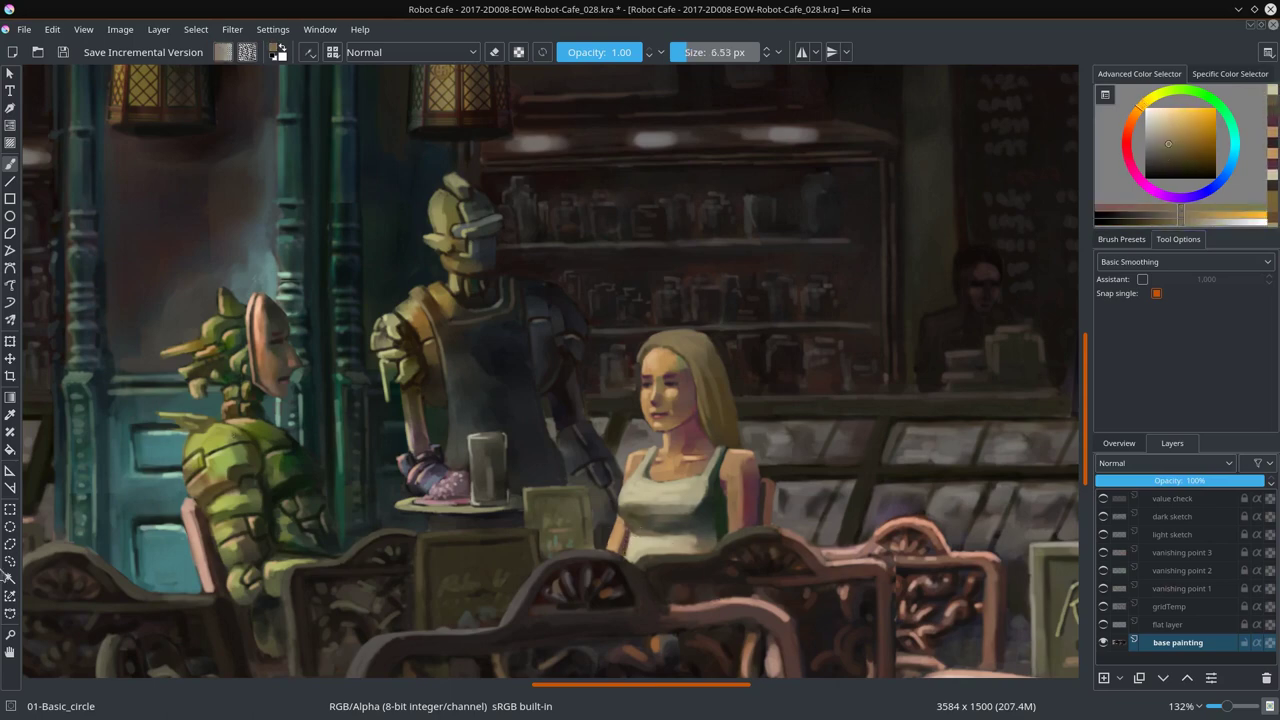
left_click(10, 544)
left_click(690, 368)
Step: Apply Filter > Adjust > Color Balance to the hair with midtones pushed toward red
left_click(232, 29)
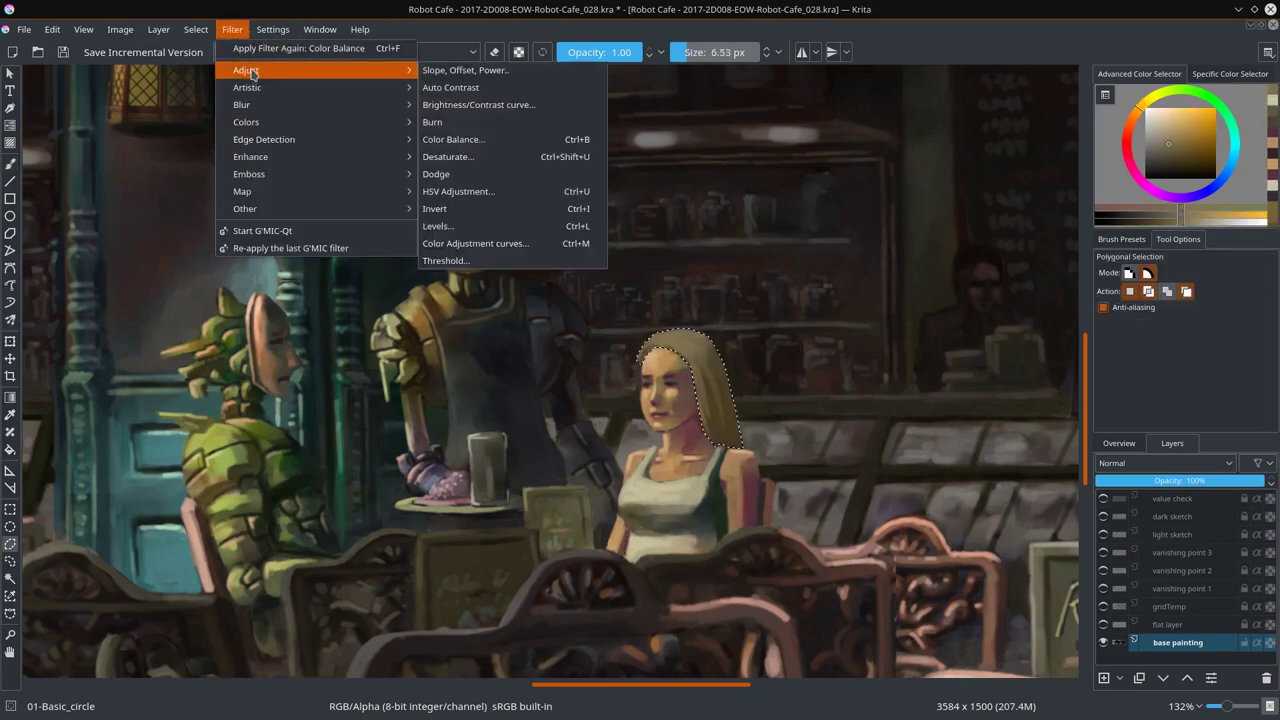
left_click(457, 120)
left_click_drag(273, 326, 291, 330)
scroll(281, 263, "down", 3)
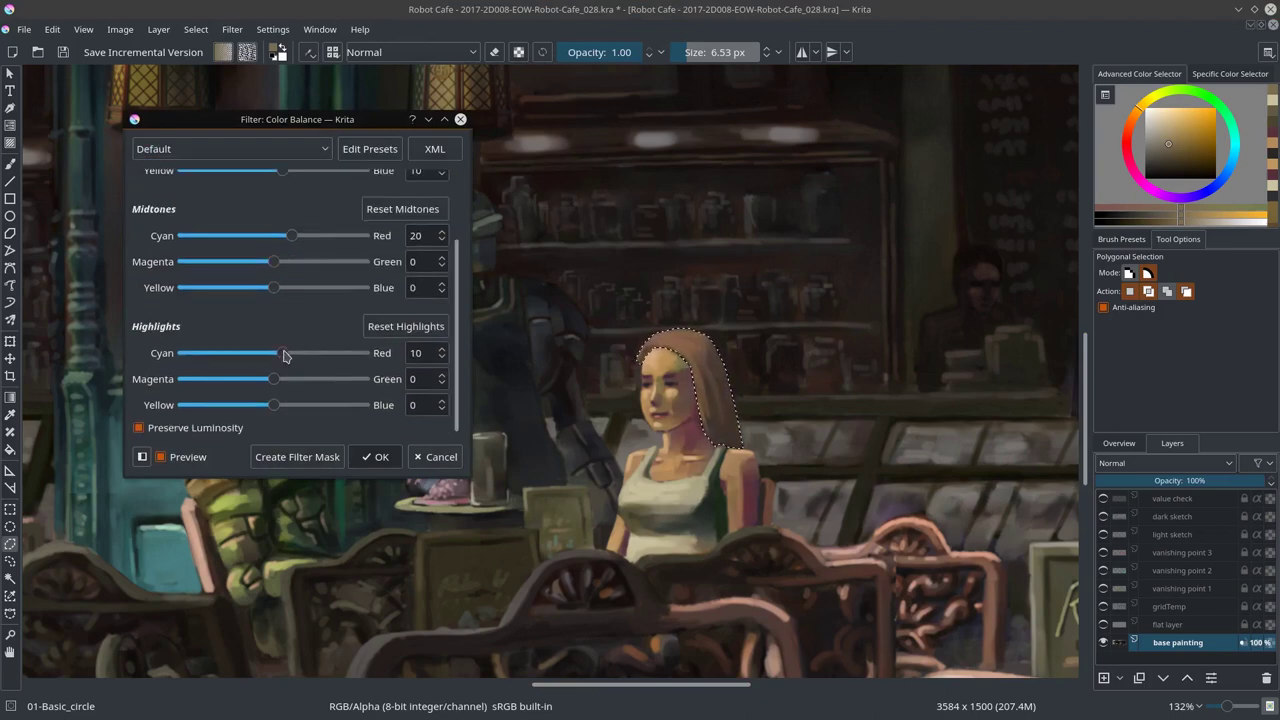
left_click(376, 457)
Step: Return to the brush and sample a light skin tone and a dark reddish-brown
key("b")
scroll(713, 384, "up", 2)
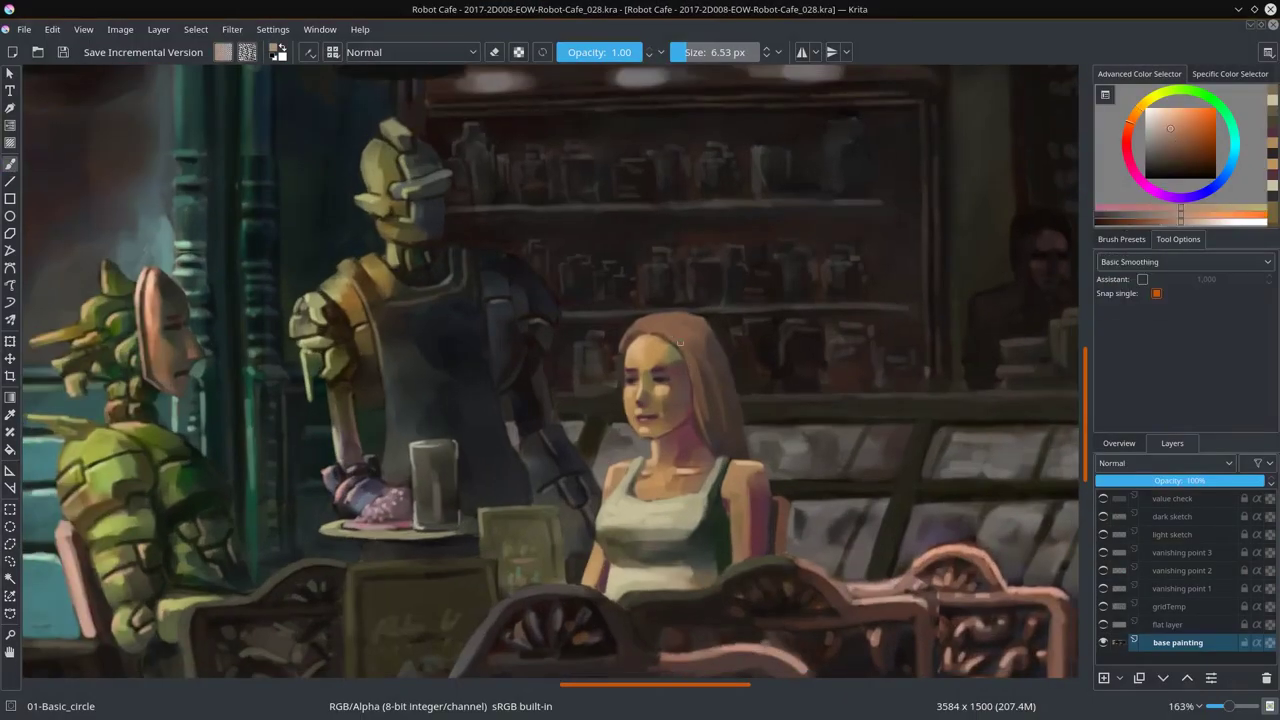
left_click(638, 340, "ctrl")
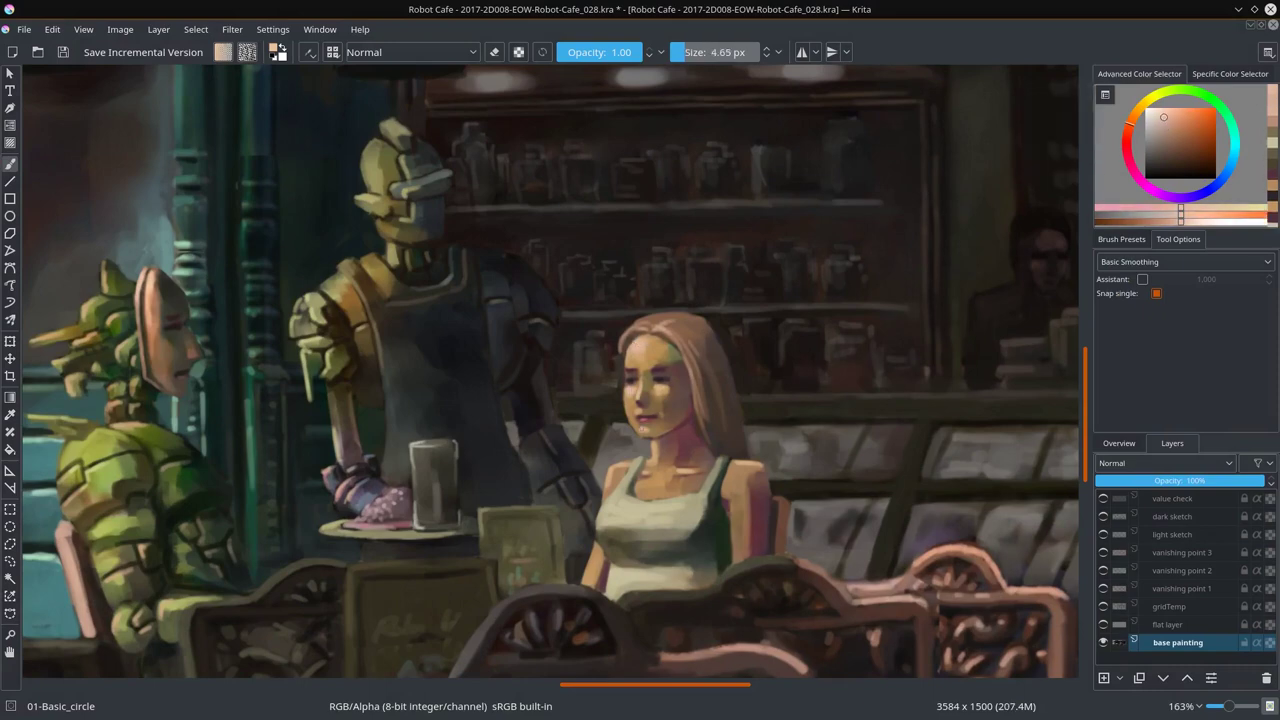
mouse_move(698, 413)
left_mouse_down()
mouse_move(770, 322)
mouse_move(838, 312)
left_mouse_up()
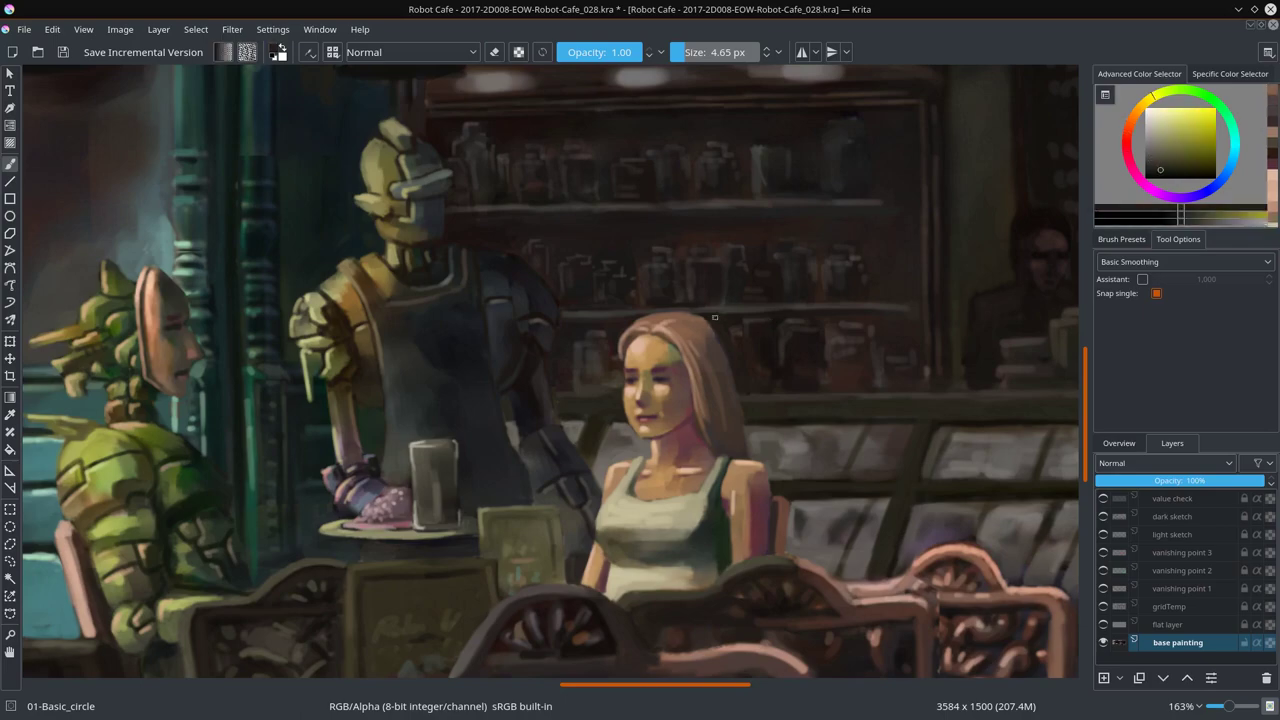
Step: Pick a light tan from the café, save, and mirror the view to check composition
scroll(774, 486, "down", 10)
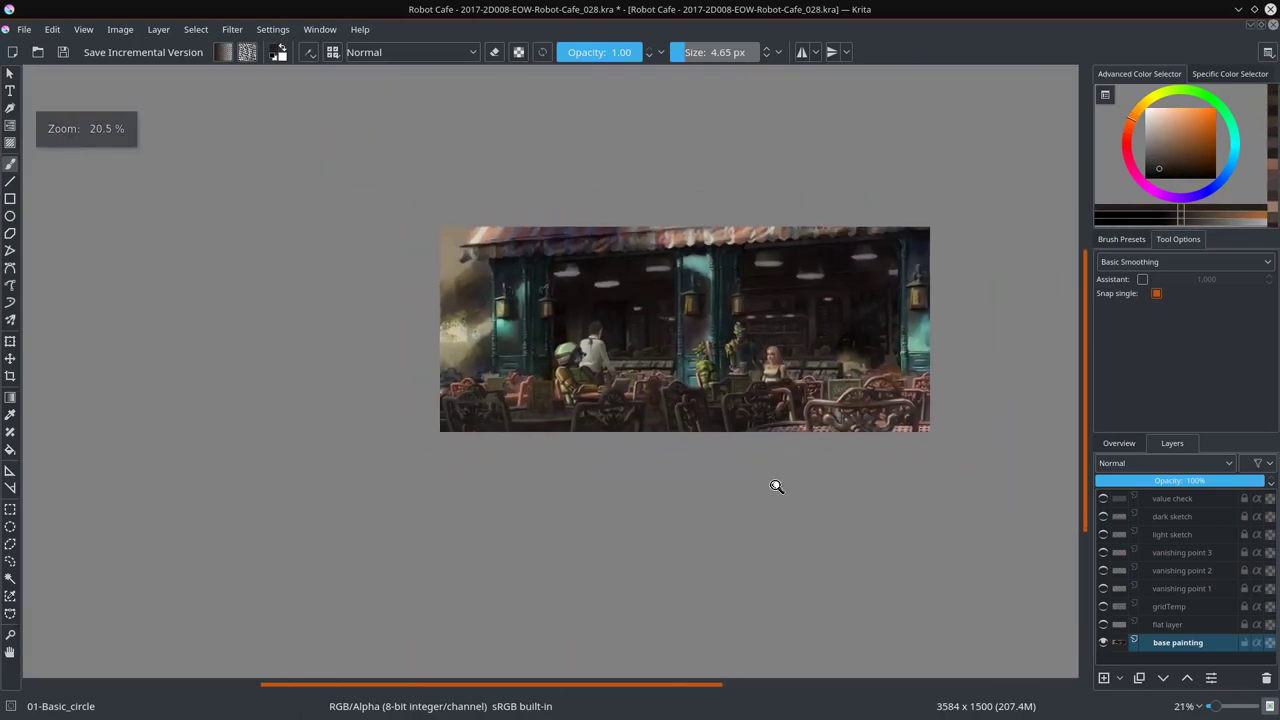
scroll(600, 380, "up", 10)
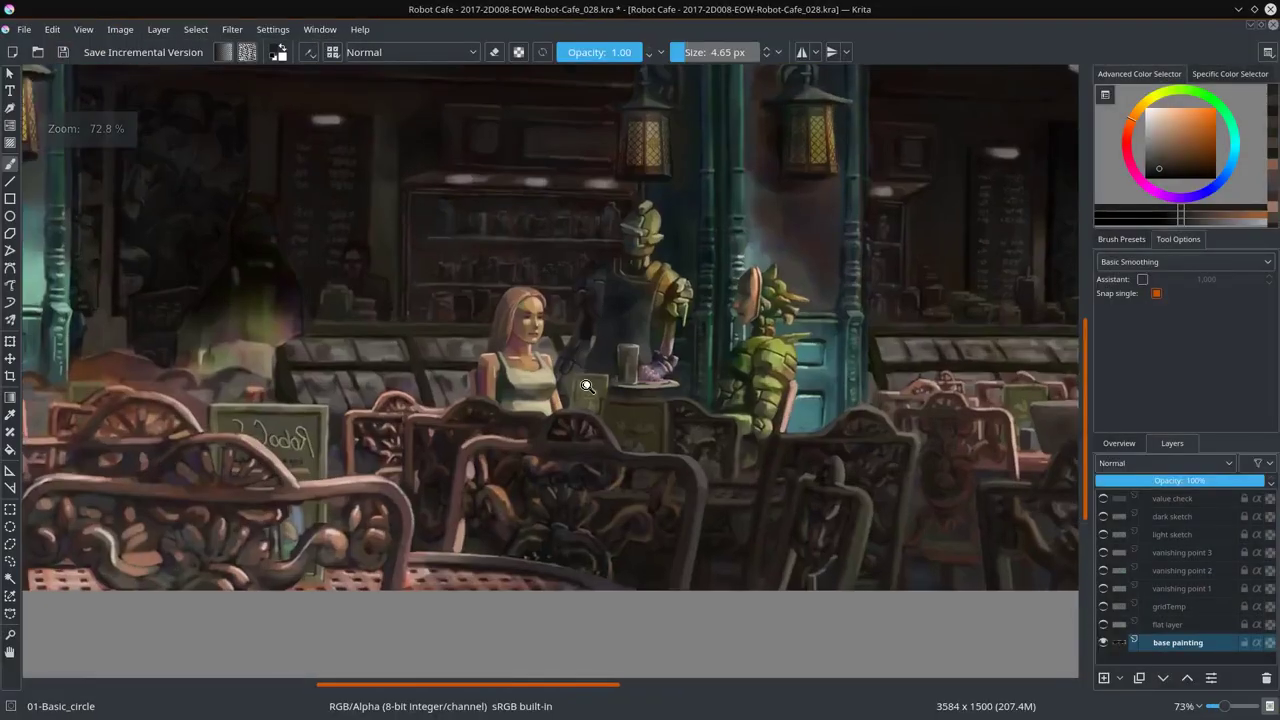
left_click(438, 308, "ctrl")
scroll(585, 433, "down", 10)
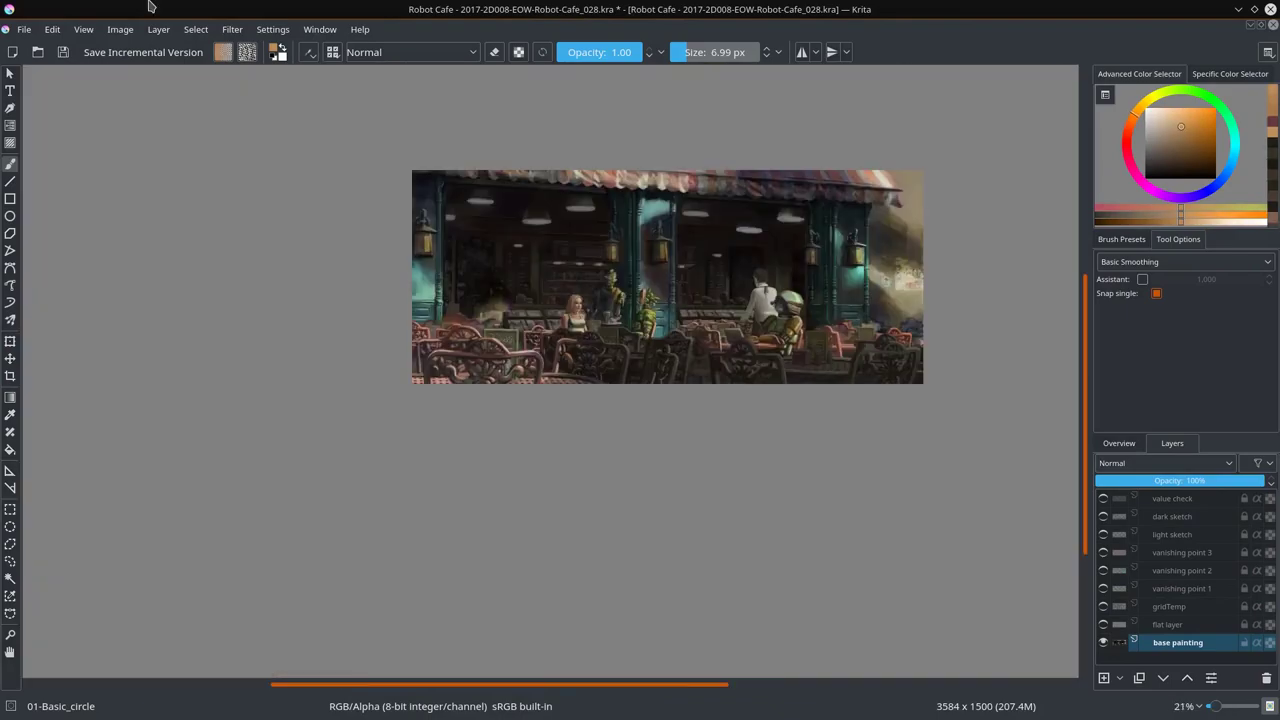
left_click(62, 52)
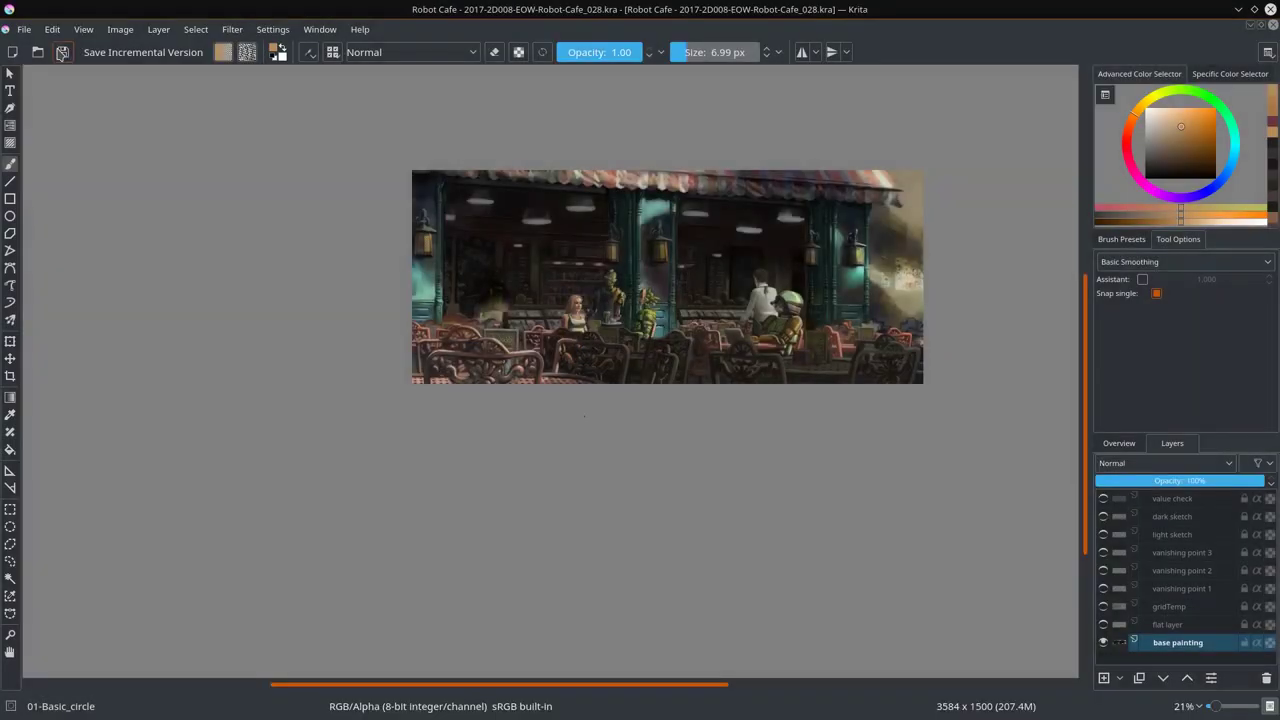
key("m")
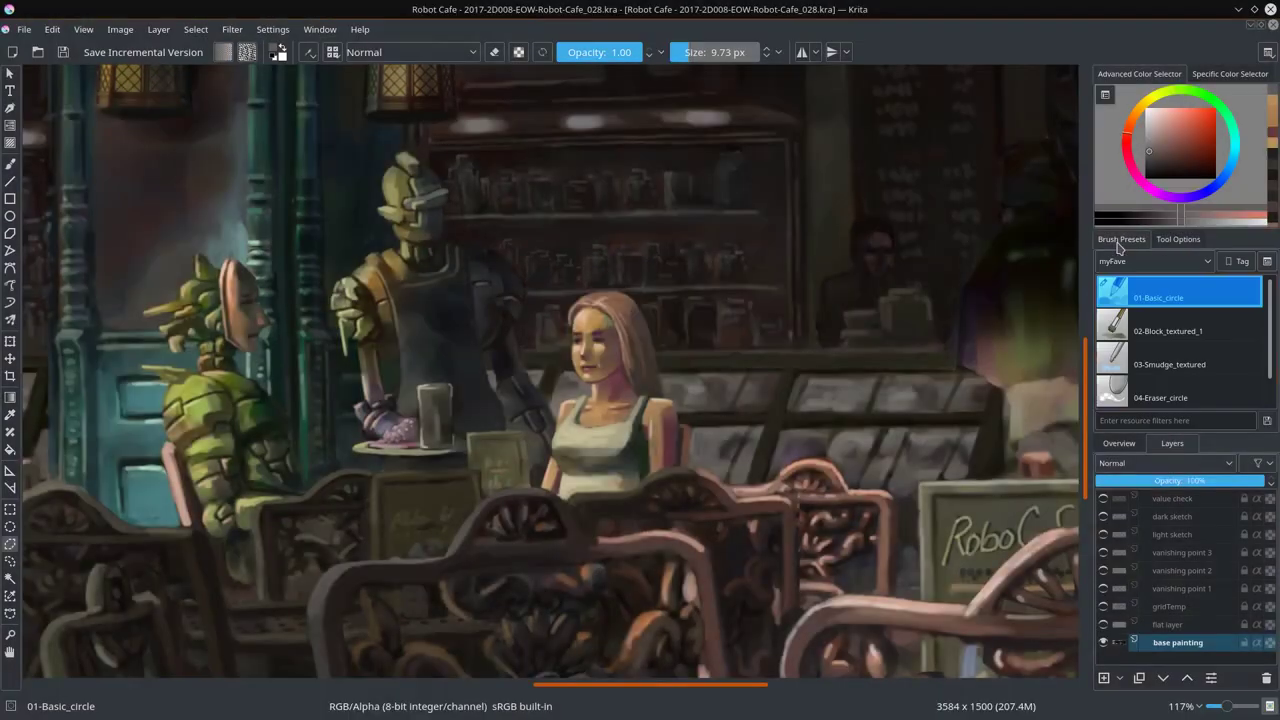
left_click(1119, 443)
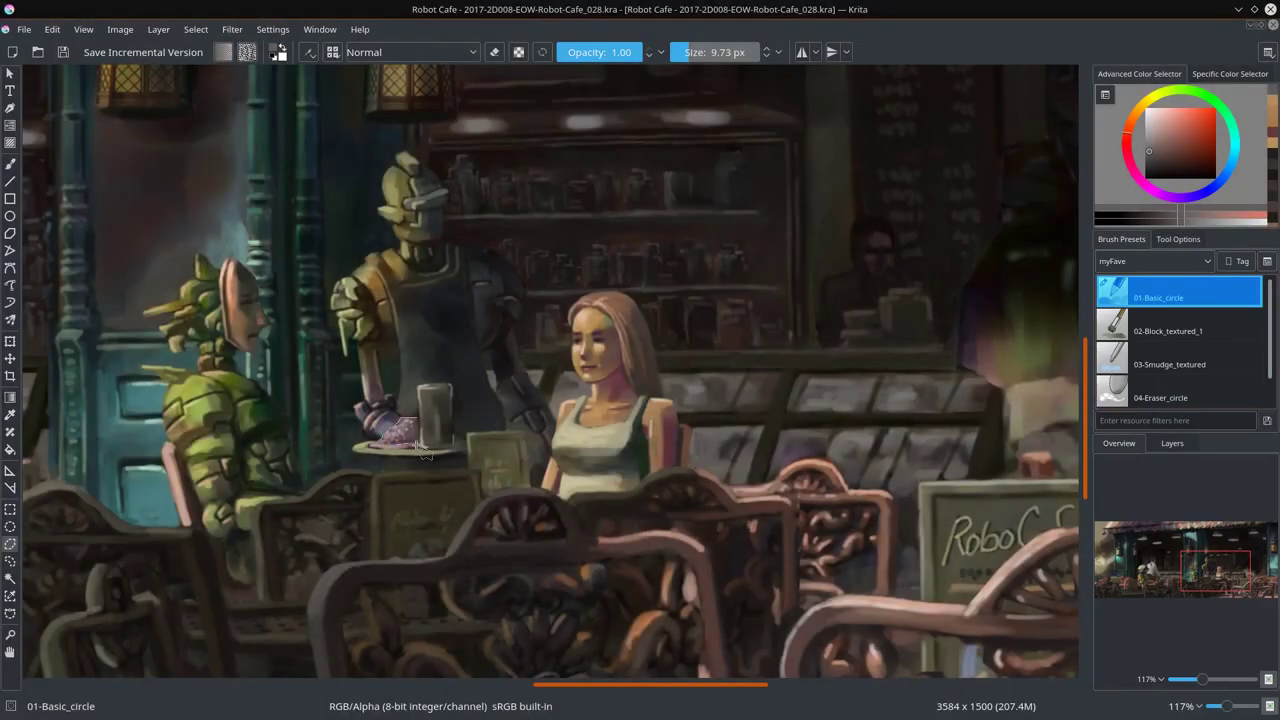
Step: Select the plate on the robot's tray and shift its HSV hue to -68
left_click(196, 29)
key("ctrl+u")
left_click_drag(826, 341, 785, 341)
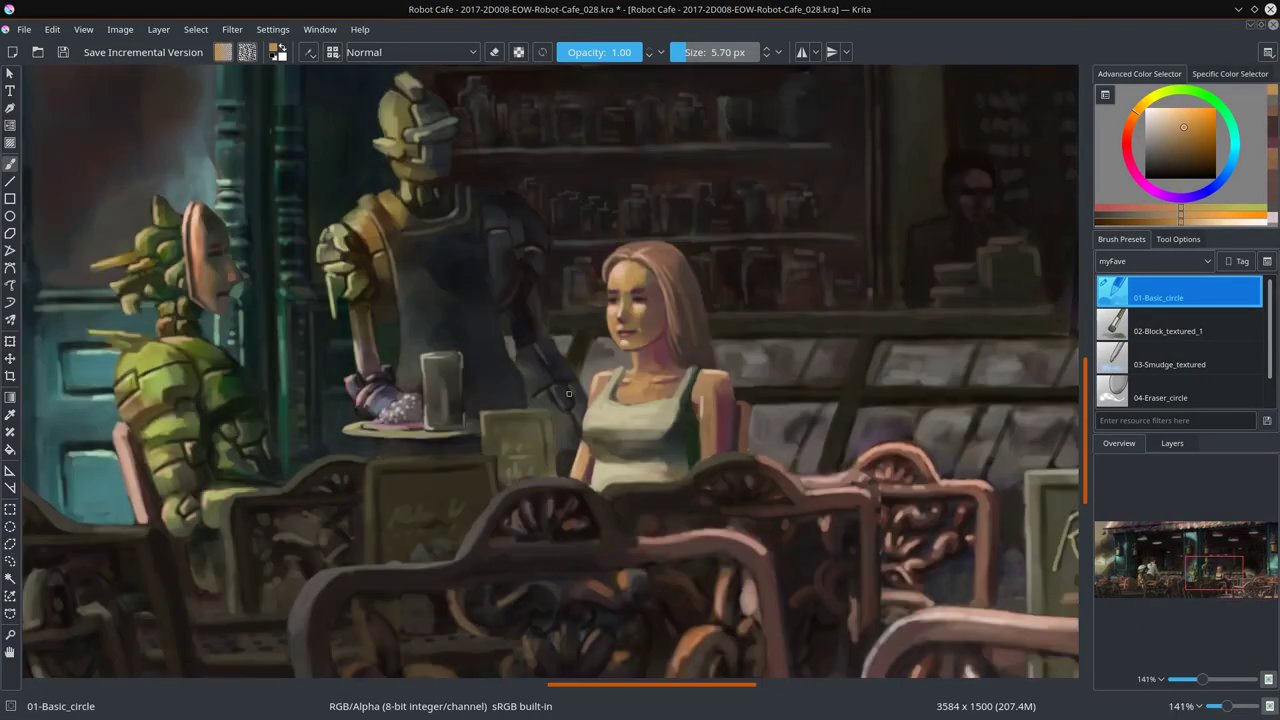
Step: Reshape the green robot's head, touch it up in teal, merge, and save as Robot-Cafe_029.kra
key("ctrl+t")
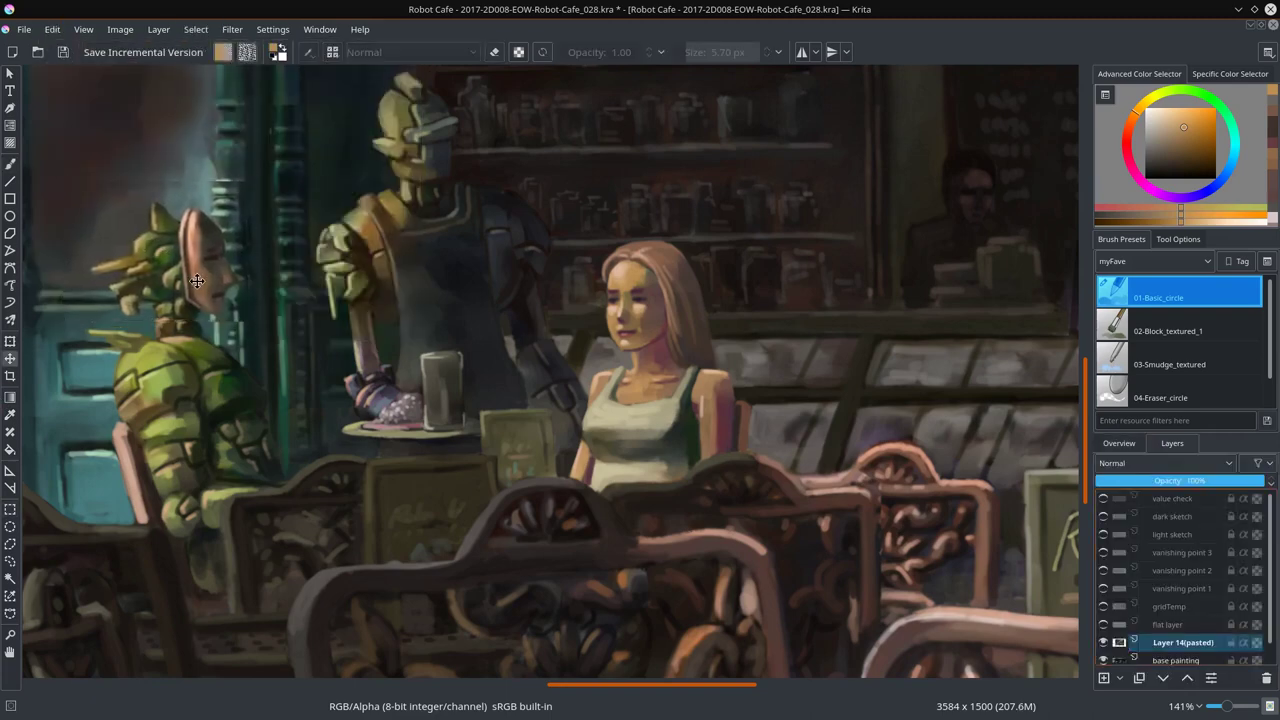
key("e")
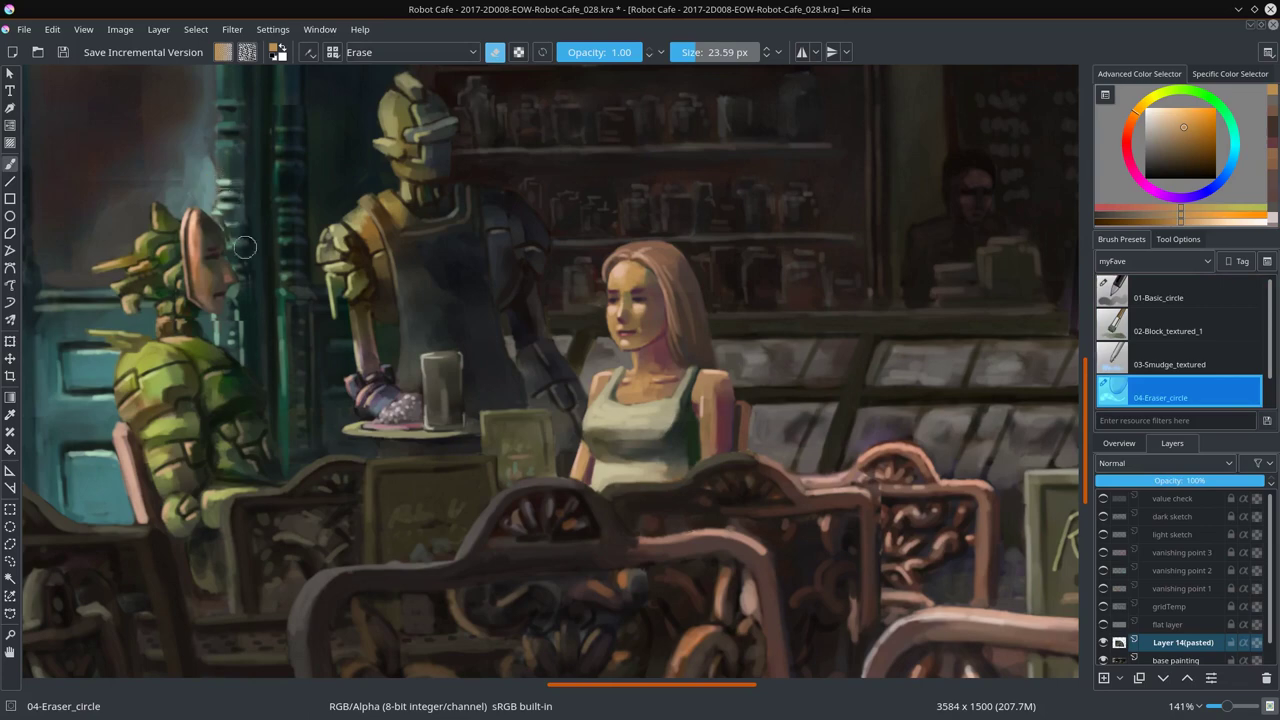
left_click(1186, 298)
left_click(272, 266, "ctrl")
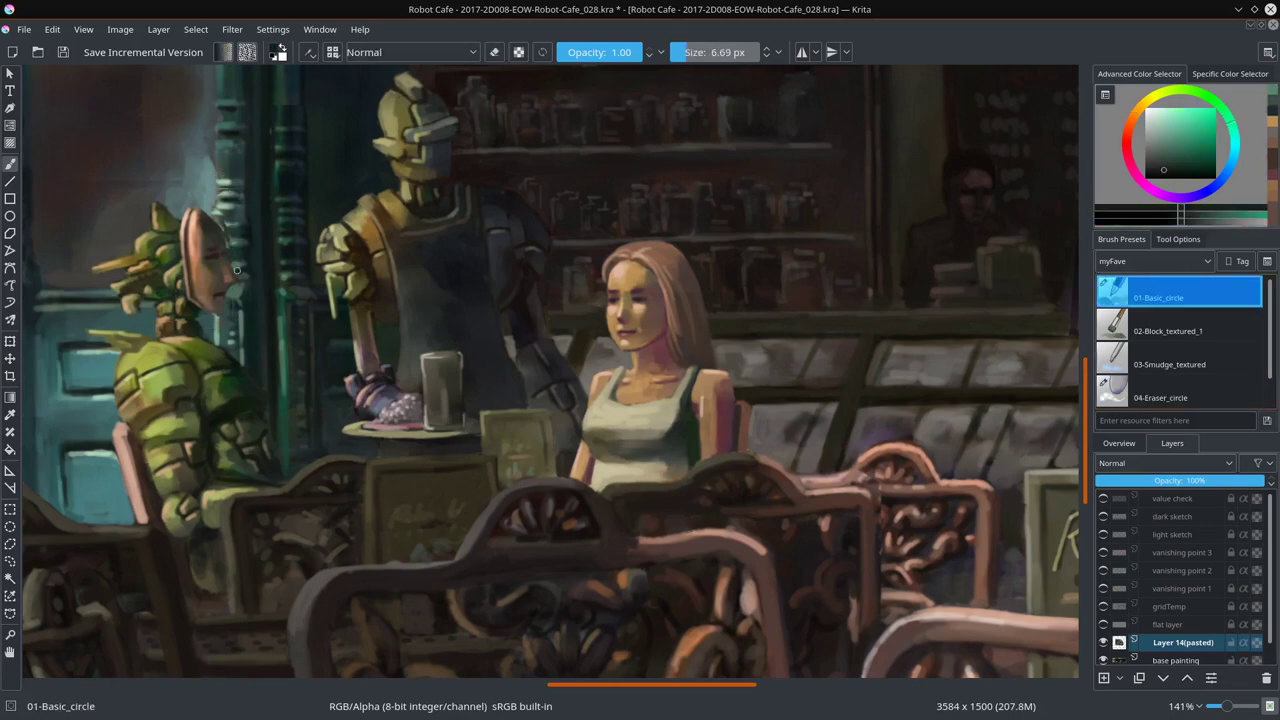
left_click_drag(240, 290, 228, 188)
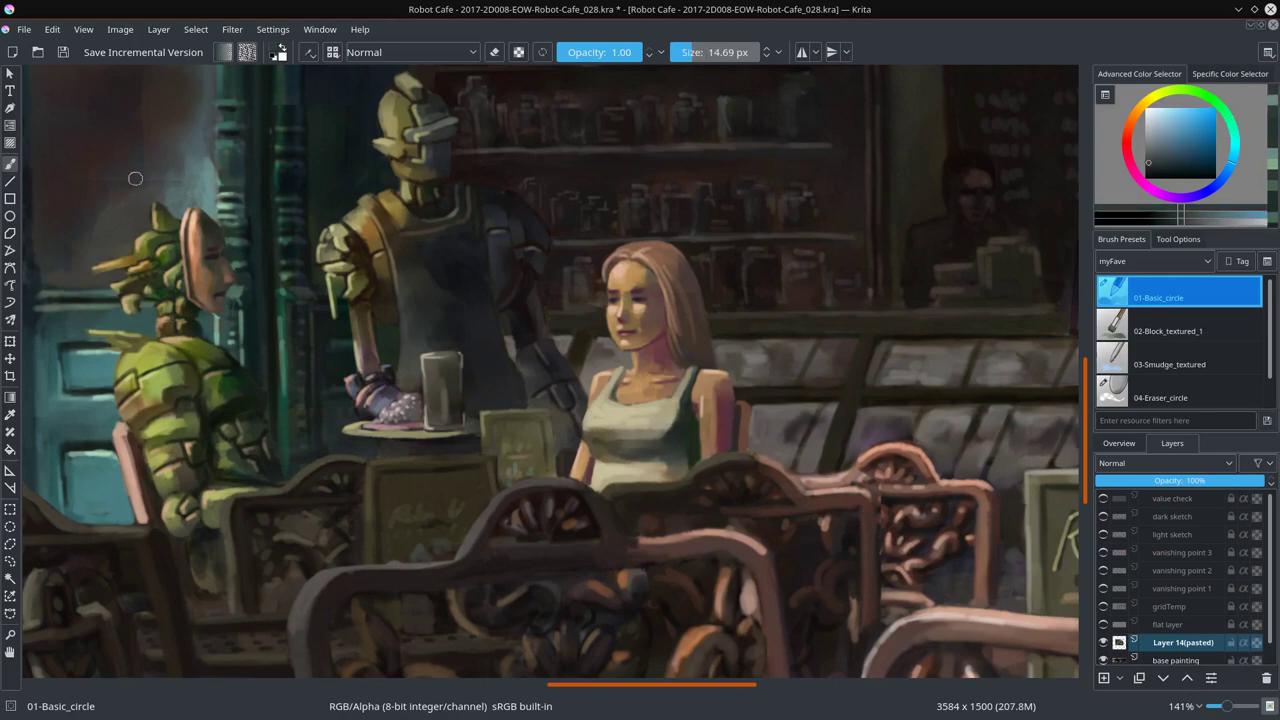
right_click(1178, 643)
key("ctrl+alt+s")
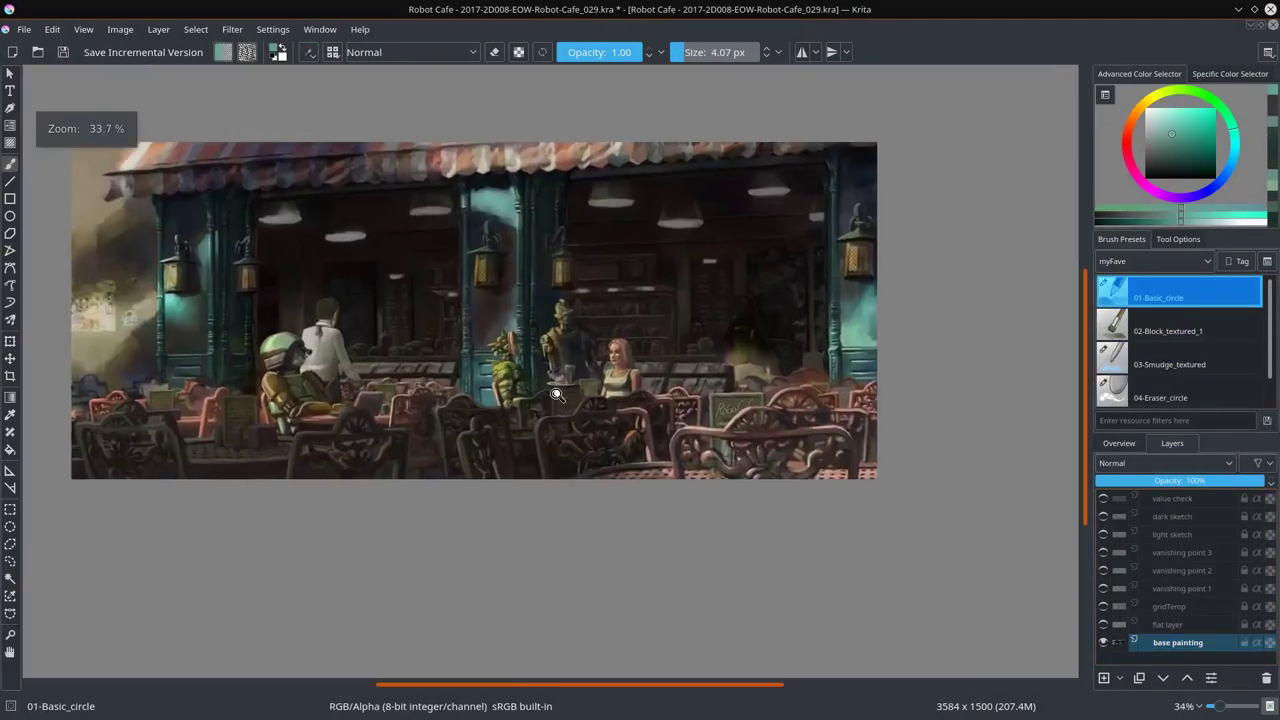
Step: Save a new numbered version and paste the selected robot head as a transformed layer
key("ctrl+alt+s")
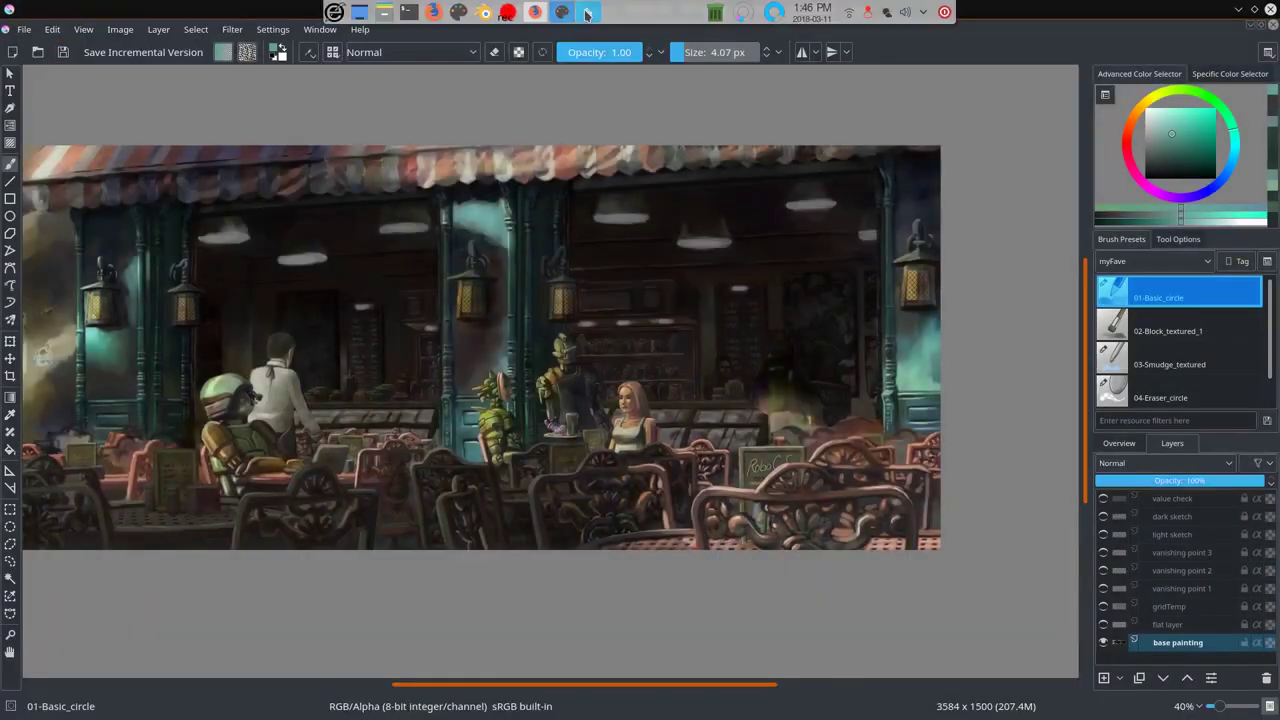
key("ctrl+c")
key("ctrl+v")
key("ctrl+t")
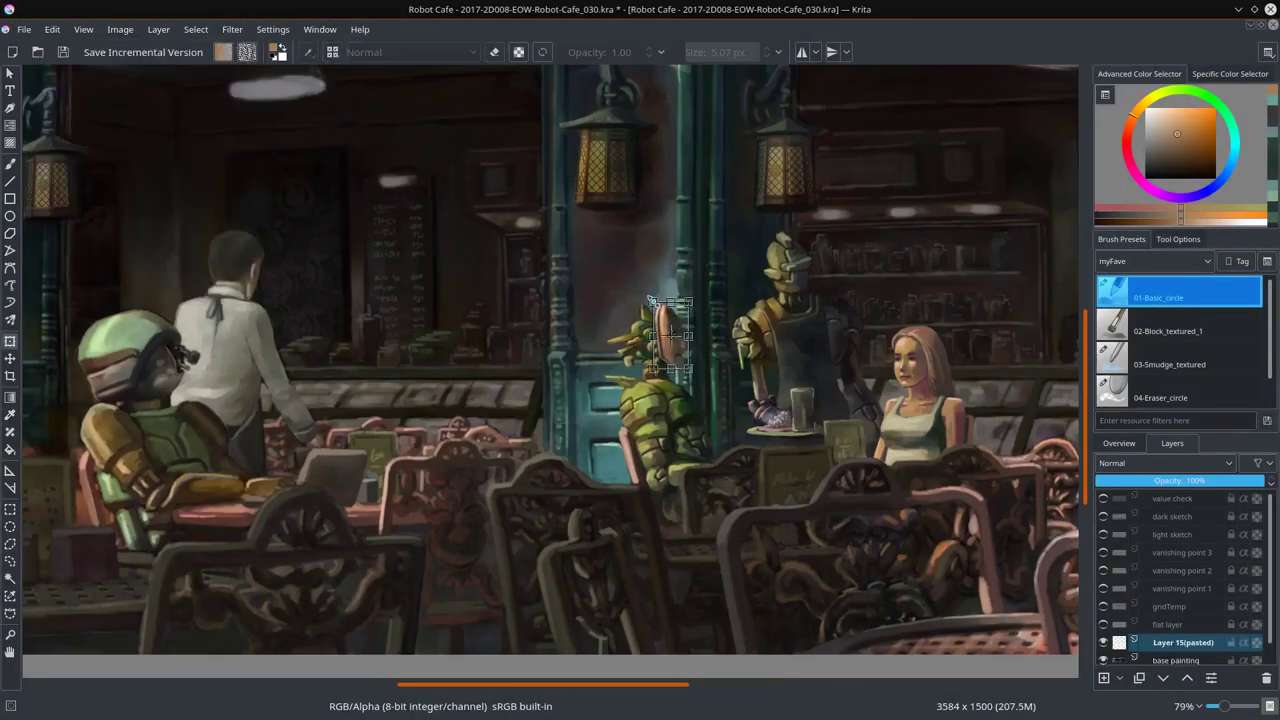
key("Return")
key("b")
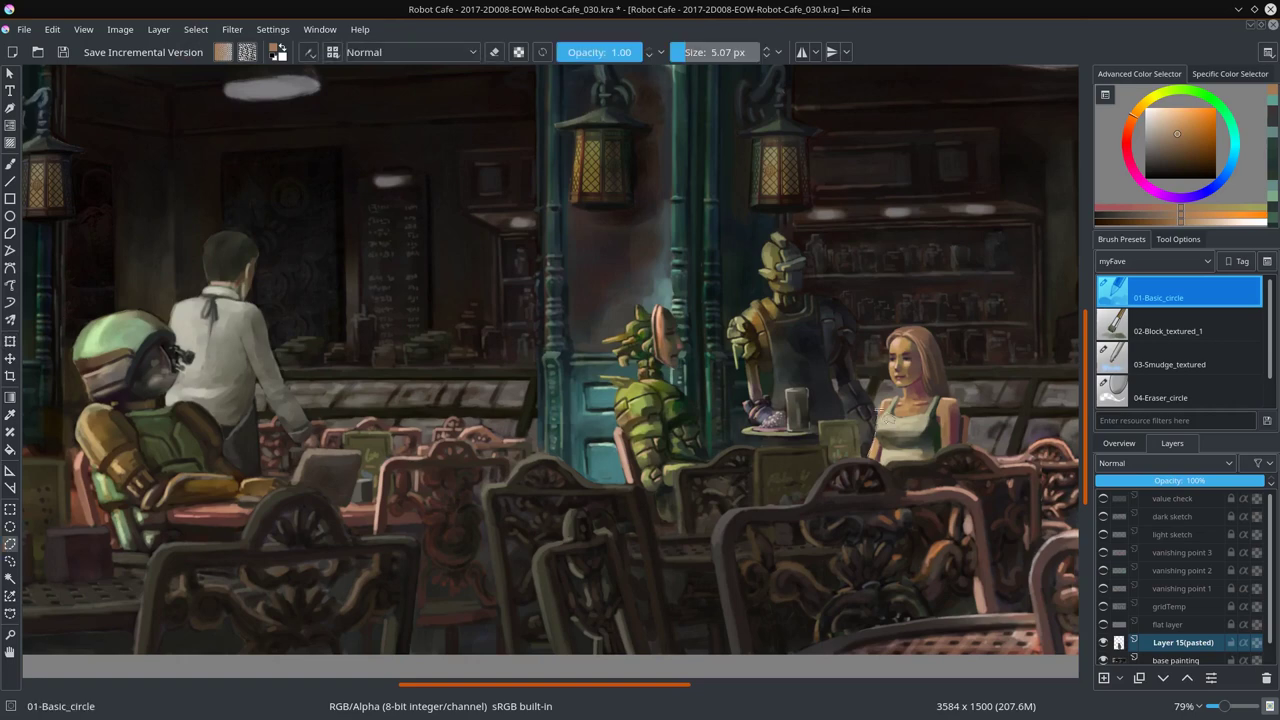
Step: Copy the woman merged from all layers and paste her as a transformed layer
key("ctrl+c")
left_click(52, 29)
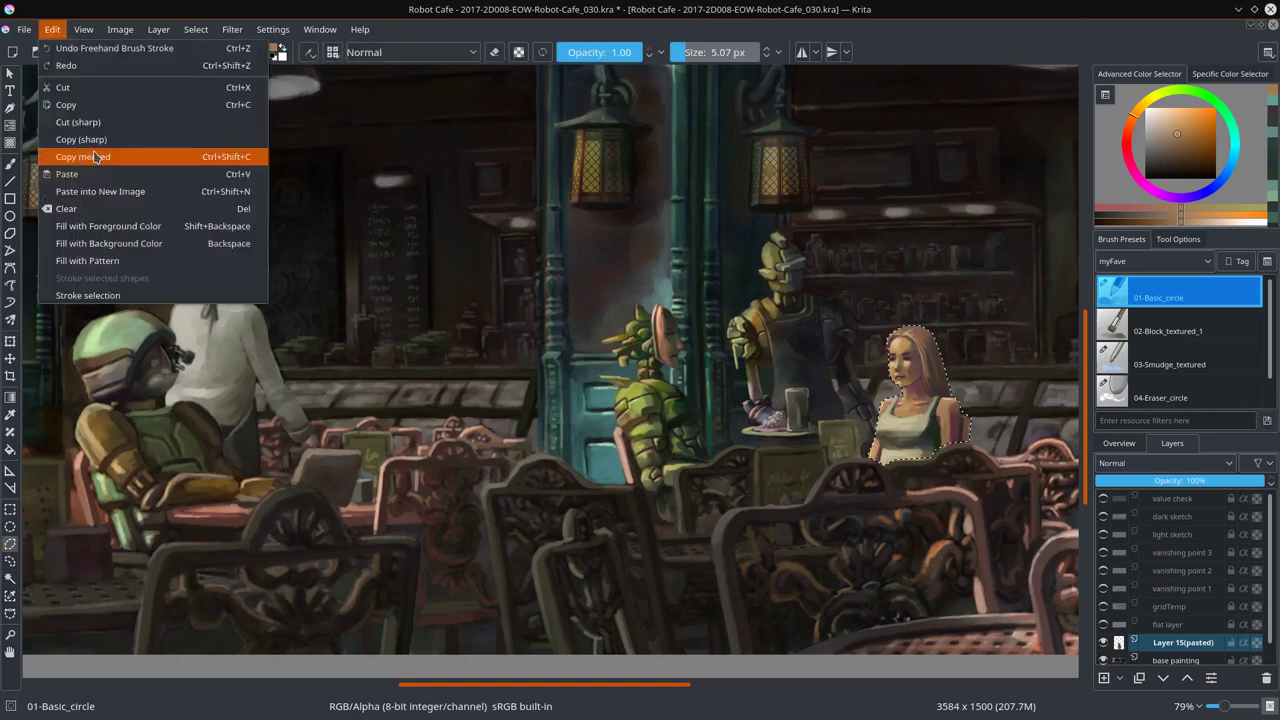
left_click(90, 157)
key("ctrl+t")
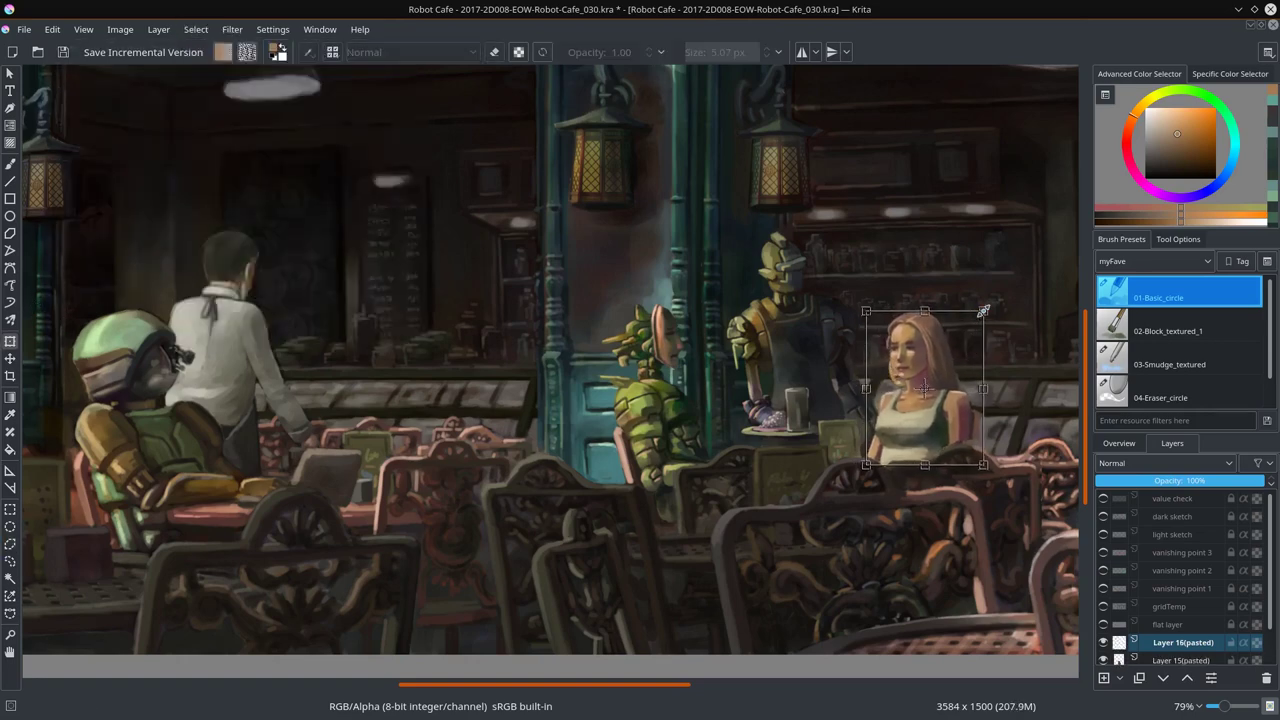
key("Return")
scroll(877, 558, "down", 5)
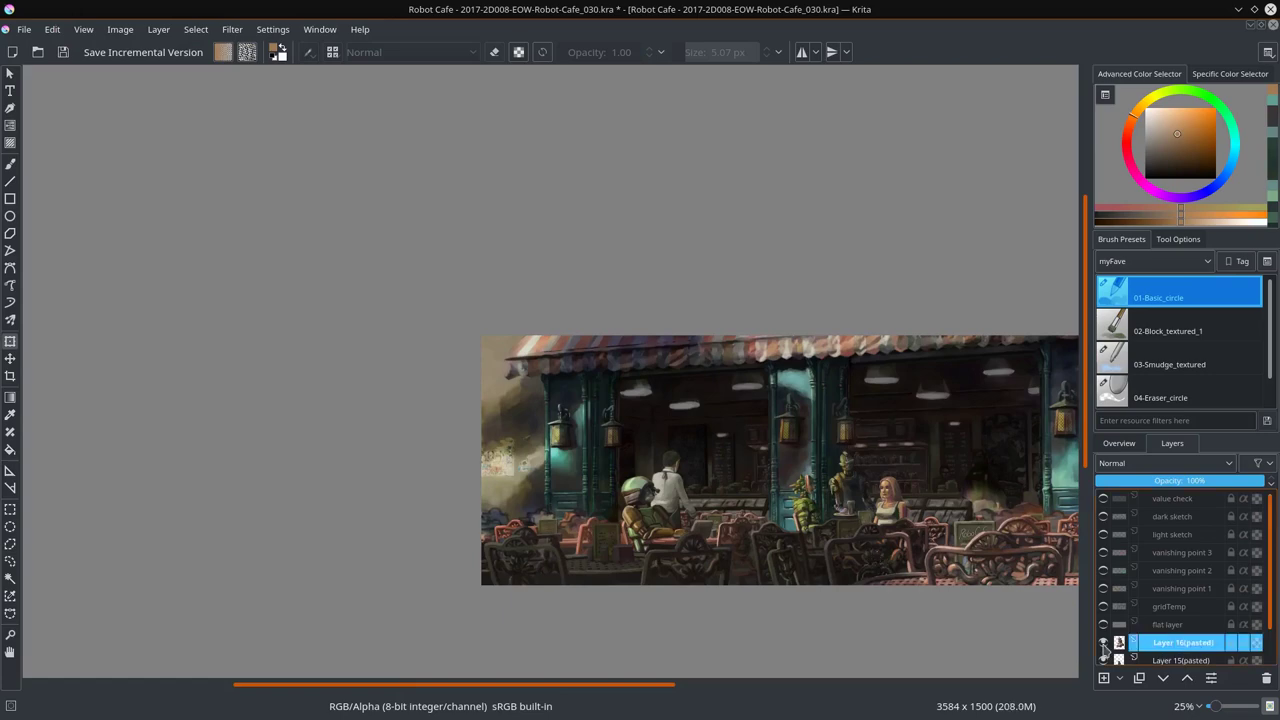
key("b")
key("1")
Step: Paint over the pasted woman layer with dark grey, tan skin, yellowish and reddish-brown tones
scroll(1192, 642, "down", 1)
left_click(1180, 624)
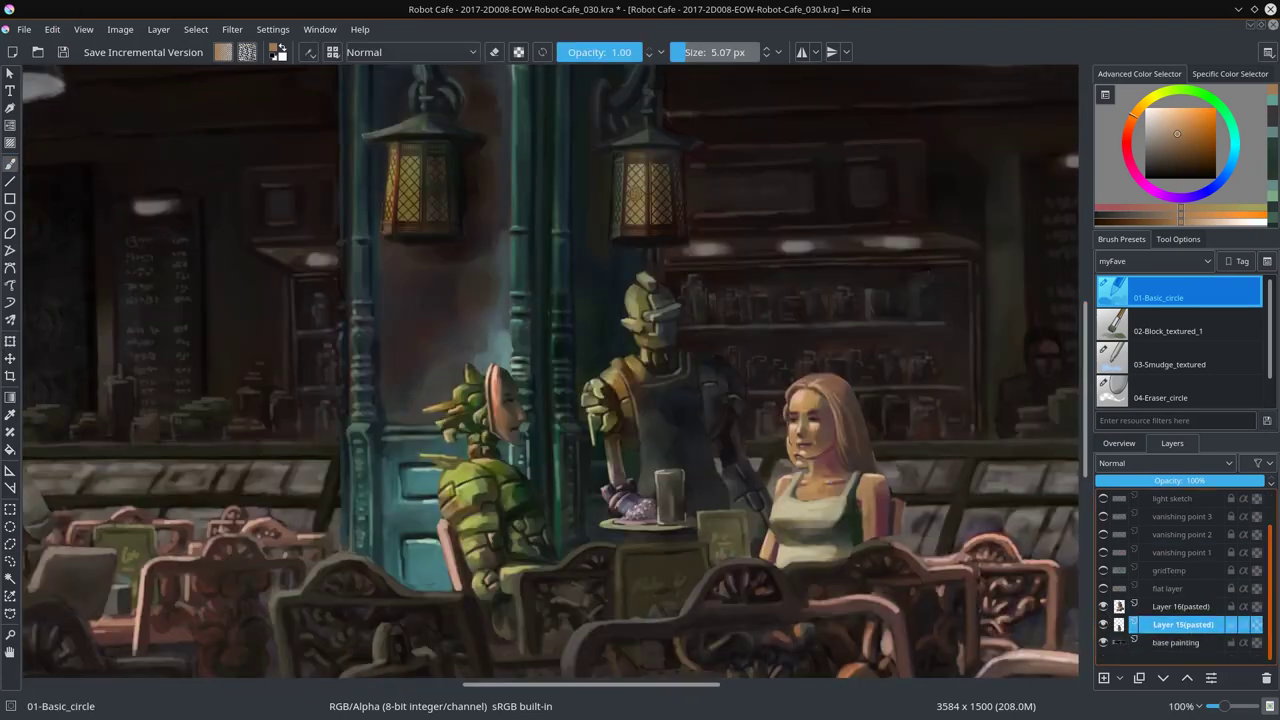
left_click(931, 488, "ctrl")
left_click(931, 488, "ctrl")
key("bracketleft")
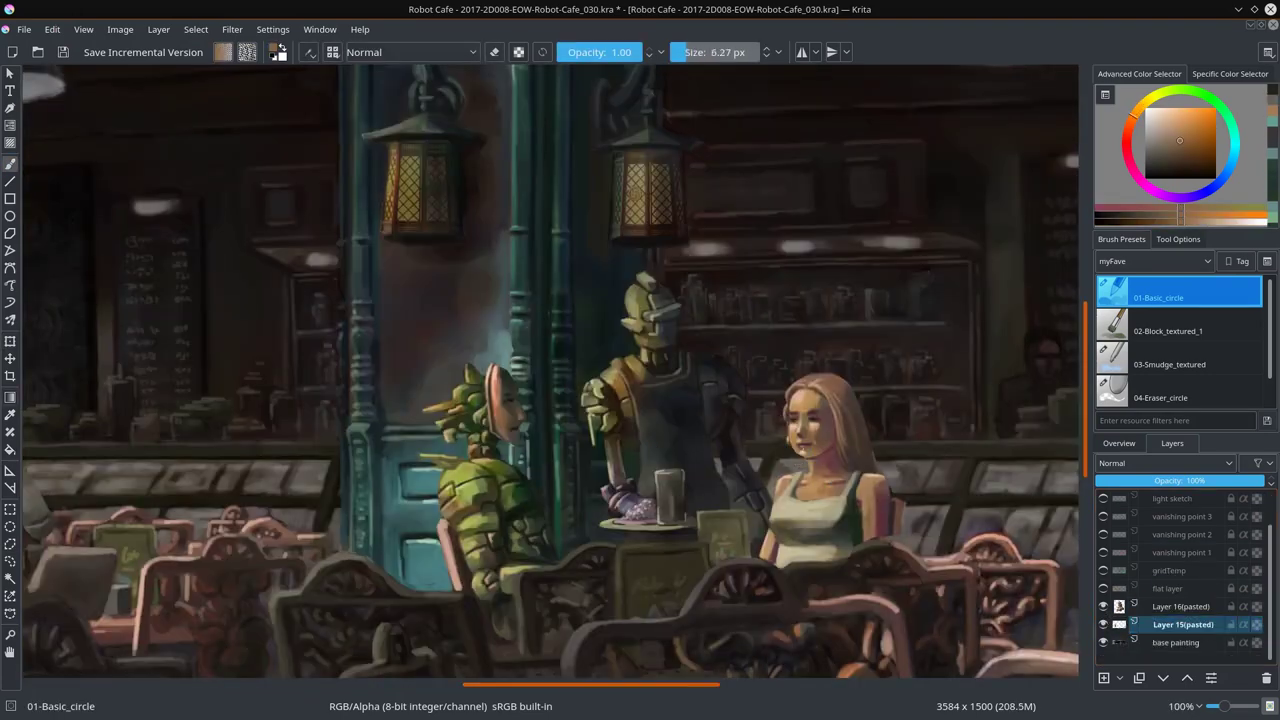
scroll(805, 440, "up", 3)
left_click(805, 437, "ctrl")
key("bracketleft")
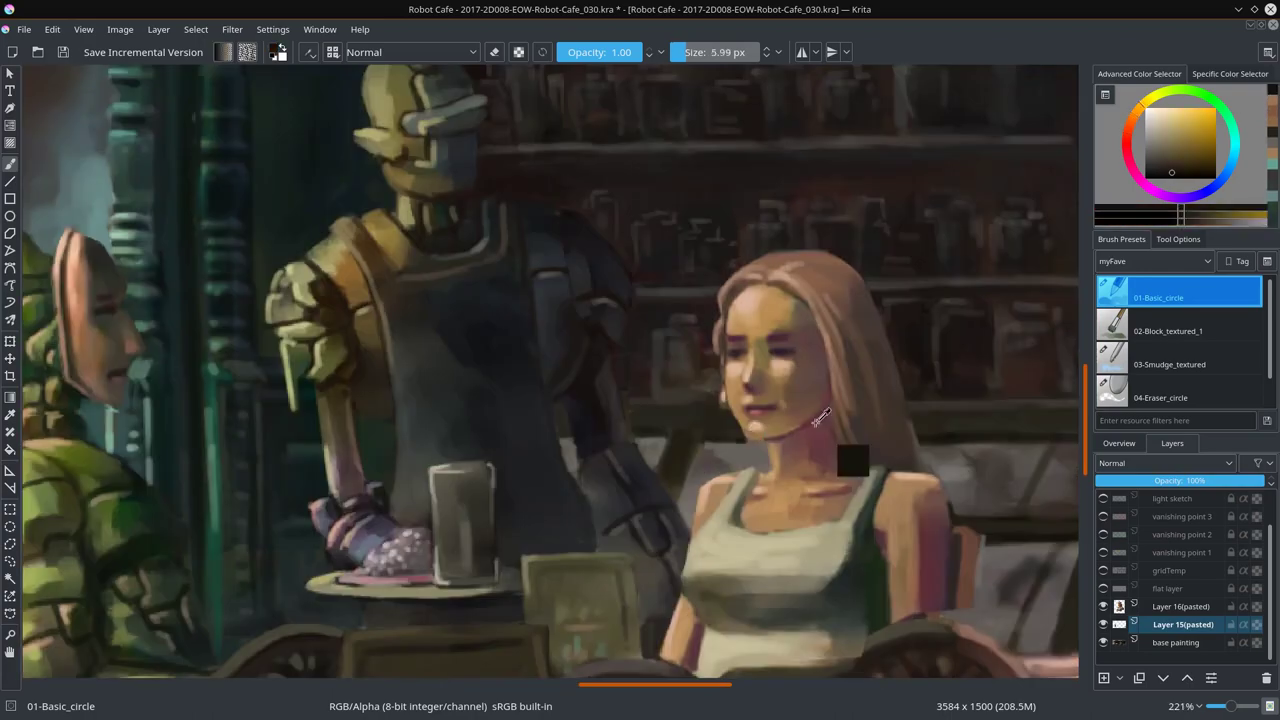
left_click_drag(820, 418, 711, 320)
key("bracketright")
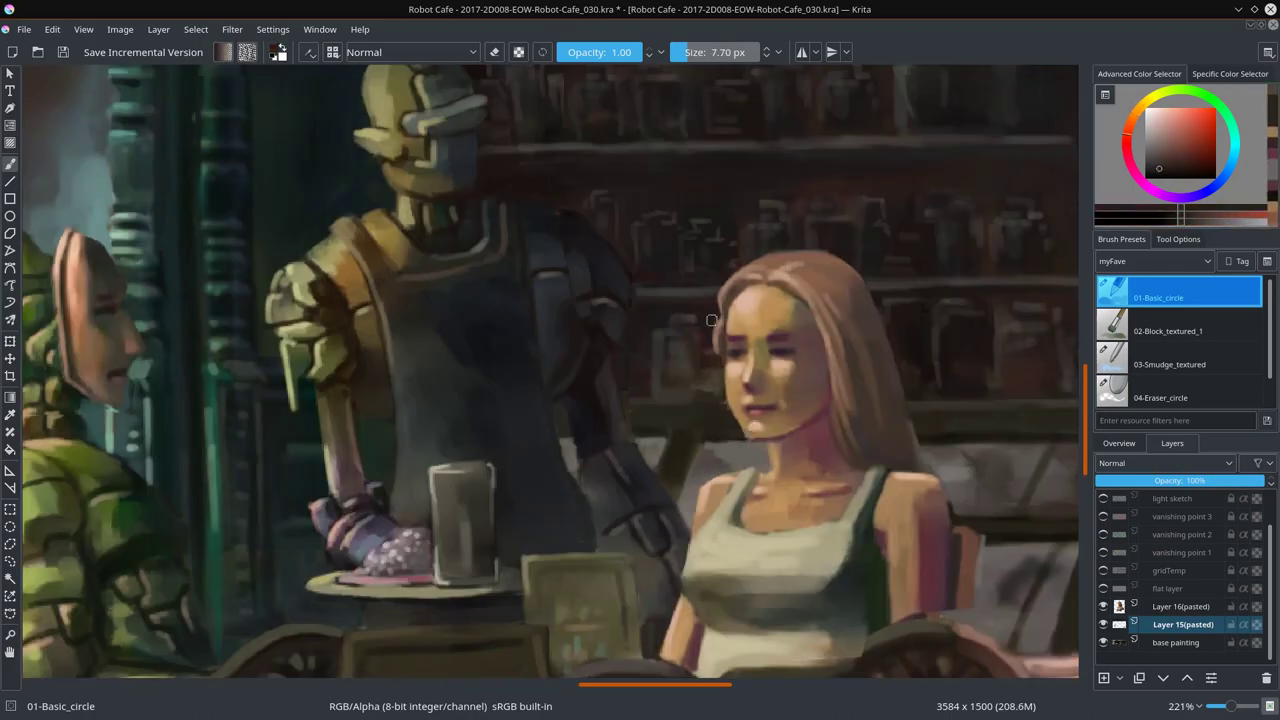
scroll(711, 320, "down", 5)
scroll(637, 476, "up", 5)
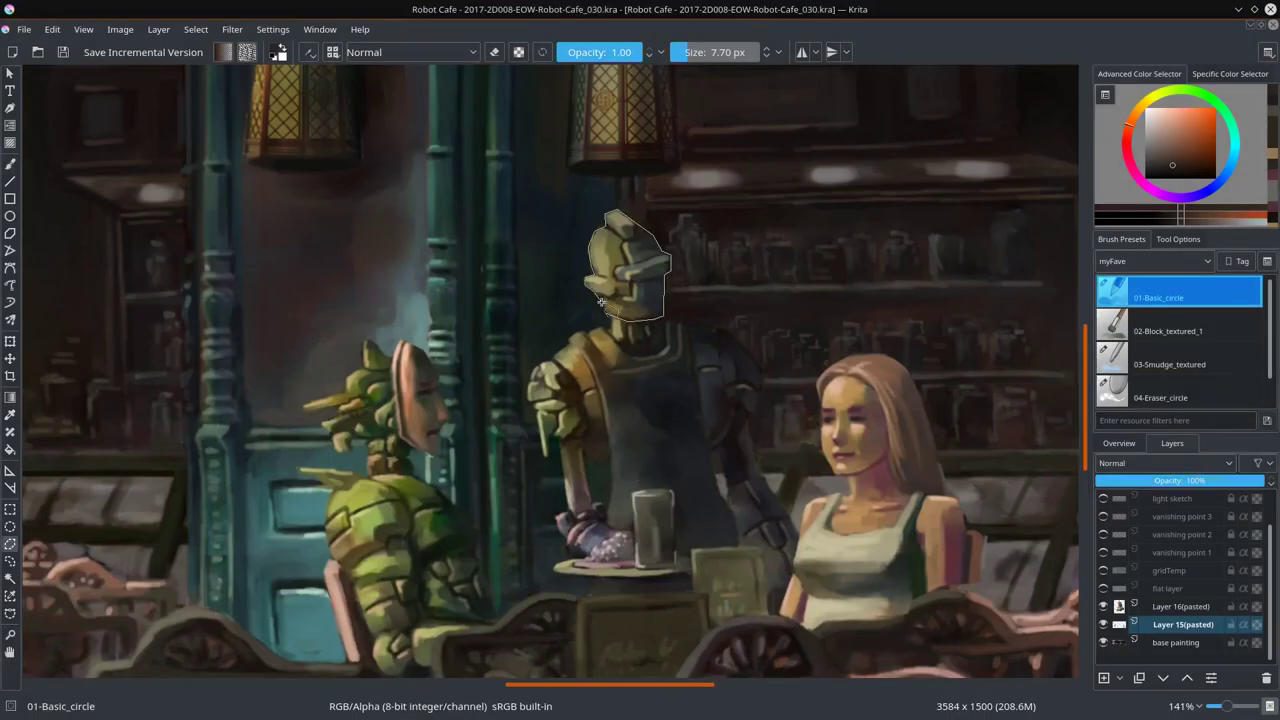
Step: Paste the standing robot's head as a new layer and transform it, checking the mirrored view
key("ctrl+c")
key("ctrl+v")
key("ctrl+t")
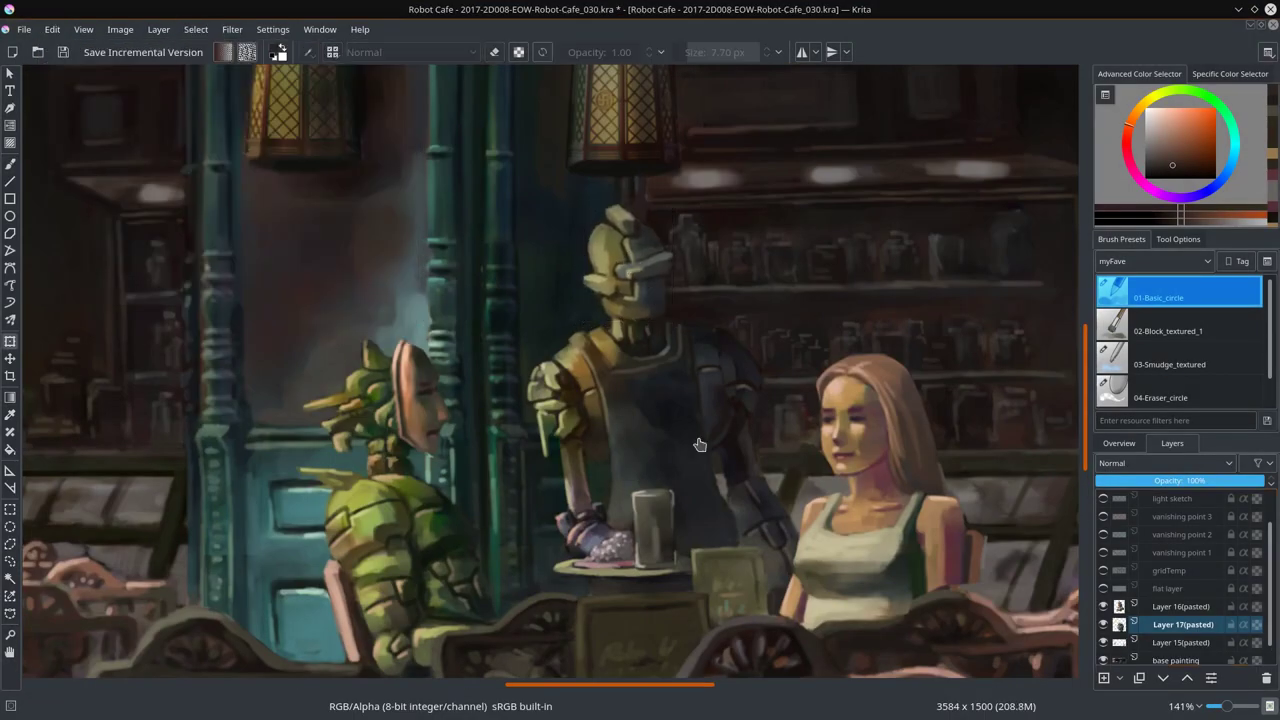
scroll(680, 617, "down", 4)
scroll(680, 617, "down", 1)
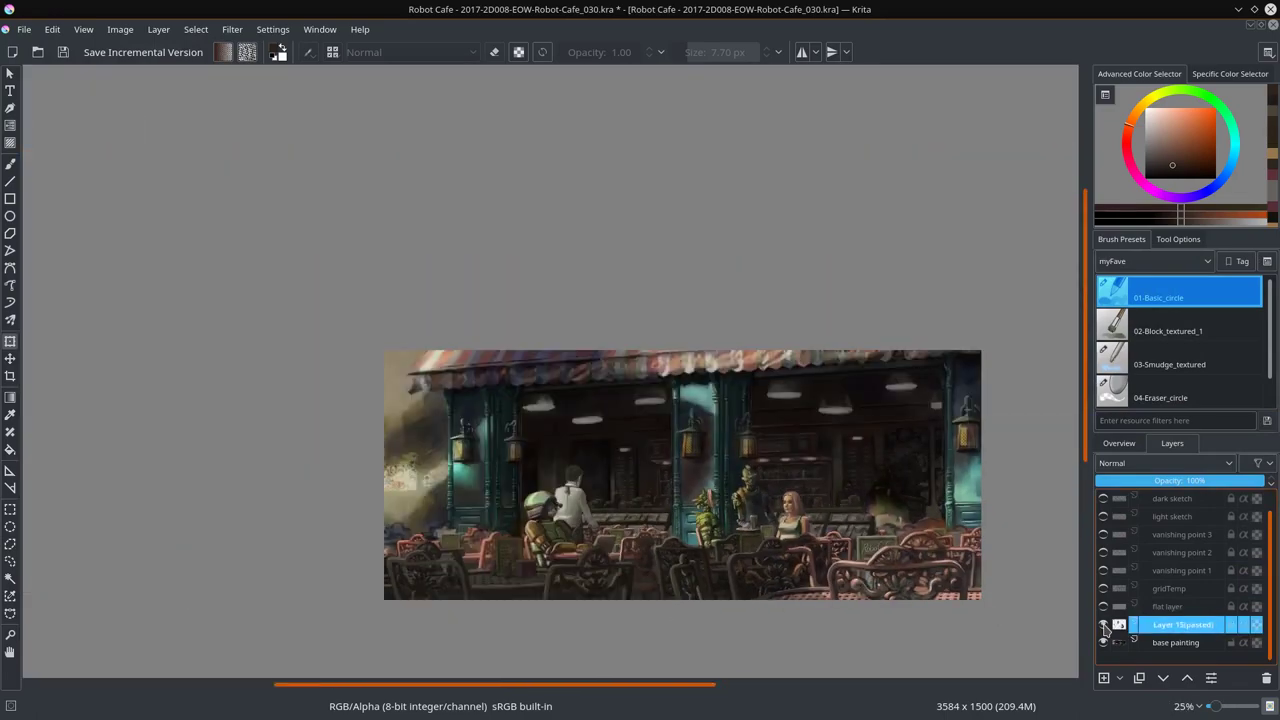
key("m")
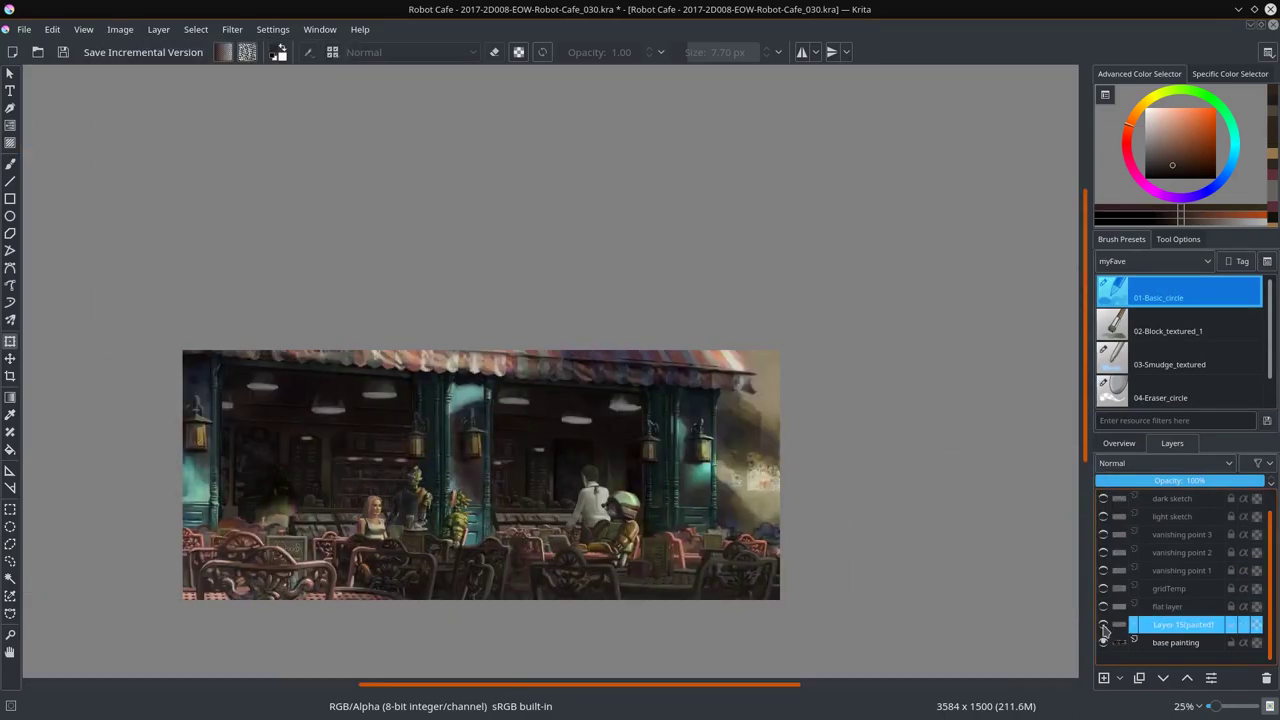
Step: Merge Layer 15 (pasted) down into the base painting and restore the unmirrored view
right_click(1106, 628)
left_click(1110, 618)
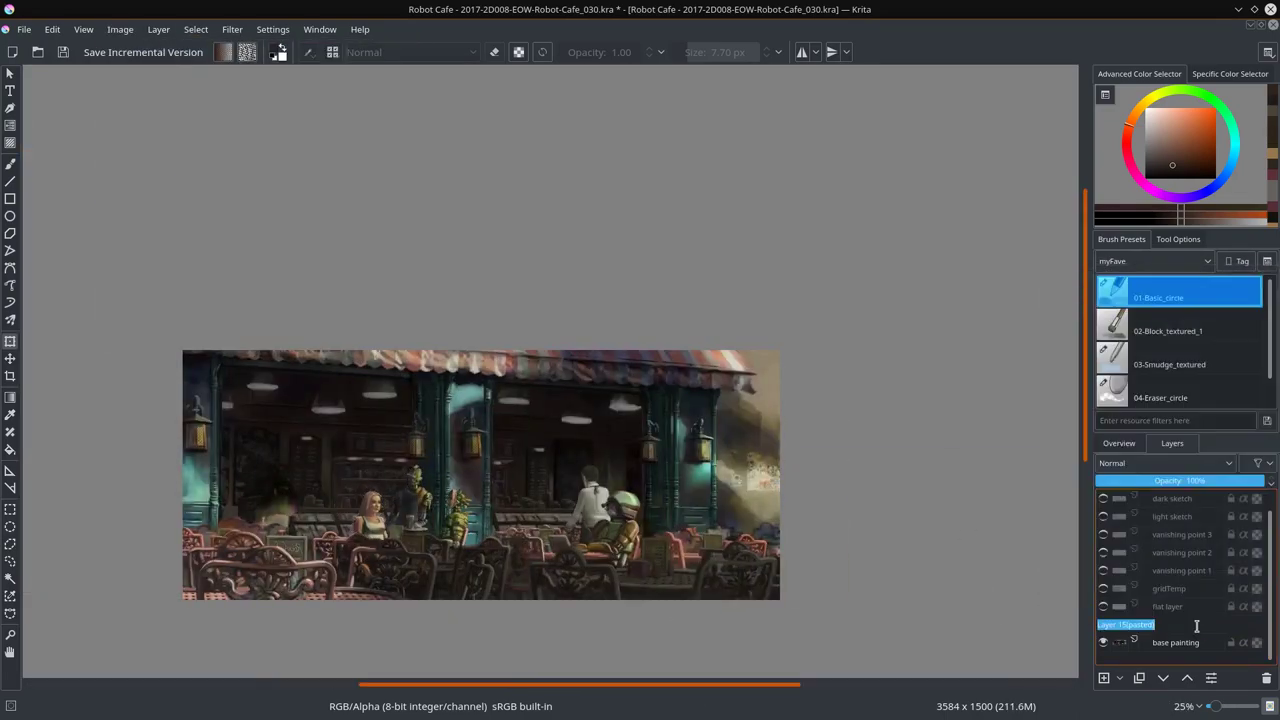
key("ctrl+e")
key("m")
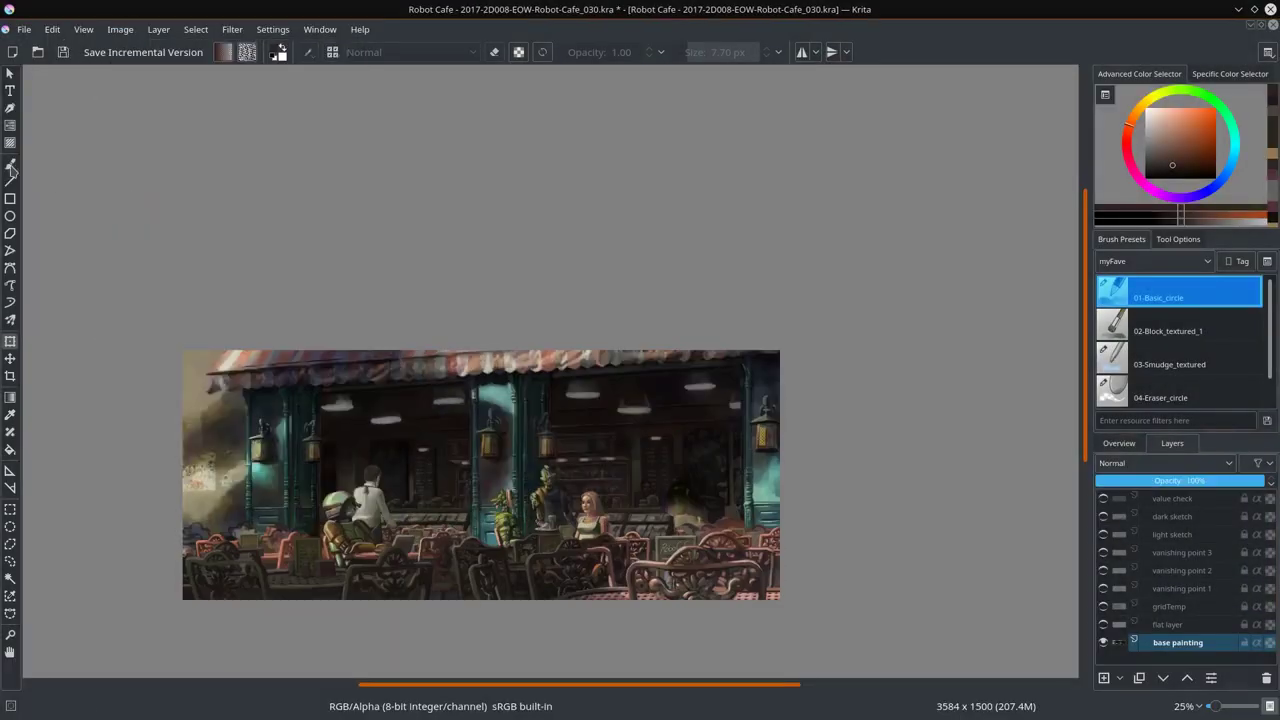
scroll(651, 478, "up", 4)
scroll(651, 478, "up", 1)
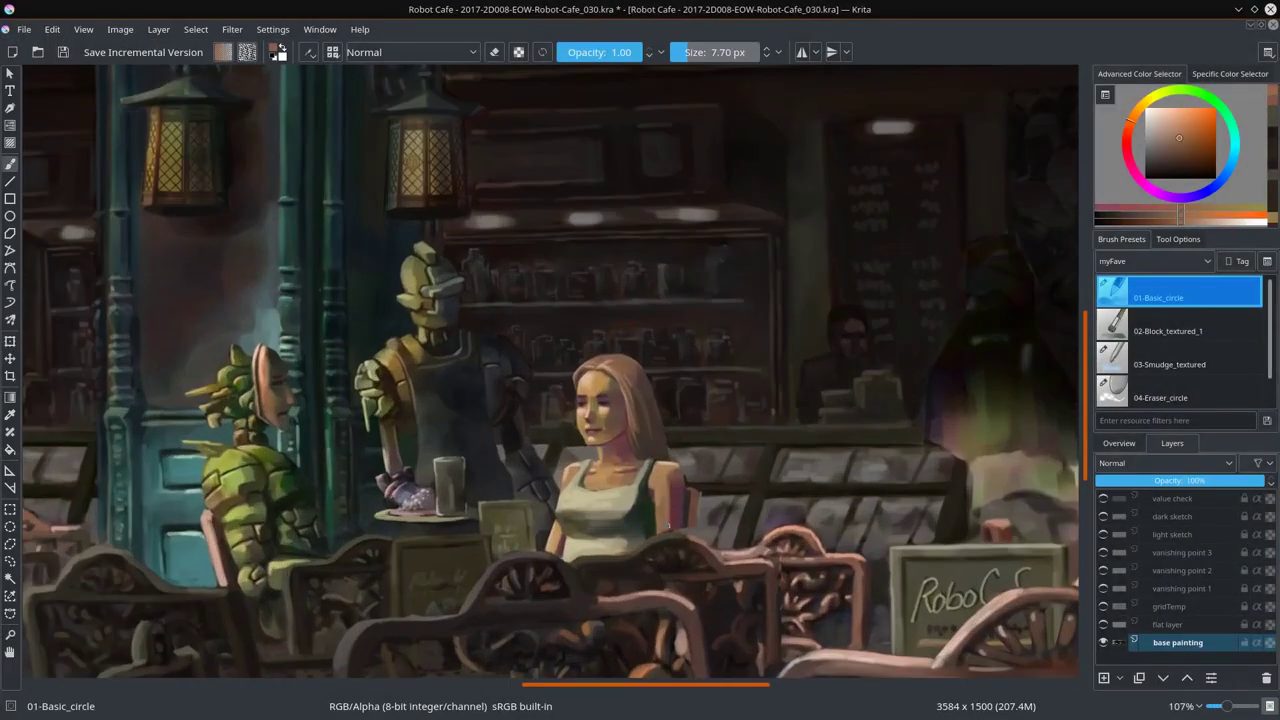
Step: Sample dark yellowish grey and orange tones from around the woman
left_click(682, 535, "ctrl")
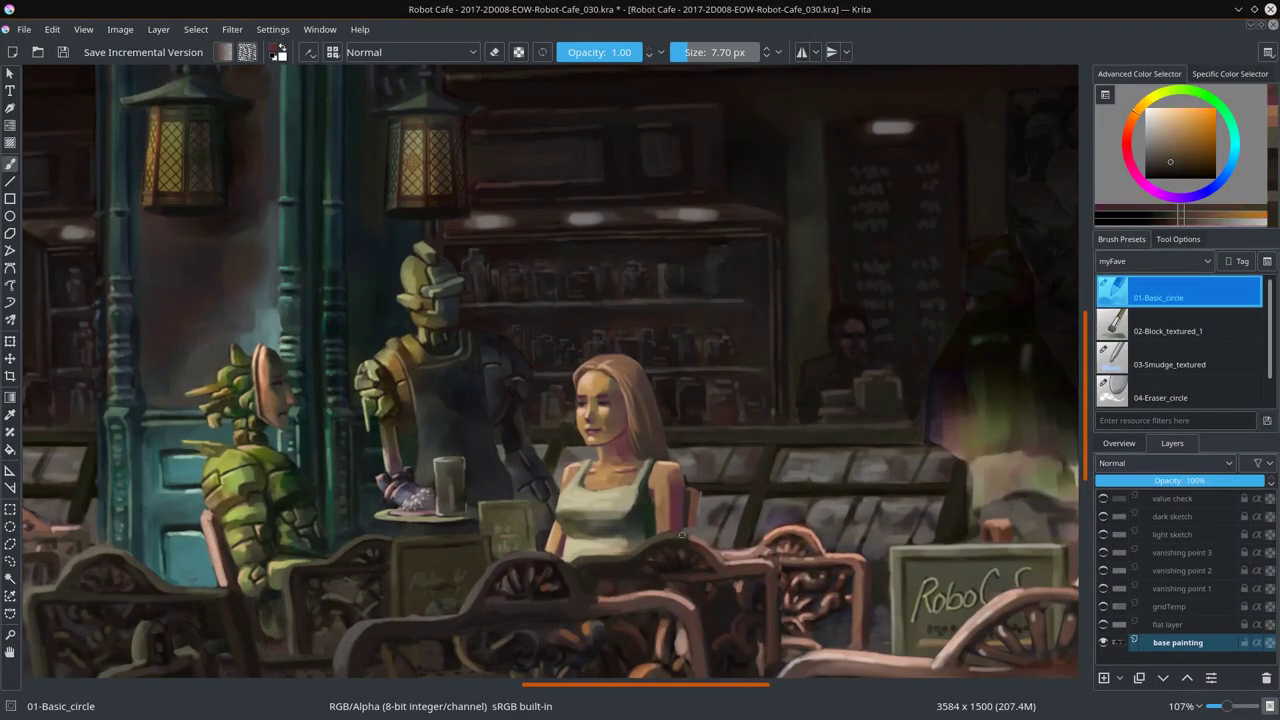
left_click(503, 444, "ctrl")
scroll(503, 444, "up", 2)
left_click(574, 460, "ctrl")
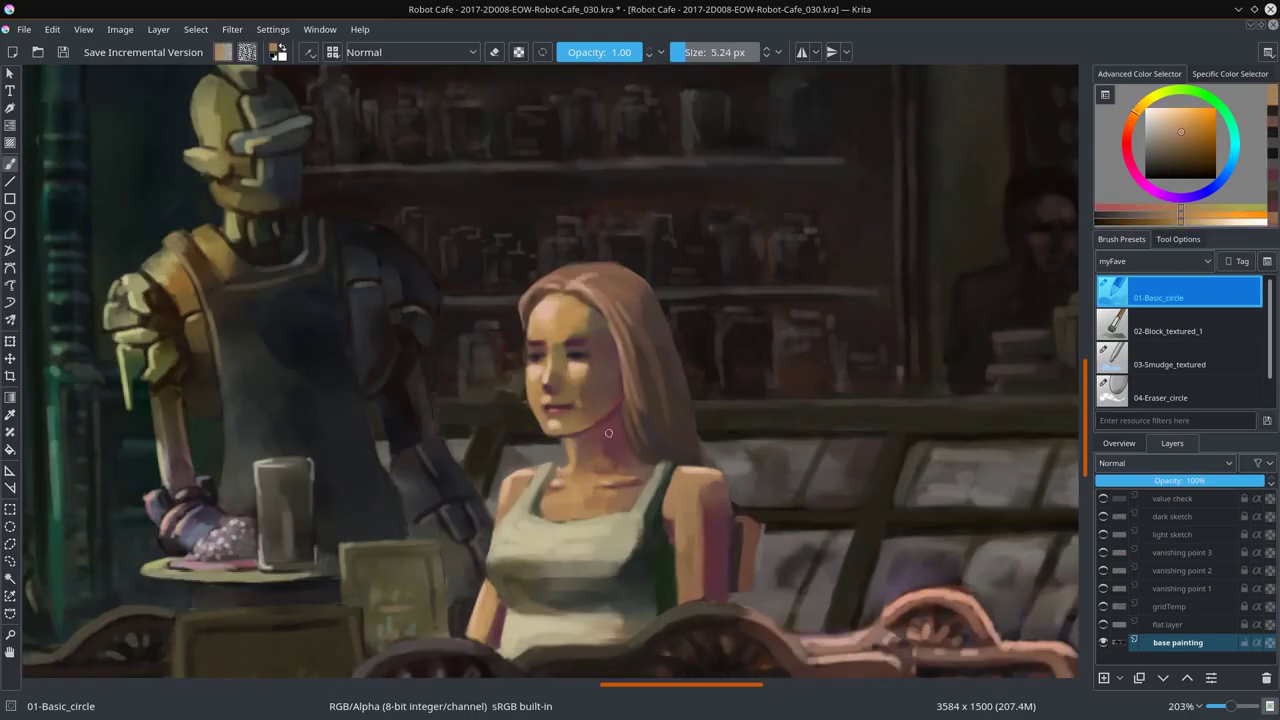
scroll(716, 474, "down", 5)
scroll(716, 474, "up", 4)
left_click(742, 470, "ctrl")
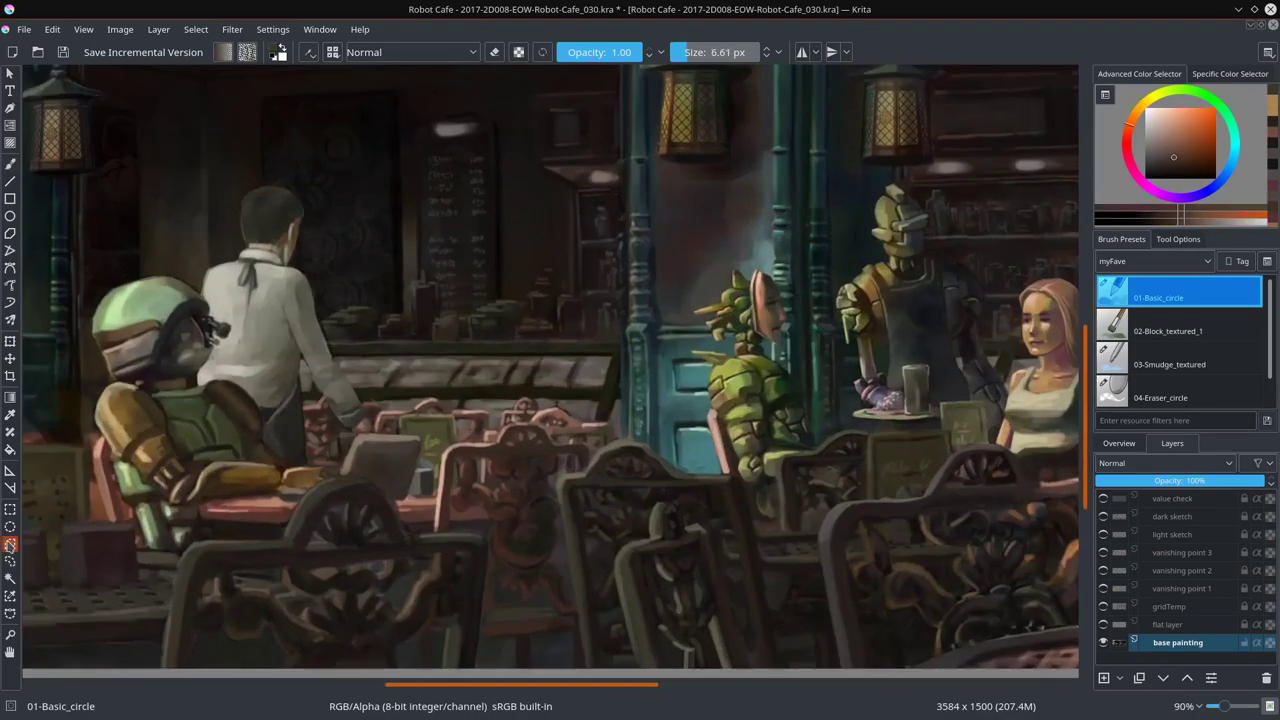
Step: Rework a pasted piece of the green robot in teal, orange-brown and muted pink, then save
key("ctrl+c")
key("ctrl+v")
key("ctrl+t")
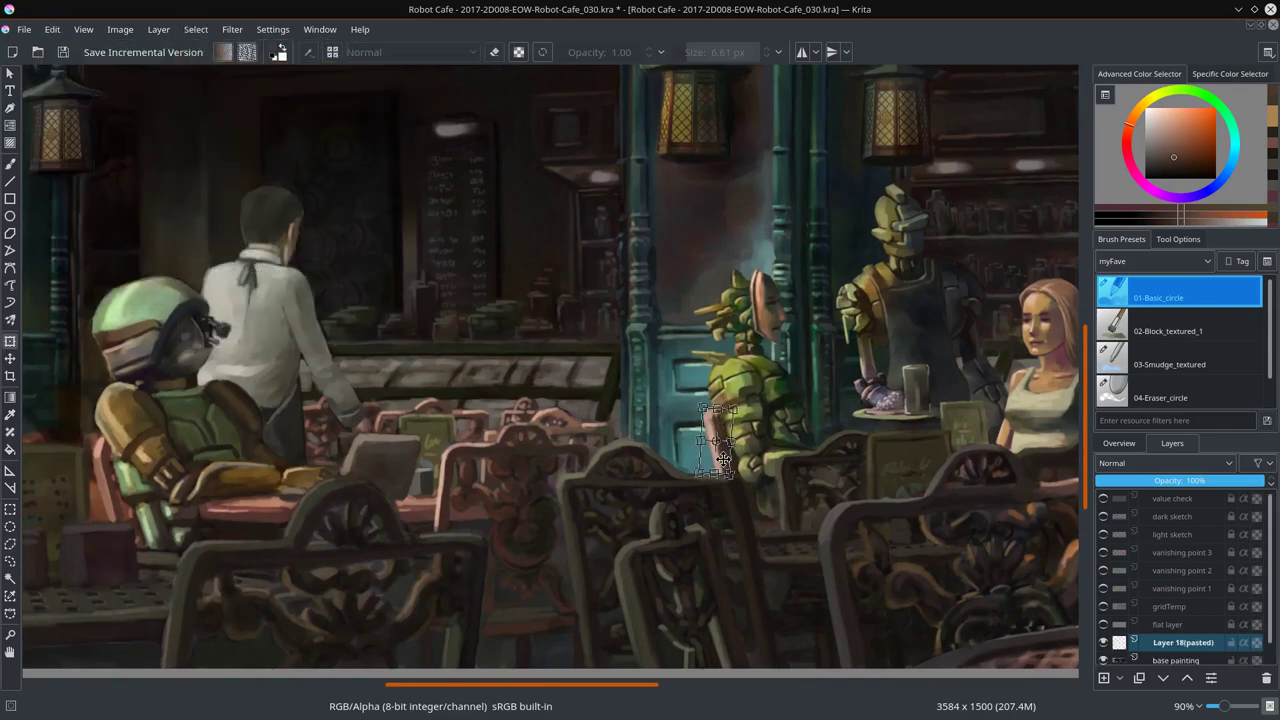
key("b")
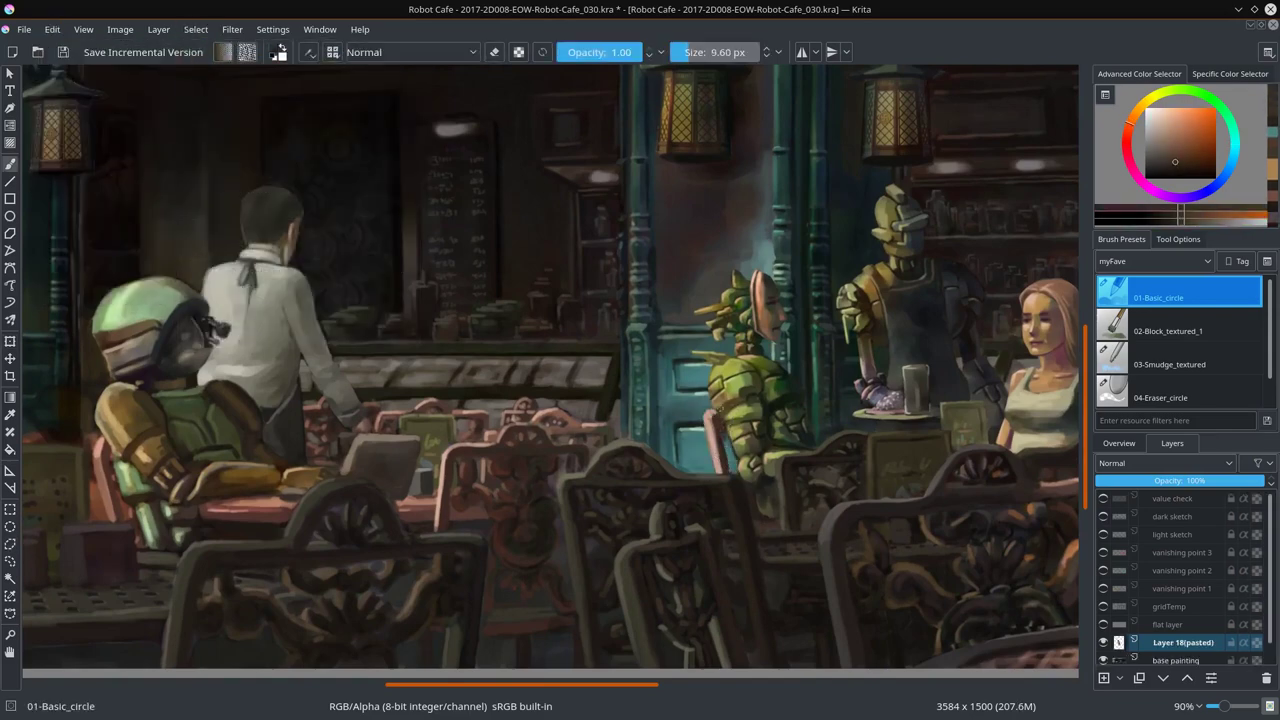
left_click(765, 494, "ctrl")
left_click(833, 417, "ctrl")
left_click_drag(1000, 400, 700, 420)
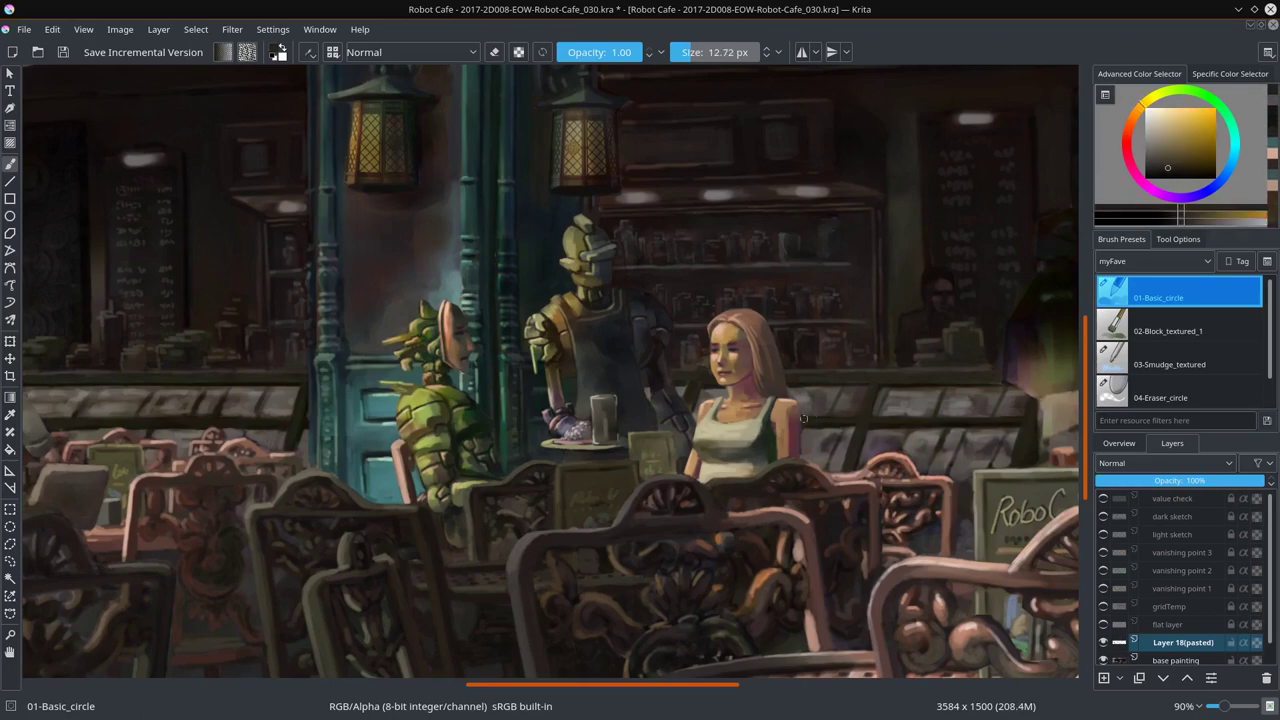
left_click(798, 446, "ctrl")
key("ctrl+s")
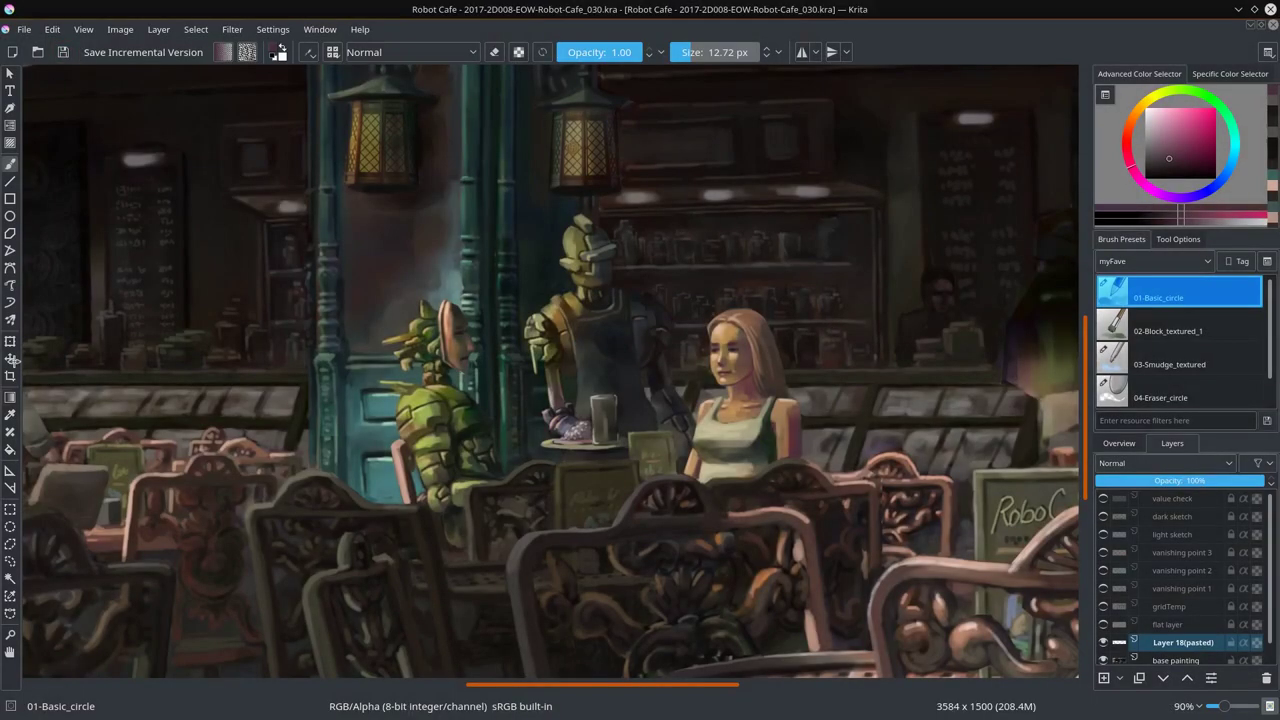
Step: Lasso a front chair piece, paste it as a layer, and move it up and left
key("j")
key("ctrl+c")
key("ctrl+v")
key("ctrl+t")
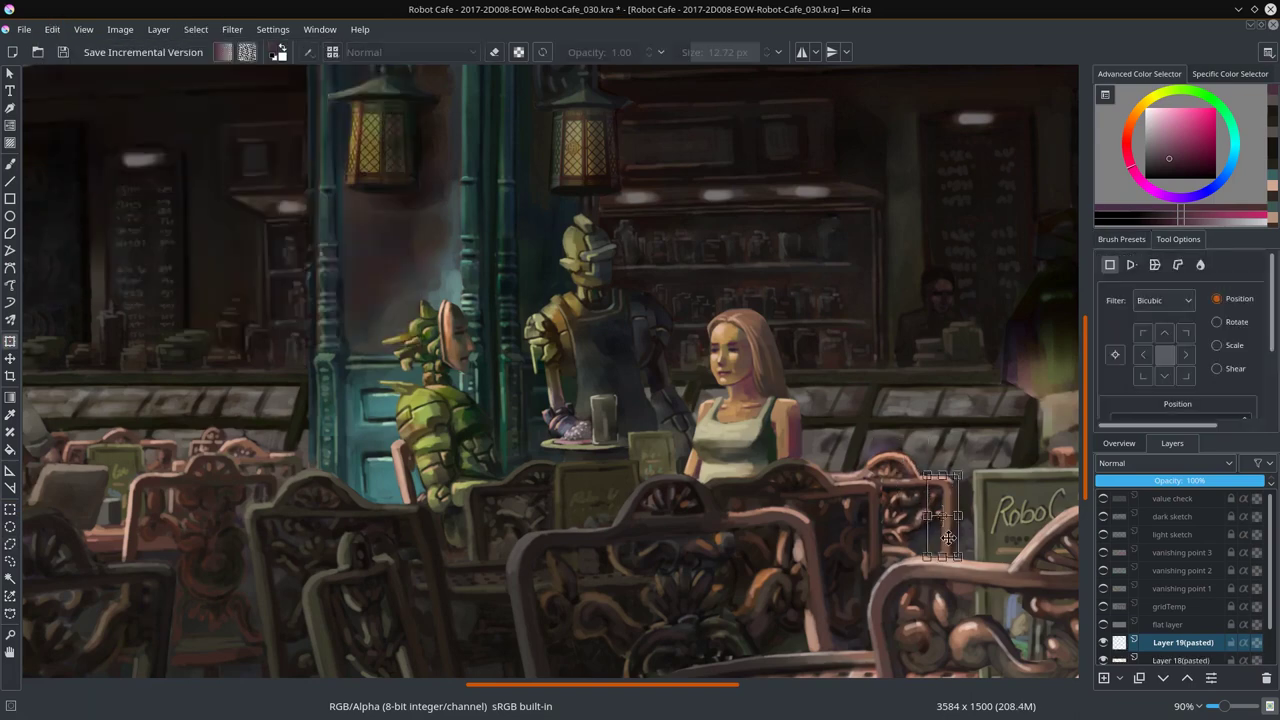
left_click_drag(948, 538, 820, 470)
key("b")
key("e")
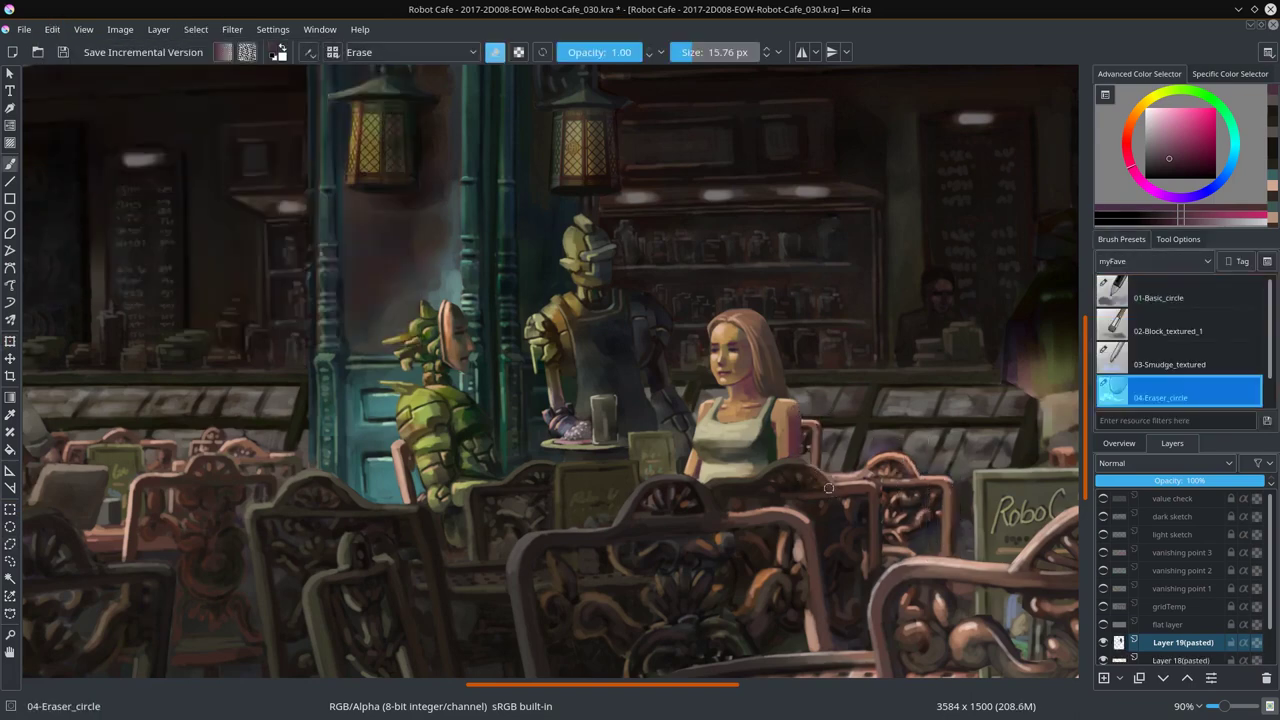
left_click(828, 488, "ctrl")
key("slash")
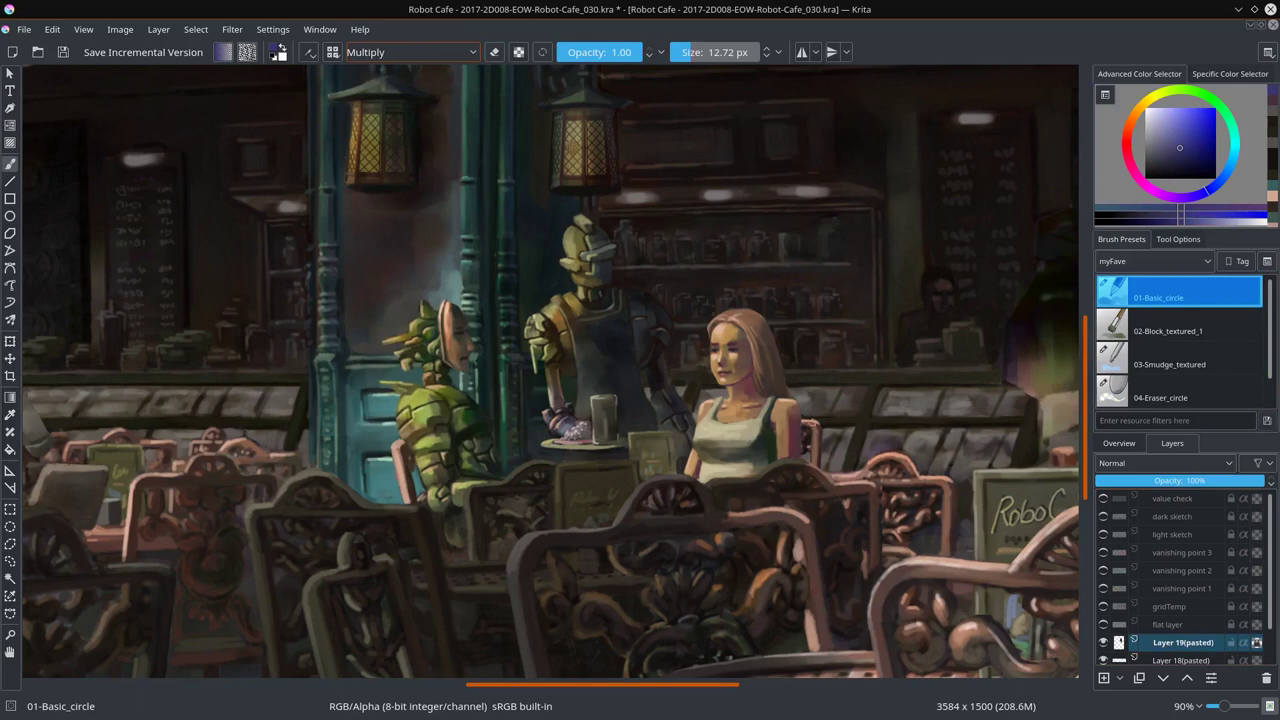
Step: Touch up the chair in Normal blending with dark red and light peach tones, and save
key("alt+shift+n")
scroll(812, 420, "up", 2)
left_click(836, 421, "ctrl")
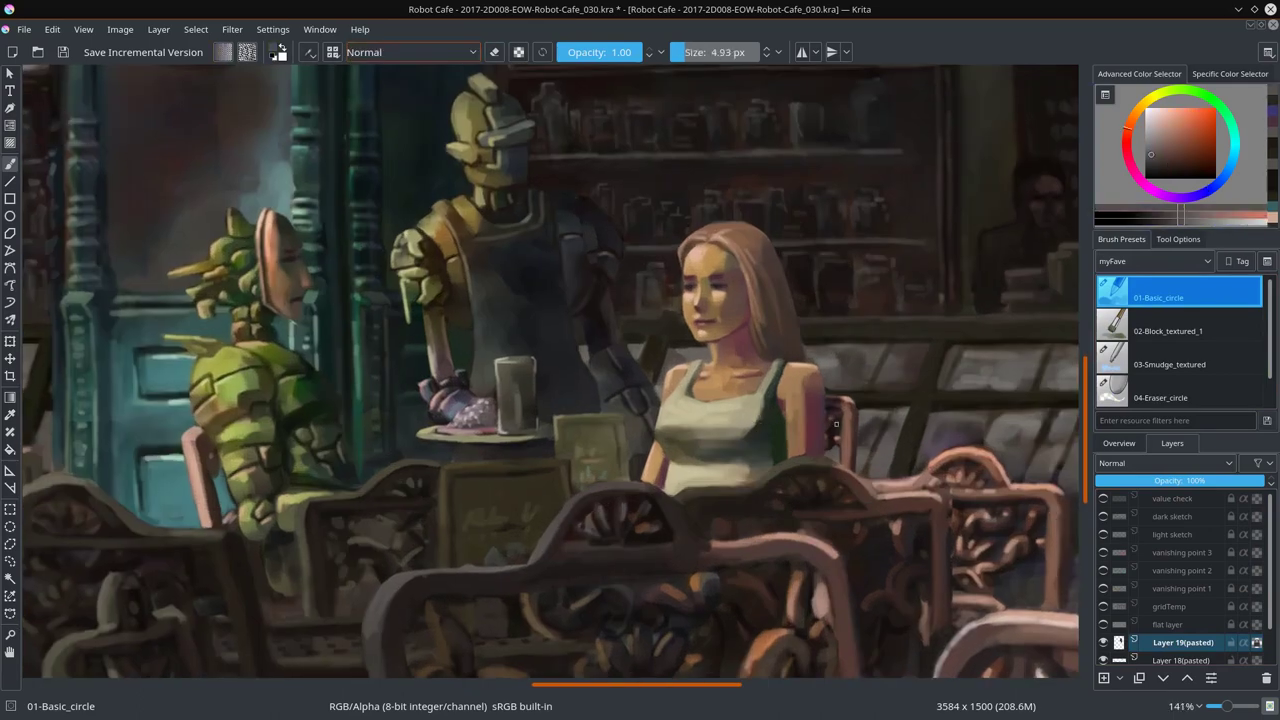
left_click(836, 421, "ctrl")
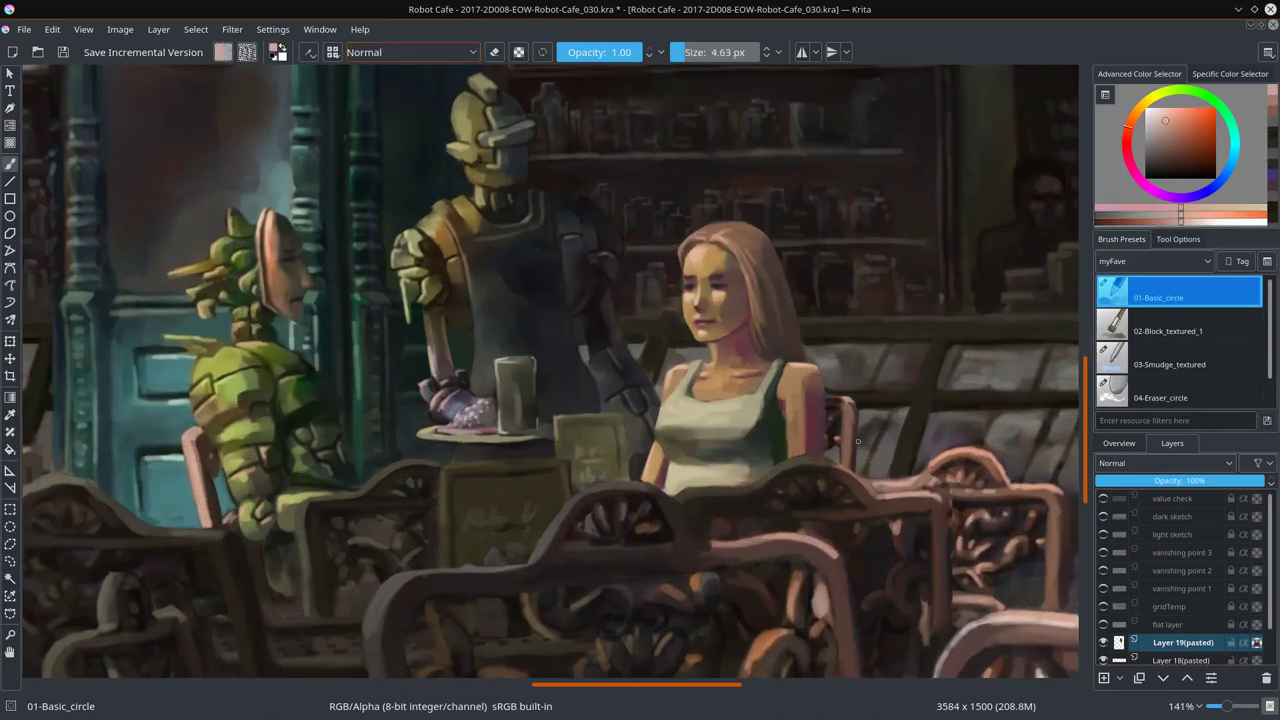
scroll(850, 412, "down", 3)
right_click(1265, 679)
left_click(1119, 443)
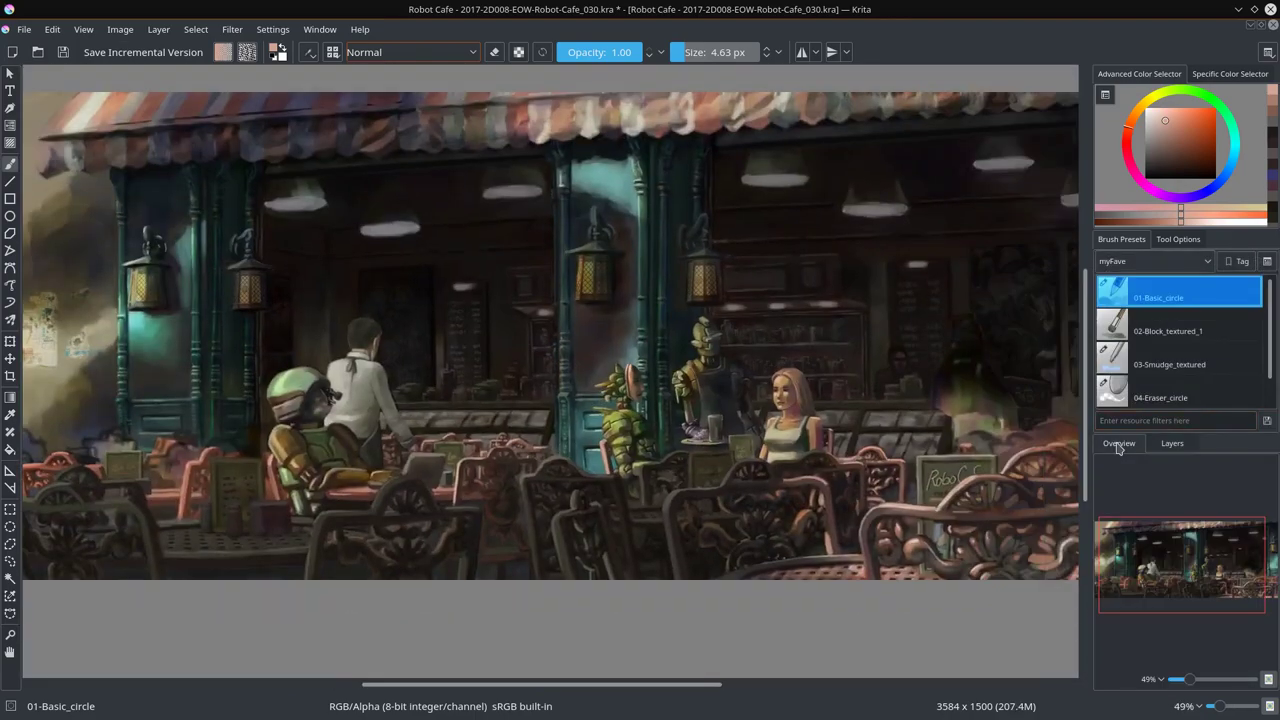
key("ctrl+s")
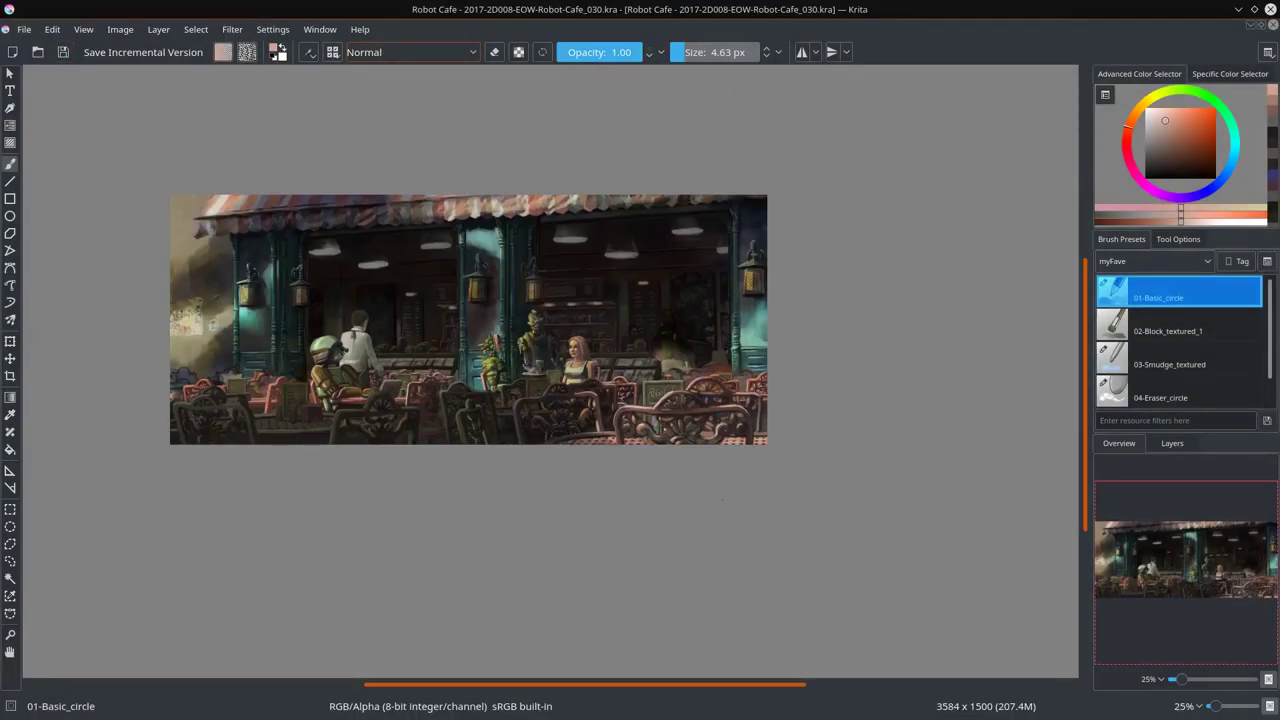
scroll(723, 500, "up", 2)
scroll(714, 429, "up", 2)
left_click(676, 206, "ctrl")
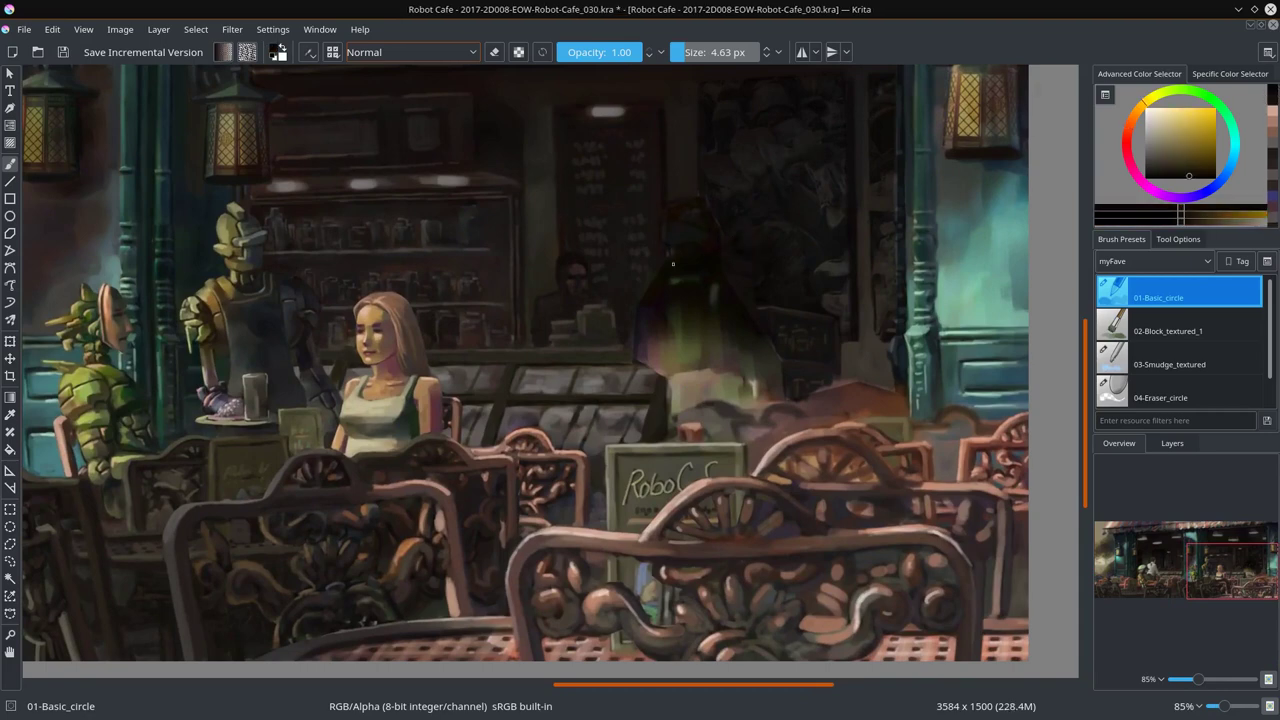
Step: Paint dark Multiply-mode shading over the central robot's body, then return to Normal blending
left_click(410, 52)
left_click(400, 254)
key("/")
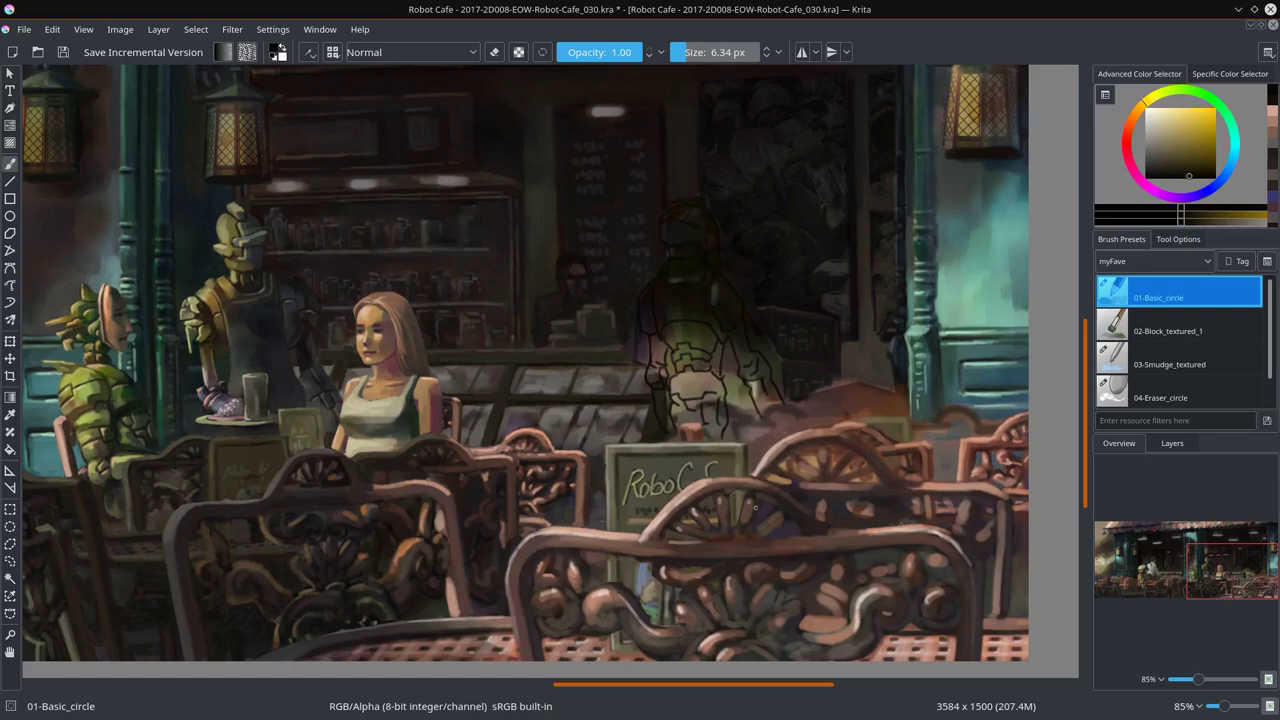
left_click(410, 52)
left_click(371, 206)
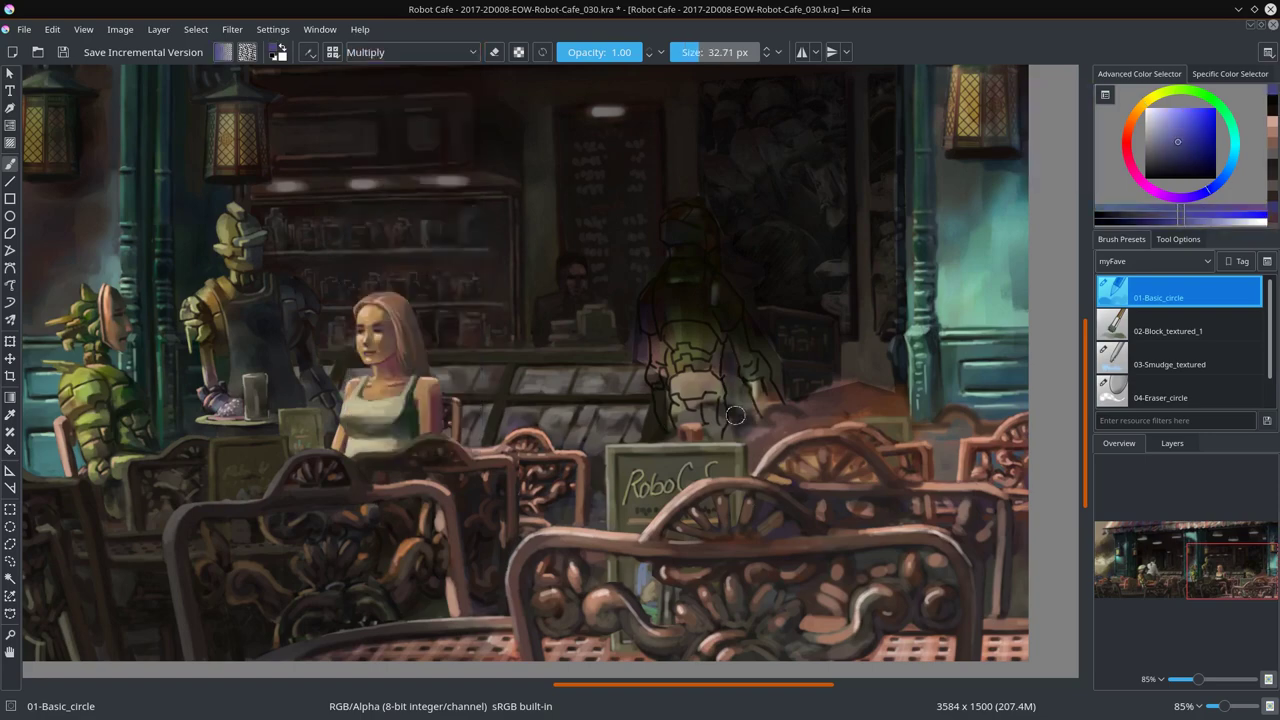
left_click_drag(740, 350, 720, 430)
mouse_move(700, 380)
left_mouse_down()
mouse_move(643, 340)
mouse_move(730, 440)
left_mouse_up()
left_click_drag(740, 350, 737, 217)
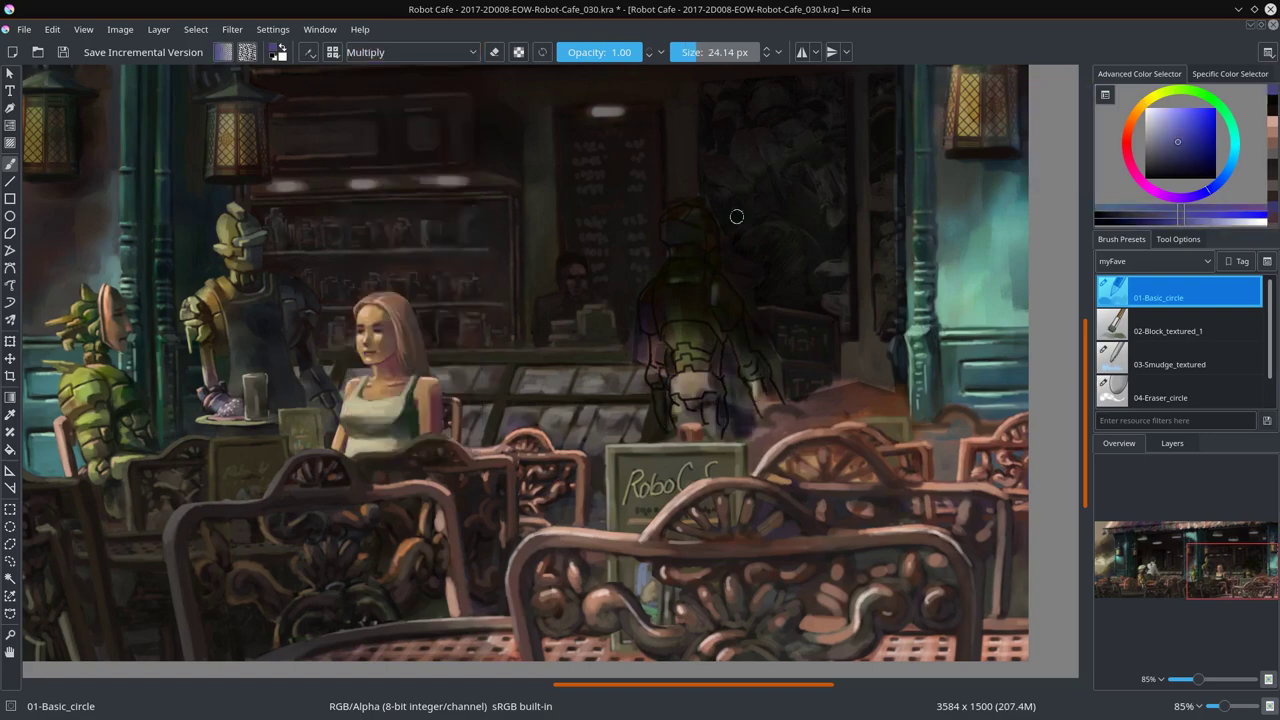
scroll(657, 480, "down", 5)
scroll(811, 334, "up", 5)
key("/")
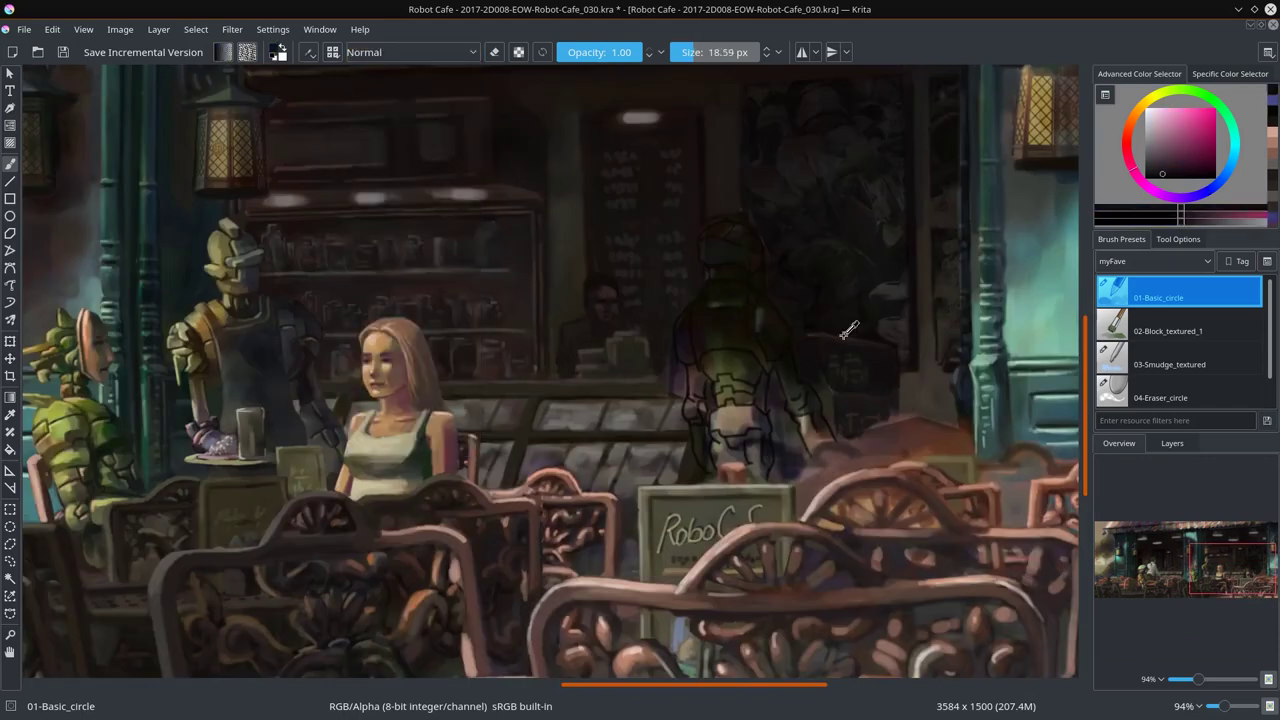
Step: Show the Layers docker and sample orange-brown tones, toggling between smudge and round brushes
left_click(1172, 443)
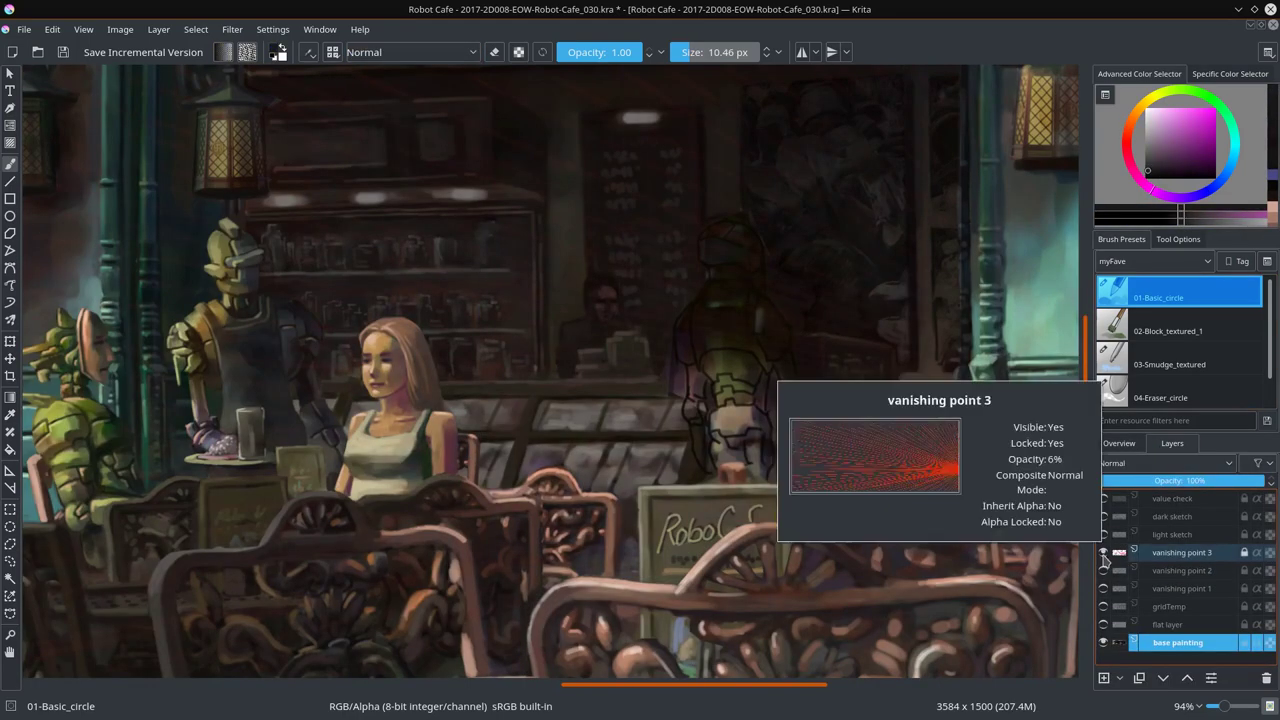
mouse_move(832, 460)
left_mouse_down()
mouse_move(717, 460)
mouse_move(802, 434)
left_mouse_up()
left_click(745, 440, "ctrl")
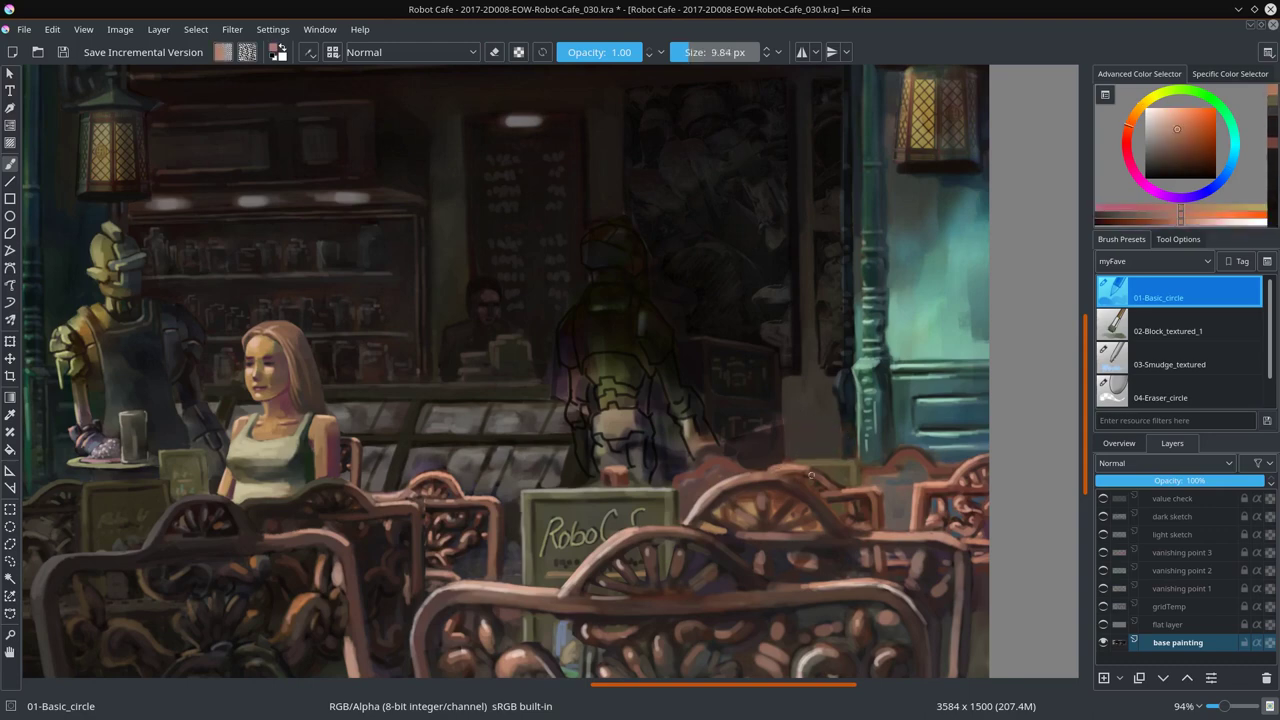
key("/")
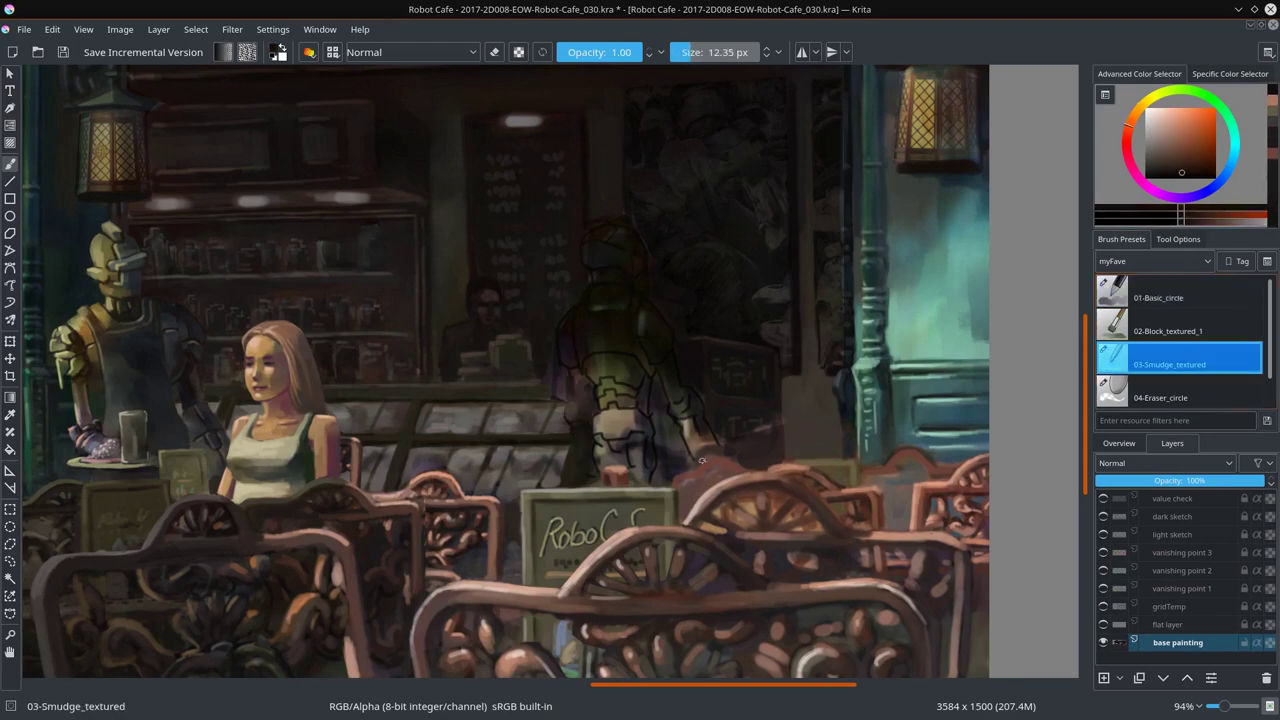
key("/")
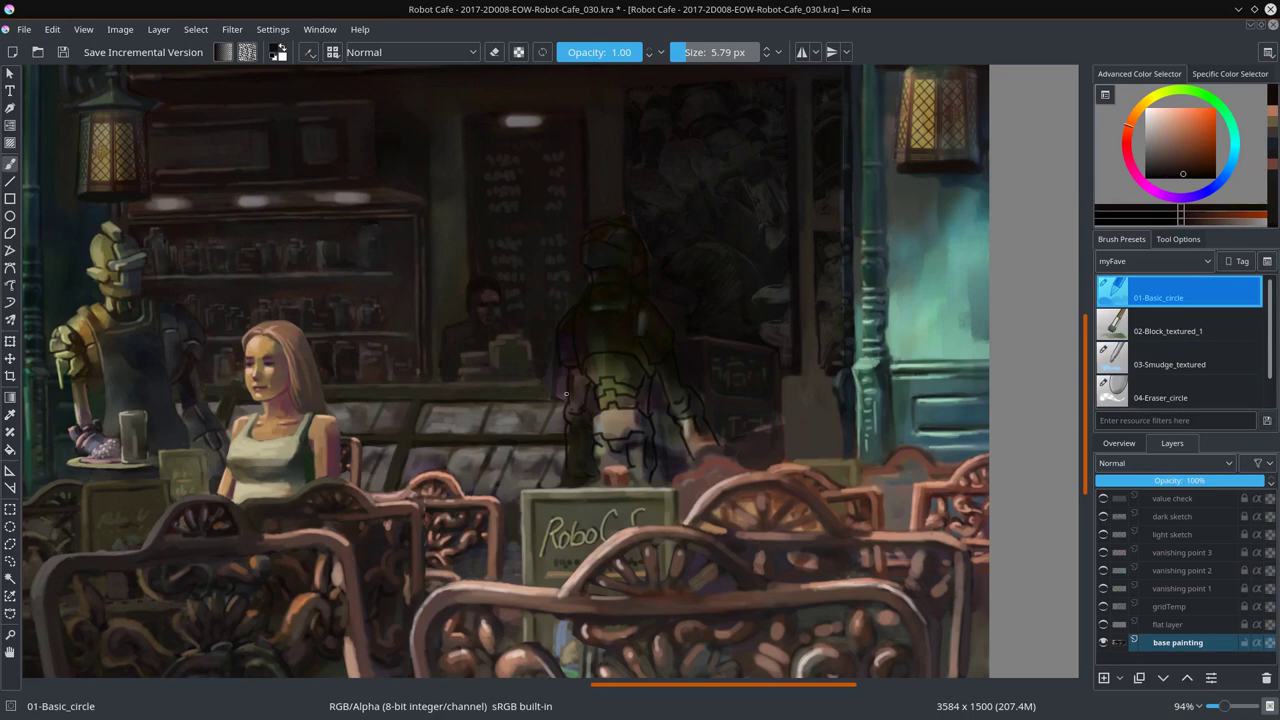
left_click(566, 394, "ctrl")
key("/")
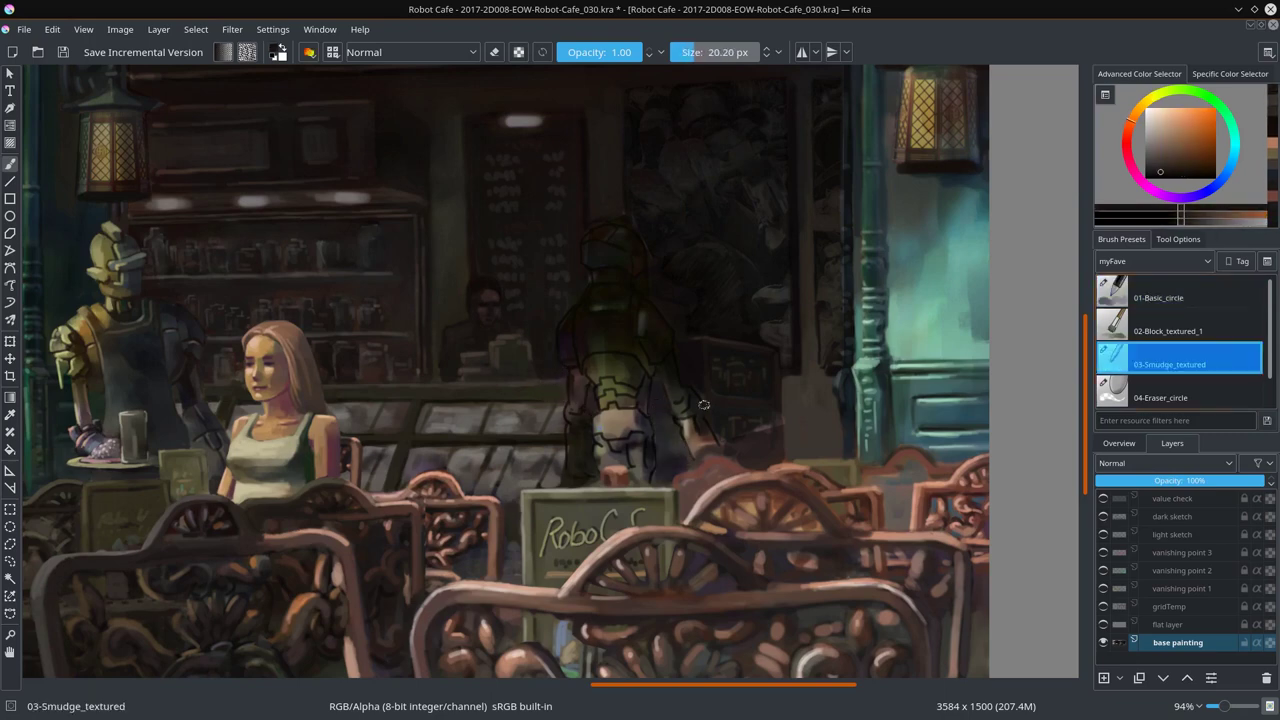
key("/")
Step: Paint a light muted-tan stroke on the robot's leg with a smaller brush
left_click(672, 440, "ctrl")
key("/")
key("/")
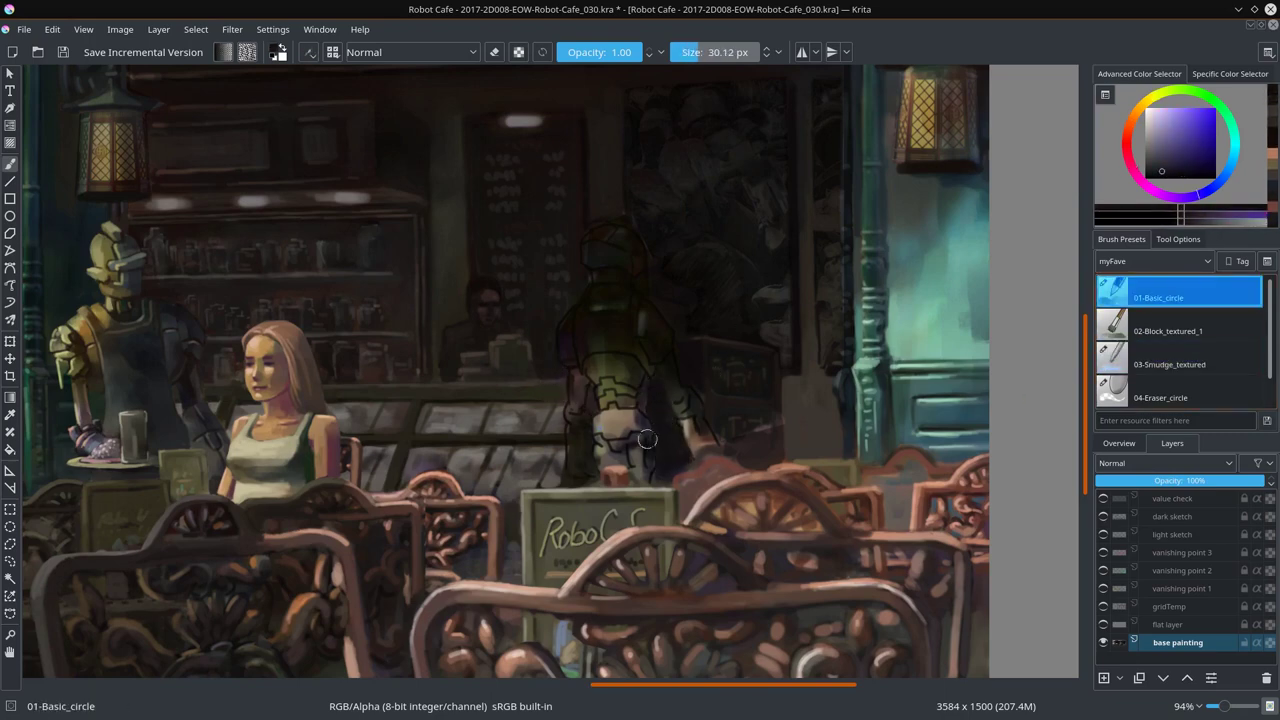
left_click(647, 439, "ctrl")
key("bracketleft")
left_click(620, 440, "ctrl")
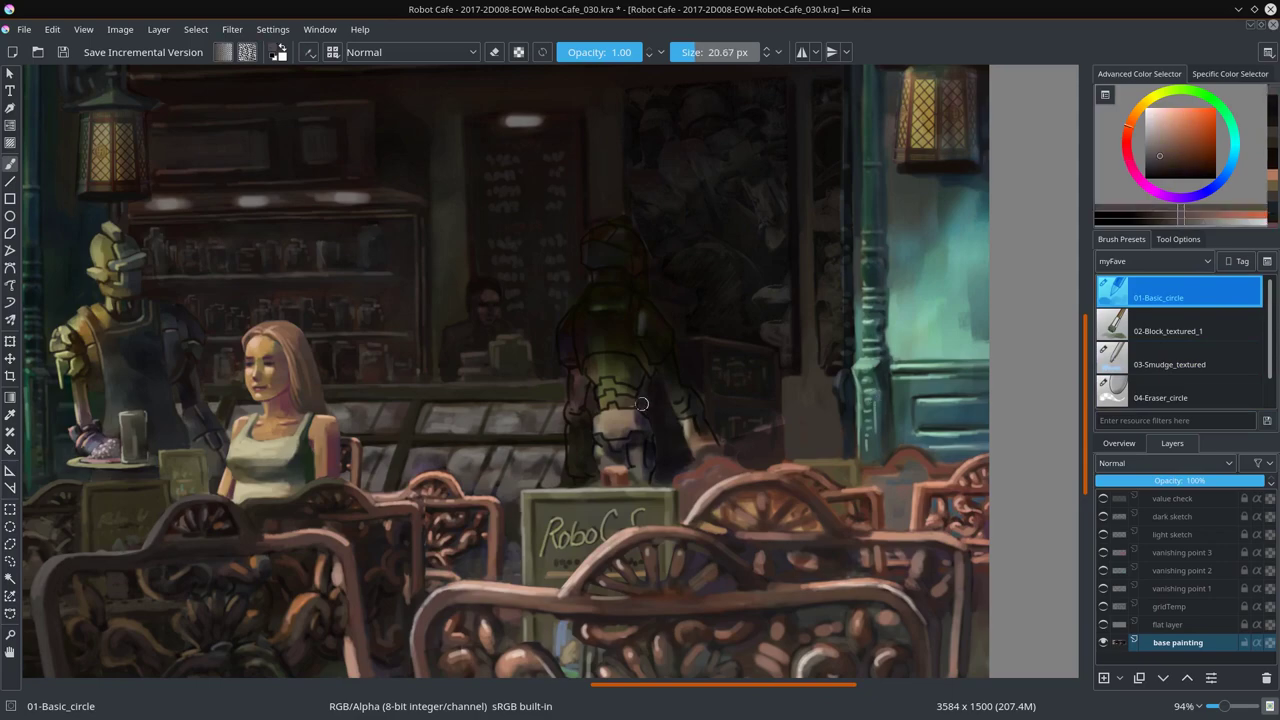
left_click_drag(575, 380, 581, 474)
key("bracketleft")
Step: Soften the robot's edges with the 03-Smudge_textured preset in sampled dark mauve, saving midway
scroll(636, 459, "up", 2)
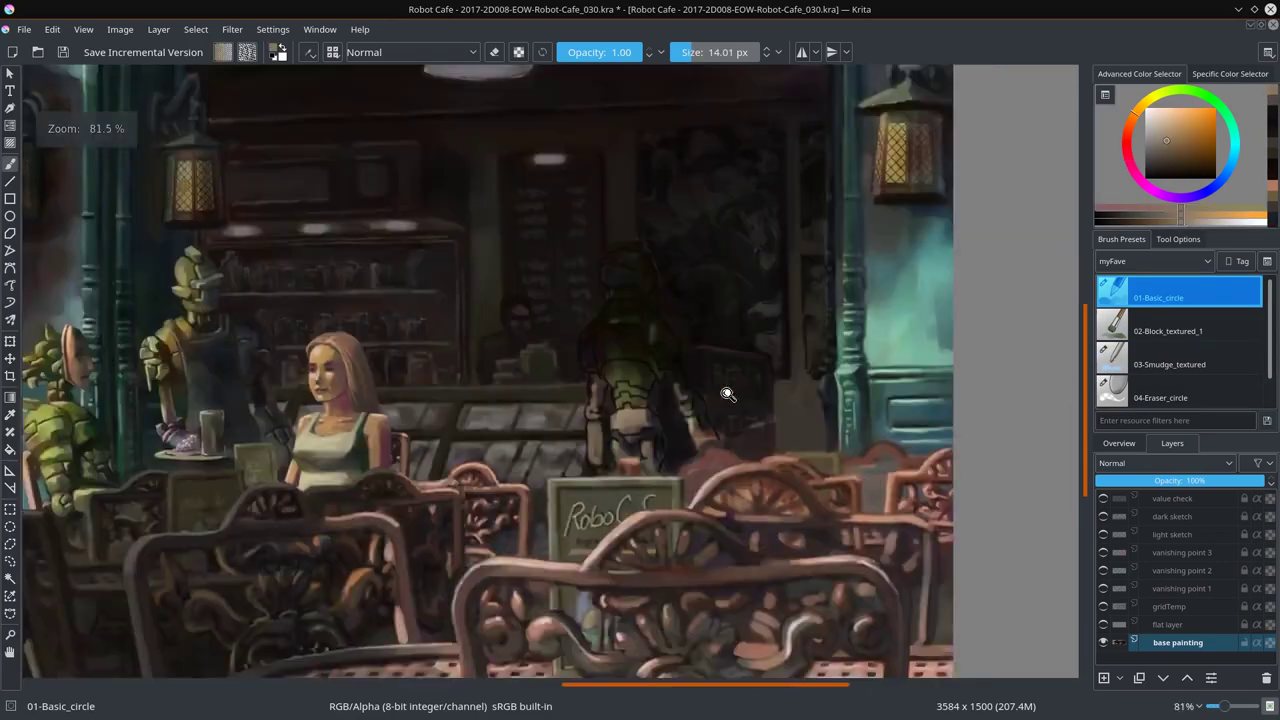
left_click(636, 459, "ctrl")
key("/")
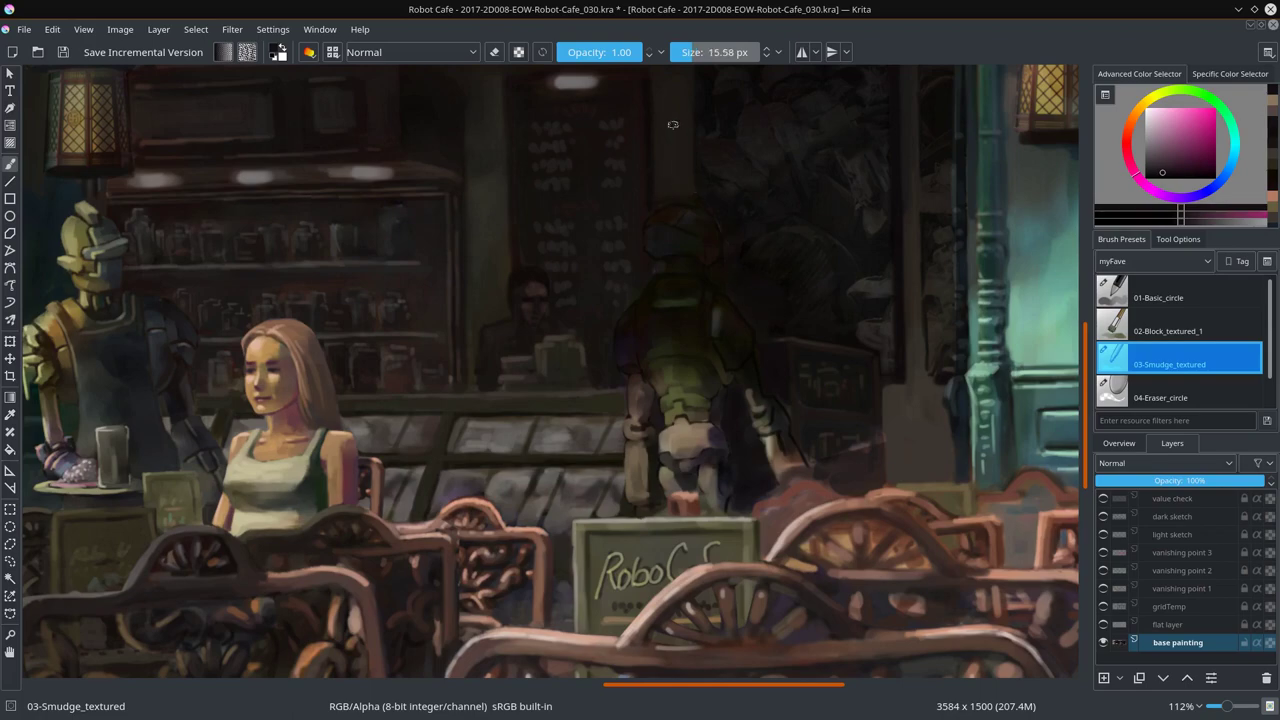
left_click(73, 57)
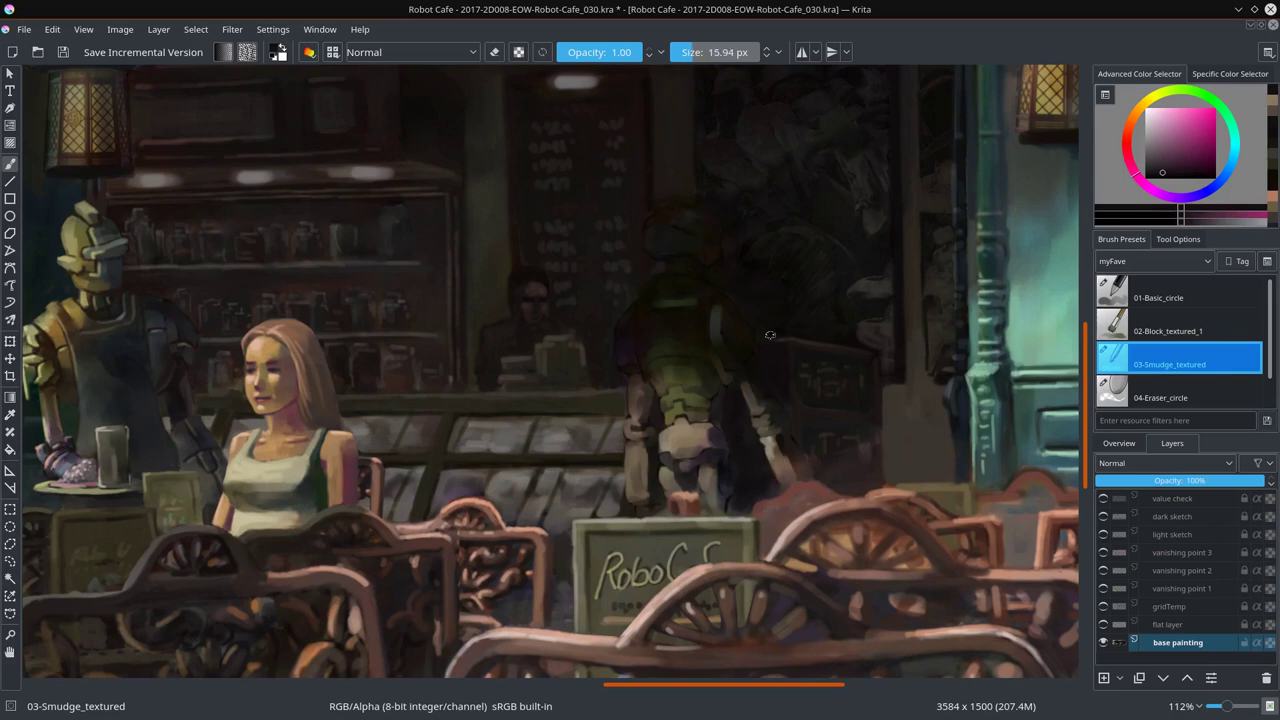
key("slash")
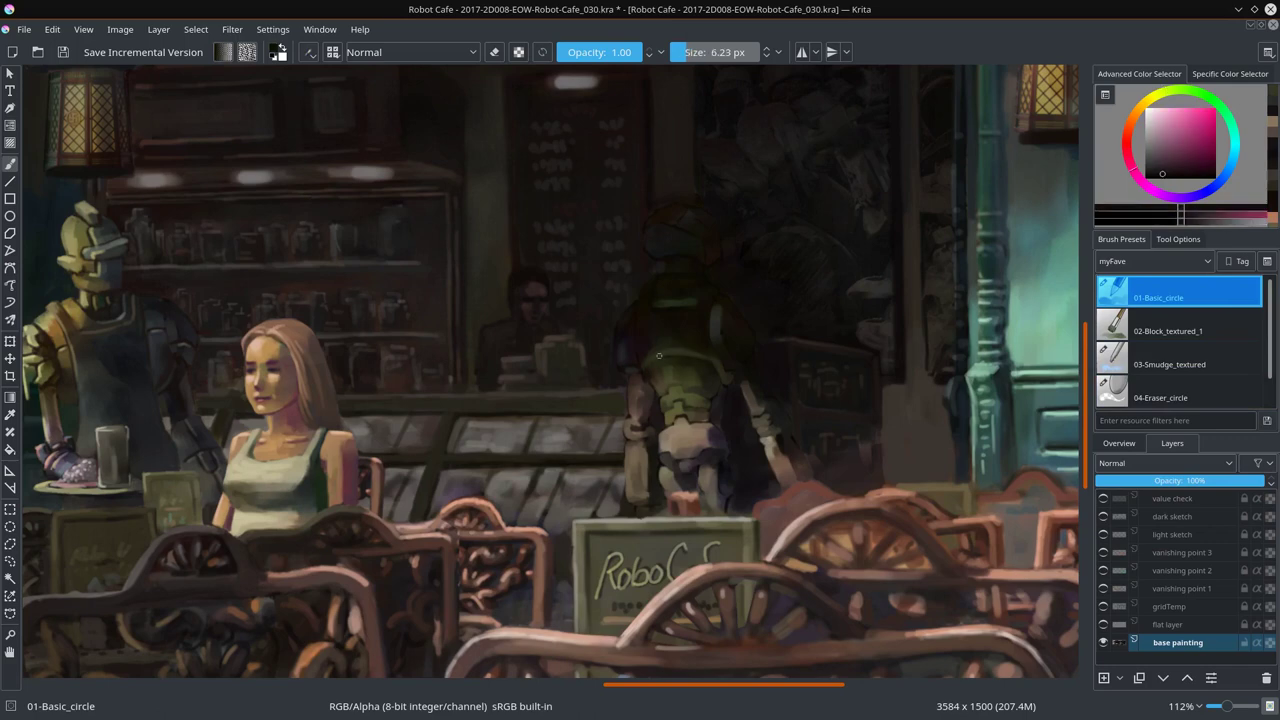
key("bracketleft")
Step: Add small olive-yellow and tan armour highlights with a 3 px 01-Basic_circle brush, then save
left_click(763, 335, "ctrl")
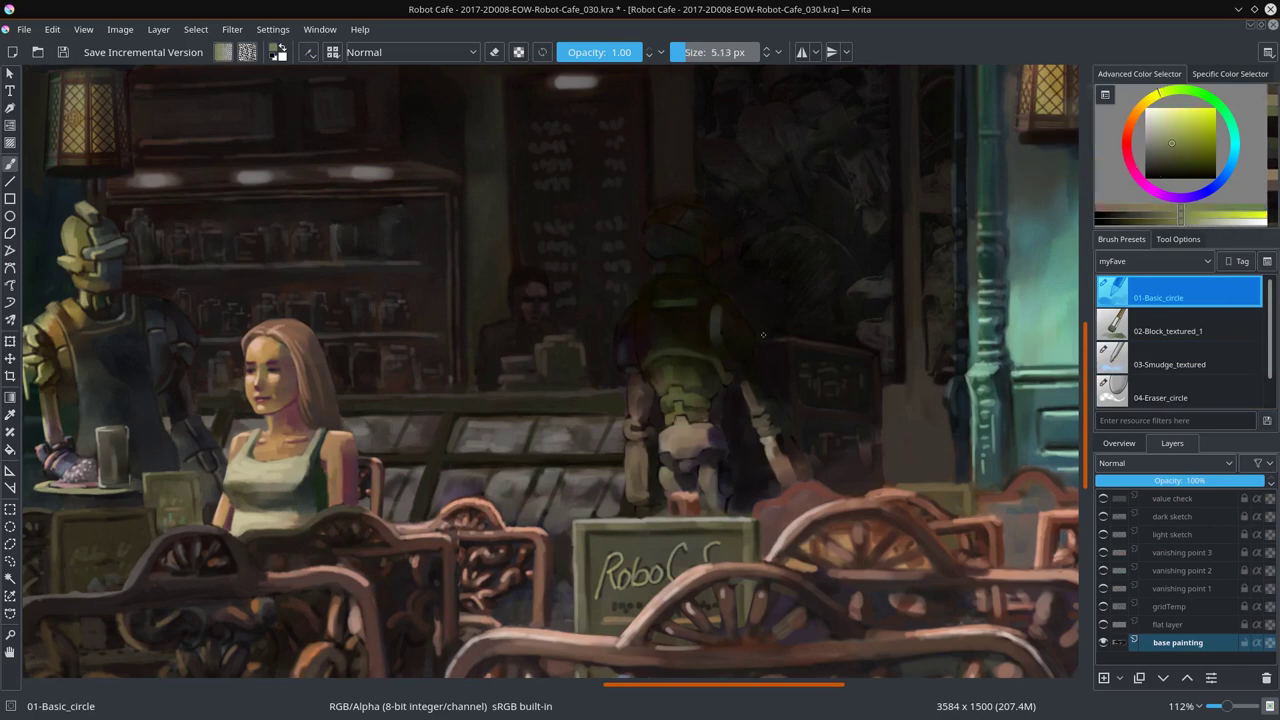
key("bracketleft")
key("bracketleft")
left_click(704, 408, "ctrl")
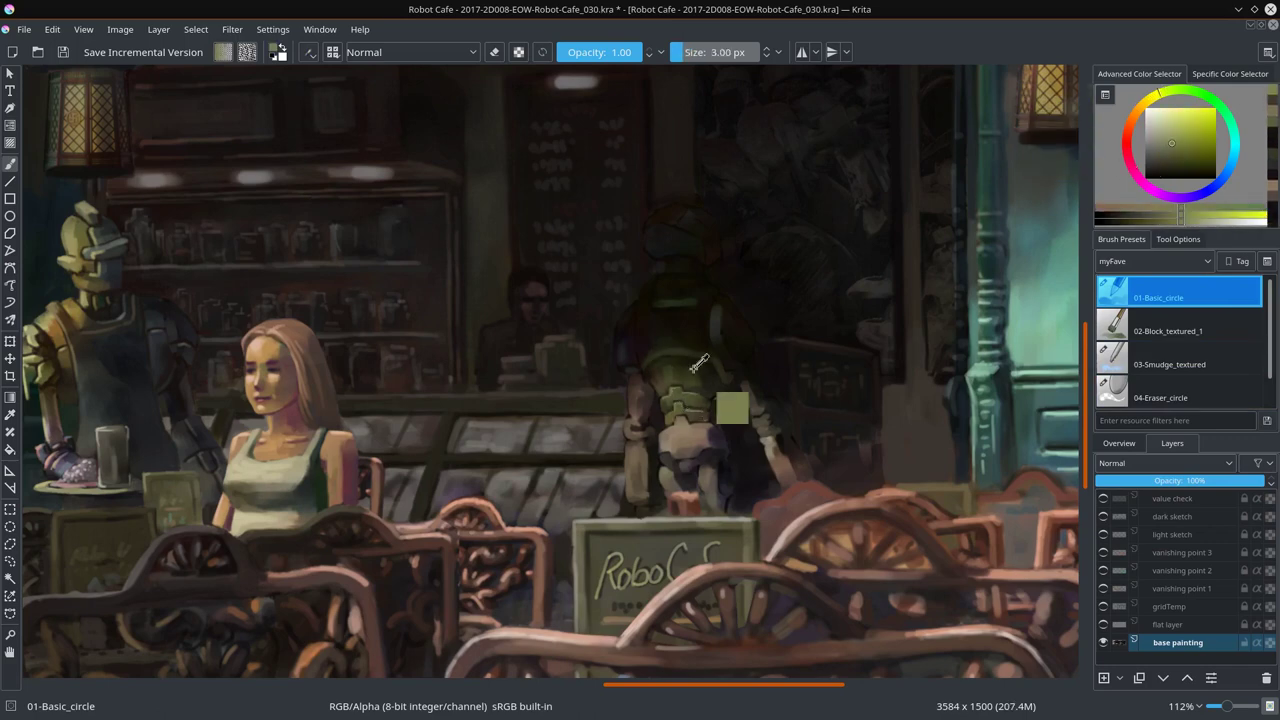
key("bracketright")
key("bracketright")
key("bracketright")
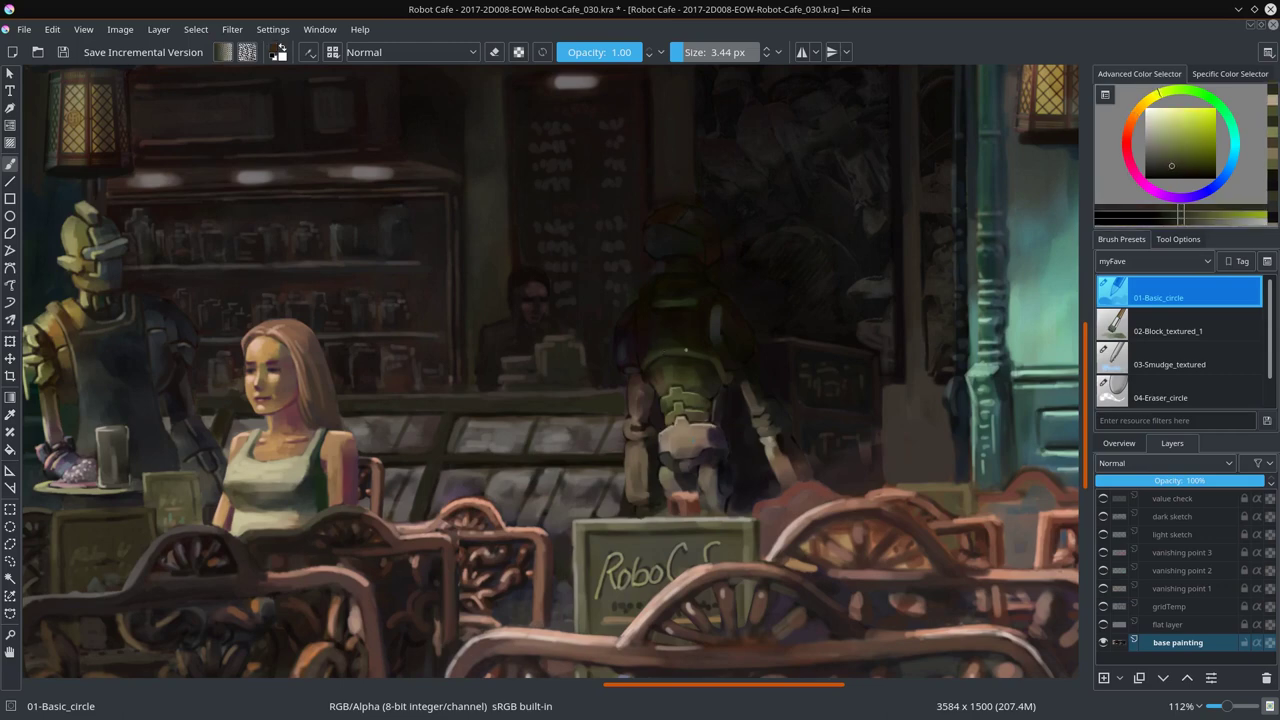
left_click(706, 478, "ctrl")
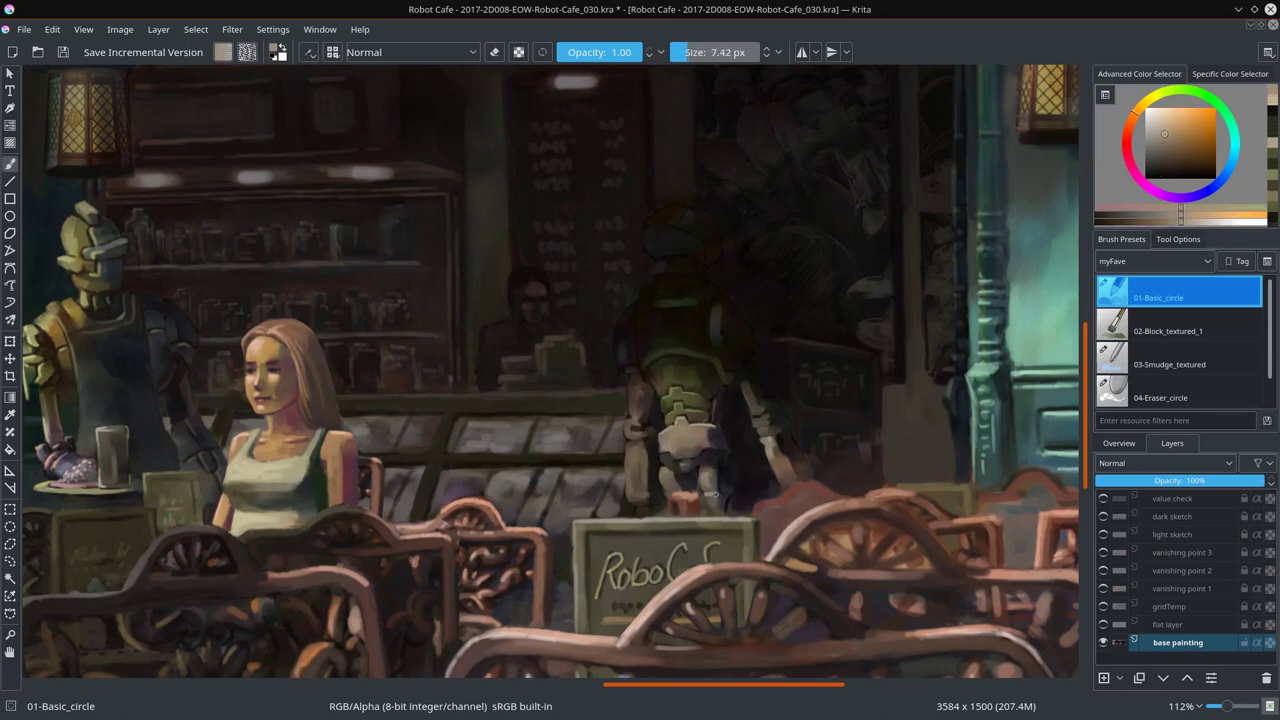
left_click(680, 420, "ctrl")
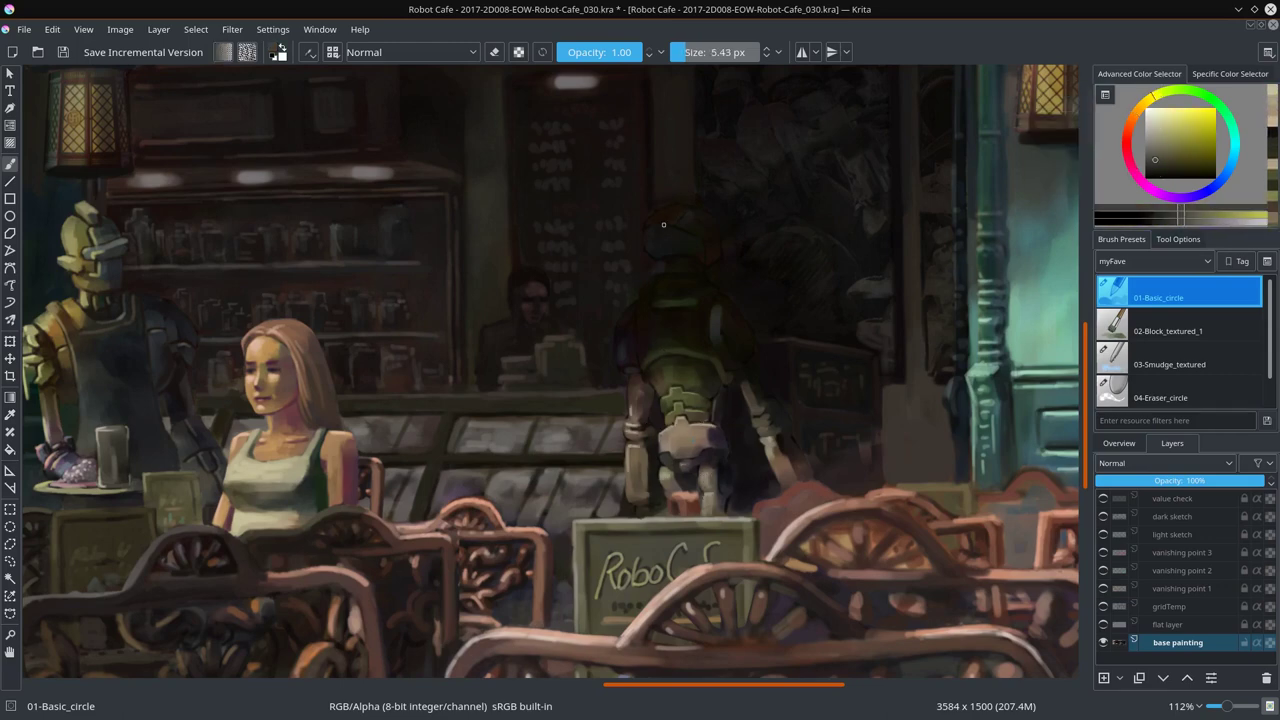
key("bracketright")
left_click(679, 200, "ctrl")
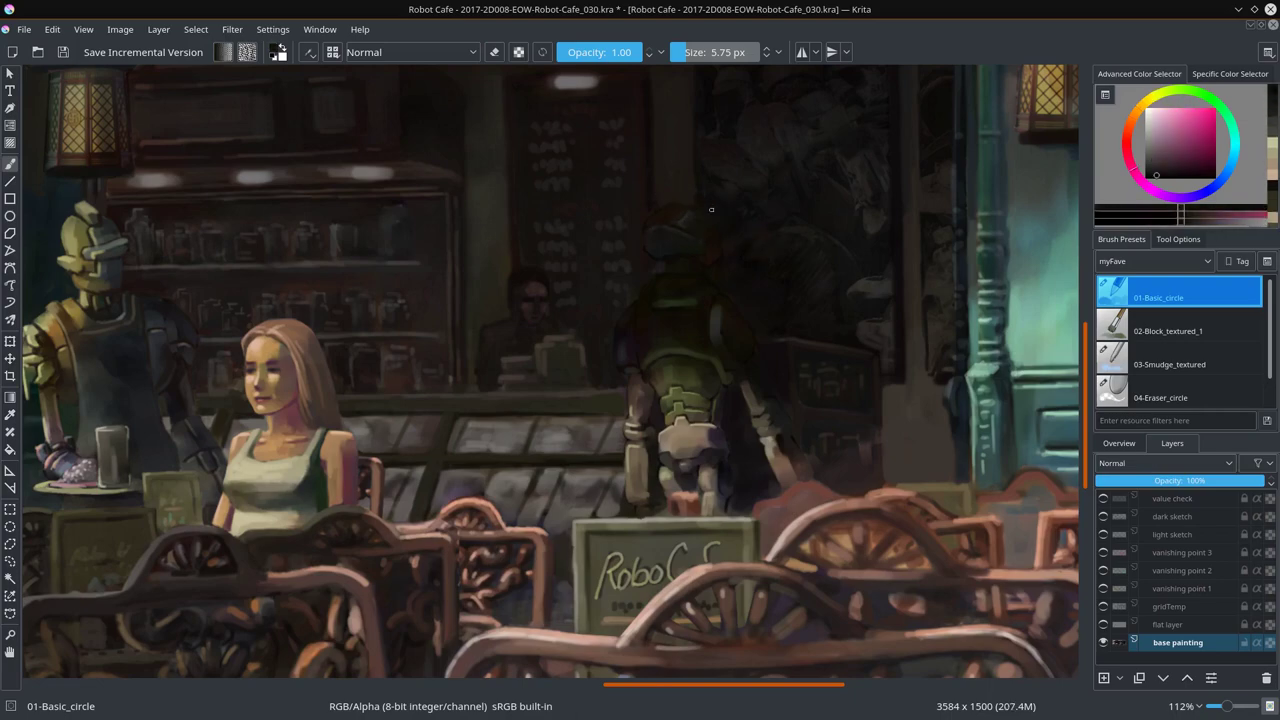
key("ctrl+shift+0")
key("ctrl+s")
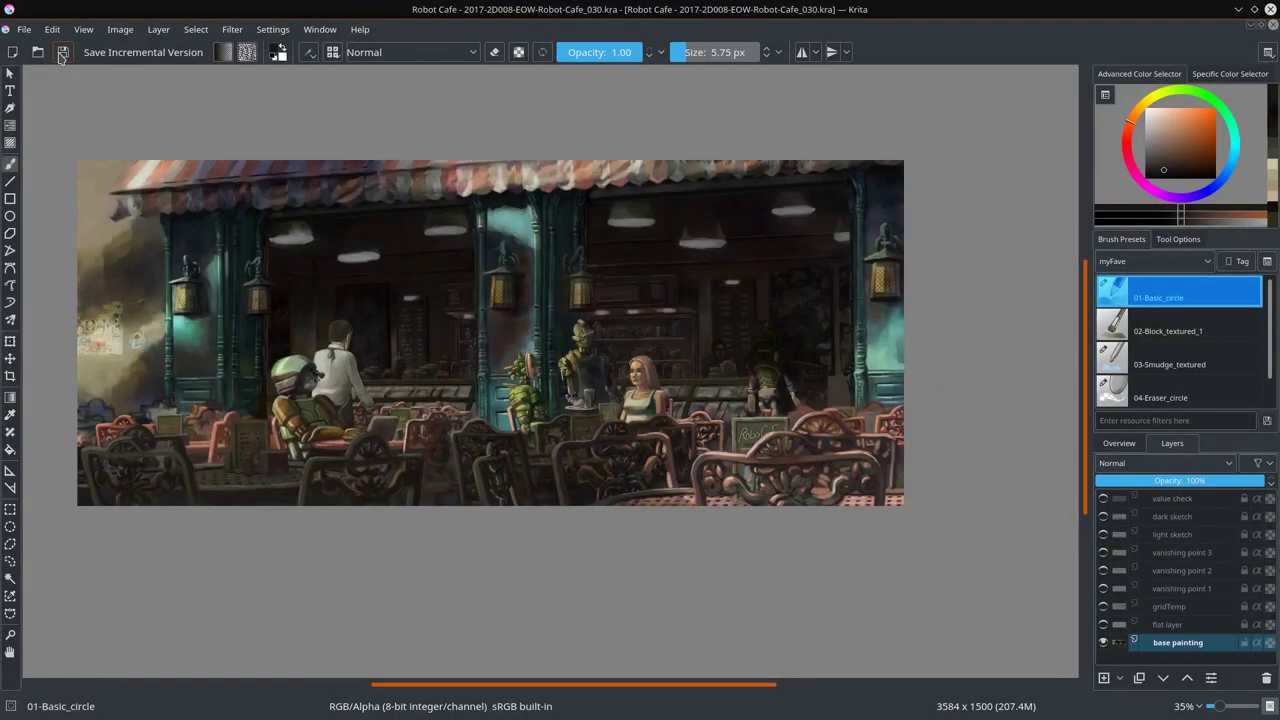
Step: Outline the robot's leg area, copy it, and paste it as a transformable layer
scroll(783, 397, "up", 5)
left_click(668, 314)
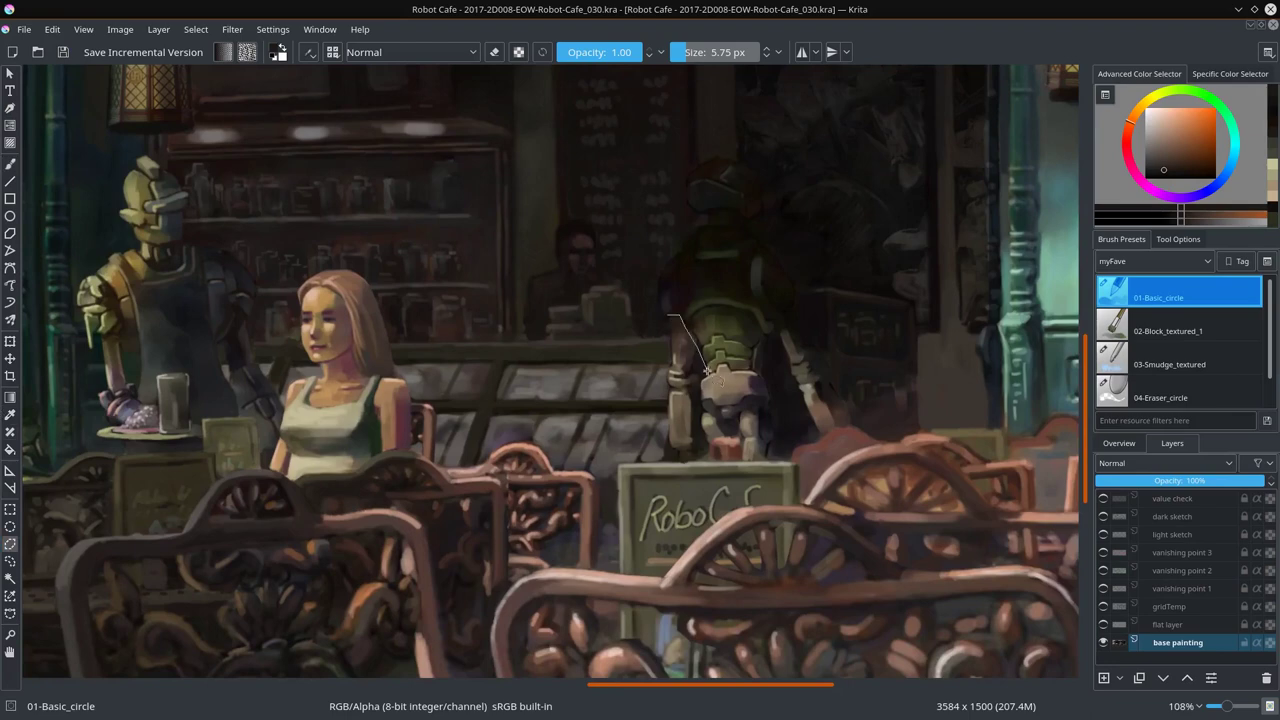
double_click(668, 428)
key("ctrl+c")
key("ctrl+v")
key("ctrl+t")
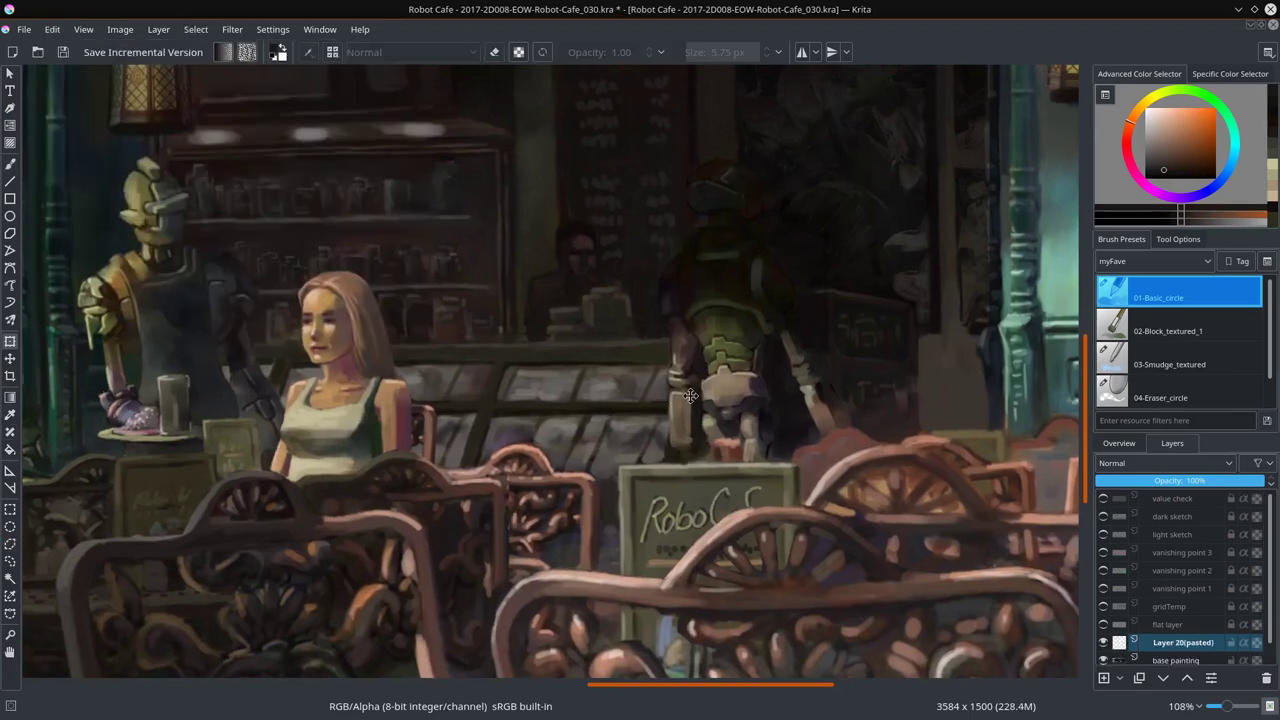
right_click(1180, 642)
left_click(1170, 626)
Step: Paste the leg area again, clear and remove the extra pasted layer, and zoom onto the robot
key("ctrl+v")
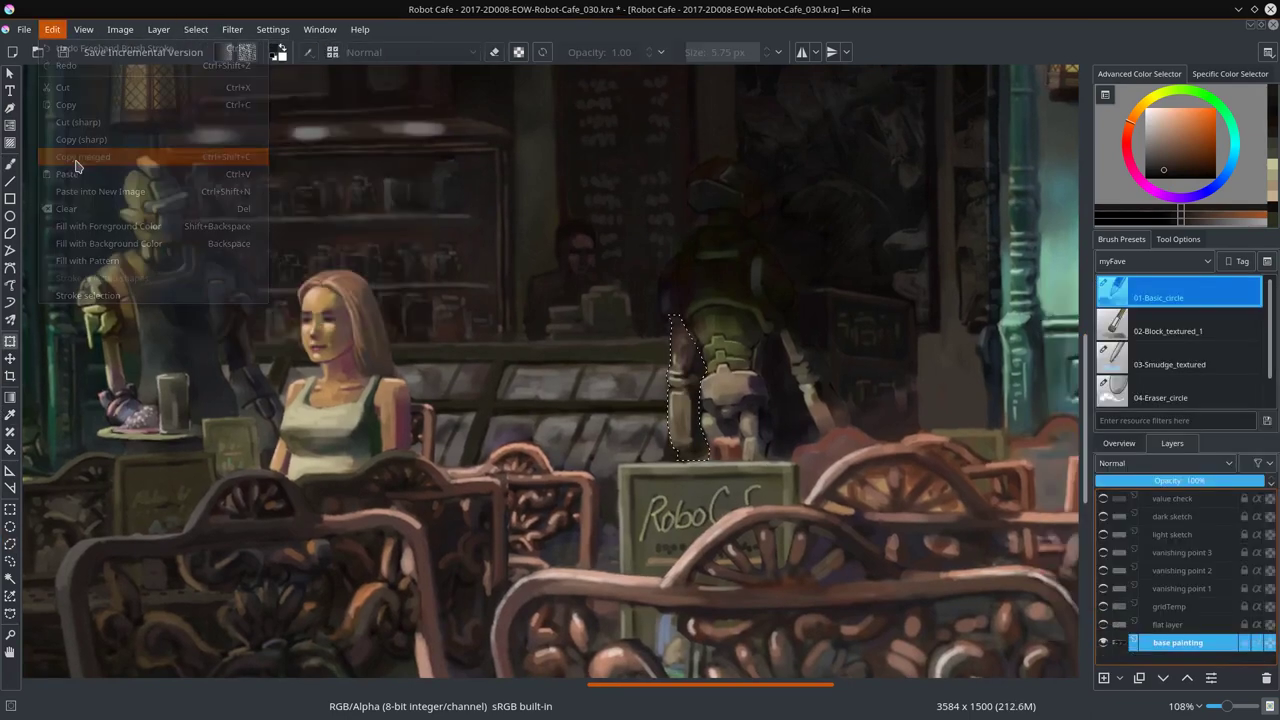
scroll(685, 395, "down", 4)
left_click(1180, 642)
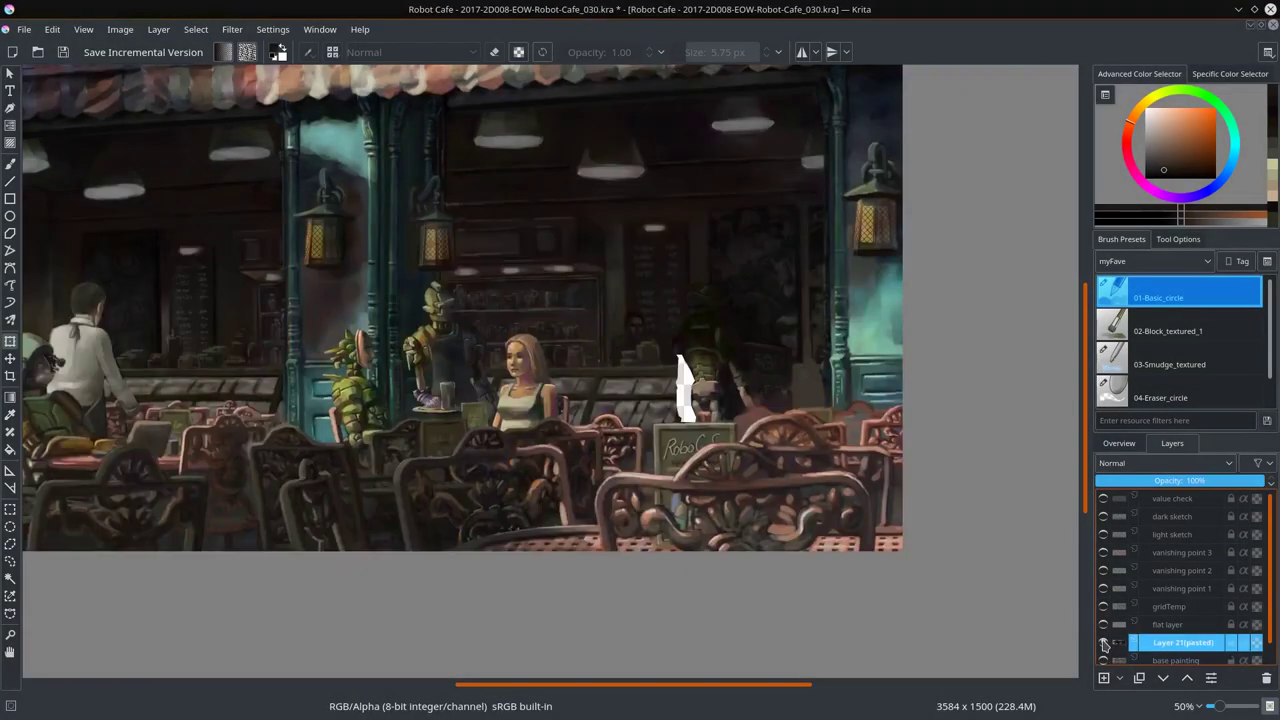
key("shift+Delete")
left_click(196, 29)
left_click(230, 90)
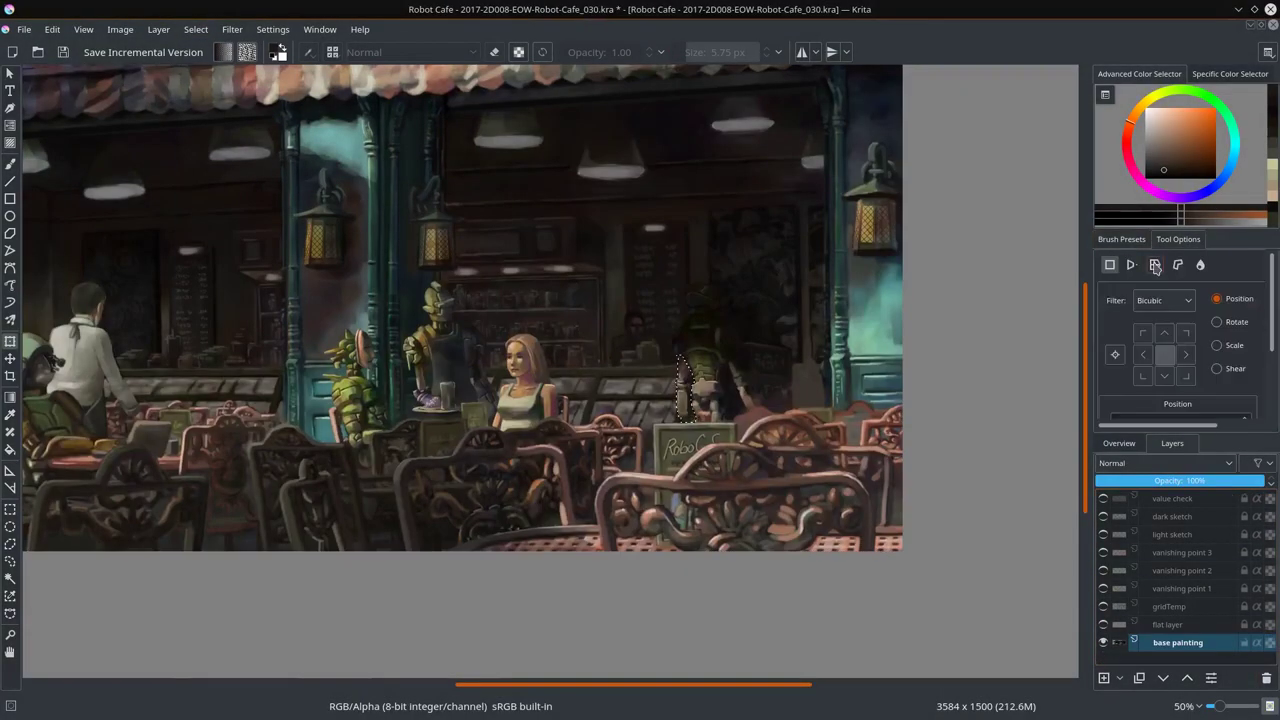
left_click(10, 635)
left_click_drag(480, 236, 768, 447)
Step: Paste the leg piece, rotate it into place, and save an incremental version
key("ctrl+v")
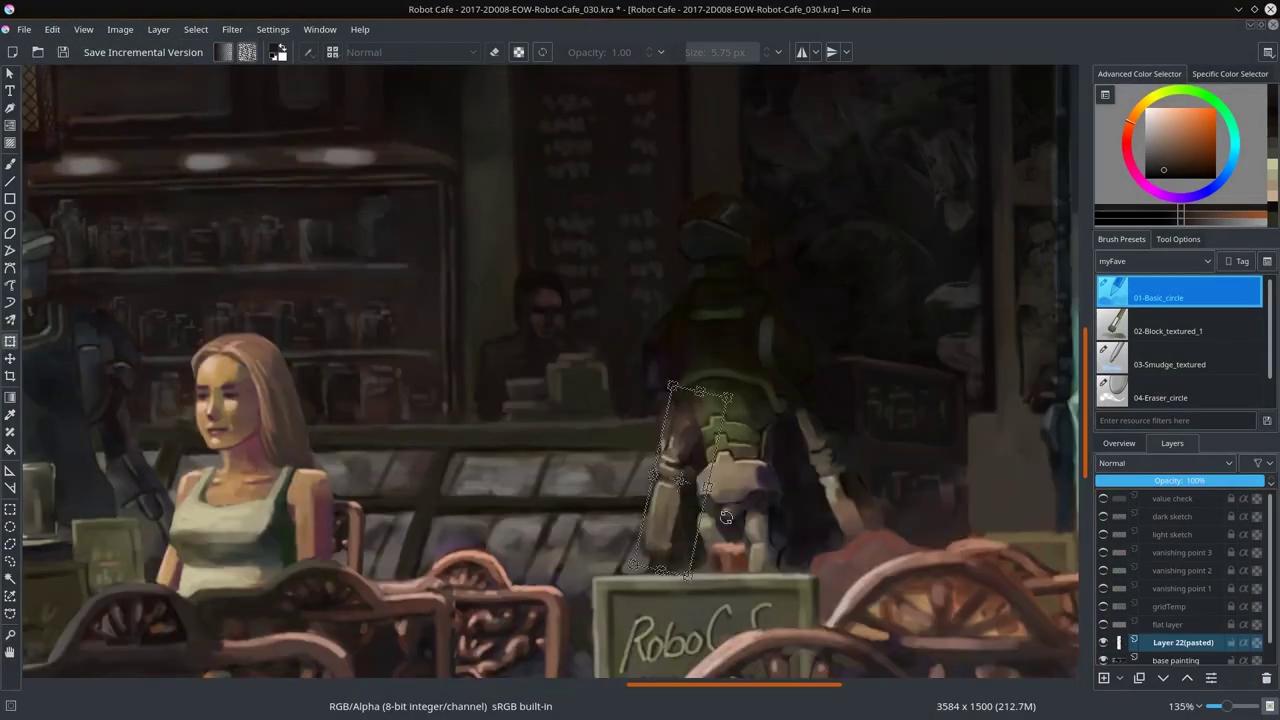
key("ctrl+t")
key("Return")
key("ctrl+alt+s")
Step: Paint a small red-brown stroke near the robot's leg, then sample olive and orange tones
key("b")
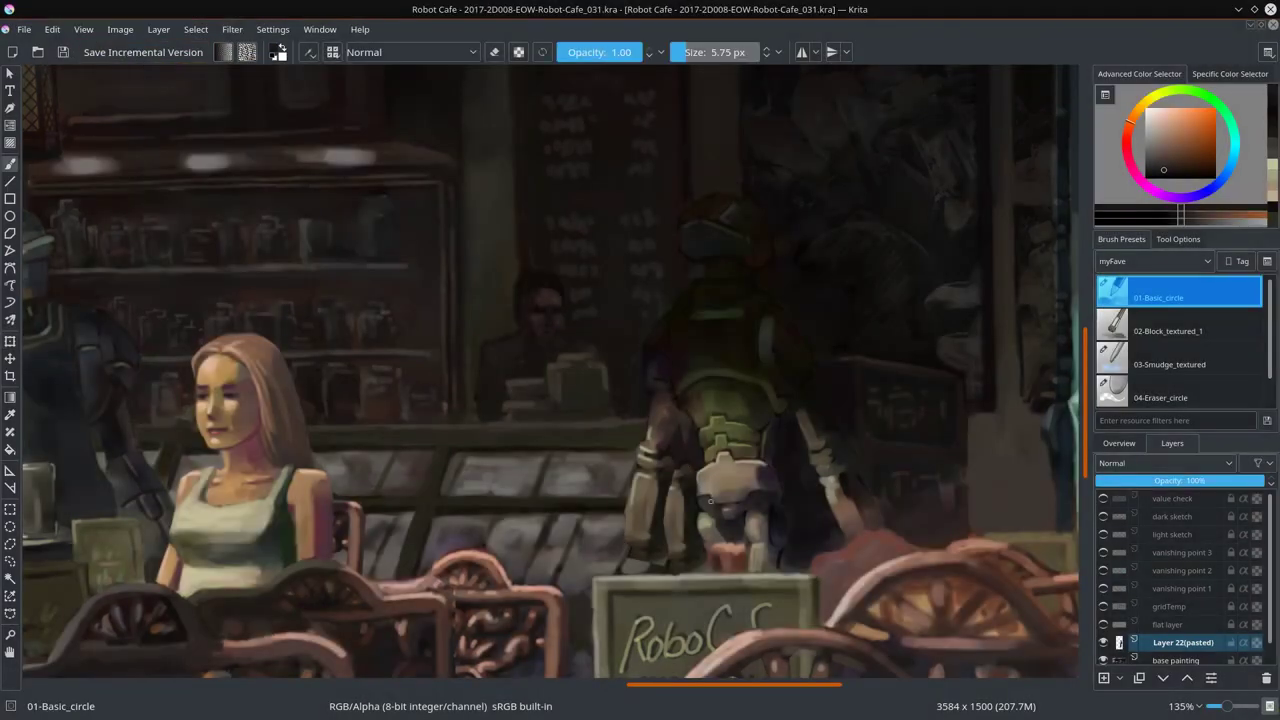
left_click(641, 559, "ctrl")
key("bracketleft")
left_click_drag(680, 562, 694, 456)
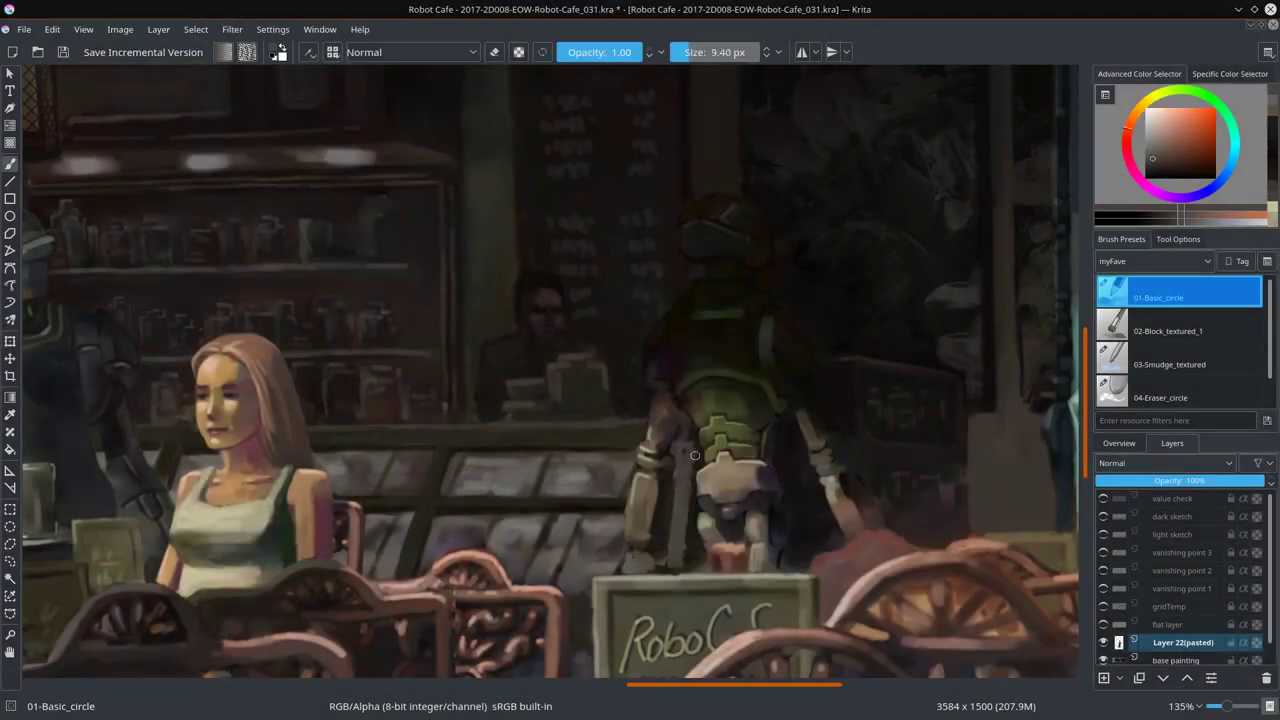
left_click(684, 528, "ctrl")
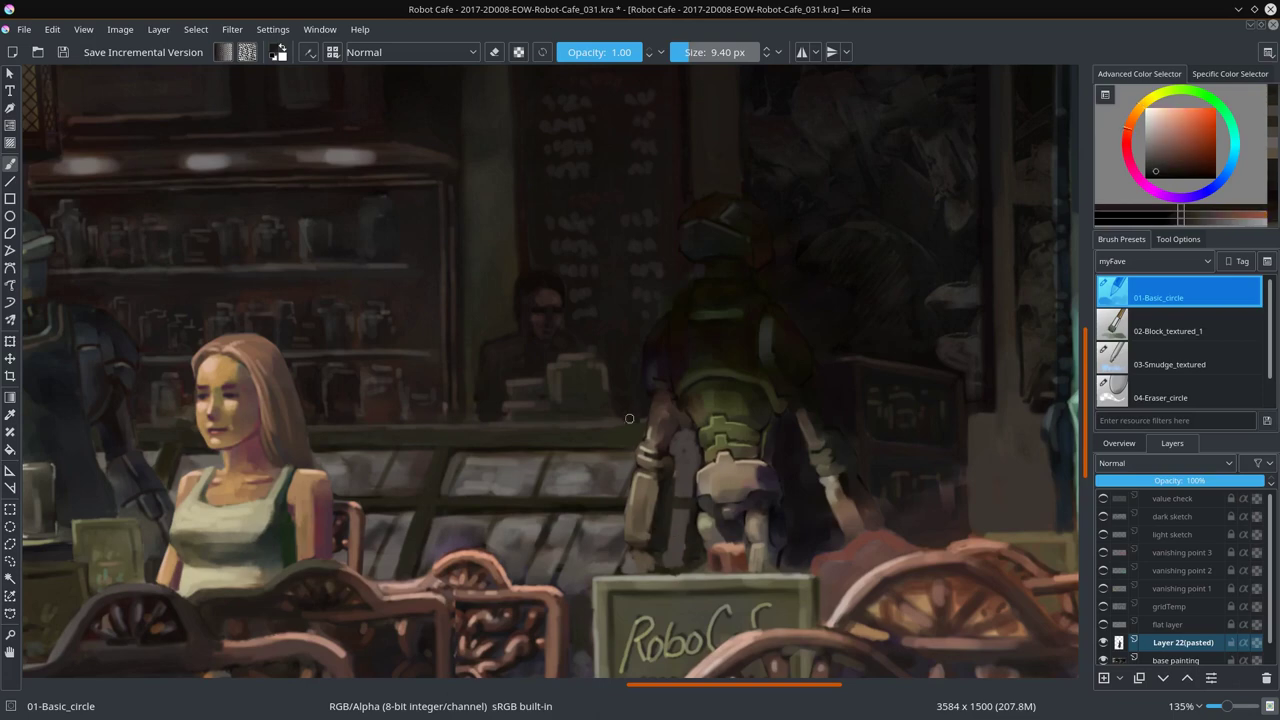
left_click(602, 451, "ctrl")
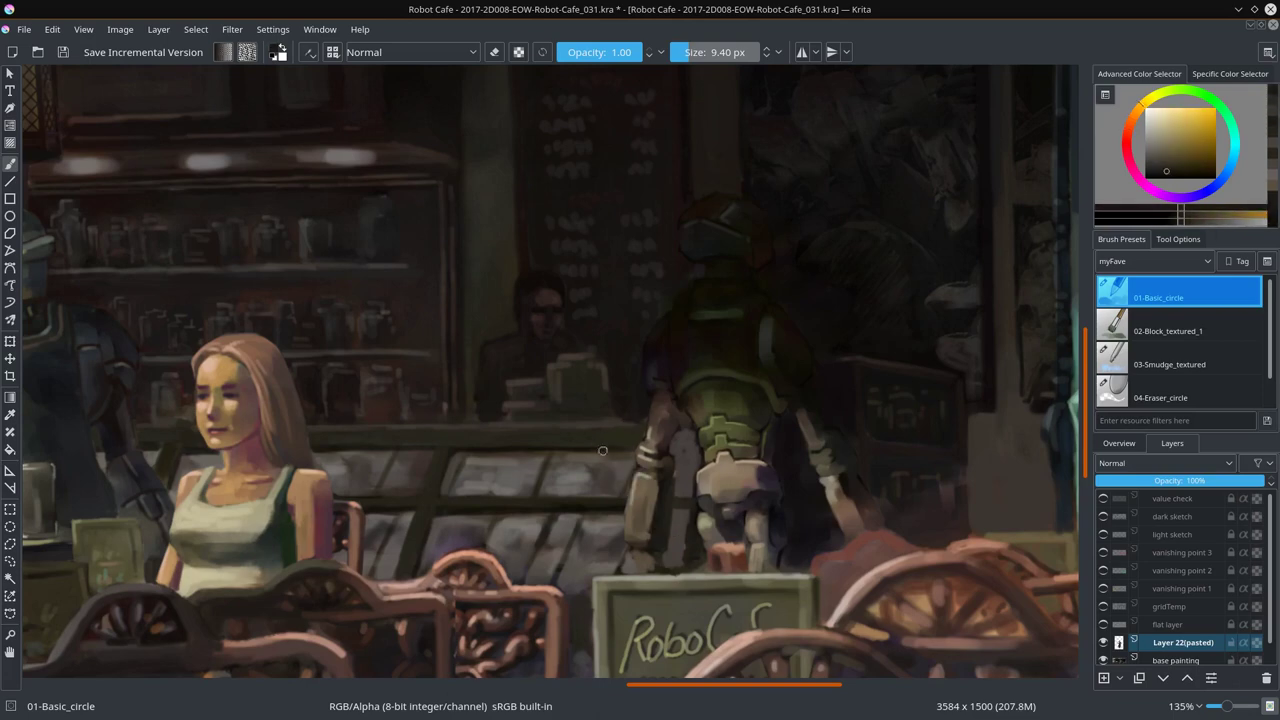
left_click(664, 491, "ctrl")
Step: Alternate Smudge_textured and Basic_circle while sampling pale yellow and orange highlights on the robot
key("slash")
key("bracketleft")
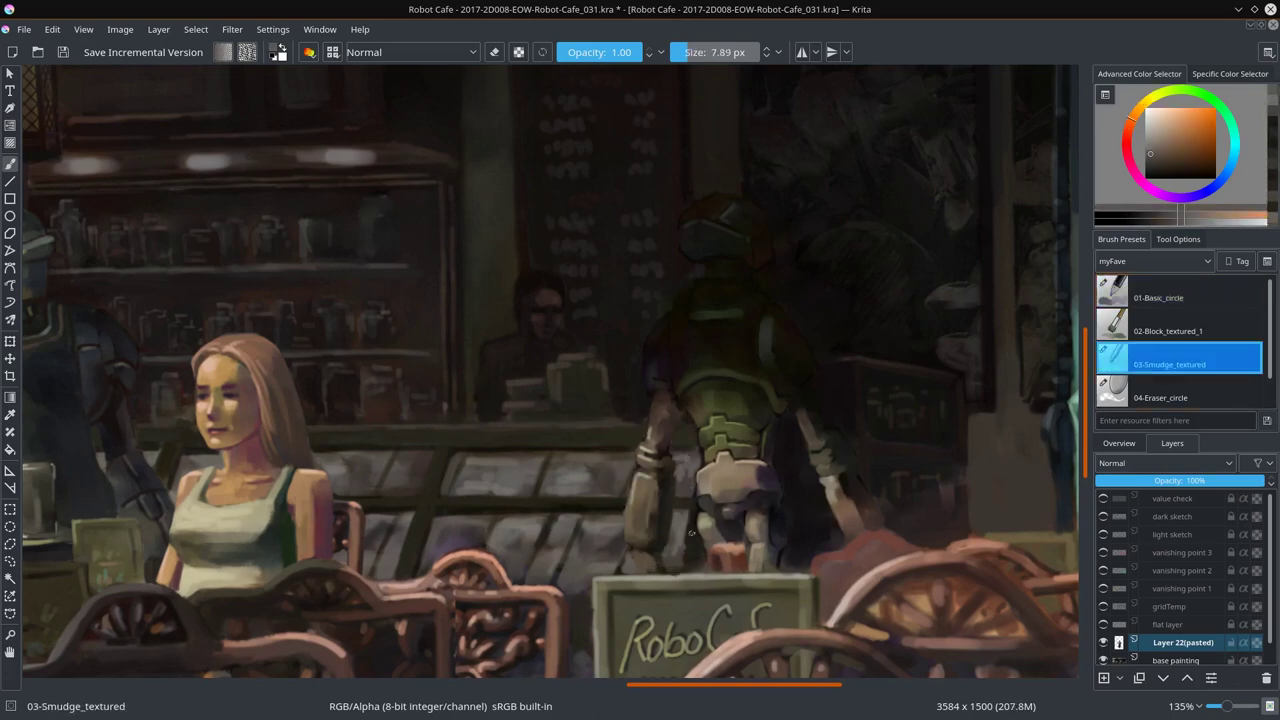
key("slash")
left_click(647, 510, "ctrl")
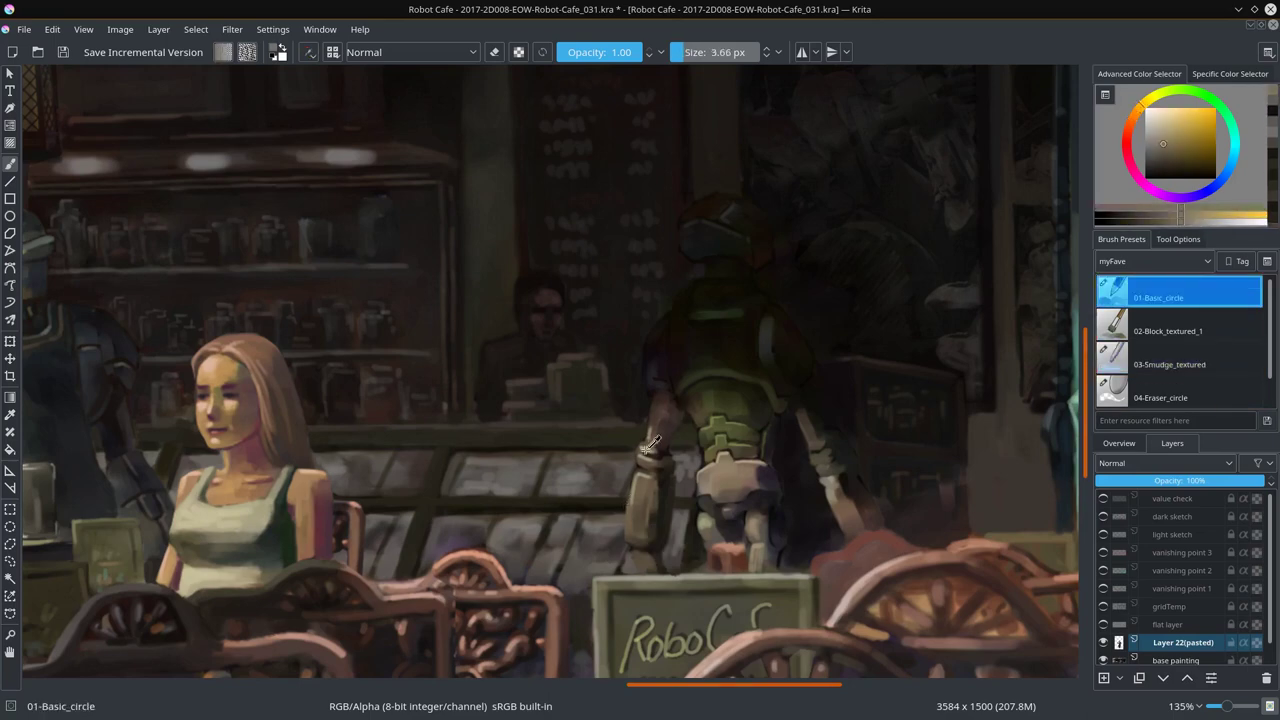
left_click(640, 562, "ctrl")
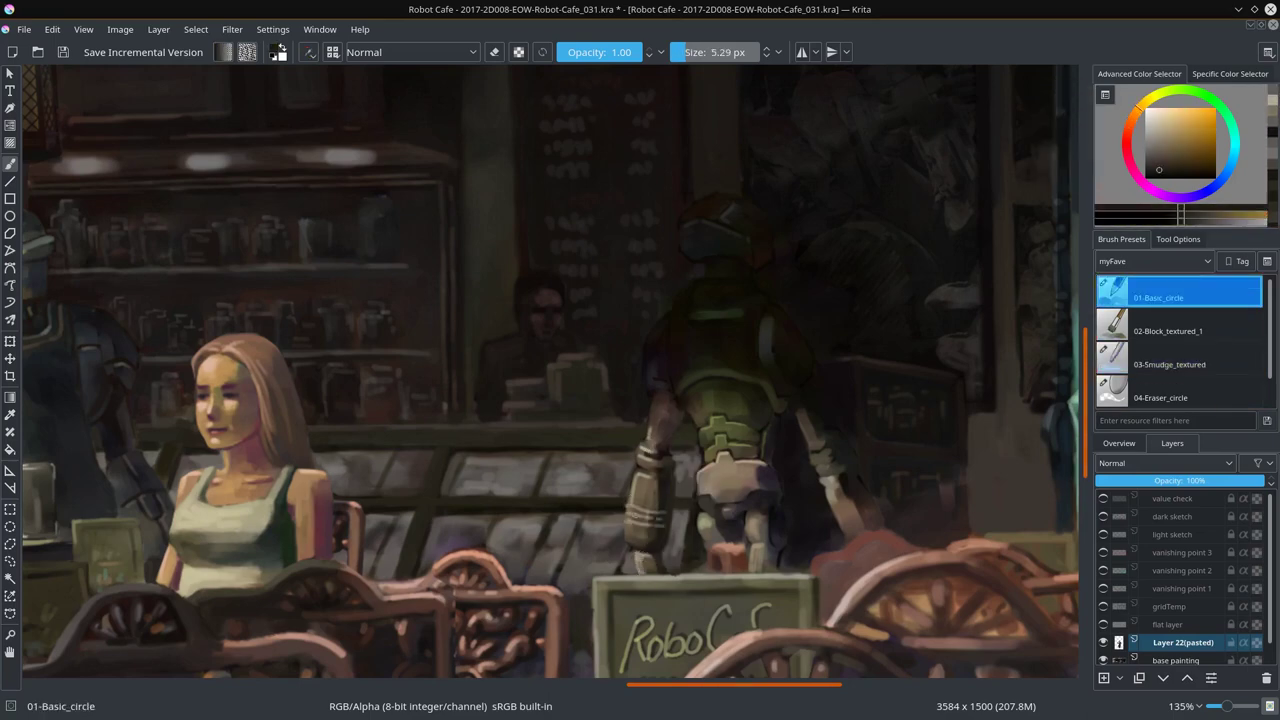
key("bracketleft")
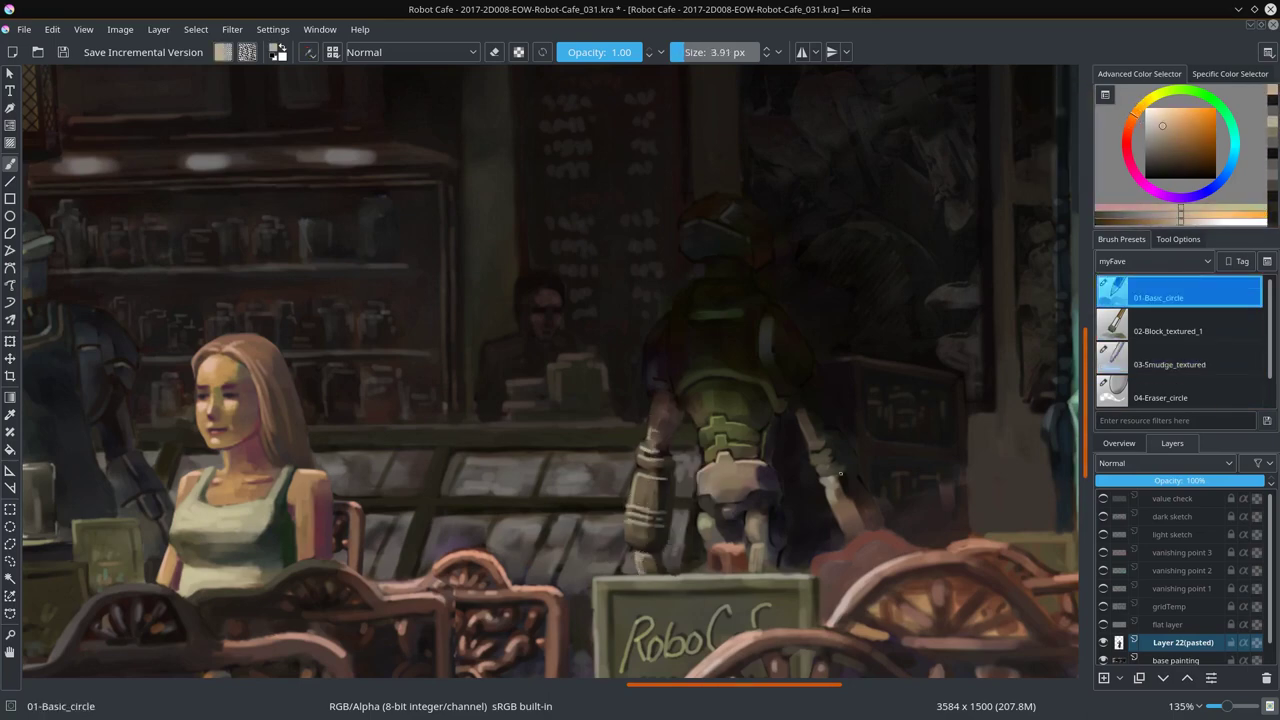
scroll(880, 504, "down", 10)
scroll(737, 537, "up", 9)
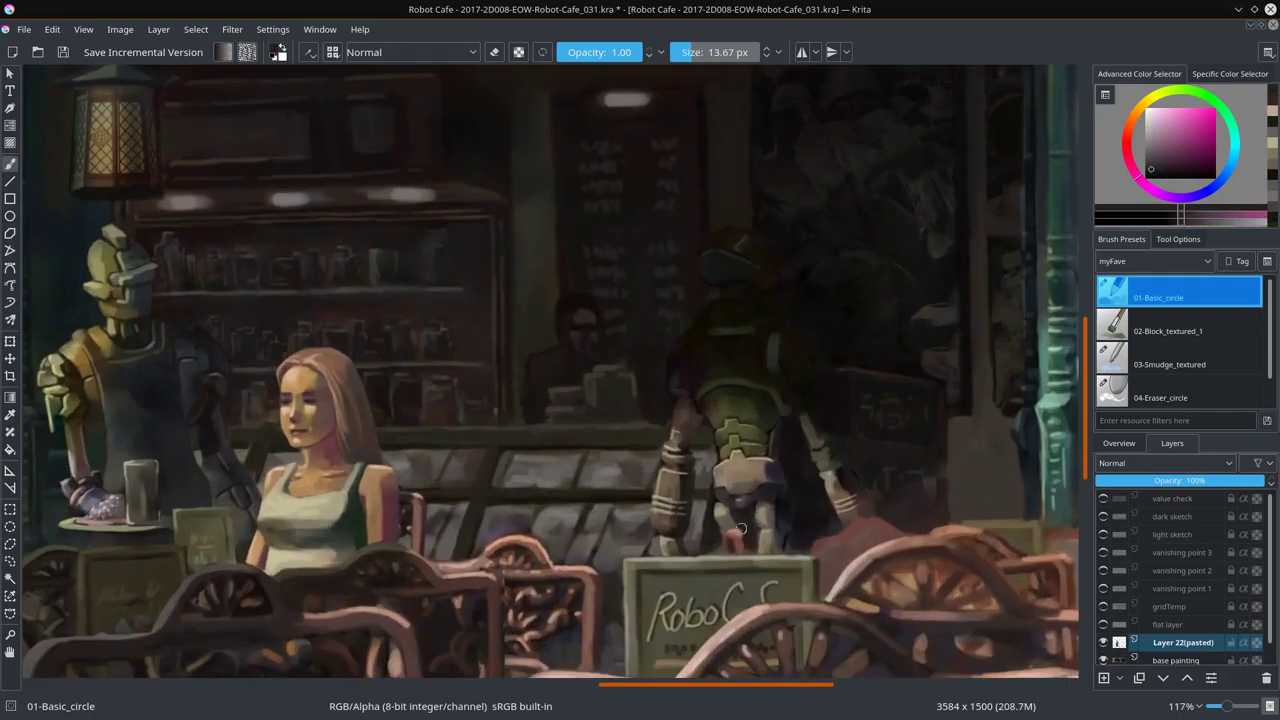
Step: Smudge with a dark pink tone, merge Layer 22 down, and save incremental version _032
left_click(737, 537, "ctrl")
key("slash")
key("bracketright")
key("bracketright")
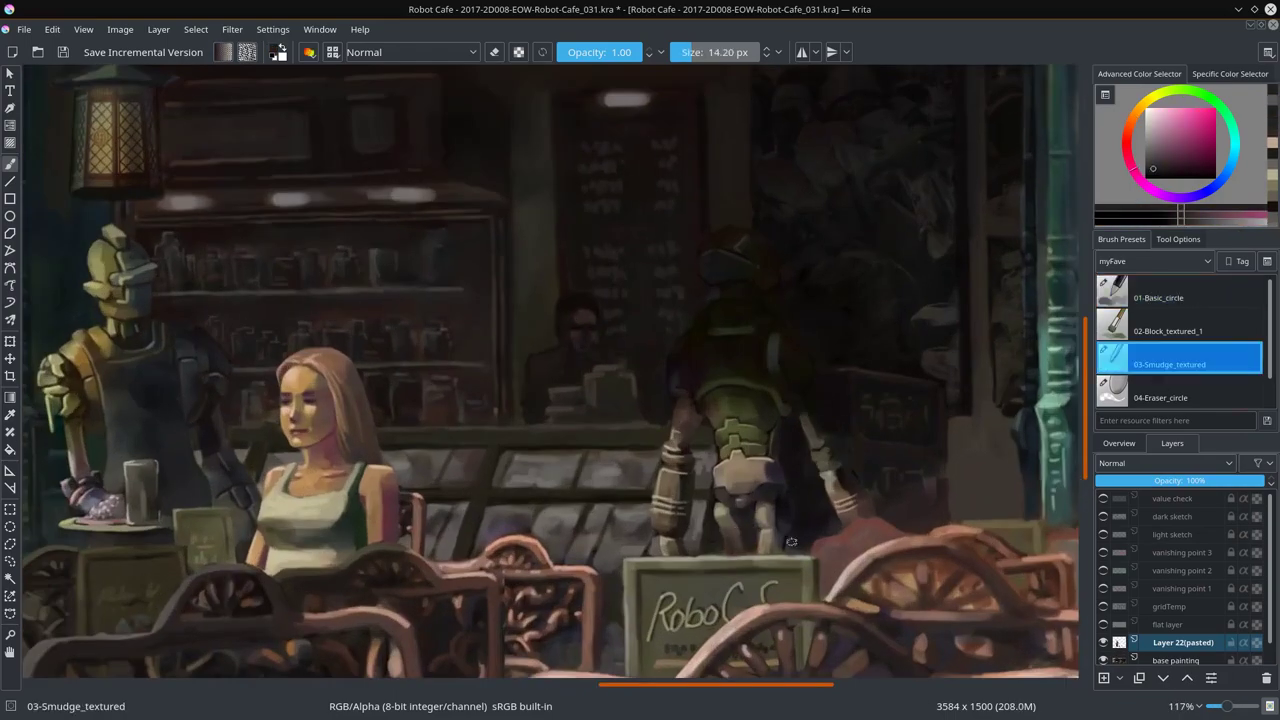
key("ctrl+e")
key("ctrl+alt+s")
key("bracketleft")
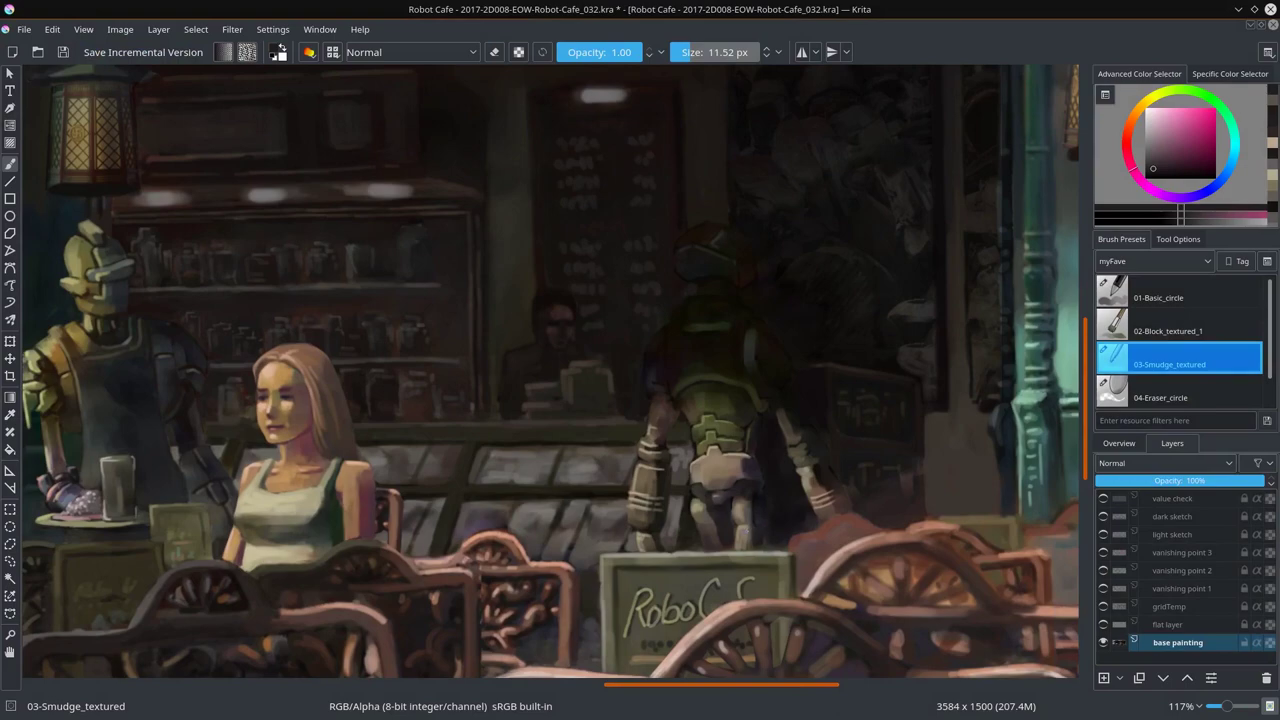
Step: Refine the robot's arm with orange and lighter orange on Basic_circle, then save
key("slash")
left_click(813, 319, "ctrl")
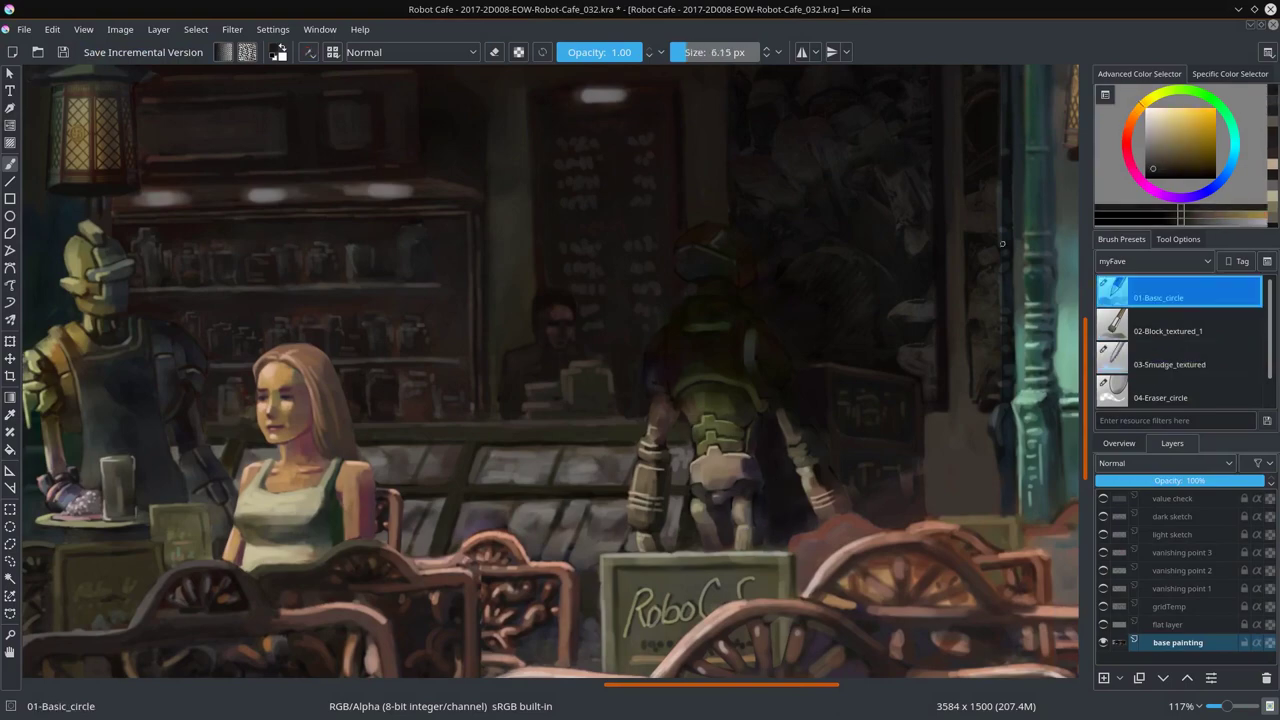
scroll(797, 414, "down", 2)
scroll(797, 414, "up", 2)
left_click(806, 428, "ctrl")
key("bracketleft")
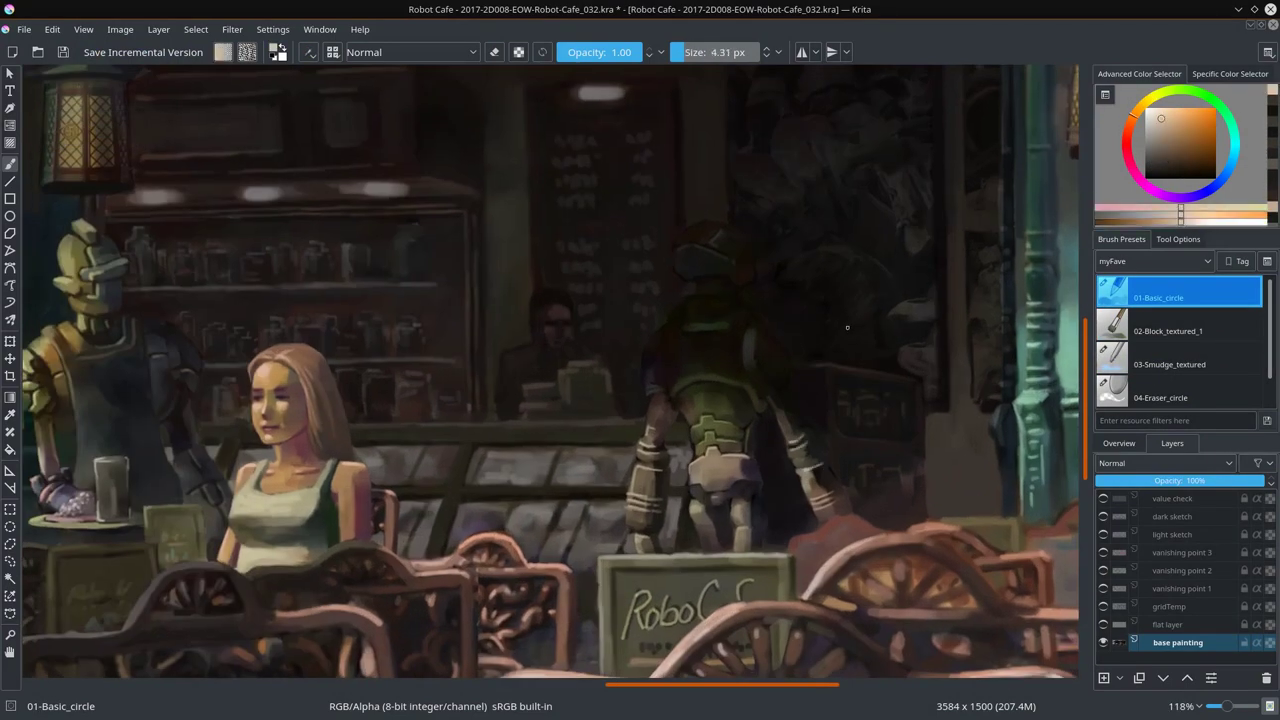
scroll(847, 327, "down", 4)
key("ctrl+s")
Step: Toggle the value check layer off, save, and set the brush blend mode to Screen
left_click(1103, 498)
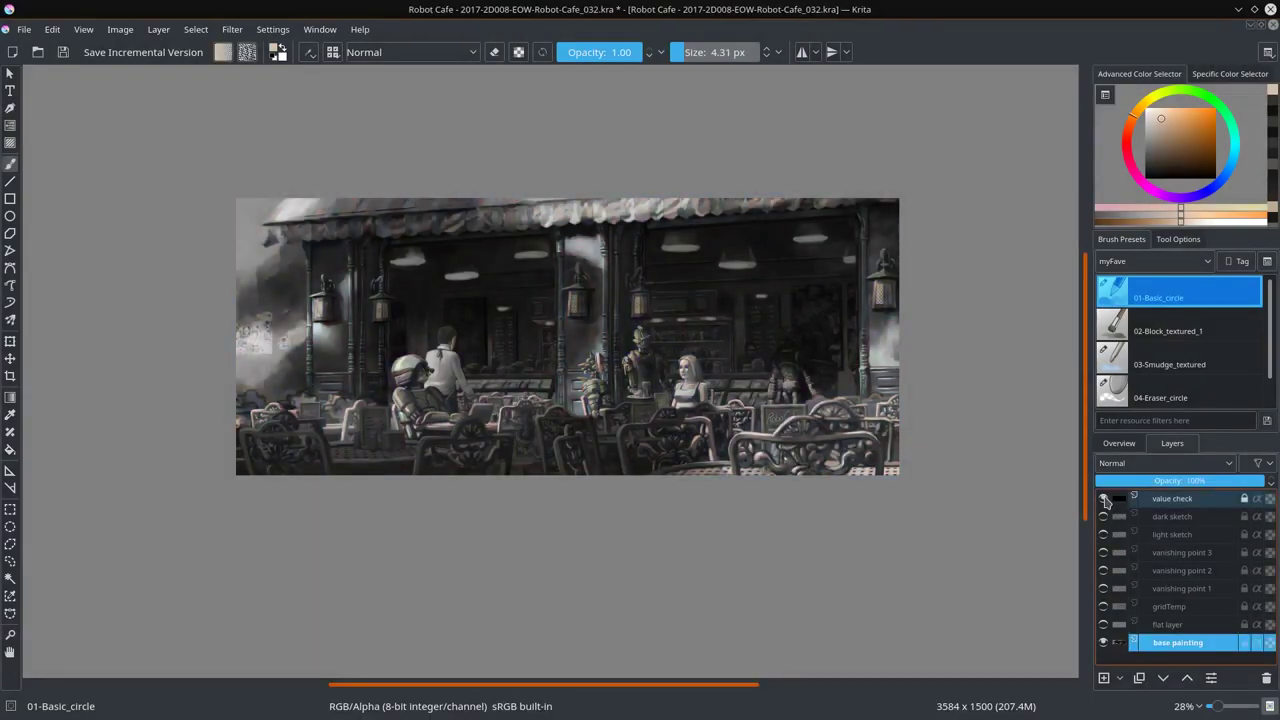
left_click(1103, 498)
left_click(63, 53)
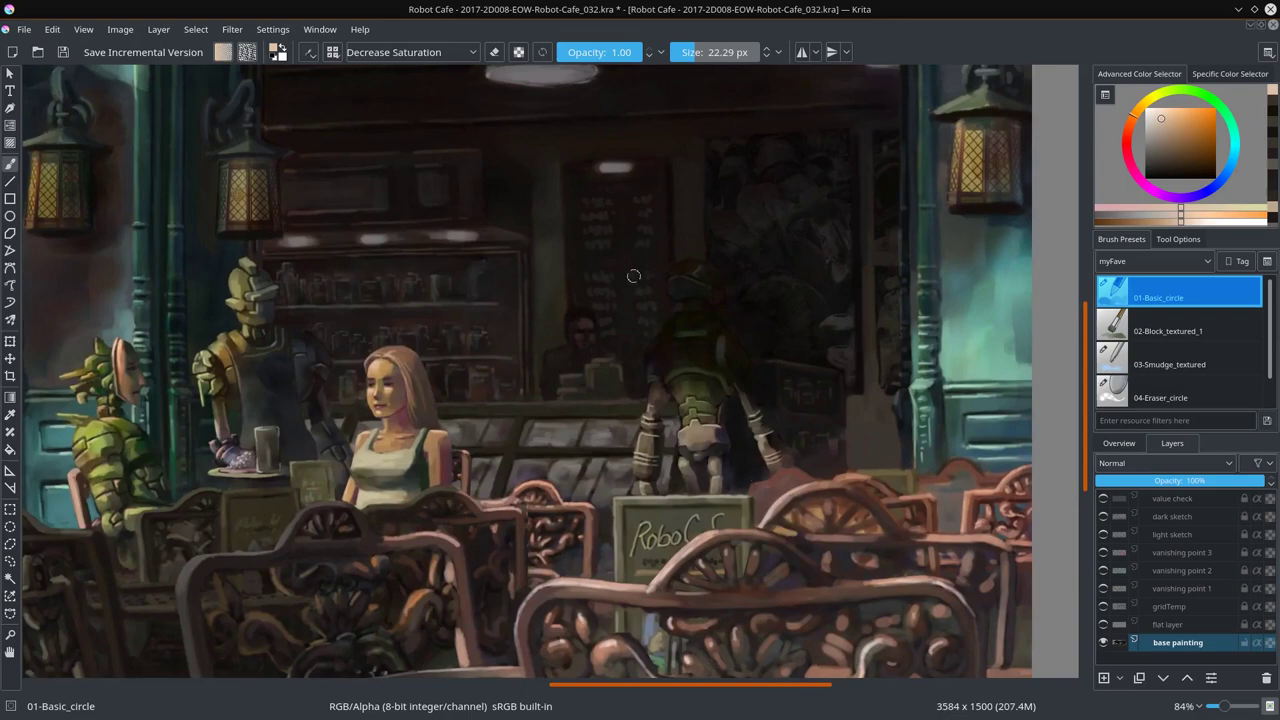
left_click(410, 52)
left_click(393, 205)
key("d")
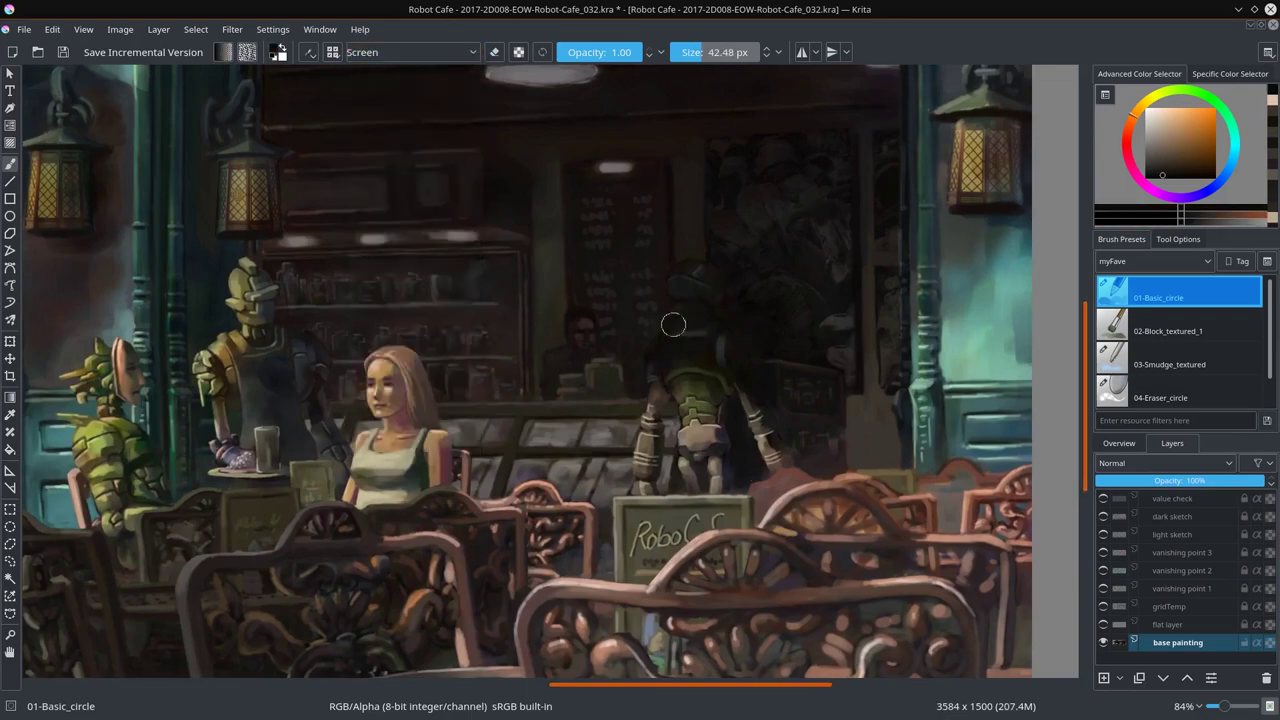
key("bracketleft")
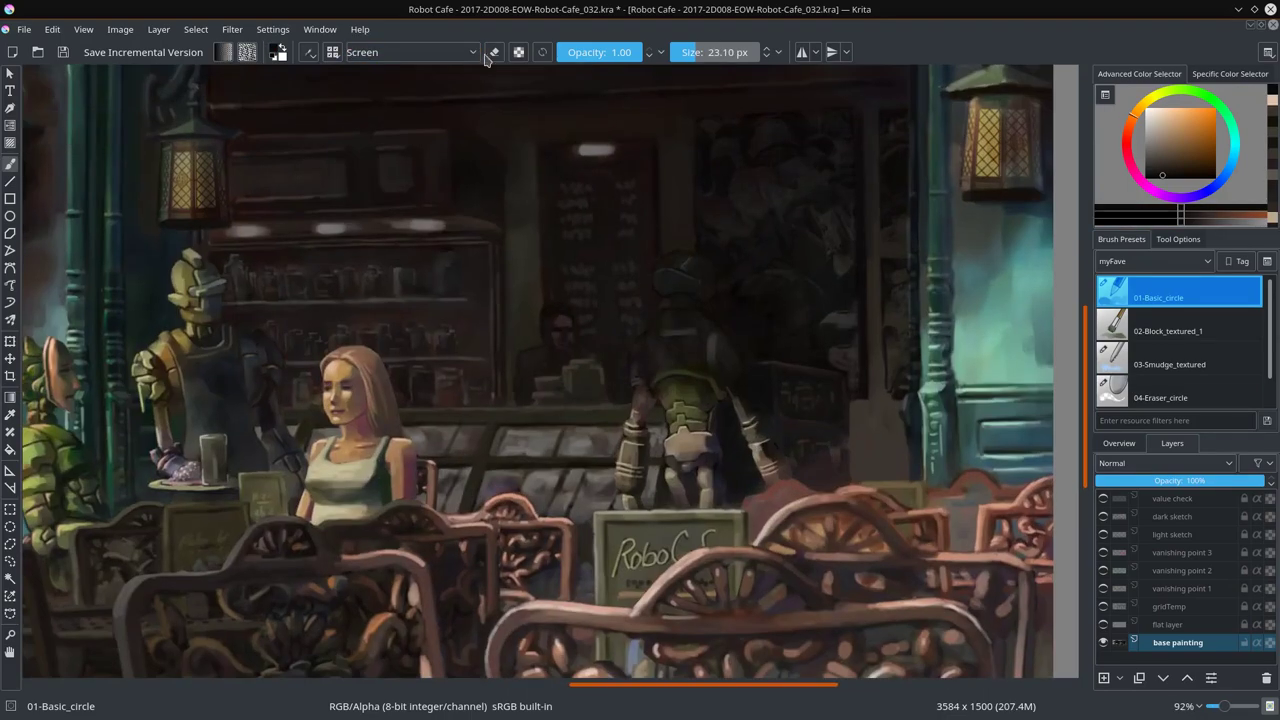
Step: Paint beside the central robot with Basic_circle in dark orange-brown and lighter orange
key("slash")
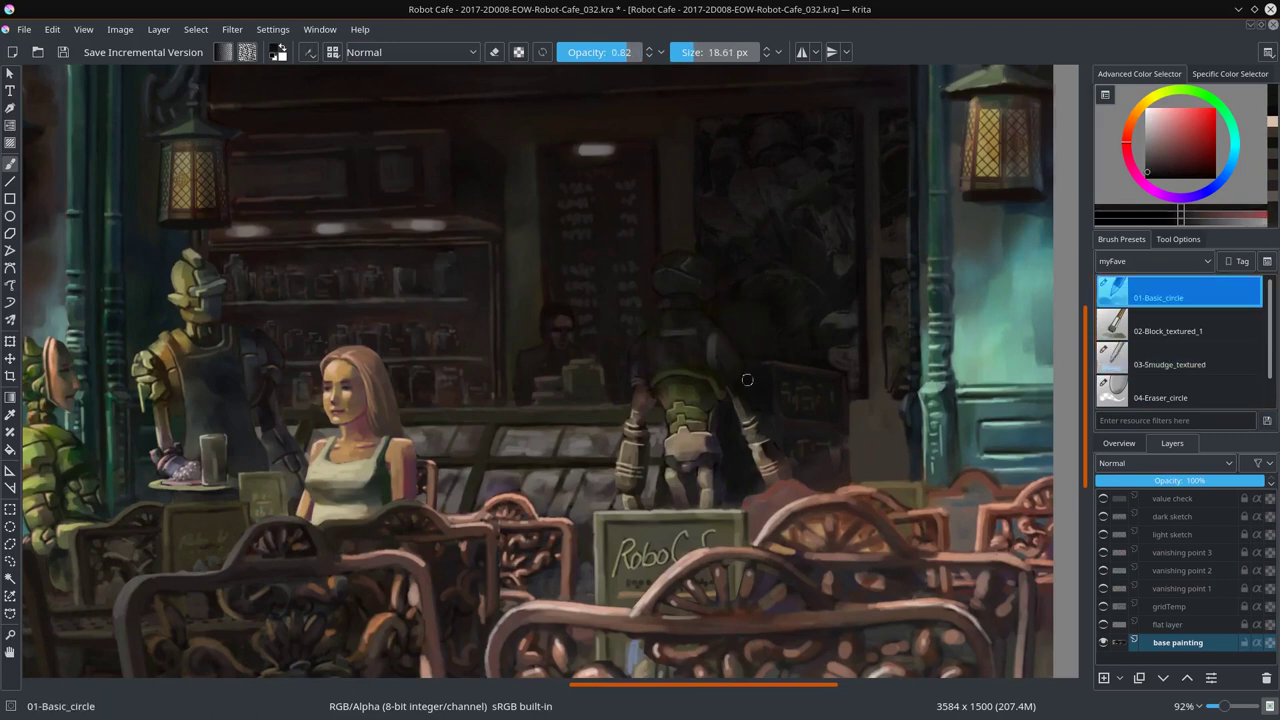
key("bracketleft")
key("bracketleft")
left_click(831, 488, "ctrl")
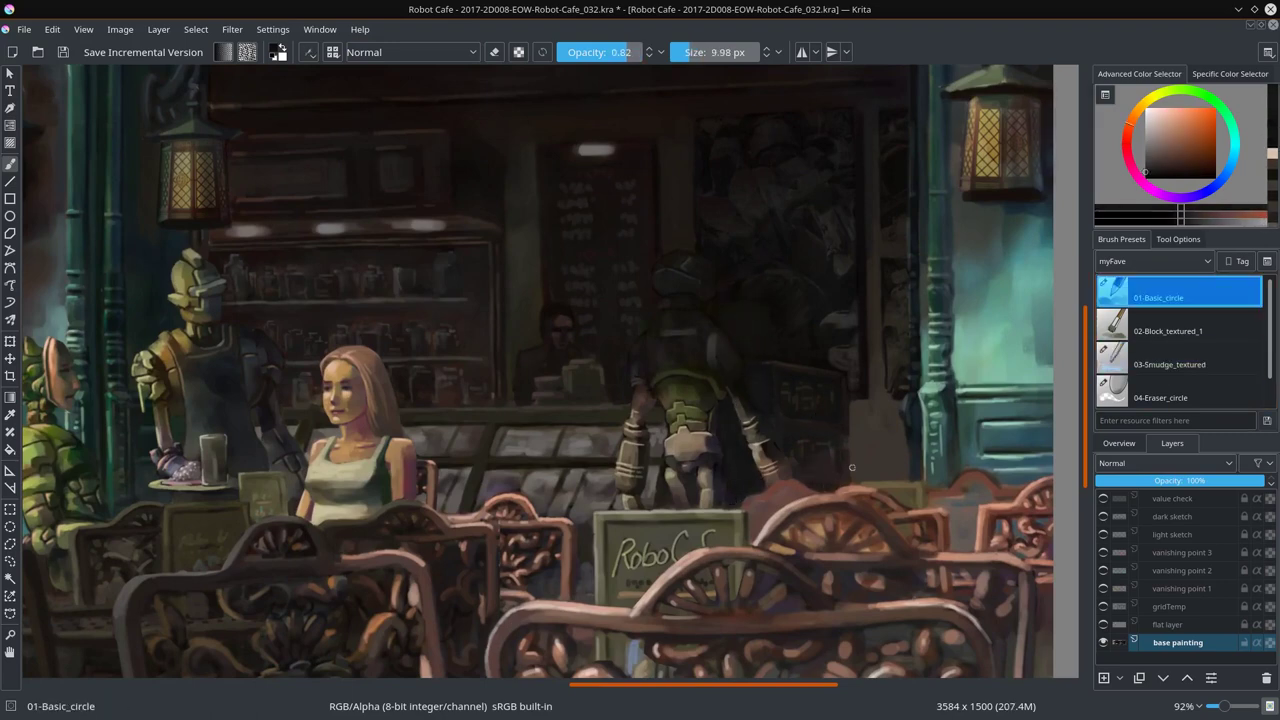
key("bracketleft")
key("bracketleft")
left_click(868, 505, "ctrl")
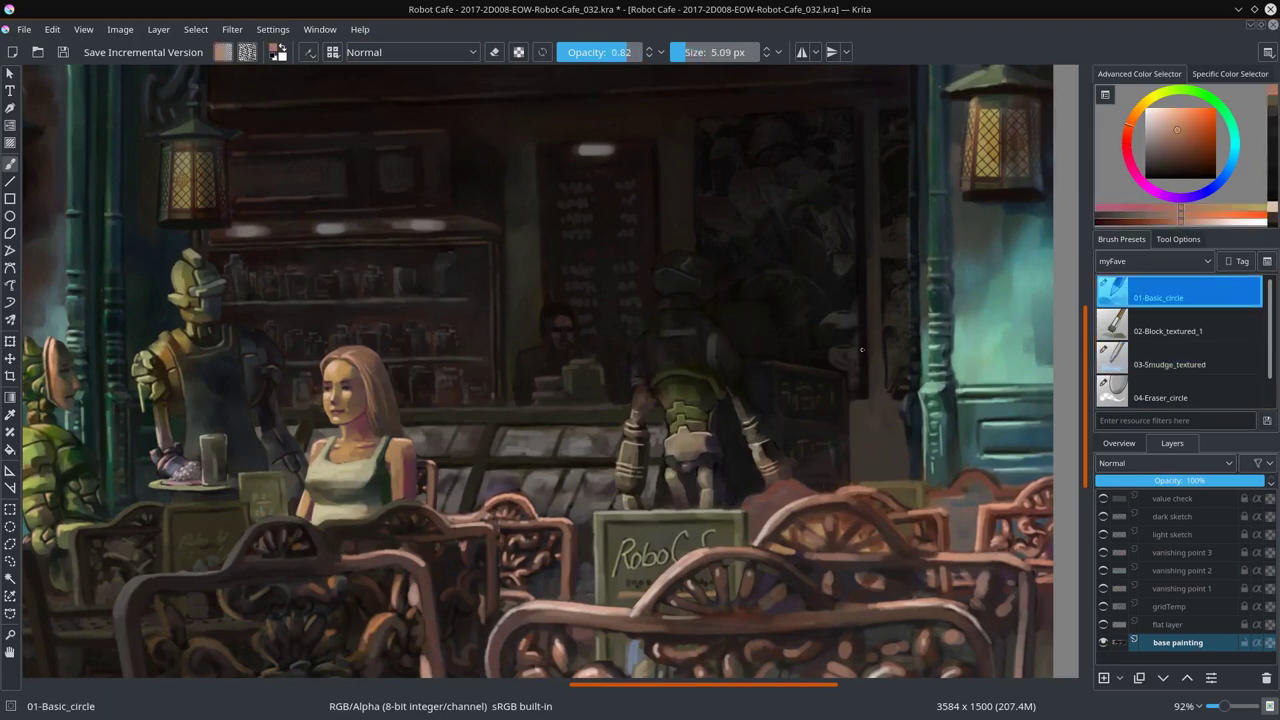
key("bracketright")
key("bracketright")
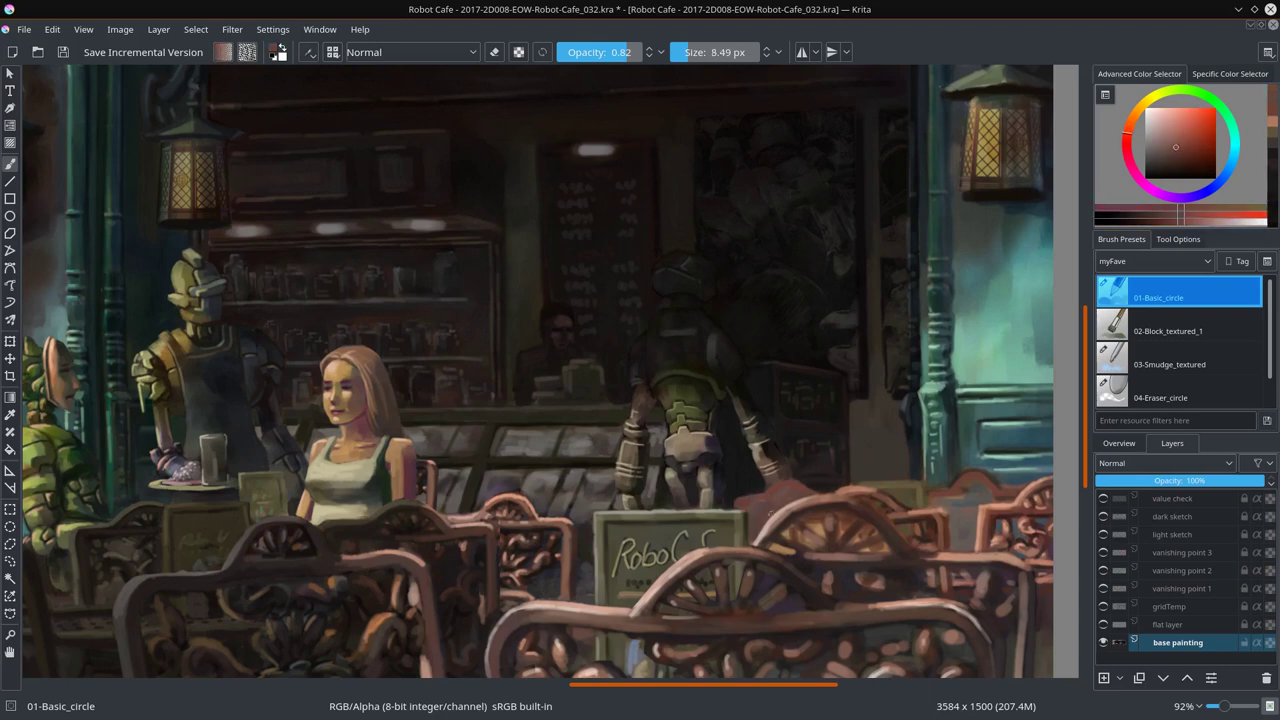
Step: Paint the right-hand chairs in dark red, light orange and near-black red, then save
left_click(787, 489, "ctrl")
key("bracketleft")
key("bracketleft")
left_click(754, 515, "ctrl")
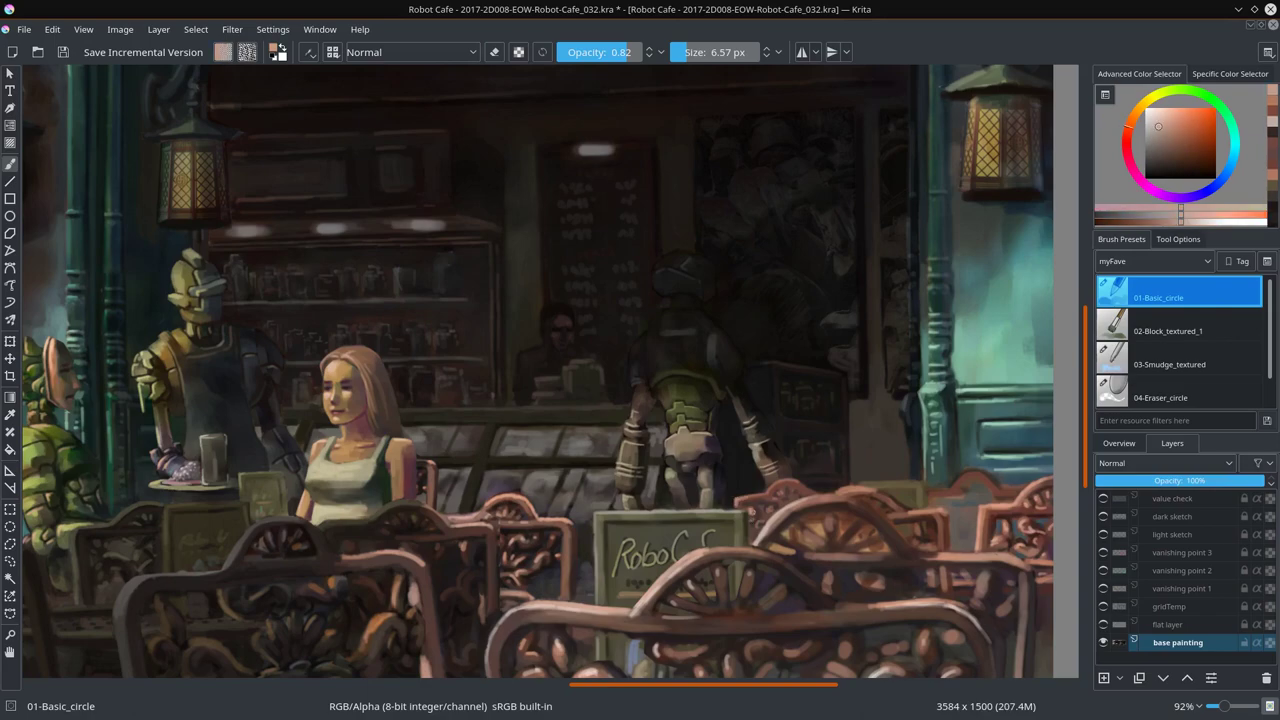
left_click(780, 512, "ctrl")
left_click(62, 52)
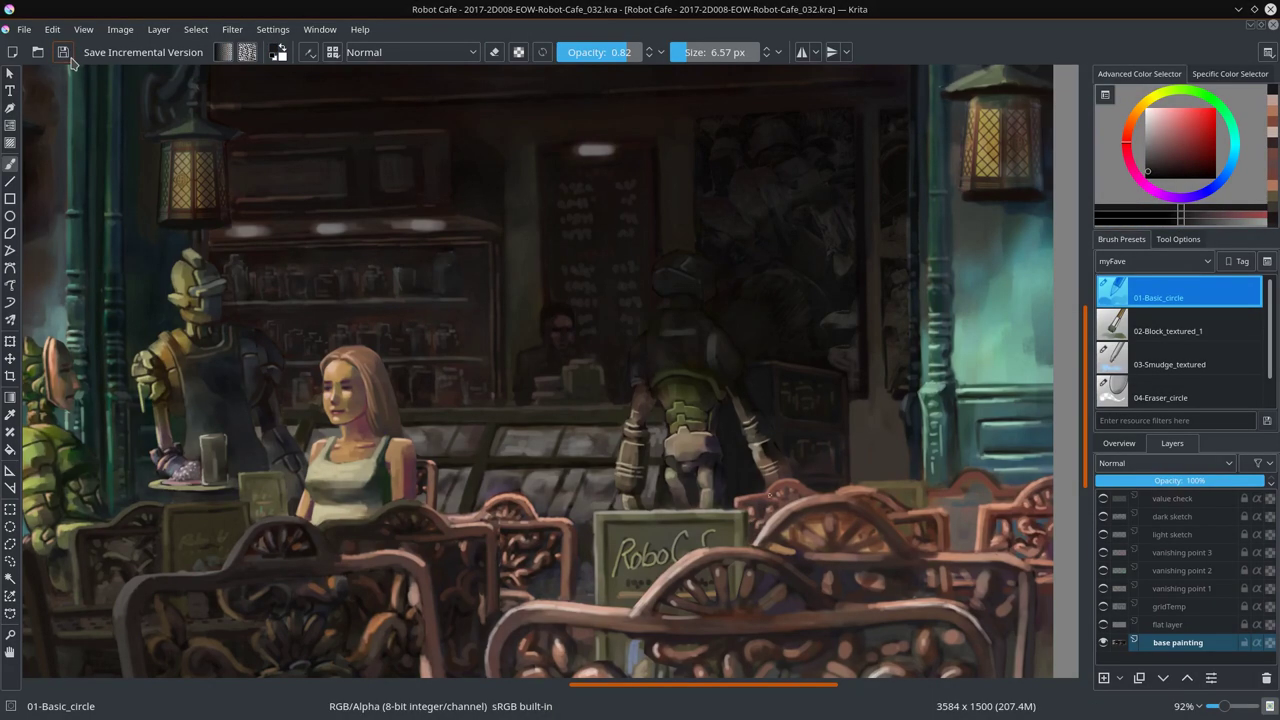
Step: Paste a copy of the right-edge chair at full opacity and transform it into position
key("o")
key("o")
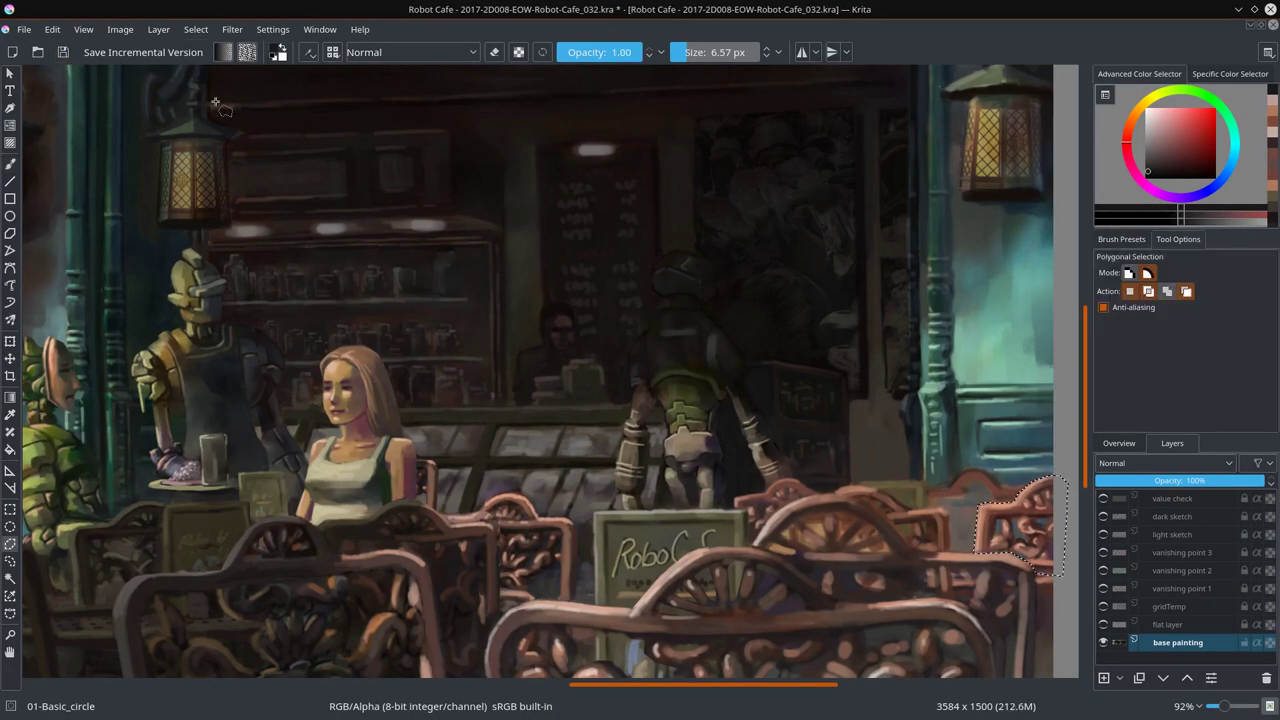
left_click(52, 29)
left_click(110, 190)
key("ctrl+t")
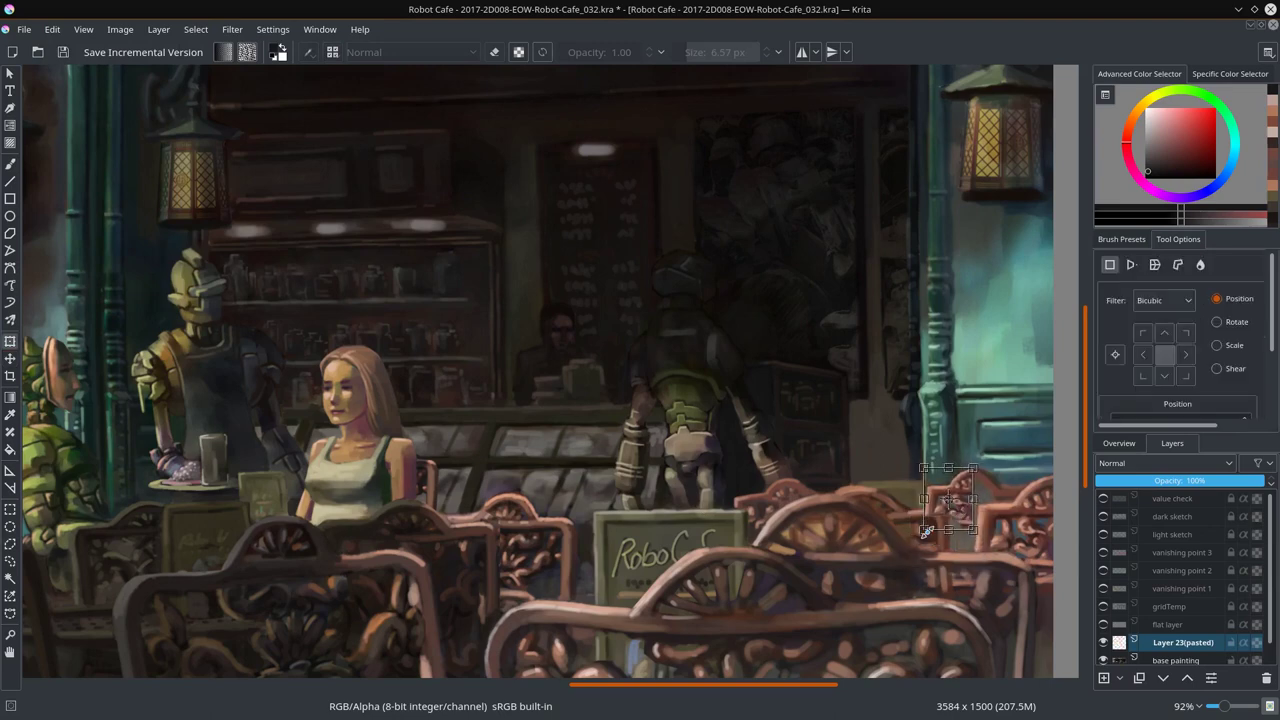
left_click(10, 163)
Step: Erase, paste another chair copy, and merge the pasted chair layers into the base painting
key("e")
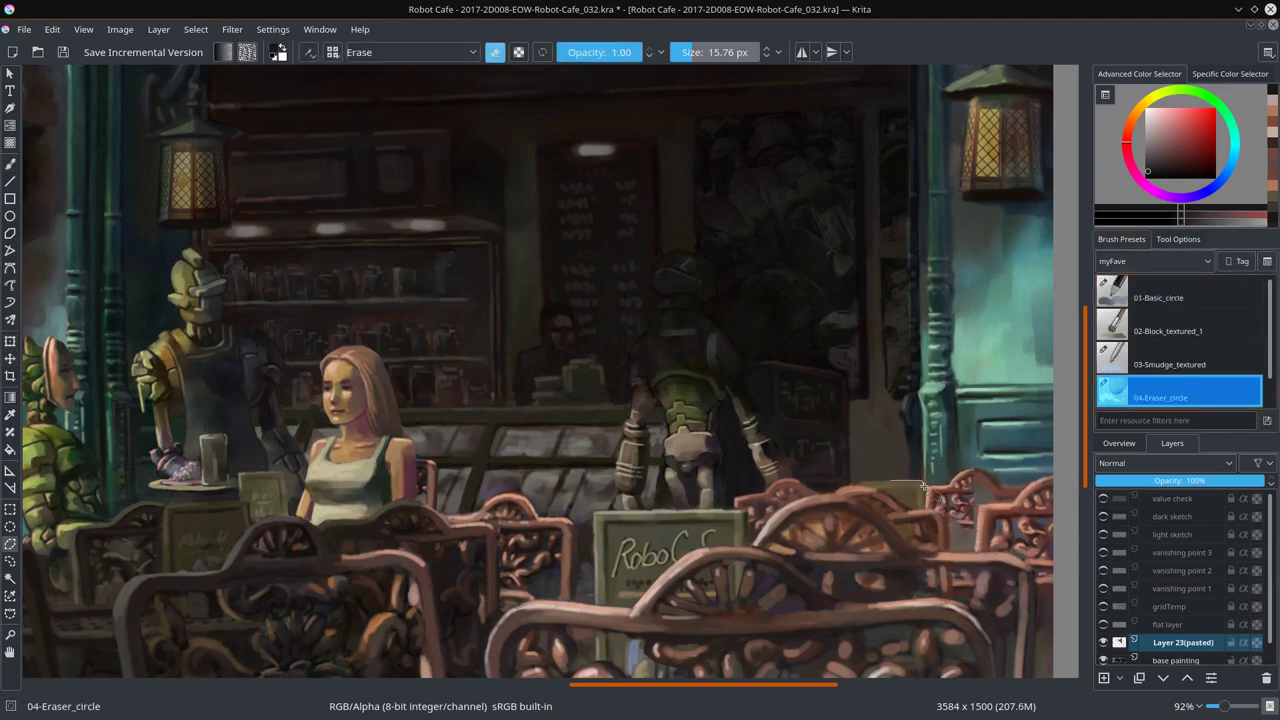
key("ctrl+v")
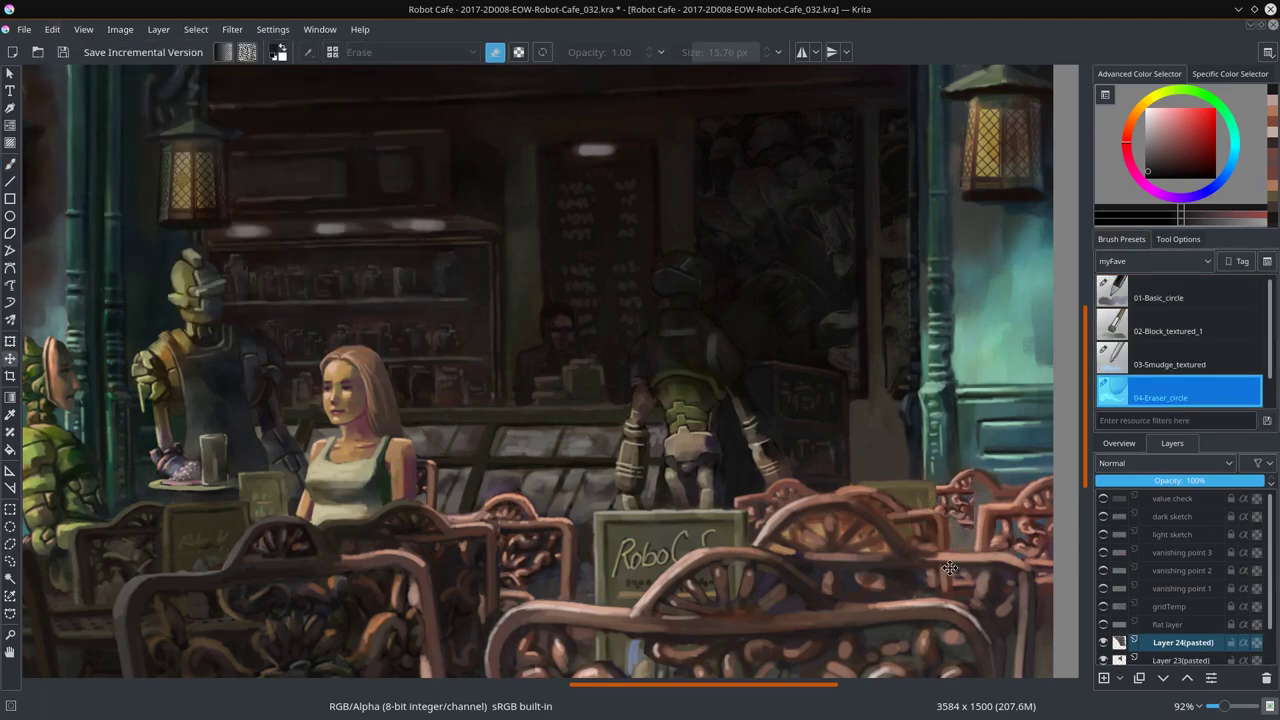
key("ctrl+e")
key("ctrl+e")
key("b")
key("e")
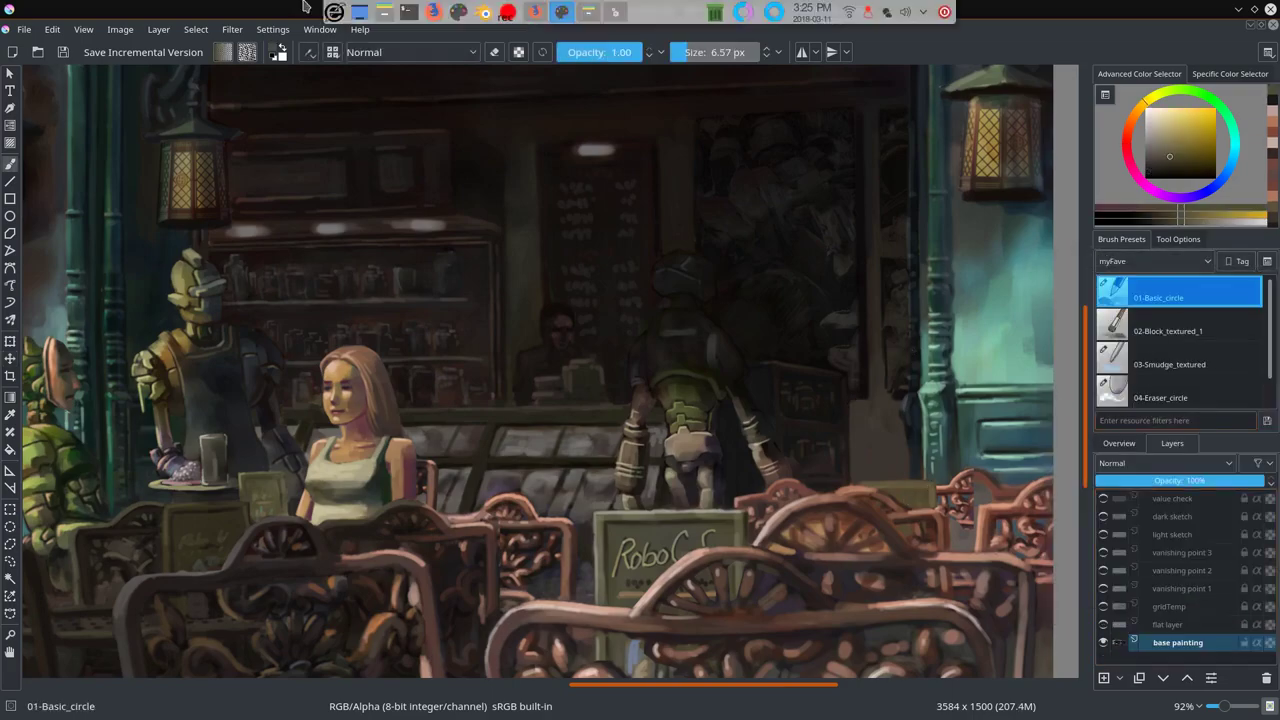
key("]")
Step: Paint dark red over the right wall and chair tops, then sample salmon and darker reds
left_click(981, 481, "ctrl")
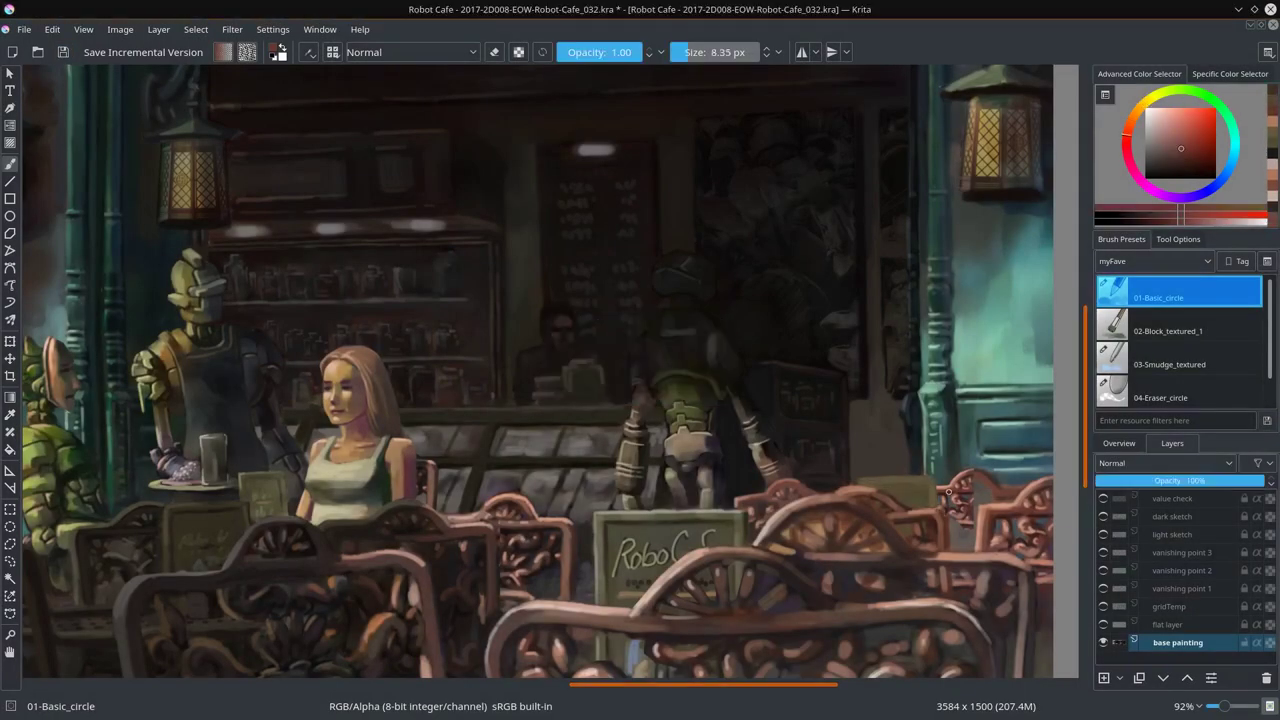
left_click_drag(1030, 470, 1045, 510)
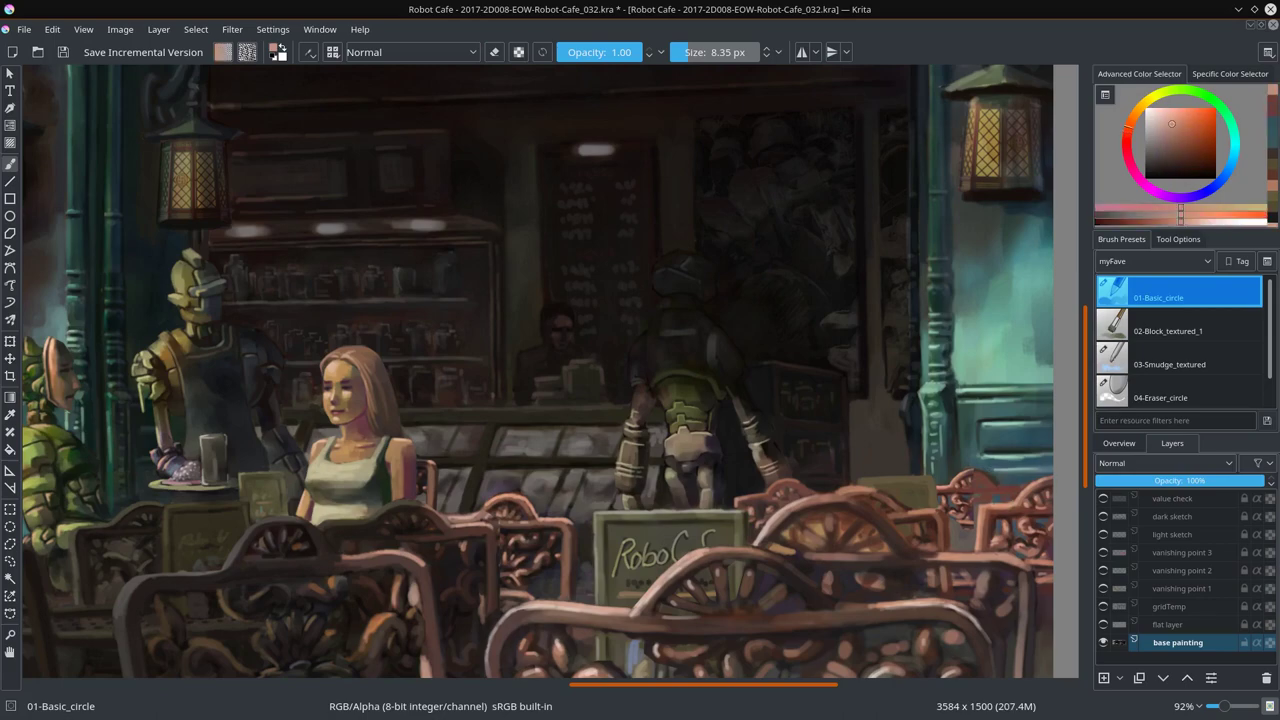
left_click_drag(960, 541, 906, 473)
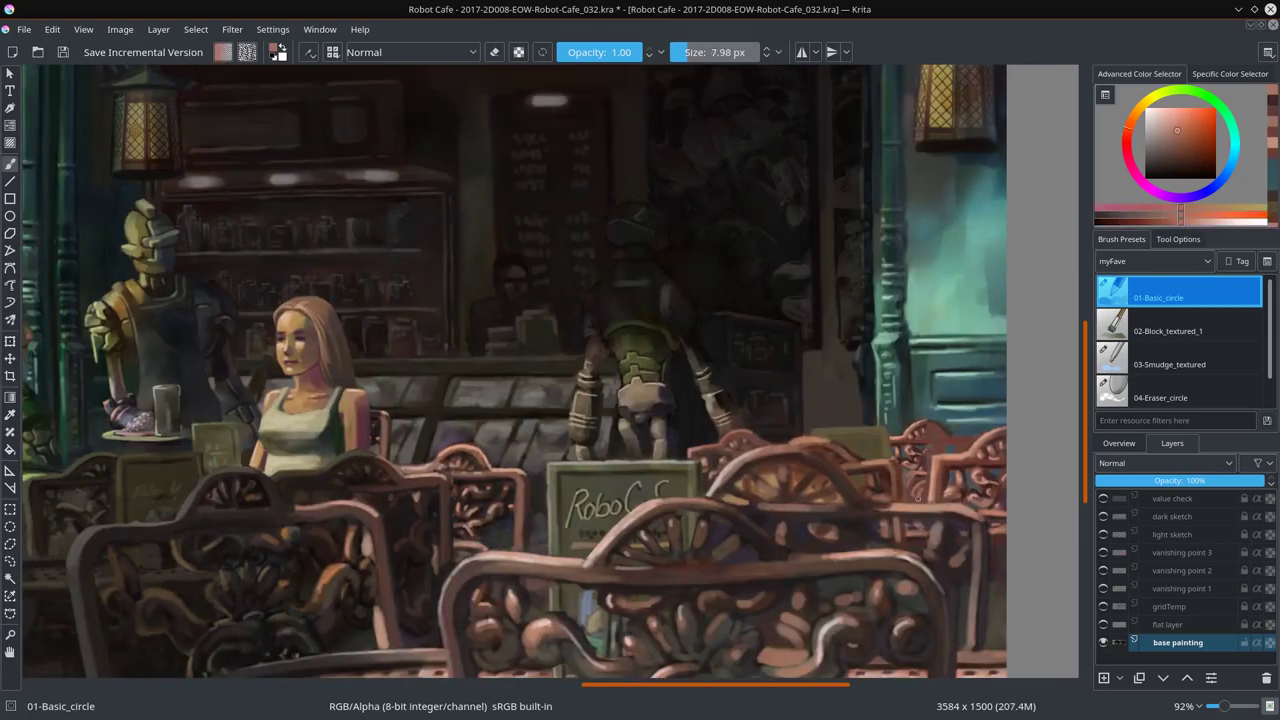
left_click(929, 452, "ctrl")
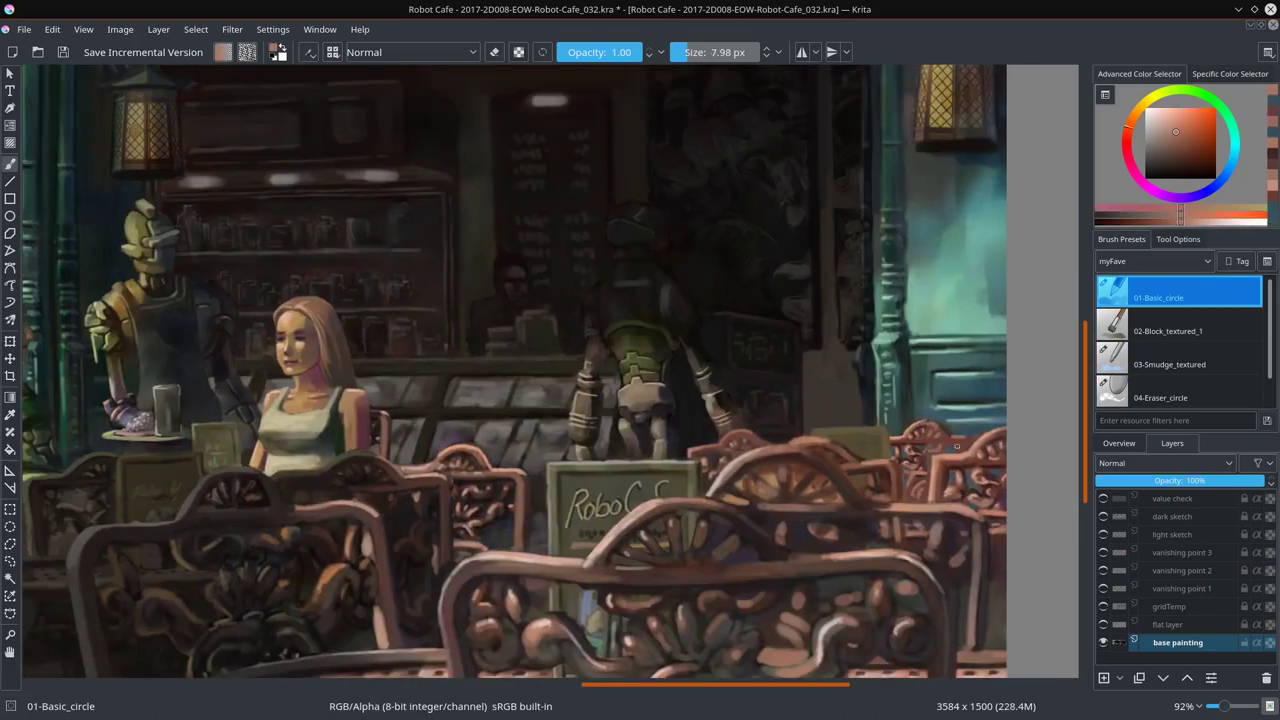
left_click(922, 434, "ctrl")
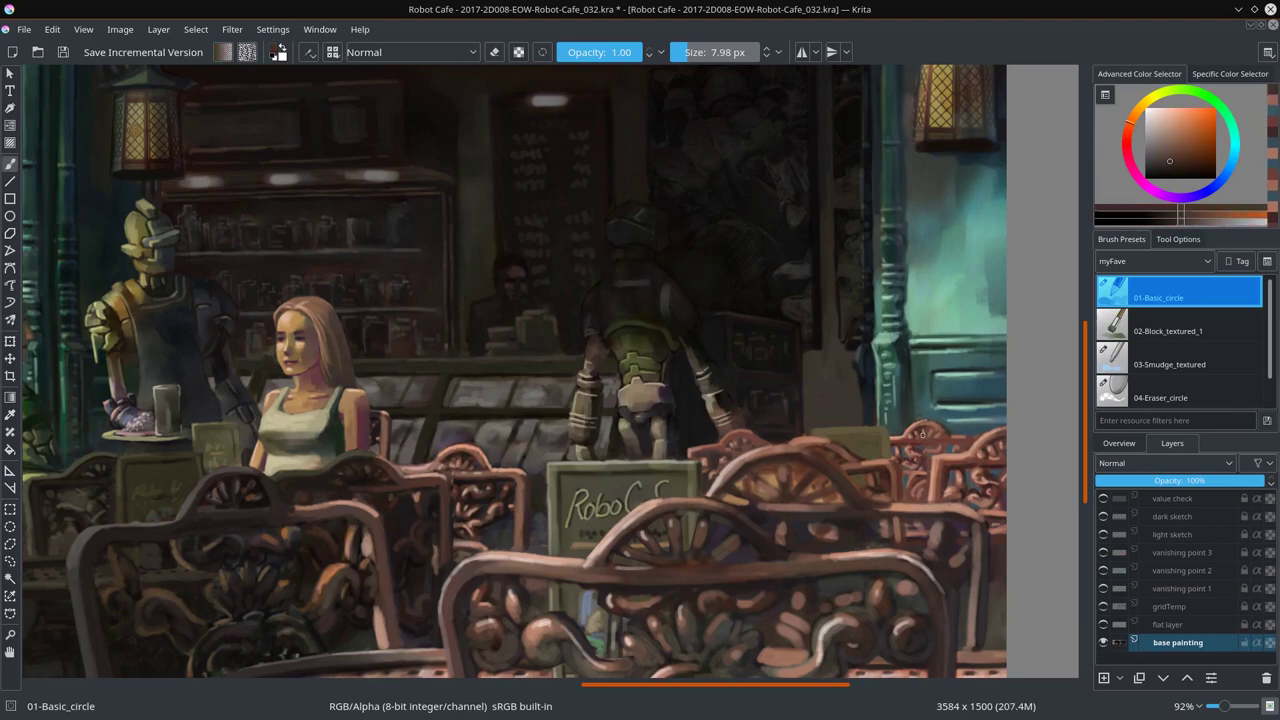
left_click(913, 444, "ctrl")
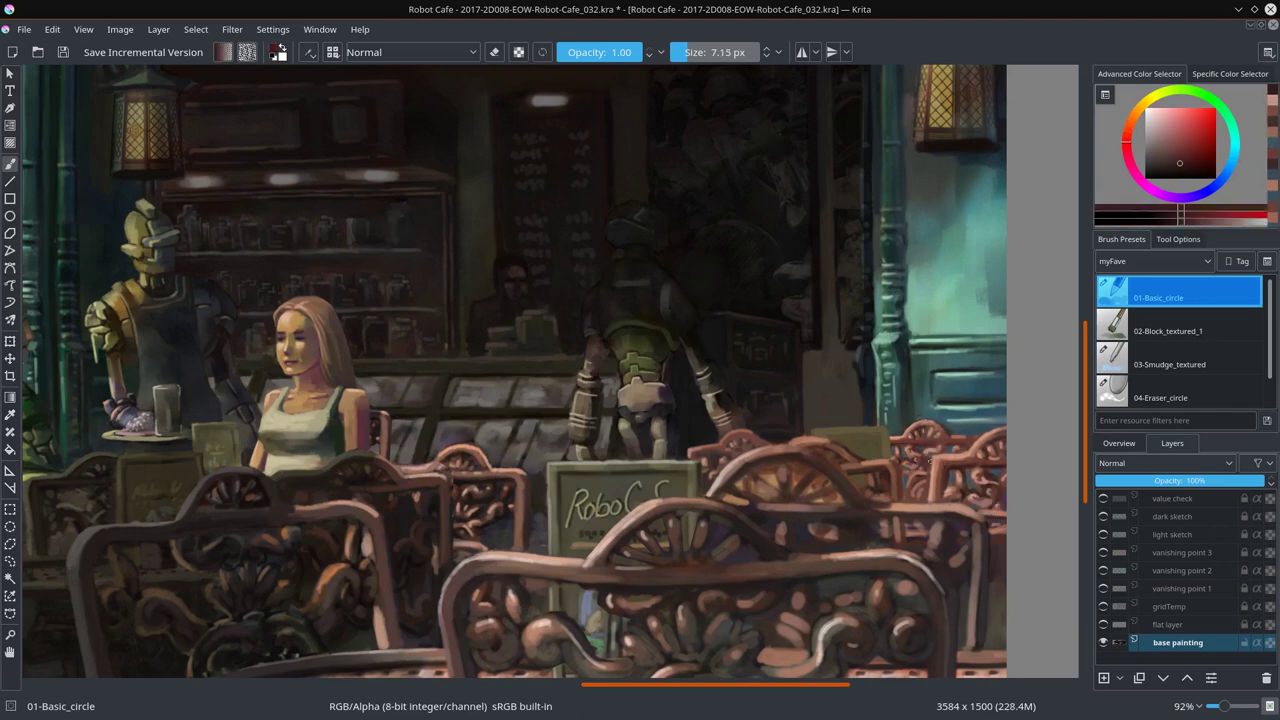
scroll(929, 462, "down", 5)
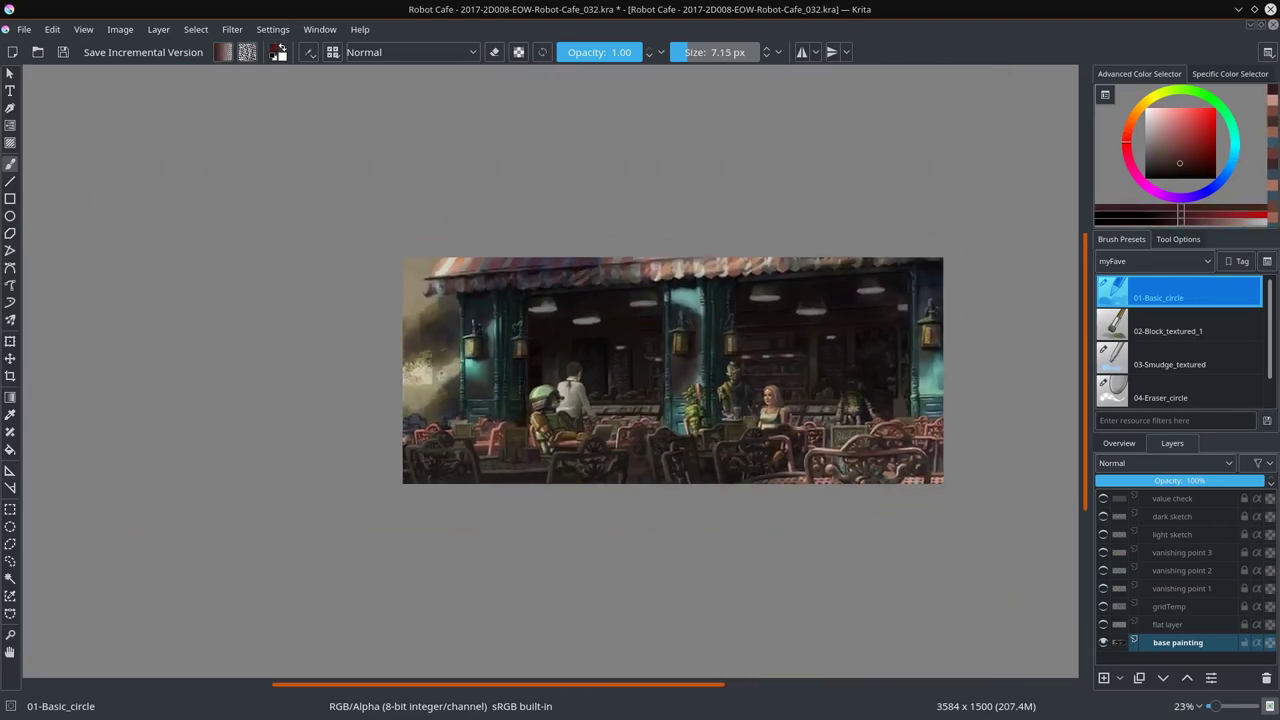
Step: Save the painting and view it at 100% zoom
key("ctrl+s")
scroll(686, 694, "up", 3)
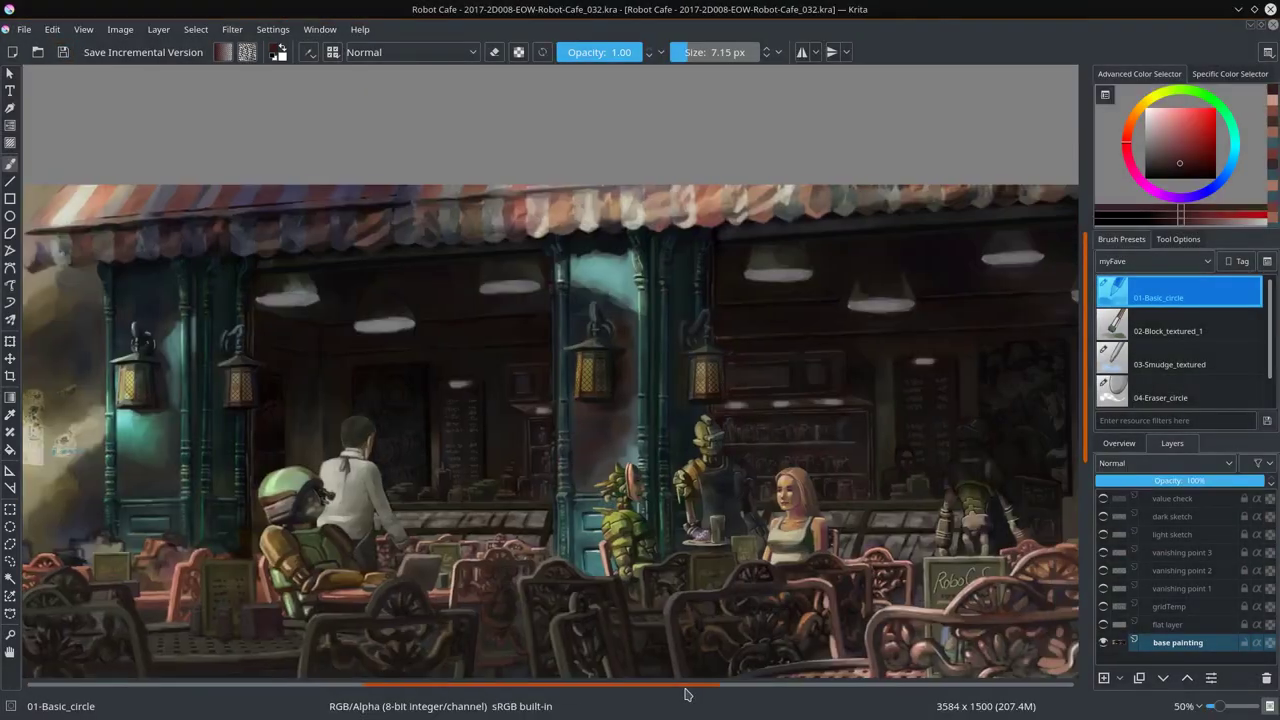
left_click(1183, 706)
left_click(1150, 571)
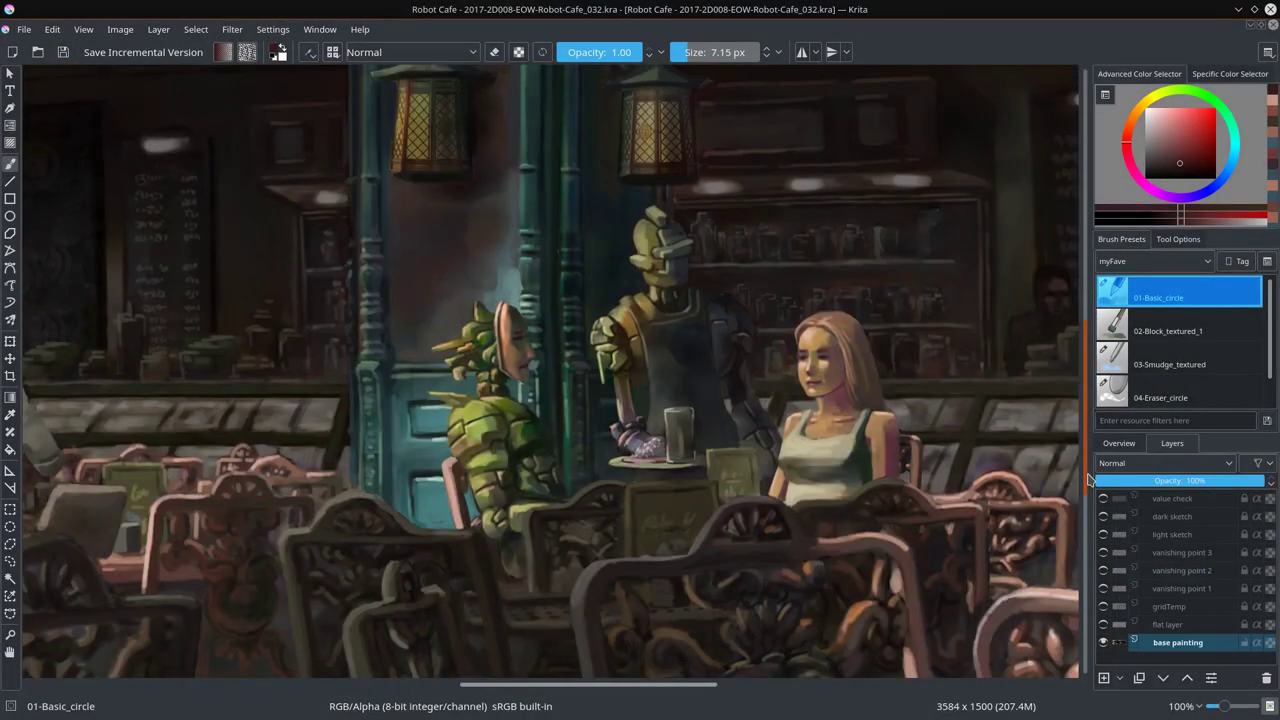
scroll(870, 420, "up", 1)
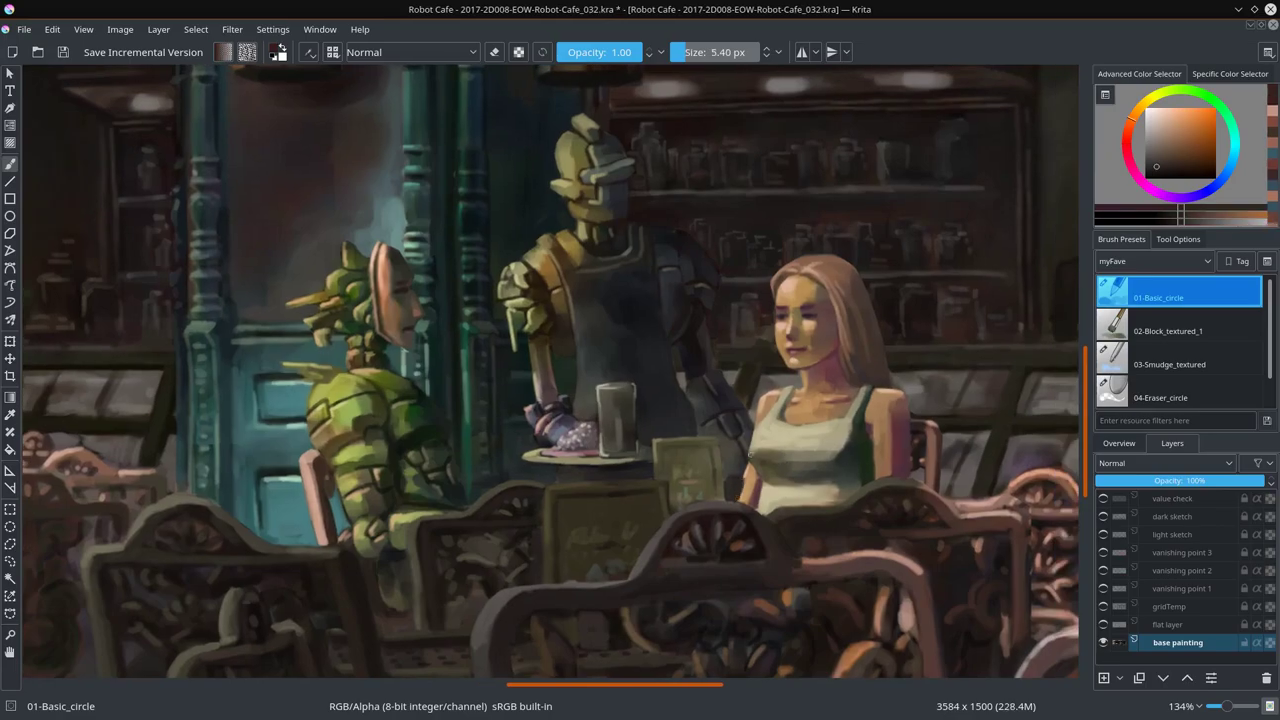
Step: Sample peach and lighter skin tones, a dark red and an orange-brown around the woman
left_click(740, 490, "ctrl")
scroll(990, 460, "up", 1)
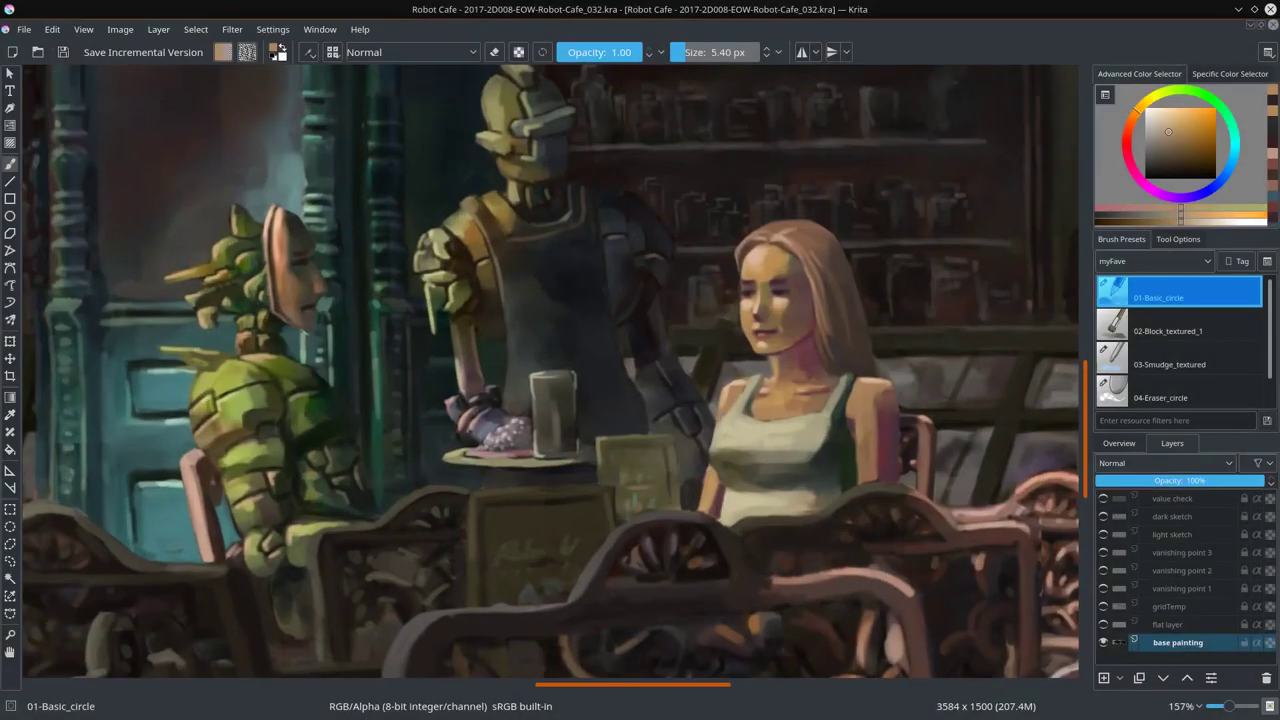
left_click(726, 392, "ctrl")
left_click(726, 392, "ctrl")
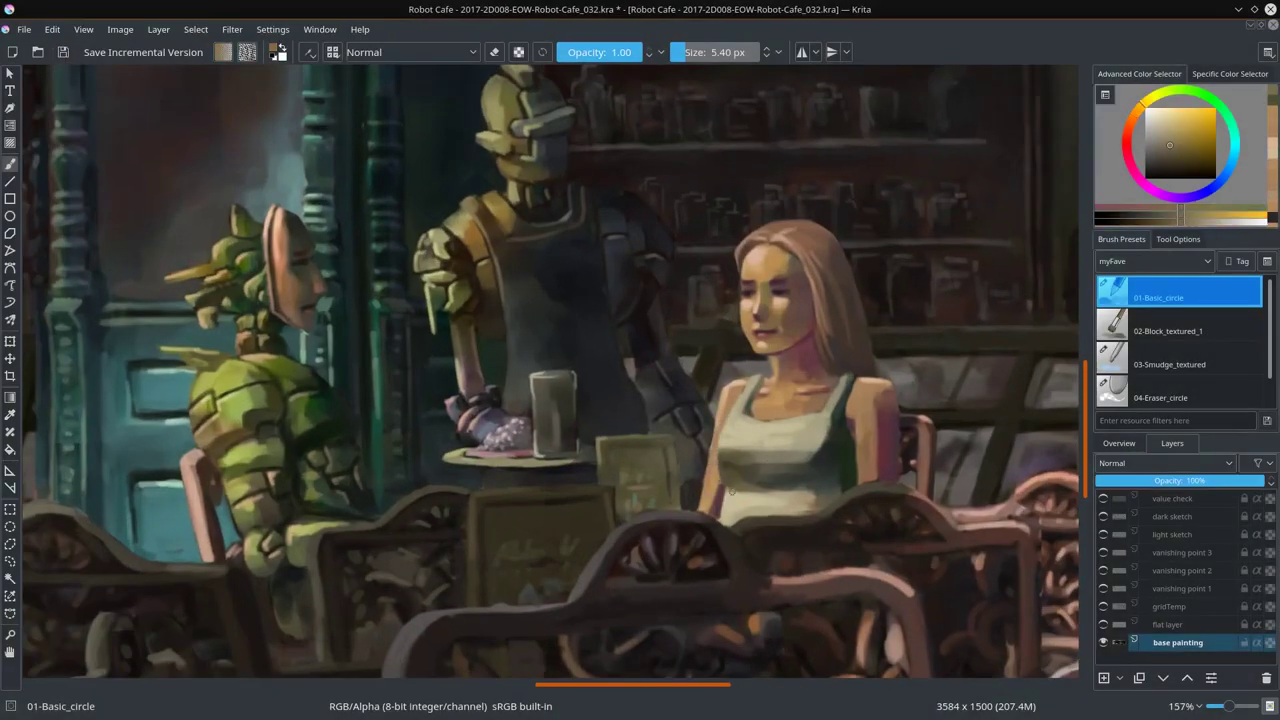
scroll(726, 392, "down", 5)
scroll(786, 427, "up", 3)
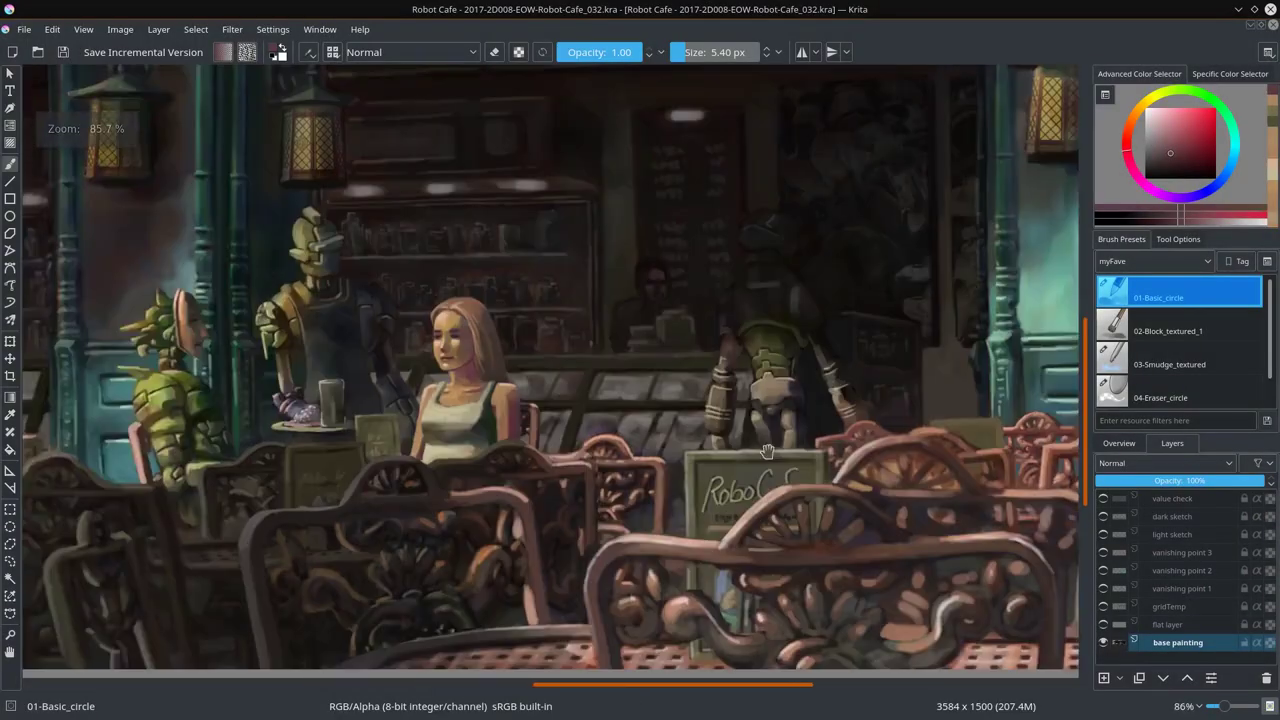
scroll(786, 427, "up", 2)
left_click(786, 427, "ctrl")
scroll(786, 427, "down", 5)
Step: Set the brush blend mode to Decrease Saturation and bring the cafe's left side into view
left_click(410, 52)
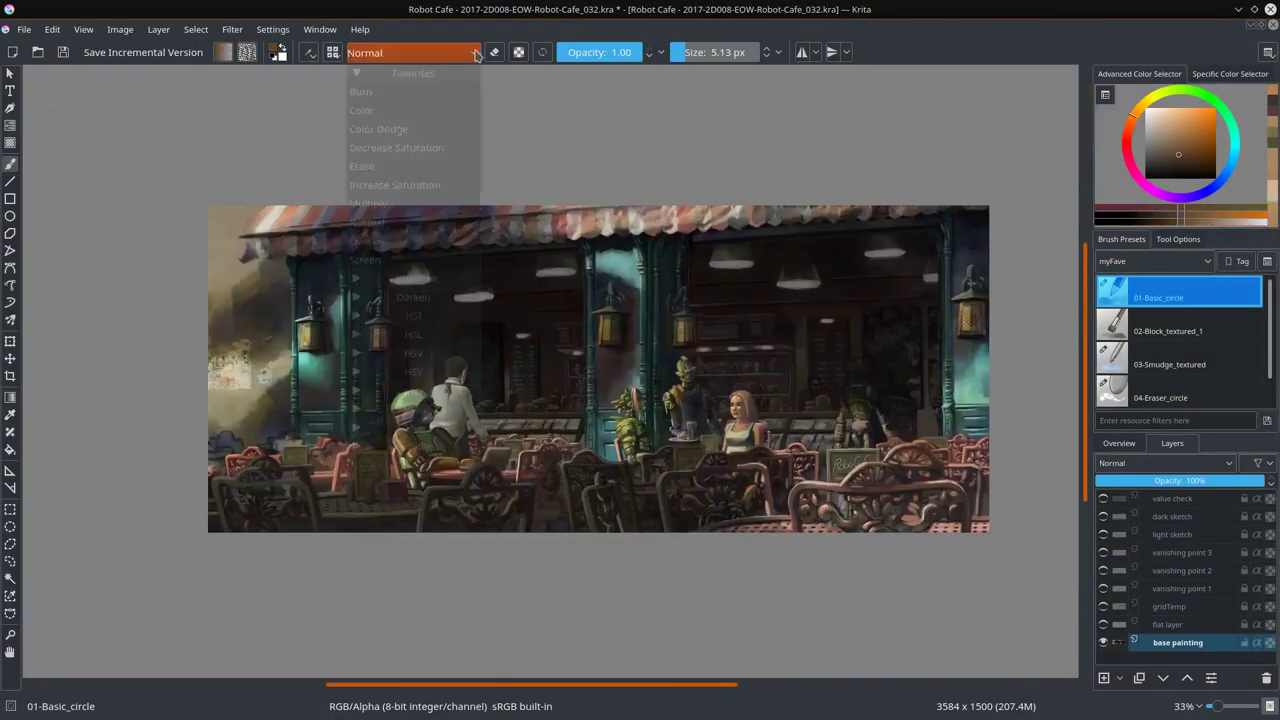
left_click(400, 150)
scroll(658, 483, "up", 2)
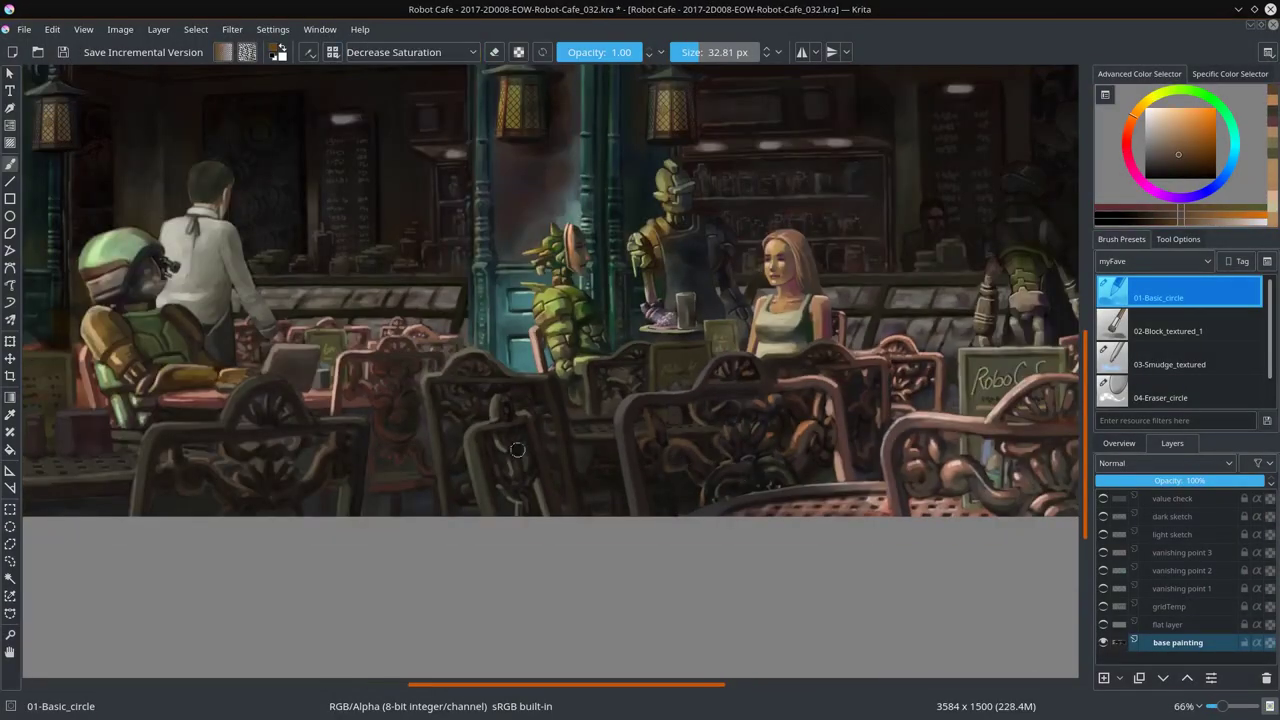
left_click_drag(330, 478, 686, 569)
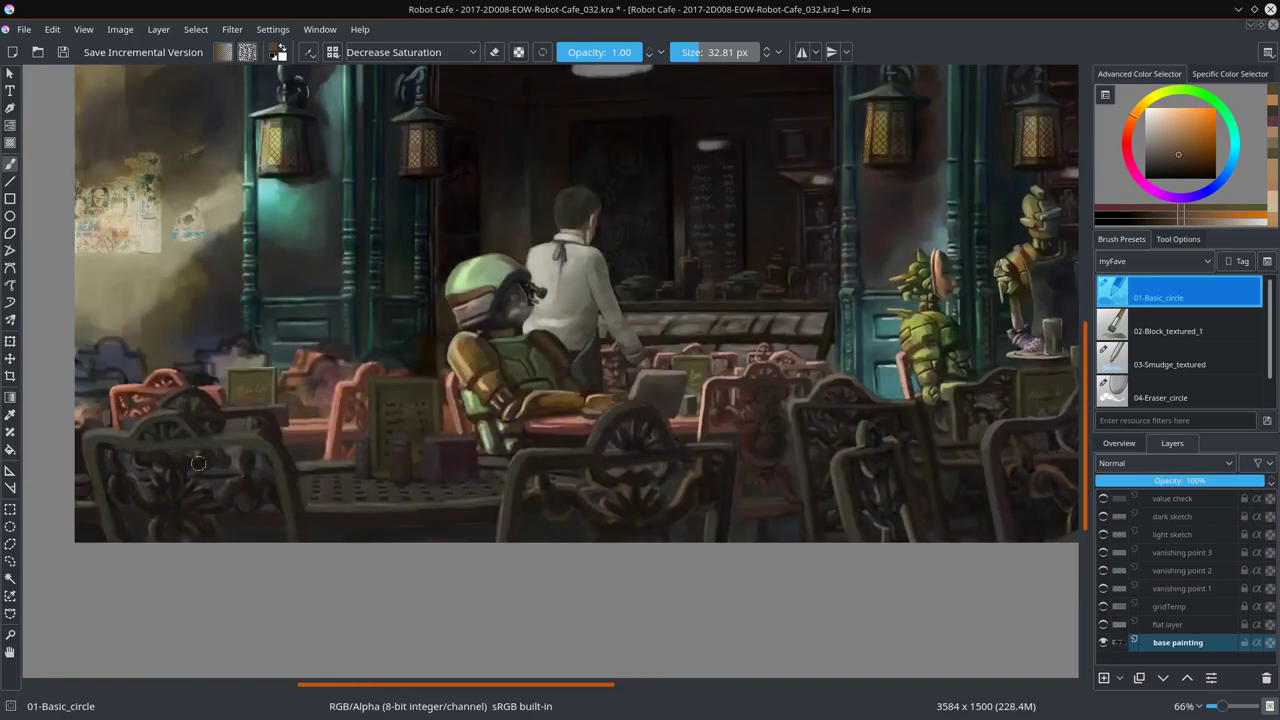
scroll(608, 534, "down", 3)
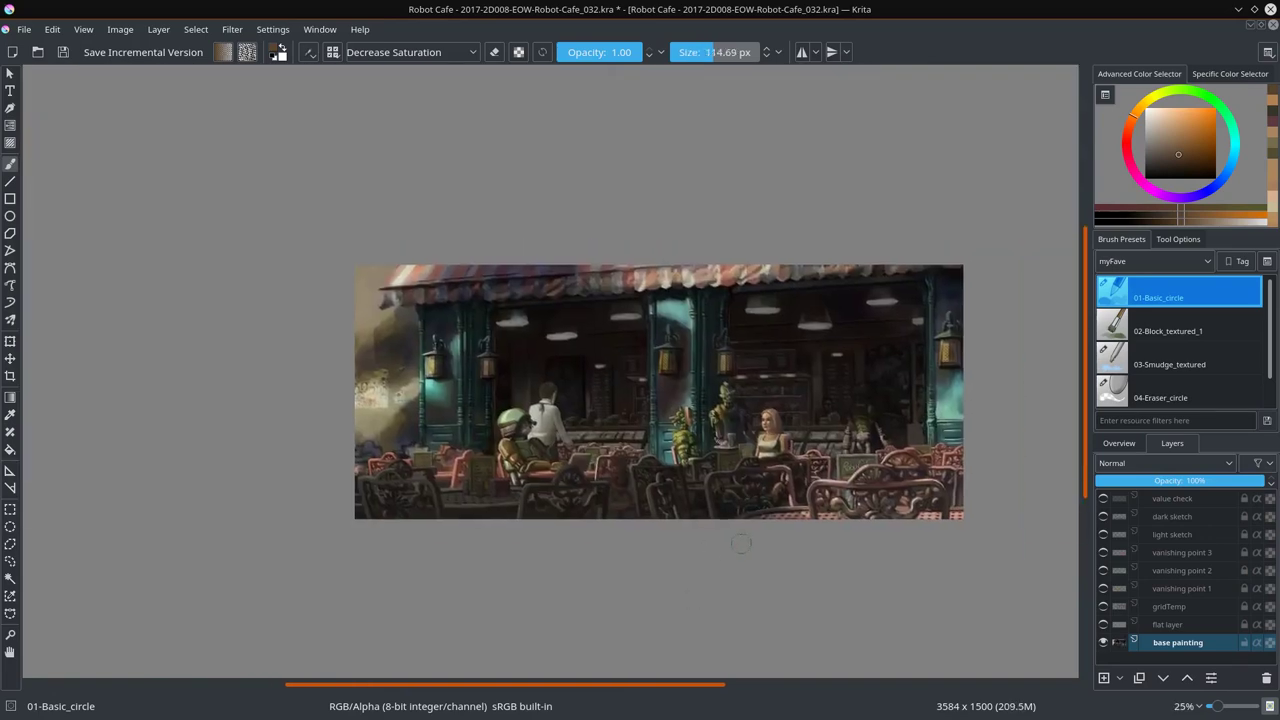
Step: Switch the brush to Screen blending and shrink it to about 11 px
key("alt+shift+s")
scroll(860, 400, "up", 3)
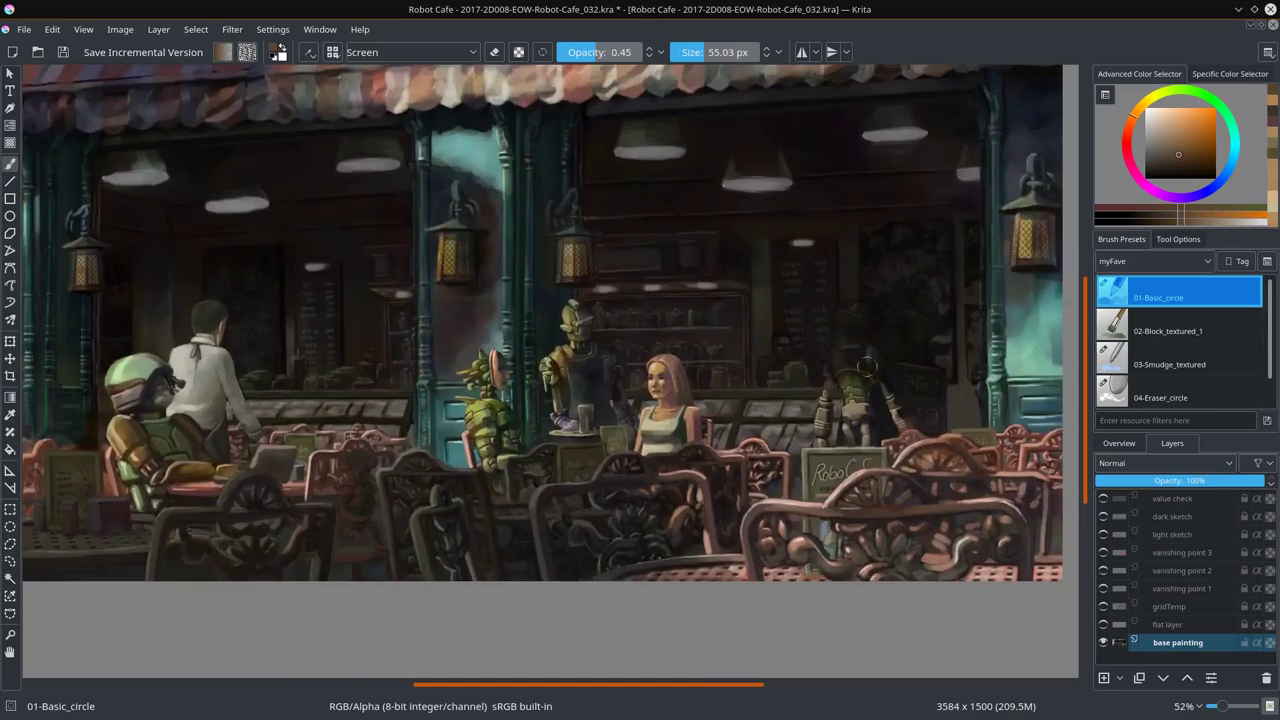
scroll(860, 400, "down", 4)
scroll(860, 400, "up", 6)
key("/")
key("/")
mouse_move(1014, 381)
left_mouse_down()
mouse_move(800, 395)
mouse_move(890, 355)
left_mouse_up()
Step: Pick a darker colour and an orange tone, and enlarge the brush to about 28 px
left_click(779, 398, "ctrl")
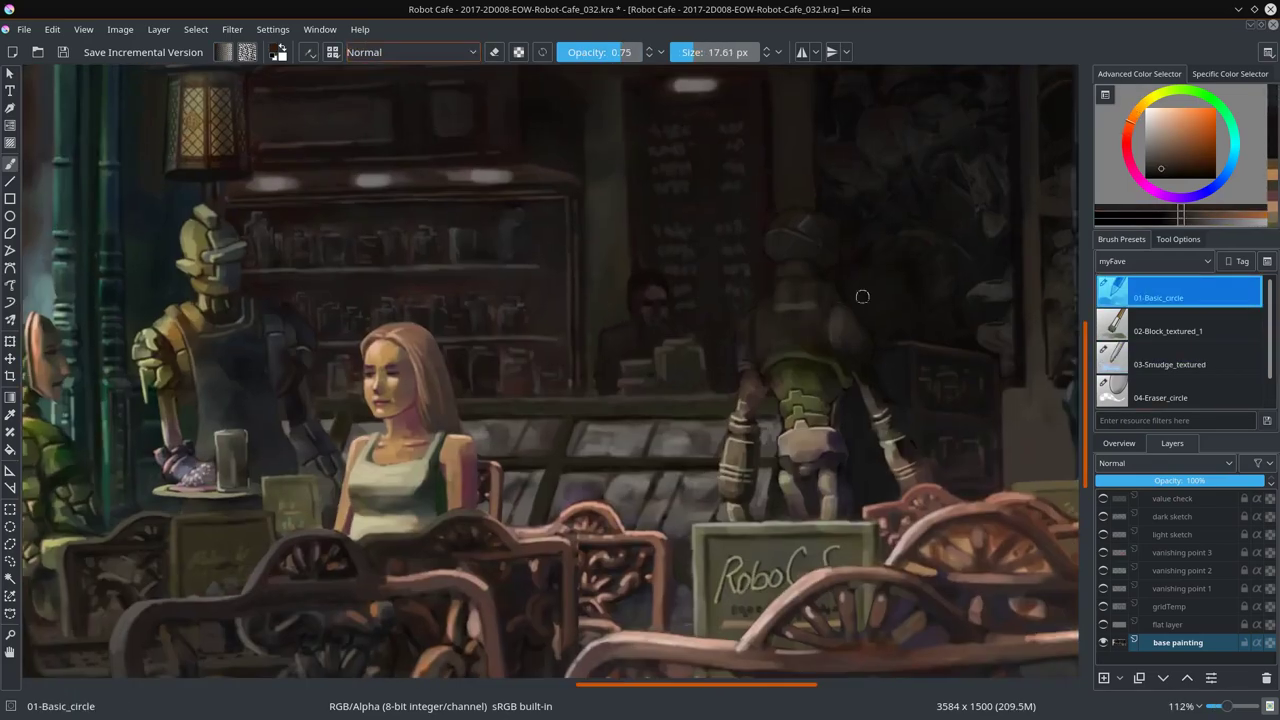
scroll(890, 355, "down", 5)
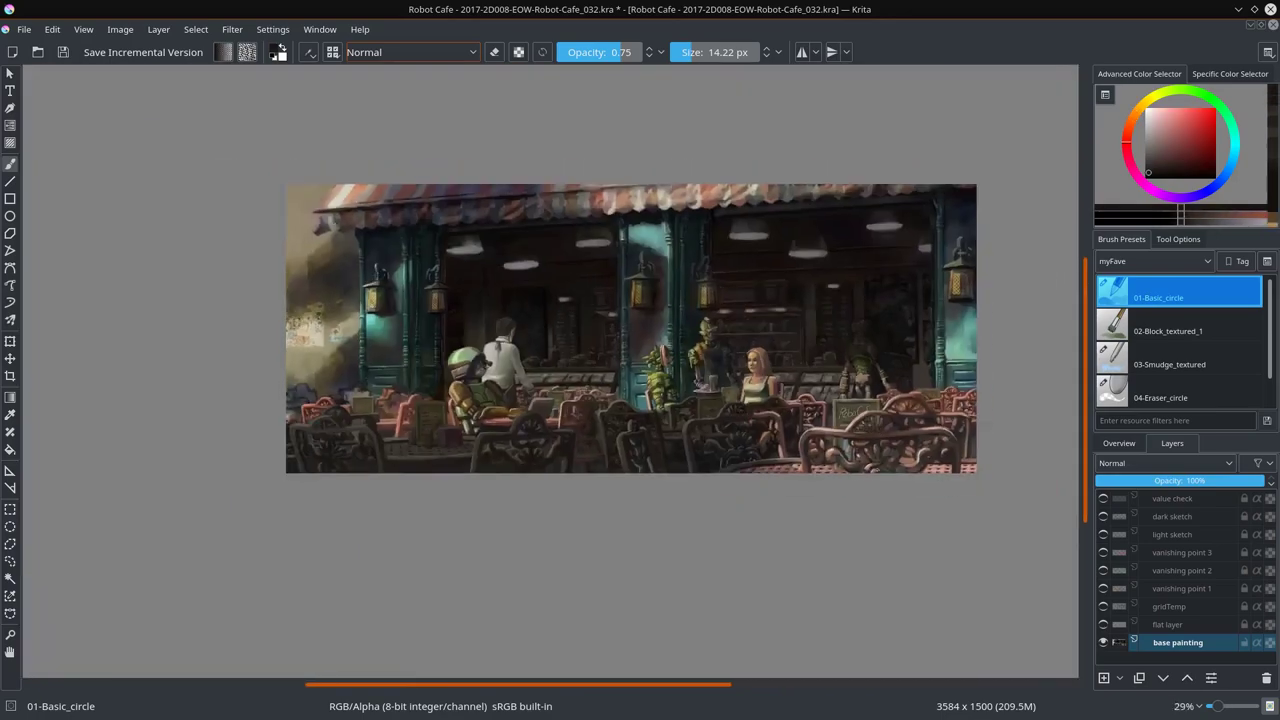
scroll(890, 355, "up", 5)
left_click(888, 345, "ctrl")
left_click_drag(888, 345, 837, 274)
scroll(837, 274, "down", 5)
scroll(885, 377, "down", 1)
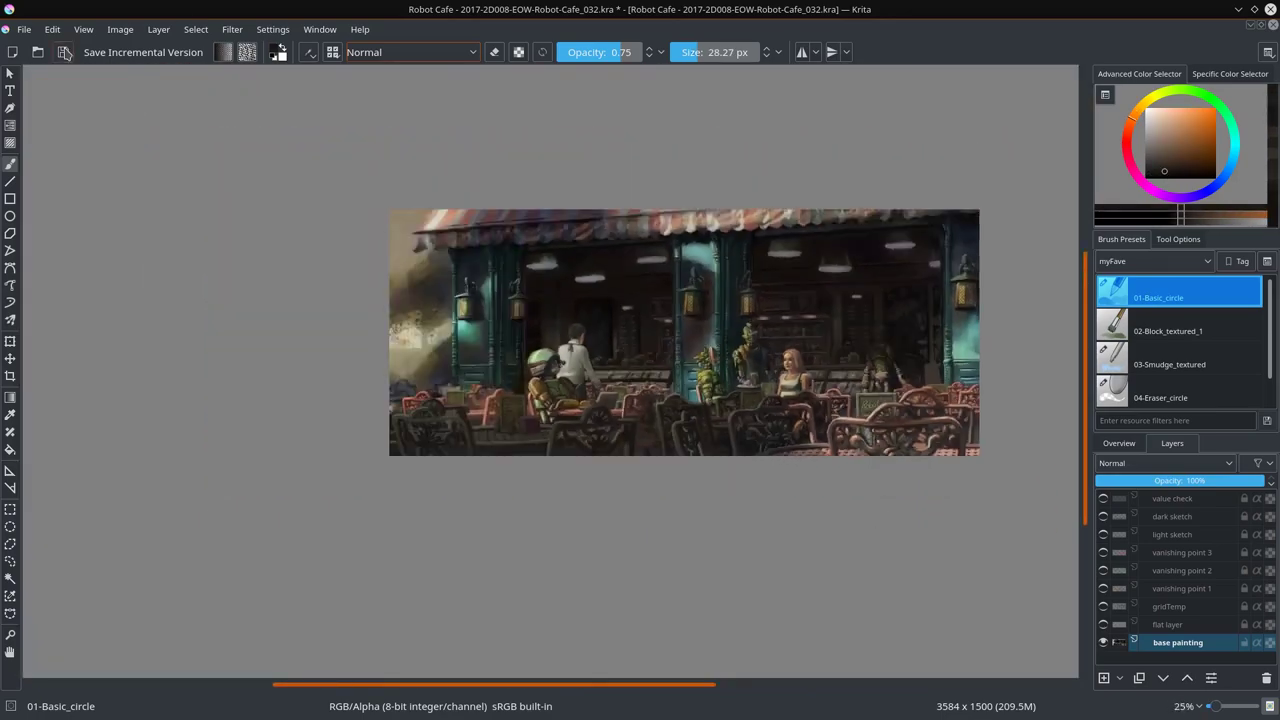
Step: Drop opacity to 0.25, then reset blending to Normal at about 0.76 opacity
left_click(410, 52)
left_click(400, 183)
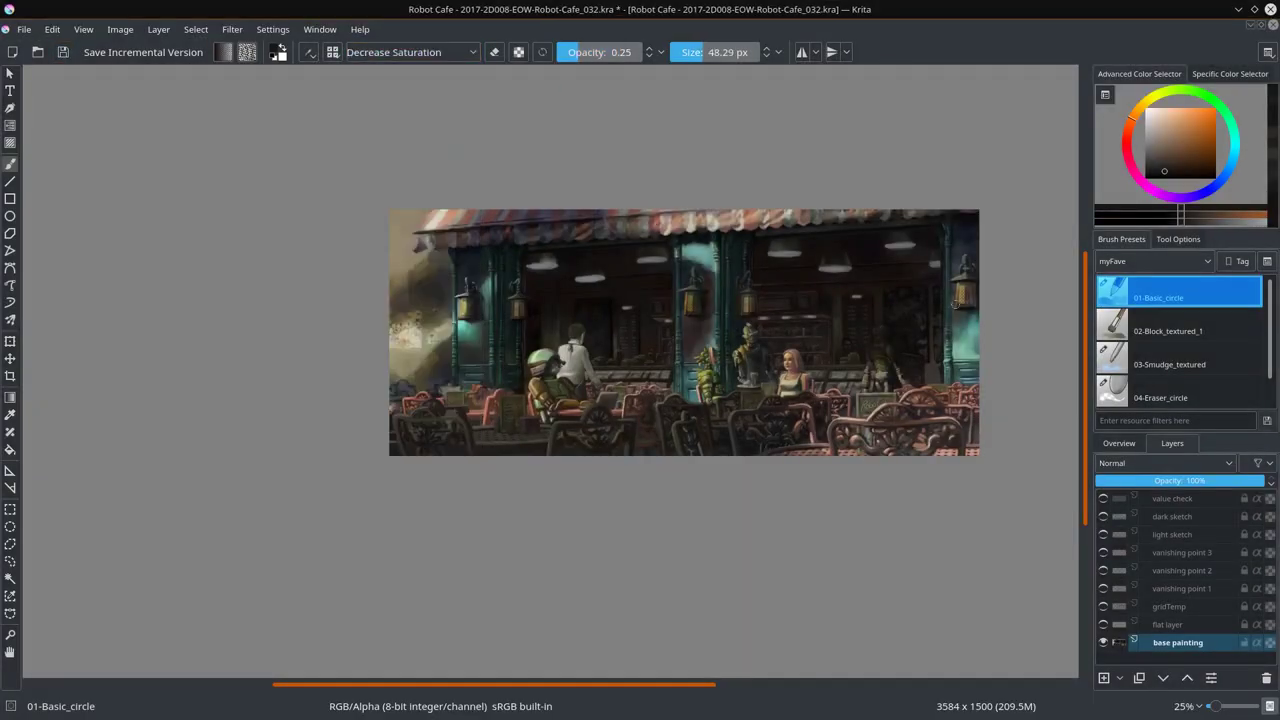
left_click(410, 52)
left_click(380, 60)
left_click_drag(600, 52, 624, 52)
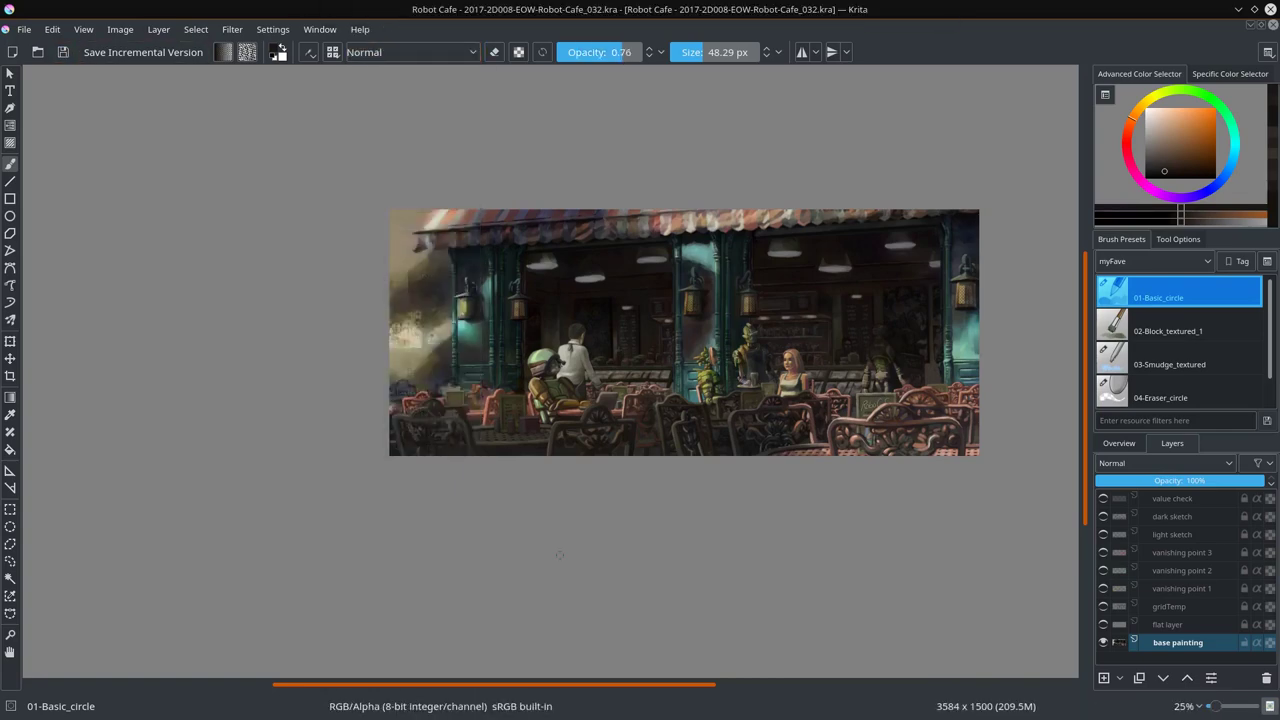
scroll(559, 554, "up", 5)
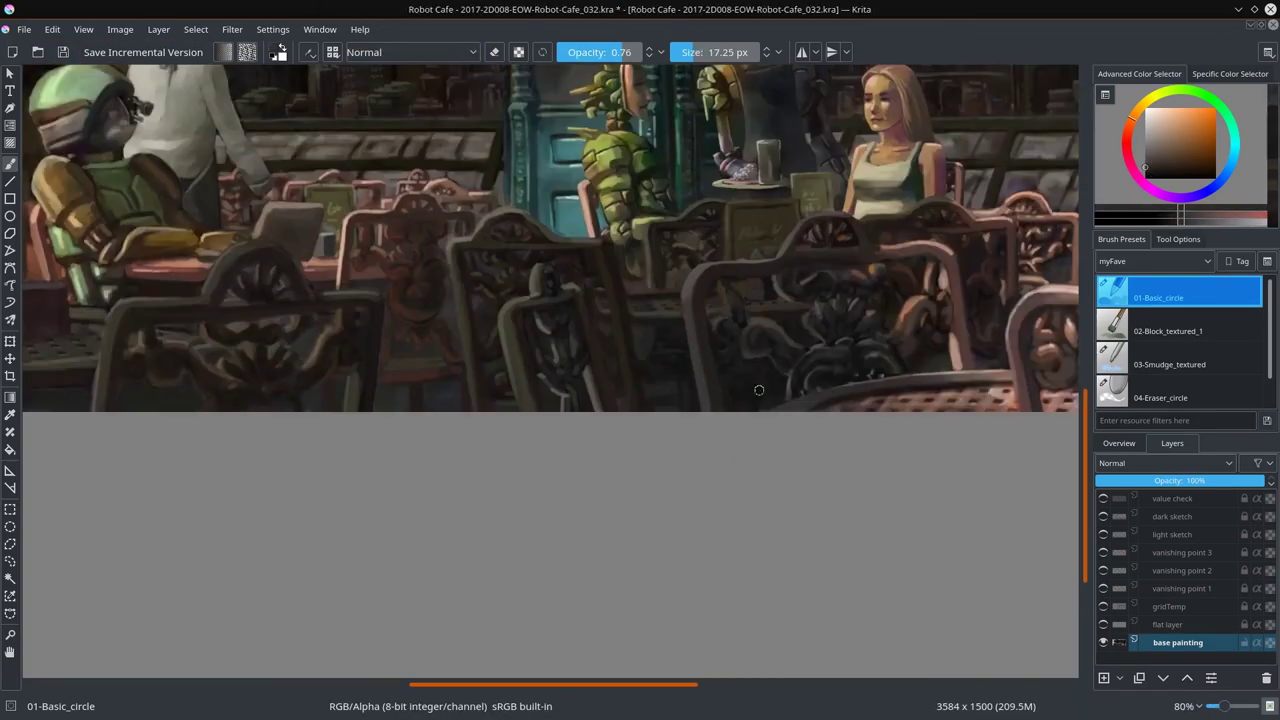
Step: Repaint the pink chairs in sampled salmon and brown tones, then the wall in teal
key("/")
key("/")
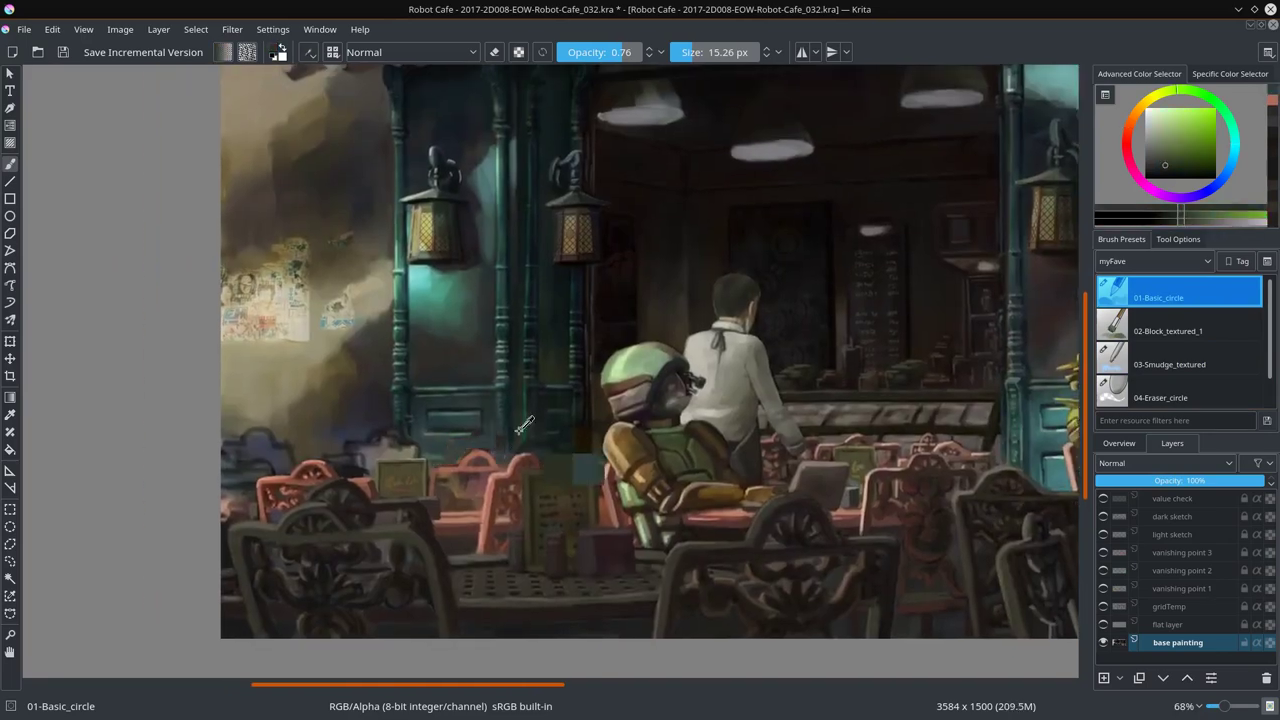
left_click(560, 468, "ctrl")
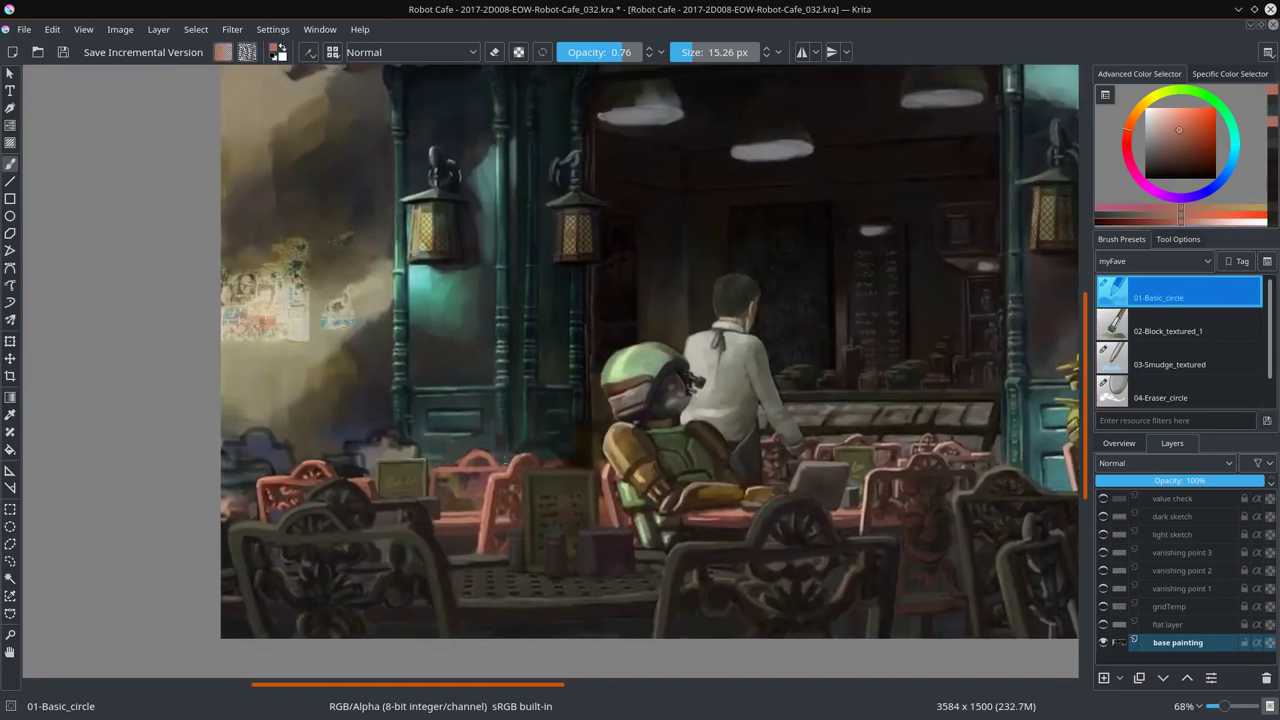
left_click(469, 500, "ctrl")
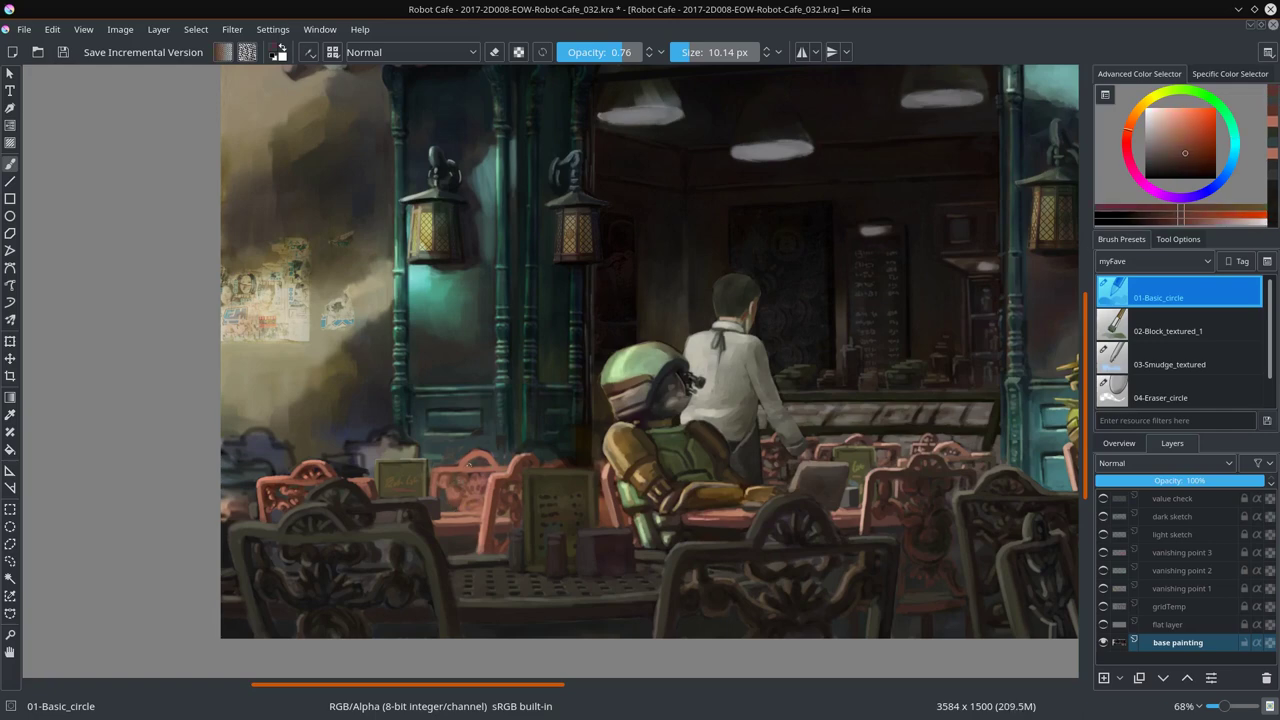
left_click(447, 467, "ctrl")
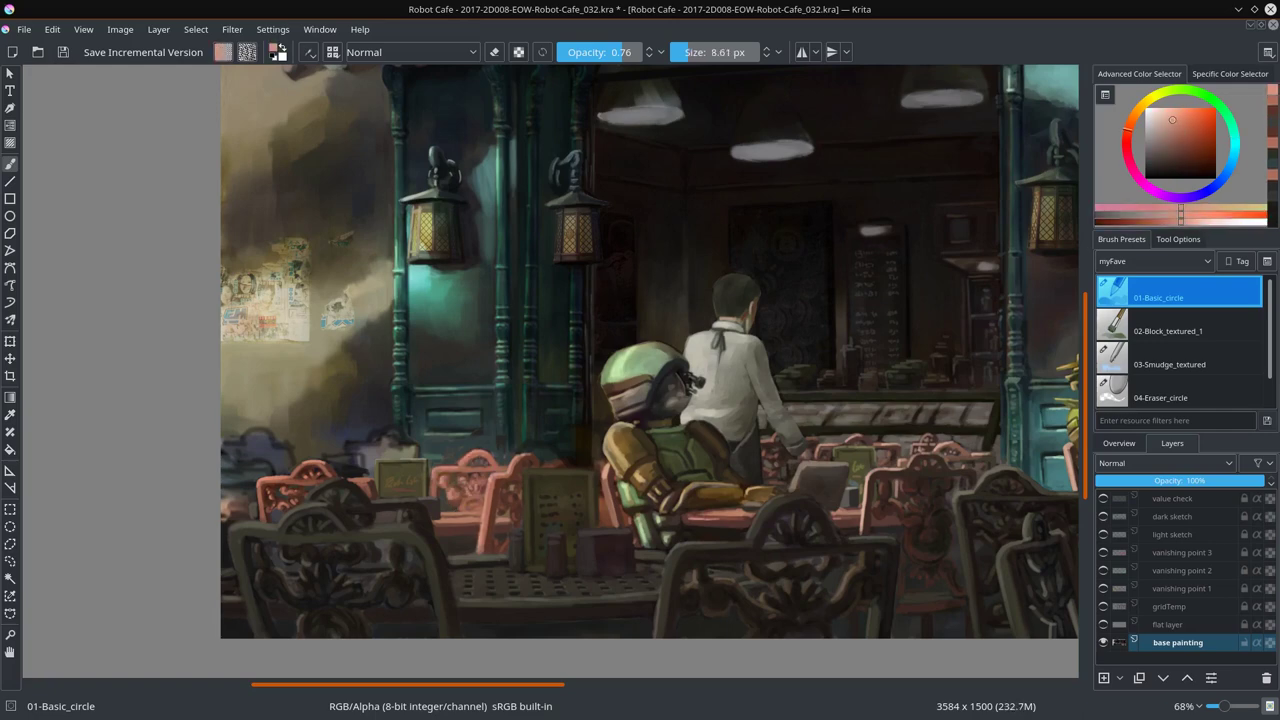
left_click(469, 503, "ctrl")
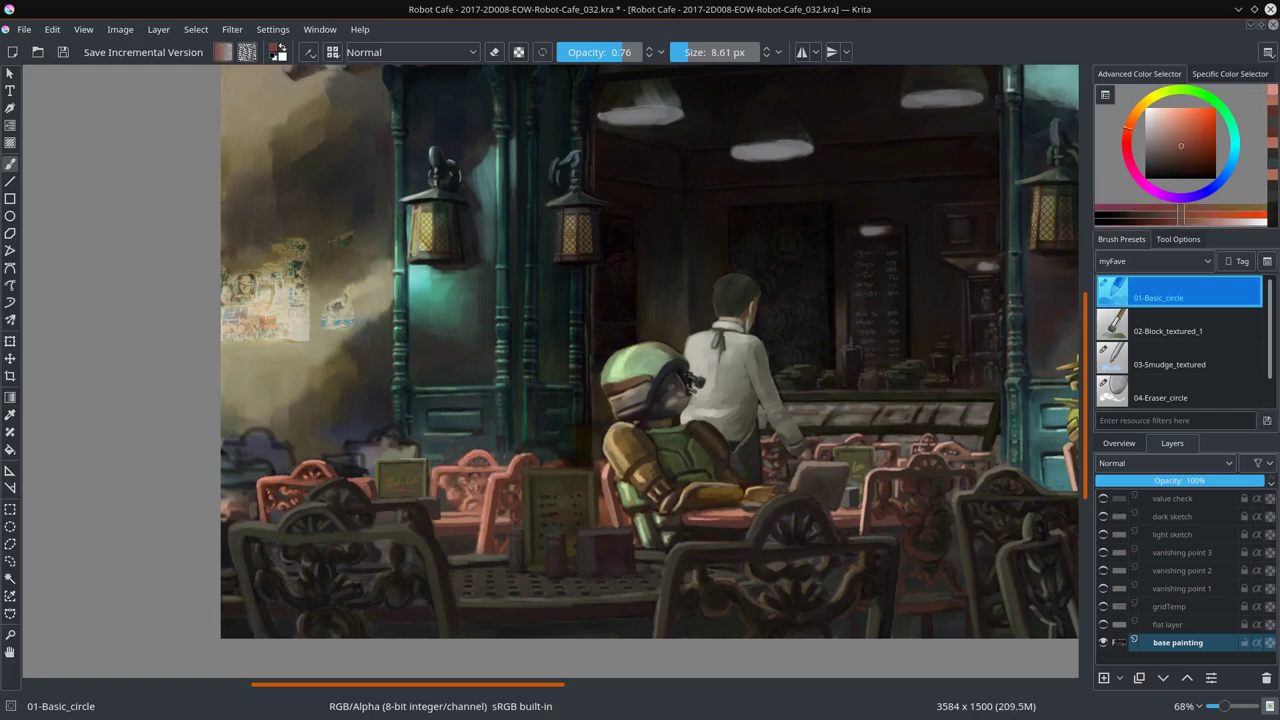
left_click(464, 452, "ctrl")
left_click(480, 433, "ctrl")
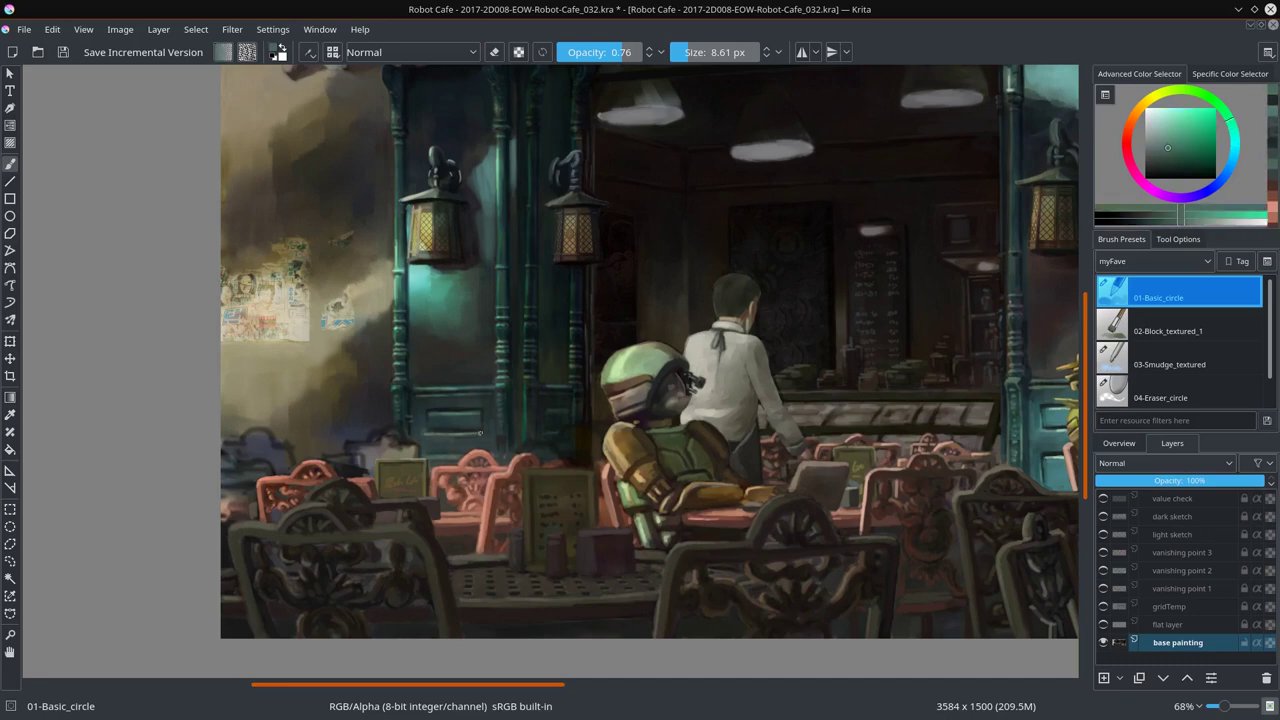
left_click(530, 438, "ctrl")
Step: Blend with Smudge_textured, then add darker teal and warm orange-red accents to the wall
key("slash")
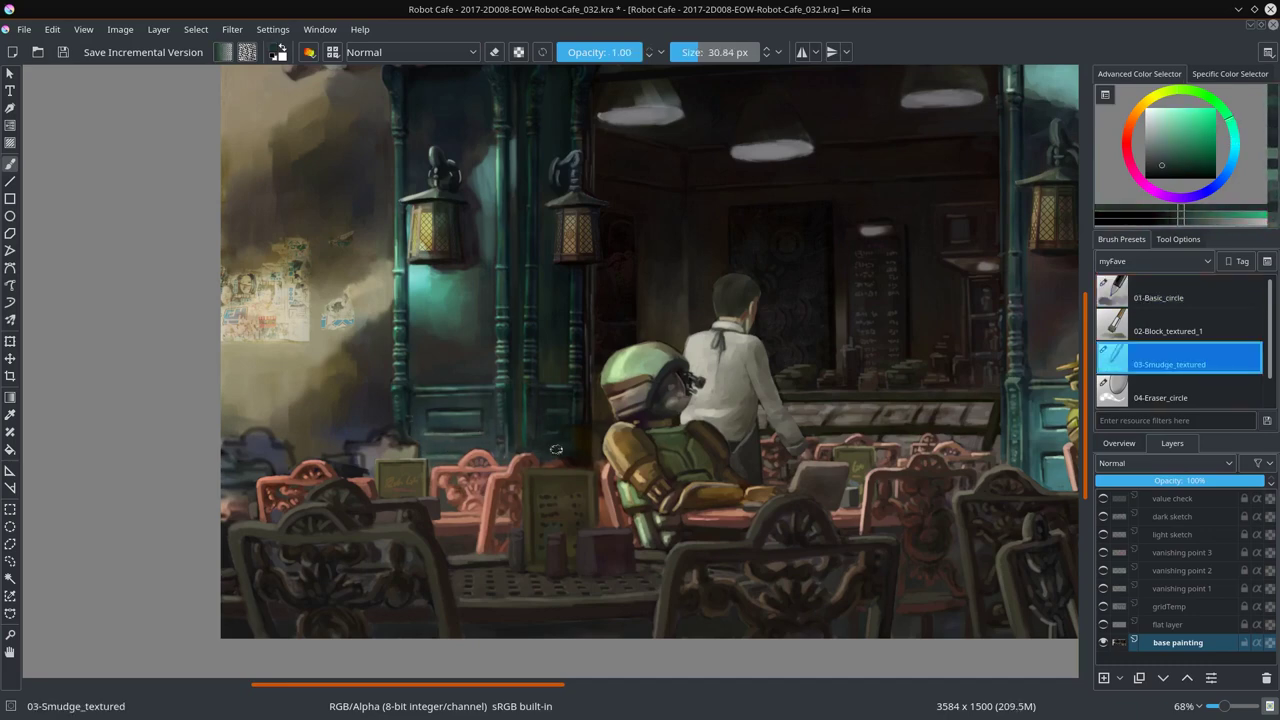
key("slash")
left_click(553, 430, "ctrl")
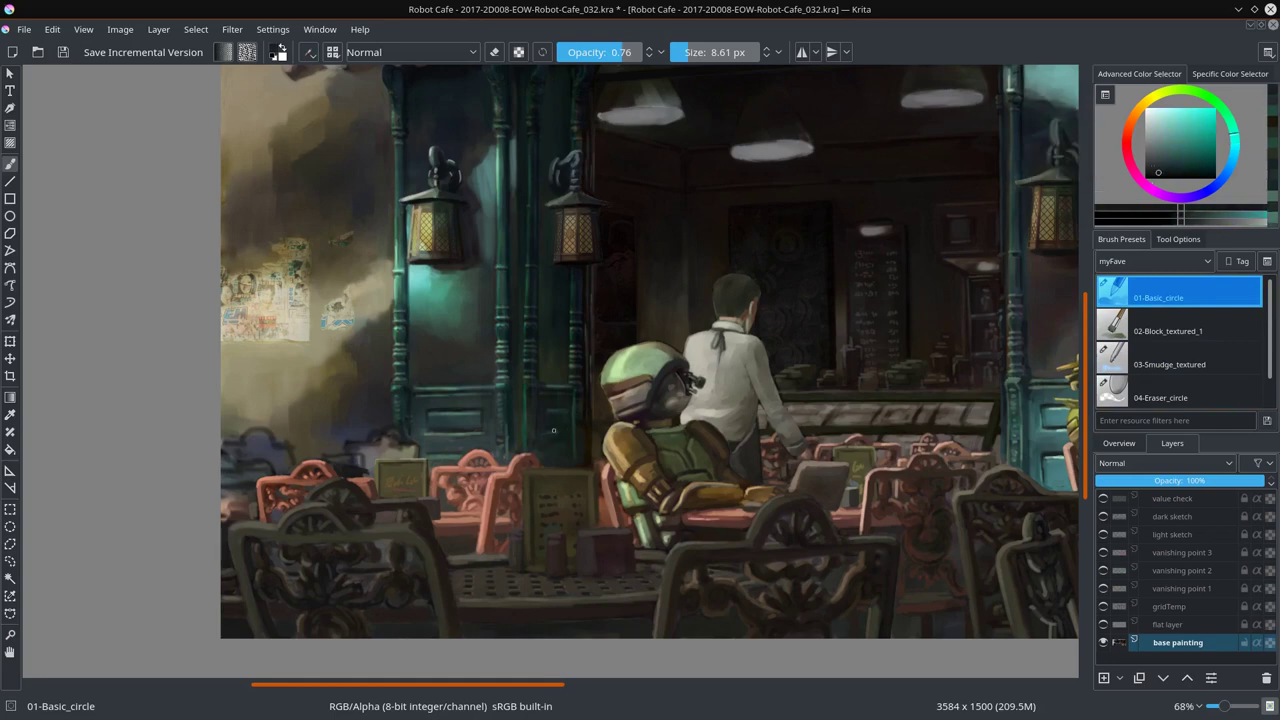
left_click(566, 432, "ctrl")
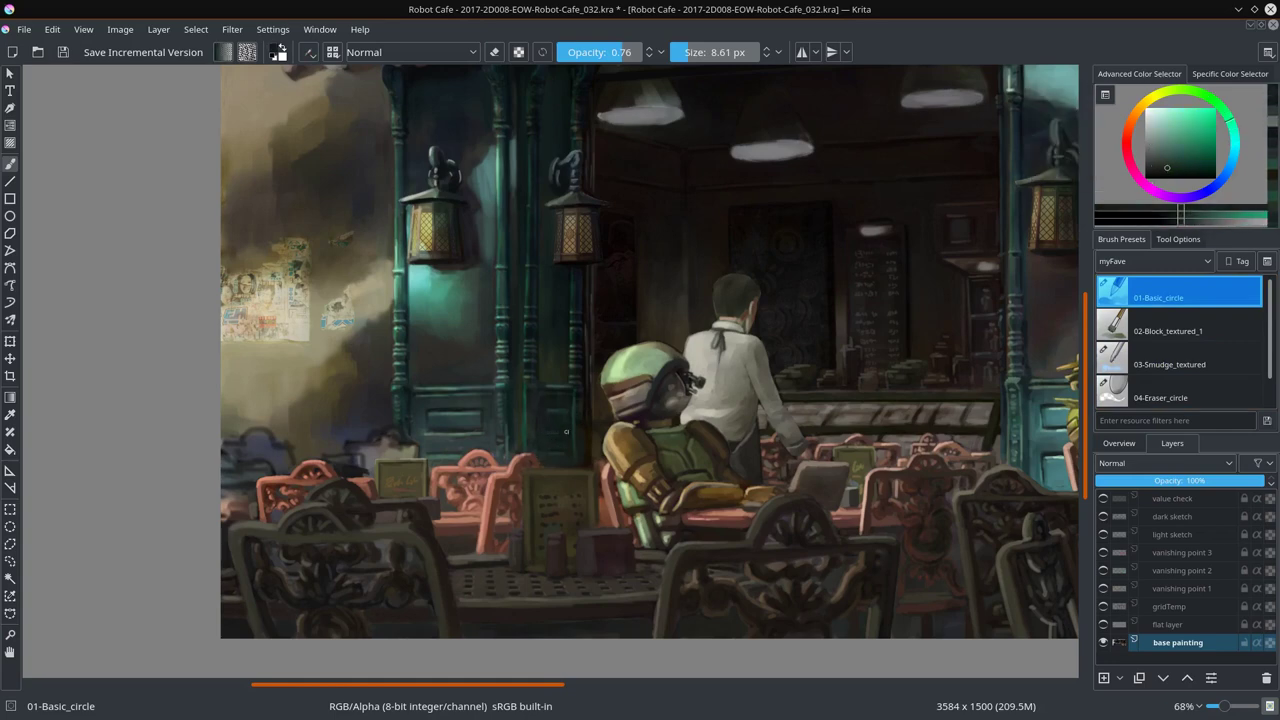
left_click(578, 429, "ctrl")
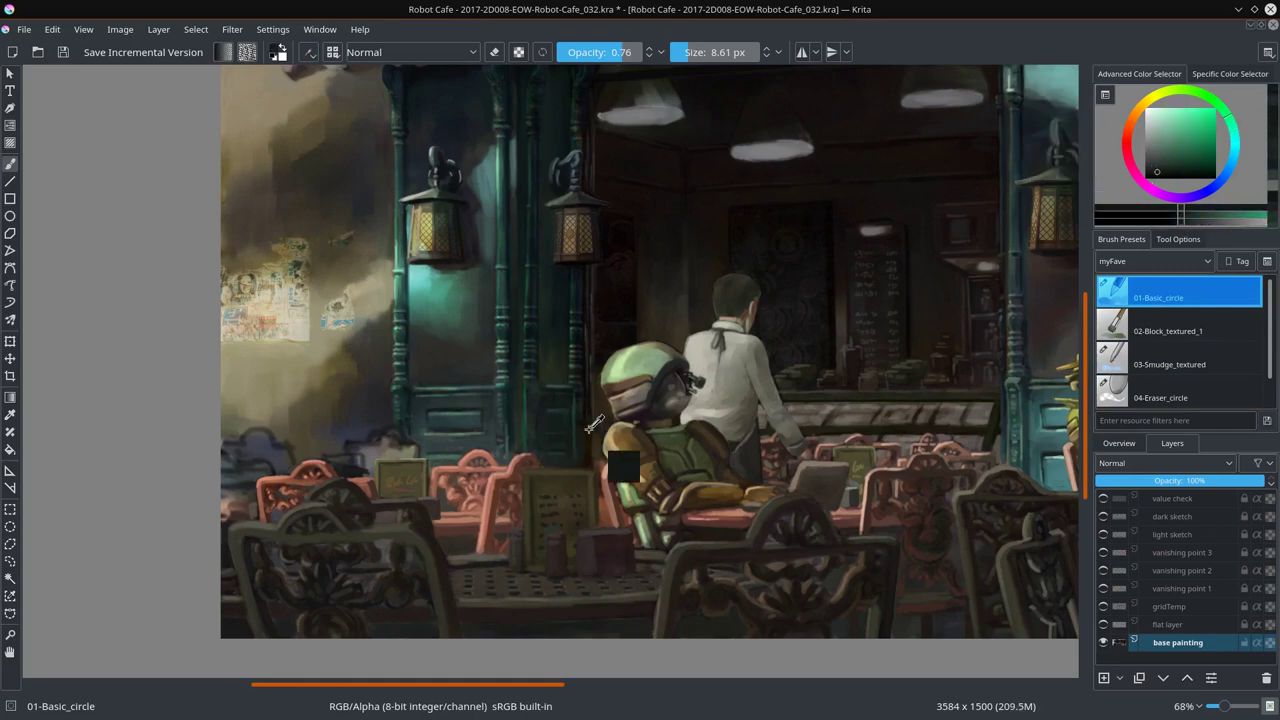
left_click(615, 470, "ctrl")
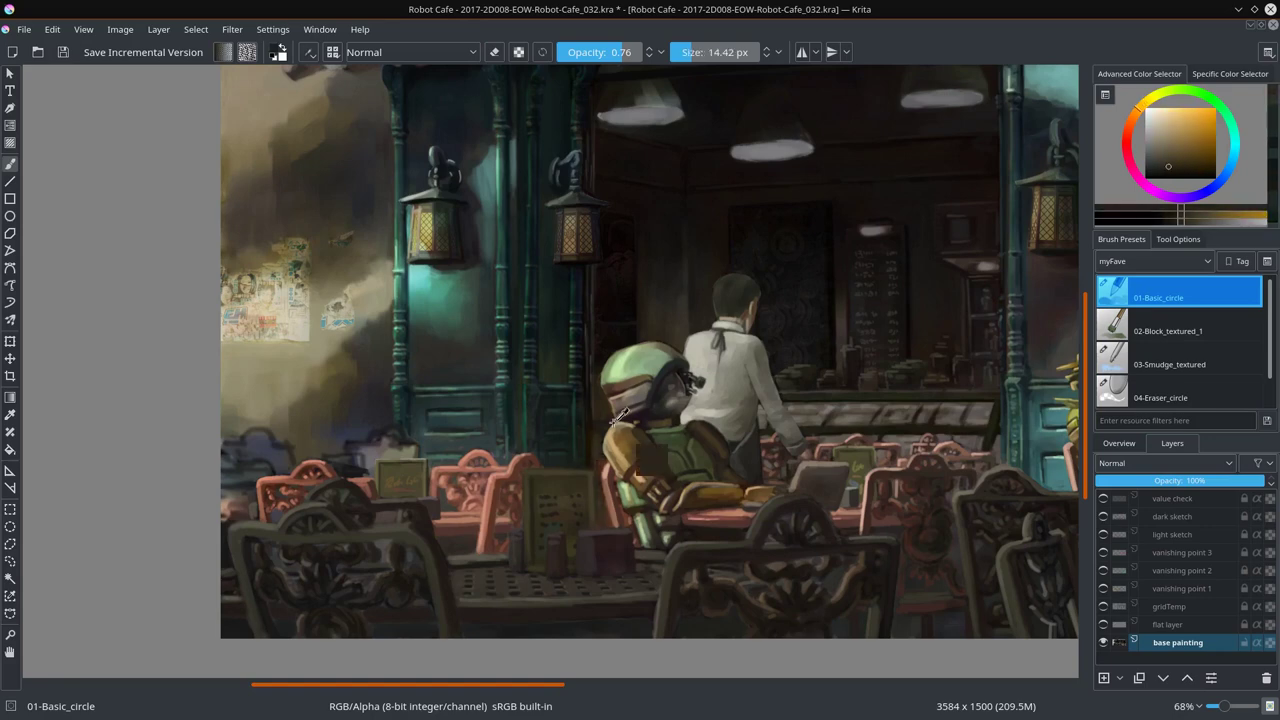
left_click(620, 514, "ctrl")
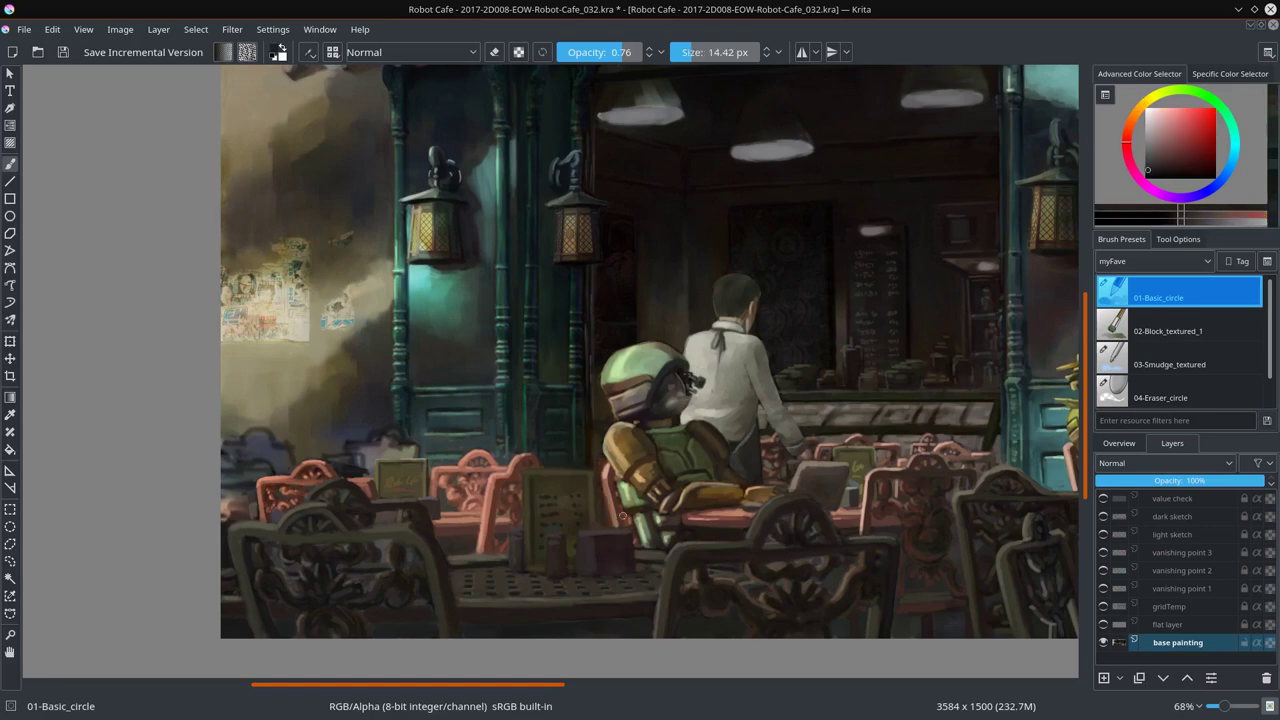
left_click(400, 448, "ctrl")
Step: Smudge again and refine the wall with smaller dark teal and green strokes
key("slash")
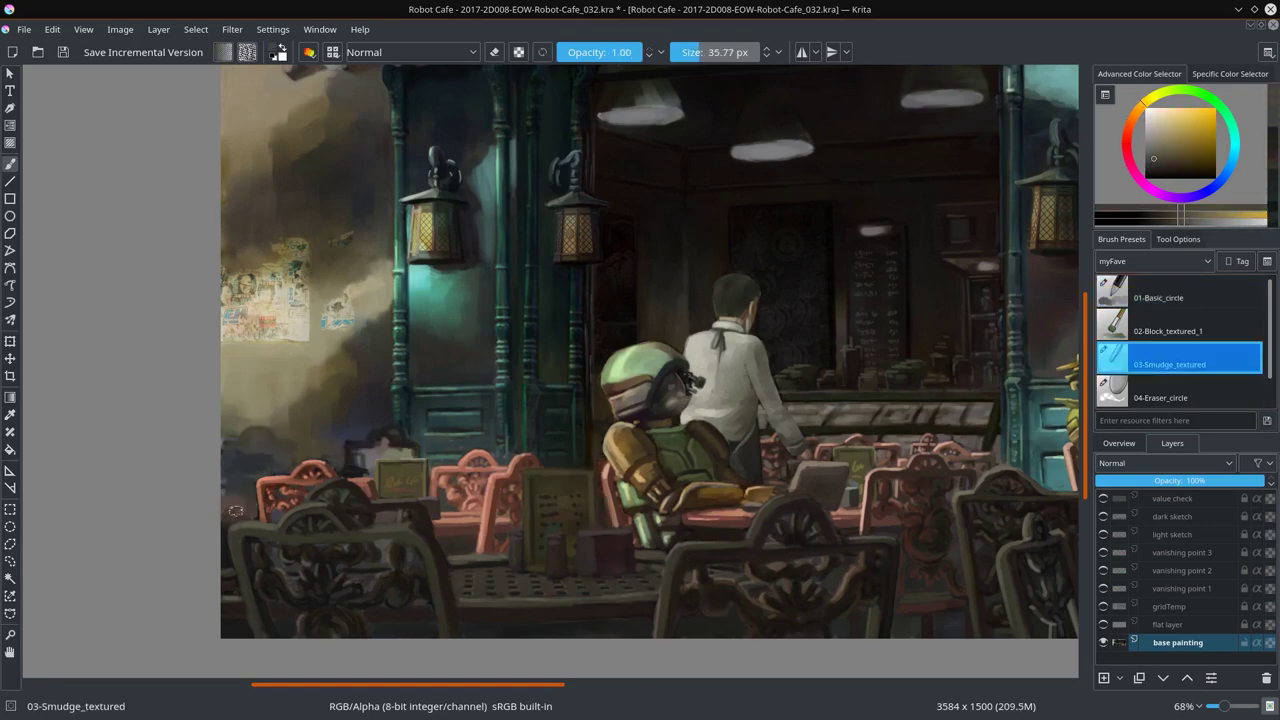
key("slash")
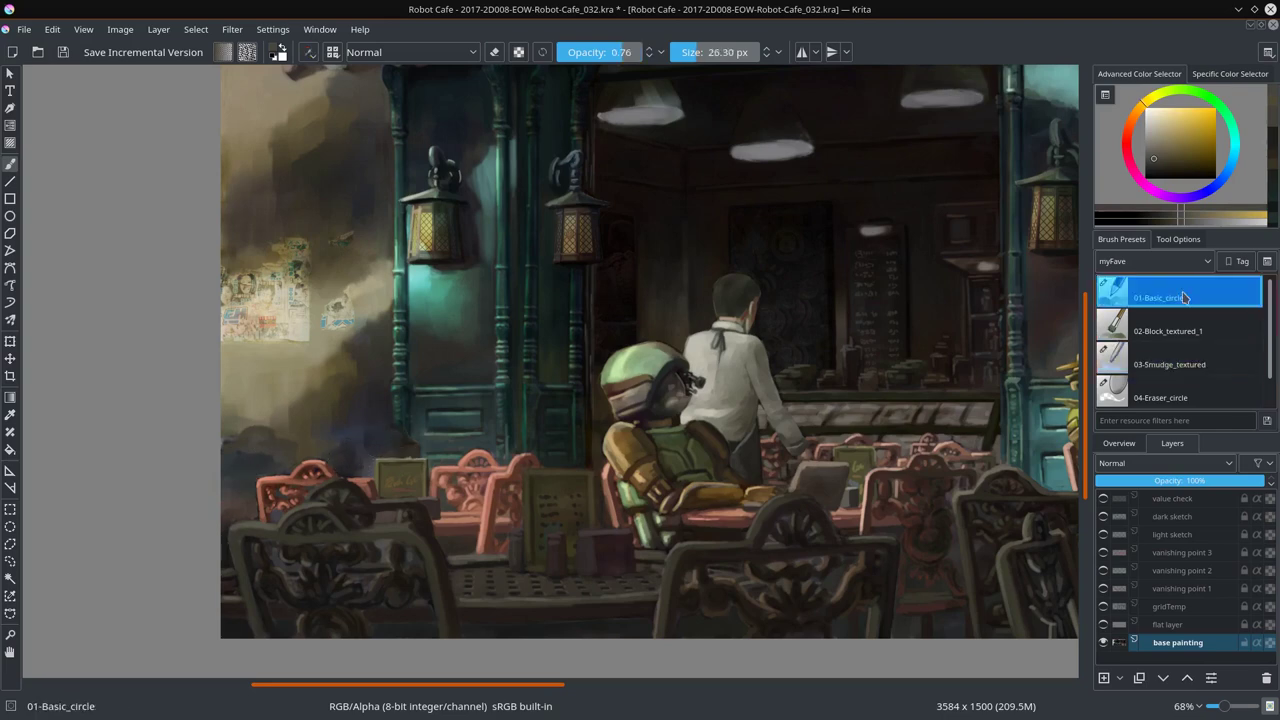
left_click(398, 462, "ctrl")
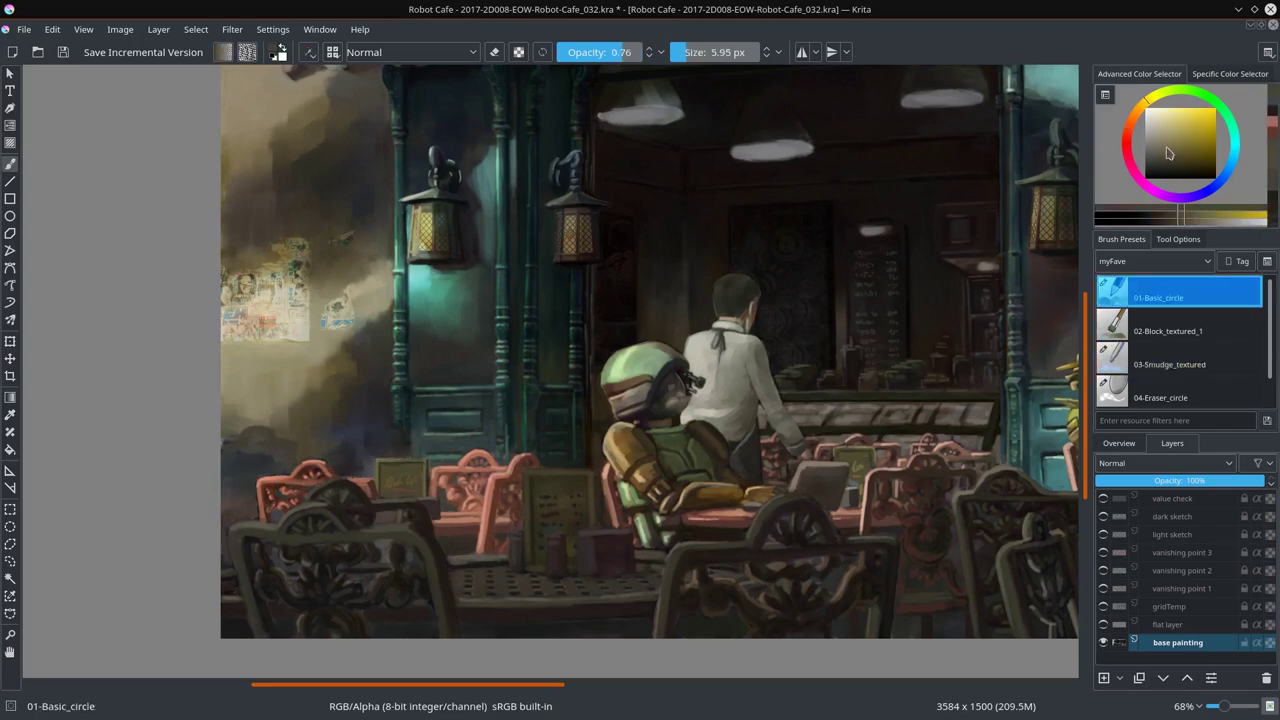
key("bracketleft")
key("bracketleft")
left_click(398, 462, "ctrl")
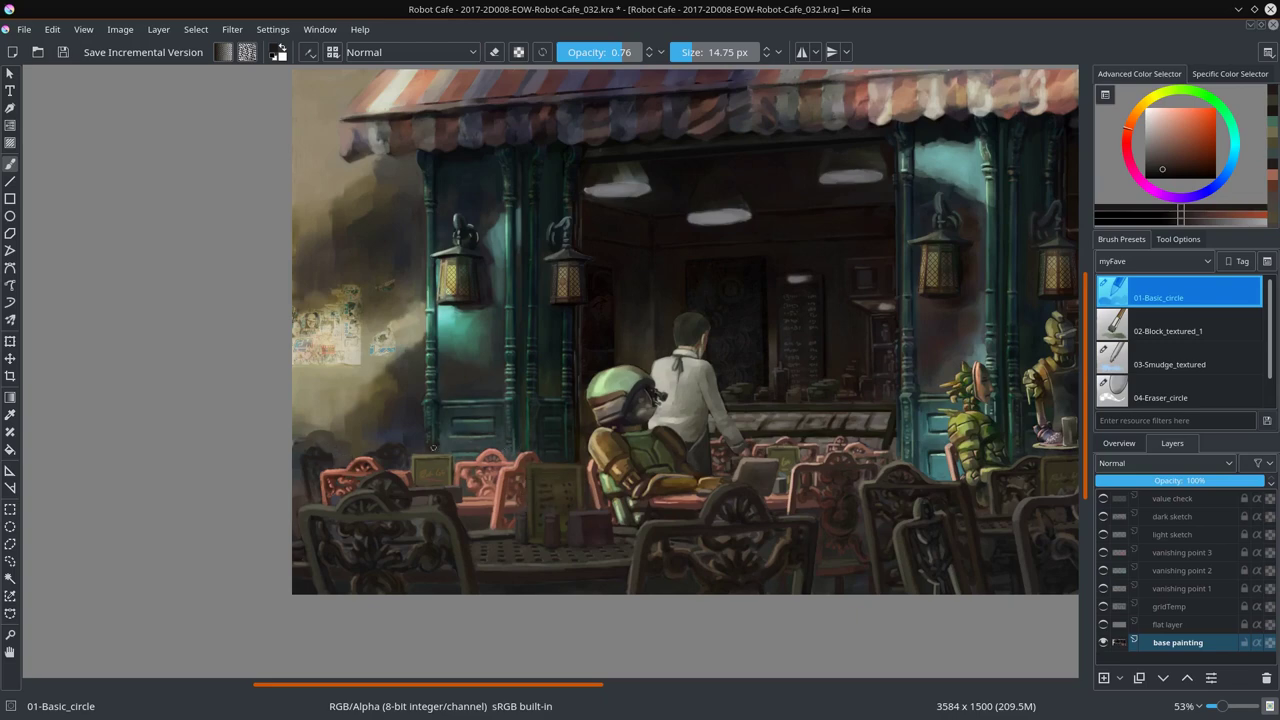
key("bracketleft")
key("bracketleft")
key("bracketright")
key("bracketright")
key("bracketright")
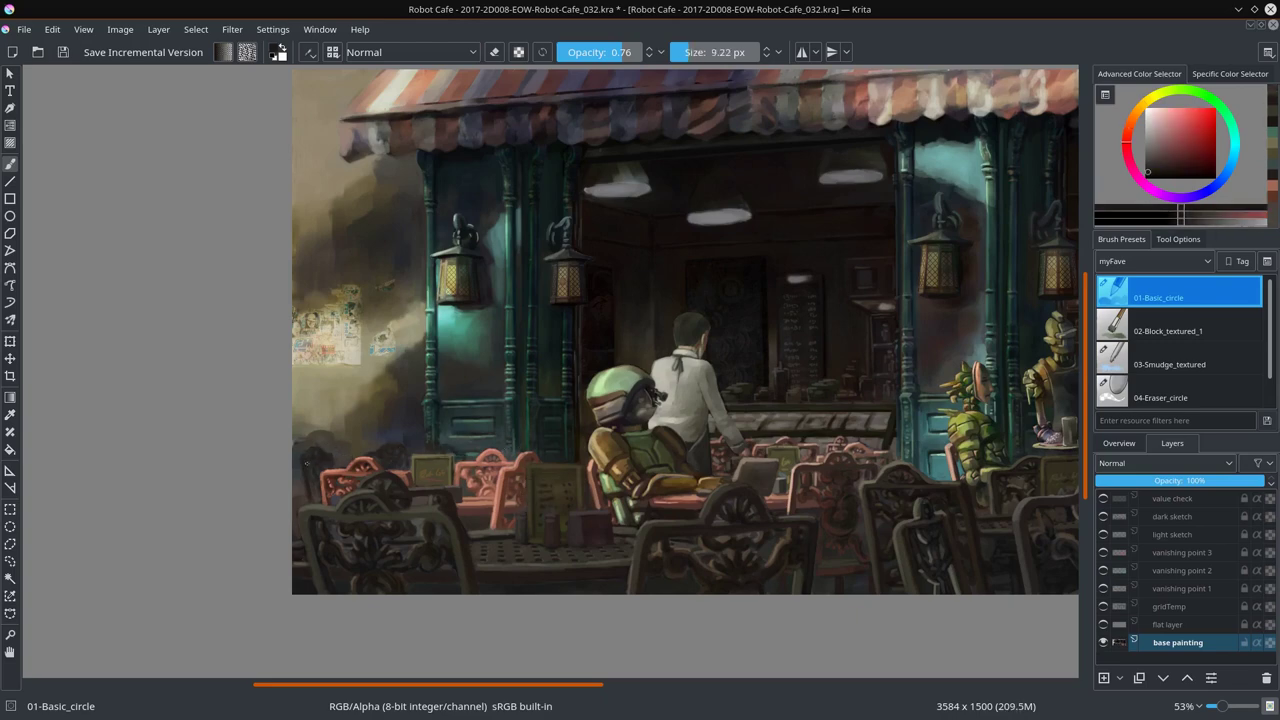
Step: Add lighter orange-tan touches on the far left and soften them with Smudge_textured
left_click(303, 432, "ctrl")
left_click(303, 432, "ctrl")
key("slash")
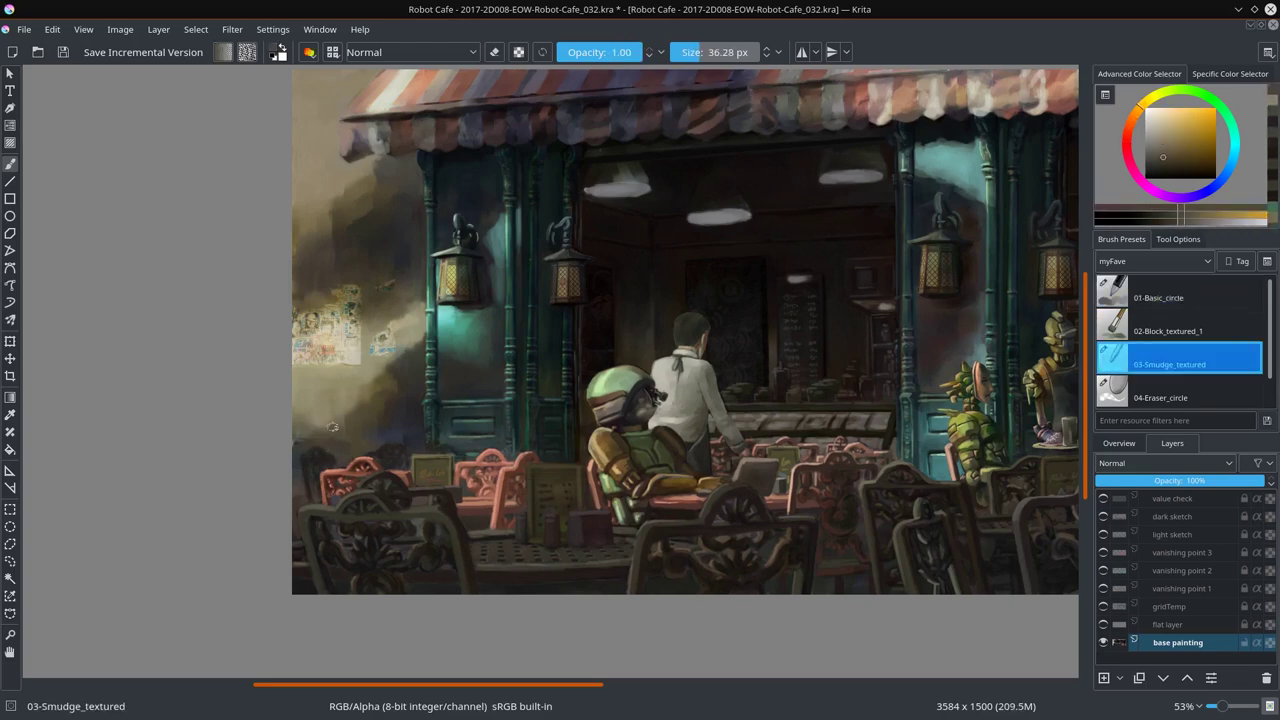
key("slash")
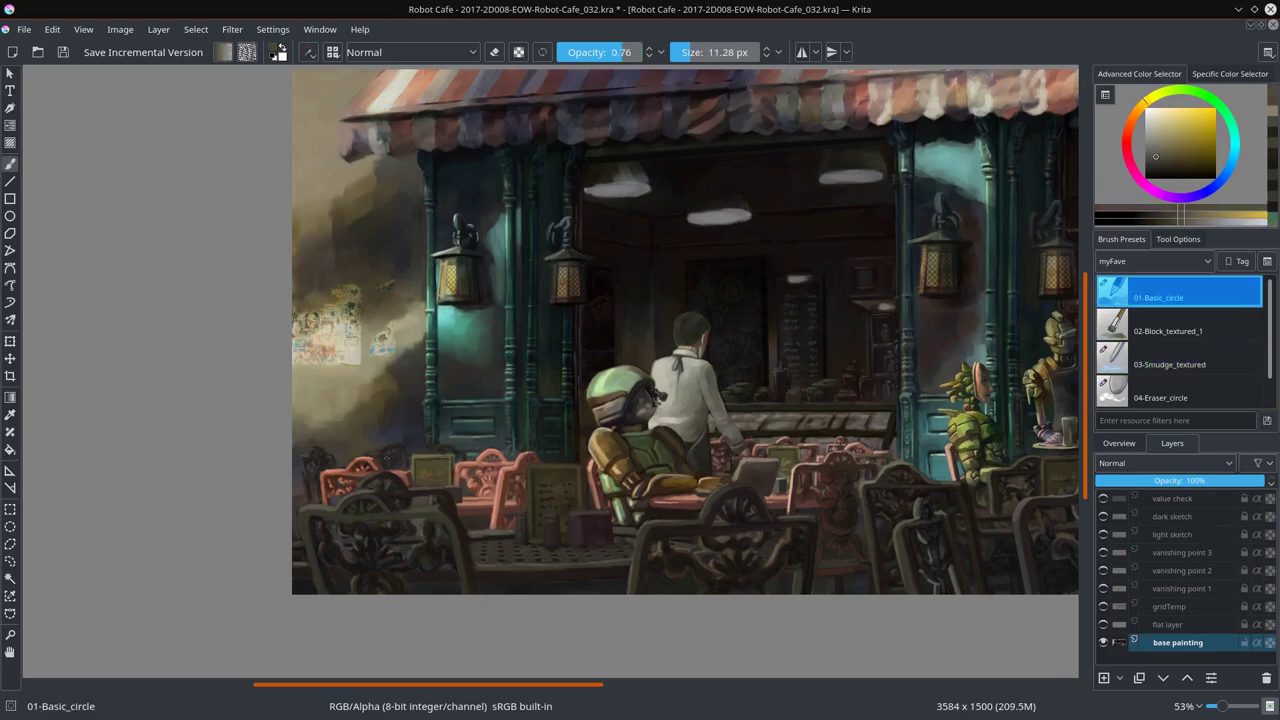
scroll(450, 452, "down", 3)
scroll(450, 452, "up", 5)
Step: Lasso the front-left chair, copy it and paste it as a new layer nudged into place
left_click(10, 544)
left_click_drag(272, 485, 355, 466)
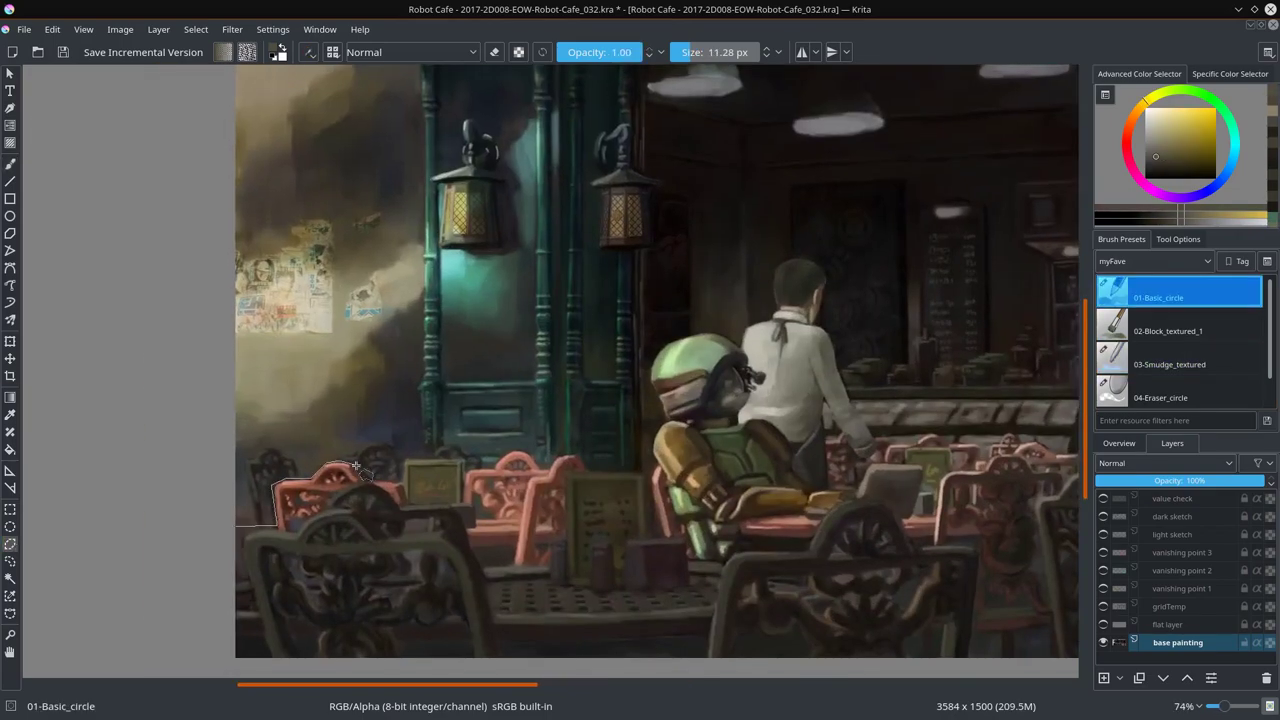
key("ctrl+c")
key("ctrl+v")
left_click_drag(241, 517, 252, 530)
scroll(200, 505, "down", 4)
Step: Transform the pasted chair copy, compare by toggling its visibility, and merge it into base painting
key("ctrl+t")
key("Return")
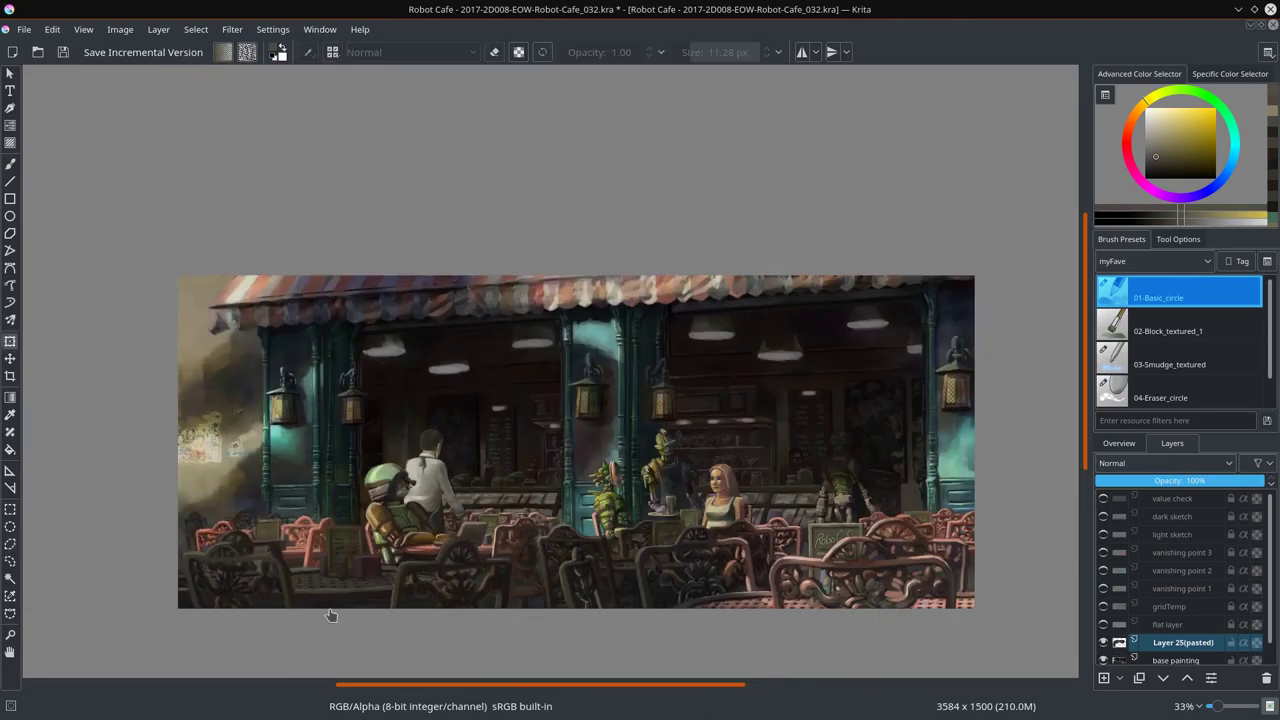
left_click(1103, 643)
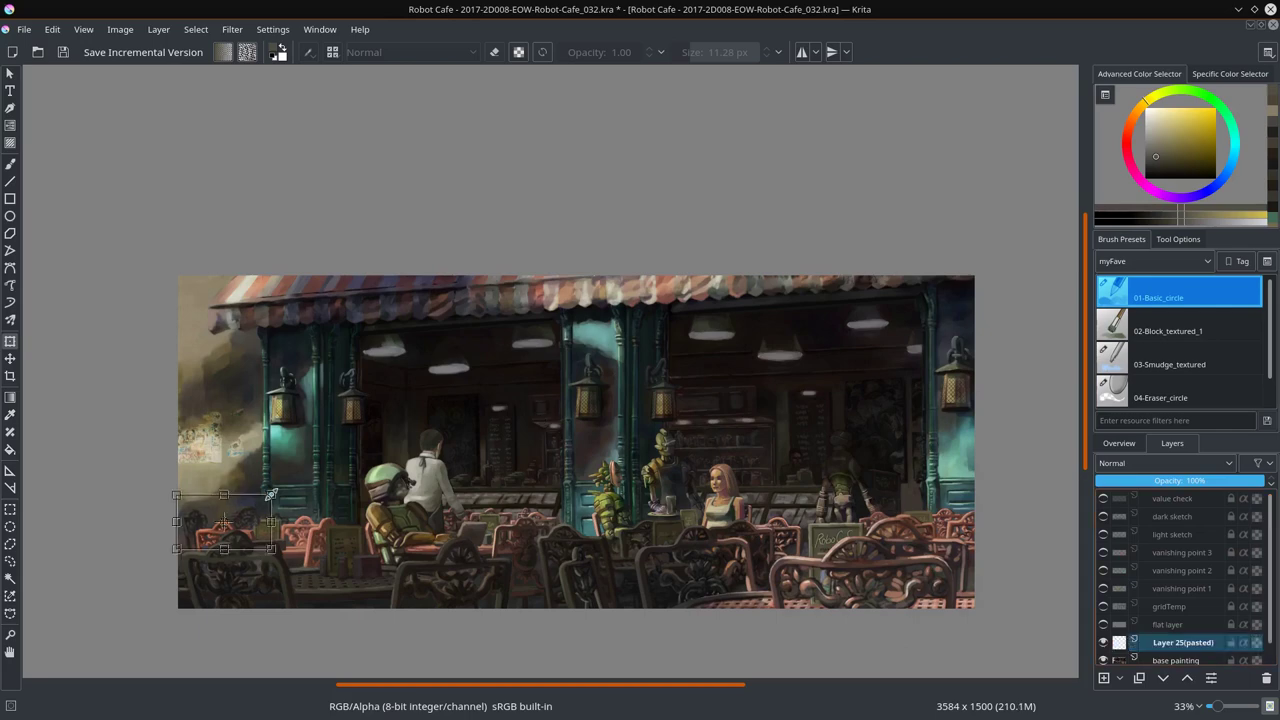
left_click(1103, 643)
key("ctrl+e")
Step: Save the painting as incremental version 2017-2D008-EOW-Robot-Cafe_033.kra
left_click(143, 52)
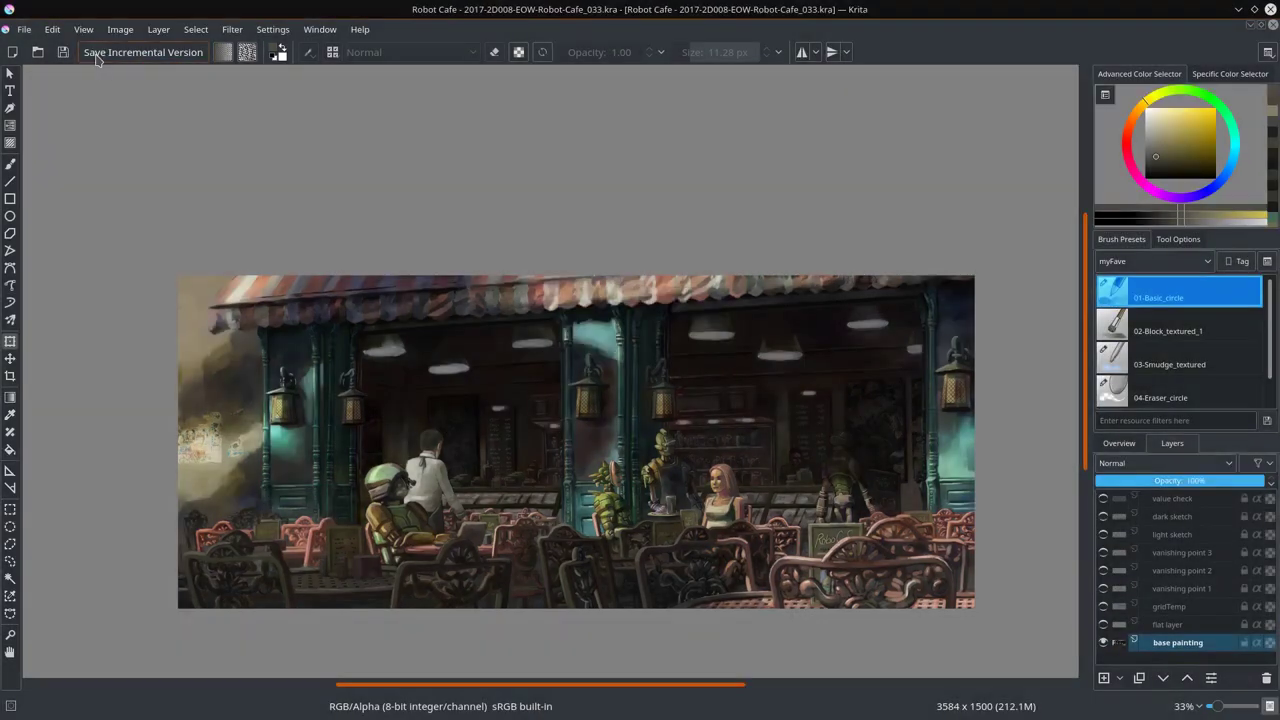
key("b")
scroll(341, 462, "up", 5)
Step: Retouch the left wall and door with sampled dark olive, teal and green-teal colours
left_click(455, 493, "ctrl")
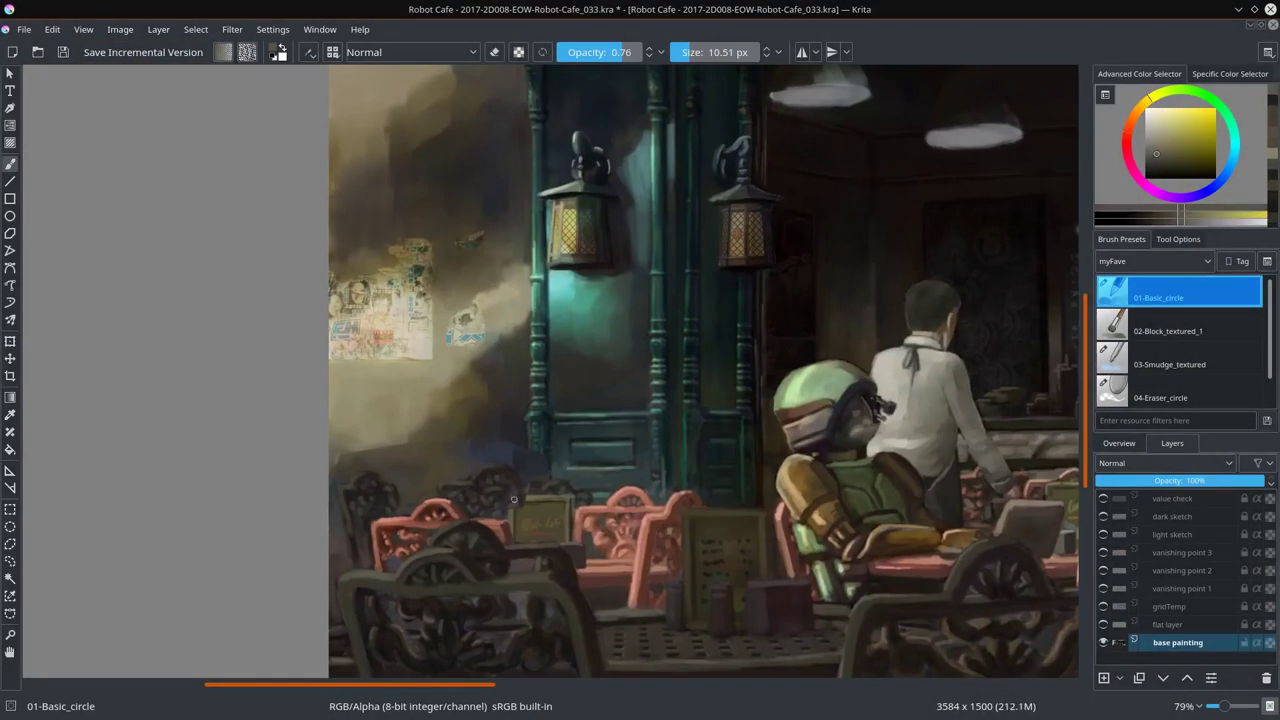
left_click(531, 447, "ctrl")
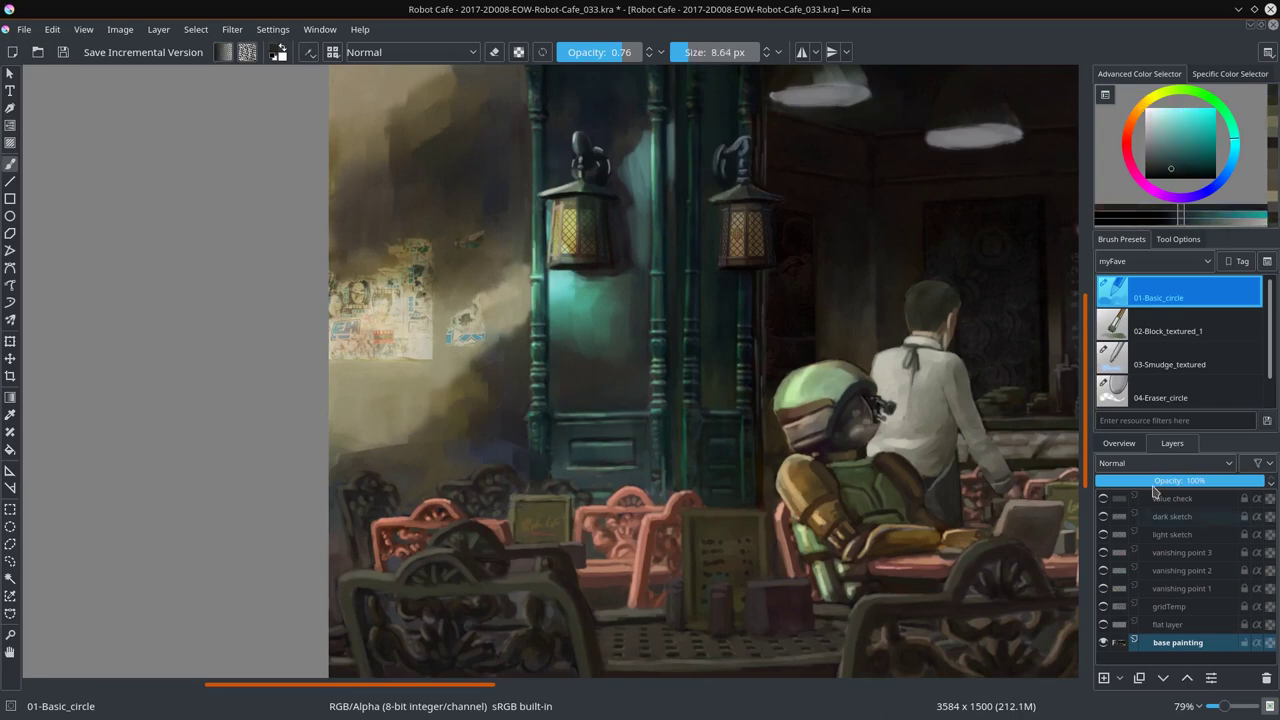
key("slash")
key("slash")
left_click(530, 472, "ctrl")
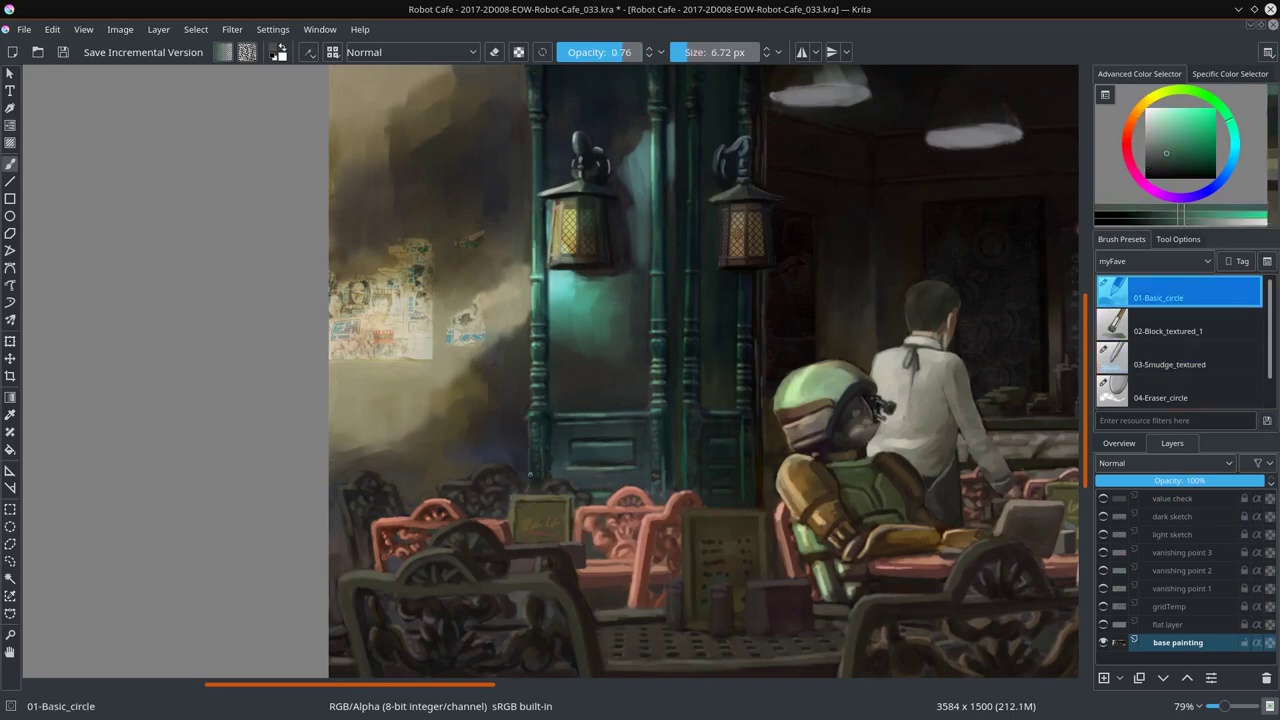
left_click(481, 481, "ctrl")
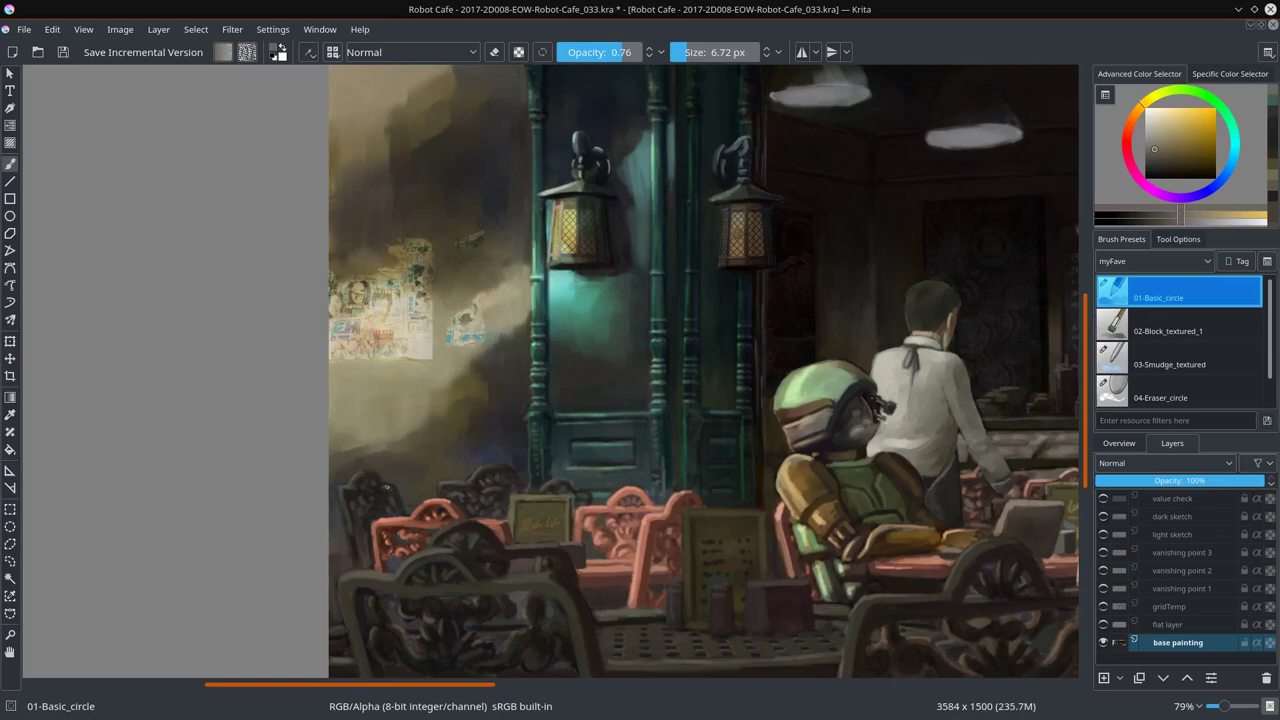
key("minus")
key("minus")
key("minus")
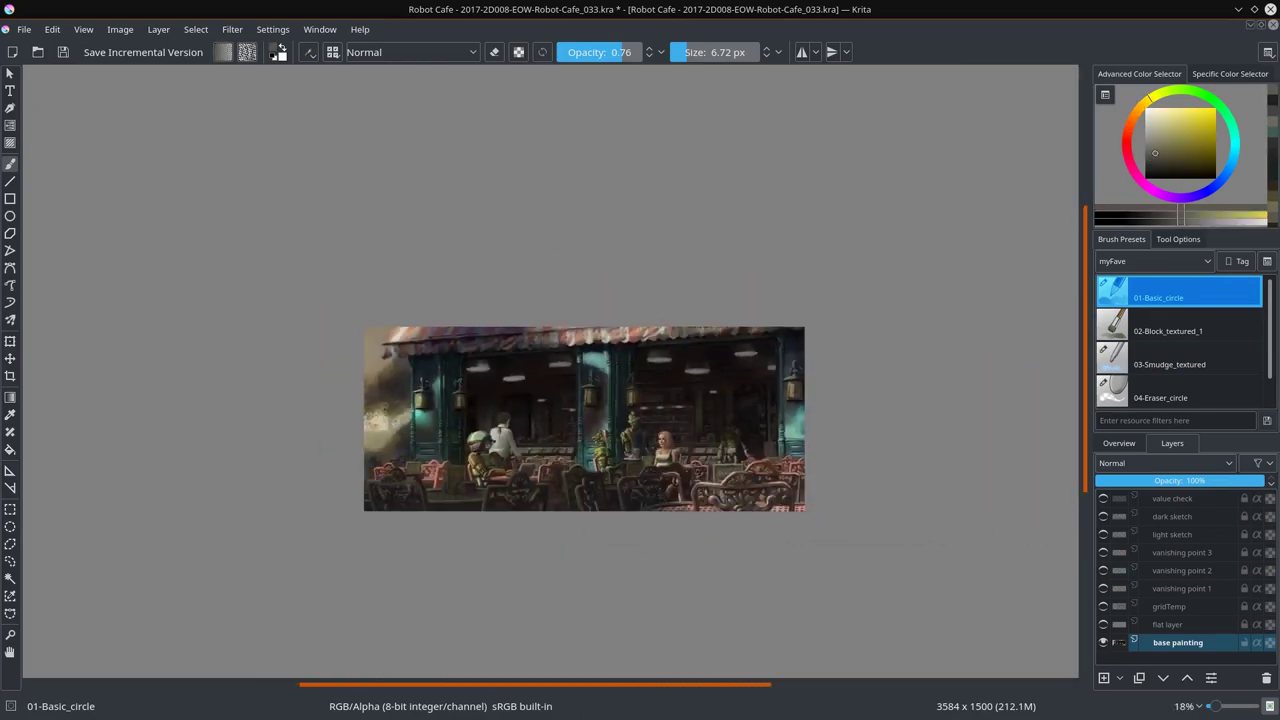
key("plus")
key("plus")
key("plus")
Step: Try the Decrease Saturation brush blend mode on the wall, then restore normal painting
left_click(410, 52)
left_click(406, 204)
scroll(695, 414, "up", 1)
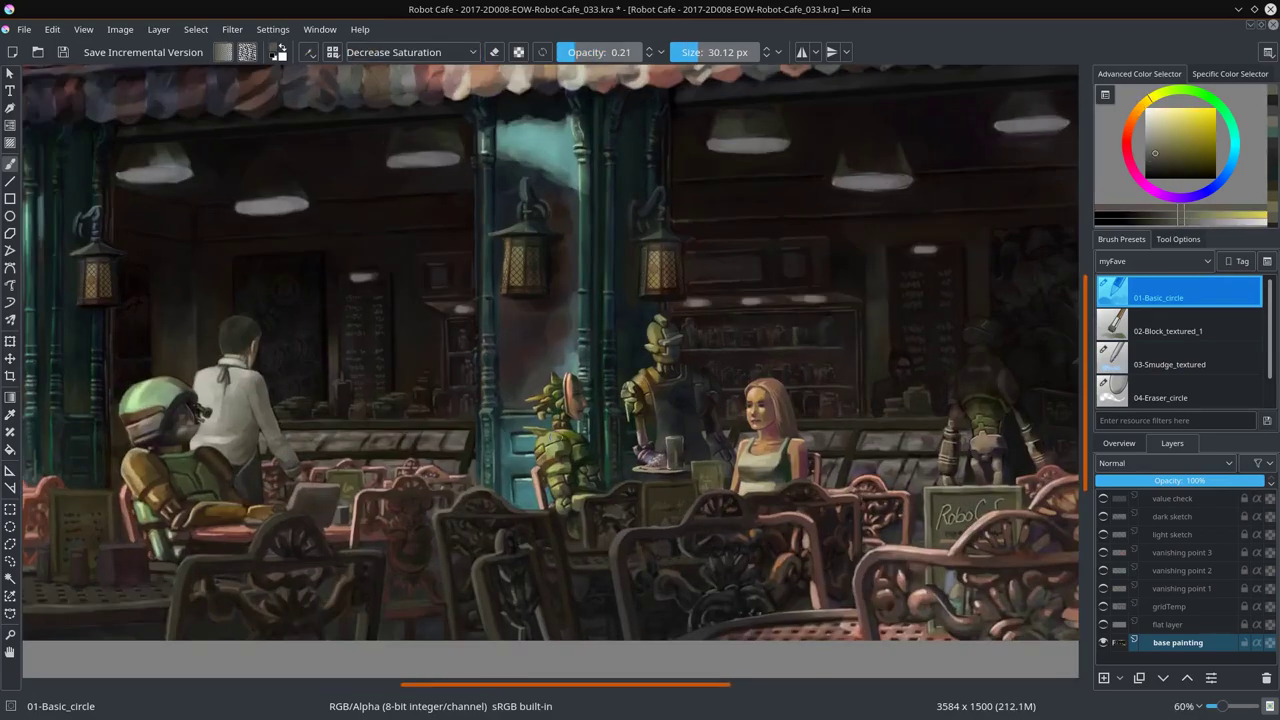
key("slash")
scroll(530, 215, "up", 3)
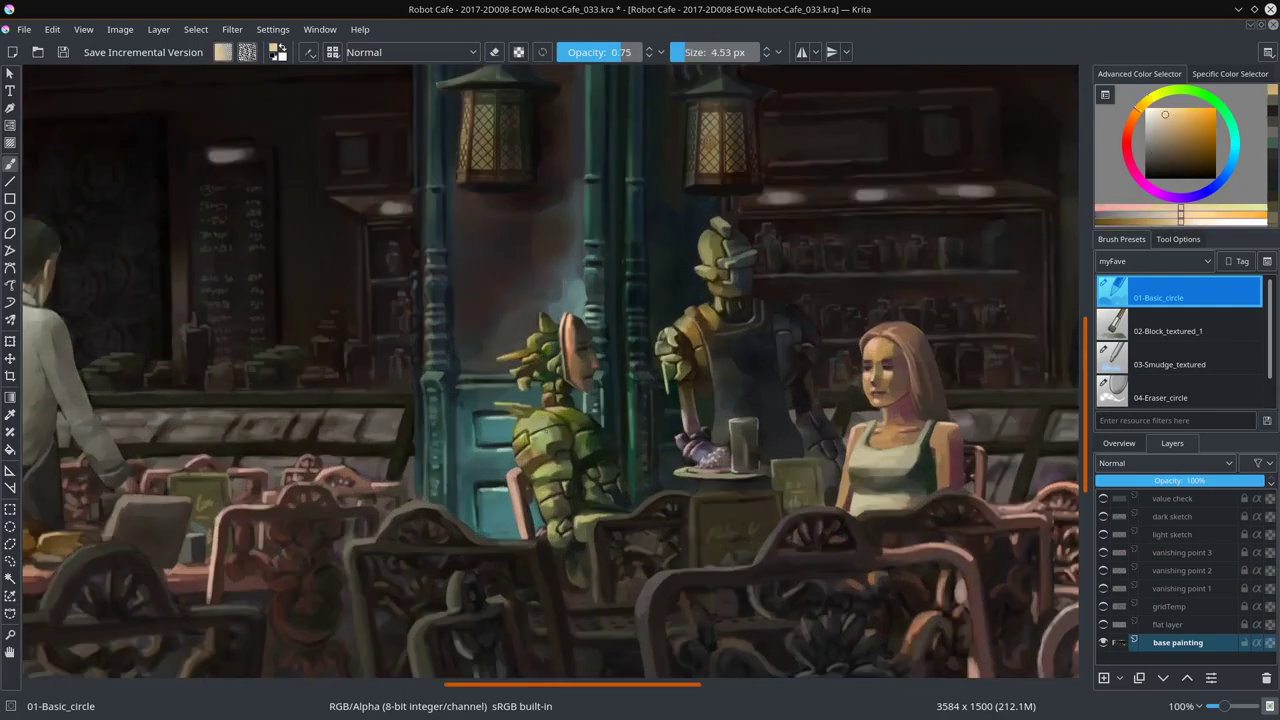
scroll(658, 455, "down", 4)
Step: Copy a rectangle around the seated woman's head and paste it as Layer 26(pasted)
key("ctrl+s")
scroll(846, 450, "up", 5)
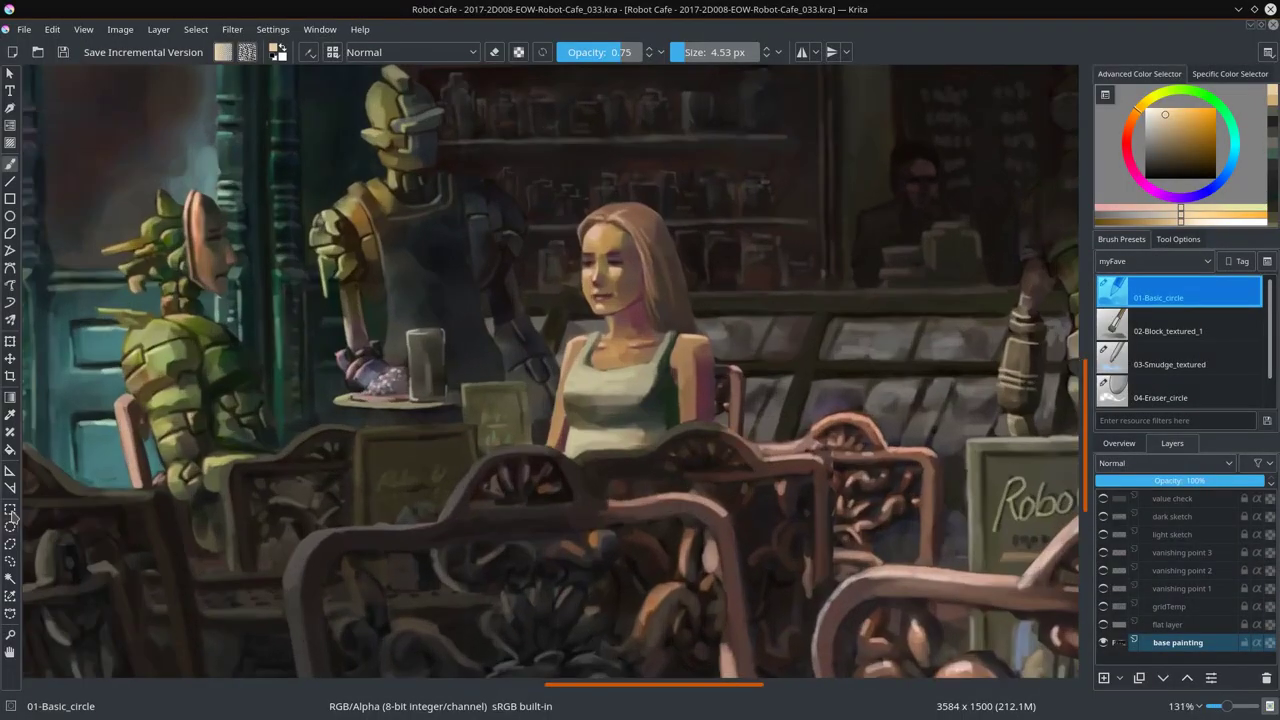
key("ctrl+r")
left_click_drag(558, 190, 646, 331)
key("ctrl+v")
Step: On Layer 26(pasted), paint the woman's face and hair with sampled skin tones, peach highlights and darker shading
key("t")
scroll(900, 500, "down", 8)
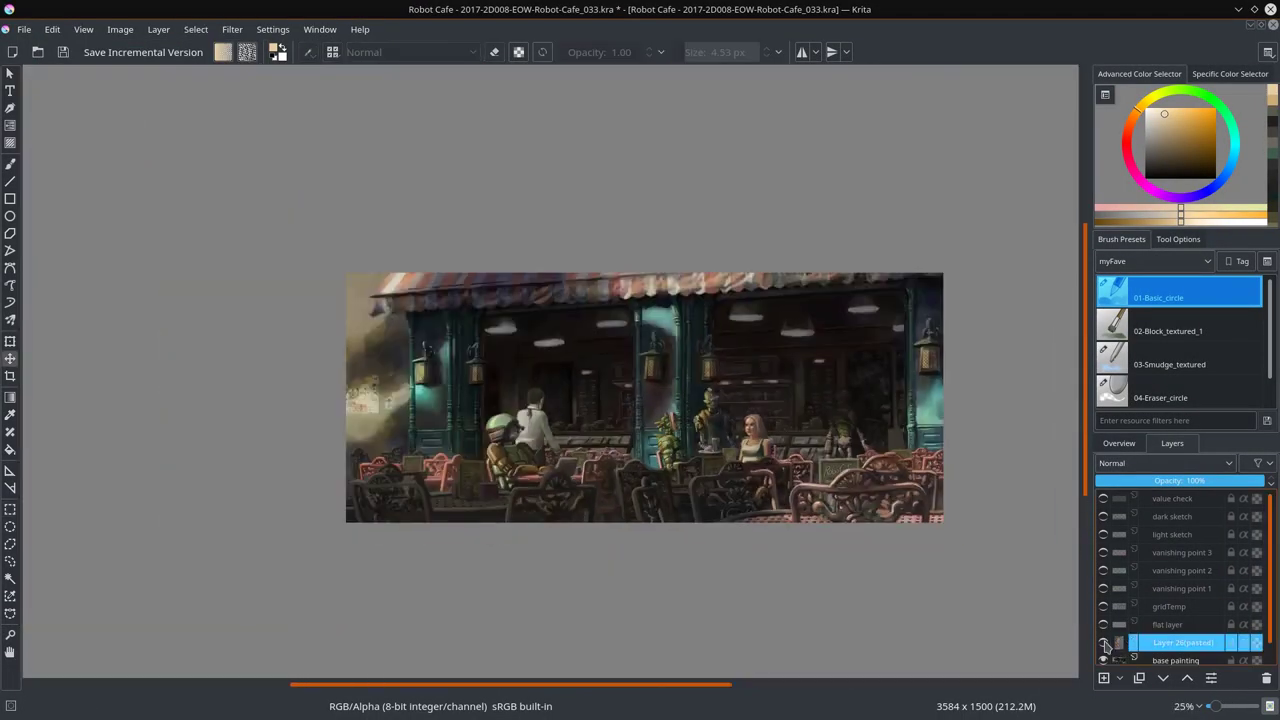
key("b")
scroll(754, 563, "up", 8)
left_click(636, 405, "ctrl")
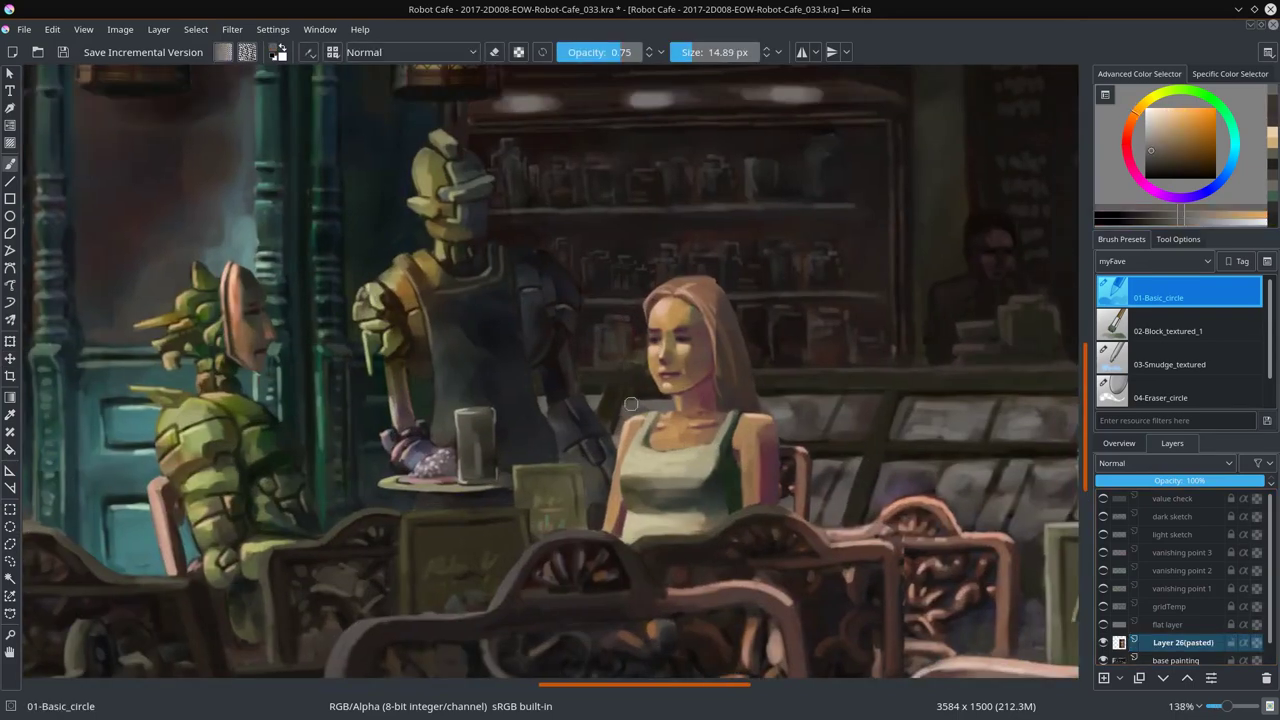
left_click(716, 330, "ctrl")
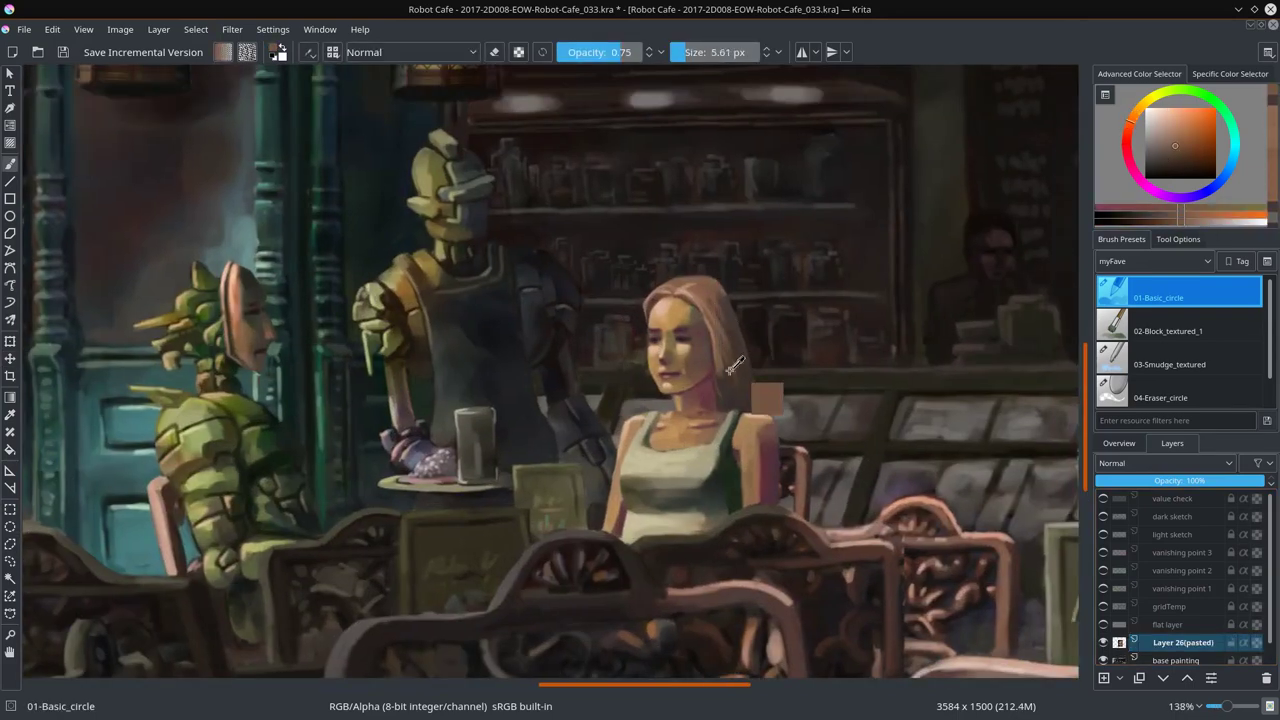
key("bracketright")
left_click(710, 313, "ctrl")
key("bracketleft")
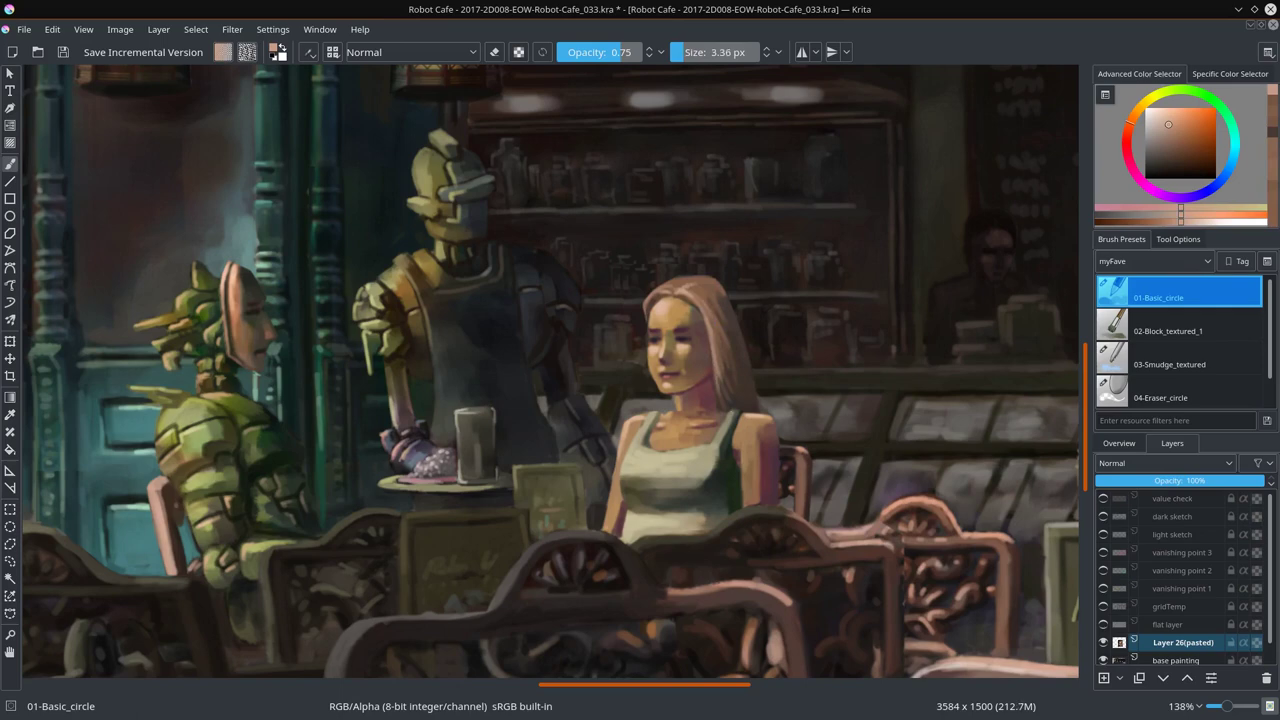
left_click(636, 409, "ctrl")
key("bracketright")
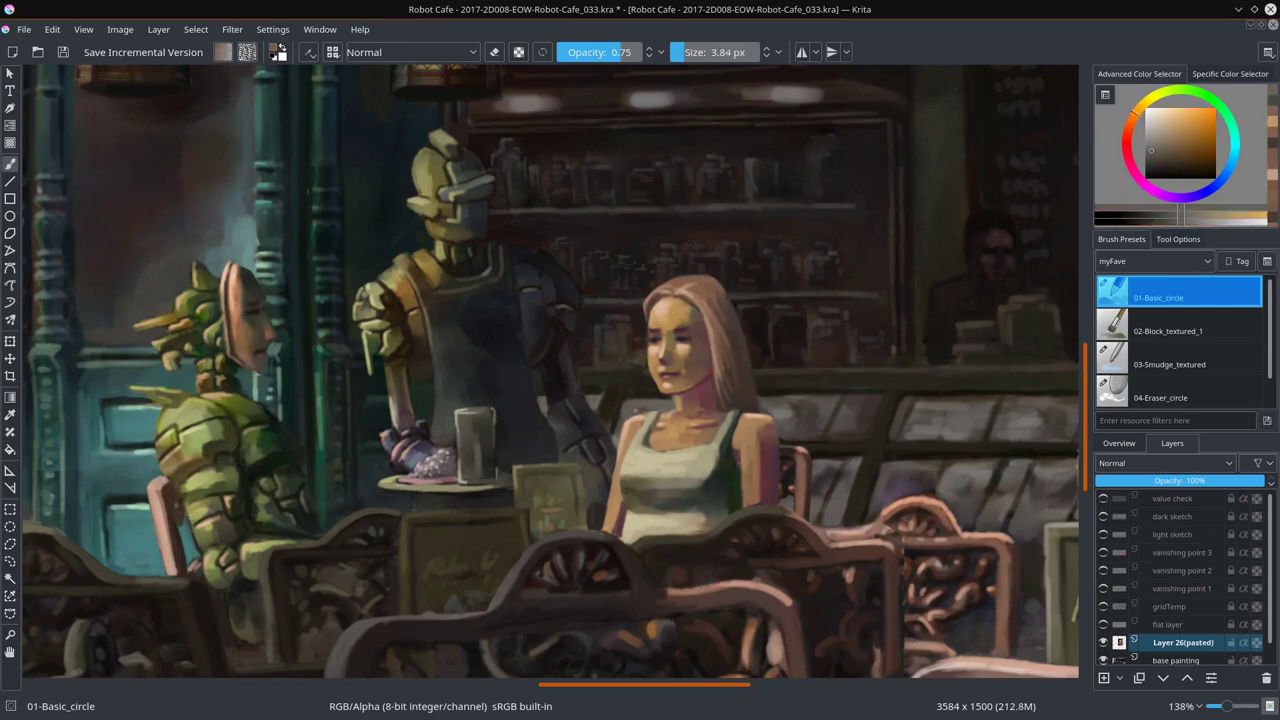